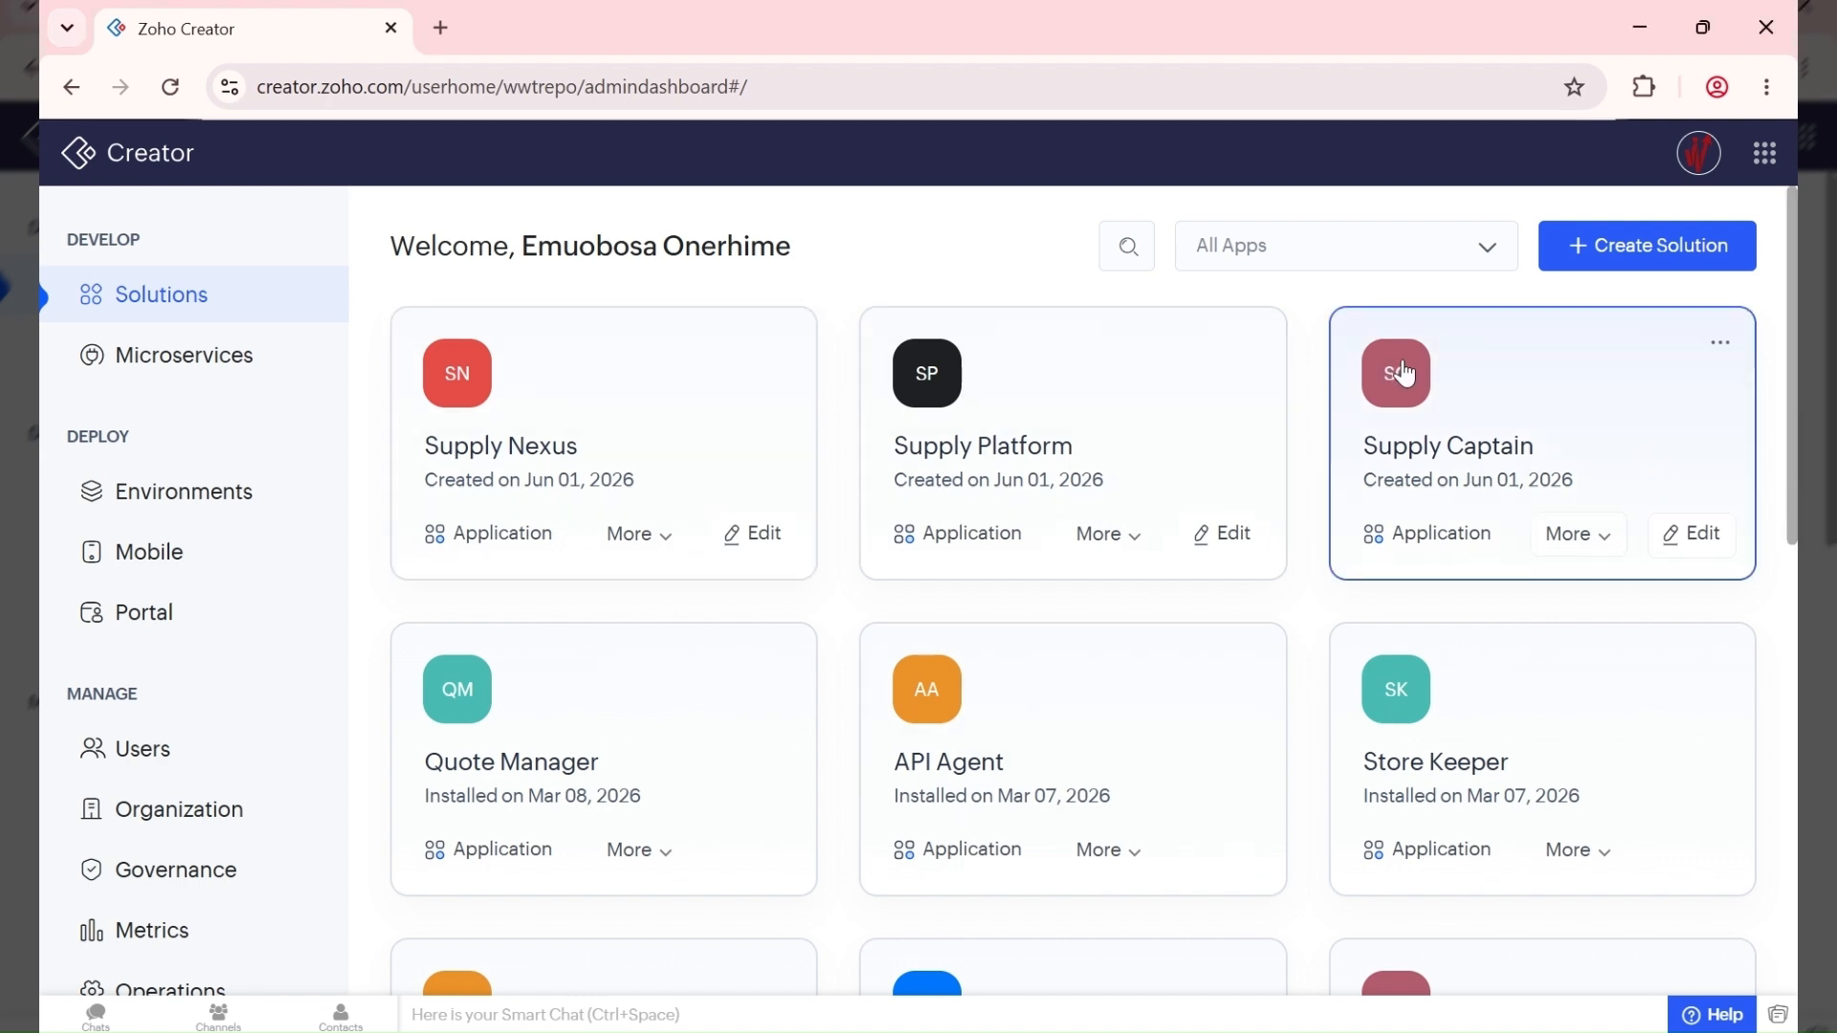
Step: Open Supply Captain in its own tab and view its Supplies and Items sections
{"action": "left_click", "coordinate": [1479, 396]}
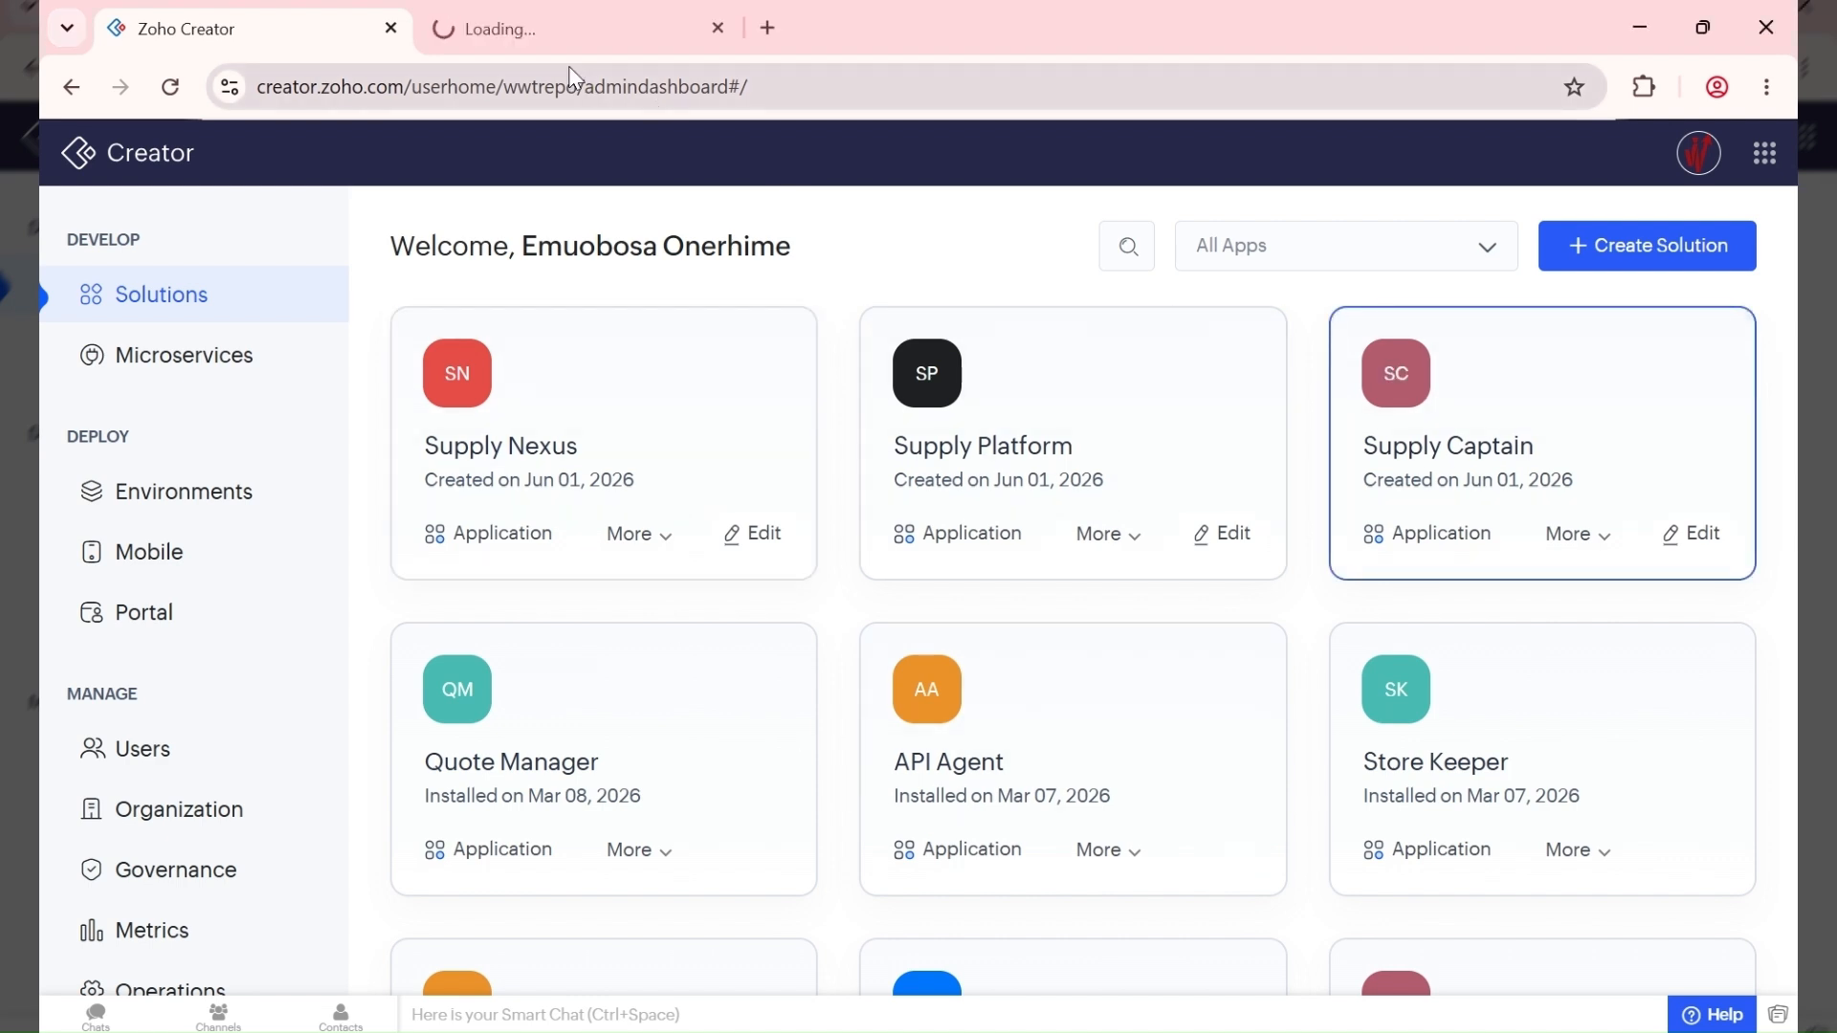
{"action": "left_click", "coordinate": [563, 30]}
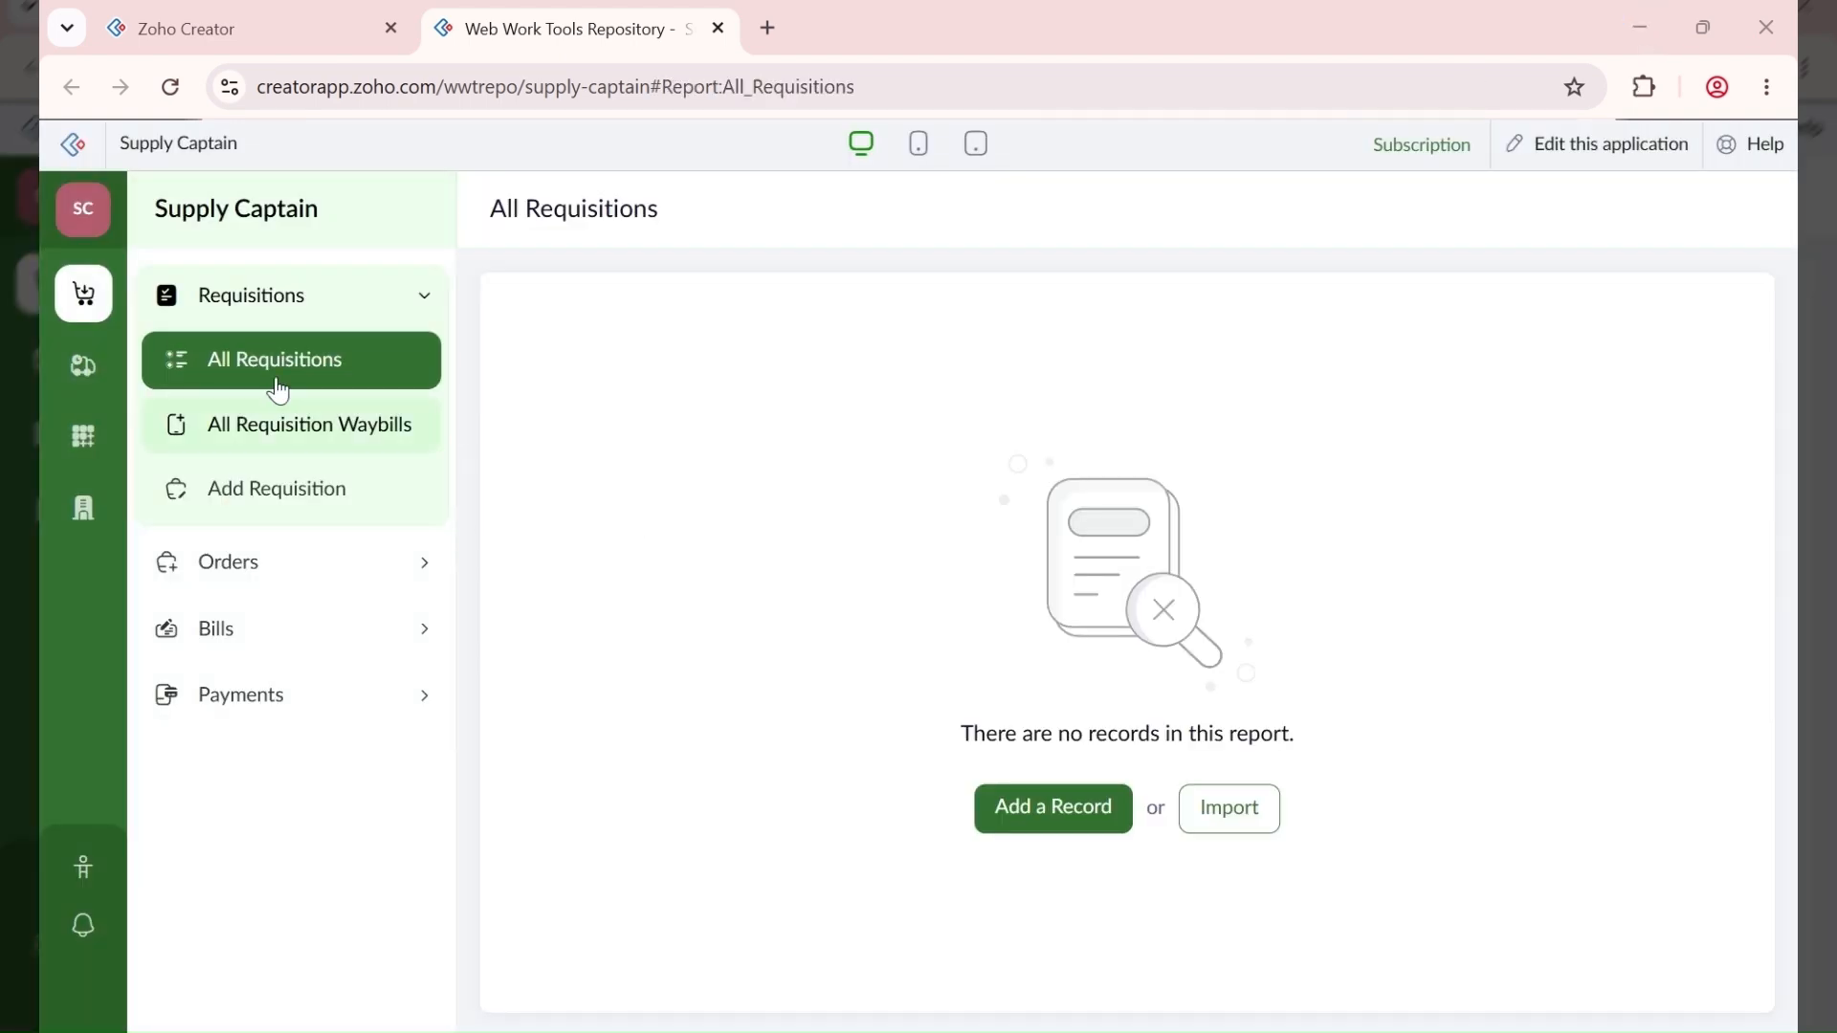
{"action": "left_click", "coordinate": [83, 365]}
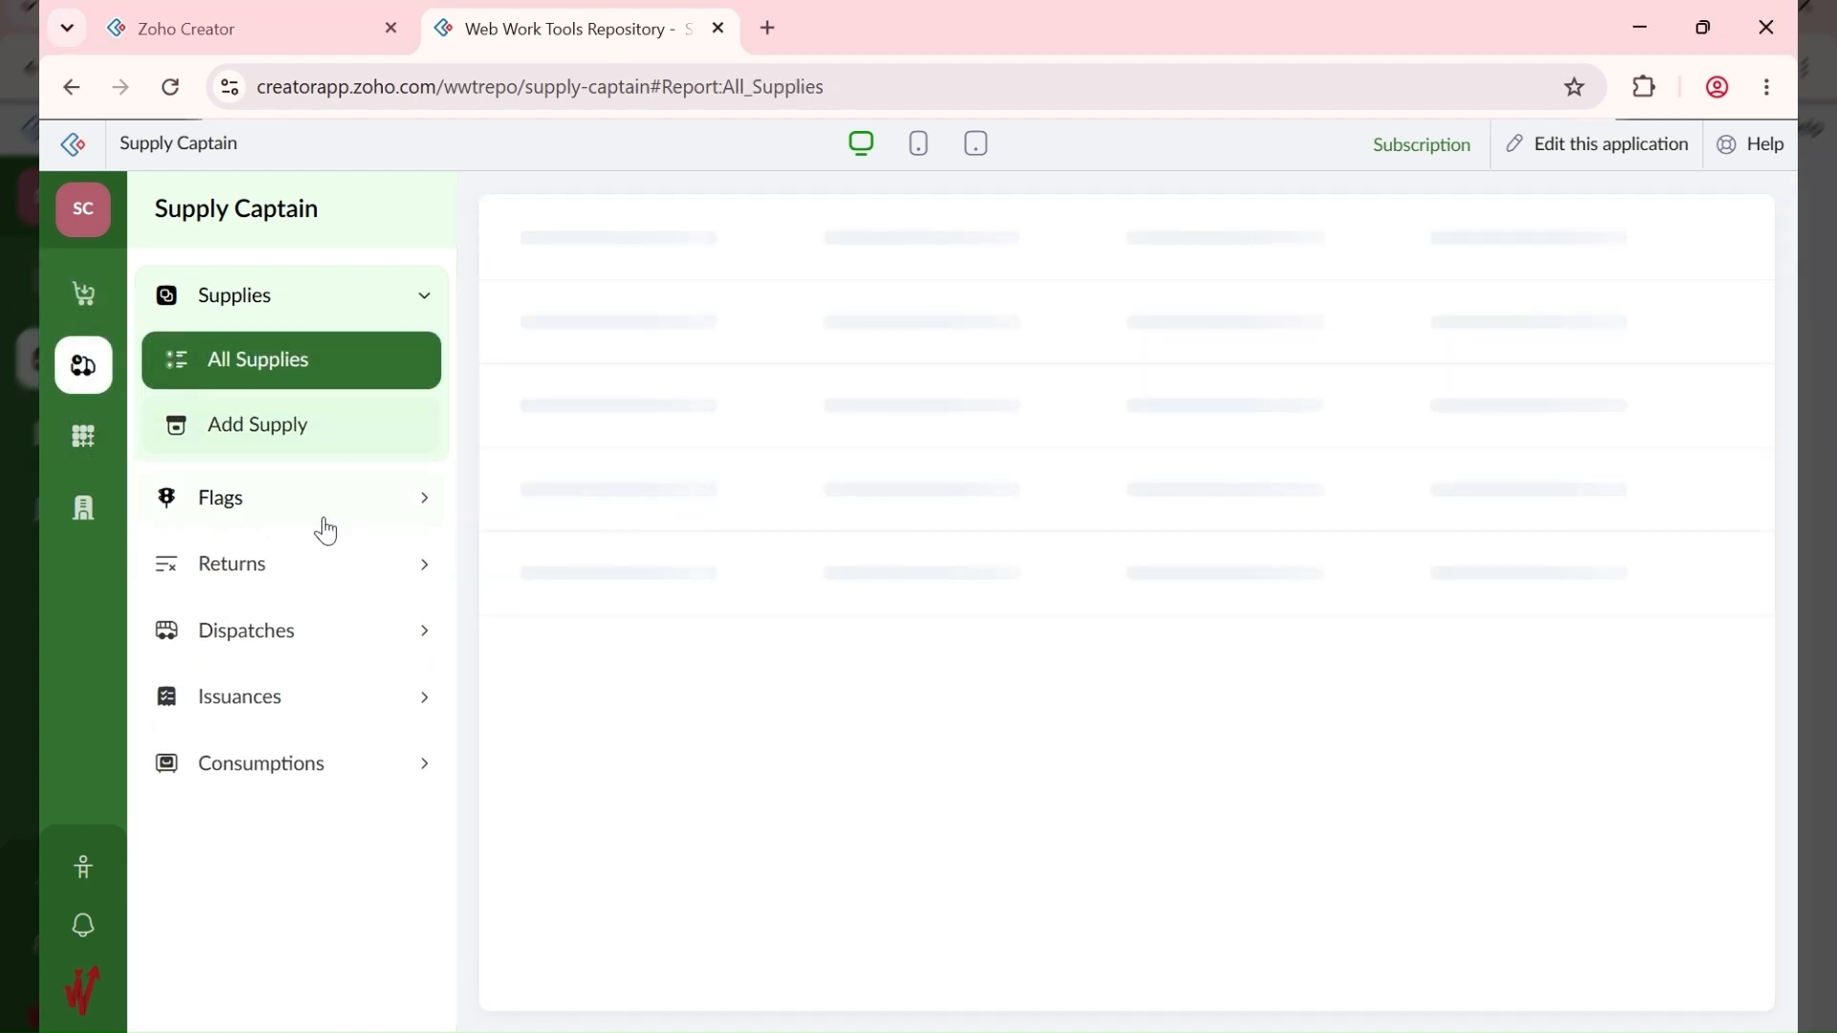
{"action": "left_click", "coordinate": [82, 451]}
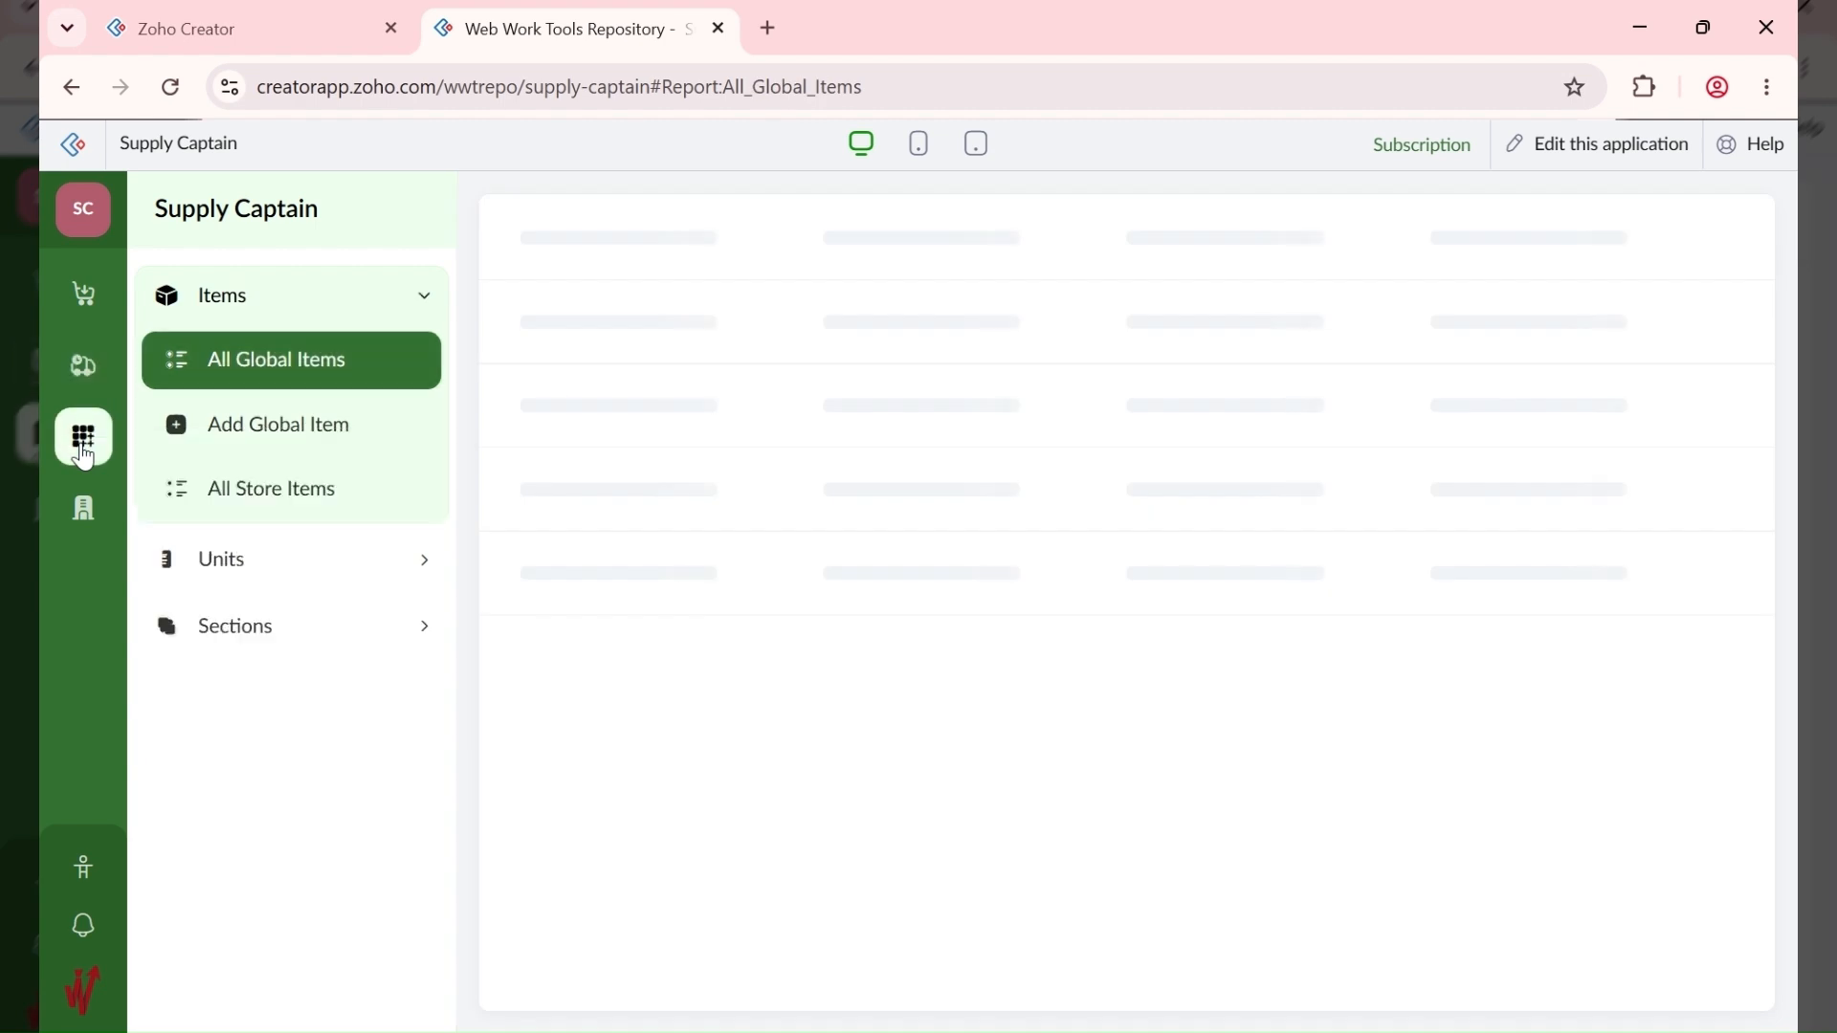
Step: Look at the Add Global Item form, then the Administration pending approvals page
{"action": "left_click", "coordinate": [341, 436]}
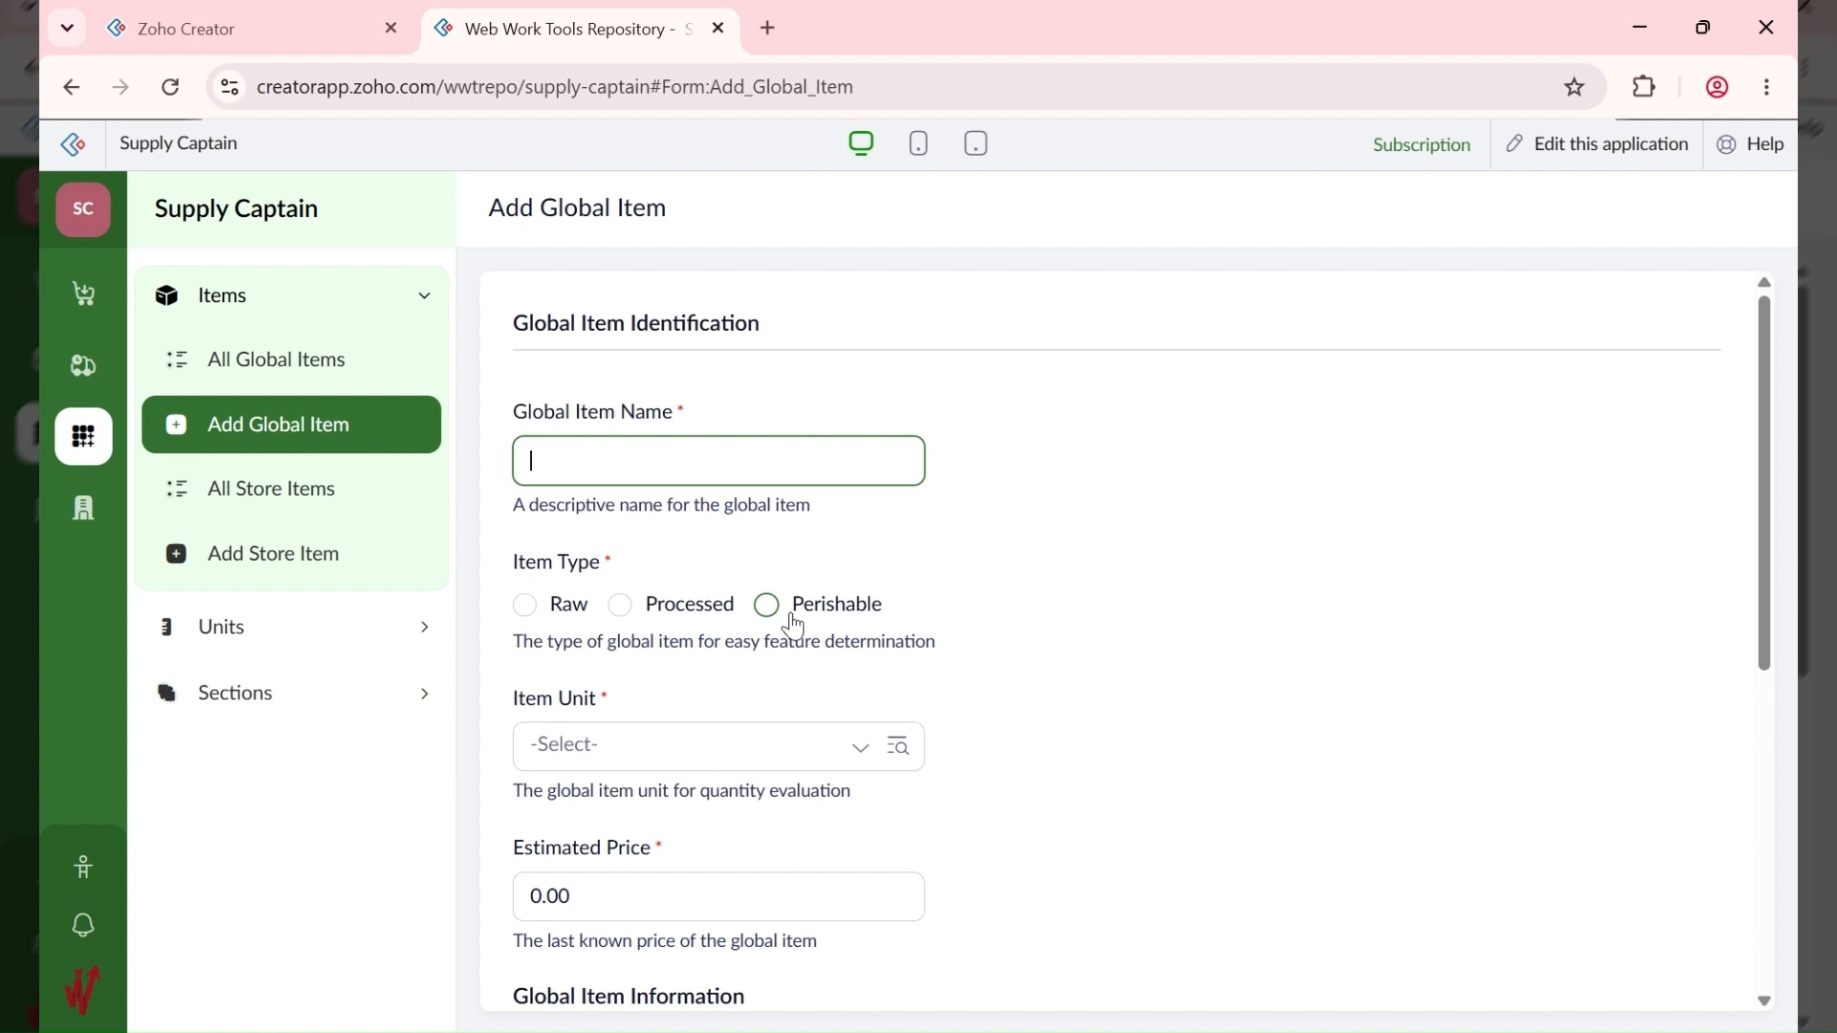
{"action": "left_click", "coordinate": [59, 517]}
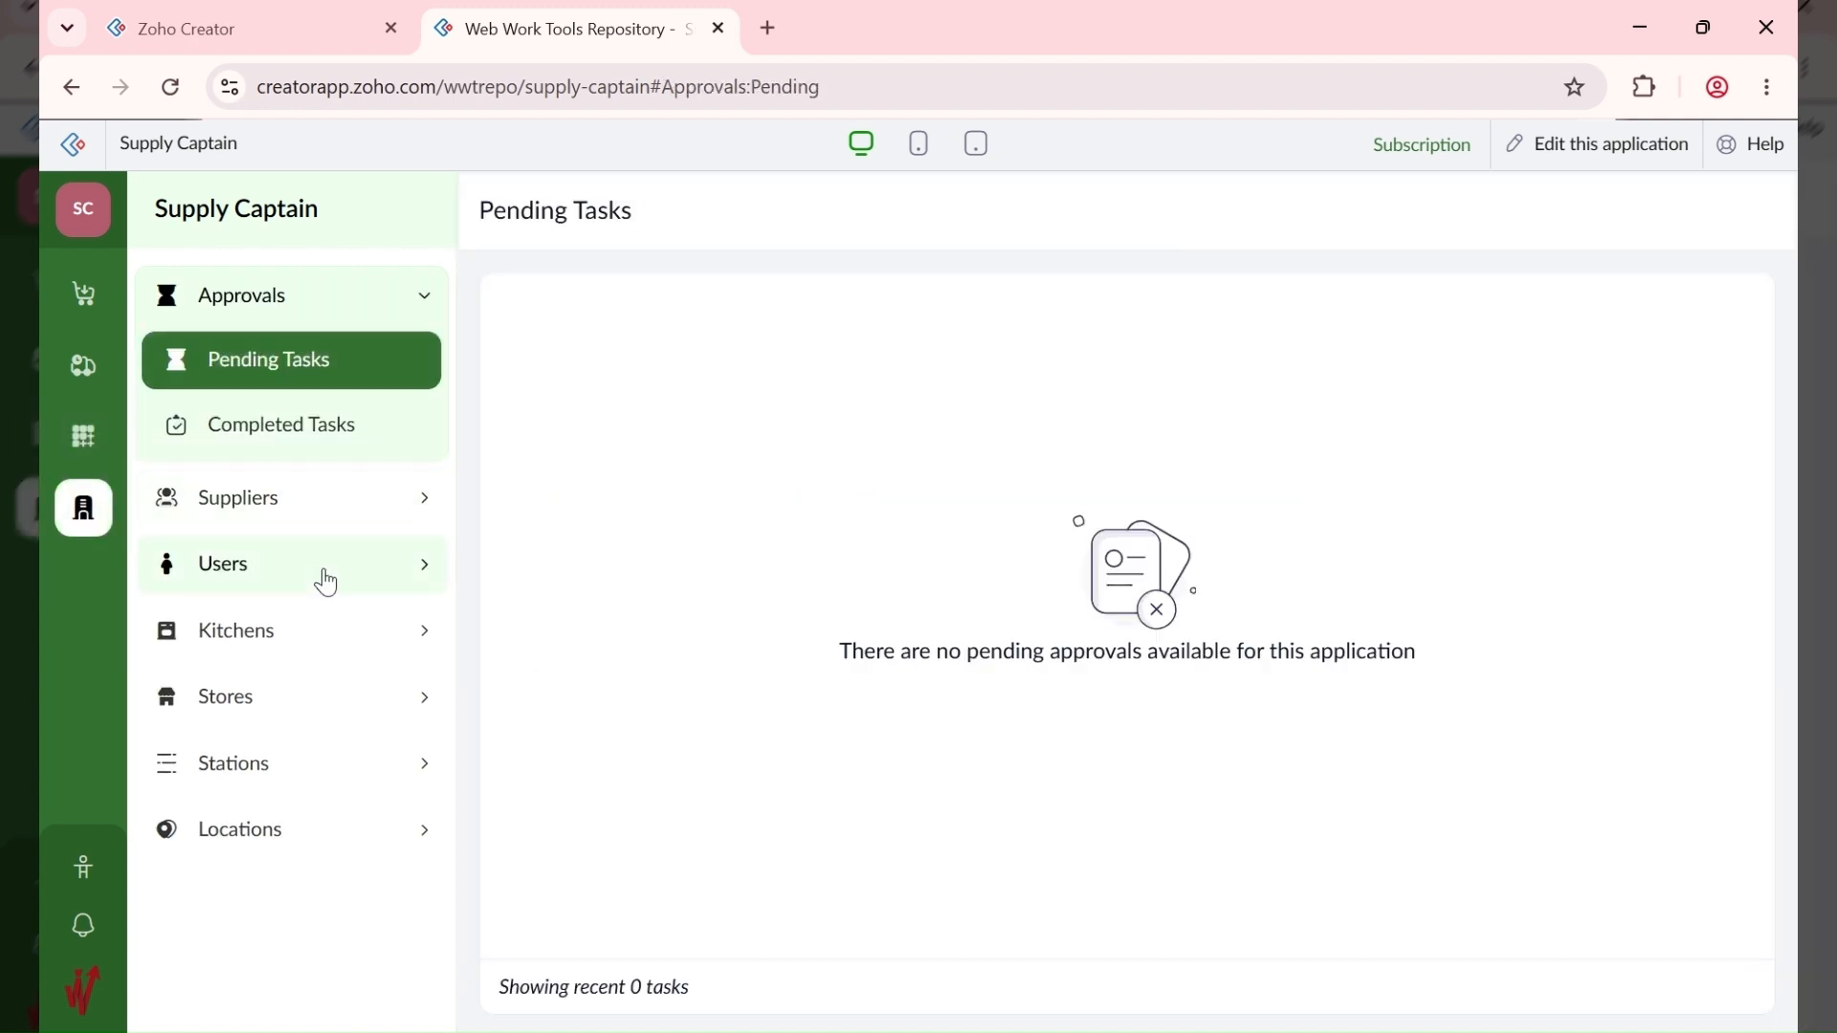
{"action": "left_click", "coordinate": [303, 634]}
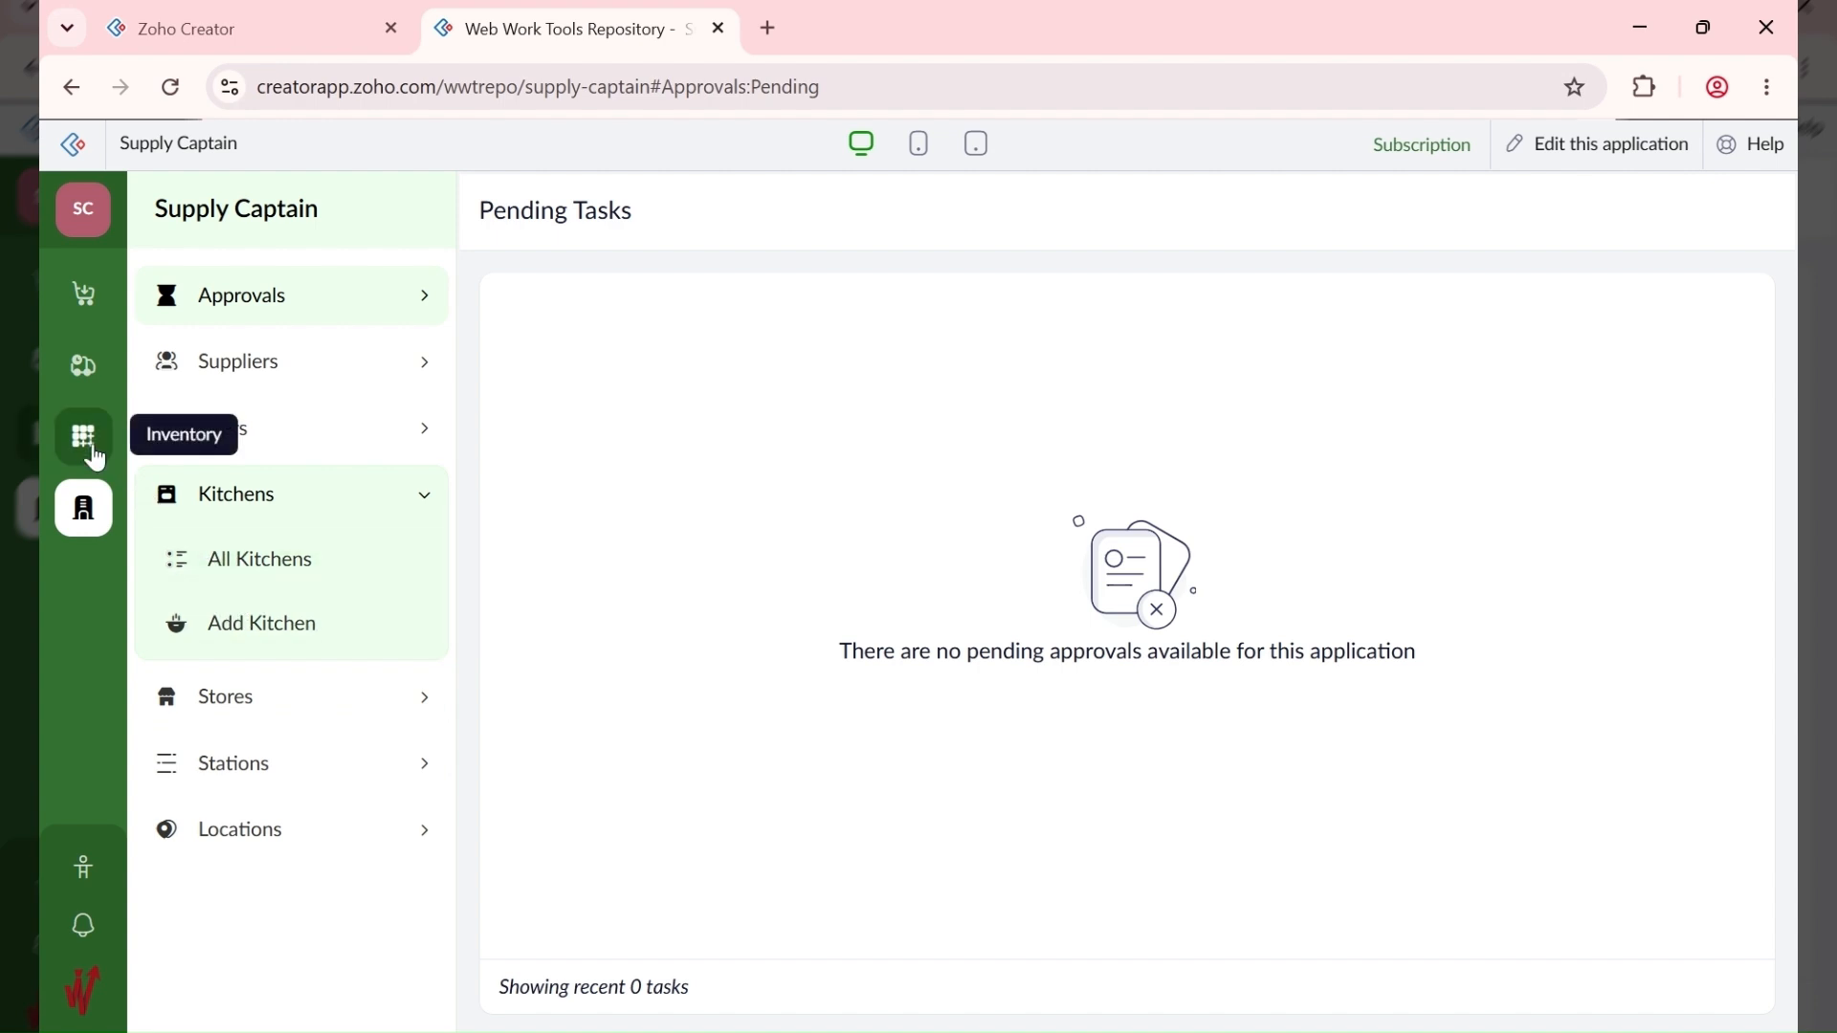
Step: Set status to Consumed on Supply Captain's Add Consumption form, then return to the Creator dashboard
{"action": "left_click", "coordinate": [97, 378]}
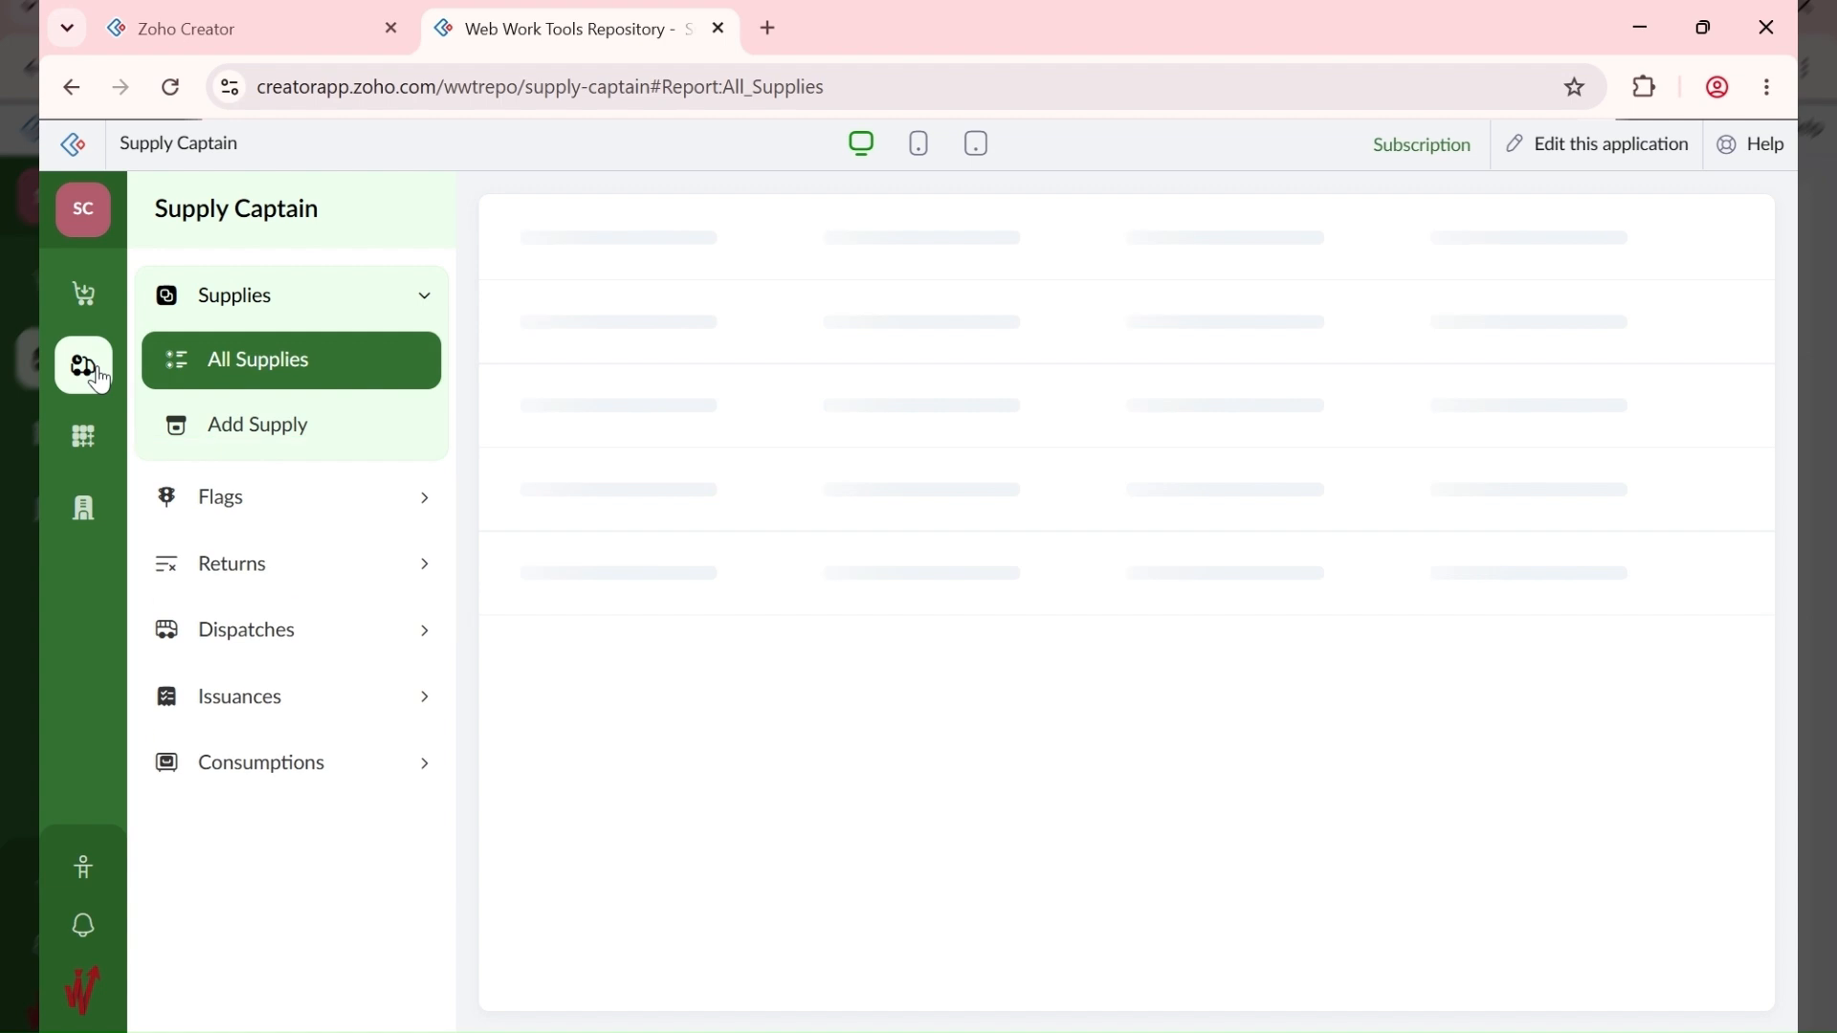
{"action": "left_click", "coordinate": [325, 763]}
{"action": "left_click", "coordinate": [313, 754]}
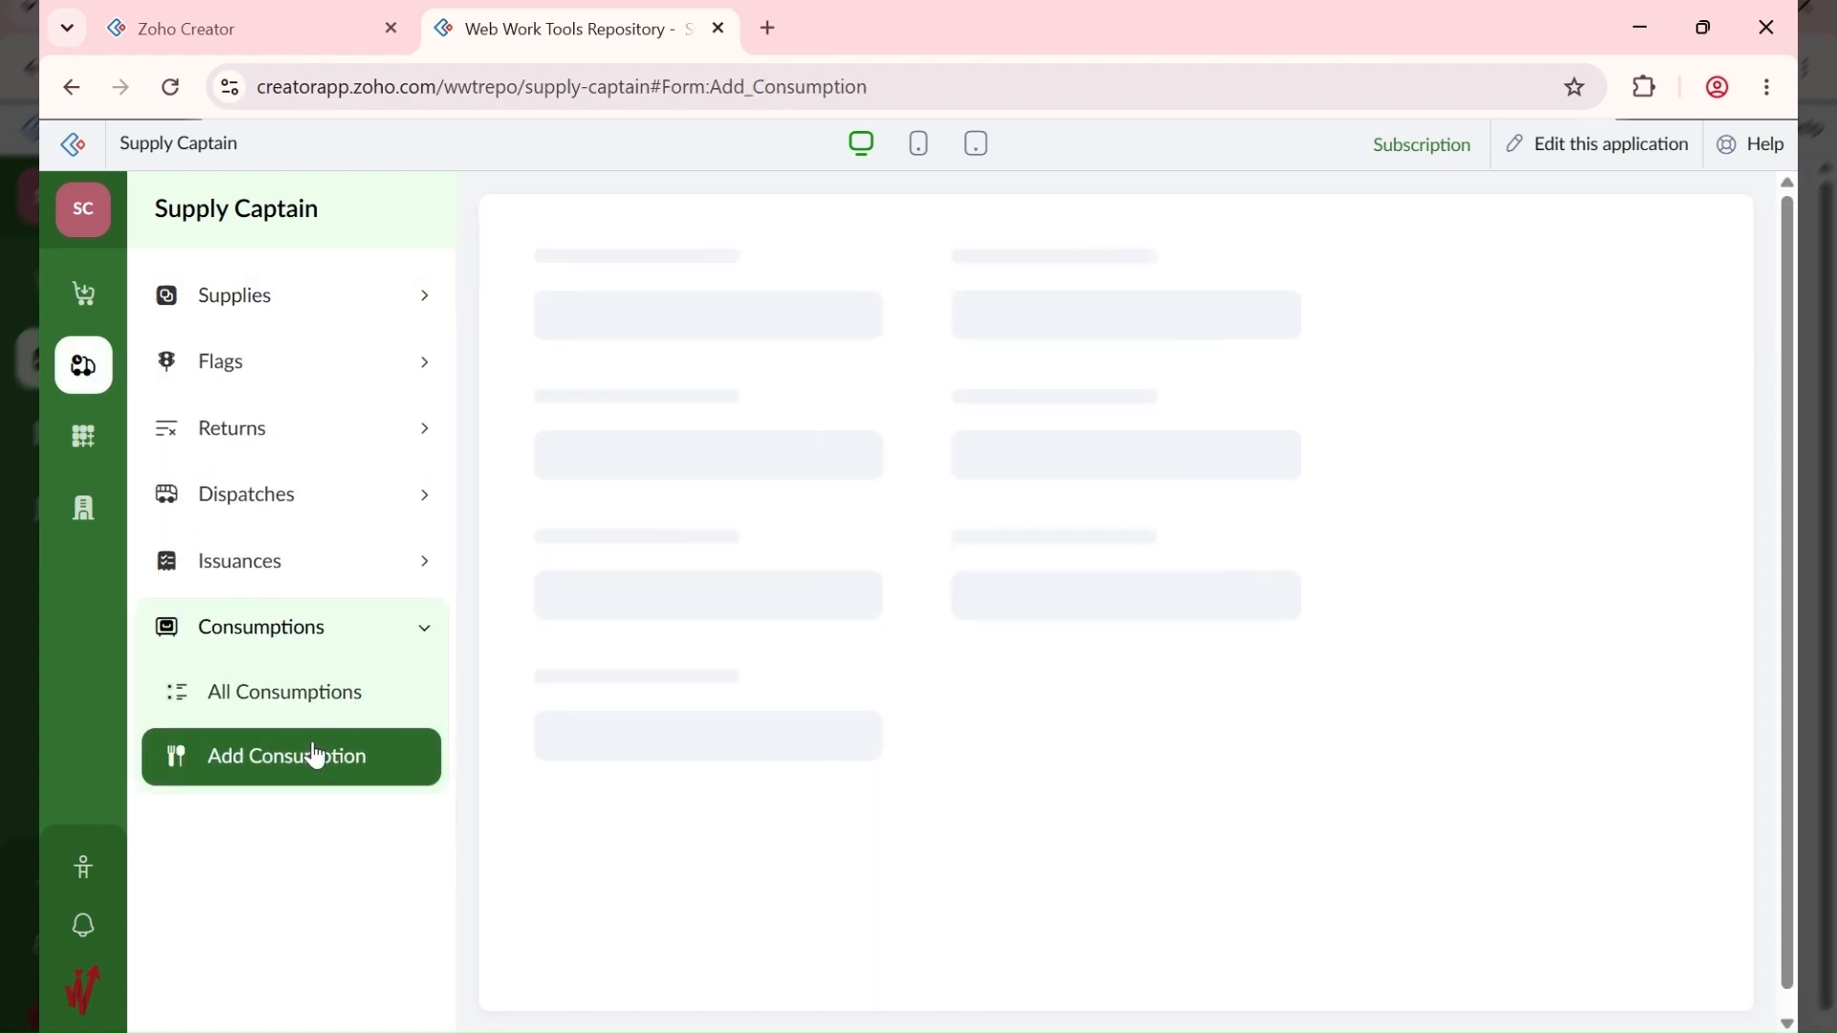
{"action": "scroll", "coordinate": [754, 584], "scroll_direction": "down", "scroll_amount": 4}
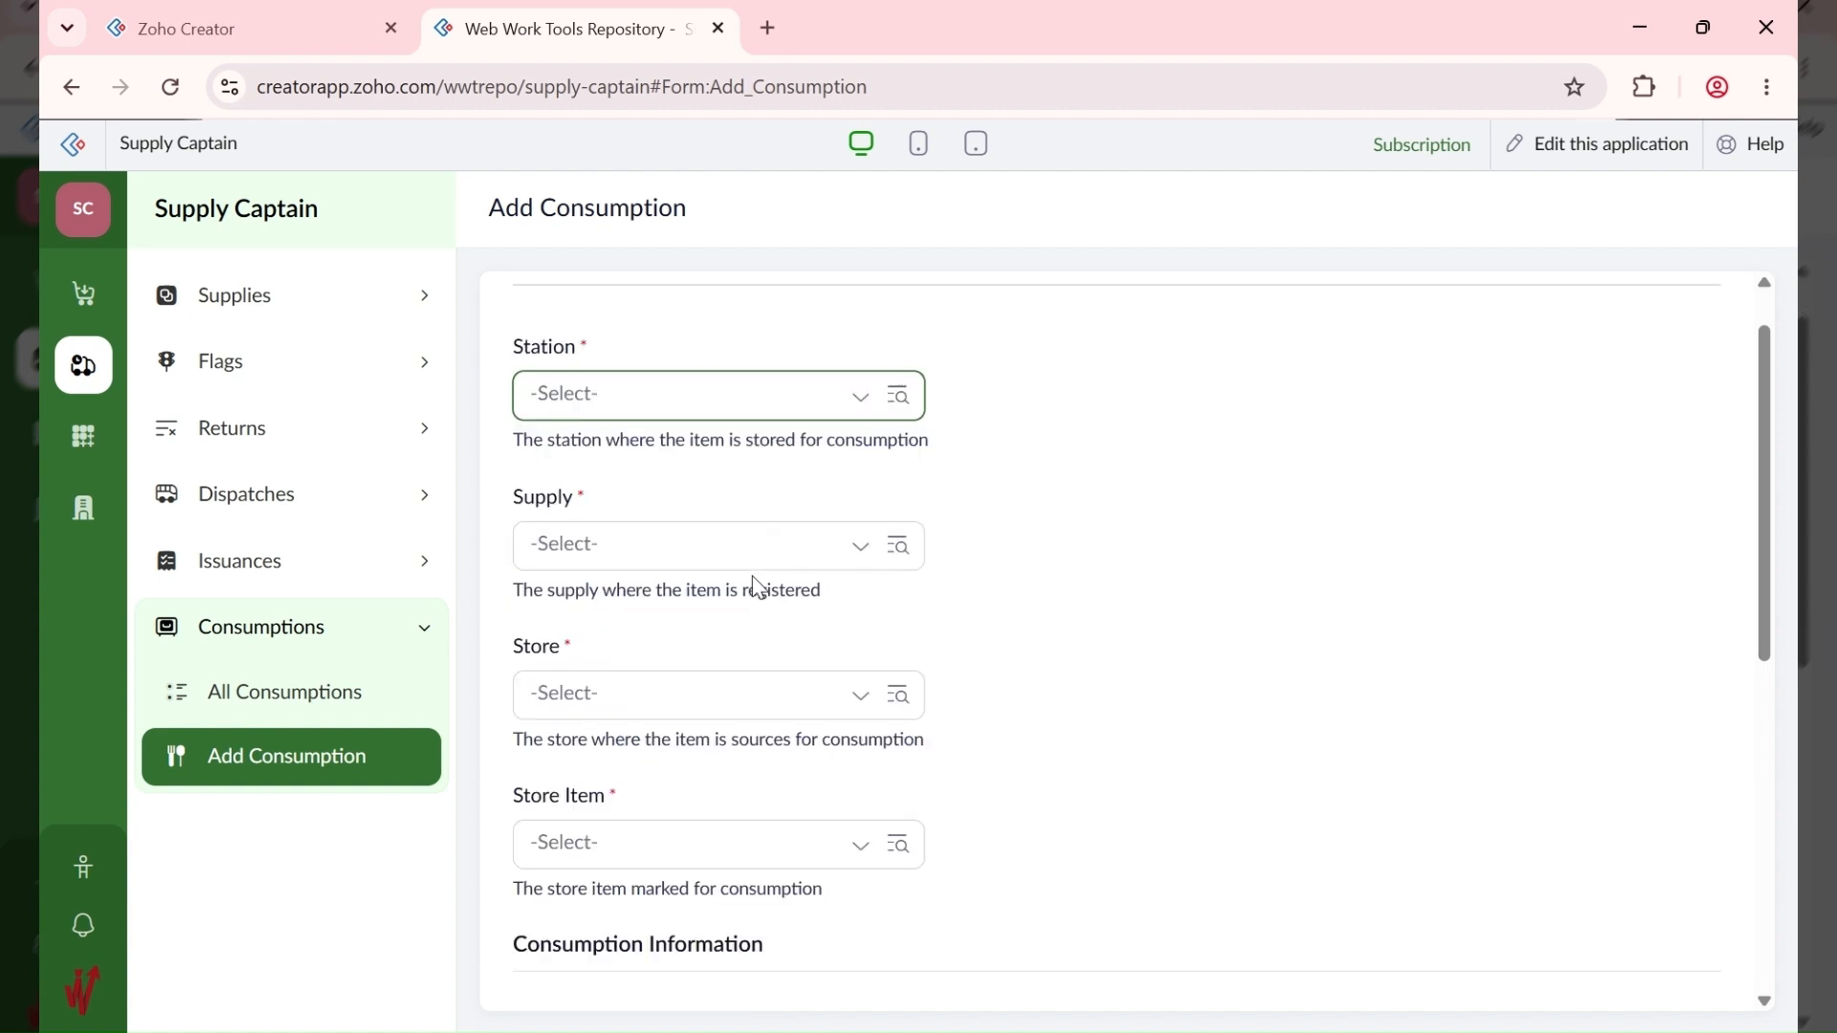
{"action": "scroll", "coordinate": [754, 584], "scroll_direction": "down", "scroll_amount": 4}
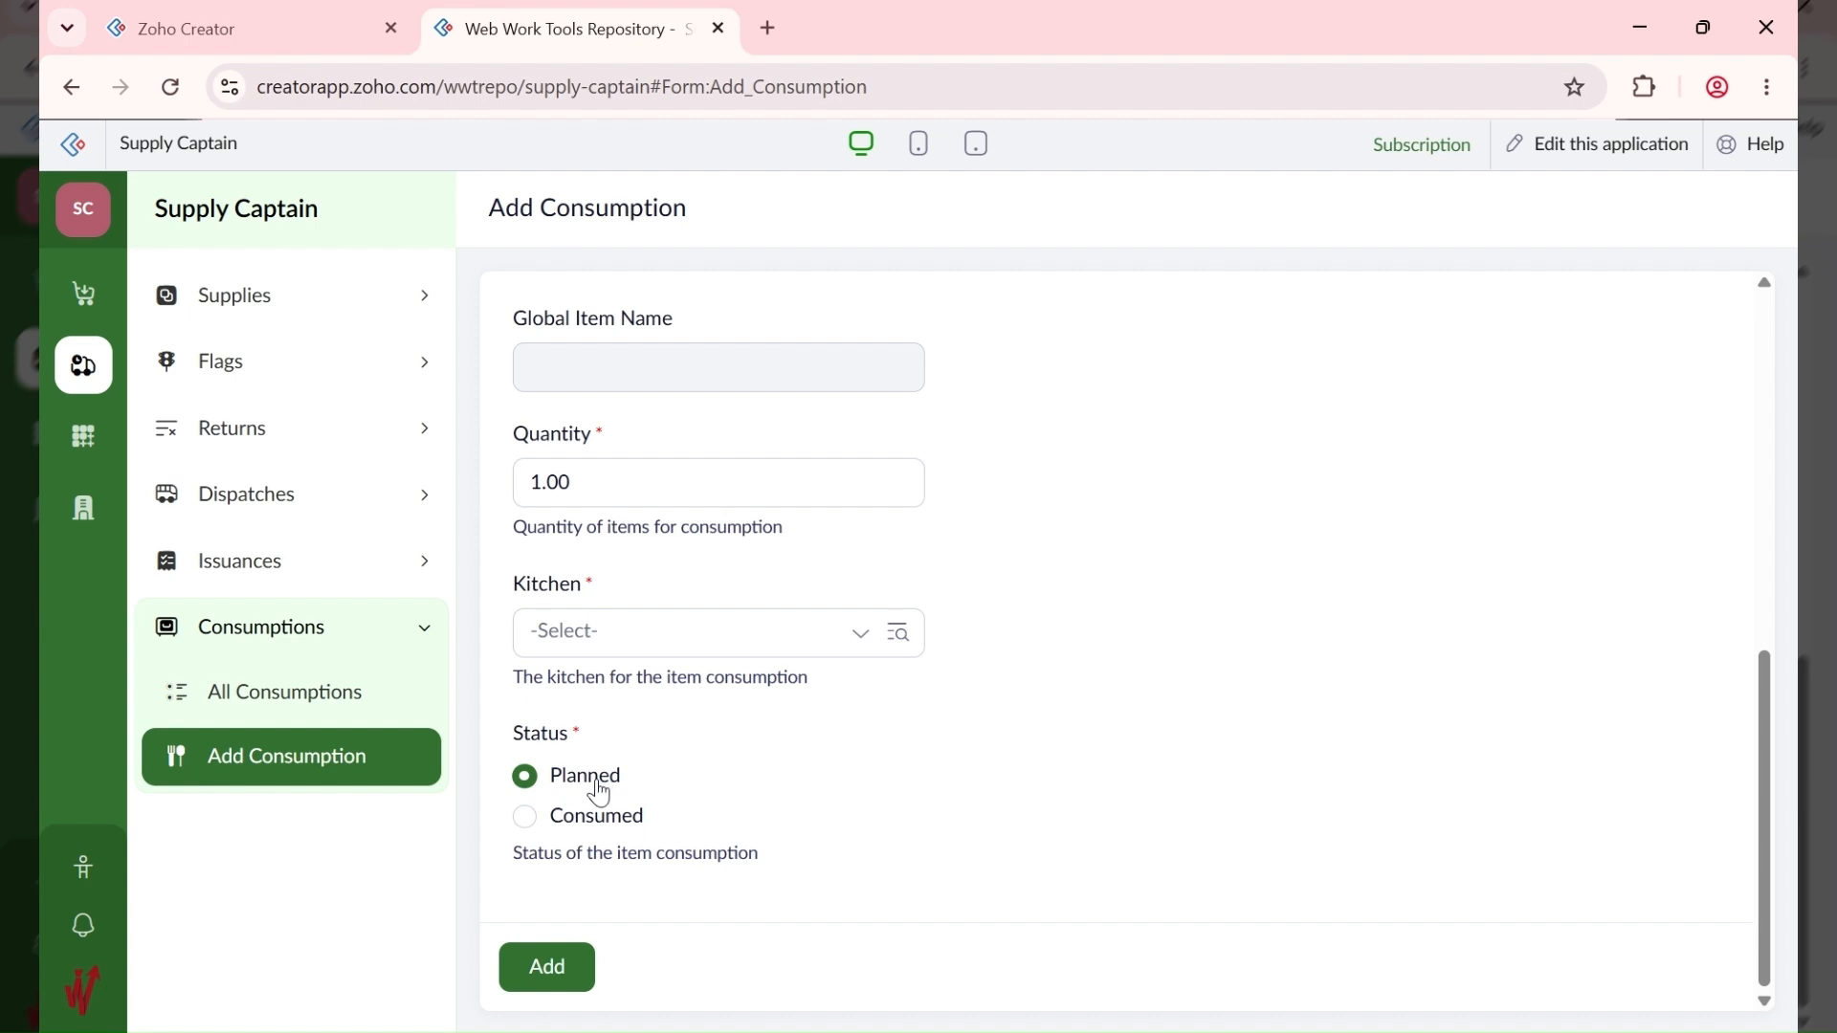
{"action": "left_click", "coordinate": [591, 819]}
{"action": "scroll", "coordinate": [613, 842], "scroll_direction": "down", "scroll_amount": 2}
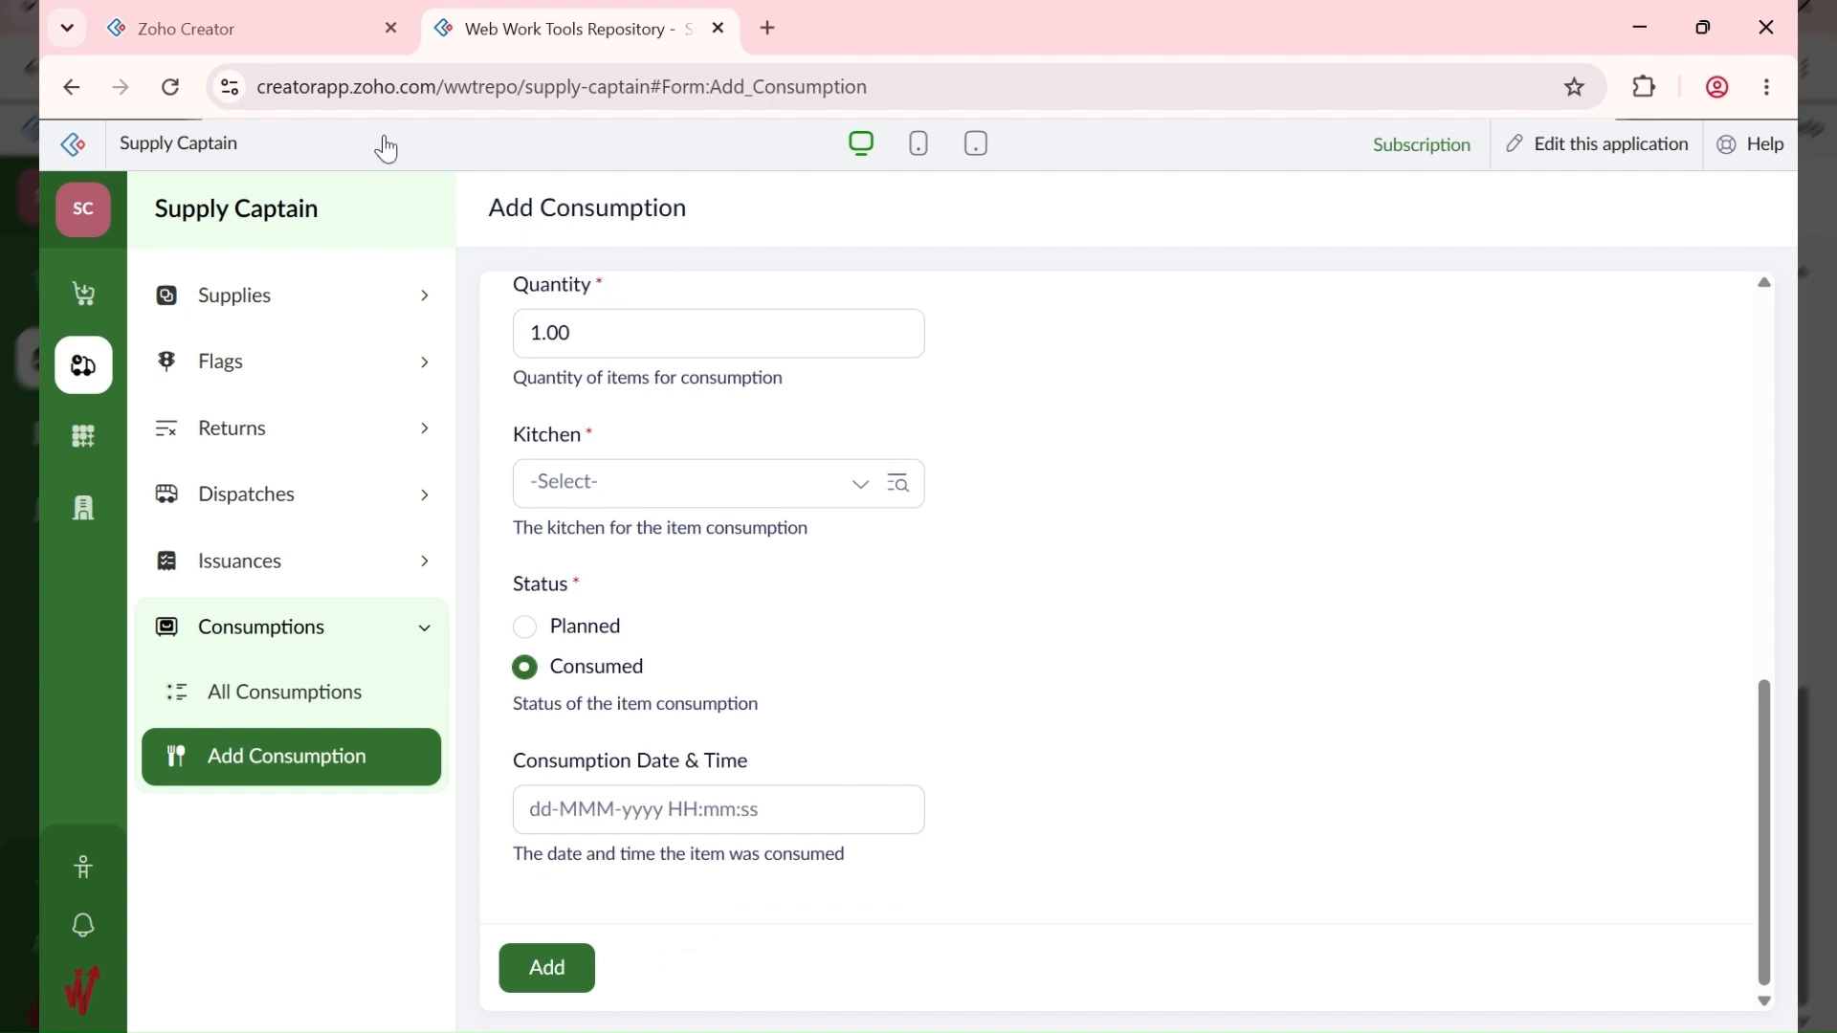
{"action": "left_click", "coordinate": [254, 26]}
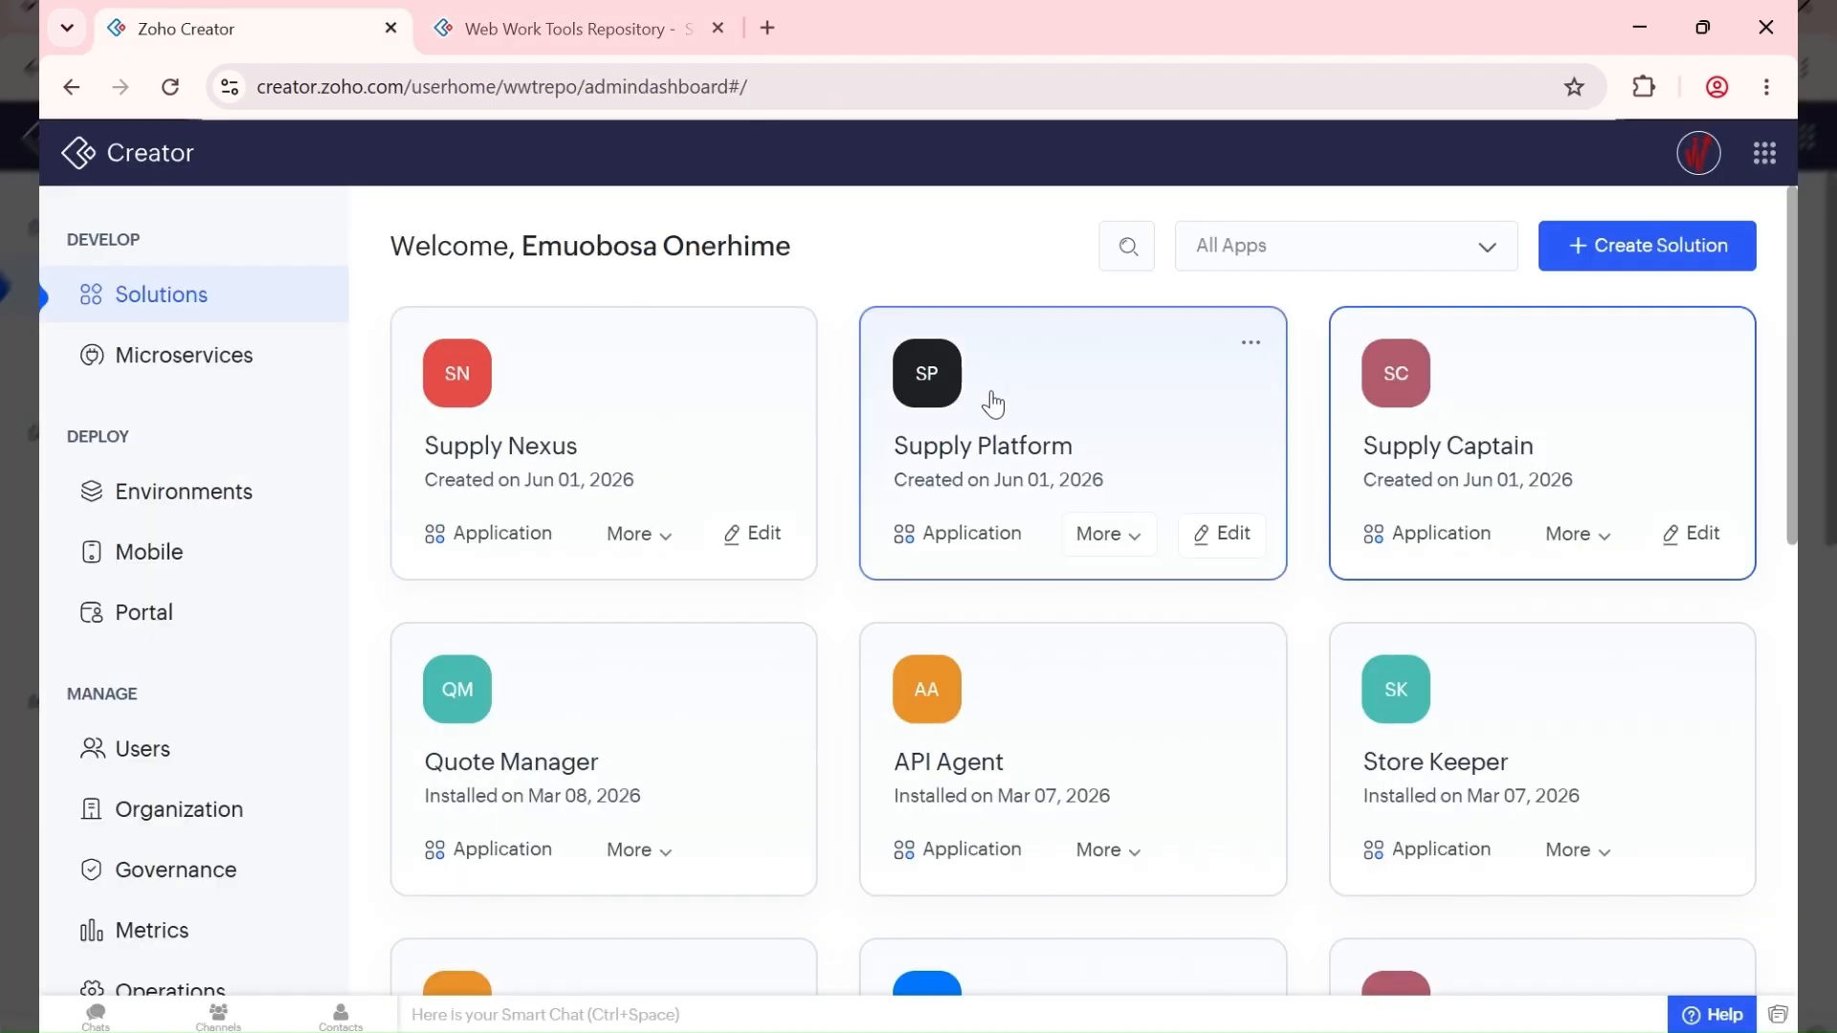
Step: Open the Supply Platform app from the dashboard in a separate tab
{"action": "left_click", "coordinate": [1117, 400], "text": "ctrl"}
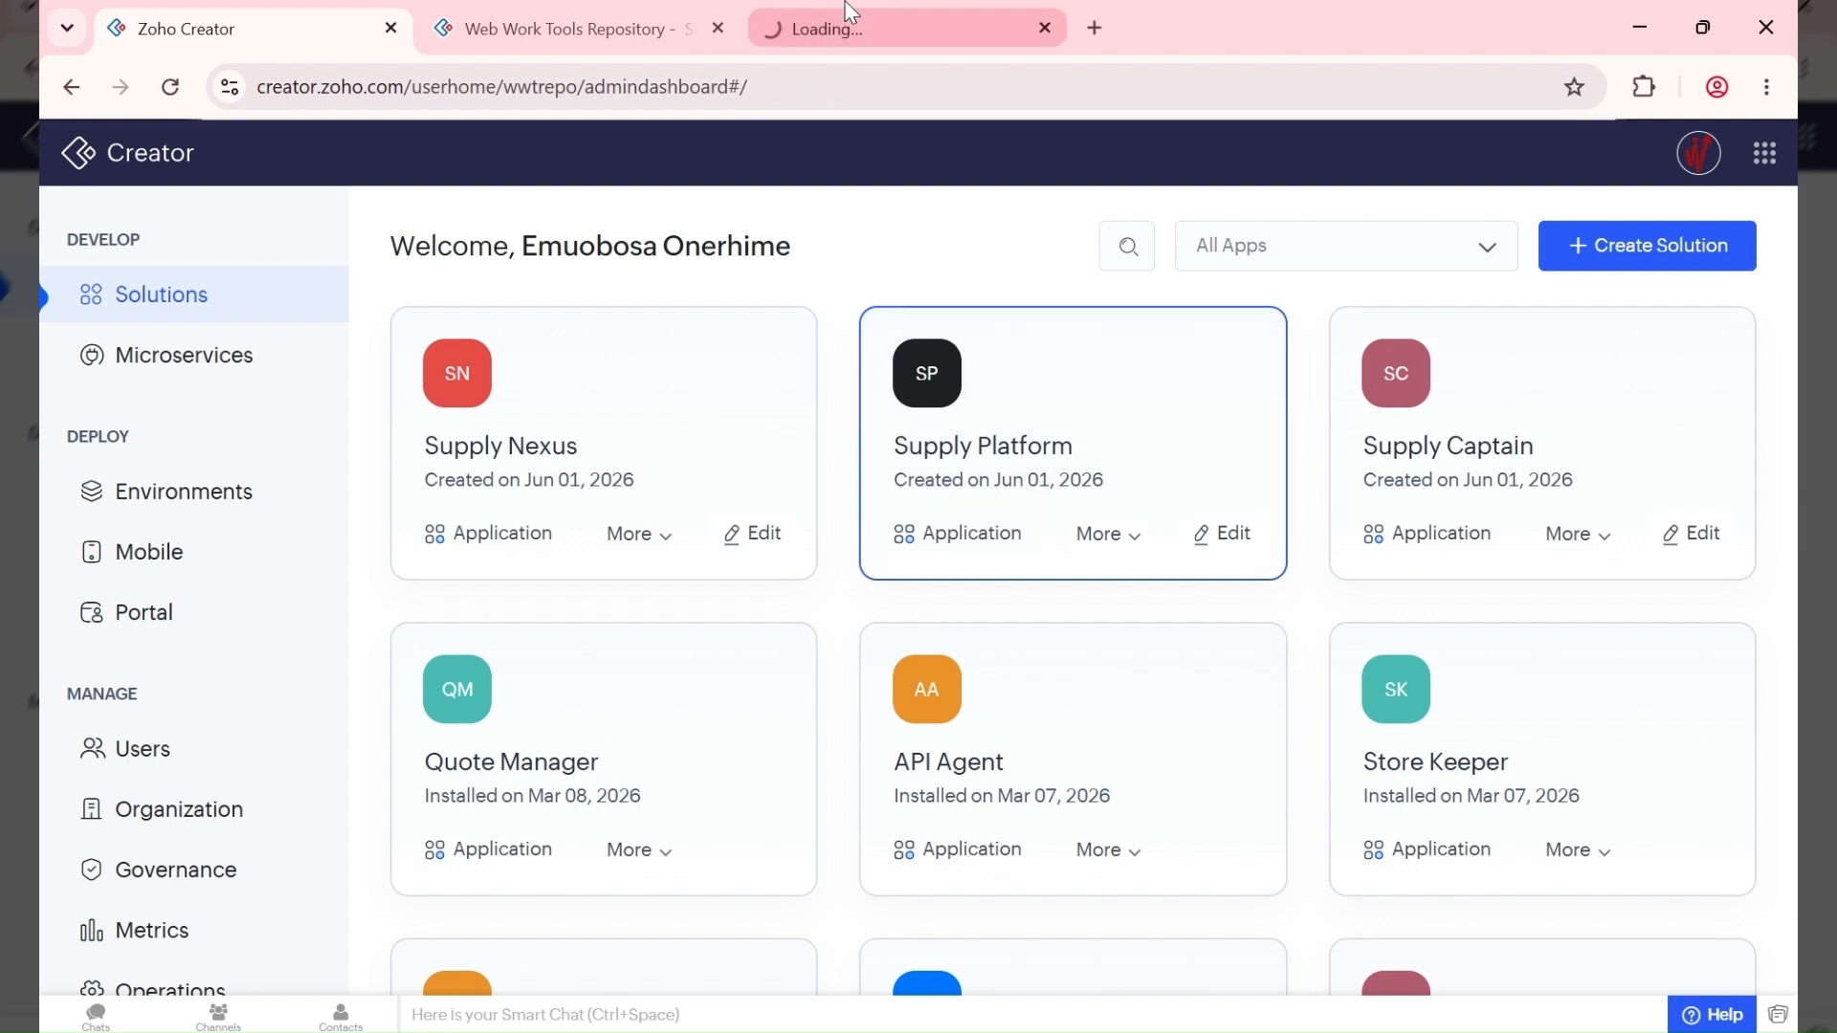
{"action": "left_click", "coordinate": [846, 13]}
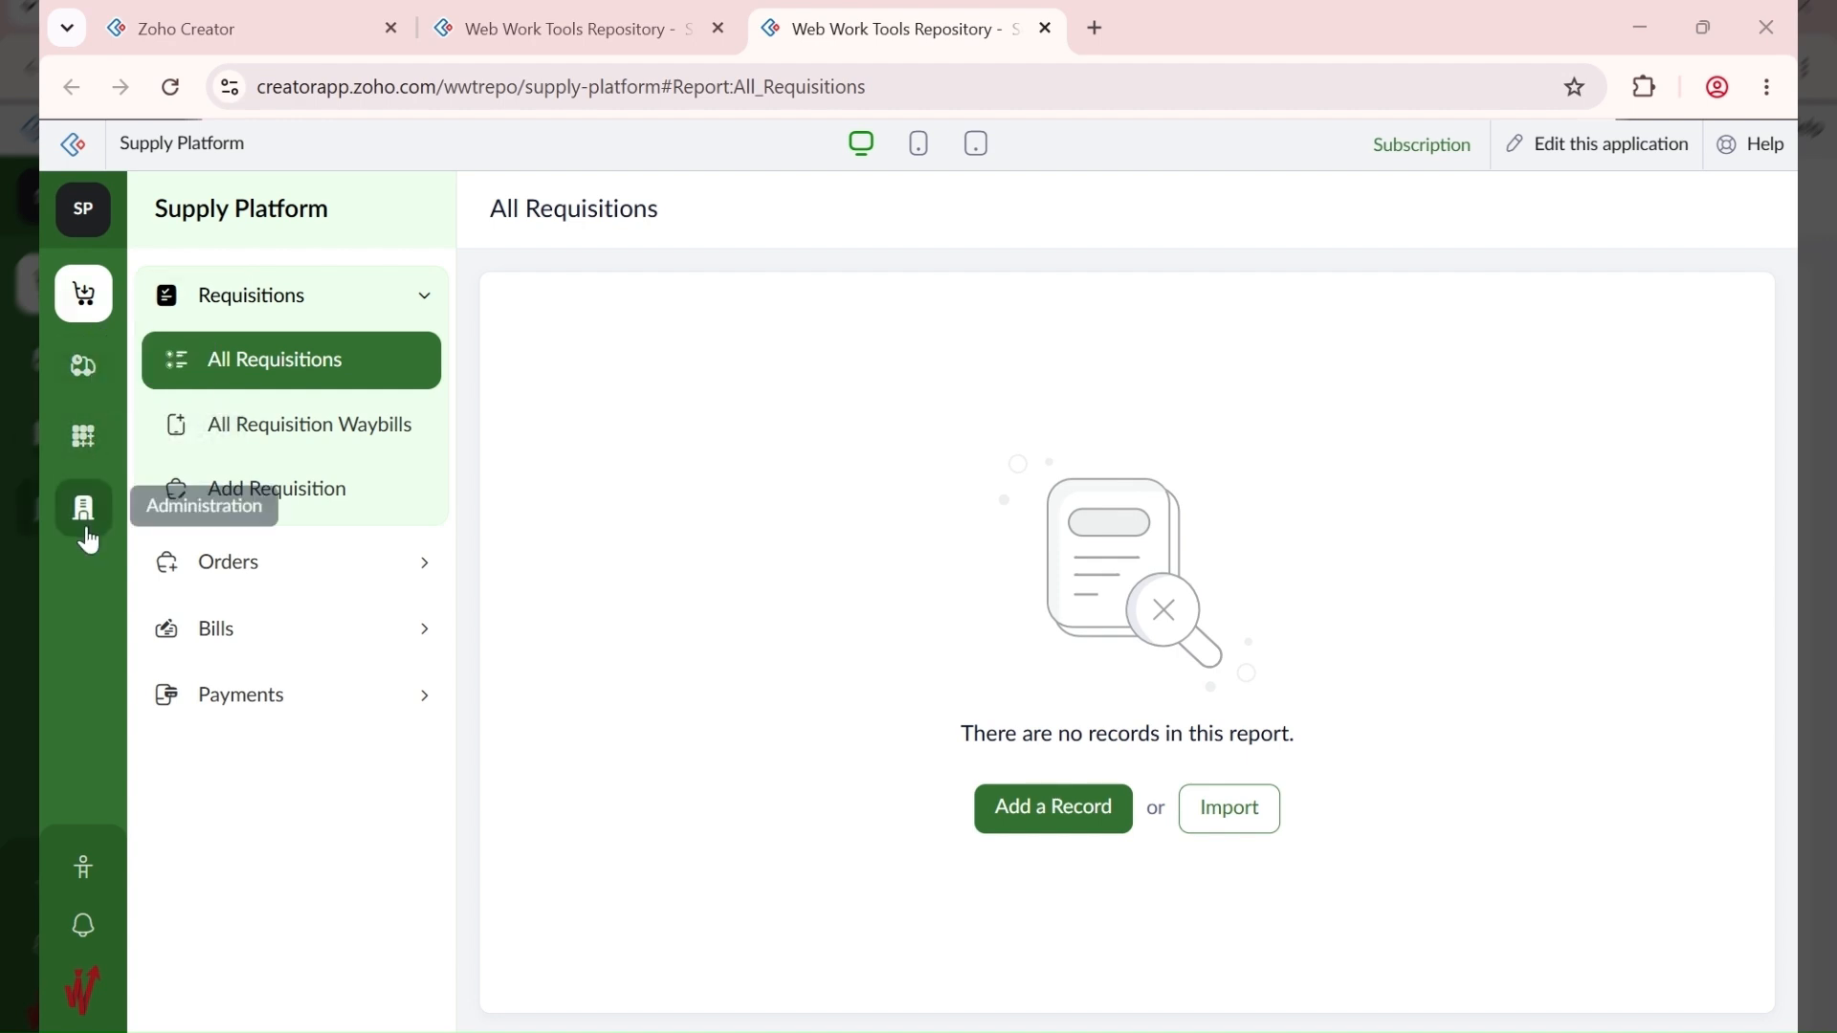
Step: Scroll through every field of Supply Platform's Add Global Item form down to Add
{"action": "left_click", "coordinate": [83, 366]}
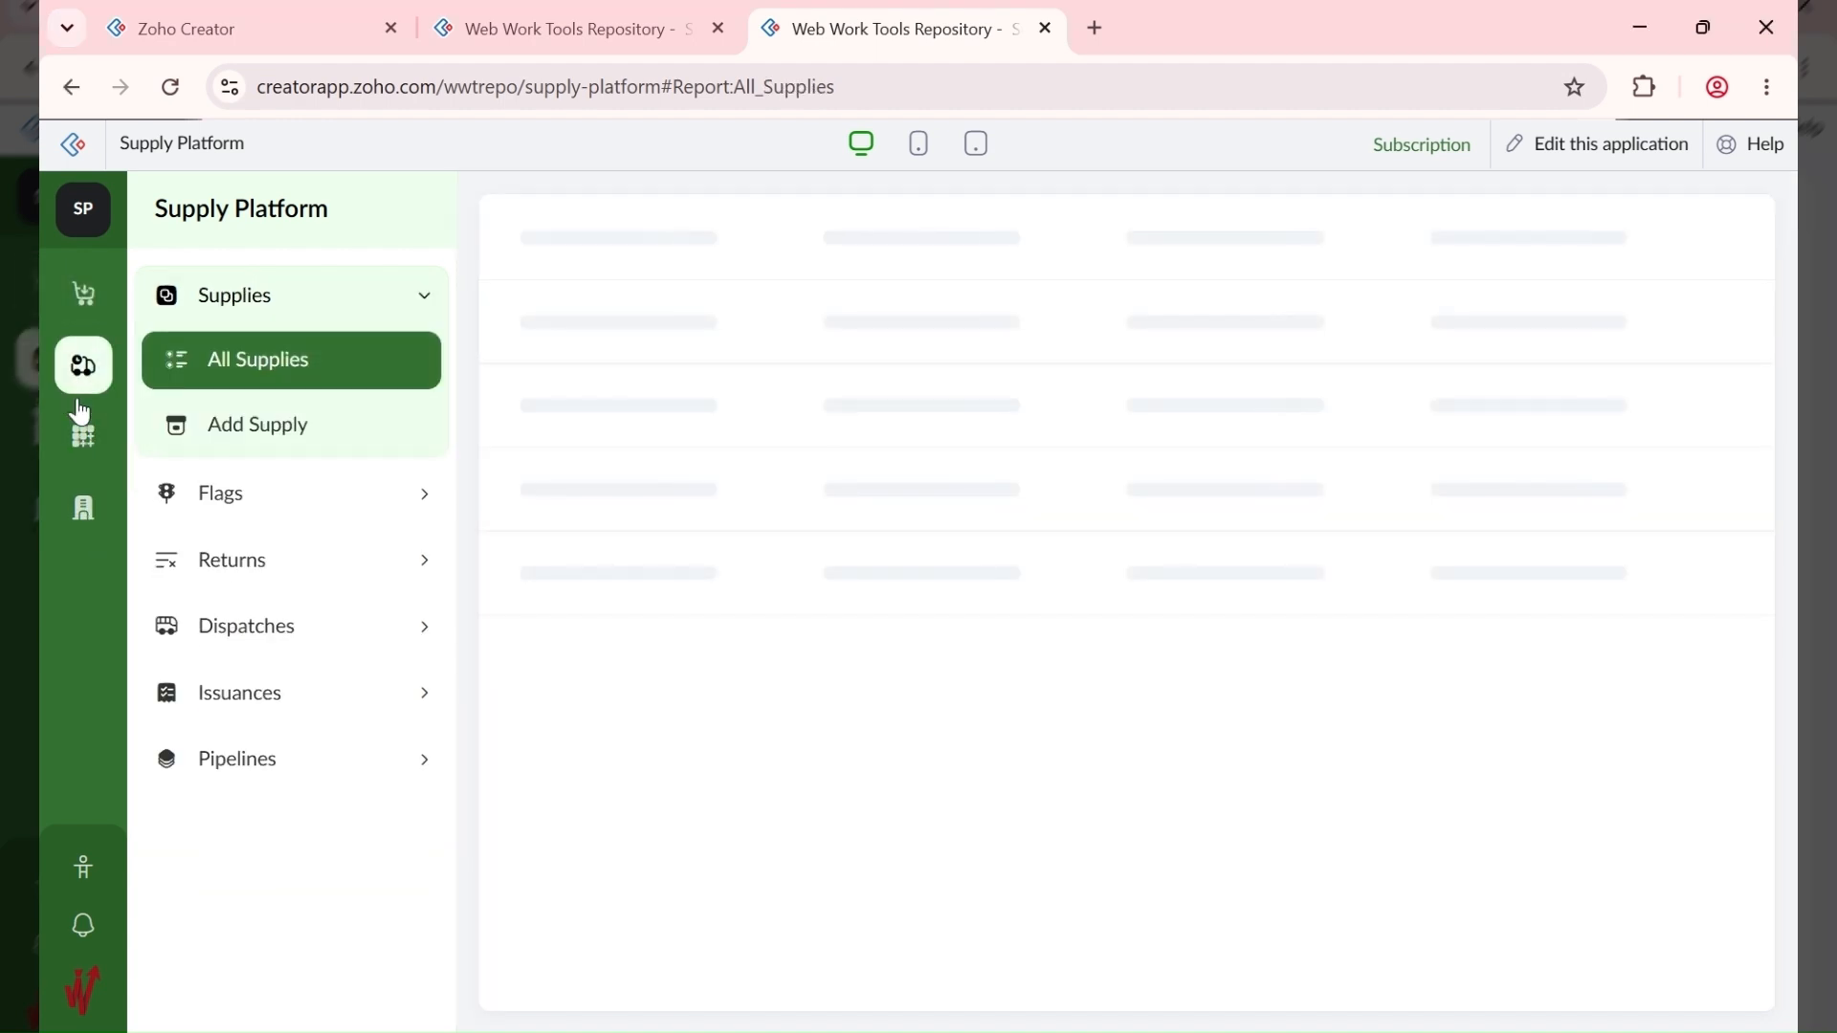
{"action": "left_click", "coordinate": [81, 449]}
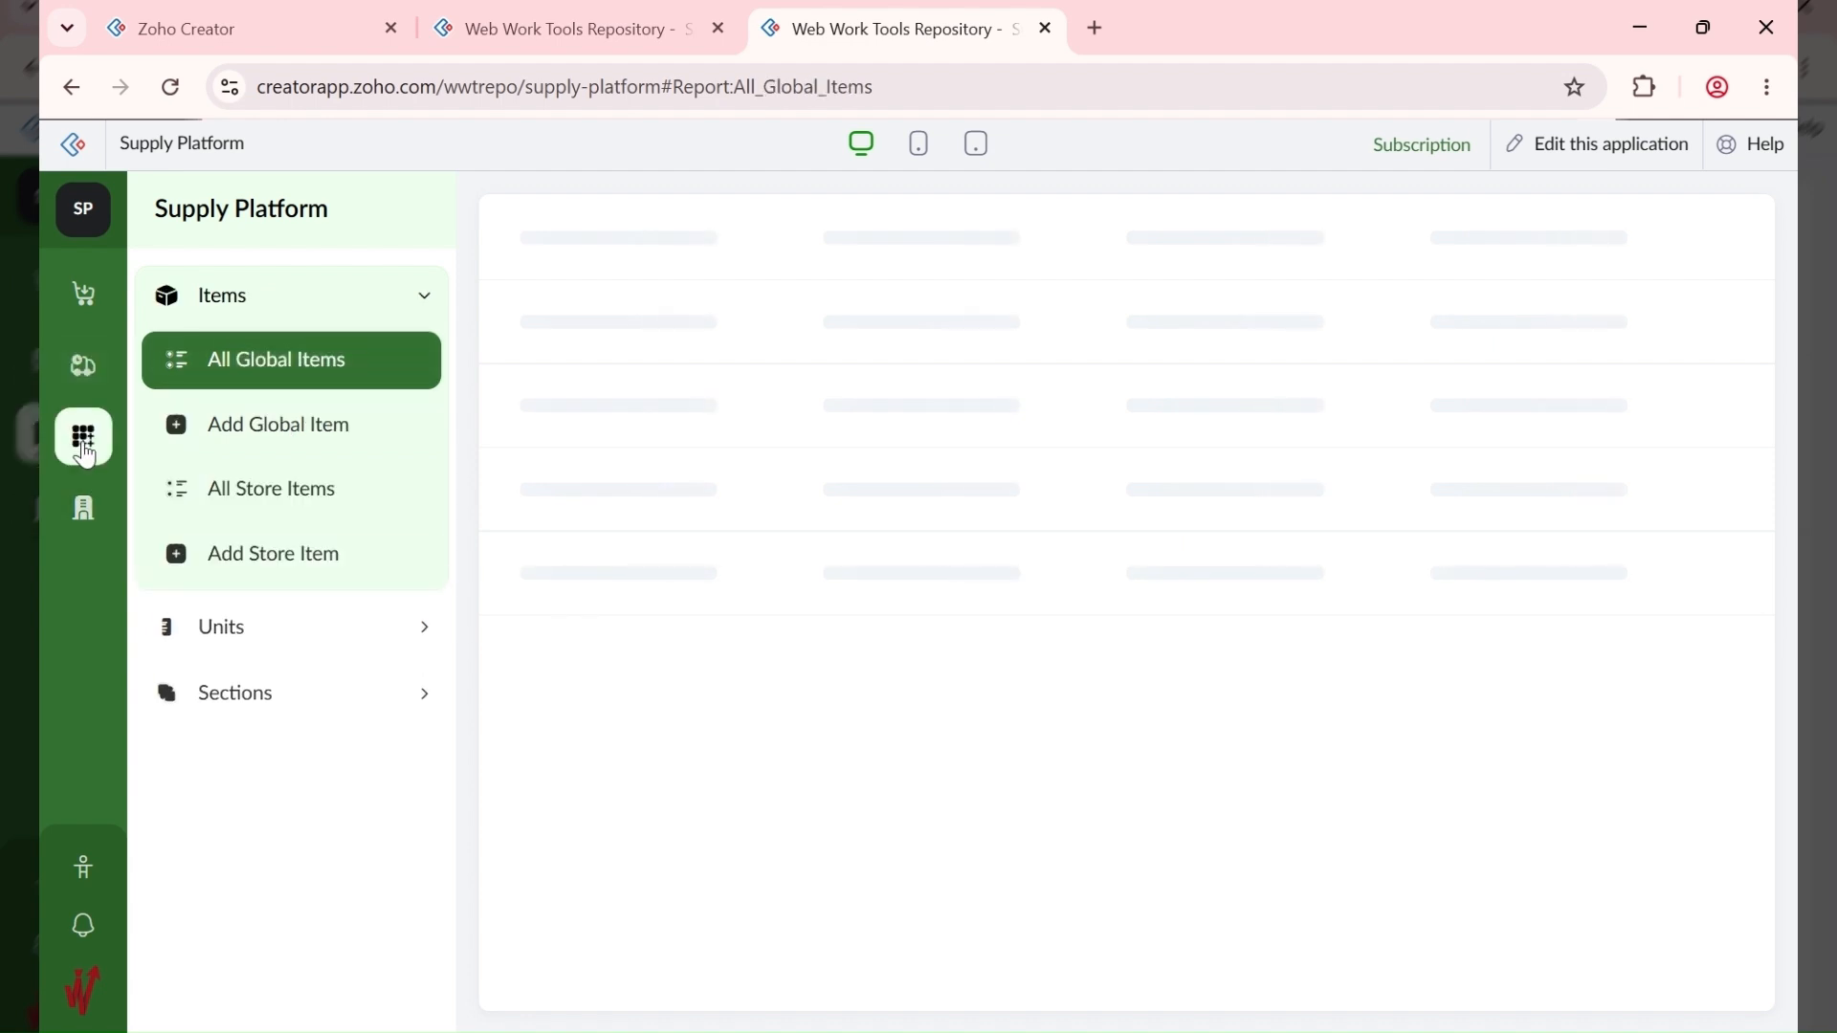
{"action": "left_click", "coordinate": [343, 440]}
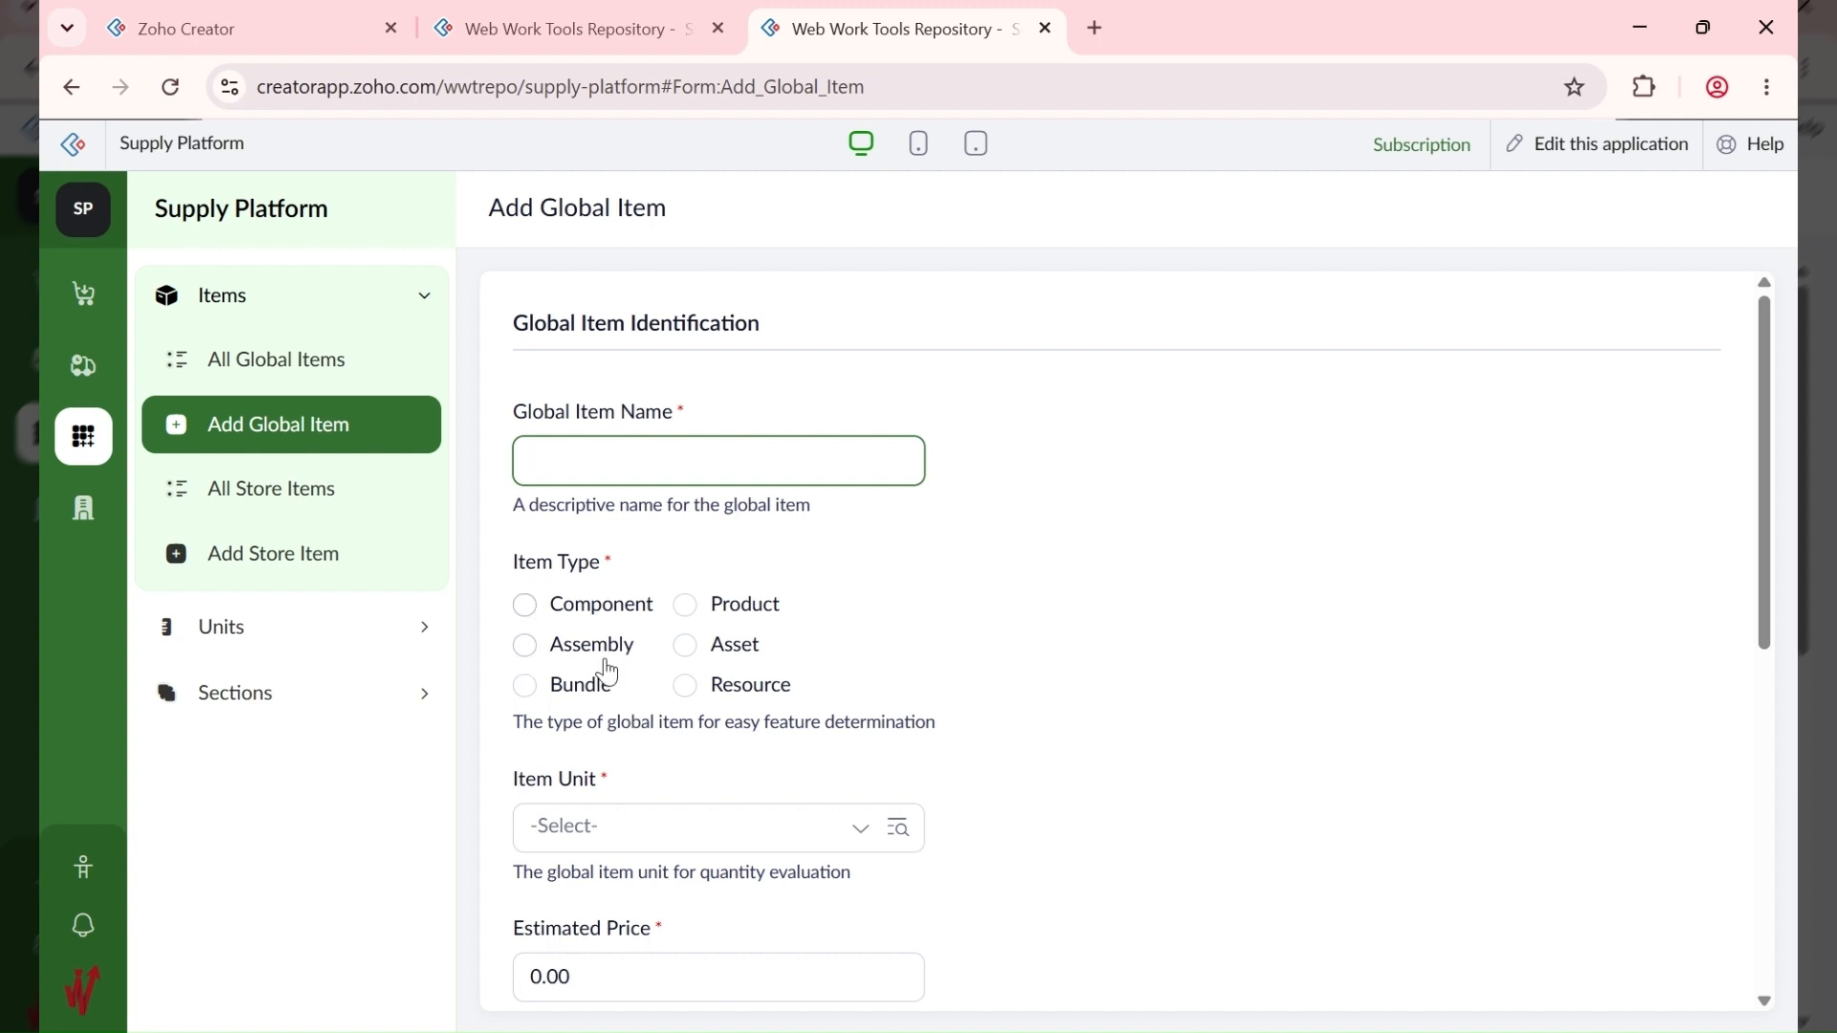
{"action": "scroll", "coordinate": [587, 632], "scroll_direction": "down", "scroll_amount": 3}
{"action": "scroll", "coordinate": [622, 775], "scroll_direction": "down", "scroll_amount": 3}
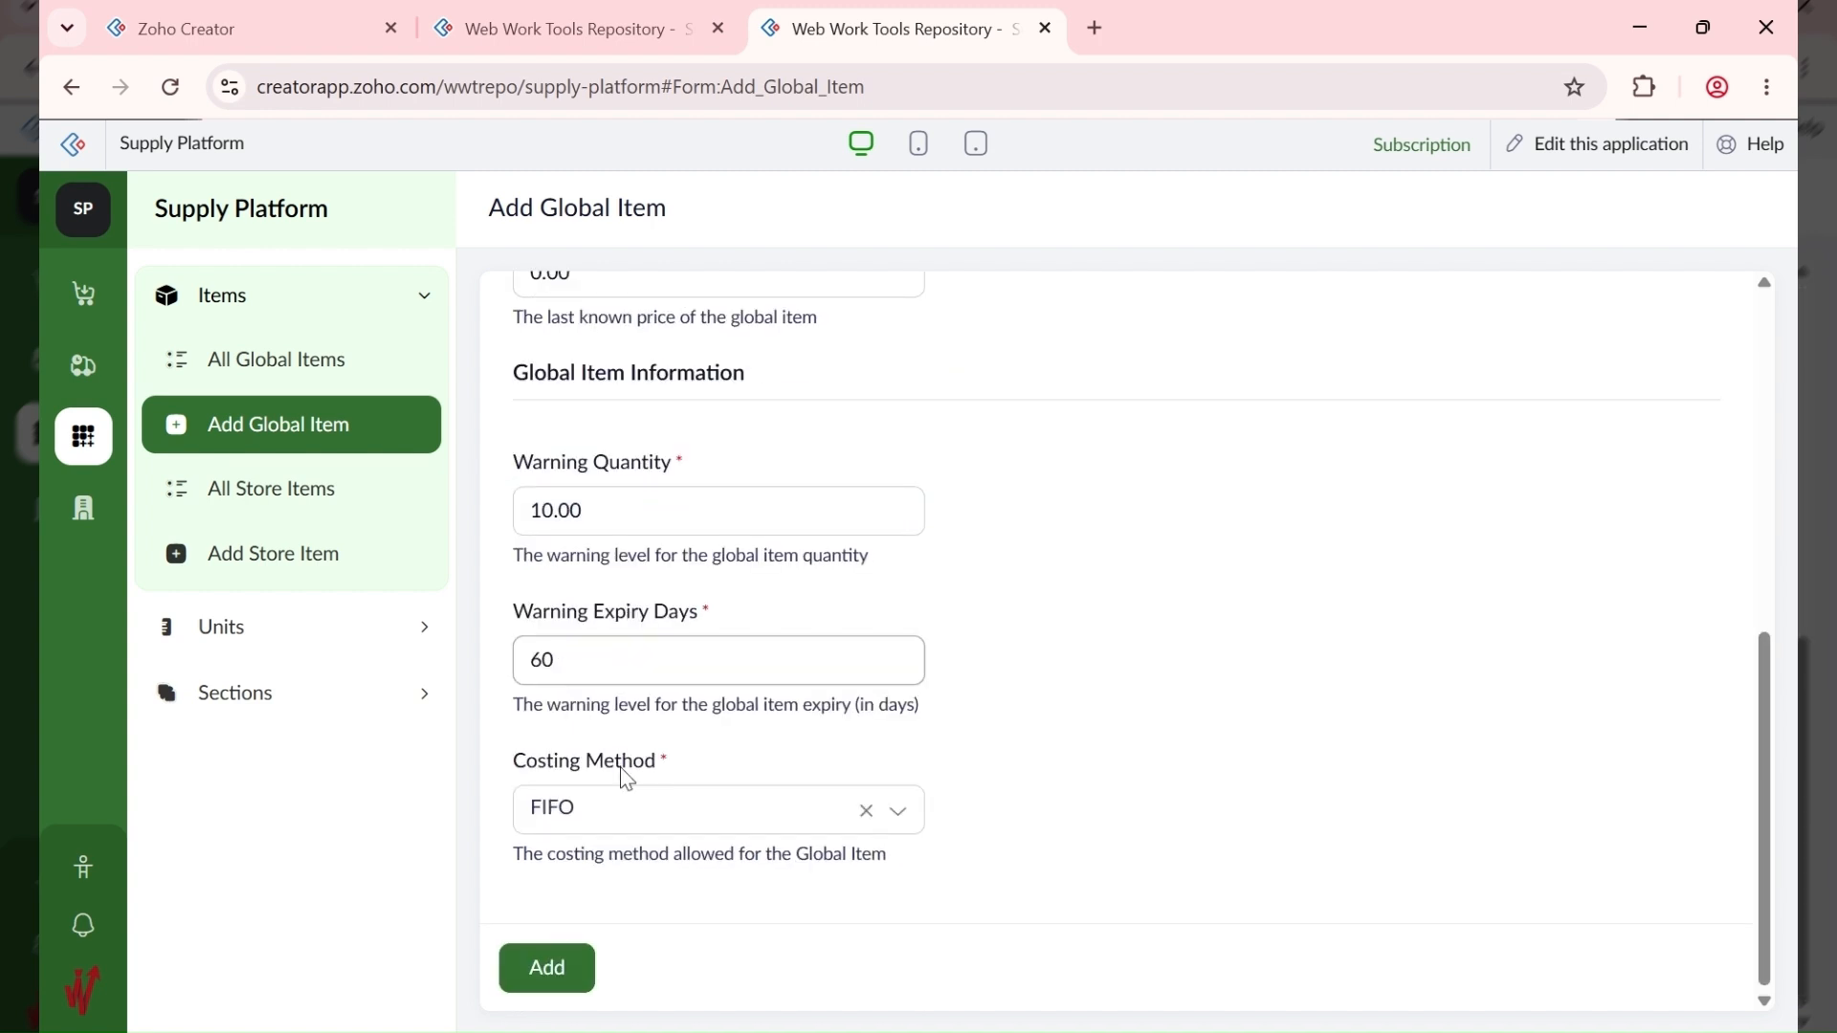
{"action": "scroll", "coordinate": [623, 775], "scroll_direction": "up", "scroll_amount": 10}
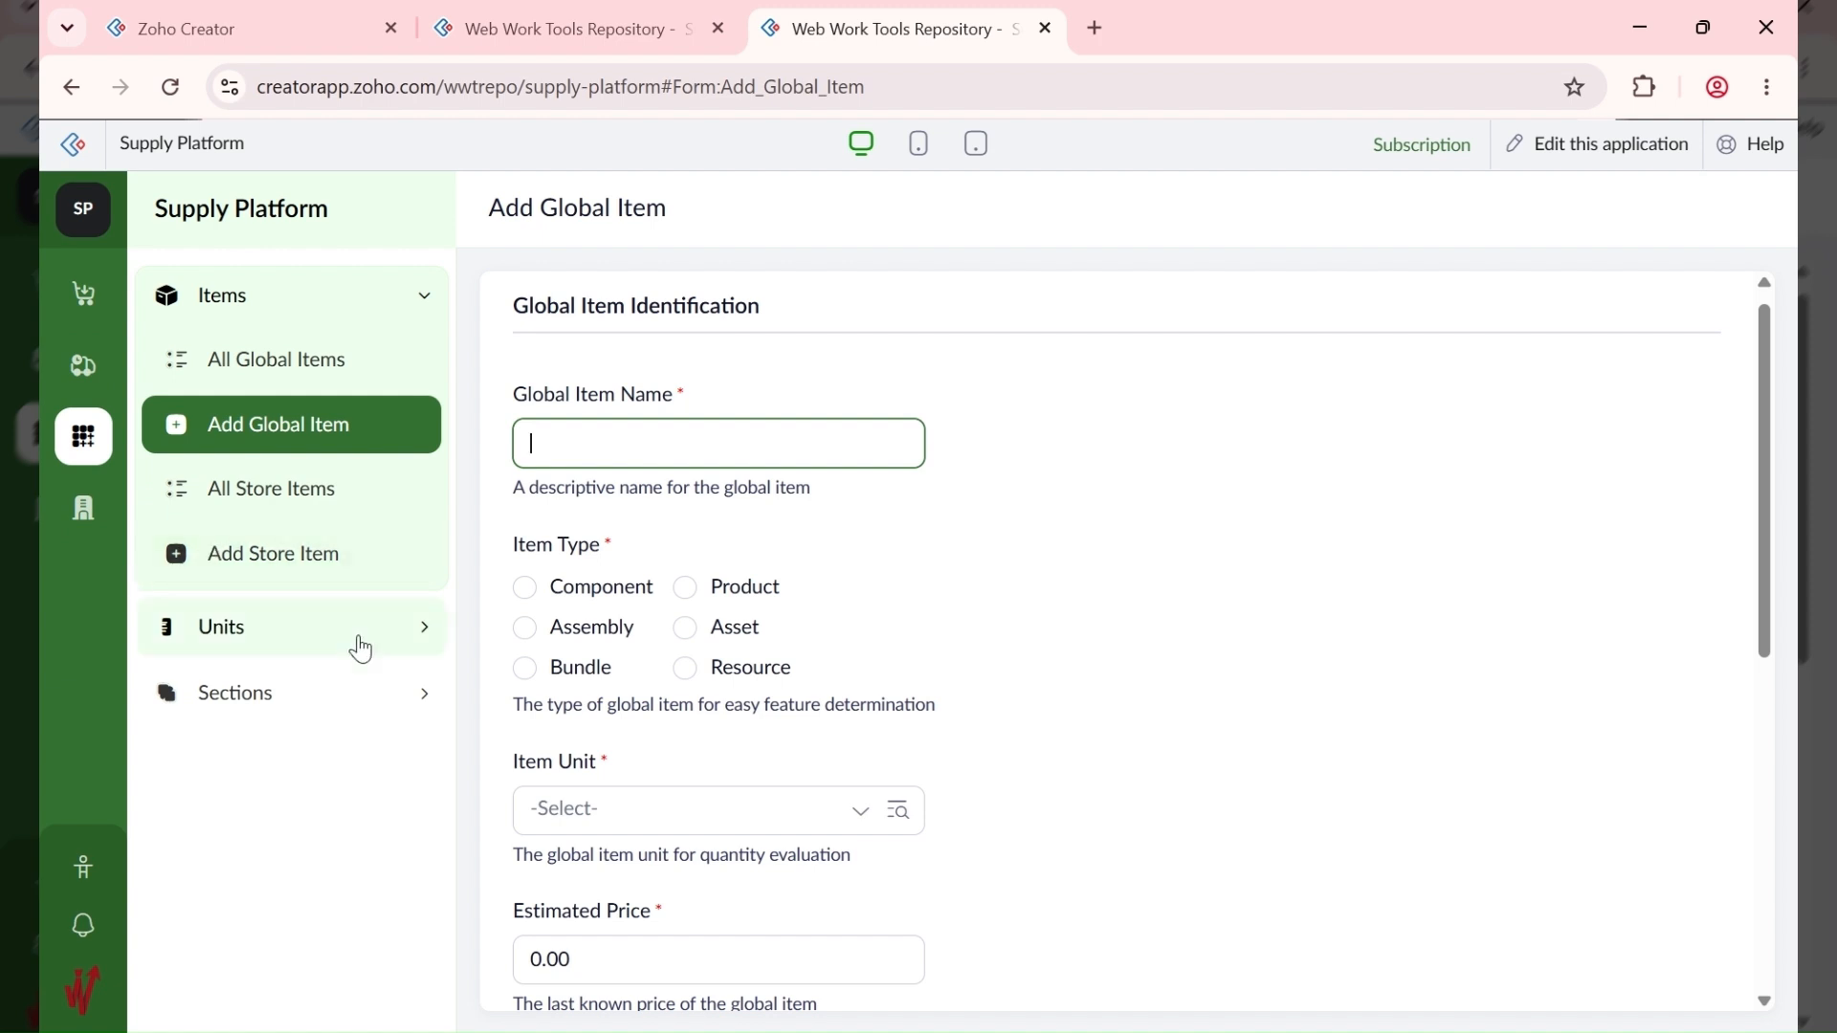
{"action": "left_click", "coordinate": [325, 627]}
Step: Enter unit name Packets and weight 12 in Add Unit, then go to Administration
{"action": "left_click", "coordinate": [302, 488]}
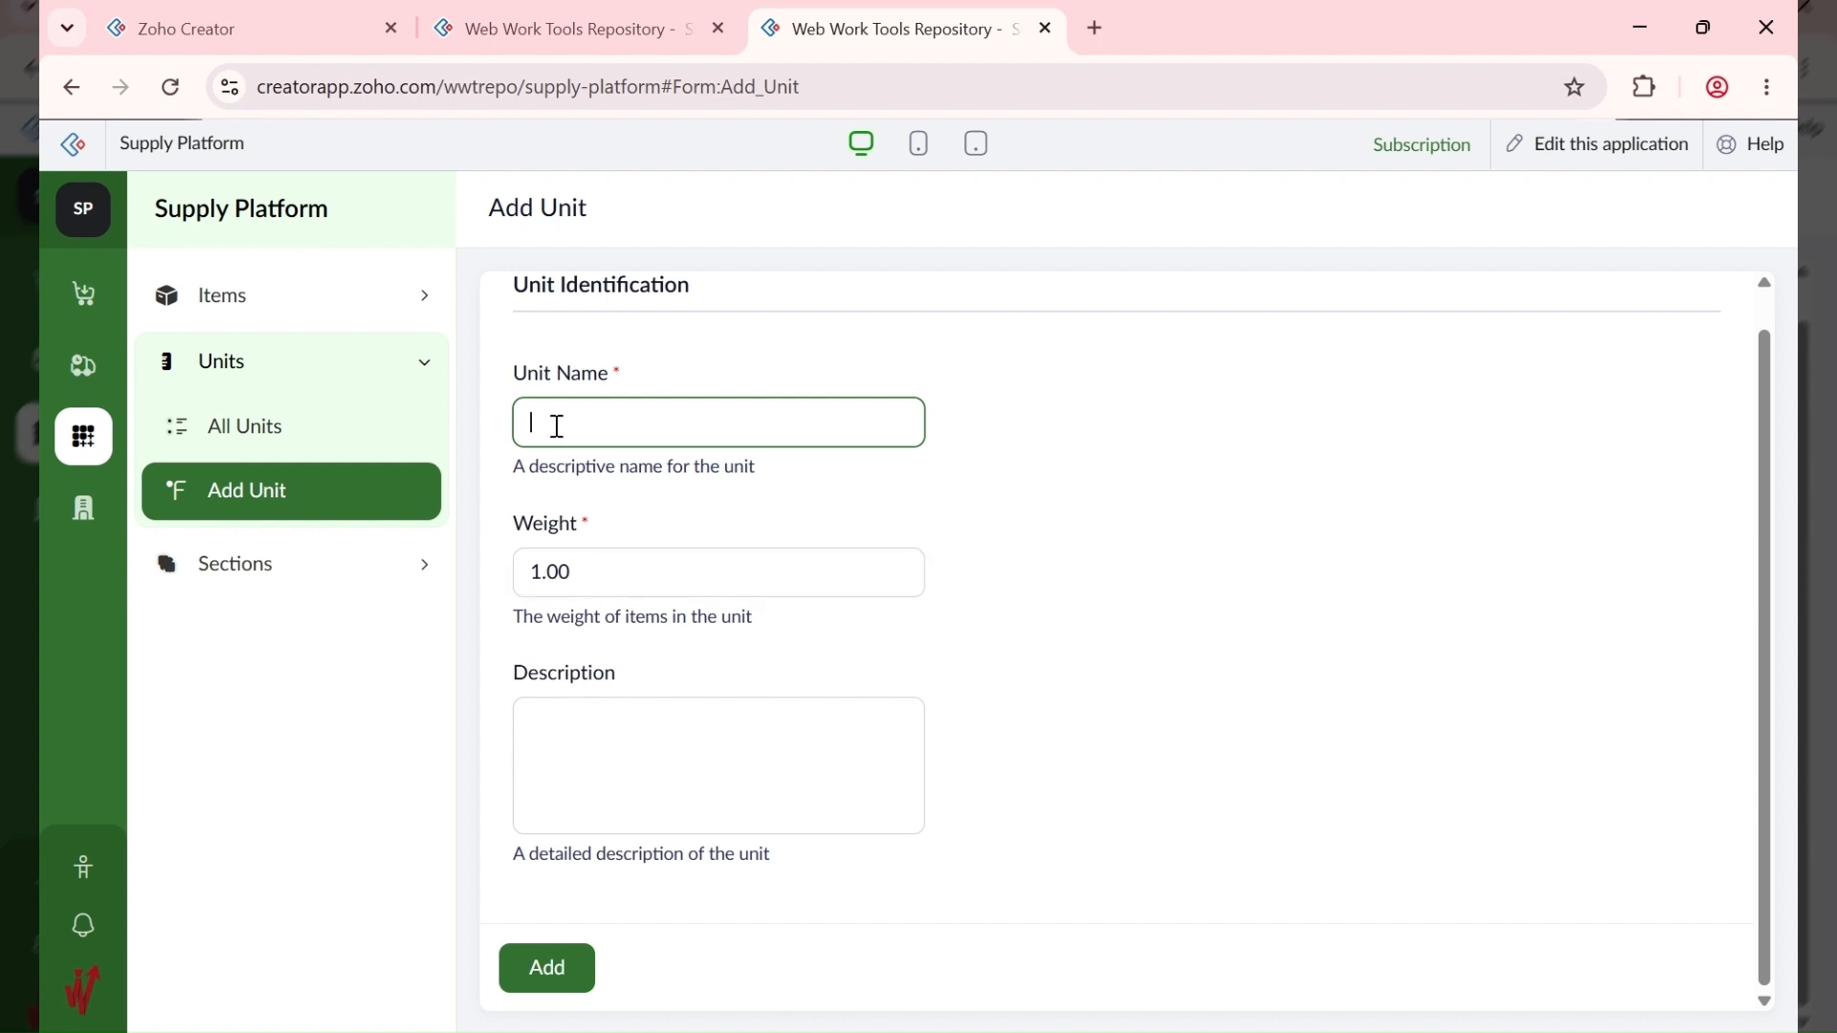
{"action": "type", "text": "g"}
{"action": "key", "text": "BackSpace"}
{"action": "key", "text": "BackSpace"}
{"action": "type", "text": "L"}
{"action": "type", "text": "MM"}
{"action": "key", "text": "BackSpace"}
{"action": "key", "text": "BackSpace"}
{"action": "type", "text": "Bags"}
{"action": "key", "text": "ctrl+a"}
{"action": "type", "text": "P"}
{"action": "key", "text": "Tab"}
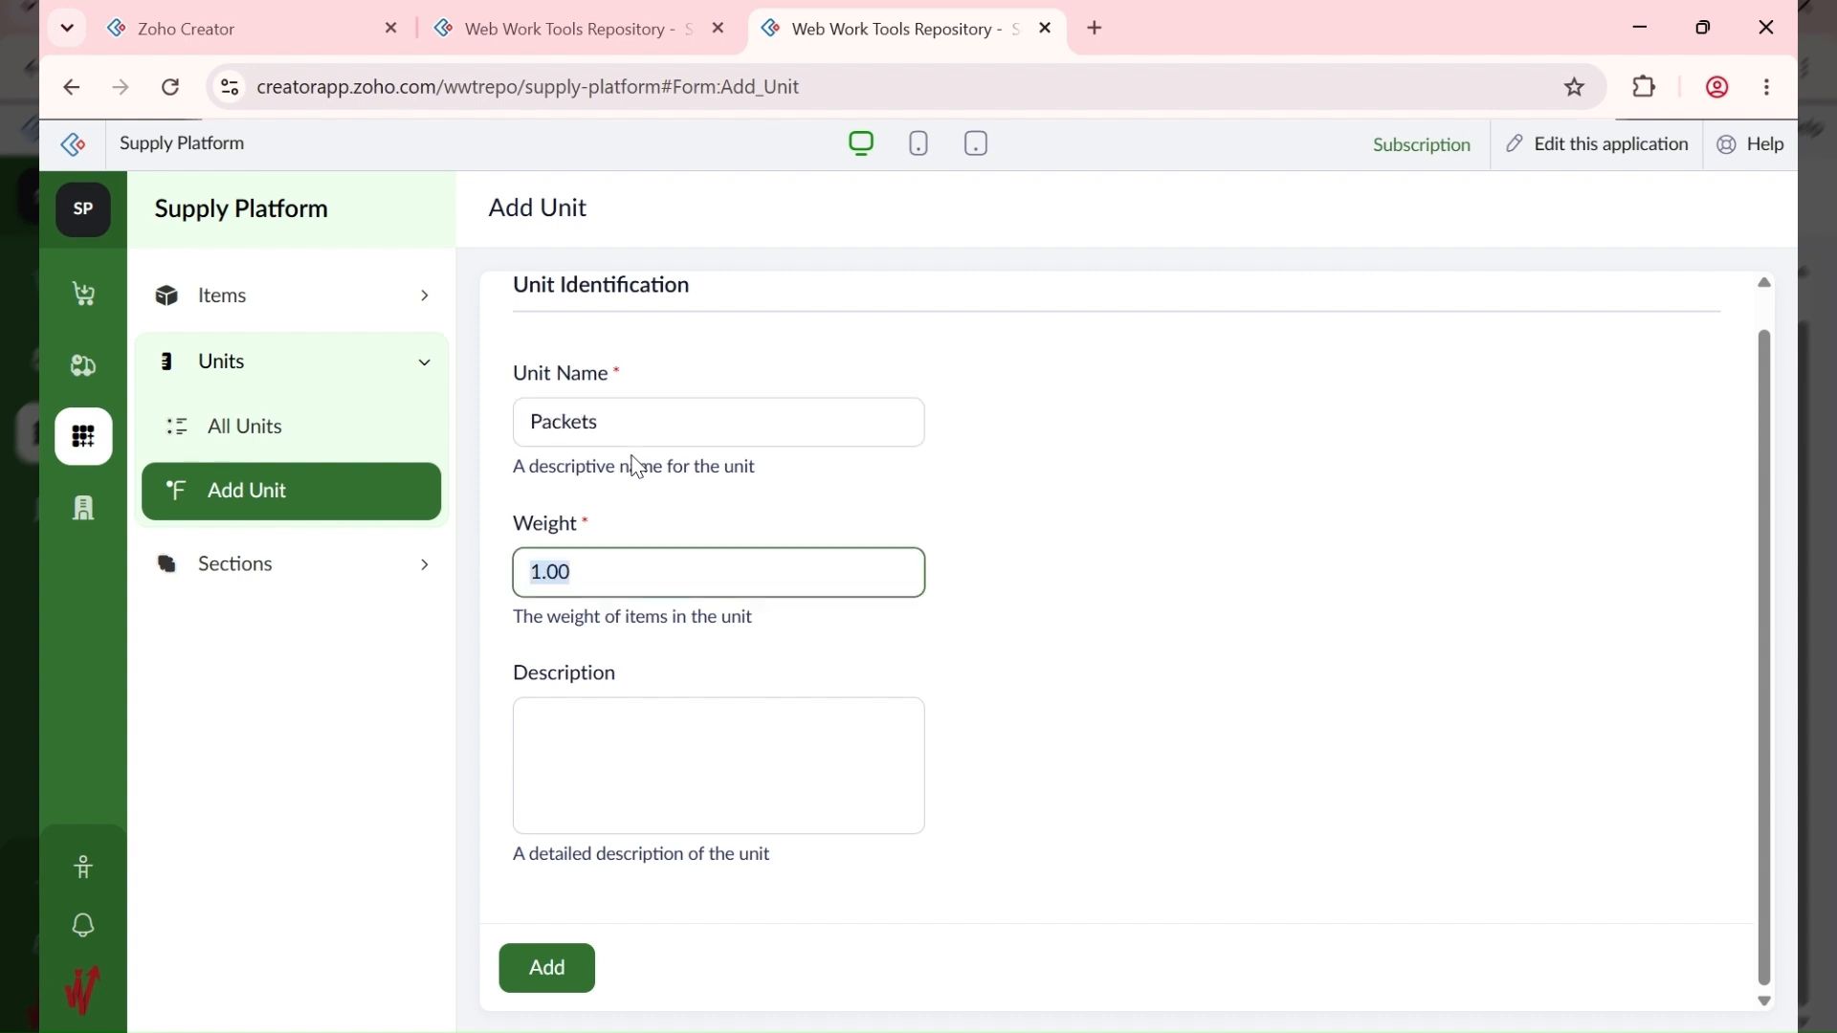
{"action": "type", "text": "12"}
{"action": "key", "text": "Tab"}
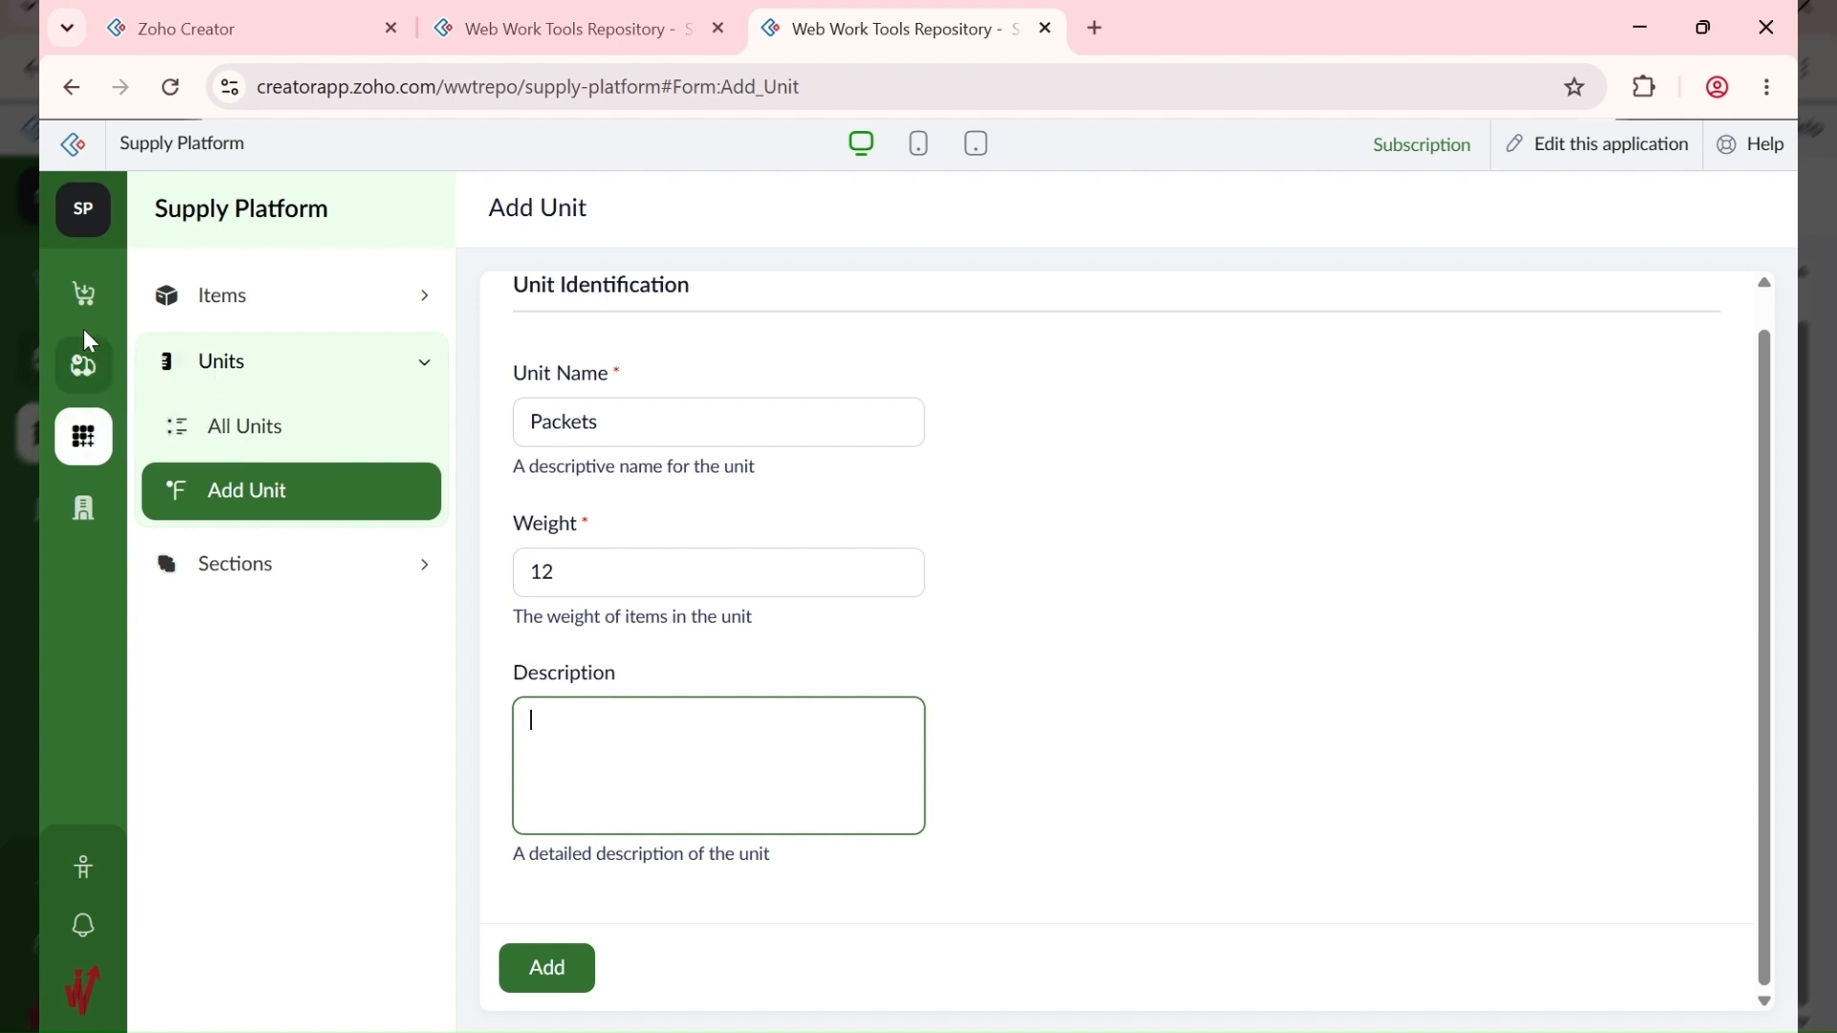
{"action": "left_click", "coordinate": [82, 512]}
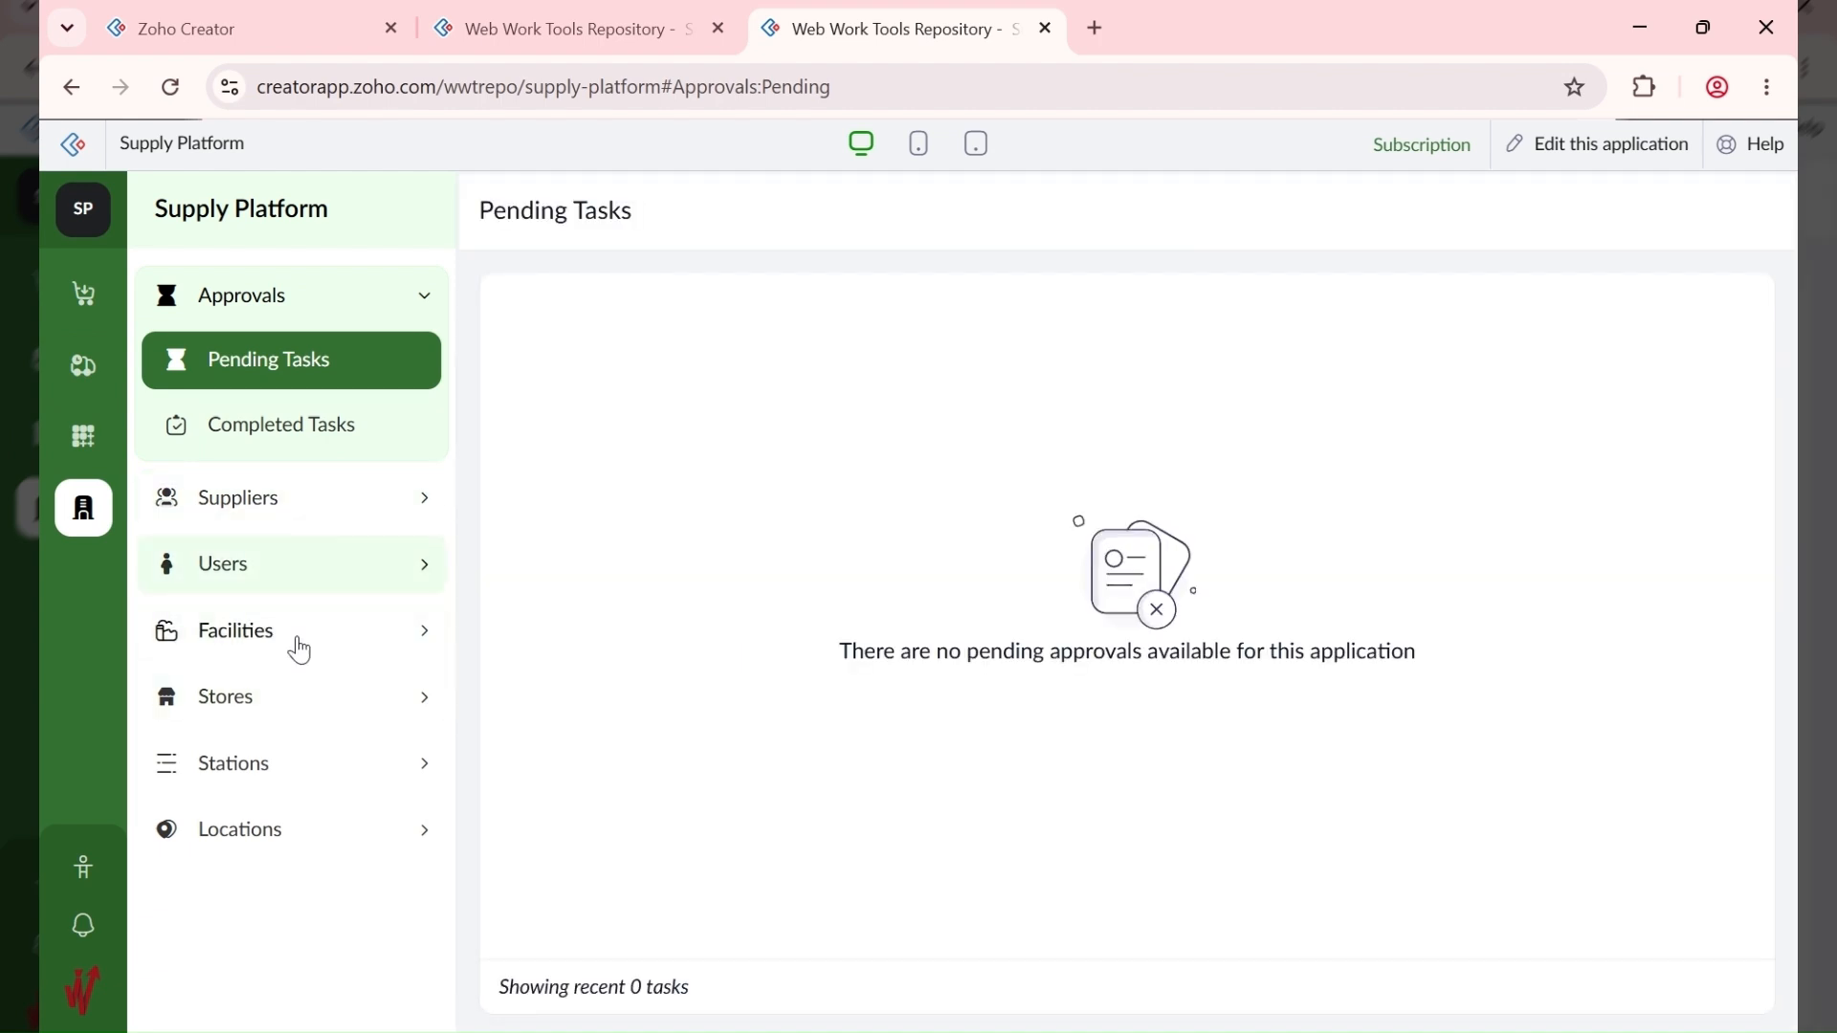
Step: Scroll through the Add Facility form, then go back to the All Supplies report
{"action": "left_click", "coordinate": [299, 643]}
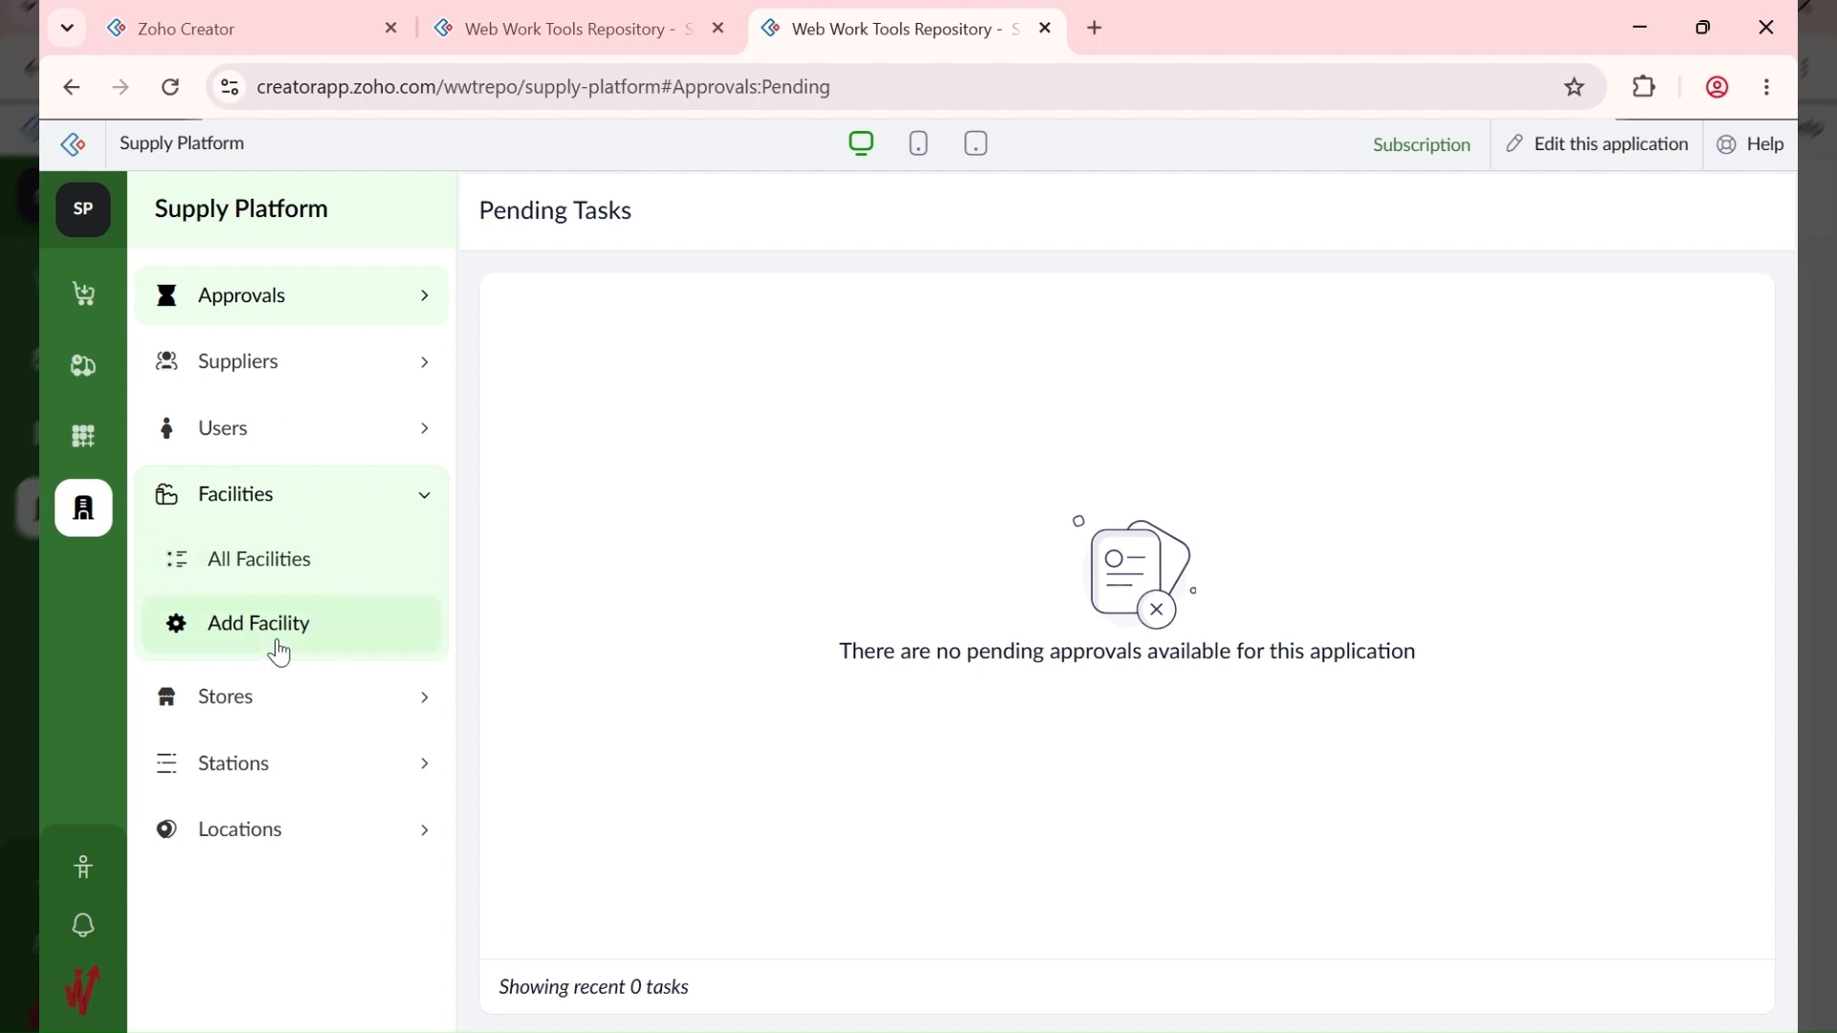
{"action": "left_click", "coordinate": [277, 646]}
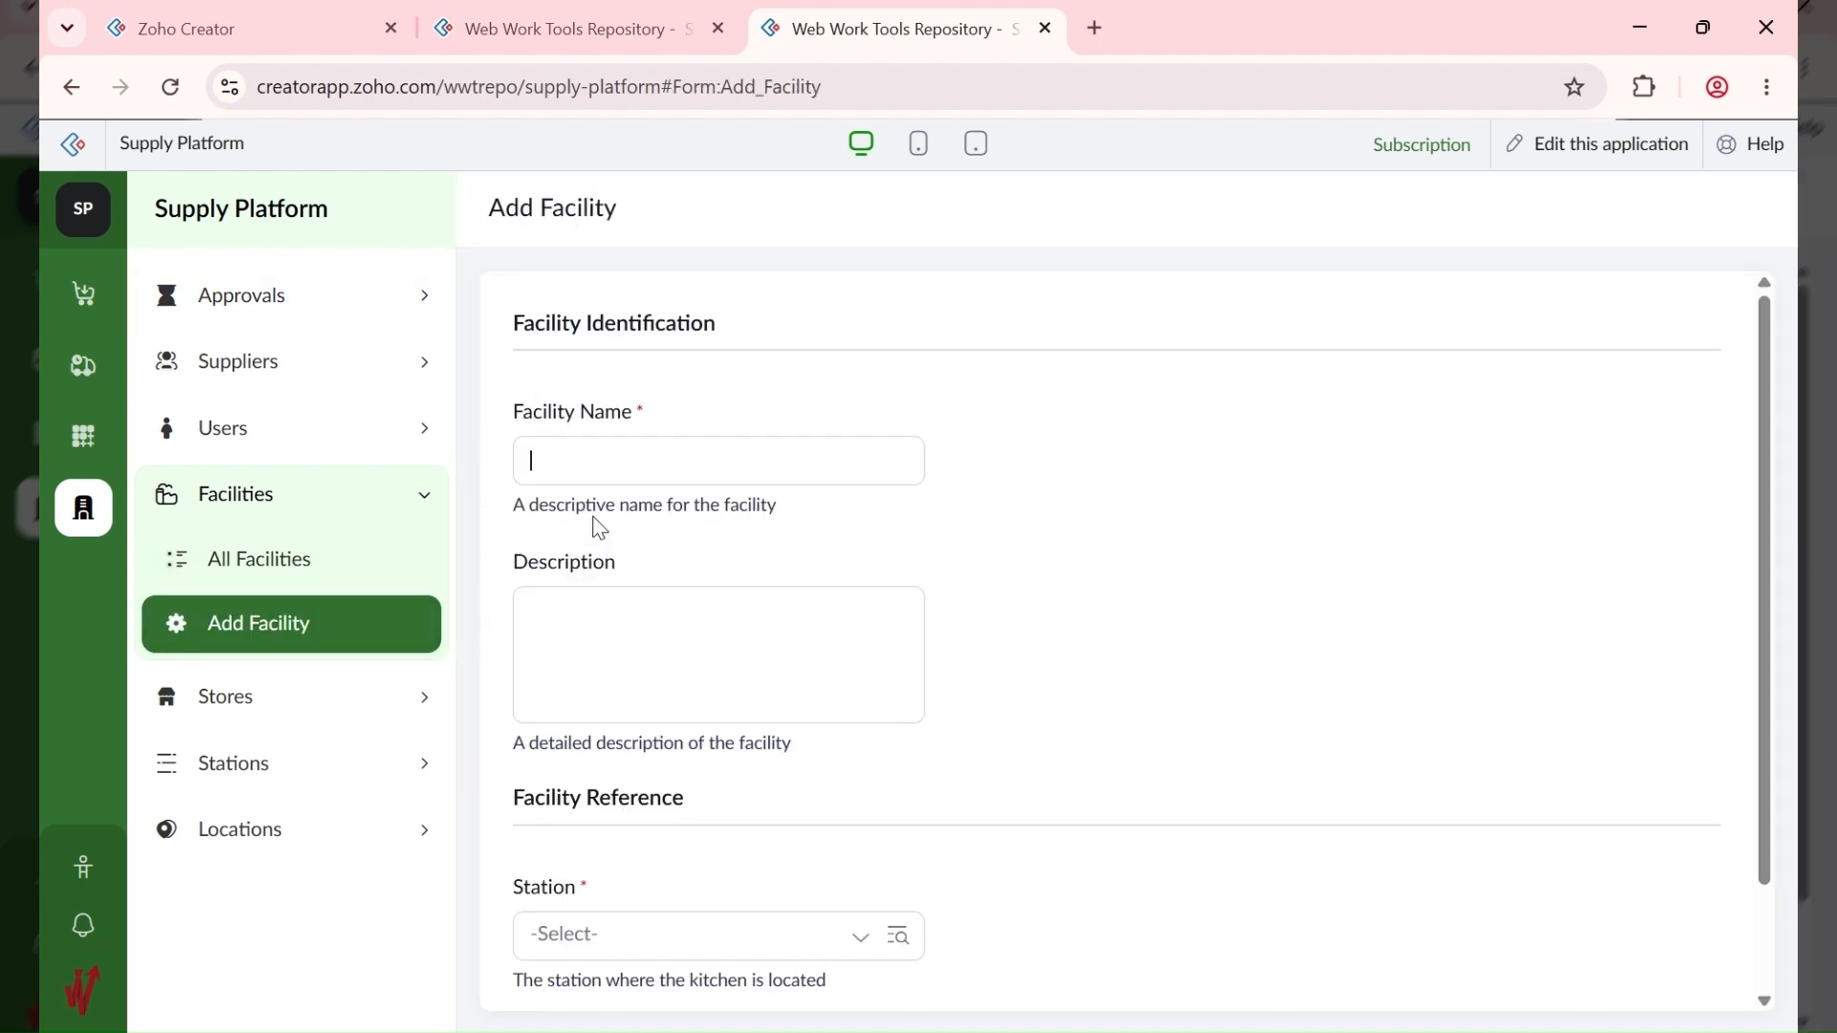
{"action": "scroll", "coordinate": [691, 438], "scroll_direction": "down", "scroll_amount": 1}
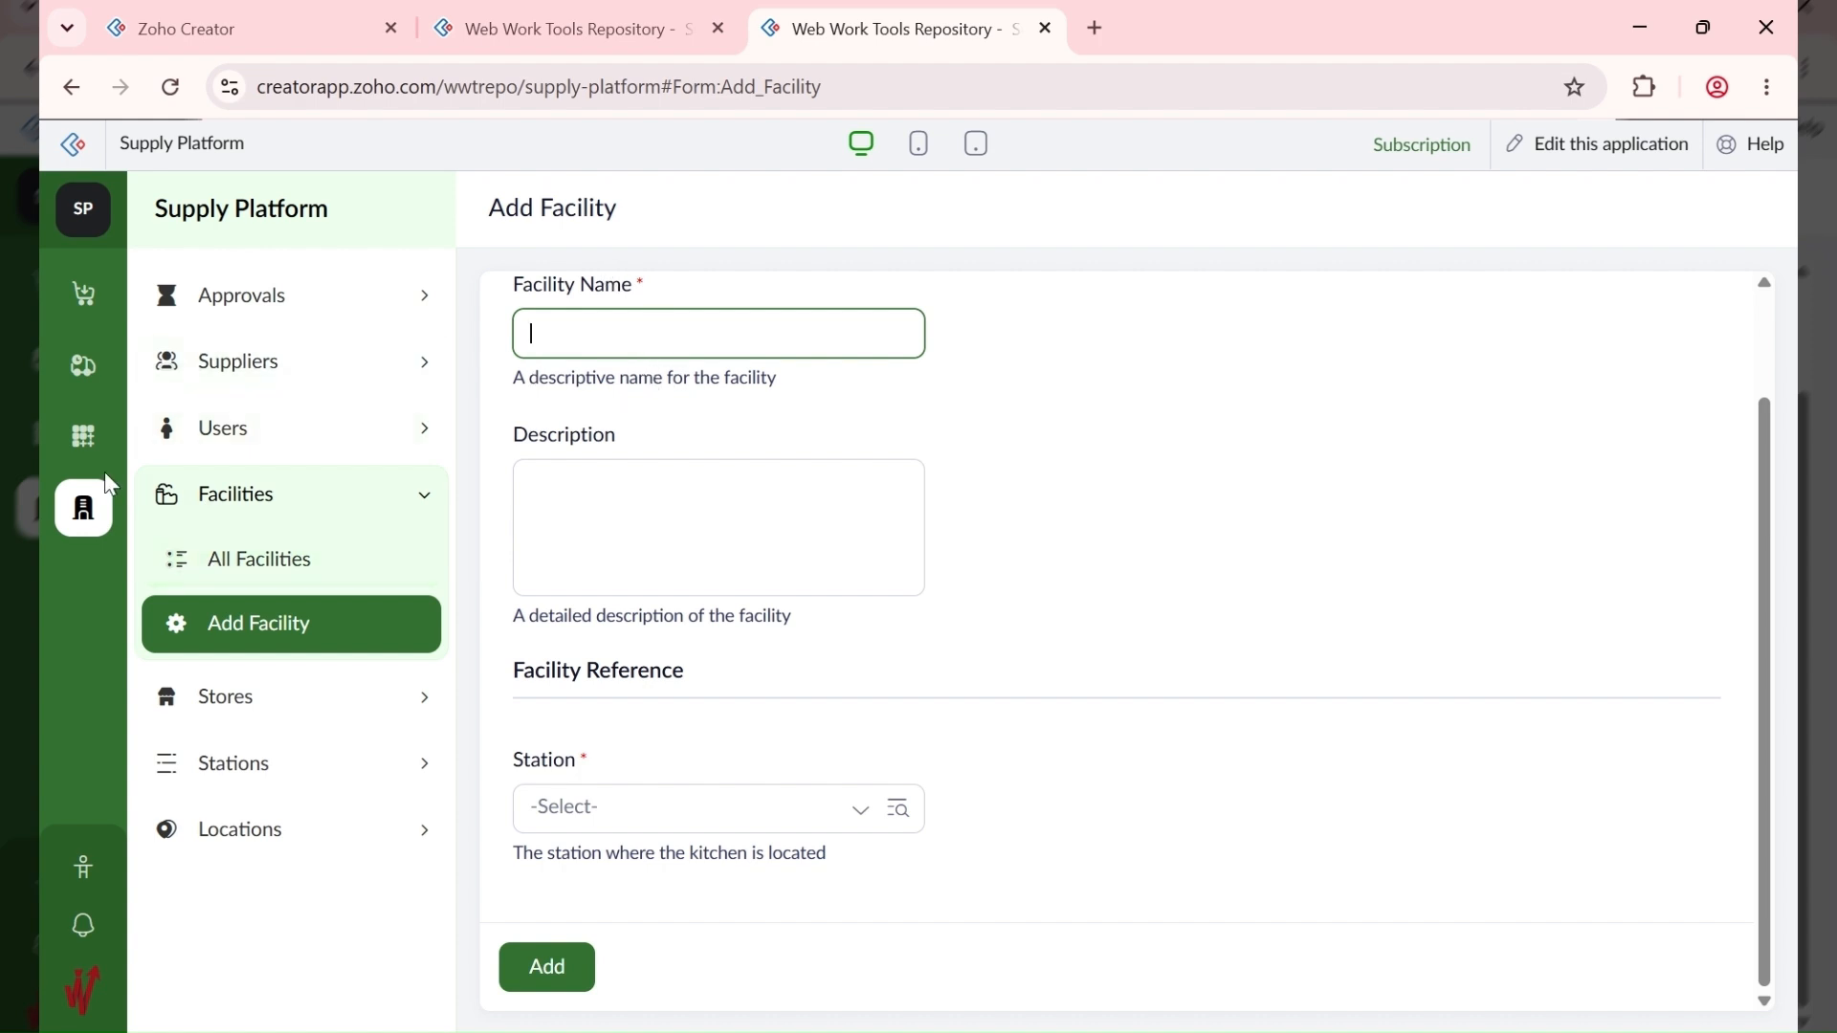
{"action": "left_click", "coordinate": [81, 369]}
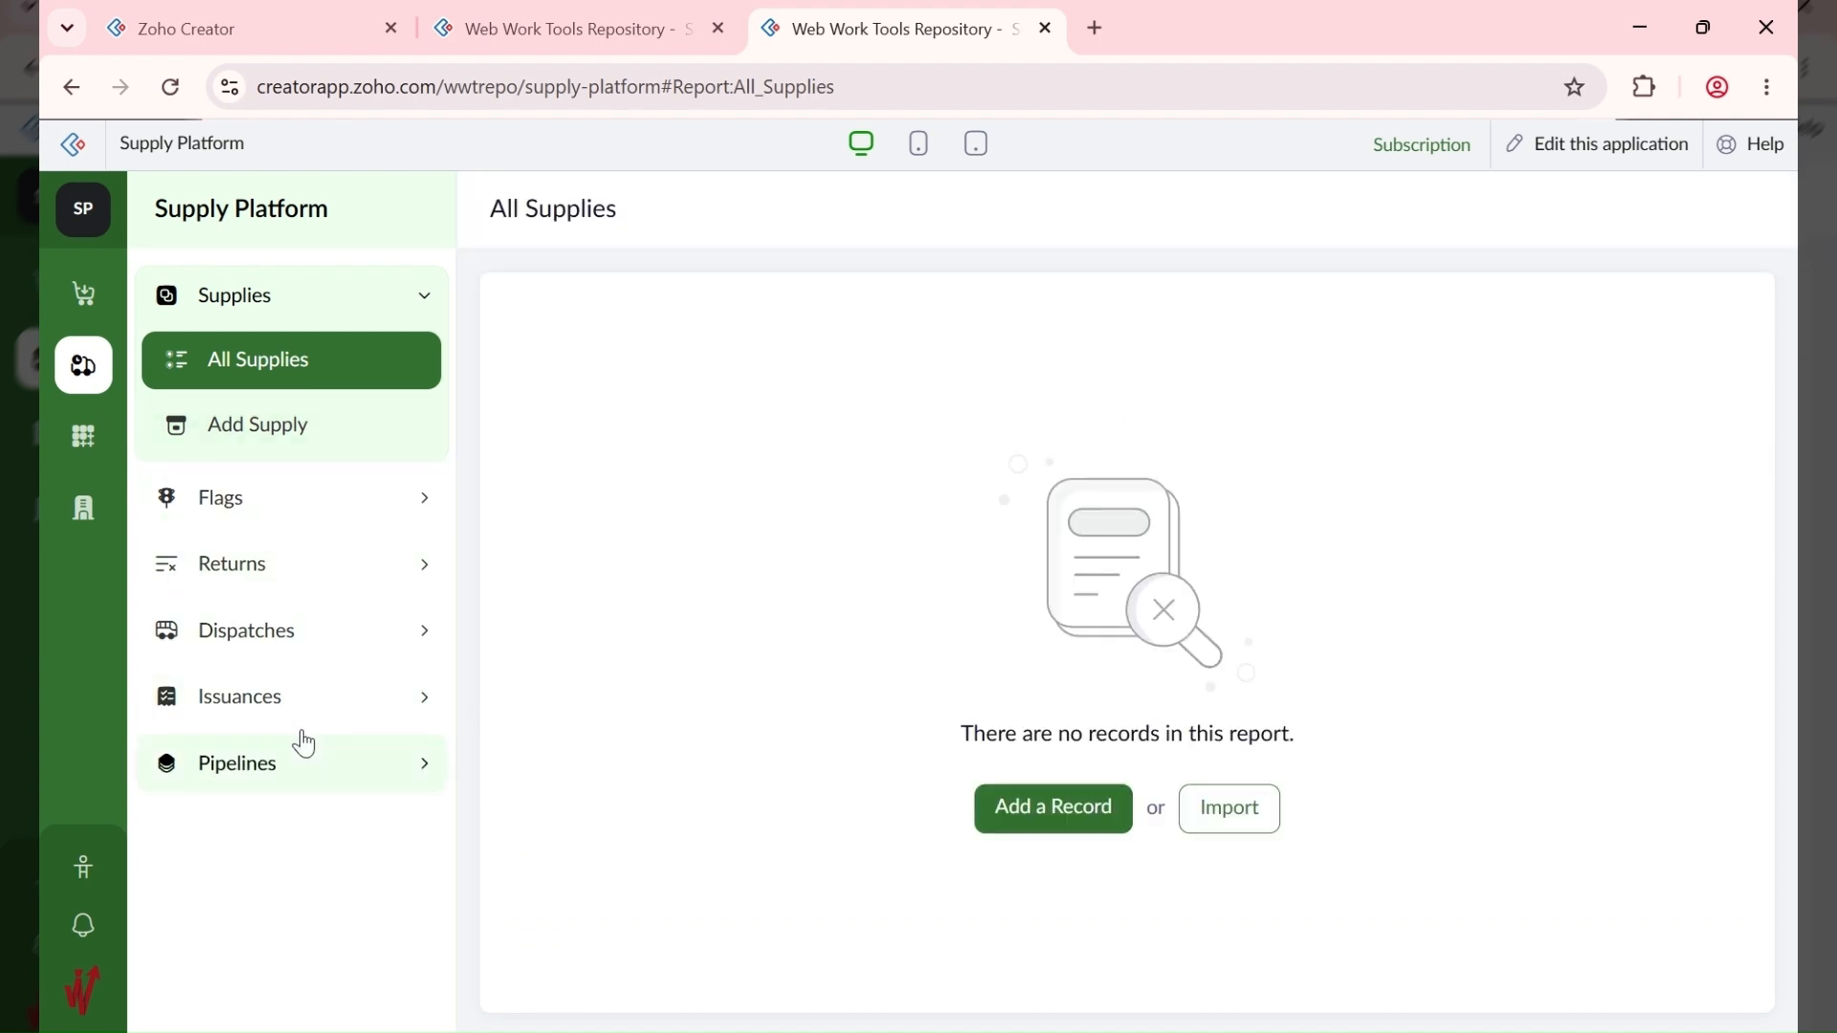
Step: Scroll through the Add Pipeline form, then switch to Supply Captain's Add Consumption tab
{"action": "left_click", "coordinate": [303, 765]}
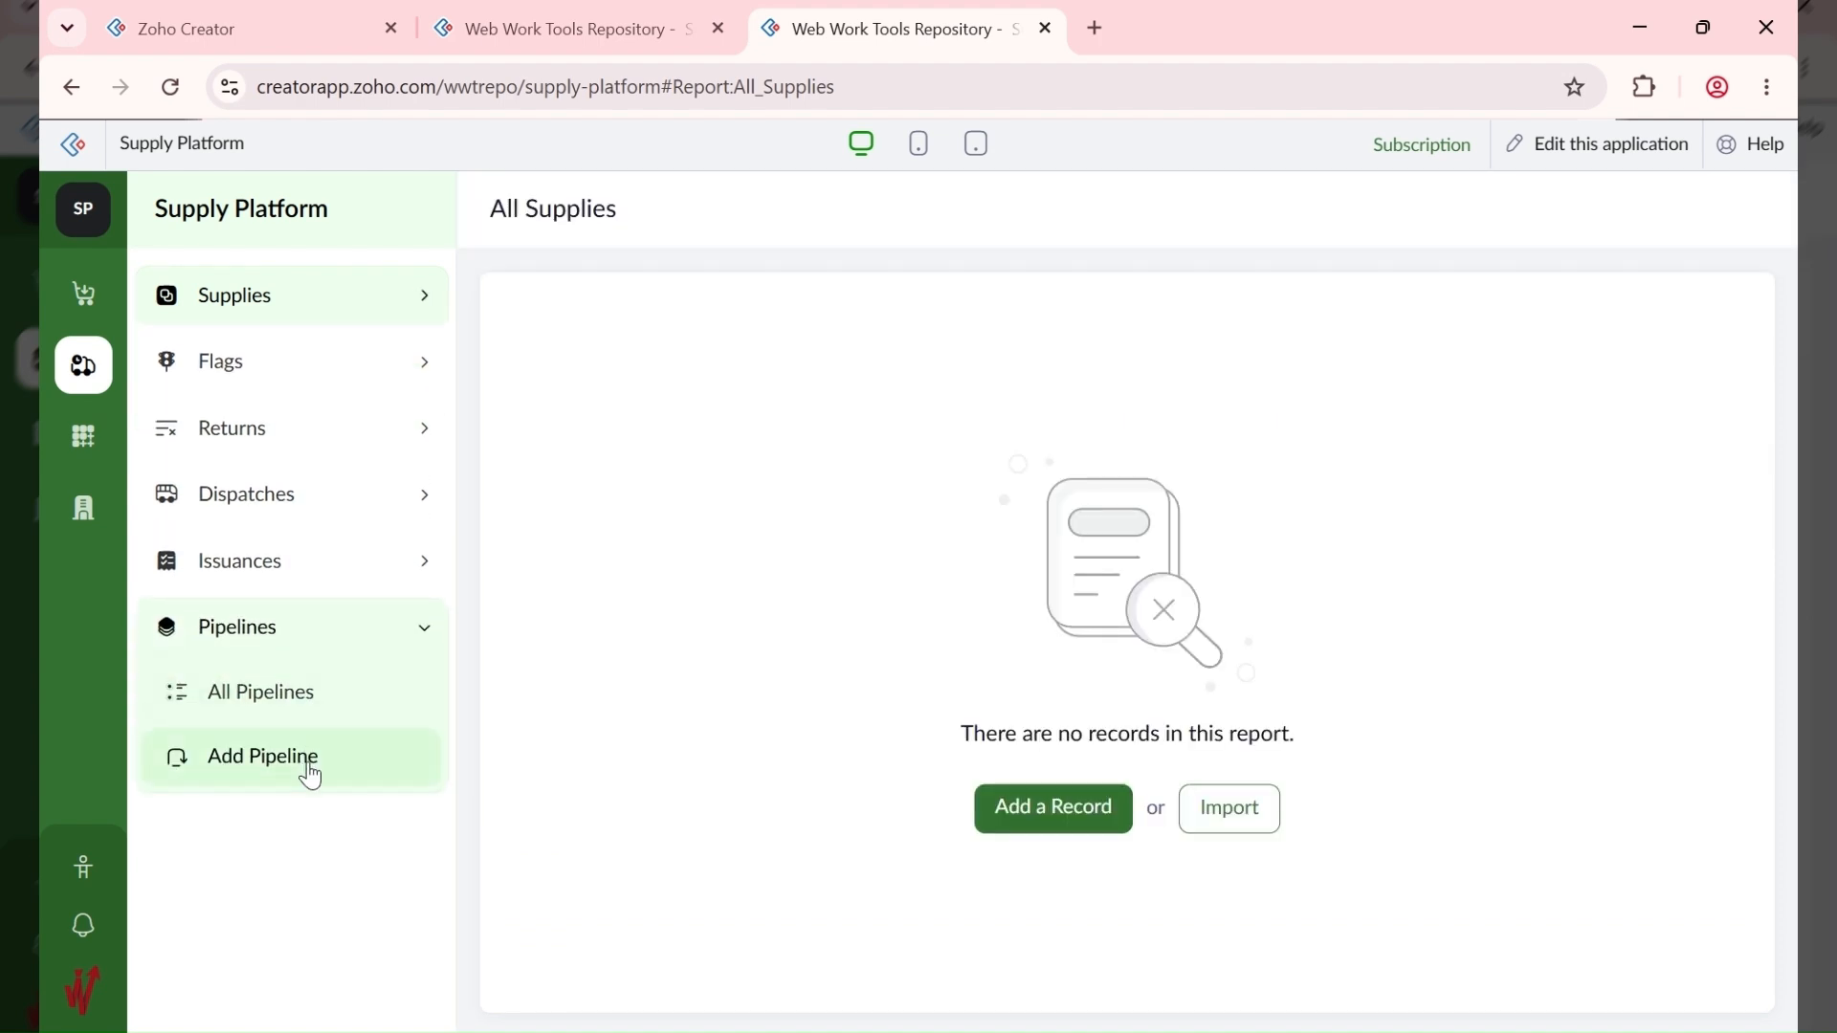
{"action": "left_click", "coordinate": [307, 761]}
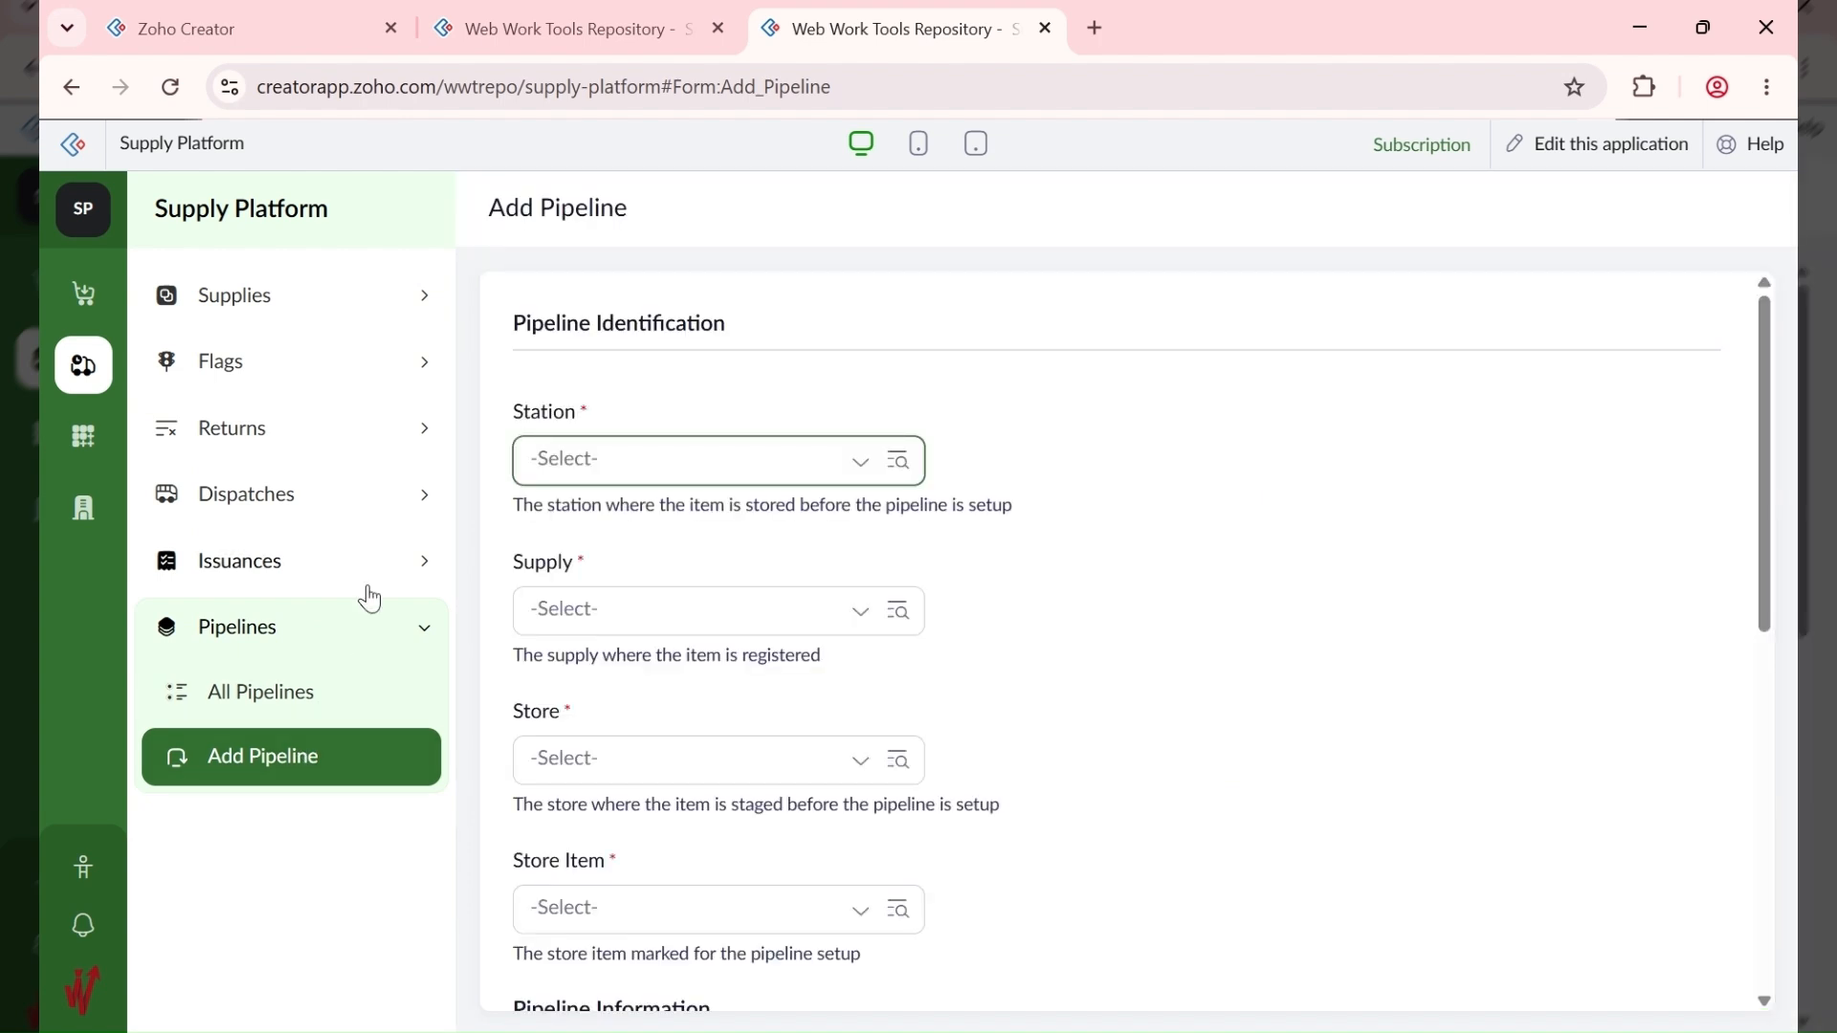
{"action": "scroll", "coordinate": [727, 475], "scroll_direction": "down", "scroll_amount": 7}
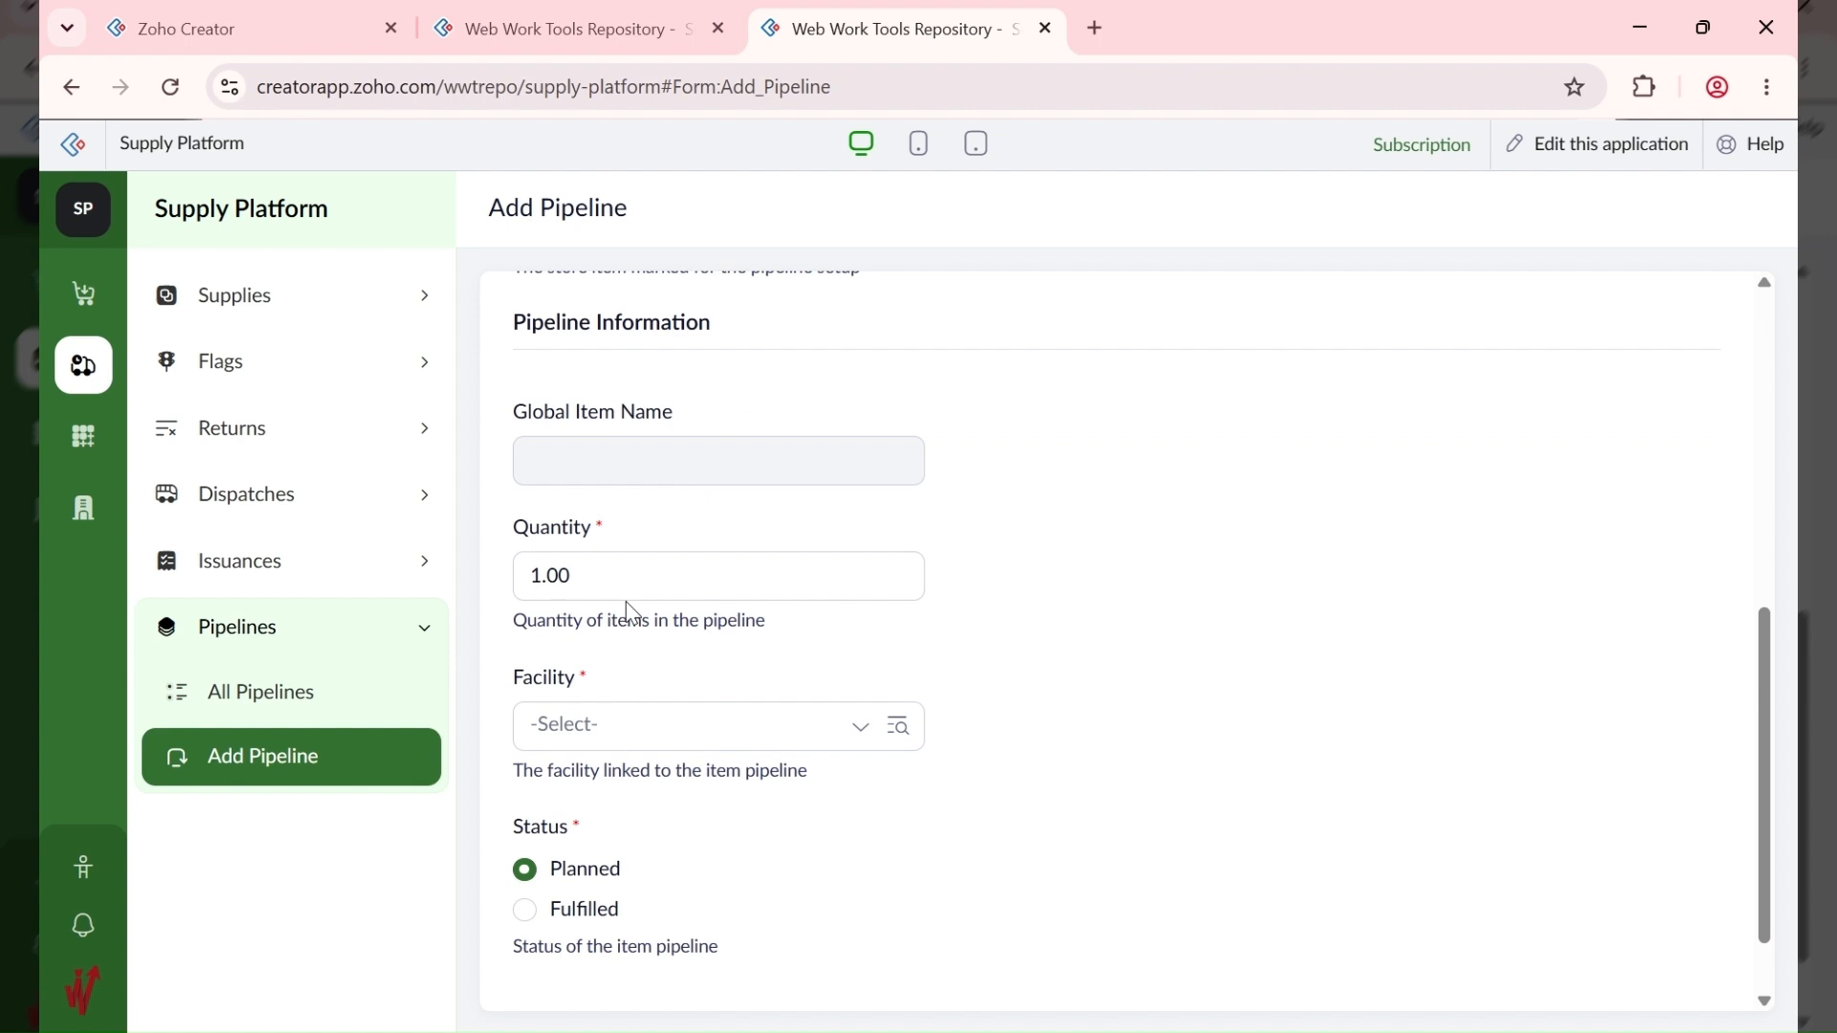
{"action": "scroll", "coordinate": [608, 669], "scroll_direction": "down", "scroll_amount": 1}
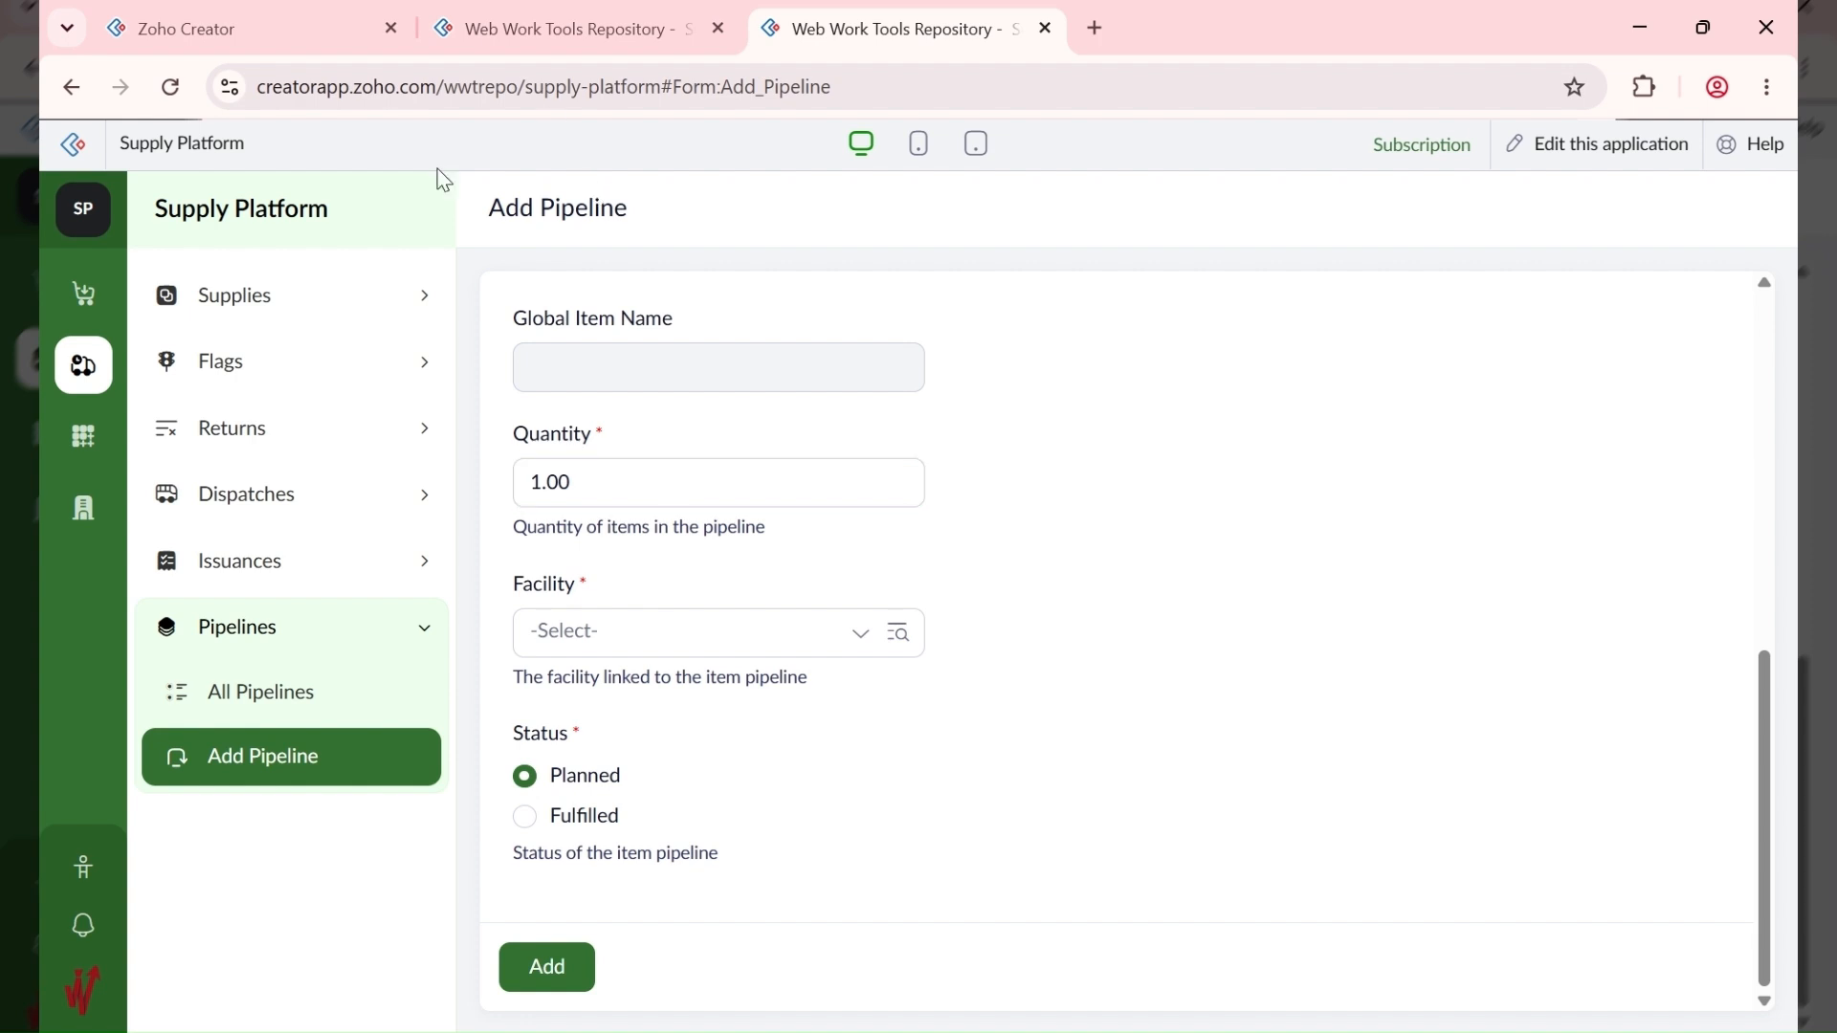
{"action": "left_click", "coordinate": [659, 35]}
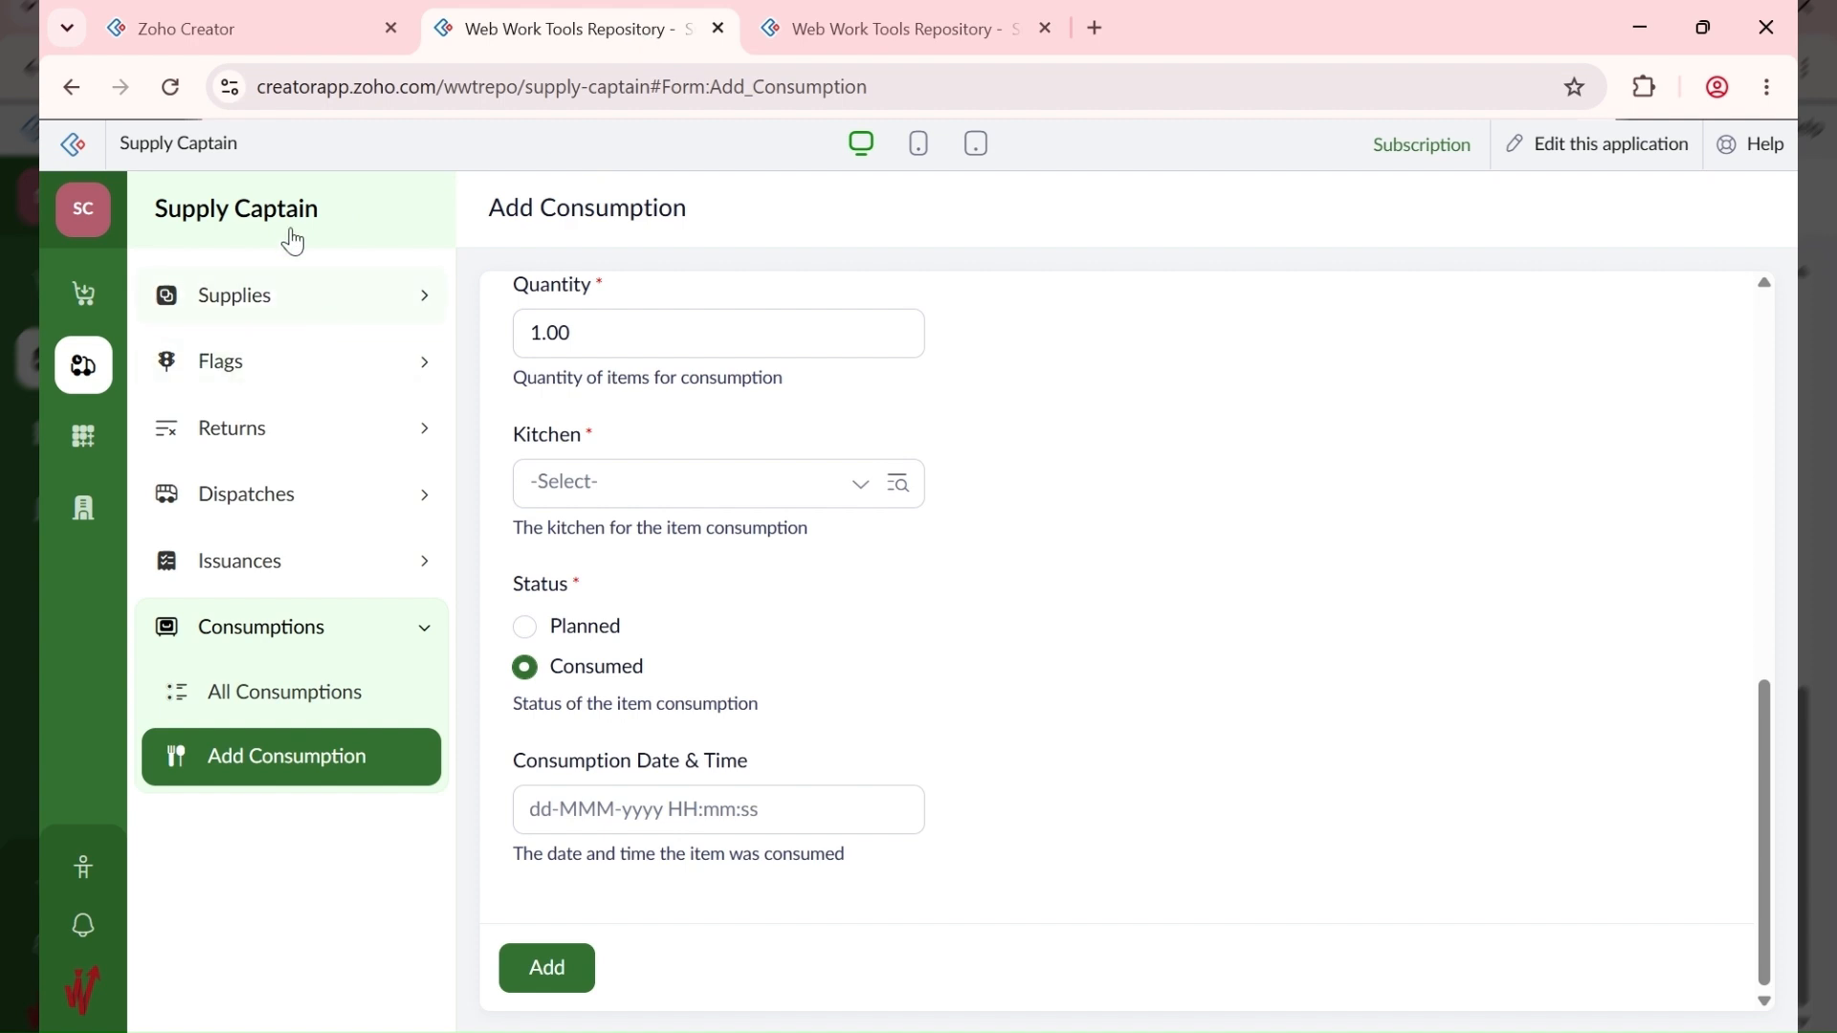
Step: Open the Supply Nexus app from the solutions dashboard in its own tab
{"action": "left_click", "coordinate": [852, 33]}
{"action": "left_click", "coordinate": [227, 32]}
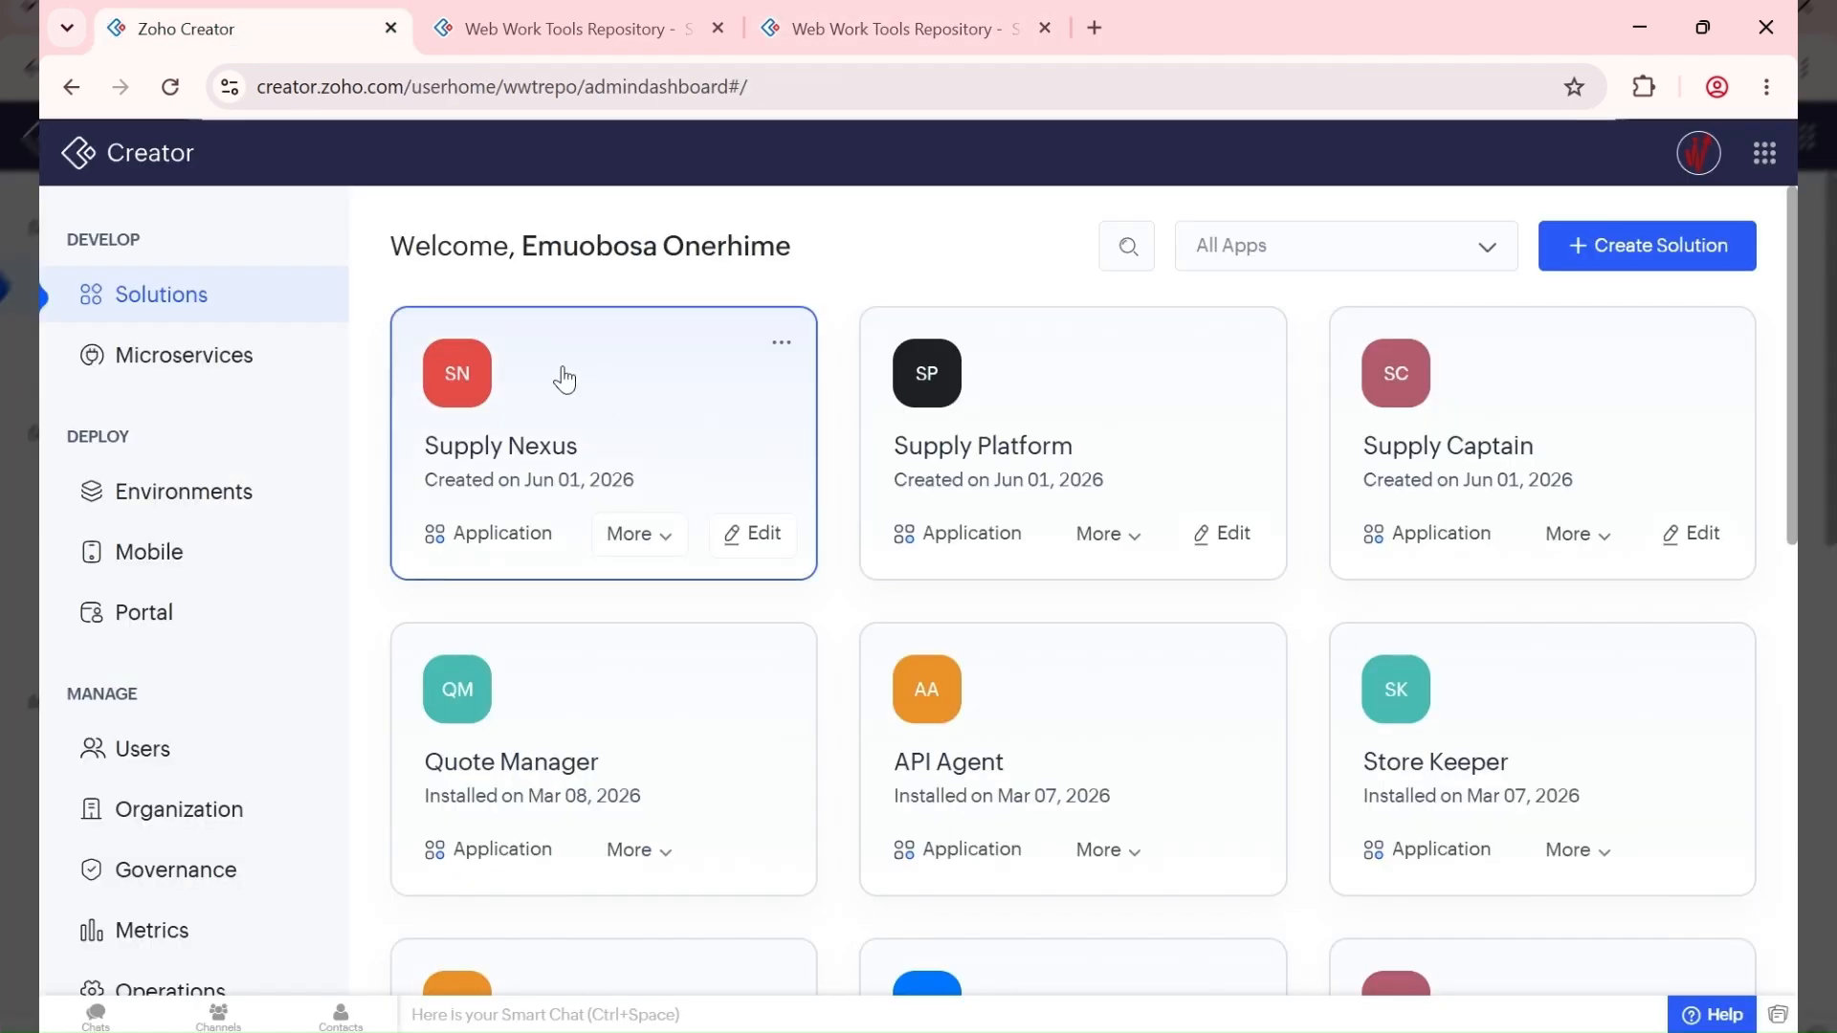
{"action": "left_click", "coordinate": [727, 394]}
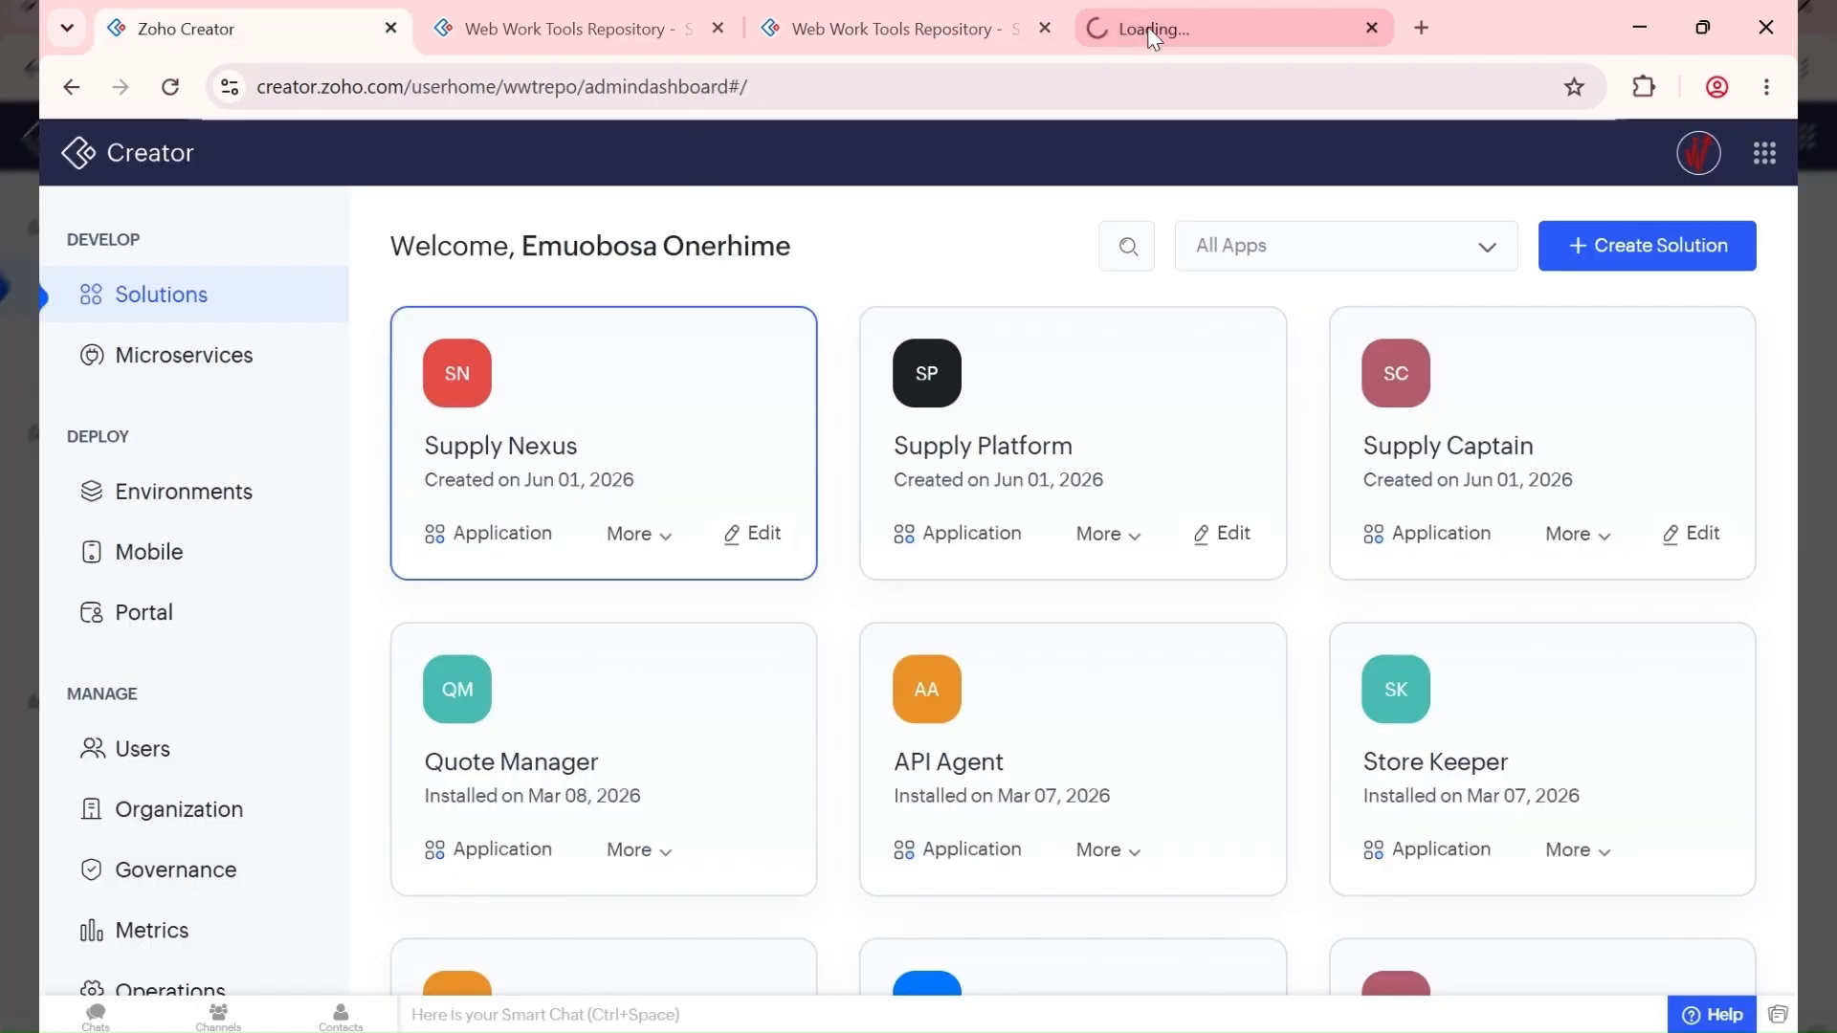
{"action": "left_click", "coordinate": [1157, 29]}
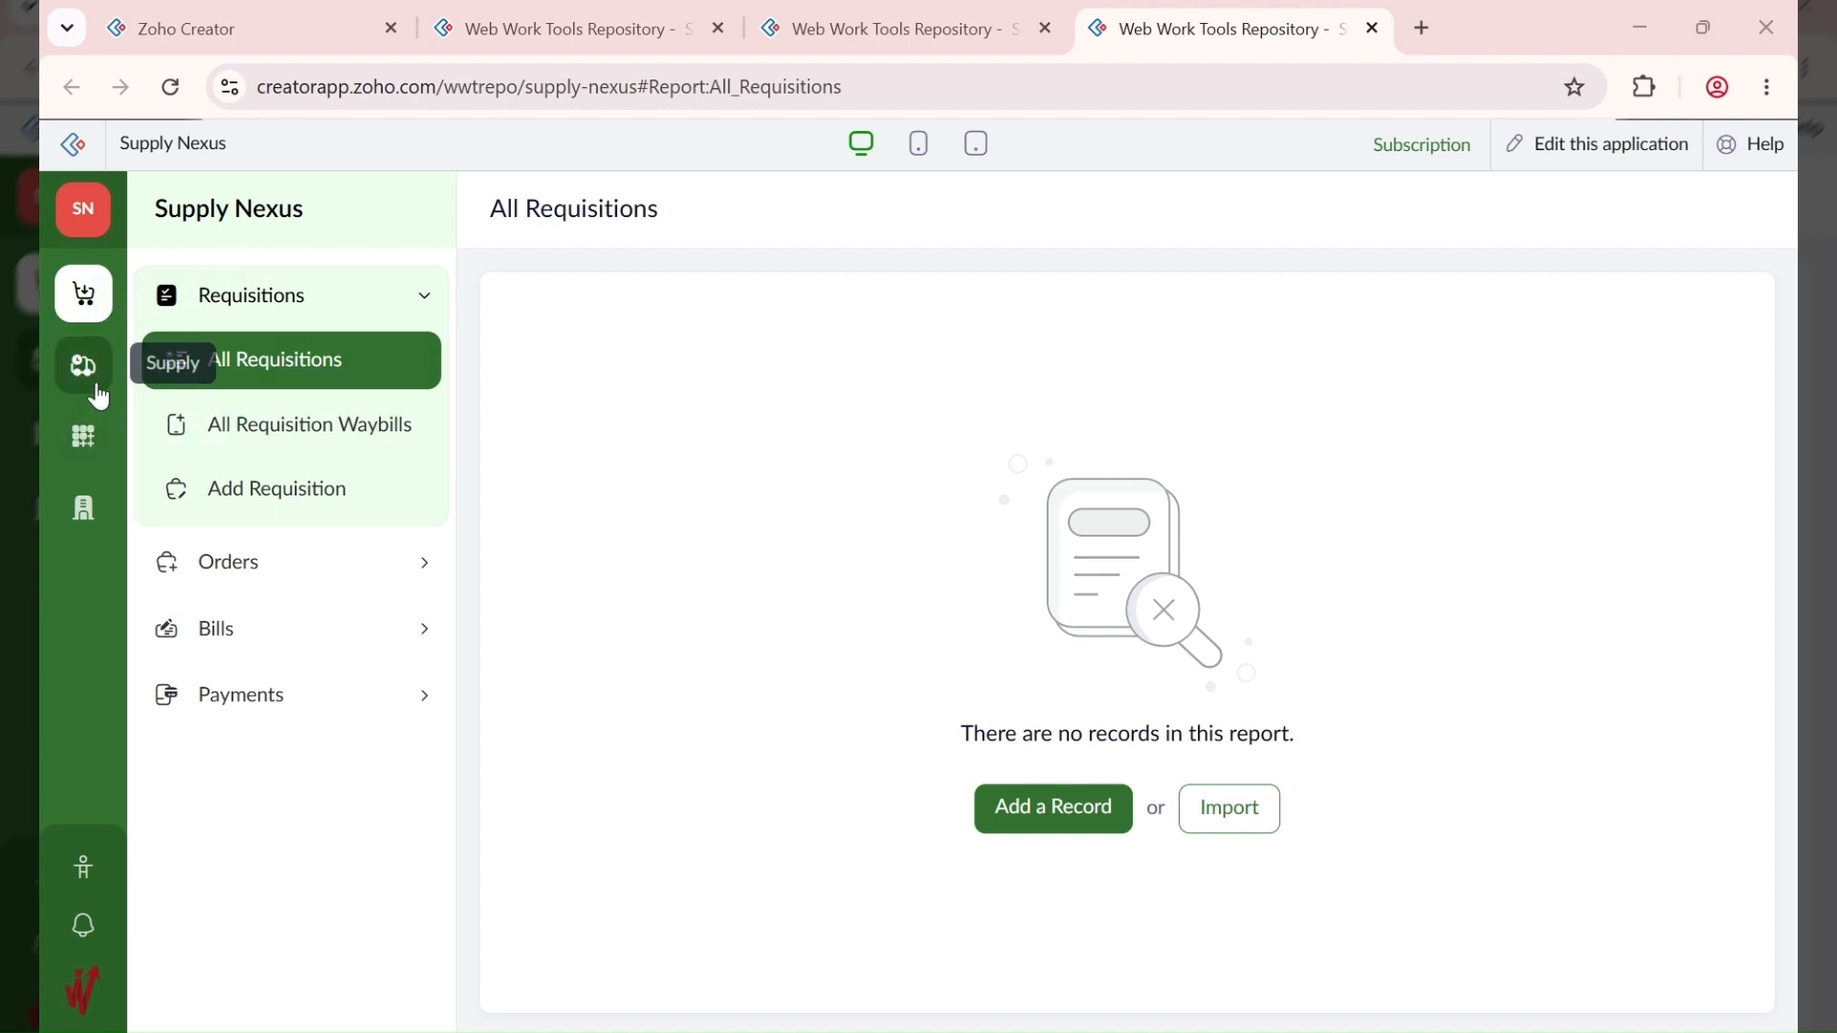
Step: Open Supply Nexus's Add Global Item form, scroll down, and highlight the Usage Type label
{"action": "left_click", "coordinate": [81, 445]}
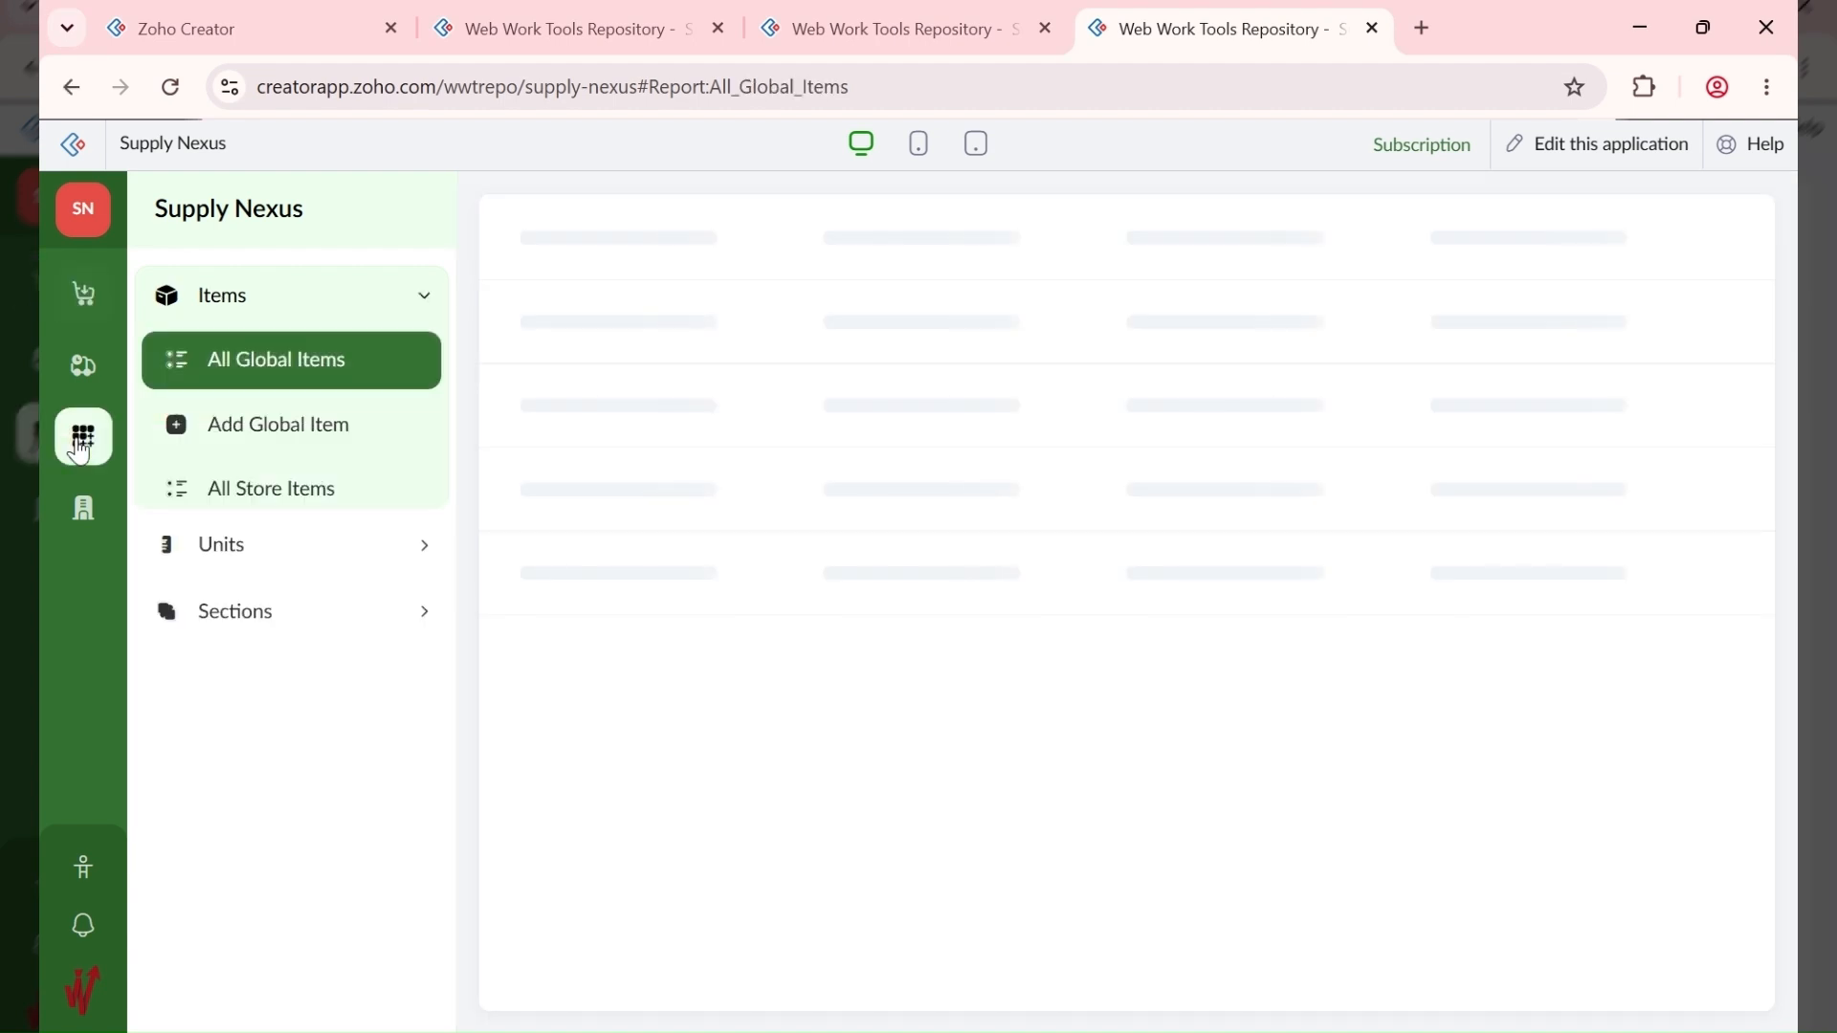
{"action": "left_click", "coordinate": [298, 431]}
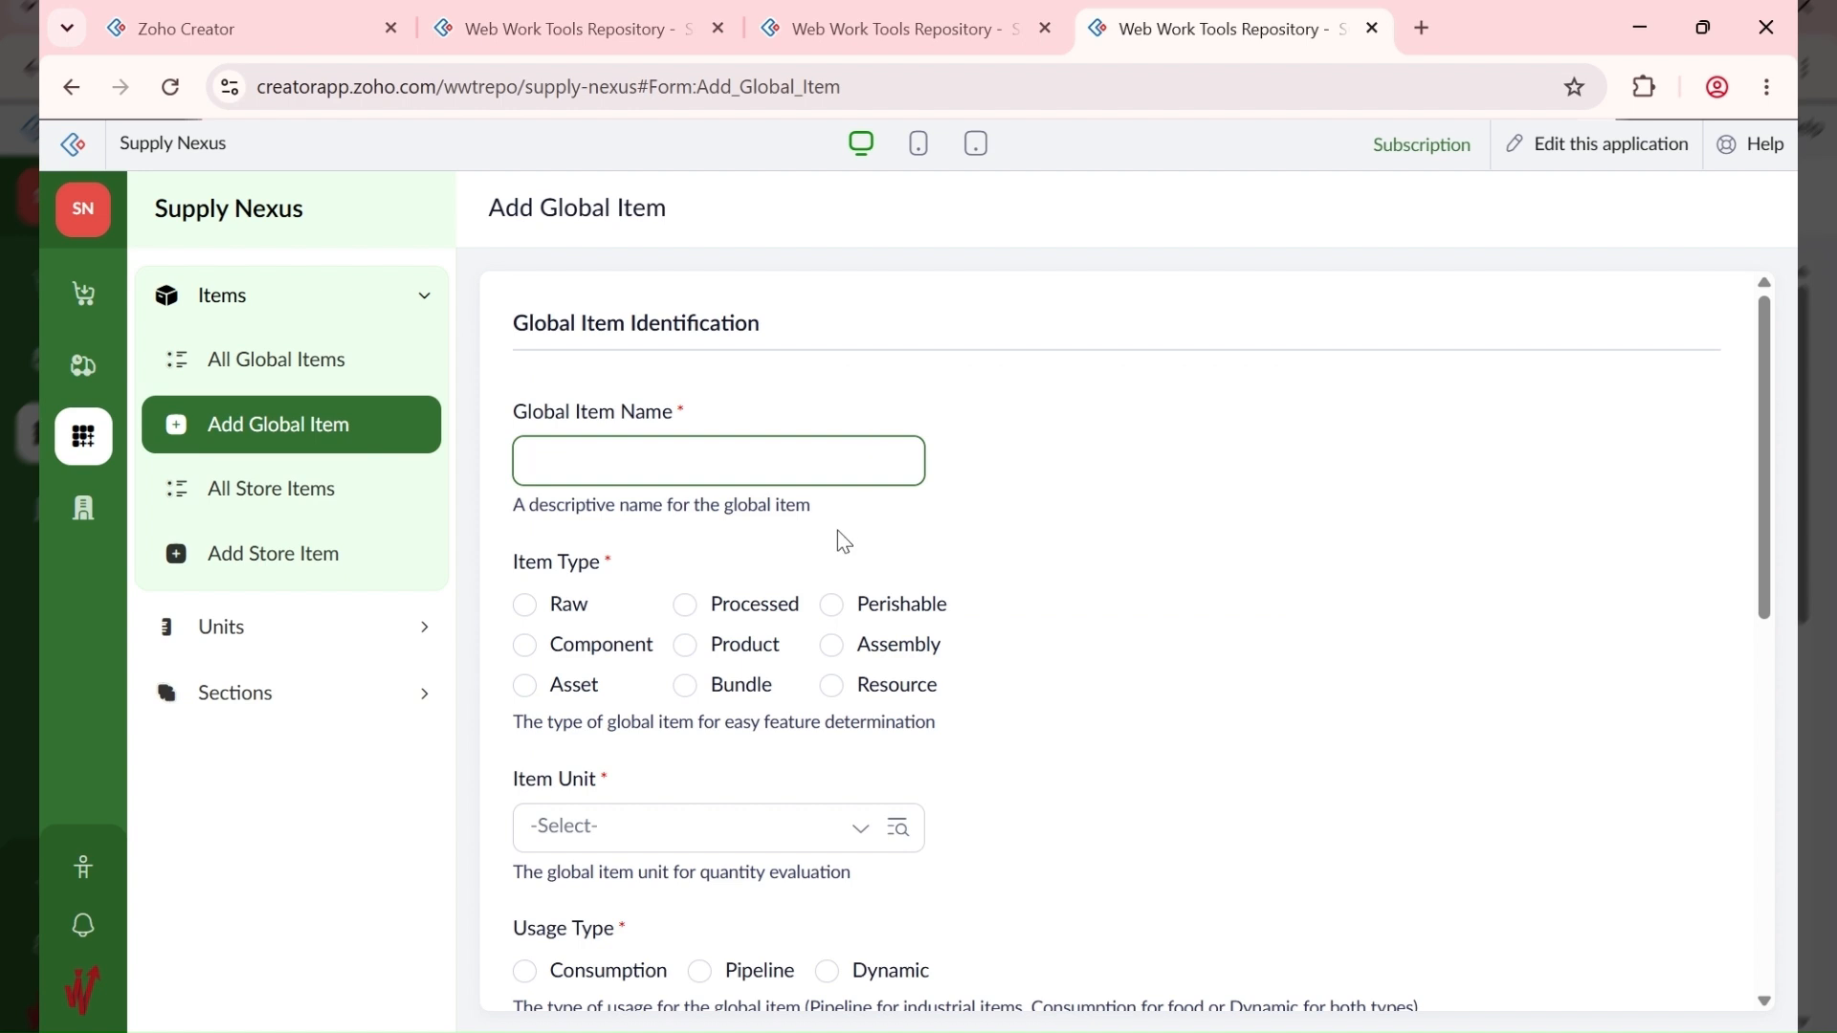
{"action": "scroll", "coordinate": [839, 533], "scroll_direction": "down", "scroll_amount": 1}
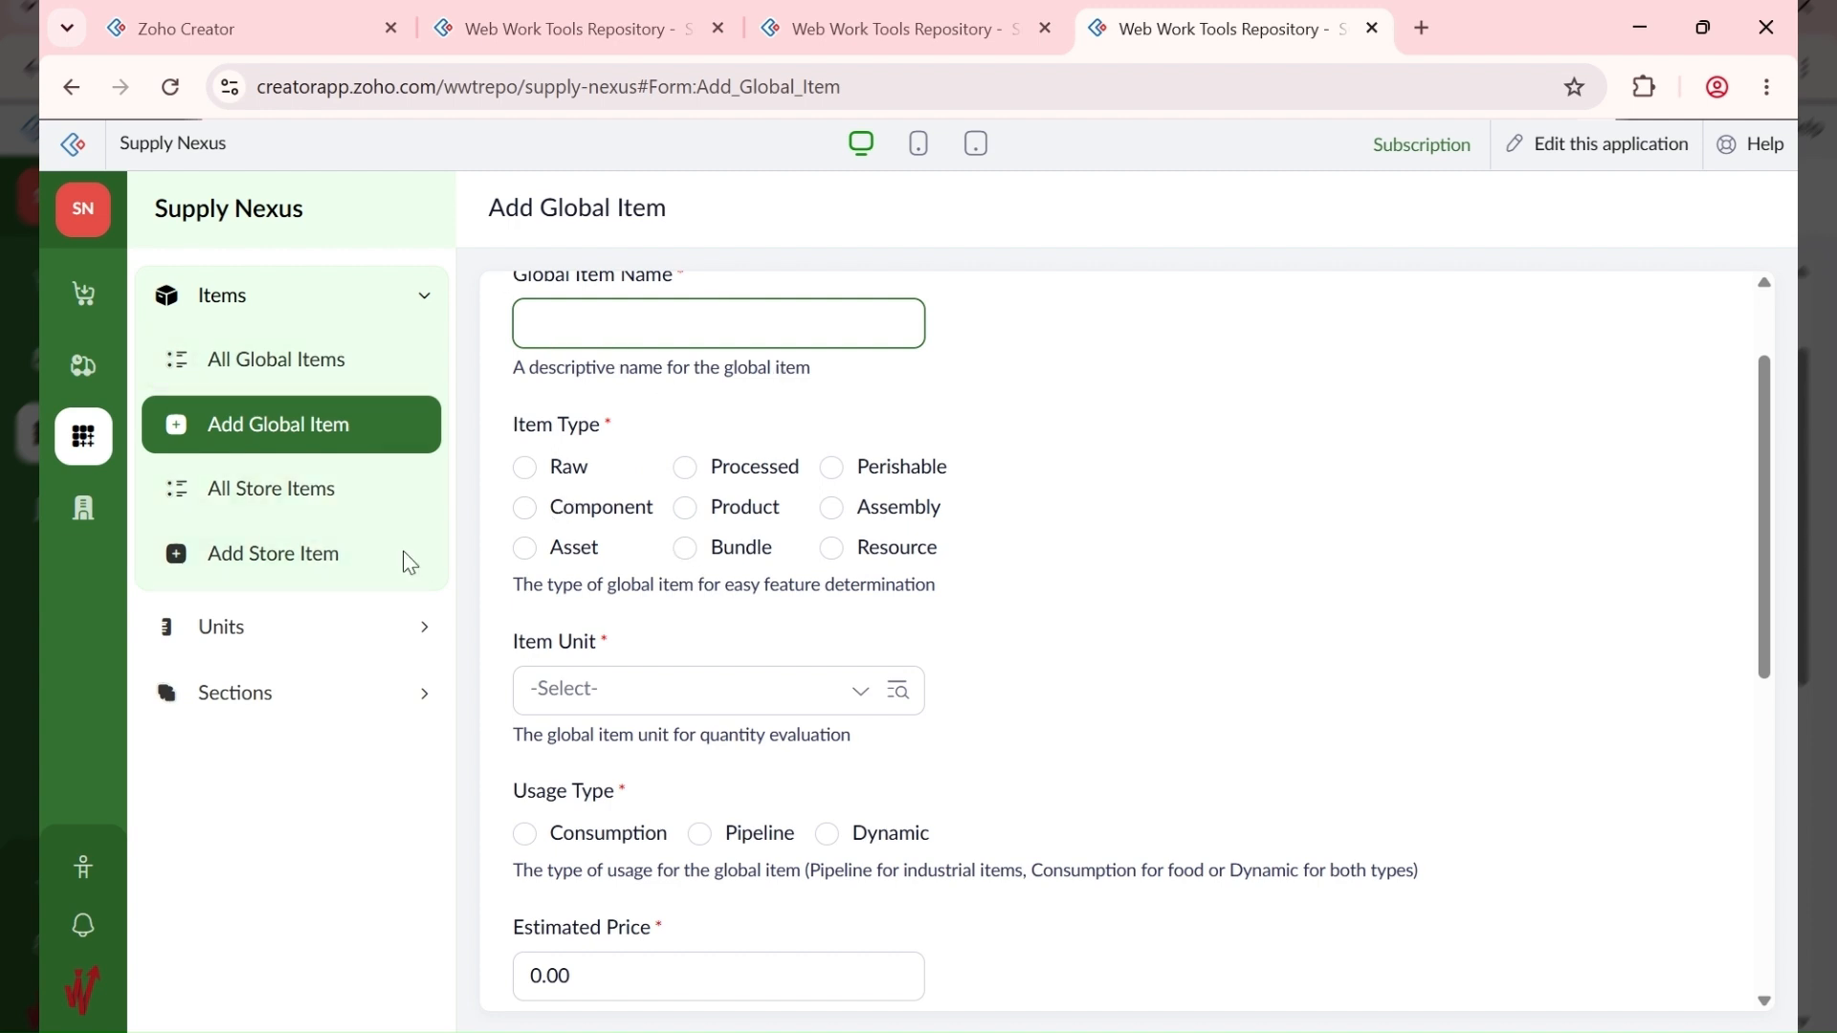
{"action": "scroll", "coordinate": [644, 705], "scroll_direction": "down", "scroll_amount": 3}
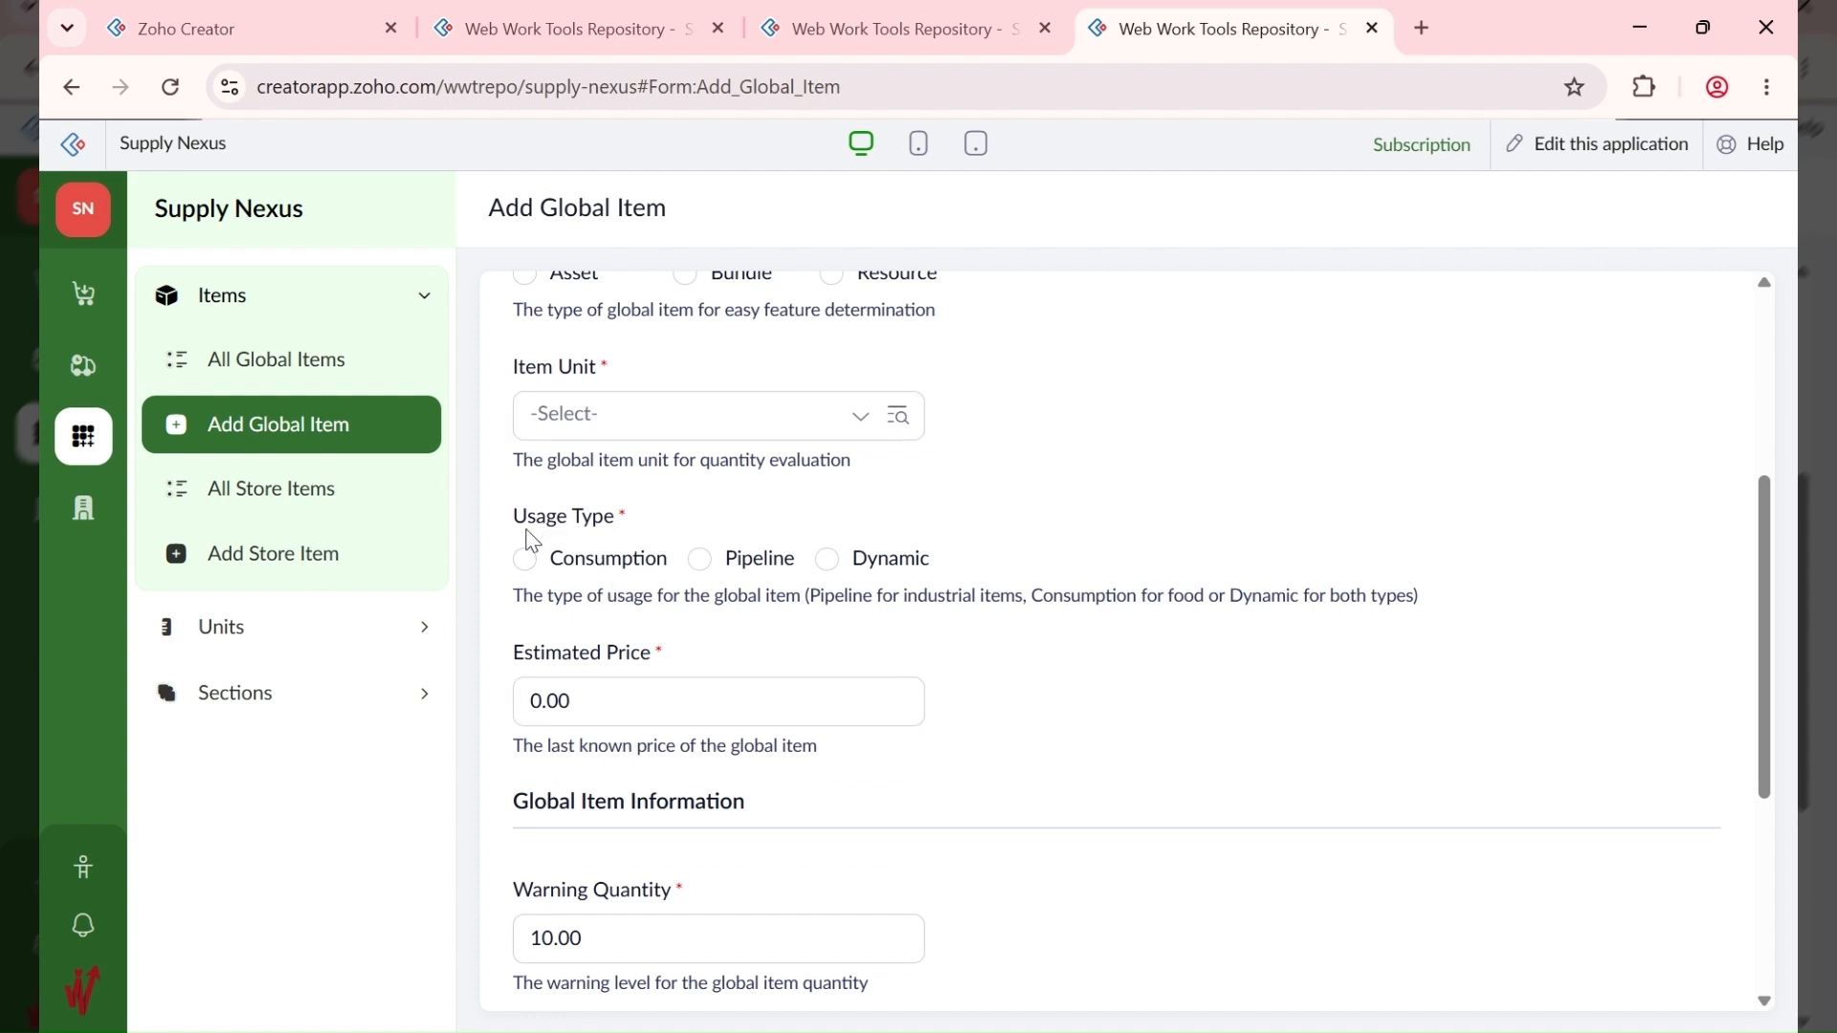
{"action": "left_click_drag", "start_coordinate": [536, 524], "coordinate": [624, 528]}
Step: Try Usage Type Consumption and Pipeline, settle on Dynamic, then open Administration
{"action": "left_click", "coordinate": [664, 510]}
{"action": "left_click", "coordinate": [573, 567]}
{"action": "left_click", "coordinate": [703, 567]}
{"action": "left_click", "coordinate": [831, 564]}
{"action": "left_click", "coordinate": [86, 516]}
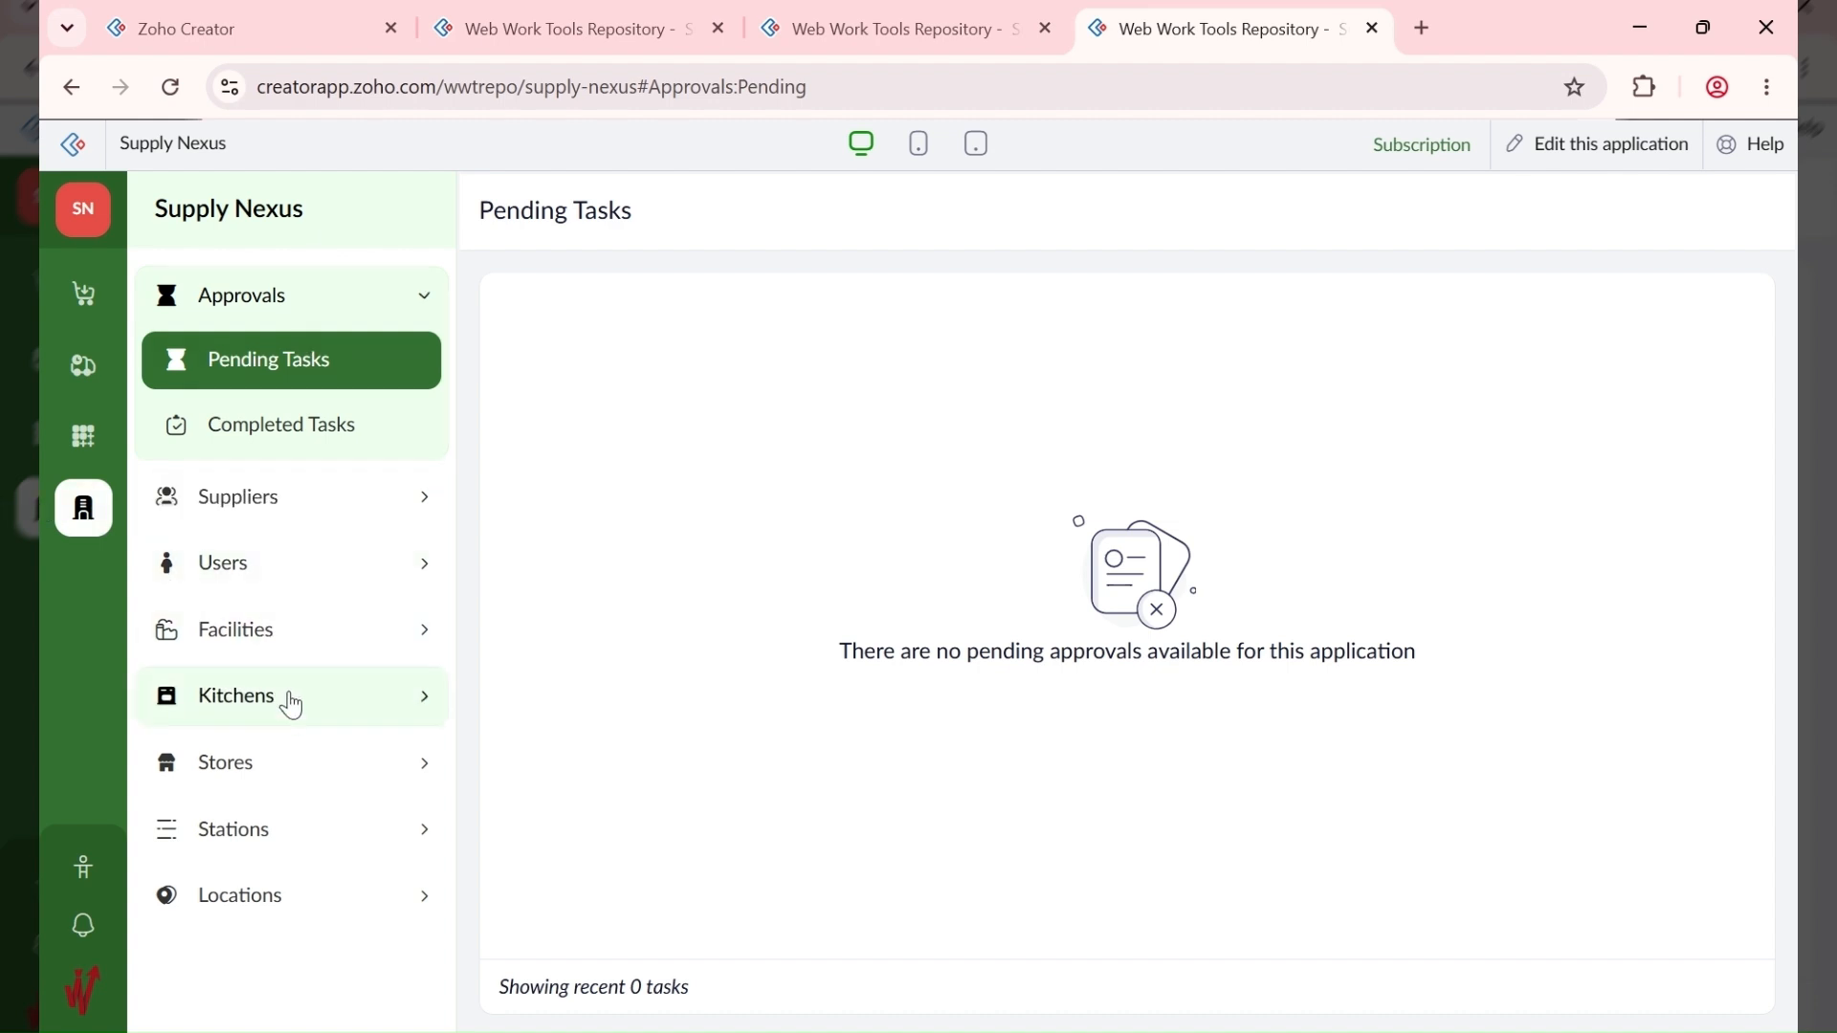
Step: Expand the Kitchens and Facilities groups, then move to the Supply area and expand Pipelines
{"action": "left_click", "coordinate": [289, 702]}
{"action": "left_click", "coordinate": [278, 501]}
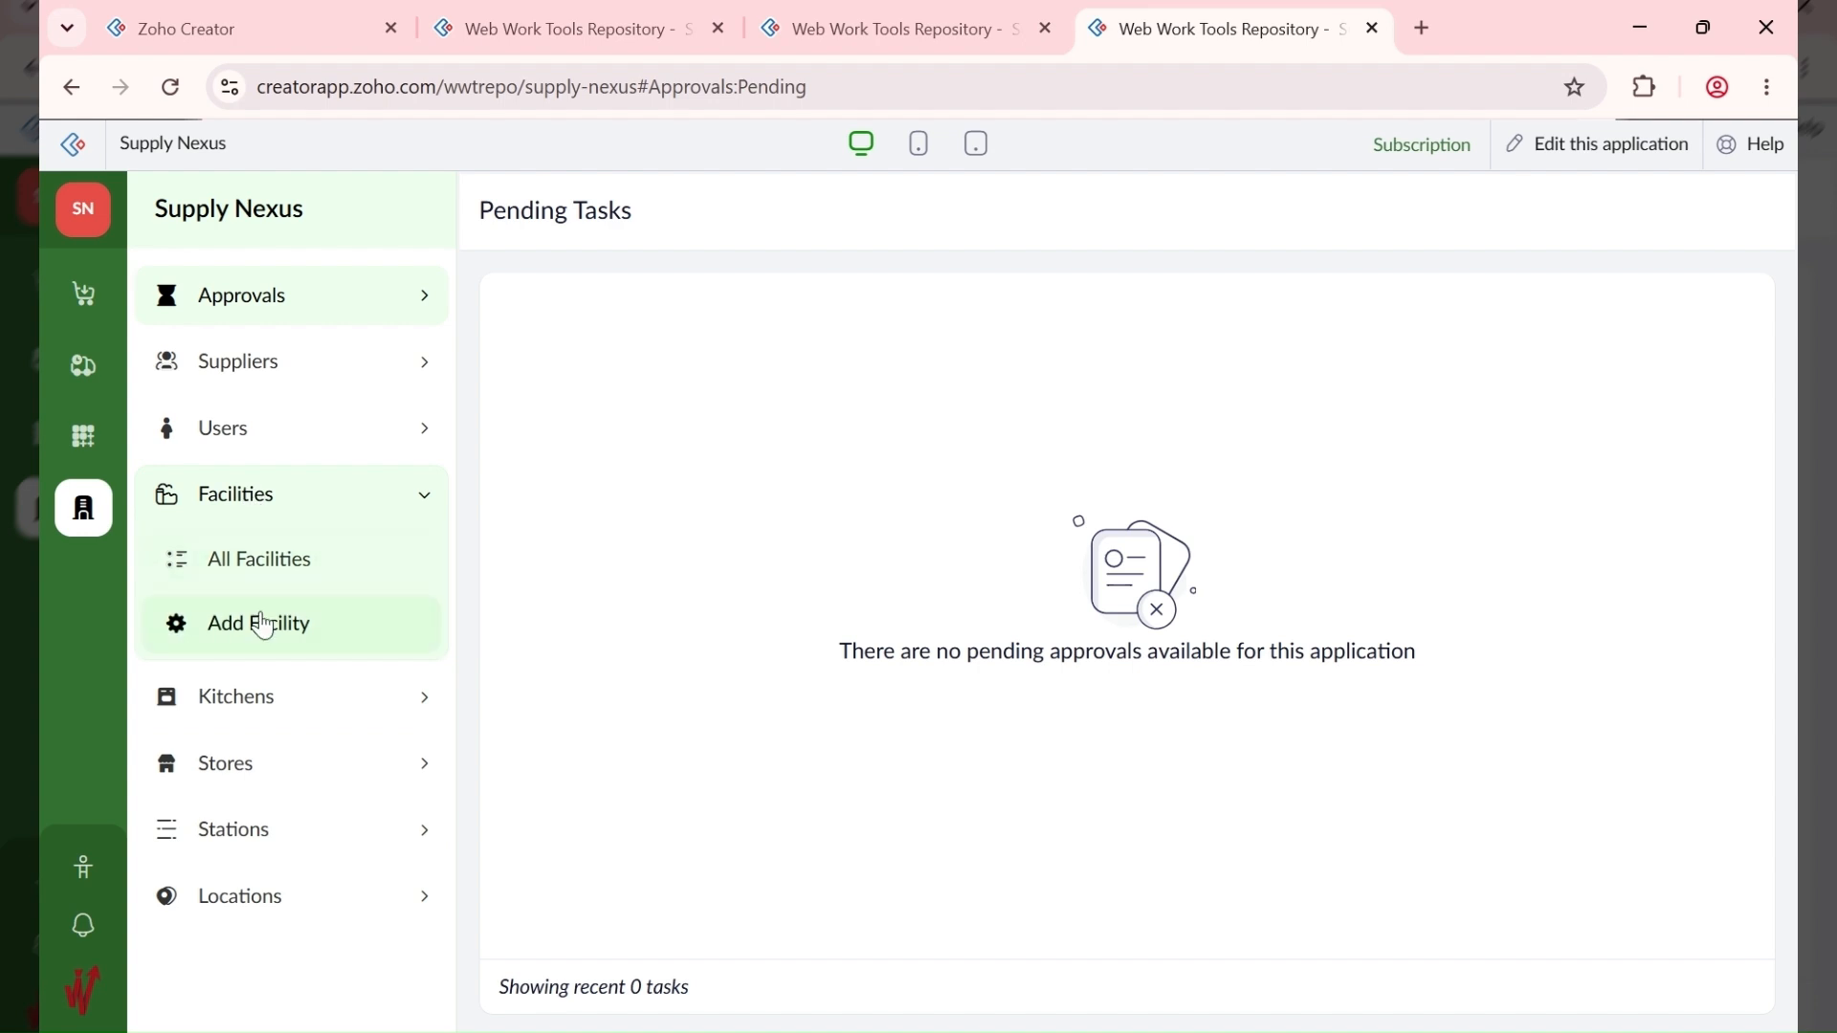
{"action": "left_click", "coordinate": [267, 718]}
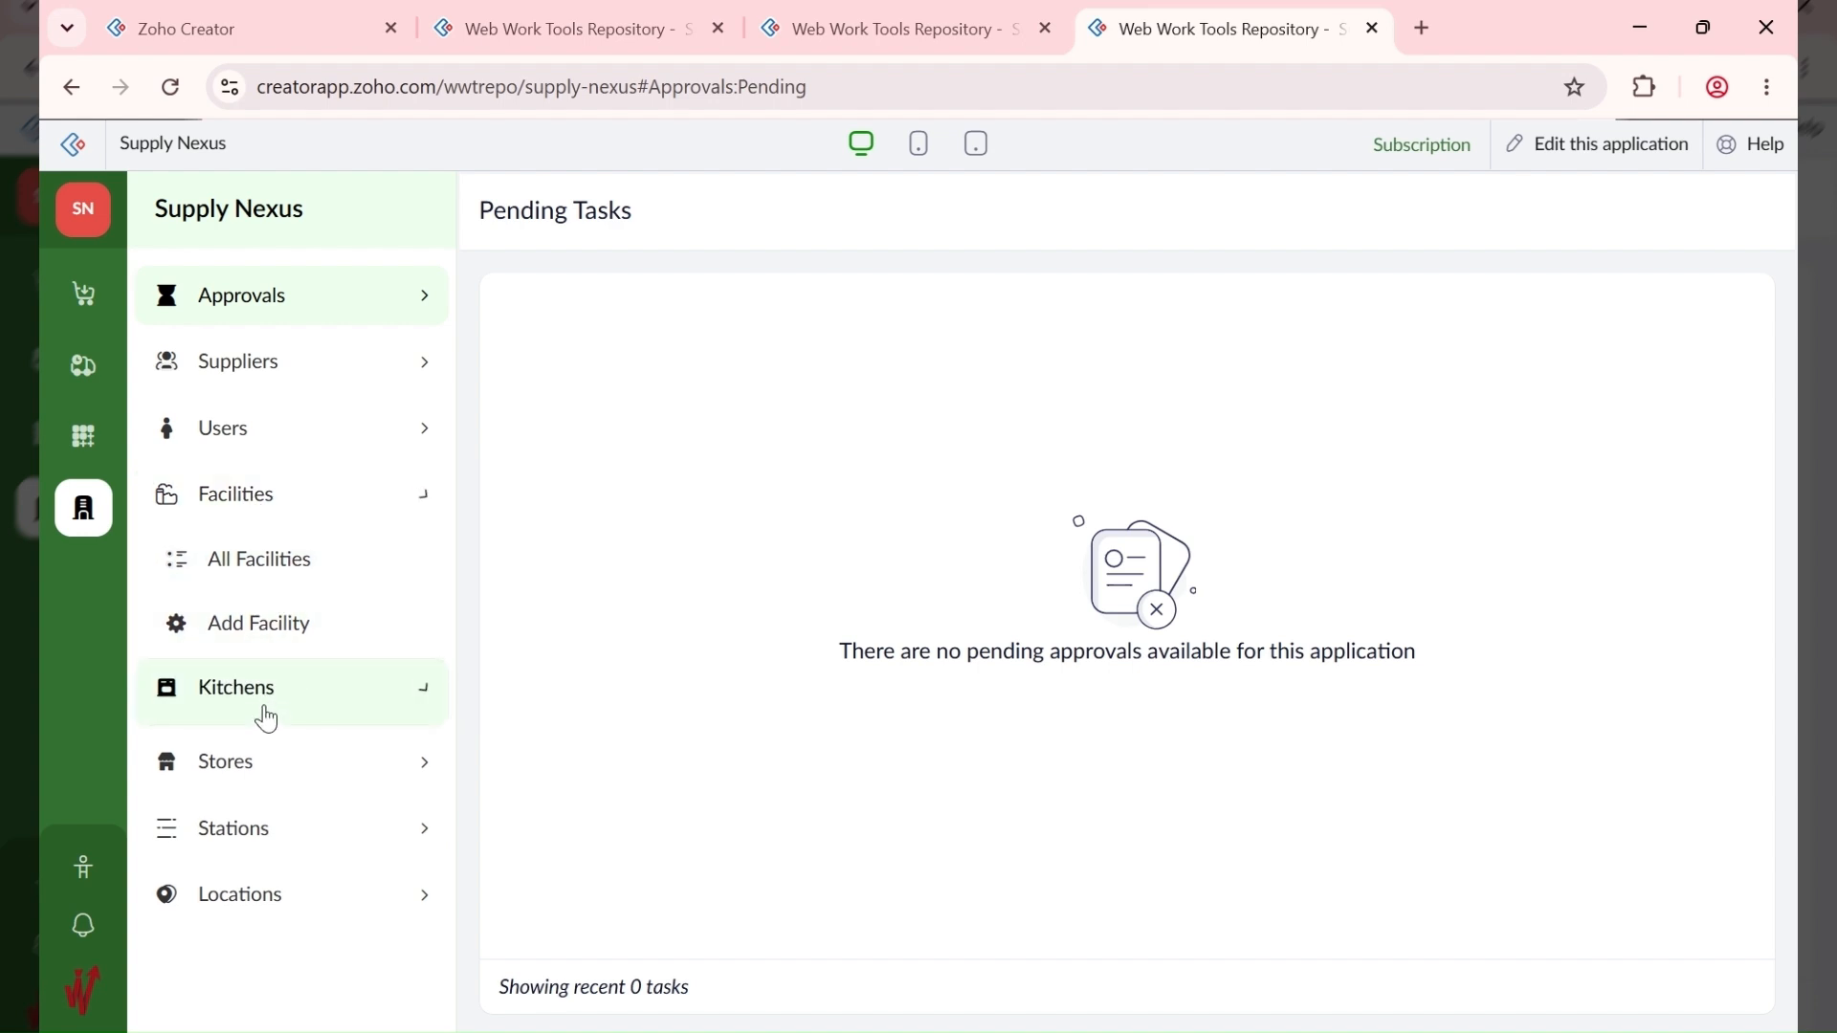
{"action": "left_click", "coordinate": [303, 515]}
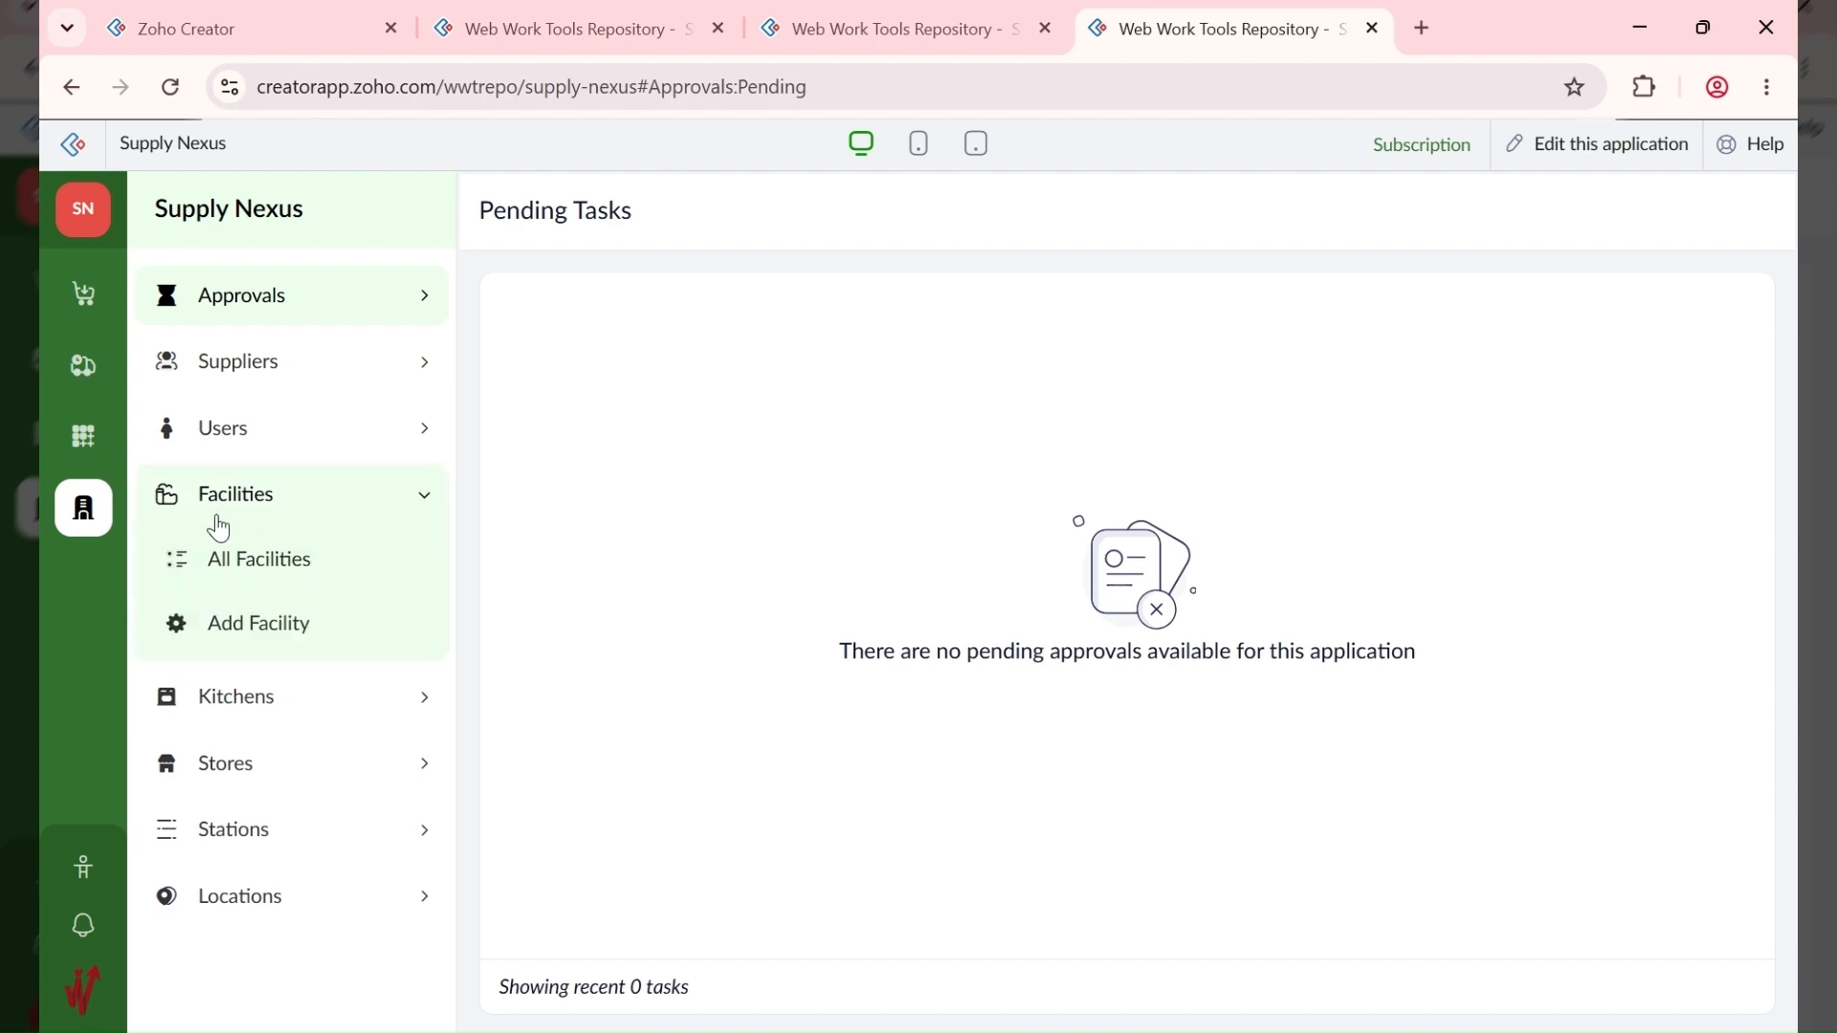
{"action": "left_click", "coordinate": [88, 375]}
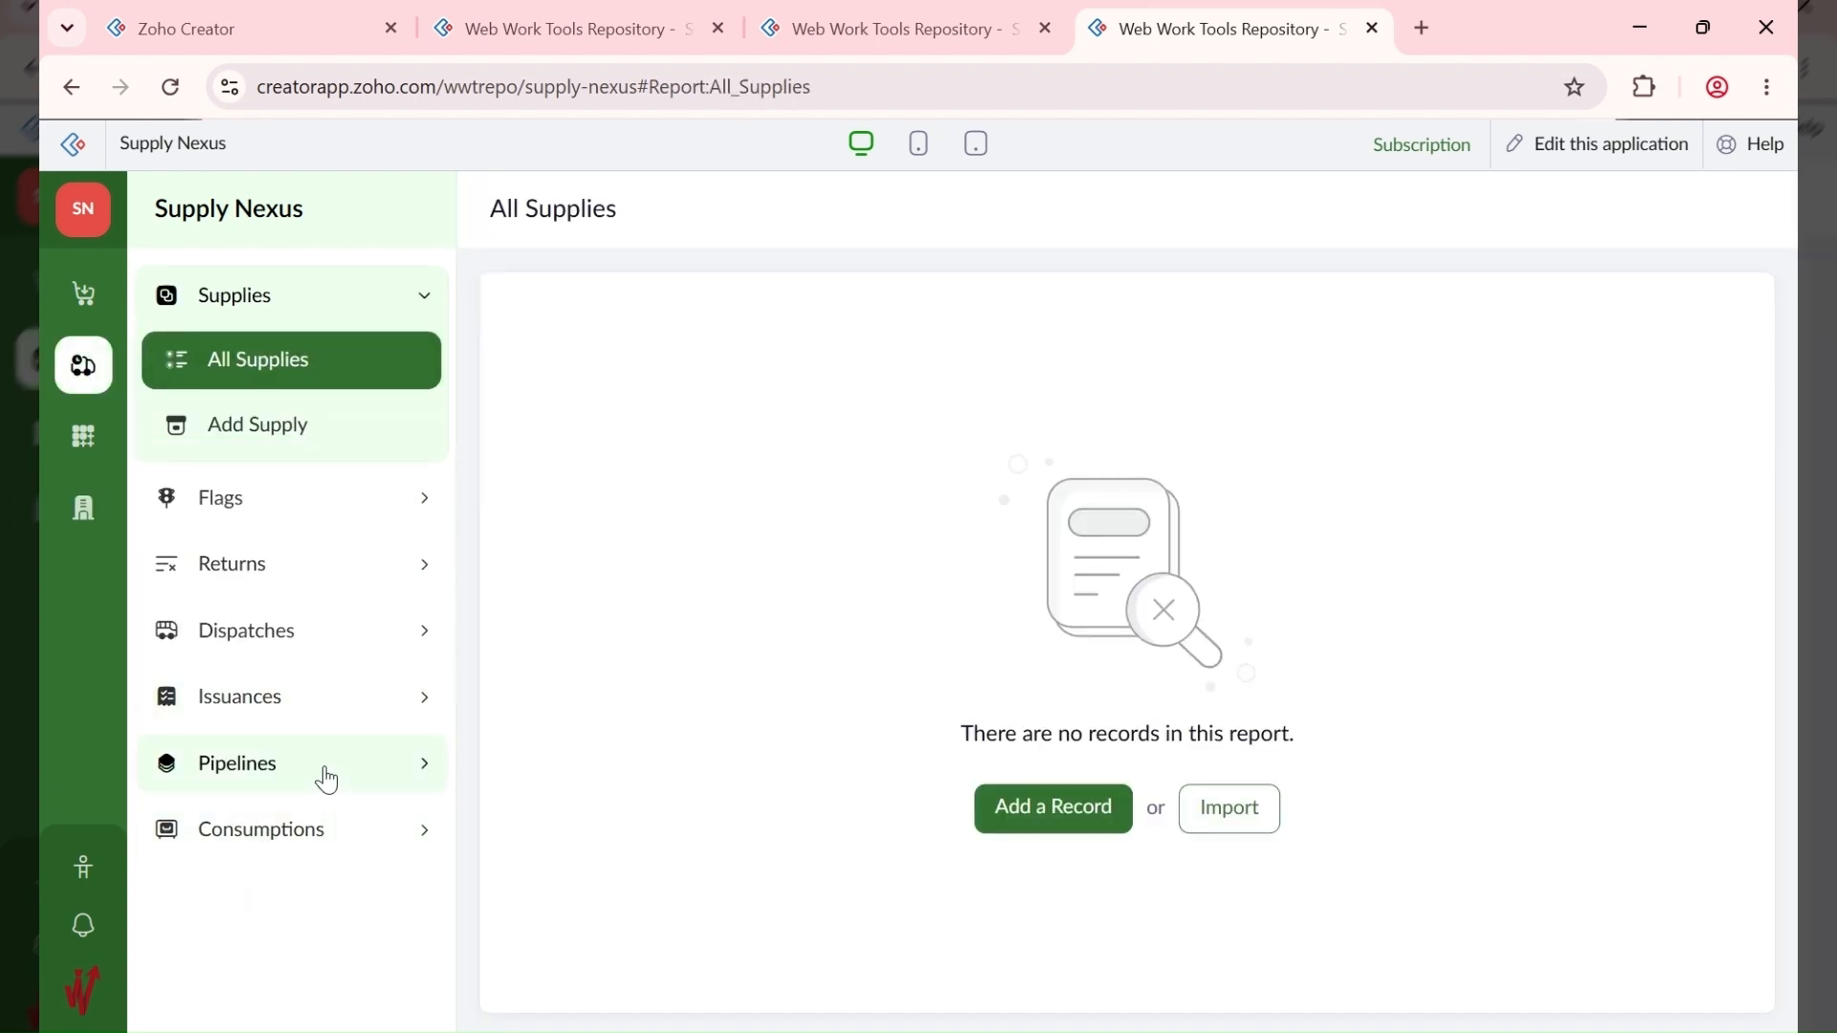
{"action": "left_click", "coordinate": [326, 776]}
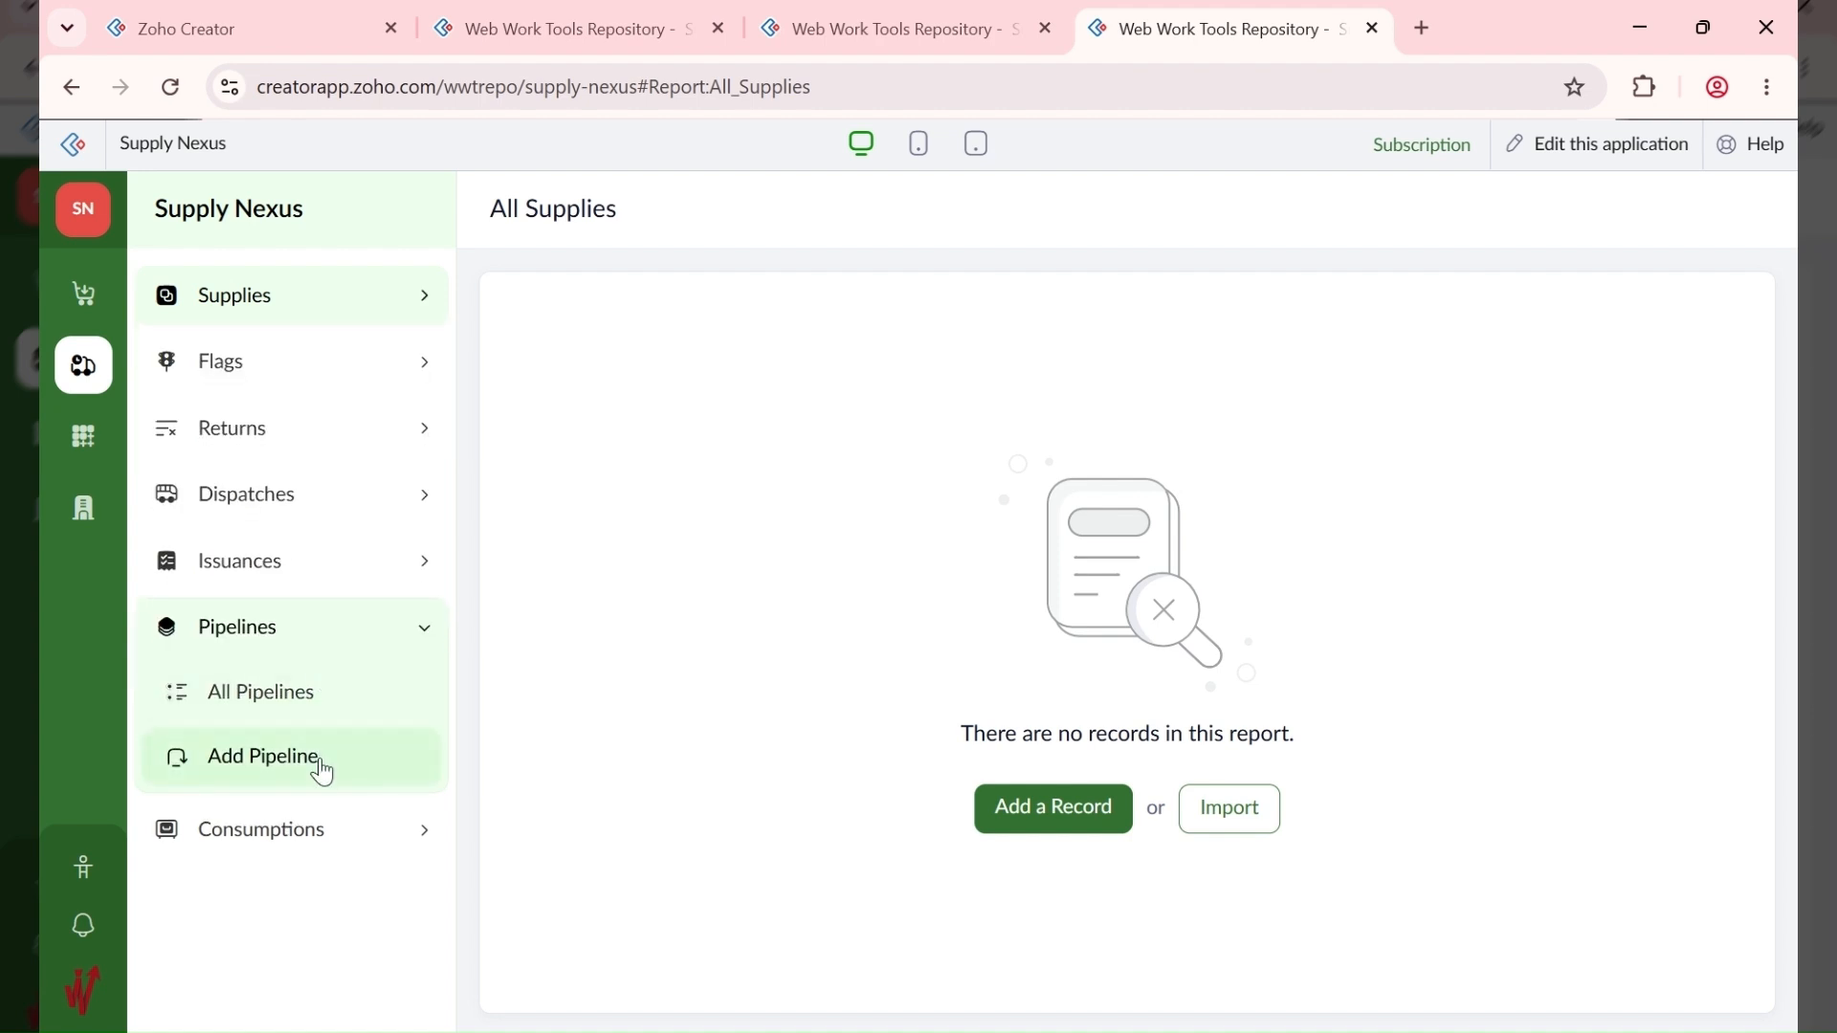
Step: Switch between the Add Pipeline and Add Consumption forms, then expand the Consumptions group
{"action": "left_click", "coordinate": [320, 757]}
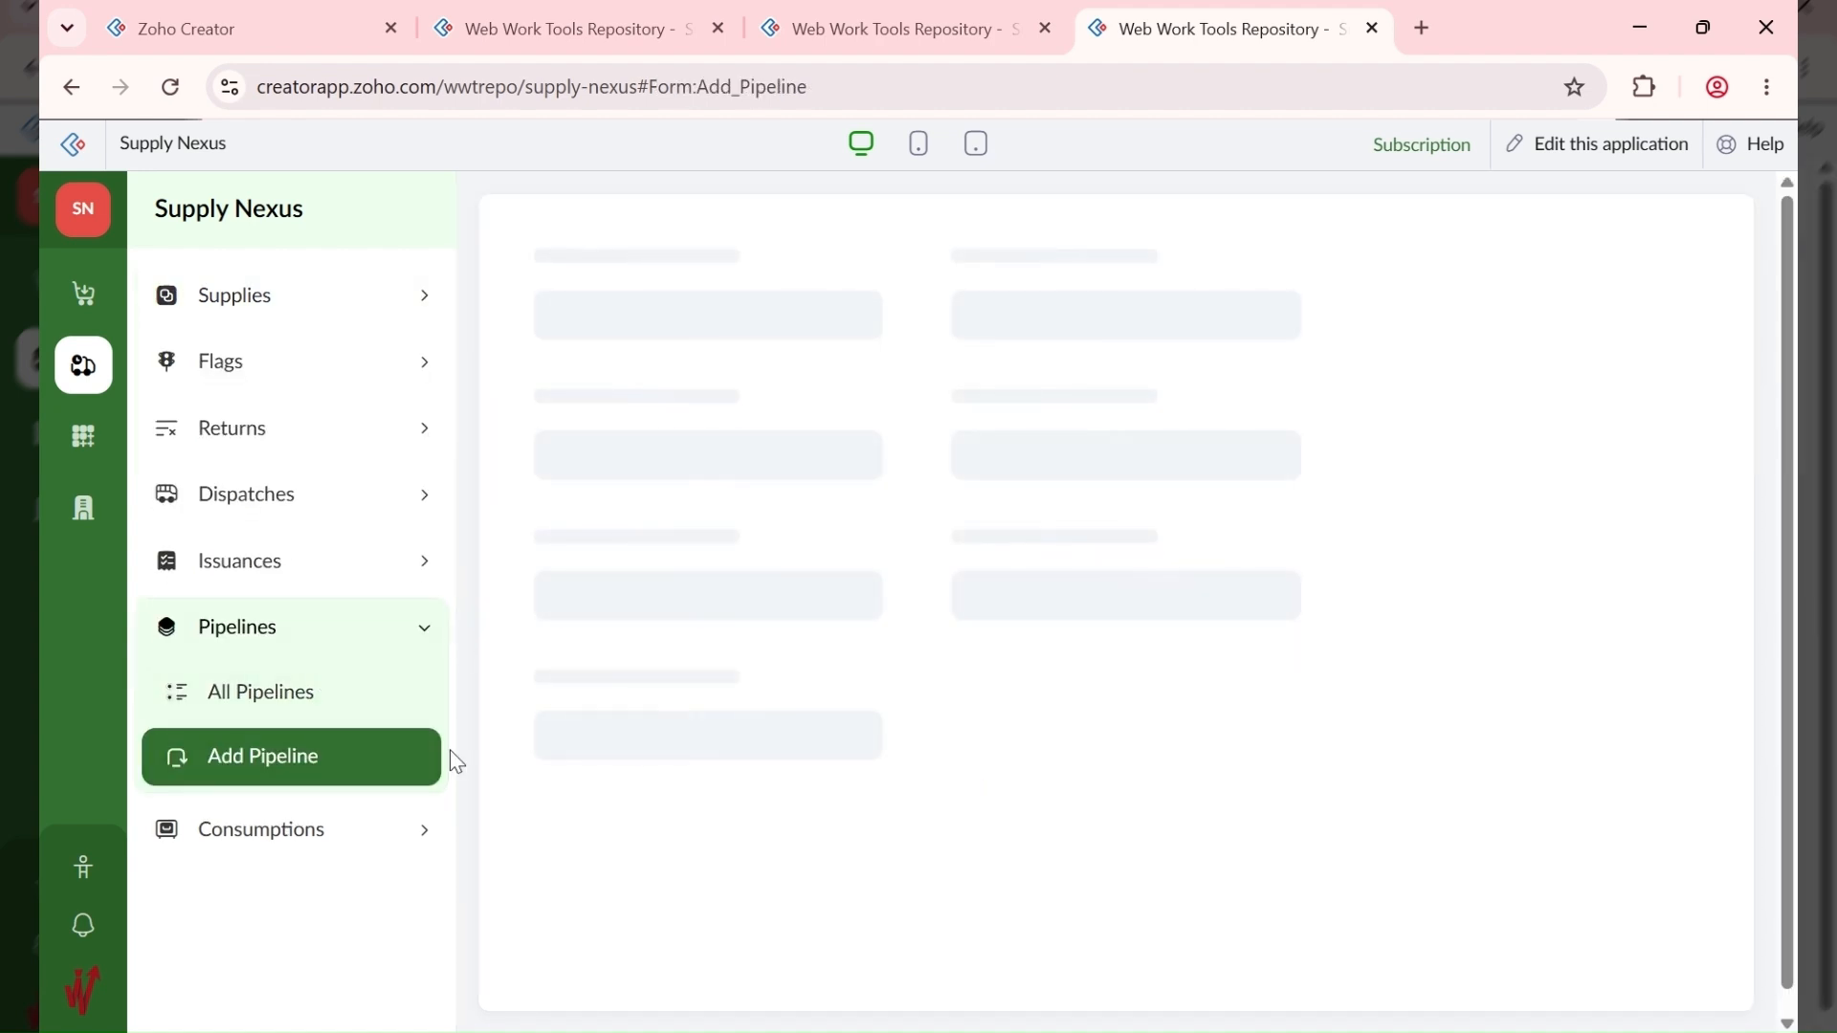
{"action": "scroll", "coordinate": [607, 485], "scroll_direction": "down", "scroll_amount": 4}
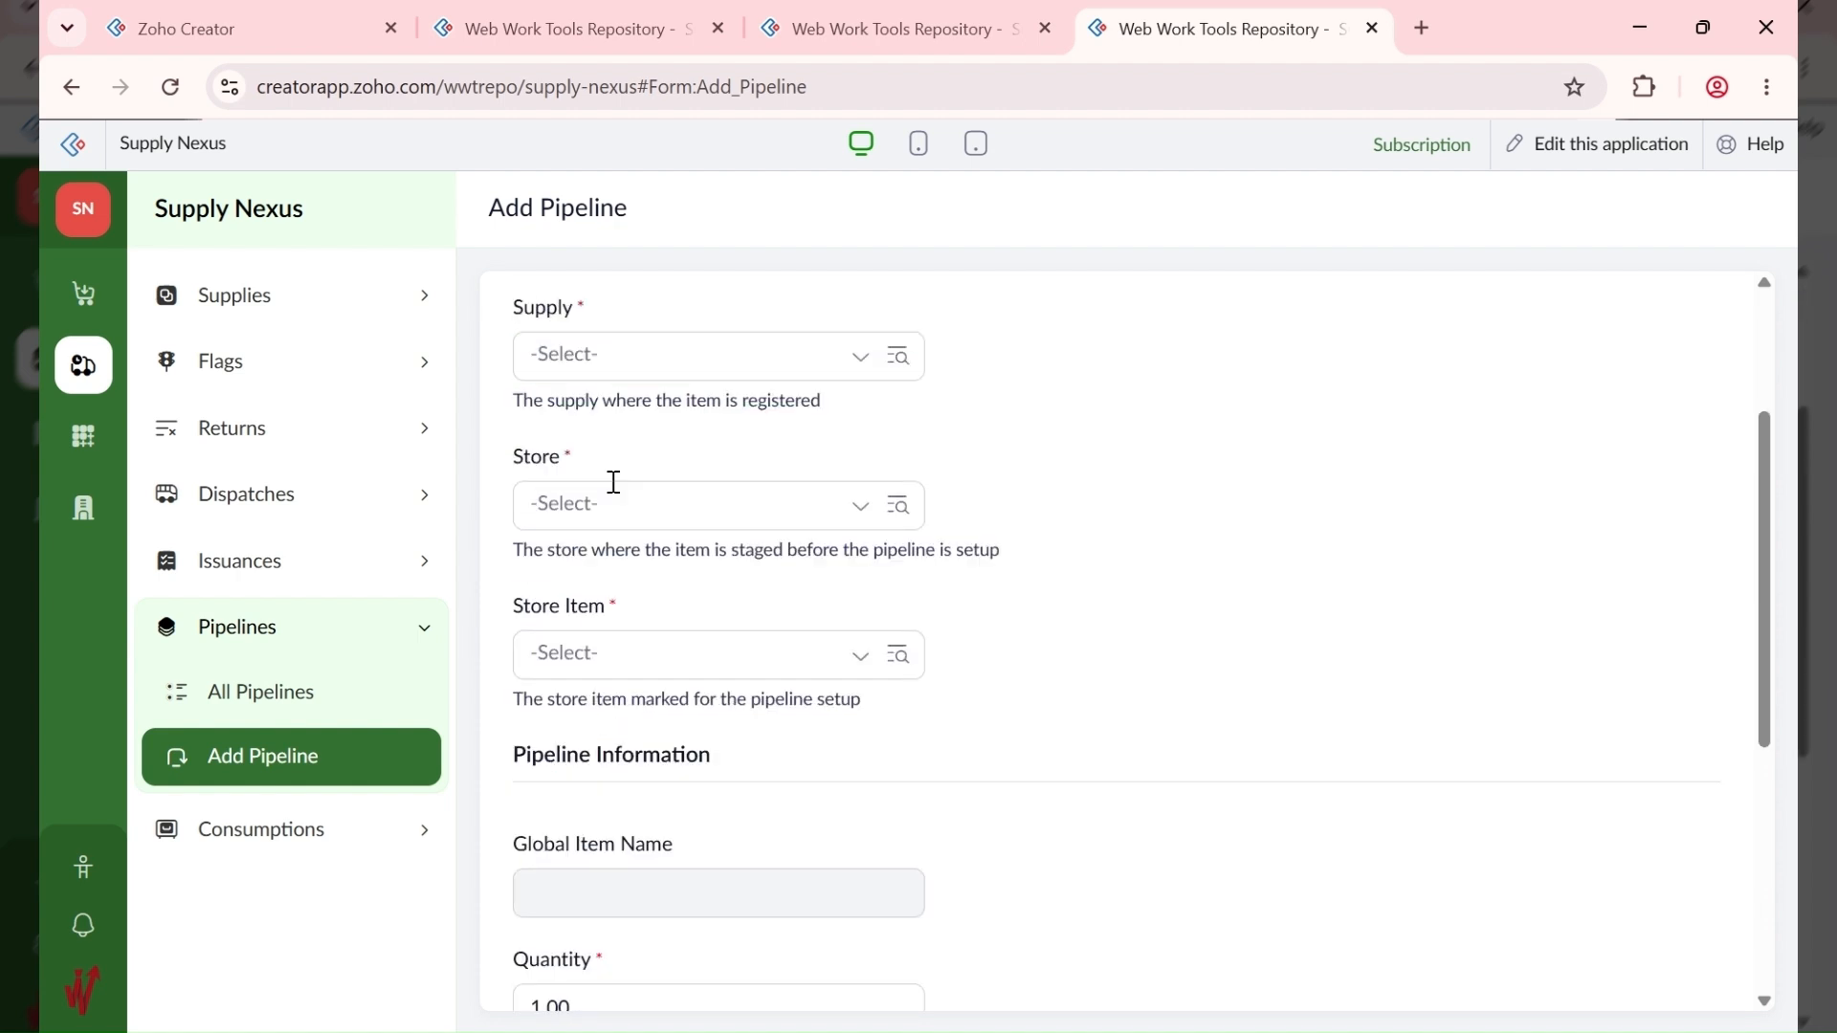
{"action": "left_click", "coordinate": [298, 850]}
{"action": "left_click", "coordinate": [305, 846]}
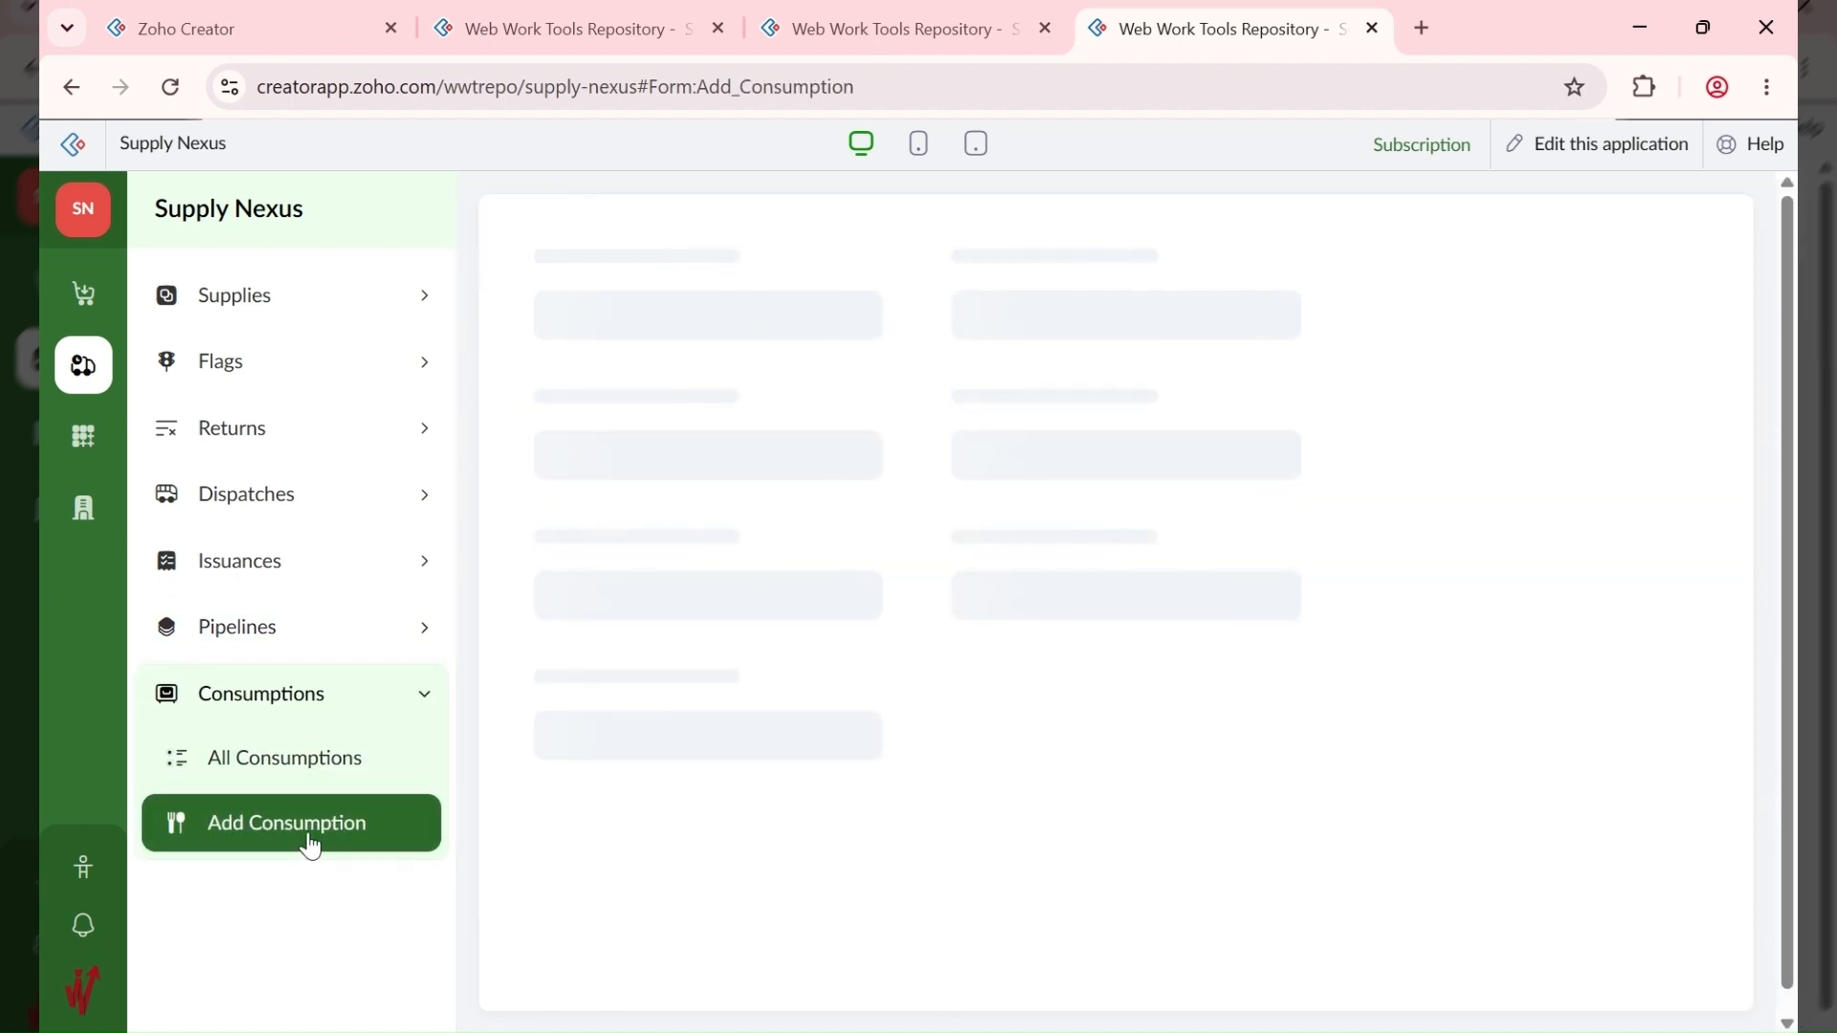
{"action": "left_click", "coordinate": [321, 639]}
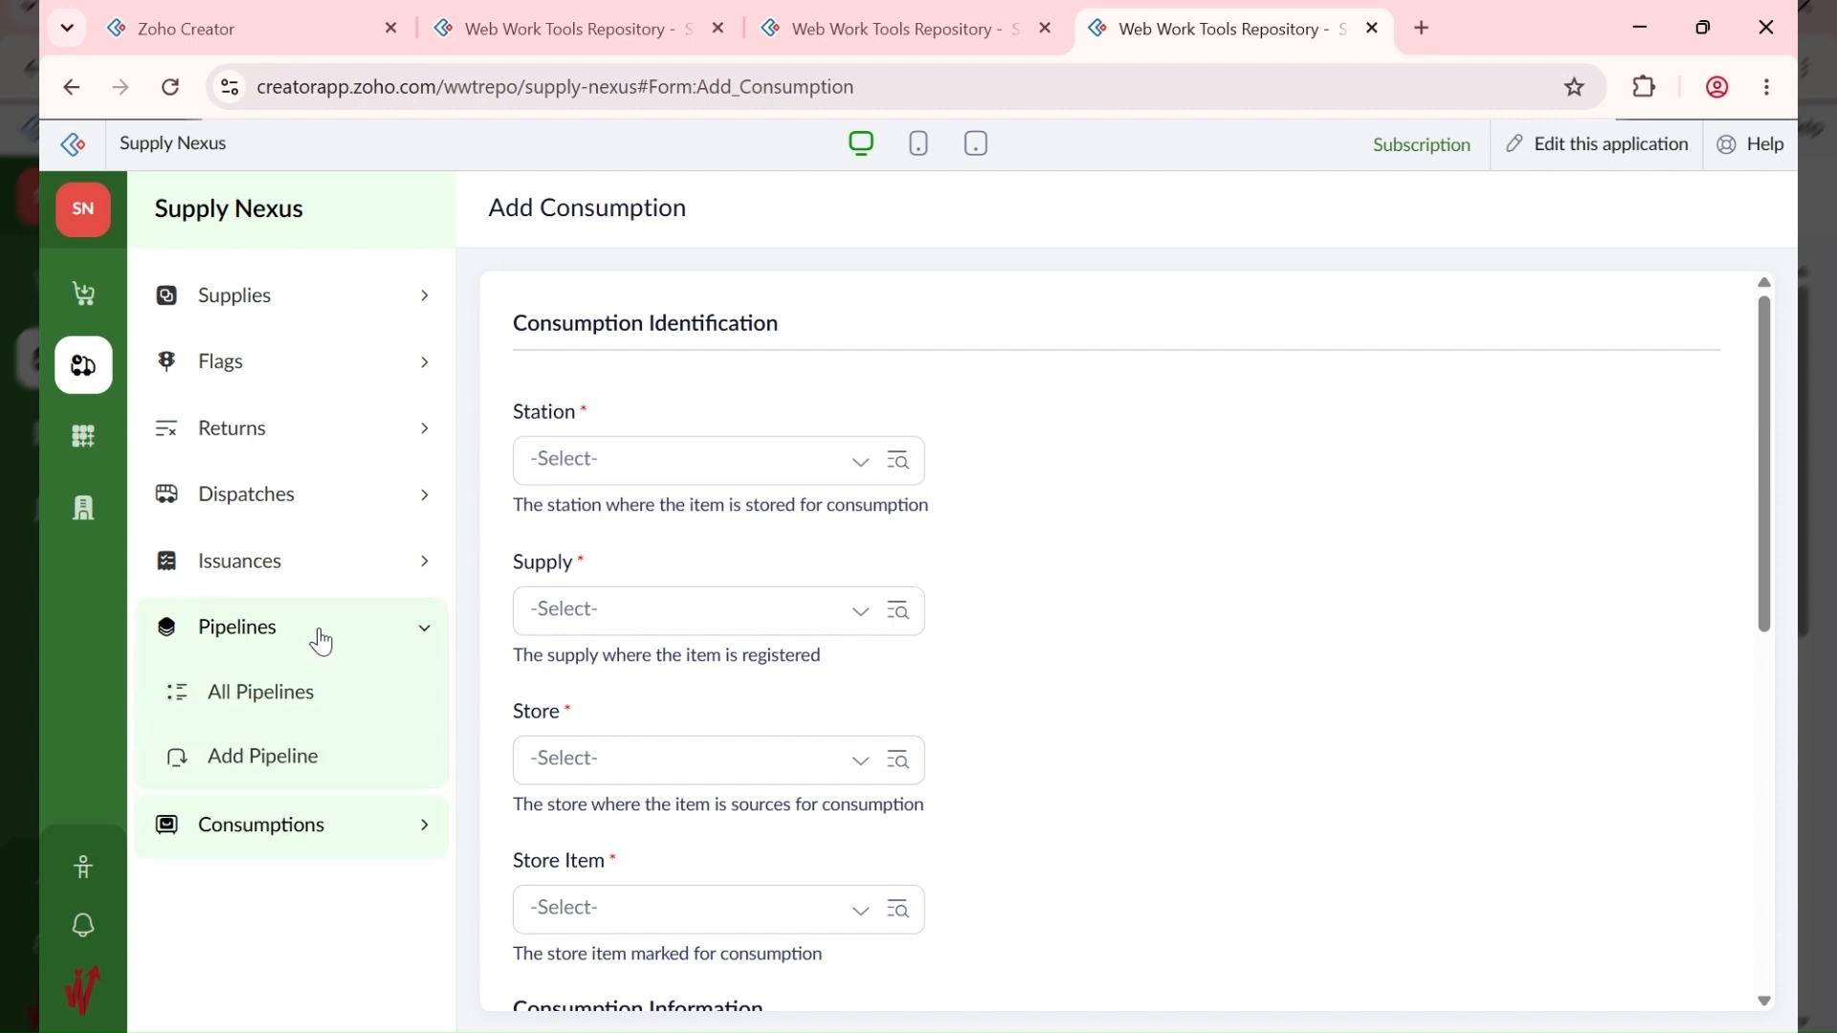
{"action": "left_click", "coordinate": [296, 767]}
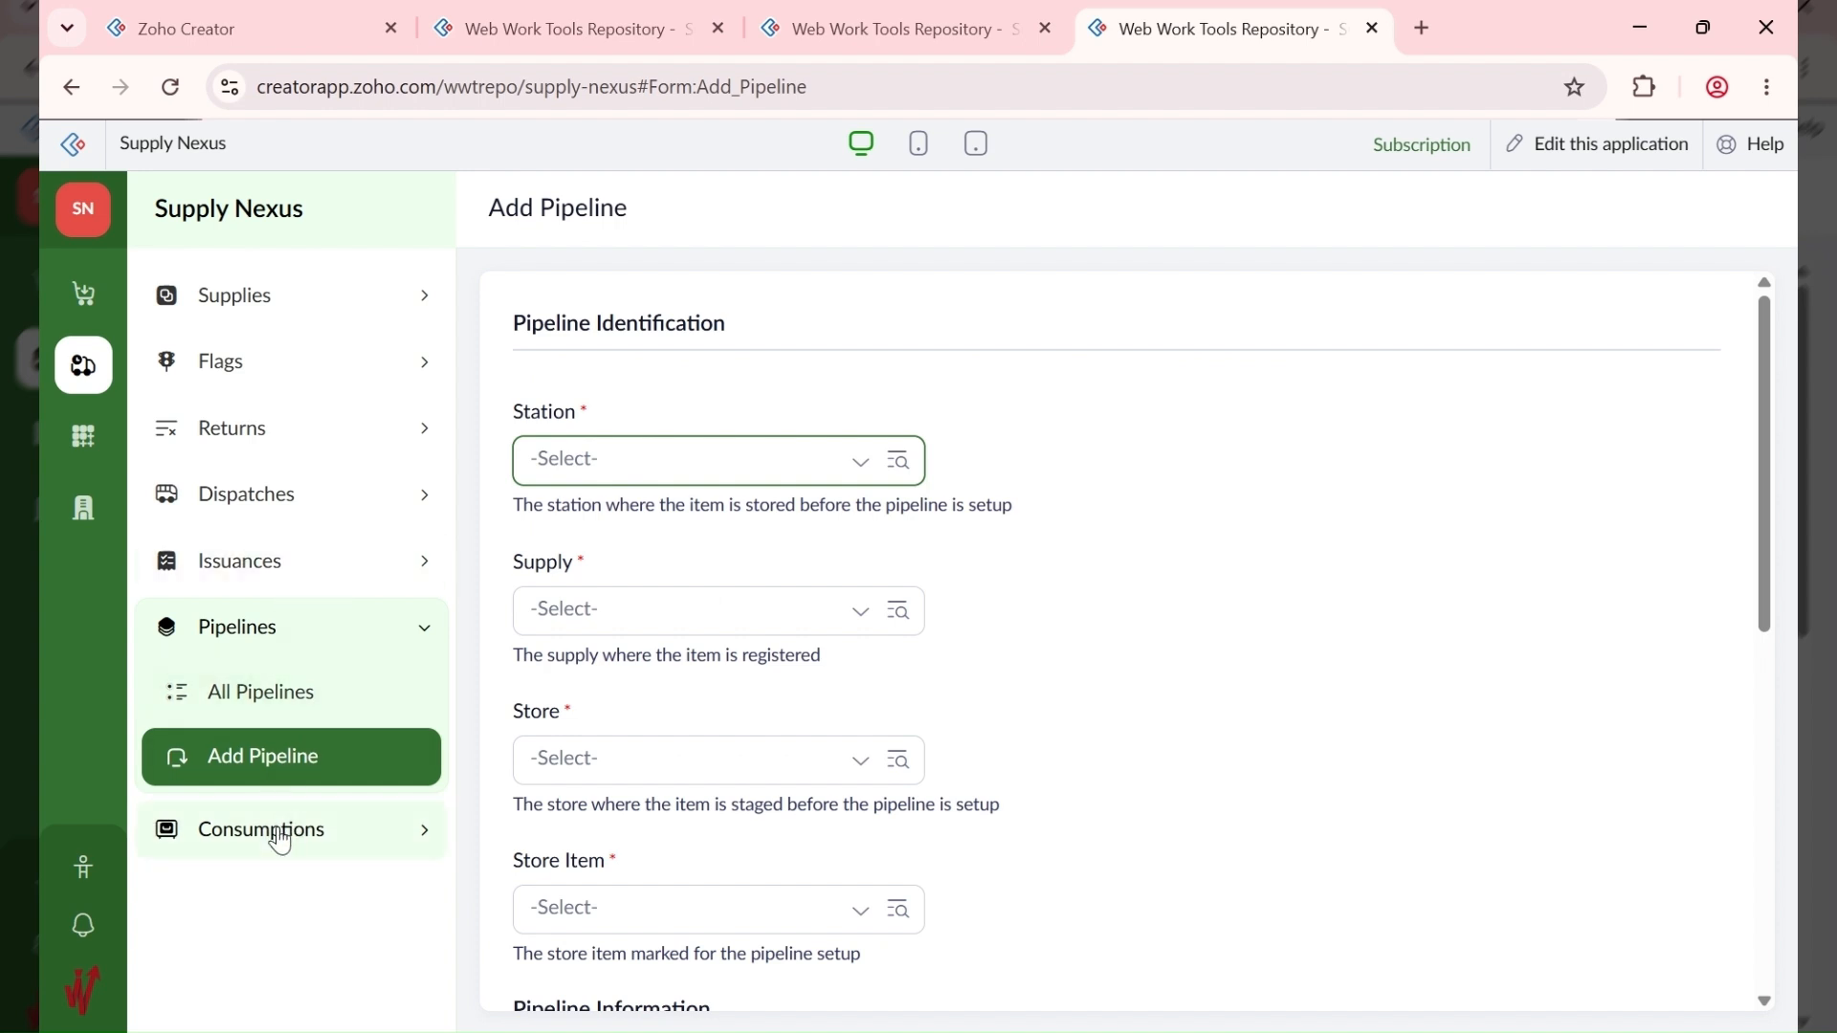
{"action": "left_click", "coordinate": [281, 842]}
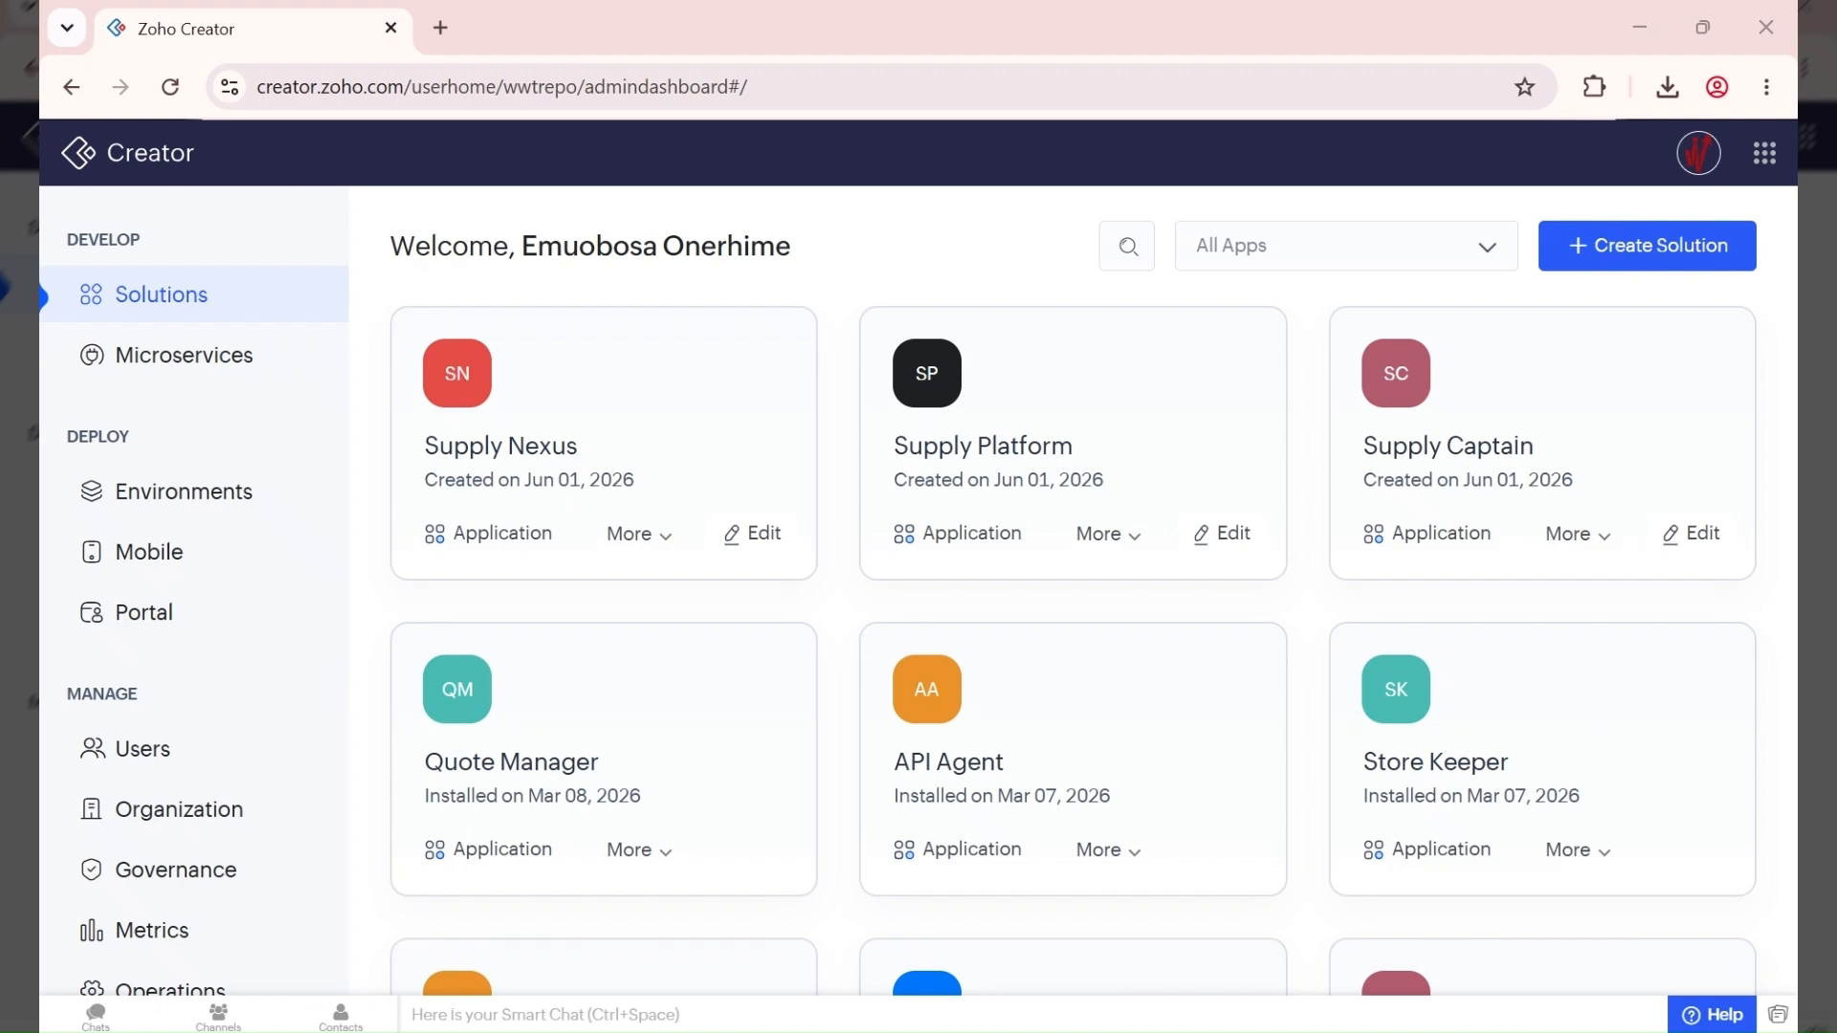
Step: Open the Supply Captain card from the dashboard in a new tab and switch to it
{"action": "left_click", "coordinate": [1493, 408]}
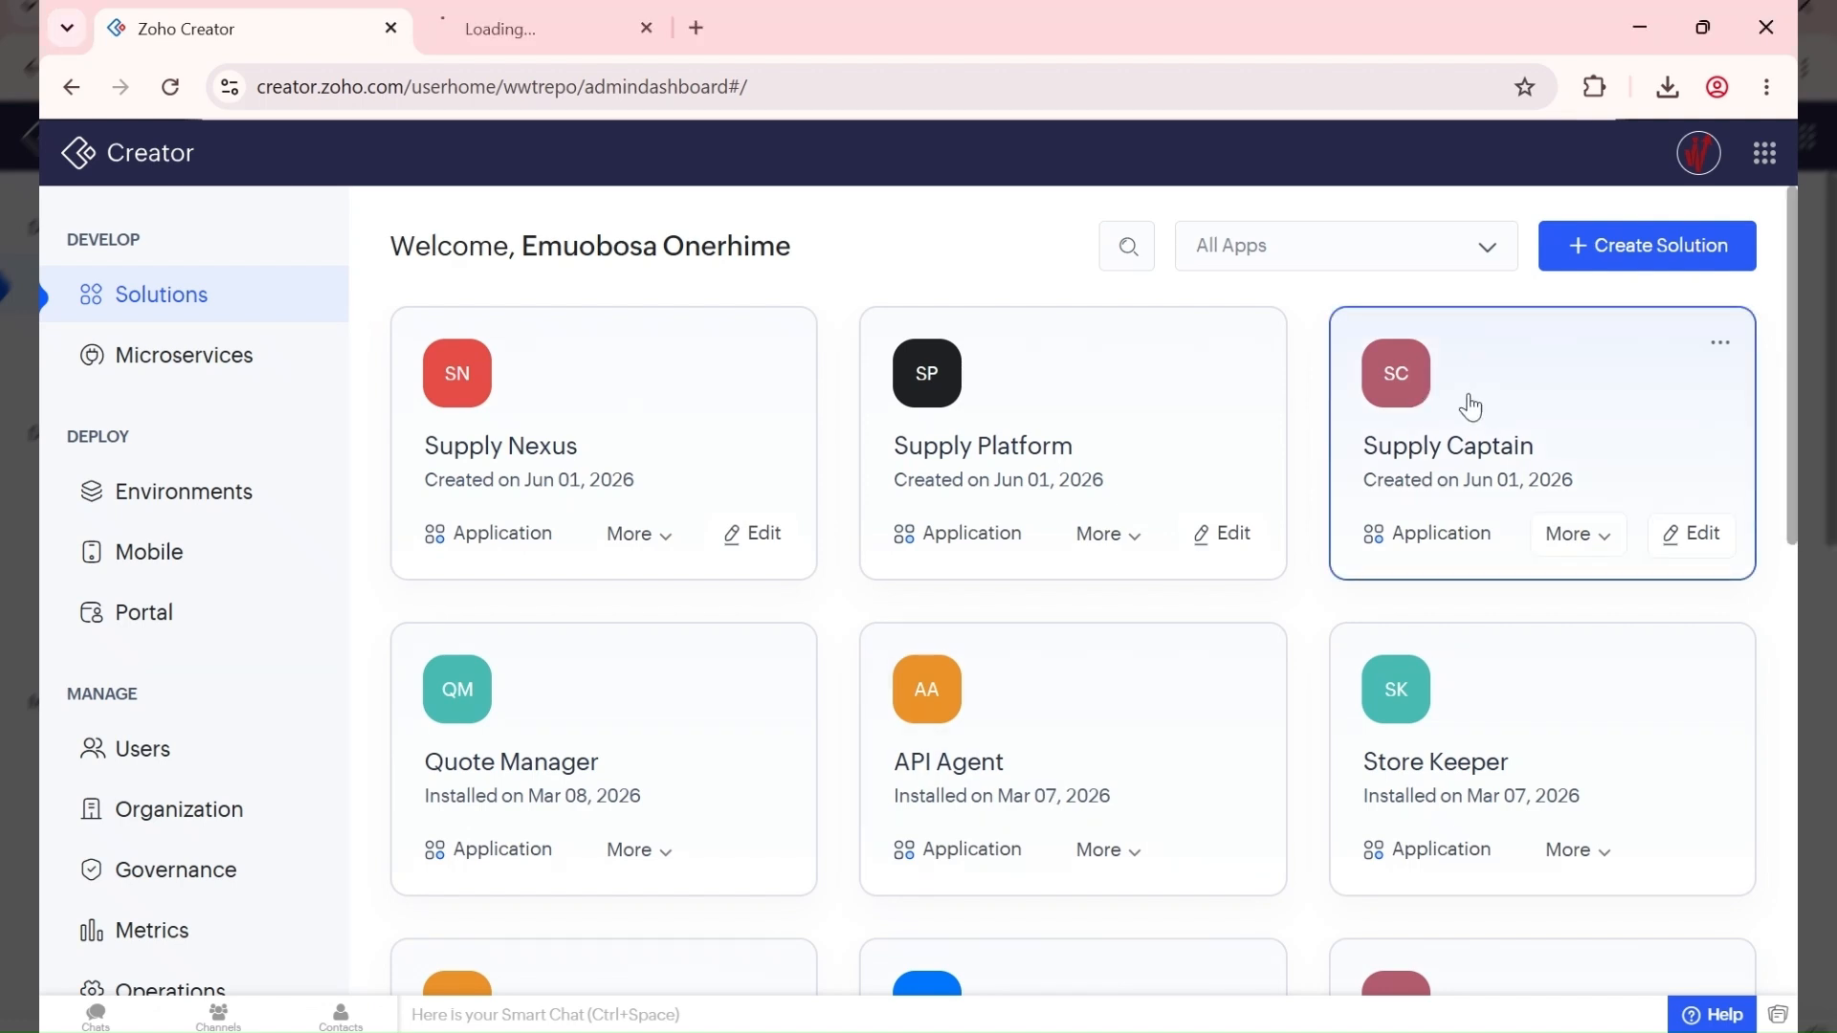
{"action": "left_click", "coordinate": [529, 32]}
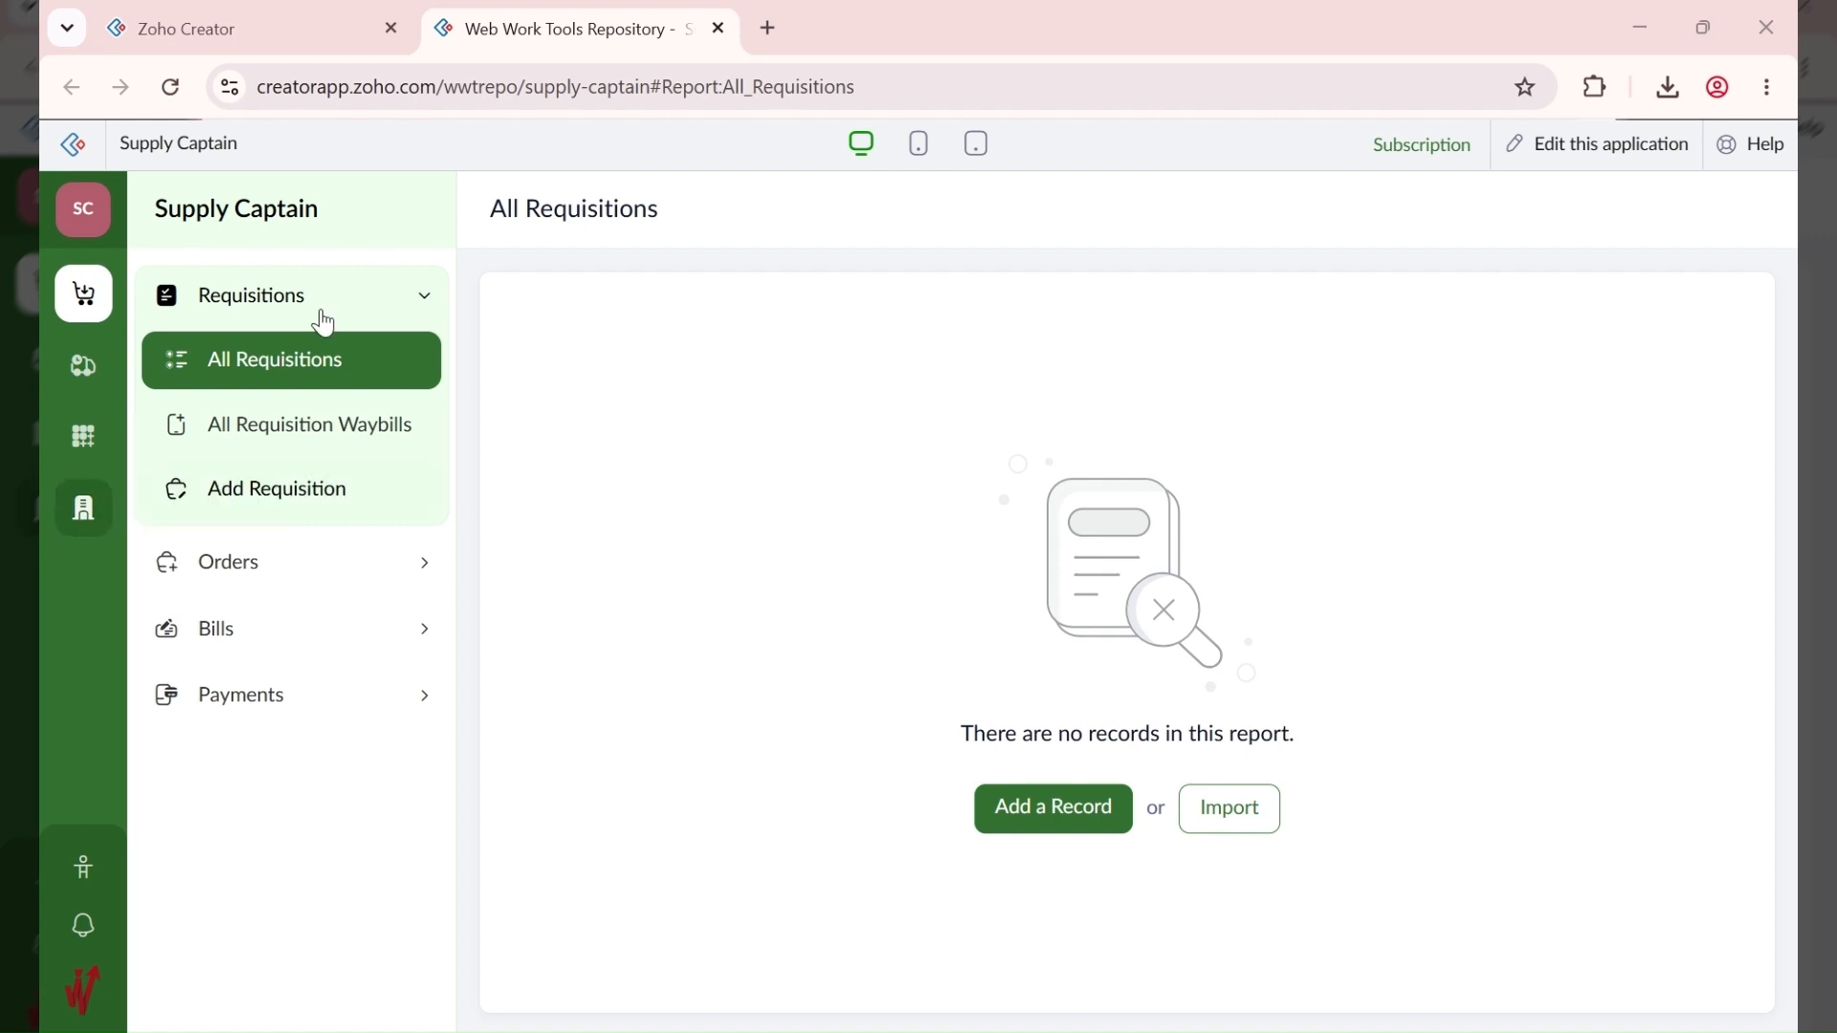
Step: In Administration, view All Users, dismiss the account popup, and open Users > Add User
{"action": "left_click", "coordinate": [82, 528]}
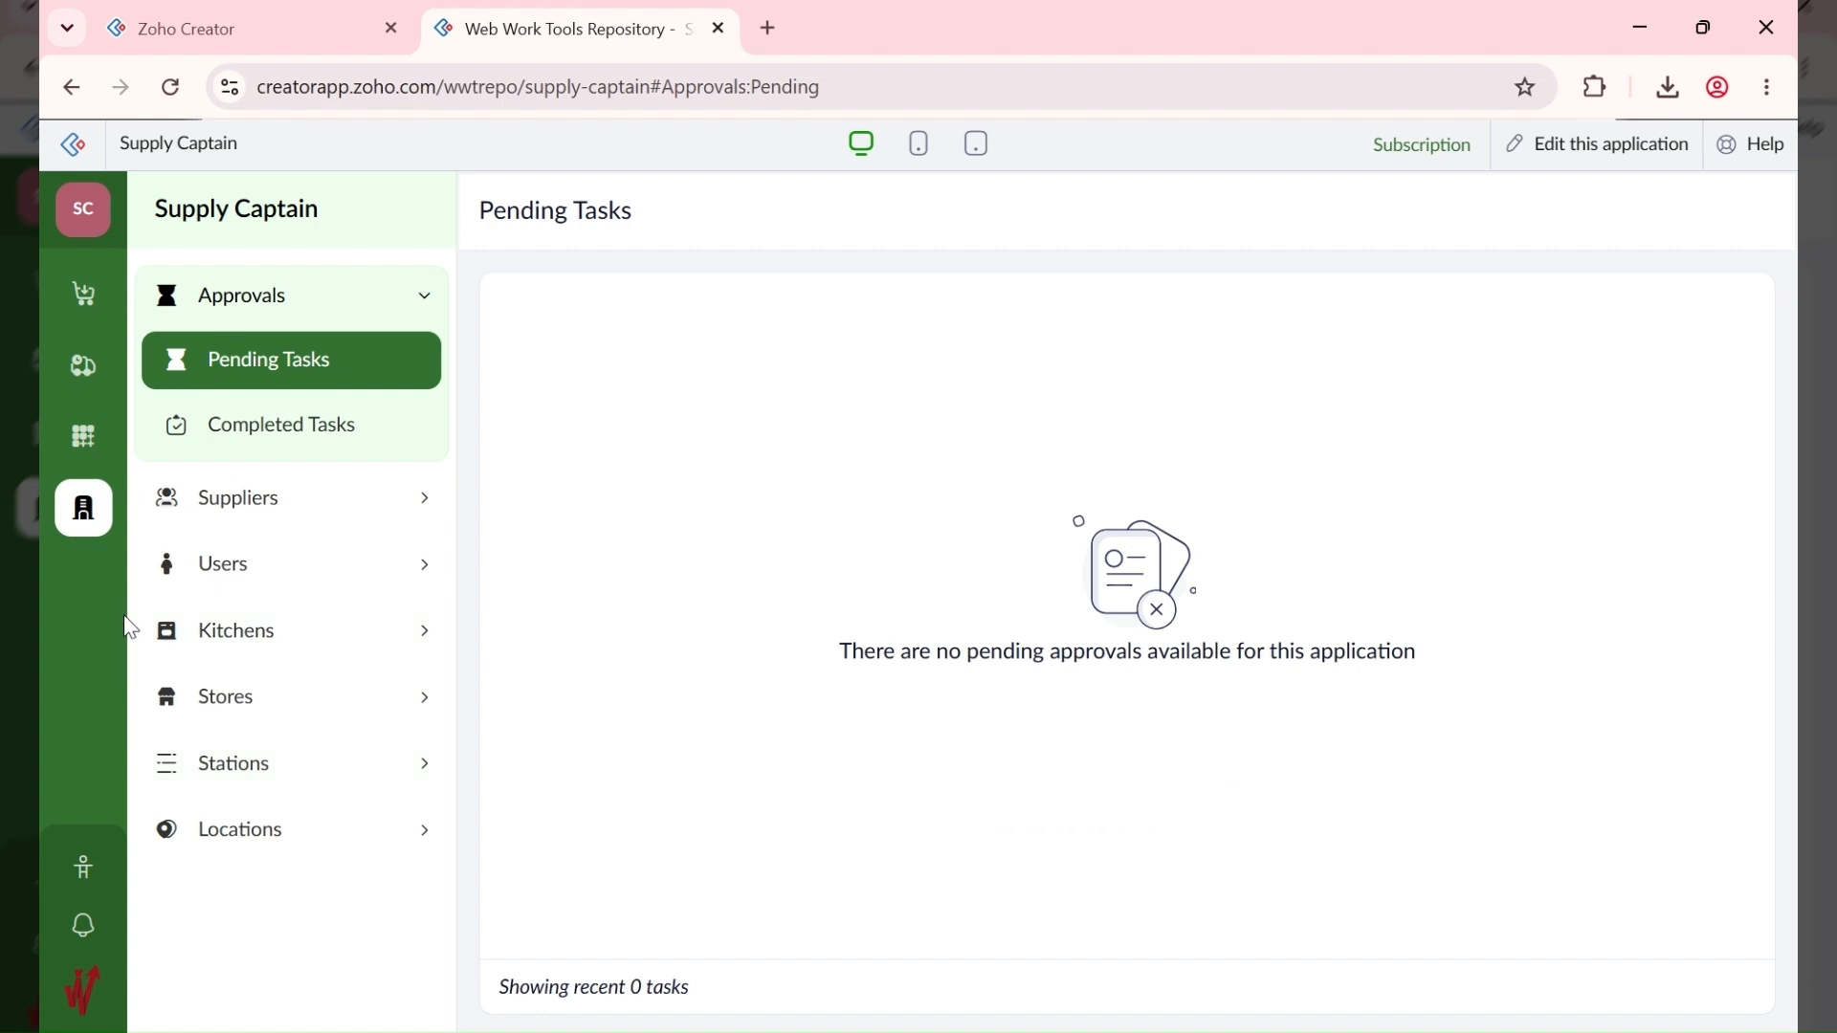
{"action": "left_click", "coordinate": [246, 574]}
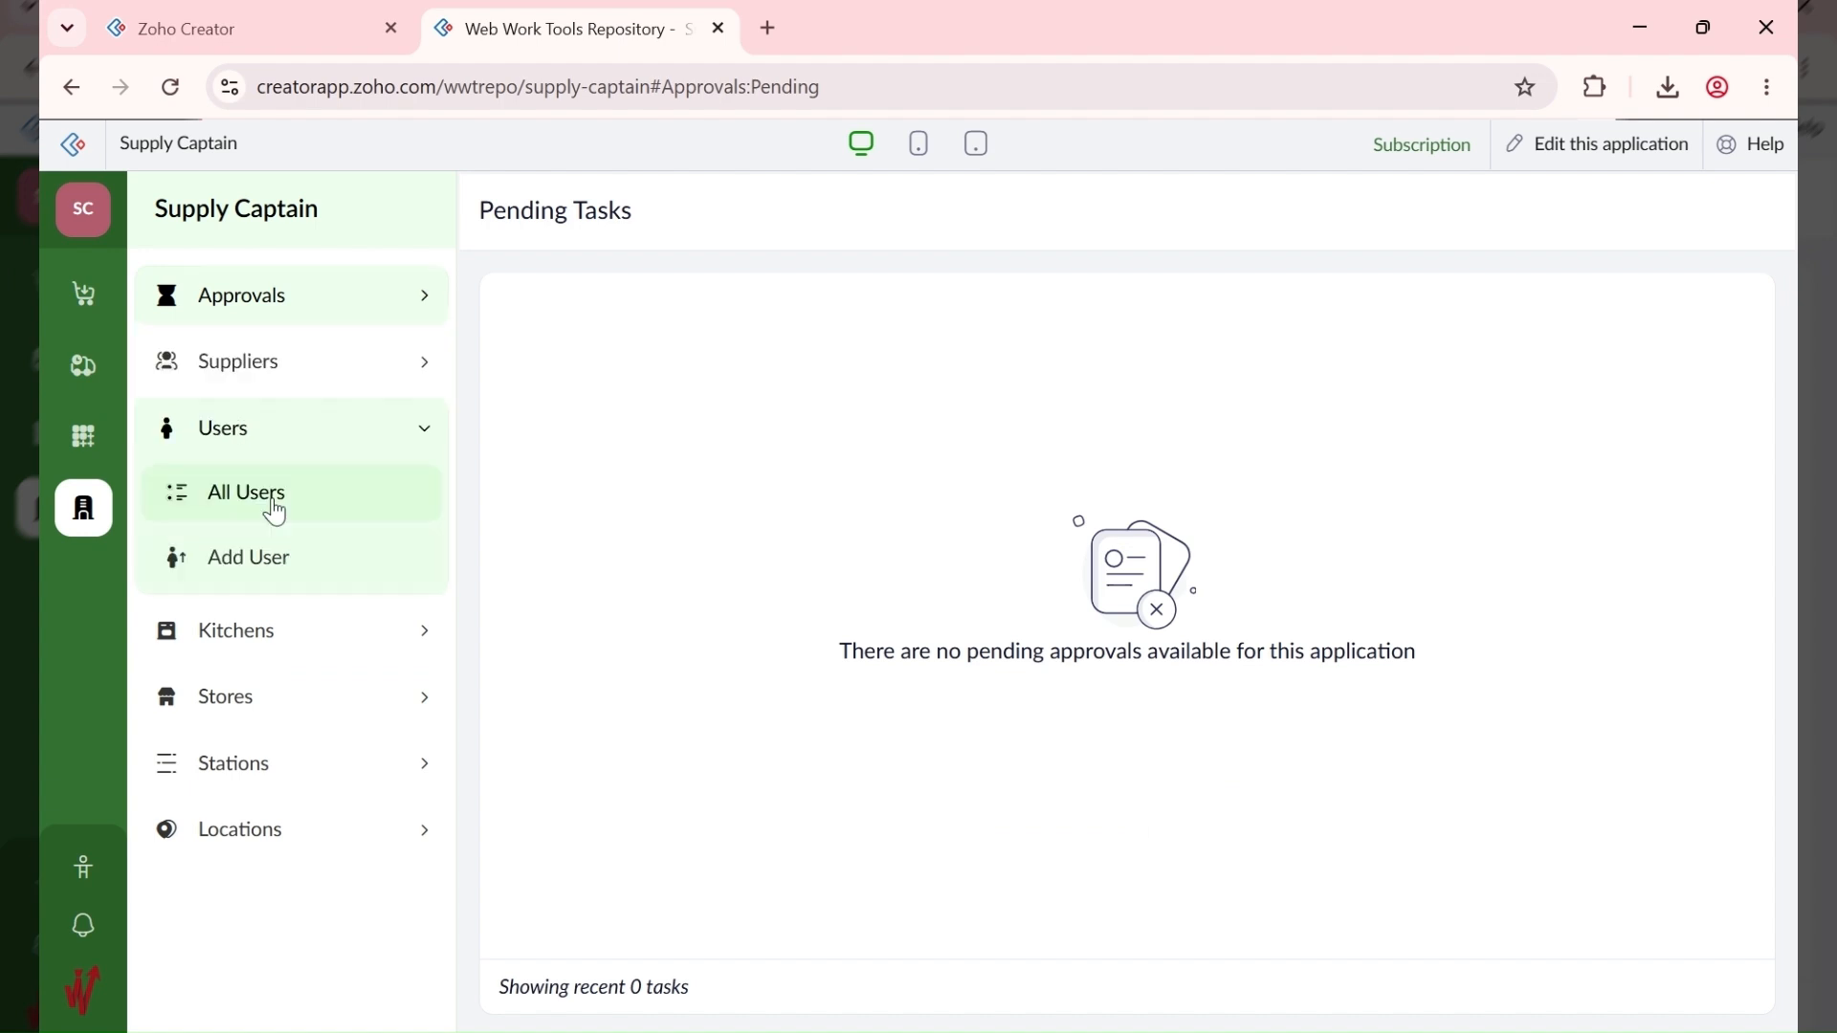
{"action": "left_click", "coordinate": [276, 514]}
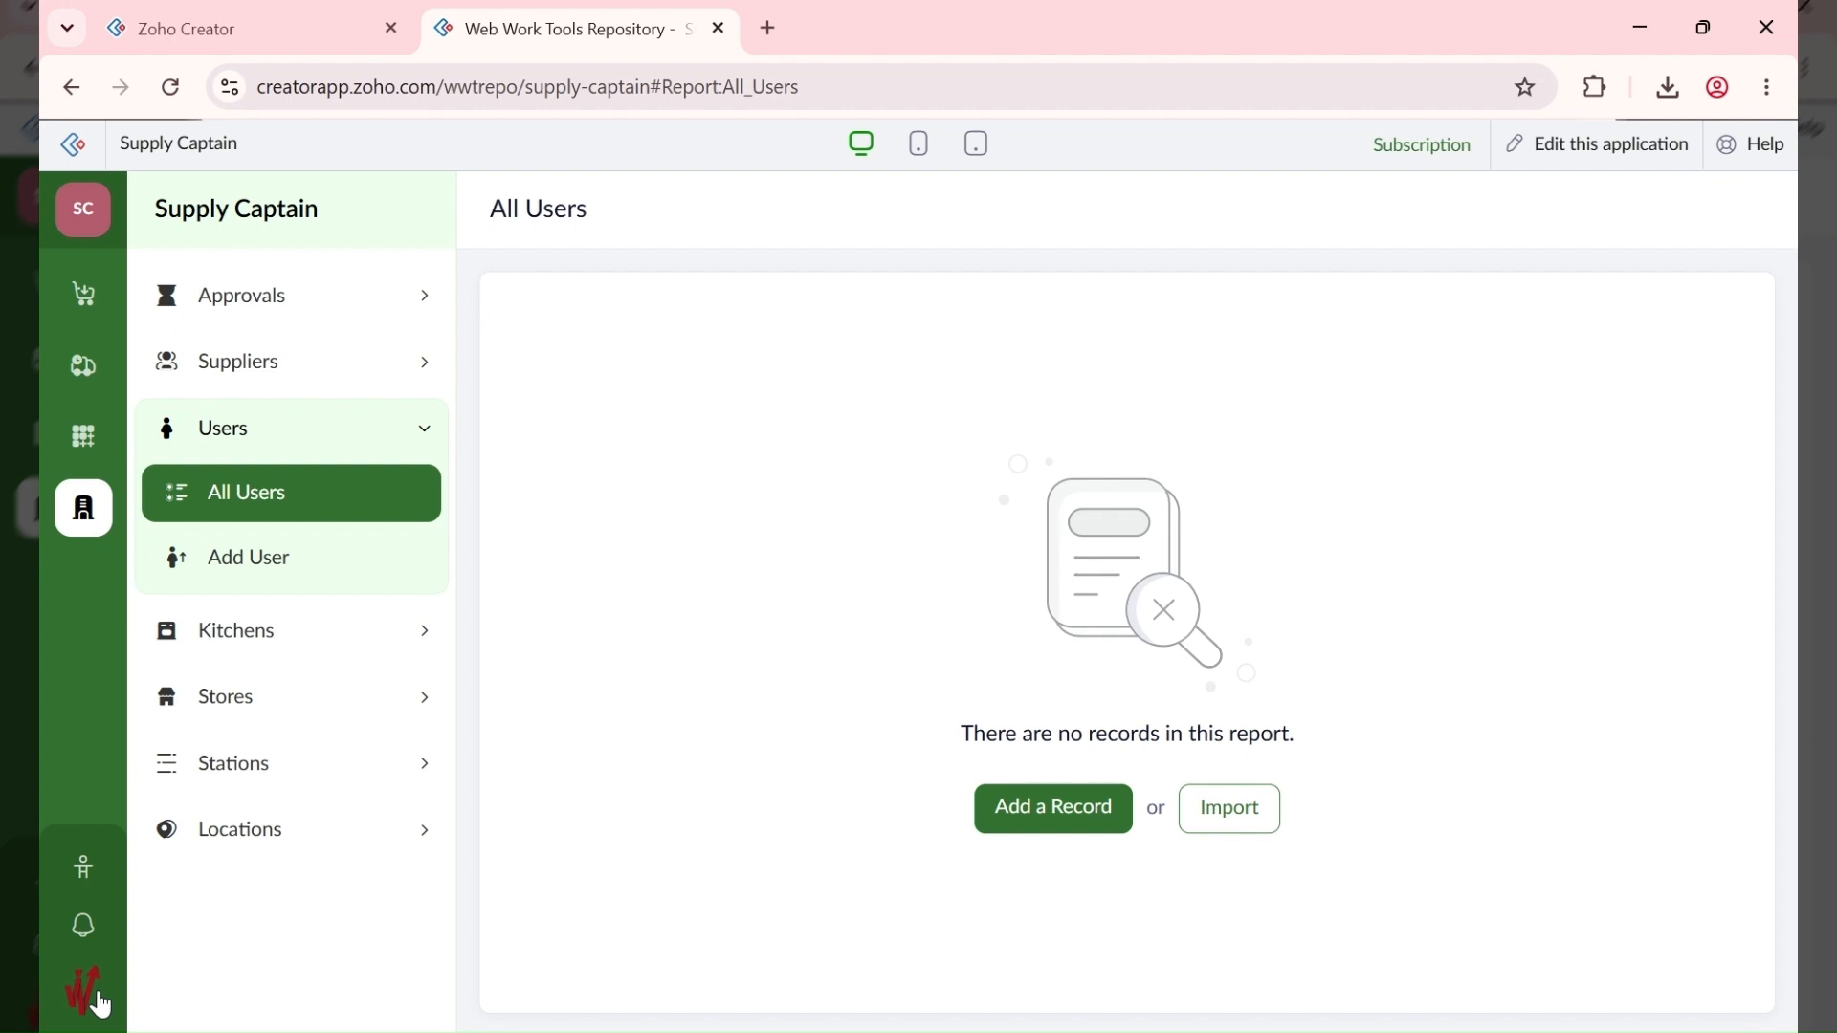
{"action": "left_click", "coordinate": [84, 1001]}
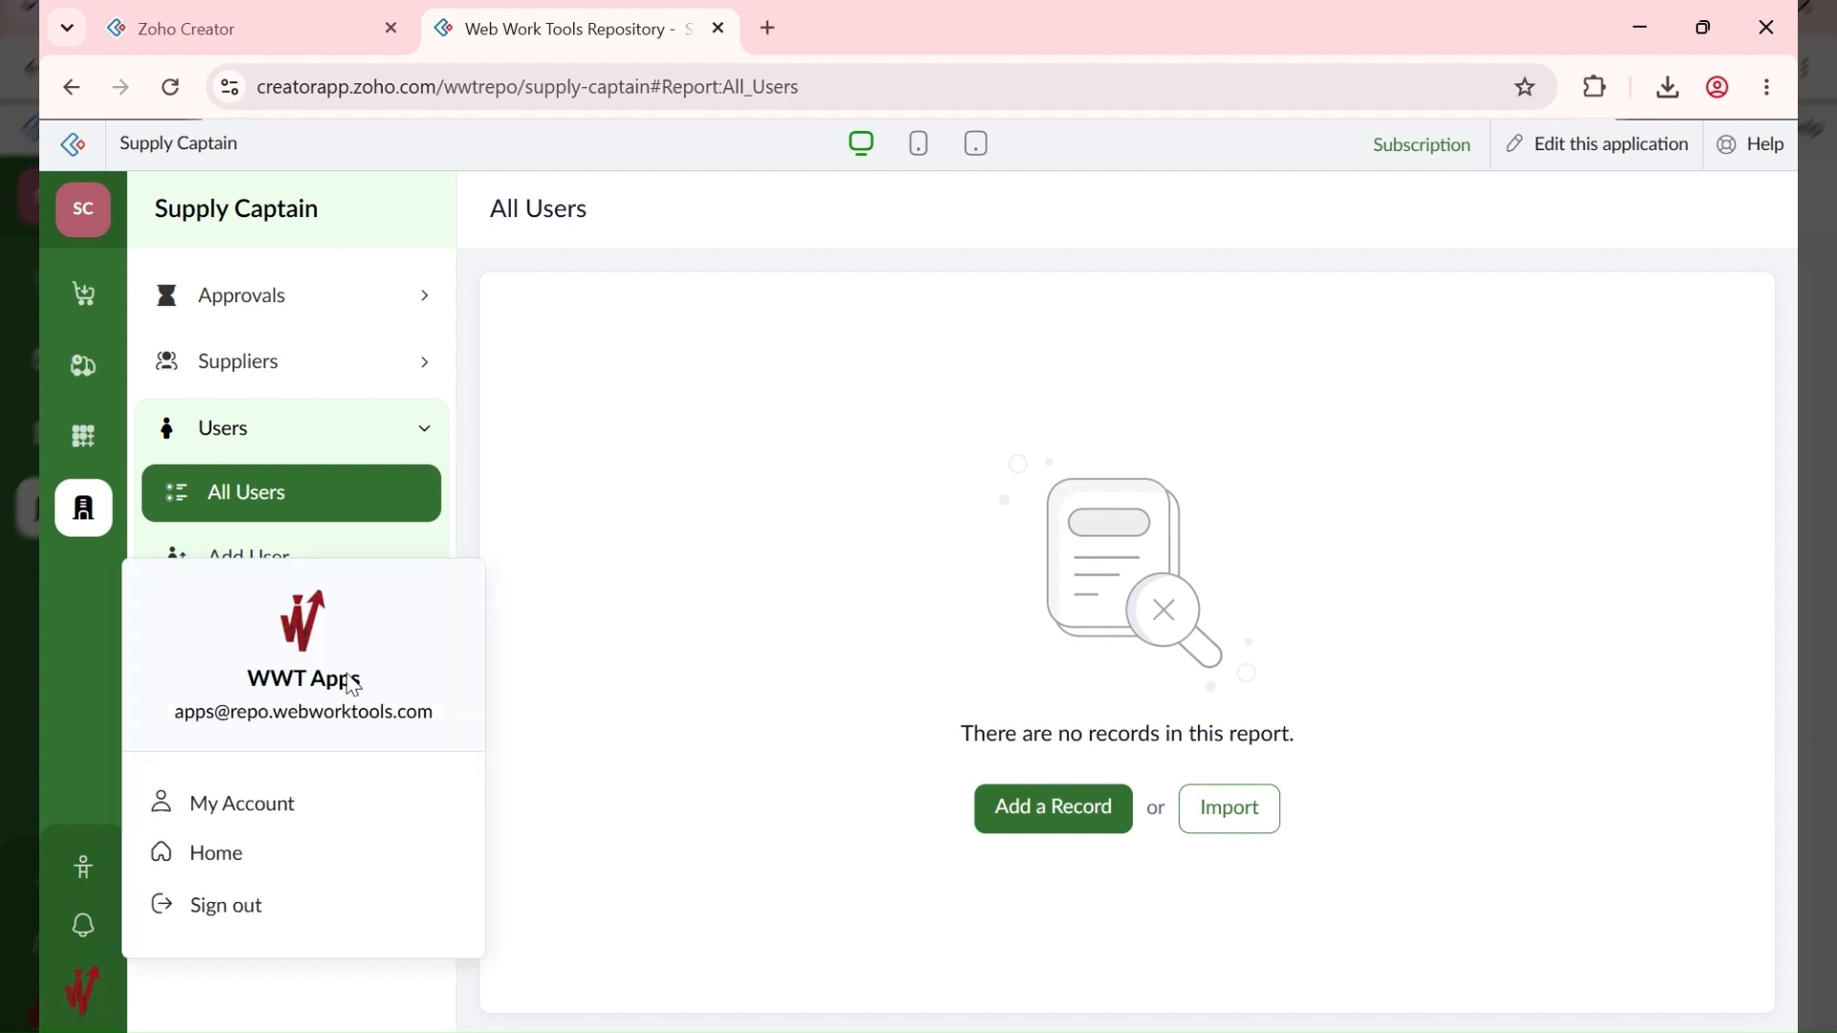
{"action": "left_click", "coordinate": [594, 489]}
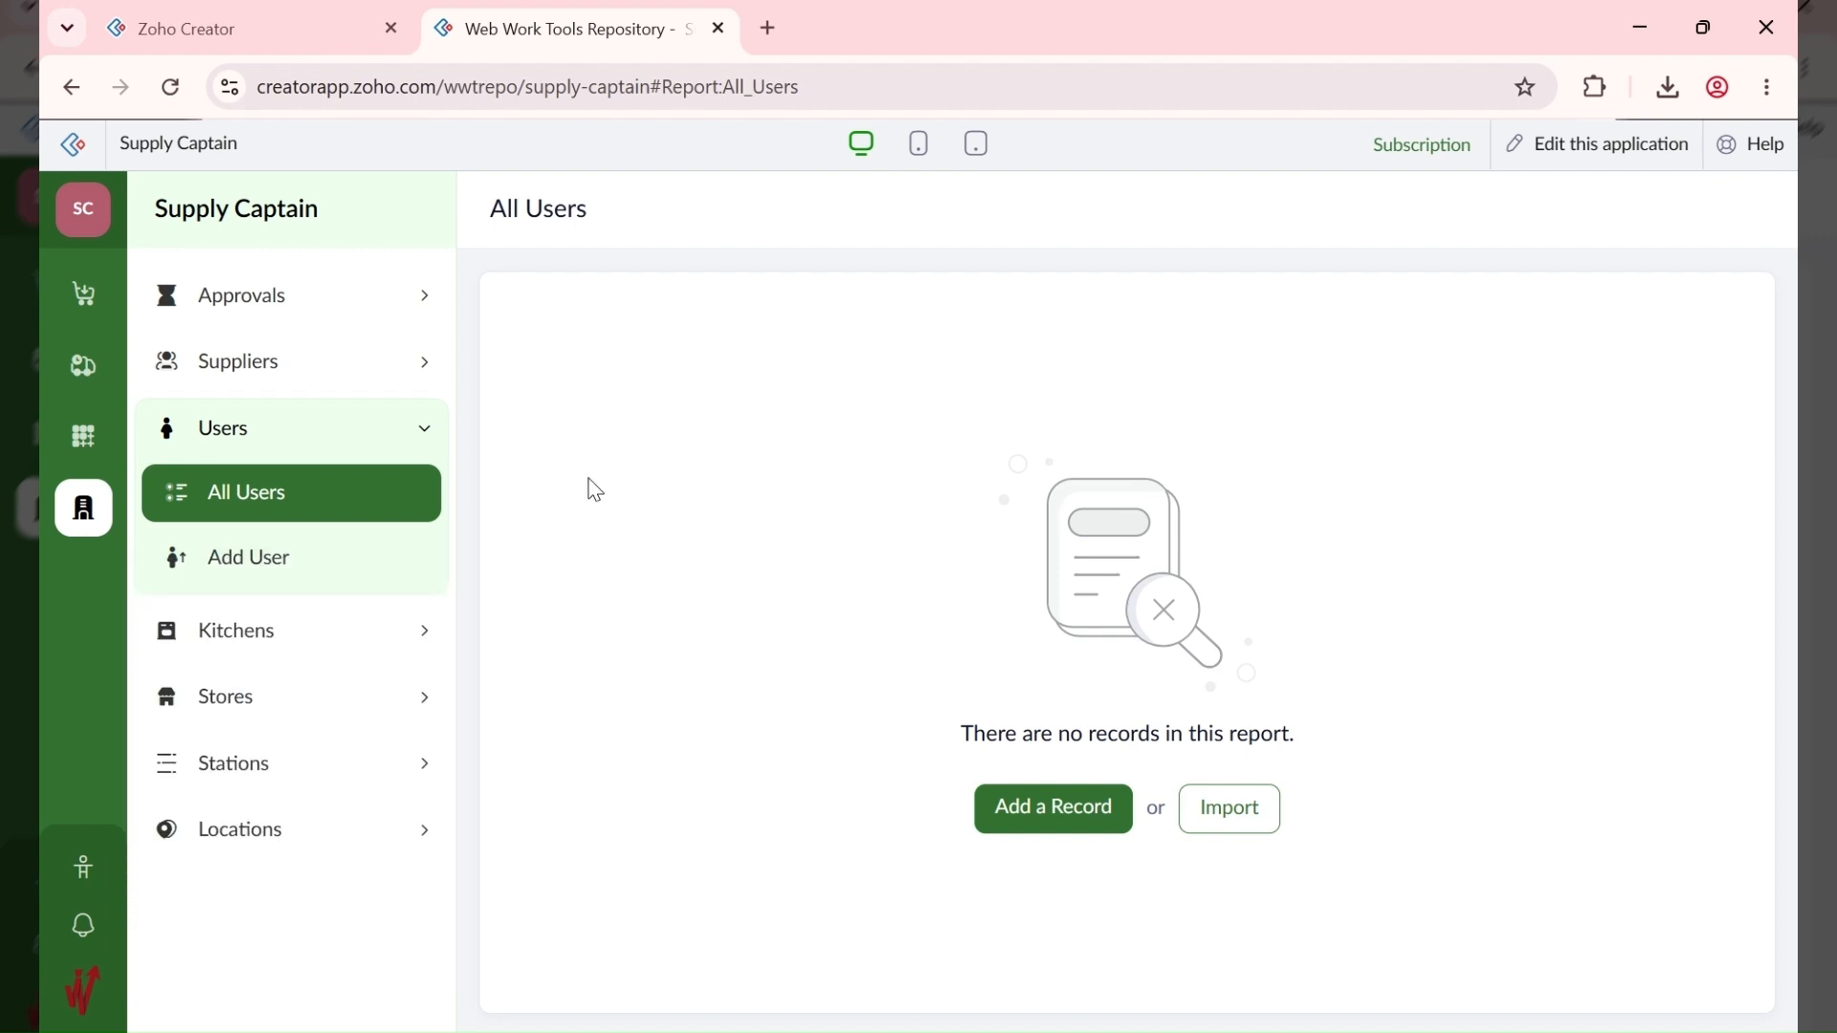
{"action": "left_click", "coordinate": [292, 574]}
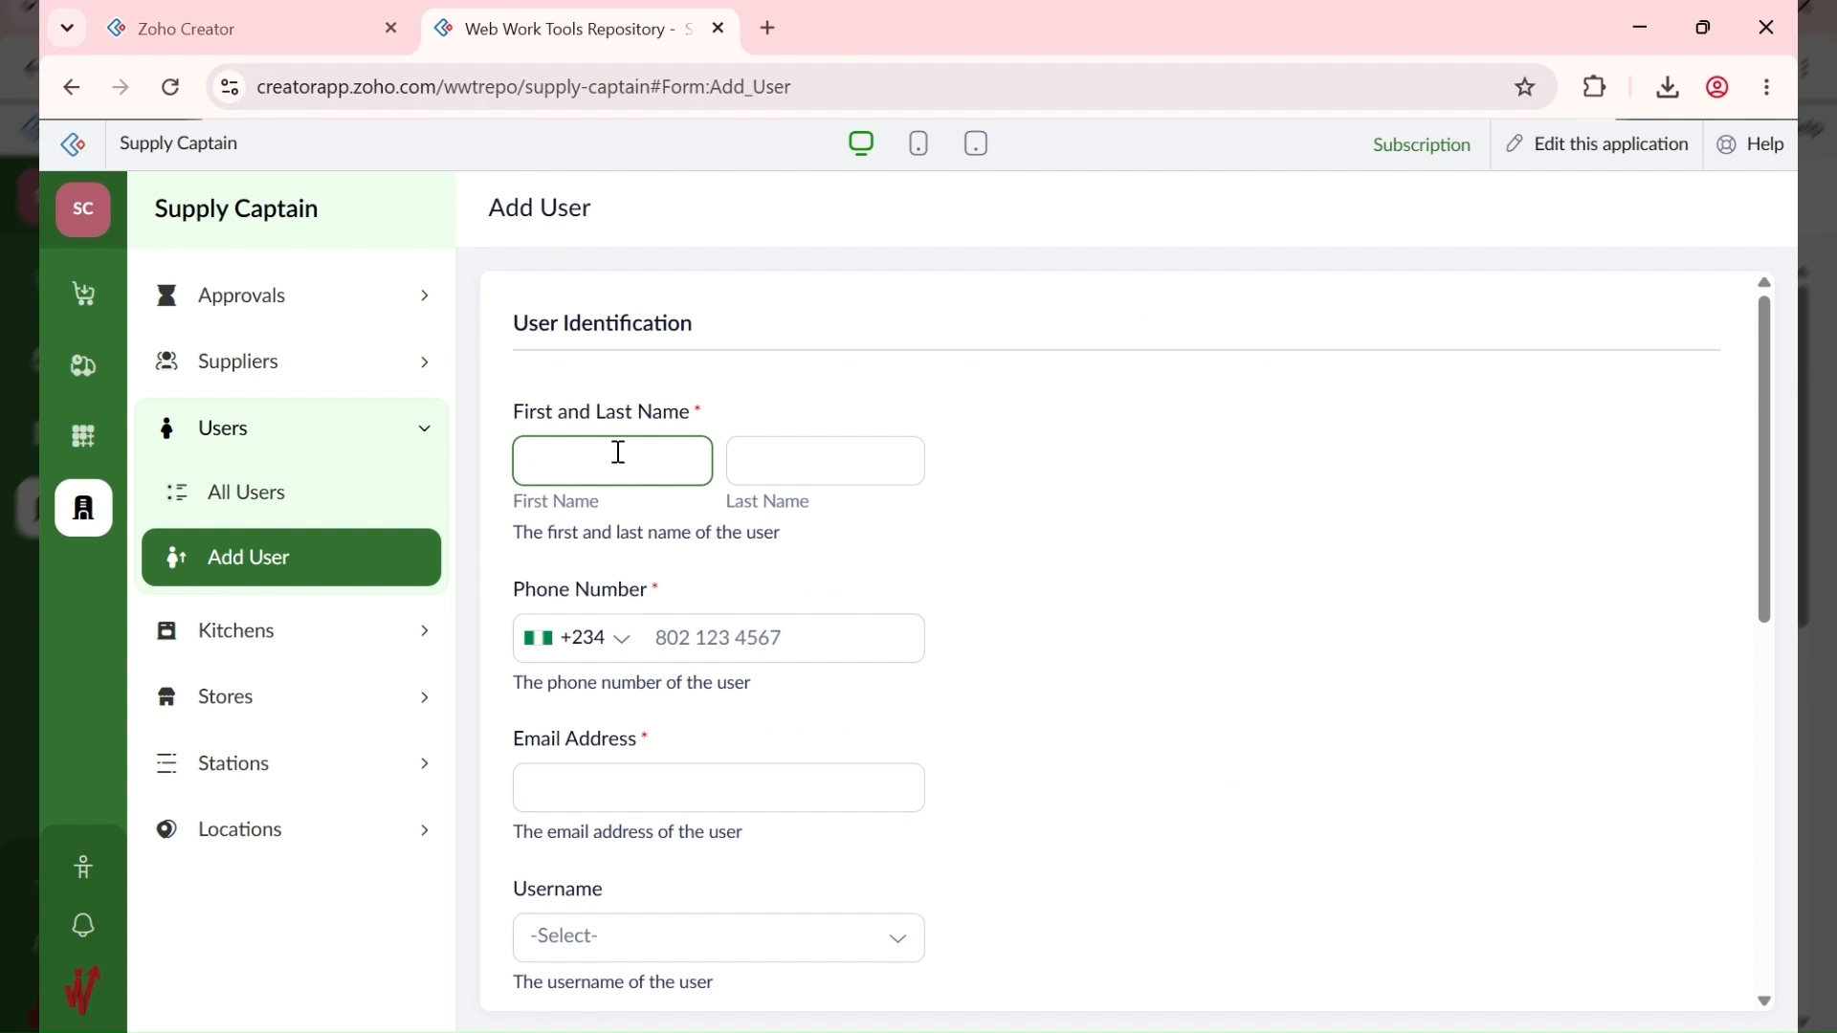
Step: Enter the user's first name, last name, phone number and pasted e-mail address
{"action": "type", "text": "WWT"}
{"action": "key", "text": "Tab"}
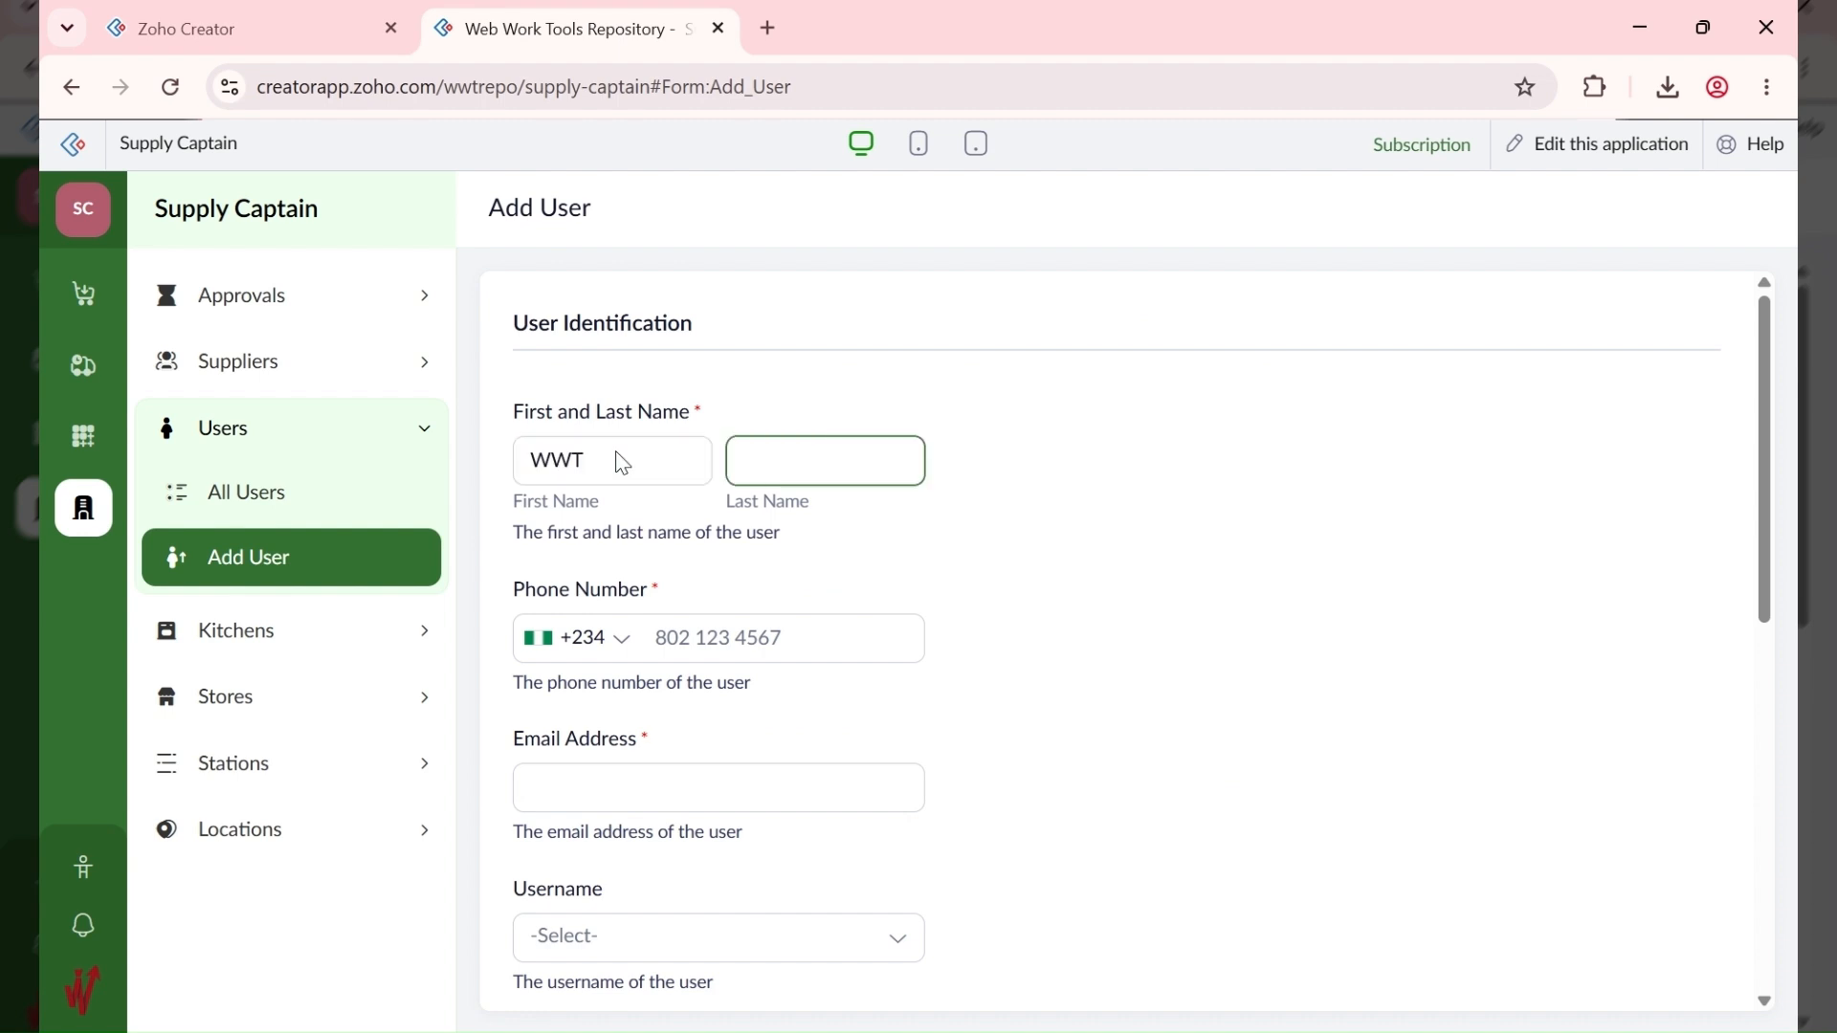
{"action": "type", "text": "Apps"}
{"action": "key", "text": "Tab"}
{"action": "key", "text": "Tab"}
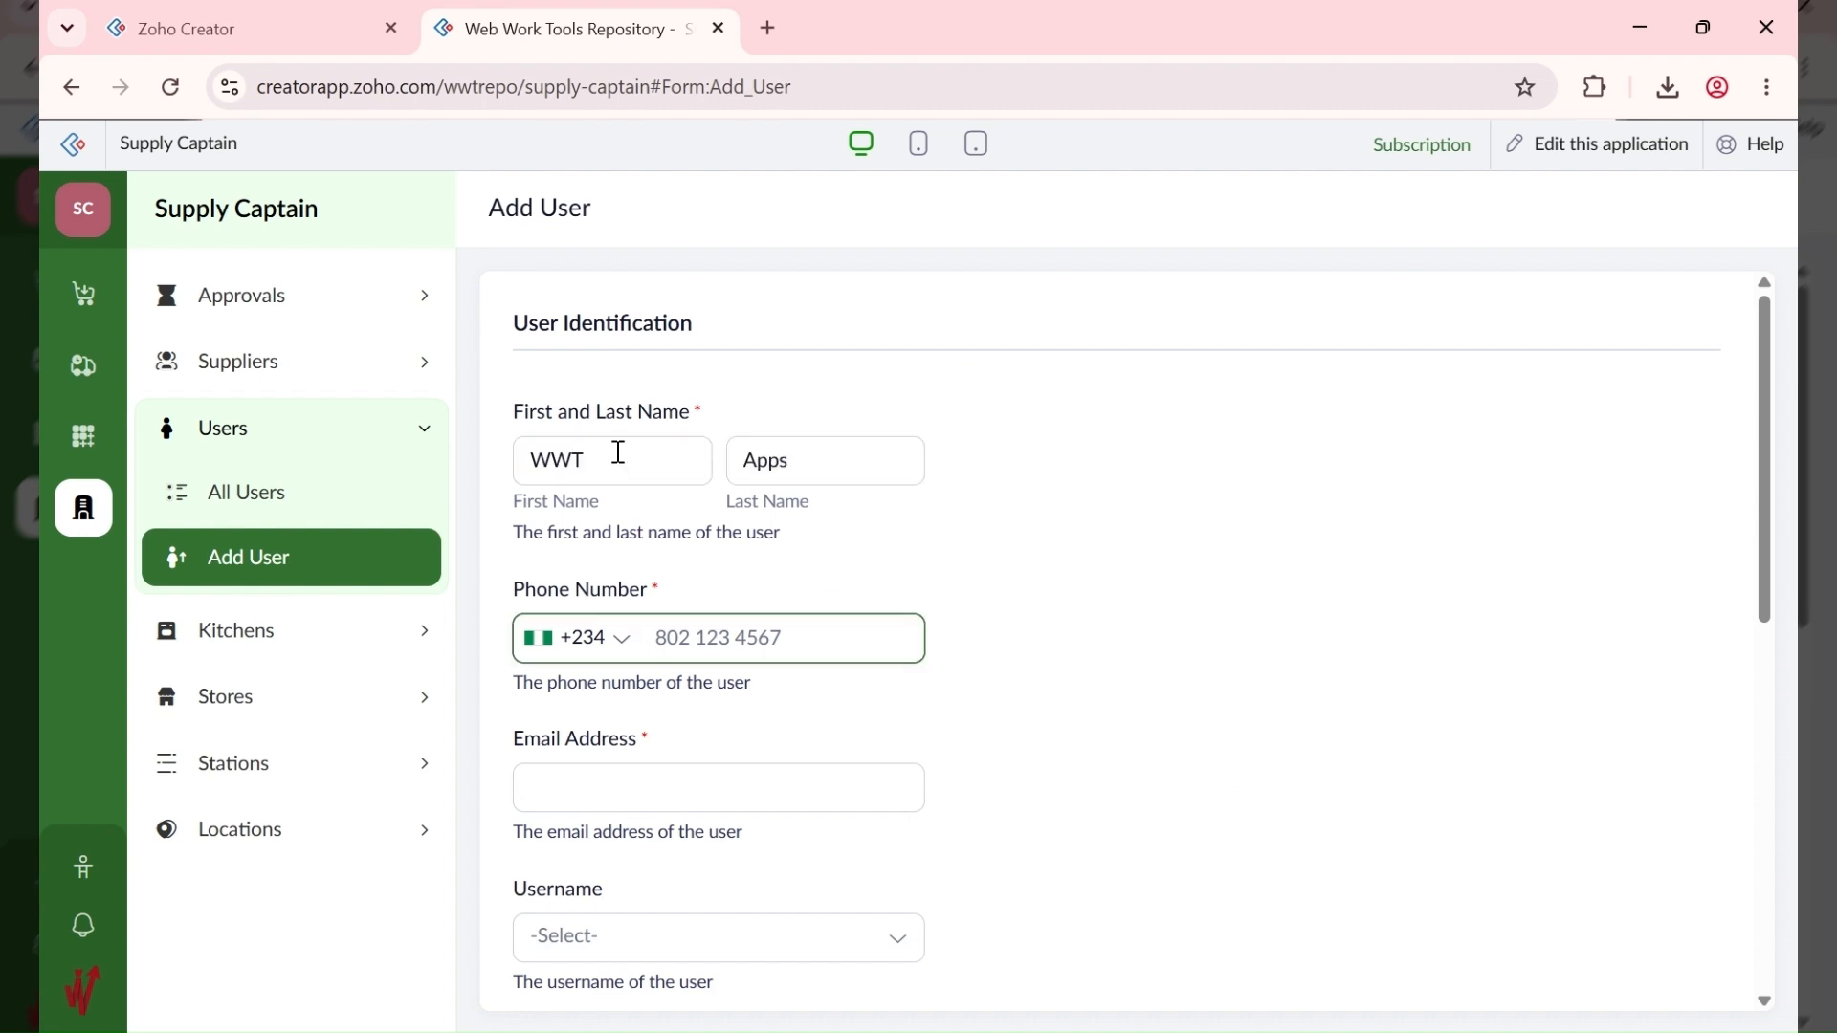
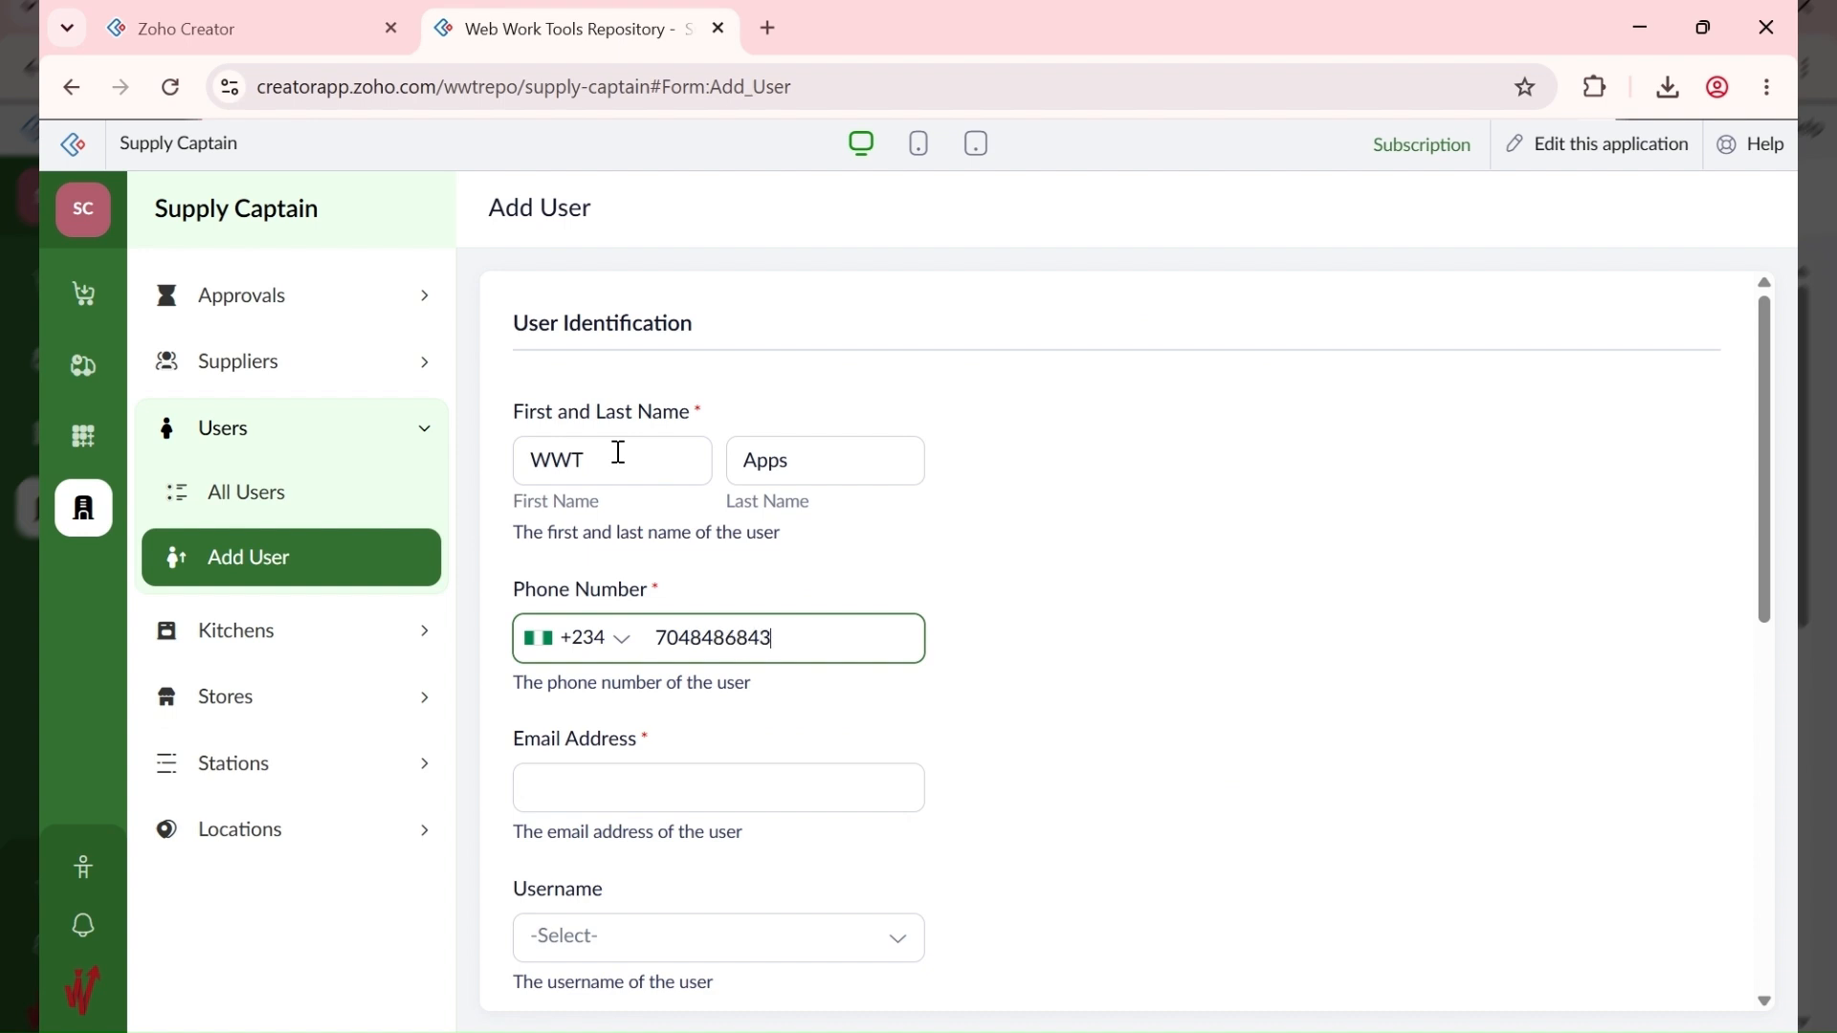
{"action": "key", "text": "Tab"}
{"action": "key", "text": "ctrl+v"}
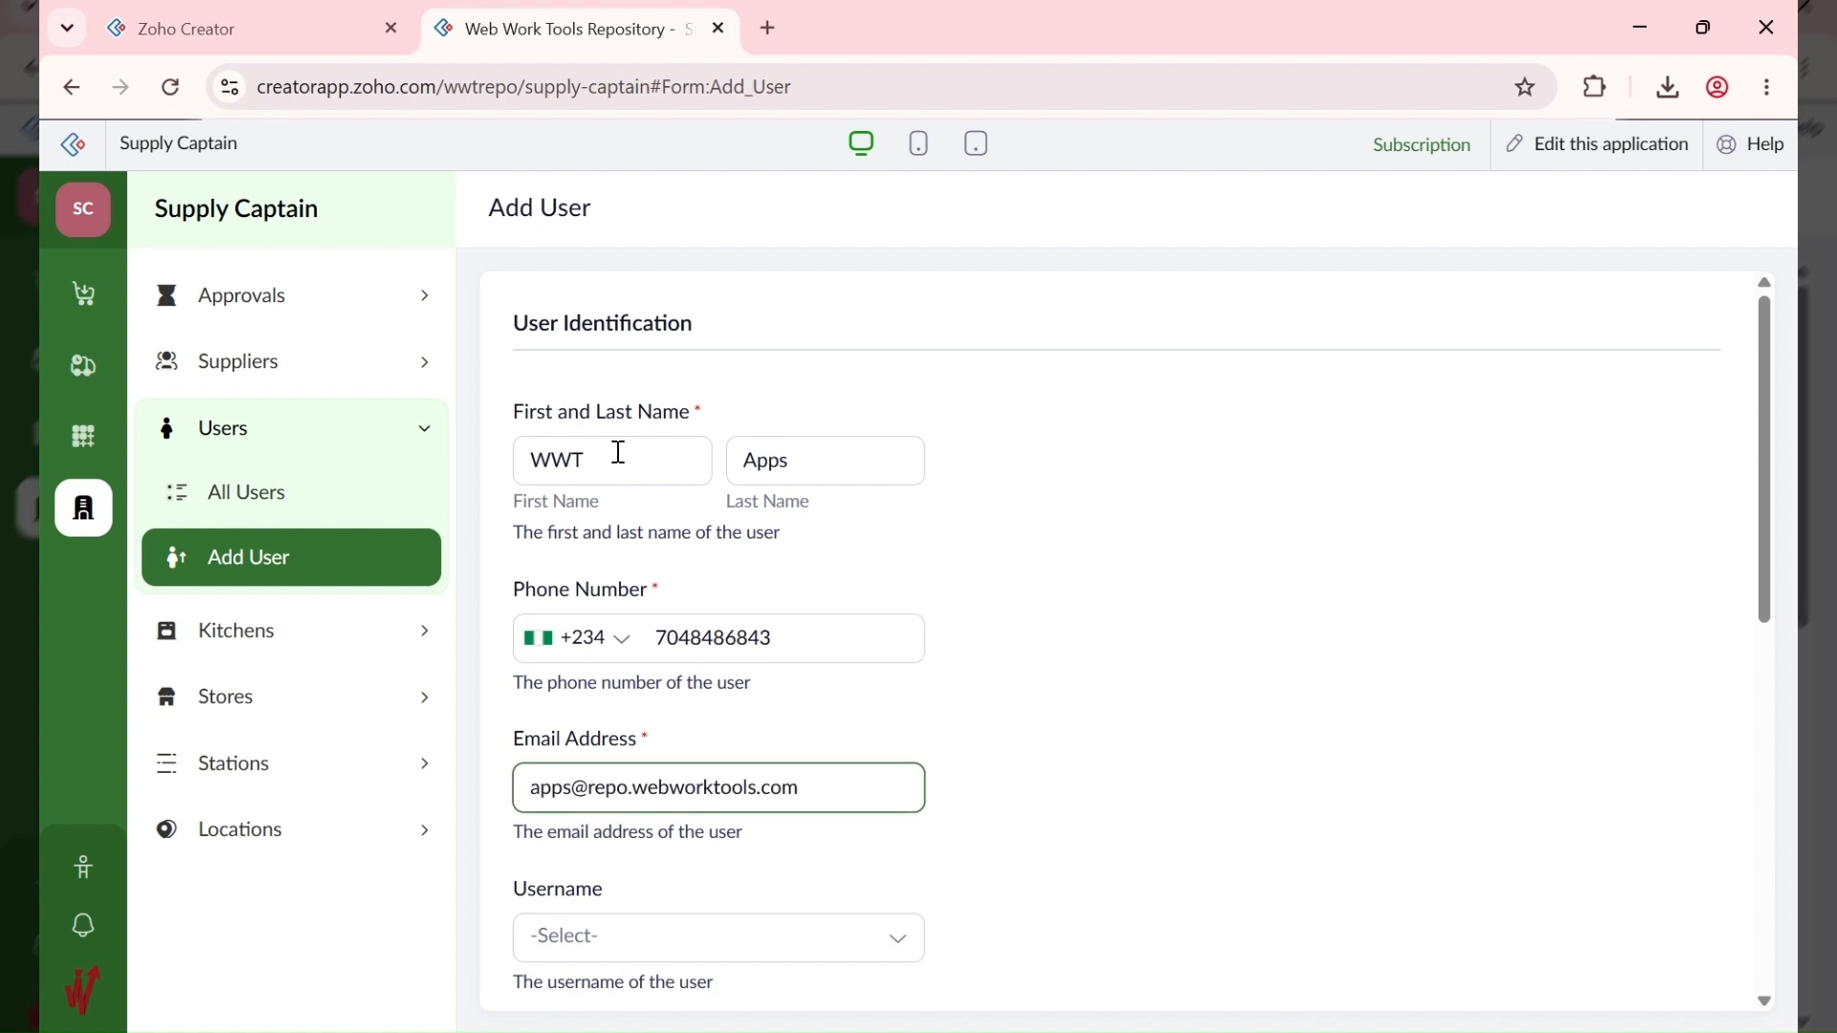
Step: Choose the user's account username from the dropdown and submit the new user
{"action": "scroll", "coordinate": [1051, 617], "scroll_direction": "down", "scroll_amount": 1}
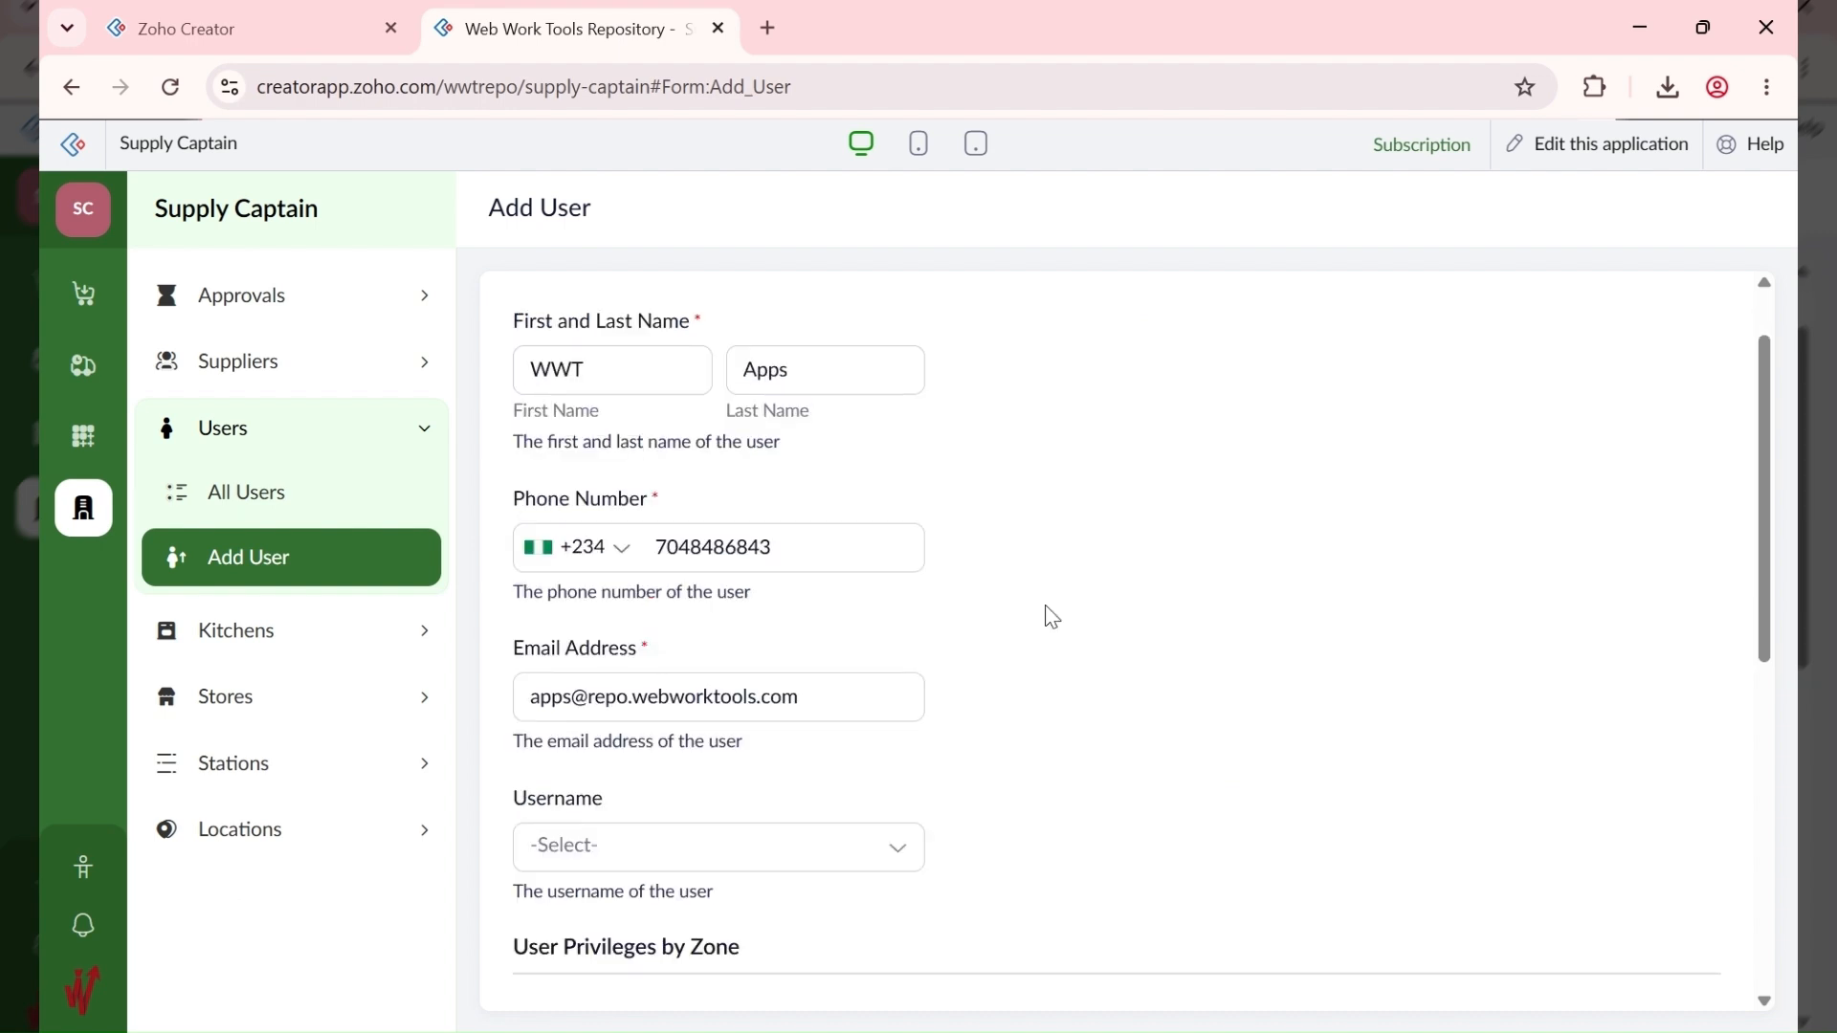
{"action": "scroll", "coordinate": [1051, 617], "scroll_direction": "down", "scroll_amount": 2}
{"action": "left_click", "coordinate": [687, 673]}
{"action": "left_click", "coordinate": [677, 732]}
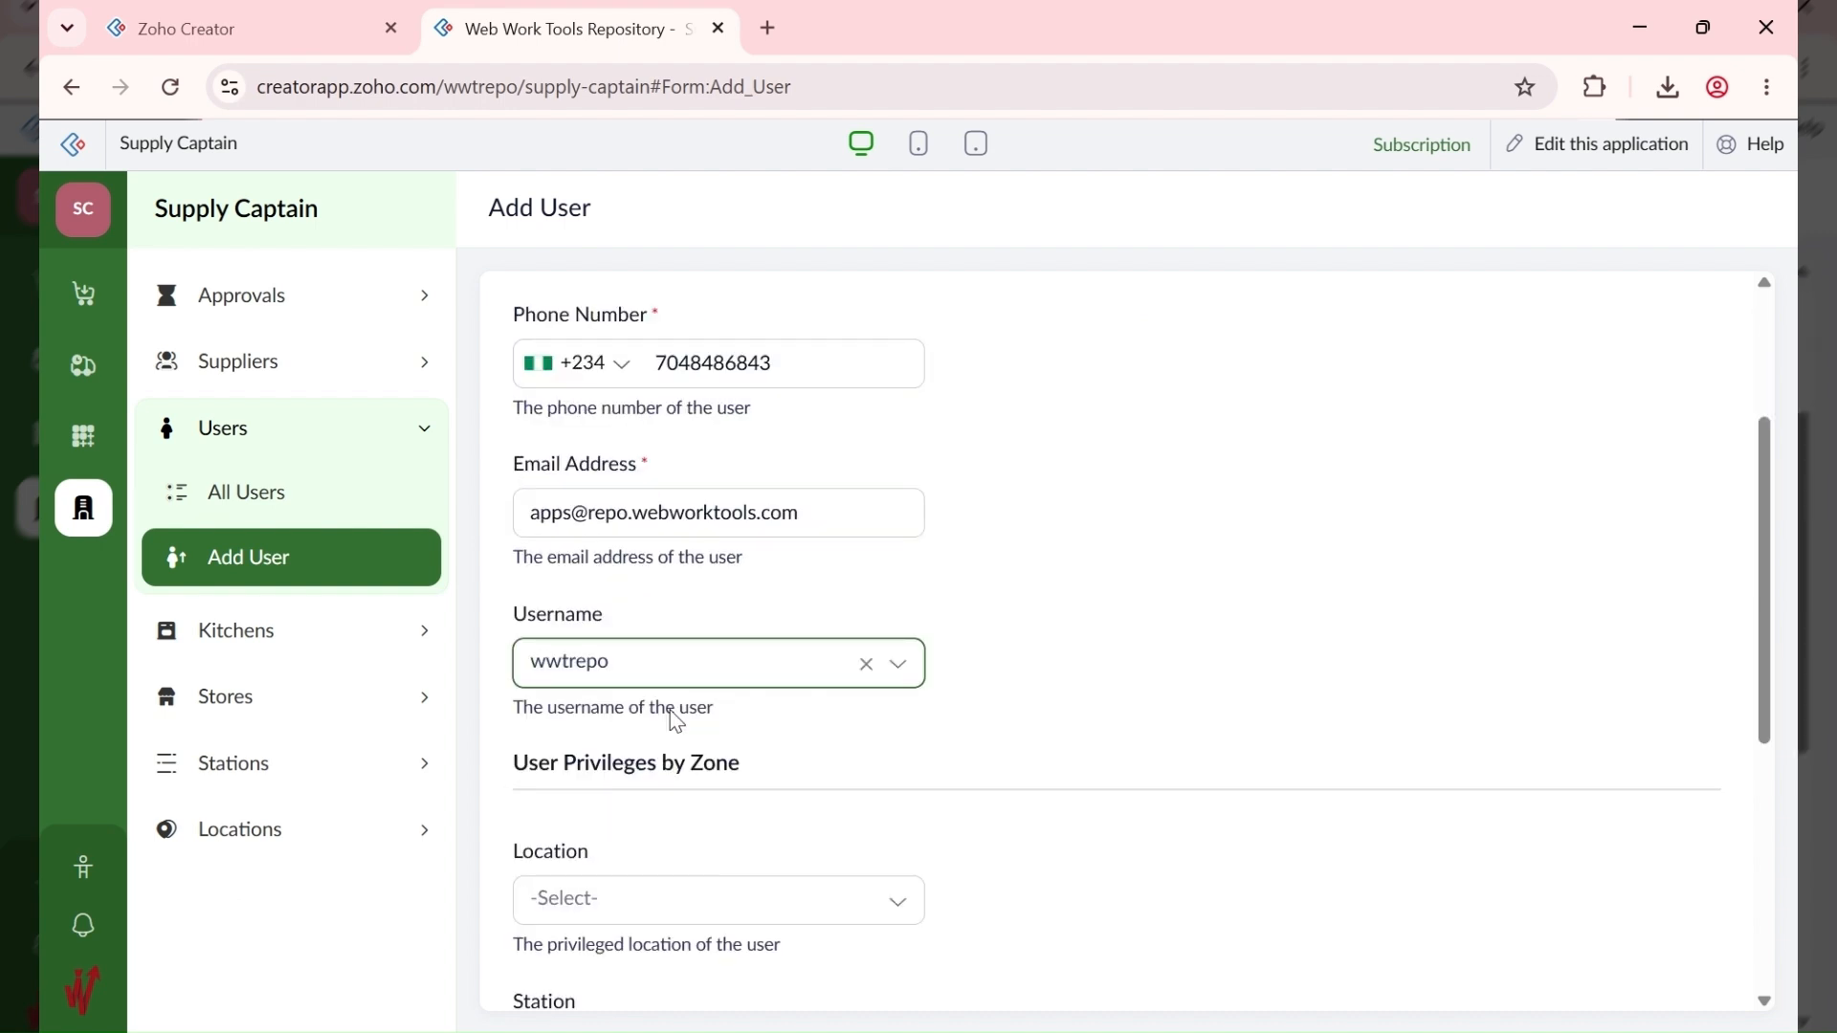
{"action": "left_click", "coordinate": [1069, 593]}
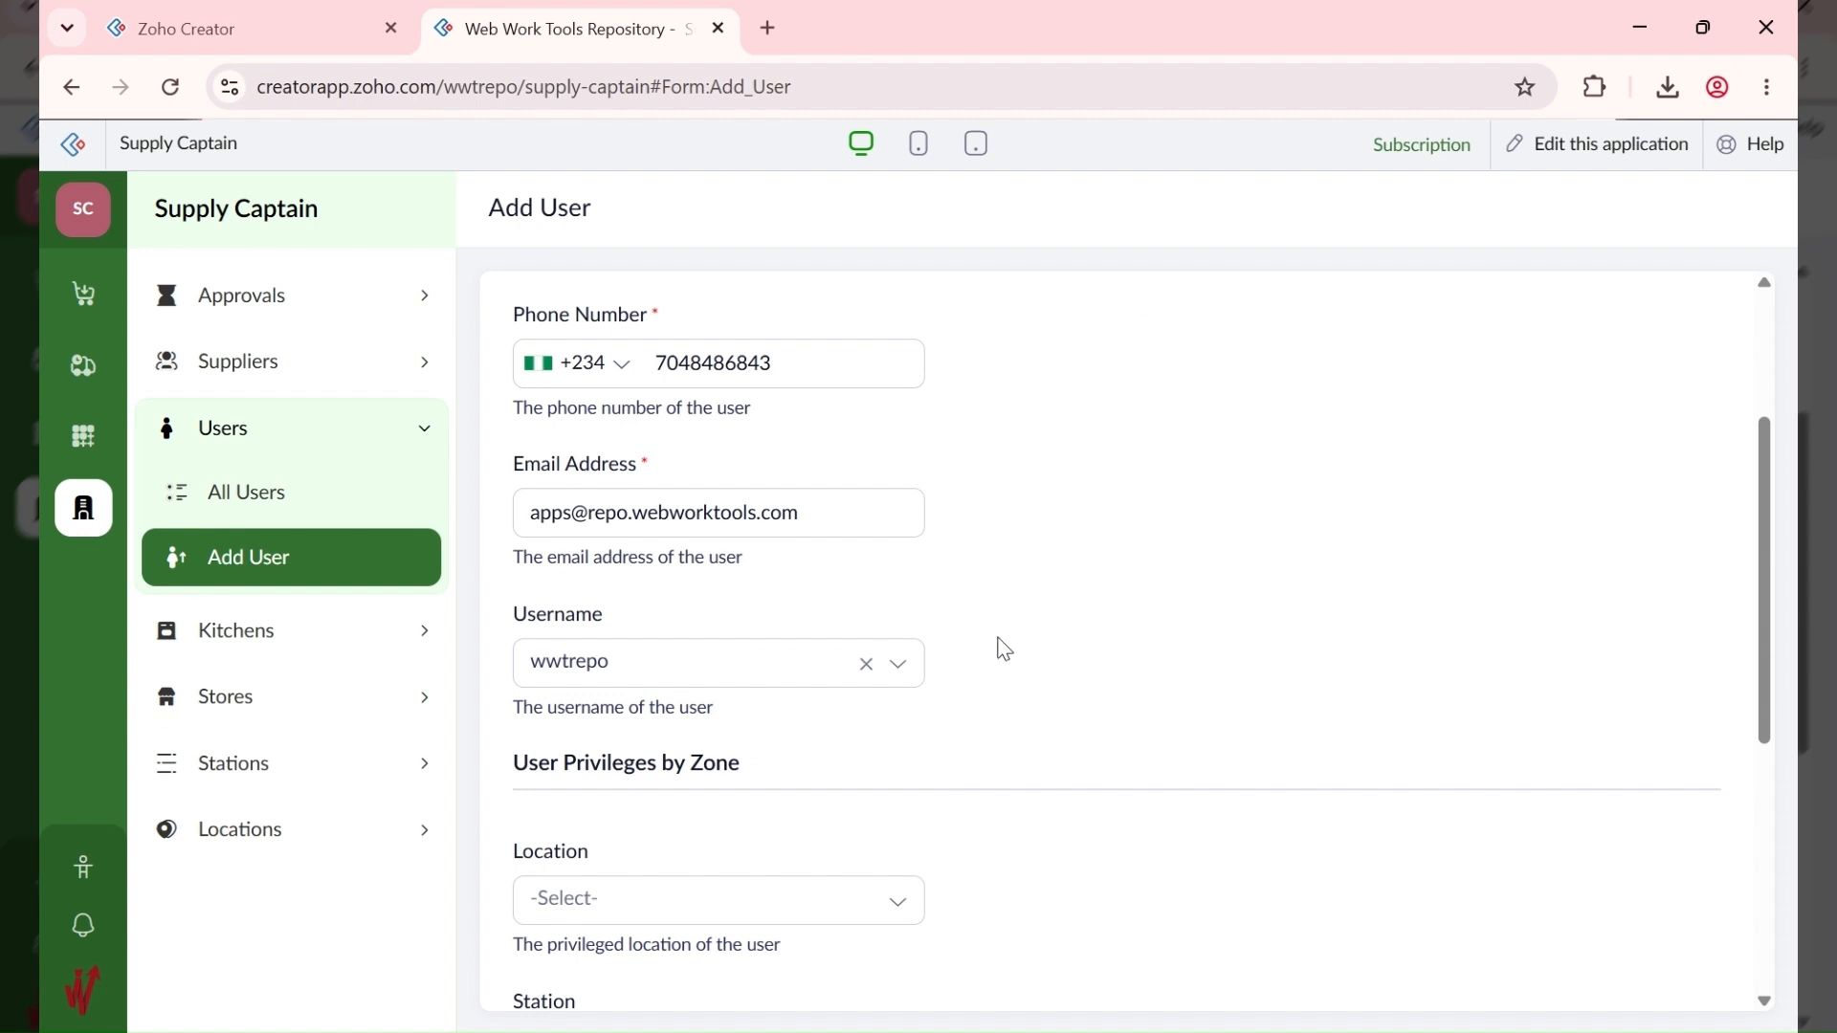
{"action": "left_click", "coordinate": [759, 685]}
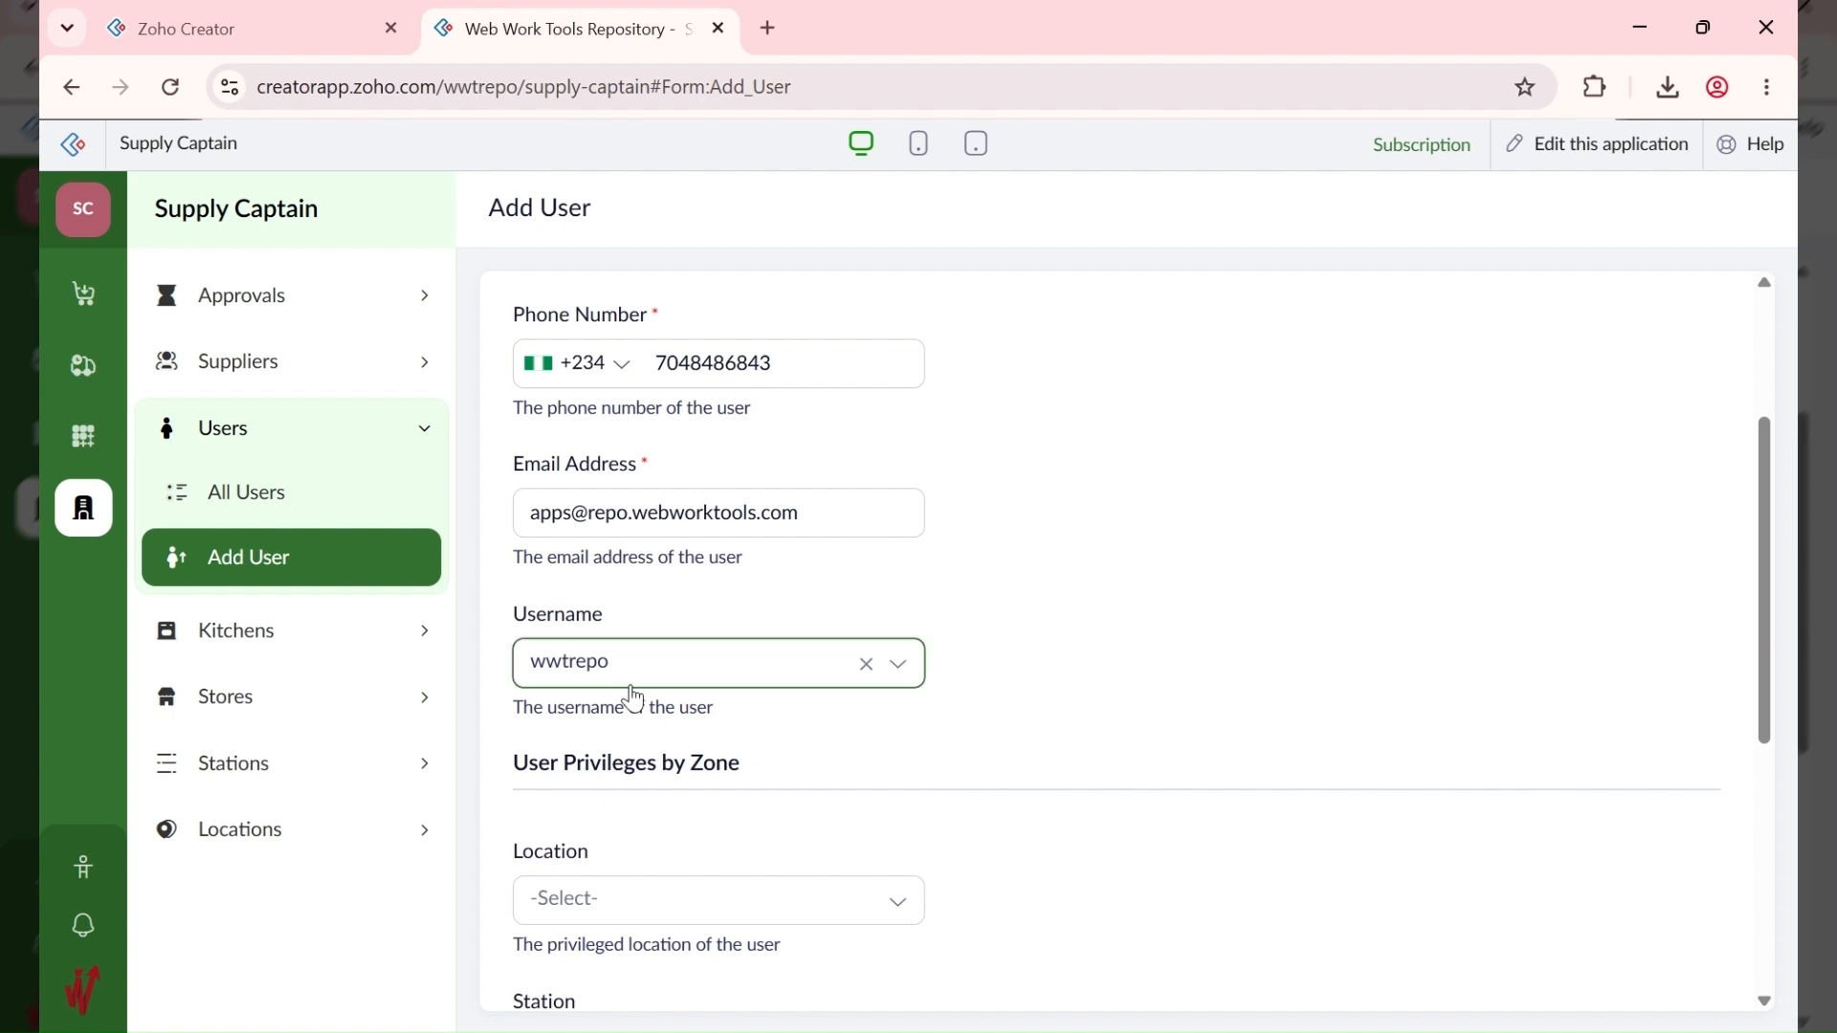
{"action": "scroll", "coordinate": [631, 682], "scroll_direction": "down", "scroll_amount": 3}
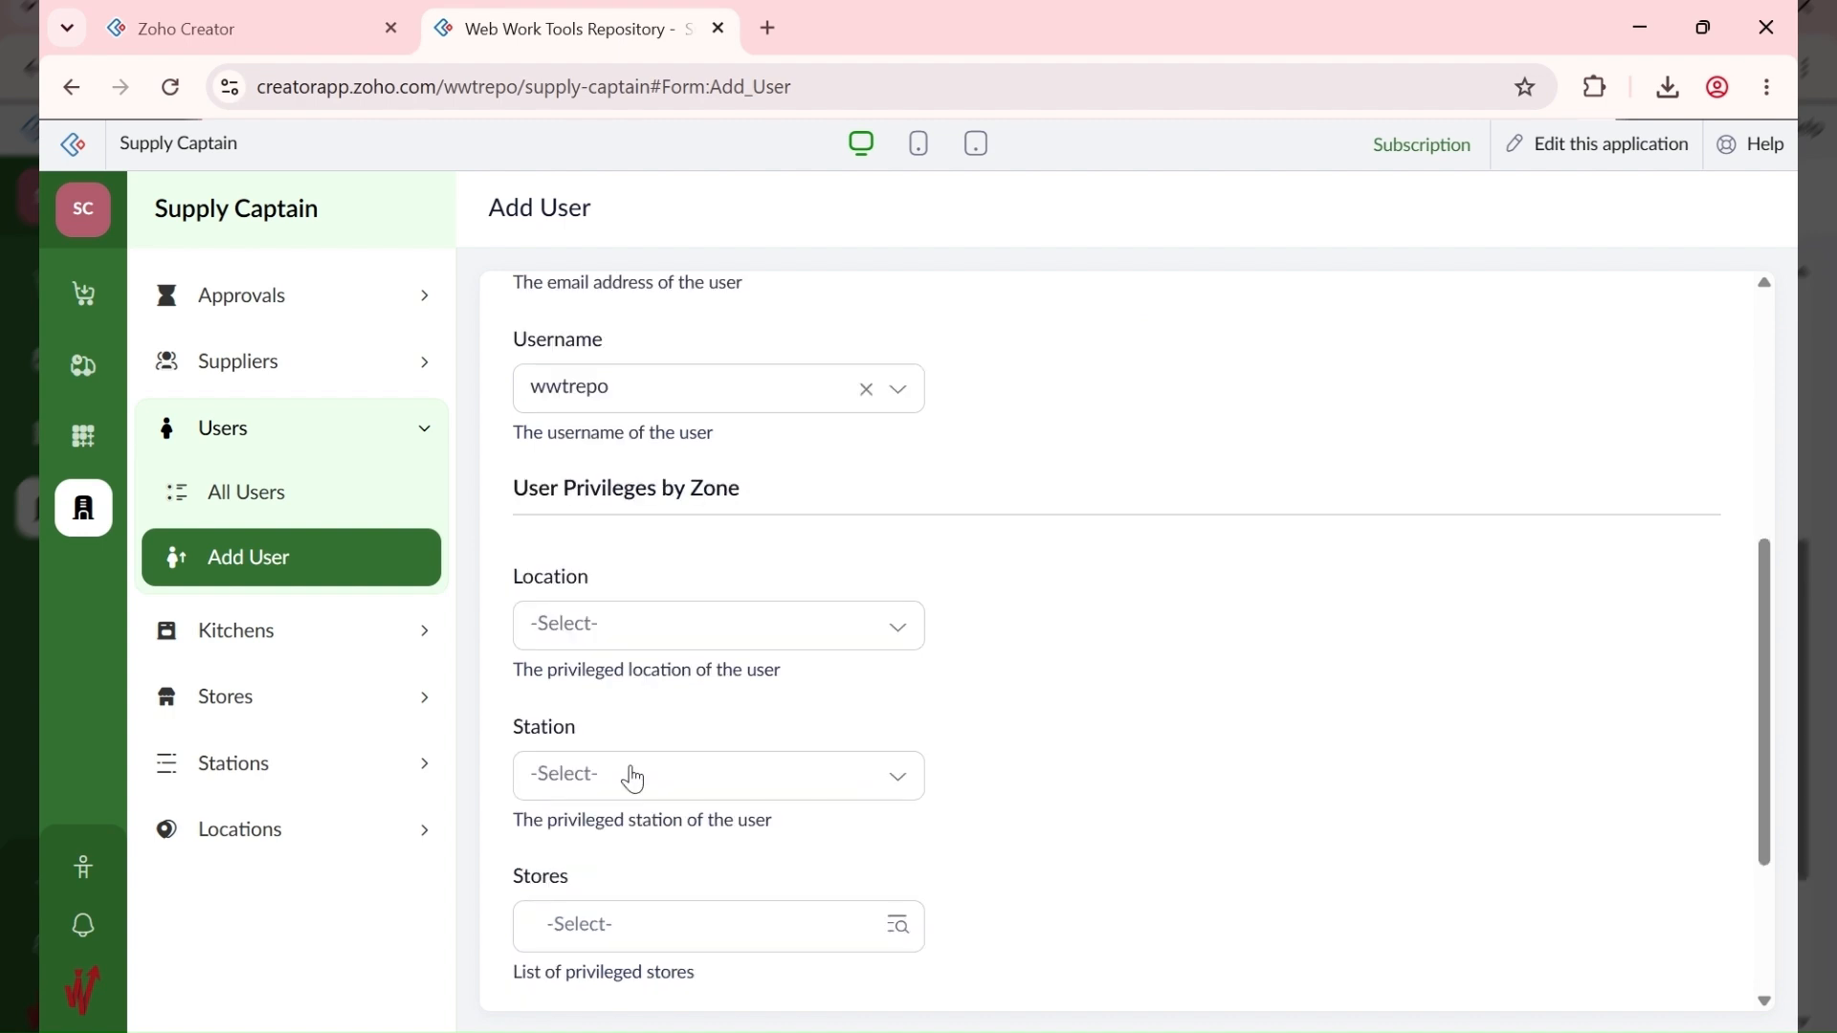
{"action": "scroll", "coordinate": [809, 807], "scroll_direction": "down", "scroll_amount": 2}
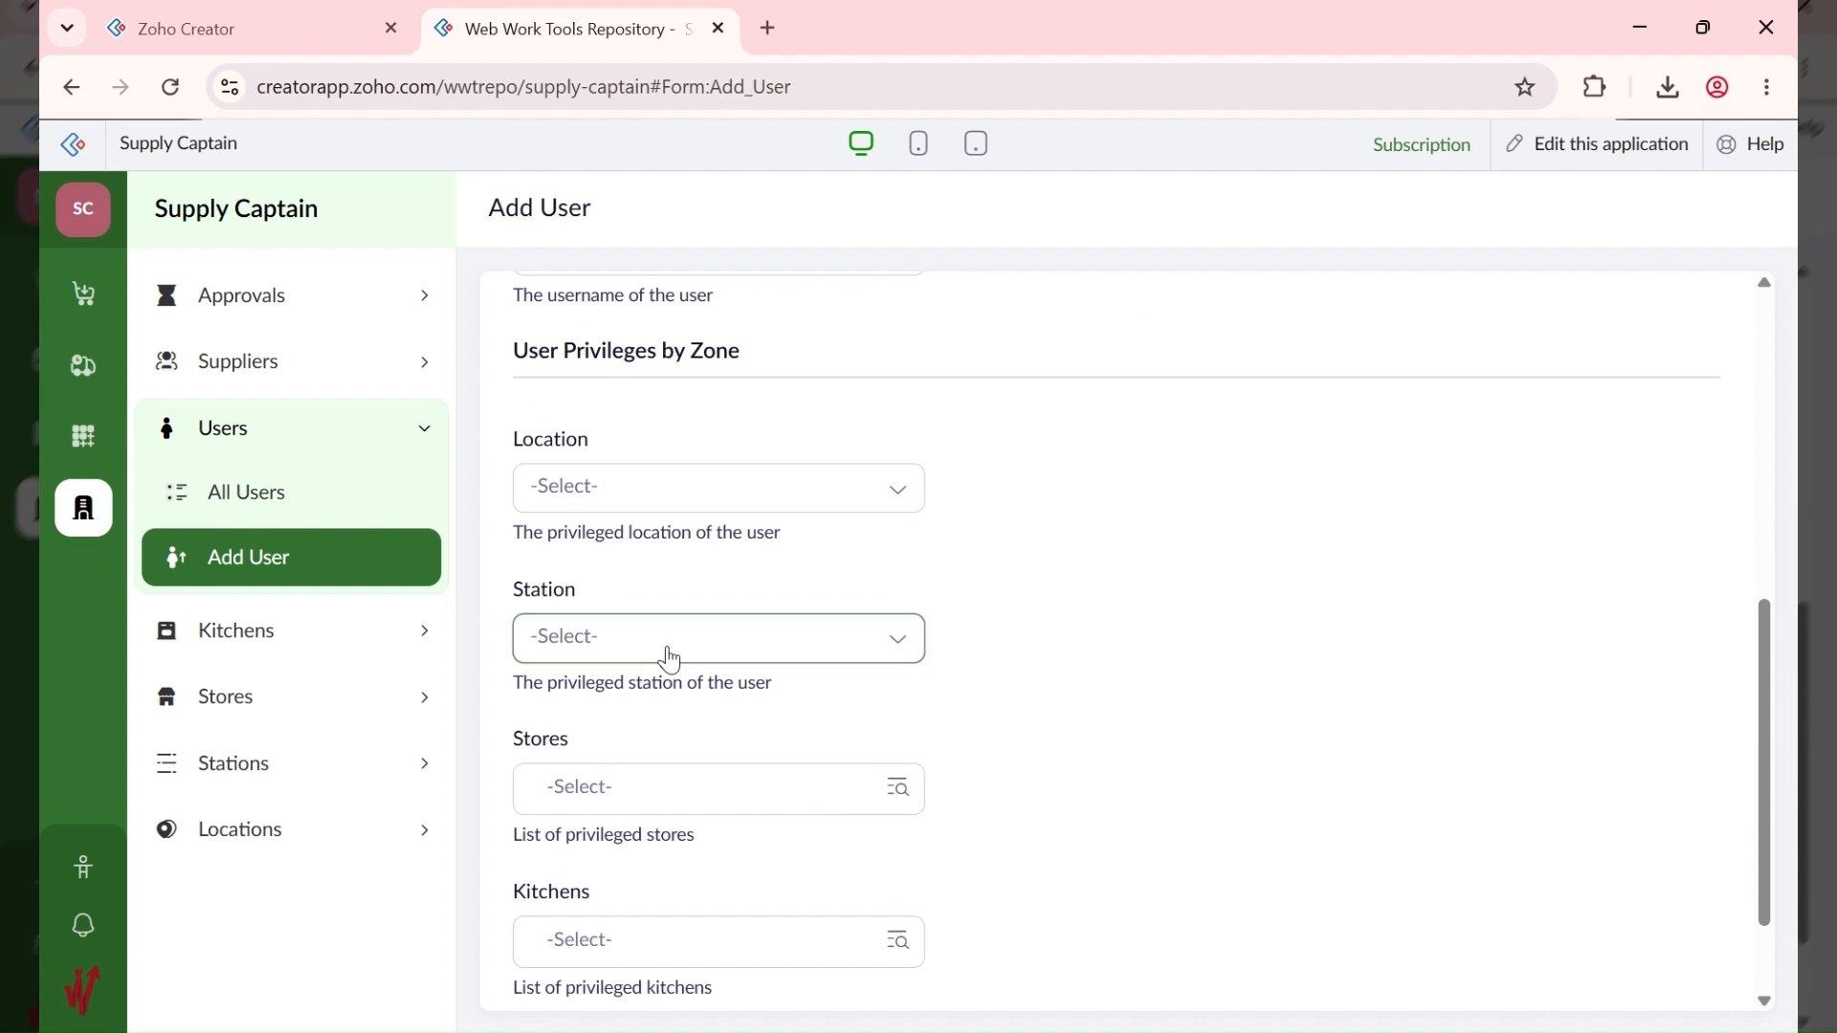
{"action": "scroll", "coordinate": [571, 768], "scroll_direction": "down", "scroll_amount": 2}
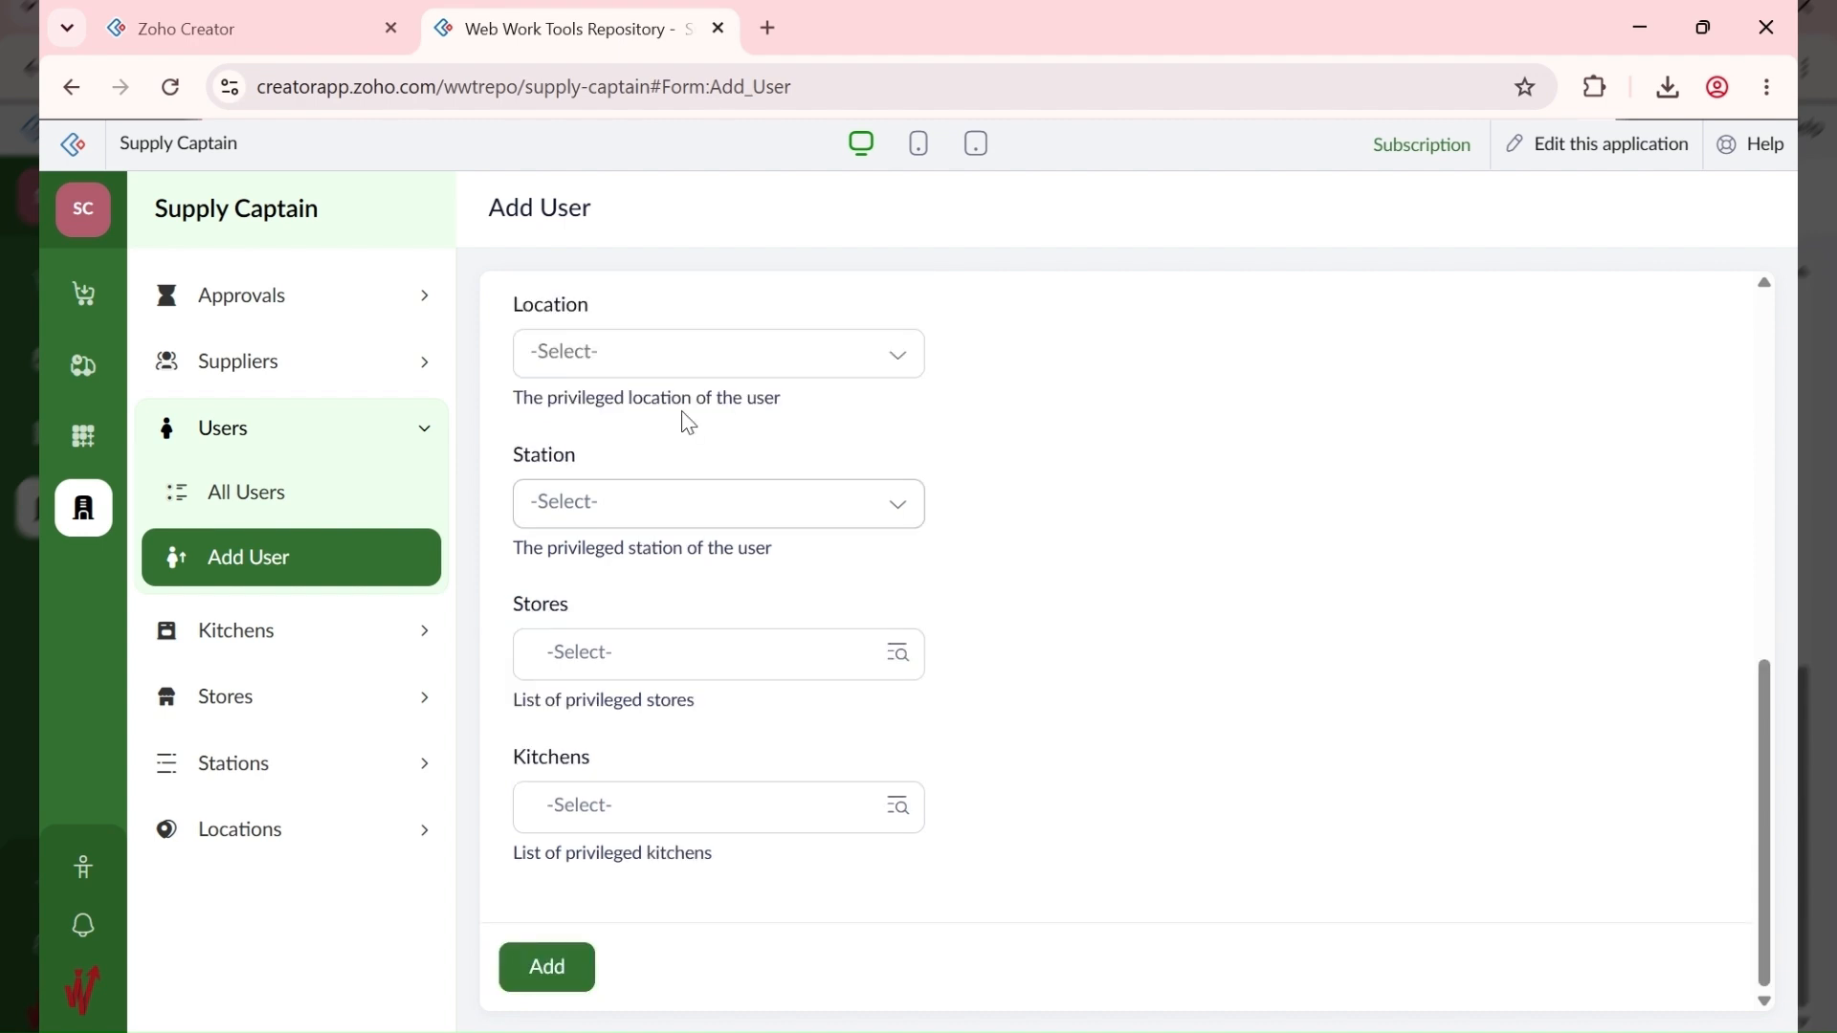
{"action": "scroll", "coordinate": [717, 497], "scroll_direction": "up", "scroll_amount": 2}
{"action": "scroll", "coordinate": [743, 582], "scroll_direction": "up", "scroll_amount": 1}
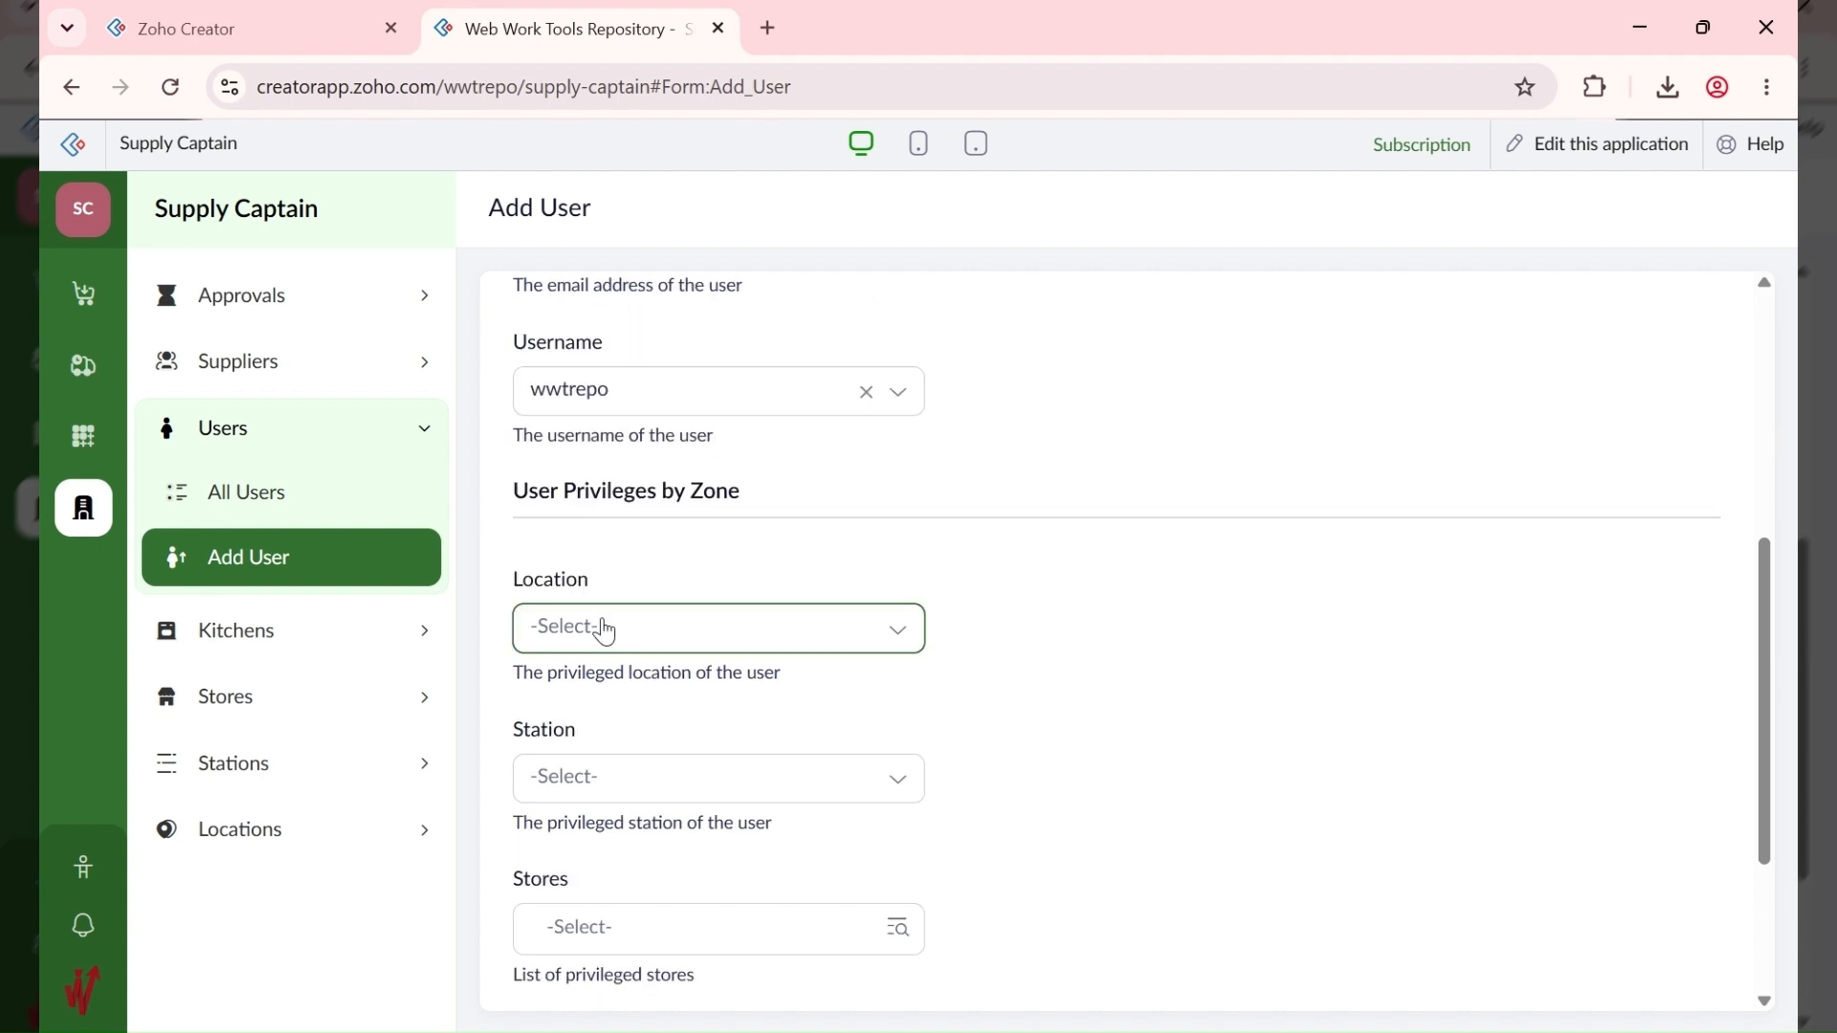
{"action": "scroll", "coordinate": [604, 631], "scroll_direction": "down", "scroll_amount": 3}
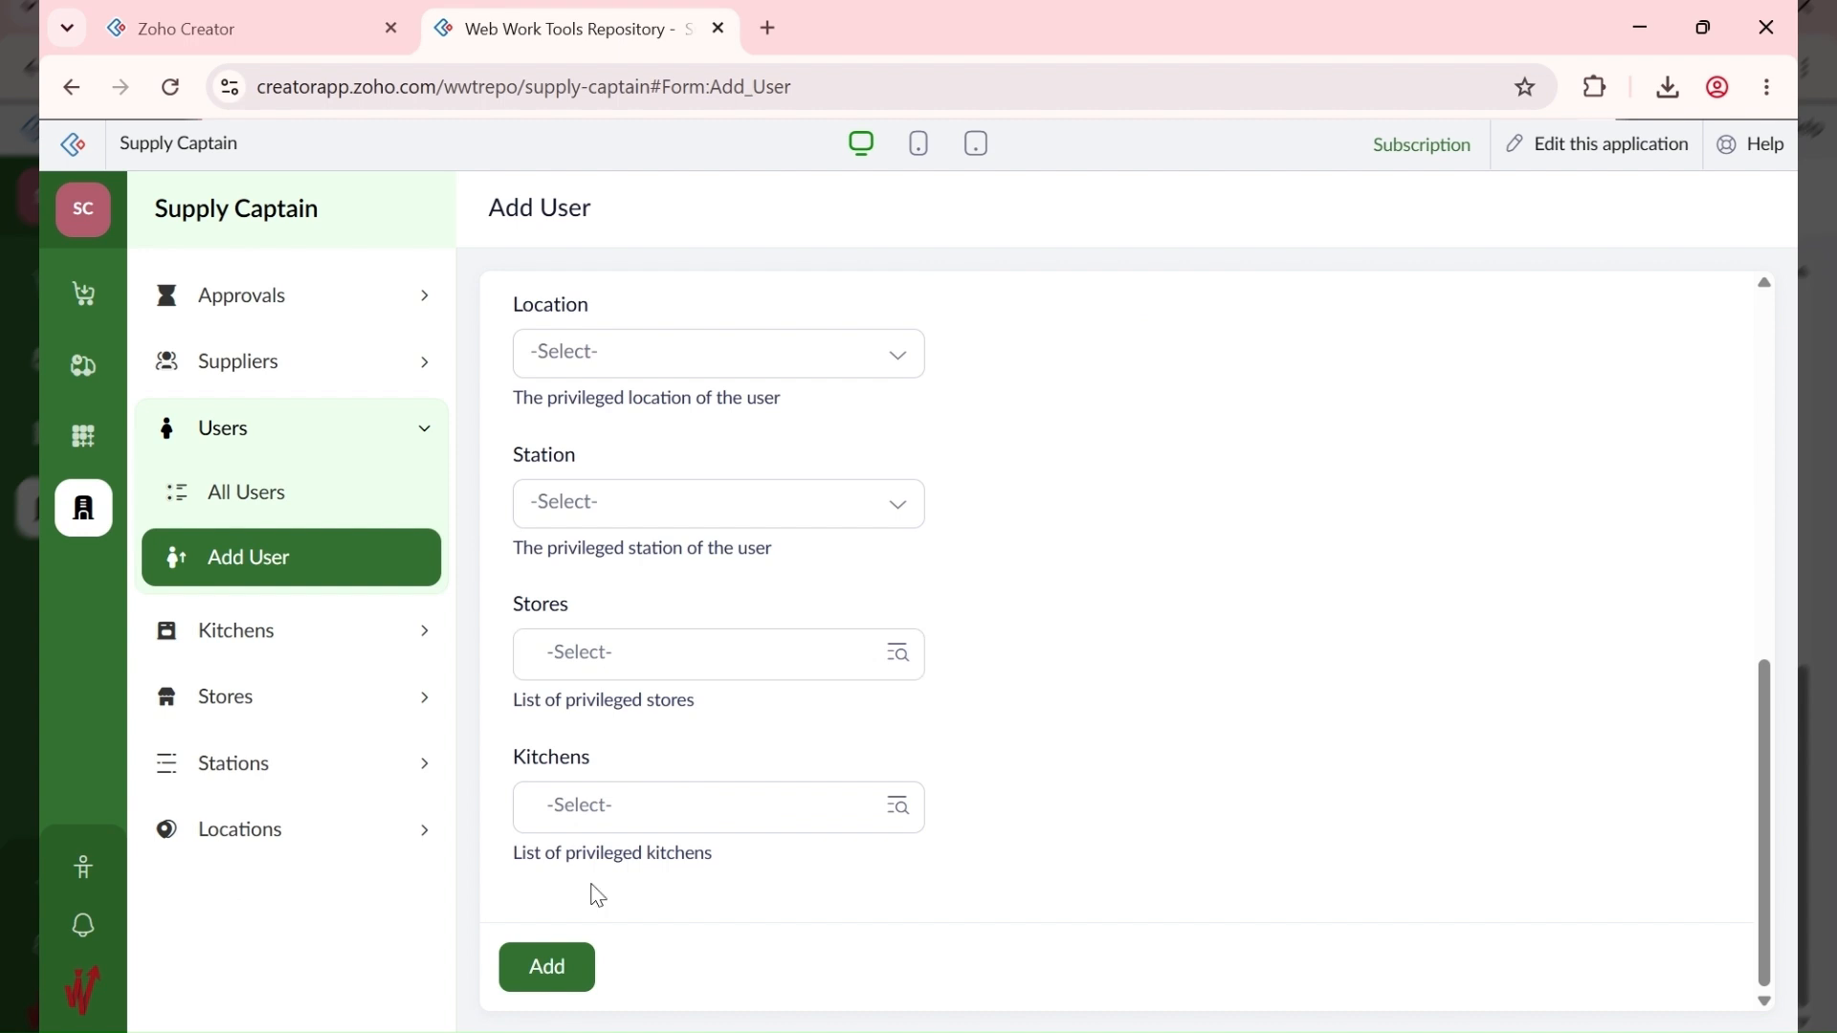
{"action": "left_click", "coordinate": [571, 975]}
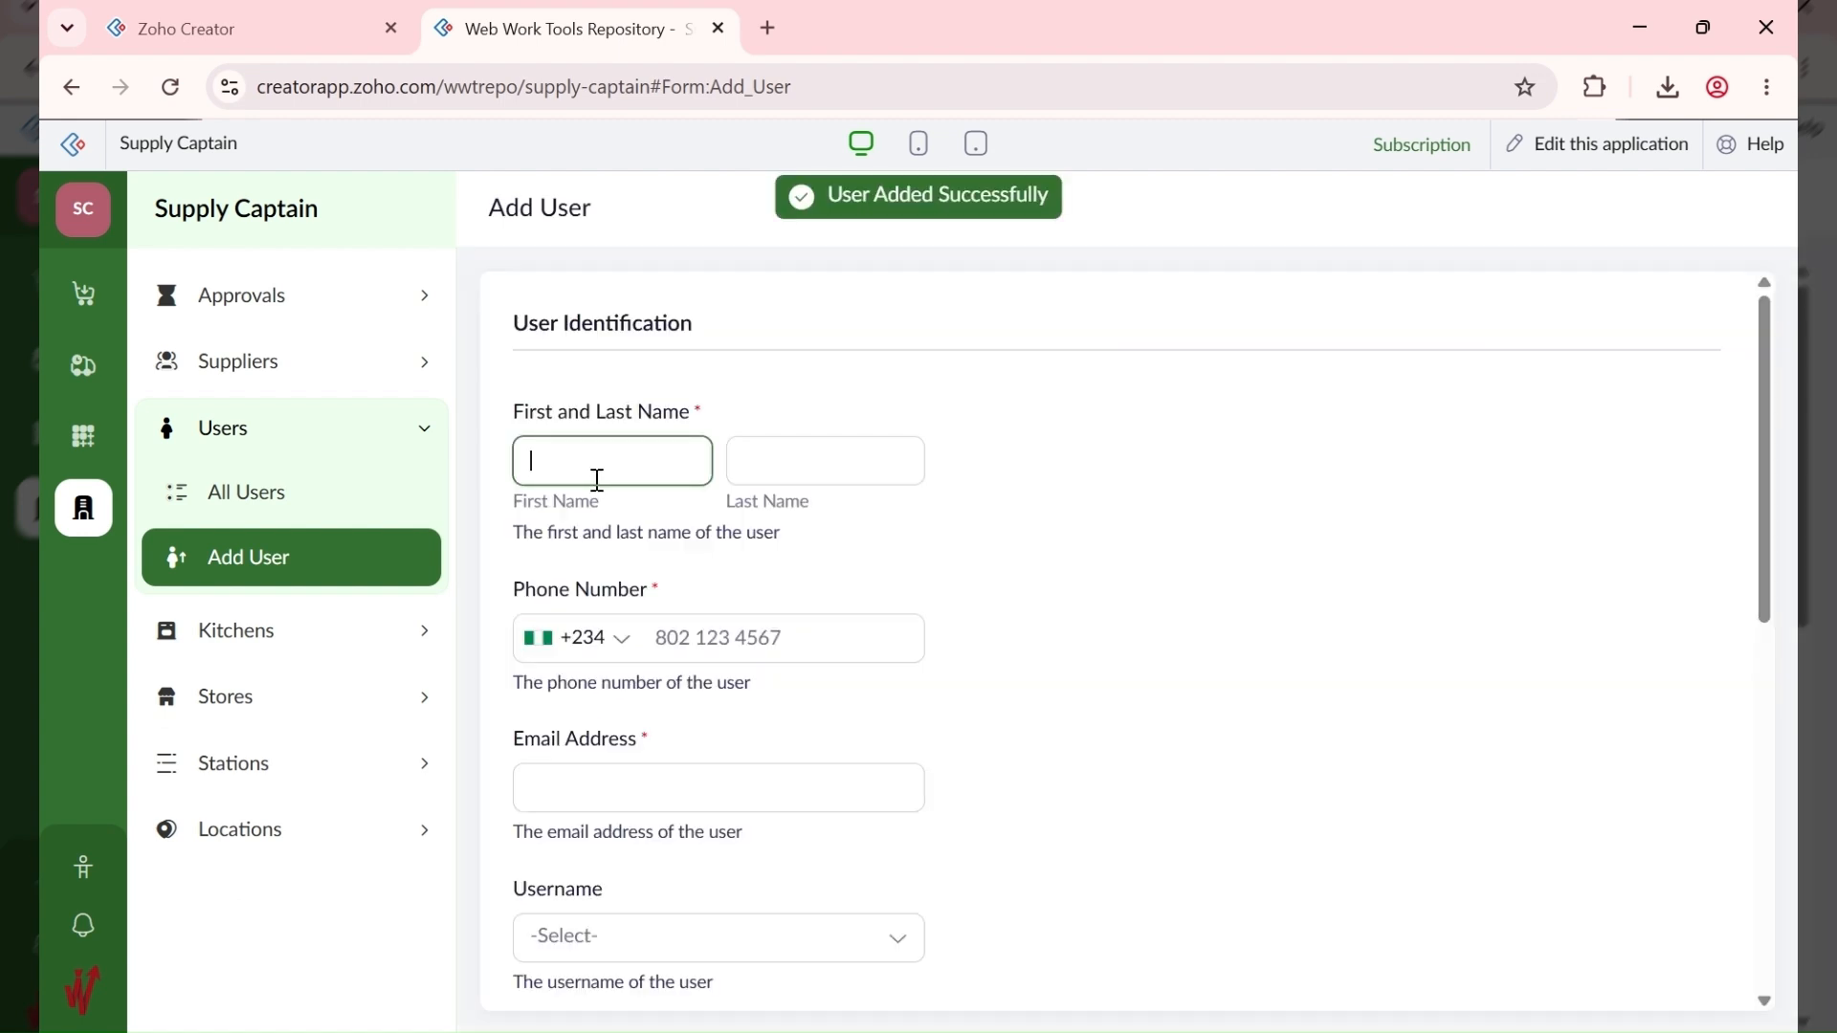
Step: Open the All Users report and review the new user's record details
{"action": "left_click", "coordinate": [315, 498]}
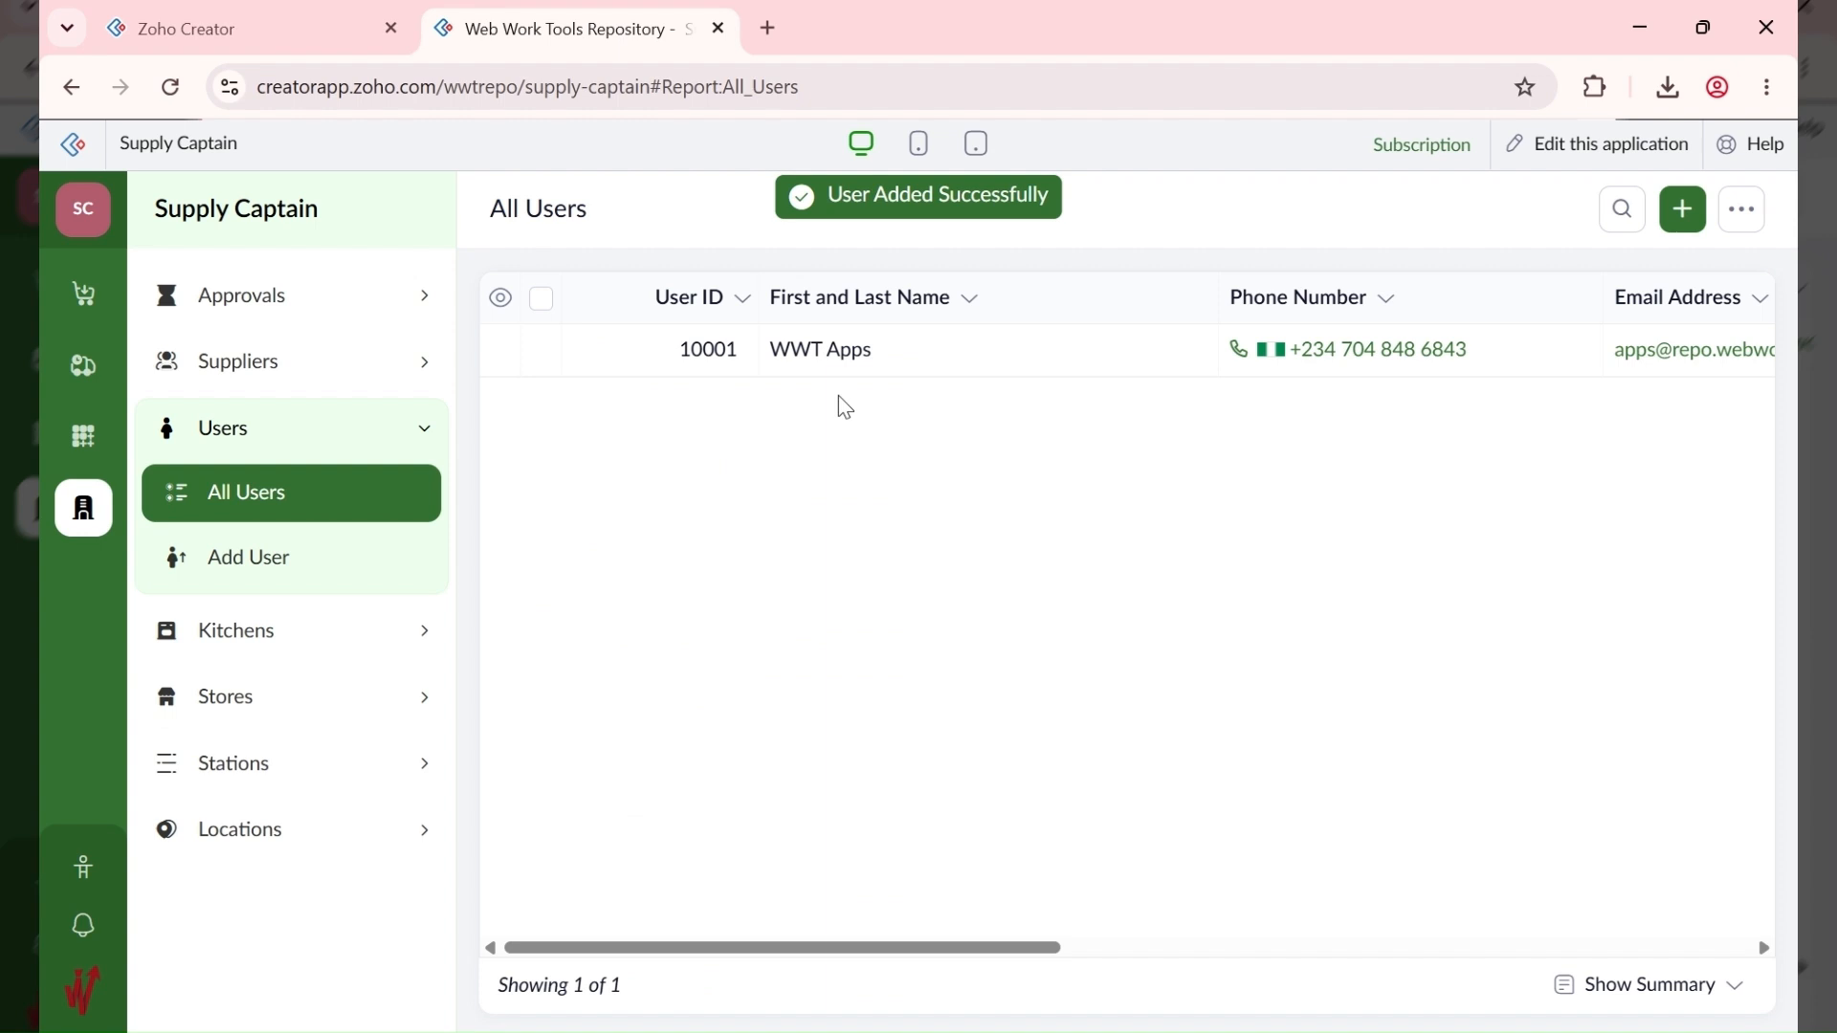
{"action": "left_click", "coordinate": [1011, 365]}
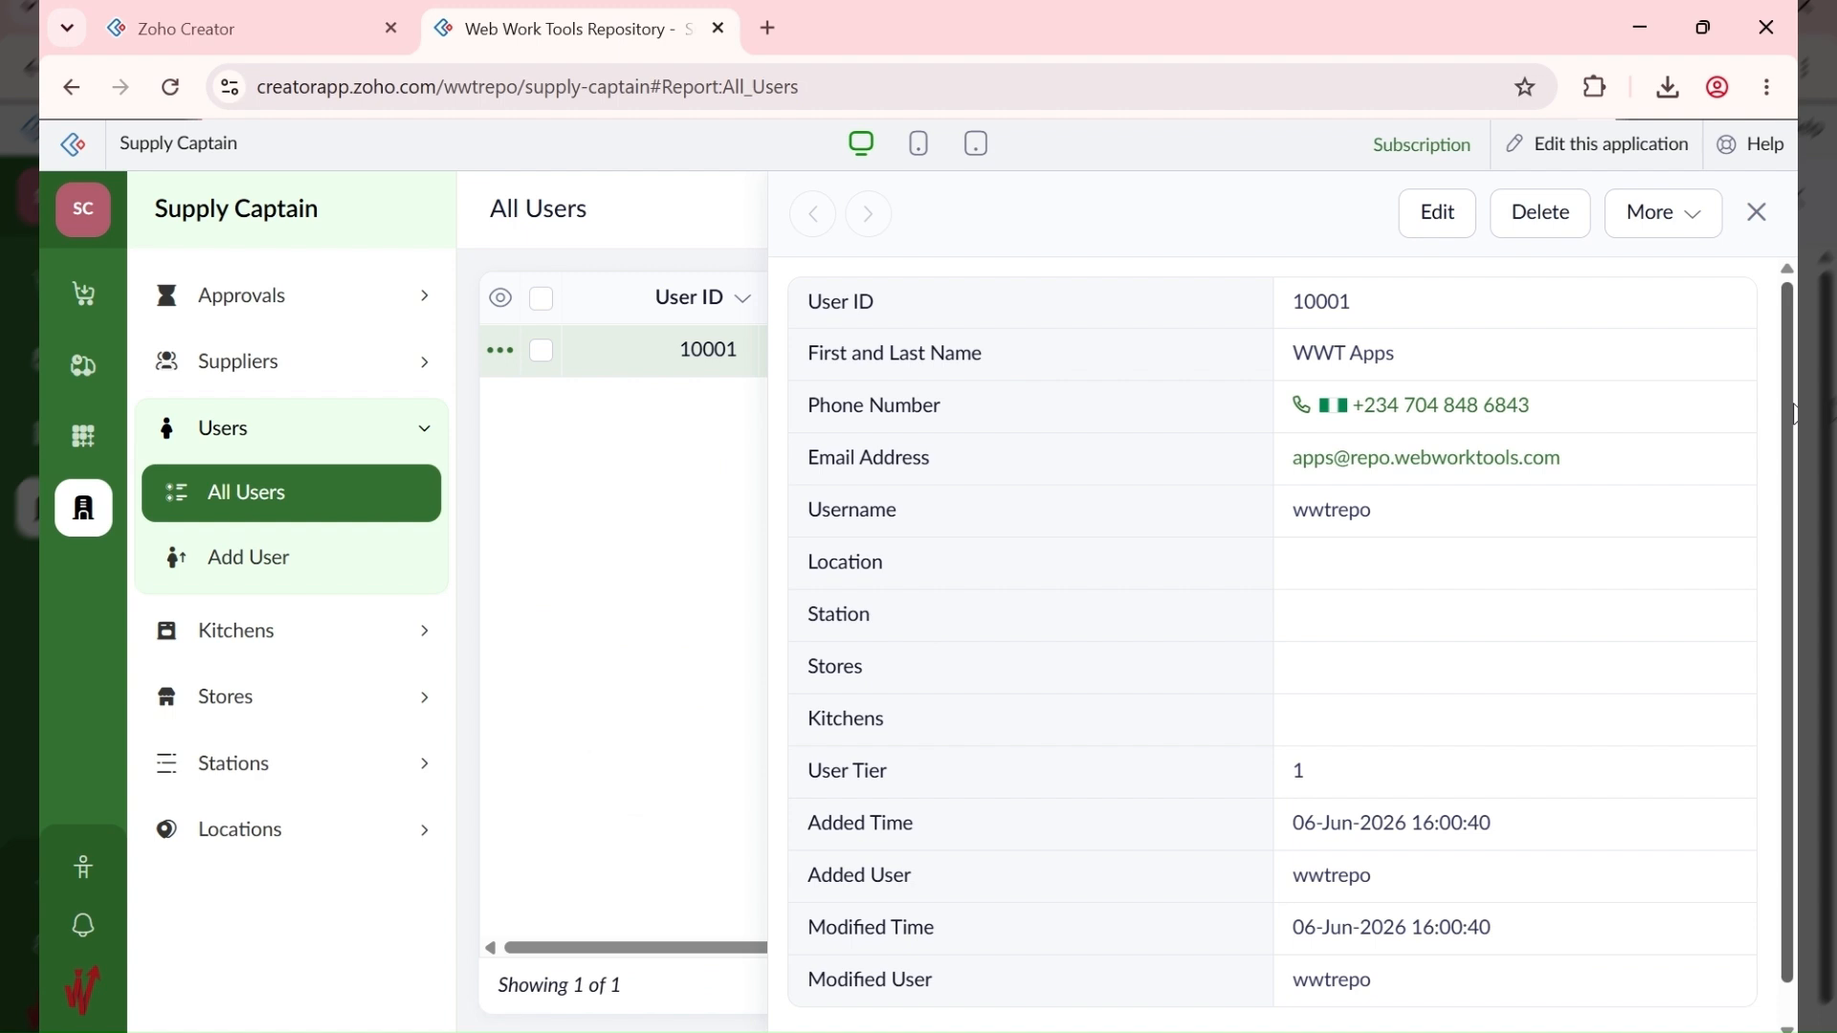
{"action": "left_click", "coordinate": [1758, 216]}
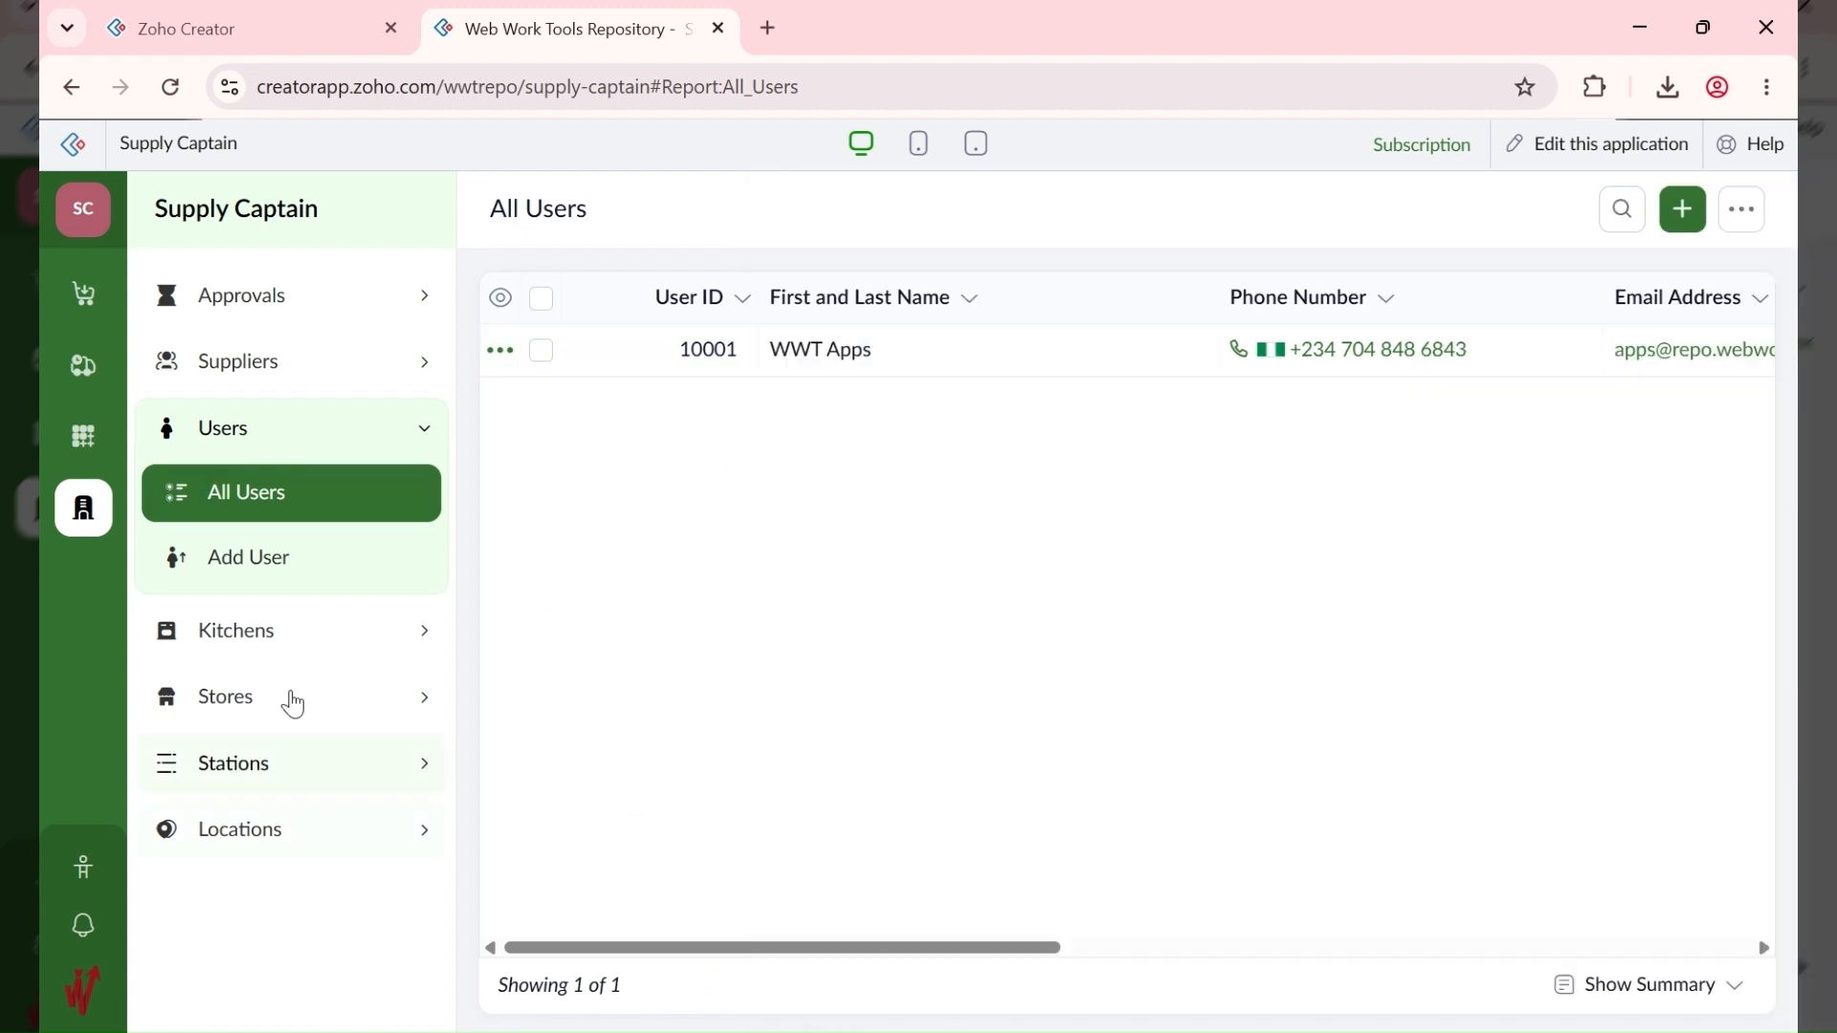
{"action": "left_click", "coordinate": [283, 838]}
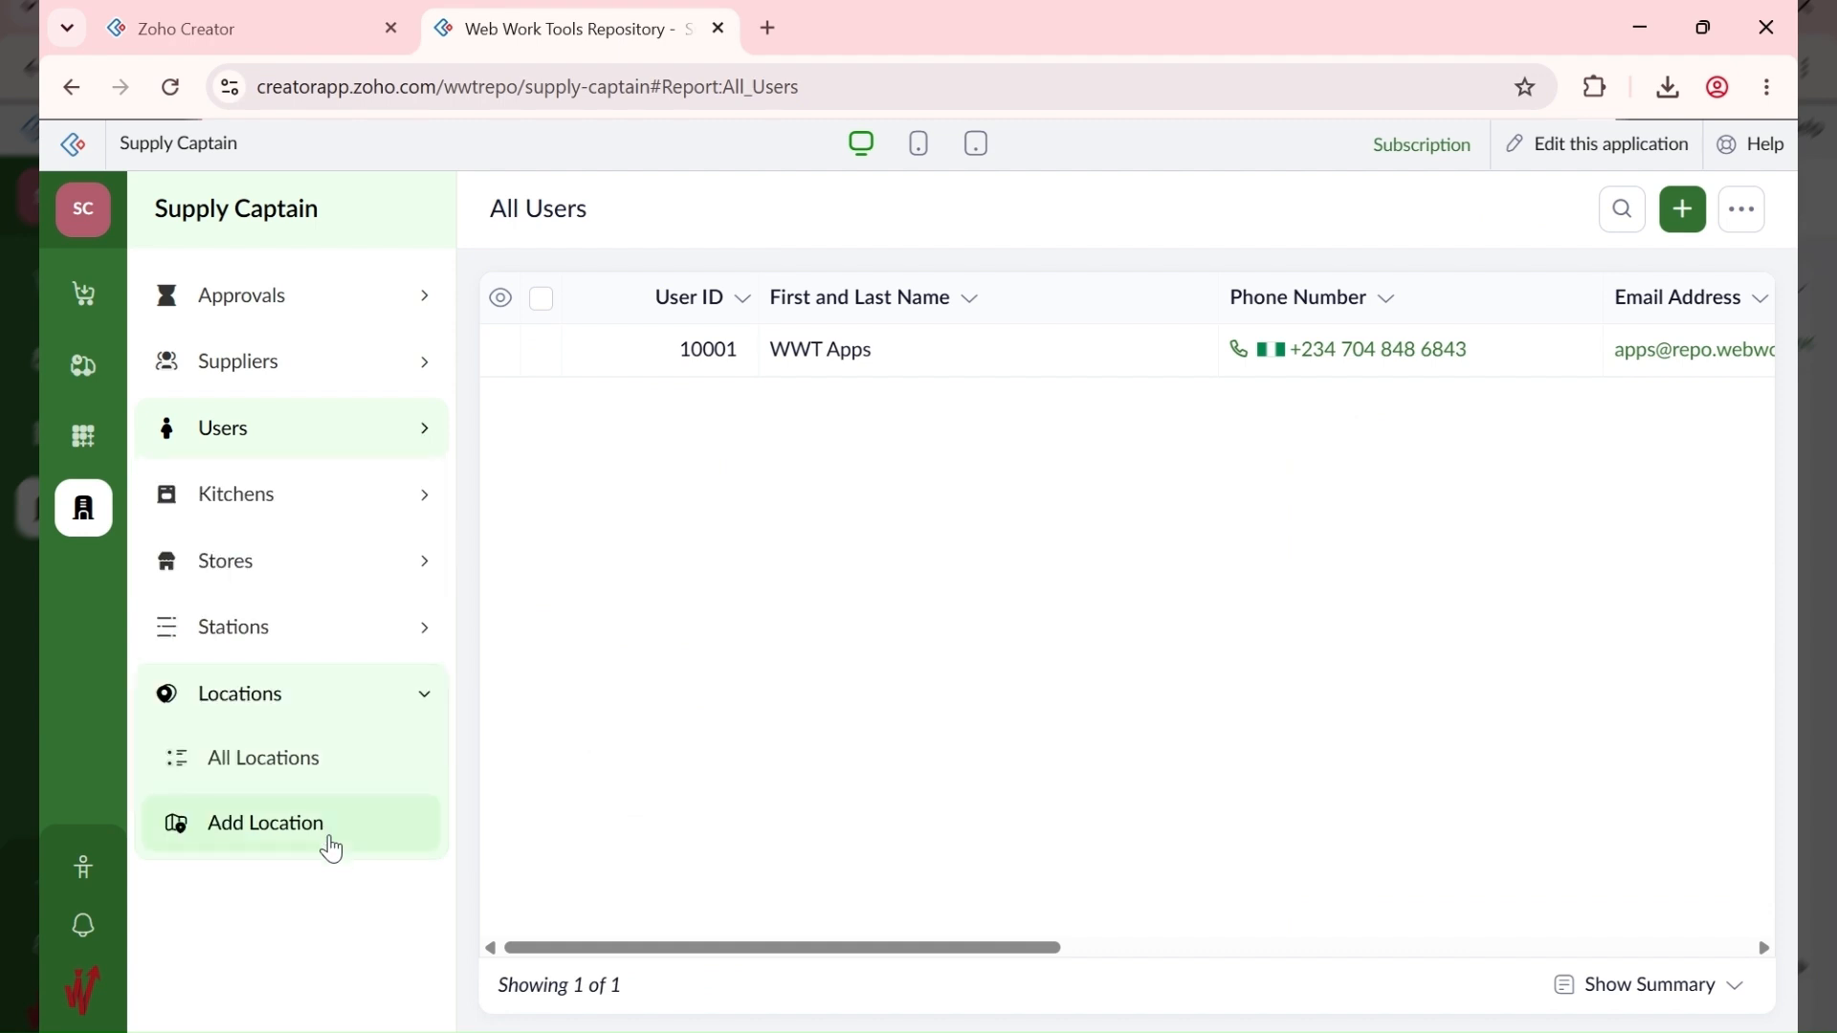
Step: Open the blank Add Location form and scroll through its fields from Location Name down
{"action": "left_click", "coordinate": [331, 845]}
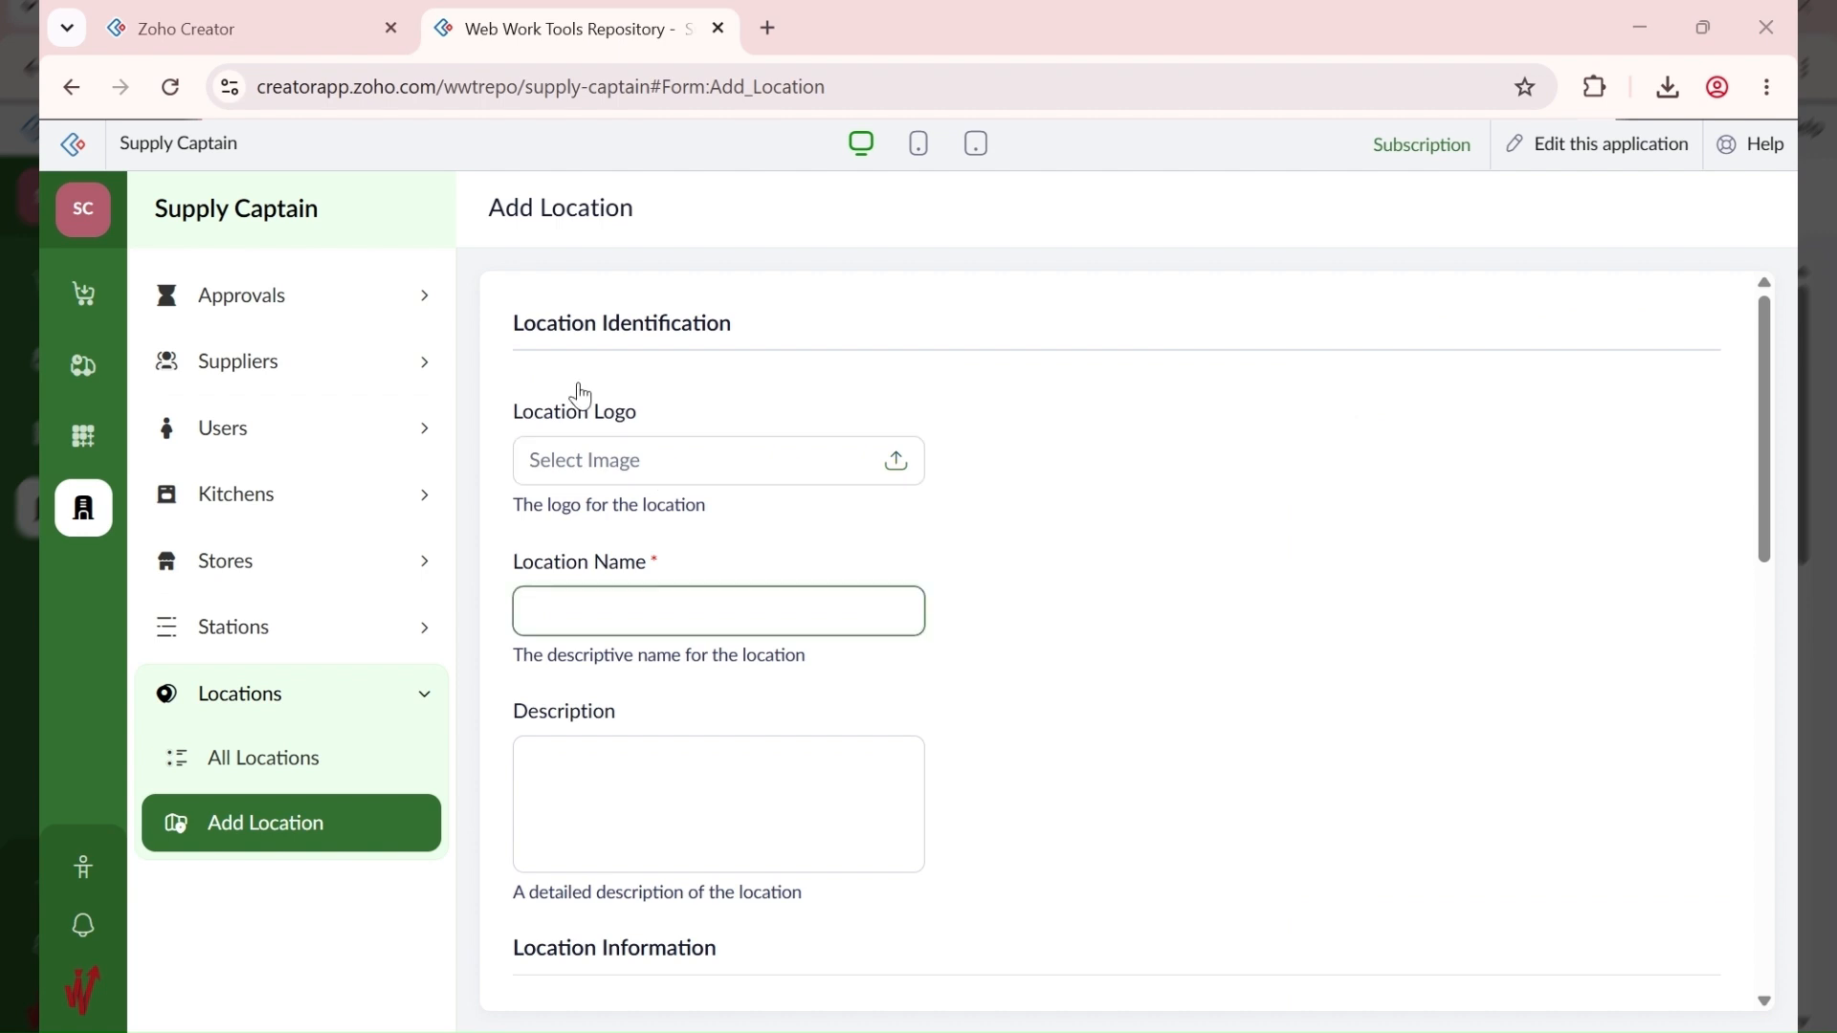
{"action": "left_click", "coordinate": [595, 591]}
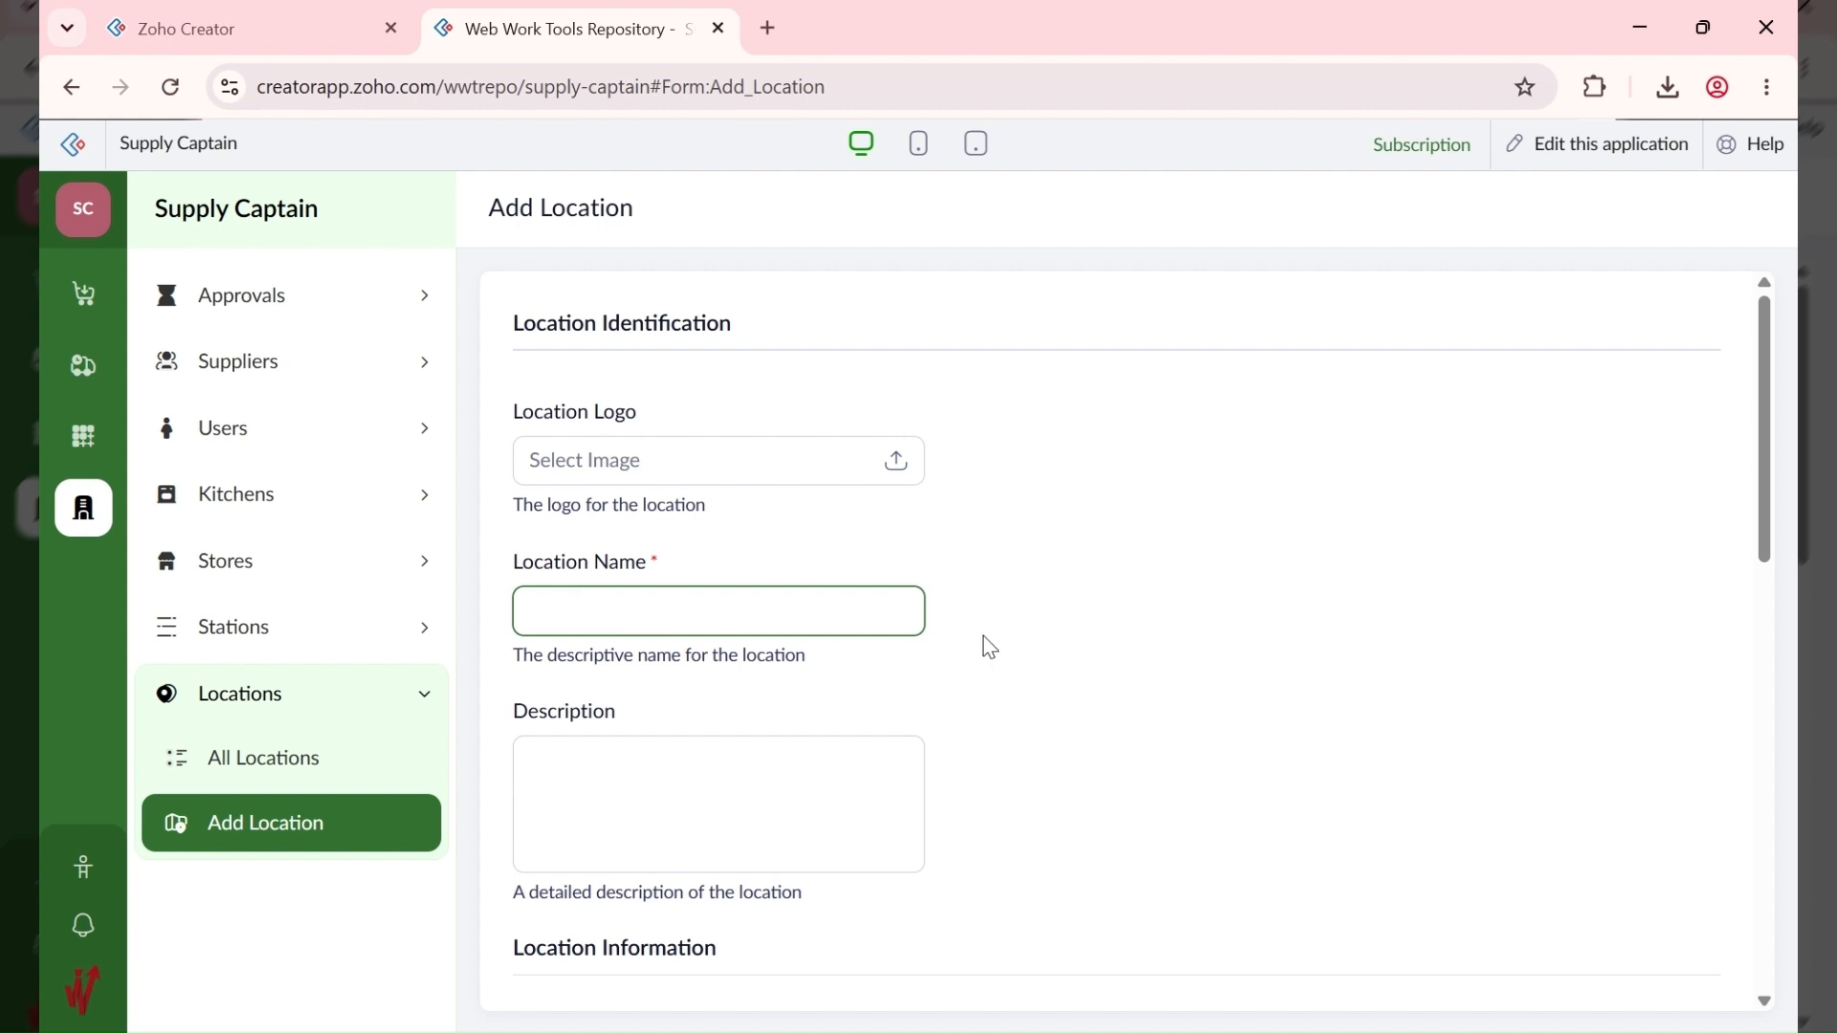
{"action": "scroll", "coordinate": [957, 528], "scroll_direction": "down", "scroll_amount": 1}
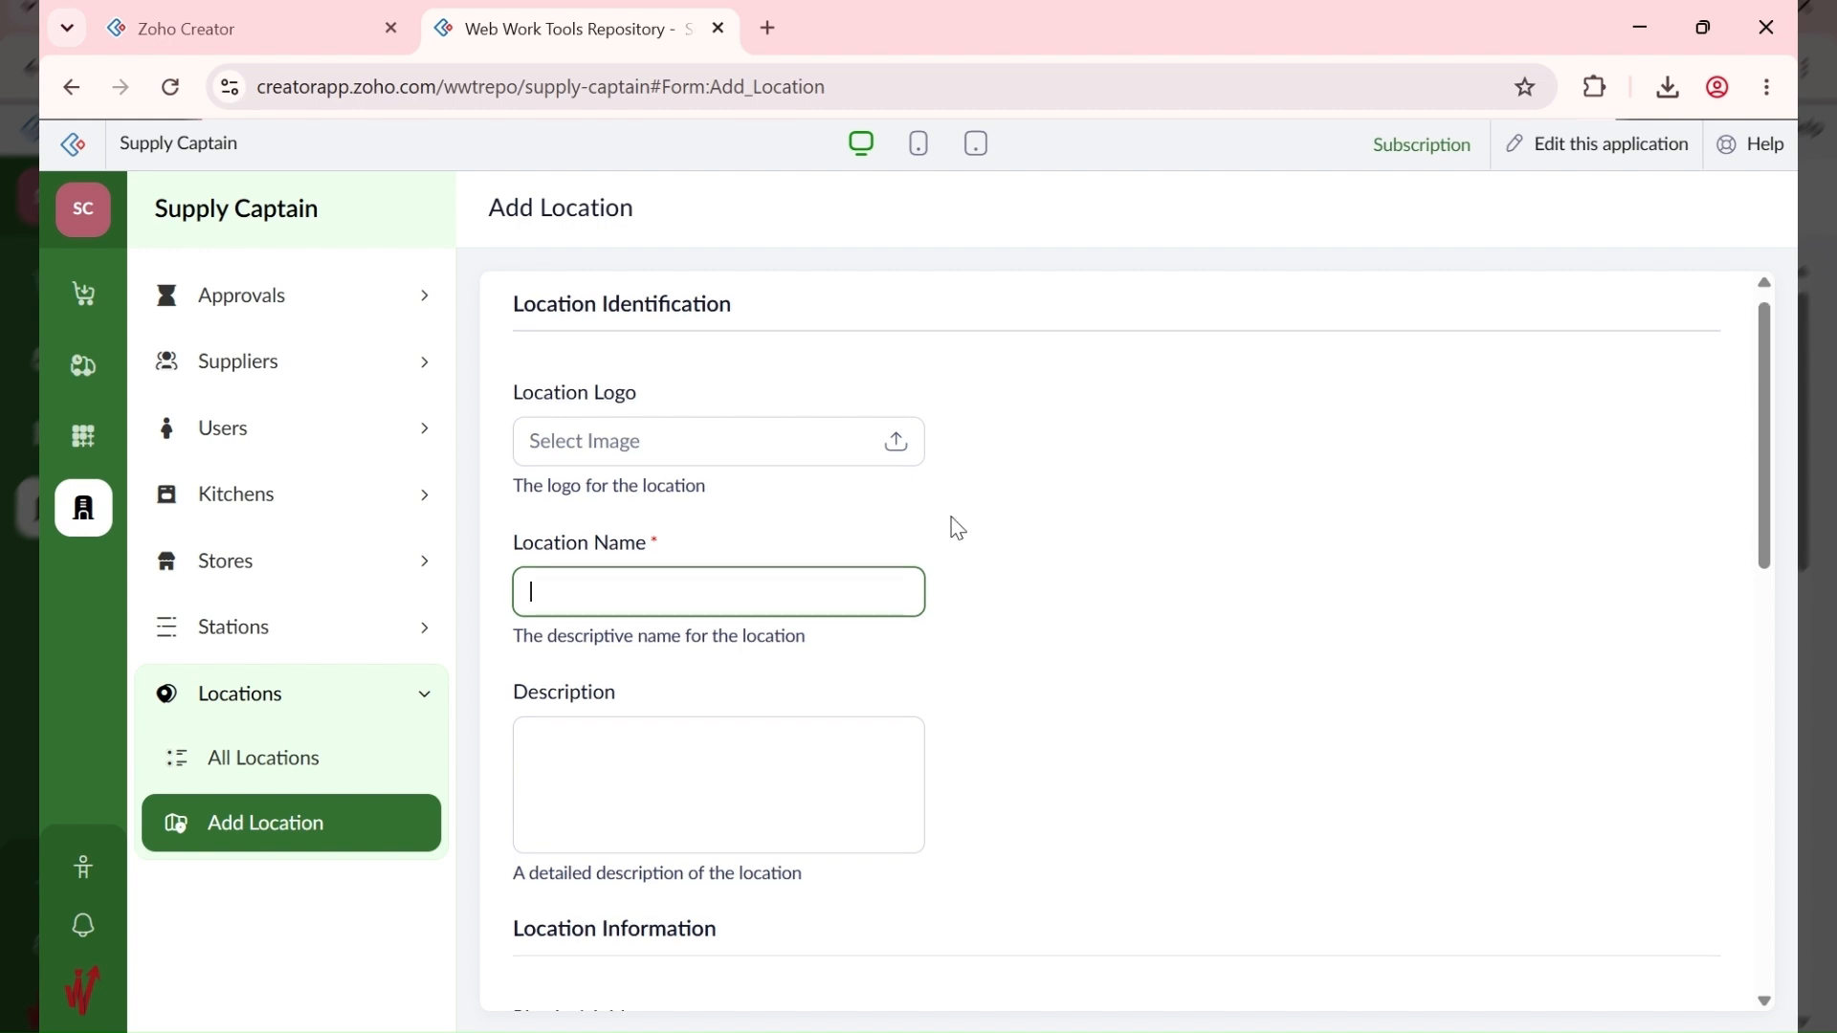
{"action": "scroll", "coordinate": [957, 529], "scroll_direction": "down", "scroll_amount": 3}
{"action": "scroll", "coordinate": [598, 447], "scroll_direction": "up", "scroll_amount": 2}
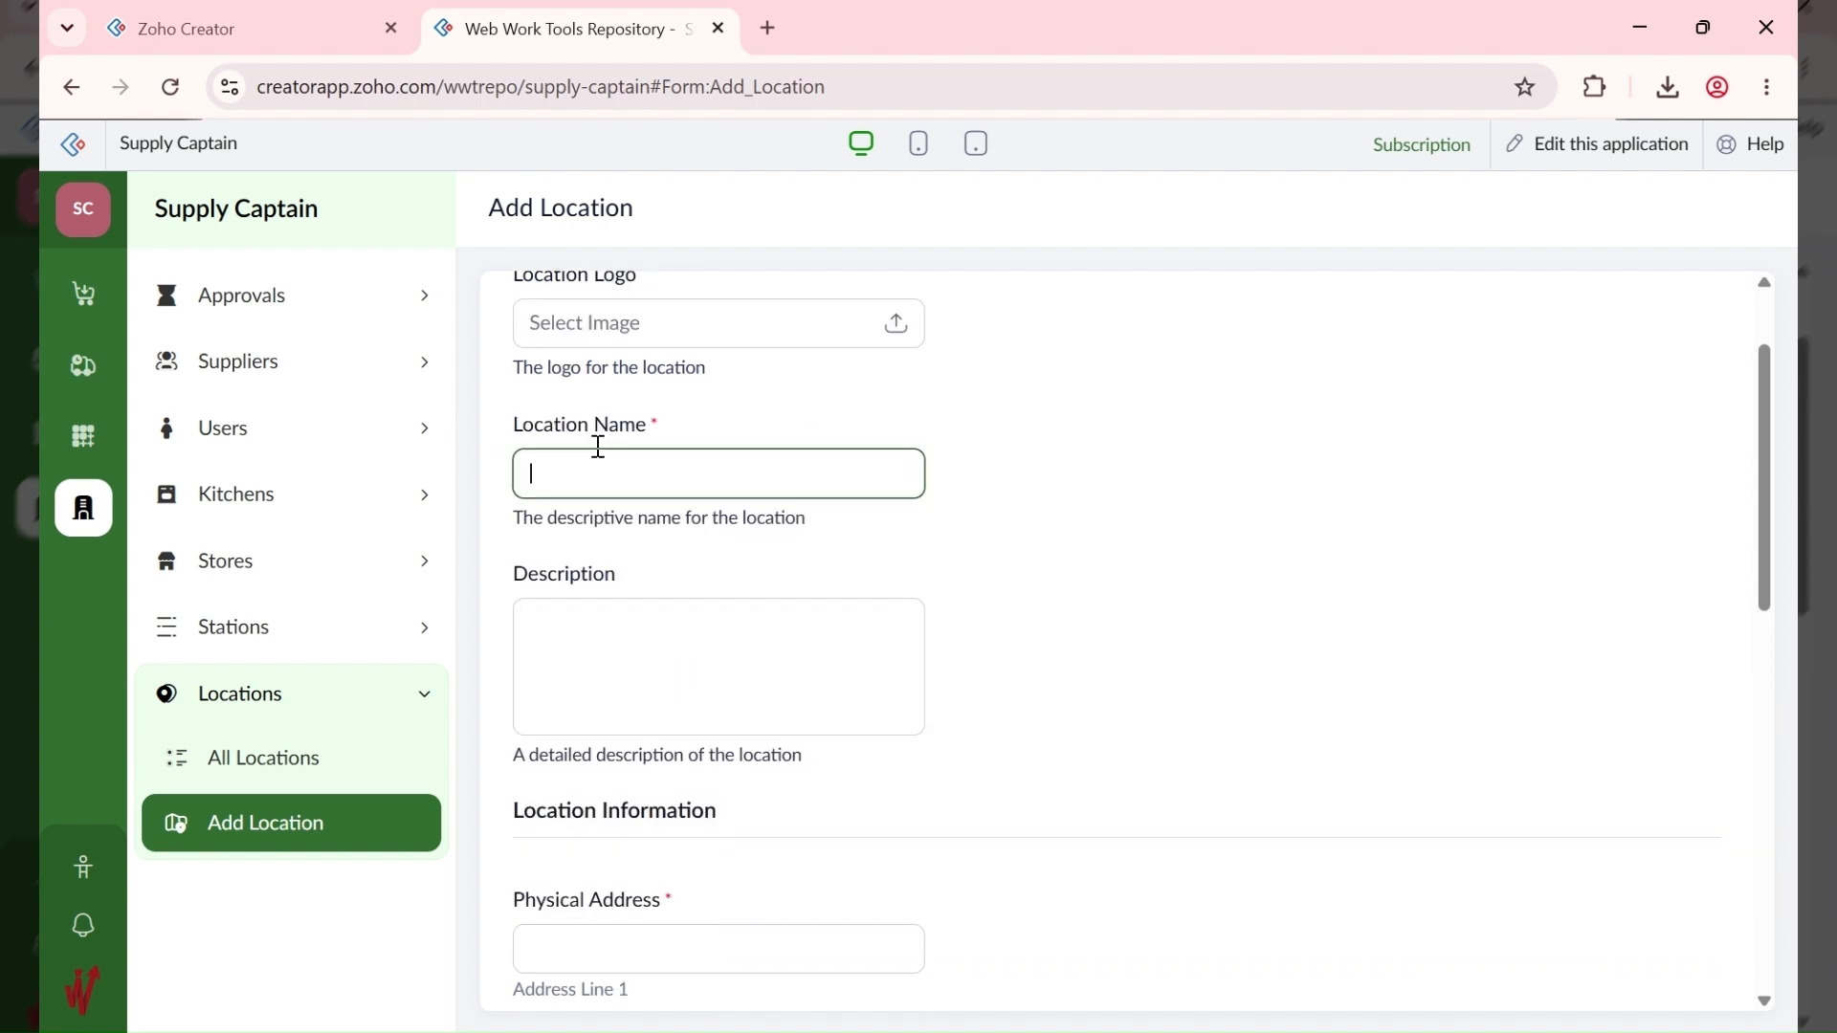
{"action": "scroll", "coordinate": [564, 405], "scroll_direction": "down", "scroll_amount": 3}
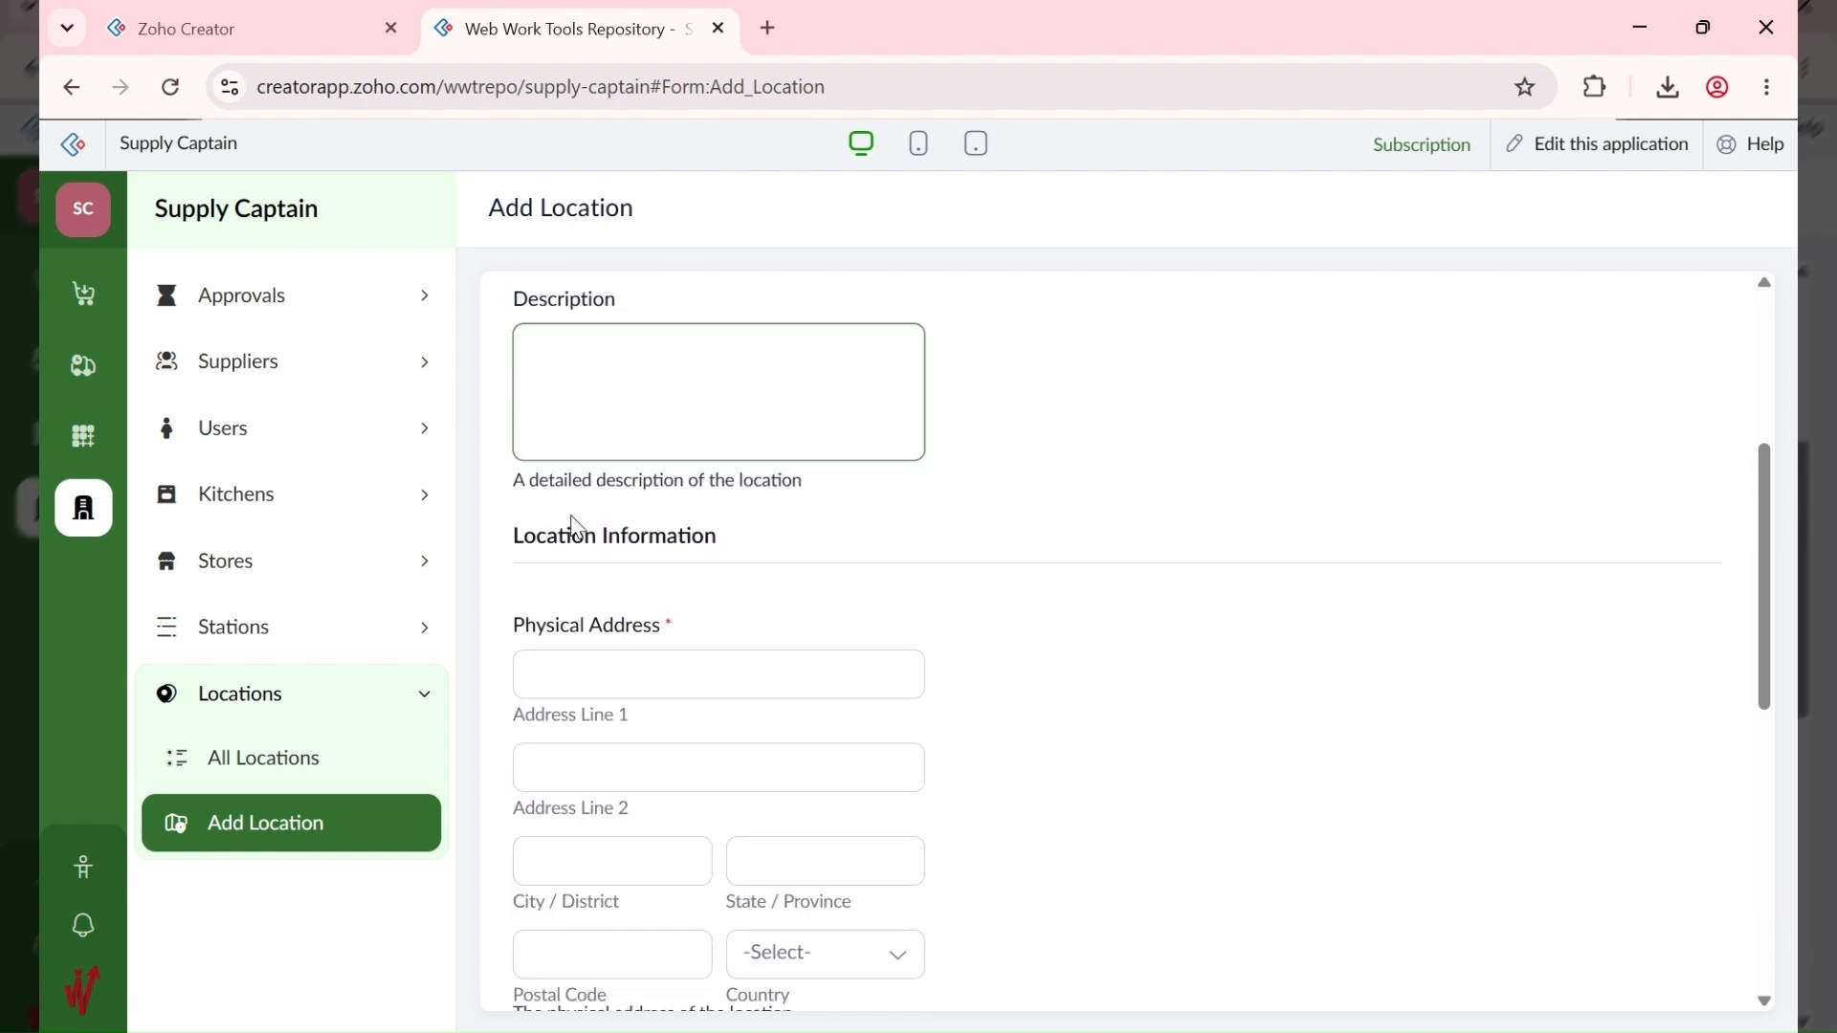
{"action": "scroll", "coordinate": [581, 574], "scroll_direction": "down", "scroll_amount": 4}
{"action": "scroll", "coordinate": [584, 632], "scroll_direction": "down", "scroll_amount": 4}
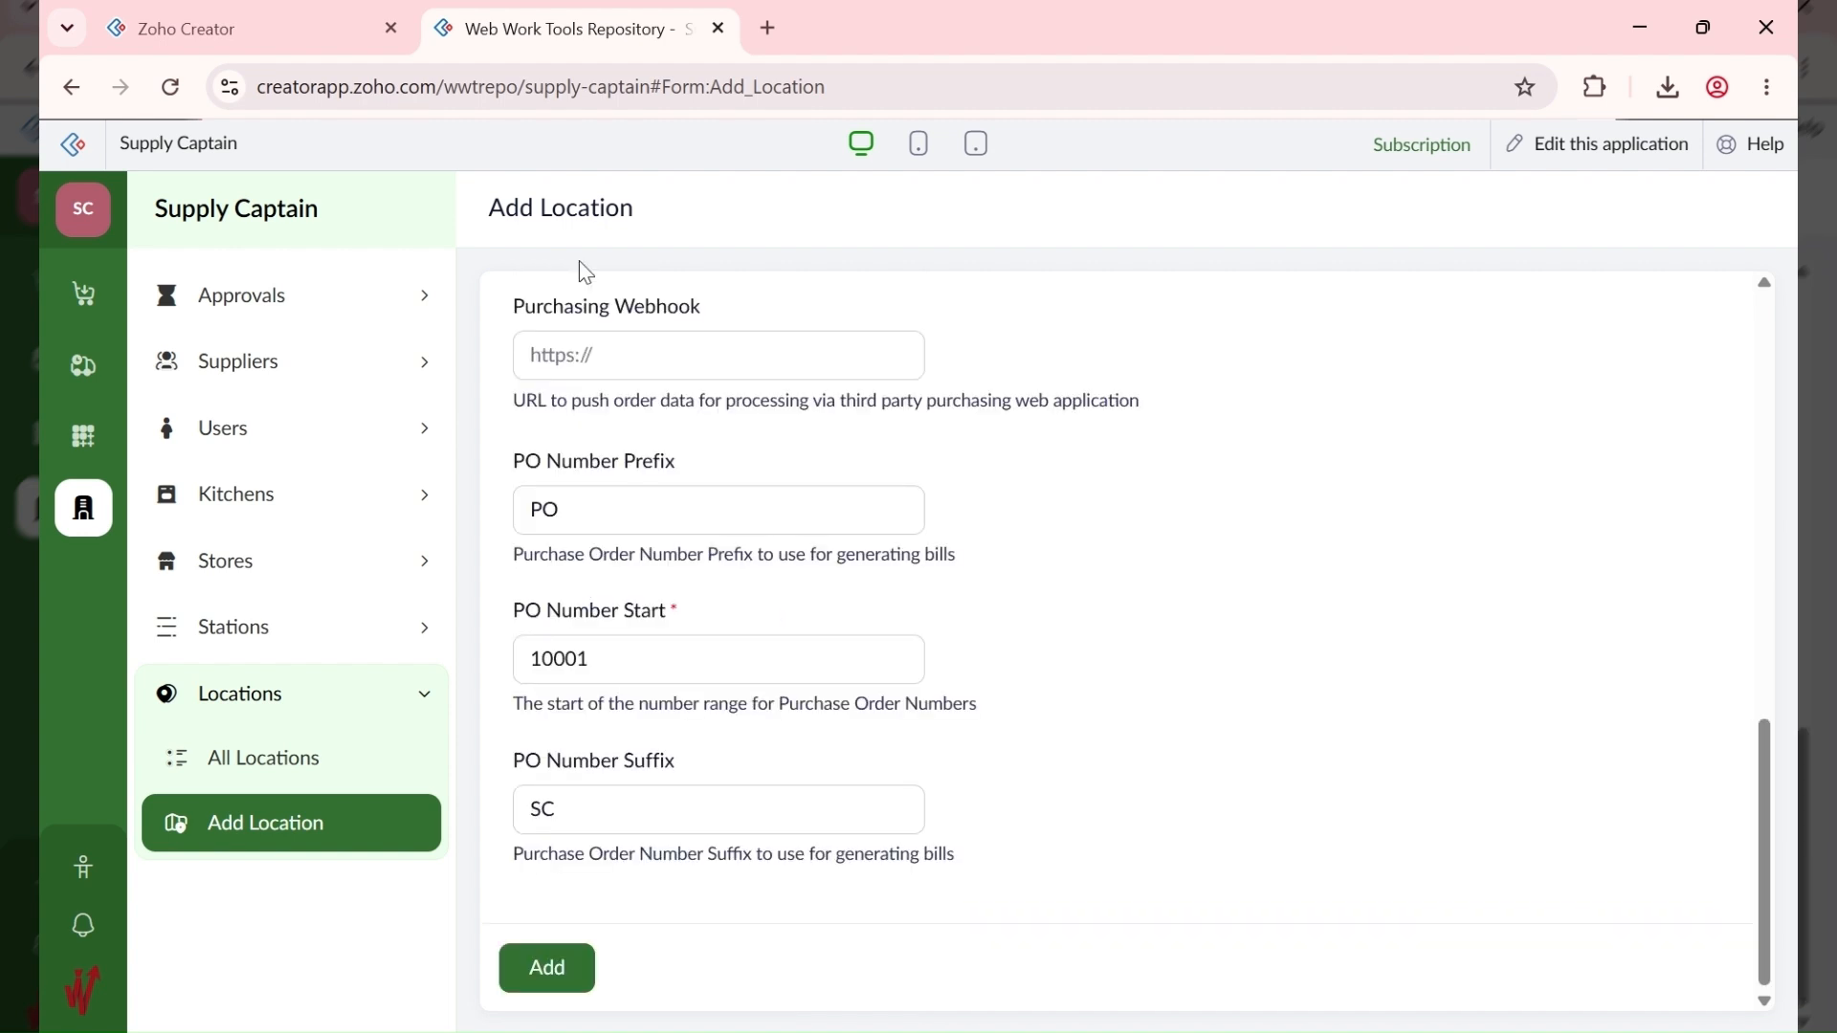
{"action": "left_click", "coordinate": [297, 649]}
Step: Open the Add Station form and scroll through its fields
{"action": "left_click", "coordinate": [288, 757]}
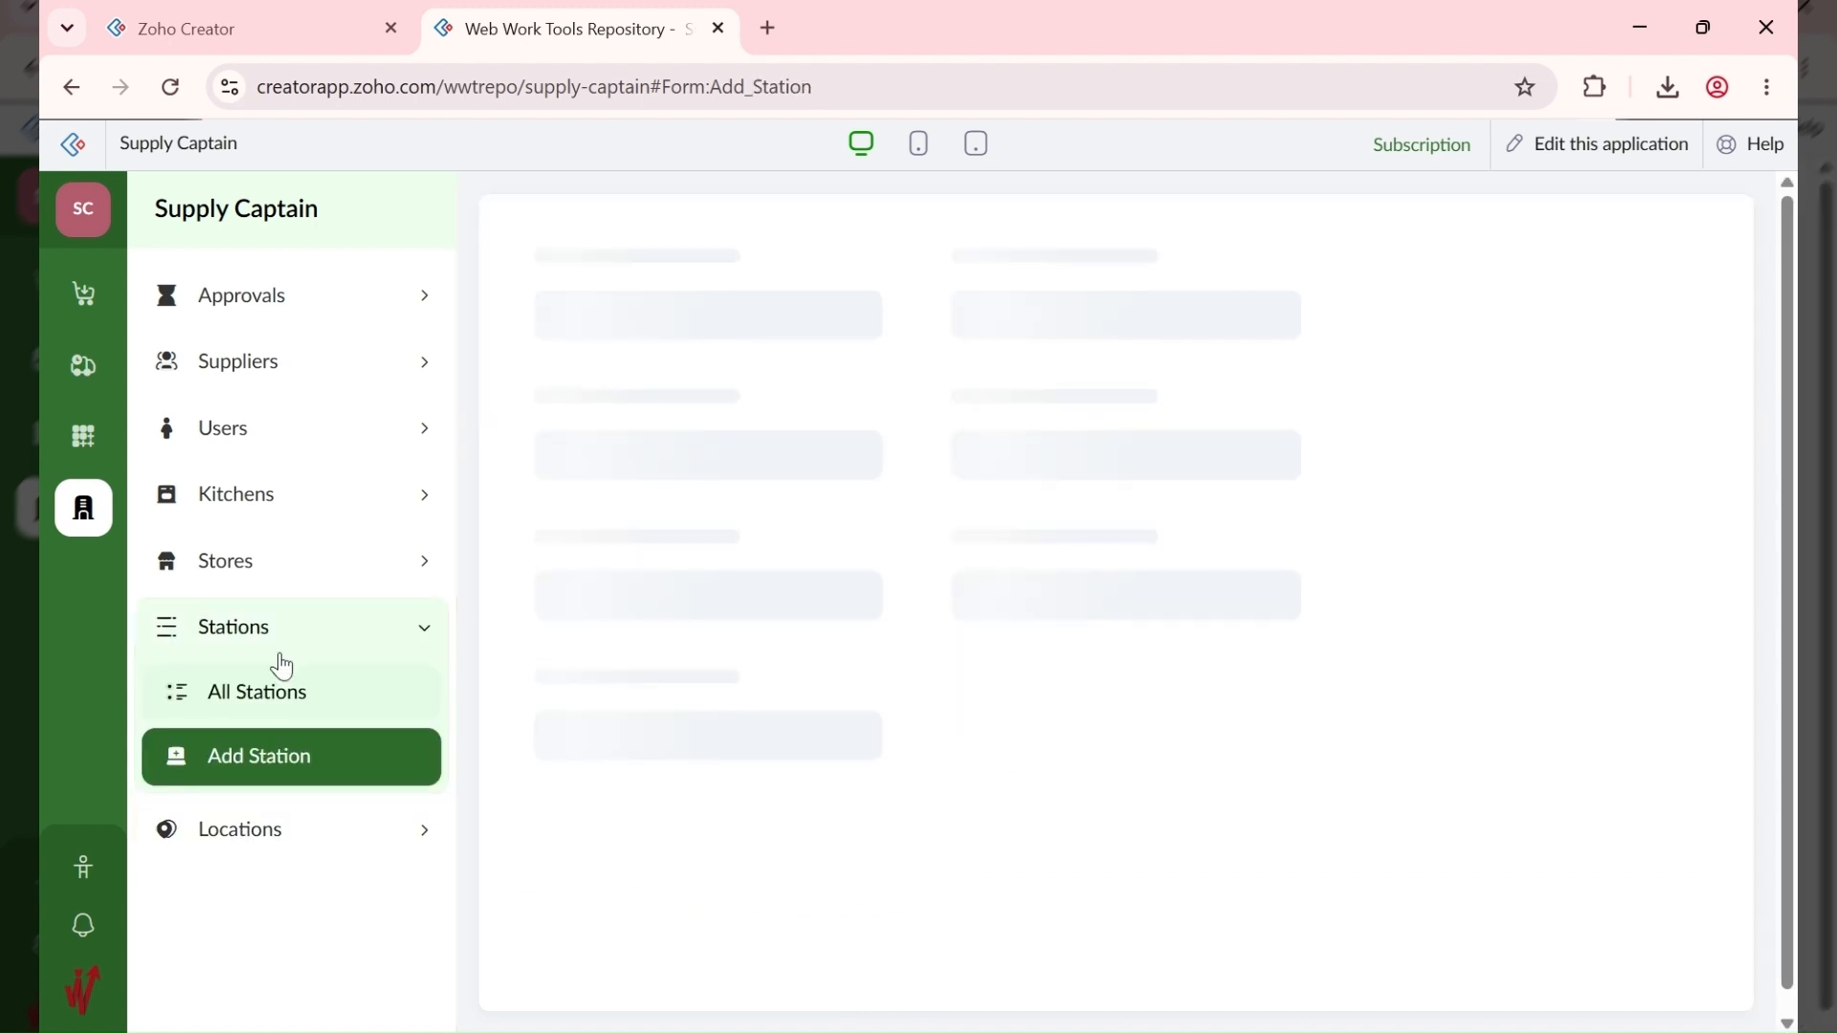
{"action": "scroll", "coordinate": [600, 818], "scroll_direction": "down", "scroll_amount": 5}
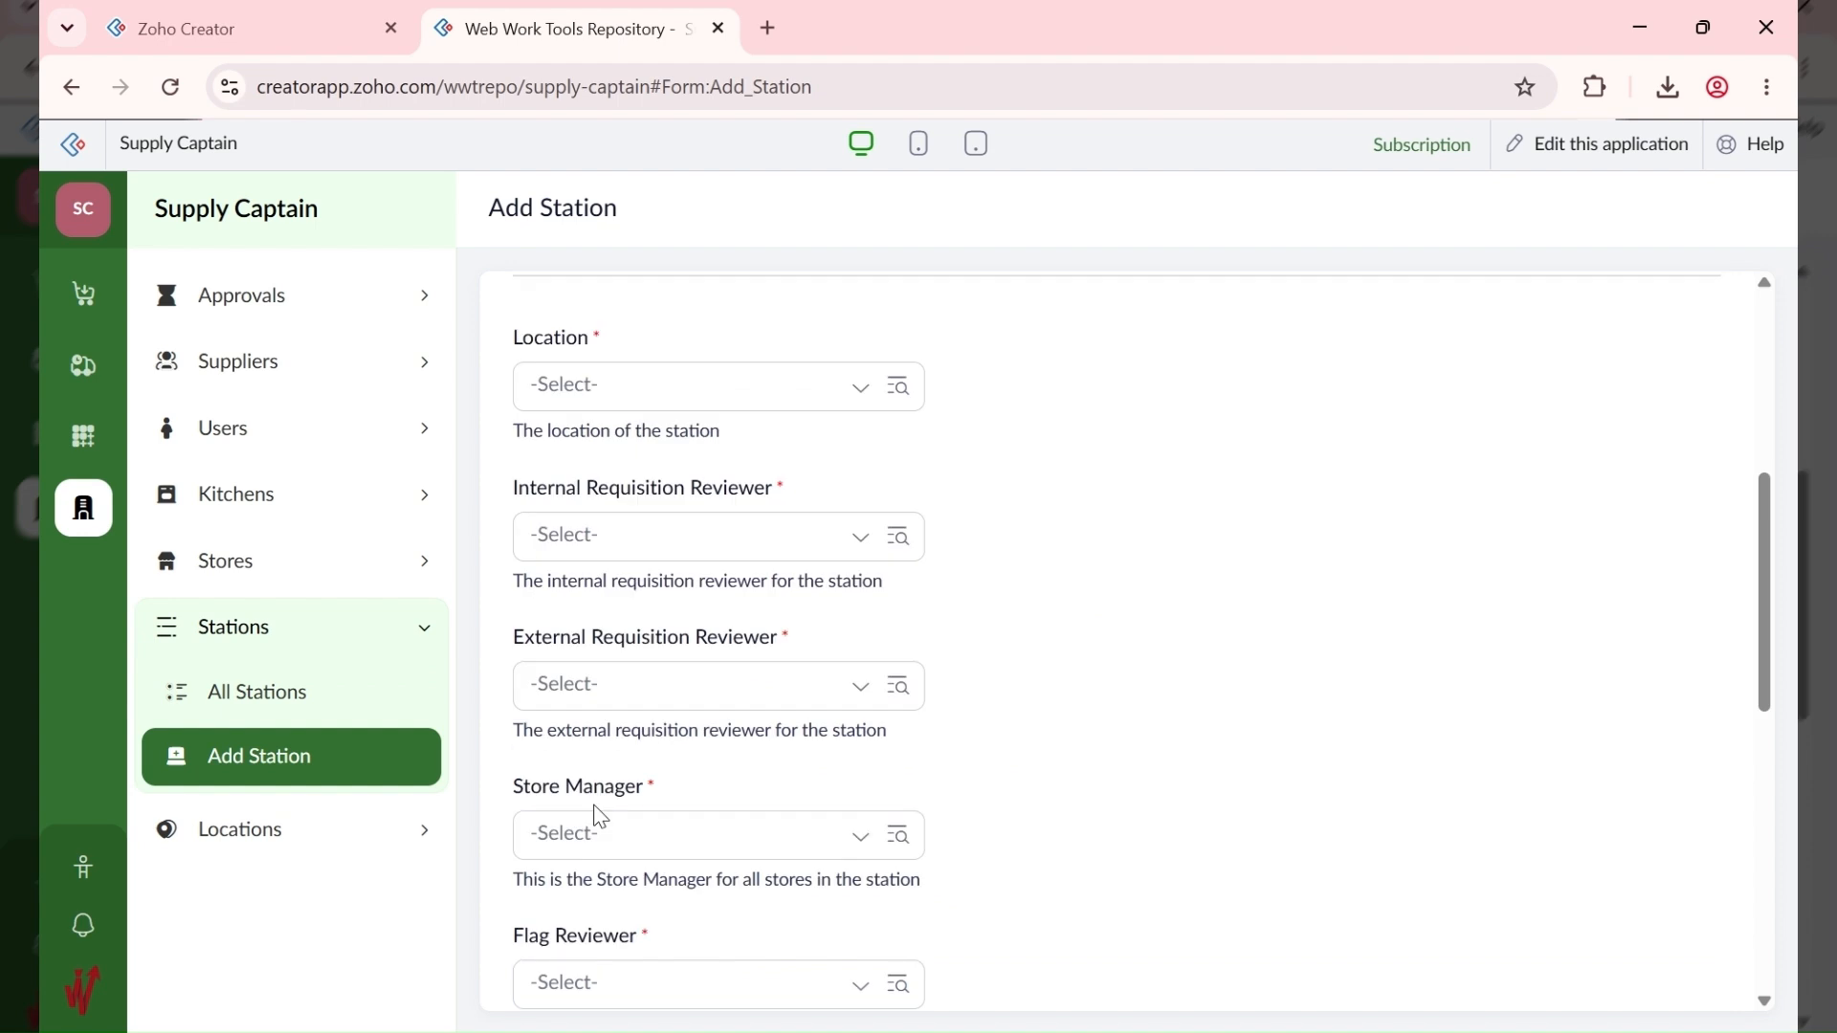
{"action": "scroll", "coordinate": [627, 402], "scroll_direction": "down", "scroll_amount": 2}
{"action": "scroll", "coordinate": [800, 527], "scroll_direction": "down", "scroll_amount": 3}
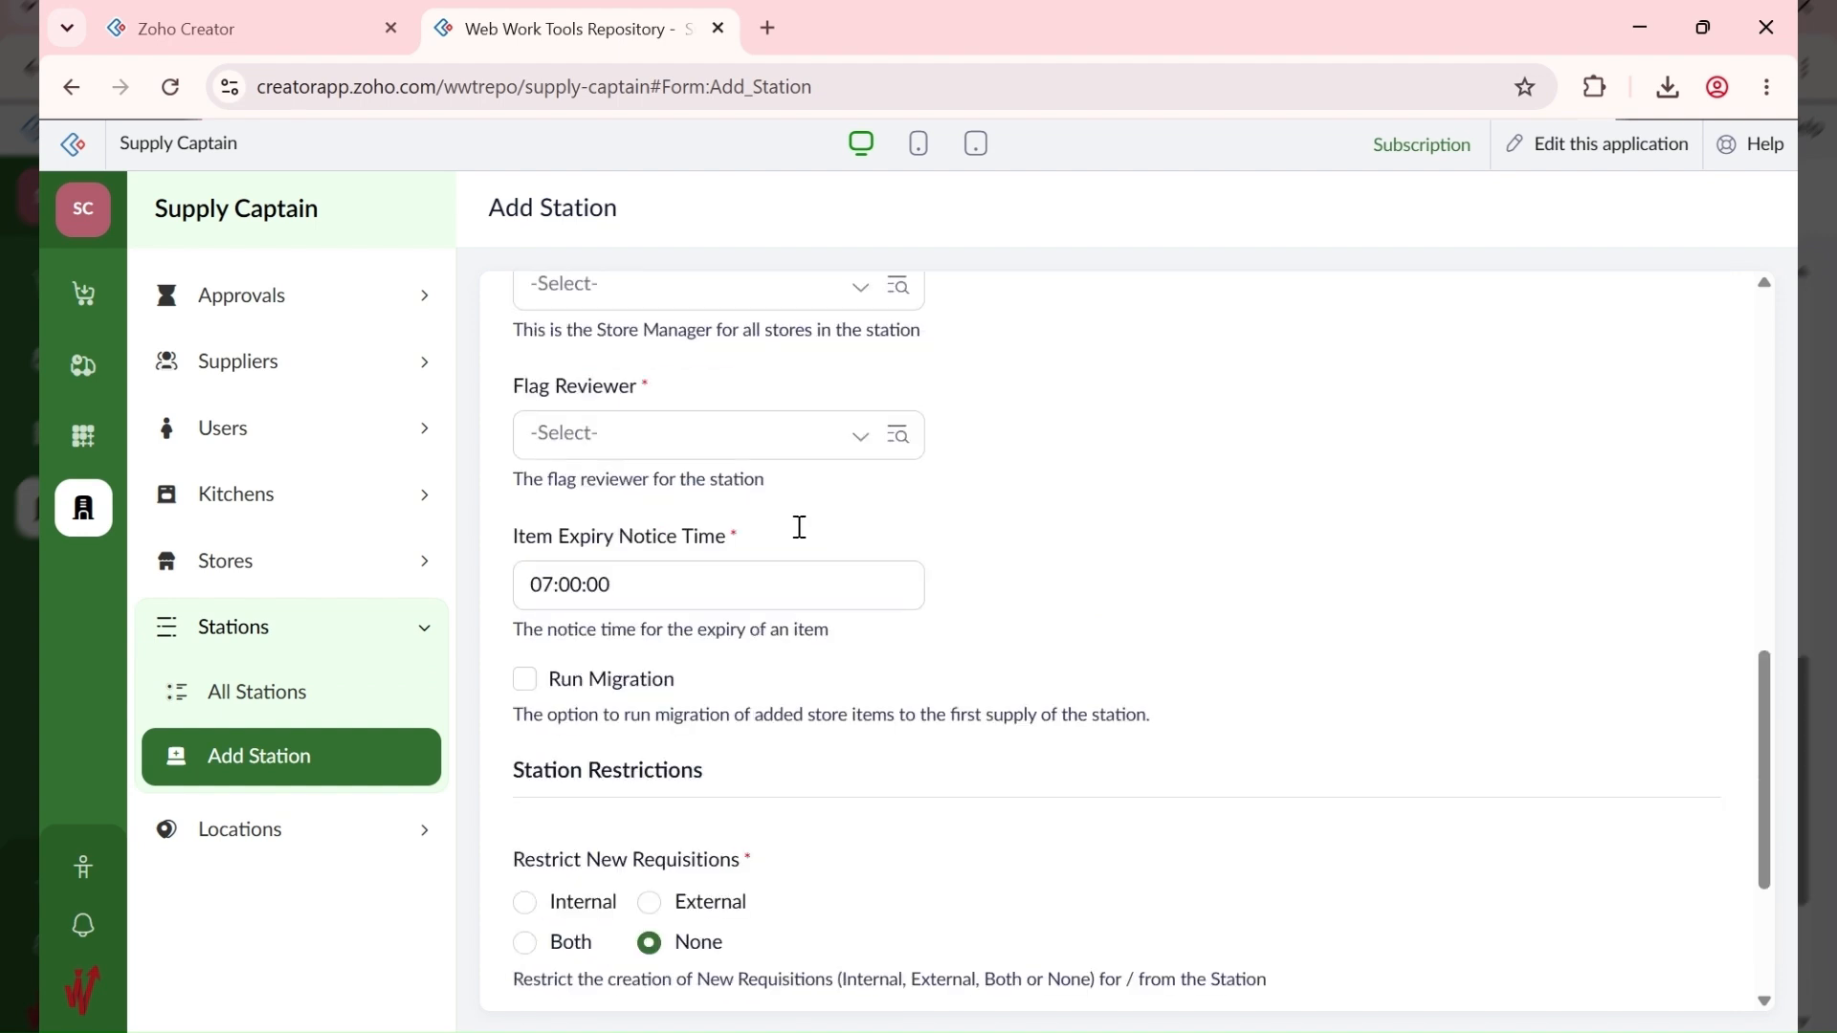
{"action": "scroll", "coordinate": [800, 528], "scroll_direction": "down", "scroll_amount": 3}
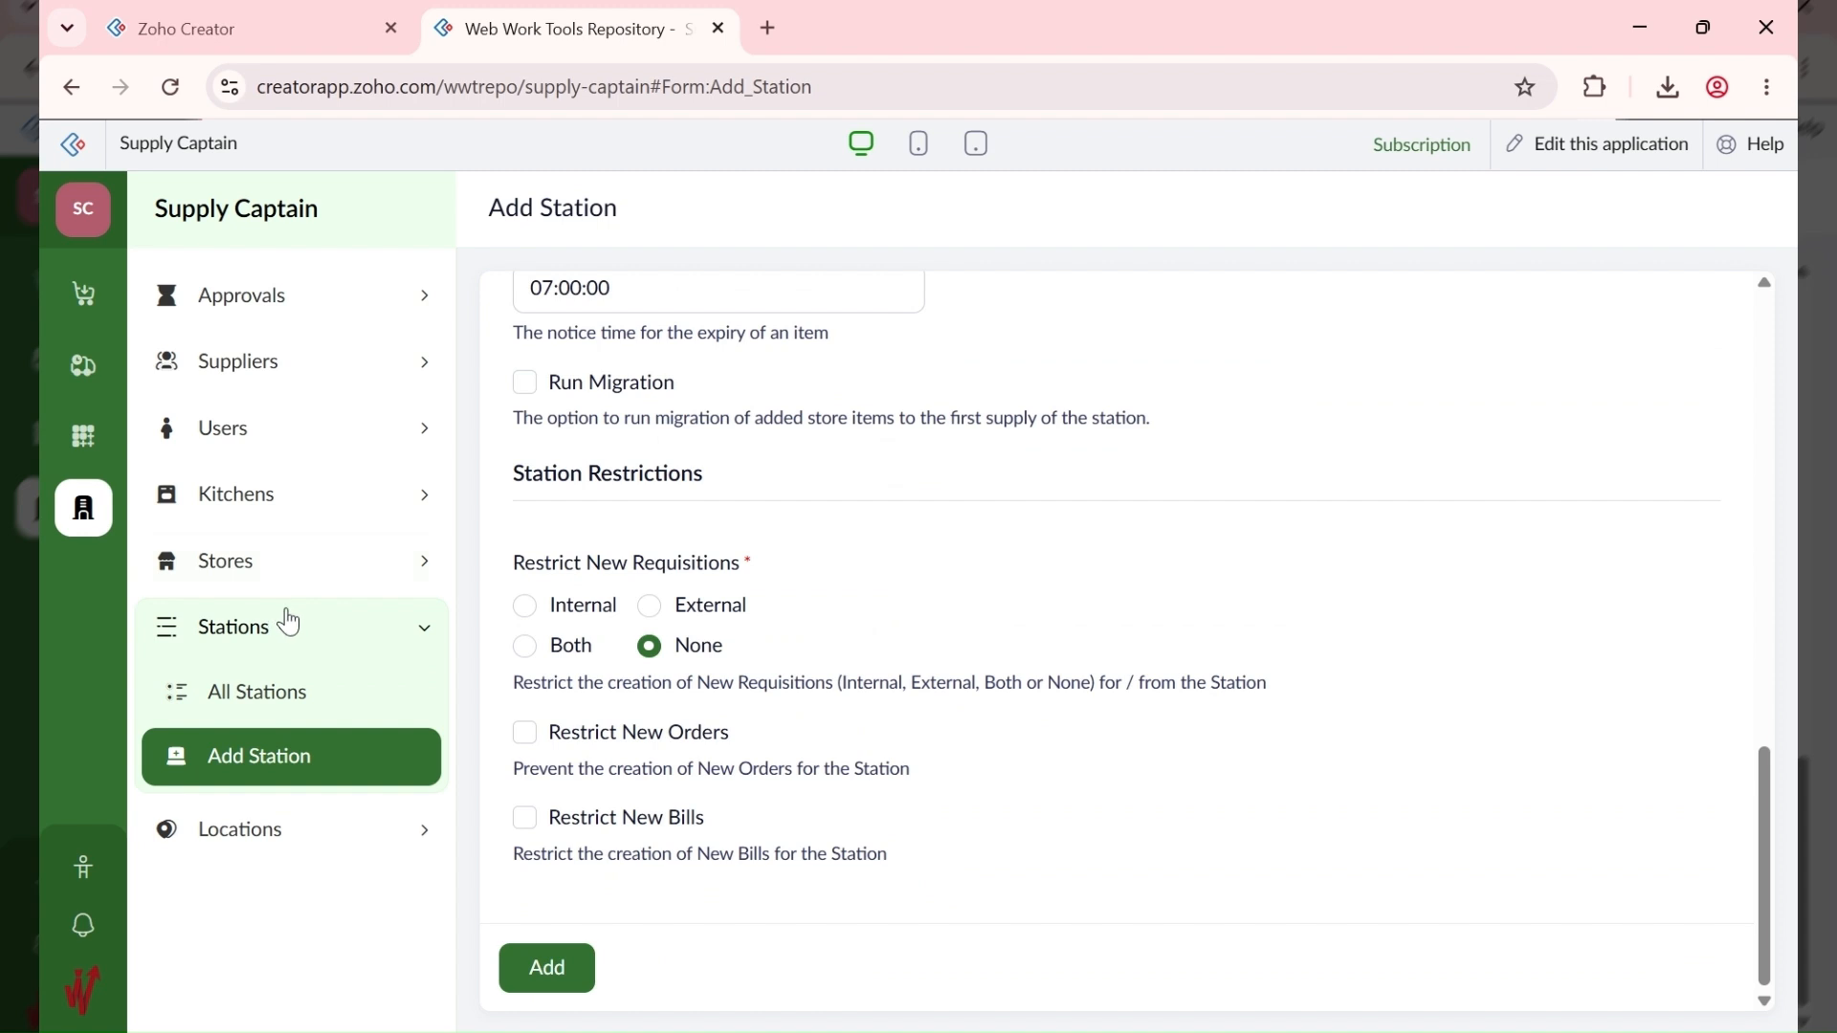
Step: Open the Stores > Add Store form, reloading it once
{"action": "left_click", "coordinate": [295, 571]}
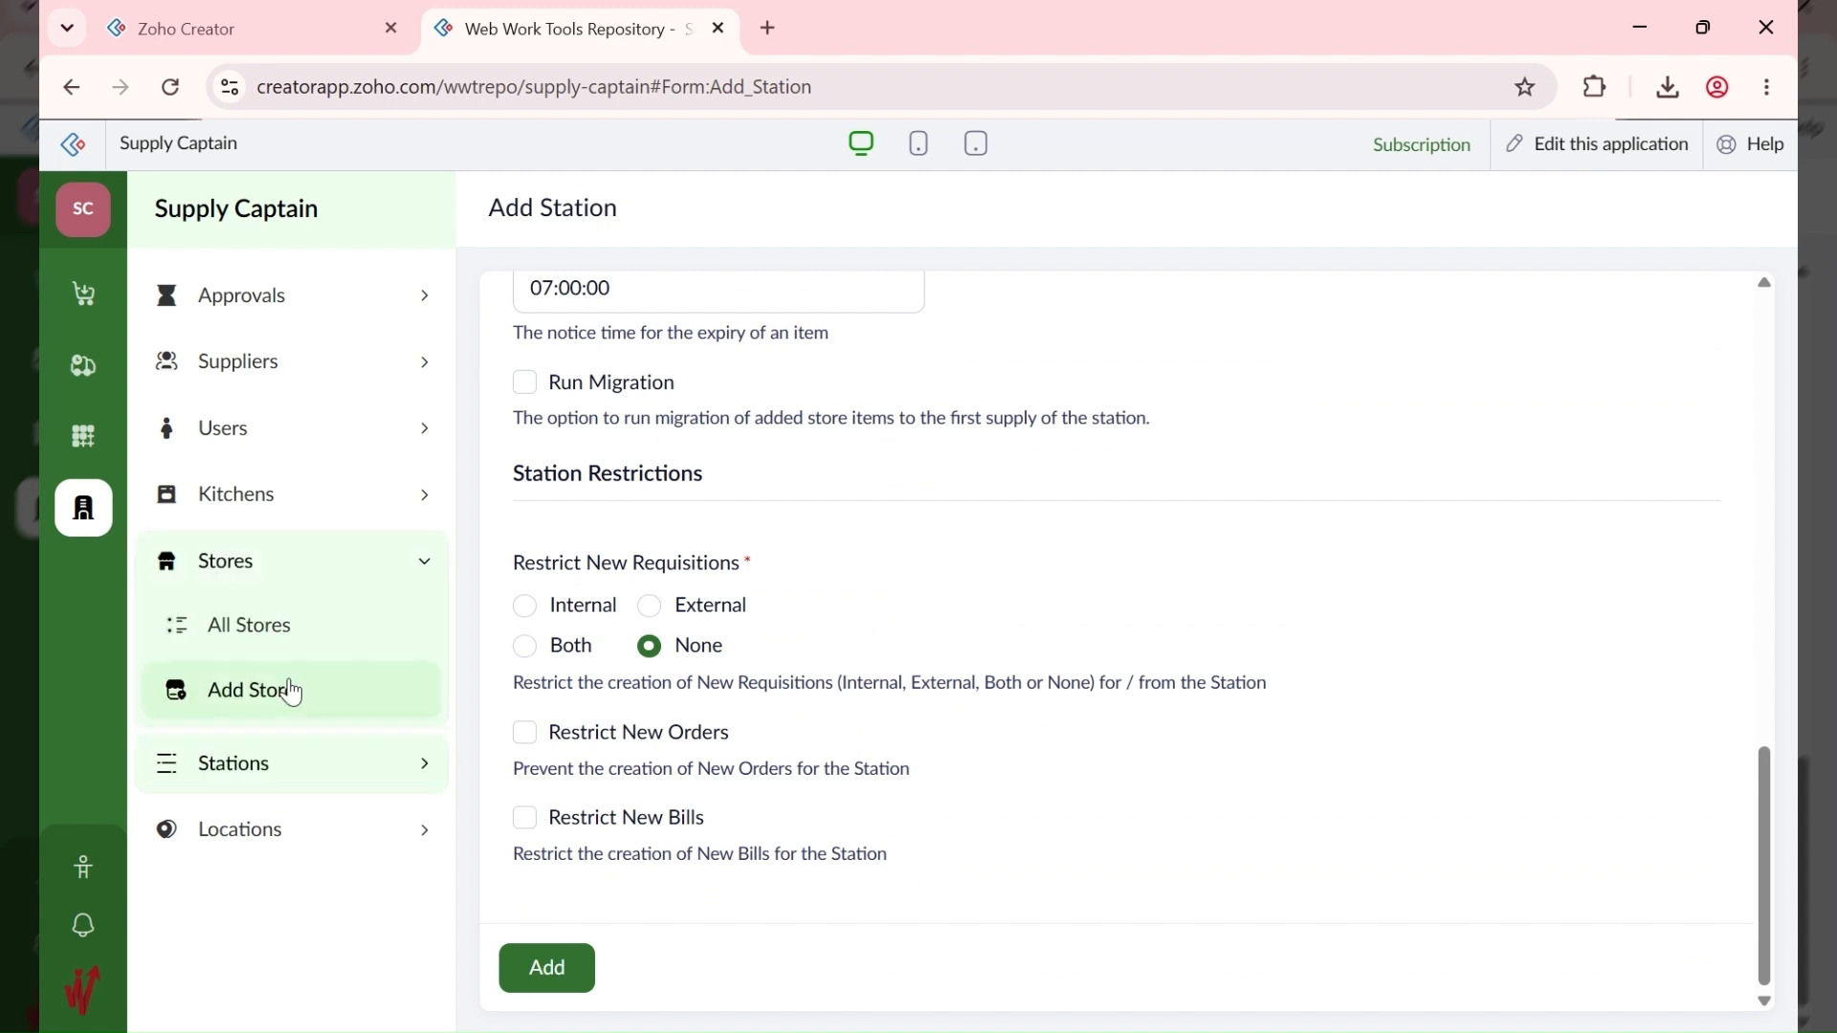
{"action": "left_click", "coordinate": [292, 691]}
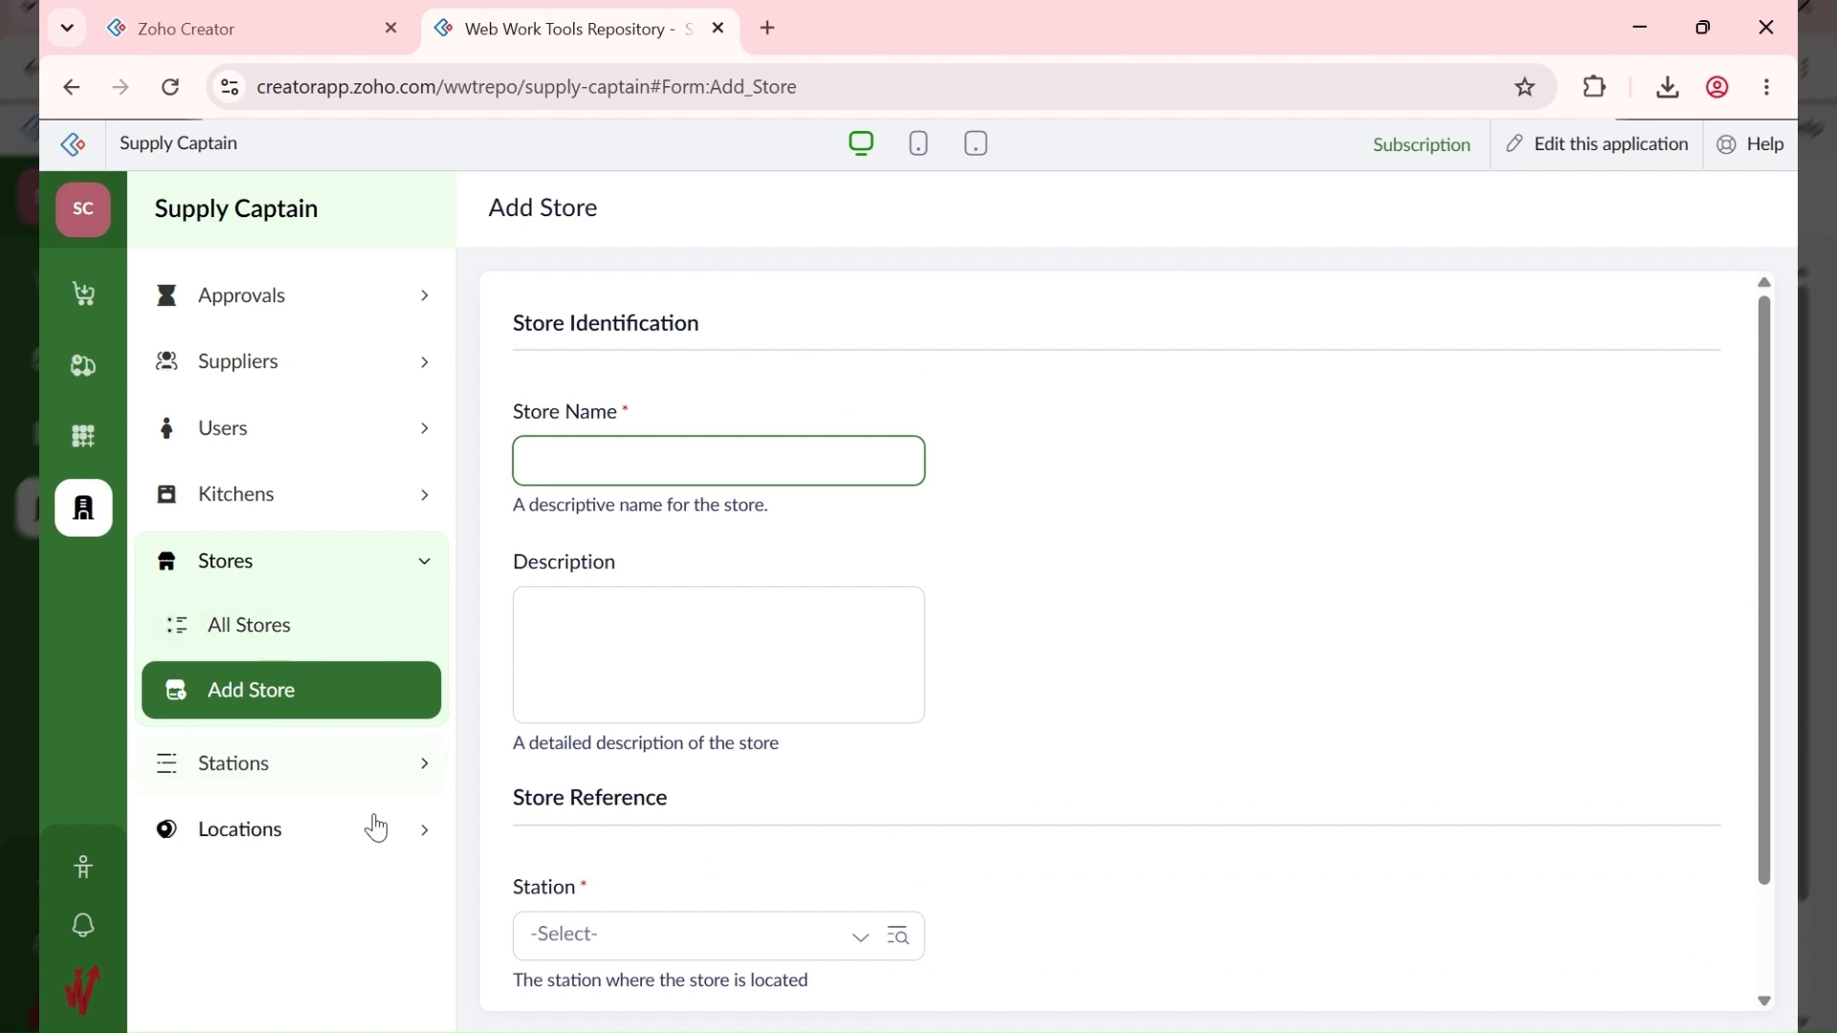
{"action": "left_click", "coordinate": [264, 847]}
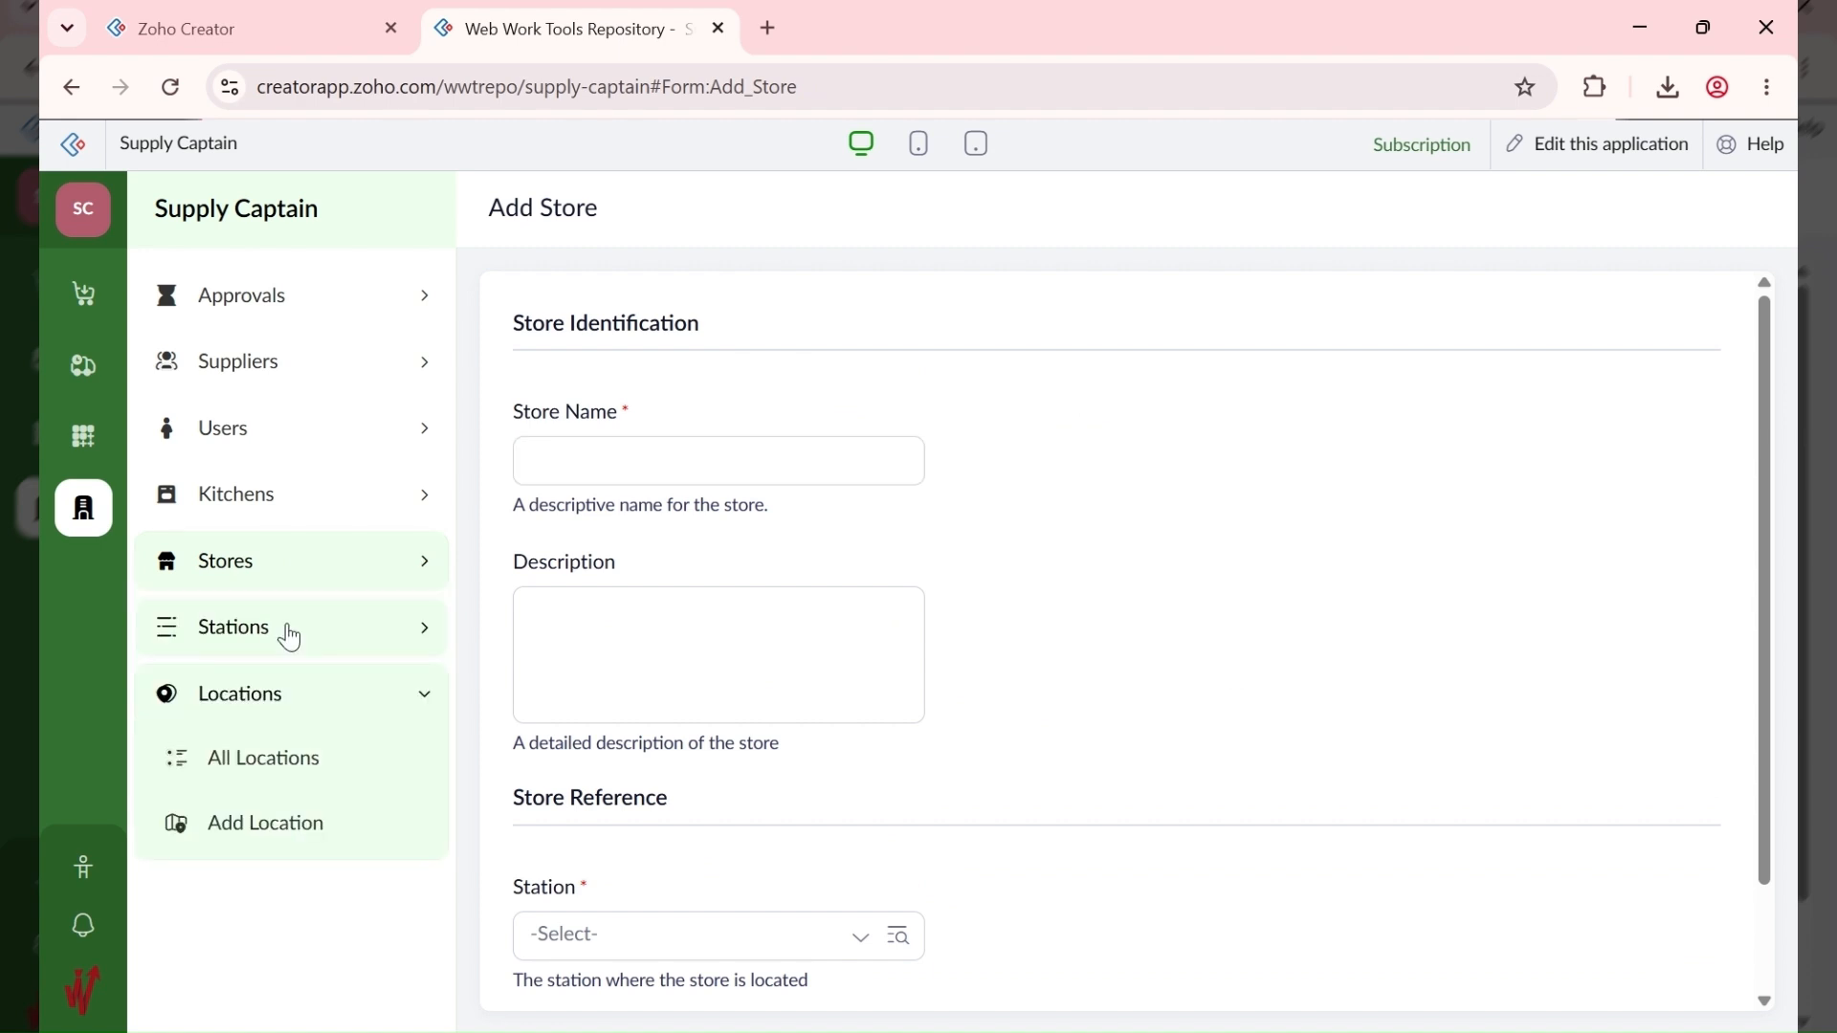
{"action": "left_click", "coordinate": [290, 637]}
{"action": "left_click", "coordinate": [287, 572]}
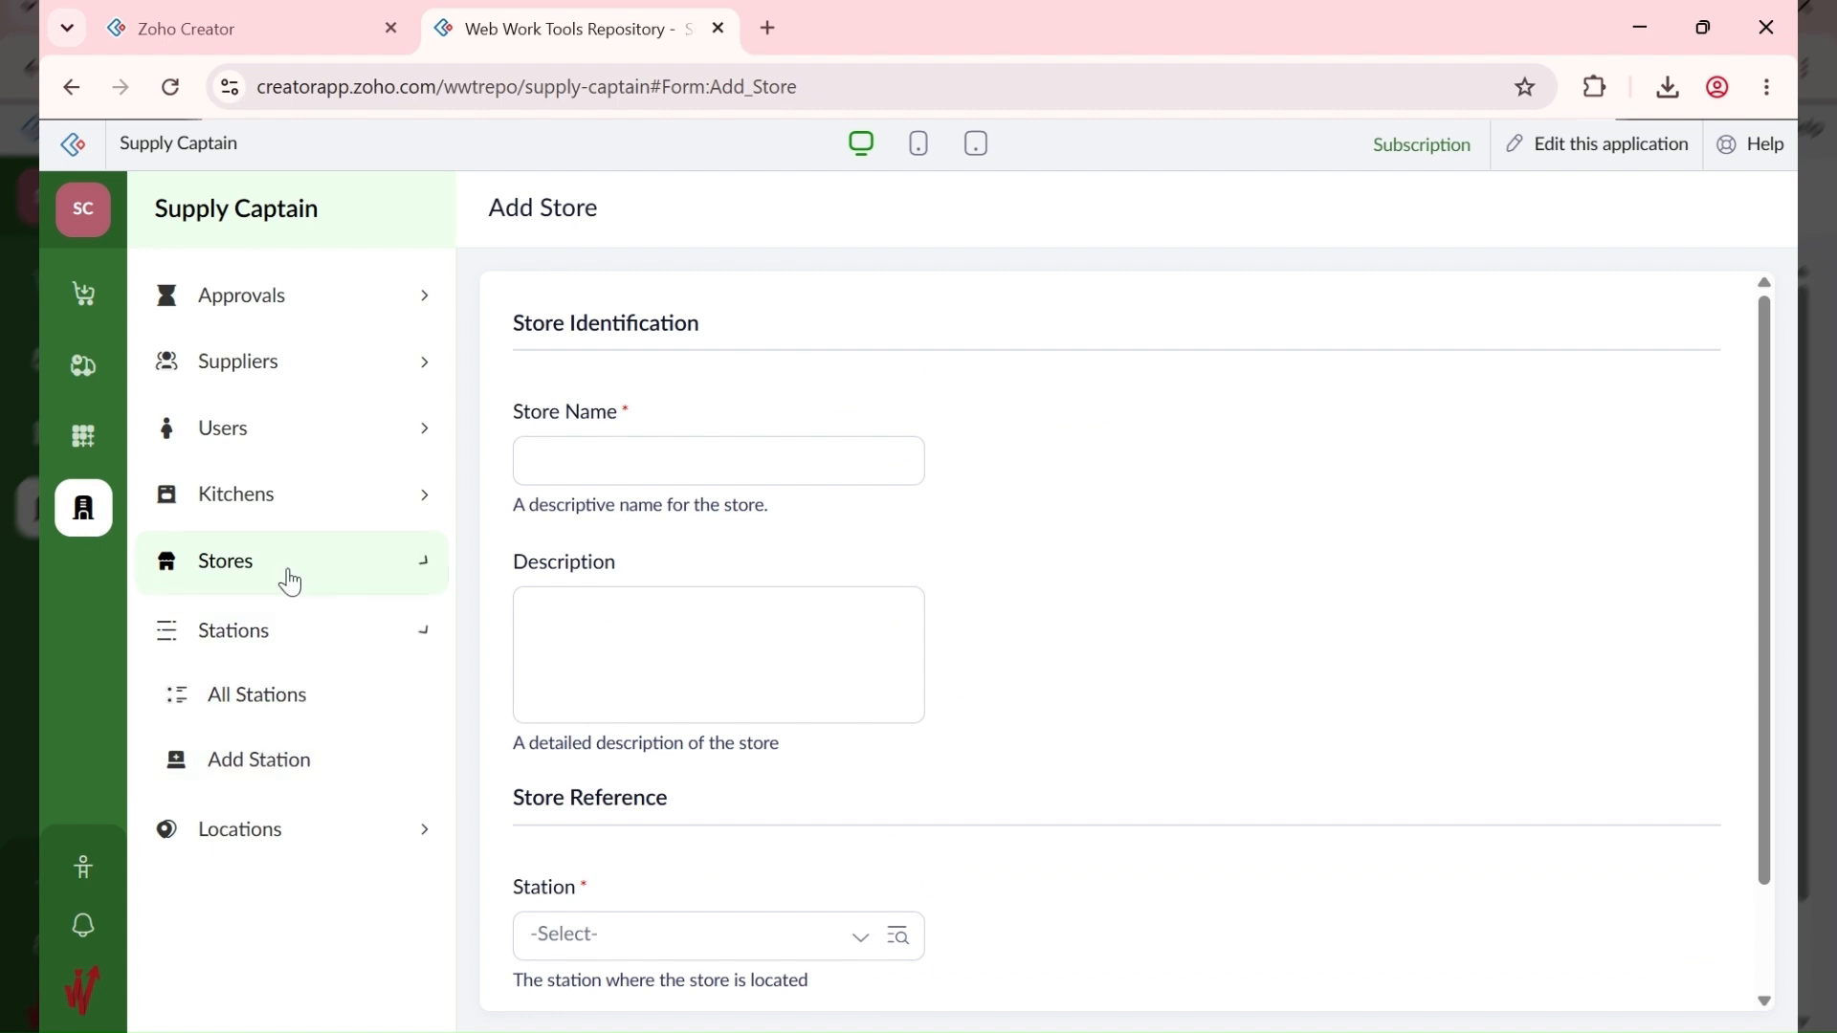
{"action": "left_click", "coordinate": [277, 696]}
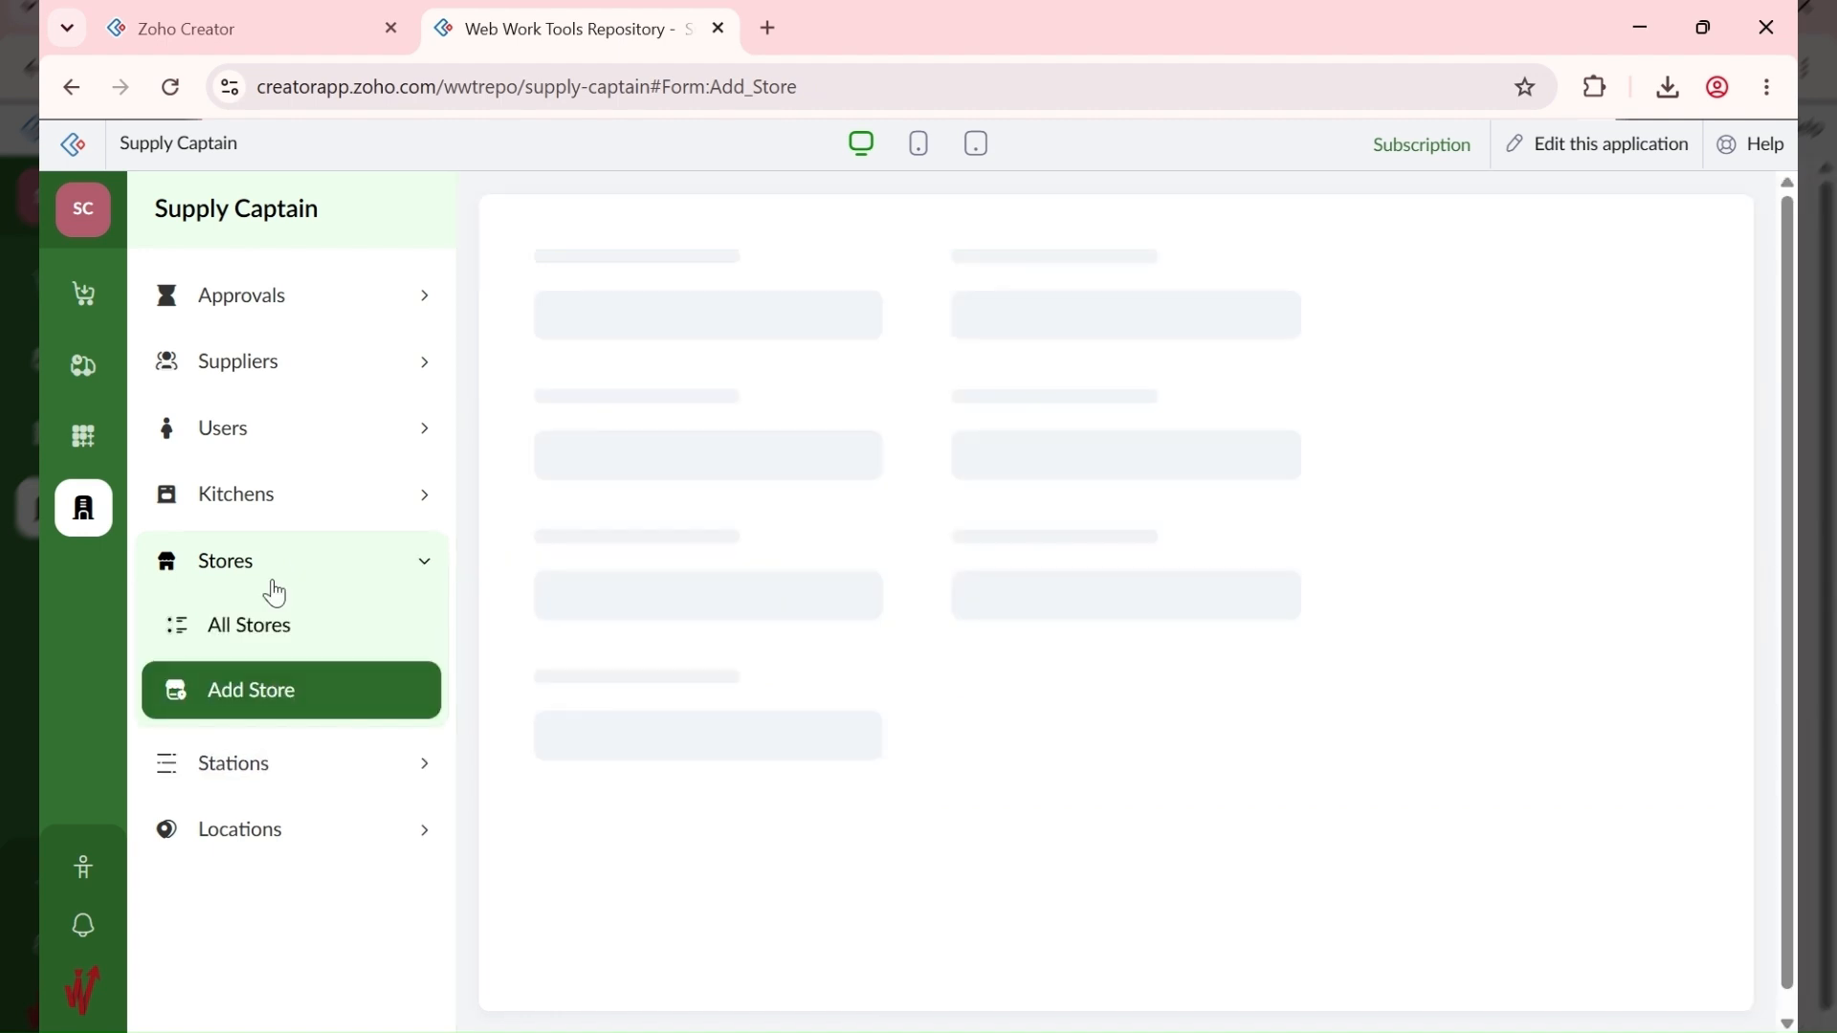
Step: Look over the Add Kitchen and Add Supplier forms, then go to Inventory's All Global Items
{"action": "left_click", "coordinate": [268, 494]}
{"action": "left_click", "coordinate": [258, 625]}
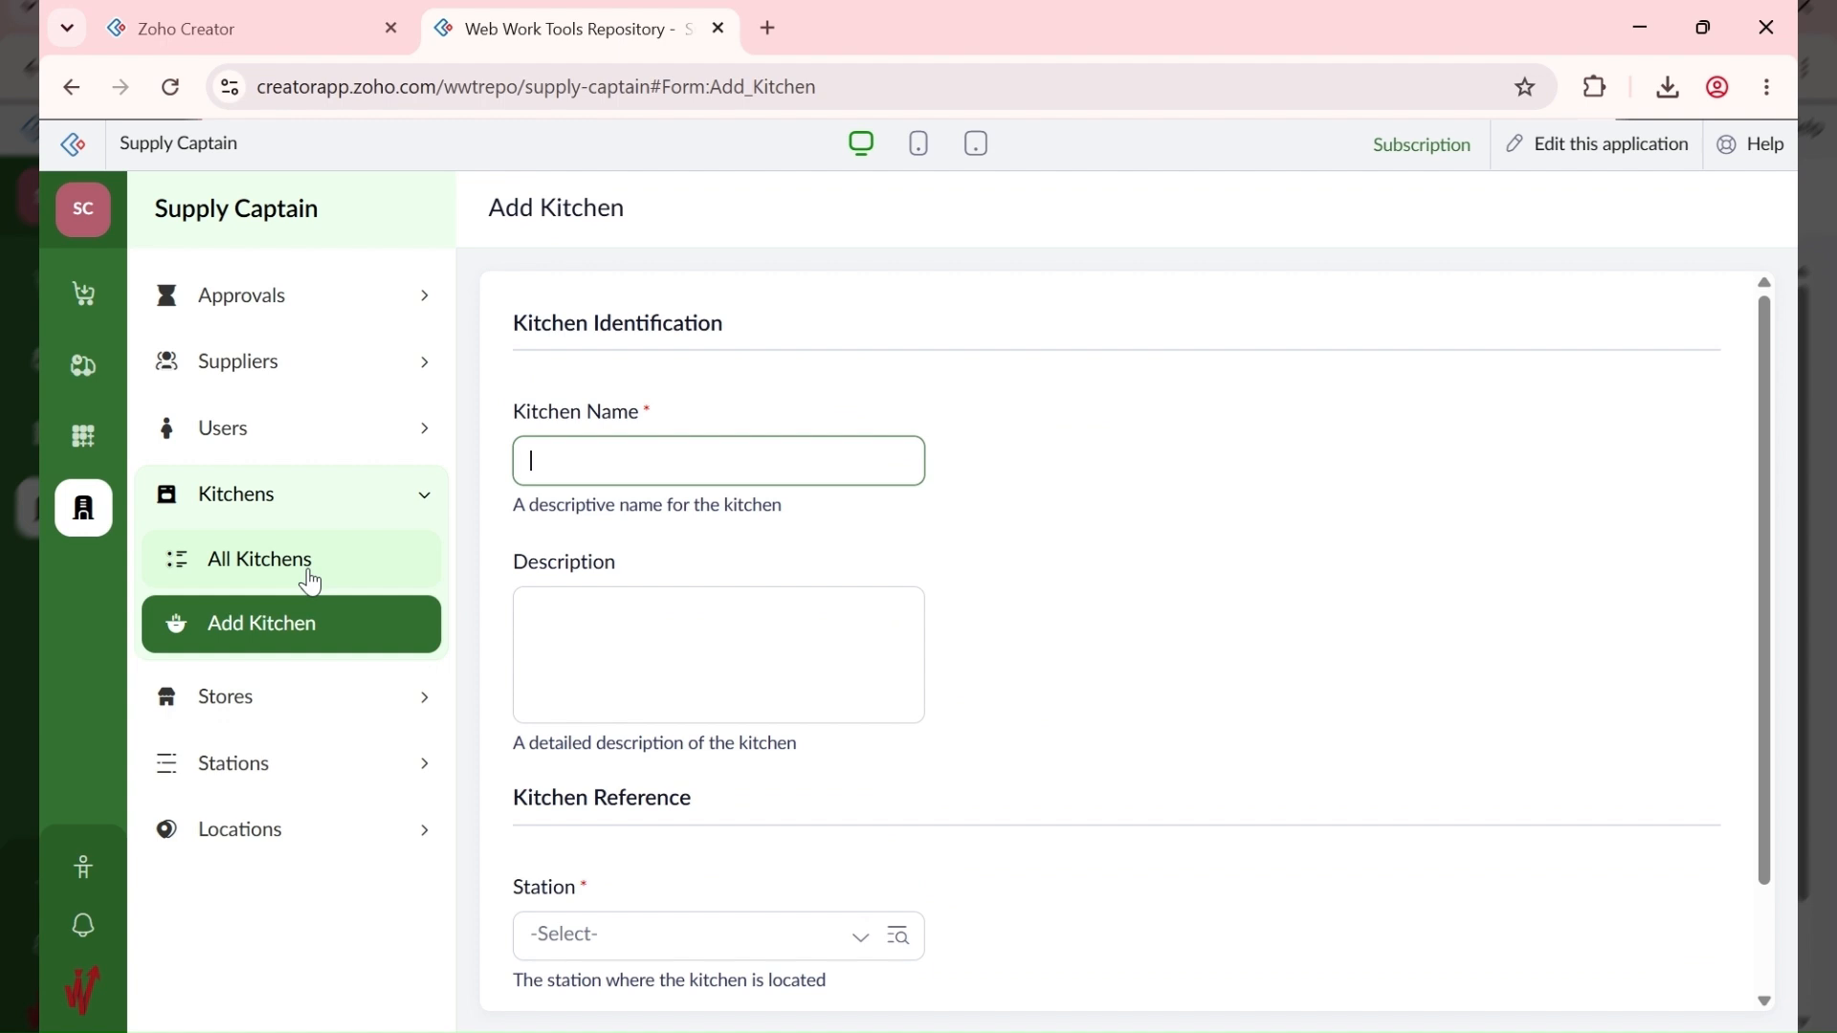
{"action": "left_click", "coordinate": [239, 362]}
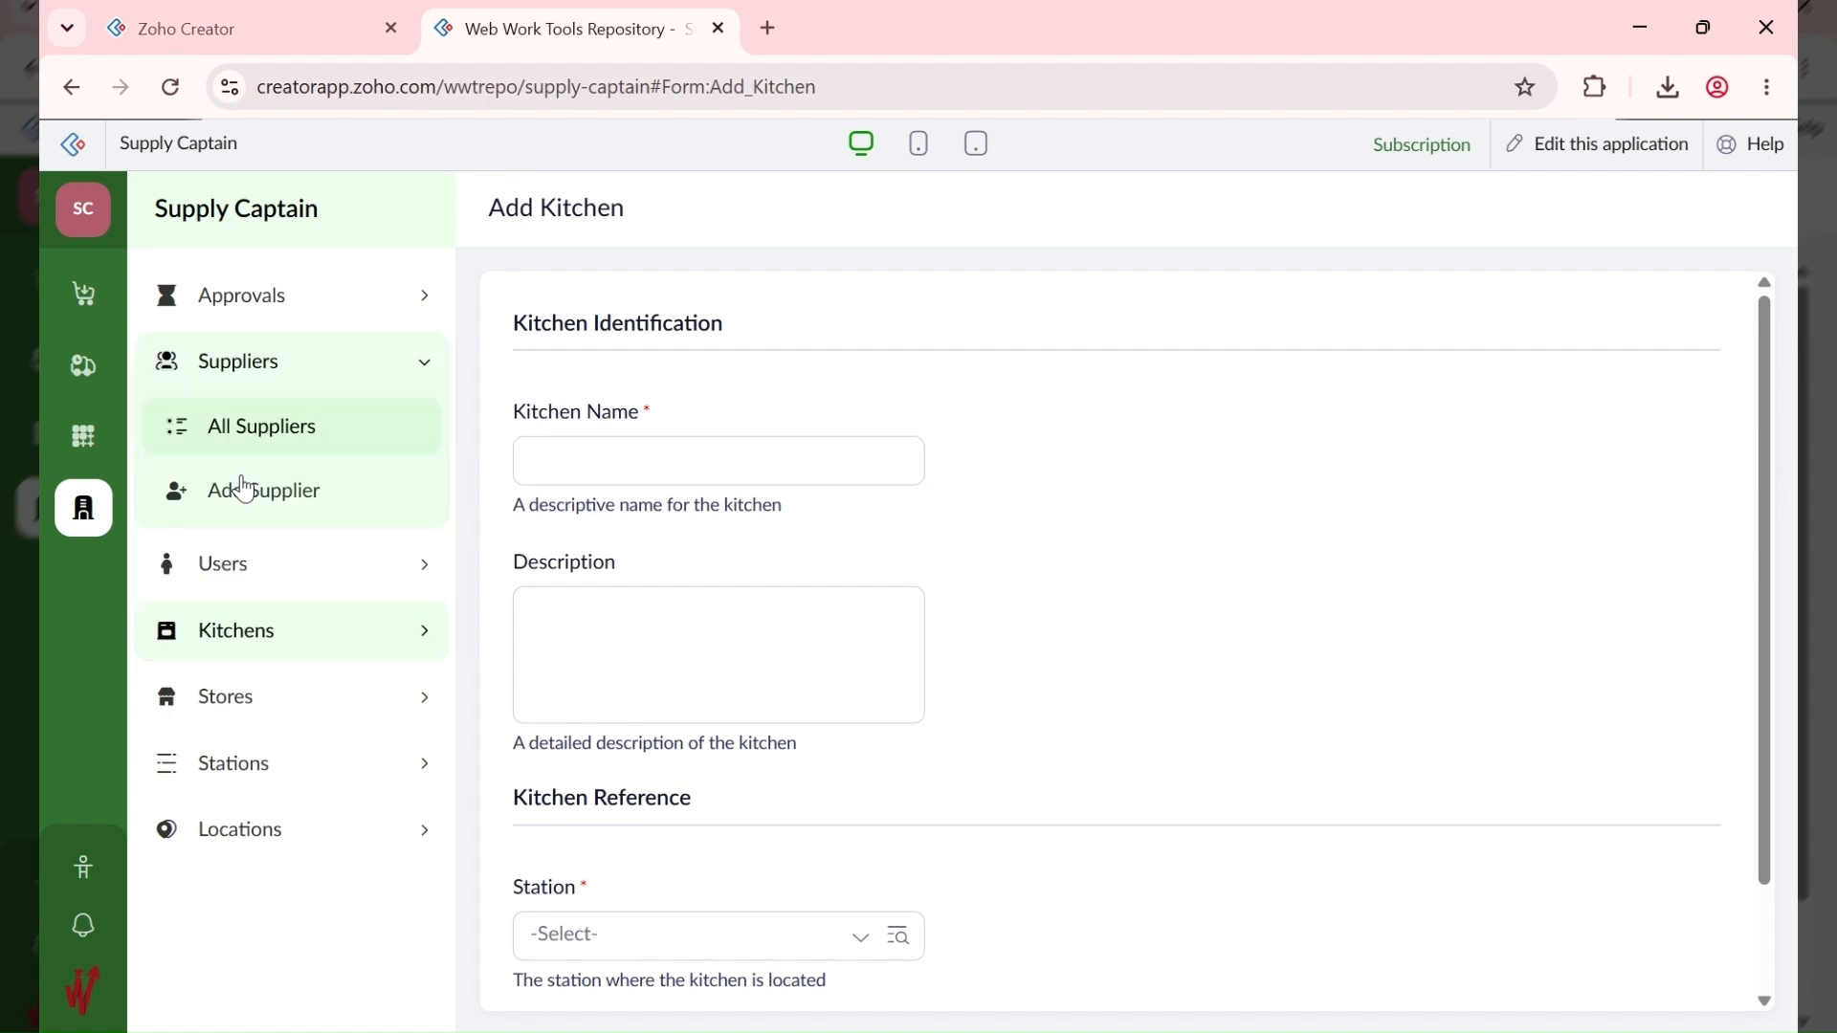
{"action": "left_click", "coordinate": [247, 490]}
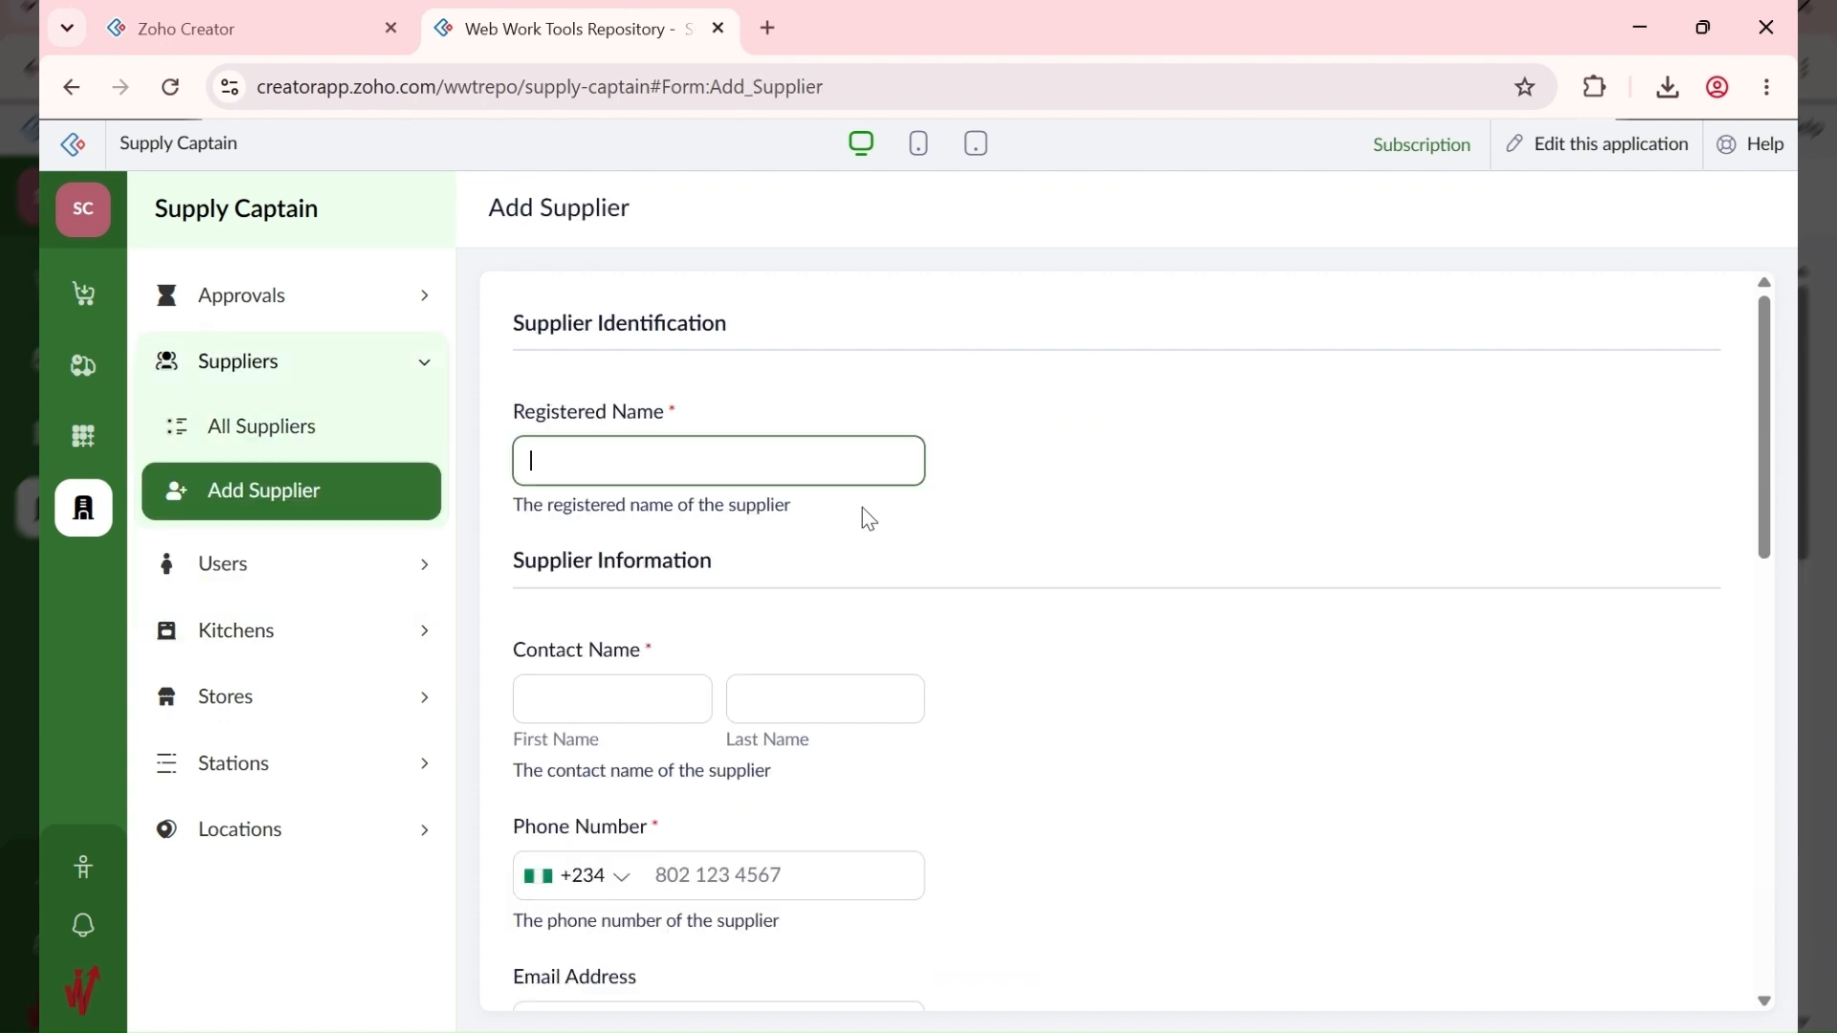
{"action": "scroll", "coordinate": [832, 517], "scroll_direction": "down", "scroll_amount": 10}
{"action": "left_click", "coordinate": [791, 516]}
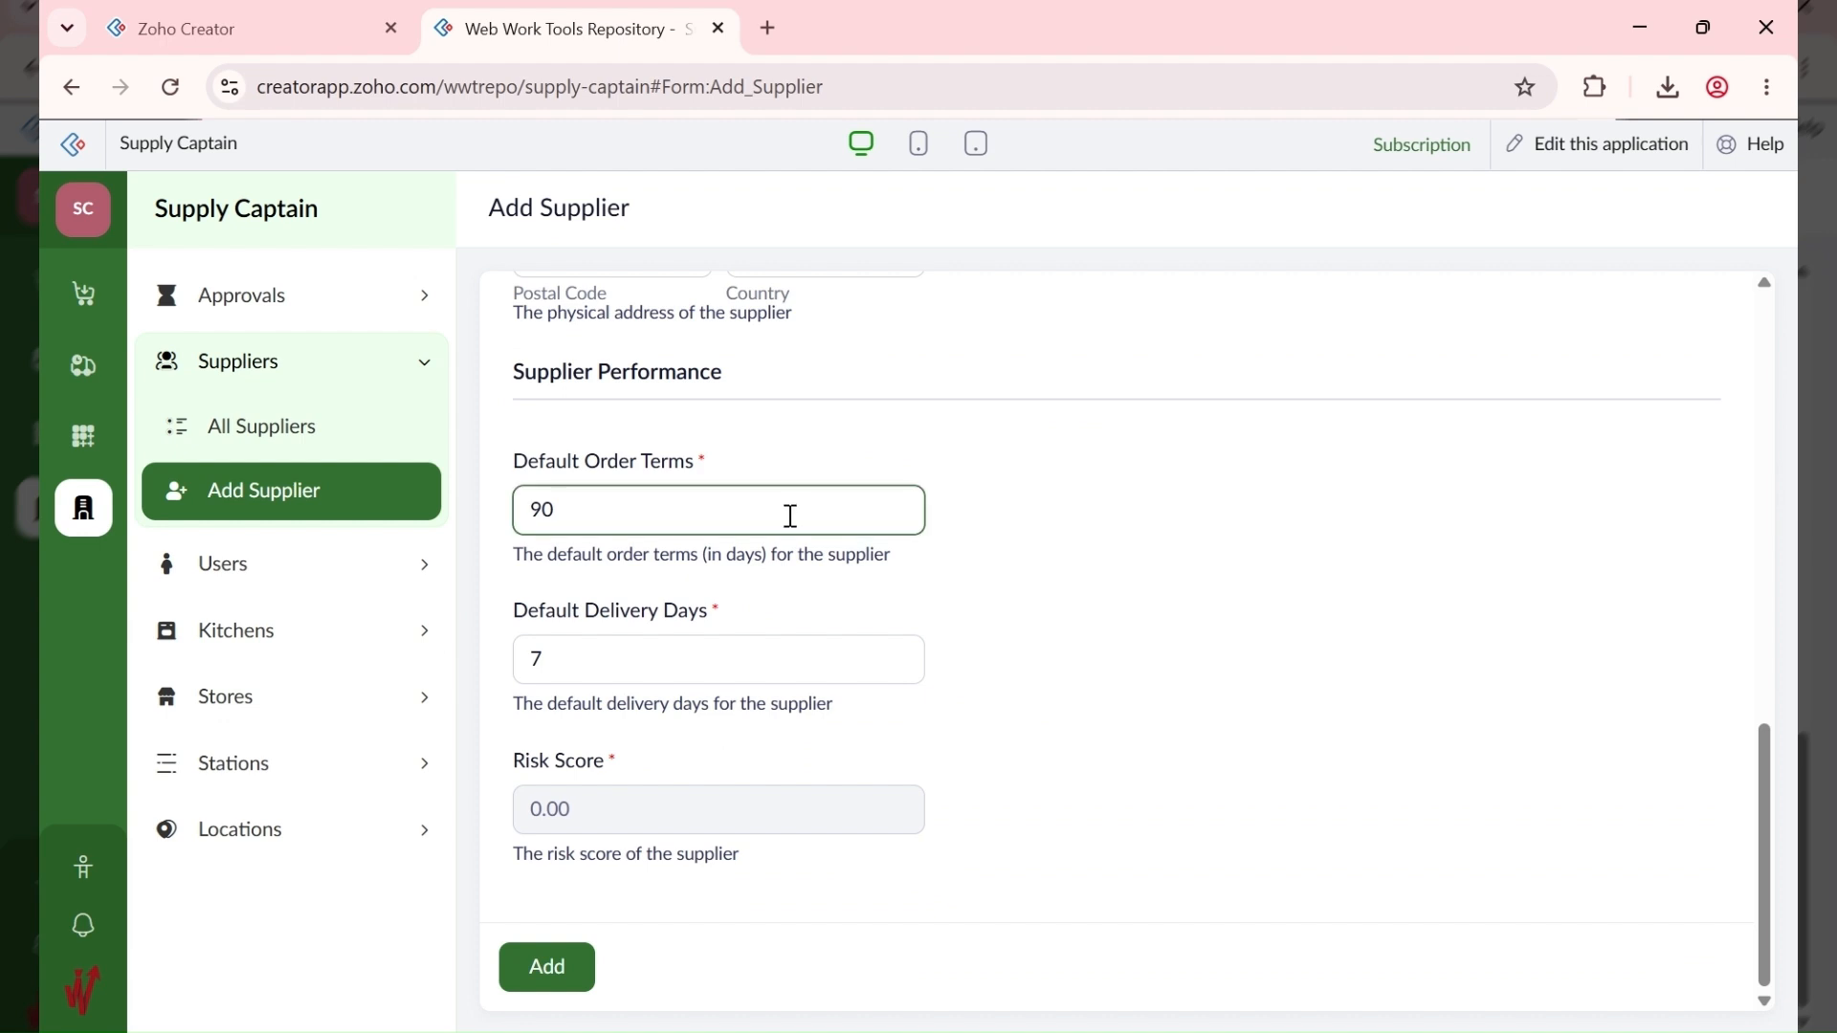
{"action": "left_click", "coordinate": [248, 438]}
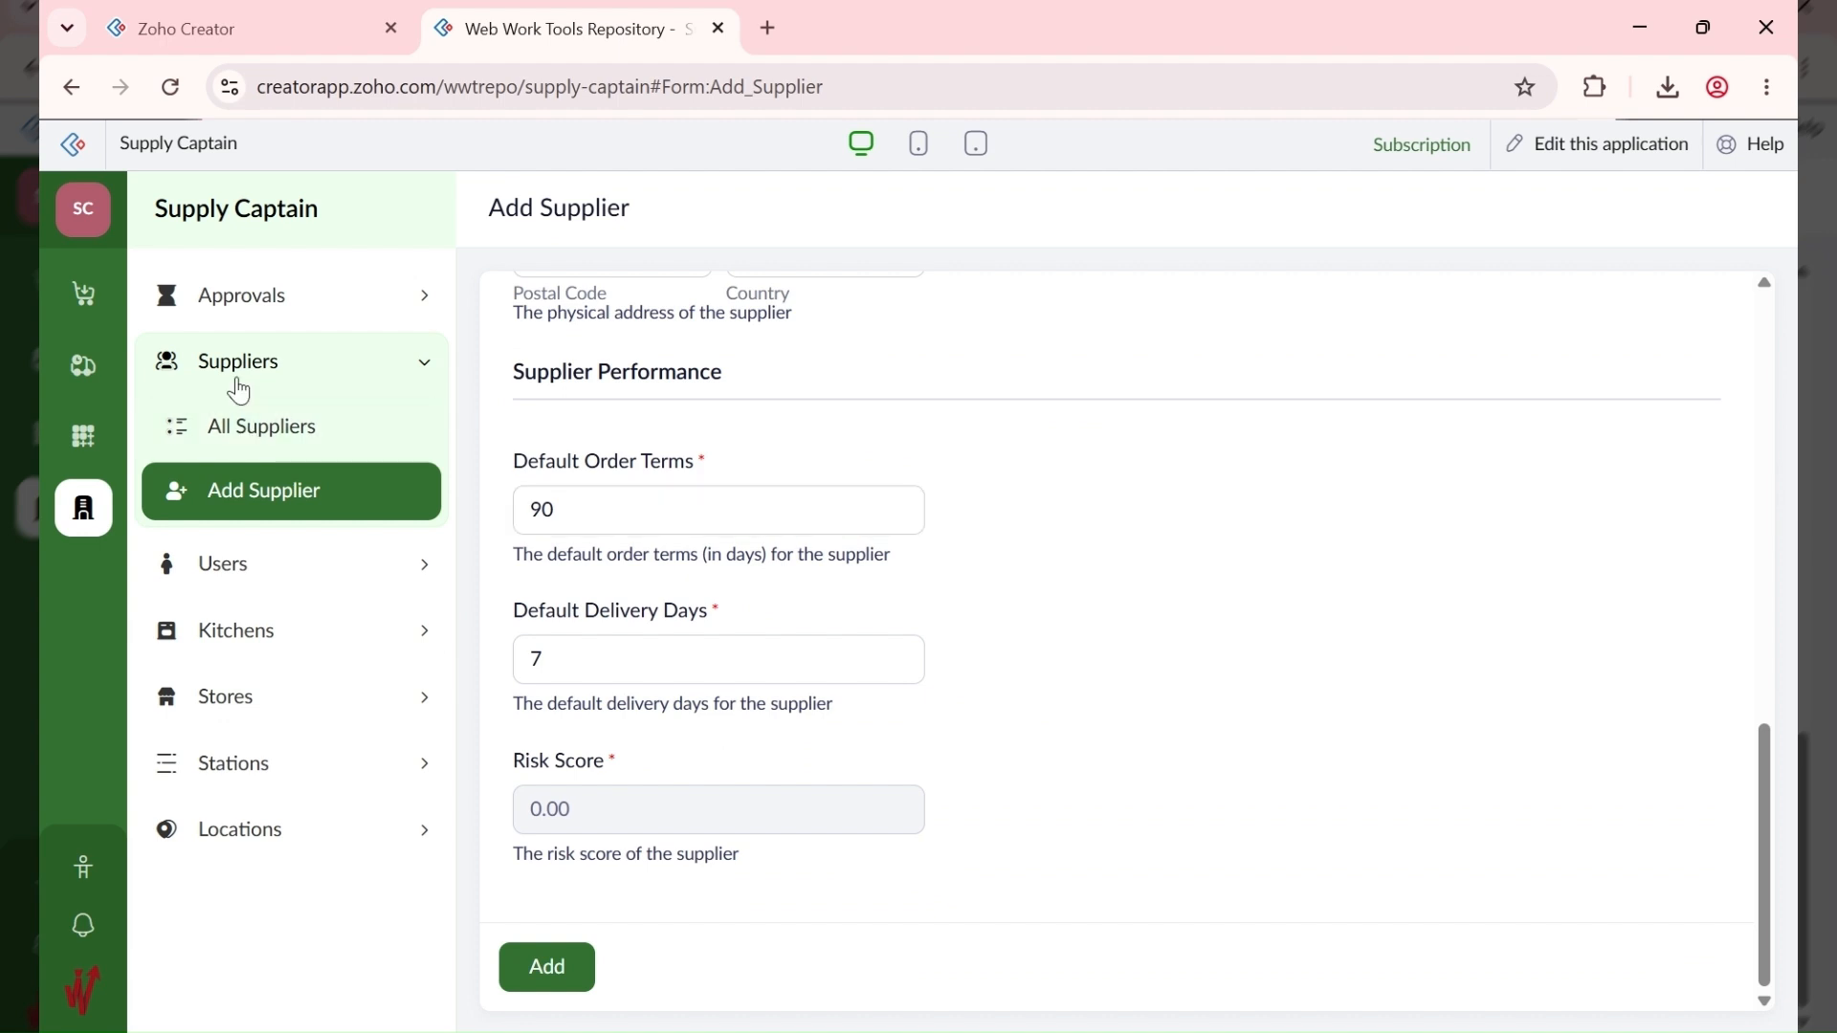
{"action": "left_click", "coordinate": [88, 447]}
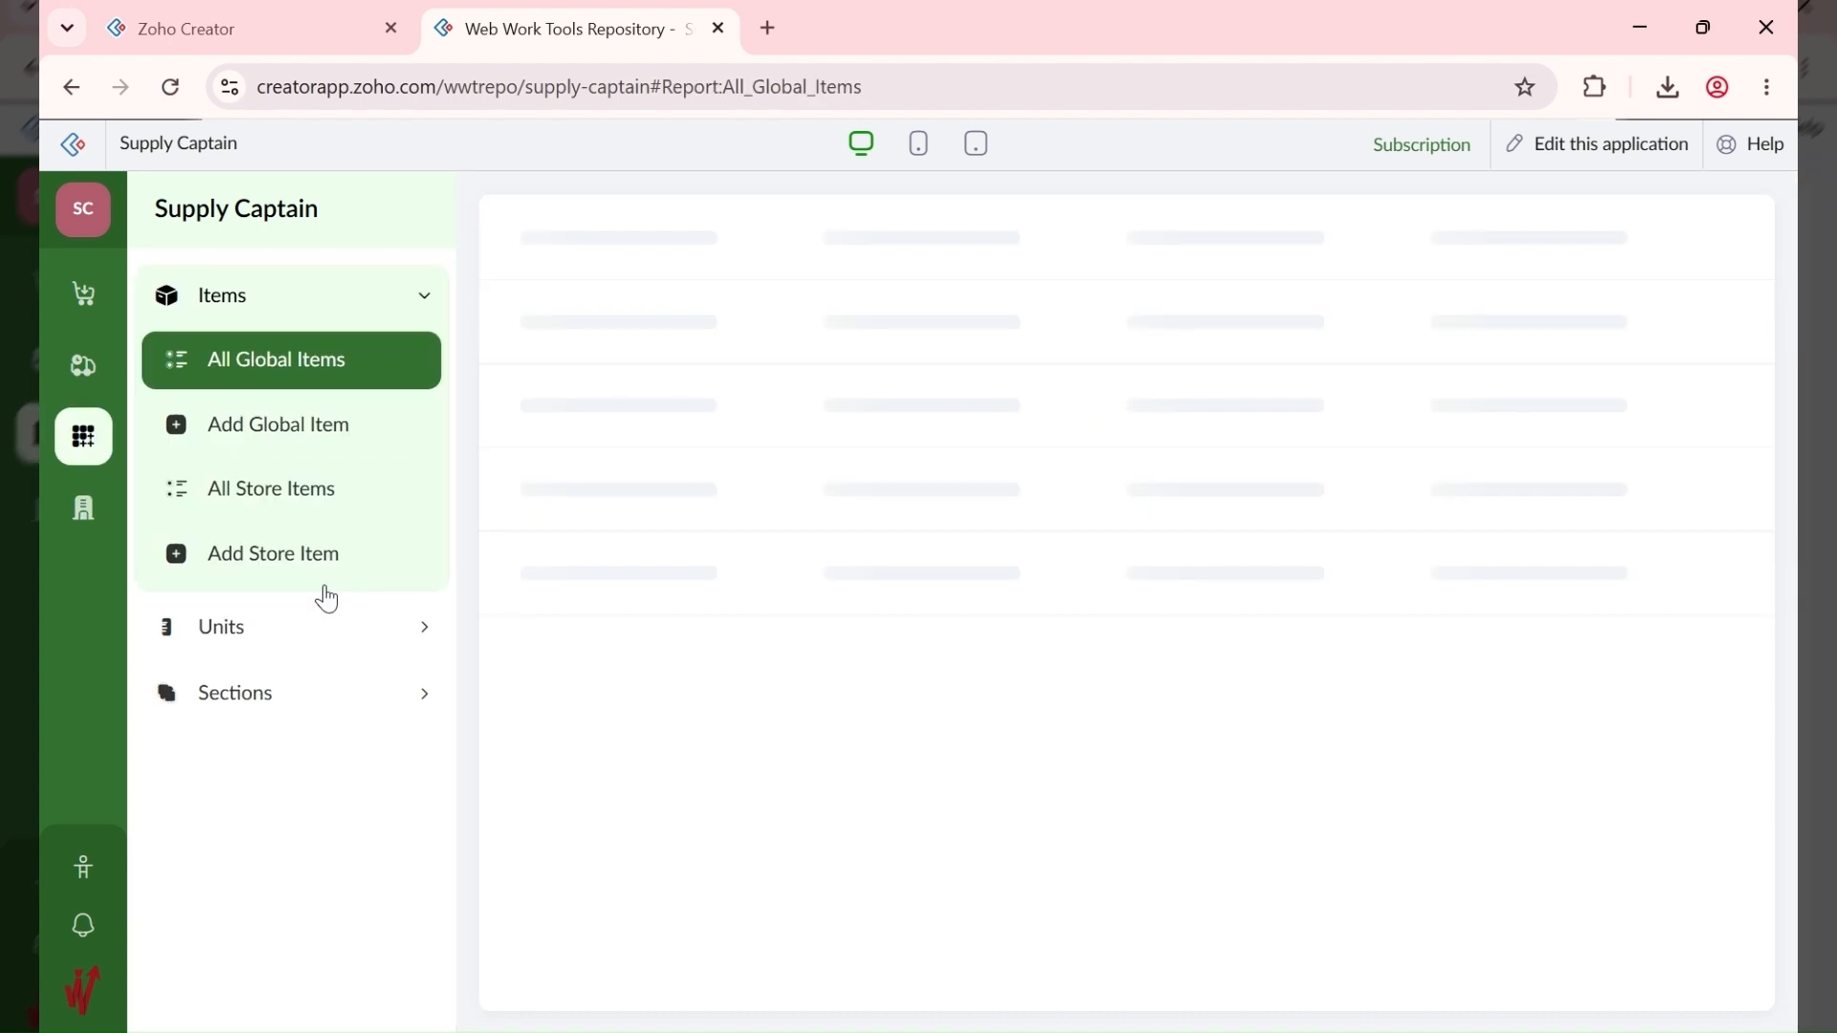
Step: Open the Units > Add Unit and Items > Add Global Item forms
{"action": "left_click", "coordinate": [300, 712]}
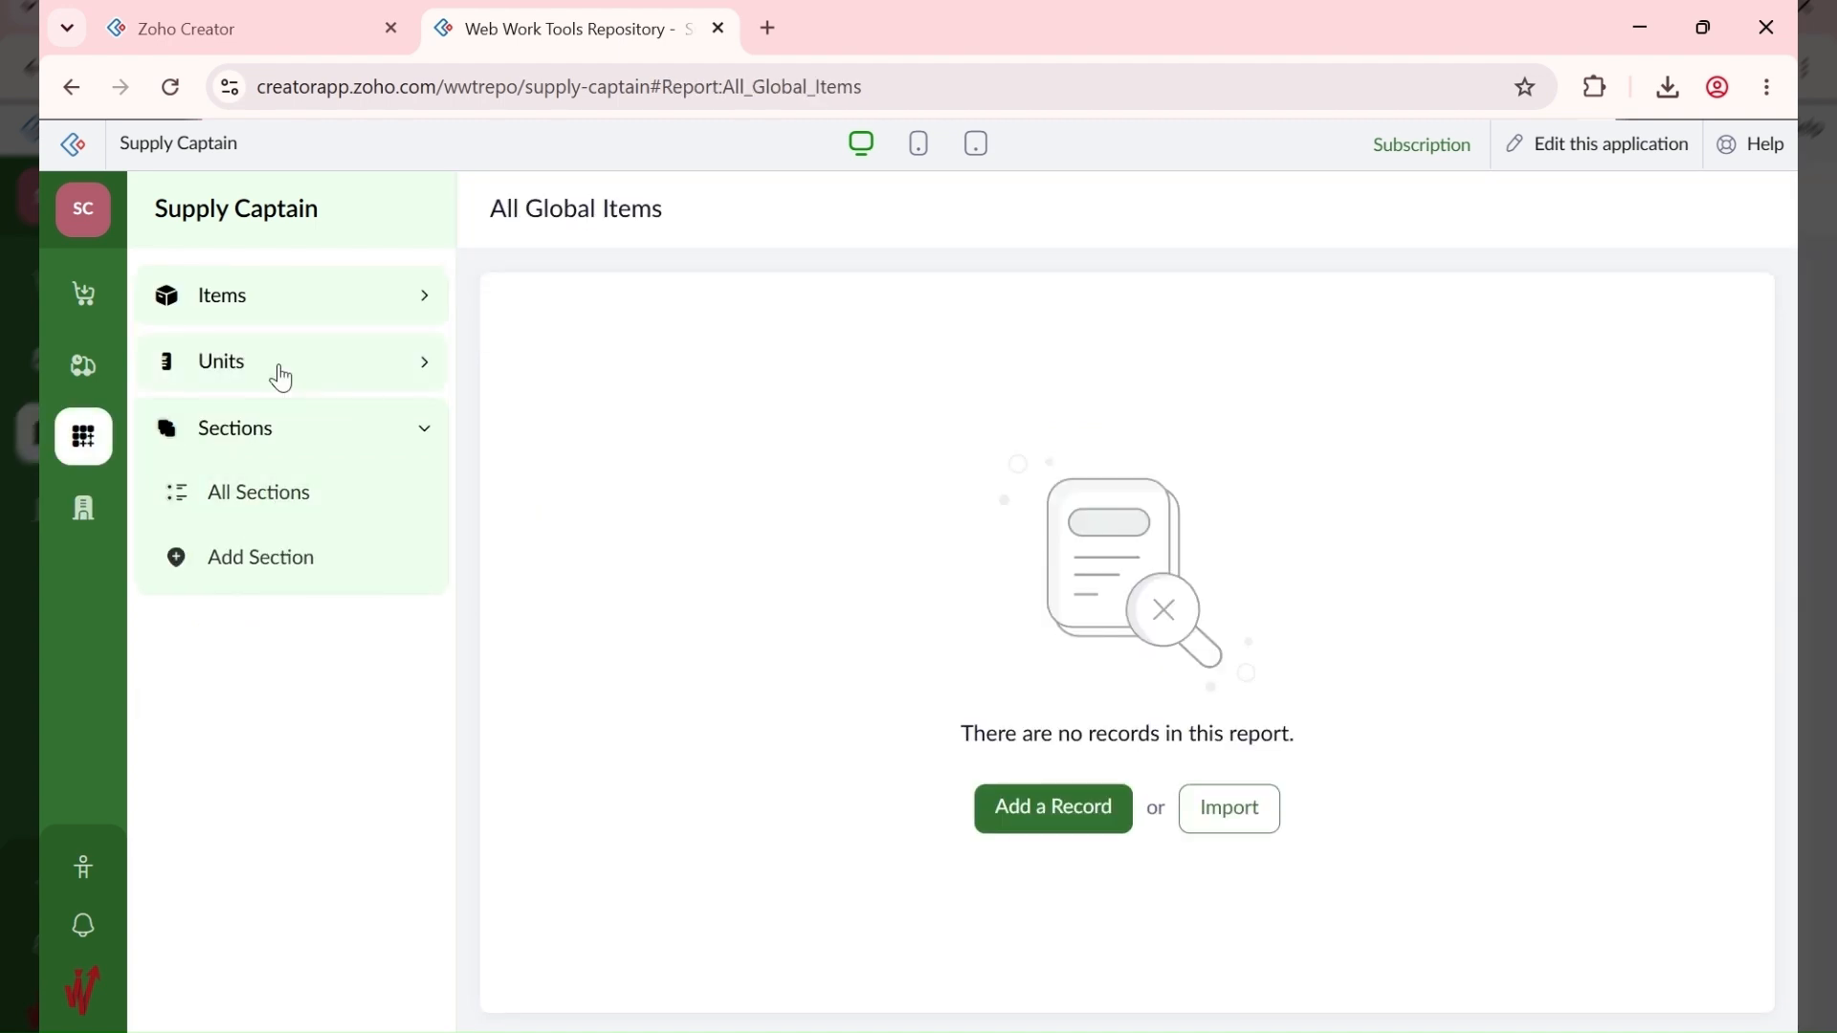
{"action": "left_click", "coordinate": [282, 379]}
{"action": "left_click", "coordinate": [294, 494]}
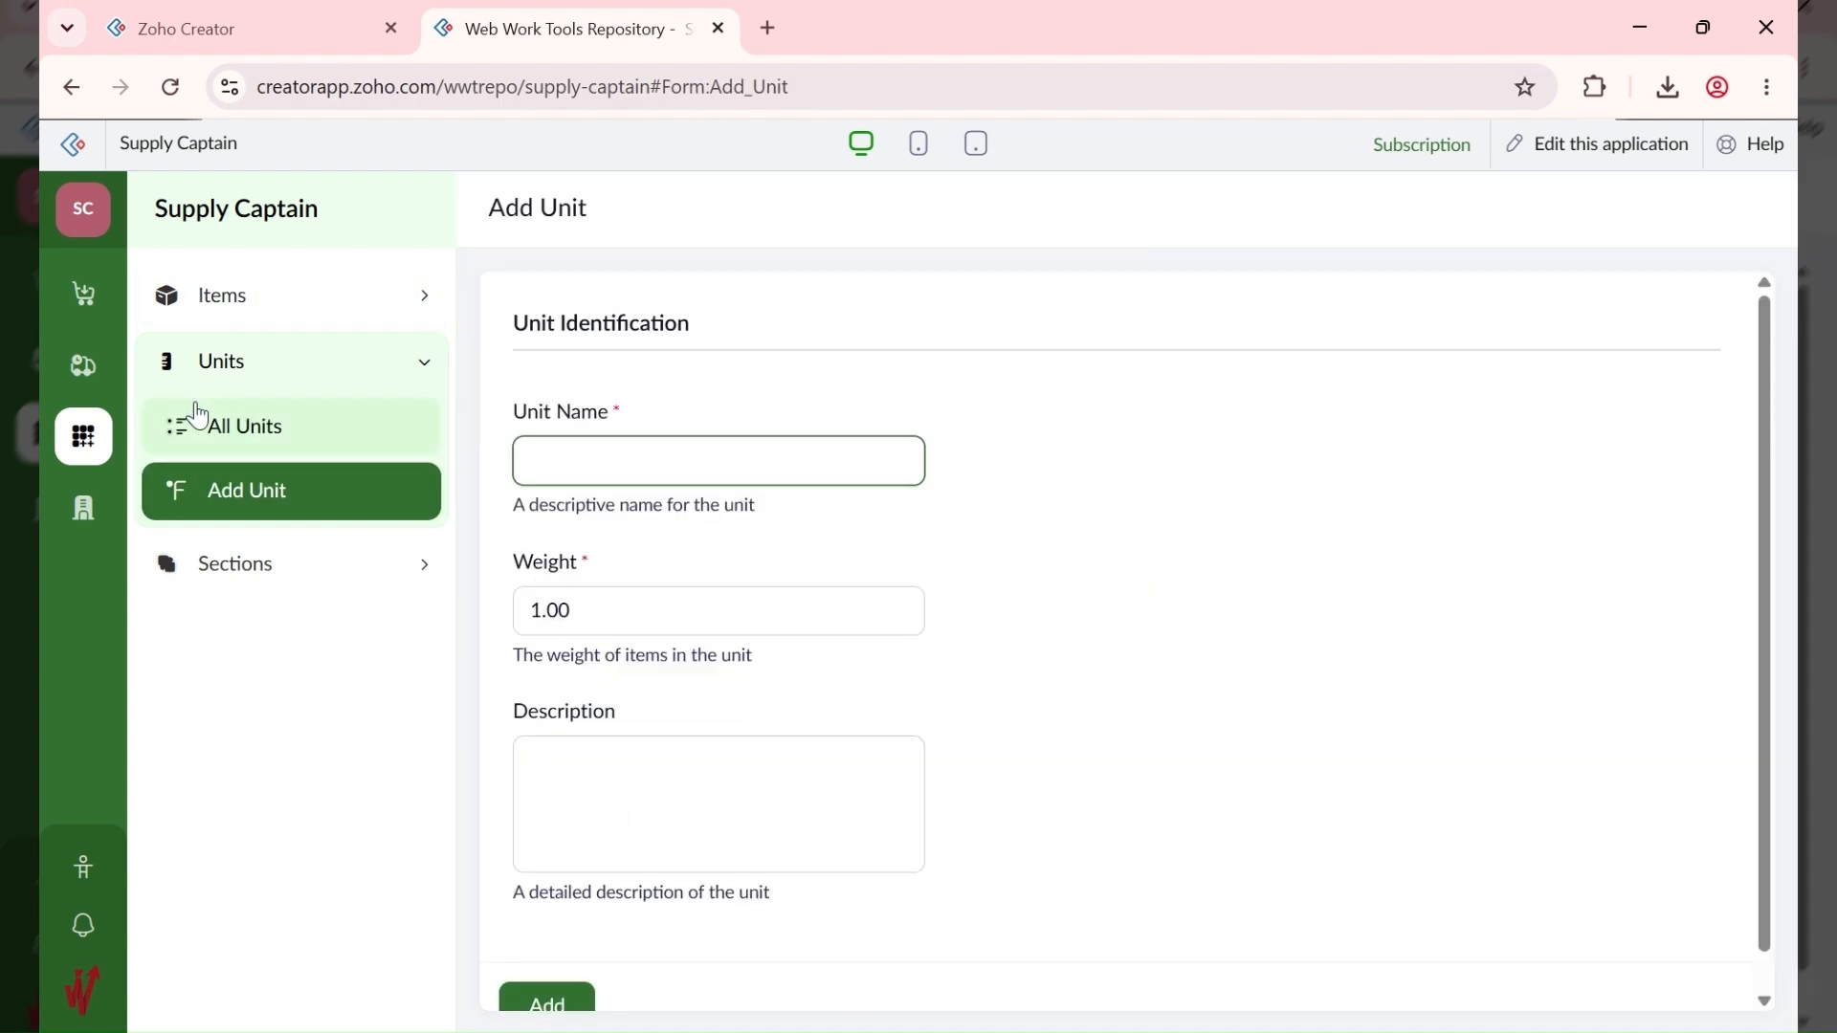
{"action": "left_click", "coordinate": [273, 305]}
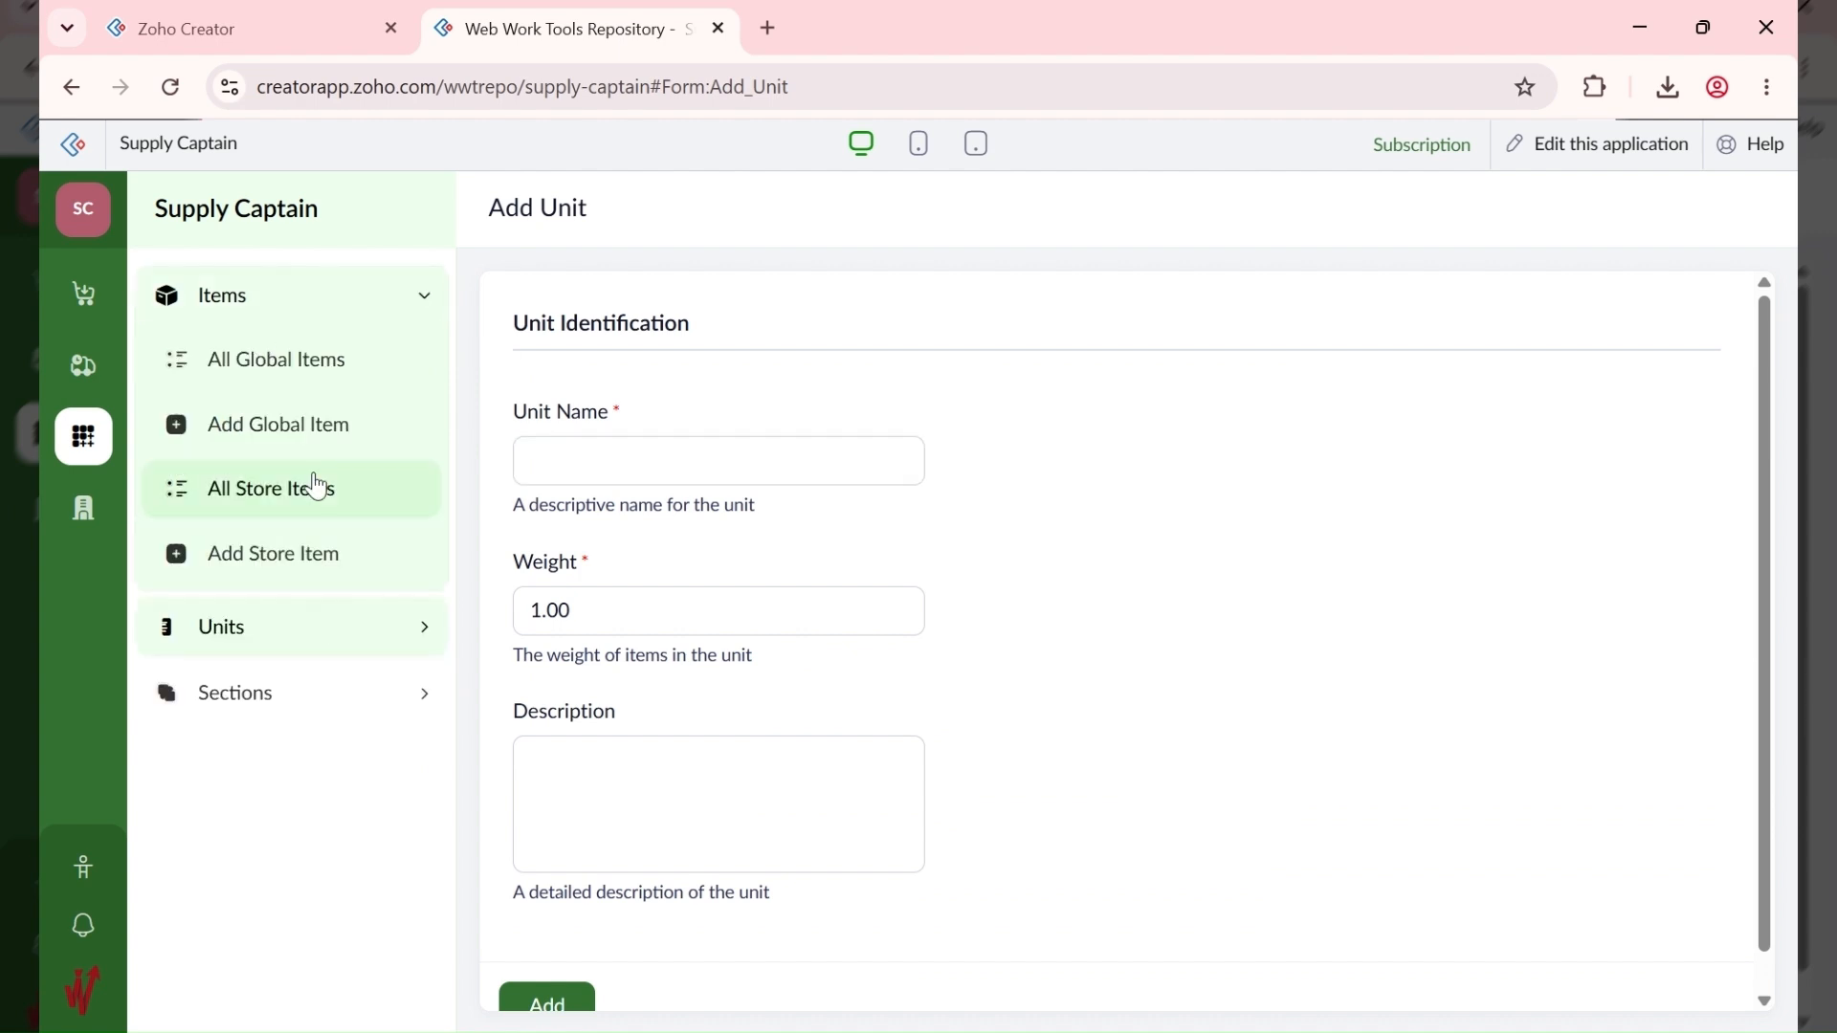
{"action": "left_click", "coordinate": [330, 429]}
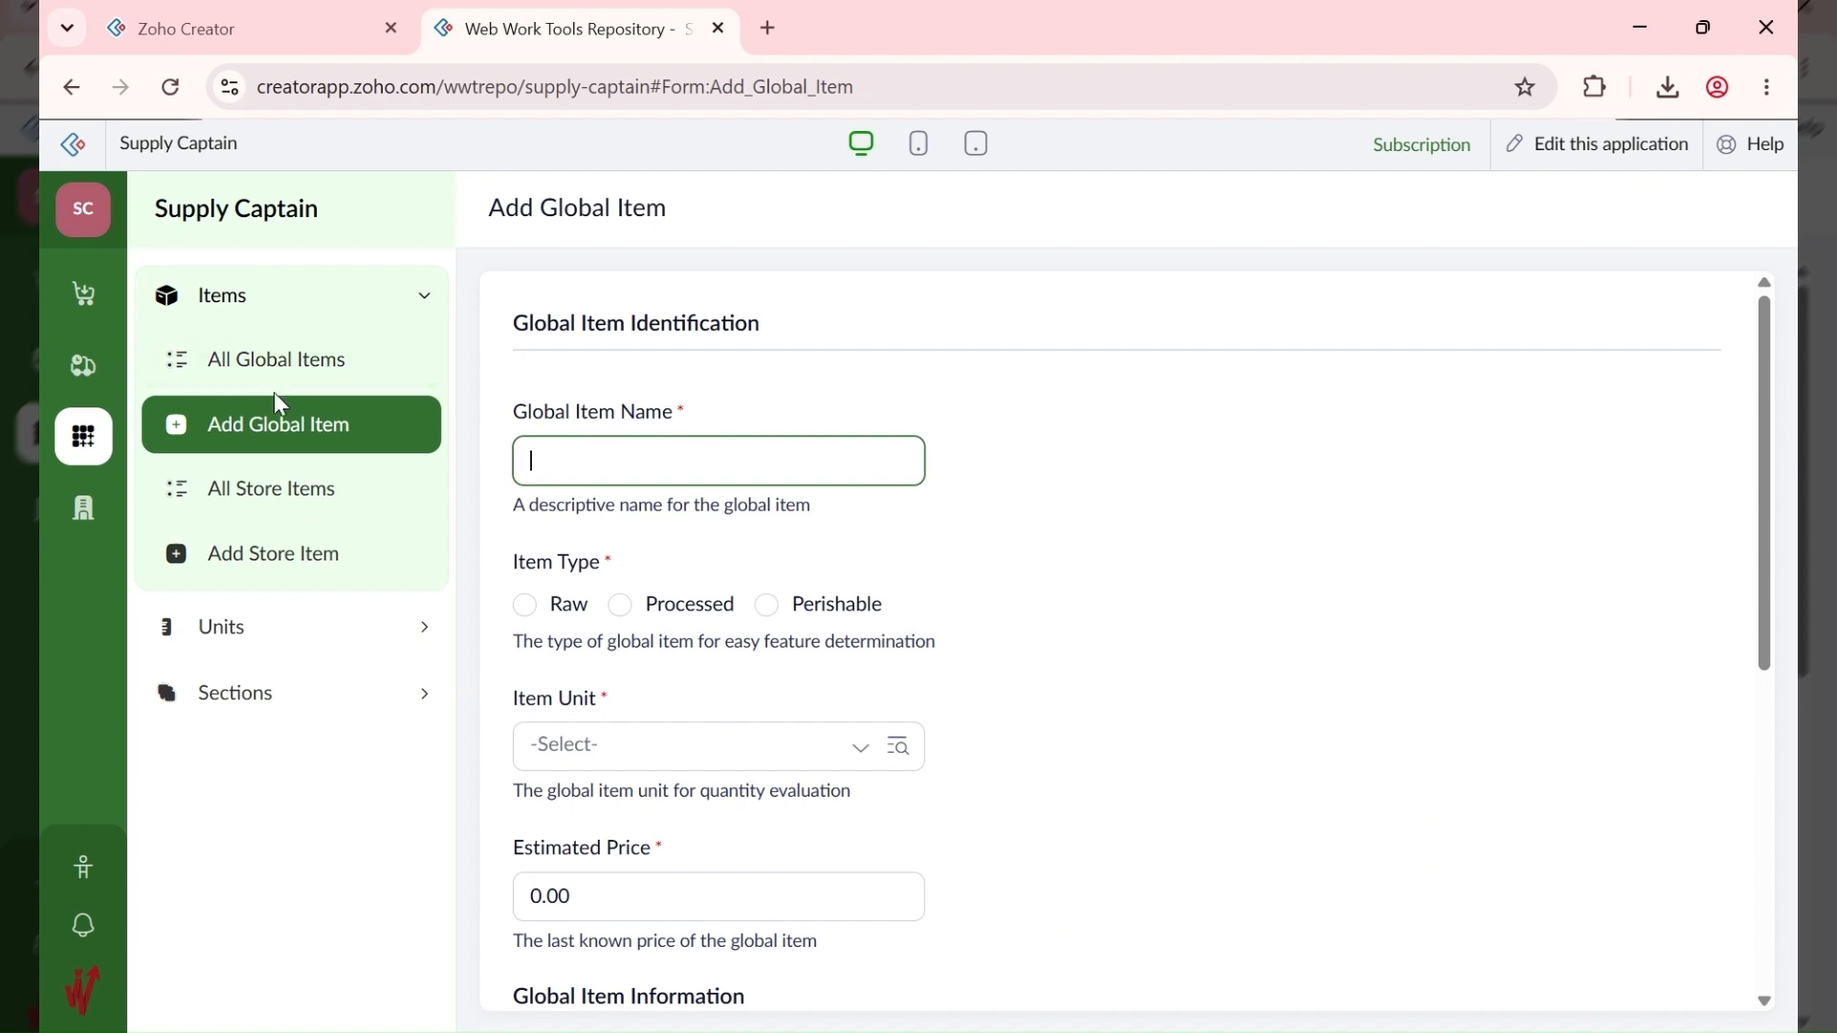
Step: Pass through the Purchasing and Supply areas to Approvals' Pending Tasks list
{"action": "left_click", "coordinate": [90, 294]}
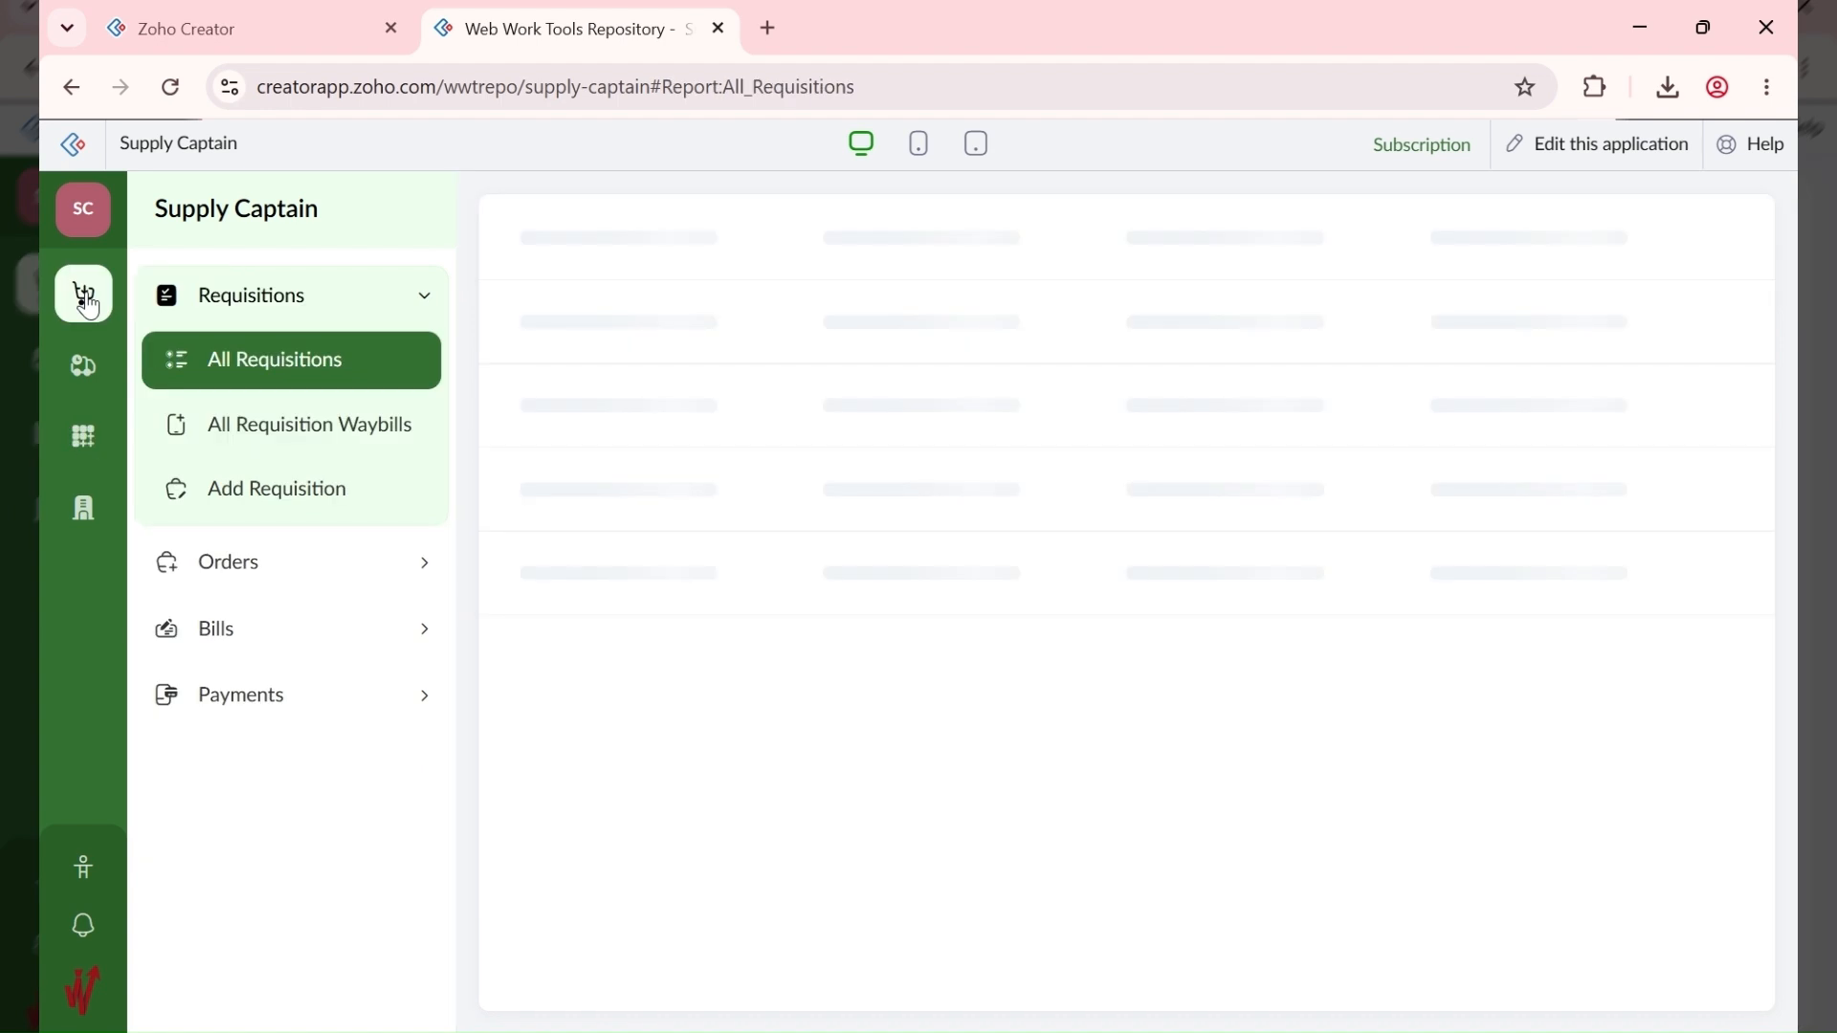
{"action": "left_click", "coordinate": [84, 373]}
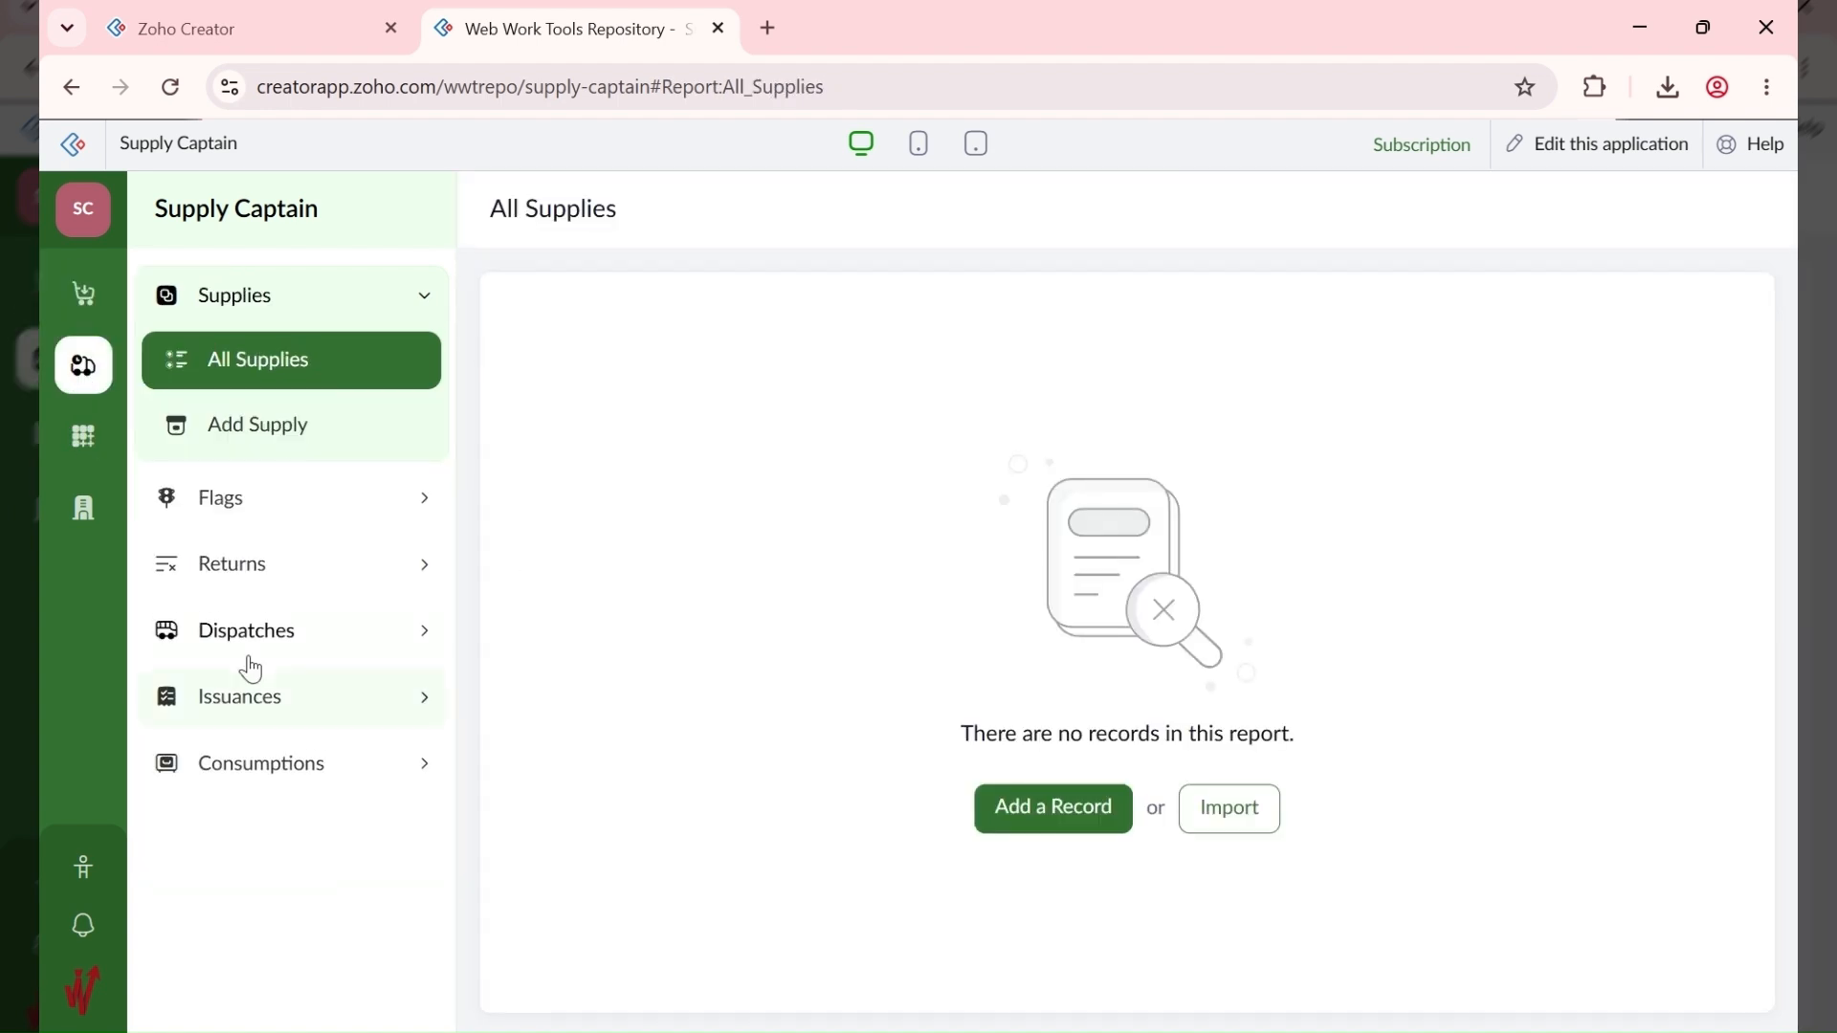
{"action": "left_click", "coordinate": [88, 512]}
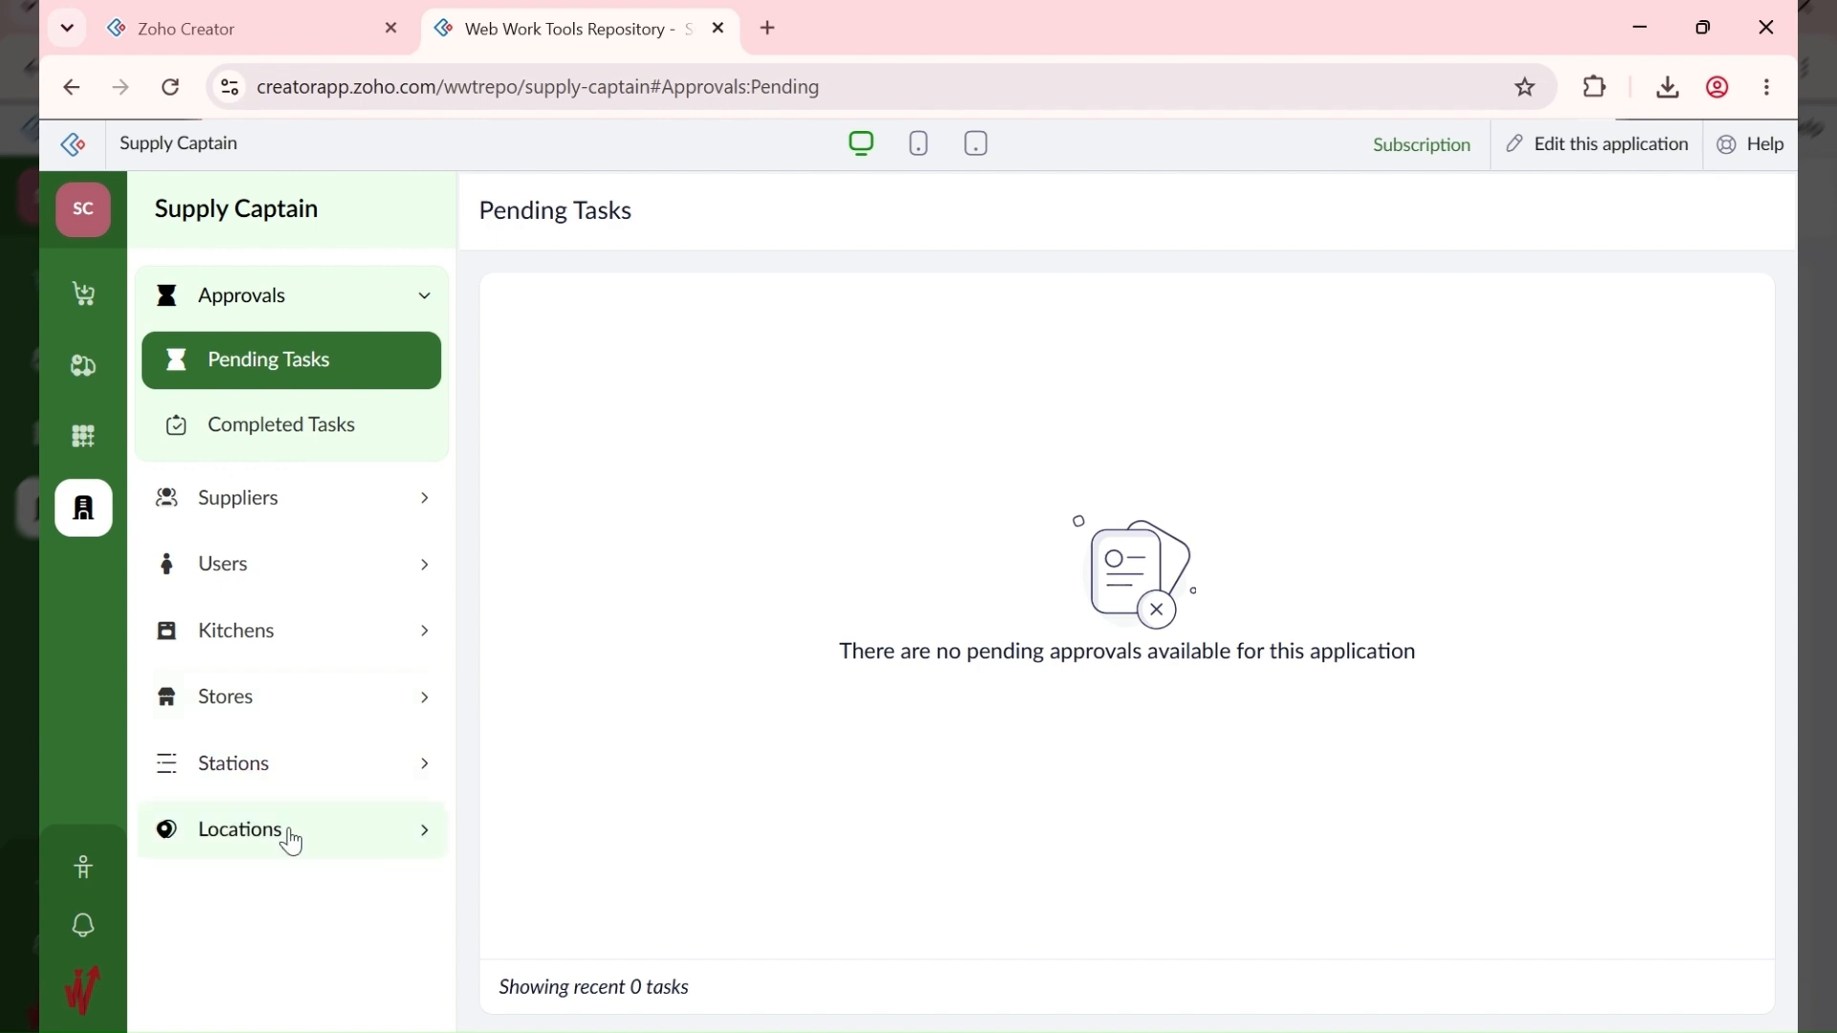
Step: Open Stations > Add Station and scroll down its form
{"action": "left_click", "coordinate": [304, 766]}
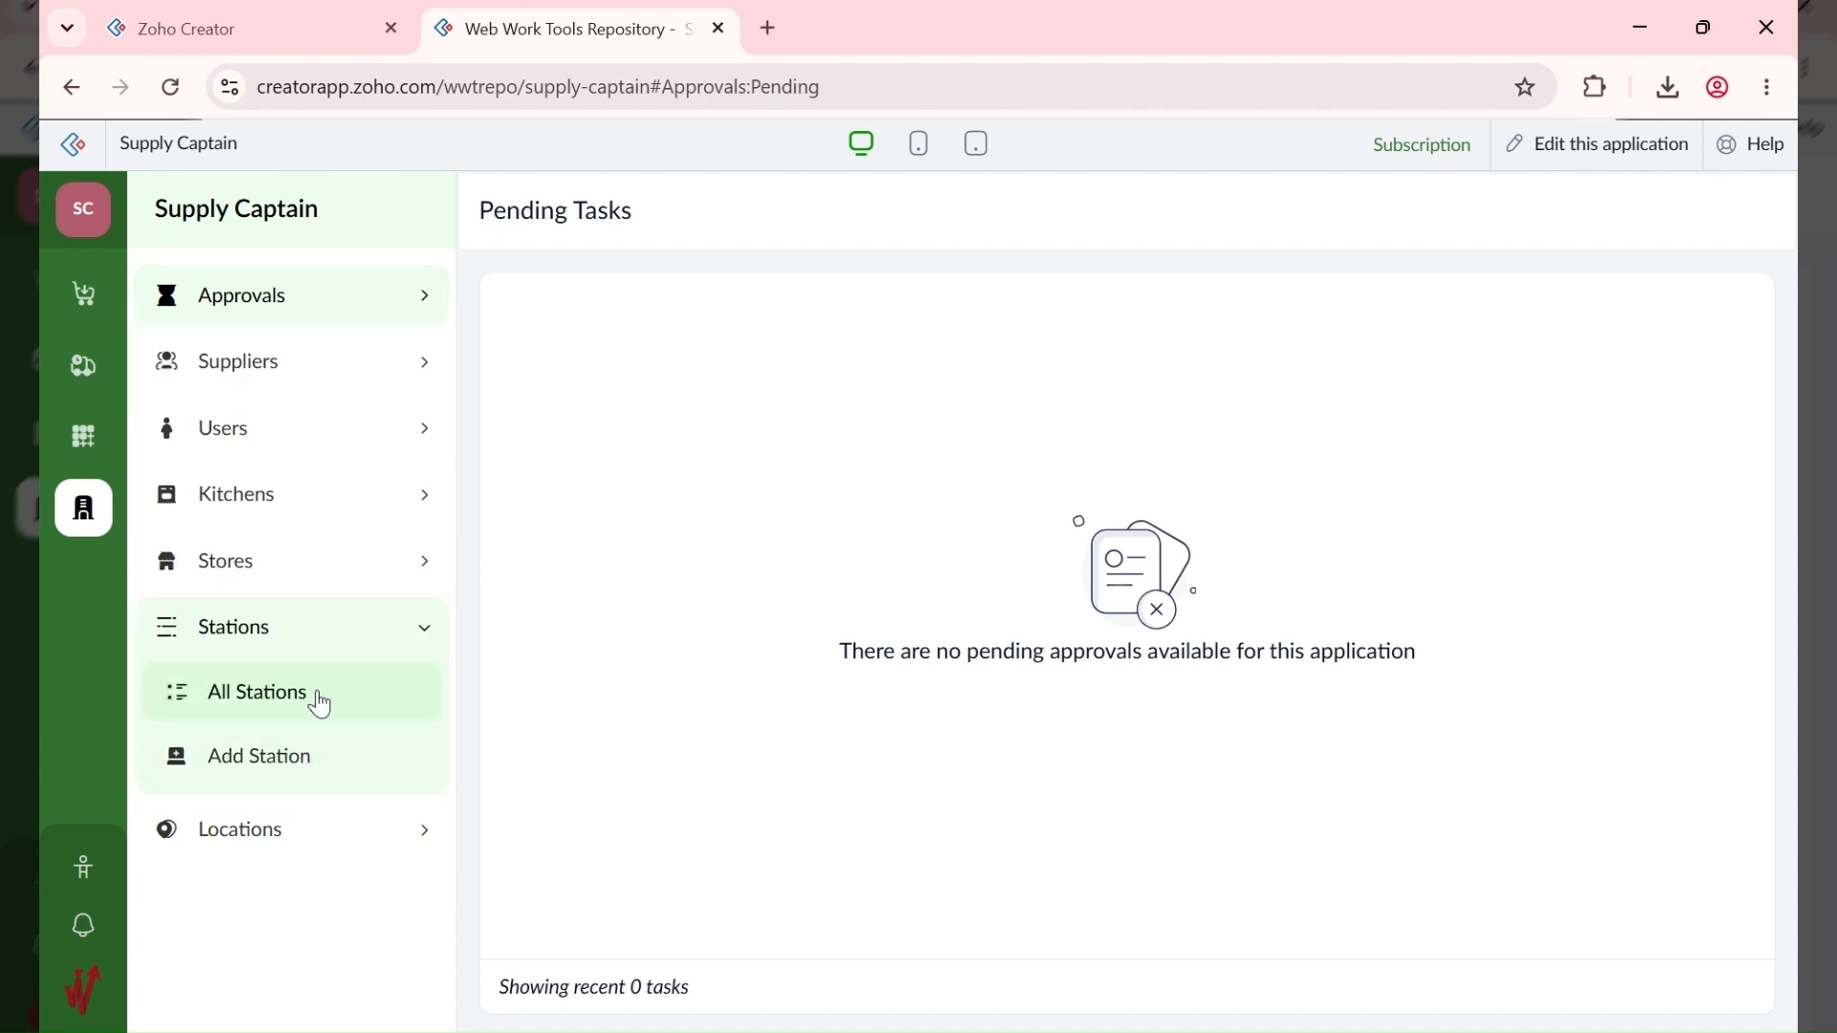
{"action": "left_click", "coordinate": [310, 755]}
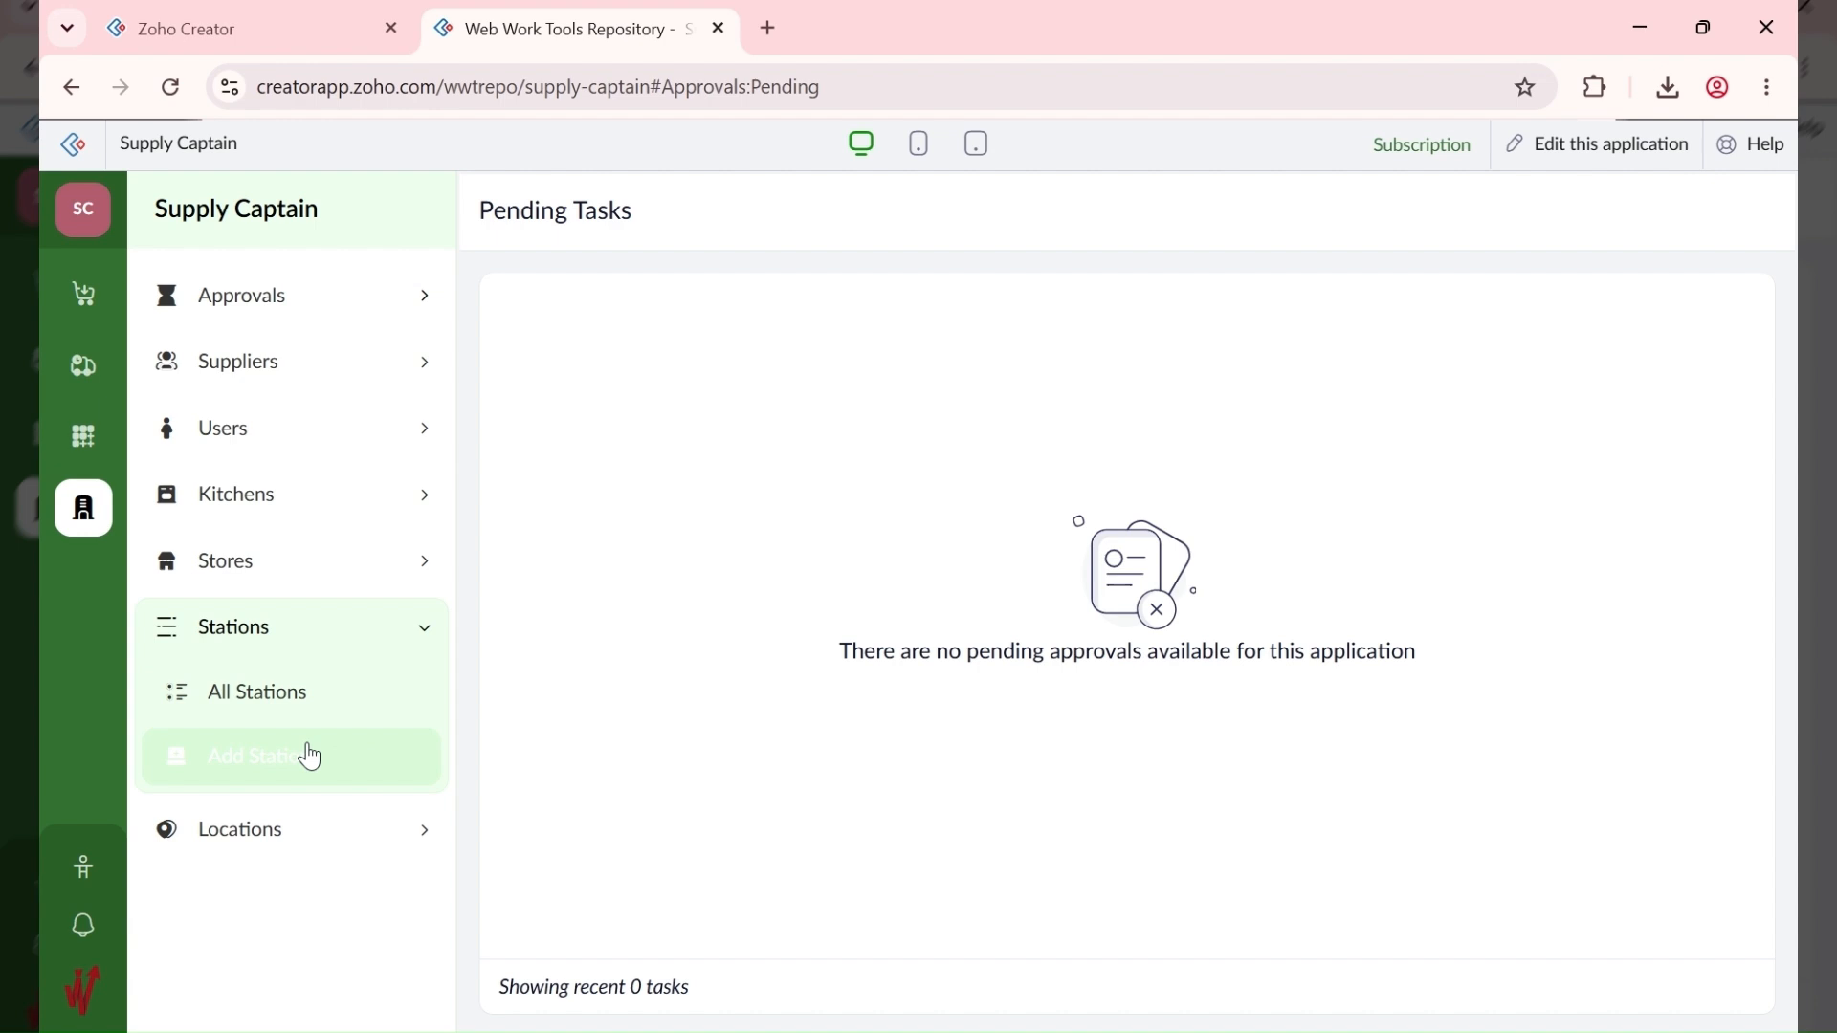
{"action": "scroll", "coordinate": [909, 536], "scroll_direction": "down", "scroll_amount": 15}
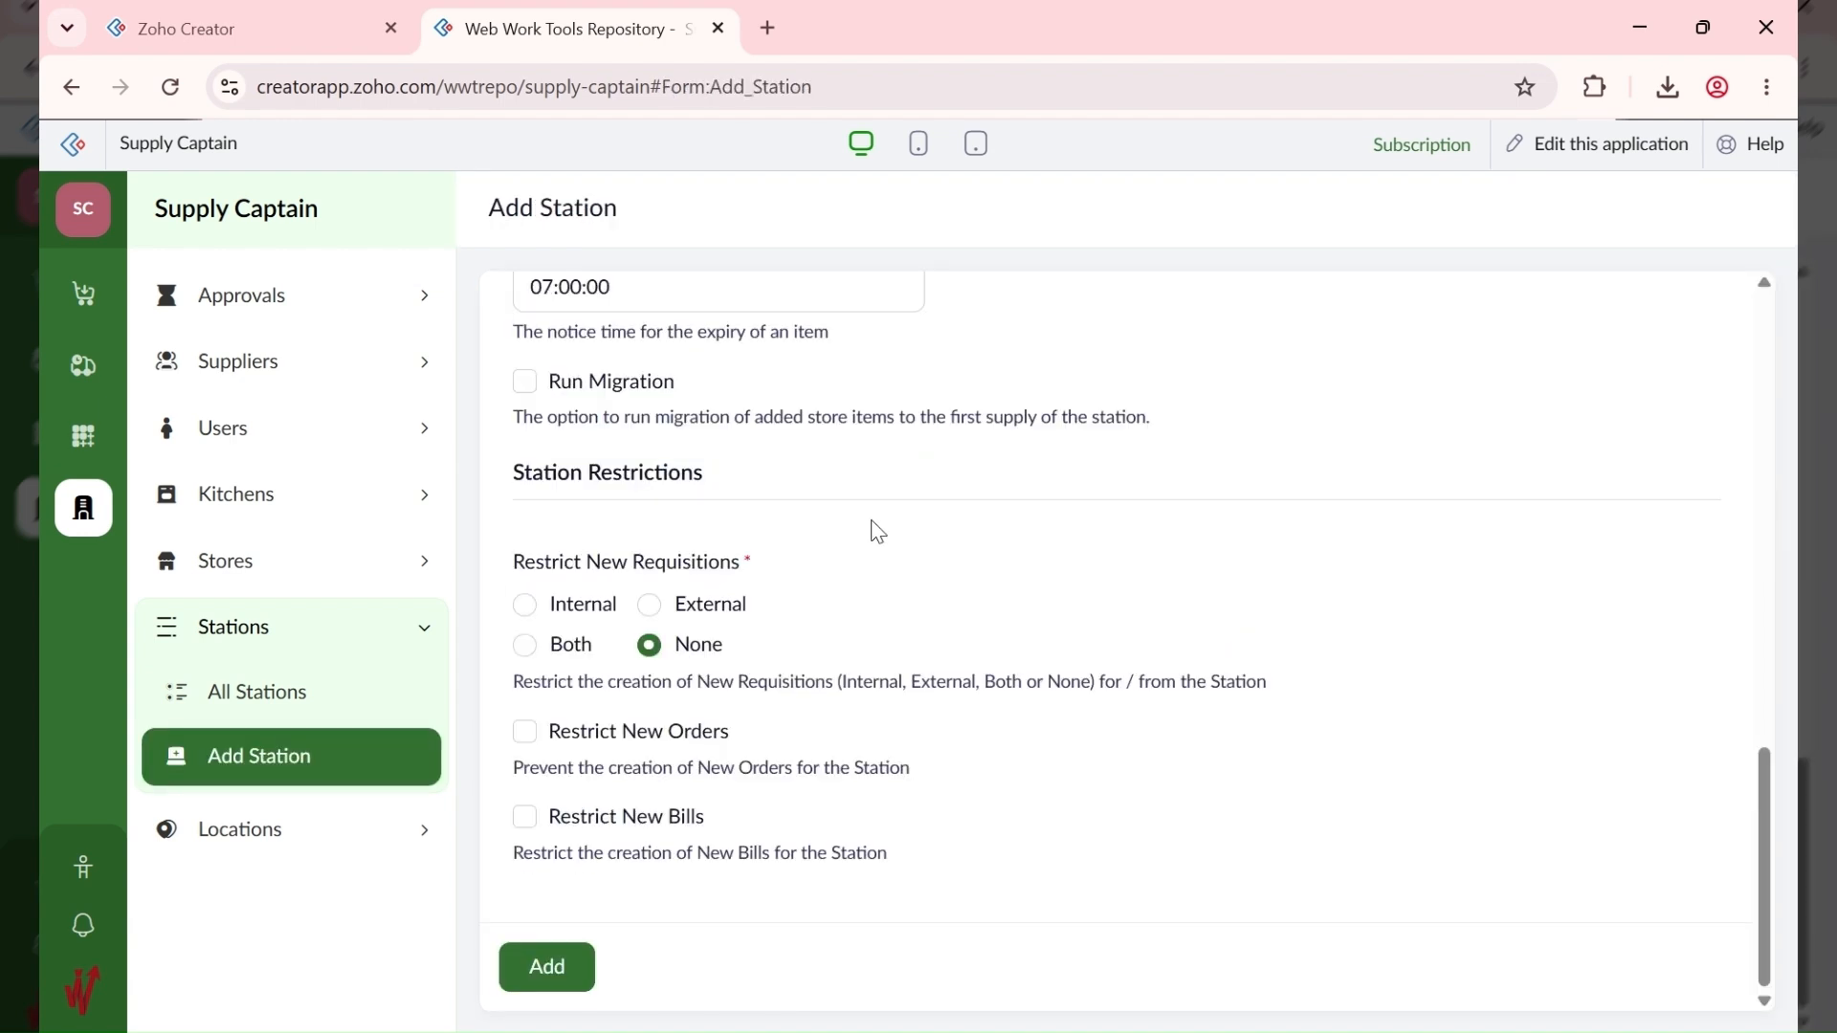
Step: Tick Run Migration, inspect the Migration Supplier list, then untick Run Migration
{"action": "left_click", "coordinate": [524, 385]}
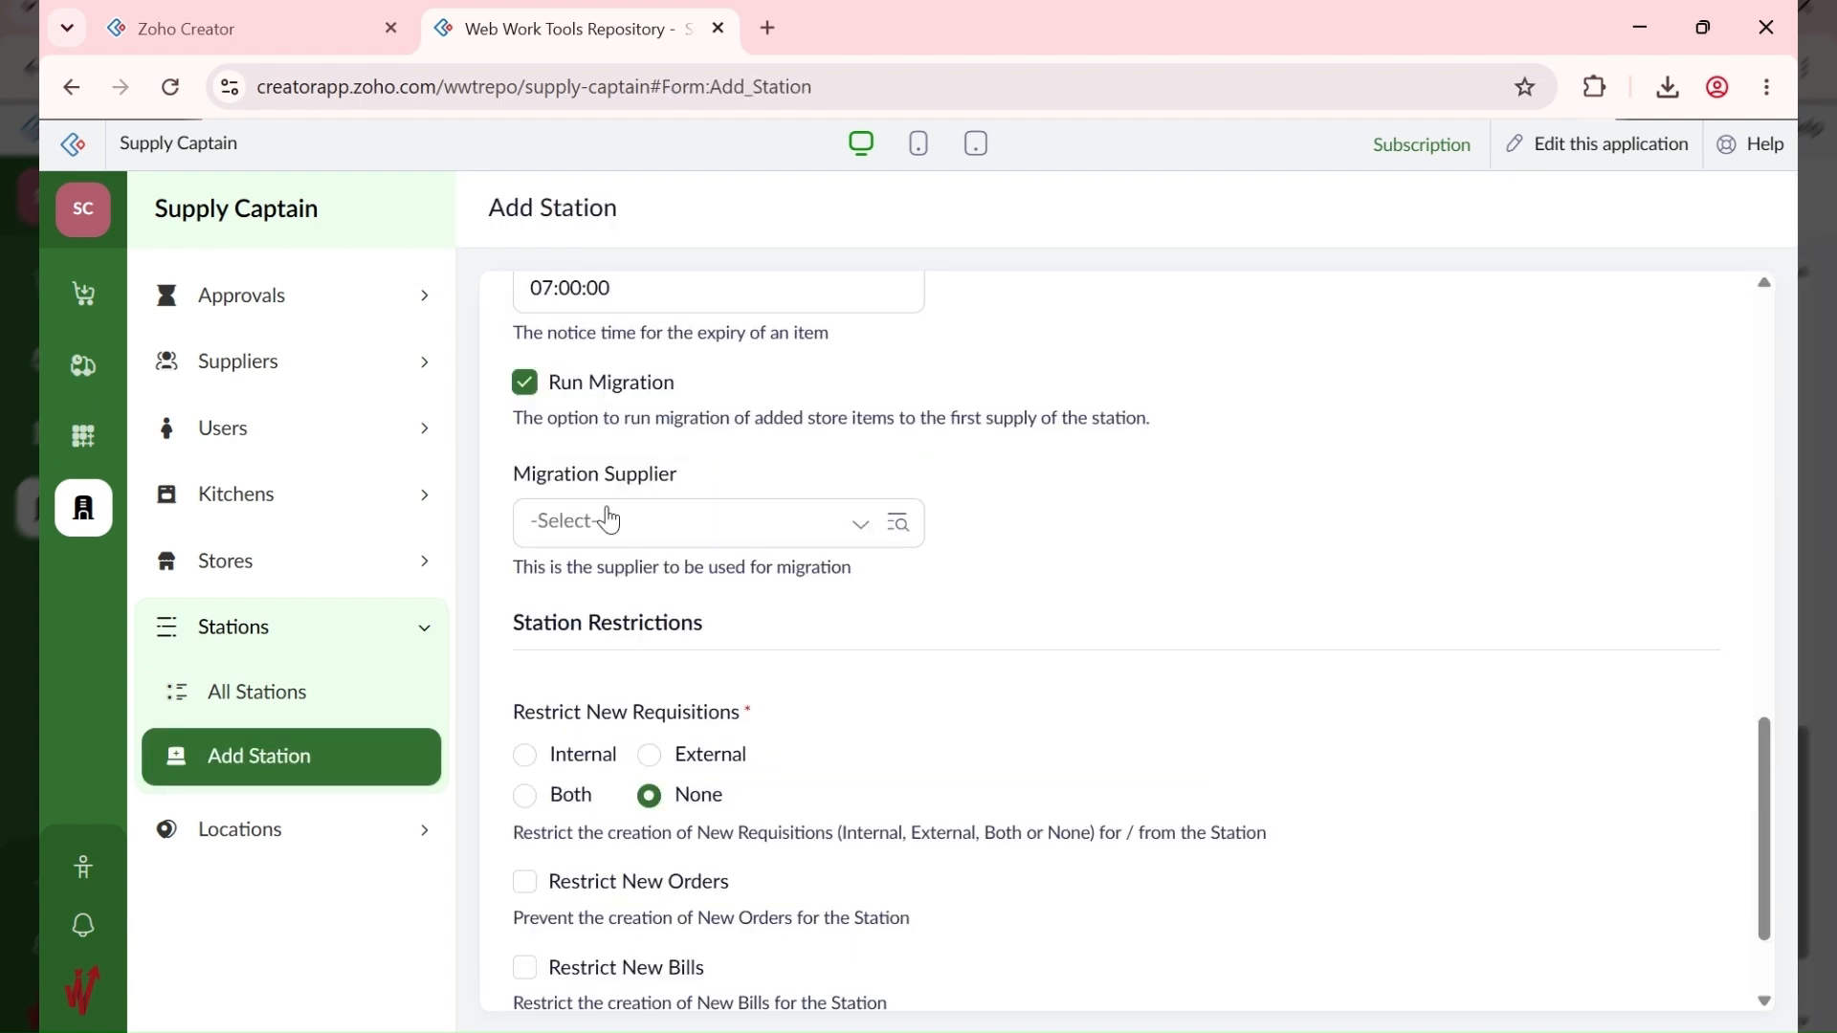
{"action": "left_click", "coordinate": [610, 521]}
{"action": "left_click", "coordinate": [648, 536]}
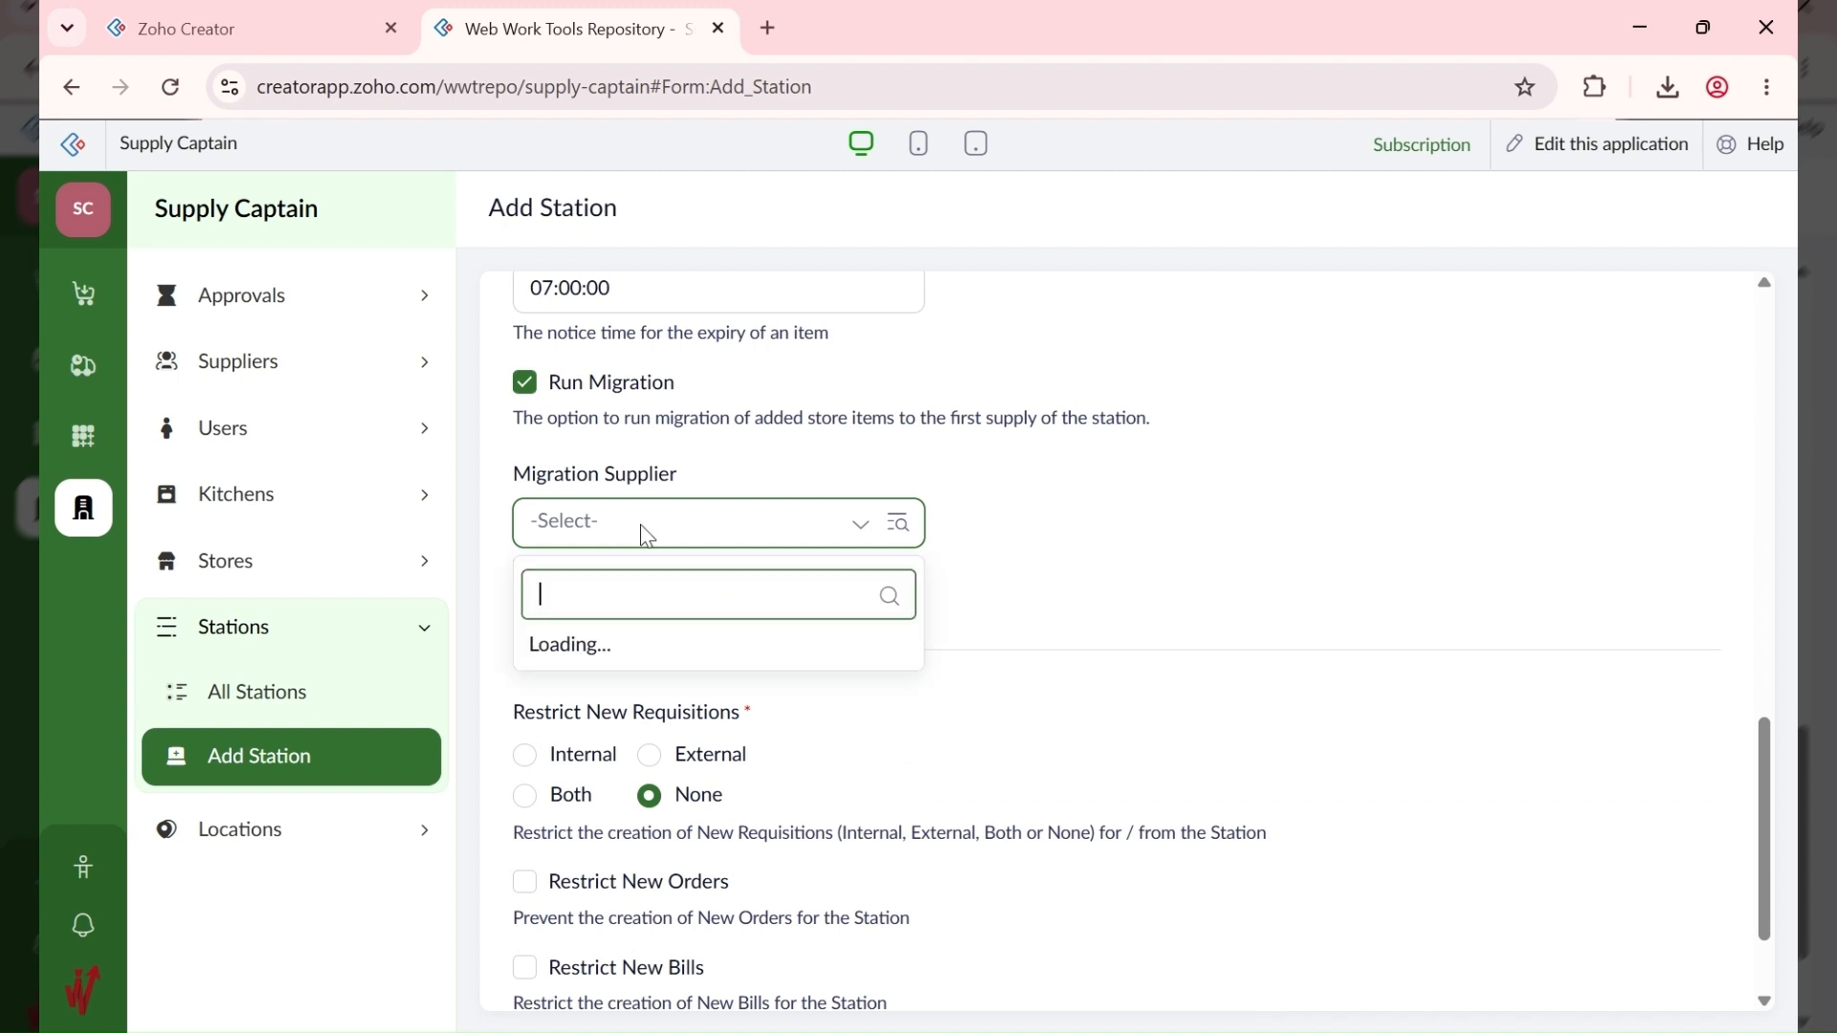
{"action": "left_click", "coordinate": [594, 493]}
{"action": "left_click", "coordinate": [303, 370]}
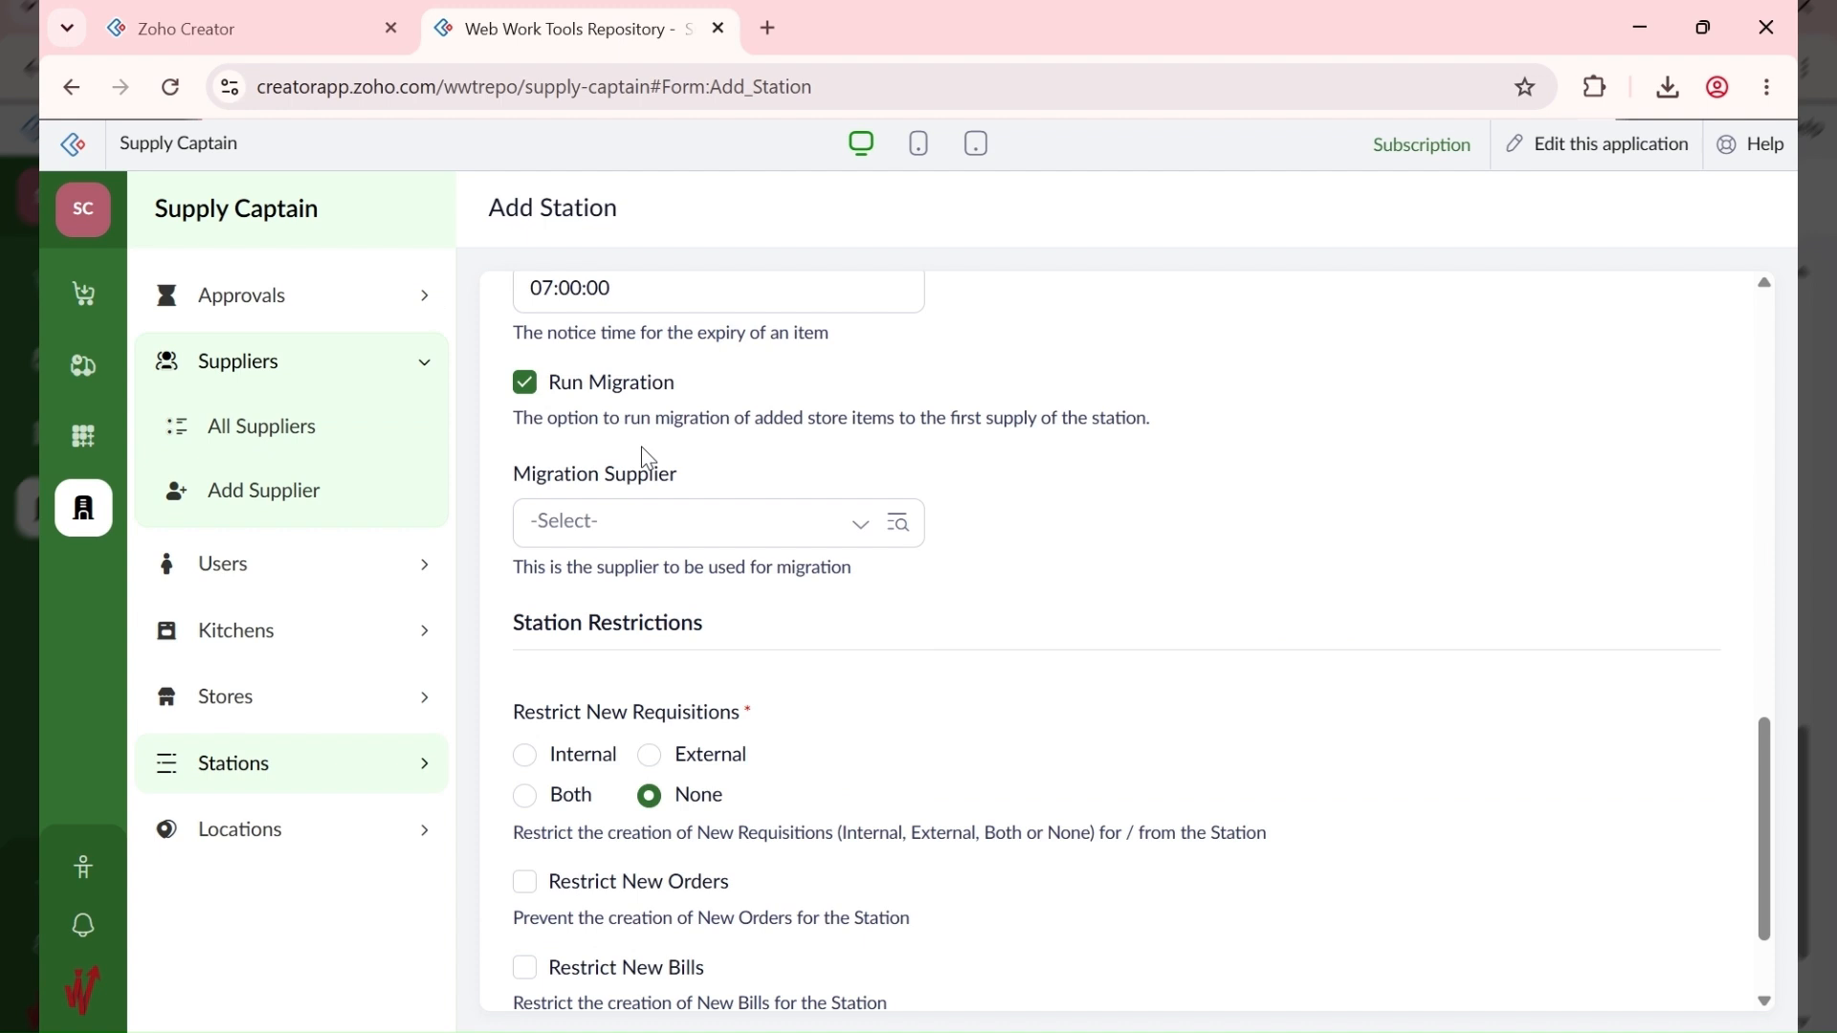
{"action": "left_click", "coordinate": [525, 386]}
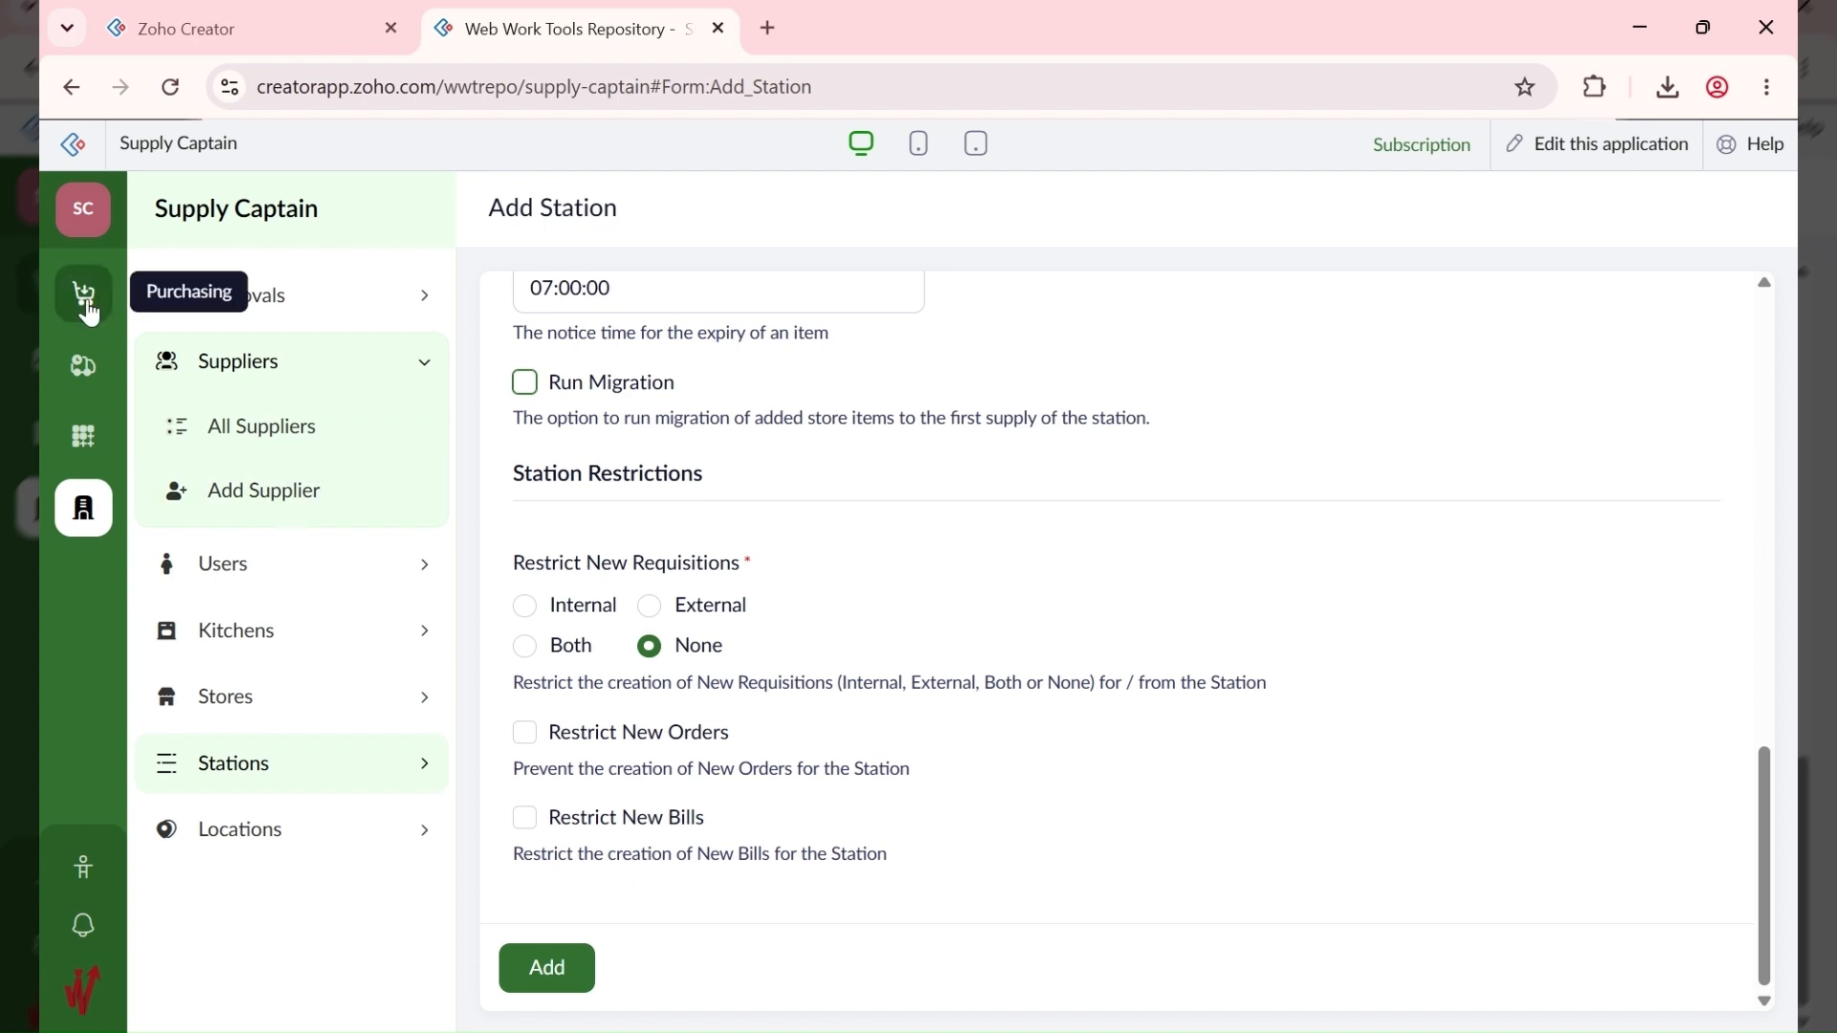
Step: Open the empty All Store Items report and glance at its Import panel before closing it
{"action": "left_click", "coordinate": [84, 367]}
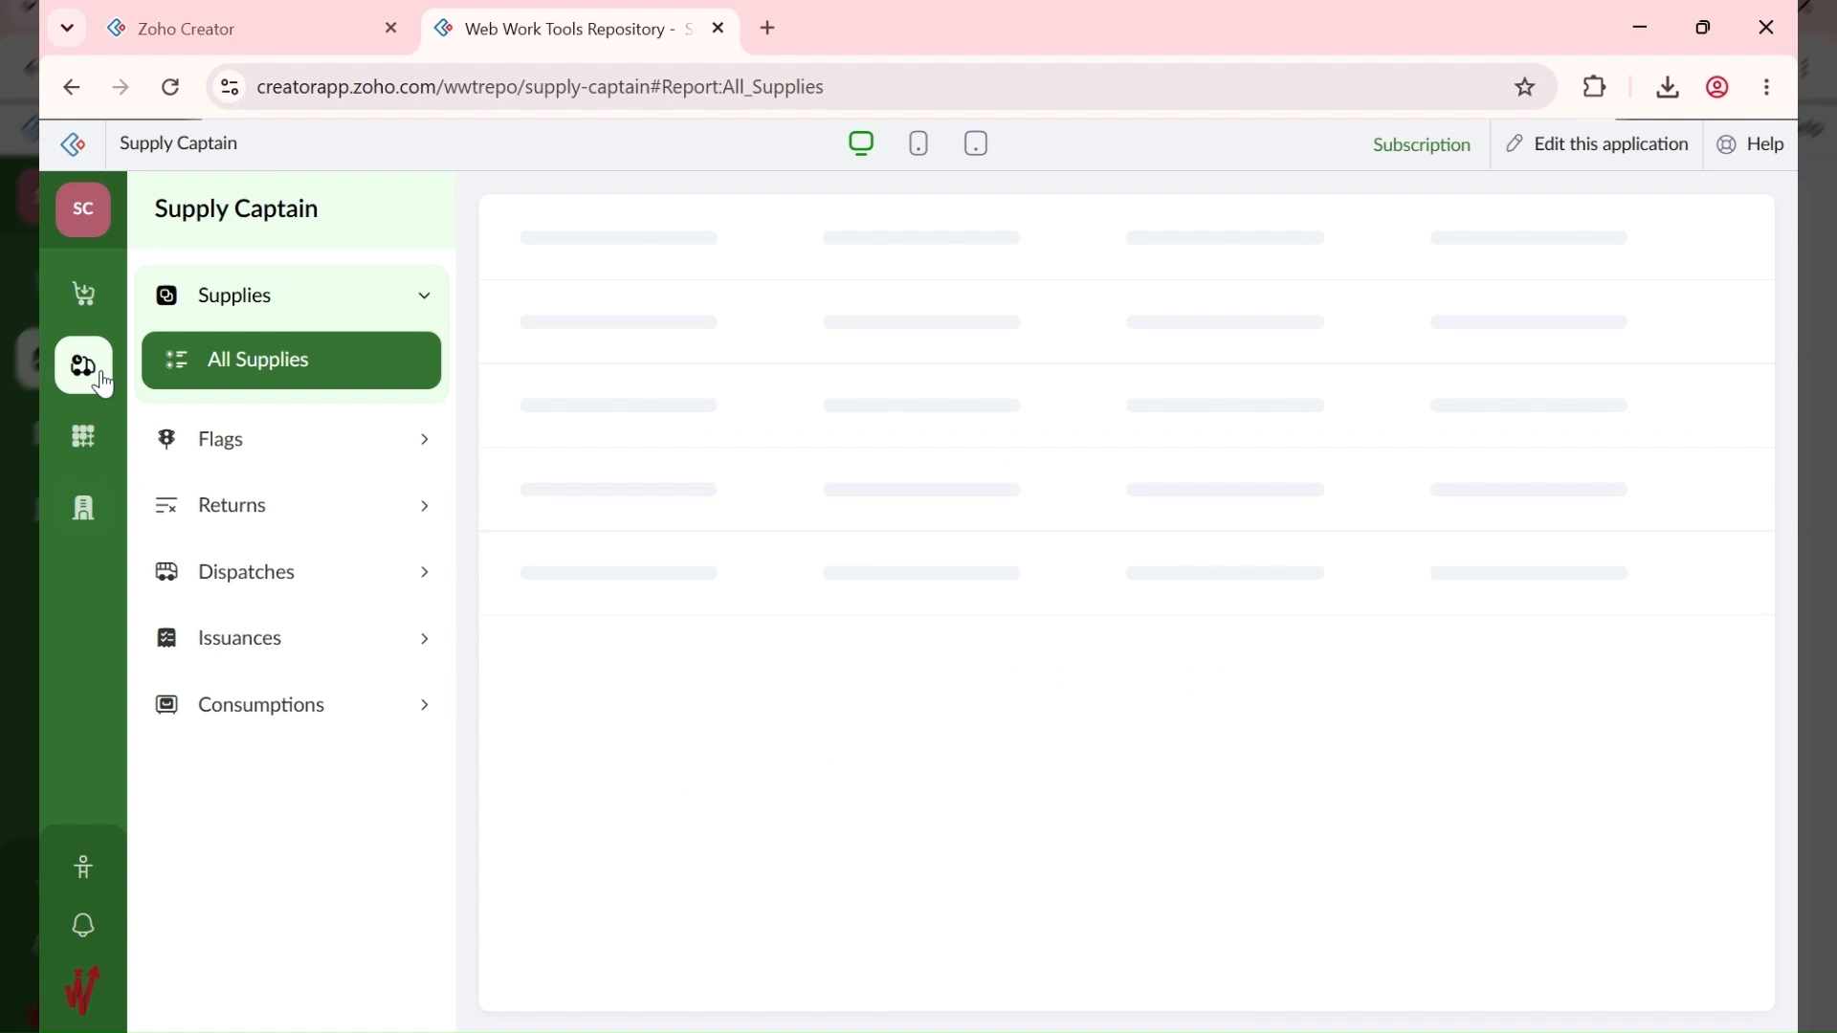
{"action": "left_click", "coordinate": [84, 437]}
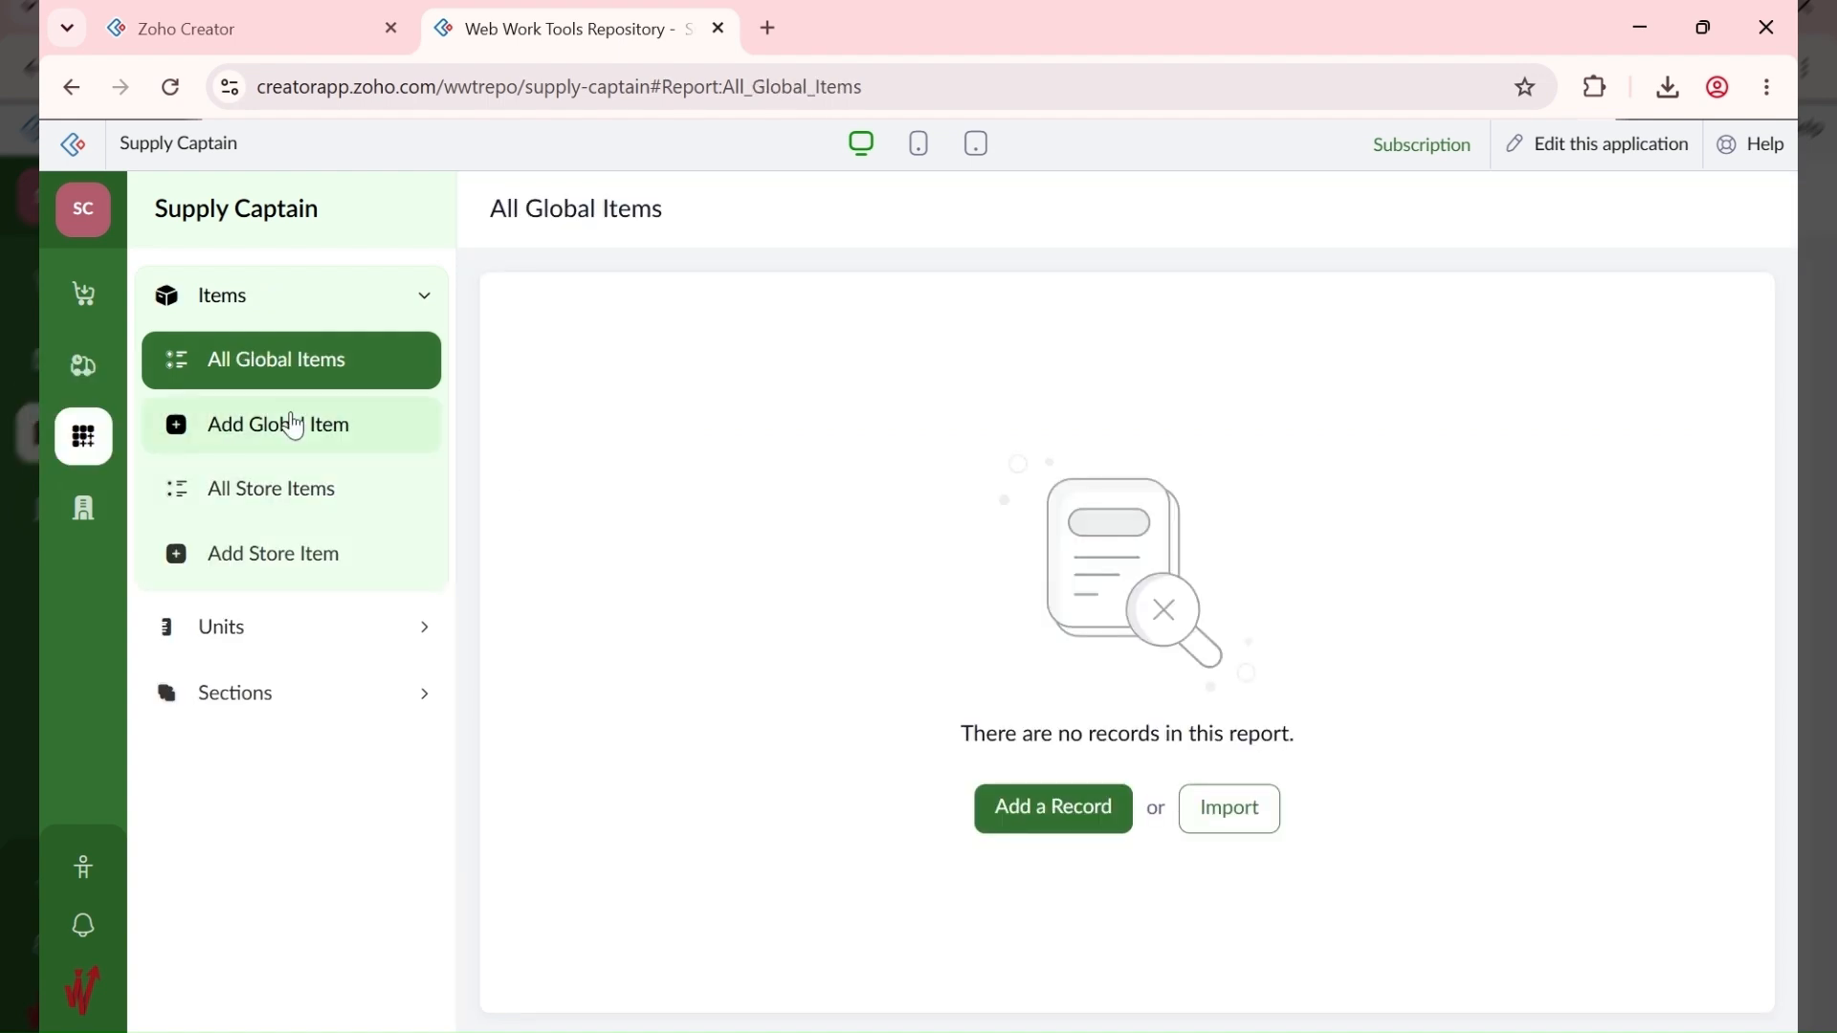
{"action": "left_click", "coordinate": [325, 523]}
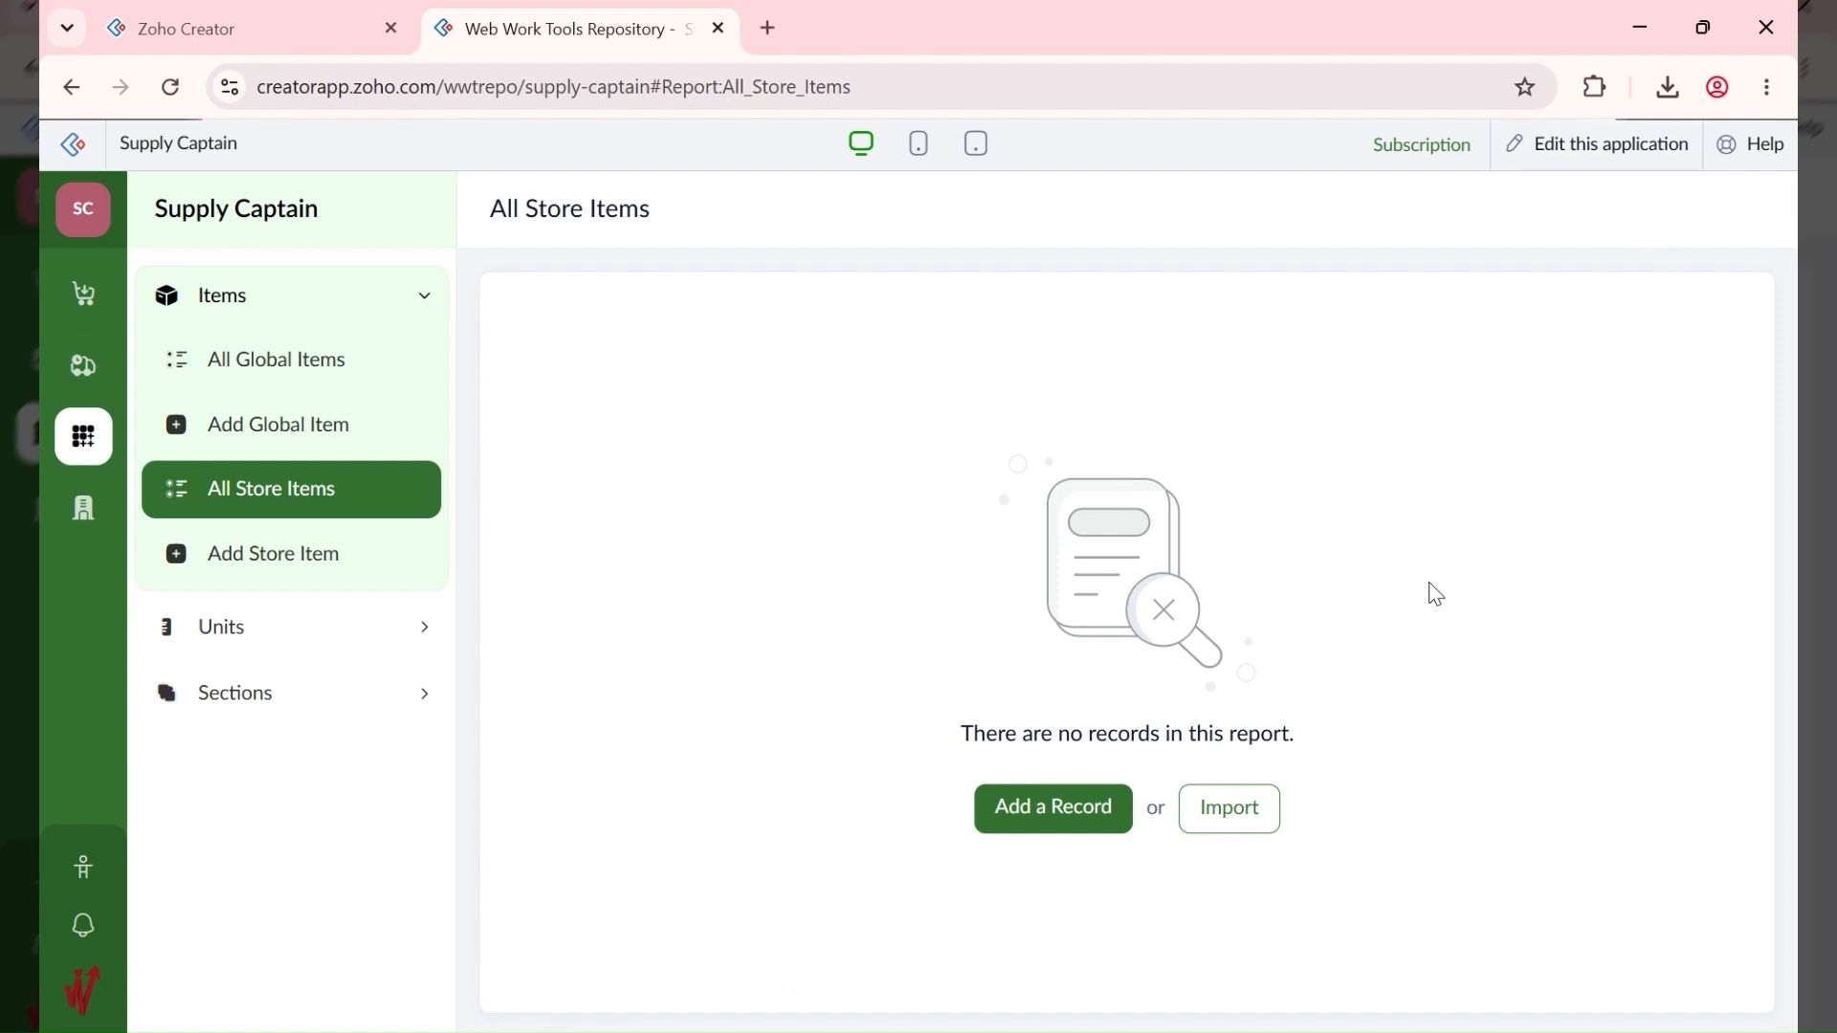
{"action": "left_click", "coordinate": [1234, 811]}
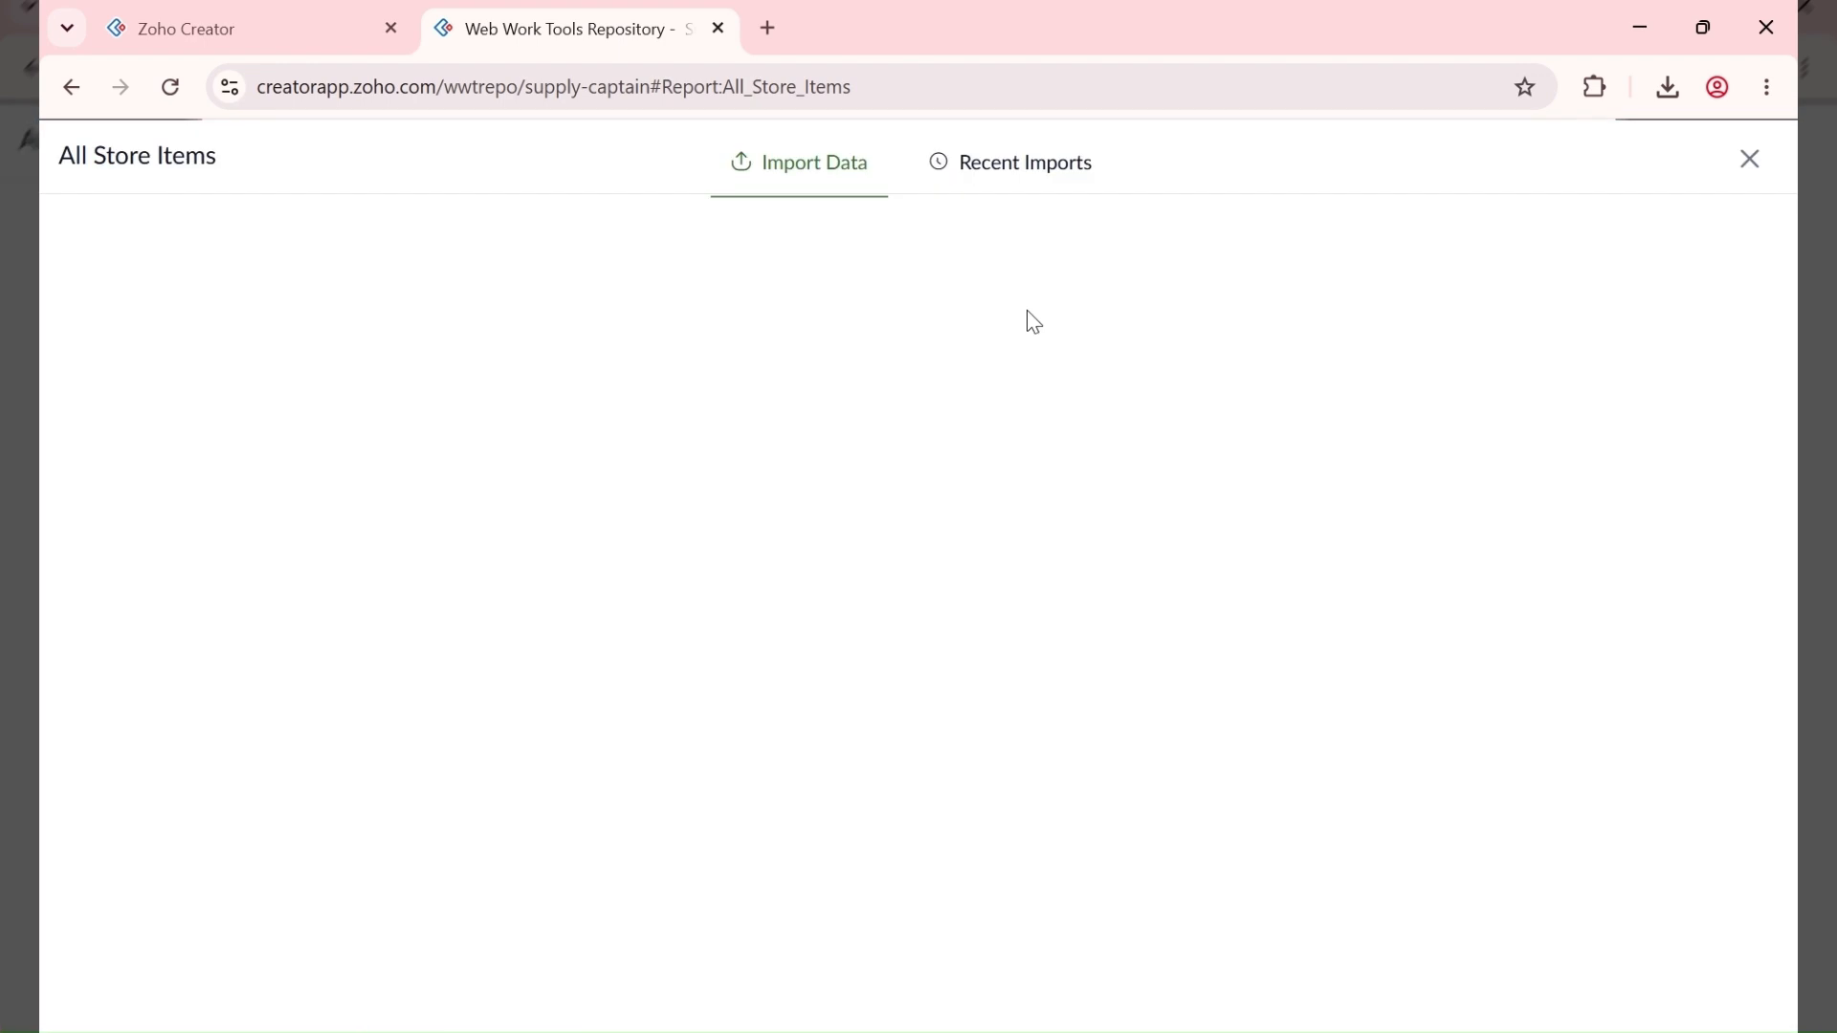
{"action": "left_click", "coordinate": [1753, 160]}
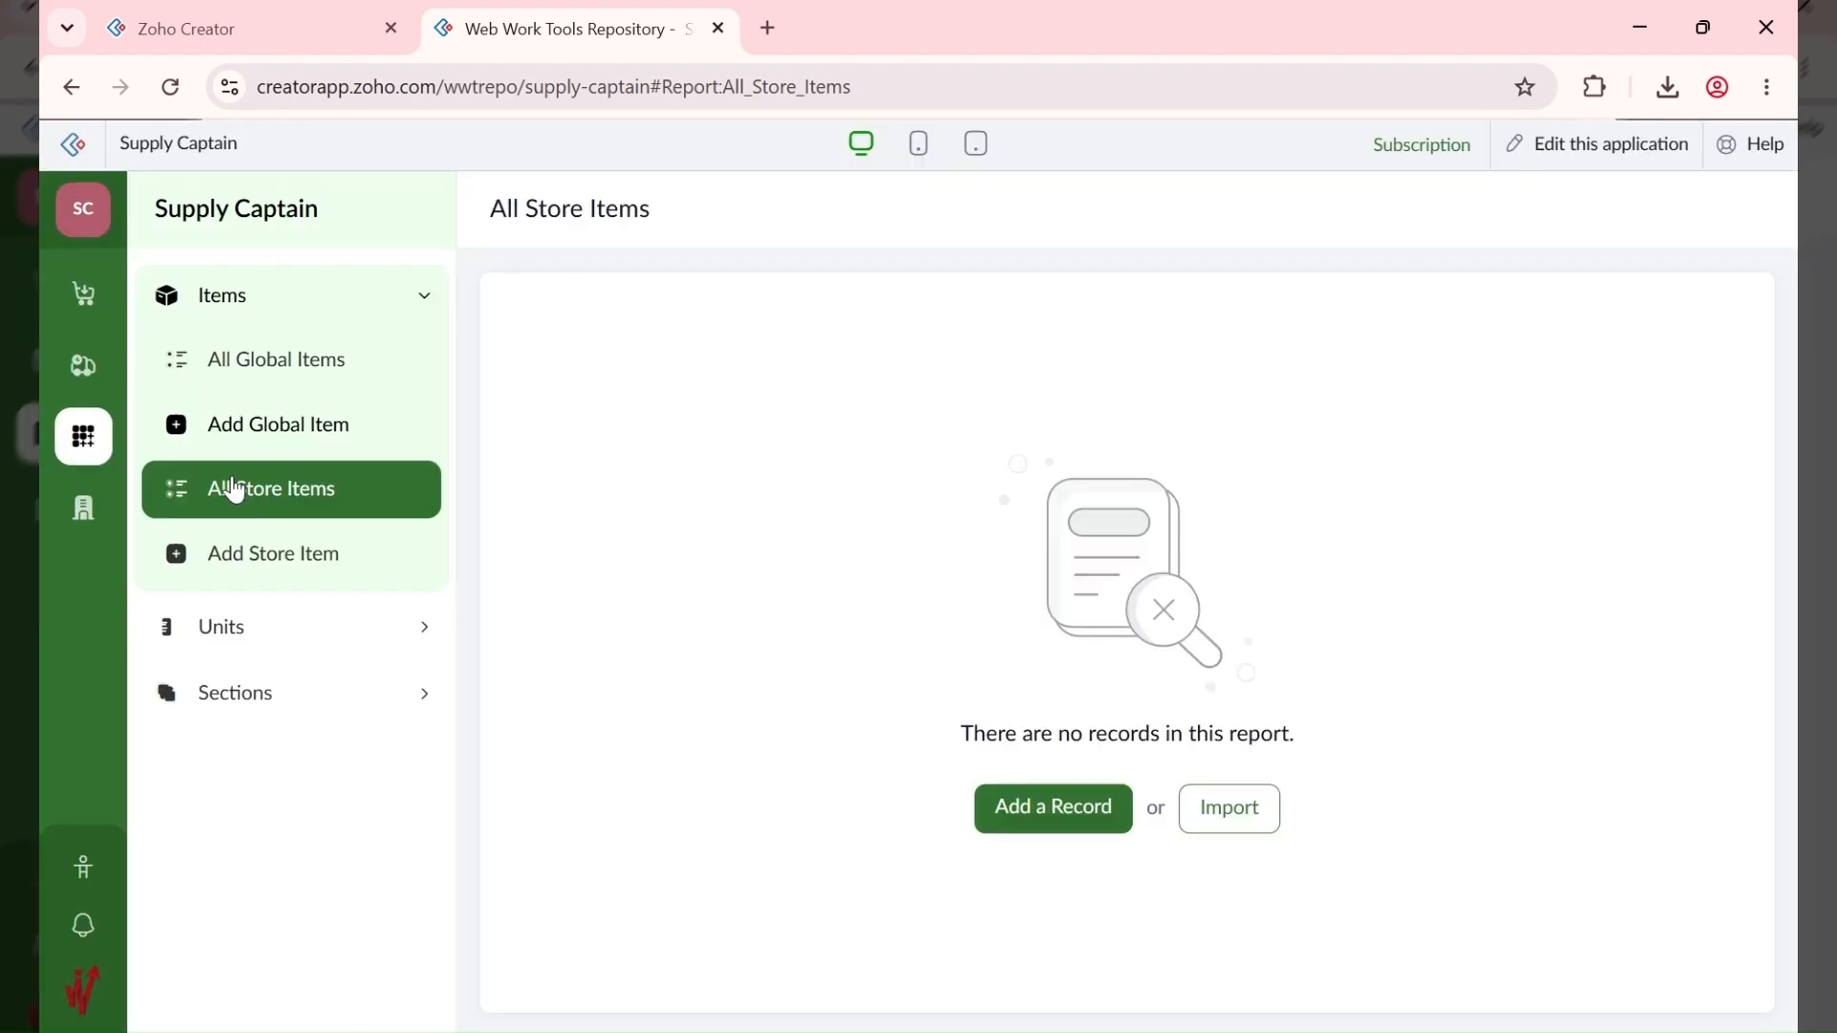
Step: Open a blank Add Station form under Administration > Stations
{"action": "left_click", "coordinate": [96, 517]}
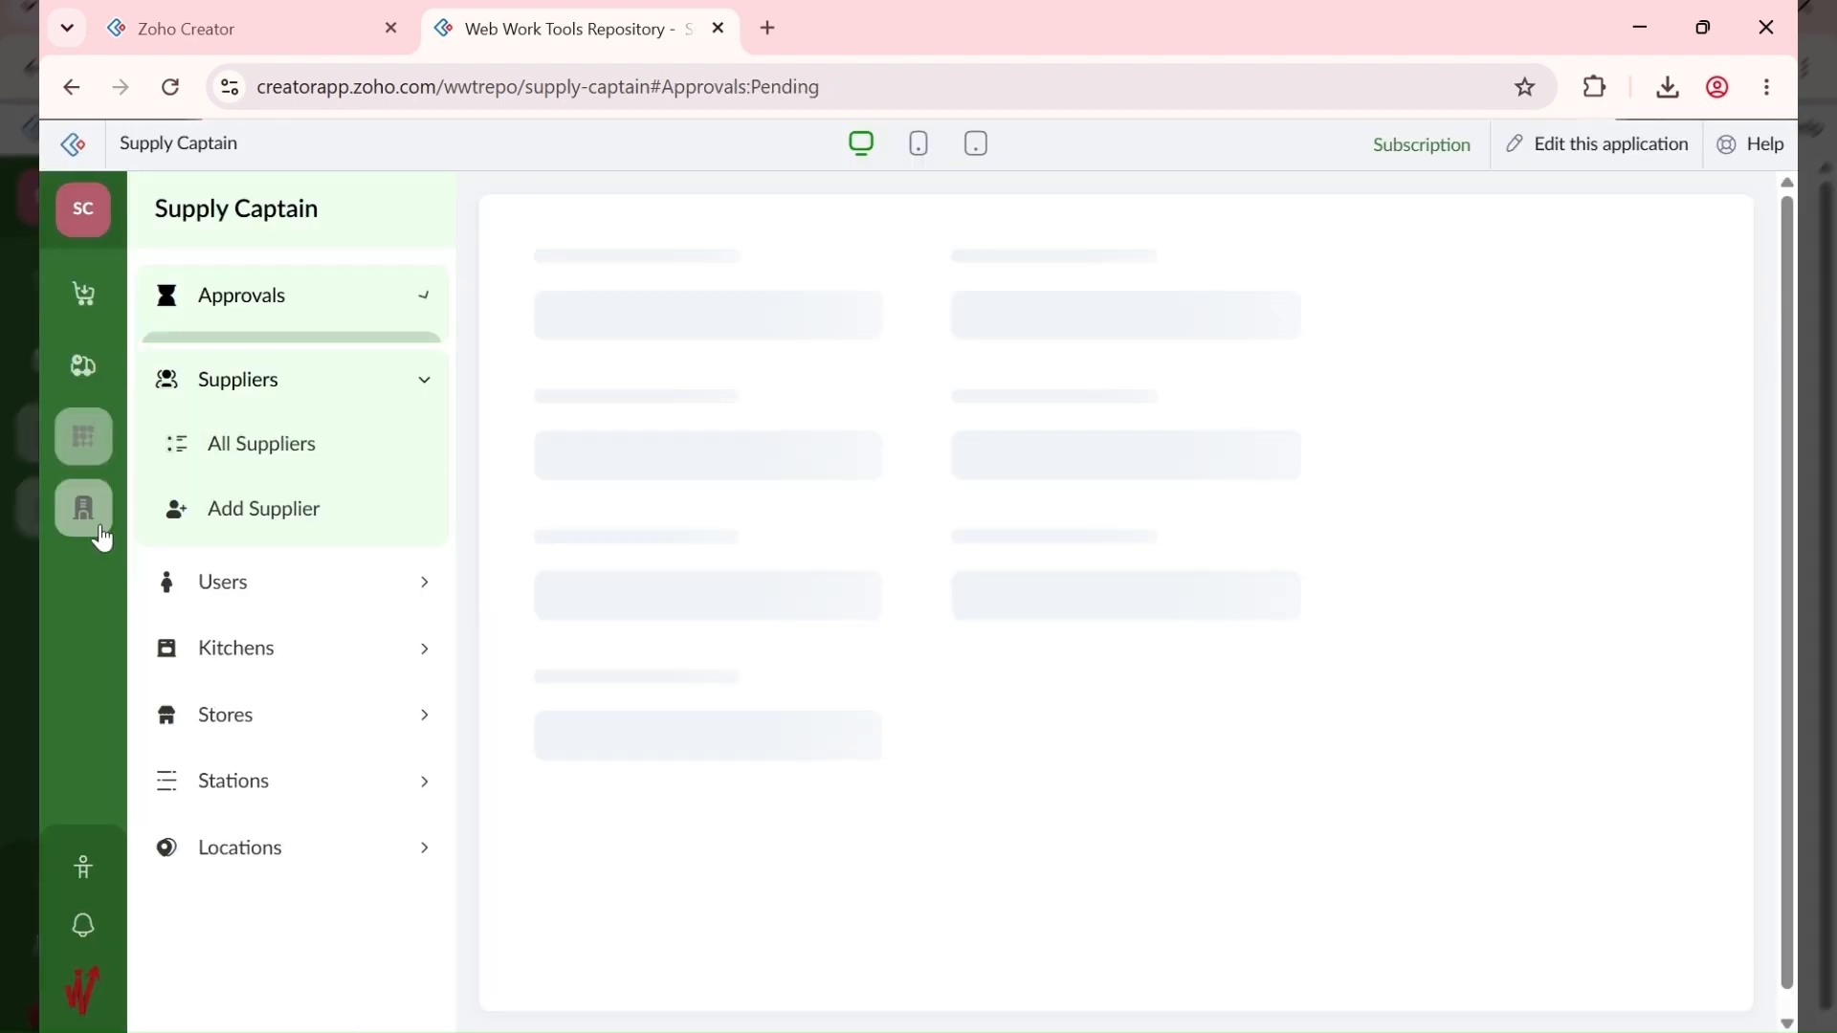
{"action": "left_click", "coordinate": [329, 917]}
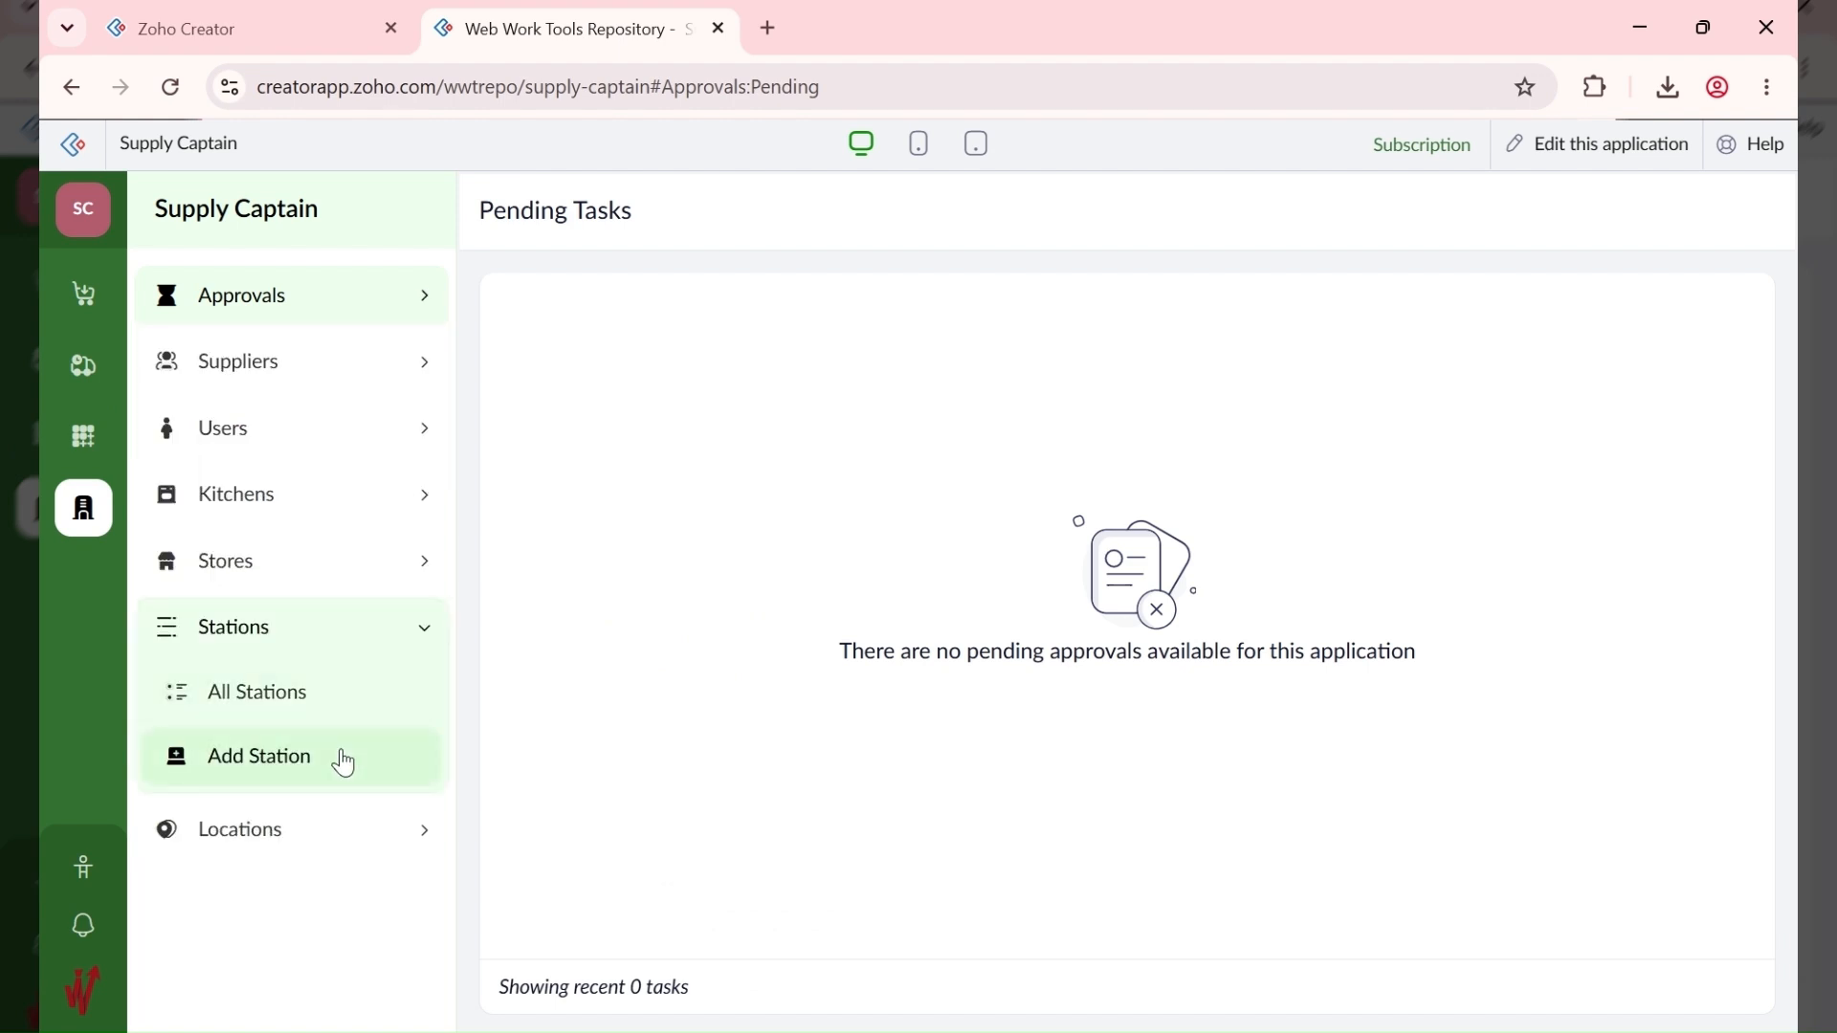
{"action": "left_click", "coordinate": [343, 764]}
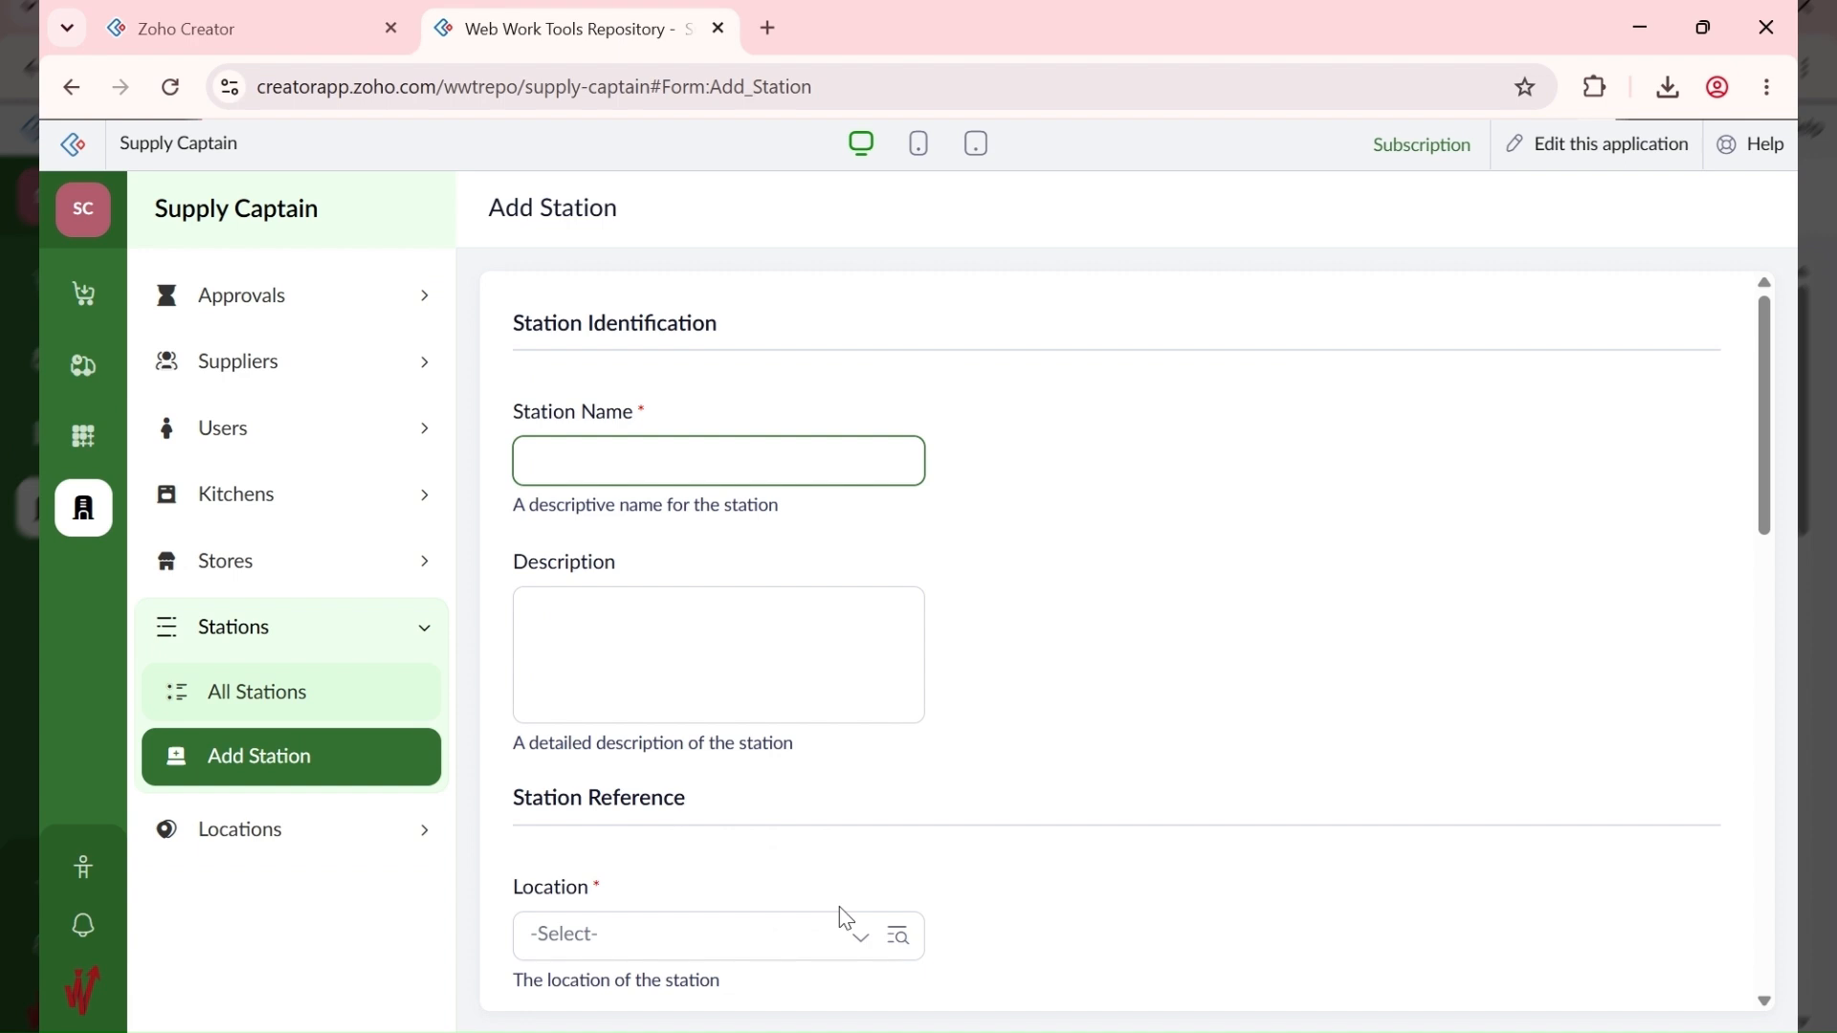
Step: Browse the Requisitions section with Orders expanded, then Supplies, ending on the Items area
{"action": "scroll", "coordinate": [720, 851], "scroll_direction": "down", "scroll_amount": 15}
{"action": "scroll", "coordinate": [514, 716], "scroll_direction": "down", "scroll_amount": 1}
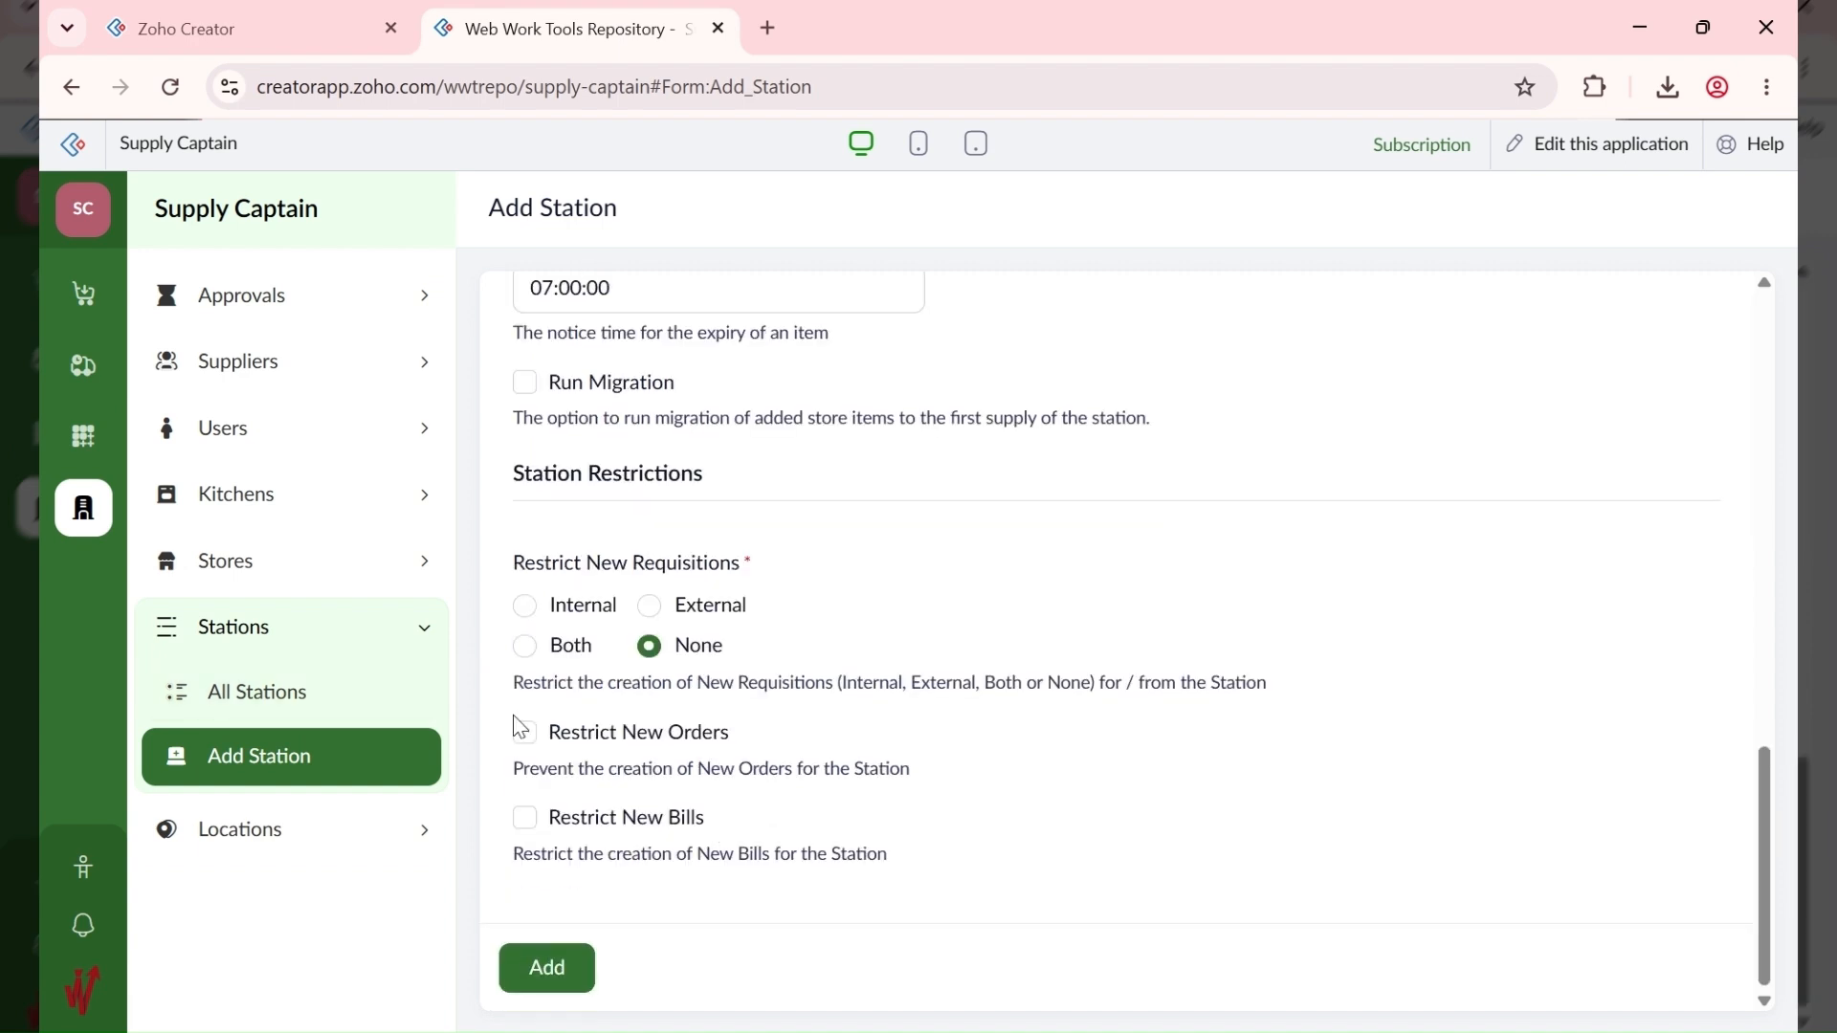
{"action": "left_click", "coordinate": [82, 297]}
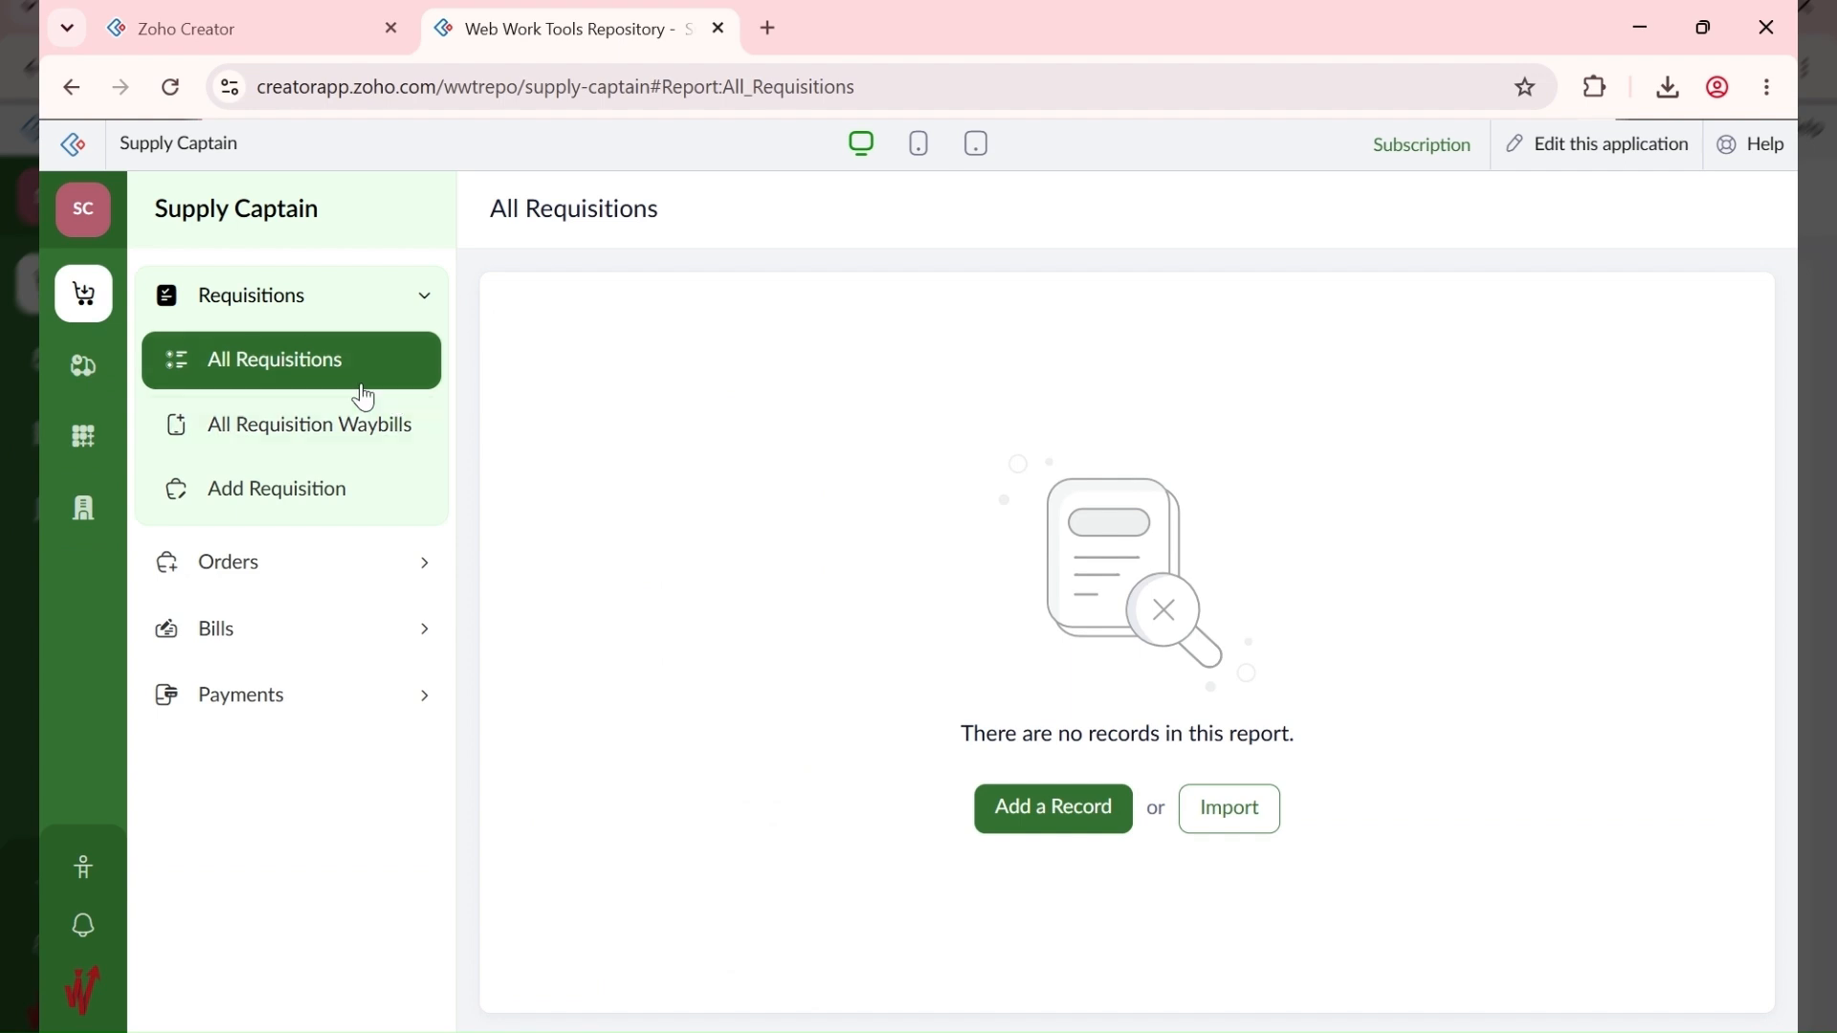
{"action": "left_click", "coordinate": [318, 582]}
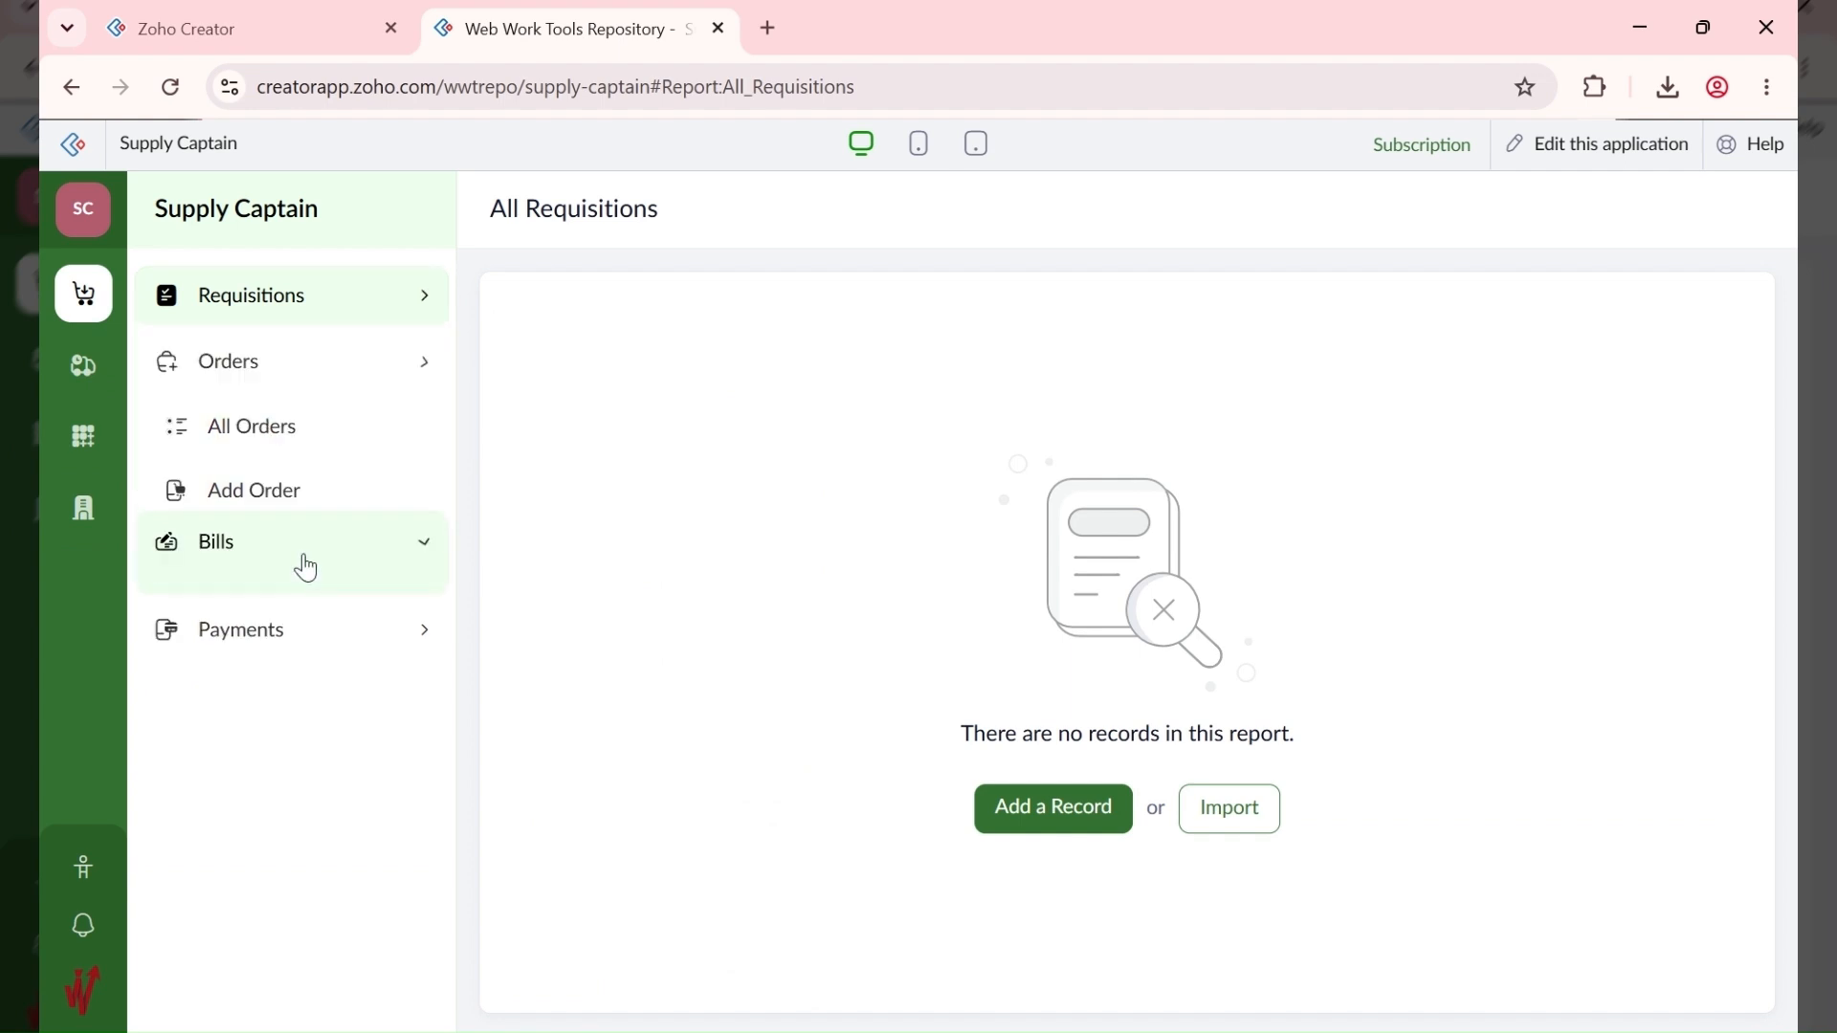
{"action": "left_click", "coordinate": [76, 385]}
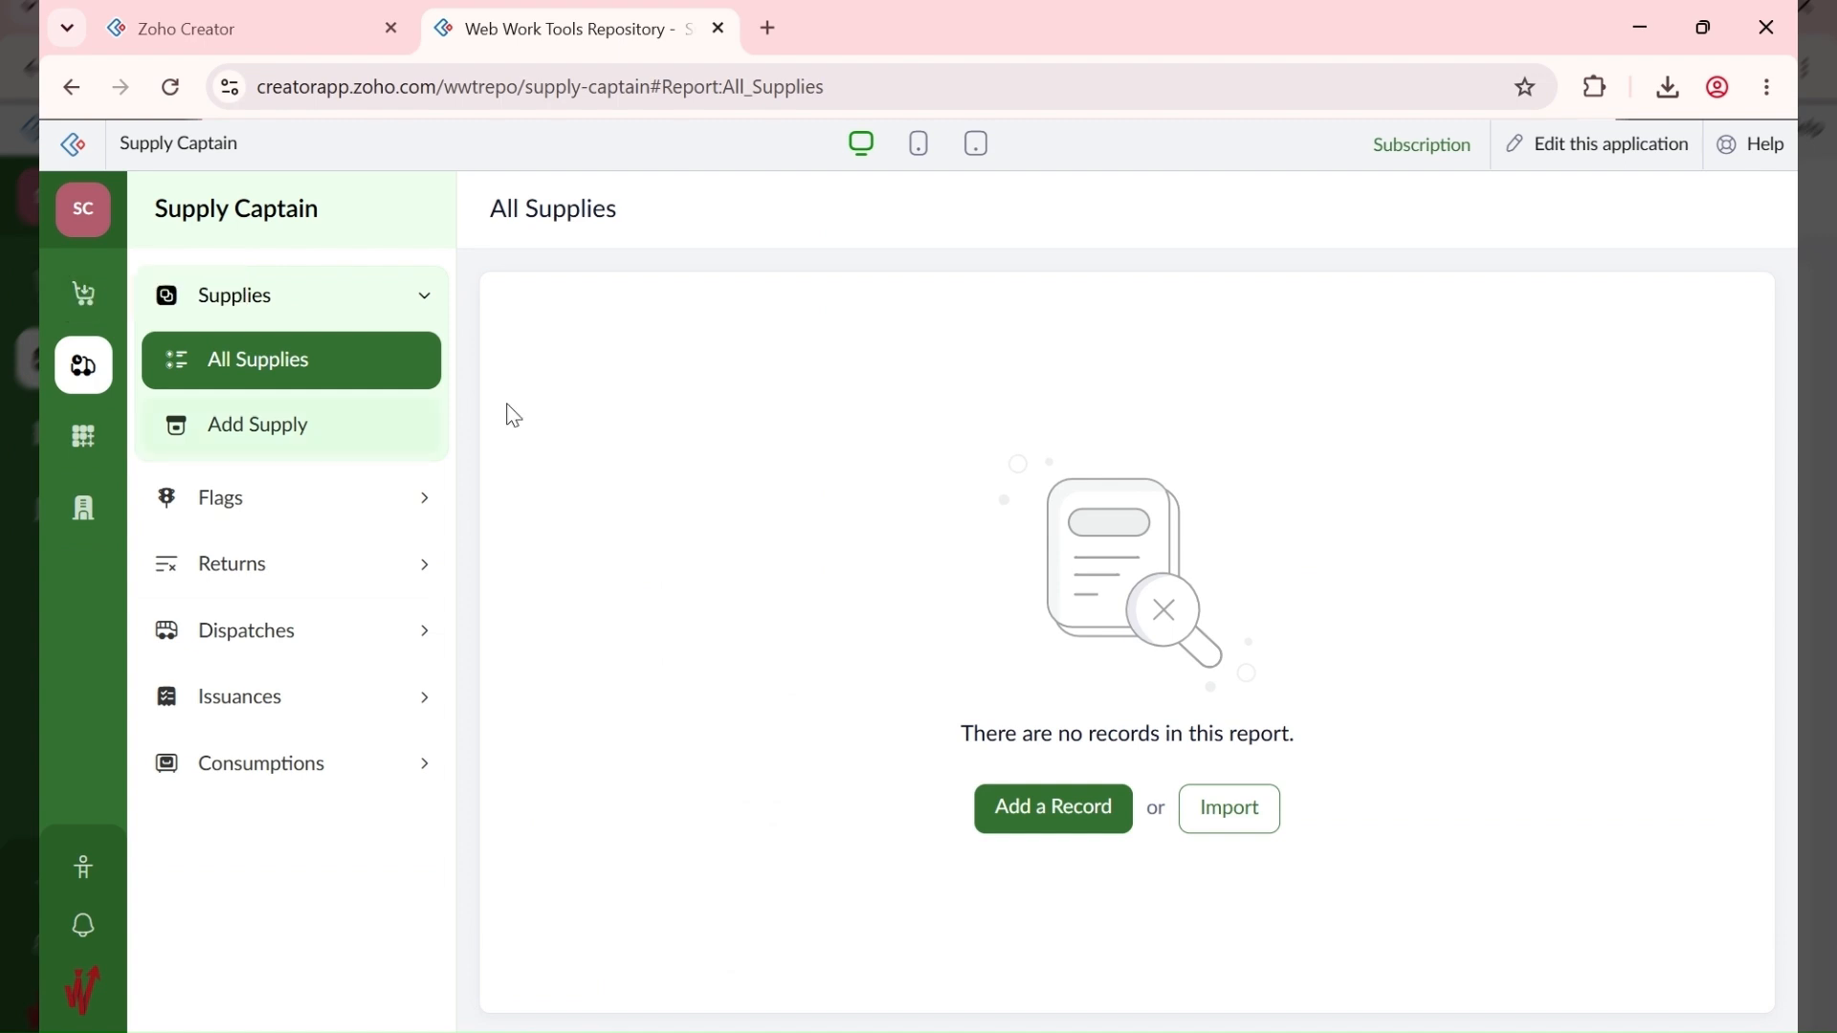
{"action": "left_click", "coordinate": [83, 436]}
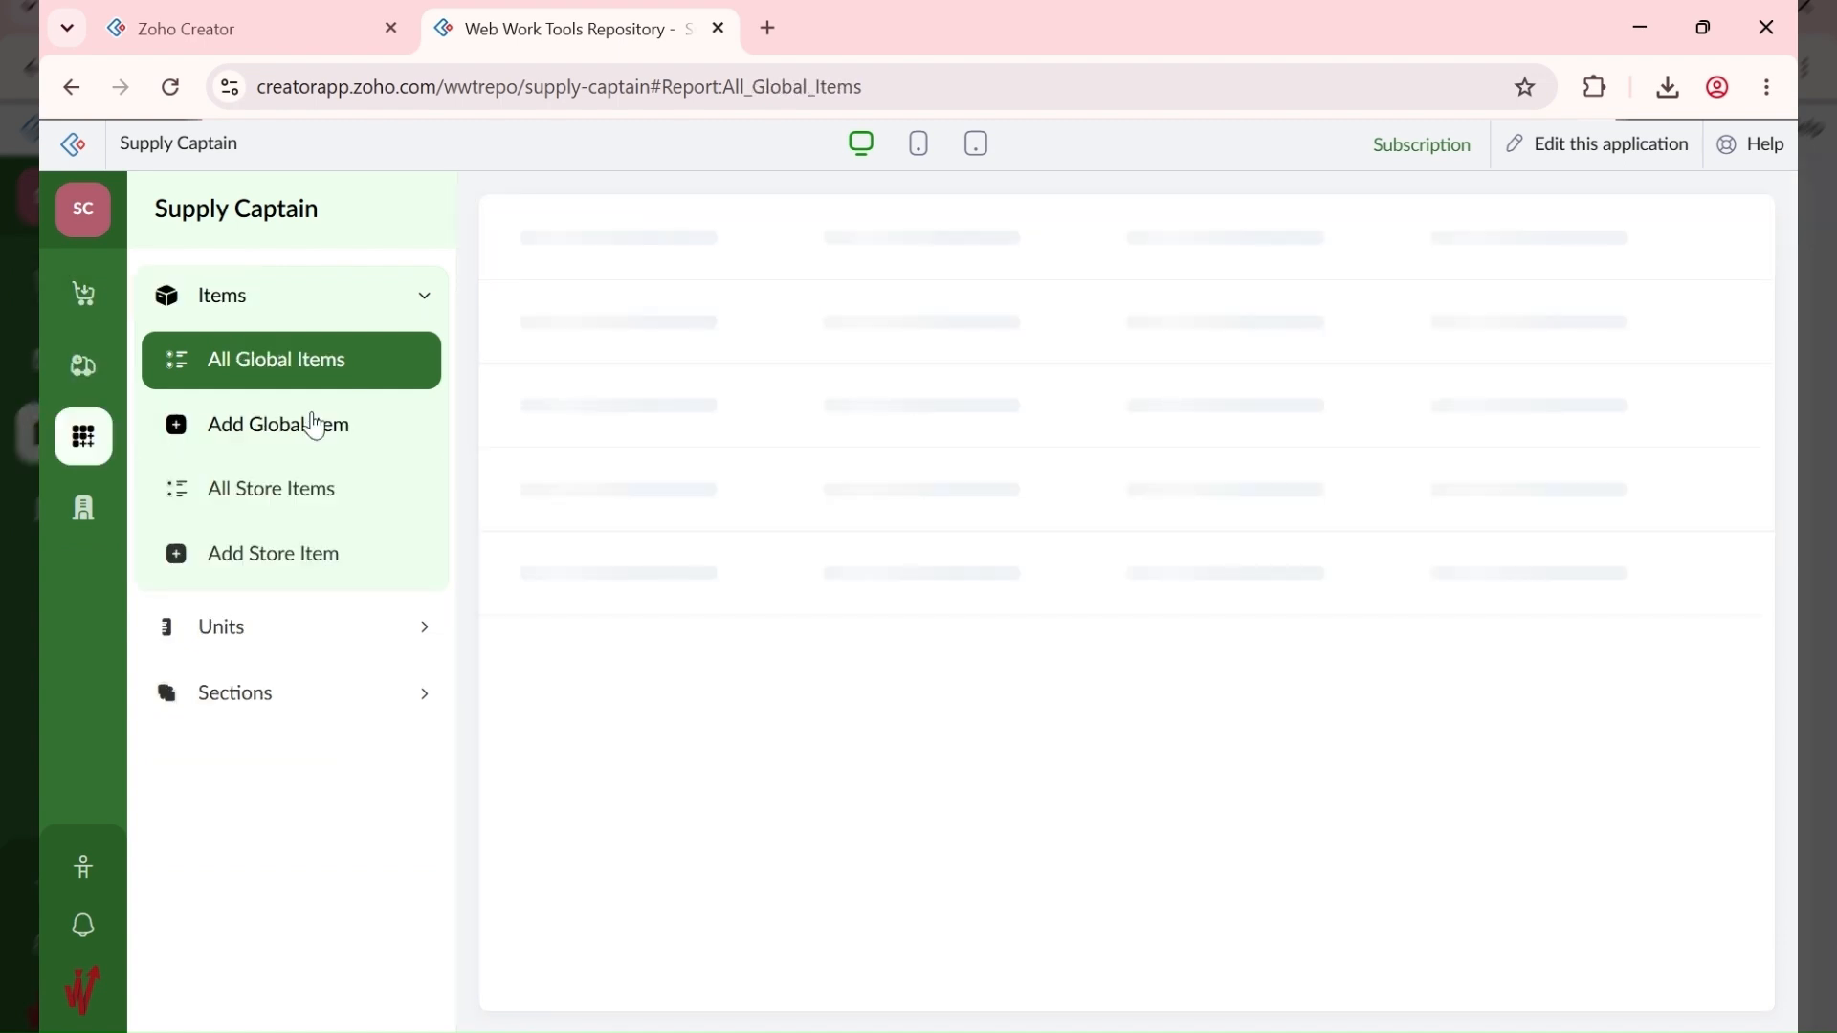
Step: View All Store Items, then return to the empty Requisitions area with Bills collapsed
{"action": "left_click", "coordinate": [334, 503]}
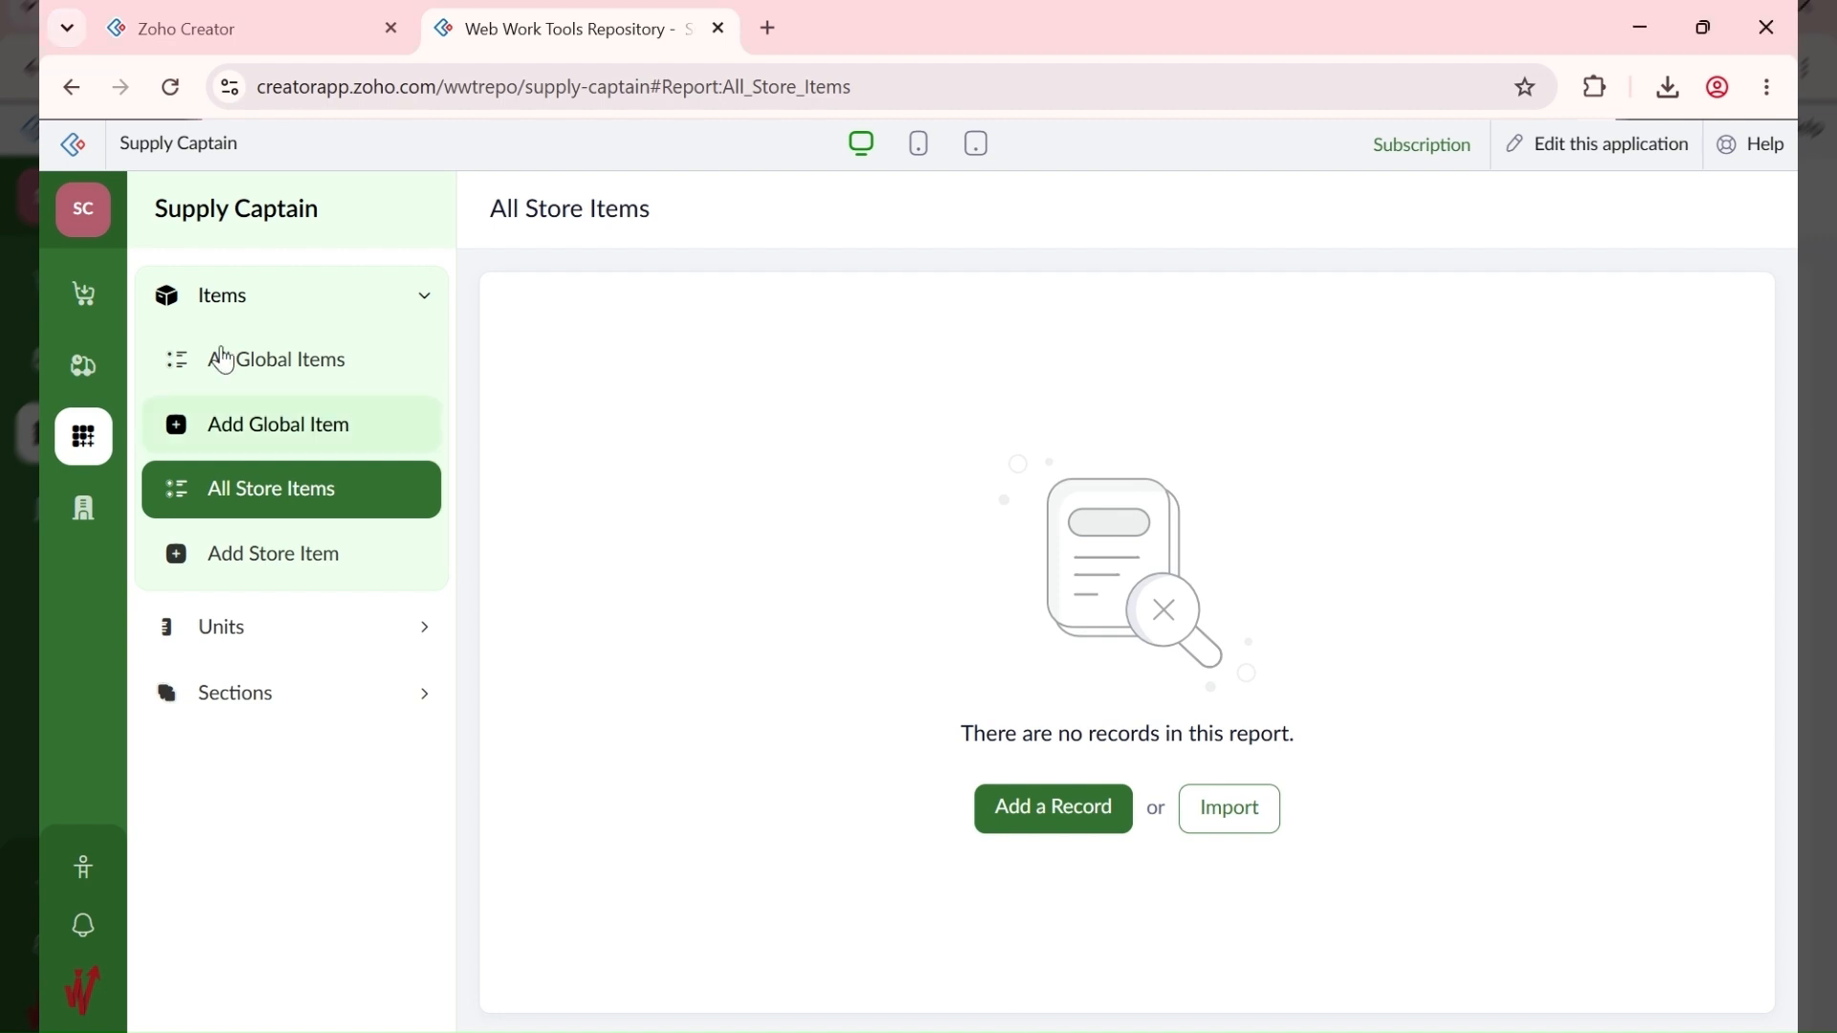
{"action": "left_click", "coordinate": [83, 294]}
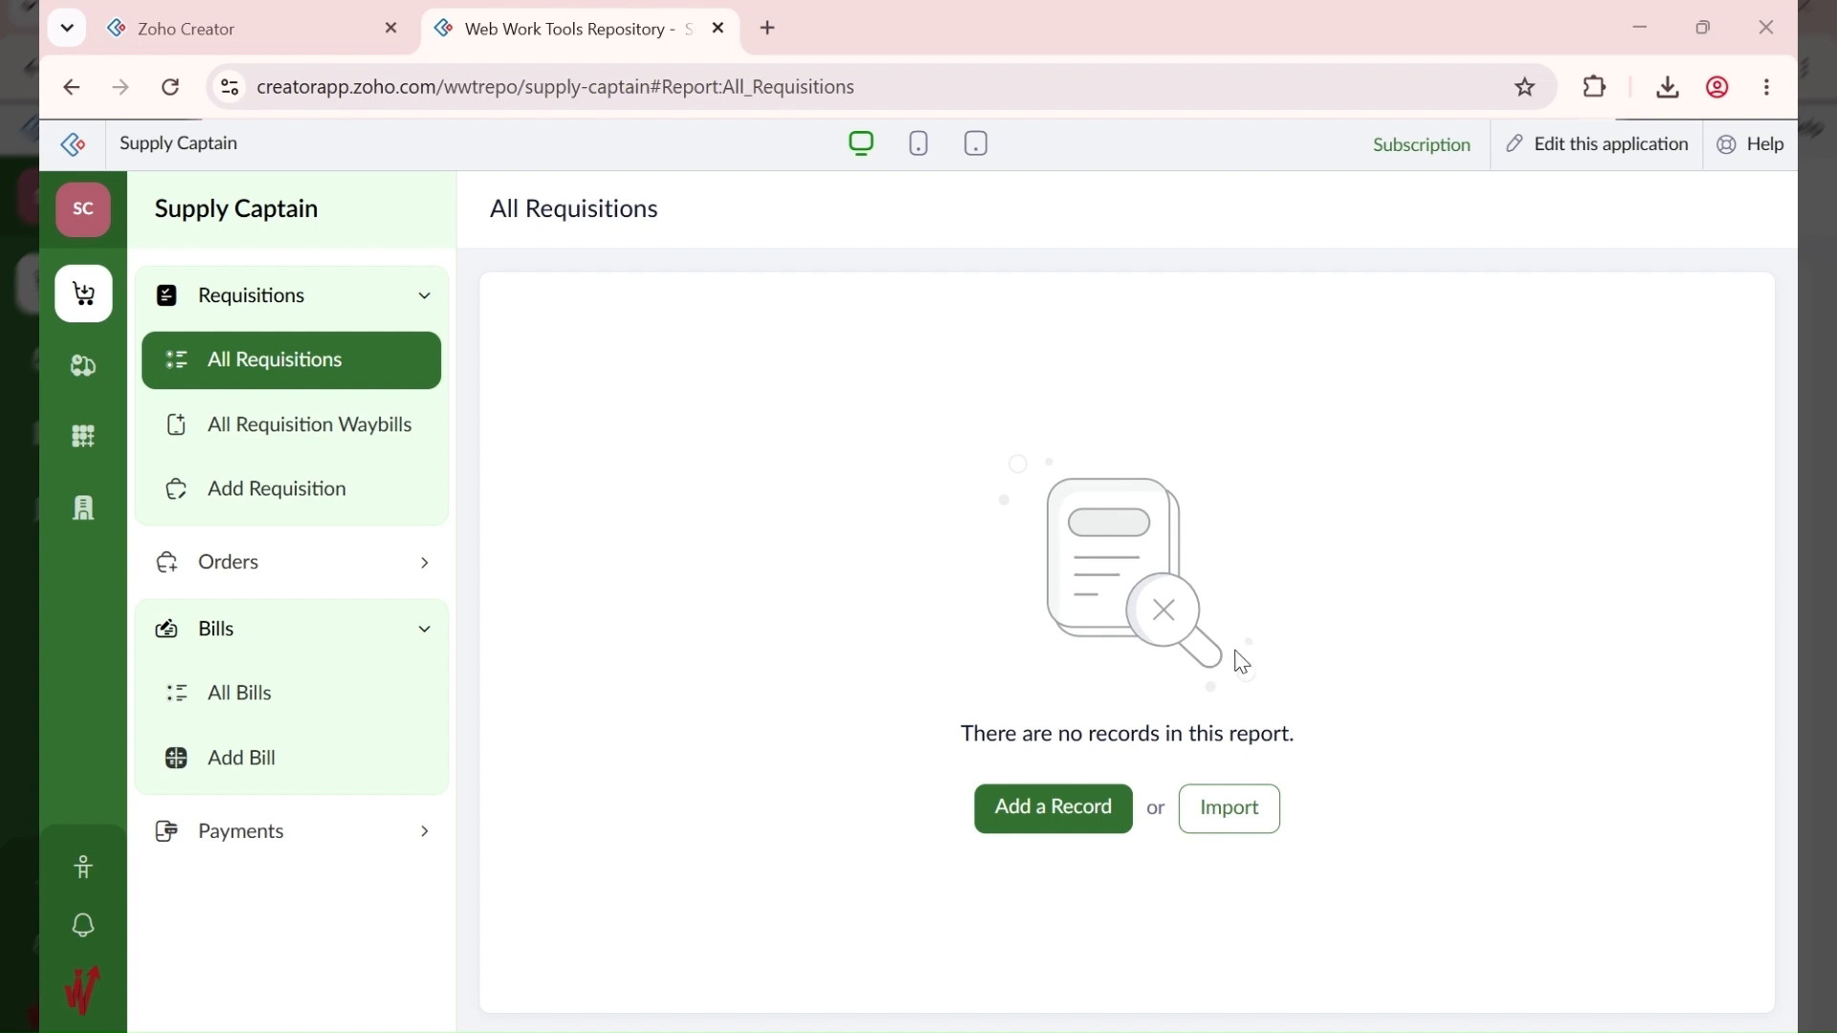
{"action": "left_click", "coordinate": [216, 629]}
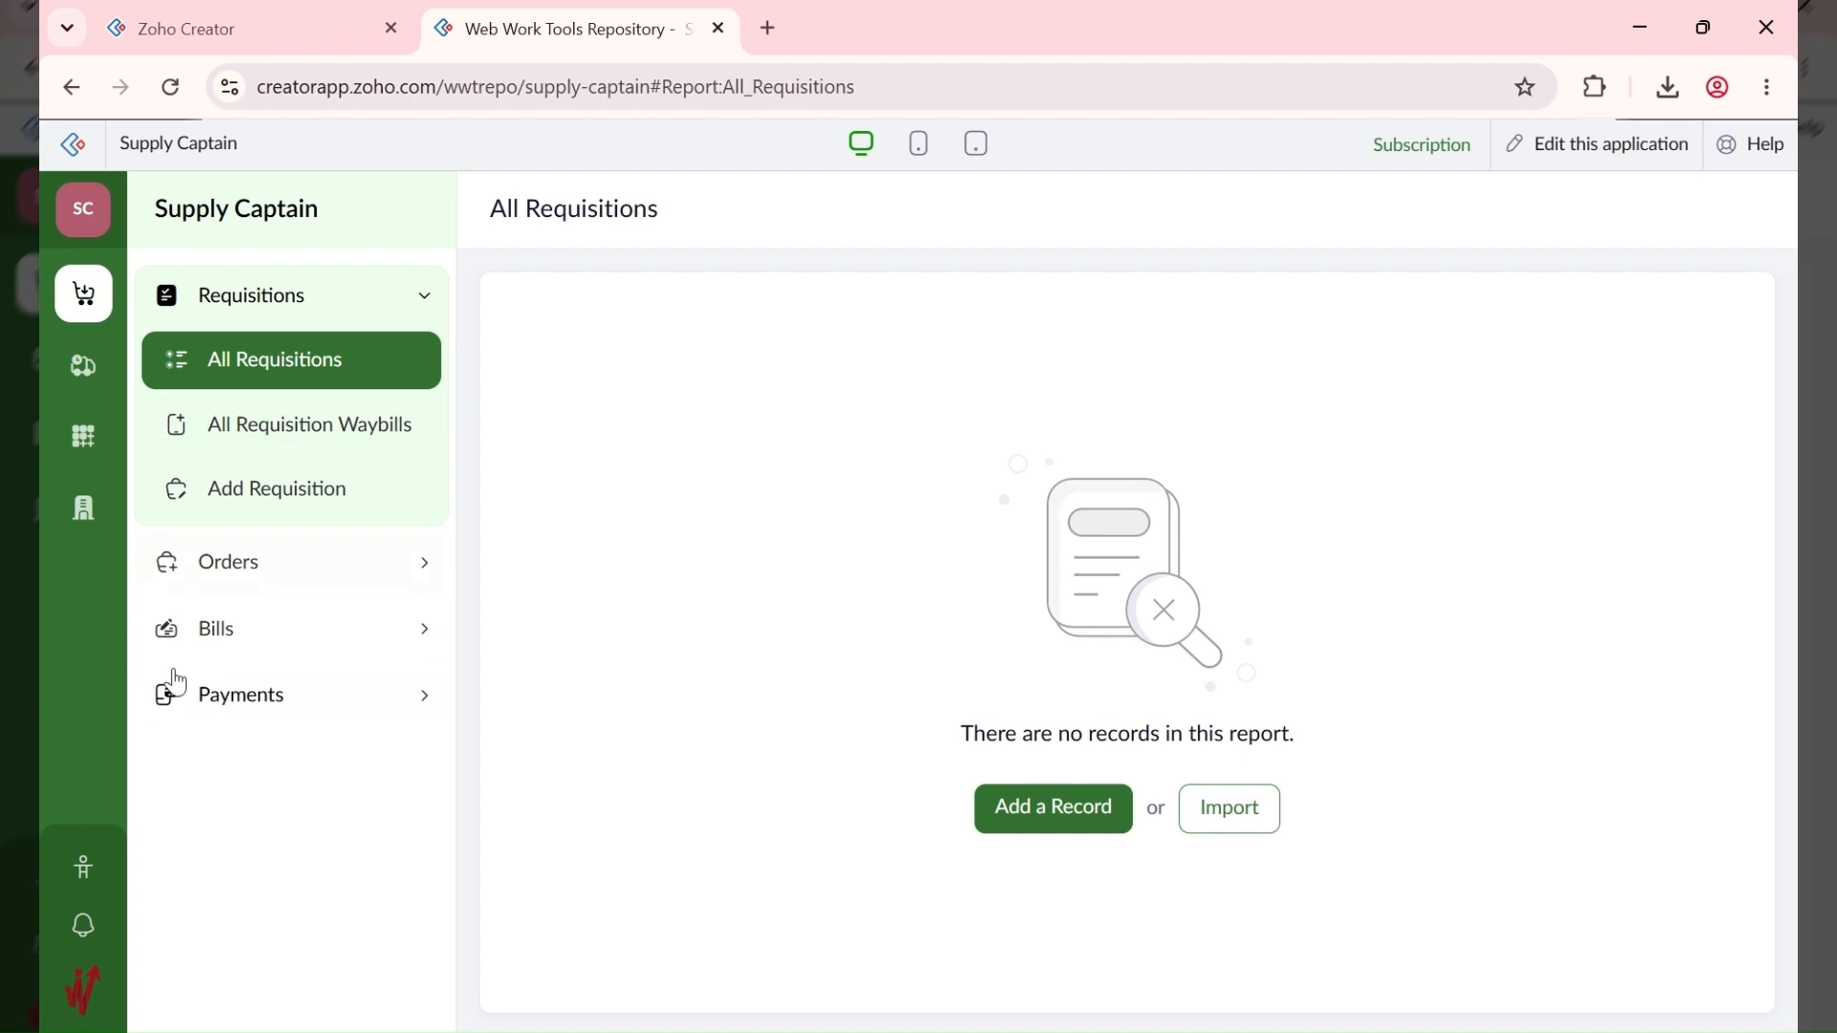
Step: Open the Add Location form under Administration > Locations
{"action": "left_click", "coordinate": [86, 515]}
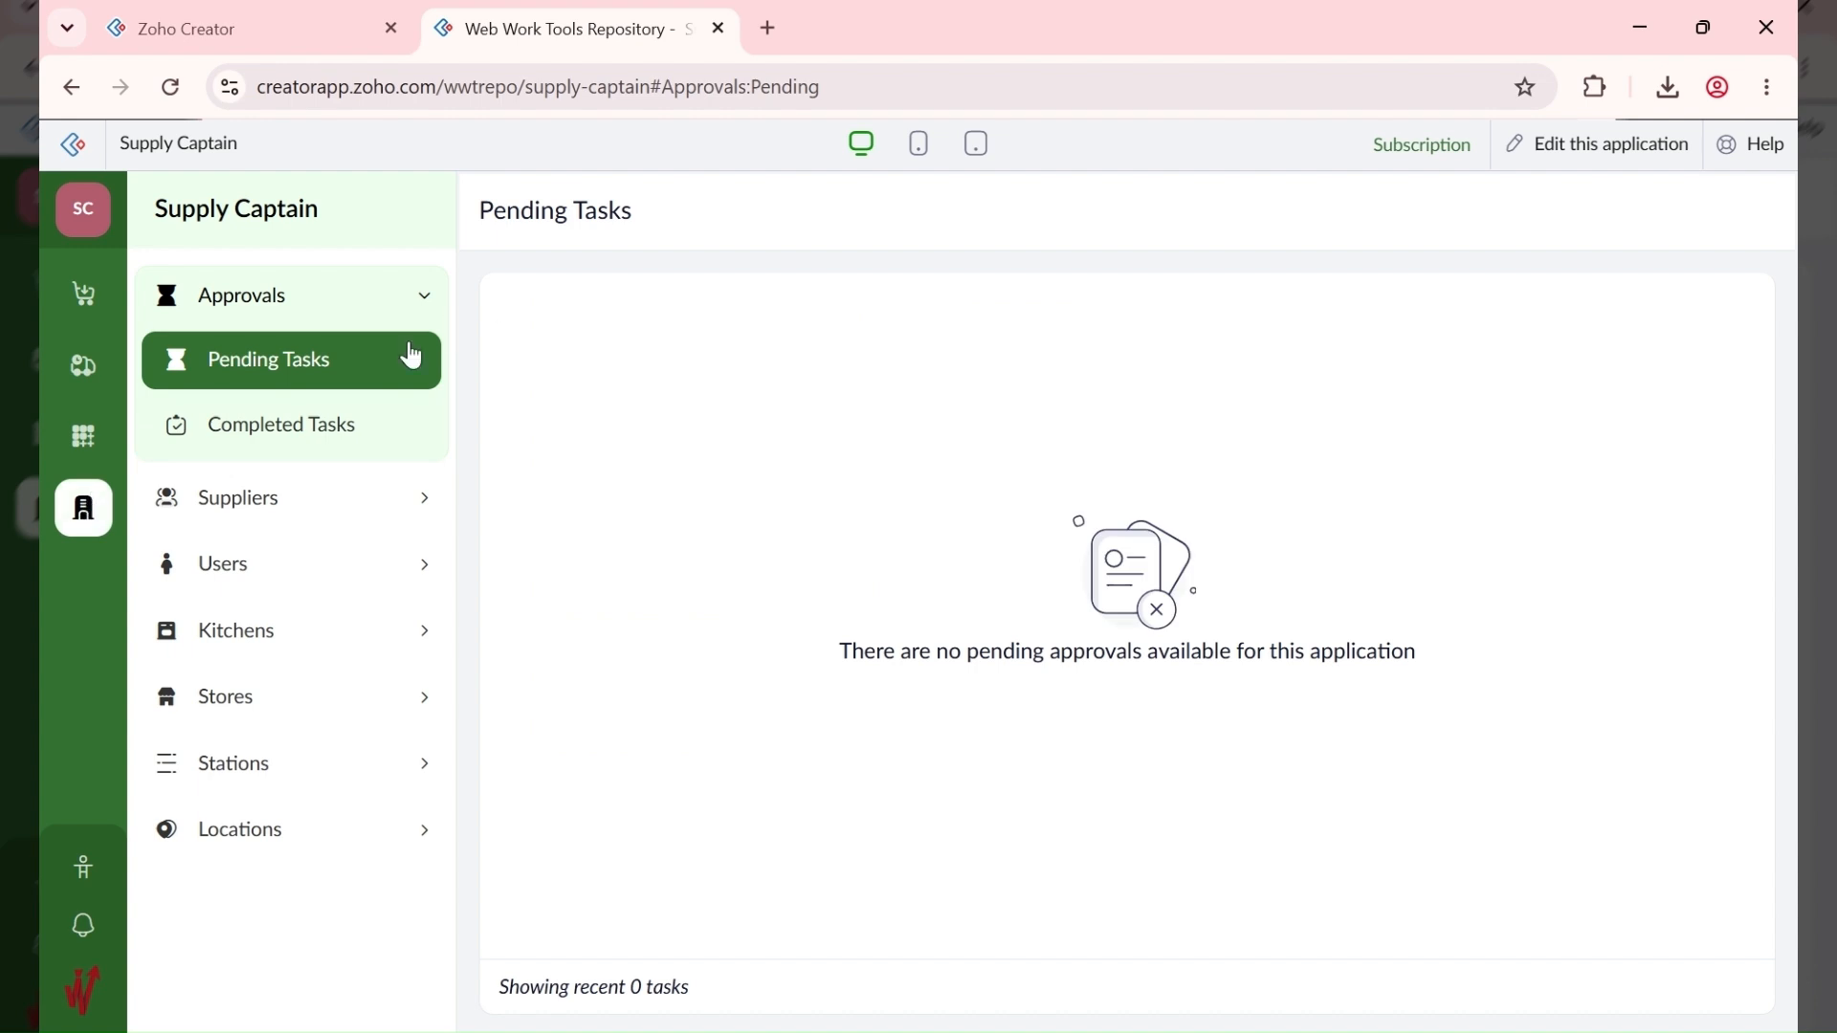
{"action": "left_click", "coordinate": [287, 835]}
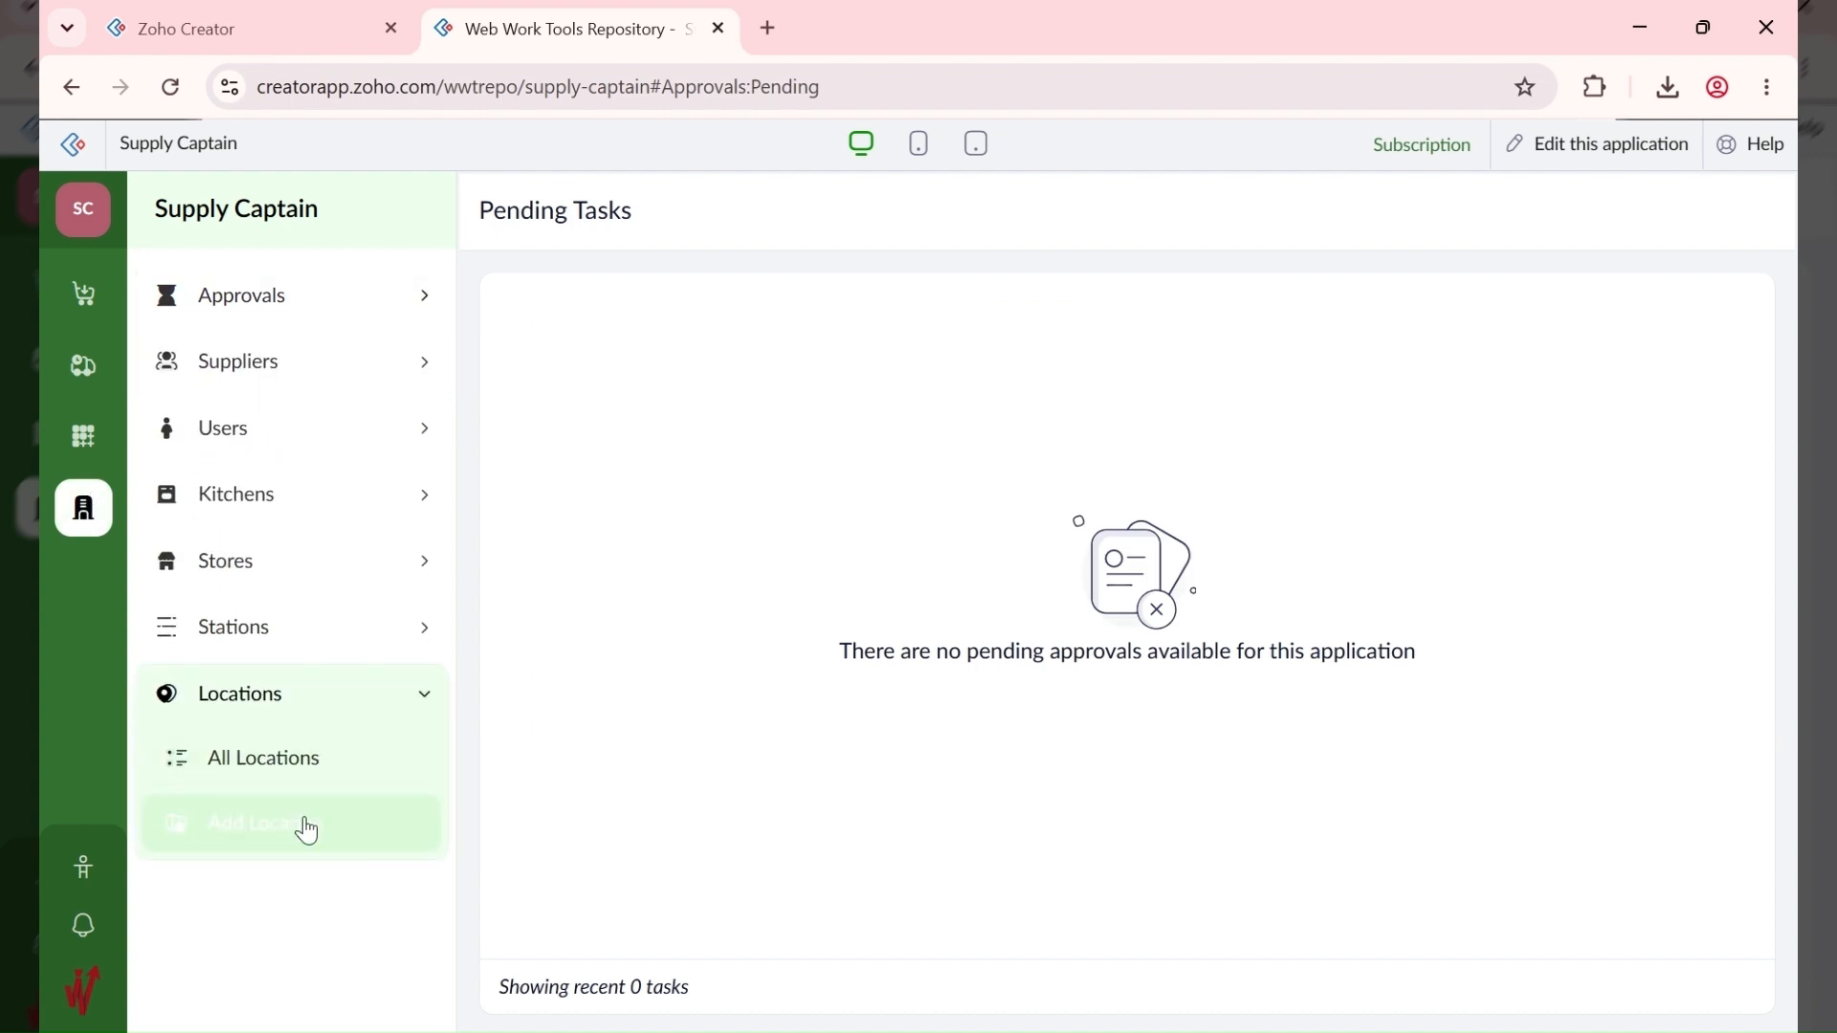
{"action": "left_click", "coordinate": [302, 829]}
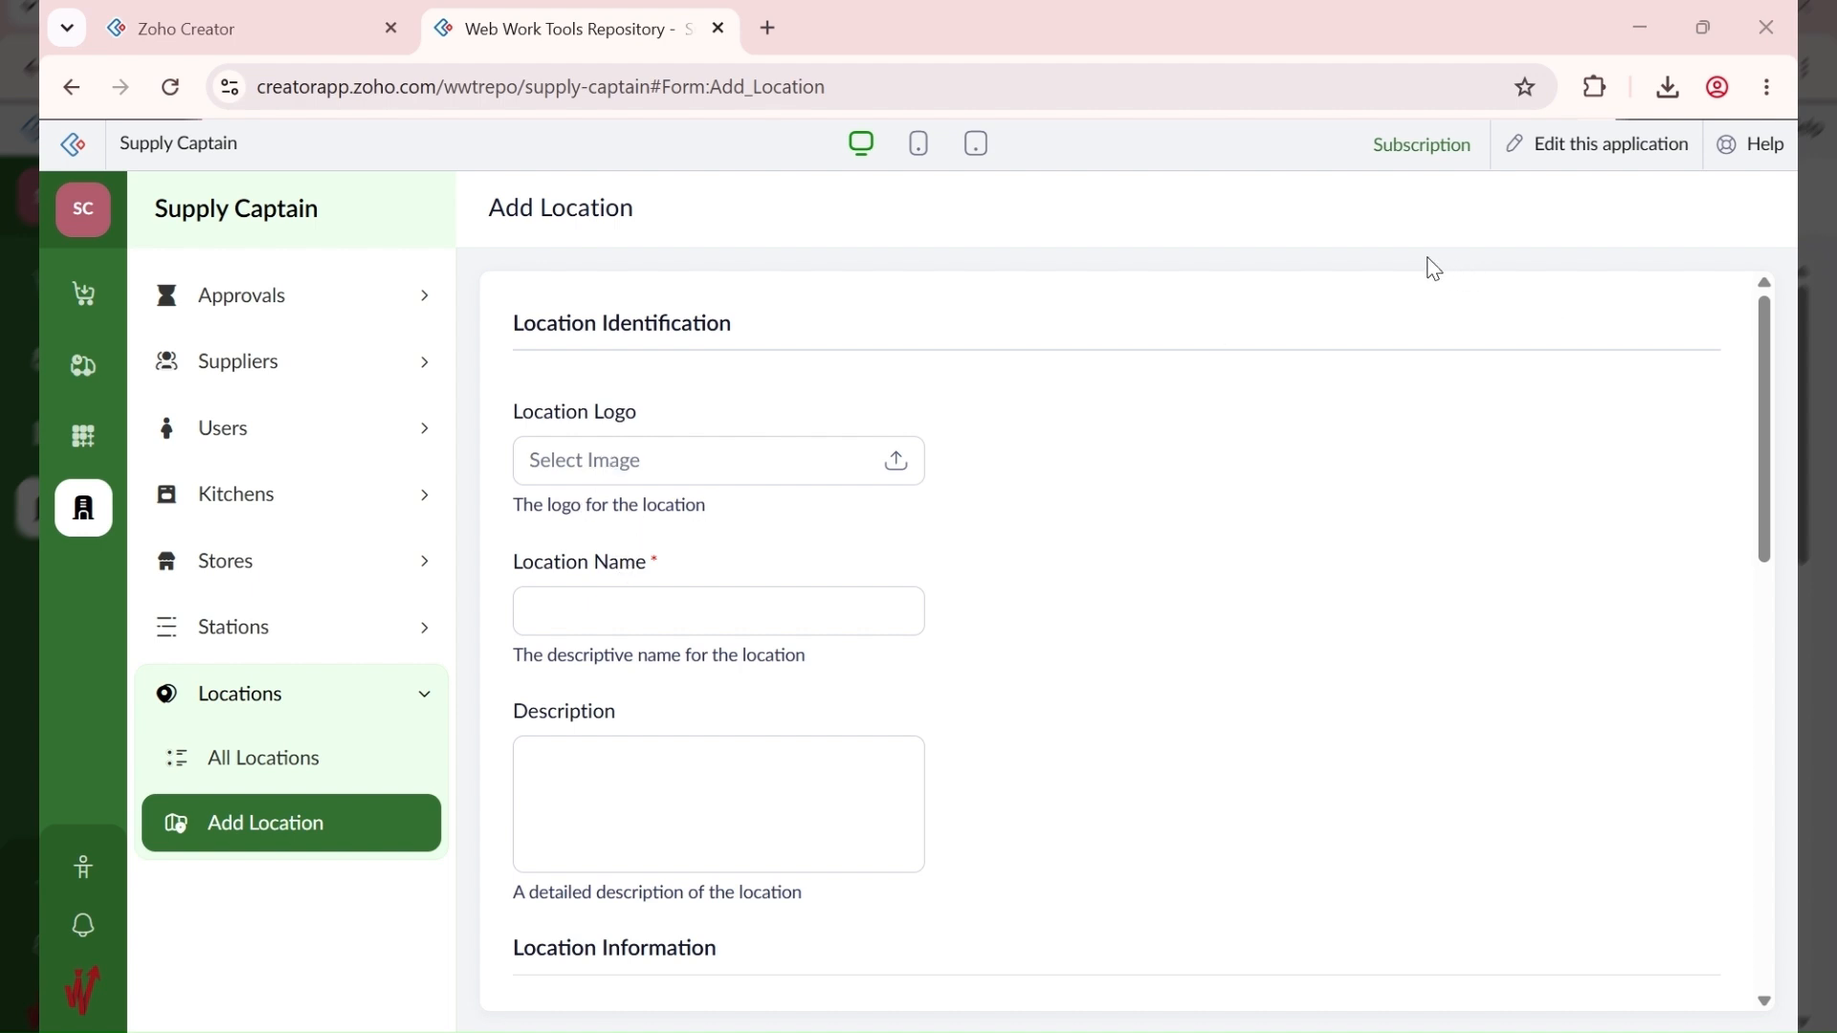
Step: Paste ABC FOODS LTD (HQ) as the Location Name and move on to the description
{"action": "left_click", "coordinate": [644, 598]}
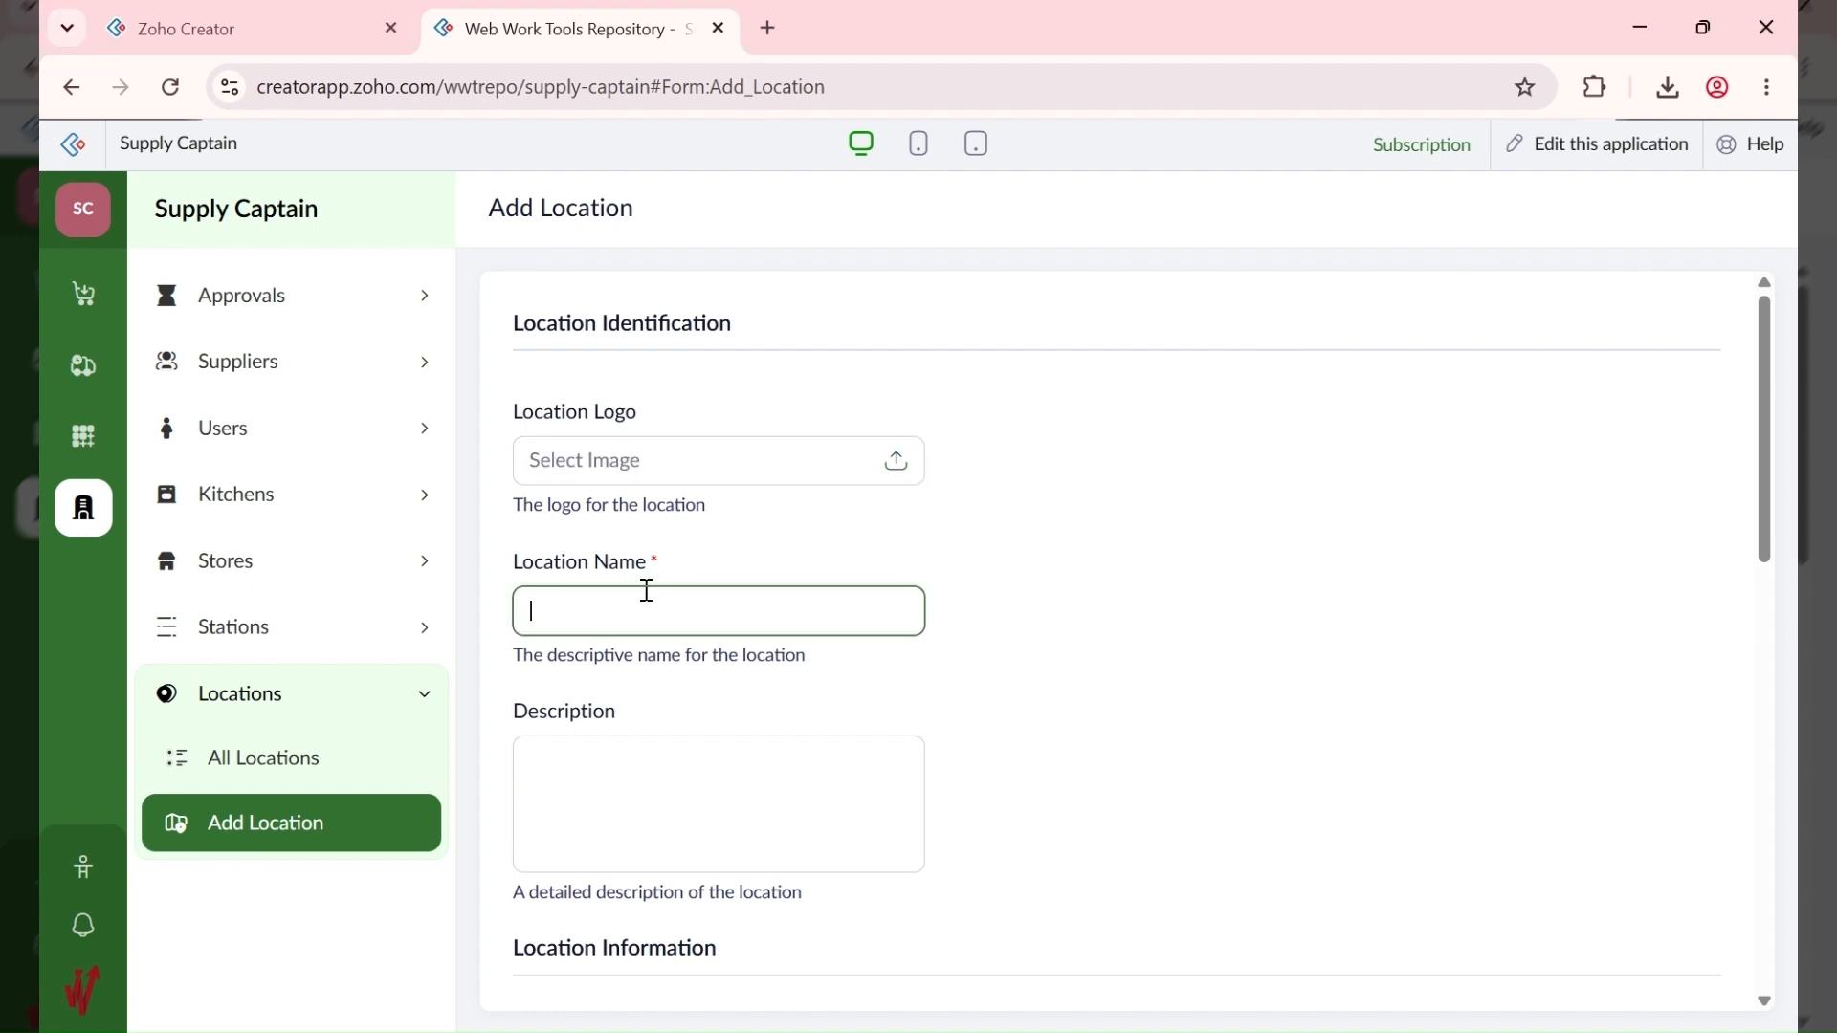
{"action": "type", "text": "ABC FOODS LTD (HQ)"}
{"action": "left_click", "coordinate": [800, 1029]}
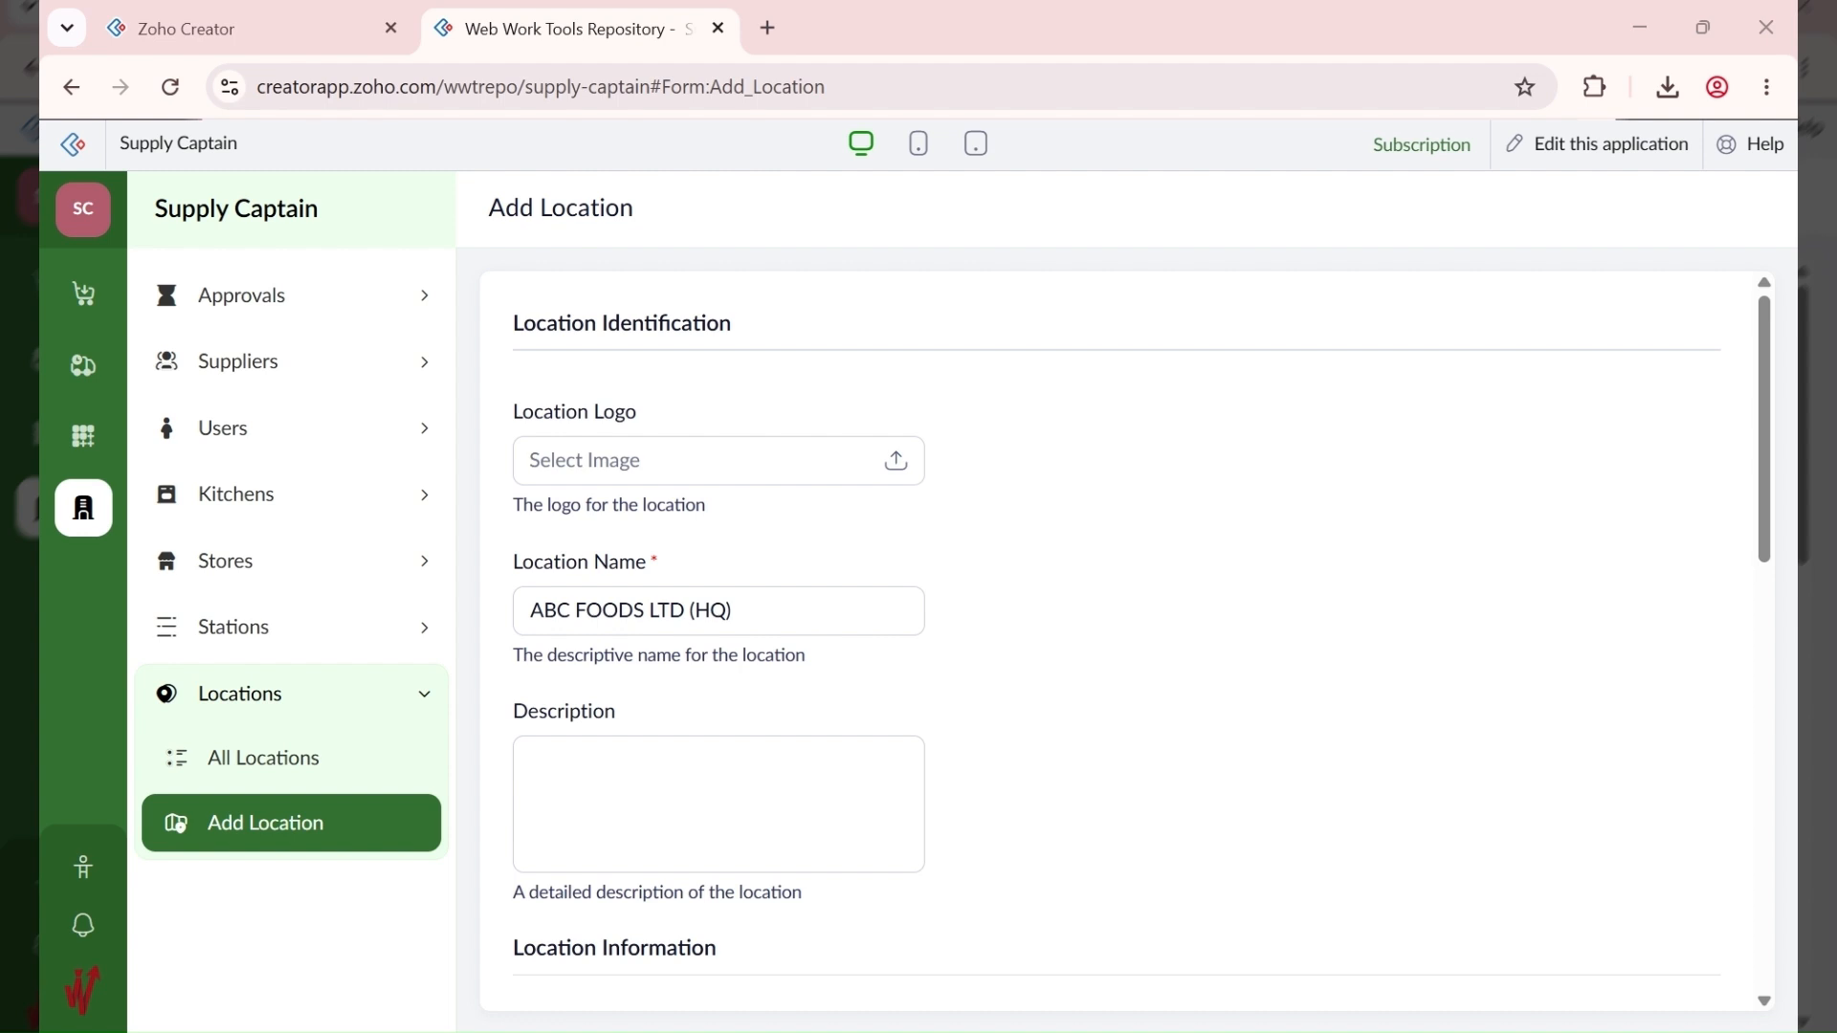
{"action": "left_click", "coordinate": [650, 769]}
{"action": "left_click", "coordinate": [651, 770]}
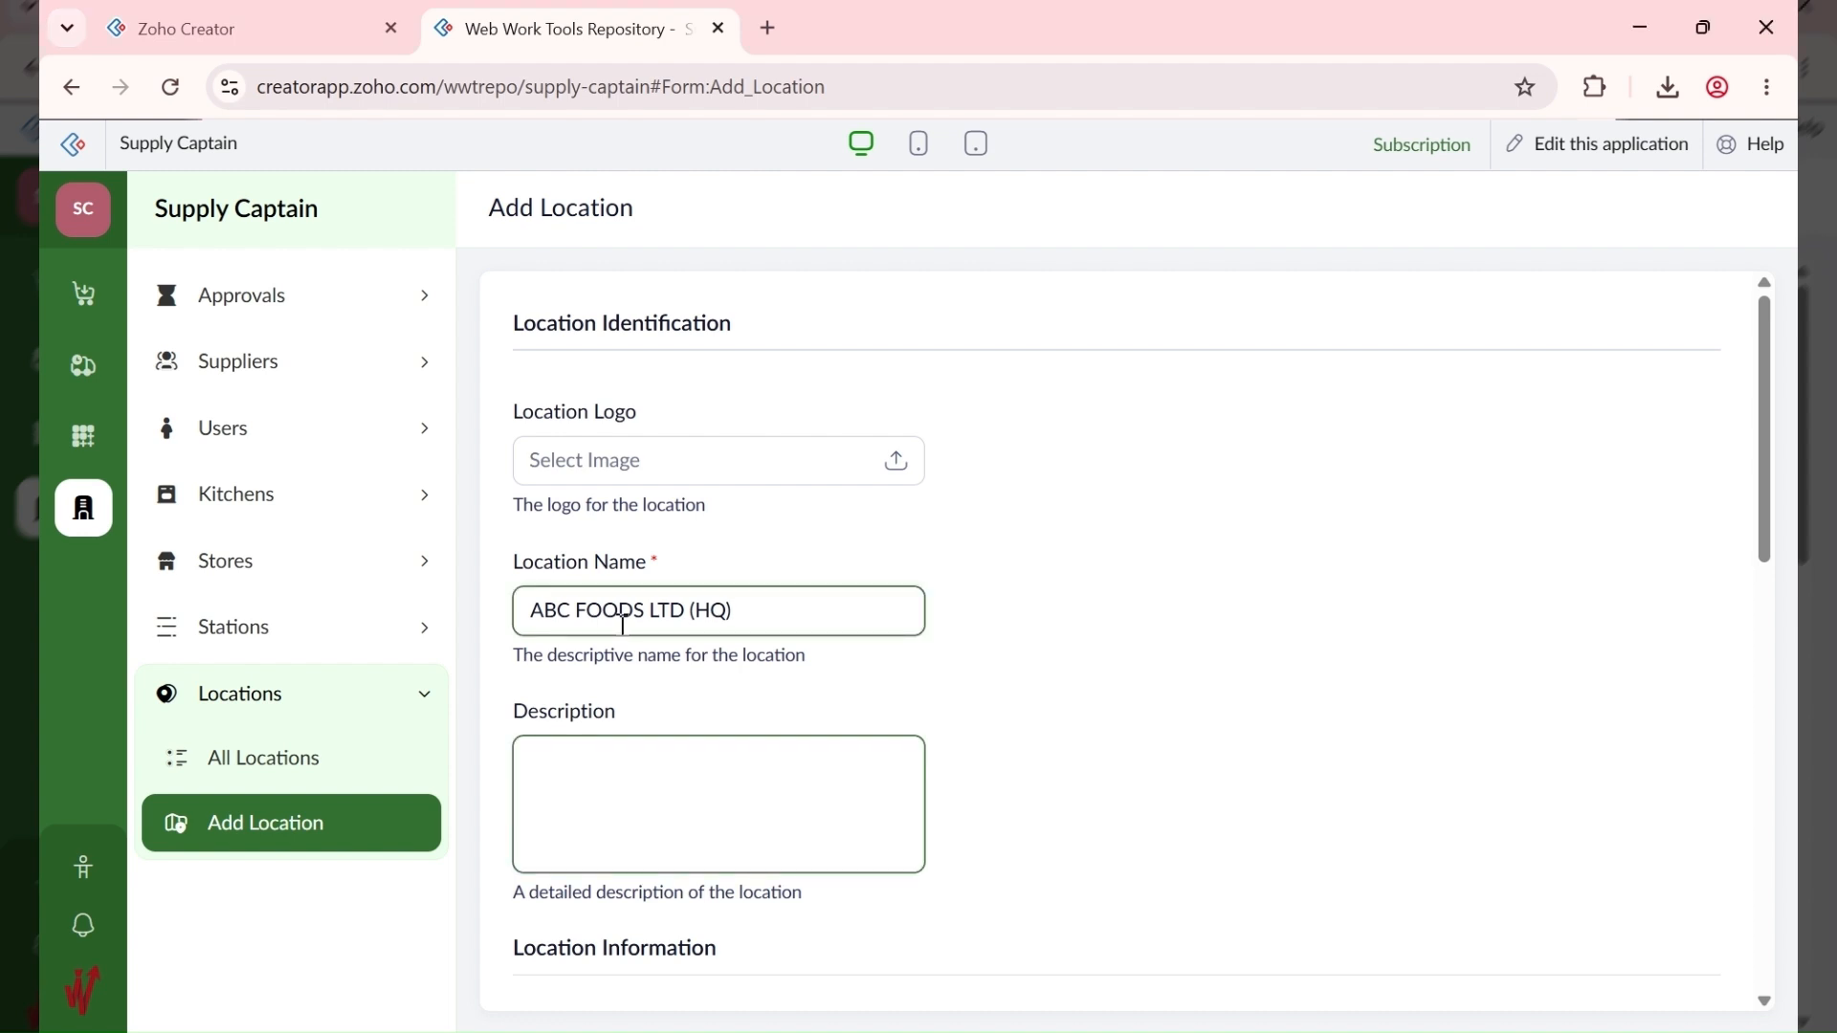
{"action": "scroll", "coordinate": [623, 624], "scroll_direction": "down", "scroll_amount": 3}
Step: Enter the HQ street address, city Port Harcourt, state Rivers and postal code 500102
{"action": "scroll", "coordinate": [832, 776], "scroll_direction": "down", "scroll_amount": 1}
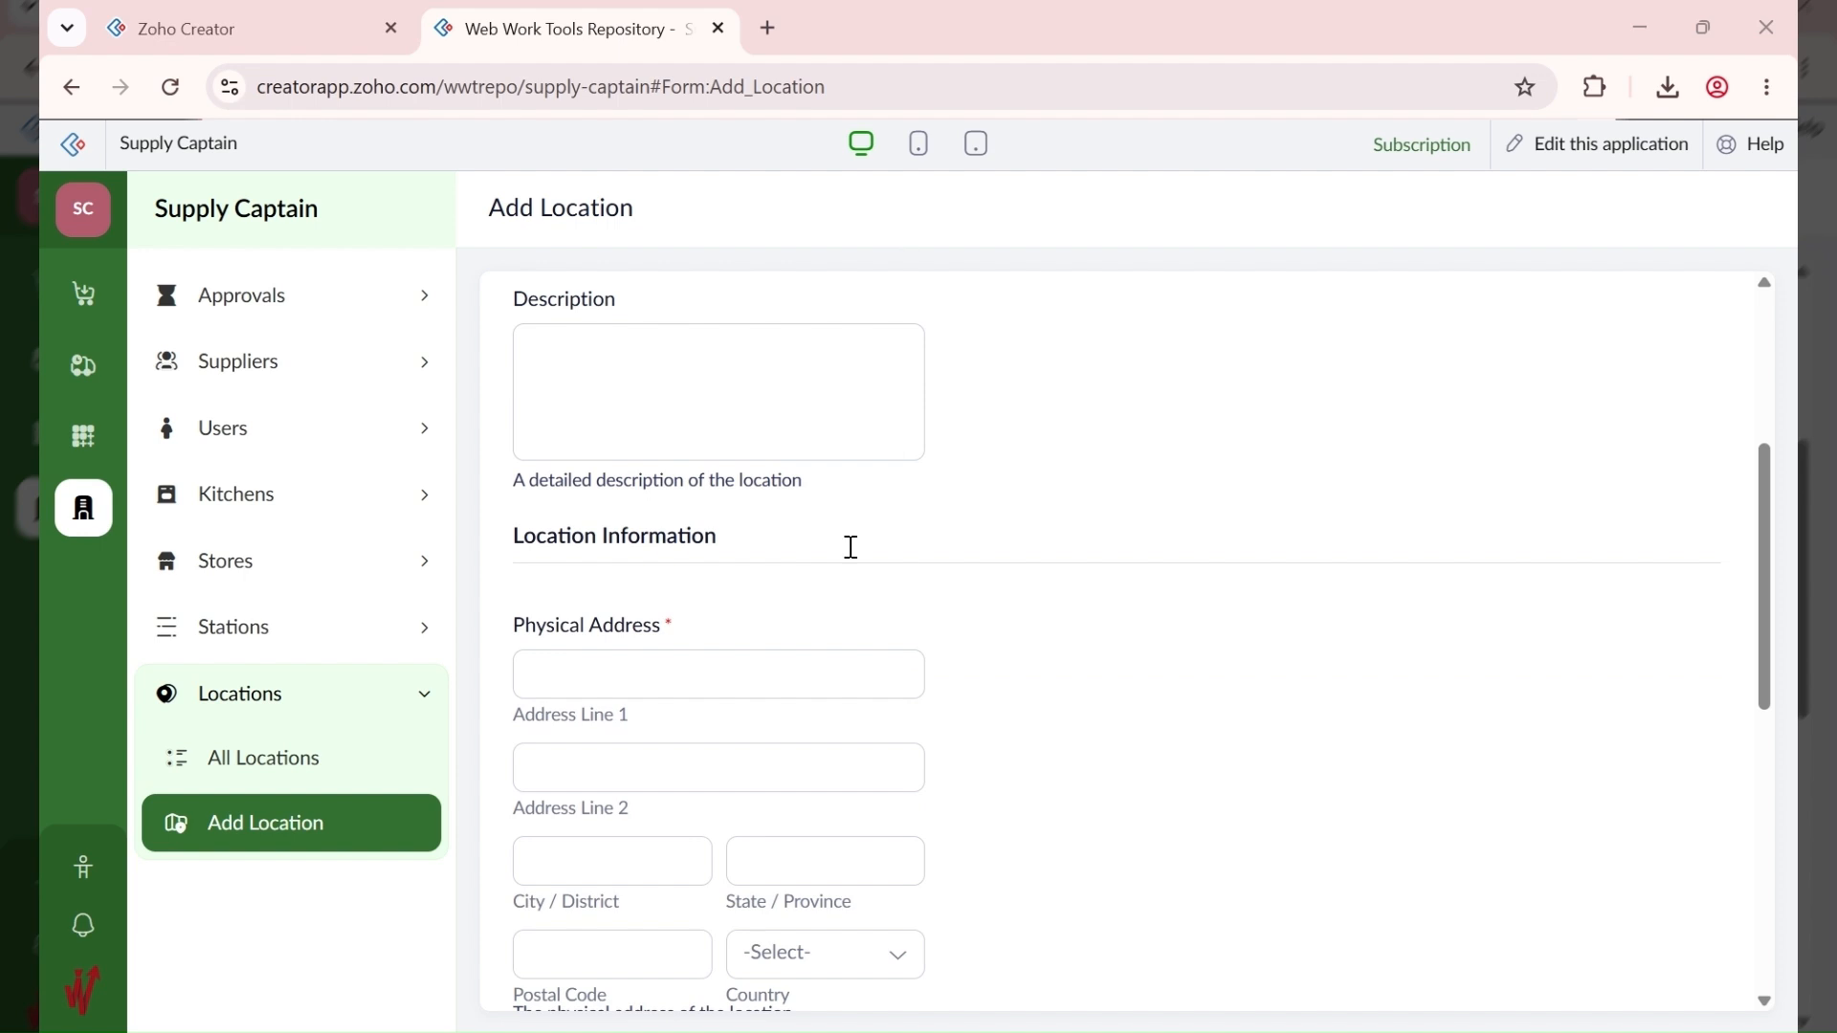
{"action": "left_click", "coordinate": [660, 746]}
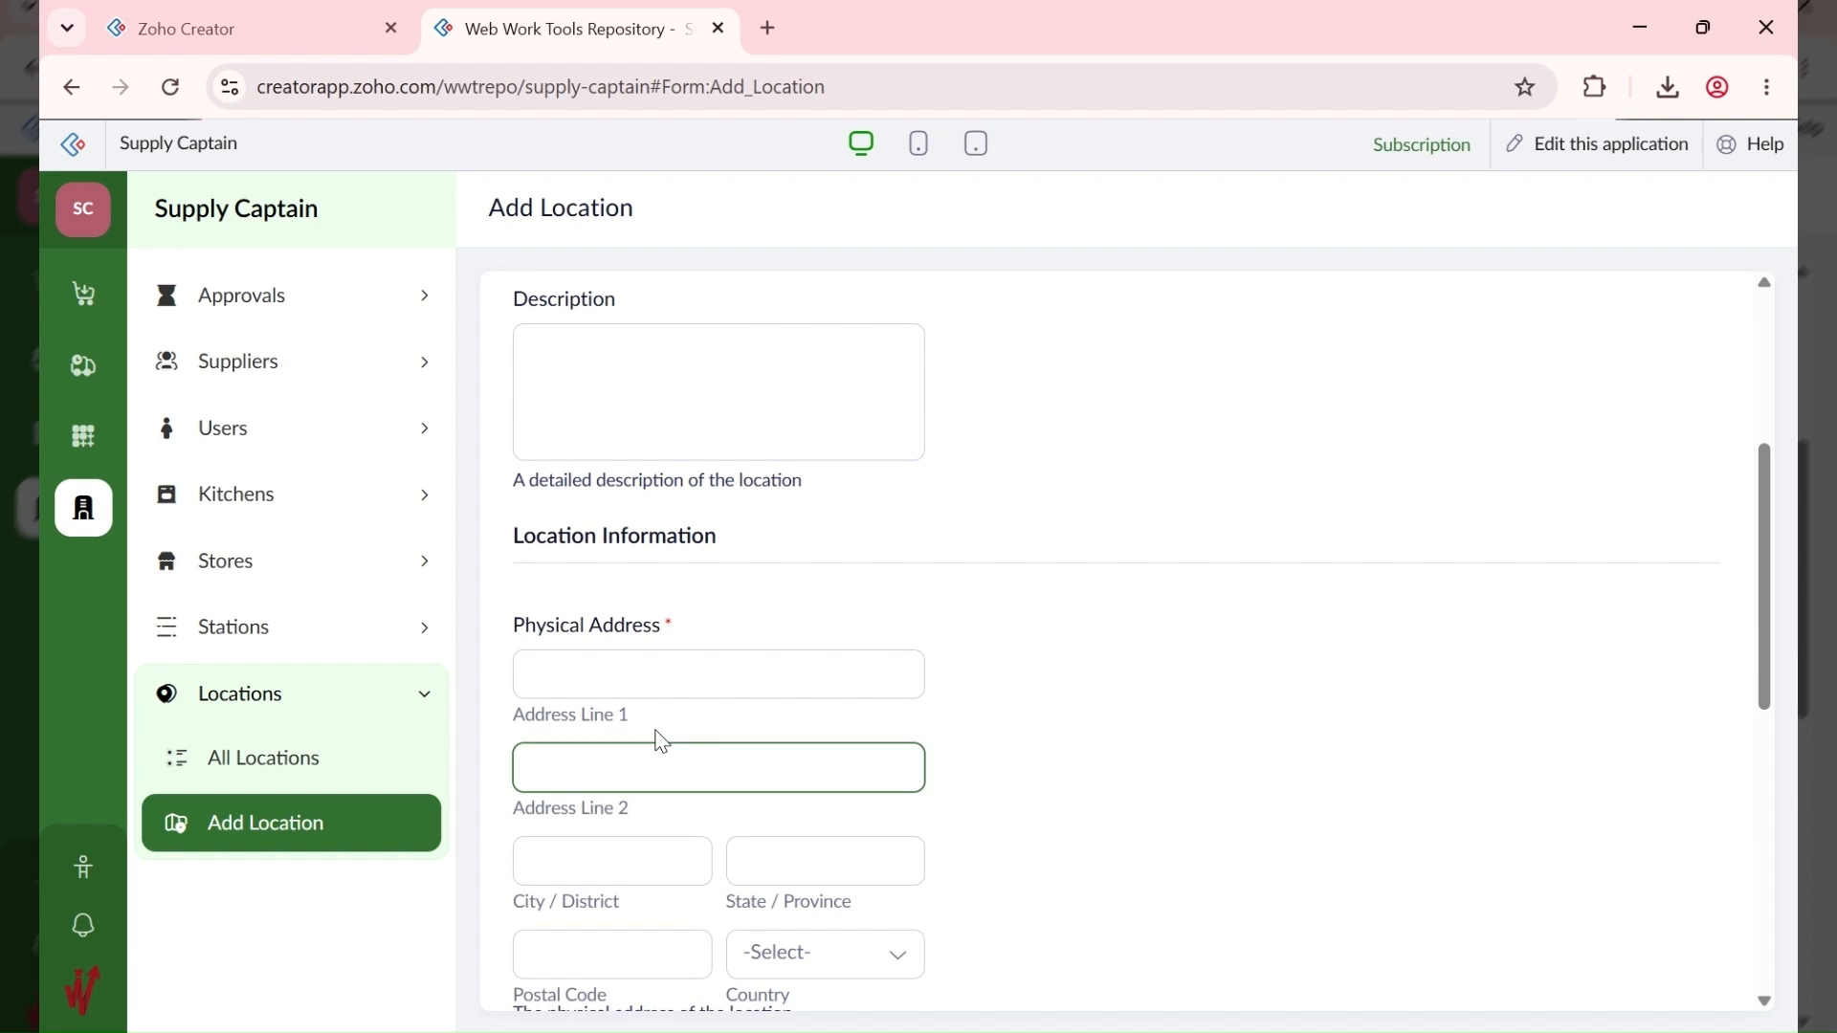
{"action": "left_click", "coordinate": [708, 670]}
{"action": "type", "text": "123 Rumuola Road"}
{"action": "left_click", "coordinate": [614, 848]}
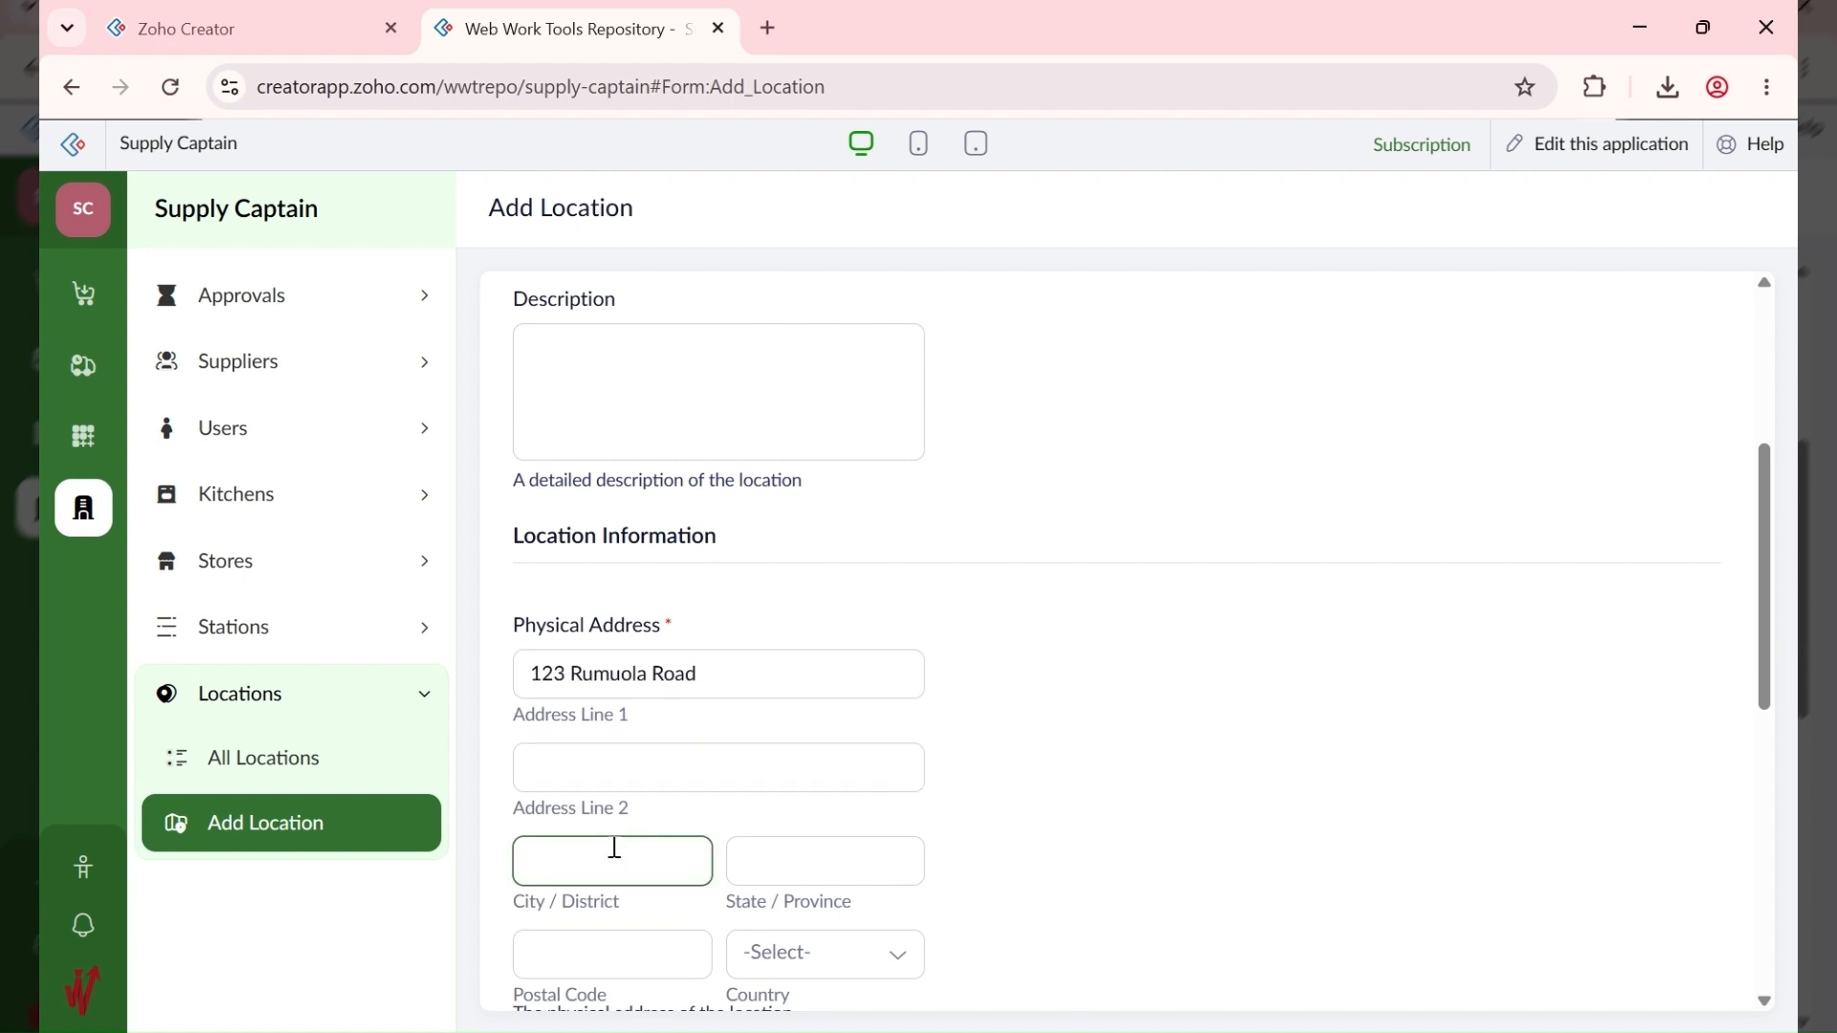
{"action": "type", "text": "Port Harcourt"}
{"action": "key", "text": "Tab"}
{"action": "type", "text": "Ri"}
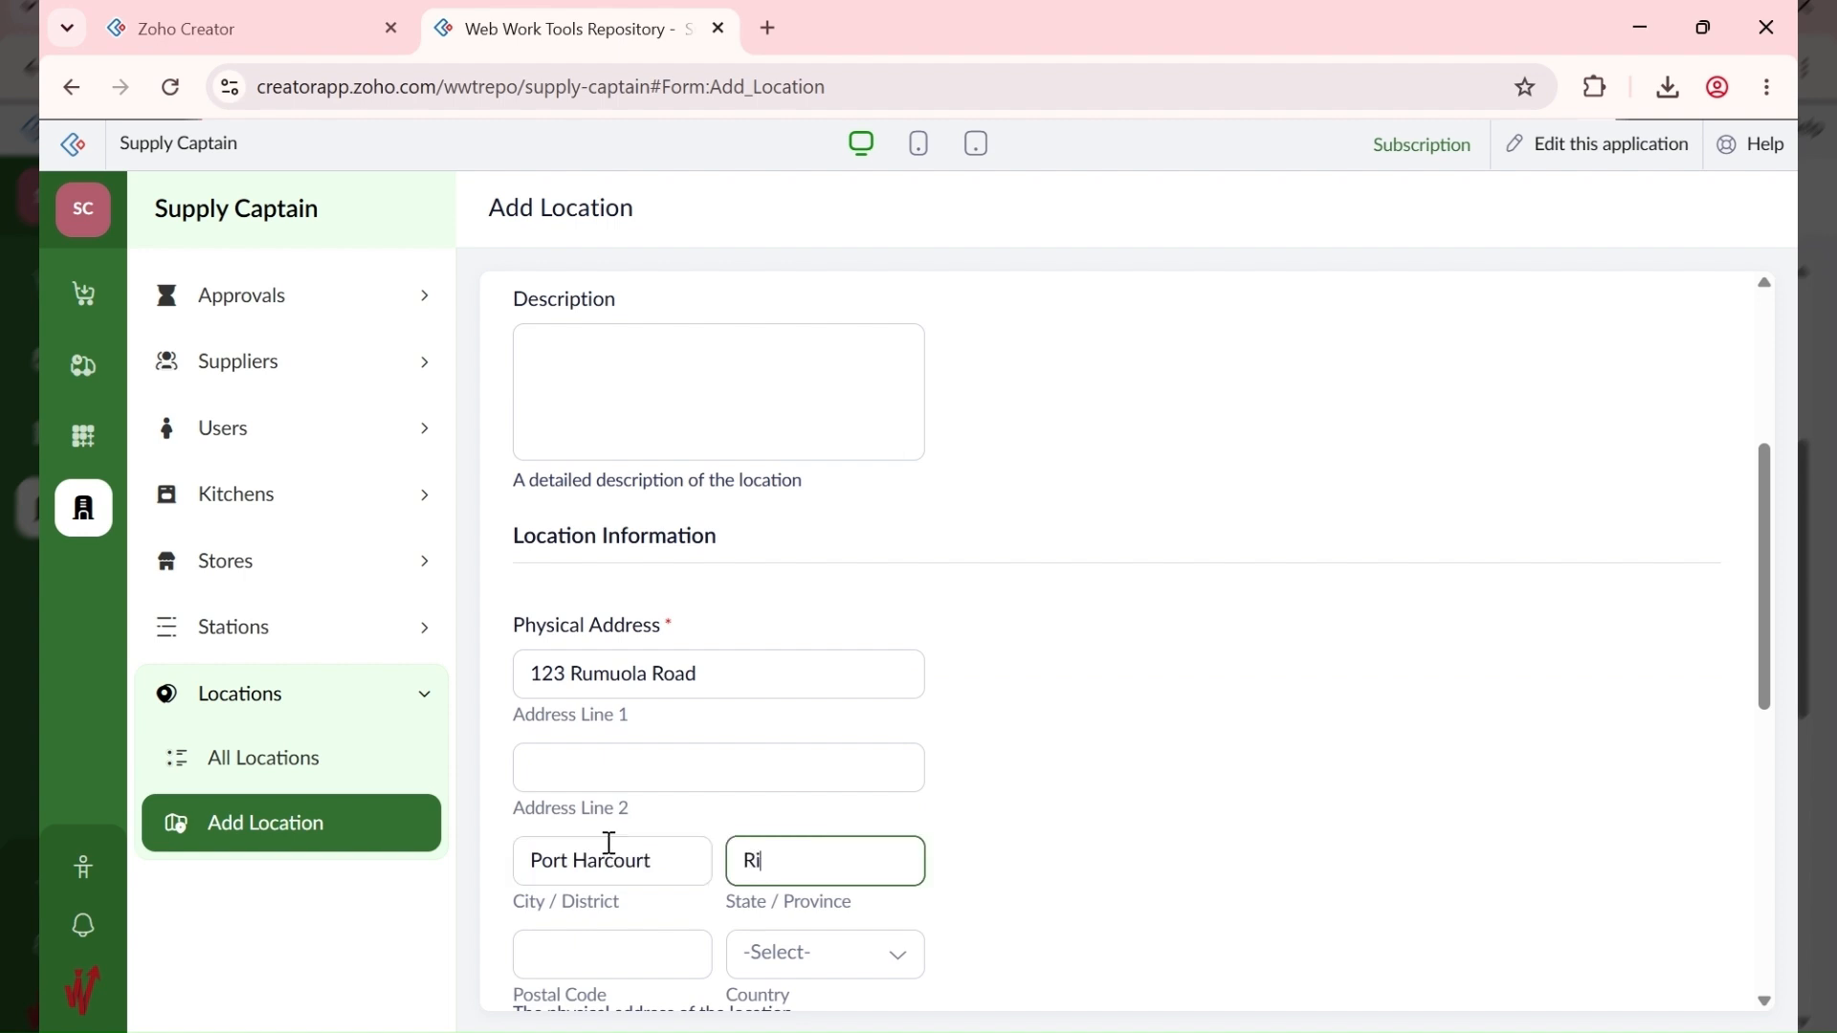
{"action": "type", "text": "vers"}
{"action": "key", "text": "Tab"}
{"action": "type", "text": "50"}
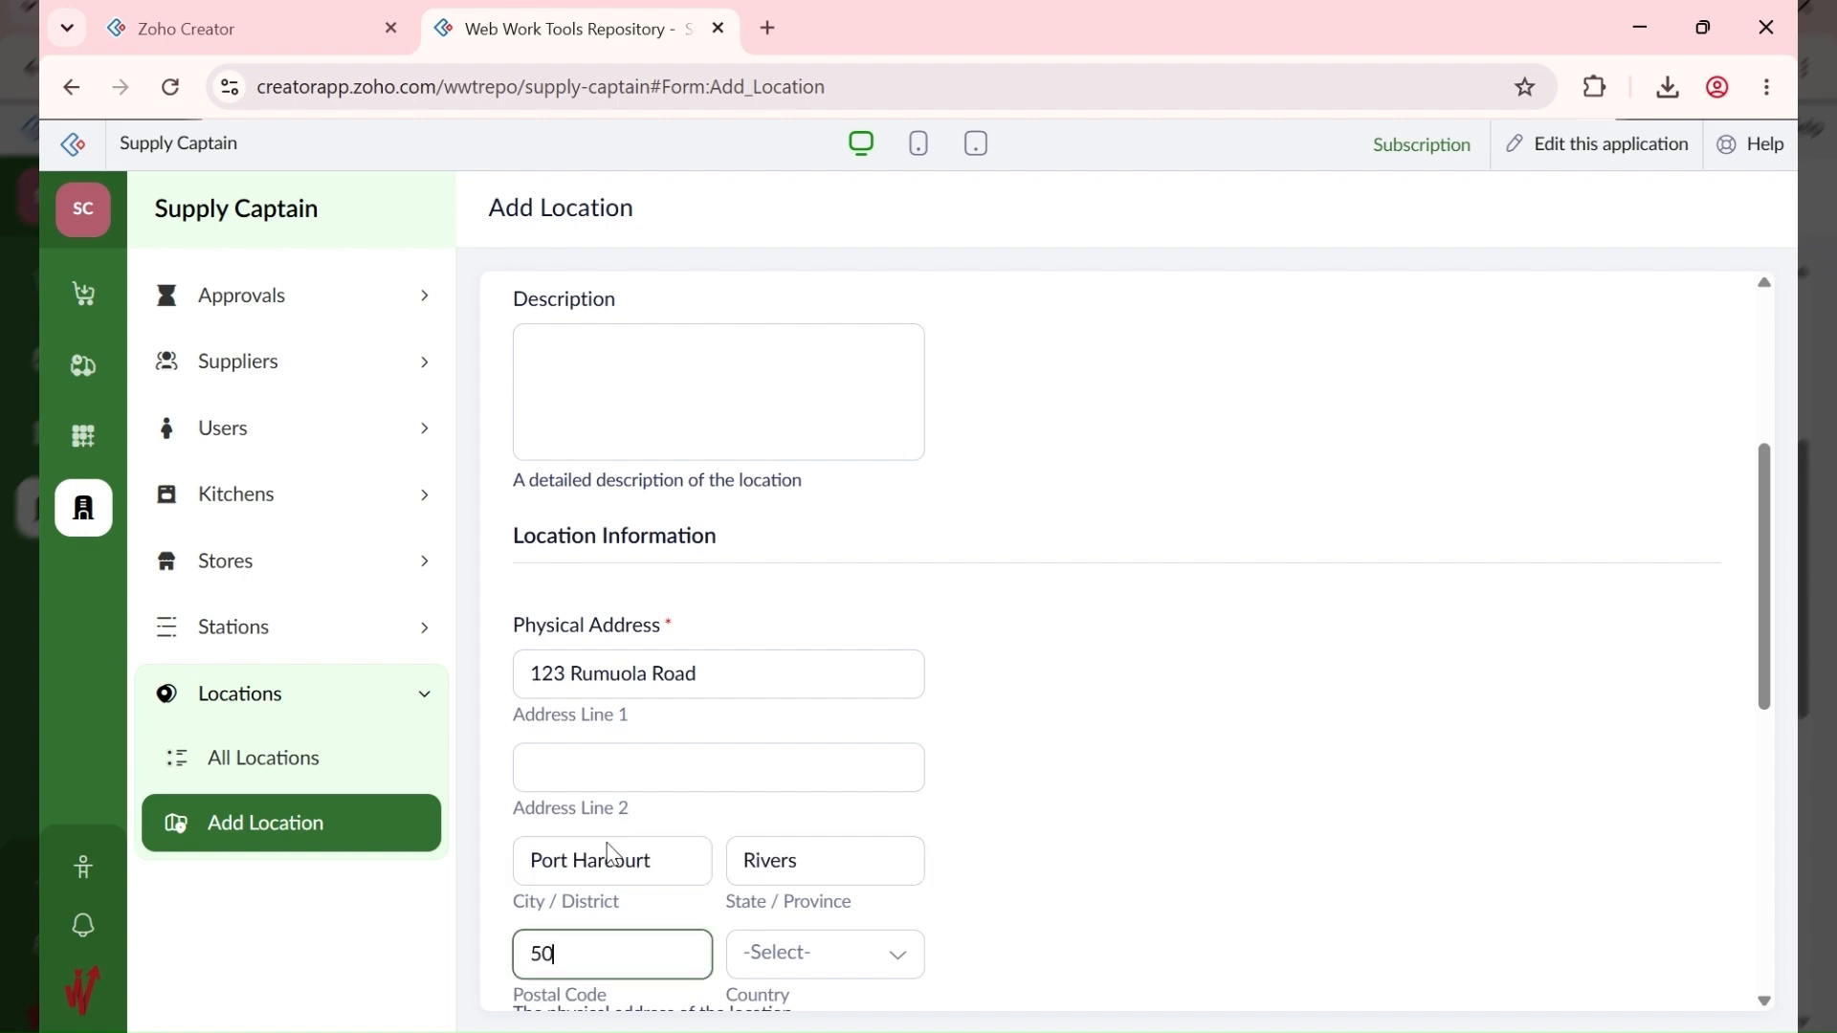
{"action": "type", "text": "0272"}
{"action": "key", "text": "alt+Tab"}
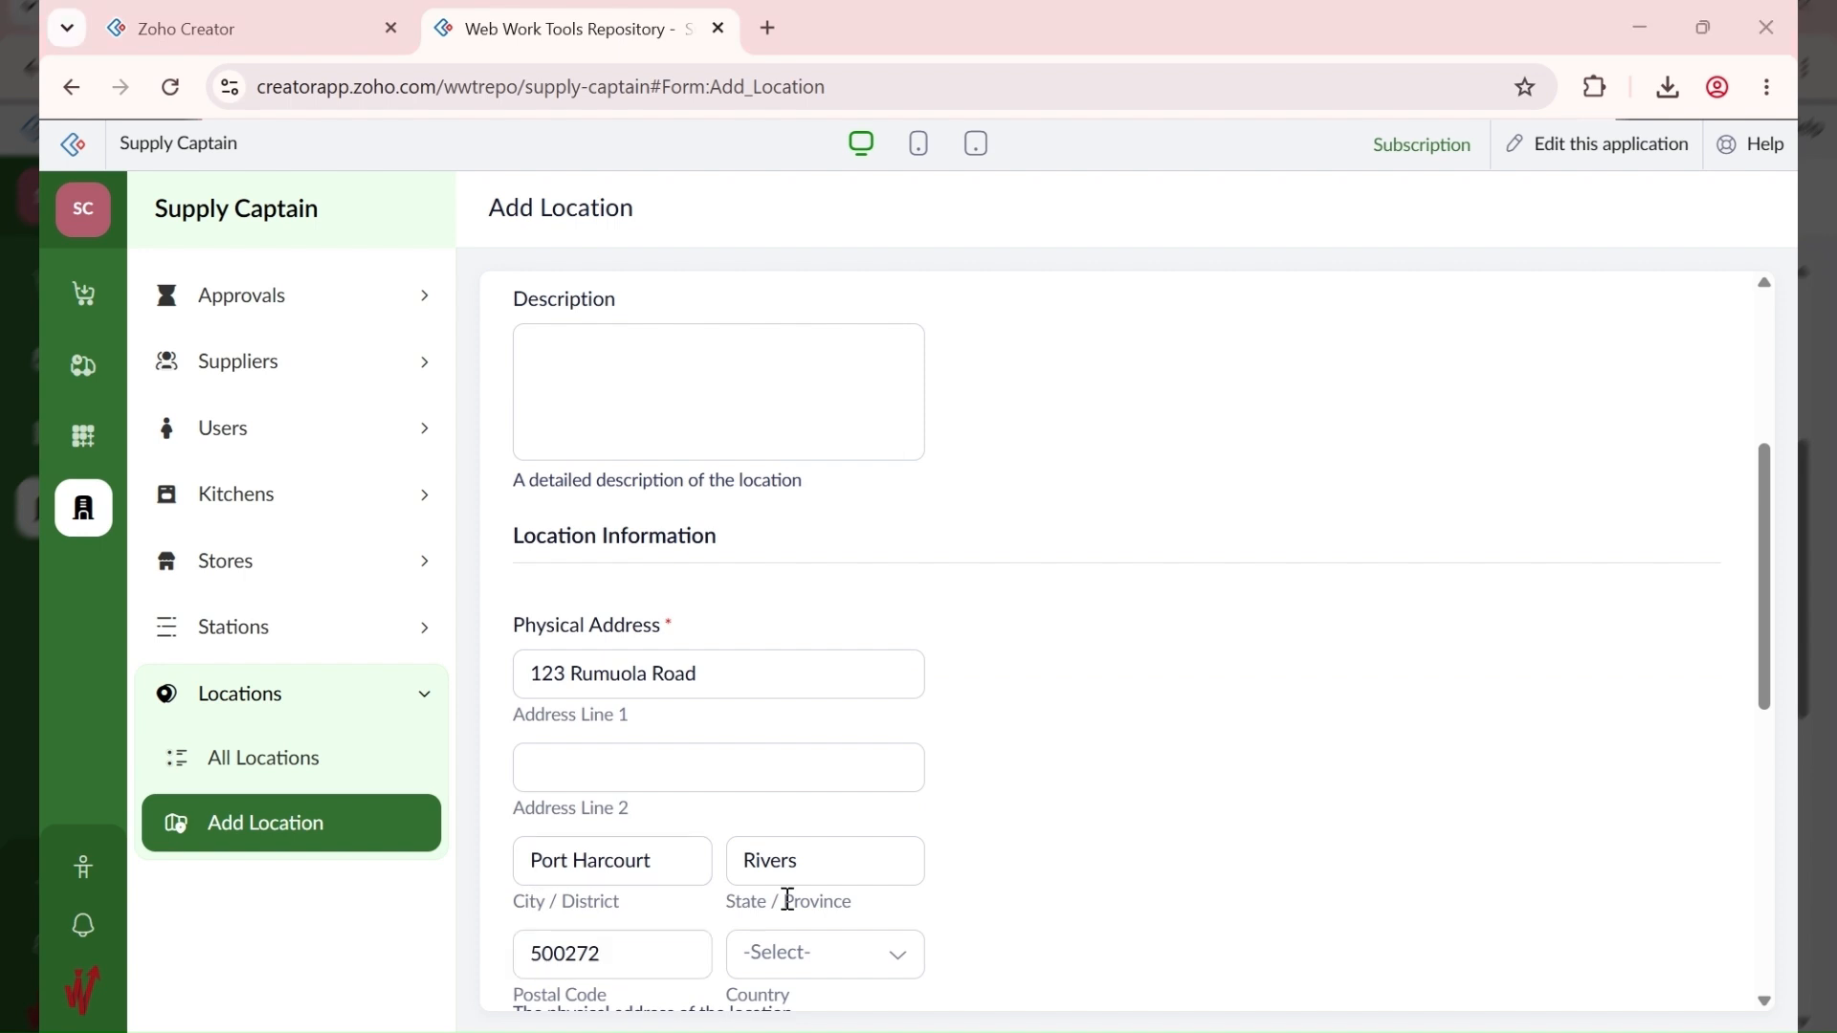
{"action": "left_click", "coordinate": [667, 953]}
{"action": "key", "text": "BackSpace"}
{"action": "key", "text": "BackSpace"}
{"action": "key", "text": "BackSpace"}
{"action": "type", "text": "102"}
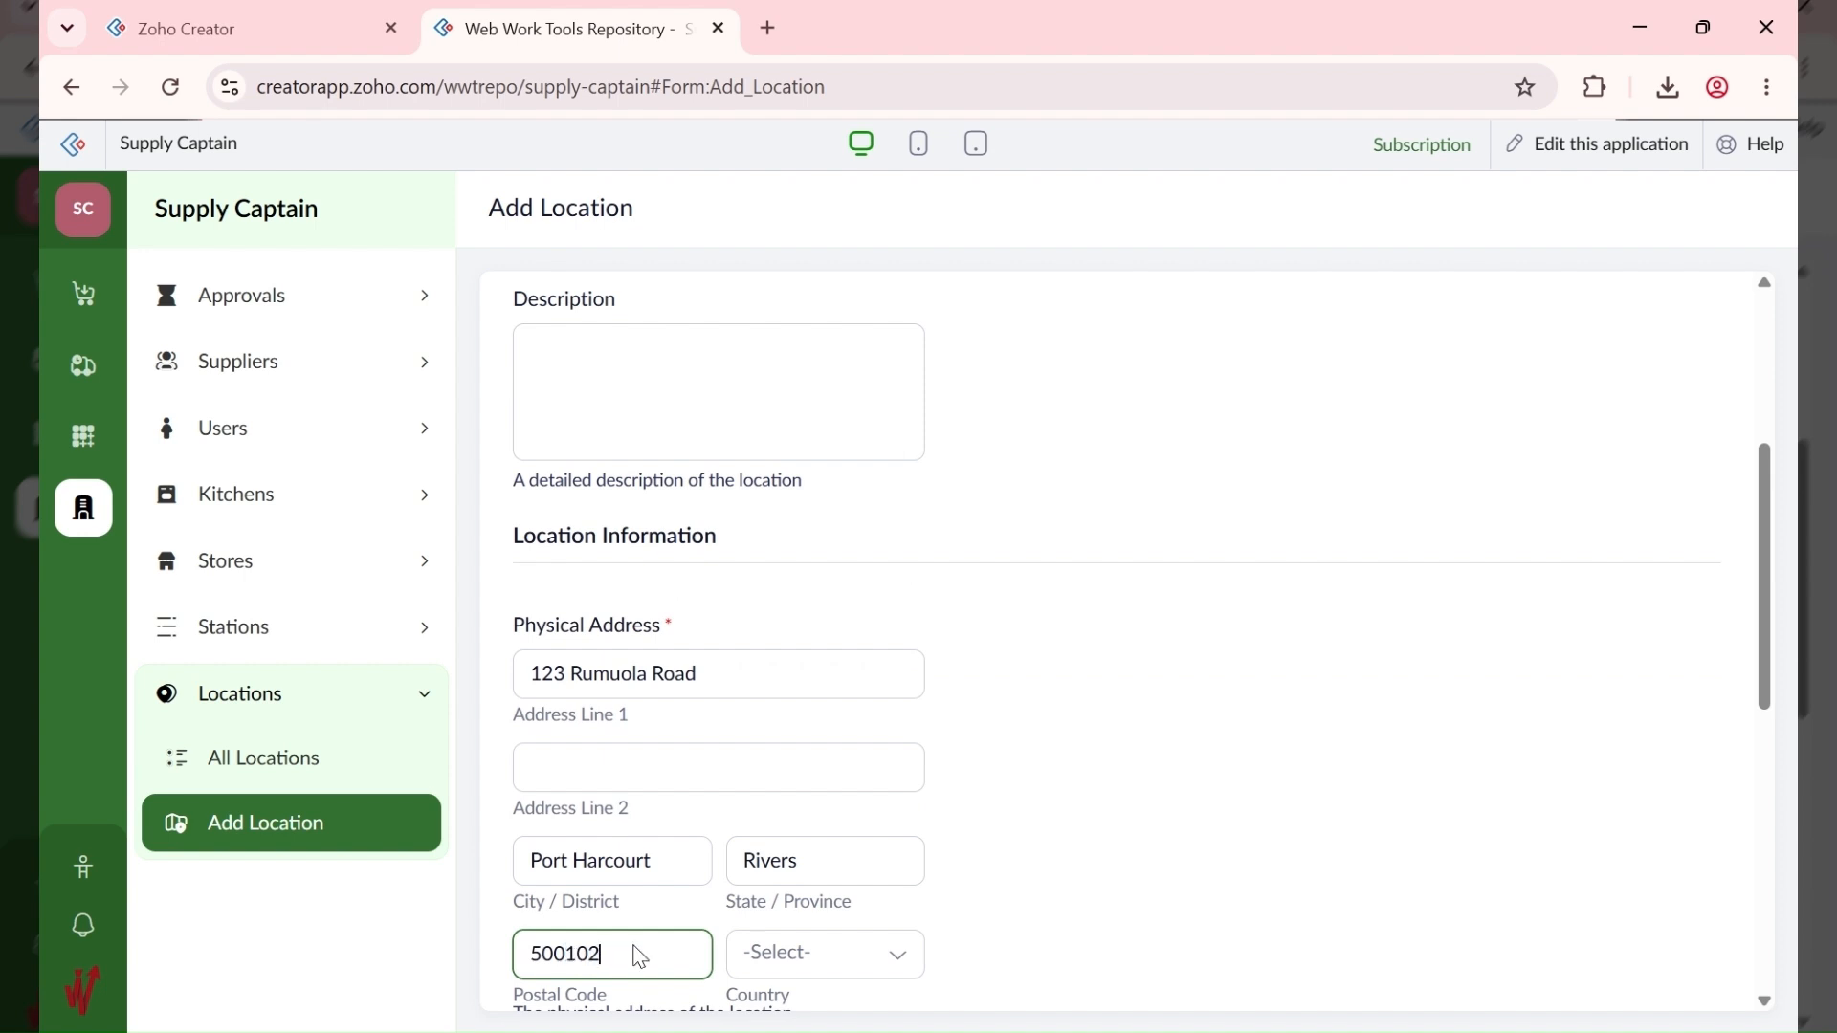
{"action": "key", "text": "Tab"}
Step: Select Nigeria as the location's country
{"action": "scroll", "coordinate": [716, 763], "scroll_direction": "down", "scroll_amount": 3}
{"action": "left_click", "coordinate": [787, 544]}
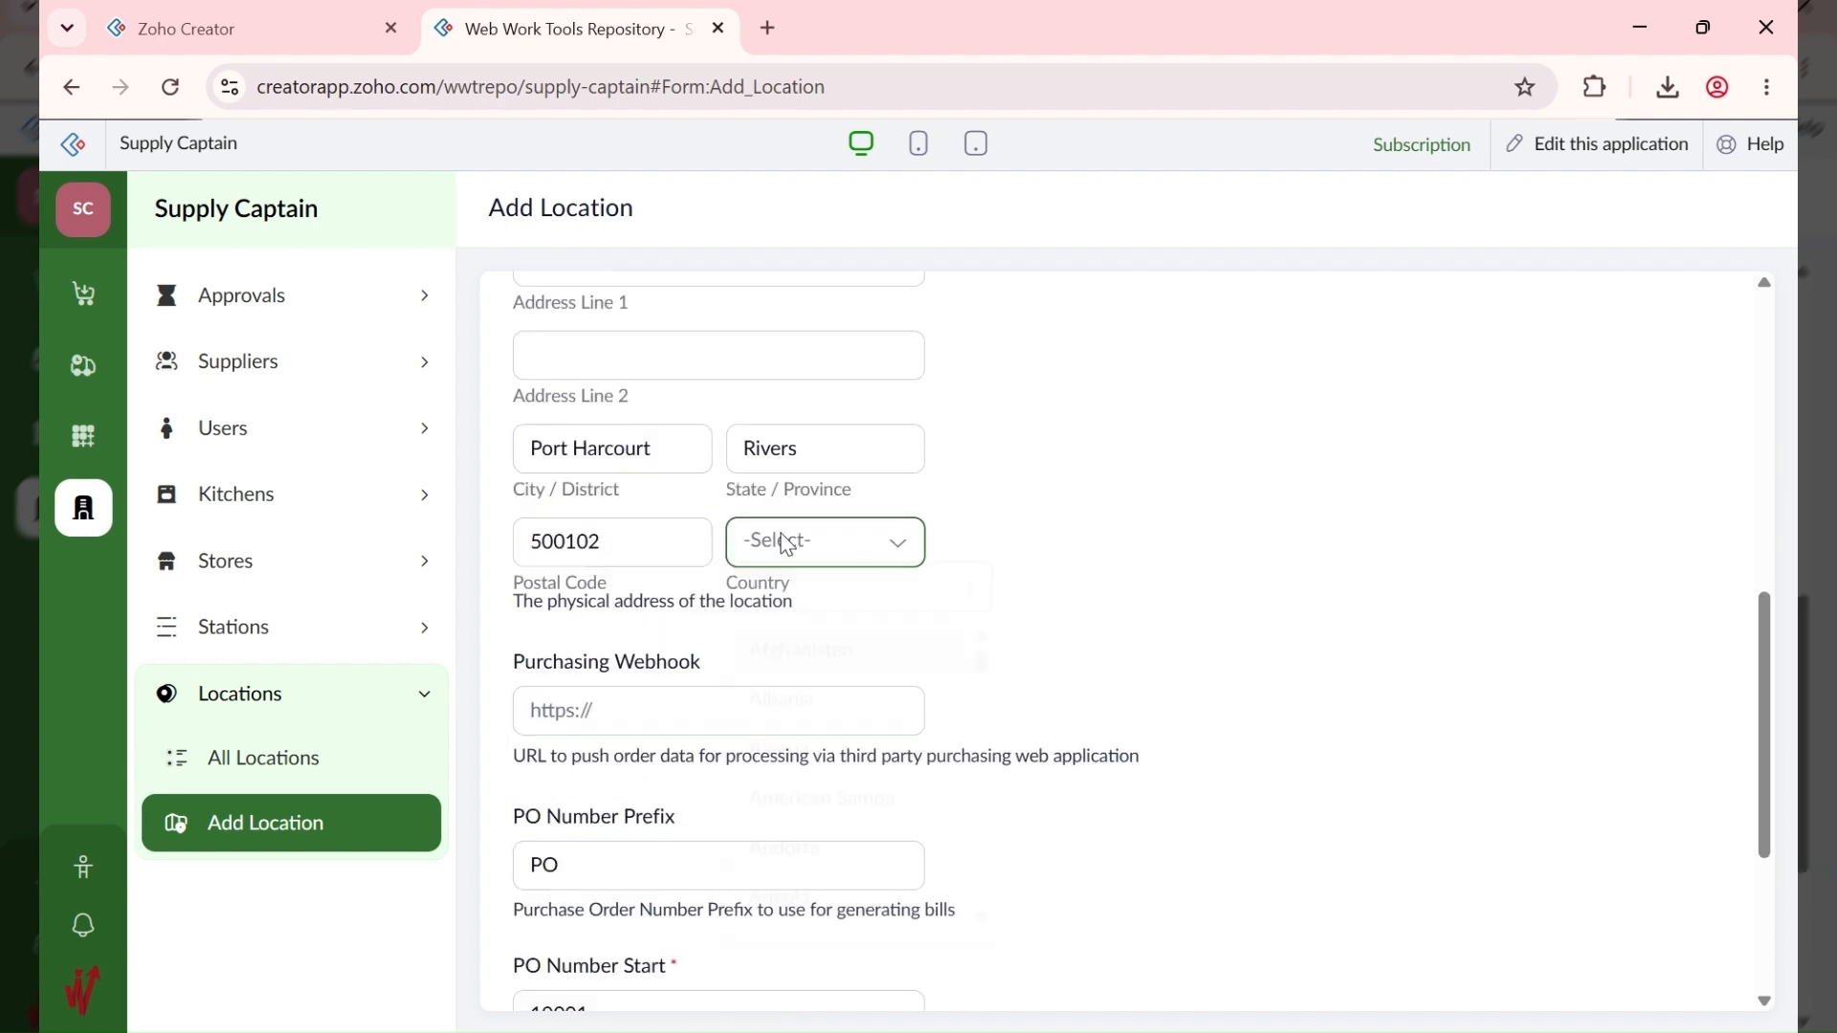
{"action": "type", "text": "niger"}
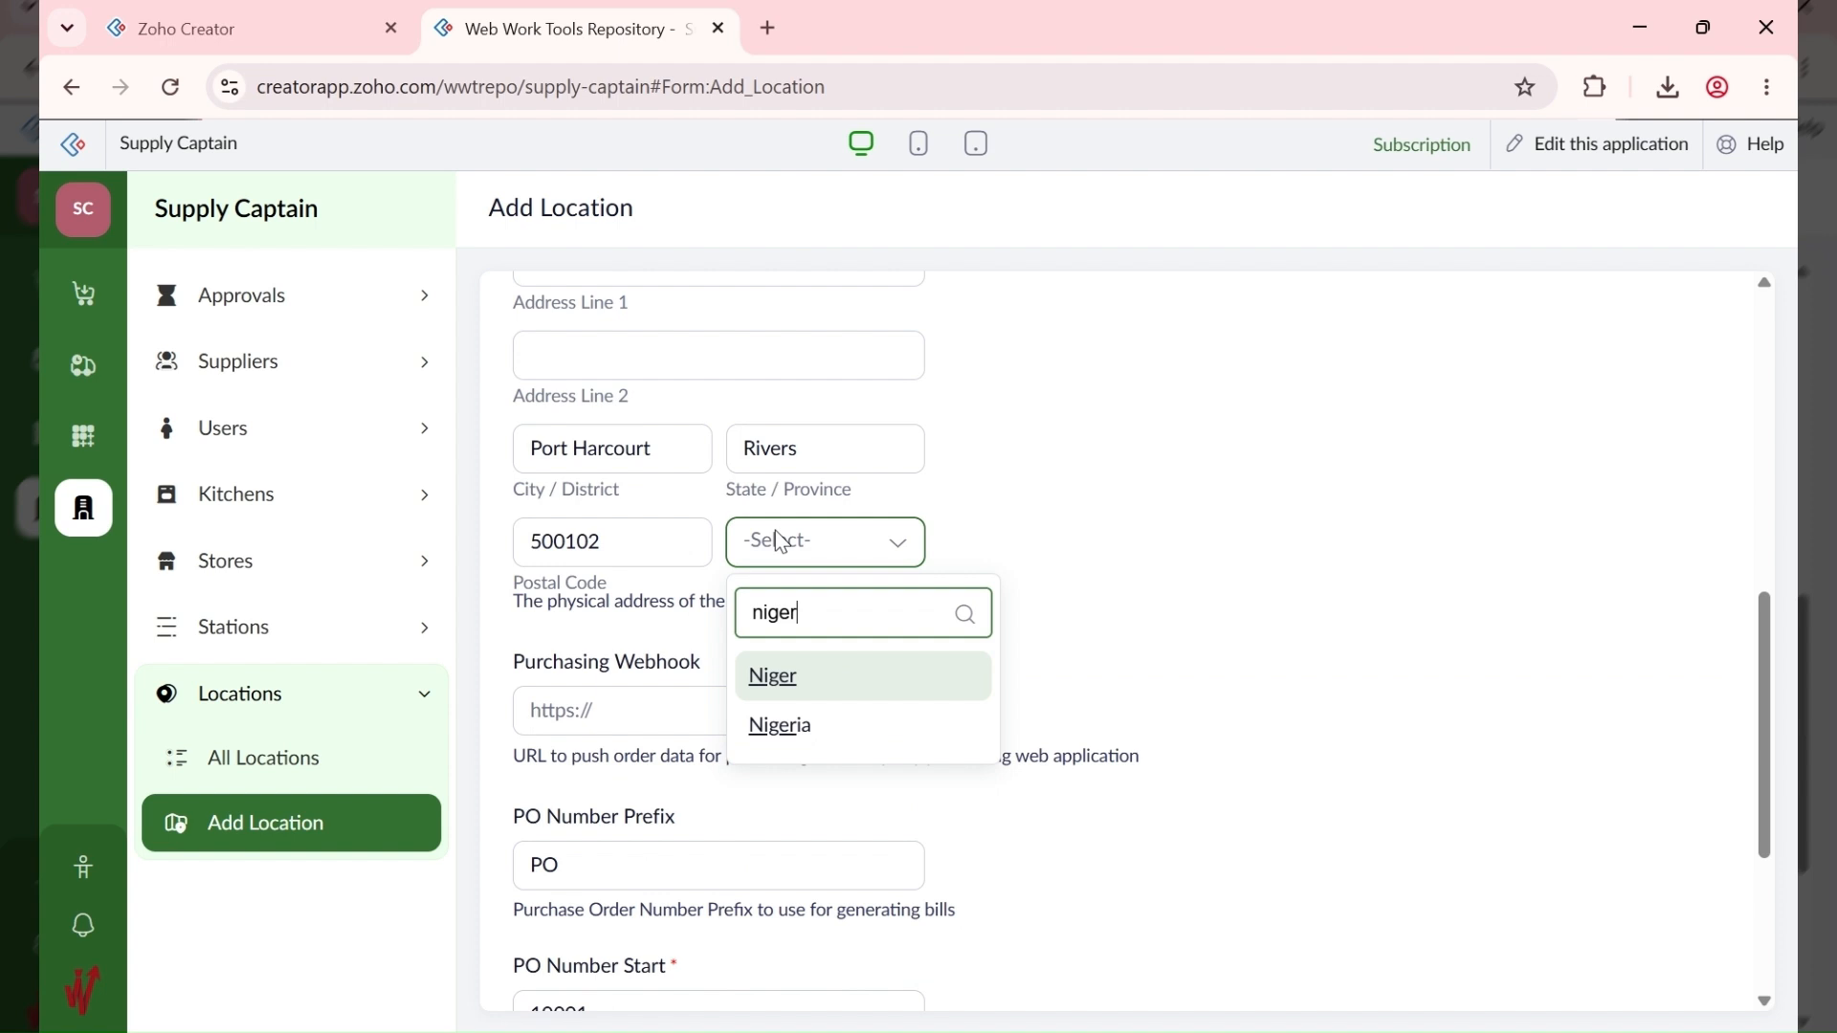
{"action": "left_click", "coordinate": [837, 735]}
{"action": "left_click", "coordinate": [606, 777]}
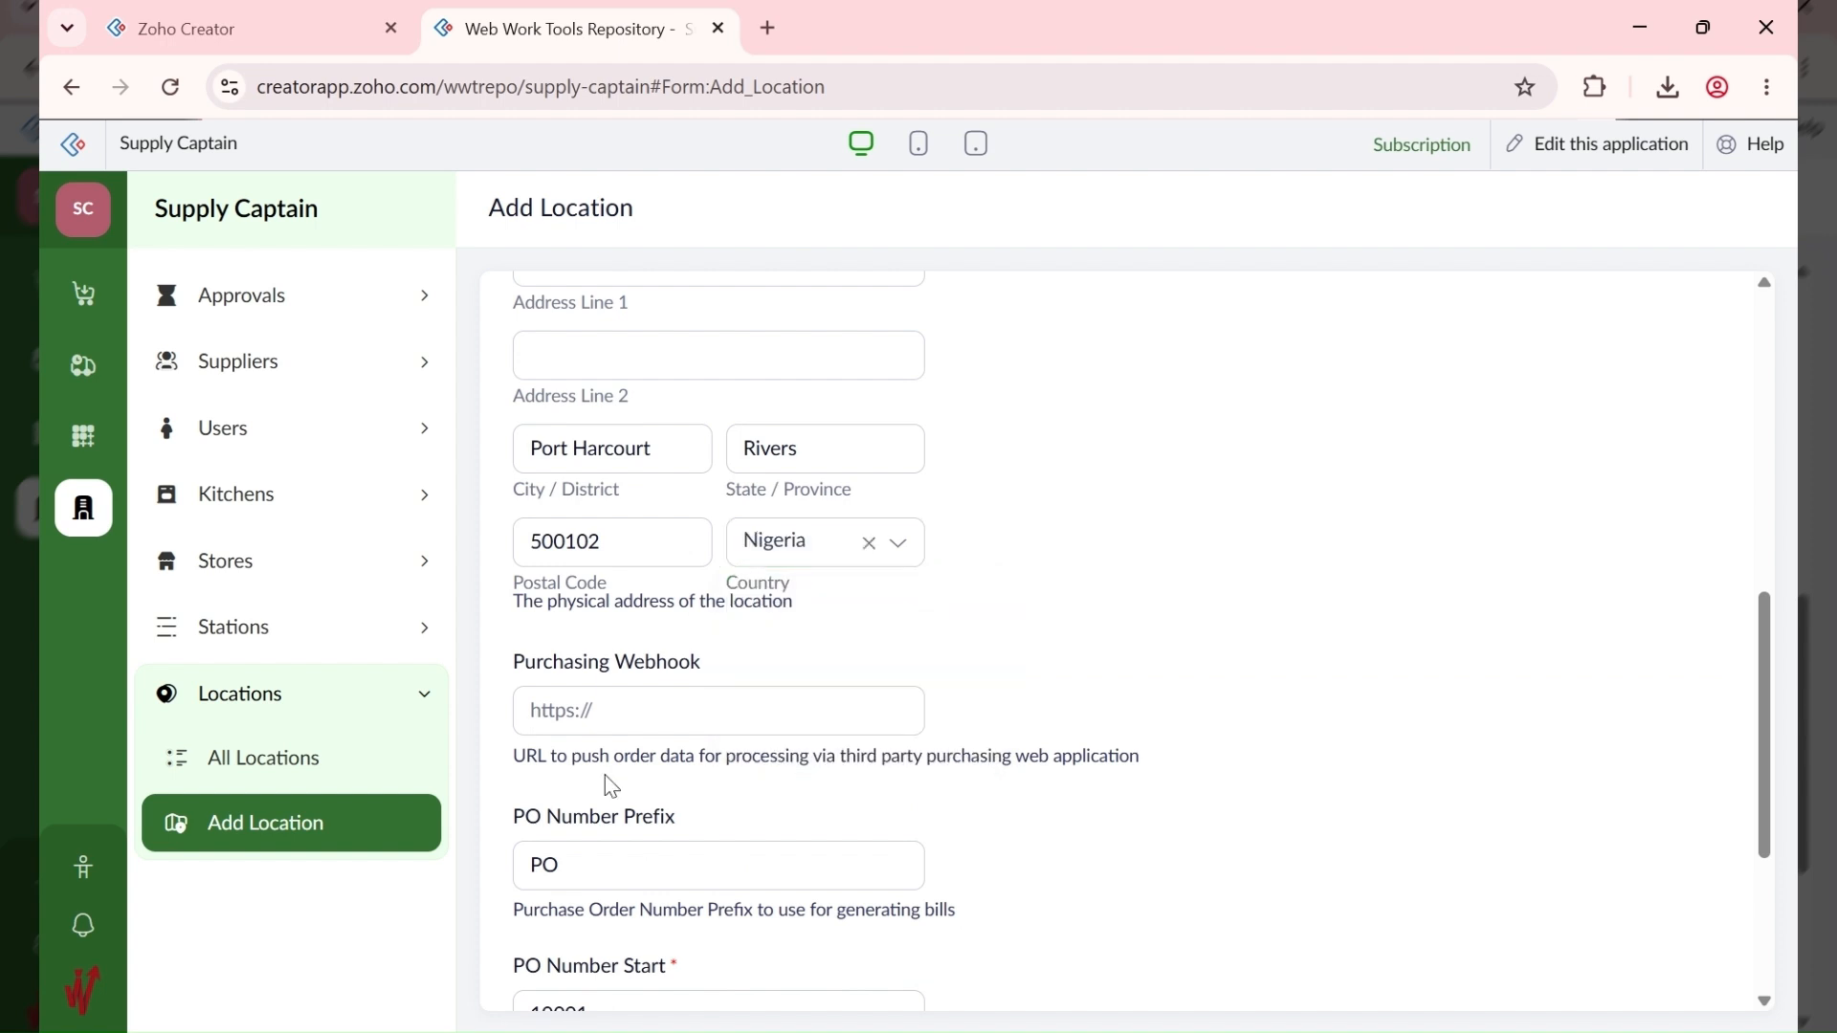
{"action": "scroll", "coordinate": [604, 775], "scroll_direction": "down", "scroll_amount": 1}
{"action": "left_click", "coordinate": [641, 594]}
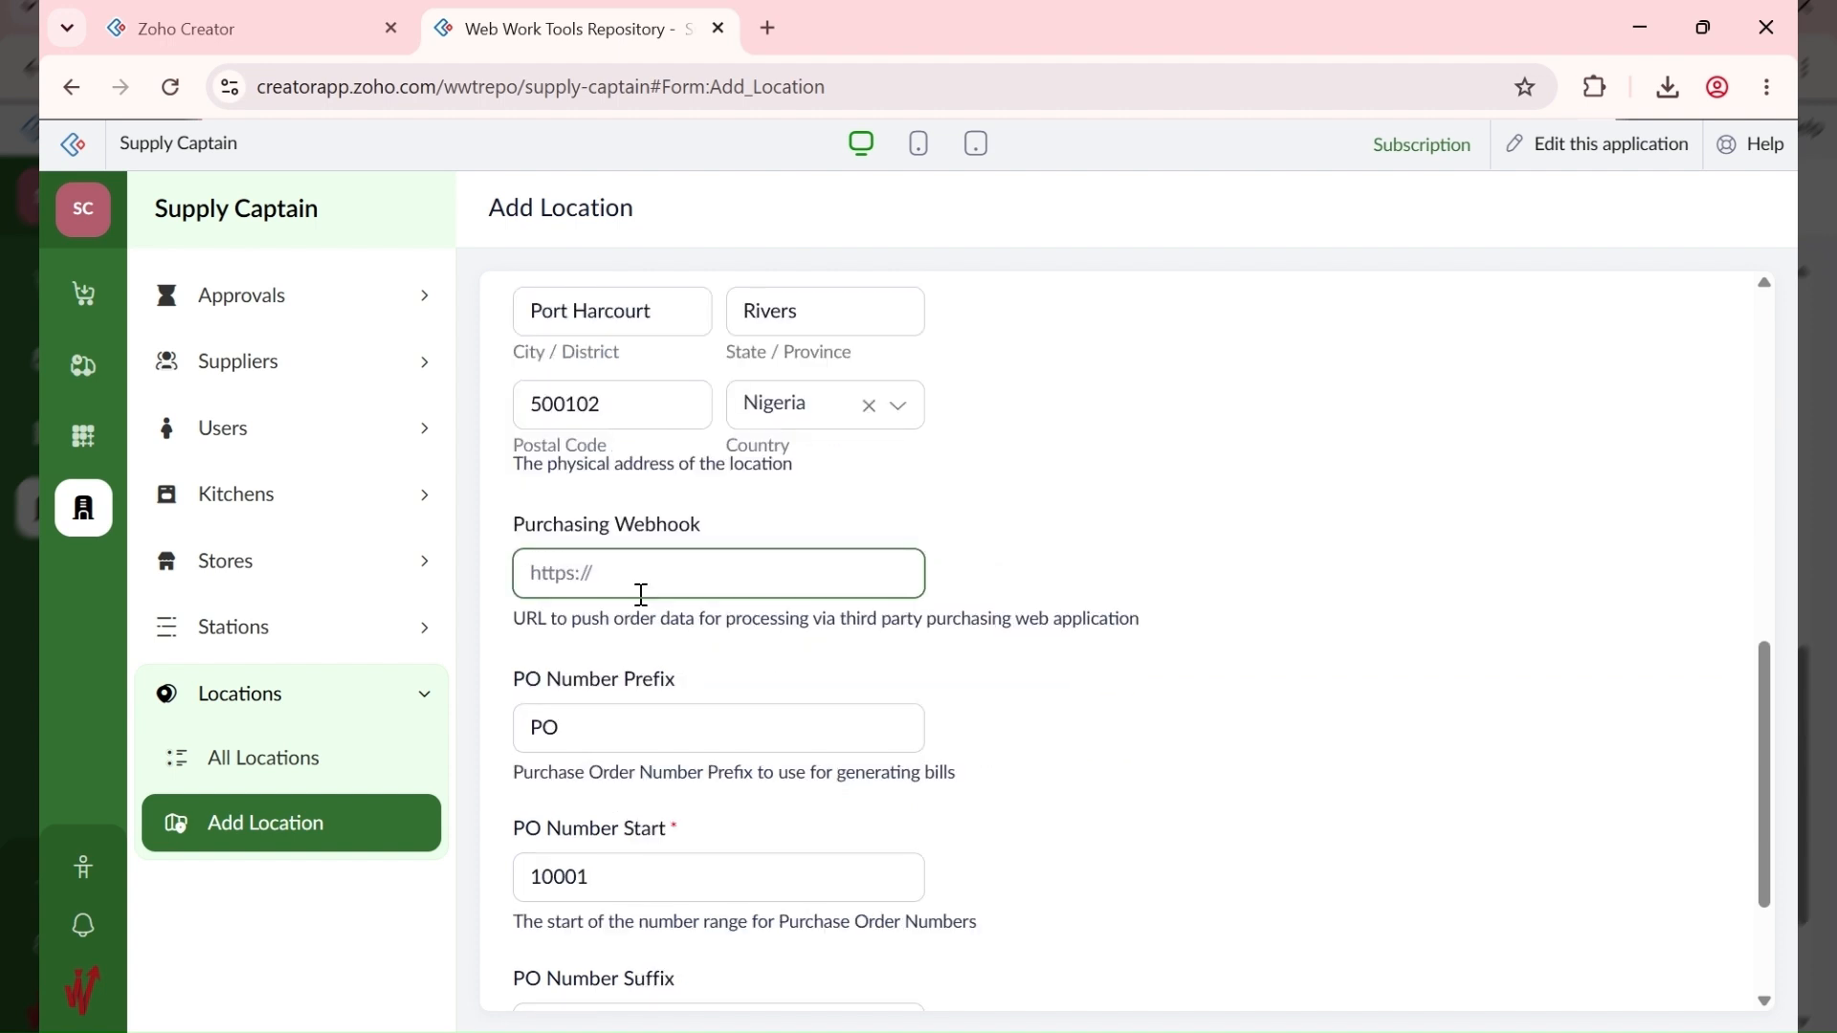
Step: Scroll down to the PO Number Suffix and enter ABC in it
{"action": "scroll", "coordinate": [667, 659], "scroll_direction": "down", "scroll_amount": 1}
{"action": "scroll", "coordinate": [668, 659], "scroll_direction": "down", "scroll_amount": 1}
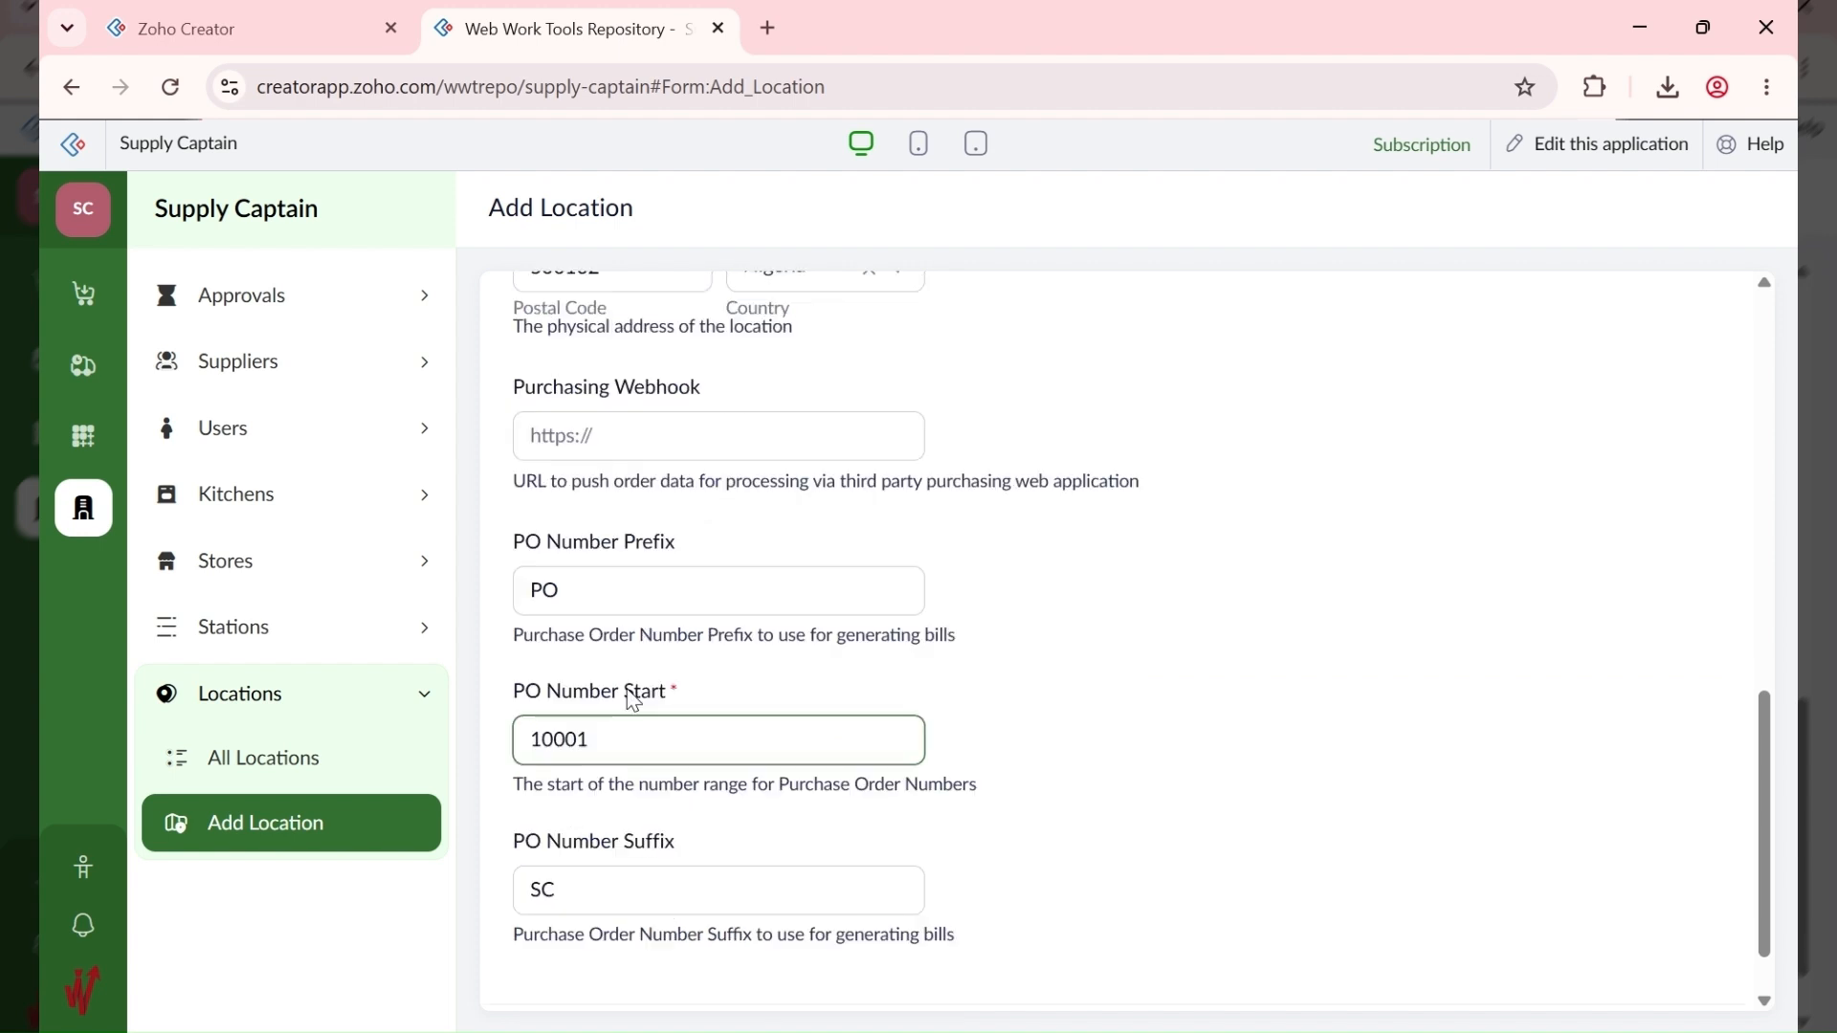
{"action": "scroll", "coordinate": [632, 702], "scroll_direction": "down", "scroll_amount": 1}
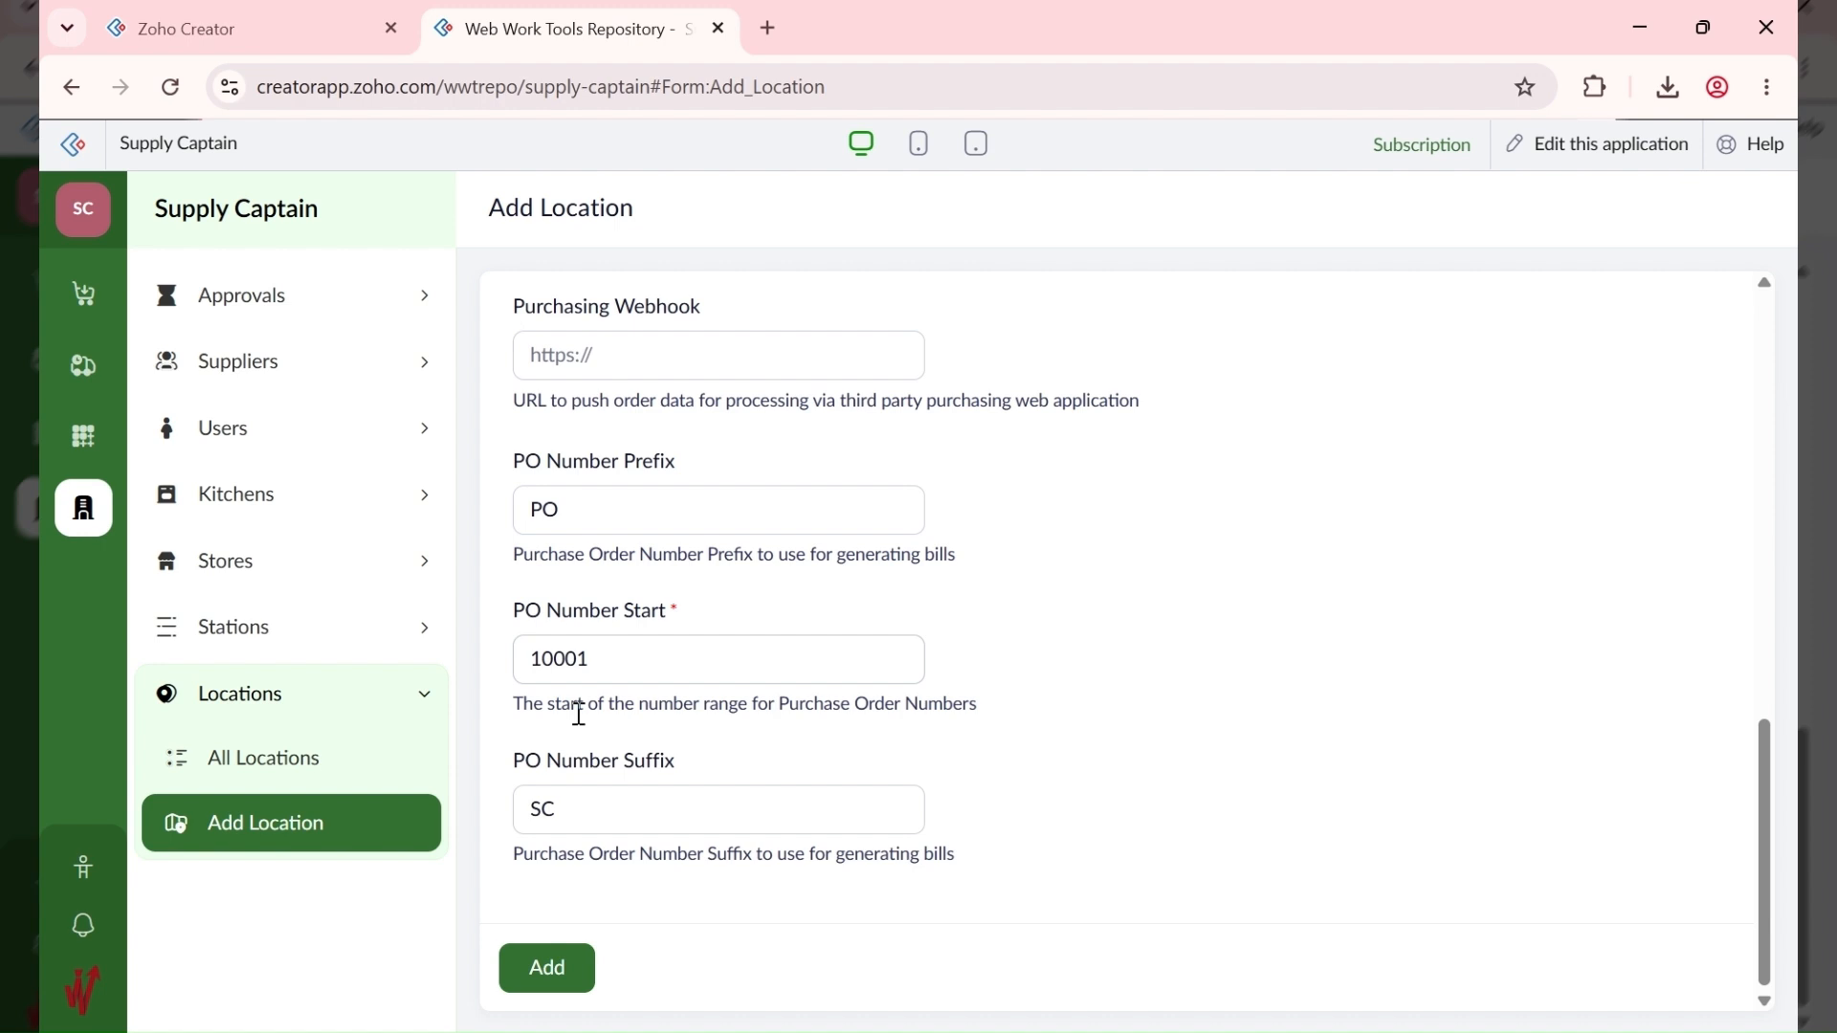
{"action": "scroll", "coordinate": [565, 508], "scroll_direction": "up", "scroll_amount": 1}
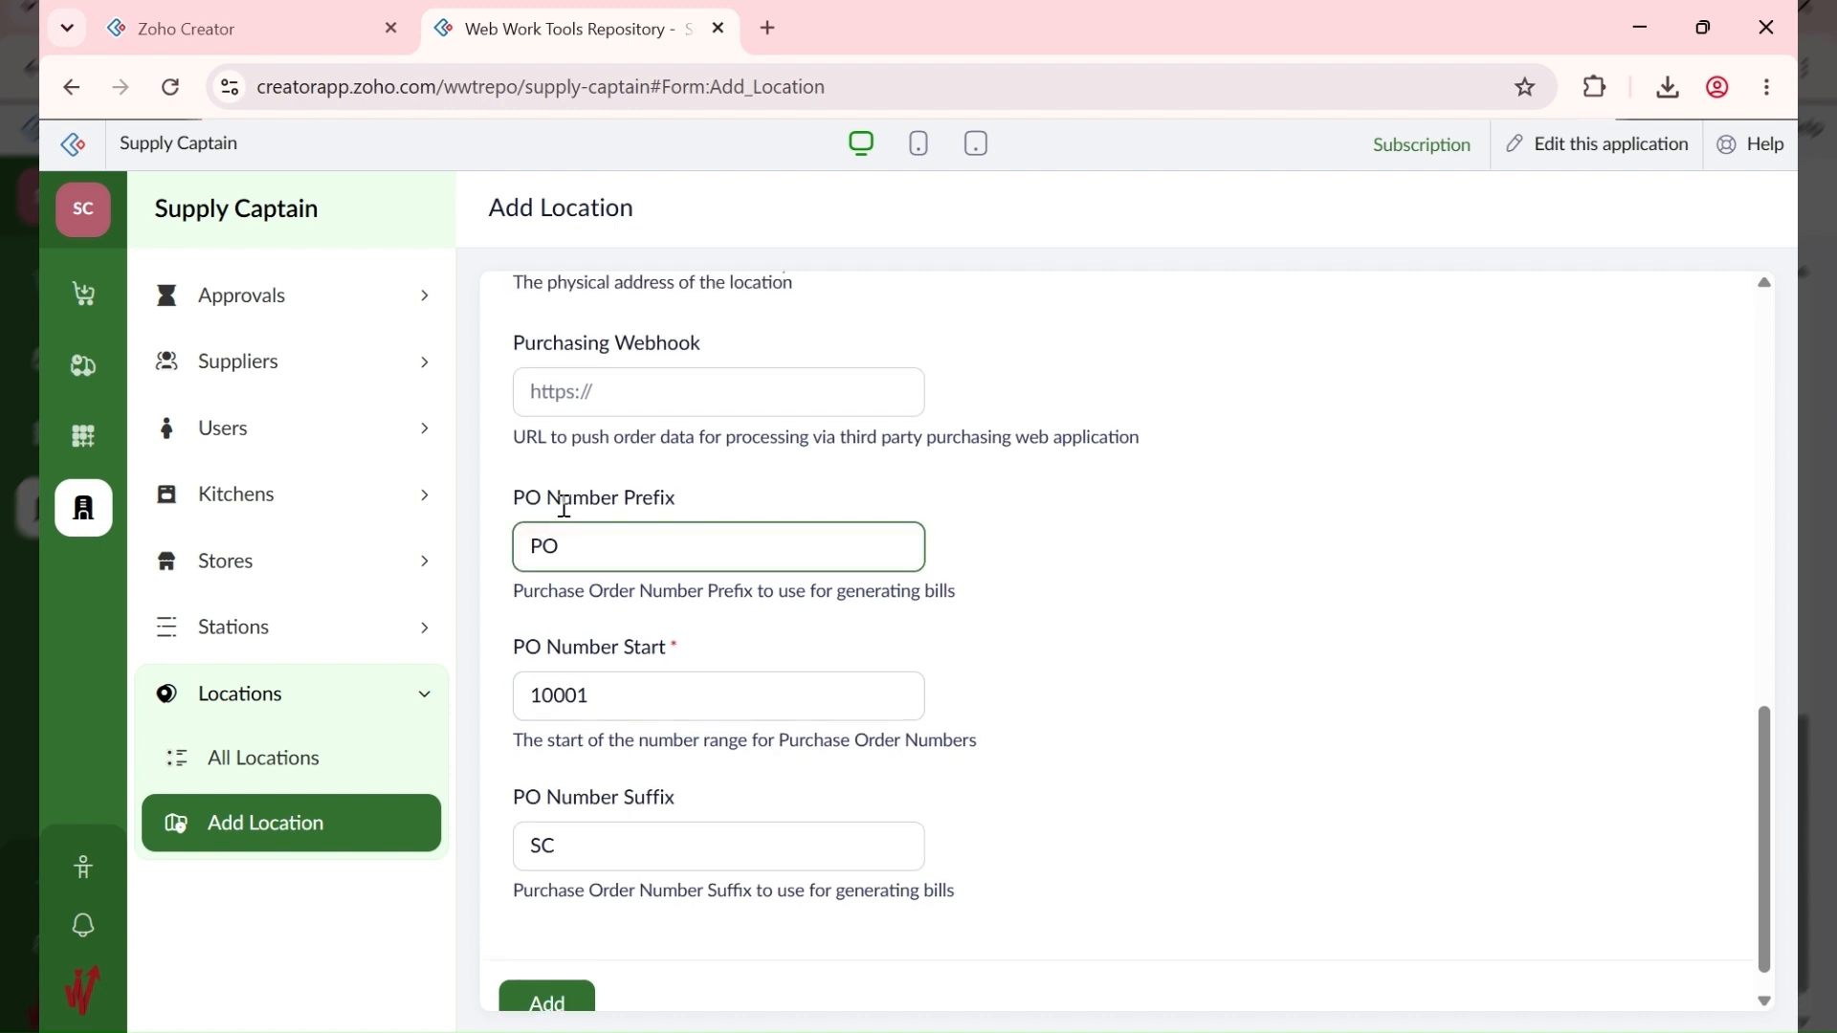
{"action": "scroll", "coordinate": [564, 508], "scroll_direction": "down", "scroll_amount": 1}
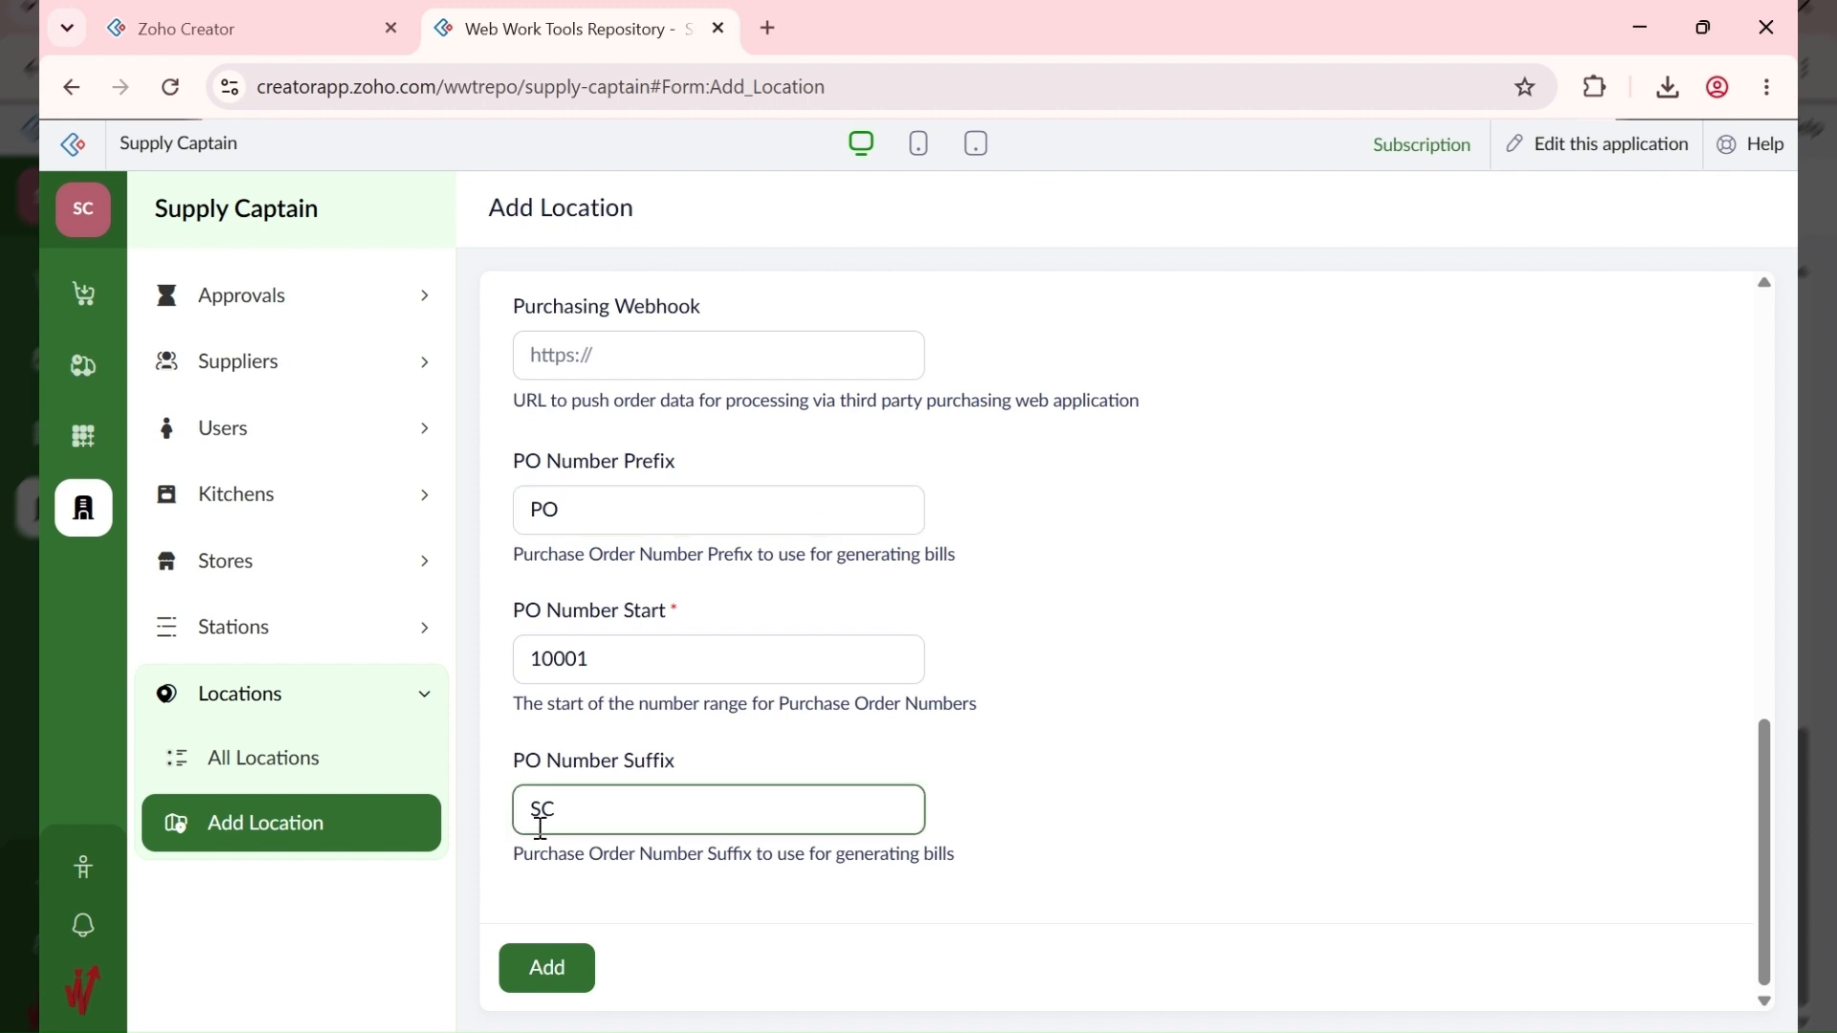
{"action": "scroll", "coordinate": [564, 574], "scroll_direction": "up", "scroll_amount": 7}
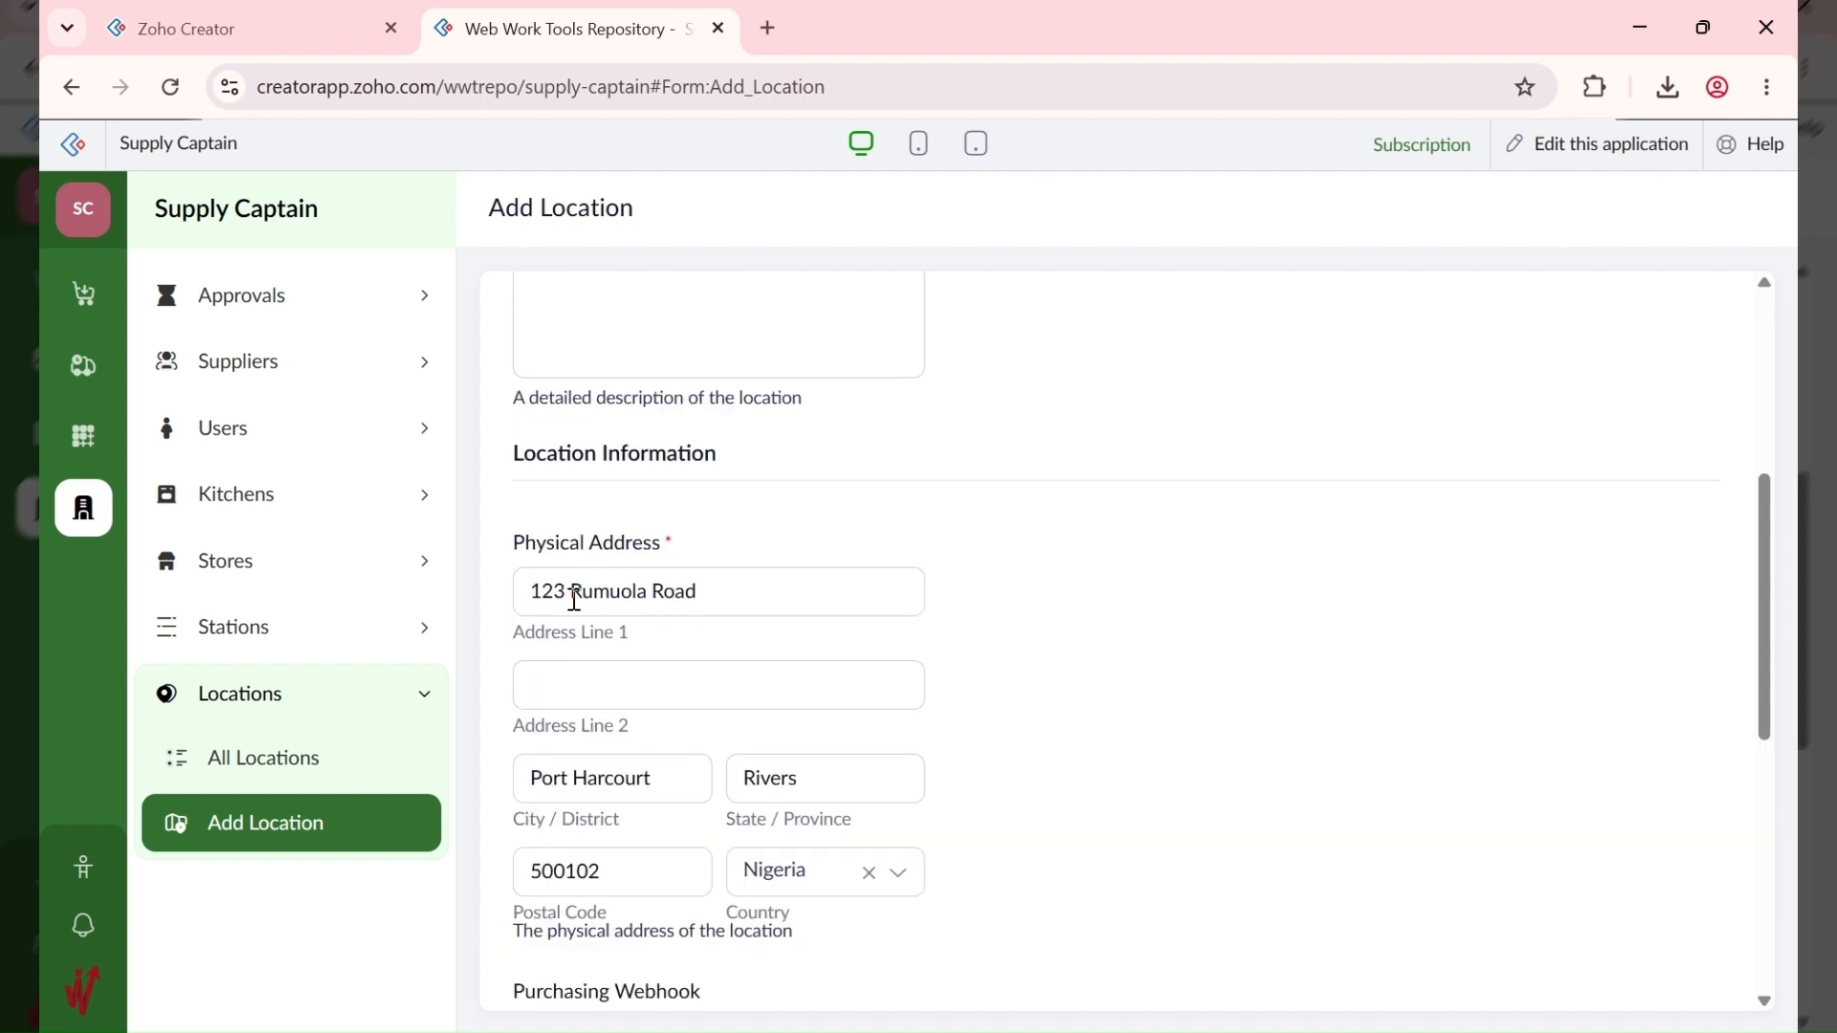
{"action": "scroll", "coordinate": [574, 600], "scroll_direction": "up", "scroll_amount": 5}
{"action": "scroll", "coordinate": [574, 669], "scroll_direction": "down", "scroll_amount": 12}
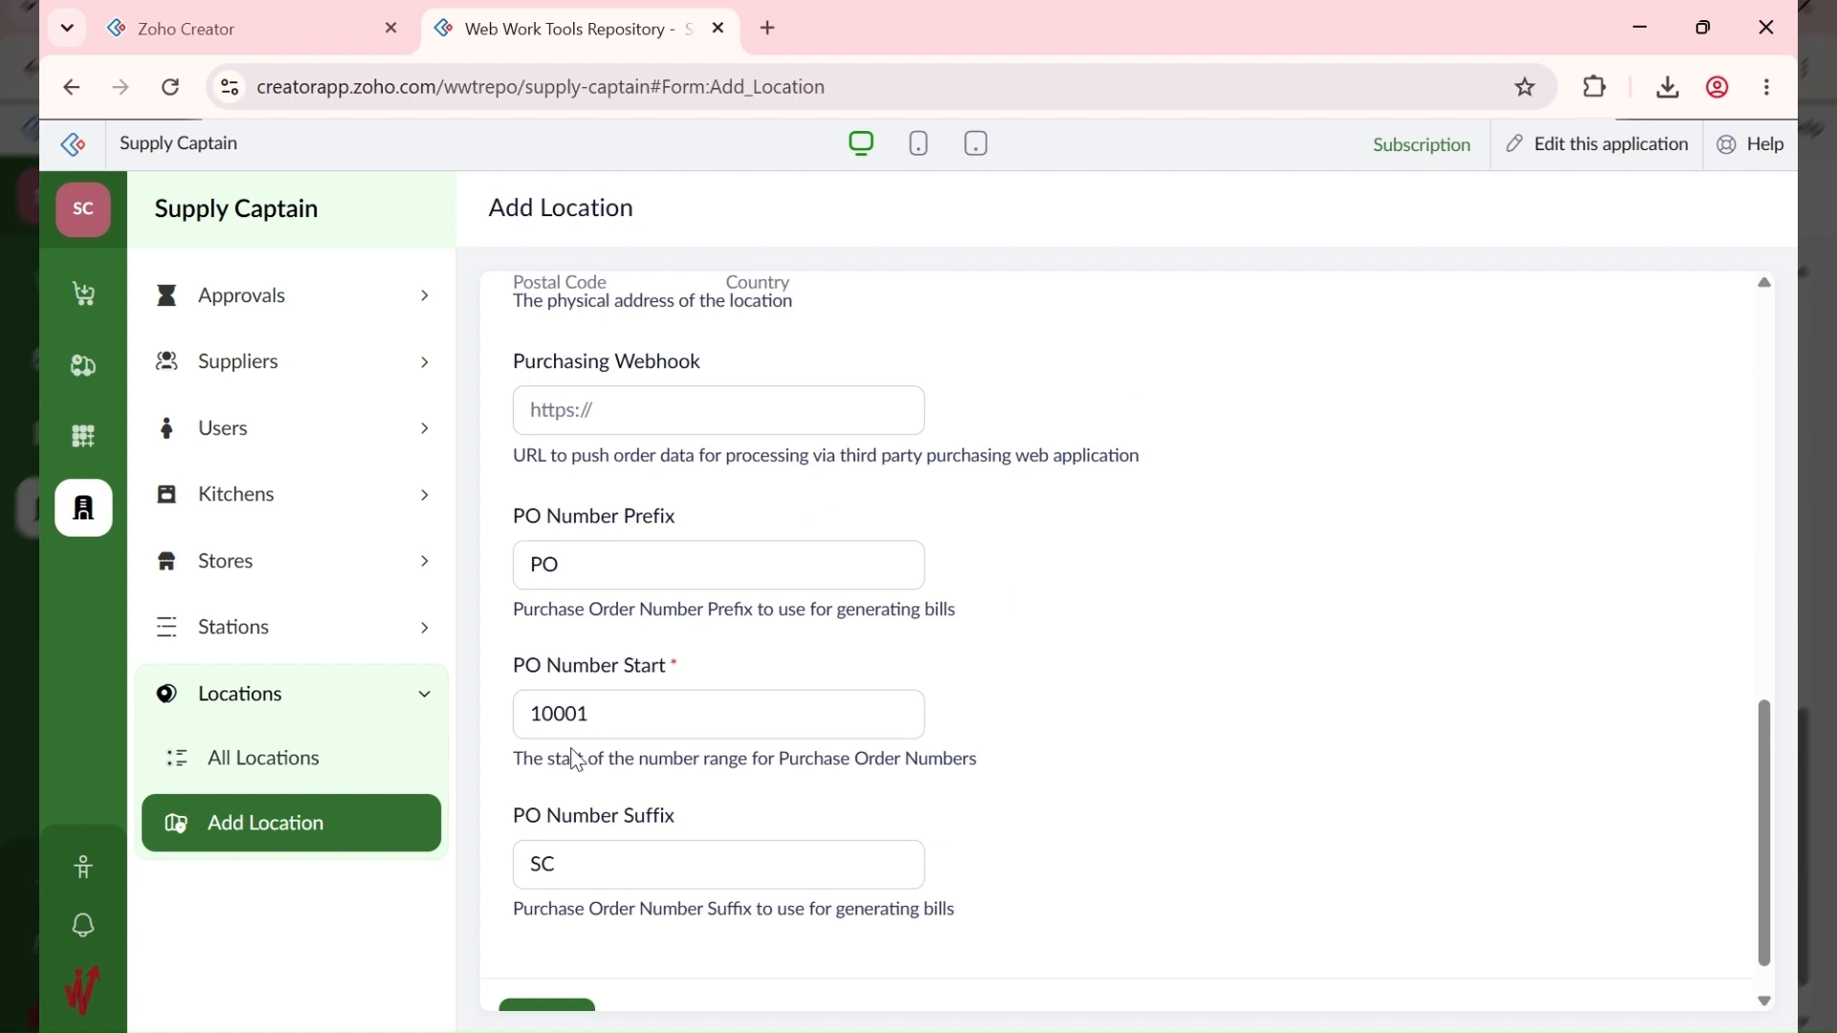
{"action": "scroll", "coordinate": [569, 780], "scroll_direction": "down", "scroll_amount": 1}
{"action": "scroll", "coordinate": [900, 396], "scroll_direction": "up", "scroll_amount": 5}
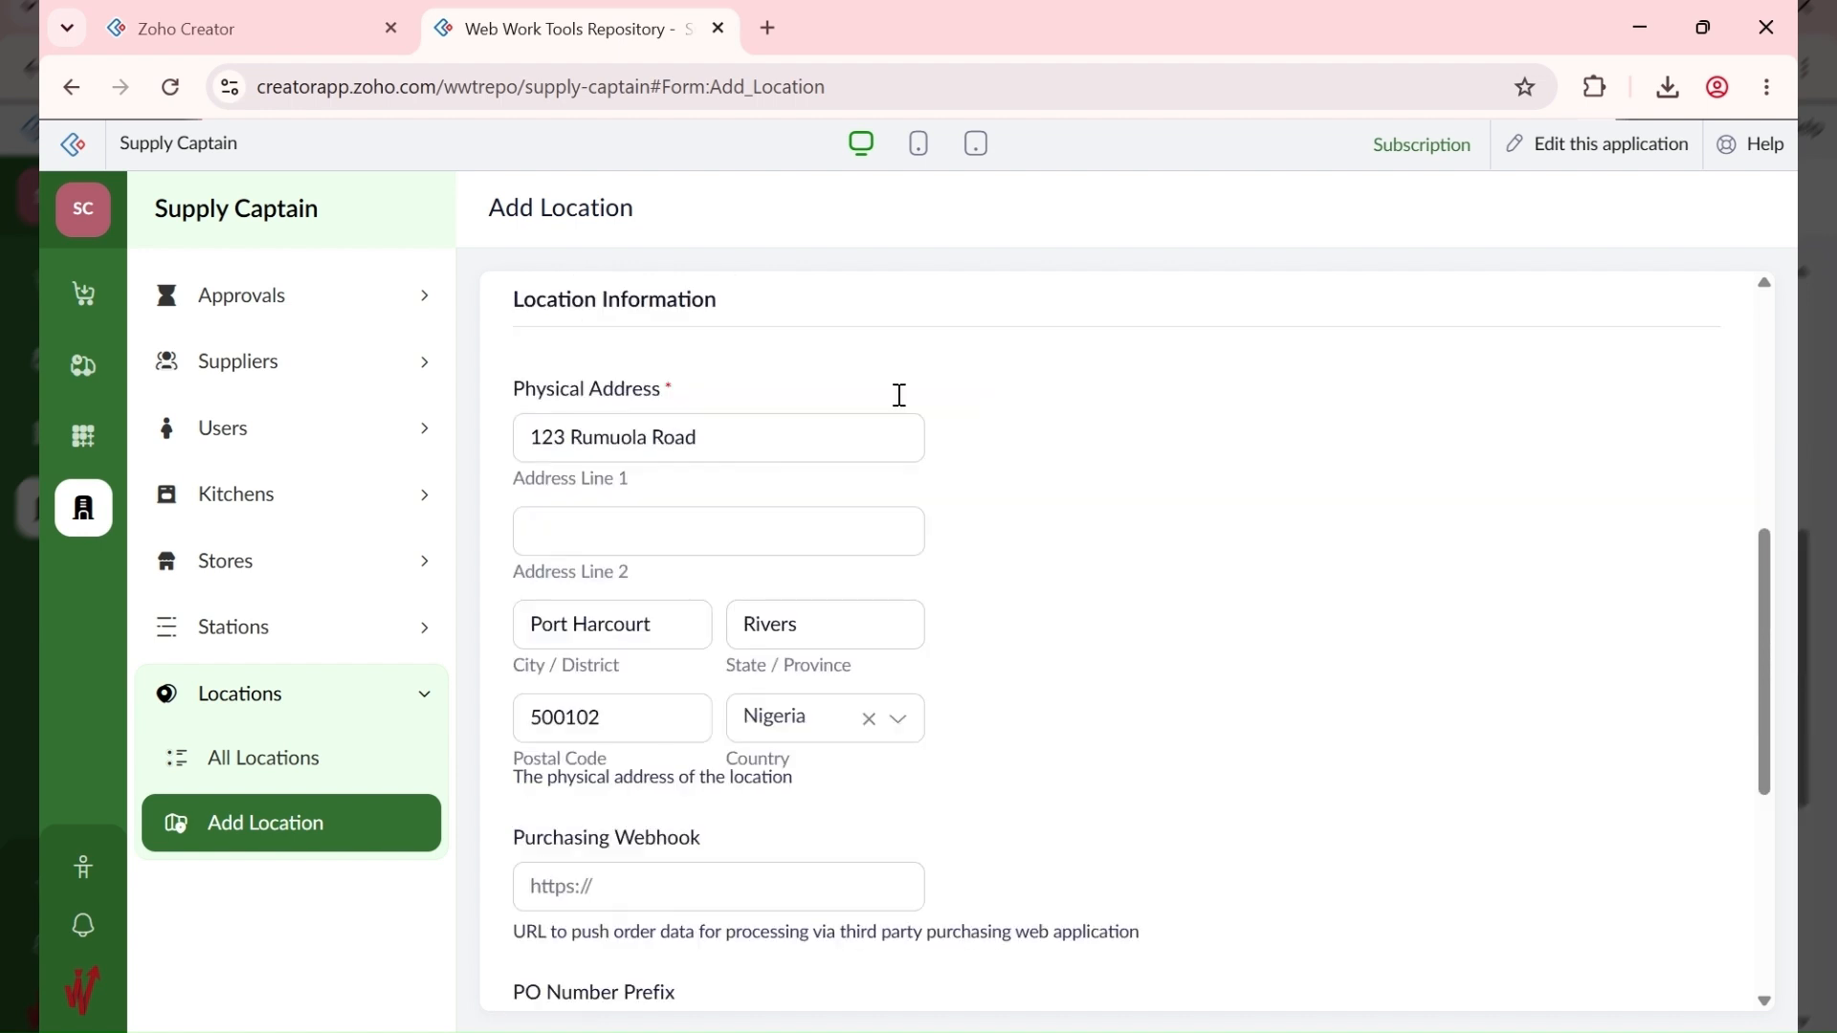
{"action": "scroll", "coordinate": [900, 395], "scroll_direction": "up", "scroll_amount": 2}
{"action": "scroll", "coordinate": [899, 396], "scroll_direction": "down", "scroll_amount": 7}
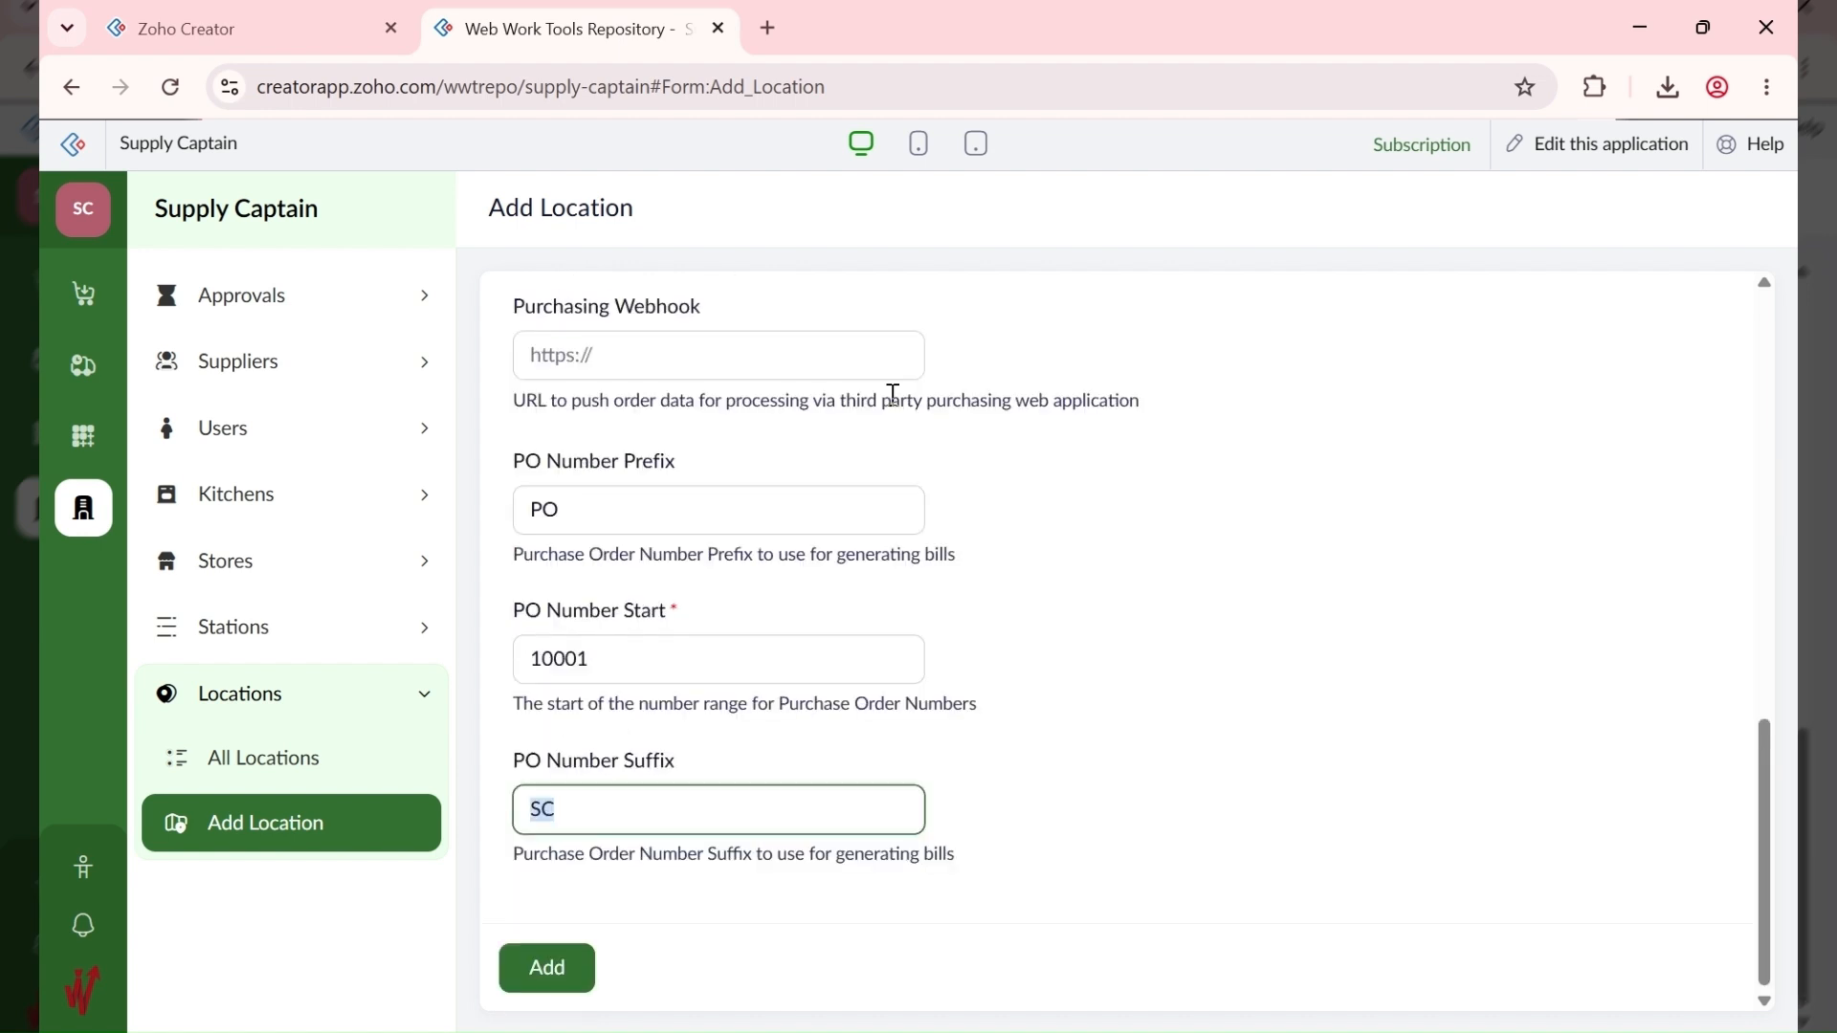
{"action": "type", "text": "AHC"}
{"action": "key", "text": "BackSpace"}
{"action": "key", "text": "BackSpace"}
{"action": "type", "text": "BC"}
{"action": "left_click", "coordinate": [1030, 536]}
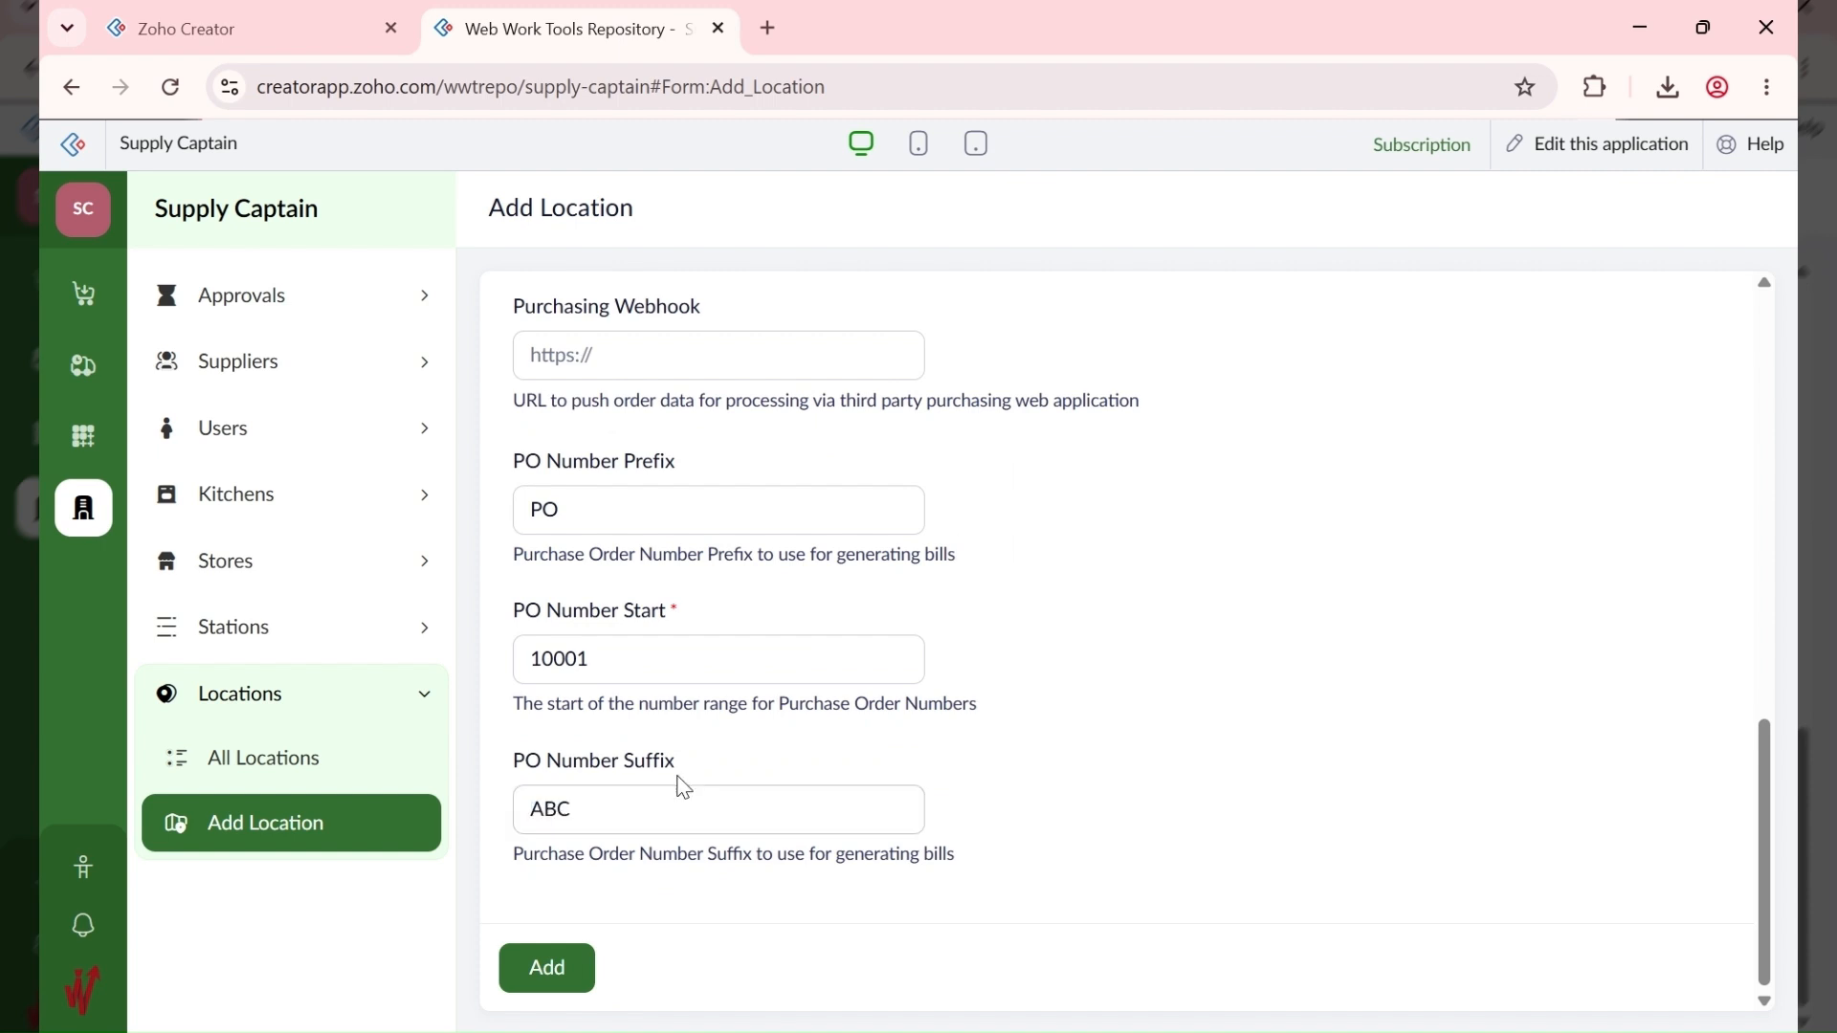
Step: Replace the PO Number Suffix with HQ and return to the top of the form
{"action": "double_click", "coordinate": [537, 813]}
{"action": "type", "text": "H"}
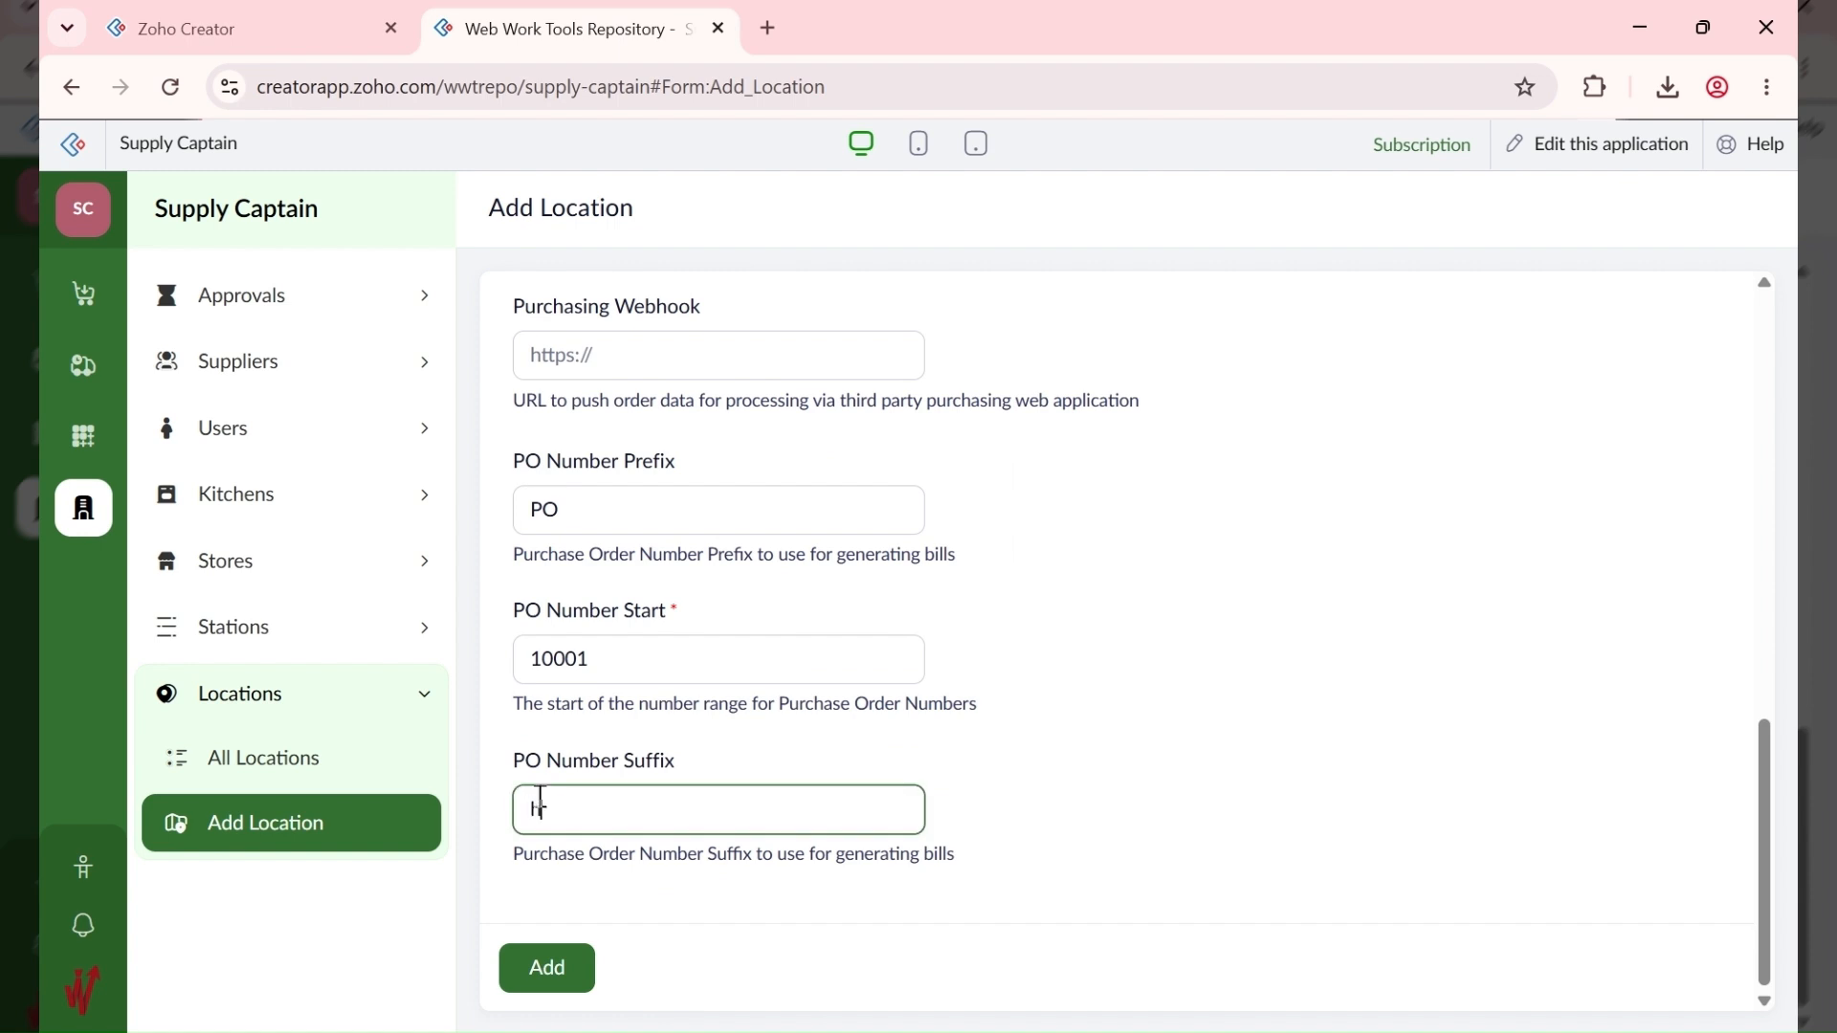
{"action": "type", "text": "q"}
{"action": "key", "text": "BackSpace"}
{"action": "type", "text": "Q"}
{"action": "left_click", "coordinate": [1193, 746]}
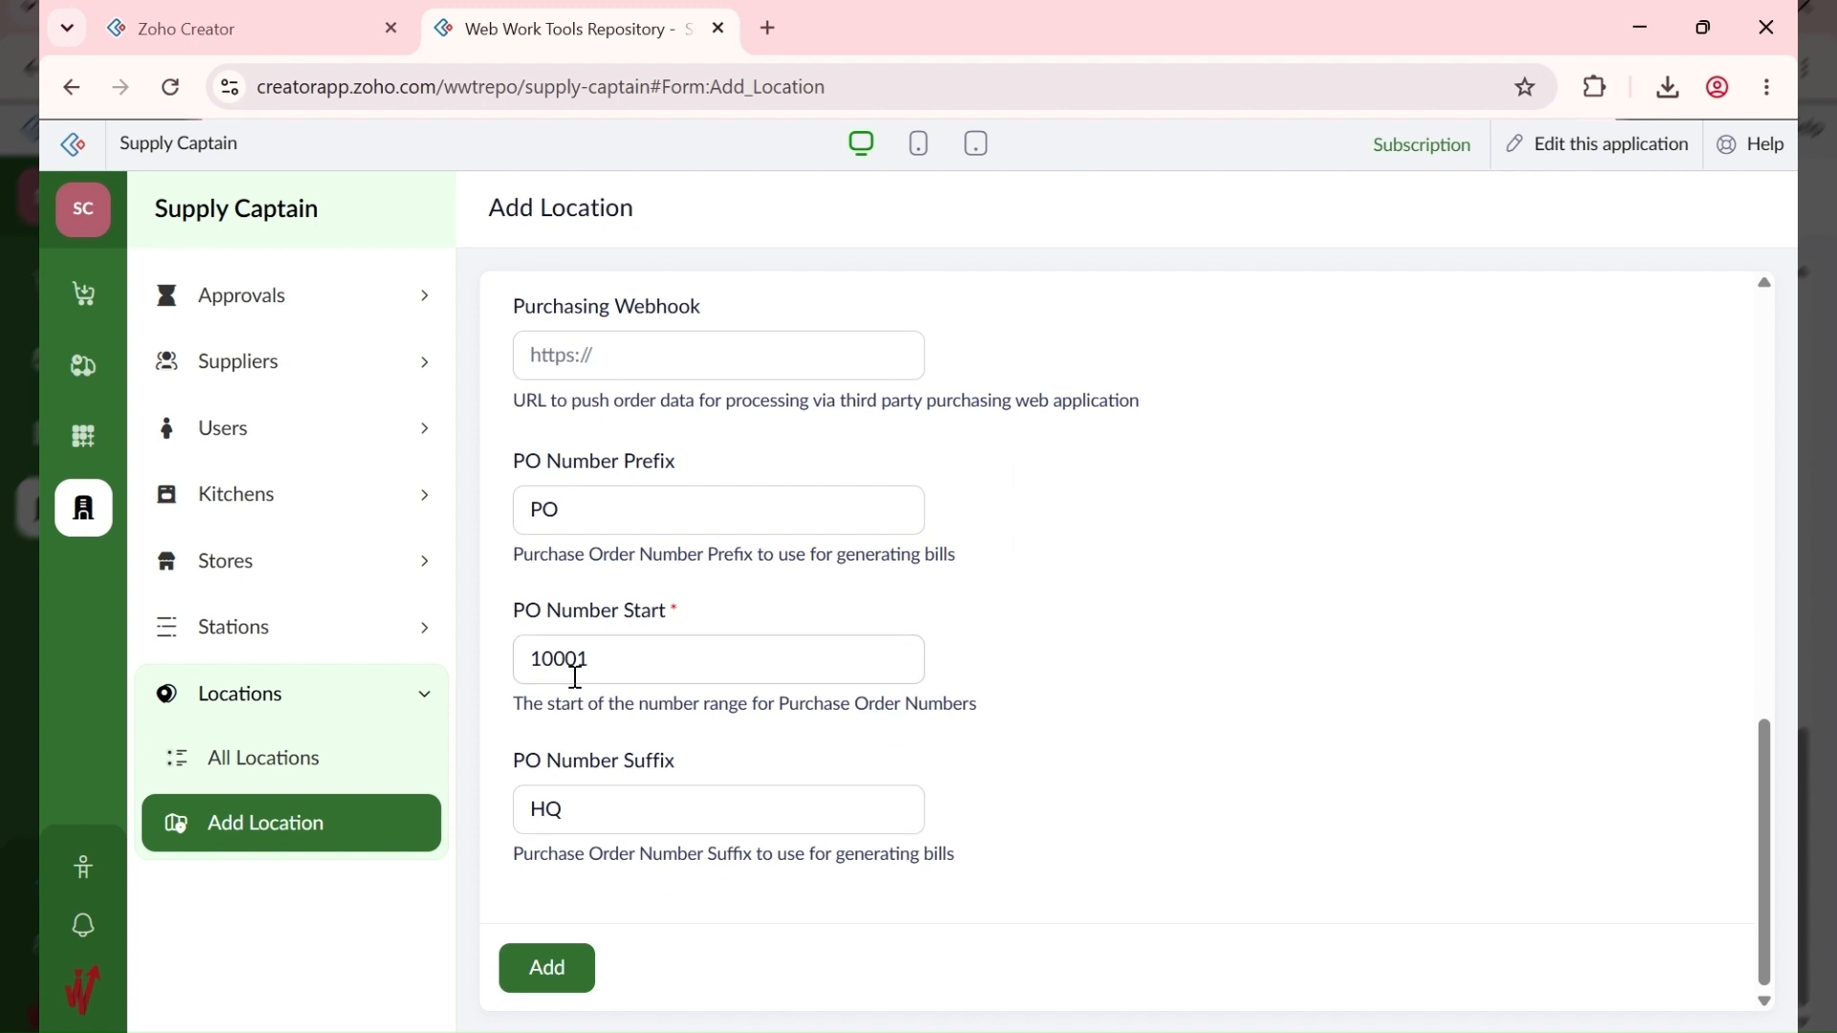
{"action": "scroll", "coordinate": [575, 678], "scroll_direction": "up", "scroll_amount": 4}
{"action": "scroll", "coordinate": [574, 758], "scroll_direction": "up", "scroll_amount": 3}
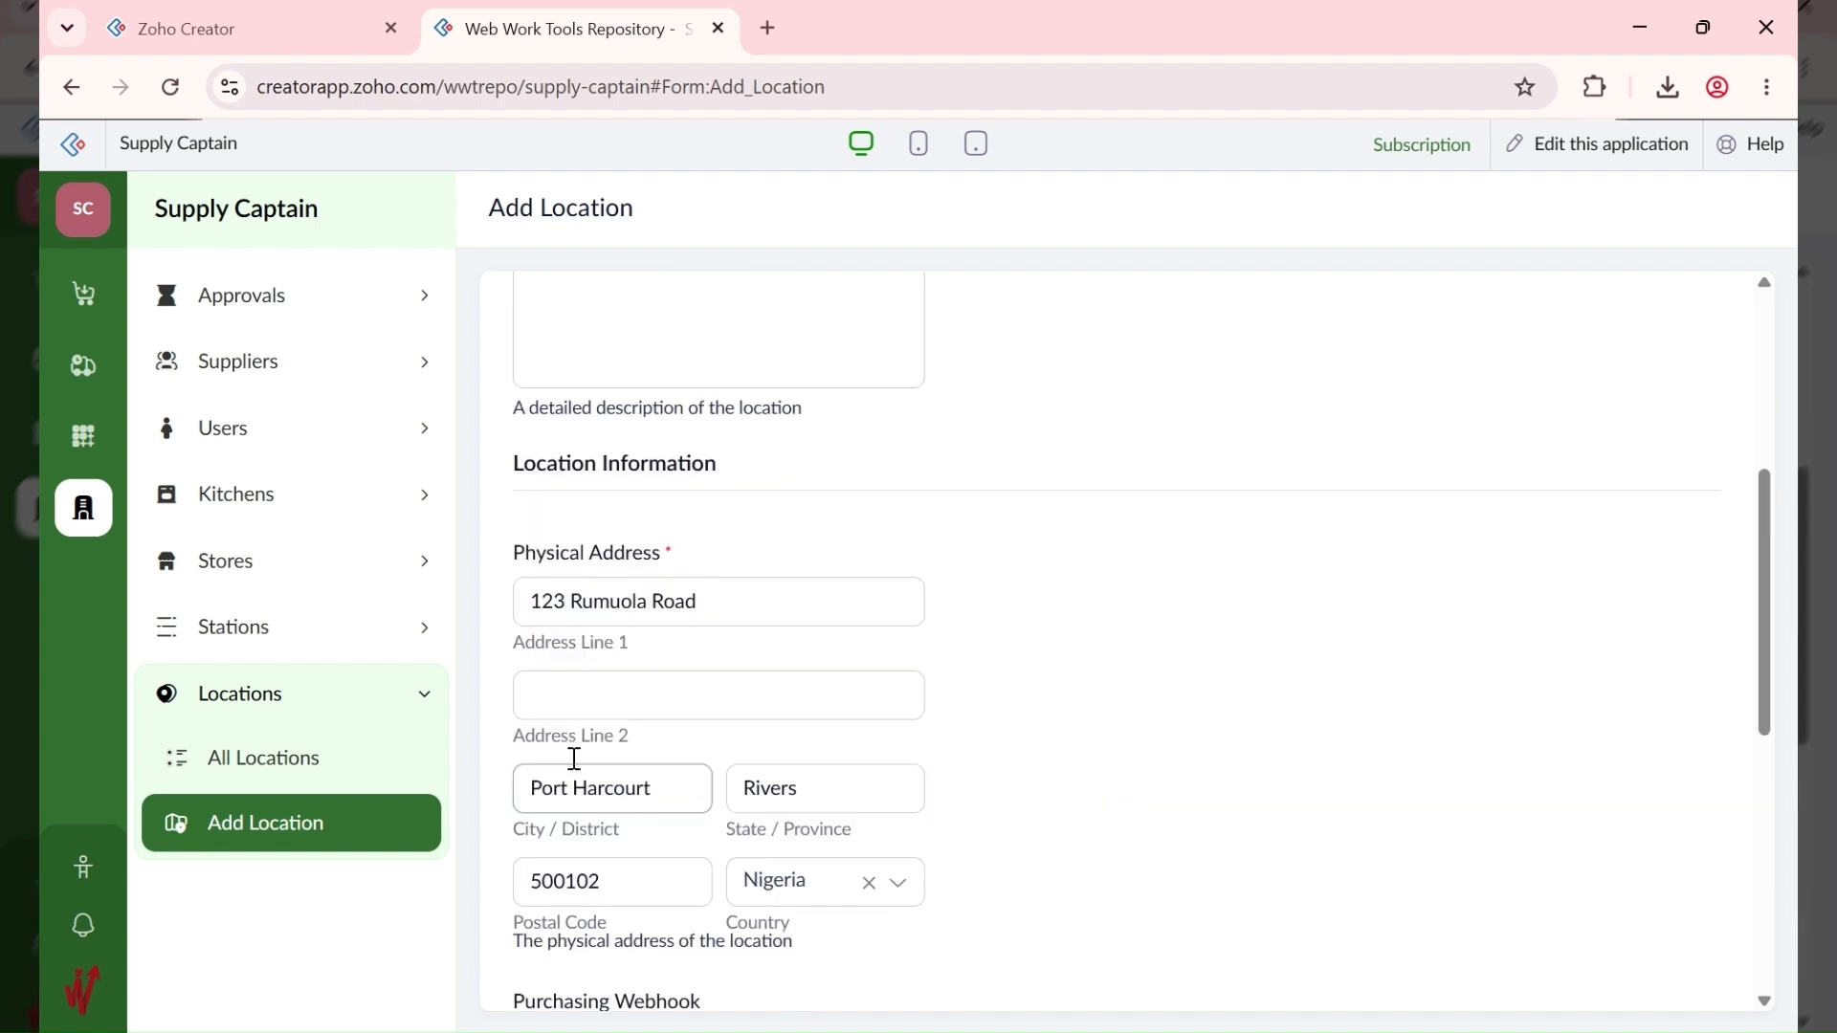
{"action": "scroll", "coordinate": [574, 758], "scroll_direction": "up", "scroll_amount": 2}
{"action": "scroll", "coordinate": [571, 795], "scroll_direction": "down", "scroll_amount": 9}
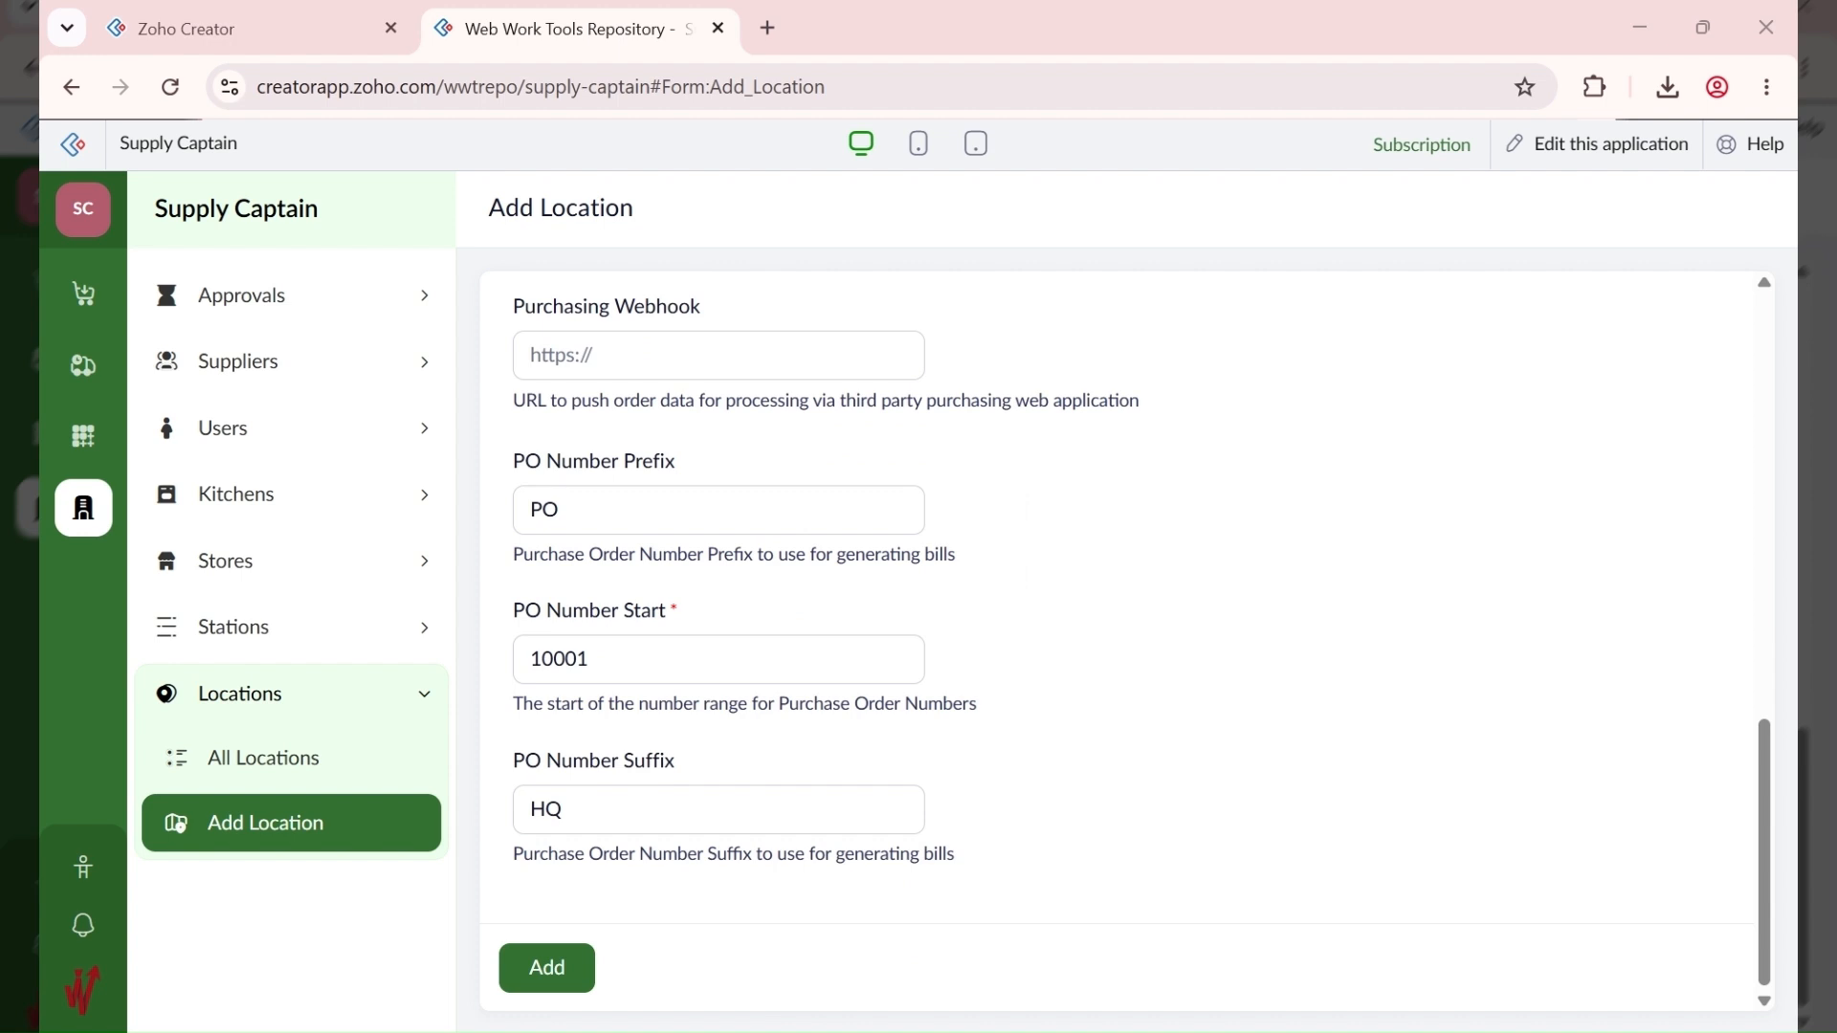
{"action": "scroll", "coordinate": [993, 638], "scroll_direction": "up", "scroll_amount": 10}
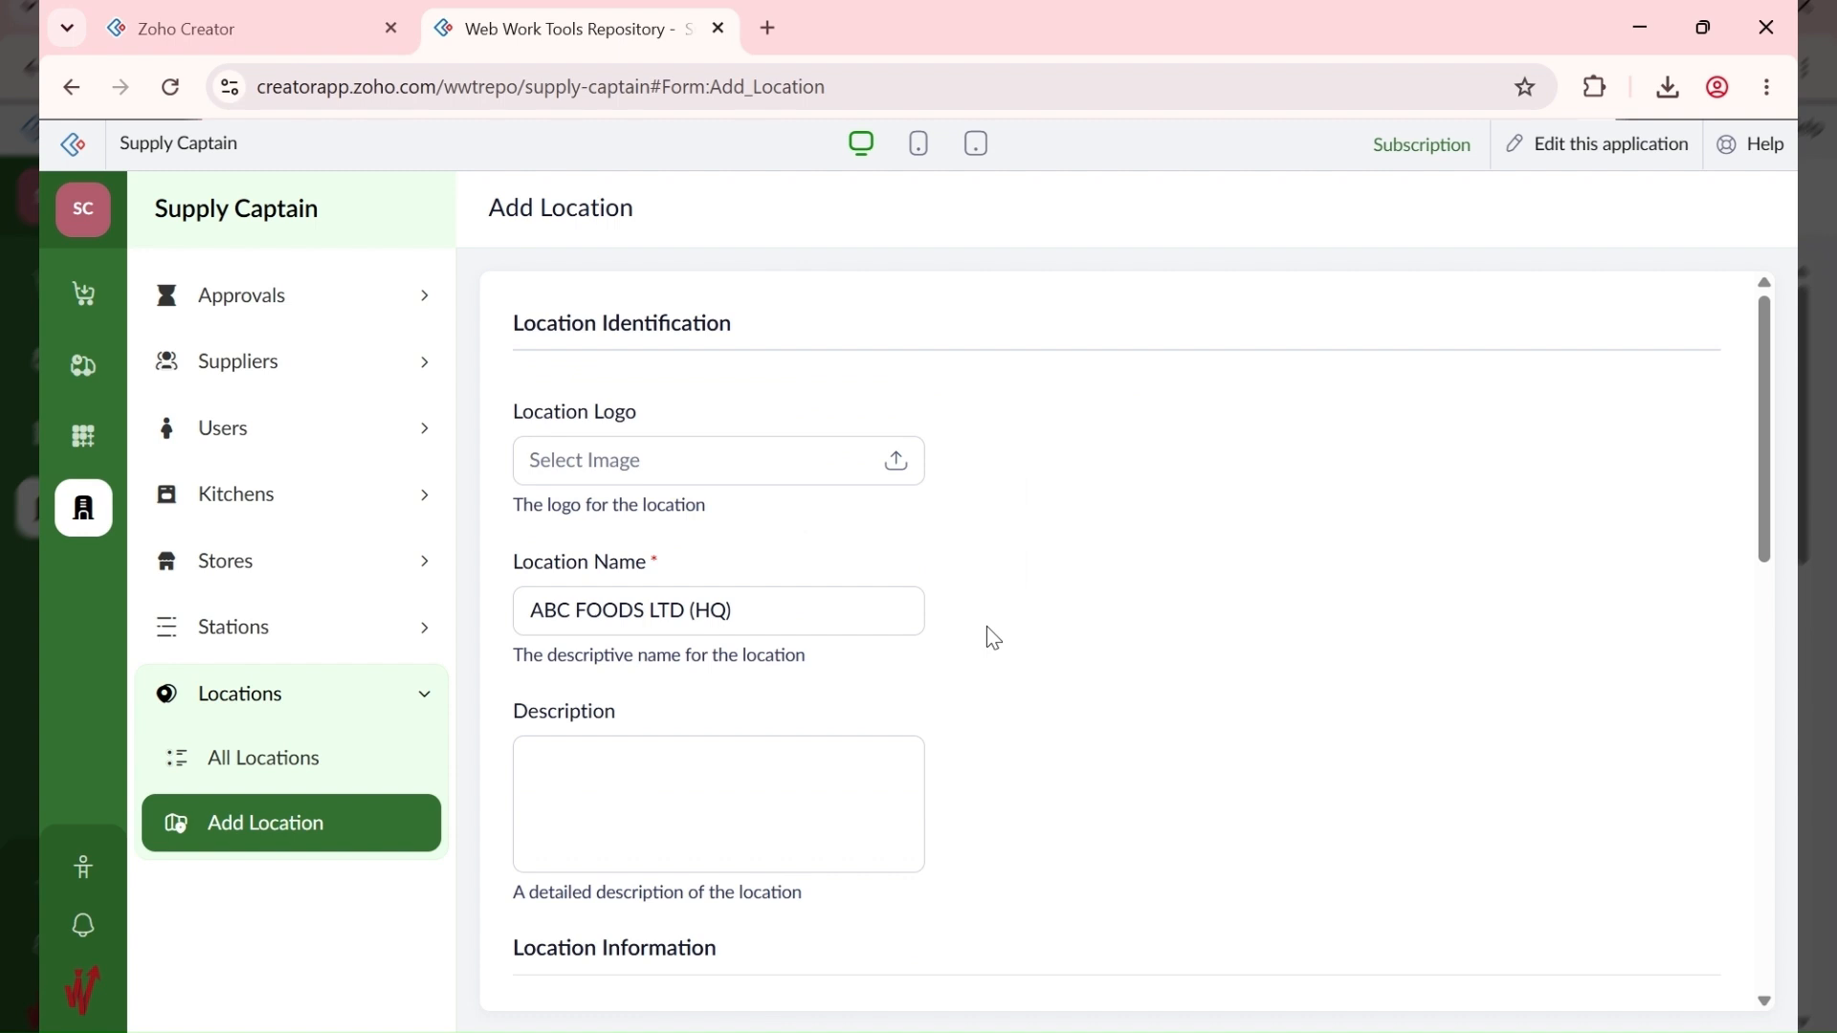
Step: Upload a logo image for ABC FOODS LTD (HQ) and add the location
{"action": "left_click", "coordinate": [889, 466]}
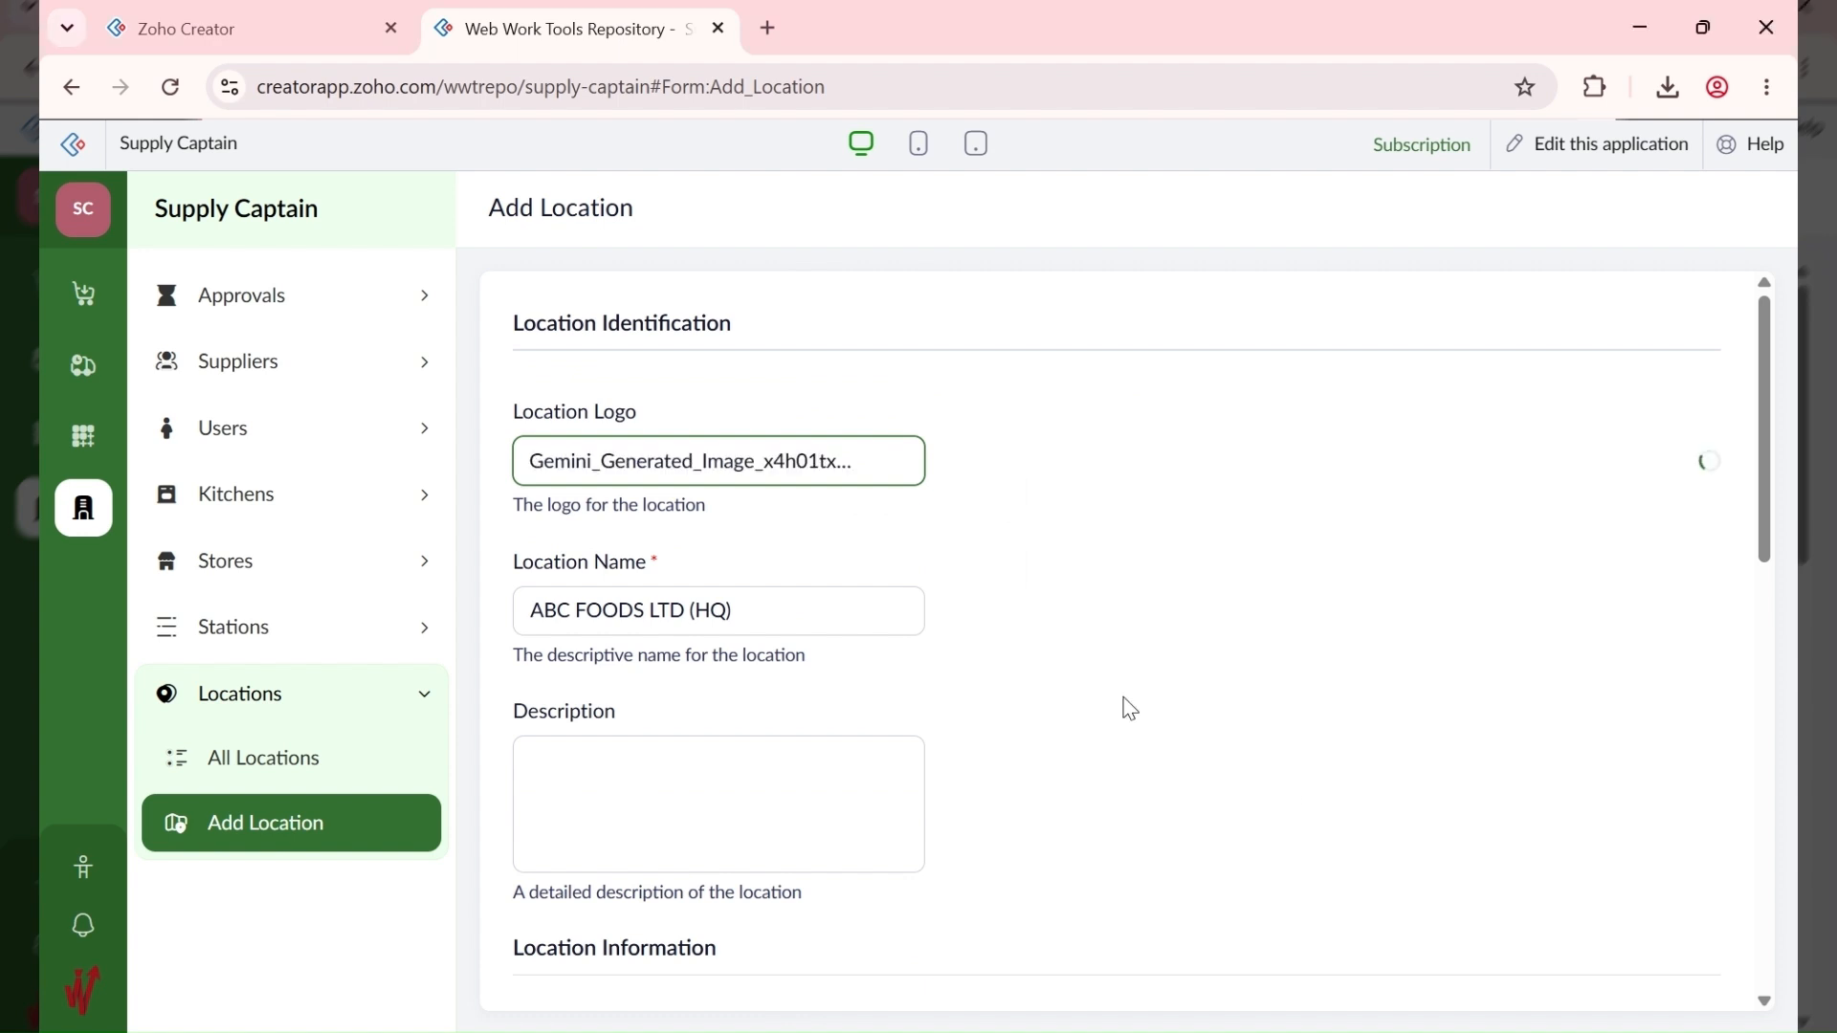
{"action": "scroll", "coordinate": [1130, 709], "scroll_direction": "down", "scroll_amount": 4}
{"action": "scroll", "coordinate": [1048, 677], "scroll_direction": "down", "scroll_amount": 8}
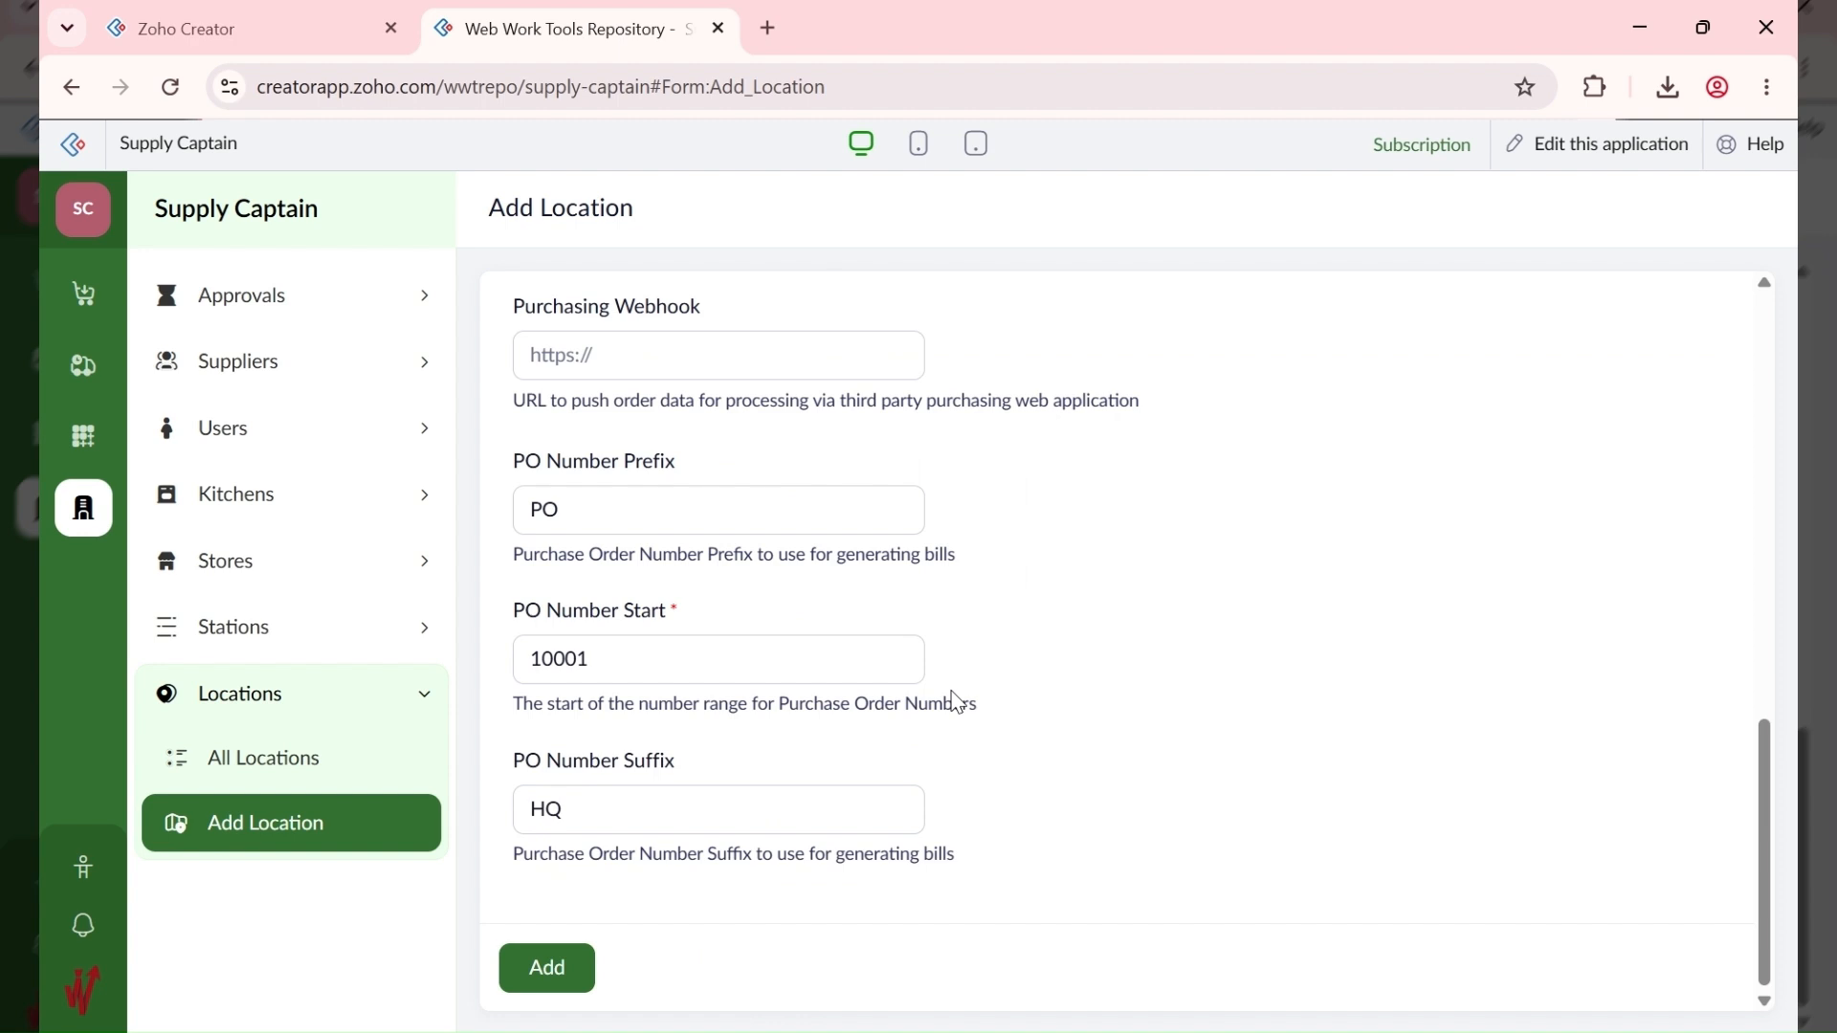
{"action": "left_click", "coordinate": [547, 969]}
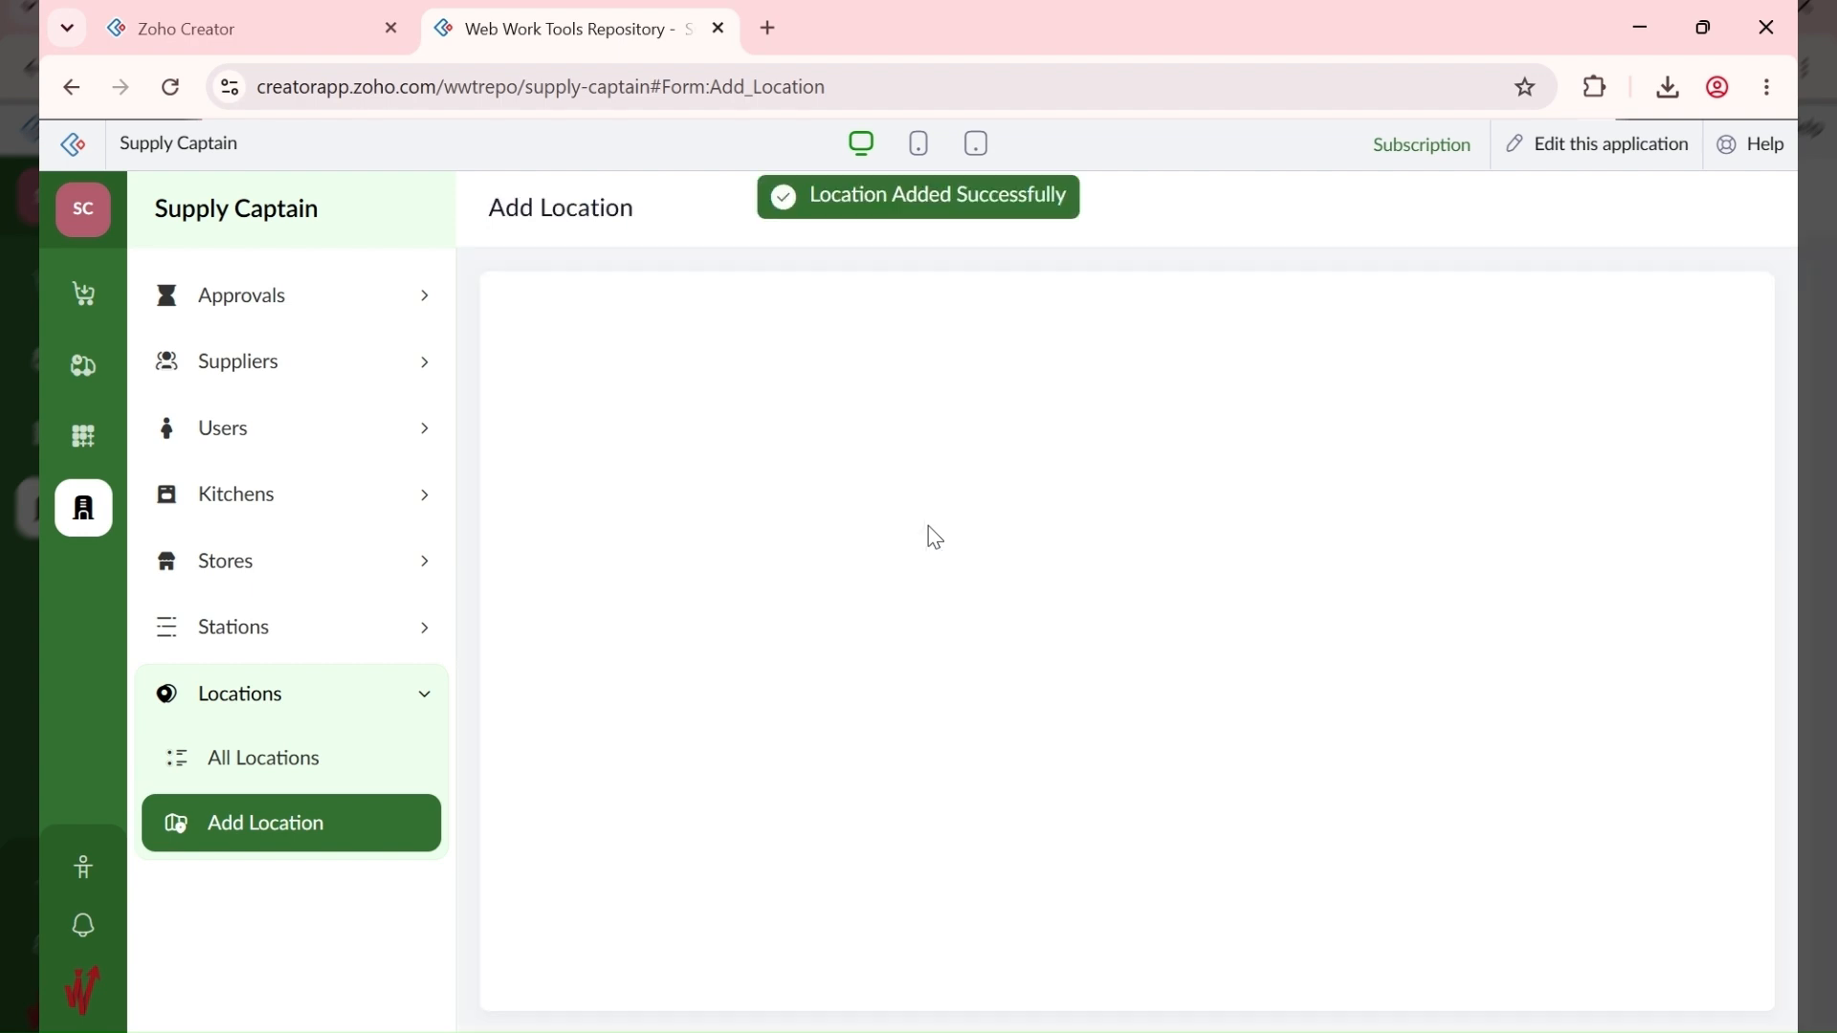
Step: Check ABC FOODS LTD (HQ) and preview its logo in All Locations, then start another location
{"action": "left_click", "coordinate": [337, 782]}
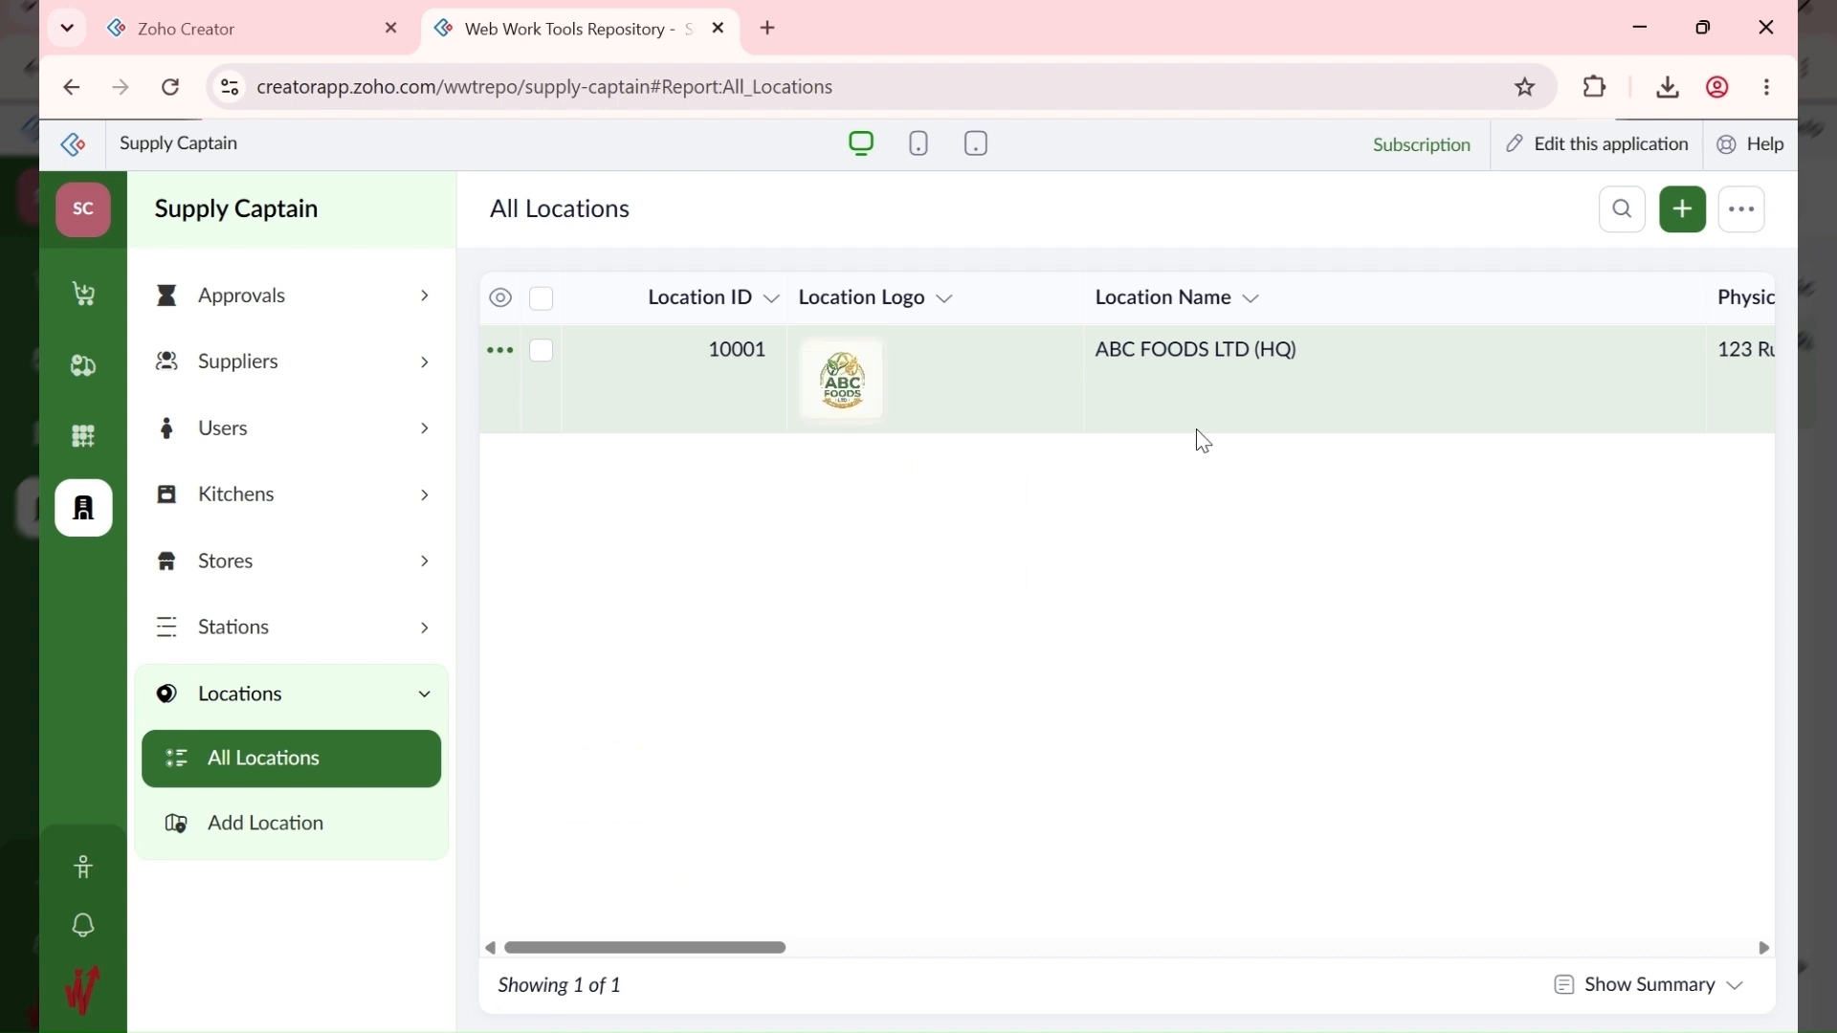
{"action": "left_click", "coordinate": [858, 401]}
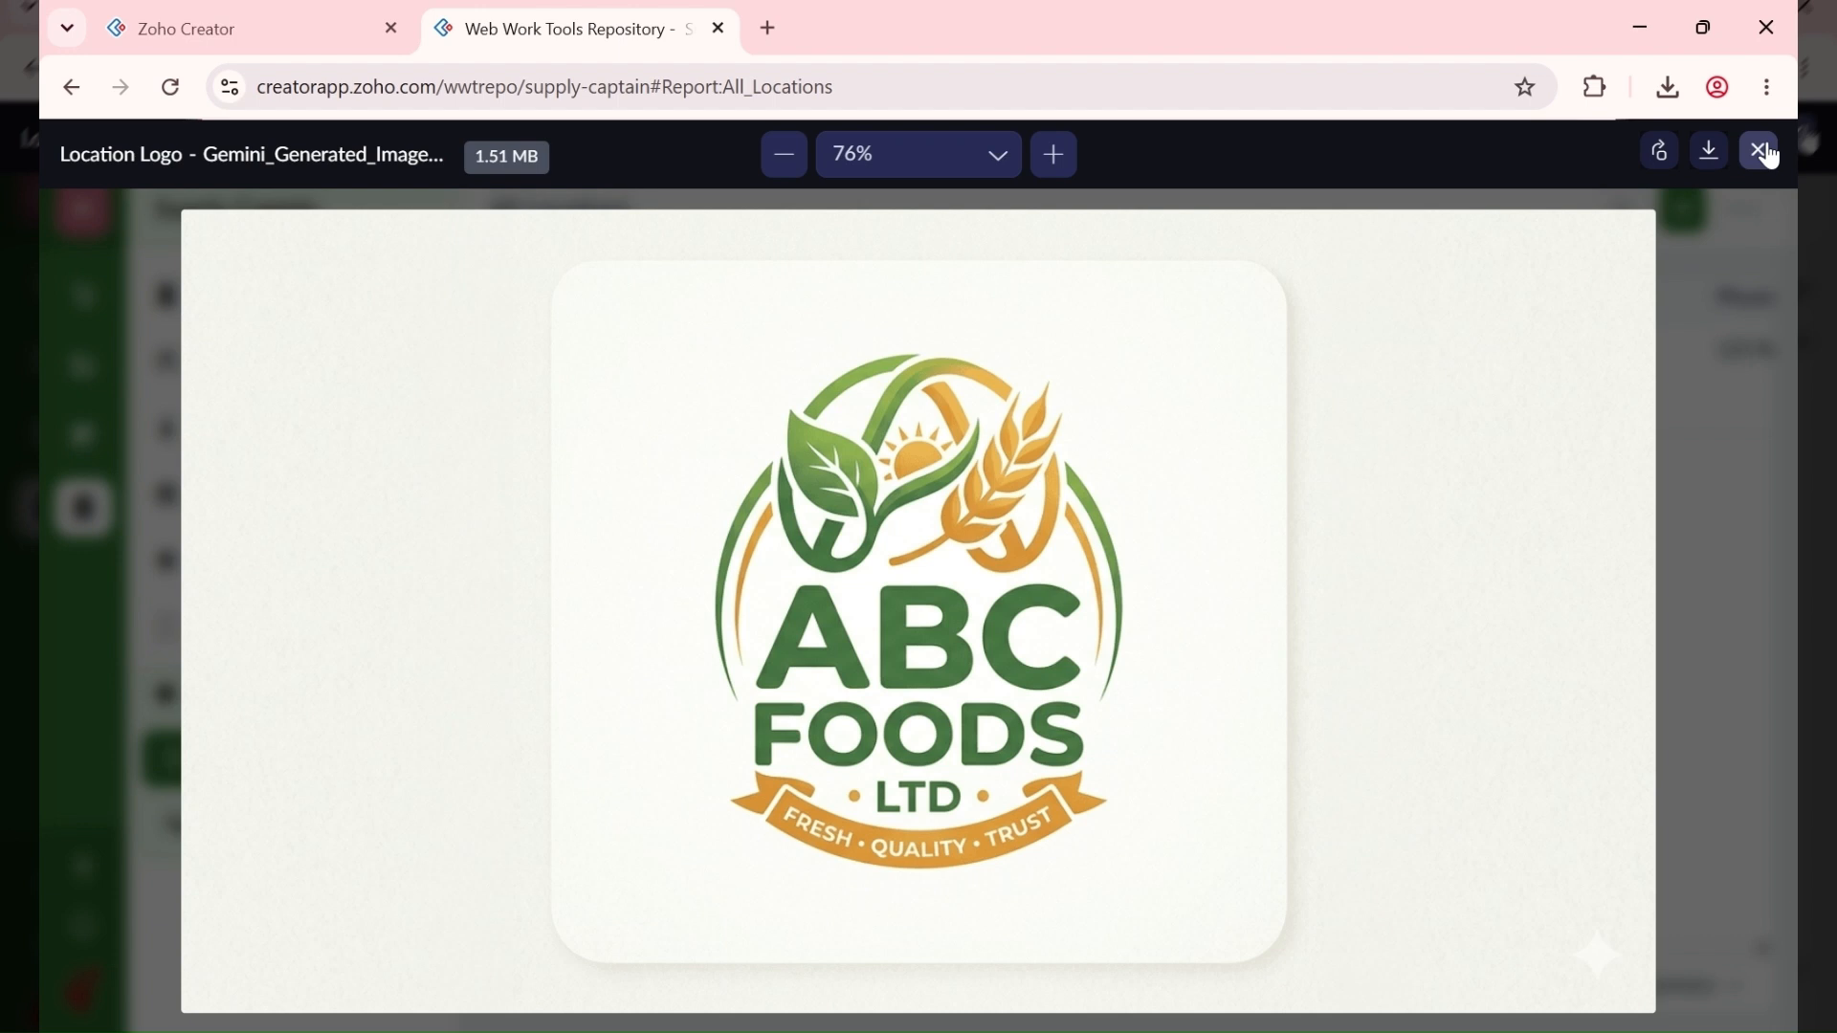
{"action": "left_click", "coordinate": [1765, 153]}
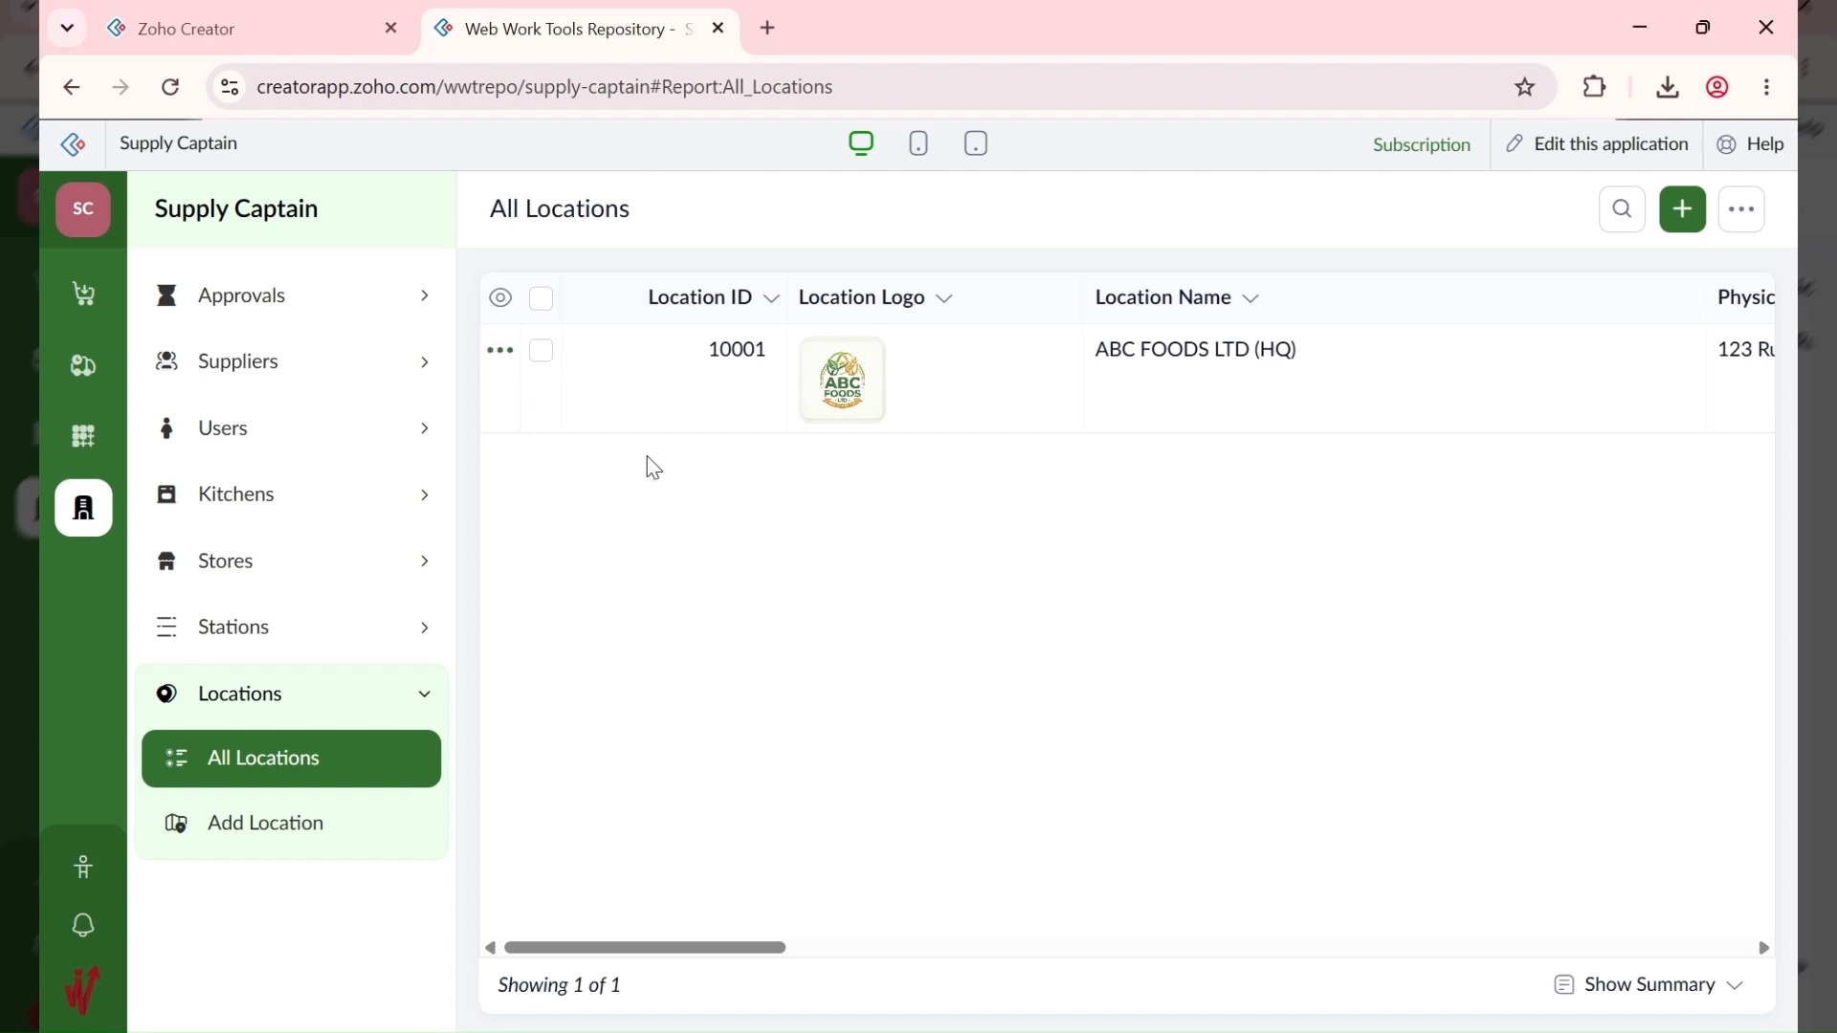
{"action": "left_click", "coordinate": [1699, 225]}
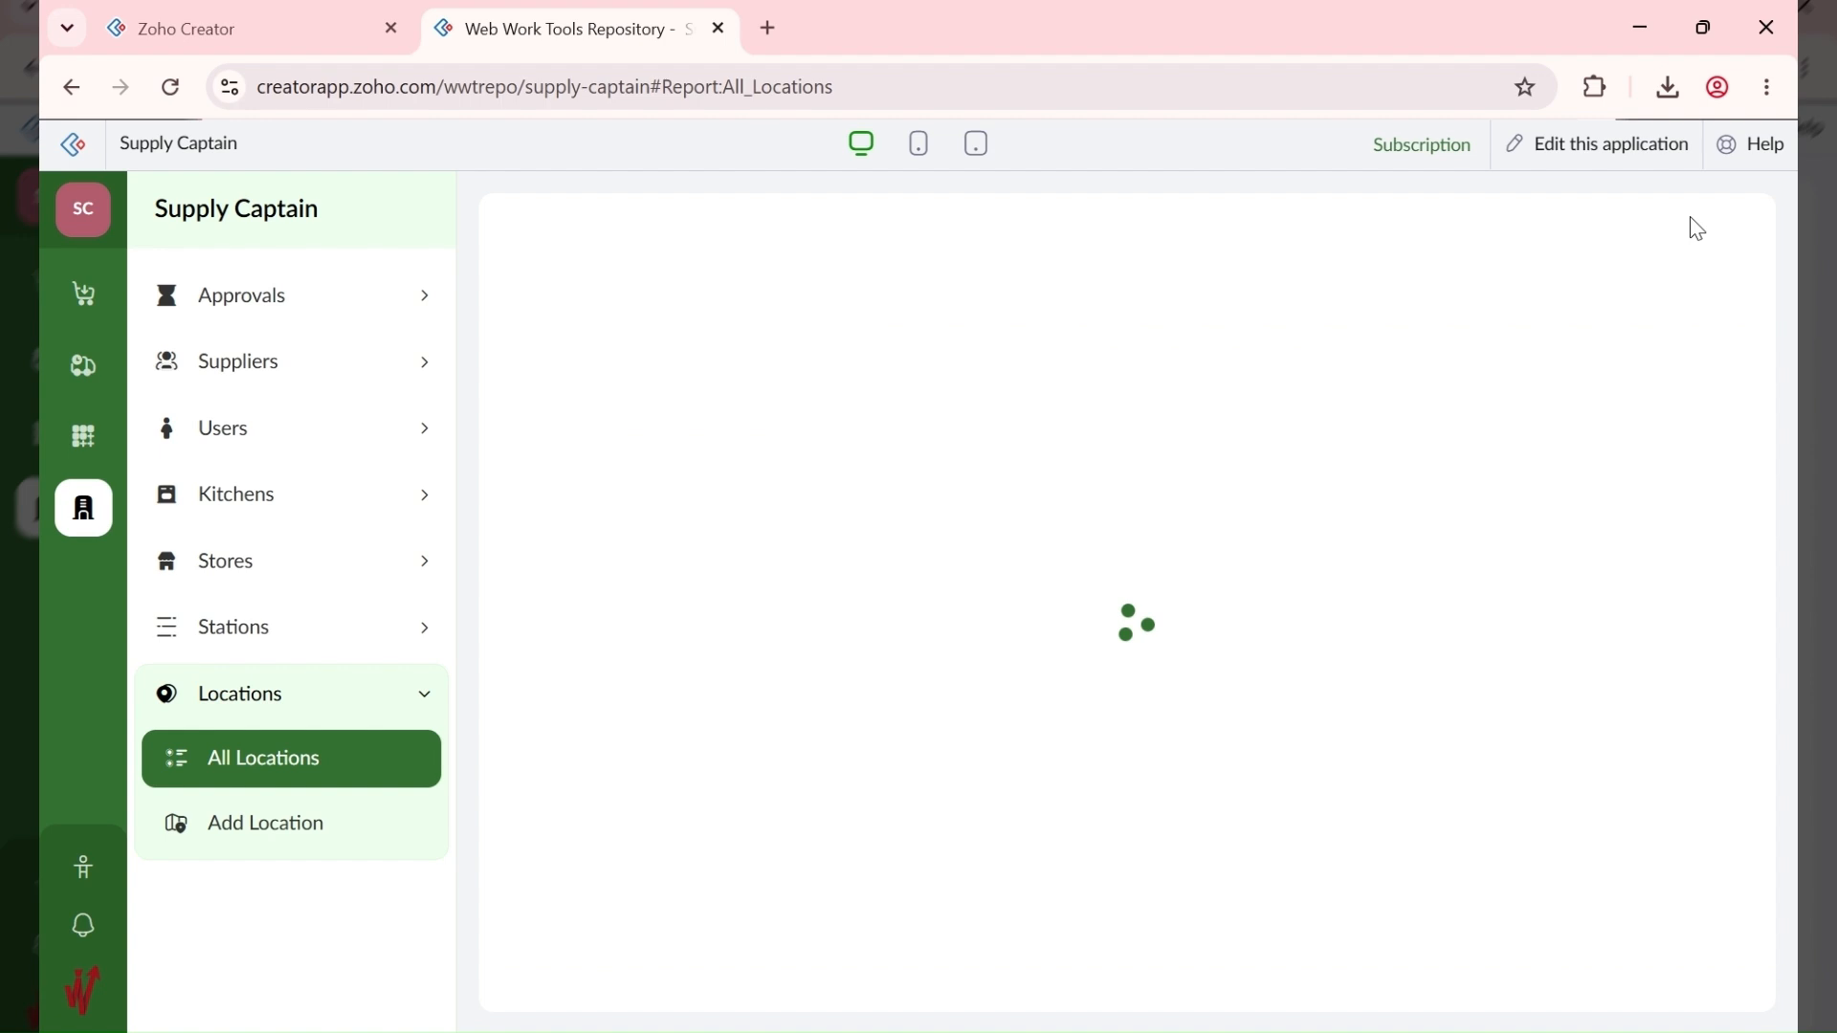
Step: Upload a logo image from the local computer for the new location
{"action": "left_click", "coordinate": [654, 643]}
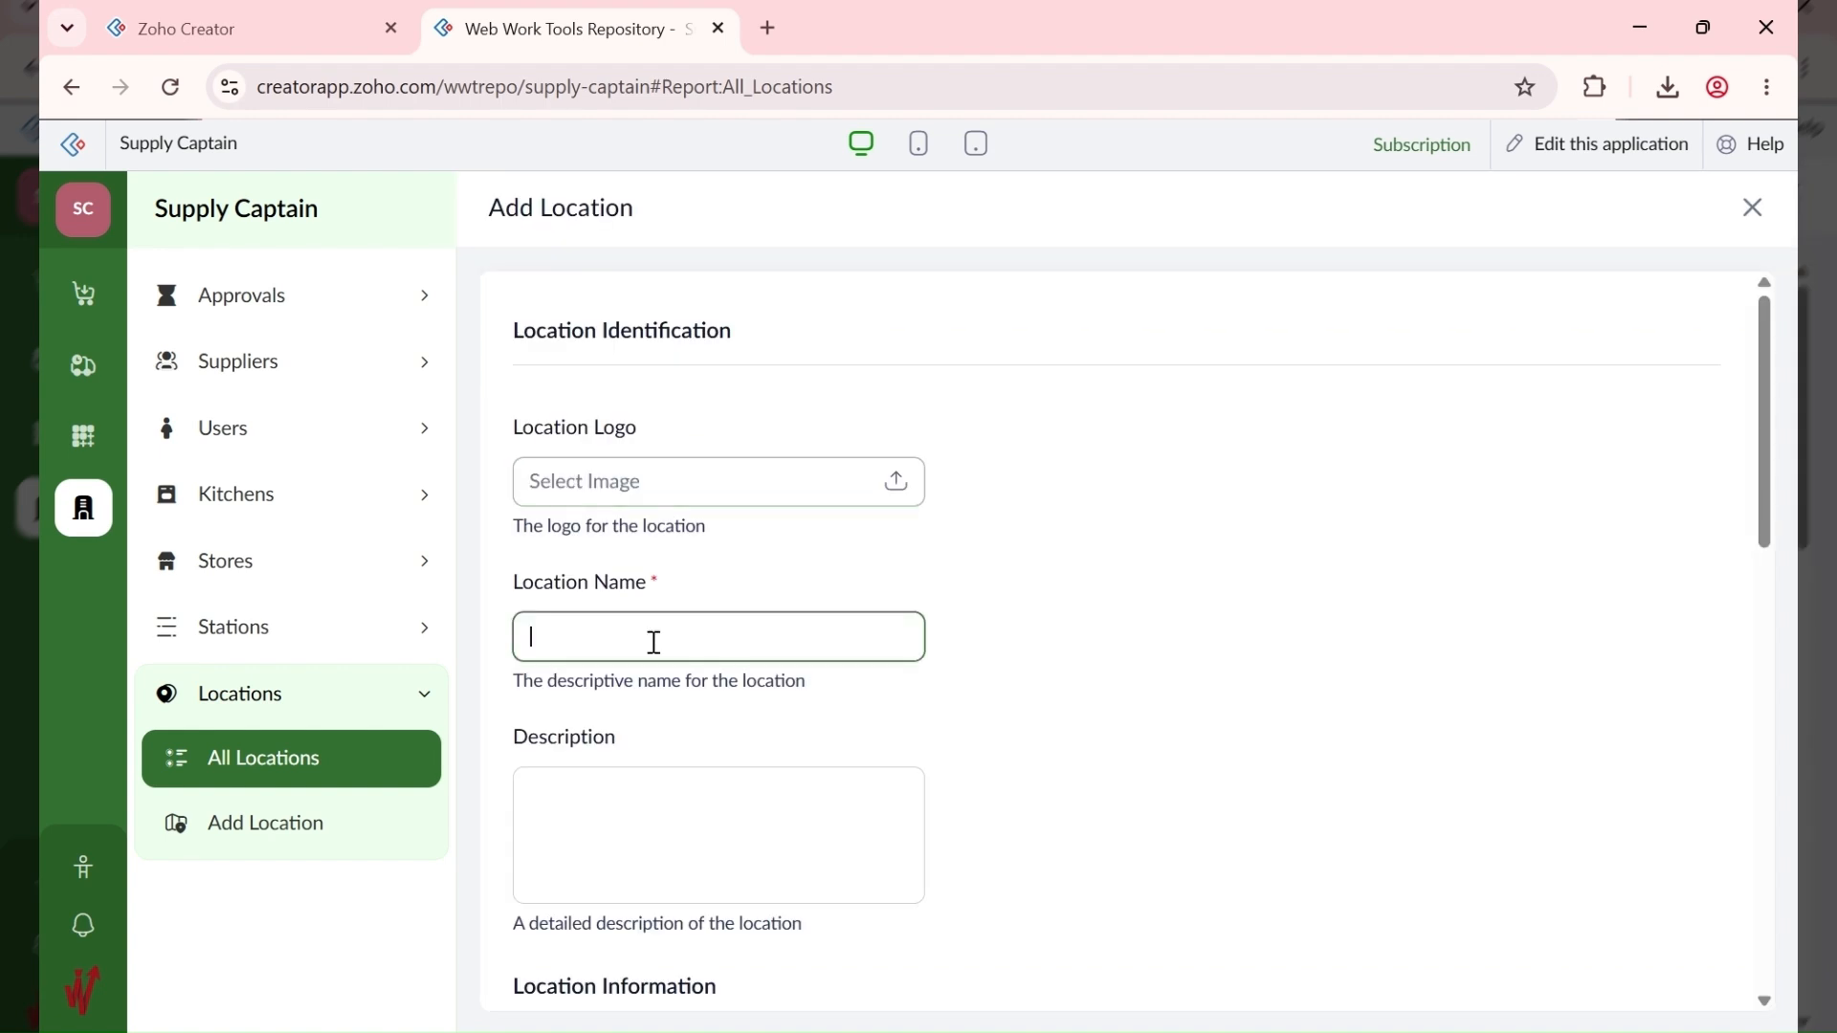
{"action": "left_click", "coordinate": [664, 485]}
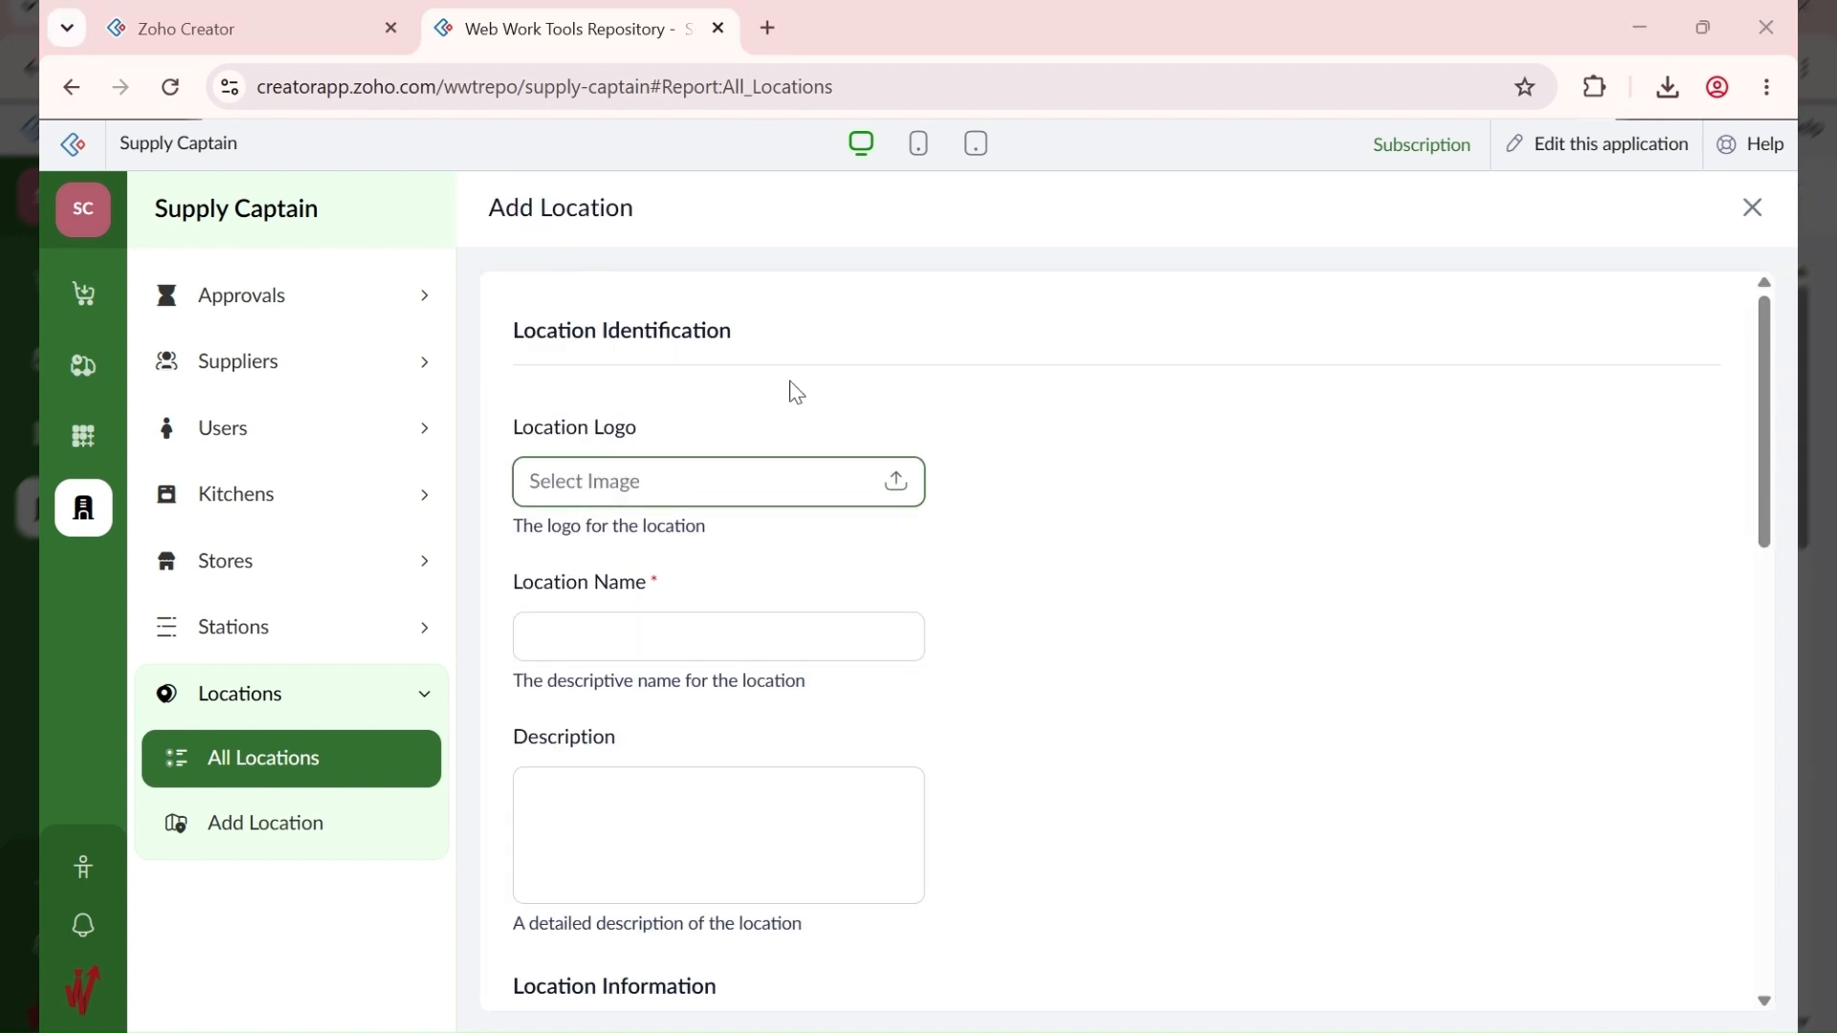
{"action": "left_click", "coordinate": [774, 484]}
Step: Name the location ABC FOODS LTD (ANNEX) and move to the description
{"action": "left_click", "coordinate": [579, 641]}
{"action": "type", "text": "ab"}
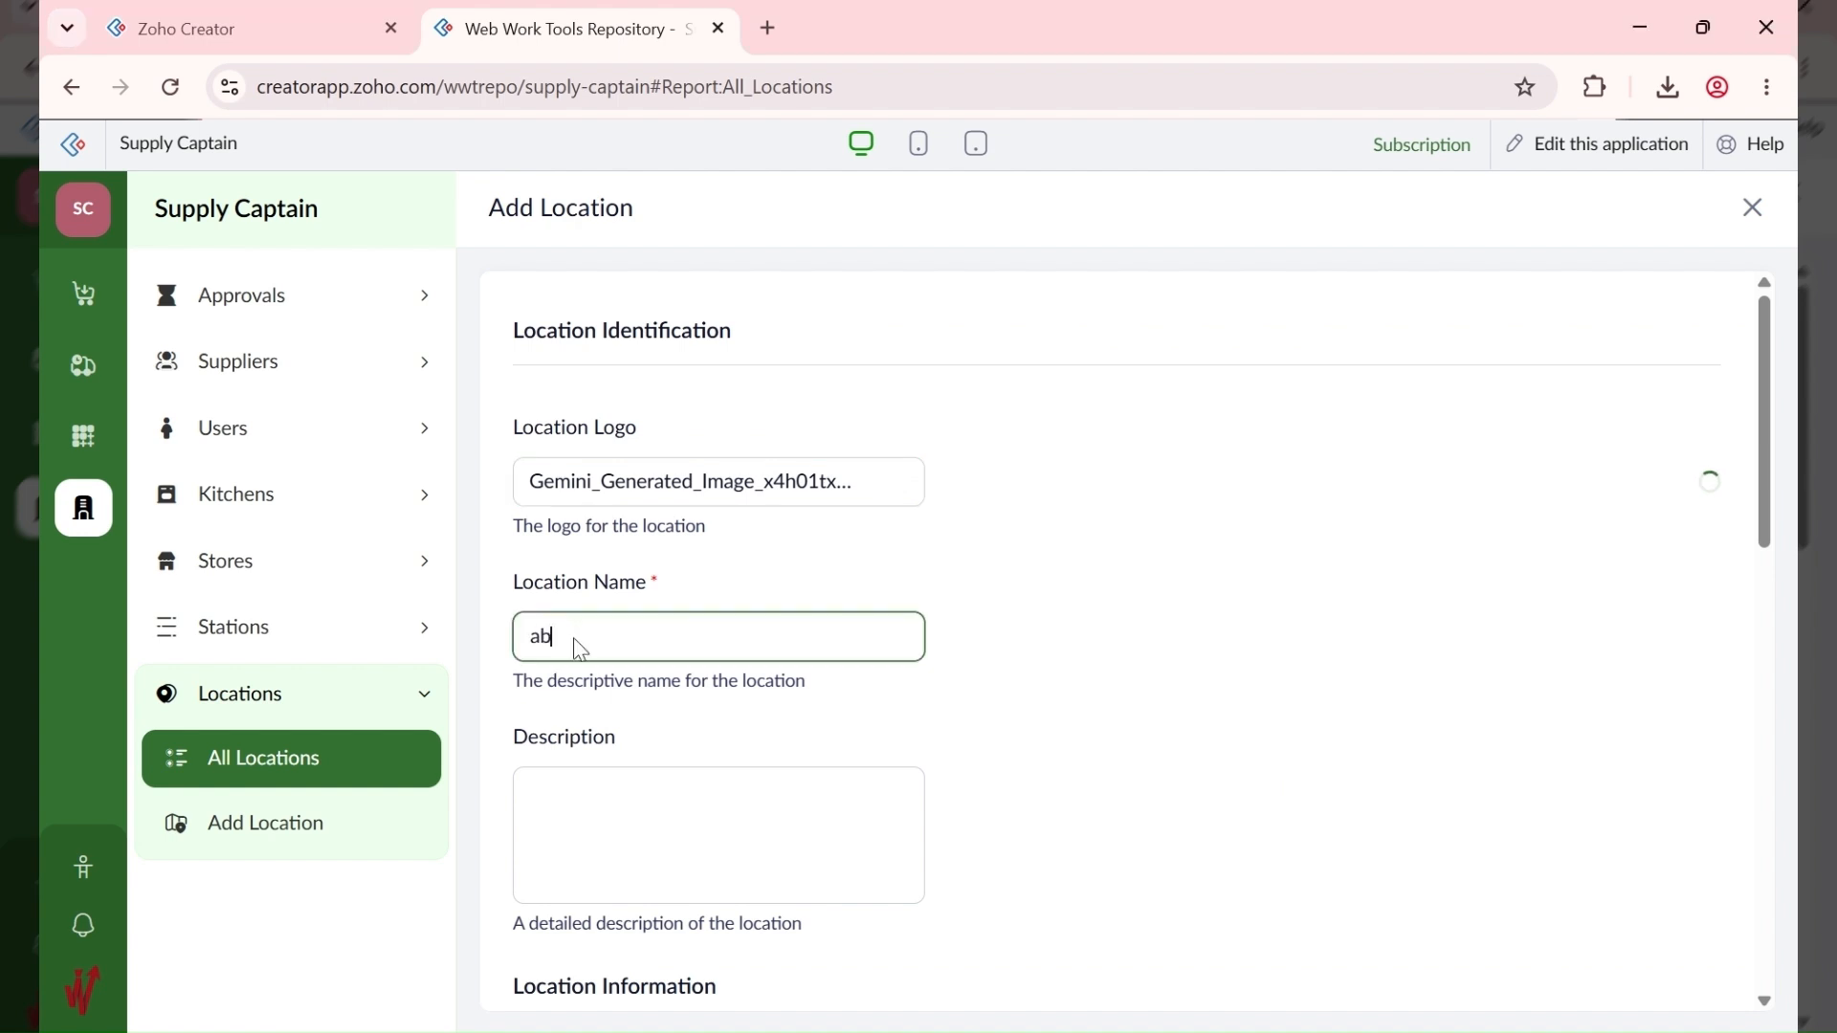
{"action": "key", "text": "BackSpace"}
{"action": "key", "text": "BackSpace"}
{"action": "type", "text": "ABC"}
{"action": "type", "text": " FOODS LTD (ANNEX"}
{"action": "key", "text": "ctrl+a"}
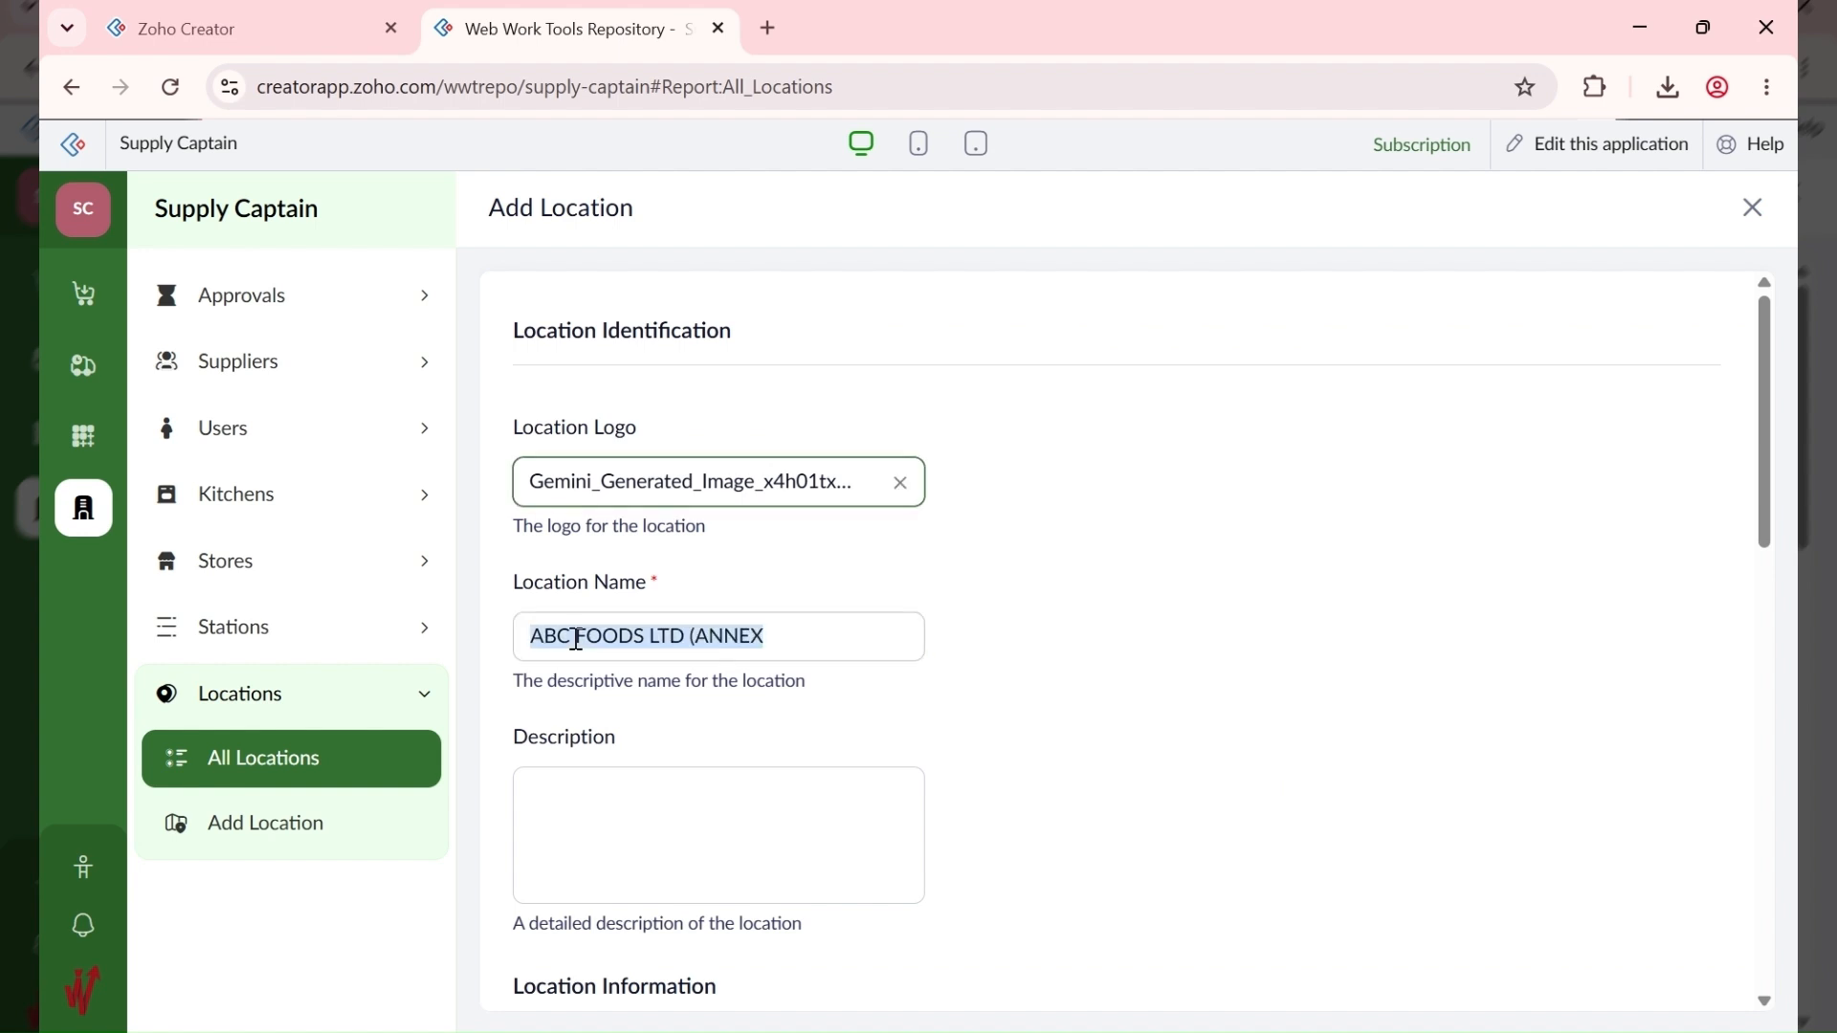
{"action": "key", "text": "Right"}
{"action": "type", "text": ")"}
{"action": "key", "text": "Tab"}
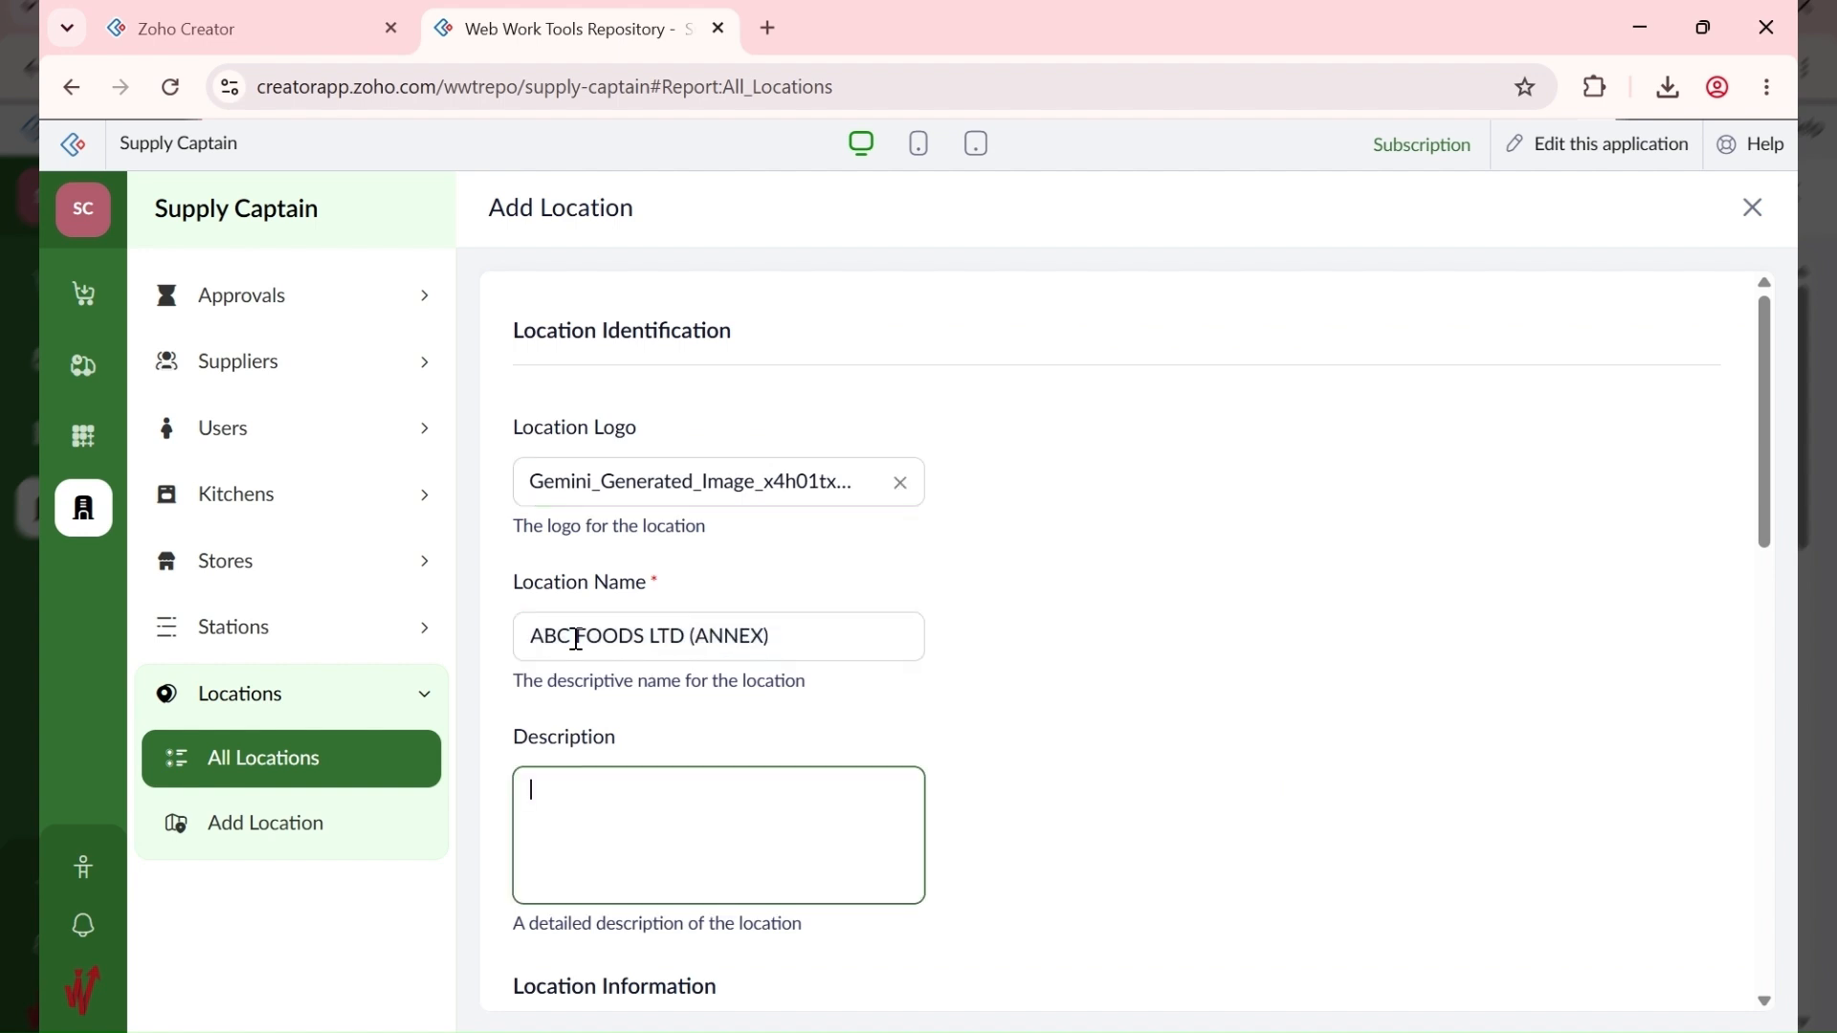
{"action": "scroll", "coordinate": [612, 689], "scroll_direction": "down", "scroll_amount": 4}
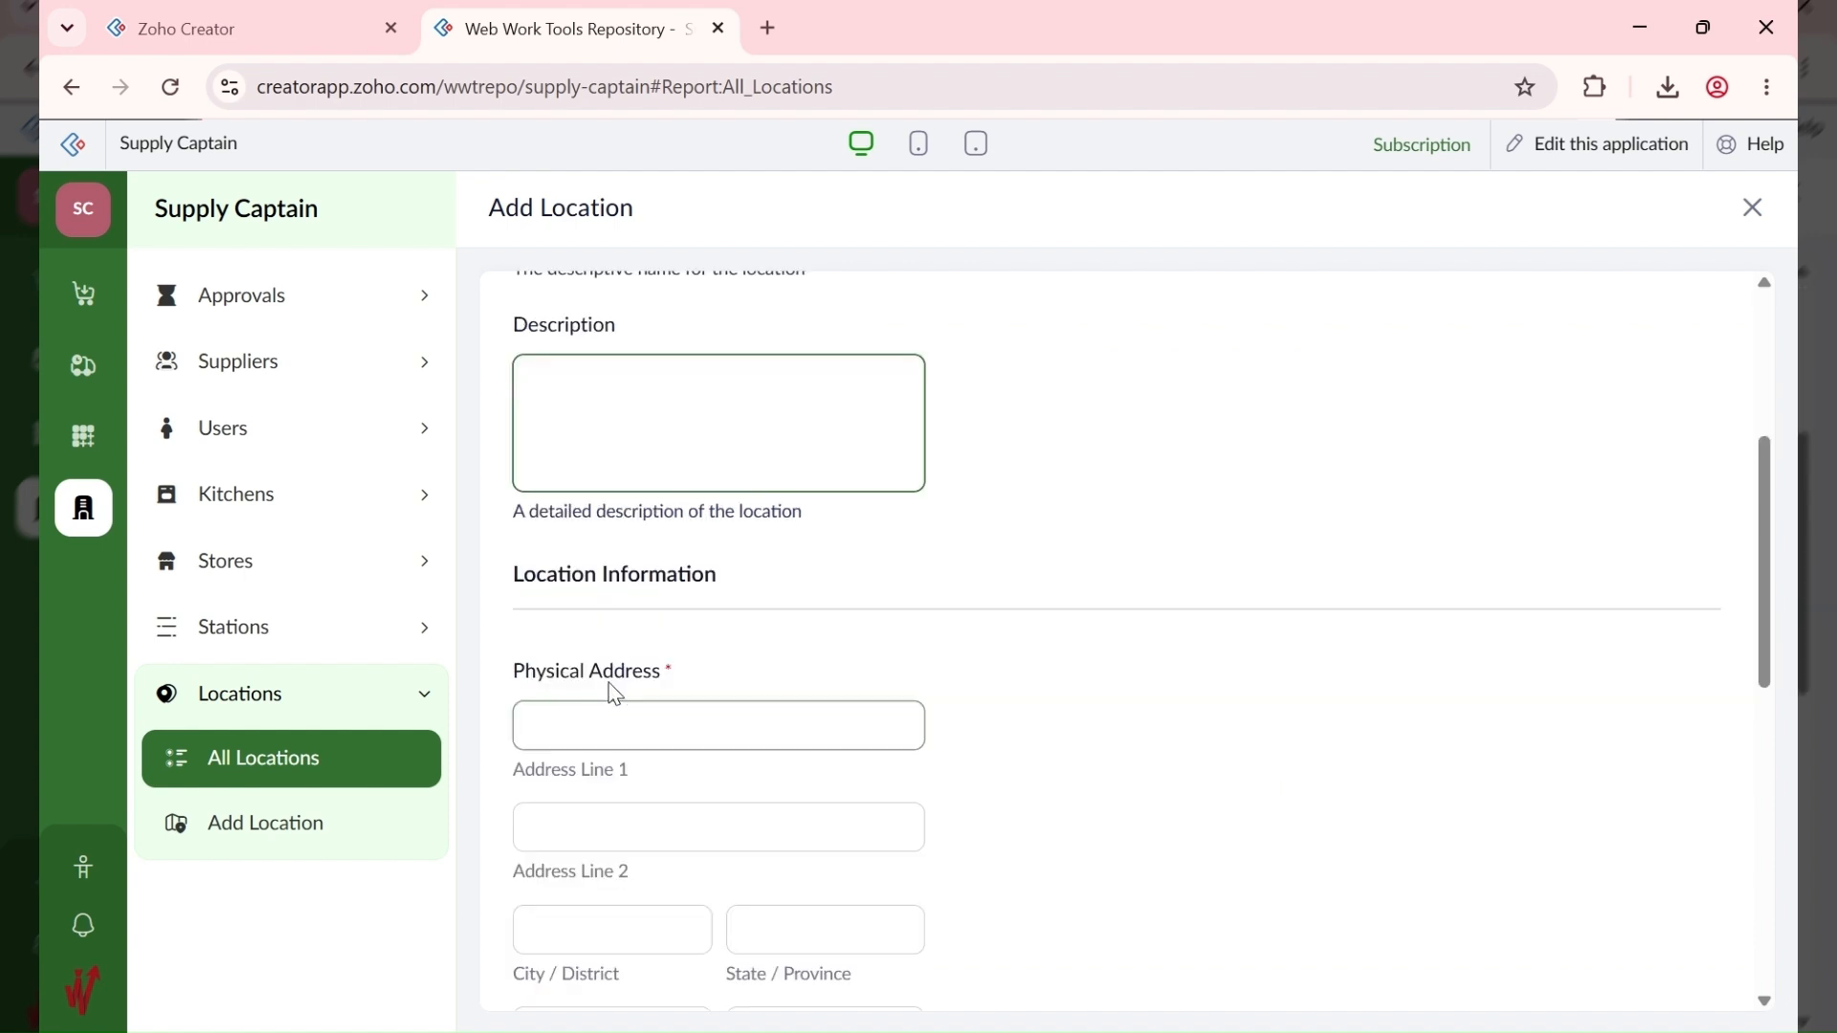
Step: Enter the address 123 Ikwerre Road, Port Harcourt, Rivers, 500262, Nigeria
{"action": "left_click", "coordinate": [618, 724]}
{"action": "type", "text": "123 Ikwerre Road"}
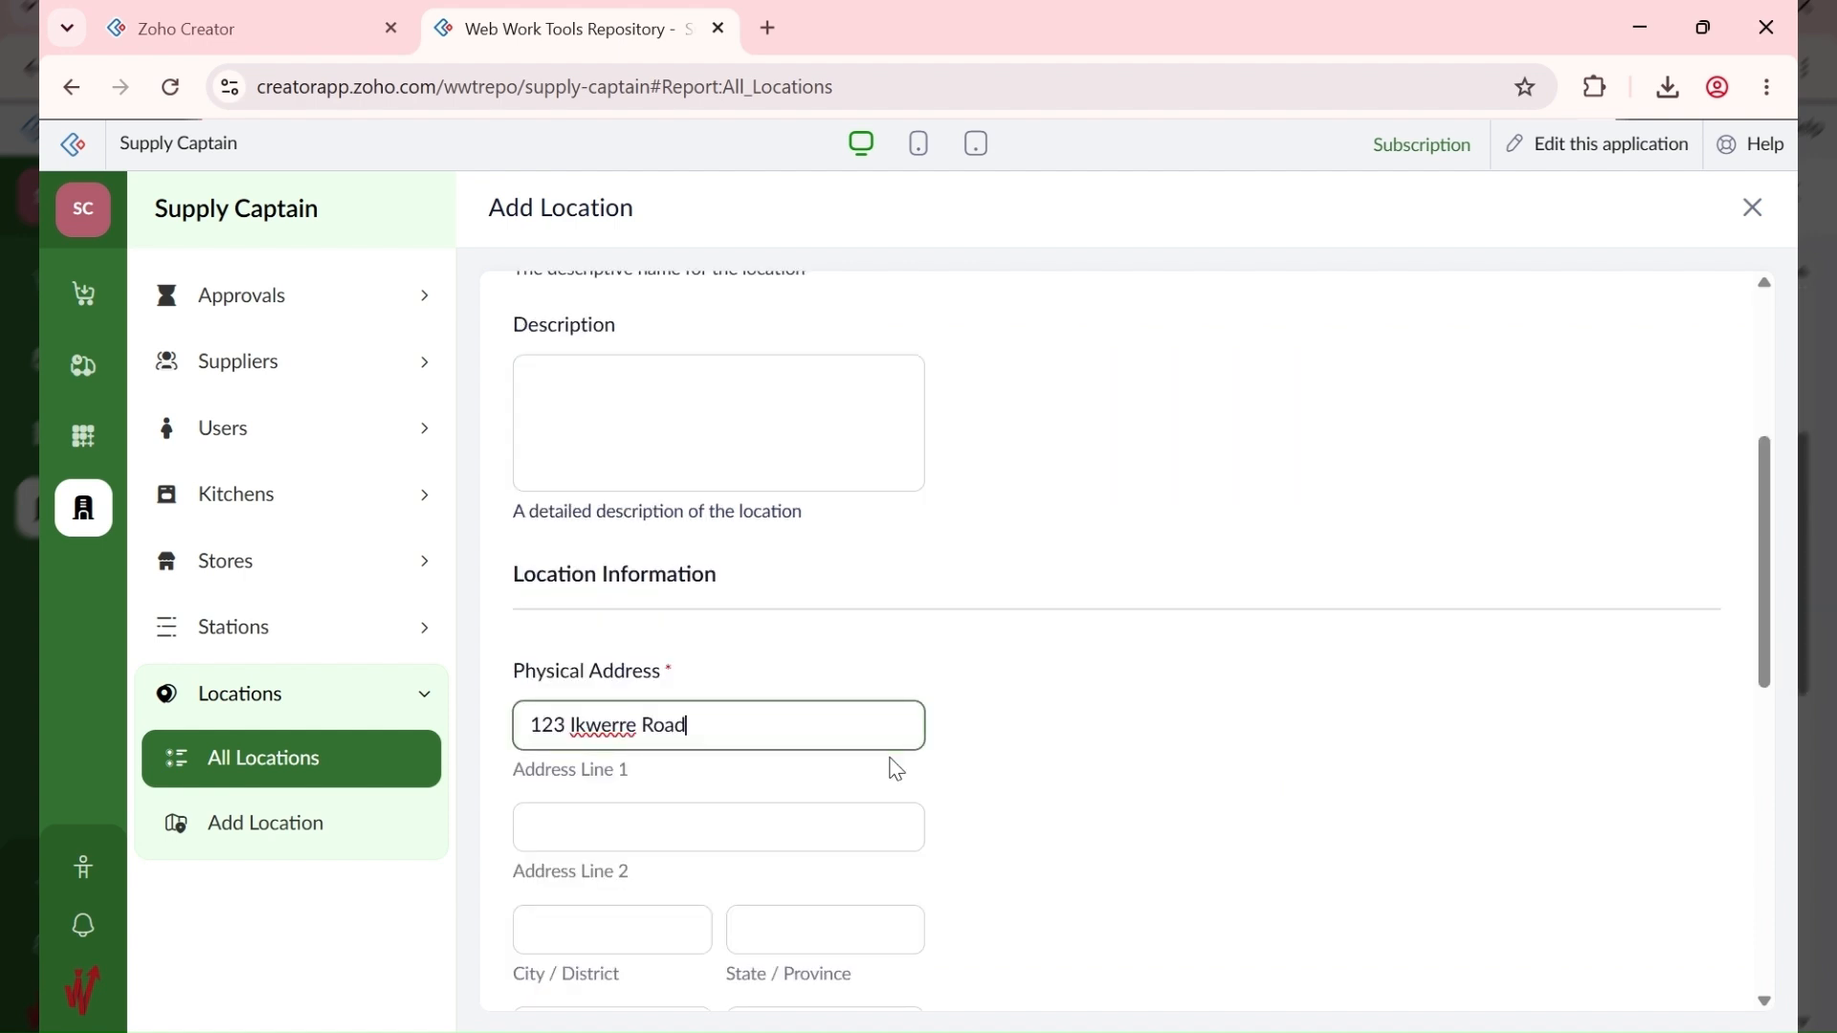
{"action": "scroll", "coordinate": [574, 781], "scroll_direction": "down", "scroll_amount": 1}
{"action": "left_click", "coordinate": [575, 781]}
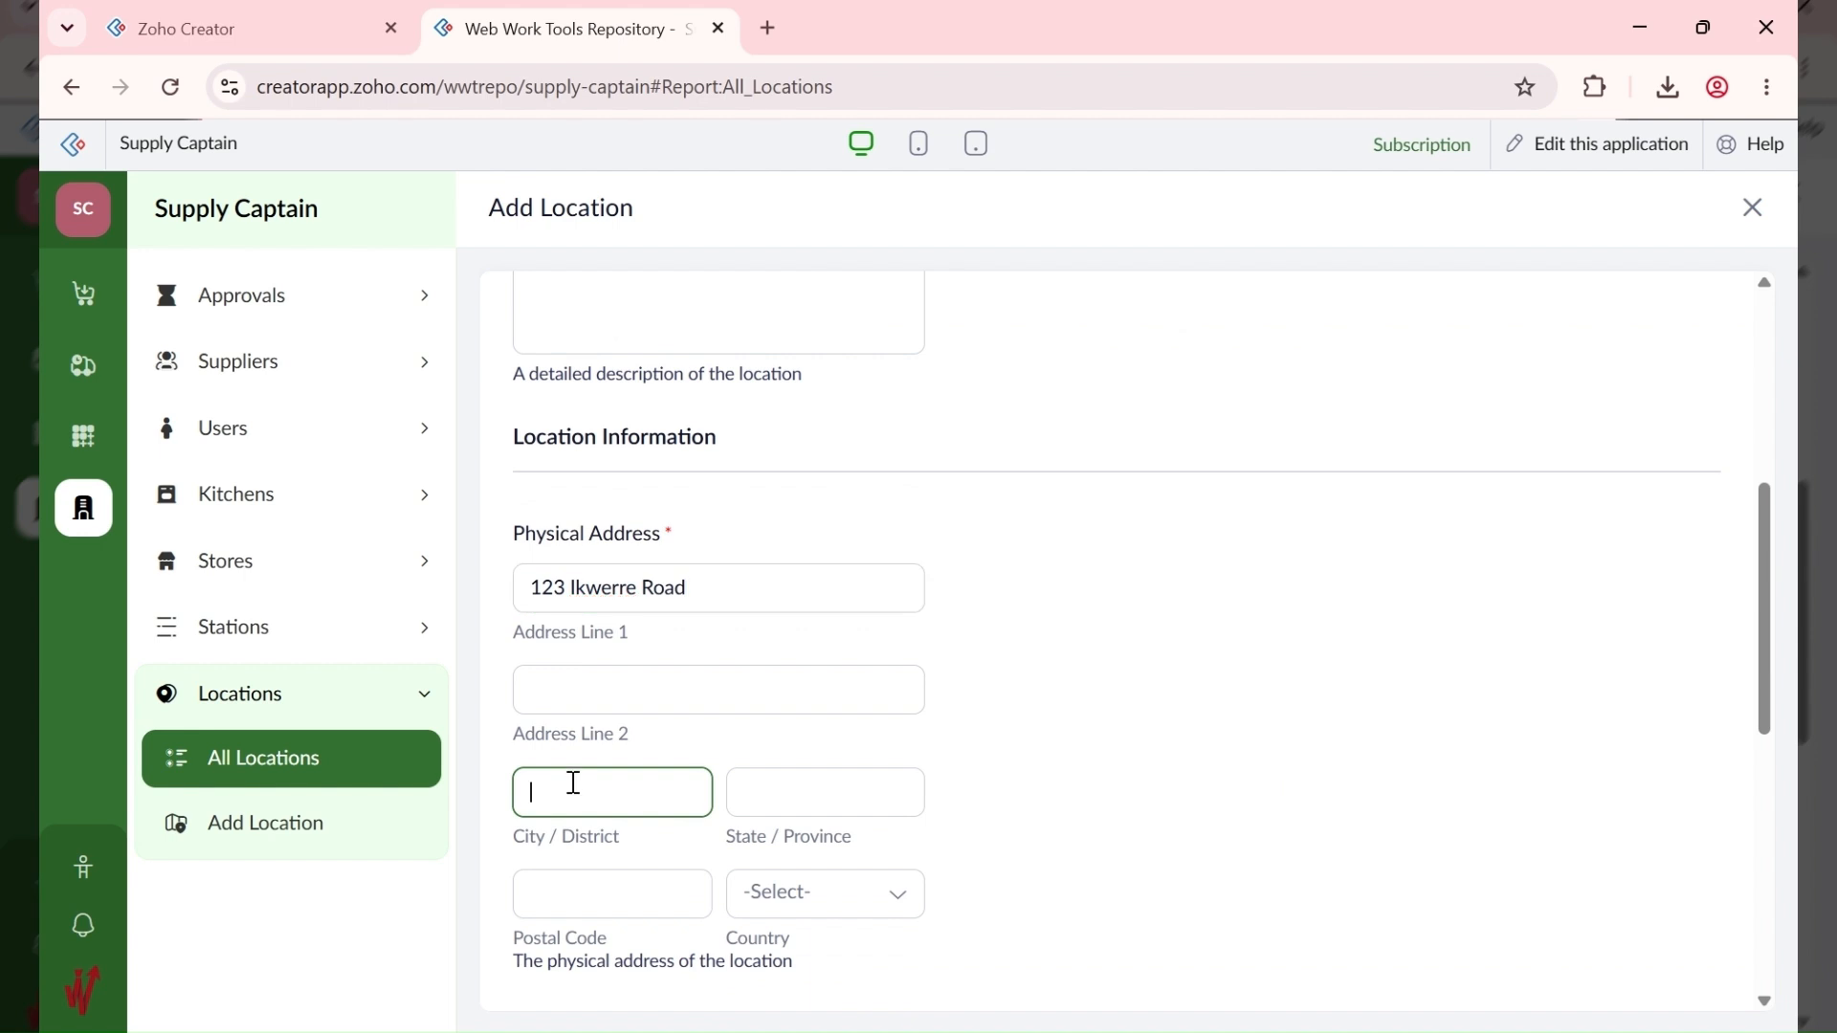
{"action": "type", "text": "Port Harcourt"}
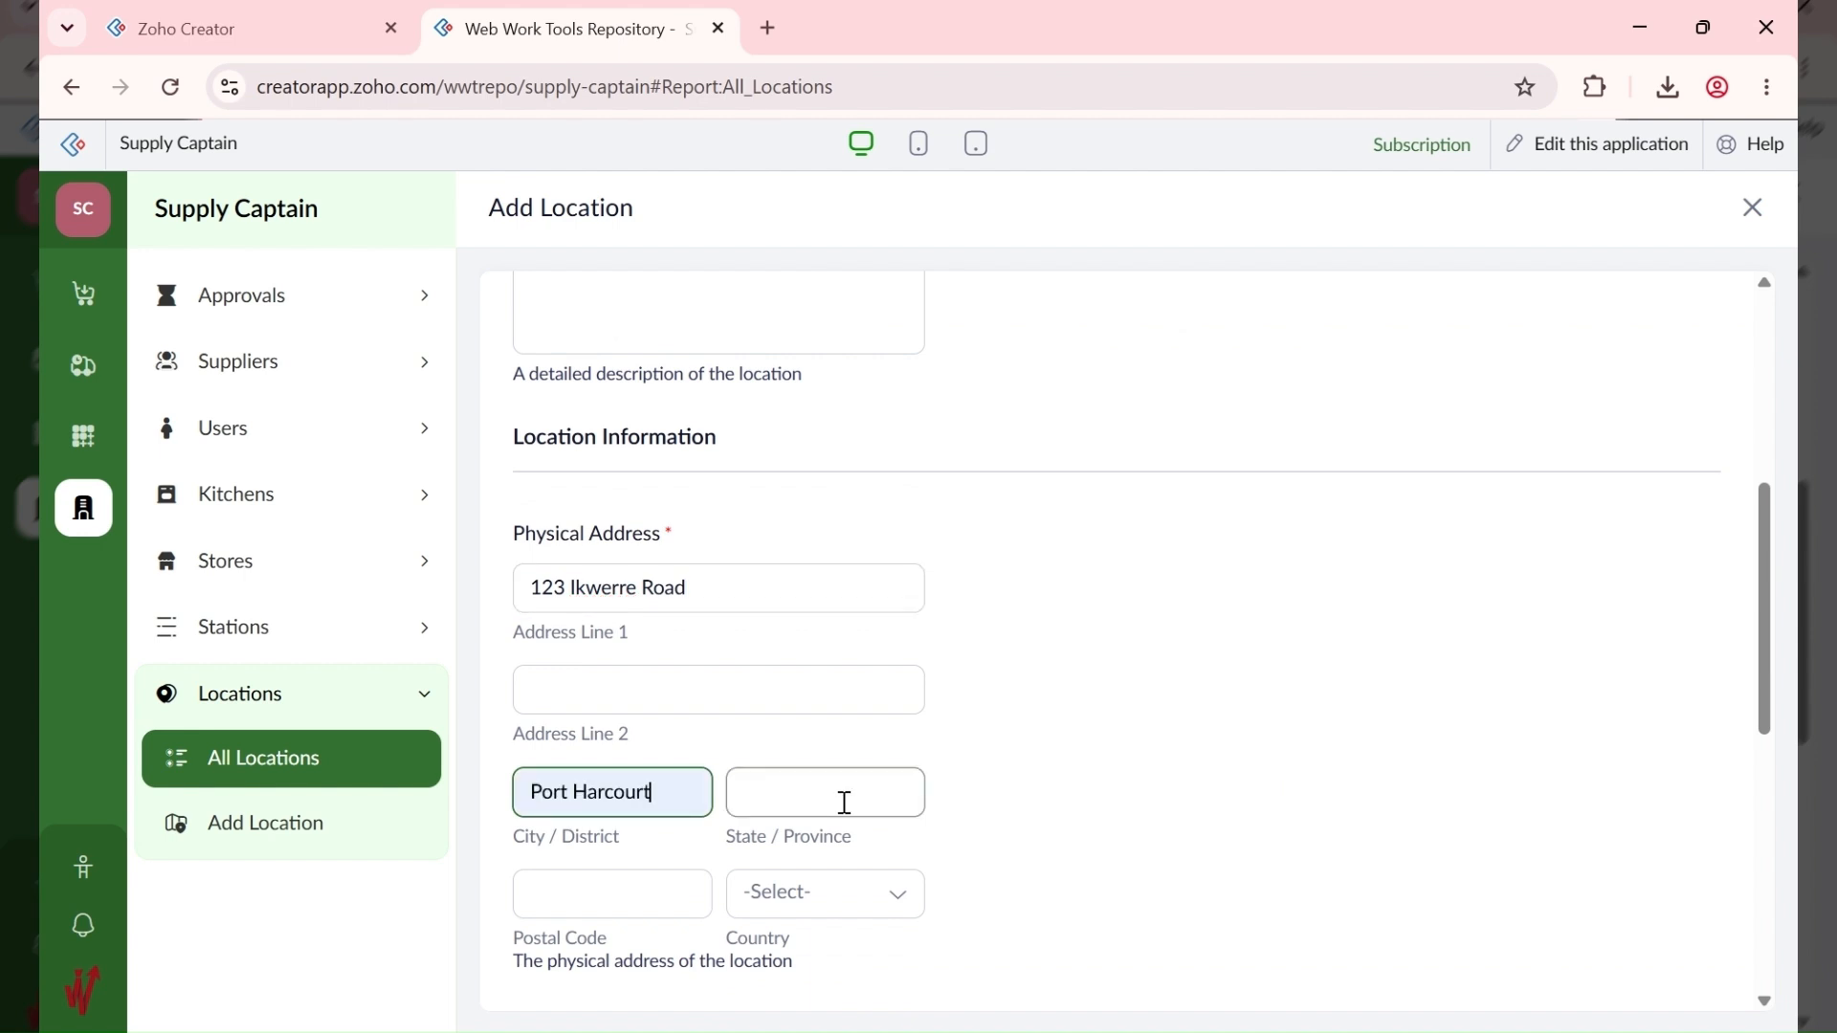
{"action": "left_click", "coordinate": [845, 803]}
{"action": "type", "text": "Rivers"}
{"action": "left_click", "coordinate": [615, 885]}
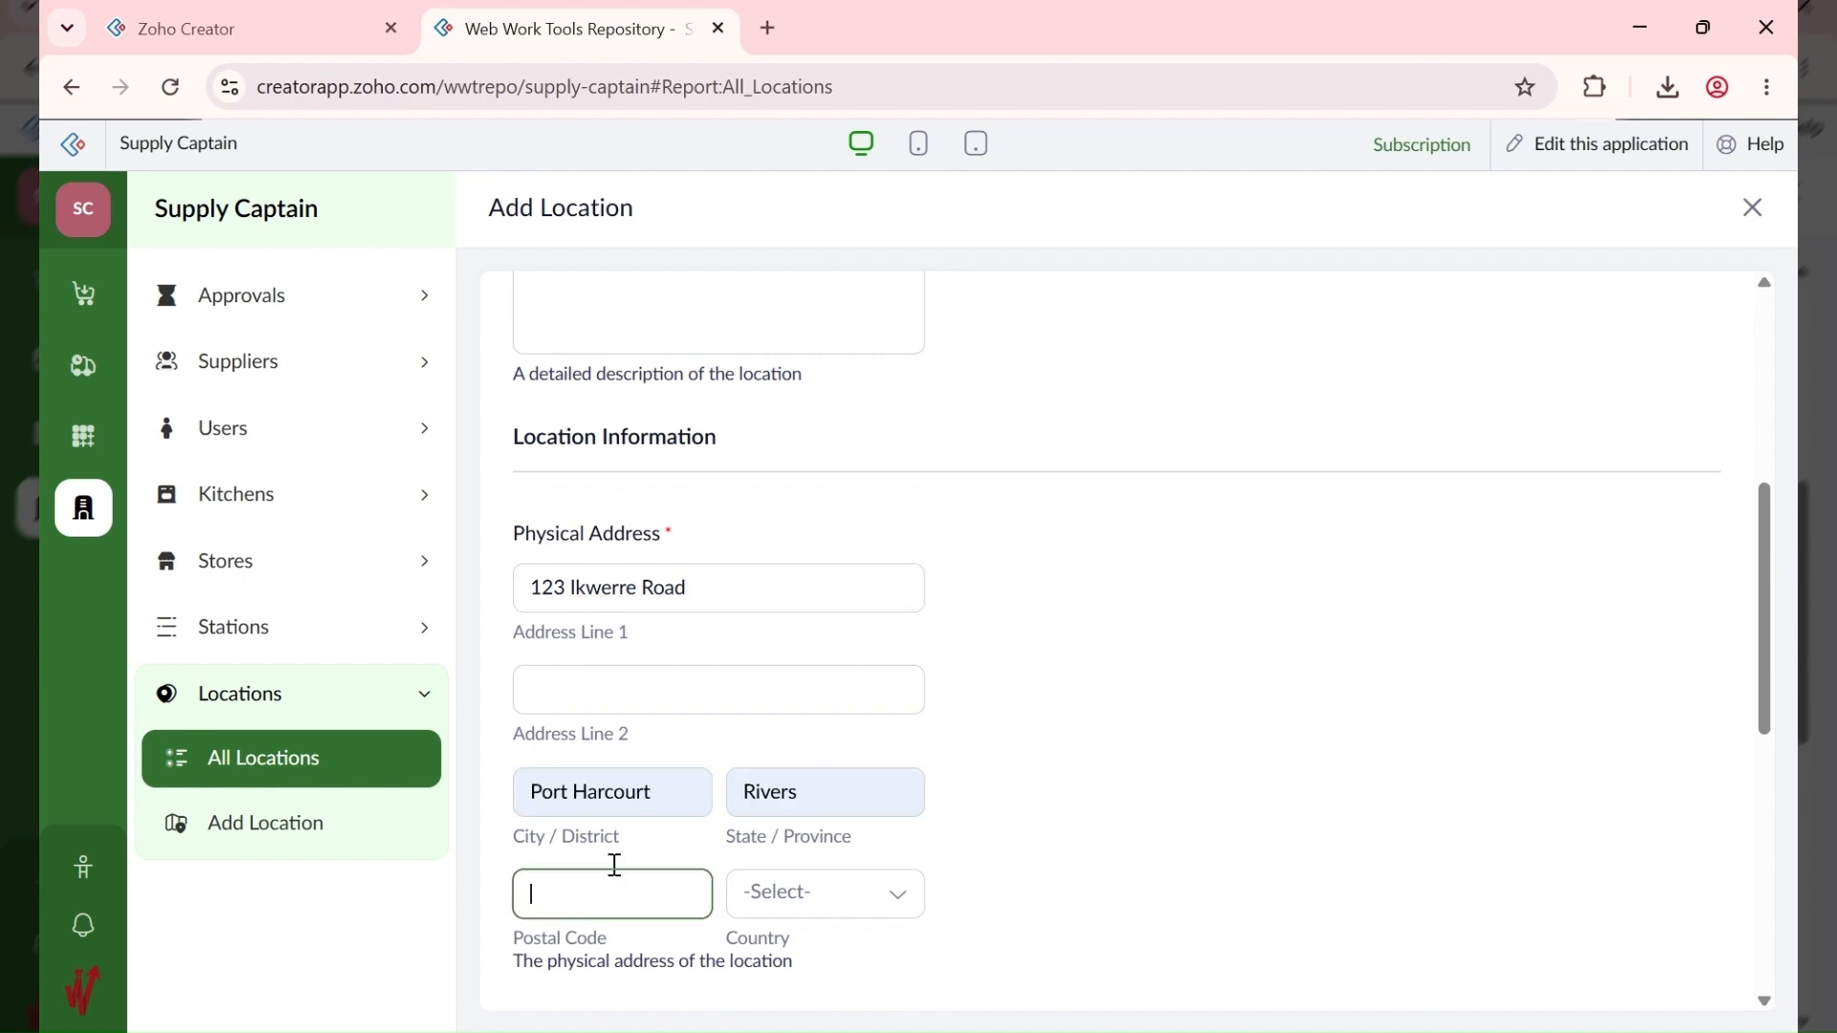
{"action": "type", "text": "500262"}
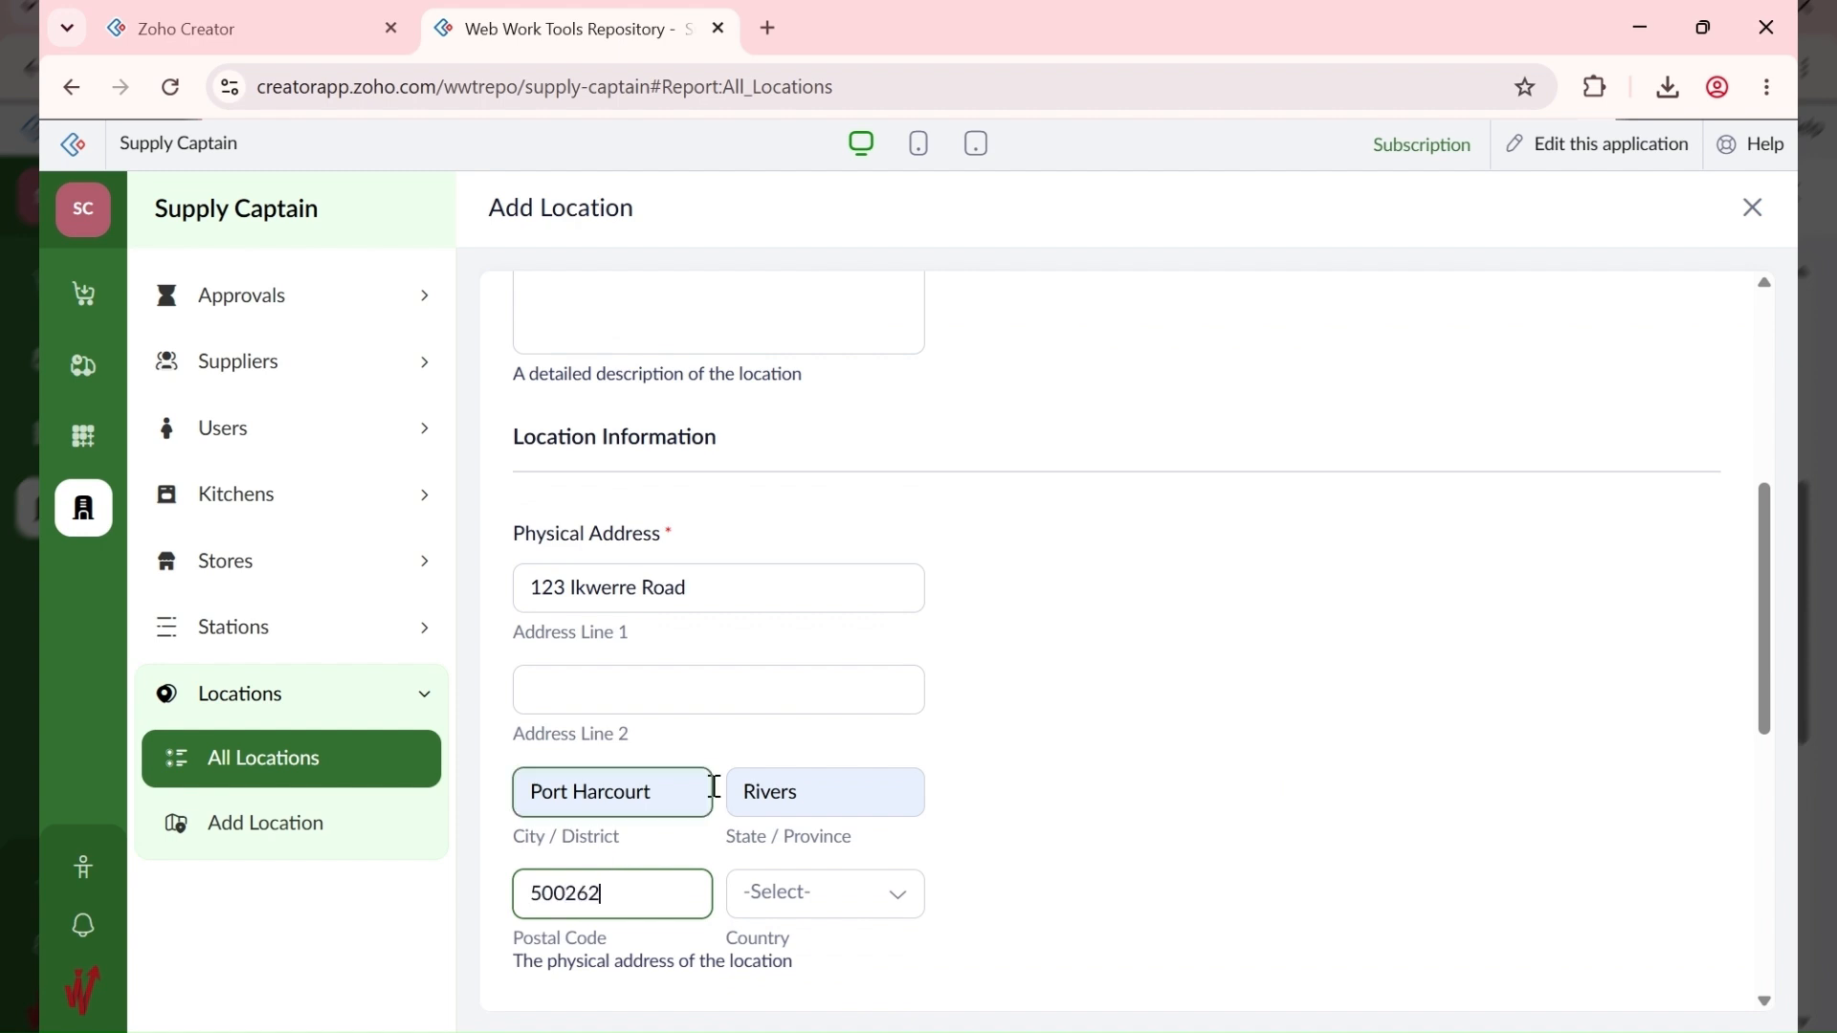
{"action": "key", "text": "Tab"}
{"action": "type", "text": "NIGETI"}
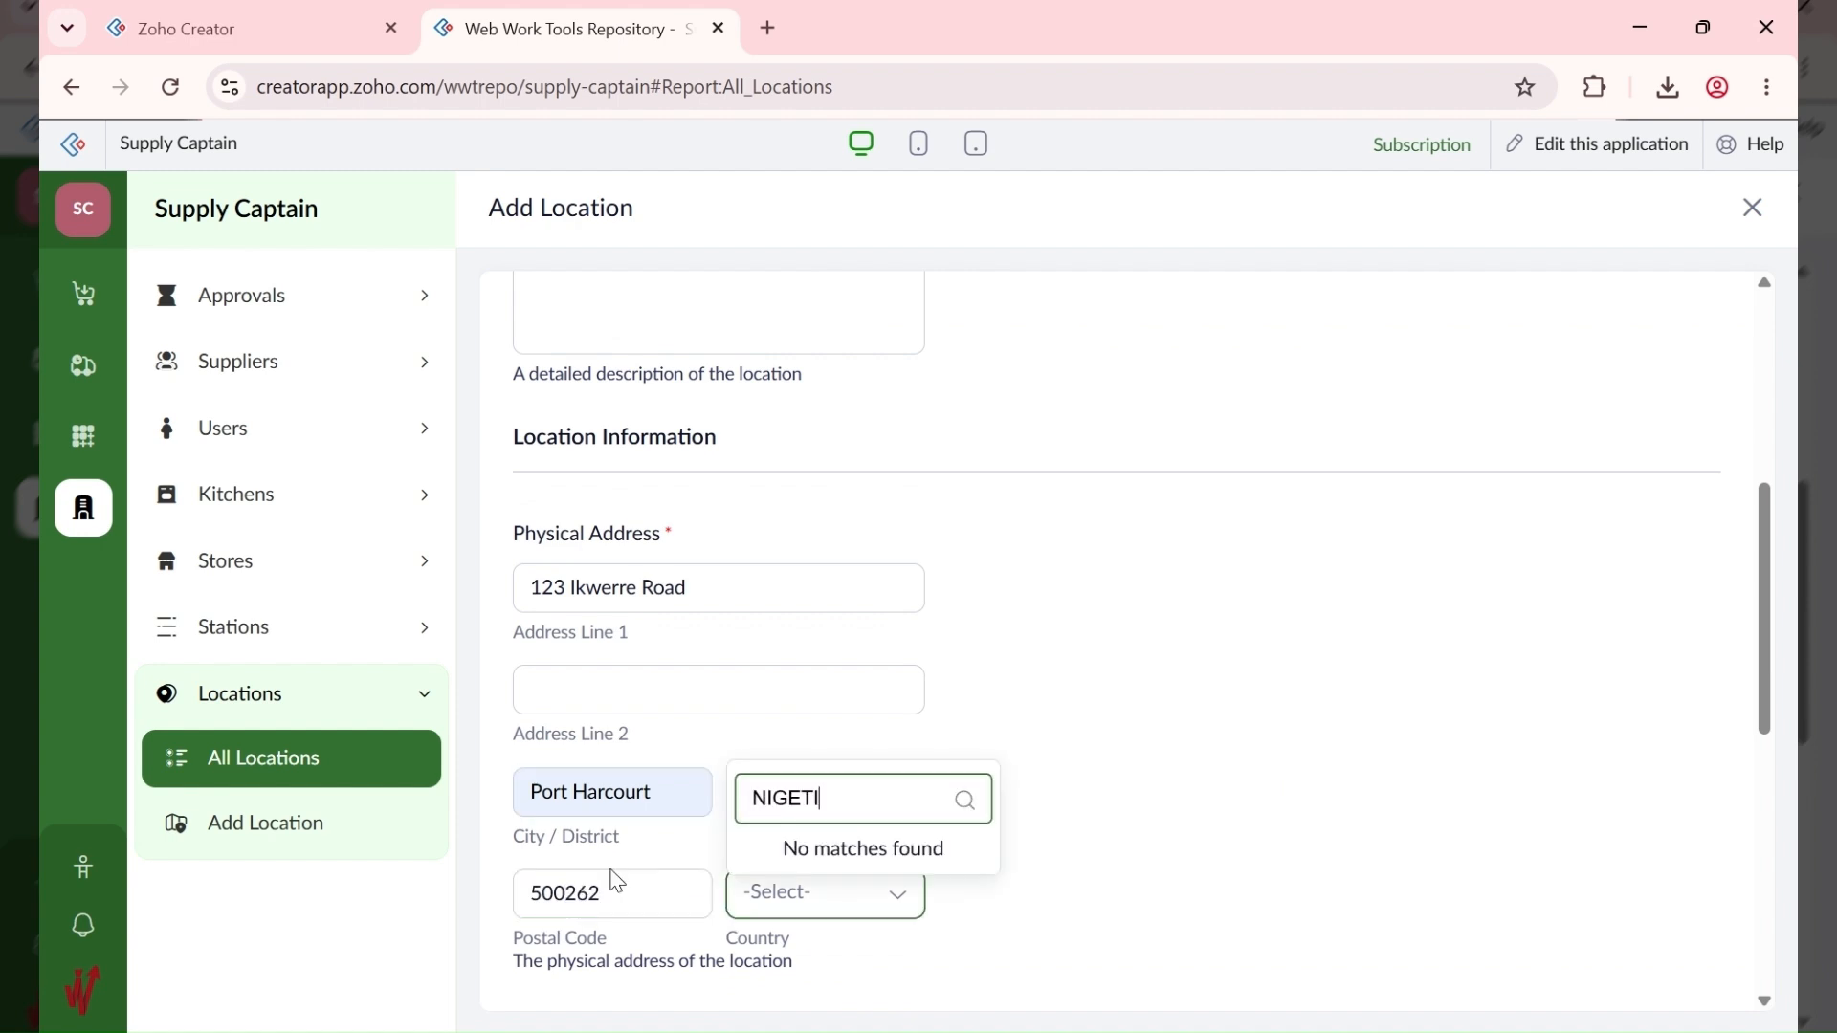
{"action": "key", "text": "BackSpace"}
{"action": "key", "text": "BackSpace"}
{"action": "type", "text": "R"}
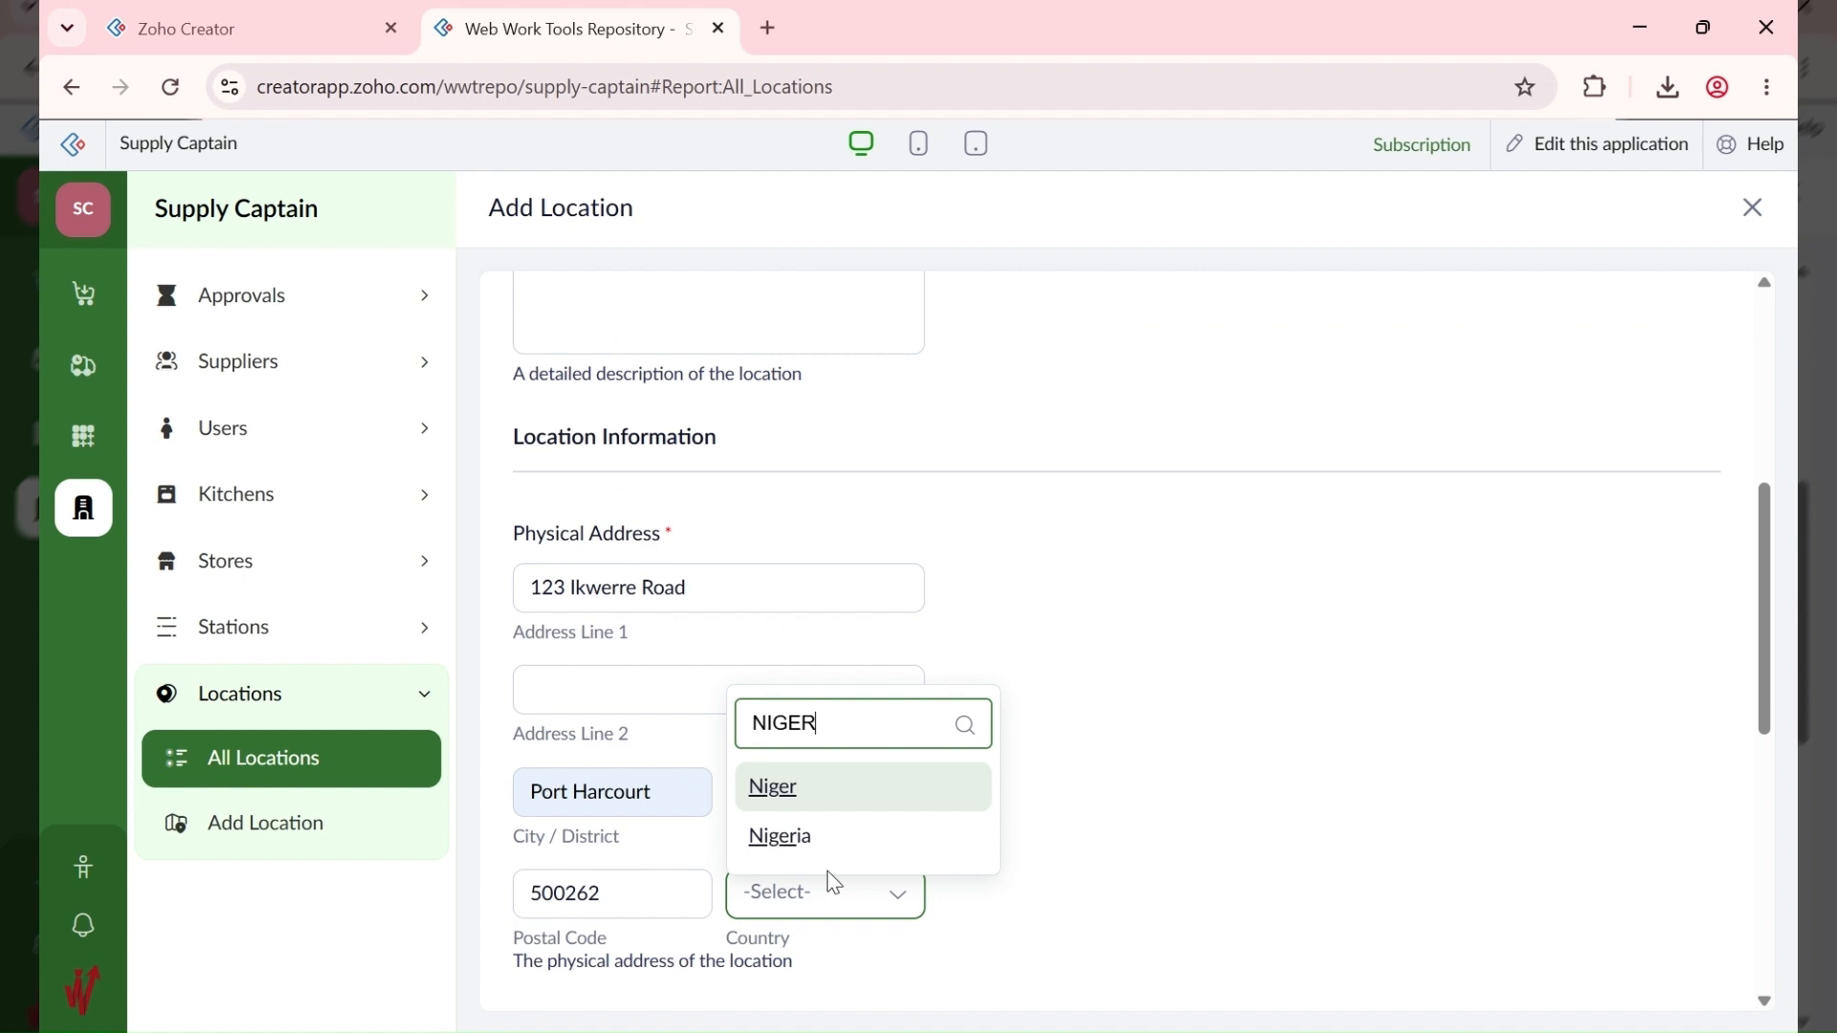
{"action": "left_click", "coordinate": [814, 838]}
Step: Change the PO Number Suffix from SC to ANX
{"action": "scroll", "coordinate": [1169, 803], "scroll_direction": "down", "scroll_amount": 7}
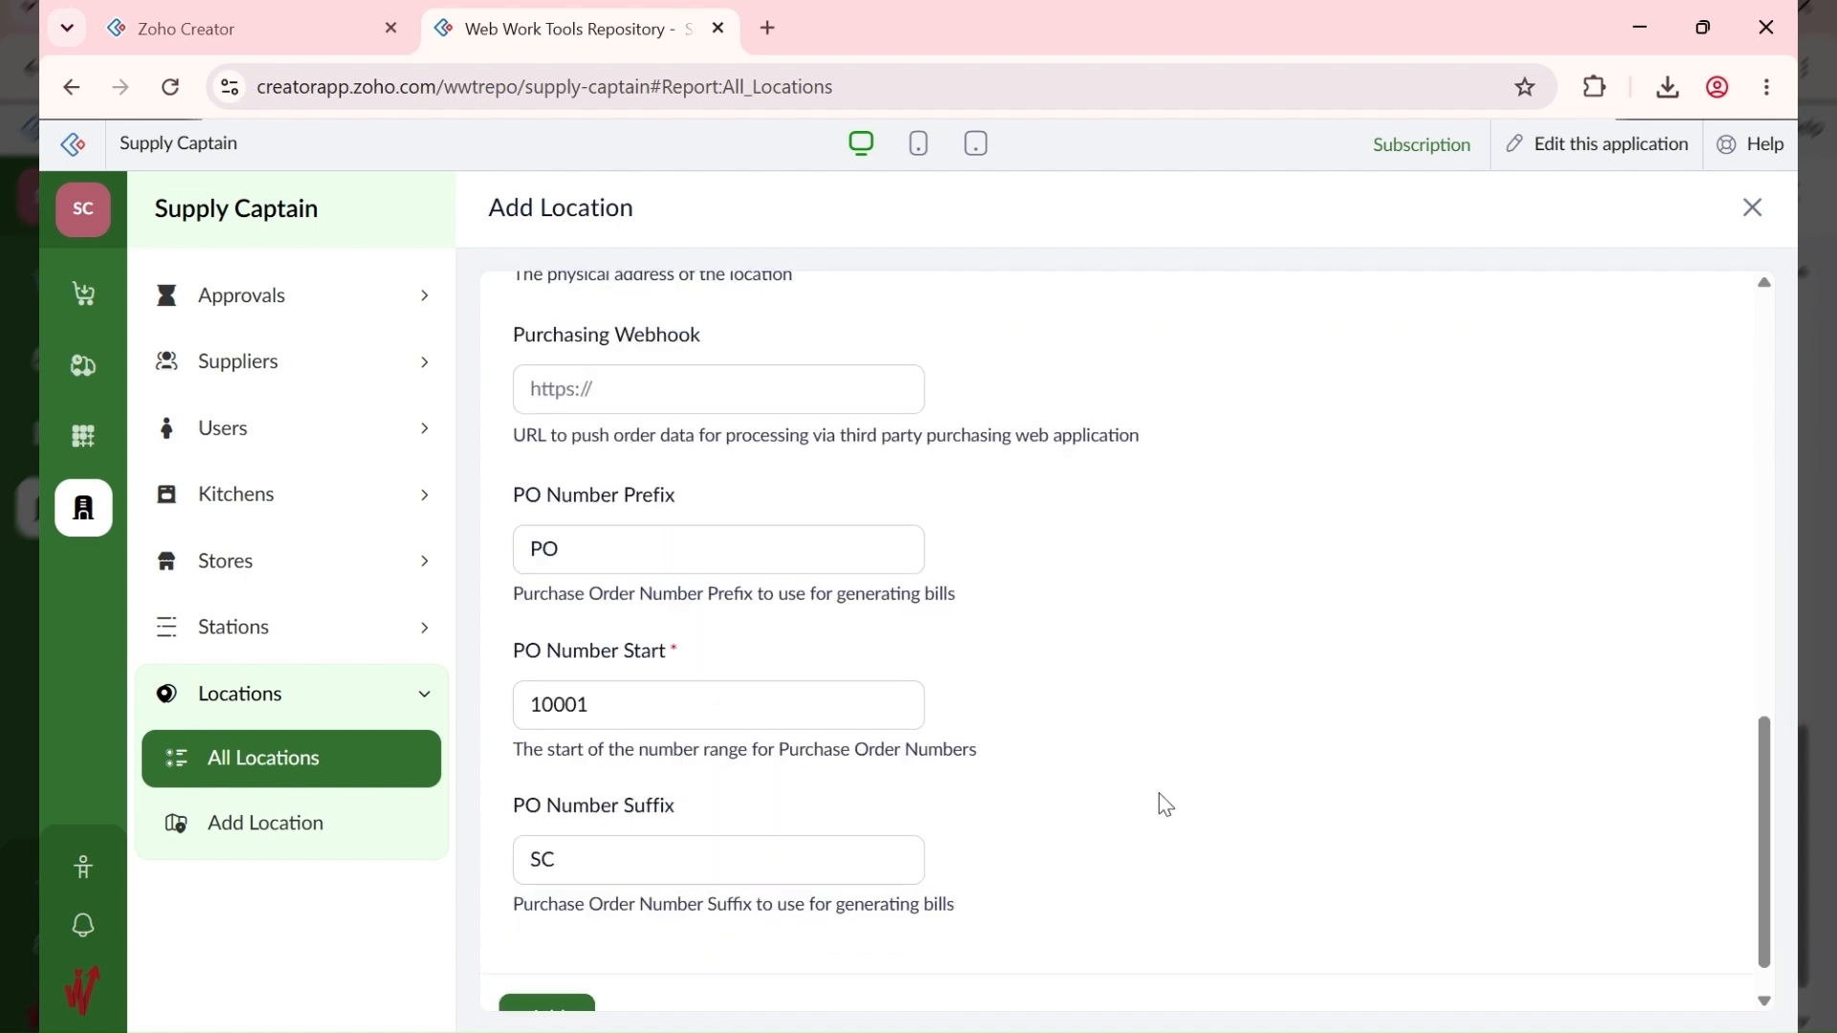
{"action": "left_click", "coordinate": [592, 862]}
{"action": "key", "text": "ctrl+a"}
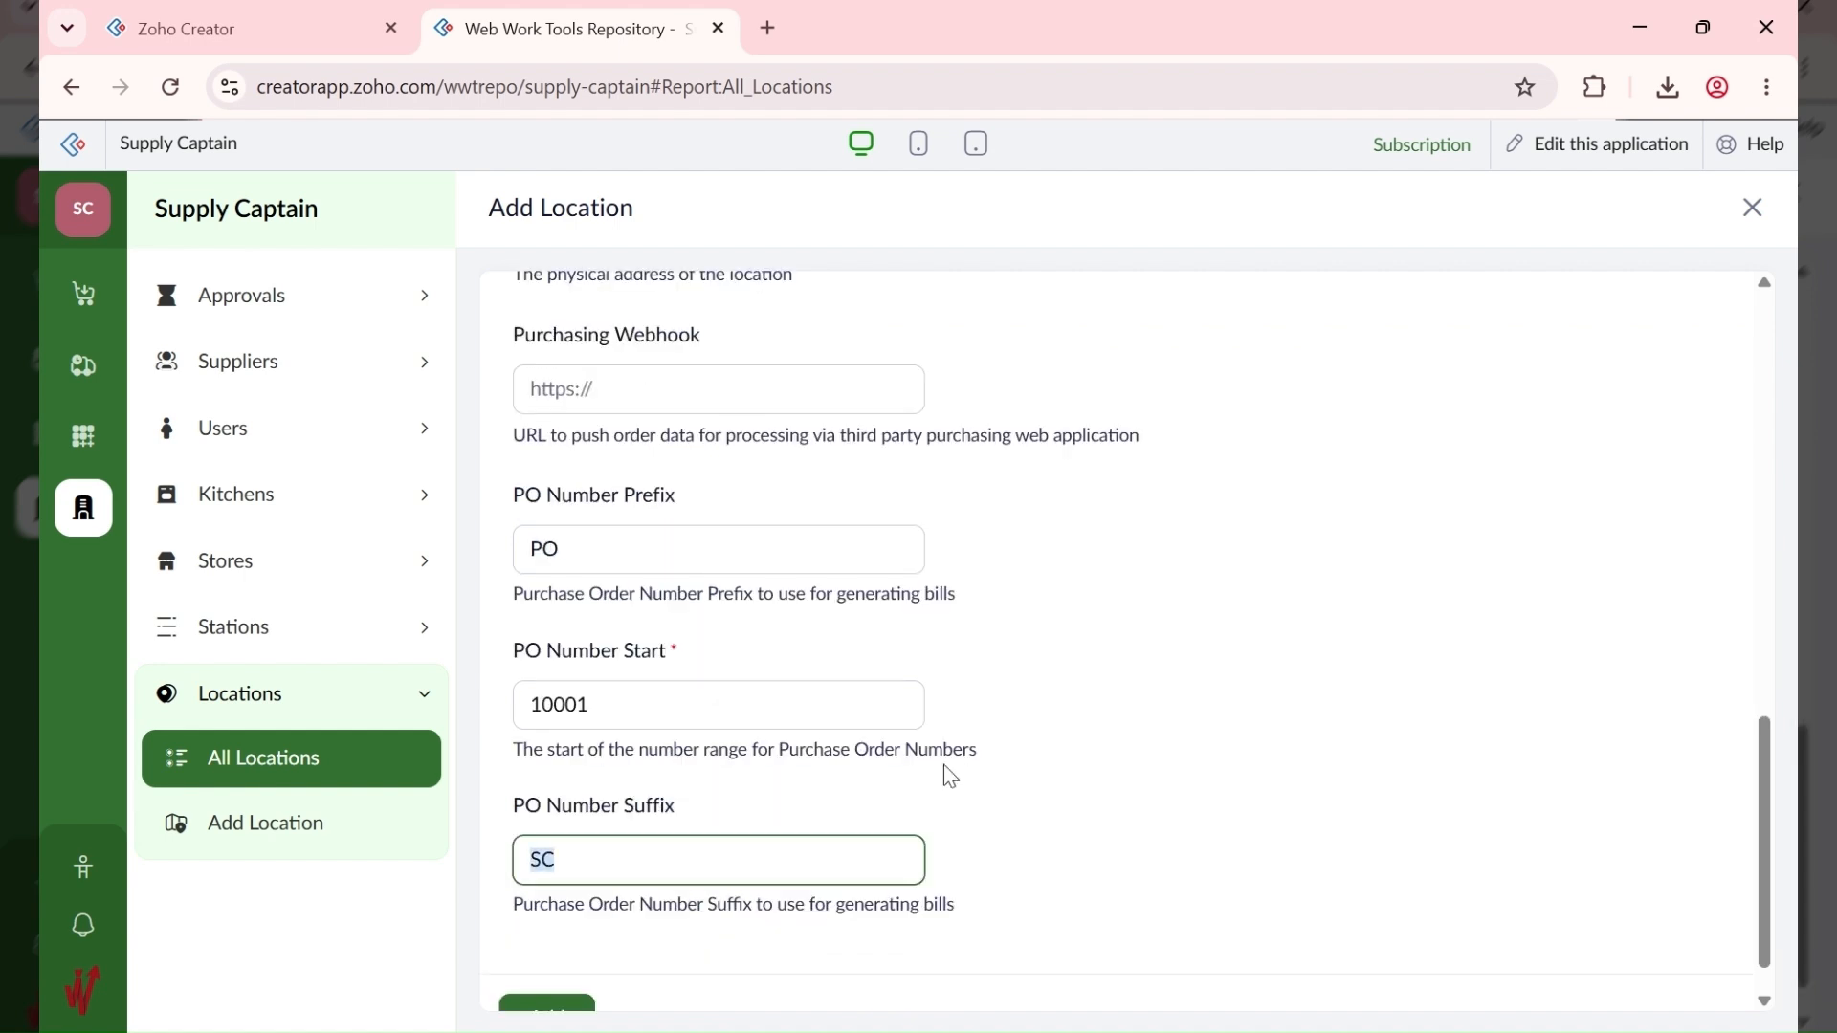
{"action": "type", "text": "A"}
{"action": "type", "text": "NN"}
{"action": "type", "text": "X"}
{"action": "key", "text": "BackSpace"}
{"action": "key", "text": "BackSpace"}
{"action": "type", "text": "X"}
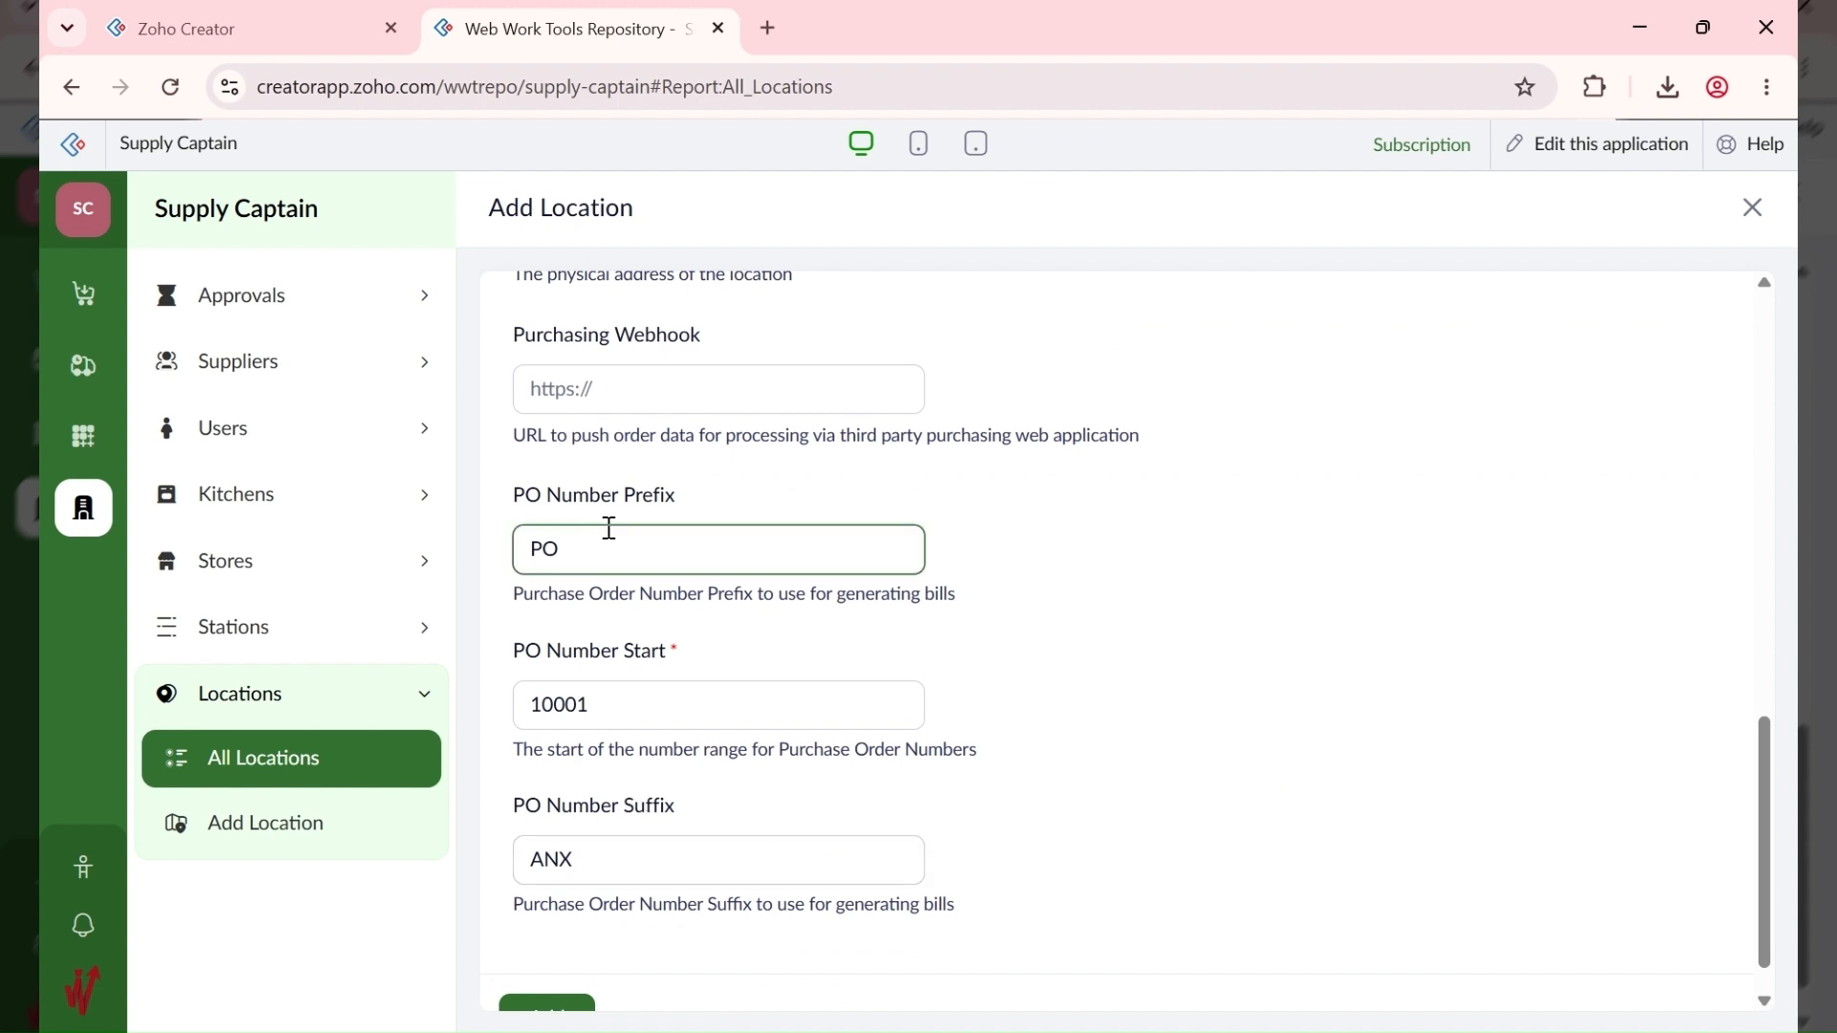
Step: Save ABC FOODS LTD (ANNEX) and open a blank form for another location
{"action": "scroll", "coordinate": [609, 528], "scroll_direction": "up", "scroll_amount": 2}
{"action": "scroll", "coordinate": [609, 528], "scroll_direction": "down", "scroll_amount": 3}
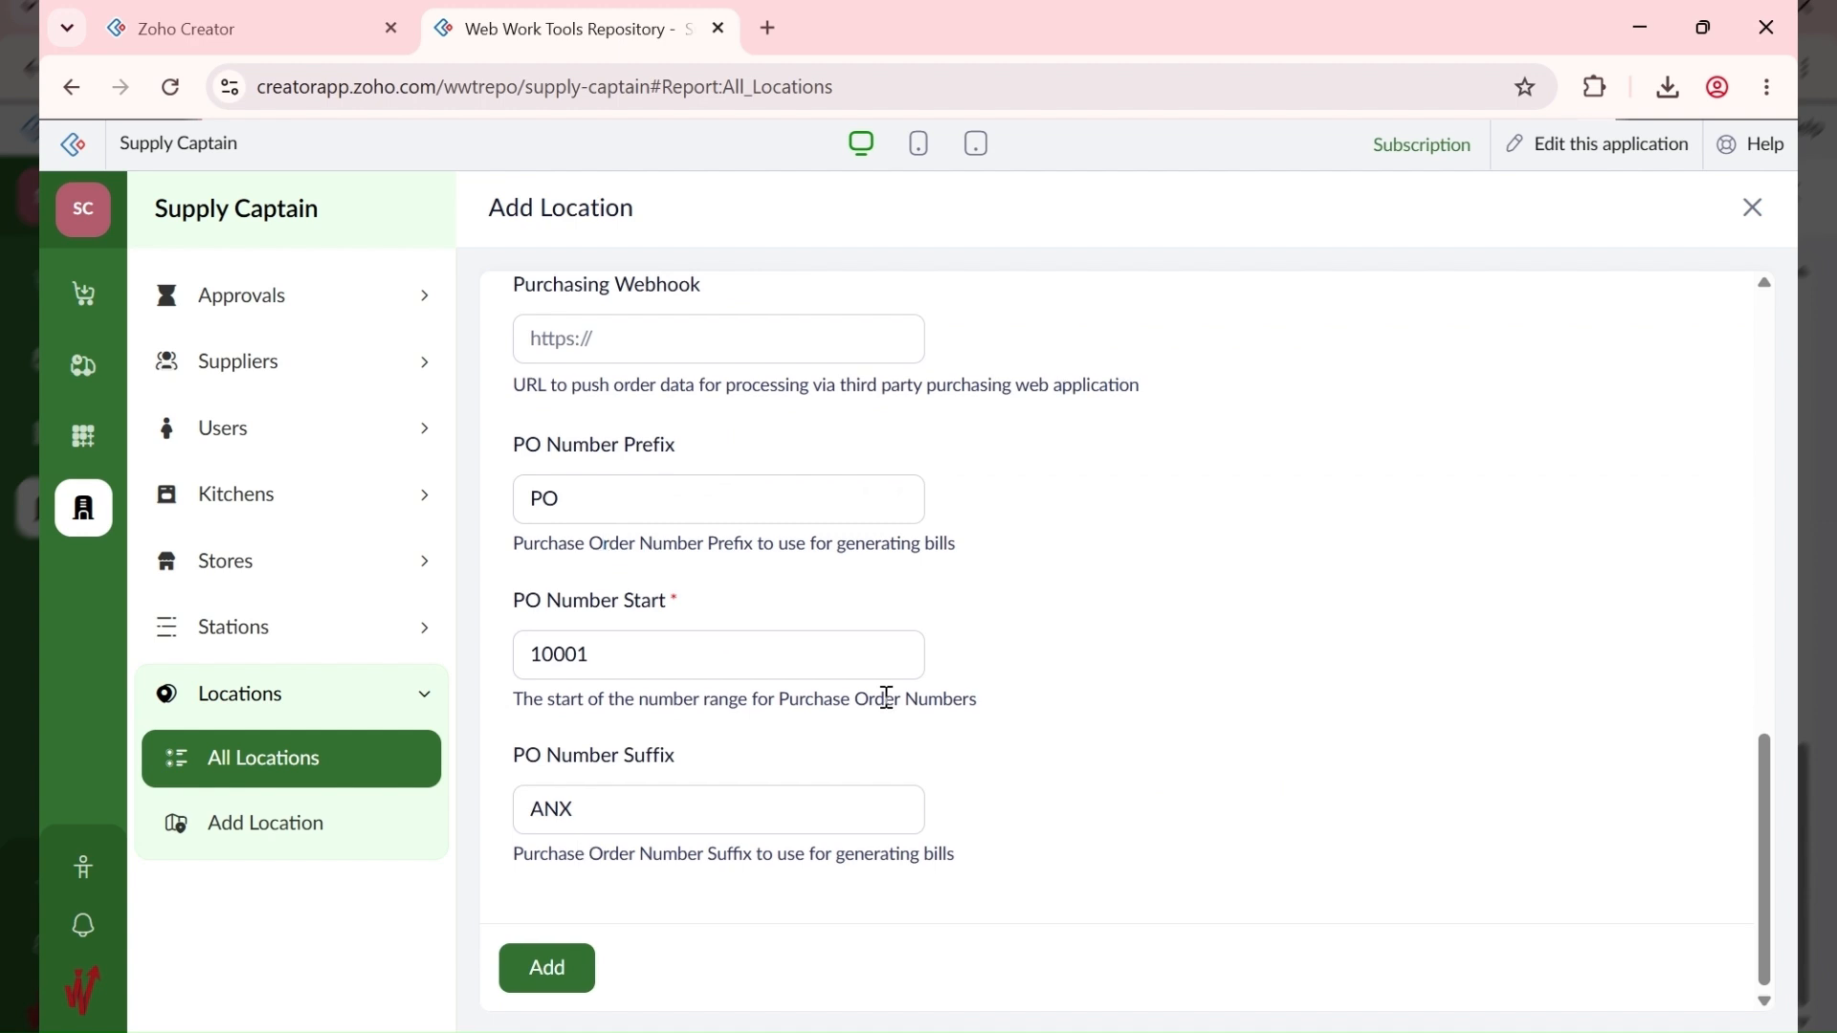
{"action": "scroll", "coordinate": [887, 697], "scroll_direction": "up", "scroll_amount": 8}
{"action": "scroll", "coordinate": [890, 708], "scroll_direction": "up", "scroll_amount": 3}
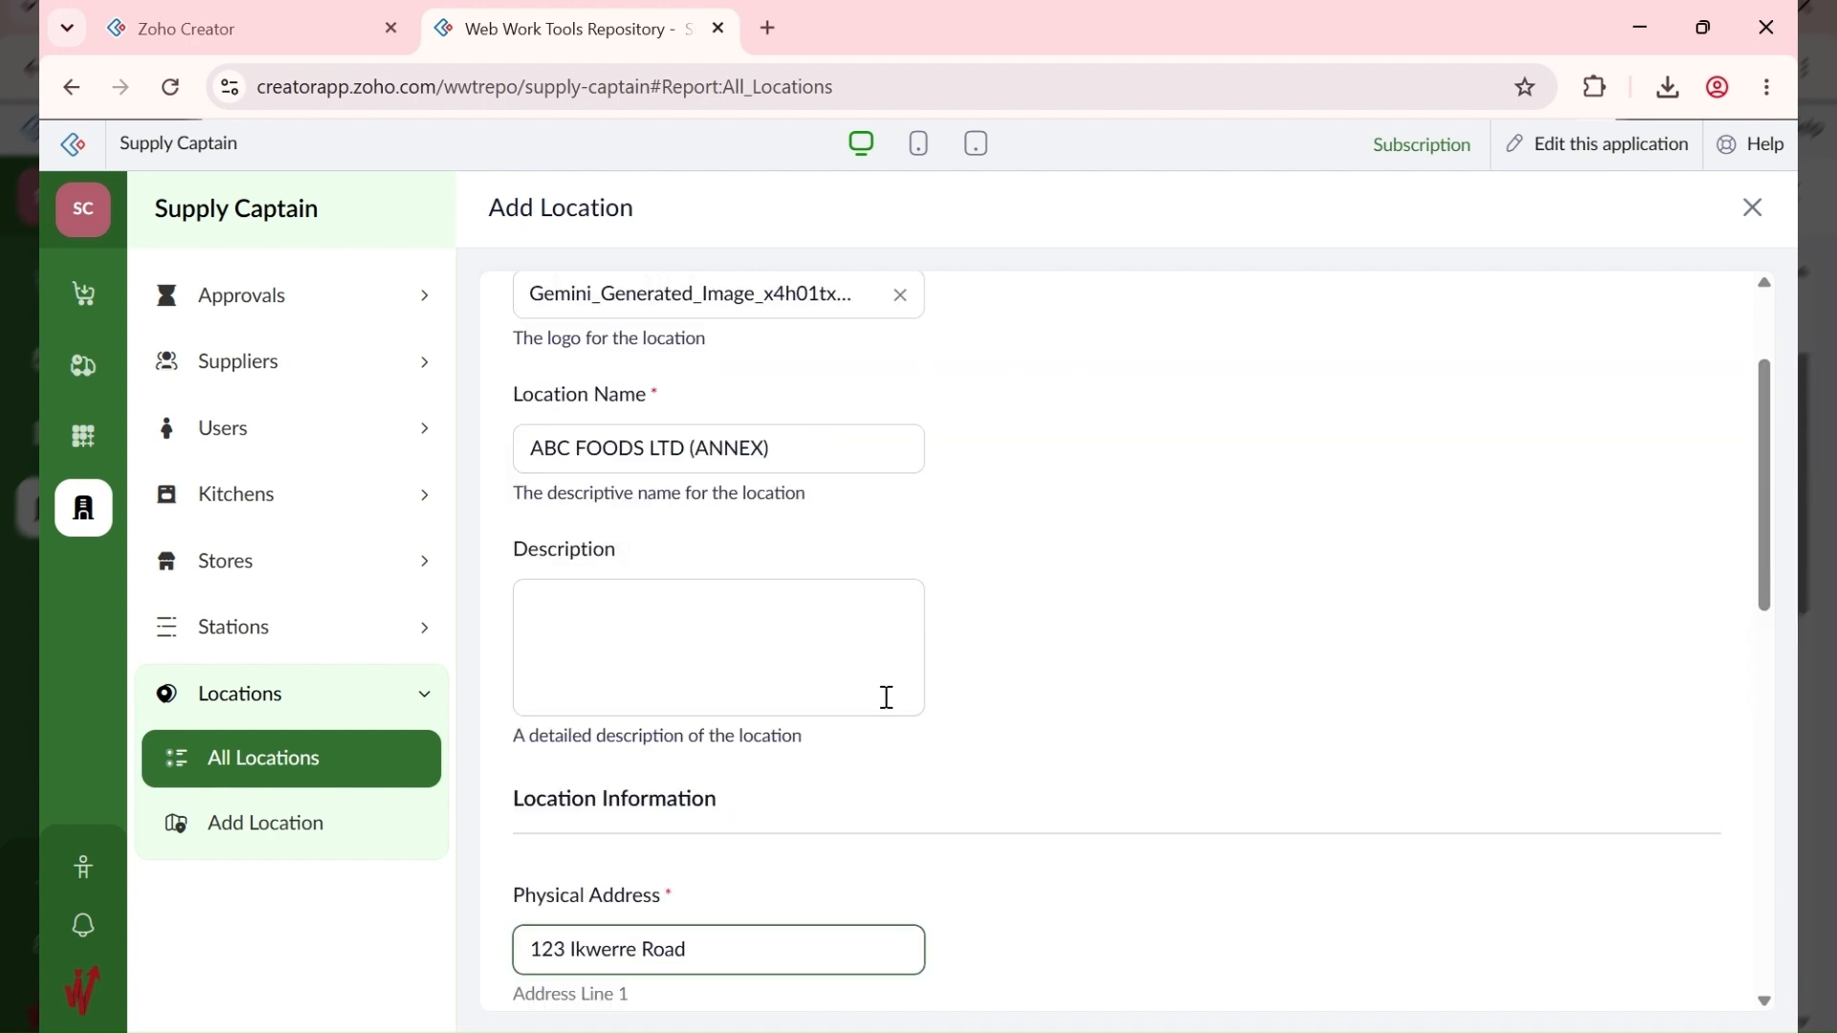
{"action": "scroll", "coordinate": [887, 697], "scroll_direction": "down", "scroll_amount": 8}
{"action": "scroll", "coordinate": [888, 724], "scroll_direction": "up", "scroll_amount": 7}
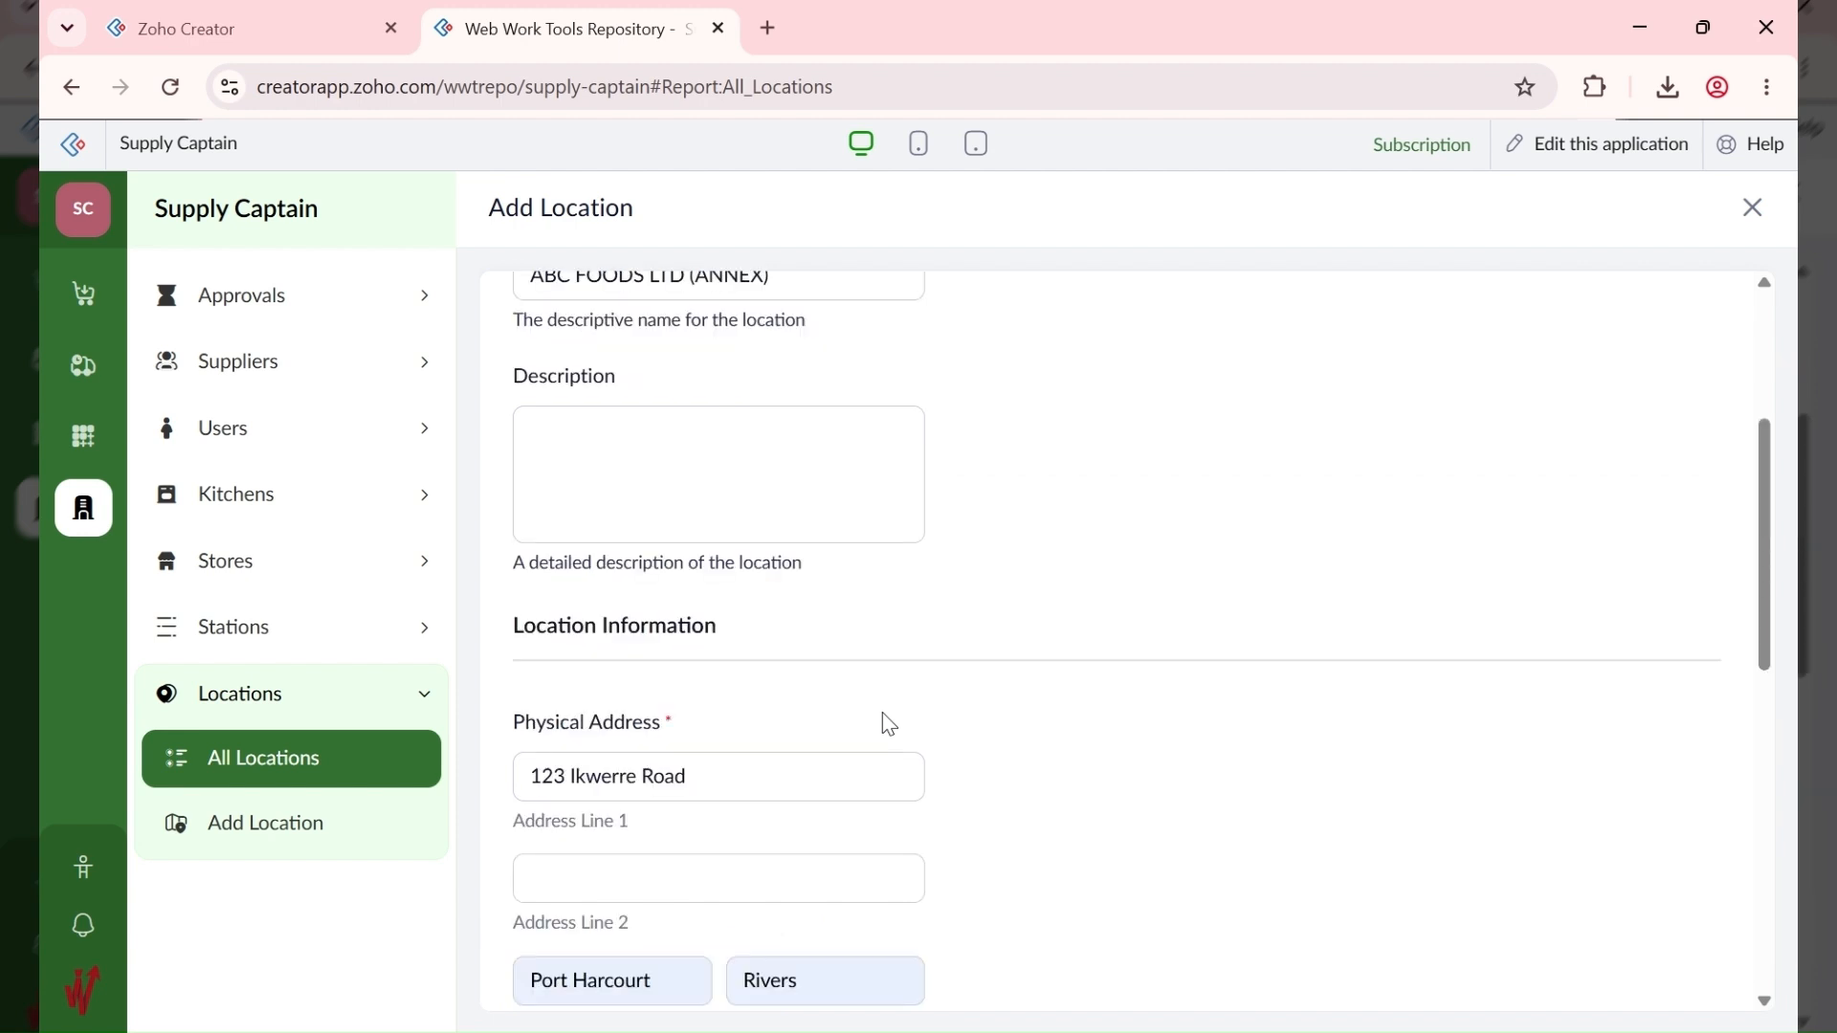
{"action": "scroll", "coordinate": [889, 724], "scroll_direction": "up", "scroll_amount": 3}
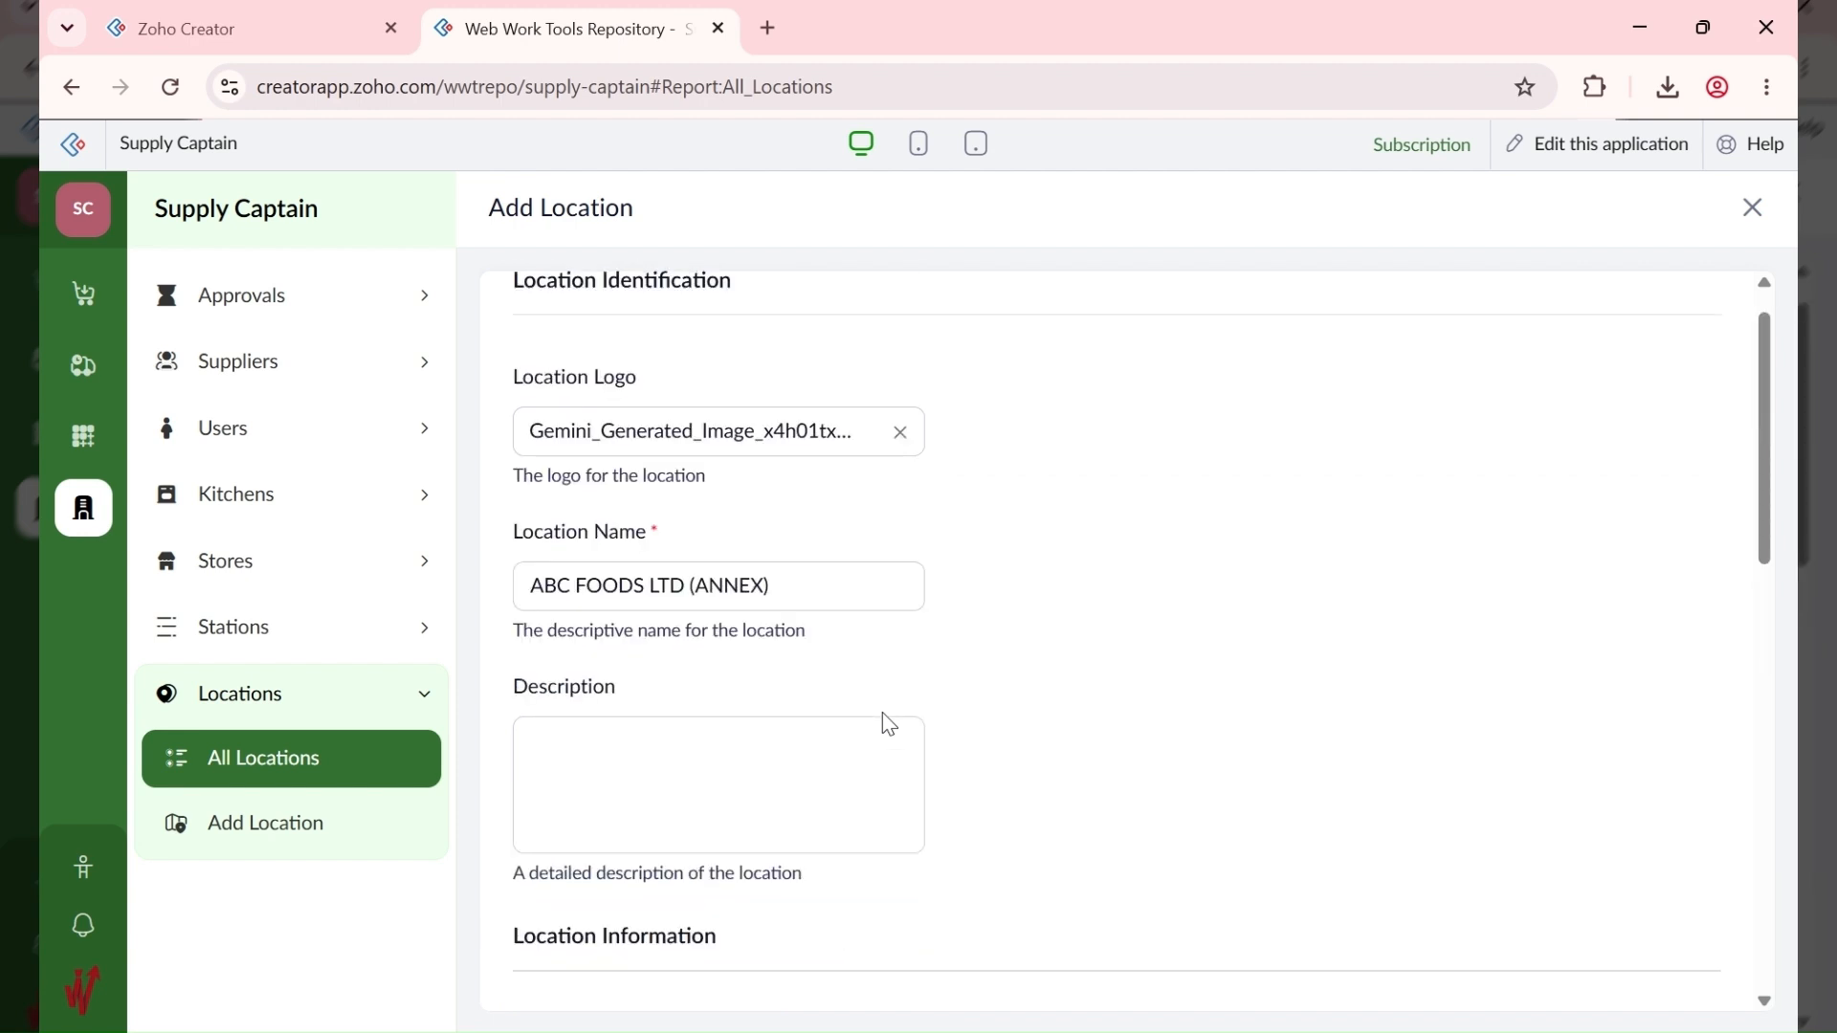
{"action": "scroll", "coordinate": [889, 724], "scroll_direction": "down", "scroll_amount": 10}
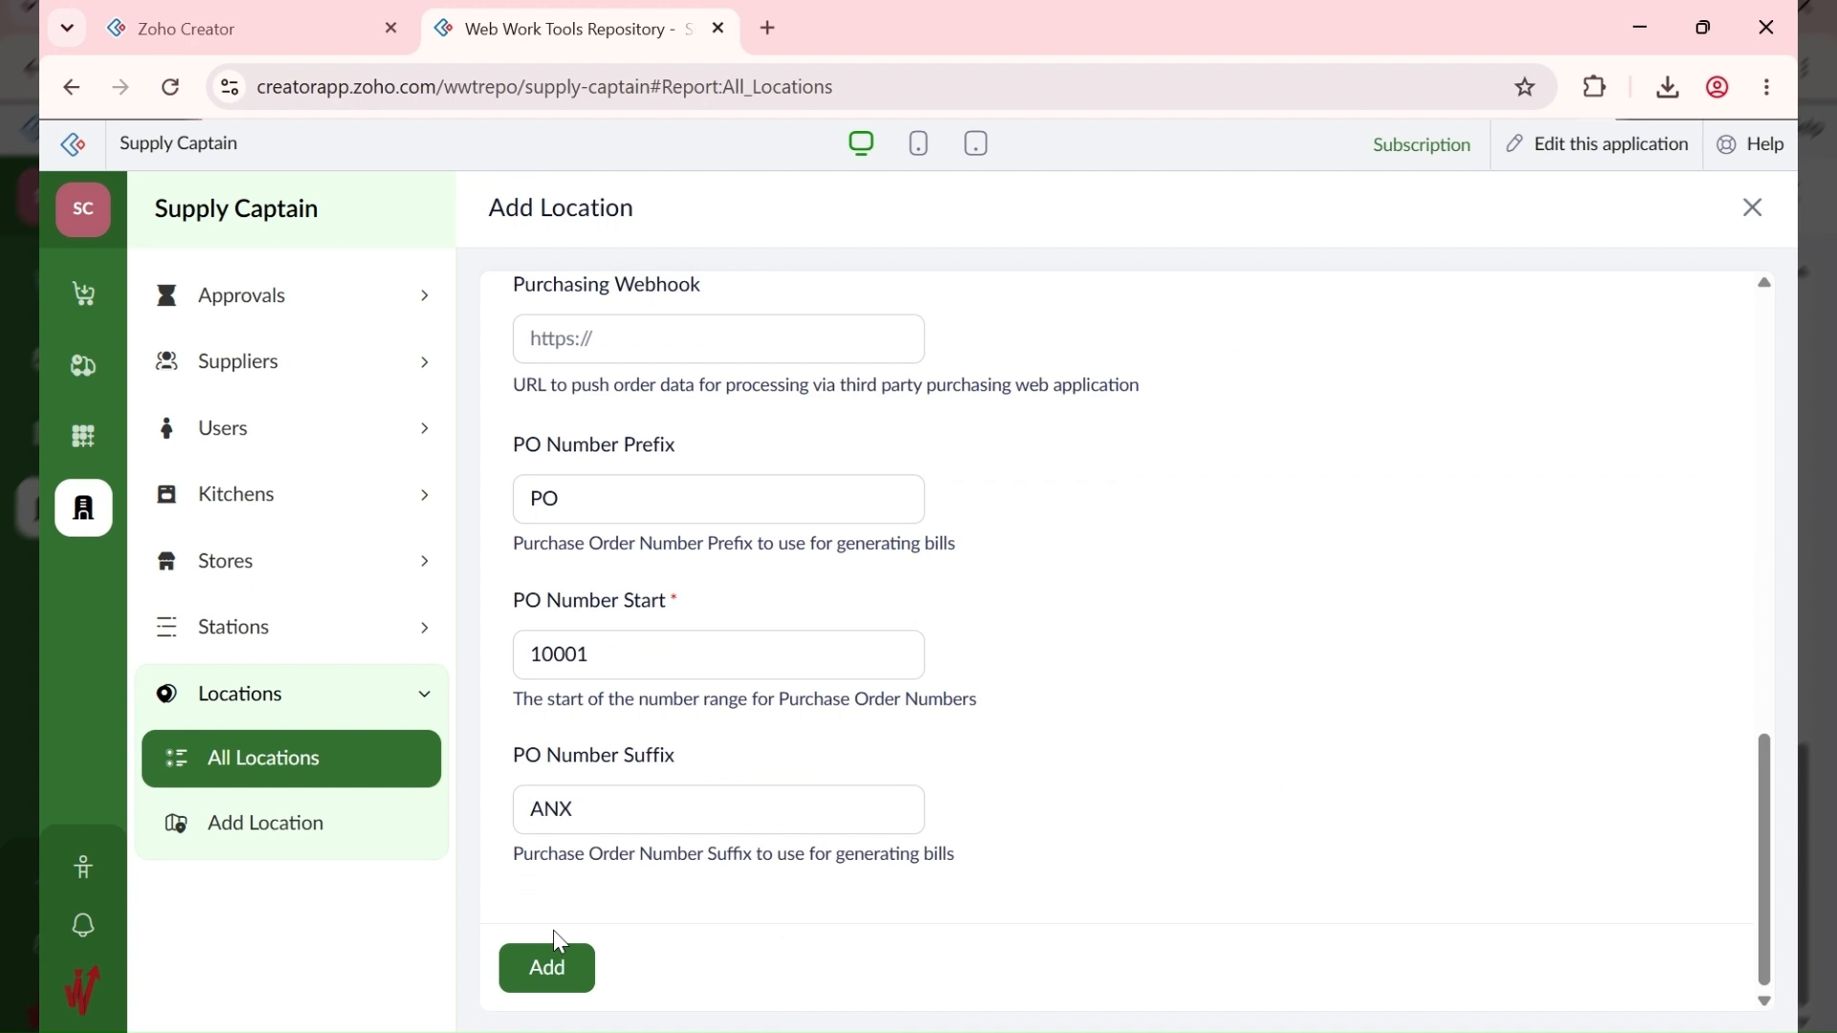
{"action": "left_click", "coordinate": [547, 968]}
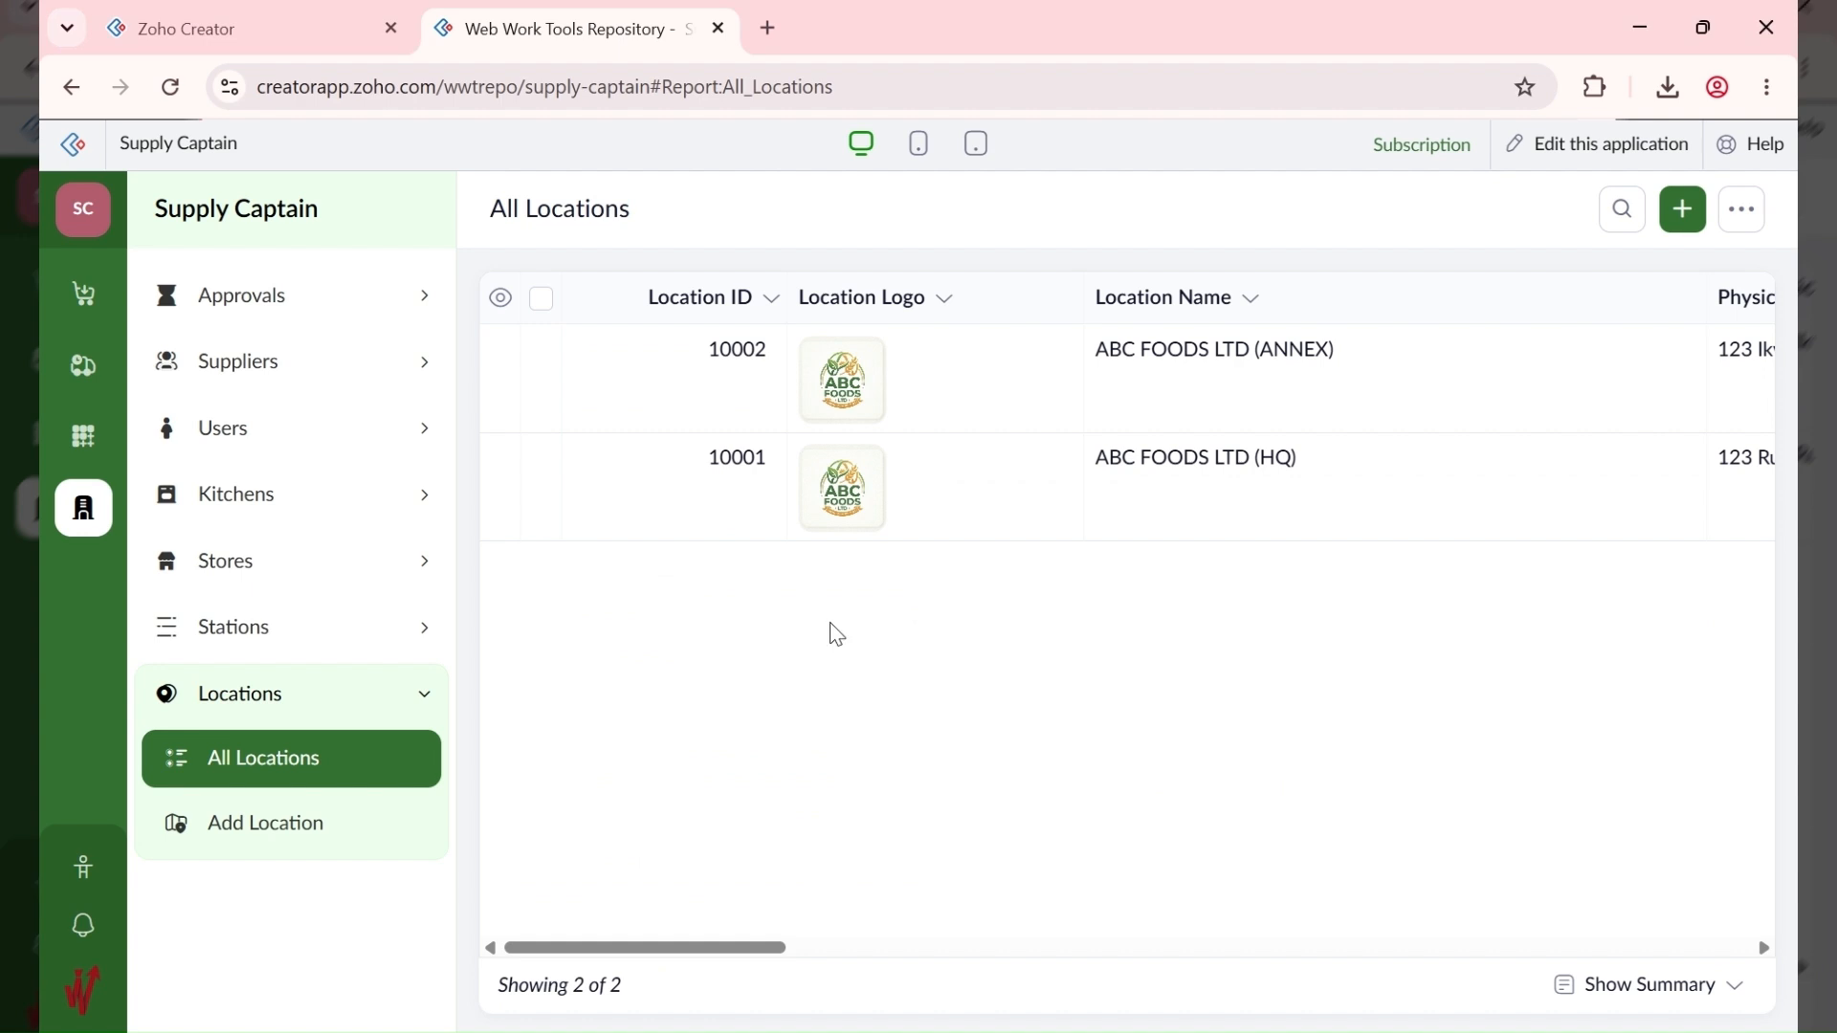
{"action": "left_click", "coordinate": [1679, 220]}
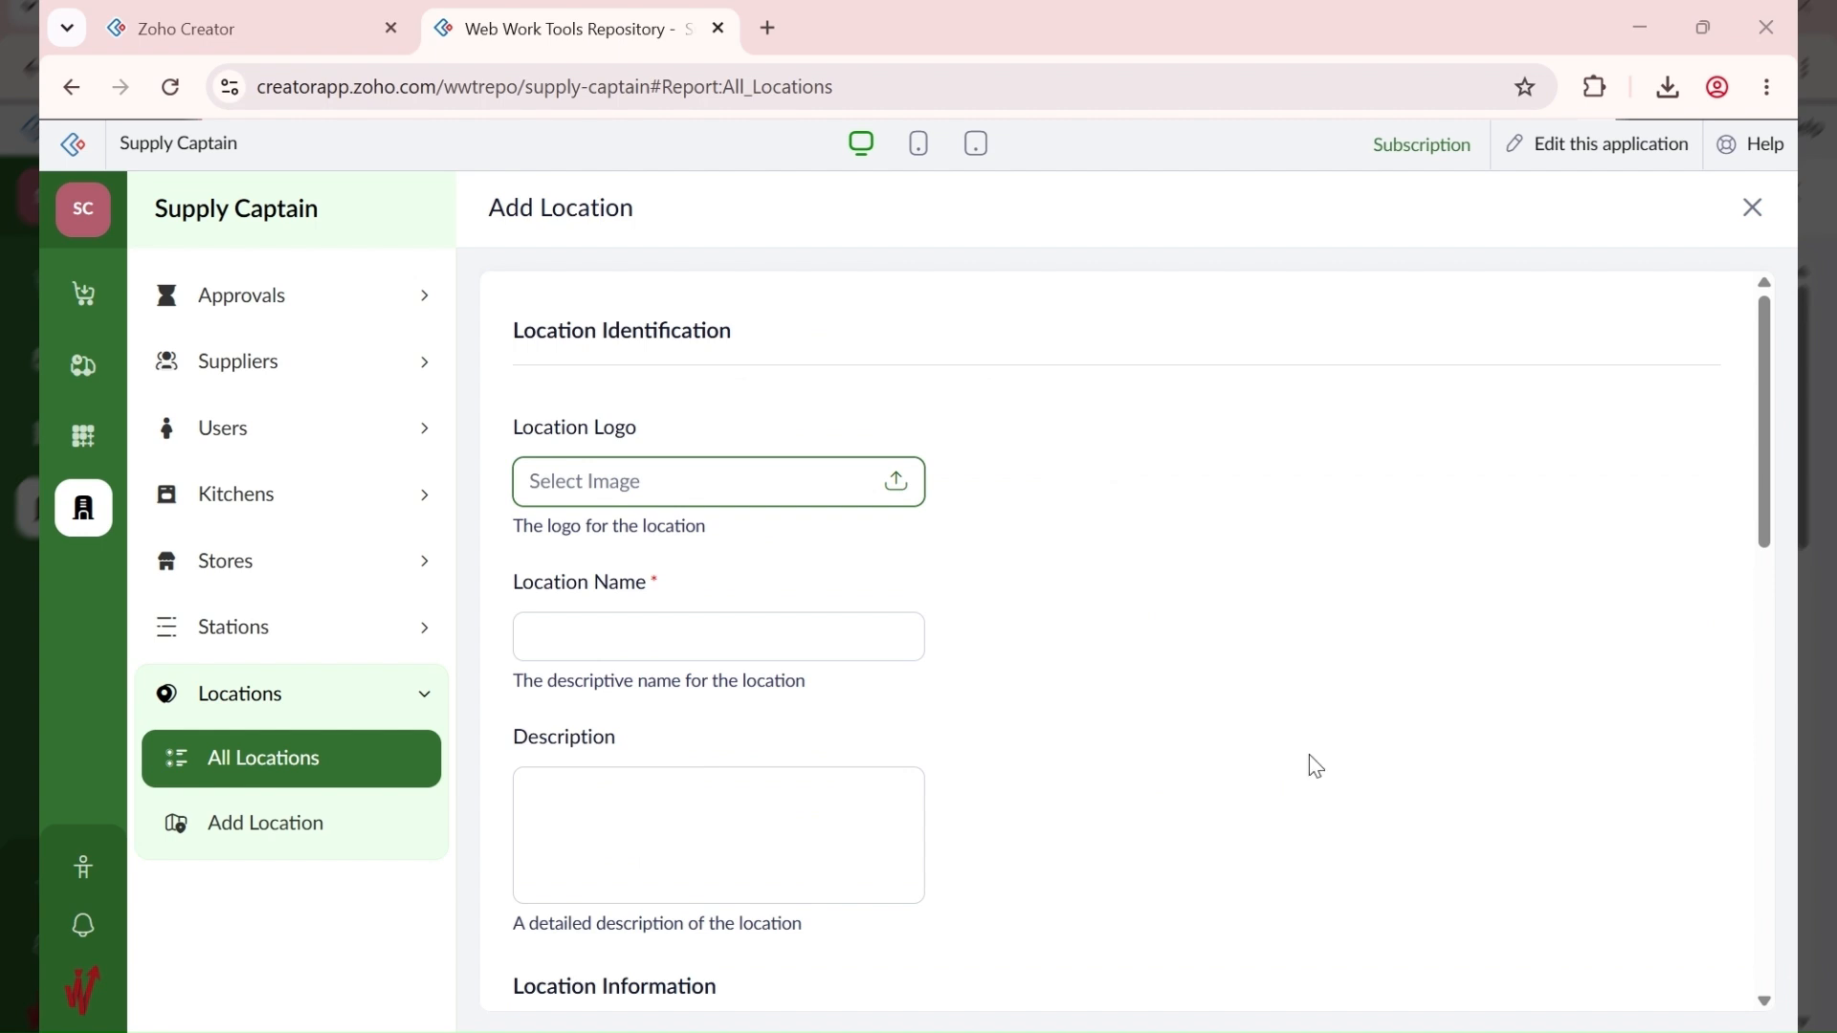
Step: Enter ABC FOODS LTD (LAGOS) as the location name
{"action": "left_click", "coordinate": [590, 632]}
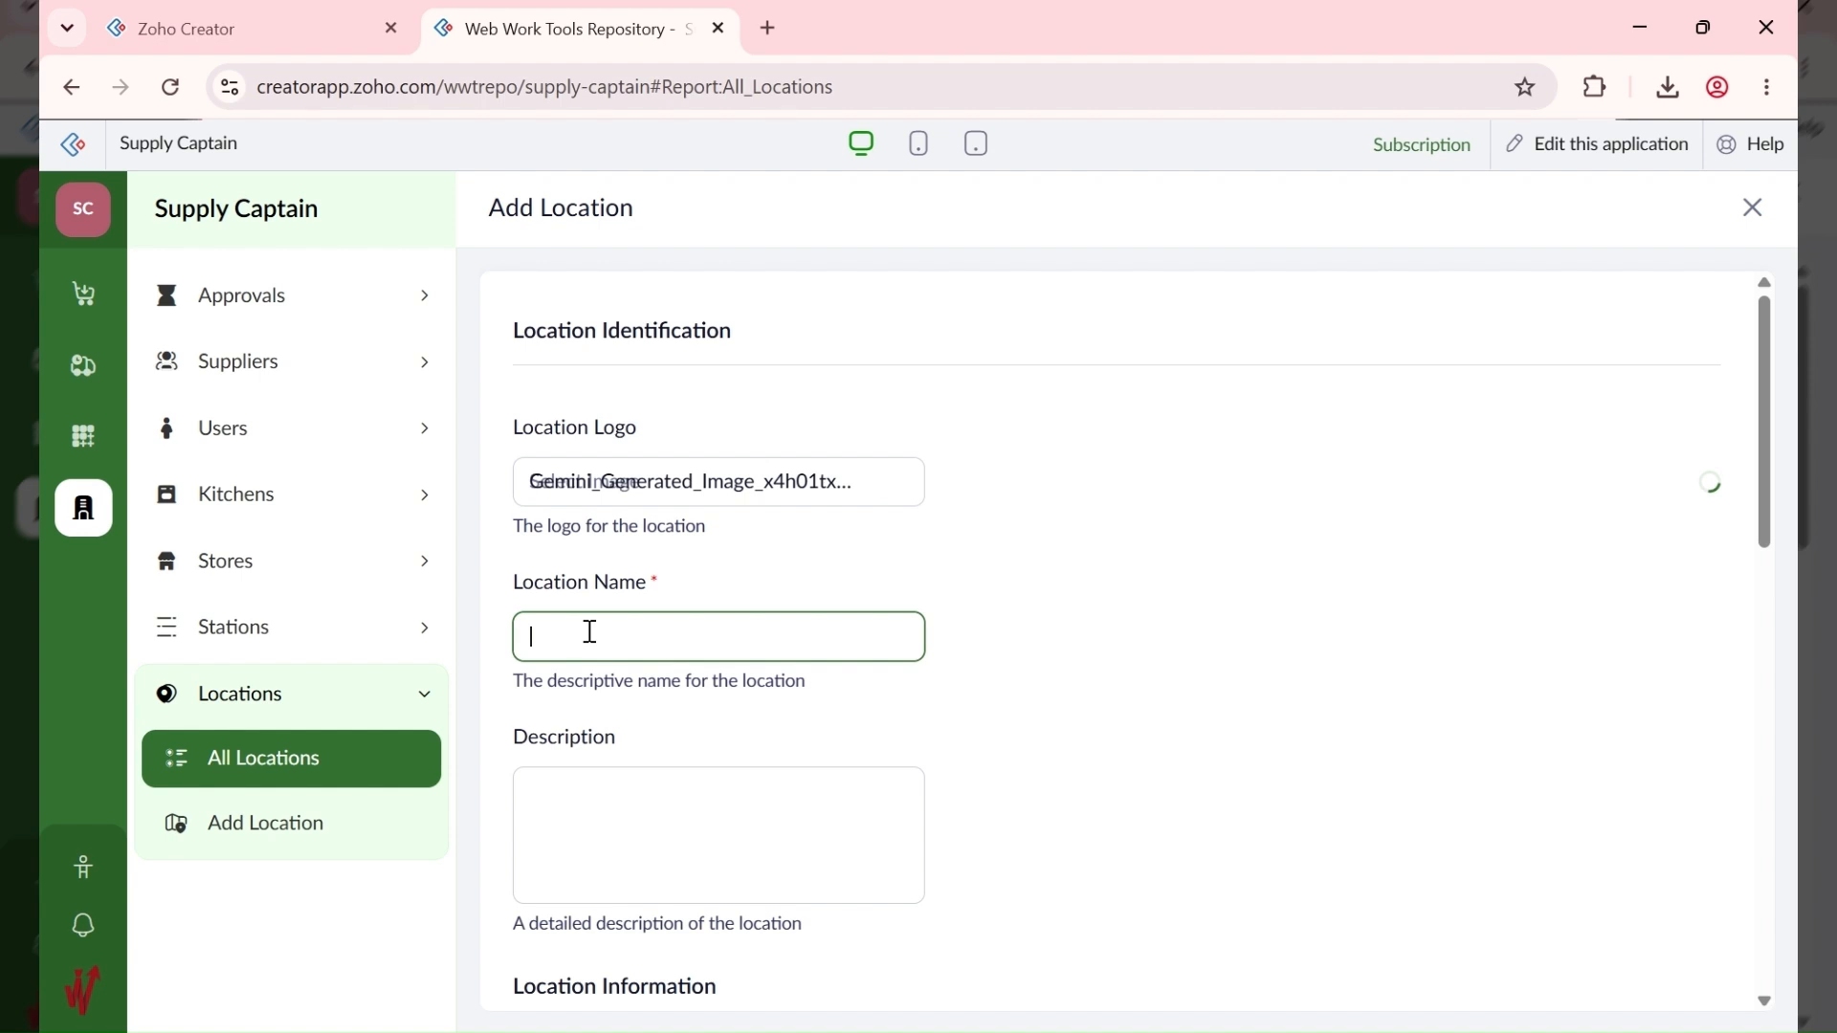
{"action": "type", "text": "ABC FOODS LTD (LAGOS)"}
{"action": "left_click", "coordinate": [1100, 675]}
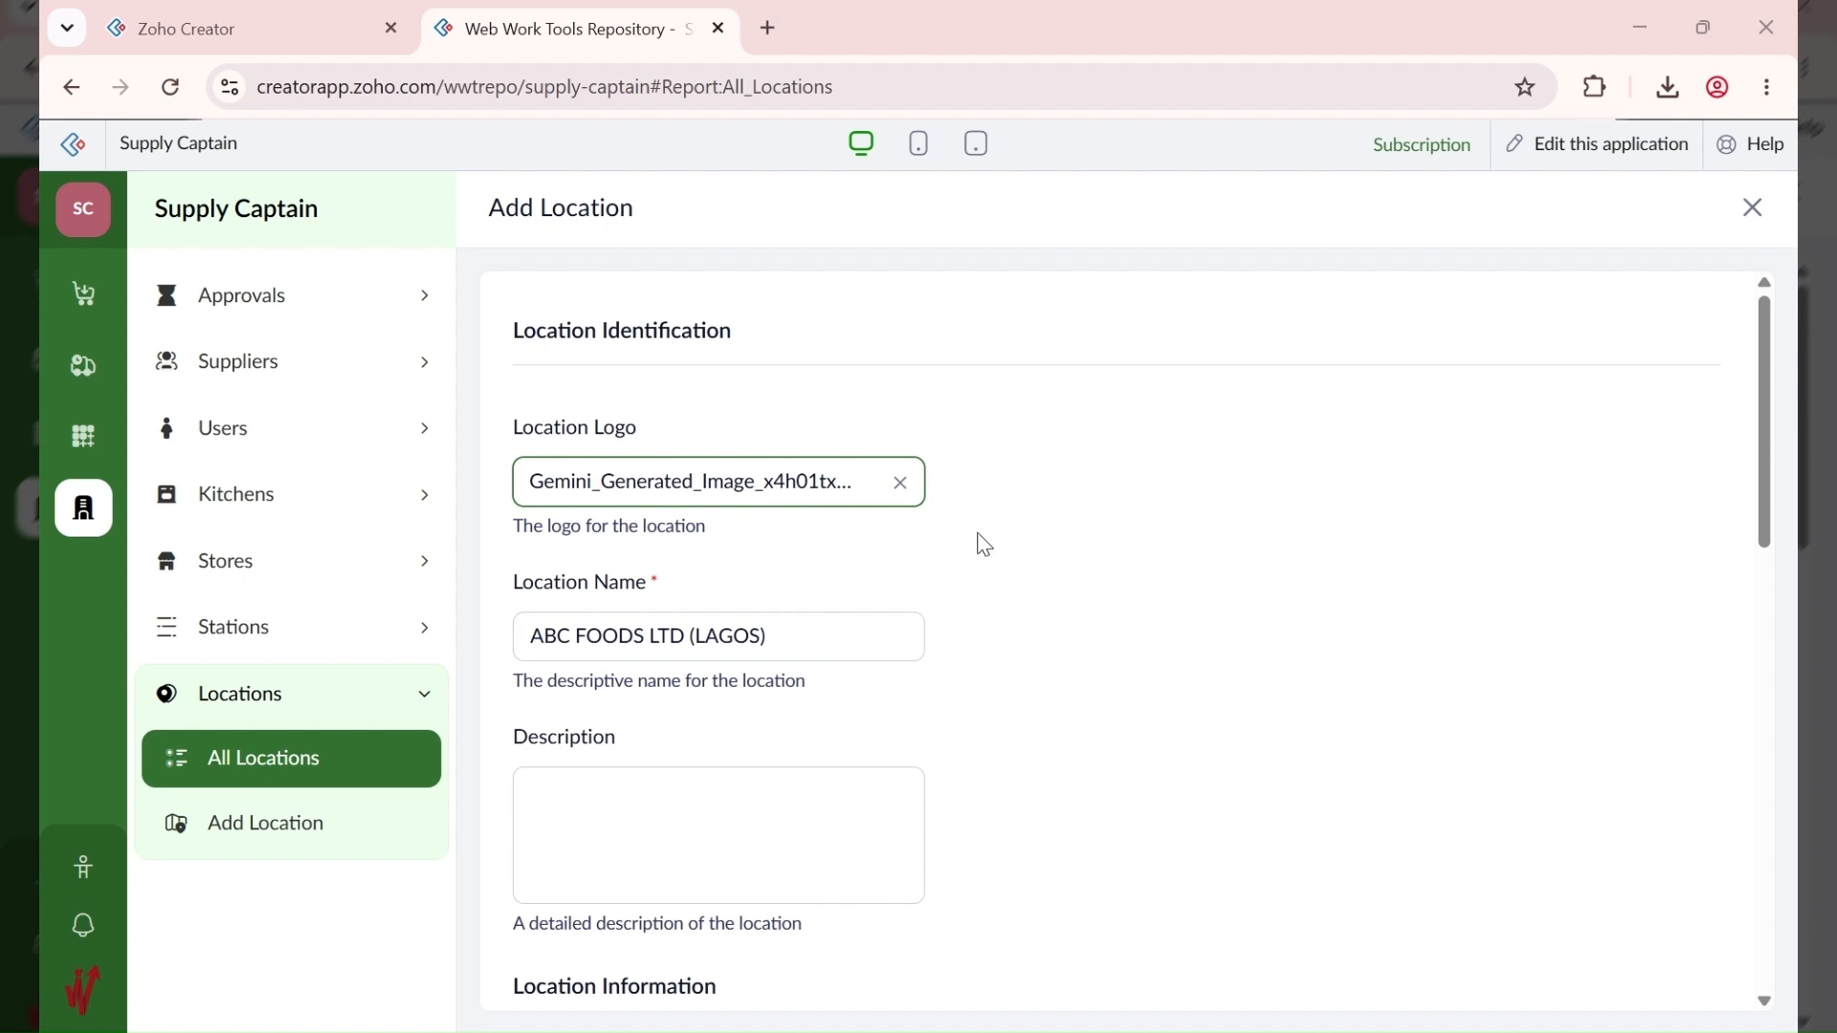
Step: Fill the address with city Ikeja, state Lagos, postal code 100271 and country Nigeria
{"action": "scroll", "coordinate": [735, 668], "scroll_direction": "down", "scroll_amount": 4}
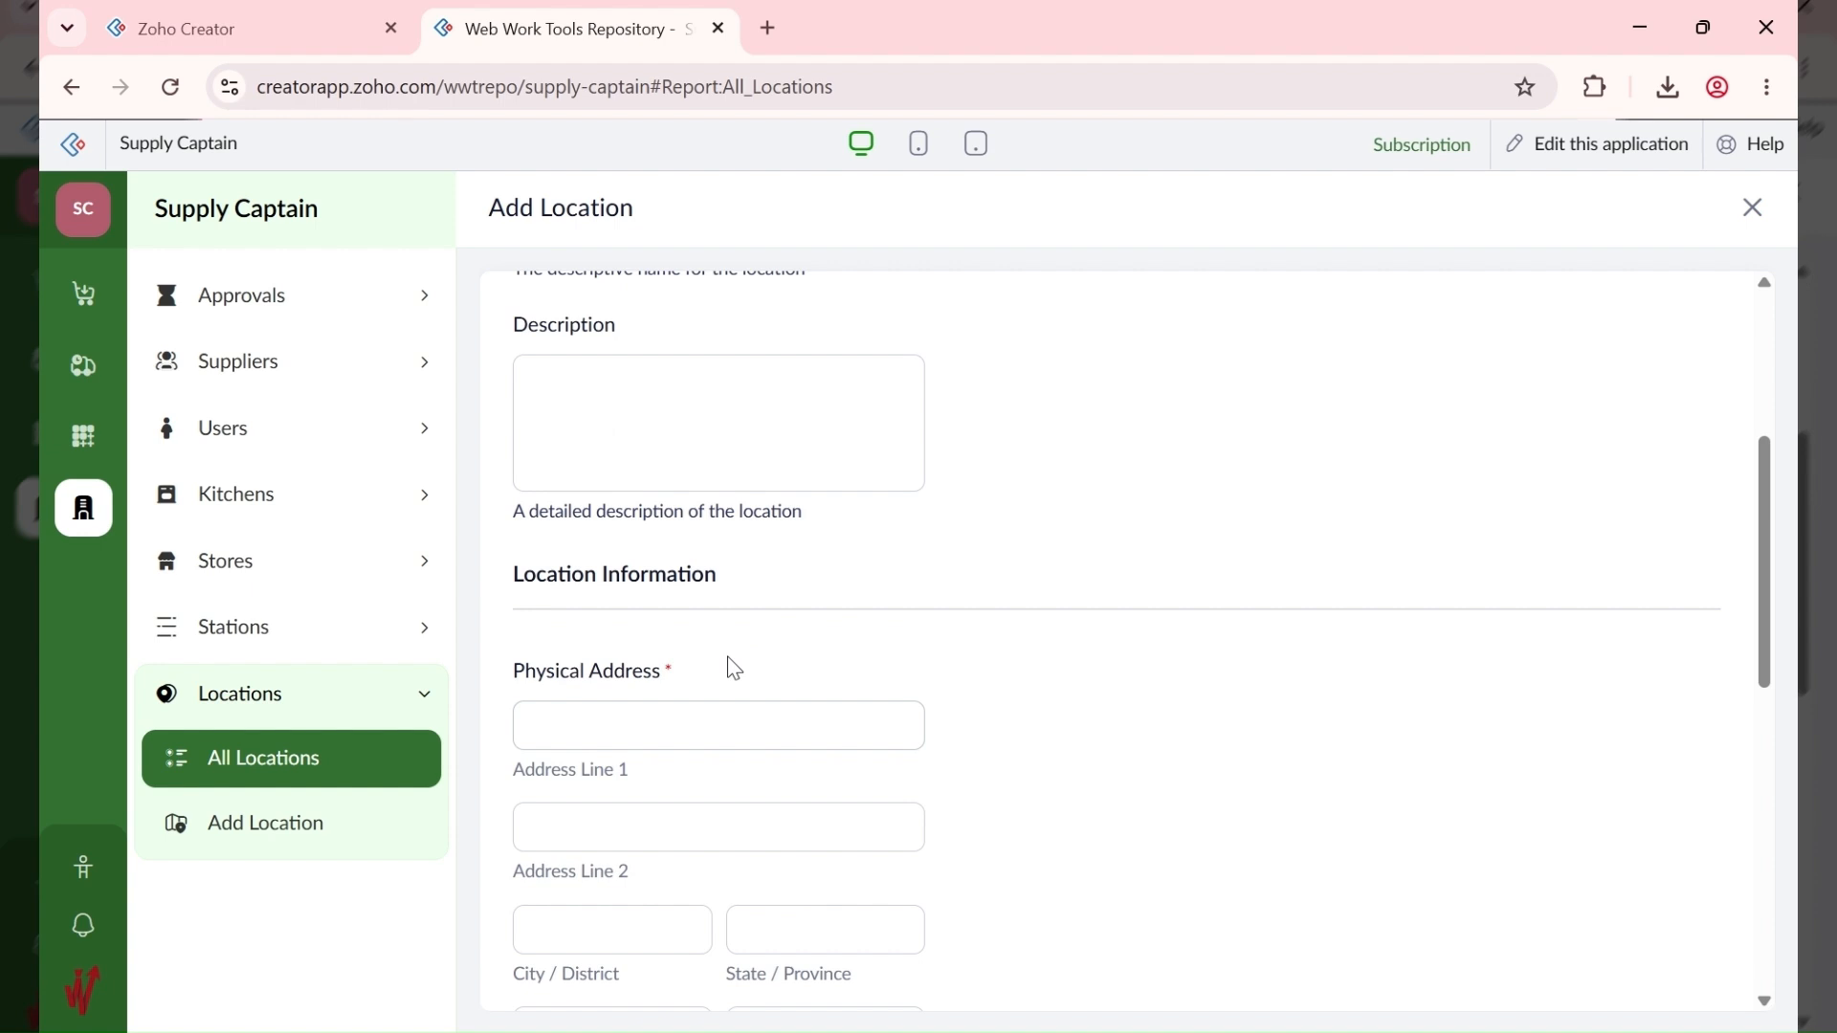
{"action": "left_click", "coordinate": [661, 716]}
{"action": "key", "text": "Tab"}
{"action": "key", "text": "Tab"}
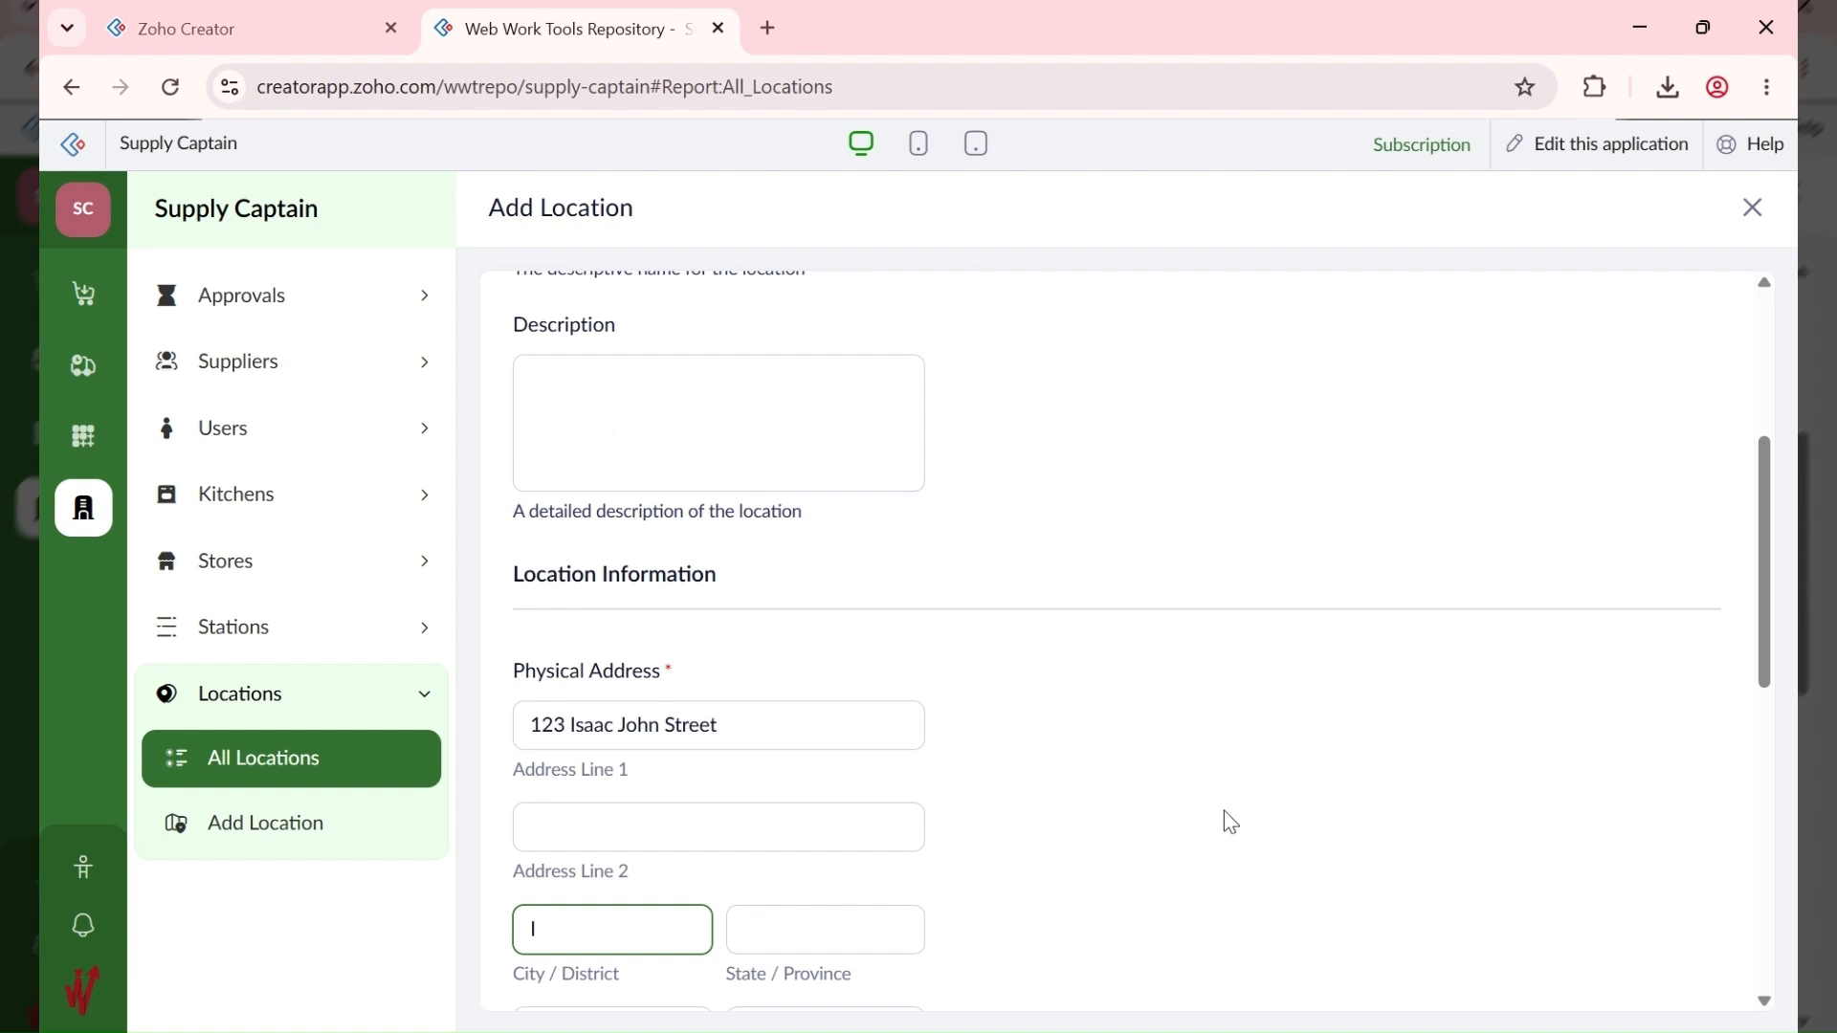
{"action": "type", "text": "Ikeja"}
{"action": "key", "text": "Tab"}
{"action": "type", "text": "Lago"}
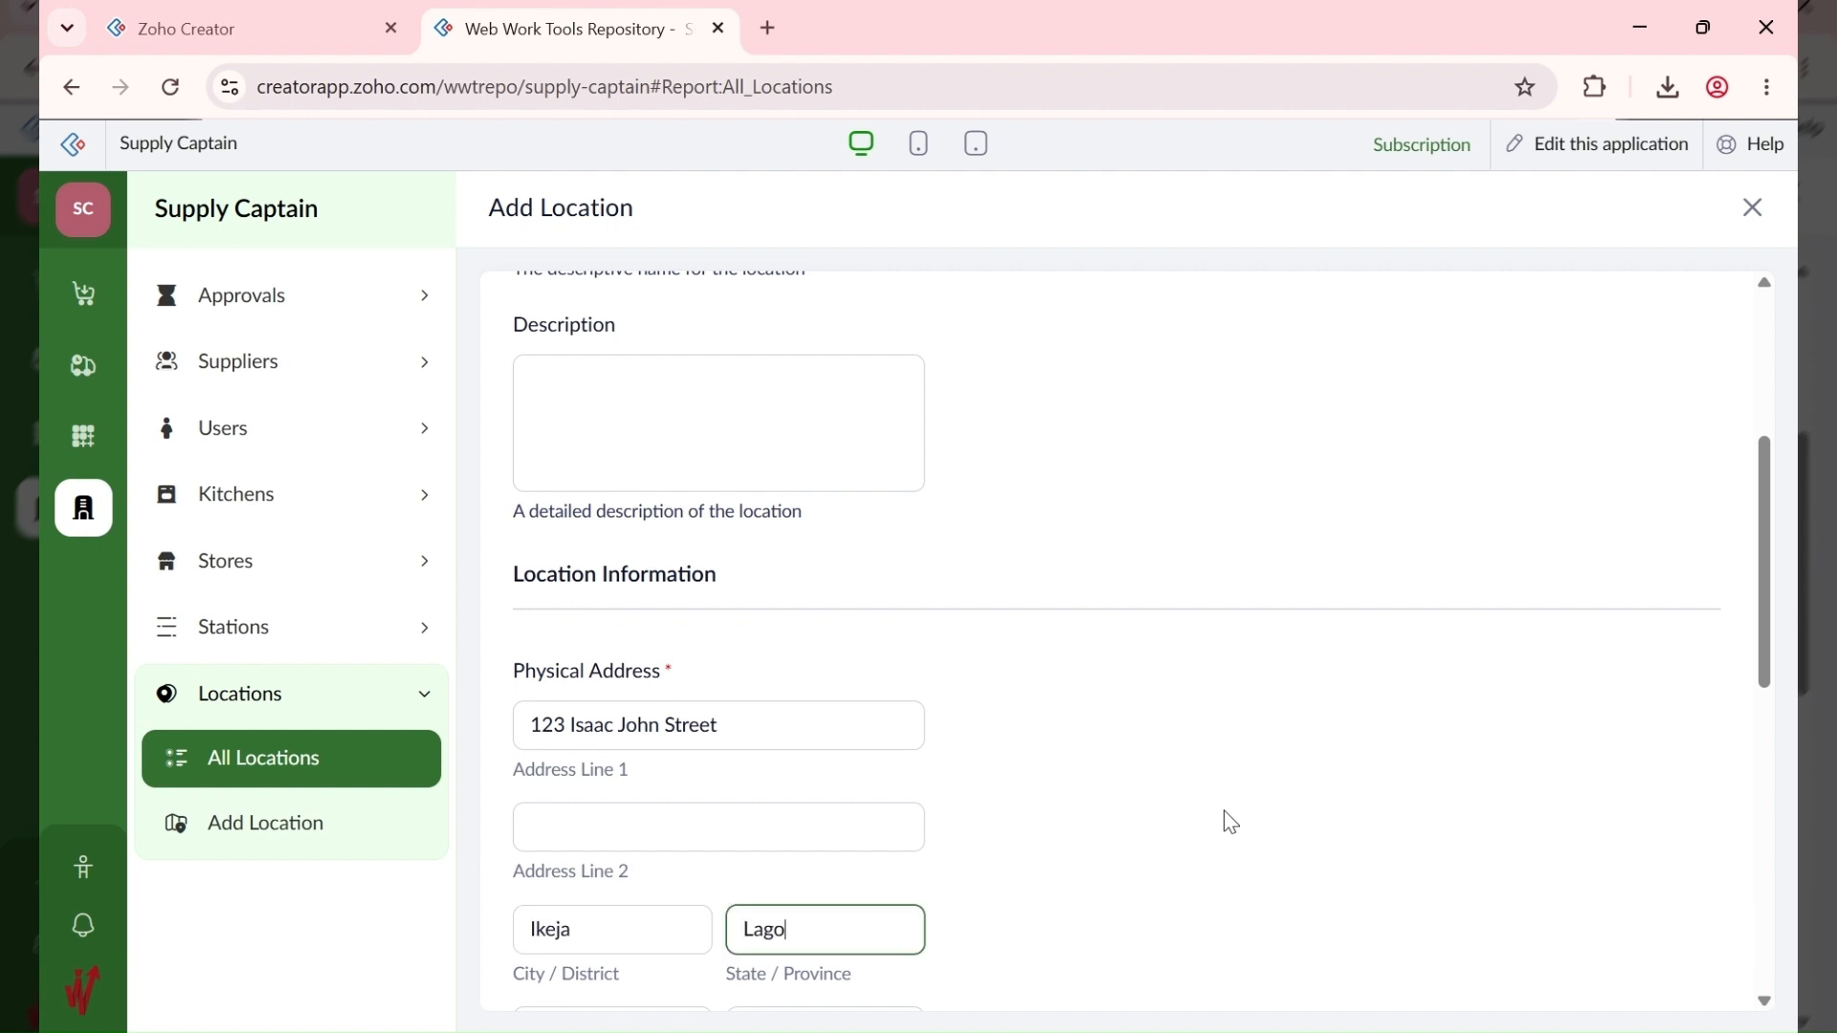
{"action": "type", "text": "s"}
{"action": "key", "text": "Tab"}
{"action": "type", "text": "10027"}
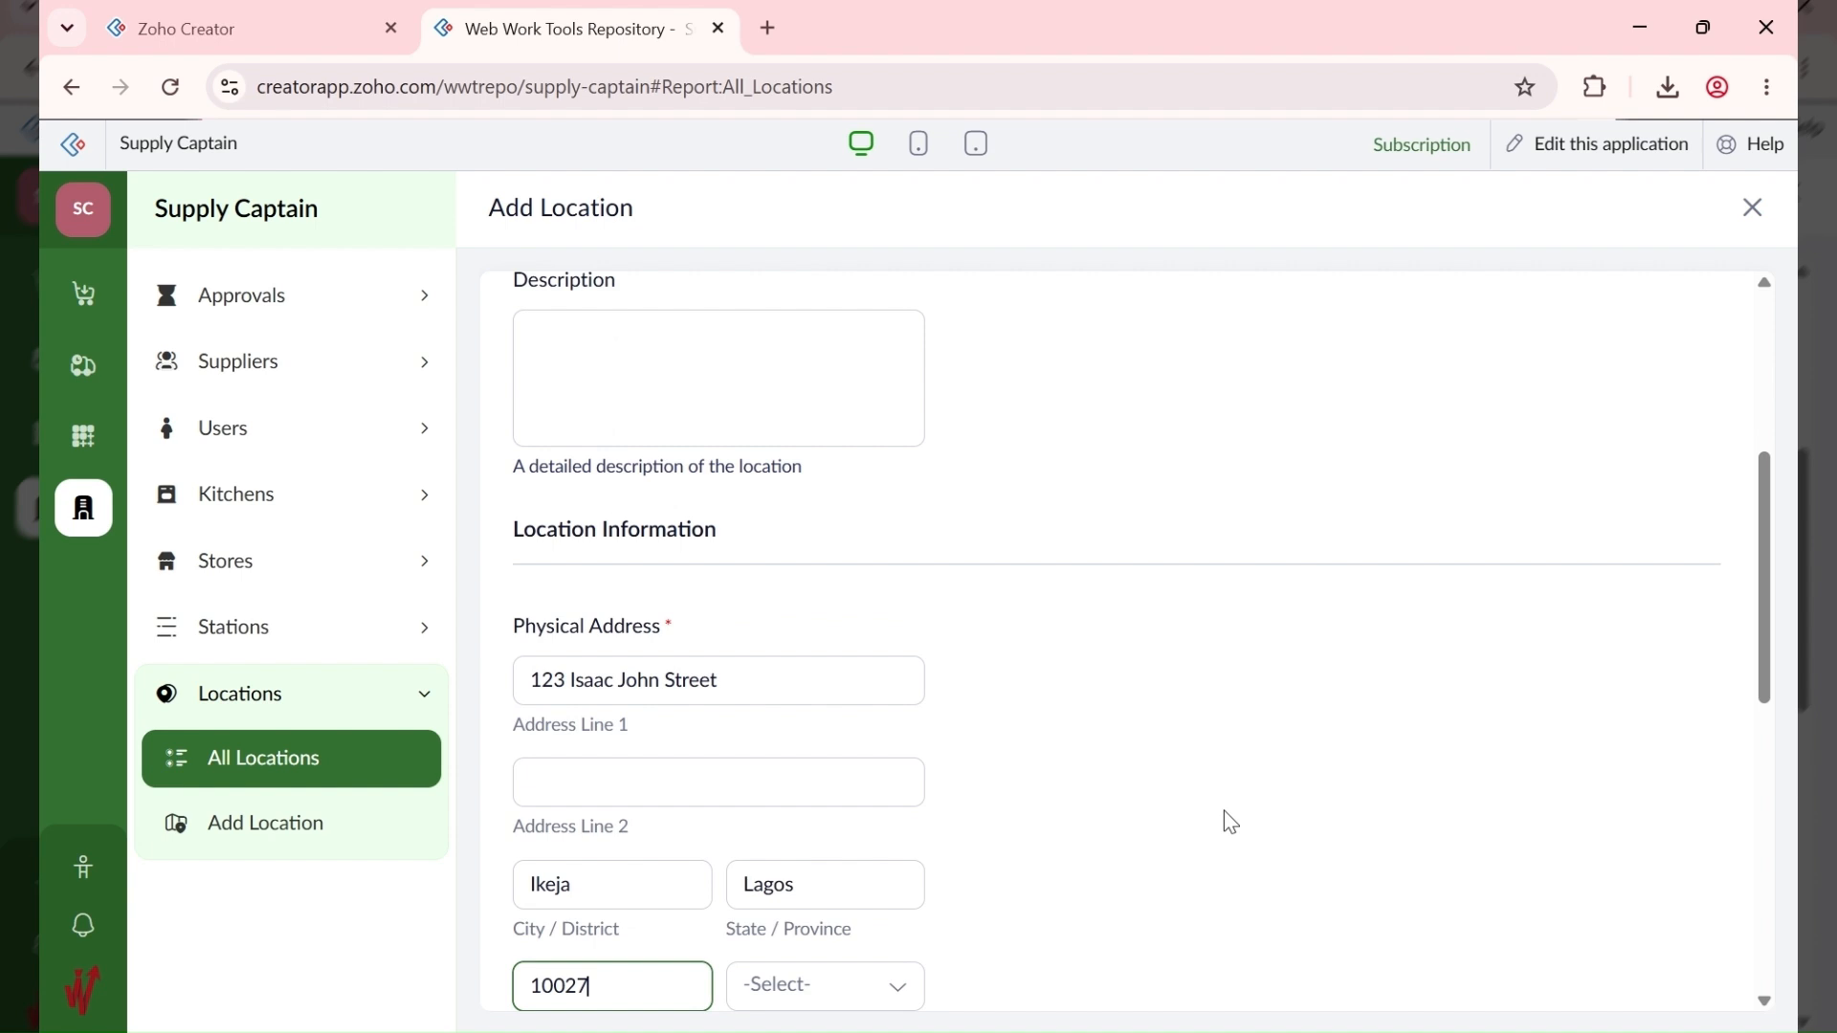
{"action": "type", "text": "1"}
{"action": "key", "text": "Tab"}
{"action": "type", "text": "nigeria"}
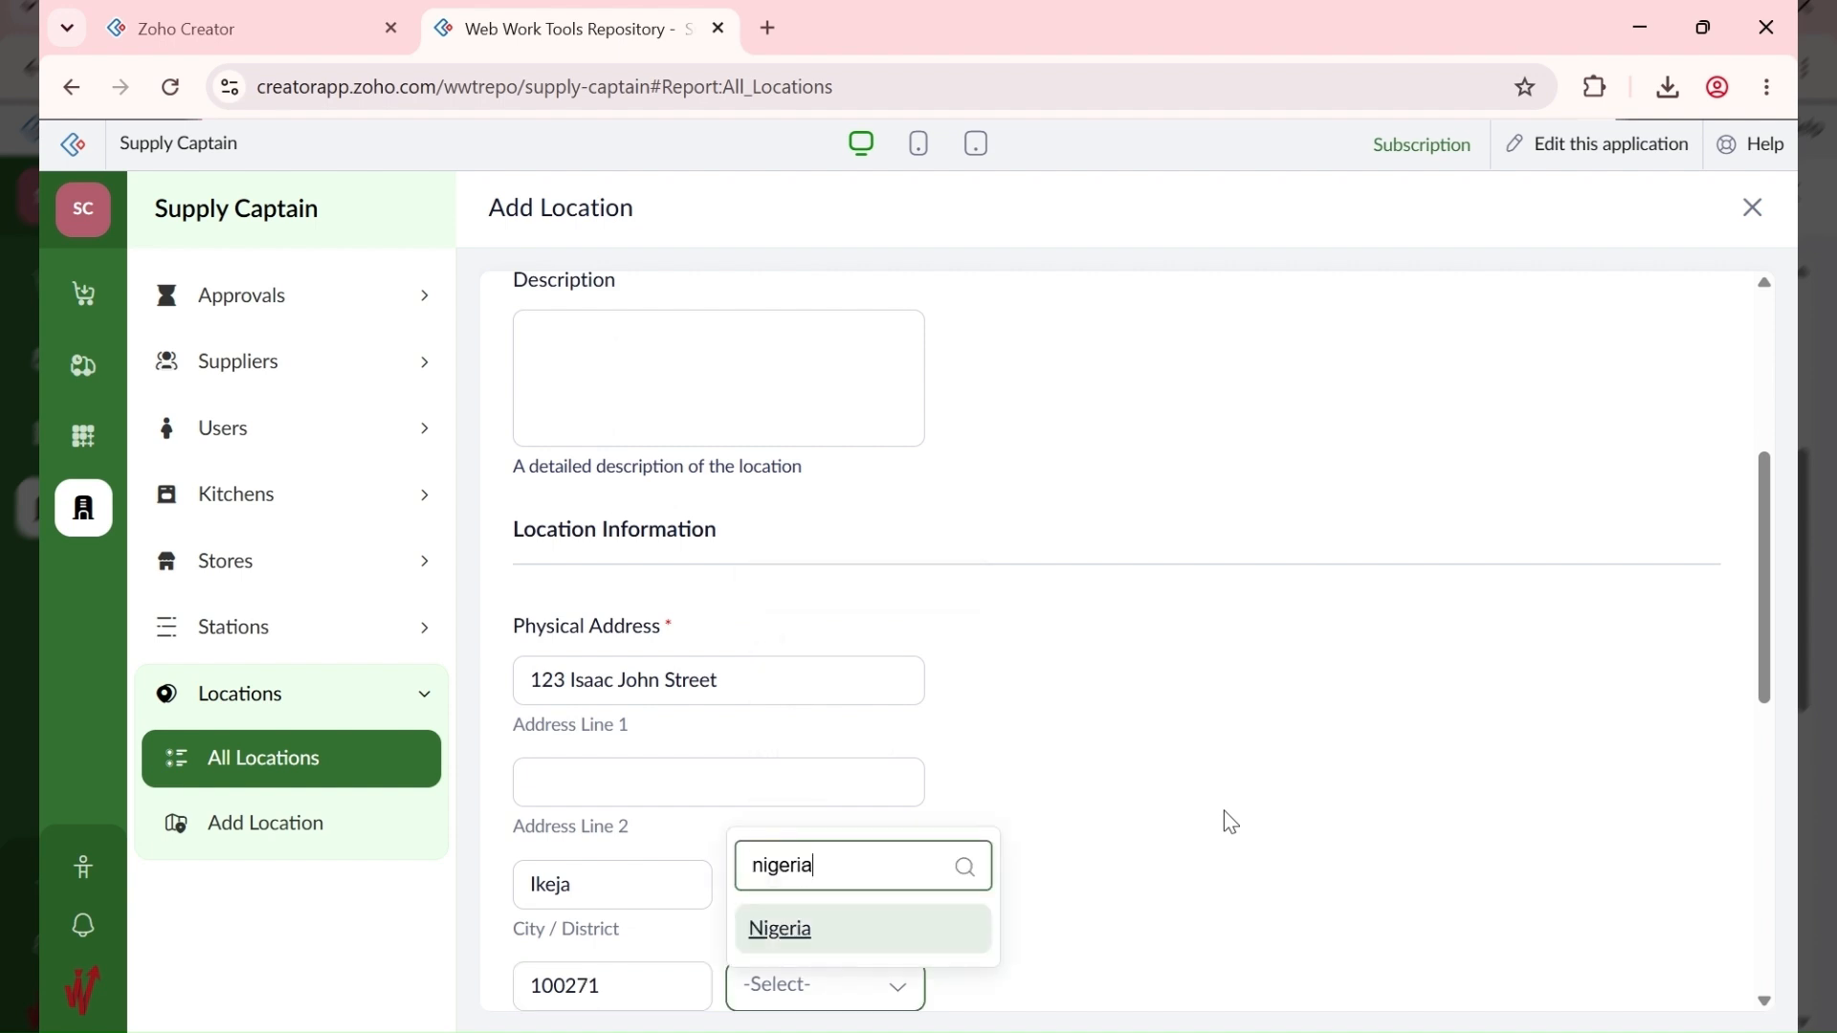
{"action": "key", "text": "Return"}
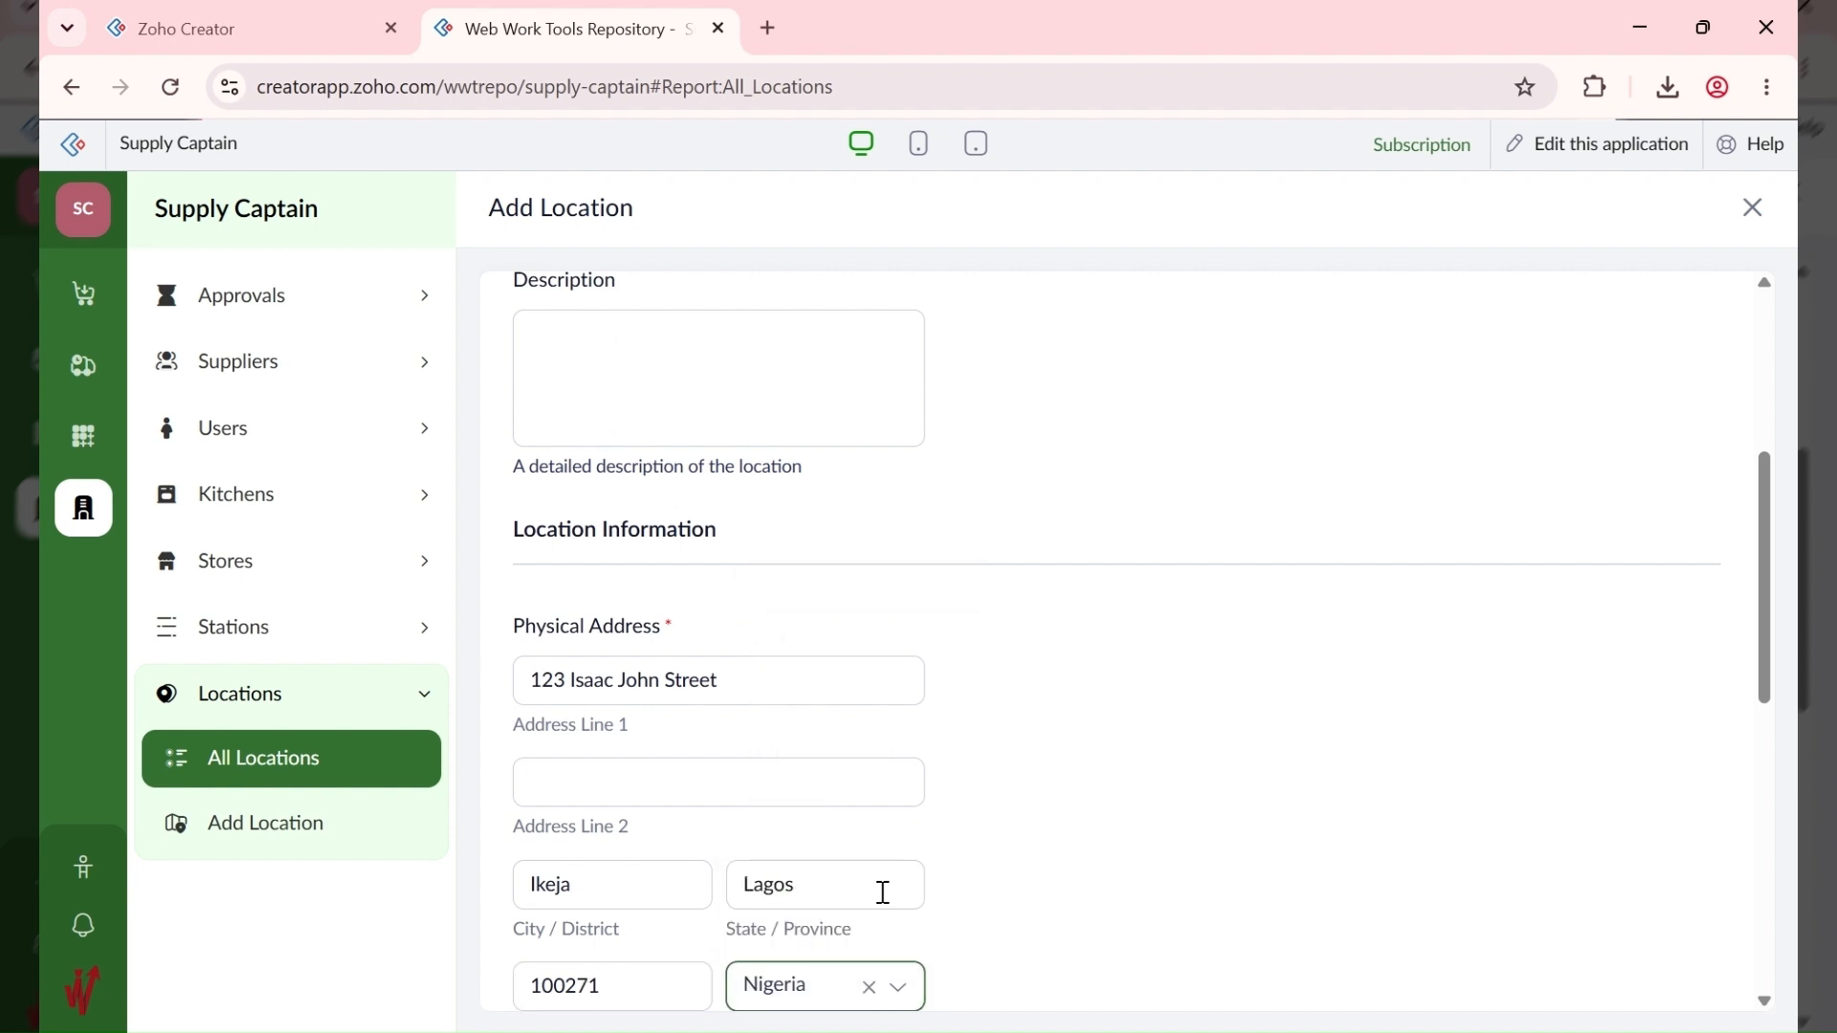
Step: Set the PO Number Suffix to LAG and save the LAGOS location
{"action": "scroll", "coordinate": [1100, 591], "scroll_direction": "down", "scroll_amount": 5}
{"action": "scroll", "coordinate": [1099, 591], "scroll_direction": "down", "scroll_amount": 3}
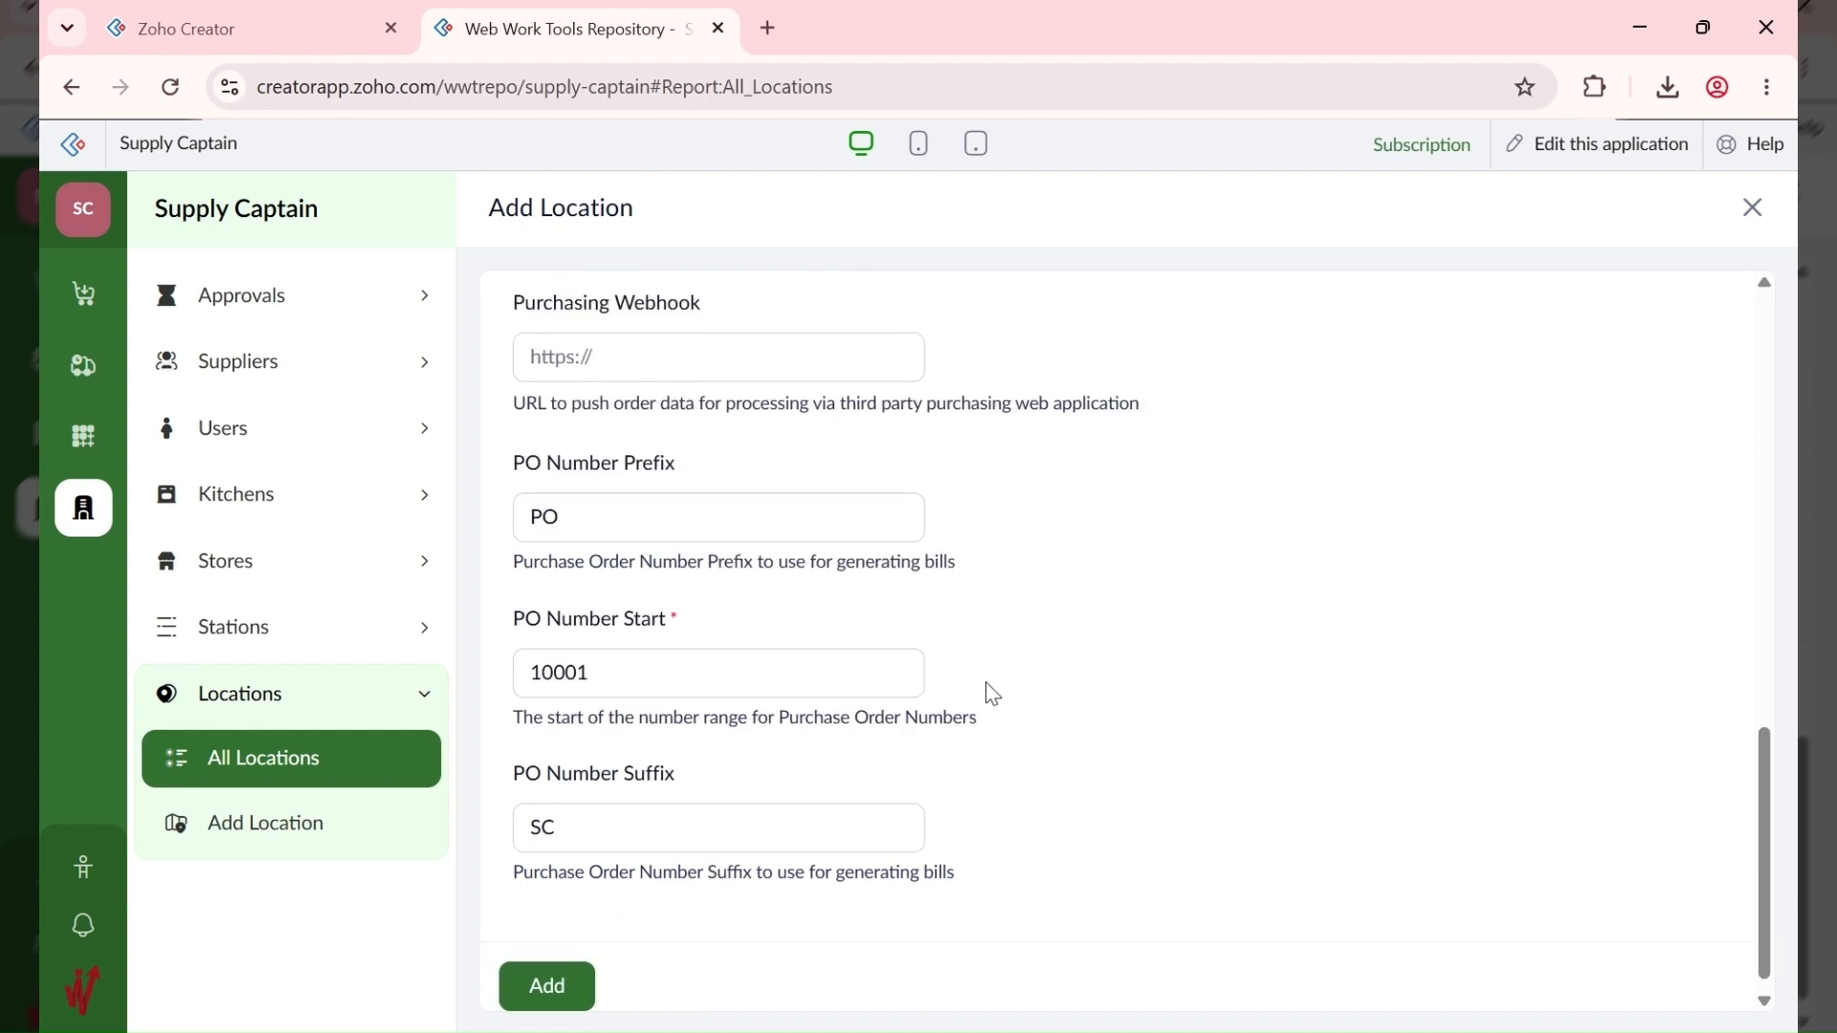
{"action": "scroll", "coordinate": [991, 693], "scroll_direction": "down", "scroll_amount": 1}
{"action": "left_click", "coordinate": [639, 806]}
{"action": "scroll", "coordinate": [1222, 620], "scroll_direction": "up", "scroll_amount": 6}
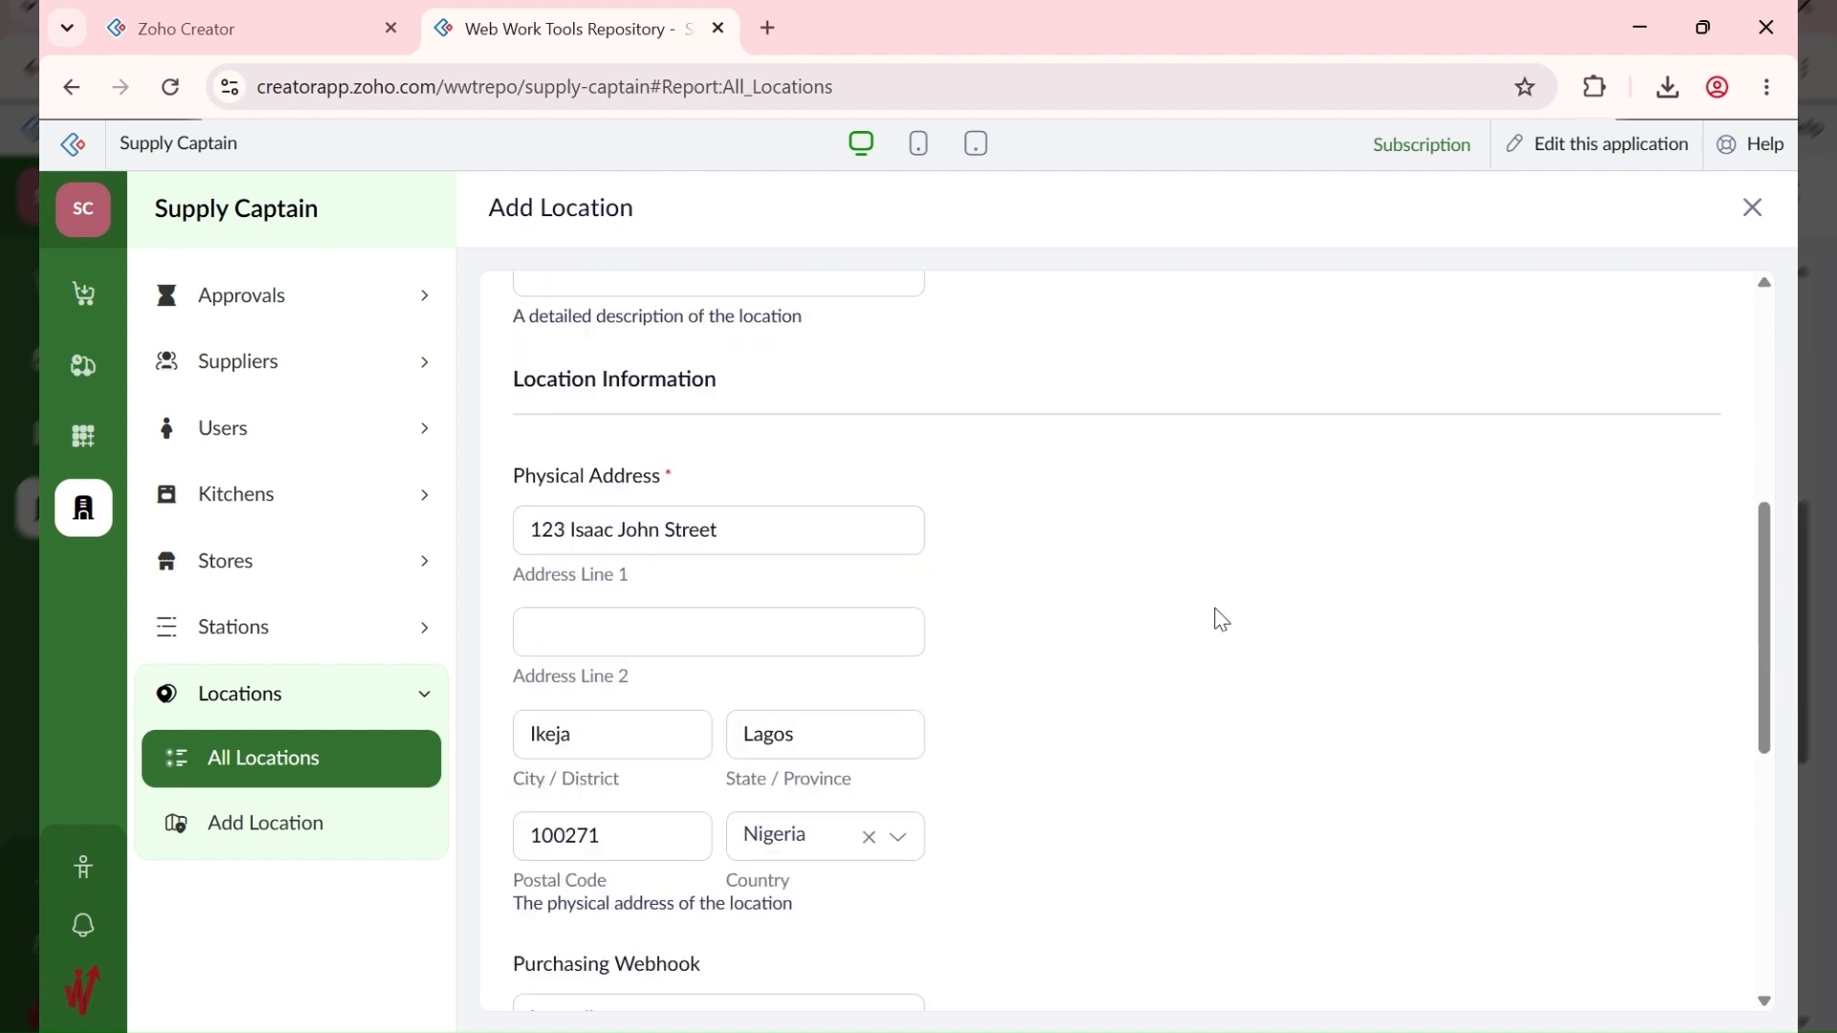
{"action": "scroll", "coordinate": [1222, 620], "scroll_direction": "up", "scroll_amount": 5}
{"action": "scroll", "coordinate": [1222, 620], "scroll_direction": "down", "scroll_amount": 8}
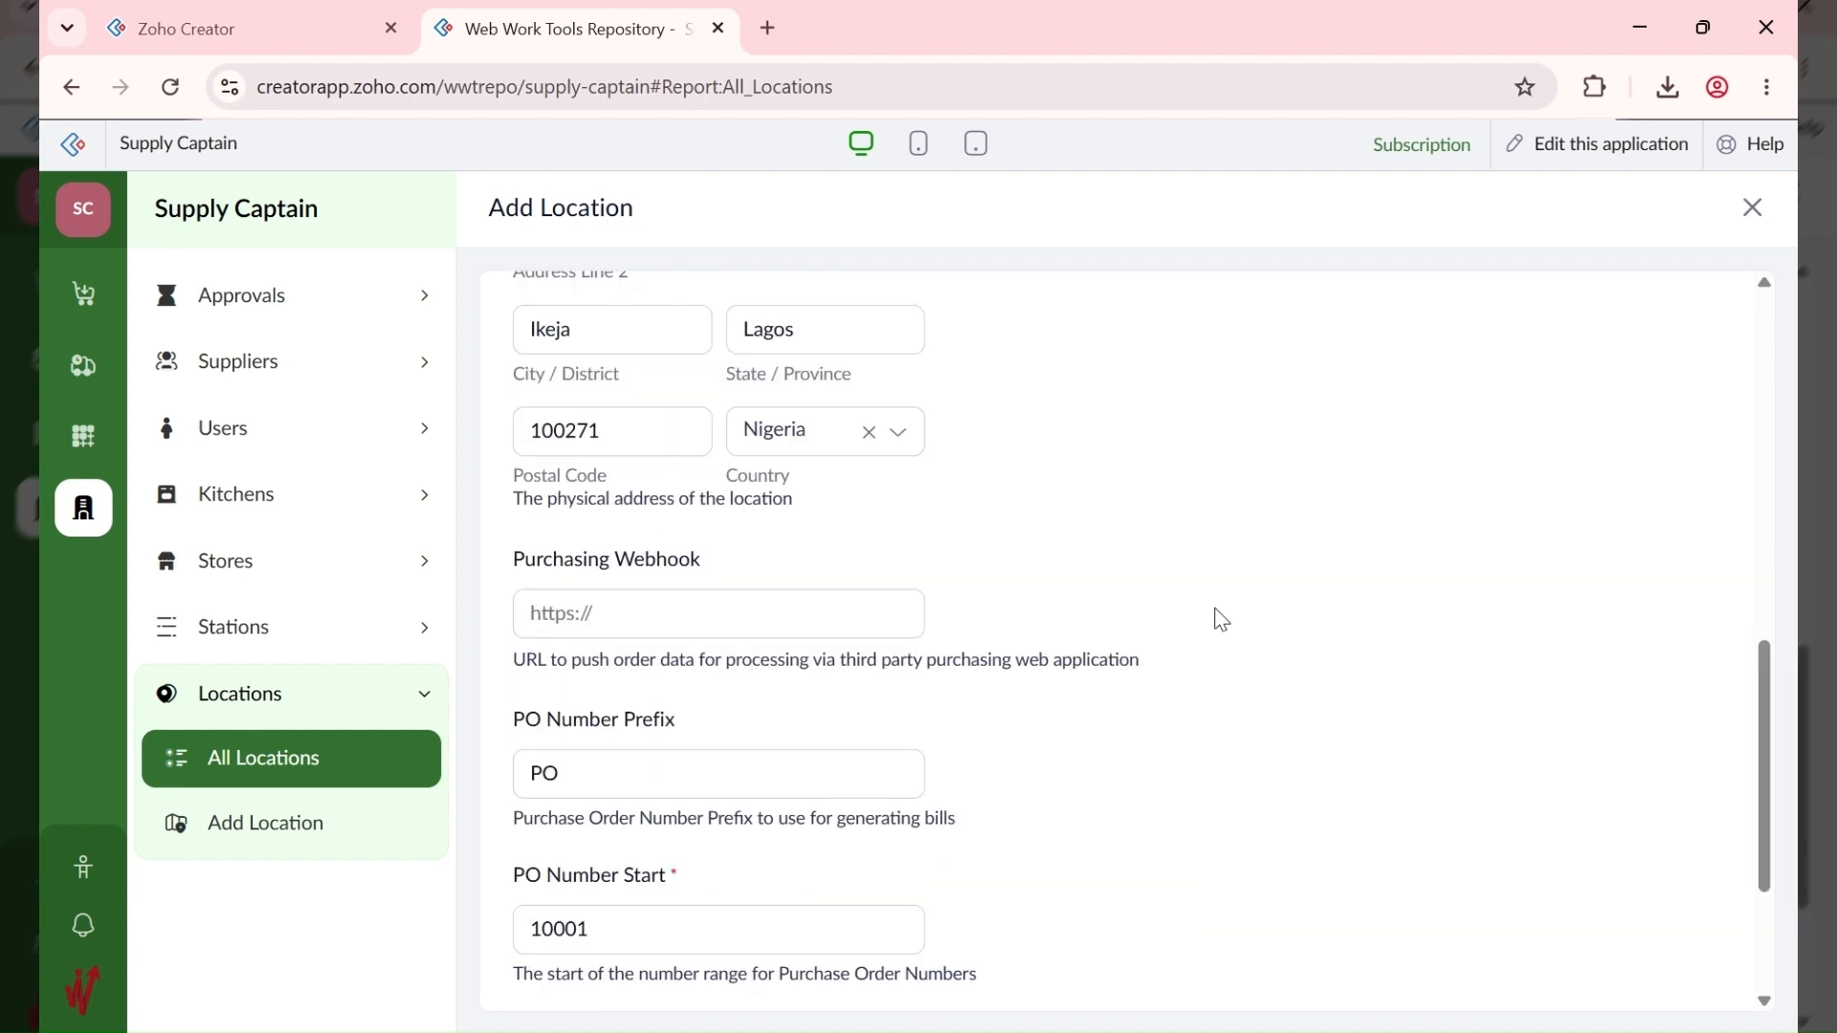
{"action": "scroll", "coordinate": [1222, 620], "scroll_direction": "down", "scroll_amount": 3}
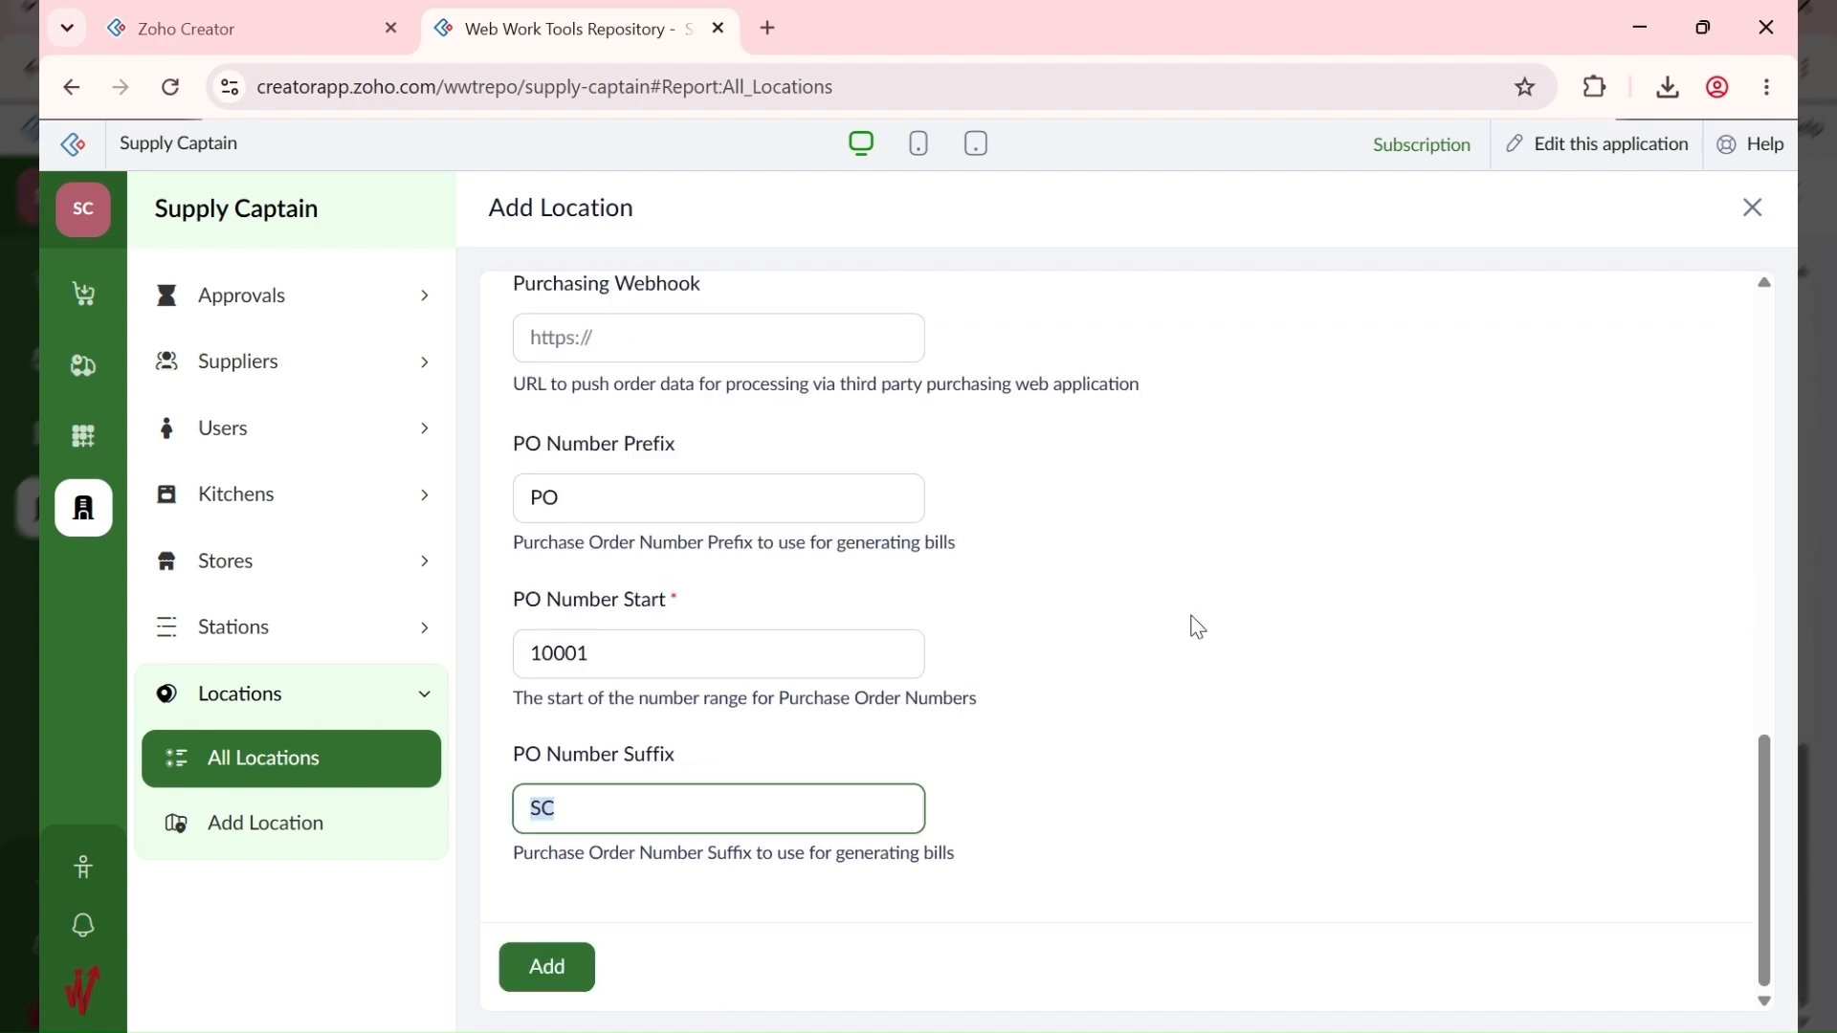
{"action": "type", "text": "LAG"}
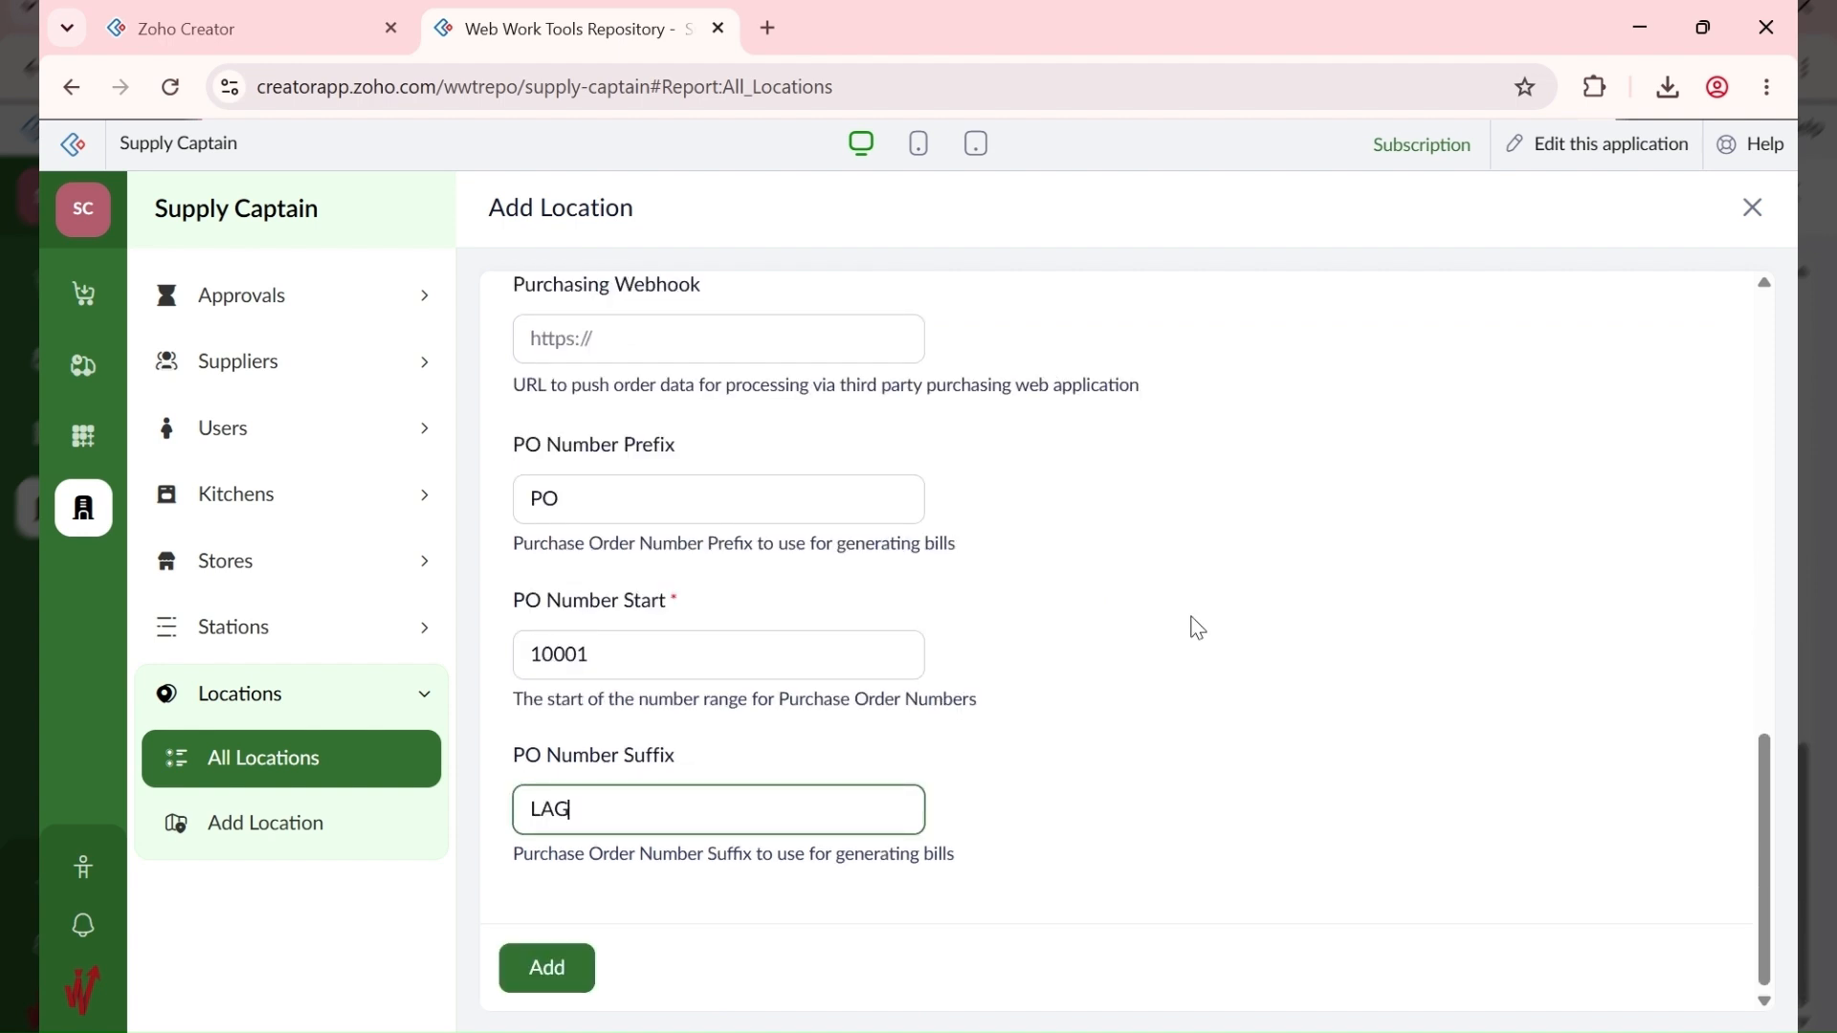
{"action": "left_click", "coordinate": [560, 983]}
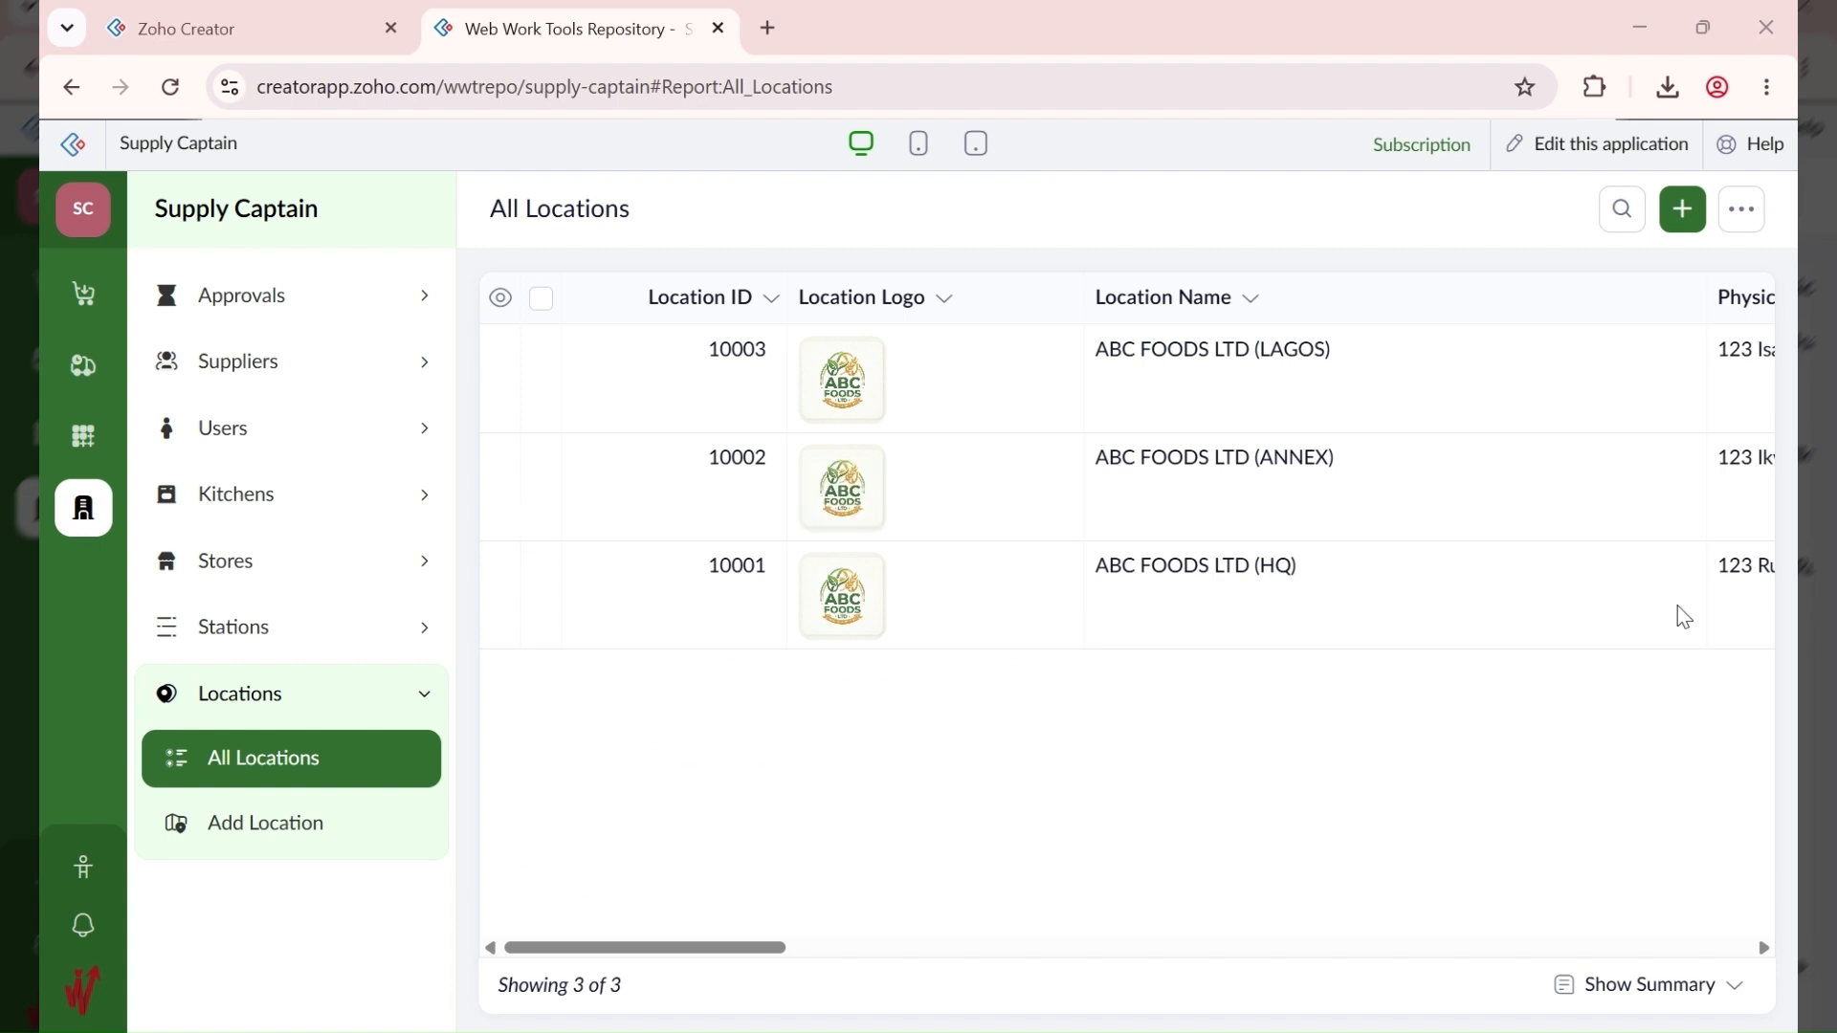
Step: Start a new location with an uploaded logo and the name ABC FOODS LTD (ABUJA)
{"action": "left_click", "coordinate": [1683, 212]}
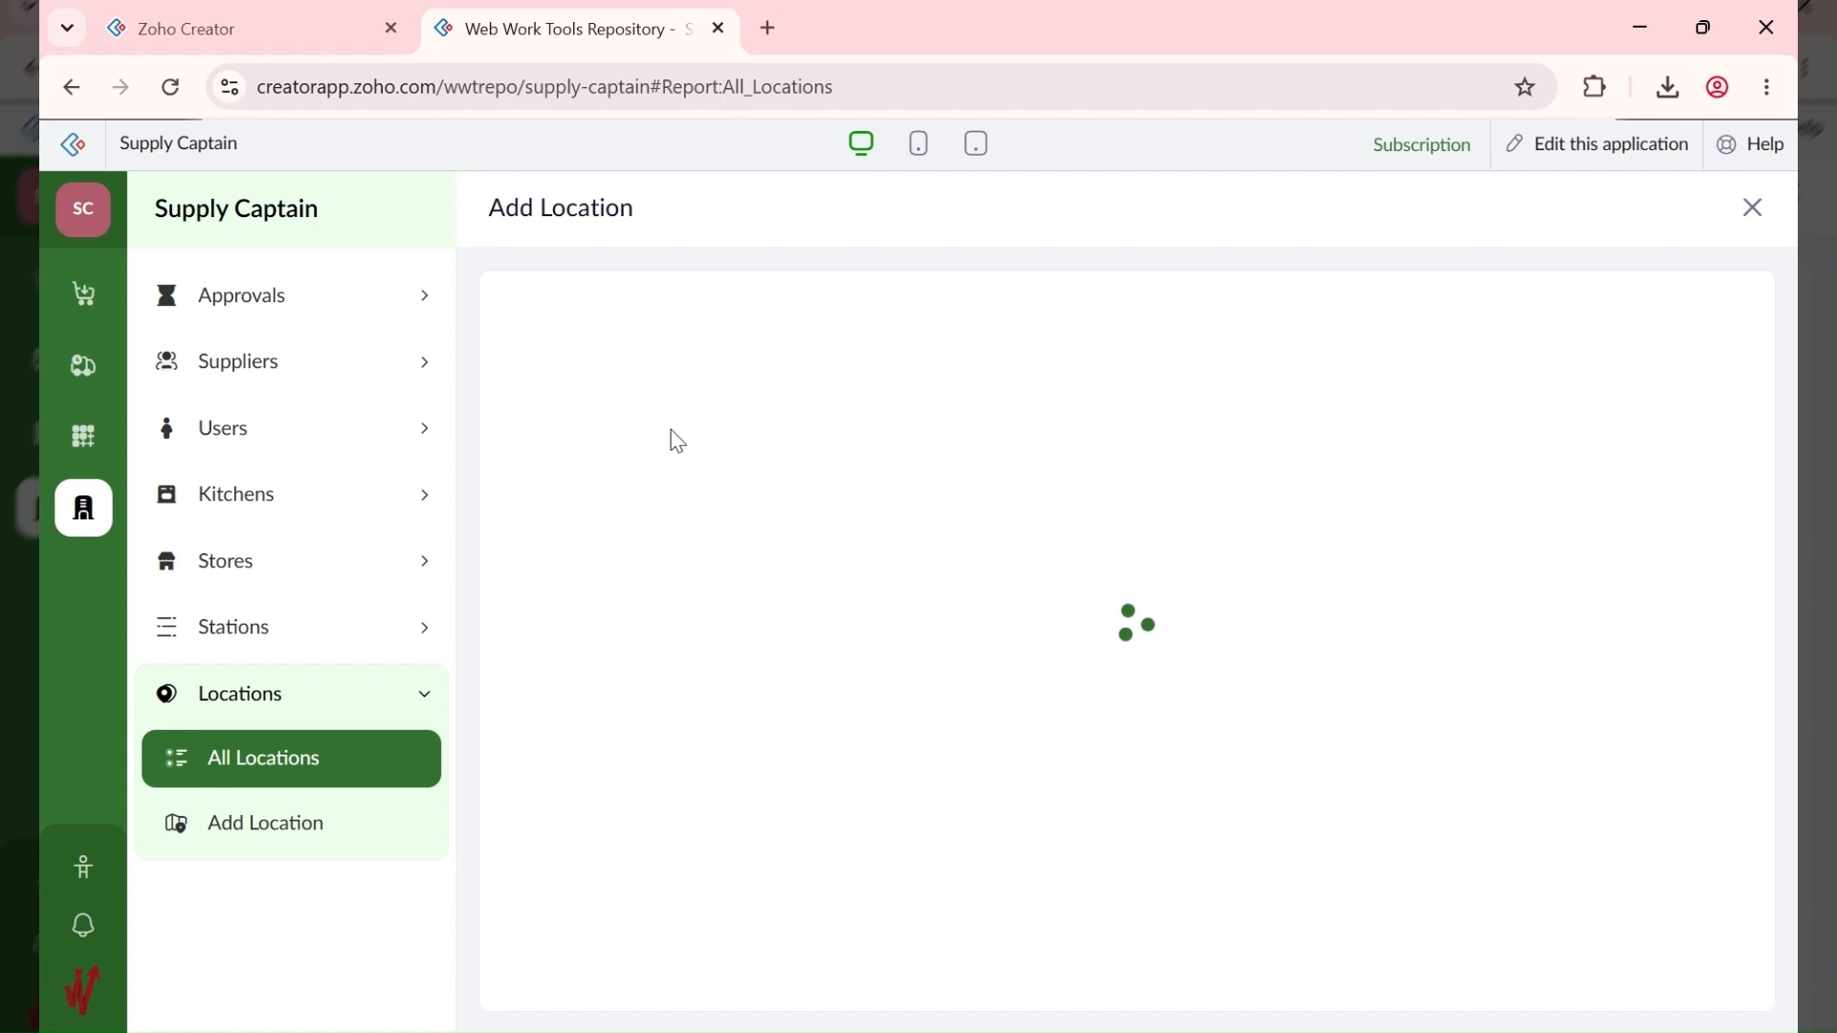
{"action": "left_click", "coordinate": [742, 486]}
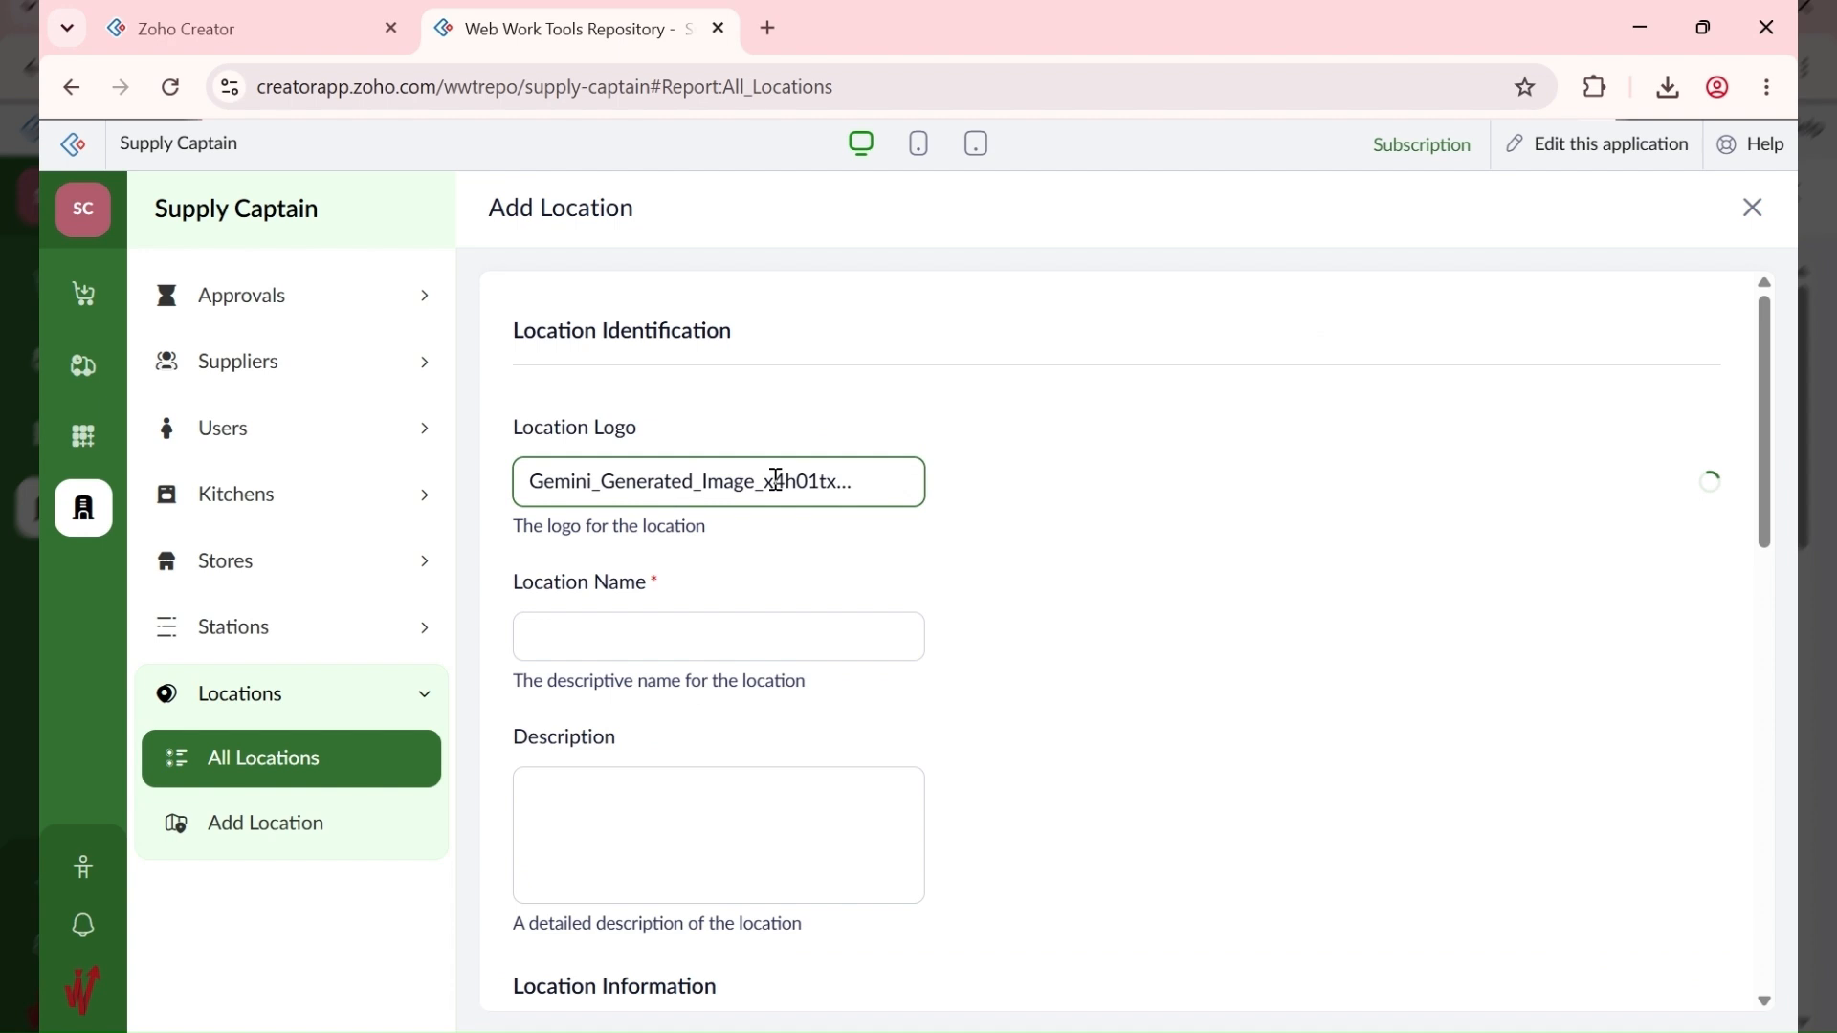
{"action": "left_click", "coordinate": [608, 647]}
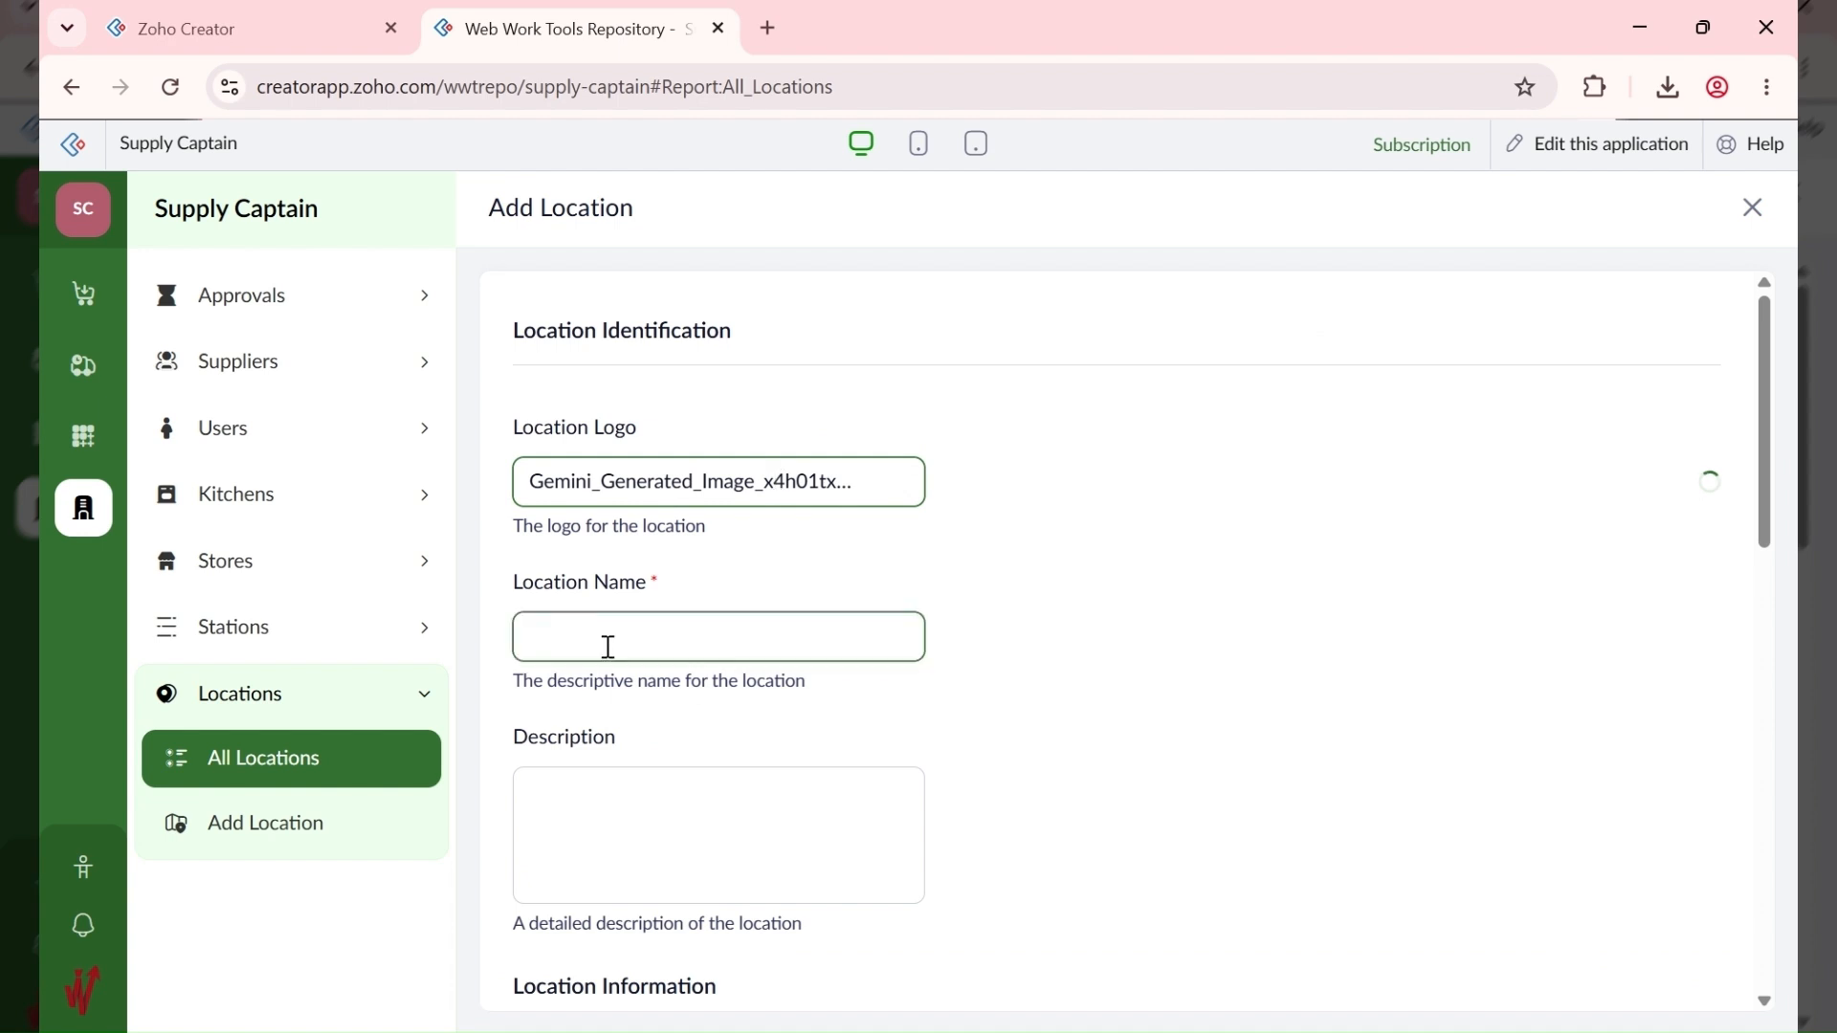
{"action": "type", "text": "ABC FOODS LTD (ABUJA)"}
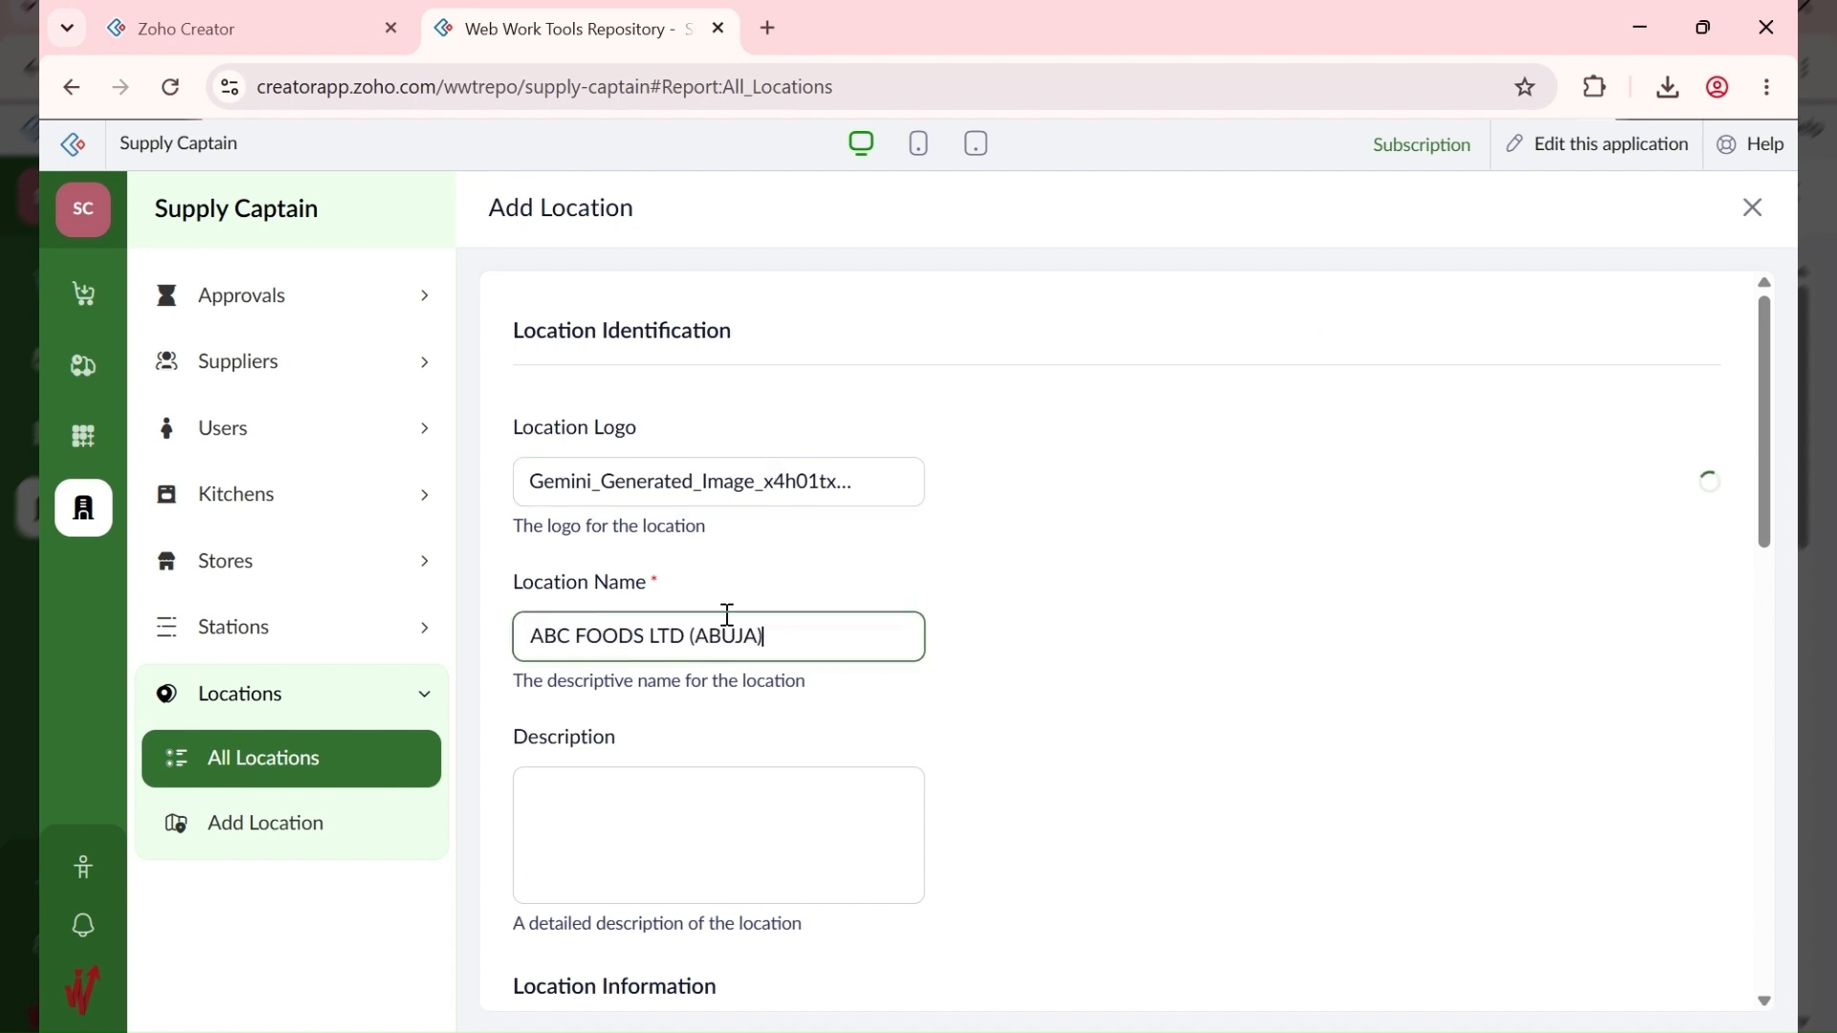
{"action": "scroll", "coordinate": [753, 794], "scroll_direction": "down", "scroll_amount": 4}
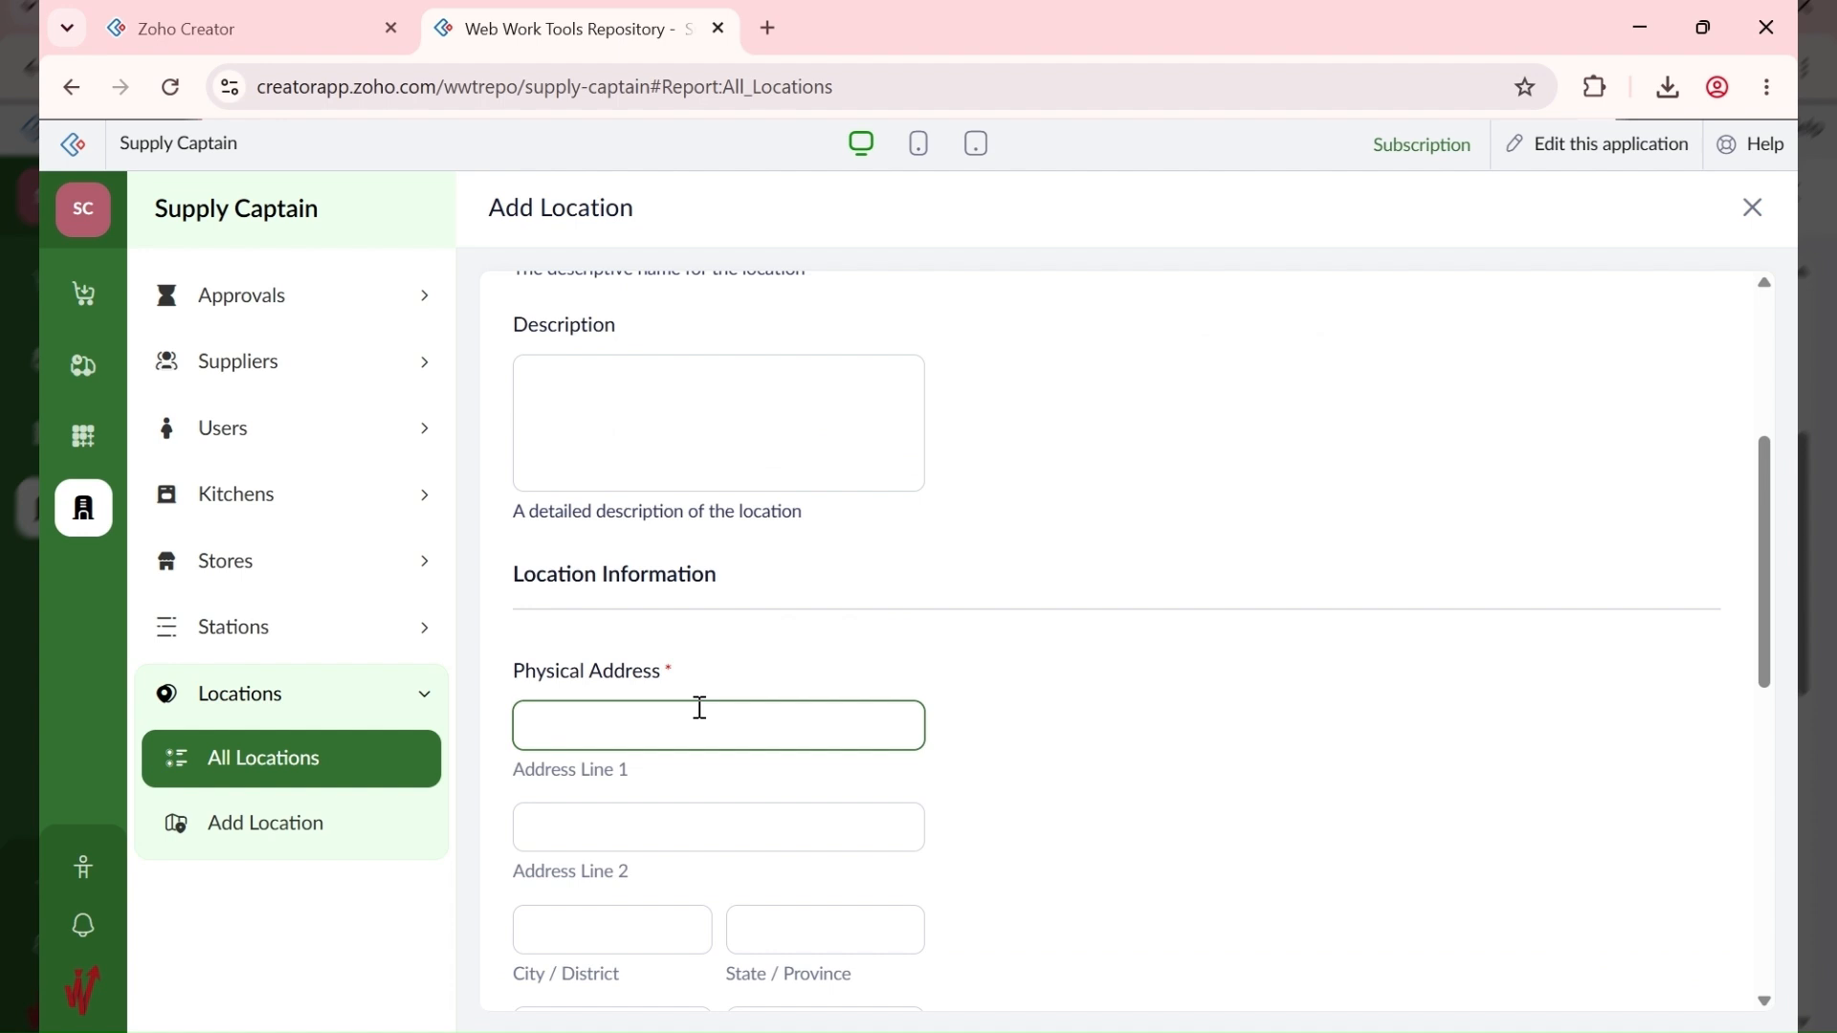
{"action": "scroll", "coordinate": [847, 513], "scroll_direction": "up", "scroll_amount": 3}
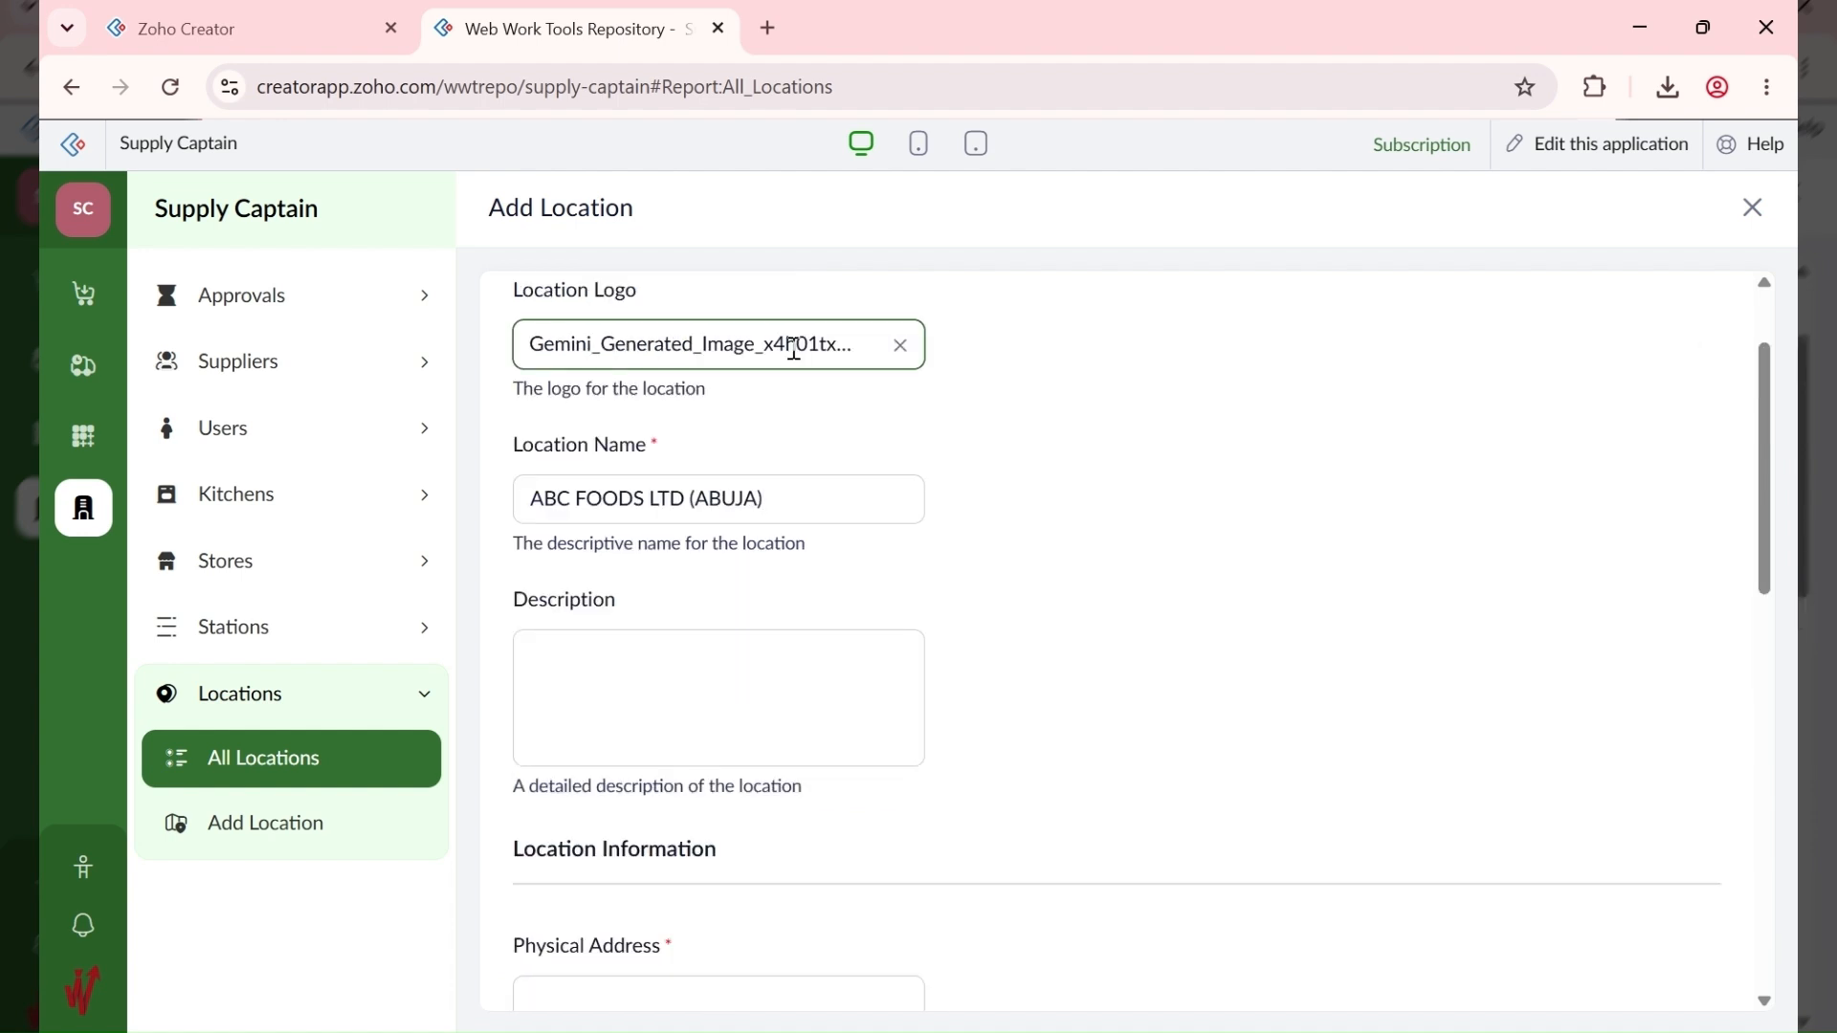
Step: Remove the logo, paste text into Address Line 1, then restore the logo
{"action": "left_click", "coordinate": [899, 346]}
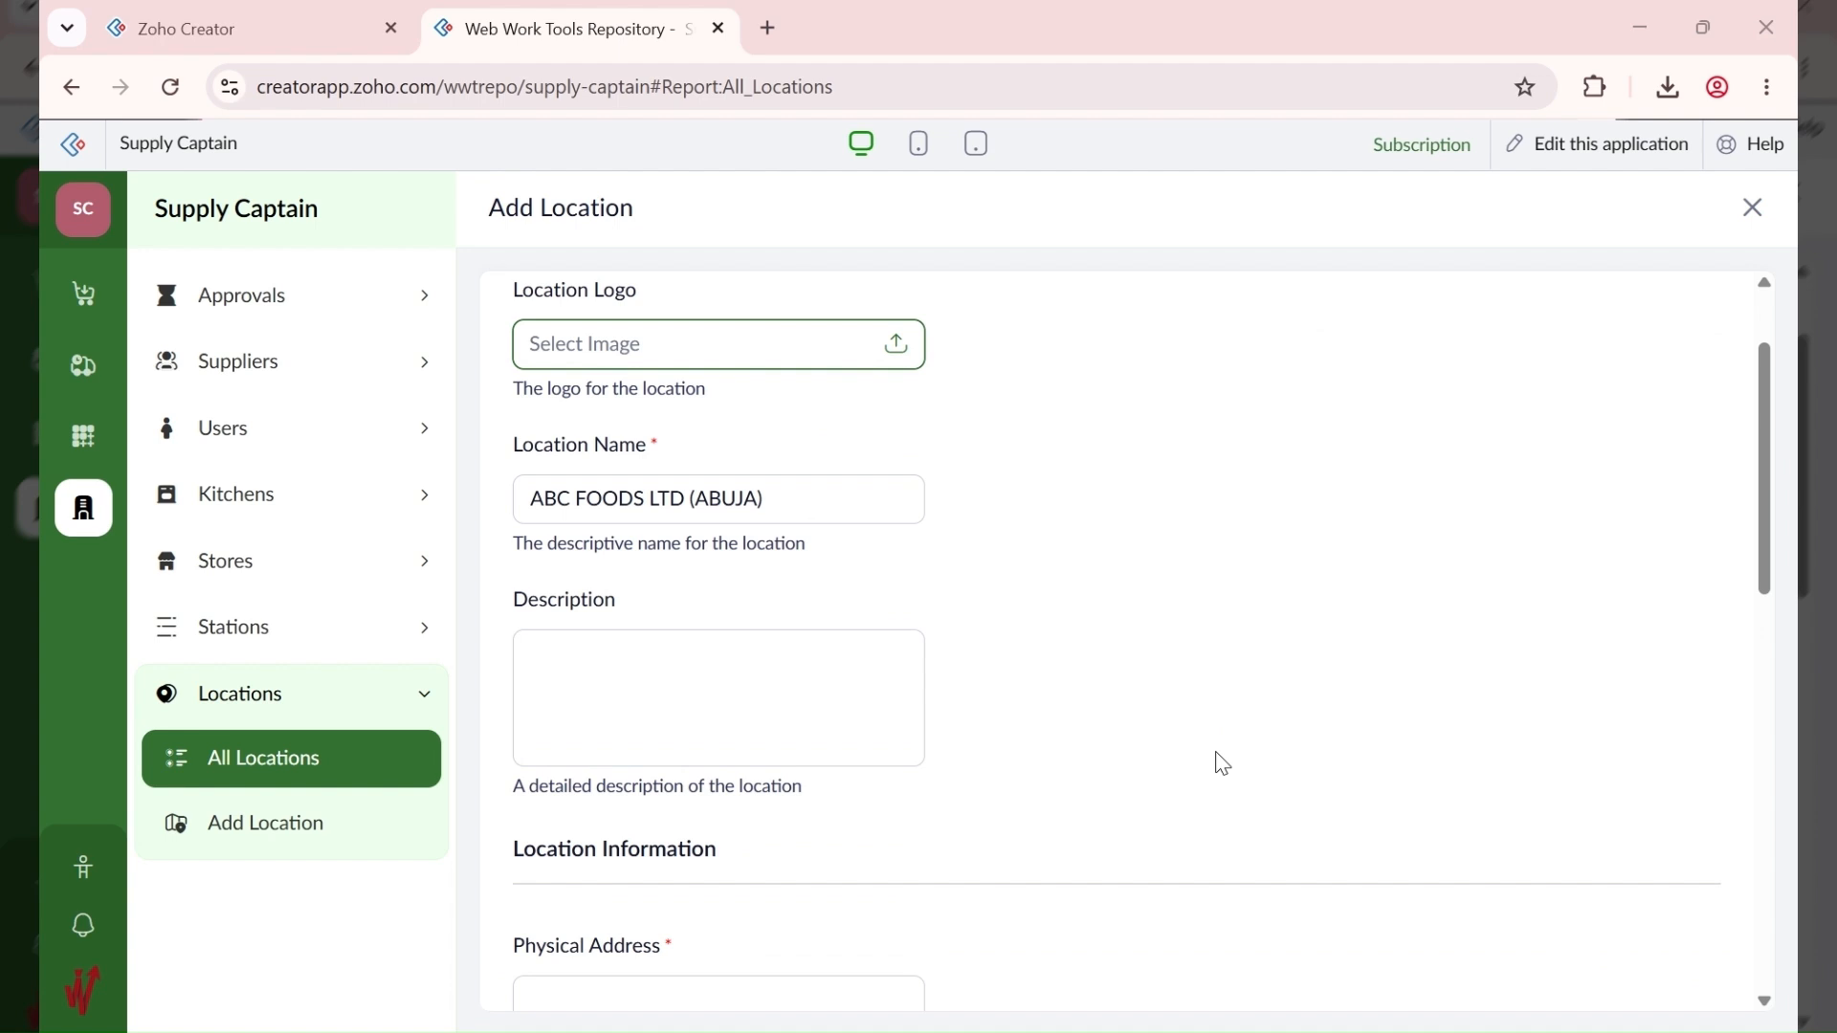
{"action": "left_click", "coordinate": [833, 635]}
{"action": "scroll", "coordinate": [658, 708], "scroll_direction": "down", "scroll_amount": 3}
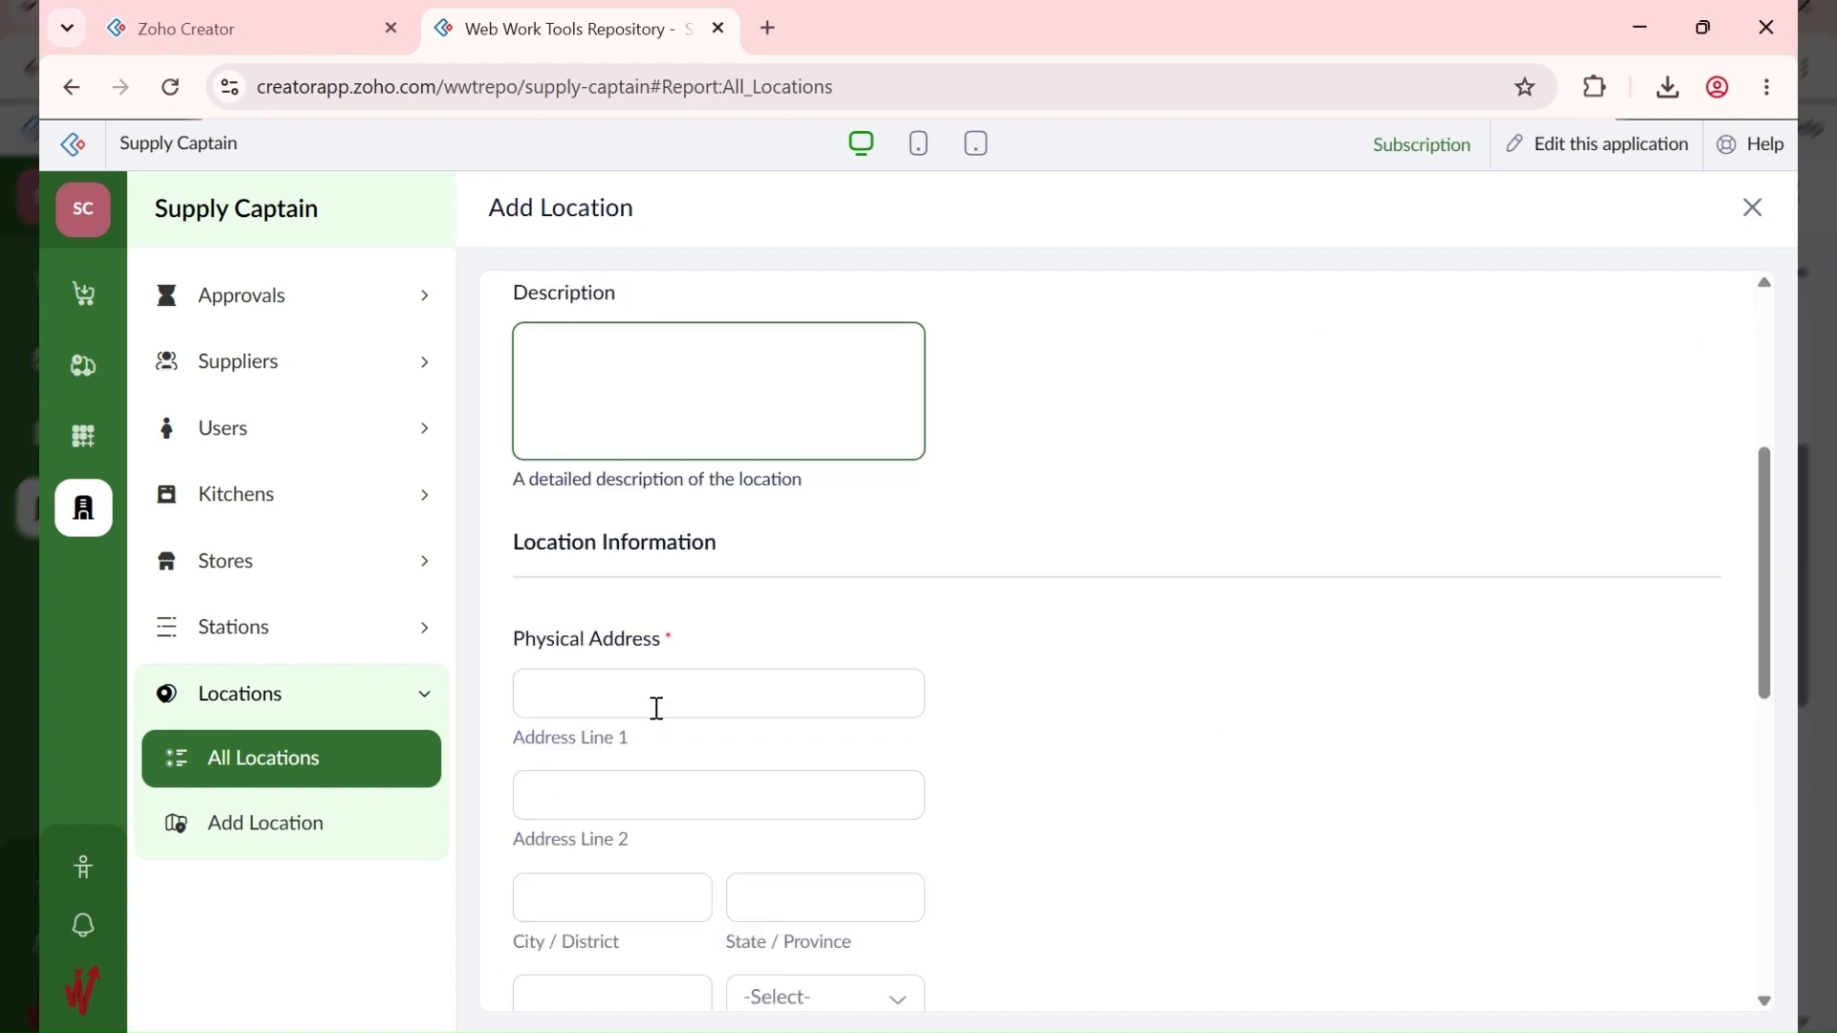
{"action": "left_click", "coordinate": [657, 708]}
{"action": "scroll", "coordinate": [632, 621], "scroll_direction": "down", "scroll_amount": 1}
{"action": "type", "text": "ABC FOODS LTD (ABUJA)"}
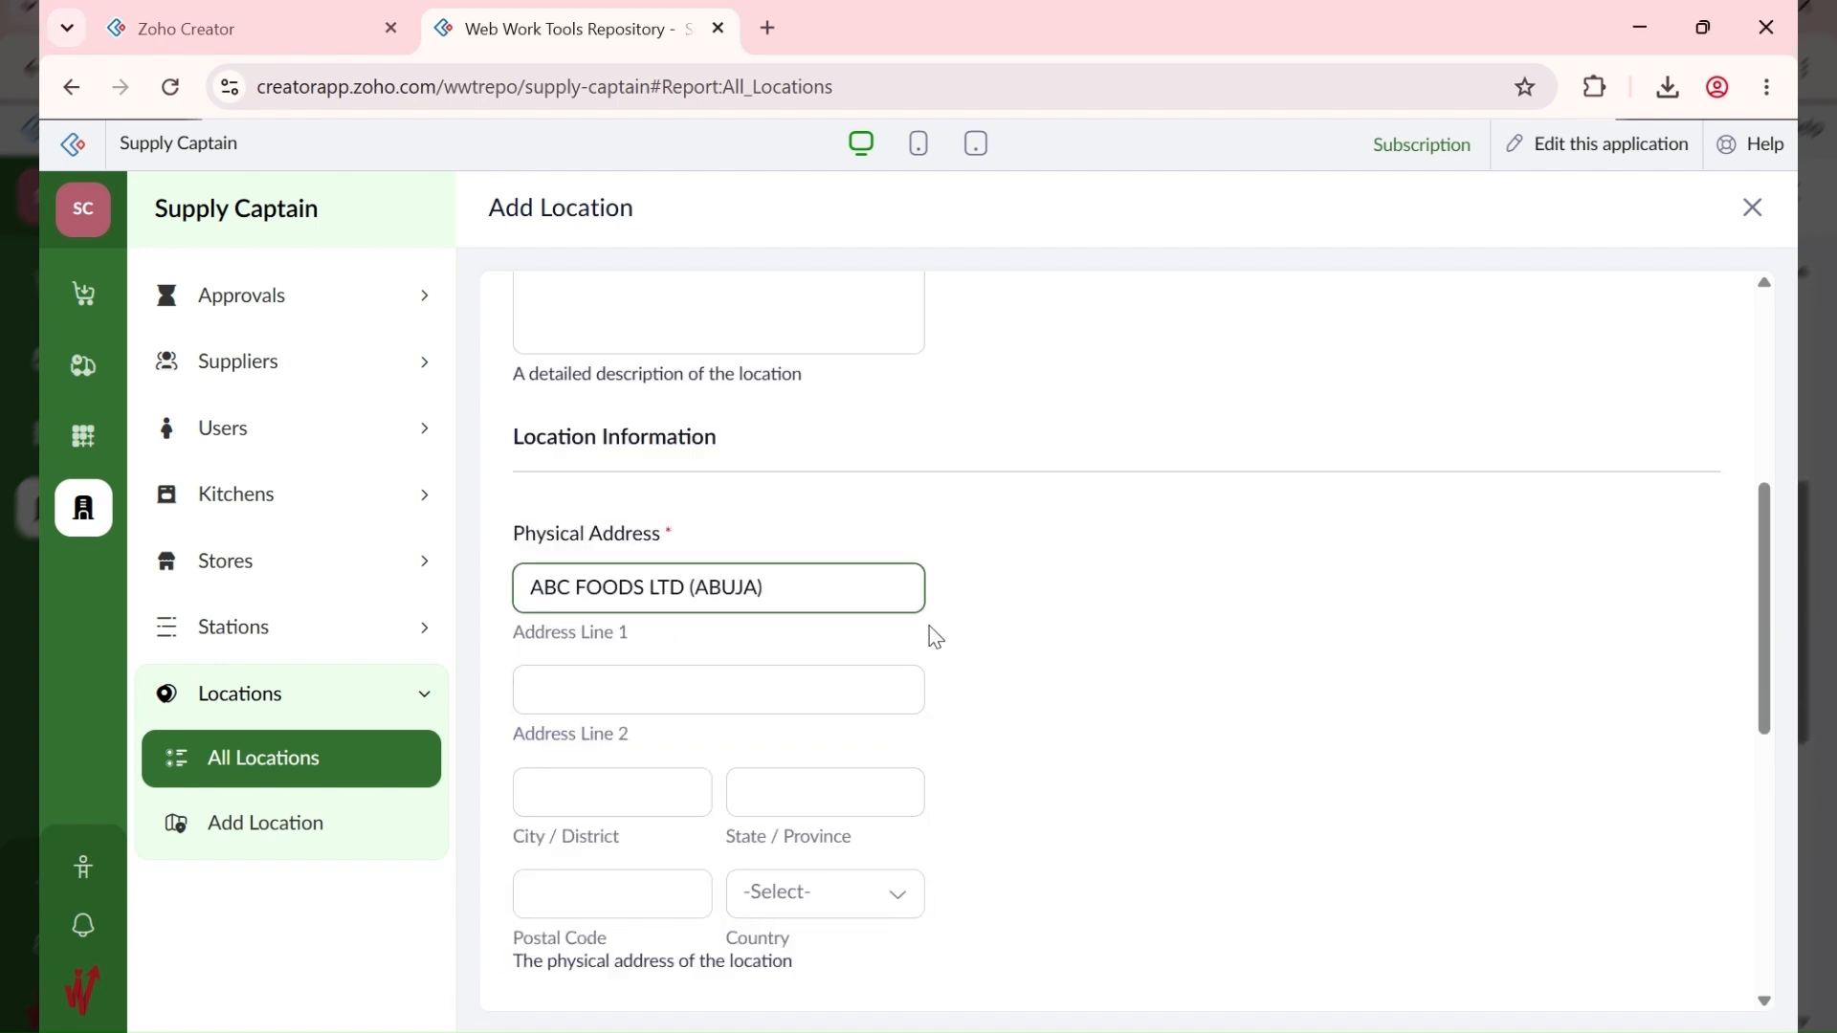
{"action": "scroll", "coordinate": [936, 637], "scroll_direction": "up", "scroll_amount": 5}
{"action": "key", "text": "Tab"}
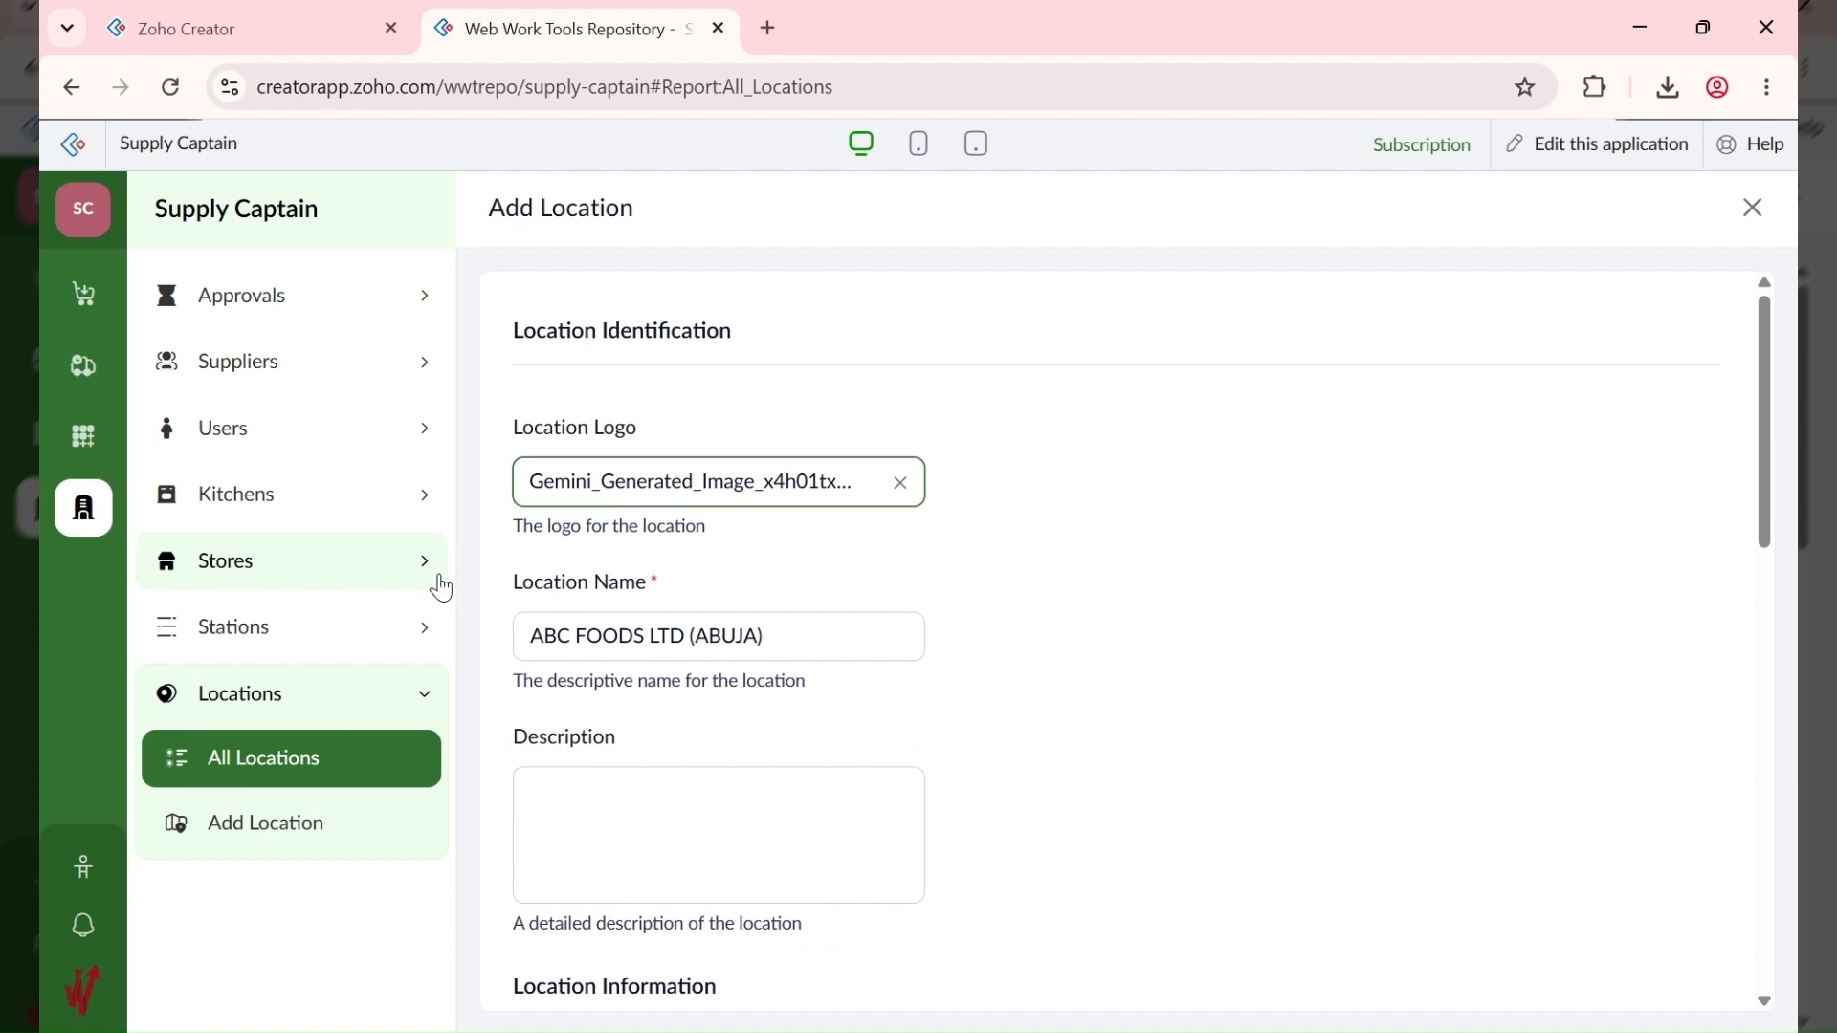
Step: Clear the wrongly pasted text from Address Line 1
{"action": "scroll", "coordinate": [911, 705], "scroll_direction": "down", "scroll_amount": 3}
{"action": "scroll", "coordinate": [911, 705], "scroll_direction": "down", "scroll_amount": 2}
{"action": "triple_click", "coordinate": [727, 571]}
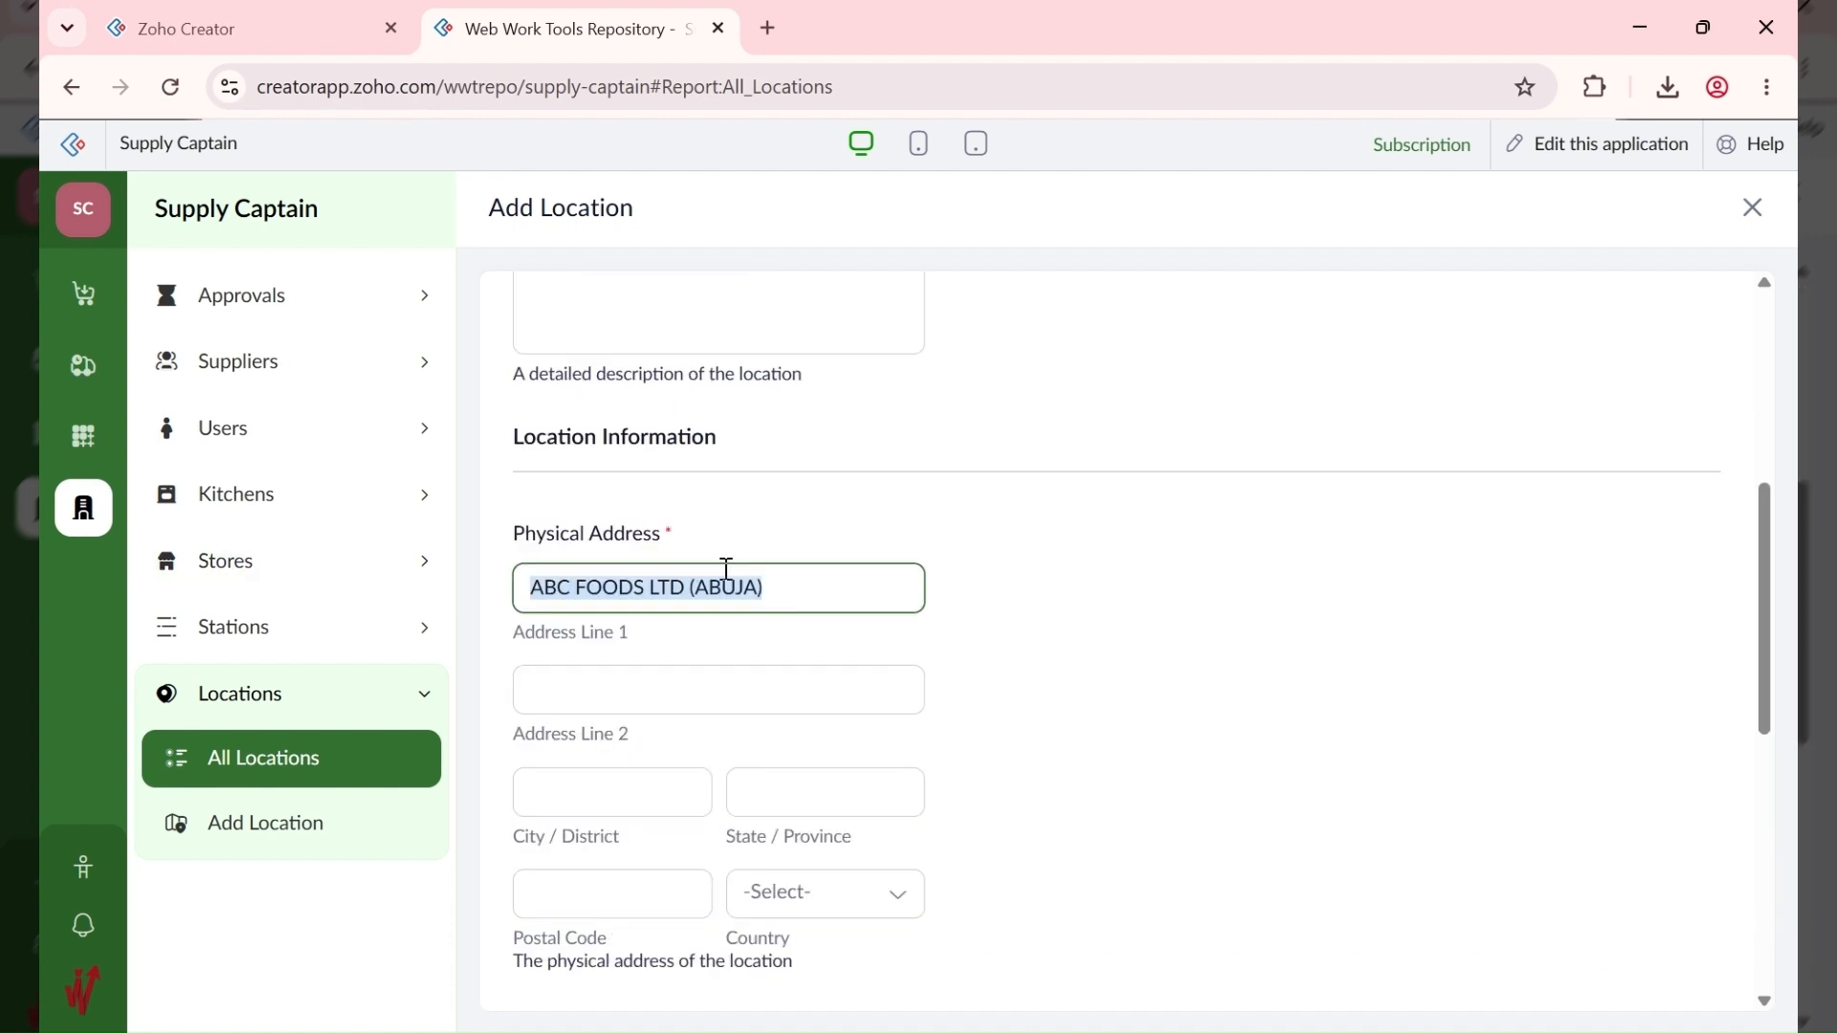
{"action": "key", "text": "BackSpace"}
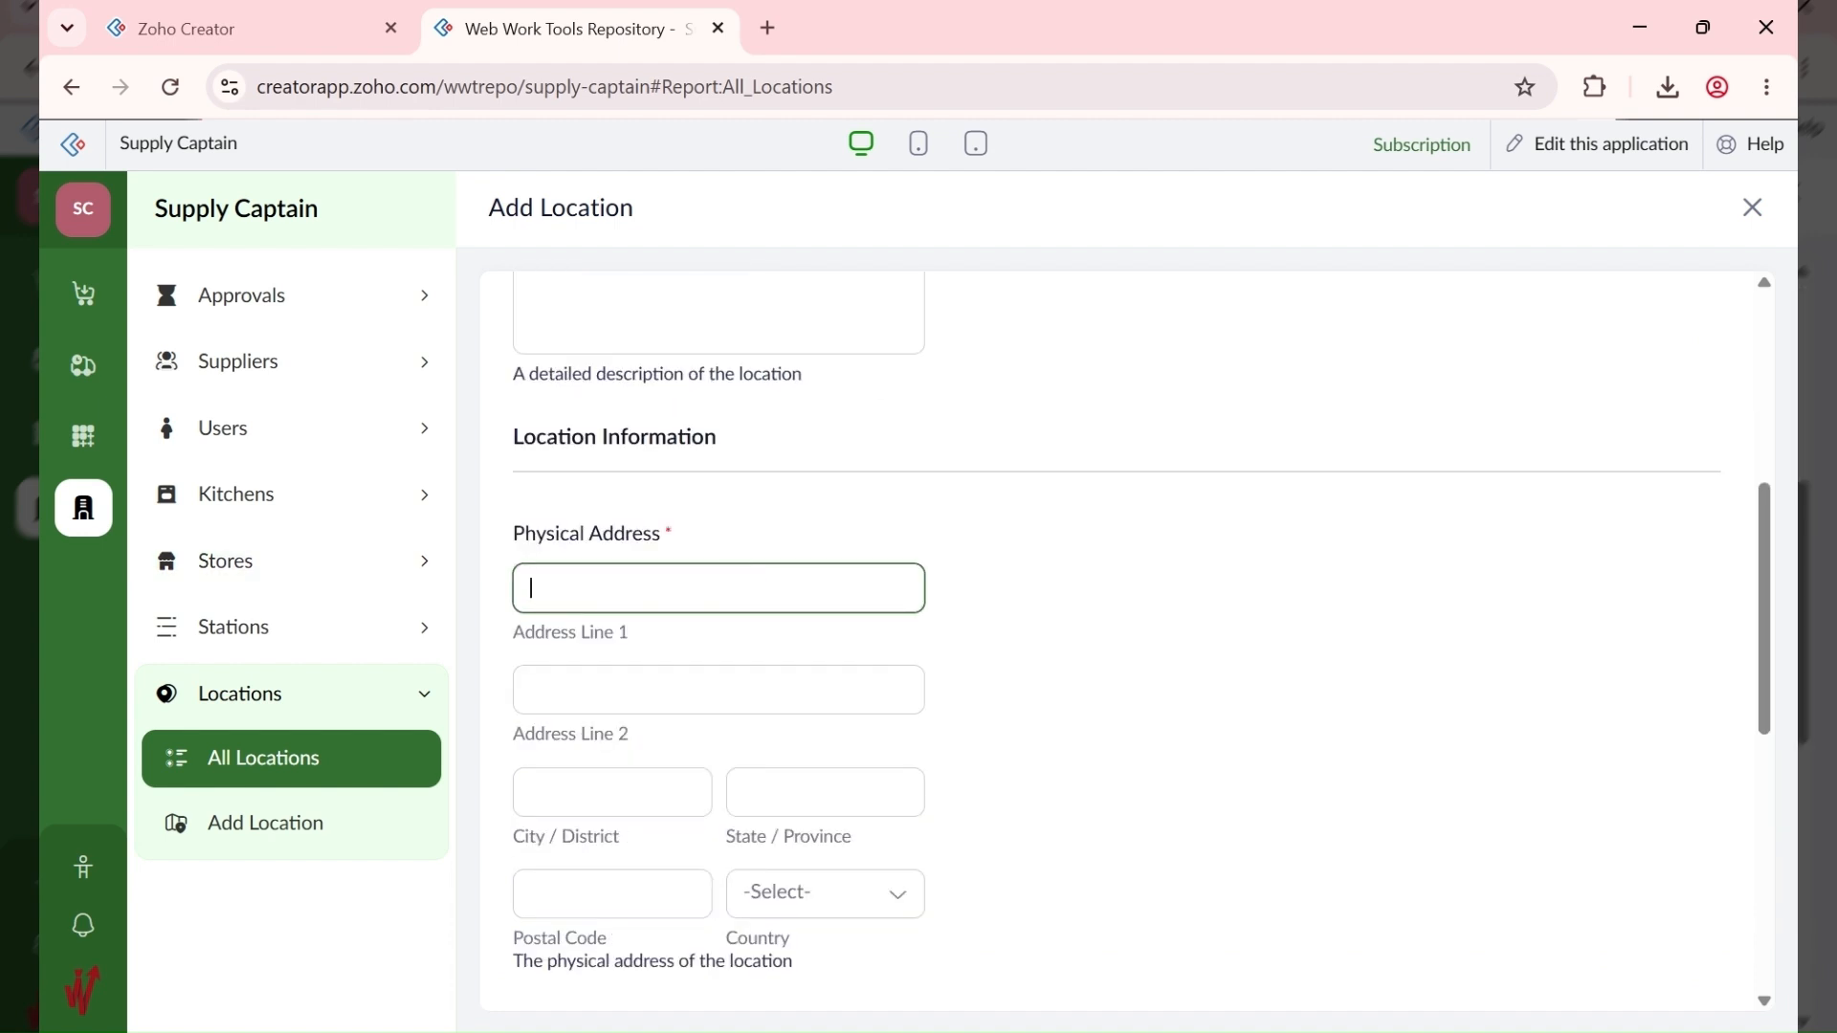
{"action": "key", "text": "alt+Tab"}
Step: Leave Address Line 2 blank and enter Wuse 2 as the city
{"action": "left_click", "coordinate": [542, 698]}
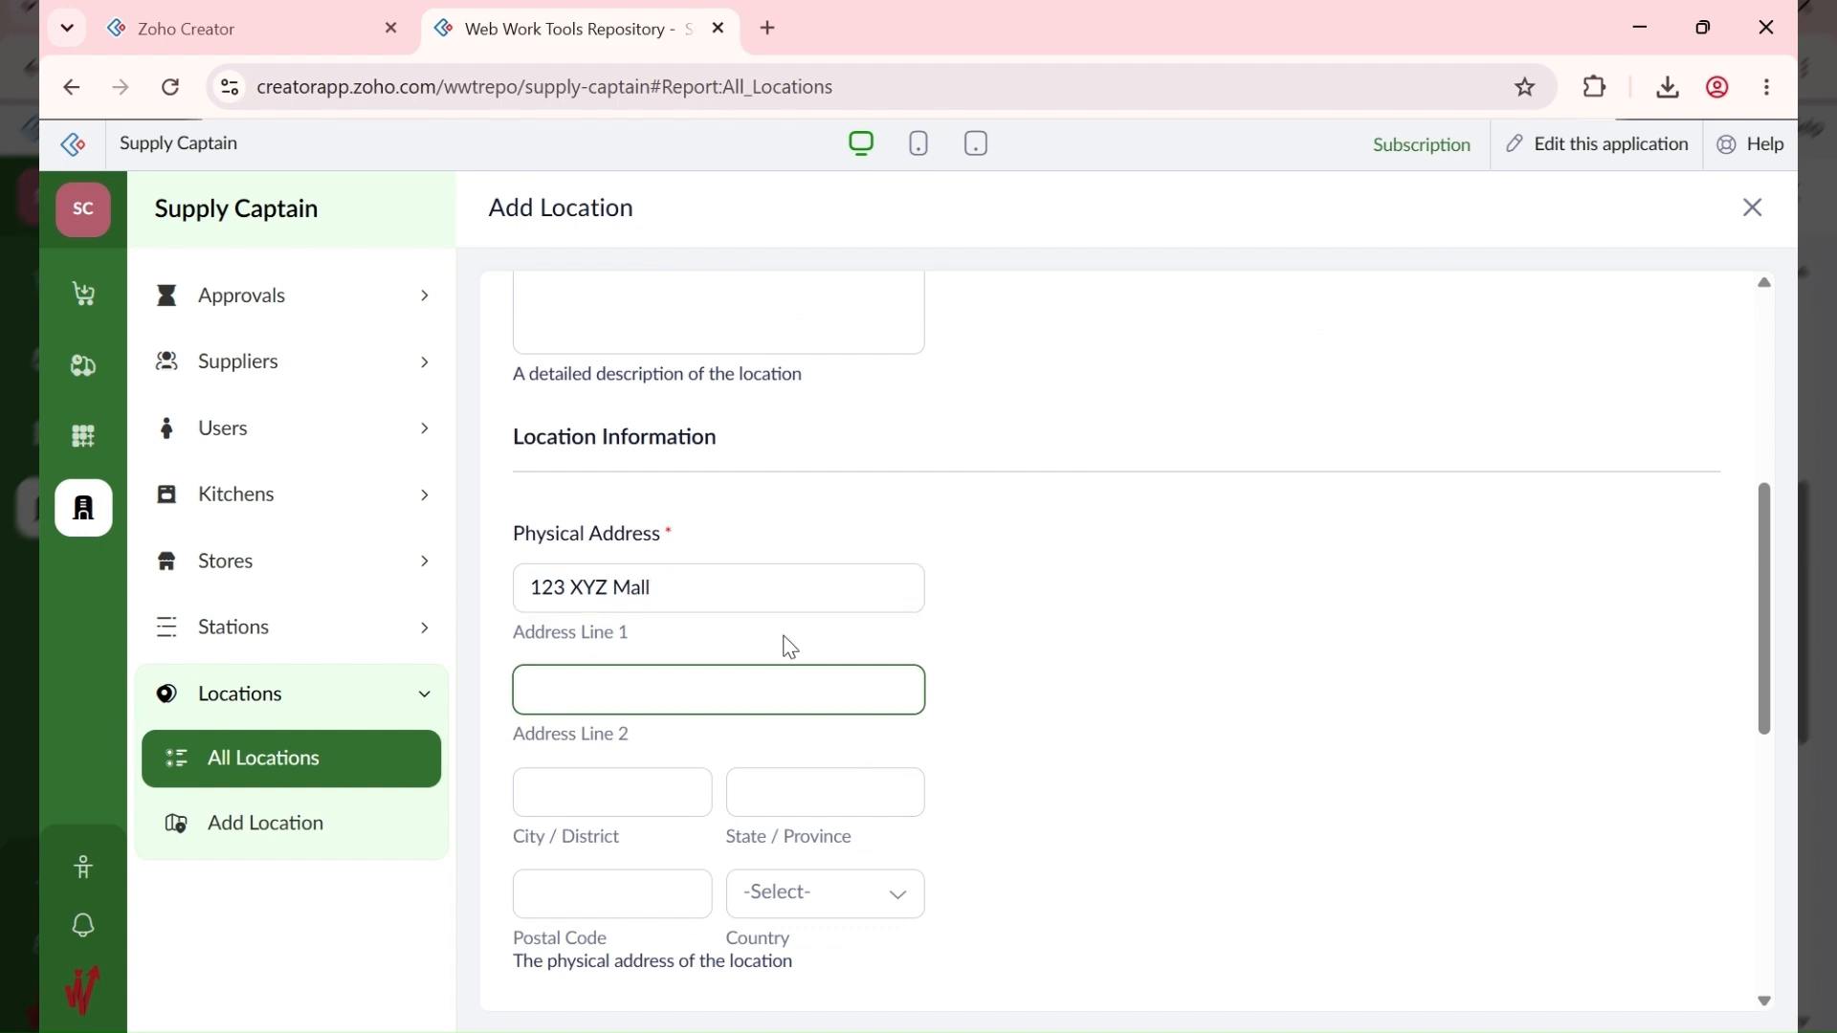
{"action": "type", "text": "W"}
{"action": "key", "text": "BackSpace"}
{"action": "key", "text": "Tab"}
{"action": "type", "text": "wU"}
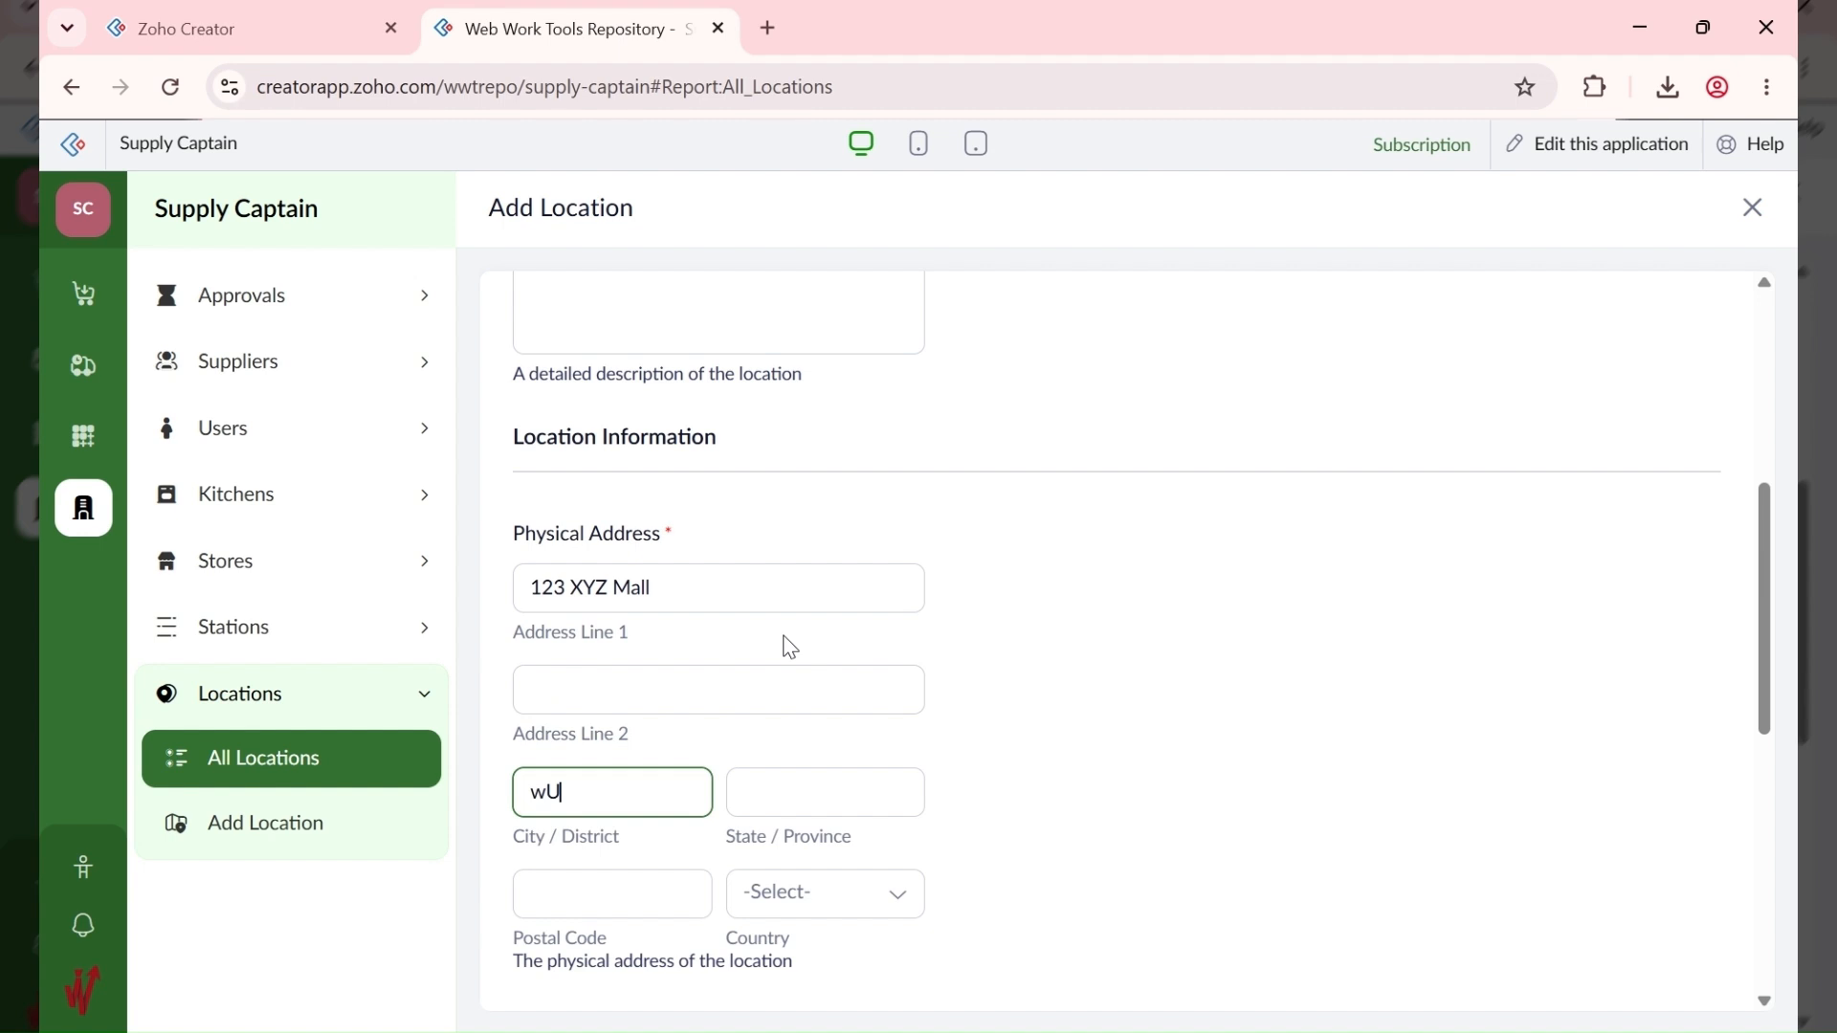
{"action": "key", "text": "BackSpace"}
{"action": "key", "text": "BackSpace"}
{"action": "type", "text": "Wuse 2"}
{"action": "key", "text": "Tab"}
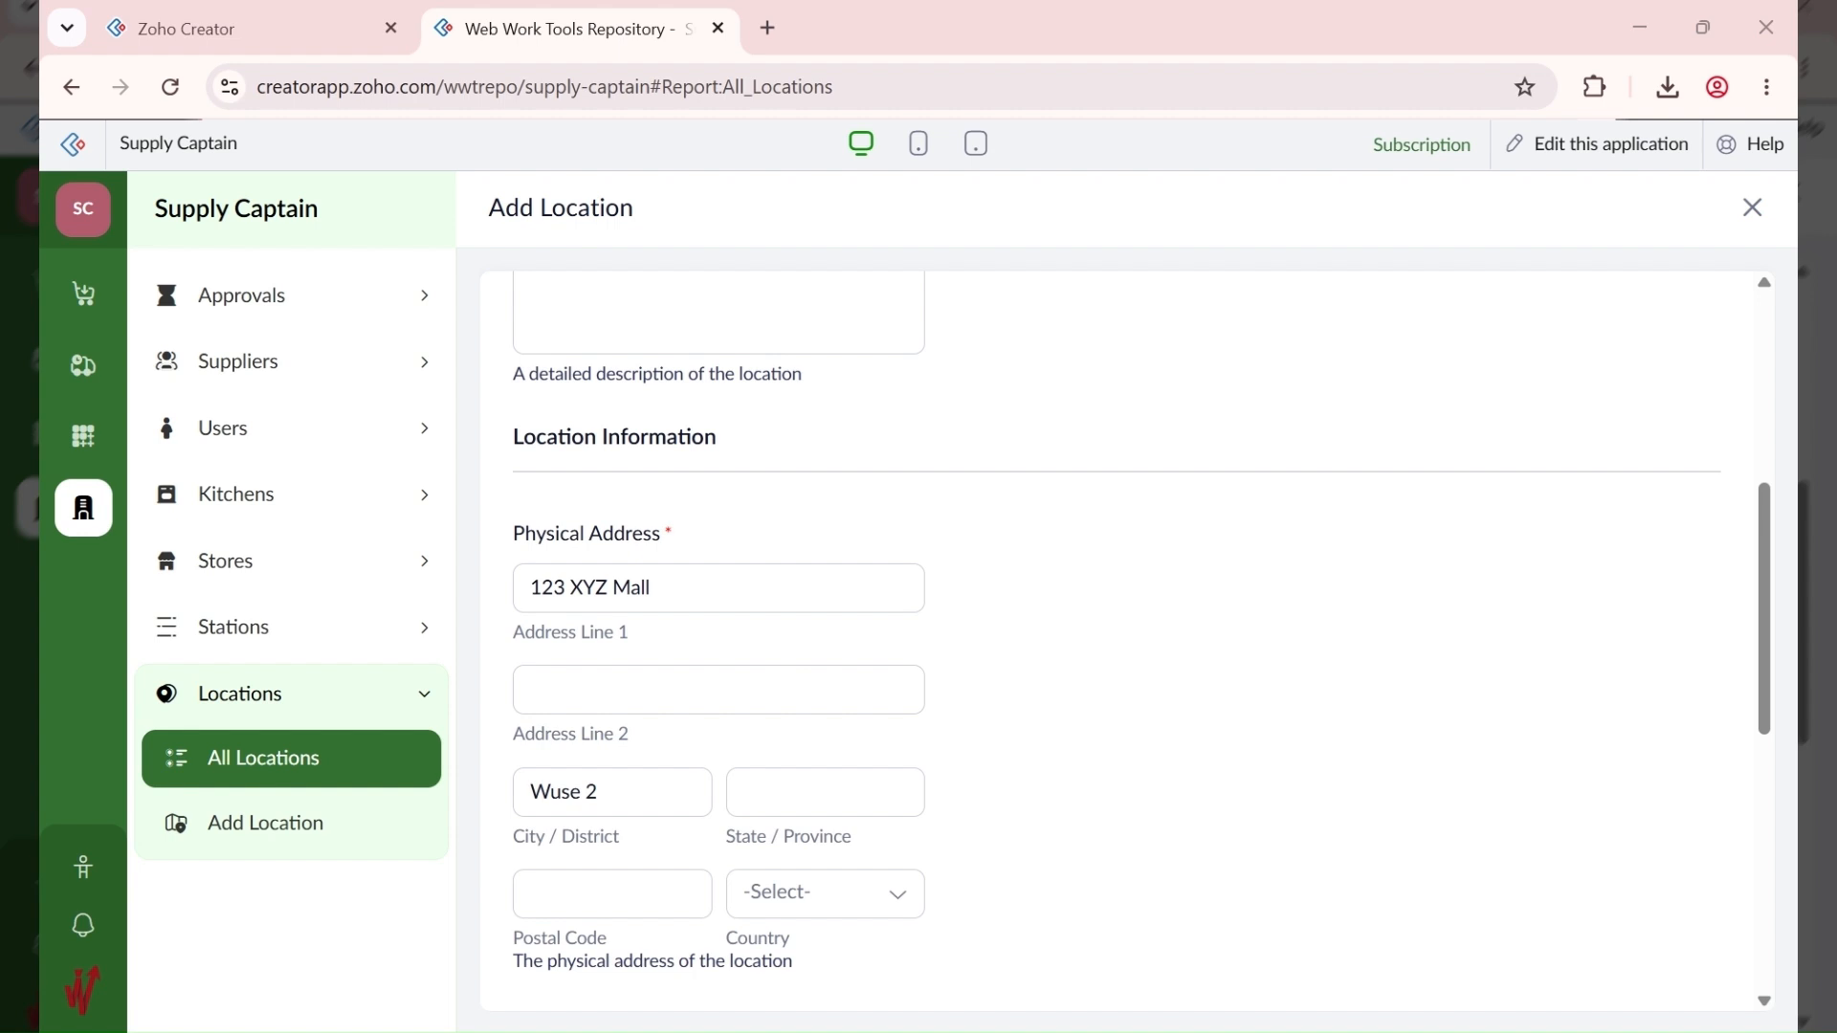
Step: Set state Abuja, postal code 900288 and country Nigeria
{"action": "left_click", "coordinate": [785, 846]}
{"action": "type", "text": "A"}
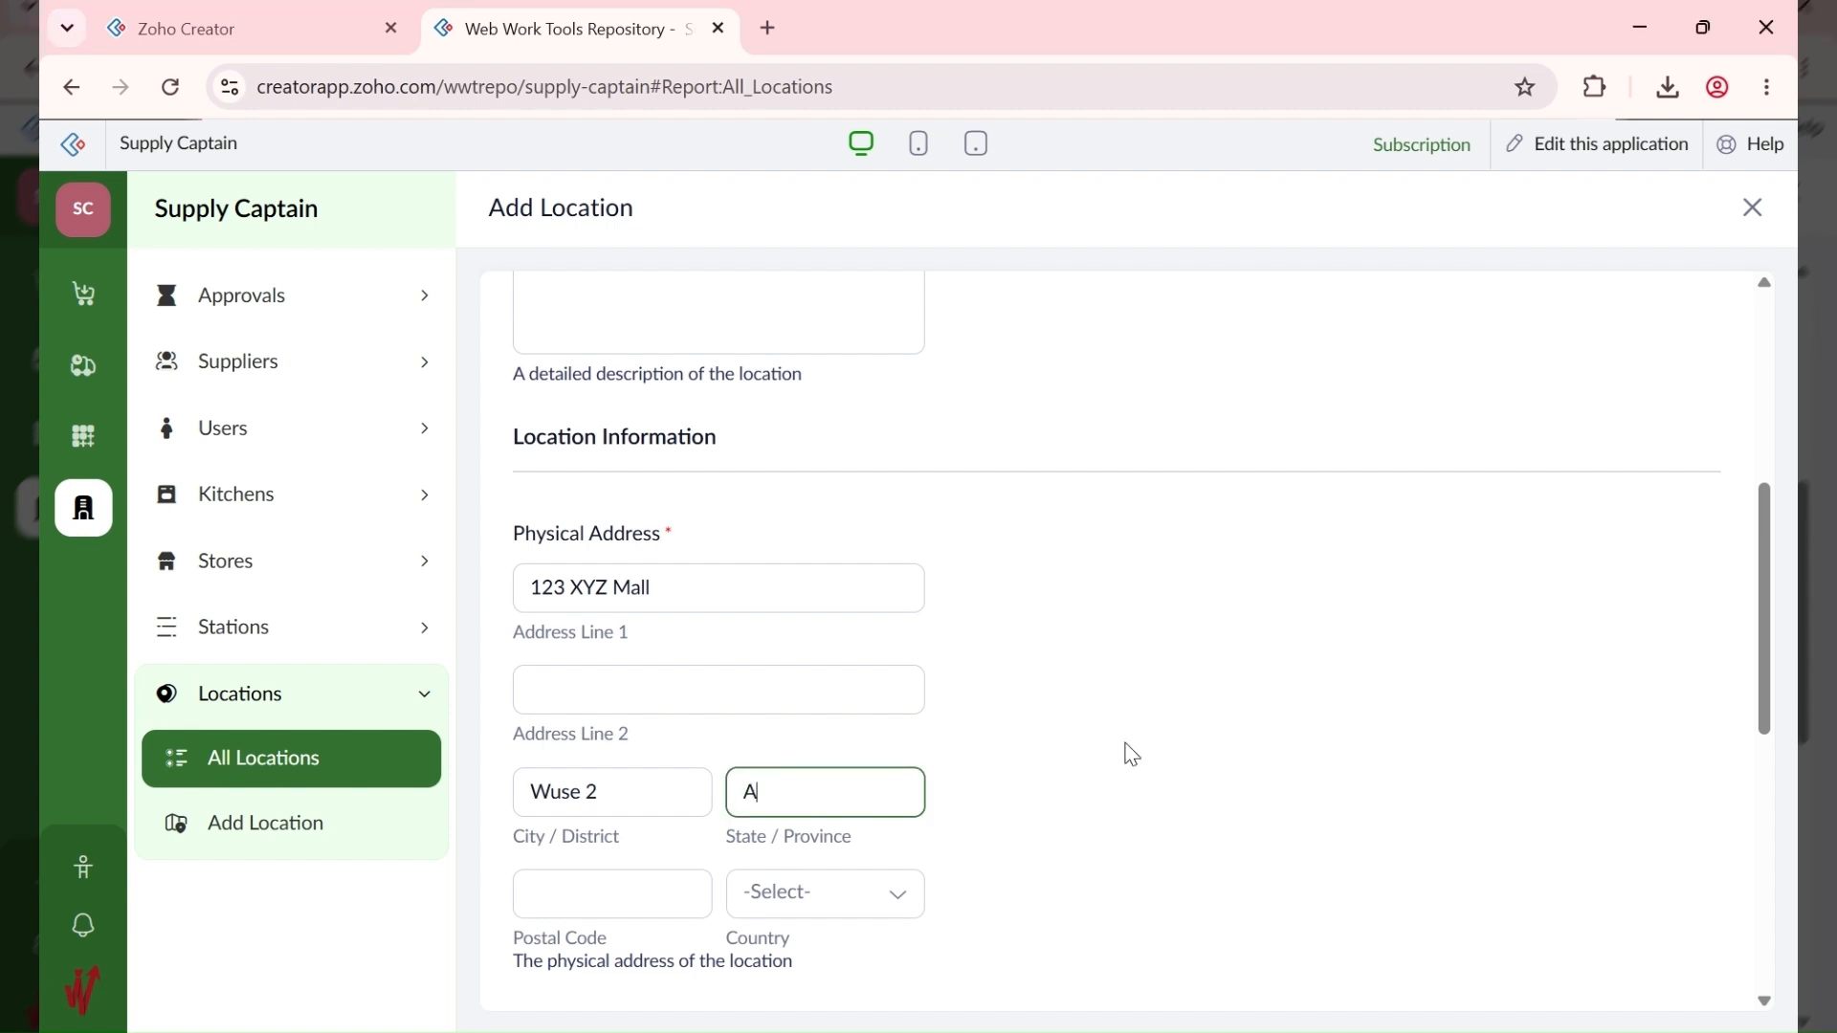
{"action": "type", "text": "buja"}
{"action": "key", "text": "Tab"}
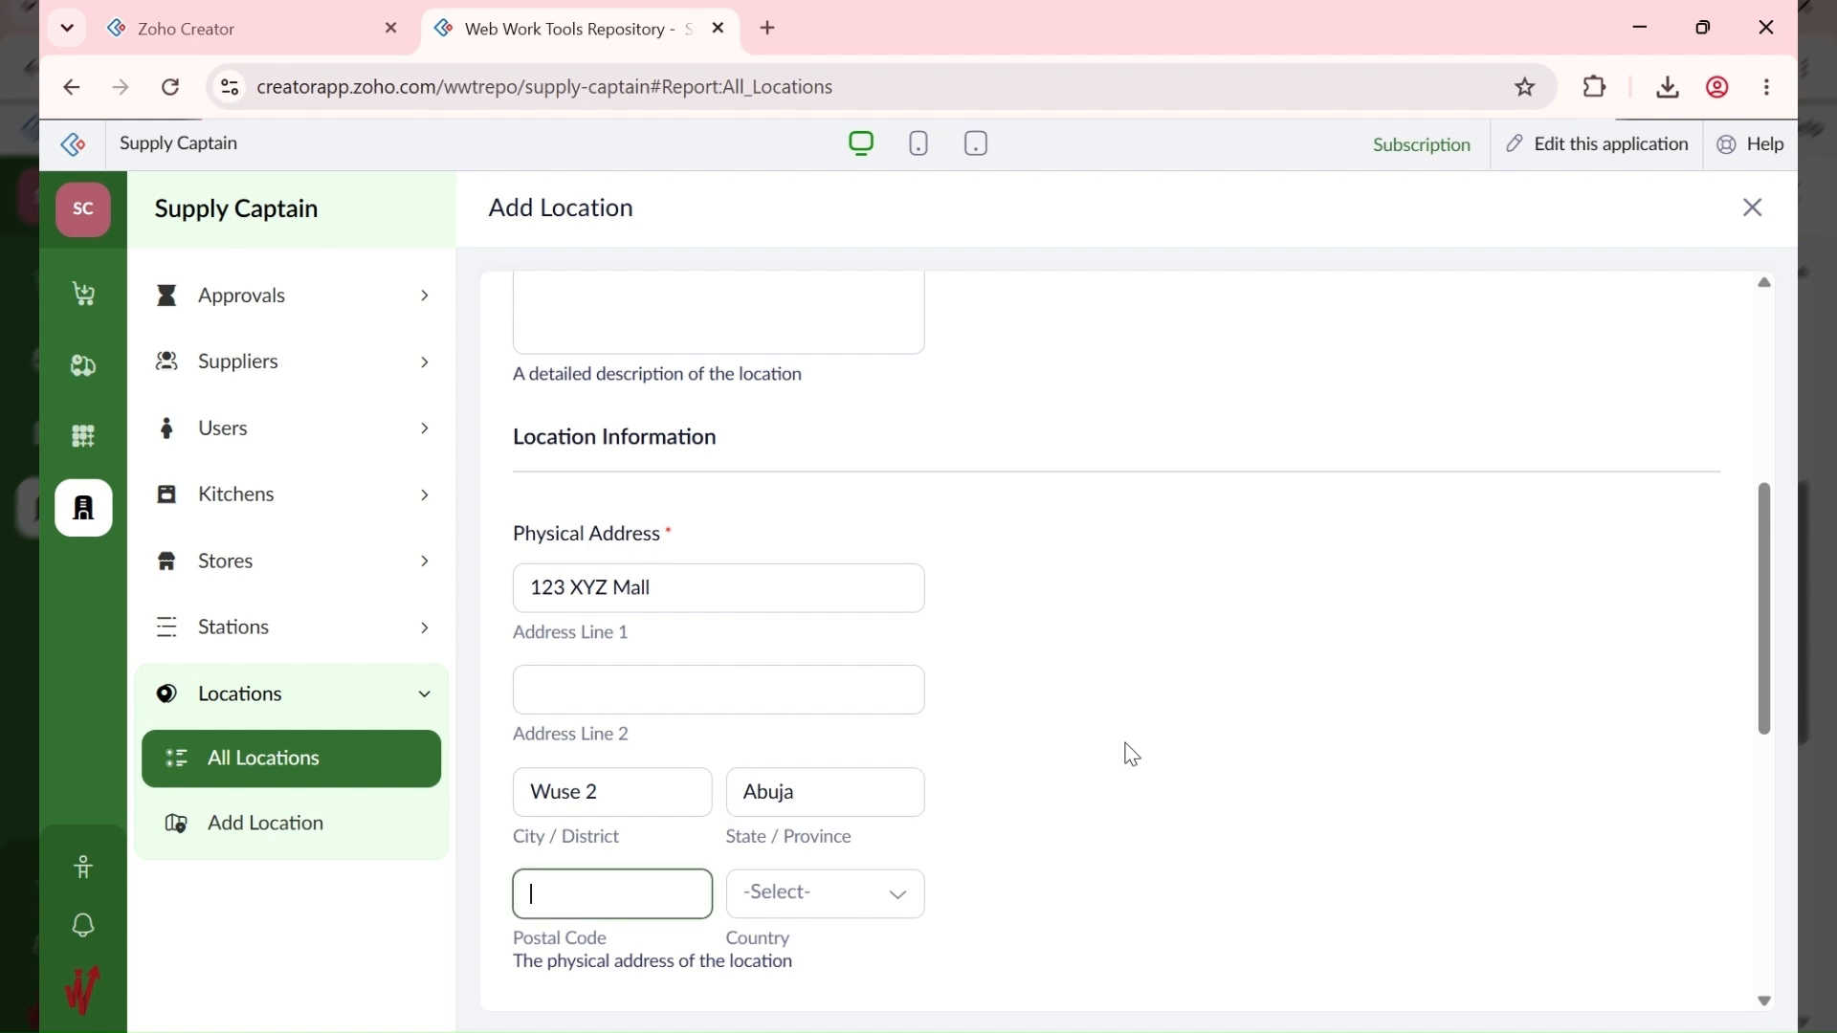
{"action": "type", "text": "900288"}
{"action": "key", "text": "Tab"}
{"action": "type", "text": "n"}
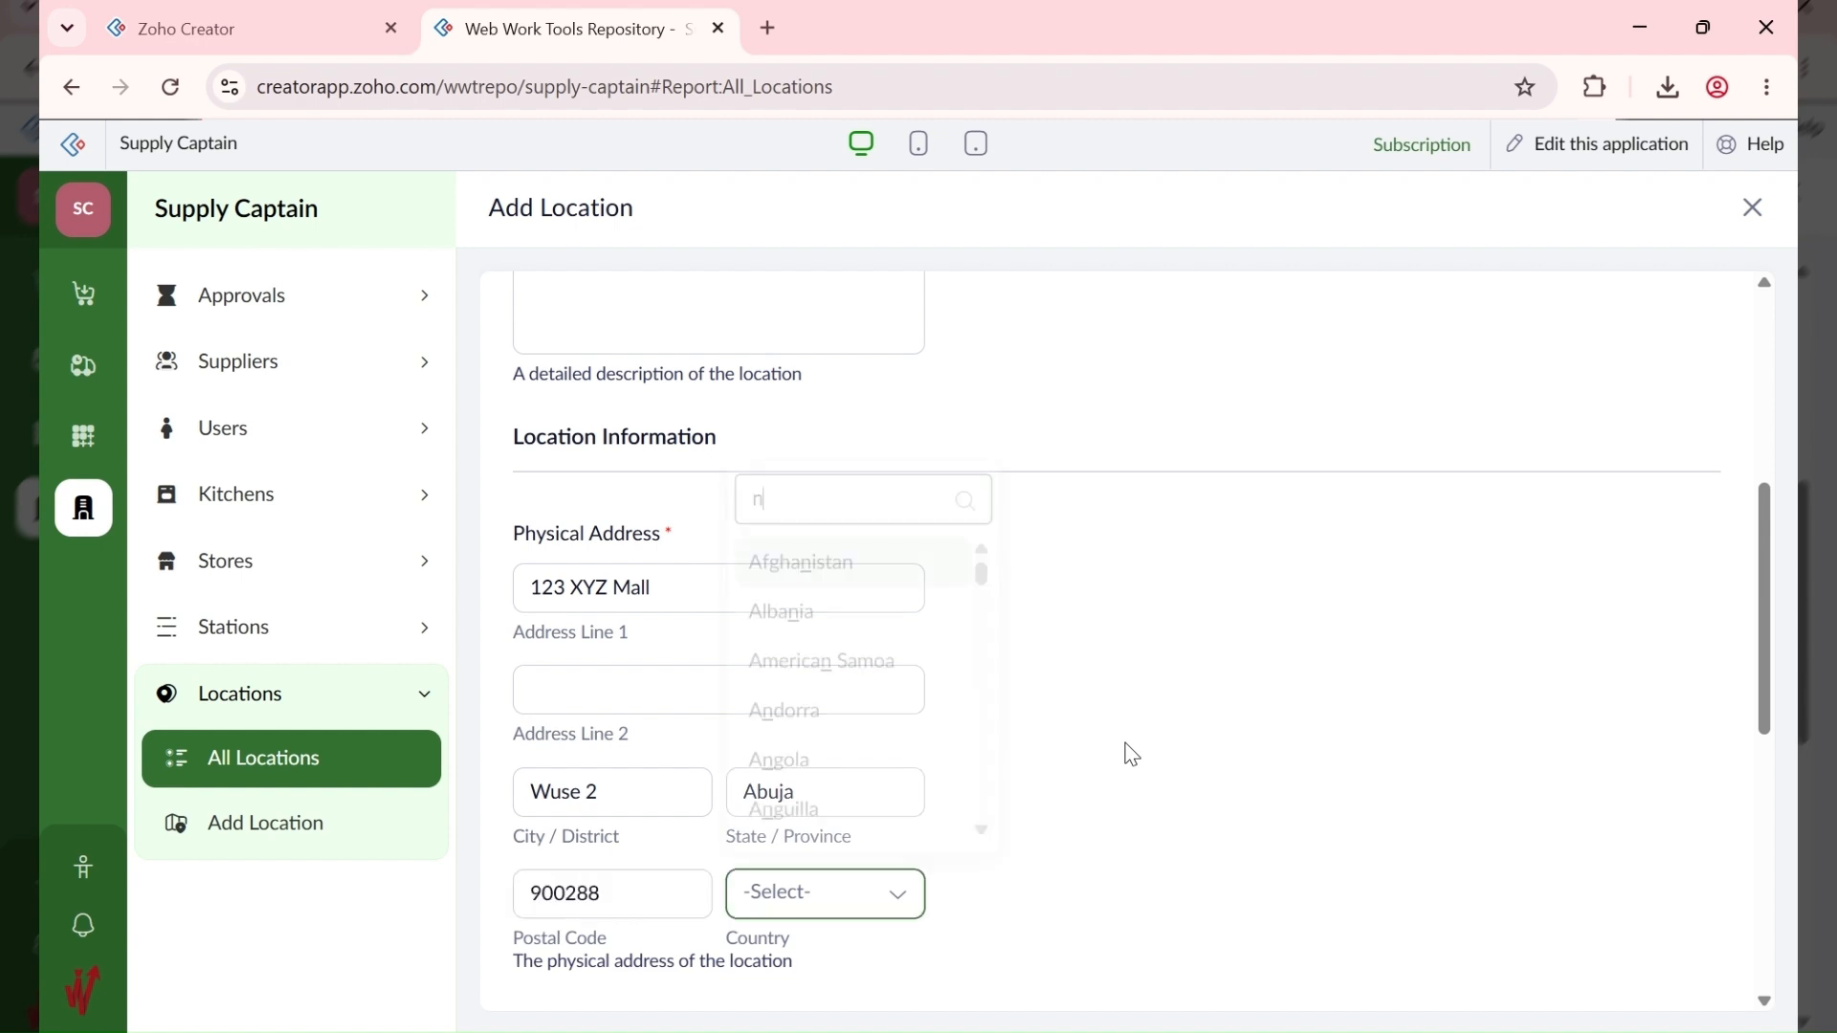
{"action": "type", "text": "igeria"}
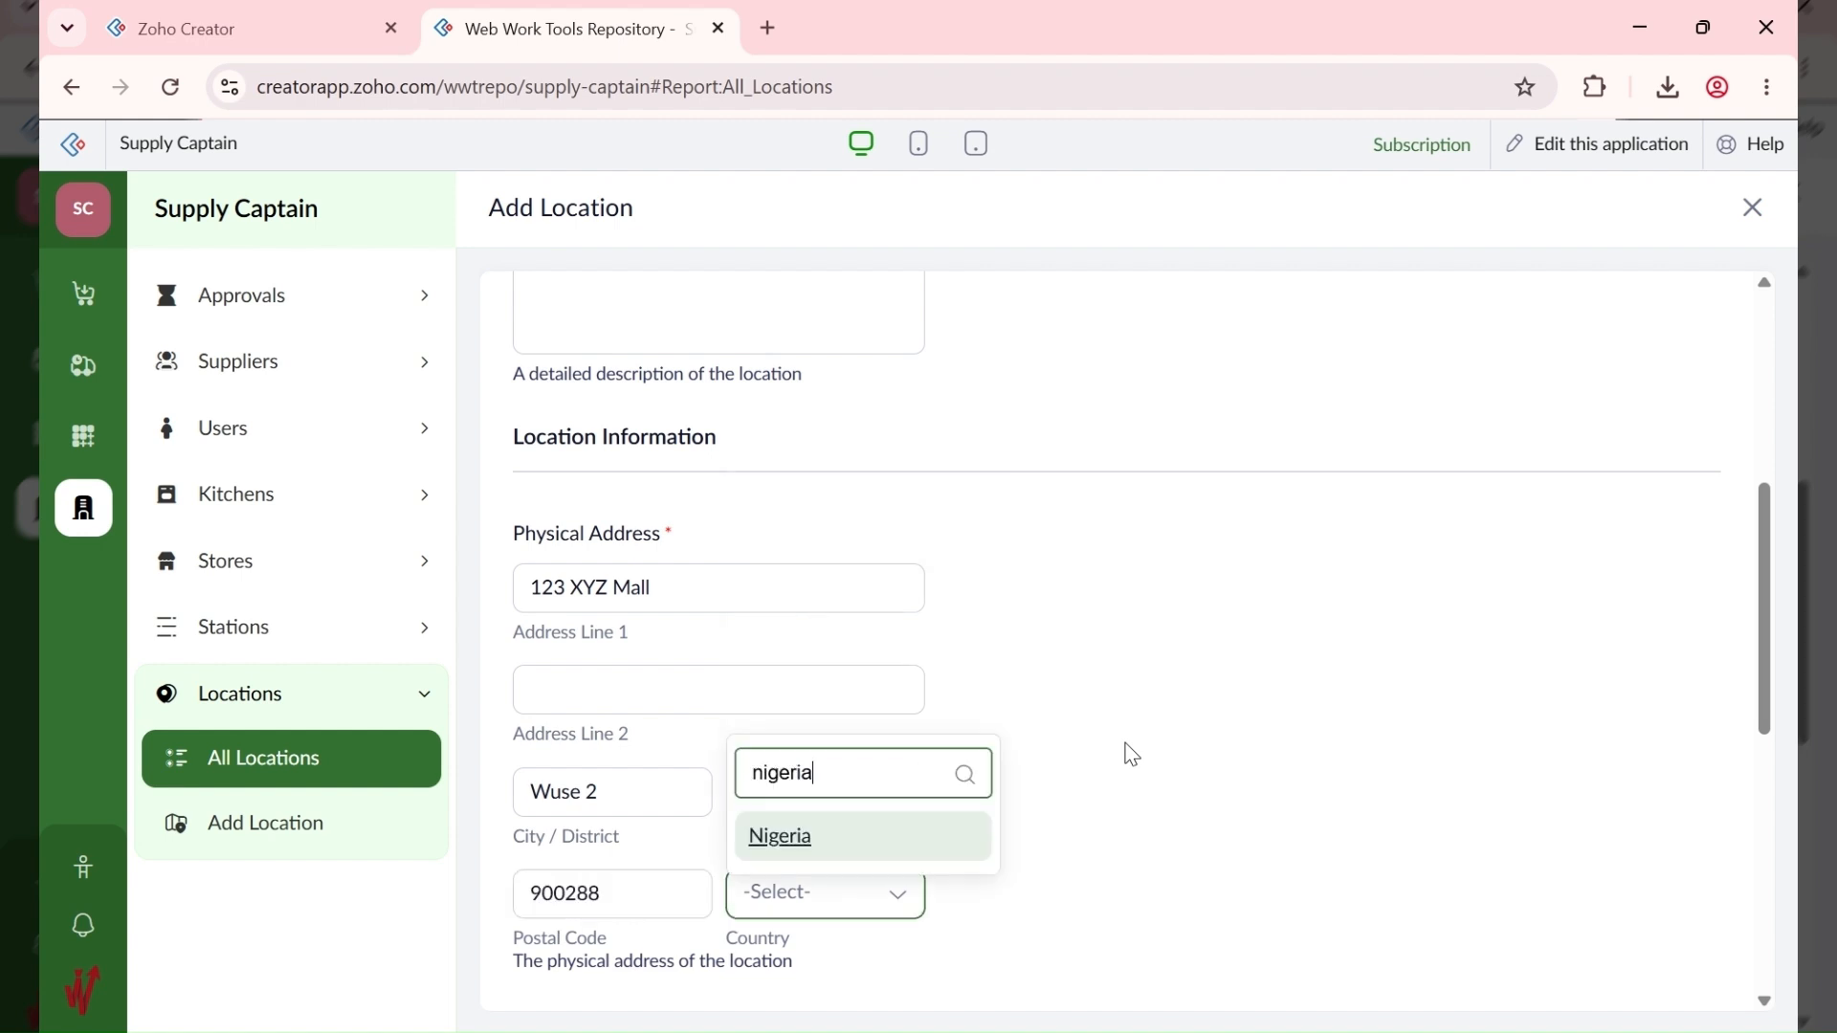
{"action": "left_click", "coordinate": [907, 831]}
Step: Replace the PO Number Suffix SC with ABJ and save the ABUJA location
{"action": "scroll", "coordinate": [1339, 746], "scroll_direction": "down", "scroll_amount": 5}
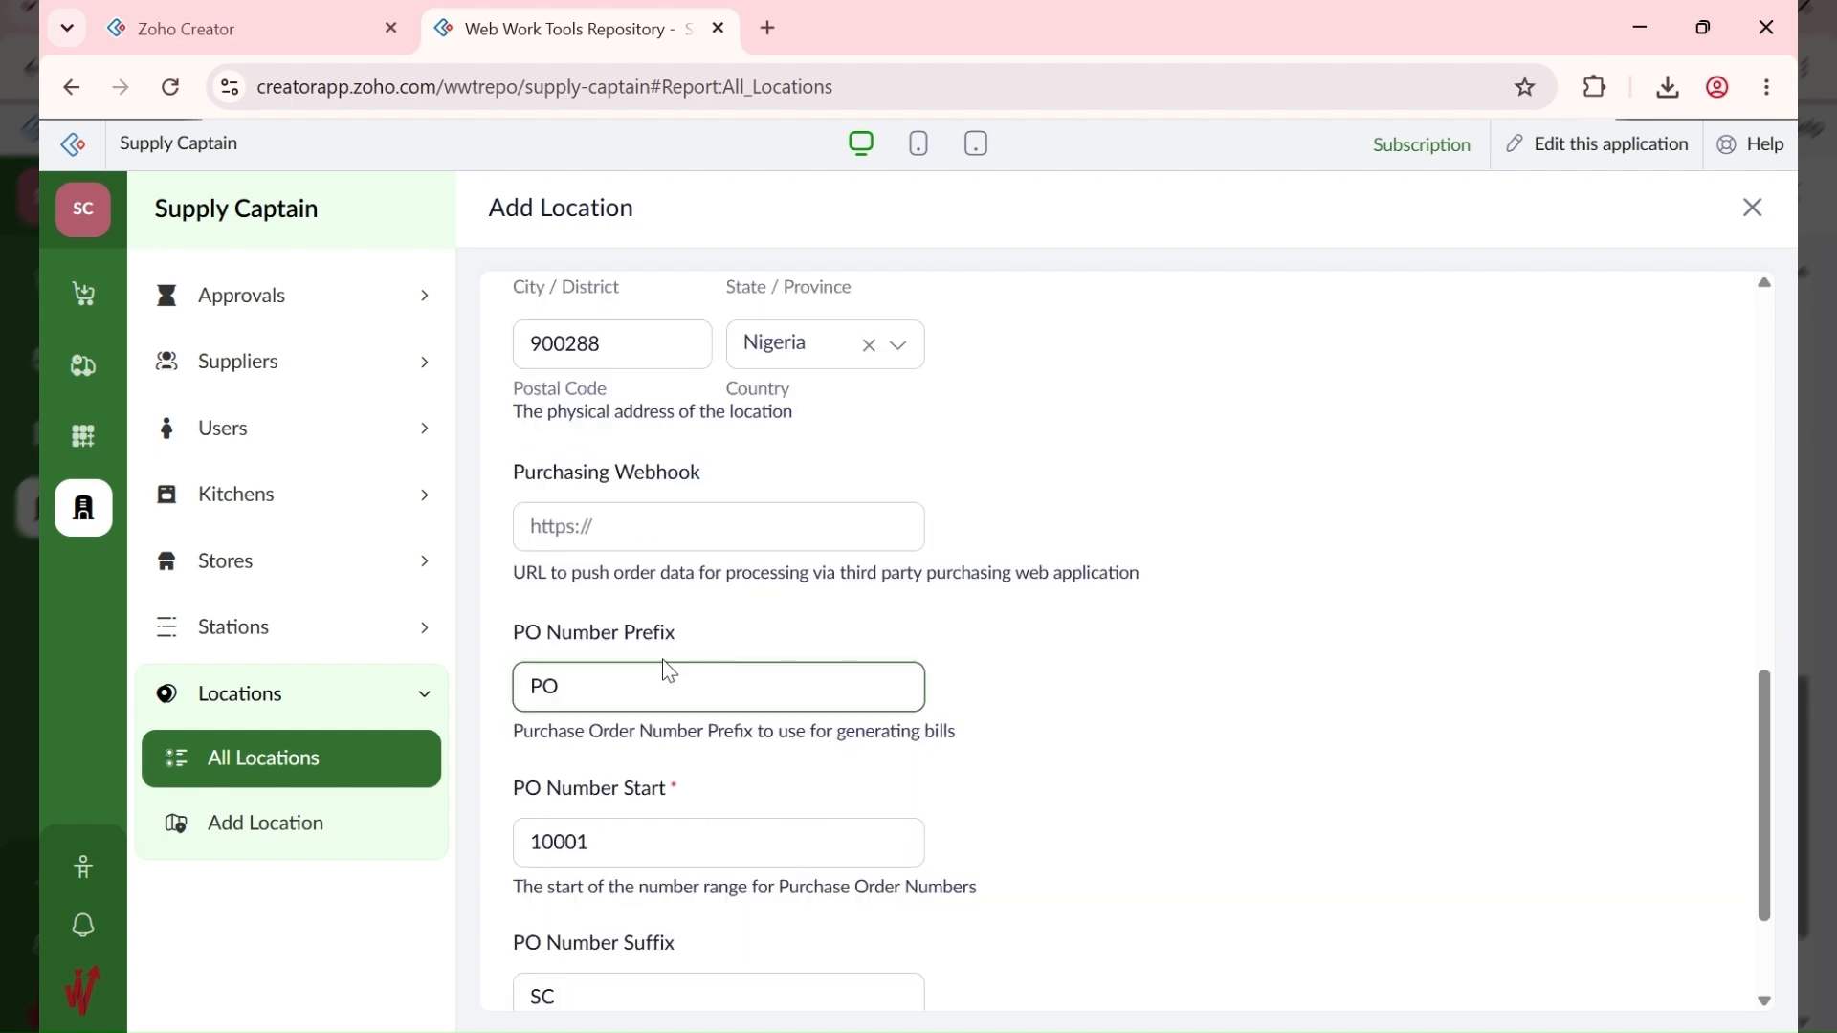
{"action": "scroll", "coordinate": [668, 672], "scroll_direction": "down", "scroll_amount": 2}
{"action": "left_click", "coordinate": [613, 804]}
{"action": "double_click", "coordinate": [612, 803]}
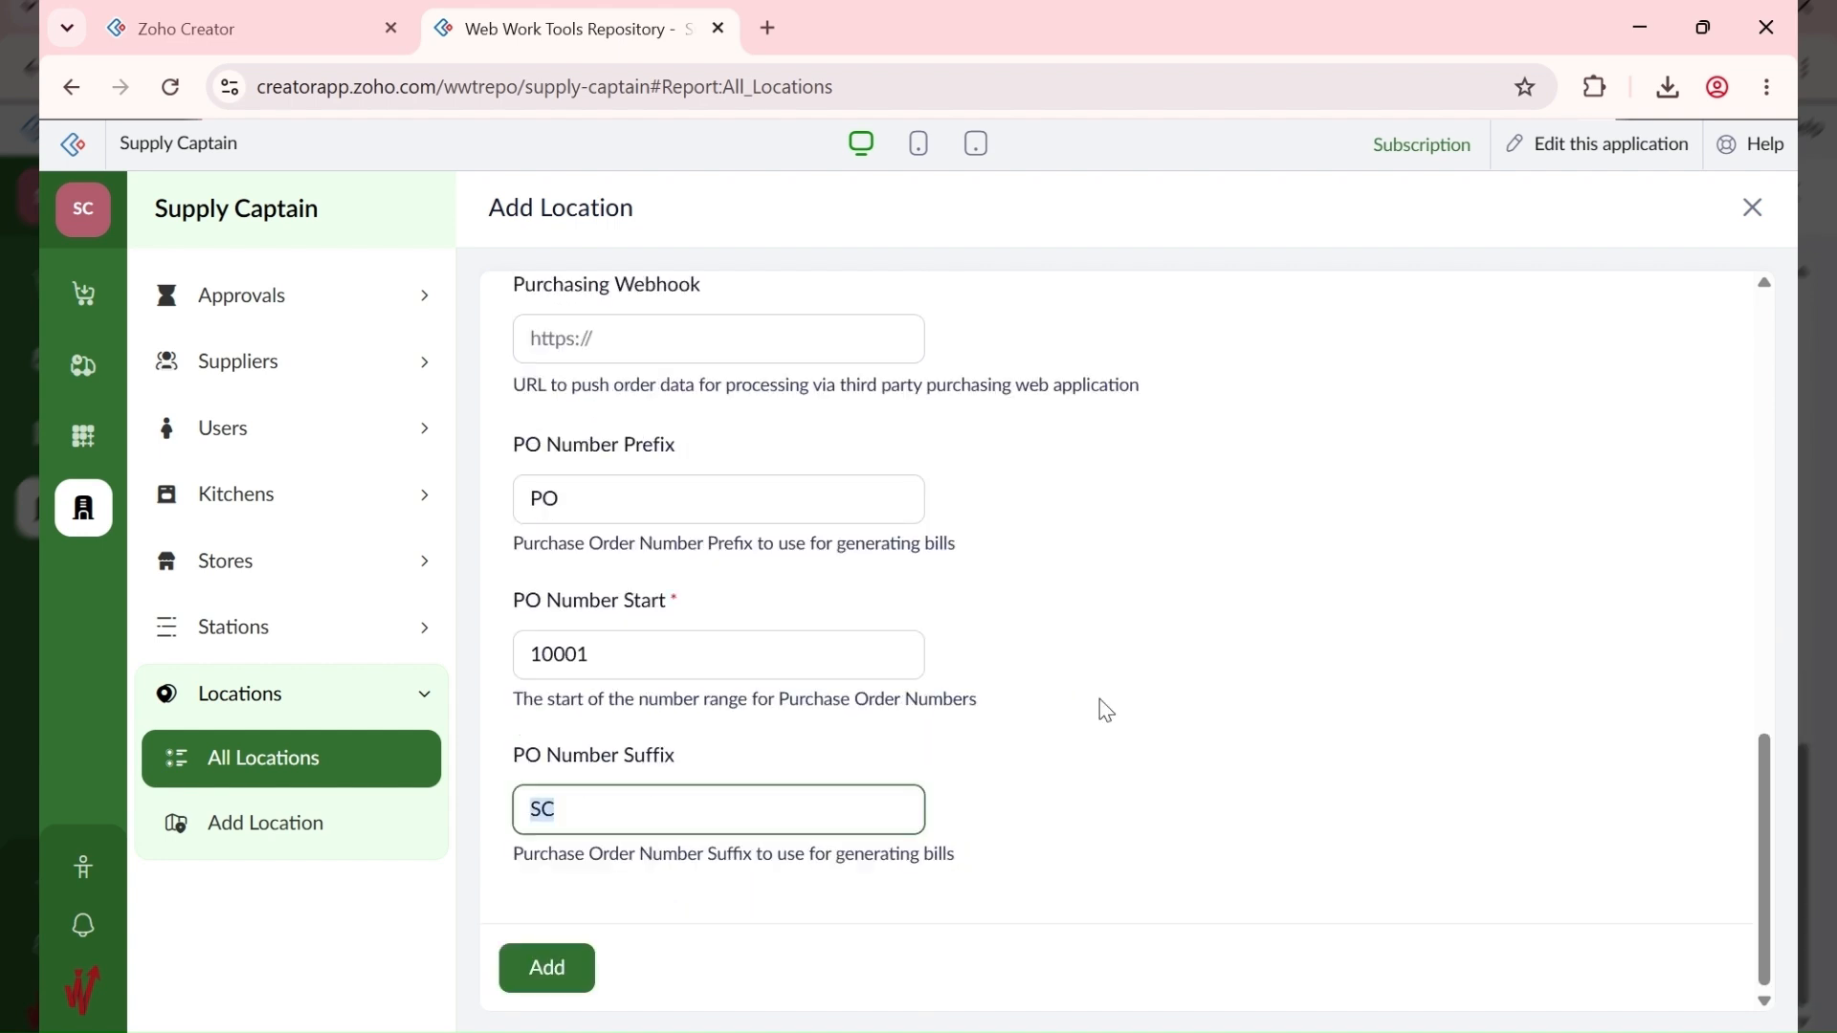
{"action": "type", "text": "ABJ"}
{"action": "left_click", "coordinate": [560, 969]}
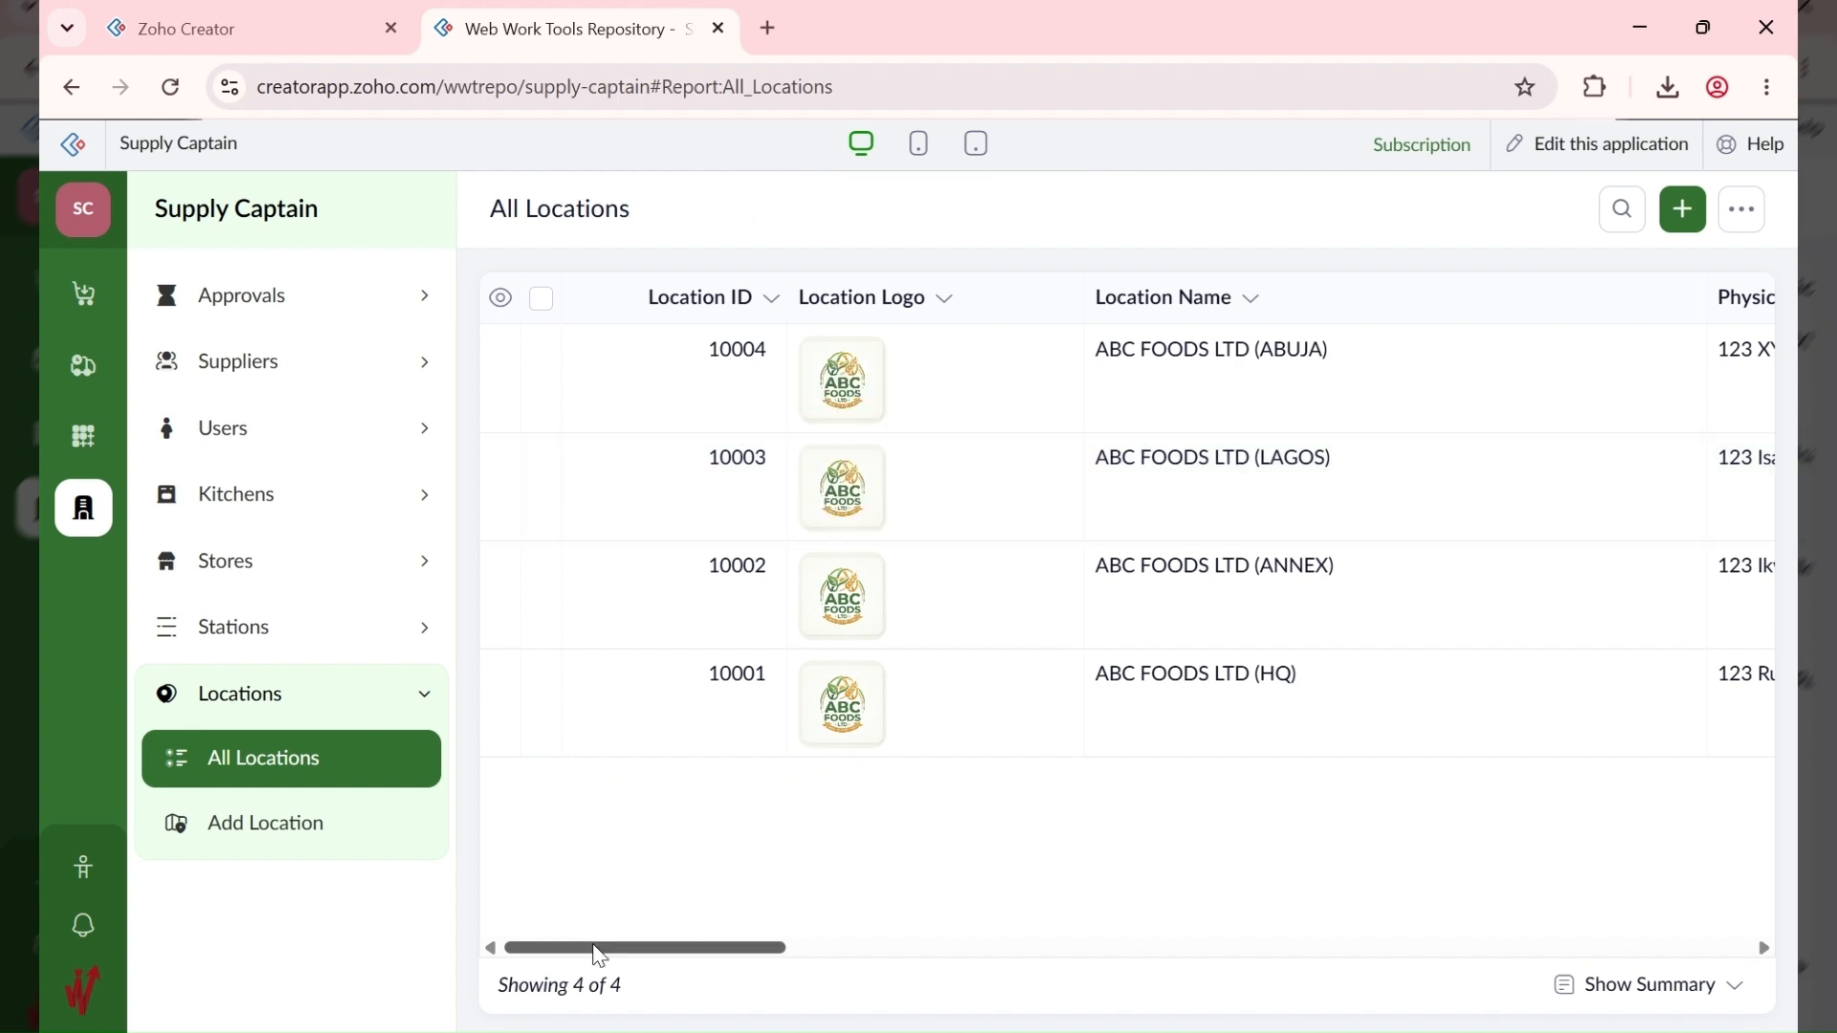
Step: Expand Stations in the sidebar and open the blank Add Station form
{"action": "left_click_drag", "start_coordinate": [600, 956], "coordinate": [454, 962]}
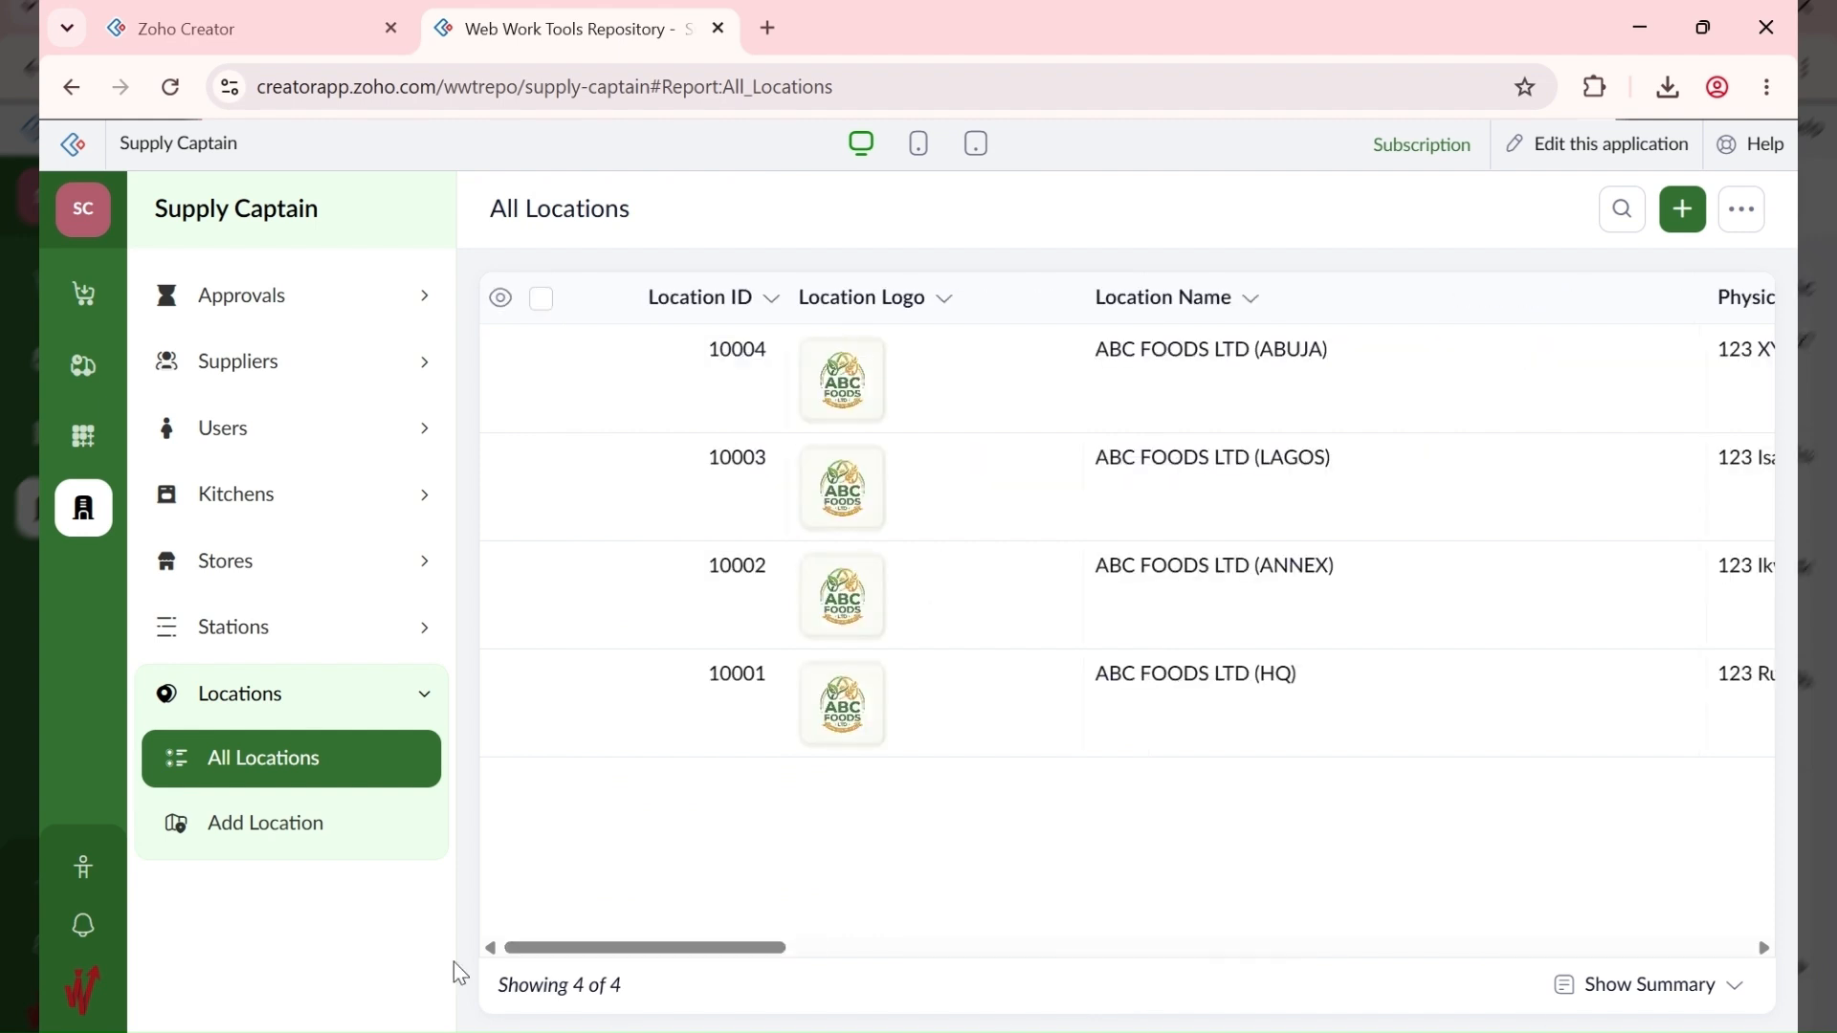
{"action": "left_click", "coordinate": [290, 643]}
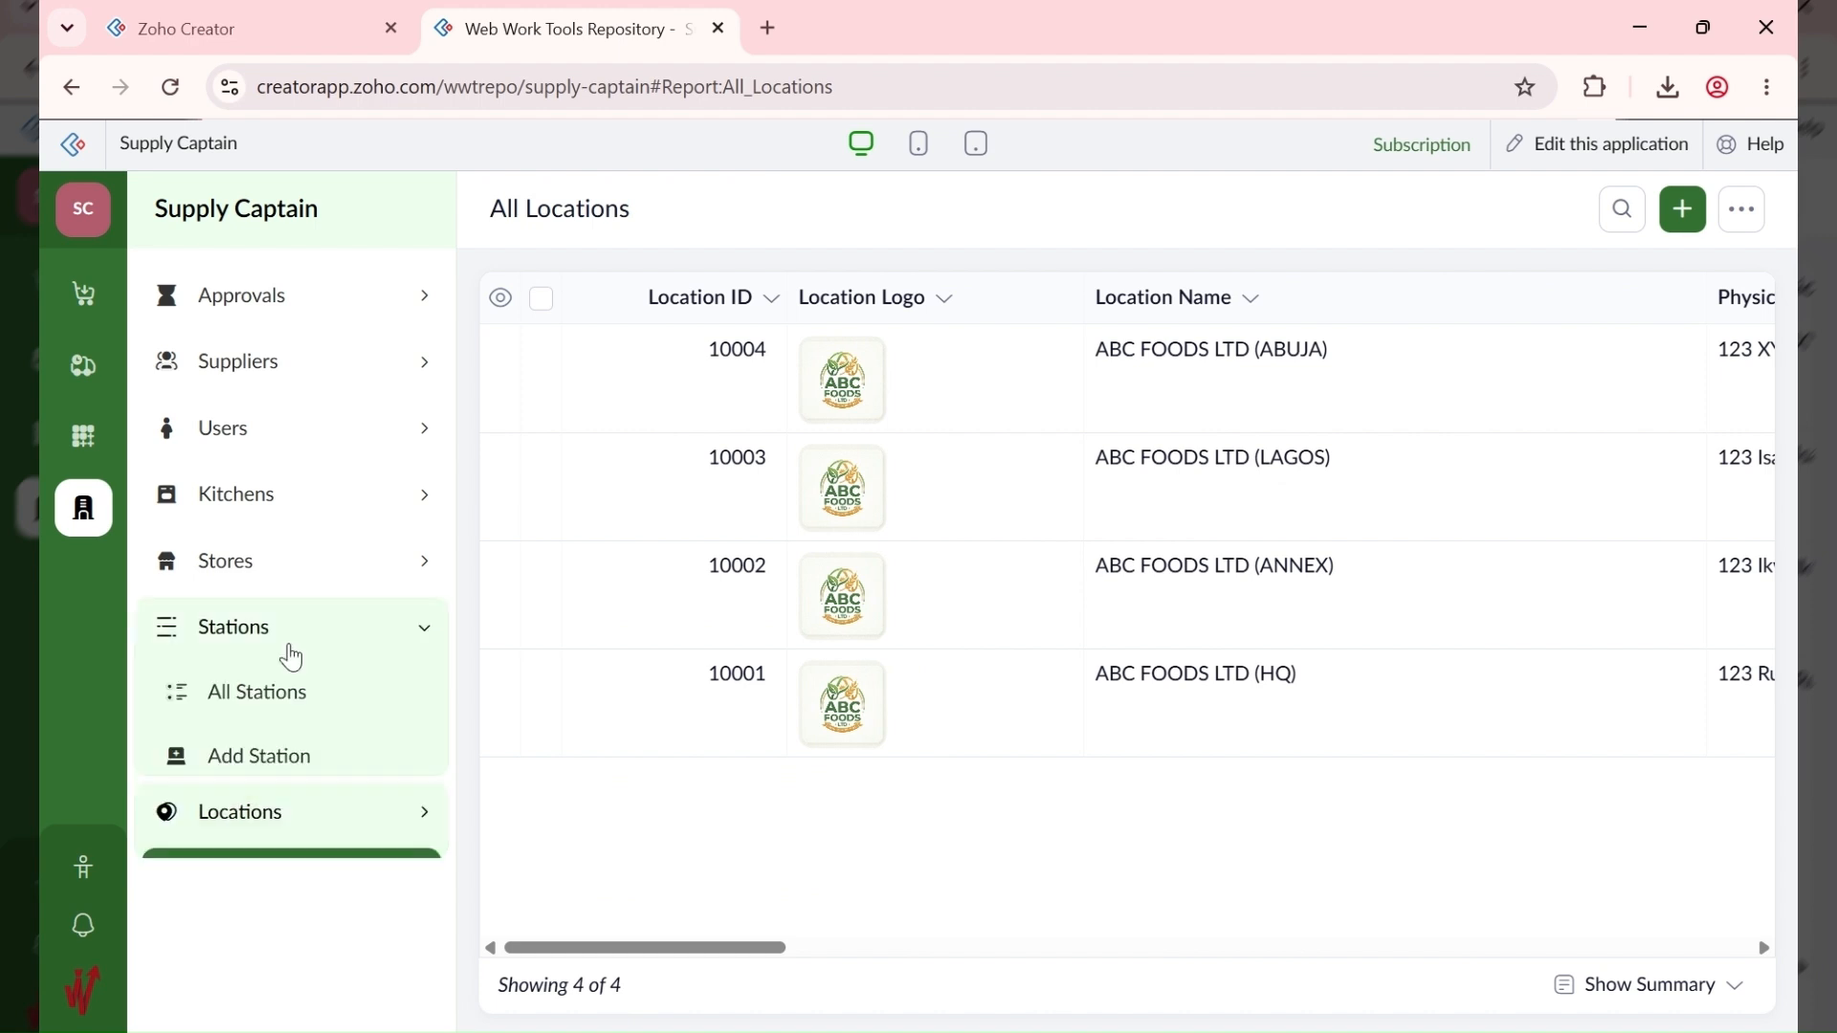
{"action": "left_click", "coordinate": [296, 770]}
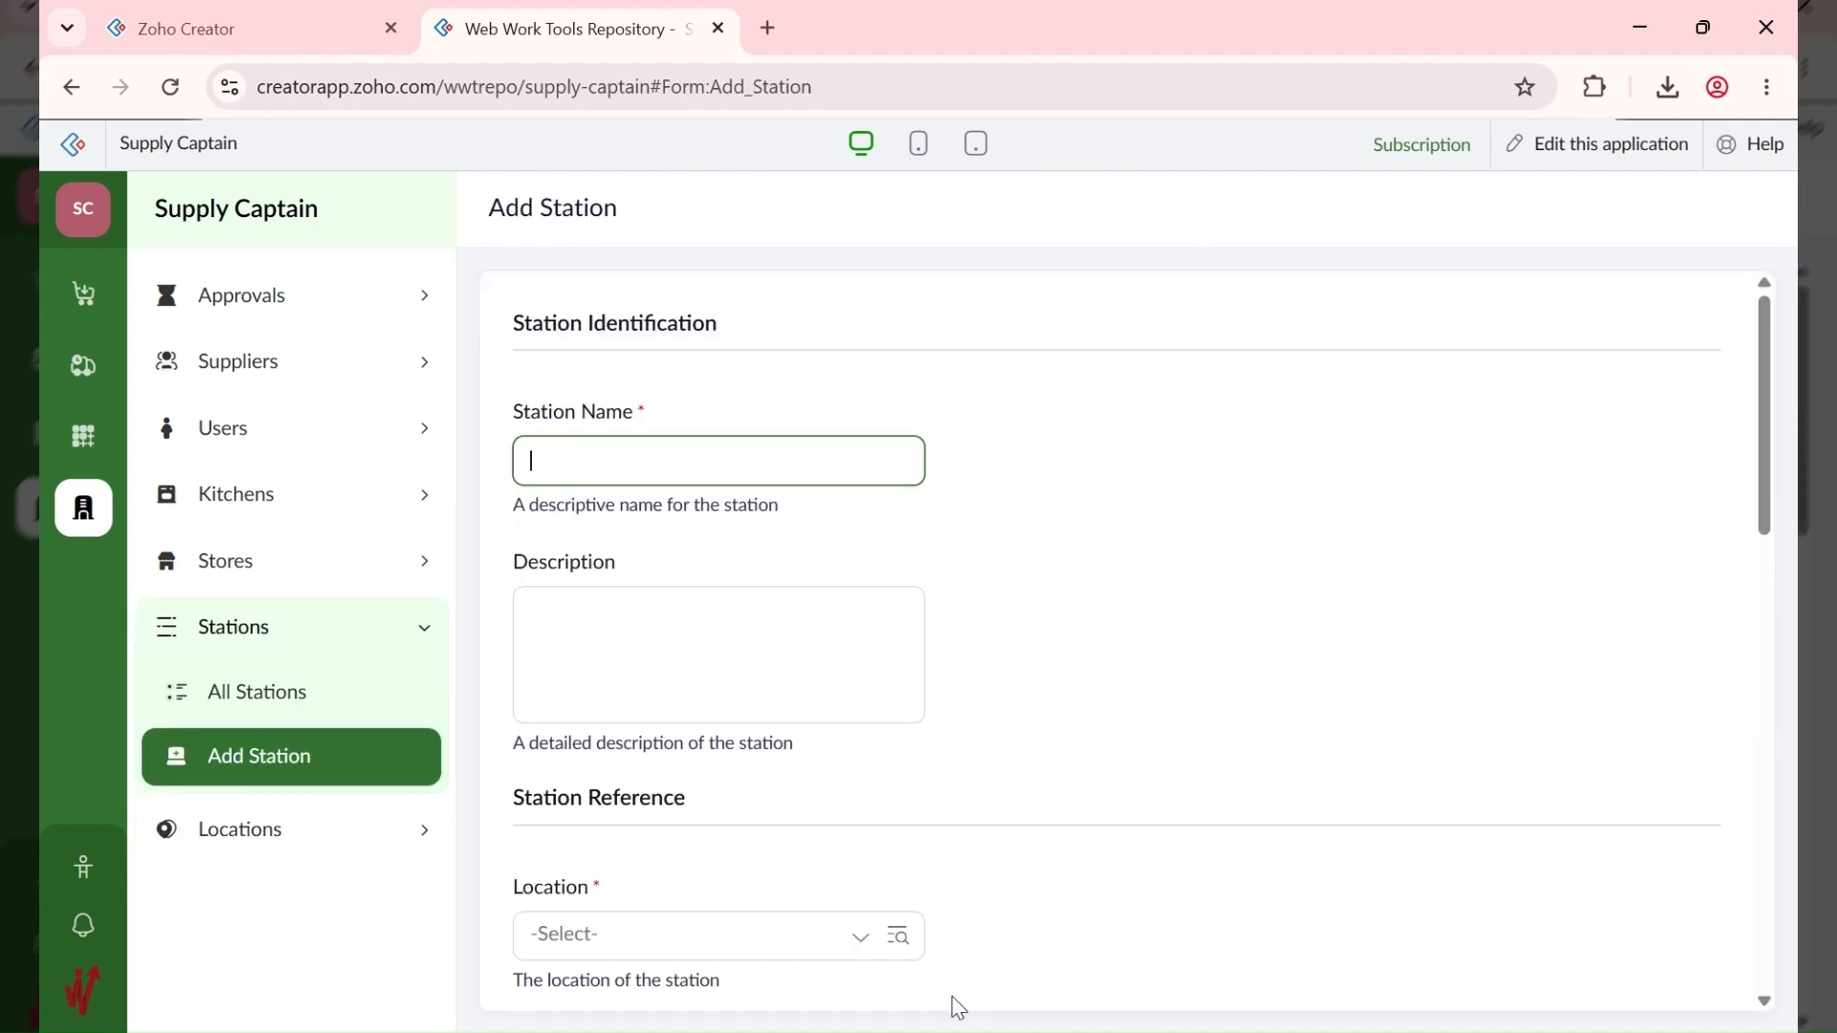
{"action": "left_click", "coordinate": [958, 1031]}
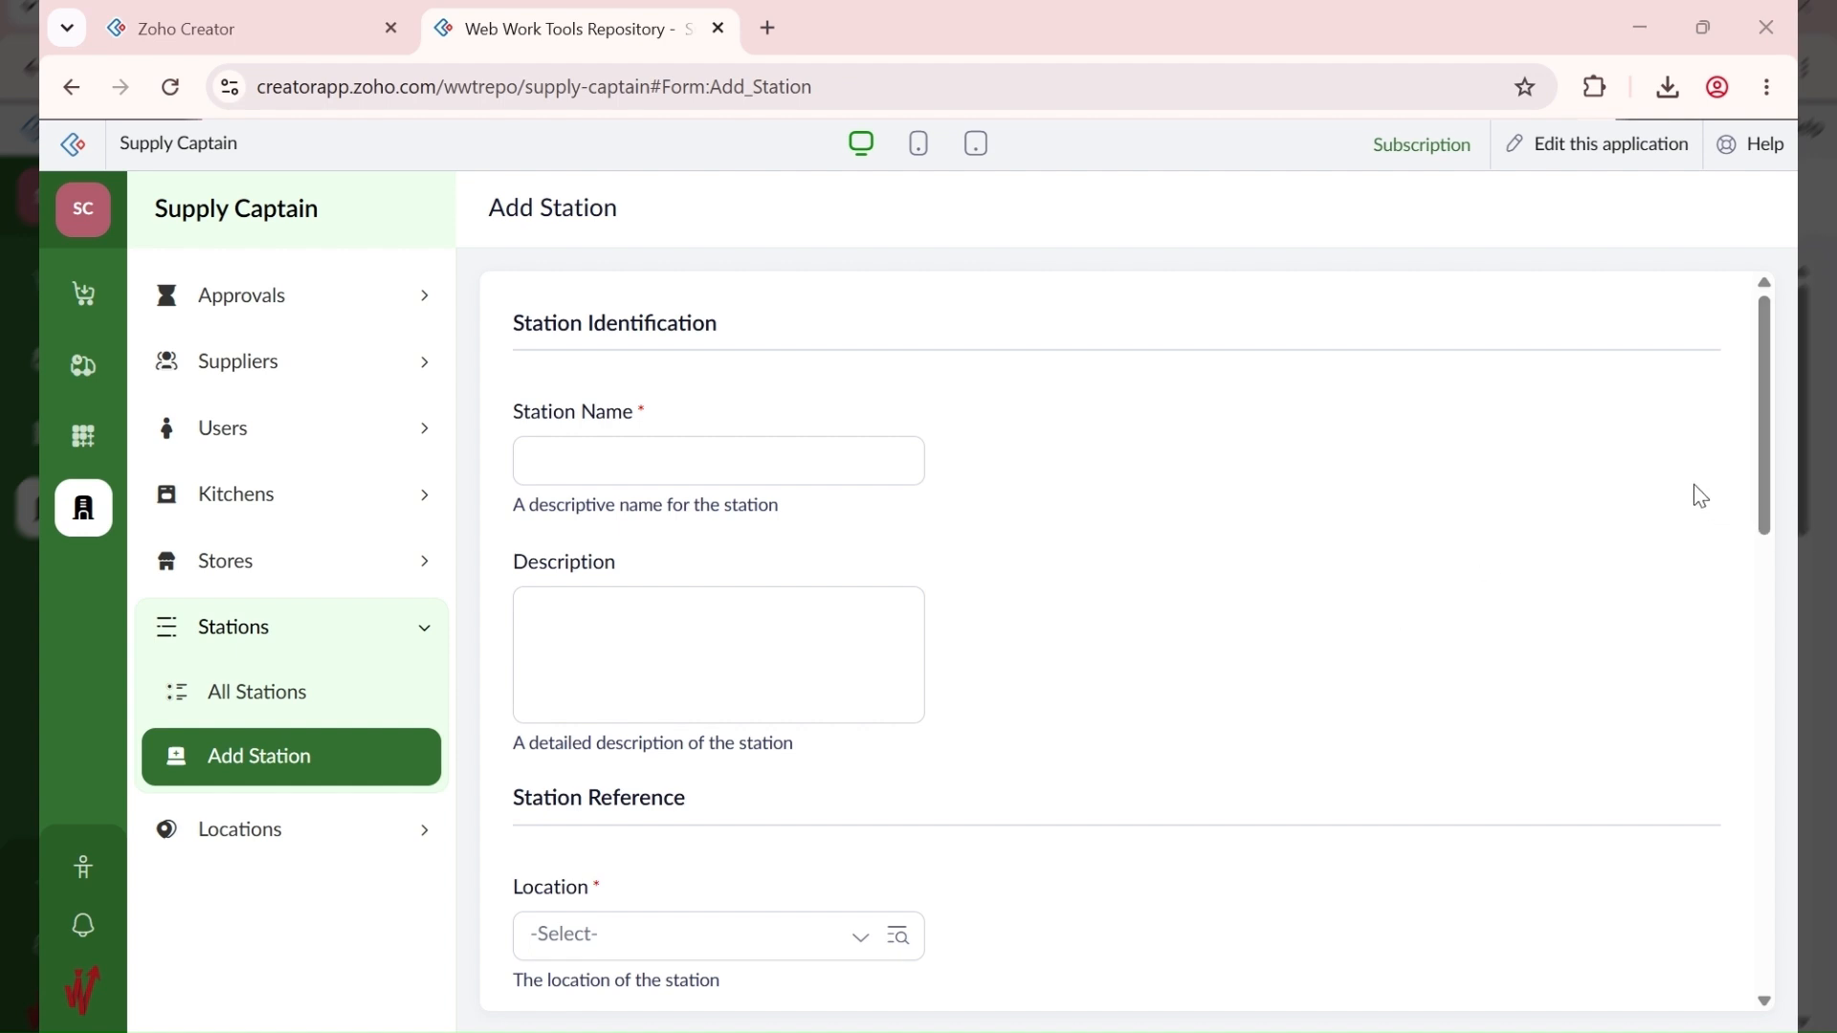
Step: Enter ABC HQ as the new station's name
{"action": "left_click", "coordinate": [744, 452]}
{"action": "type", "text": "ABC HQ:"}
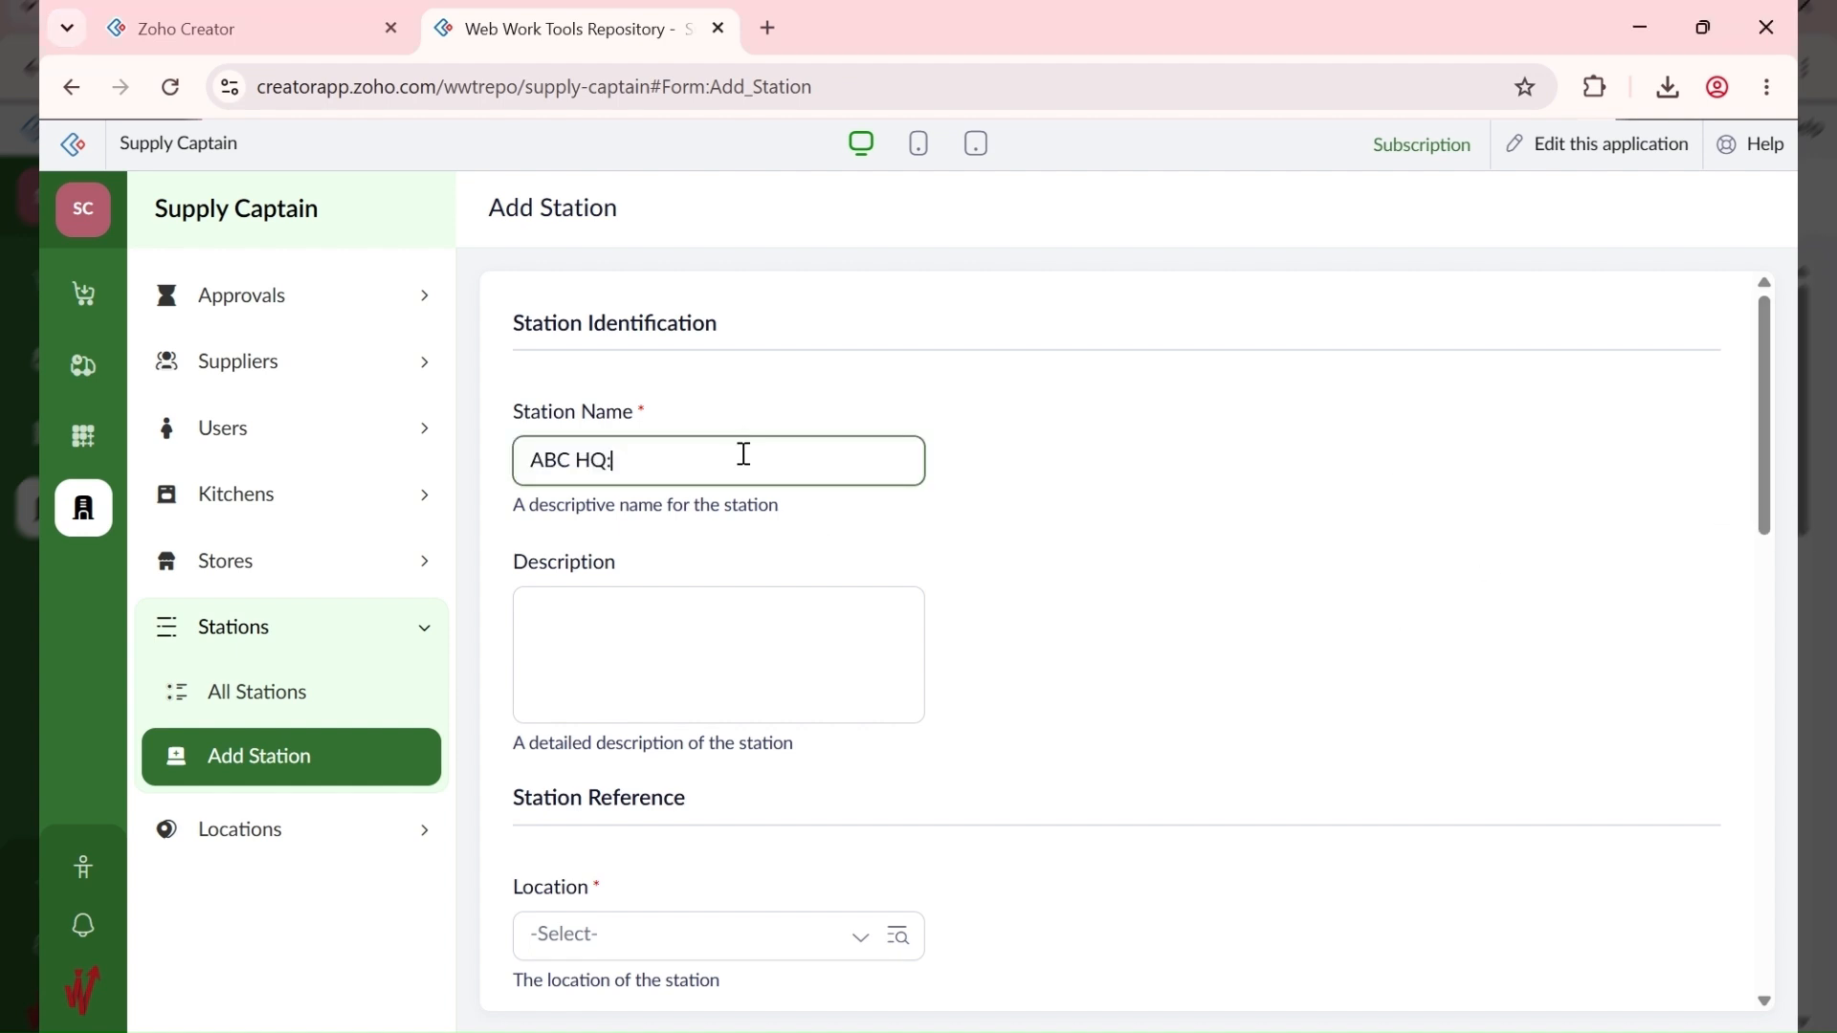
{"action": "key", "text": "BackSpace"}
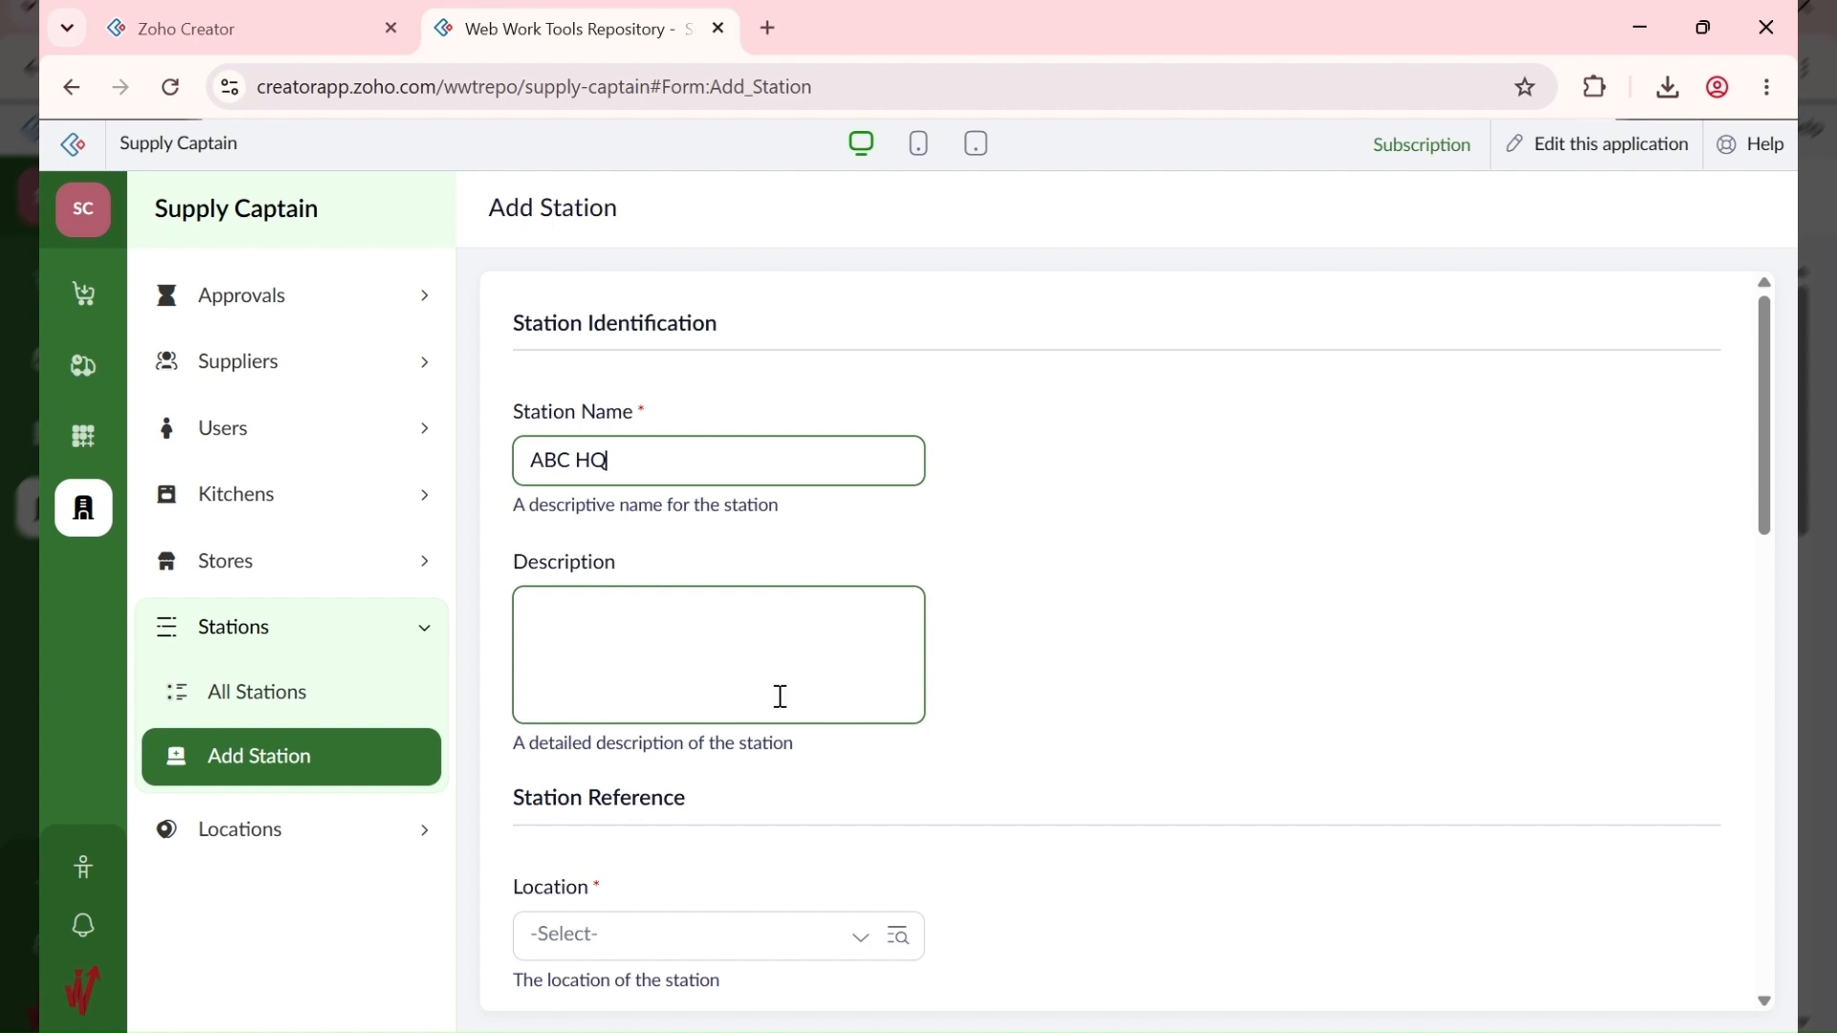
{"action": "scroll", "coordinate": [781, 696], "scroll_direction": "down", "scroll_amount": 3}
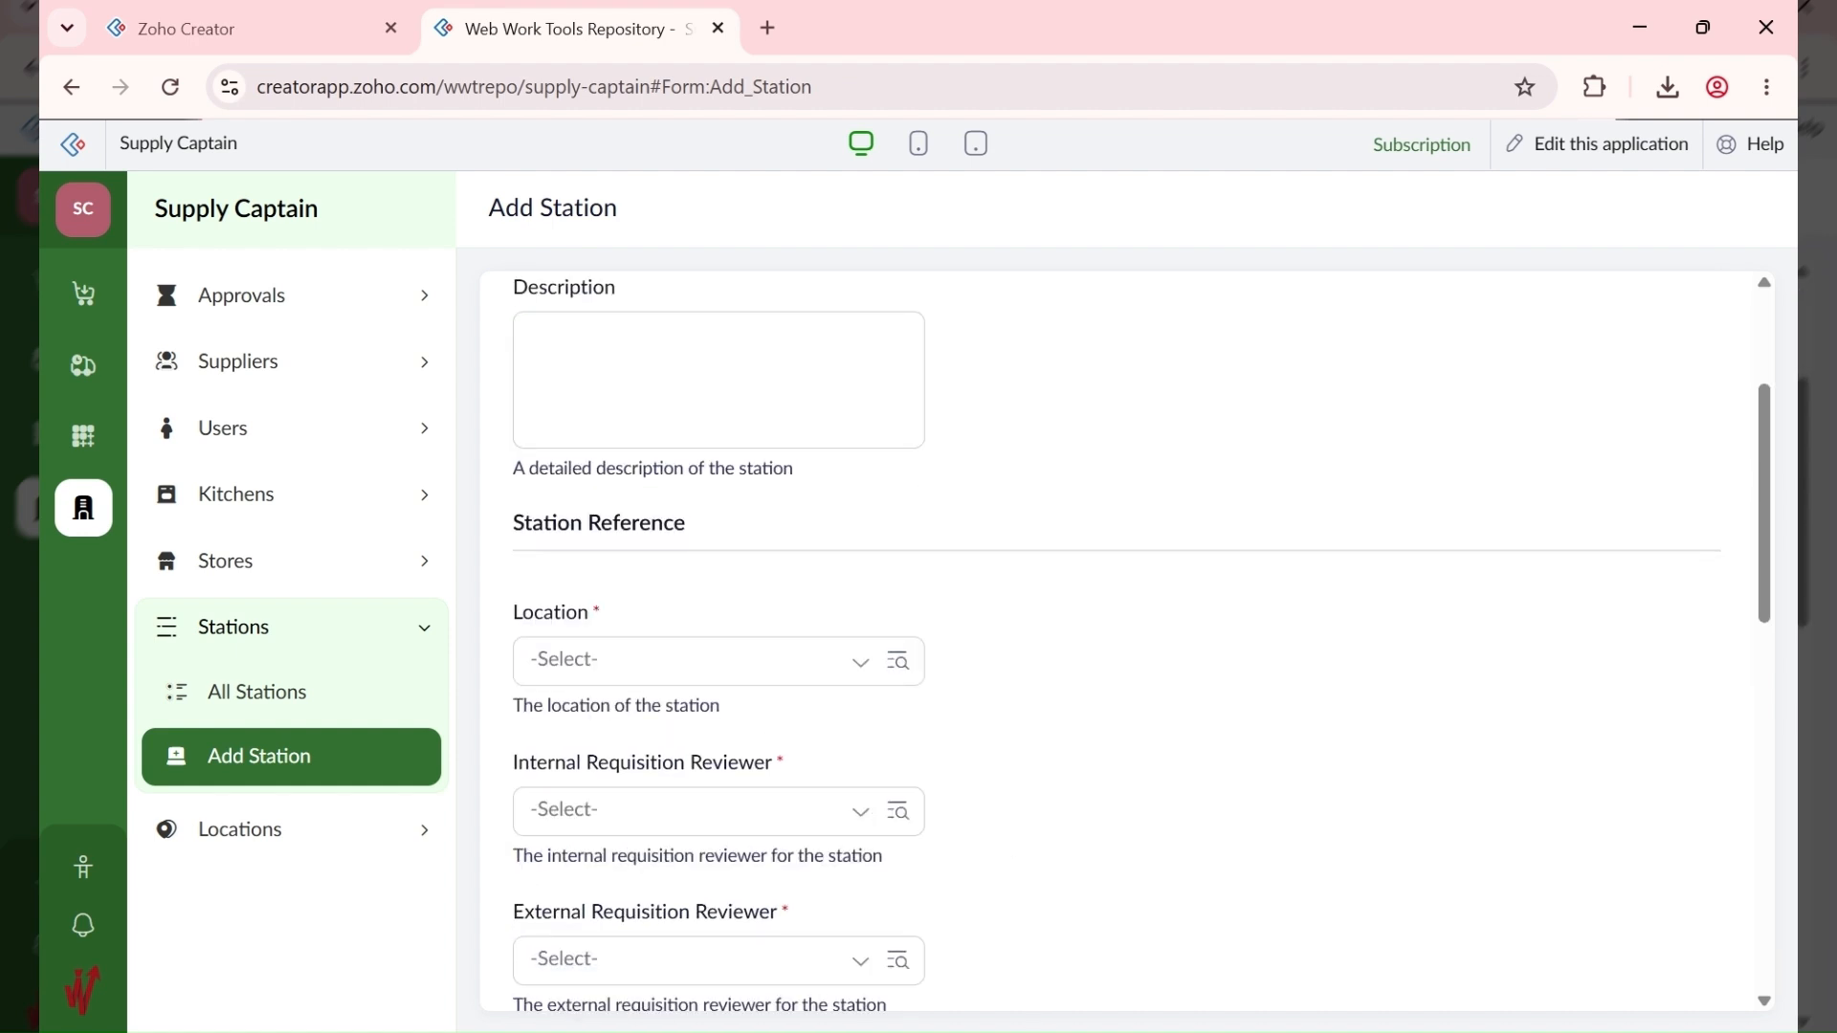
{"action": "left_click", "coordinate": [698, 670]}
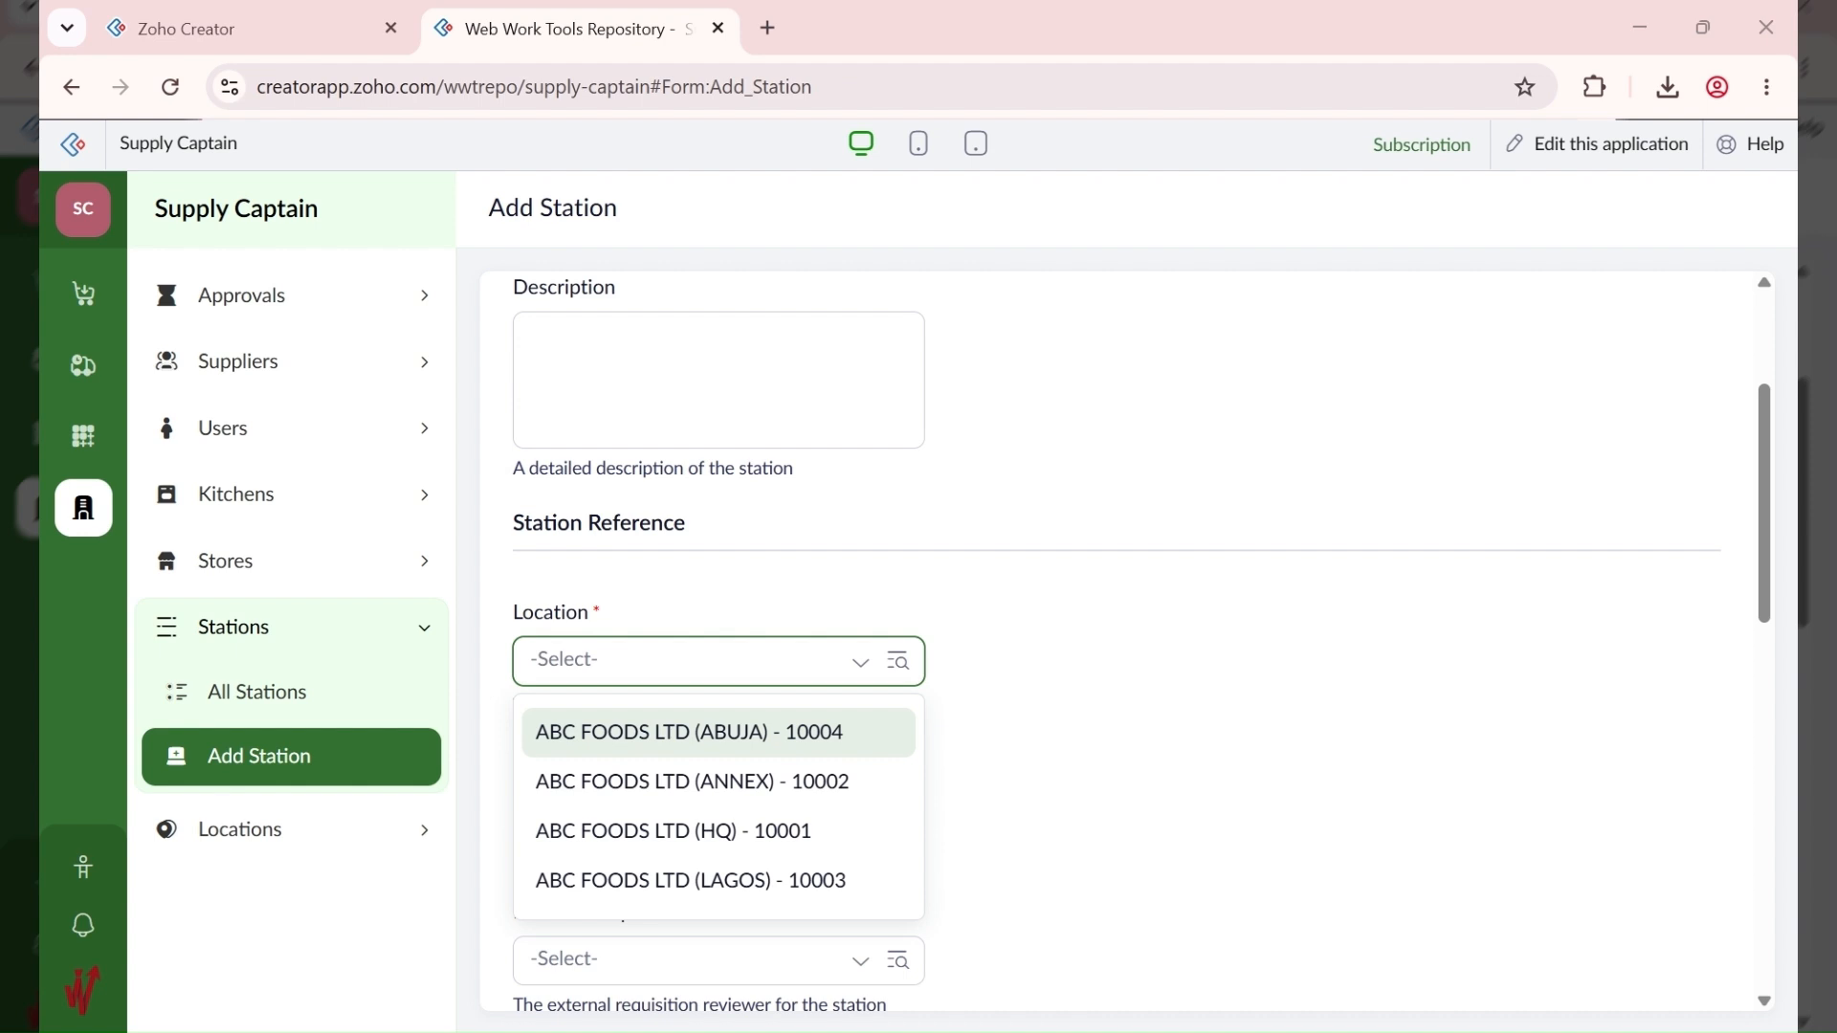
Step: Give the station the description ABC Stores
{"action": "left_click", "coordinate": [619, 373]}
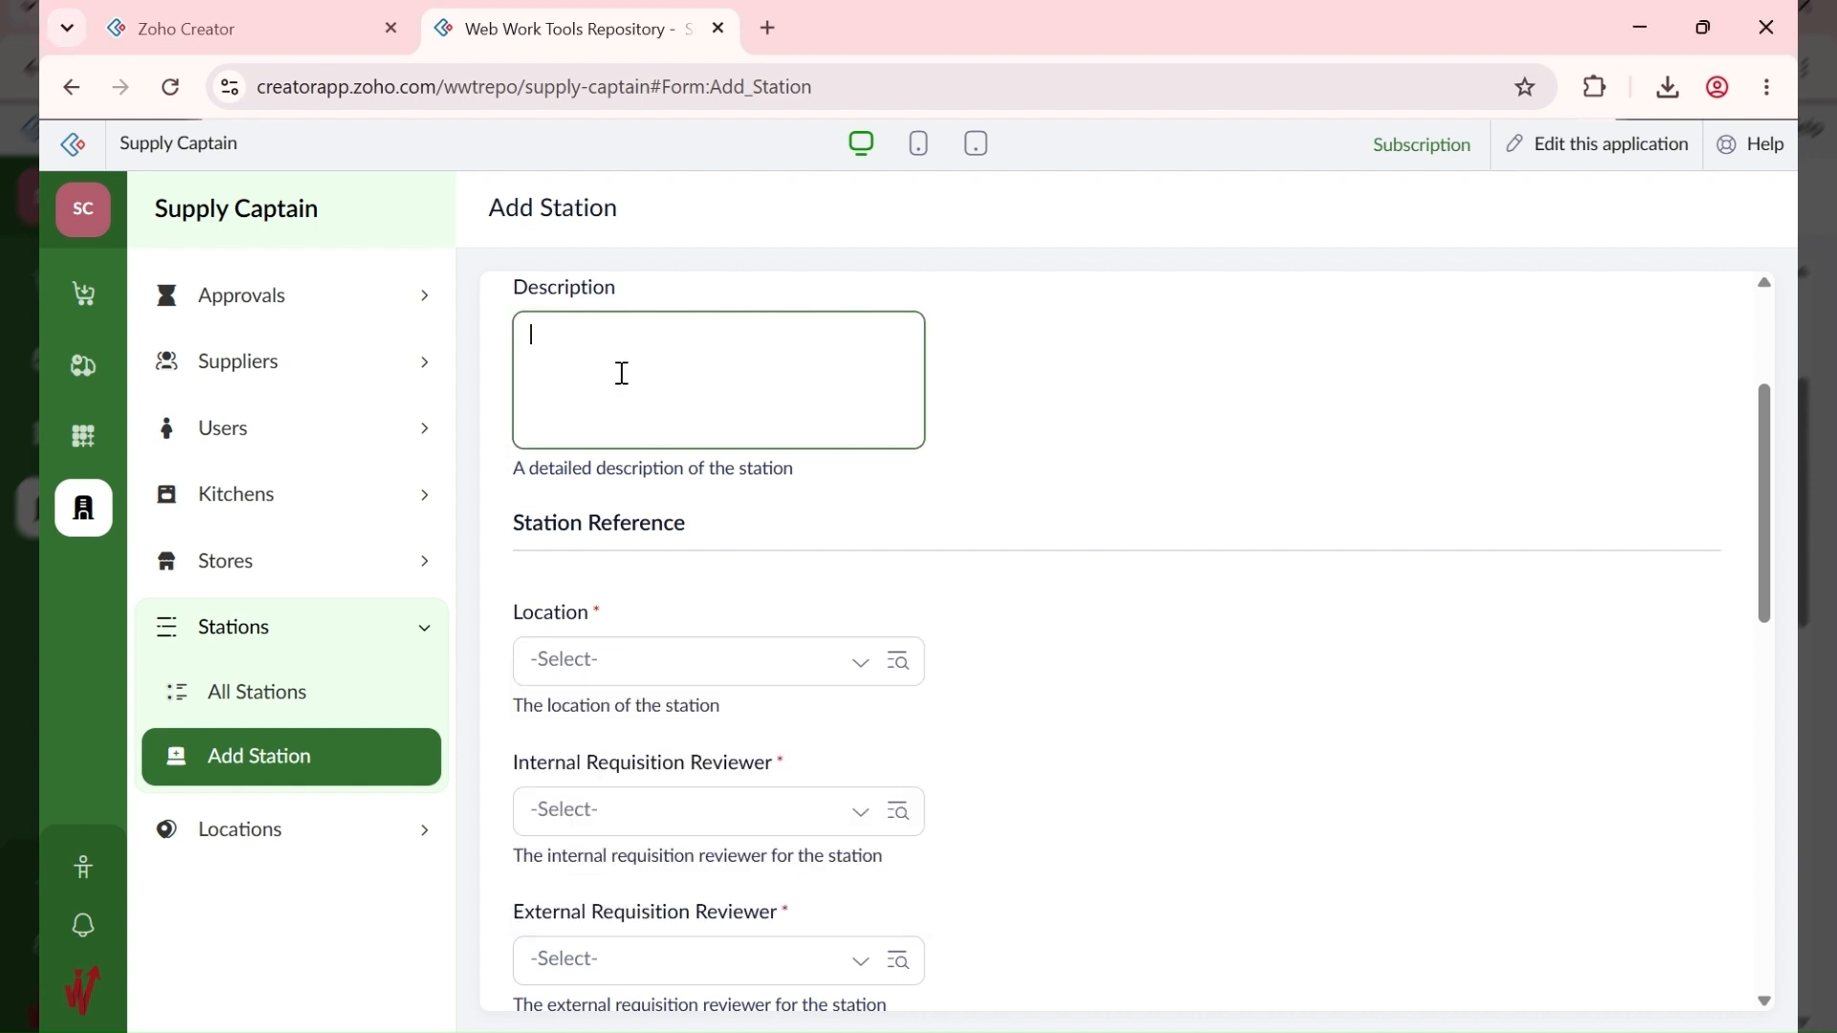
{"action": "type", "text": "ABC Stores"}
{"action": "scroll", "coordinate": [1353, 565], "scroll_direction": "up", "scroll_amount": 3}
{"action": "scroll", "coordinate": [1345, 561], "scroll_direction": "down", "scroll_amount": 1}
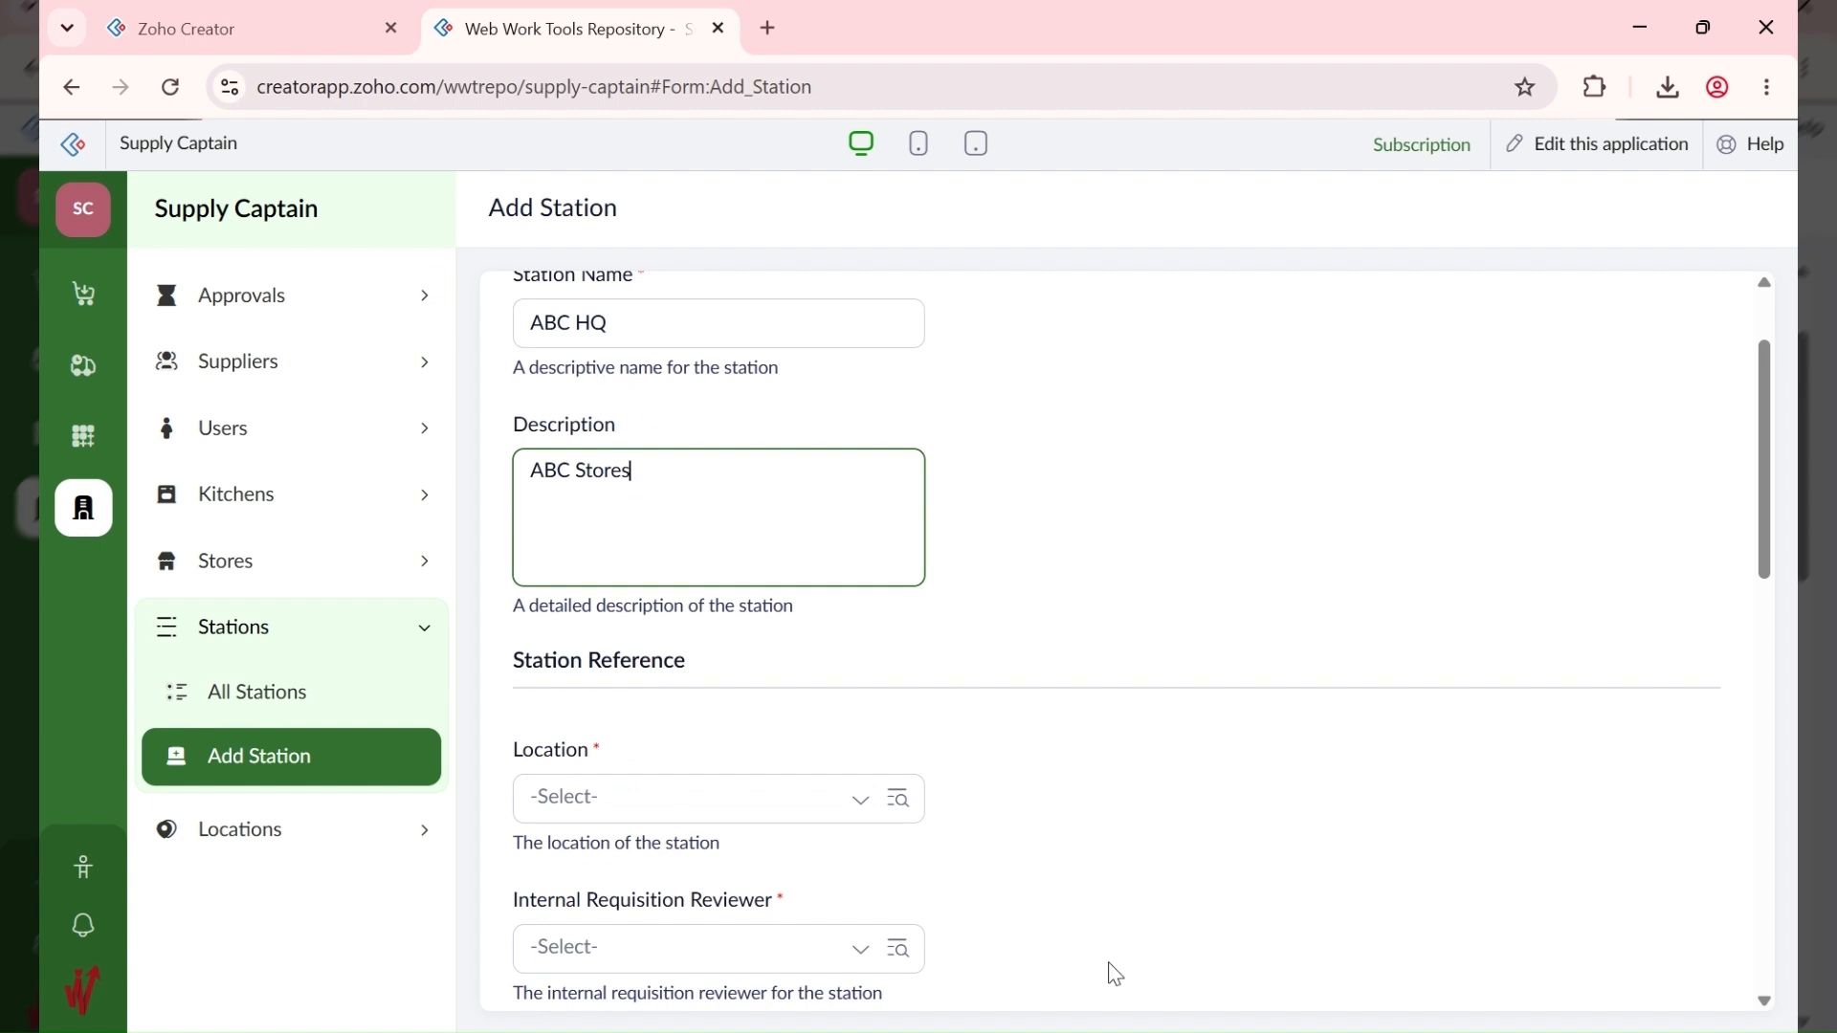
{"action": "left_click", "coordinate": [1124, 1030]}
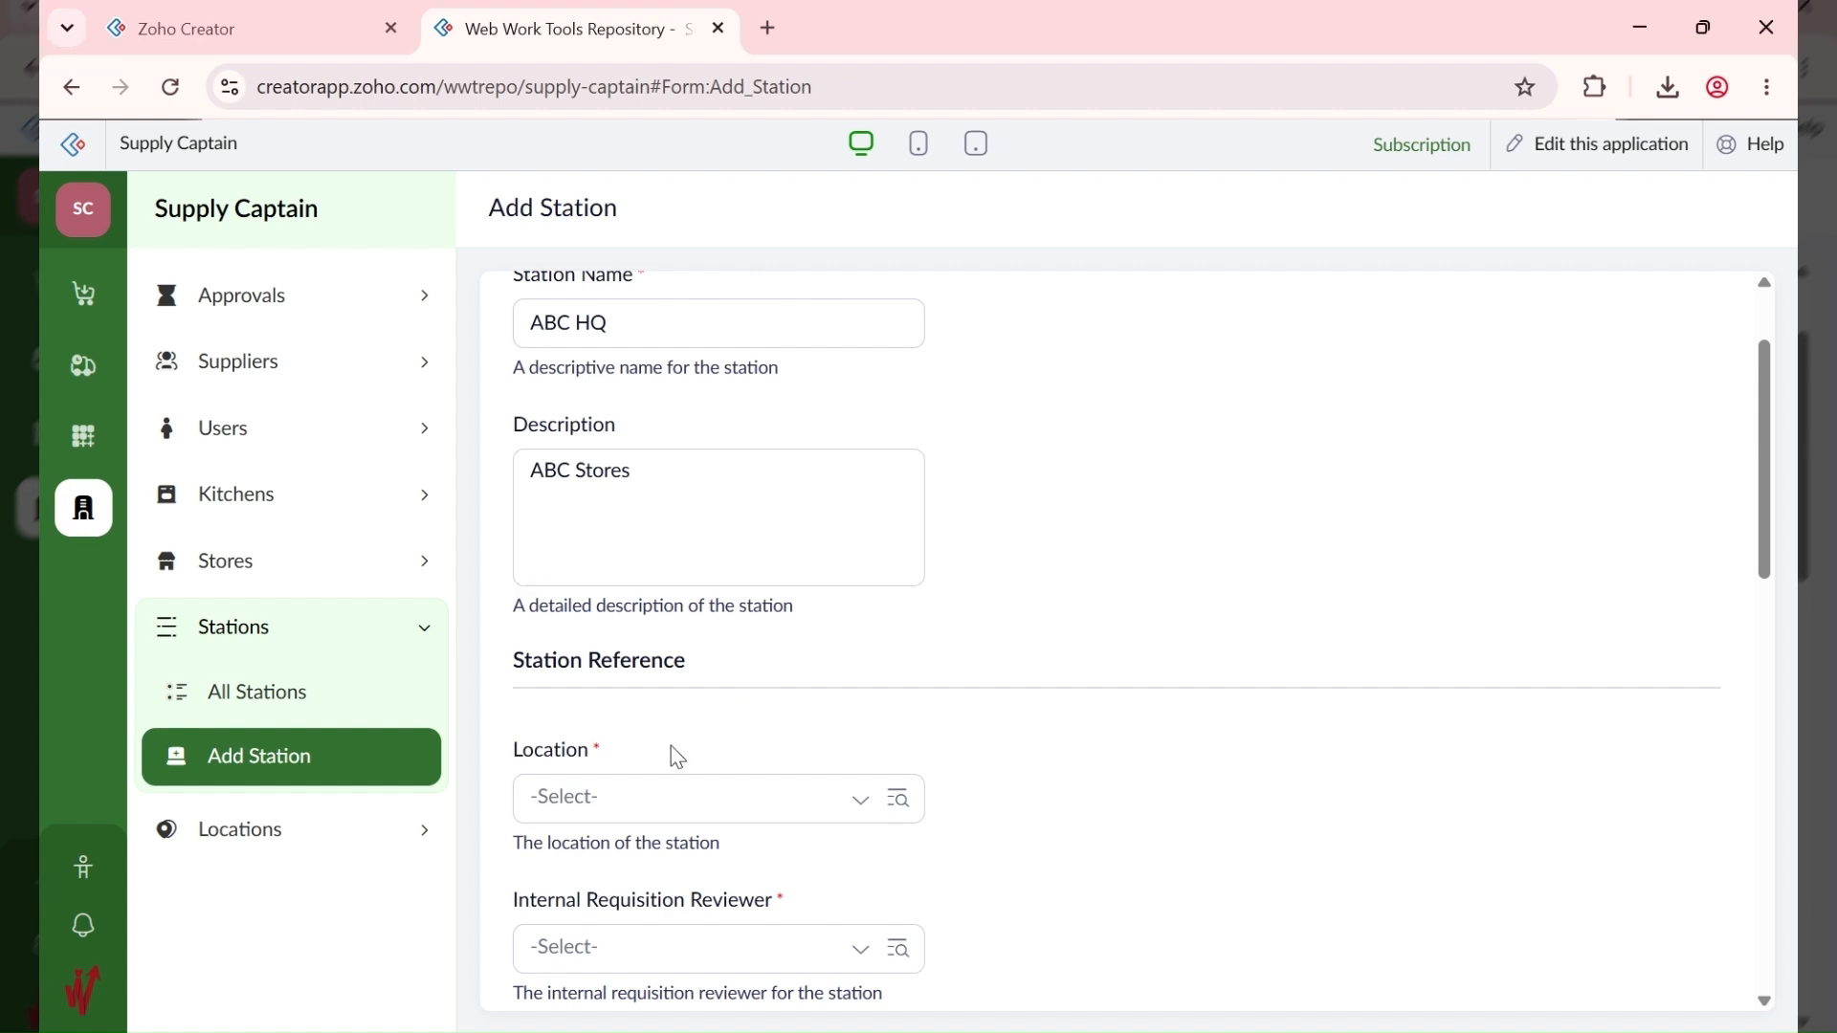
Step: Set the station location to ABC FOODS LTD (HQ) - 10001
{"action": "left_click", "coordinate": [672, 799]}
{"action": "left_click", "coordinate": [672, 693]}
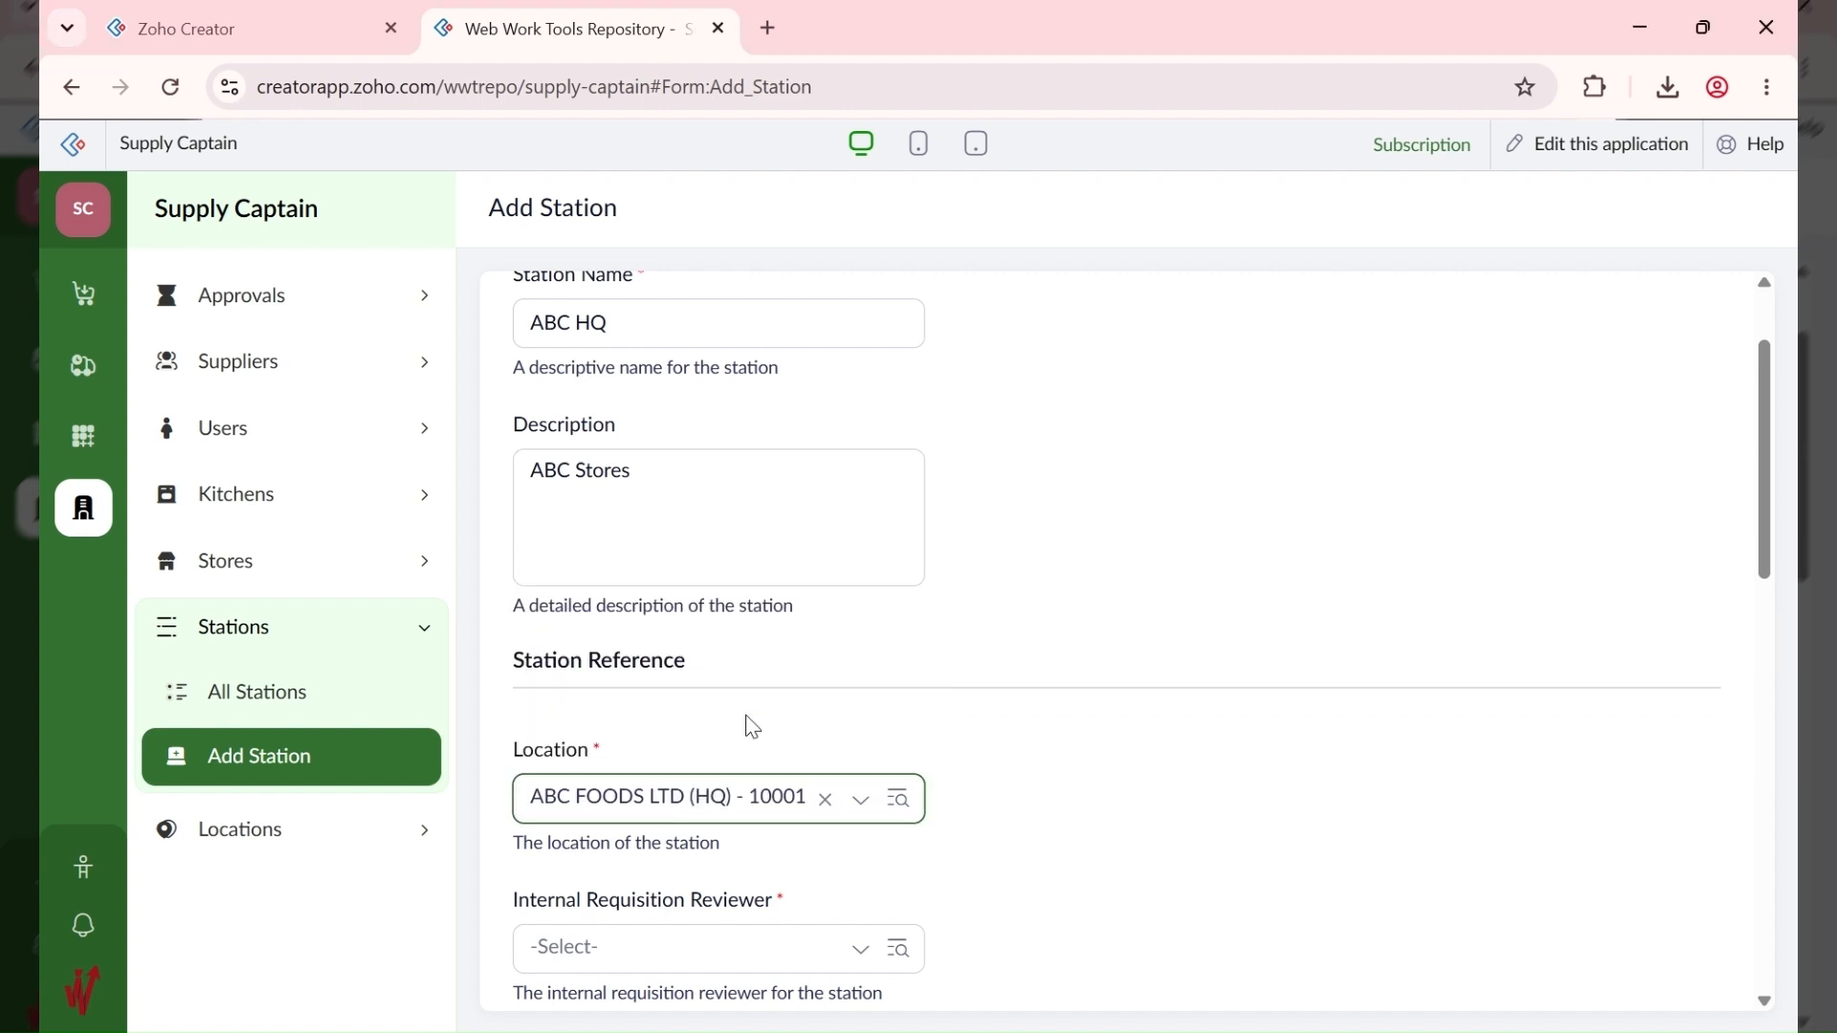
{"action": "scroll", "coordinate": [1203, 744], "scroll_direction": "down", "scroll_amount": 3}
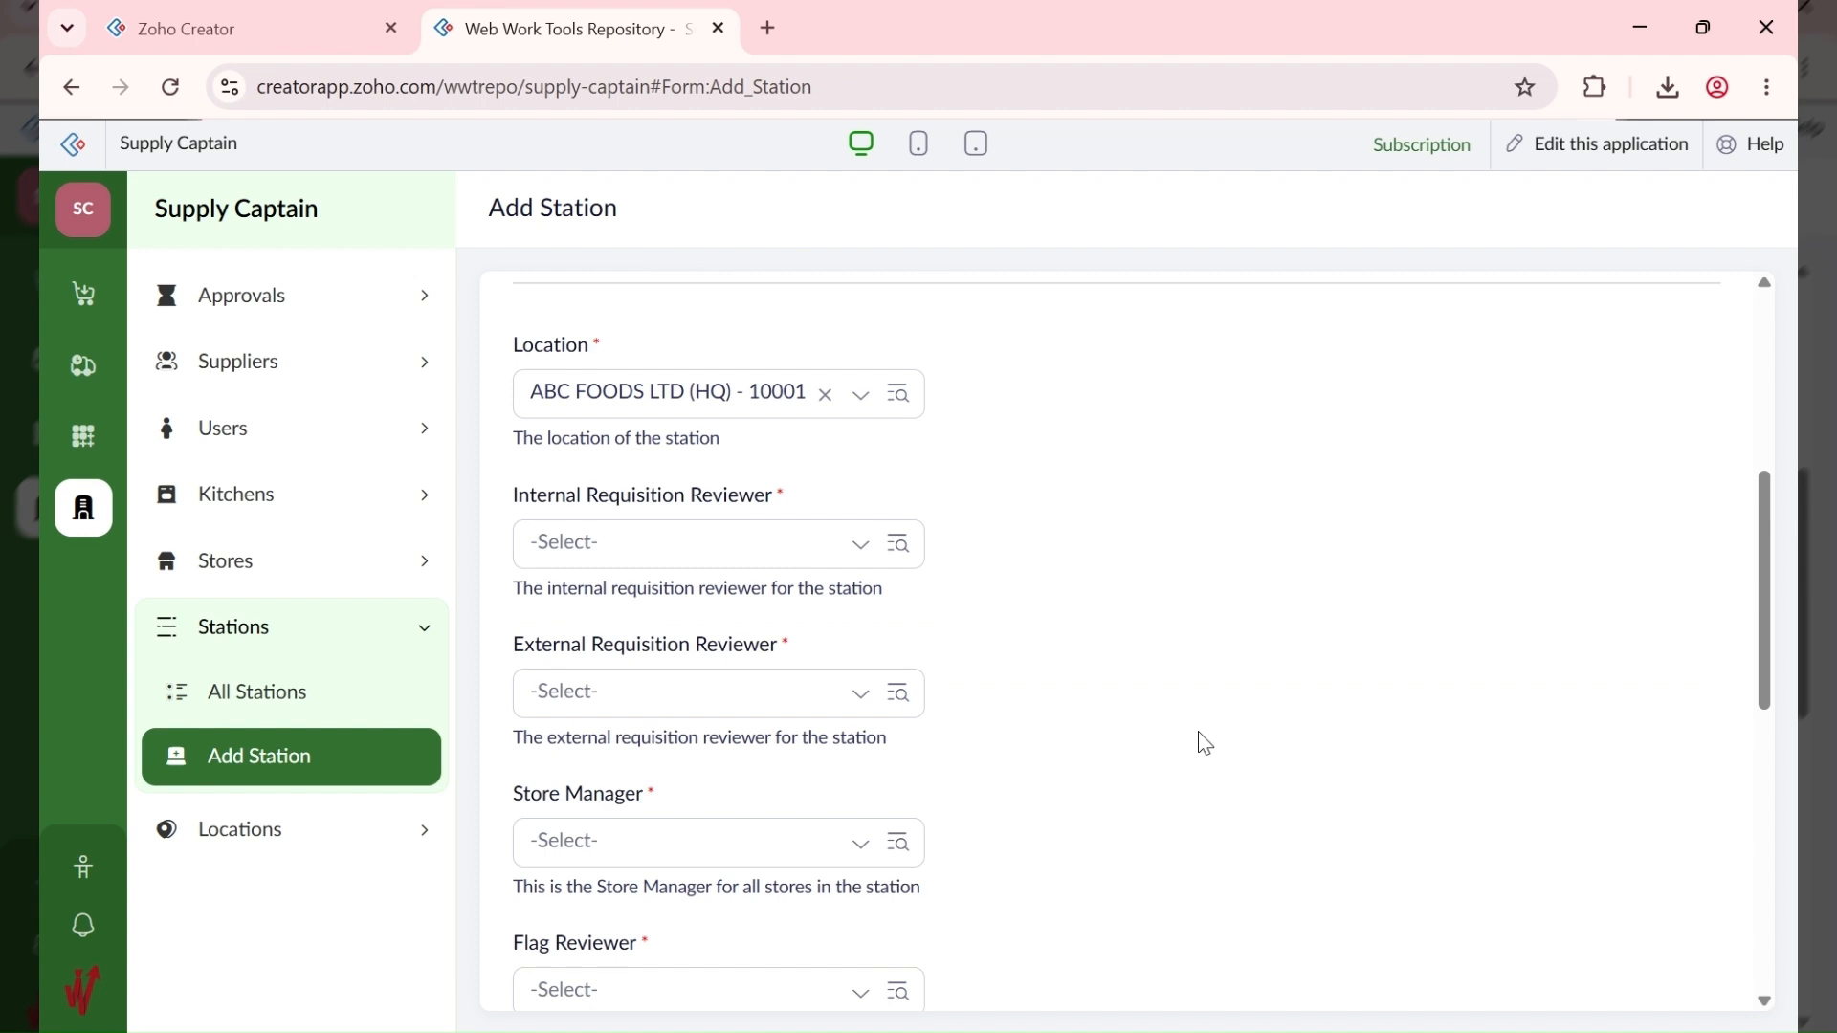
Step: Make 10001 - WWT Apps the internal and external requisition reviewer
{"action": "left_click", "coordinate": [685, 531]}
{"action": "left_click", "coordinate": [666, 612]}
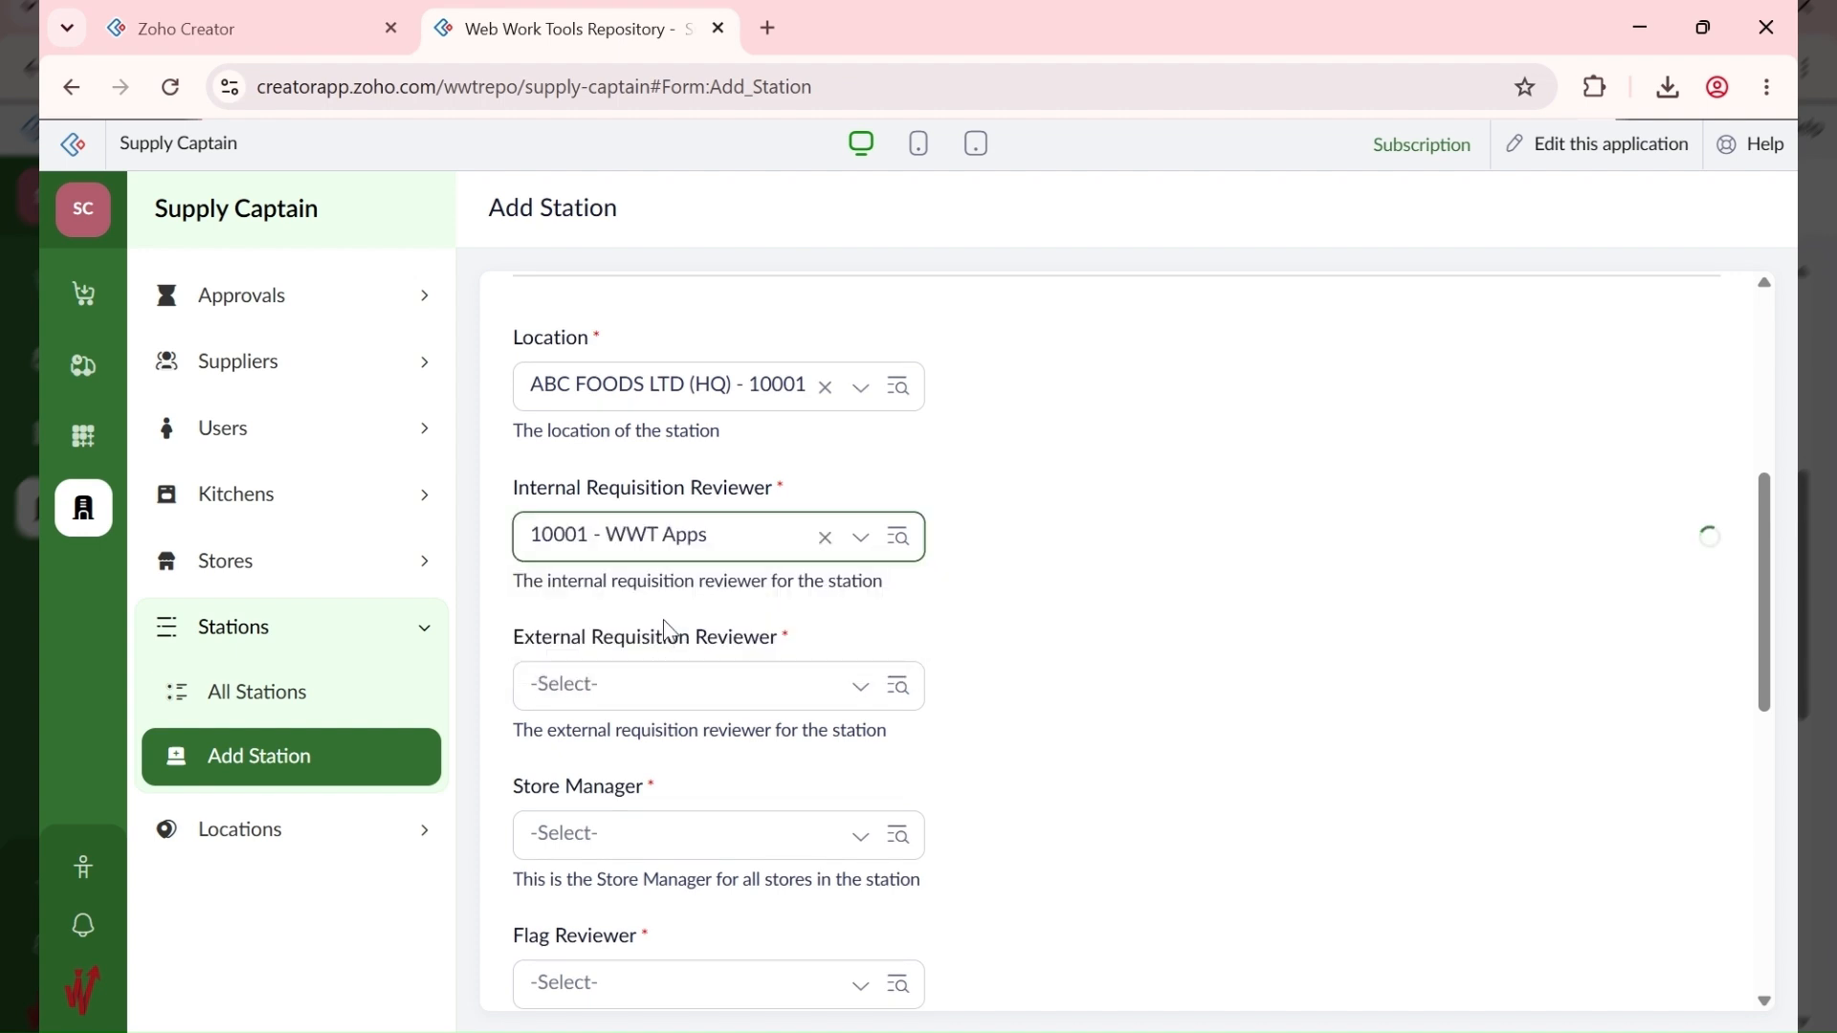
{"action": "left_click", "coordinate": [644, 689]}
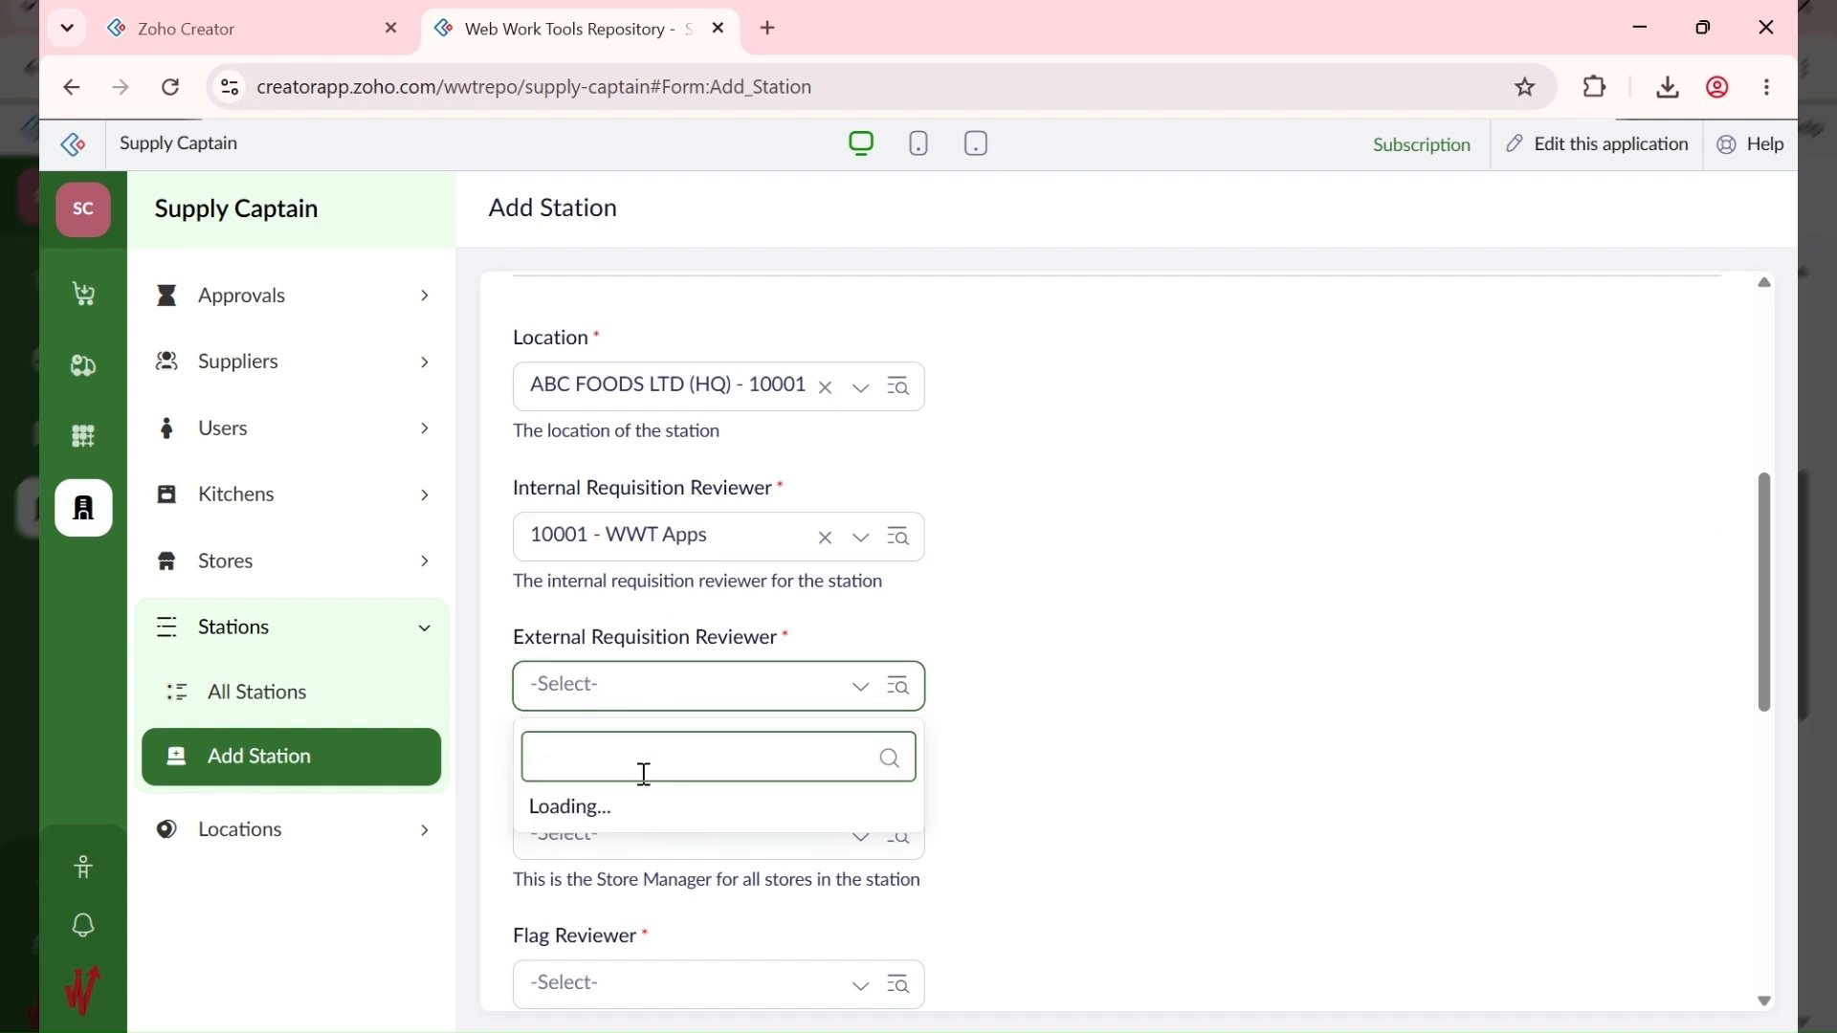
{"action": "left_click", "coordinate": [701, 703]}
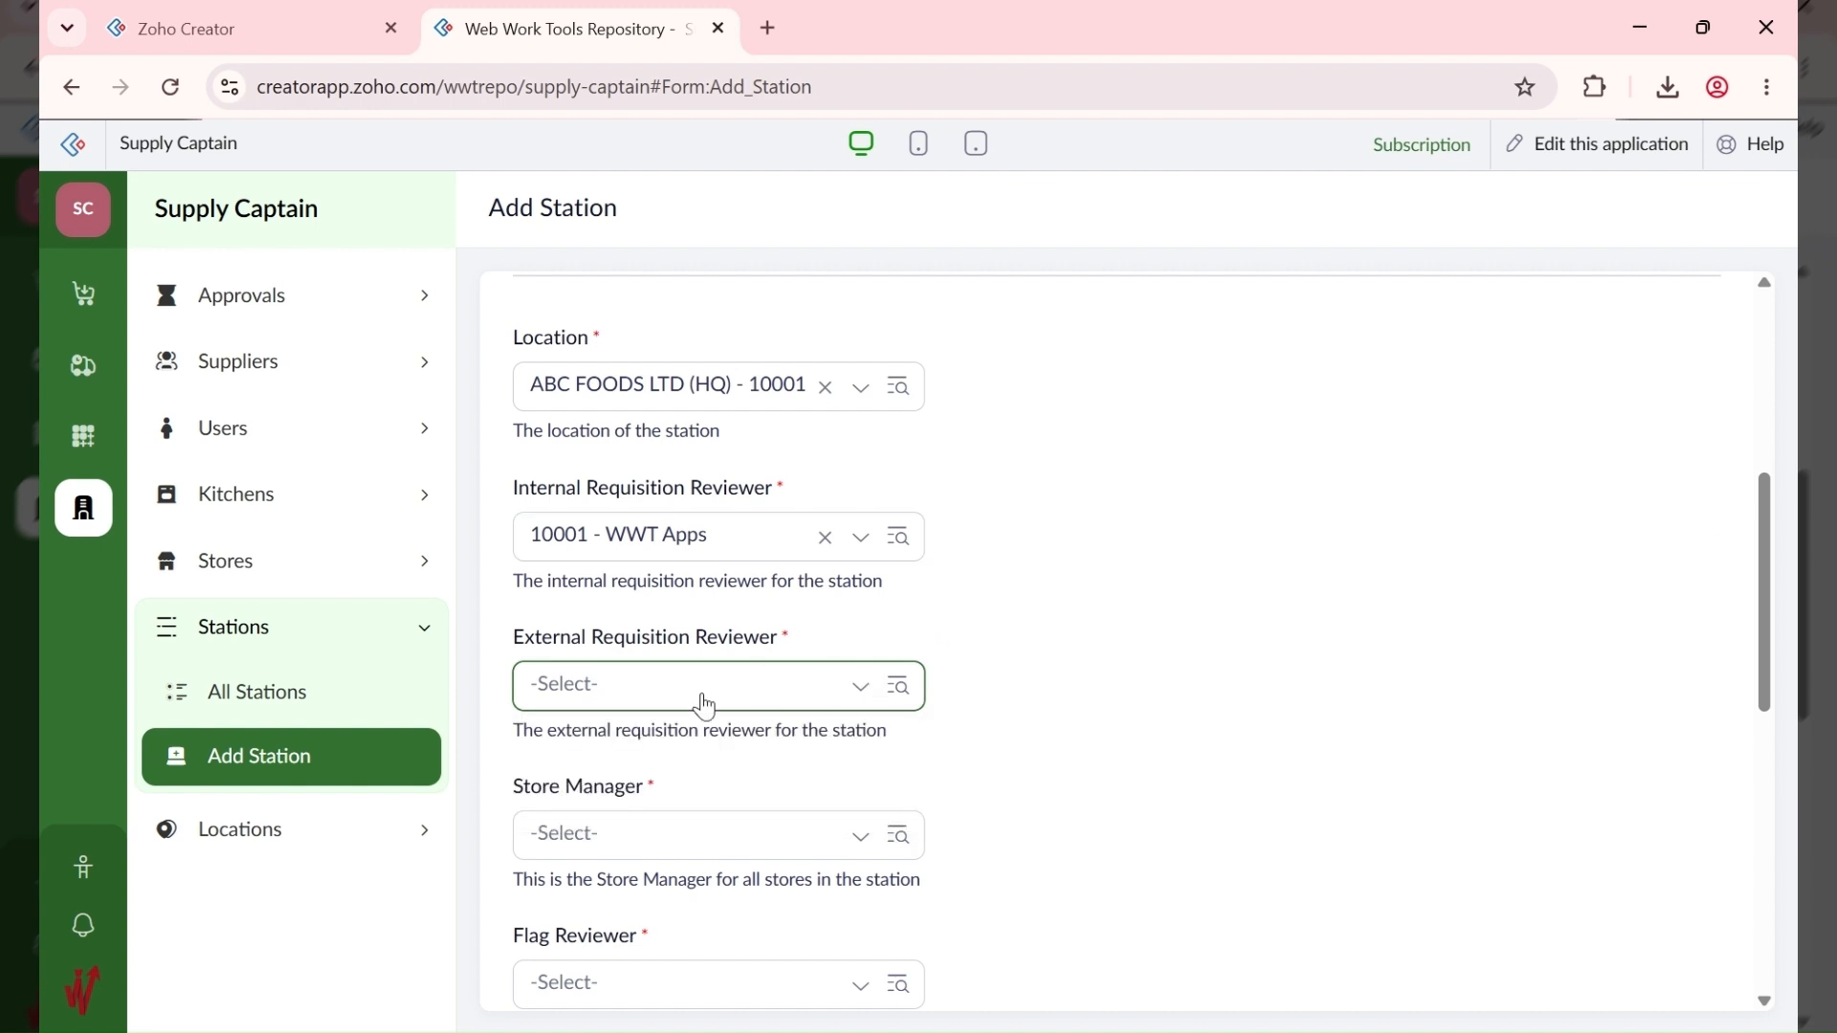
{"action": "left_click", "coordinate": [702, 704]}
{"action": "left_click", "coordinate": [685, 752]}
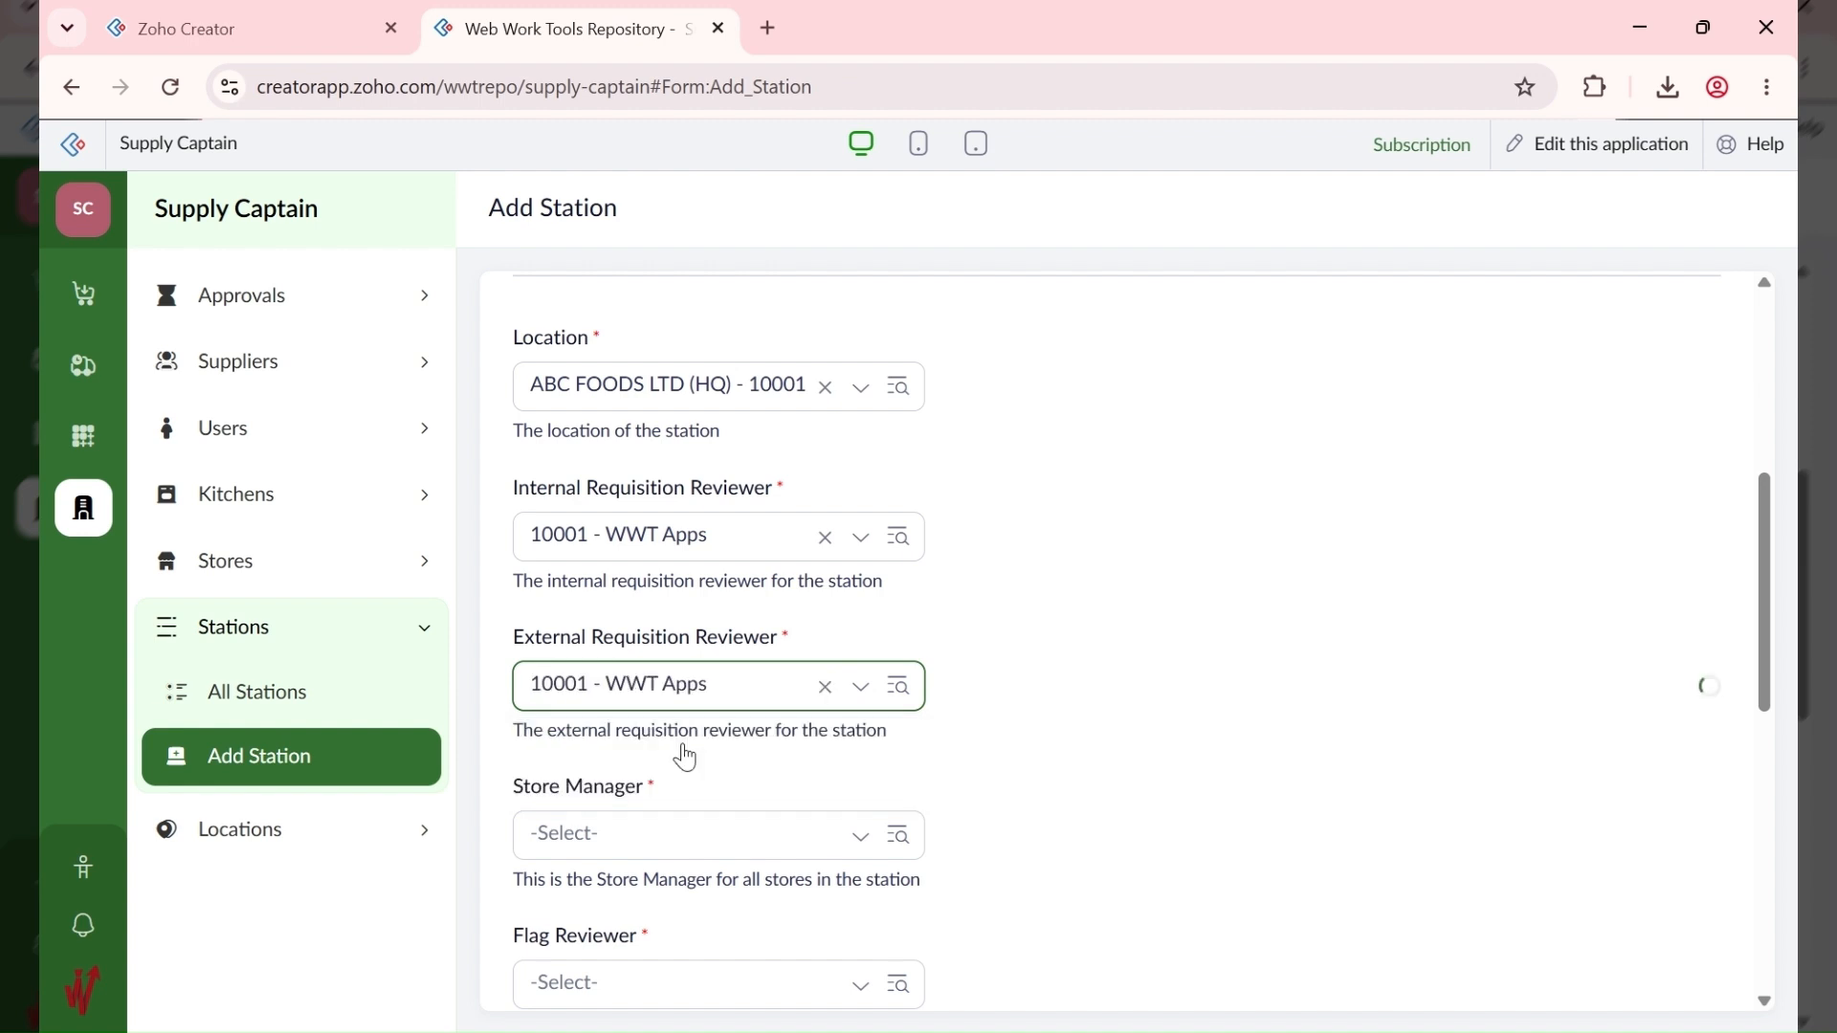
Step: Make WWT Apps the store manager and flag reviewer for ABC HQ
{"action": "scroll", "coordinate": [1078, 705], "scroll_direction": "down", "scroll_amount": 3}
{"action": "scroll", "coordinate": [782, 614], "scroll_direction": "up", "scroll_amount": 3}
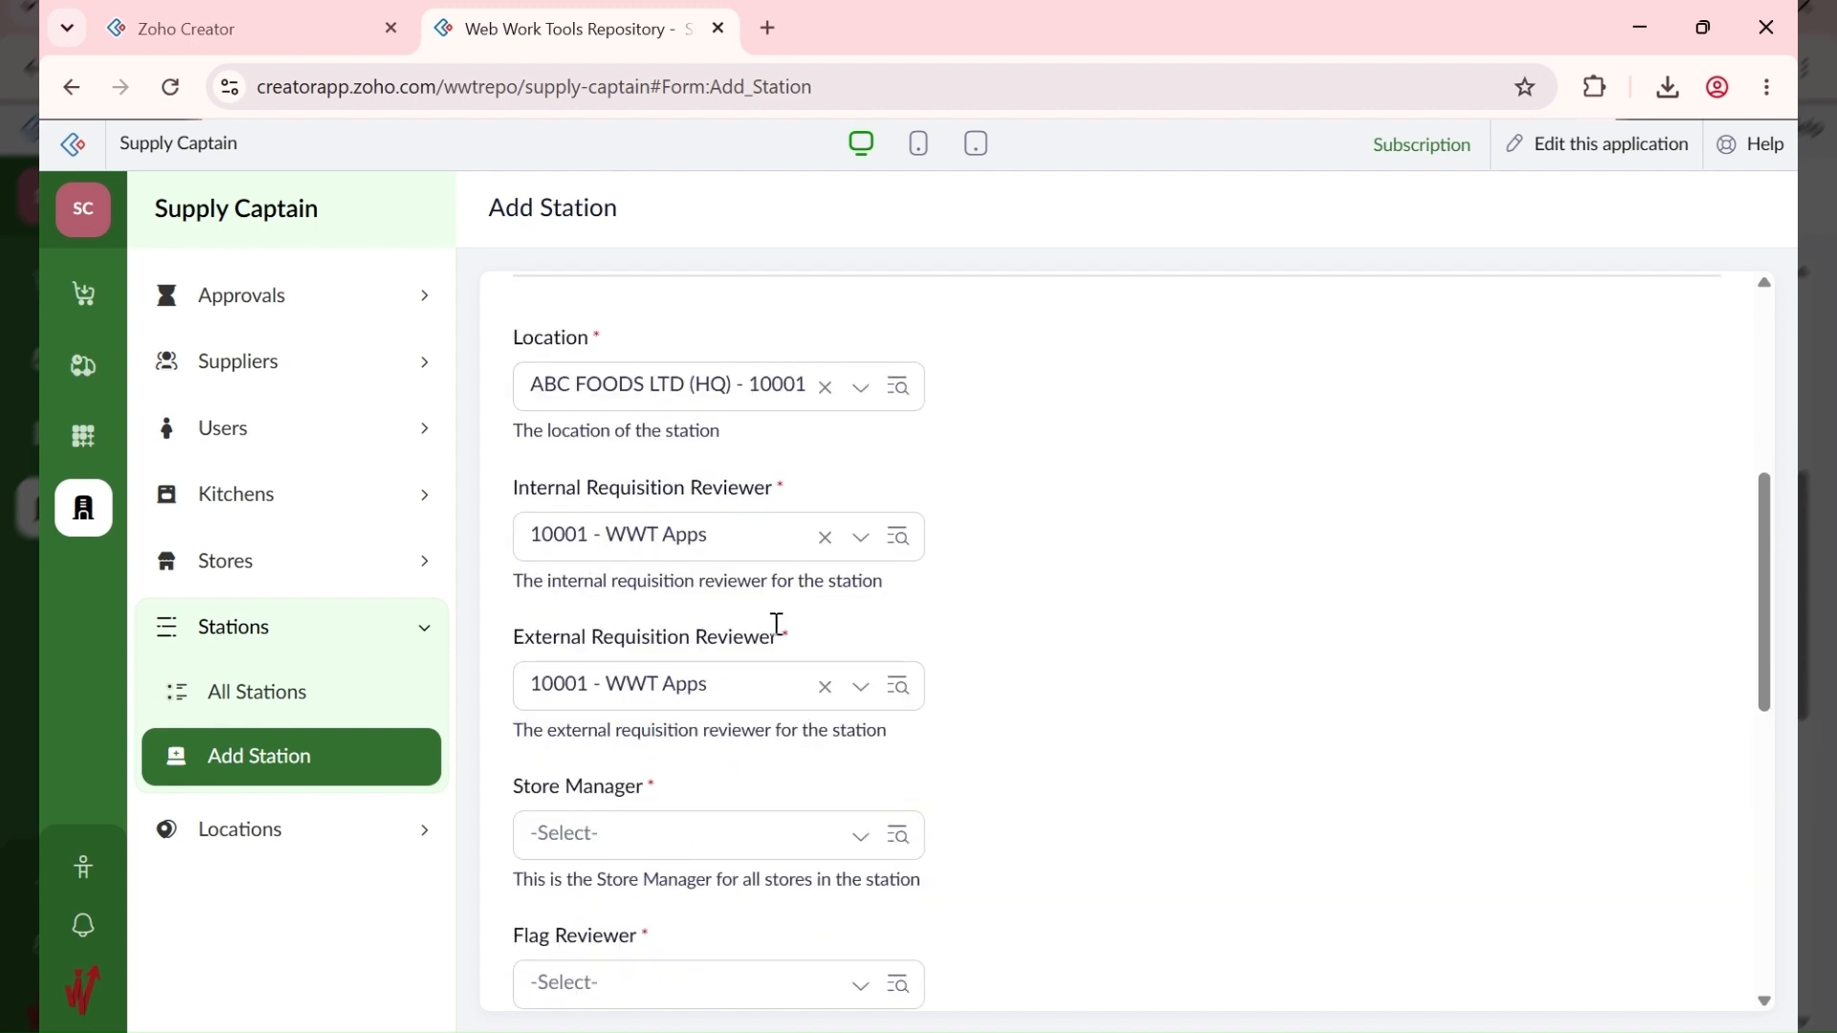
{"action": "scroll", "coordinate": [750, 720], "scroll_direction": "down", "scroll_amount": 3}
{"action": "left_click", "coordinate": [624, 563]}
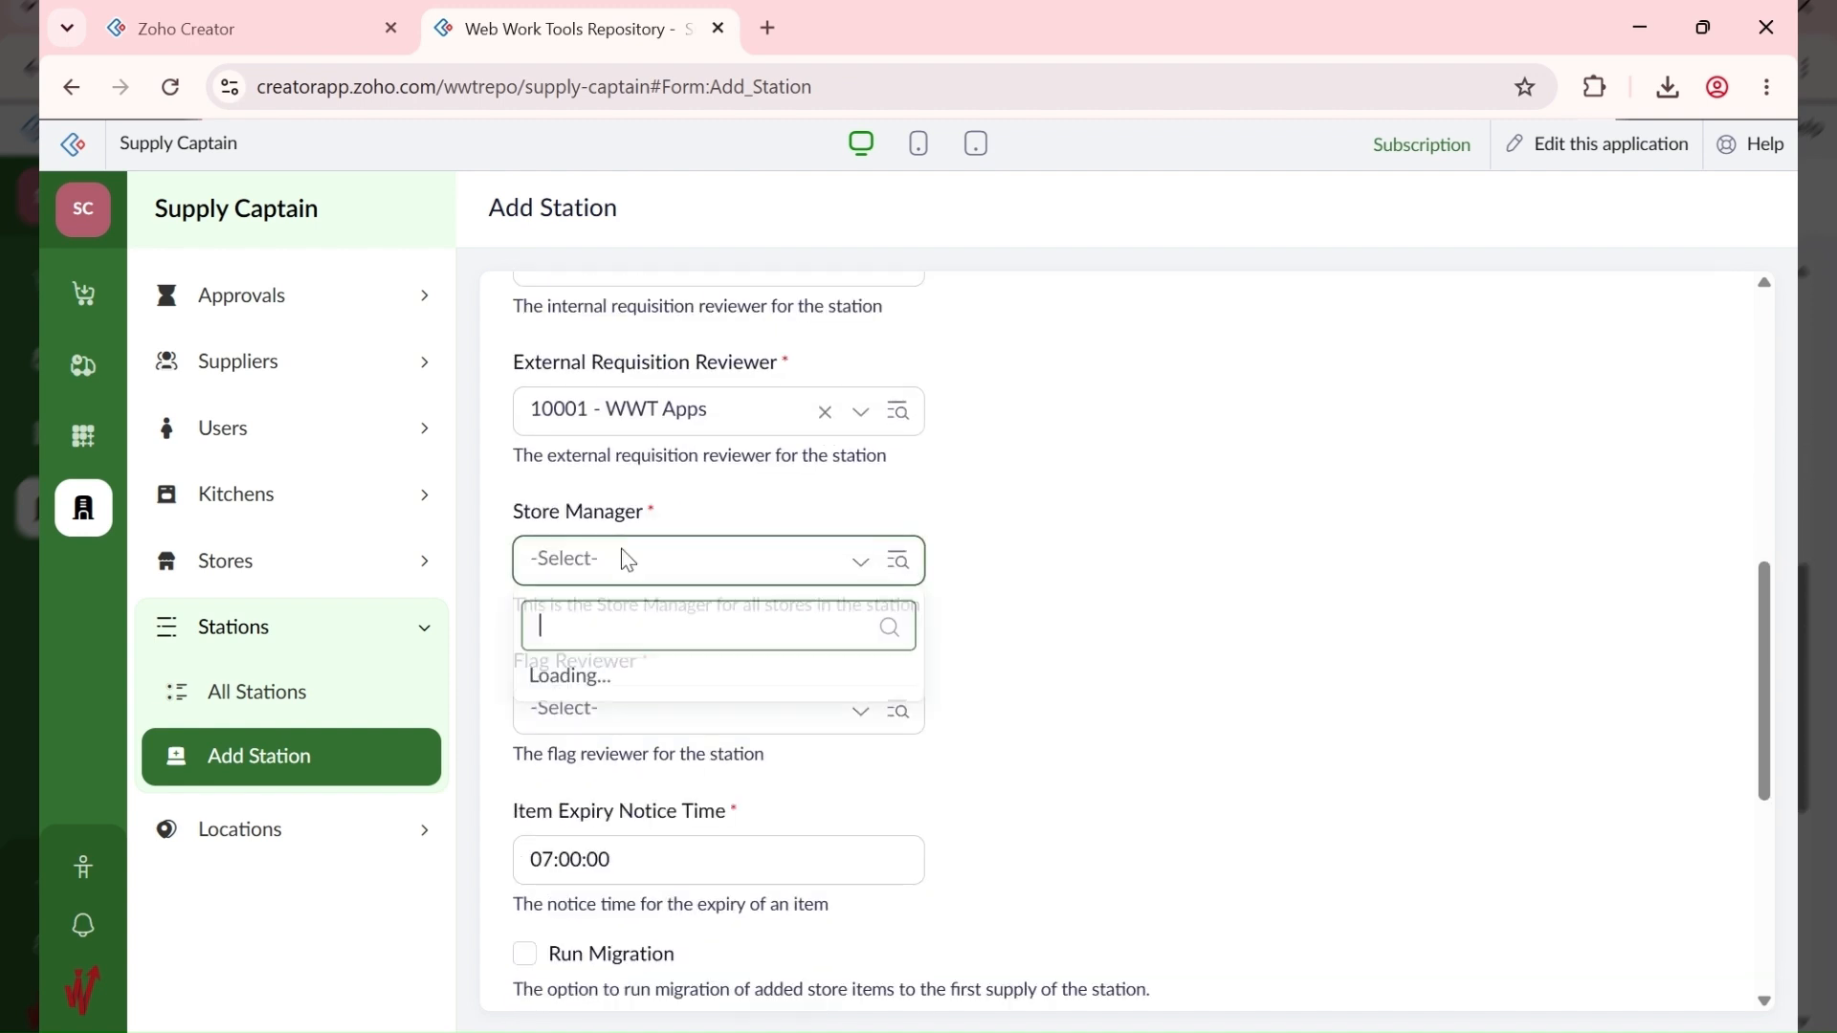
{"action": "left_click", "coordinate": [662, 633]}
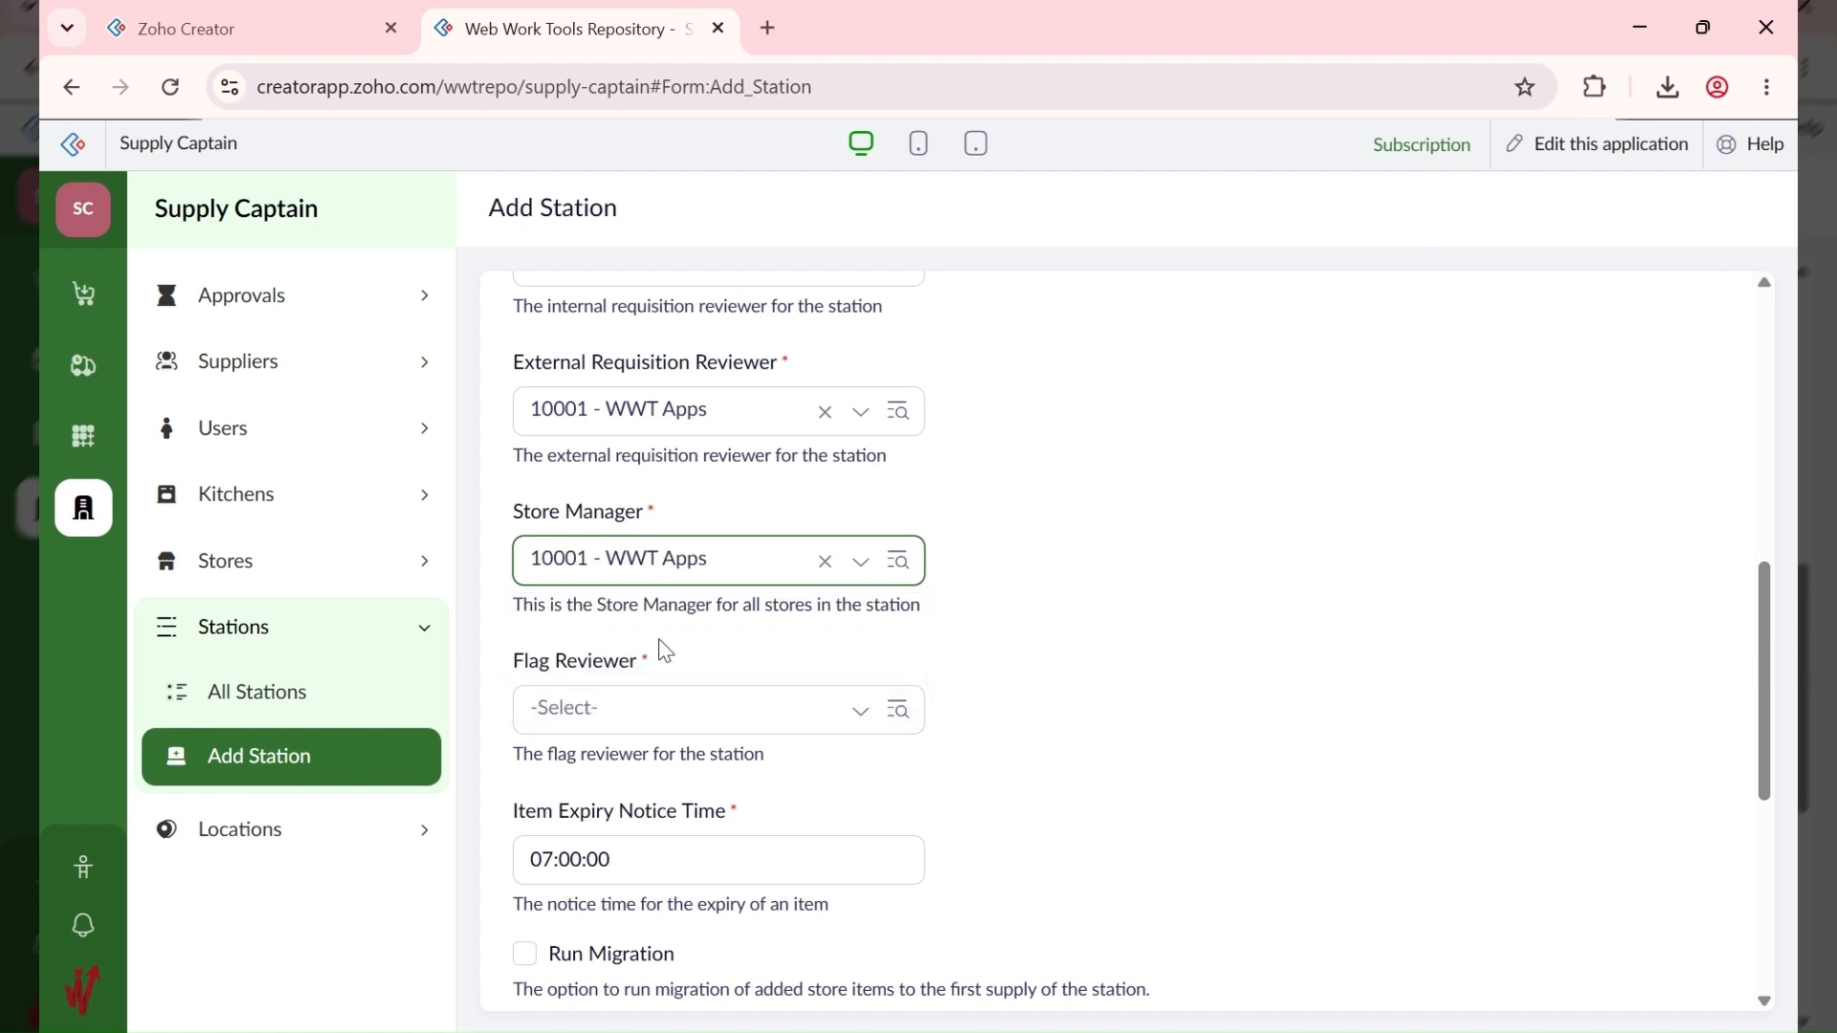
{"action": "scroll", "coordinate": [636, 705], "scroll_direction": "down", "scroll_amount": 1}
{"action": "left_click", "coordinate": [648, 574]}
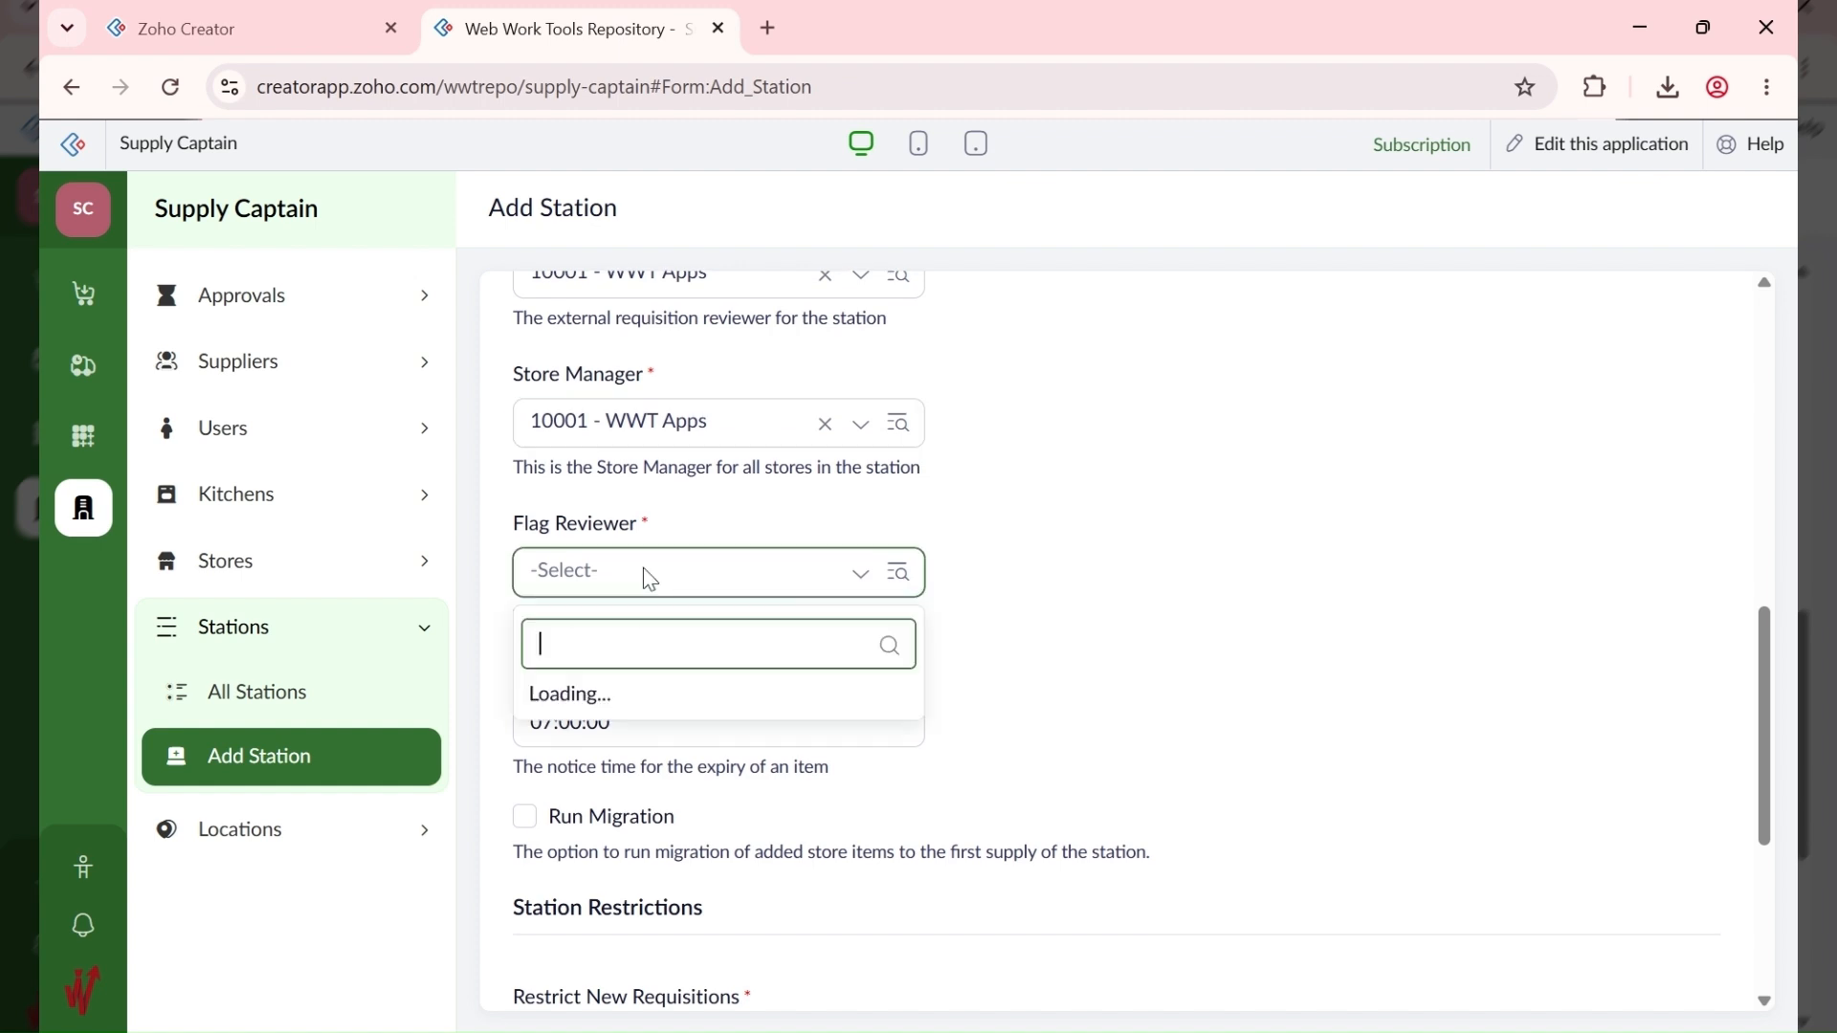
{"action": "left_click", "coordinate": [641, 650]}
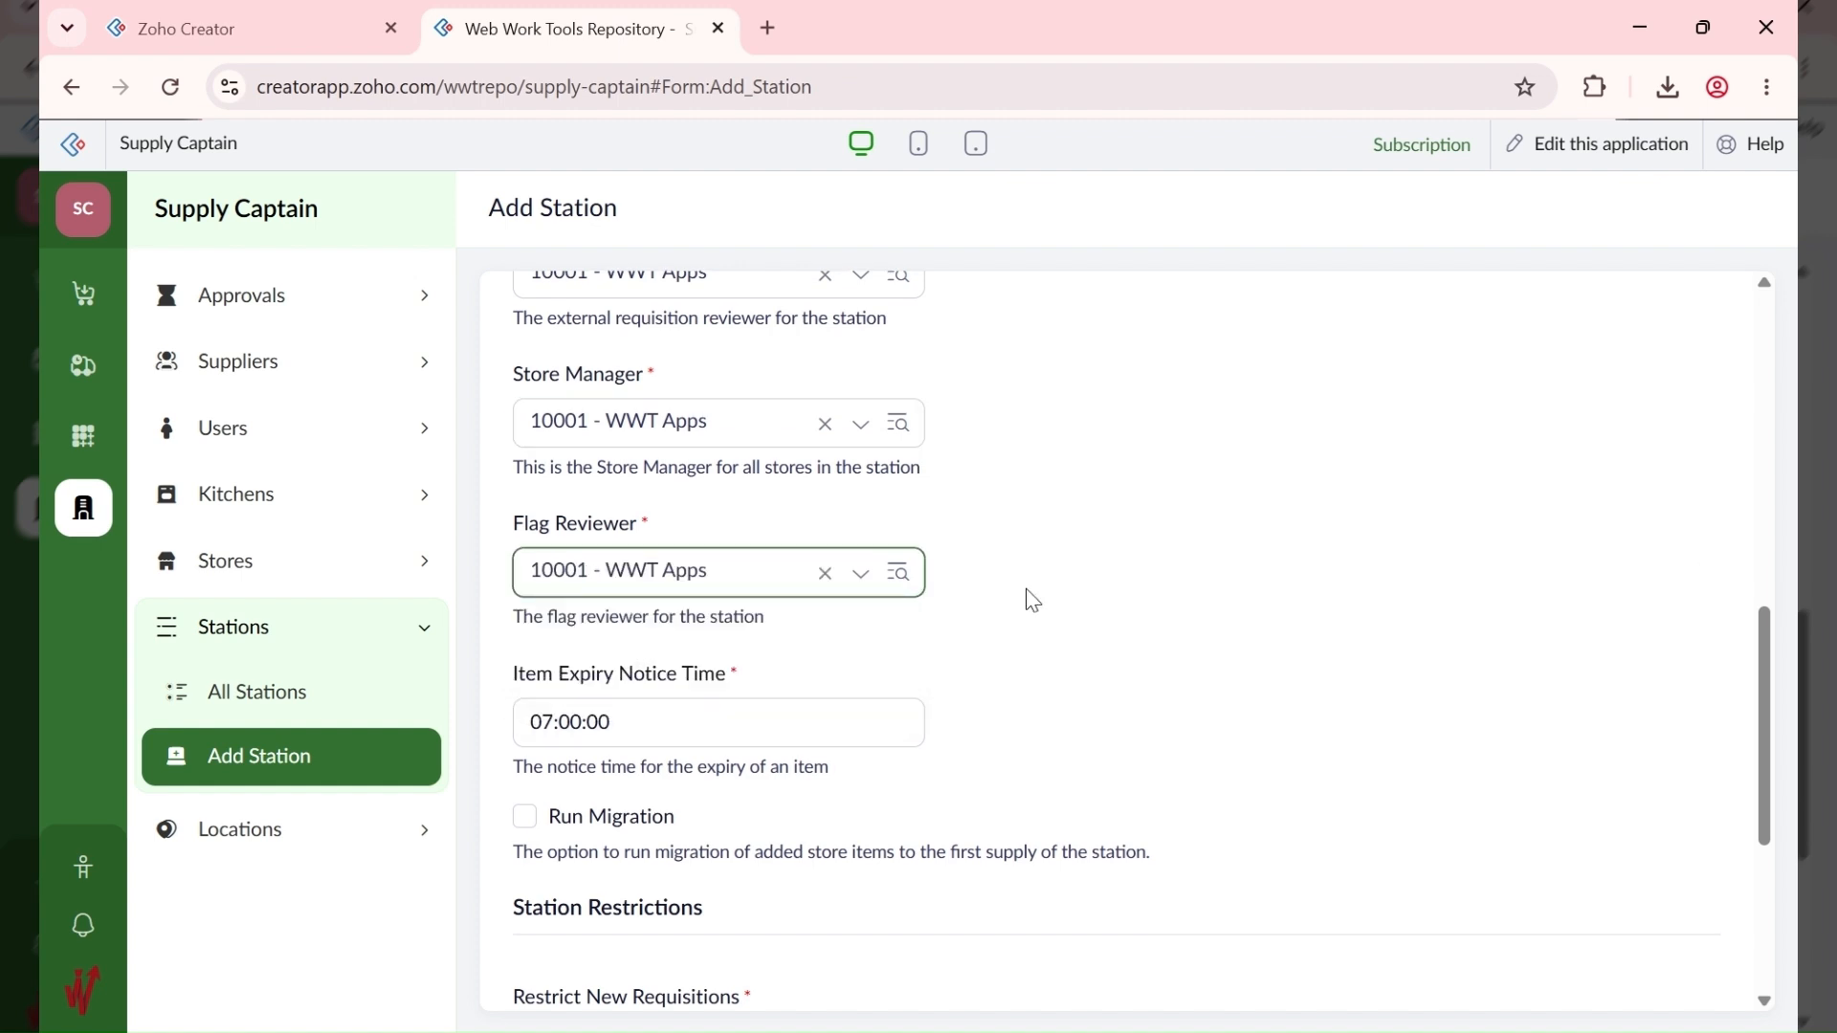
Step: Add the ABC HQ station
{"action": "scroll", "coordinate": [718, 722], "scroll_direction": "down", "scroll_amount": 1}
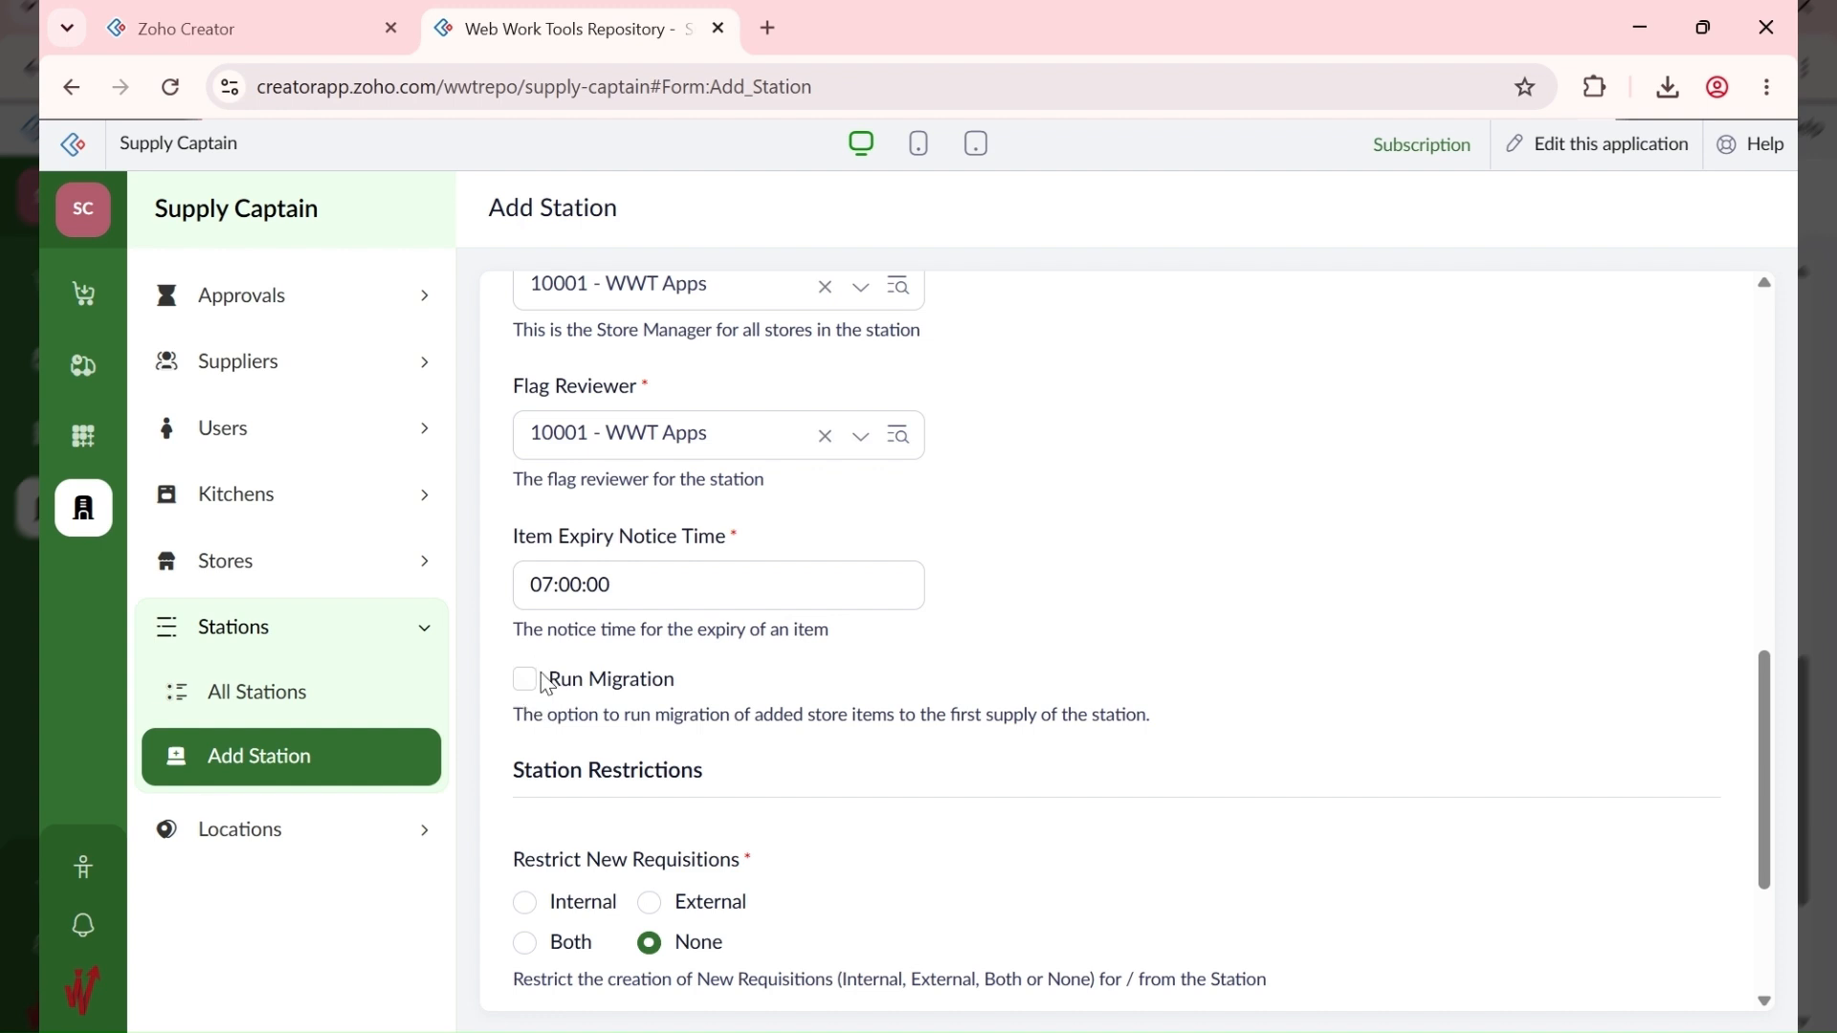
{"action": "scroll", "coordinate": [574, 650], "scroll_direction": "down", "scroll_amount": 3}
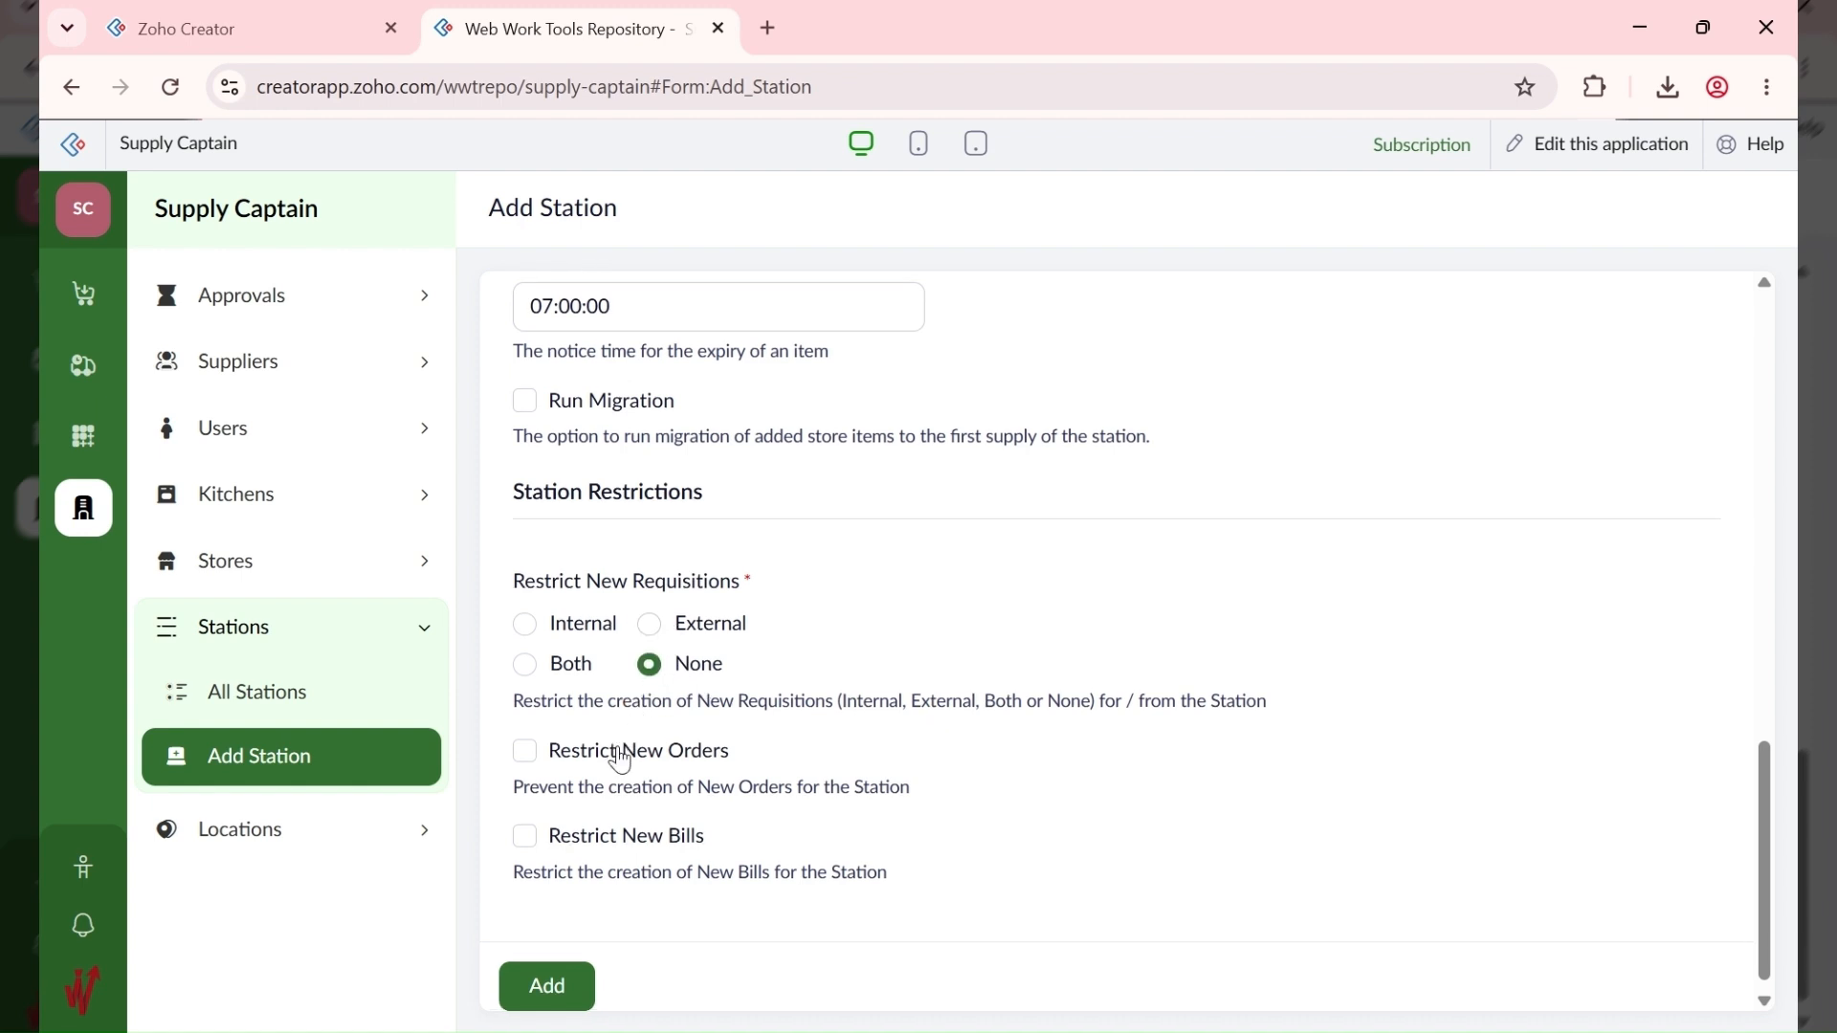
{"action": "scroll", "coordinate": [615, 750], "scroll_direction": "down", "scroll_amount": 1}
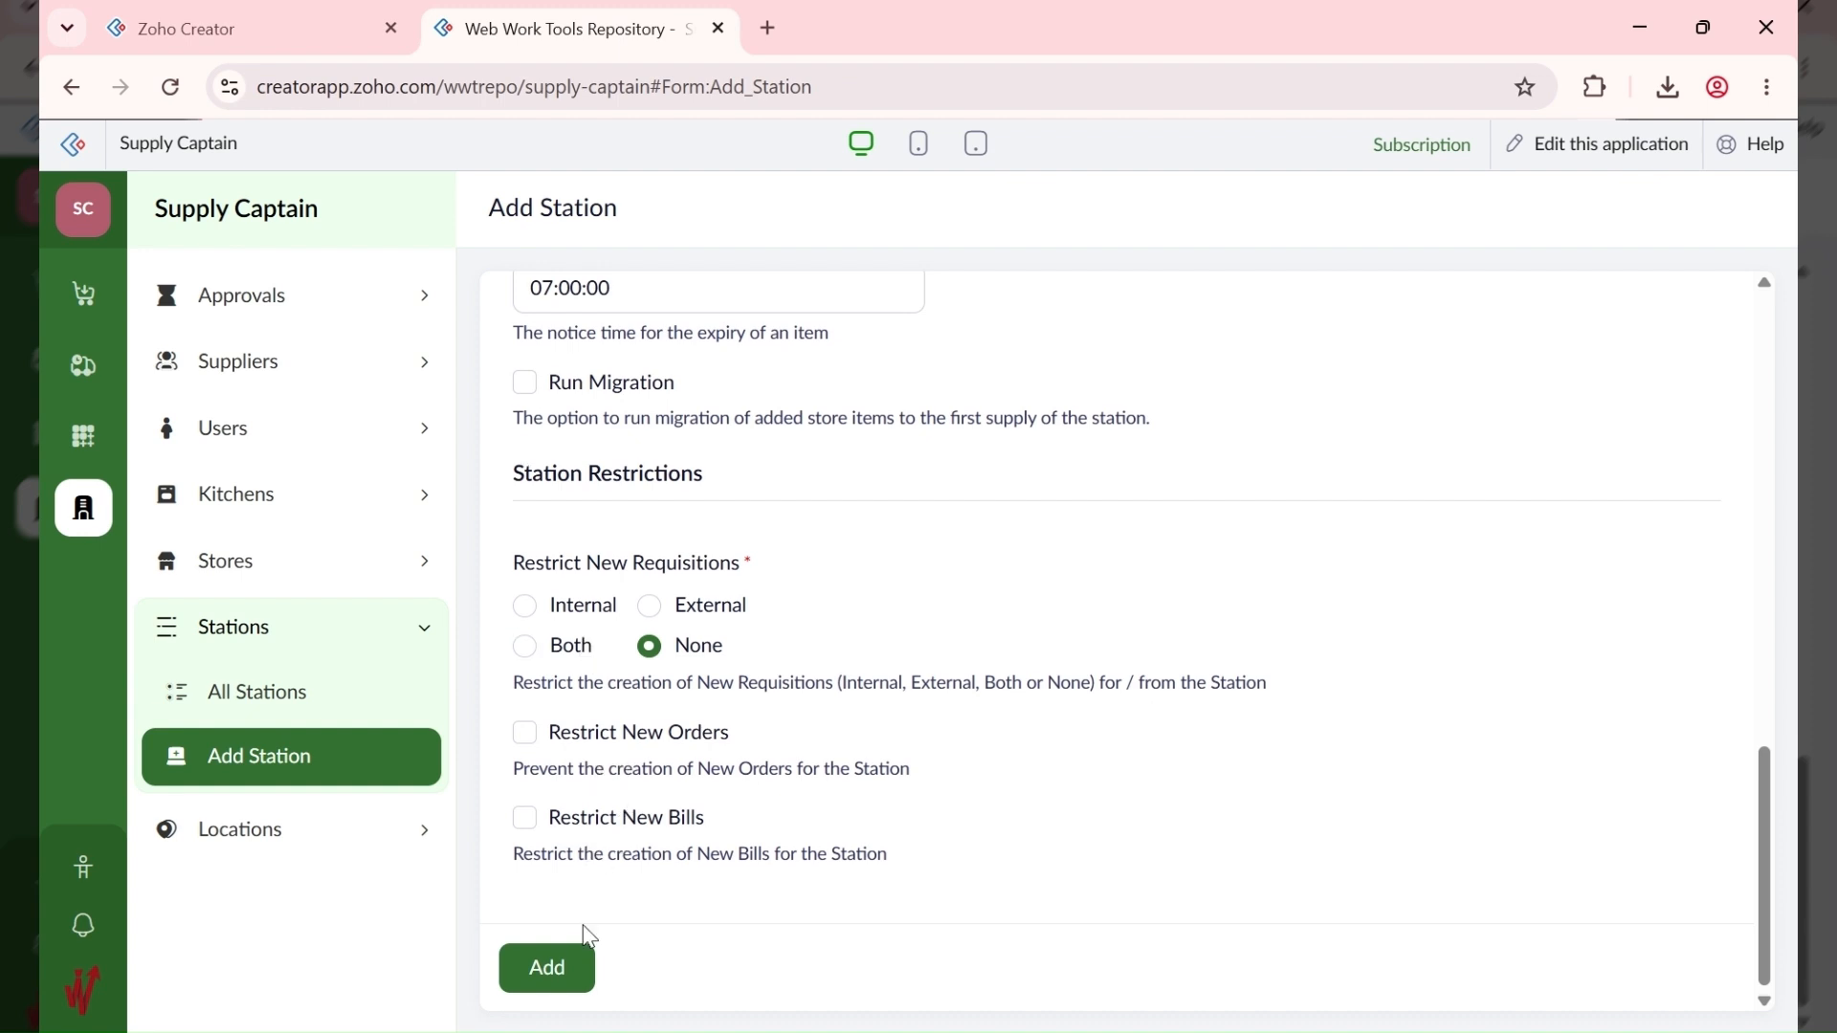
{"action": "scroll", "coordinate": [605, 795], "scroll_direction": "up", "scroll_amount": 5}
{"action": "scroll", "coordinate": [606, 777], "scroll_direction": "down", "scroll_amount": 5}
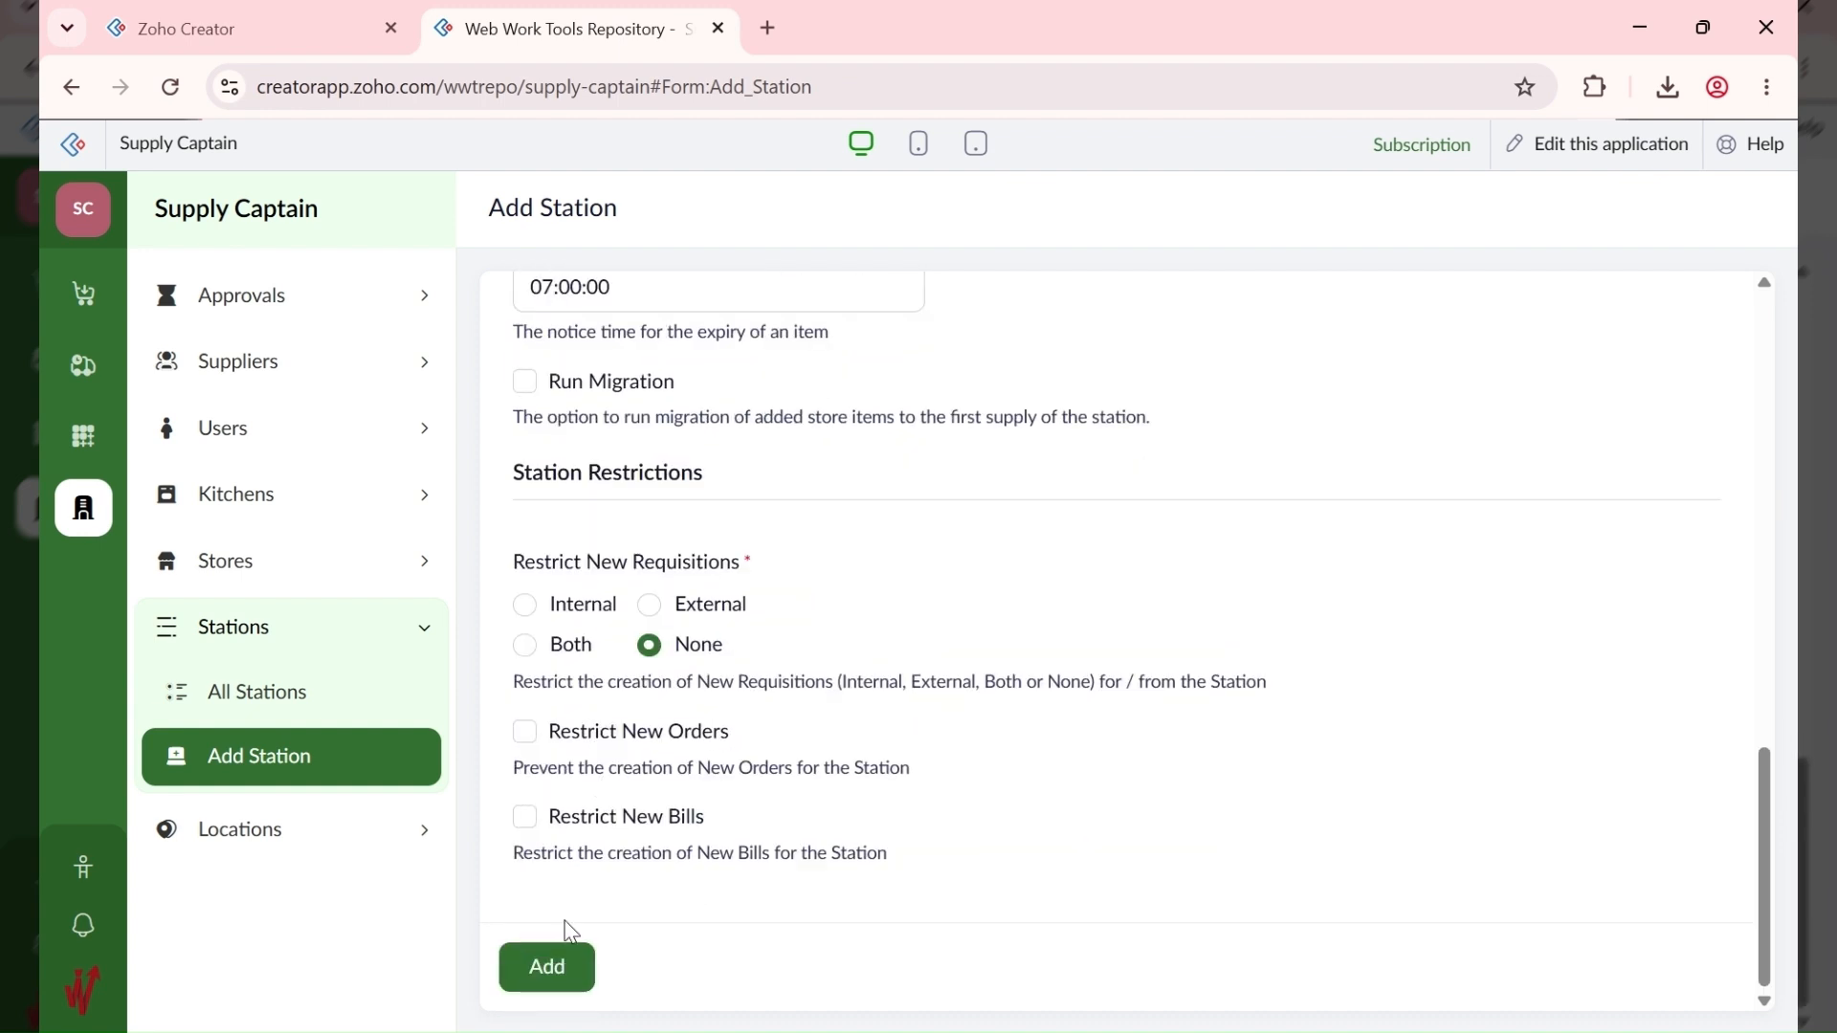
{"action": "left_click", "coordinate": [542, 967]}
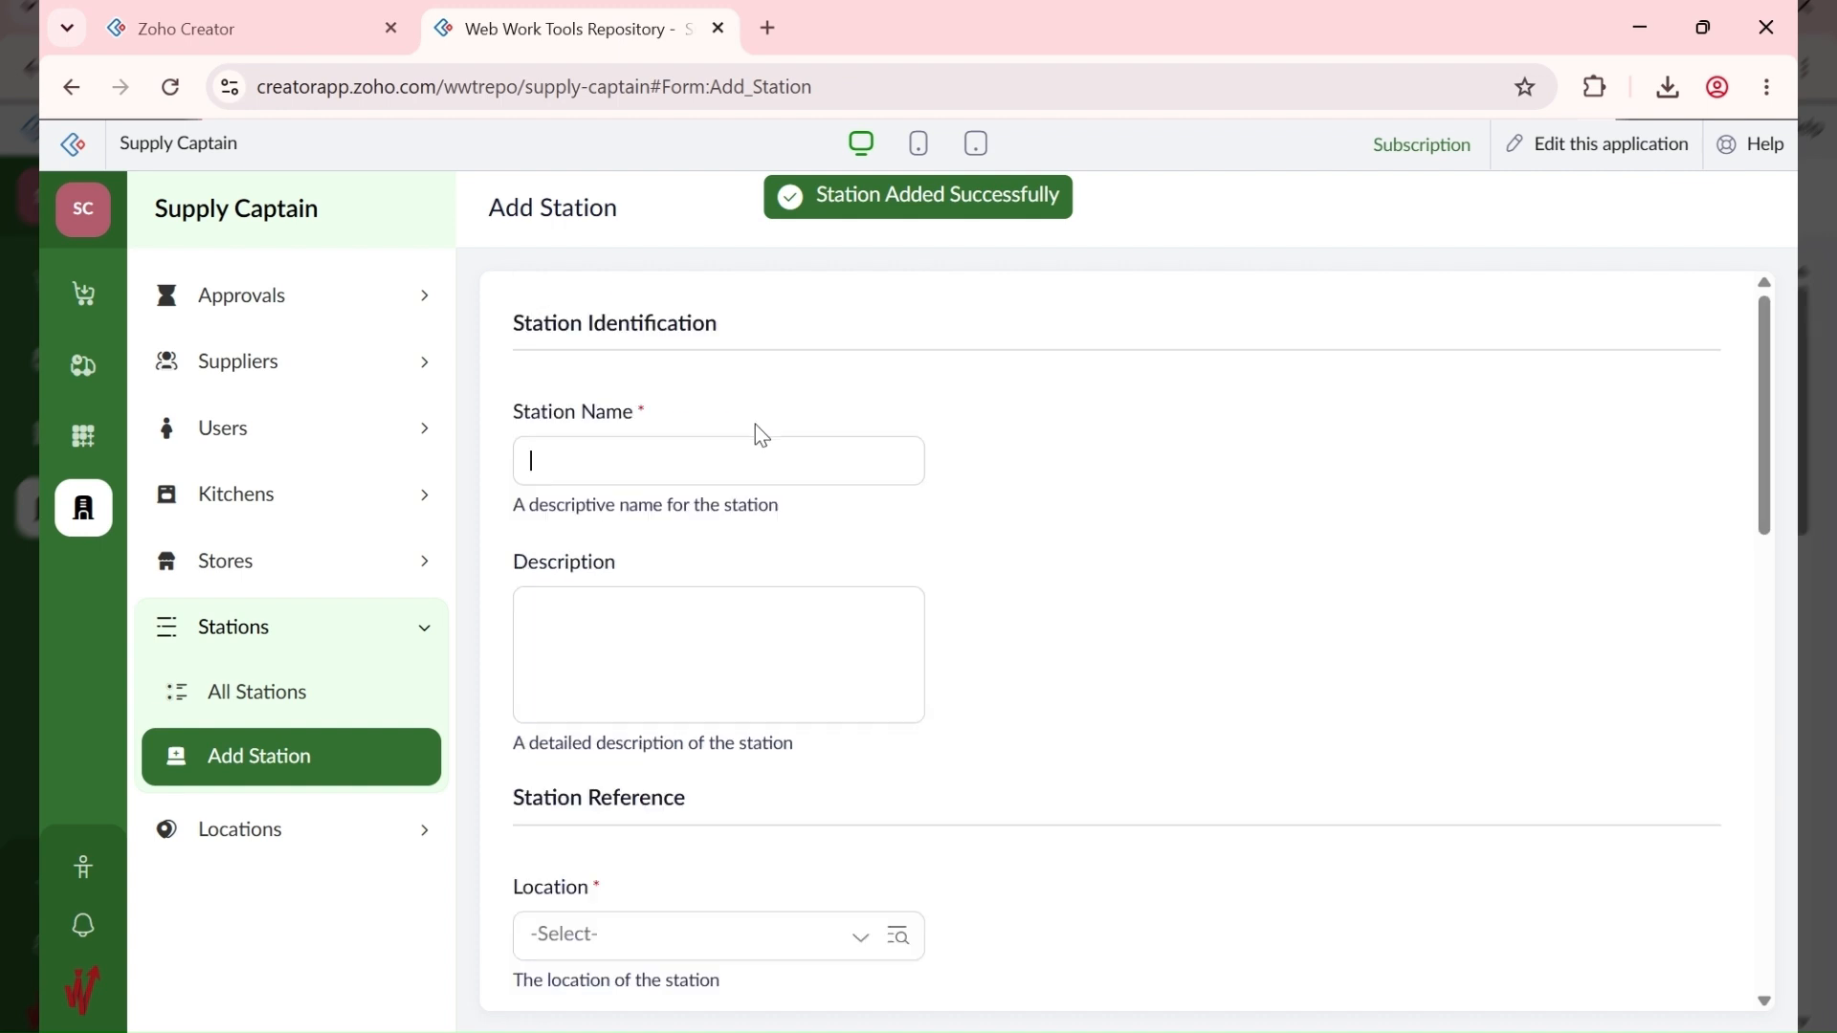
Step: Check ABC HQ is listed as 10001 in All Stations, then start a new station
{"action": "left_click", "coordinate": [371, 683]}
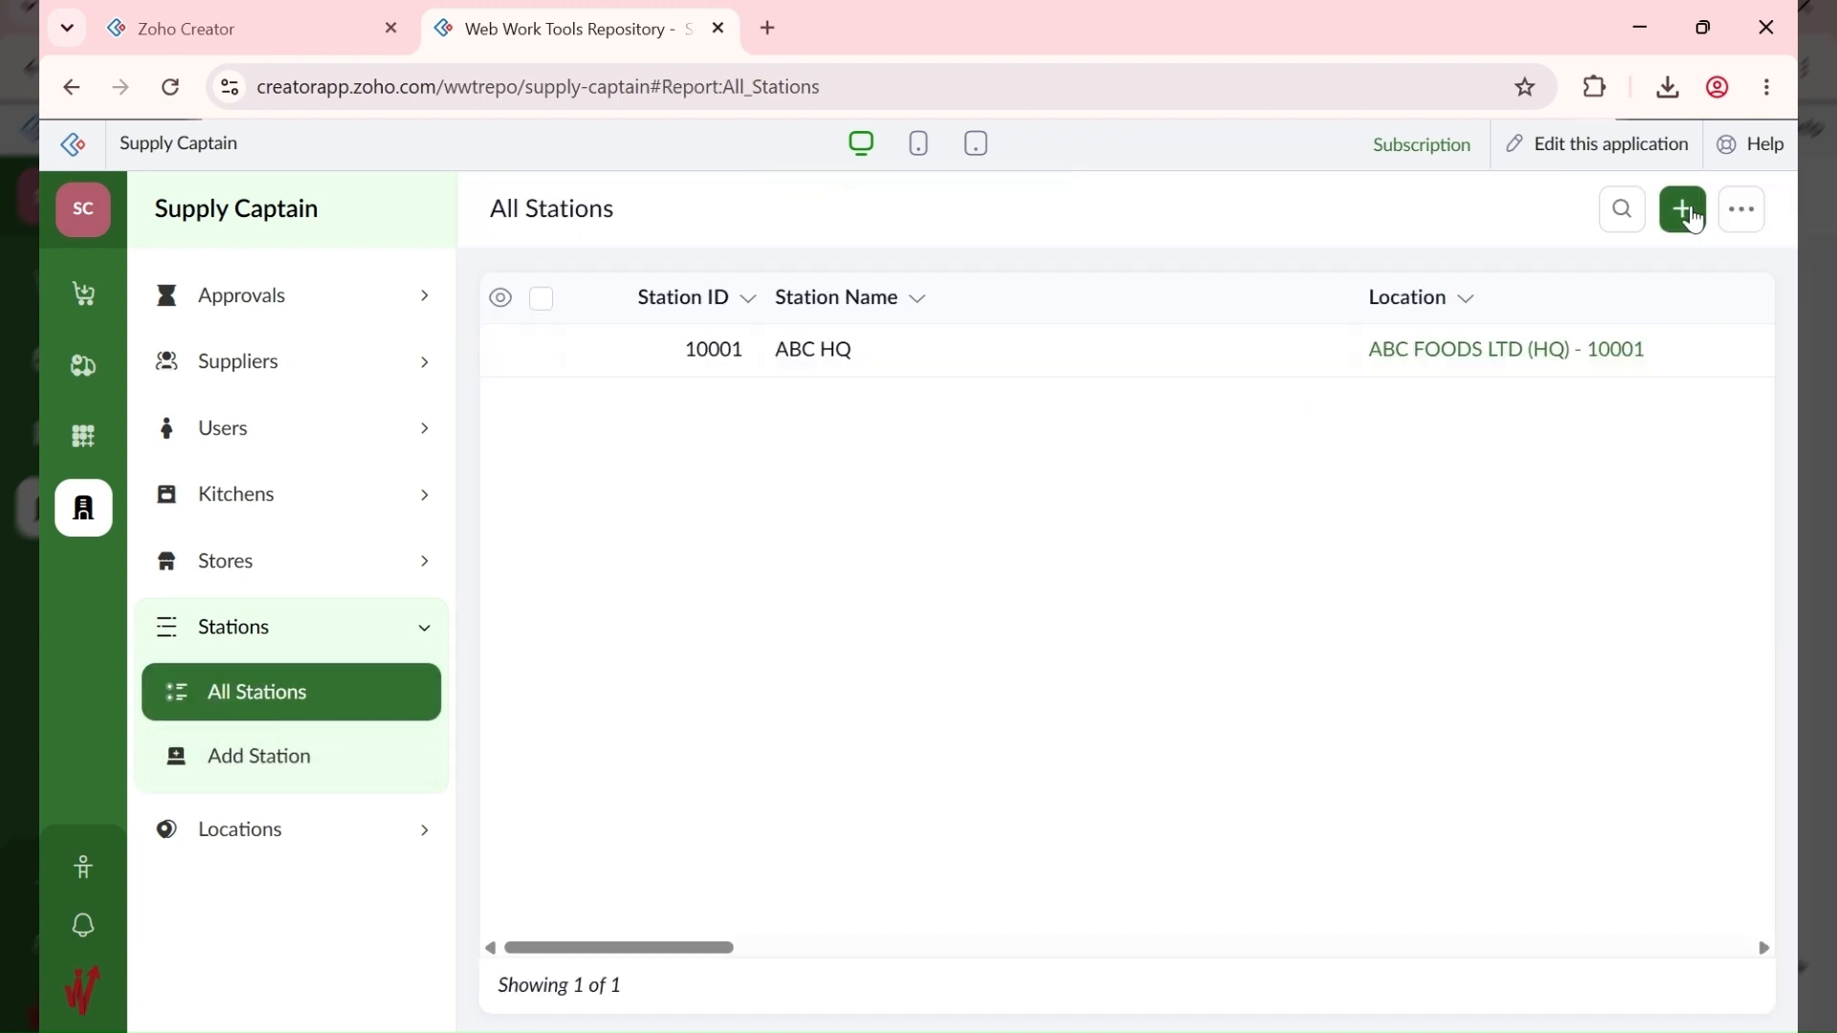
{"action": "left_click_drag", "start_coordinate": [596, 952], "coordinate": [459, 955]}
{"action": "left_click", "coordinate": [1683, 209]}
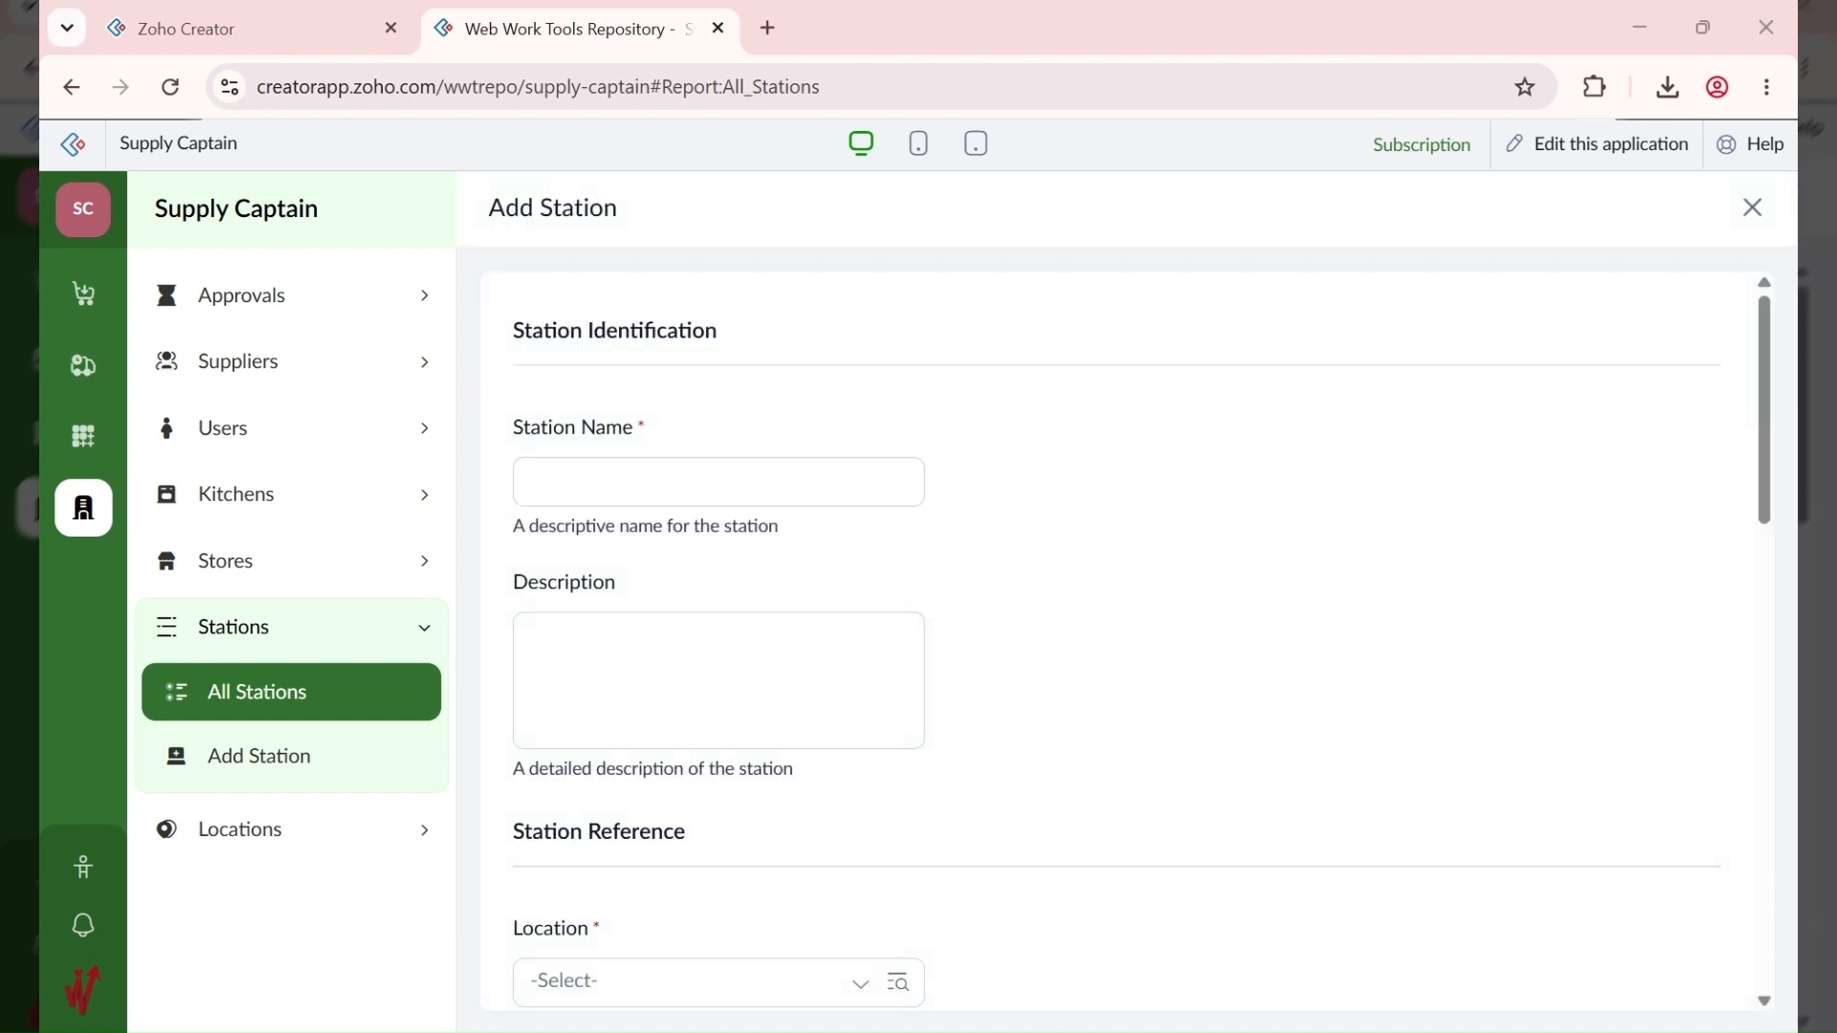
Step: Fill in station ABC EXT, description ABC Warehouse, location ABC FOODS LTD (HQ) - 10001
{"action": "left_click", "coordinate": [730, 475]}
{"action": "type", "text": "ABC EXT"}
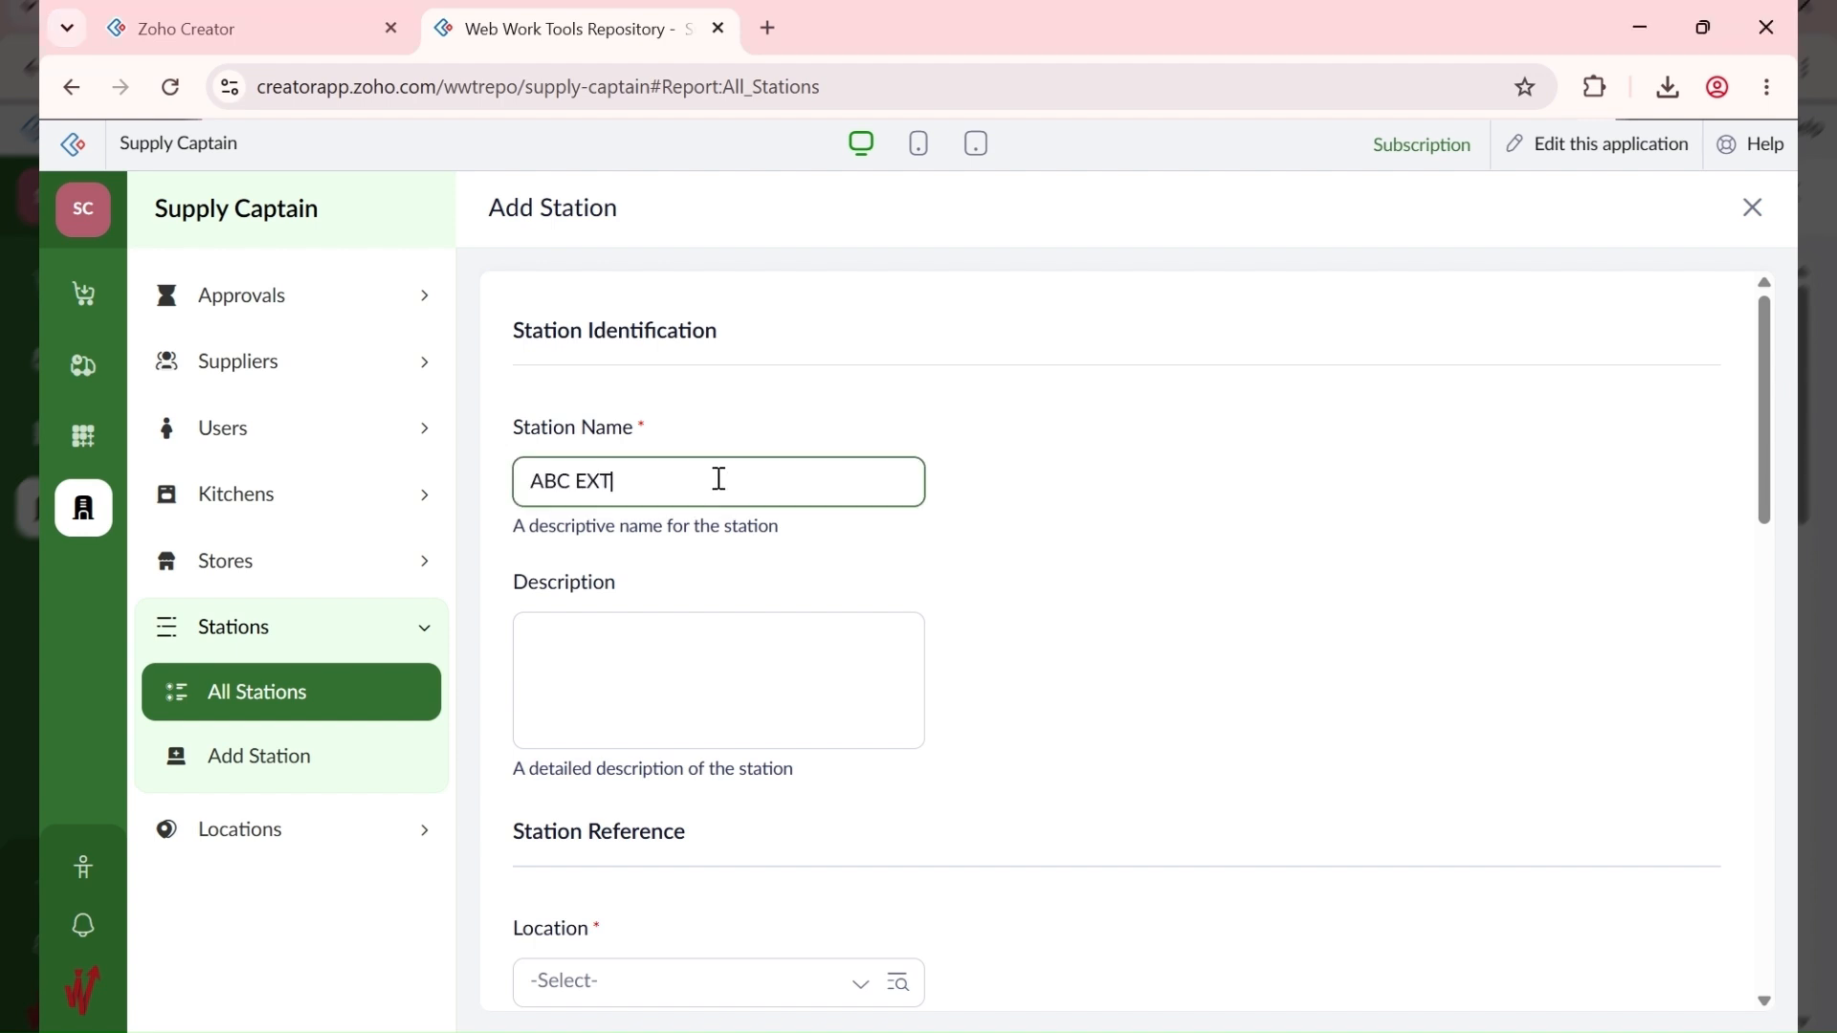
{"action": "key", "text": "Tab"}
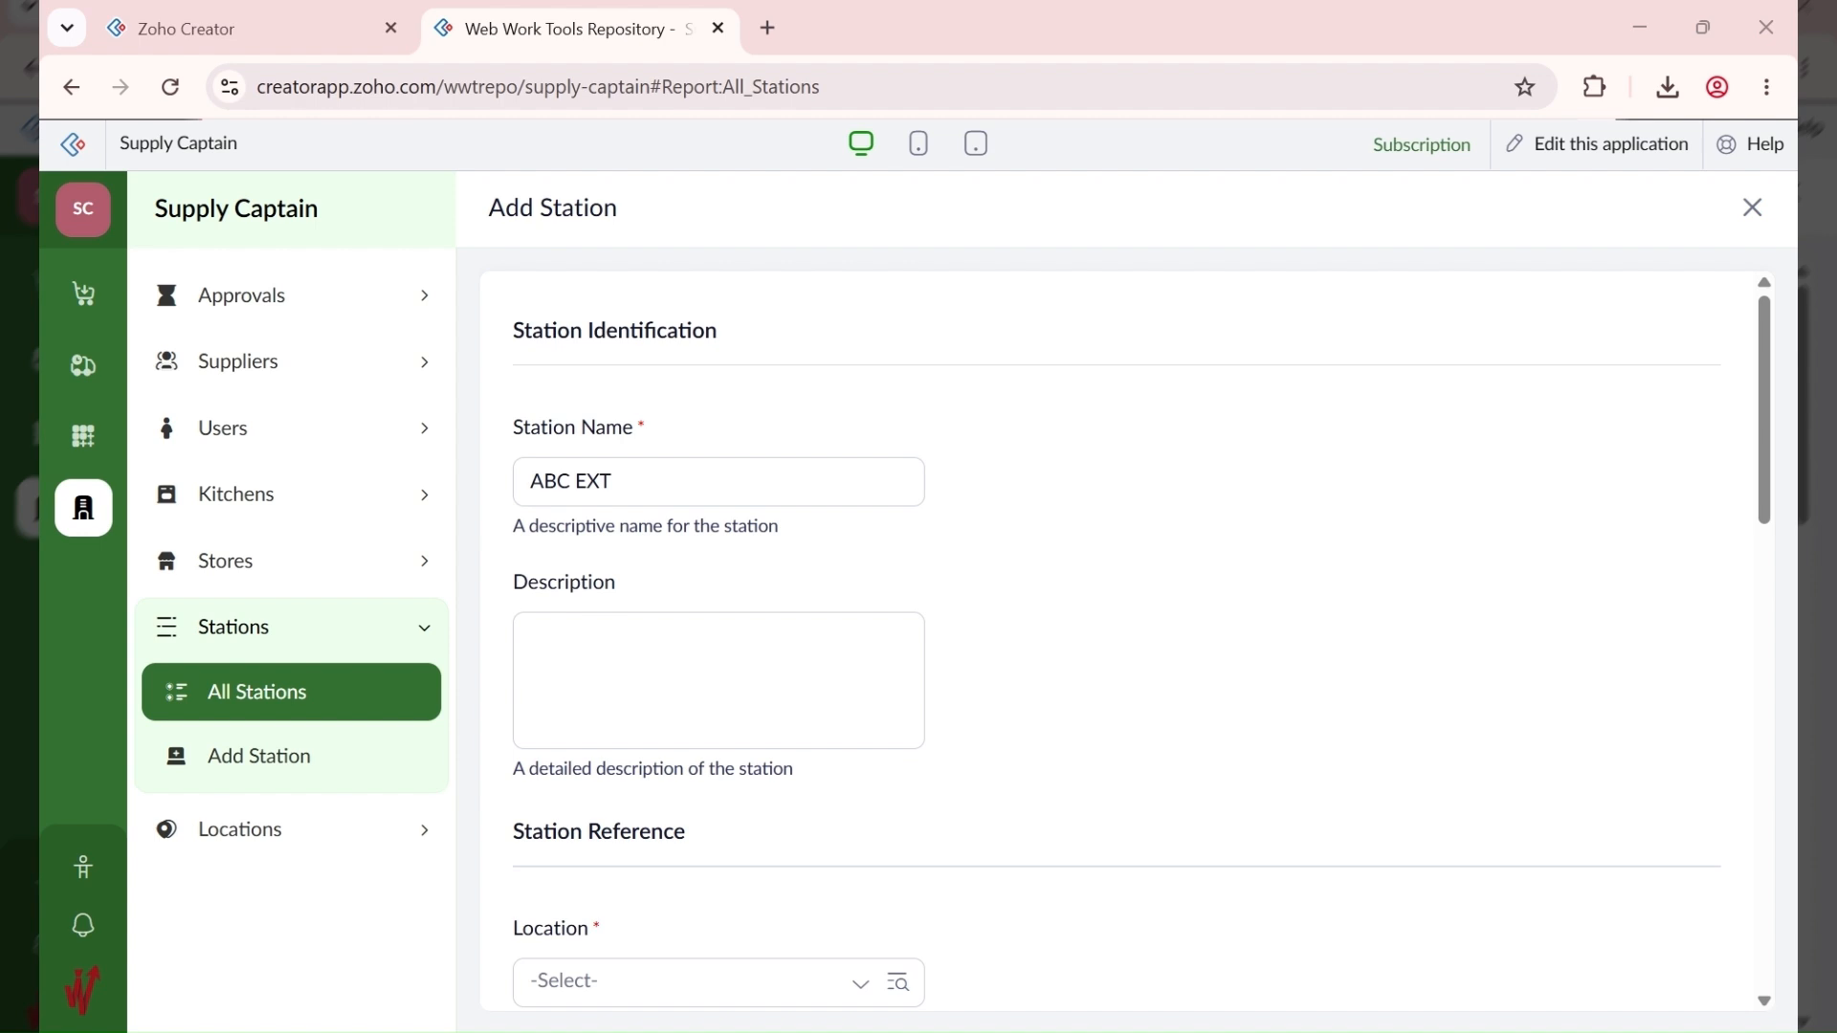
{"action": "left_click", "coordinate": [847, 713]}
{"action": "type", "text": "ABC Warehouse"}
{"action": "scroll", "coordinate": [1111, 656], "scroll_direction": "down", "scroll_amount": 3}
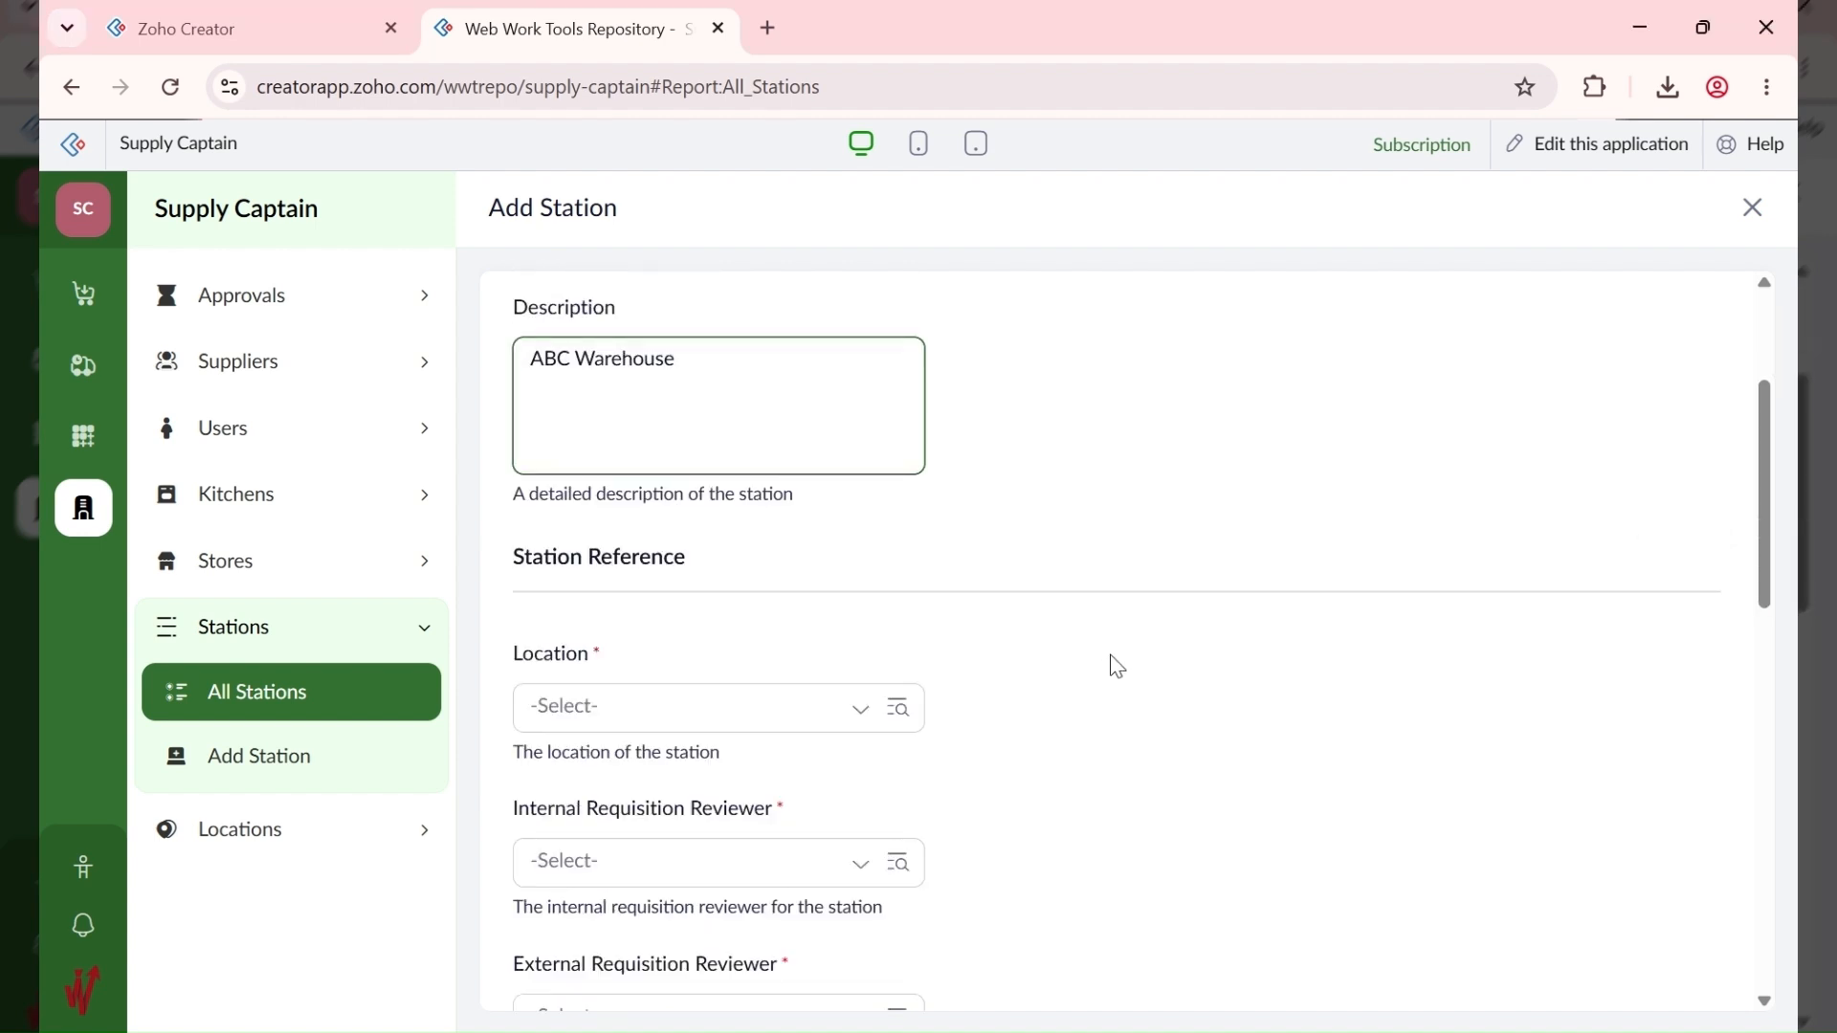
{"action": "left_click", "coordinate": [724, 720]}
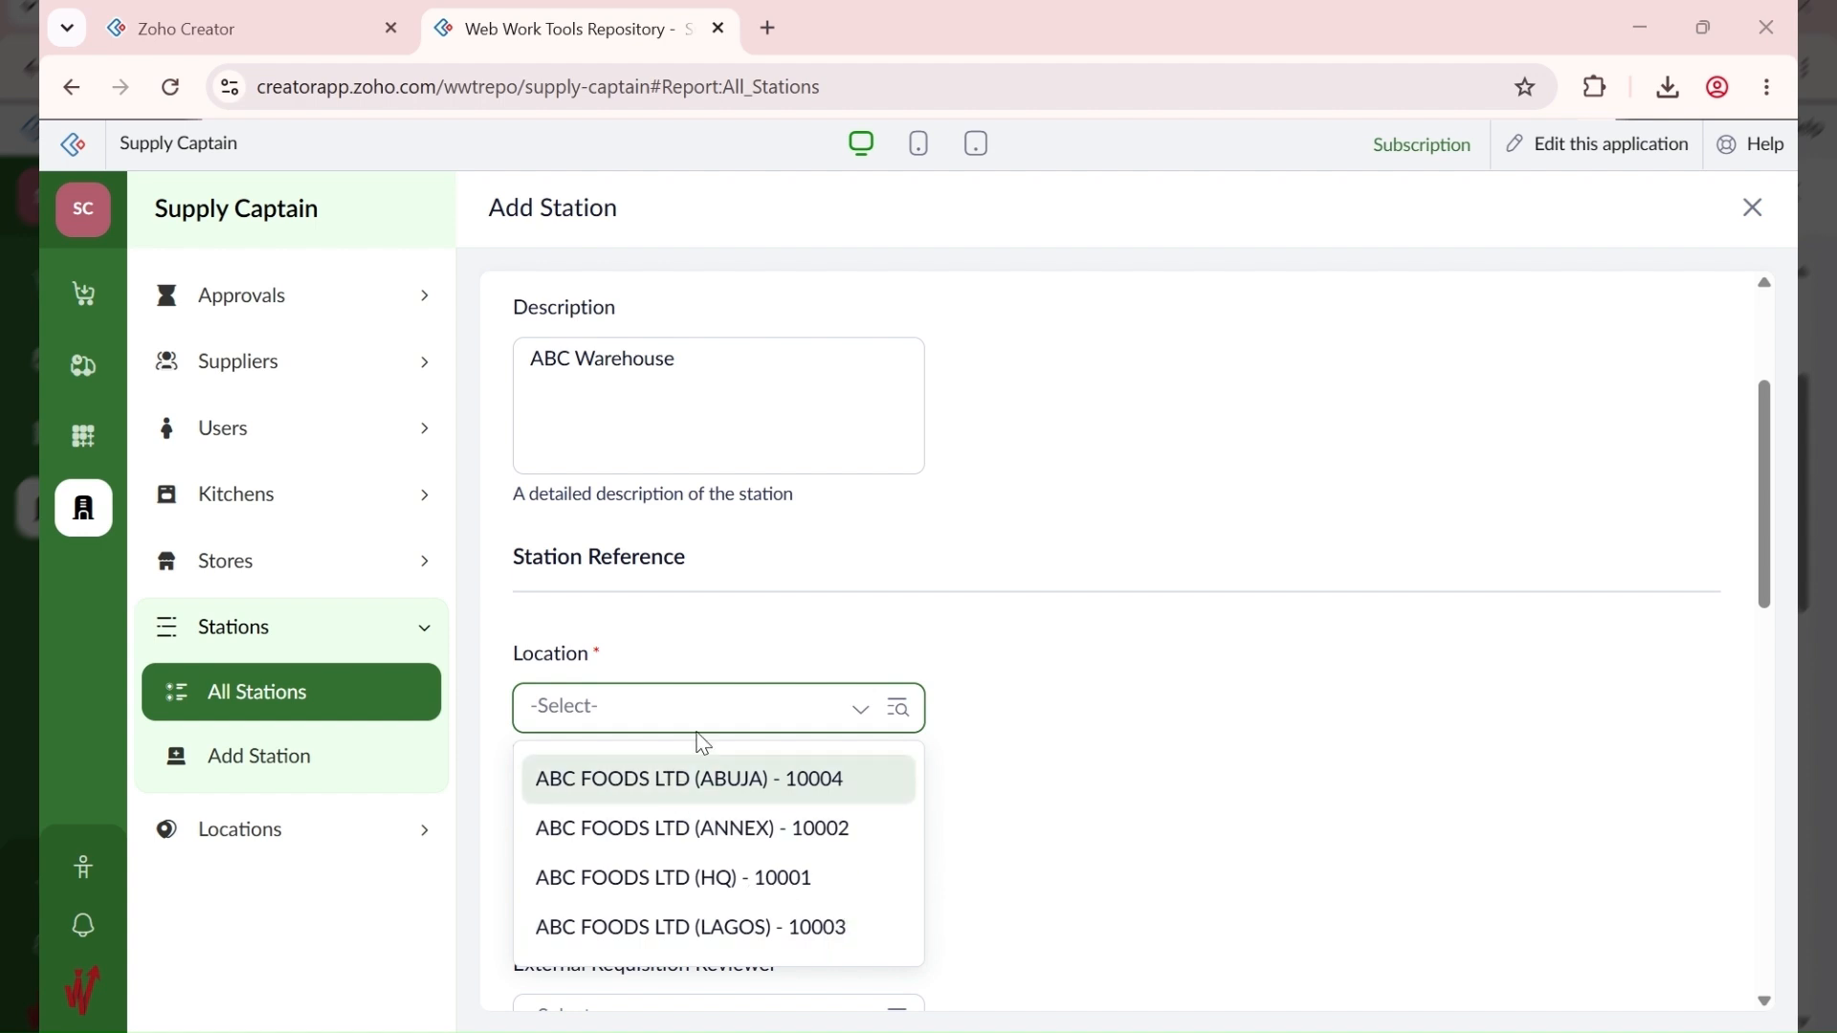
{"action": "left_click", "coordinate": [709, 880]}
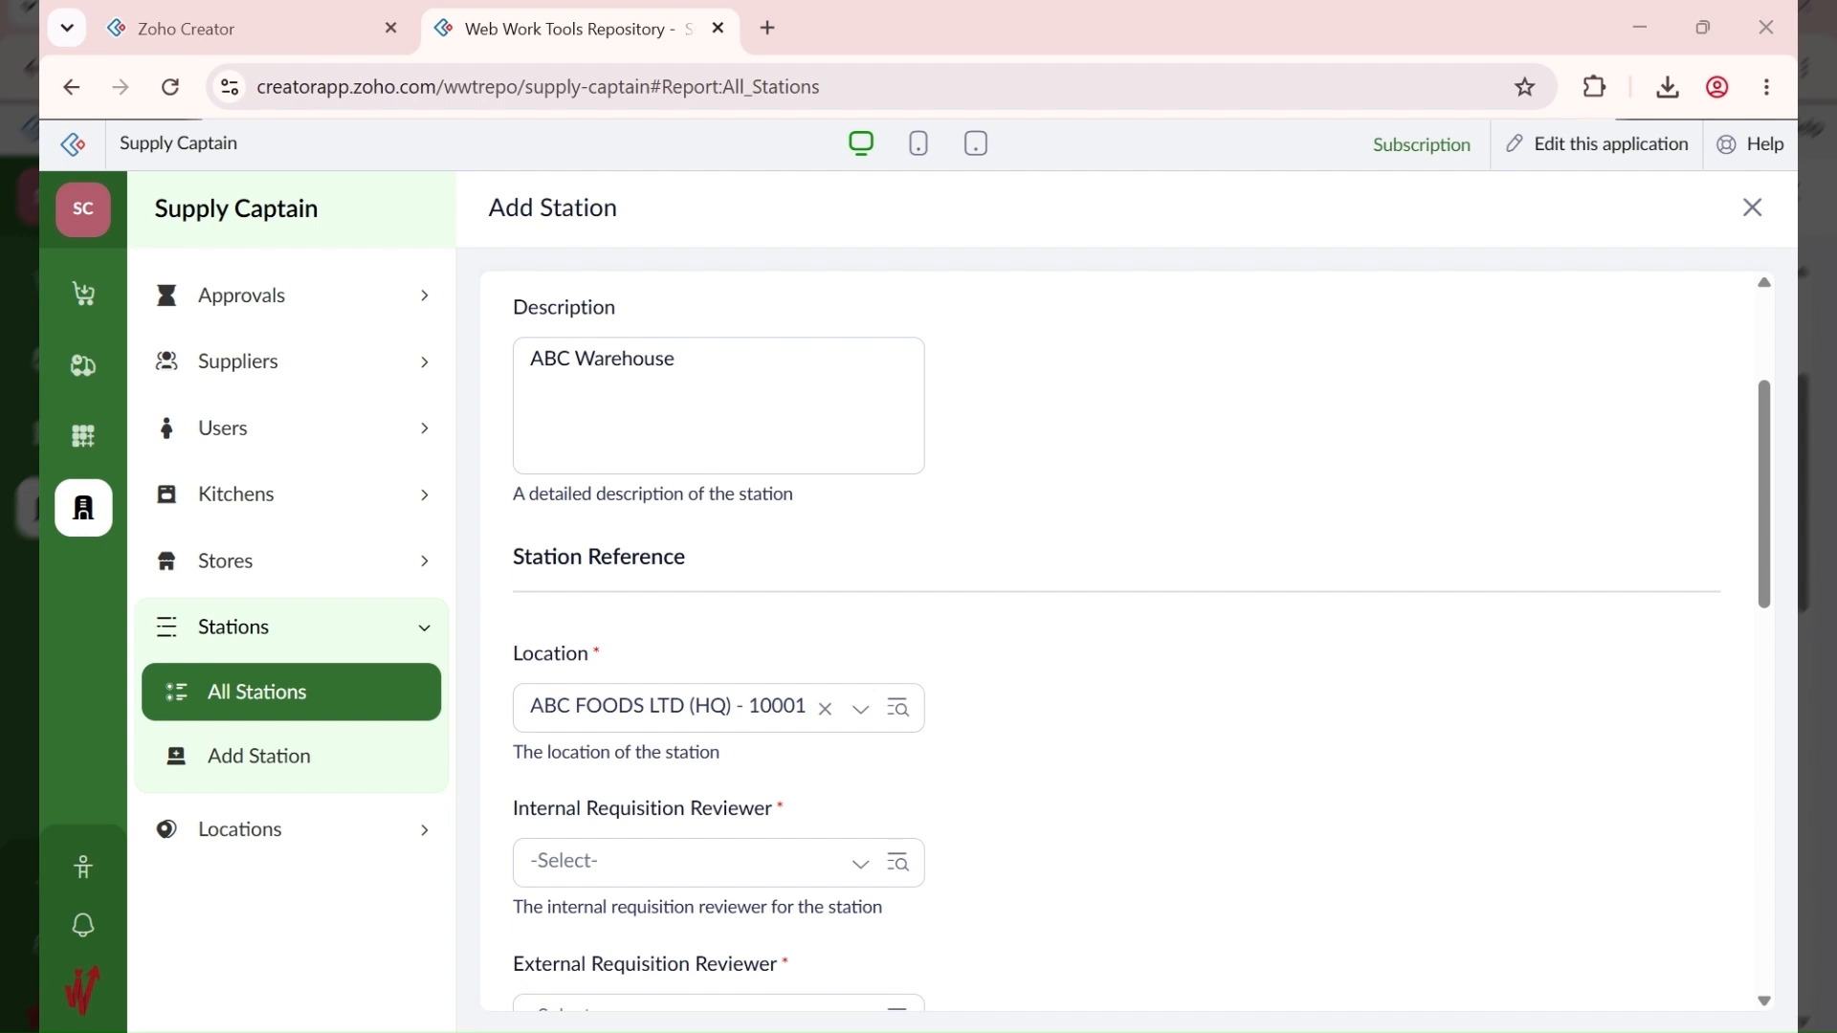
Step: Set WWT Apps as internal and external requisition reviewer for ABC EXT
{"action": "scroll", "coordinate": [709, 794], "scroll_direction": "down", "scroll_amount": 3}
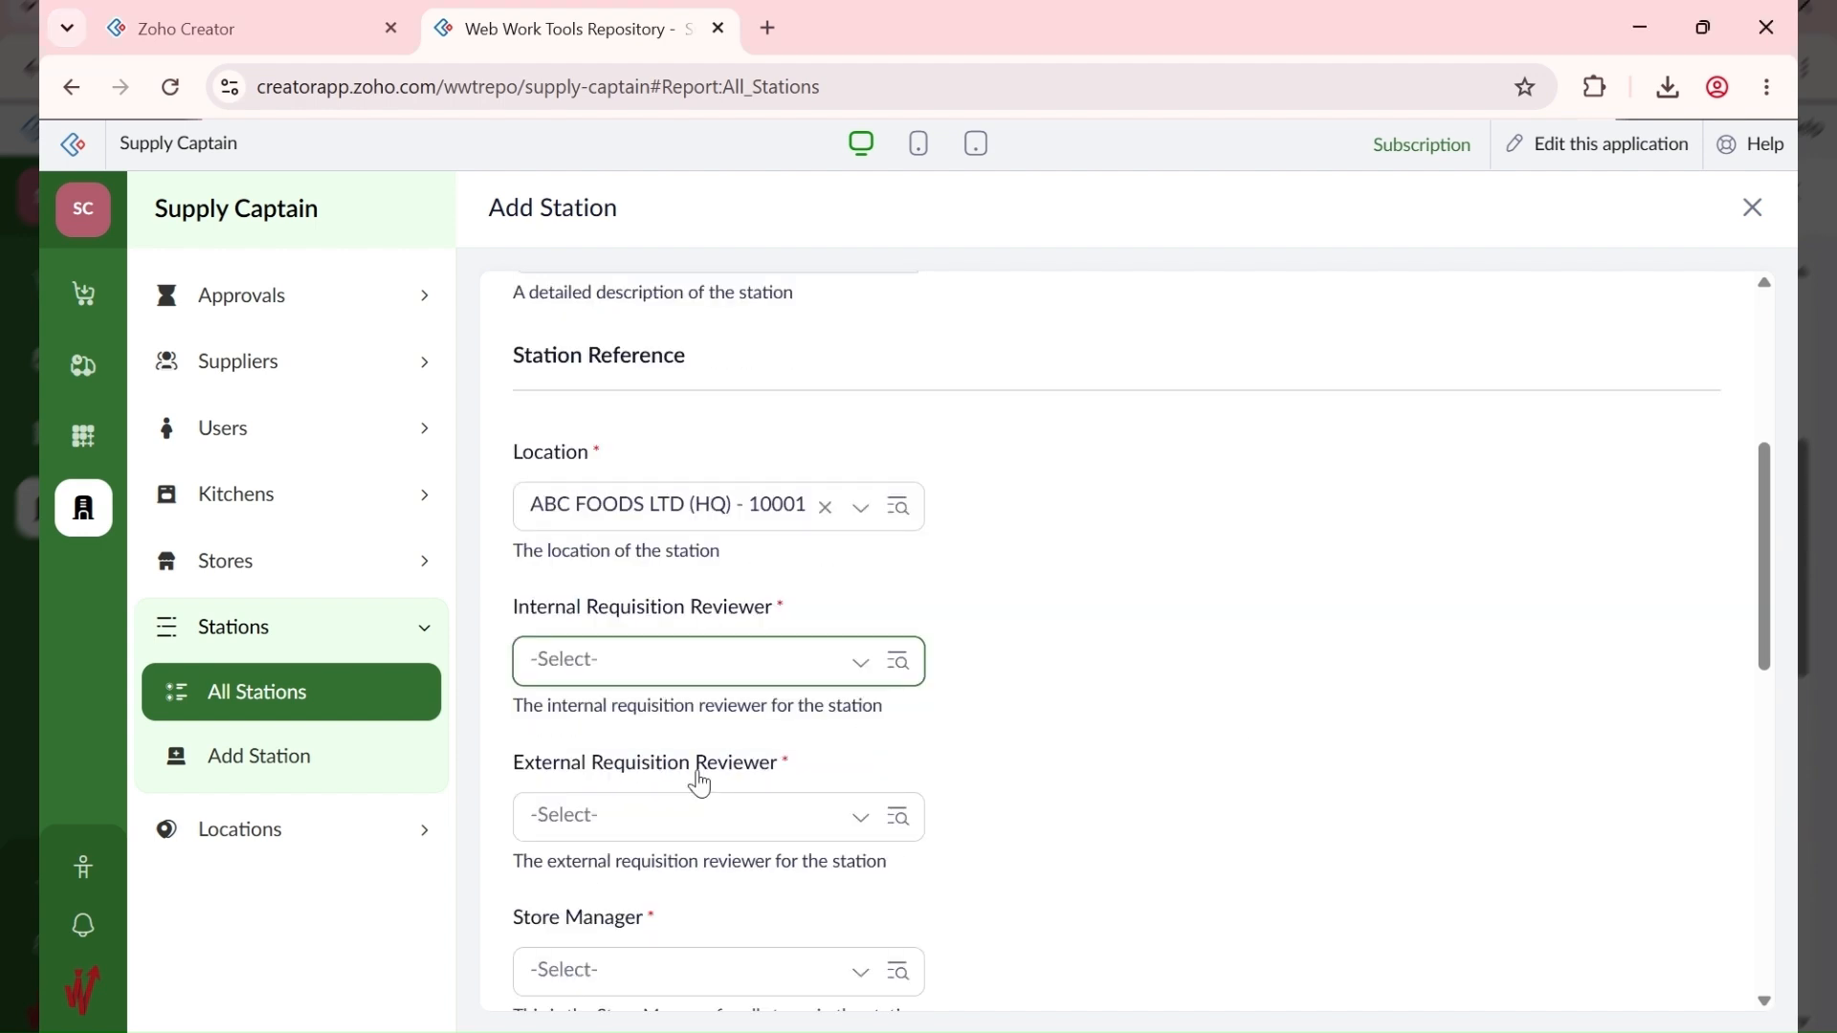
{"action": "left_click", "coordinate": [709, 596]}
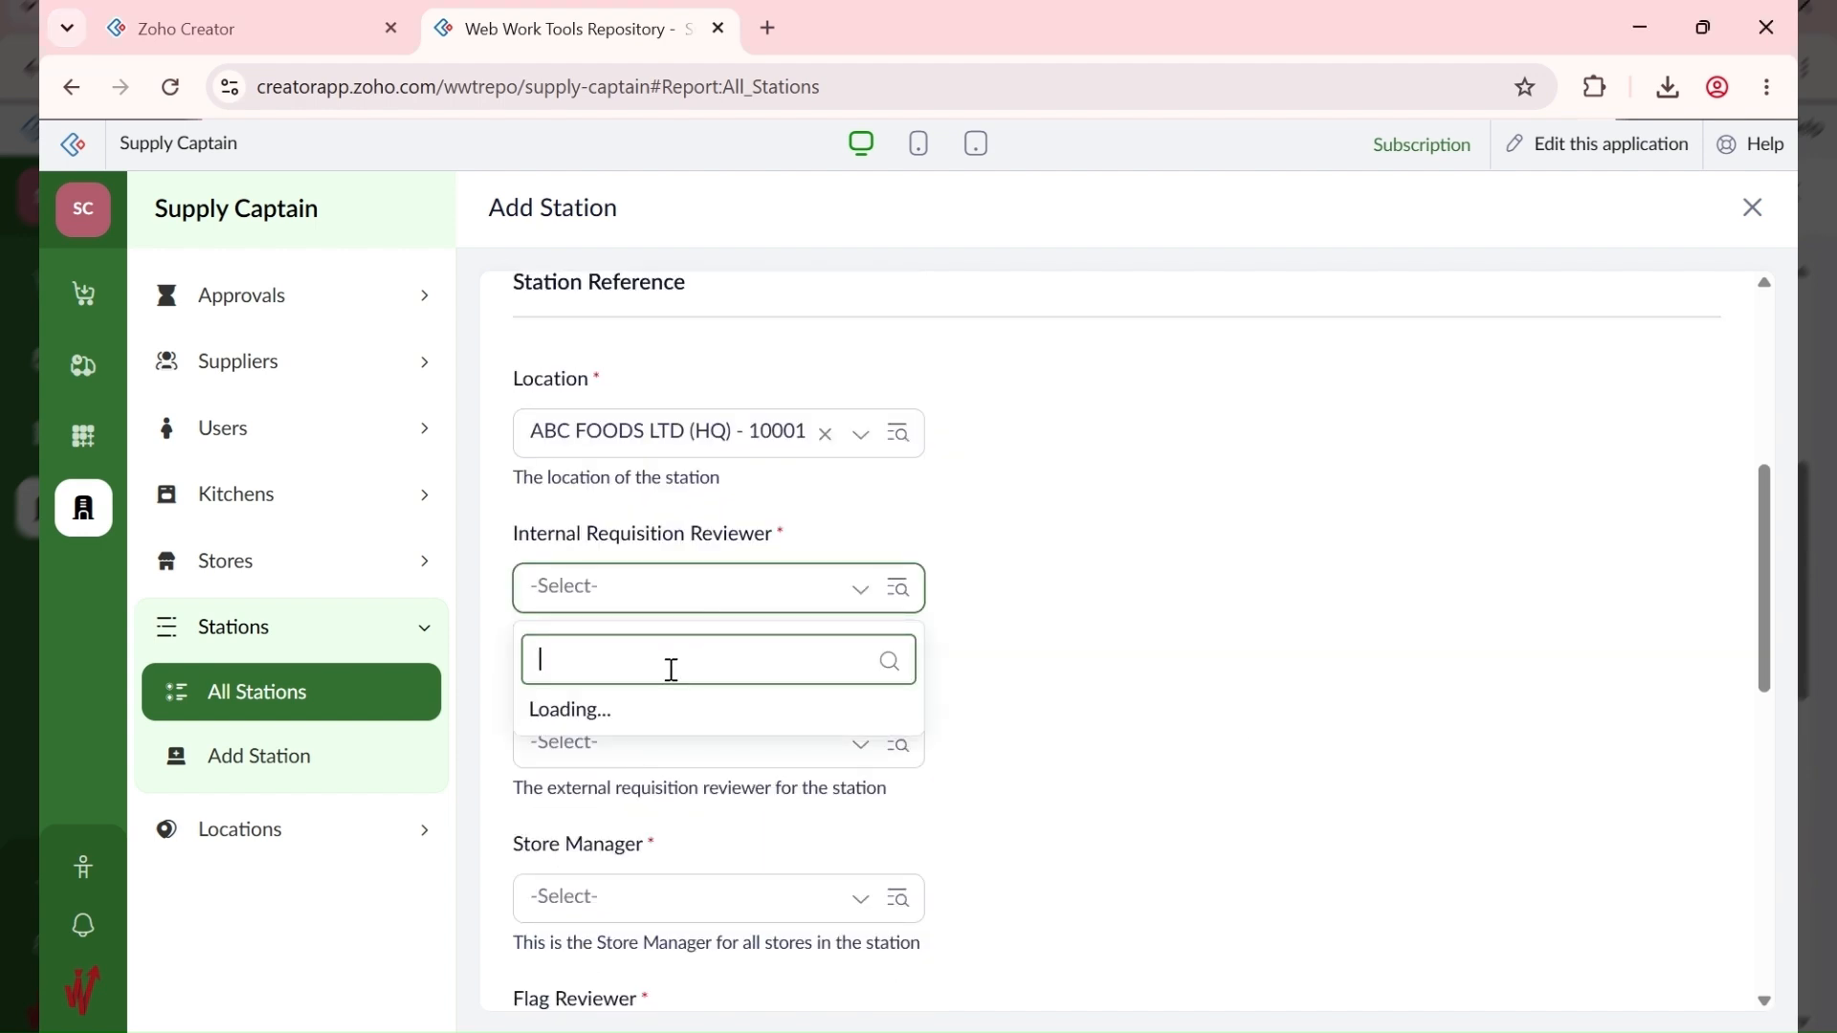
{"action": "left_click", "coordinate": [648, 665]}
{"action": "left_click", "coordinate": [646, 738]}
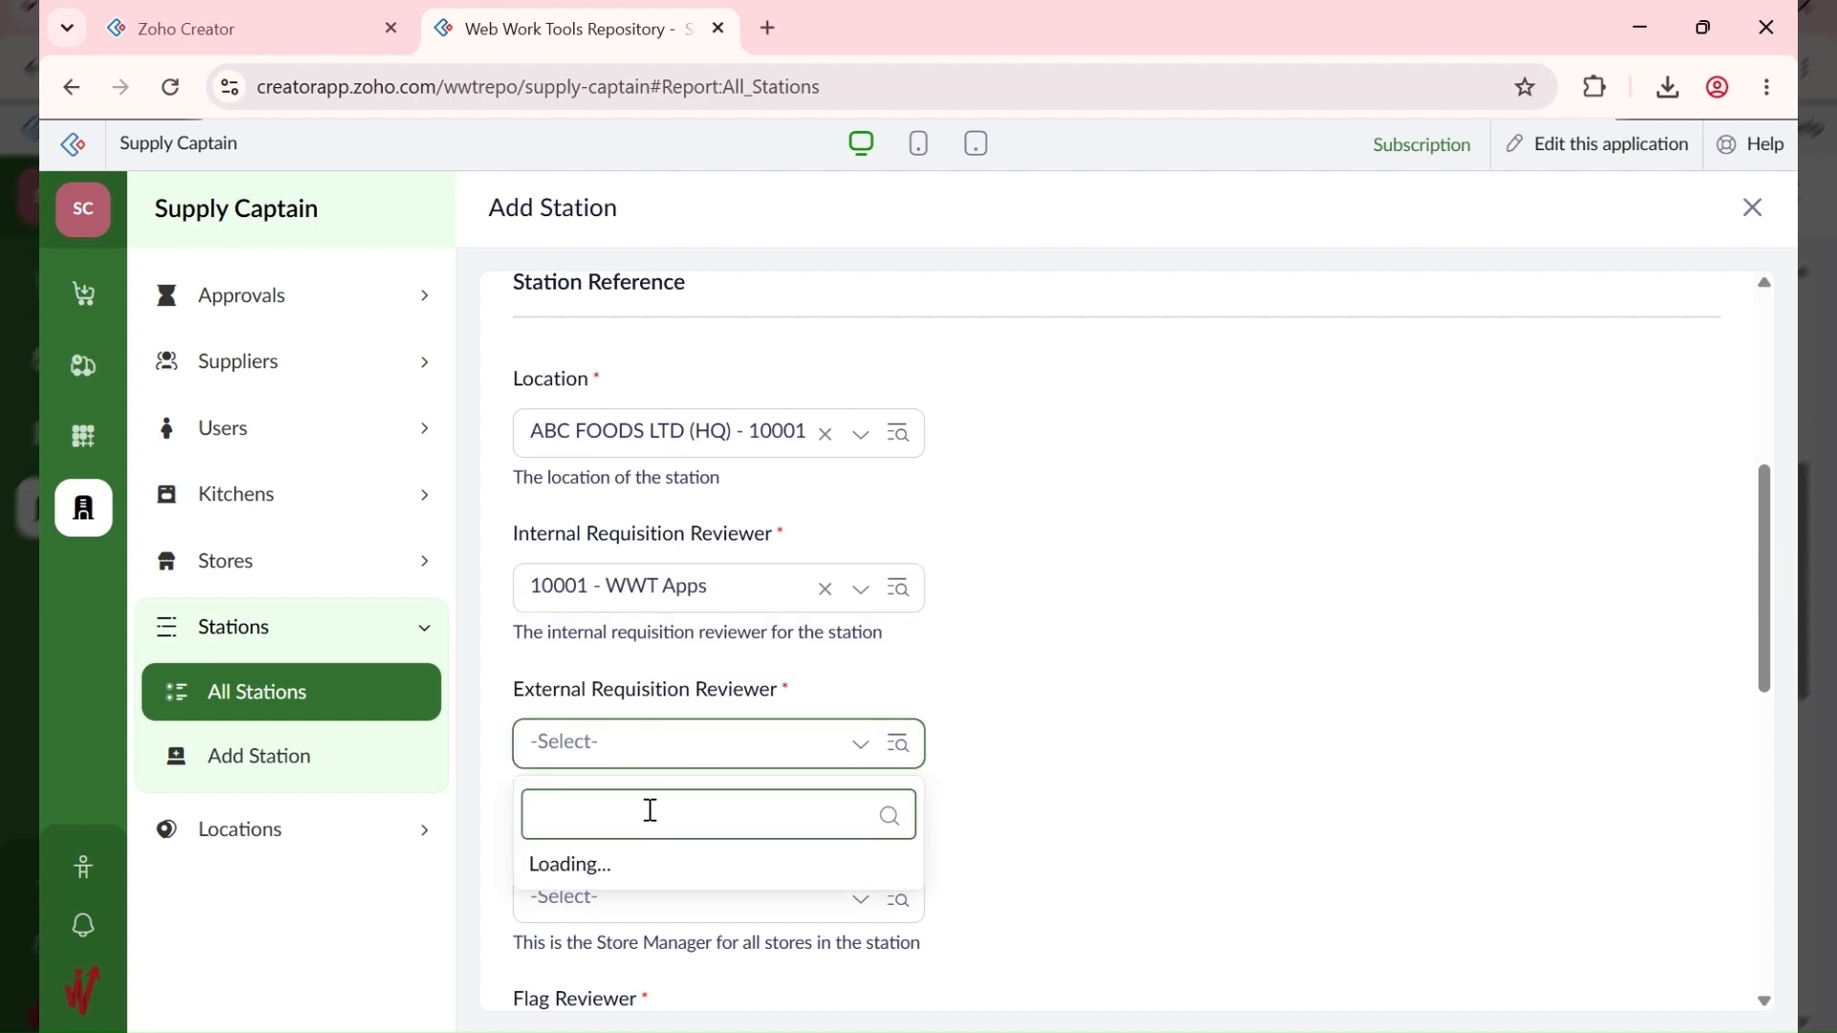
{"action": "left_click", "coordinate": [670, 811]}
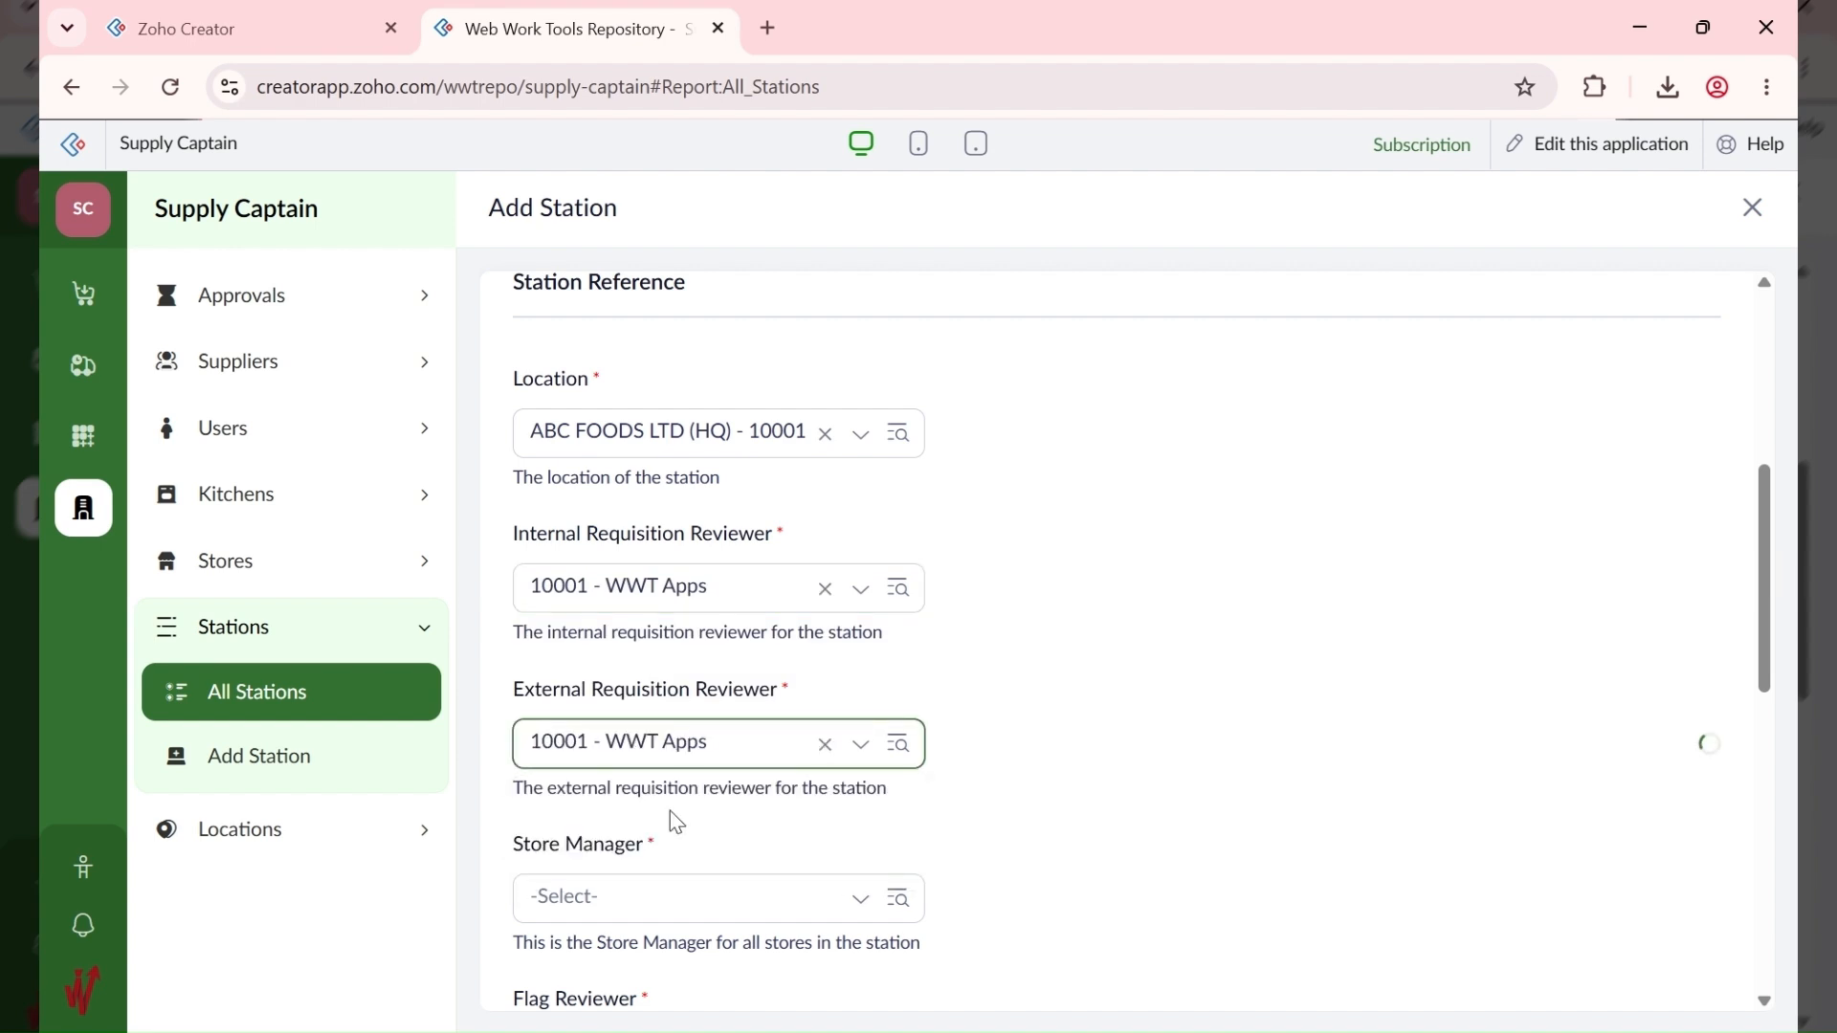
Step: Make WWT Apps store manager and flag reviewer, then add ABC EXT
{"action": "scroll", "coordinate": [1039, 761], "scroll_direction": "down", "scroll_amount": 4}
{"action": "left_click", "coordinate": [640, 482]}
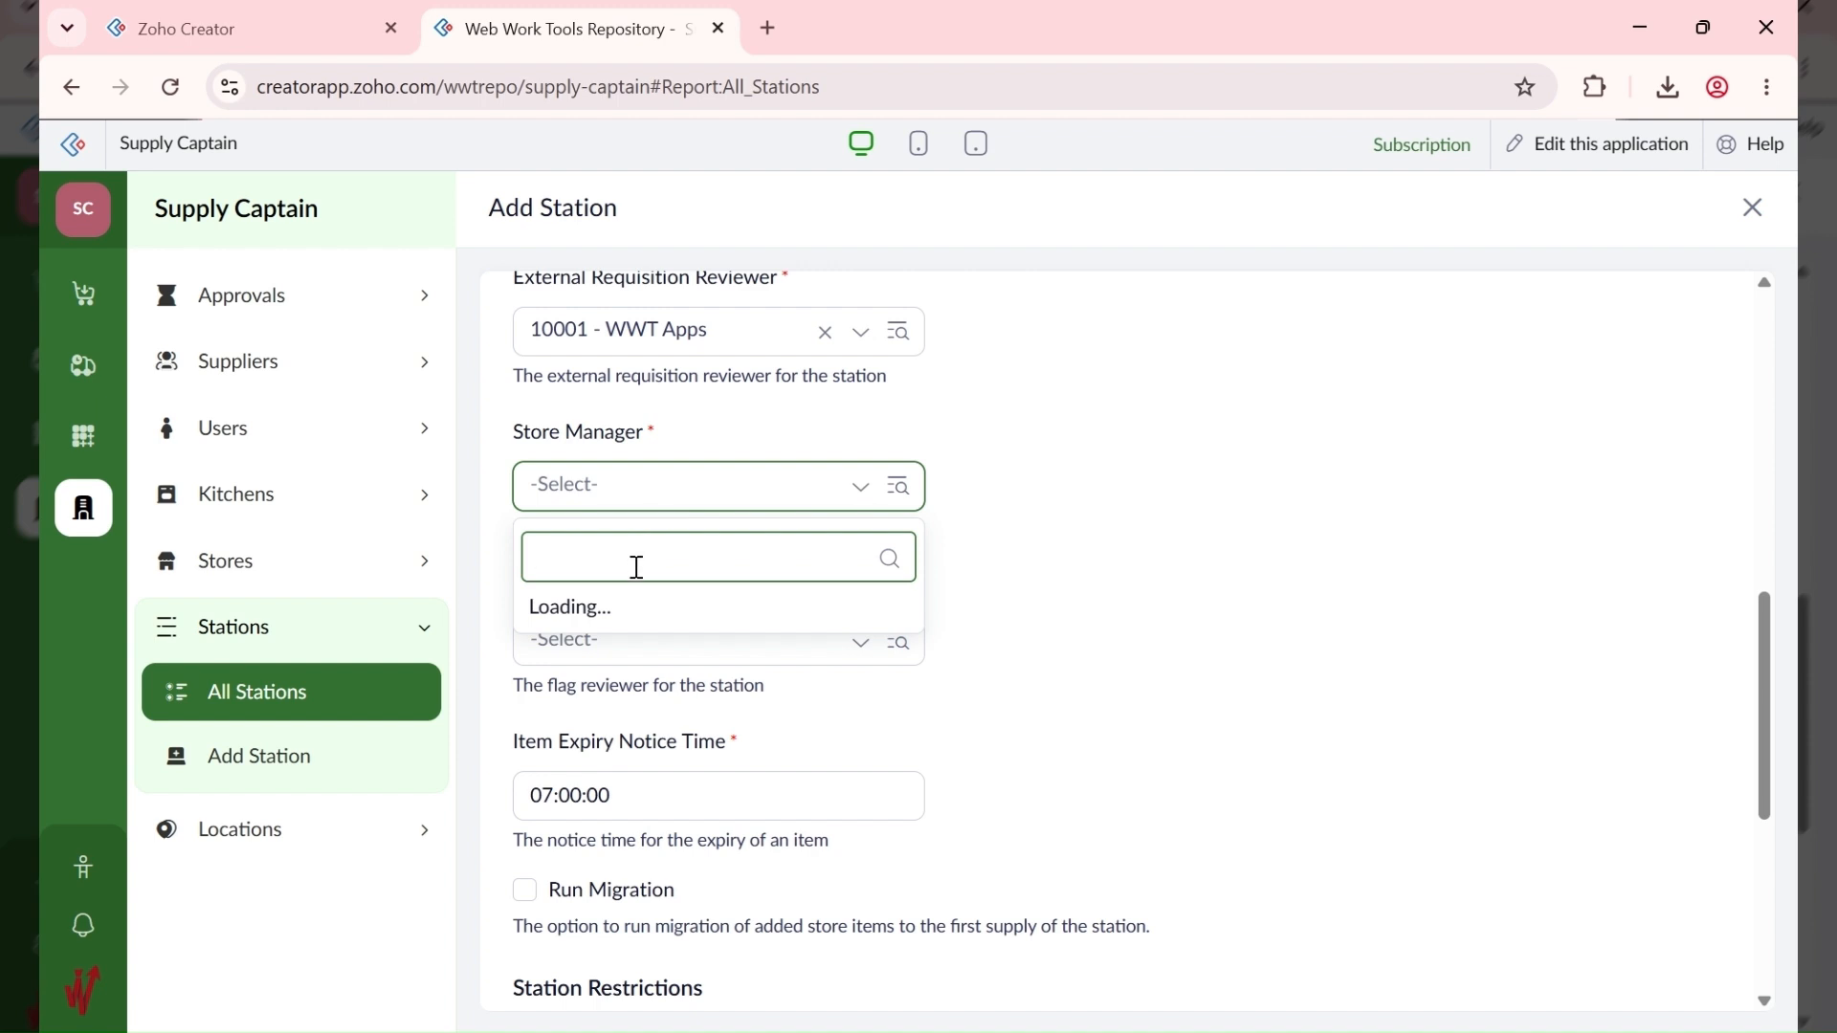
{"action": "left_click", "coordinate": [636, 572]}
{"action": "left_click", "coordinate": [627, 643]}
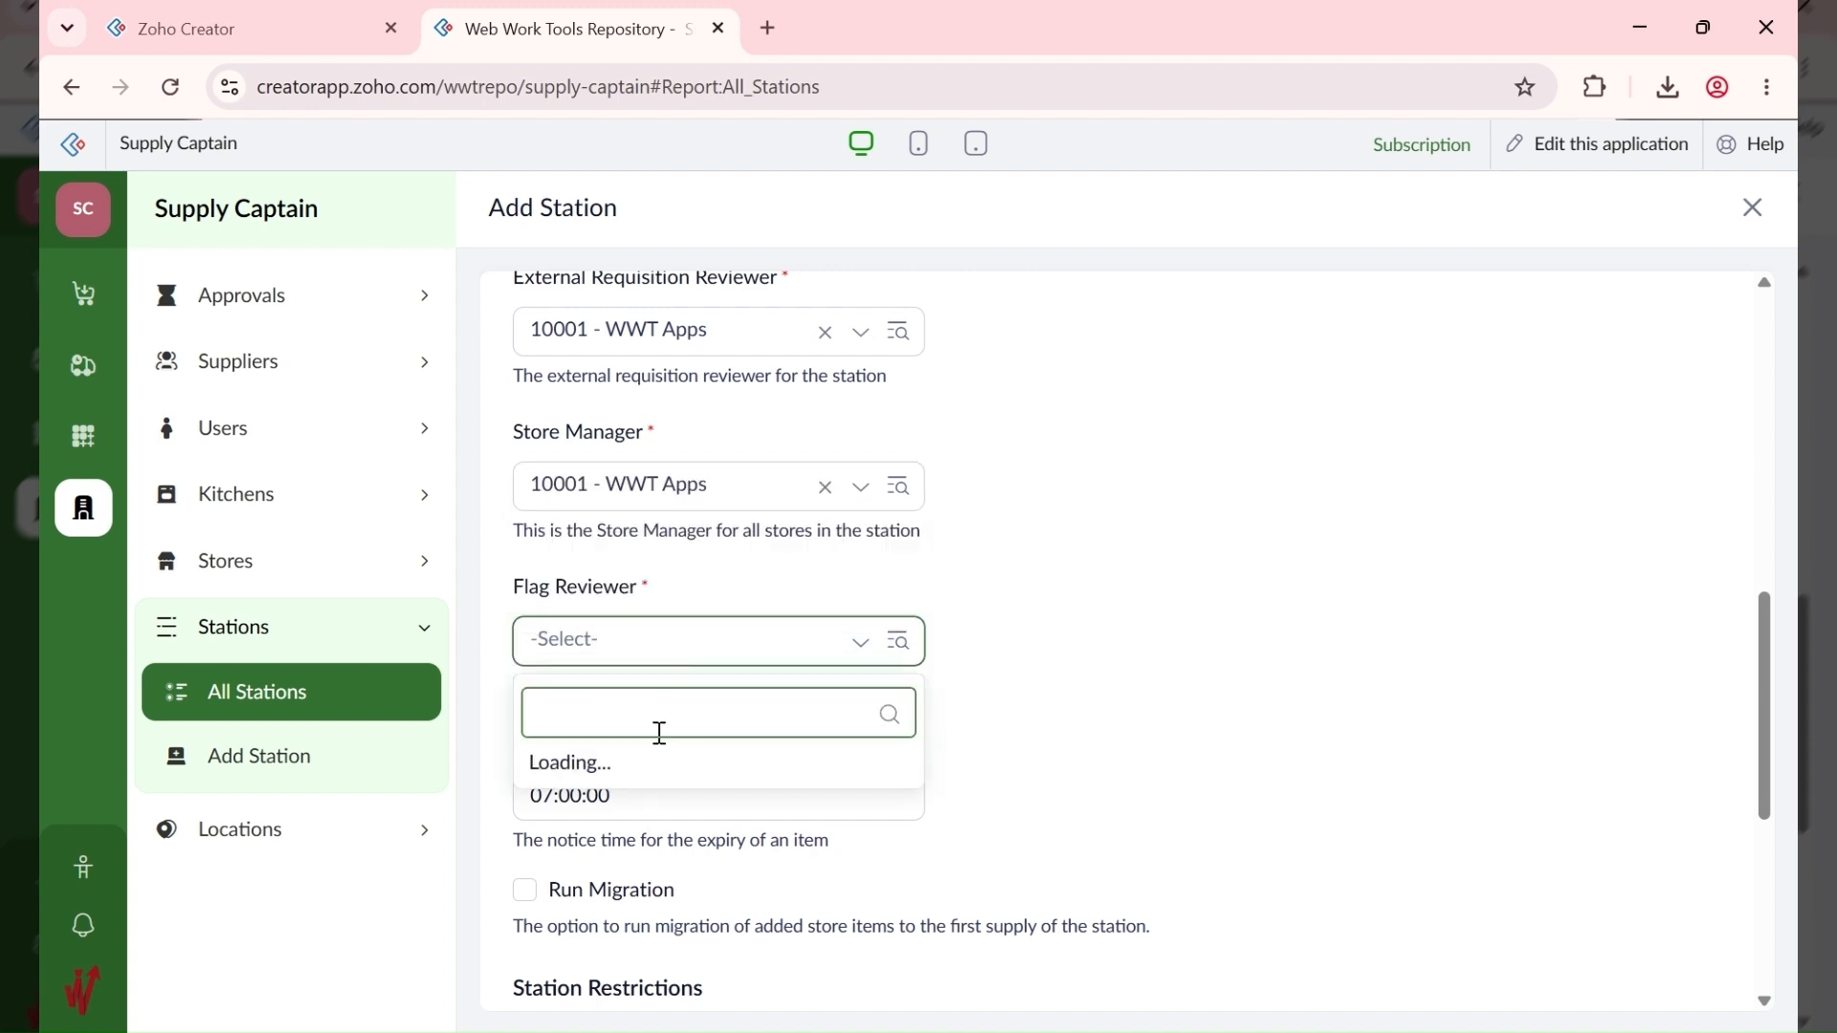
{"action": "left_click", "coordinate": [636, 725]}
{"action": "scroll", "coordinate": [1094, 670], "scroll_direction": "down", "scroll_amount": 5}
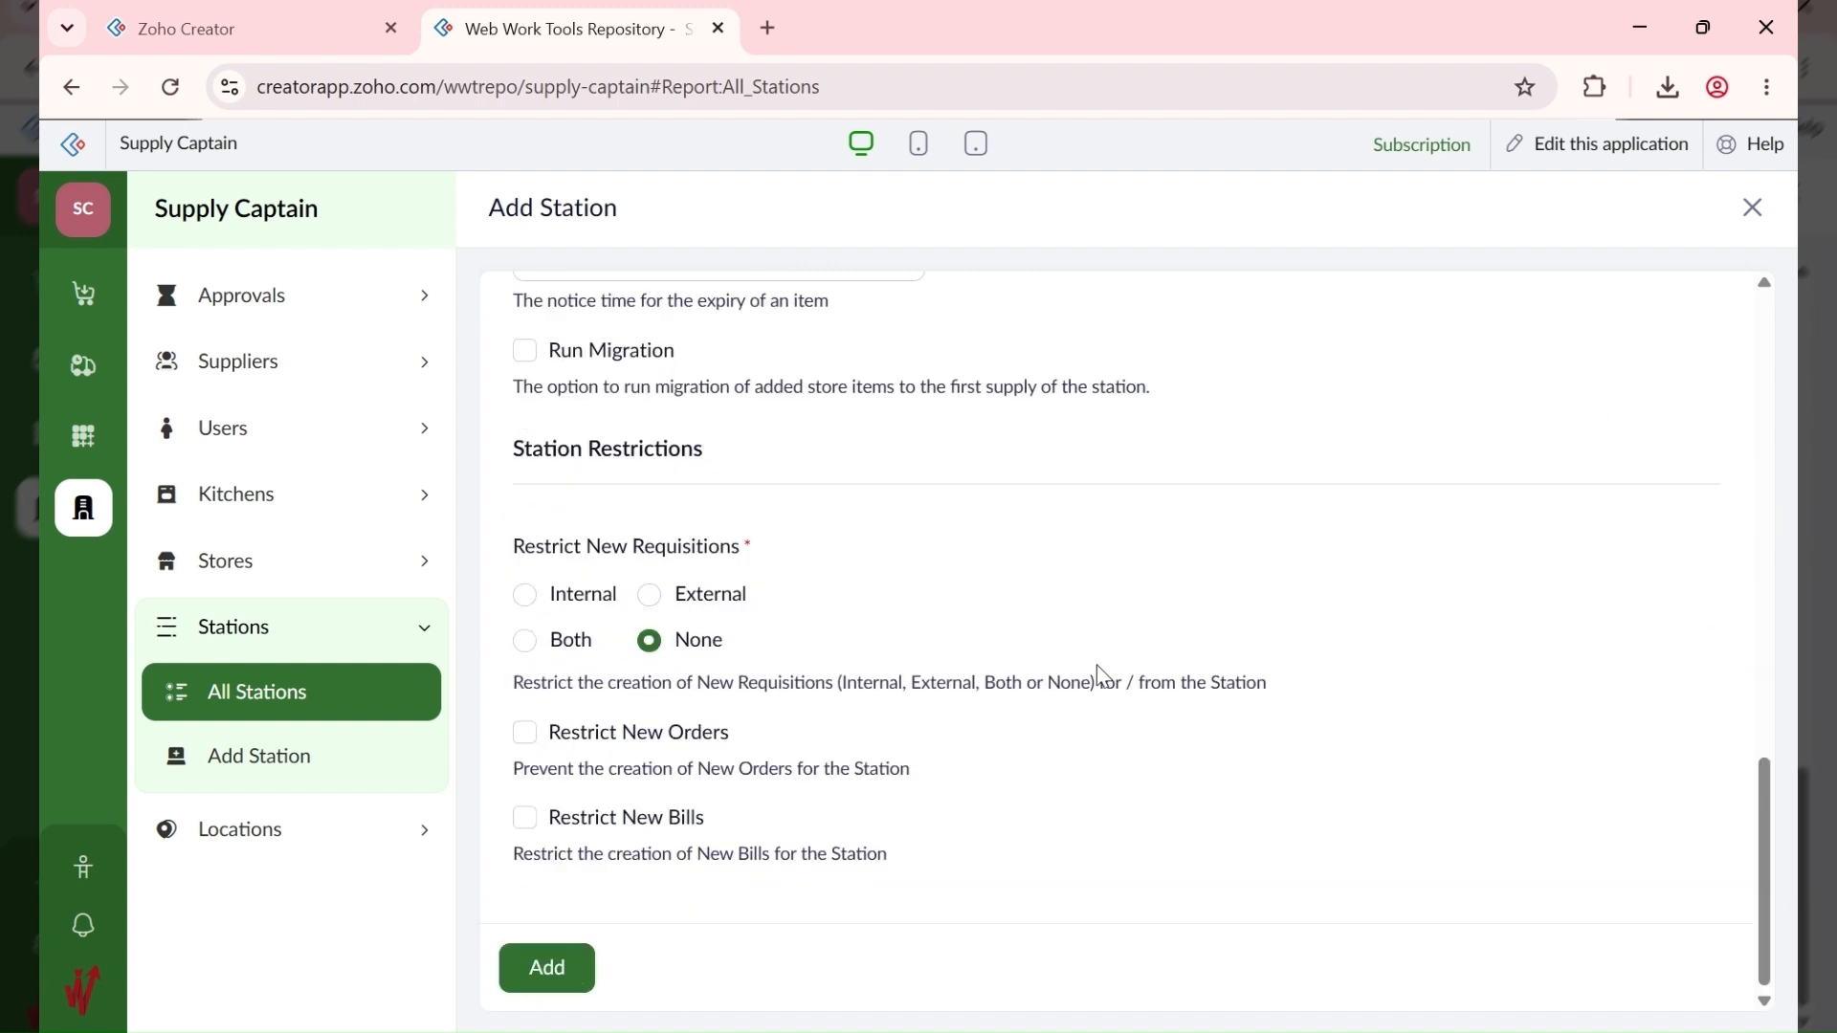
{"action": "scroll", "coordinate": [688, 800], "scroll_direction": "up", "scroll_amount": 10}
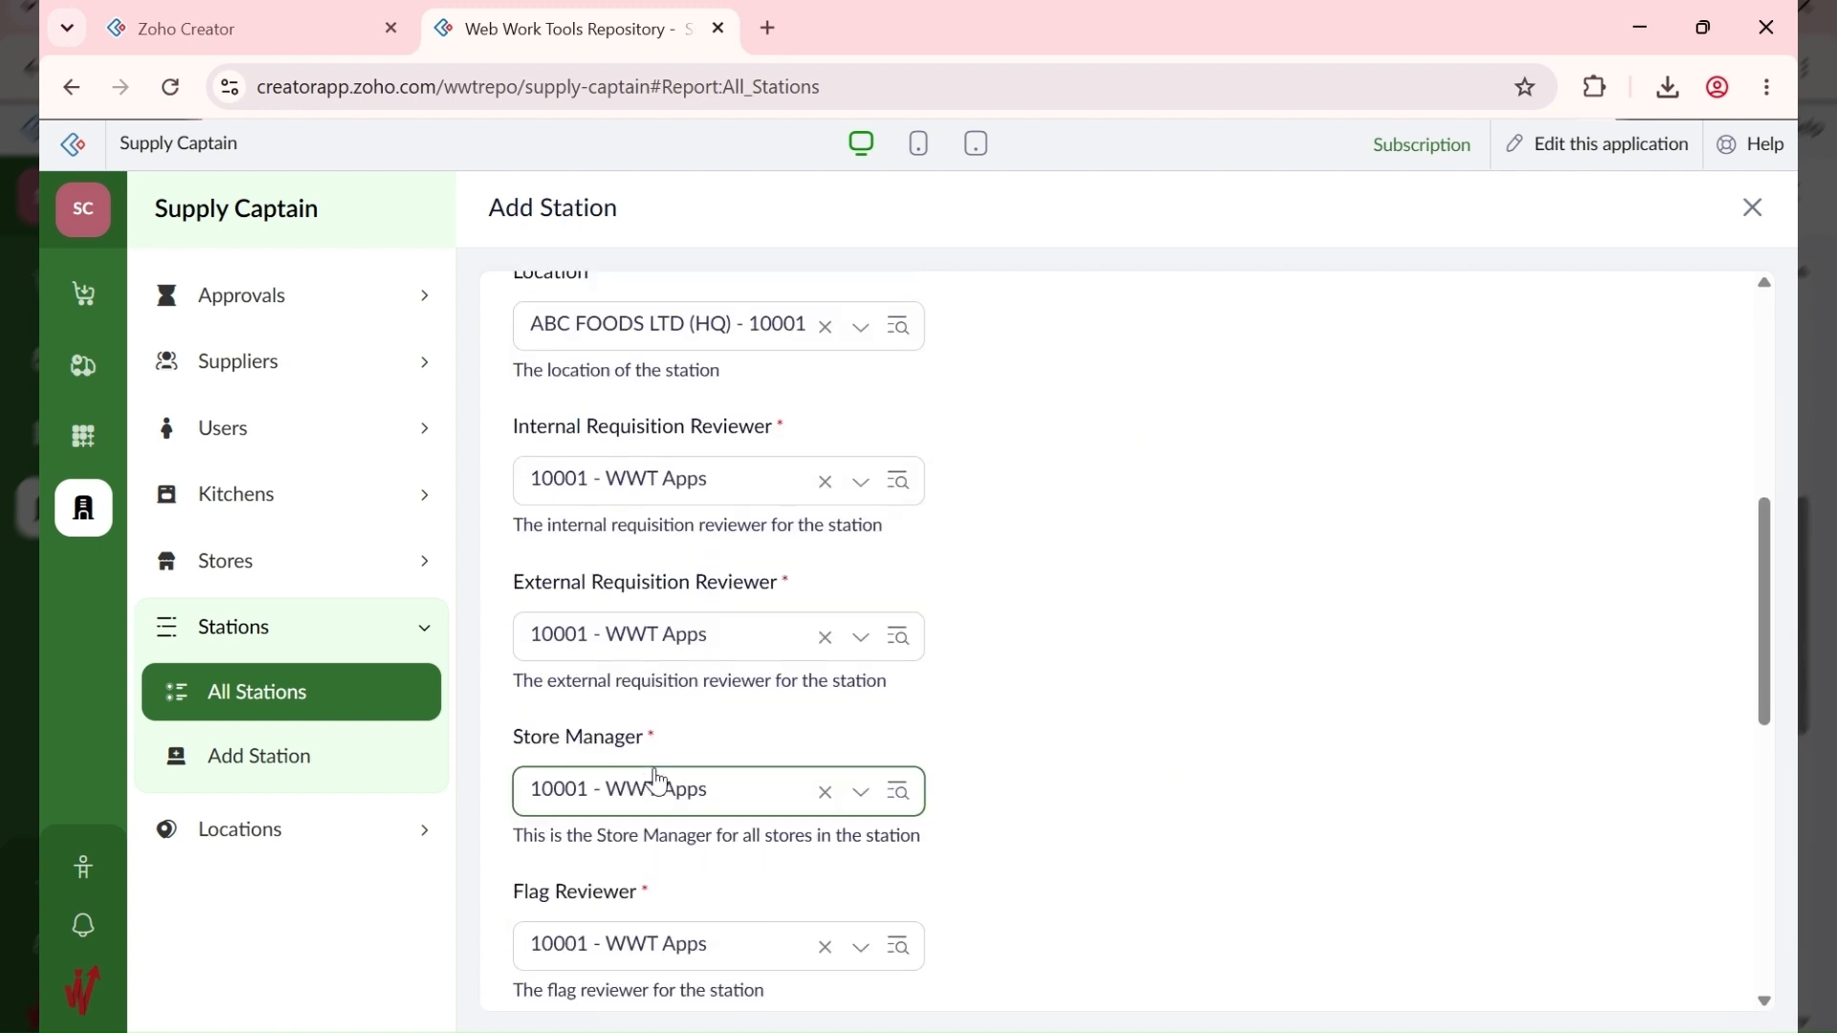
{"action": "scroll", "coordinate": [565, 861], "scroll_direction": "down", "scroll_amount": 10}
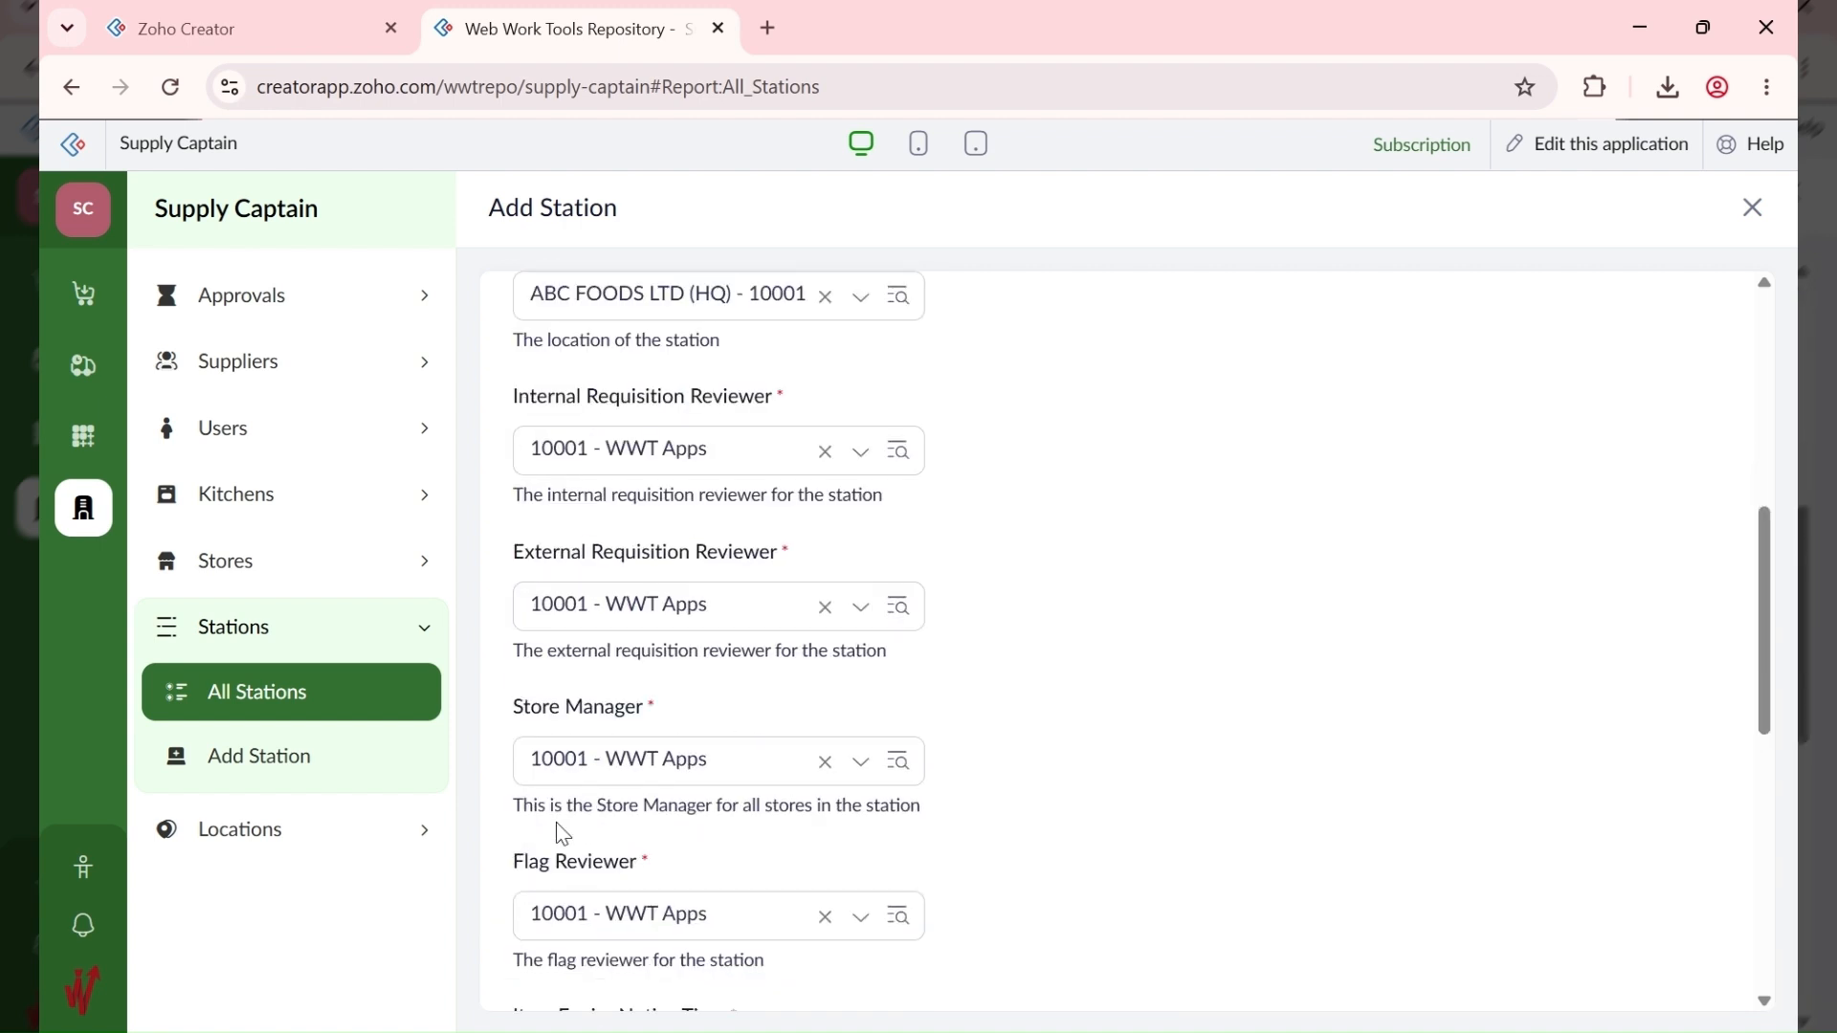
{"action": "left_click", "coordinate": [549, 969]}
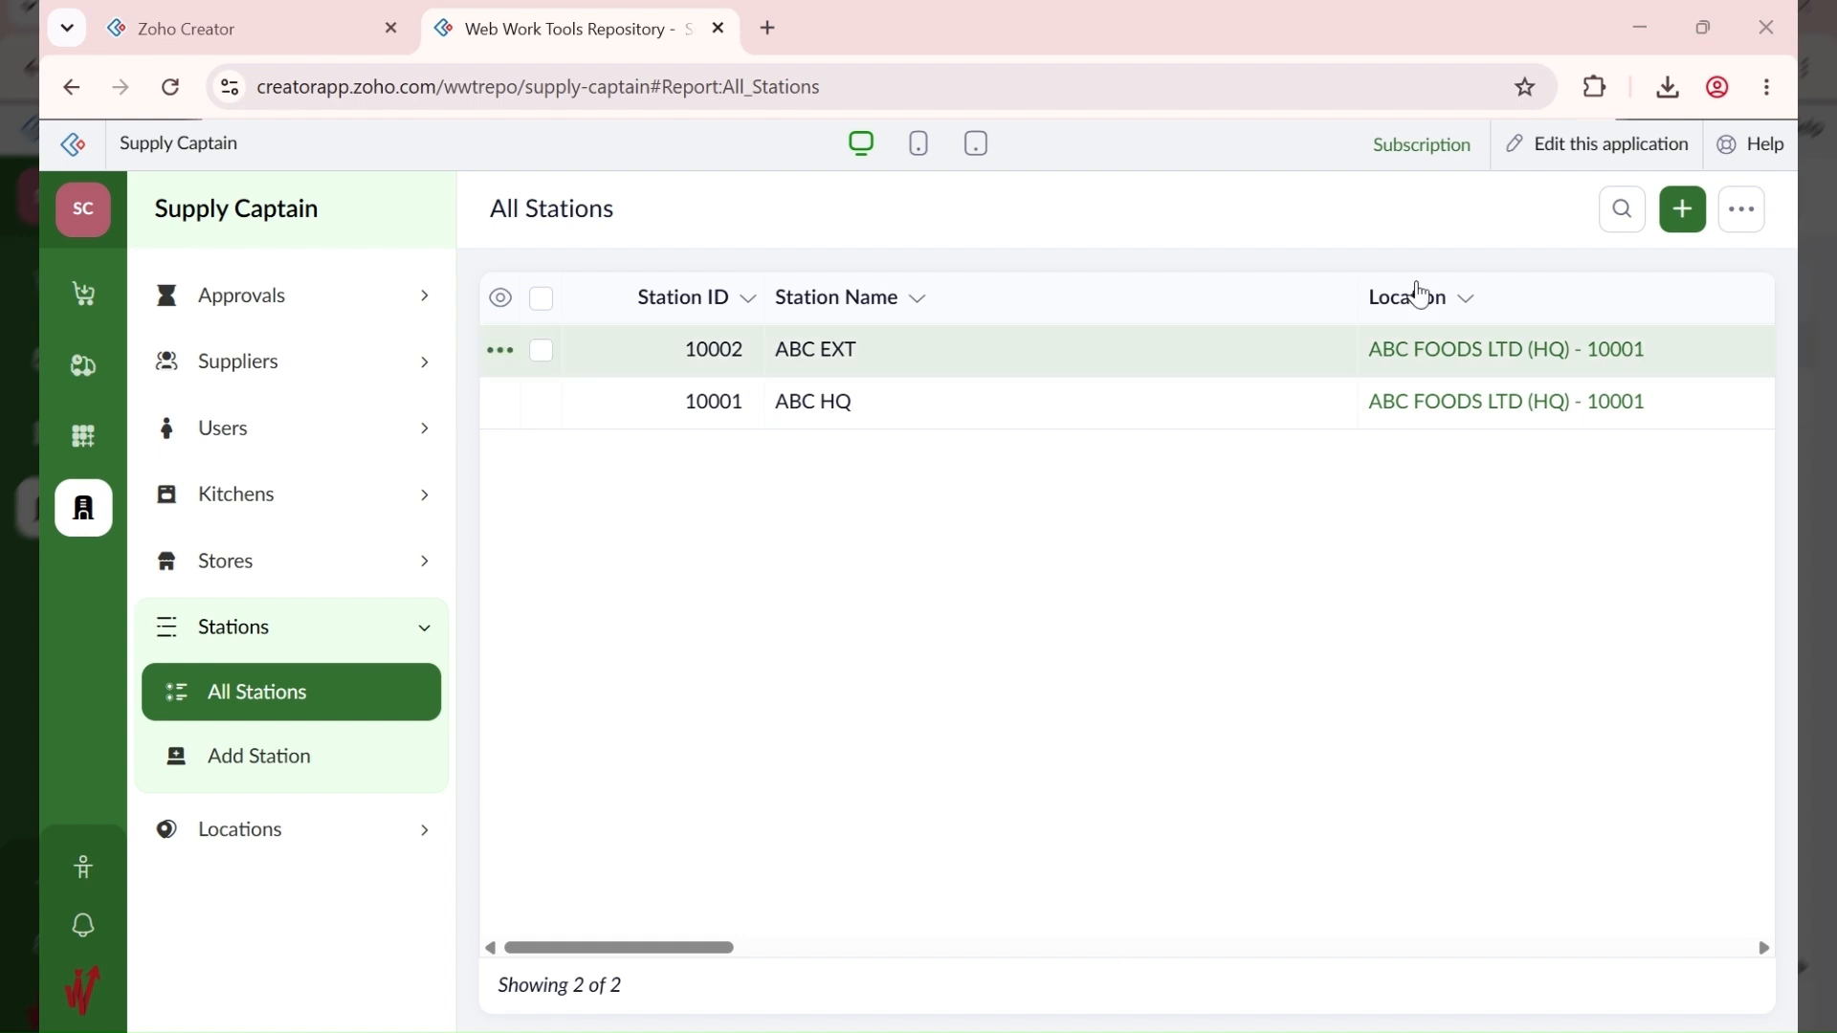
Step: Start station ABC ANNEX, described as ABC Lounge - Rivers State, at ABC FOODS LTD (ANNEX)
{"action": "left_click", "coordinate": [1682, 211]}
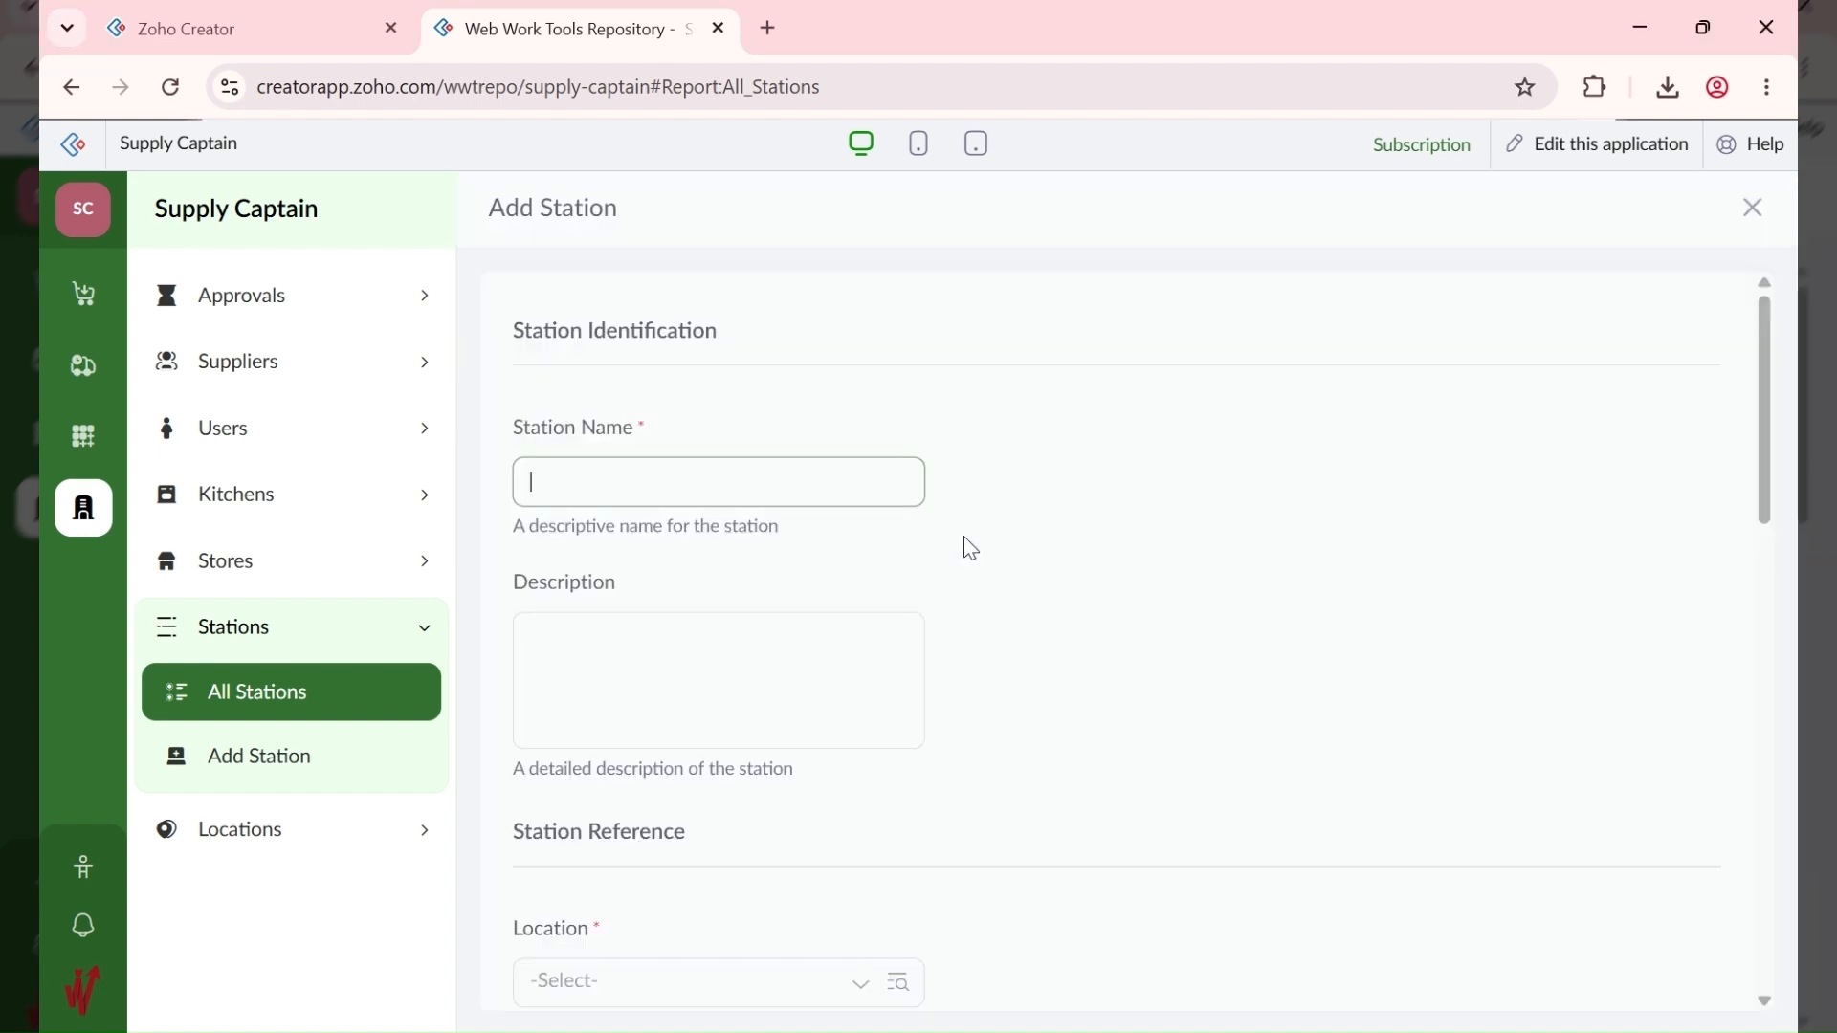
{"action": "type", "text": "ABC ANNEX"}
{"action": "left_click", "coordinate": [1056, 580]}
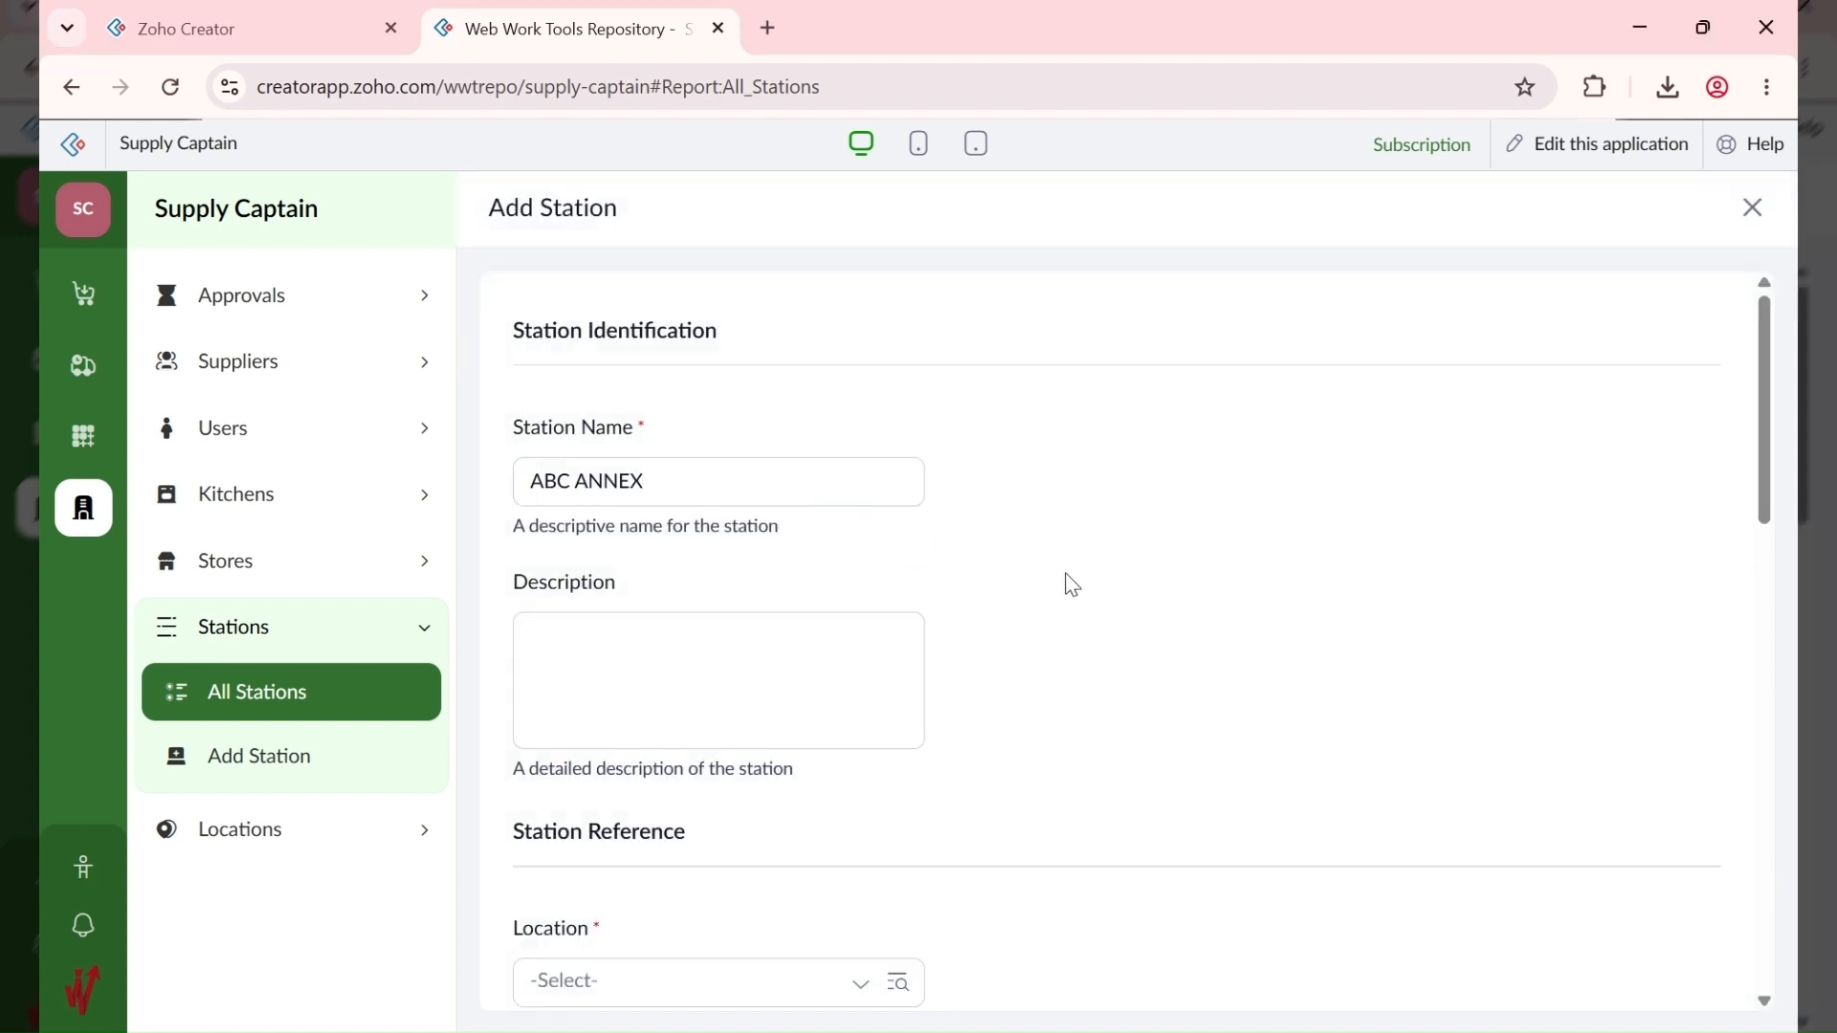
{"action": "scroll", "coordinate": [1069, 765], "scroll_direction": "down", "scroll_amount": 2}
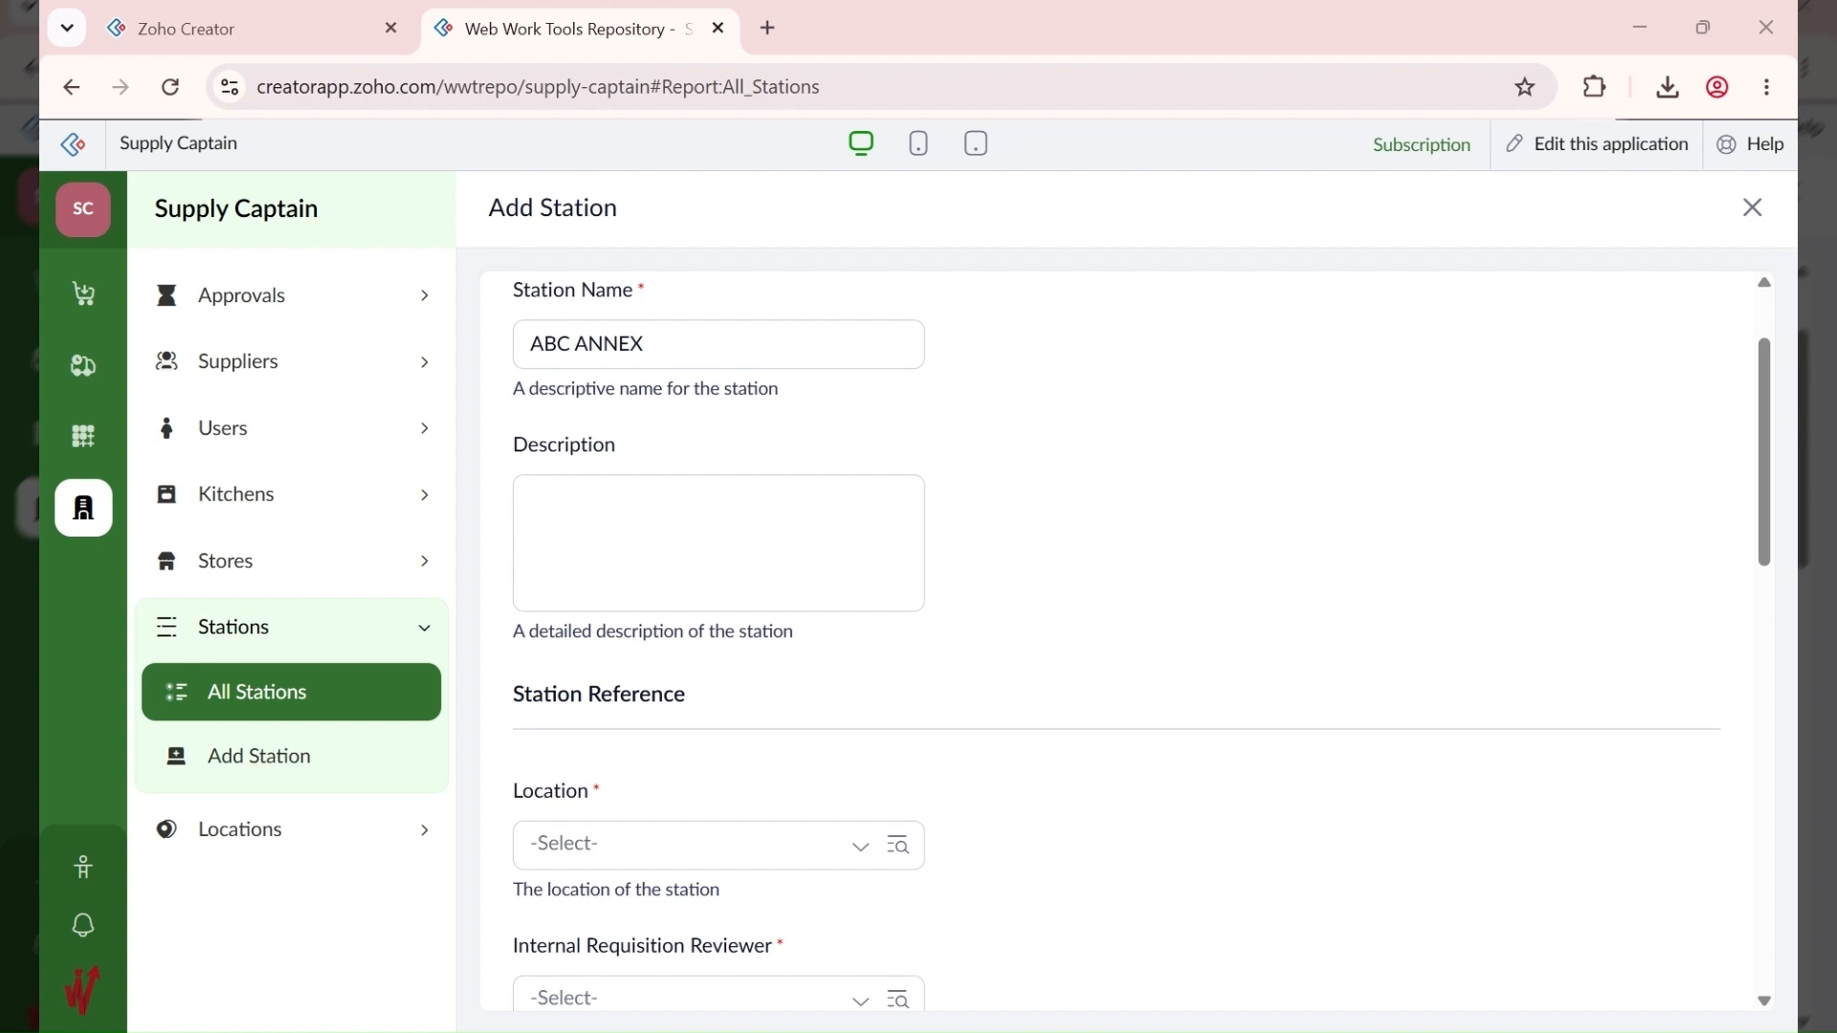
{"action": "left_click", "coordinate": [851, 560]}
{"action": "type", "text": "ABC Lounge - Rivers State"}
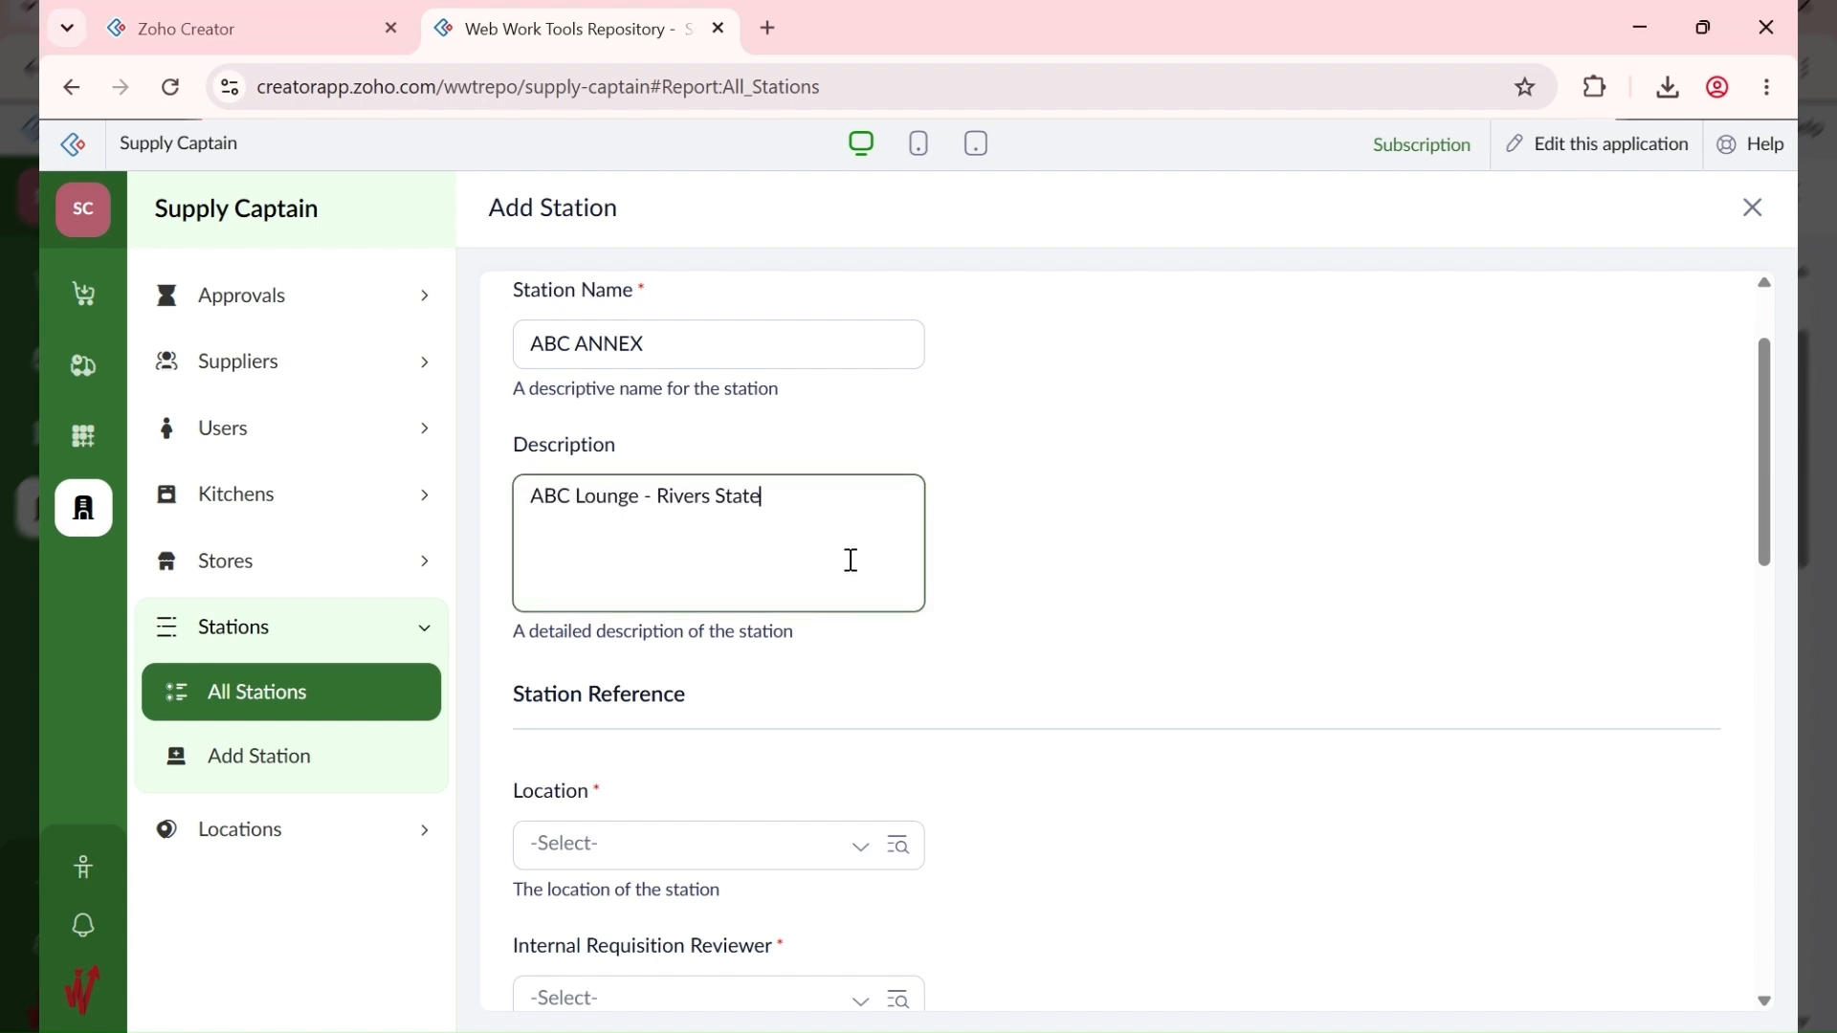
{"action": "scroll", "coordinate": [857, 766], "scroll_direction": "down", "scroll_amount": 3}
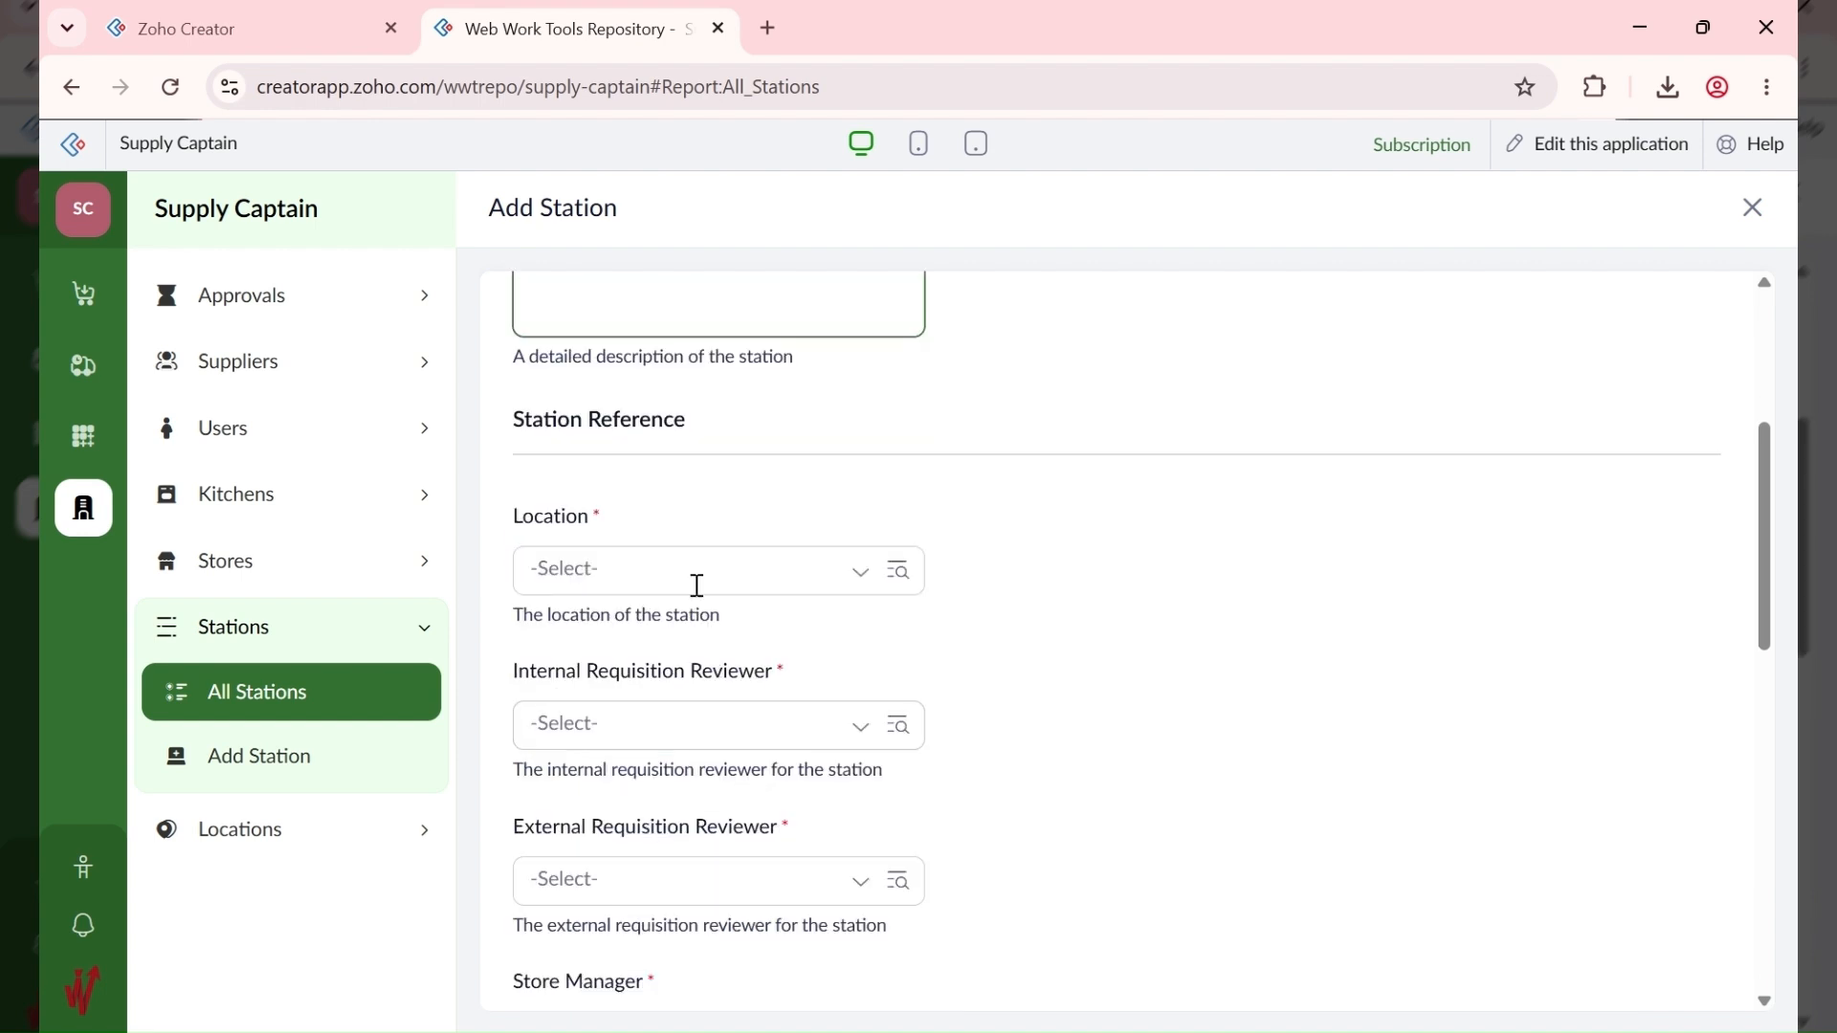
{"action": "left_click", "coordinate": [695, 581]}
{"action": "left_click", "coordinate": [698, 689]}
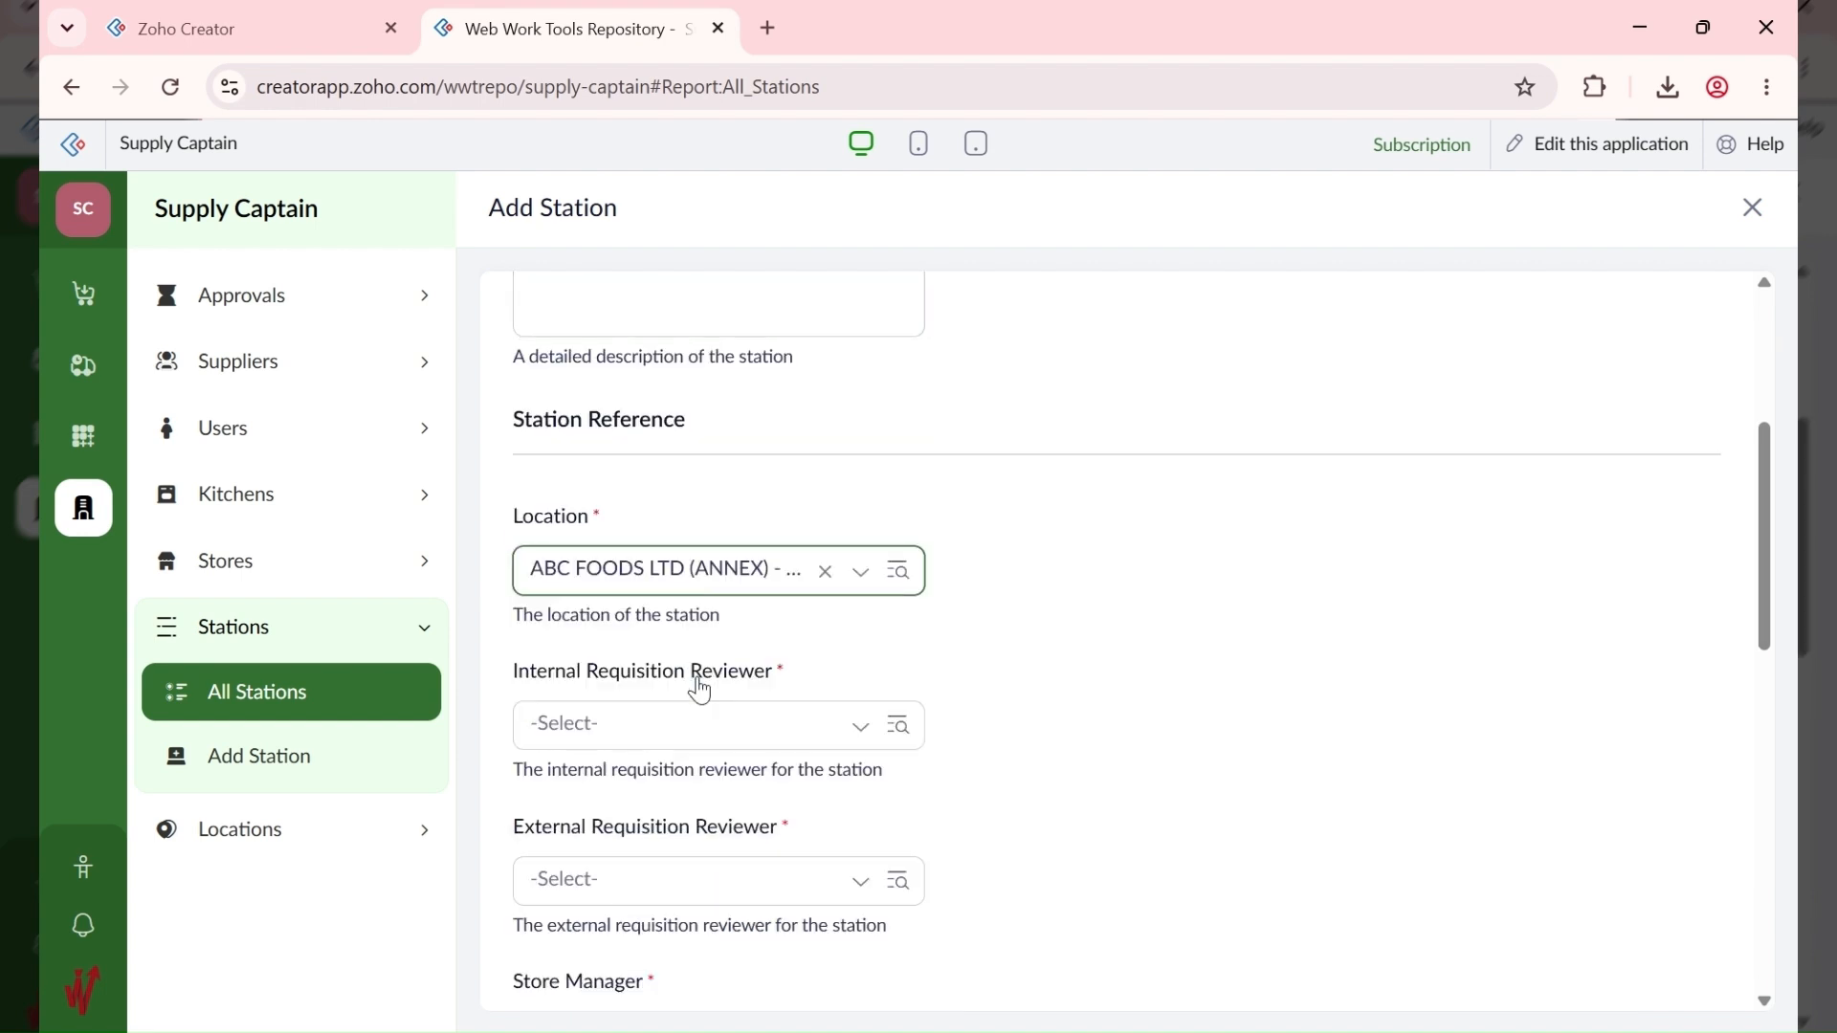
Step: Set WWT Apps as internal and external requisition reviewer for ABC ANNEX
{"action": "left_click", "coordinate": [669, 733]}
{"action": "left_click", "coordinate": [667, 792]}
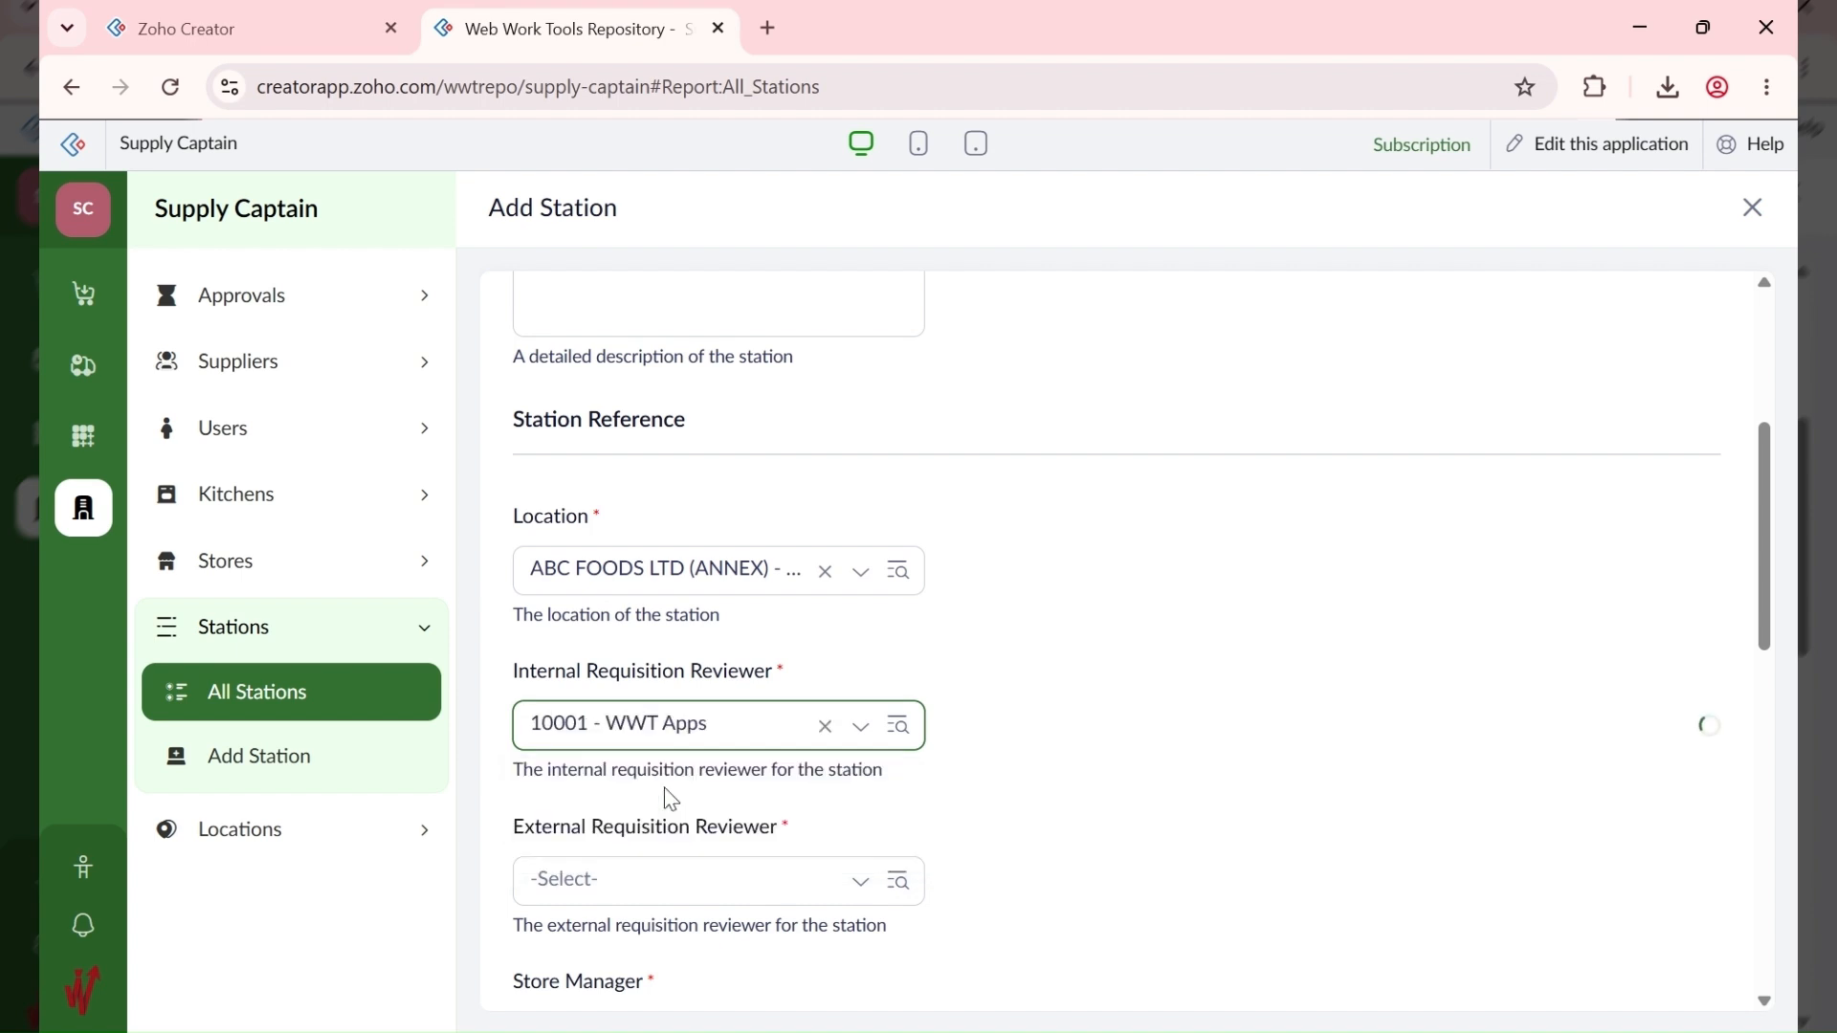
{"action": "left_click", "coordinate": [669, 890]}
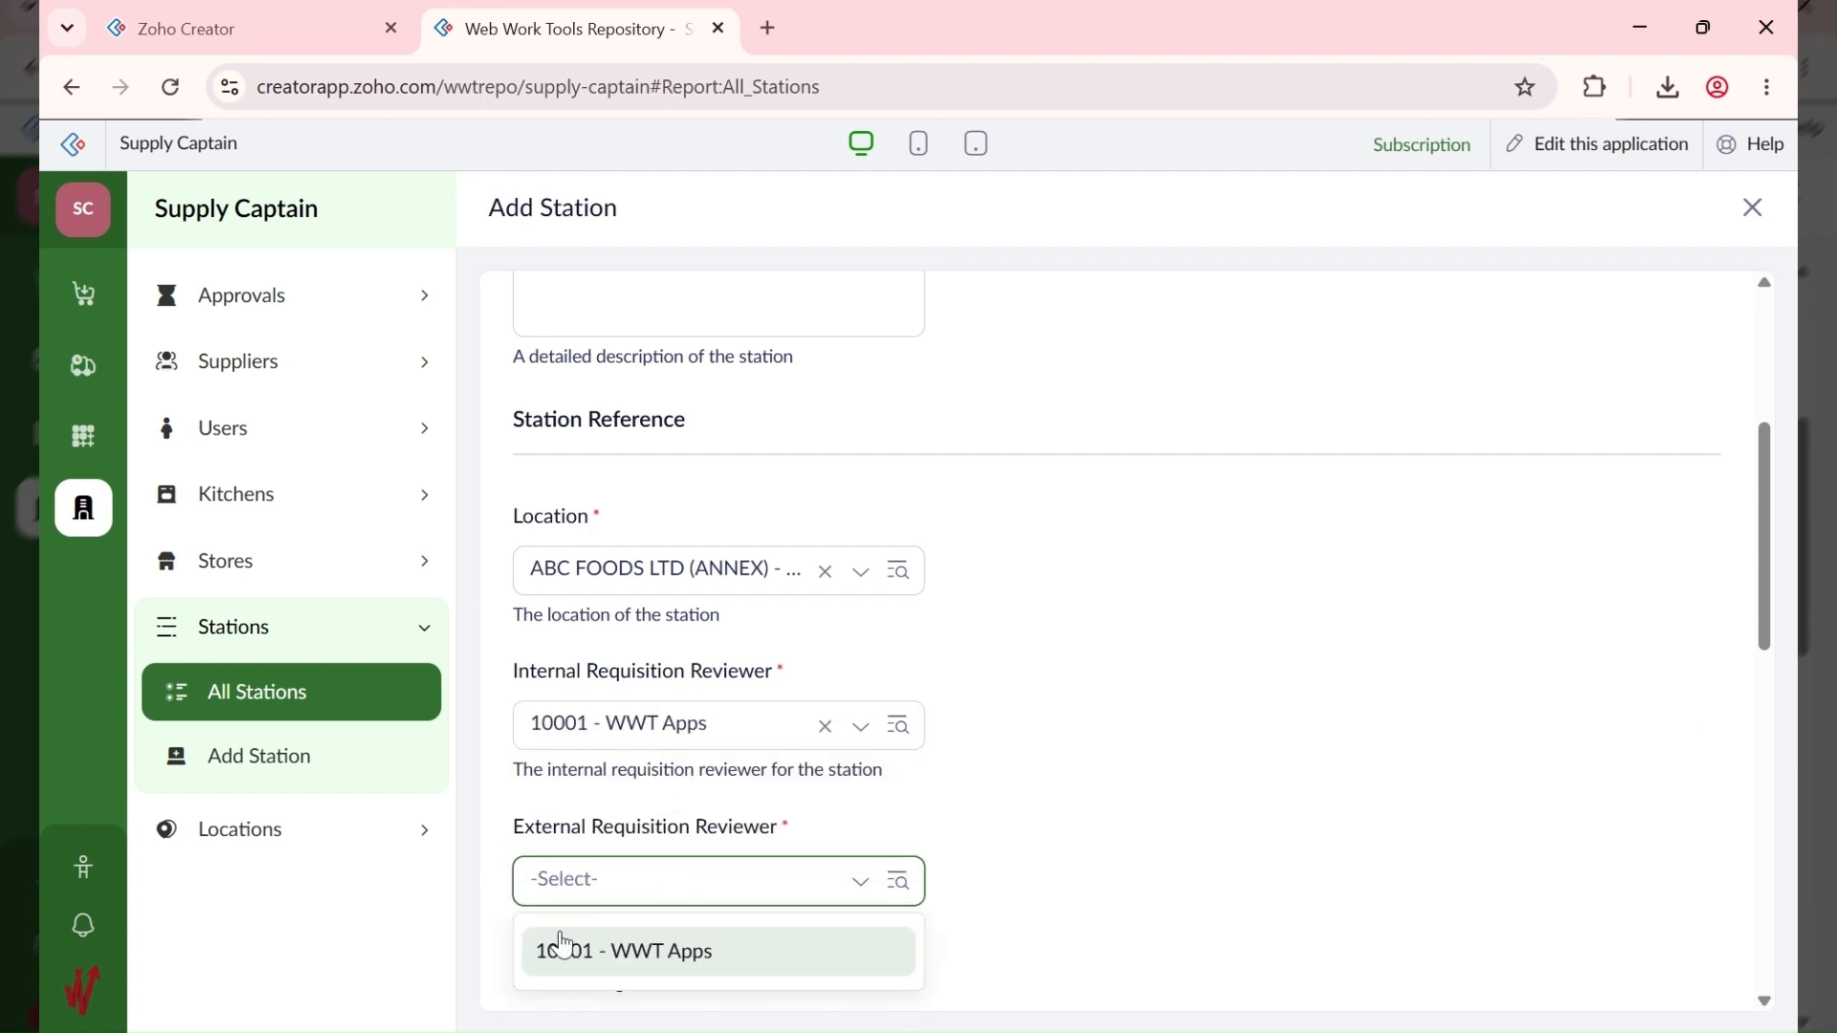
{"action": "left_click", "coordinate": [562, 950]}
{"action": "scroll", "coordinate": [1029, 814], "scroll_direction": "down", "scroll_amount": 4}
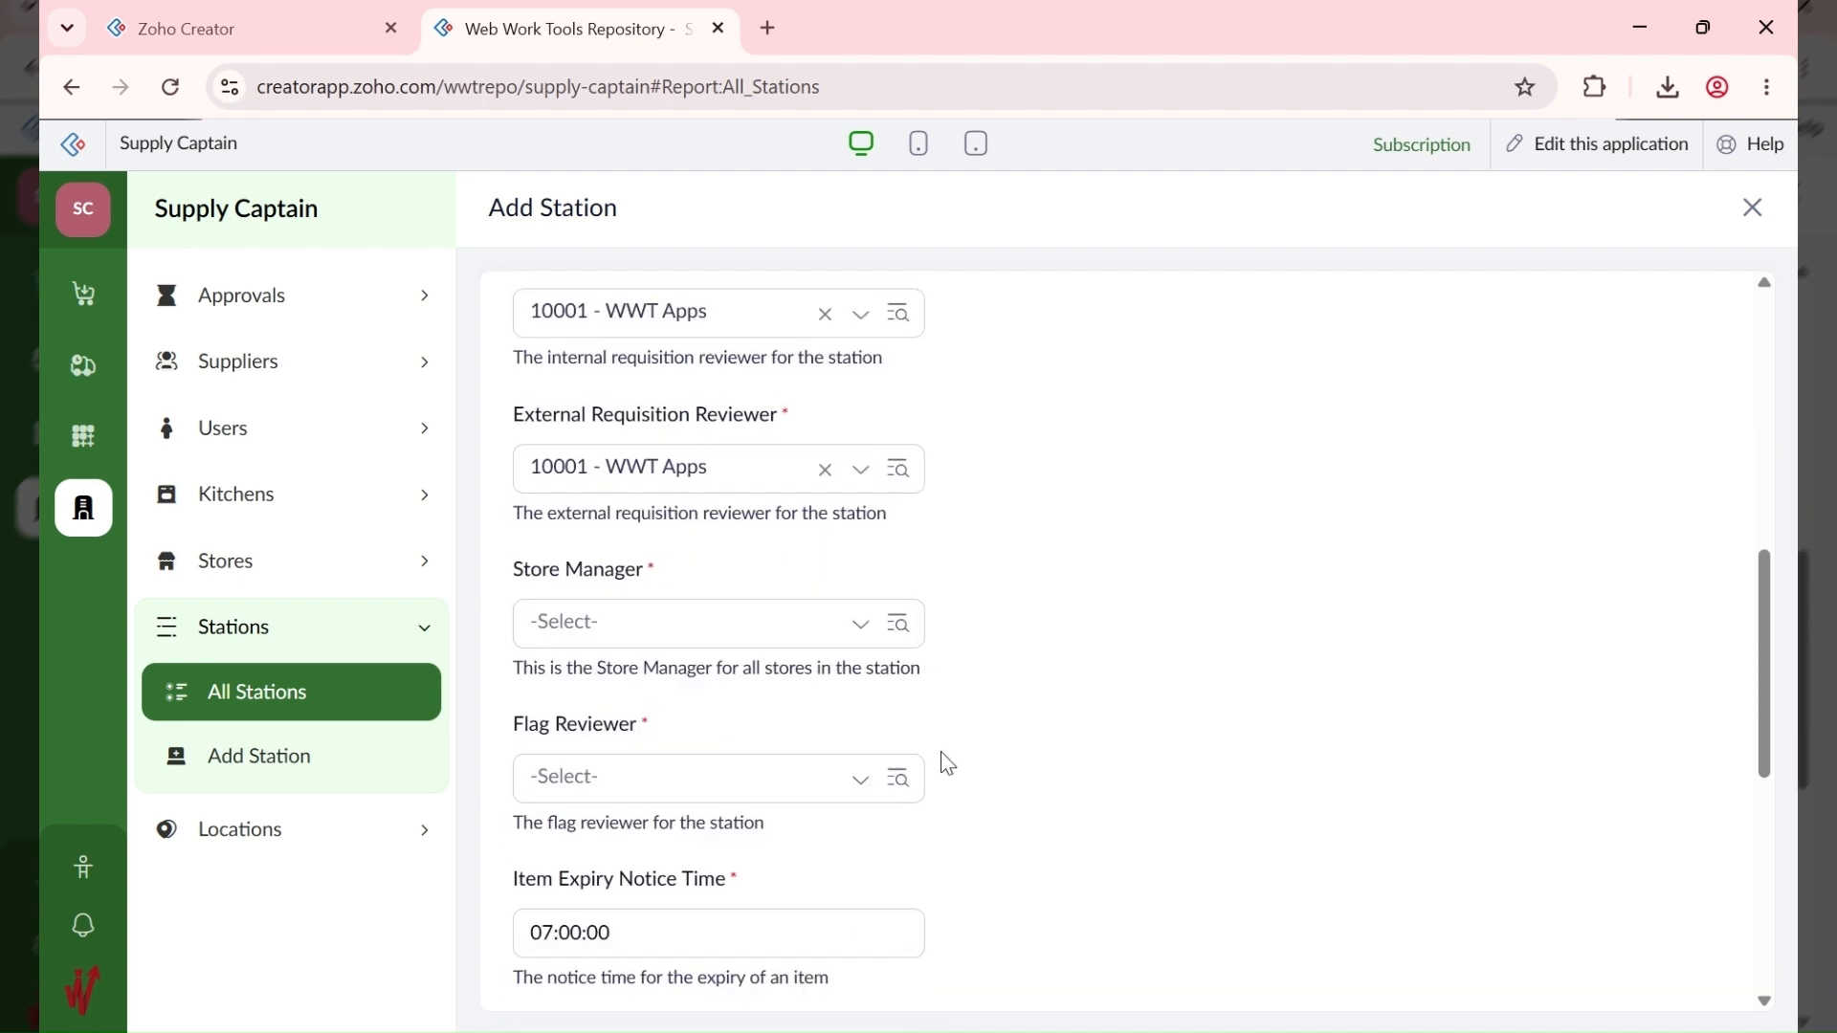
Step: Make WWT Apps store manager and flag reviewer, then add ABC ANNEX
{"action": "left_click", "coordinate": [685, 620]}
{"action": "left_click", "coordinate": [631, 716]}
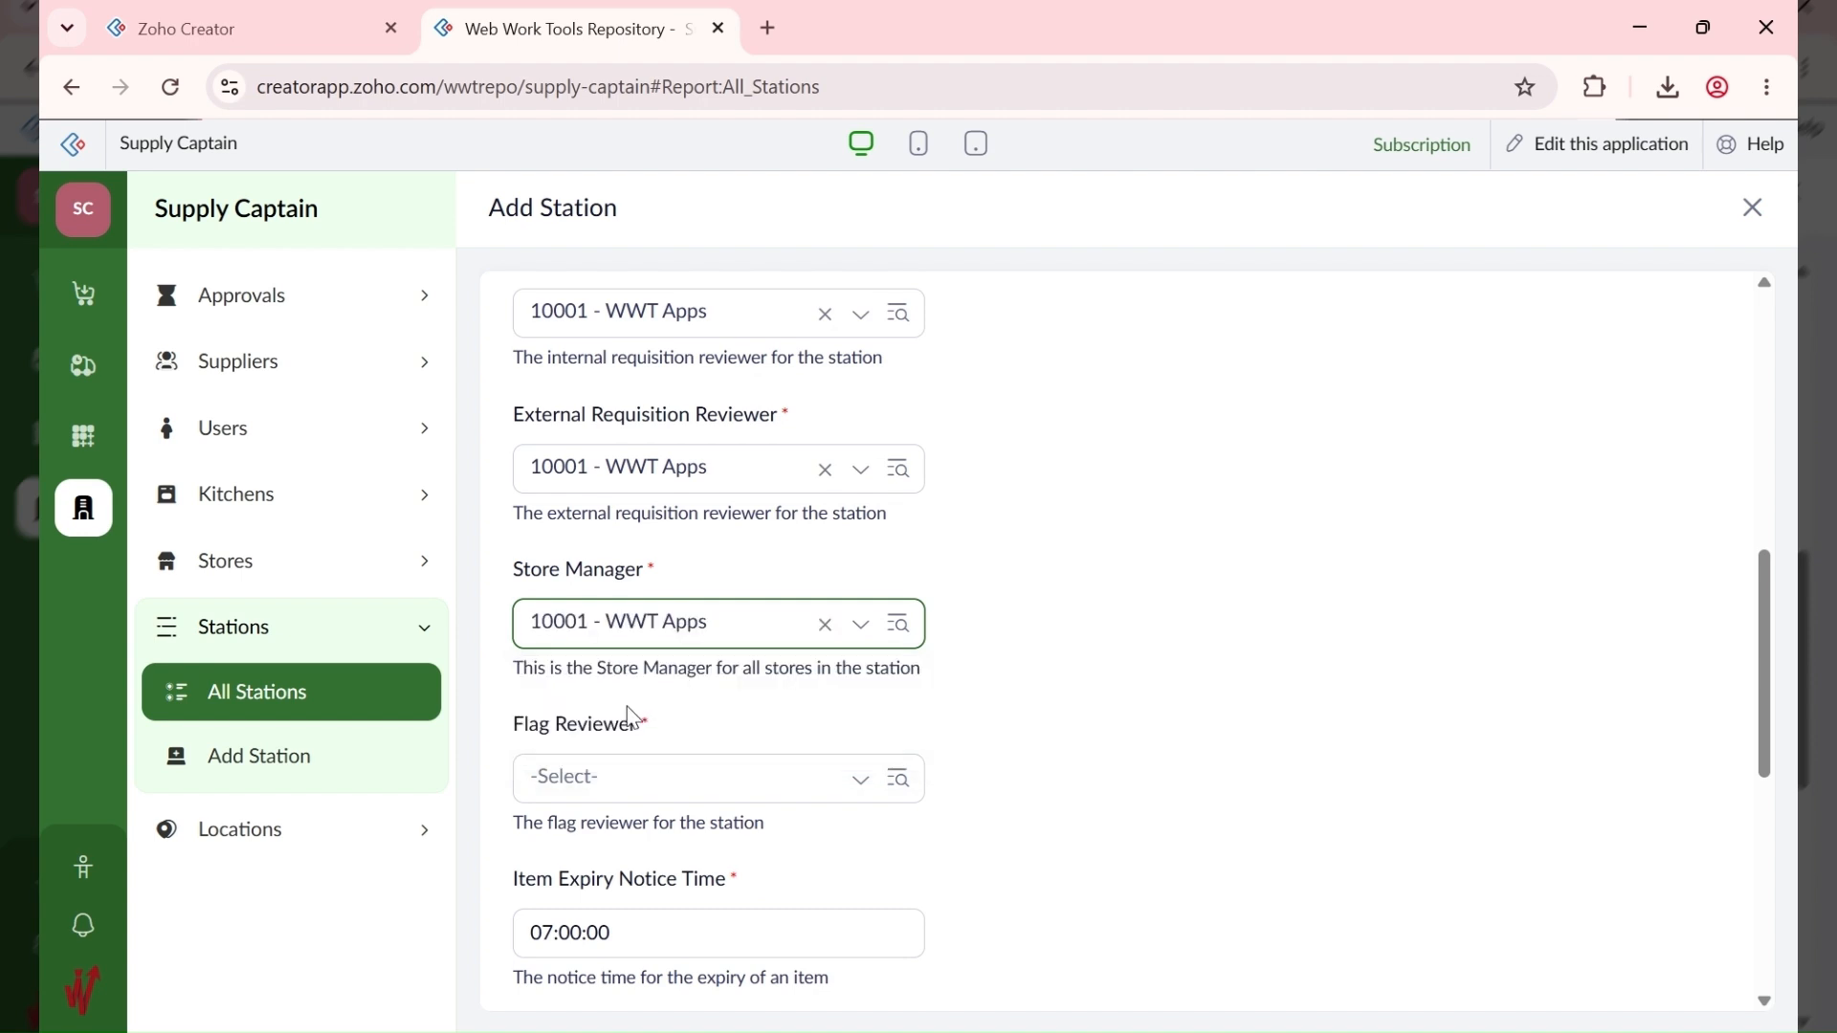
{"action": "left_click", "coordinate": [590, 780]}
{"action": "left_click", "coordinate": [579, 878]}
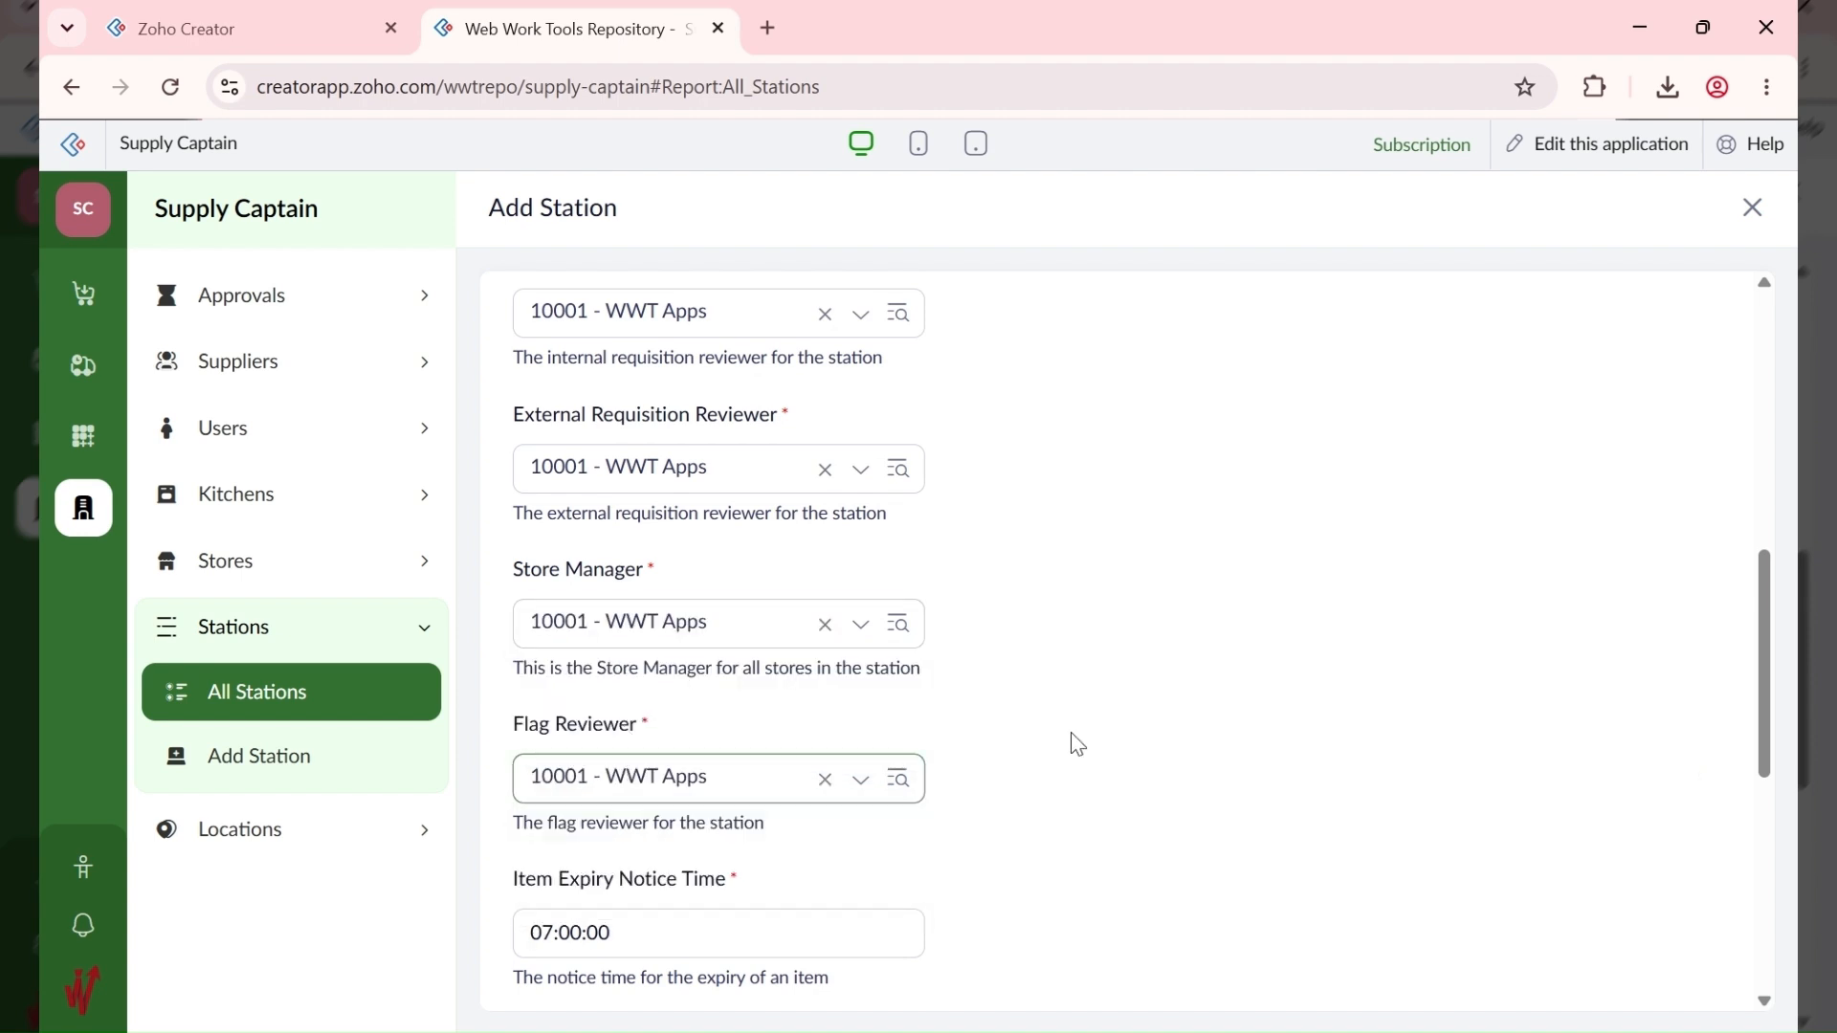
{"action": "scroll", "coordinate": [1075, 747], "scroll_direction": "down", "scroll_amount": 5}
{"action": "scroll", "coordinate": [811, 726], "scroll_direction": "down", "scroll_amount": 2}
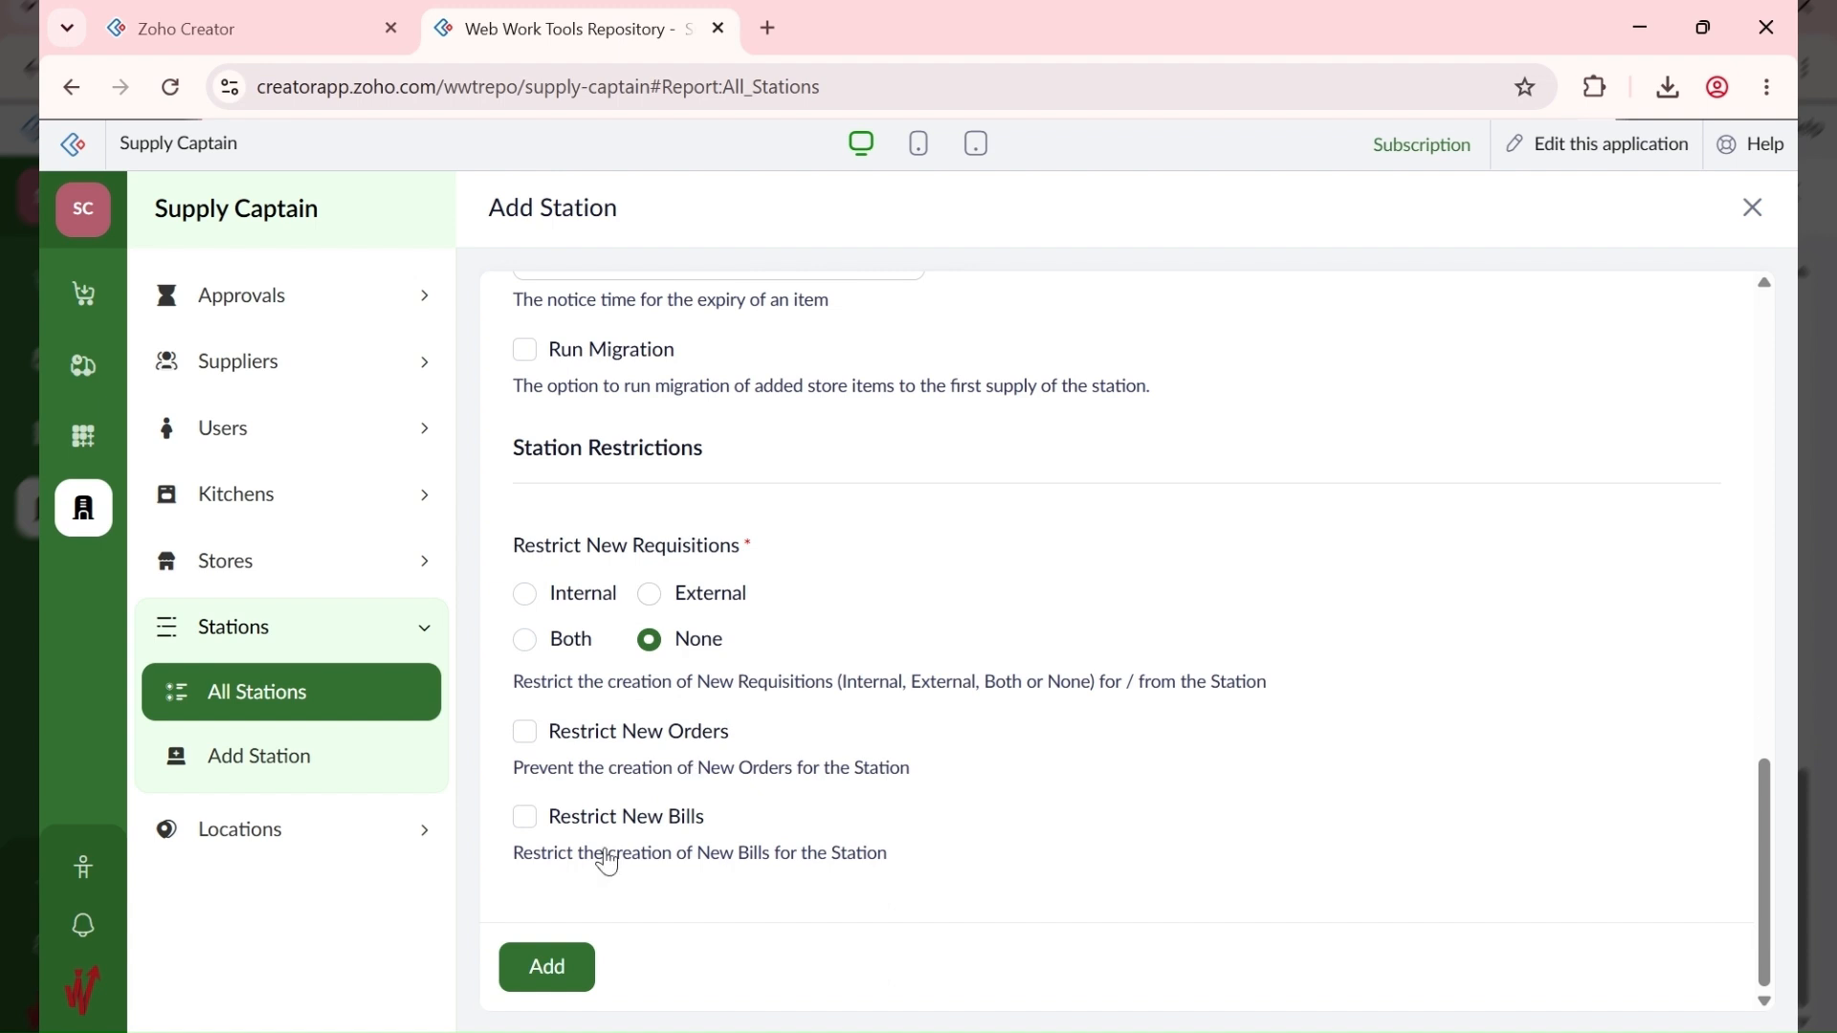
{"action": "left_click", "coordinate": [547, 970]}
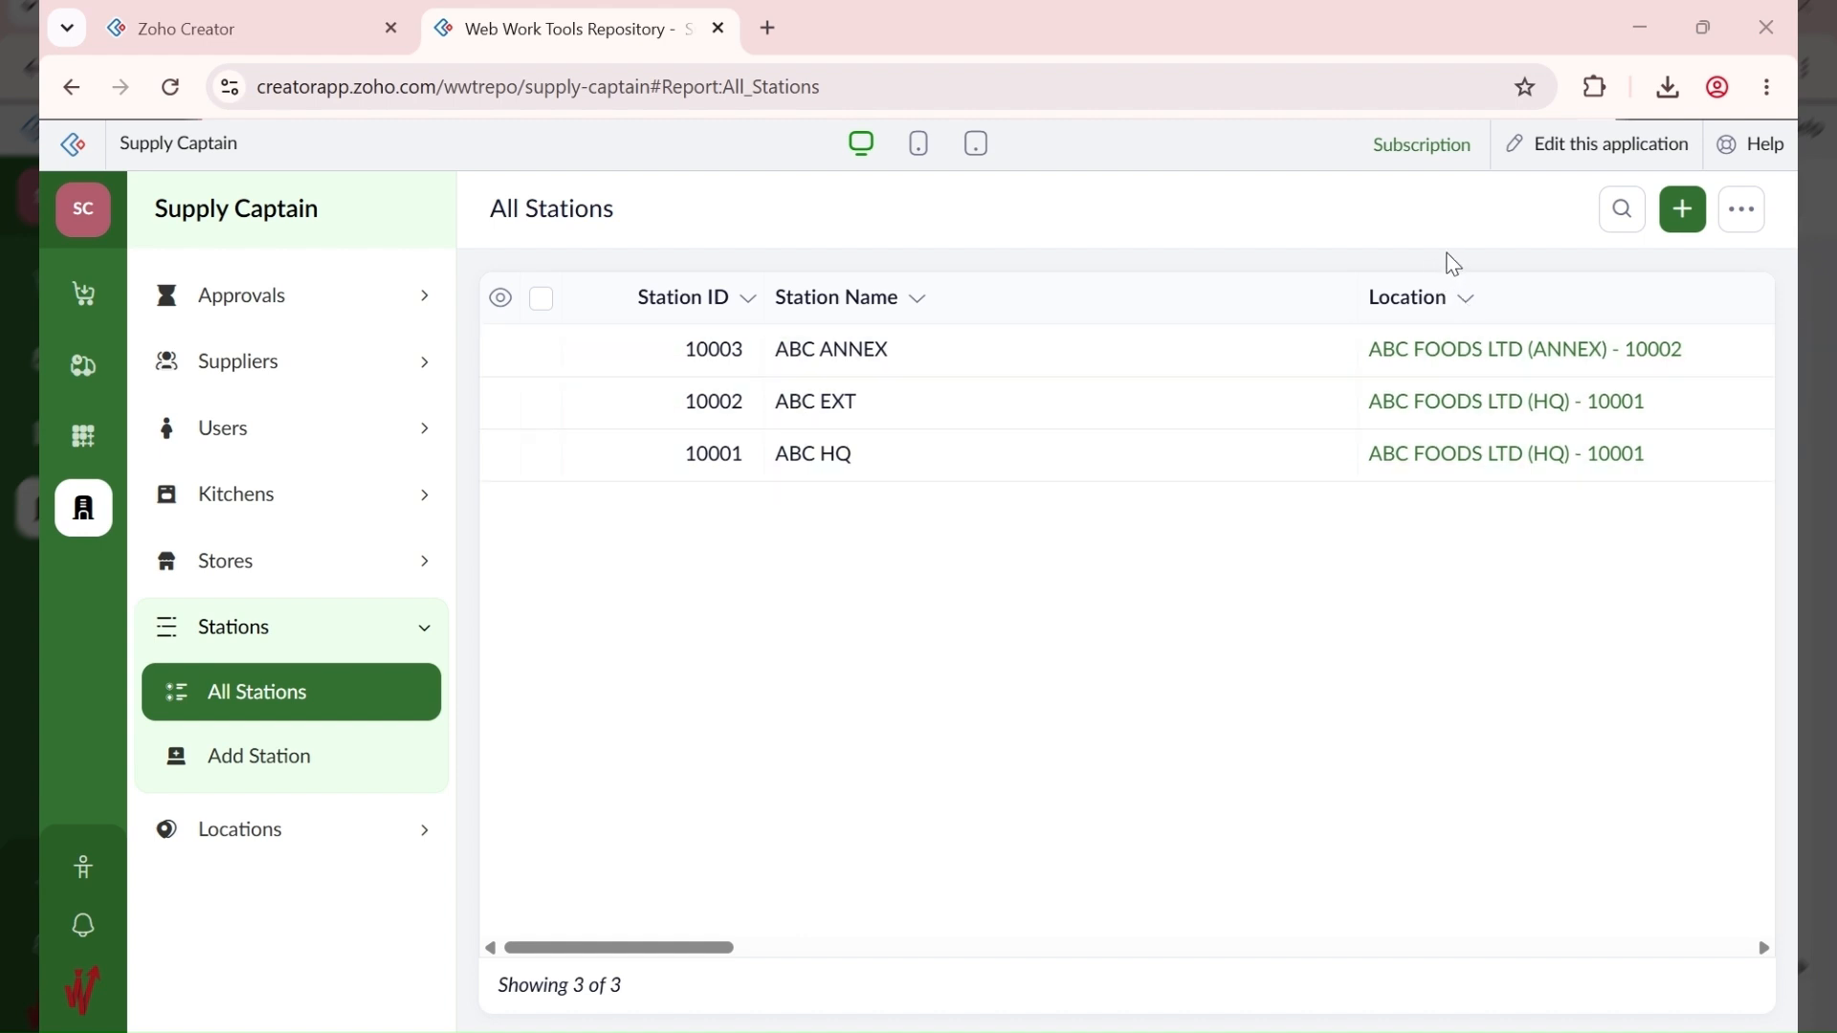
Step: Start station ABC LAGOS with the pasted description at ABC FOODS LTD (LAGOS)
{"action": "left_click", "coordinate": [1683, 208]}
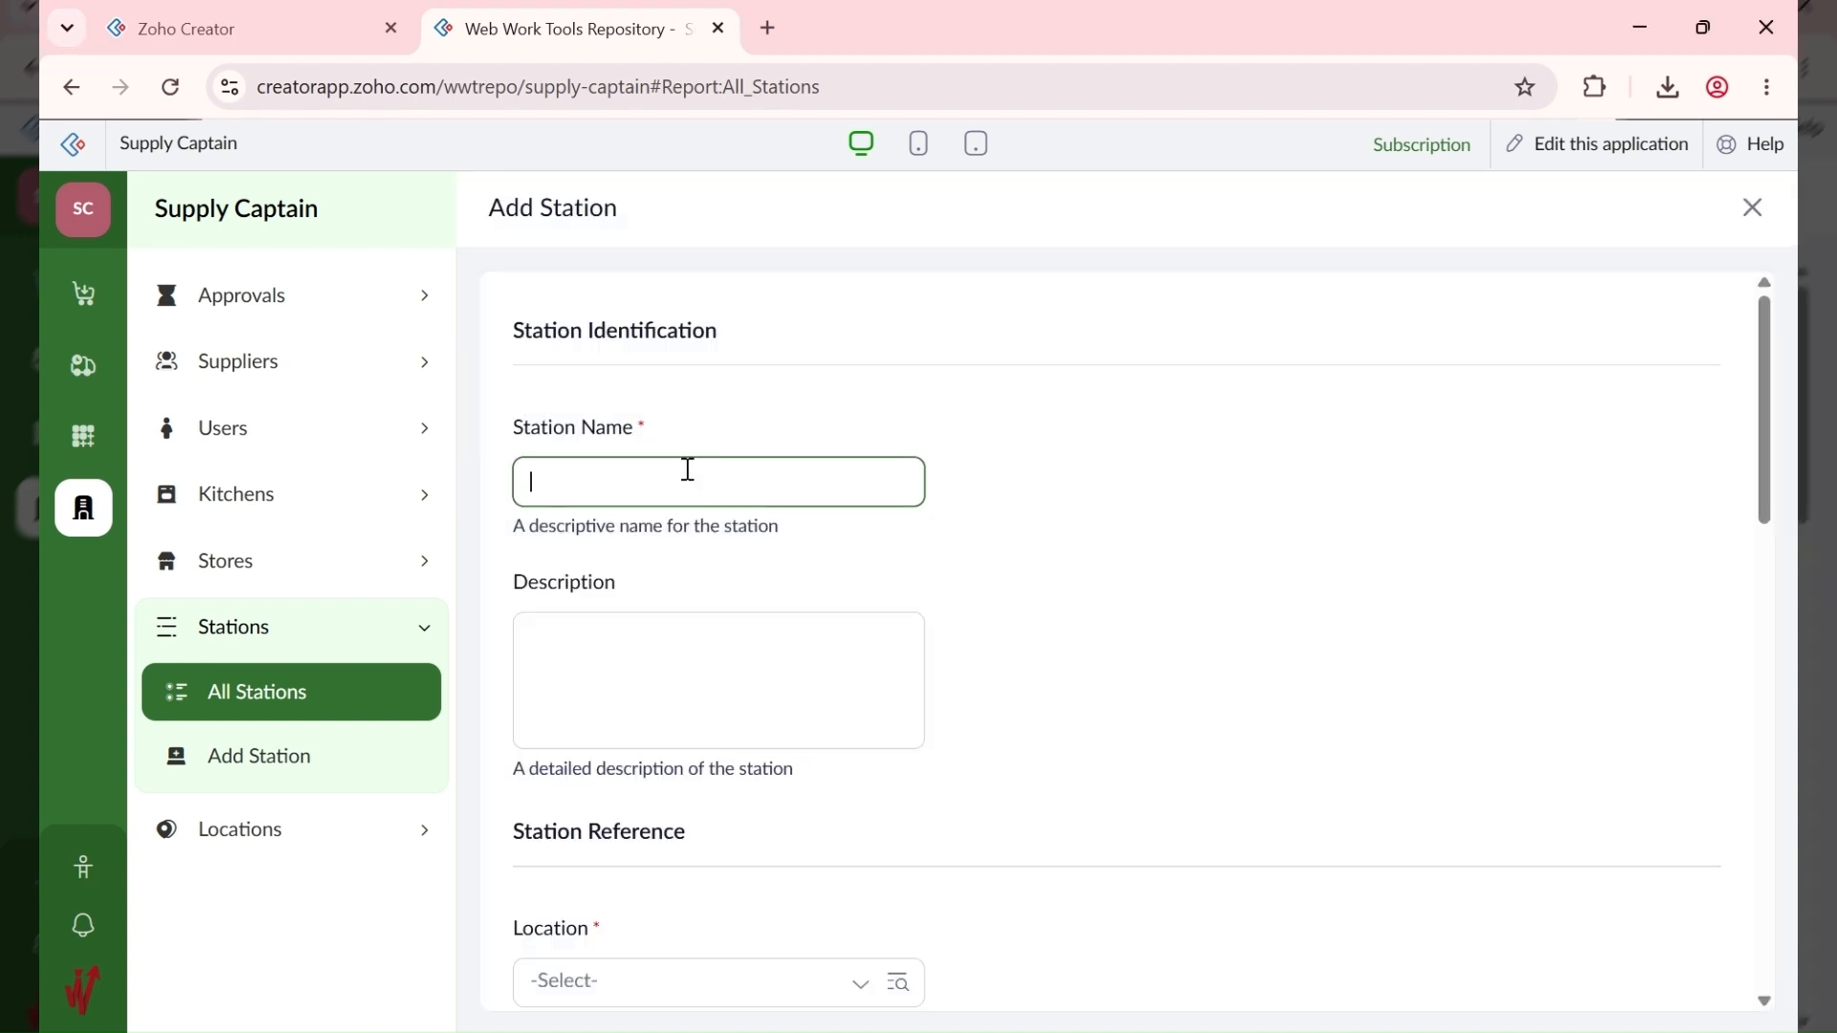
{"action": "type", "text": "ABC LAGOS"}
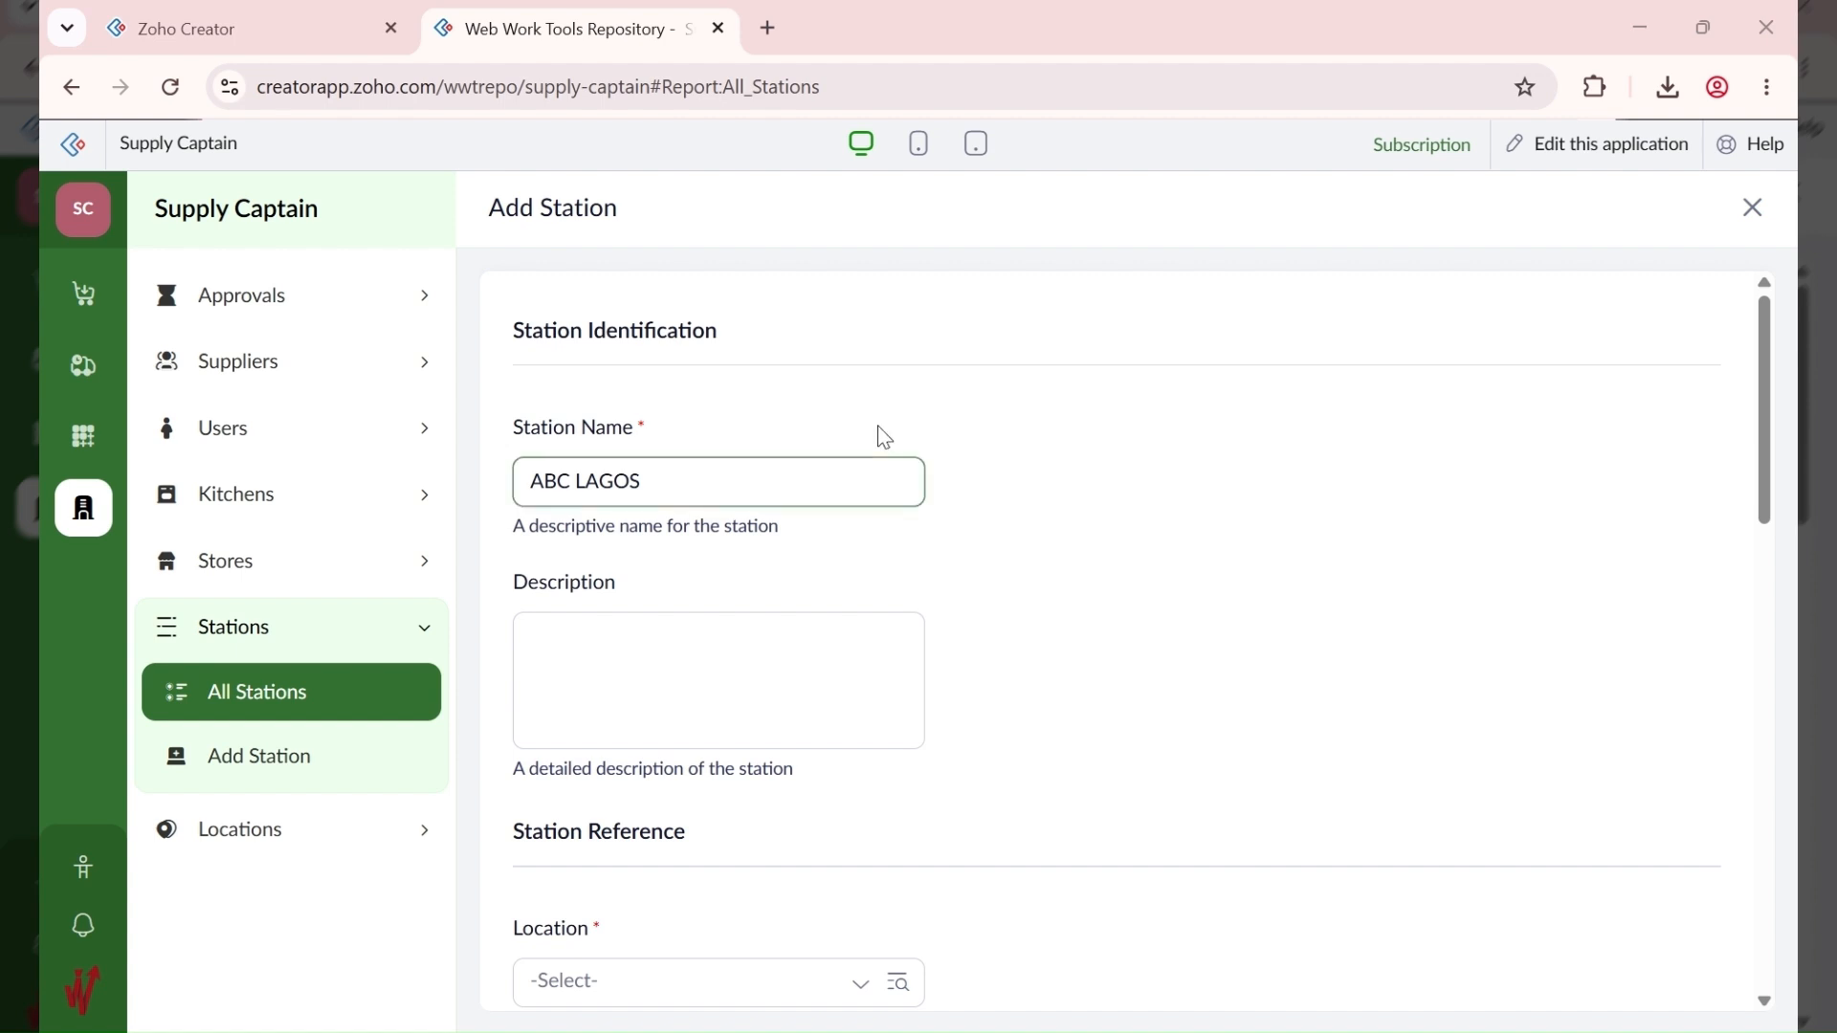
{"action": "left_click", "coordinate": [578, 669]}
{"action": "type", "text": "ABC Fast Food - Lagos State"}
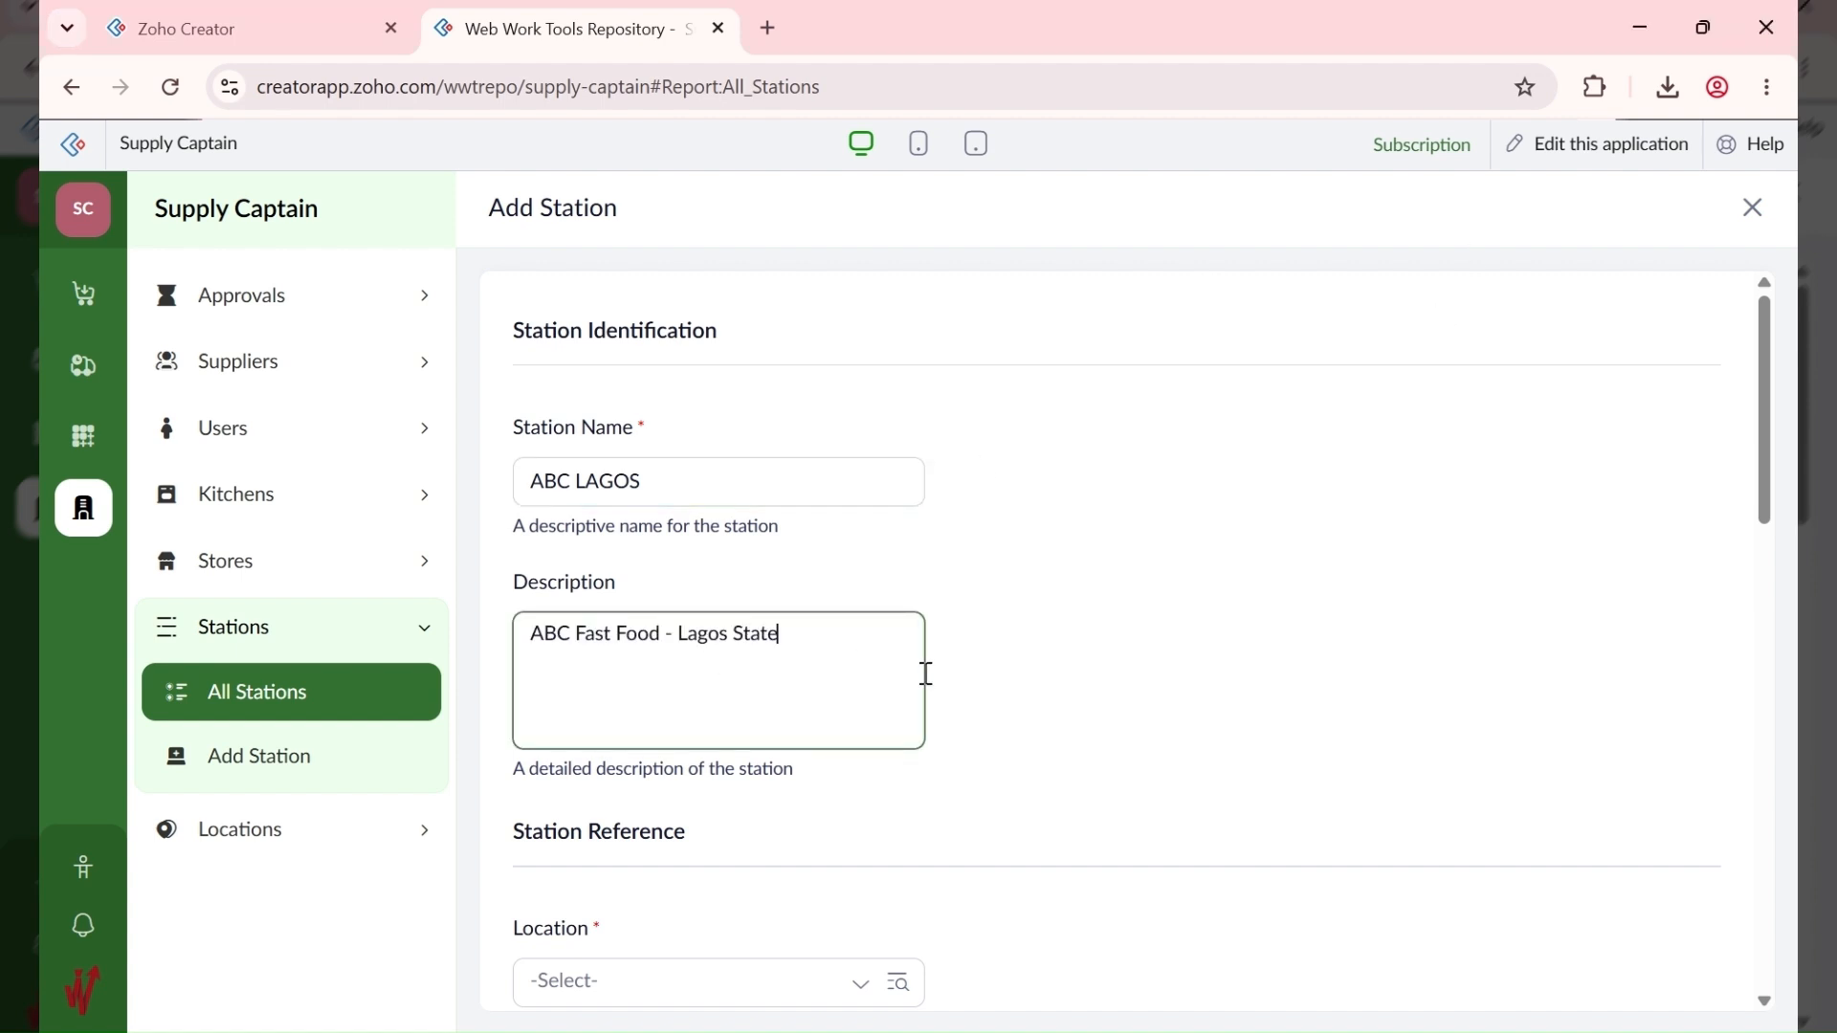
{"action": "scroll", "coordinate": [959, 873], "scroll_direction": "down", "scroll_amount": 3}
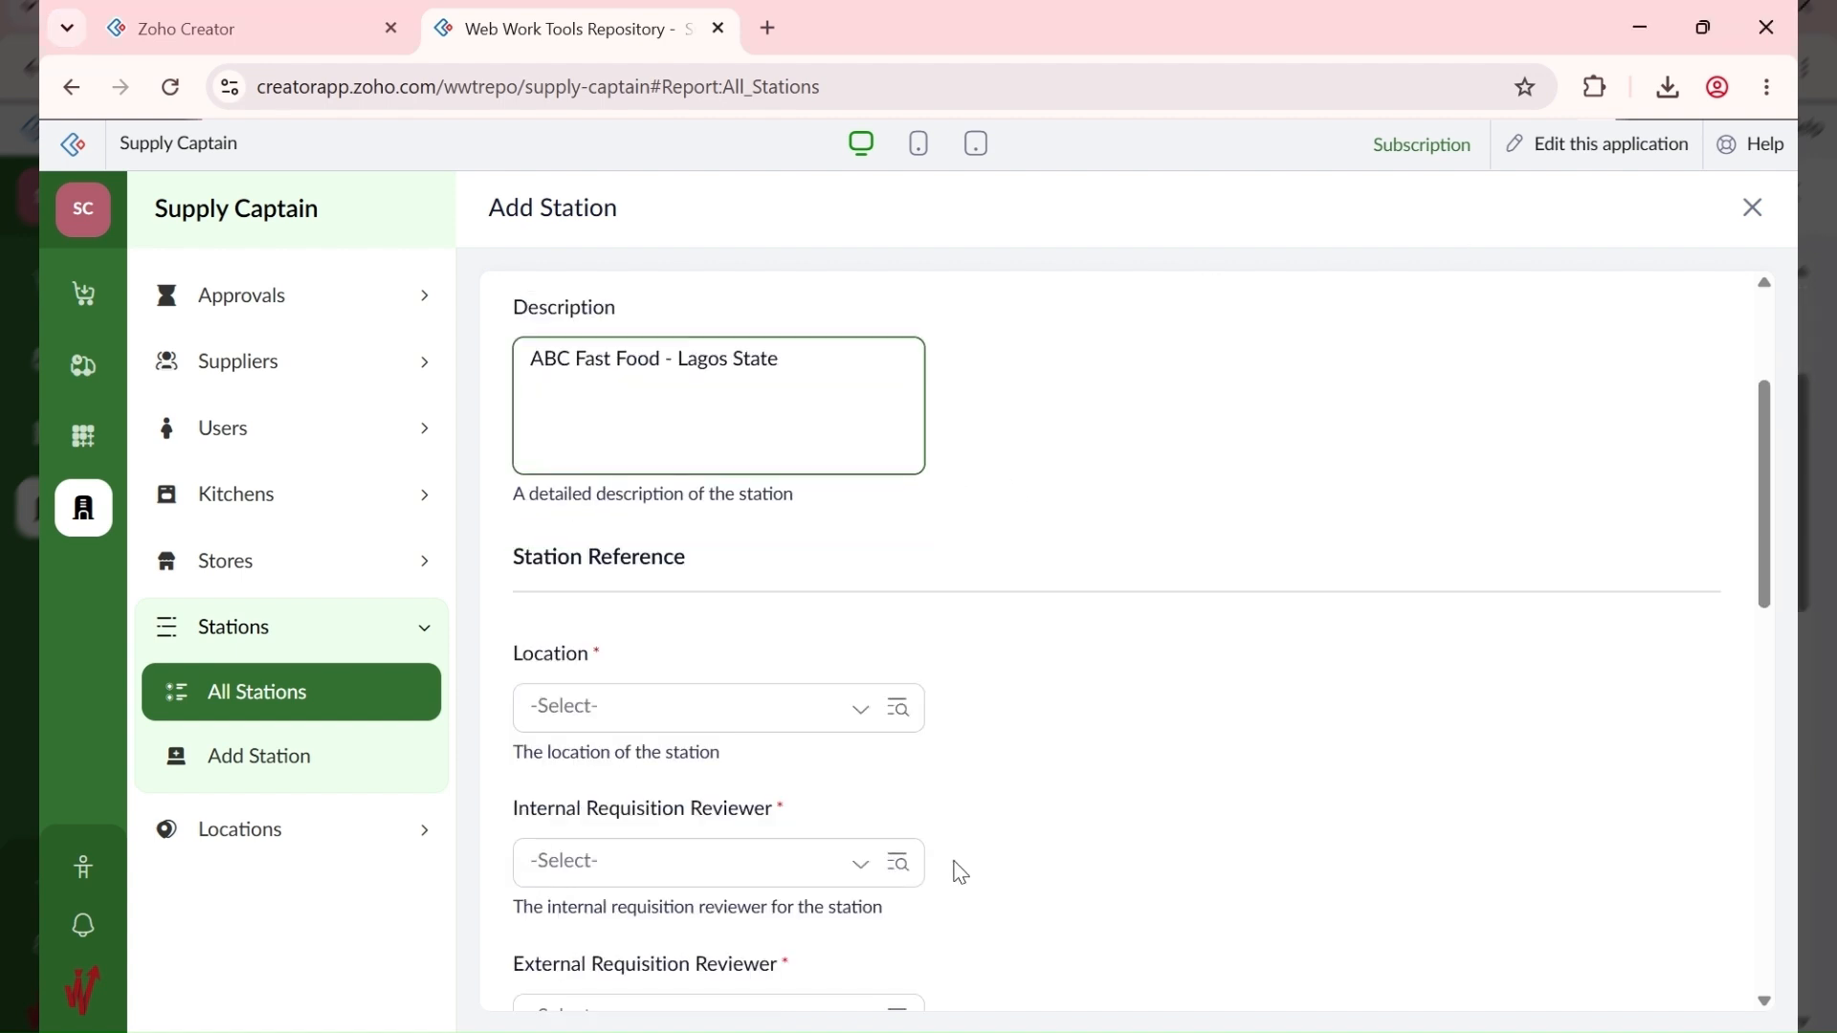
{"action": "left_click", "coordinate": [678, 719]}
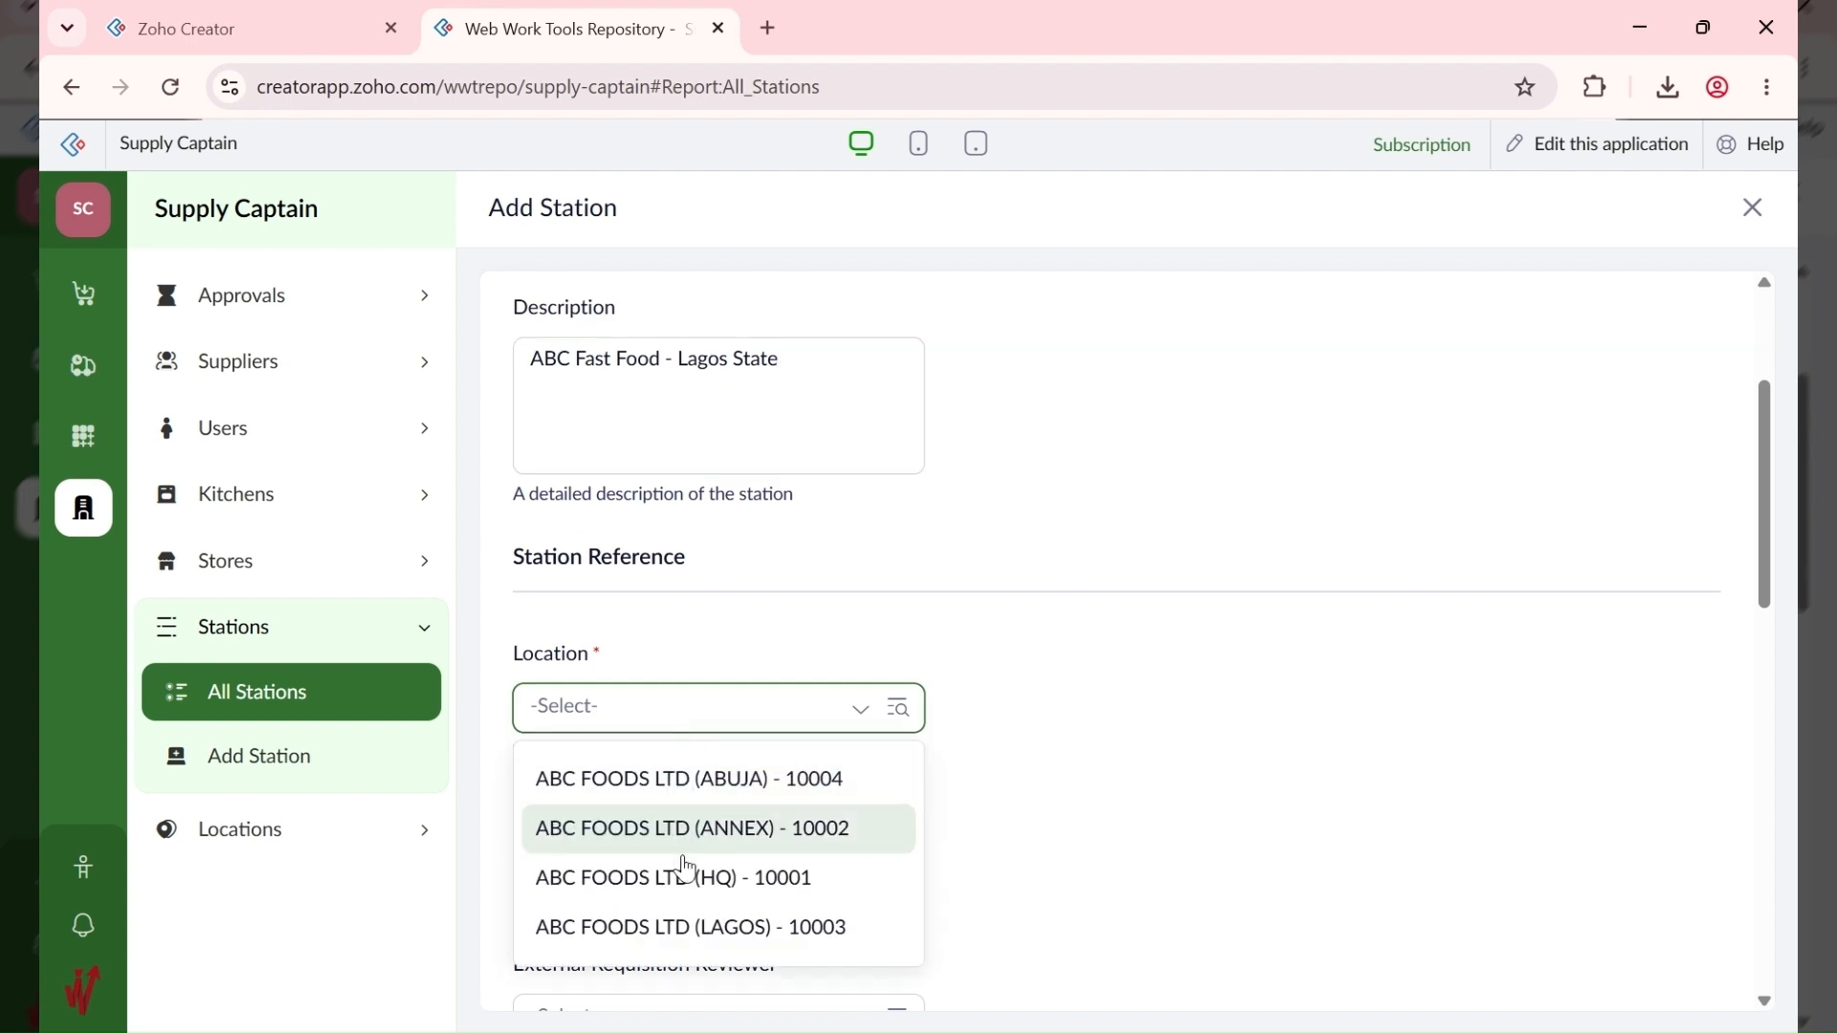
{"action": "left_click", "coordinate": [689, 920]}
Step: Assign WWT Apps as reviewer, store manager and flag reviewer, add ABC LAGOS, and start another station
{"action": "scroll", "coordinate": [1124, 765], "scroll_direction": "down", "scroll_amount": 4}
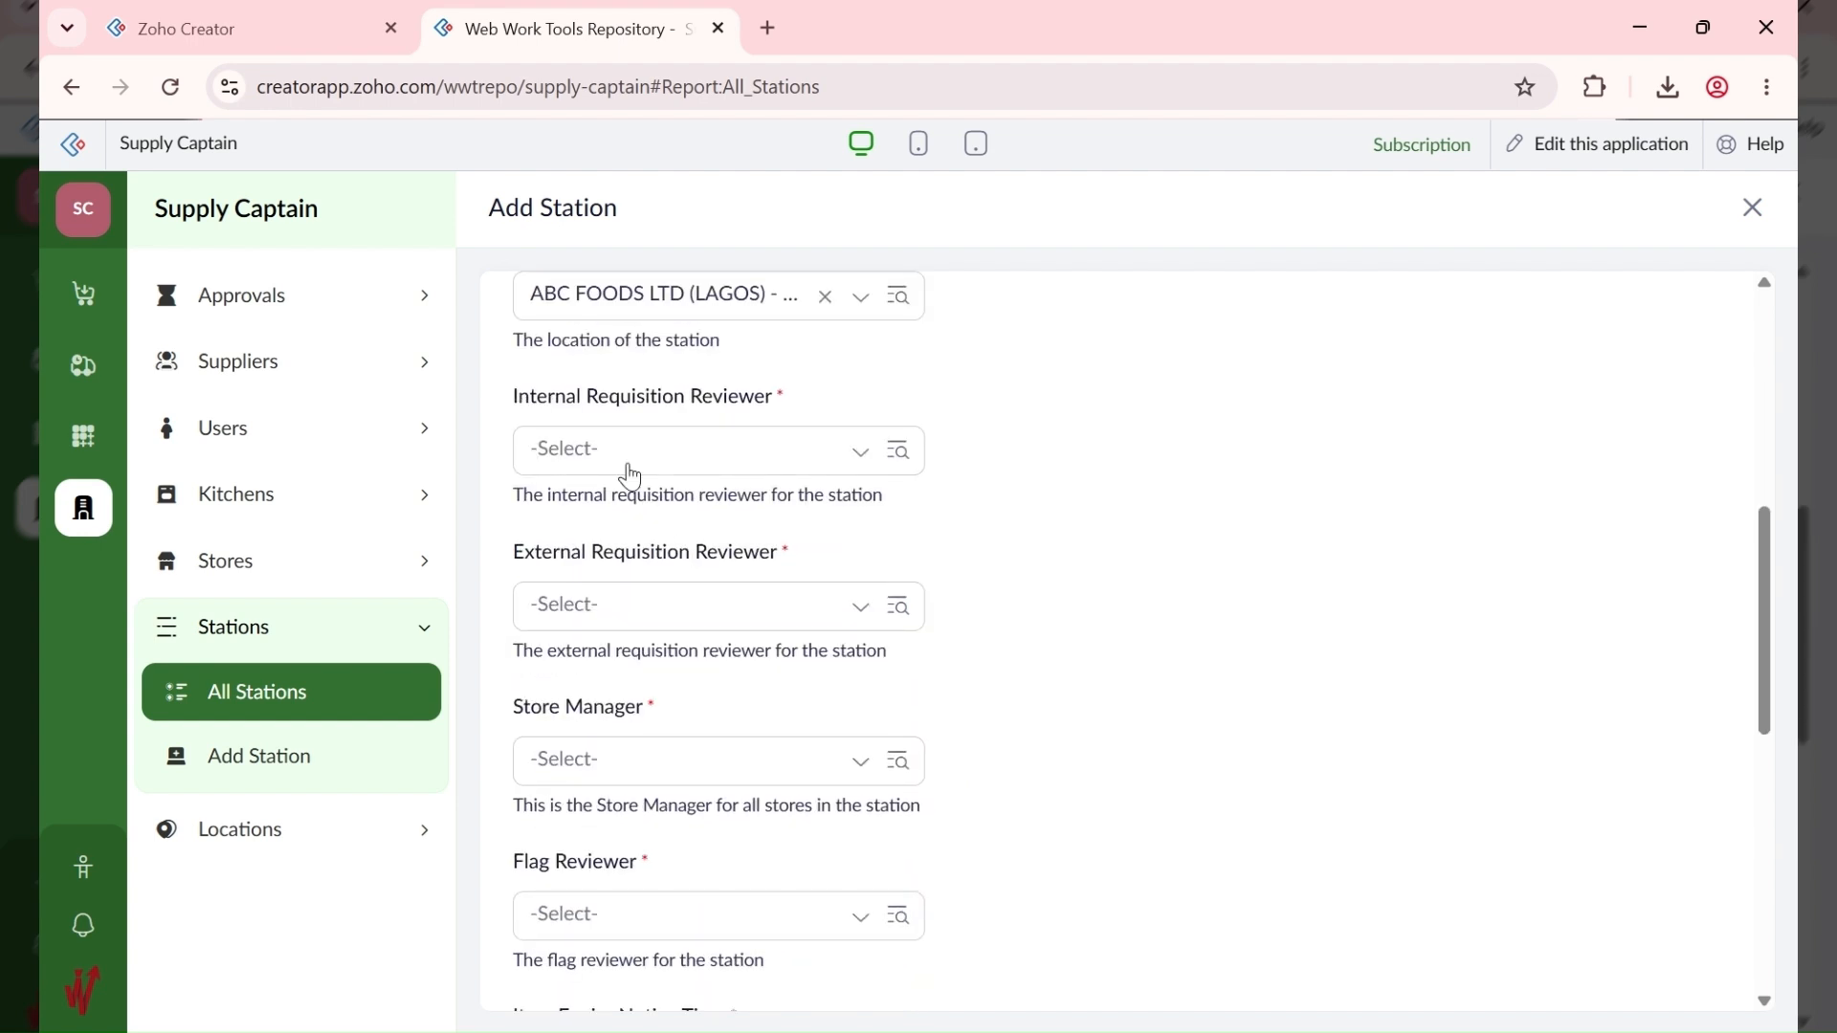
{"action": "left_click", "coordinate": [628, 464]}
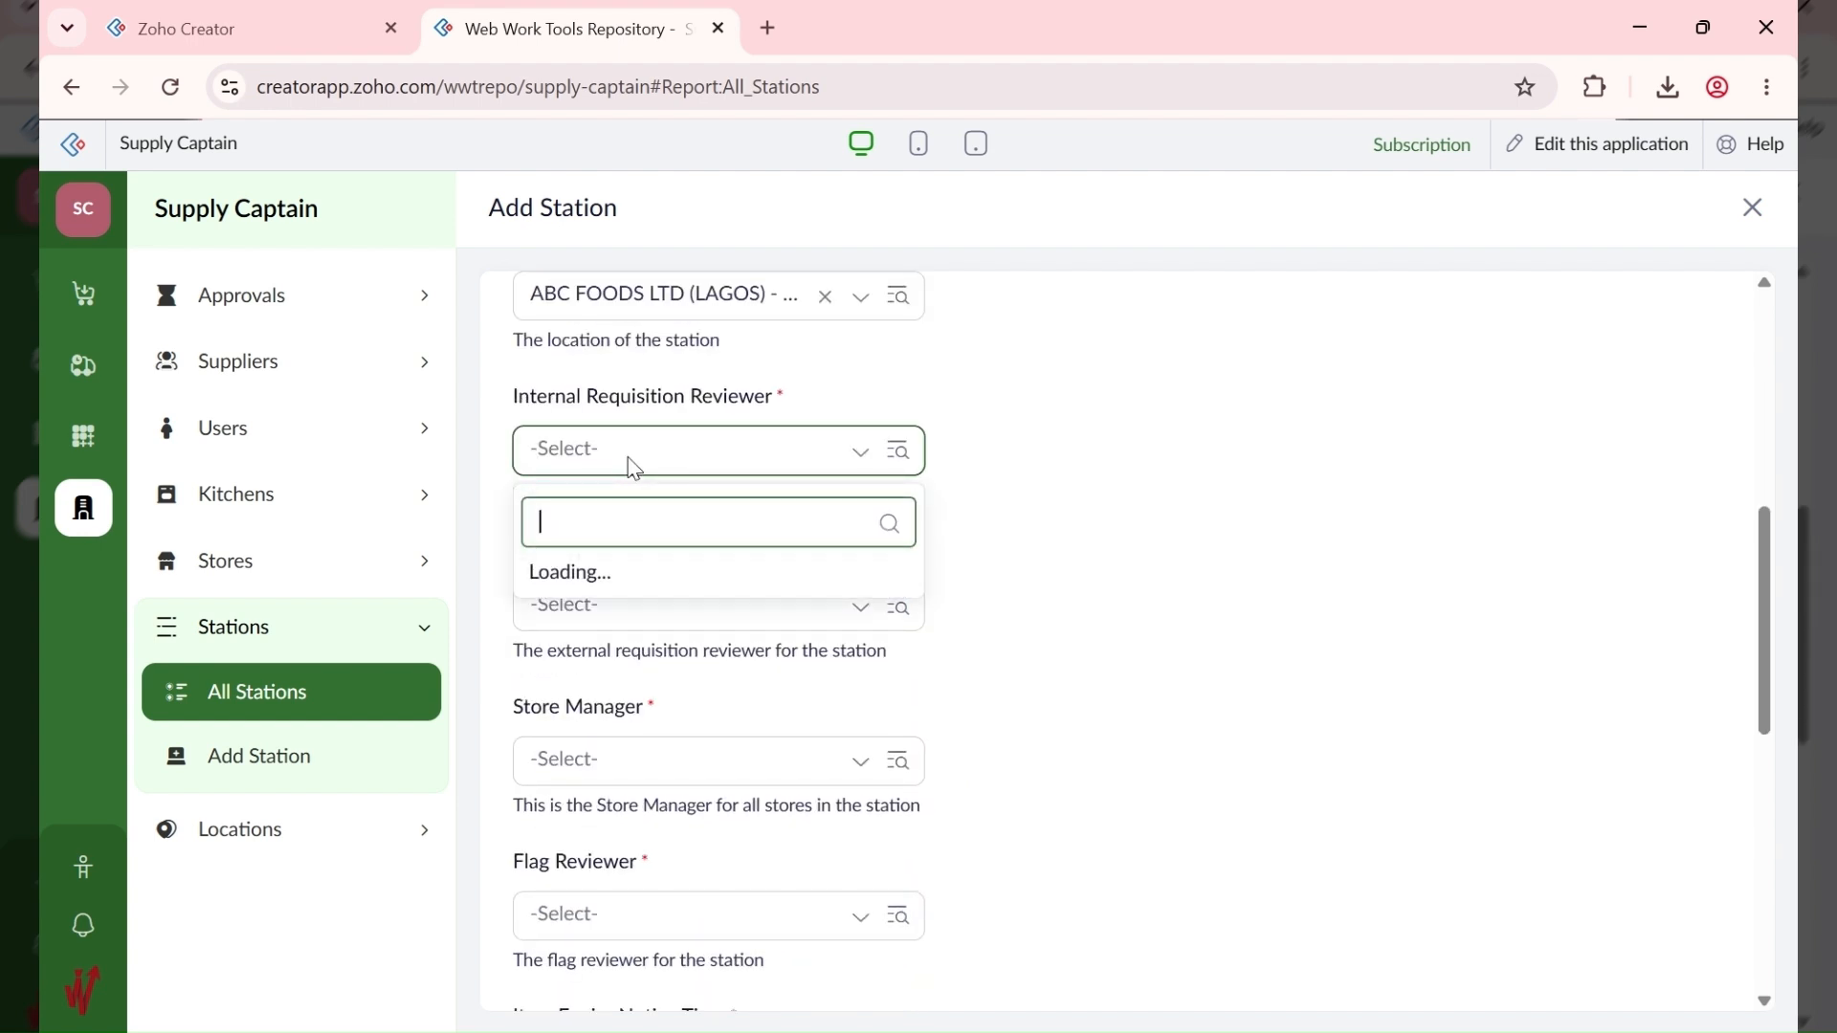
{"action": "left_click", "coordinate": [607, 615]}
{"action": "left_click", "coordinate": [605, 689]}
{"action": "scroll", "coordinate": [956, 684], "scroll_direction": "down", "scroll_amount": 3}
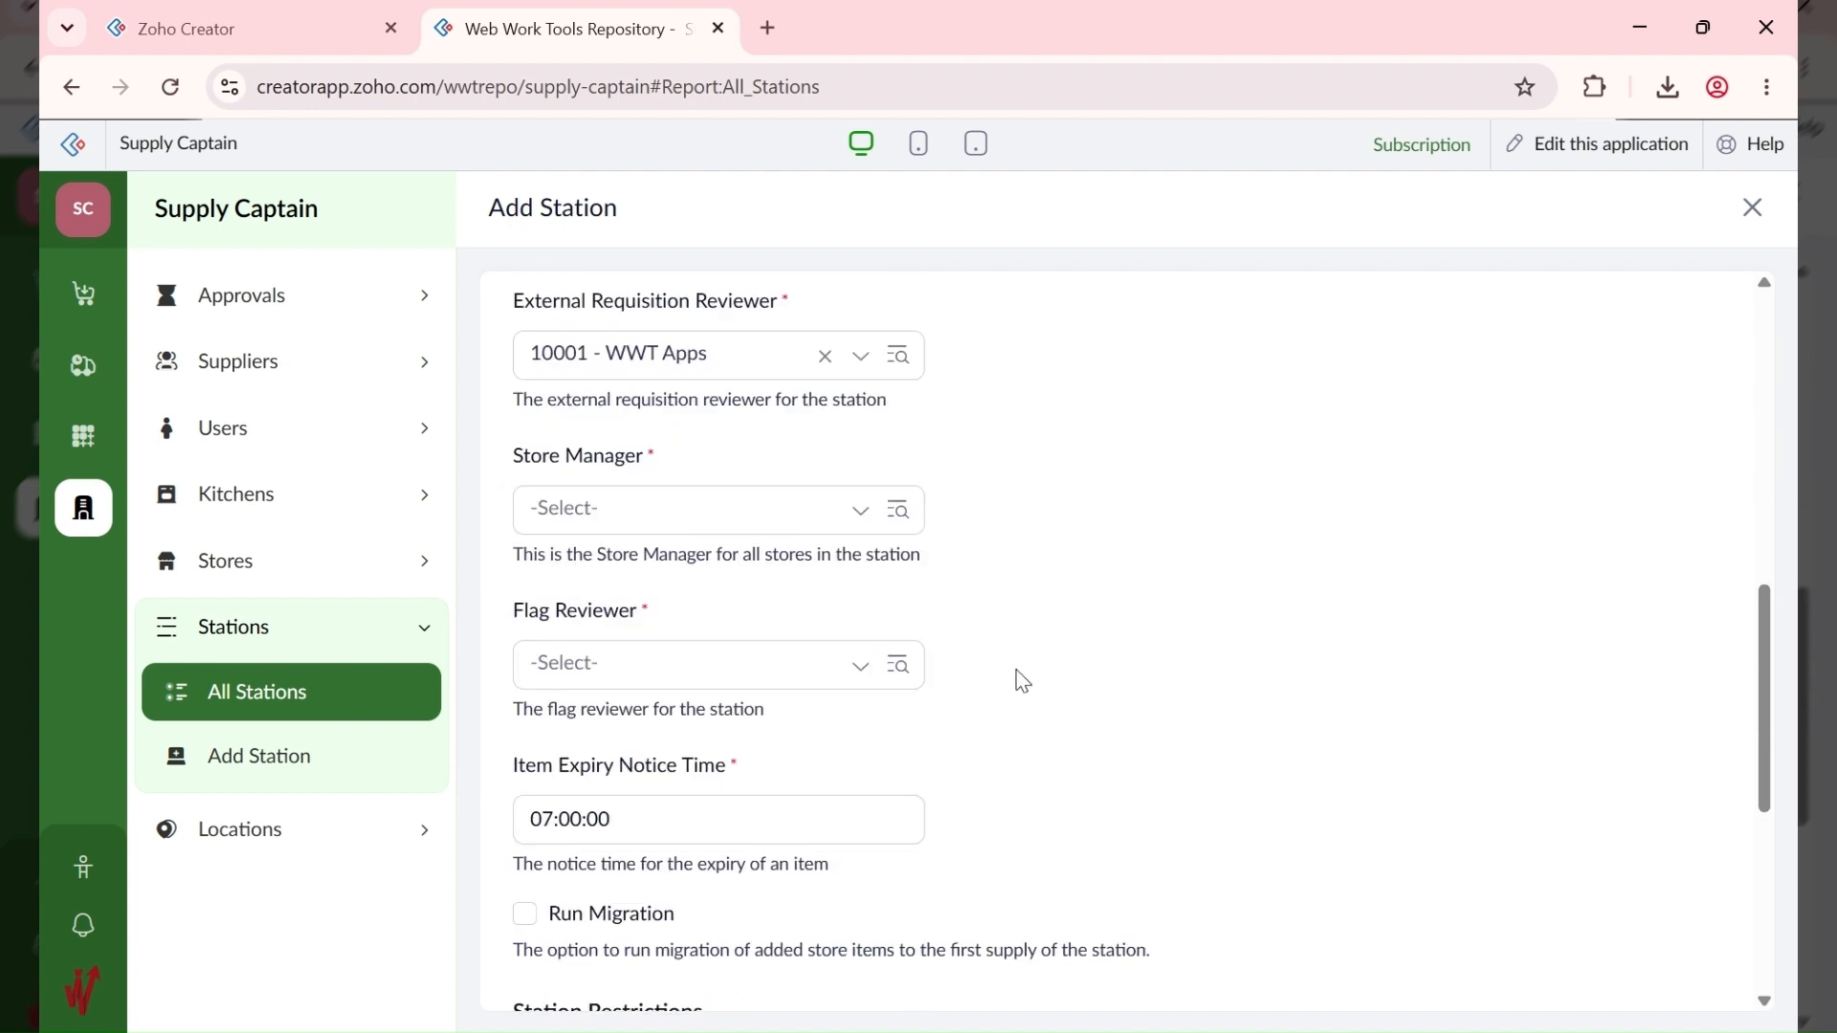
{"action": "left_click", "coordinate": [599, 486]}
{"action": "left_click", "coordinate": [599, 559]}
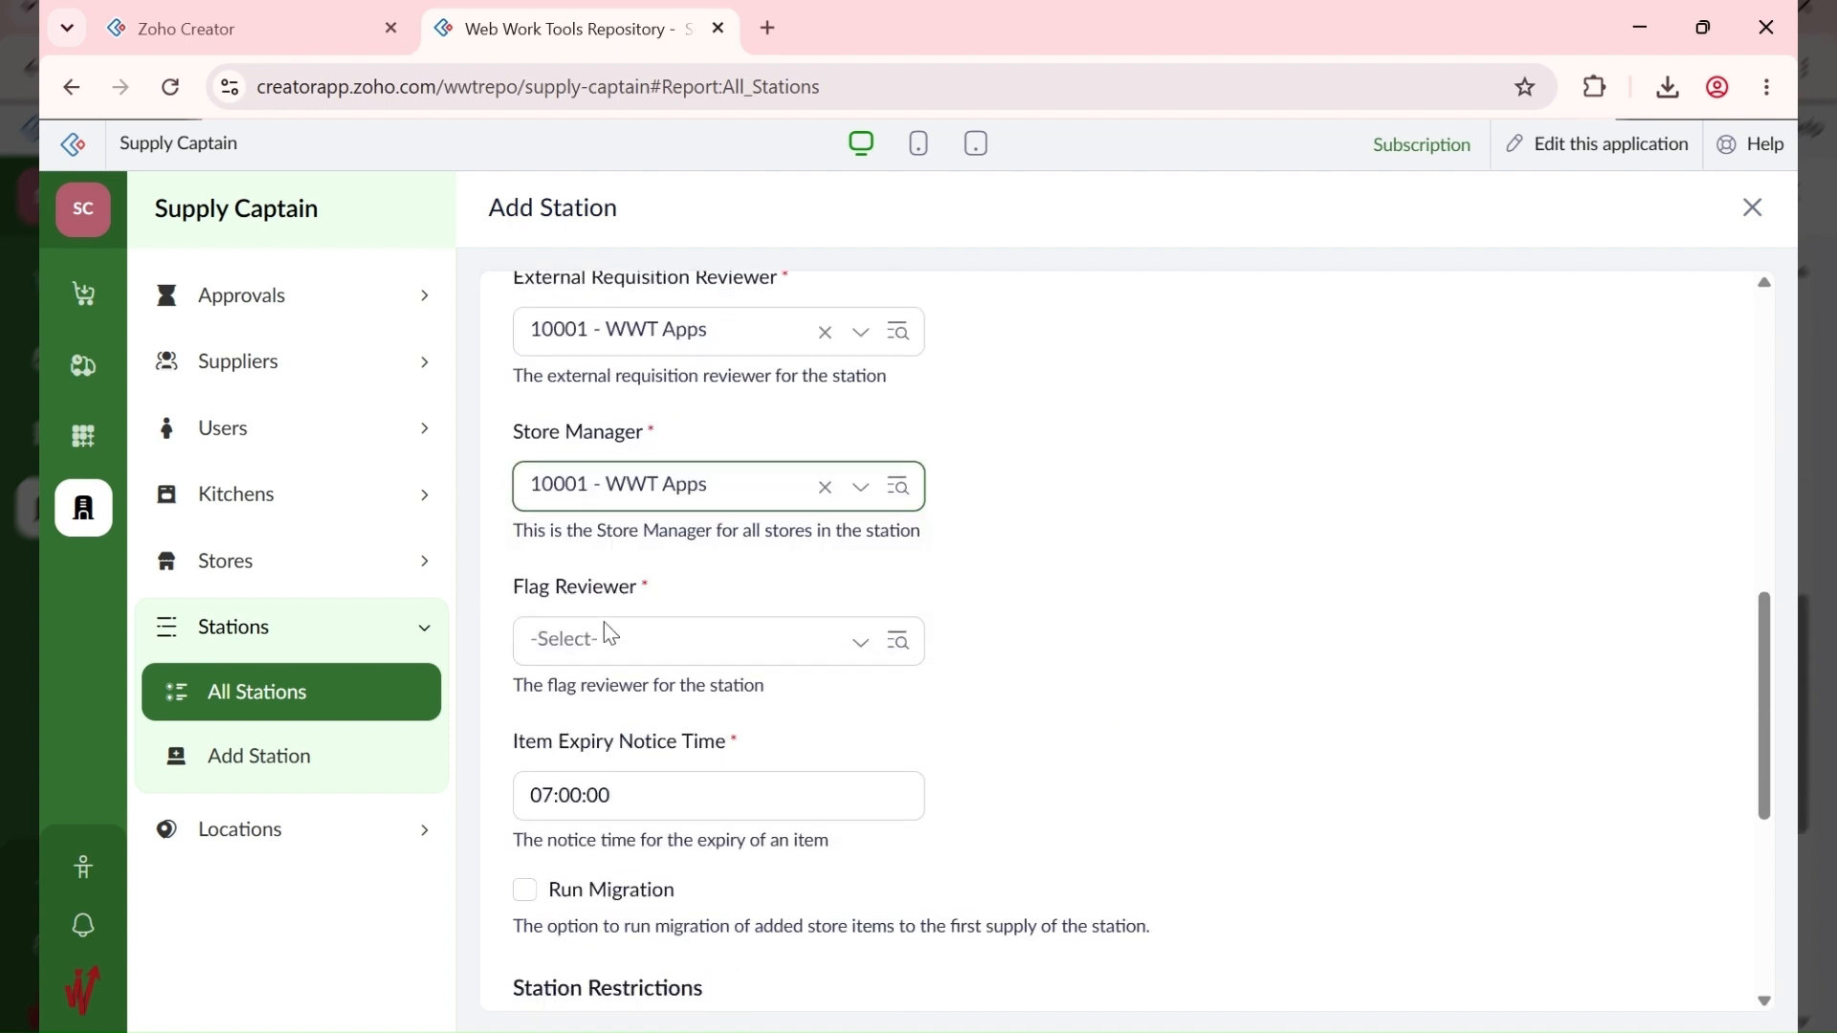
{"action": "left_click", "coordinate": [606, 639]}
{"action": "left_click", "coordinate": [605, 713]}
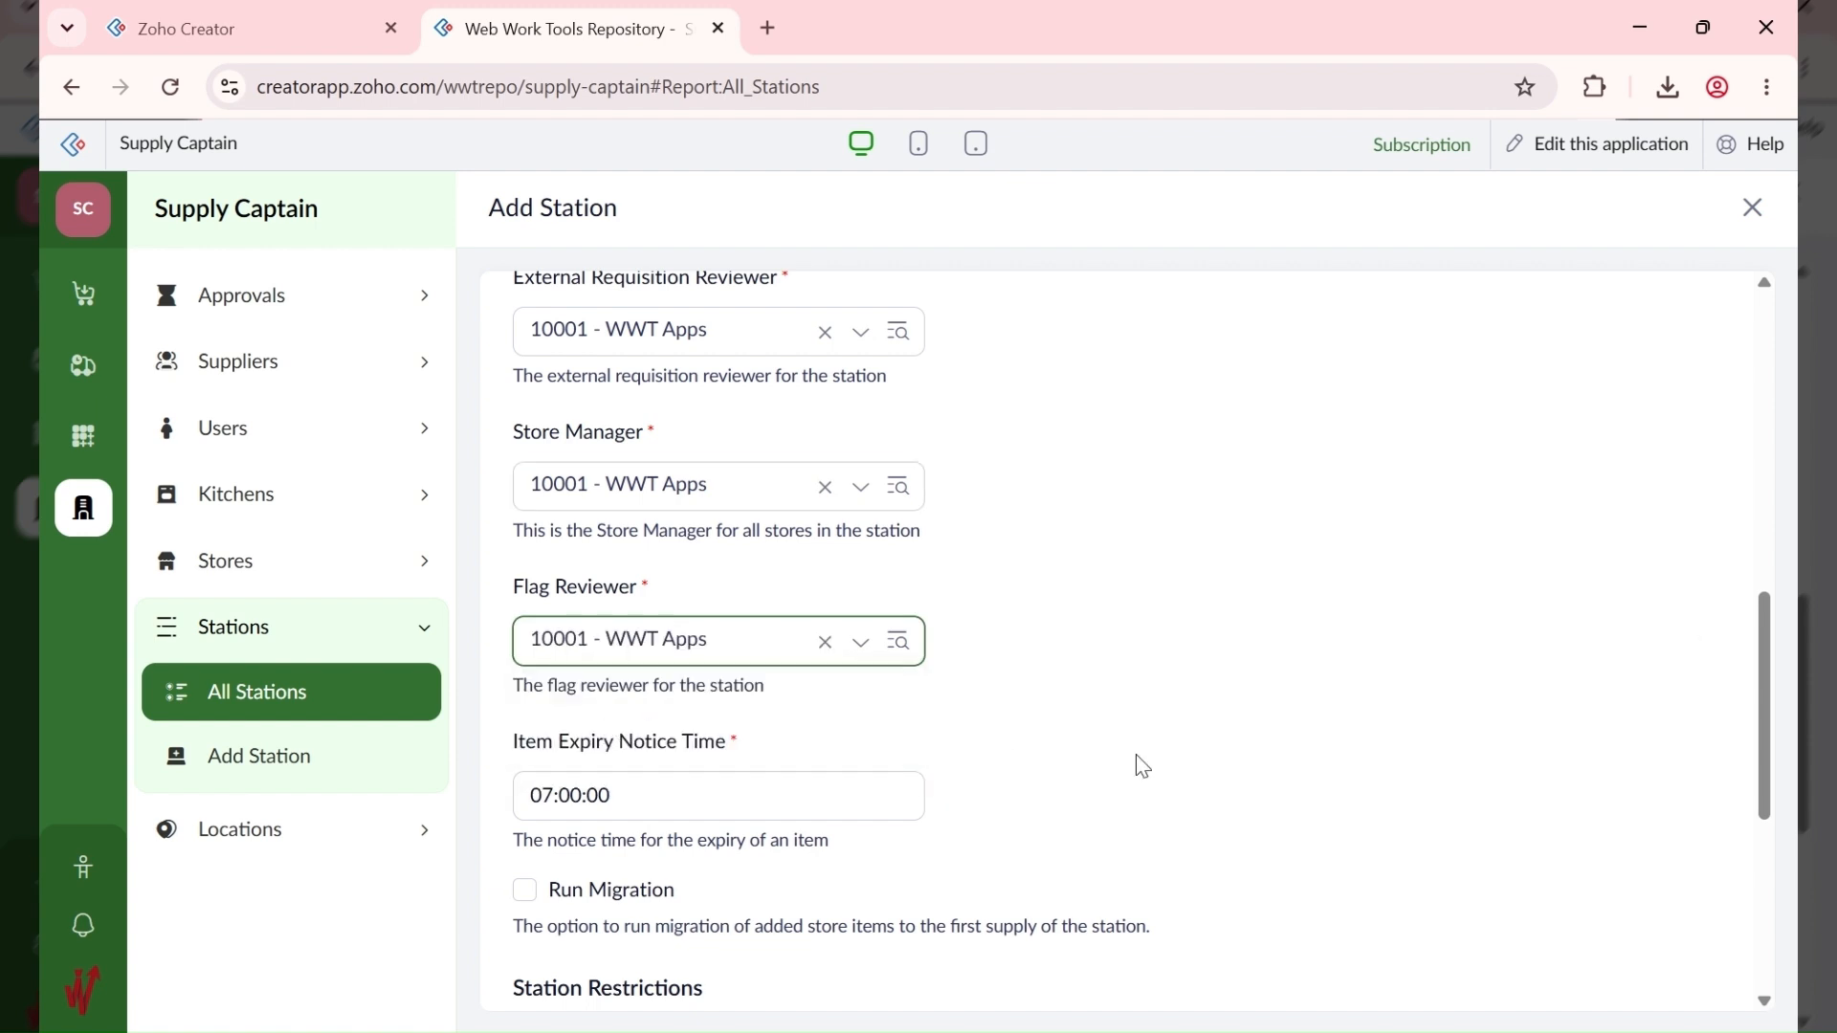
{"action": "scroll", "coordinate": [1139, 759], "scroll_direction": "down", "scroll_amount": 5}
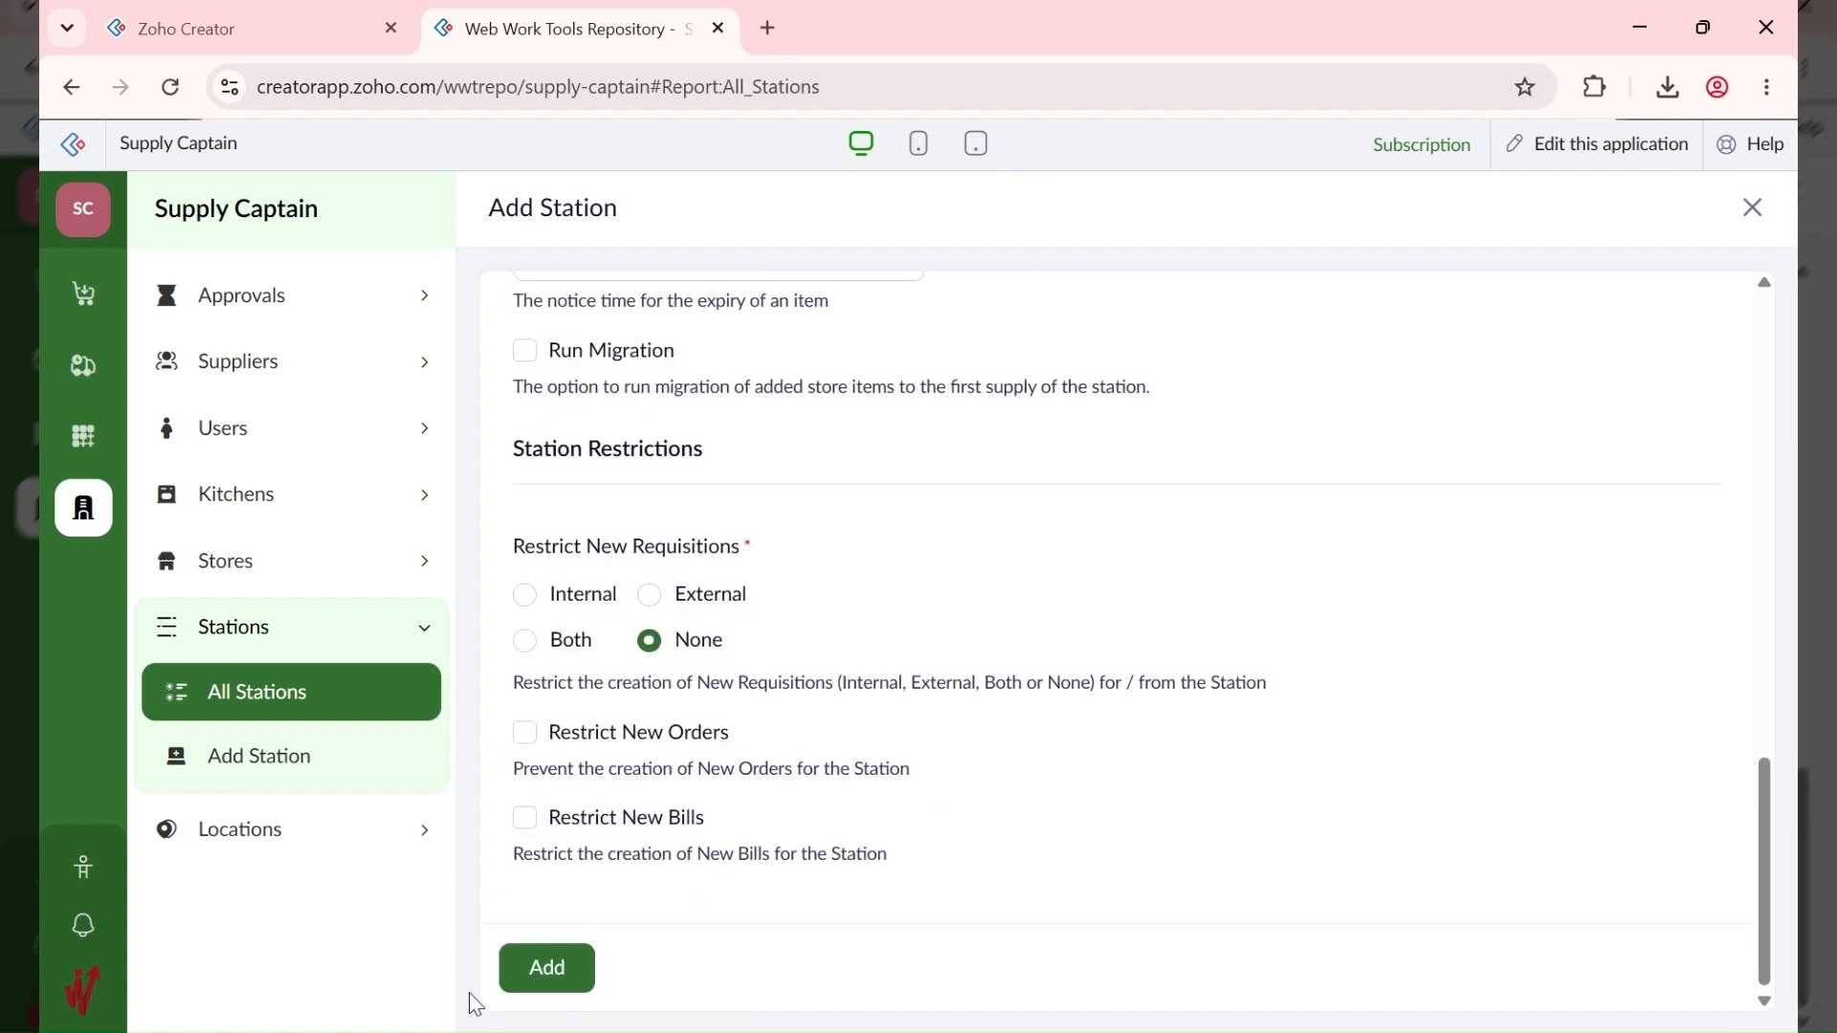
{"action": "left_click", "coordinate": [549, 970]}
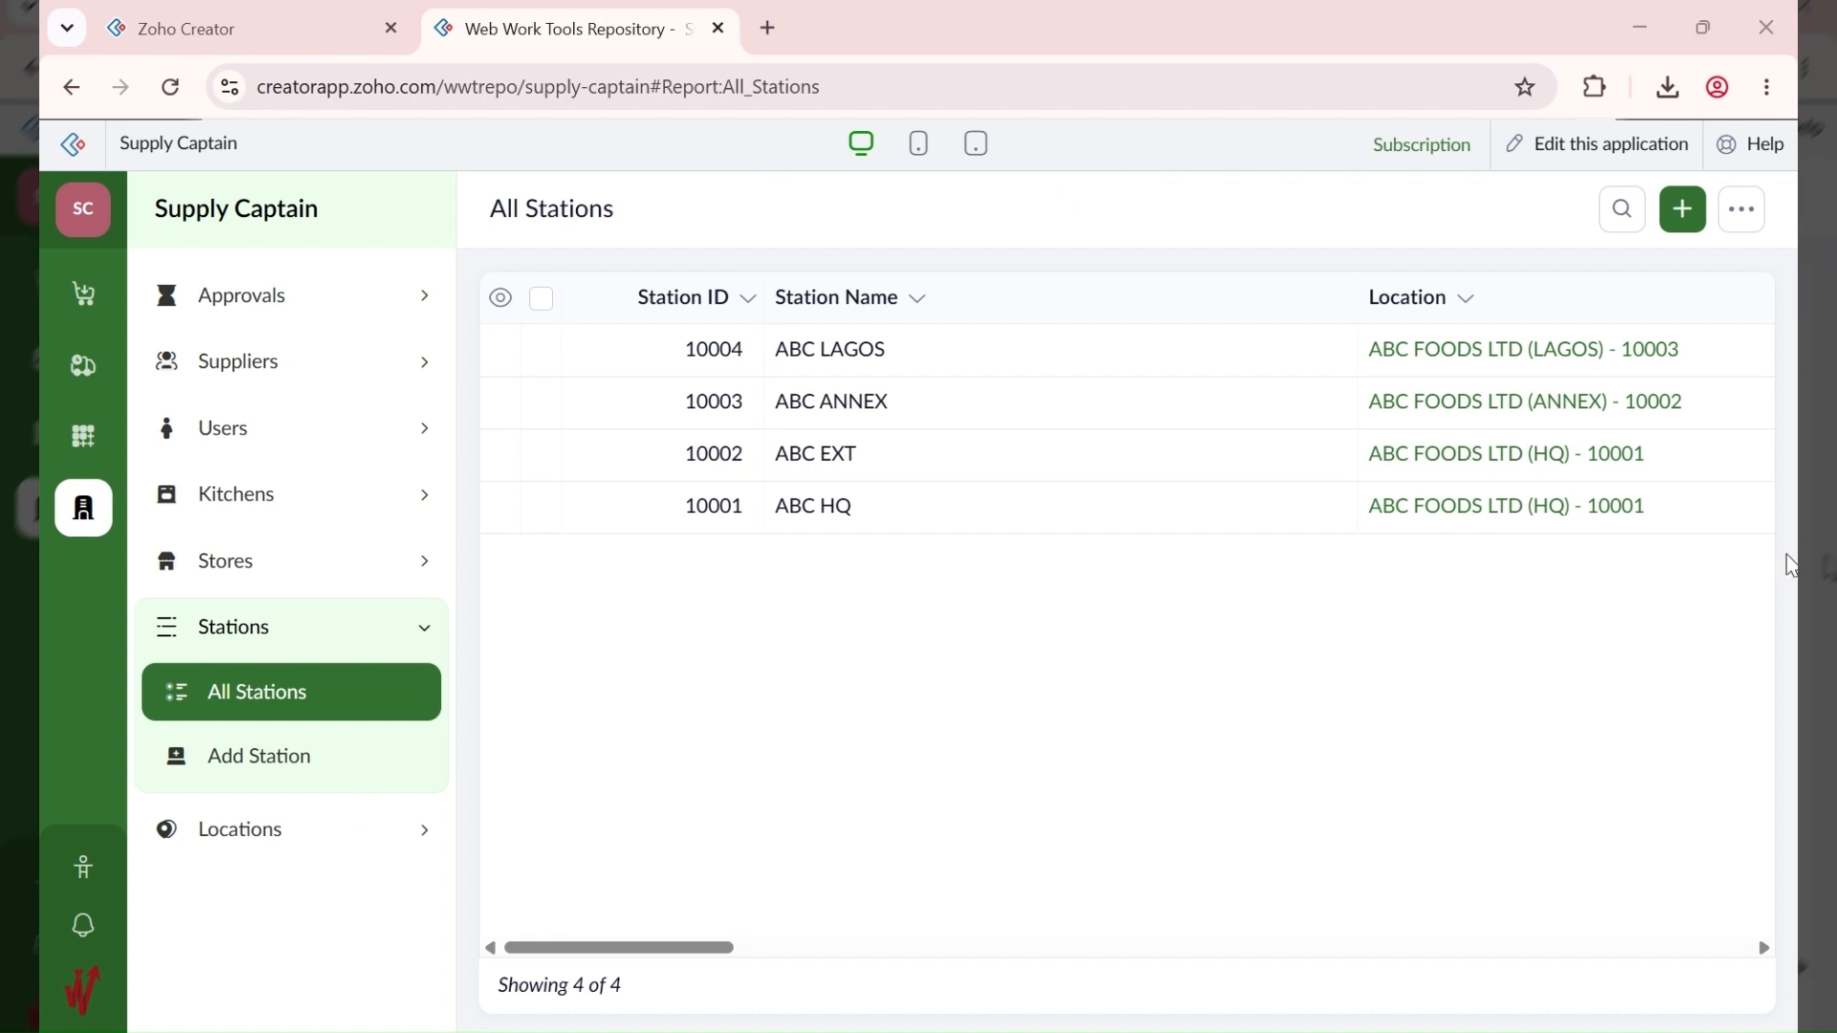
{"action": "left_click", "coordinate": [1682, 209]}
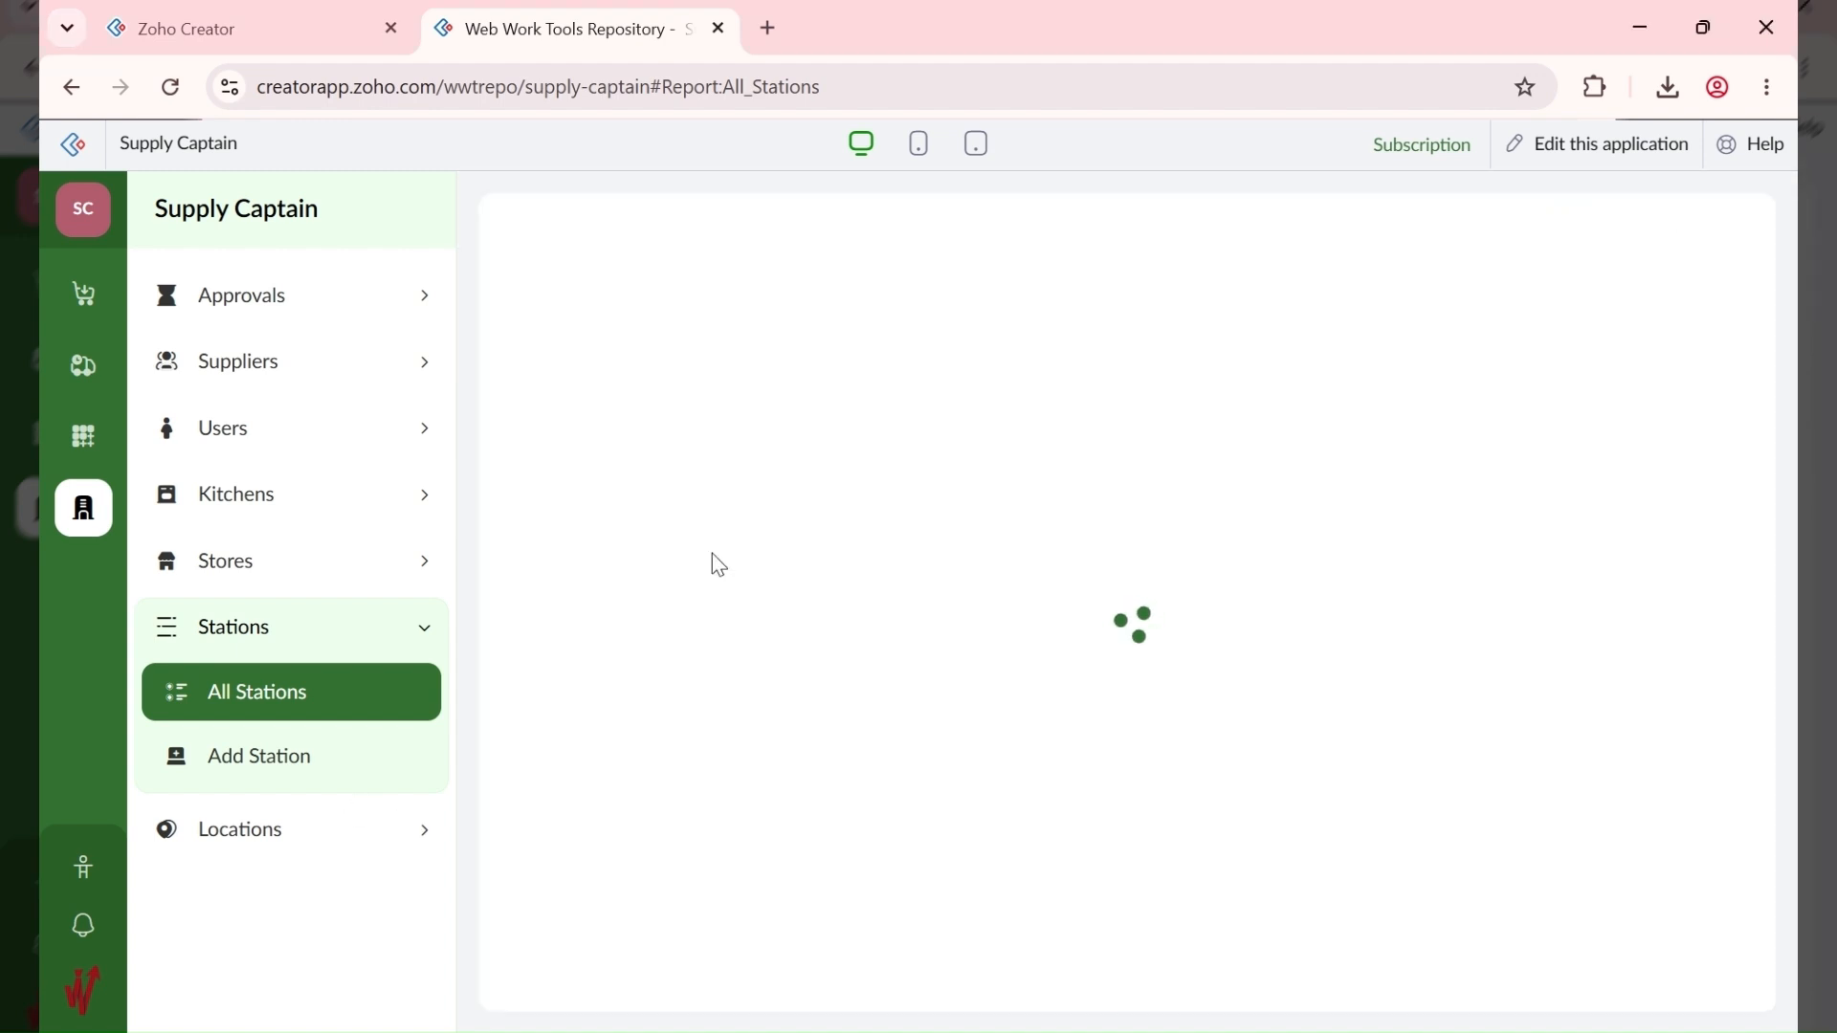
Step: Enter station ABC ABUJA, description ABC Fast Food - Abuja FCT, at the ABUJA location
{"action": "type", "text": "ABC ABUJA"}
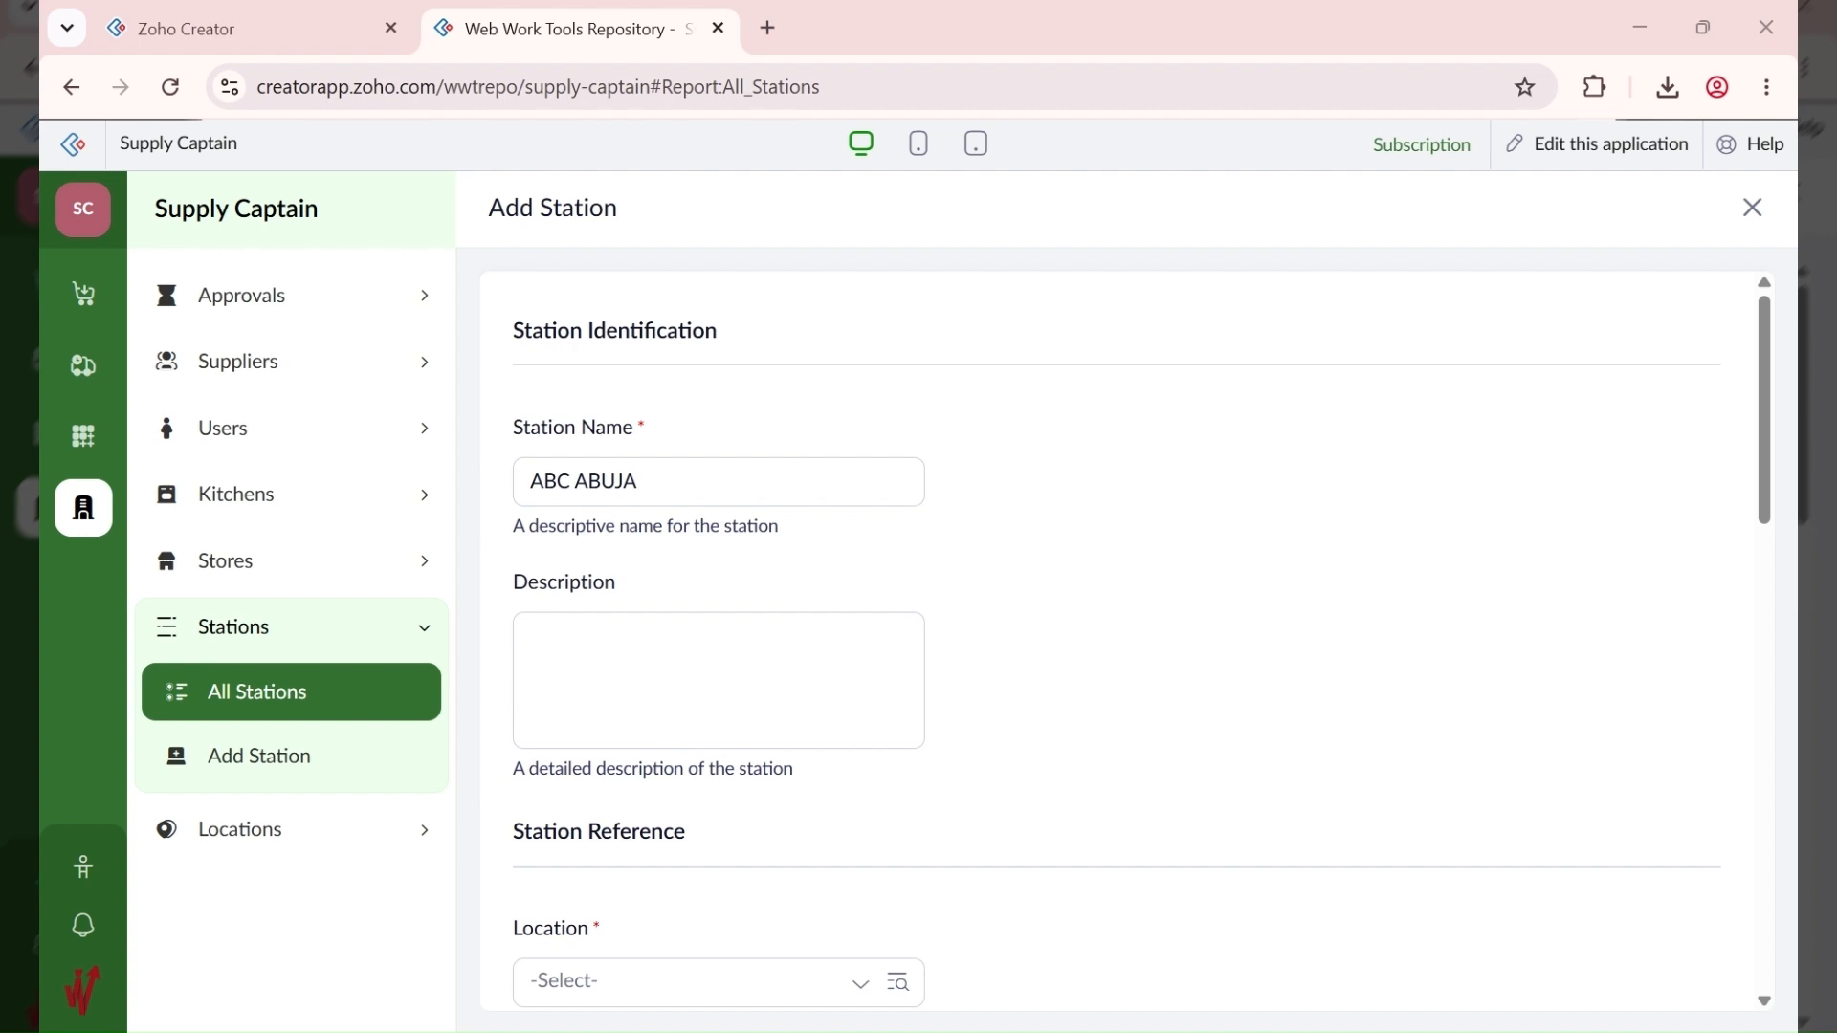
{"action": "left_click", "coordinate": [669, 626]}
{"action": "type", "text": "ABC Fast Food - Abuja FCT"}
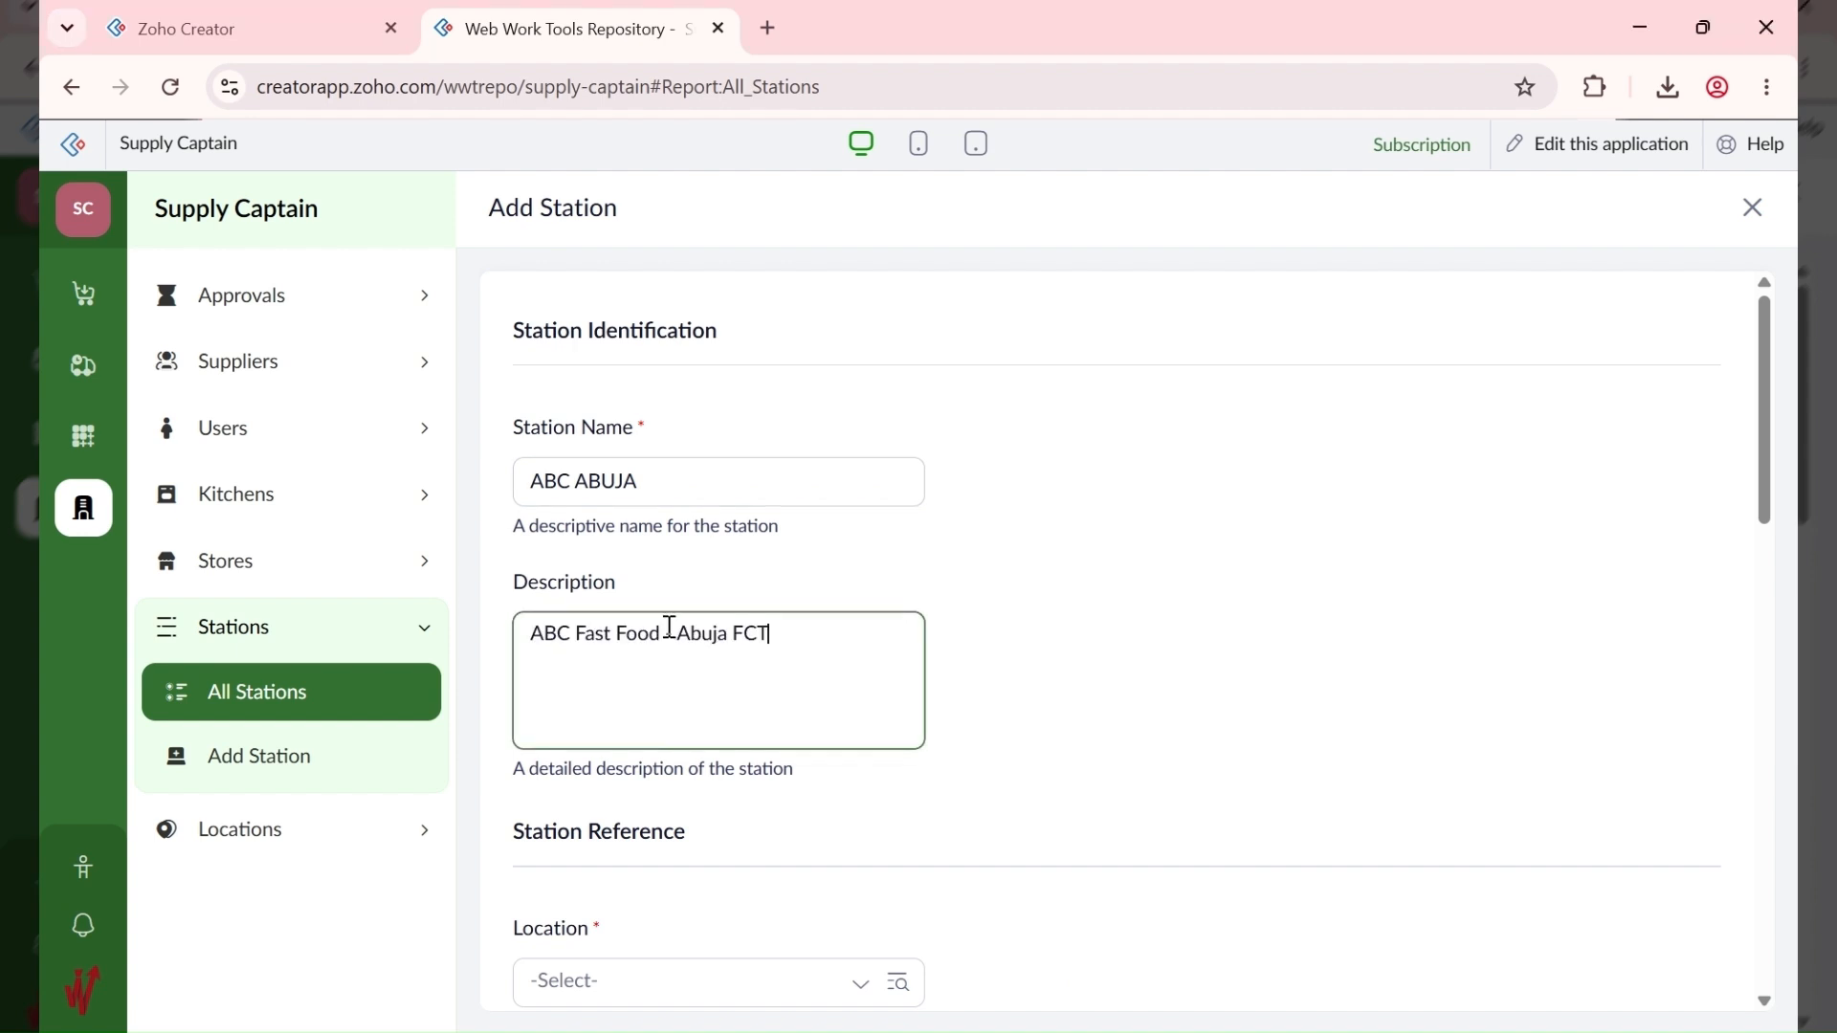
{"action": "scroll", "coordinate": [956, 648], "scroll_direction": "down", "scroll_amount": 3}
{"action": "left_click", "coordinate": [691, 685]}
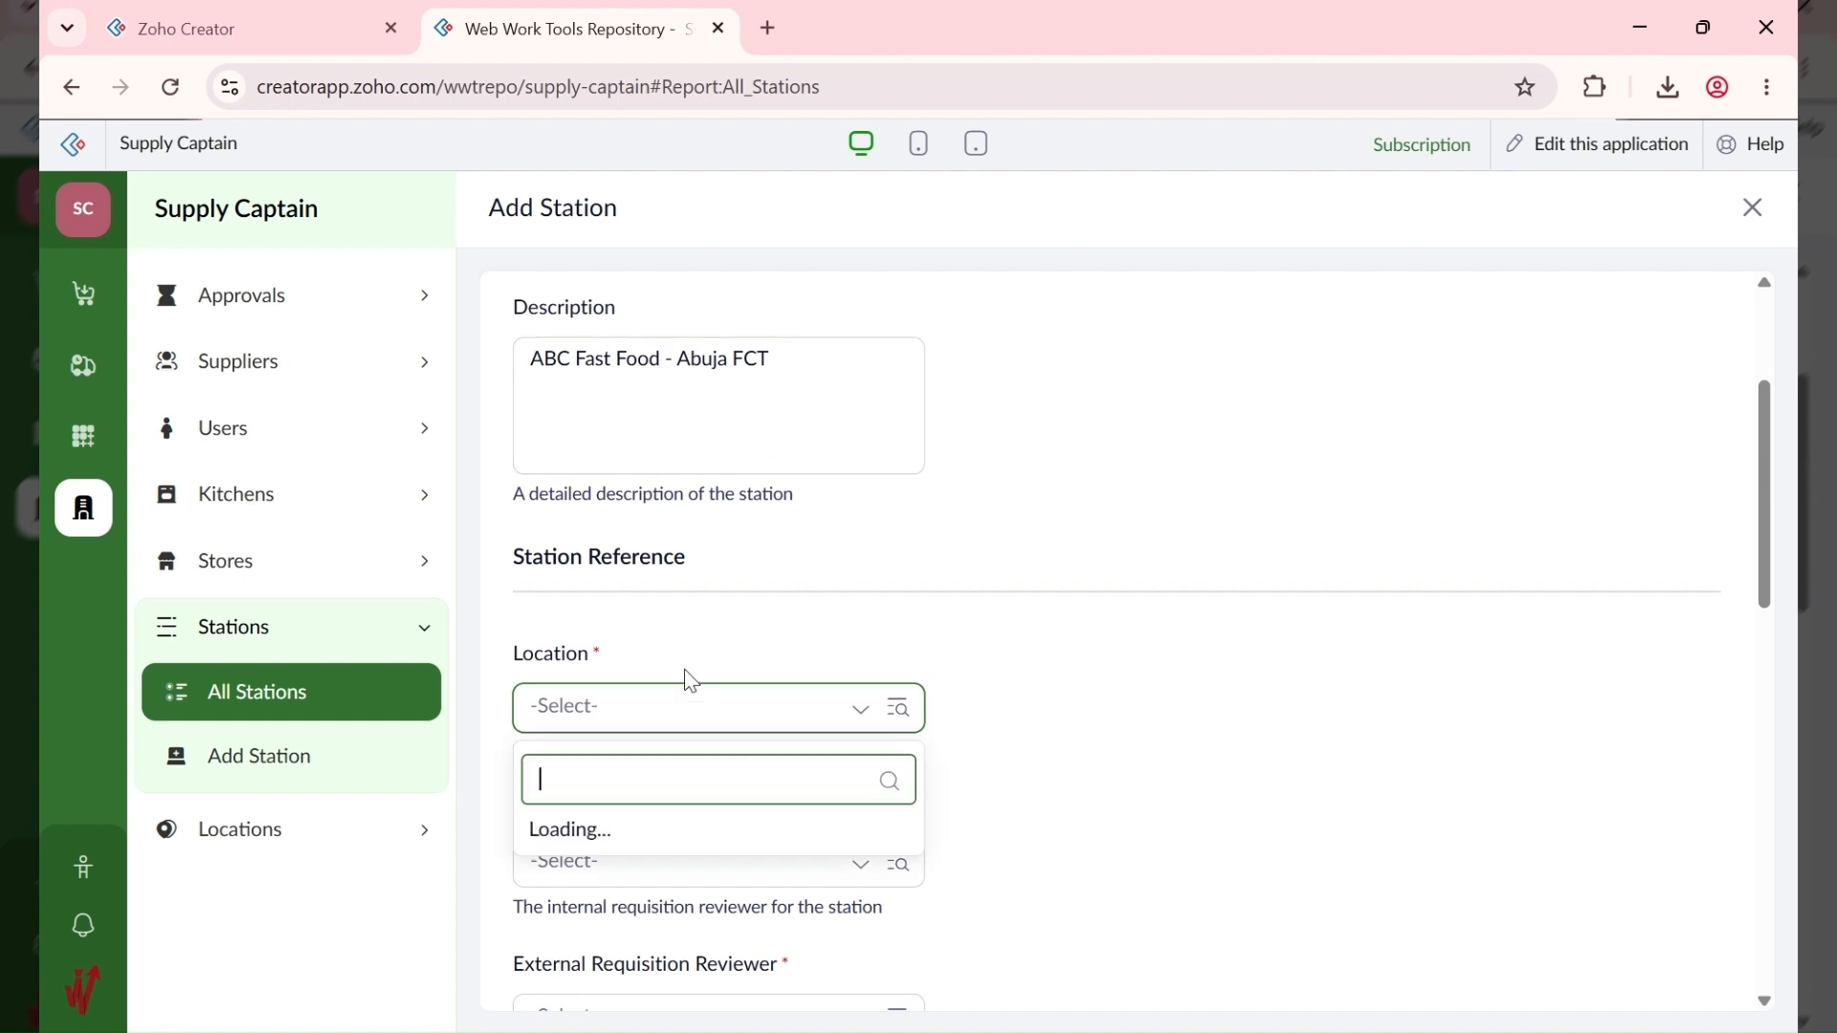
{"action": "left_click", "coordinate": [733, 770]}
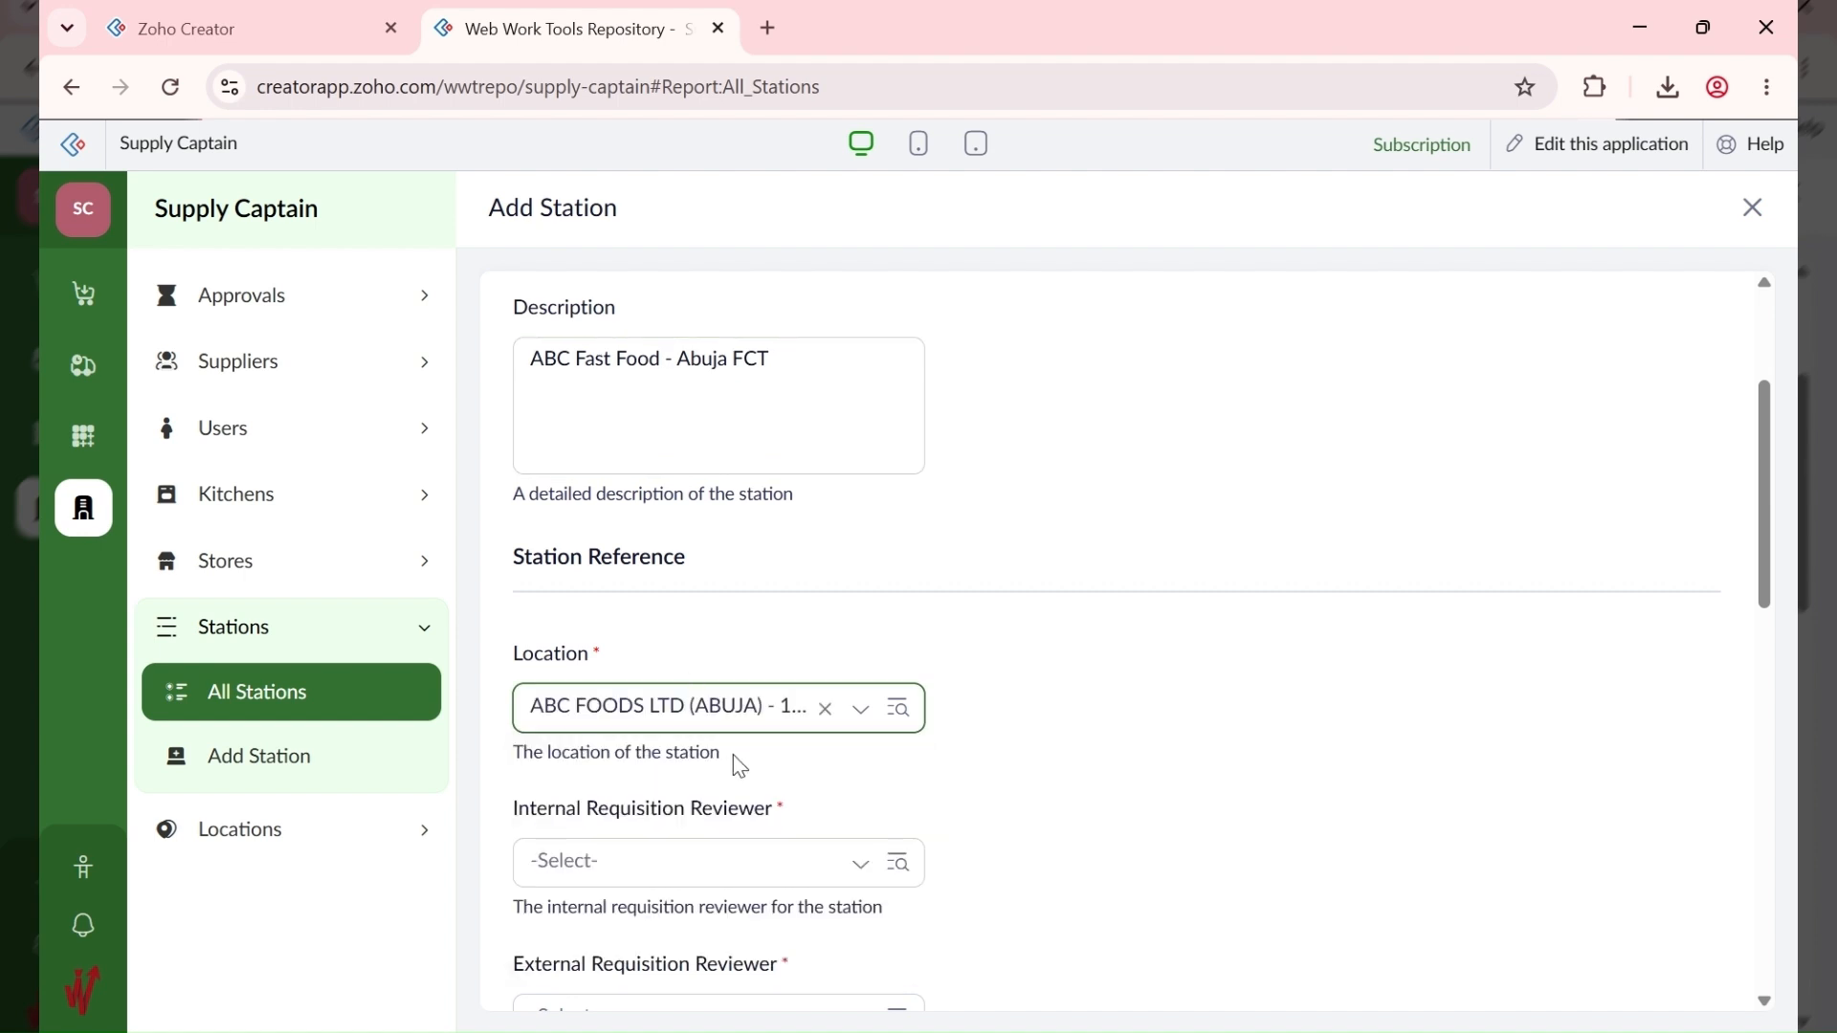
Step: Choose the internal and external requisition reviewers for ABC ABUJA
{"action": "scroll", "coordinate": [1015, 641], "scroll_direction": "down", "scroll_amount": 3}
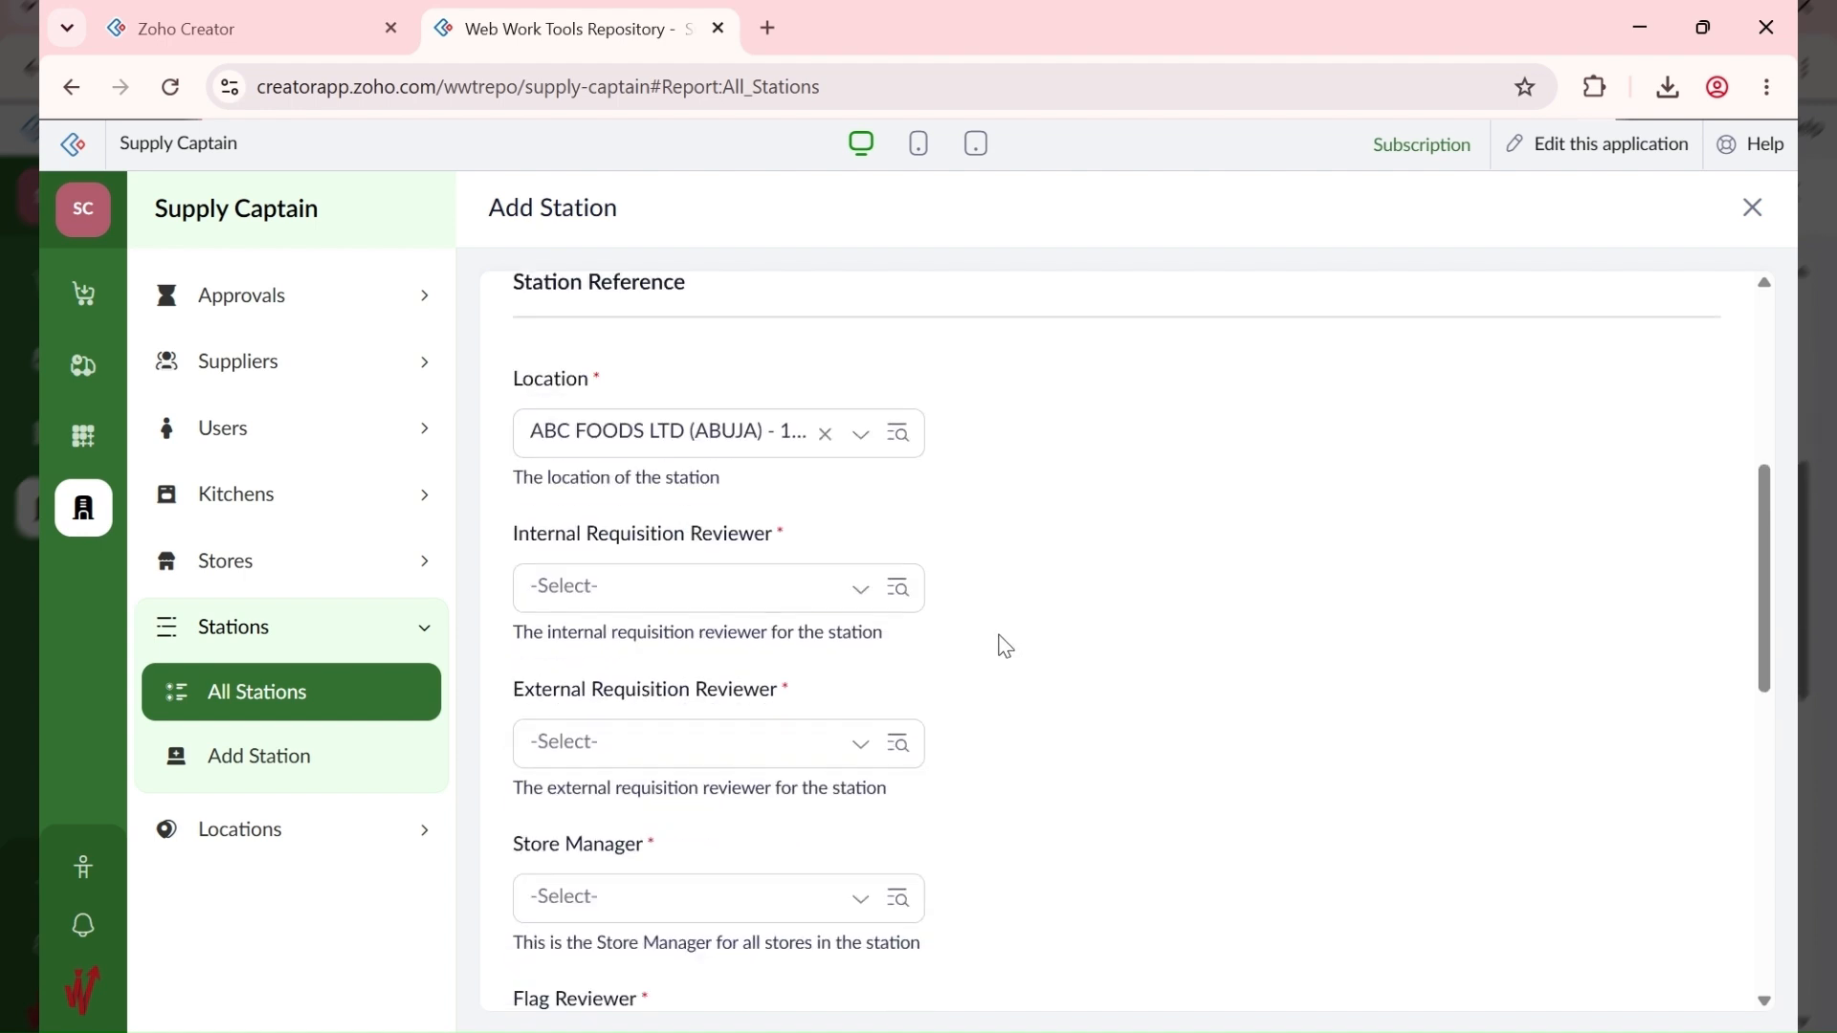
{"action": "left_click", "coordinate": [649, 599]}
{"action": "left_click", "coordinate": [669, 675]}
{"action": "left_click", "coordinate": [649, 748]}
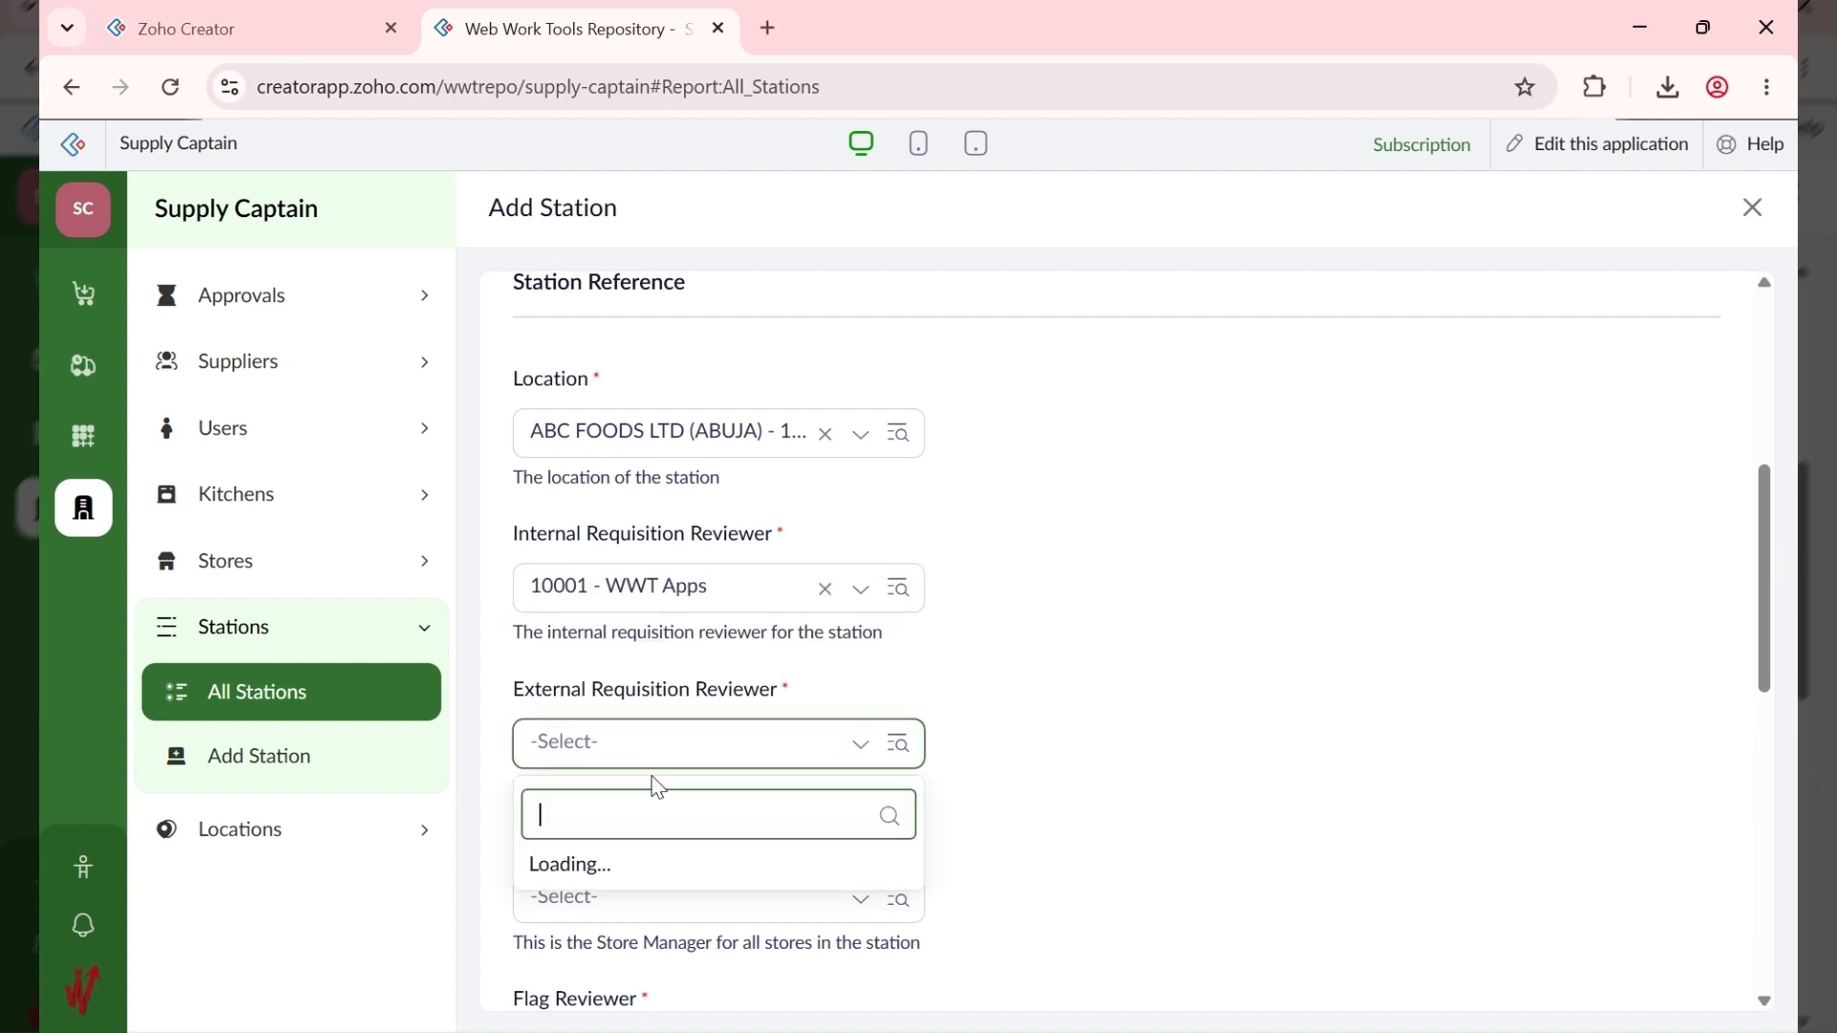
{"action": "left_click", "coordinate": [660, 814]}
Step: Choose the store manager and flag reviewer, then add ABC ABUJA
{"action": "scroll", "coordinate": [1024, 812], "scroll_direction": "down", "scroll_amount": 3}
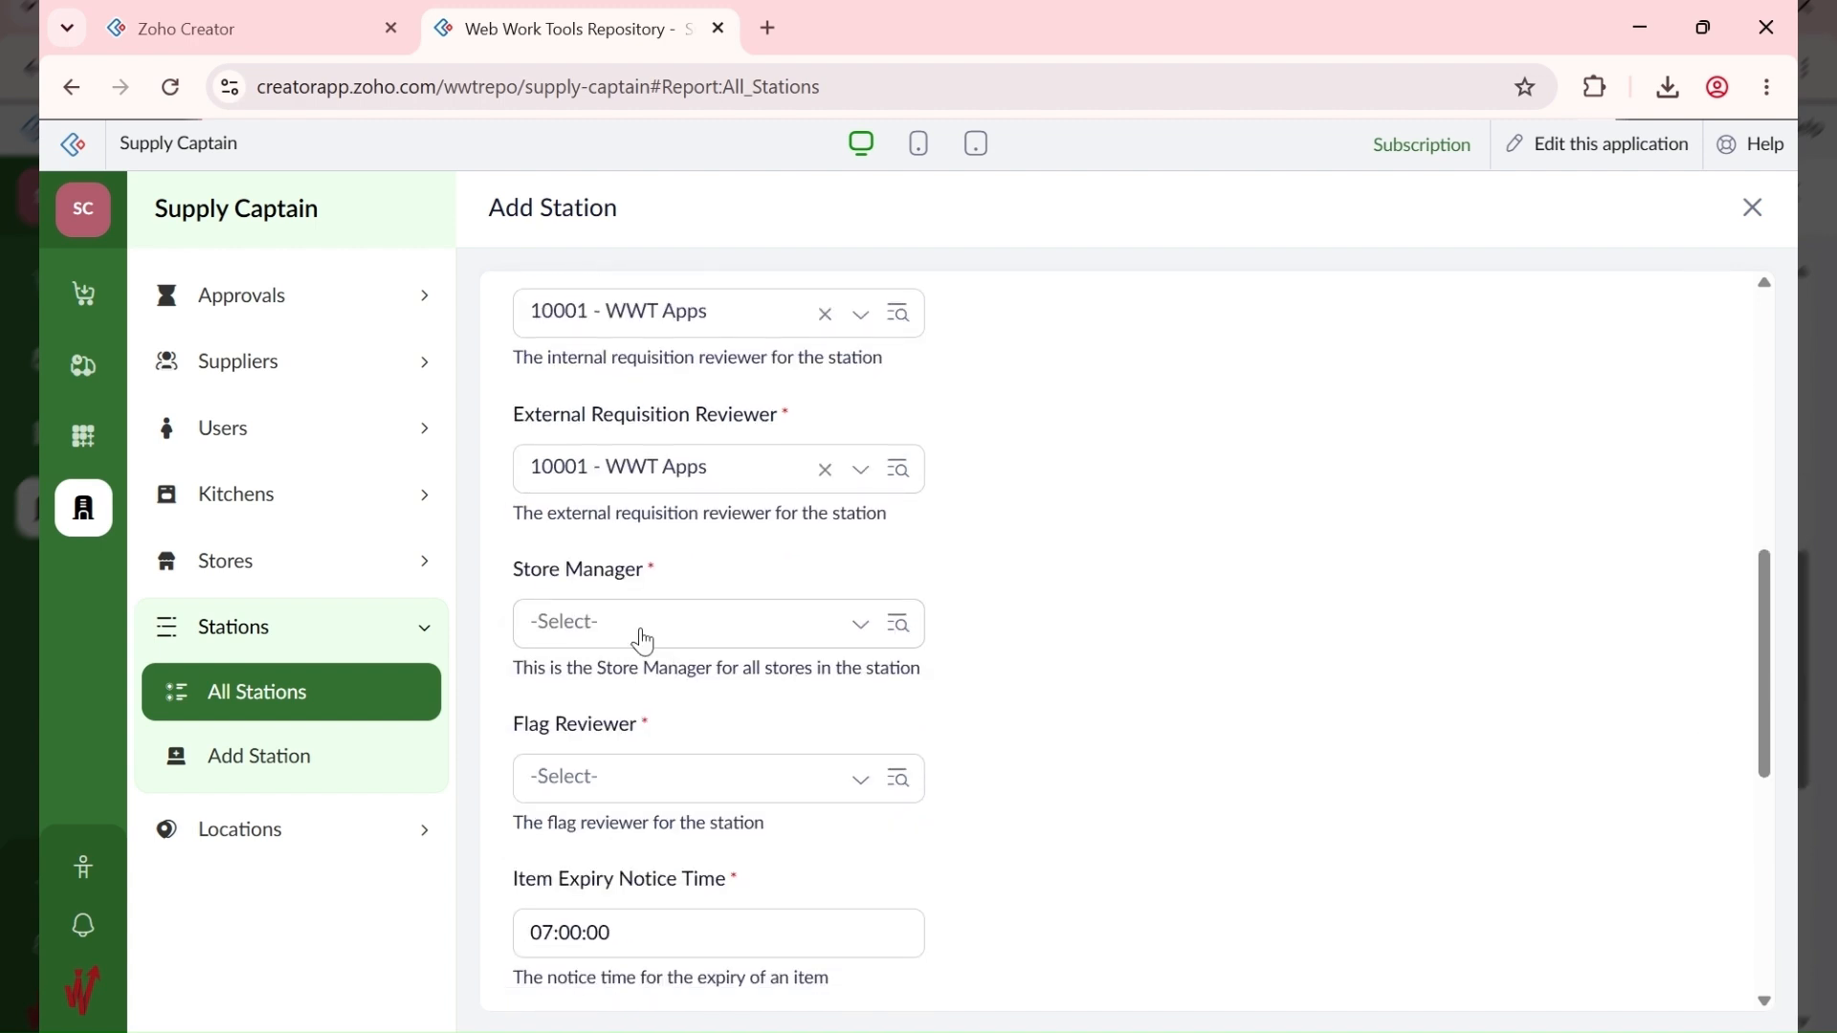
{"action": "left_click", "coordinate": [640, 629]}
{"action": "left_click", "coordinate": [641, 710]}
{"action": "left_click", "coordinate": [619, 777]}
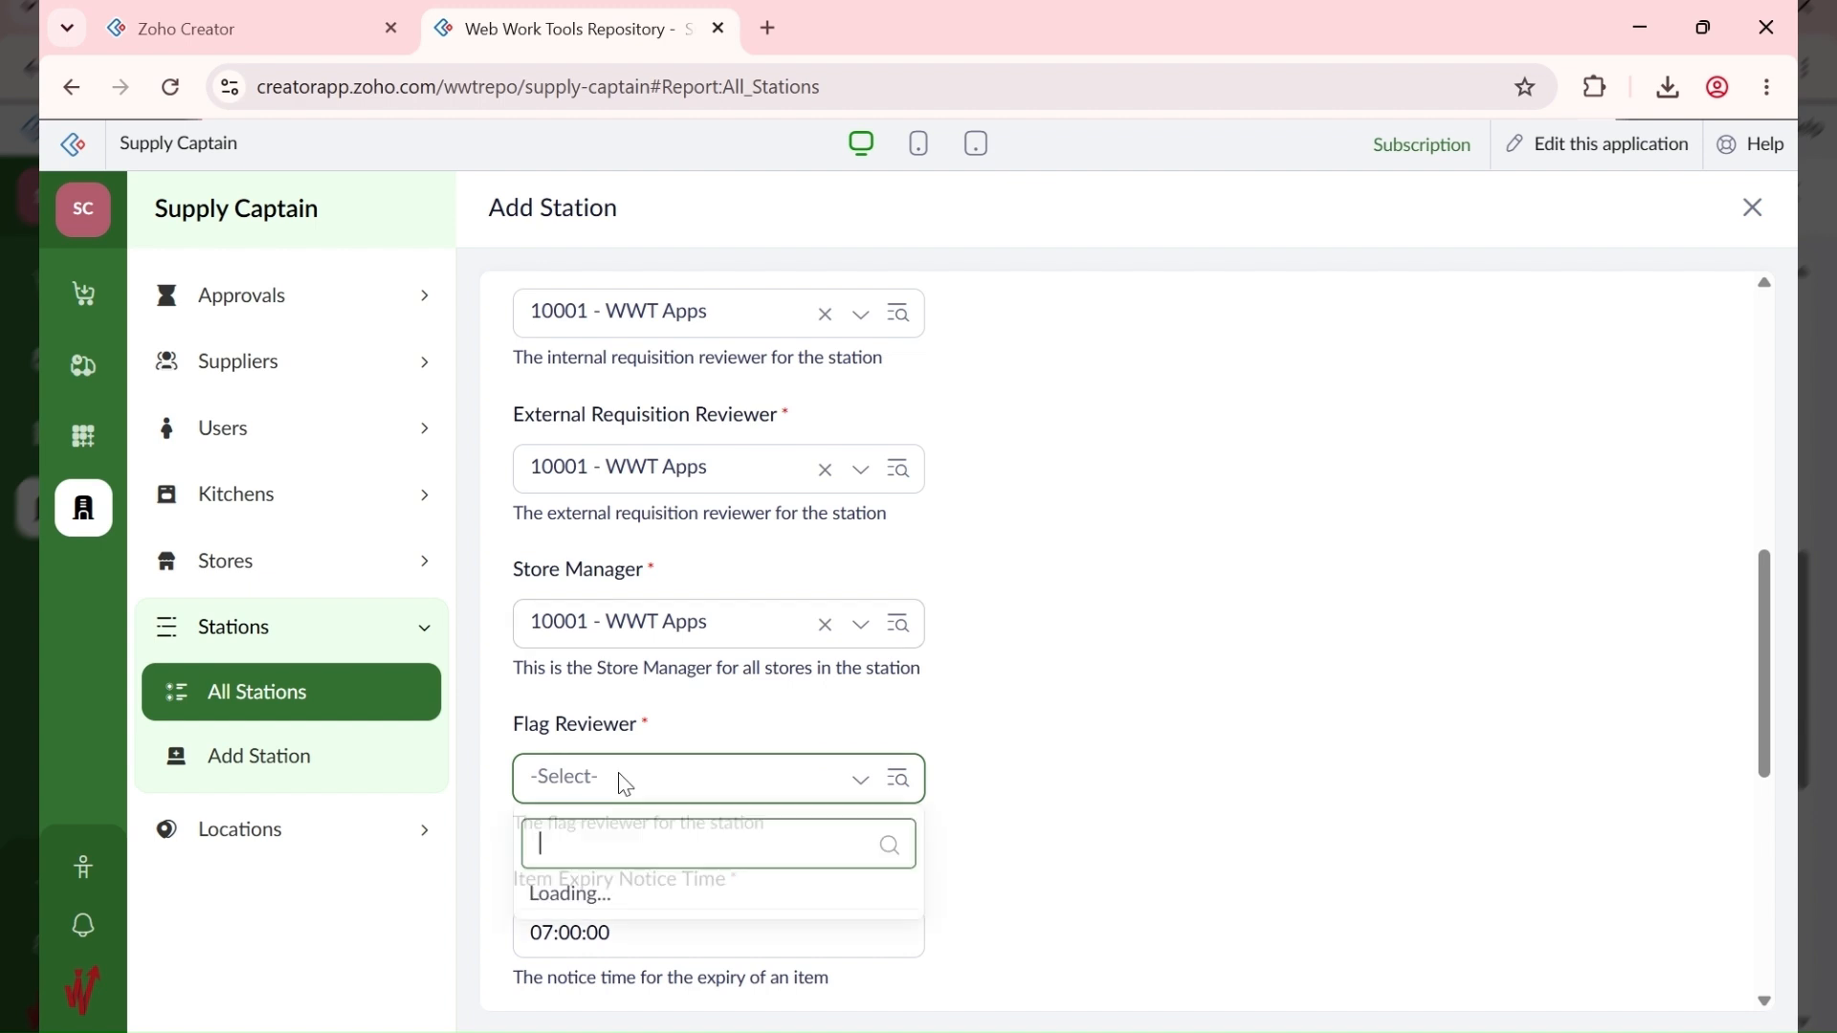
{"action": "left_click", "coordinate": [639, 851]}
{"action": "scroll", "coordinate": [985, 799], "scroll_direction": "down", "scroll_amount": 8}
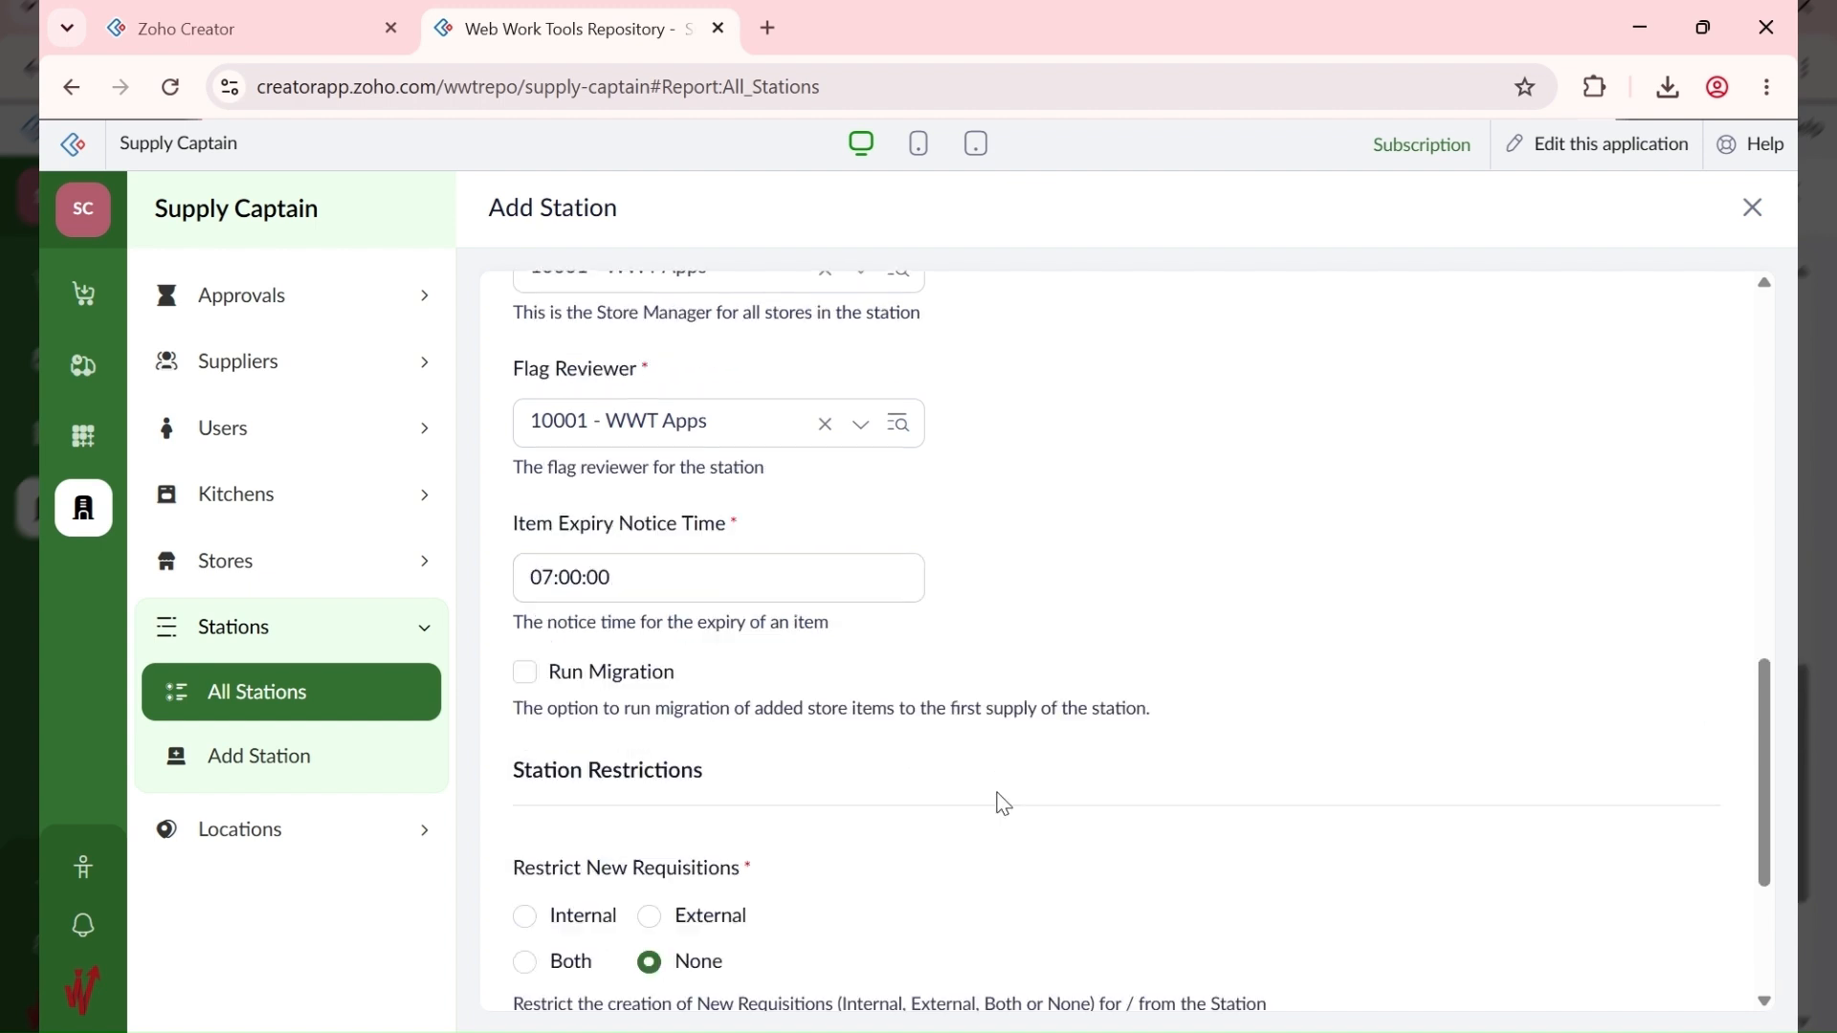
{"action": "left_click", "coordinate": [559, 964]}
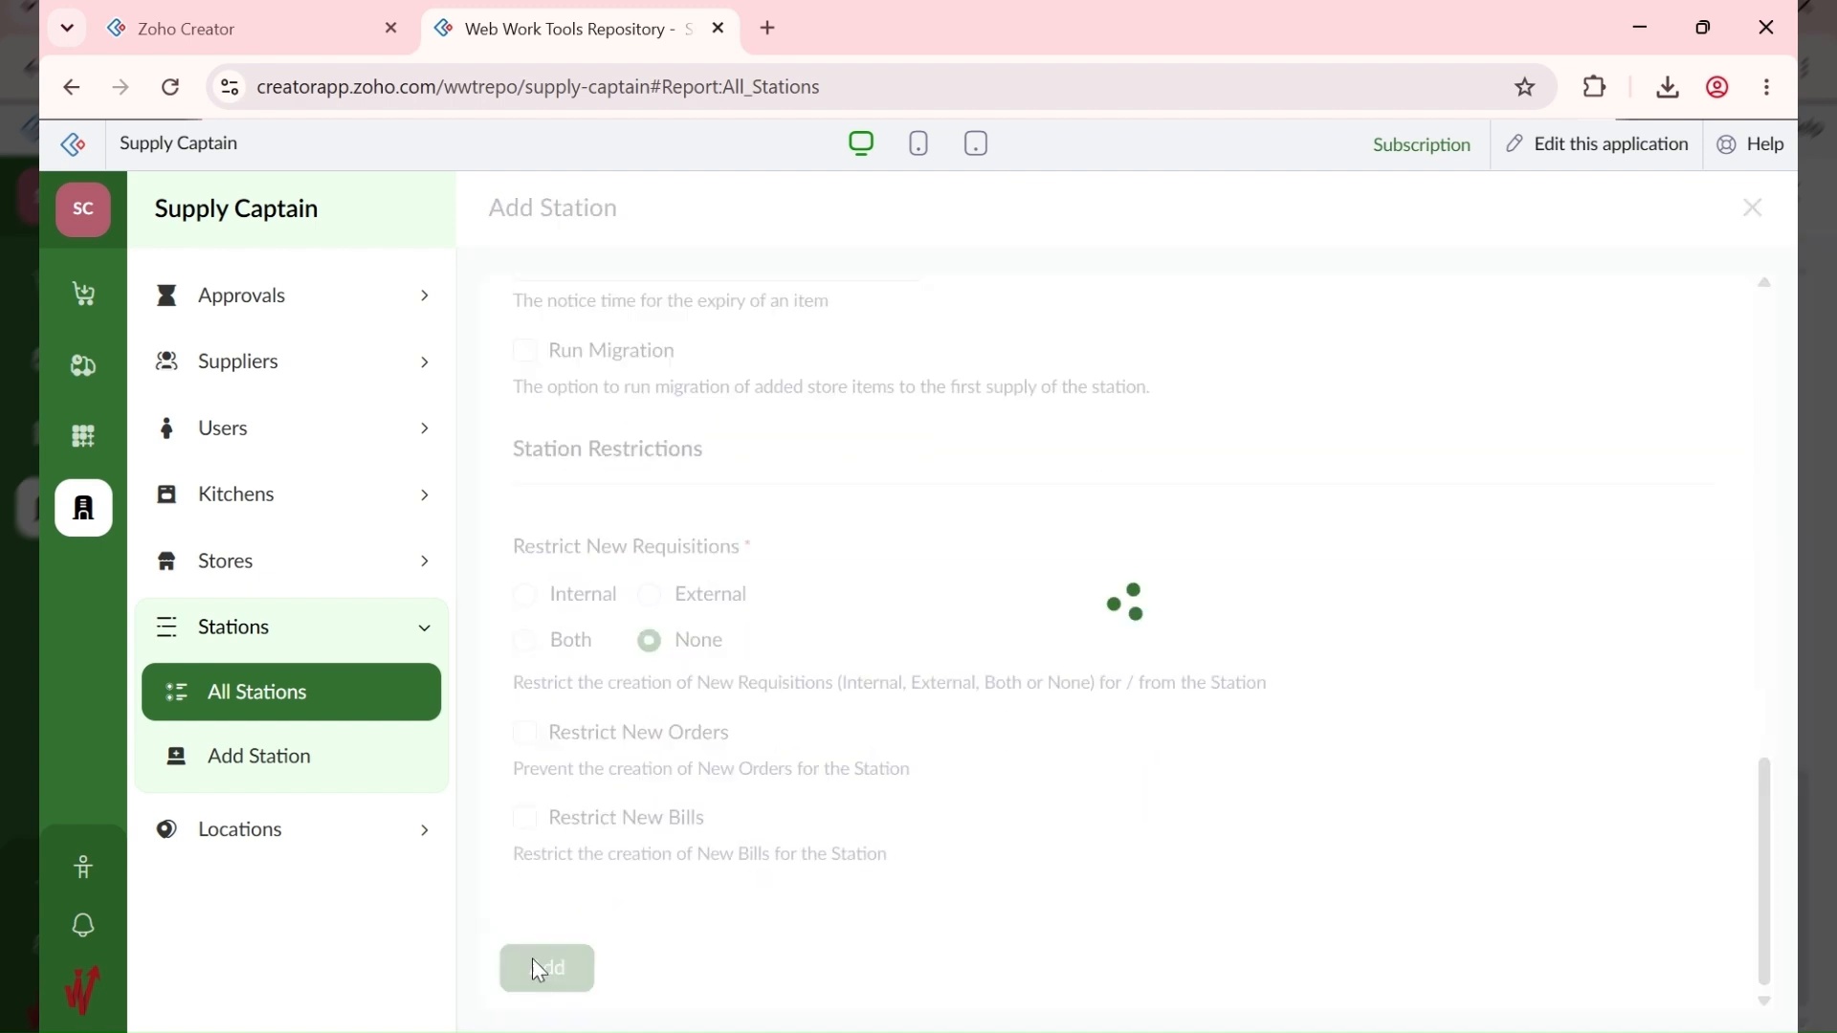
{"action": "left_click", "coordinate": [353, 842]}
Step: Set the HQ location's description to Head Office and update it
{"action": "left_click", "coordinate": [373, 757]}
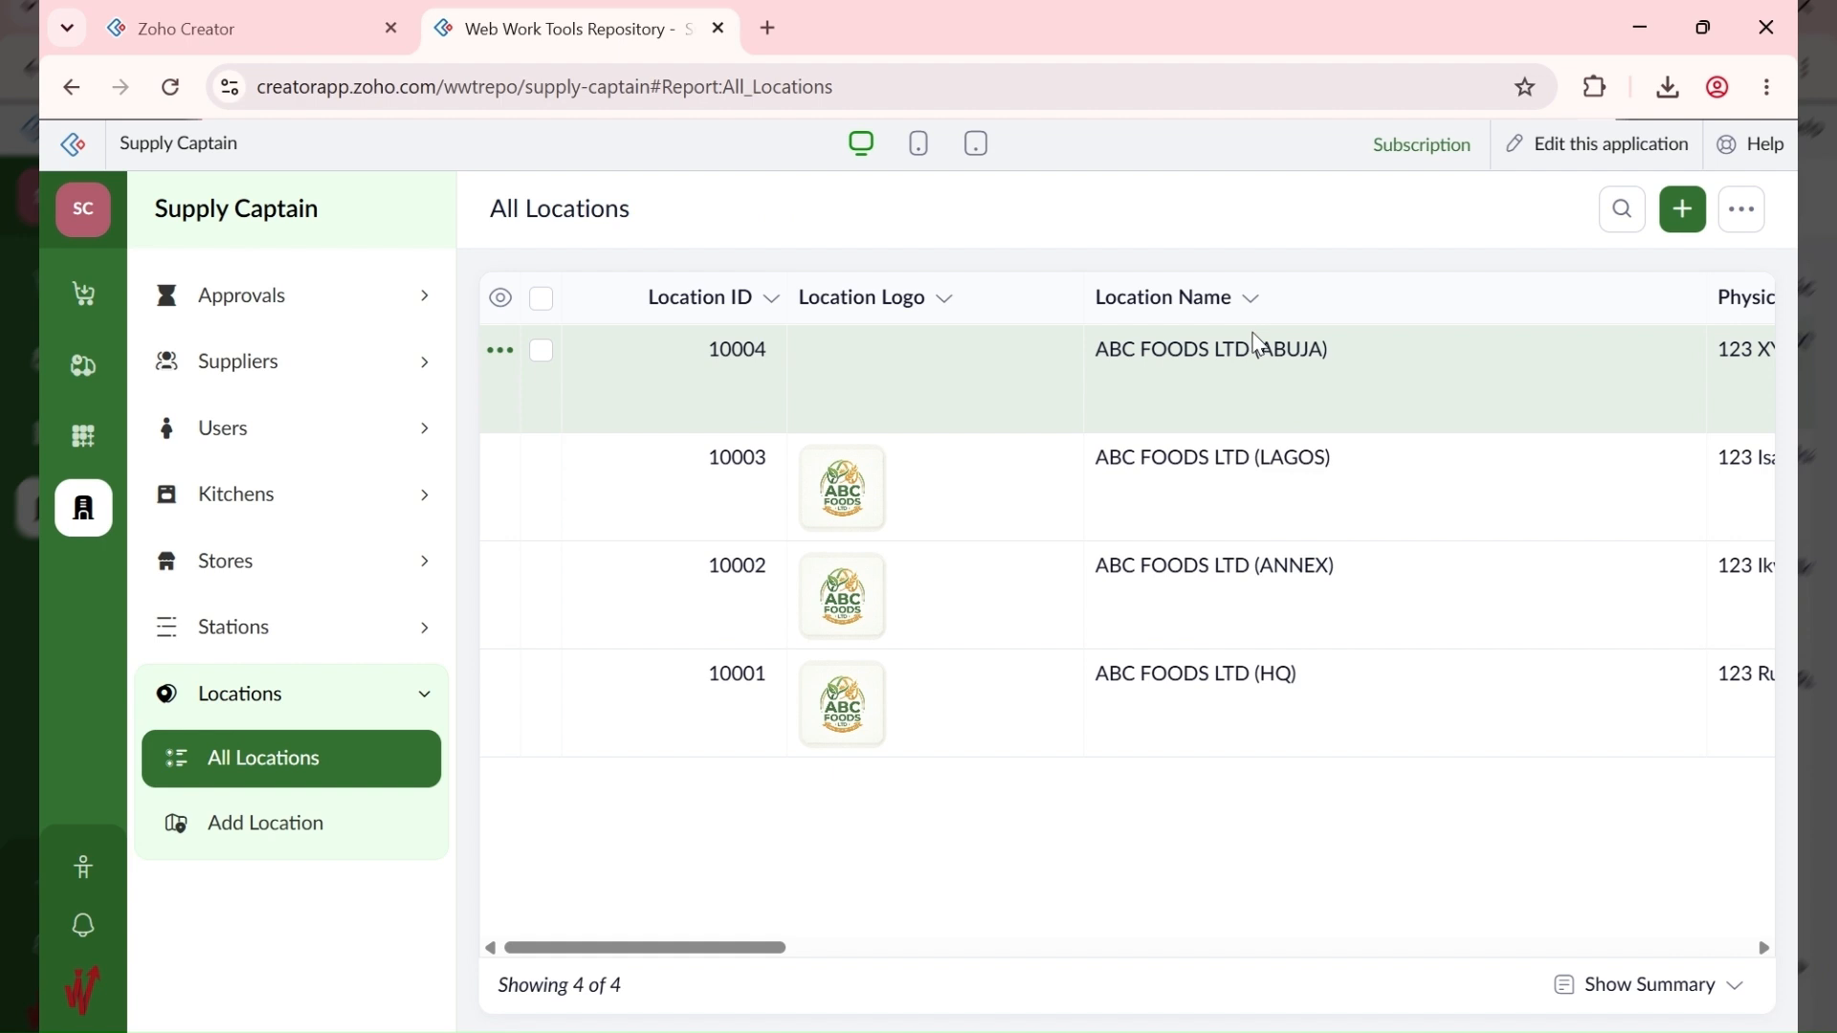
{"action": "left_click", "coordinate": [1370, 734]}
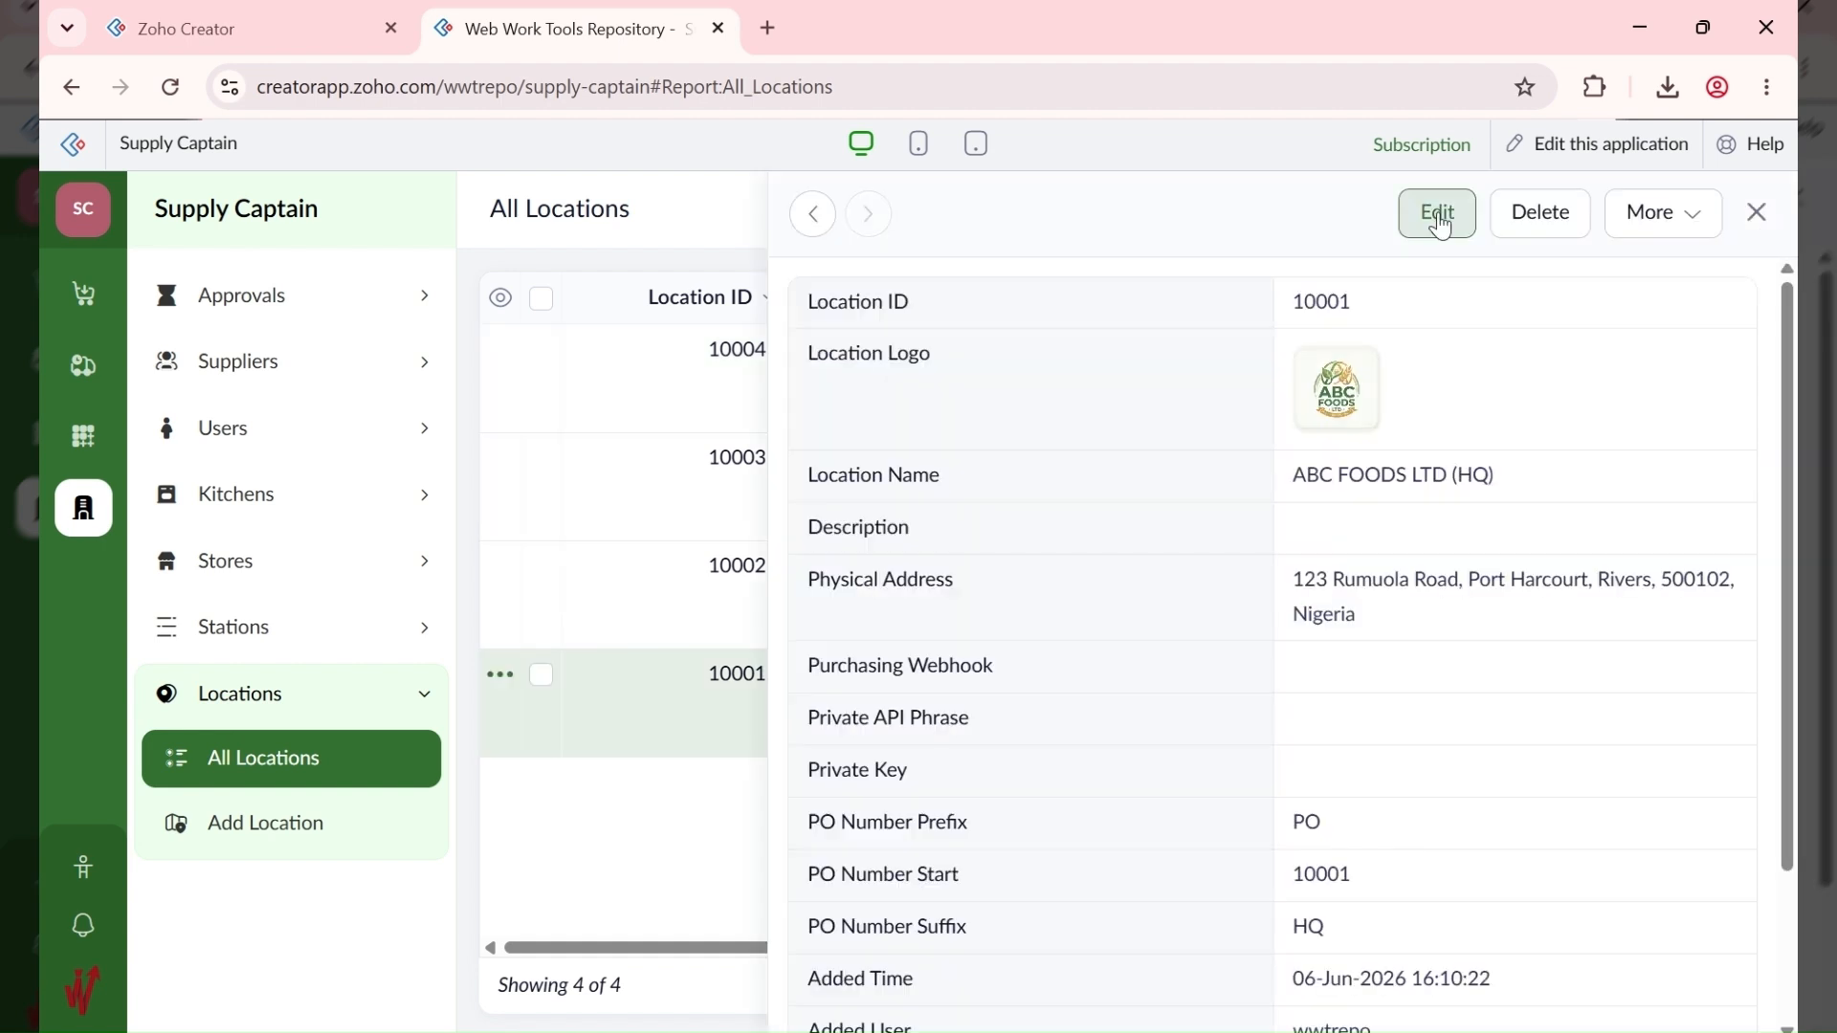
{"action": "left_click", "coordinate": [1437, 212]}
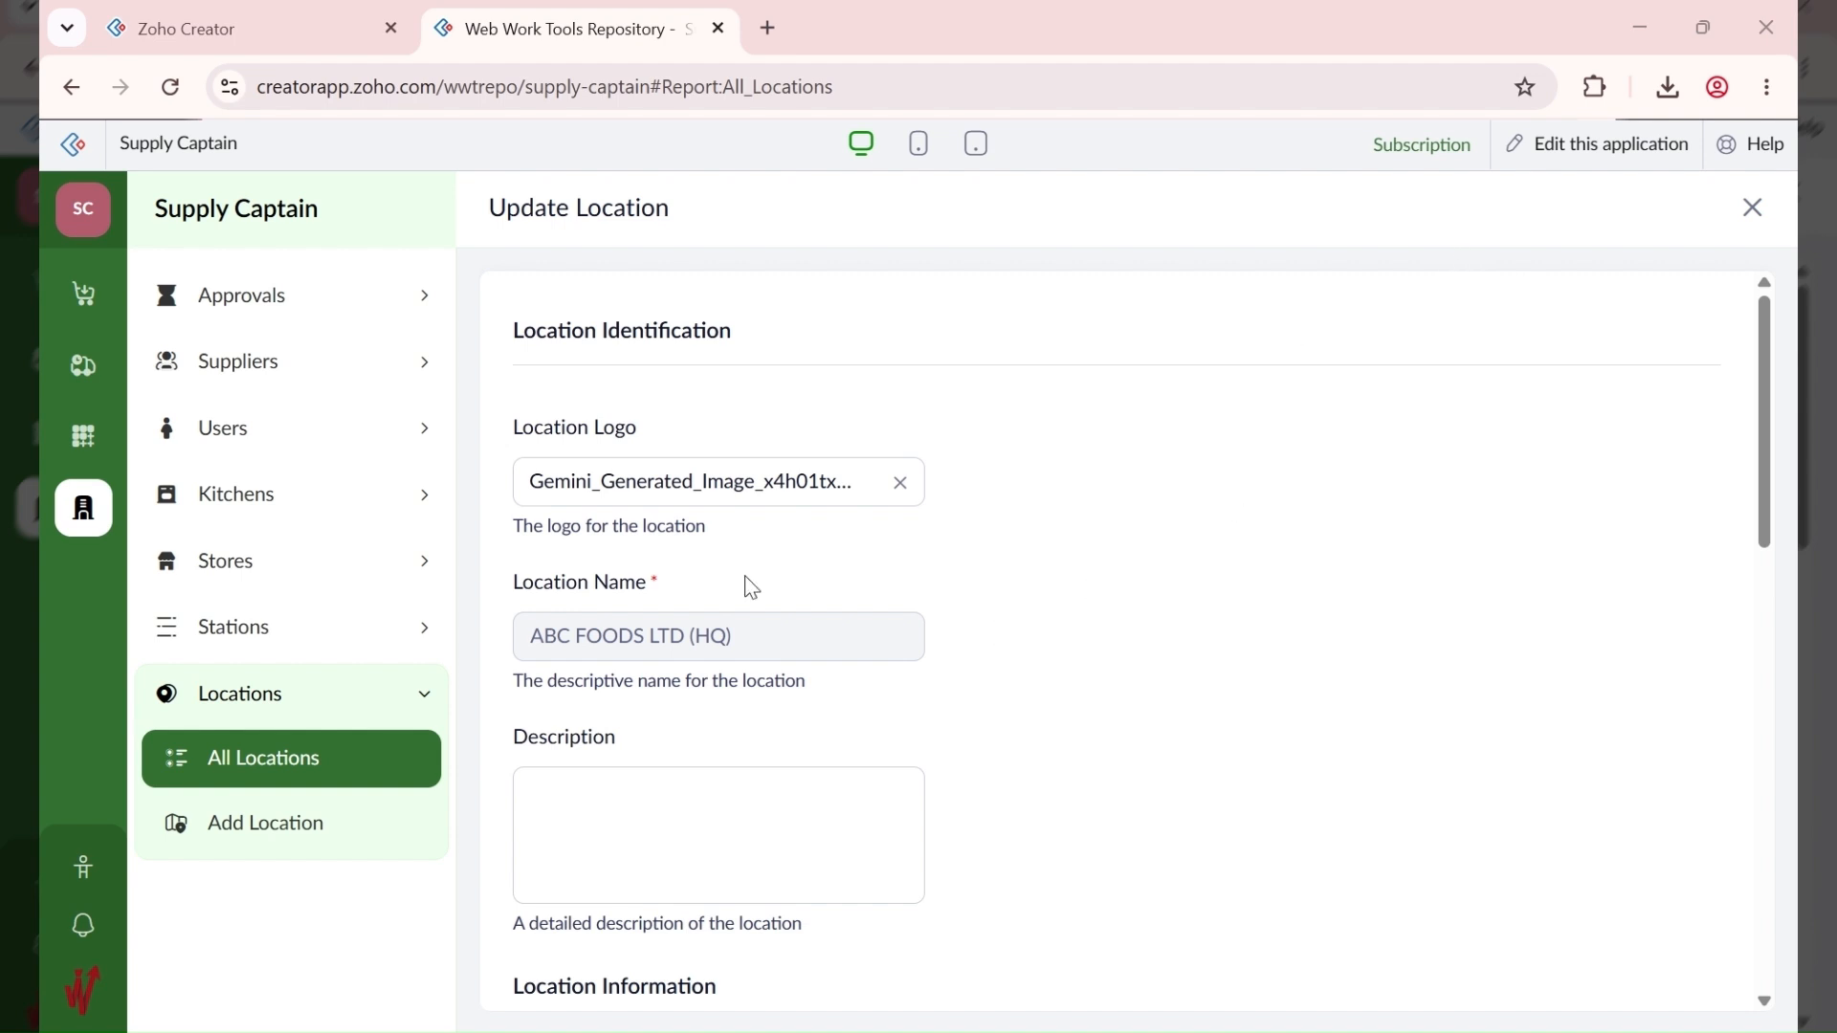
{"action": "left_click", "coordinate": [572, 882]}
{"action": "type", "text": "Head Office"}
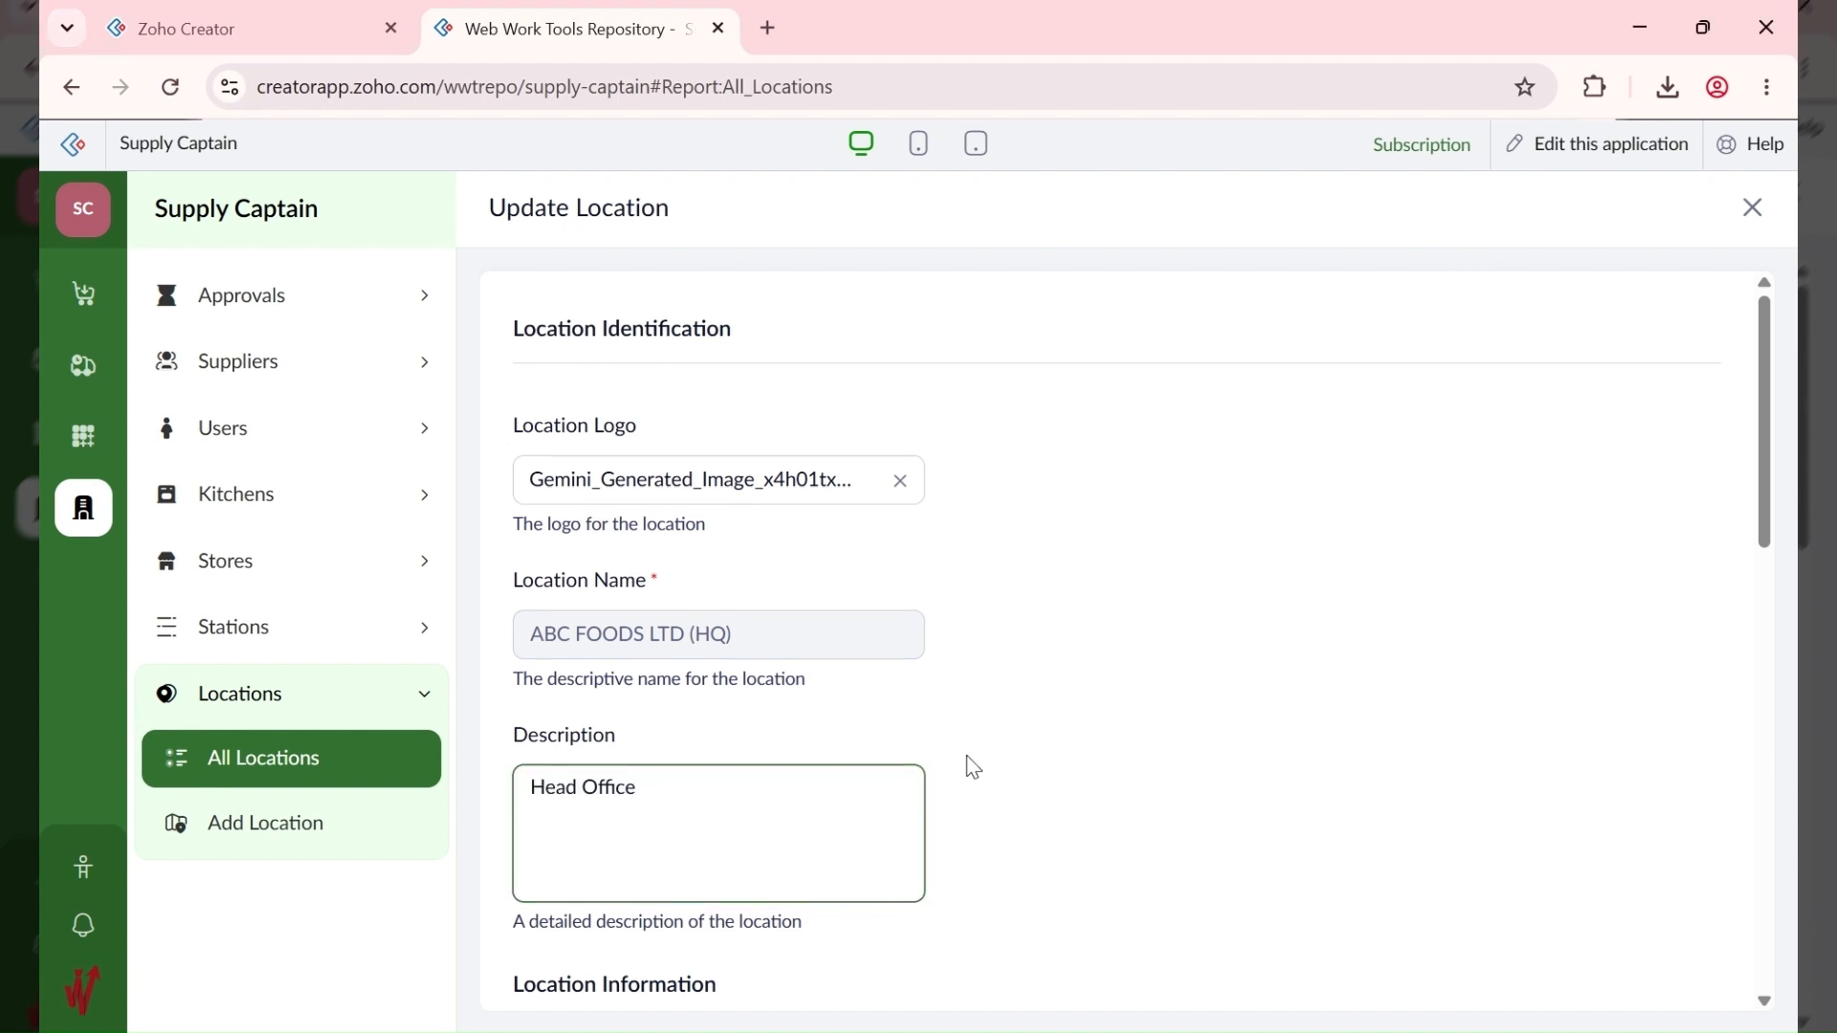
{"action": "scroll", "coordinate": [967, 766], "scroll_direction": "down", "scroll_amount": 9}
{"action": "scroll", "coordinate": [971, 768], "scroll_direction": "down", "scroll_amount": 5}
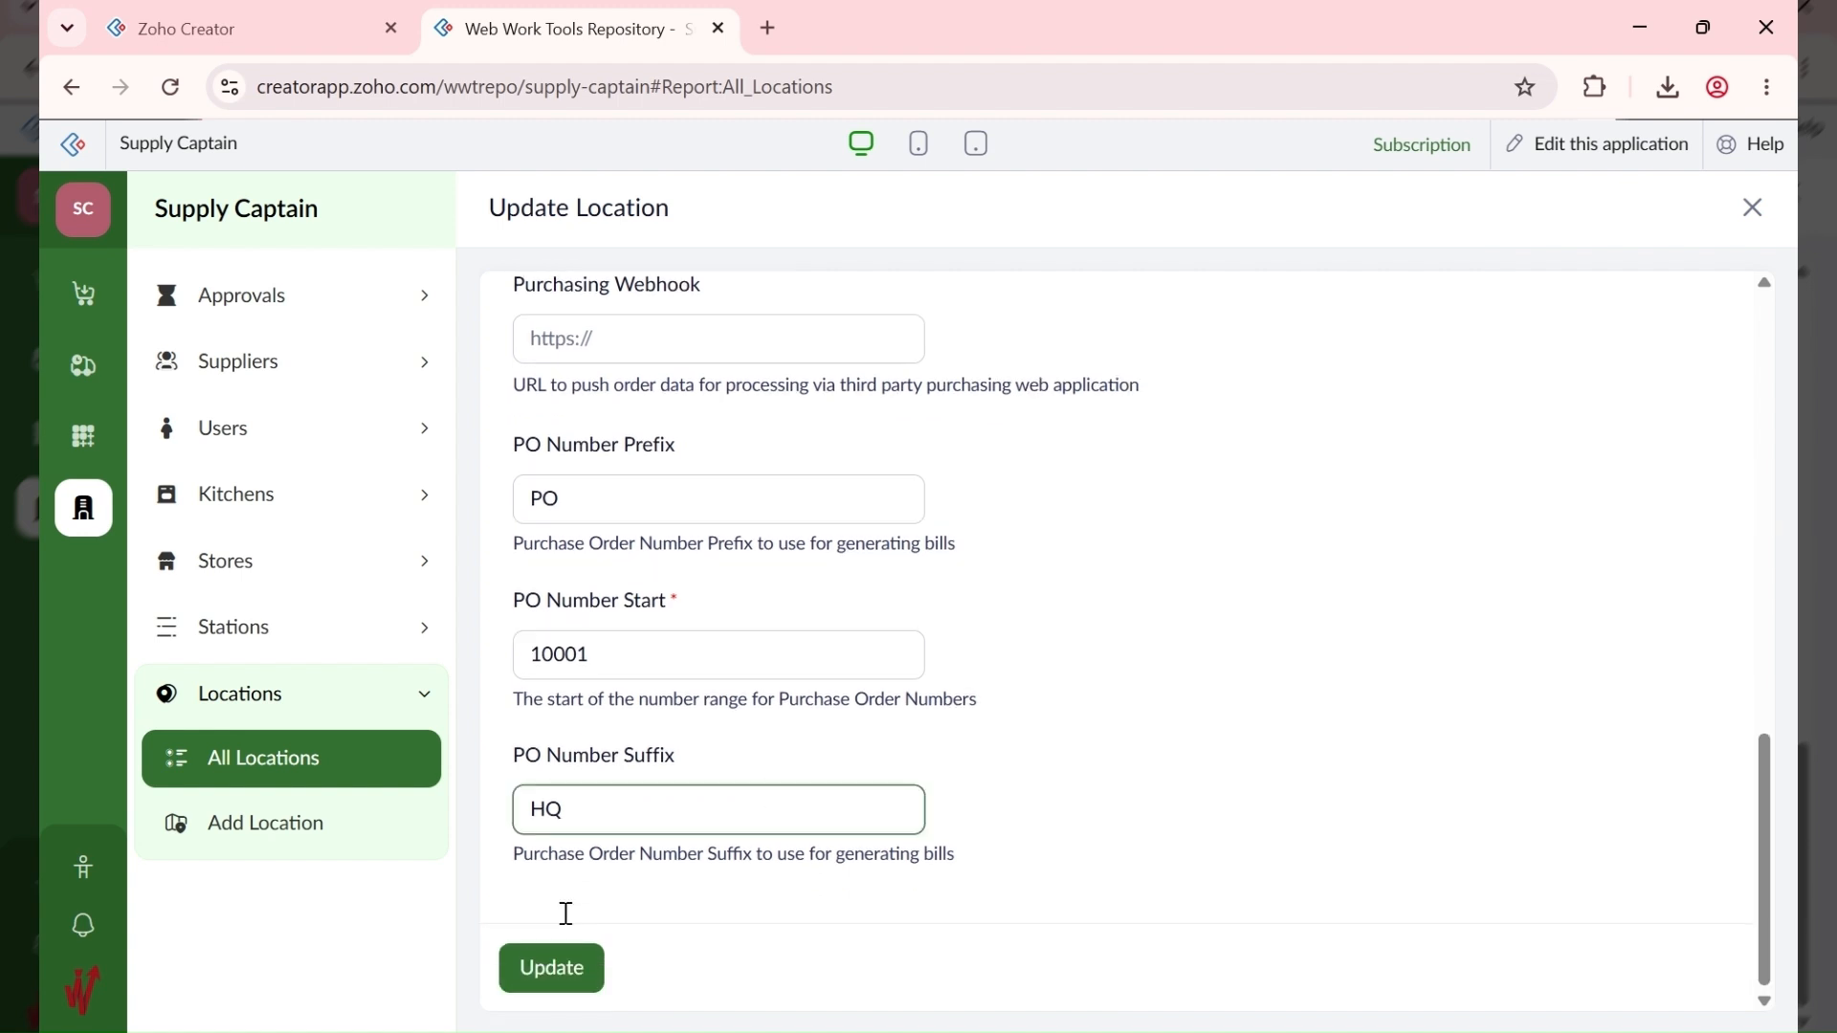
{"action": "left_click", "coordinate": [536, 964]}
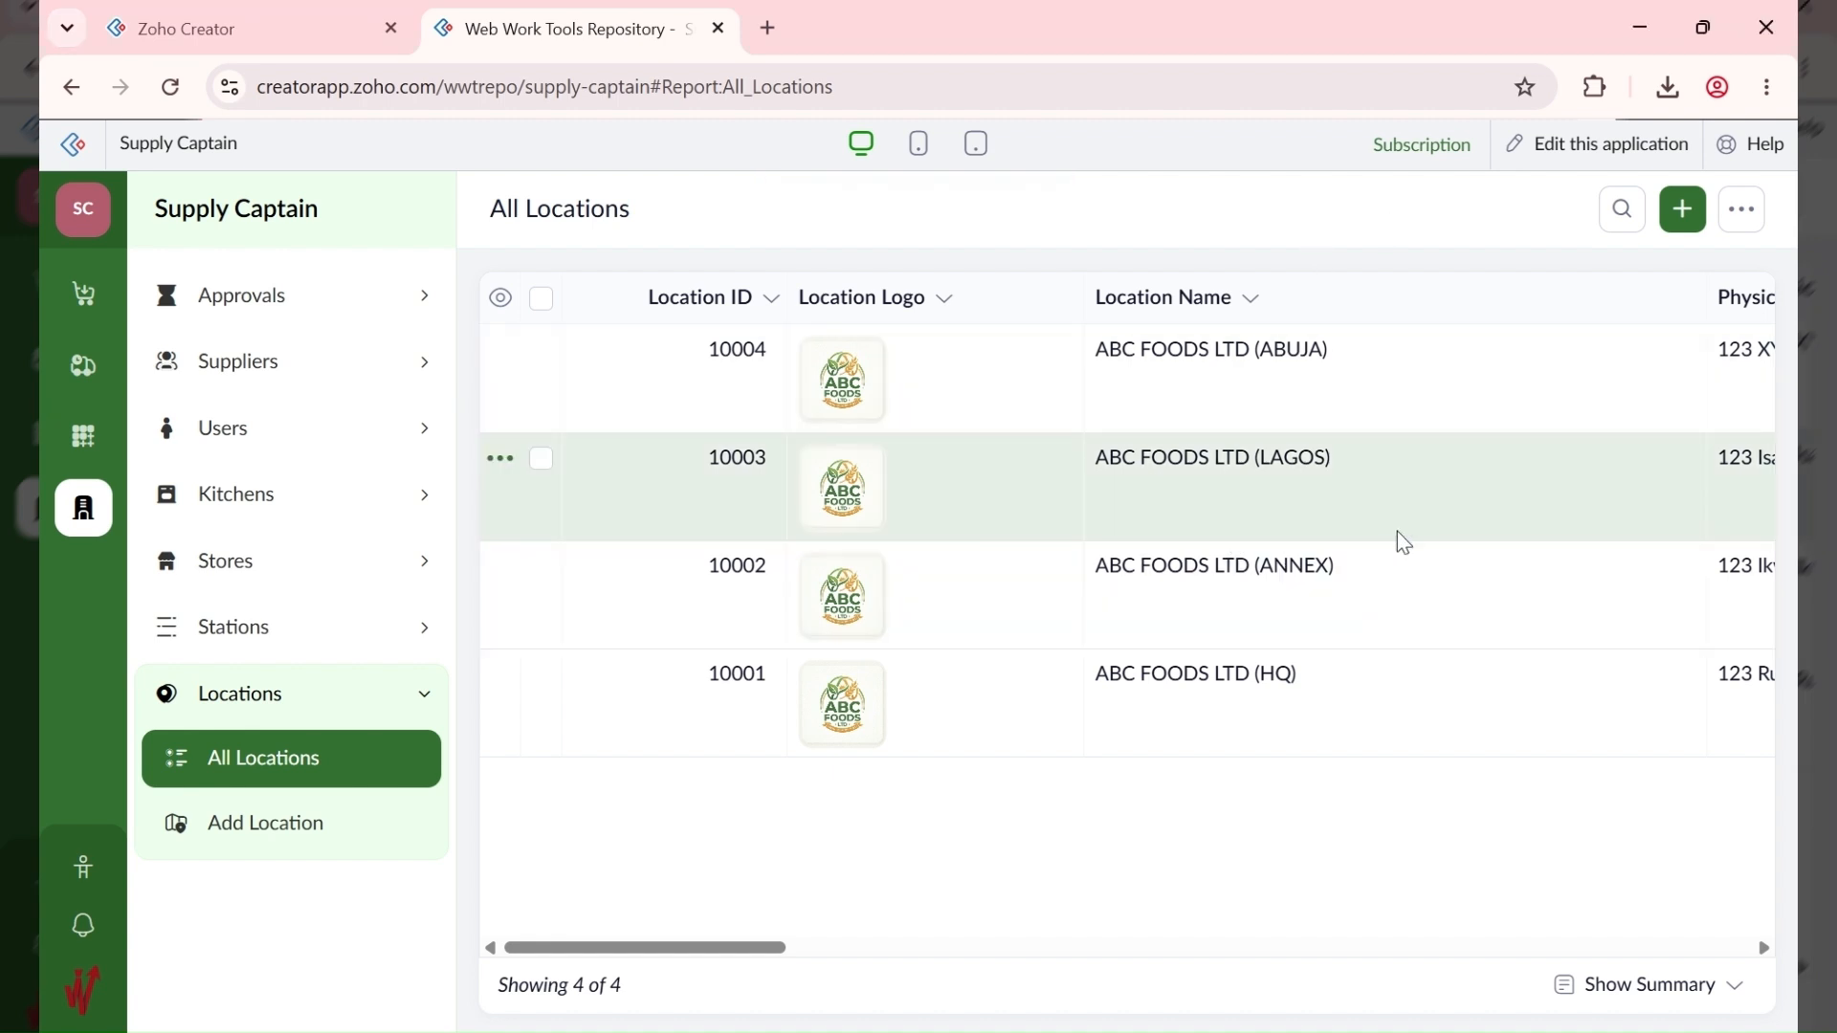
Step: Set the ANNEX location's description to ABC Lounge and update it
{"action": "left_click", "coordinate": [1410, 603]}
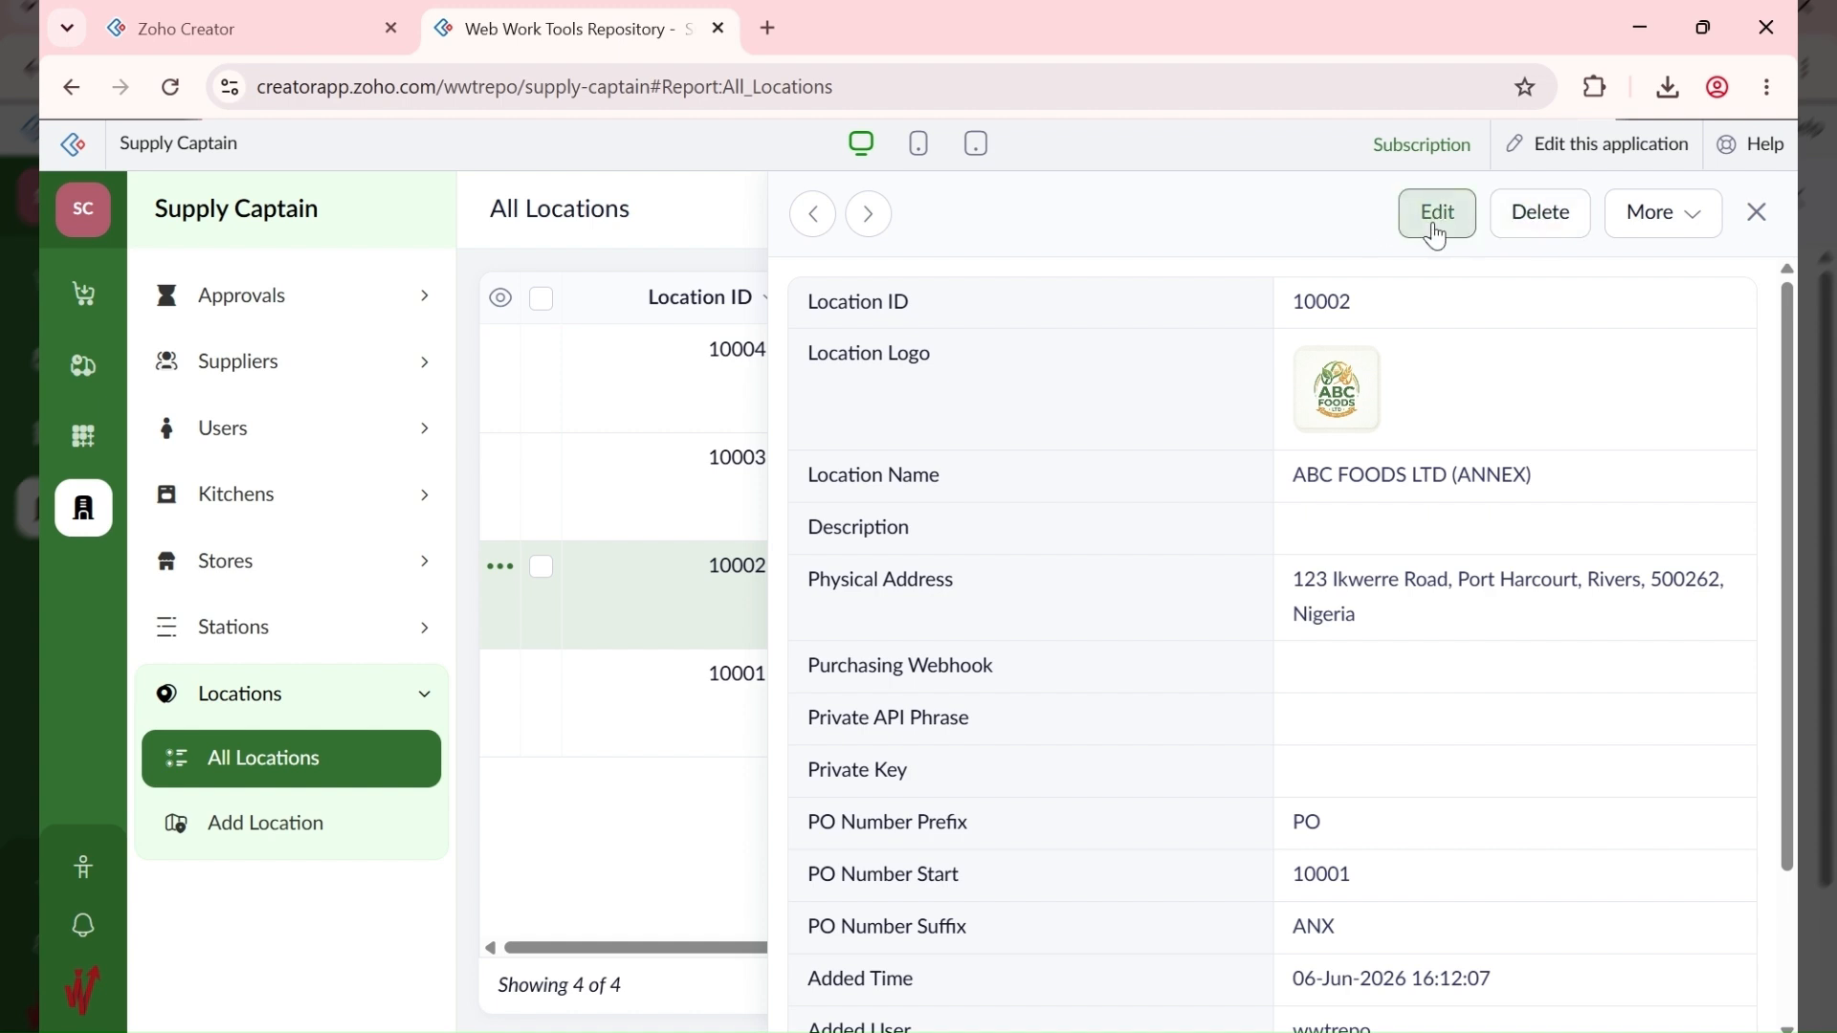
{"action": "left_click", "coordinate": [1434, 227]}
{"action": "left_click", "coordinate": [575, 792]}
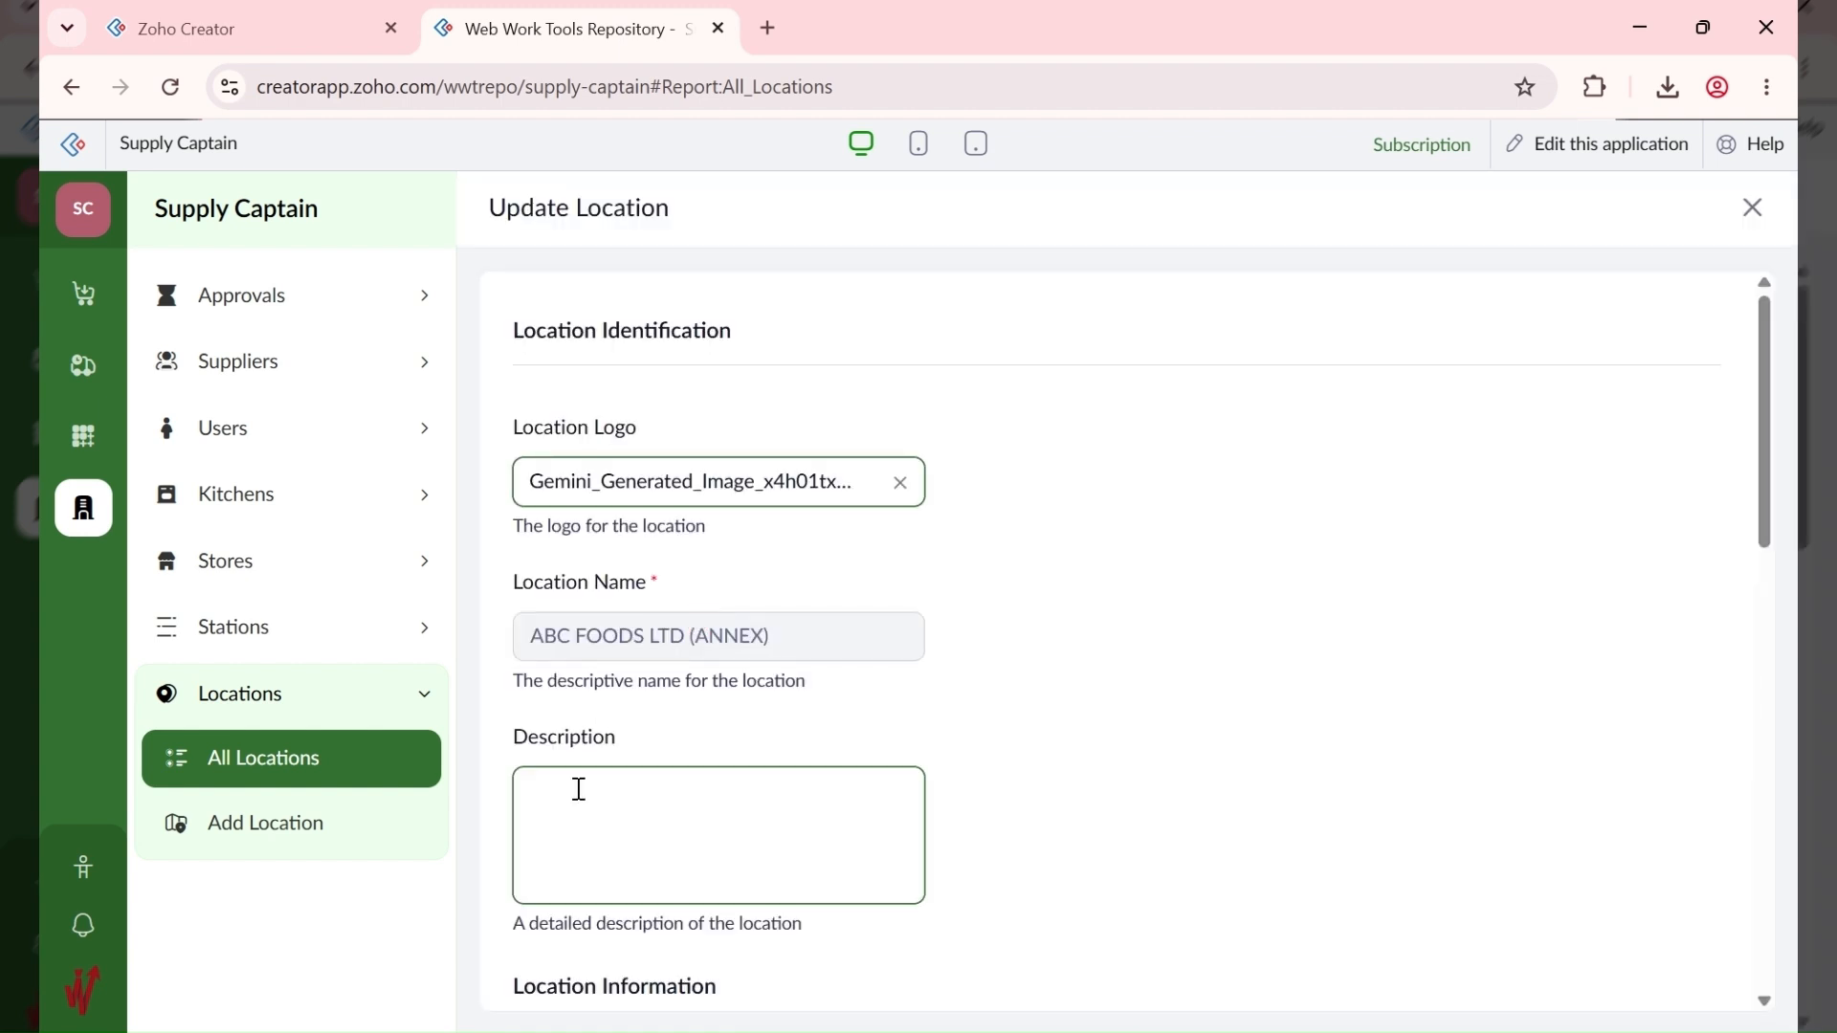
{"action": "type", "text": "ABC Lounge"}
{"action": "scroll", "coordinate": [1142, 789], "scroll_direction": "down", "scroll_amount": 12}
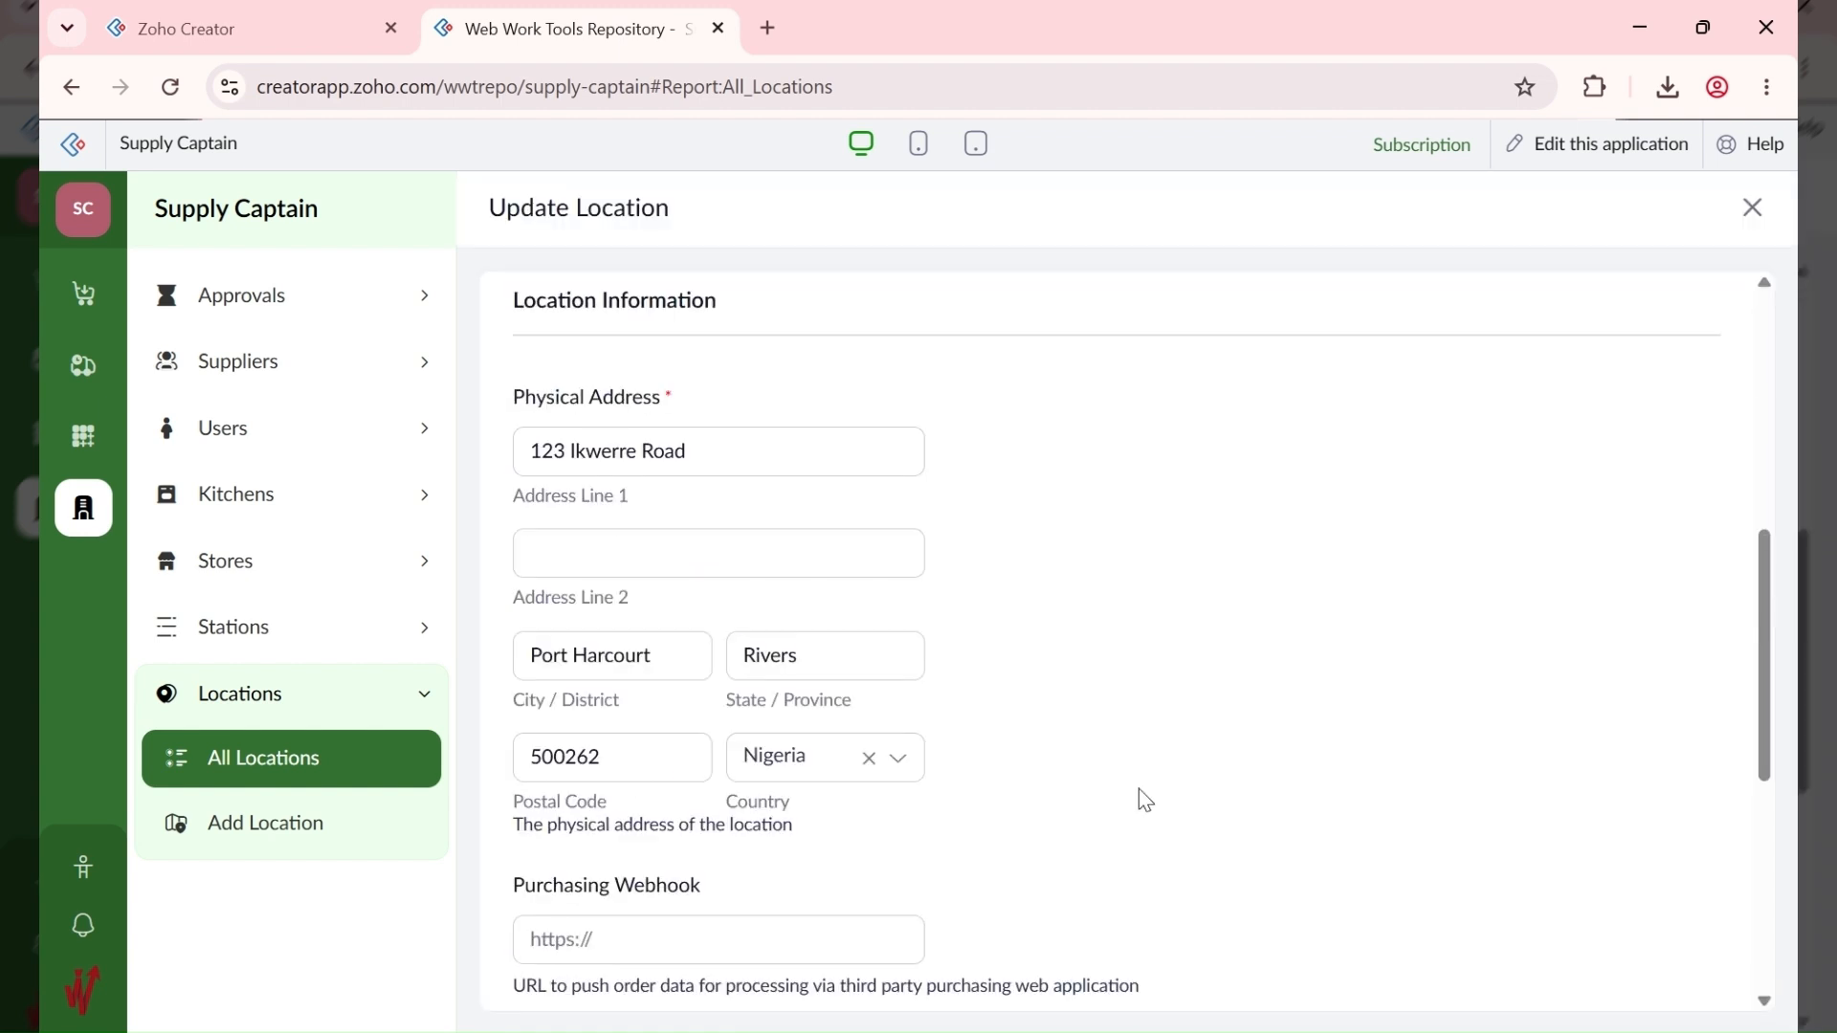
{"action": "left_click", "coordinate": [532, 965]}
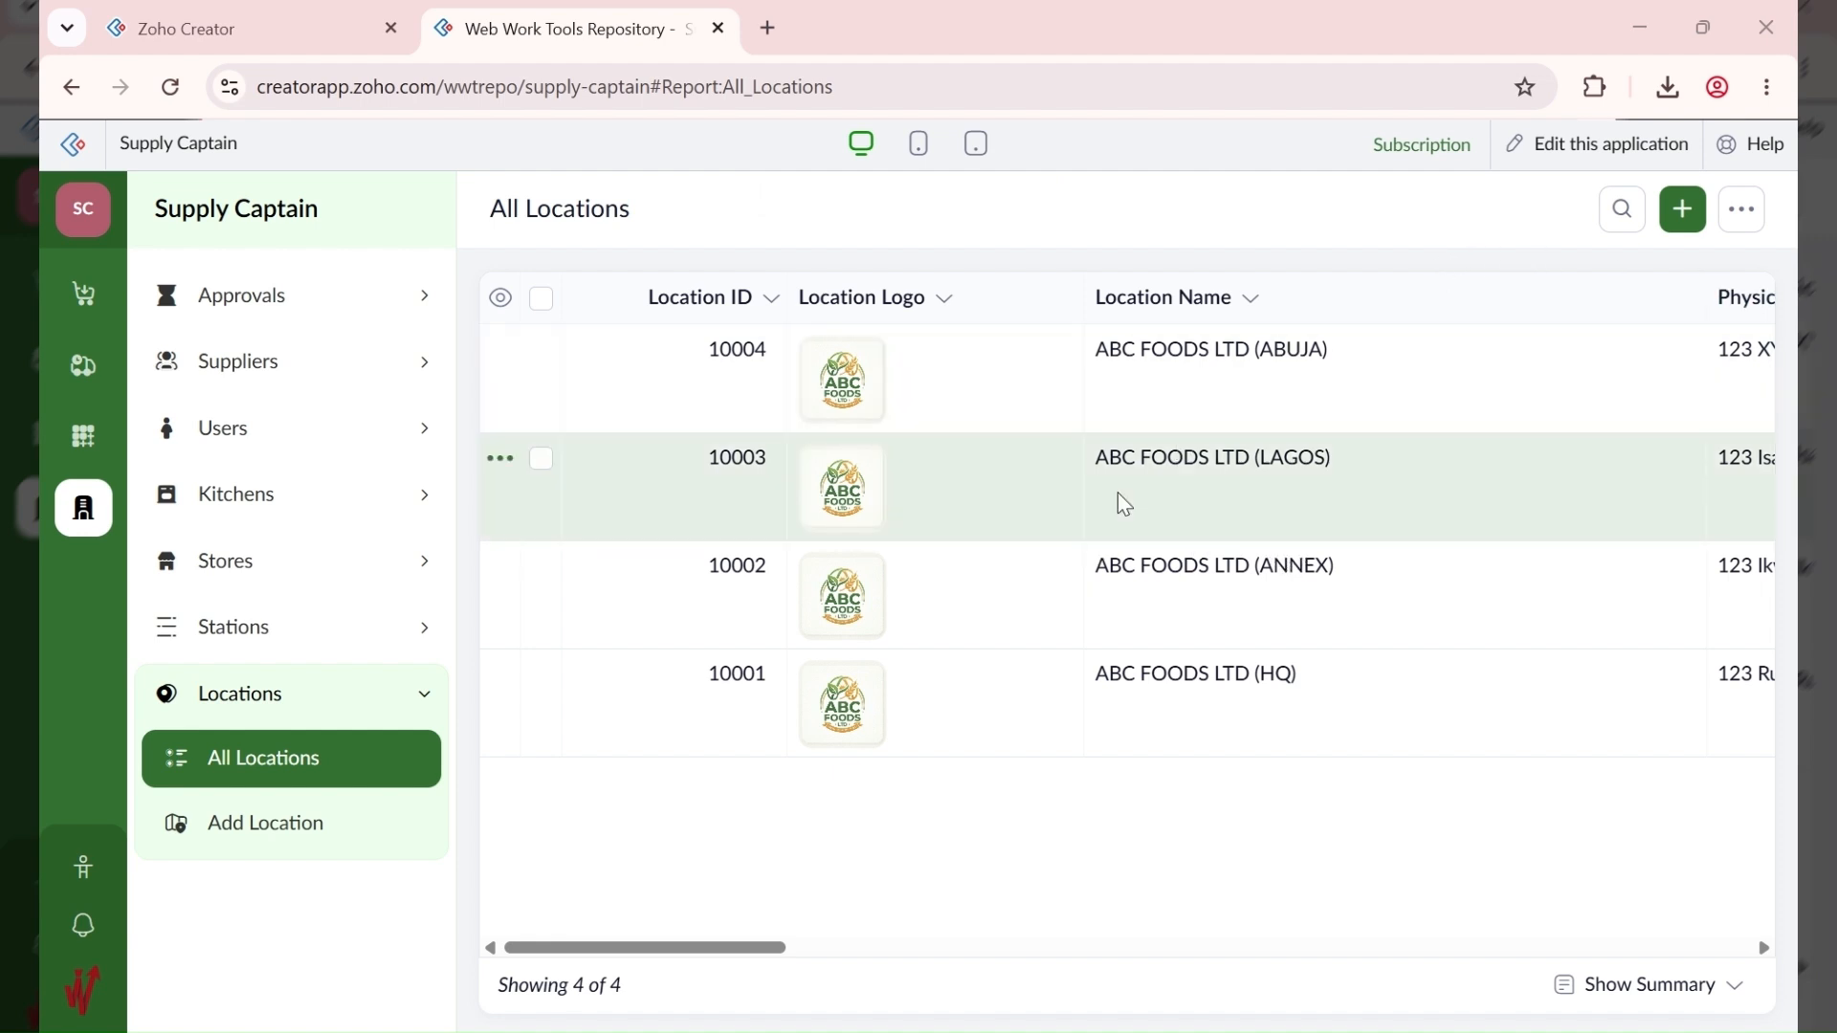
Step: Edit the LAGOS location's description, ABC Fast Food - West, and save it
{"action": "left_click", "coordinate": [1057, 505]}
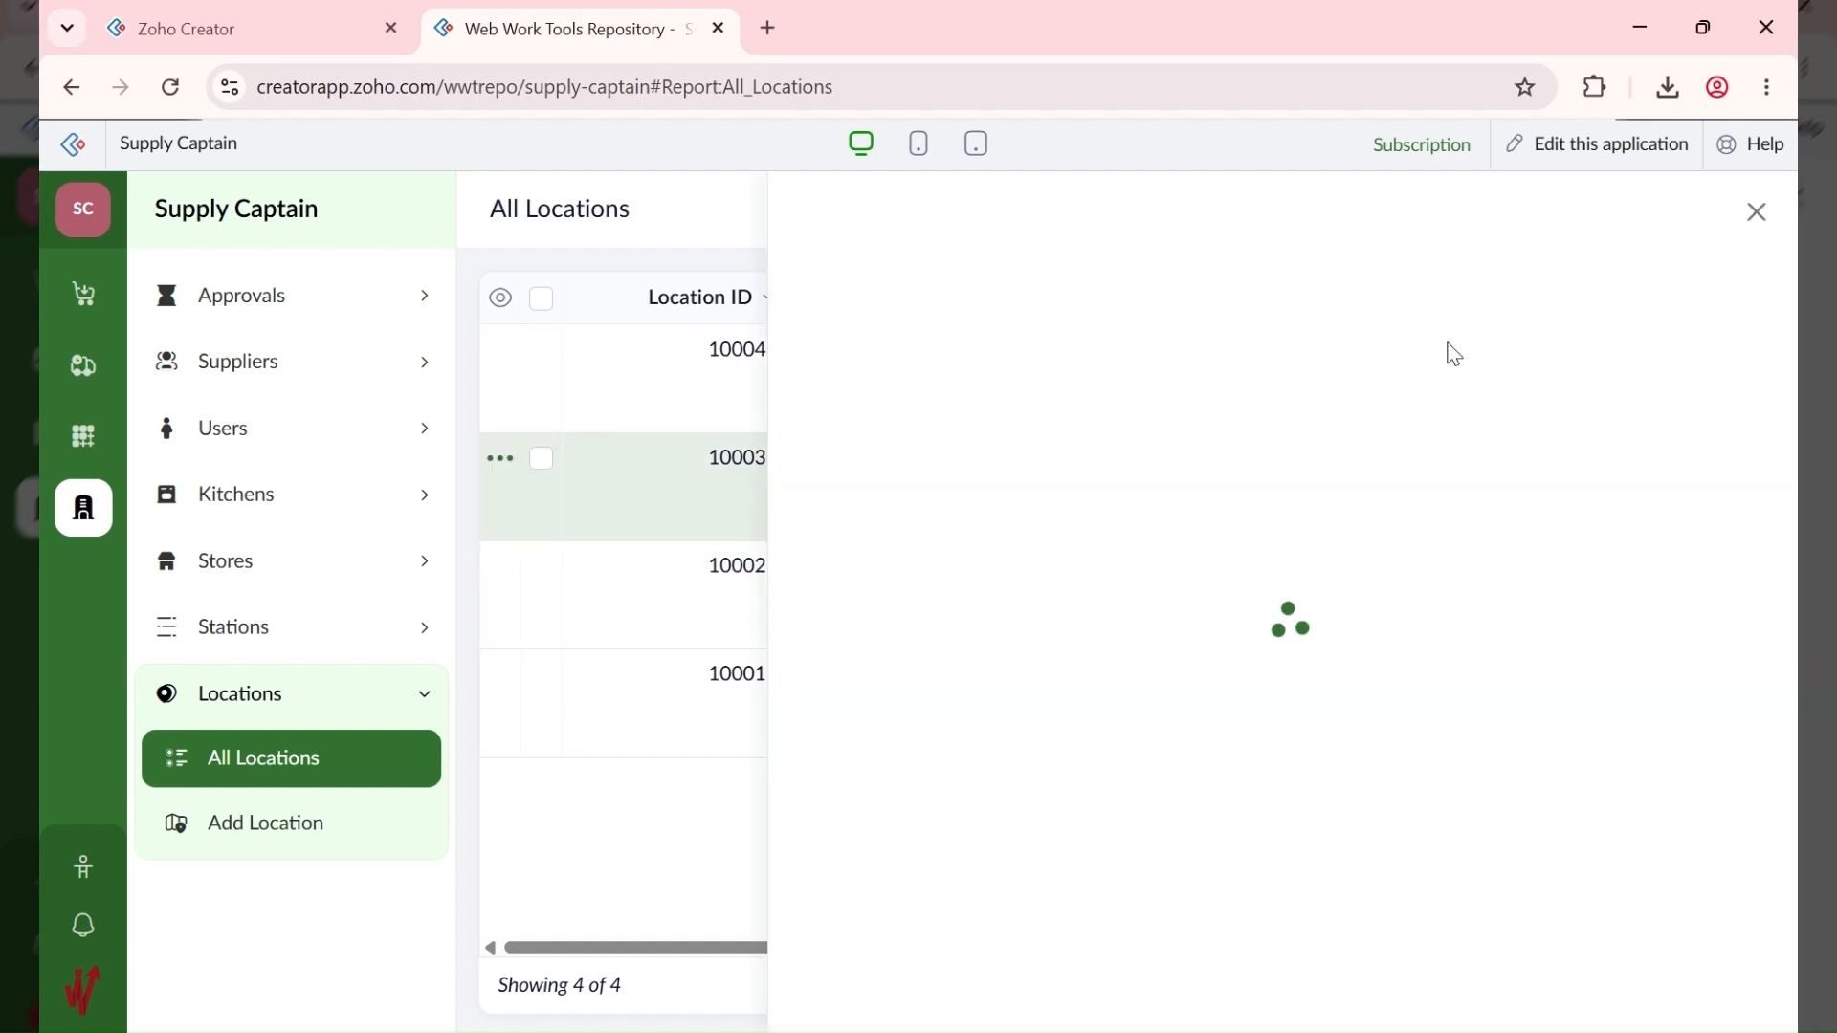
{"action": "left_click", "coordinate": [1437, 222]}
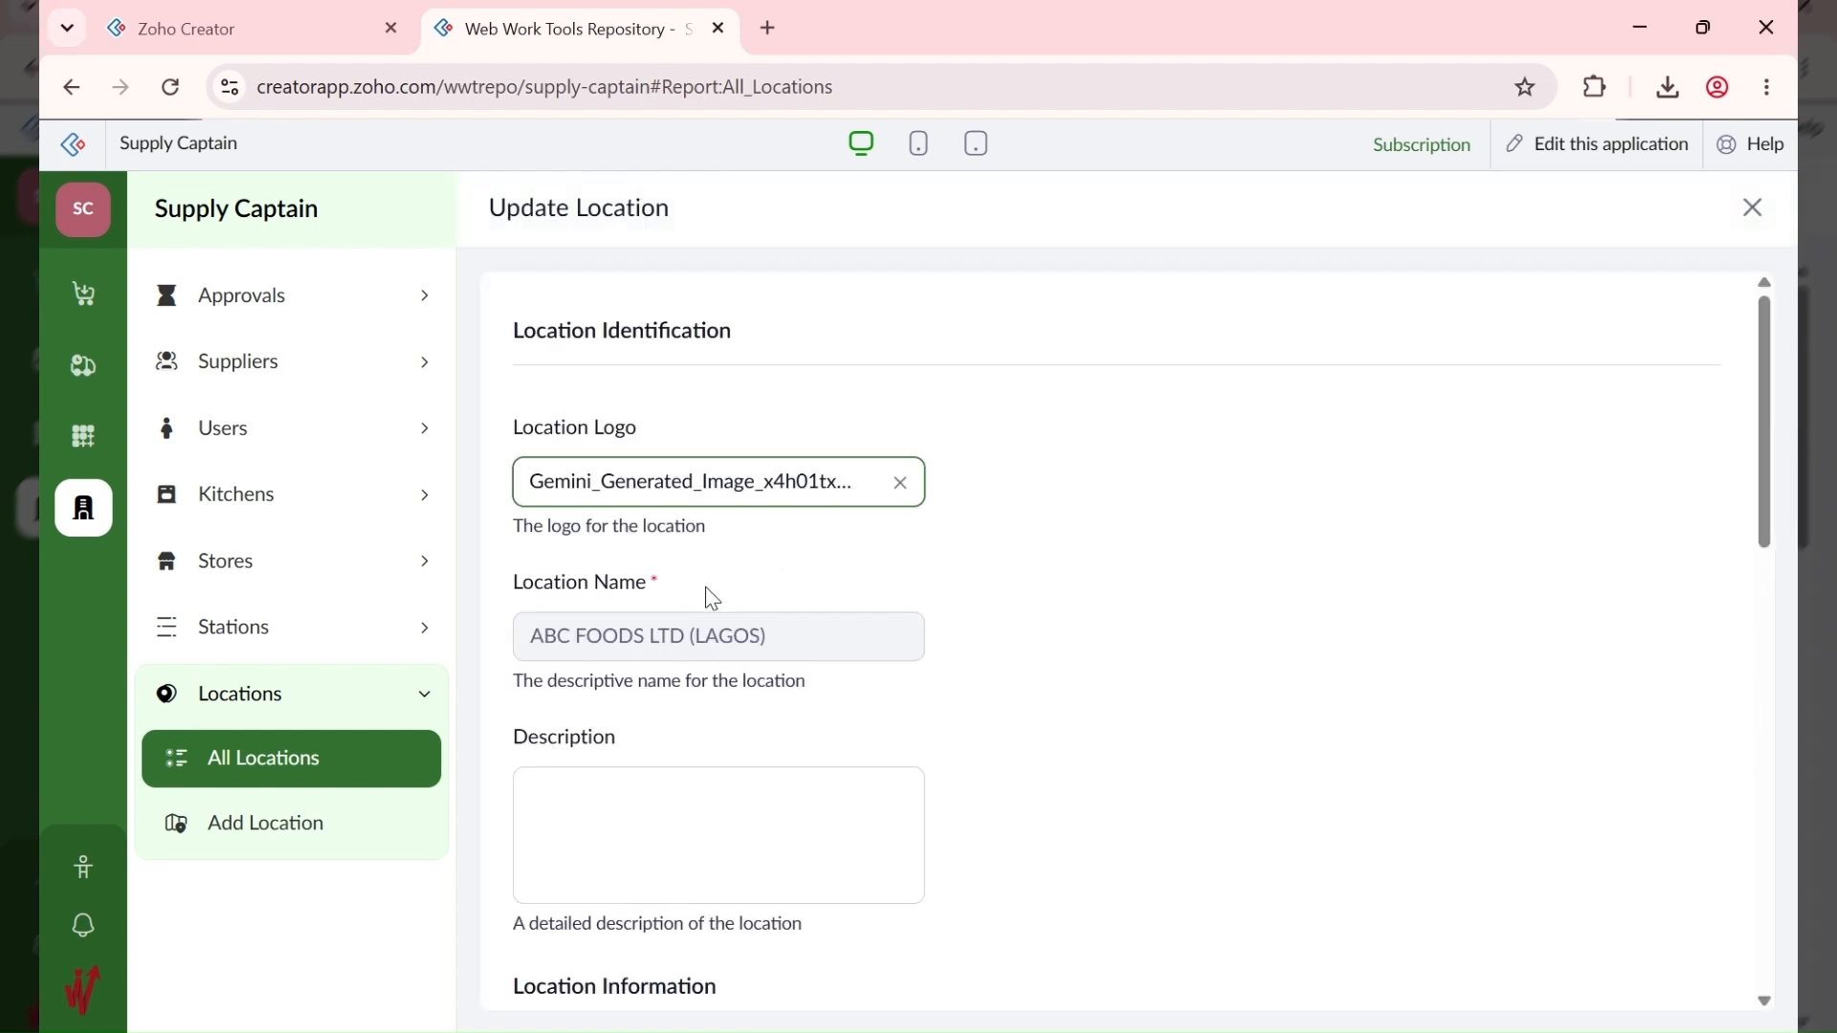
{"action": "left_click", "coordinate": [627, 808]}
{"action": "scroll", "coordinate": [969, 620], "scroll_direction": "down", "scroll_amount": 5}
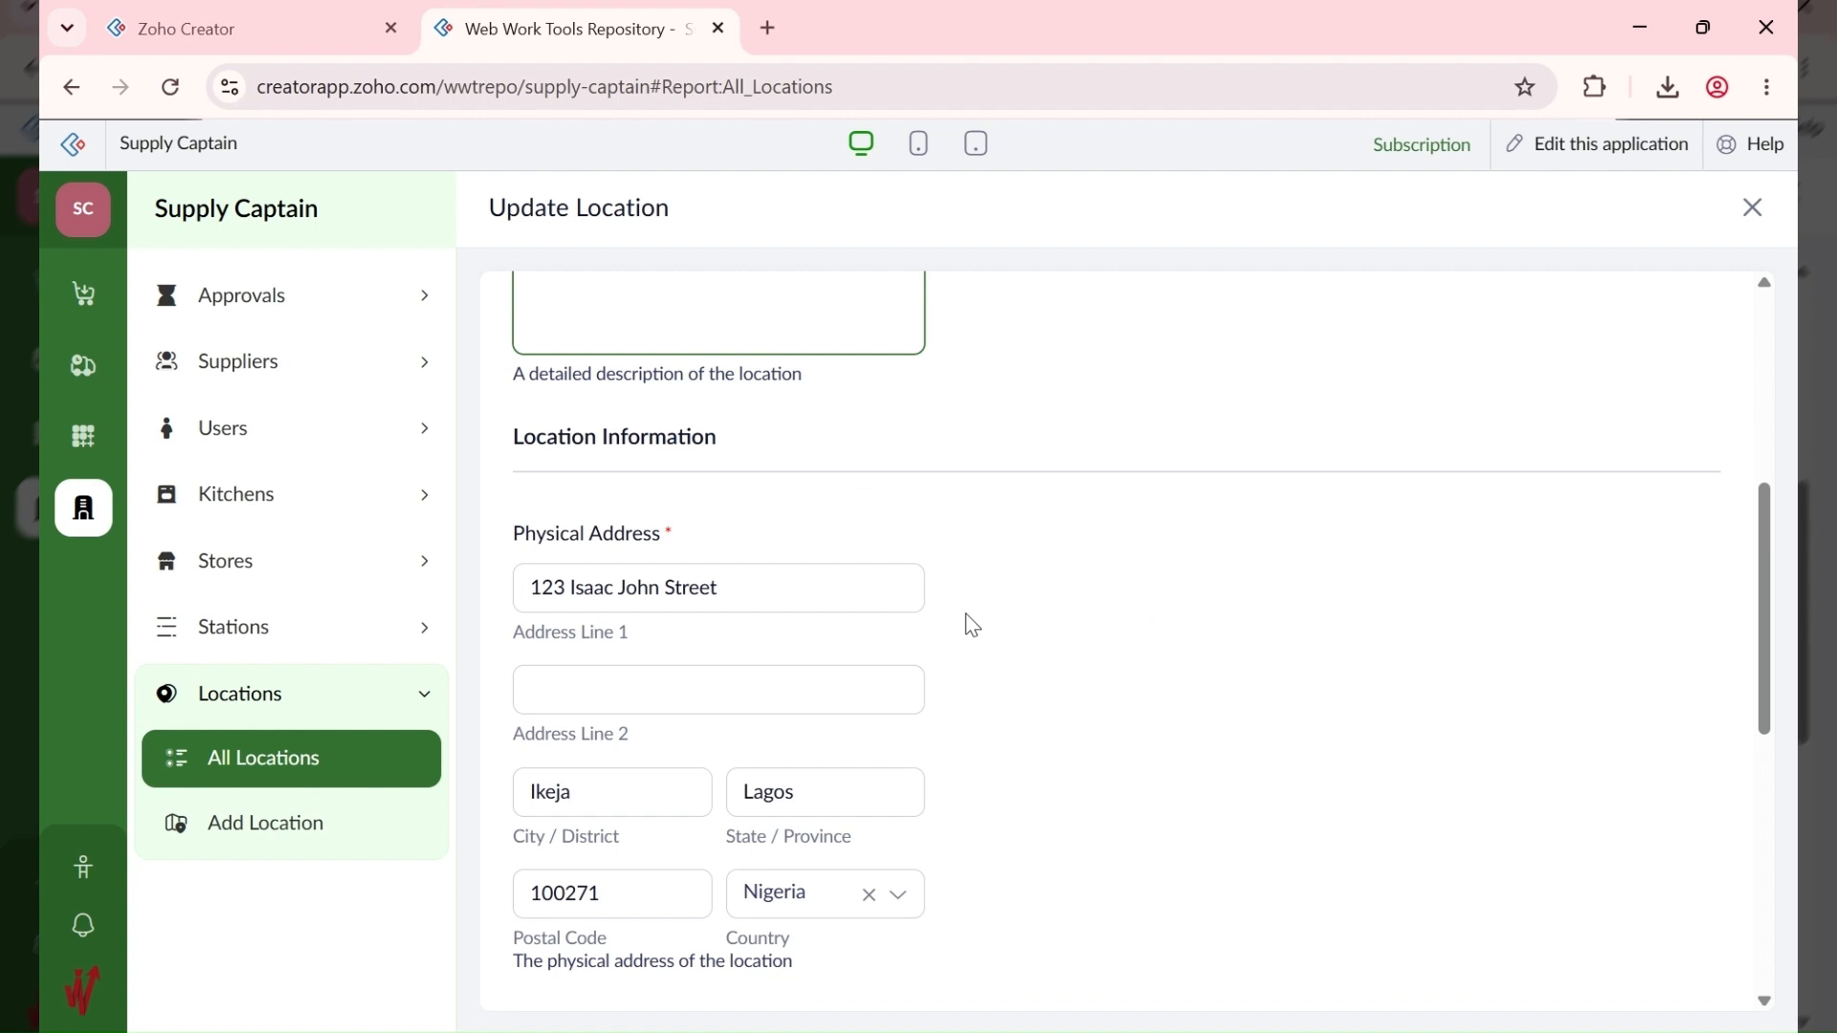
{"action": "scroll", "coordinate": [967, 613], "scroll_direction": "up", "scroll_amount": 4}
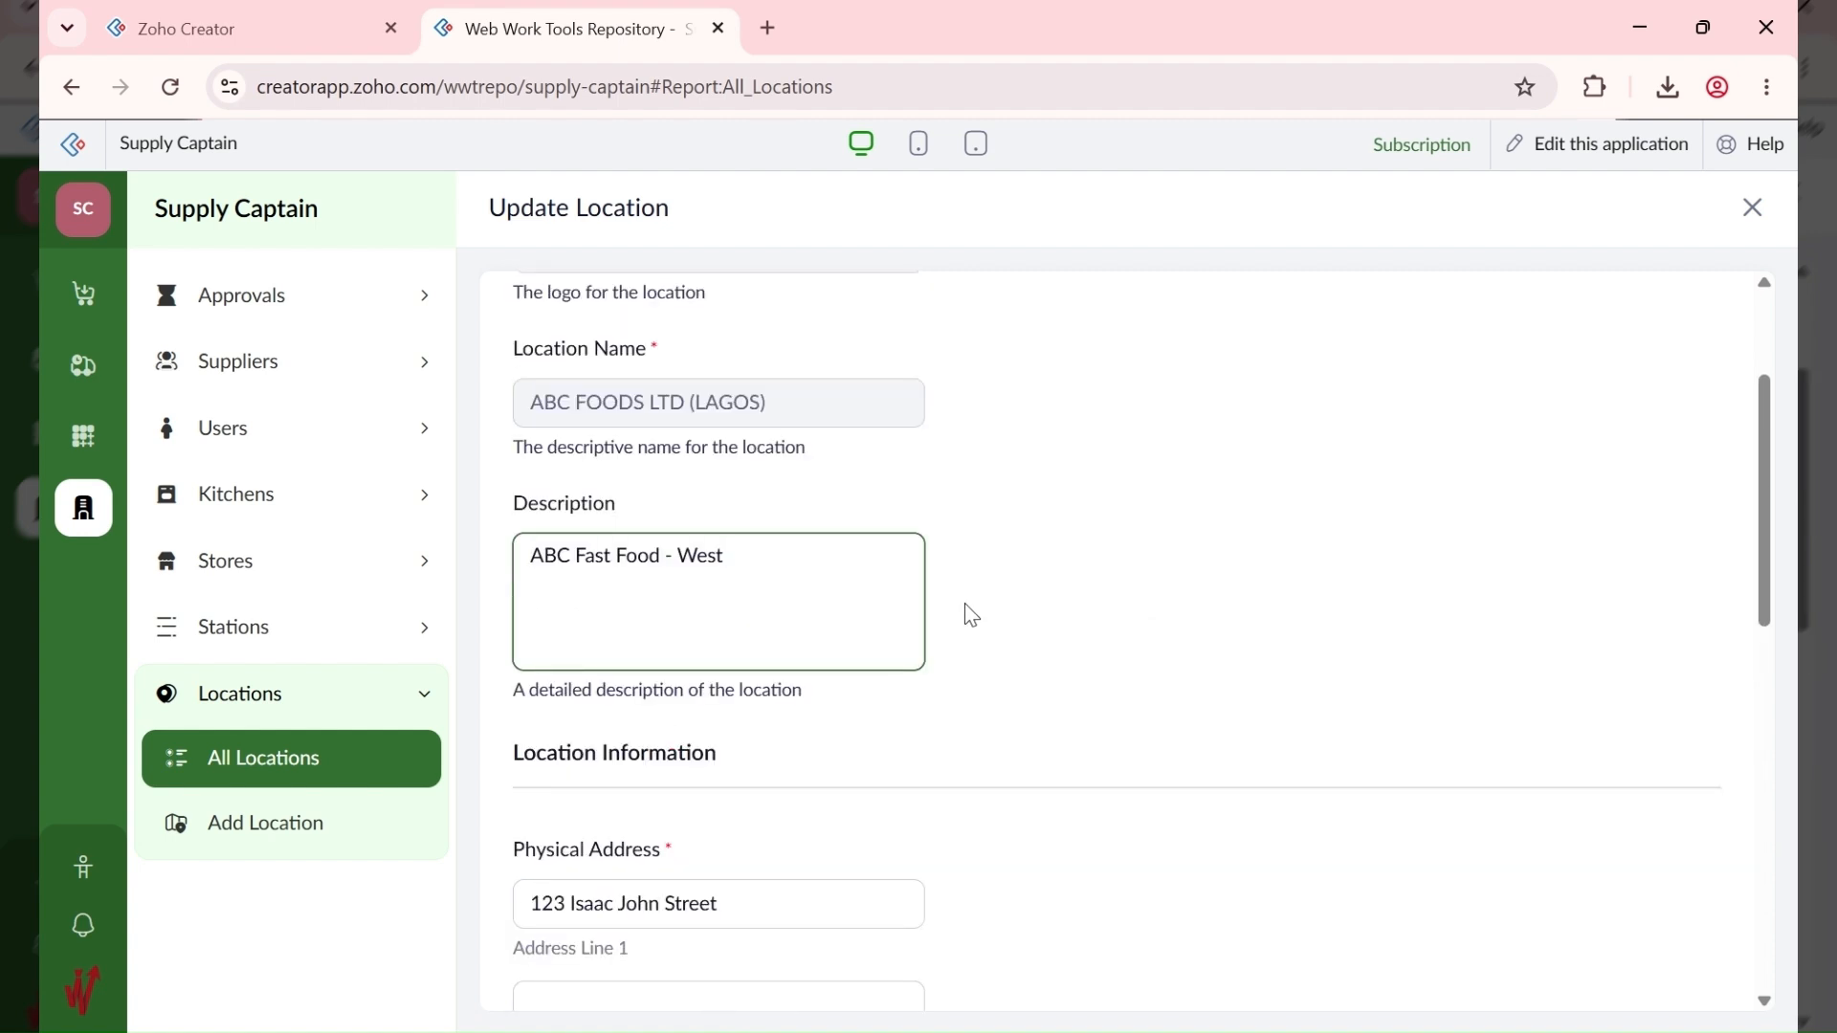
{"action": "scroll", "coordinate": [957, 627], "scroll_direction": "down", "scroll_amount": 10}
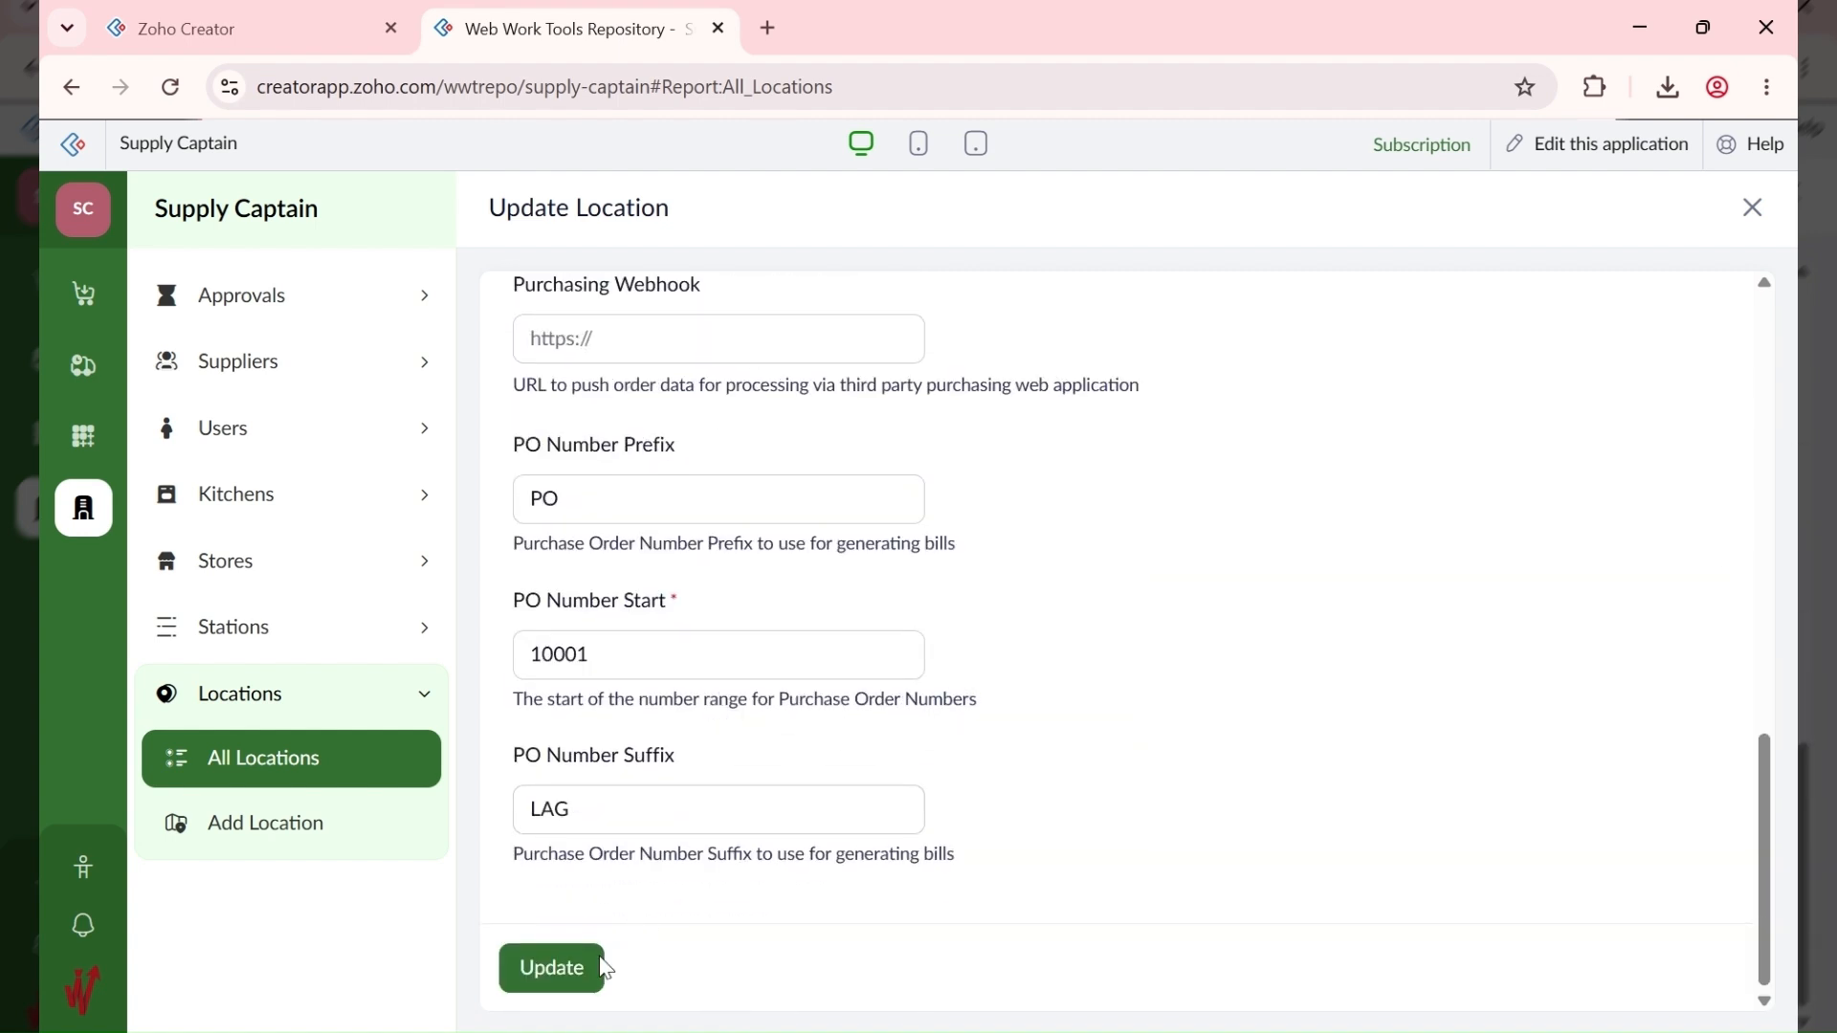
{"action": "left_click", "coordinate": [579, 967]}
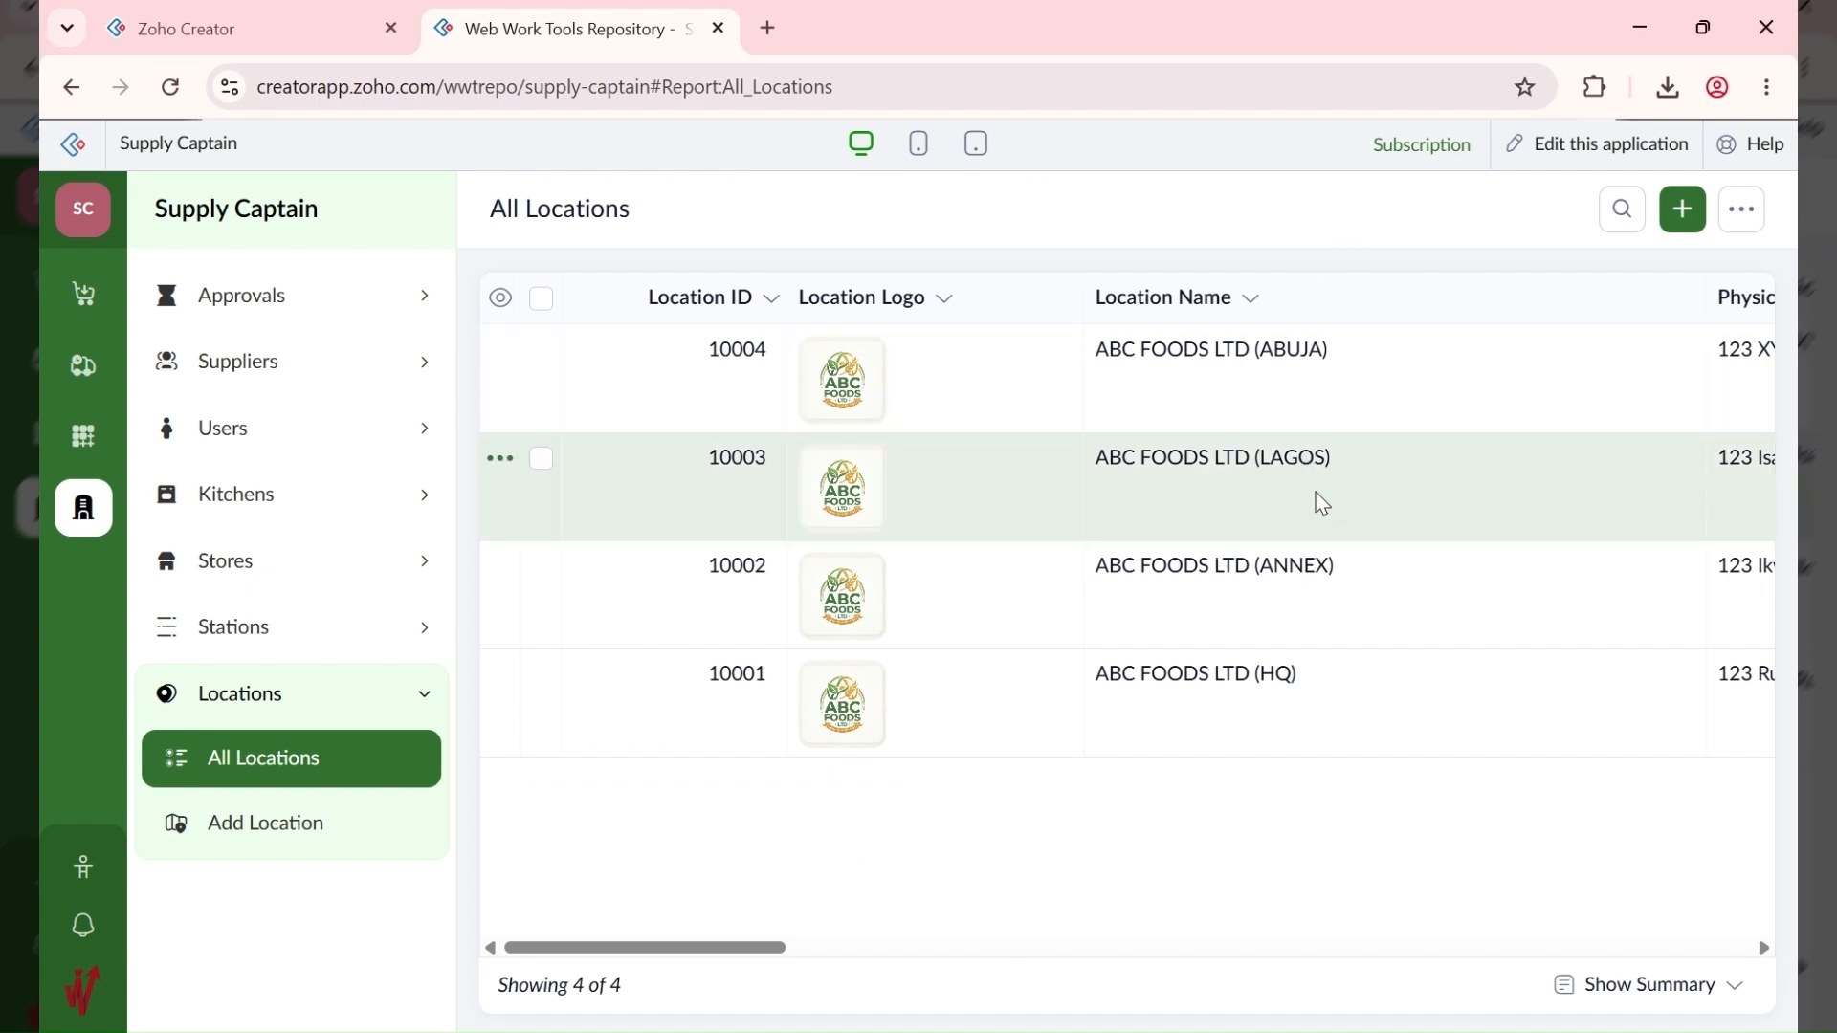
Step: Reopen LAGOS for editing, then close the edit form and record details without changes
{"action": "left_click", "coordinate": [1359, 482]}
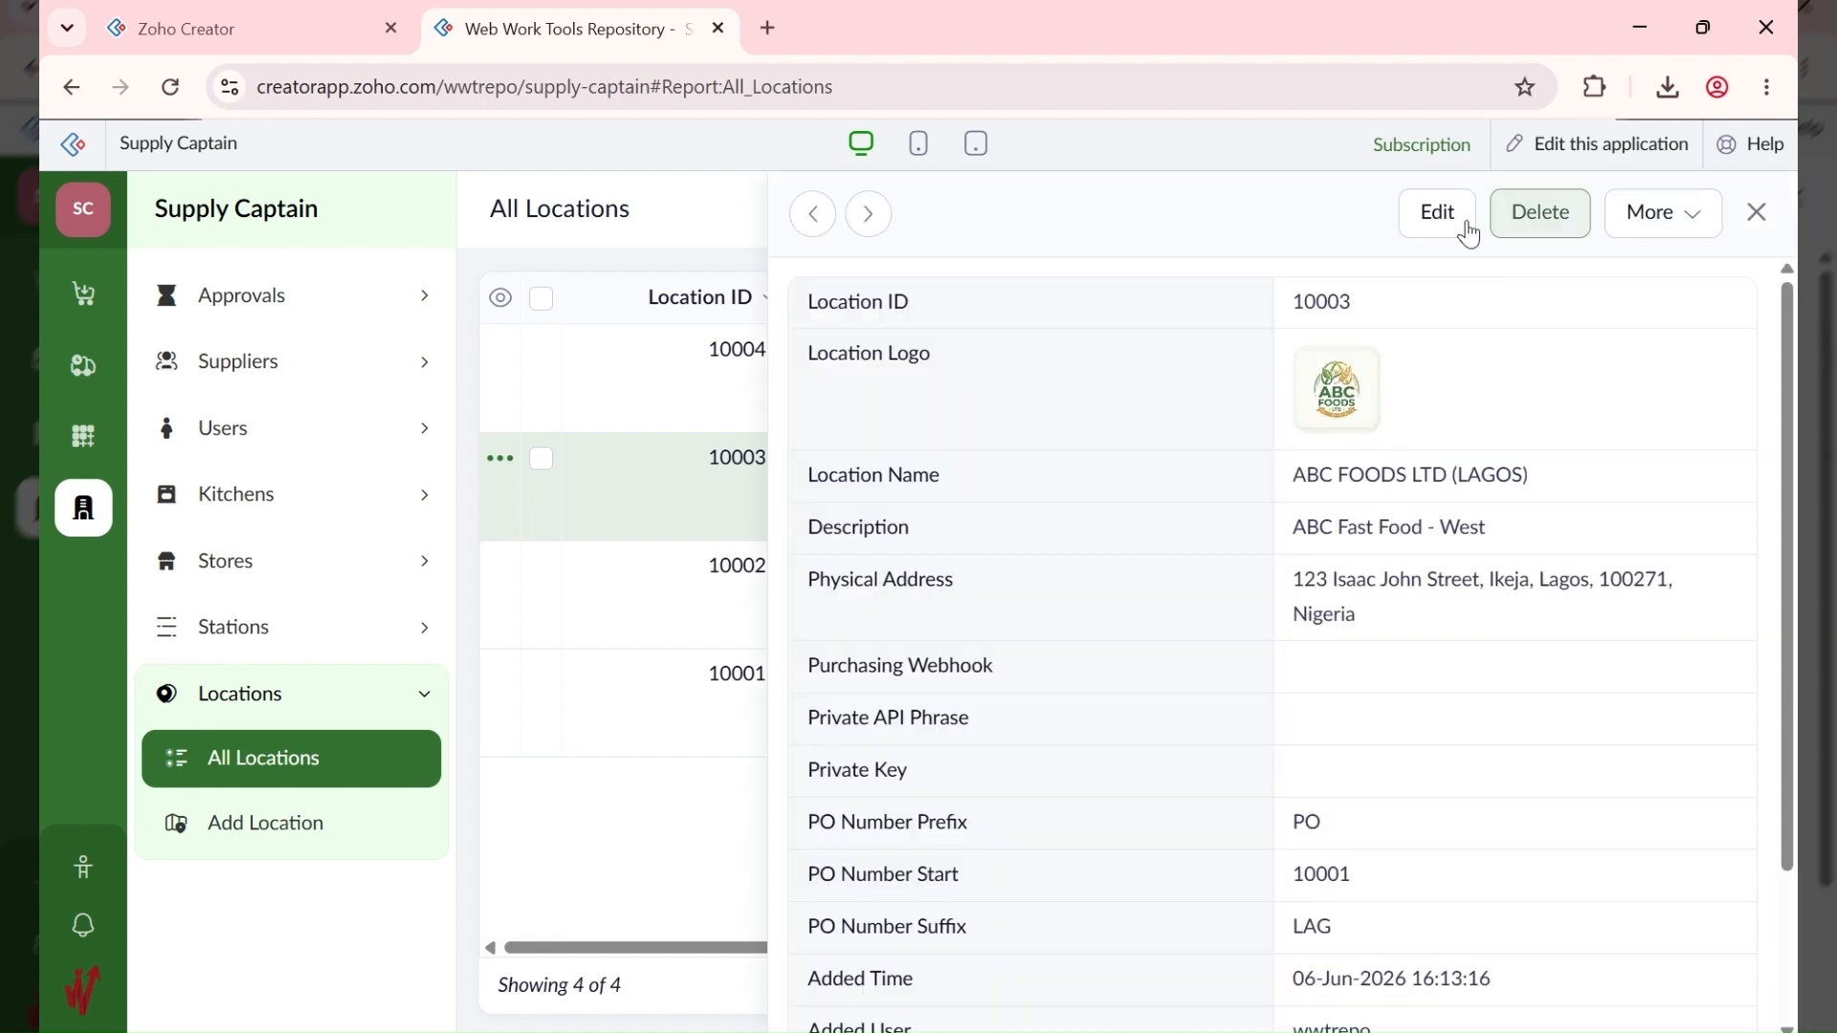
{"action": "left_click", "coordinate": [1459, 221]}
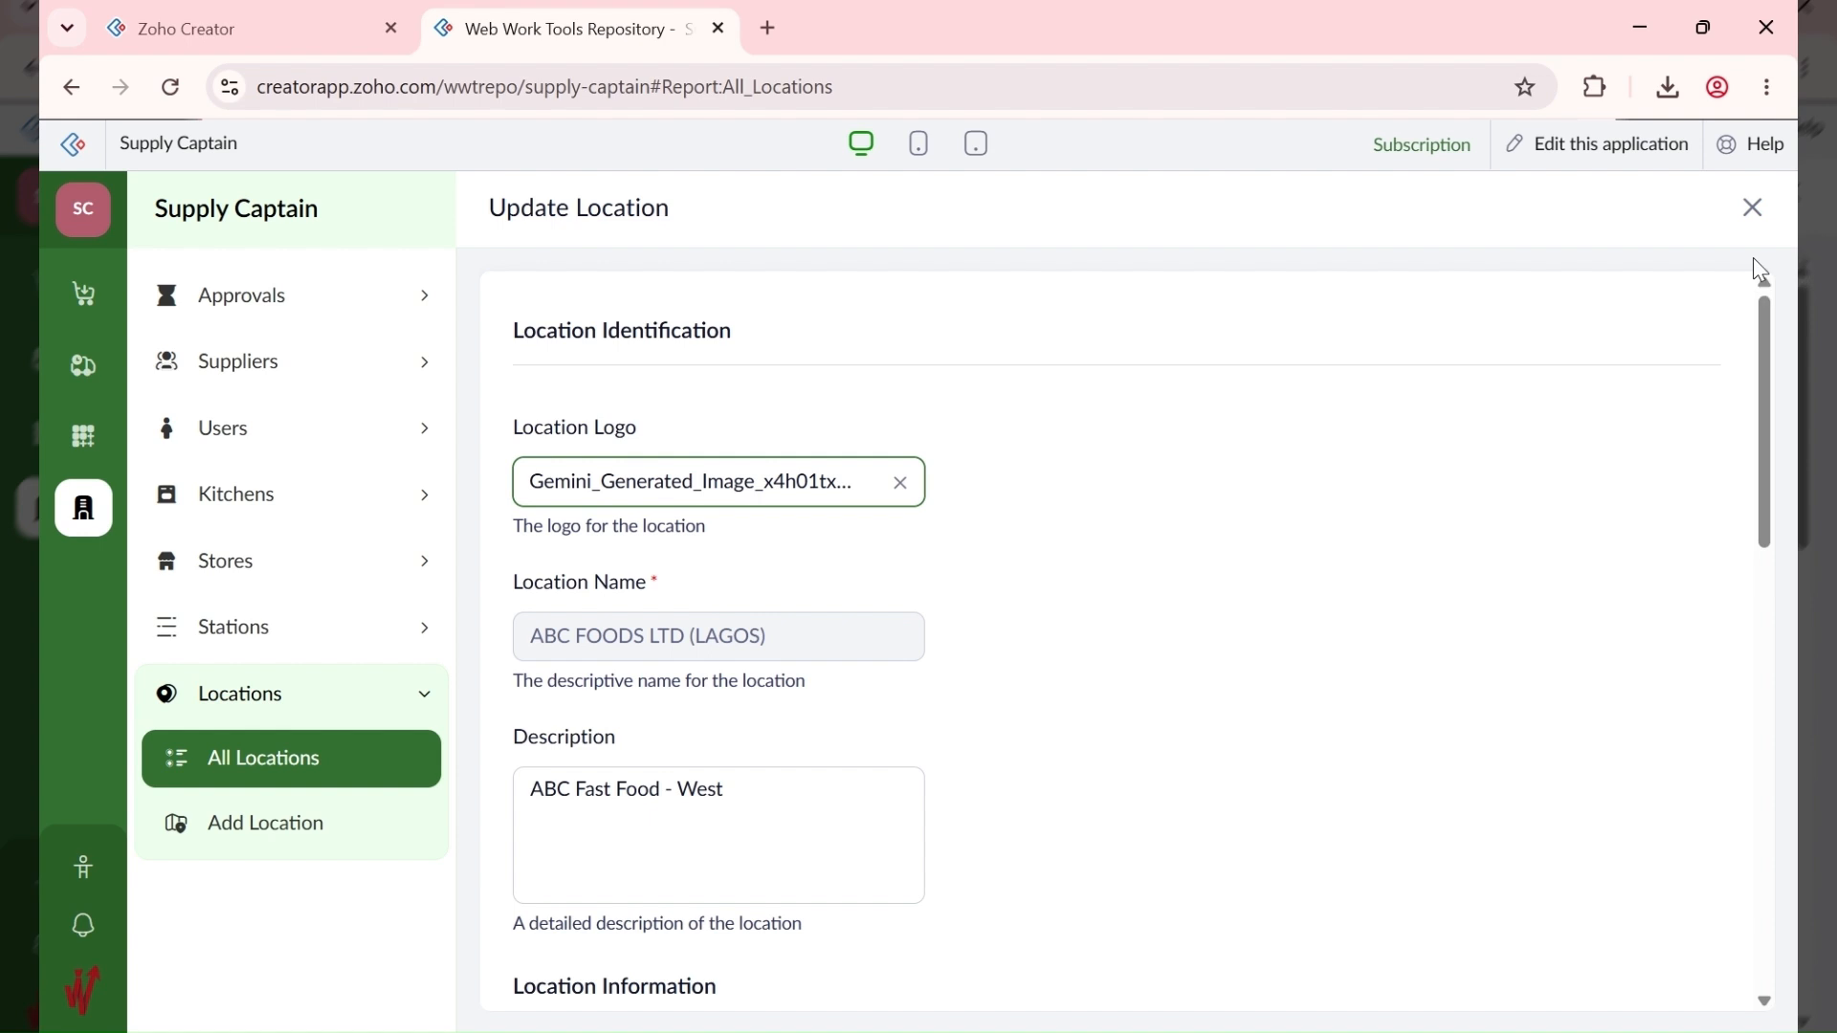
{"action": "left_click", "coordinate": [1753, 207]}
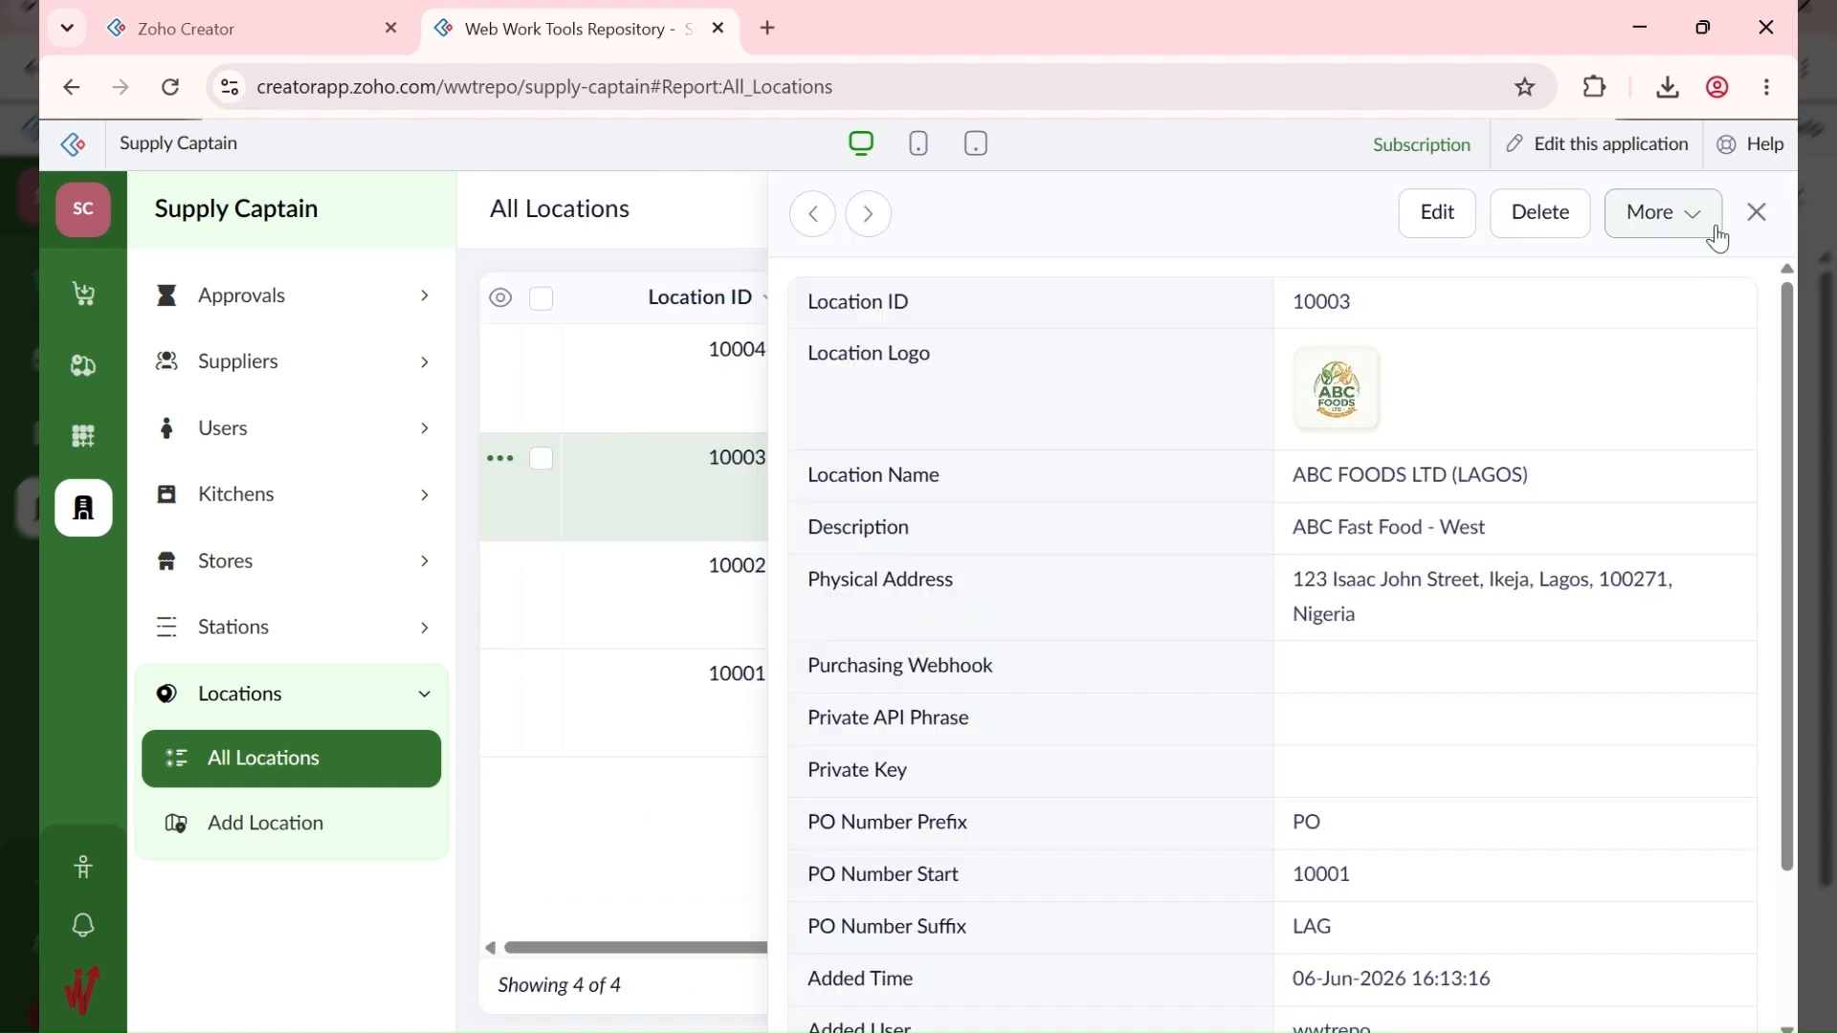
{"action": "left_click", "coordinate": [1756, 213]}
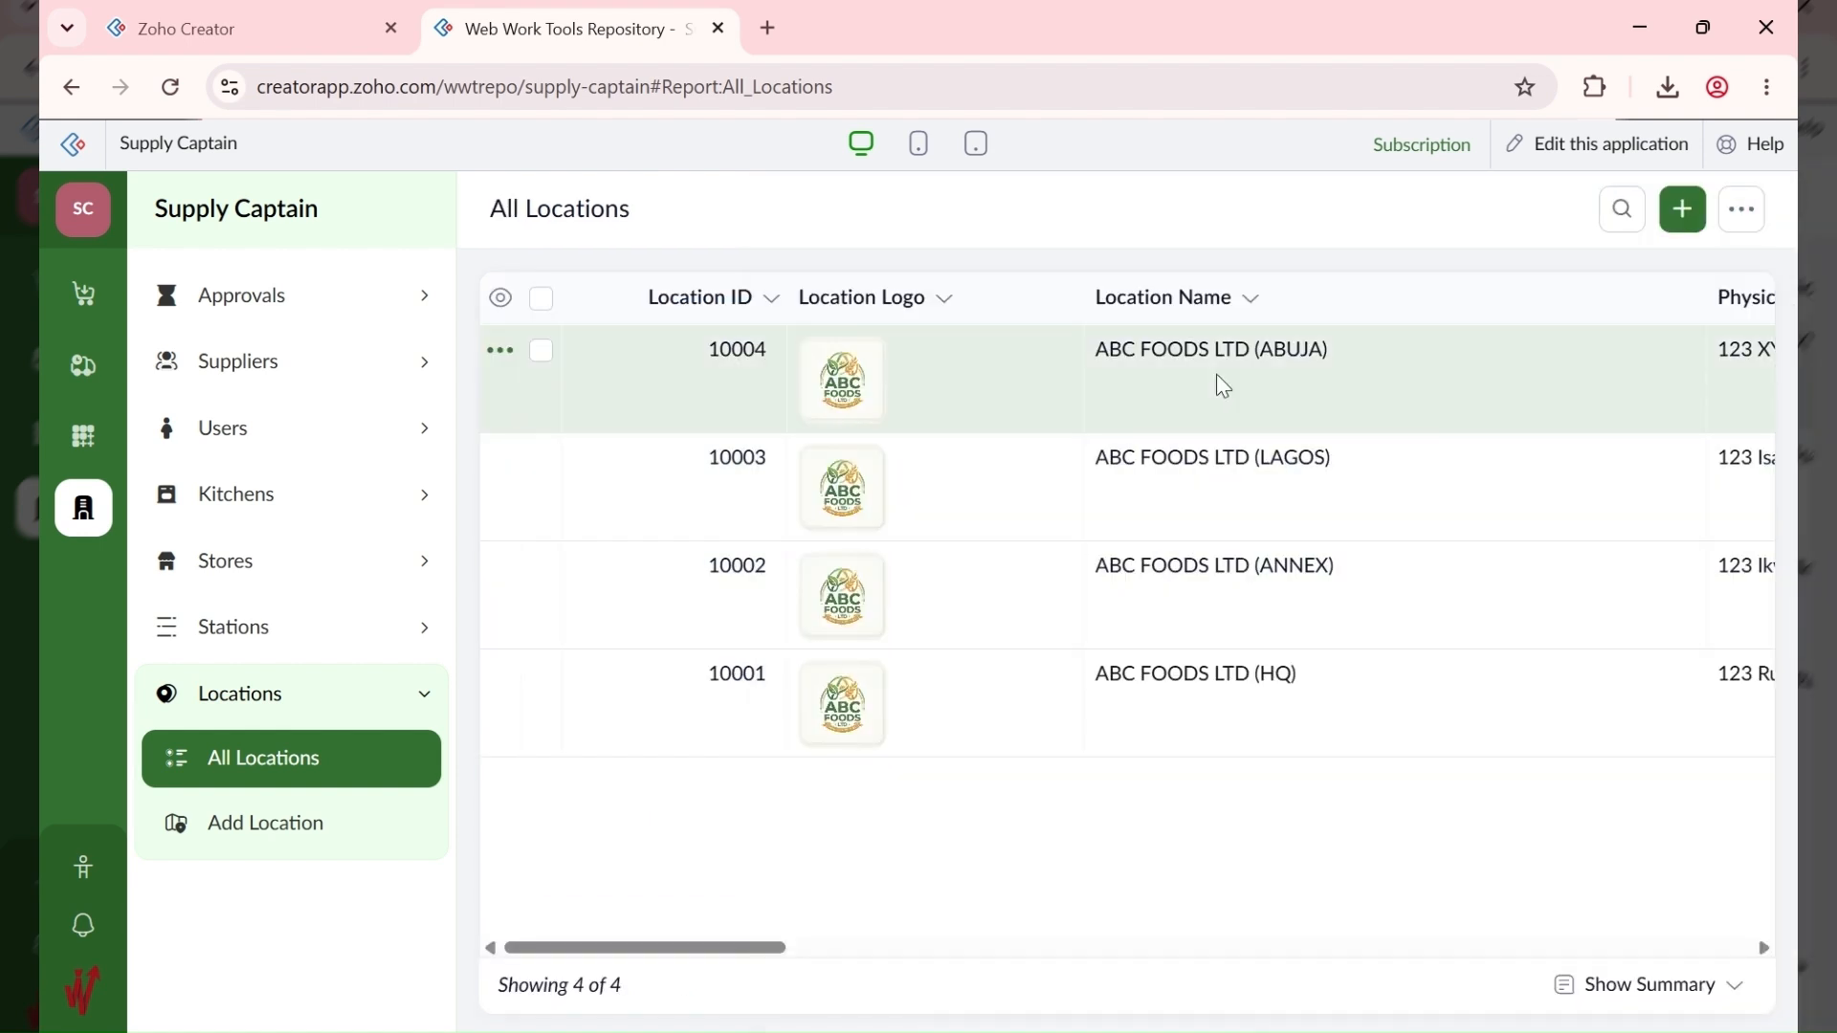
Step: Paste ABC Fast Food - North Central as the ABUJA location's description and save it
{"action": "left_click", "coordinate": [1218, 382]}
{"action": "left_click", "coordinate": [1437, 212]}
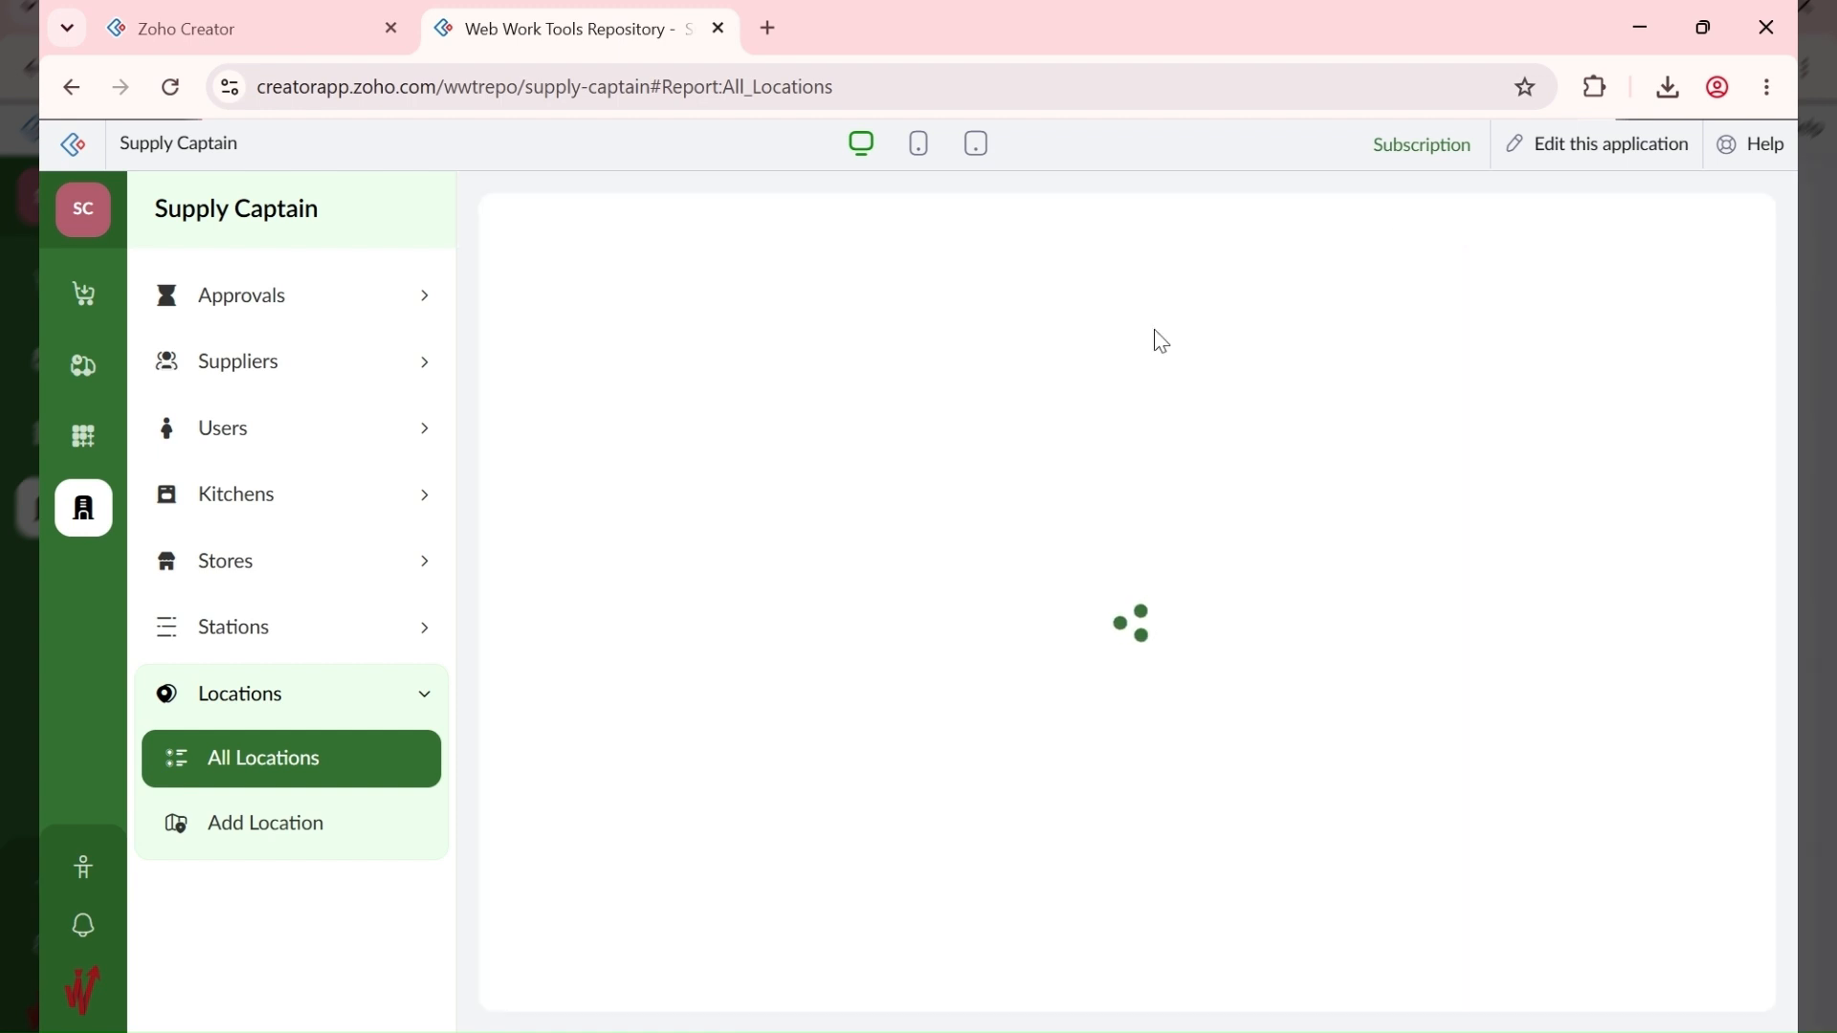
{"action": "left_click", "coordinate": [660, 791]}
{"action": "type", "text": "ABC Fast Food - North Central"}
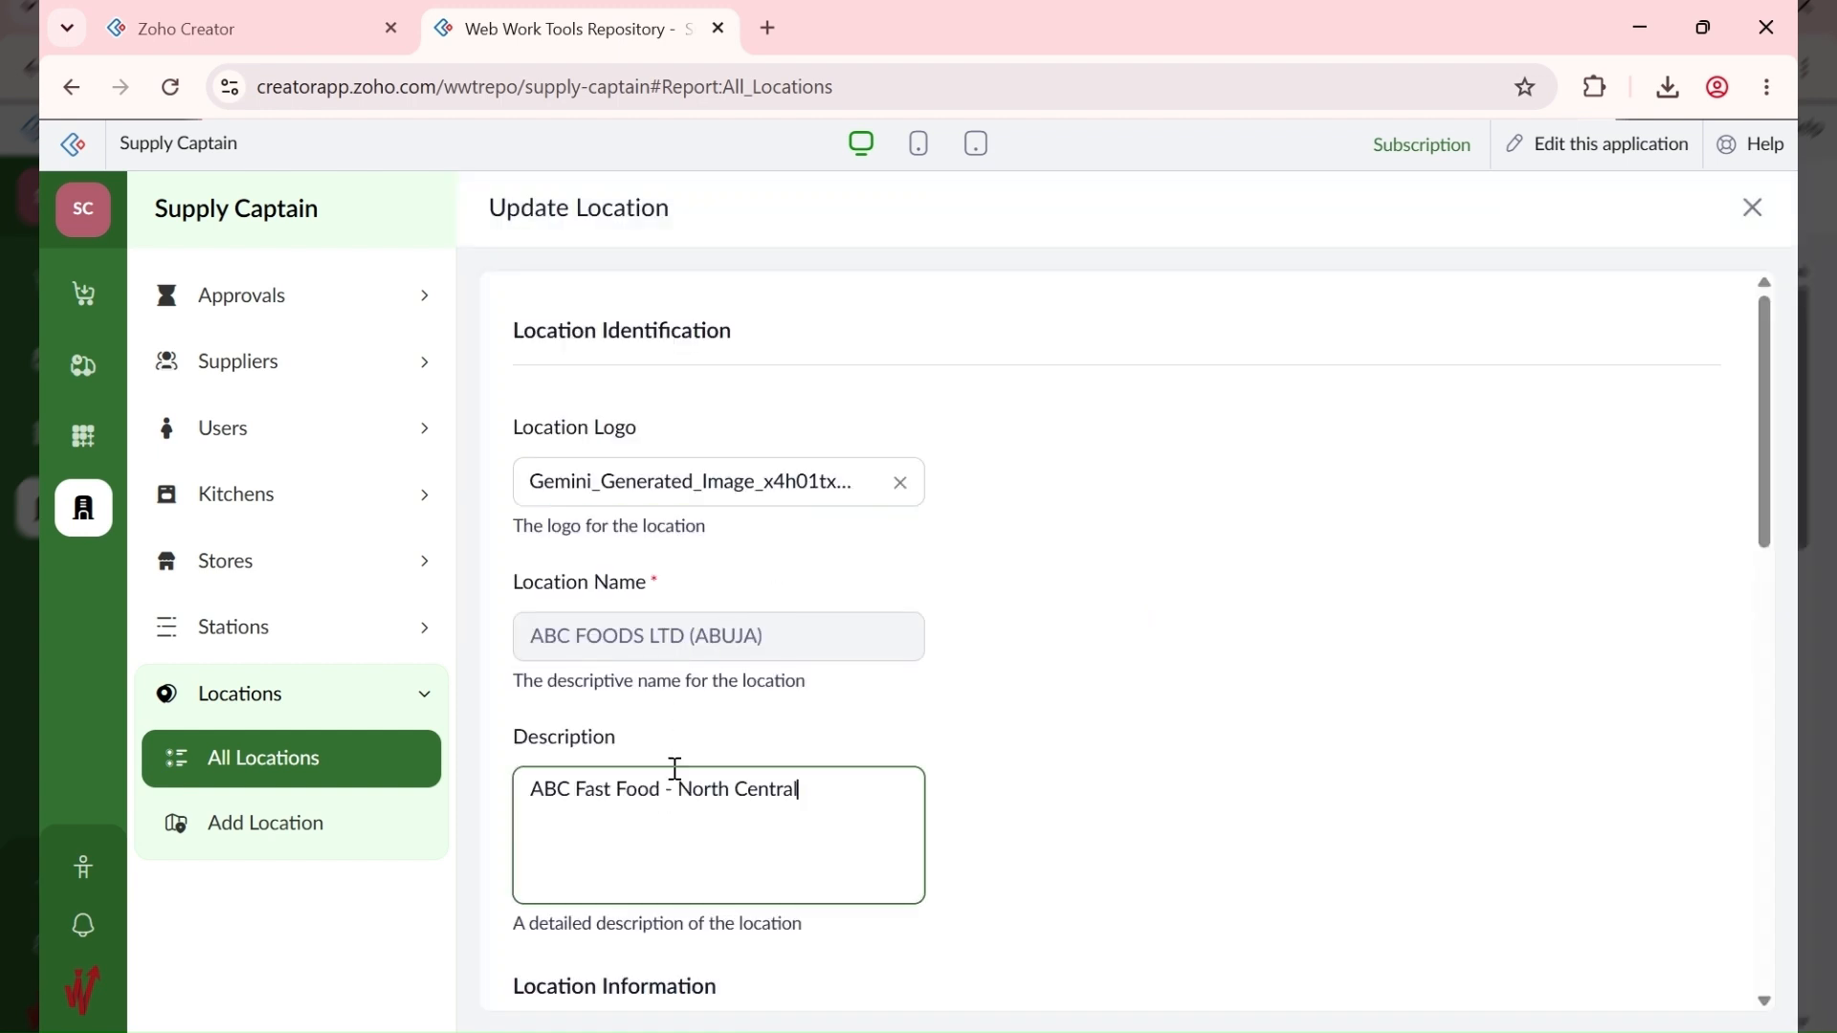
{"action": "left_click", "coordinate": [984, 759]}
{"action": "scroll", "coordinate": [979, 758], "scroll_direction": "down", "scroll_amount": 10}
{"action": "scroll", "coordinate": [766, 833], "scroll_direction": "down", "scroll_amount": 2}
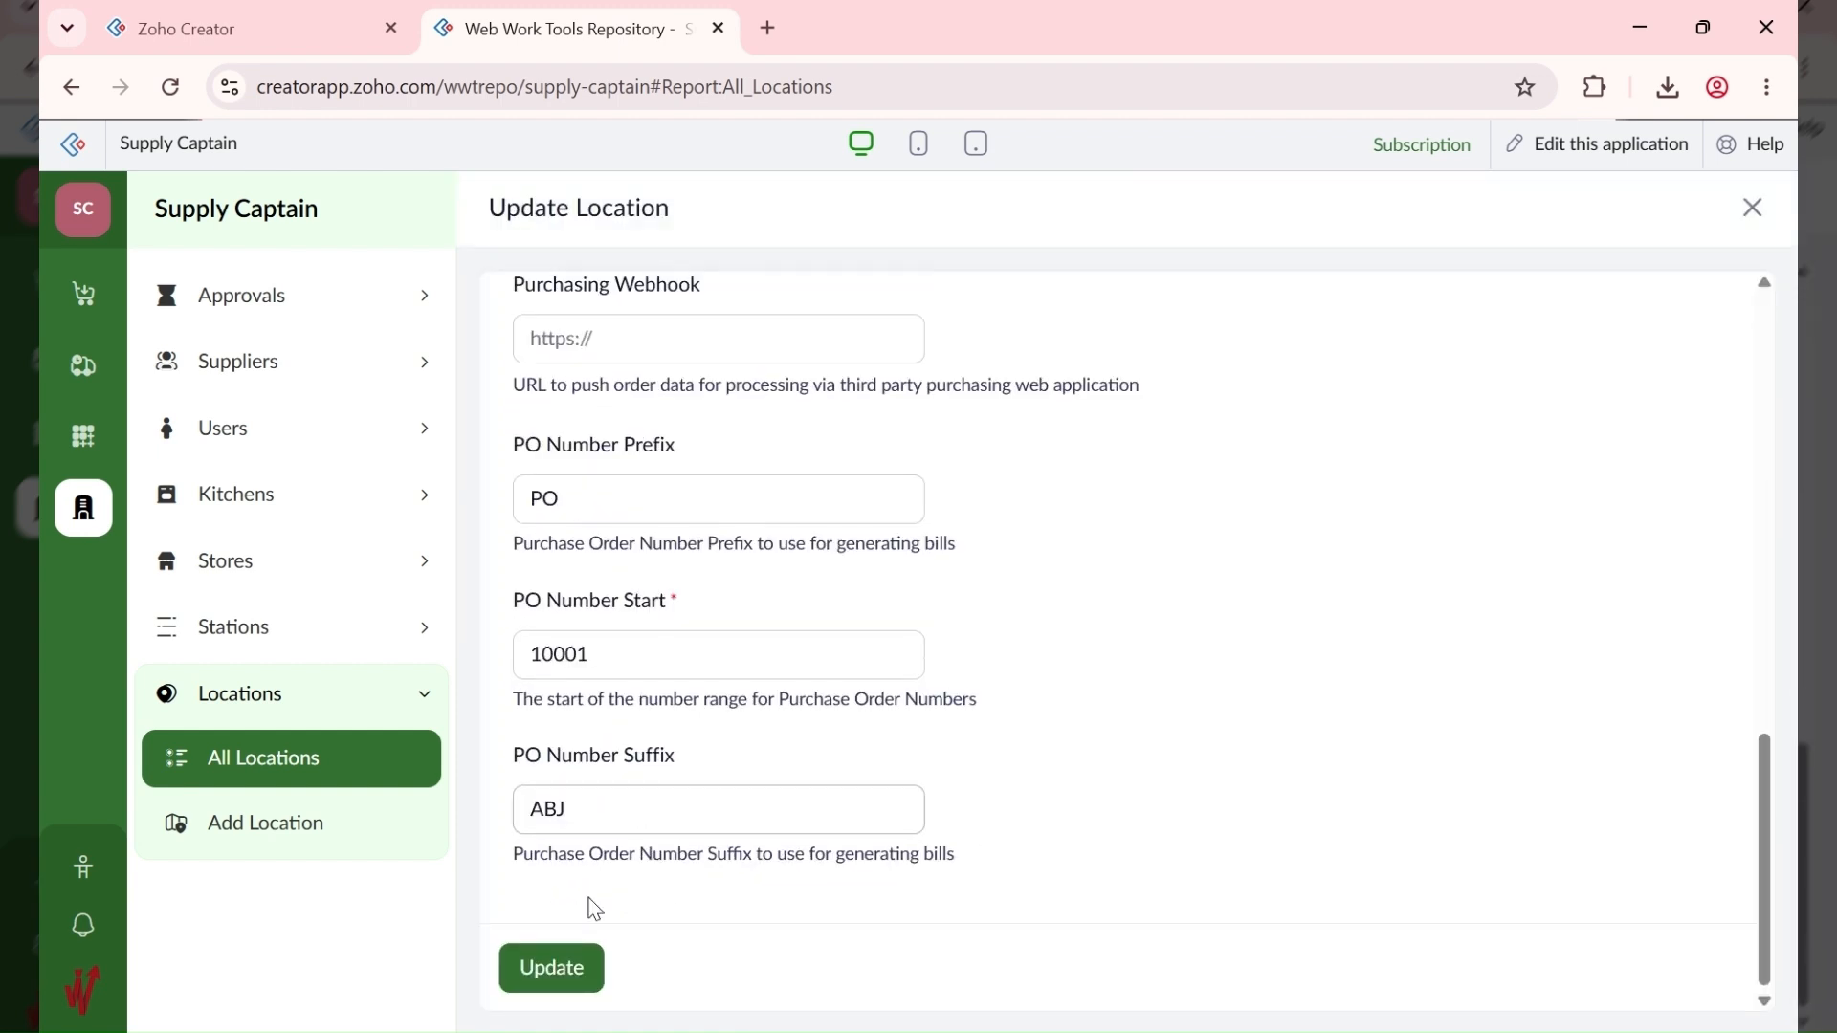
{"action": "left_click", "coordinate": [549, 966]}
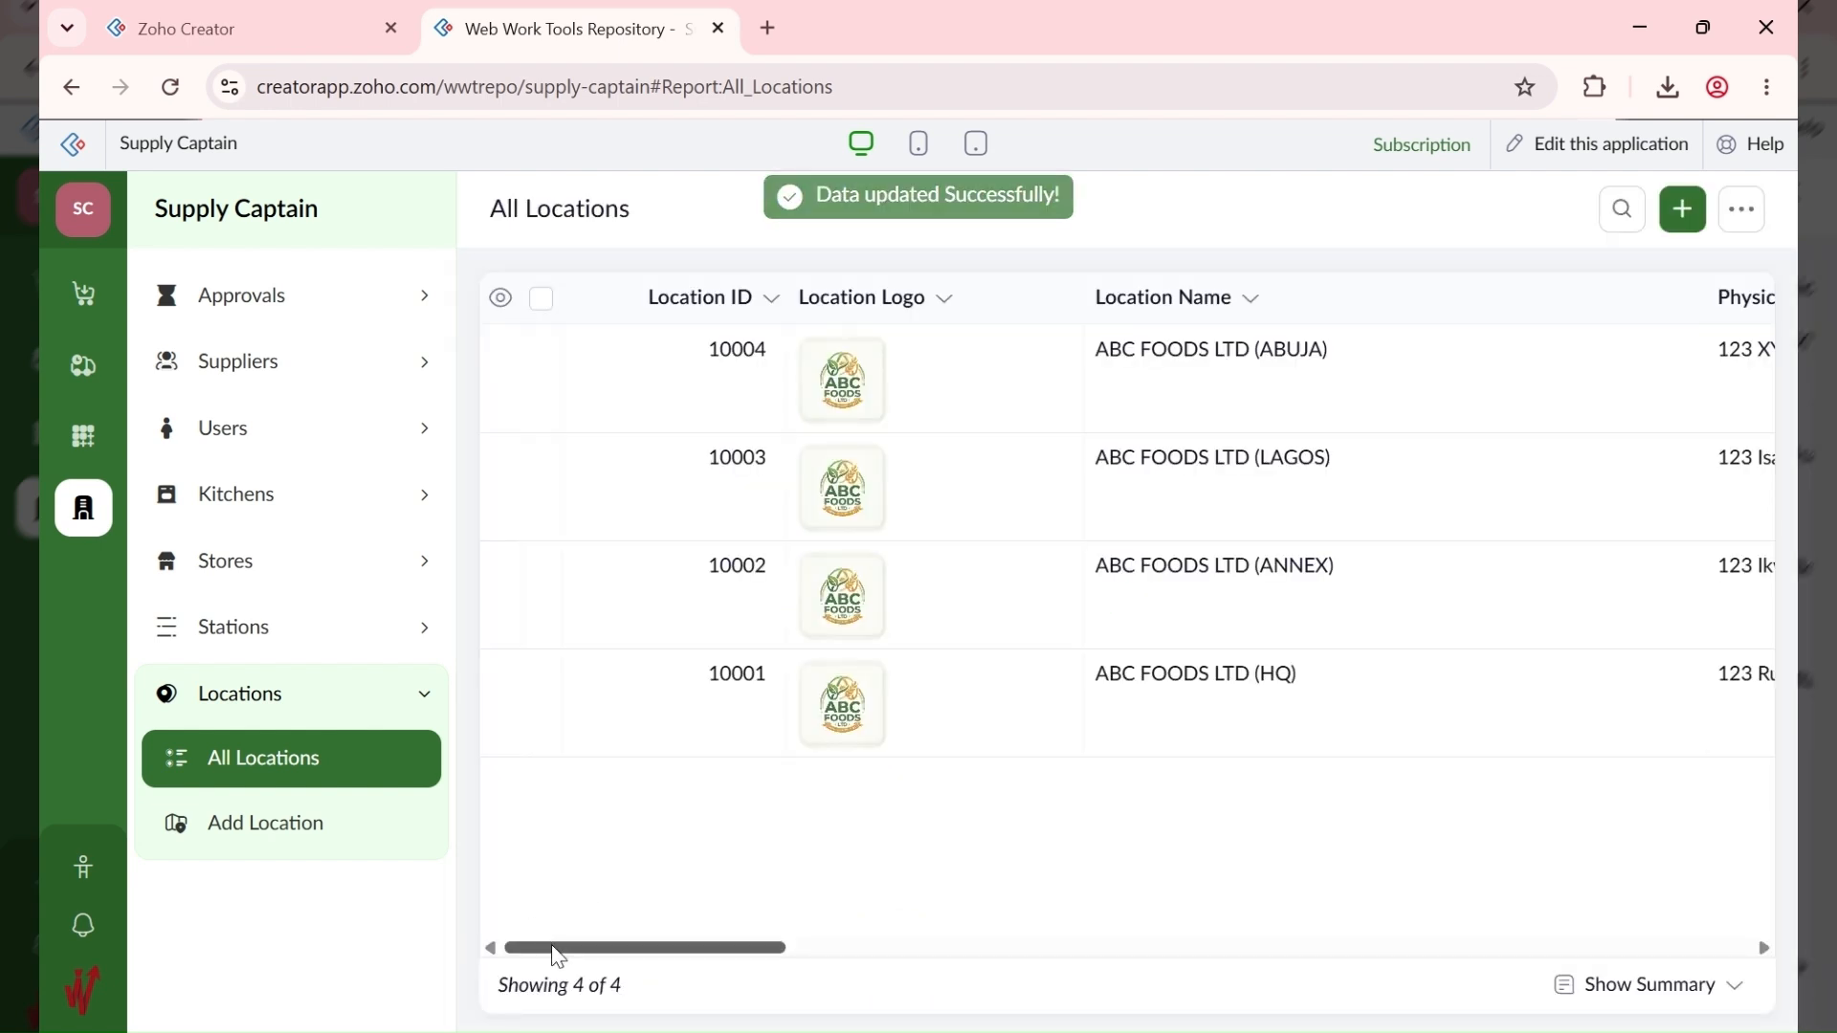
{"action": "left_click_drag", "start_coordinate": [558, 948], "coordinate": [1627, 906]}
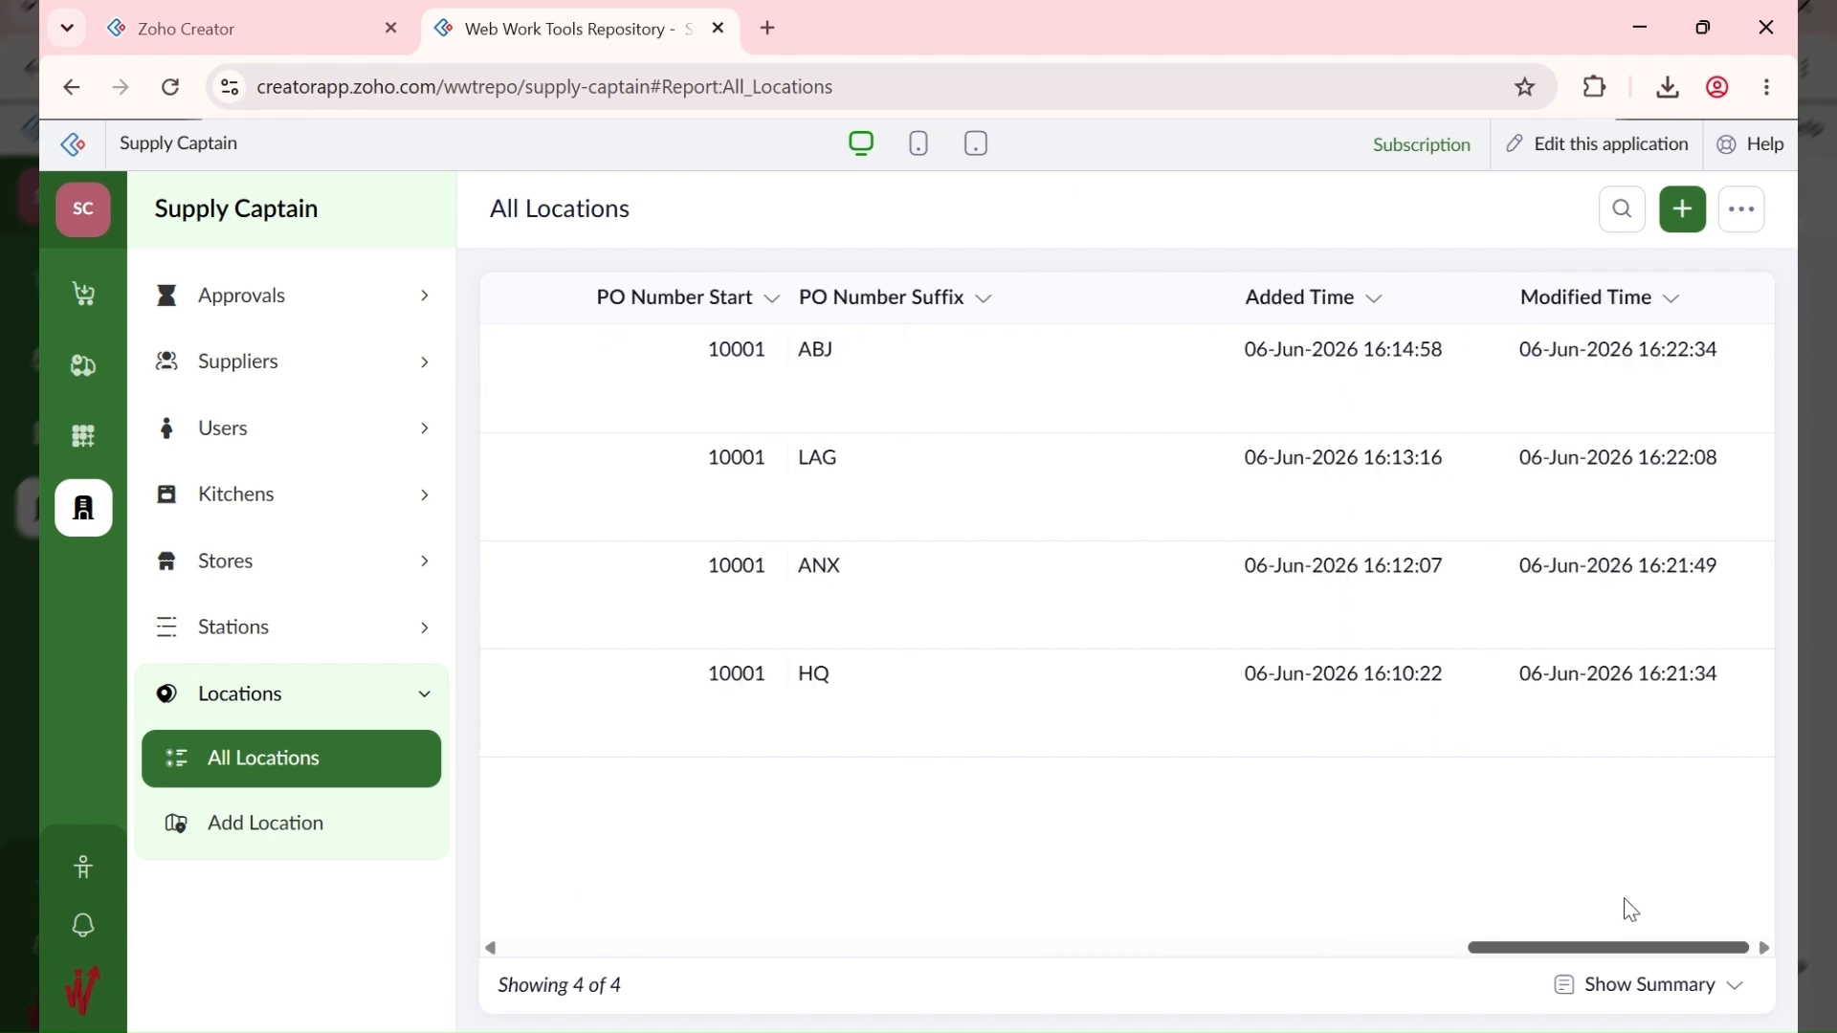
{"action": "left_click_drag", "start_coordinate": [992, 906], "coordinate": [296, 931]}
Step: Open ABUJA, page through each location record to the last, then close the details panel
{"action": "left_click", "coordinate": [1478, 347]}
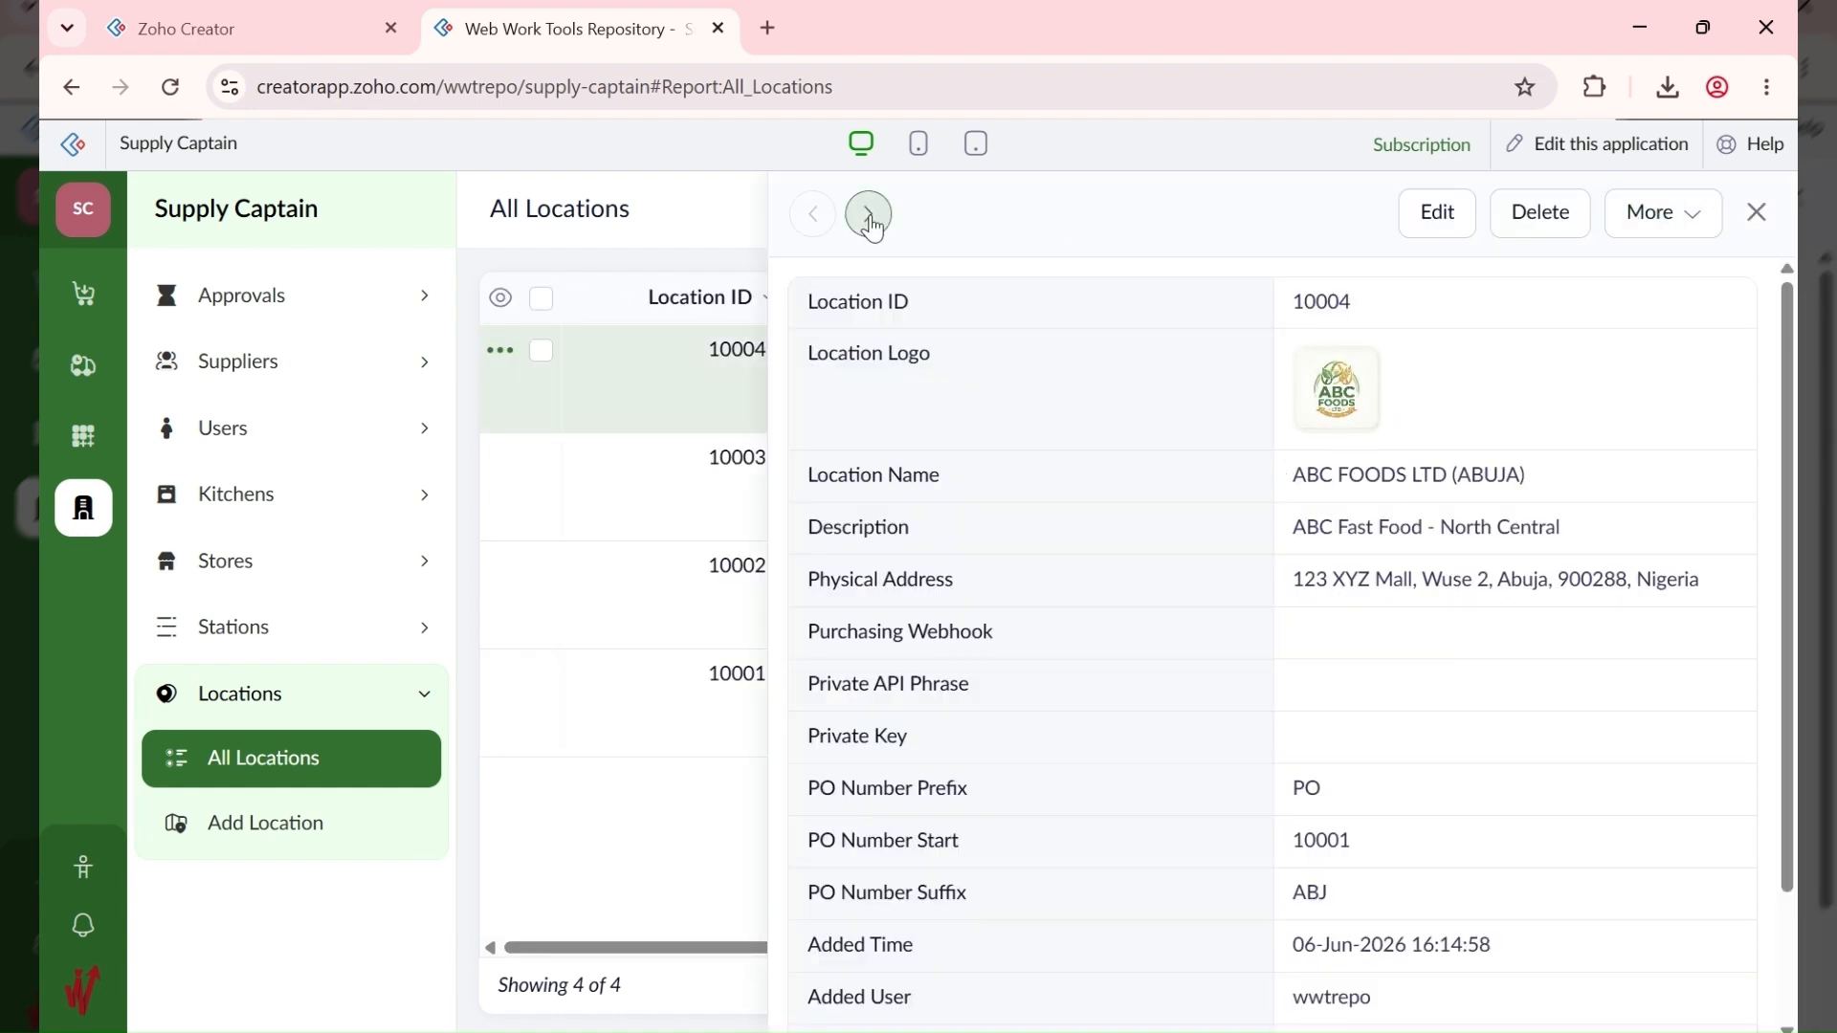
{"action": "left_click", "coordinate": [869, 216]}
{"action": "left_click", "coordinate": [871, 217]}
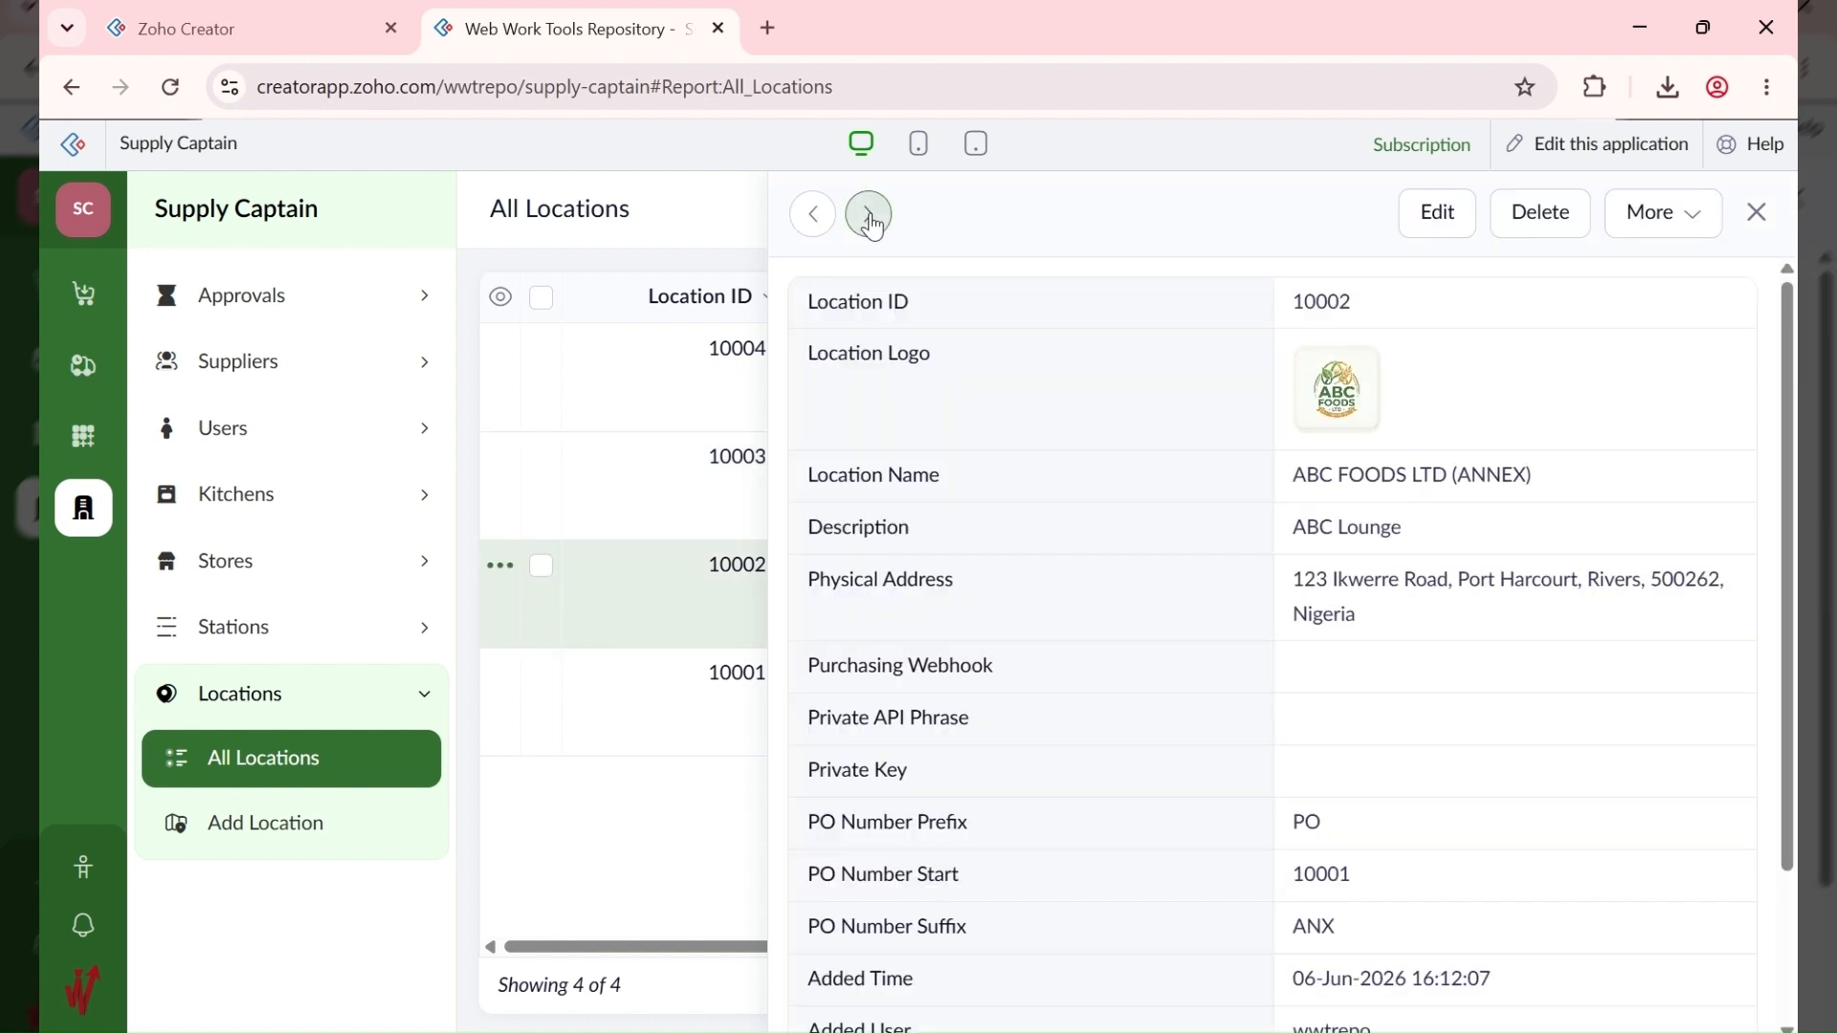
{"action": "left_click", "coordinate": [871, 217]}
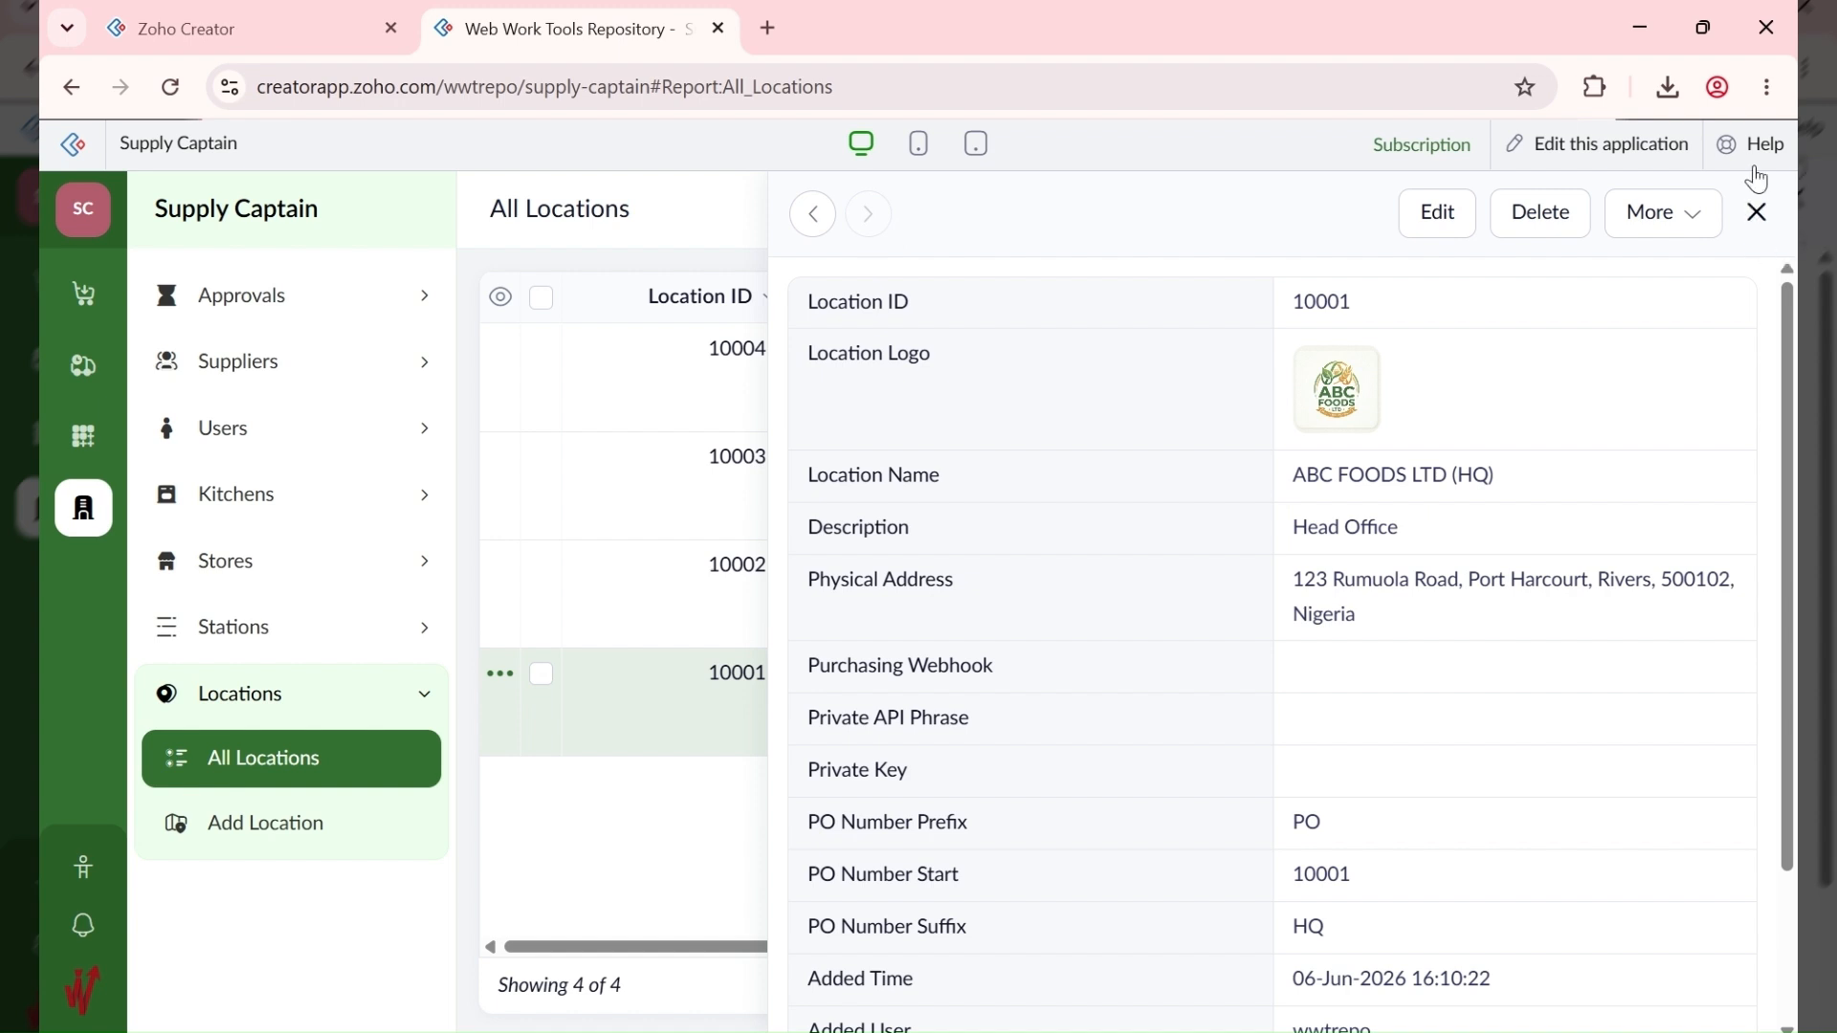
{"action": "left_click", "coordinate": [1758, 214]}
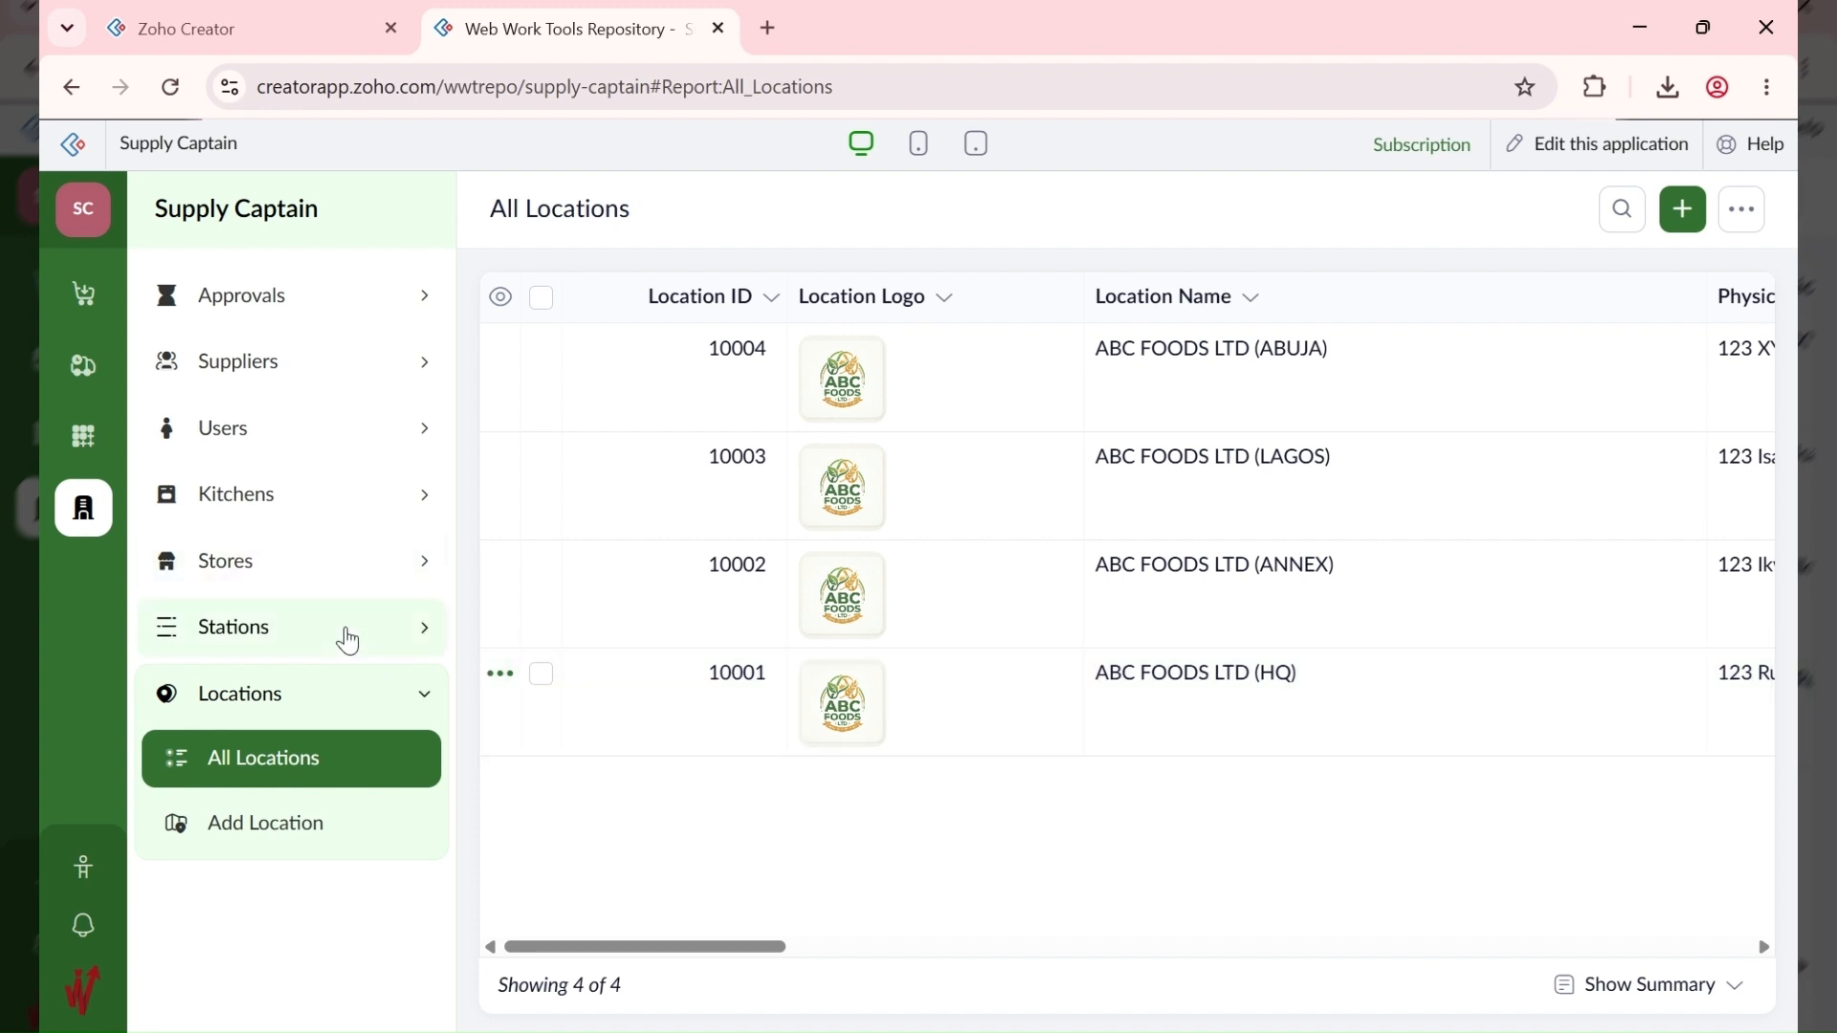
Step: Open the empty All Stores report under Stores and bring up a blank Add Store form
{"action": "left_click", "coordinate": [340, 568]}
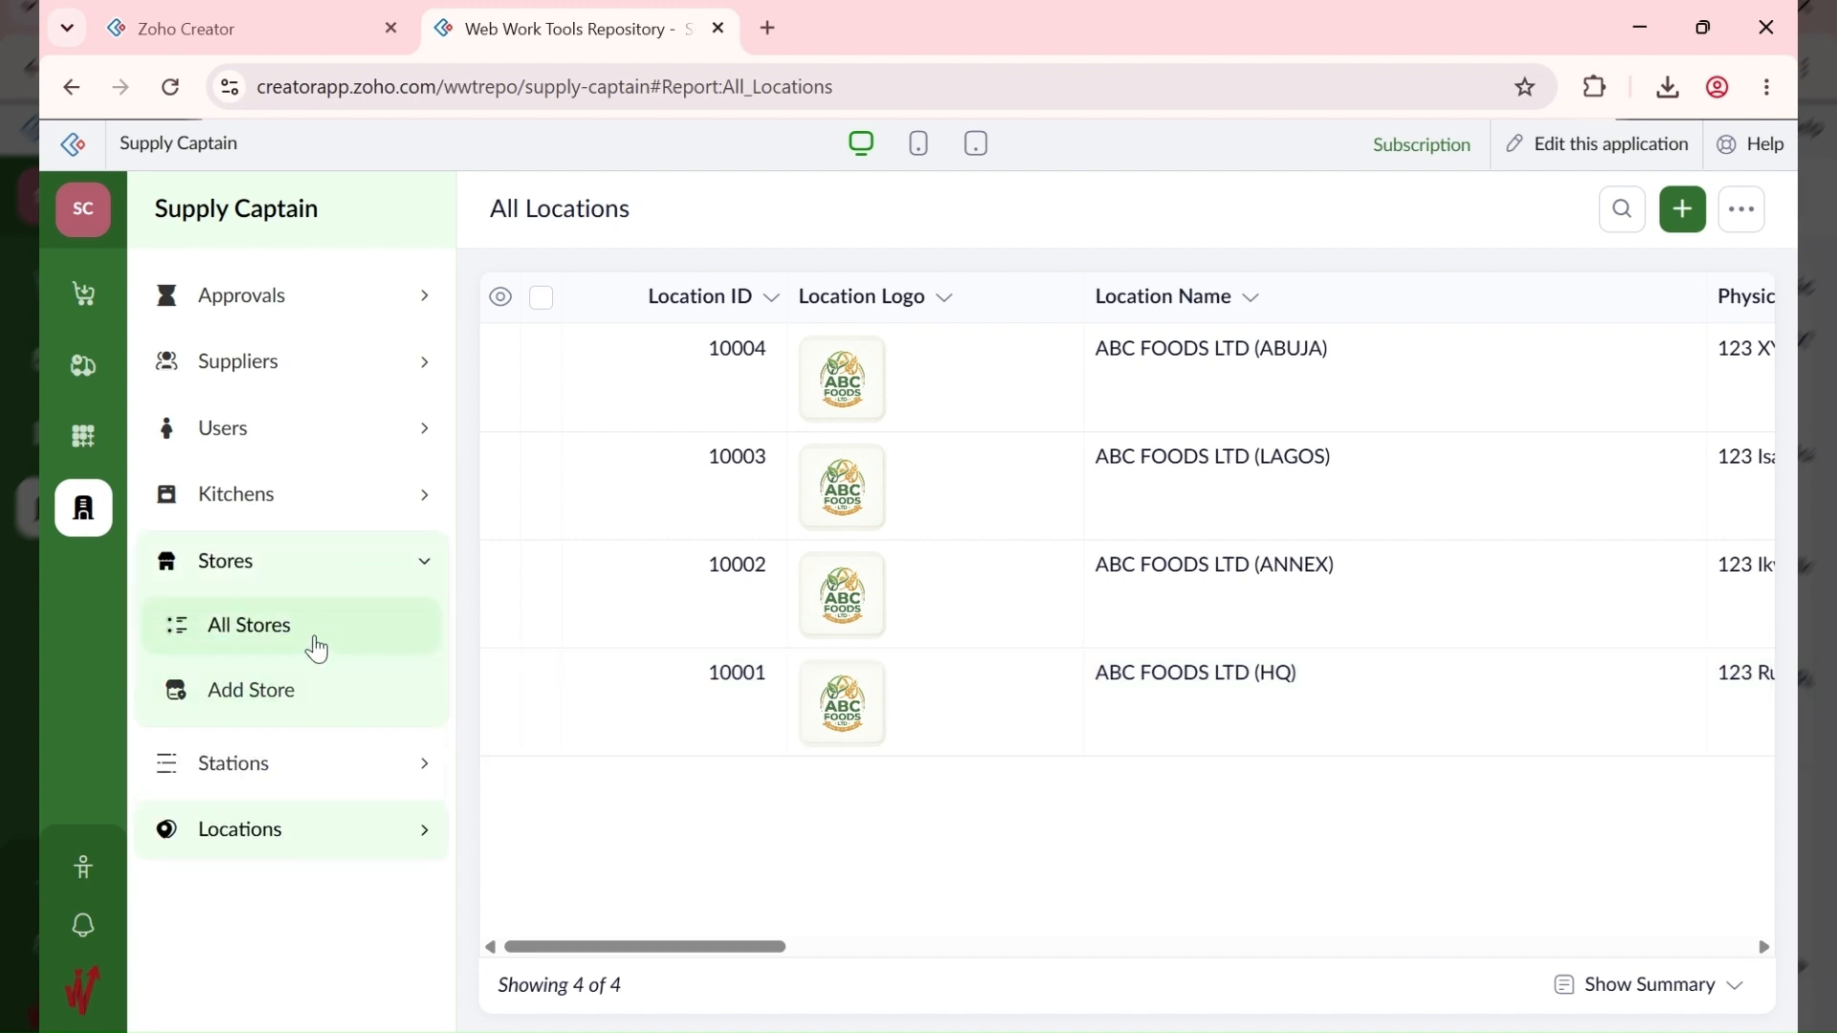
{"action": "left_click", "coordinate": [317, 641]}
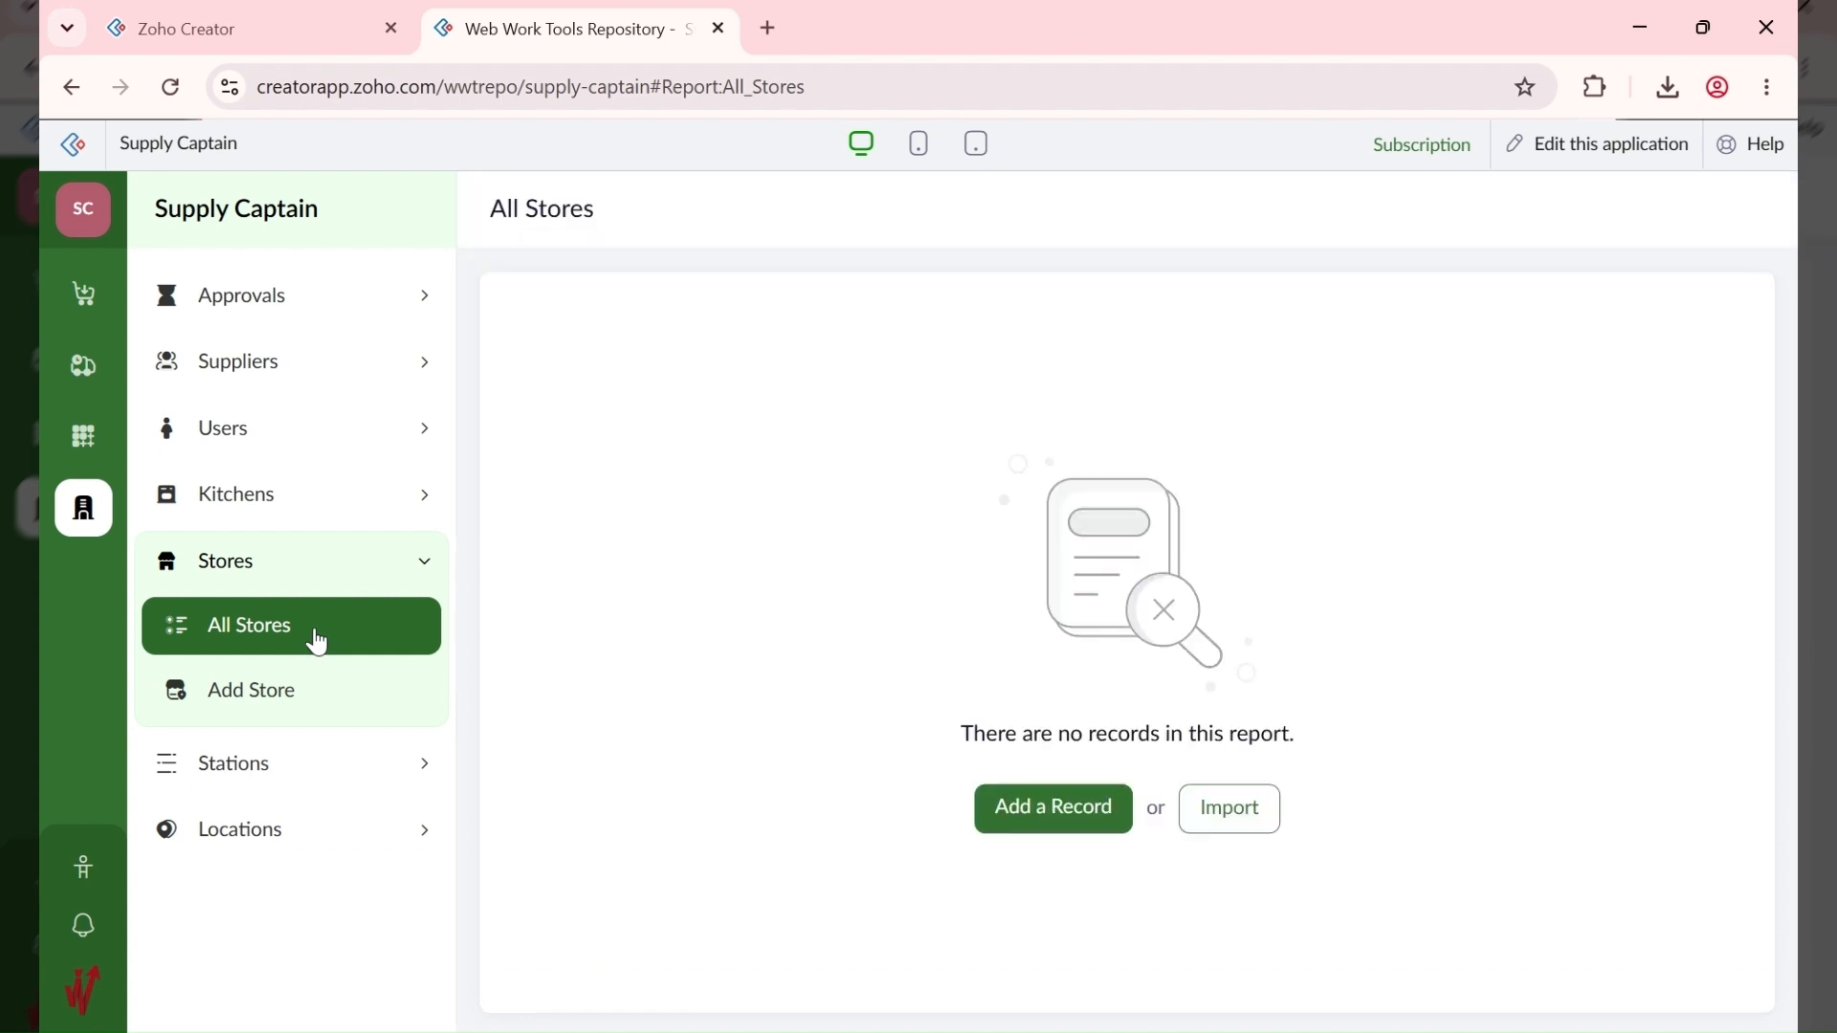
{"action": "left_click", "coordinate": [1031, 810]}
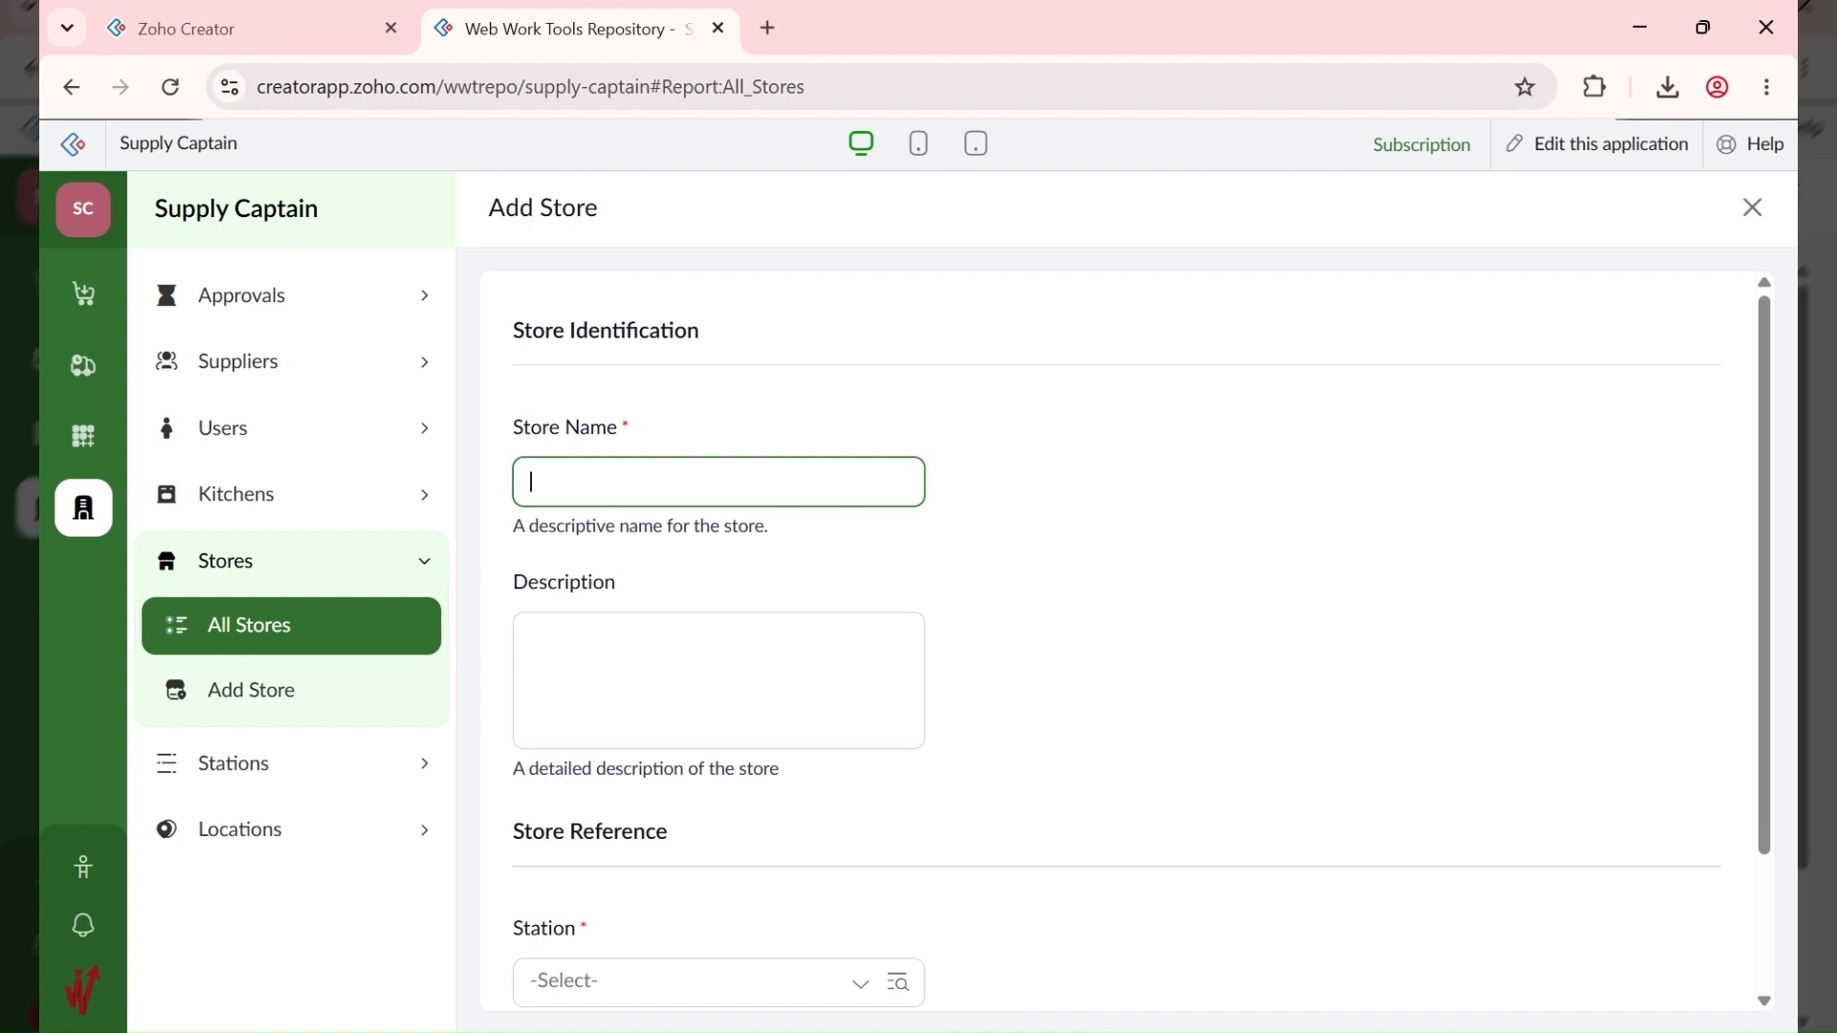
{"action": "key", "text": "alt+Tab"}
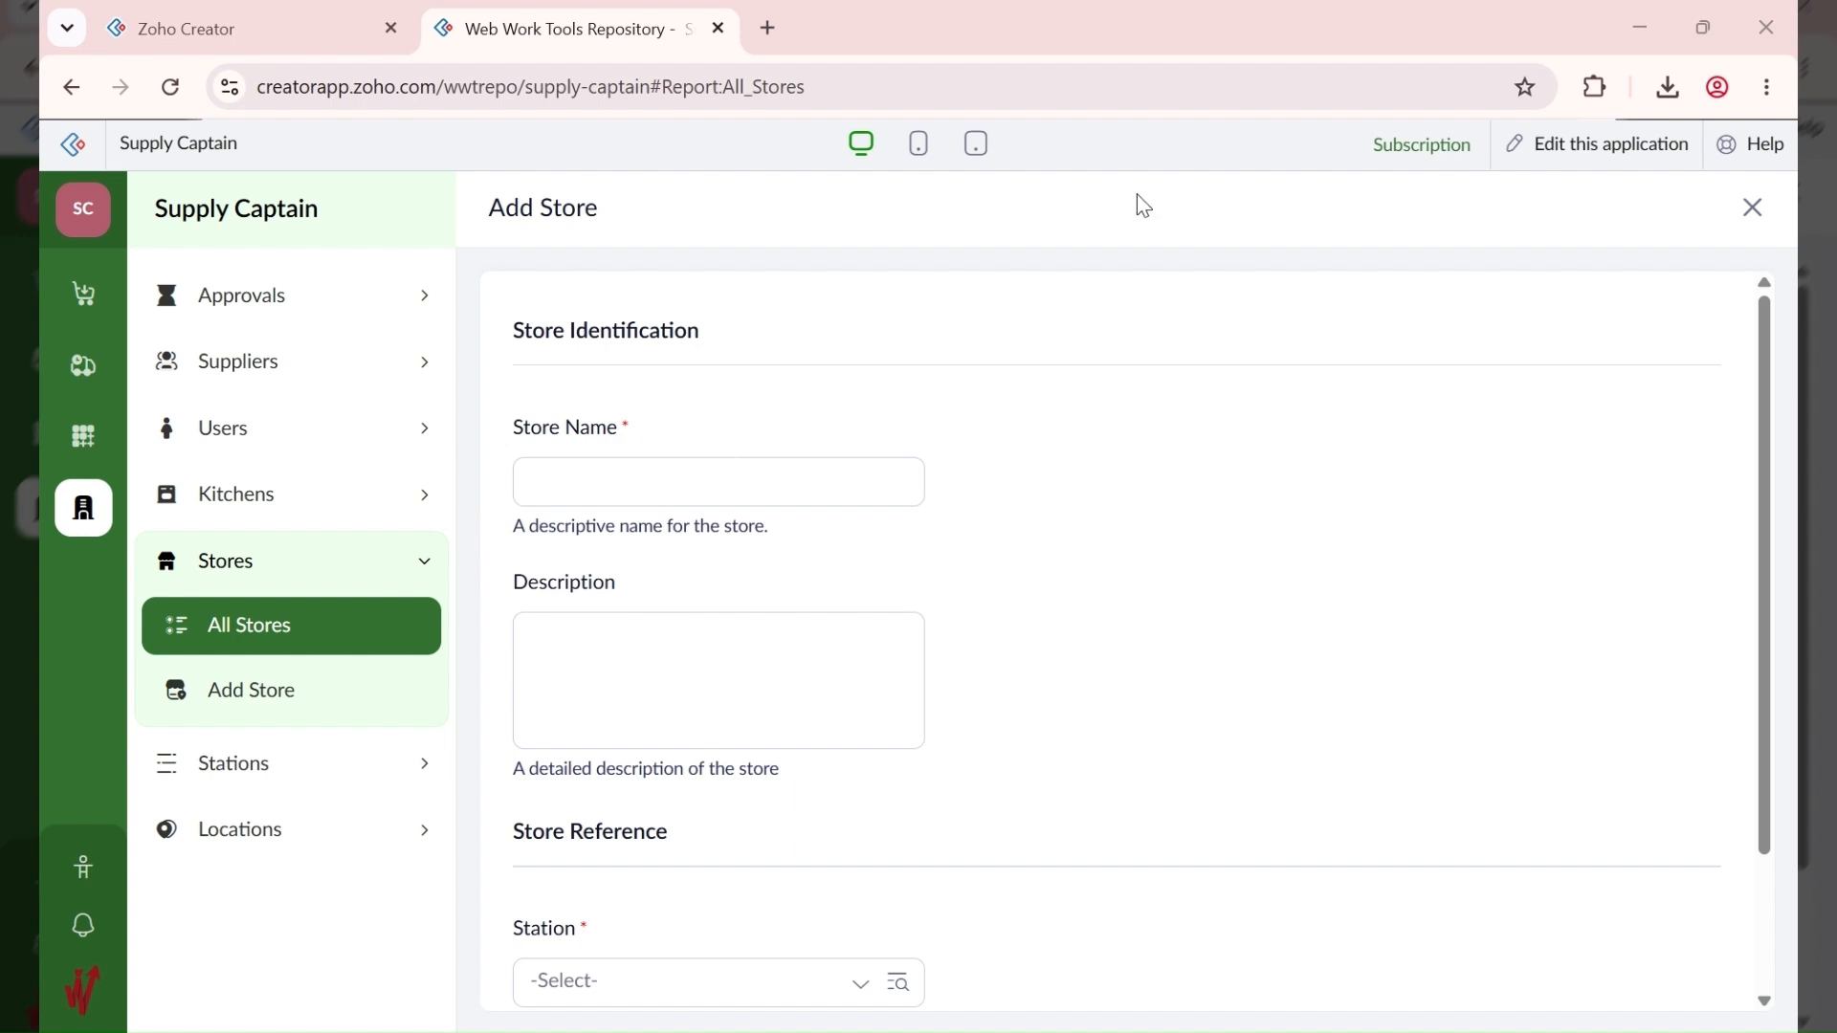
Step: Add the store ABC HQ - Dry at station ABC HQ - 10001
{"action": "left_click", "coordinate": [673, 475]}
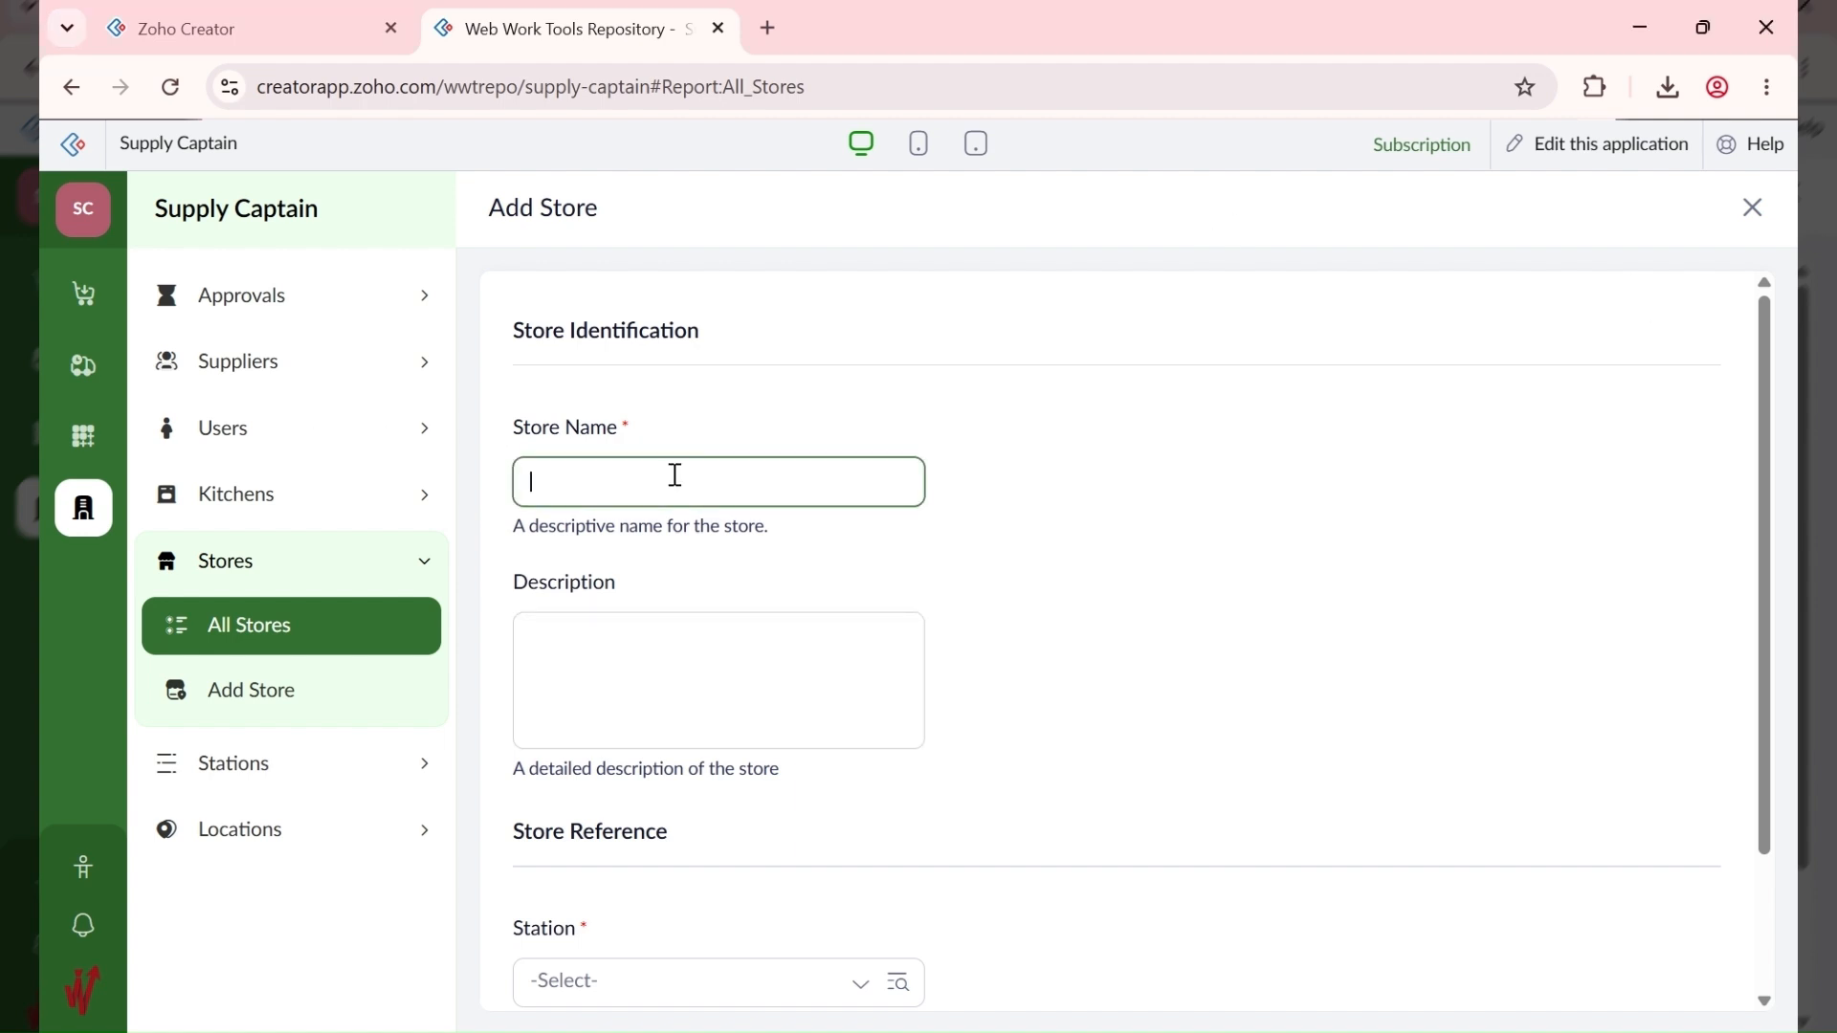
{"action": "type", "text": "ABC HQ -"}
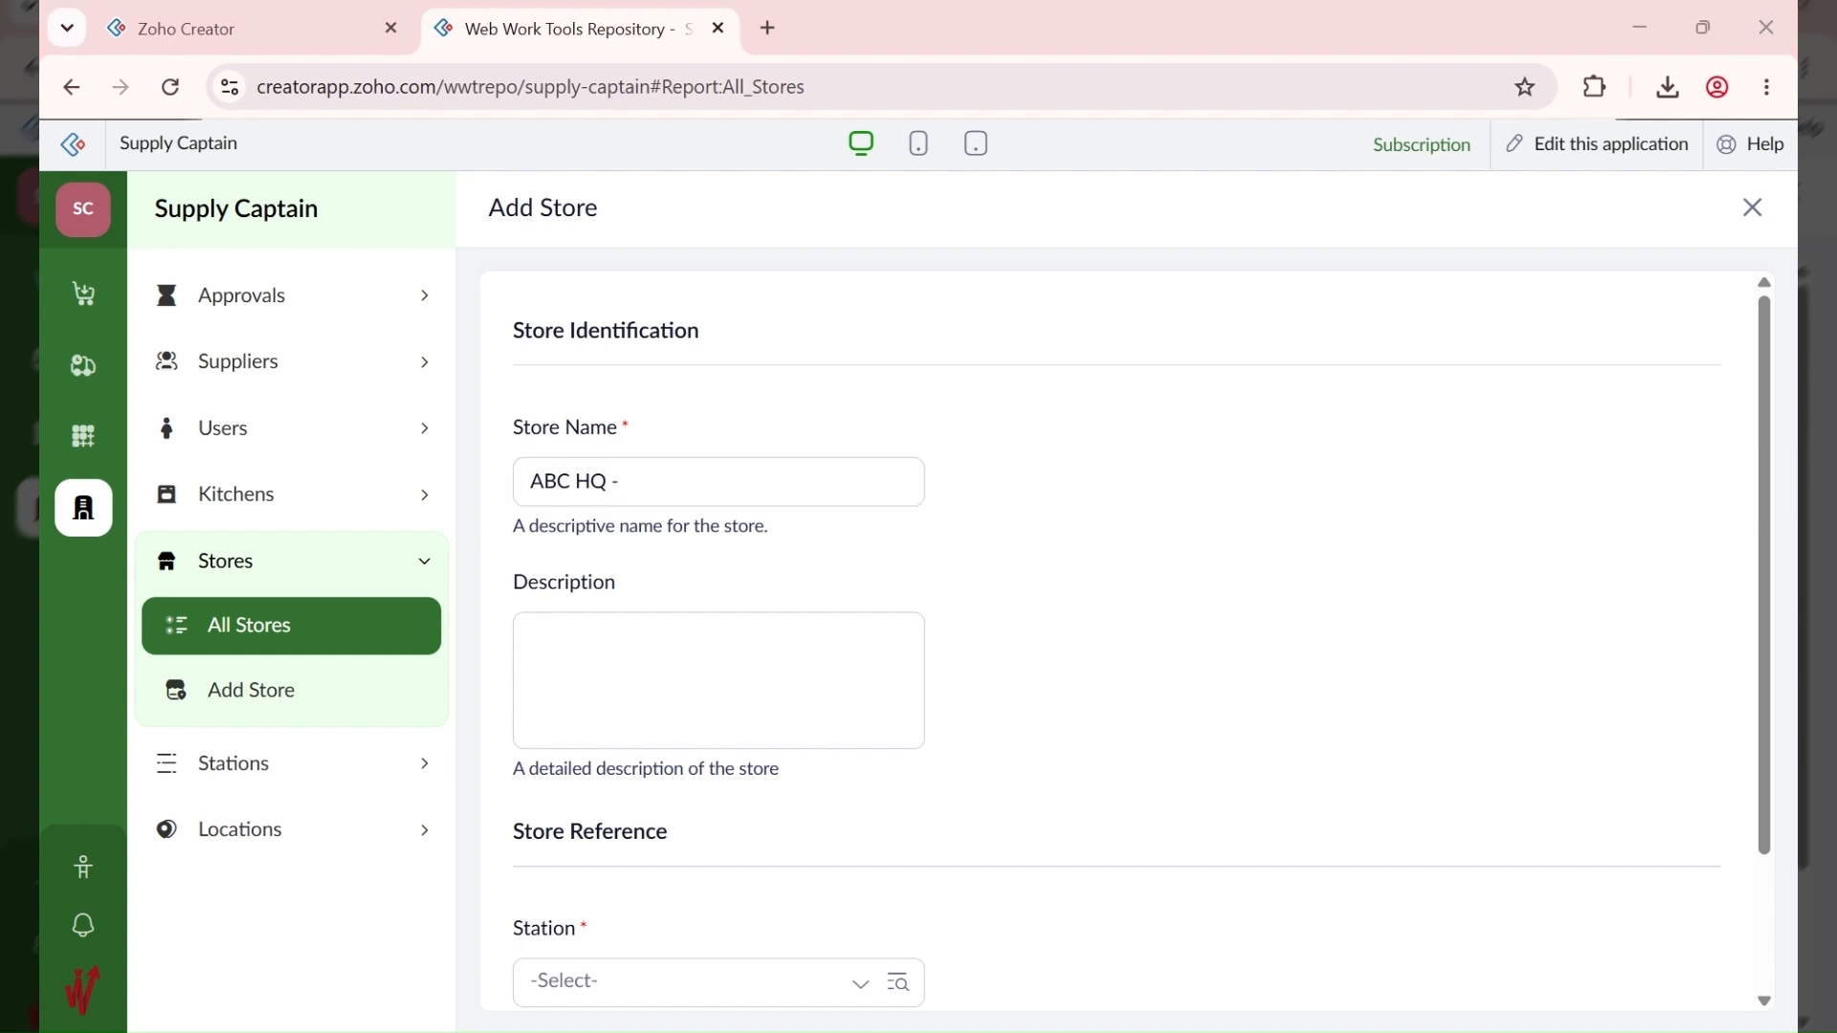
{"action": "left_click", "coordinate": [745, 470]}
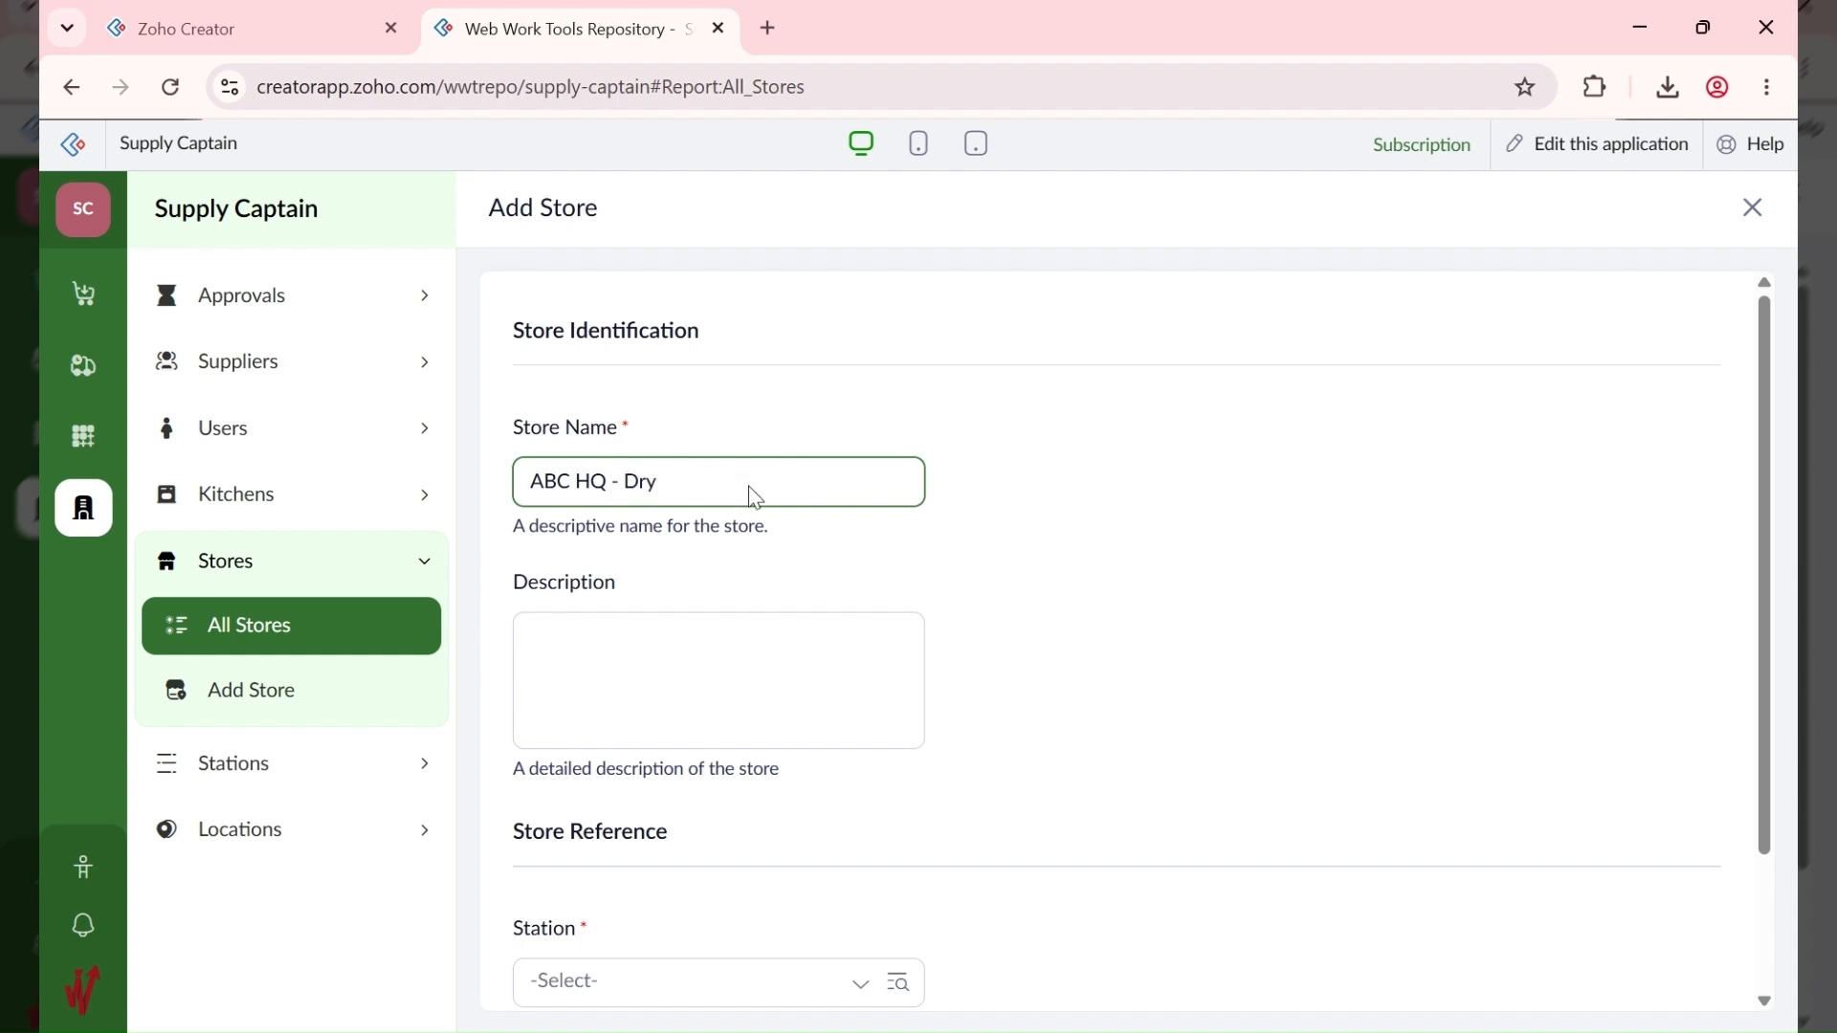
{"action": "type", "text": "Dry"}
{"action": "scroll", "coordinate": [669, 685], "scroll_direction": "down", "scroll_amount": 1}
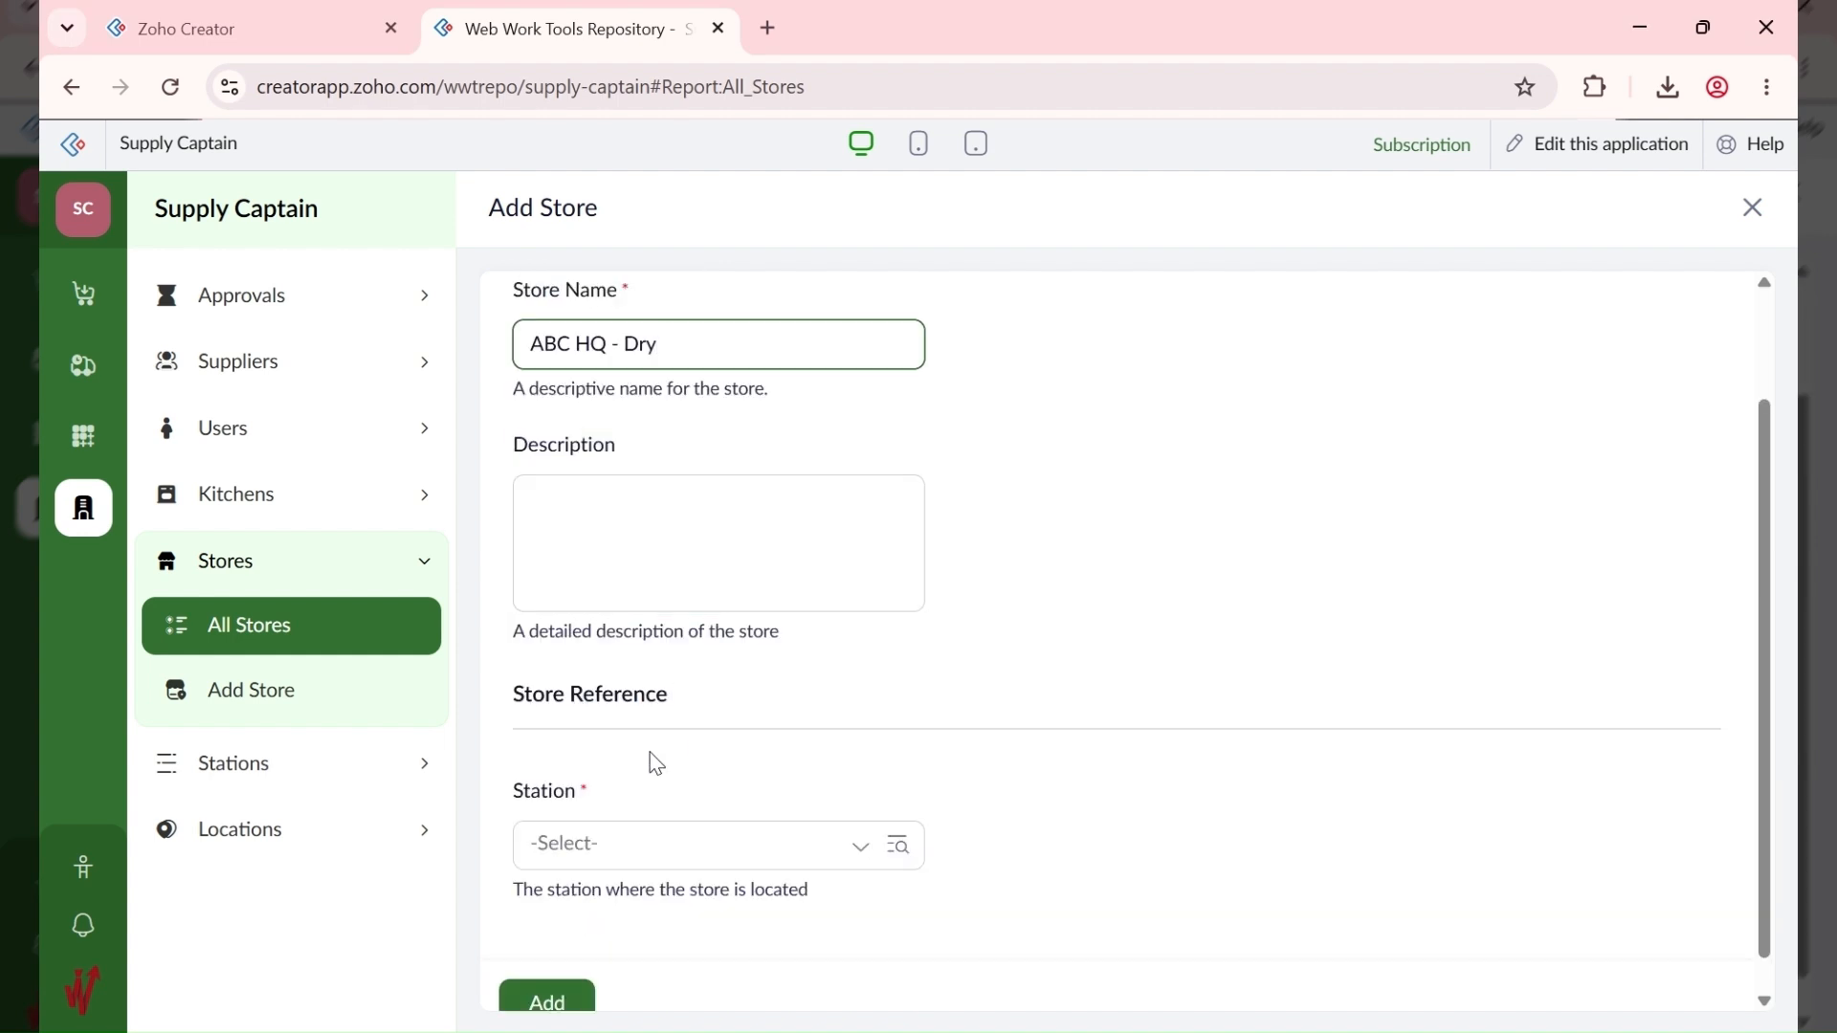
{"action": "left_click", "coordinate": [633, 845]}
{"action": "left_click", "coordinate": [593, 858]}
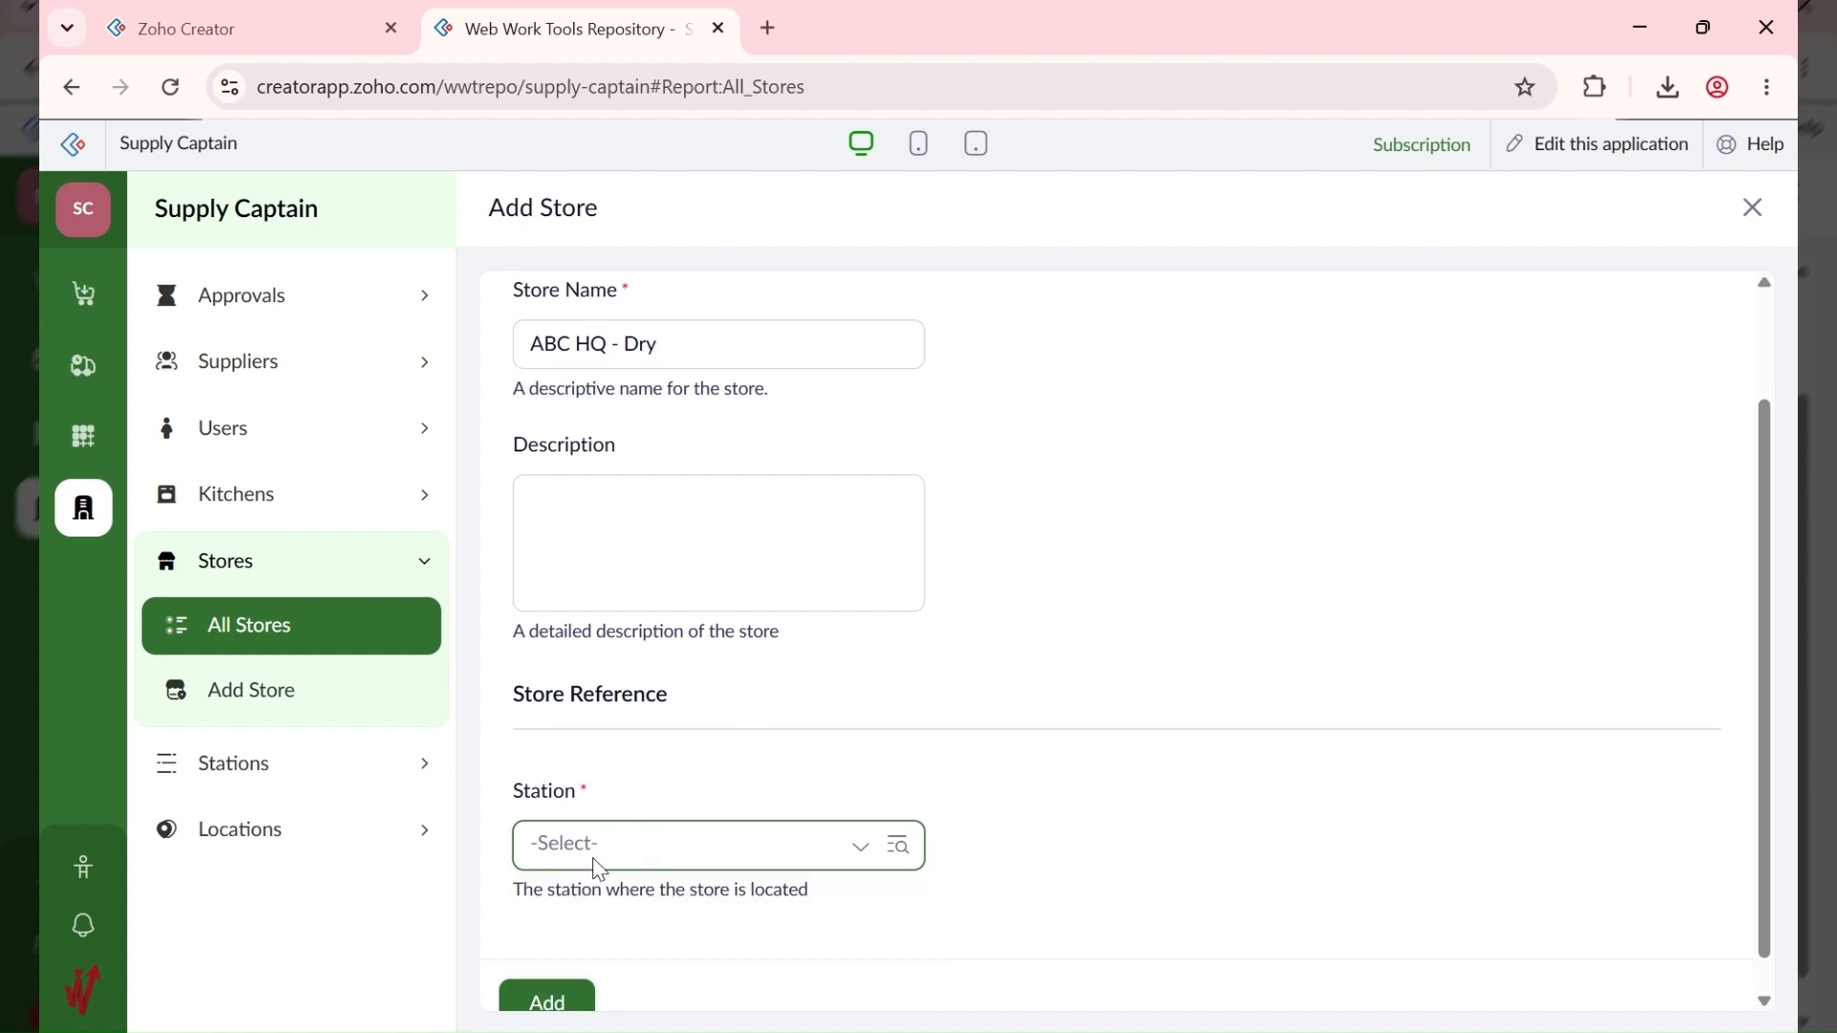
{"action": "left_click", "coordinate": [597, 861]}
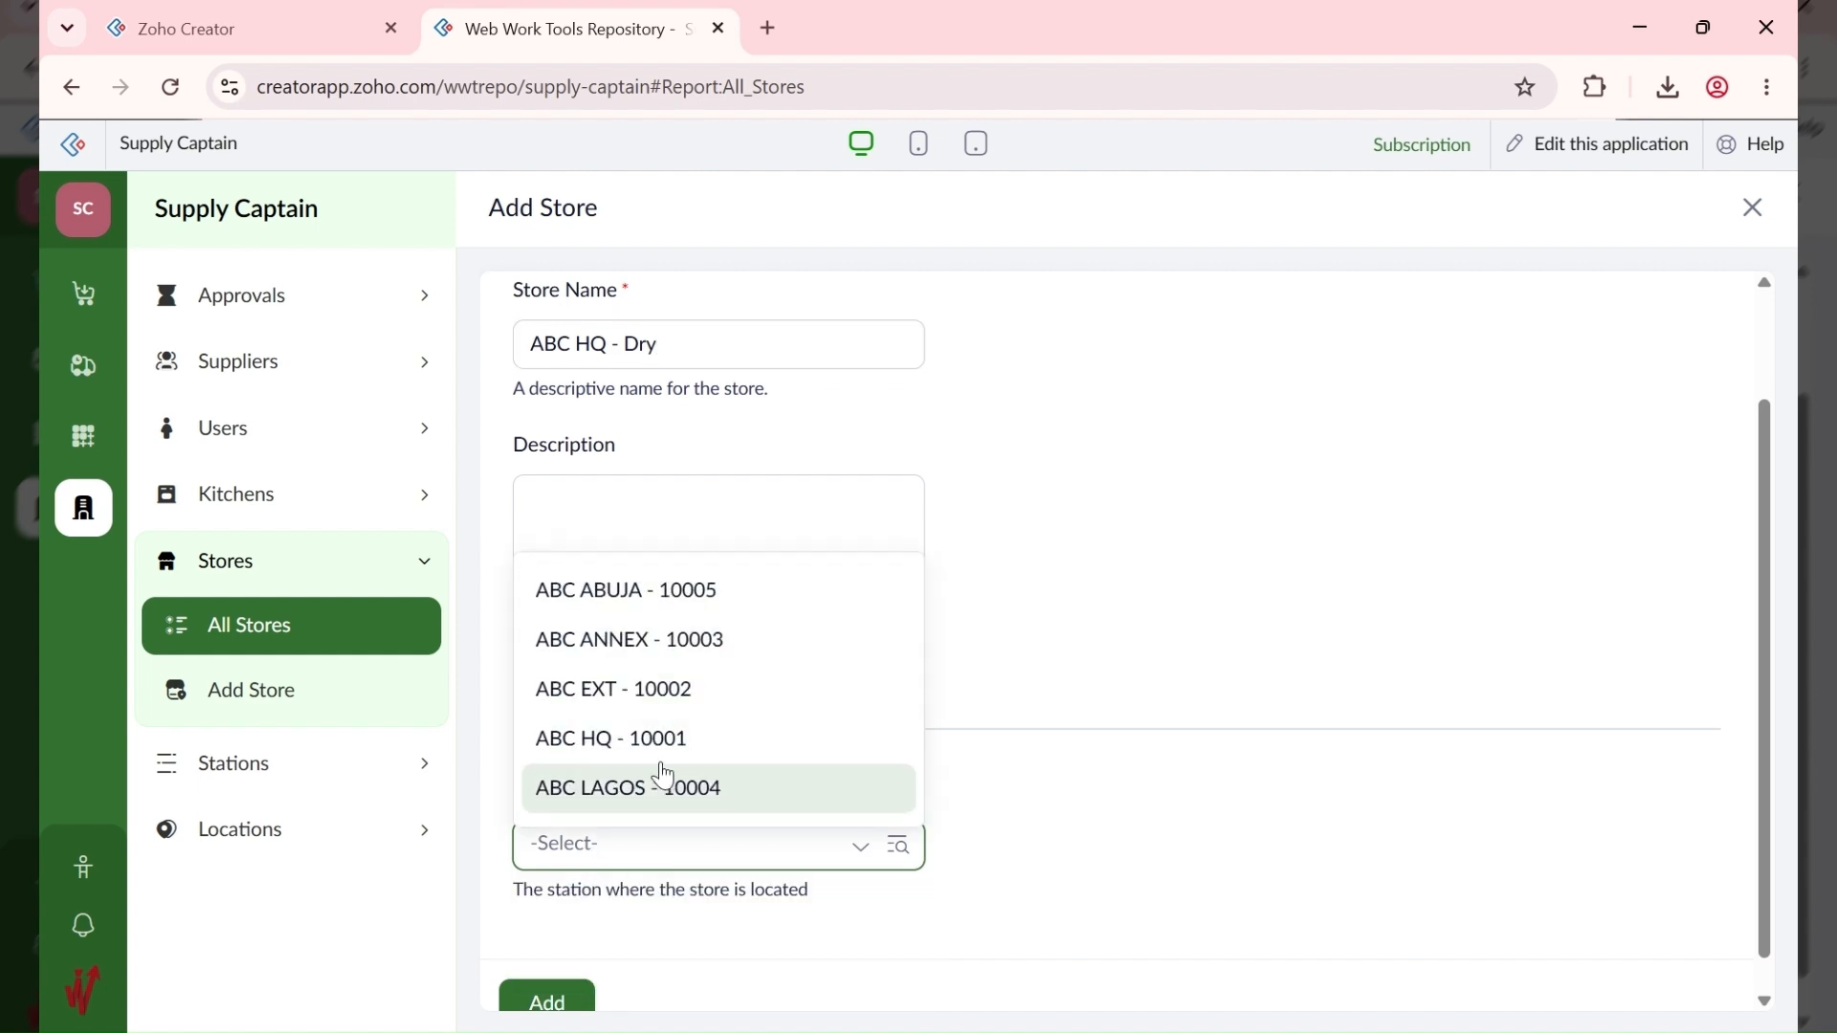
{"action": "left_click", "coordinate": [664, 756]}
{"action": "left_click", "coordinate": [564, 1001]}
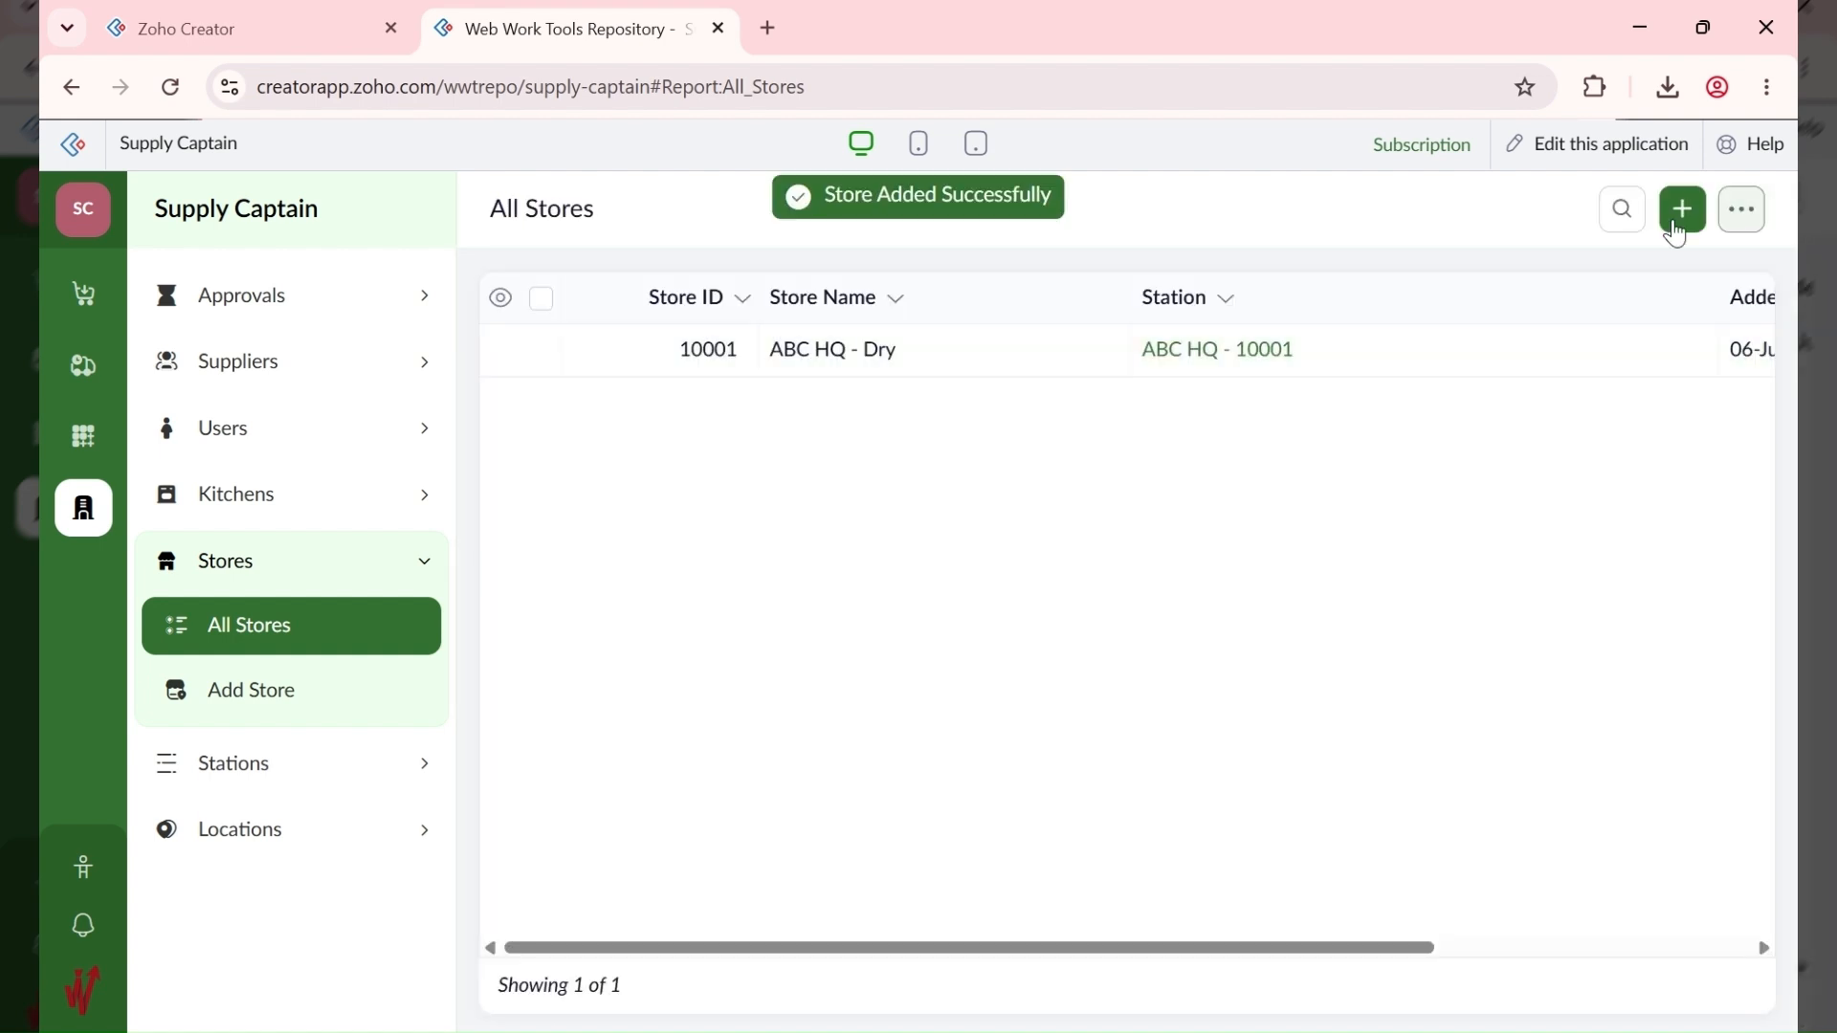
Step: Add the store ABC HQ - Frozen at station ABC HQ - 10001
{"action": "left_click", "coordinate": [1681, 216]}
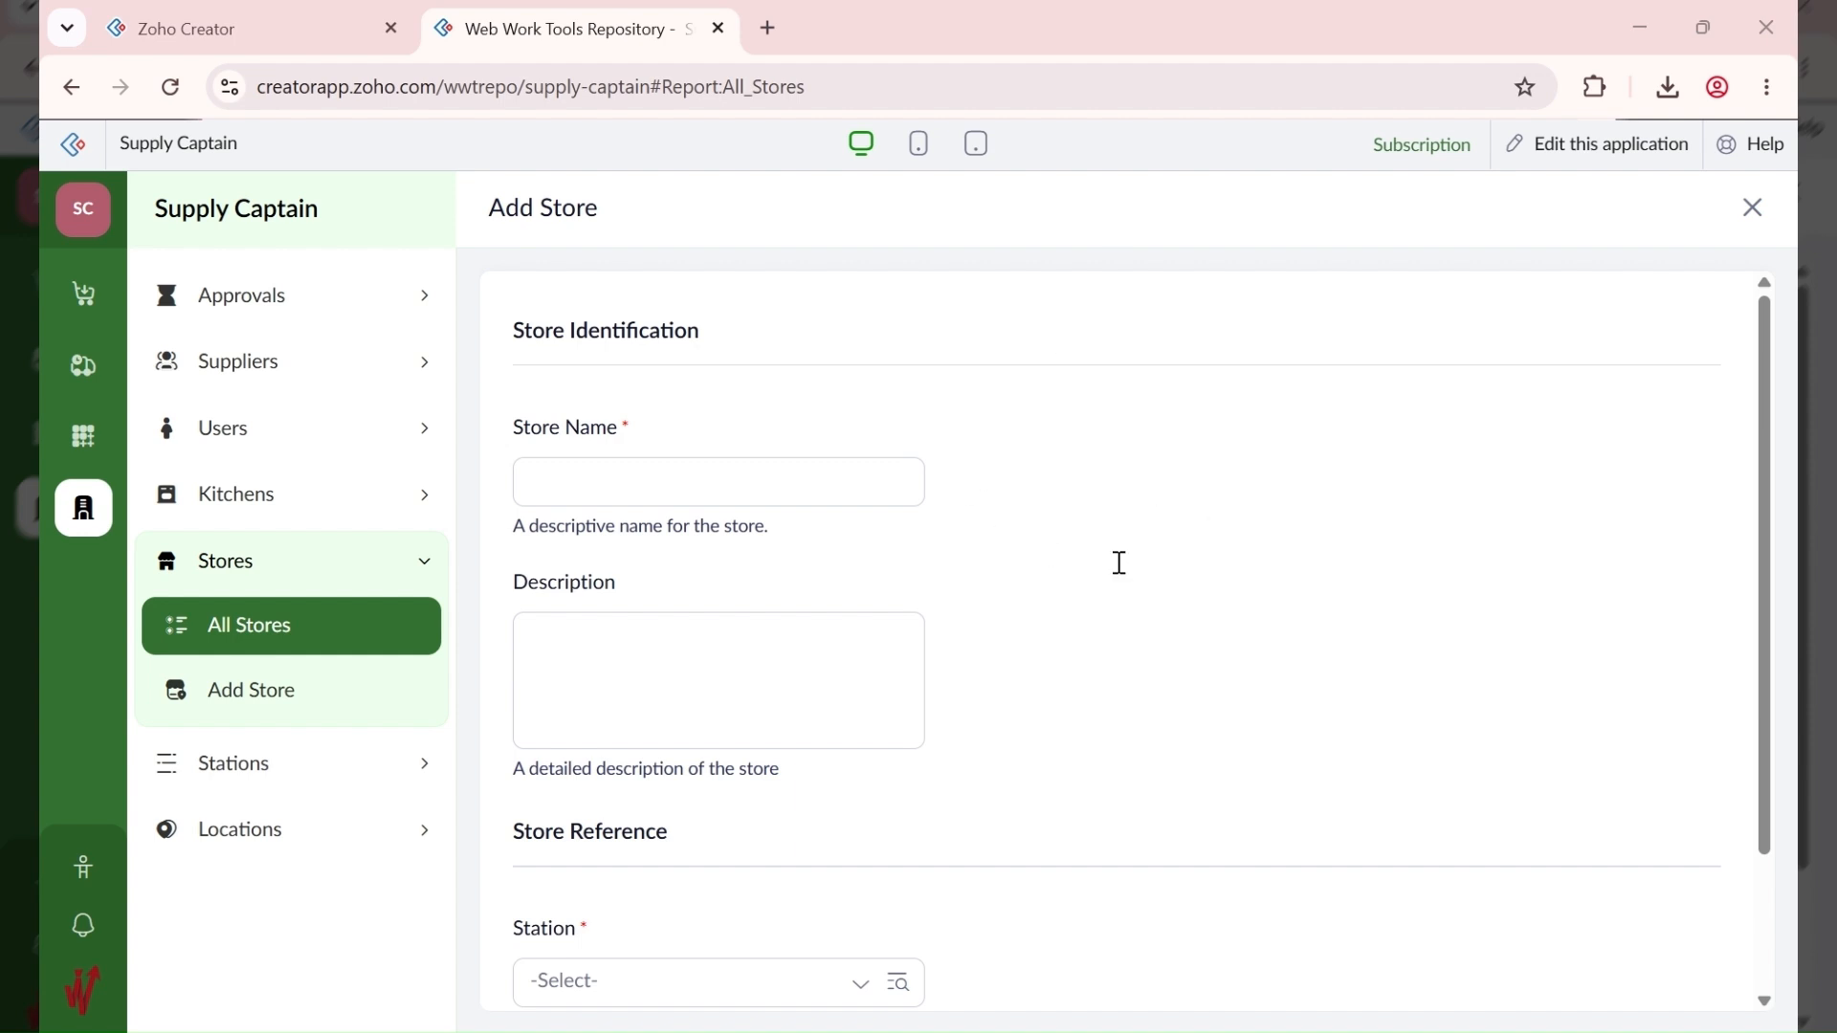
{"action": "left_click", "coordinate": [615, 483]}
{"action": "type", "text": "ABC HQ"}
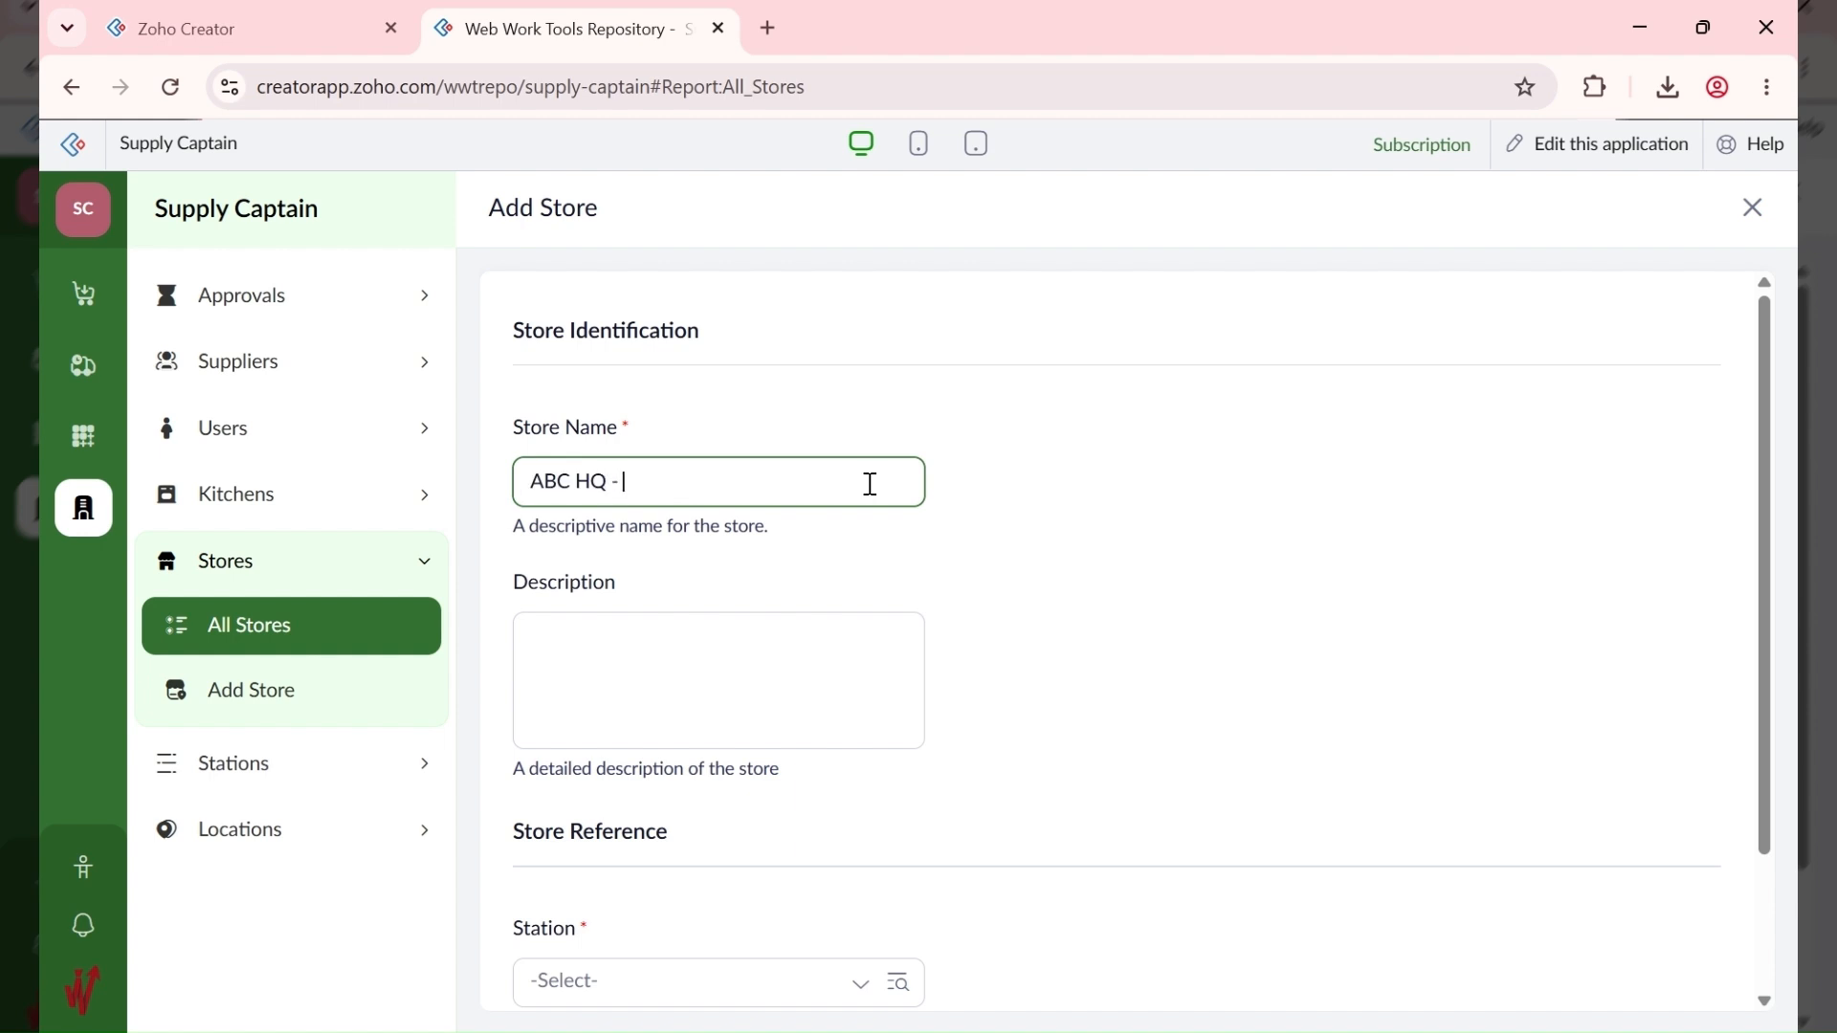
{"action": "type", "text": " - Frozen"}
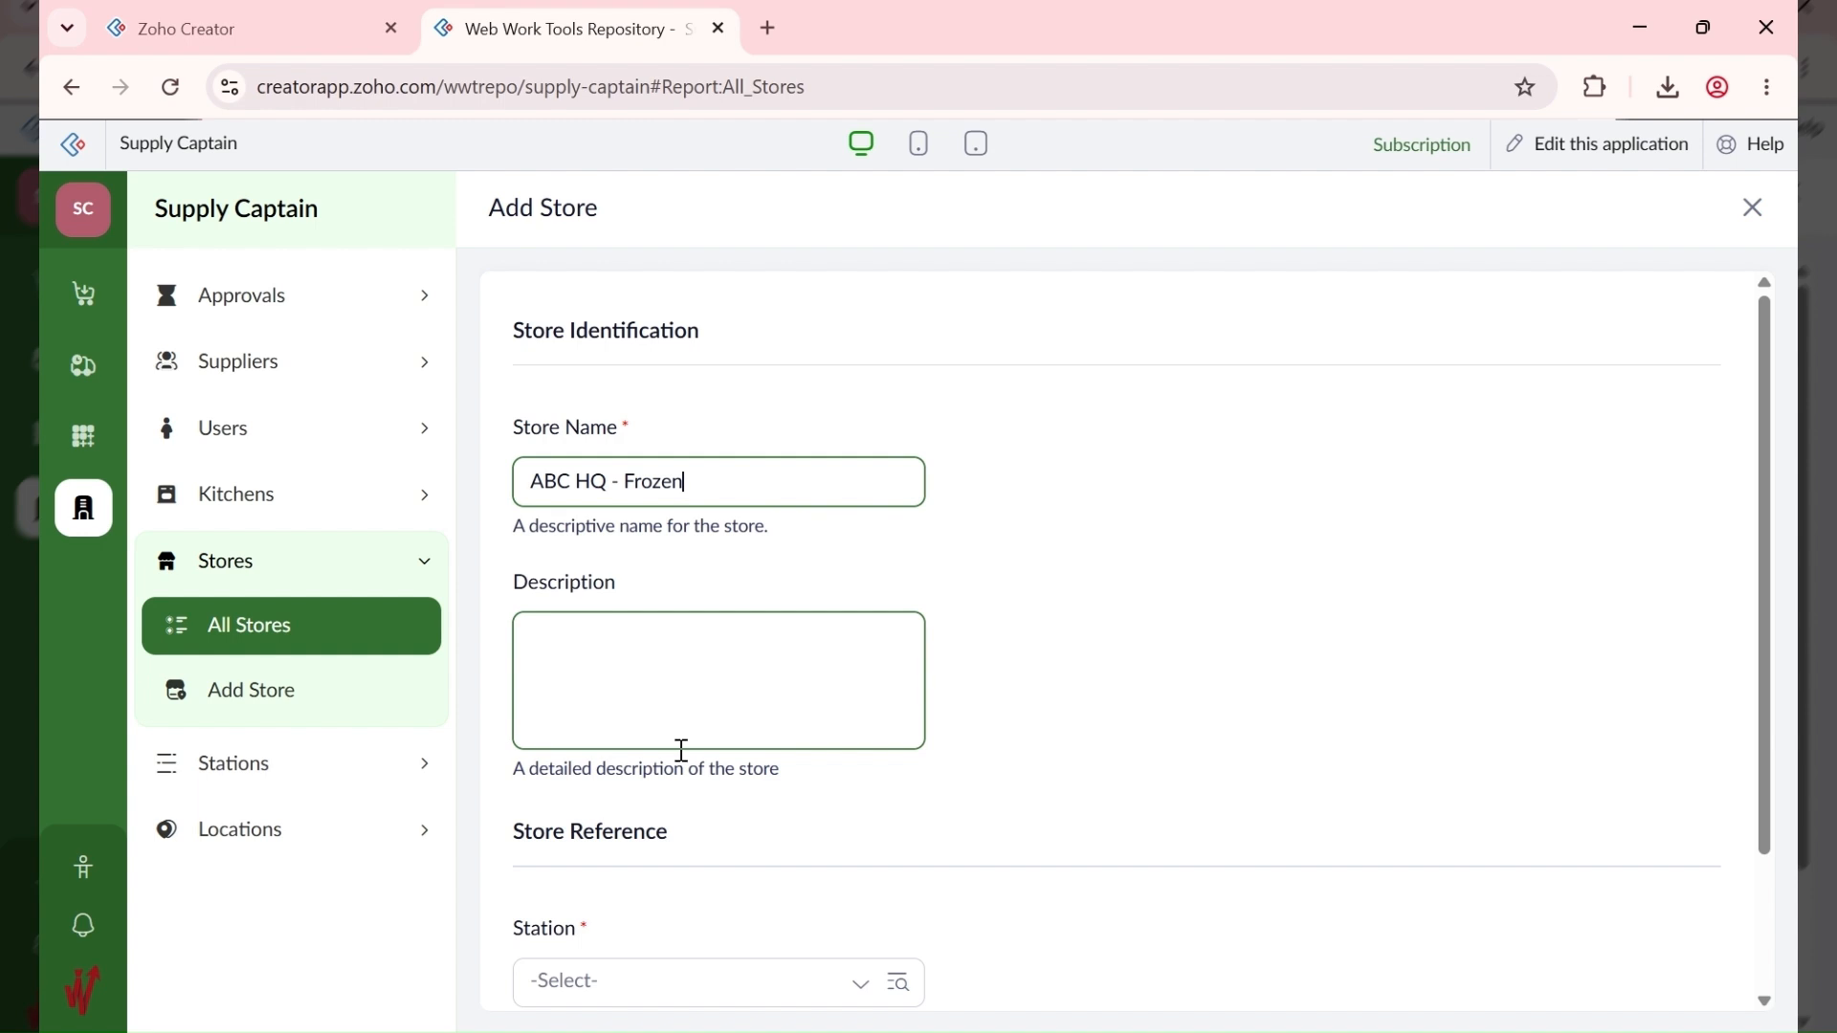
{"action": "scroll", "coordinate": [682, 750], "scroll_direction": "down", "scroll_amount": 2}
{"action": "left_click", "coordinate": [640, 808]}
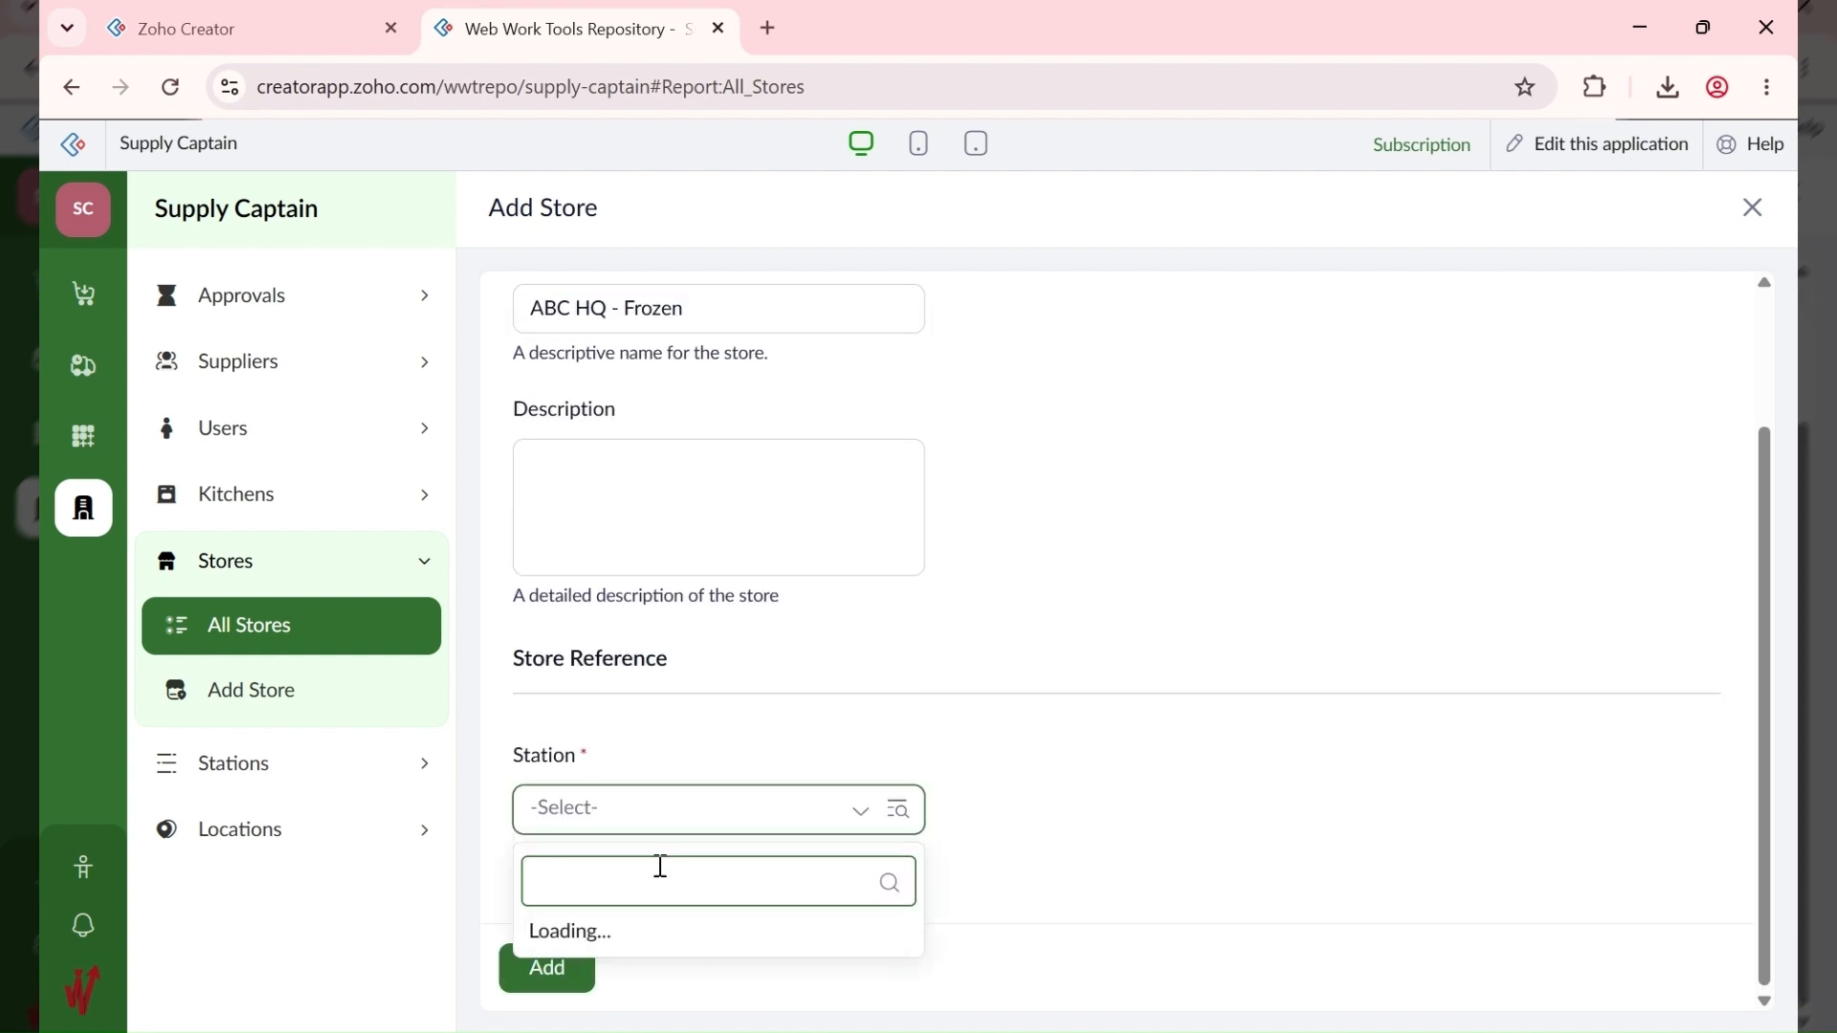
{"action": "left_click", "coordinate": [685, 704]}
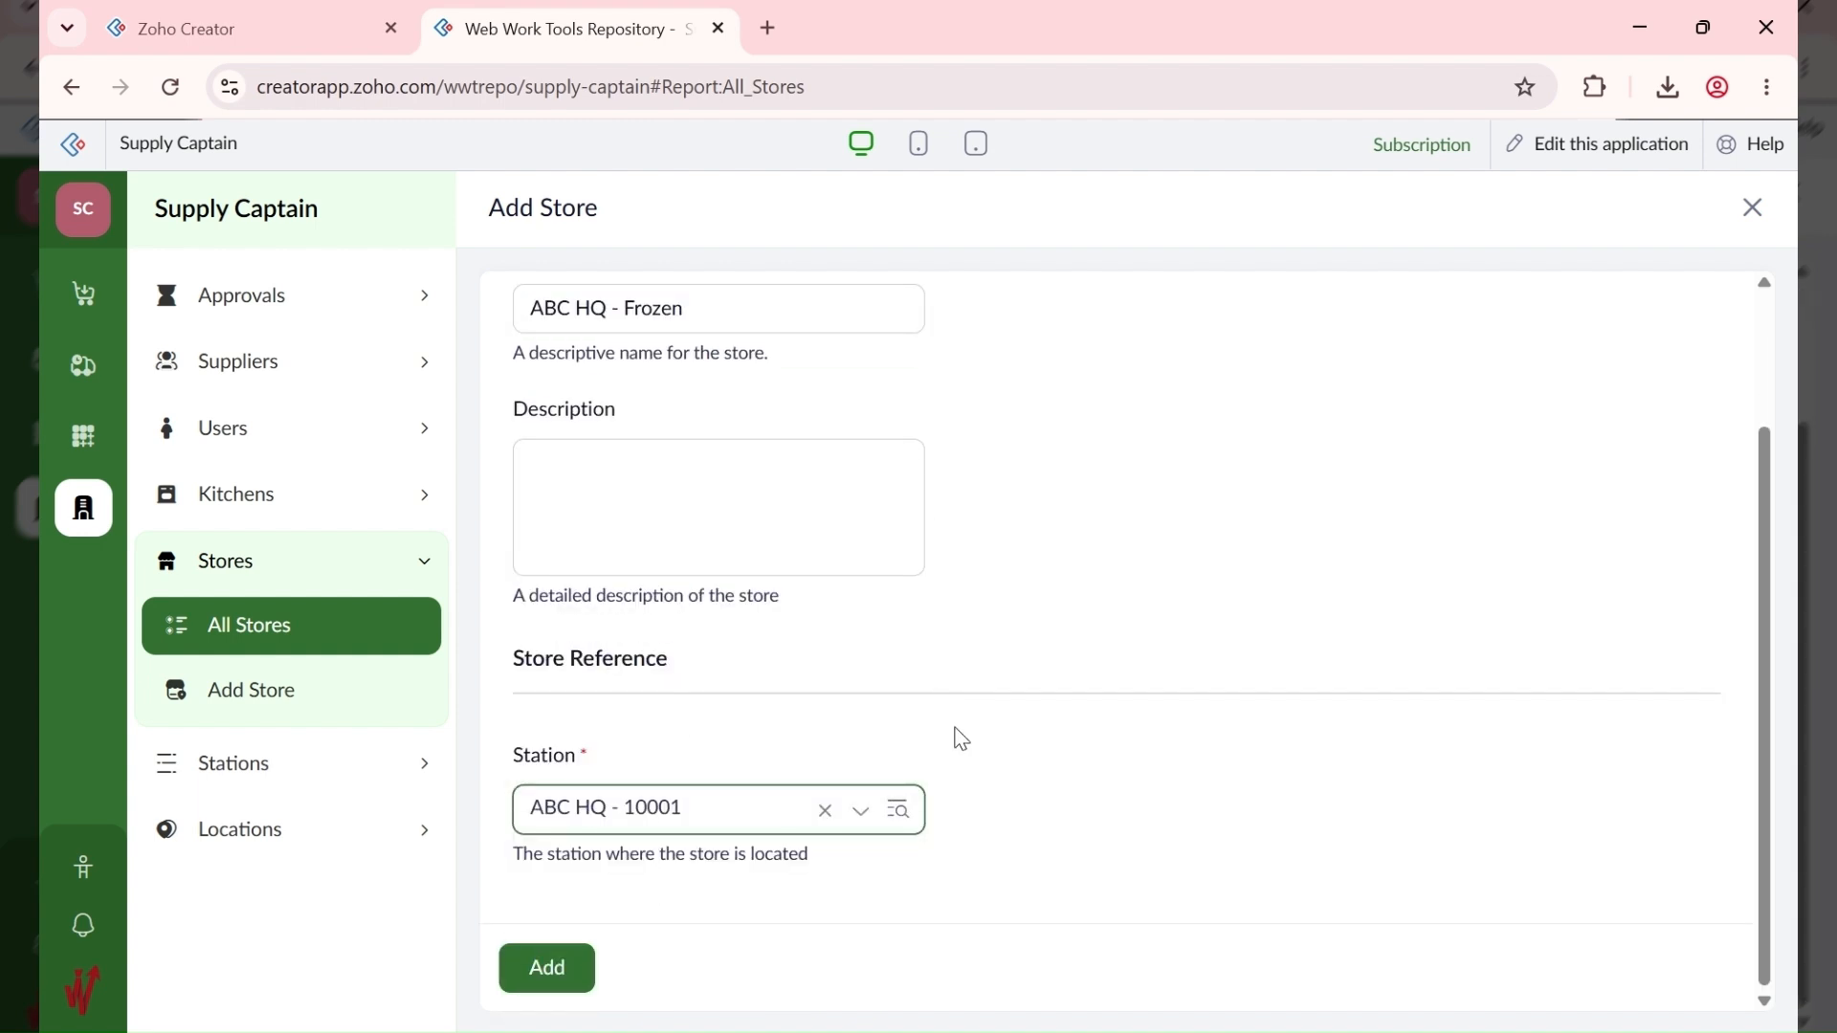
{"action": "left_click", "coordinate": [555, 968]}
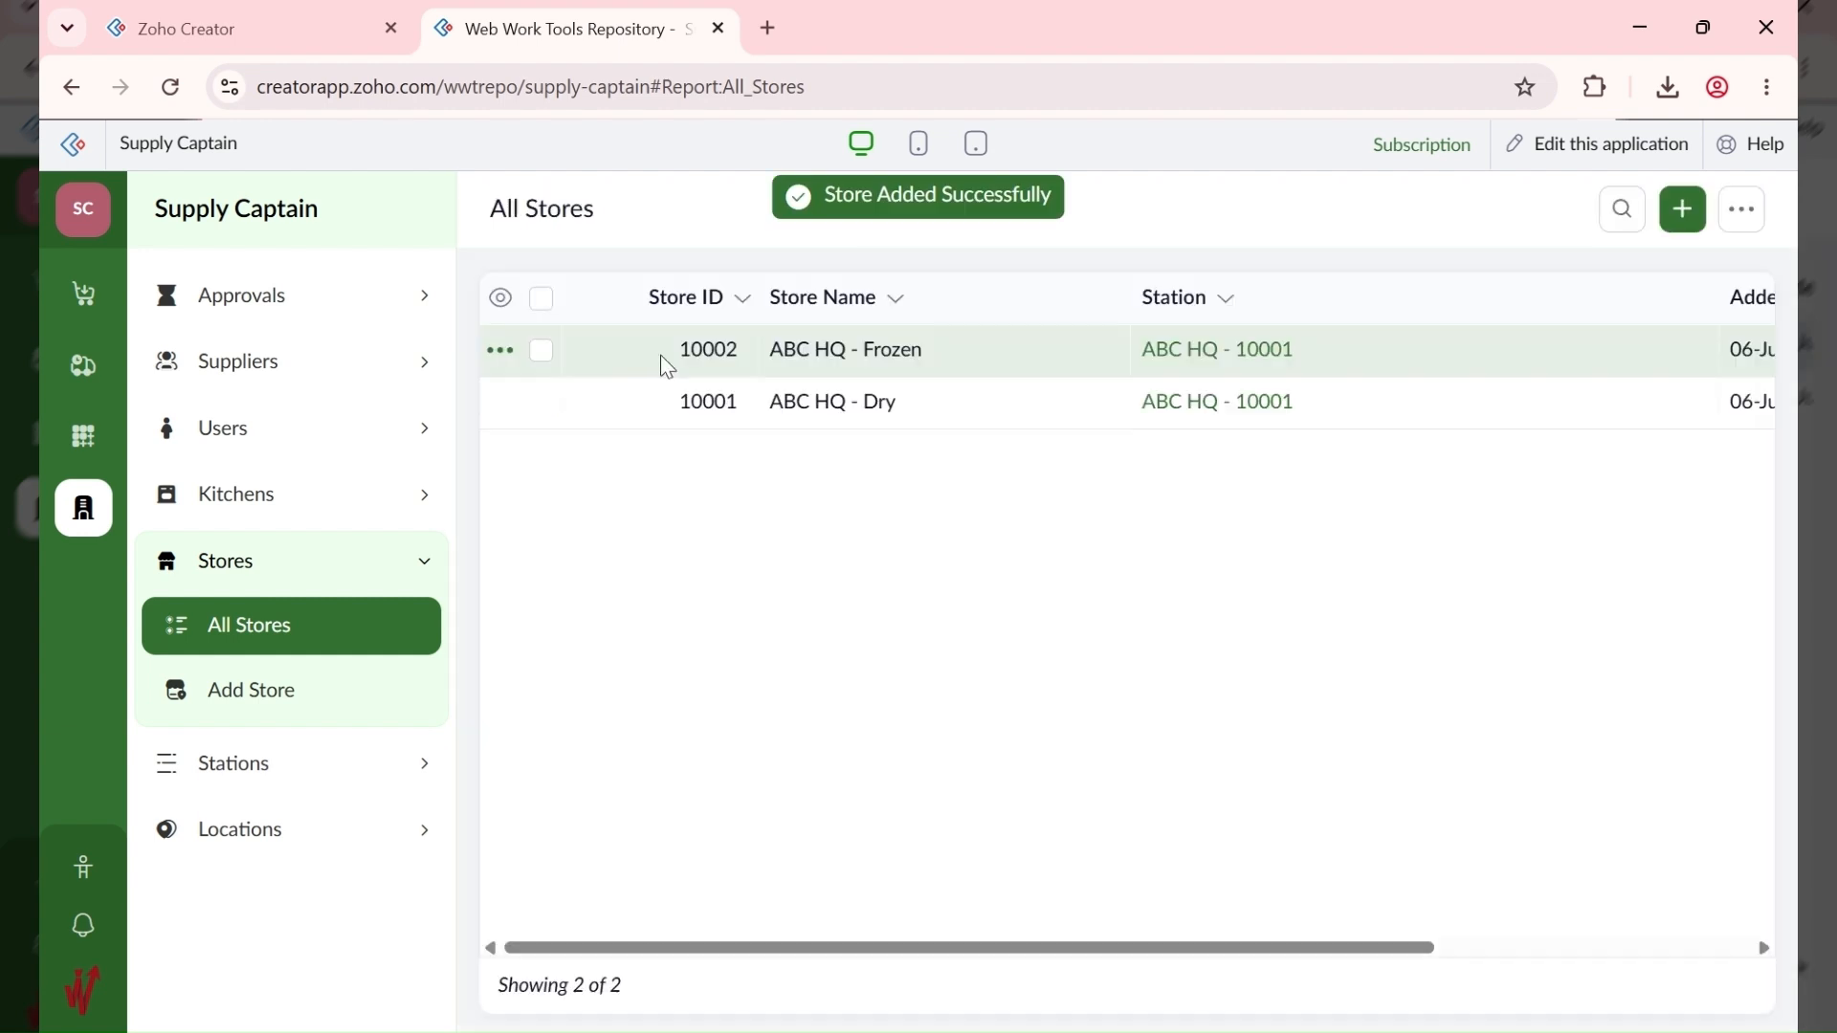
Step: Add ABC HQ - Drinks at station ABC HQ - 10001 and open a fresh Add Store form
{"action": "left_click", "coordinate": [1684, 211]}
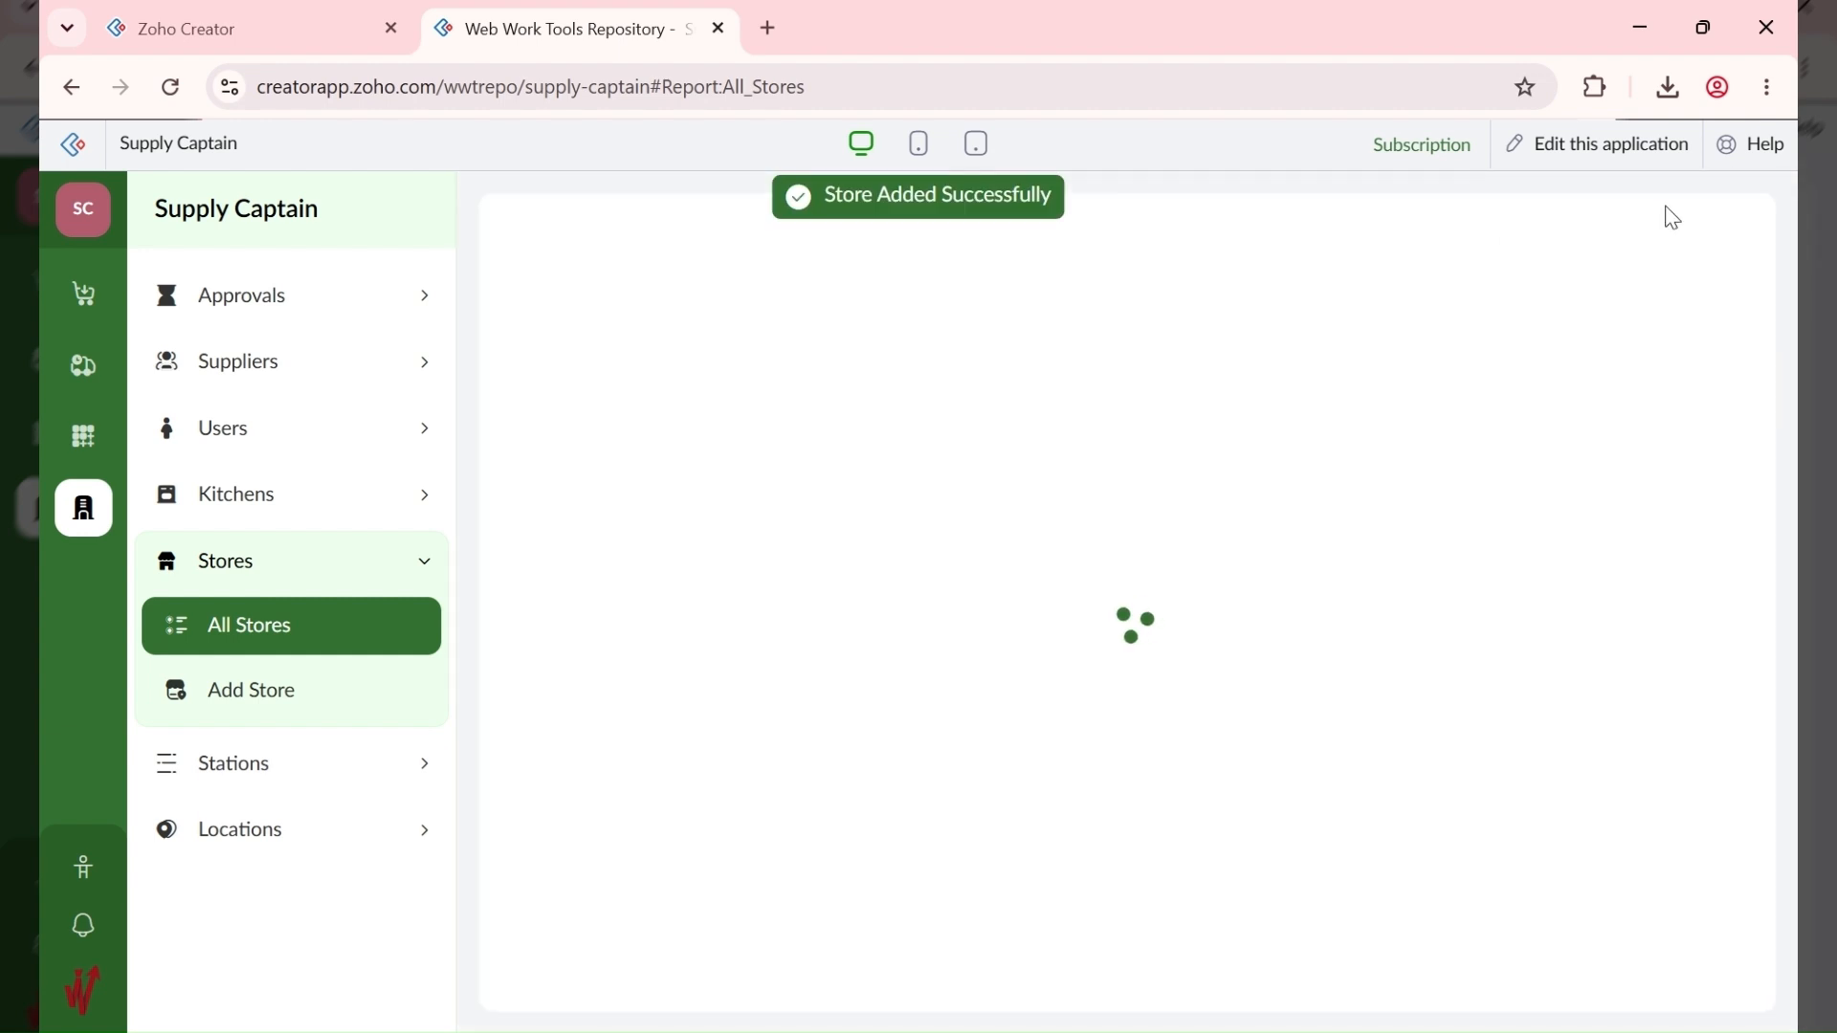
{"action": "type", "text": "ABC HQ - Drinks"}
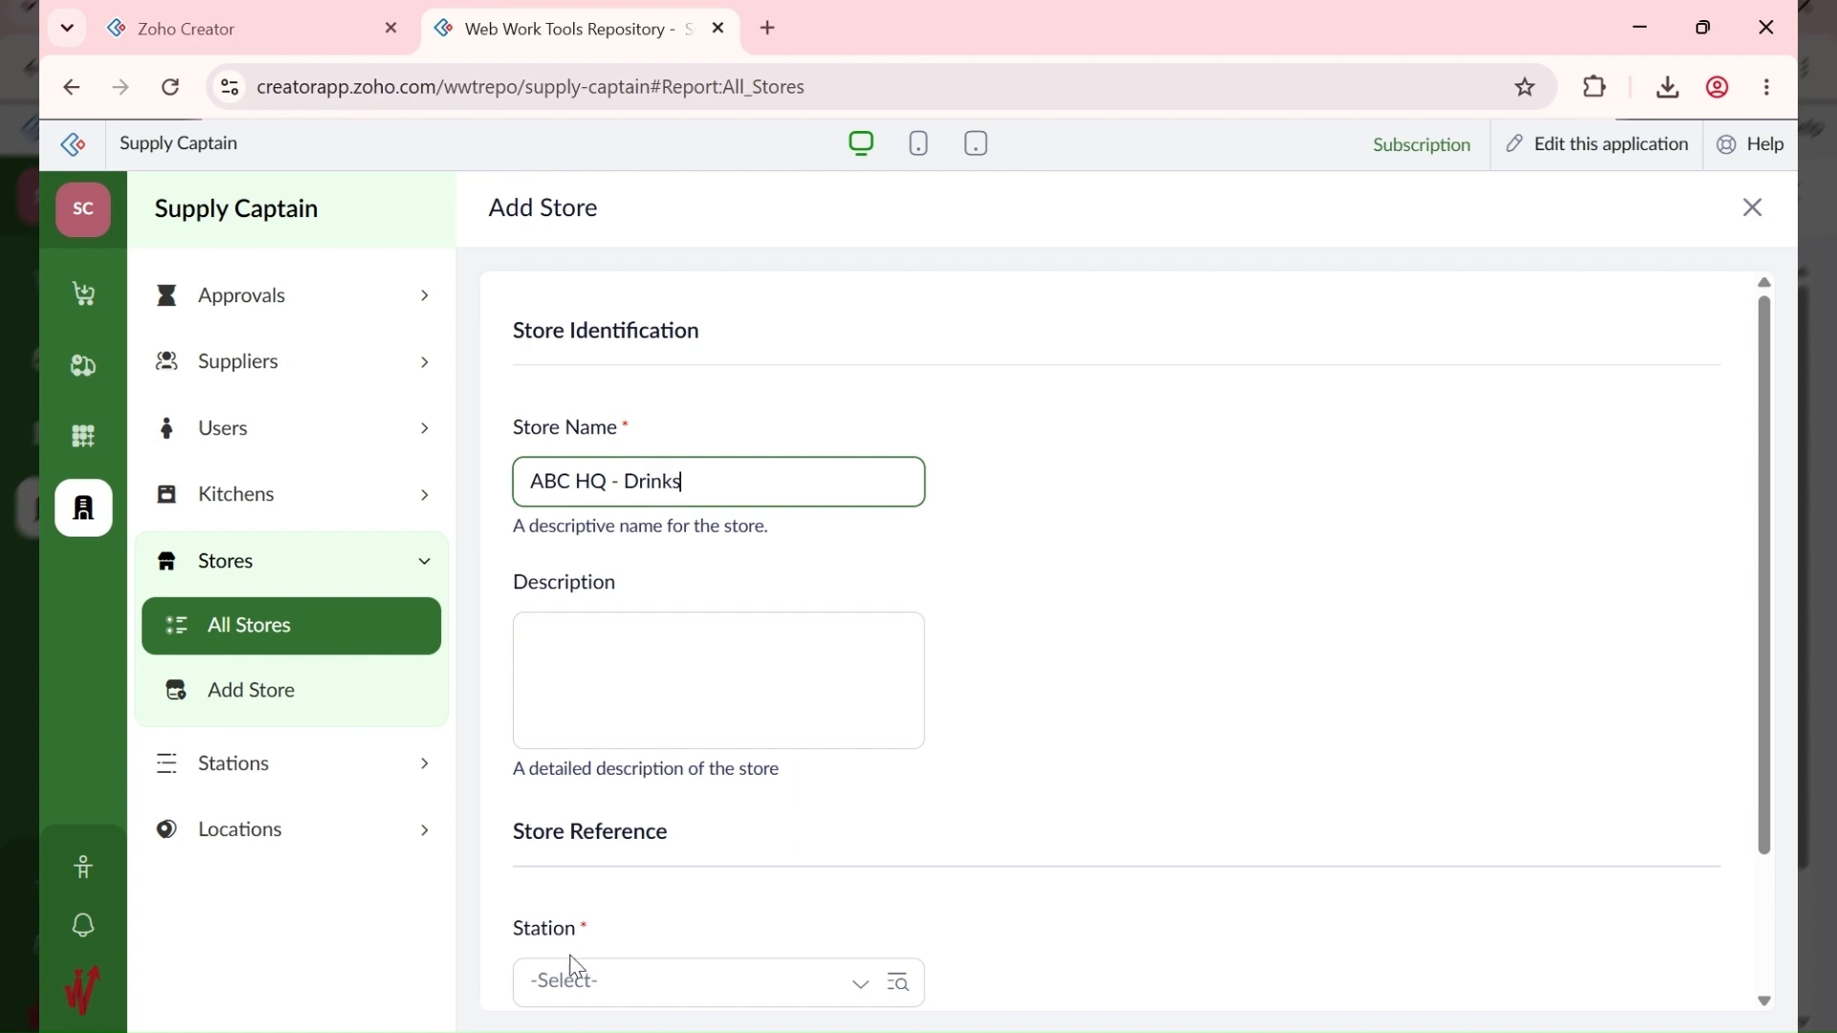
{"action": "scroll", "coordinate": [555, 862], "scroll_direction": "down", "scroll_amount": 2}
{"action": "left_click", "coordinate": [536, 809]}
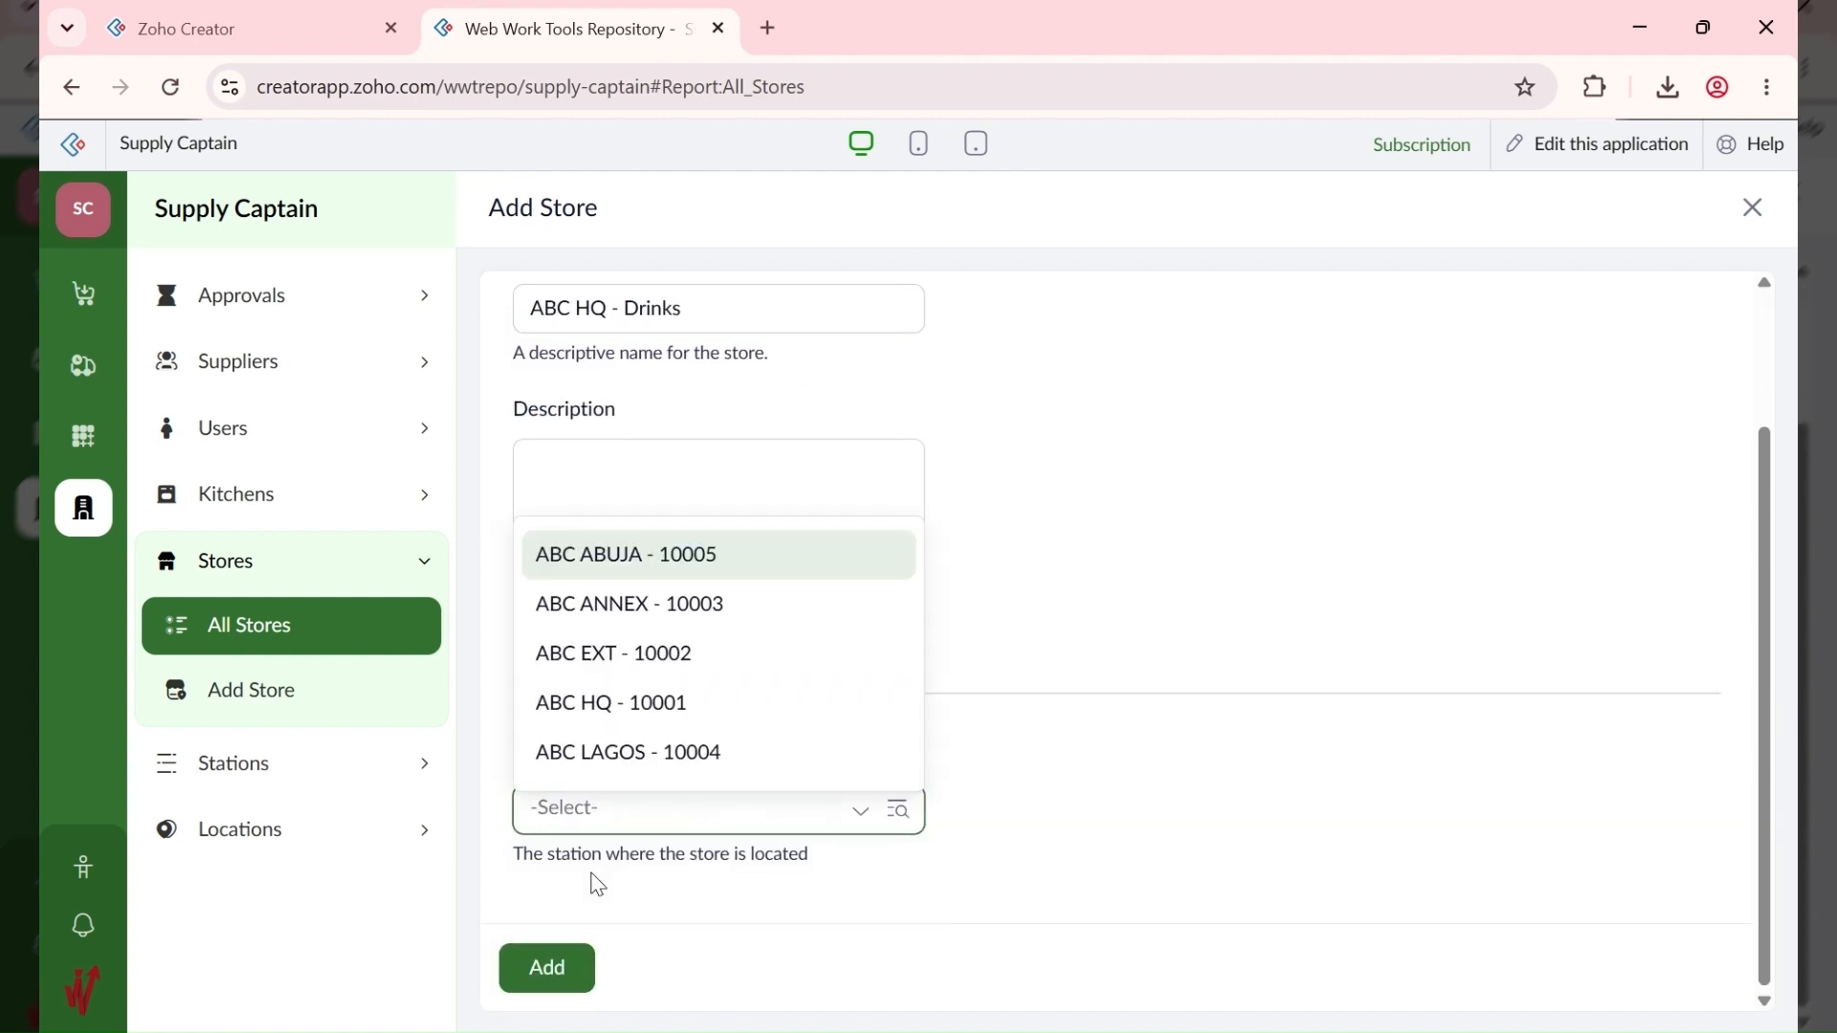
{"action": "left_click", "coordinate": [612, 712]}
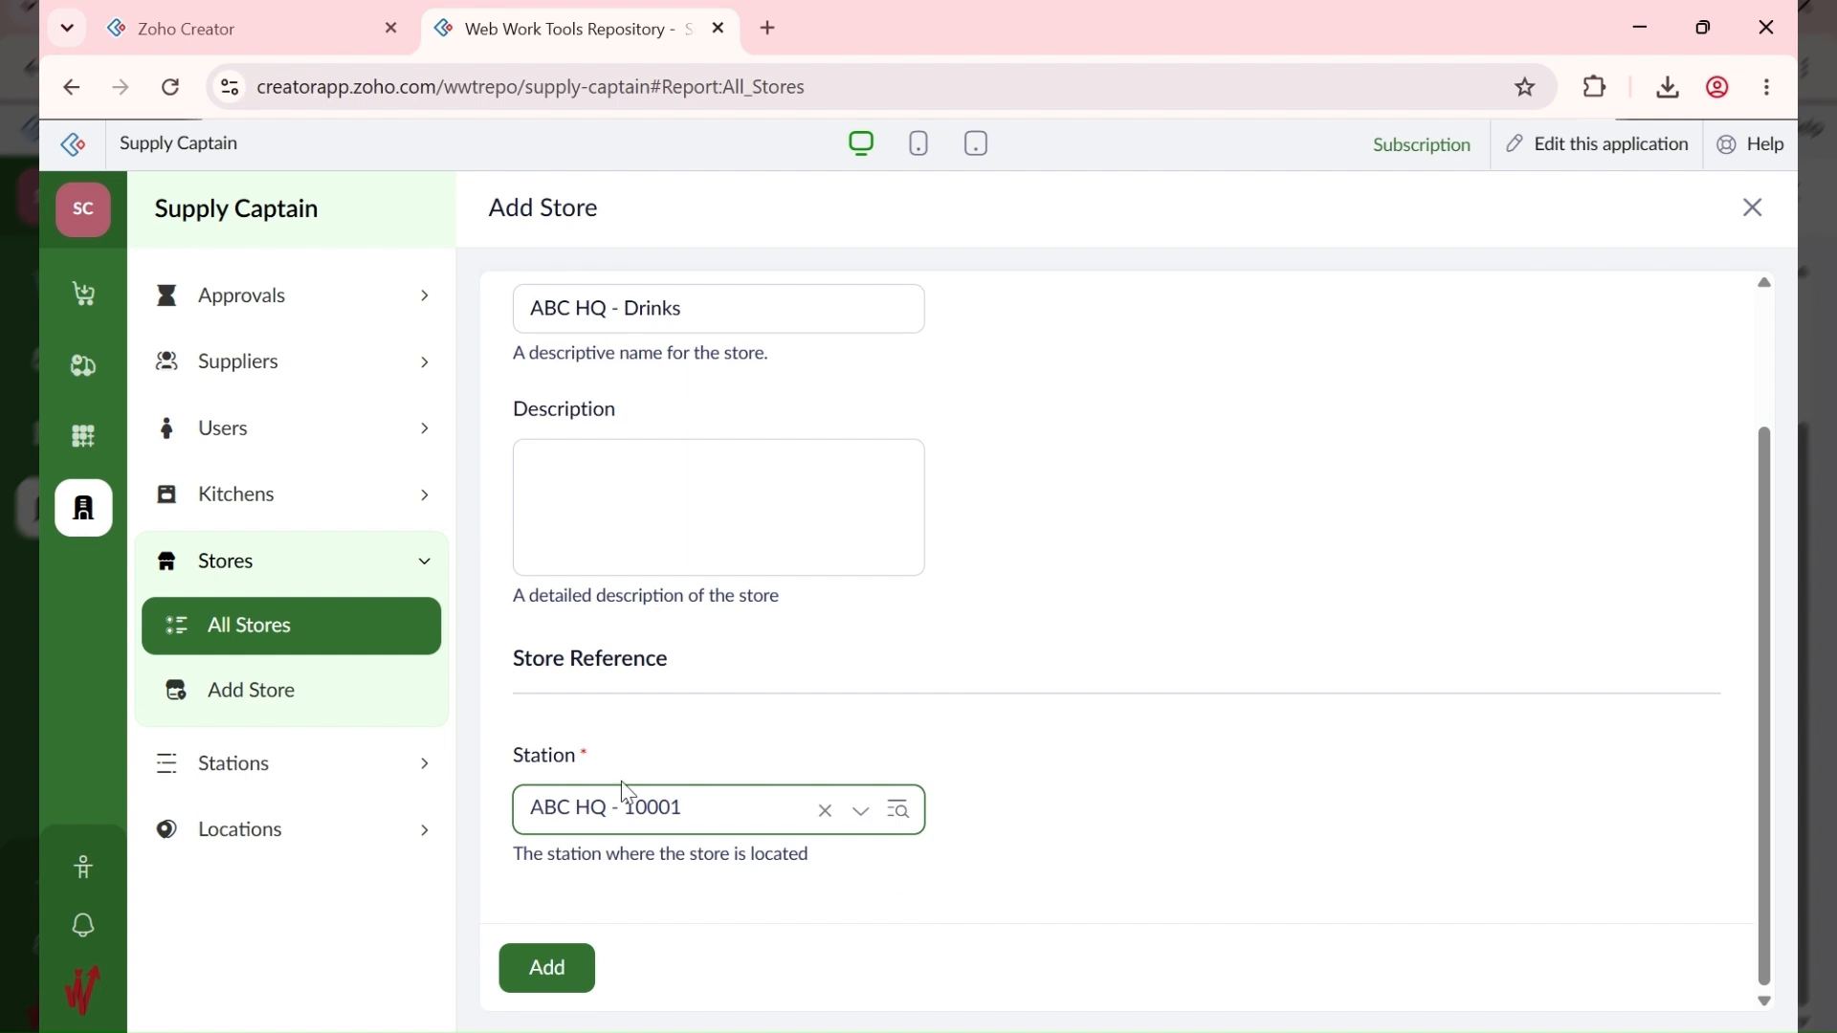
{"action": "left_click", "coordinate": [563, 968]}
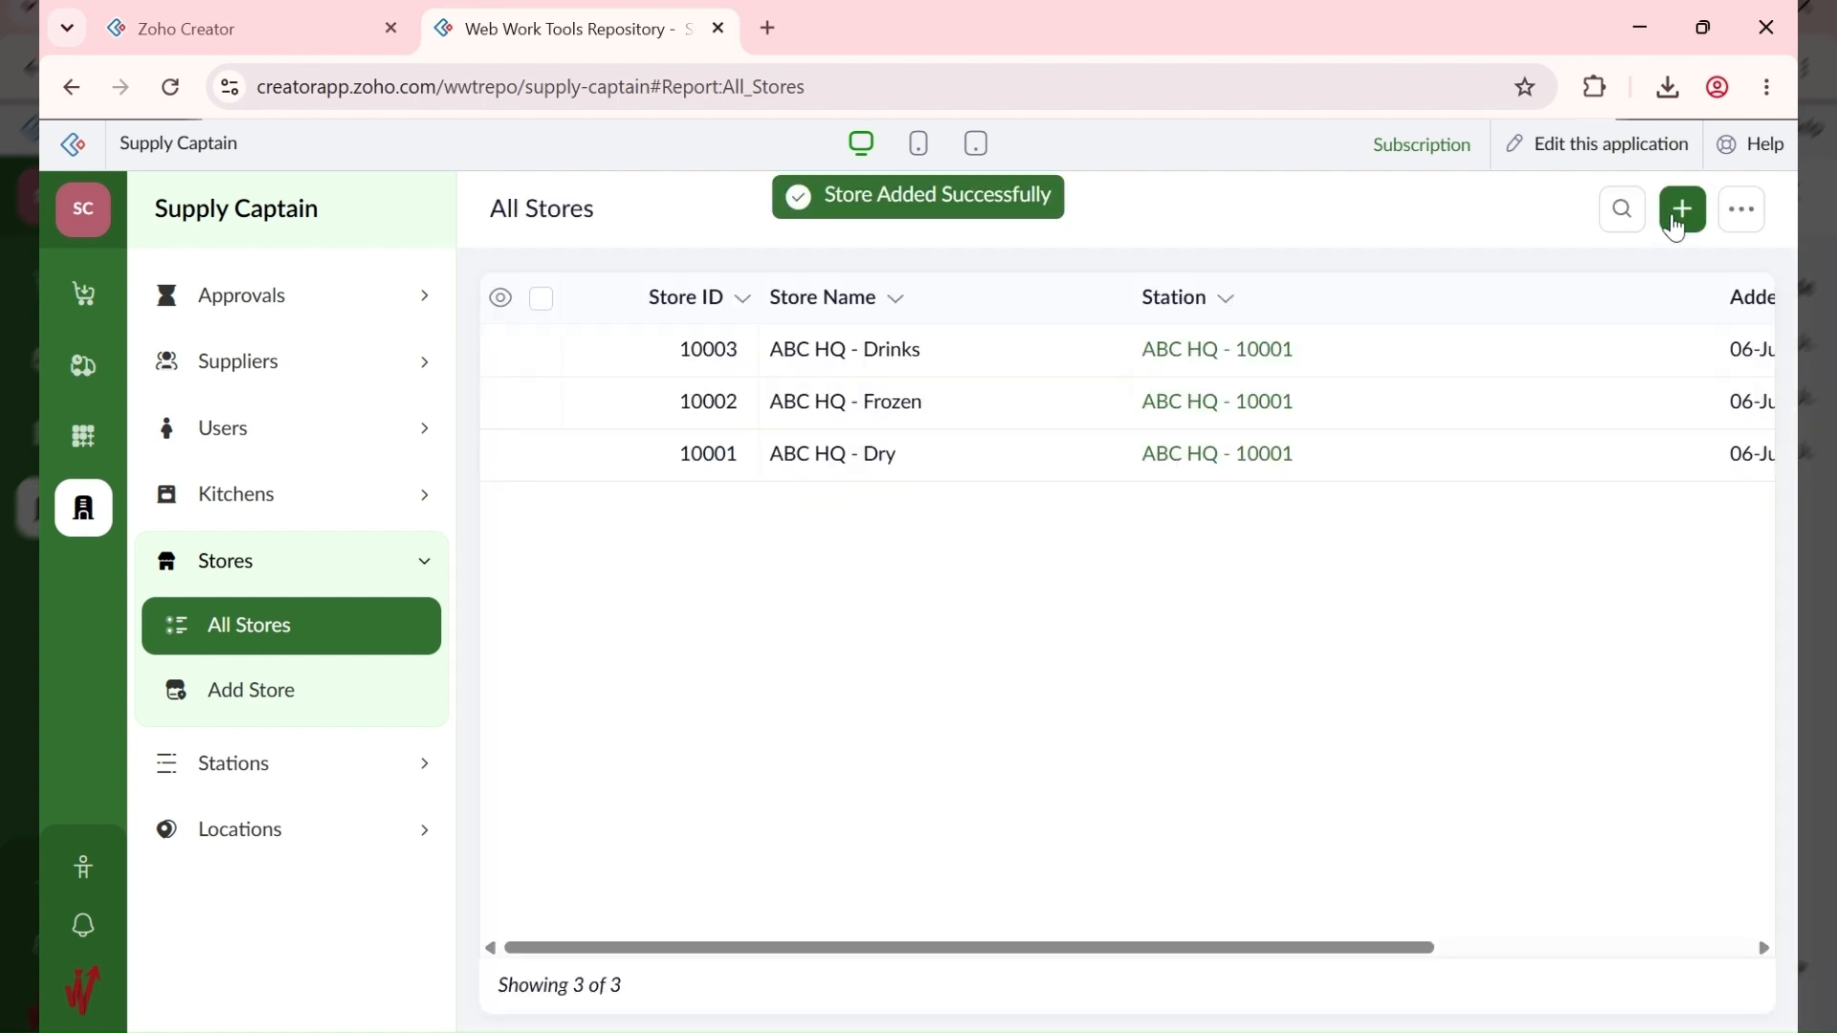
{"action": "left_click", "coordinate": [1676, 211]}
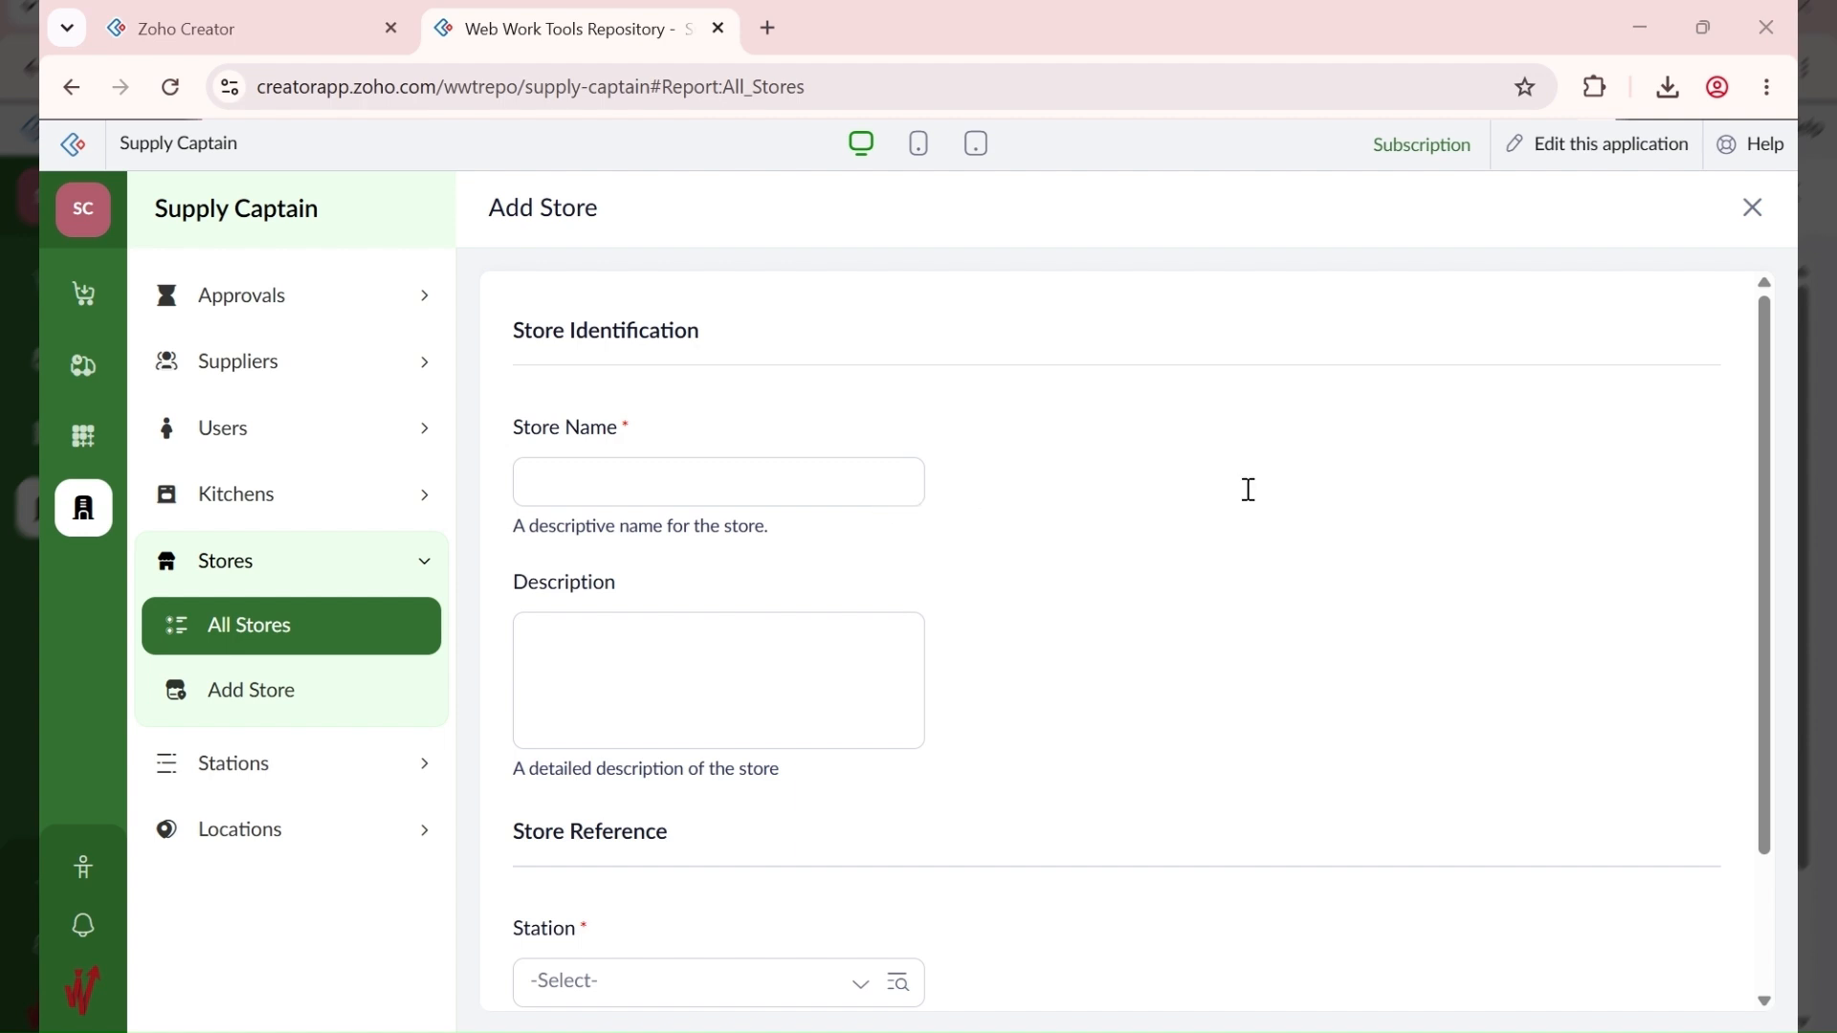
Step: Add the store ABC EXT - Dry at station ABC EXT - 10002
{"action": "left_click", "coordinate": [561, 469]}
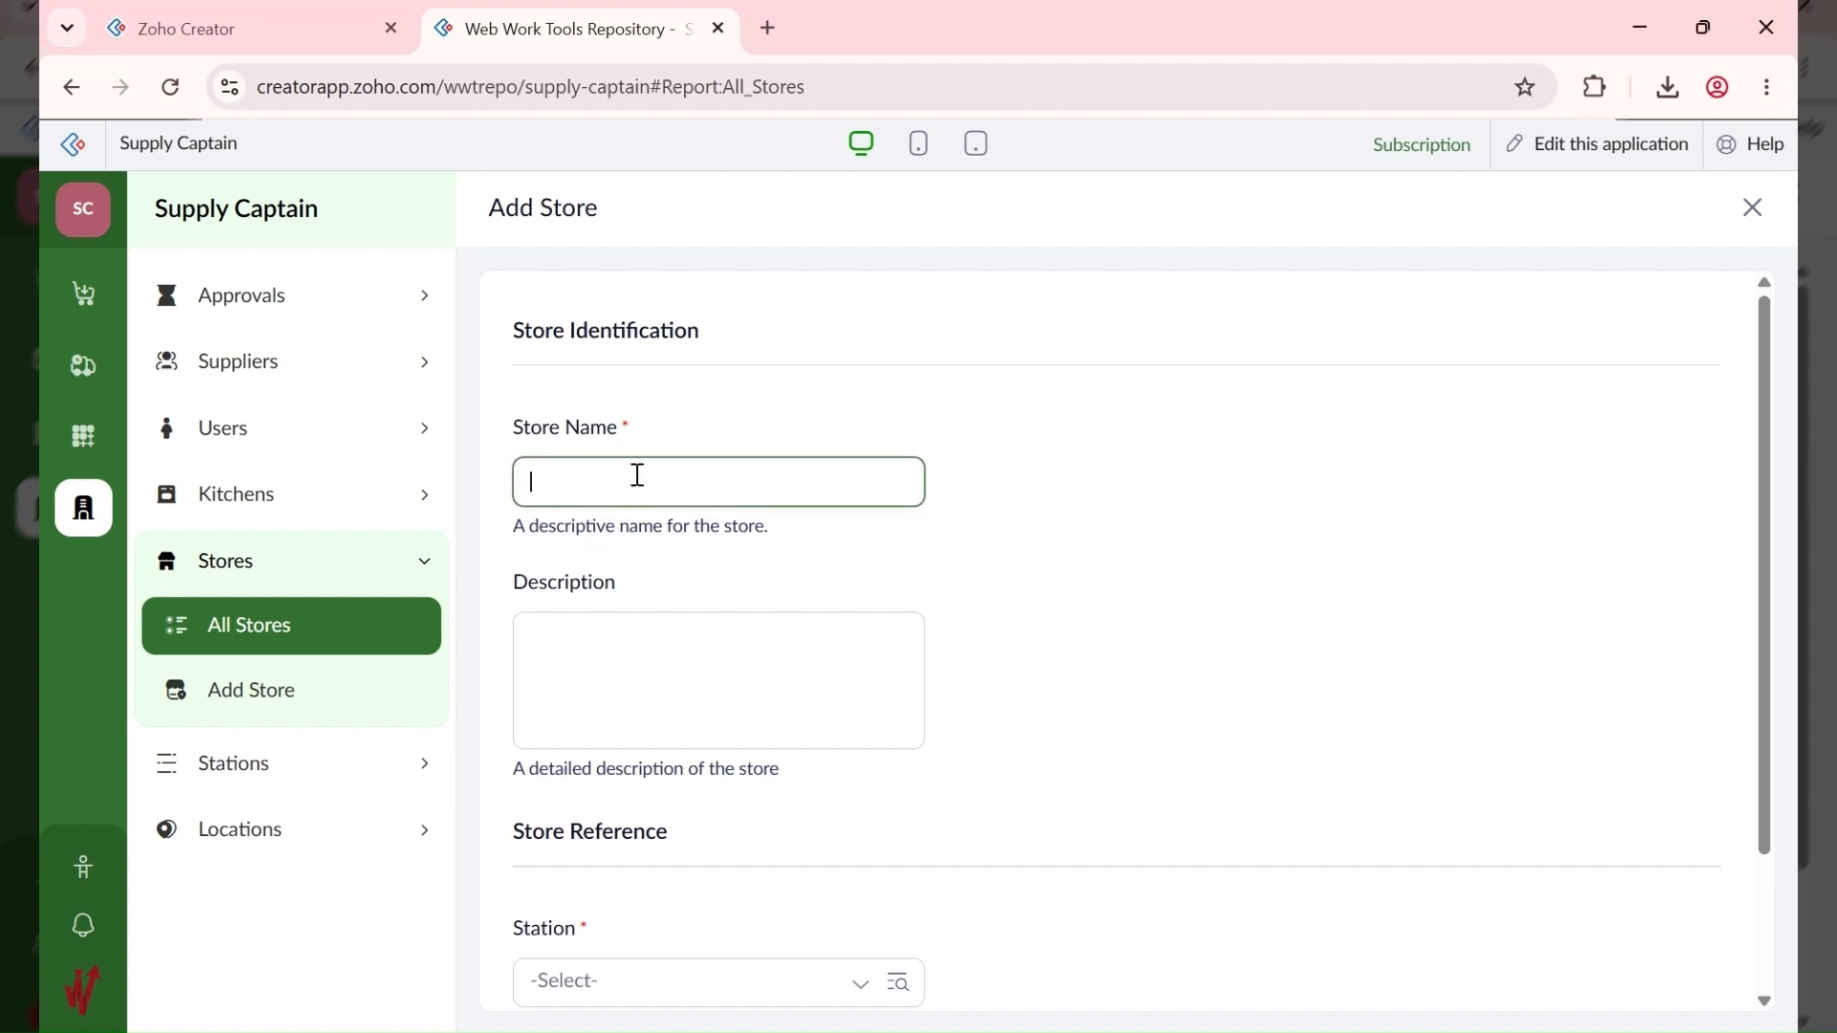
{"action": "type", "text": "ABC EXT - Dry"}
{"action": "scroll", "coordinate": [708, 756], "scroll_direction": "down", "scroll_amount": 2}
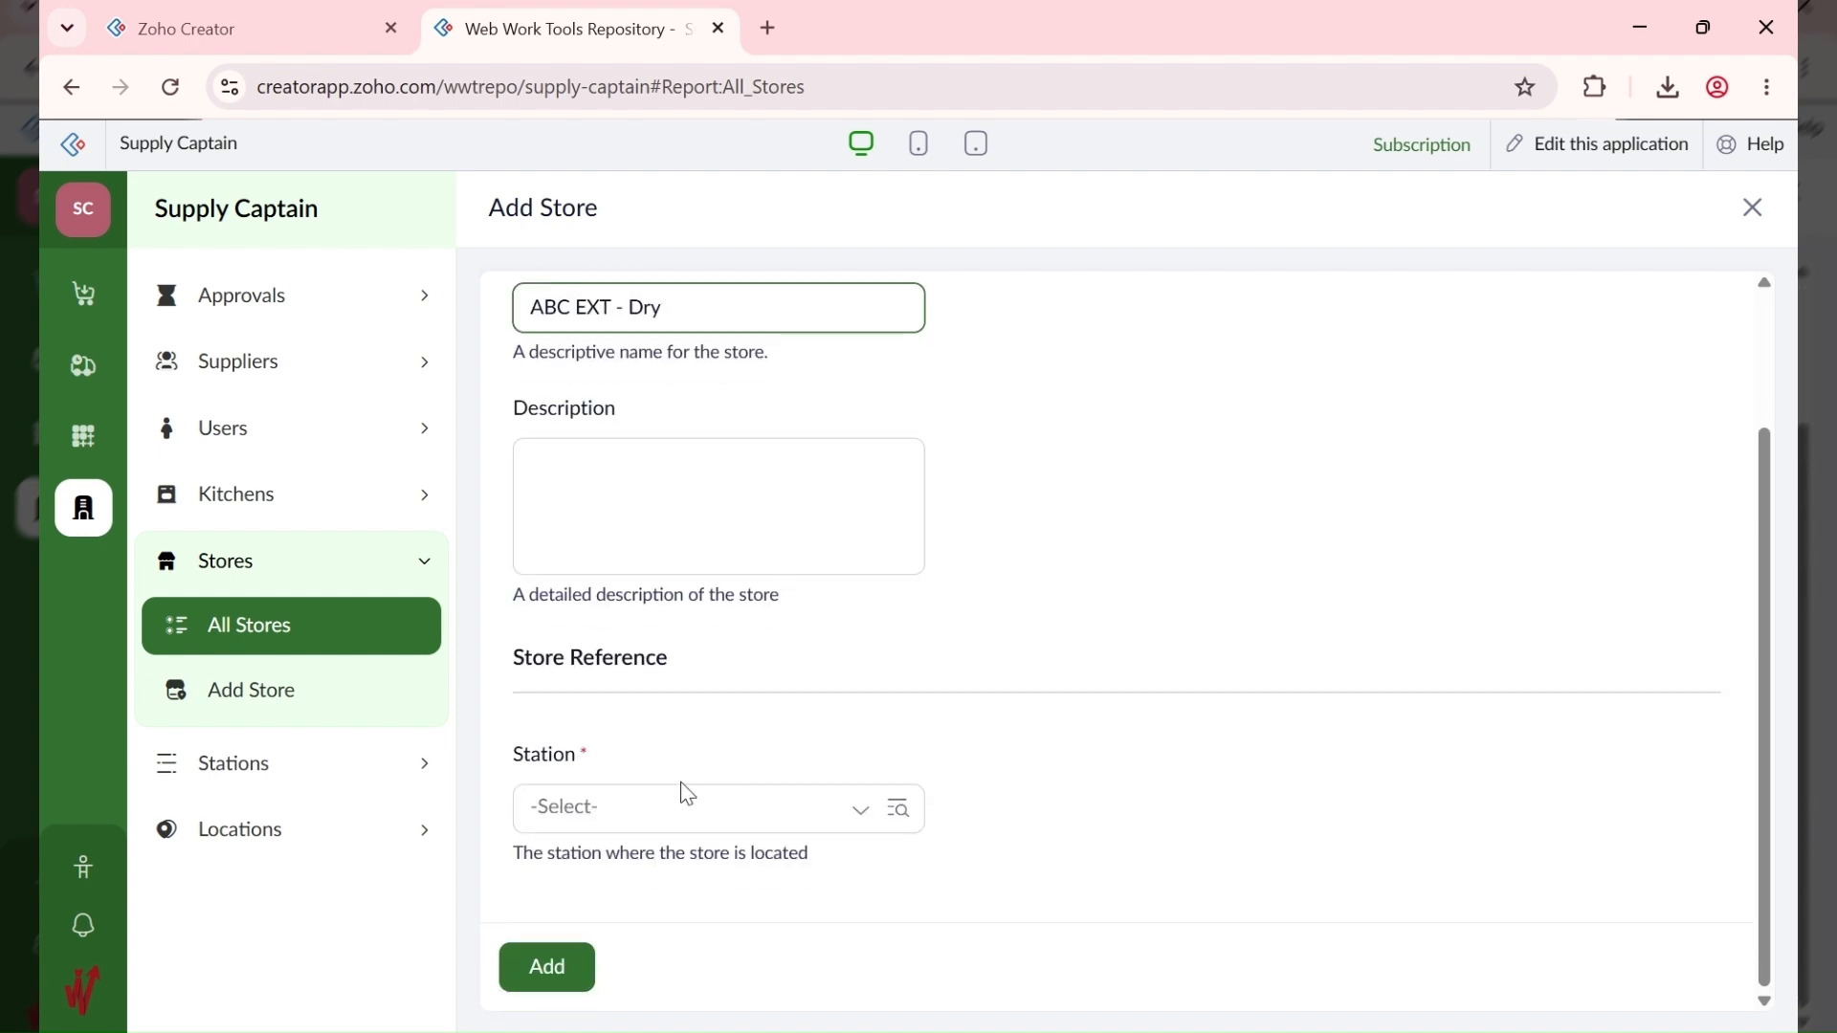
{"action": "left_click", "coordinate": [654, 812]}
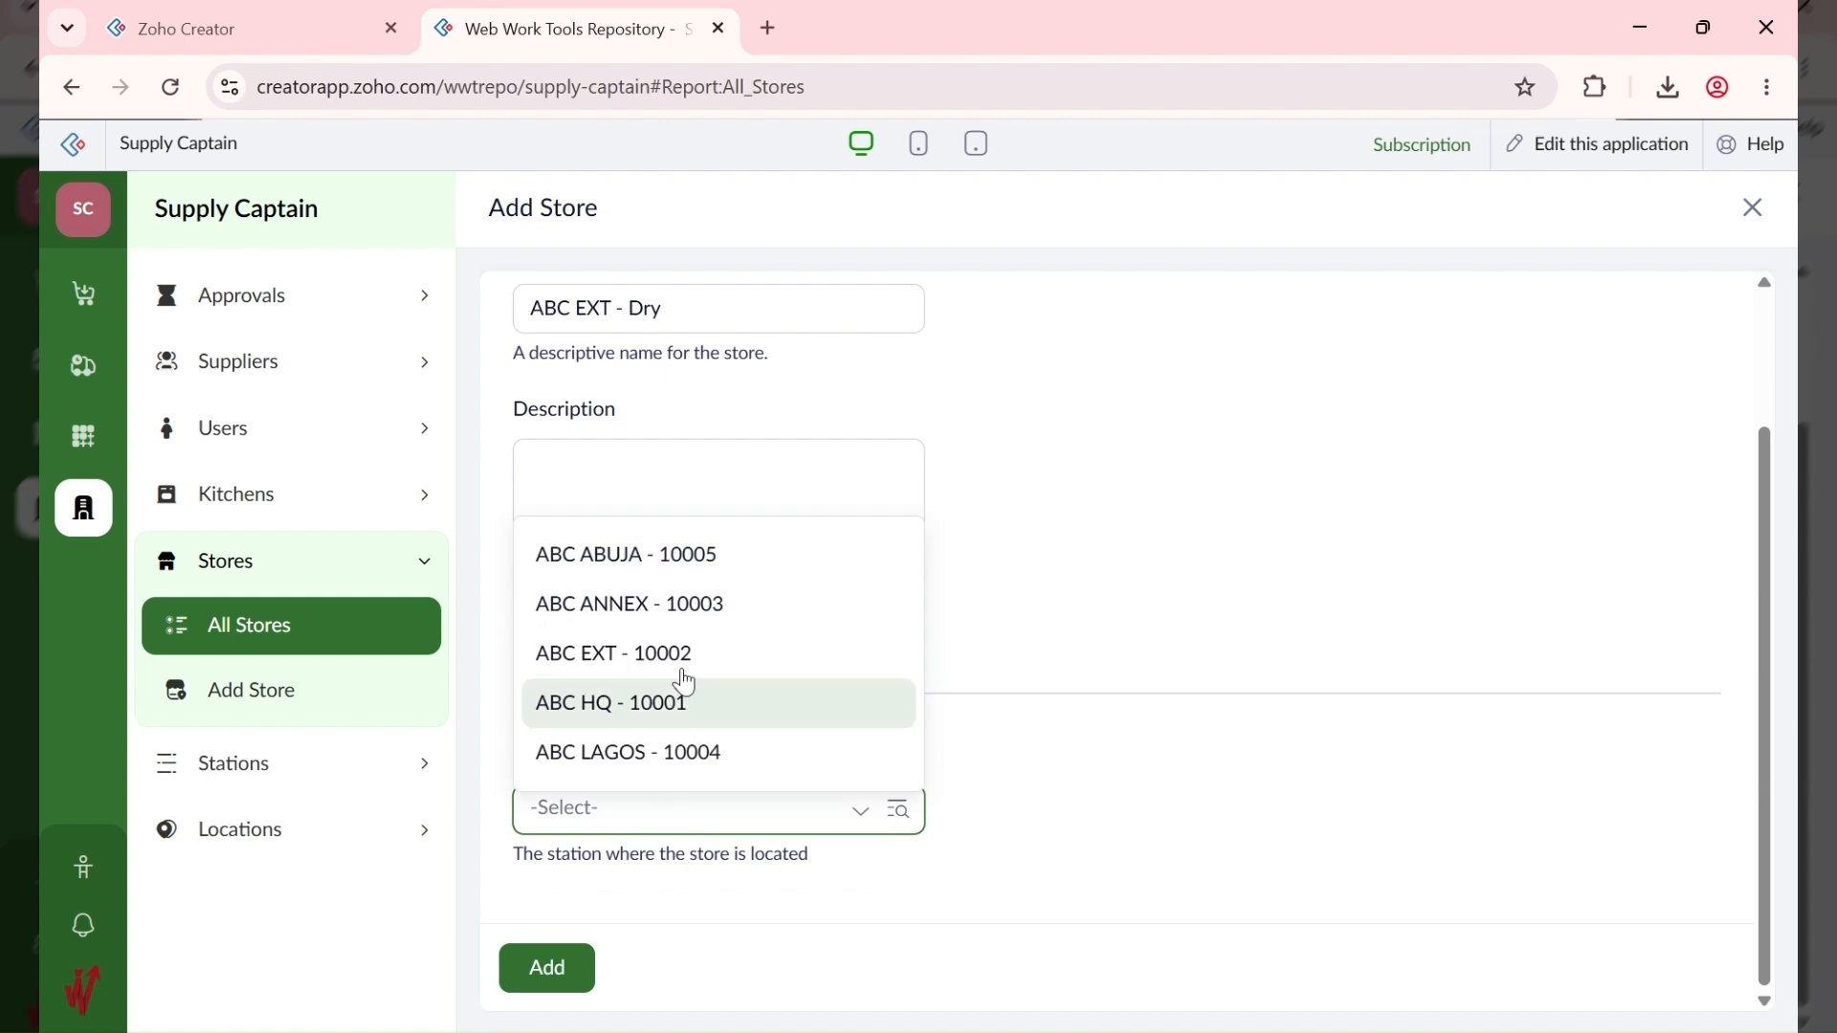
{"action": "left_click", "coordinate": [690, 663]}
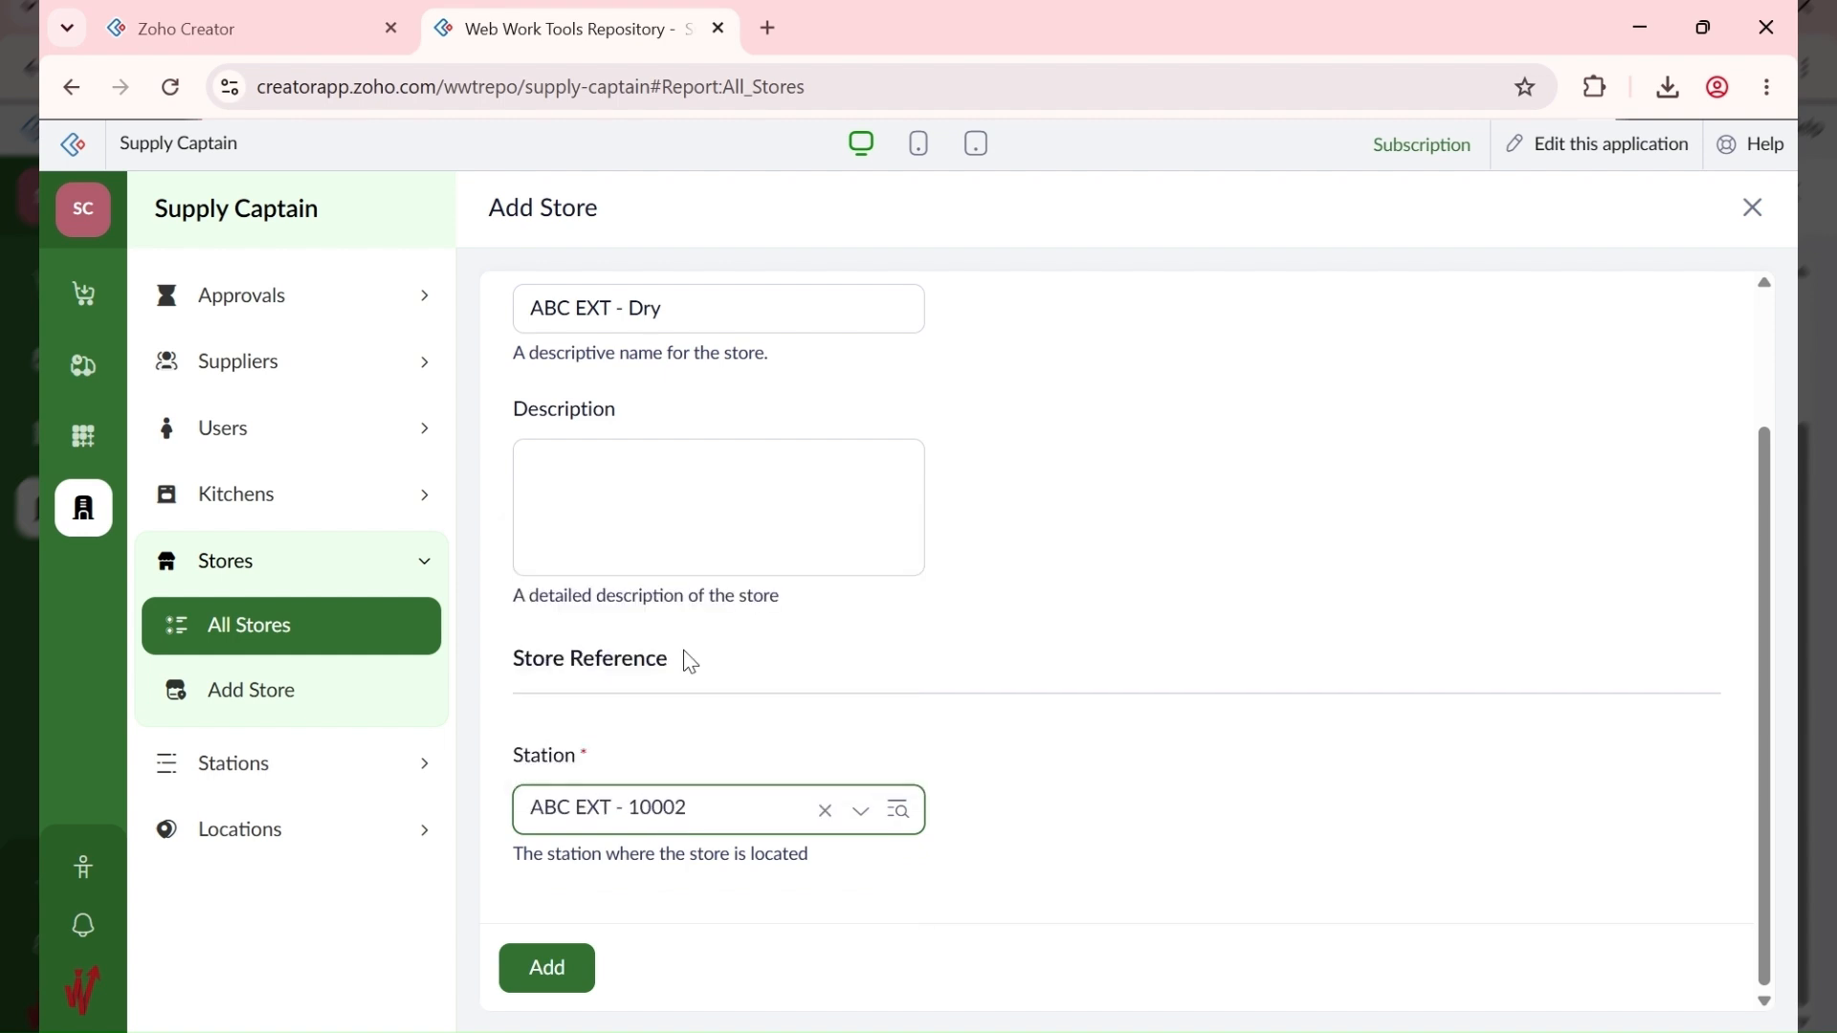
{"action": "left_click", "coordinate": [539, 974]}
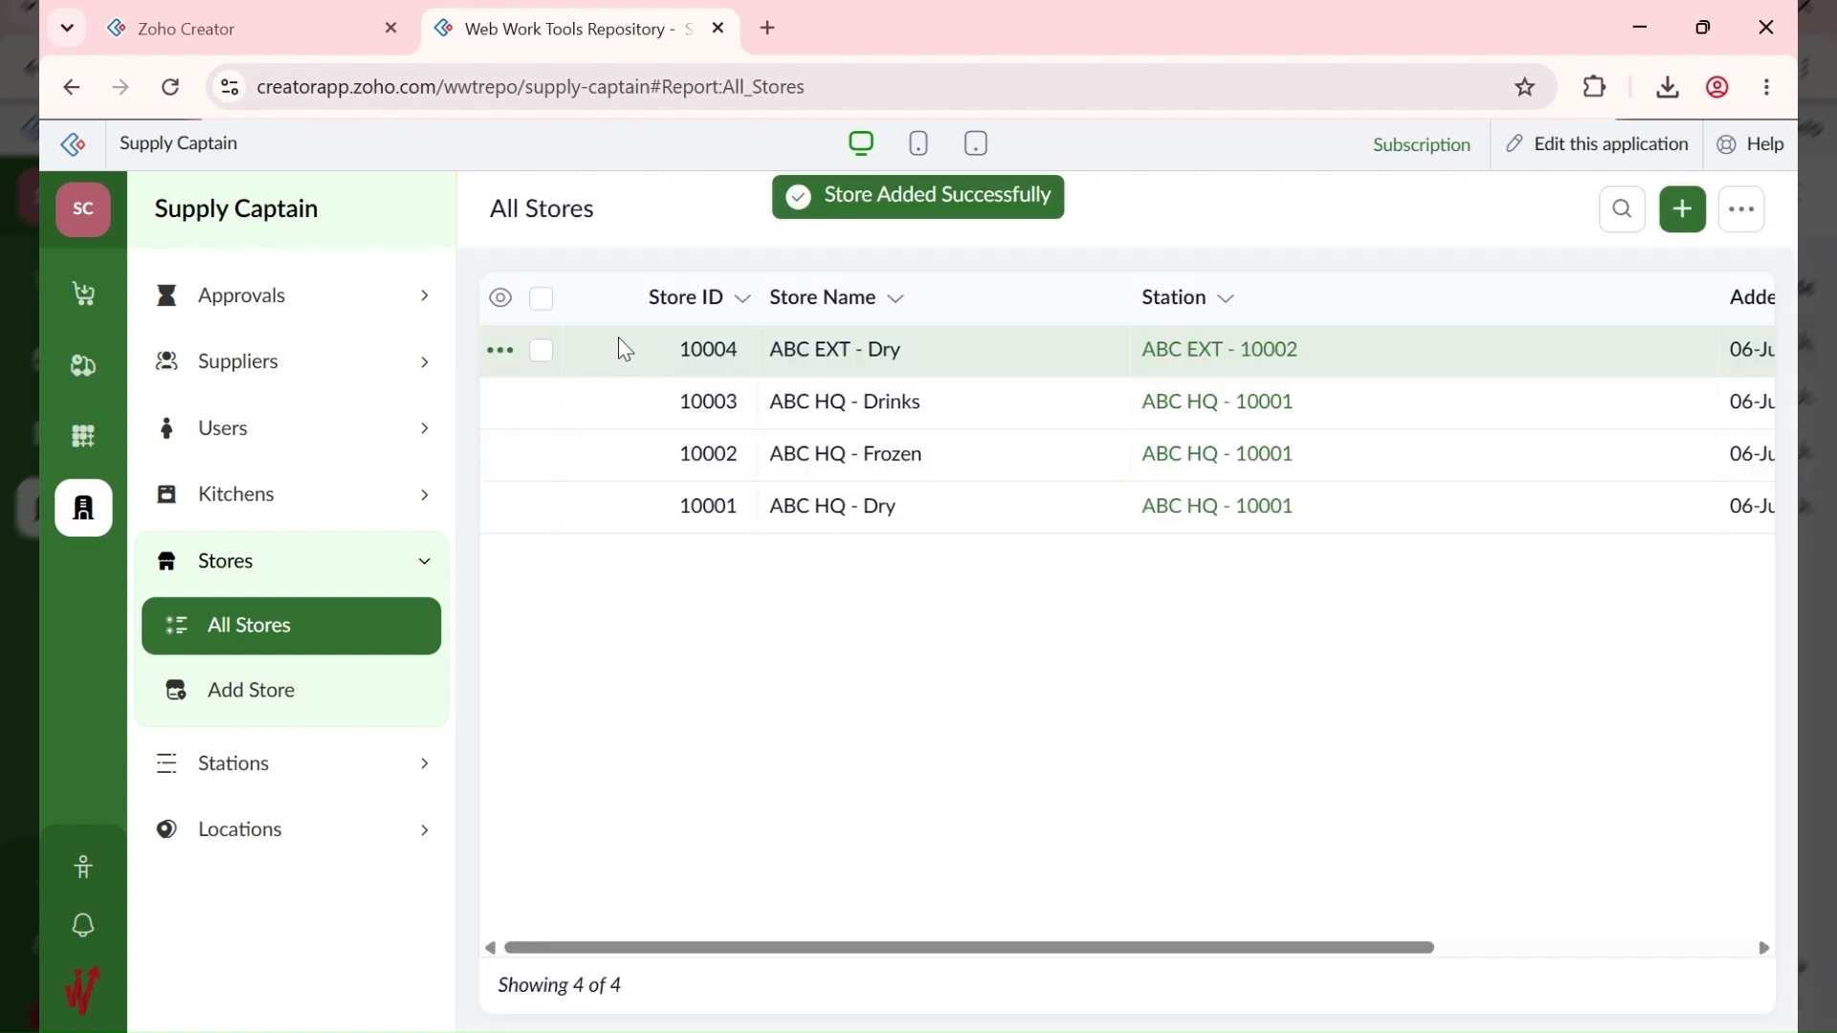
Step: Add the store ABC EXT - Frozen at station ABC EXT - 10002
{"action": "left_click", "coordinate": [1699, 228]}
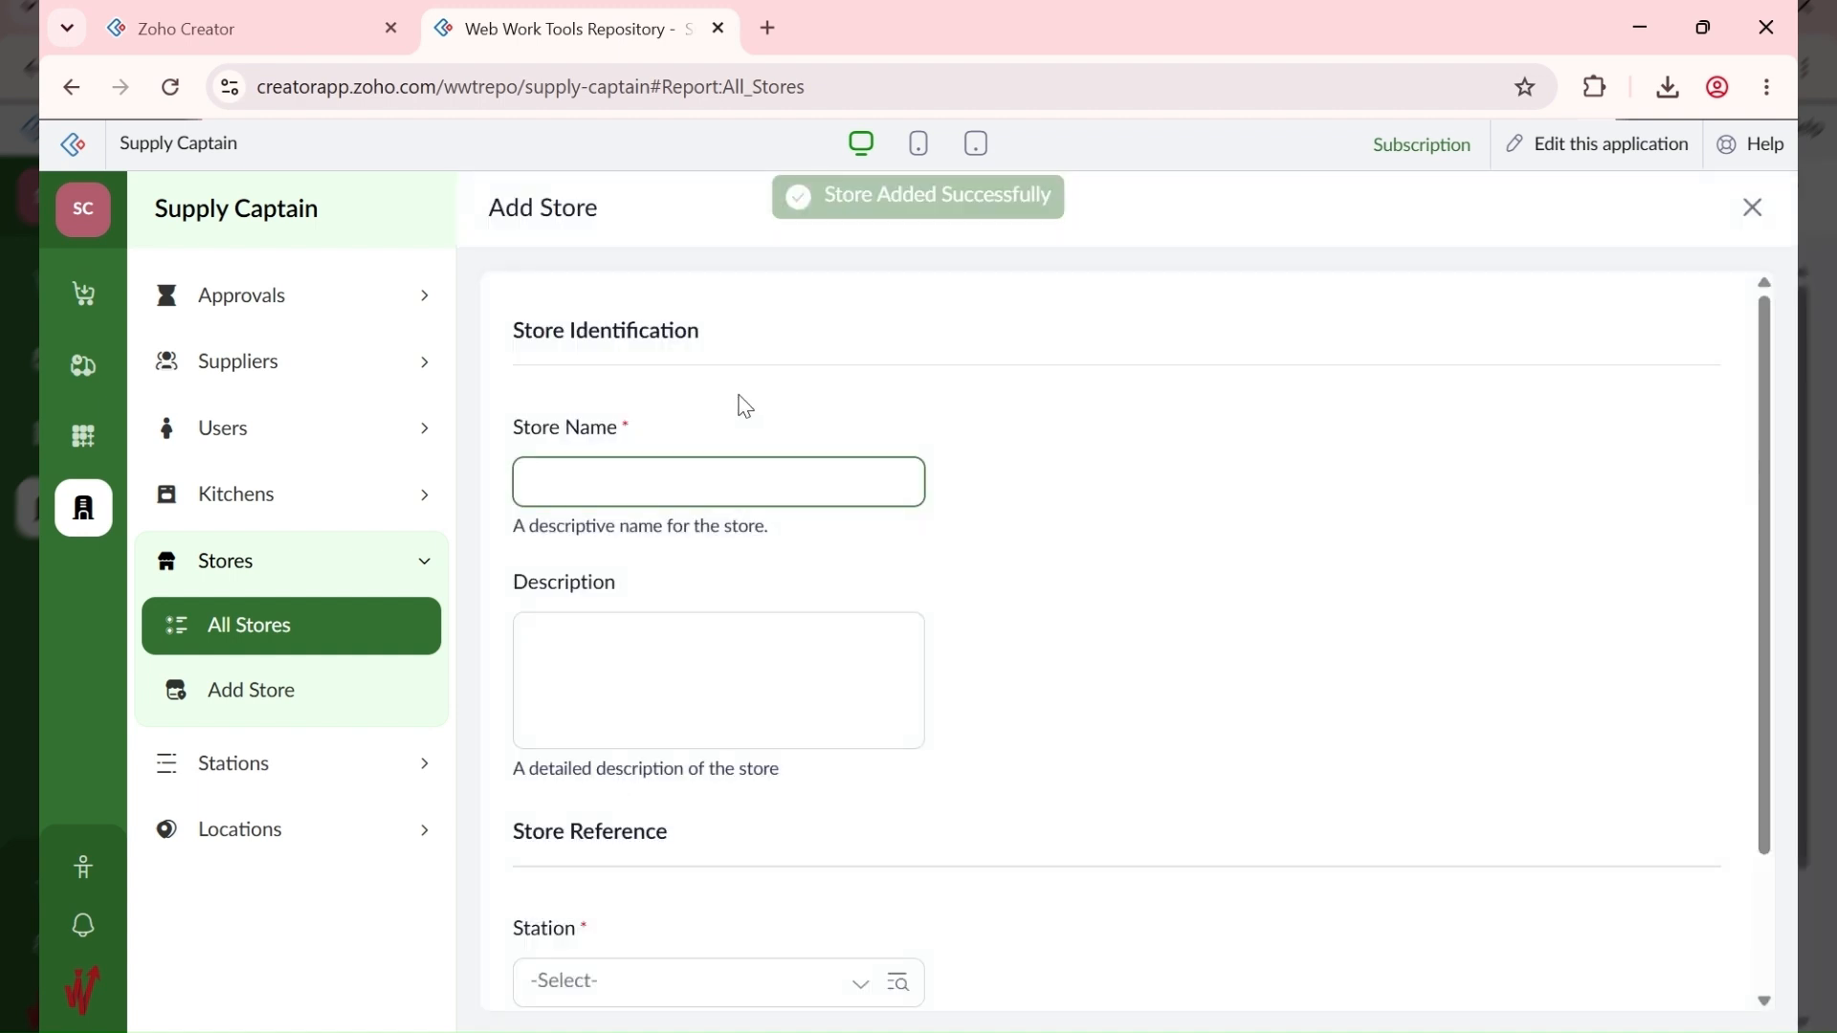
{"action": "type", "text": "ABC EXT - Frozen"}
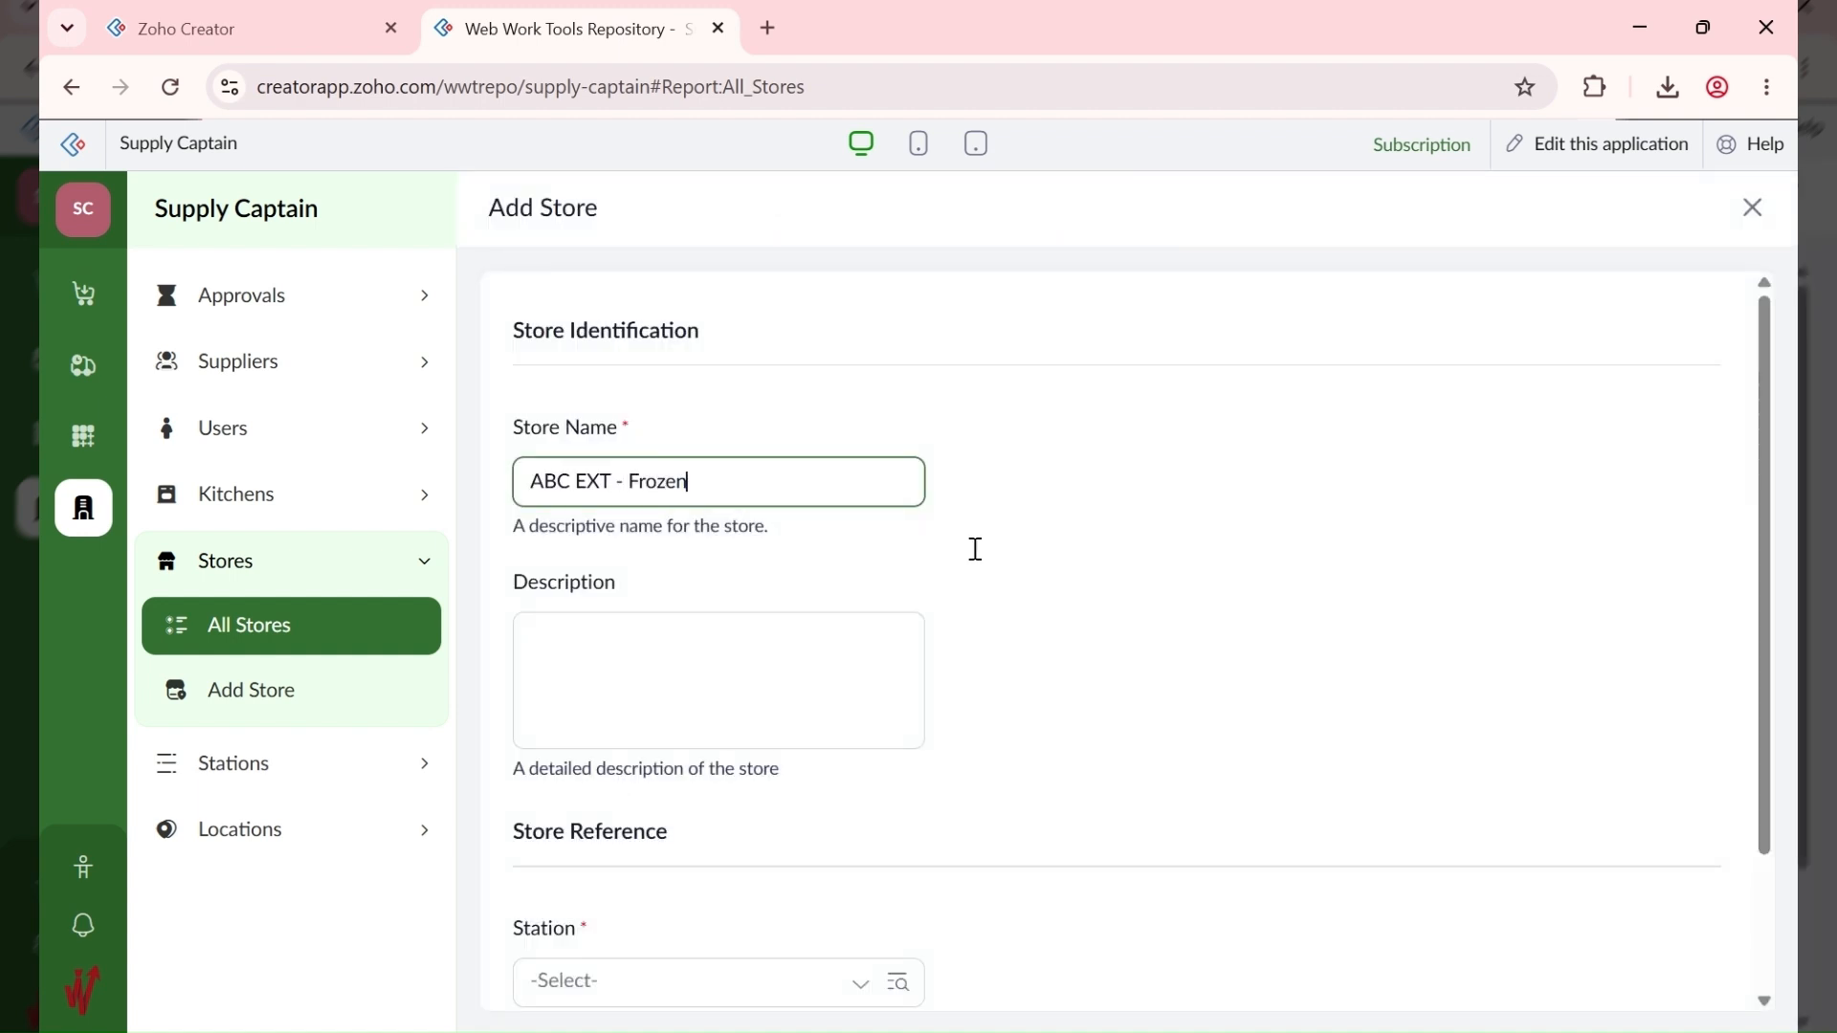
{"action": "scroll", "coordinate": [972, 545], "scroll_direction": "down", "scroll_amount": 2}
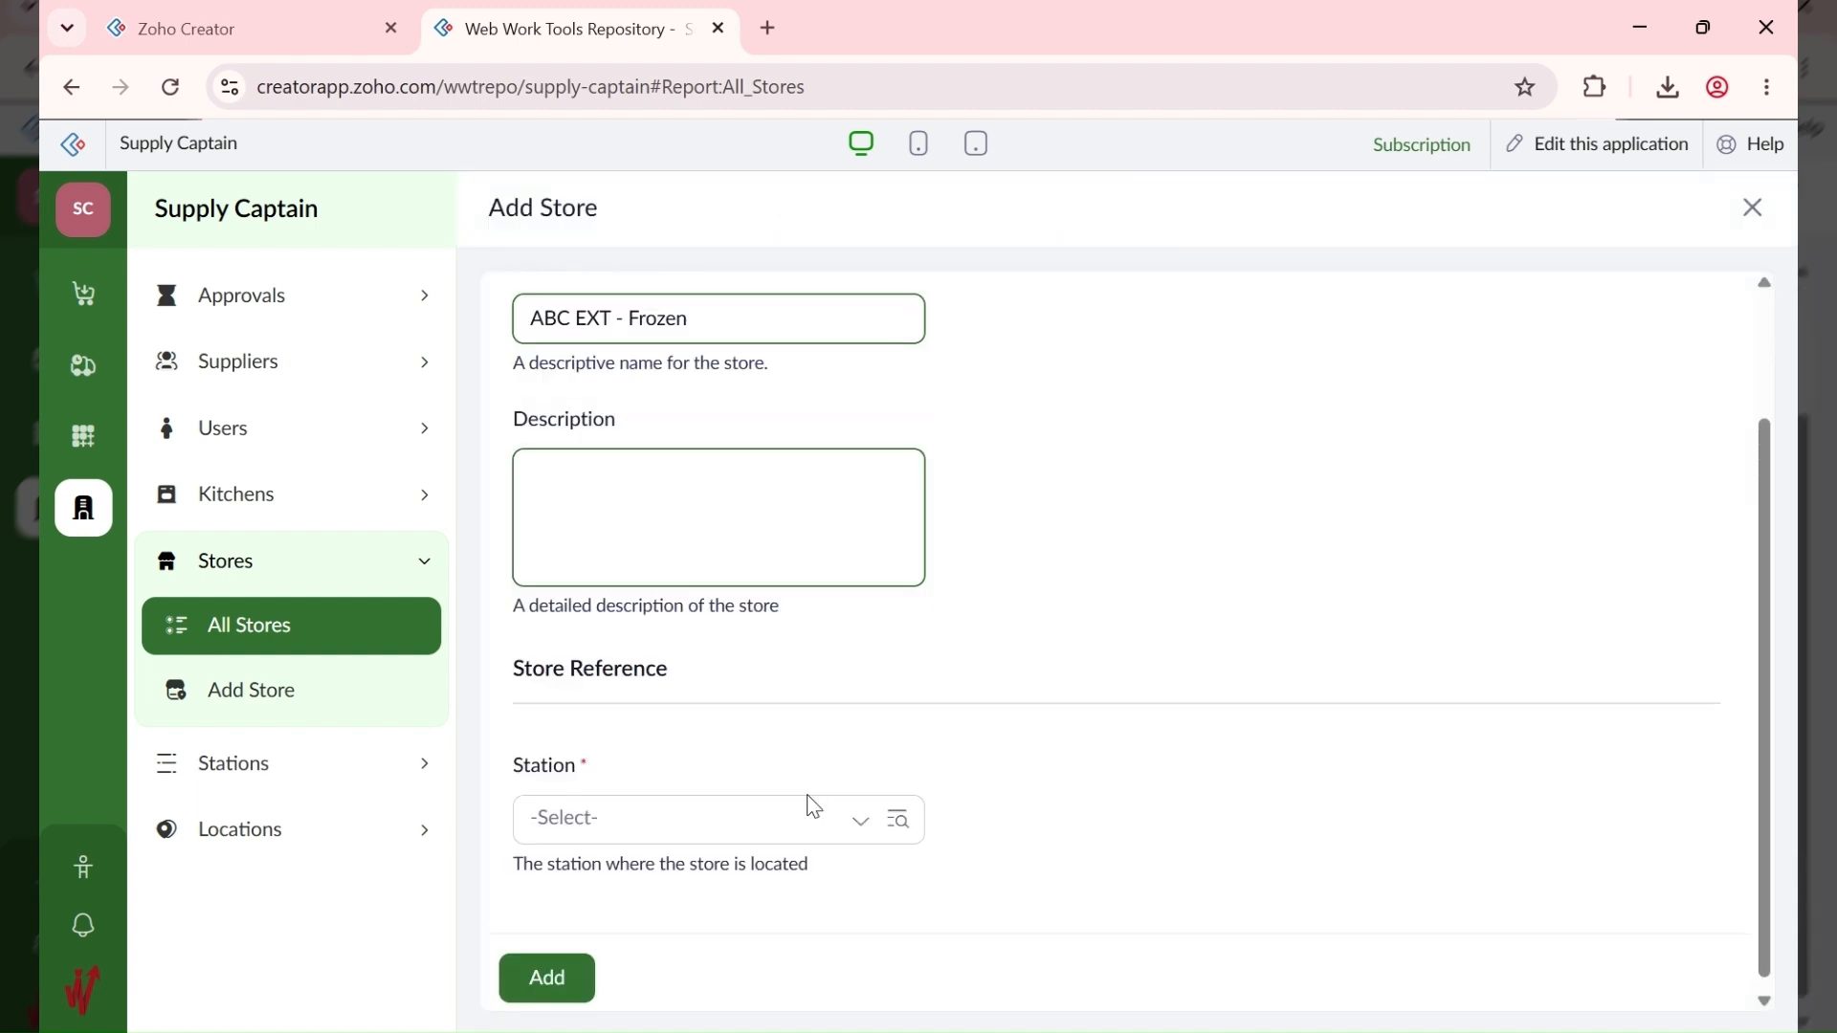
{"action": "left_click", "coordinate": [585, 812]}
{"action": "left_click", "coordinate": [685, 653]}
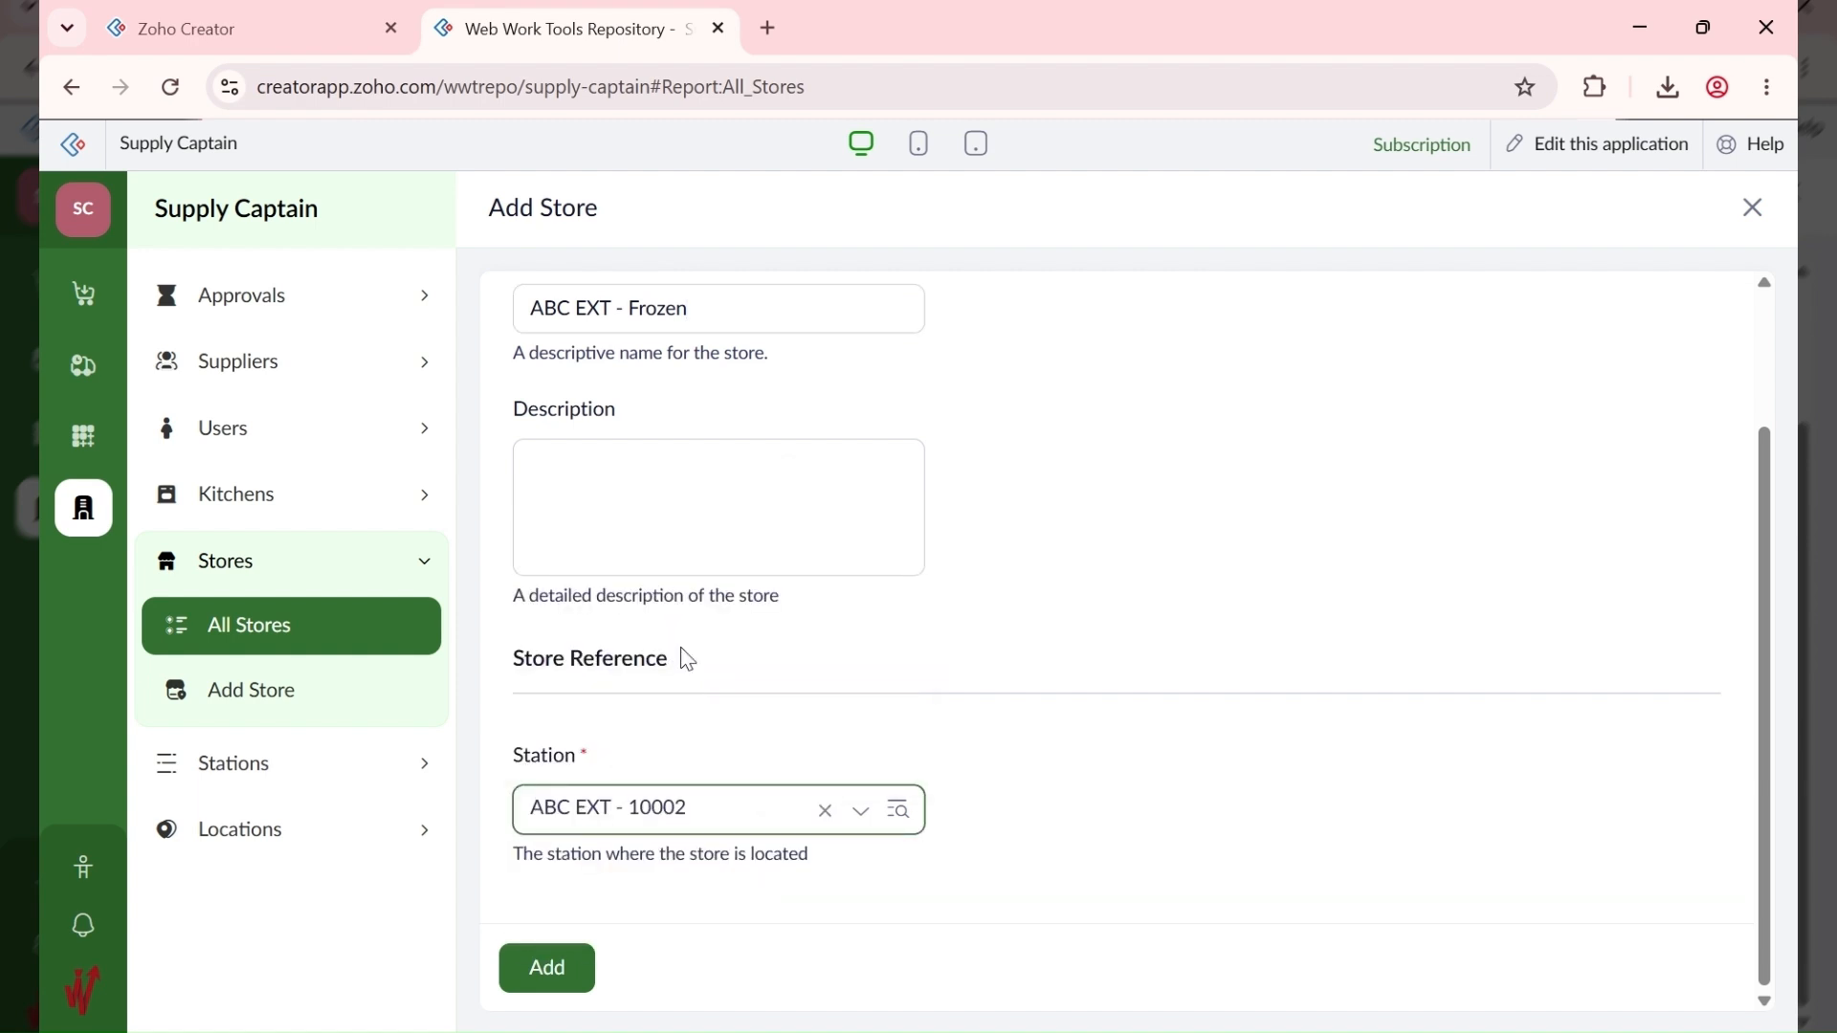
{"action": "left_click", "coordinate": [548, 969]}
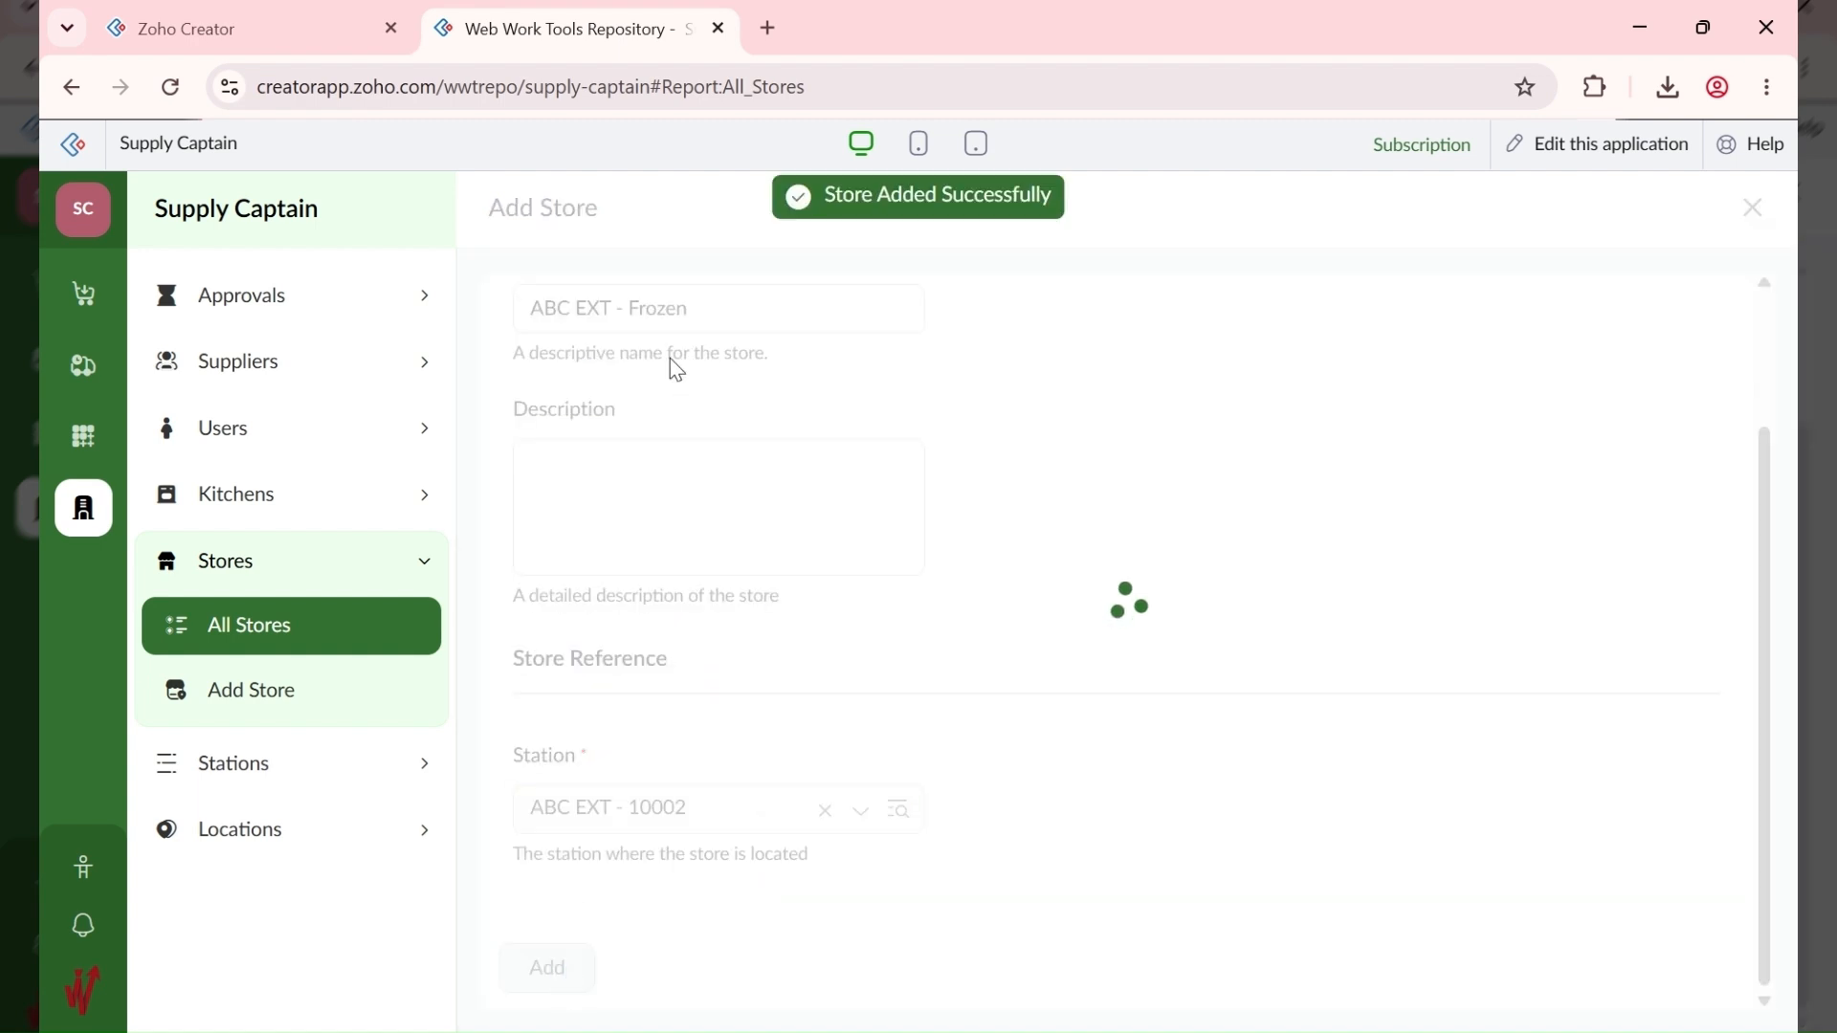
Step: Add the store ABC EXT - Drinks at station ABC EXT - 10002
{"action": "left_click", "coordinate": [1674, 218]}
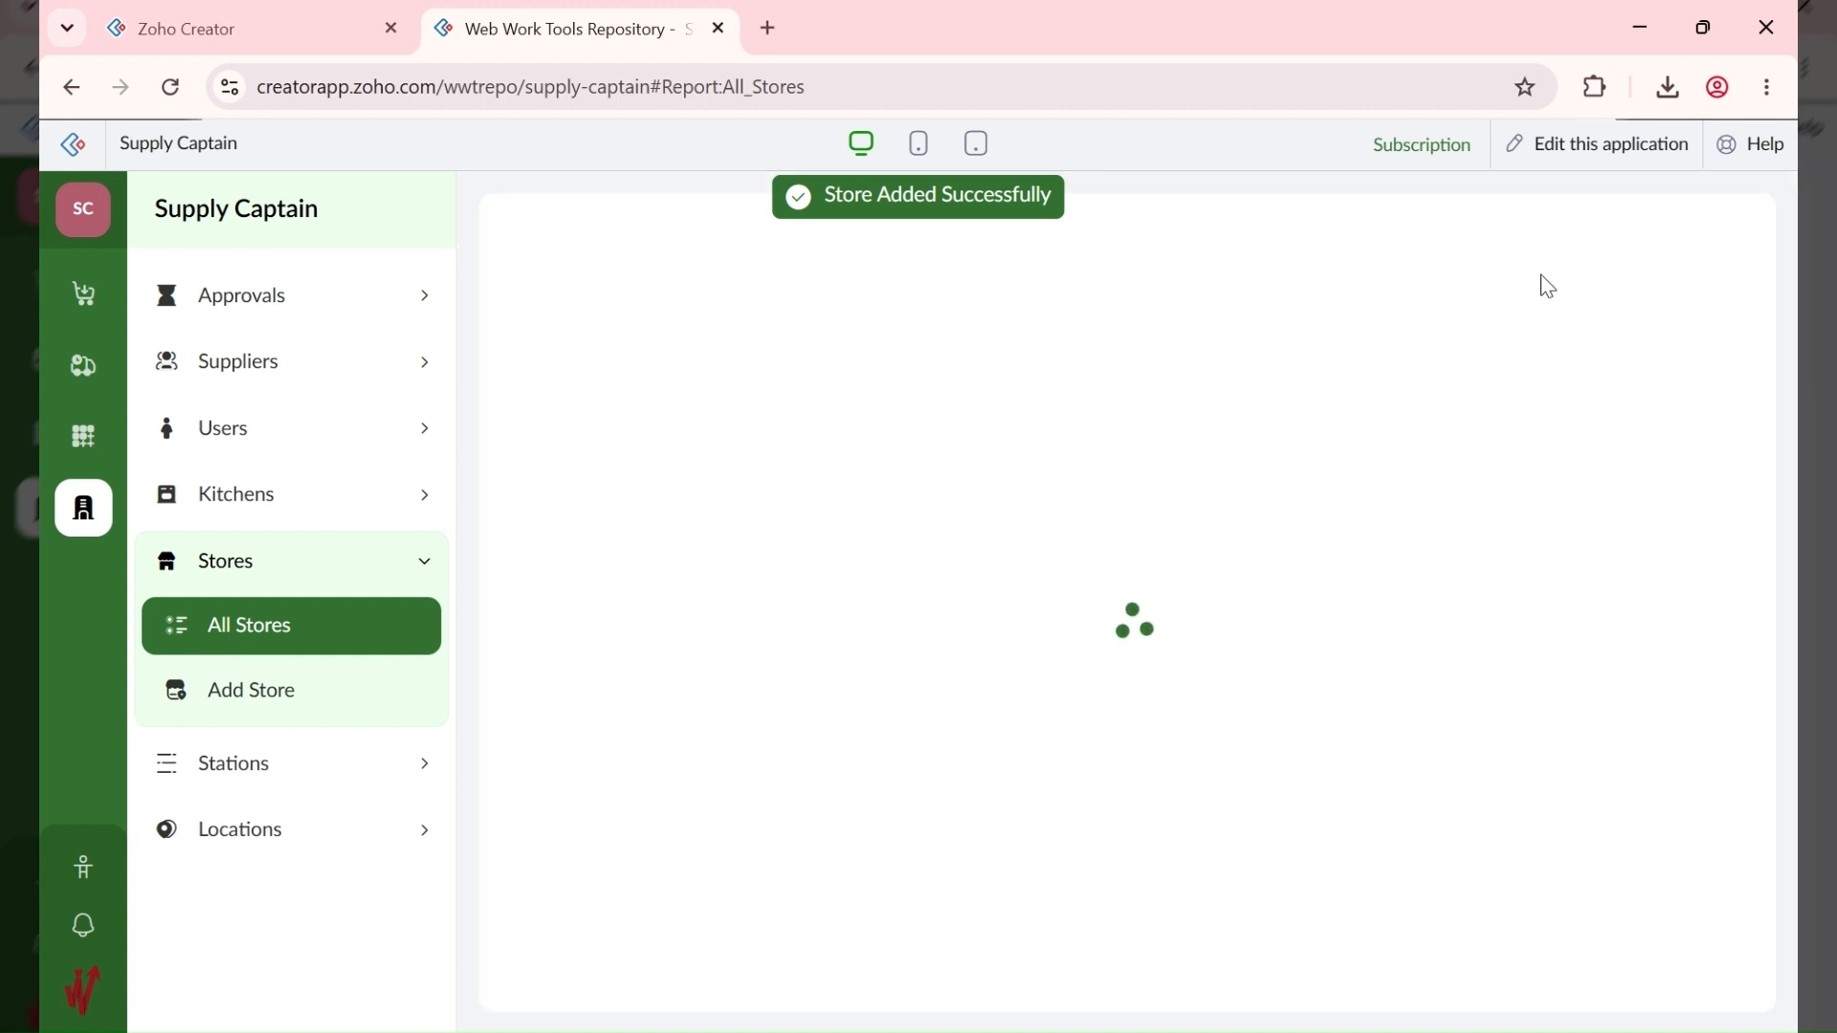
{"action": "type", "text": "ABC EXT - Dri"}
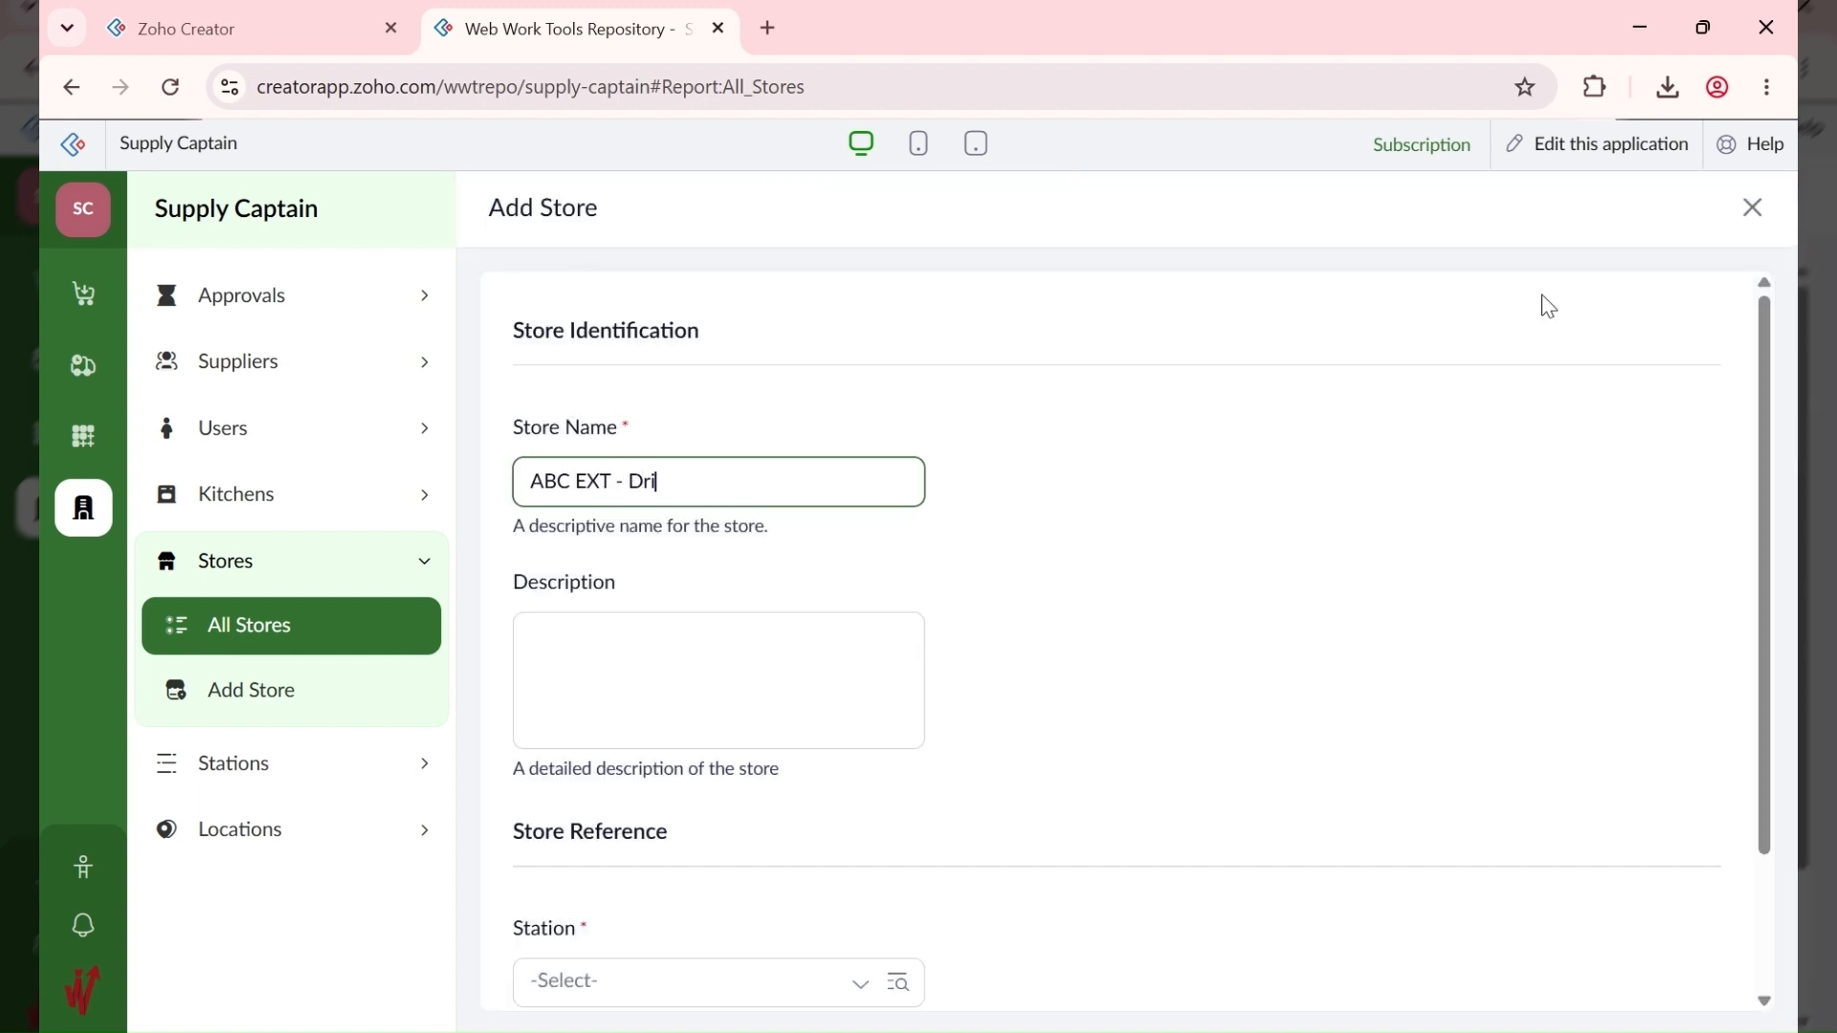
{"action": "type", "text": "nks"}
{"action": "scroll", "coordinate": [1621, 481], "scroll_direction": "down", "scroll_amount": 2}
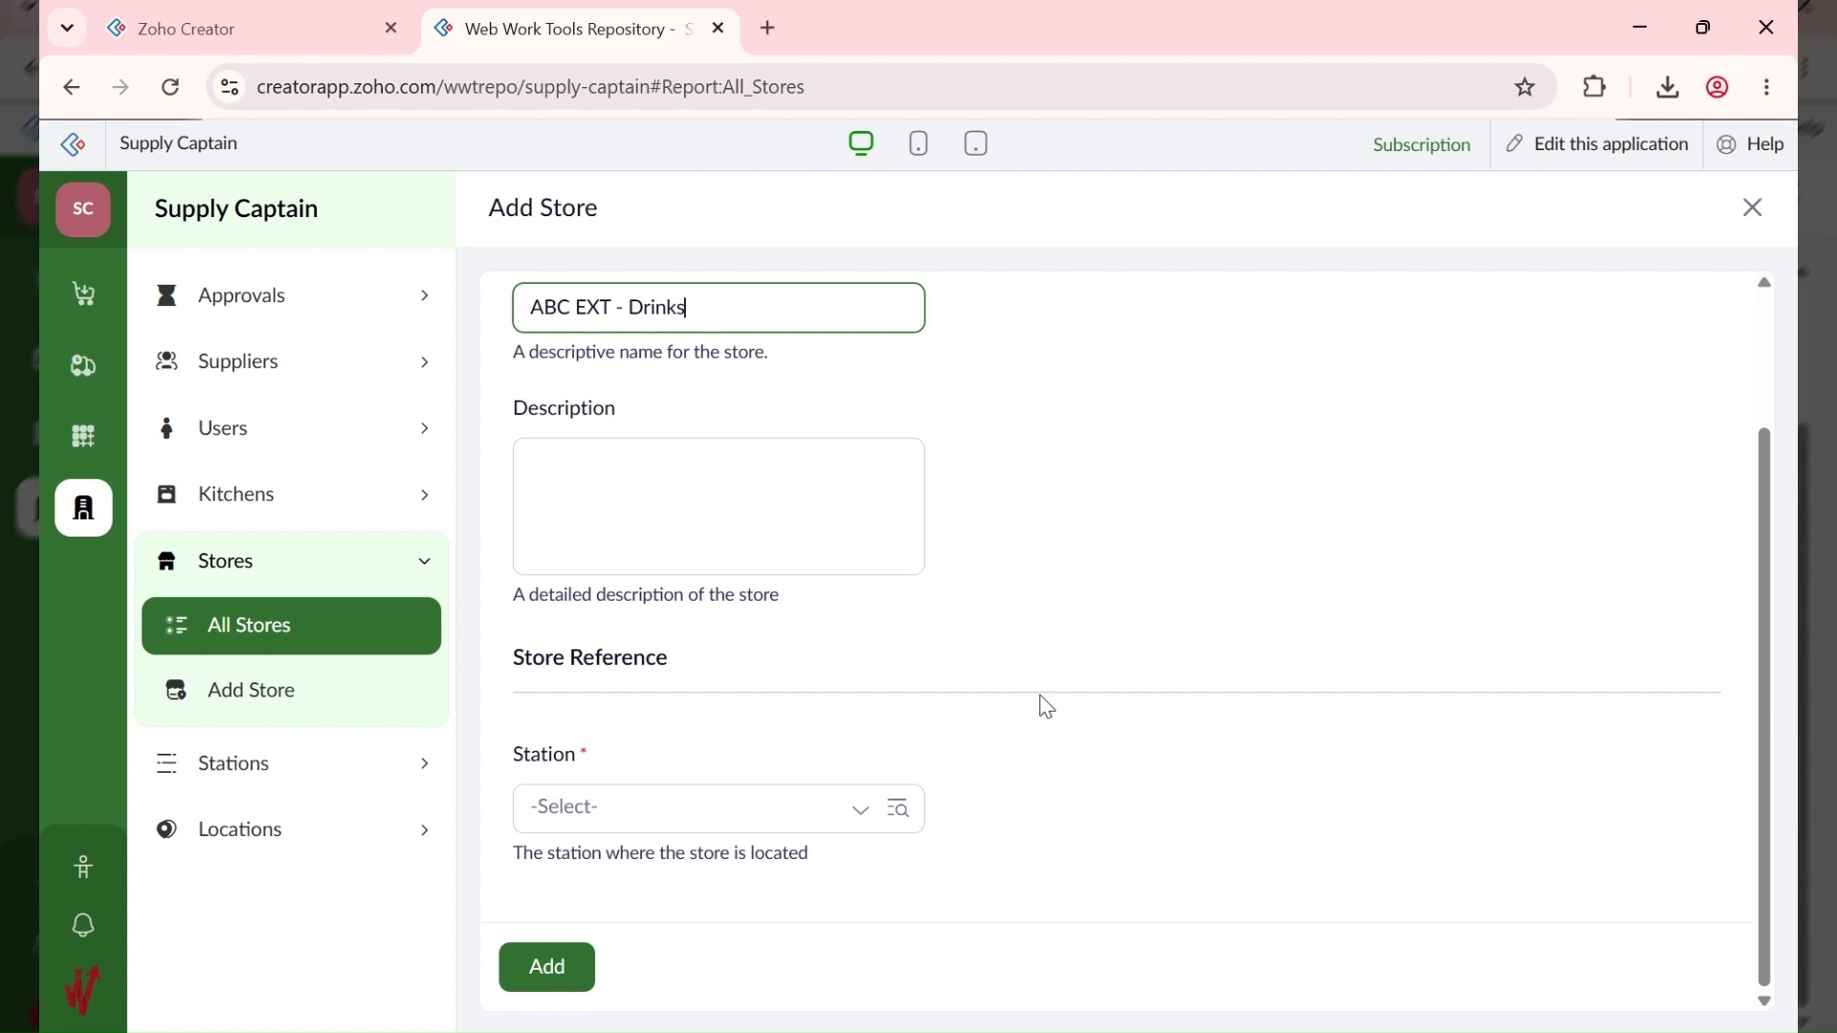
{"action": "left_click", "coordinate": [537, 808]}
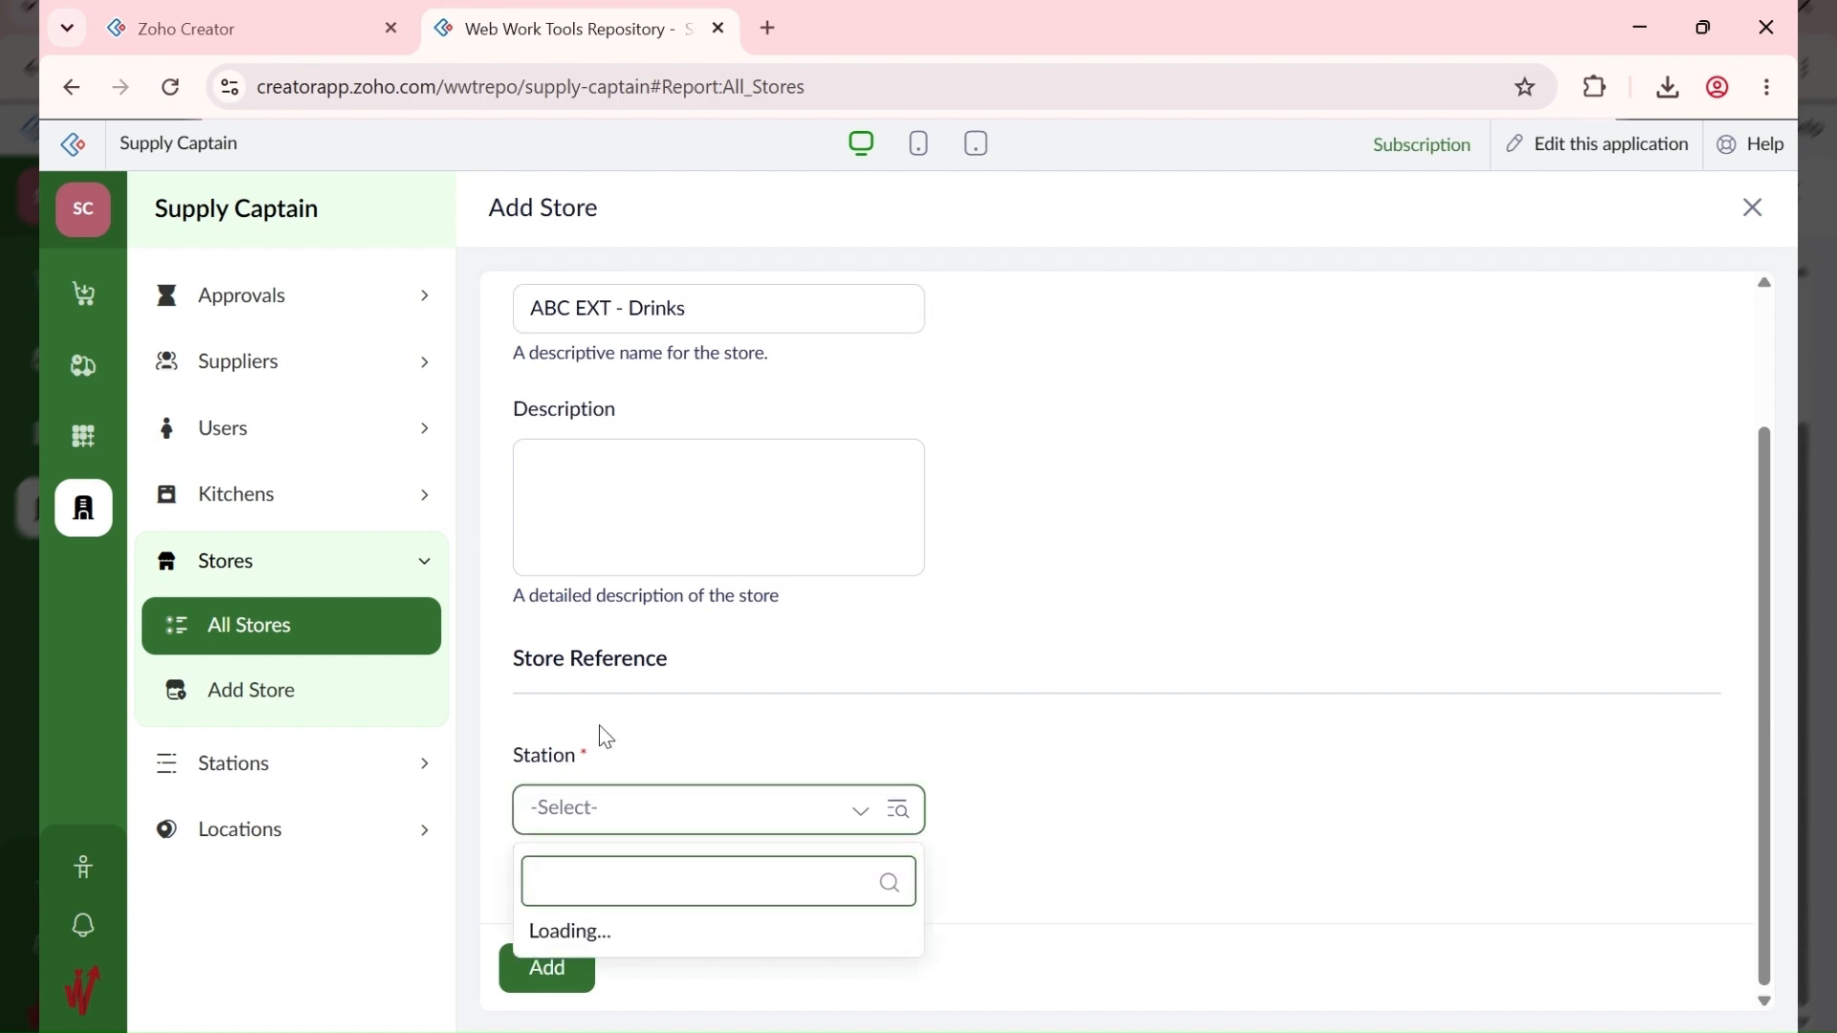
{"action": "left_click", "coordinate": [623, 654]}
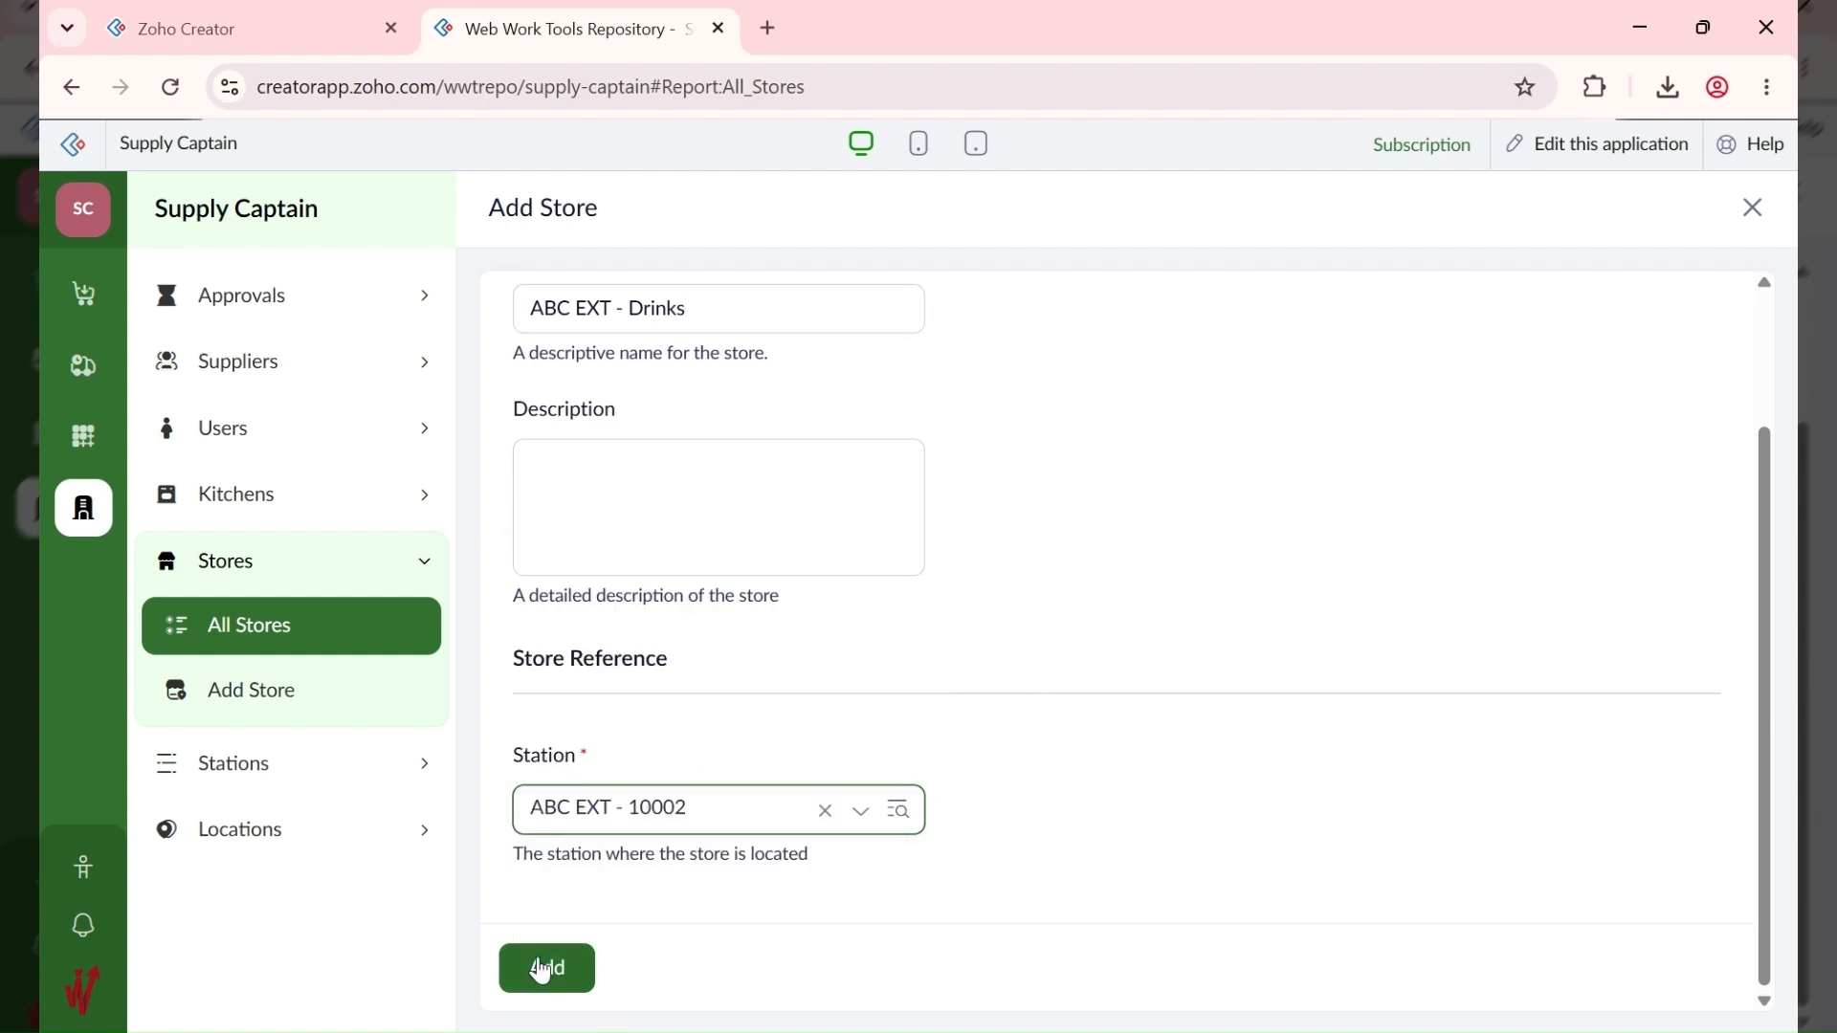
{"action": "left_click", "coordinate": [543, 968]}
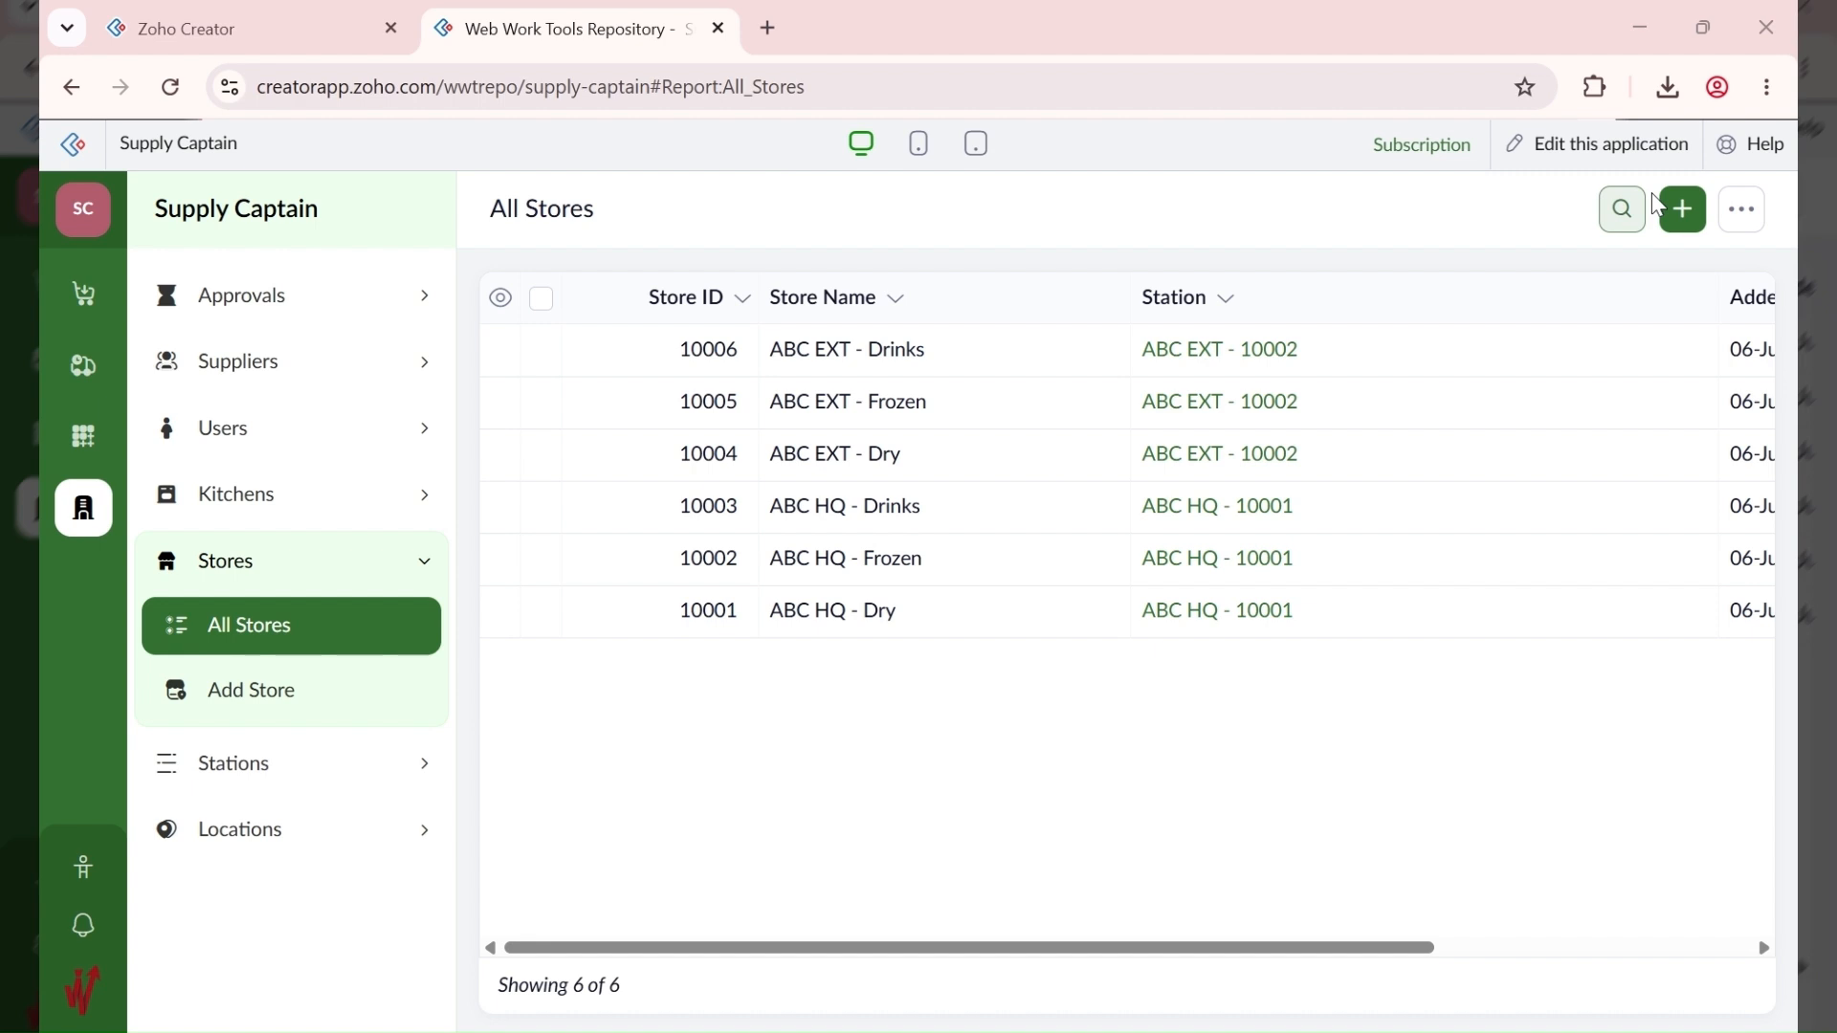
Step: Add the store ABC ANNEX - Dry at station ABC ANNEX - 10003
{"action": "left_click", "coordinate": [1677, 223]}
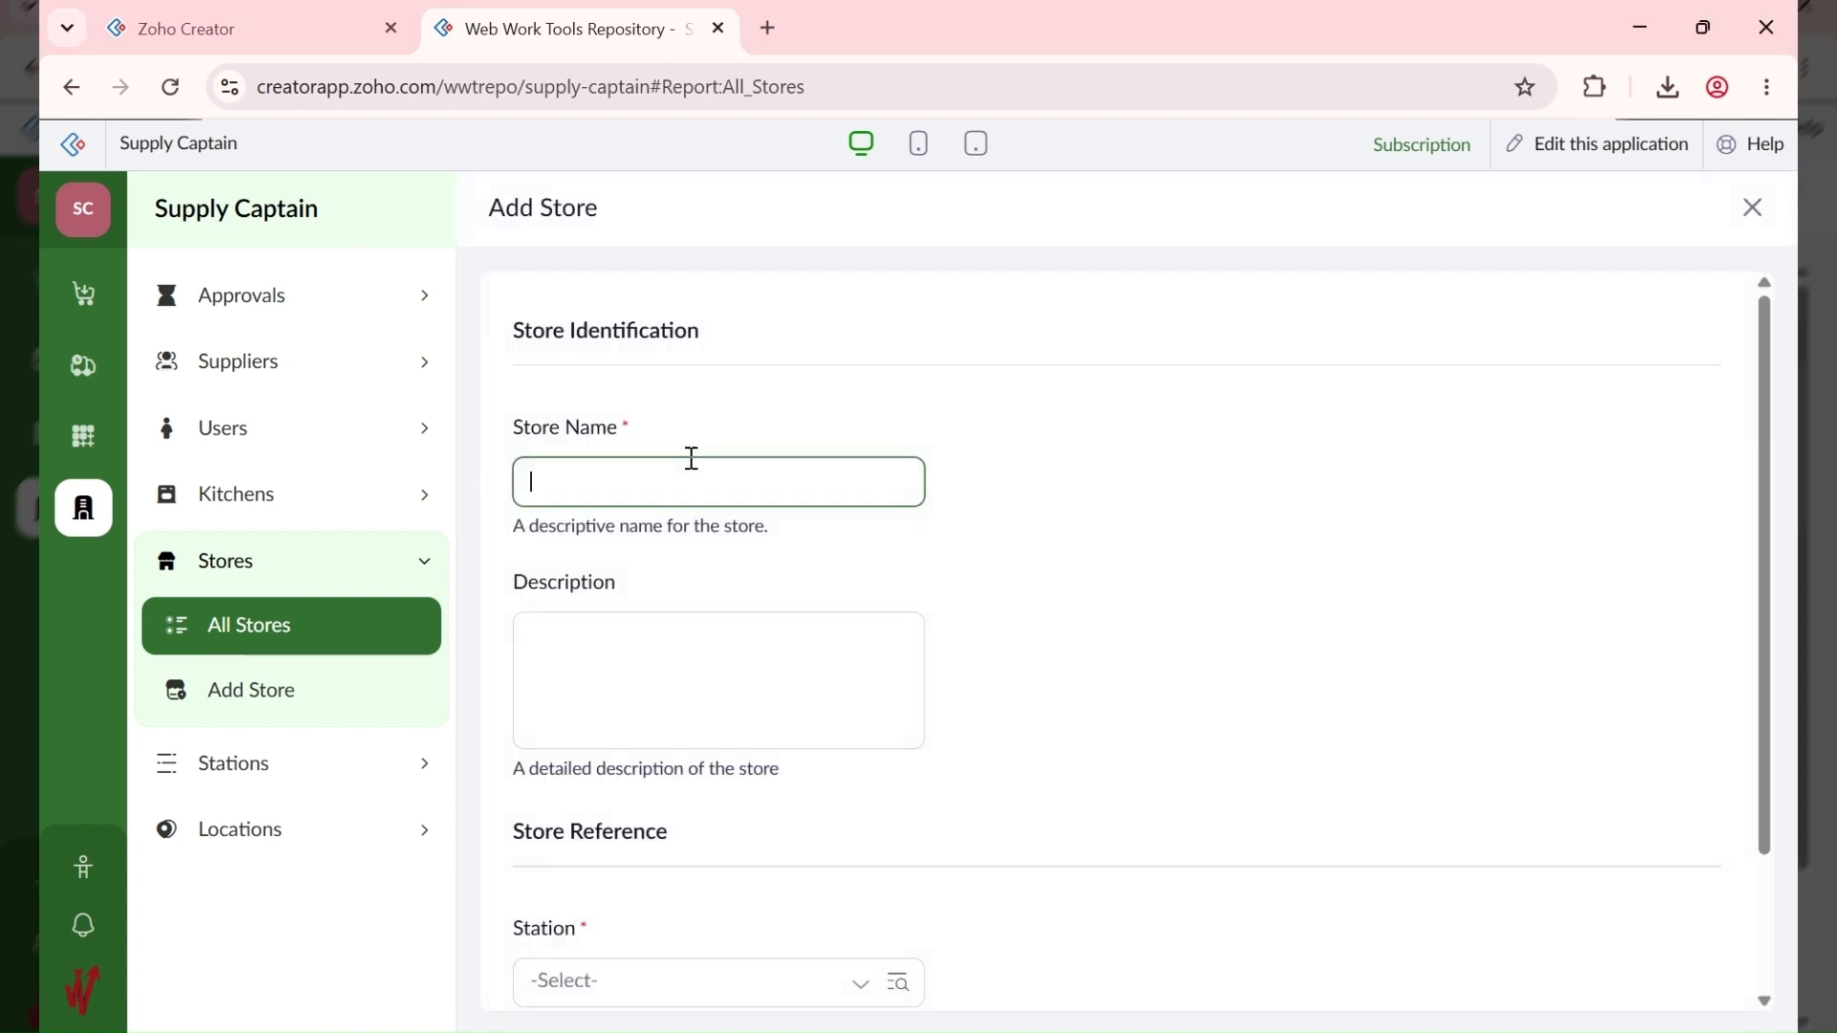
{"action": "type", "text": "ABC ANNEX - Dry"}
{"action": "scroll", "coordinate": [881, 709], "scroll_direction": "down", "scroll_amount": 2}
{"action": "left_click", "coordinate": [613, 826]}
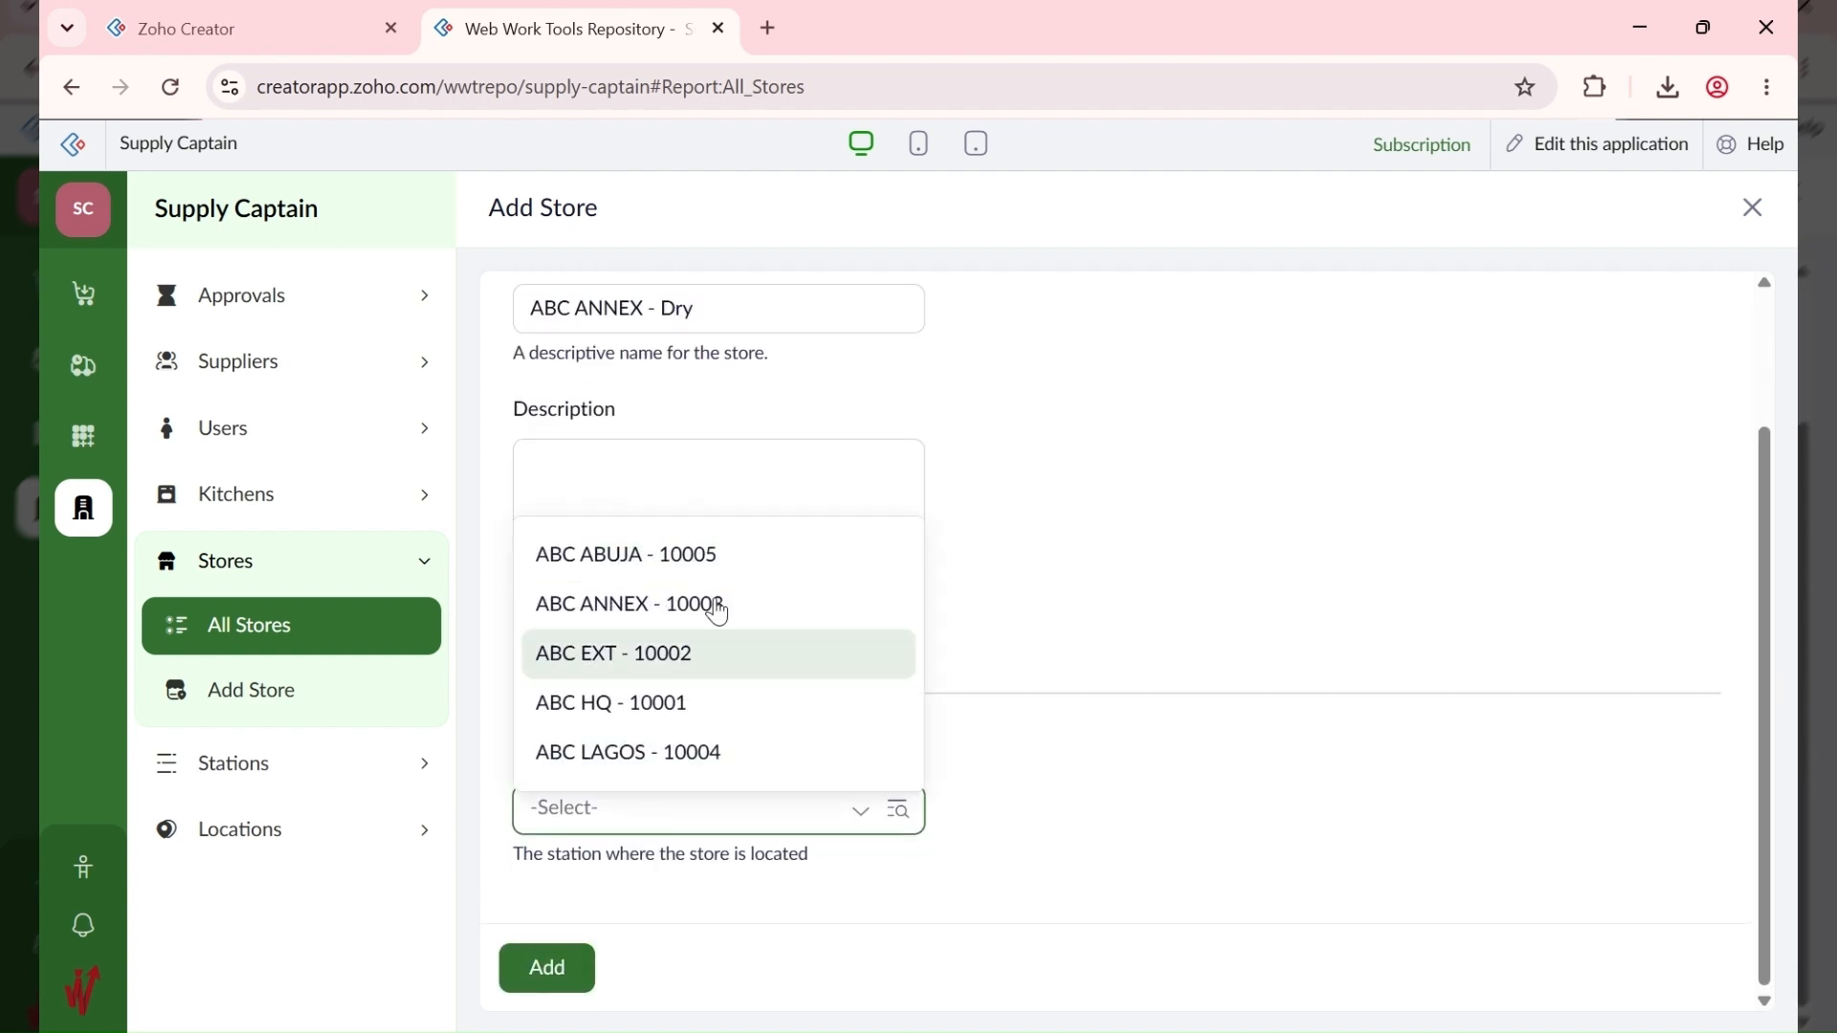
{"action": "left_click", "coordinate": [718, 605]}
{"action": "left_click", "coordinate": [573, 977]}
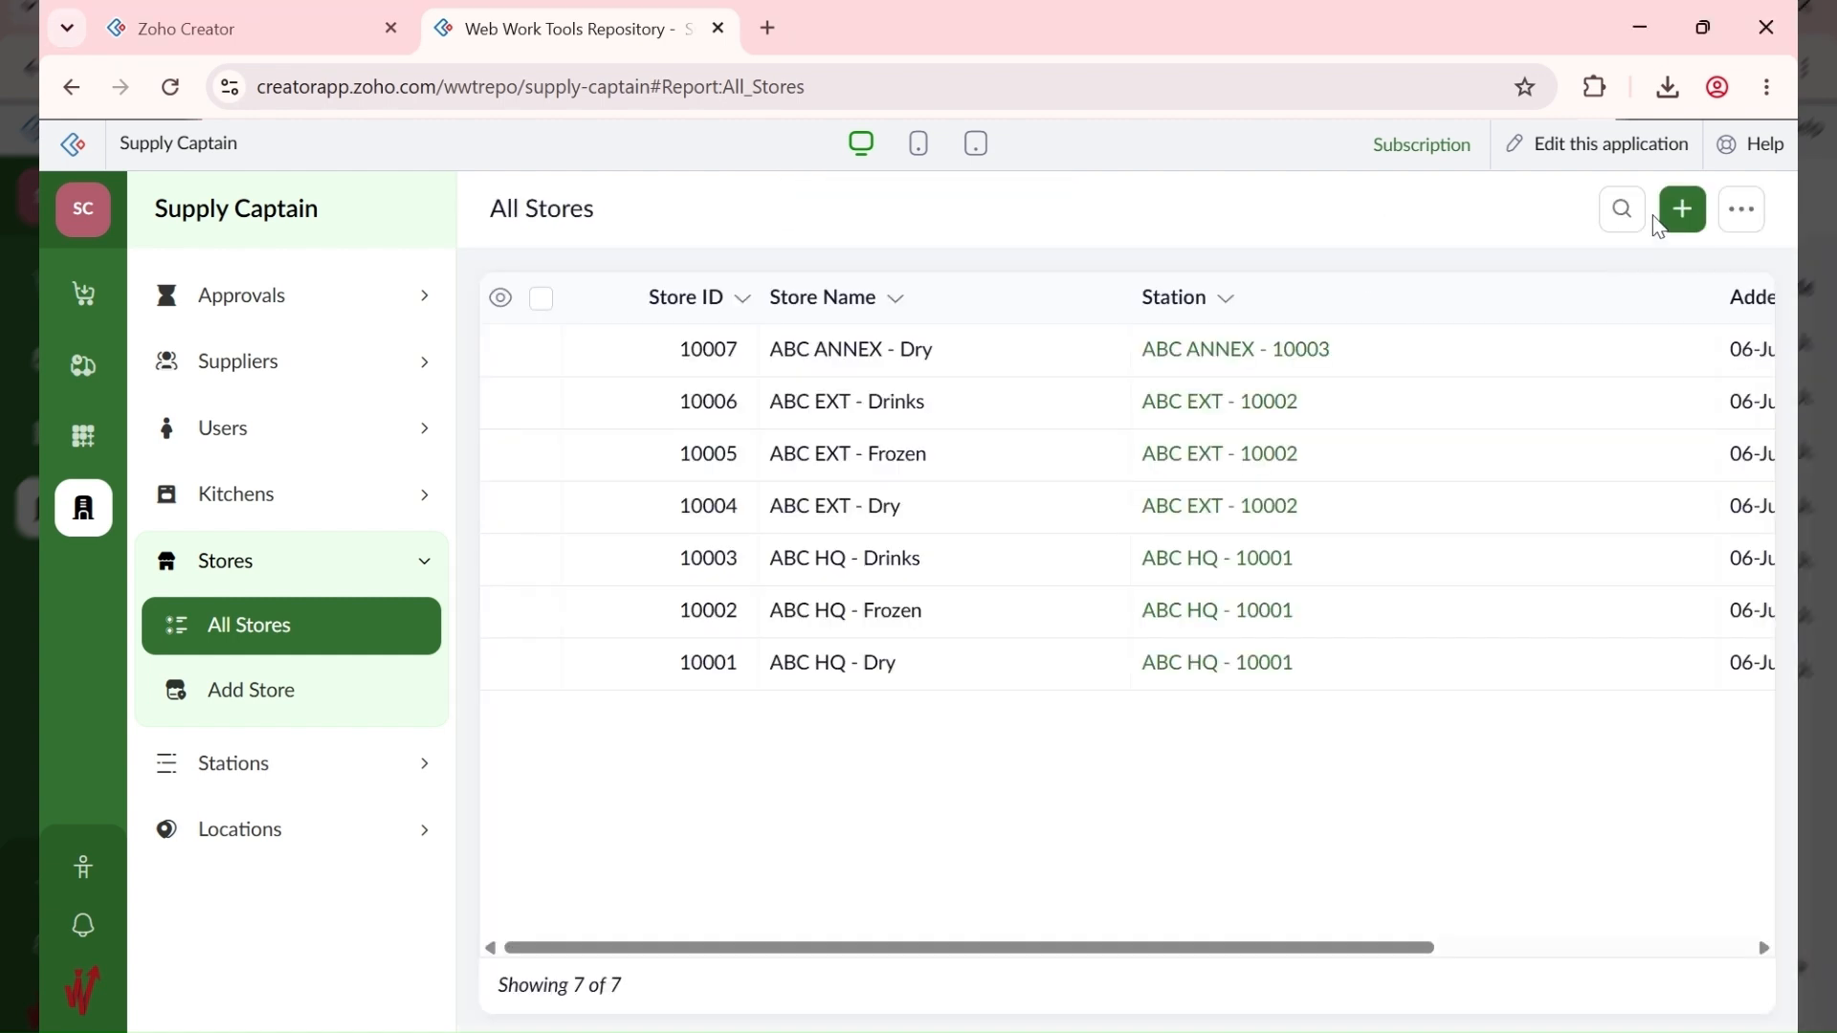
Step: Add the store ABC ANNEX - Frozen at station ABC ANNEX - 10003
{"action": "left_click", "coordinate": [1681, 211]}
{"action": "left_click", "coordinate": [641, 491]}
{"action": "type", "text": "ABC ANNEX"}
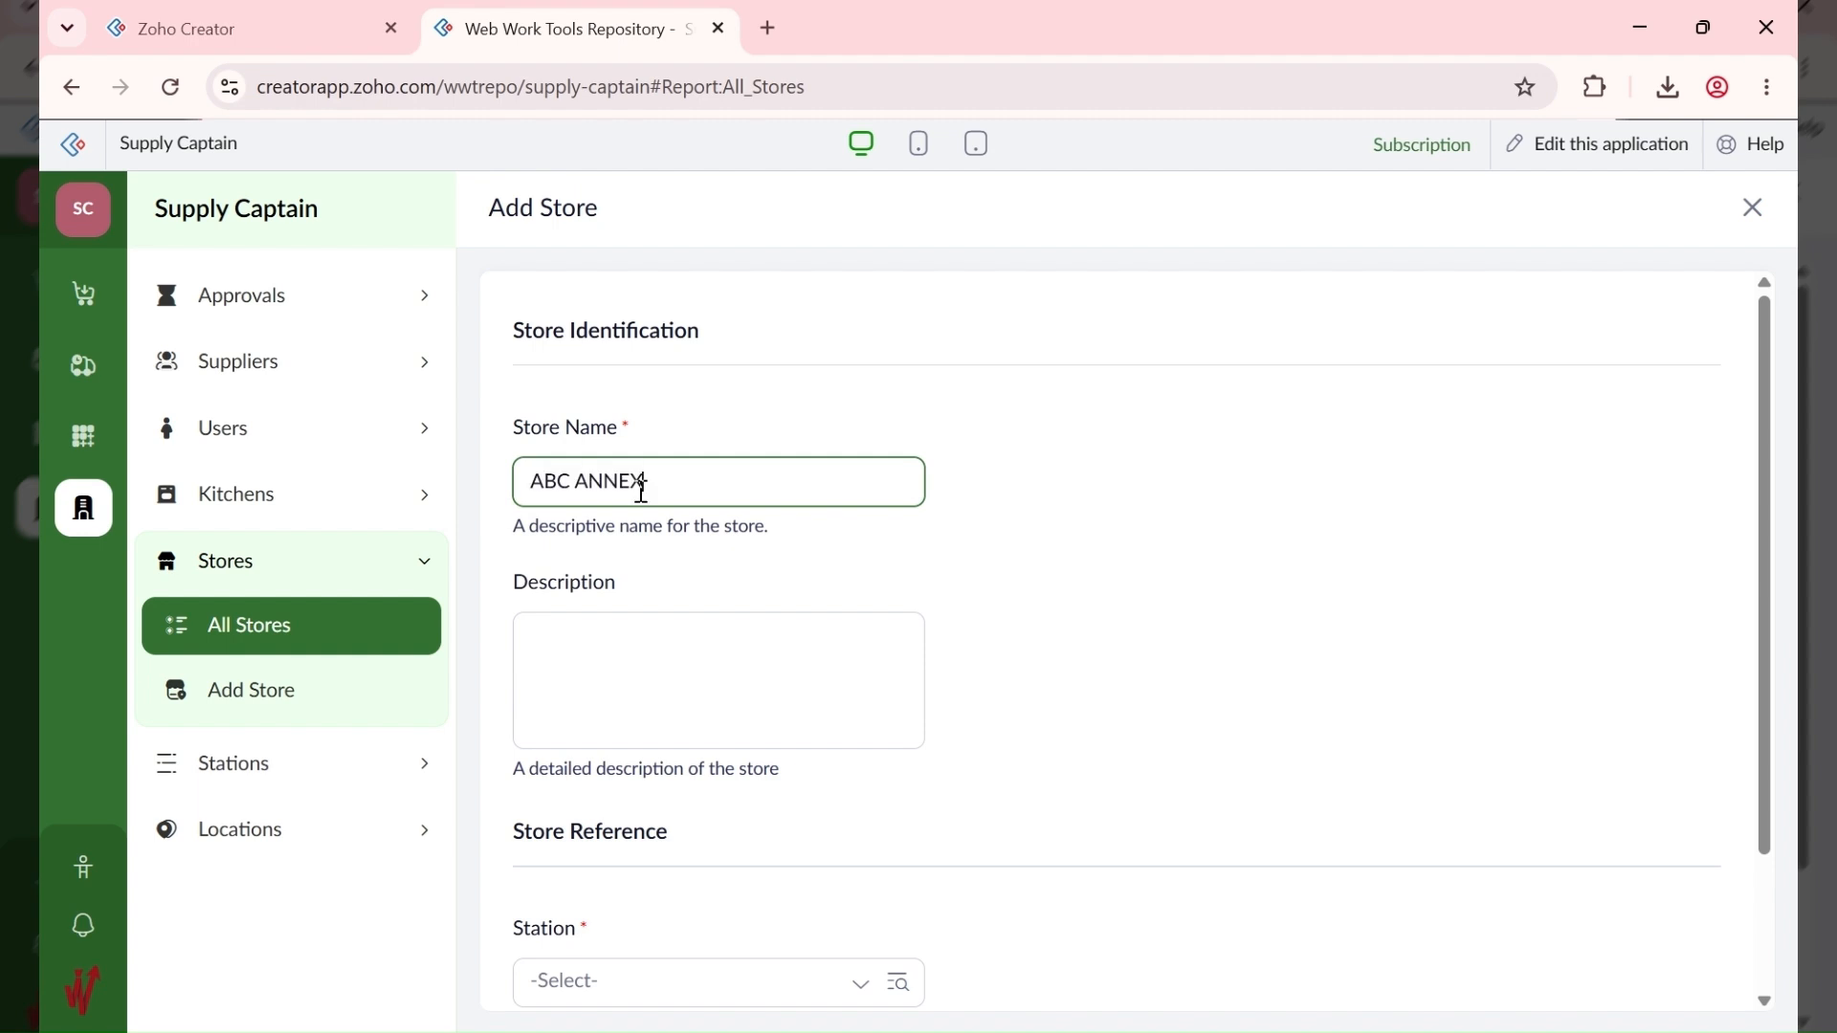
{"action": "type", "text": " - Froxe"}
{"action": "scroll", "coordinate": [765, 780], "scroll_direction": "down", "scroll_amount": 2}
{"action": "left_click", "coordinate": [565, 815]}
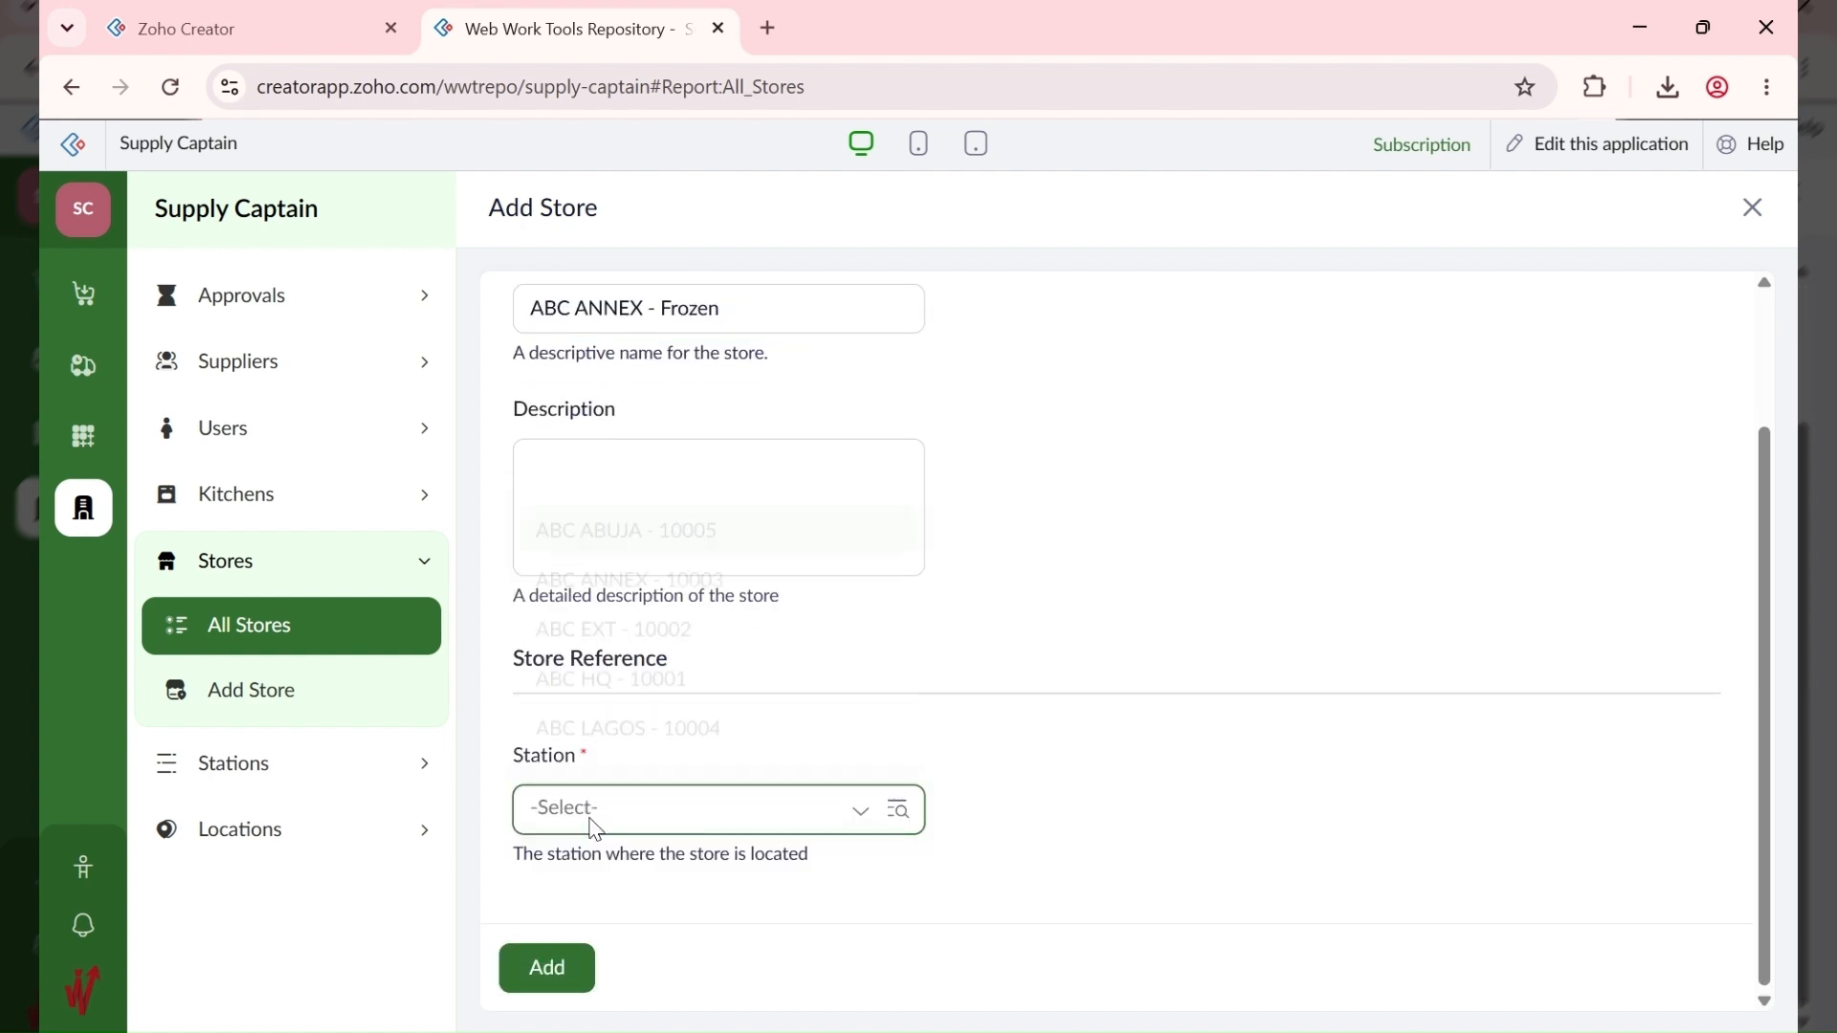
{"action": "left_click", "coordinate": [605, 603]}
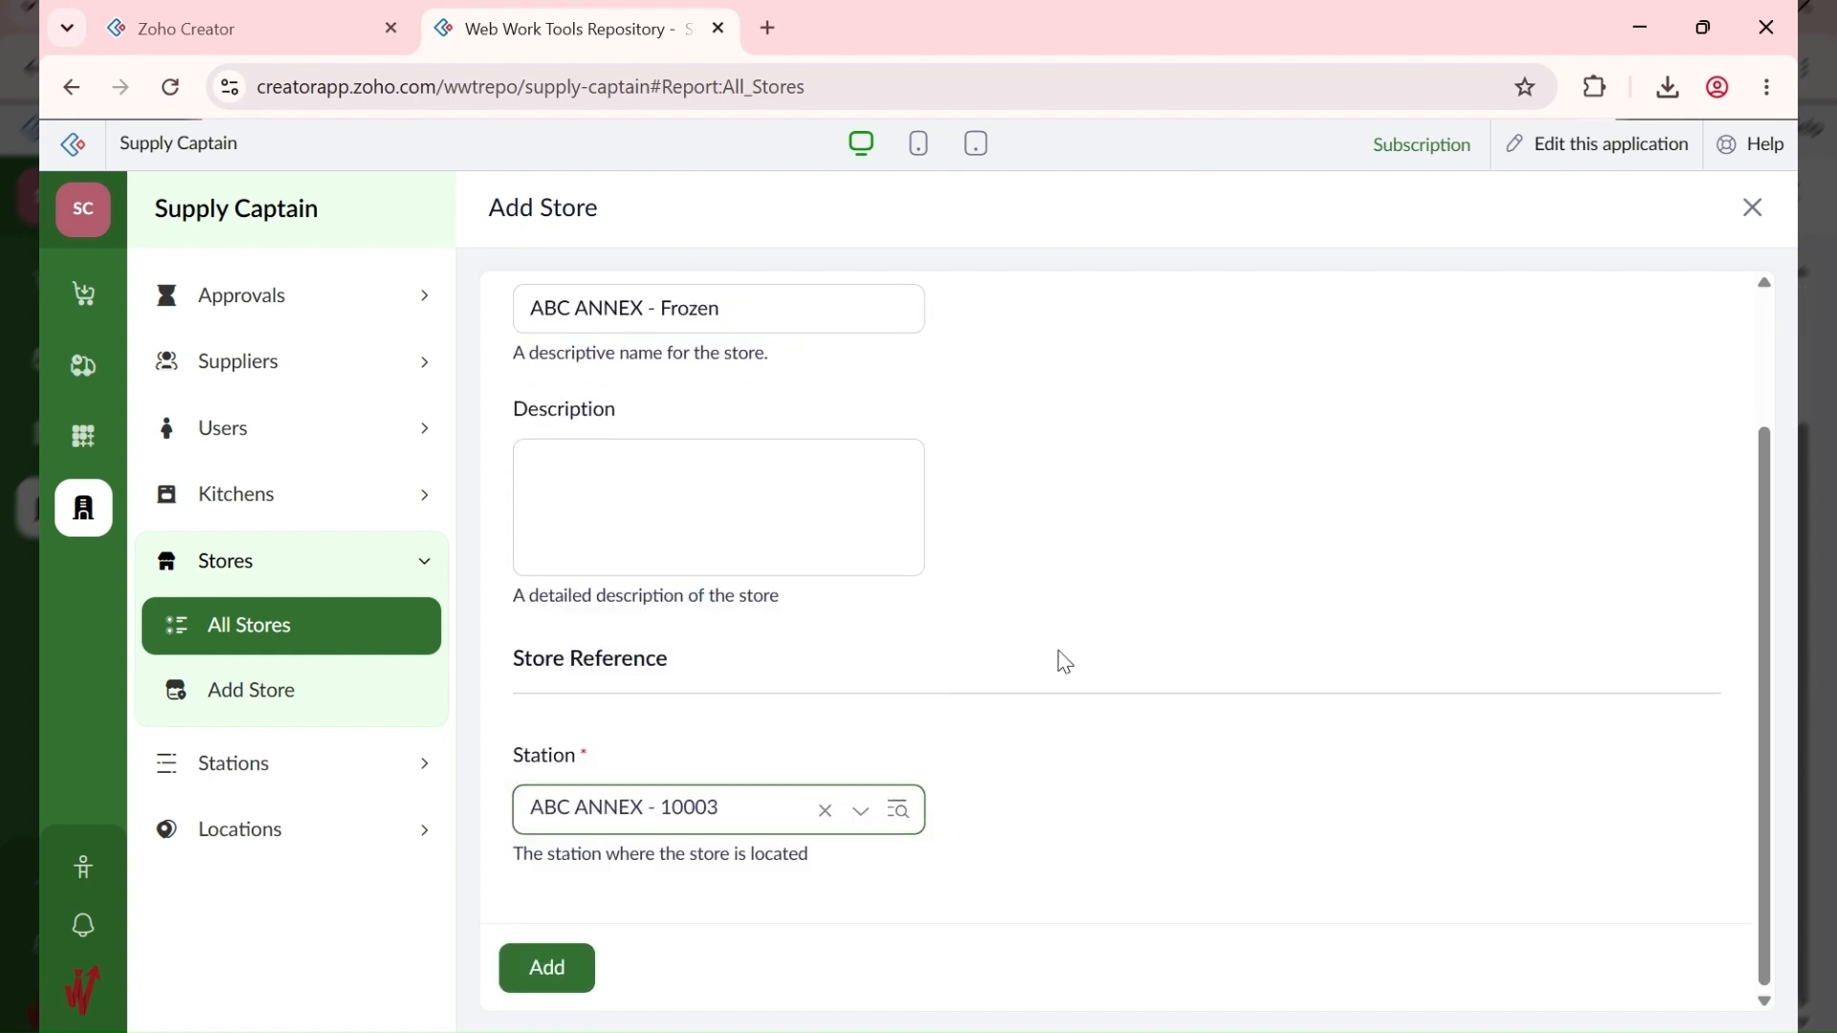
{"action": "left_click", "coordinate": [553, 962]}
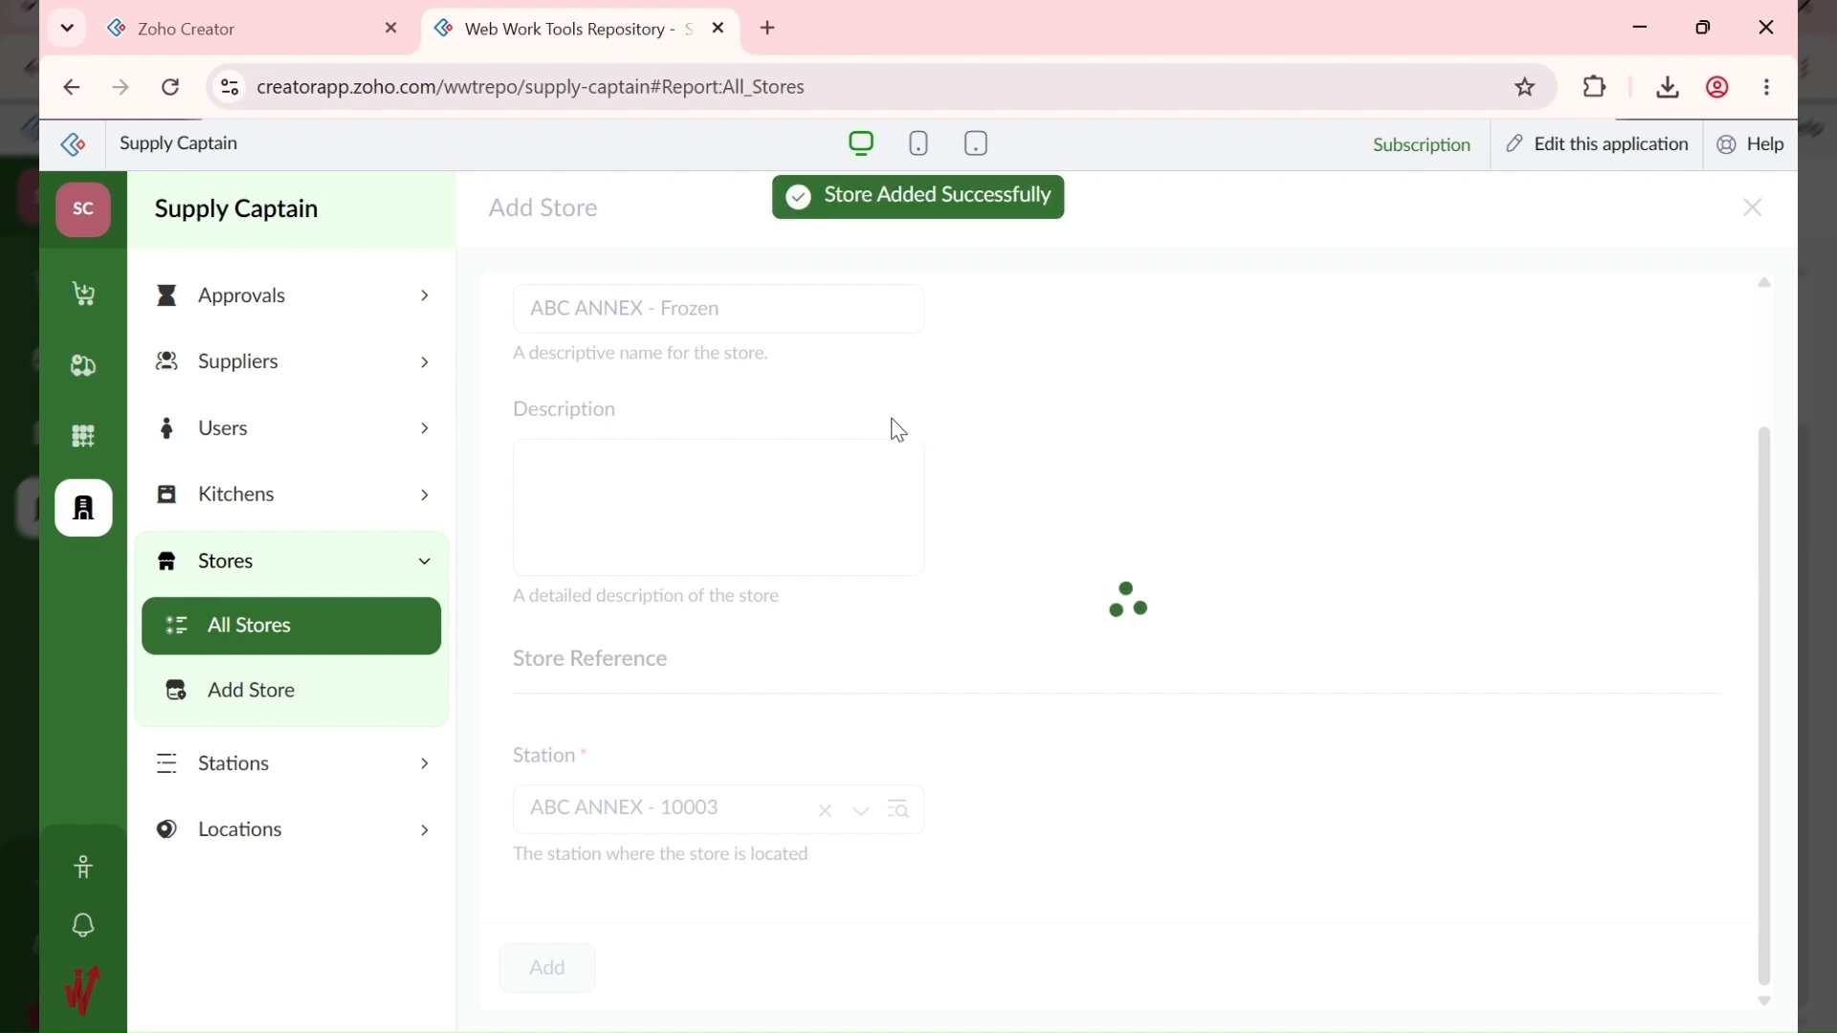
Step: Add ABC ANNEX - Drinks at station ABC ANNEX - 10003 and open a fresh Add Store form
{"action": "left_click", "coordinate": [1684, 212]}
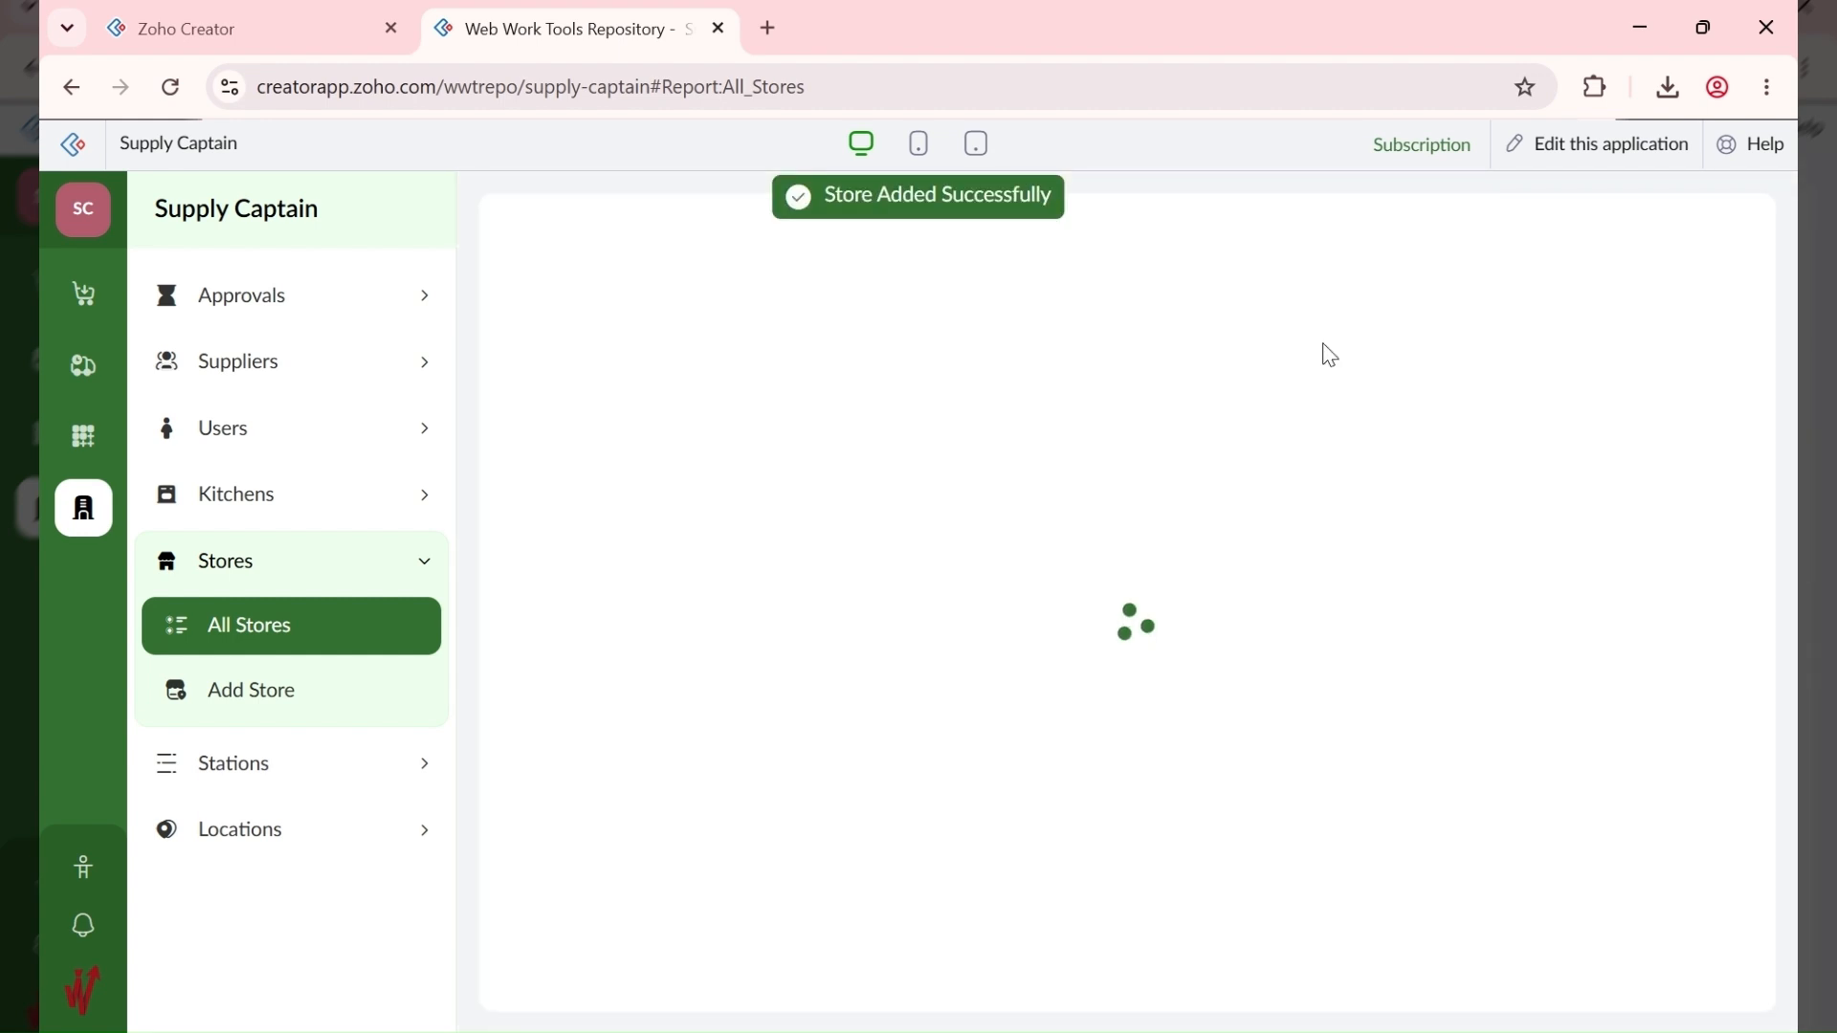
{"action": "type", "text": "ABC ANNEX - Drinks"}
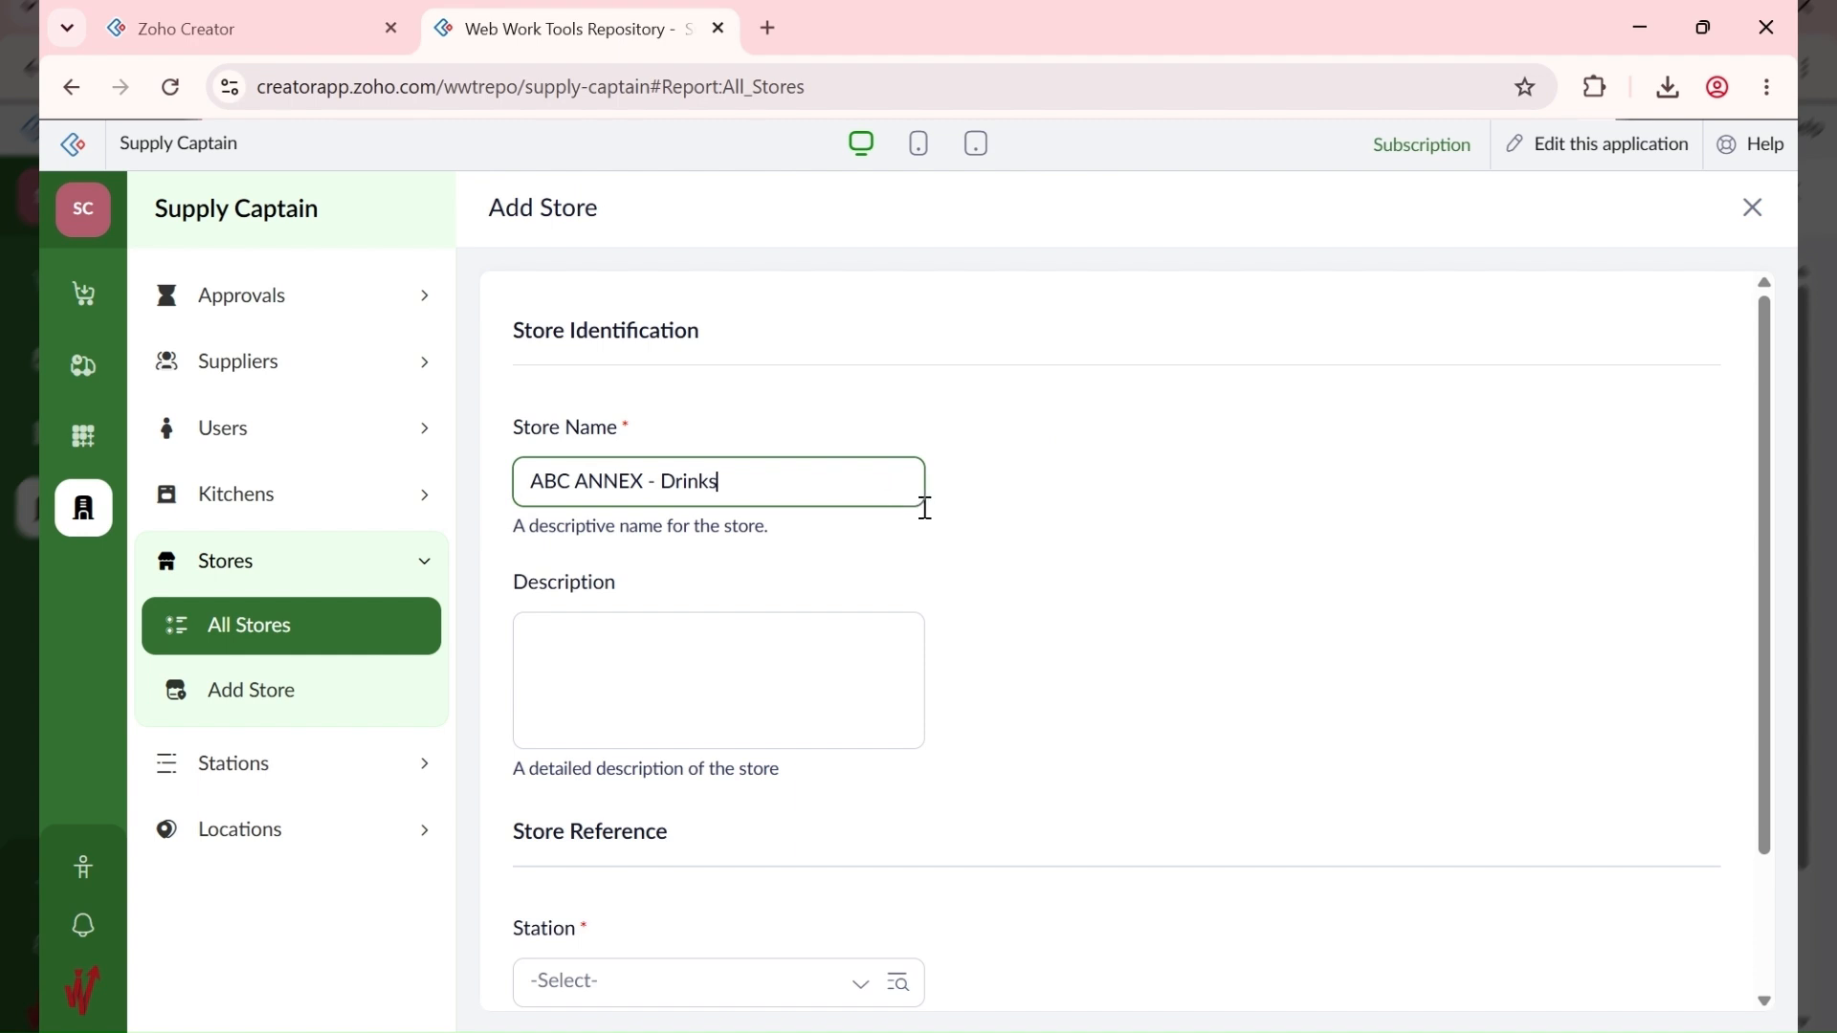
{"action": "scroll", "coordinate": [925, 508], "scroll_direction": "down", "scroll_amount": 2}
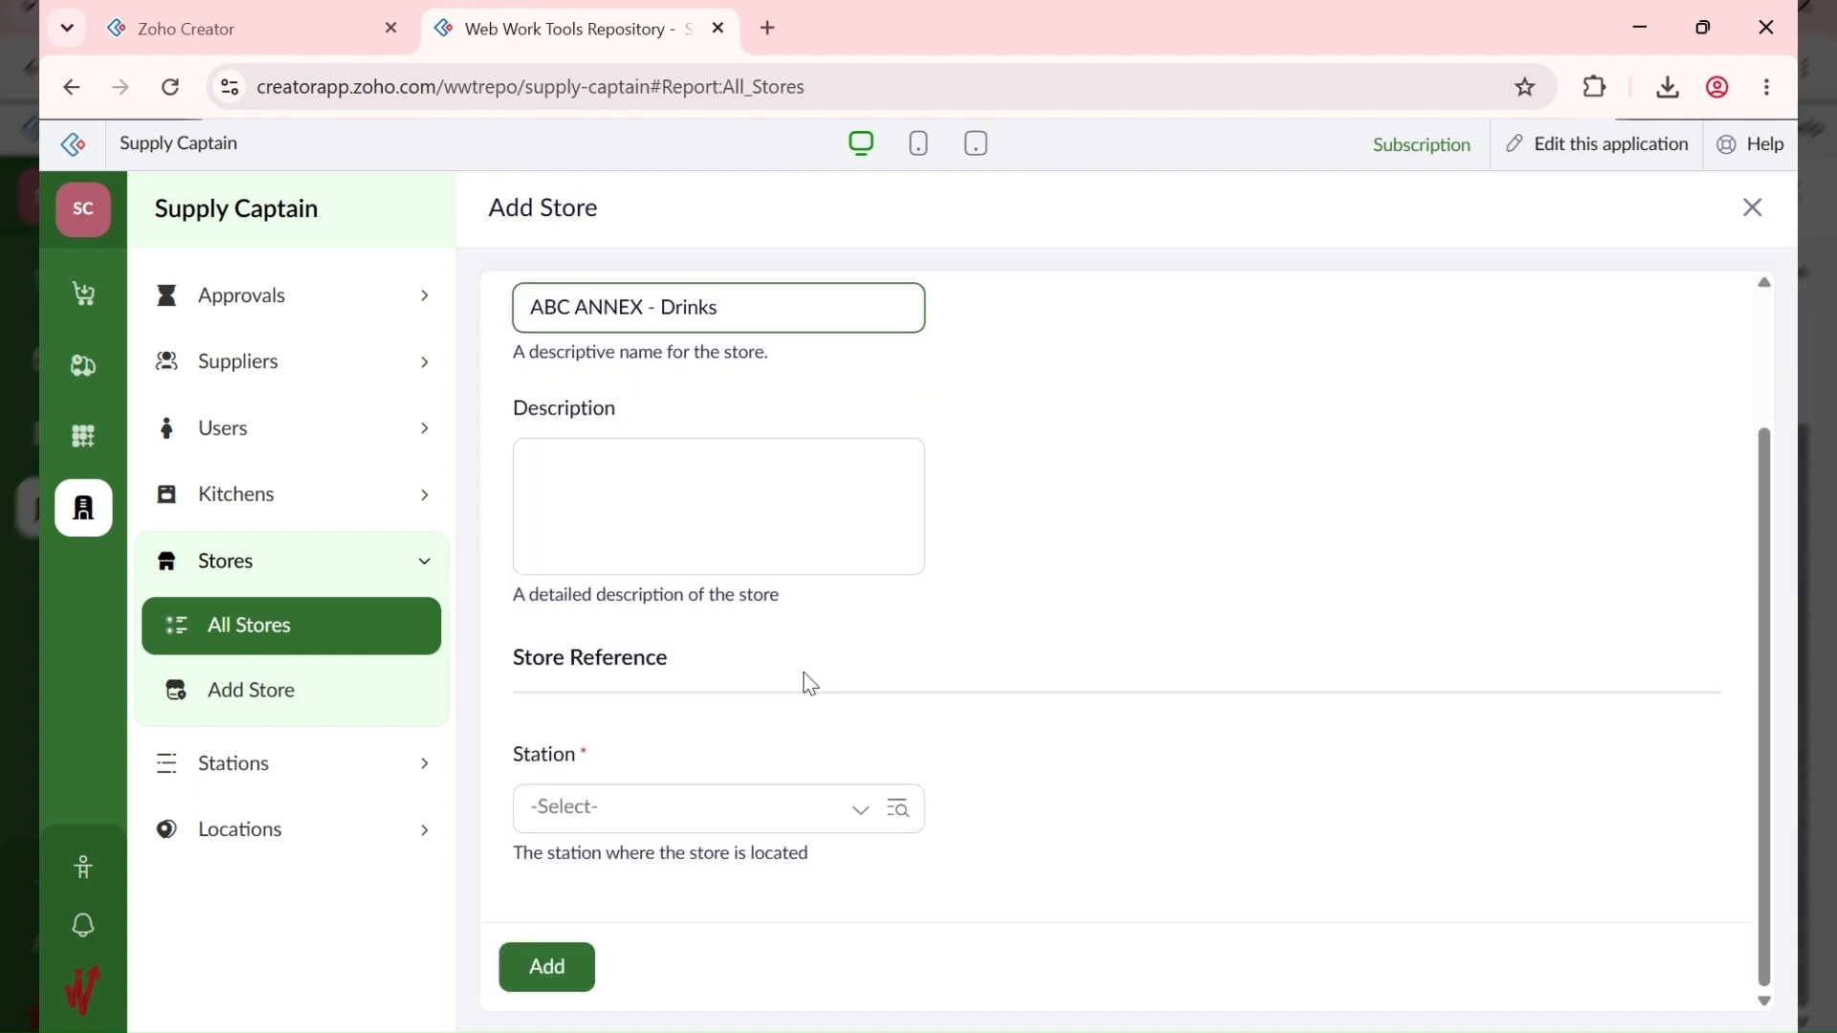
{"action": "left_click", "coordinate": [617, 809]}
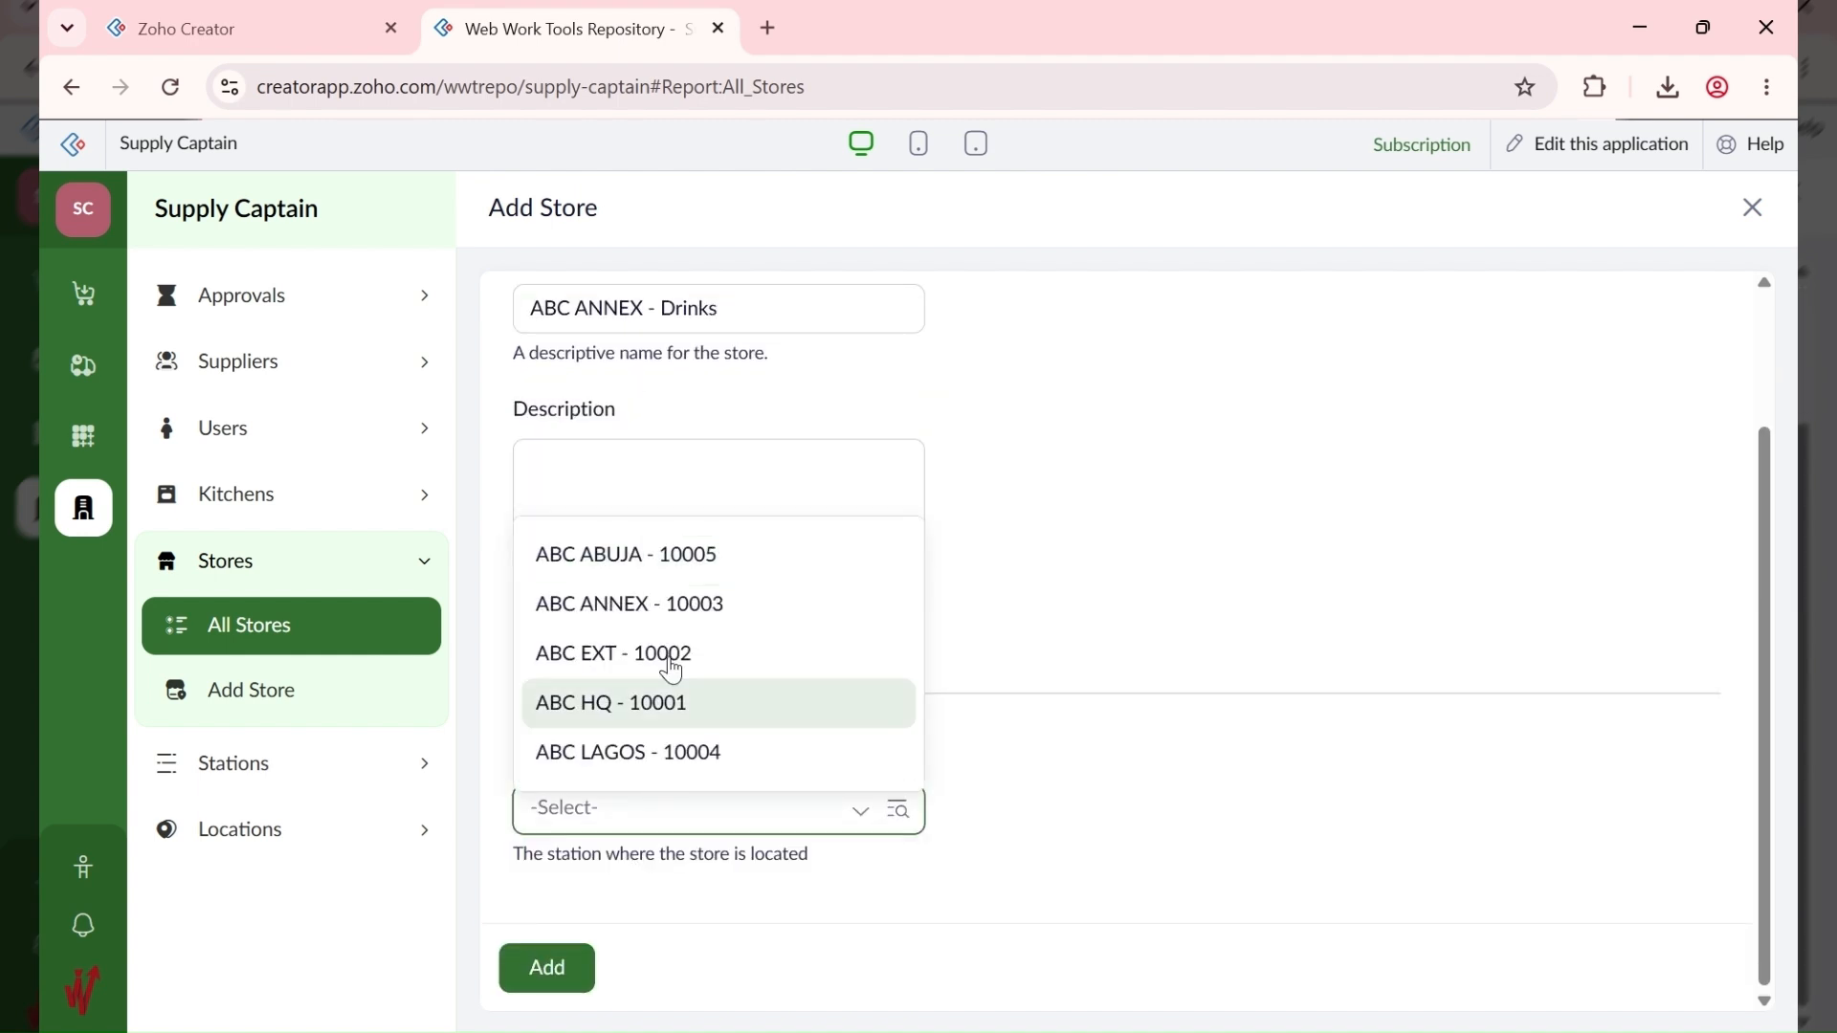
{"action": "left_click", "coordinate": [689, 598]}
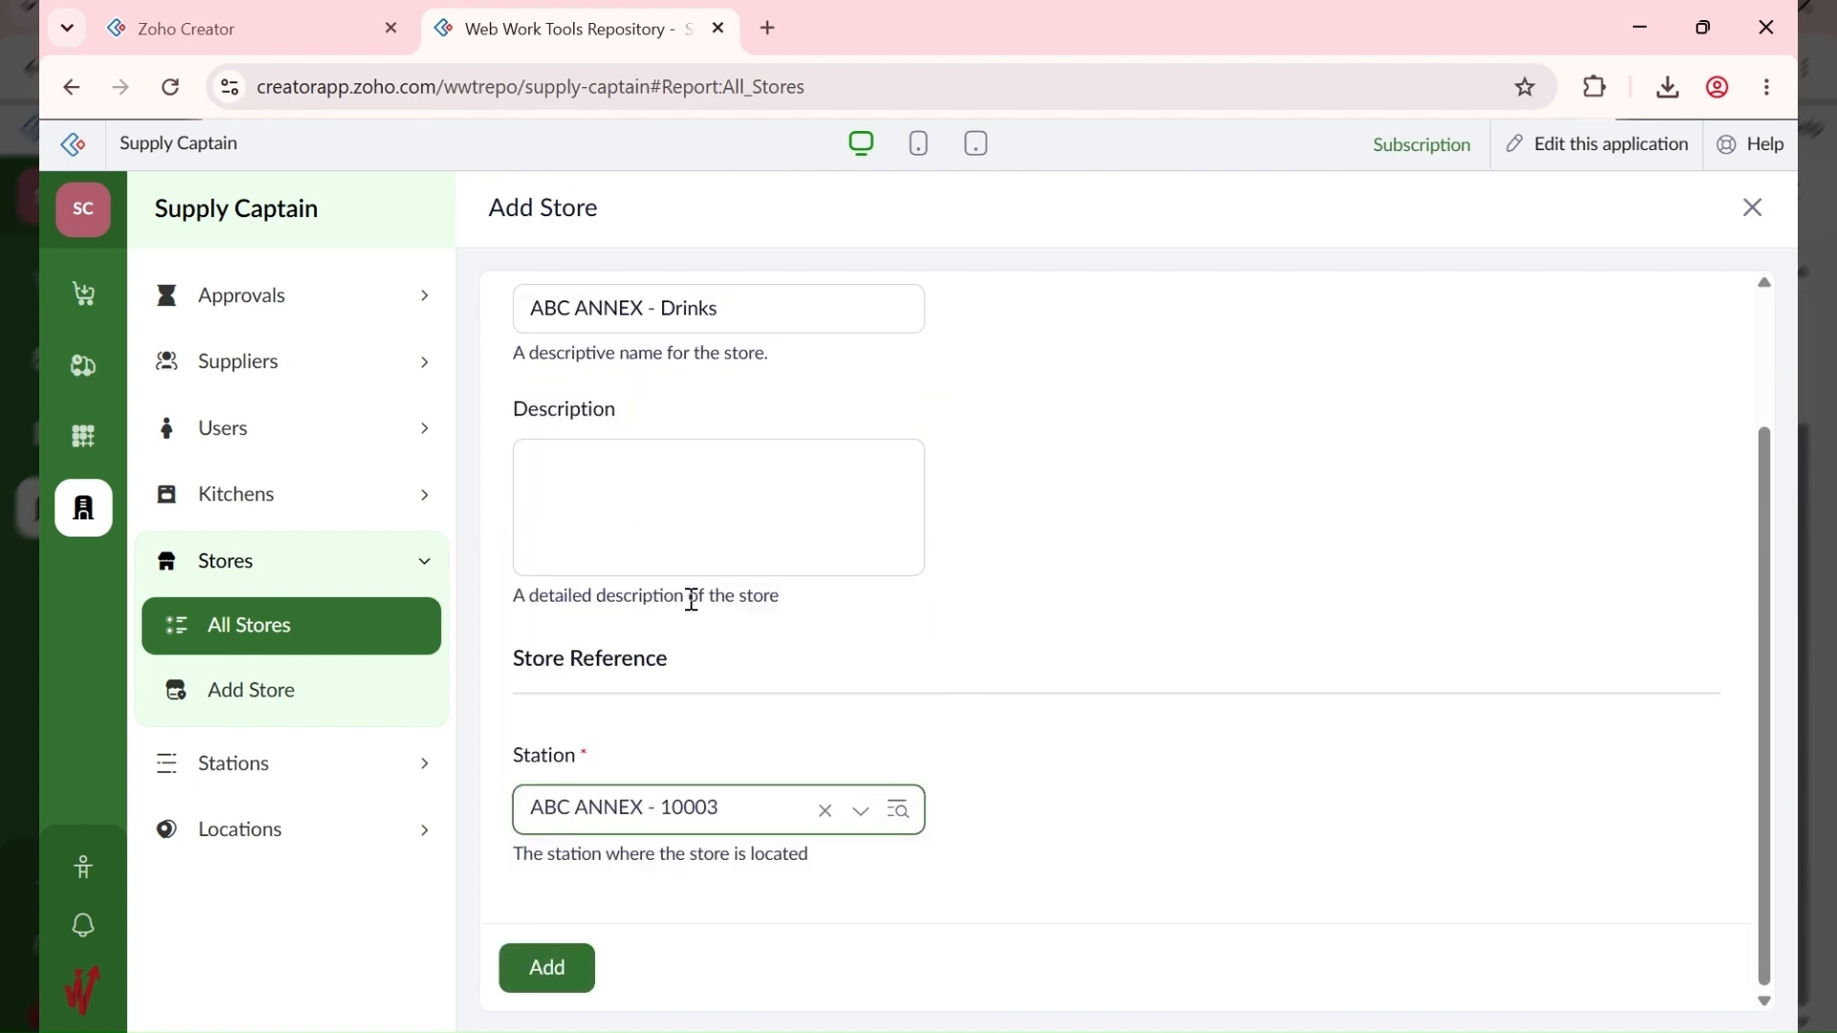
{"action": "left_click", "coordinate": [558, 968]}
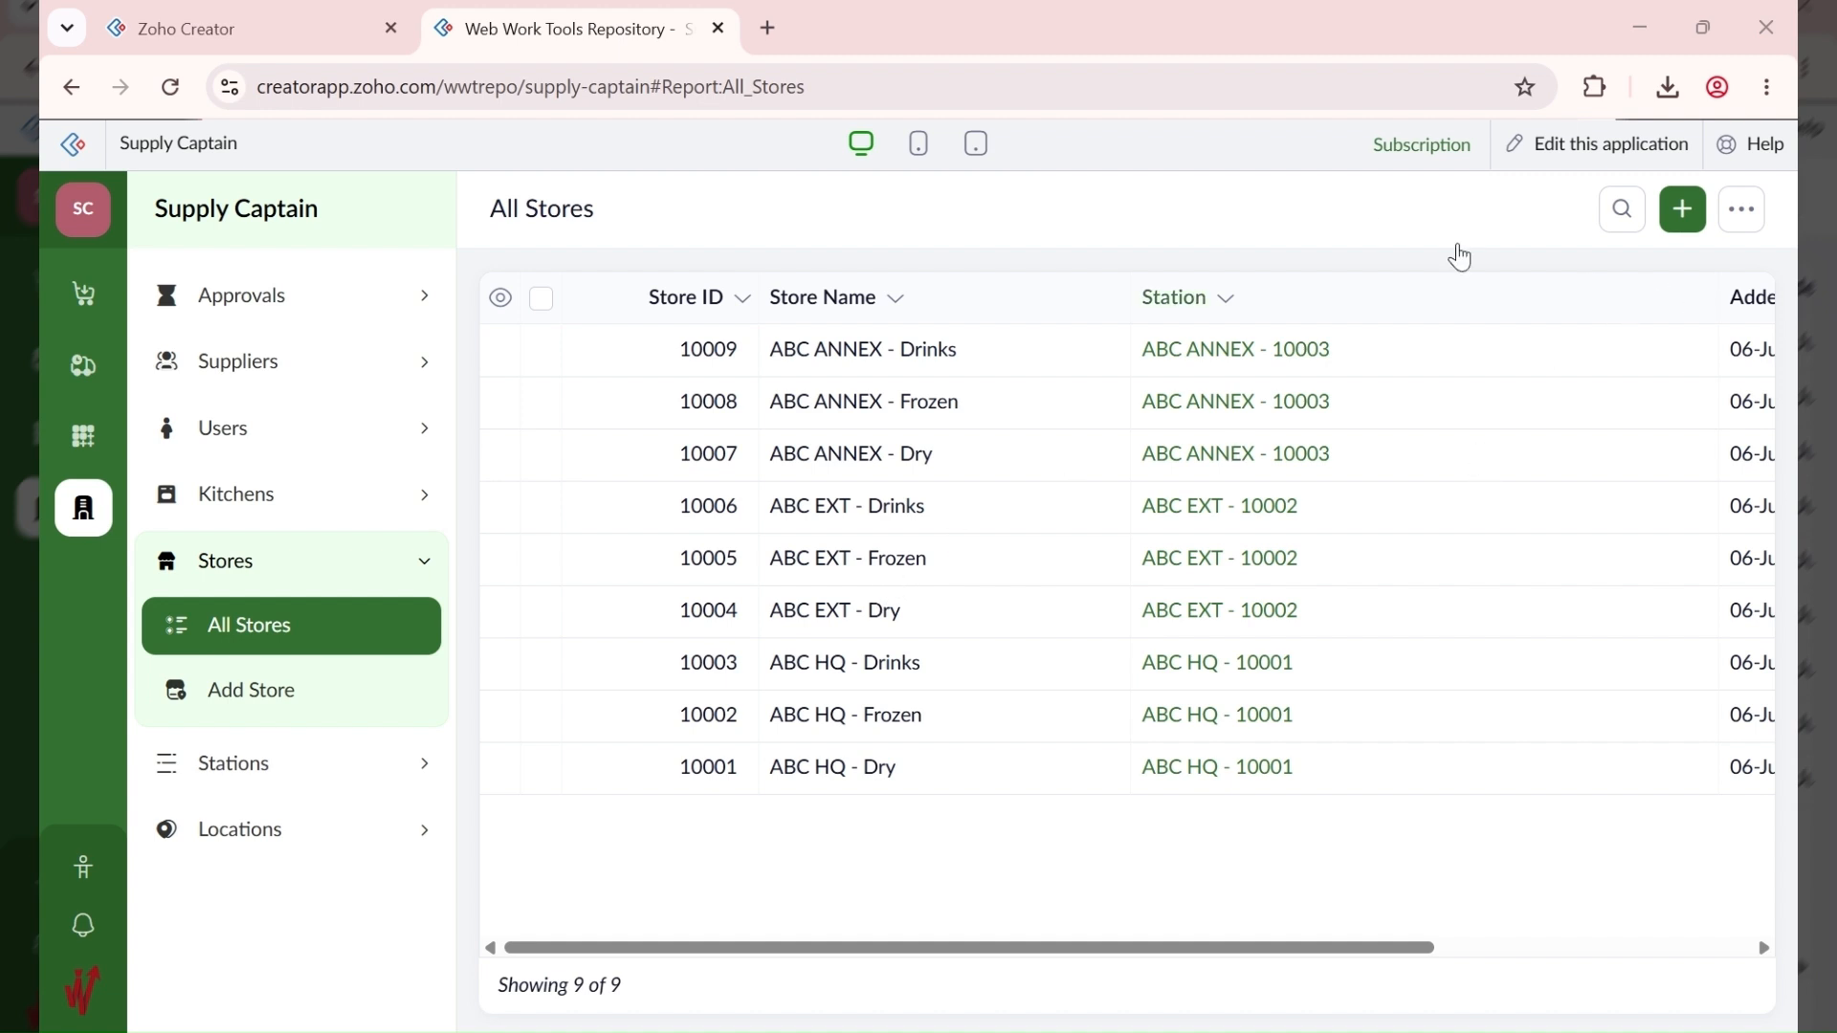
{"action": "left_click", "coordinate": [1688, 218]}
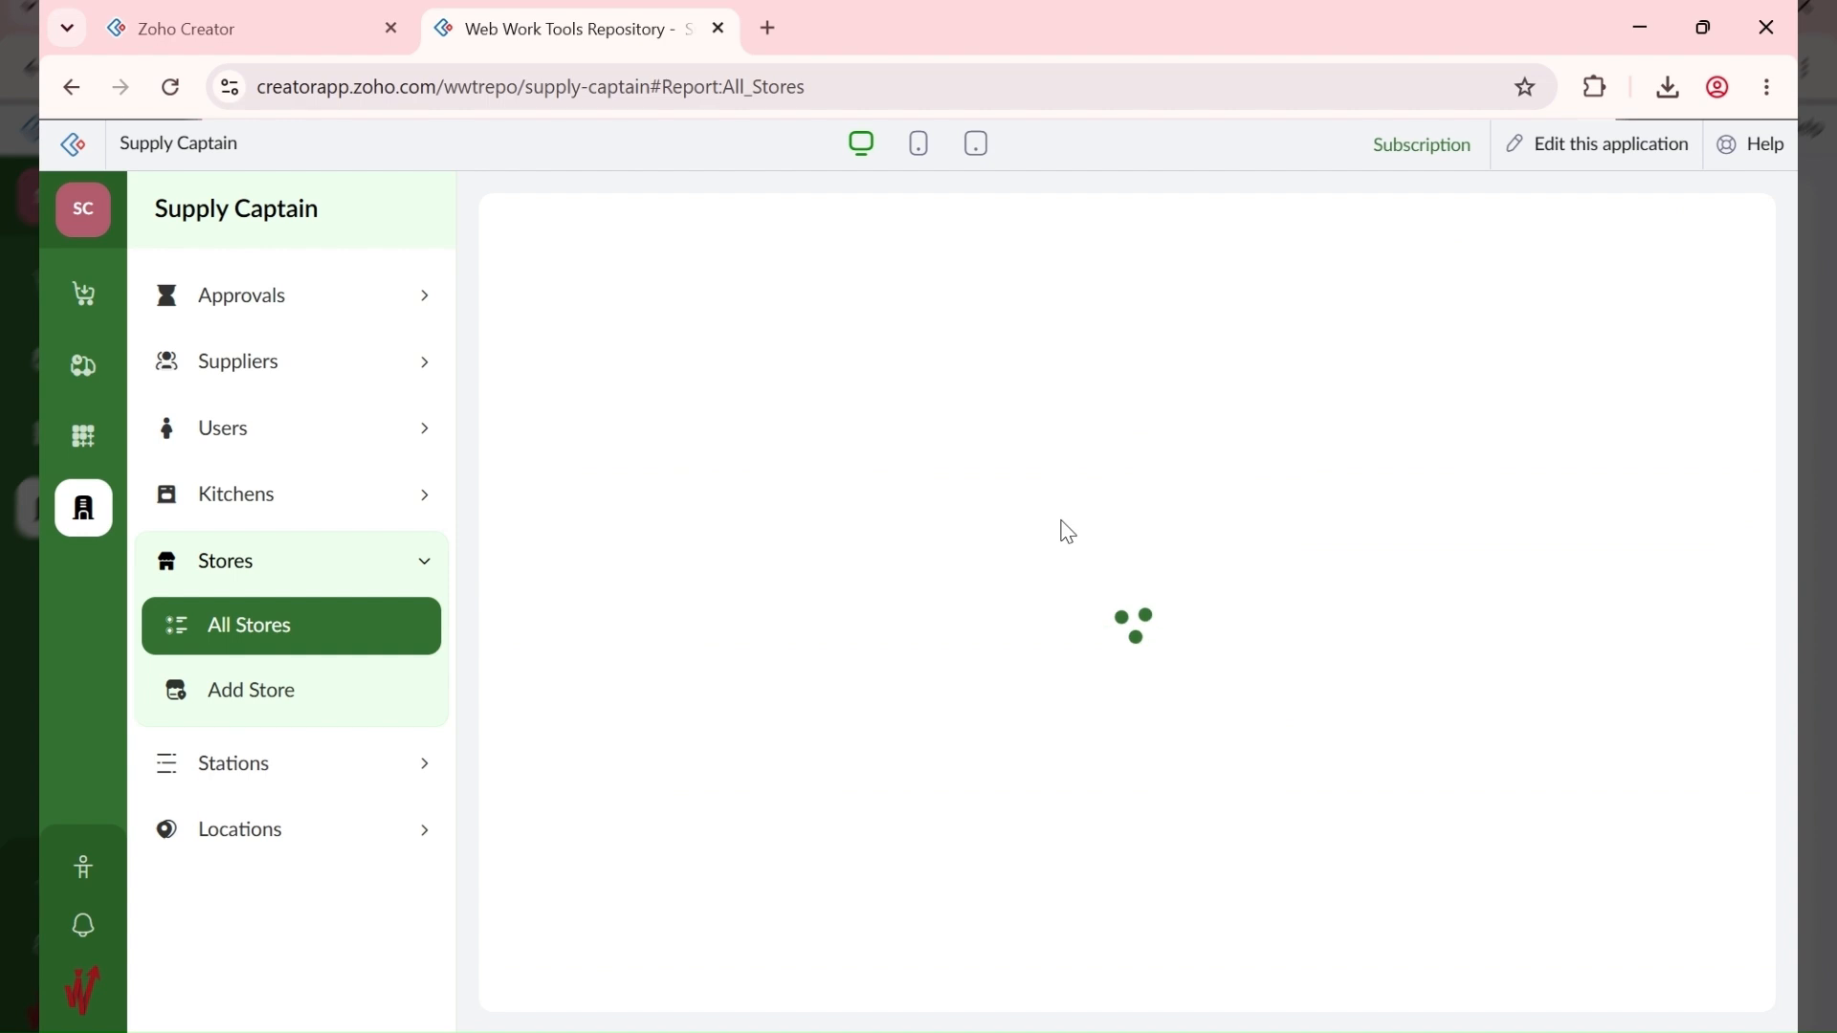
Step: Add the store ABC LAGOS - Dry at station ABC LAGOS - 10004
{"action": "type", "text": "ABC LAGOS - Dry"}
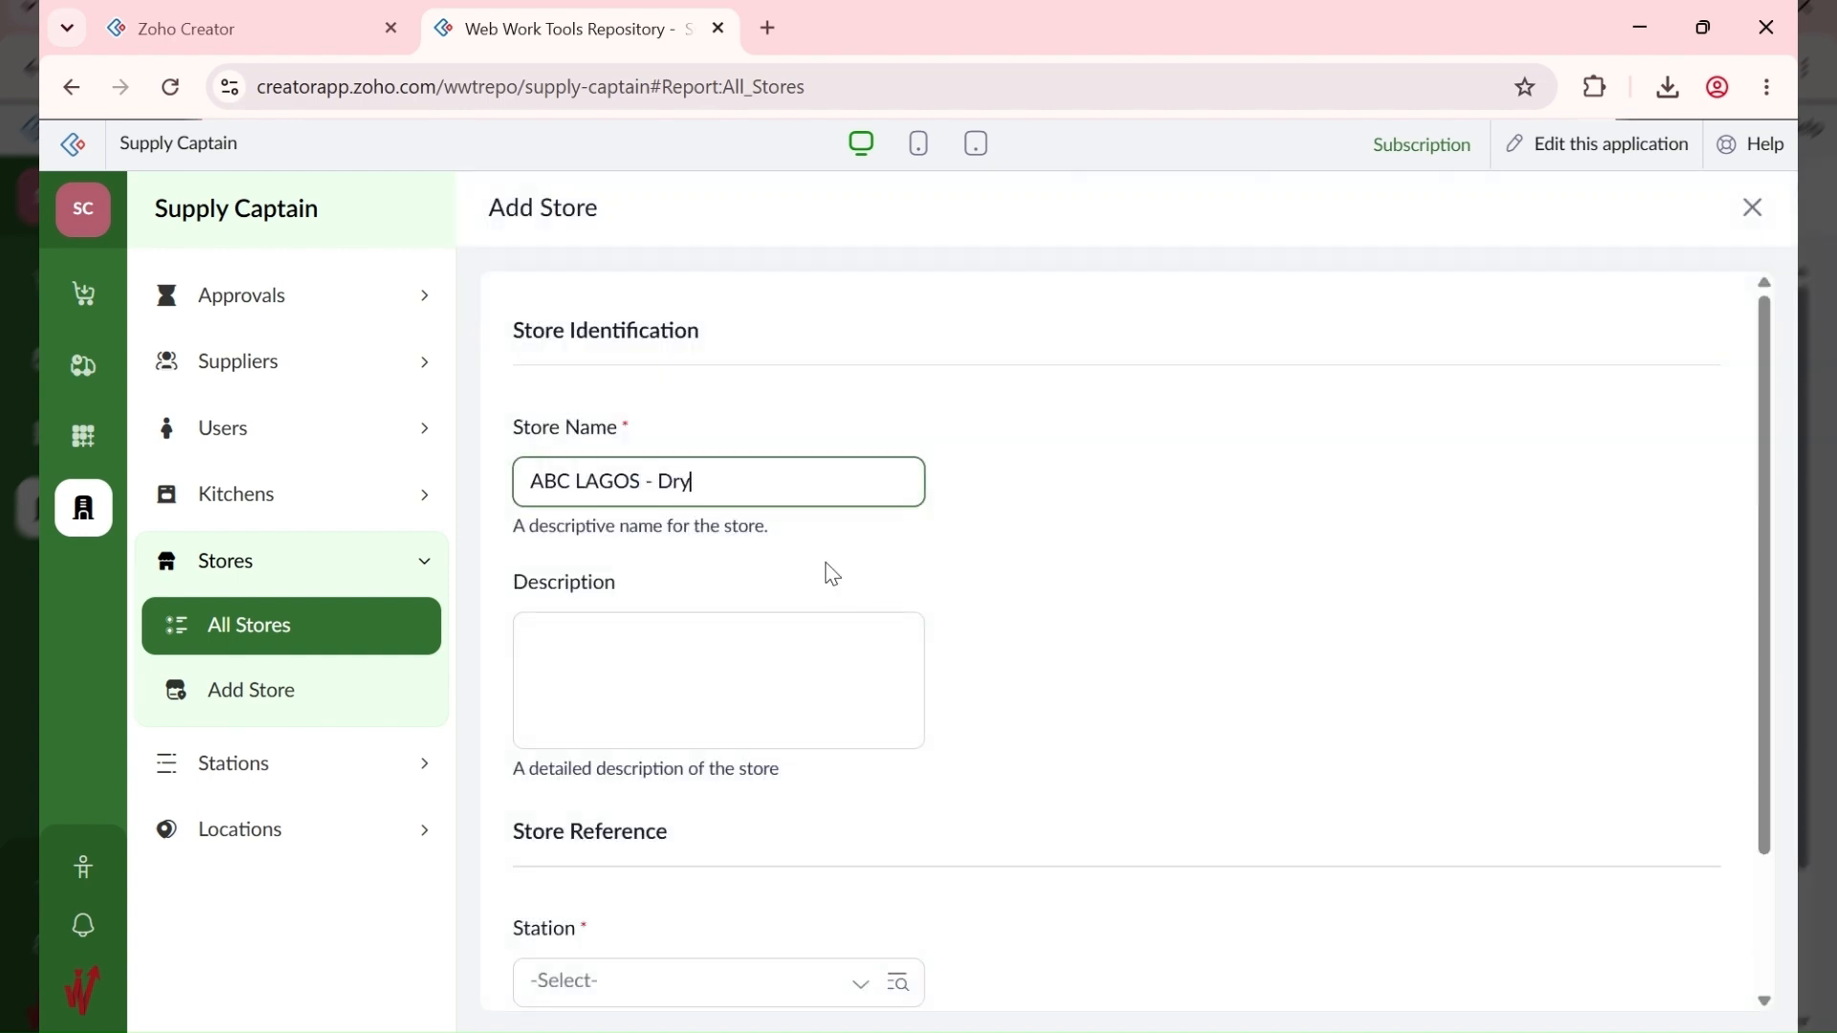
{"action": "scroll", "coordinate": [522, 765], "scroll_direction": "down", "scroll_amount": 2}
{"action": "left_click", "coordinate": [622, 834]}
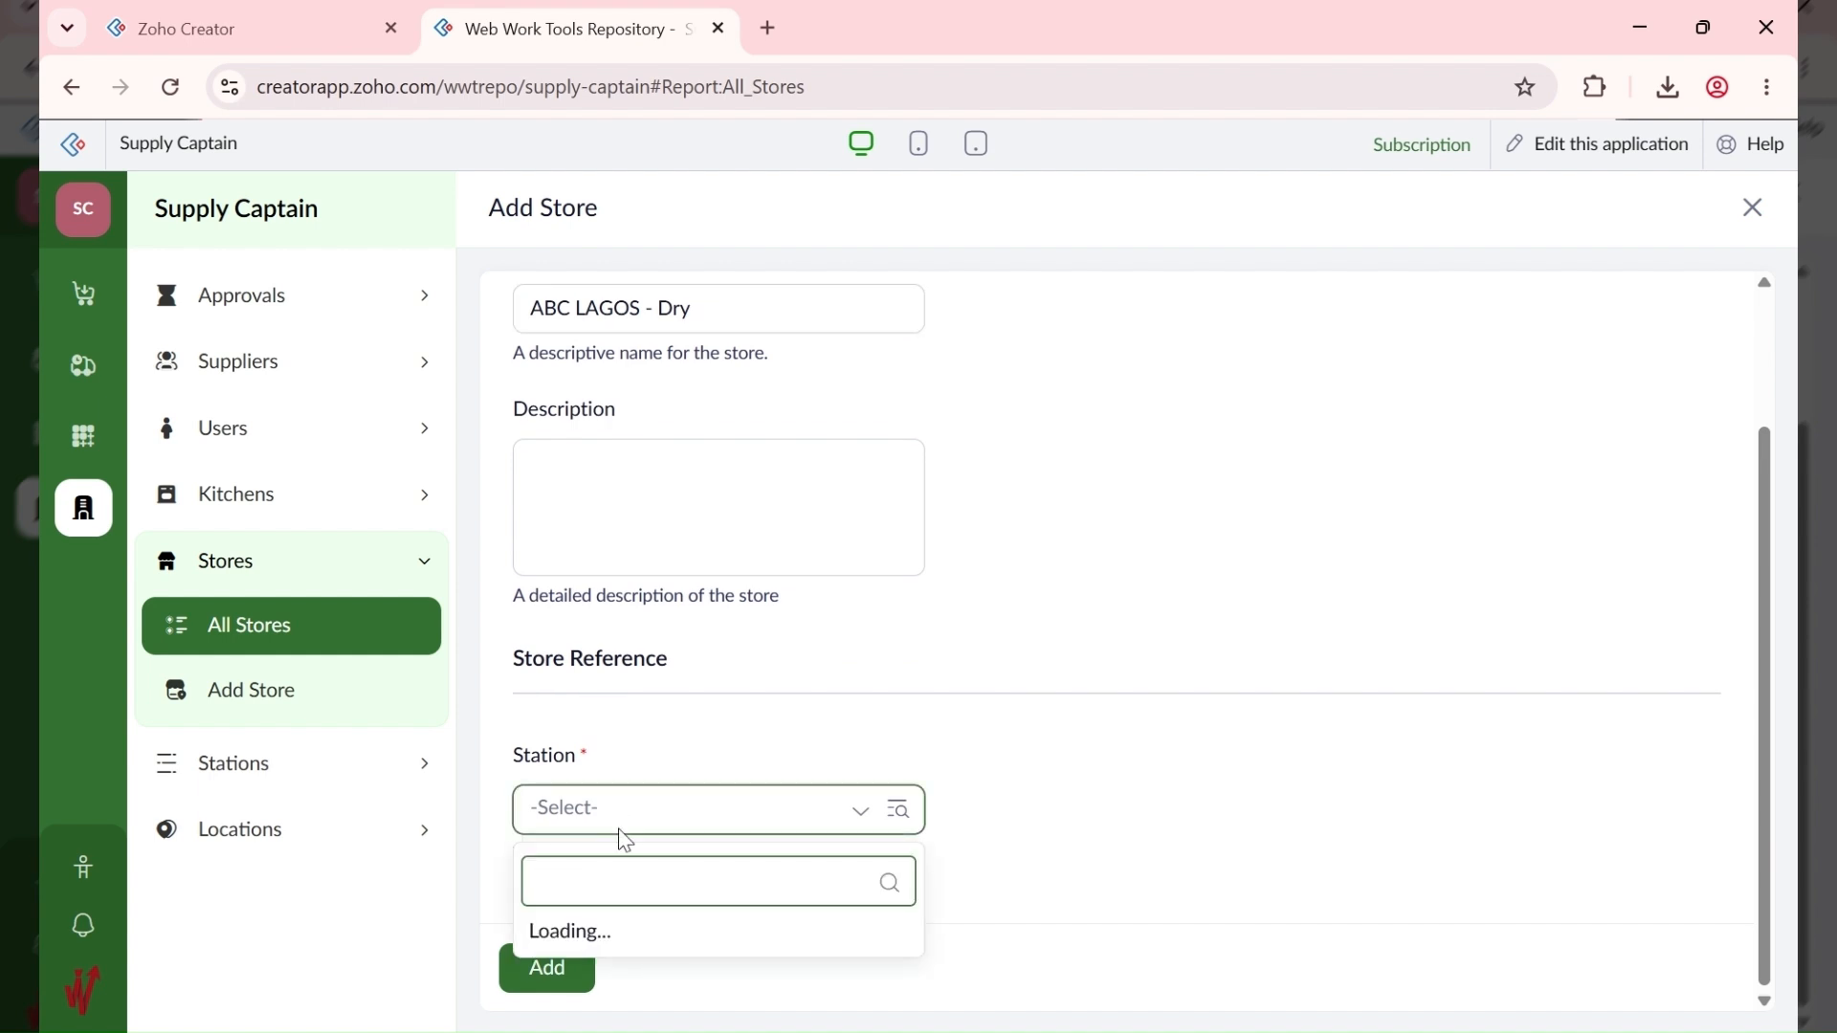
{"action": "left_click", "coordinate": [666, 752]}
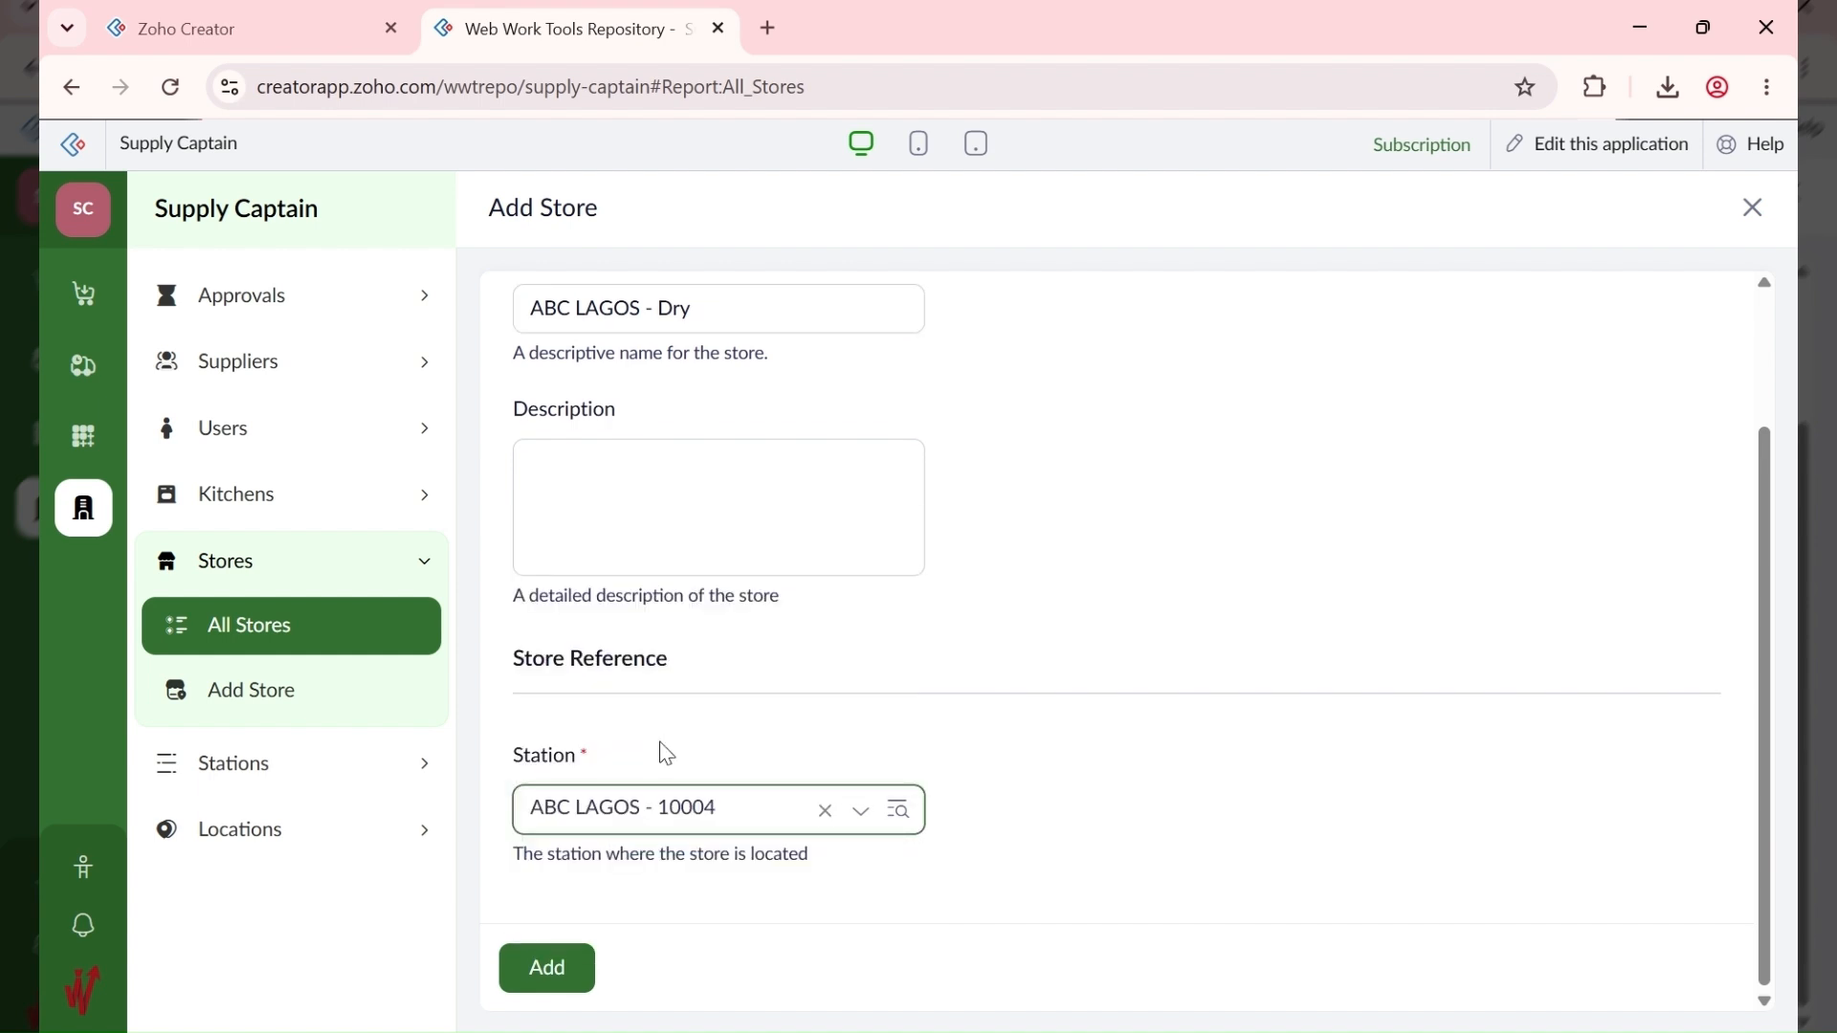
{"action": "left_click", "coordinate": [568, 969]}
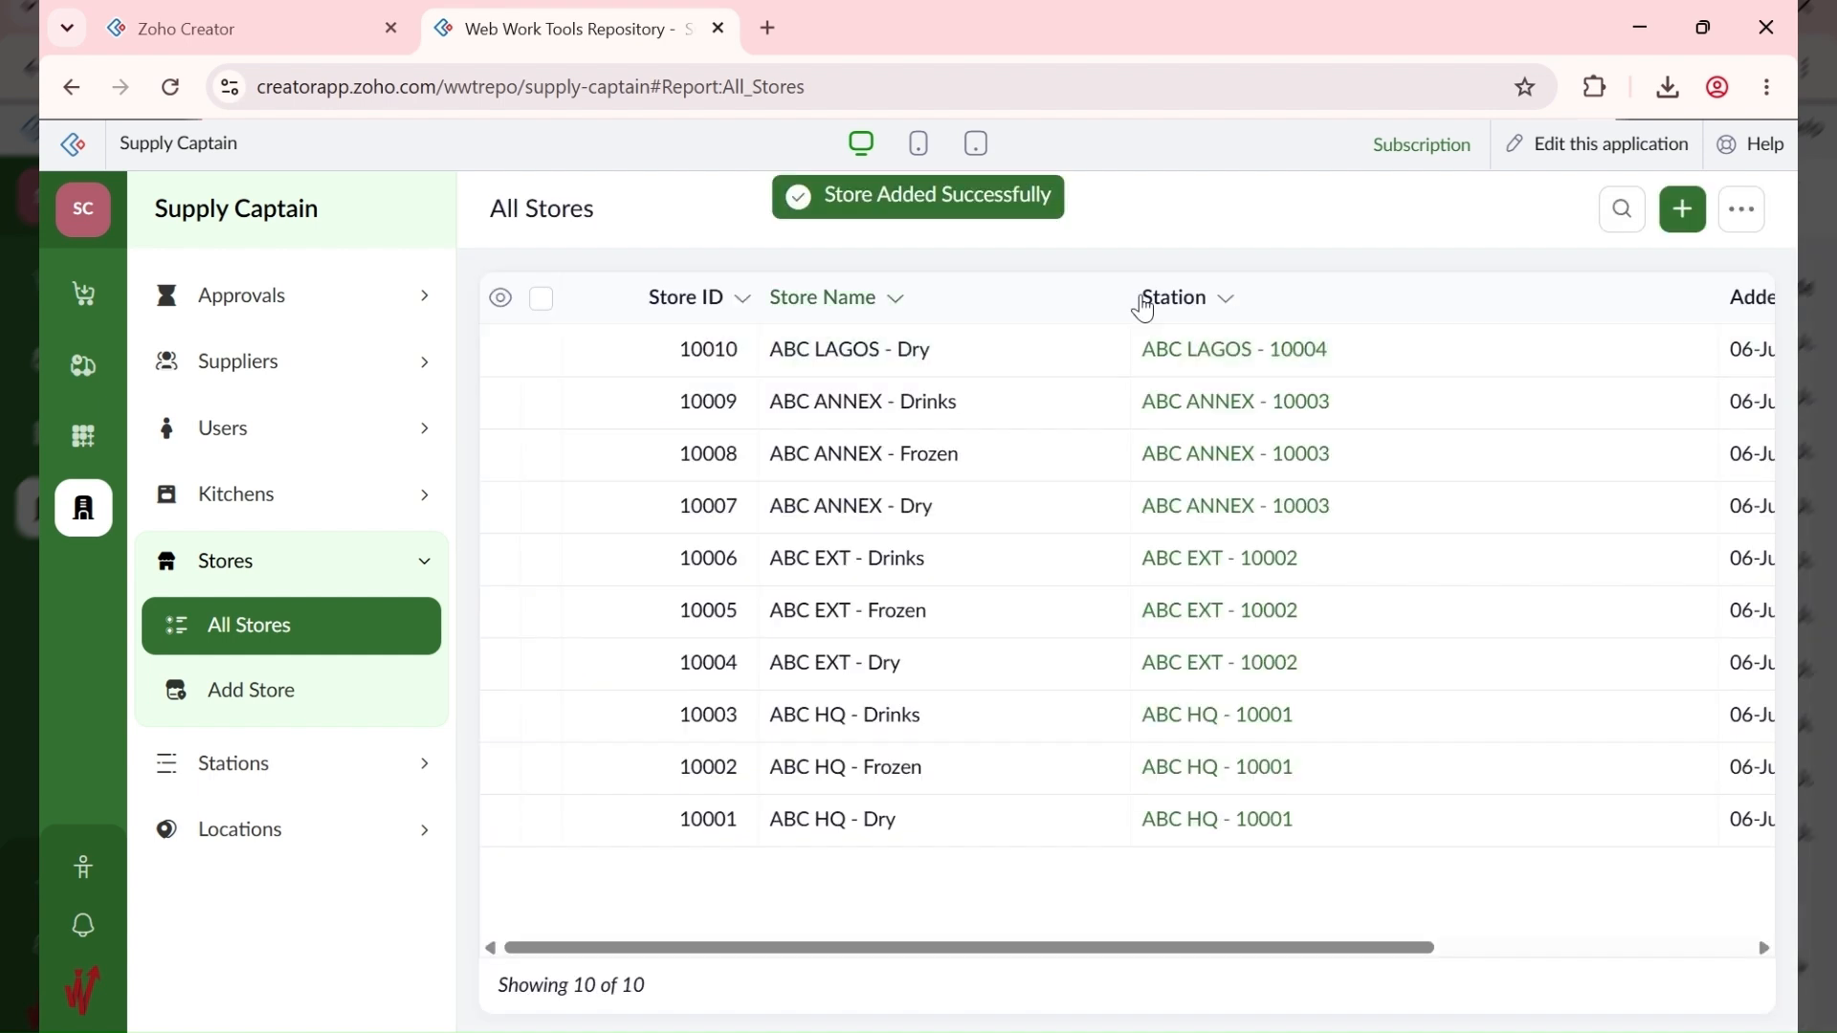
Step: Add the store ABC LAGOS - Frozen at station ABC LAGOS - 10004
{"action": "left_click", "coordinate": [1682, 208]}
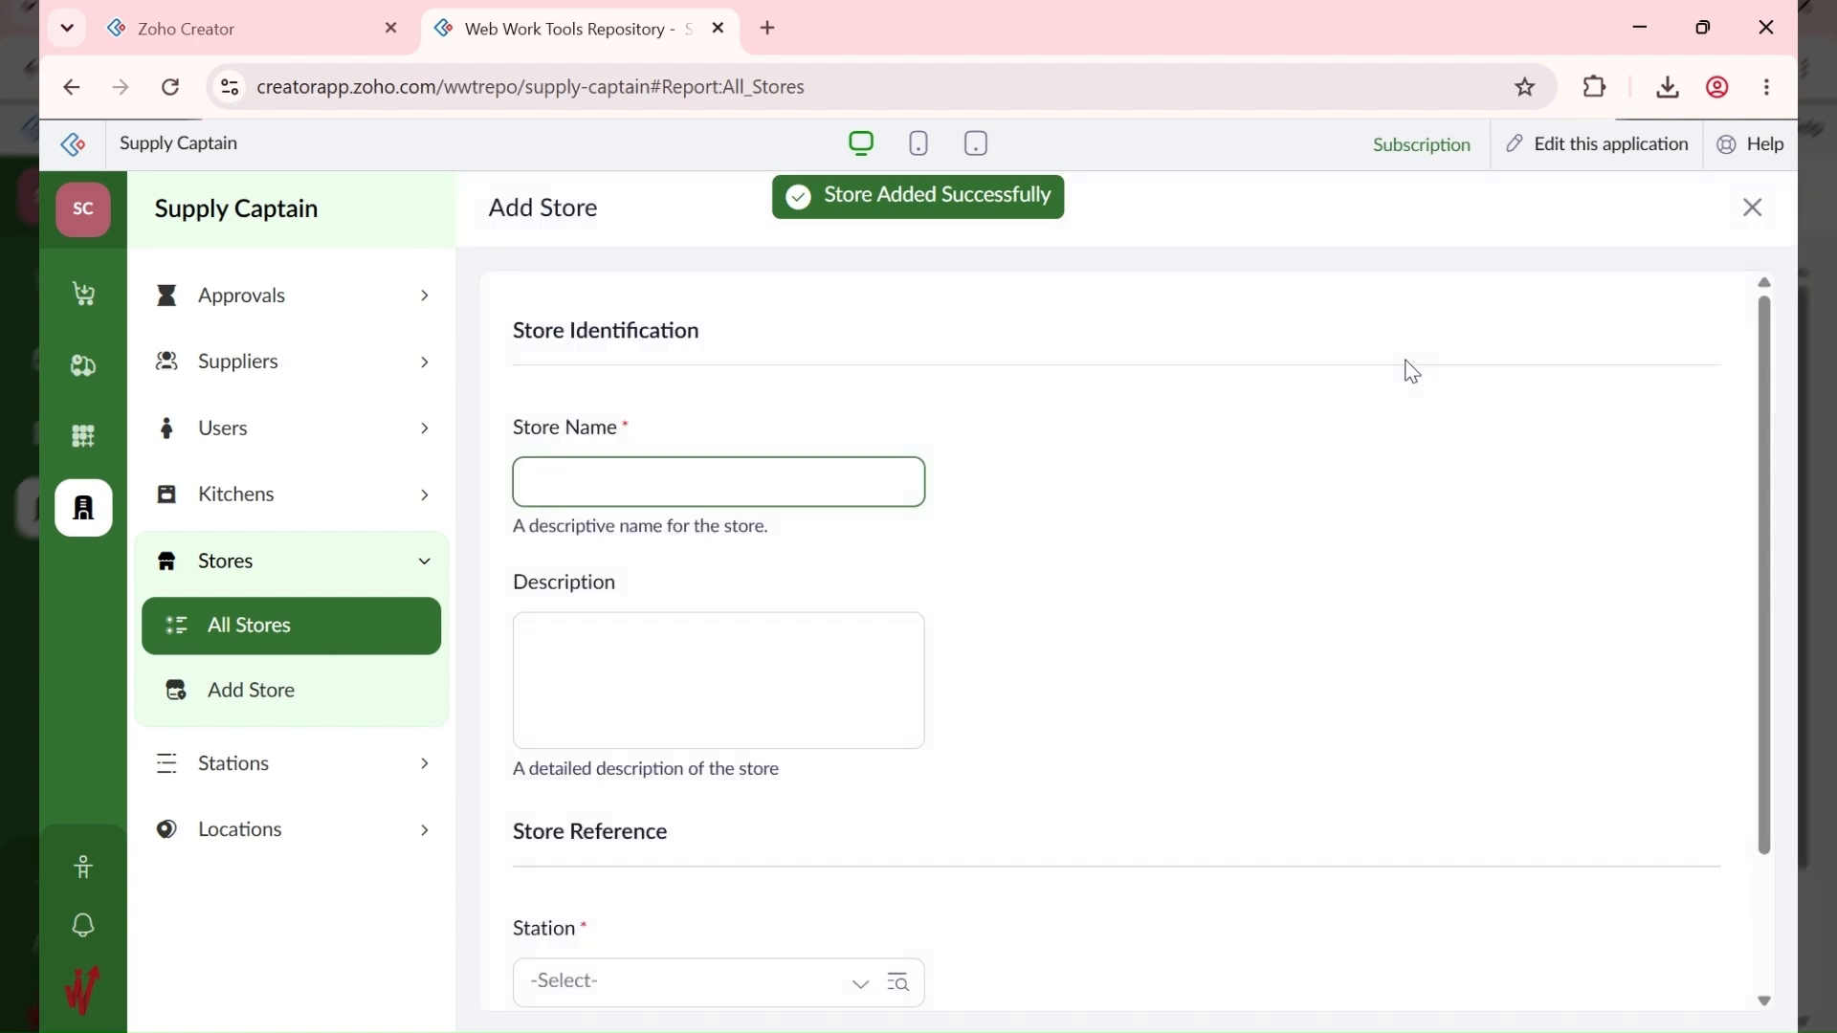
{"action": "type", "text": "ABC LAGOS - Fro"}
{"action": "type", "text": "en"}
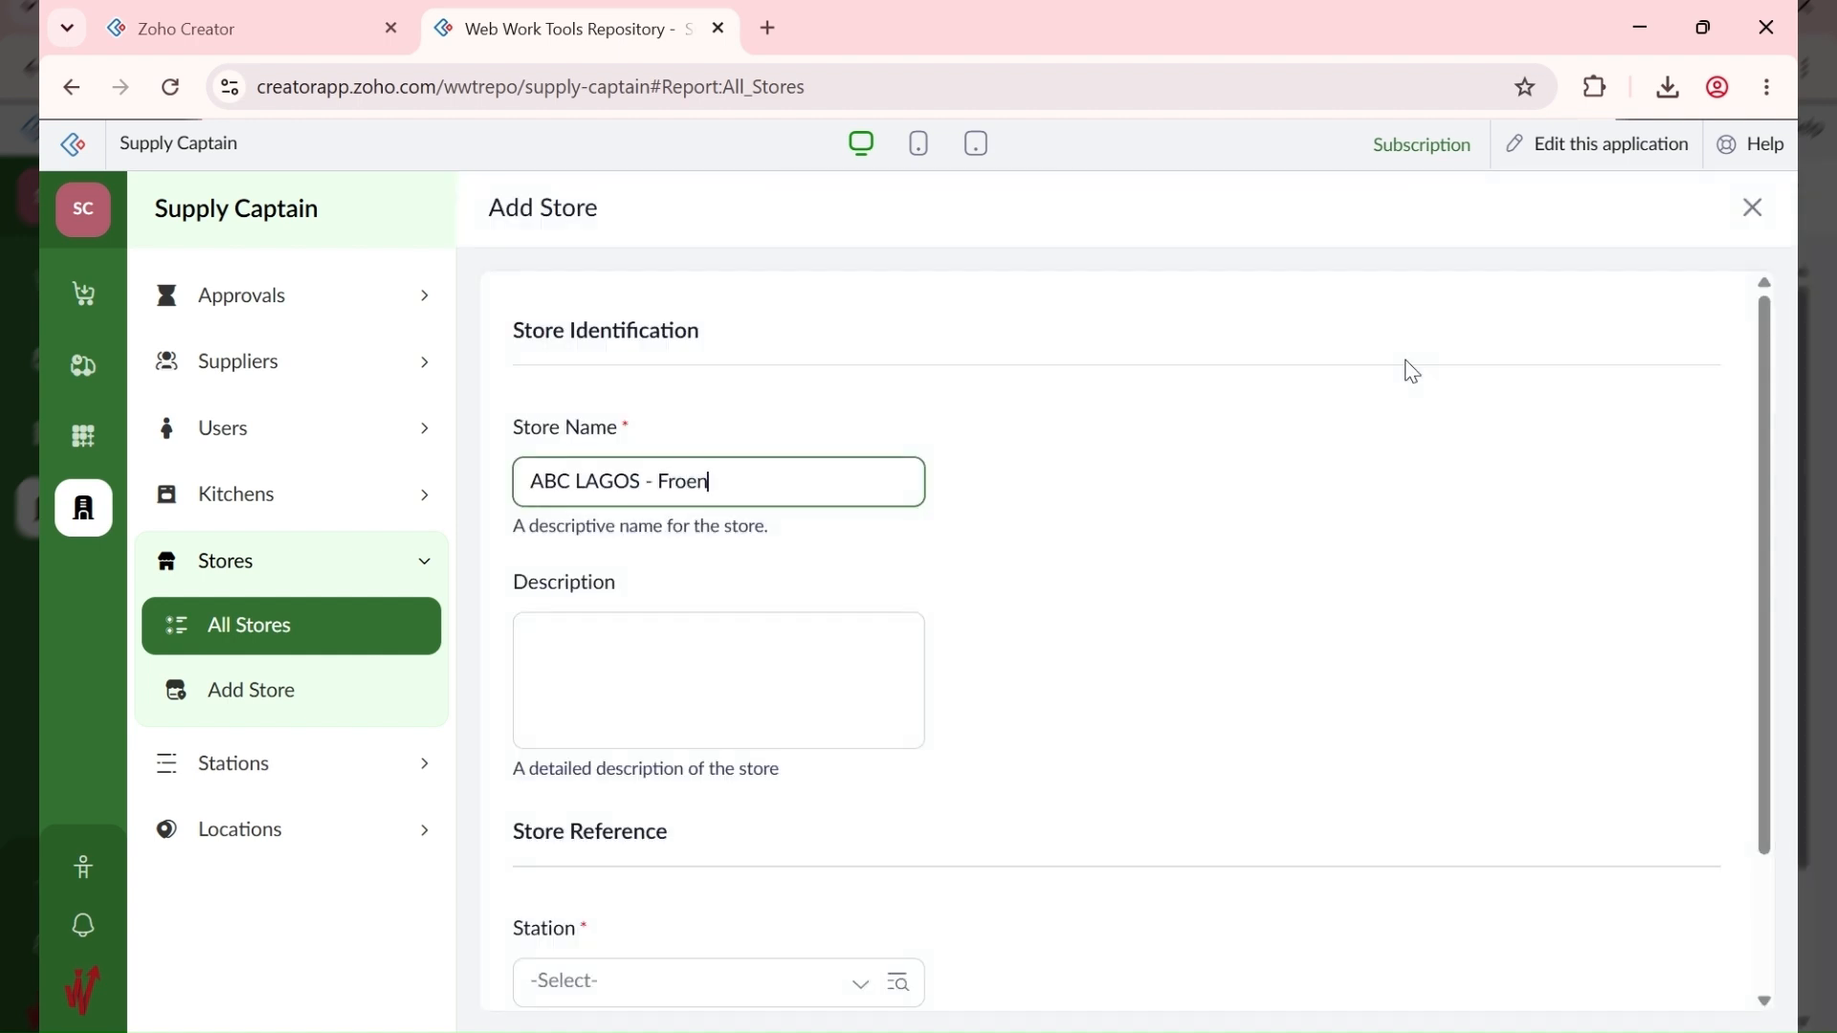
{"action": "key", "text": "BackSpace"}
{"action": "key", "text": "BackSpace"}
{"action": "type", "text": "zen"}
{"action": "scroll", "coordinate": [1202, 570], "scroll_direction": "down", "scroll_amount": 3}
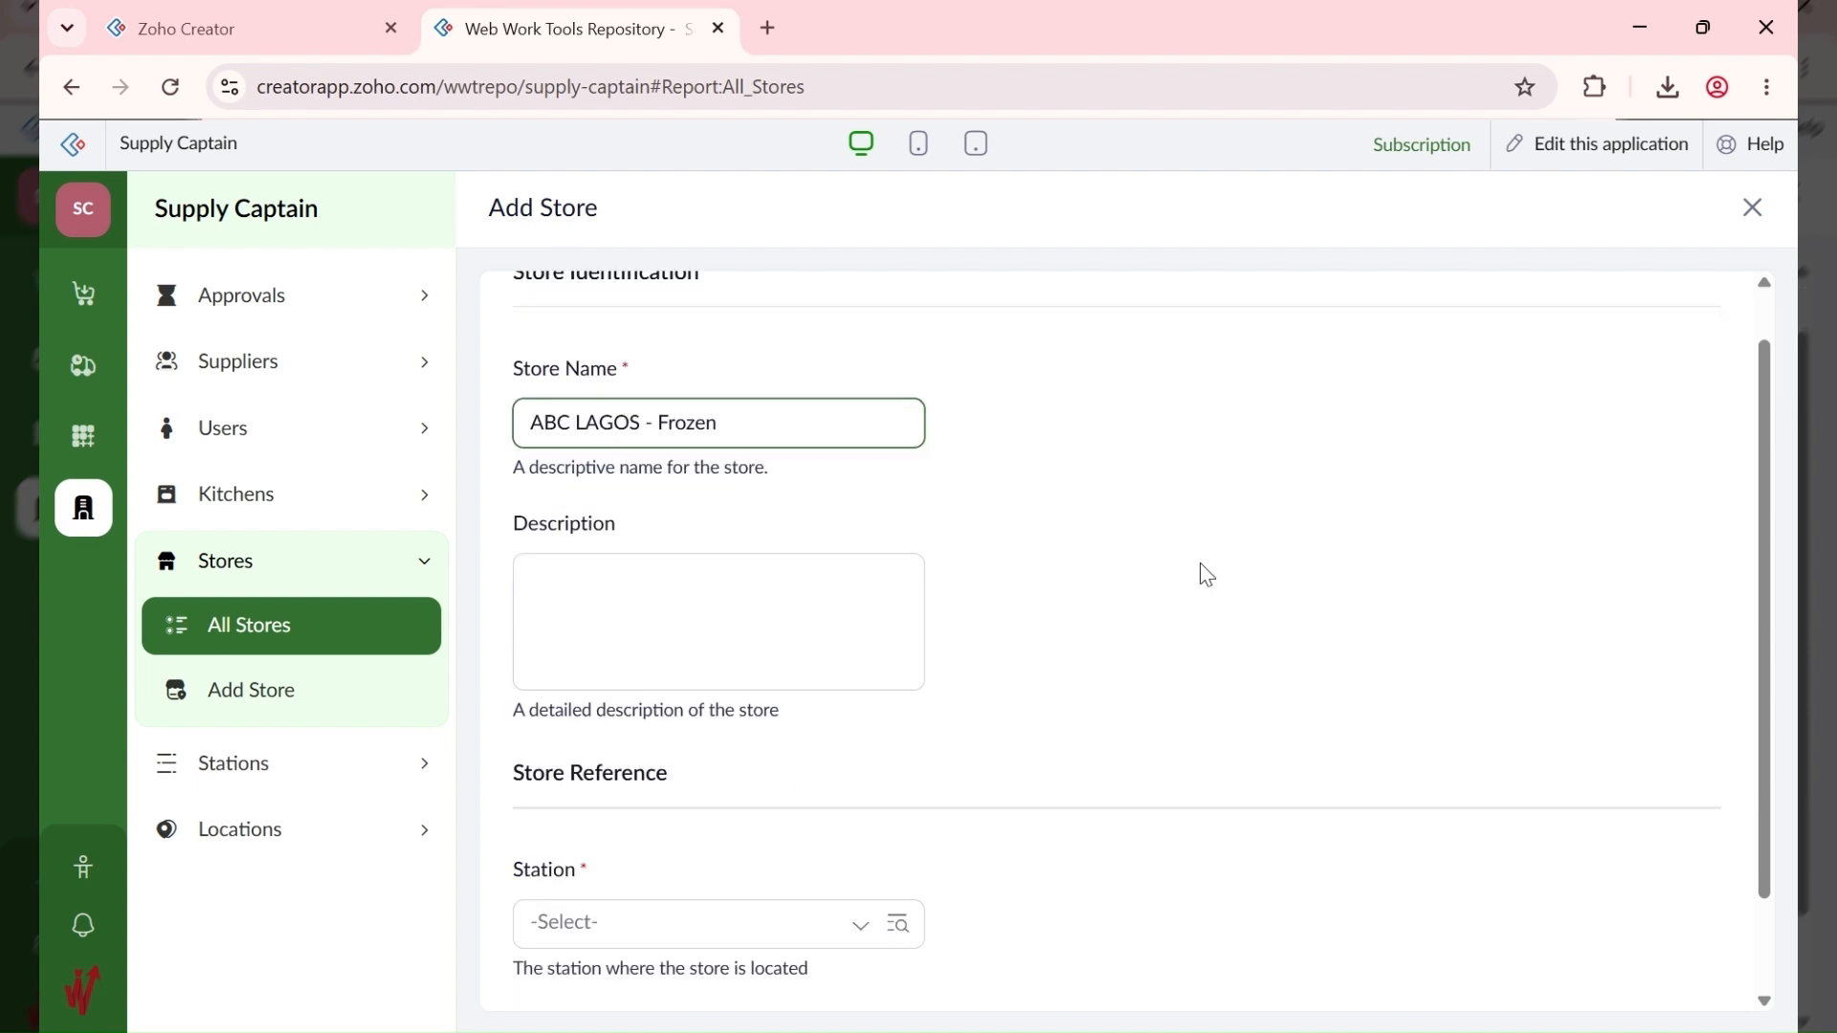
{"action": "left_click", "coordinate": [664, 807]}
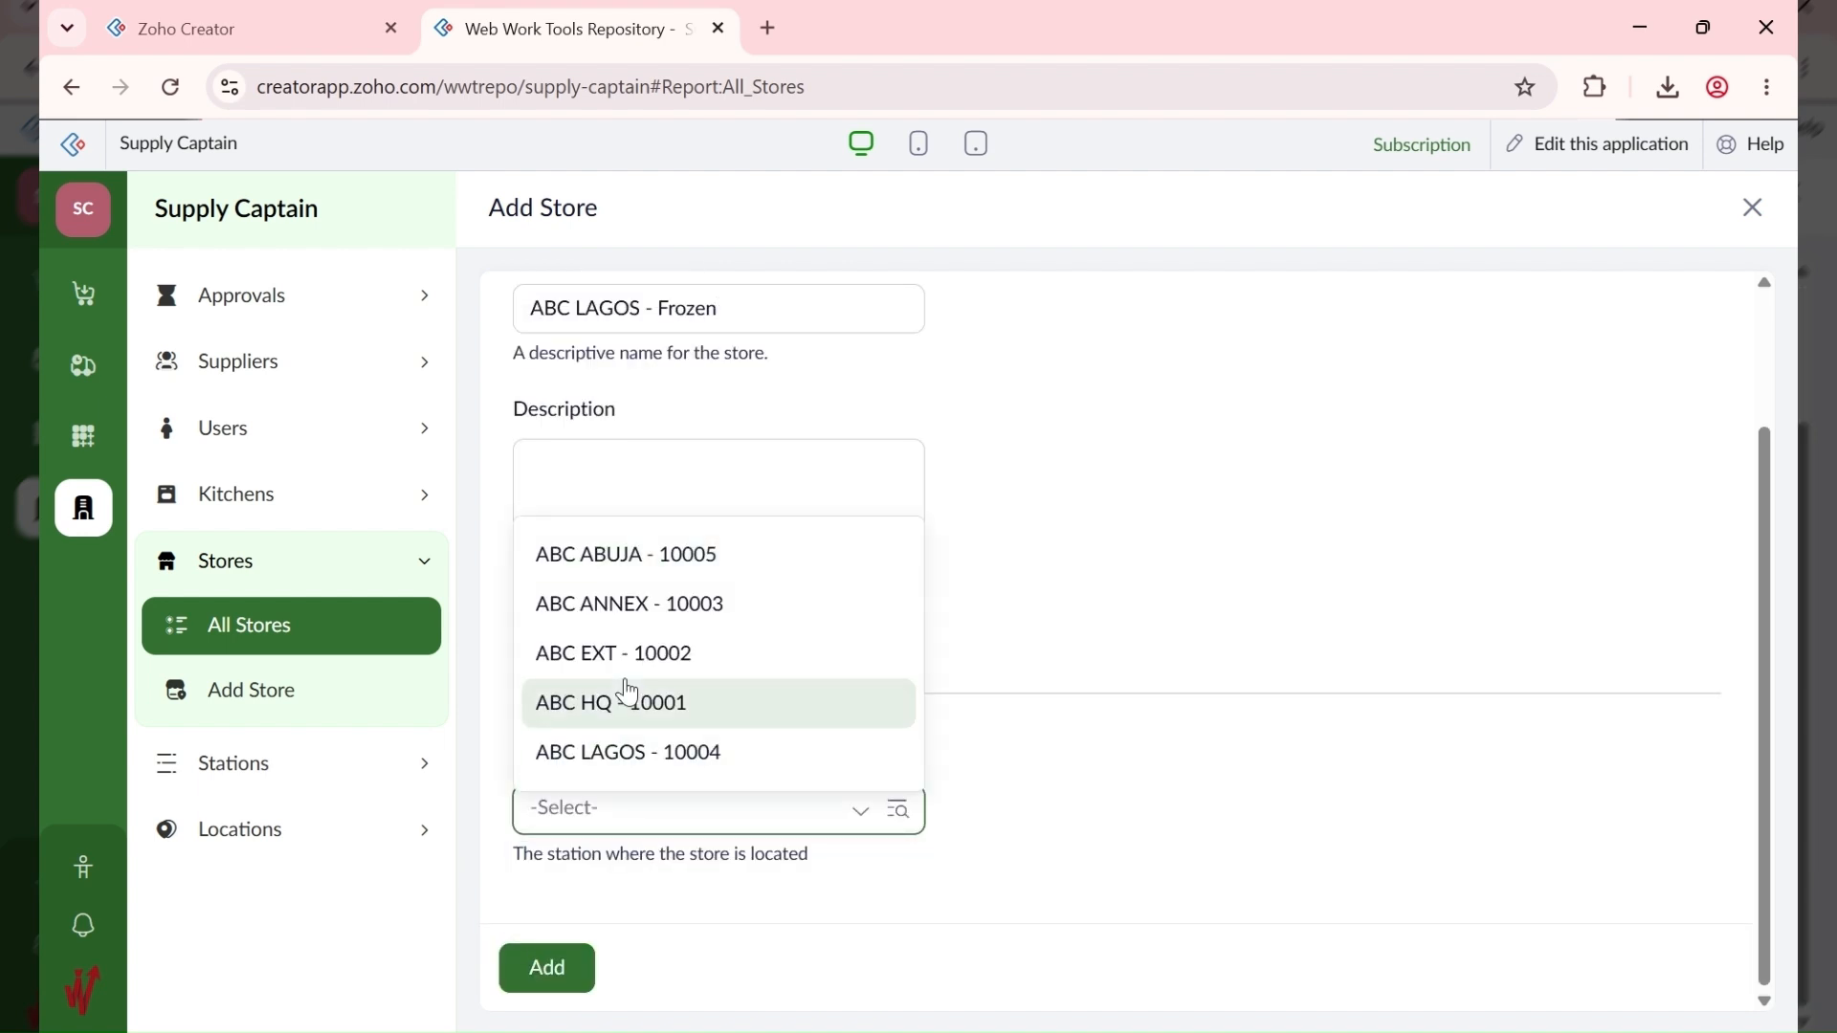
{"action": "left_click", "coordinate": [624, 748]}
{"action": "left_click", "coordinate": [551, 969]}
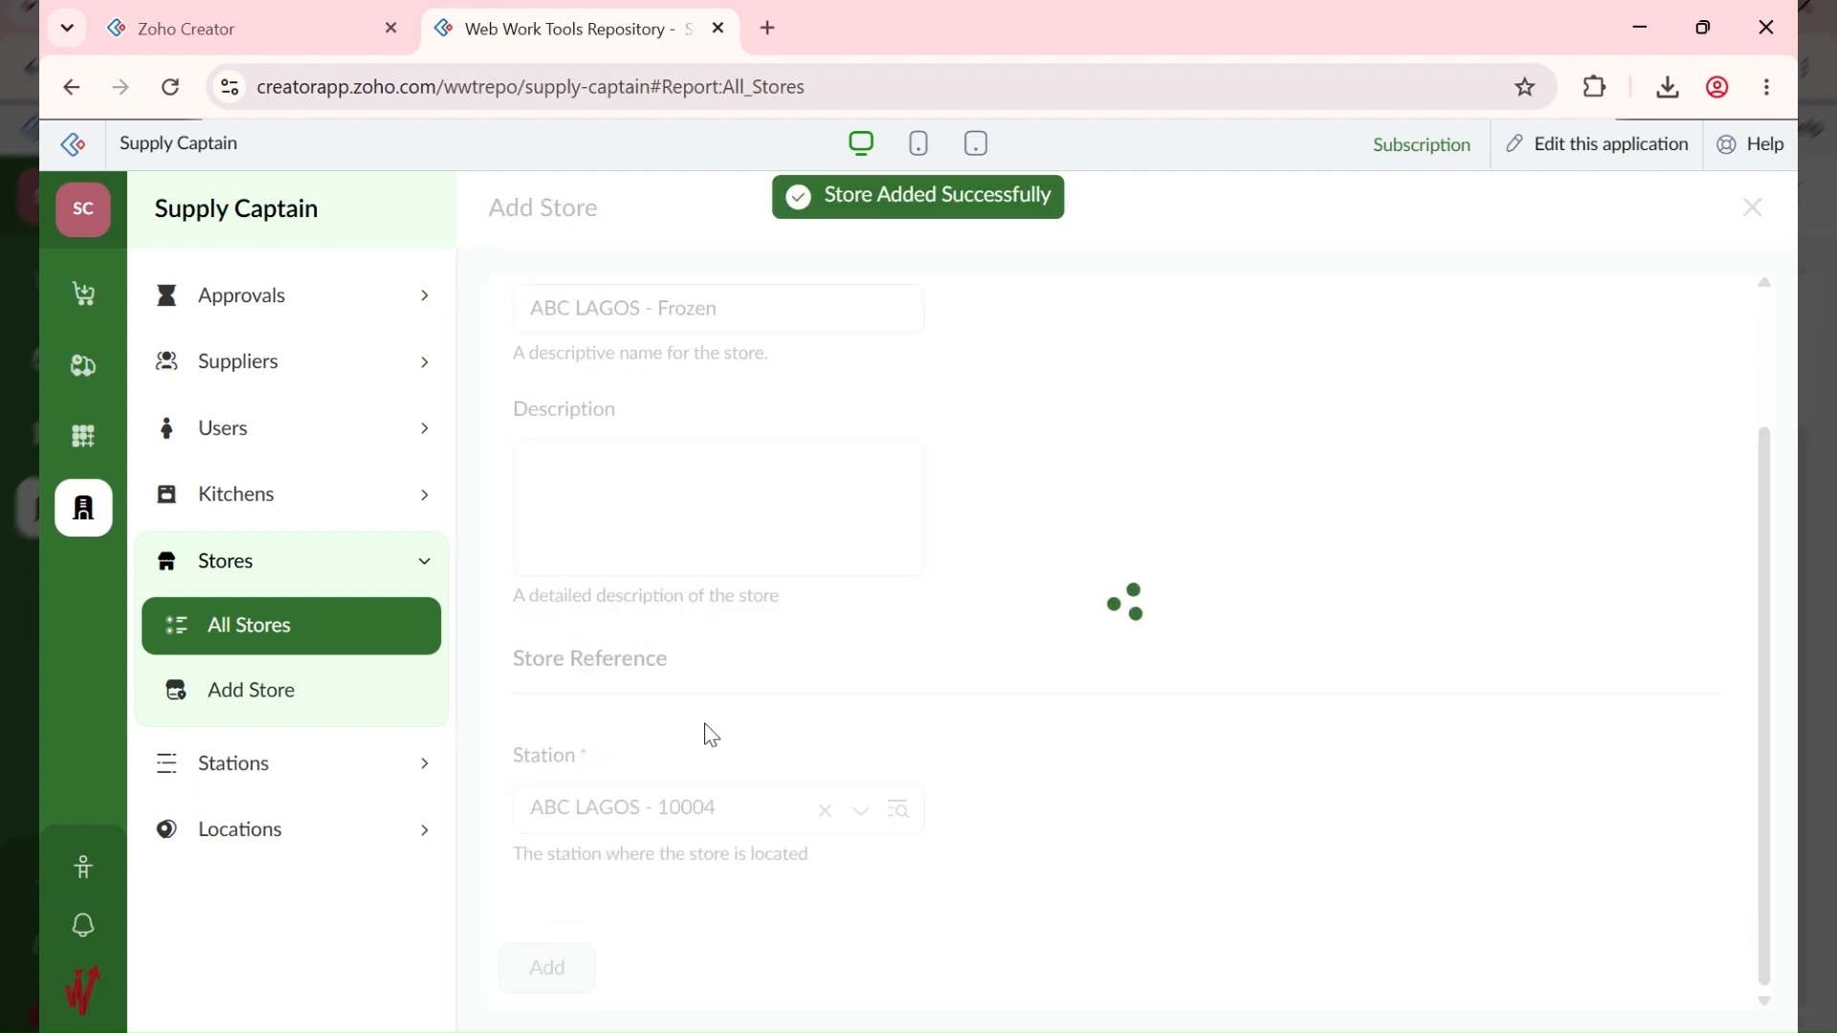
Step: Add ABC LAGOS - Drinks at station ABC LAGOS - 10004 and review the twelve-store list
{"action": "left_click", "coordinate": [1684, 210]}
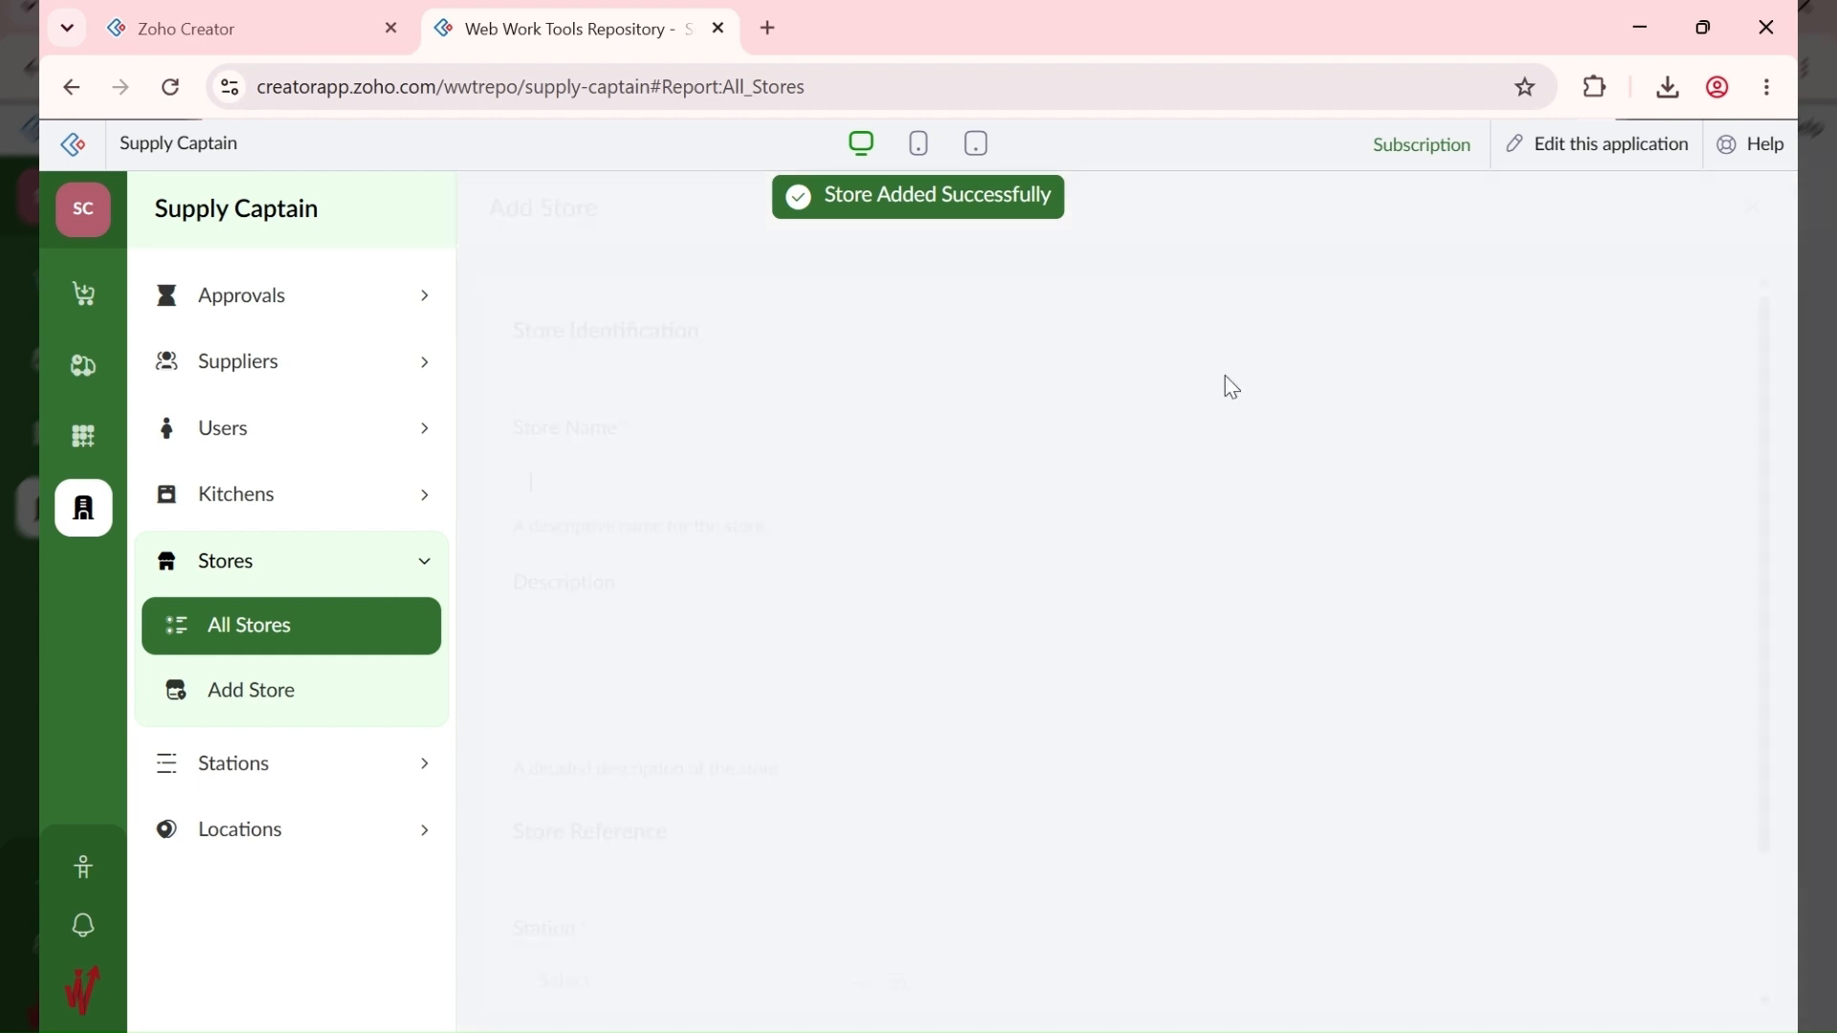
{"action": "type", "text": "ABC LAGOS"}
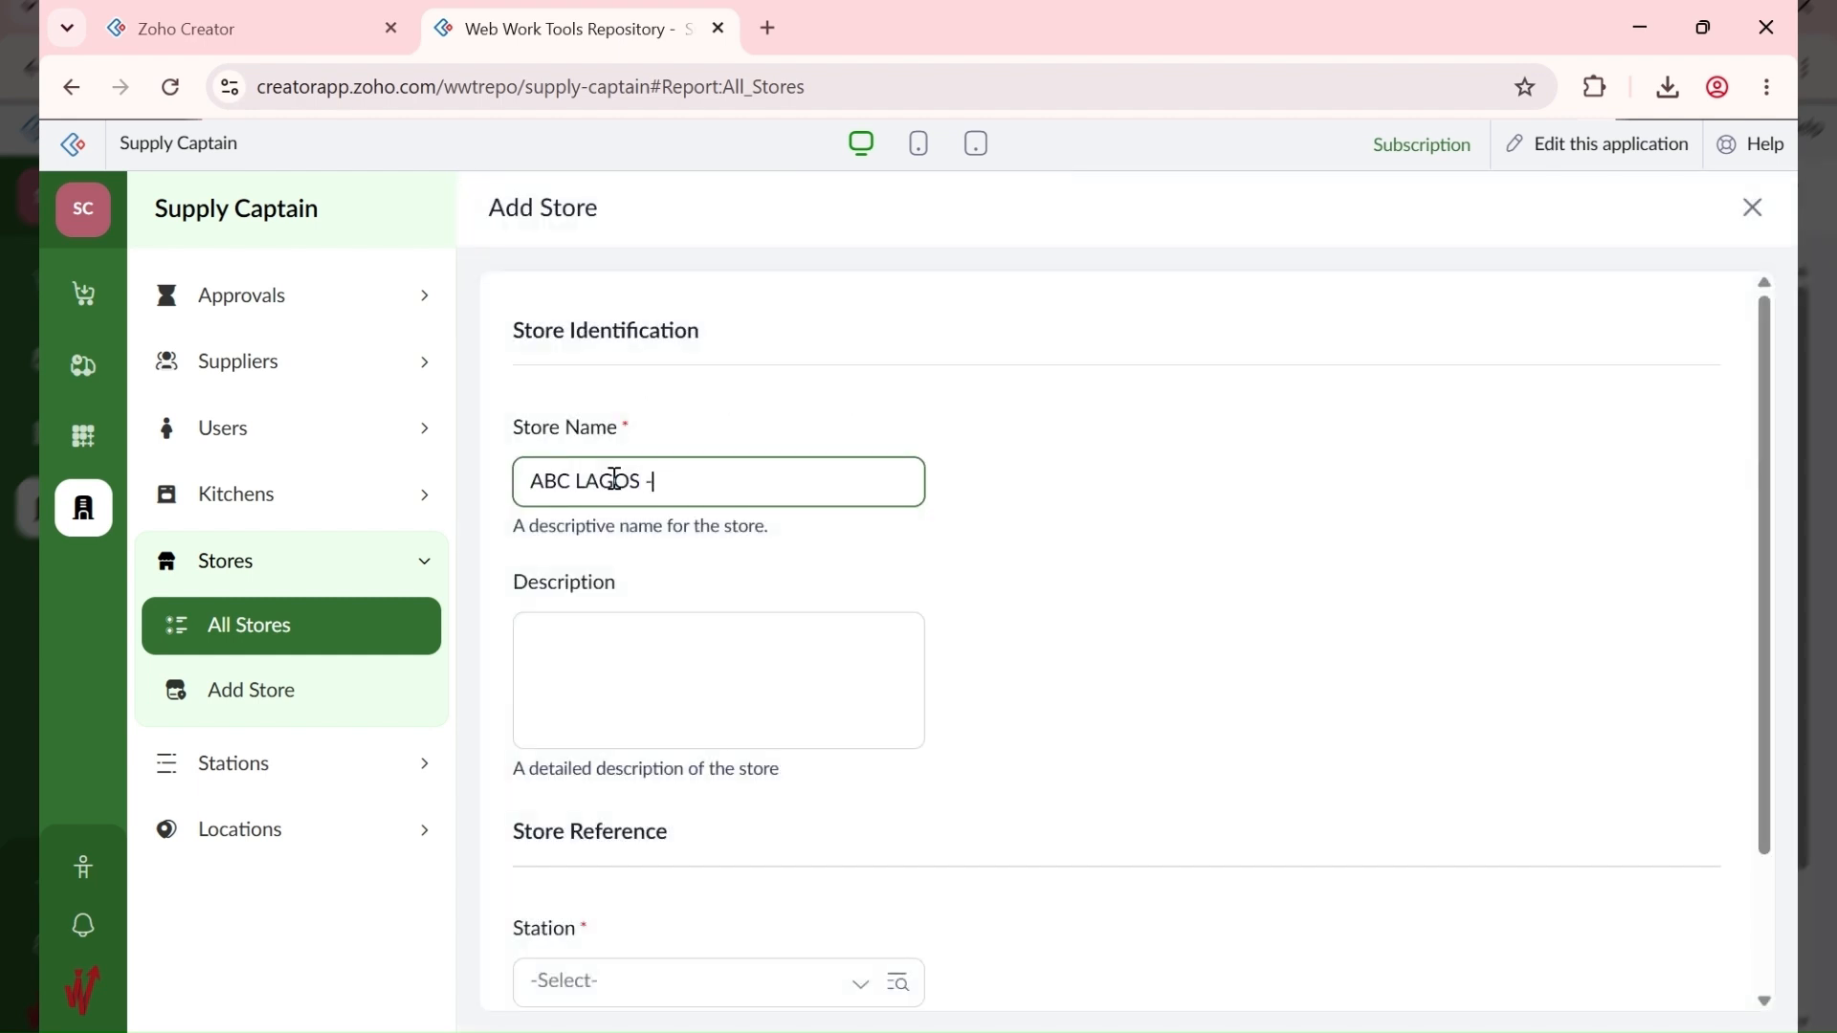
{"action": "type", "text": " - Drinks"}
{"action": "scroll", "coordinate": [626, 498], "scroll_direction": "down", "scroll_amount": 2}
{"action": "left_click", "coordinate": [626, 809]}
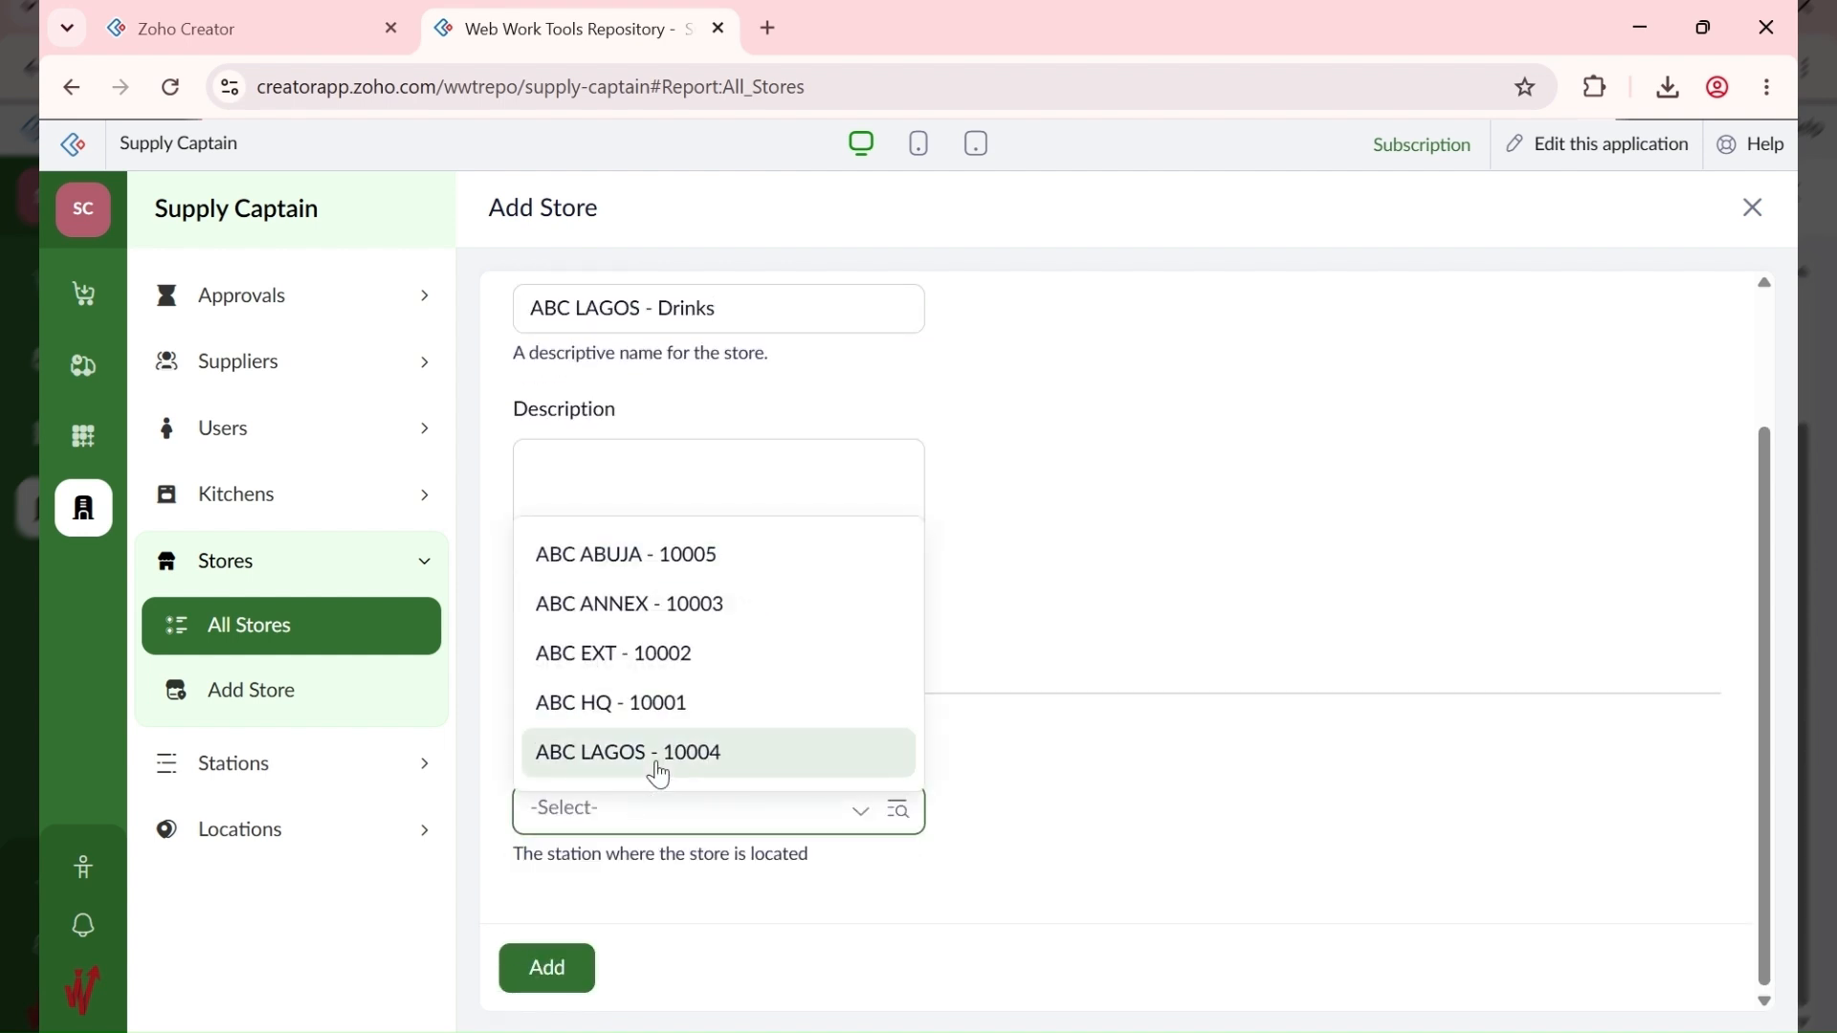
{"action": "left_click", "coordinate": [670, 761]}
{"action": "left_click", "coordinate": [554, 971]}
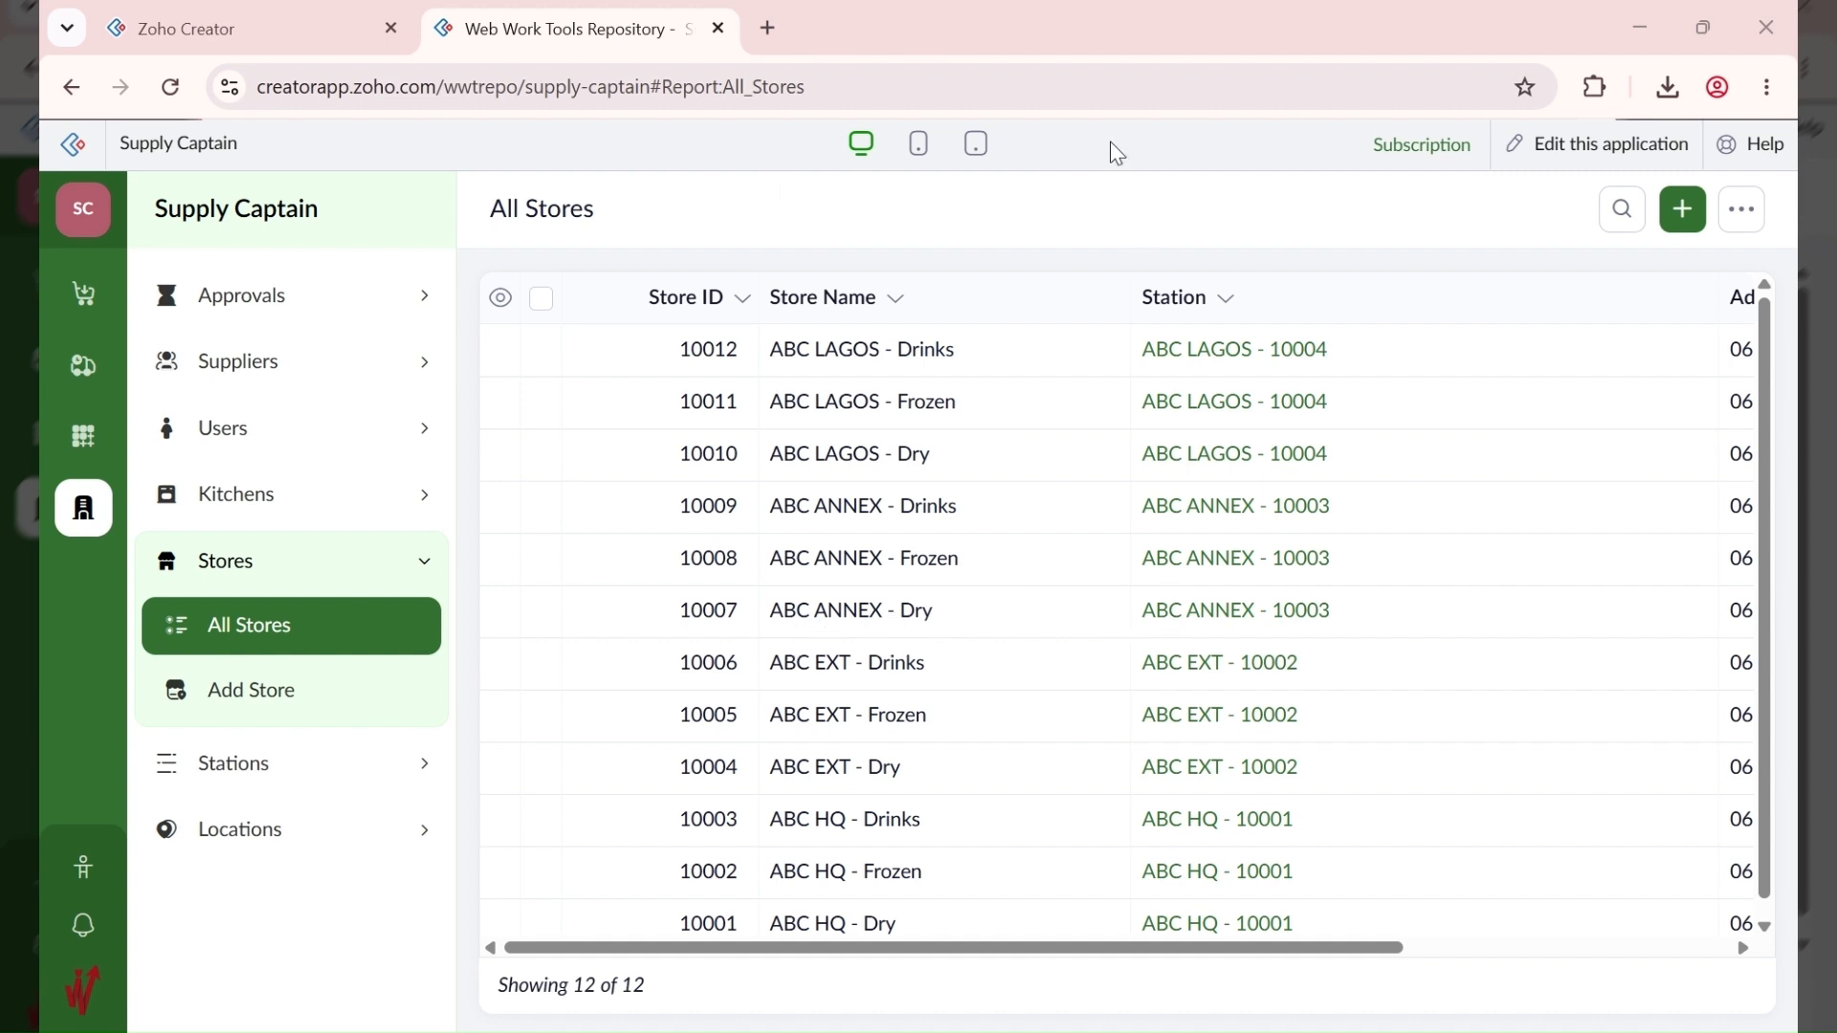
{"action": "left_click", "coordinate": [1082, 199]}
{"action": "scroll", "coordinate": [928, 670], "scroll_direction": "down", "scroll_amount": 1}
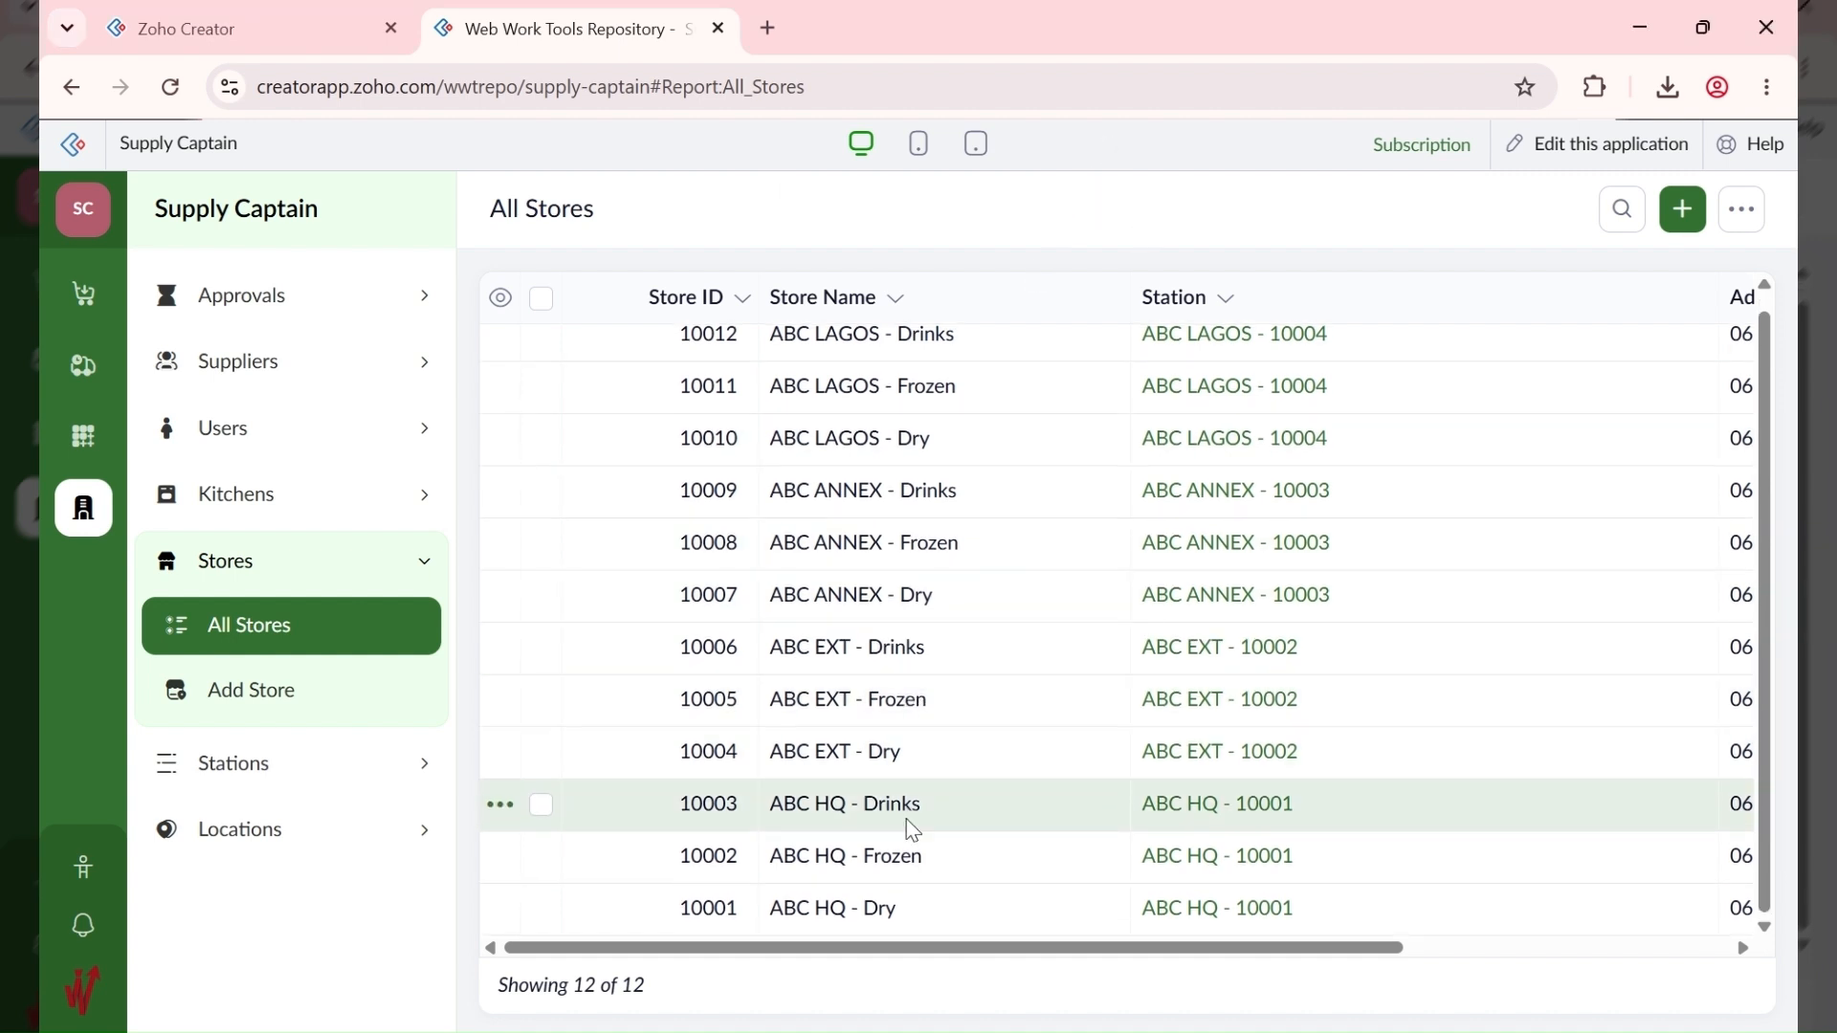
{"action": "scroll", "coordinate": [899, 593], "scroll_direction": "up", "scroll_amount": 1}
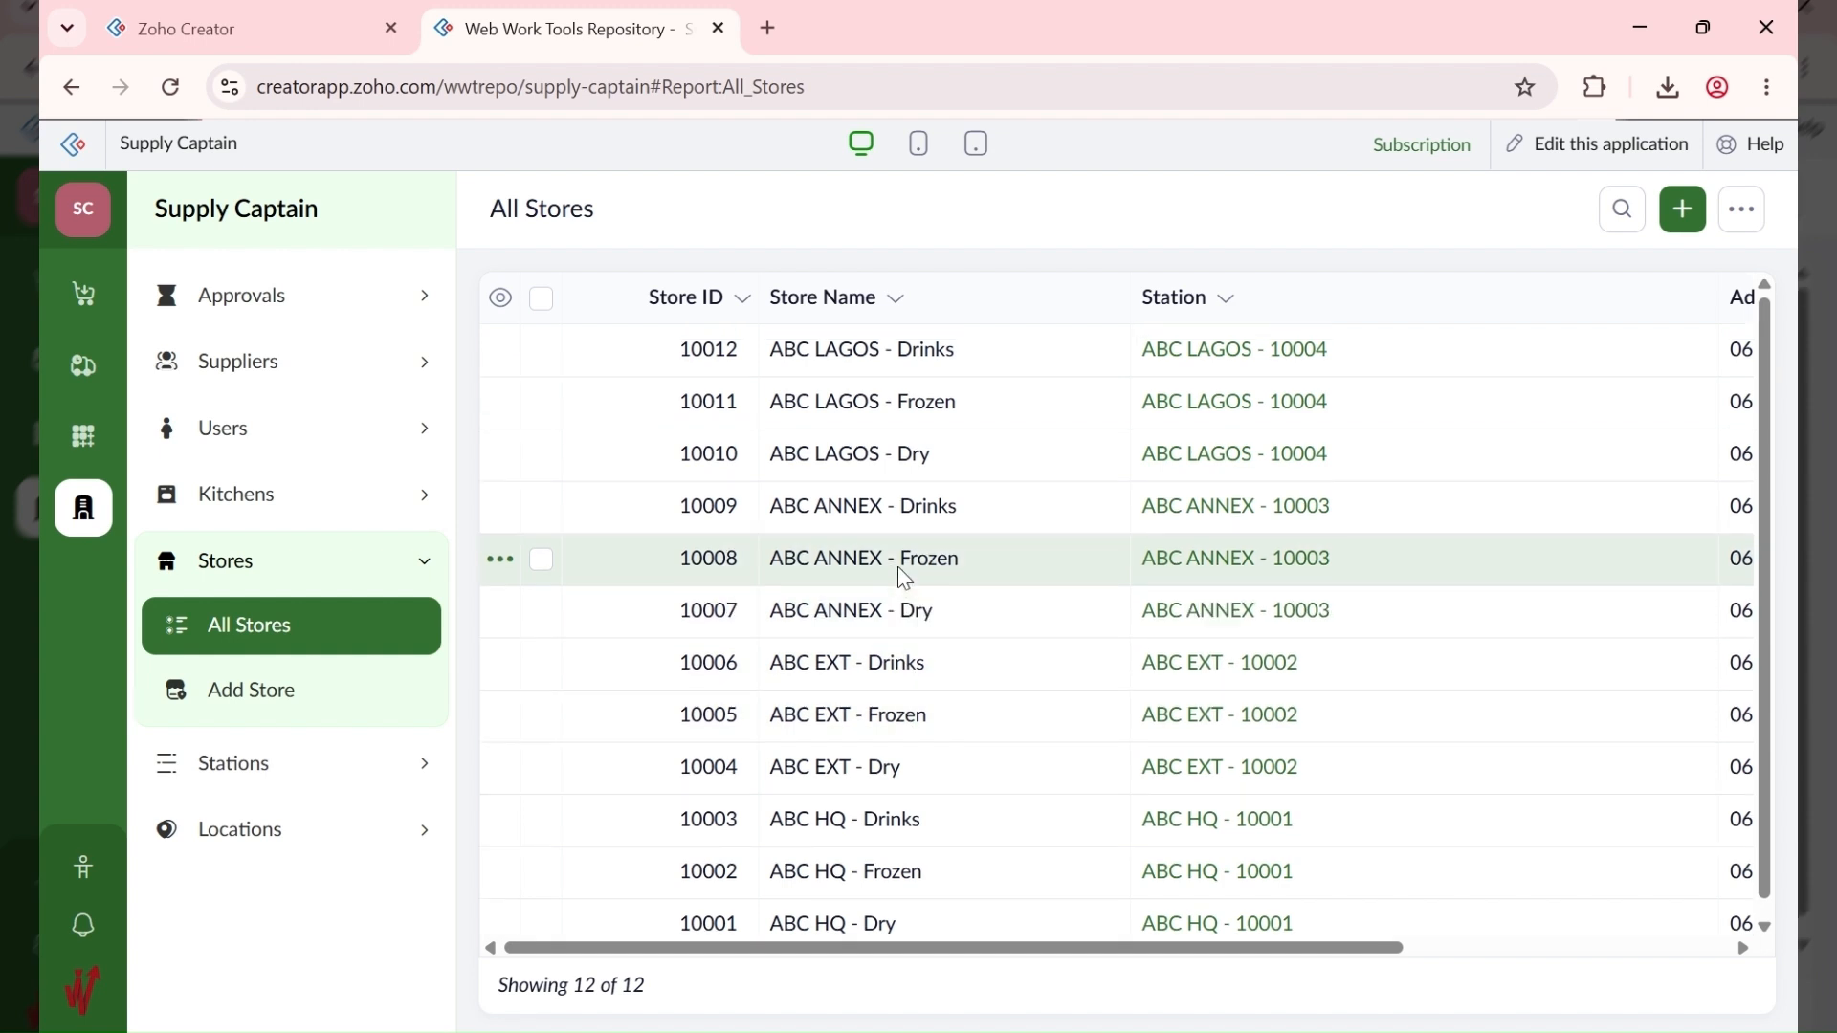
Step: Add the store ABC ABUJA - Dry at station ABC ABUJA - 10005
{"action": "left_click", "coordinate": [1672, 211]}
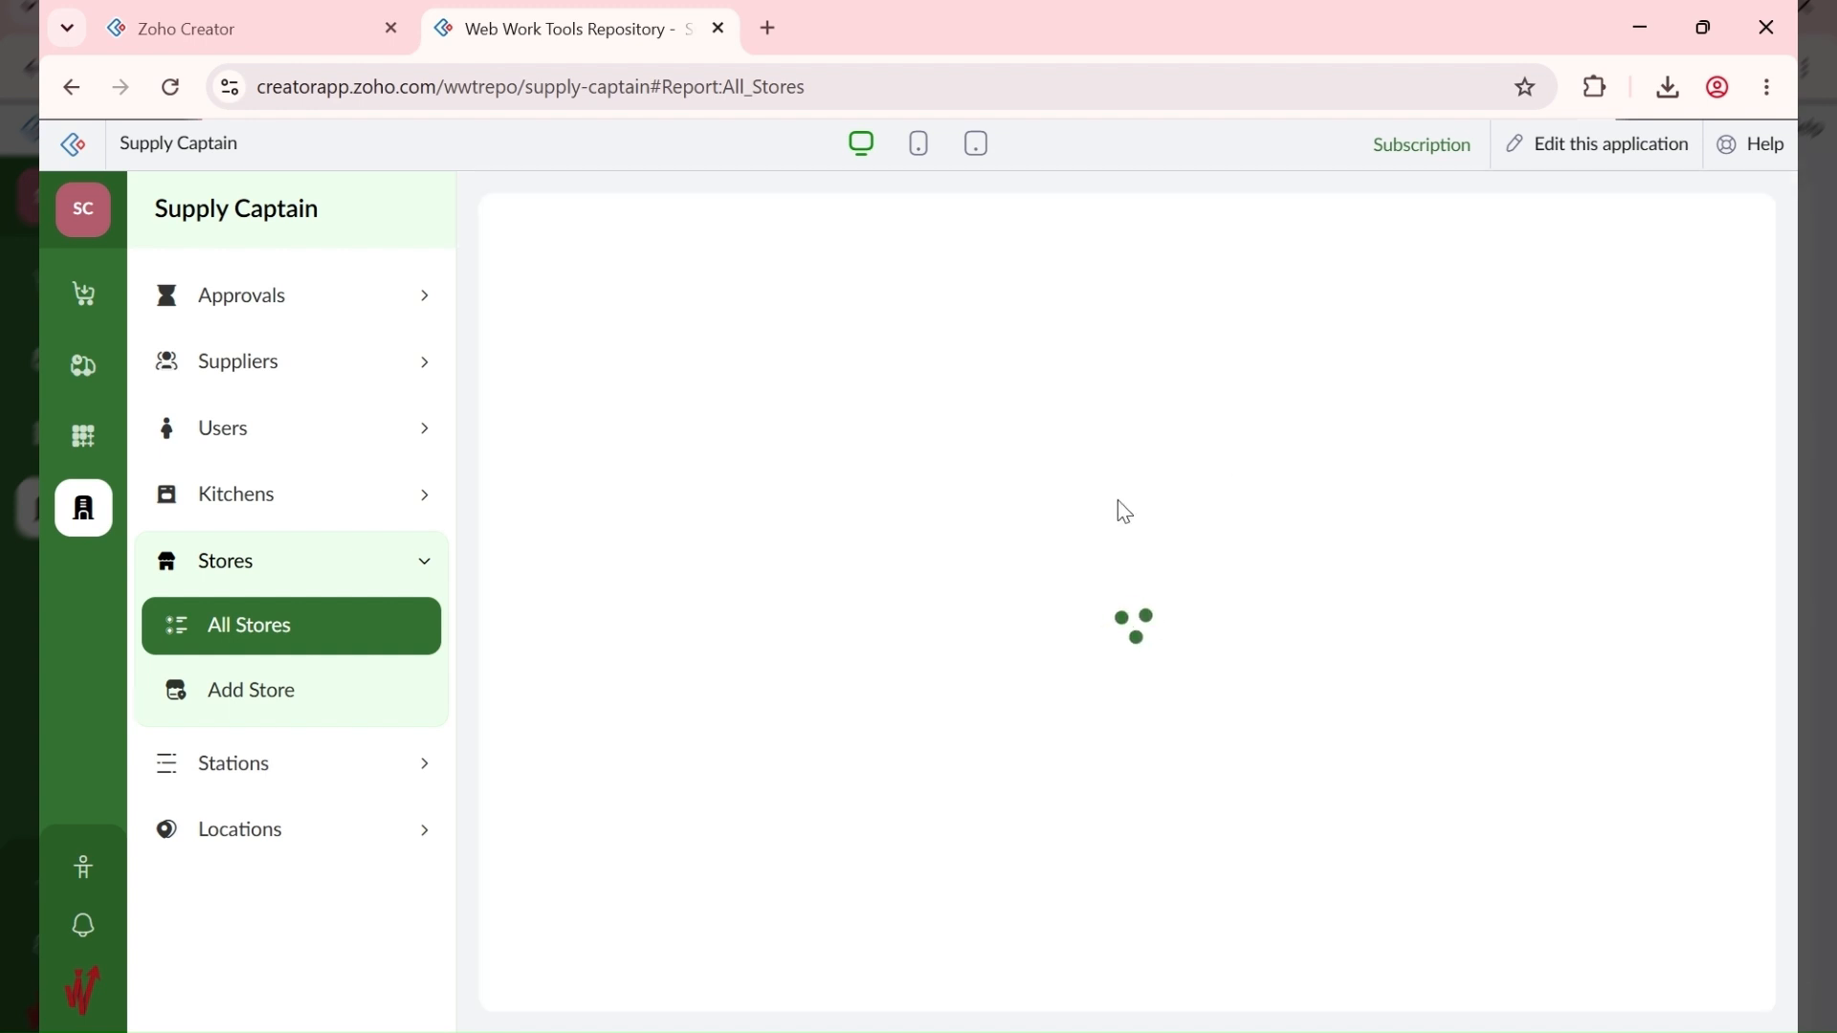
{"action": "type", "text": "ABC ABUJA - "}
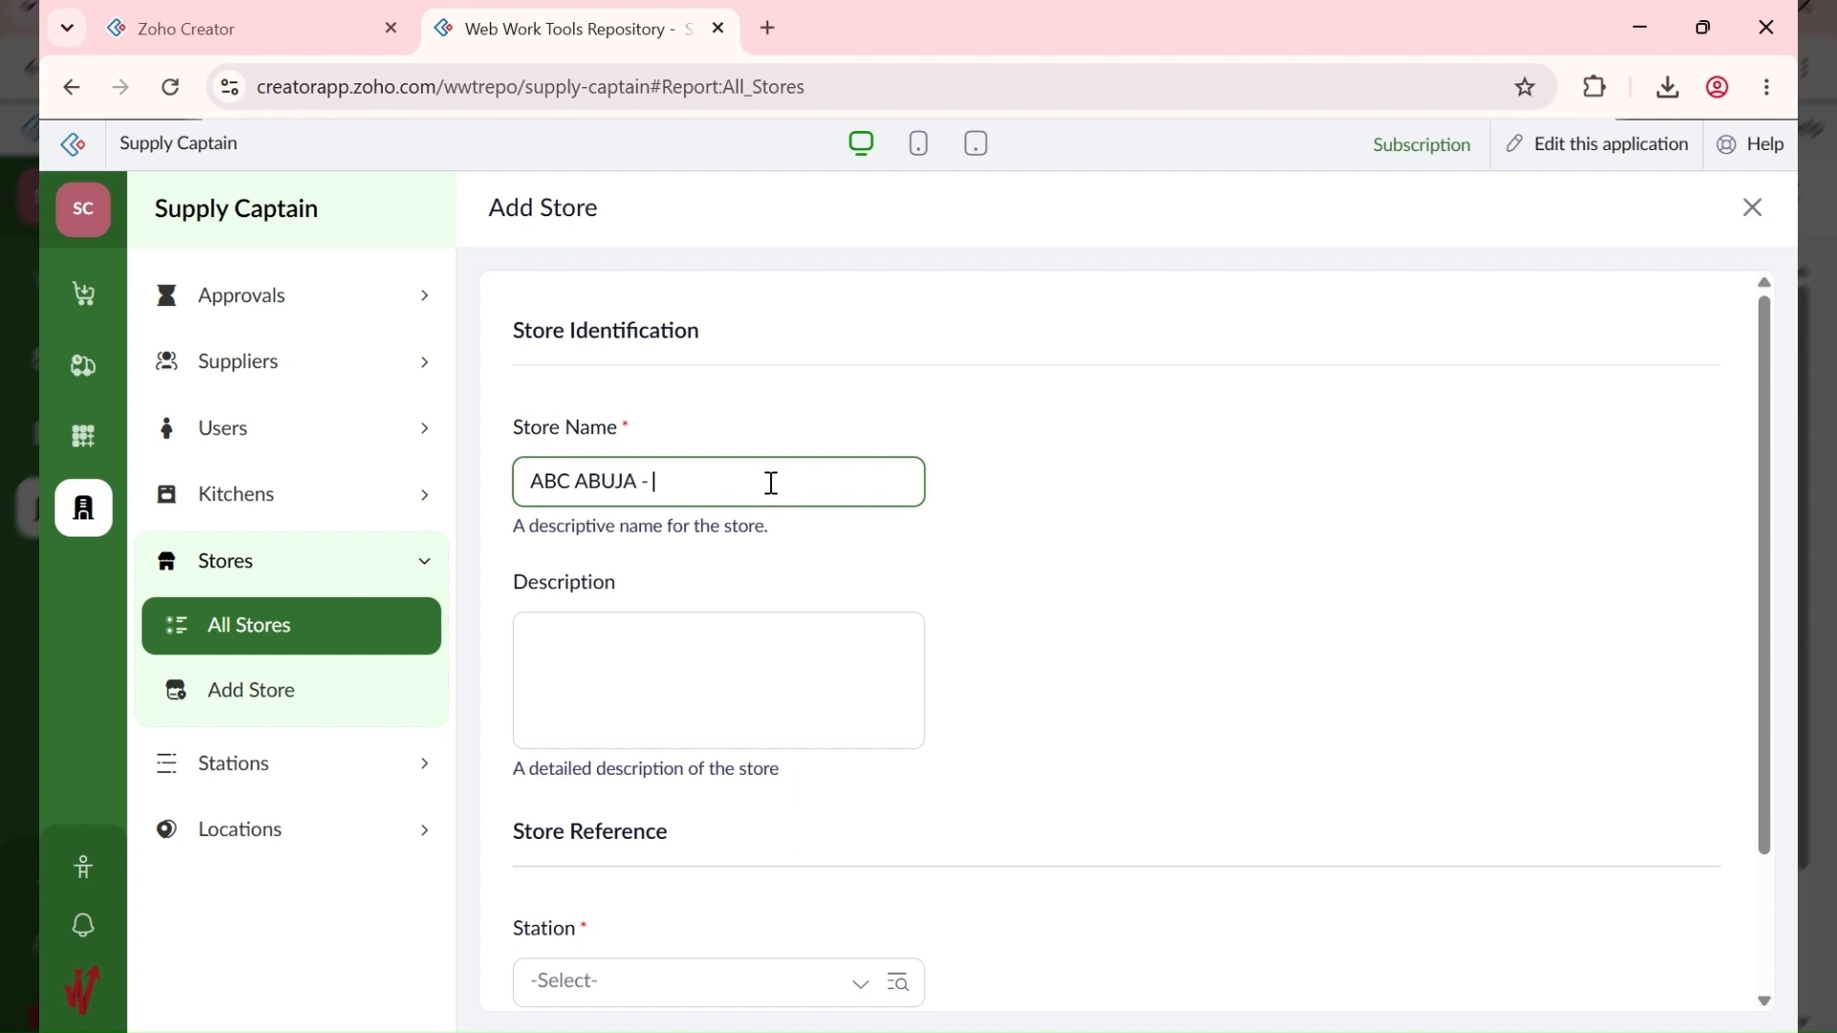
{"action": "type", "text": "Dry"}
{"action": "scroll", "coordinate": [664, 771], "scroll_direction": "down", "scroll_amount": 2}
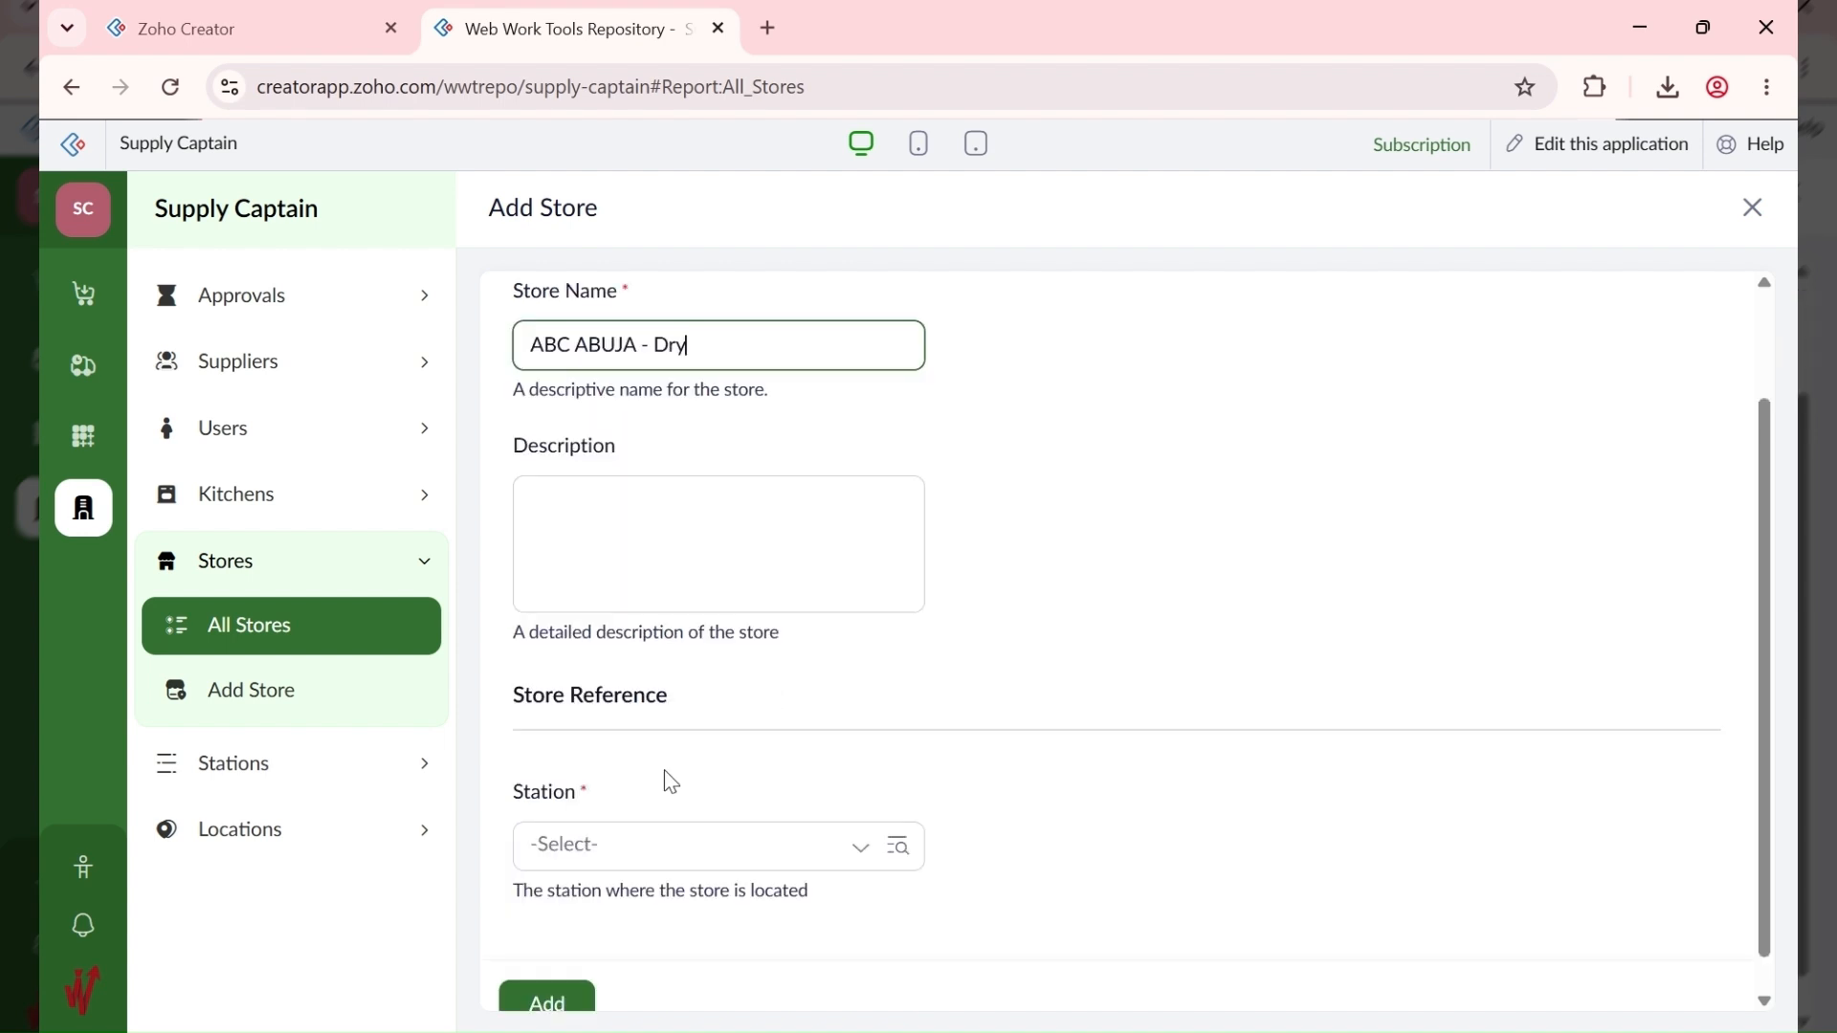
{"action": "left_click", "coordinate": [626, 807]}
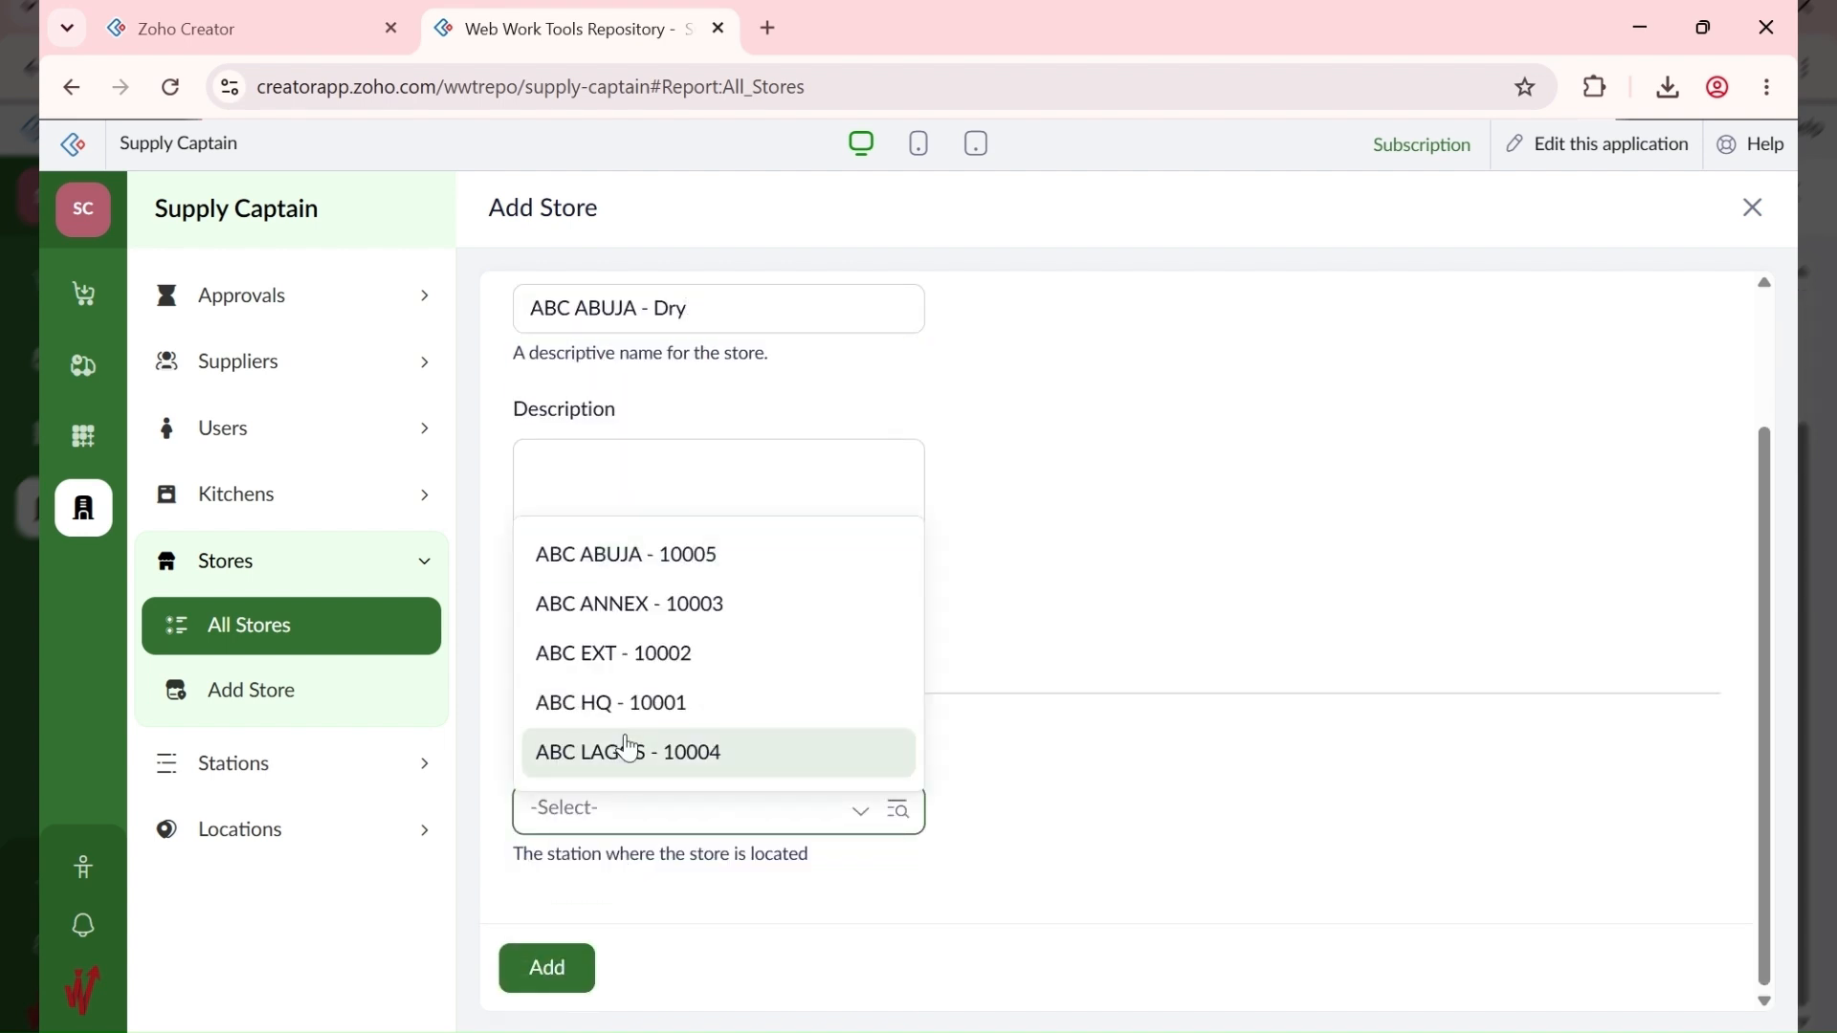
{"action": "left_click", "coordinate": [627, 545]}
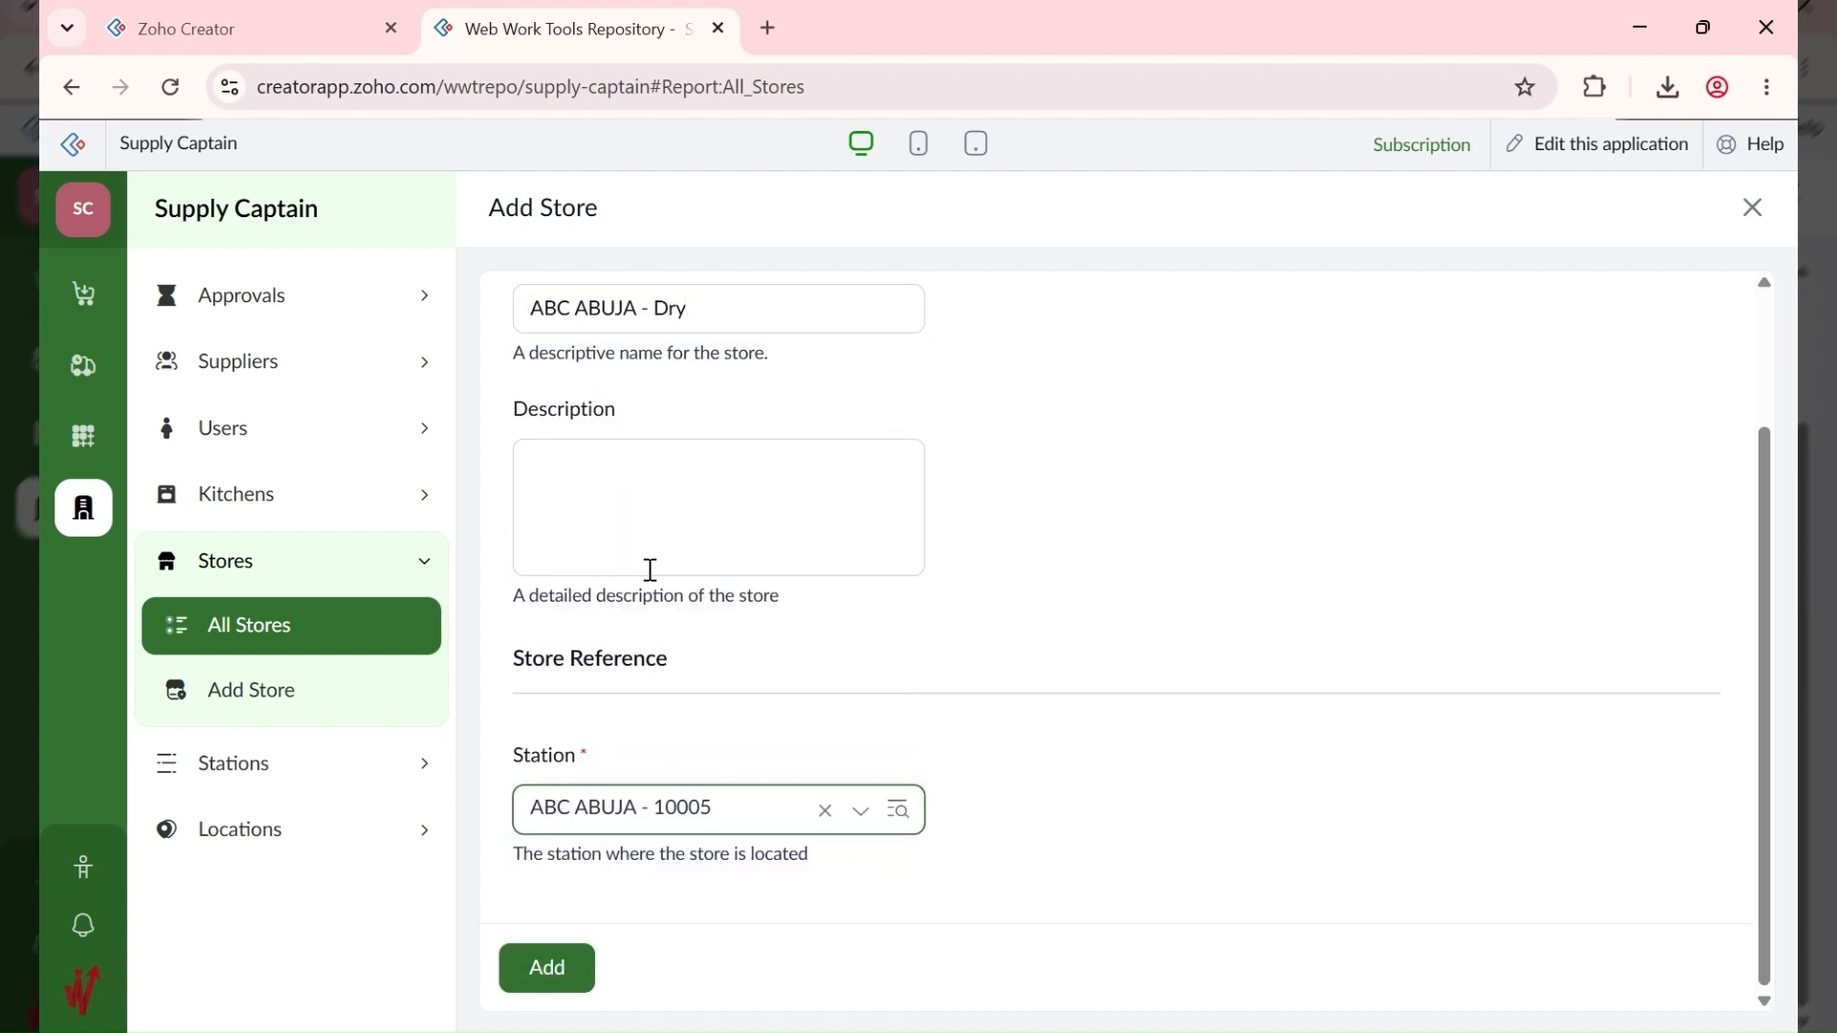
{"action": "left_click", "coordinate": [560, 965]}
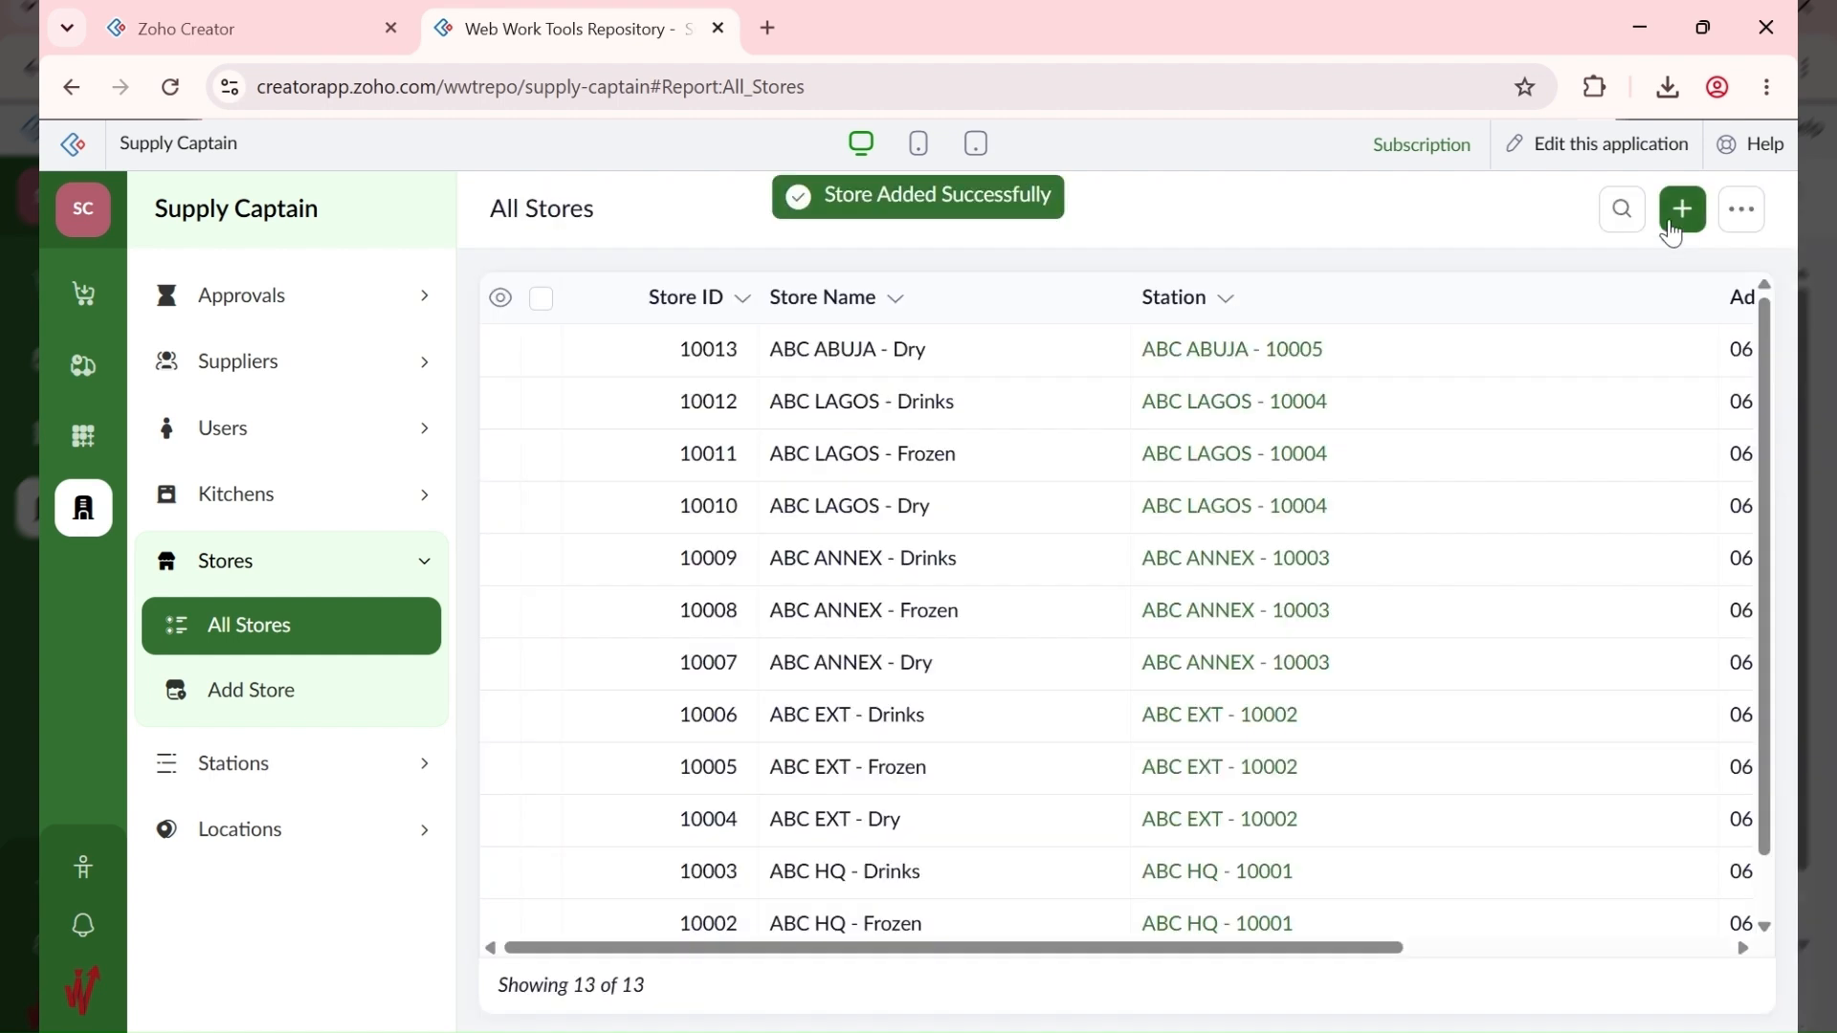
Step: Add the store ABC ABUJA - Frozen at station ABC ABUJA - 10005
{"action": "left_click", "coordinate": [1678, 207]}
{"action": "type", "text": "ABC ABUJA"}
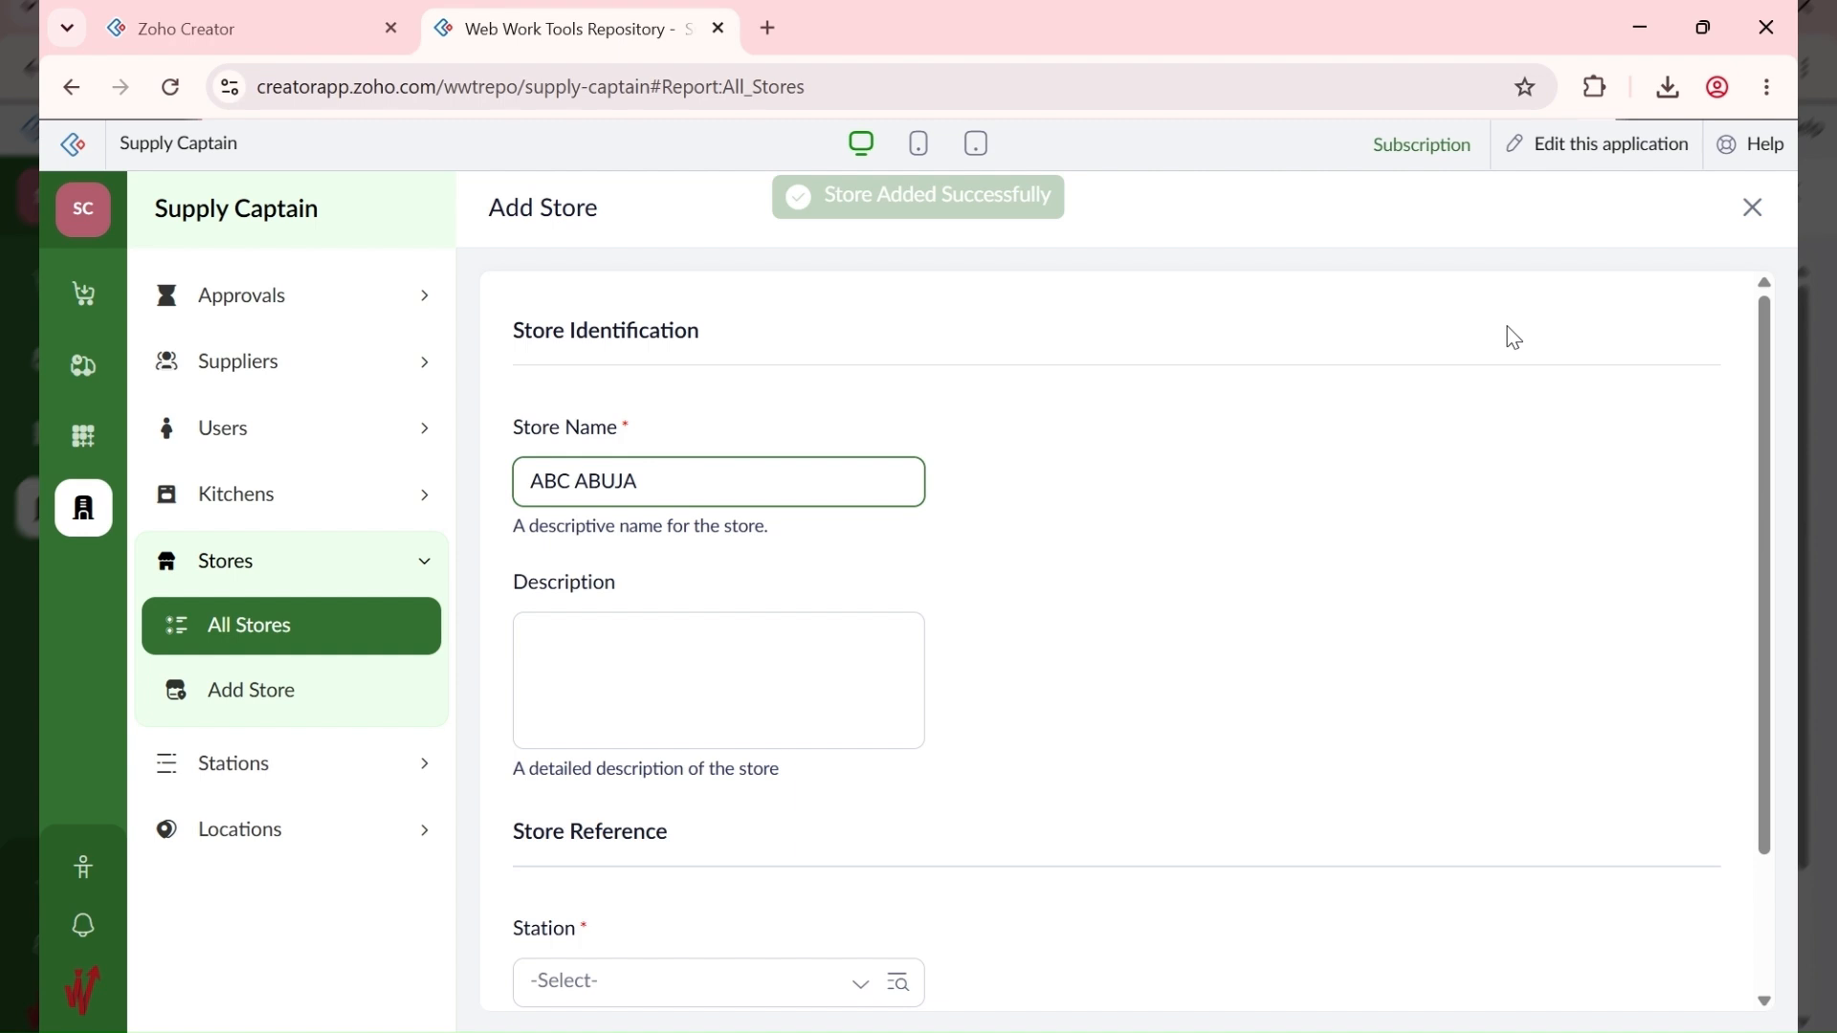
{"action": "type", "text": " - Frozen"}
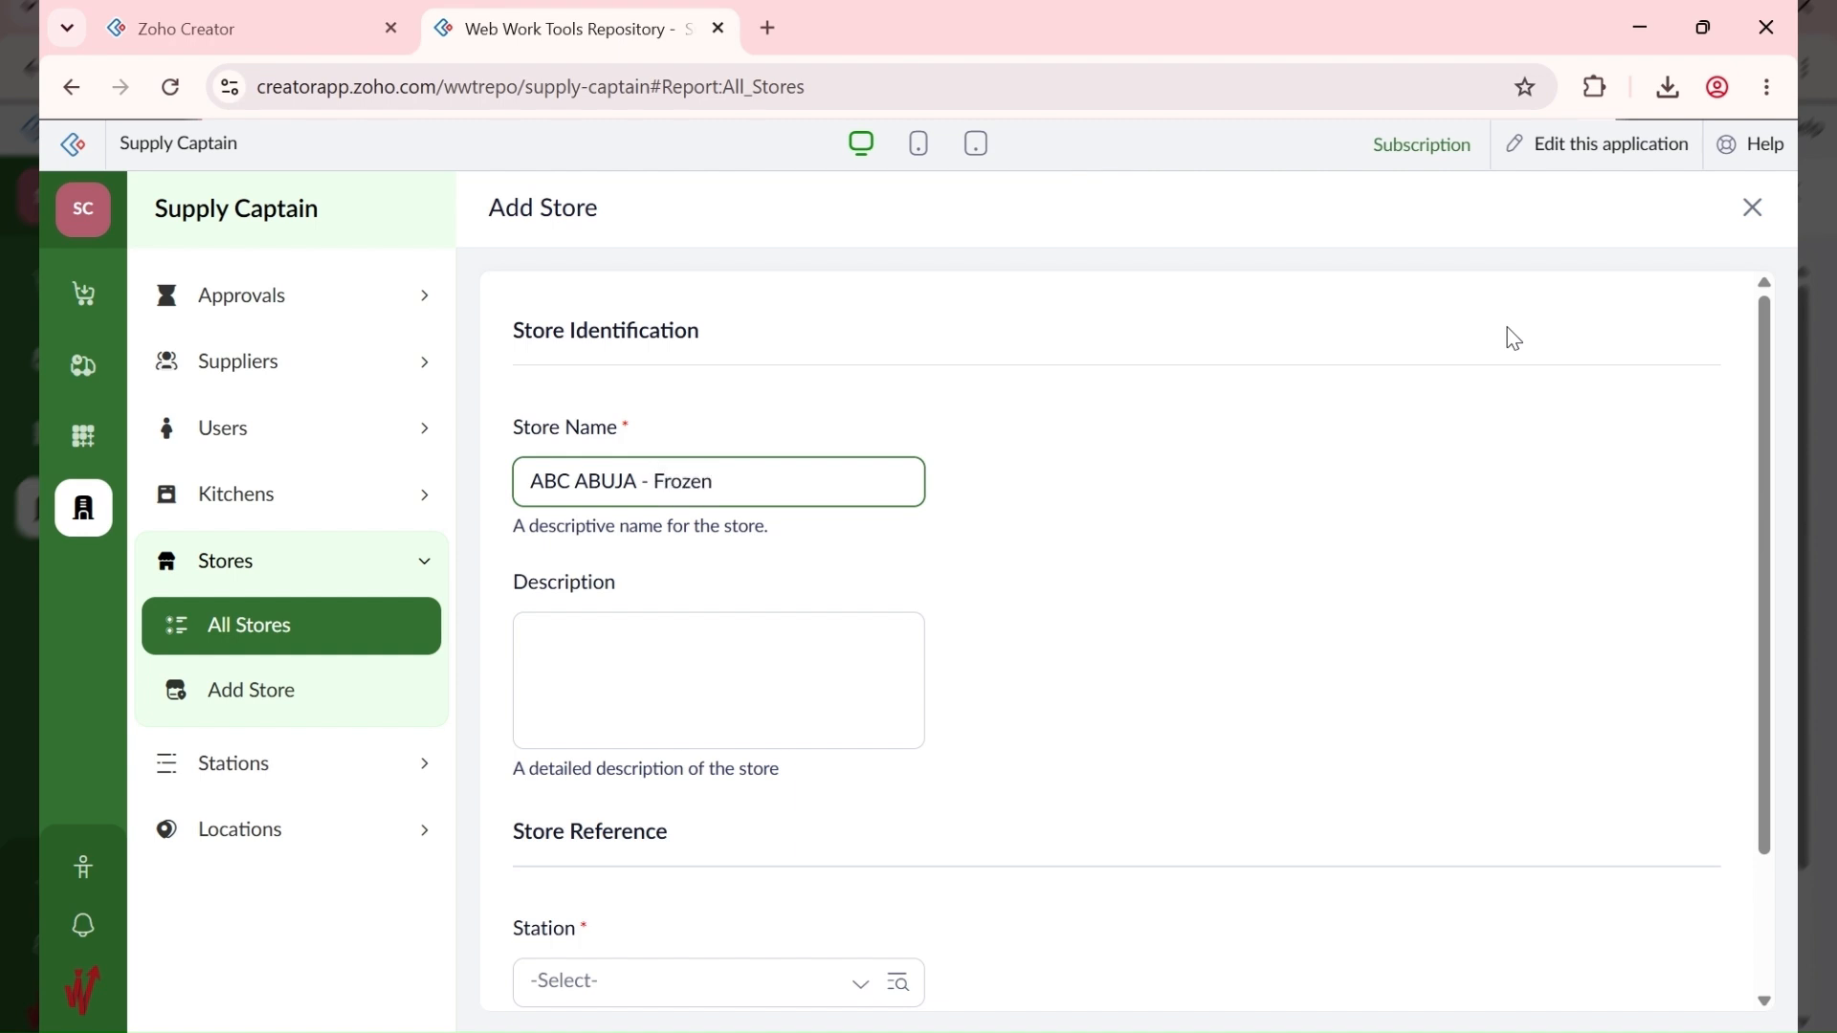
{"action": "scroll", "coordinate": [698, 680], "scroll_direction": "down", "scroll_amount": 2}
{"action": "left_click", "coordinate": [675, 799]}
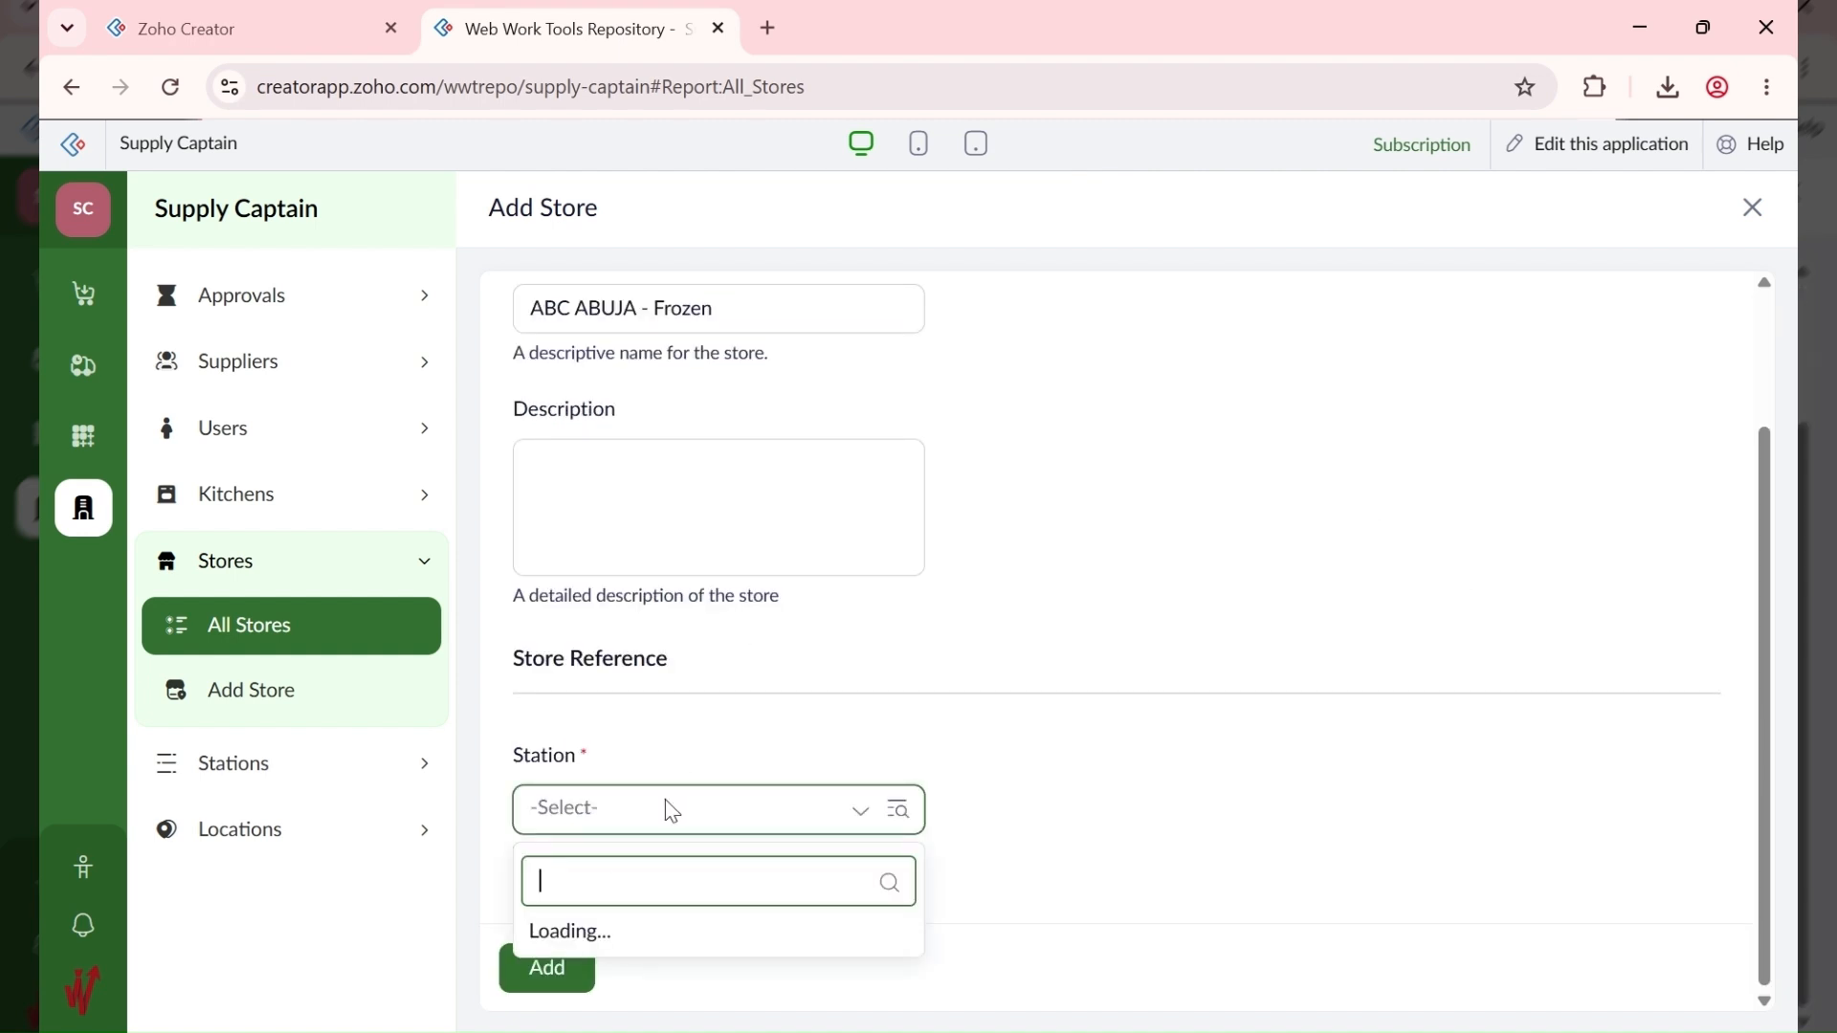
{"action": "left_click", "coordinate": [686, 551]}
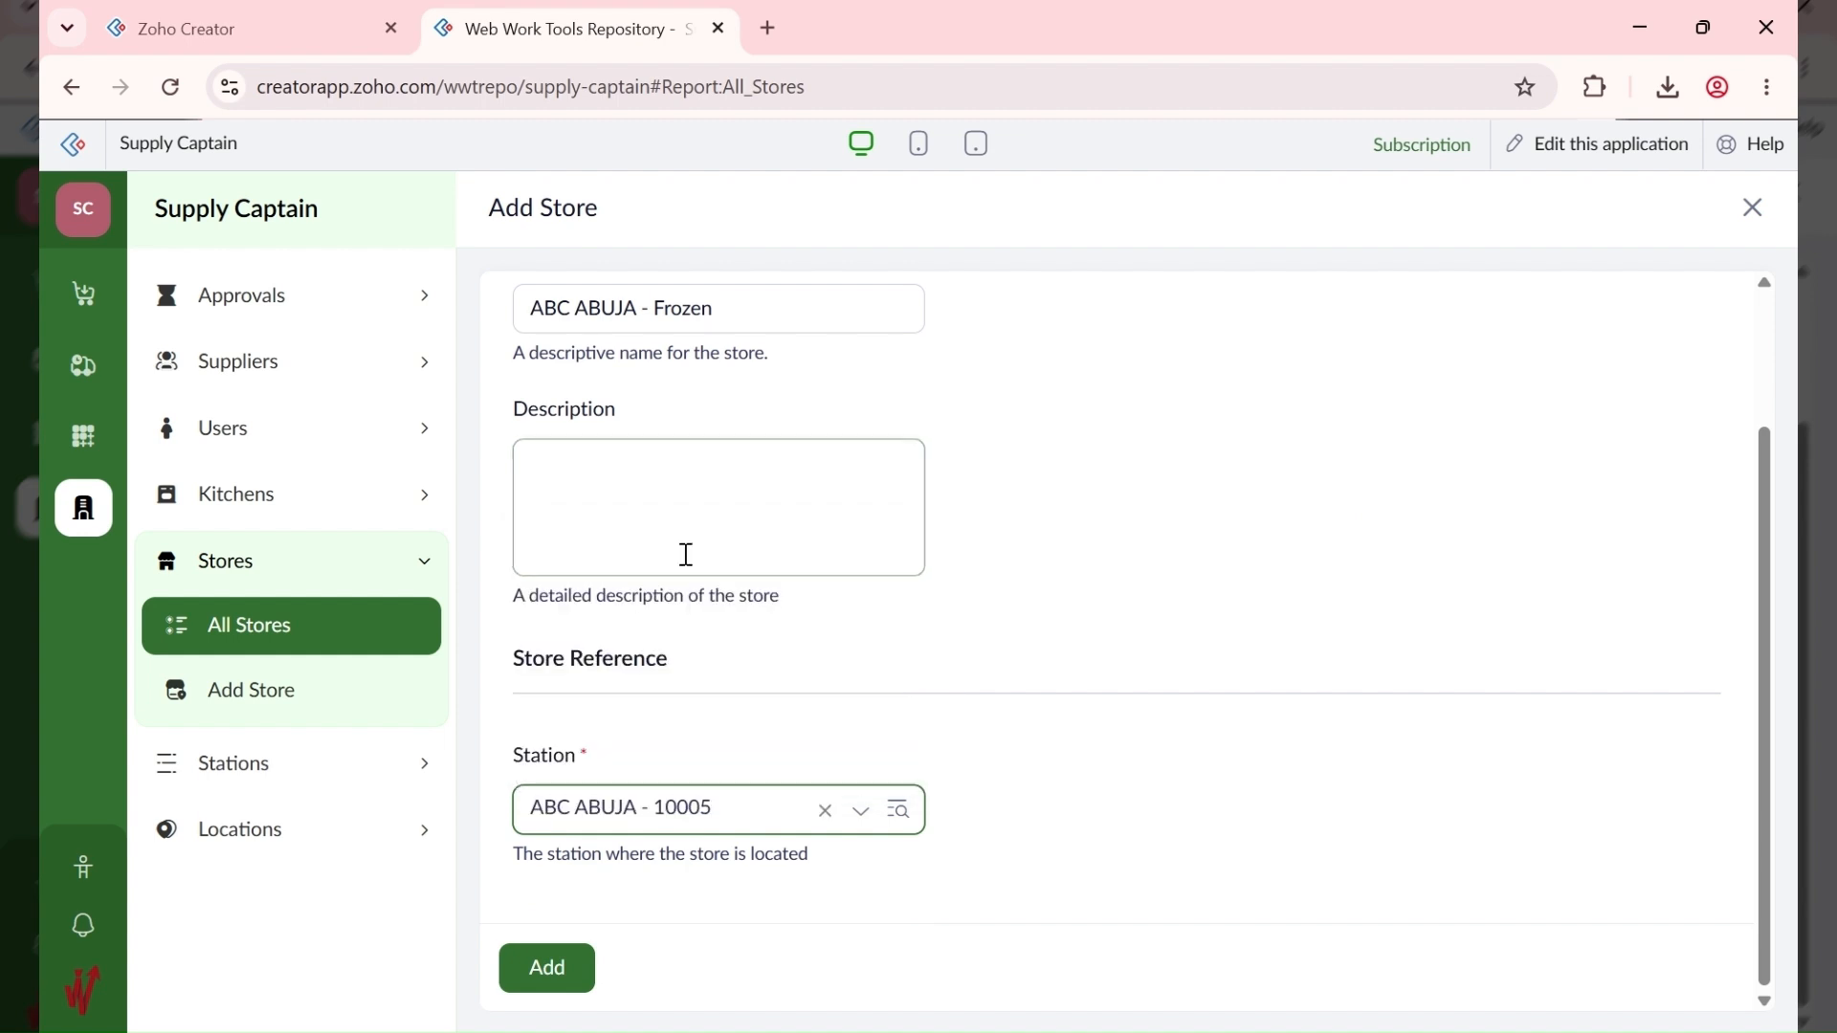
{"action": "left_click", "coordinate": [532, 980]}
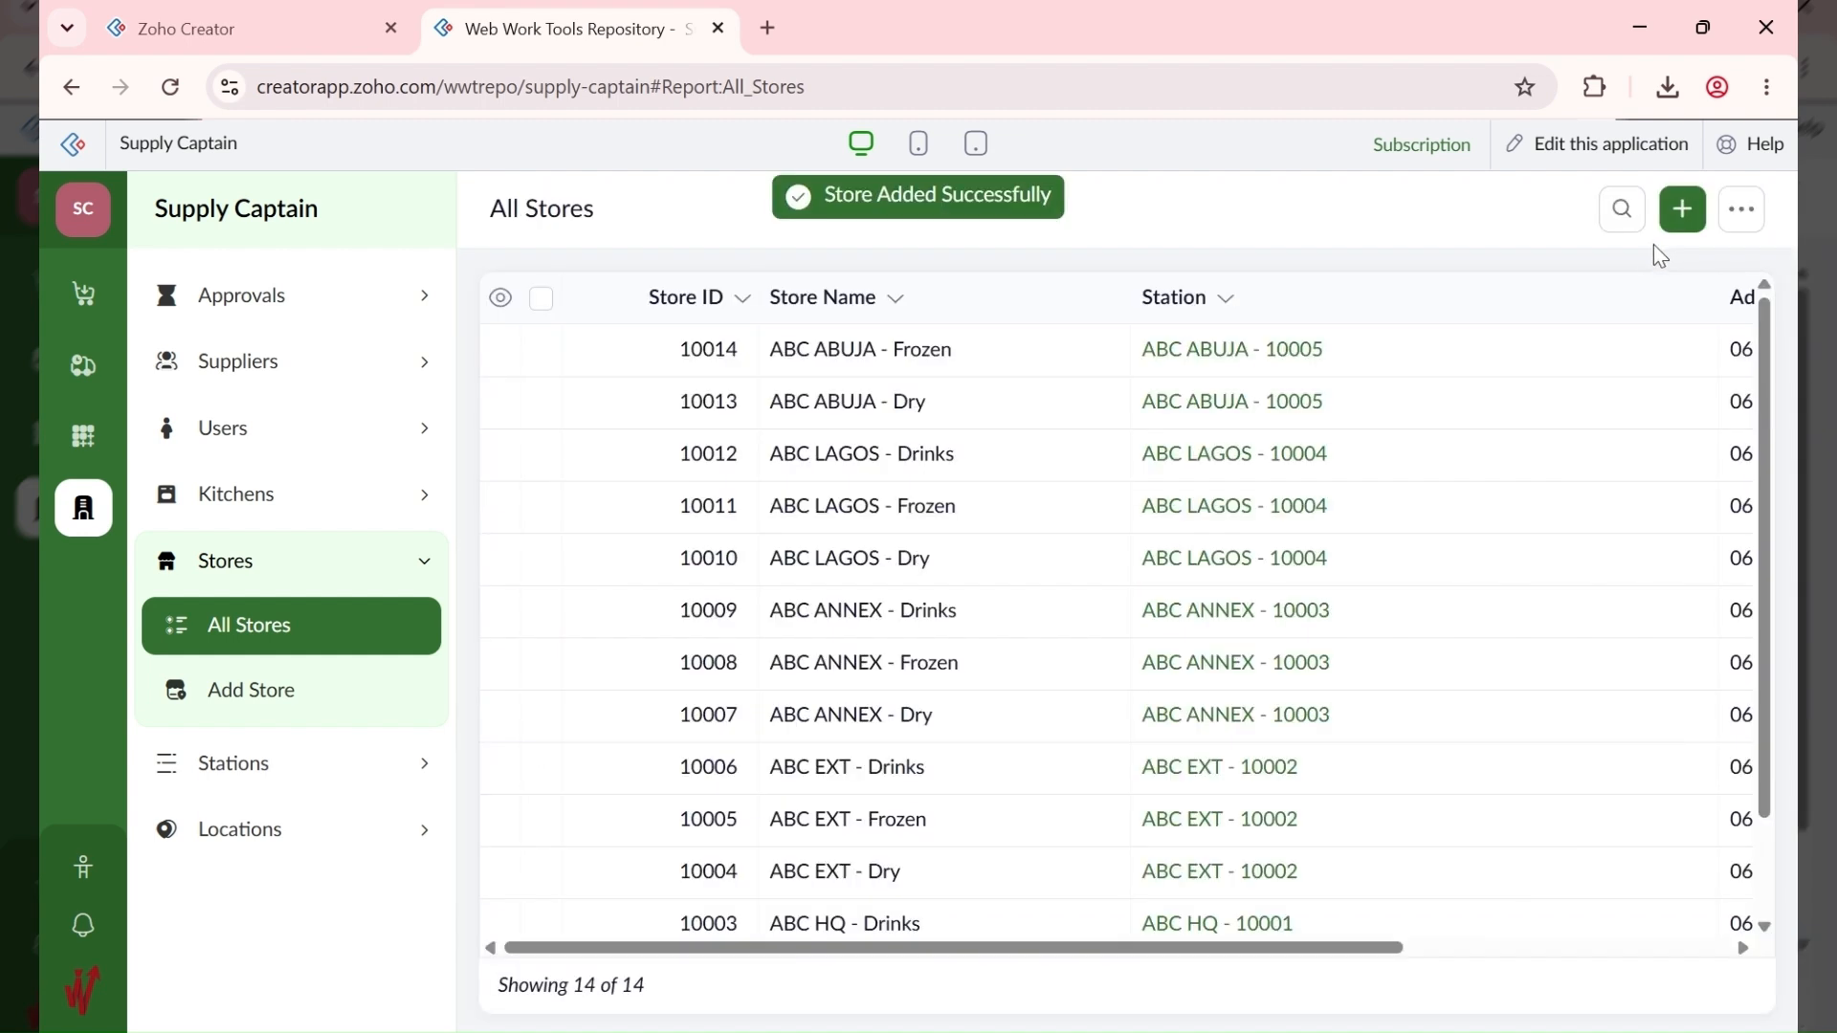
Step: Add the store ABC ABUJA - Drinks at station ABC ABUJA - 10005
{"action": "left_click", "coordinate": [1681, 205]}
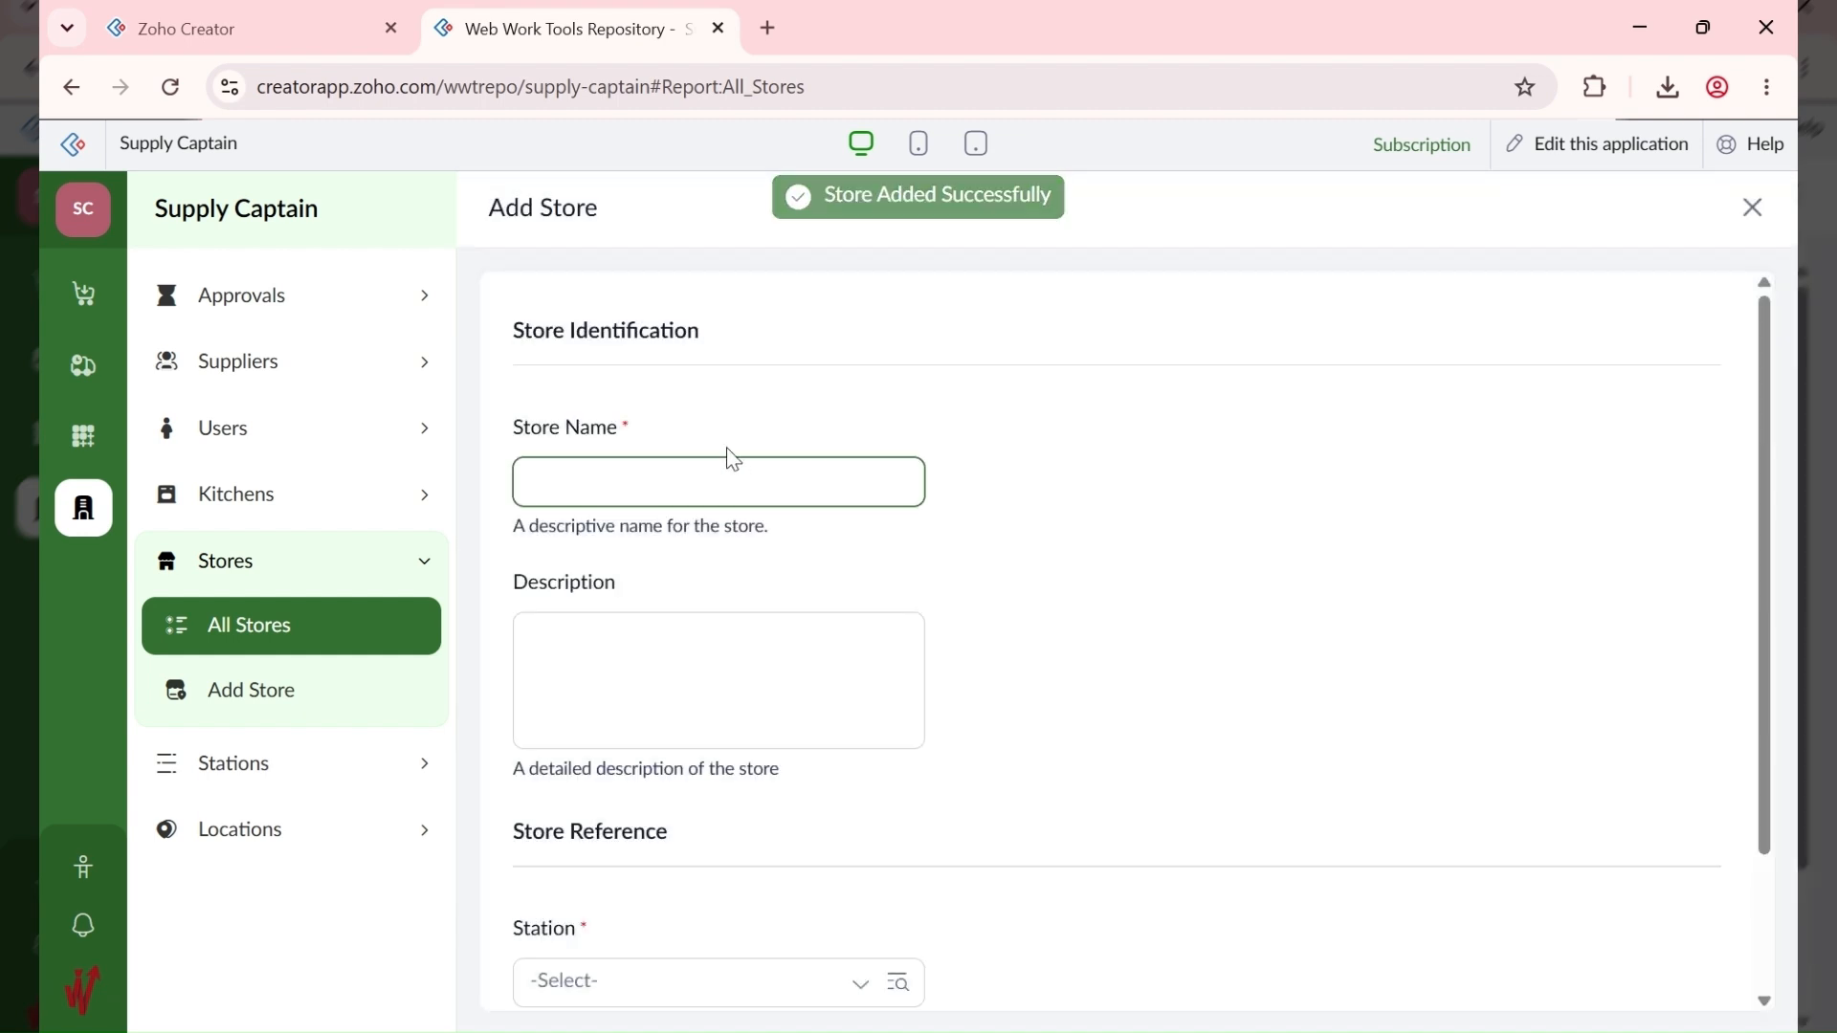
{"action": "type", "text": "ABC ABUJA - Drinks"}
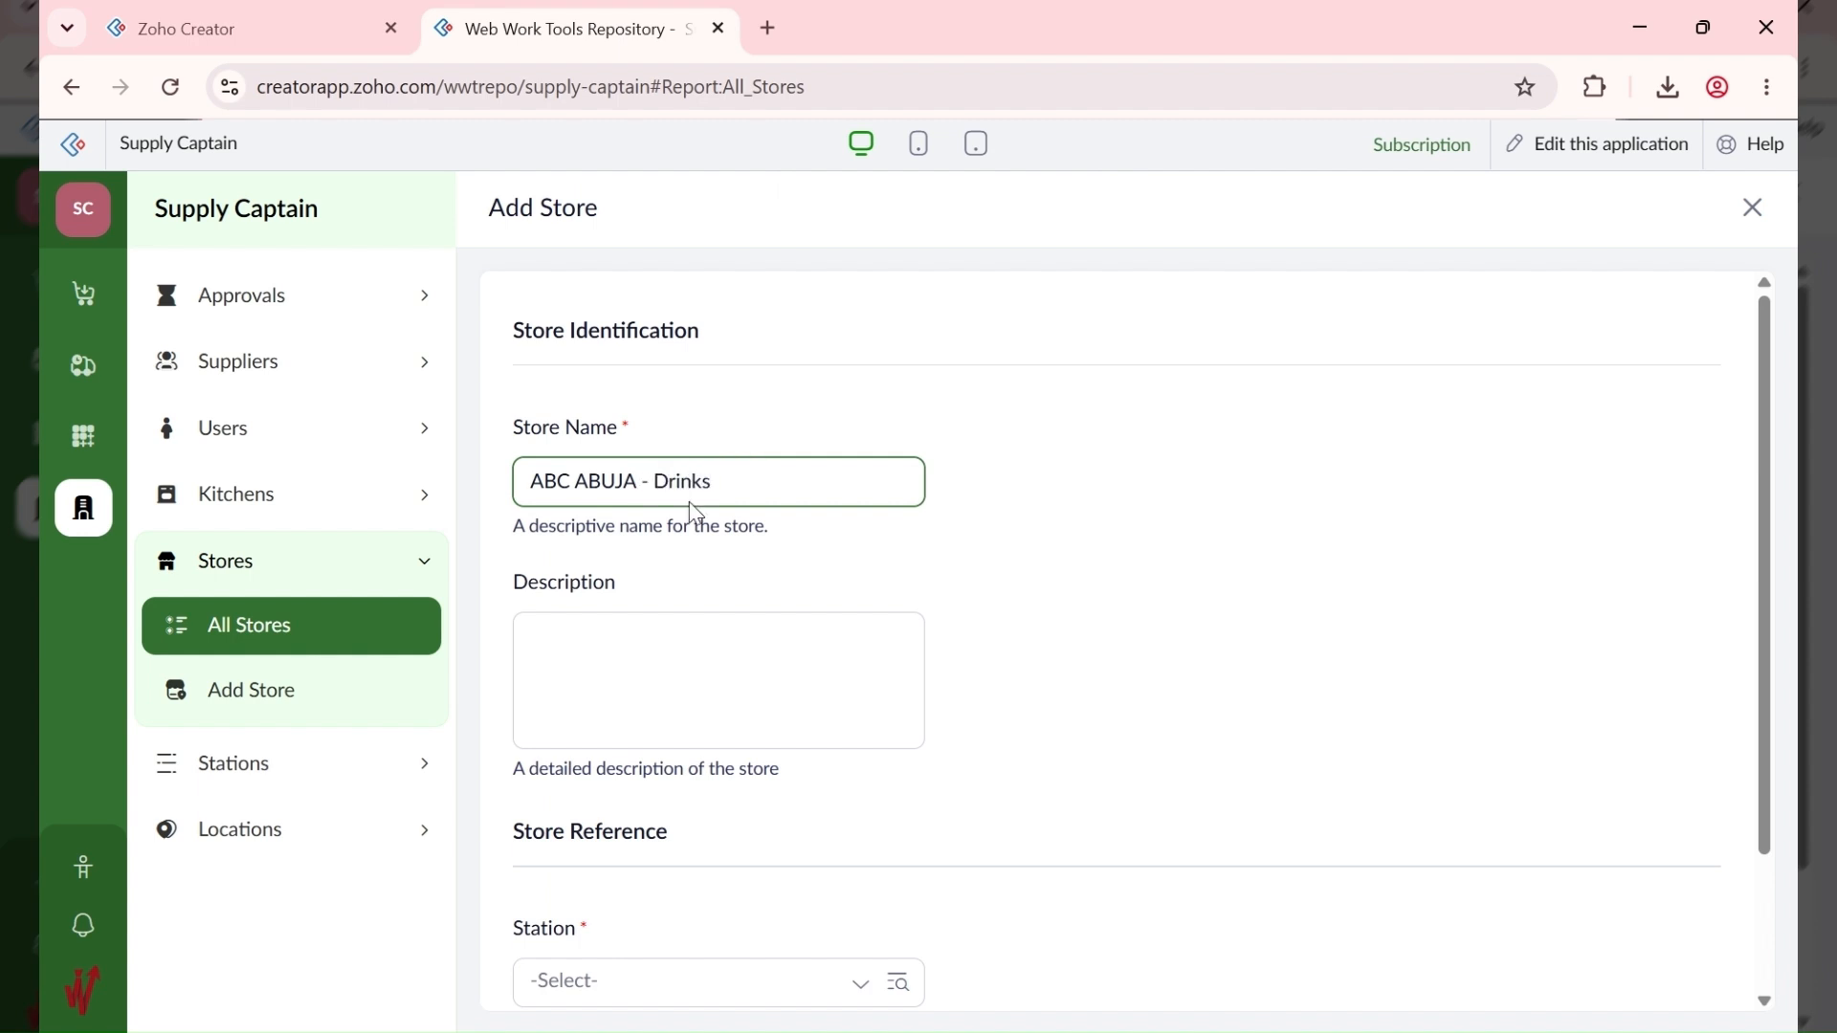
{"action": "left_click", "coordinate": [997, 579]}
{"action": "scroll", "coordinate": [995, 581], "scroll_direction": "down", "scroll_amount": 2}
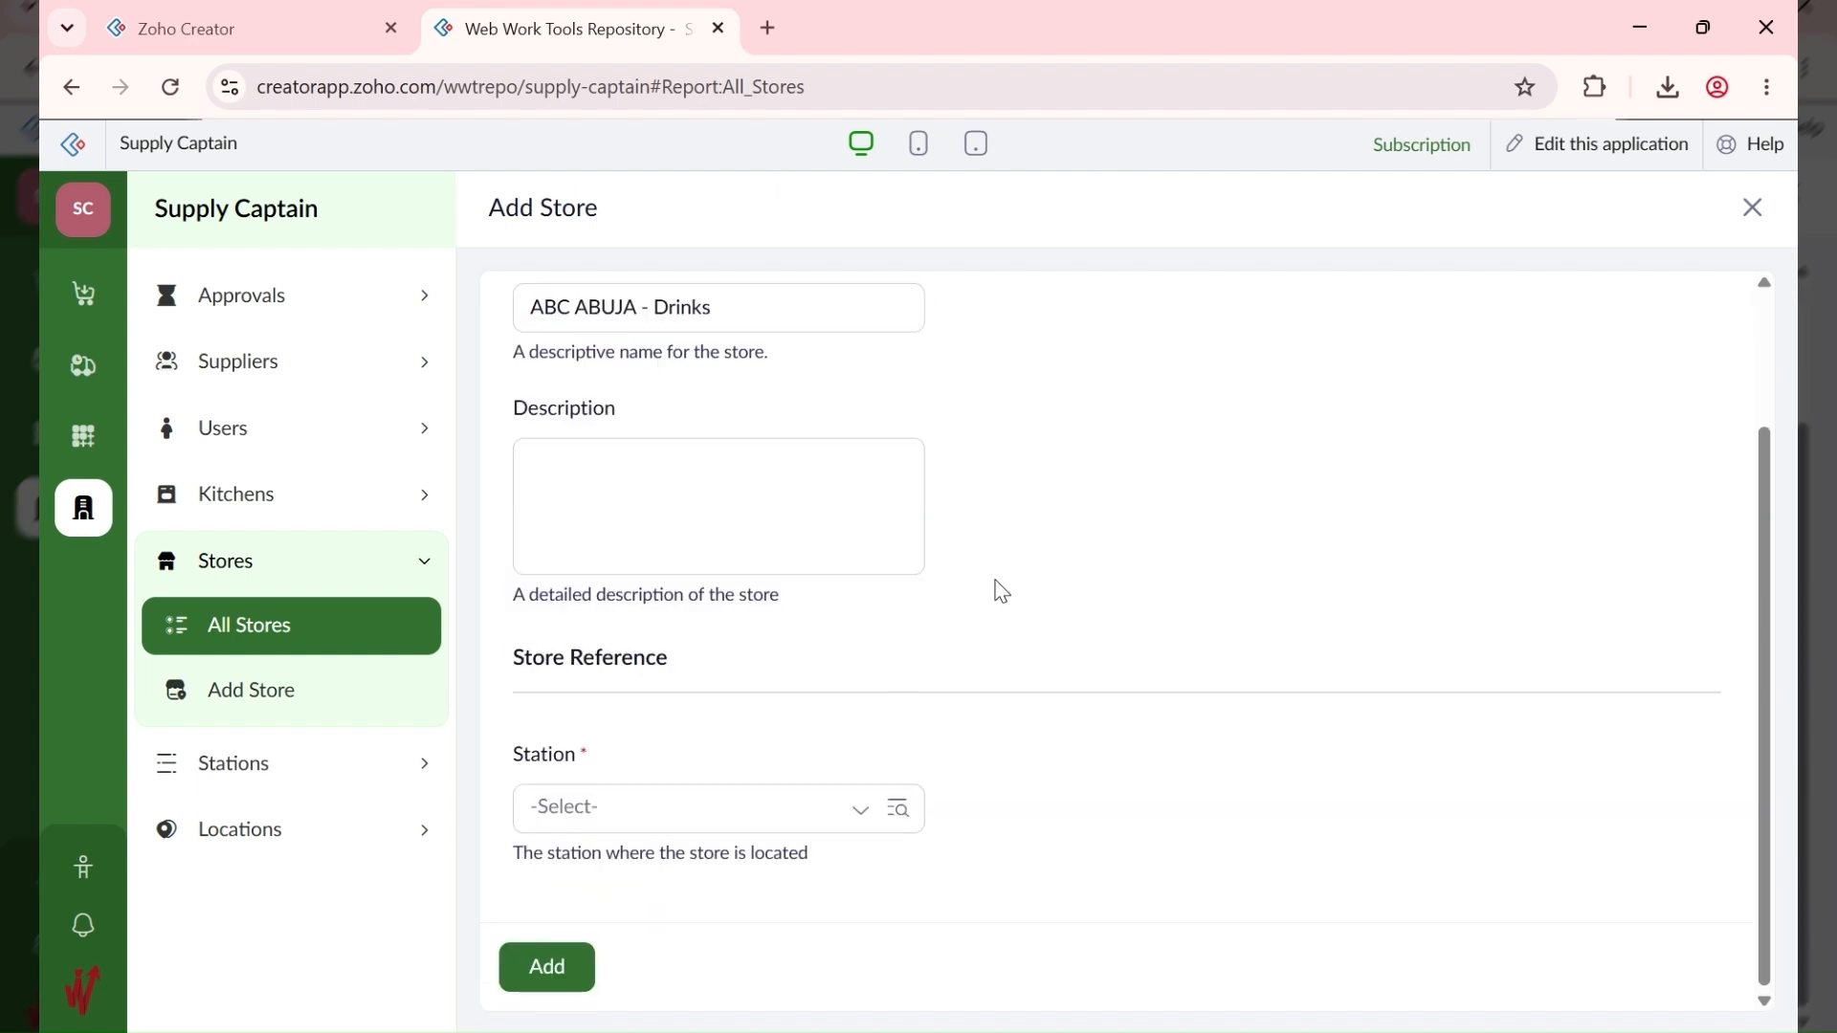
{"action": "left_click", "coordinate": [605, 808]}
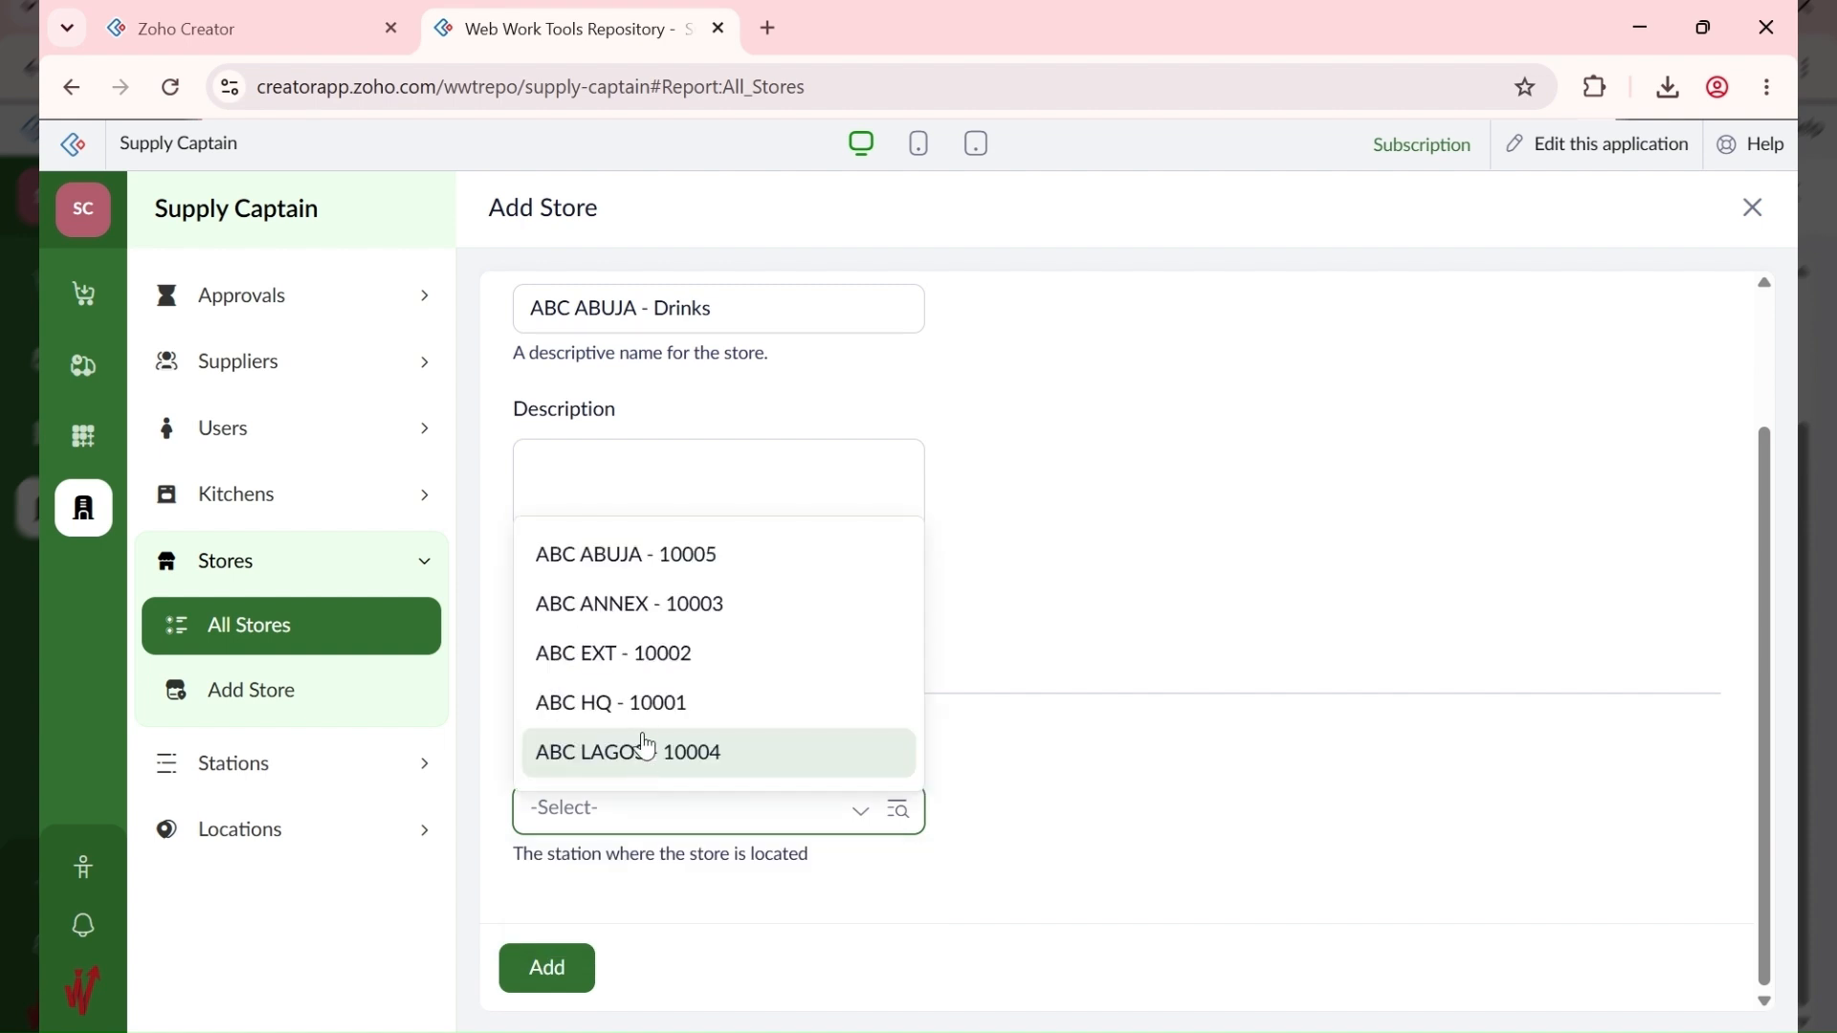
{"action": "left_click", "coordinate": [686, 545]}
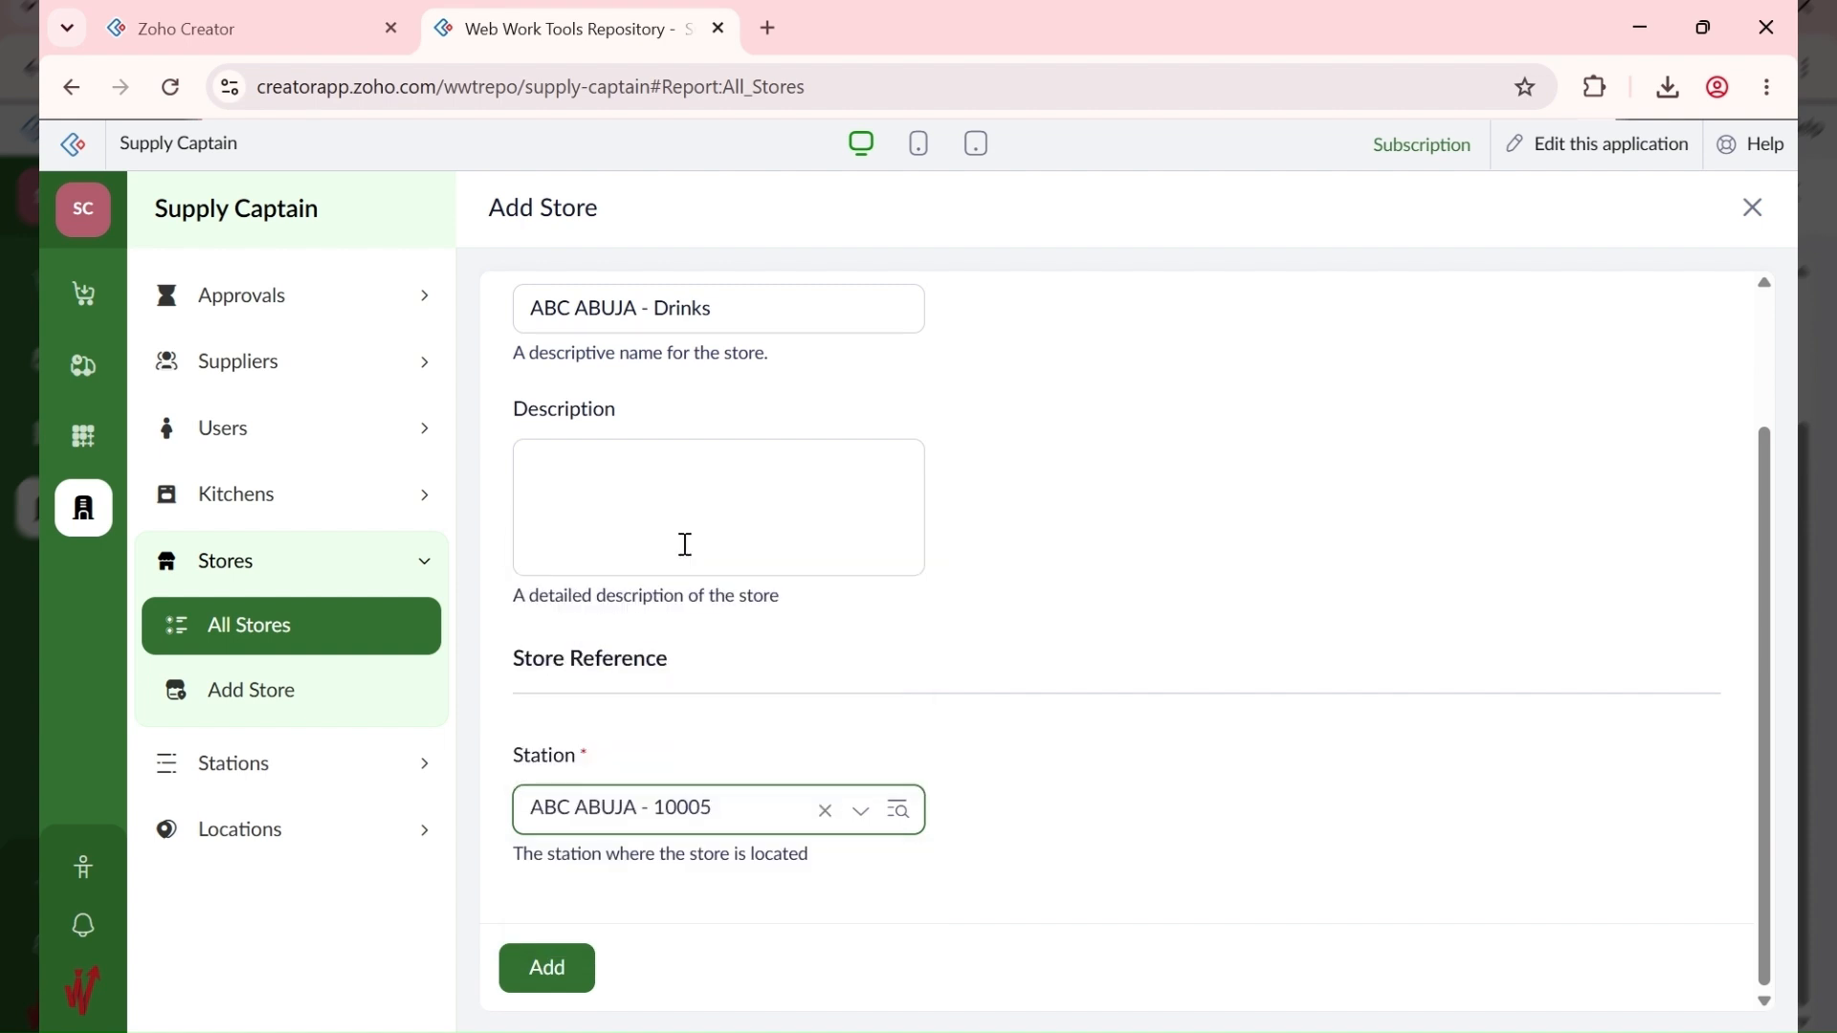
{"action": "left_click", "coordinate": [549, 968]}
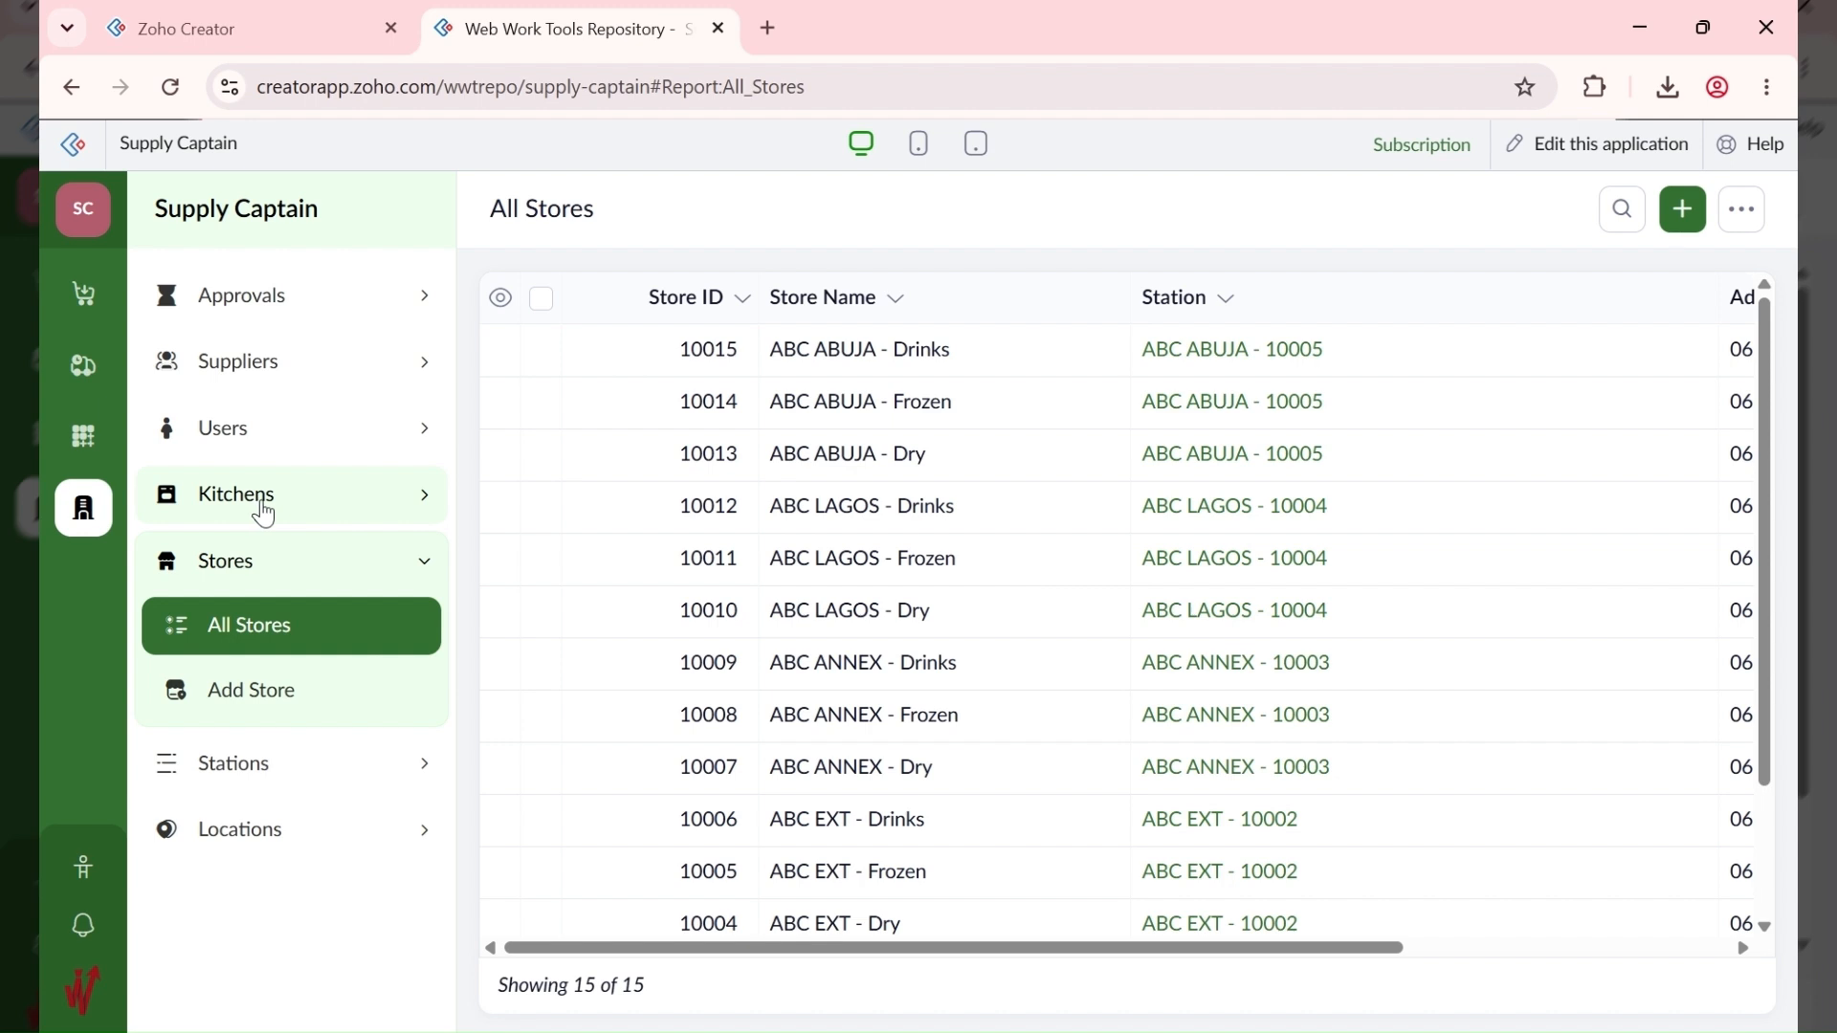
{"action": "scroll", "coordinate": [963, 595], "scroll_direction": "down", "scroll_amount": 3}
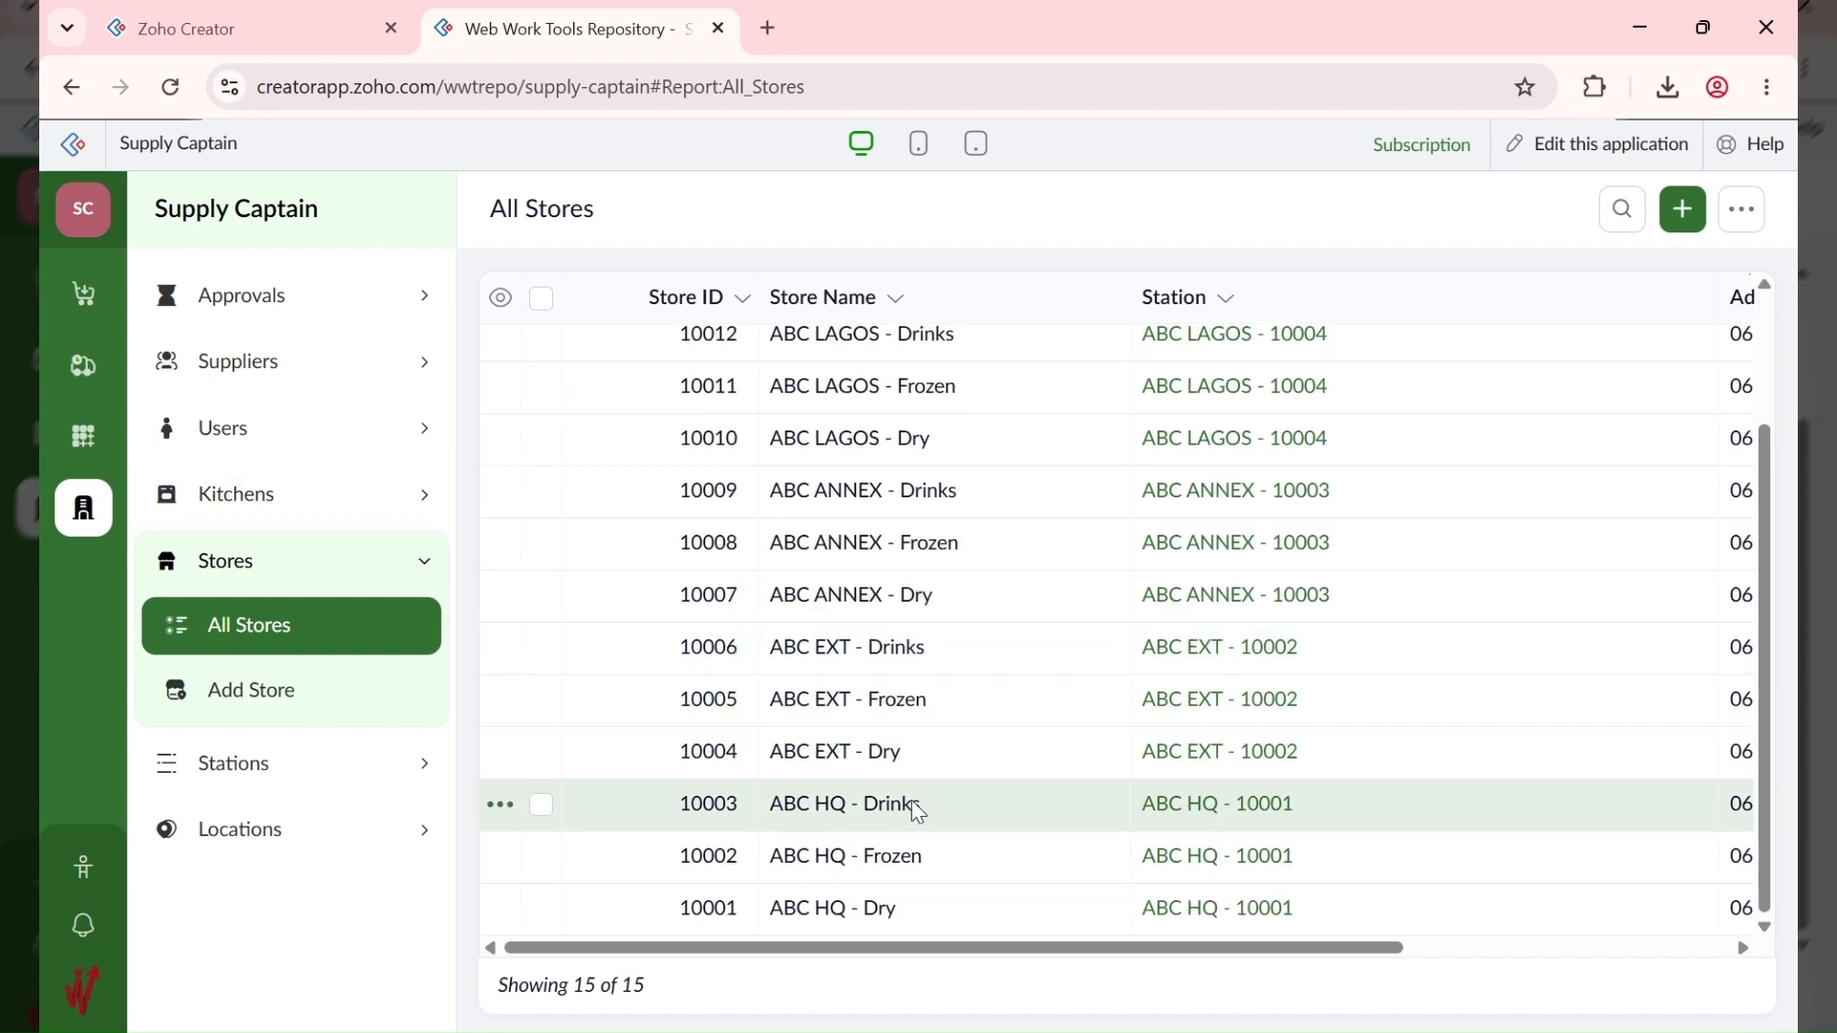
{"action": "left_click", "coordinate": [349, 494]}
Step: Add the kitchen 'ABC HQ - Kitchen' assigned to station ABC HQ - 10001
{"action": "left_click", "coordinate": [287, 622]}
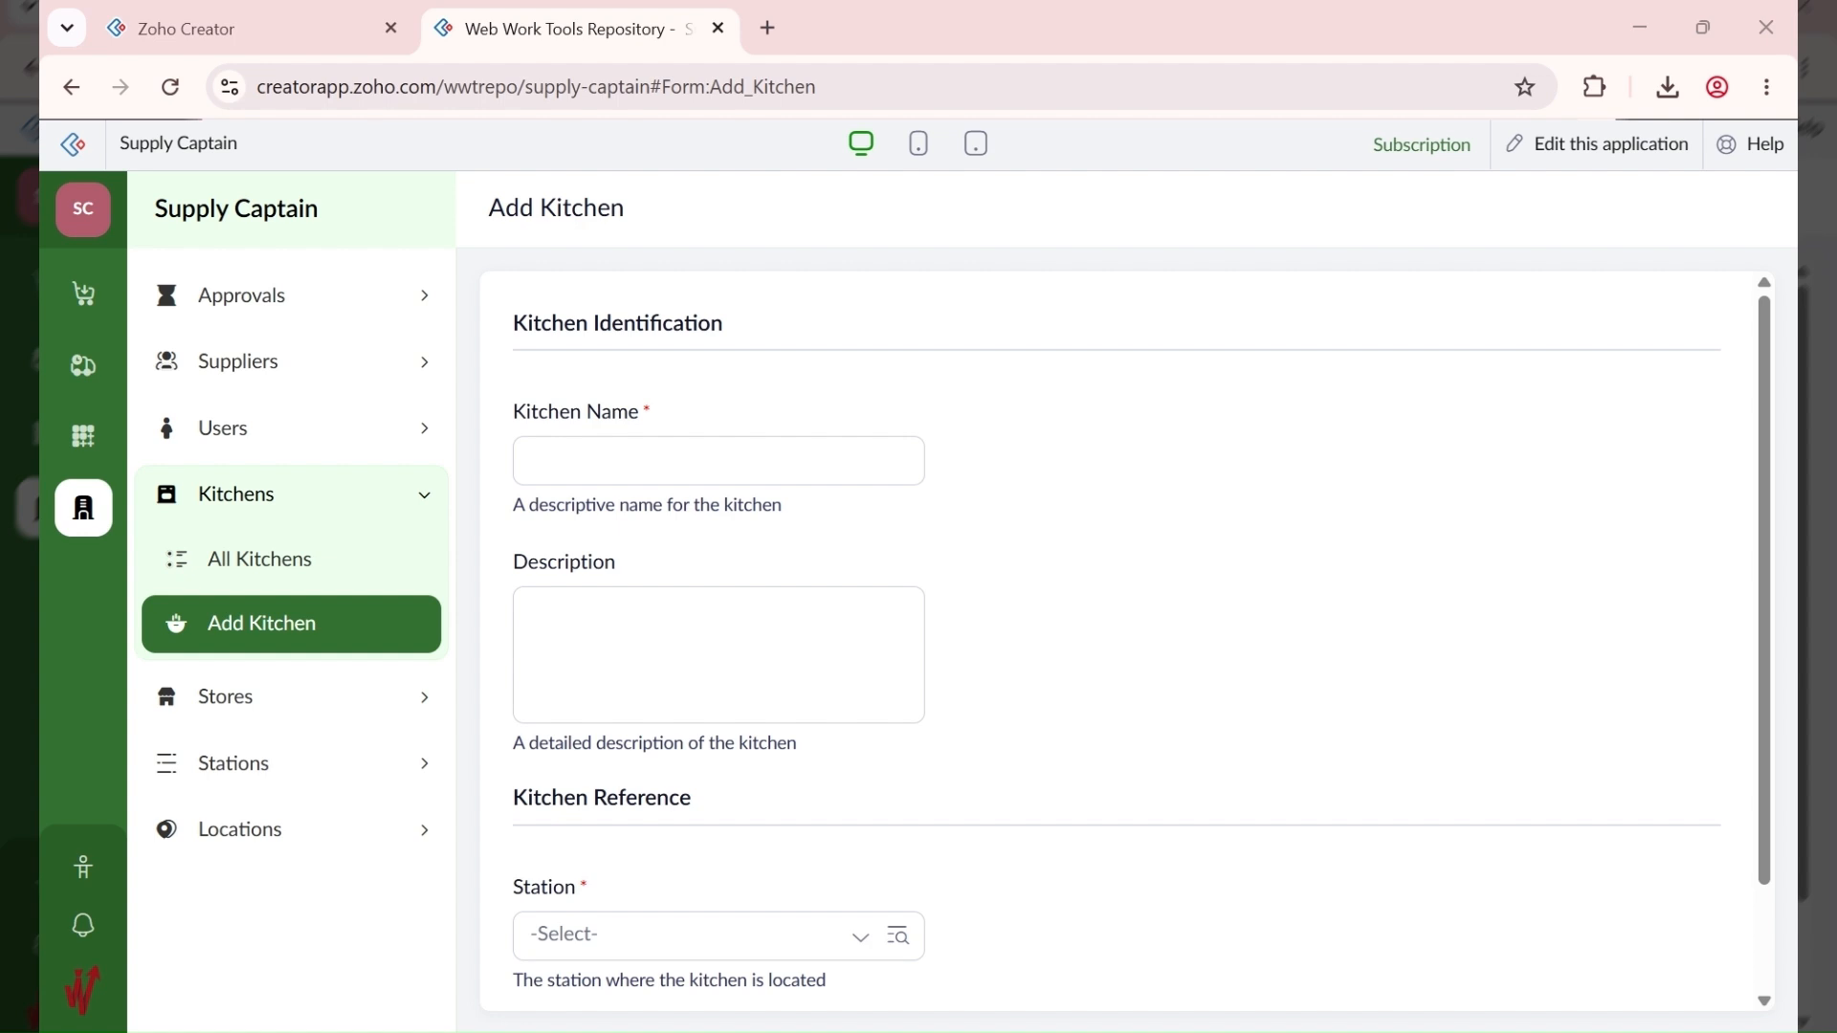
{"action": "left_click", "coordinate": [633, 449]}
{"action": "left_click", "coordinate": [617, 457]}
{"action": "type", "text": "ABC HQ"}
{"action": "left_click", "coordinate": [636, 476]}
{"action": "type", "text": "- "}
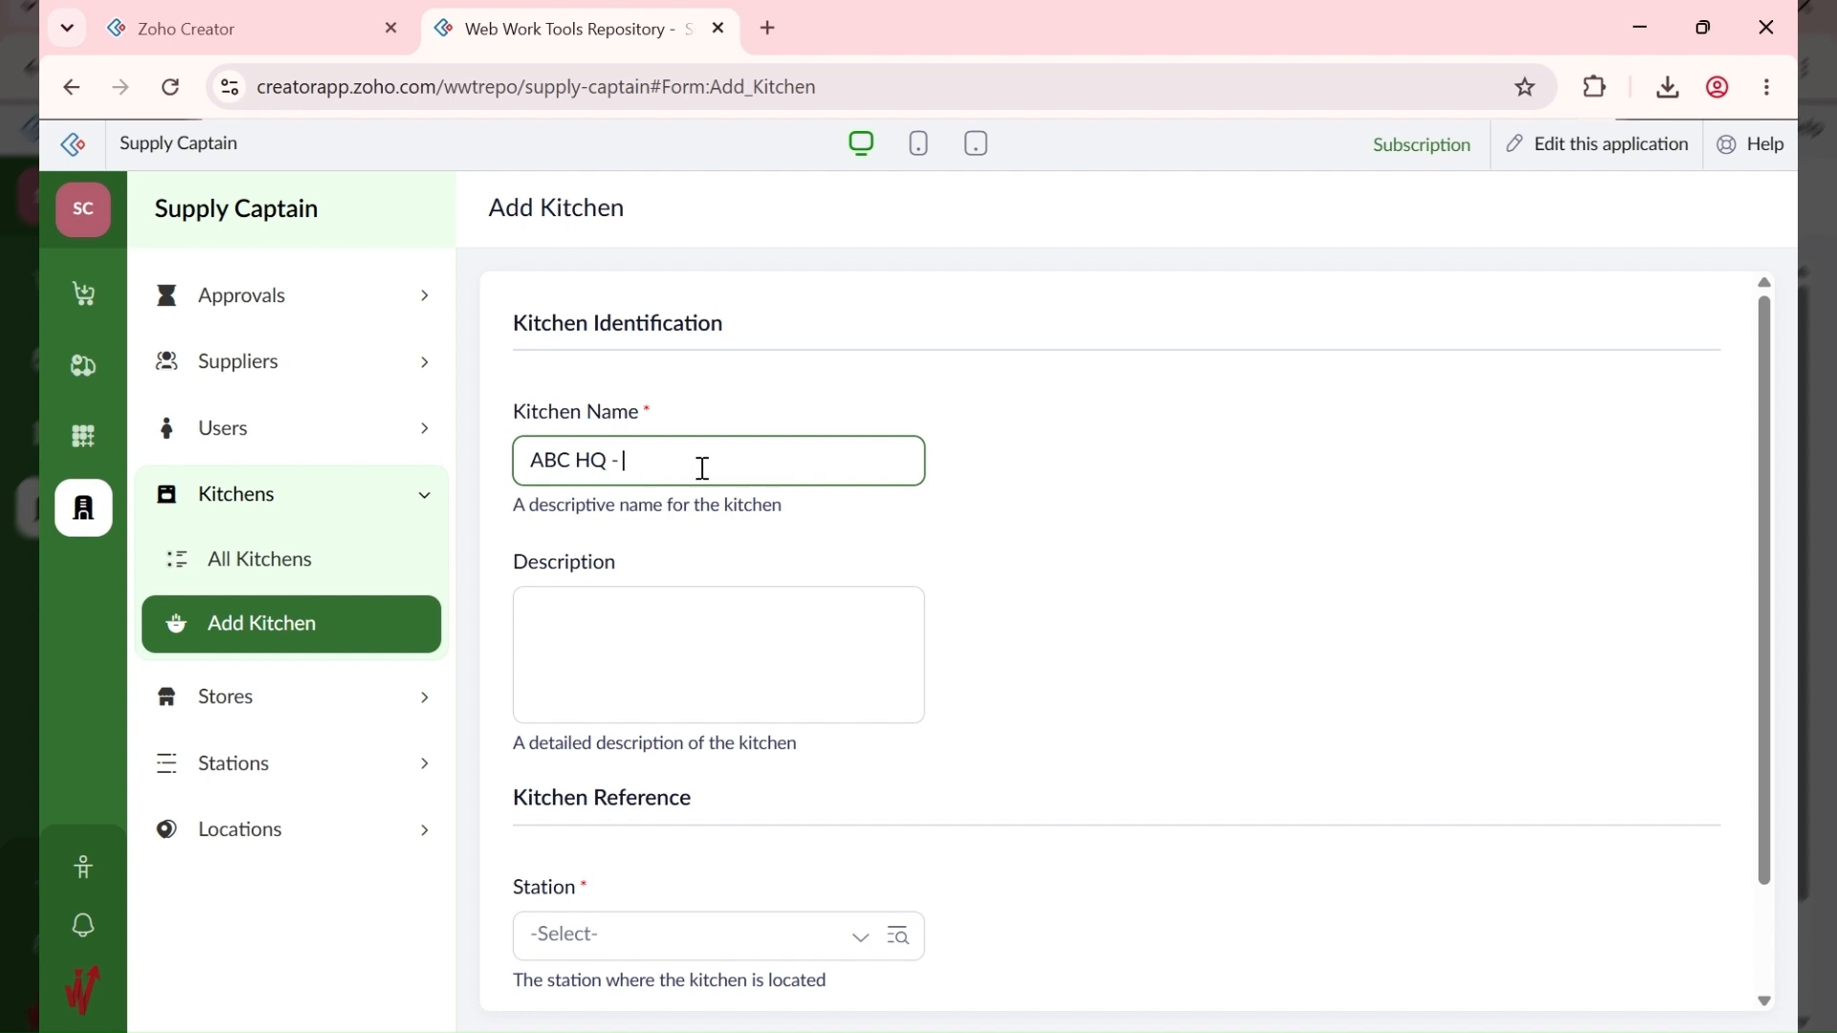
{"action": "type", "text": "Kitchen"}
{"action": "scroll", "coordinate": [698, 517], "scroll_direction": "down", "scroll_amount": 2}
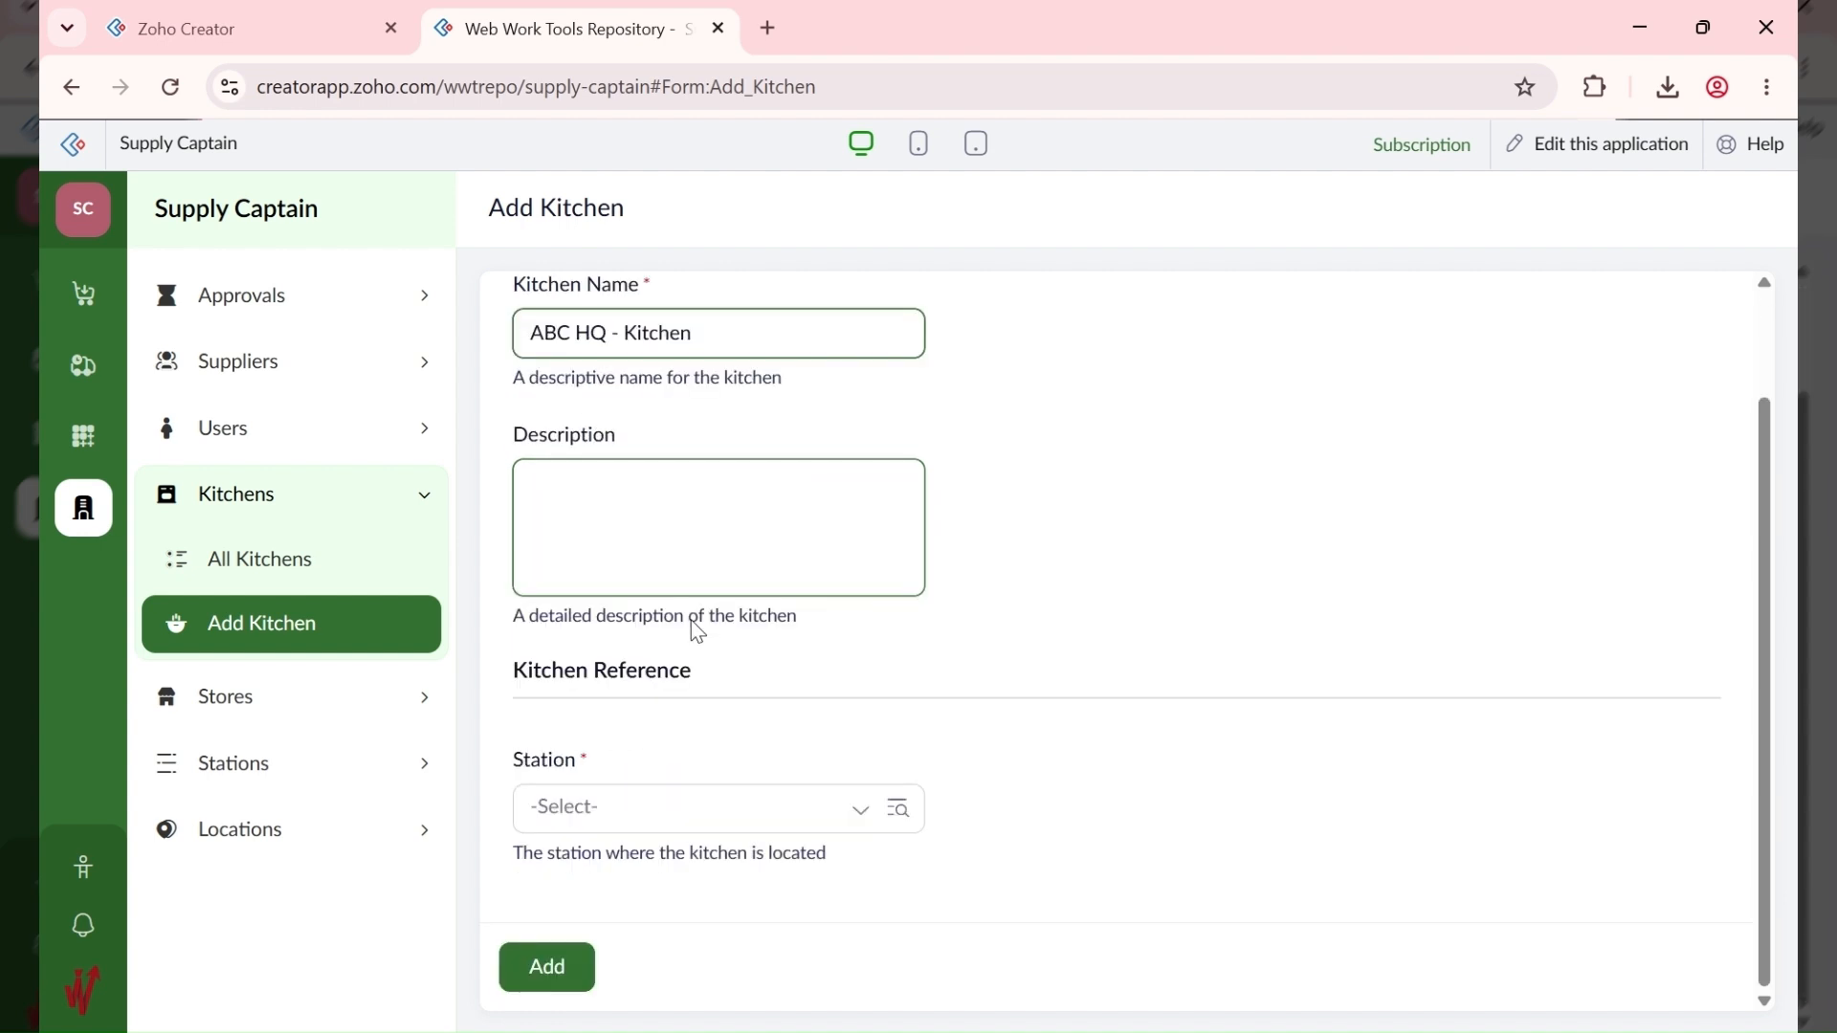
{"action": "left_click", "coordinate": [619, 820]}
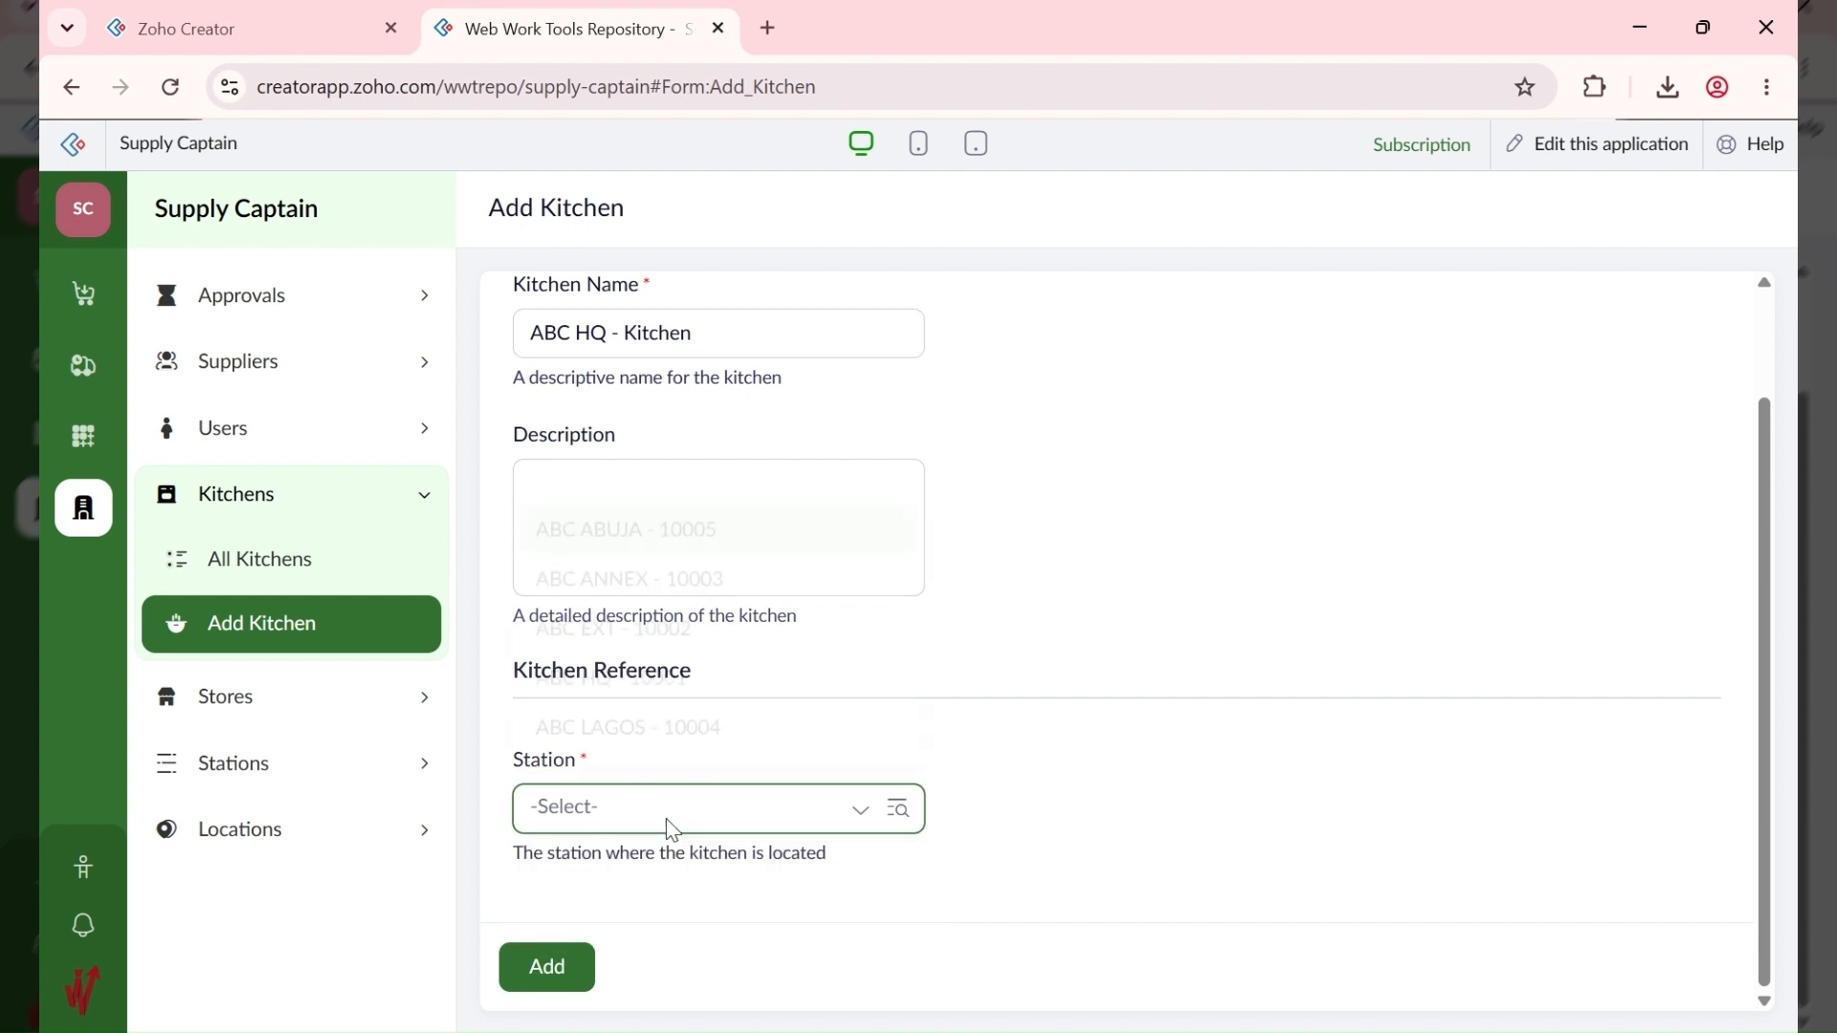
{"action": "left_click", "coordinate": [688, 715]}
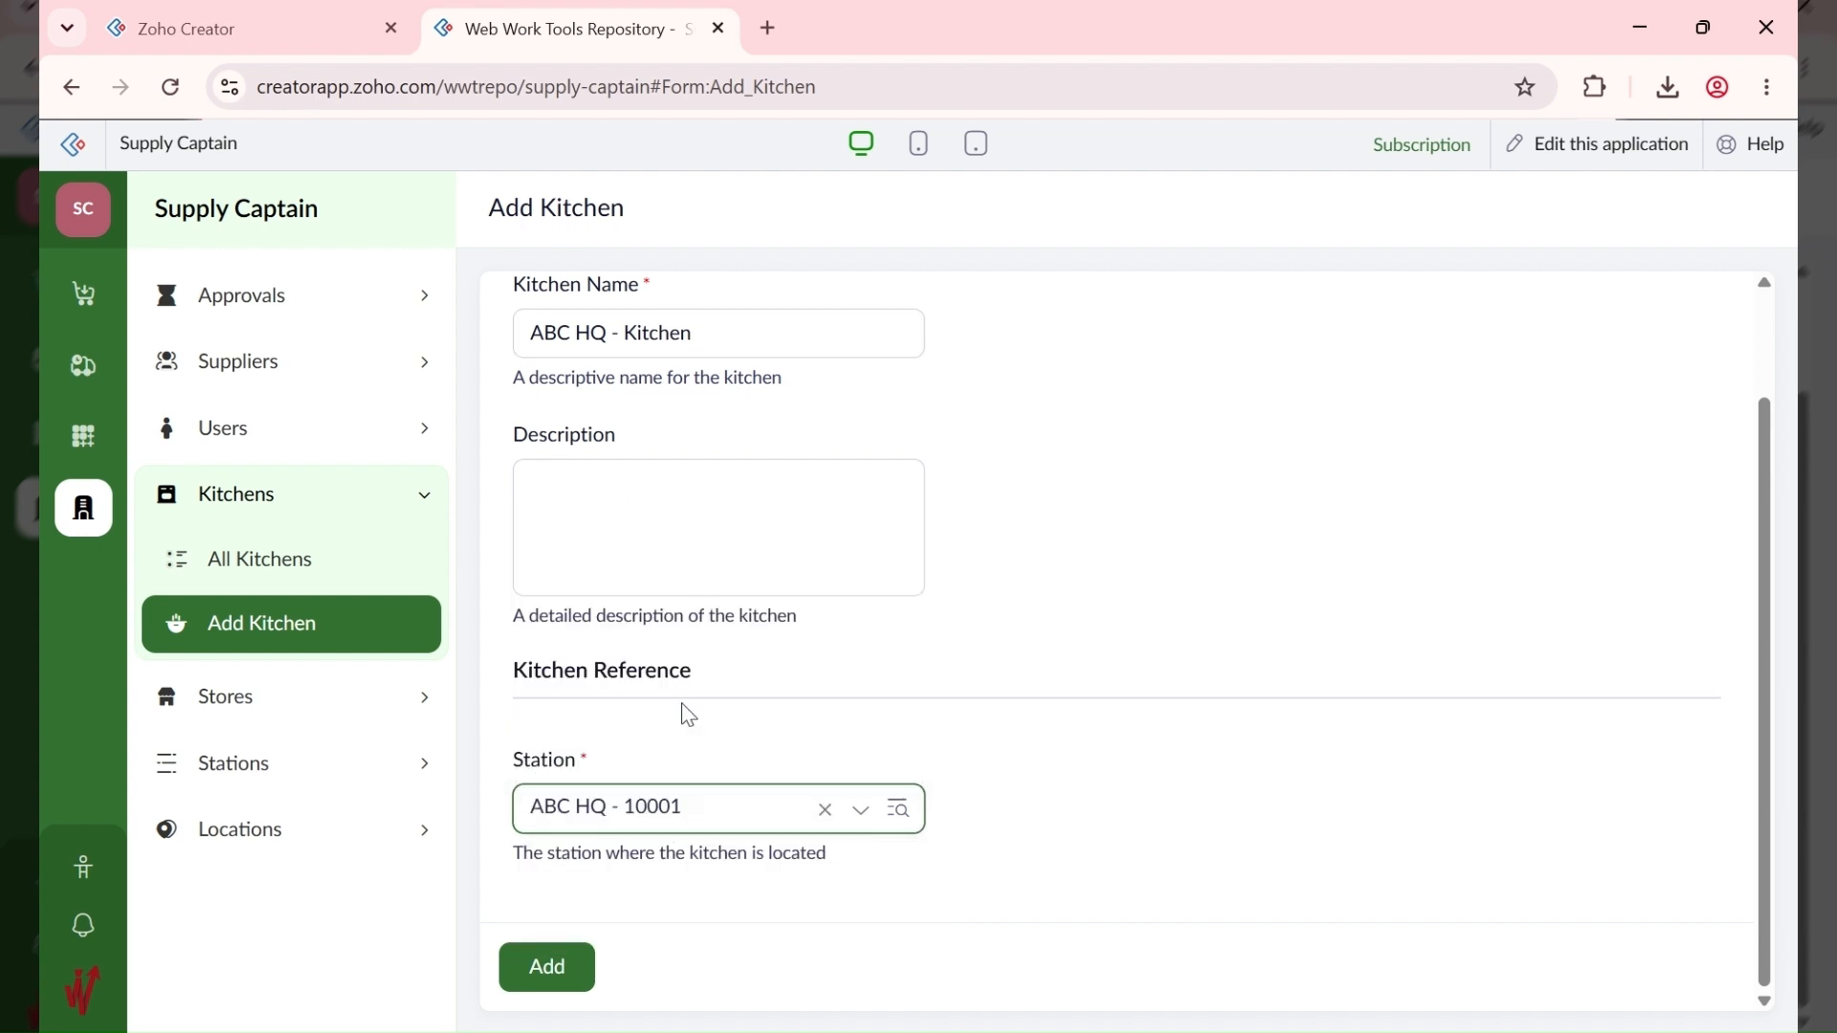
{"action": "left_click", "coordinate": [547, 966]}
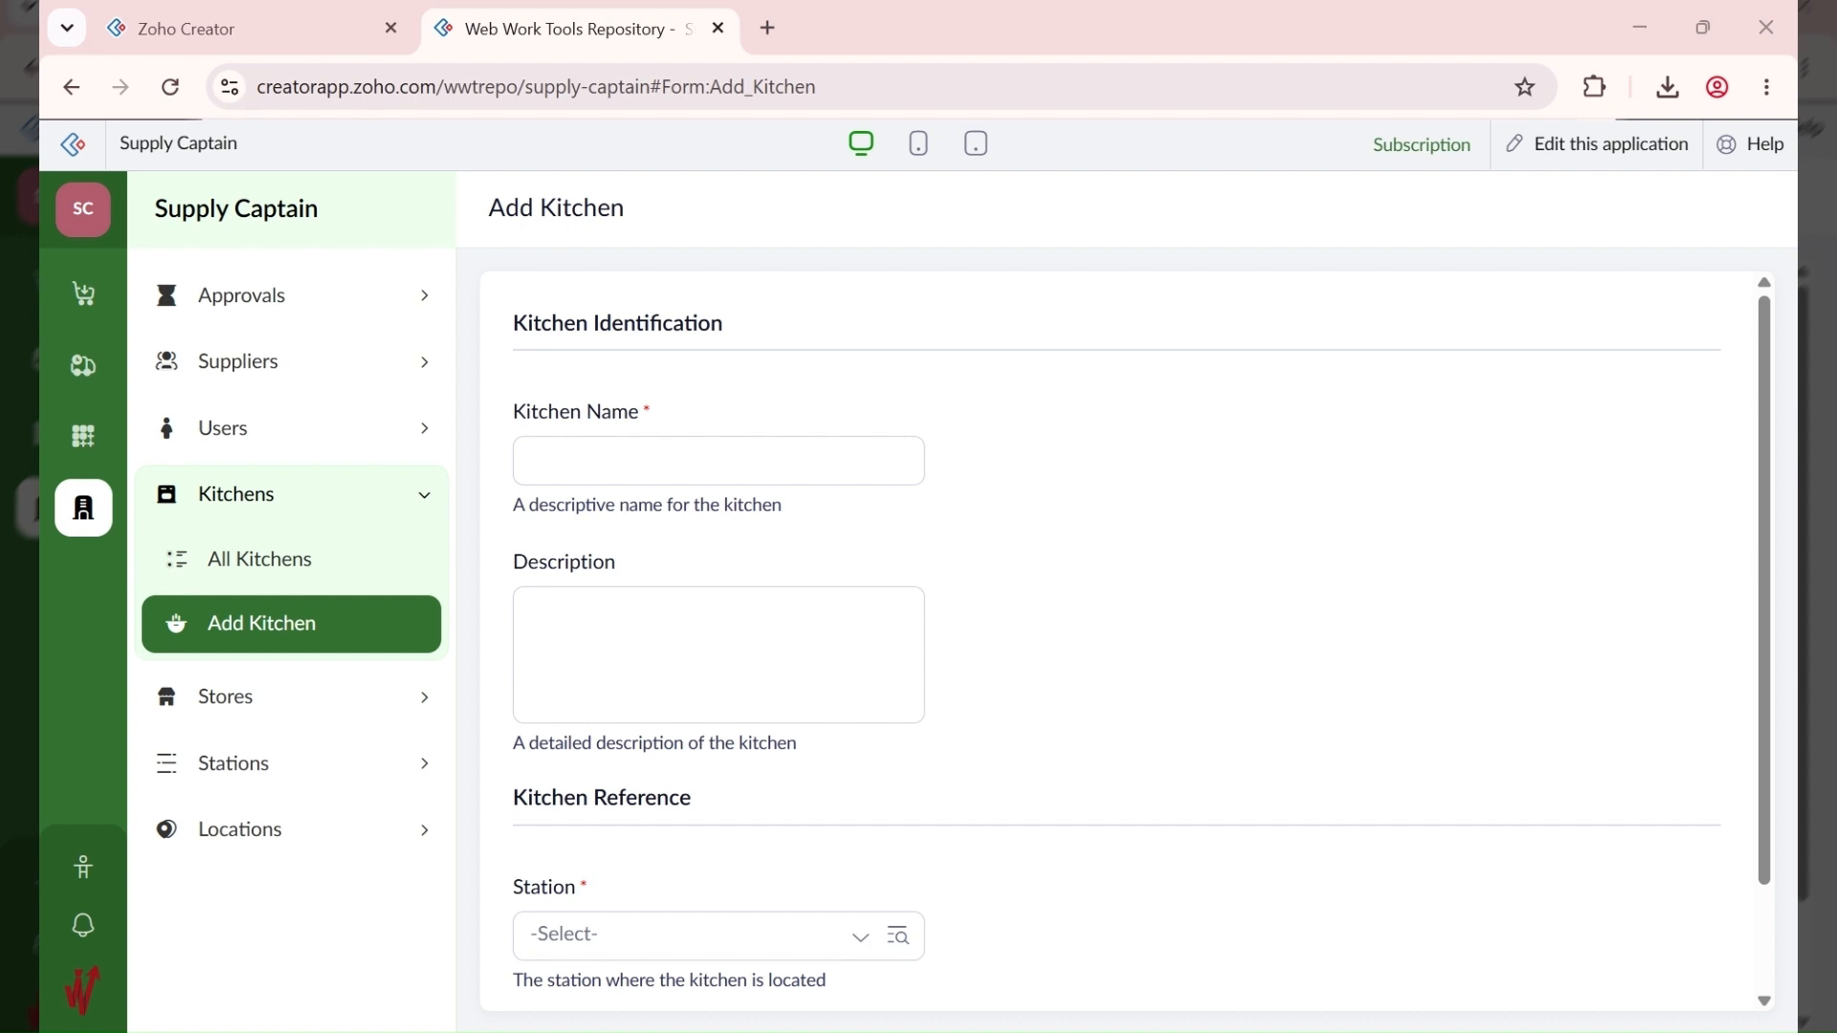
Step: Add the kitchen 'ABC EXT - Pastries' at station ABC EXT - 10002
{"action": "left_click", "coordinate": [586, 469]}
{"action": "left_click", "coordinate": [626, 459]}
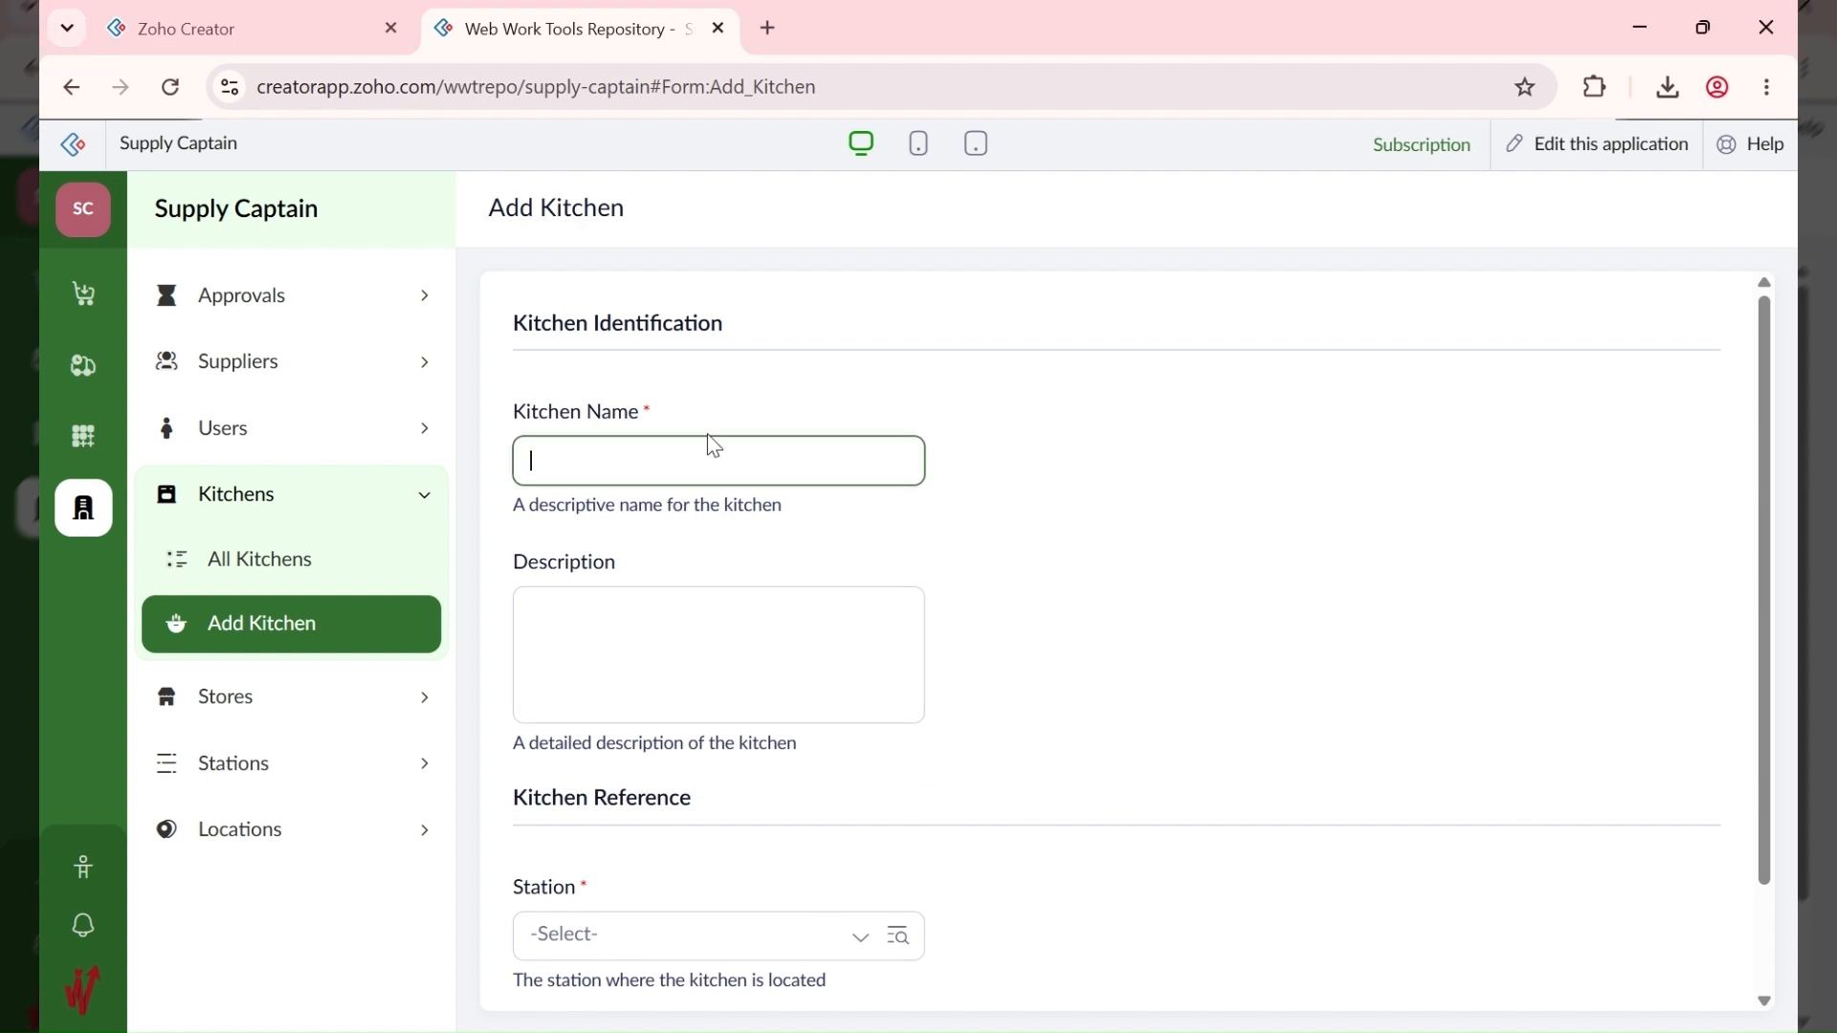
{"action": "type", "text": "ABC EXT -"}
{"action": "key", "text": "alt+Tab"}
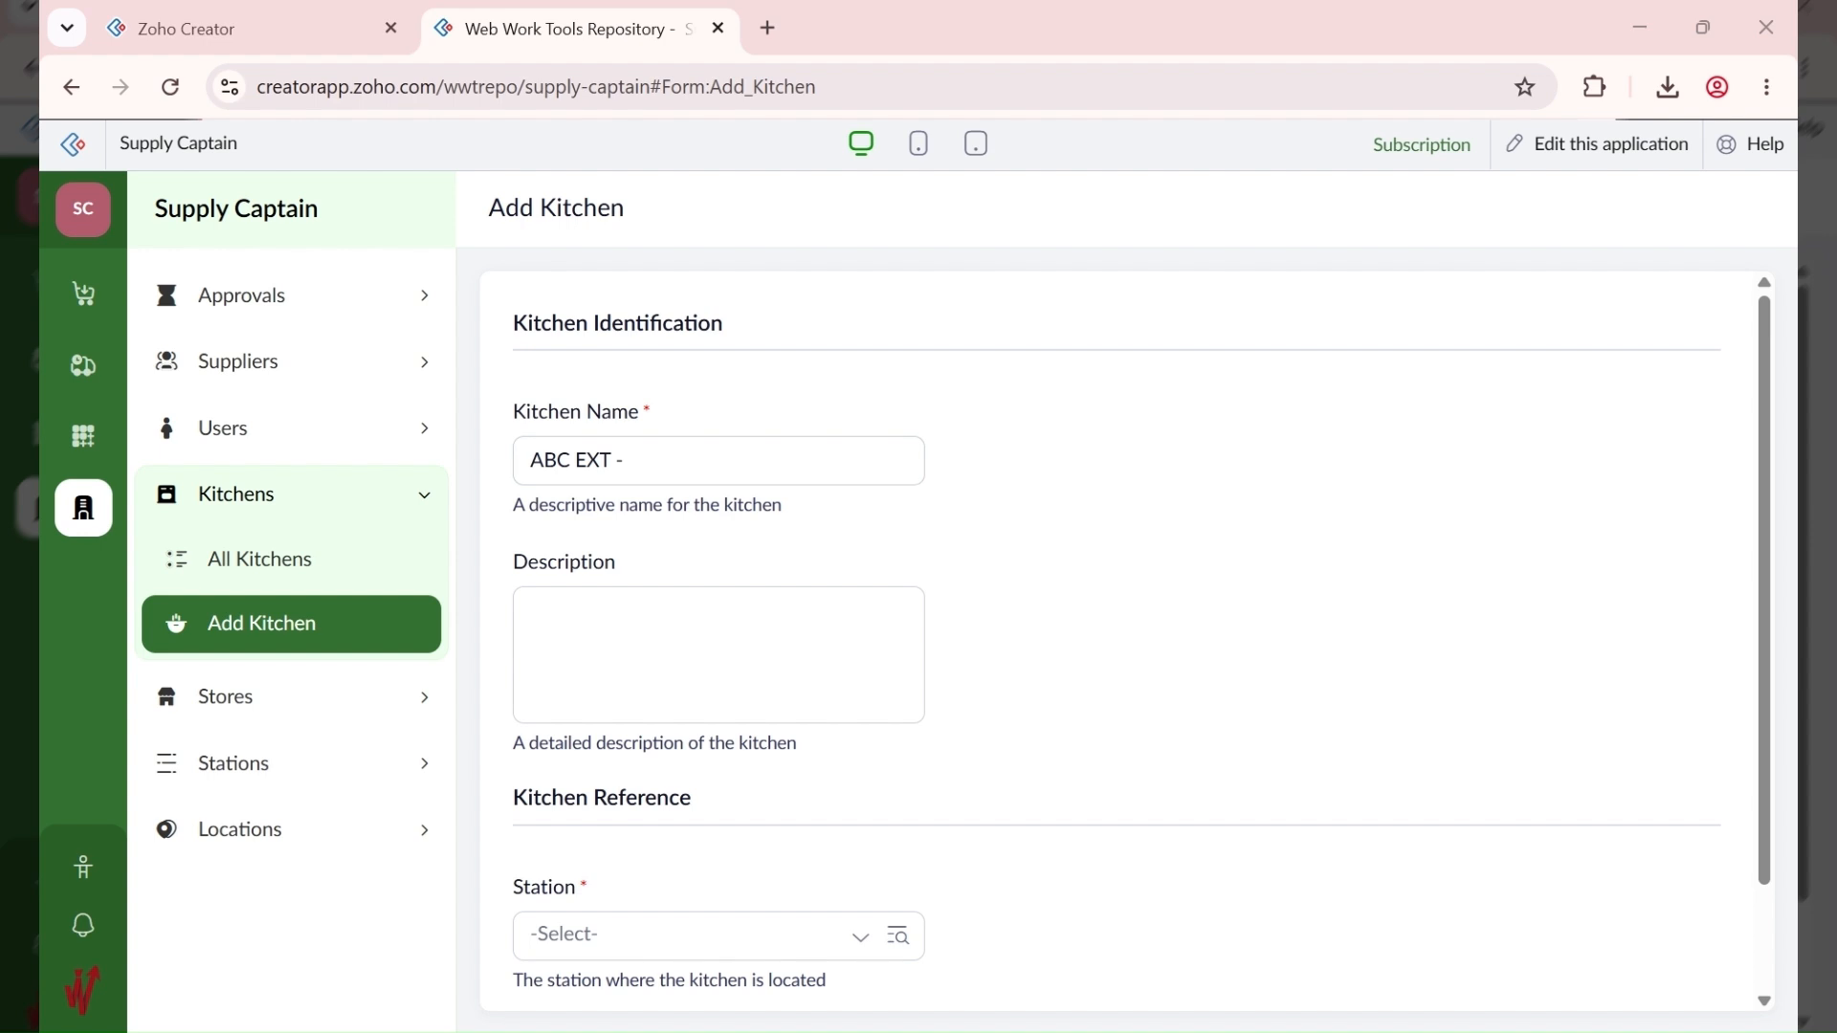
{"action": "left_click", "coordinate": [697, 471]}
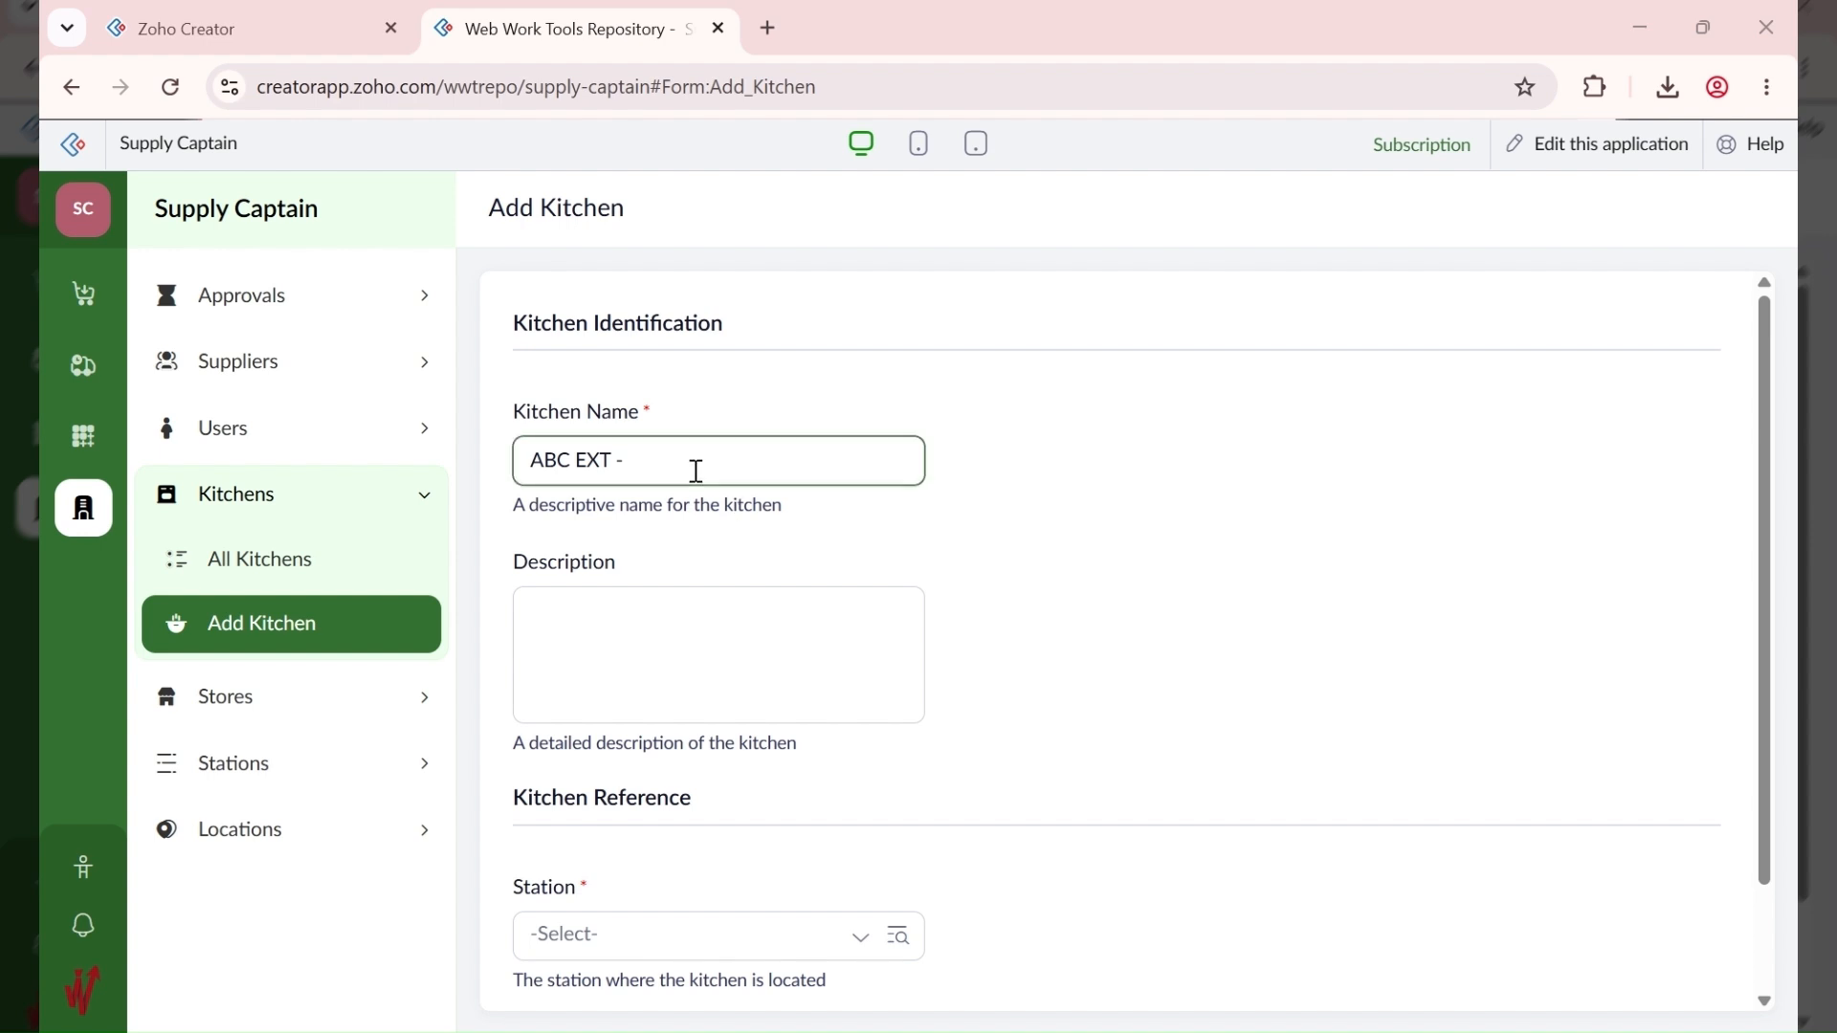
{"action": "type", "text": "Pastries"}
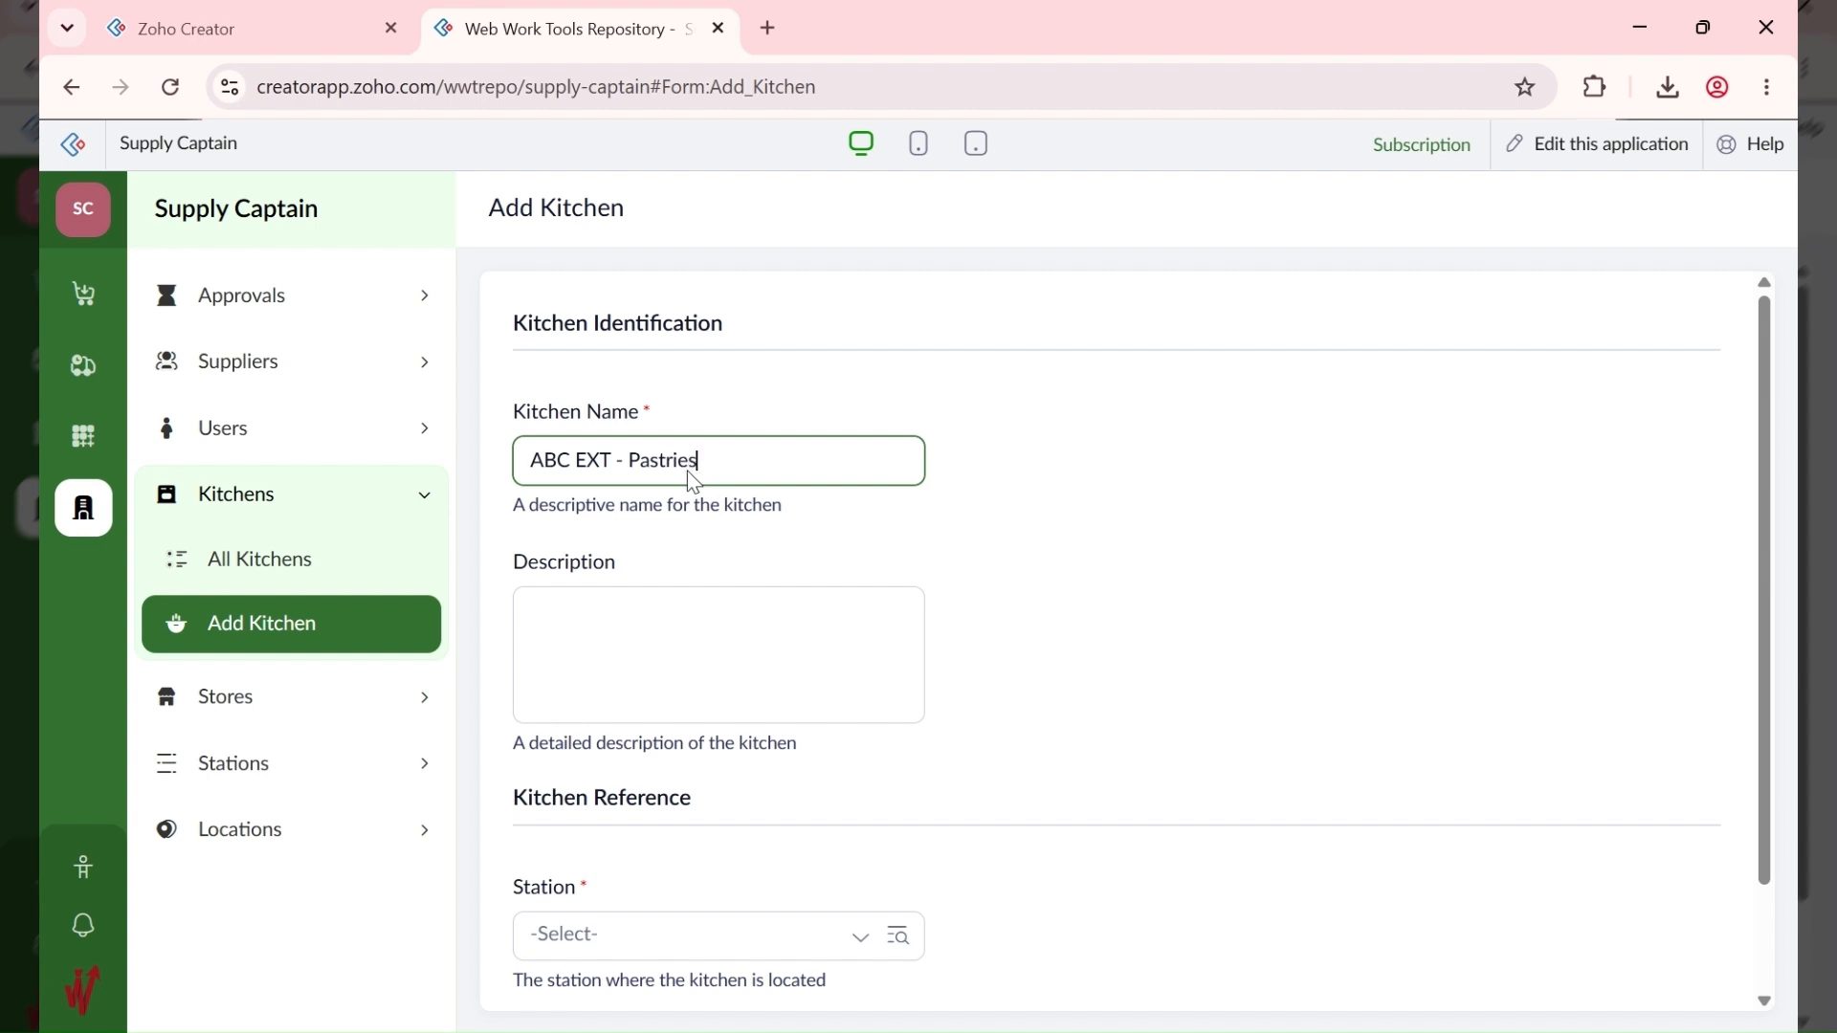
{"action": "scroll", "coordinate": [713, 542], "scroll_direction": "down", "scroll_amount": 2}
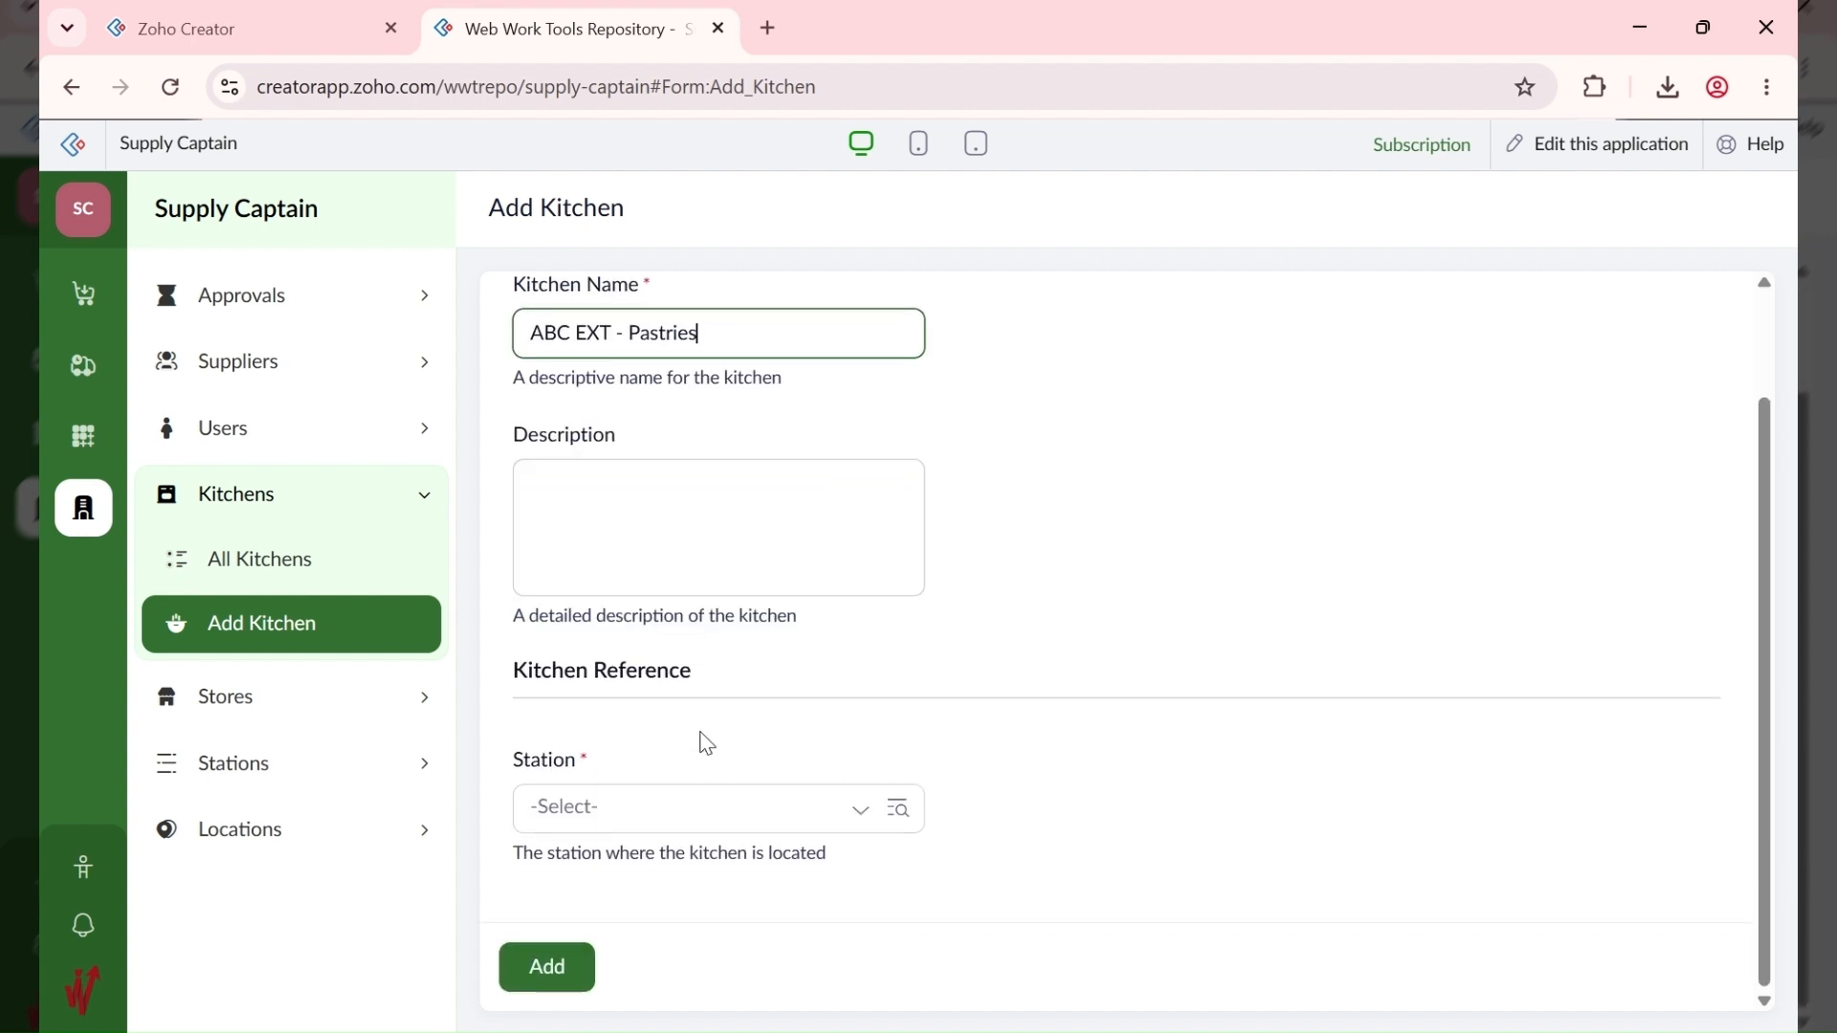
{"action": "triple_click", "coordinate": [610, 354]}
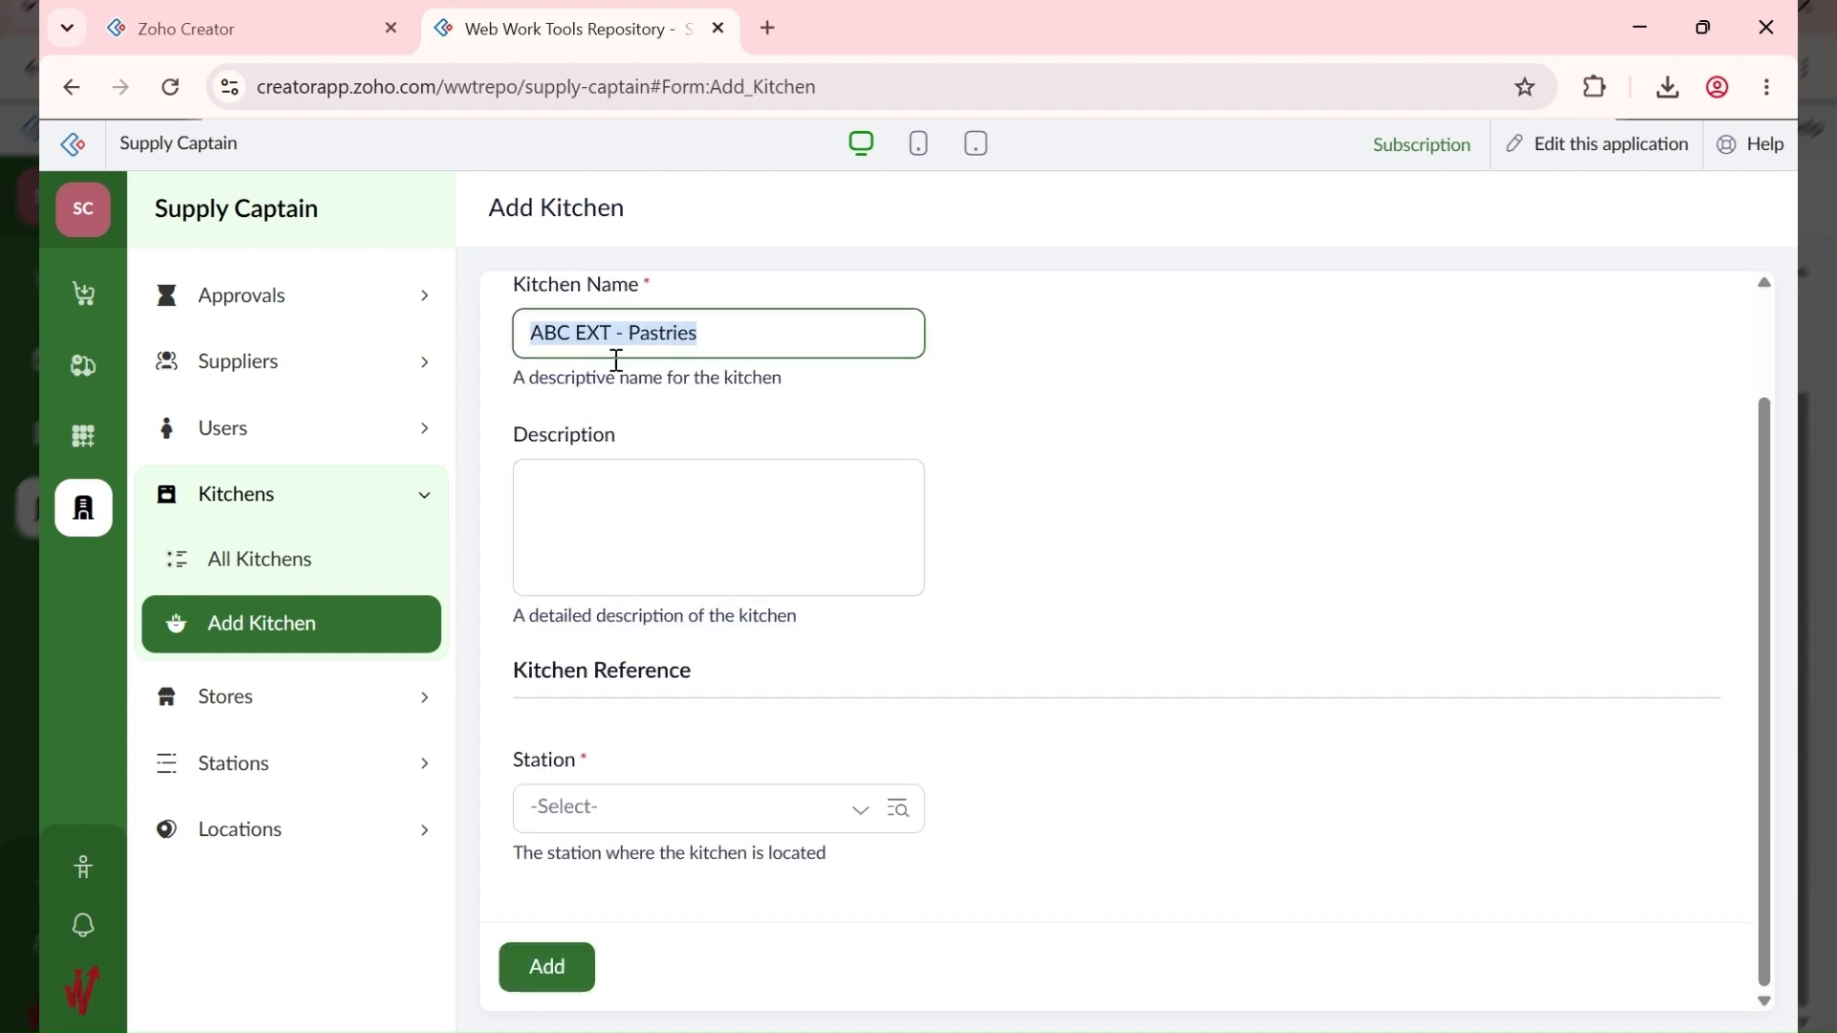
{"action": "left_click", "coordinate": [732, 819]}
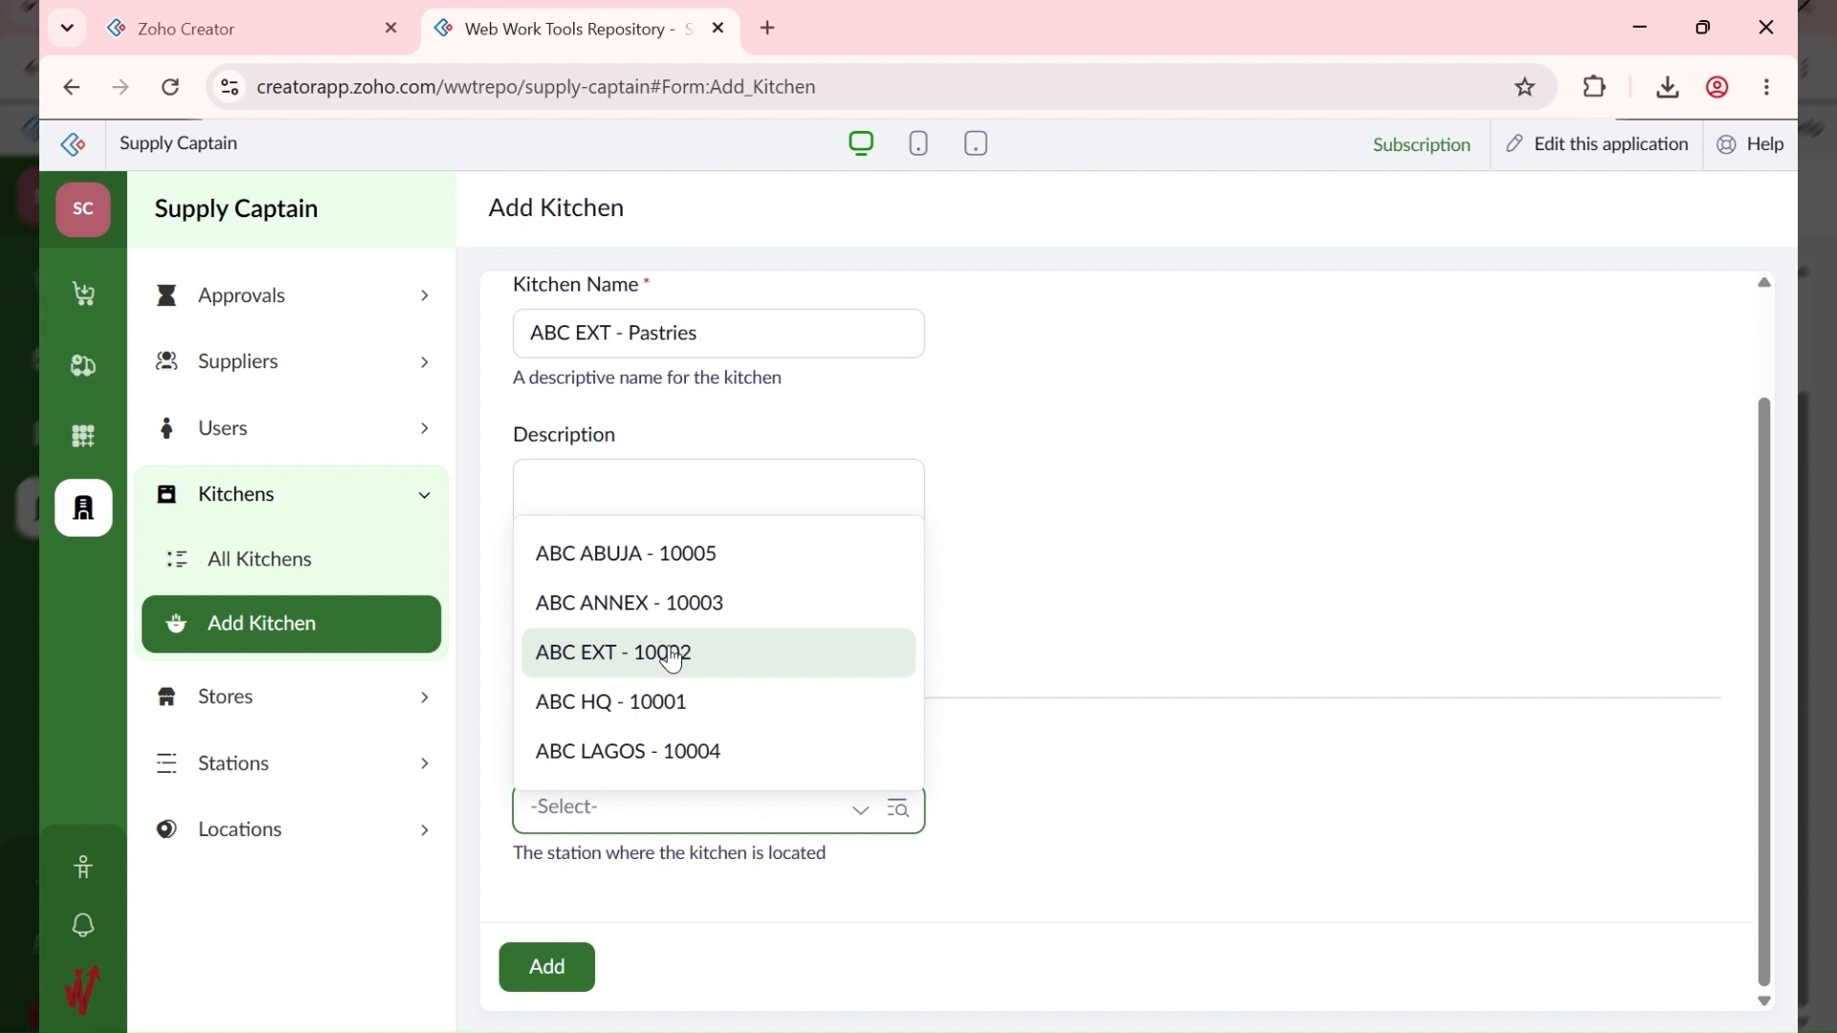
{"action": "left_click", "coordinate": [673, 658]}
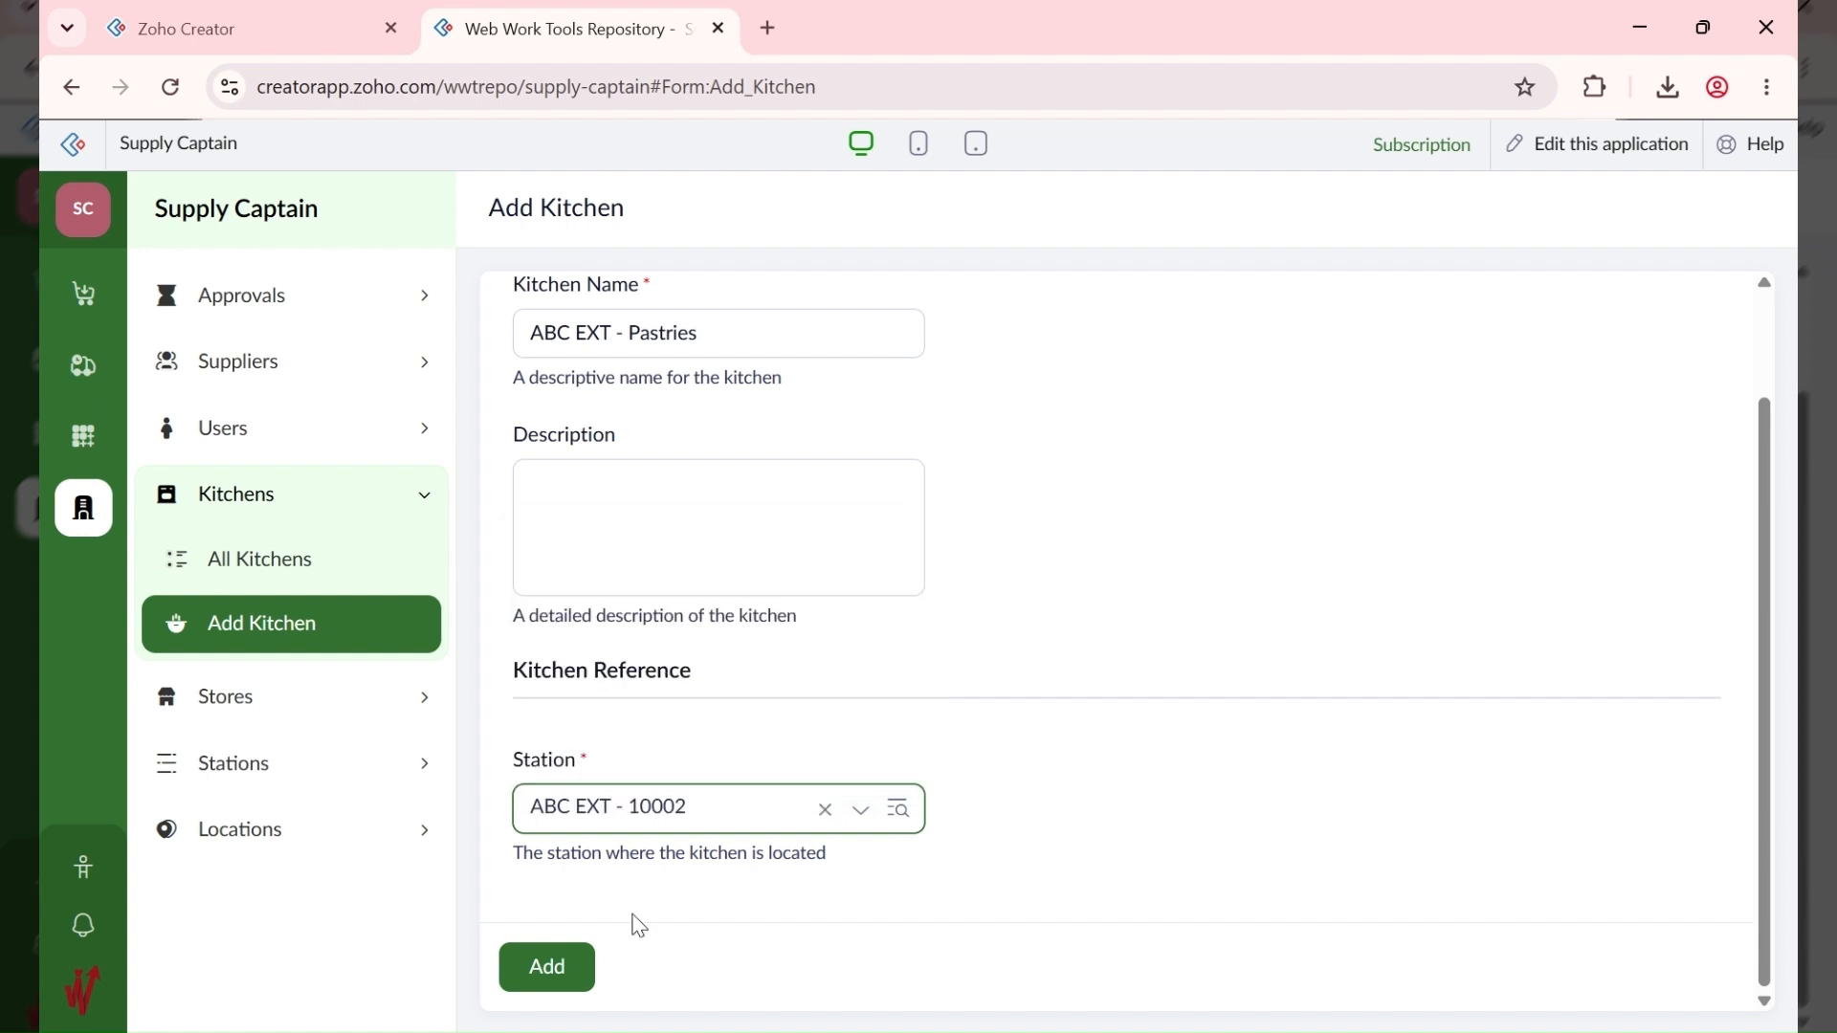
{"action": "left_click", "coordinate": [559, 971]}
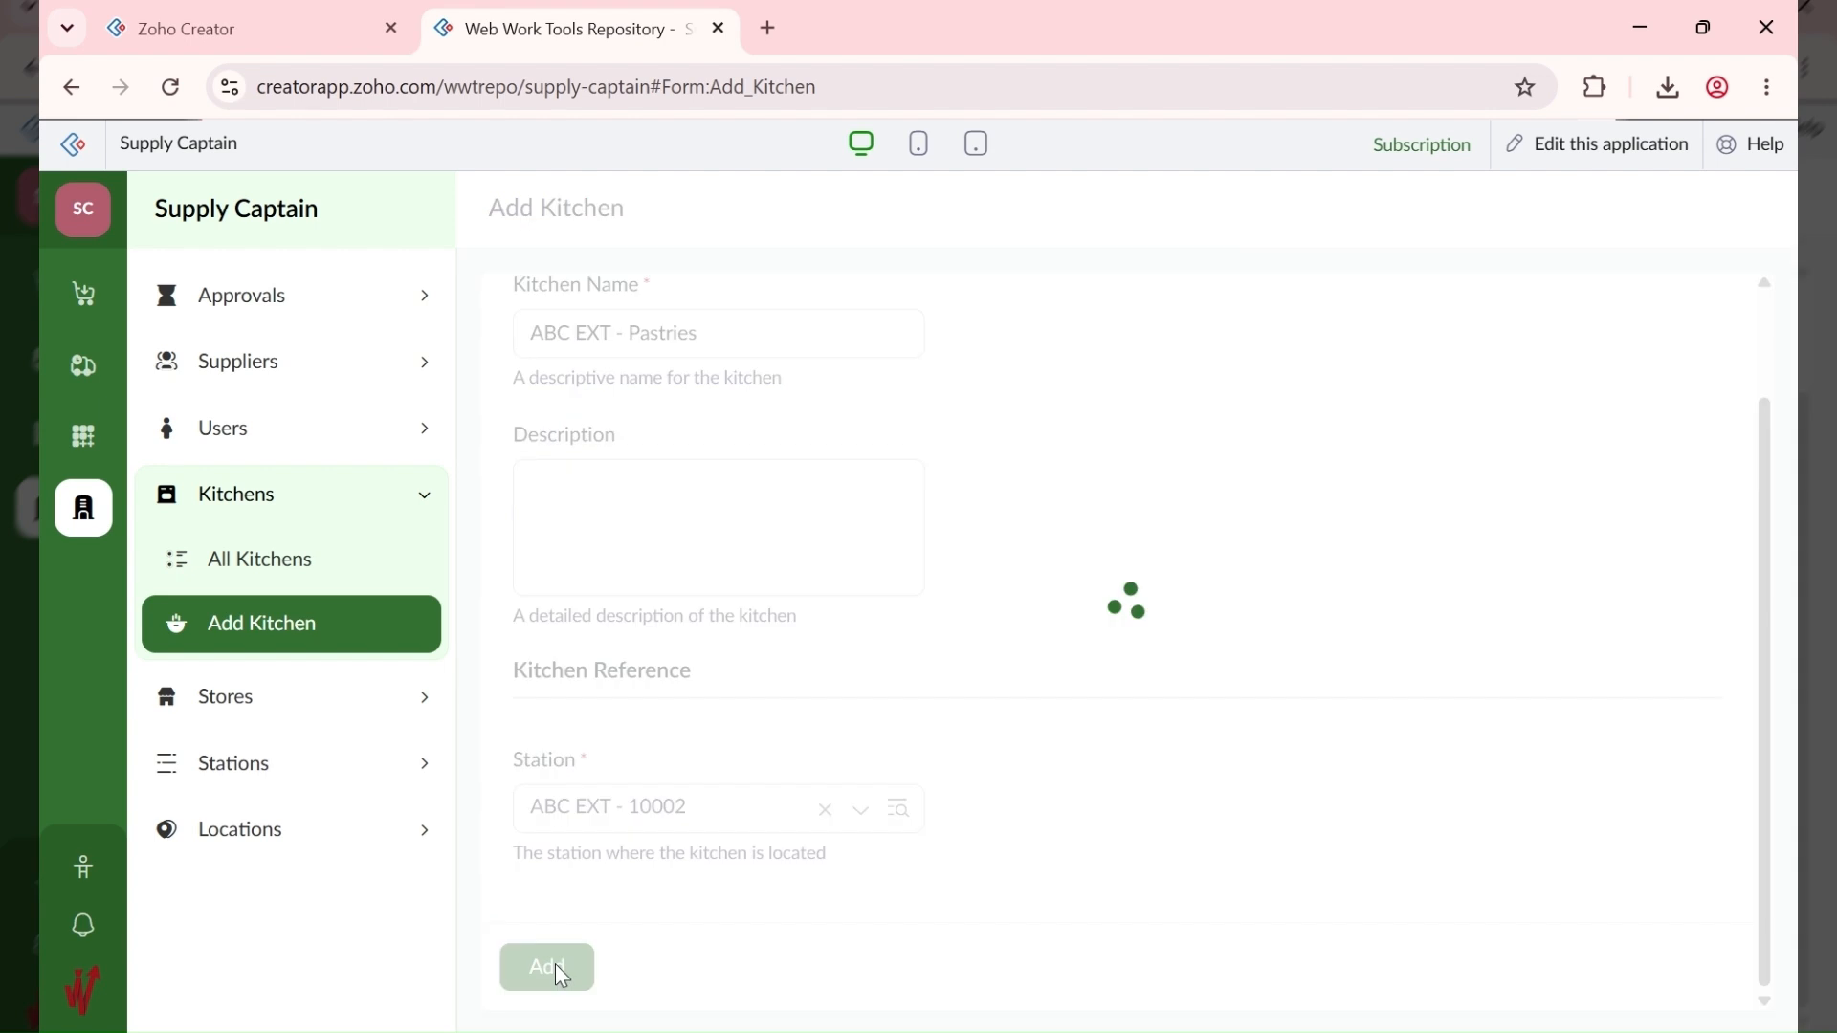
{"action": "left_click", "coordinate": [1043, 1032]}
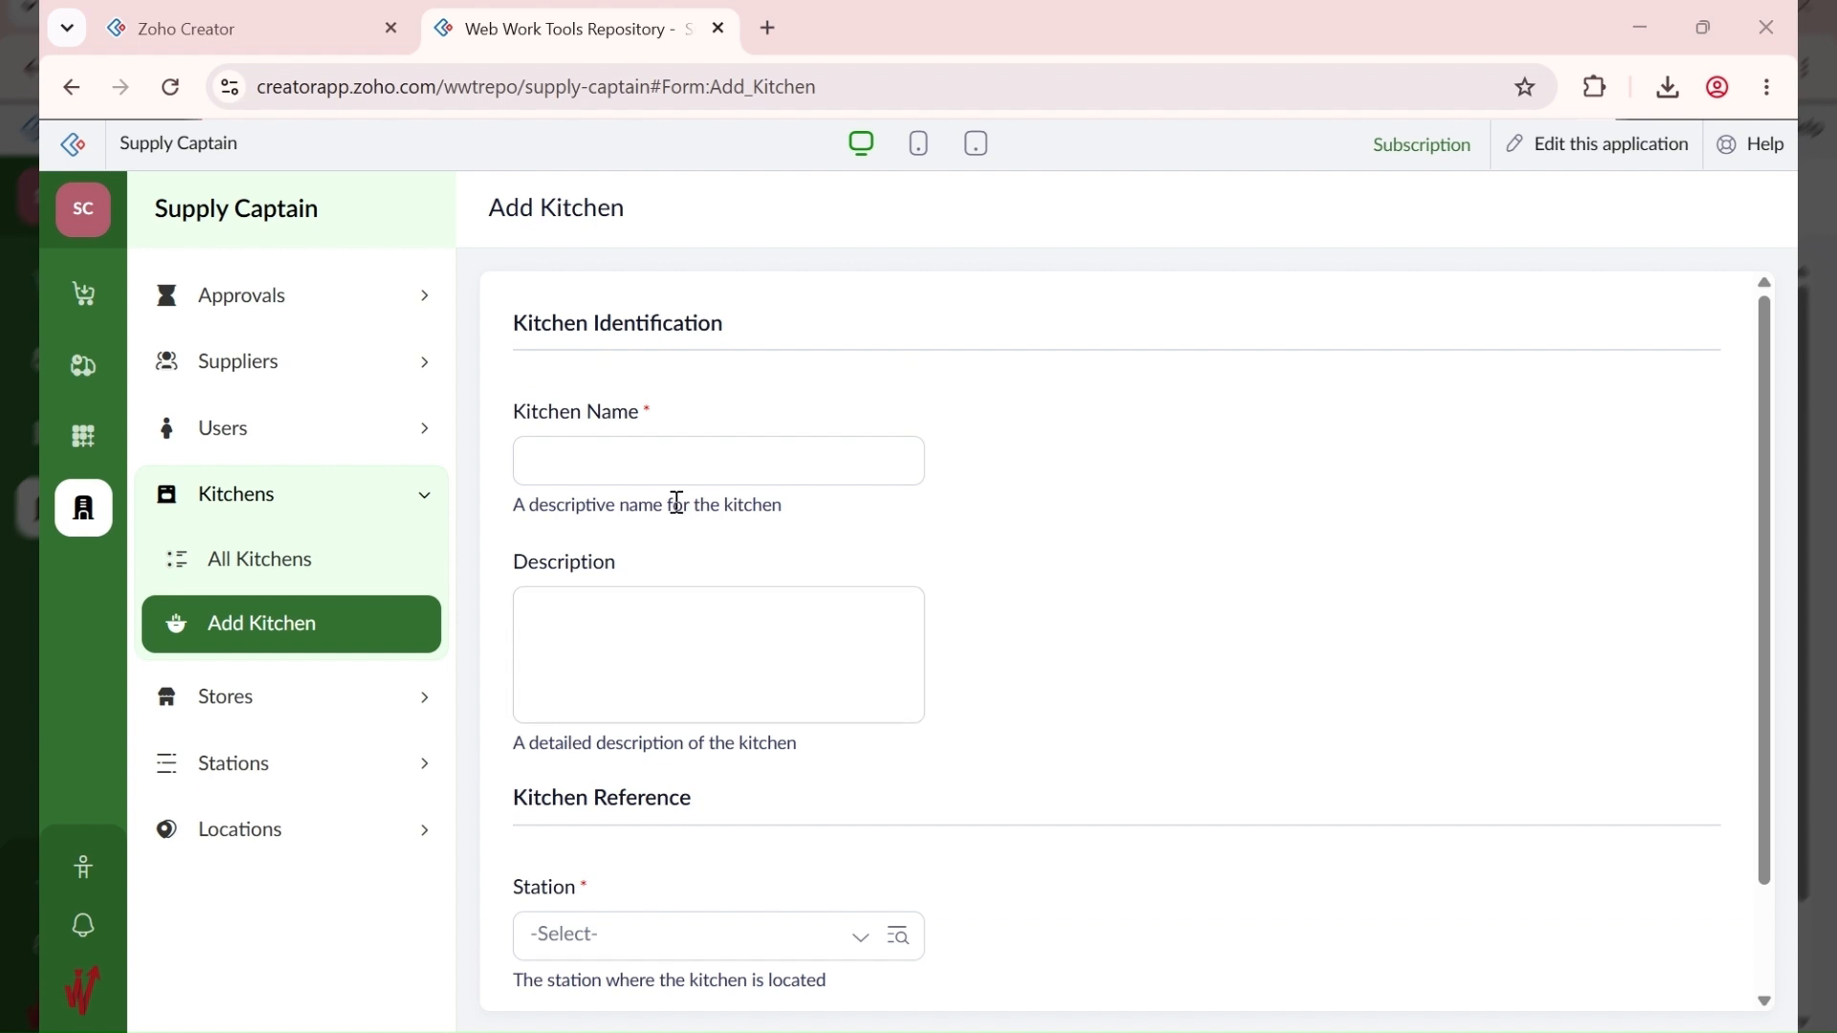
Step: Add the kitchen 'ABC EXT - Pudding' at station ABC EXT - 10002
{"action": "left_click", "coordinate": [559, 473]}
{"action": "type", "text": "ABC EXT"}
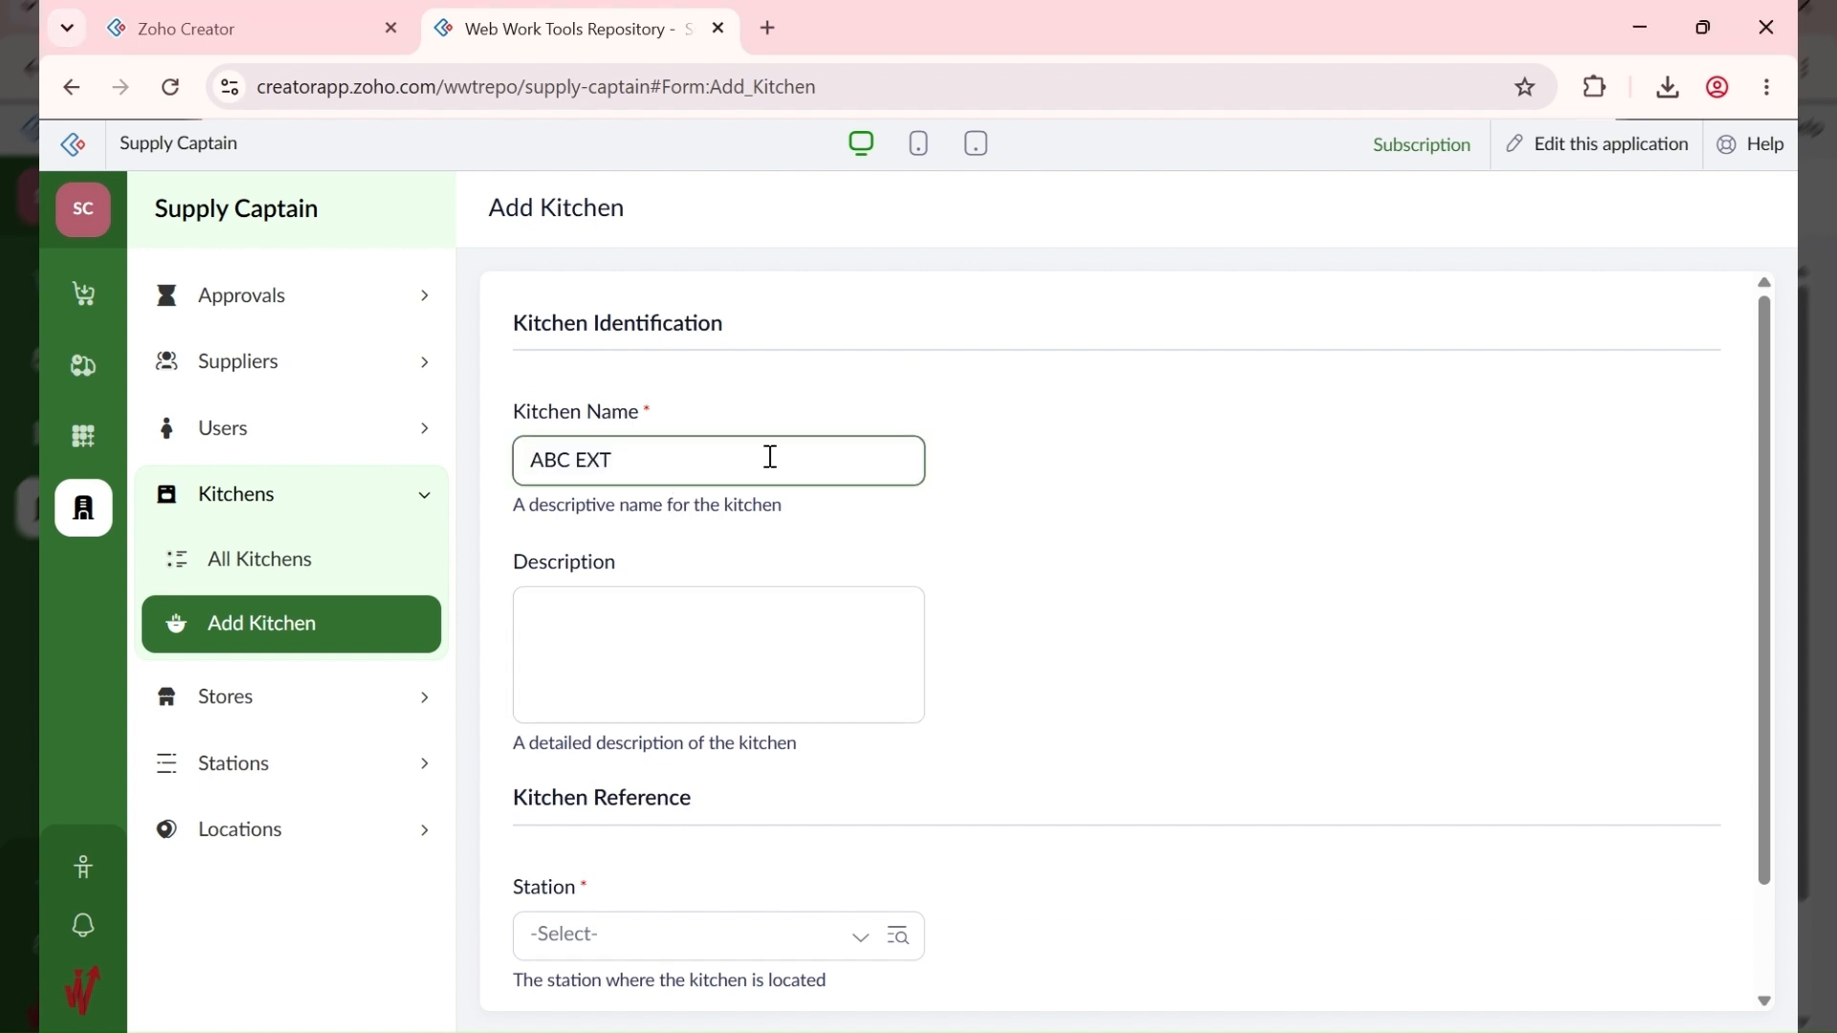
{"action": "type", "text": "- Pudding"}
{"action": "scroll", "coordinate": [718, 670], "scroll_direction": "down", "scroll_amount": 2}
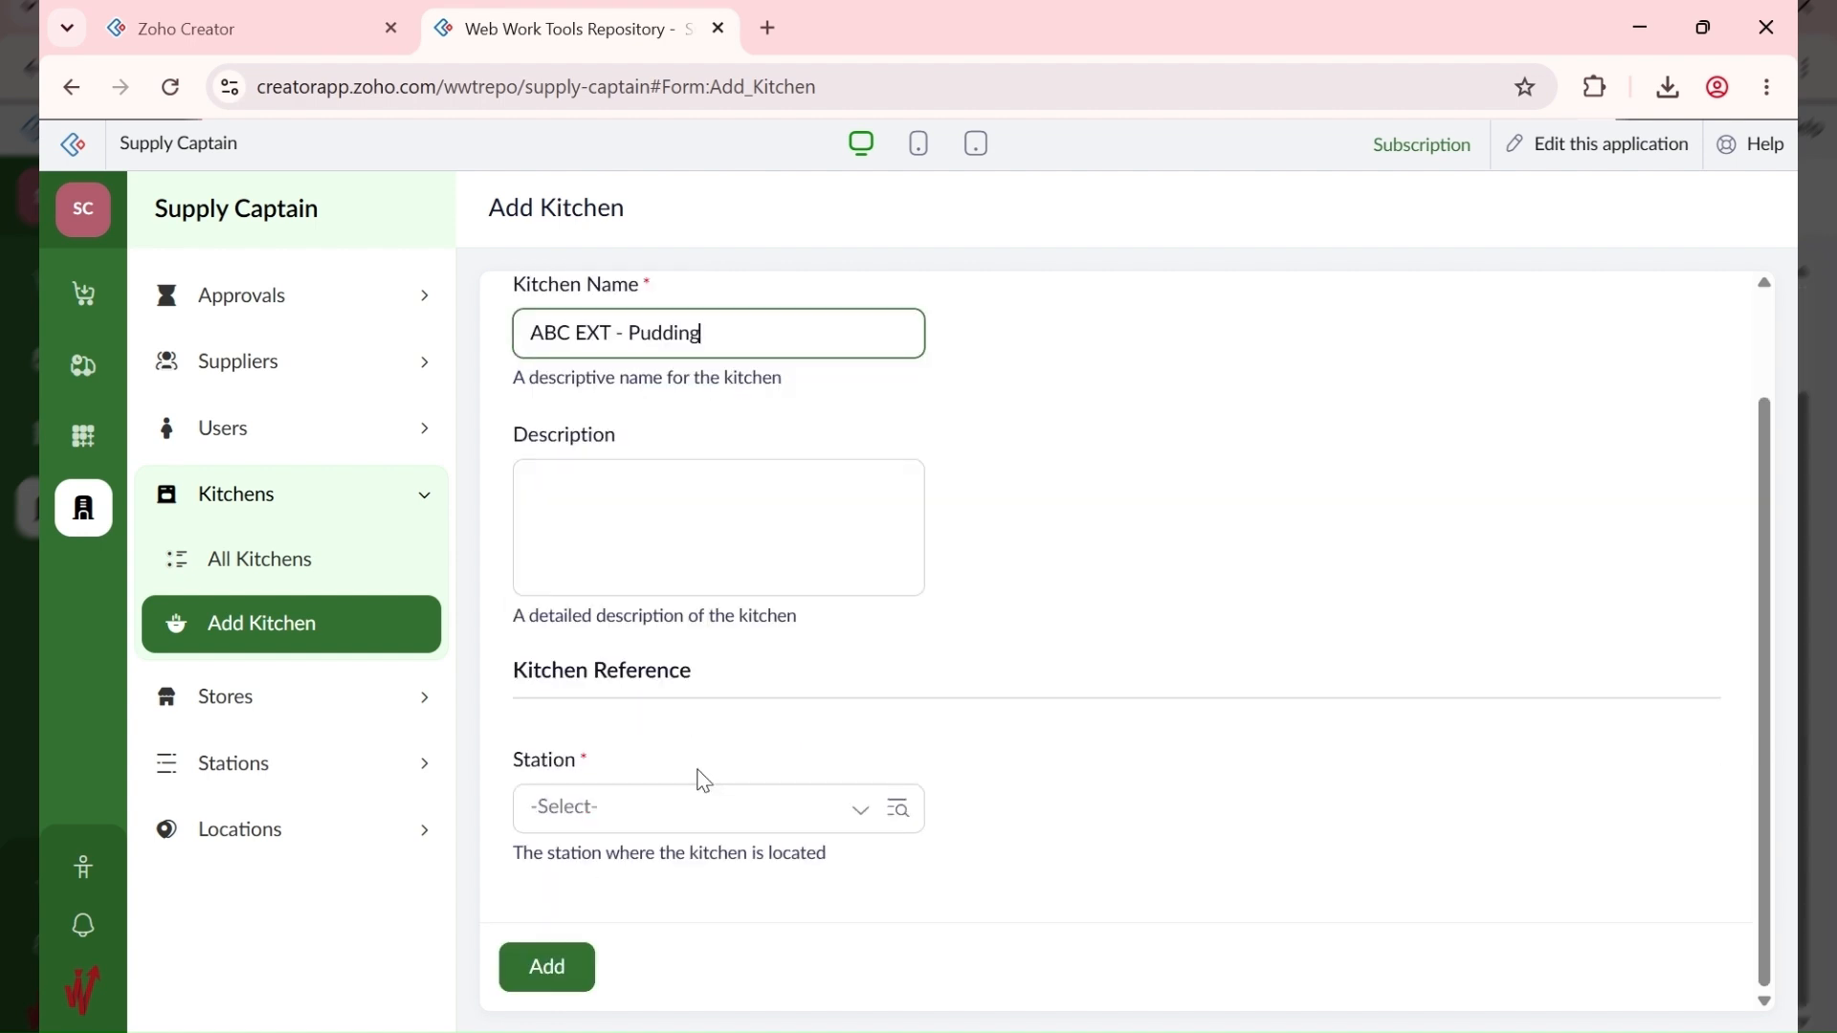
{"action": "left_click", "coordinate": [614, 825]}
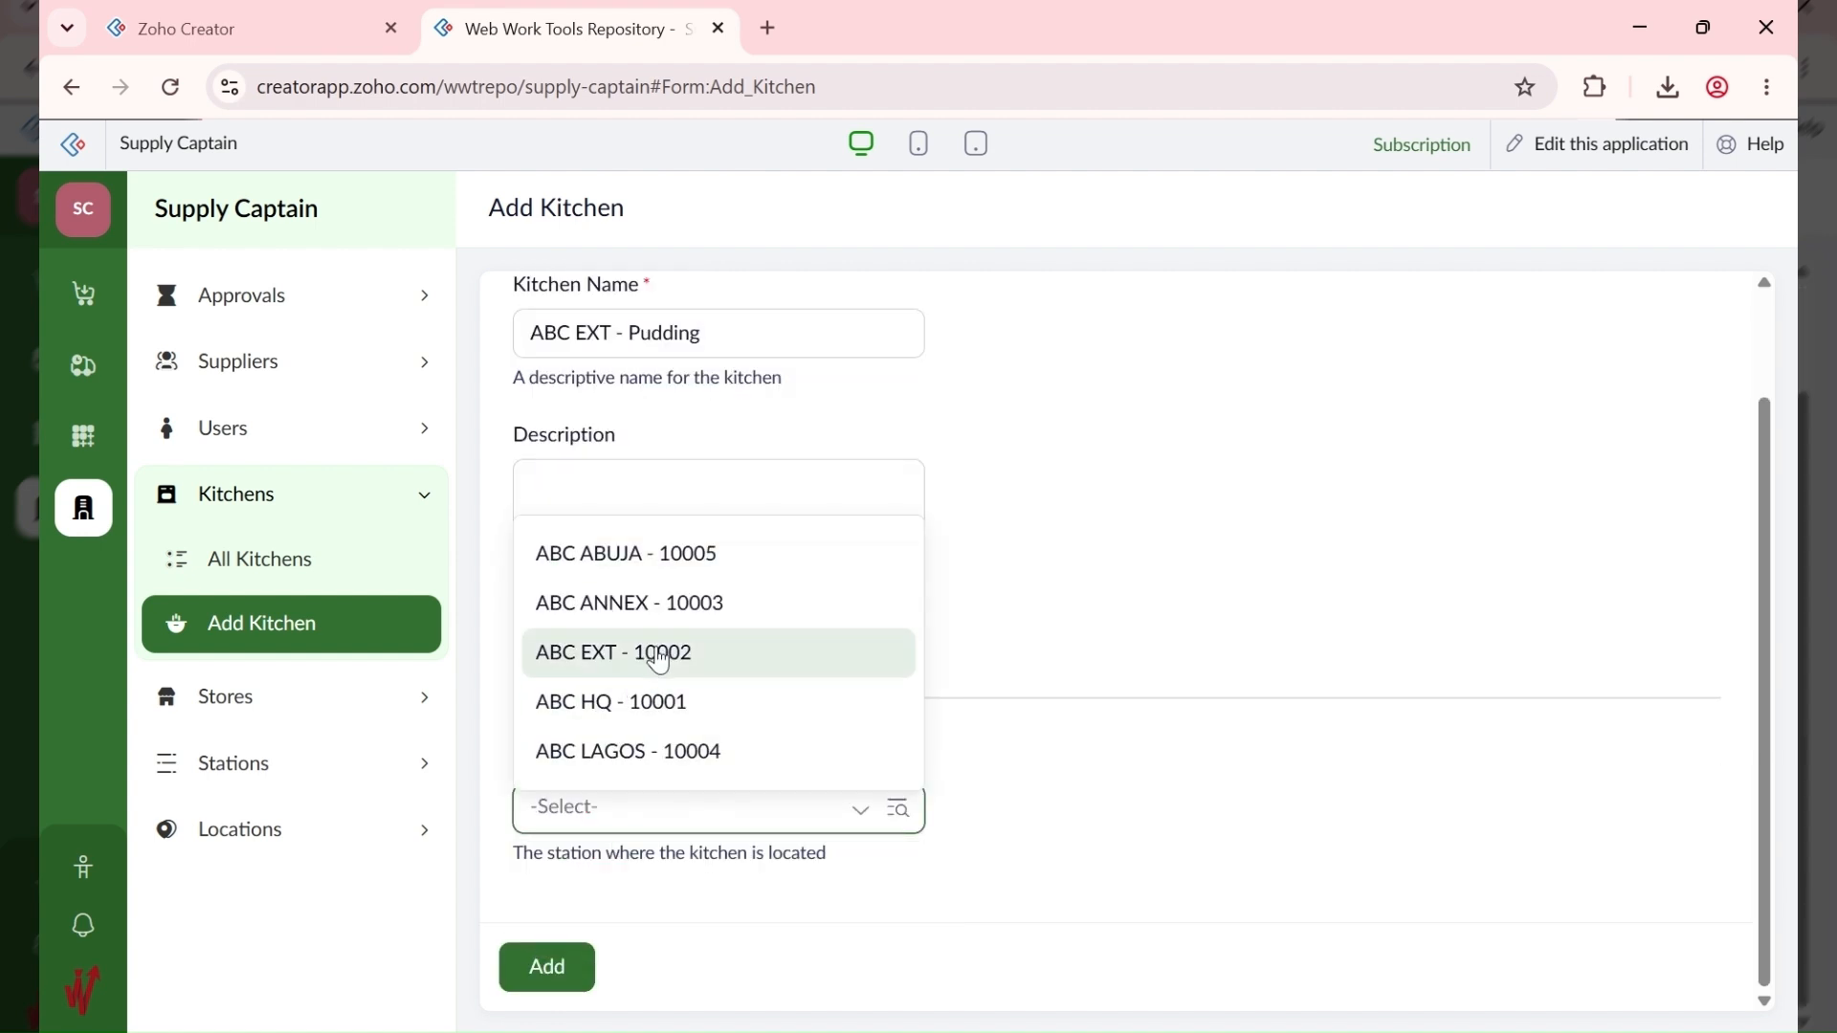
{"action": "left_click", "coordinate": [659, 656]}
{"action": "left_click", "coordinate": [528, 962]}
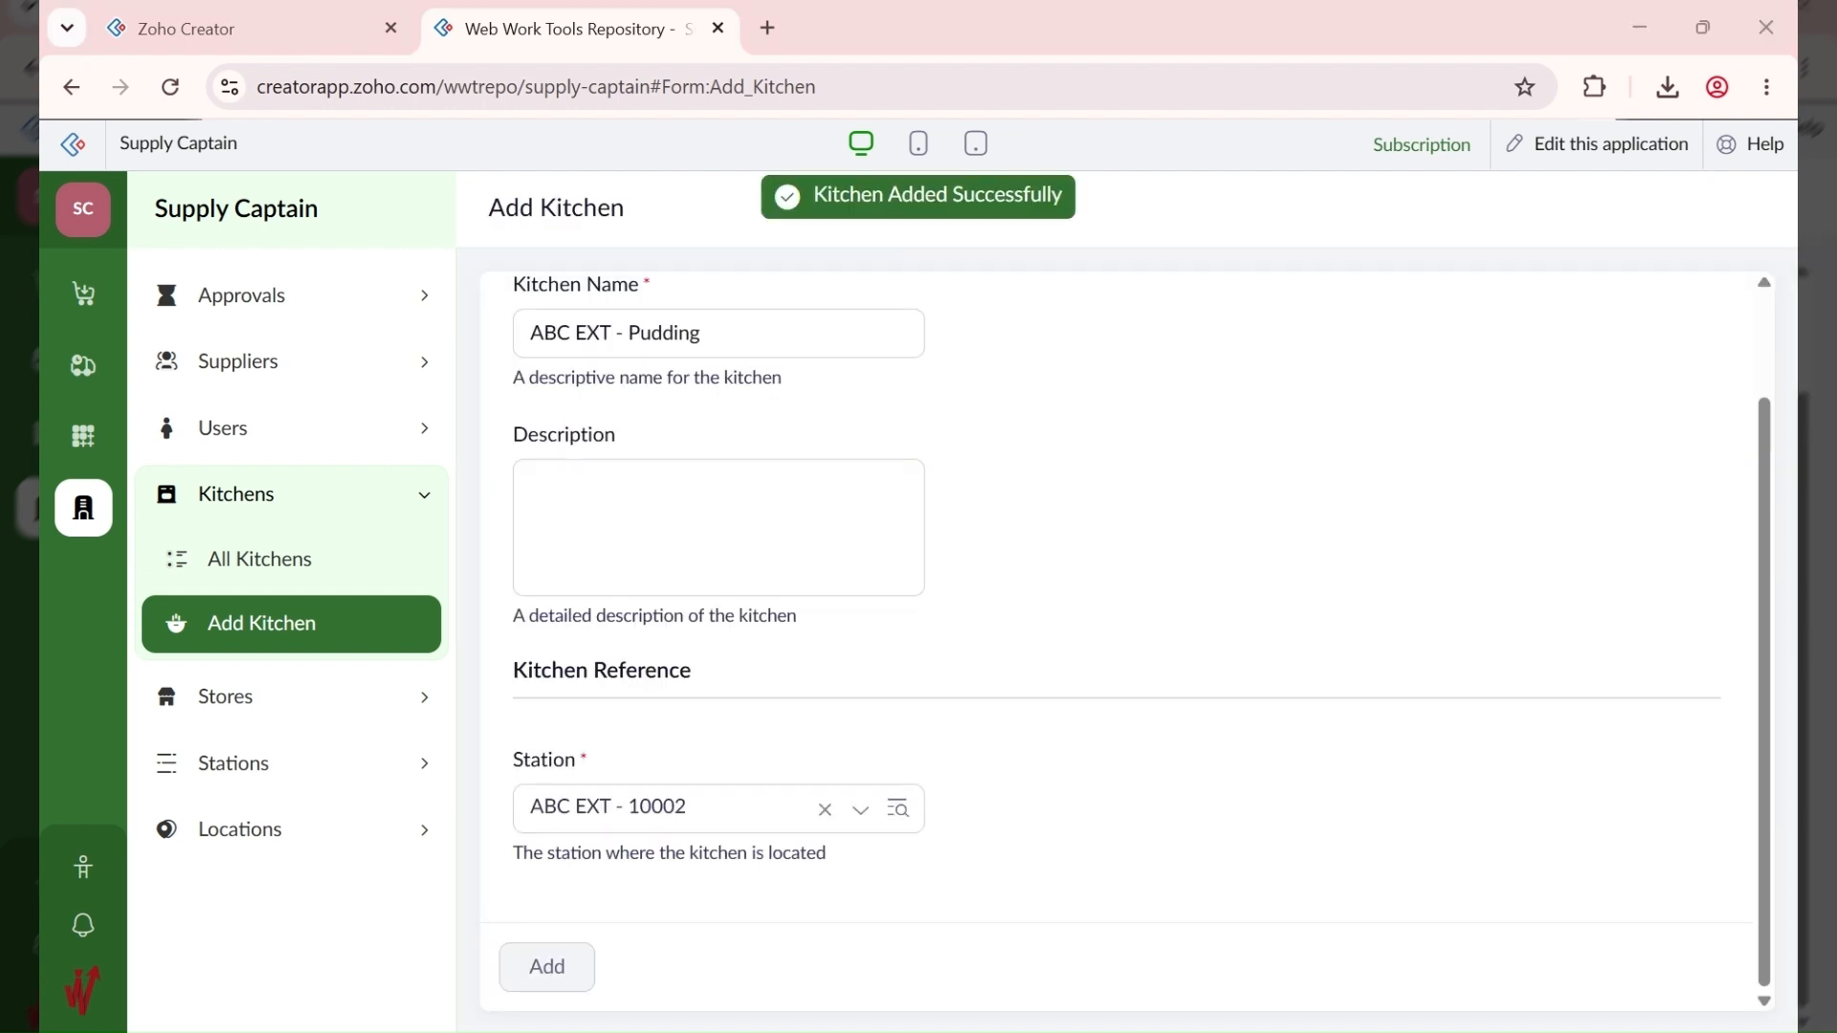
Step: Add the kitchen 'ABC EXT - Butchery' at station ABC EXT - 10002
{"action": "left_click", "coordinate": [643, 463]}
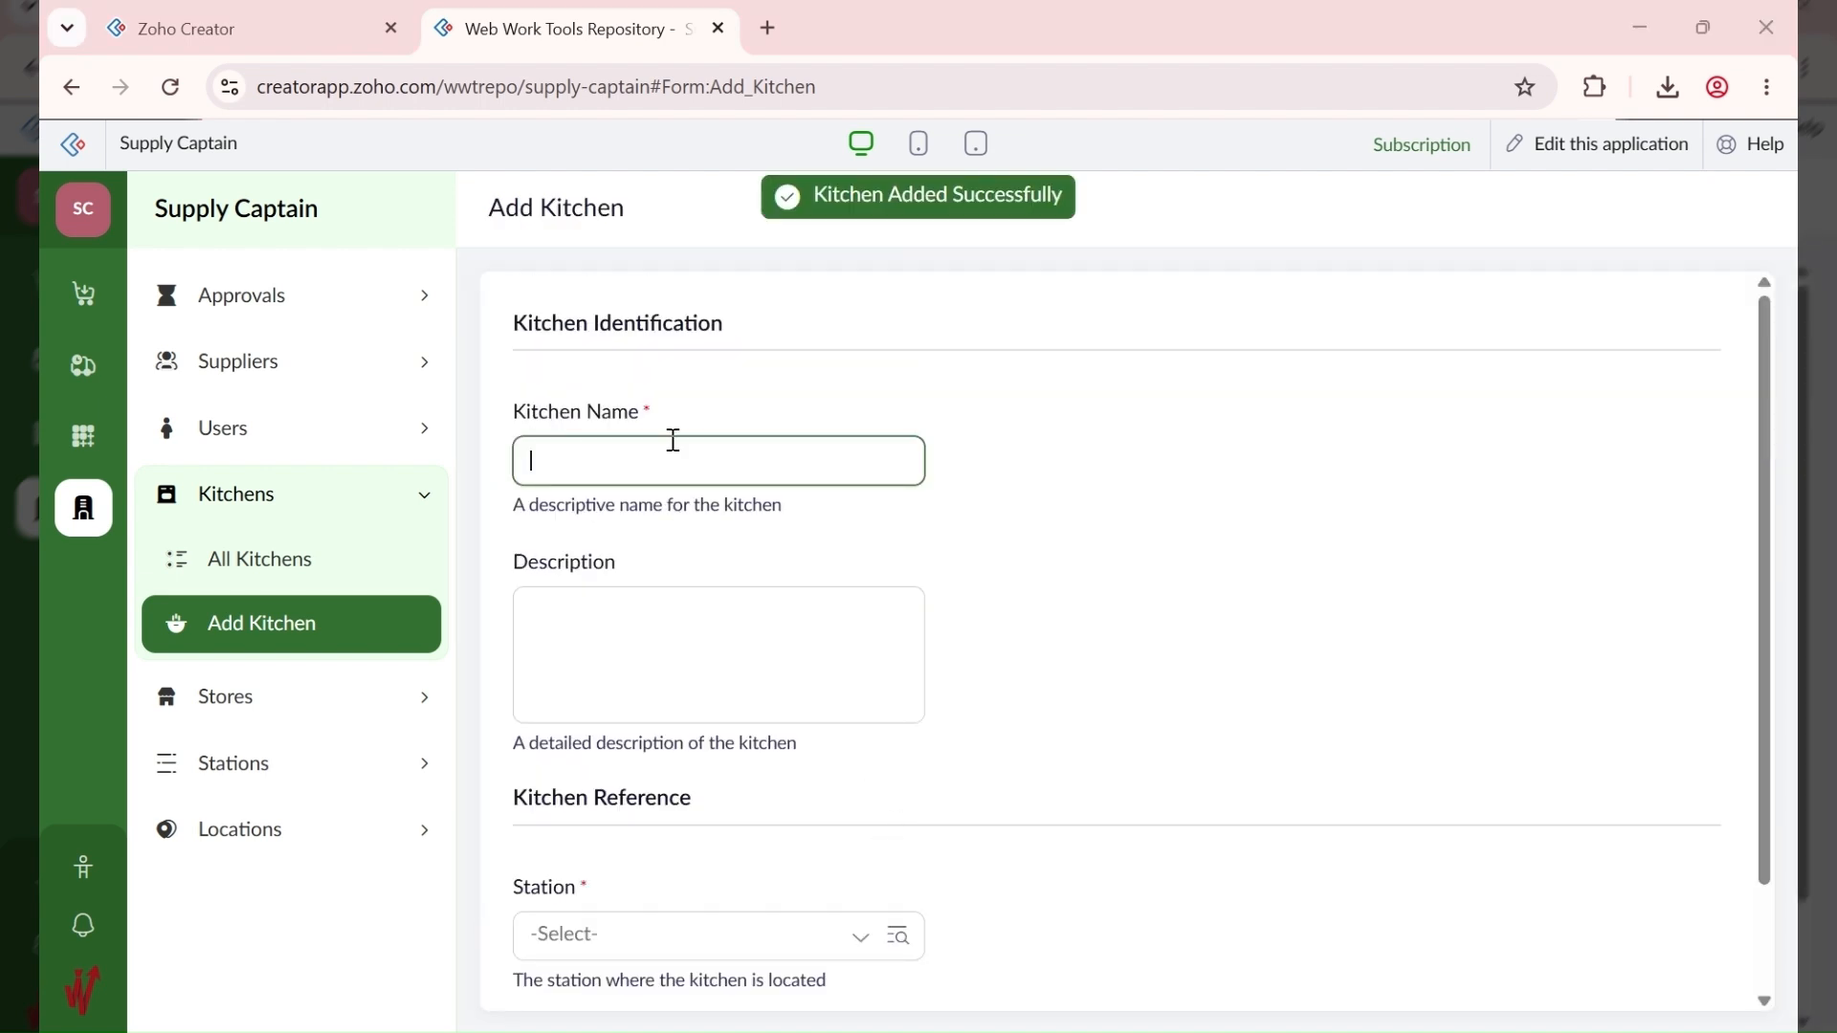
{"action": "type", "text": "ABC EXT"}
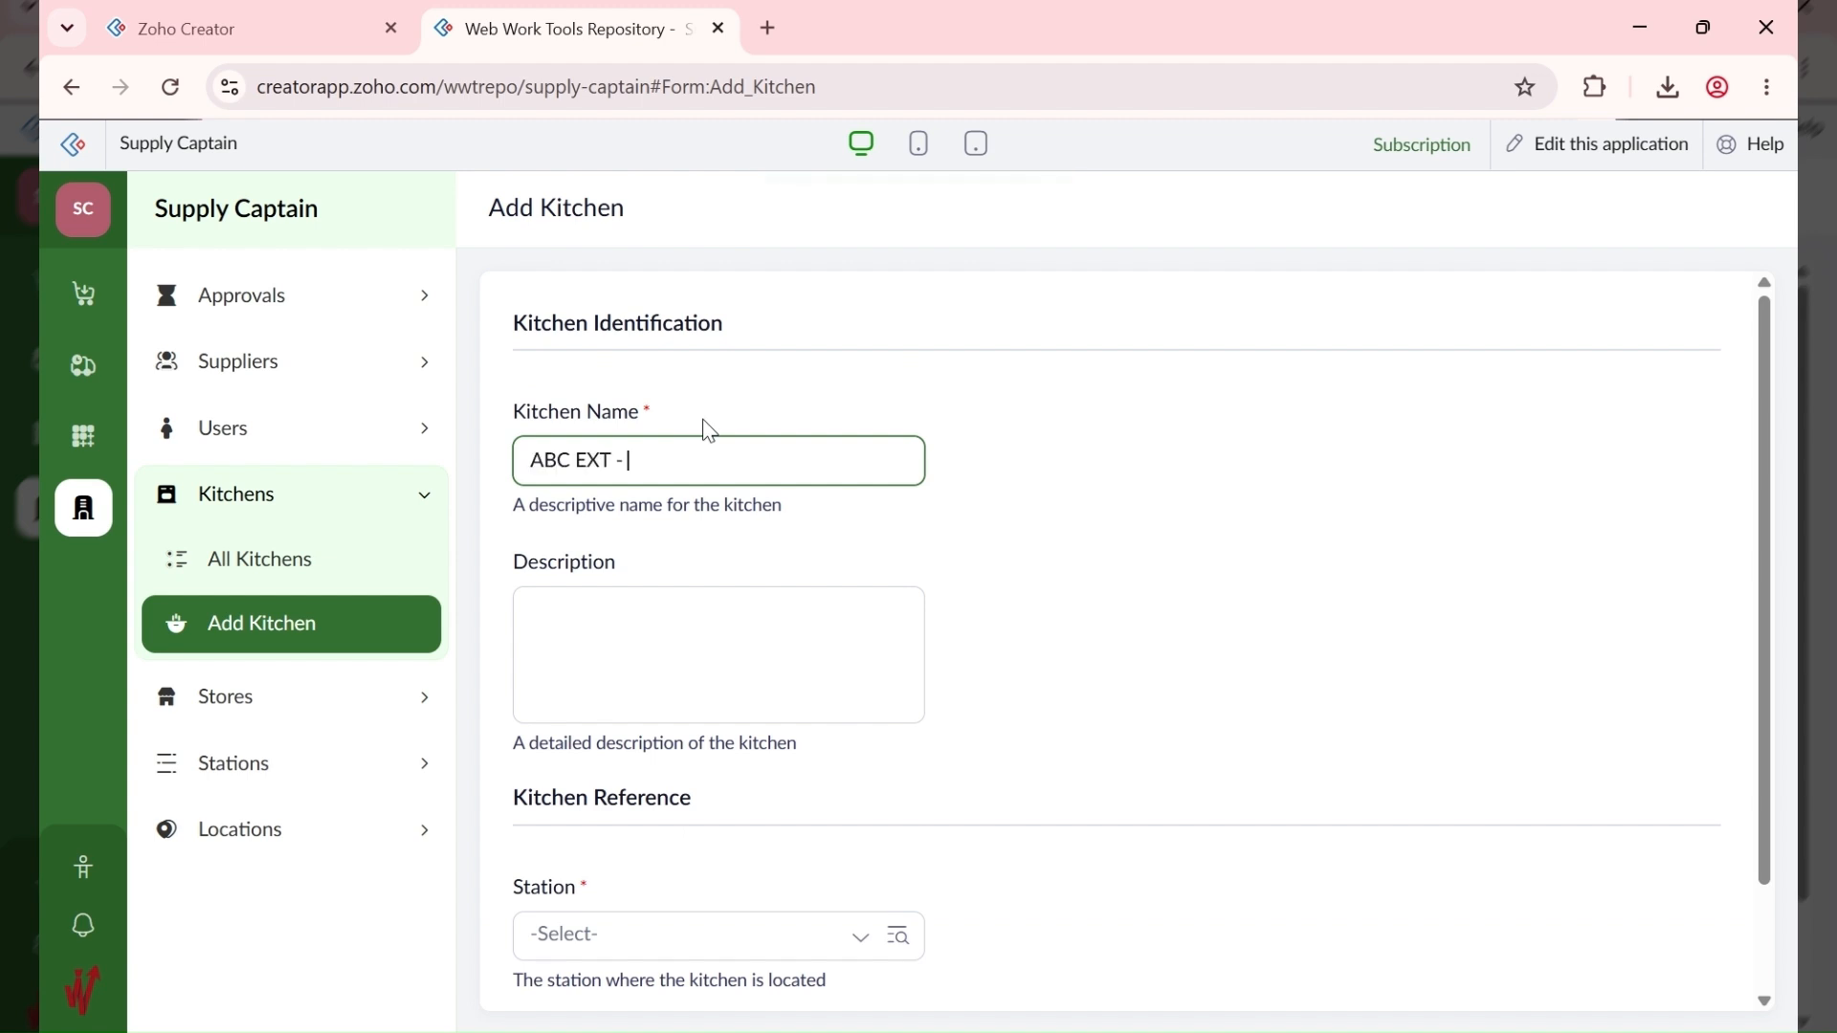
{"action": "type", "text": " - Butchery"}
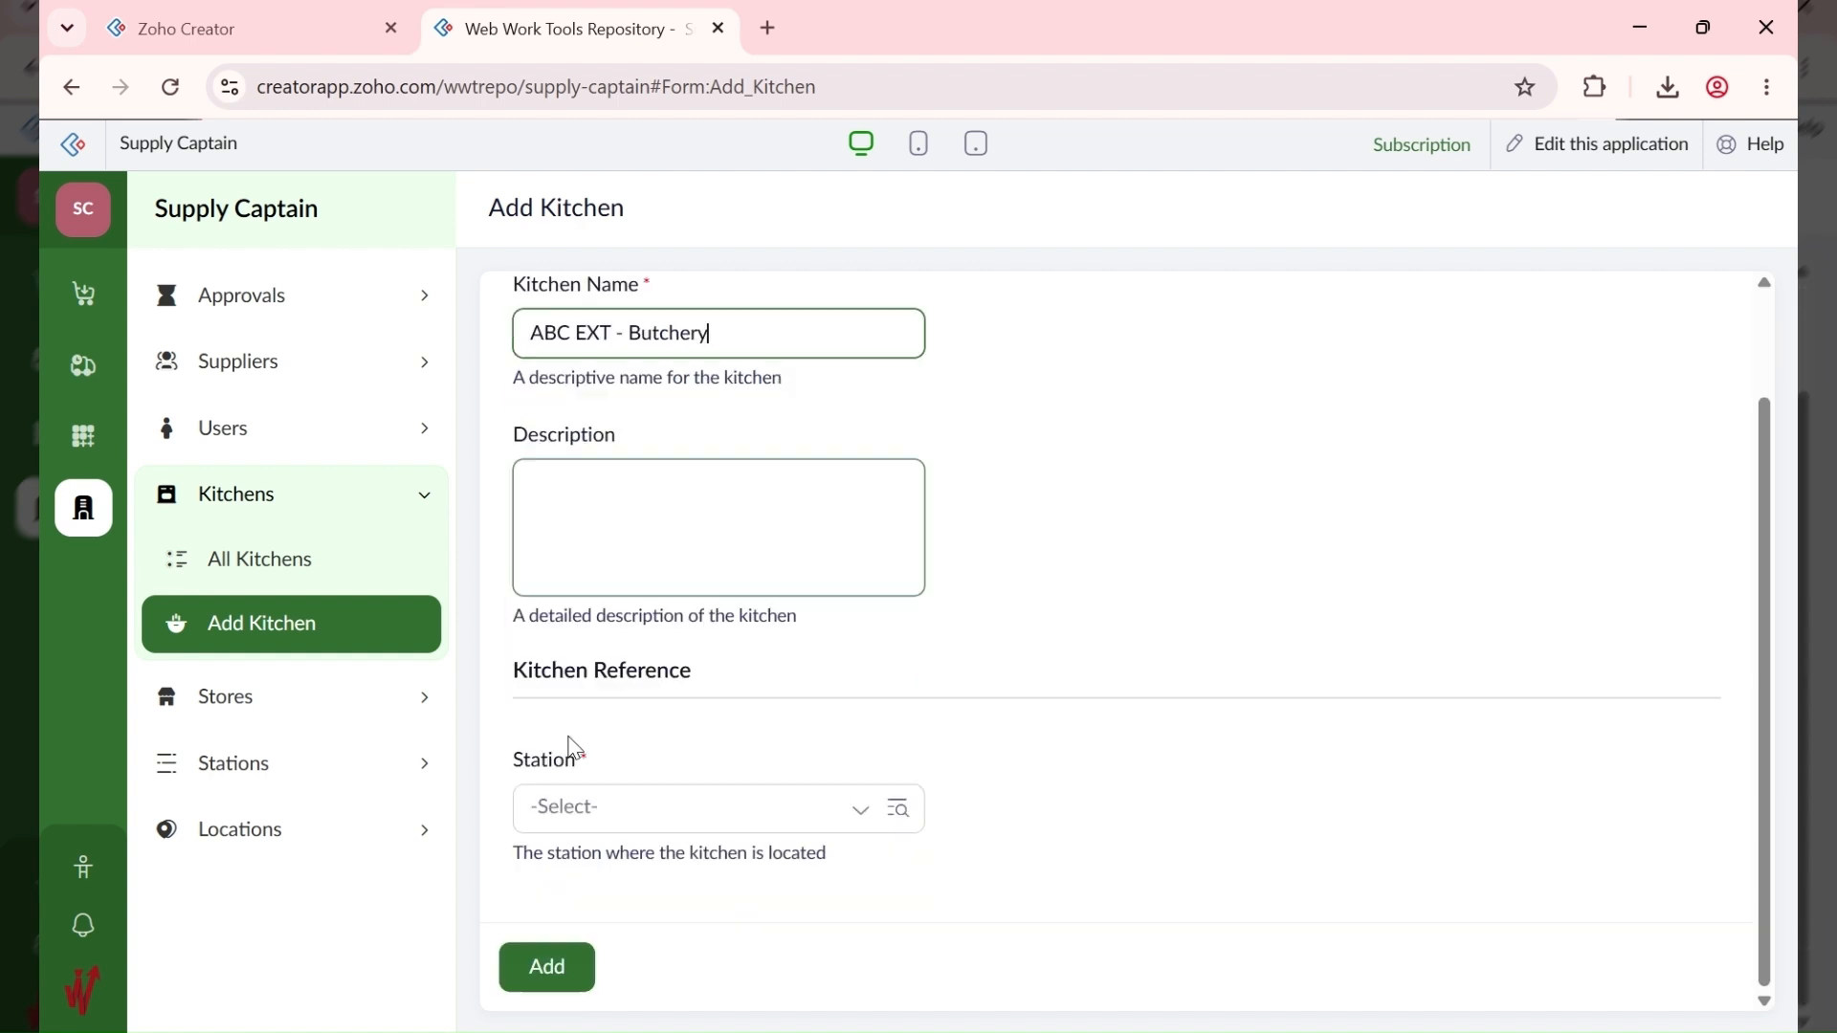
{"action": "left_click", "coordinate": [591, 809]}
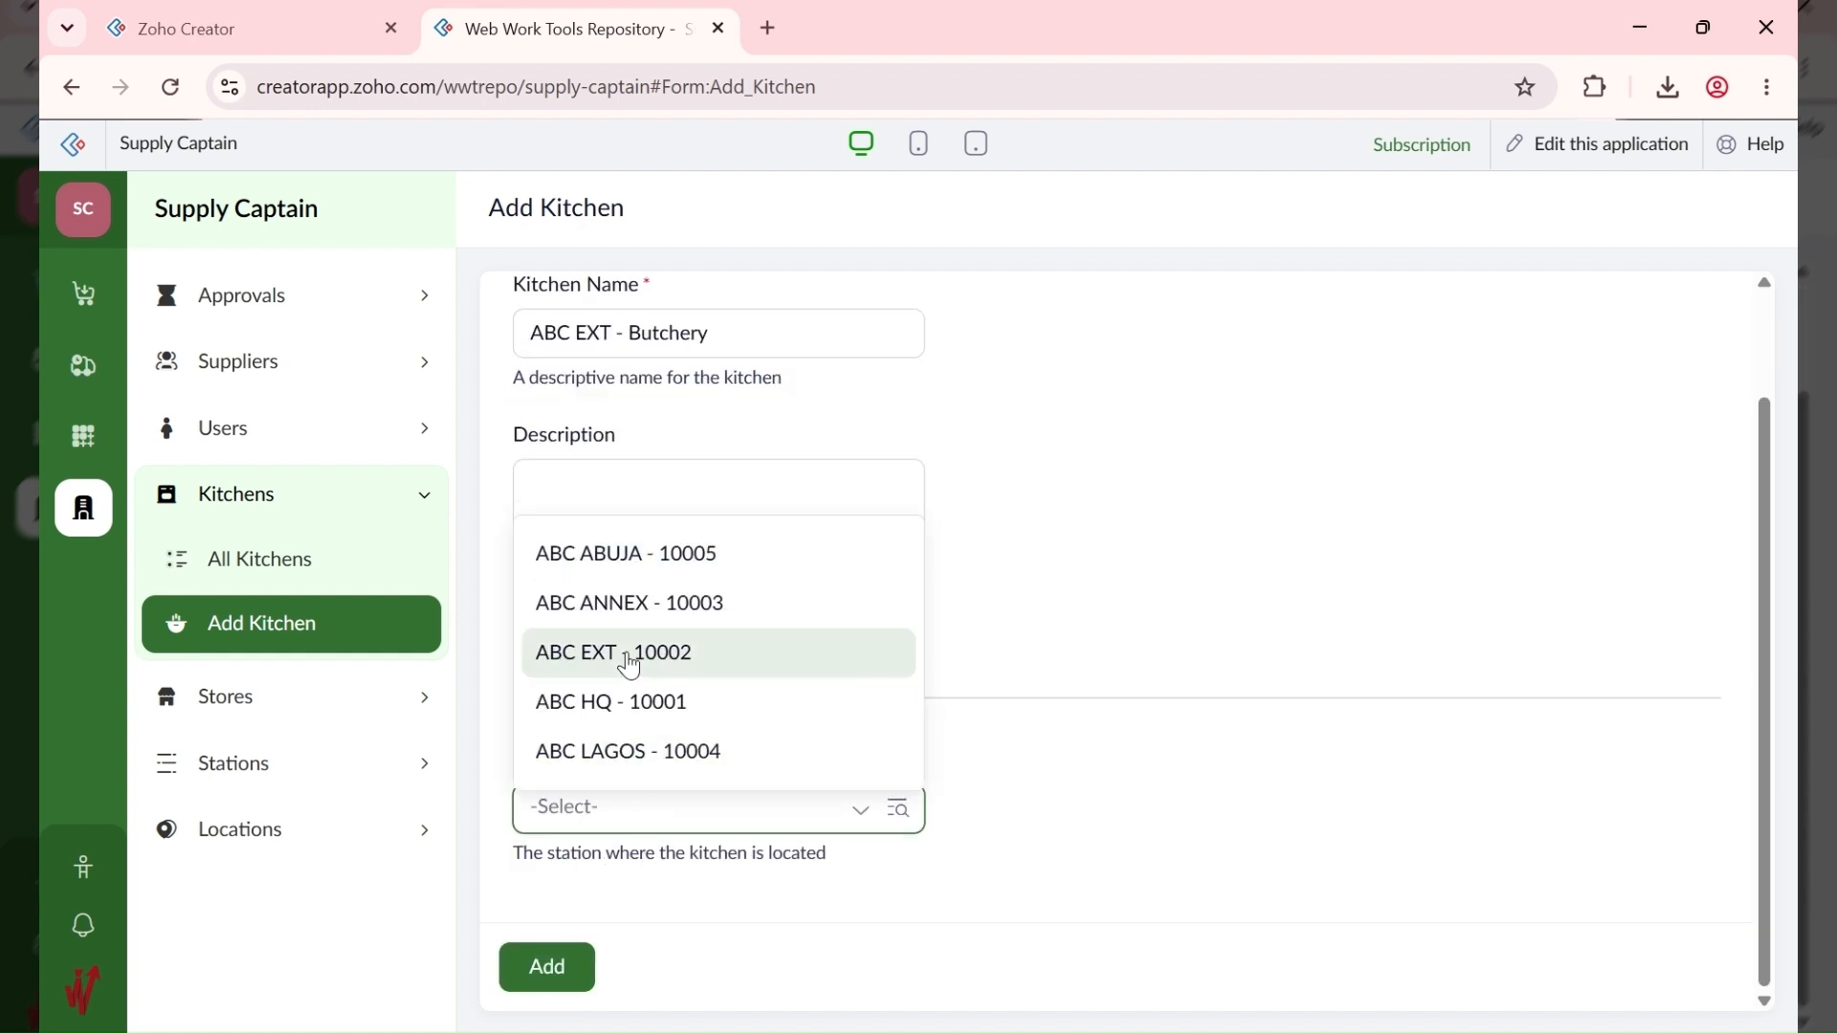
{"action": "left_click", "coordinate": [572, 656]}
{"action": "left_click", "coordinate": [547, 967]}
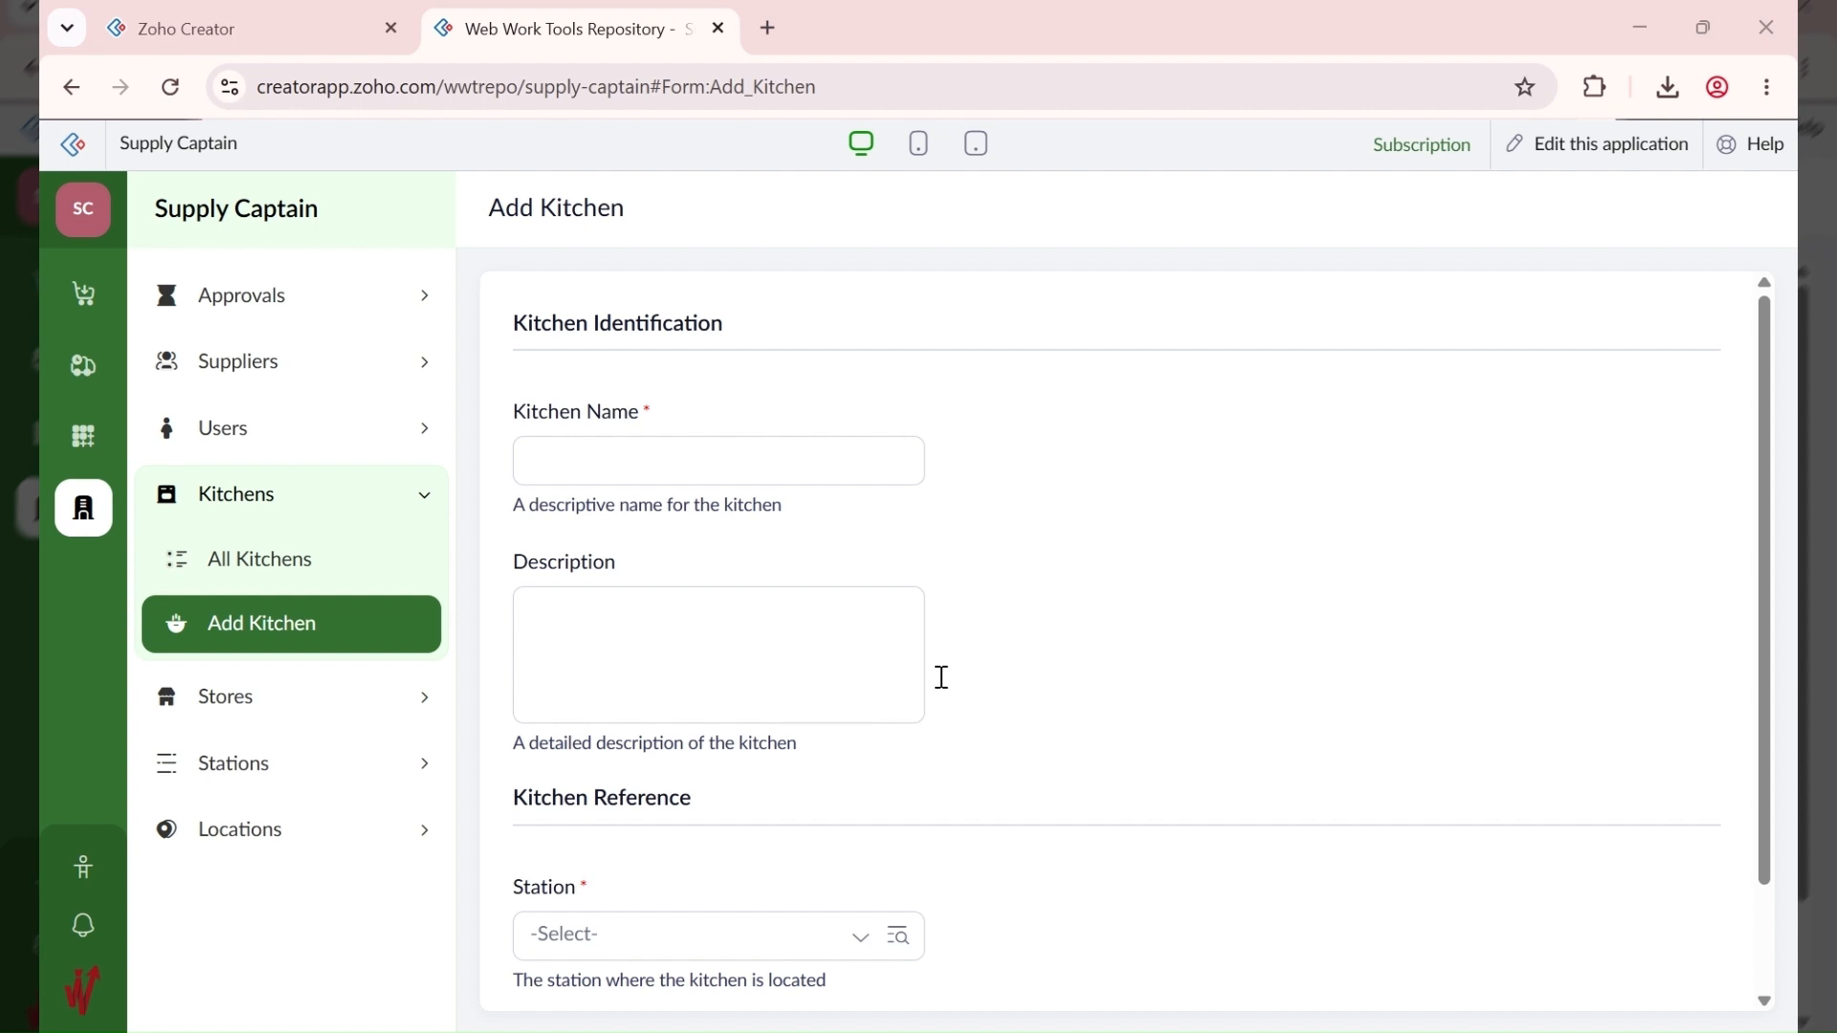
Step: Add the kitchen 'ABC ANNEX - Pastries' at station ABC ANNEX - 10003
{"action": "left_click", "coordinate": [804, 450]}
{"action": "type", "text": "ABC ANNEX - "}
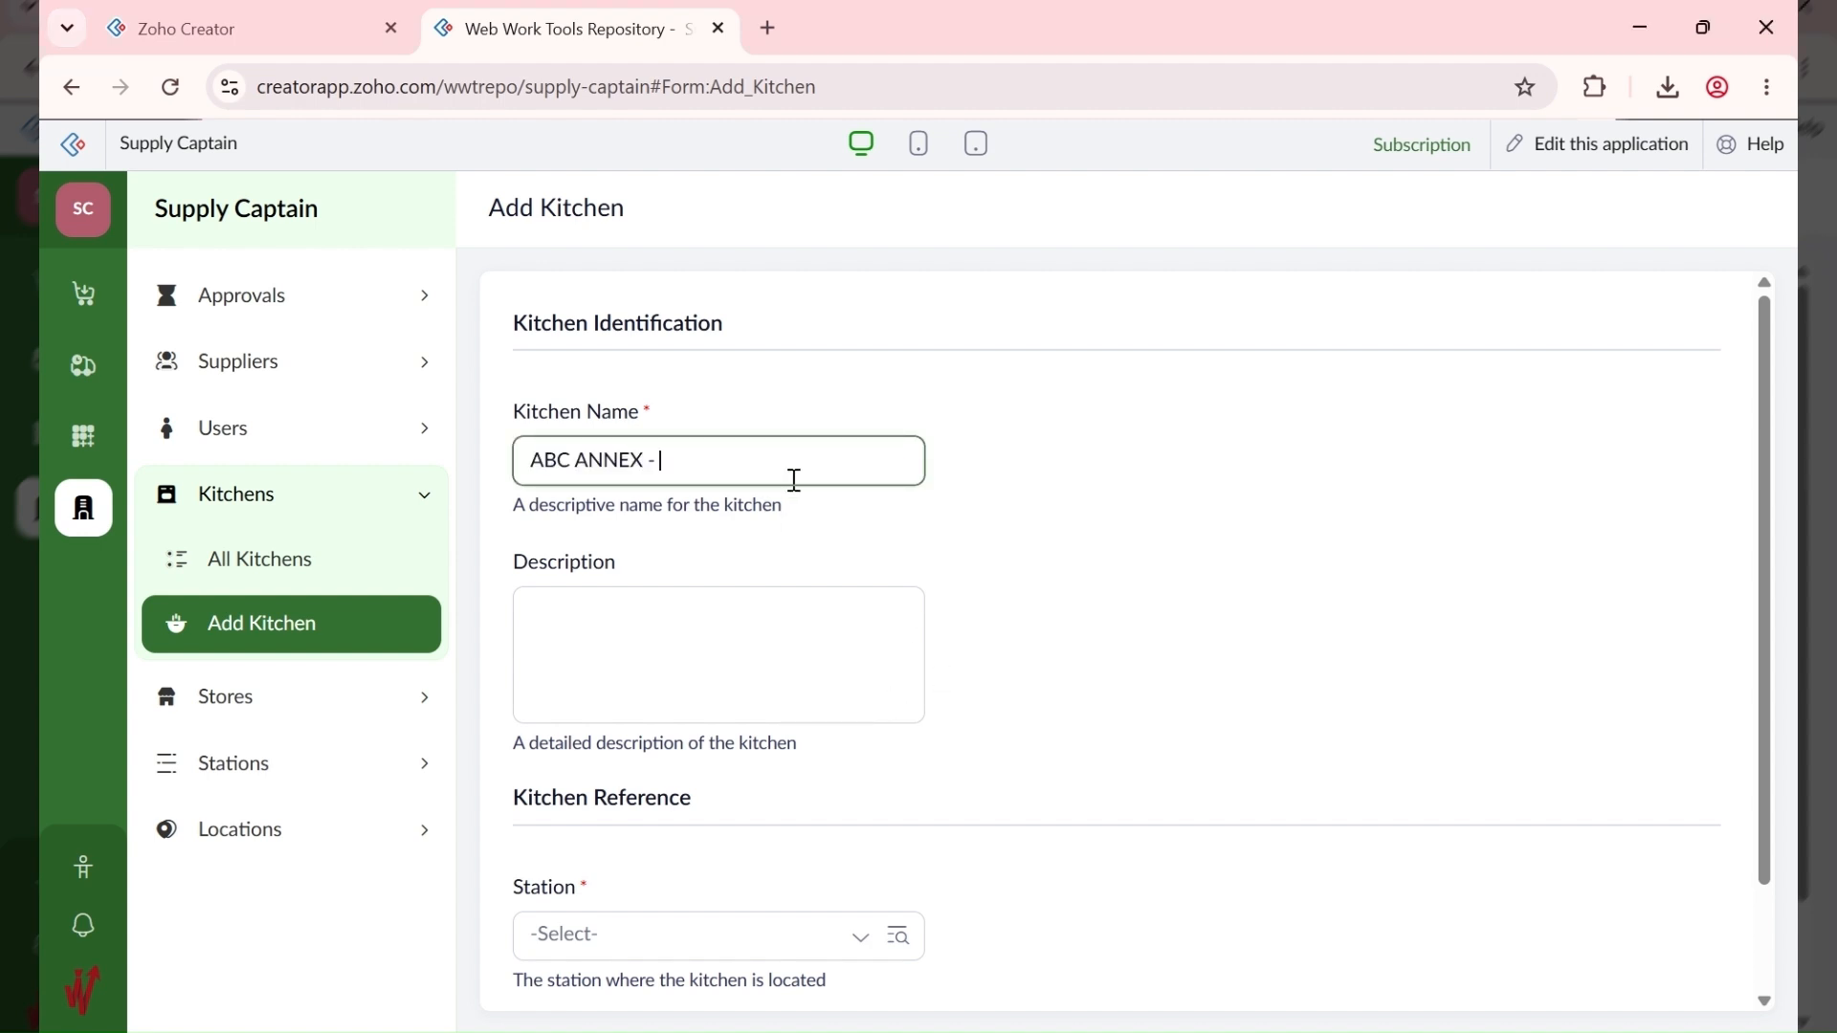
{"action": "type", "text": "Kitchen"}
{"action": "scroll", "coordinate": [668, 717], "scroll_direction": "down", "scroll_amount": 2}
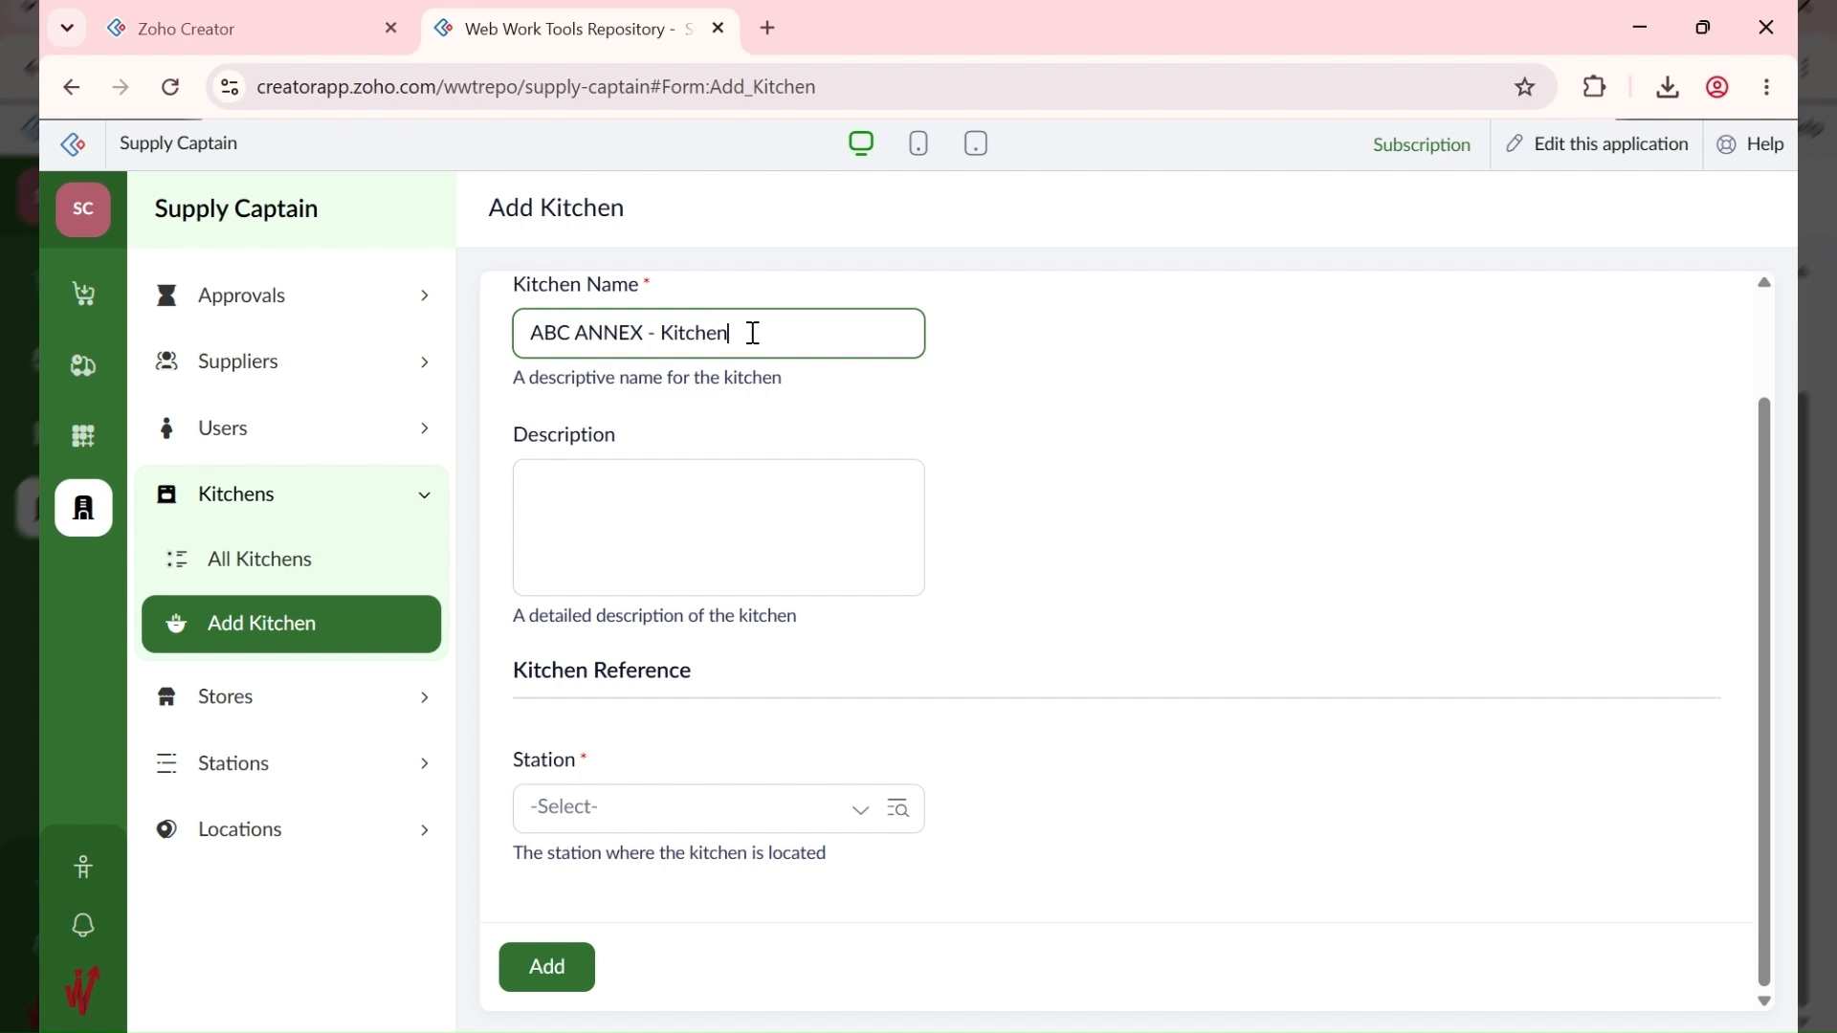
{"action": "left_click_drag", "start_coordinate": [750, 332], "coordinate": [488, 343]}
{"action": "type", "text": "ABC ANNEX - Pasties"}
{"action": "key", "text": "BackSpace"}
{"action": "key", "text": "BackSpace"}
{"action": "key", "text": "BackSpace"}
{"action": "type", "text": "ries"}
{"action": "left_click", "coordinate": [691, 812]}
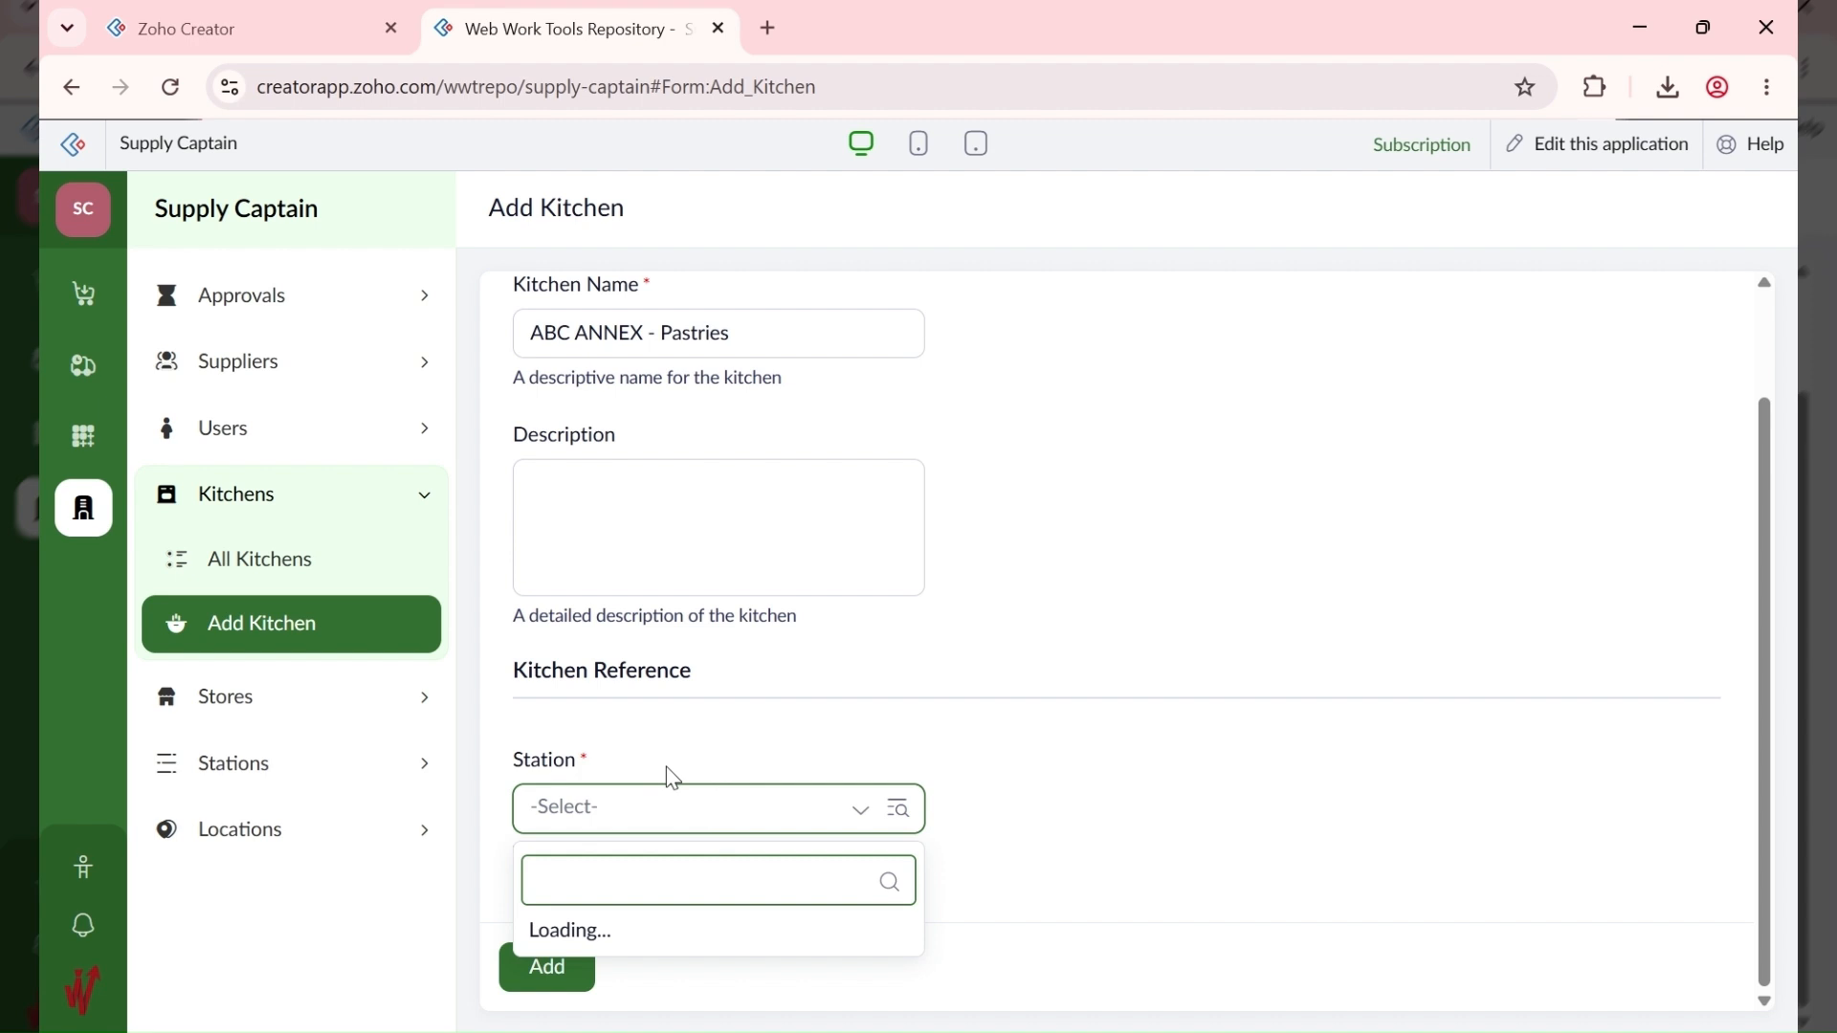
{"action": "left_click", "coordinate": [772, 604]}
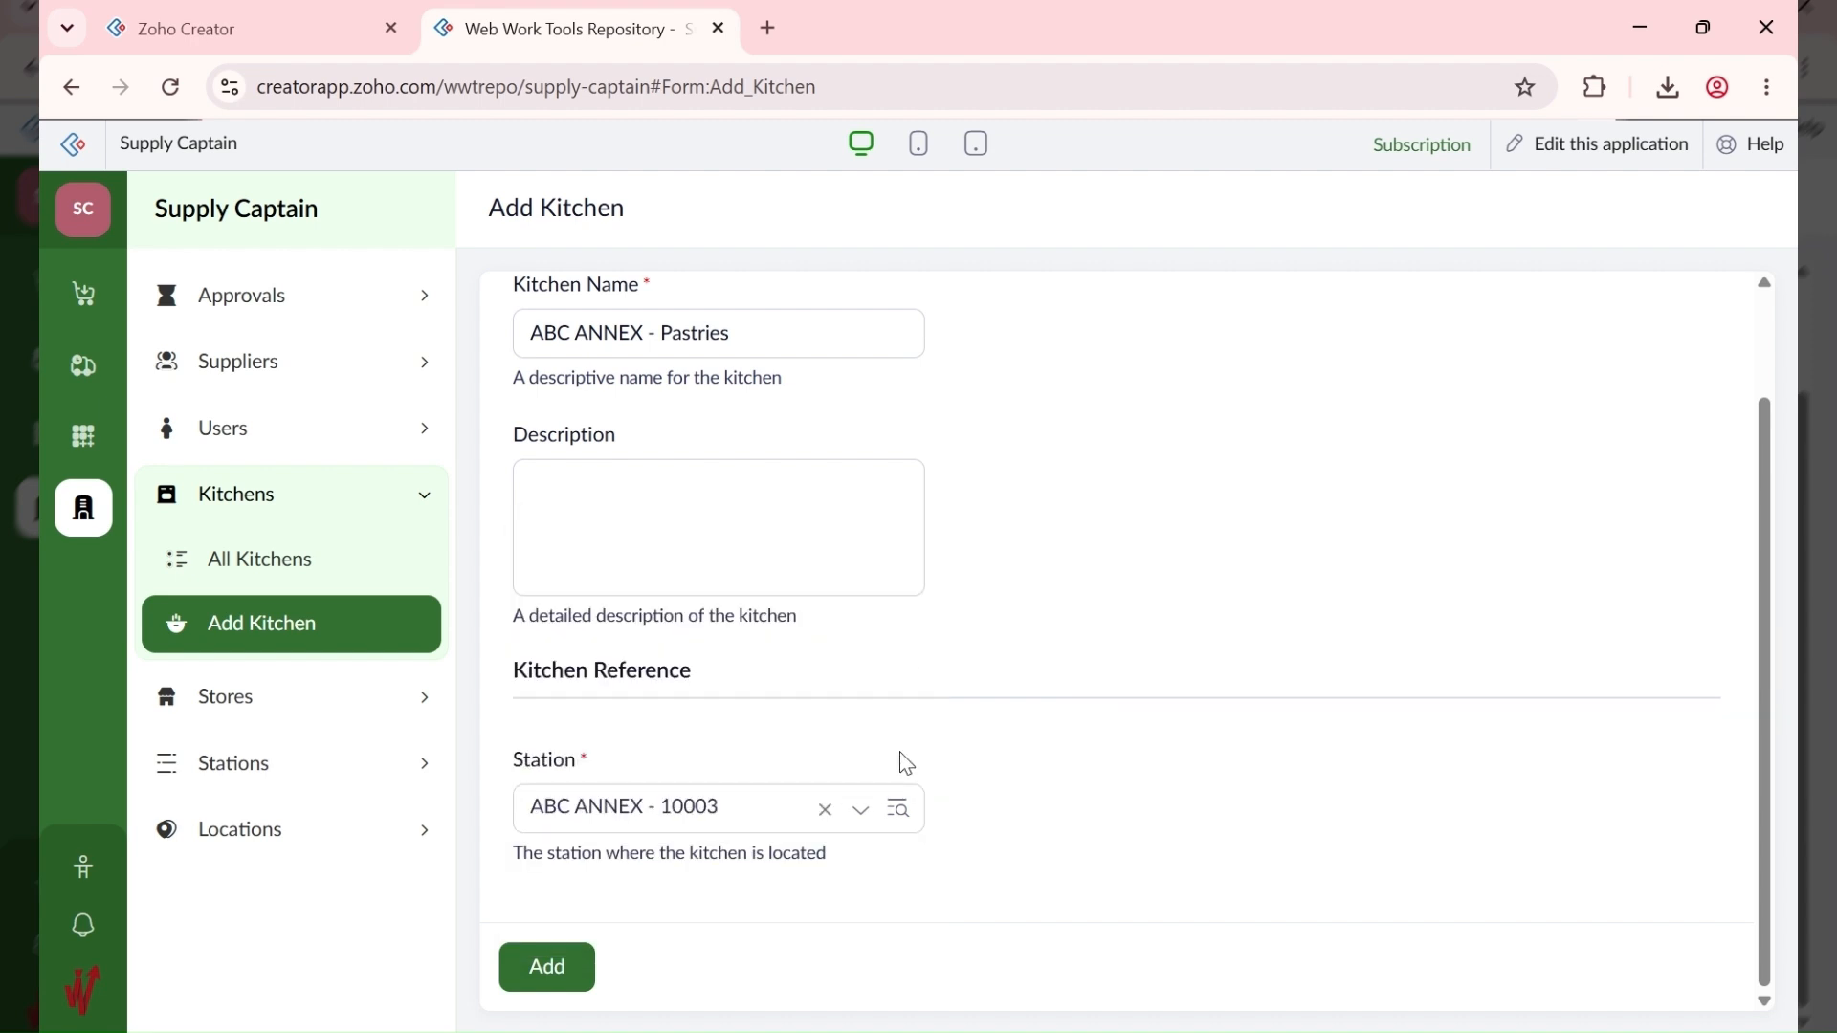
{"action": "left_click", "coordinate": [524, 970]}
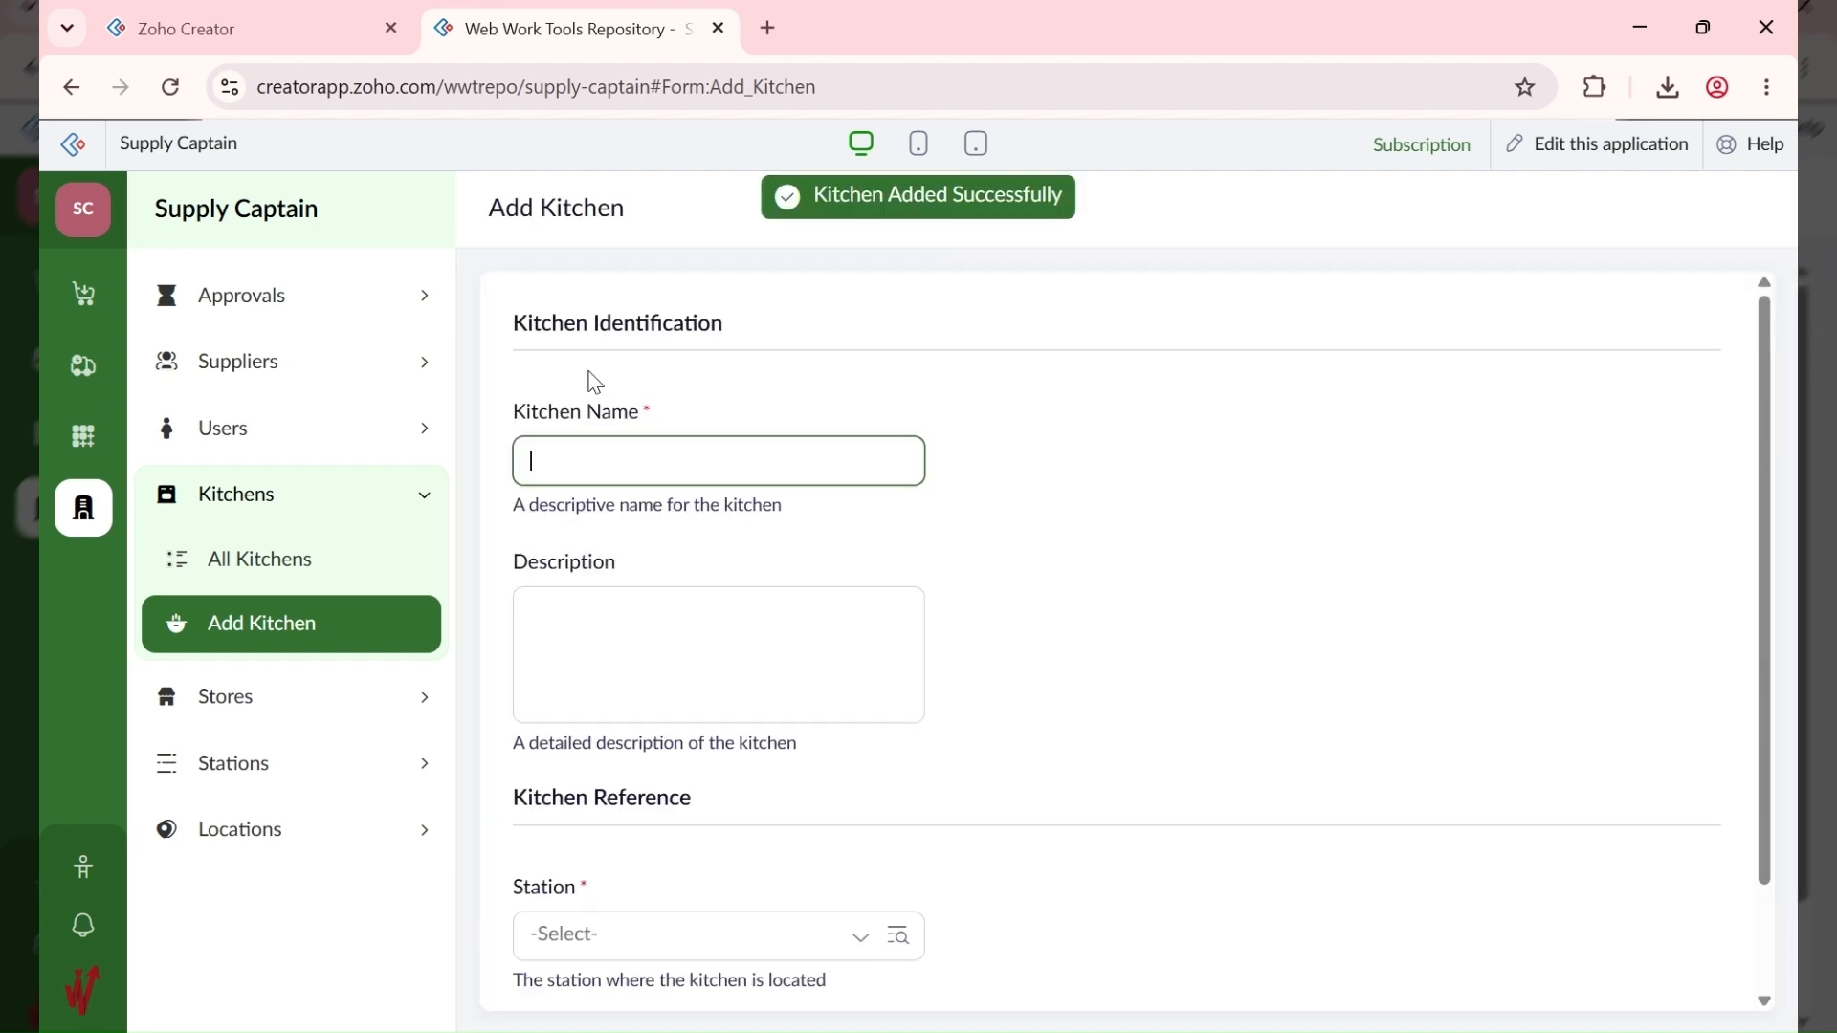
Step: Add the kitchen 'ABC ANNEX - Pudding' at station ABC ANNEX - 10003
{"action": "type", "text": "ABC ANNEX - Pudding"}
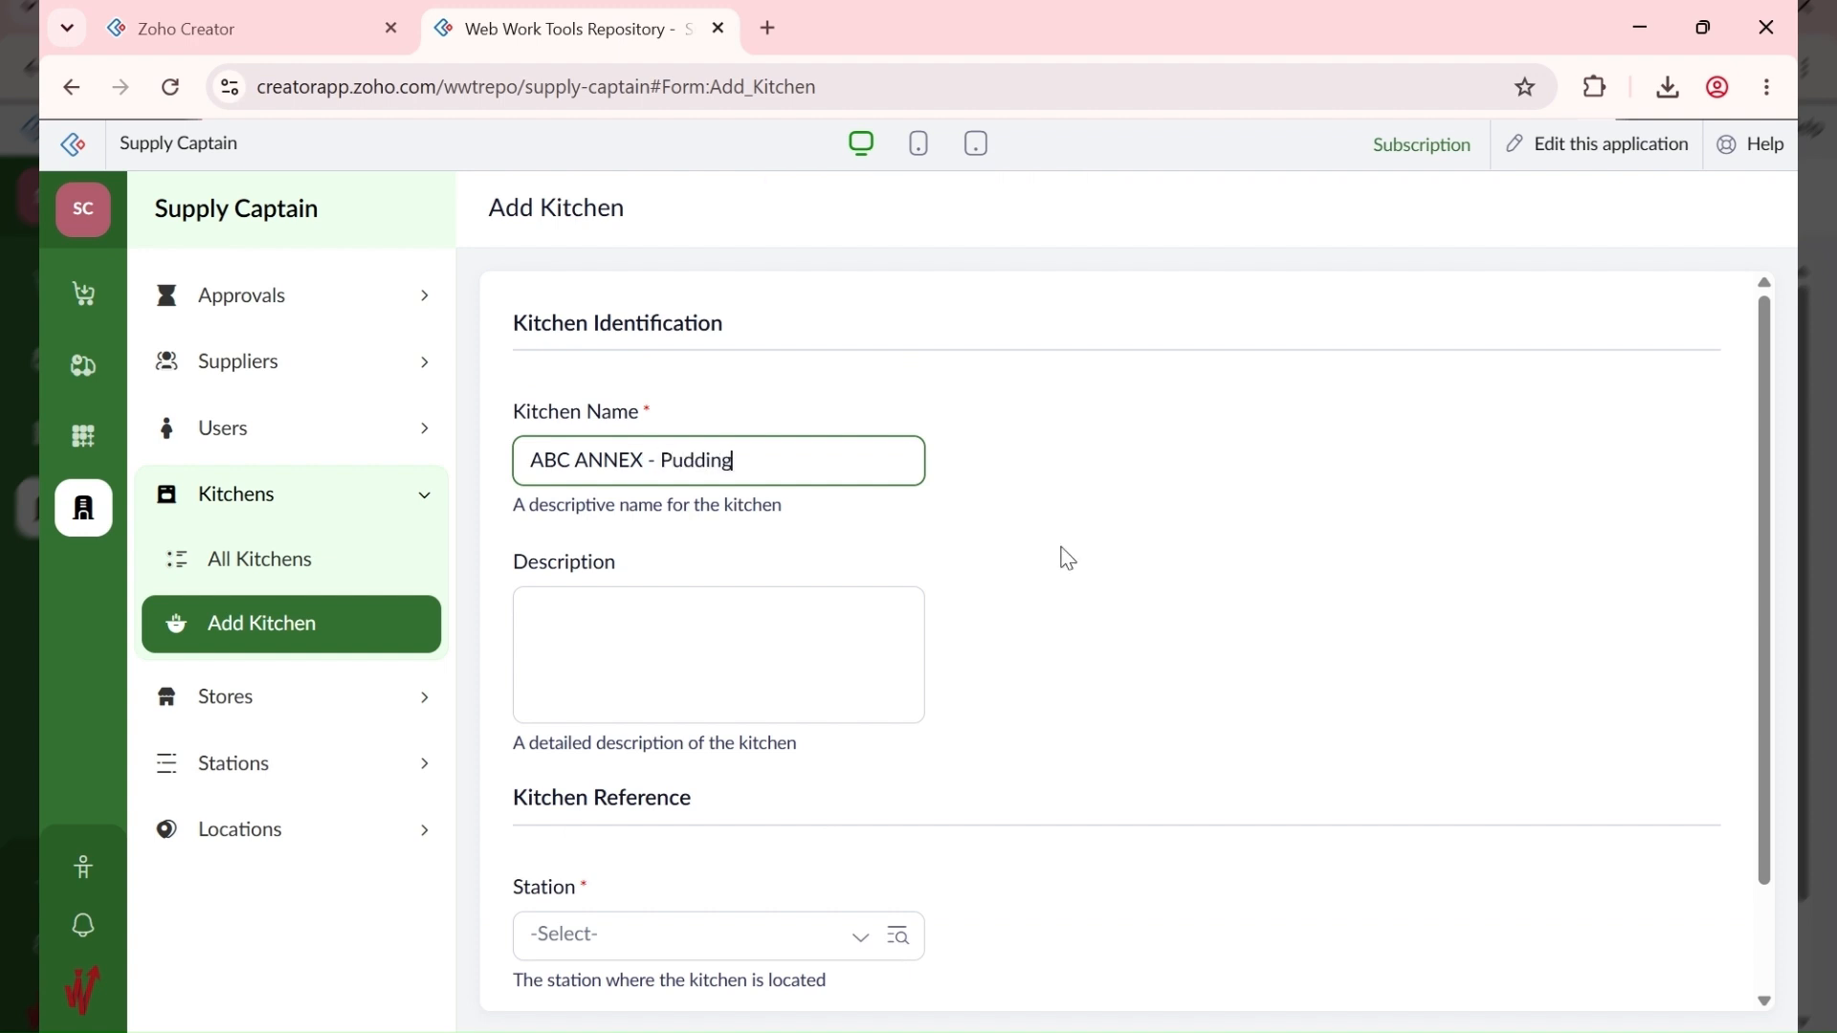
{"action": "scroll", "coordinate": [717, 771], "scroll_direction": "down", "scroll_amount": 2}
{"action": "left_click", "coordinate": [687, 804]}
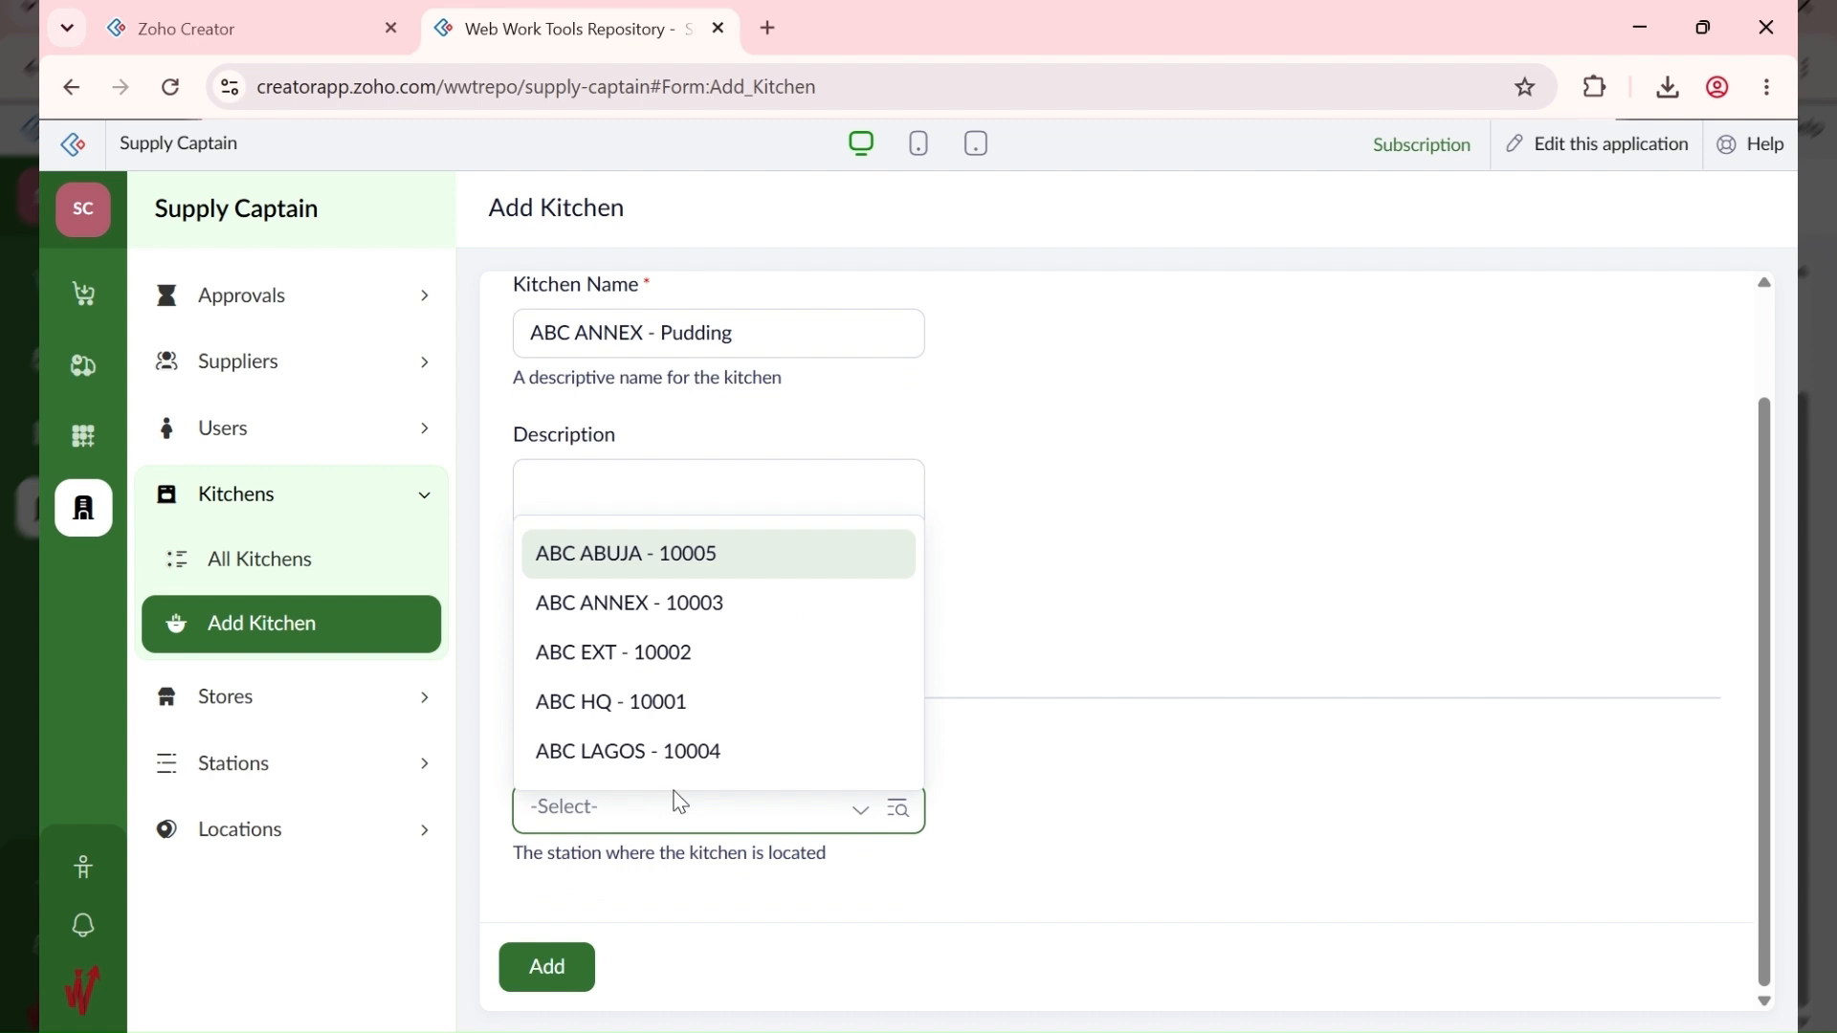
{"action": "left_click", "coordinate": [708, 604]}
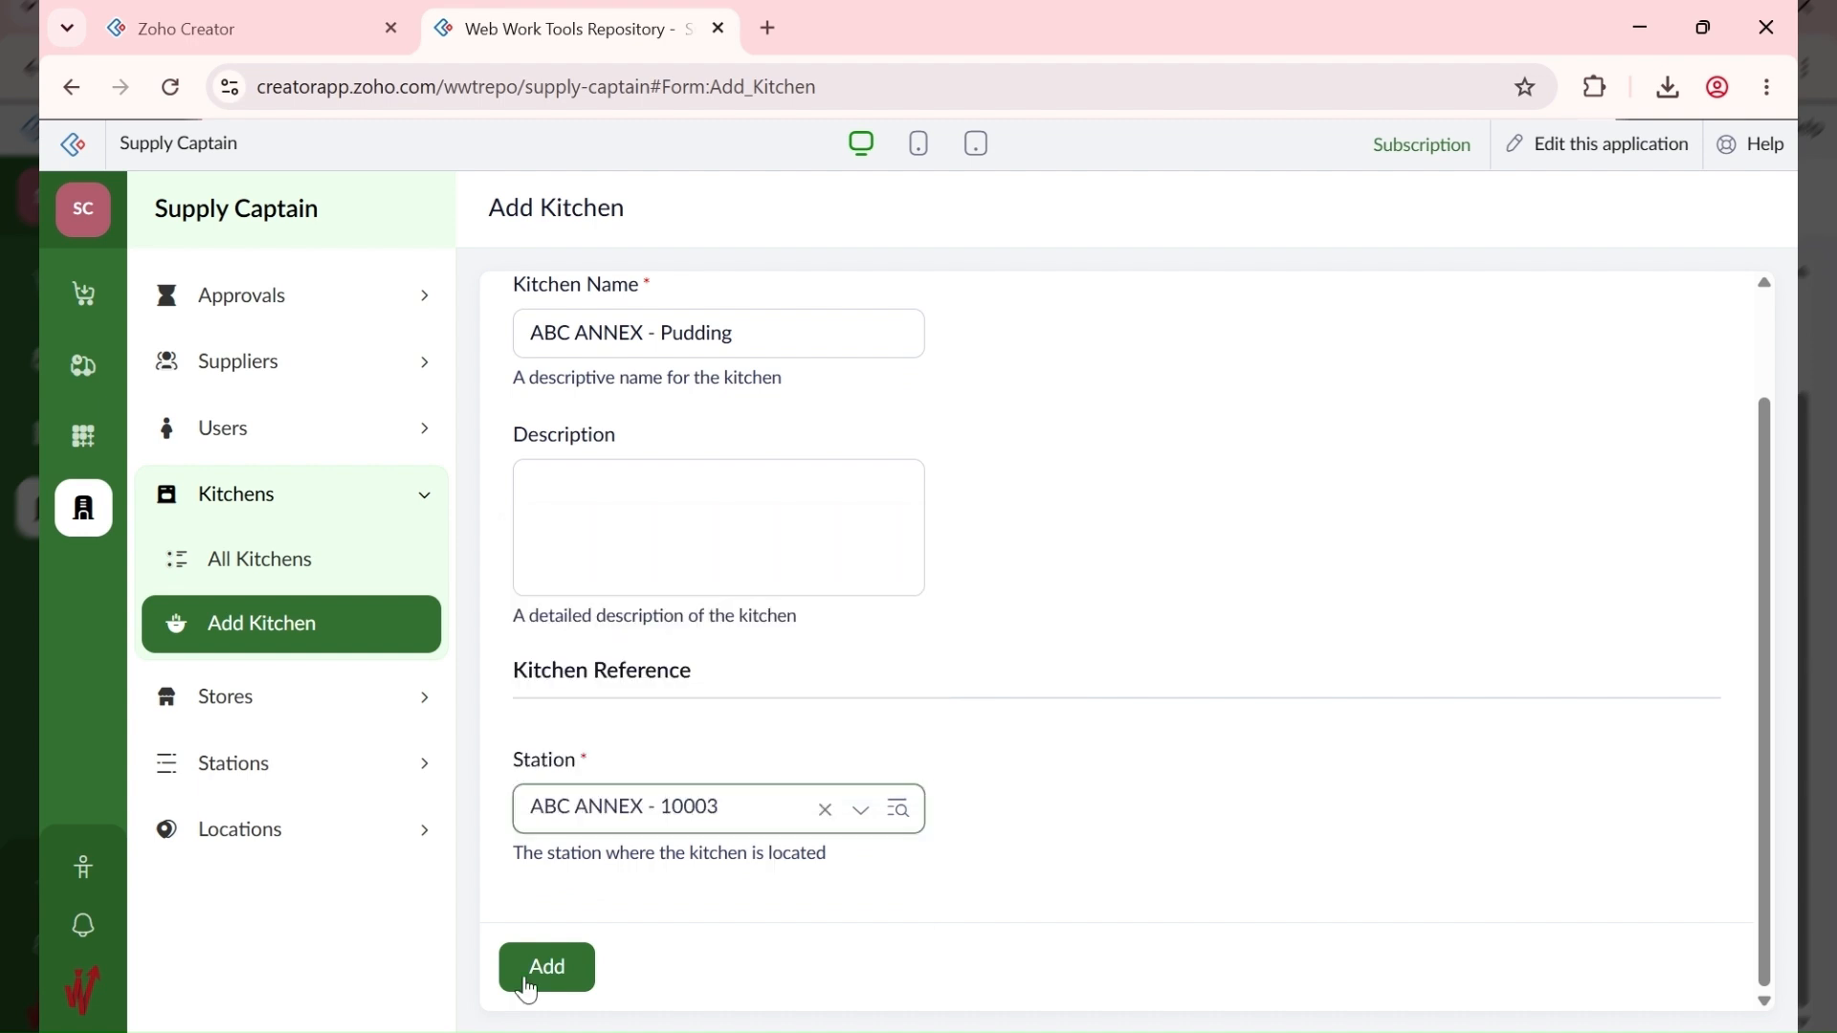
{"action": "left_click", "coordinate": [556, 968]}
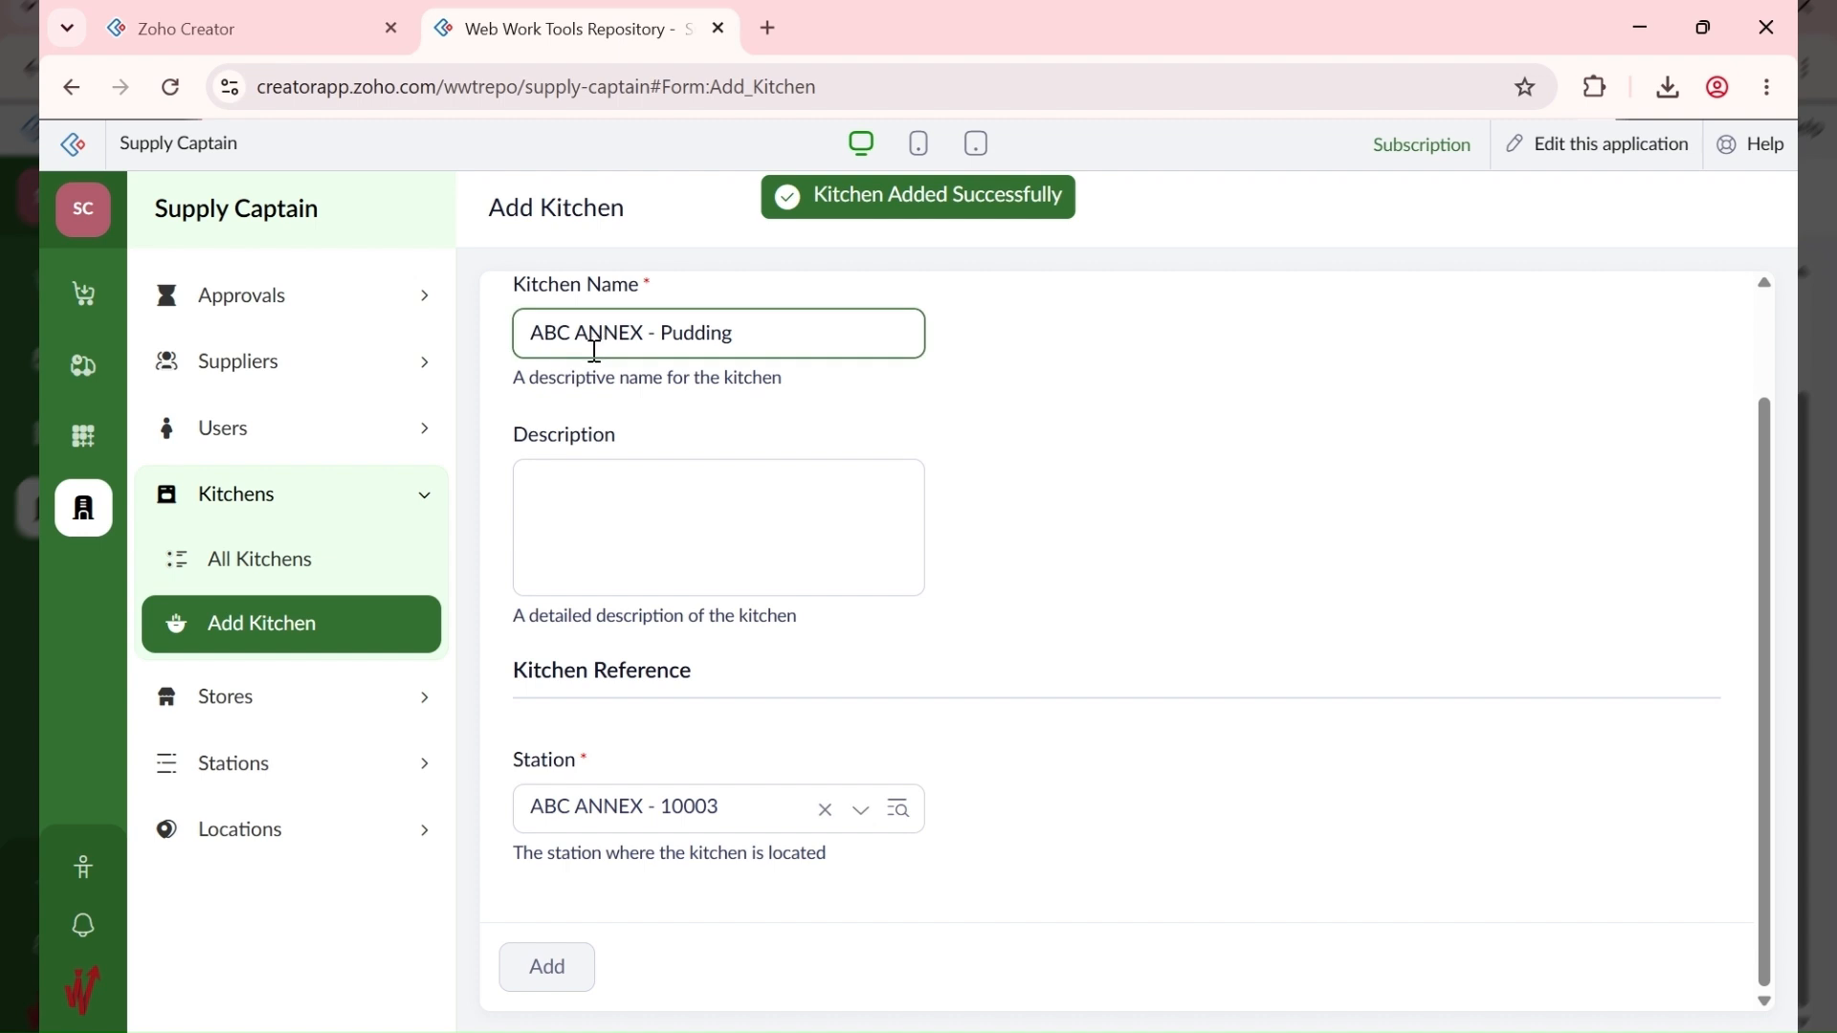
Step: Add the kitchen 'ABC ANNEX - Butchery' at station ABC ANNEX - 10003
{"action": "type", "text": "ABC ANNEX"}
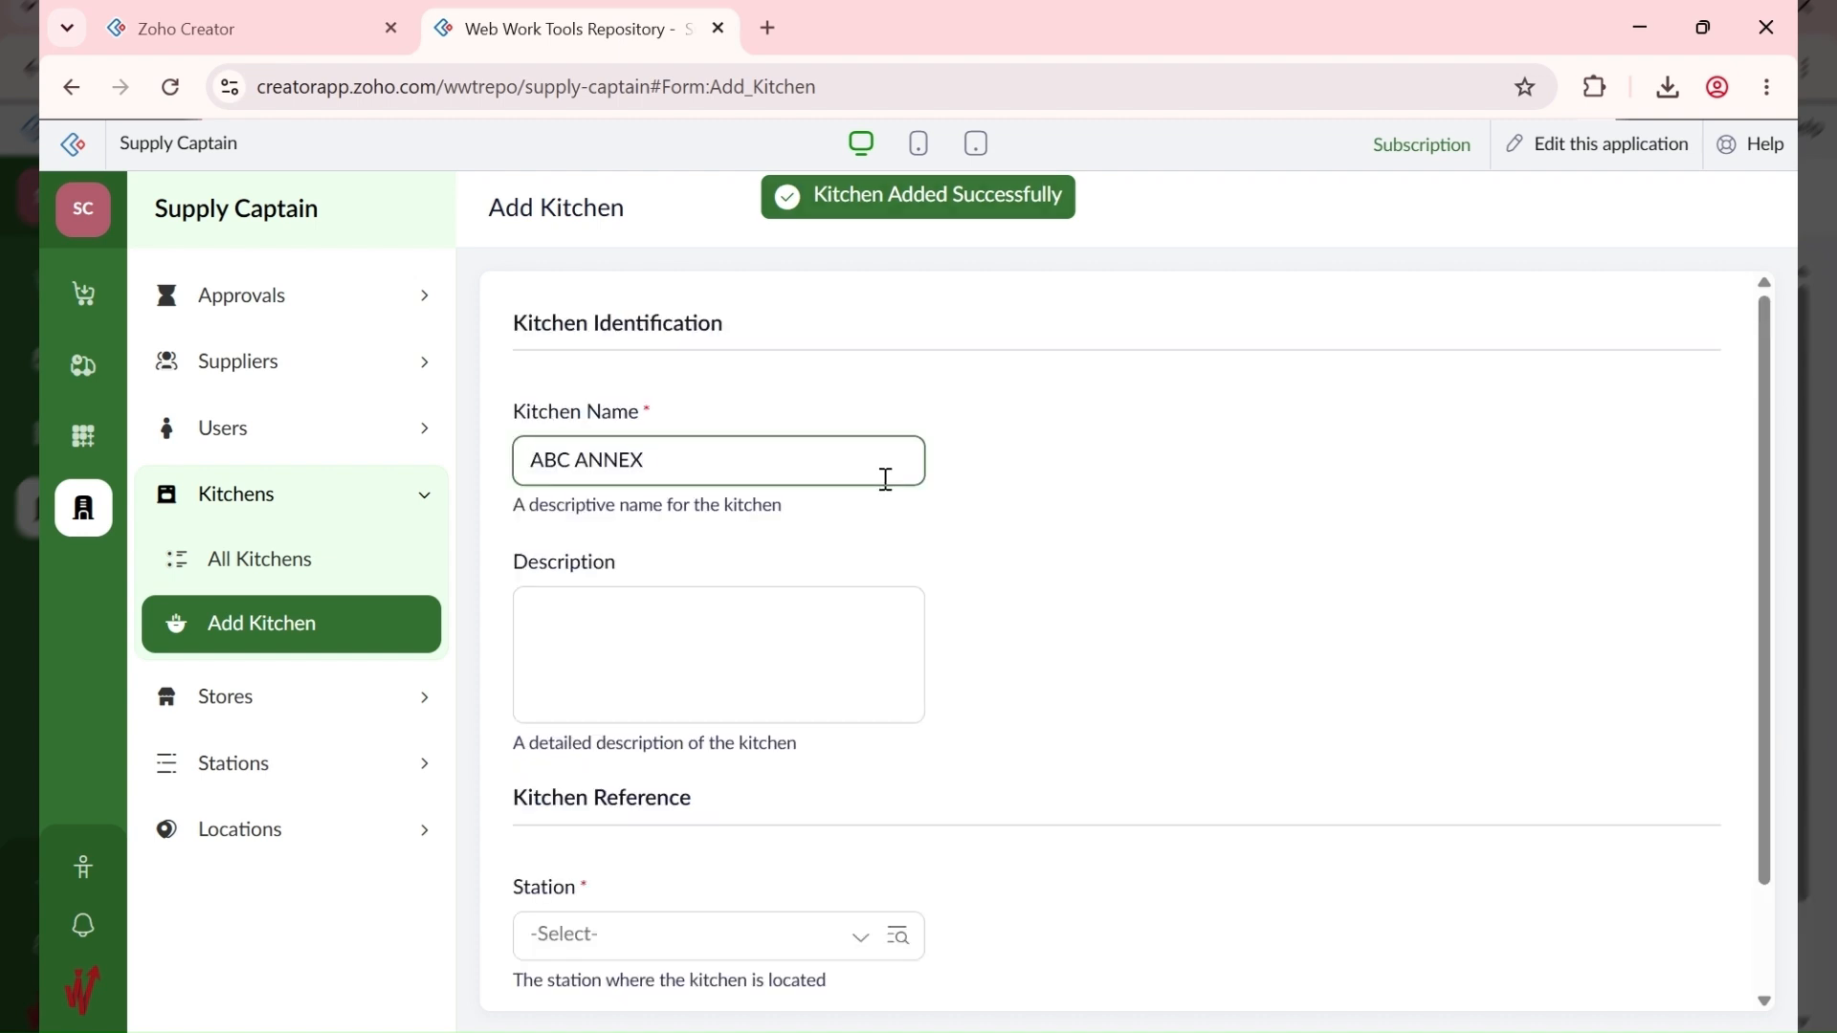
{"action": "type", "text": "- Butchery"}
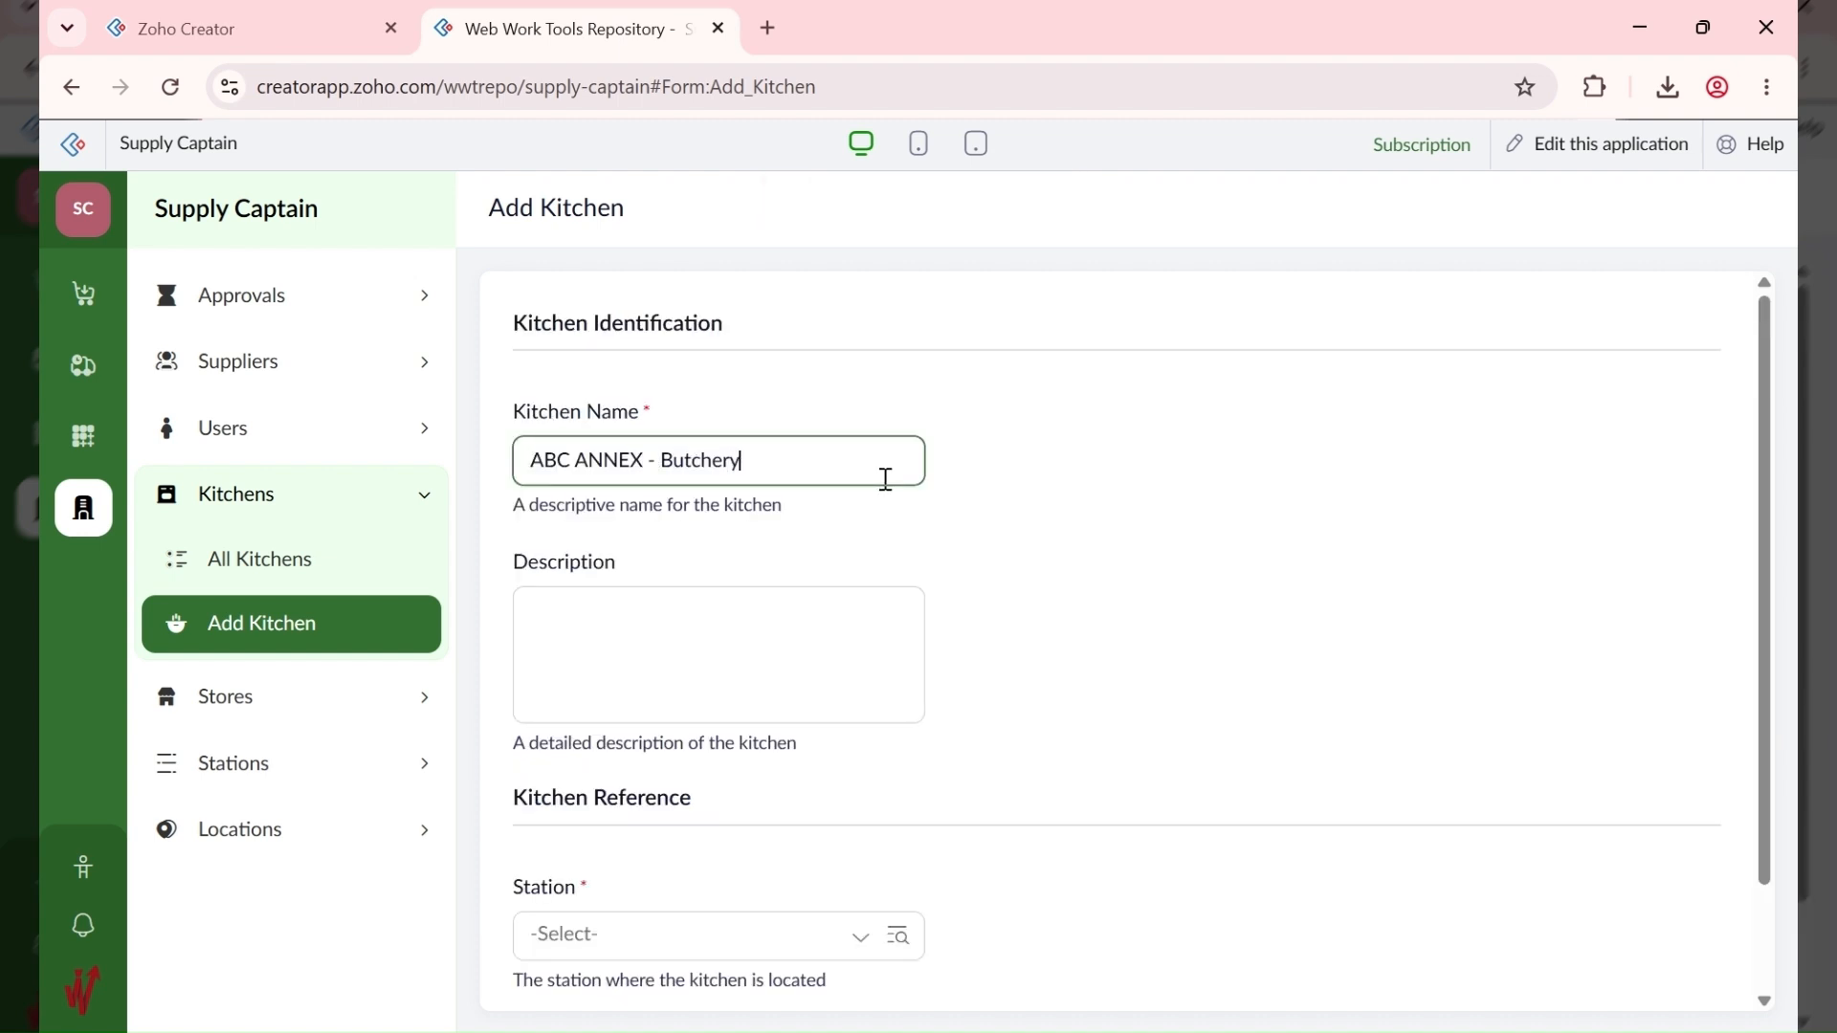
{"action": "scroll", "coordinate": [820, 599], "scroll_direction": "down", "scroll_amount": 3}
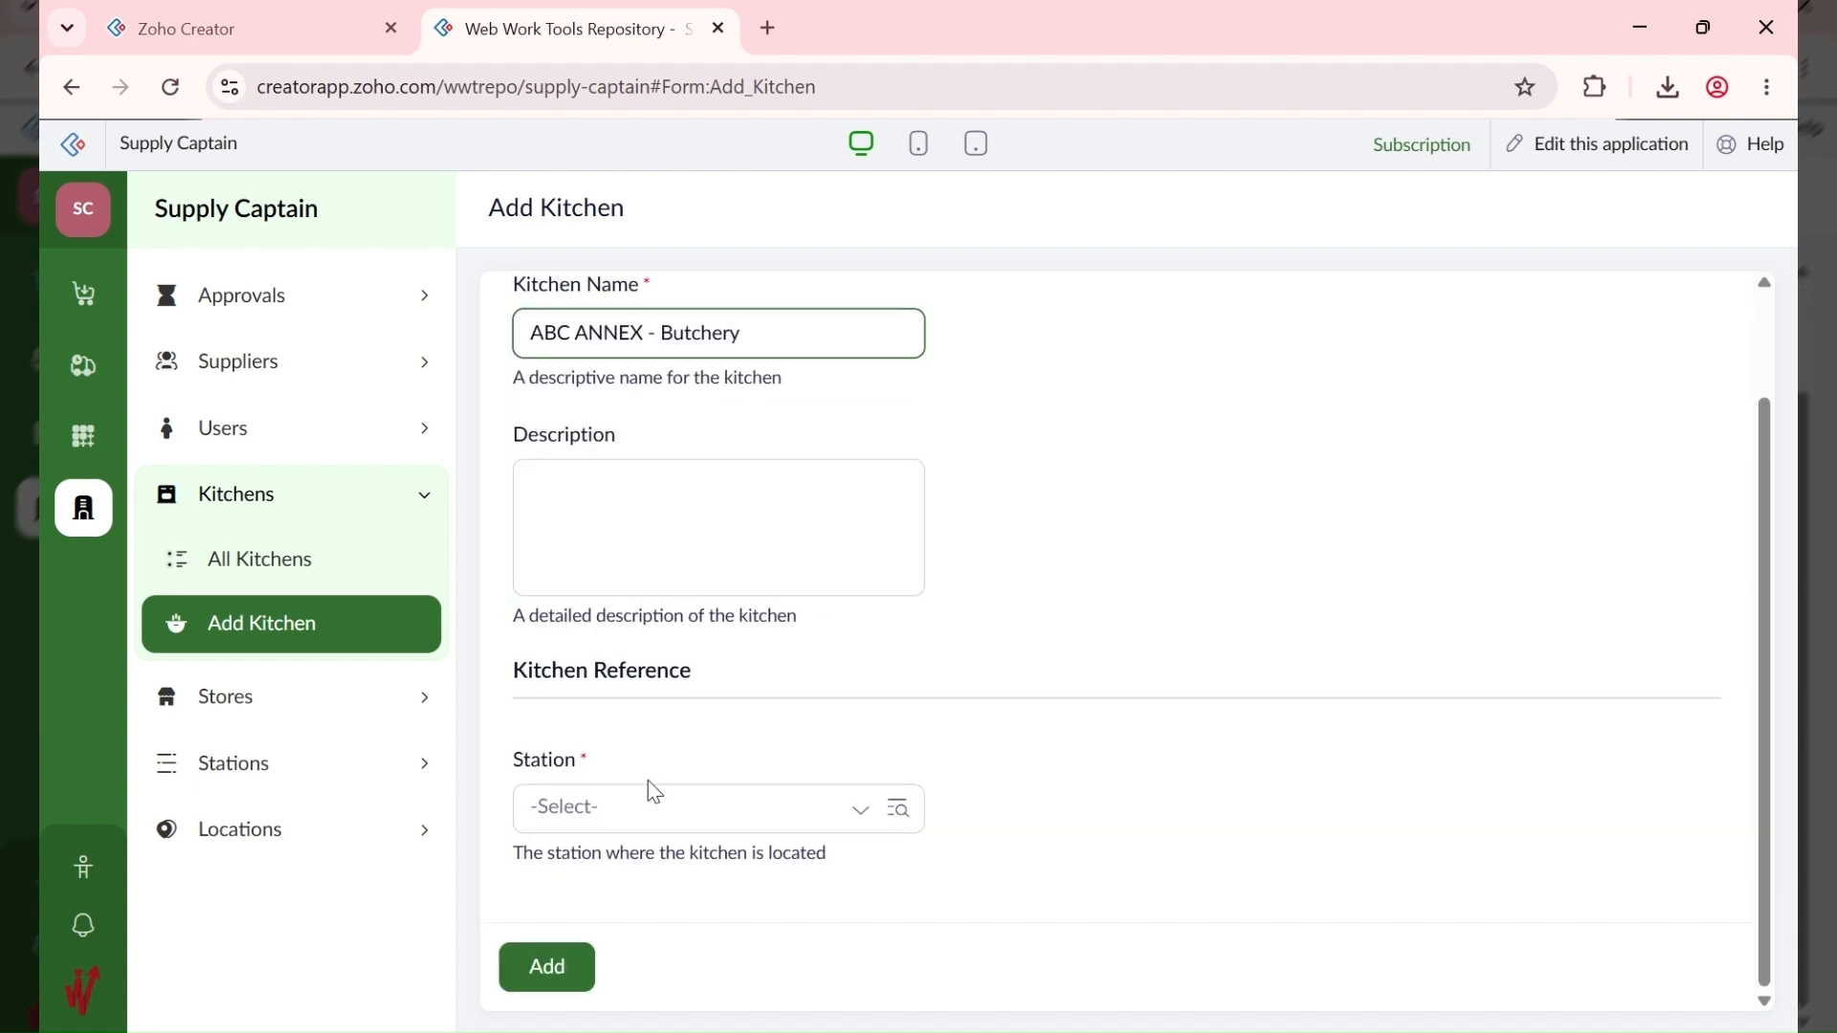
{"action": "left_click", "coordinate": [648, 808]}
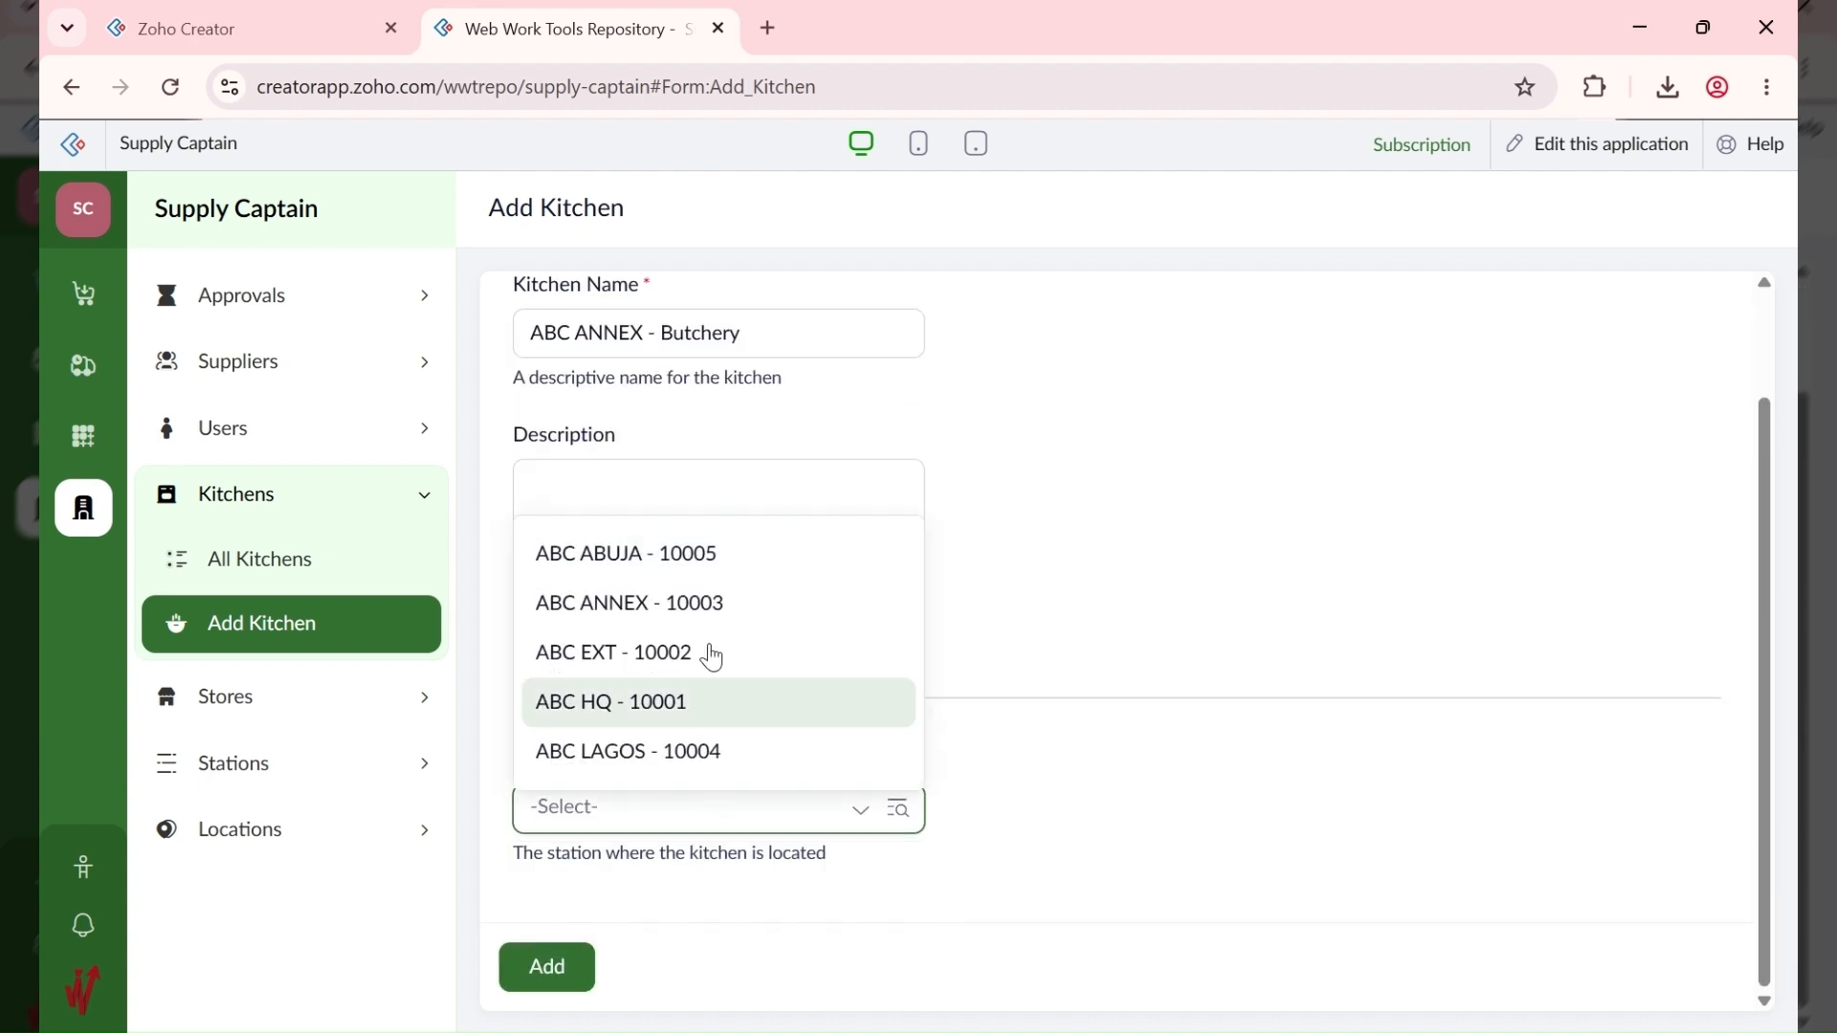
{"action": "left_click", "coordinate": [734, 595]}
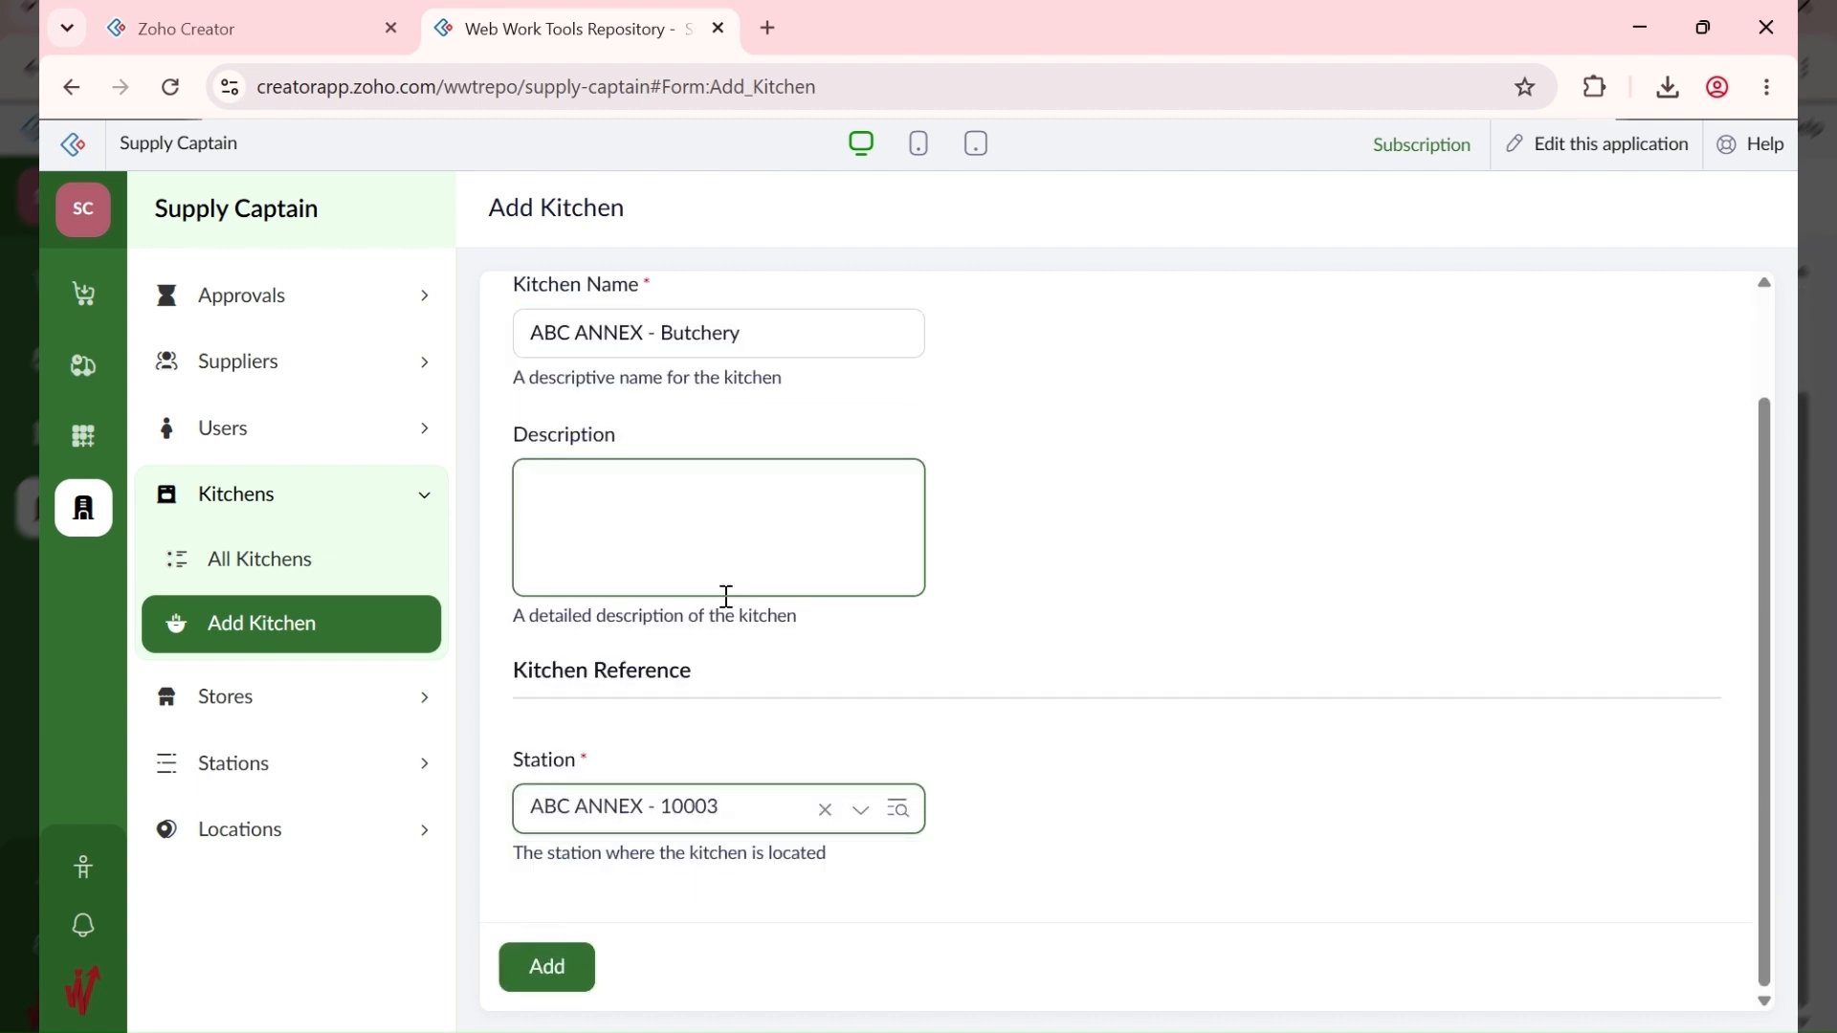
{"action": "left_click", "coordinate": [549, 968]}
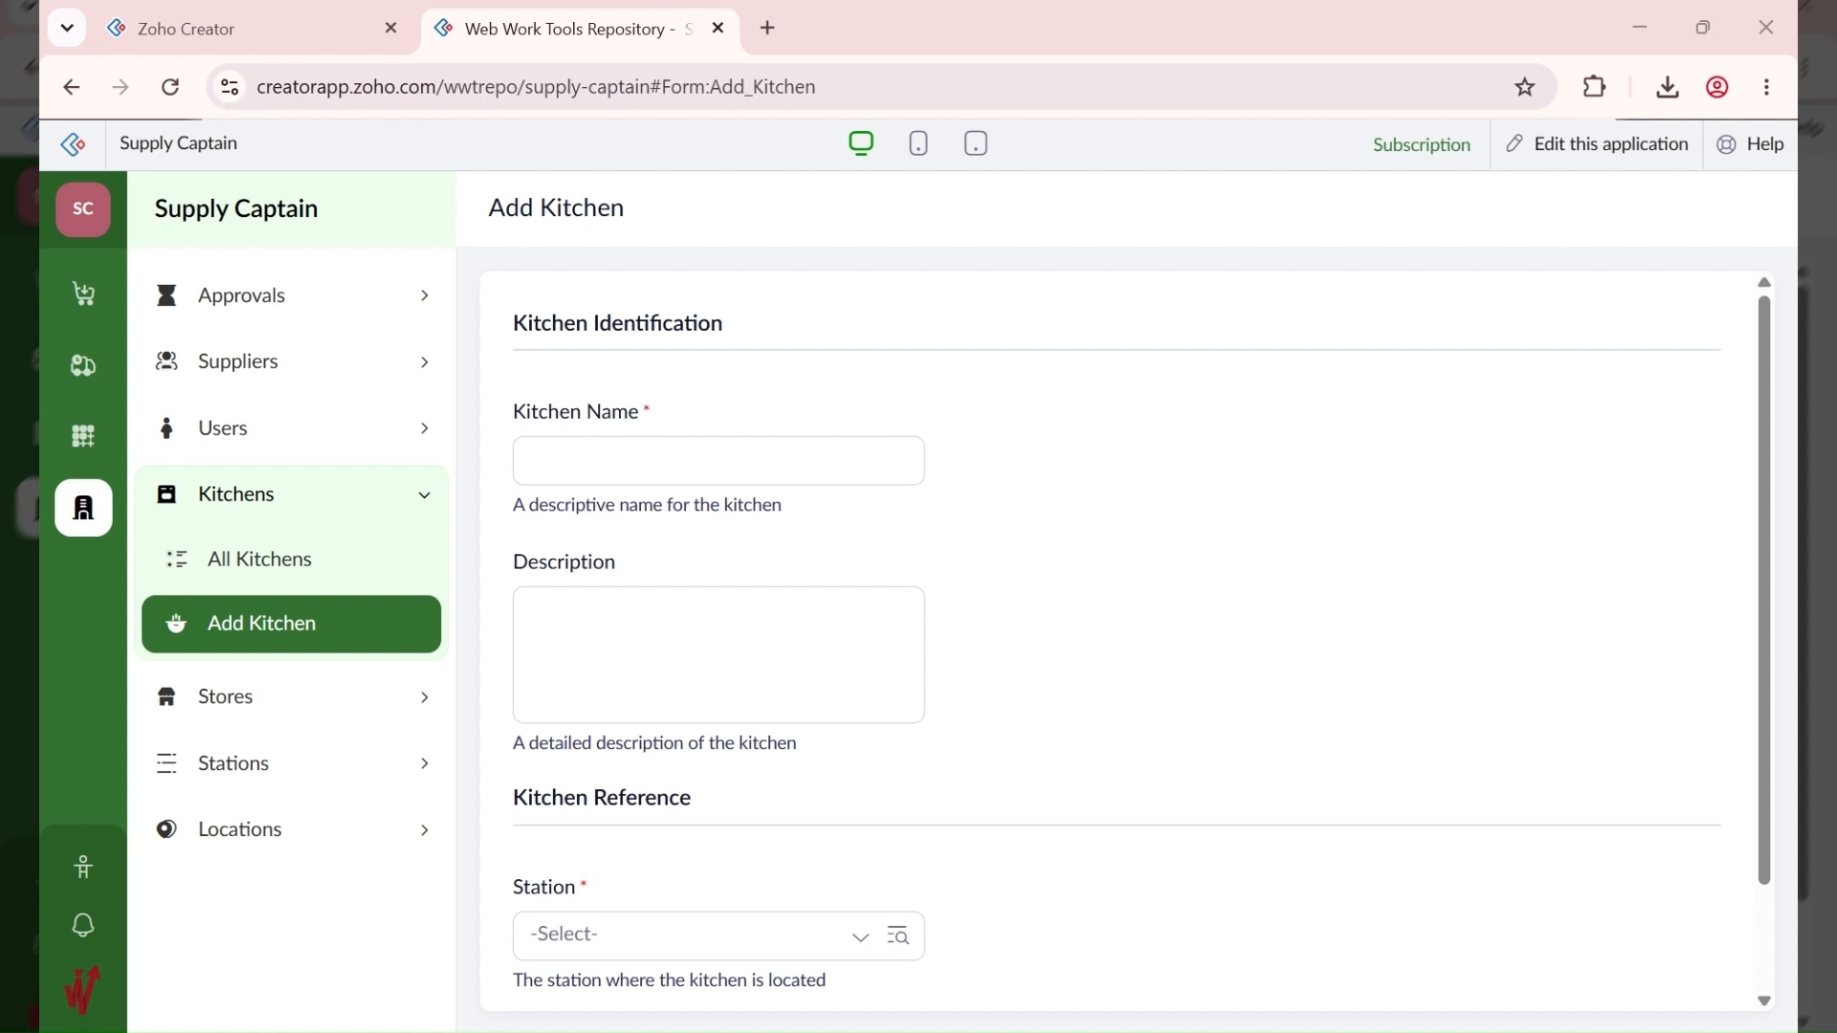
Step: Add the kitchen 'ABC LAGOS - Kitchen' at station ABC LAGOS - 10004
{"action": "left_click", "coordinate": [713, 464]}
{"action": "type", "text": "ABC LAGOS -"}
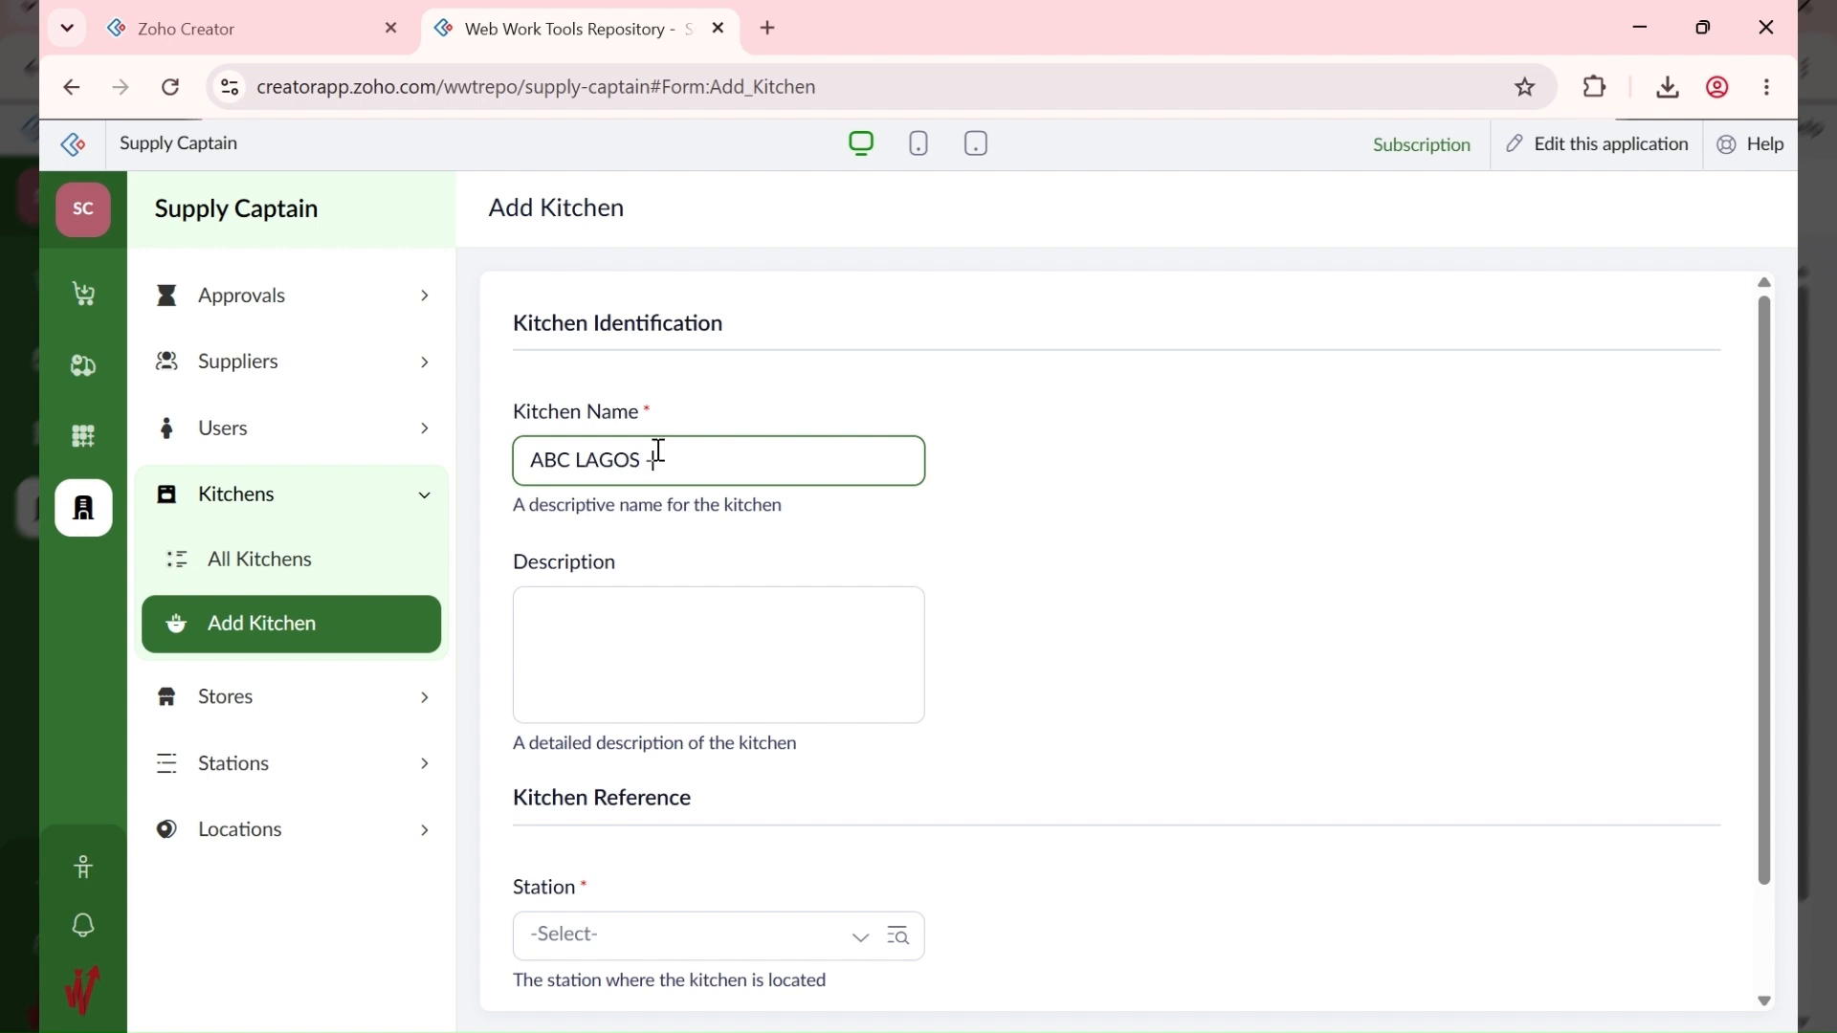
{"action": "type", "text": " Kitchen"}
{"action": "scroll", "coordinate": [649, 731], "scroll_direction": "down", "scroll_amount": 2}
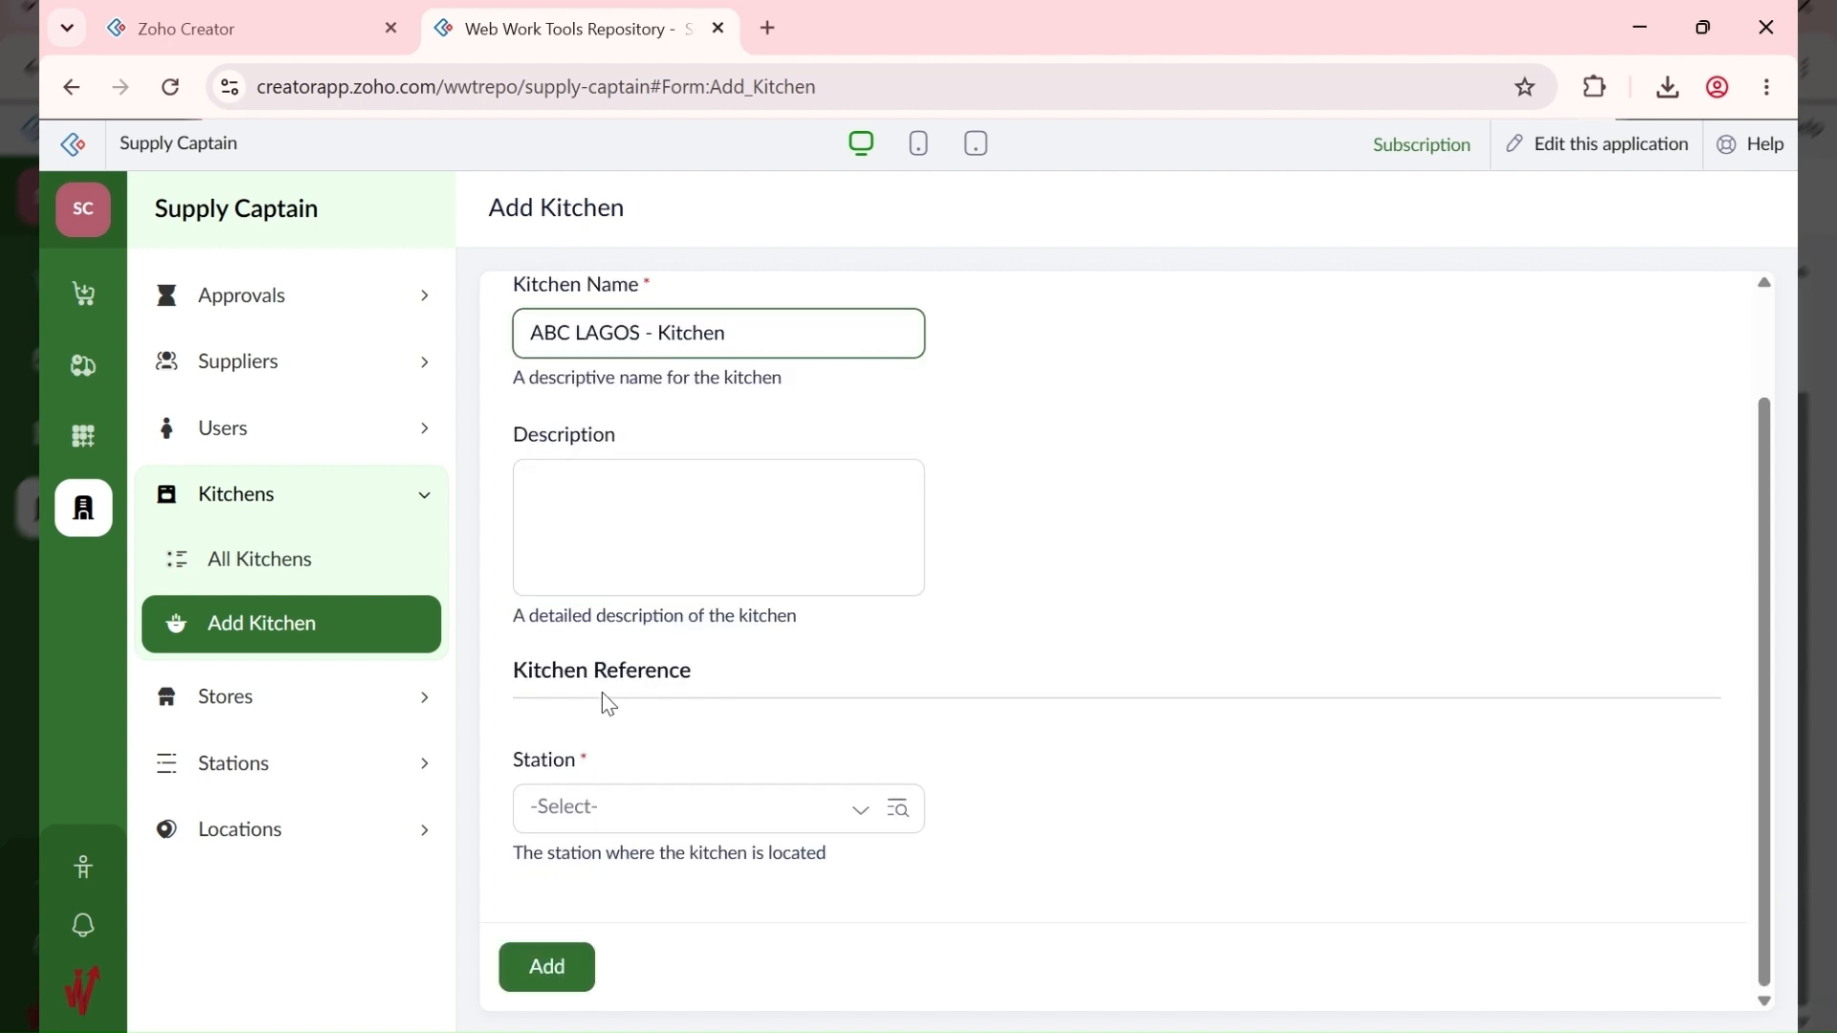
{"action": "left_click", "coordinate": [606, 814]}
{"action": "left_click", "coordinate": [670, 744]}
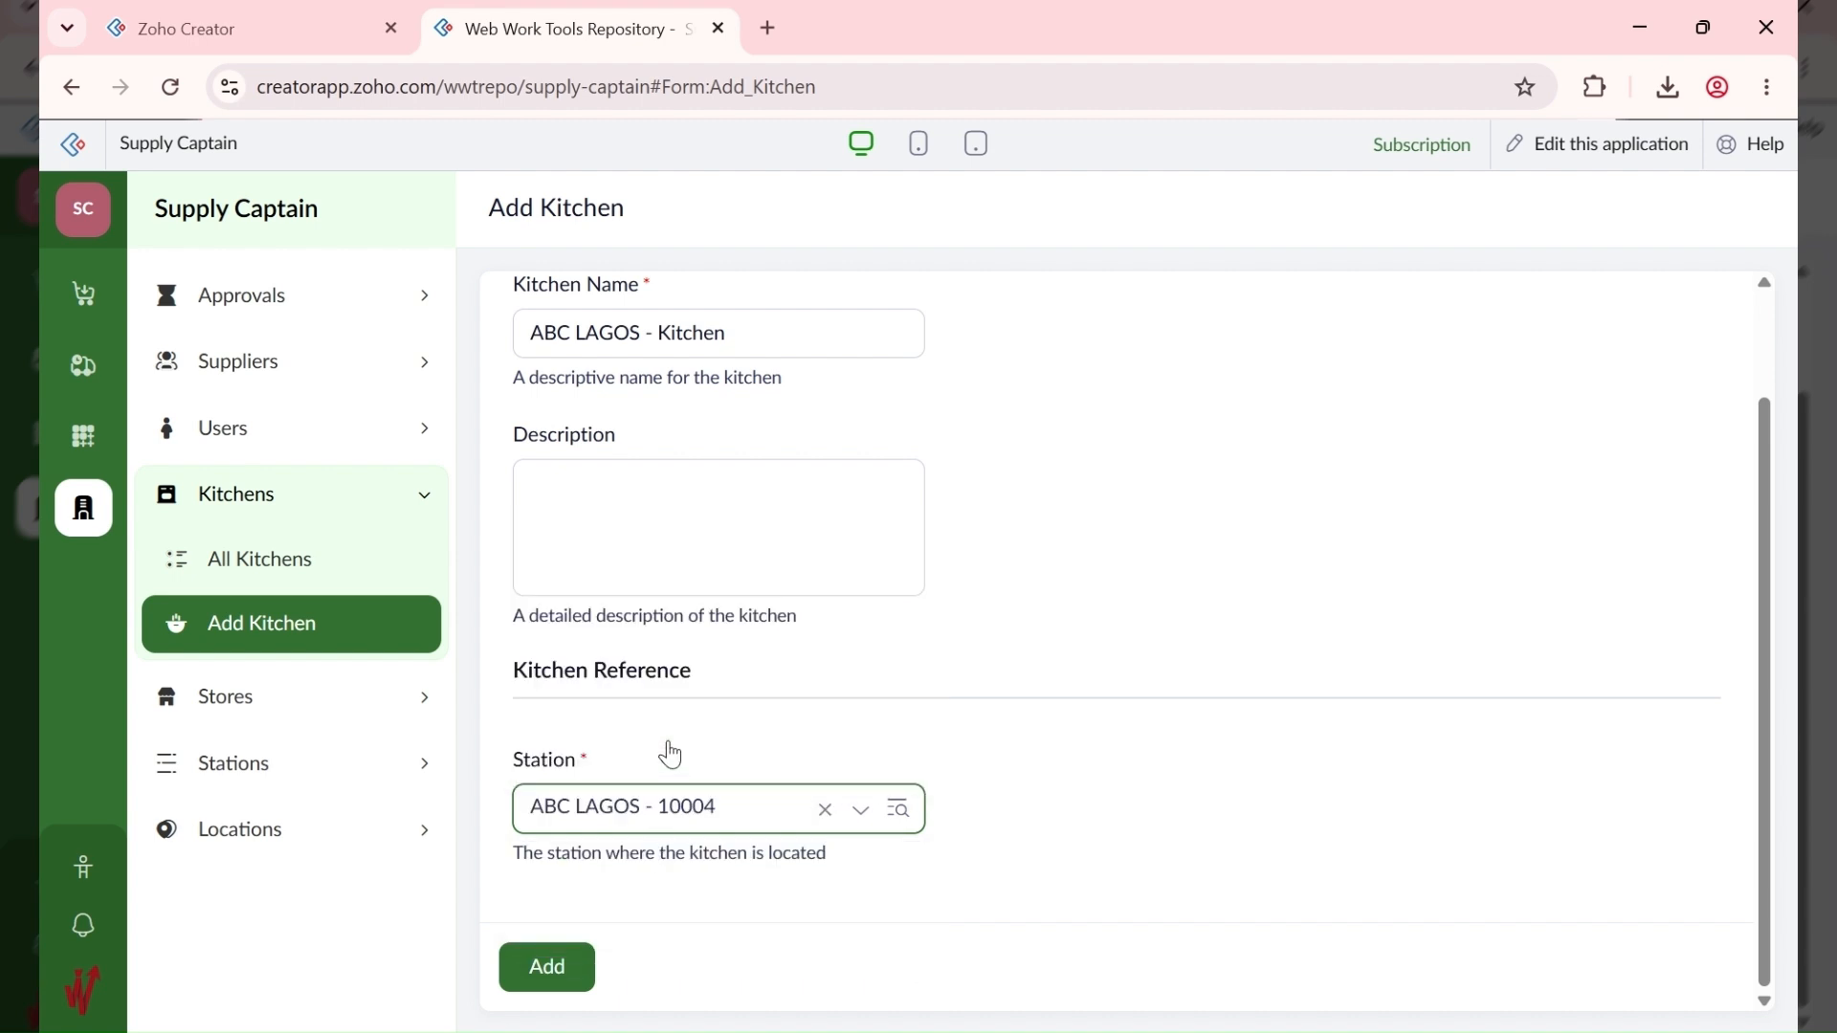
{"action": "left_click", "coordinate": [546, 956]}
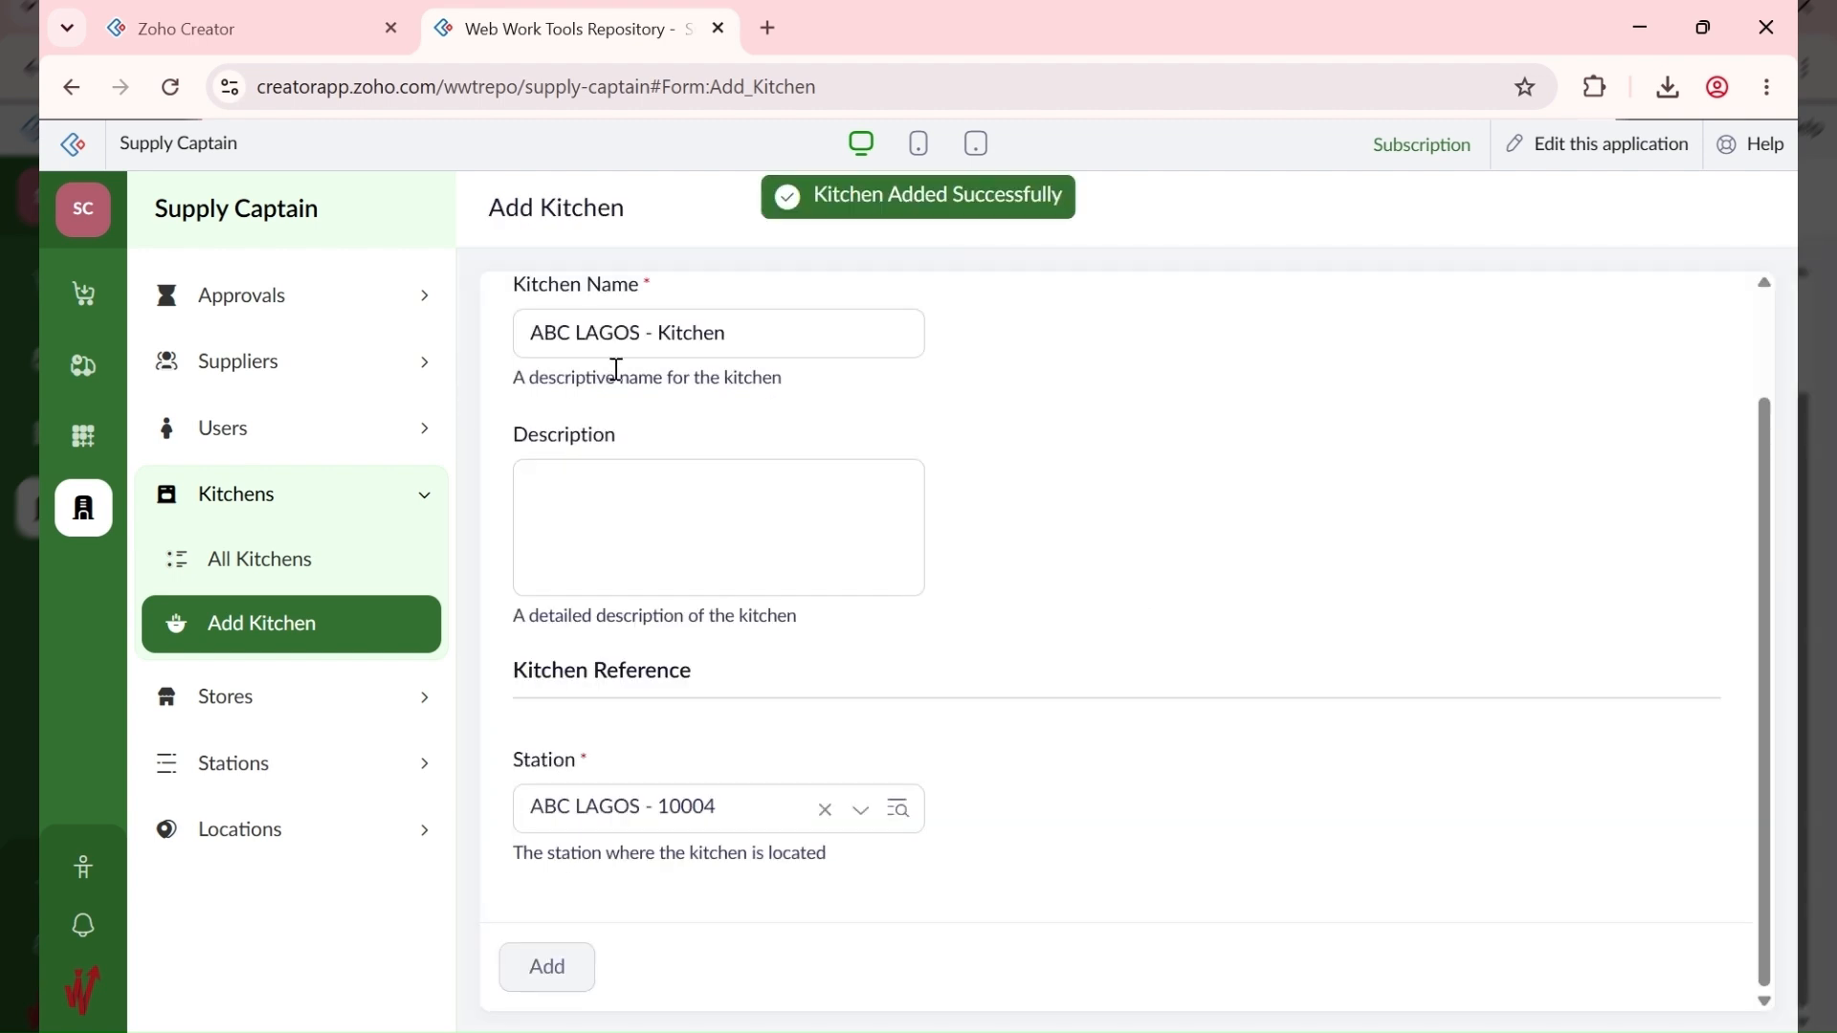
Step: Add 'ABC ABUJA - Kitchen' at station ABC ABUJA - 10005, then view All Kitchens
{"action": "left_click", "coordinate": [557, 442]}
{"action": "type", "text": "ABC LAGOS"}
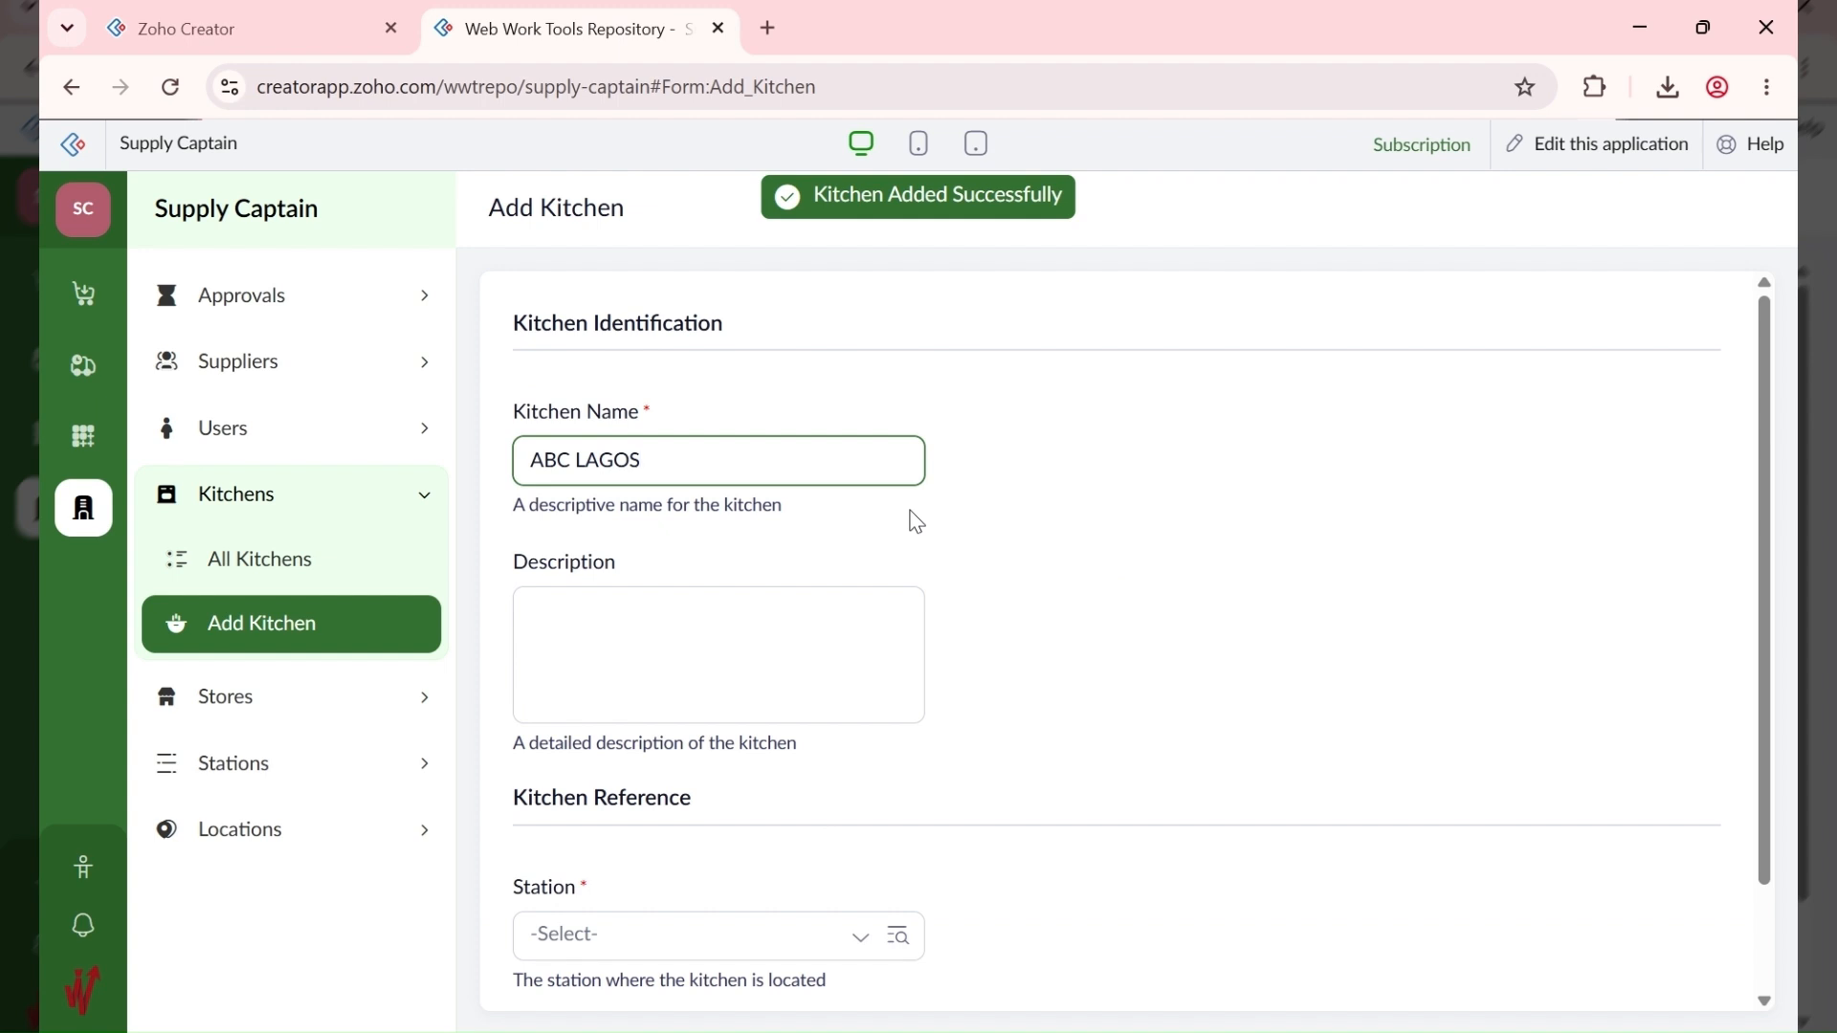
{"action": "type", "text": " -"}
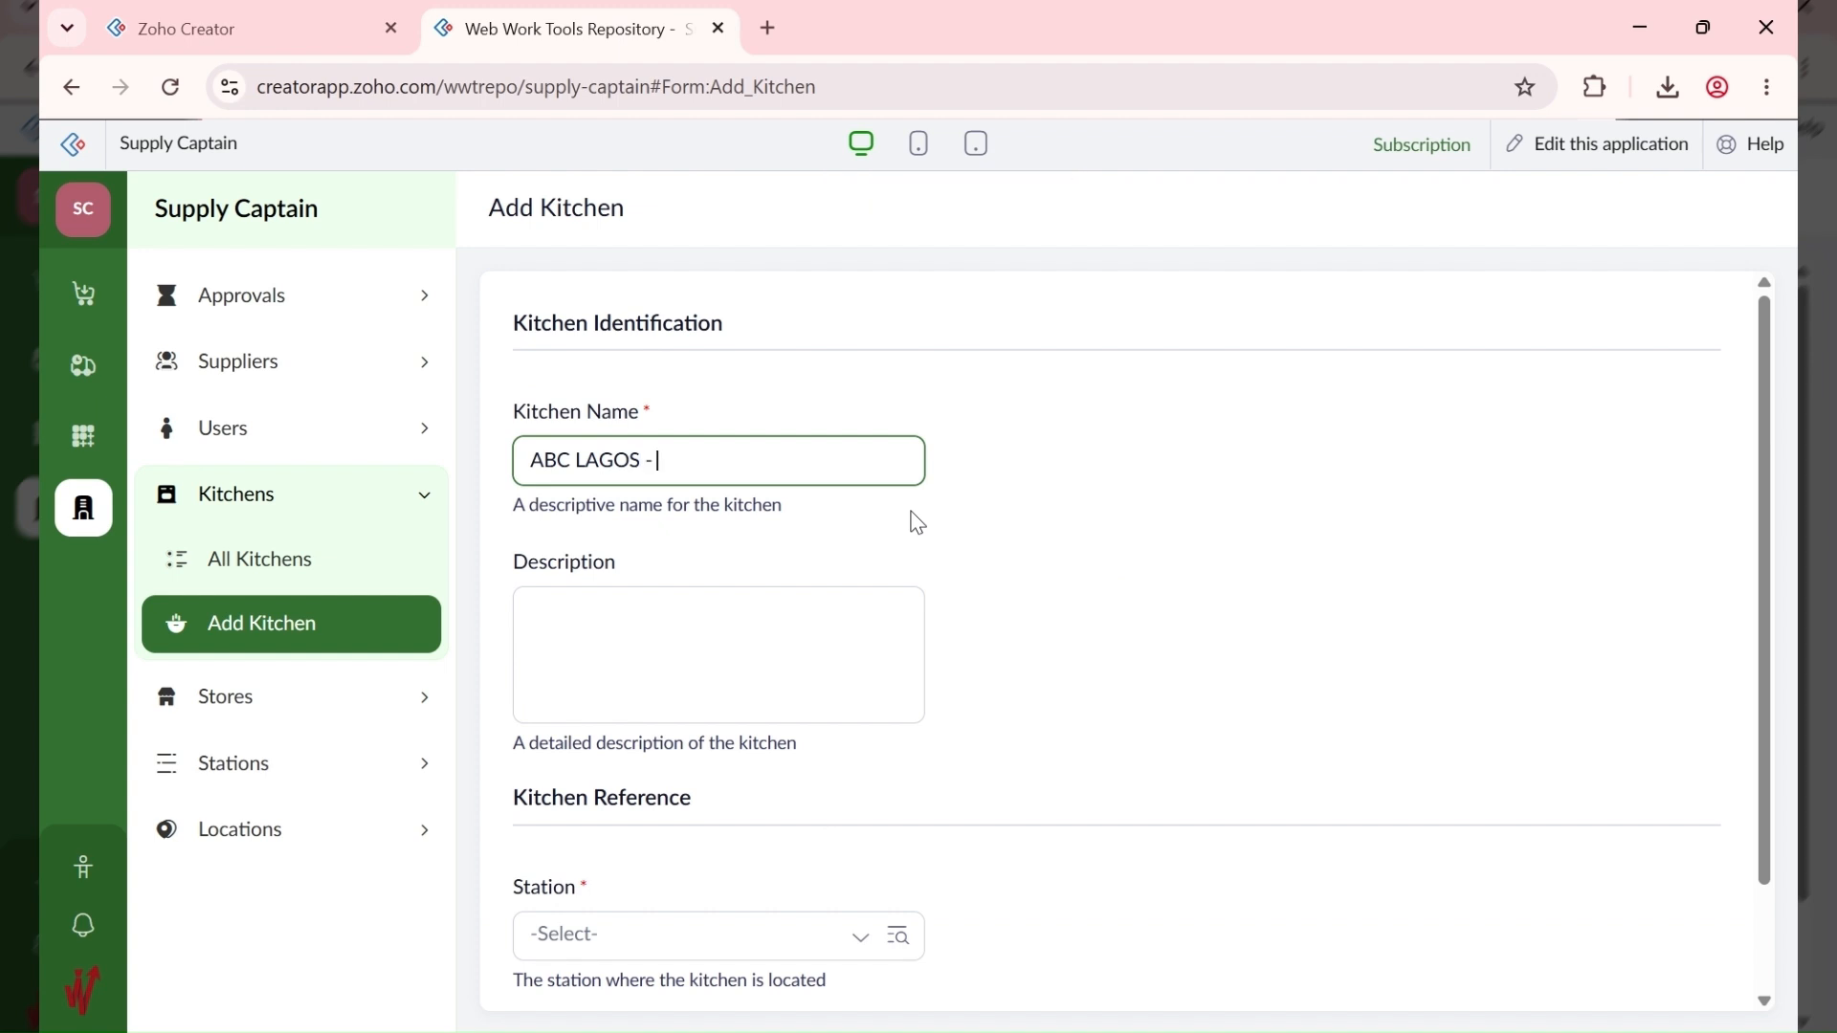
{"action": "key", "text": "ctrl+a"}
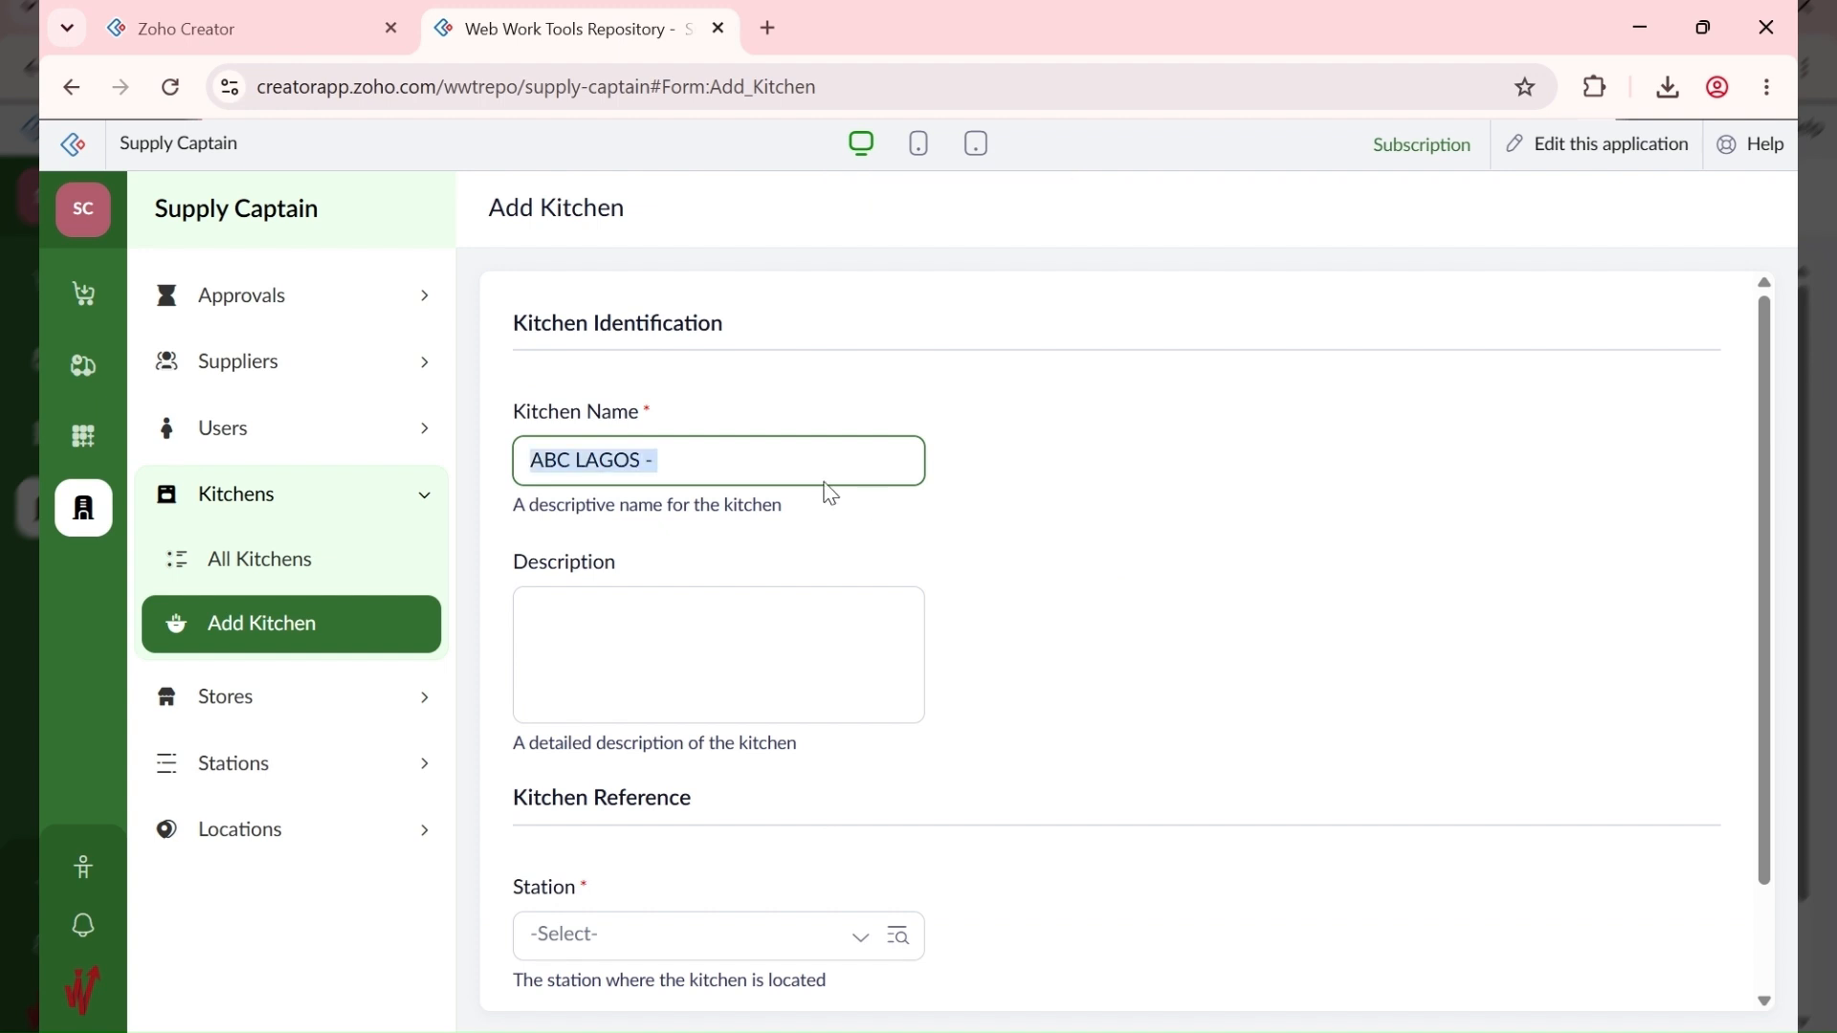
{"action": "key", "text": "alt+Tab"}
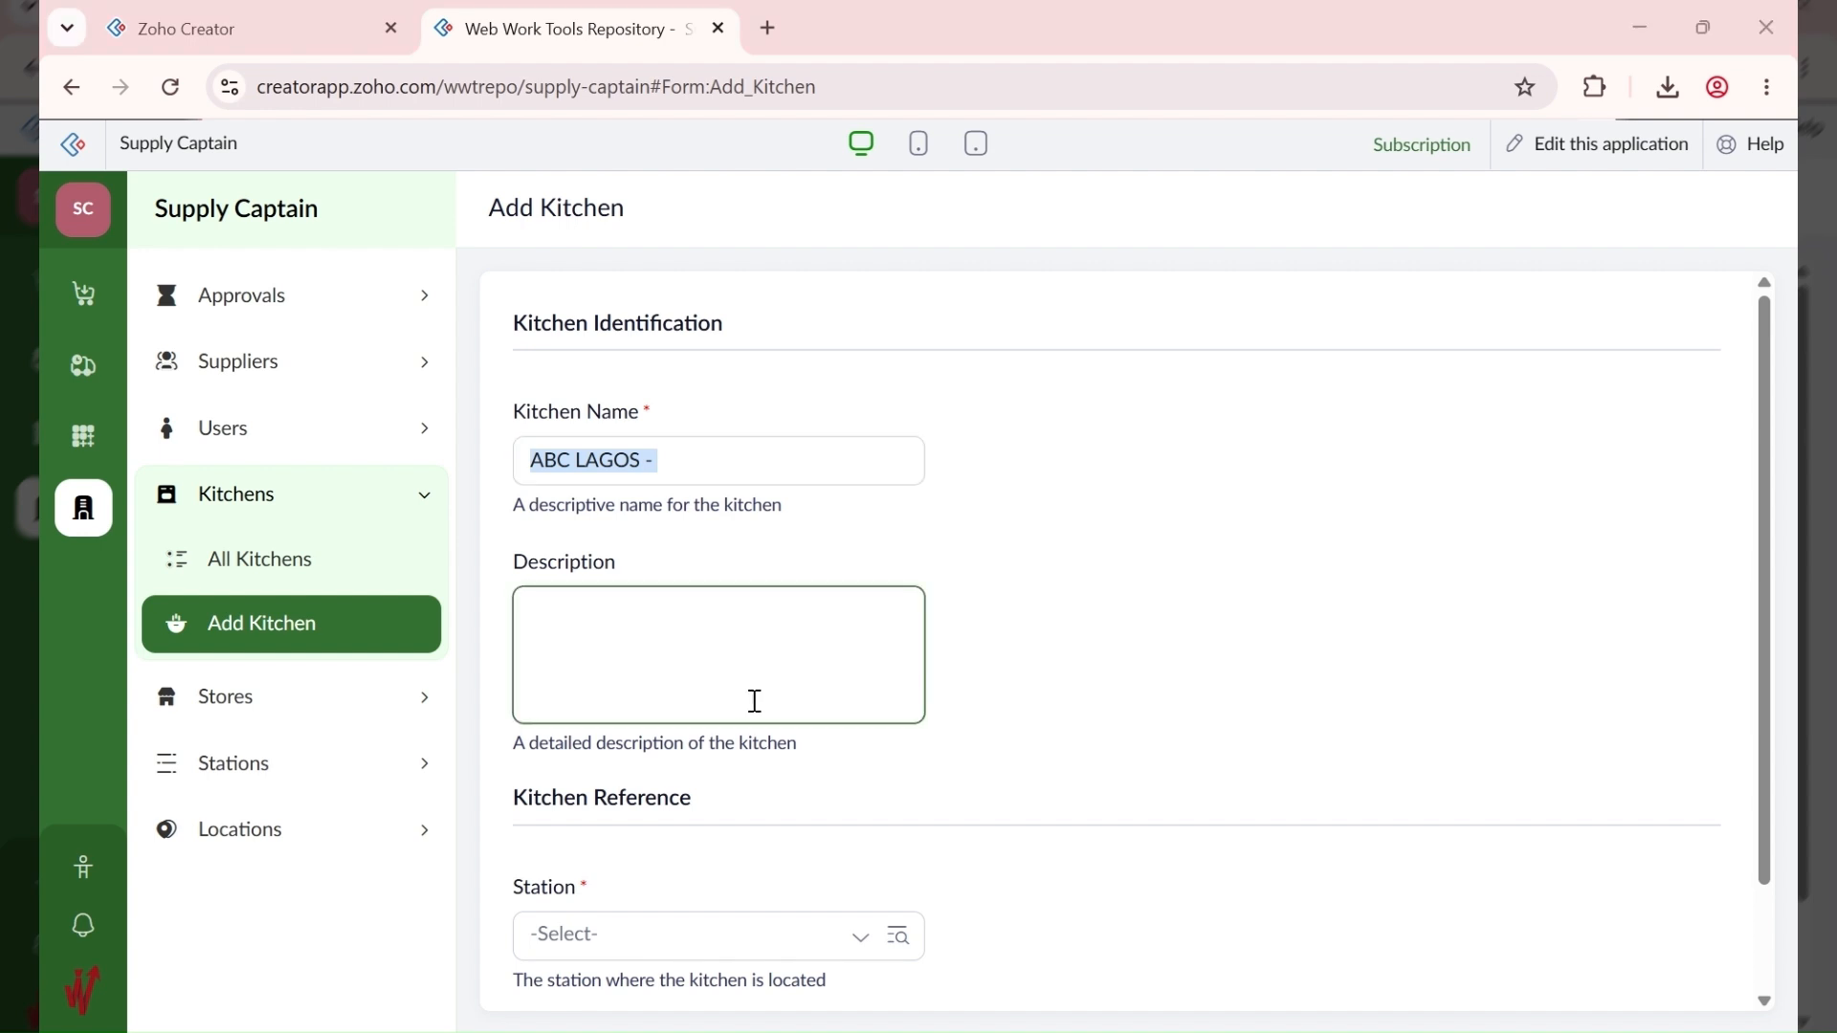
{"action": "left_click", "coordinate": [749, 469]}
{"action": "key", "text": "ctrl+a"}
{"action": "type", "text": "ABC ABUJA"}
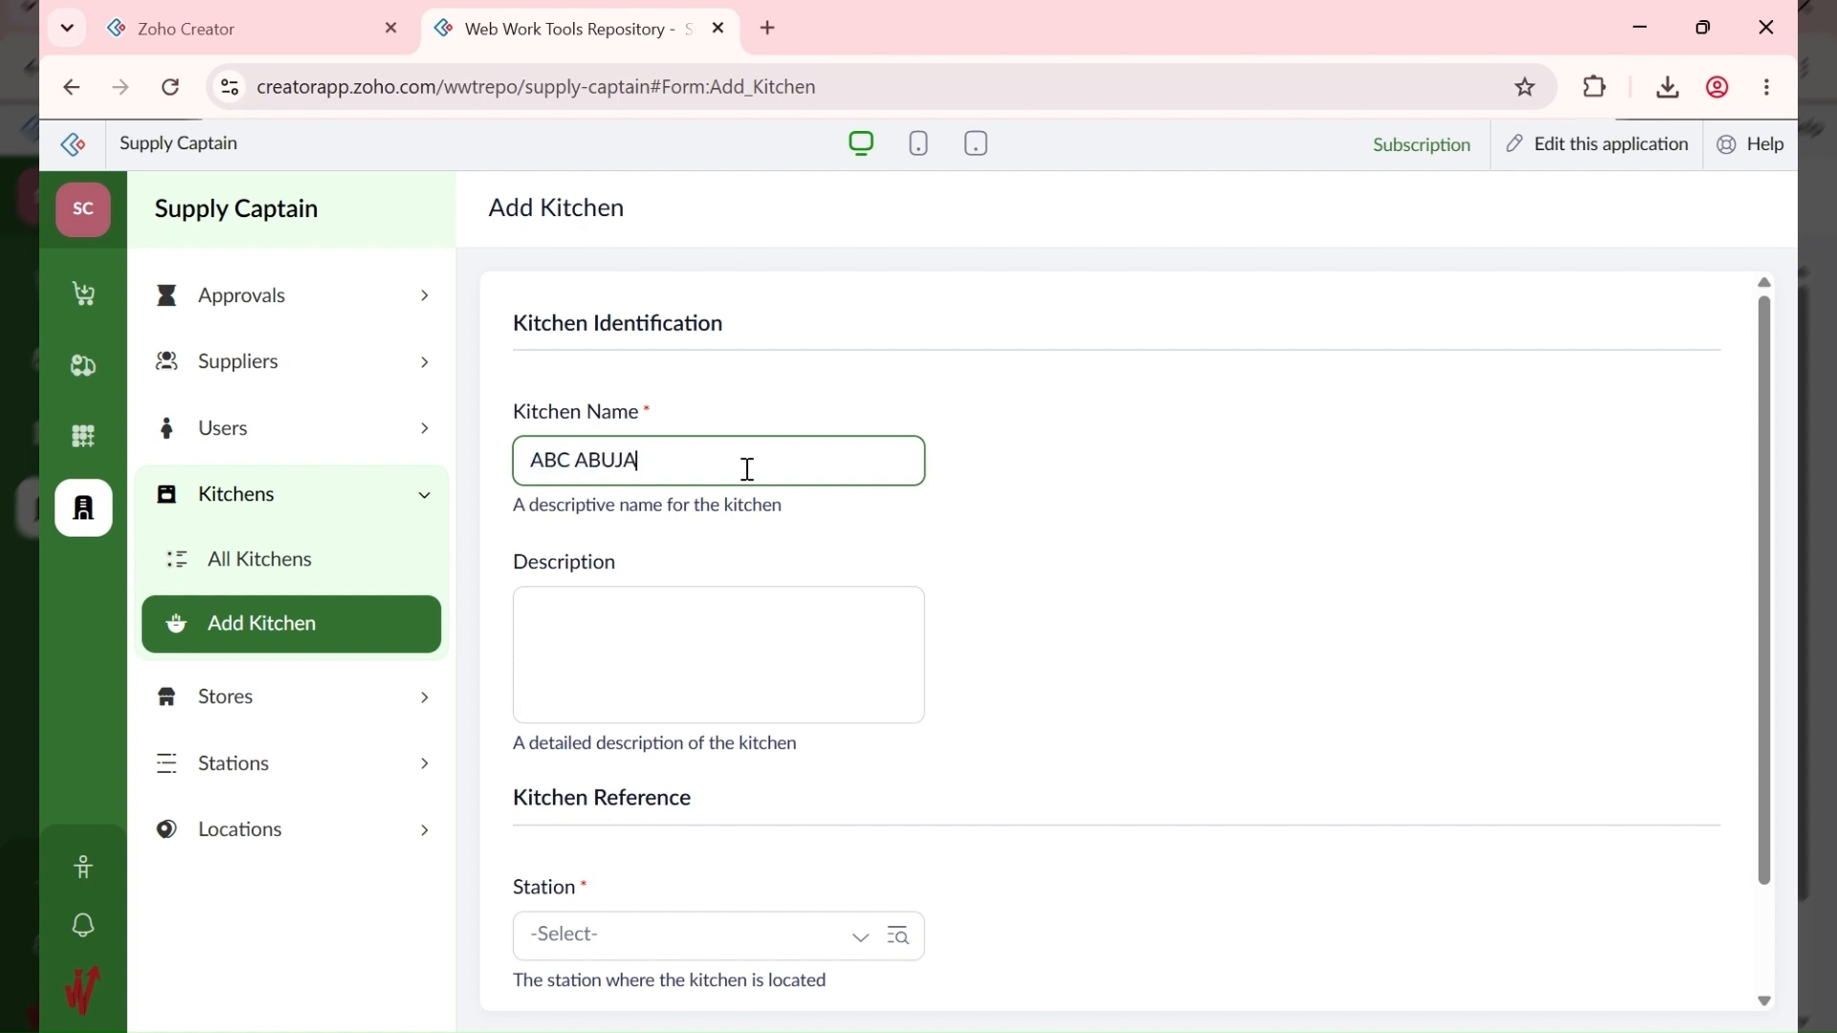
{"action": "type", "text": "- Kitchen"}
{"action": "scroll", "coordinate": [623, 595], "scroll_direction": "down", "scroll_amount": 1}
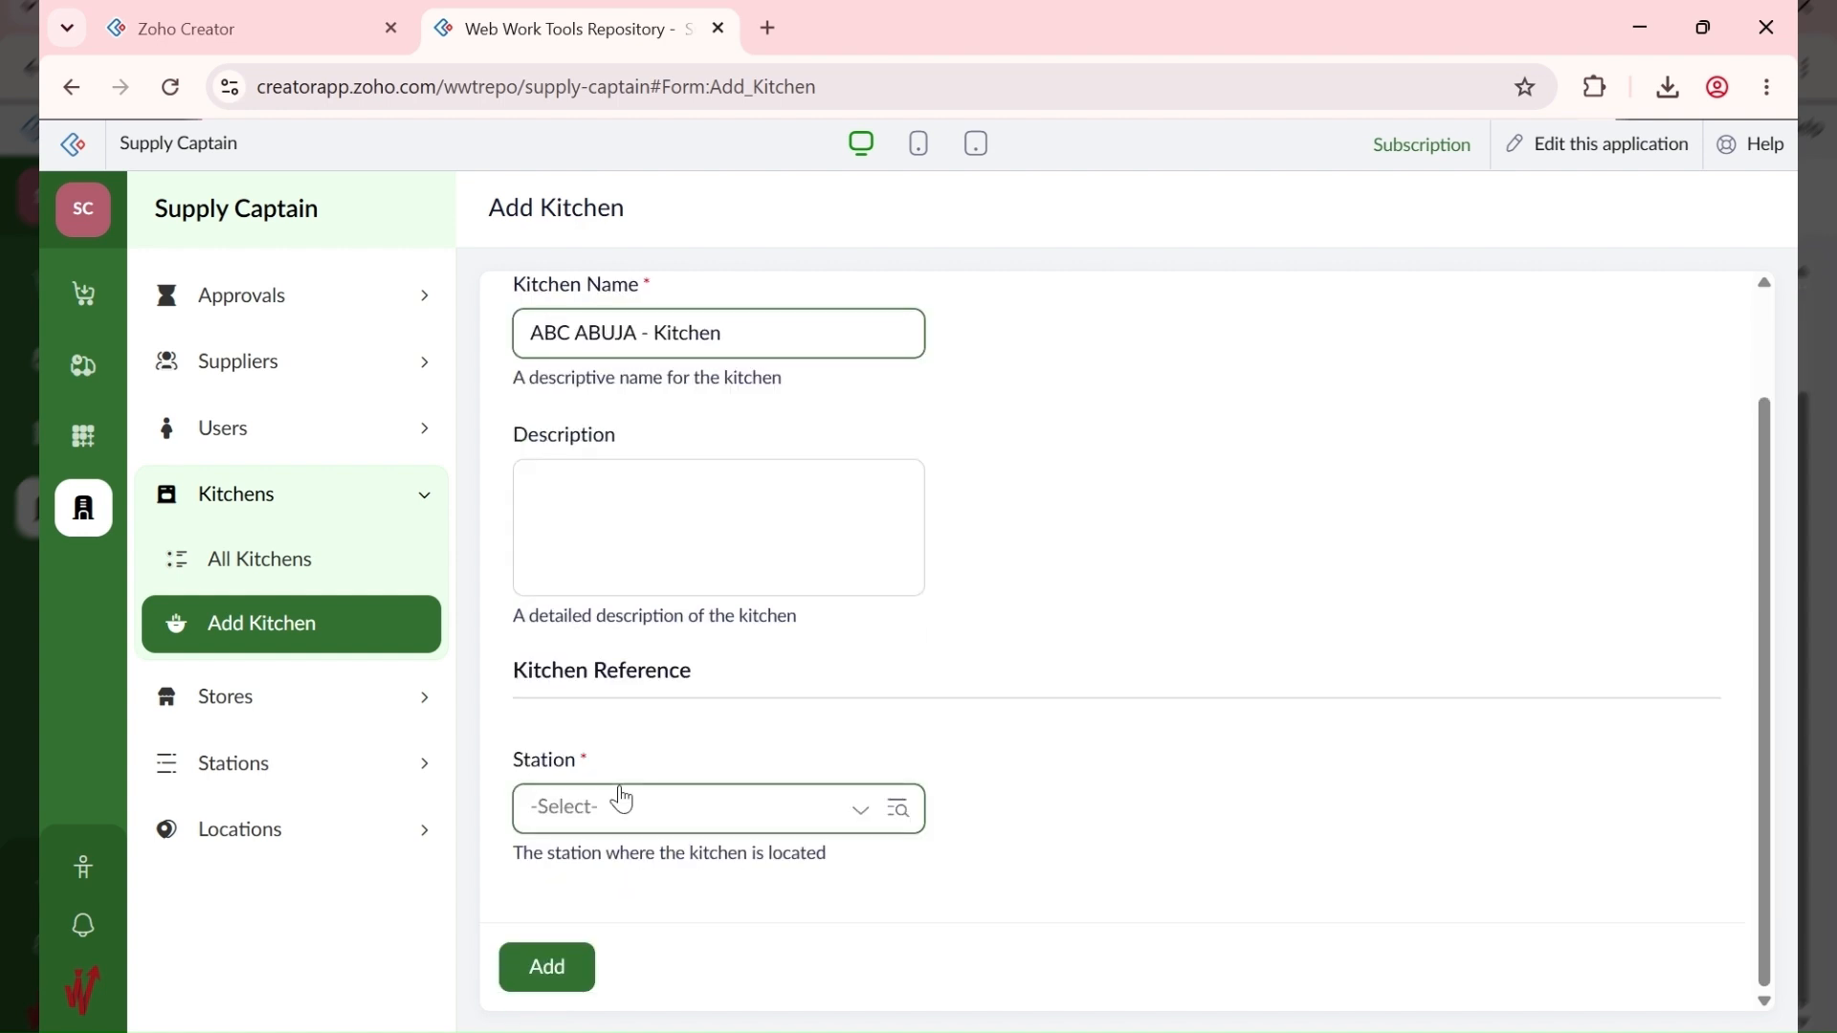
{"action": "left_click", "coordinate": [662, 815]}
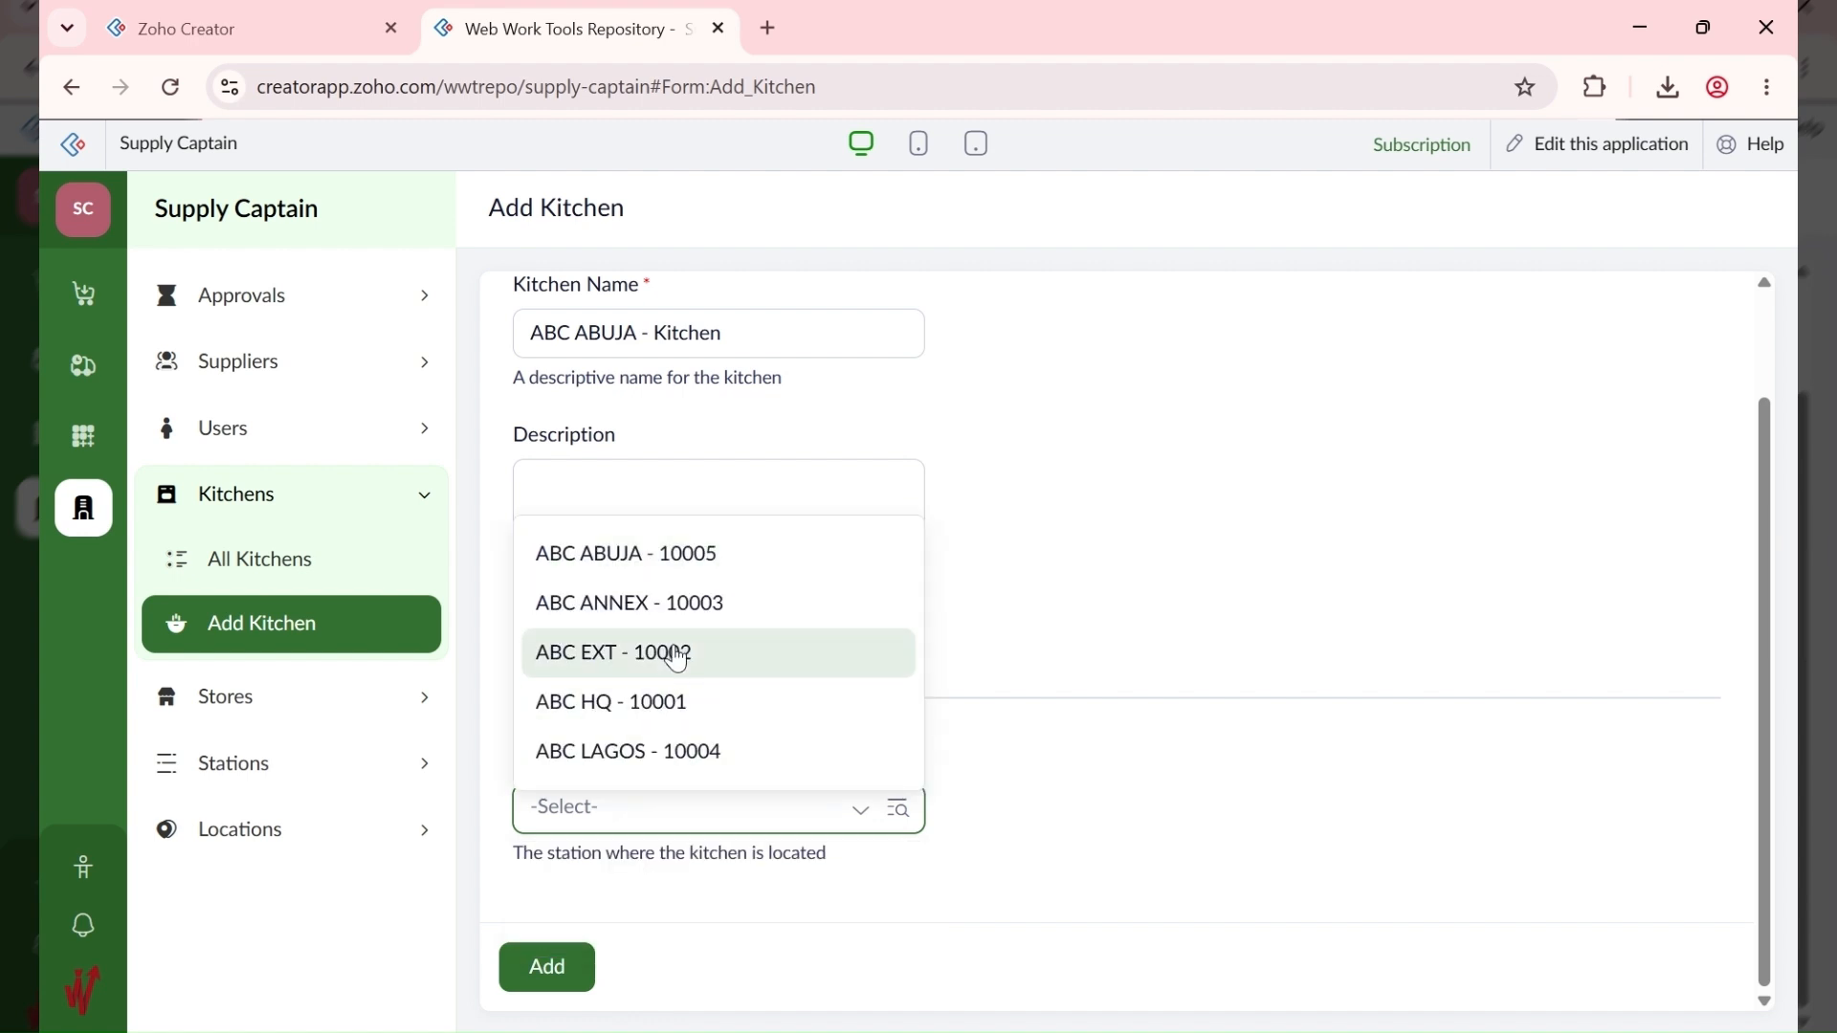
{"action": "left_click", "coordinate": [695, 555]}
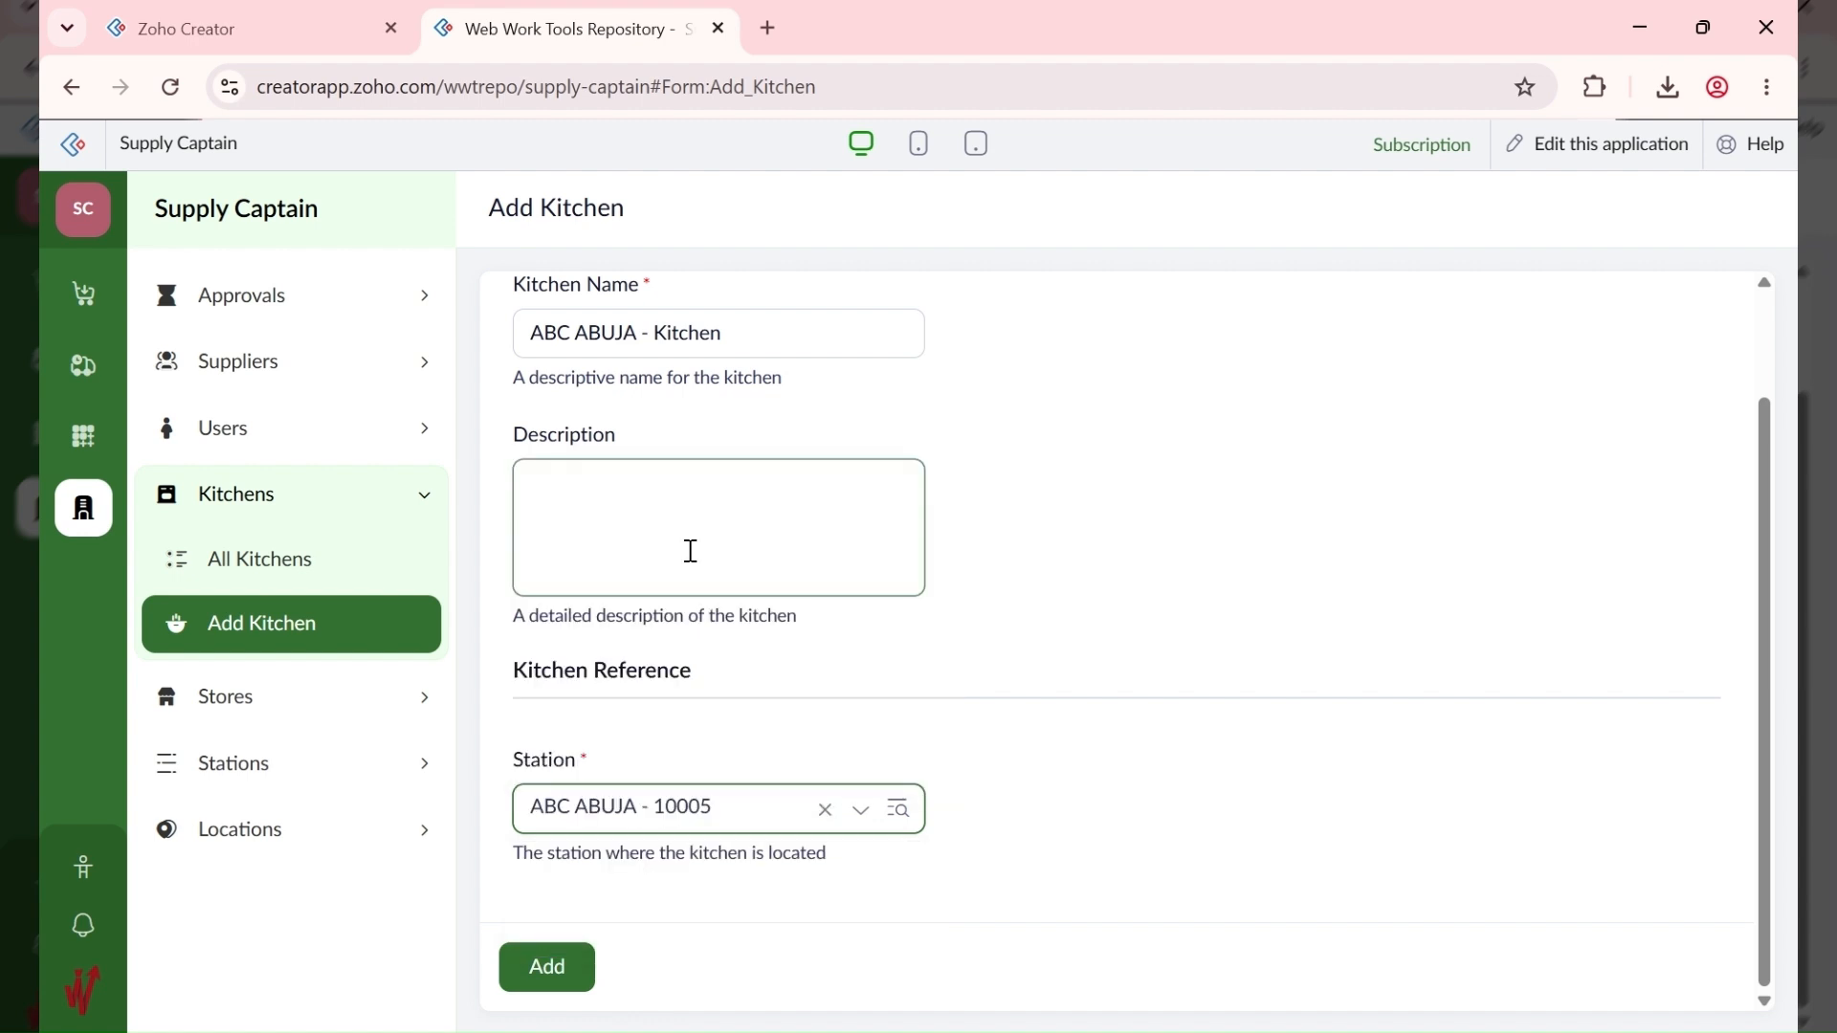
{"action": "left_click", "coordinate": [554, 968]}
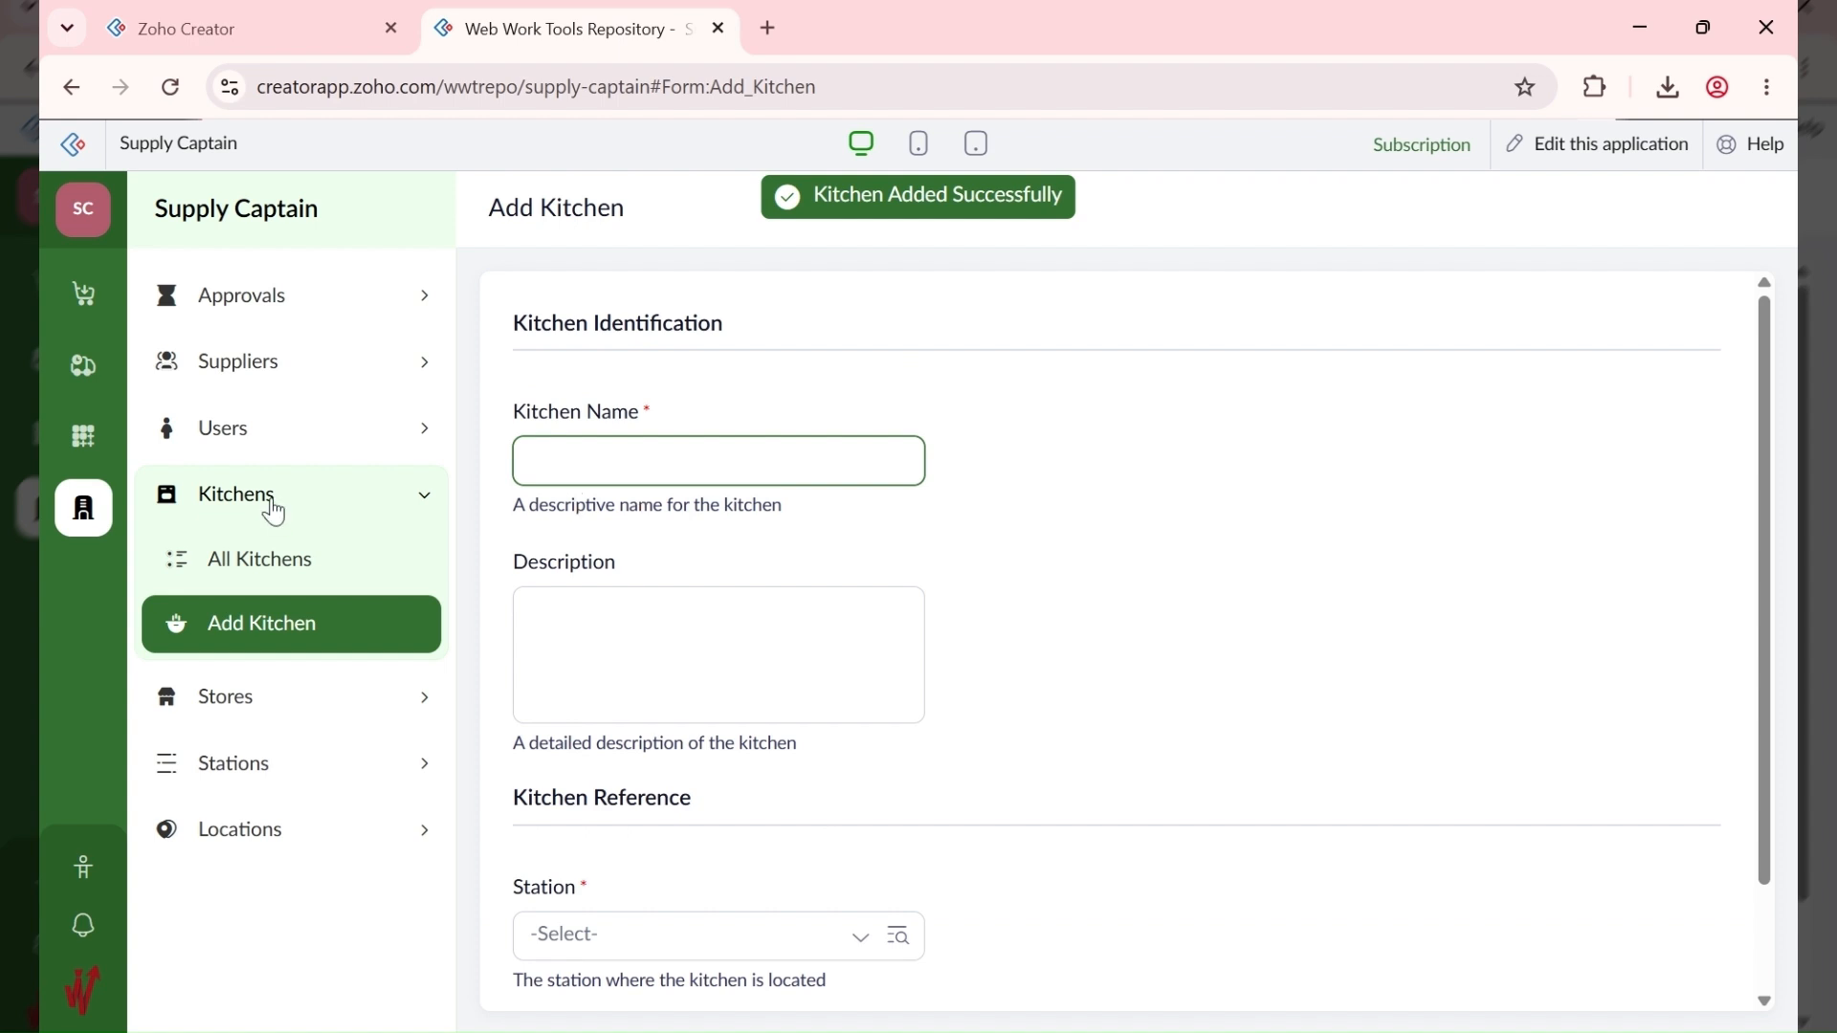
{"action": "left_click", "coordinate": [233, 579]}
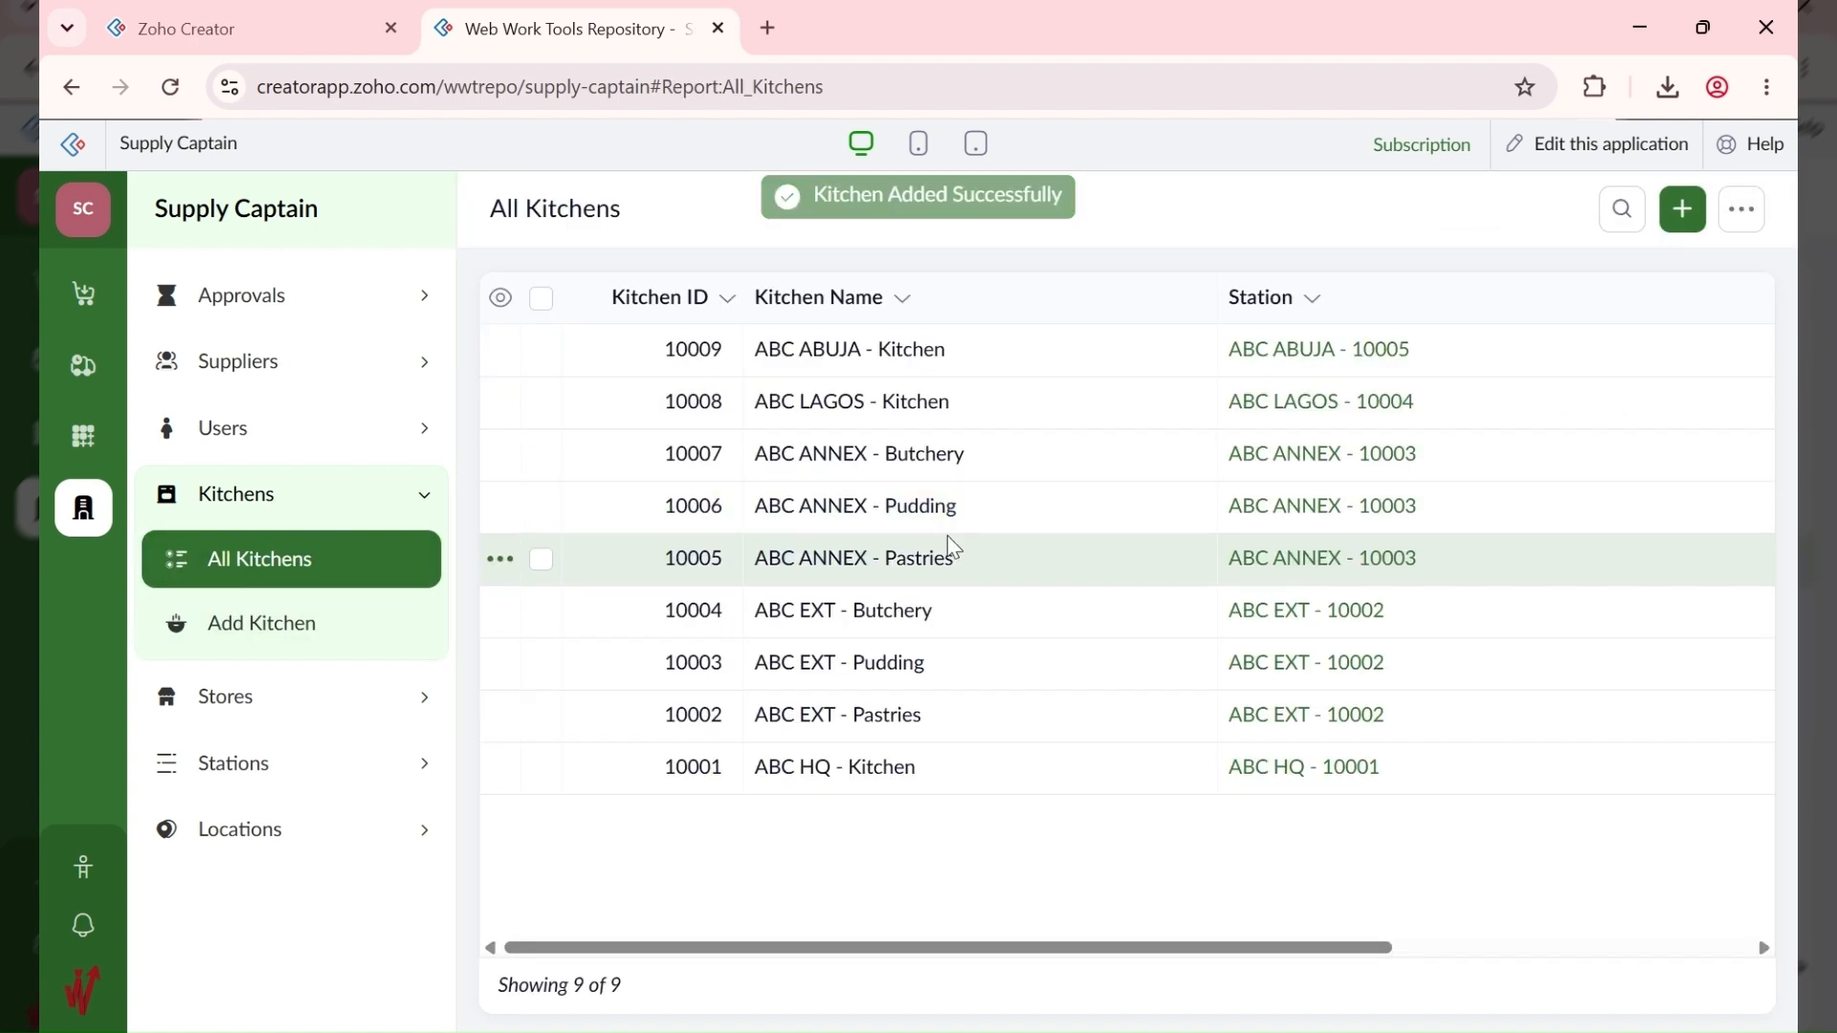
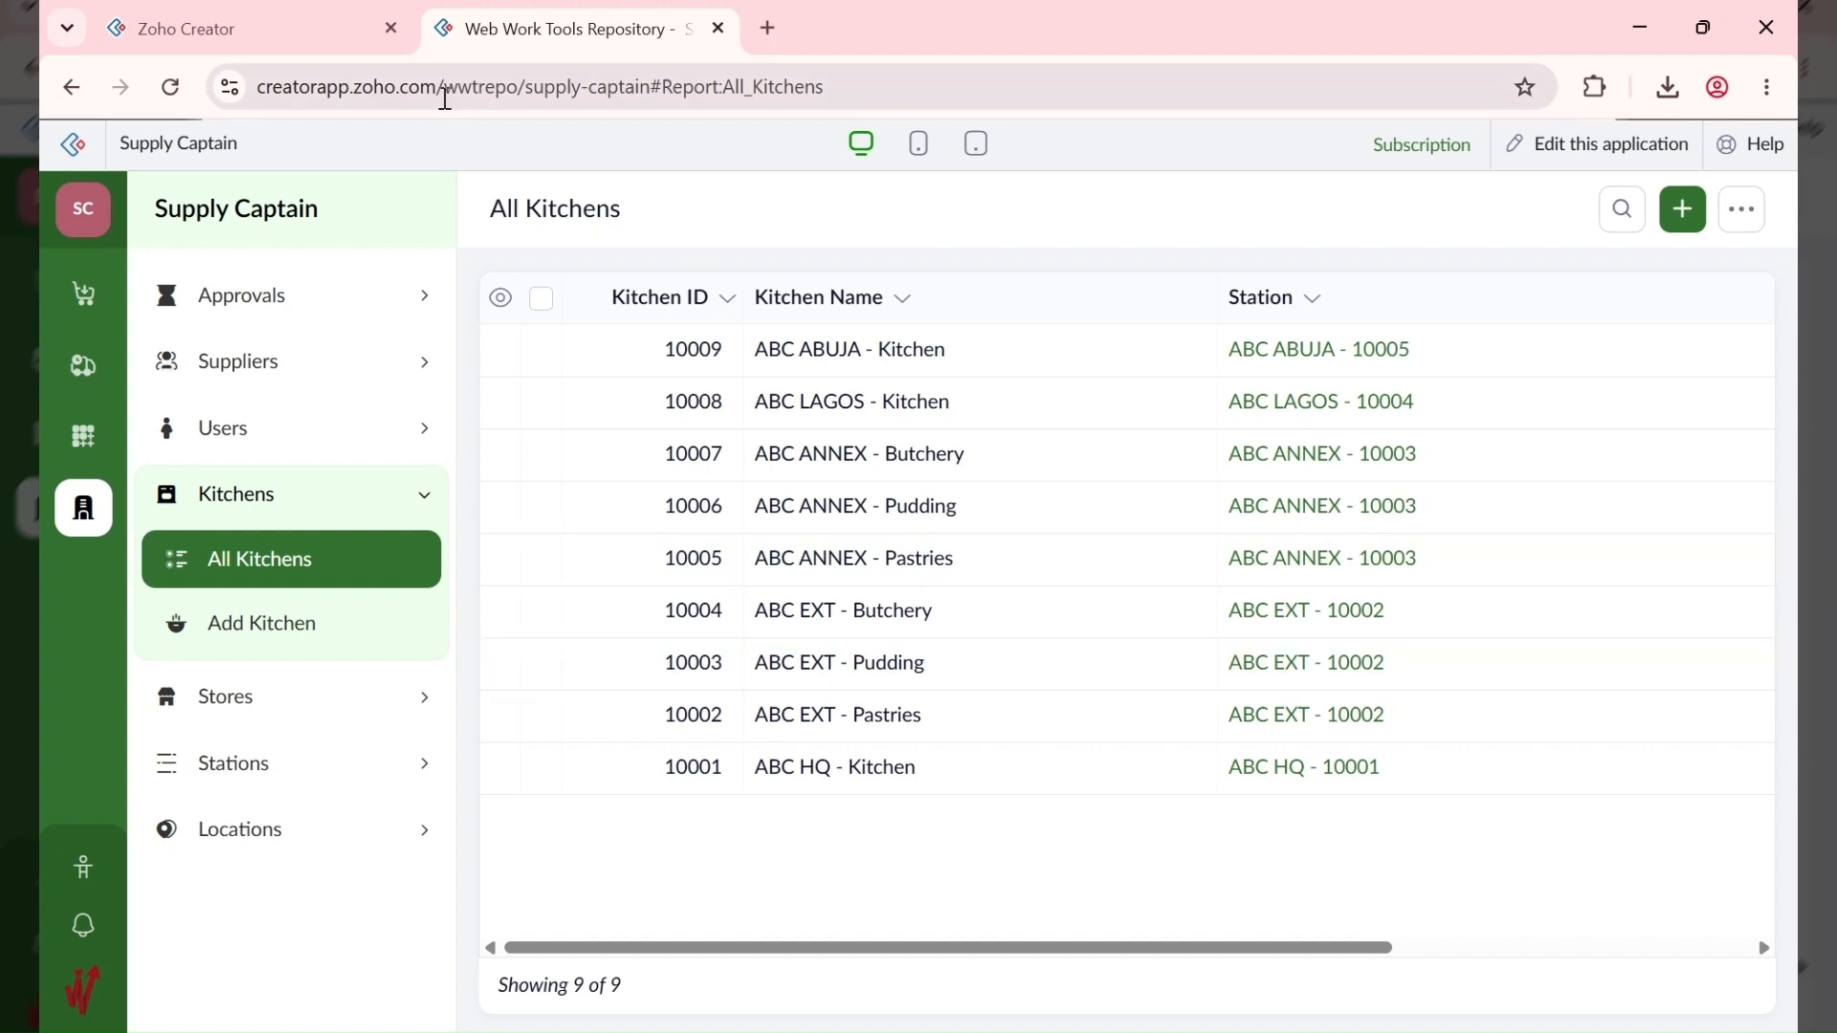
Step: Browse the All Locations, All Stations, All Stores and All Kitchens lists
{"action": "left_click", "coordinate": [272, 832]}
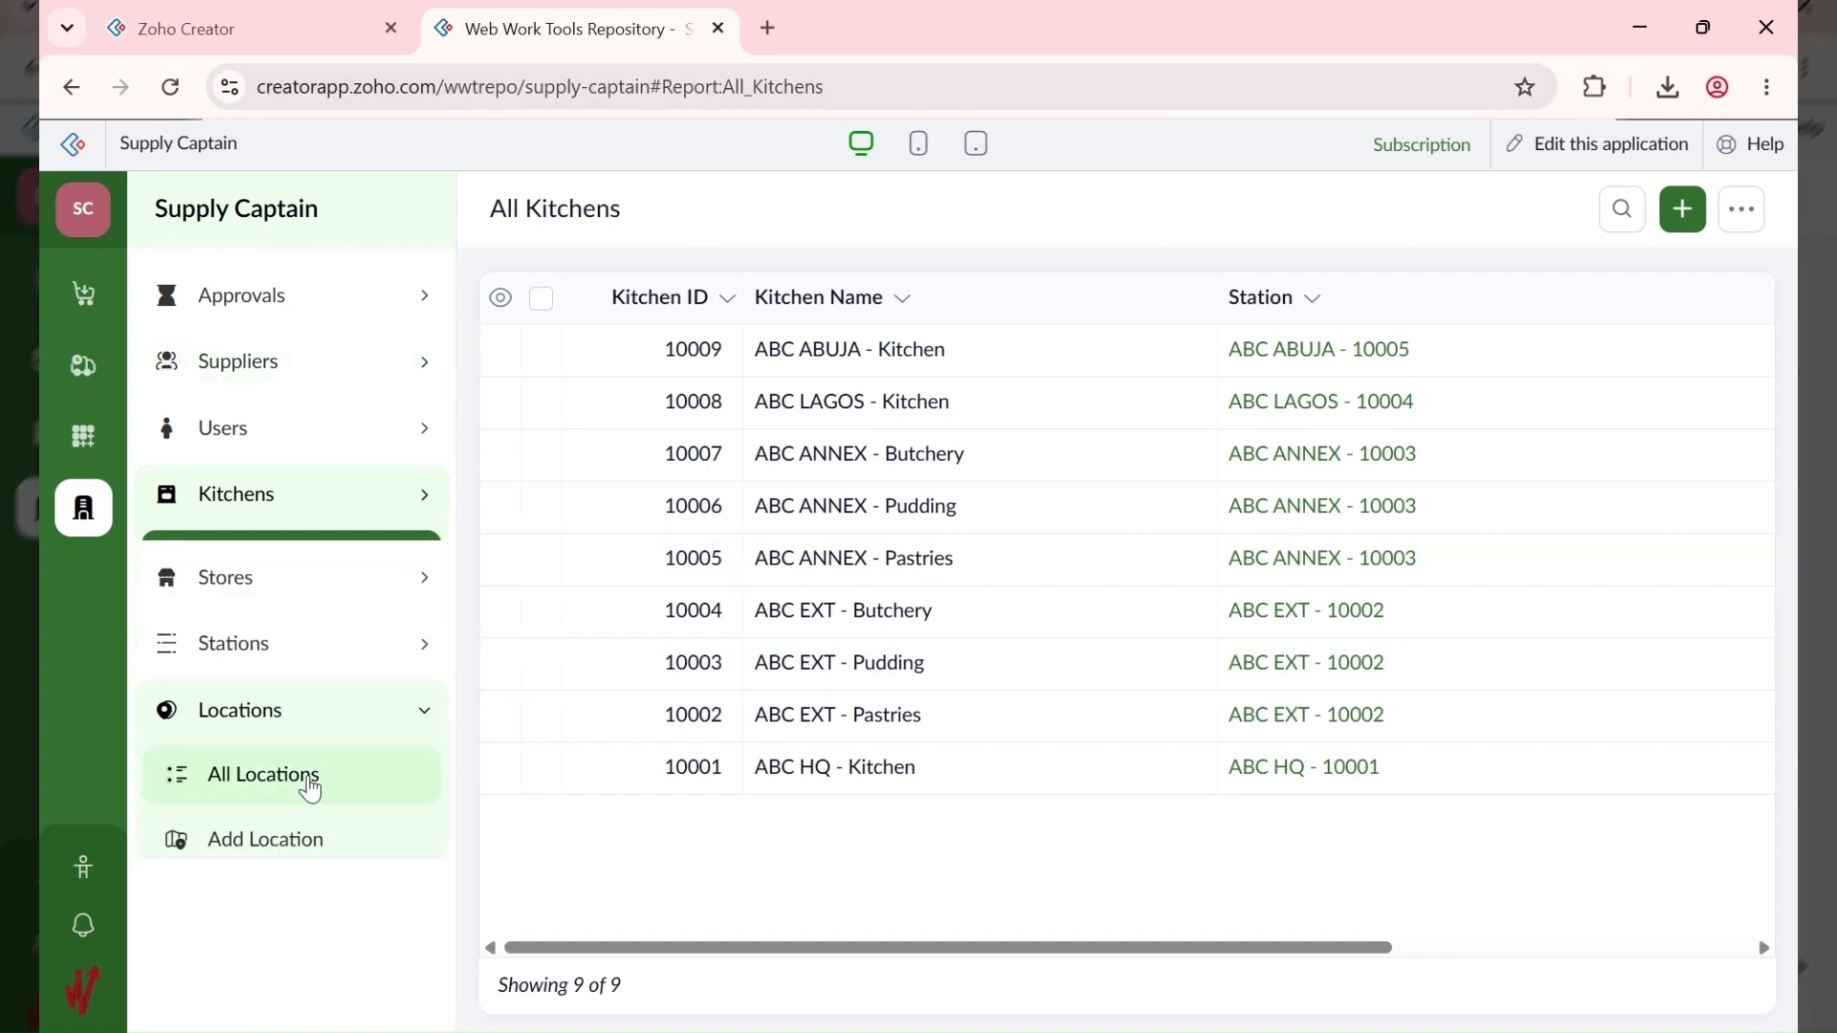
{"action": "left_click", "coordinate": [308, 764]}
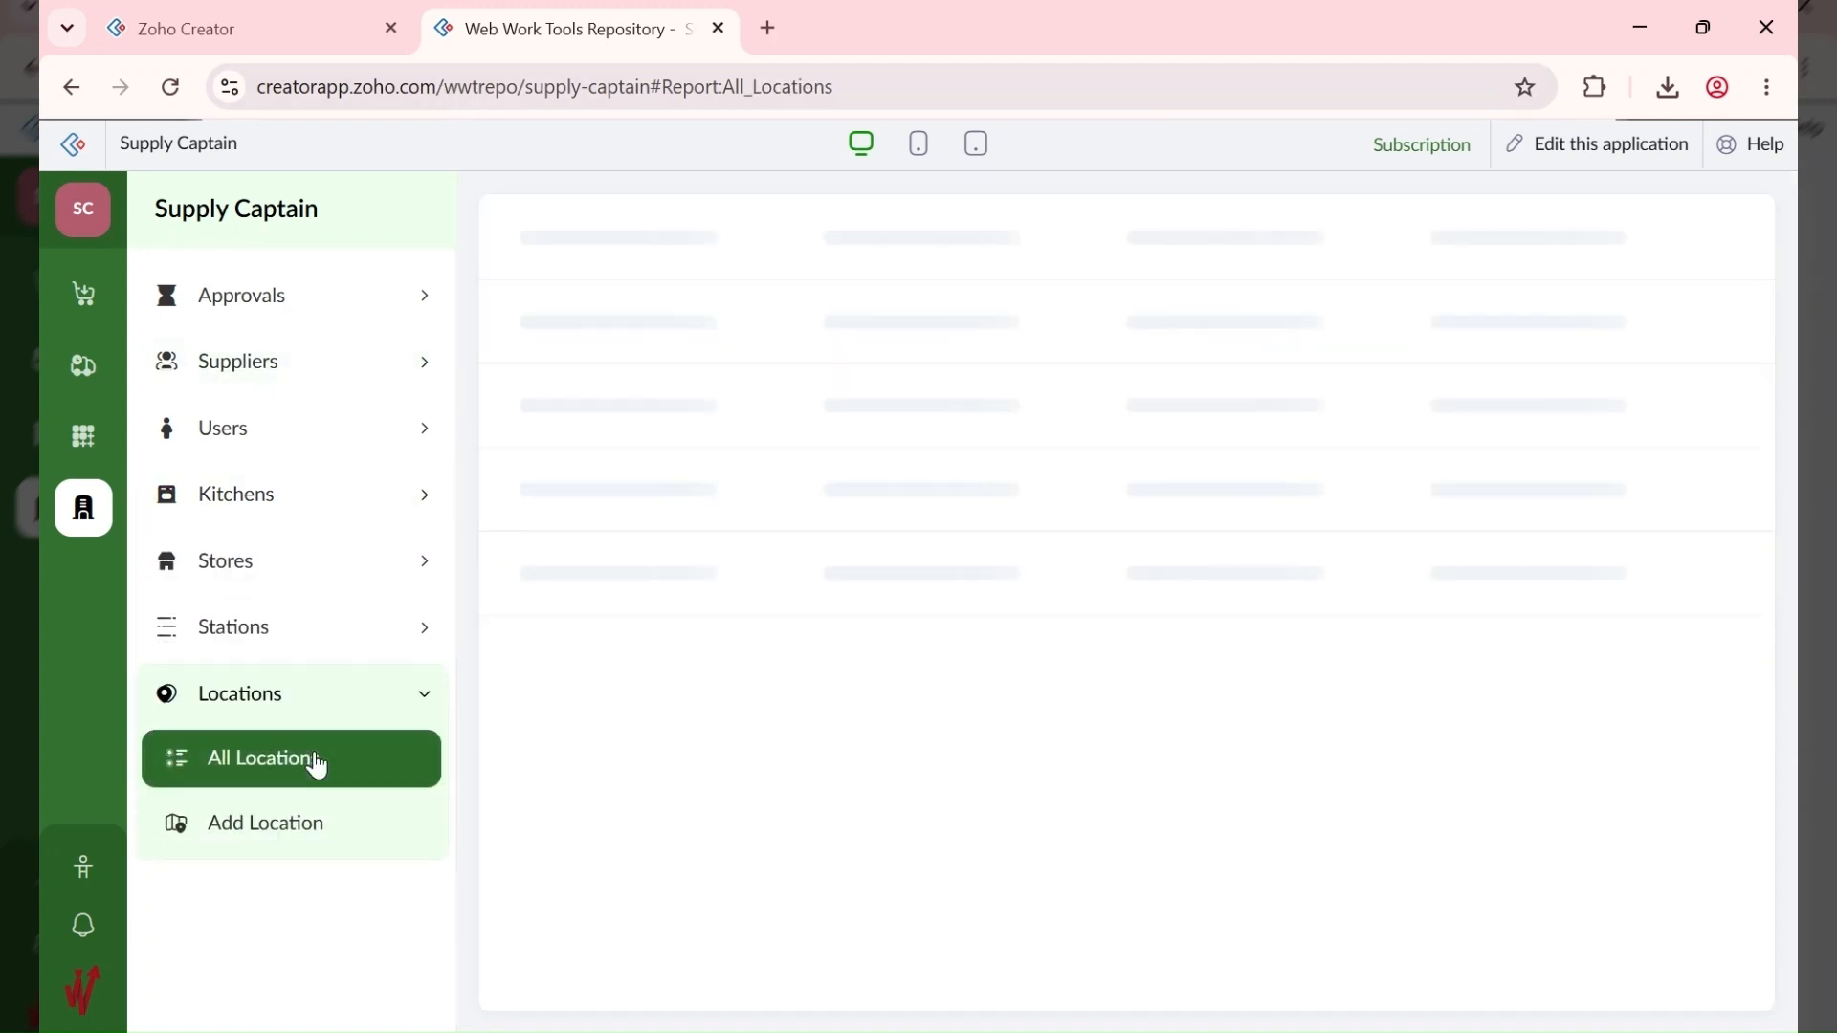
{"action": "left_click", "coordinate": [288, 632]}
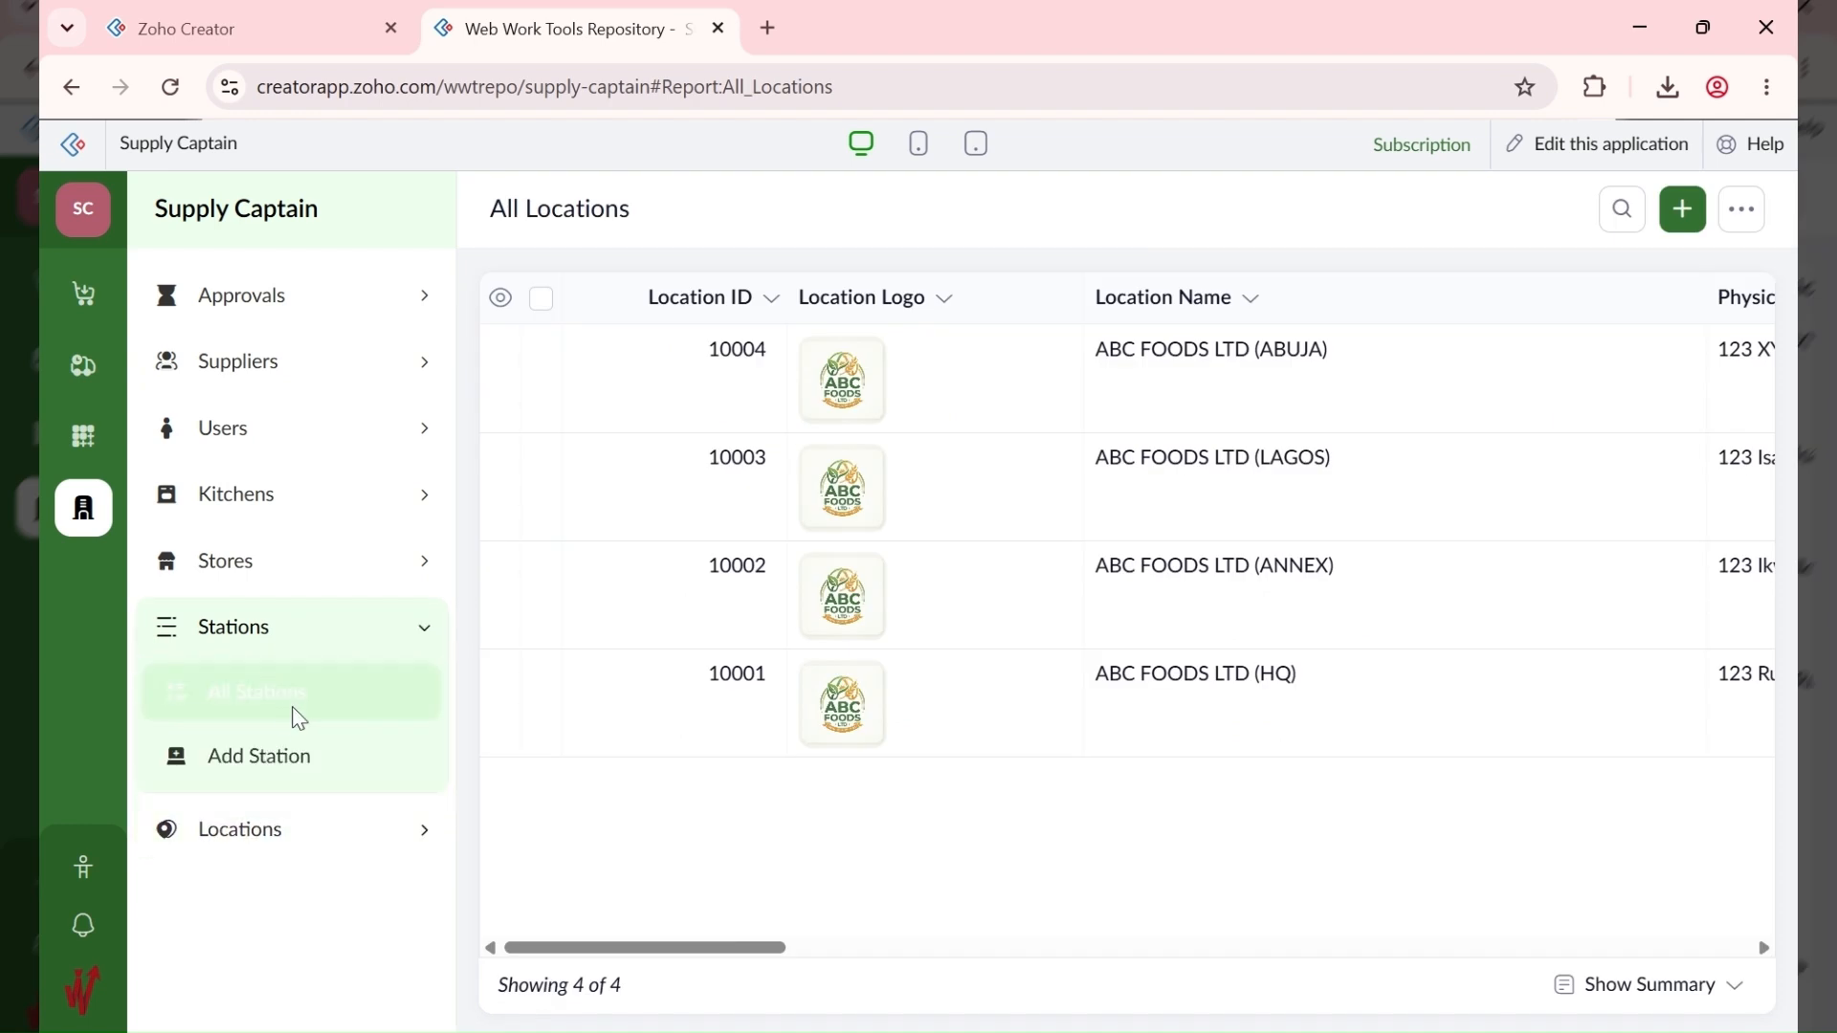
{"action": "left_click", "coordinate": [300, 719]}
{"action": "left_click", "coordinate": [283, 574]}
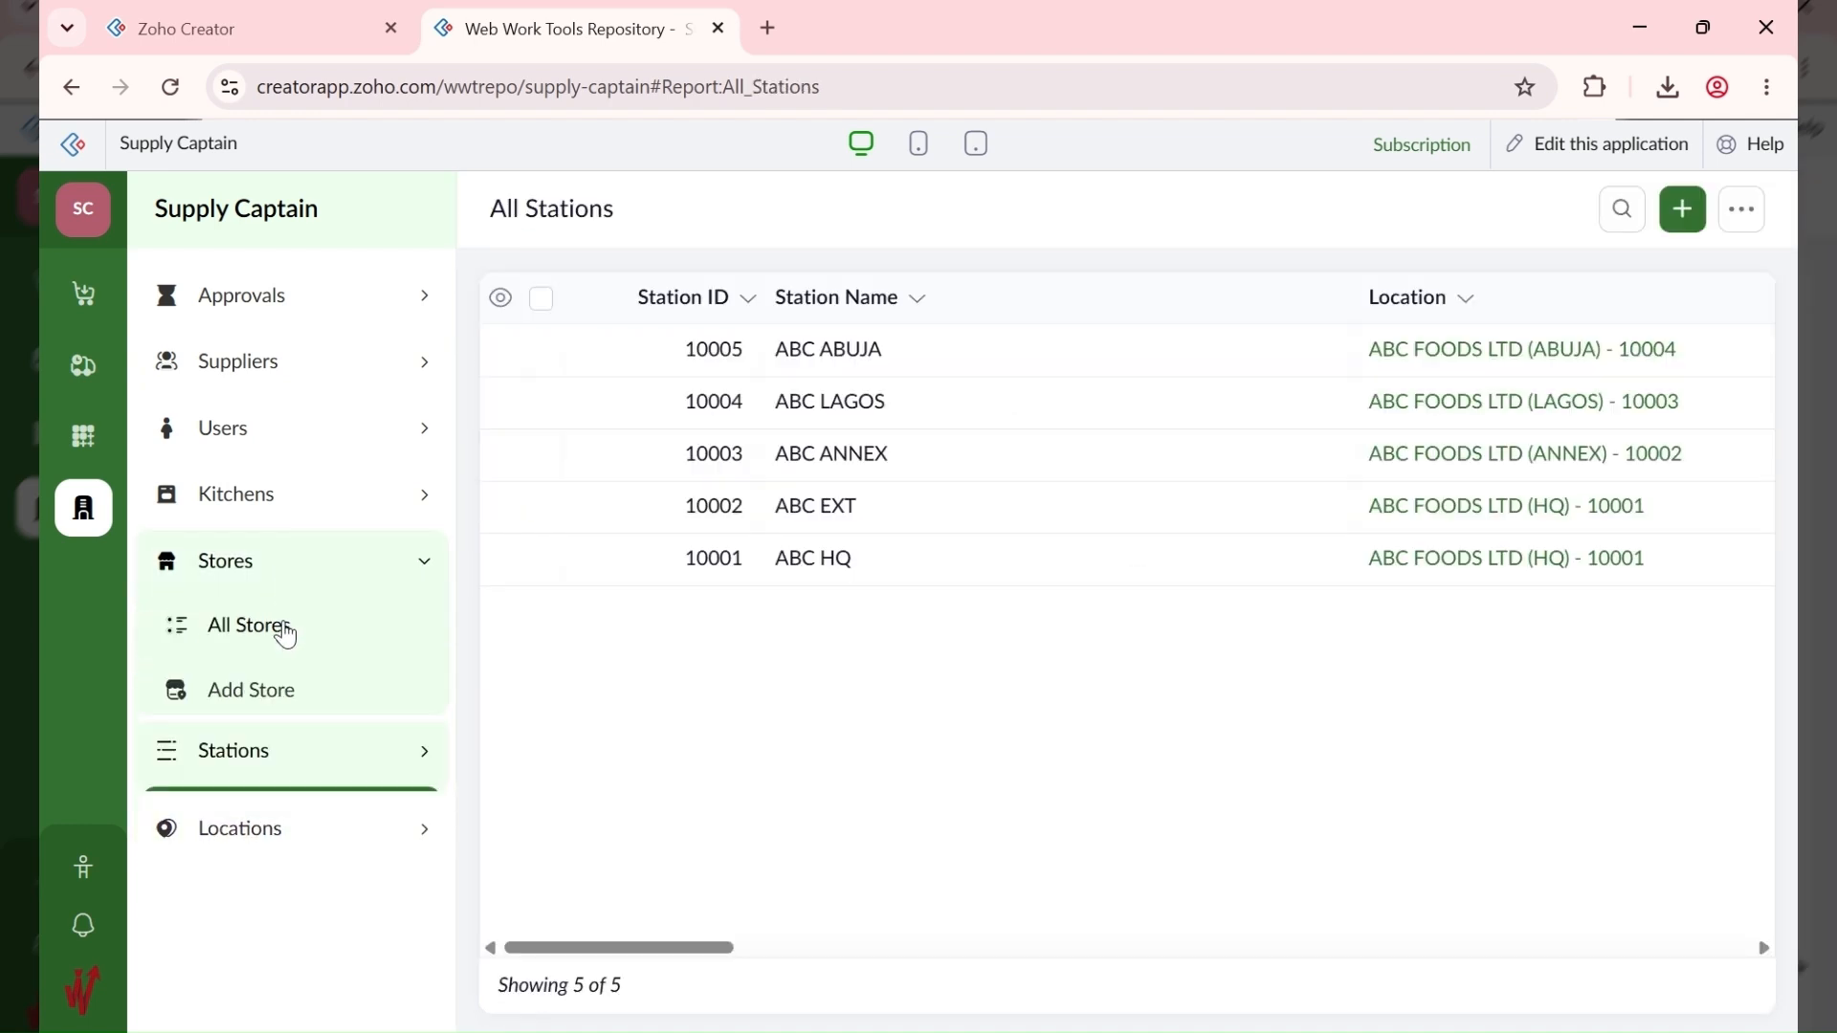
{"action": "left_click", "coordinate": [286, 631]}
{"action": "left_click", "coordinate": [296, 509]}
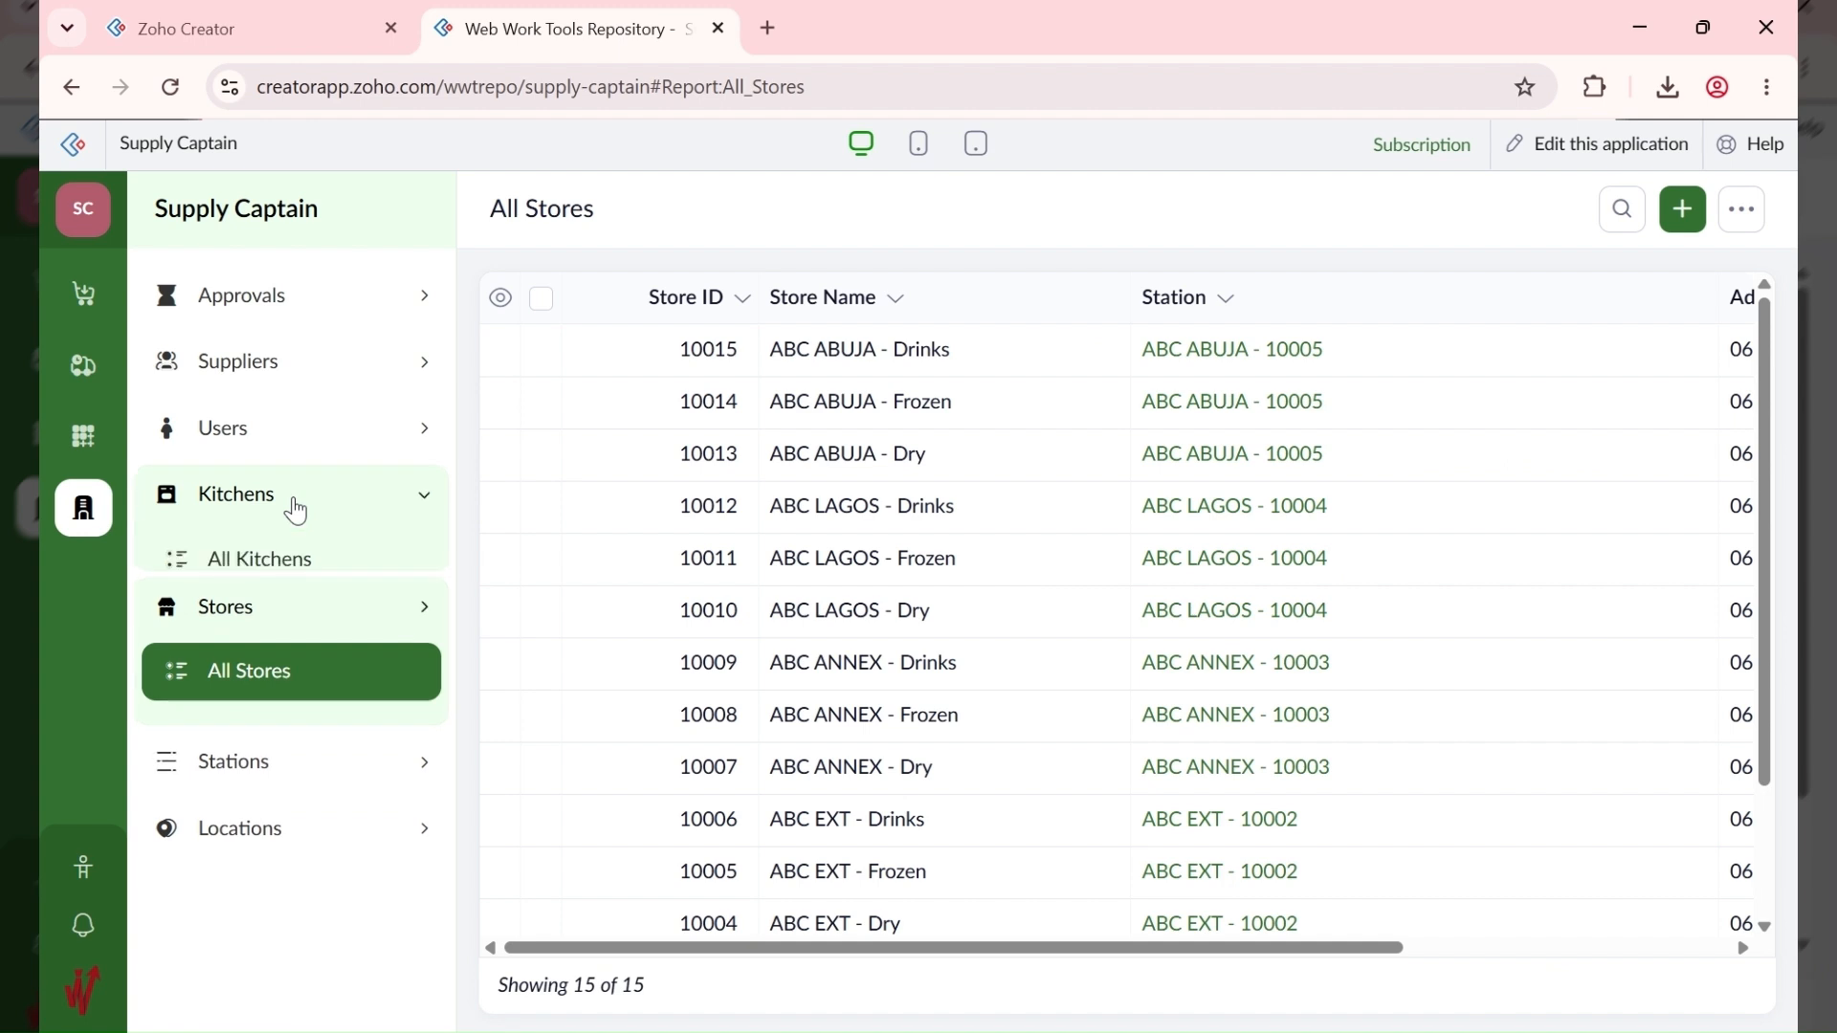
{"action": "left_click", "coordinate": [298, 574]}
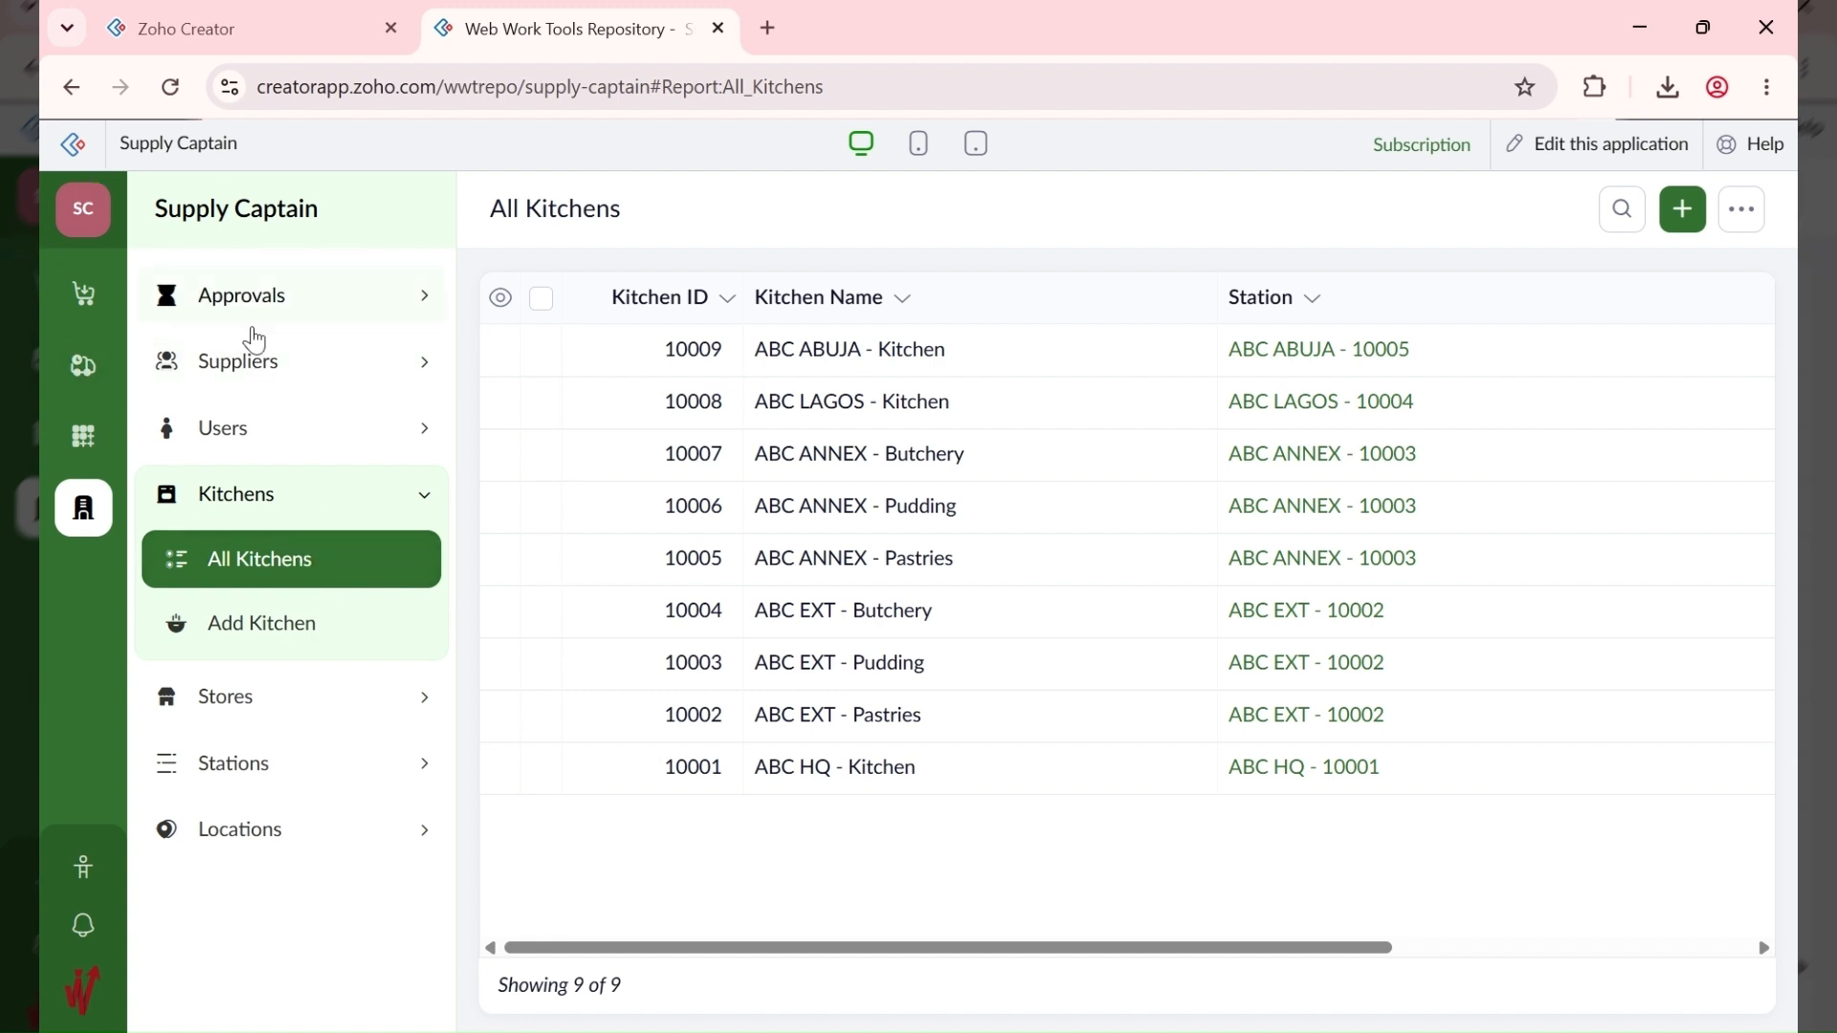
Step: View All Users, then bring up the Add Supplier form
{"action": "left_click", "coordinate": [266, 443]}
{"action": "left_click", "coordinate": [256, 490]}
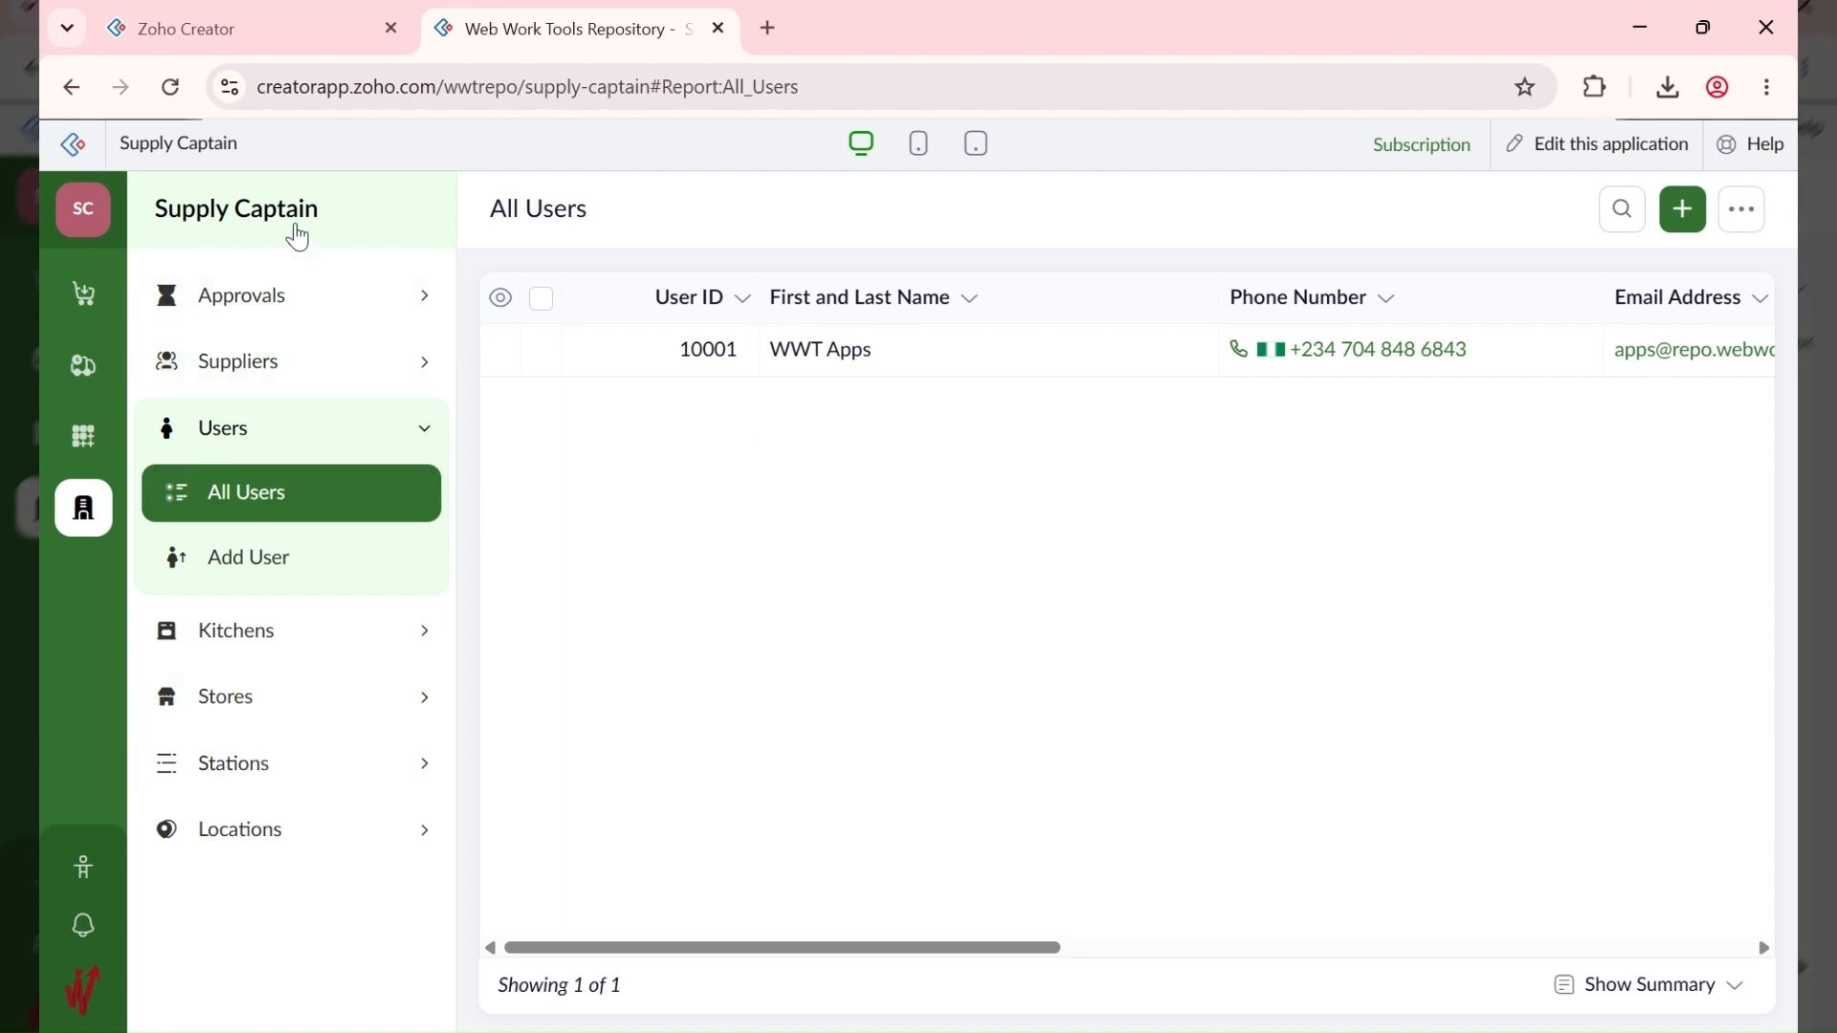
{"action": "left_click", "coordinate": [268, 364]}
{"action": "left_click", "coordinate": [294, 495]}
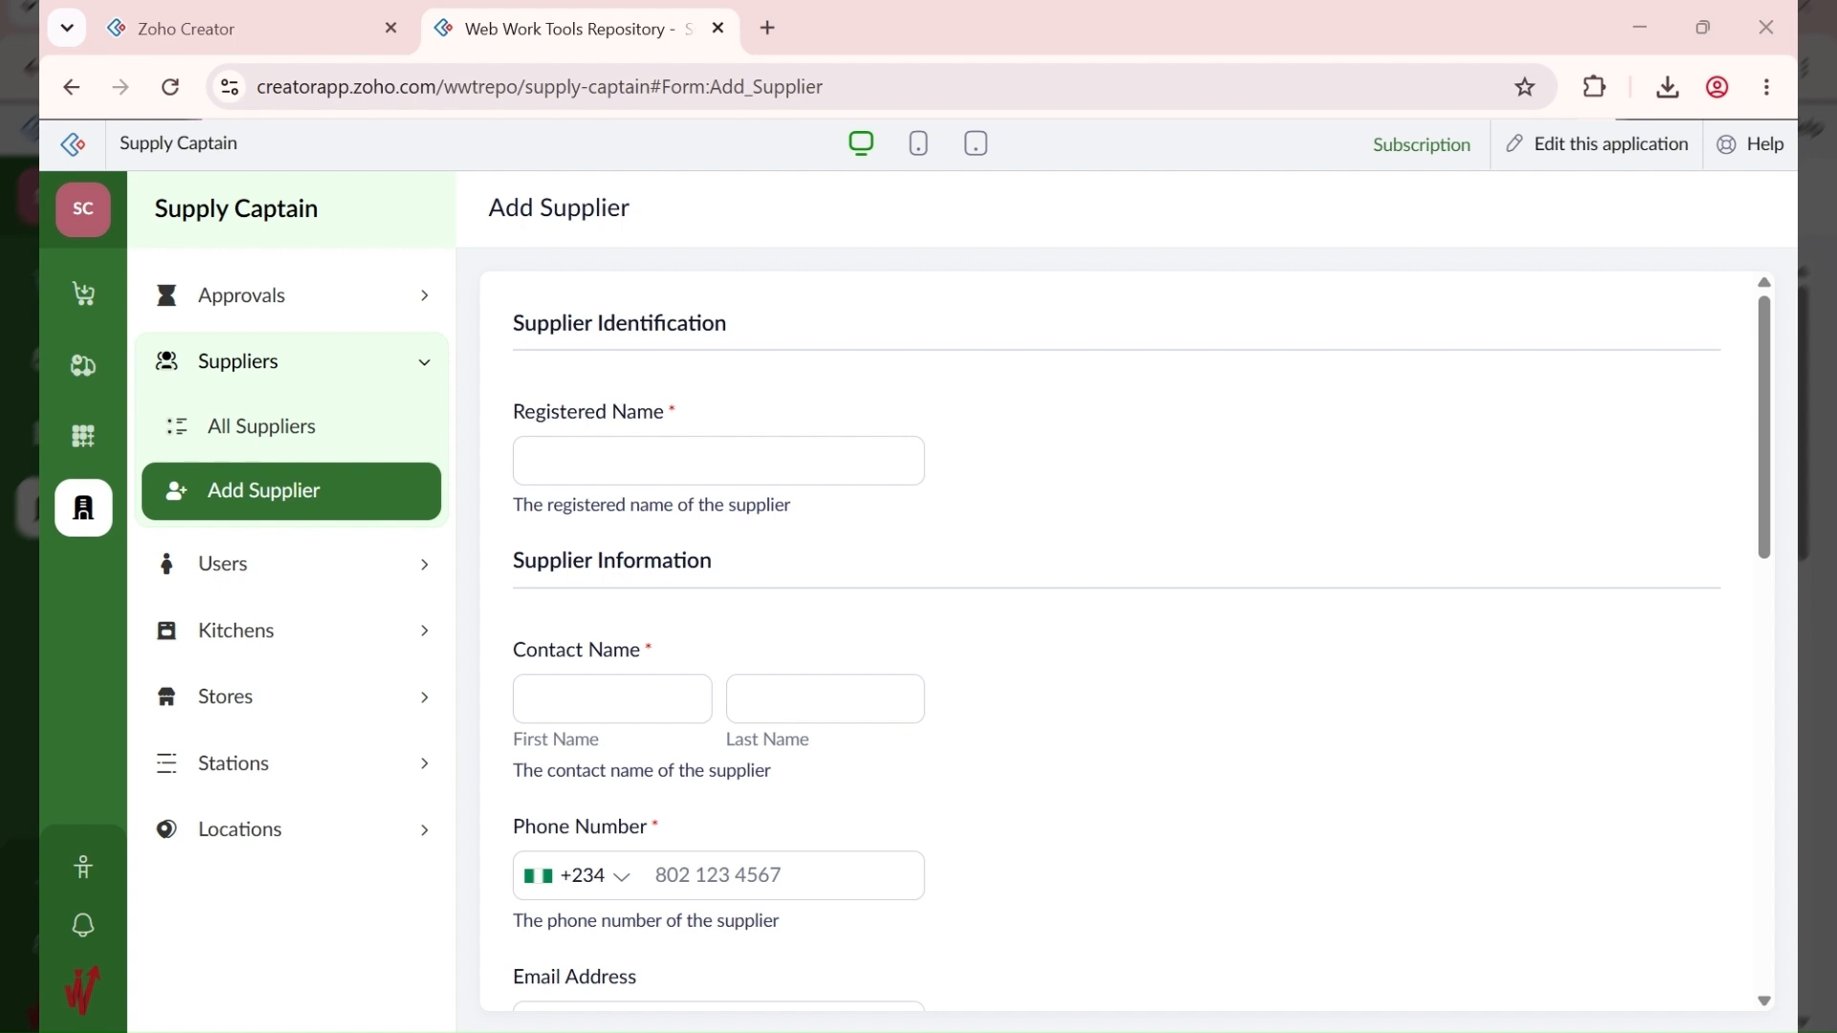
Step: Enter registered name CBA FARM LTD, the contact's first and last name, and the pasted phone number
{"action": "left_click", "coordinate": [623, 467]}
{"action": "type", "text": "CBA FARM LTD"}
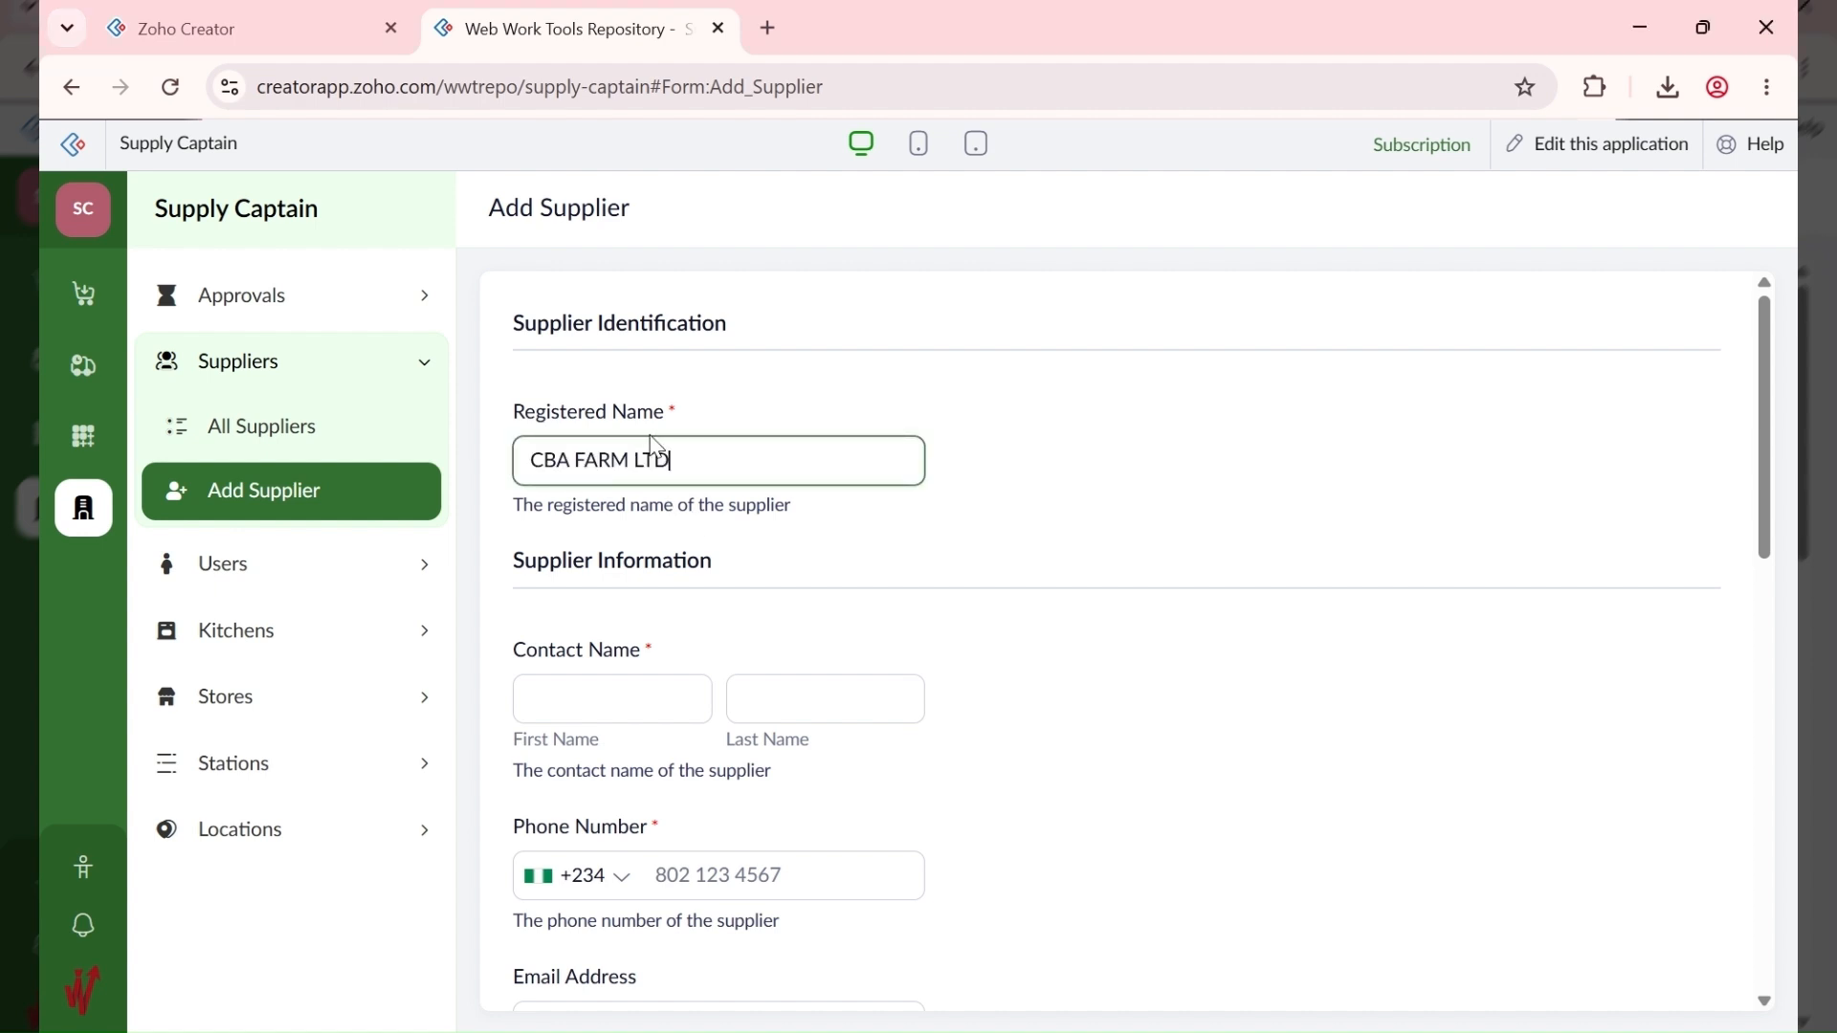
{"action": "left_click", "coordinate": [1196, 1031]}
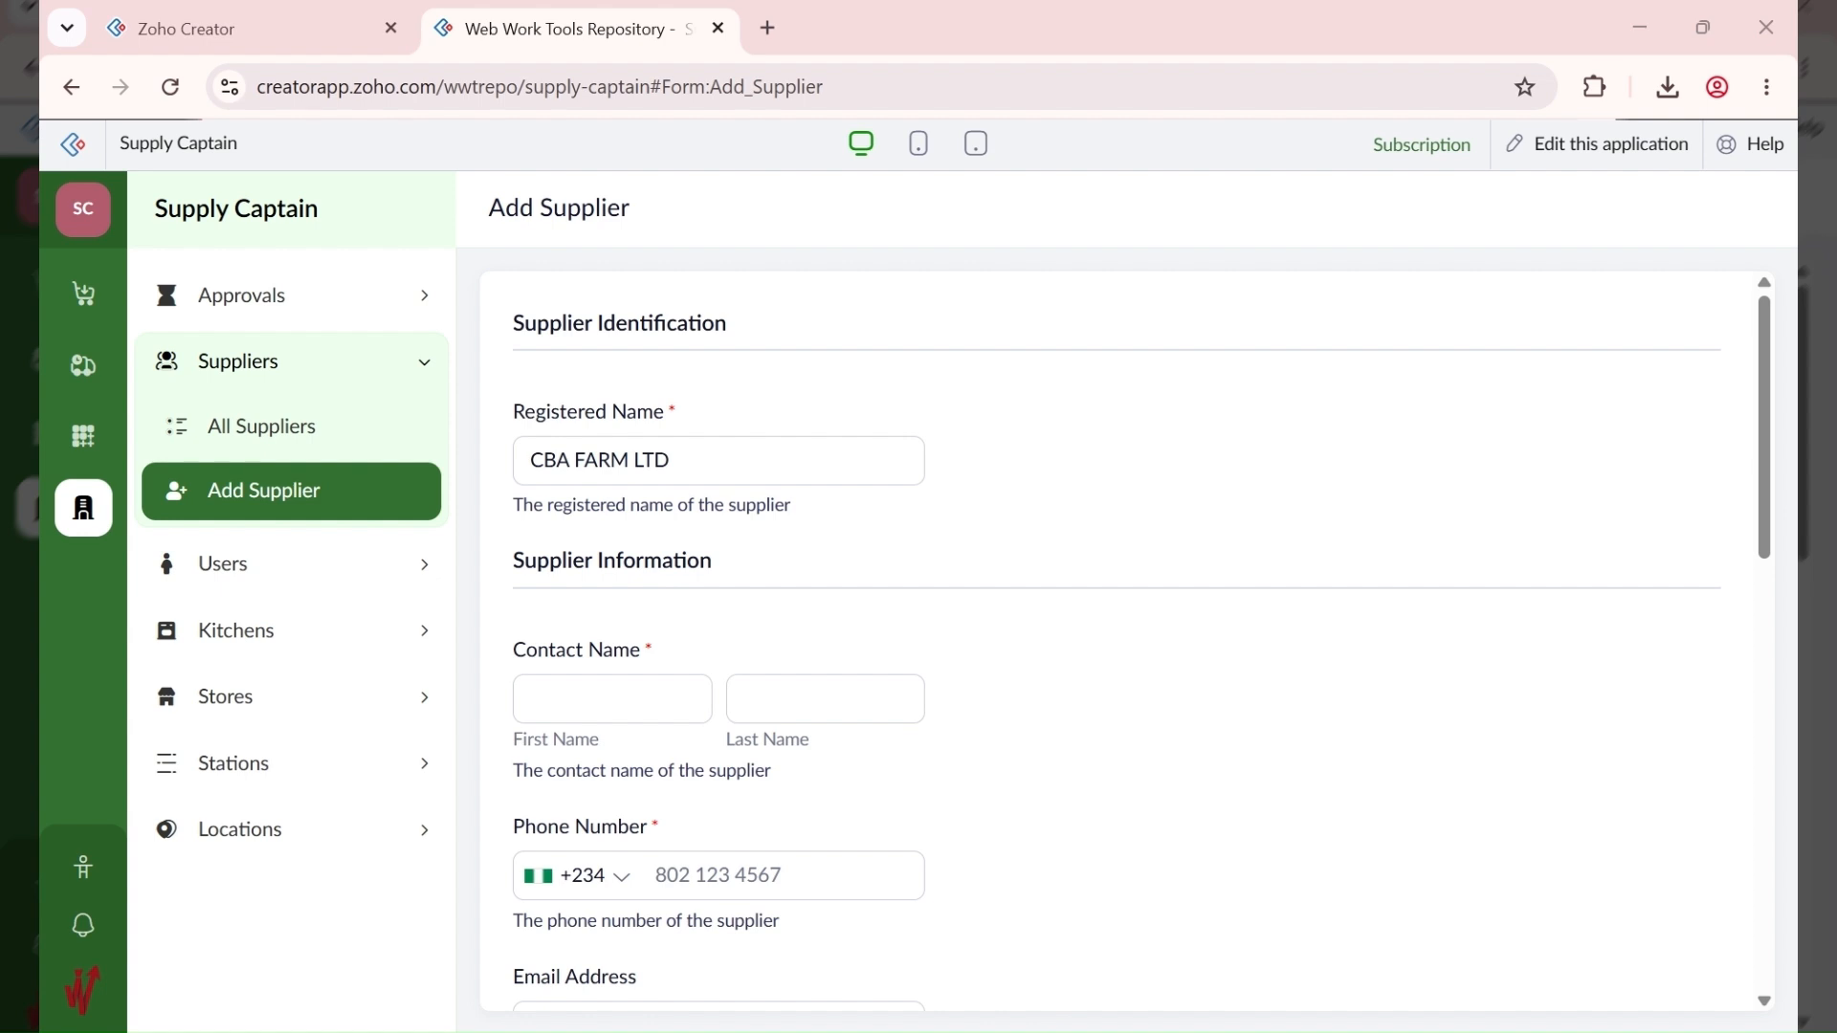
{"action": "left_click", "coordinate": [632, 701]}
{"action": "type", "text": "Richard"}
{"action": "key", "text": "Tab"}
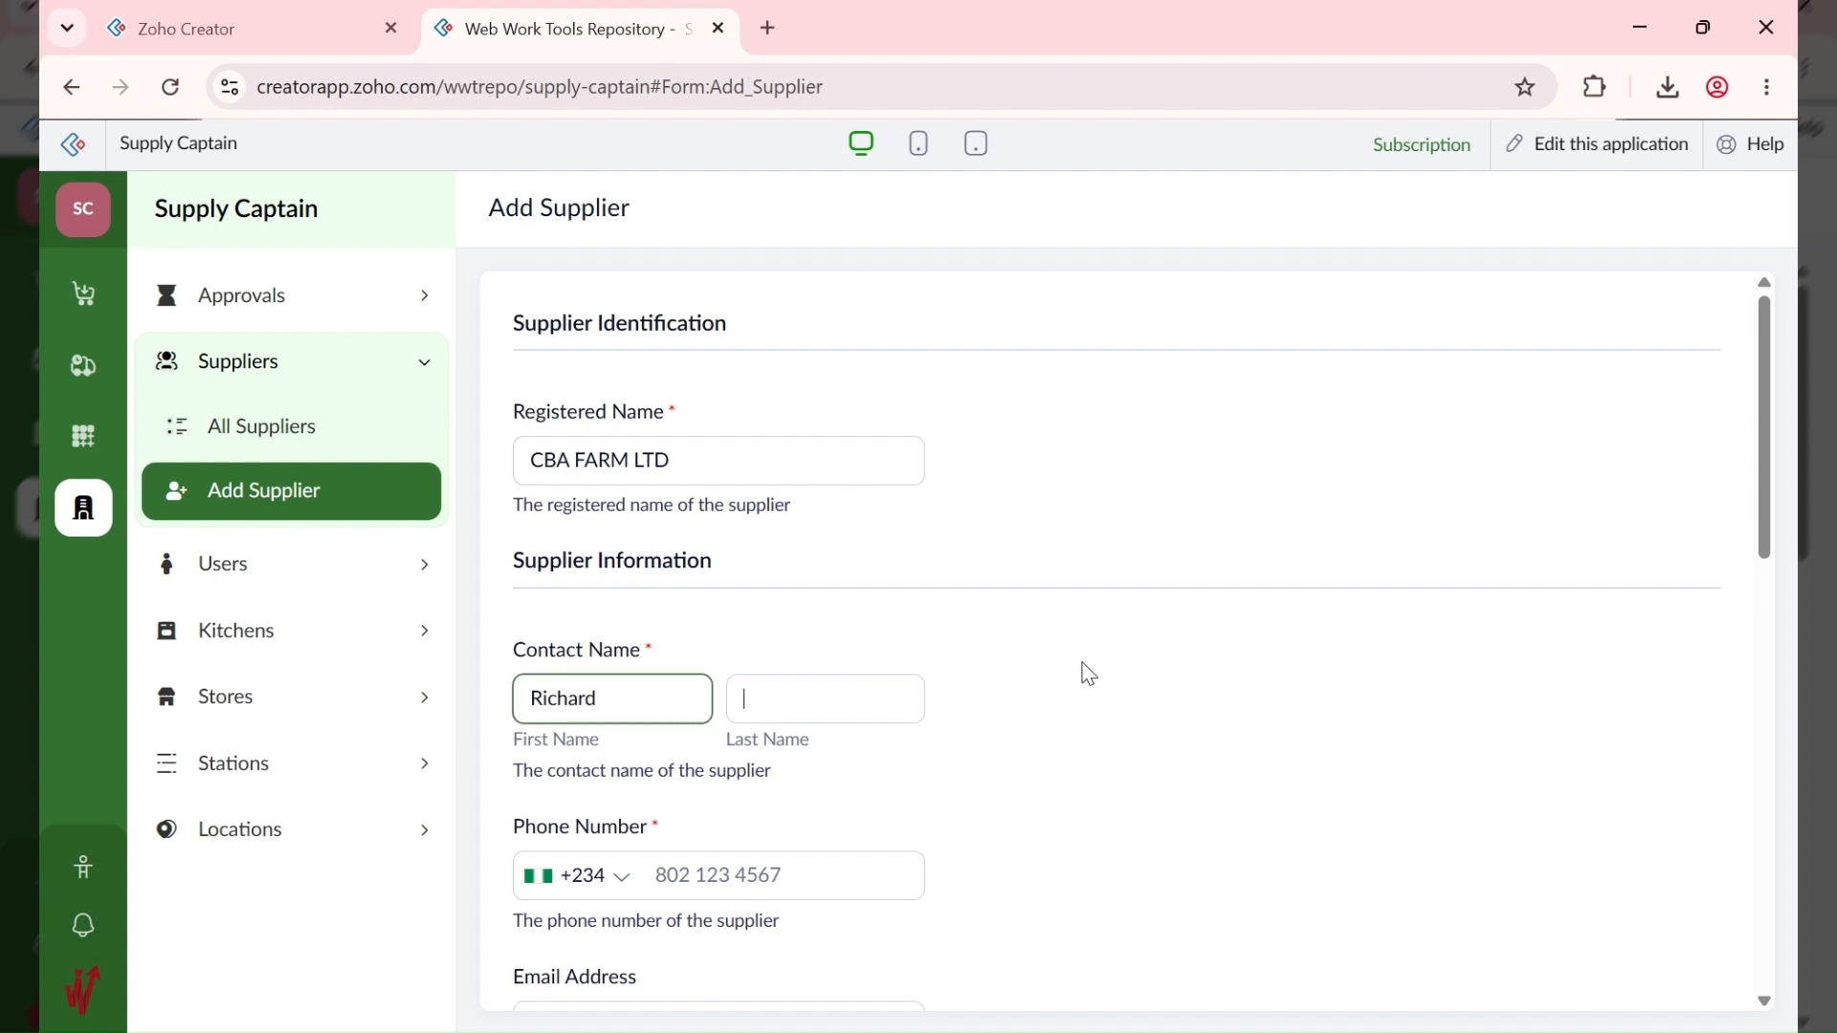
{"action": "type", "text": "Roe"}
{"action": "key", "text": "Tab"}
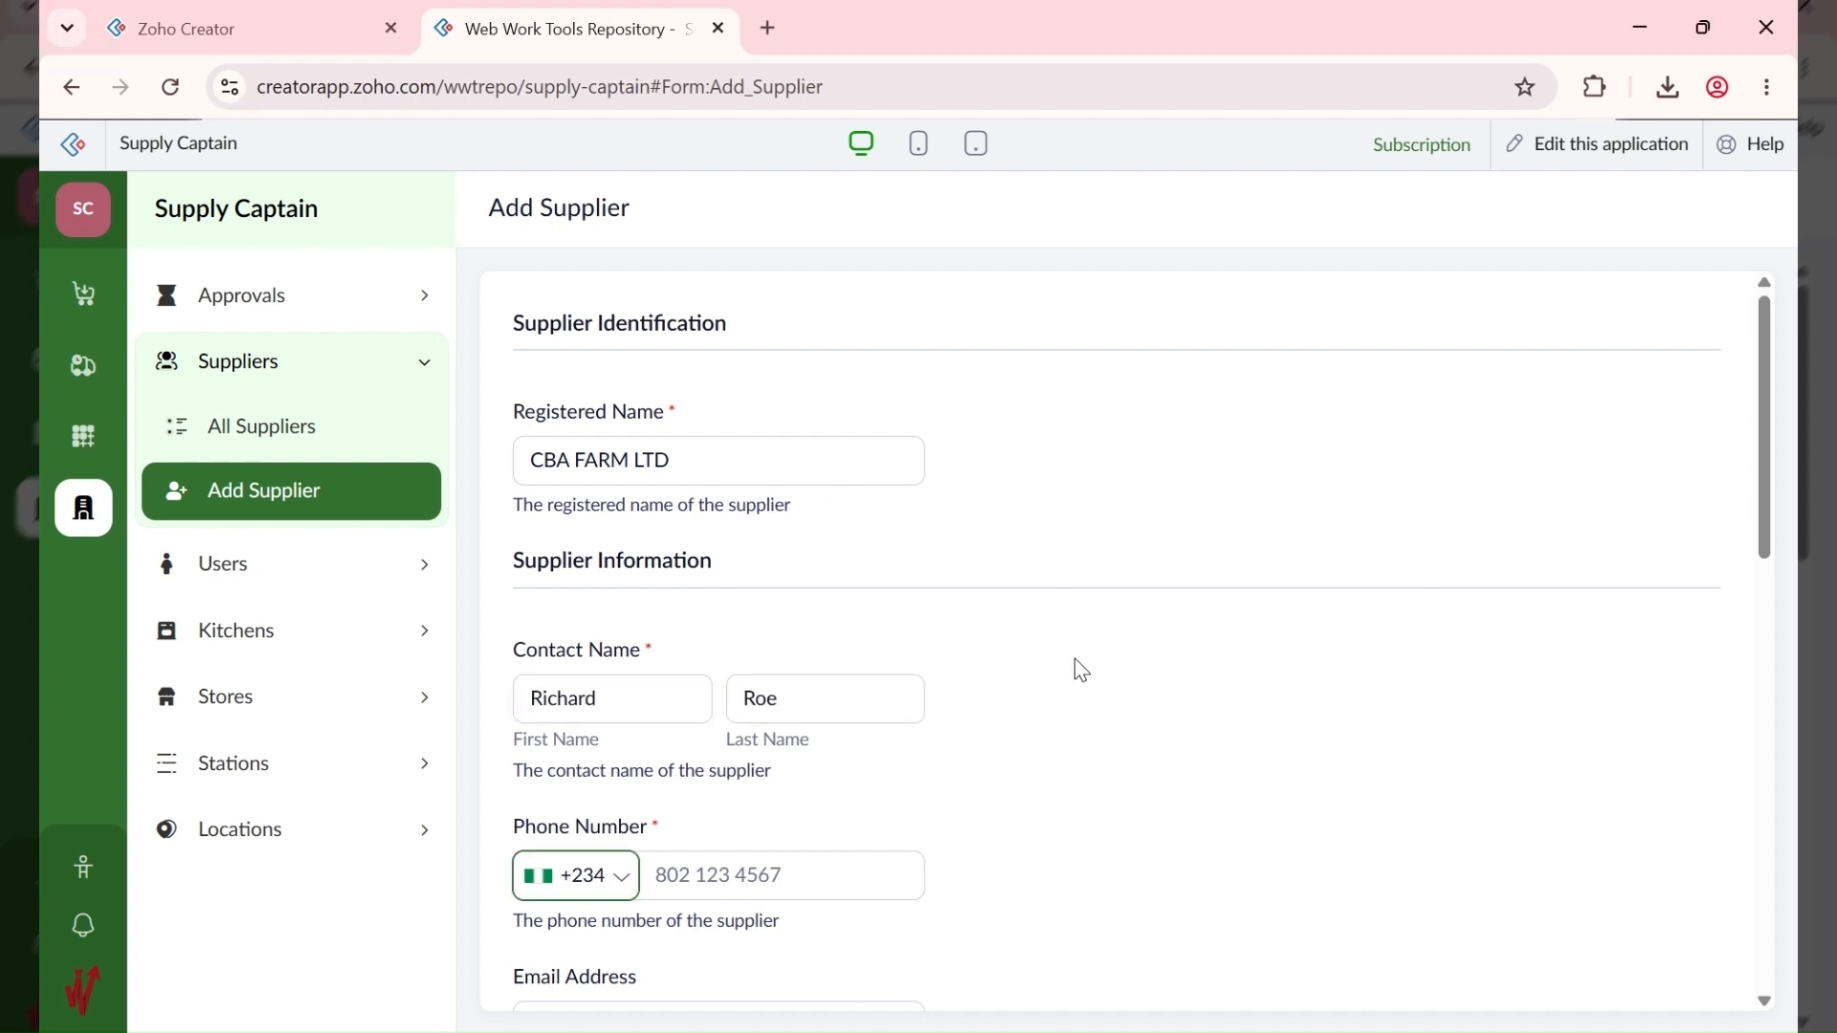
{"action": "key", "text": "Tab"}
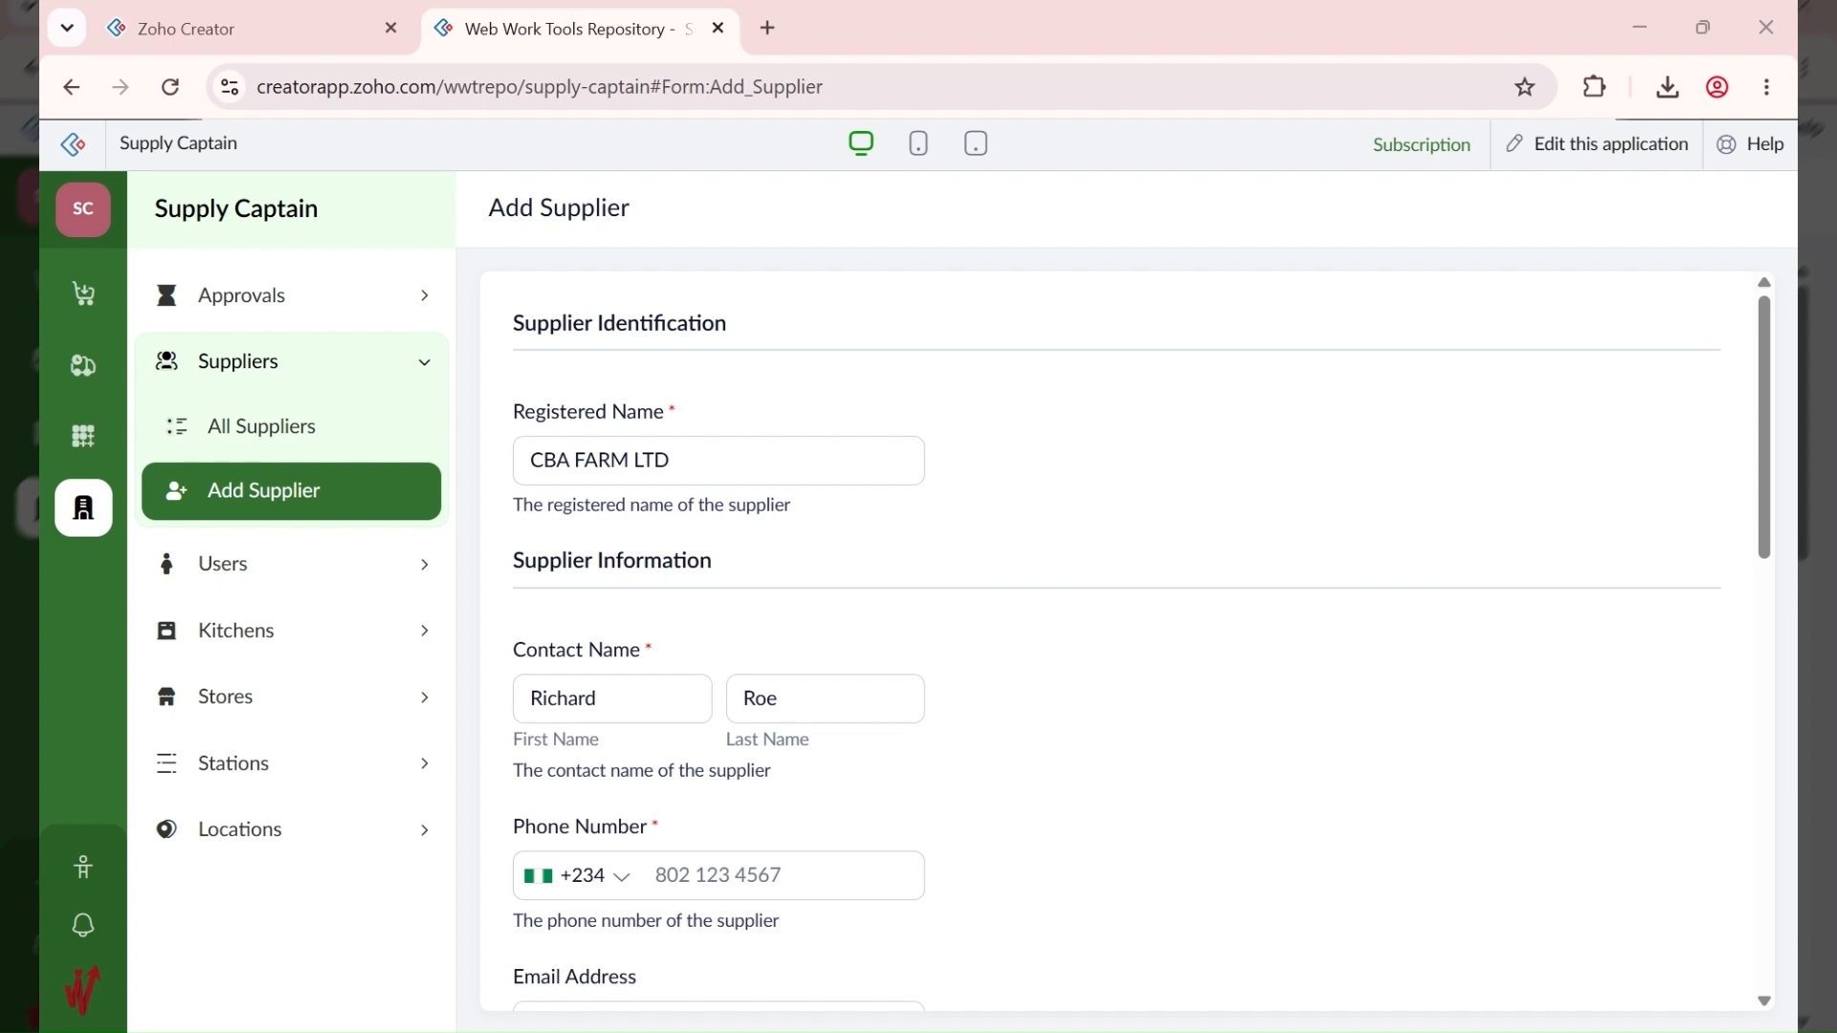
{"action": "left_click", "coordinate": [731, 874]}
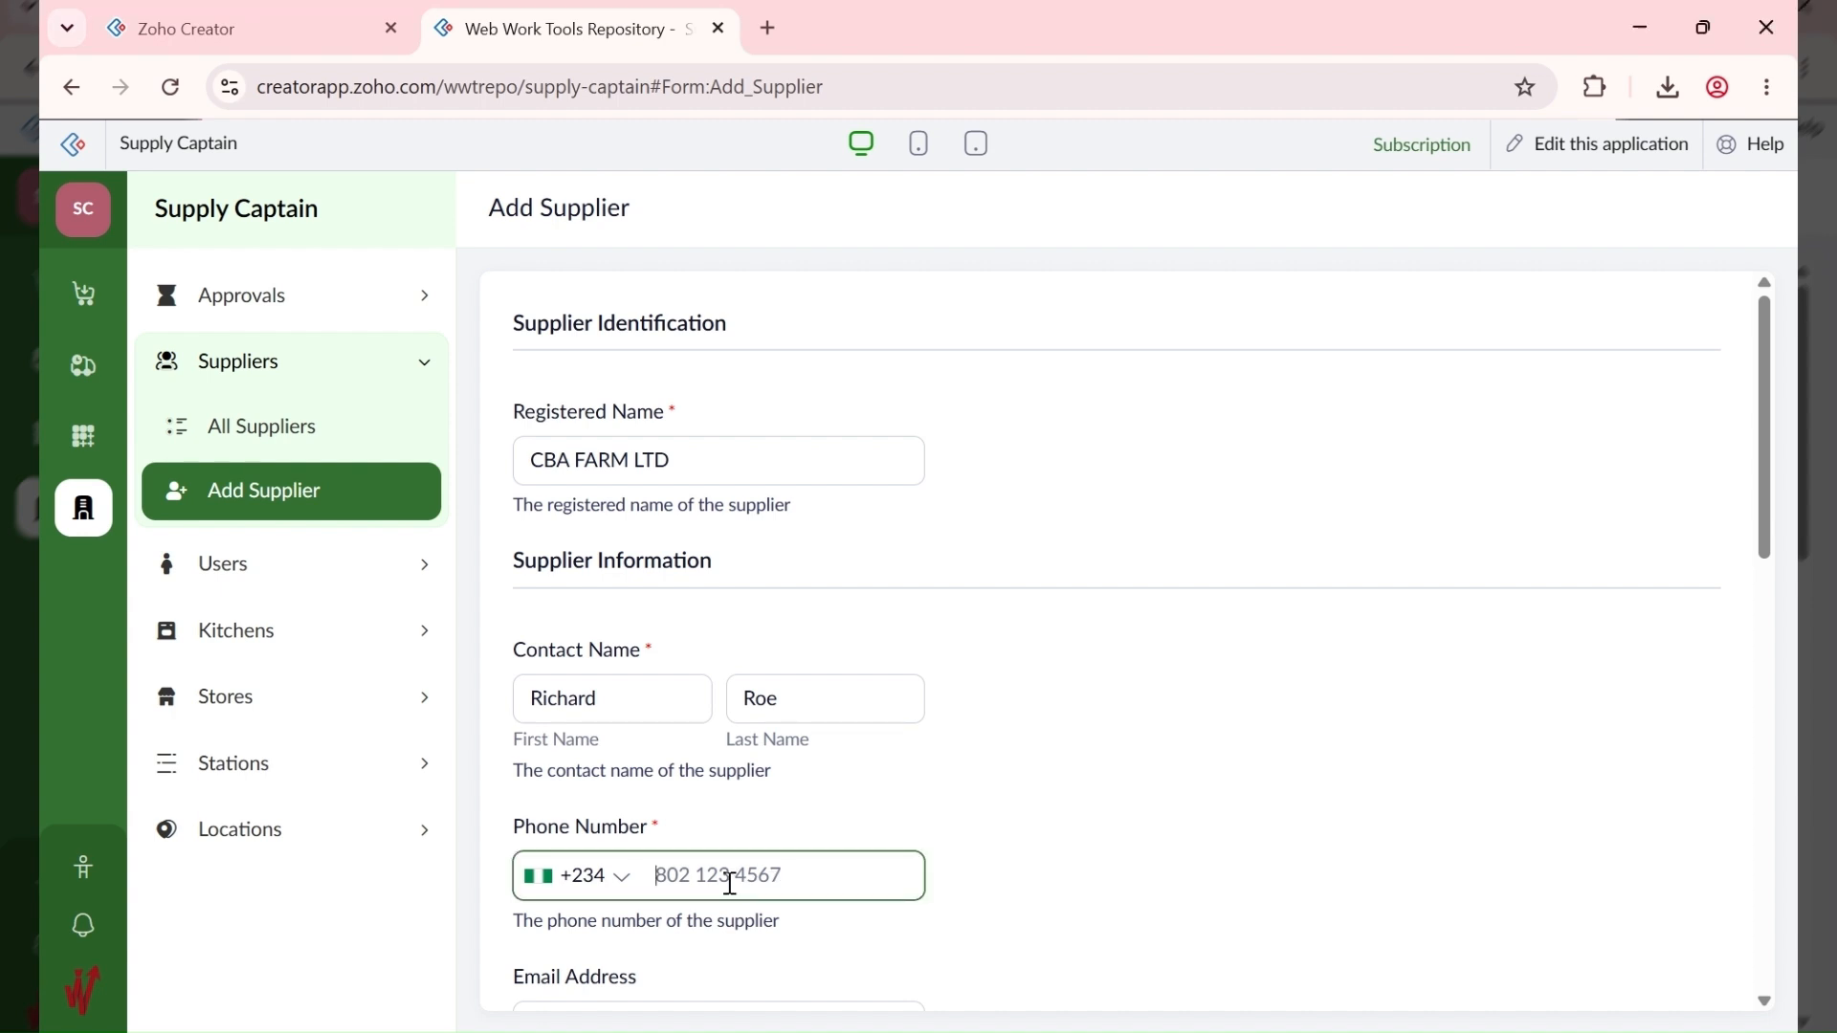
{"action": "key", "text": "ctrl+v"}
{"action": "scroll", "coordinate": [1027, 847], "scroll_direction": "down", "scroll_amount": 3}
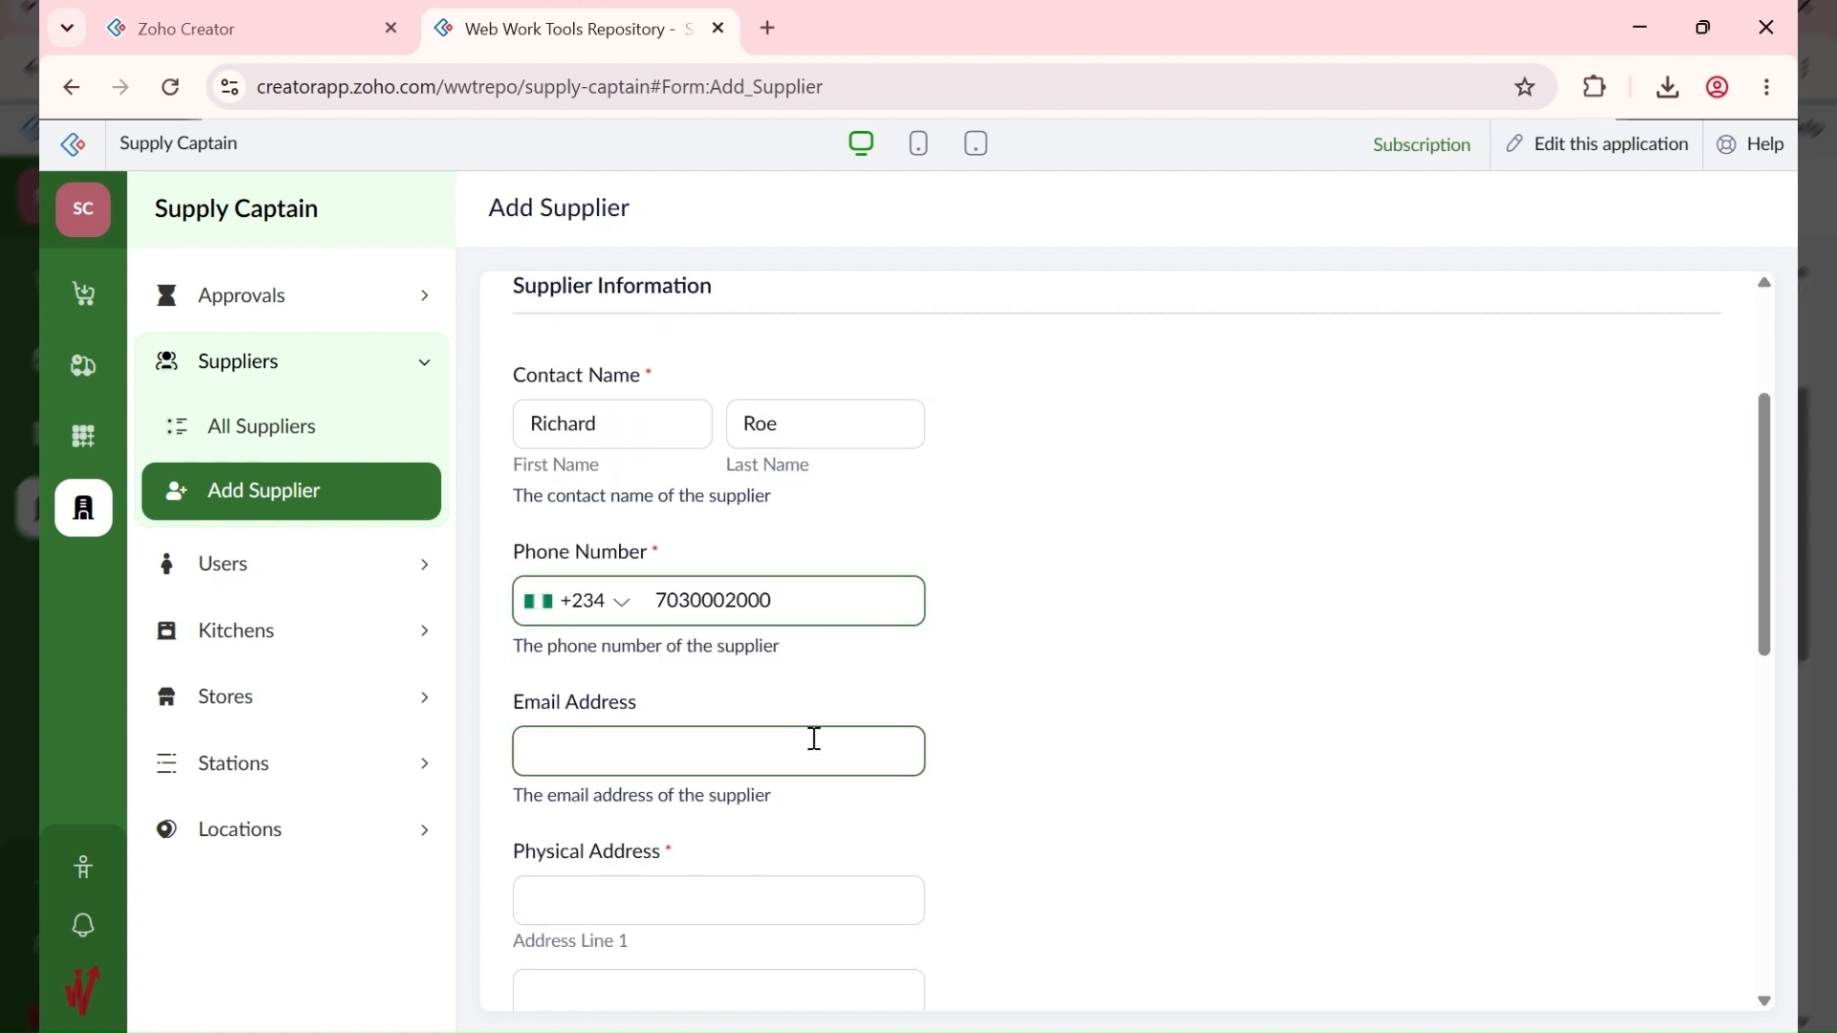
{"action": "left_click", "coordinate": [1101, 1031]}
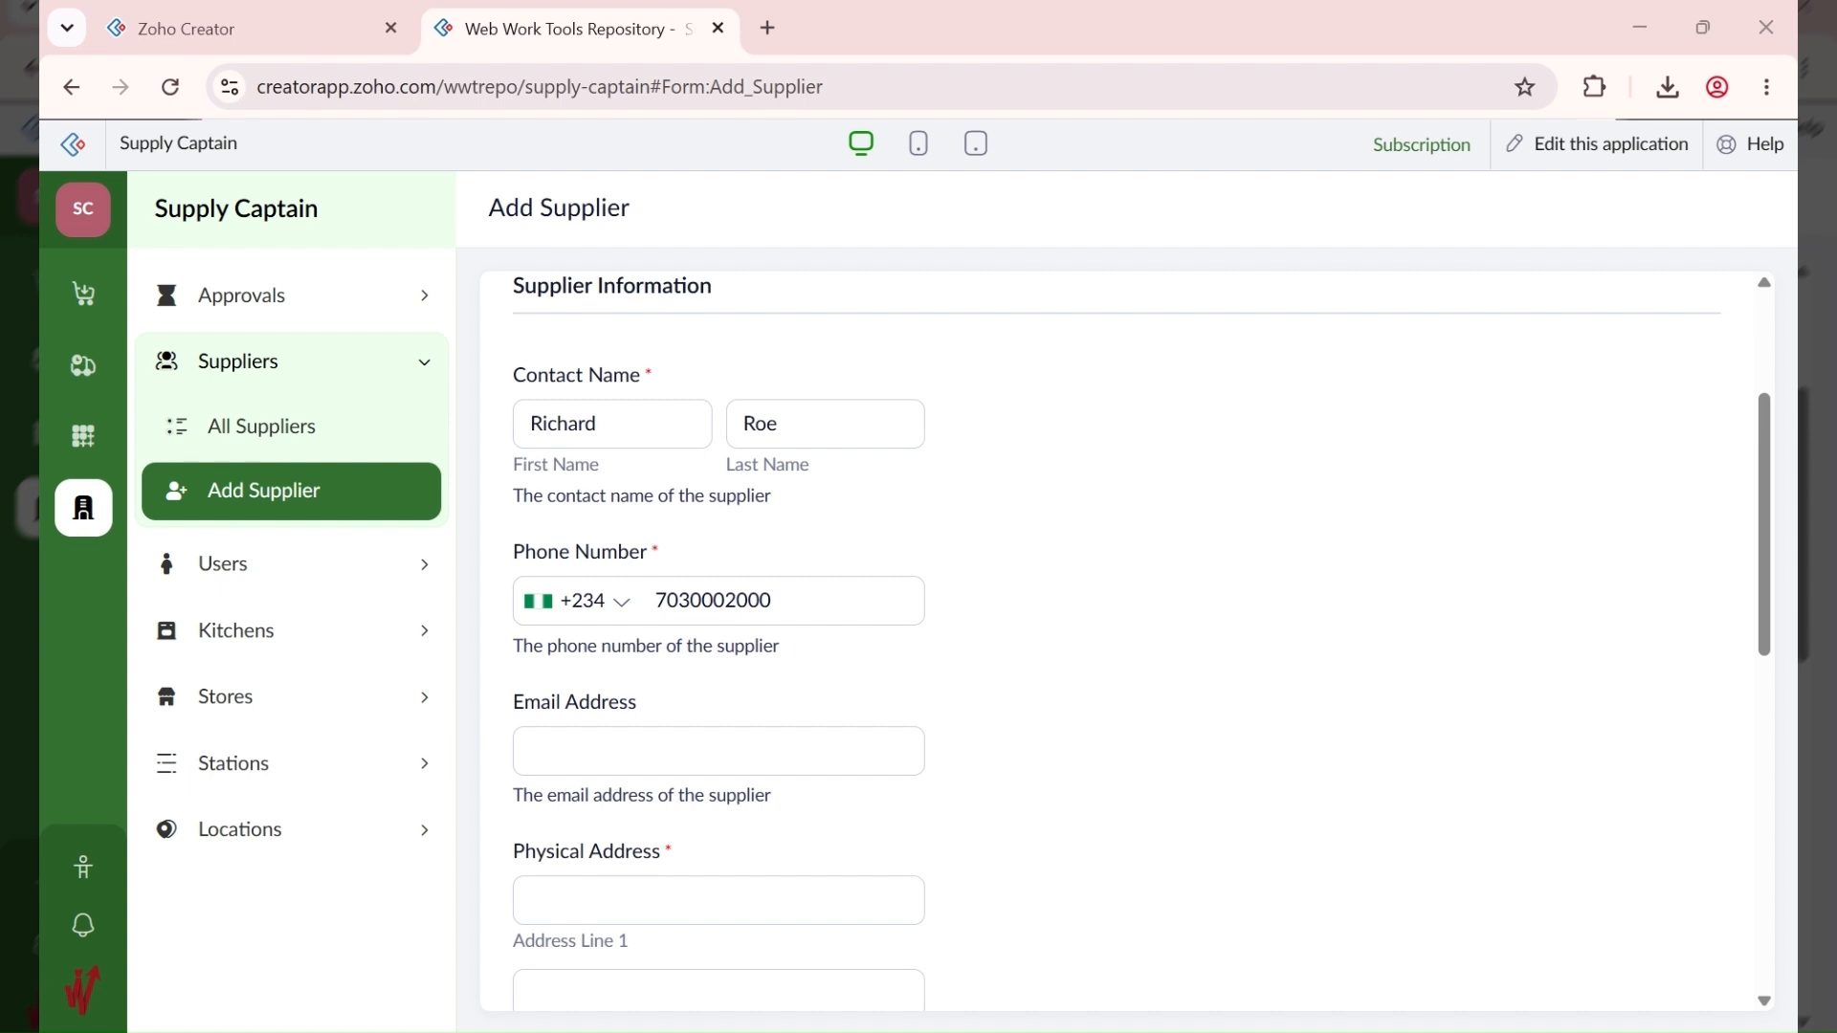
Step: Fill in the supplier's street address, city, state, postal code and country Nigeria
{"action": "left_click", "coordinate": [553, 909]}
{"action": "type", "text": "321 Aba Road"}
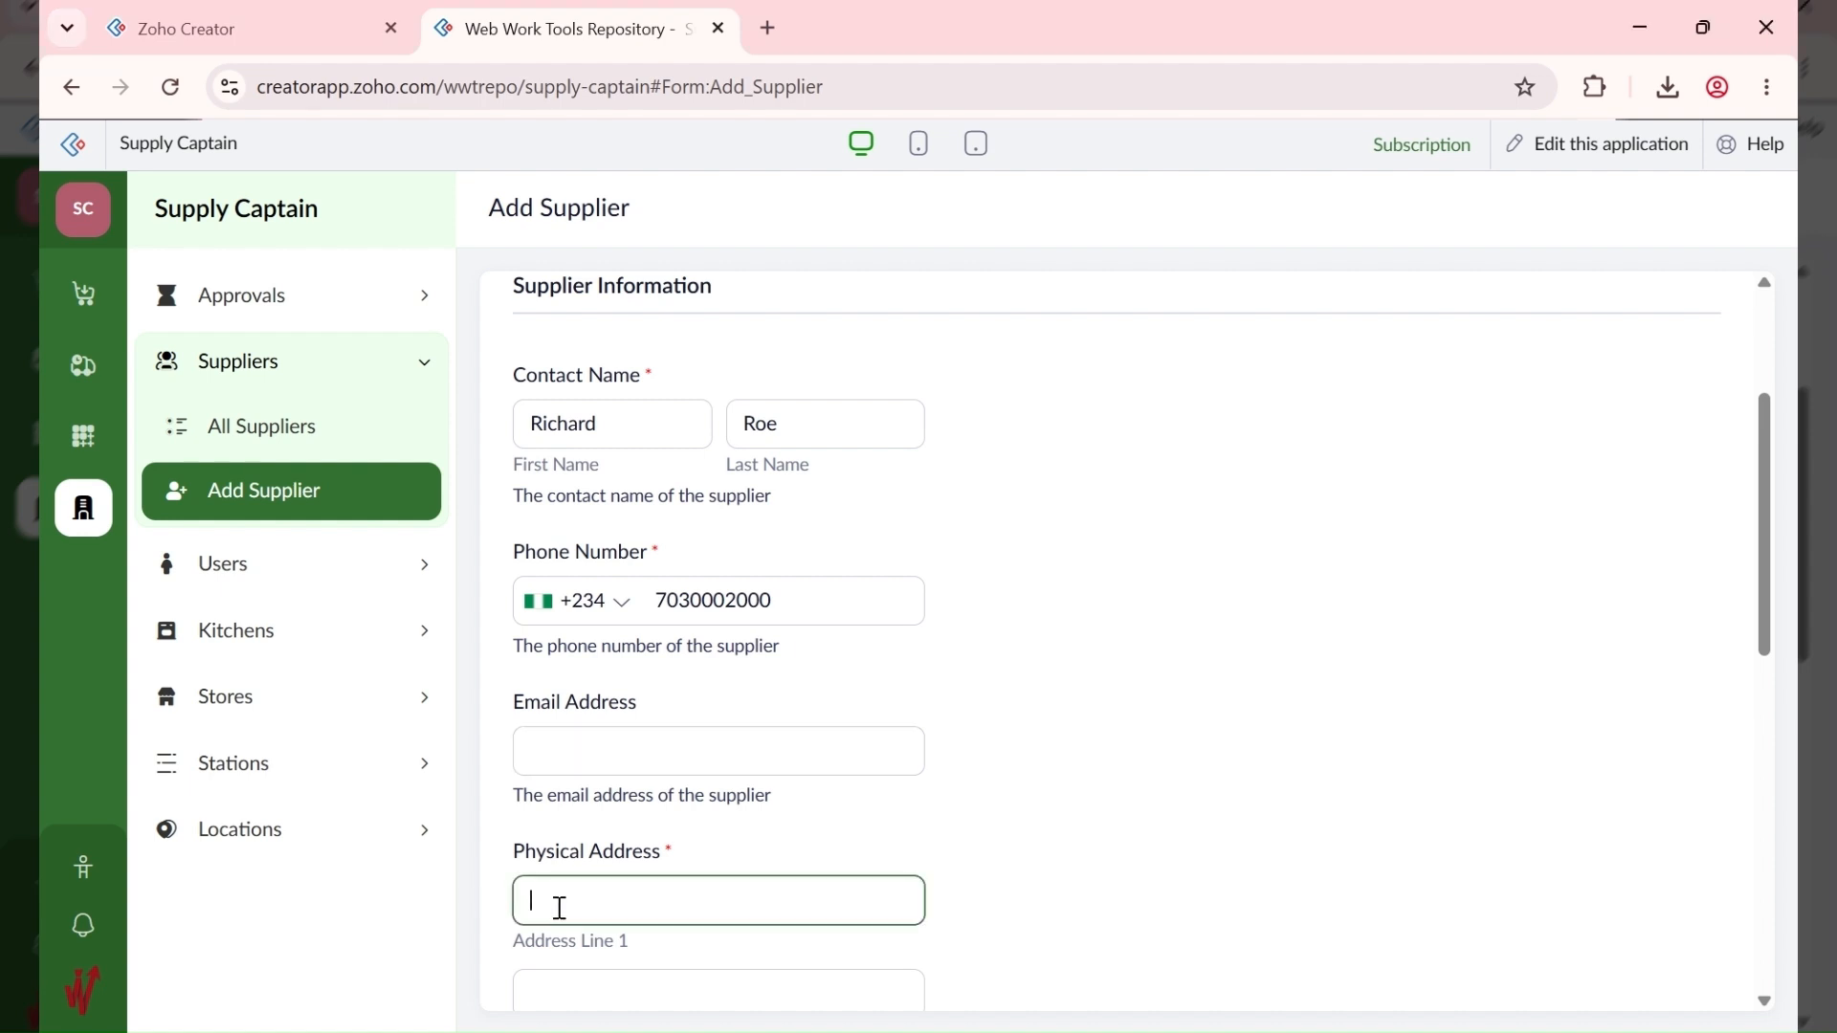
{"action": "left_click", "coordinate": [1100, 1031]}
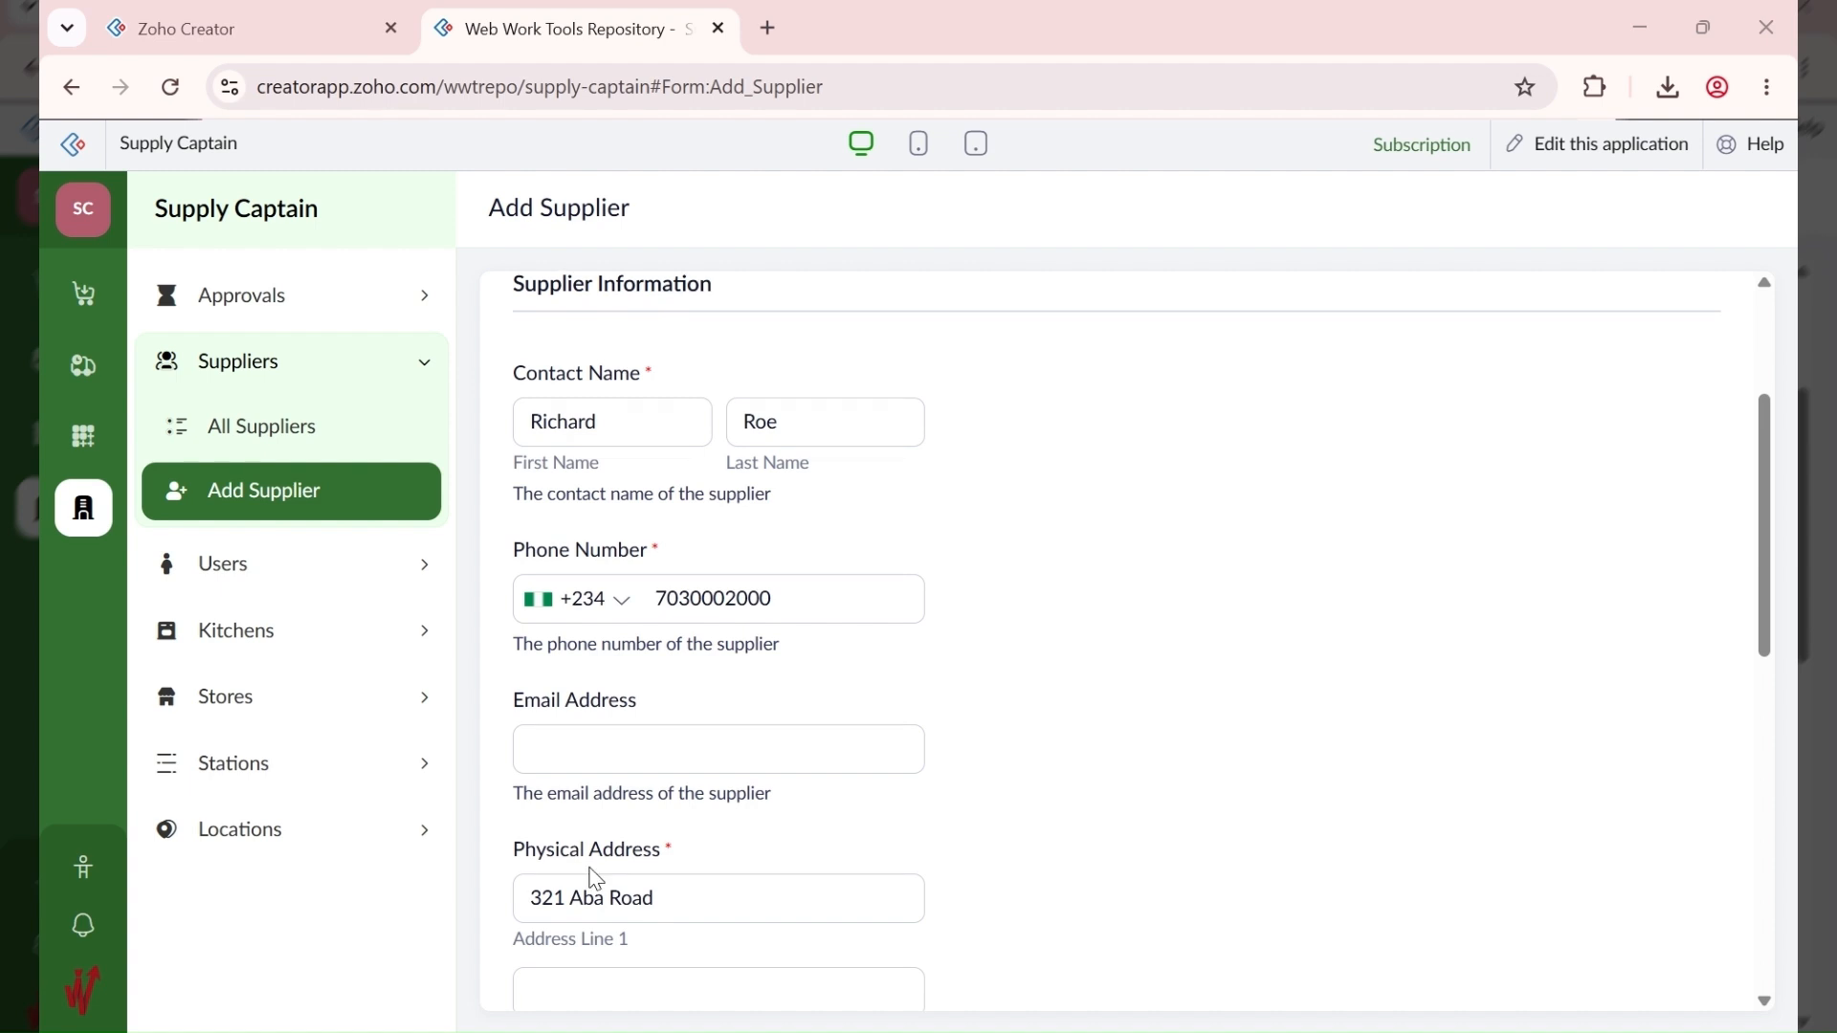
{"action": "scroll", "coordinate": [586, 874], "scroll_direction": "down", "scroll_amount": 3}
{"action": "left_click", "coordinate": [552, 724]}
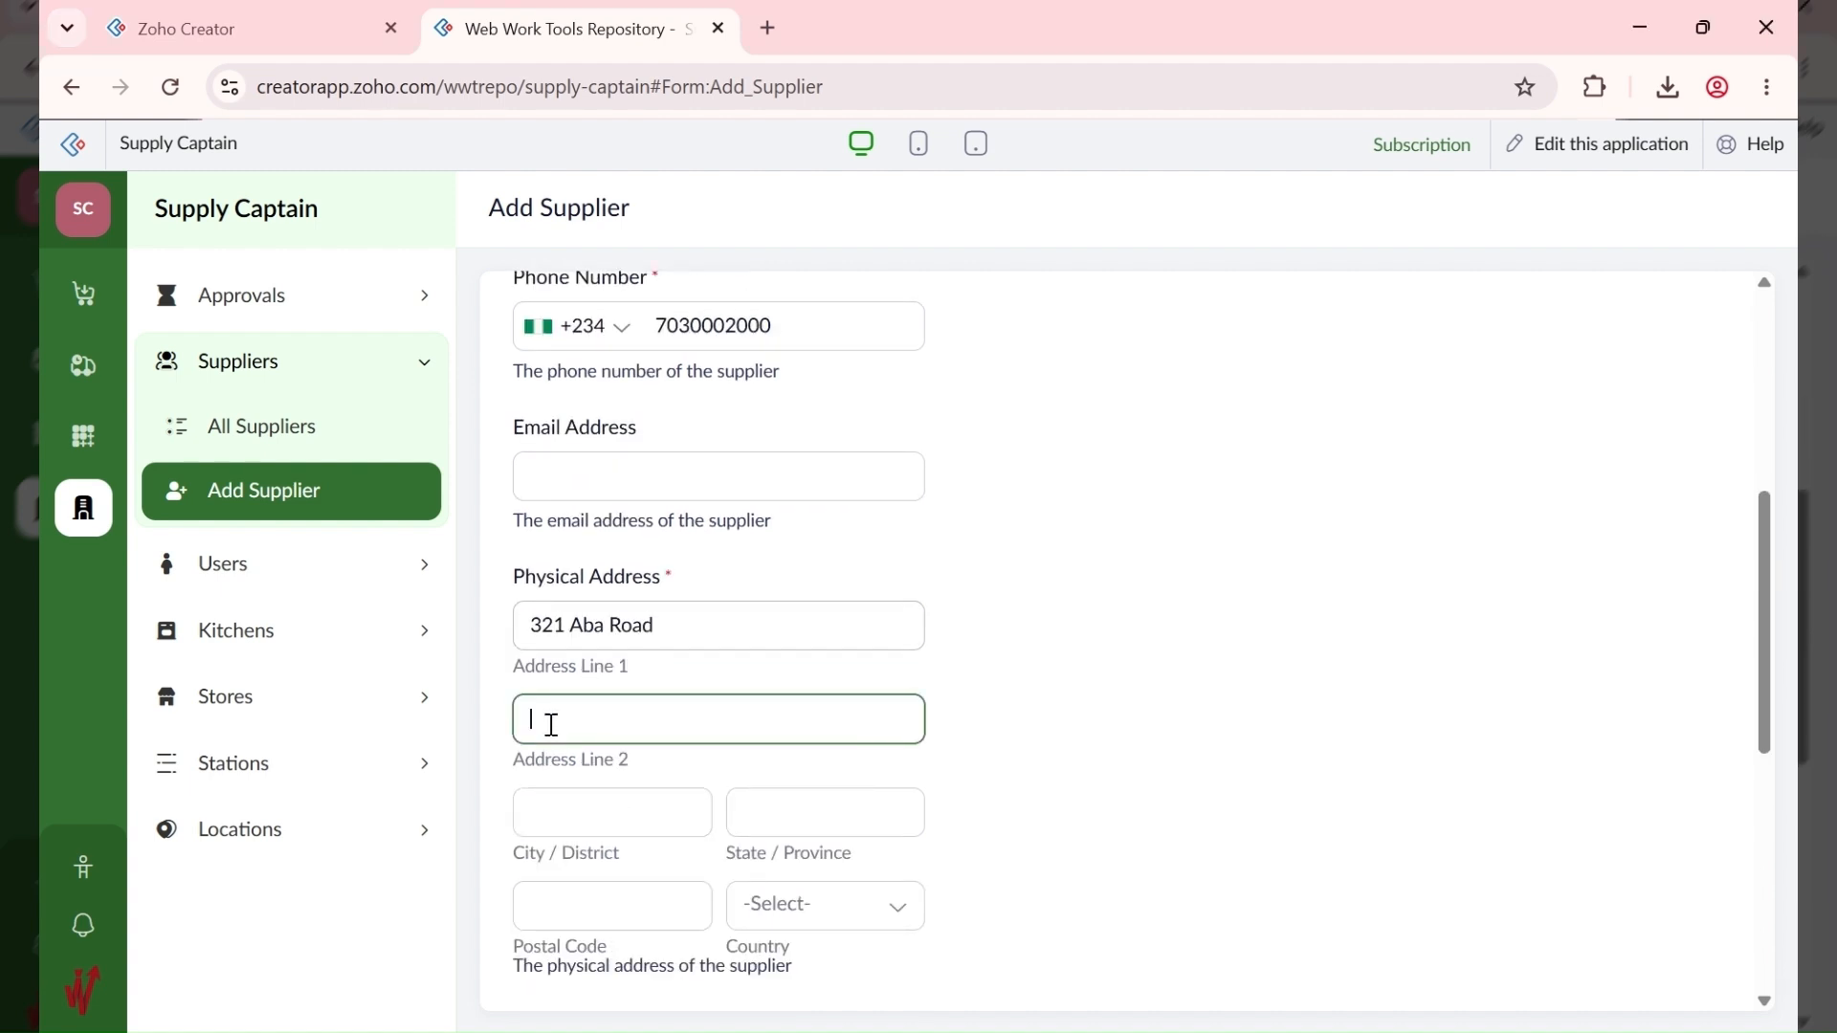
{"action": "left_click", "coordinate": [598, 823]}
{"action": "type", "text": "Port Harcourt"}
{"action": "key", "text": "Tab"}
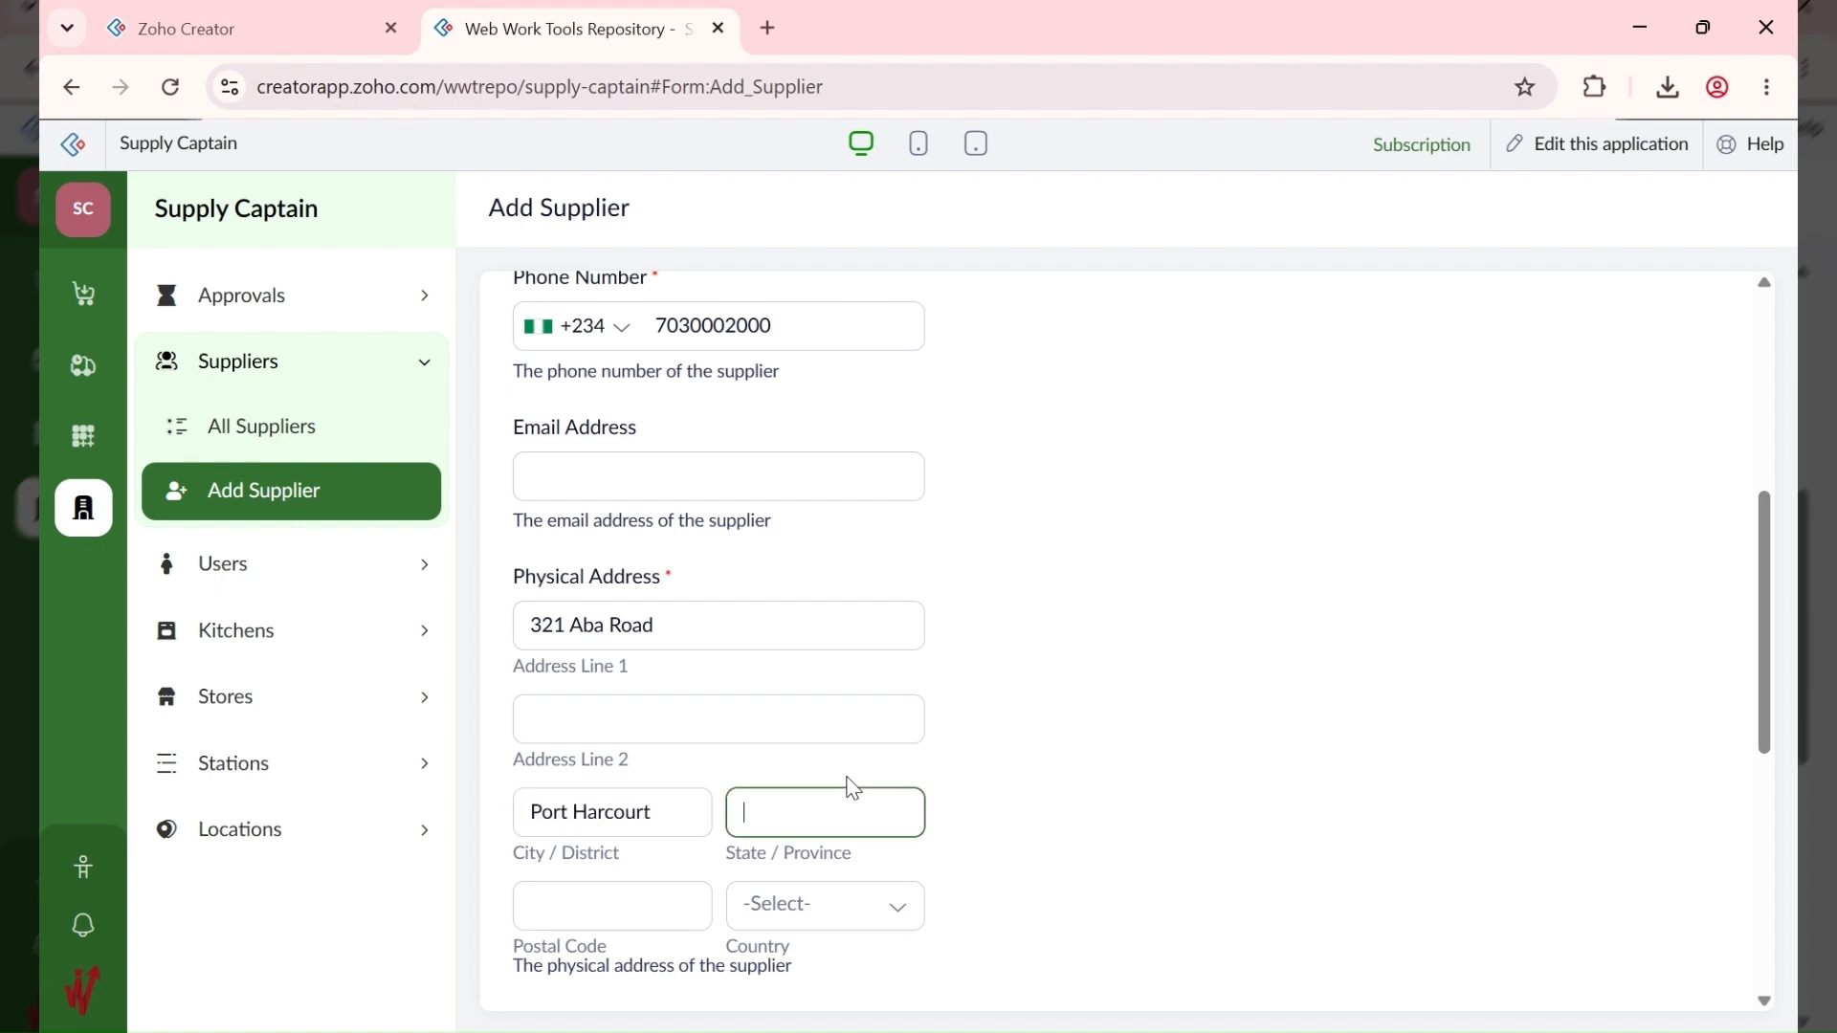
{"action": "type", "text": "Rivers"}
{"action": "key", "text": "Tab"}
{"action": "type", "text": "50"}
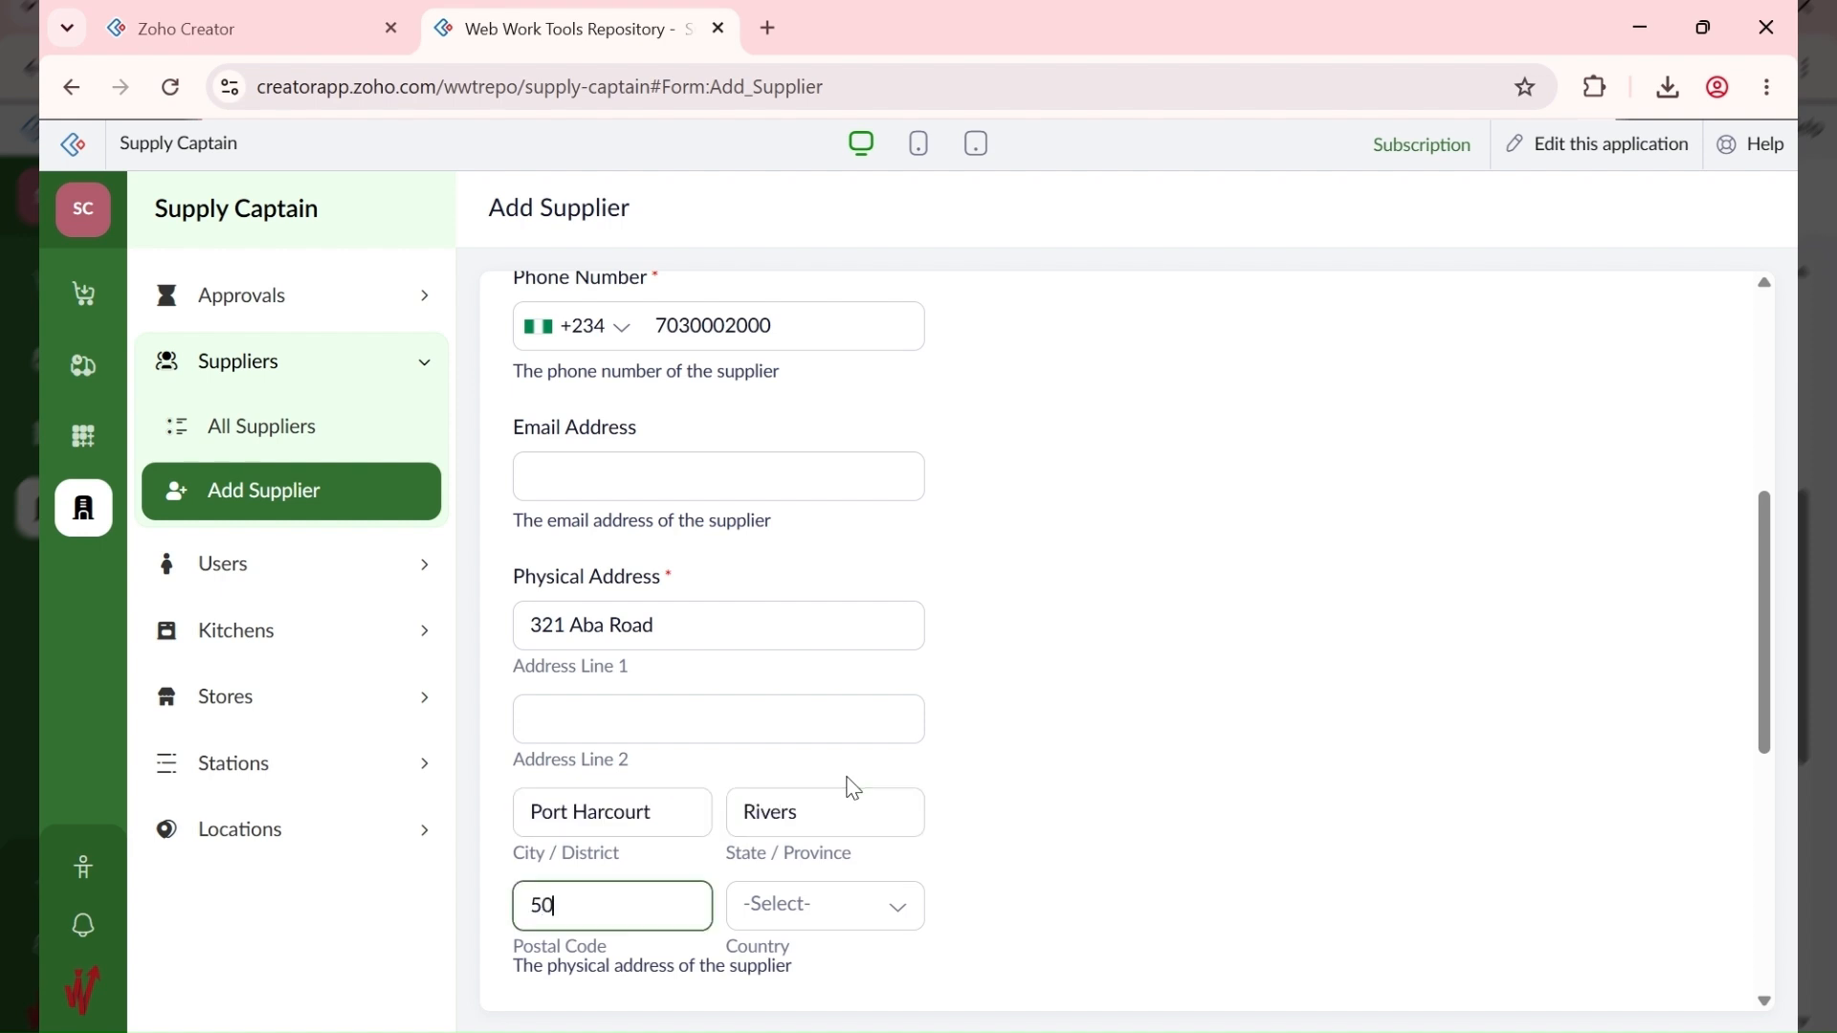
{"action": "type", "text": "0101"}
{"action": "key", "text": "Tab"}
{"action": "type", "text": "n"}
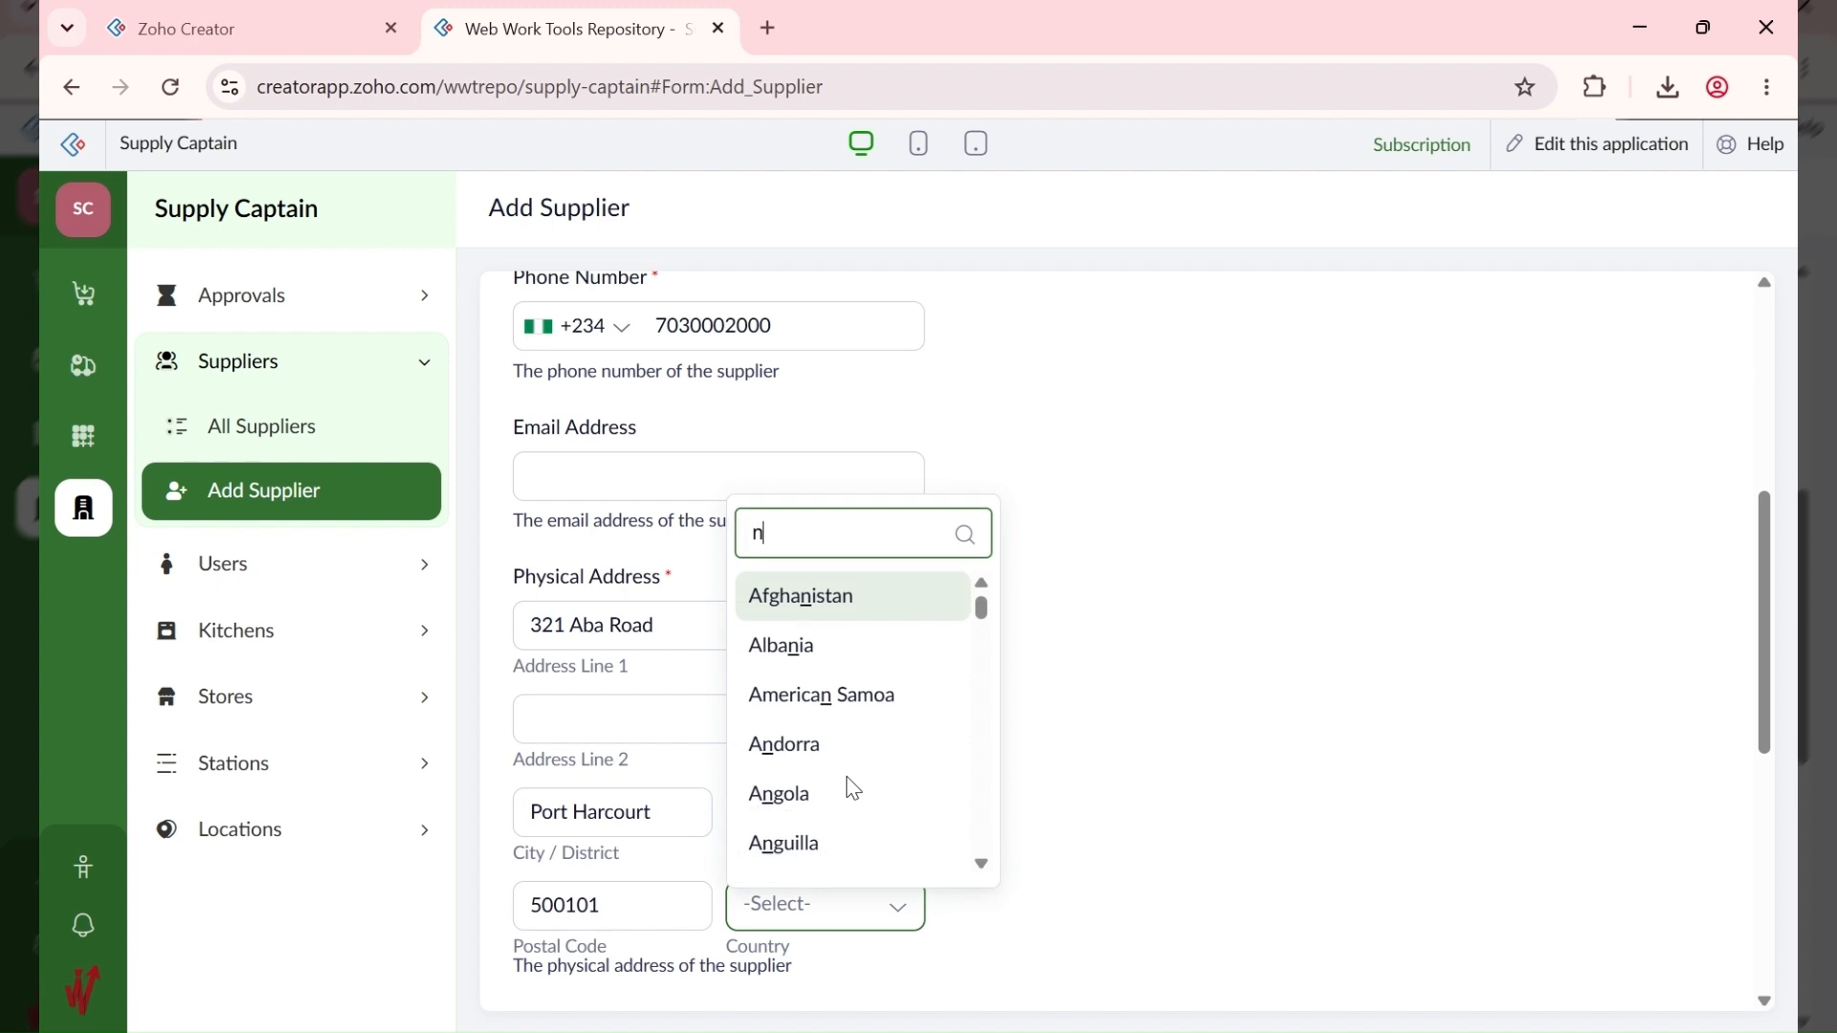
{"action": "type", "text": "igeria"}
{"action": "left_click", "coordinate": [850, 849]}
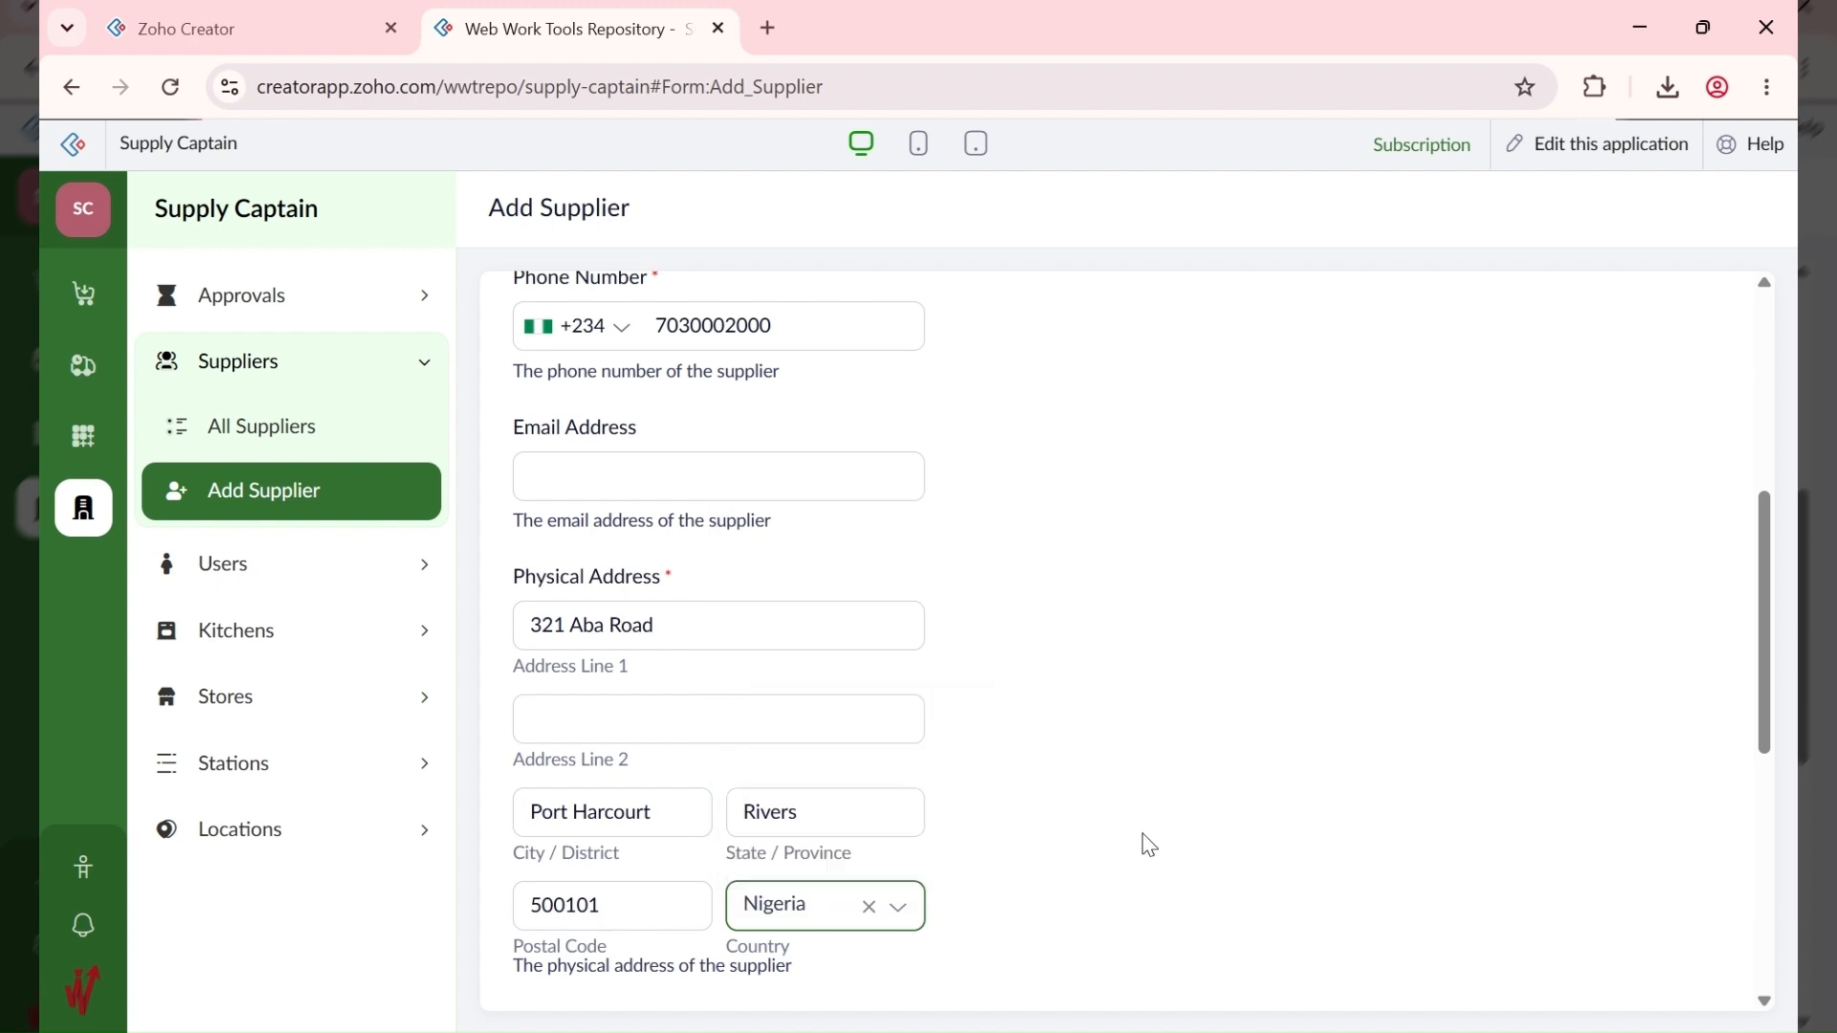
{"action": "left_click", "coordinate": [1213, 857]}
{"action": "scroll", "coordinate": [1213, 855], "scroll_direction": "down", "scroll_amount": 5}
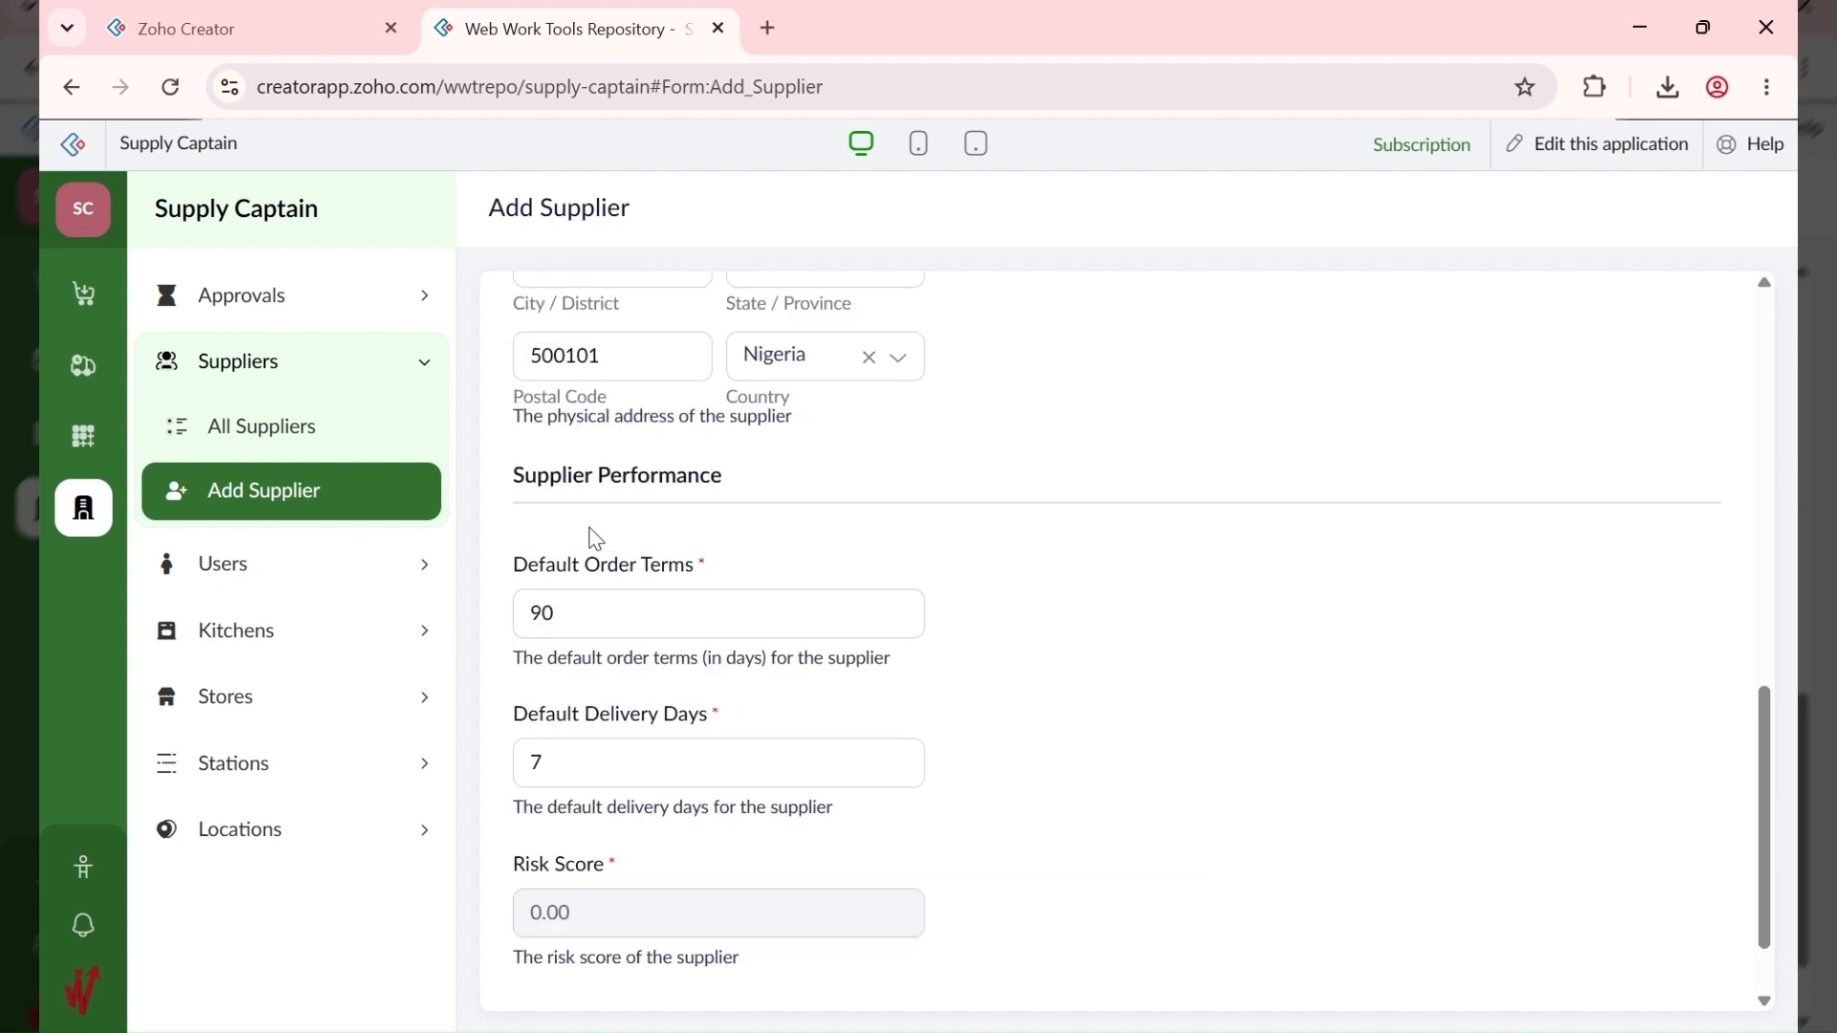
Step: Confirm order terms 90 and delivery 7 days, submit, and view All Suppliers
{"action": "left_click", "coordinate": [584, 632]}
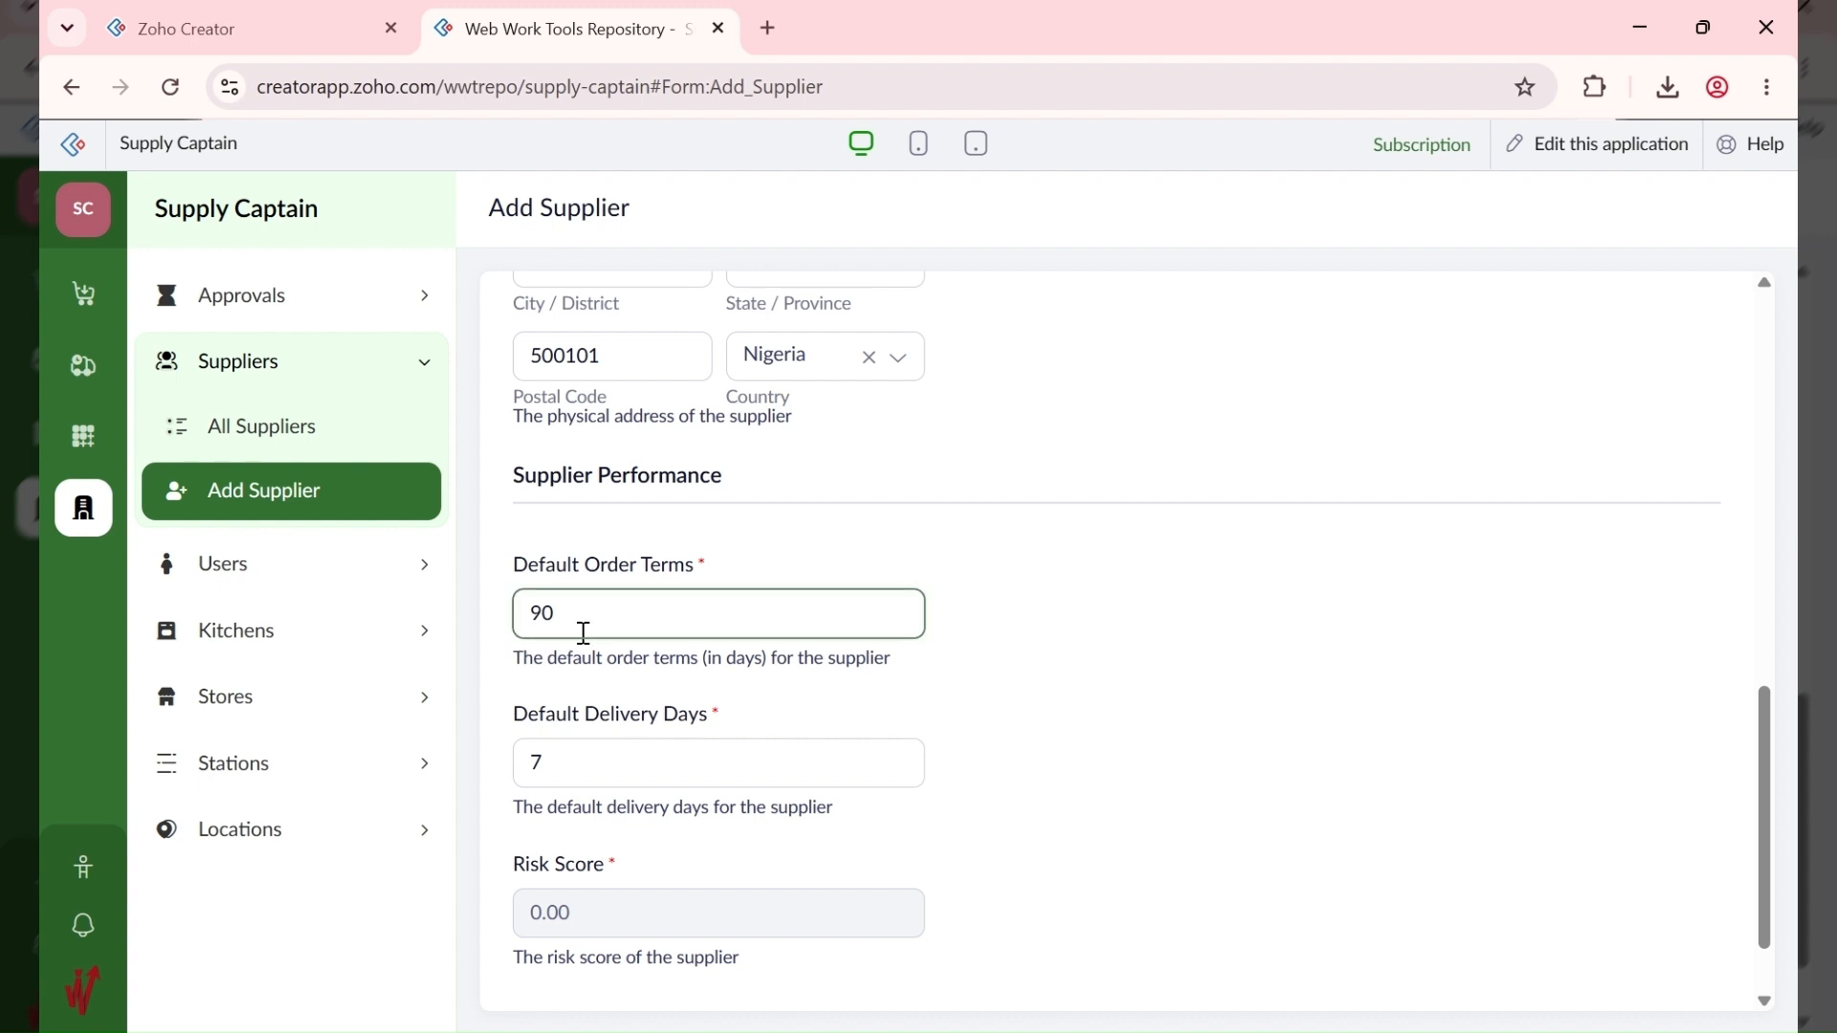
{"action": "left_click", "coordinate": [567, 767]}
{"action": "scroll", "coordinate": [568, 767], "scroll_direction": "down", "scroll_amount": 1}
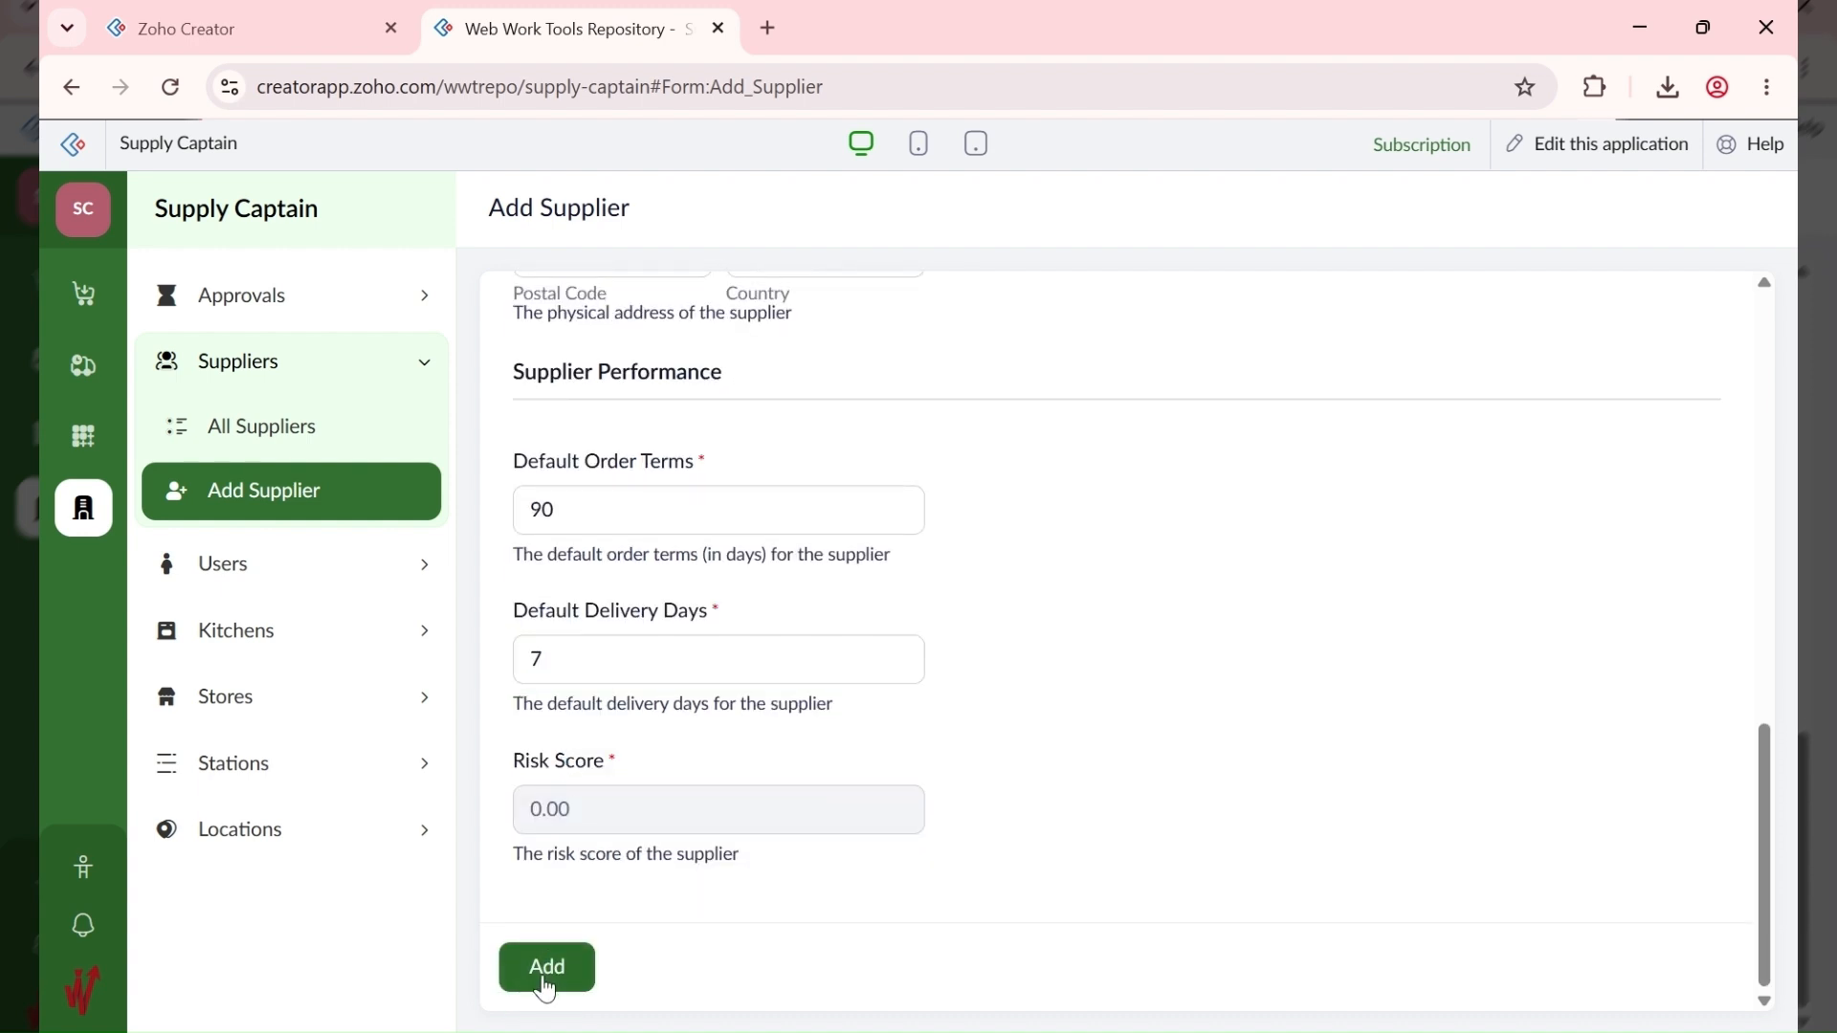
{"action": "left_click", "coordinate": [557, 517]}
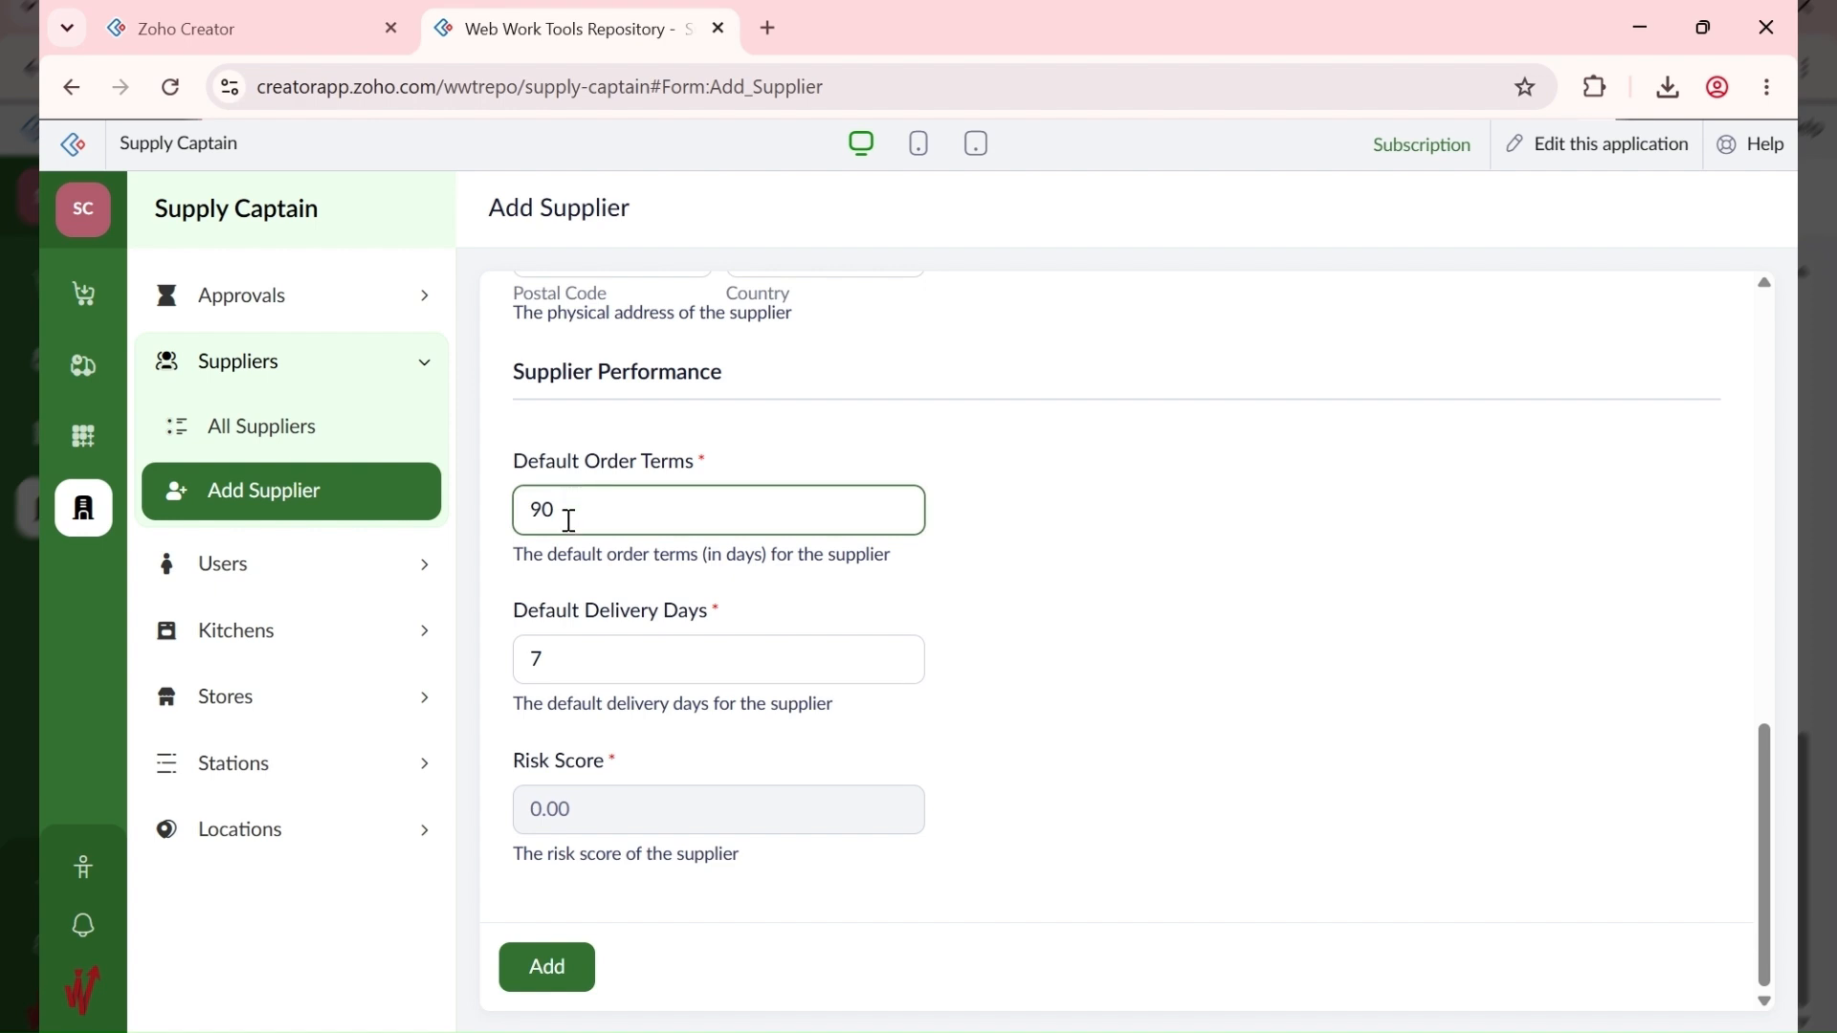
{"action": "left_click", "coordinate": [554, 674]}
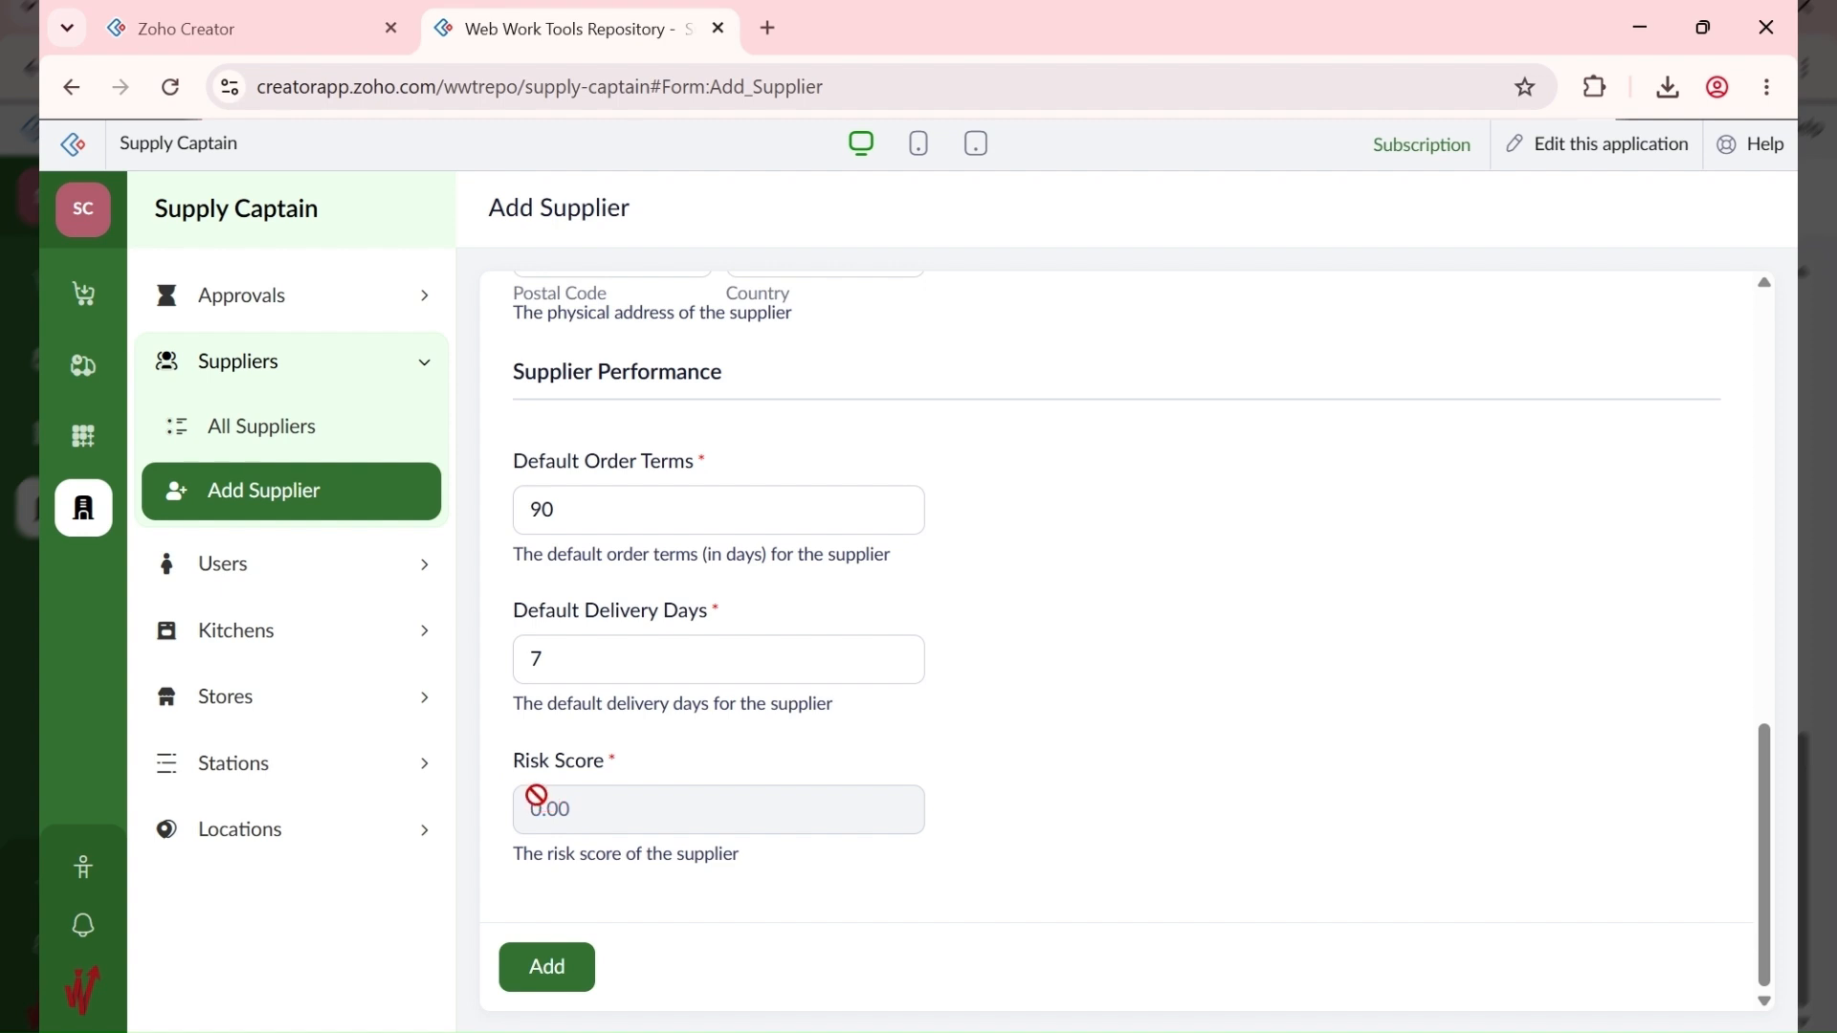
{"action": "left_click", "coordinate": [575, 971]}
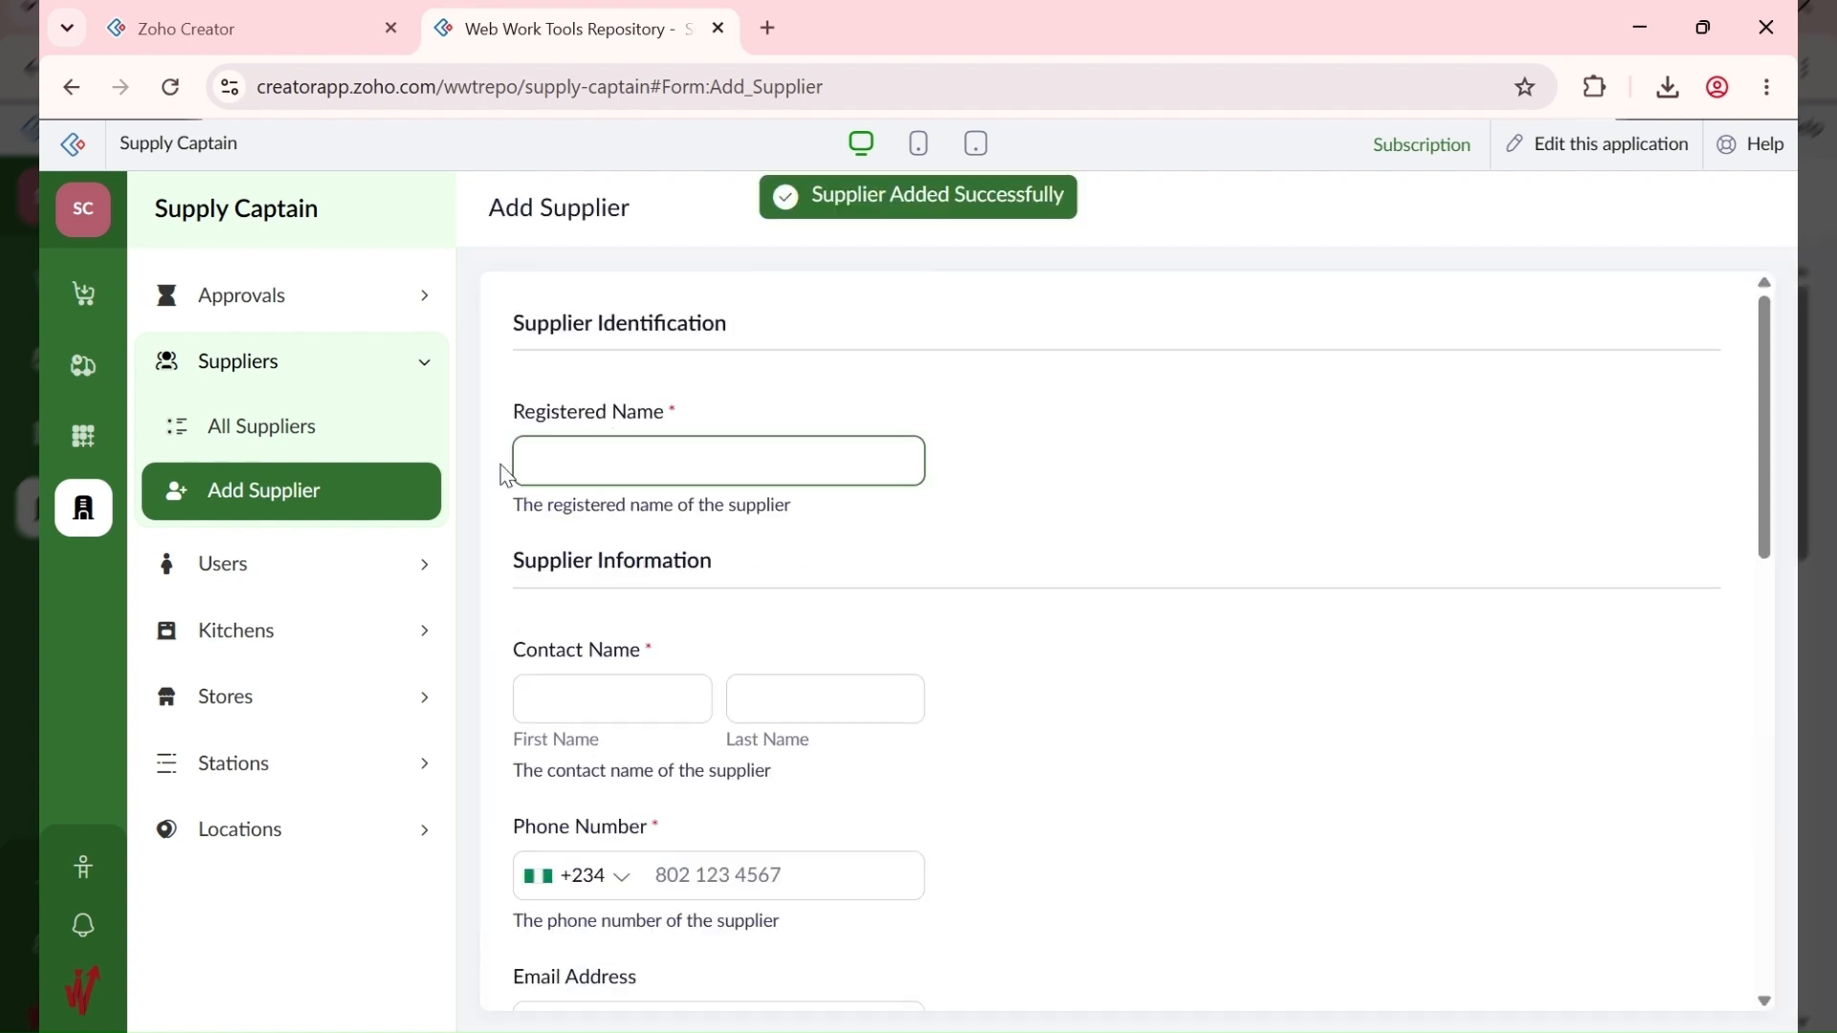
{"action": "left_click", "coordinate": [357, 443]}
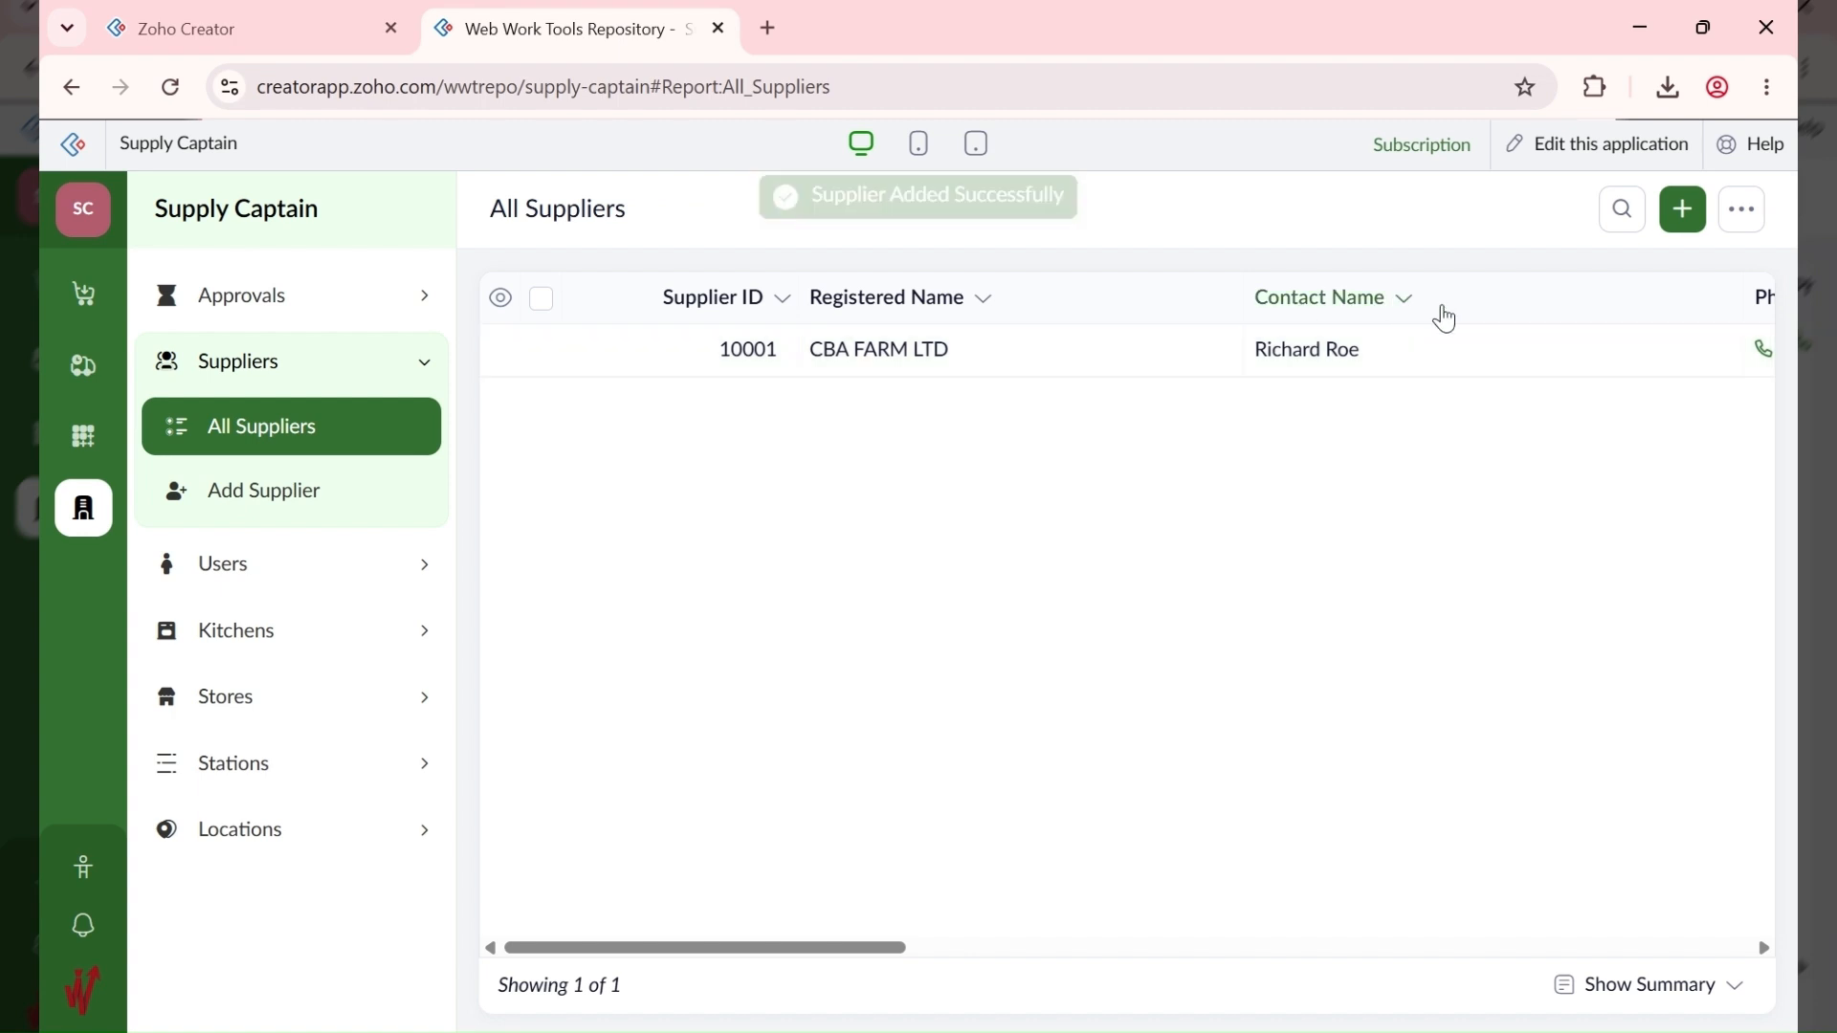
Step: Start a new supplier CBA FOODS LTD with the contact's first and last name and pasted phone number
{"action": "left_click", "coordinate": [1683, 210]}
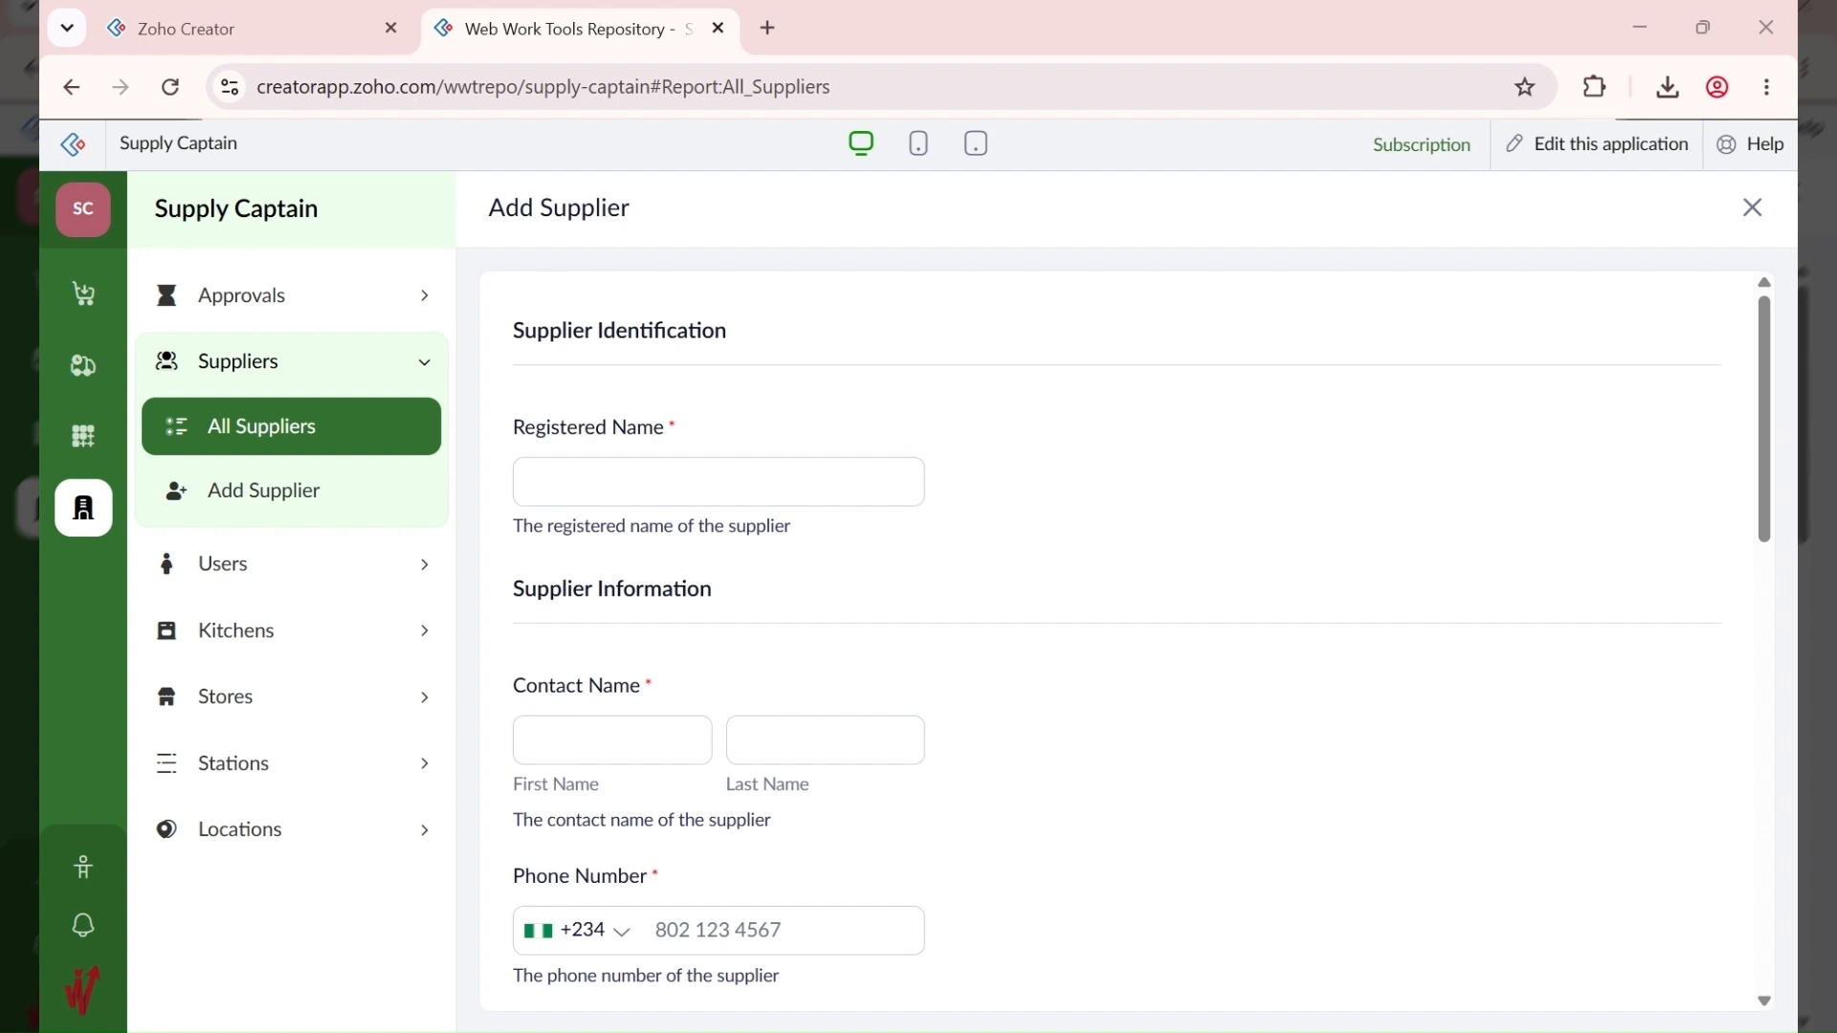
{"action": "left_click", "coordinate": [599, 484]}
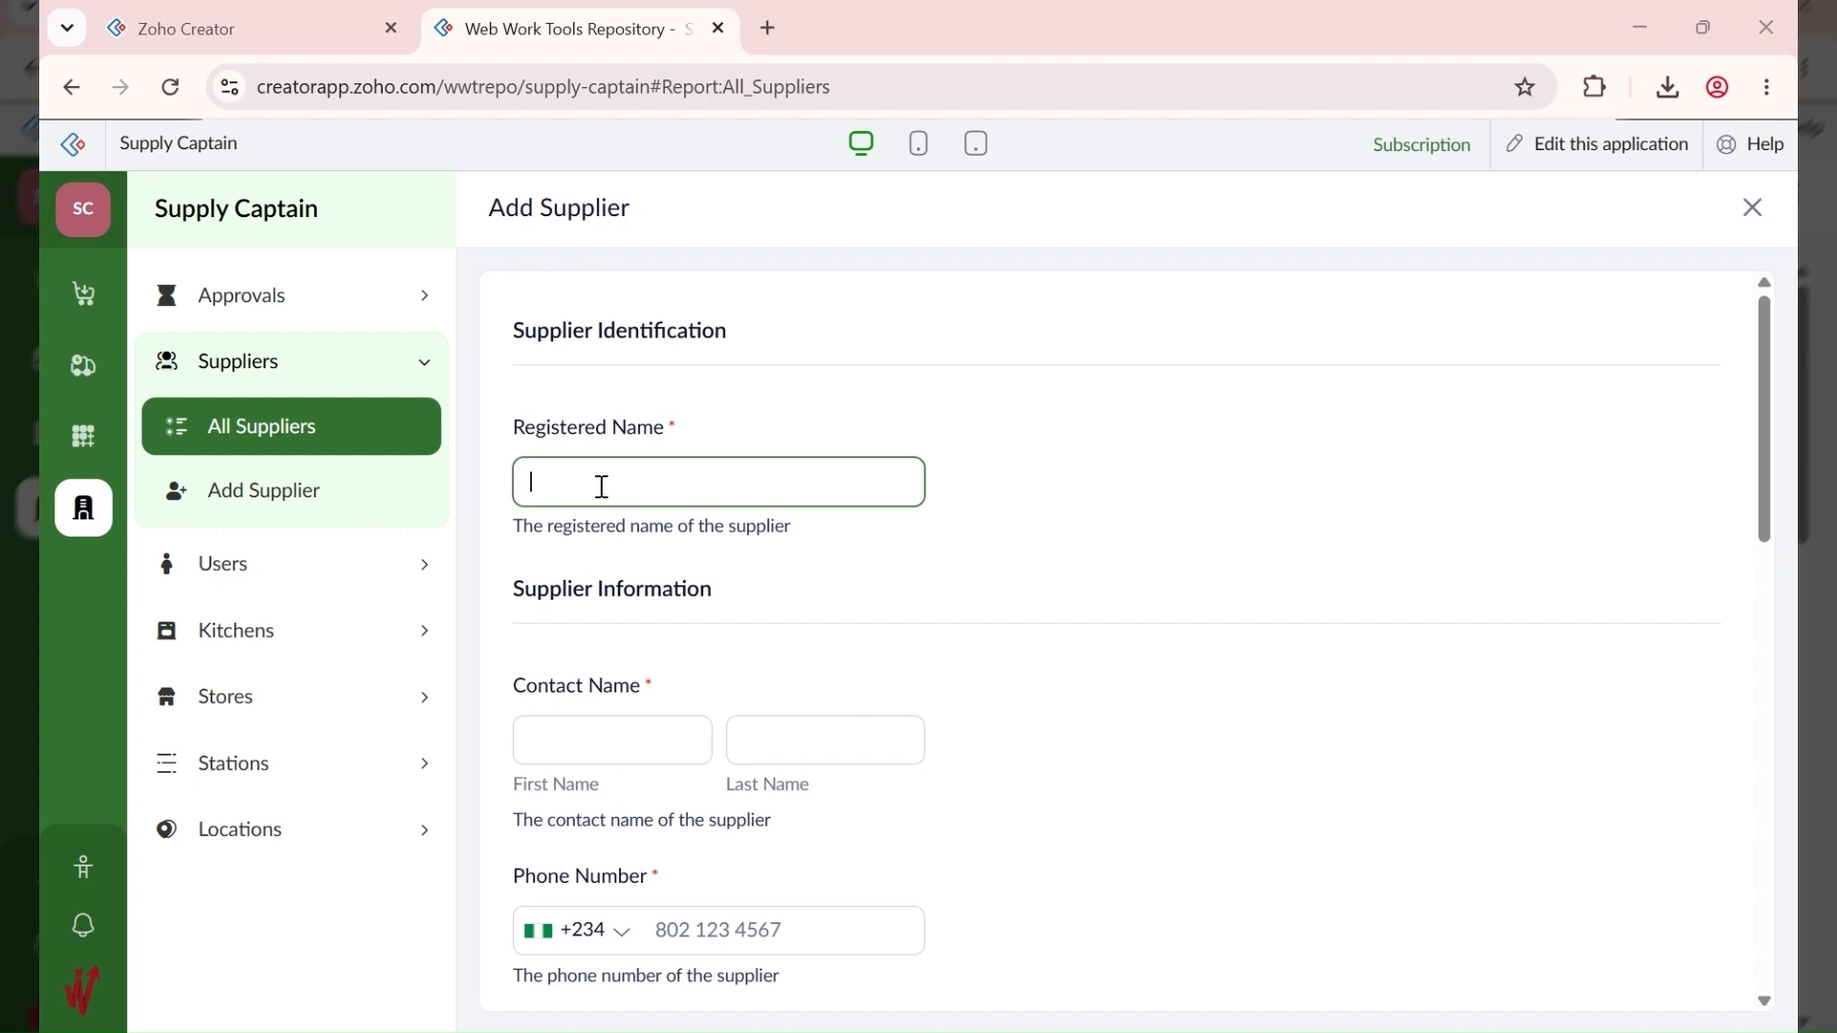
{"action": "type", "text": "CBA FOODS LTD"}
{"action": "left_click", "coordinate": [992, 1032]}
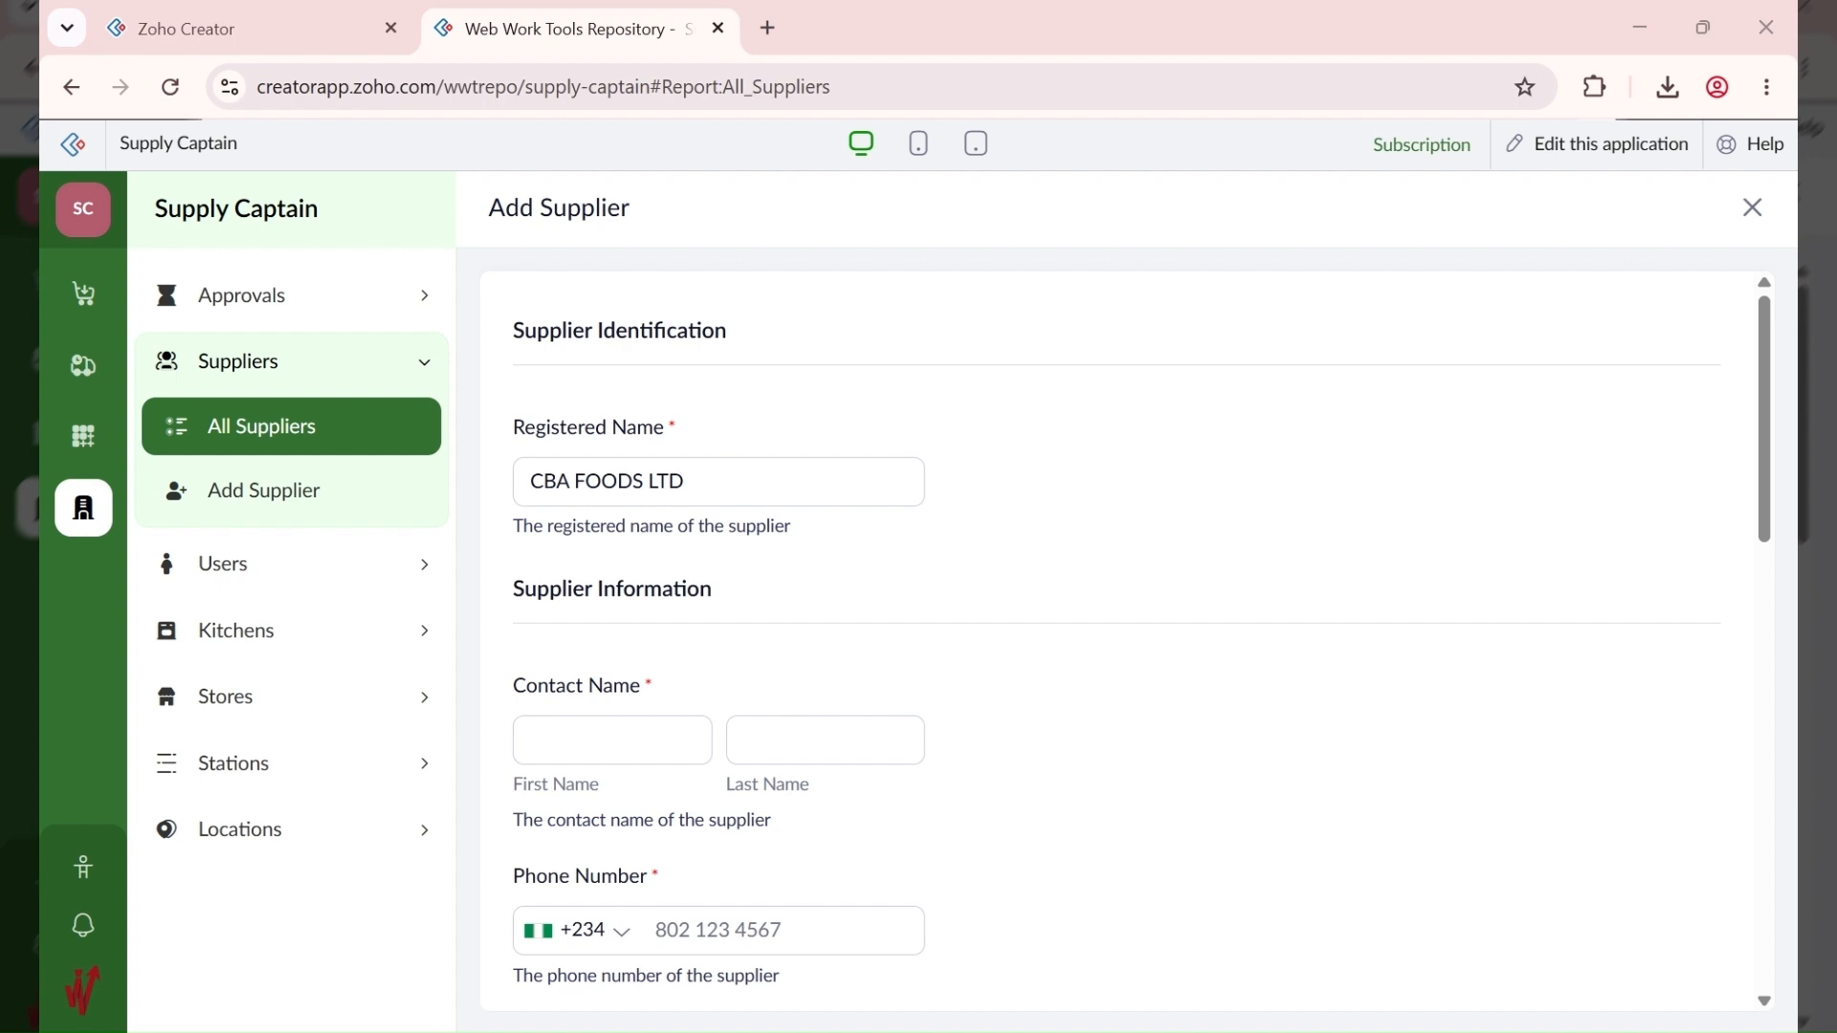
{"action": "left_click", "coordinate": [648, 750]}
{"action": "left_click", "coordinate": [812, 724]}
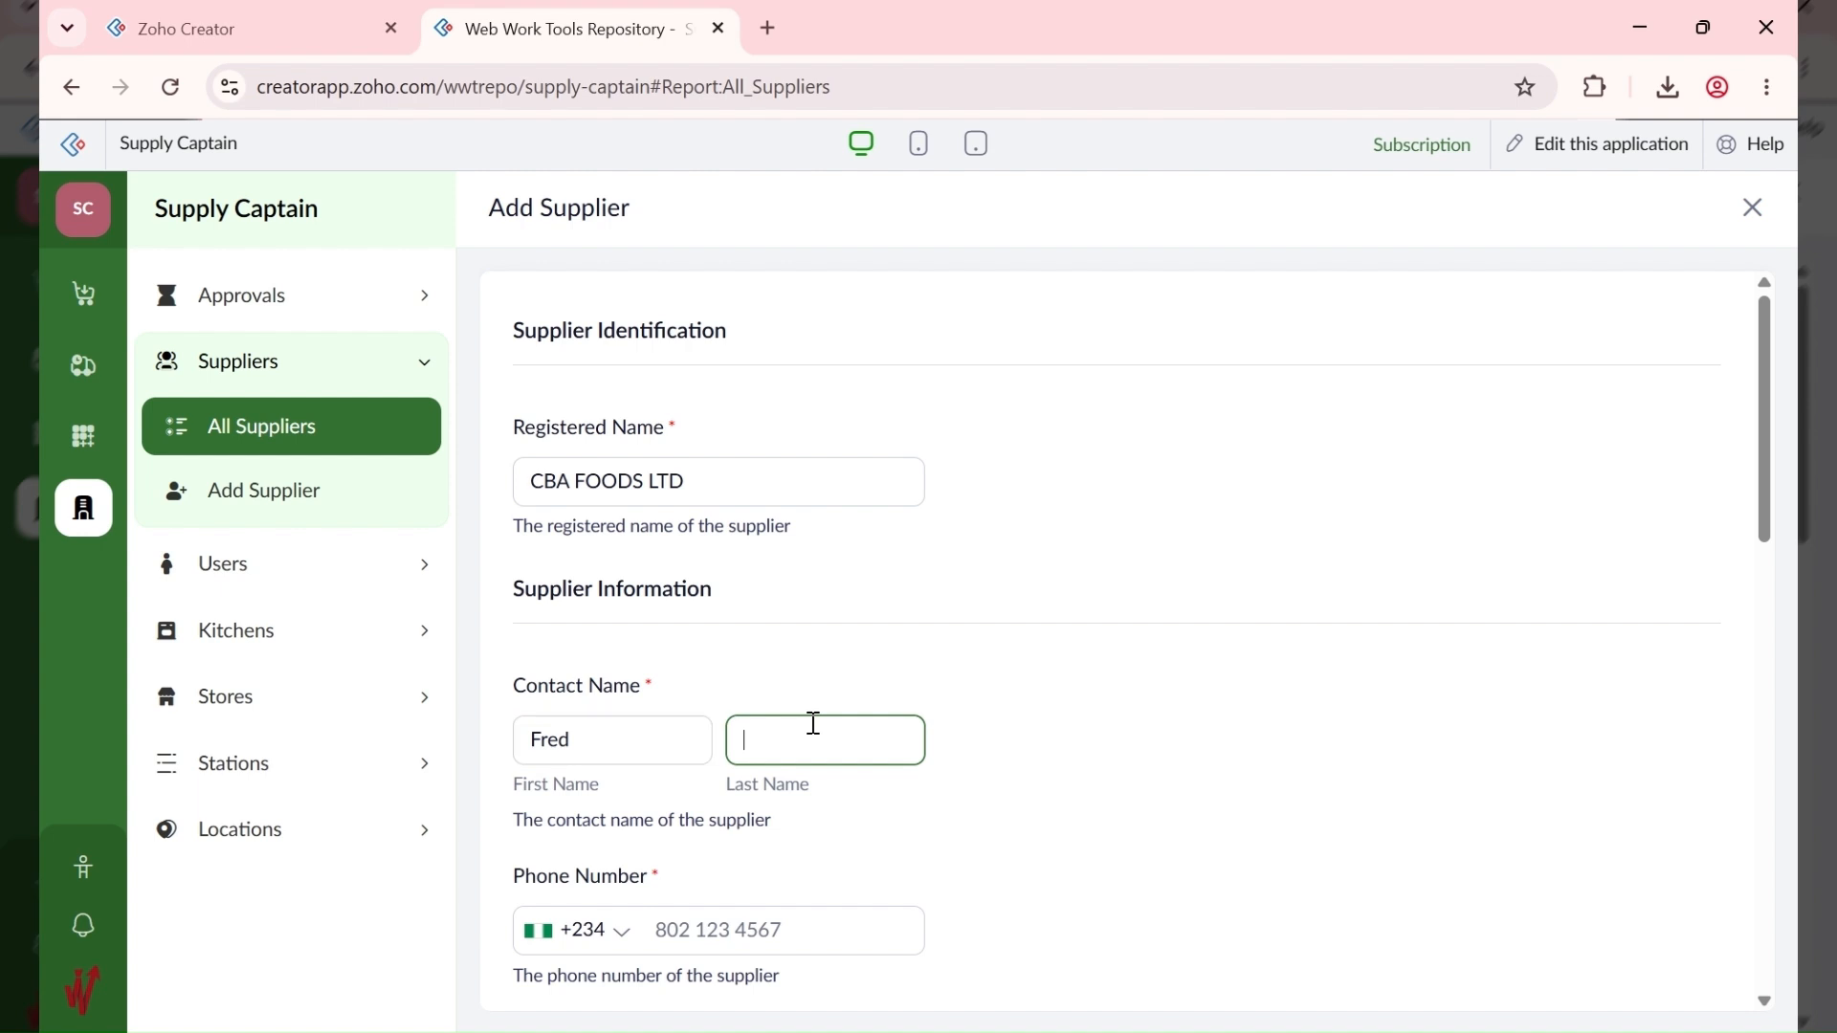
{"action": "key", "text": "Tab"}
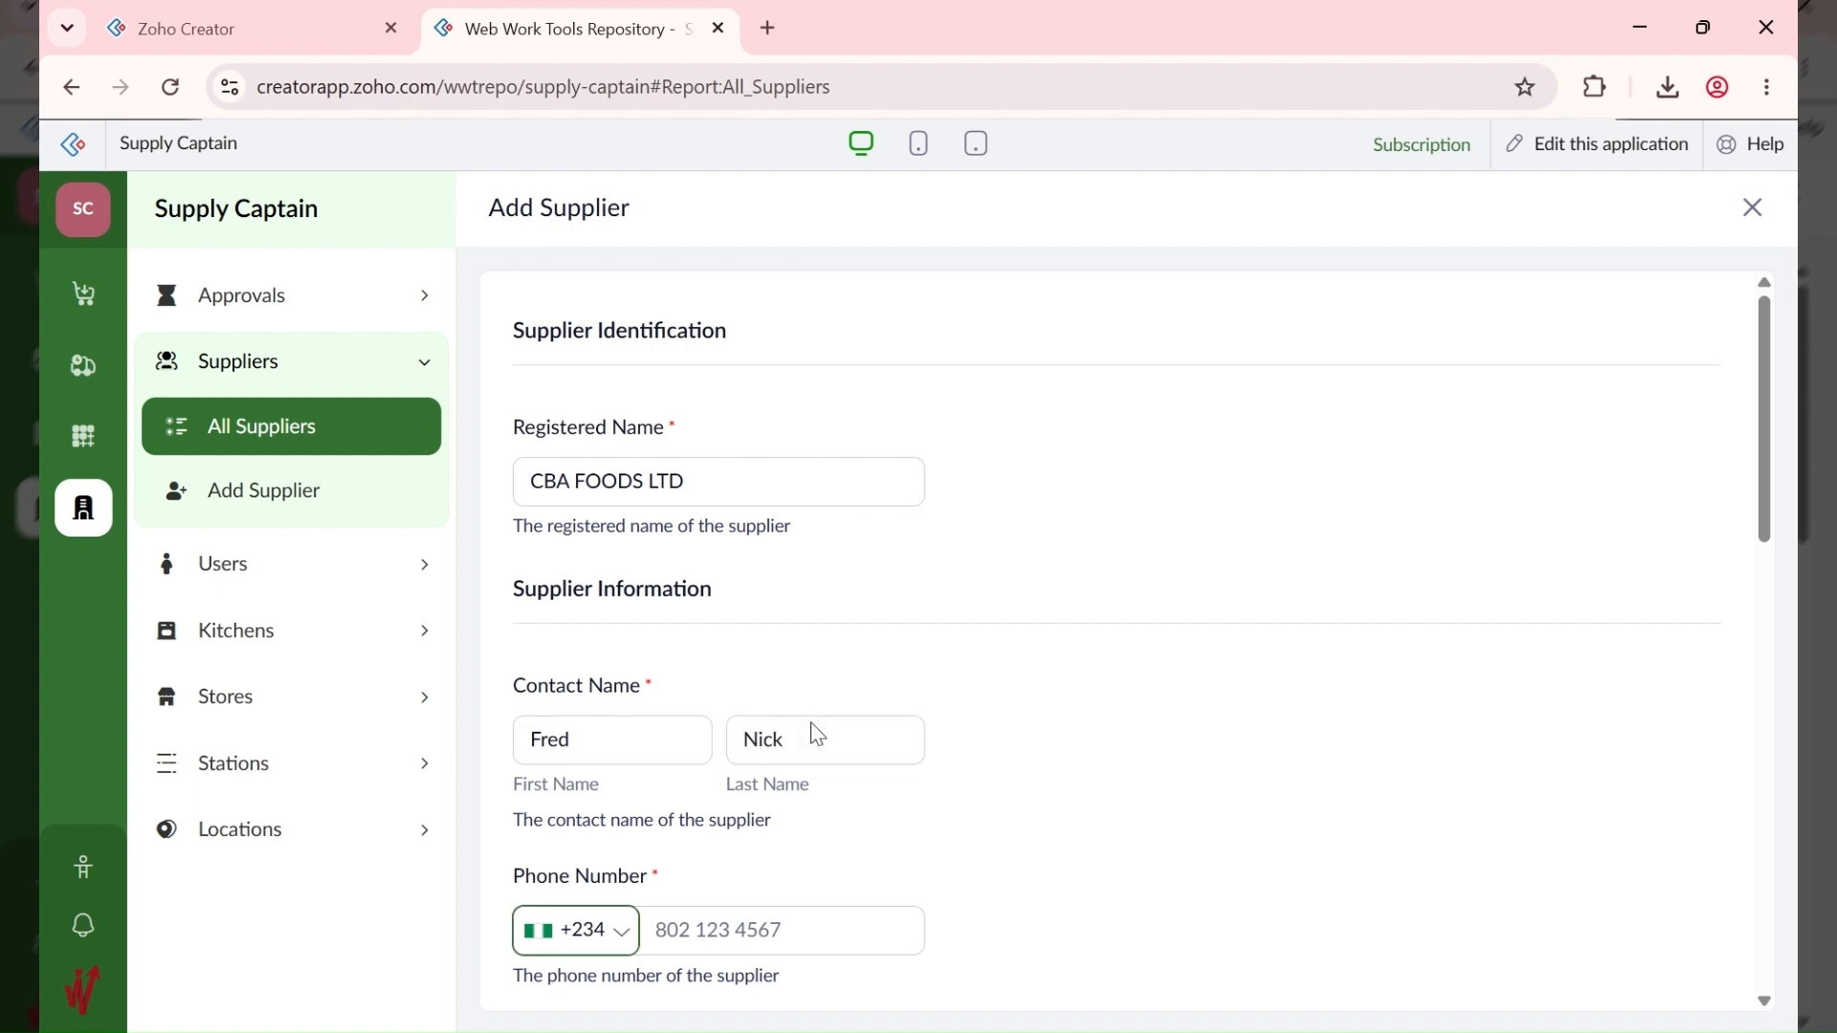
{"action": "key", "text": "Tab"}
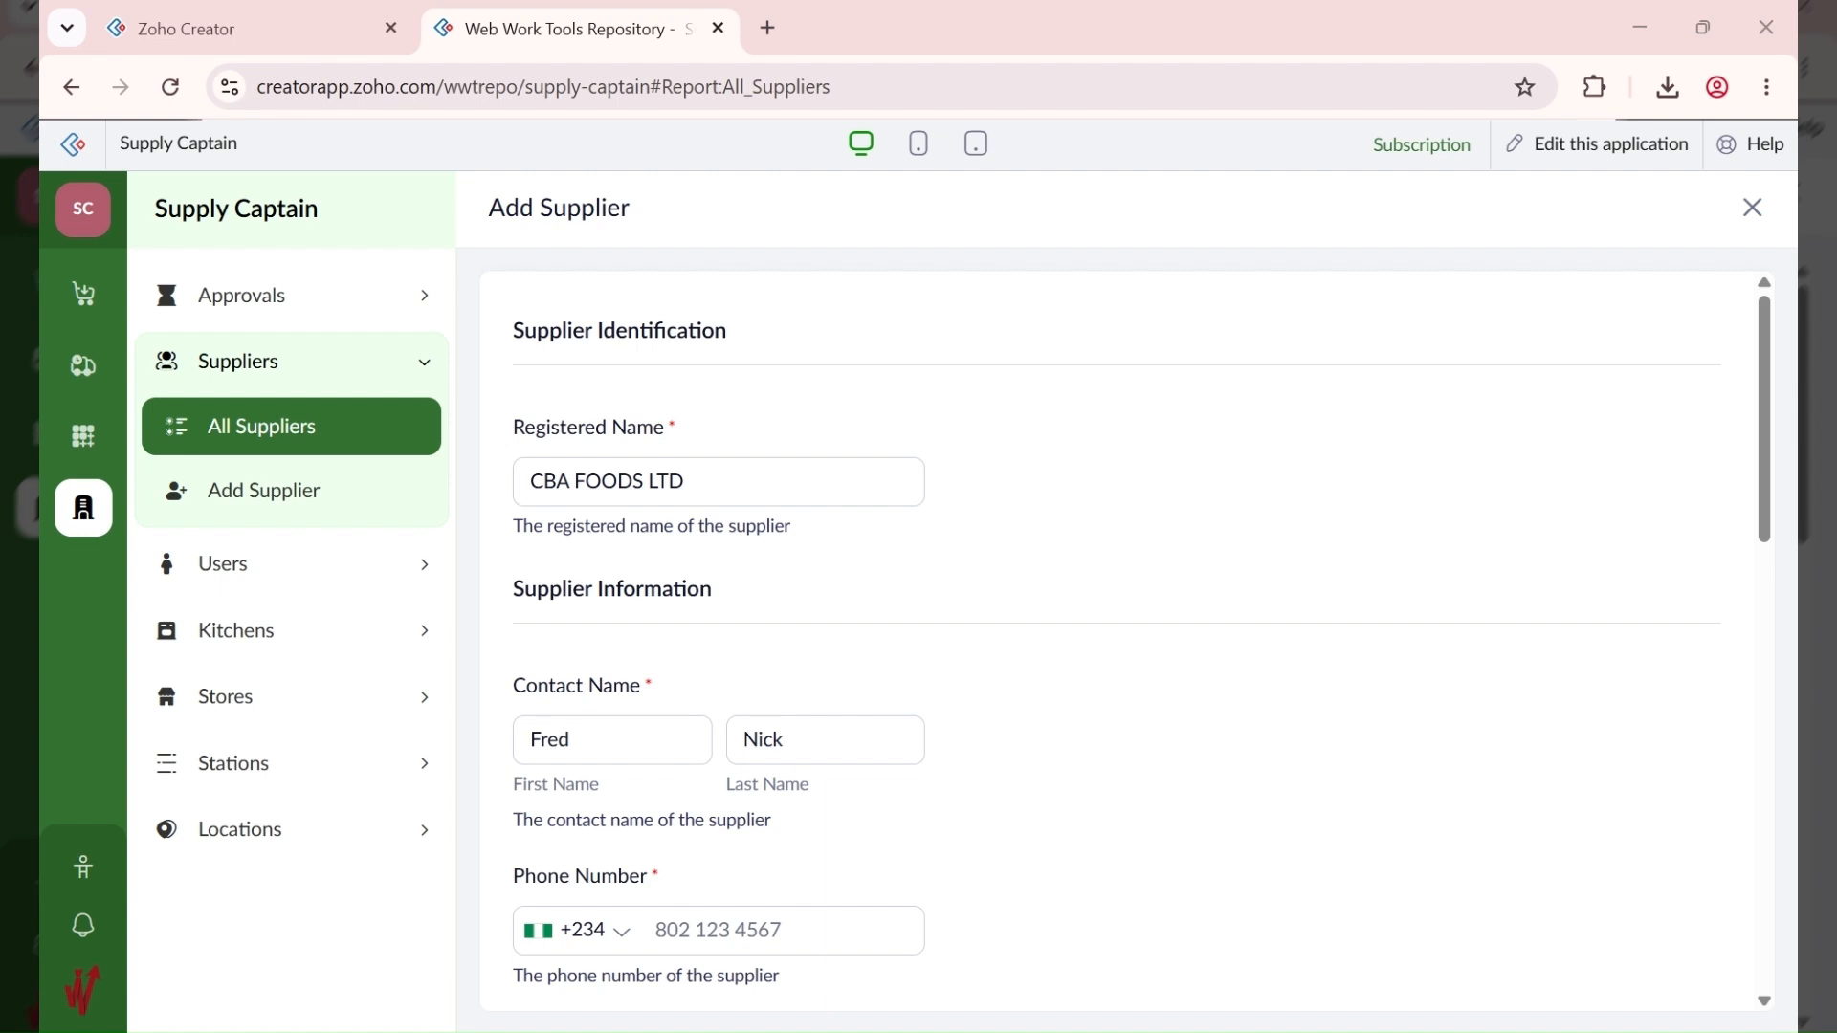
{"action": "left_click", "coordinate": [721, 922]}
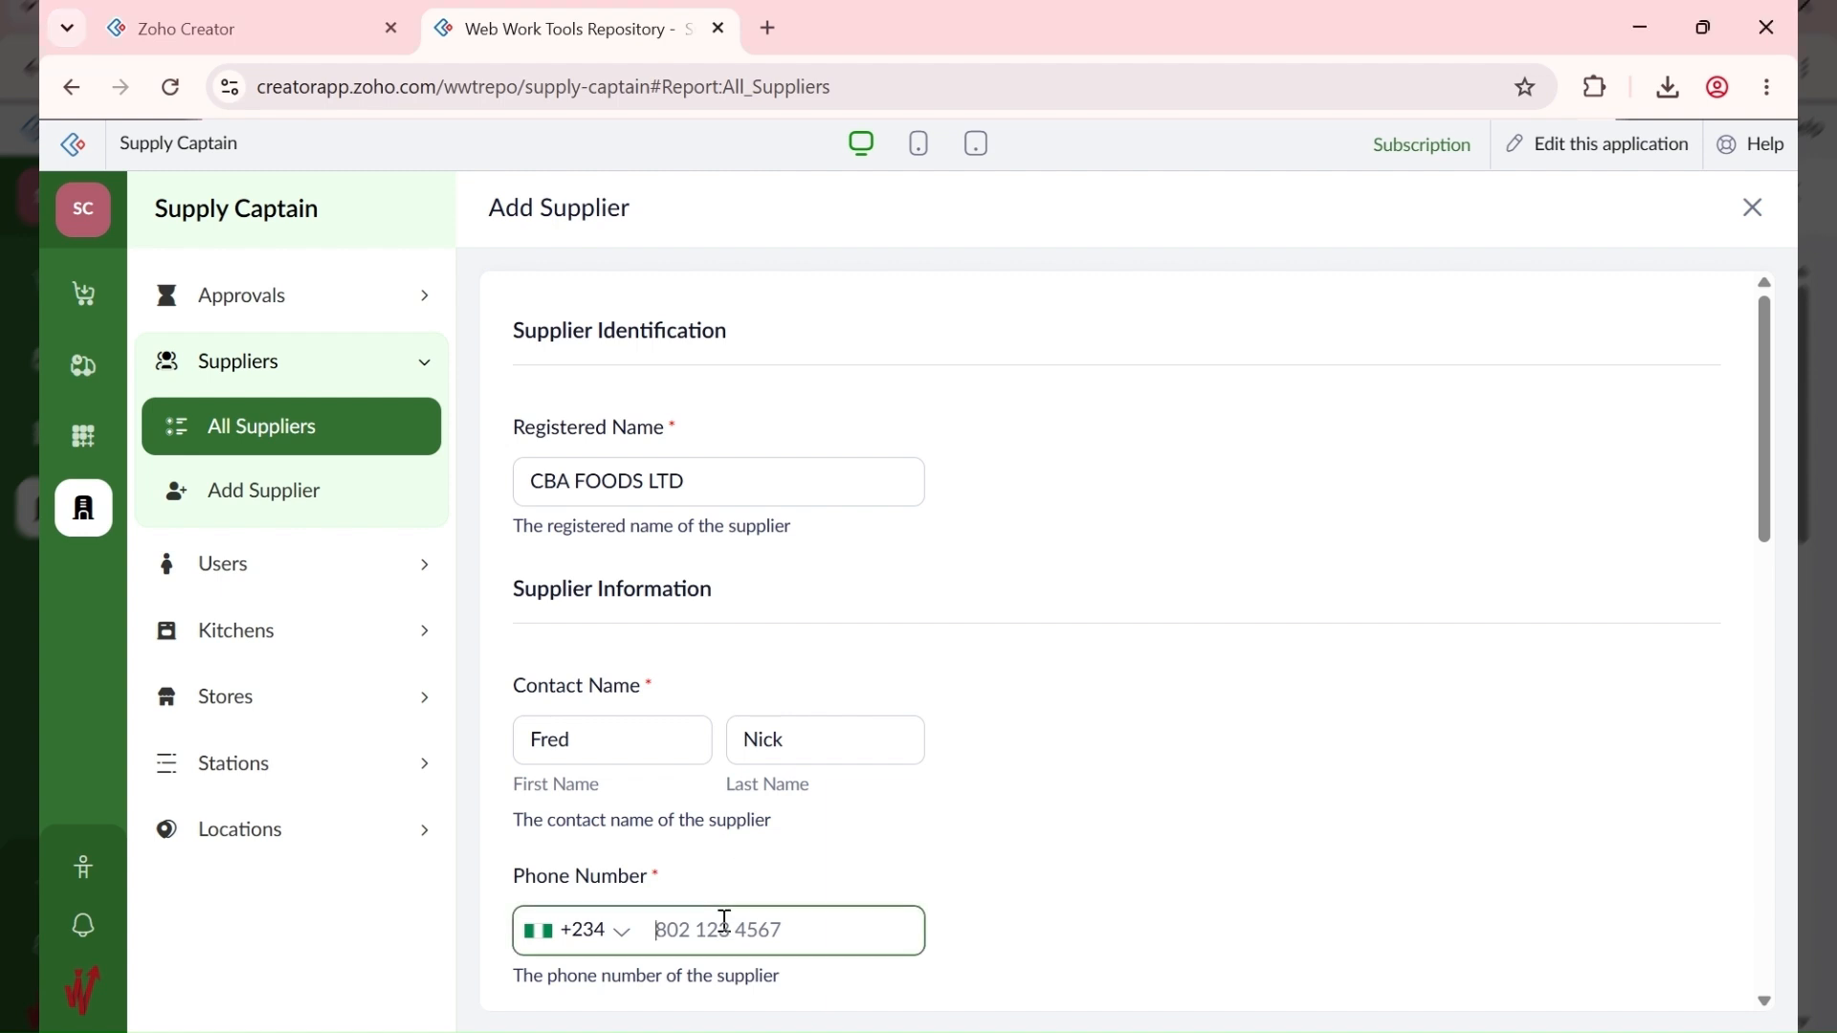
{"action": "key", "text": "ctrl+v"}
Step: Enter the street address, city Gbagada, state Lagos, postal code and country Nigeria
{"action": "scroll", "coordinate": [963, 842], "scroll_direction": "down", "scroll_amount": 4}
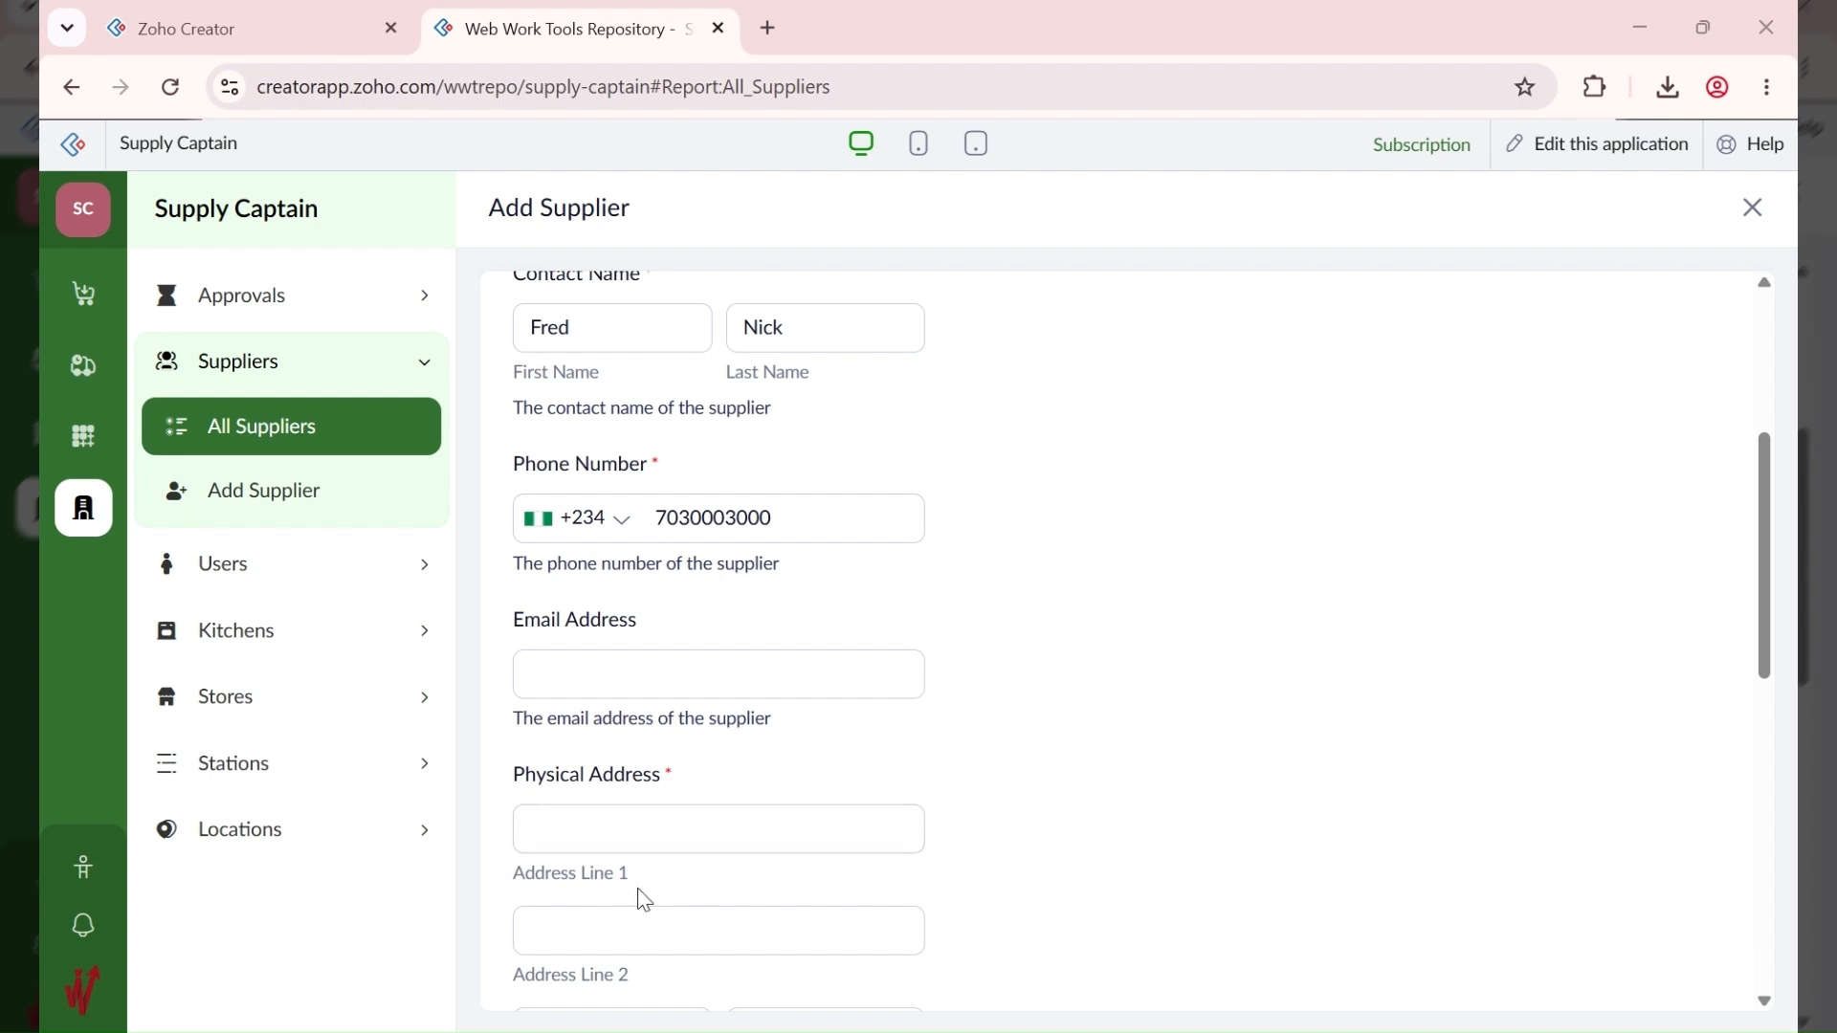
{"action": "left_click", "coordinate": [590, 829]}
{"action": "type", "text": "123 ABC Road"}
{"action": "scroll", "coordinate": [658, 824], "scroll_direction": "down", "scroll_amount": 1}
{"action": "scroll", "coordinate": [657, 824], "scroll_direction": "down", "scroll_amount": 2}
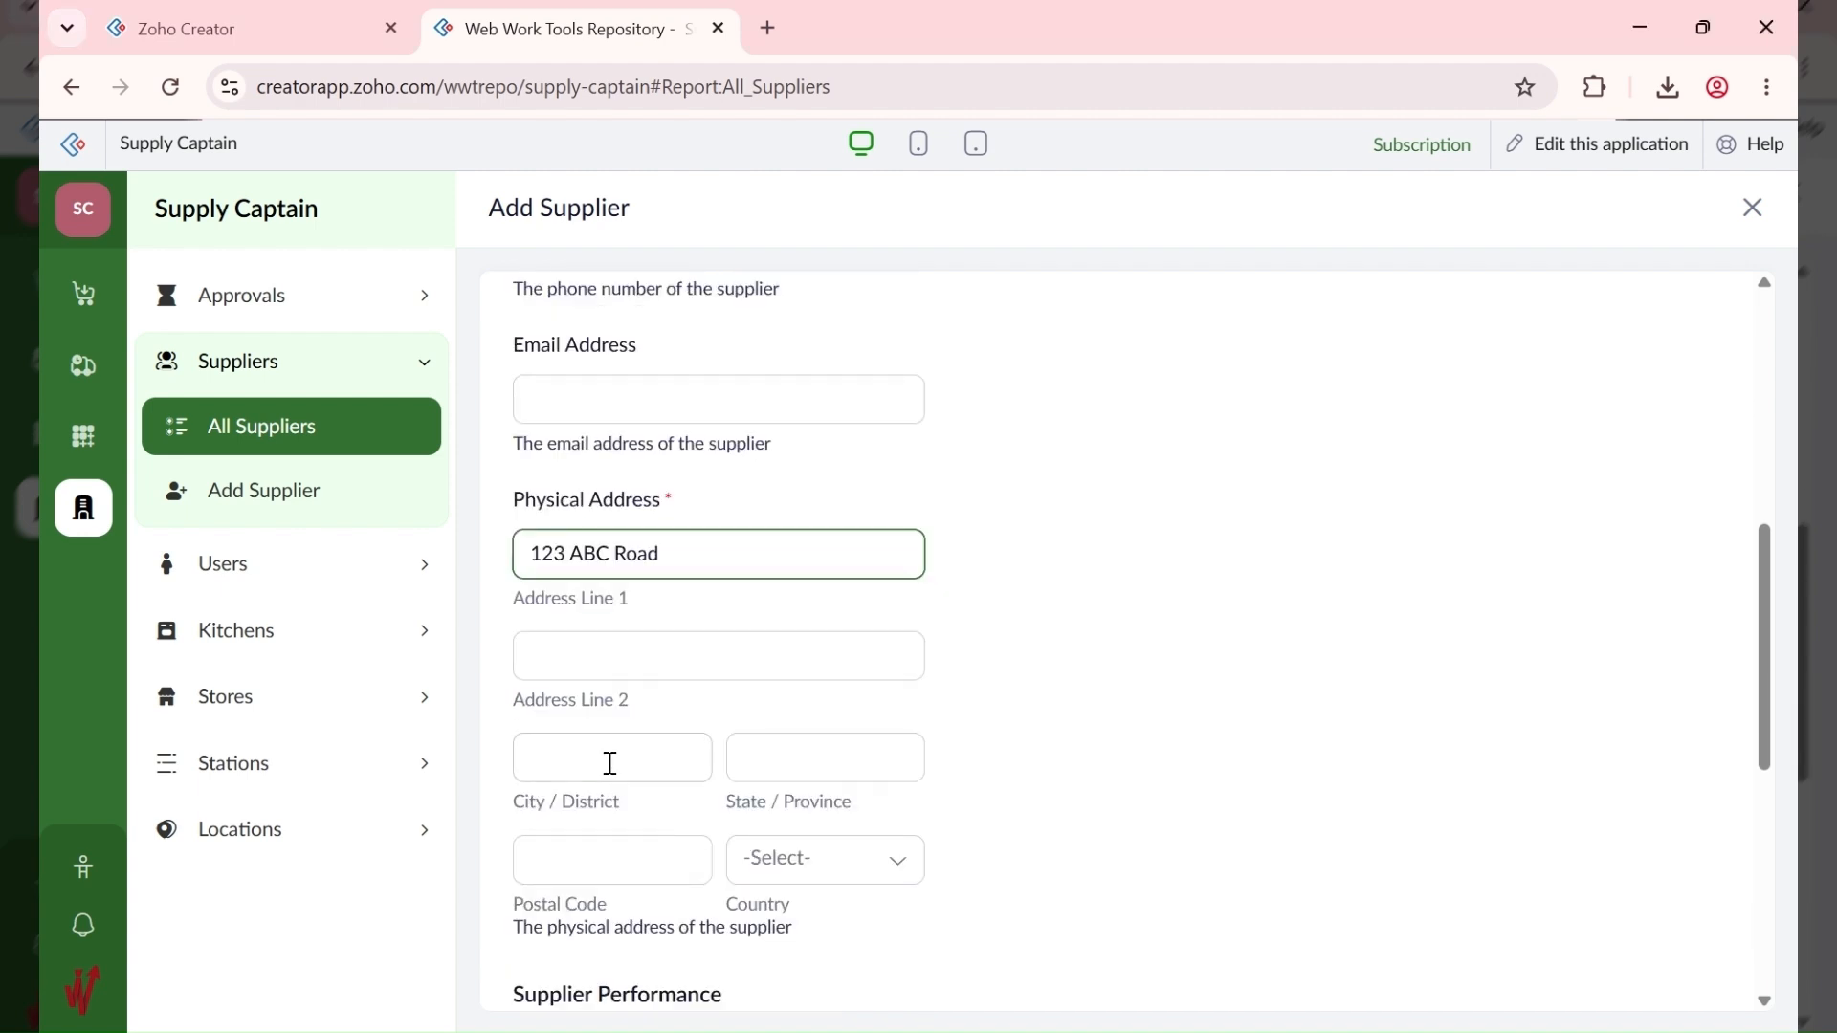
{"action": "left_click", "coordinate": [609, 762]}
{"action": "type", "text": "Gbagada"}
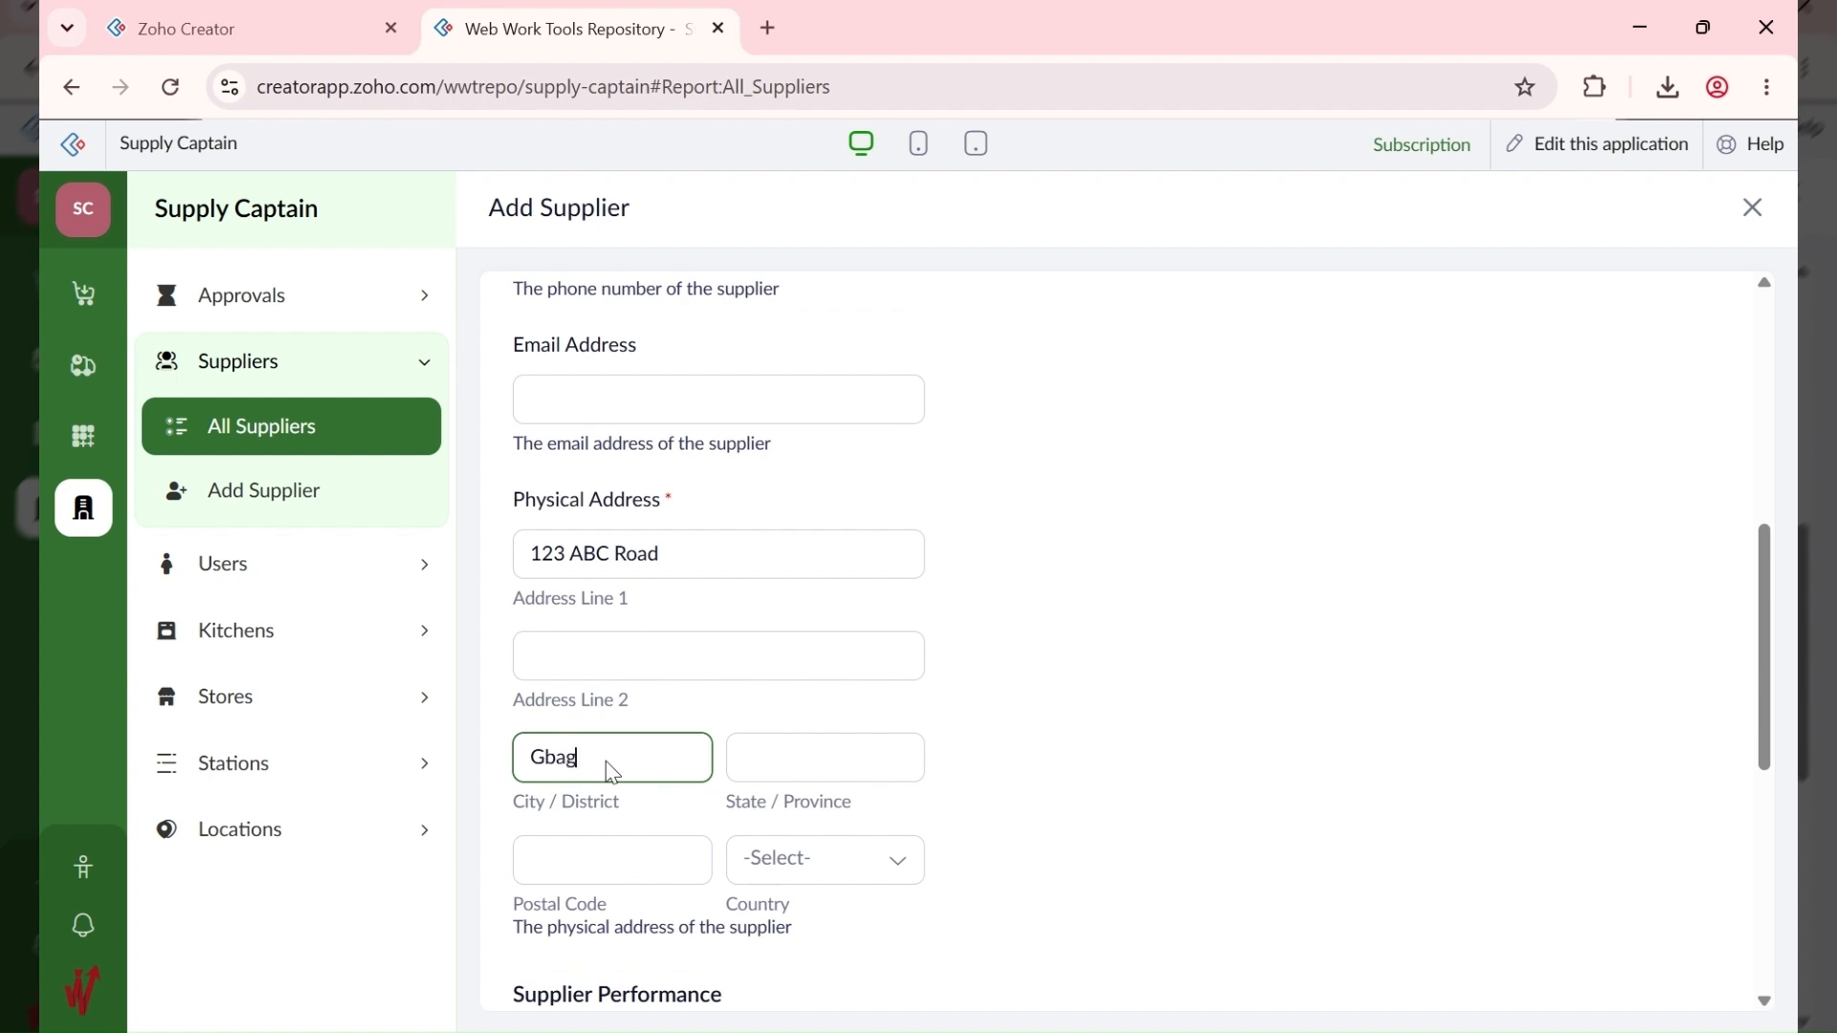
{"action": "key", "text": "Tab"}
{"action": "type", "text": "Lagos"}
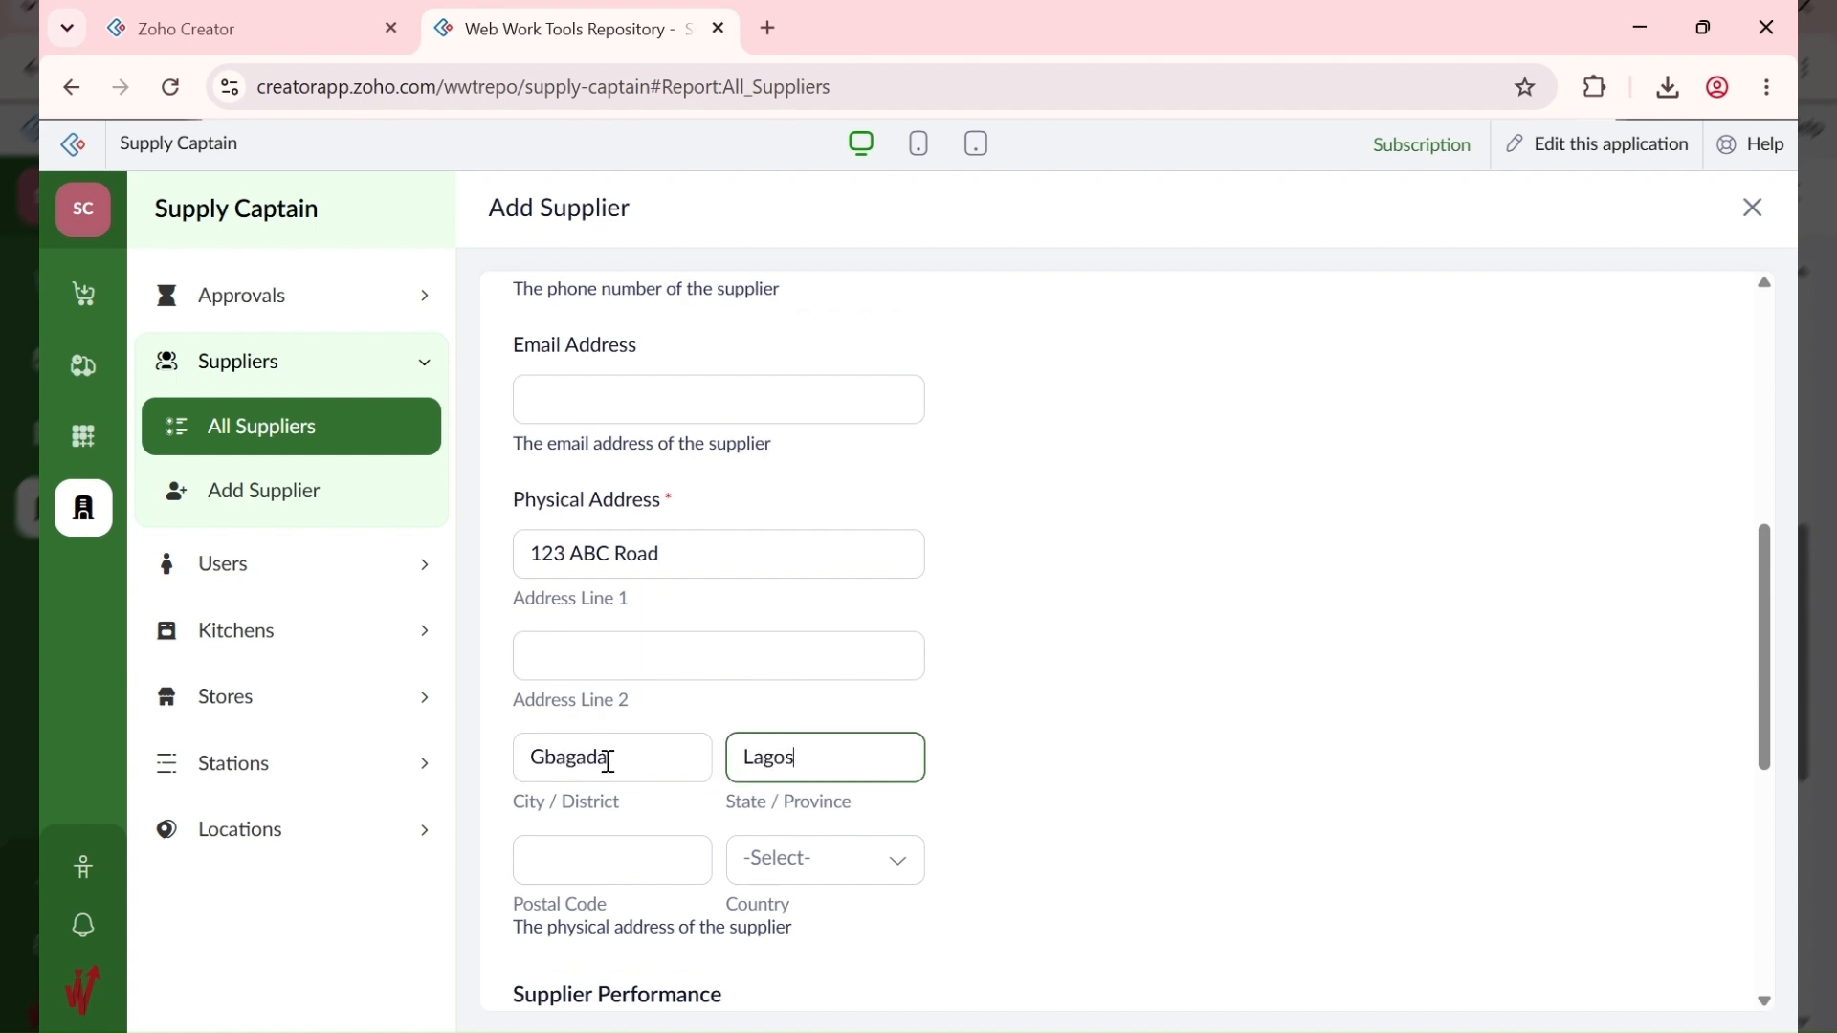
{"action": "key", "text": "Tab"}
{"action": "type", "text": "100234"}
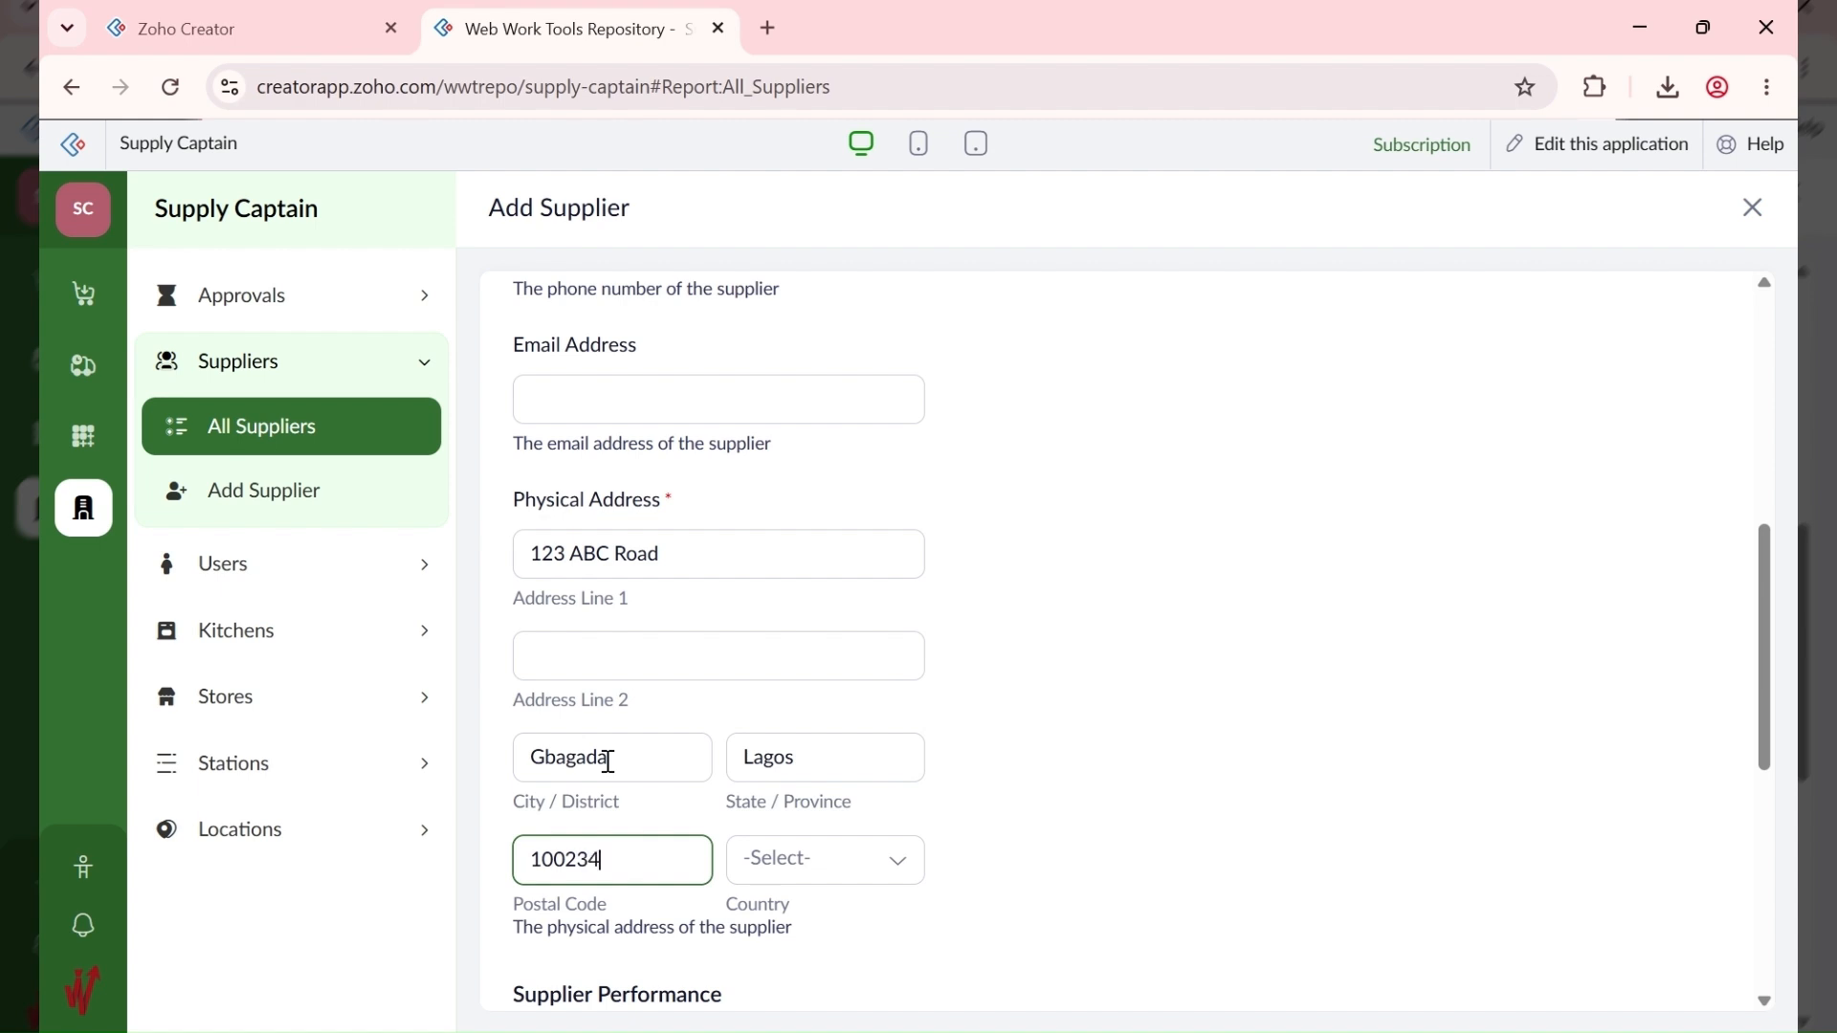
{"action": "key", "text": "Tab"}
{"action": "type", "text": "nigeria"}
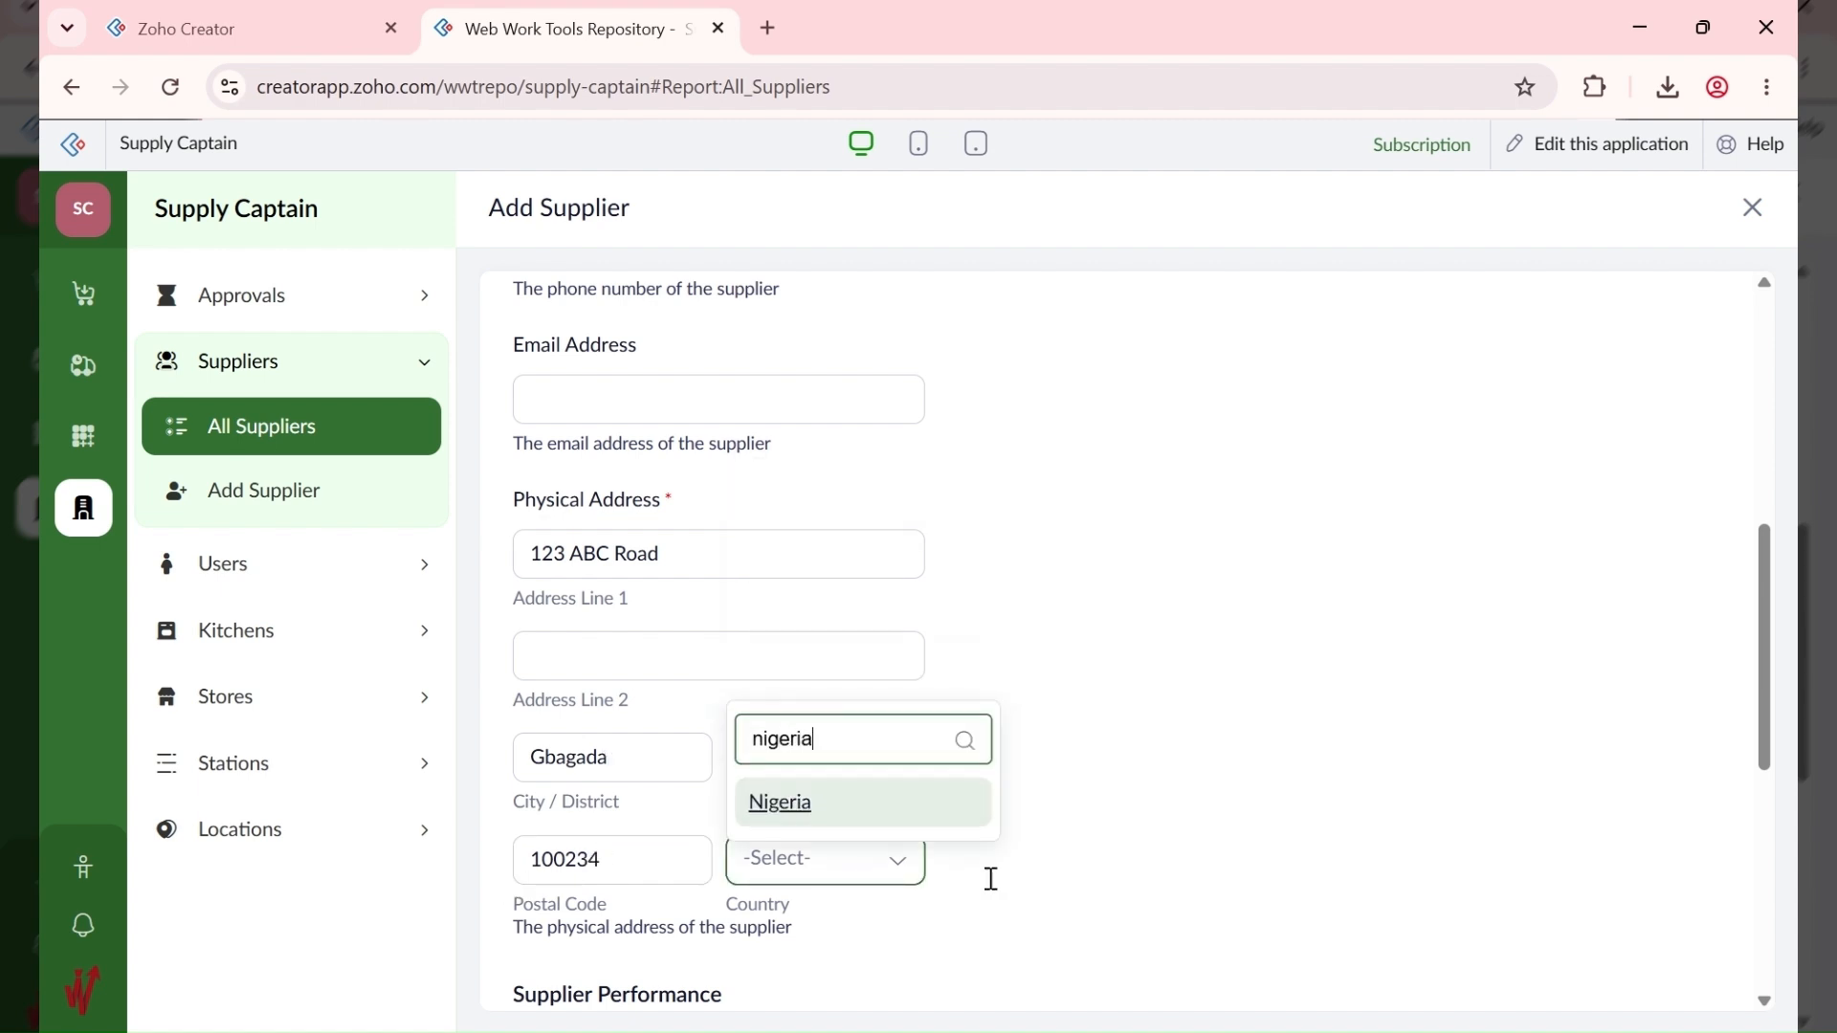
{"action": "left_click", "coordinate": [881, 803]}
{"action": "scroll", "coordinate": [1041, 798], "scroll_direction": "down", "scroll_amount": 4}
Step: Save CBA FOODS LTD as supplier 10002 and go to the All Global Items list
{"action": "scroll", "coordinate": [984, 813], "scroll_direction": "down", "scroll_amount": 3}
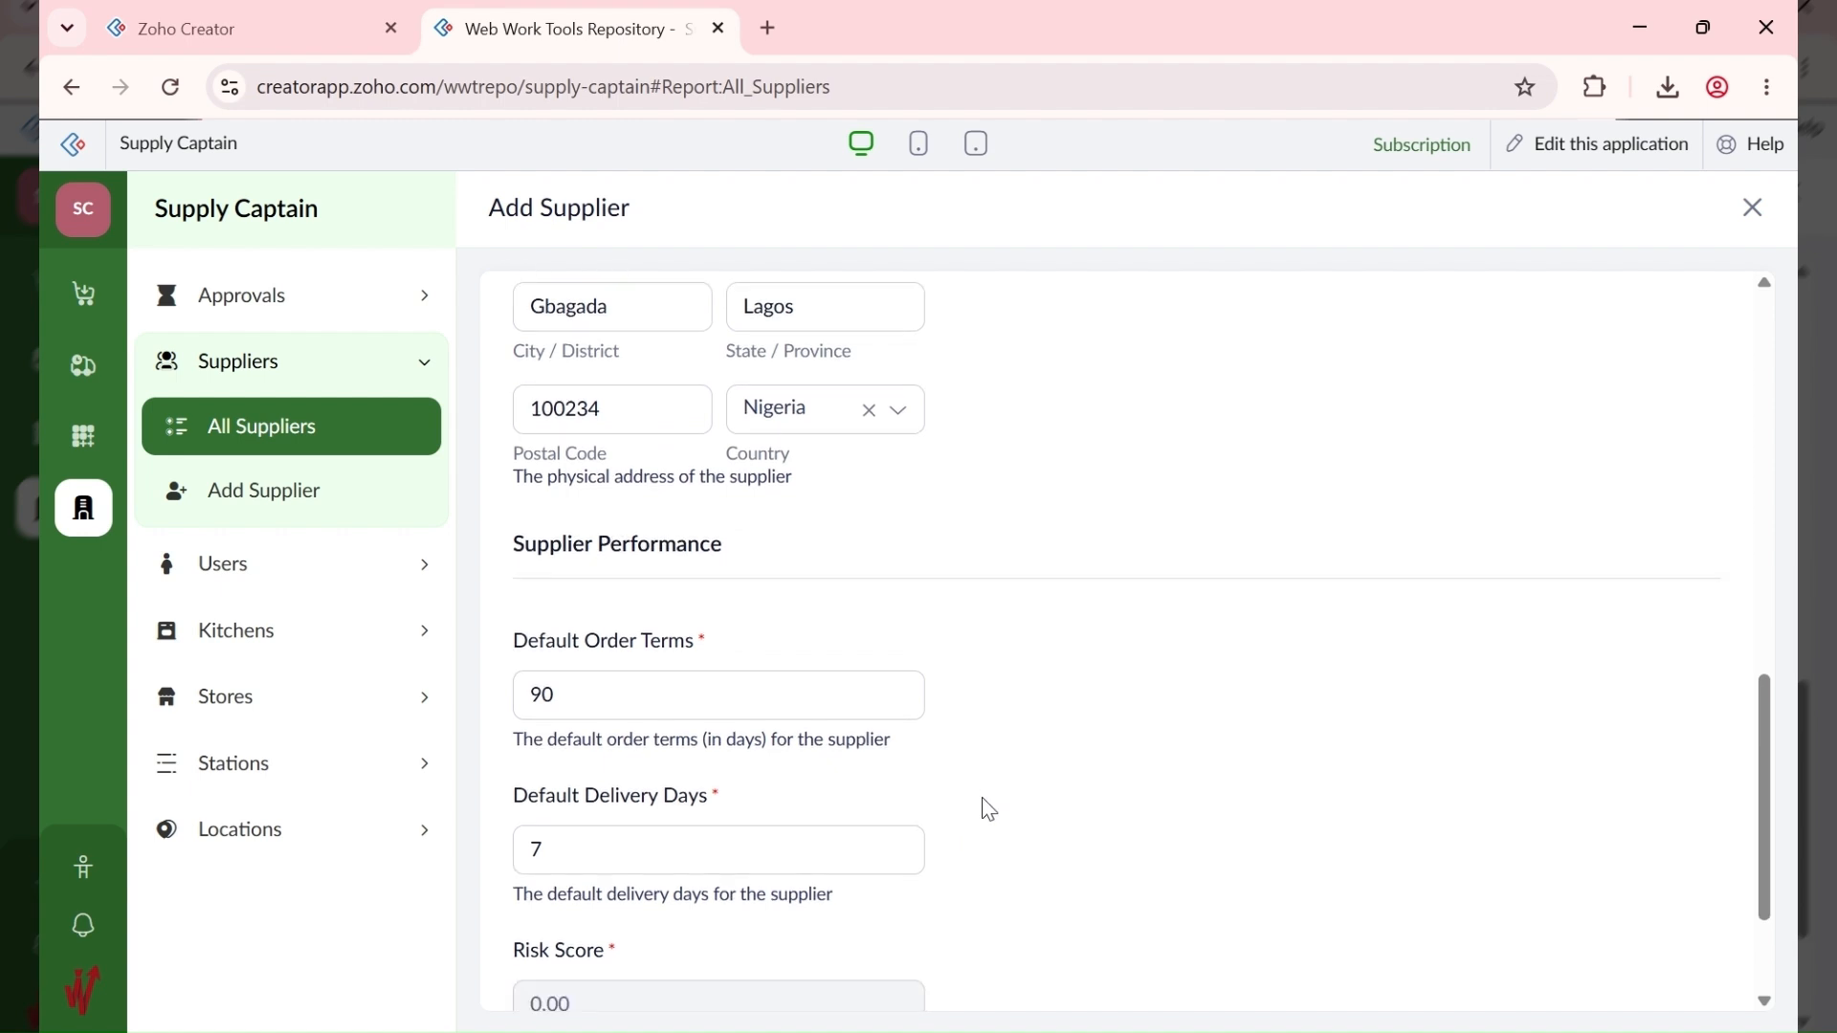
{"action": "left_click", "coordinate": [548, 968]}
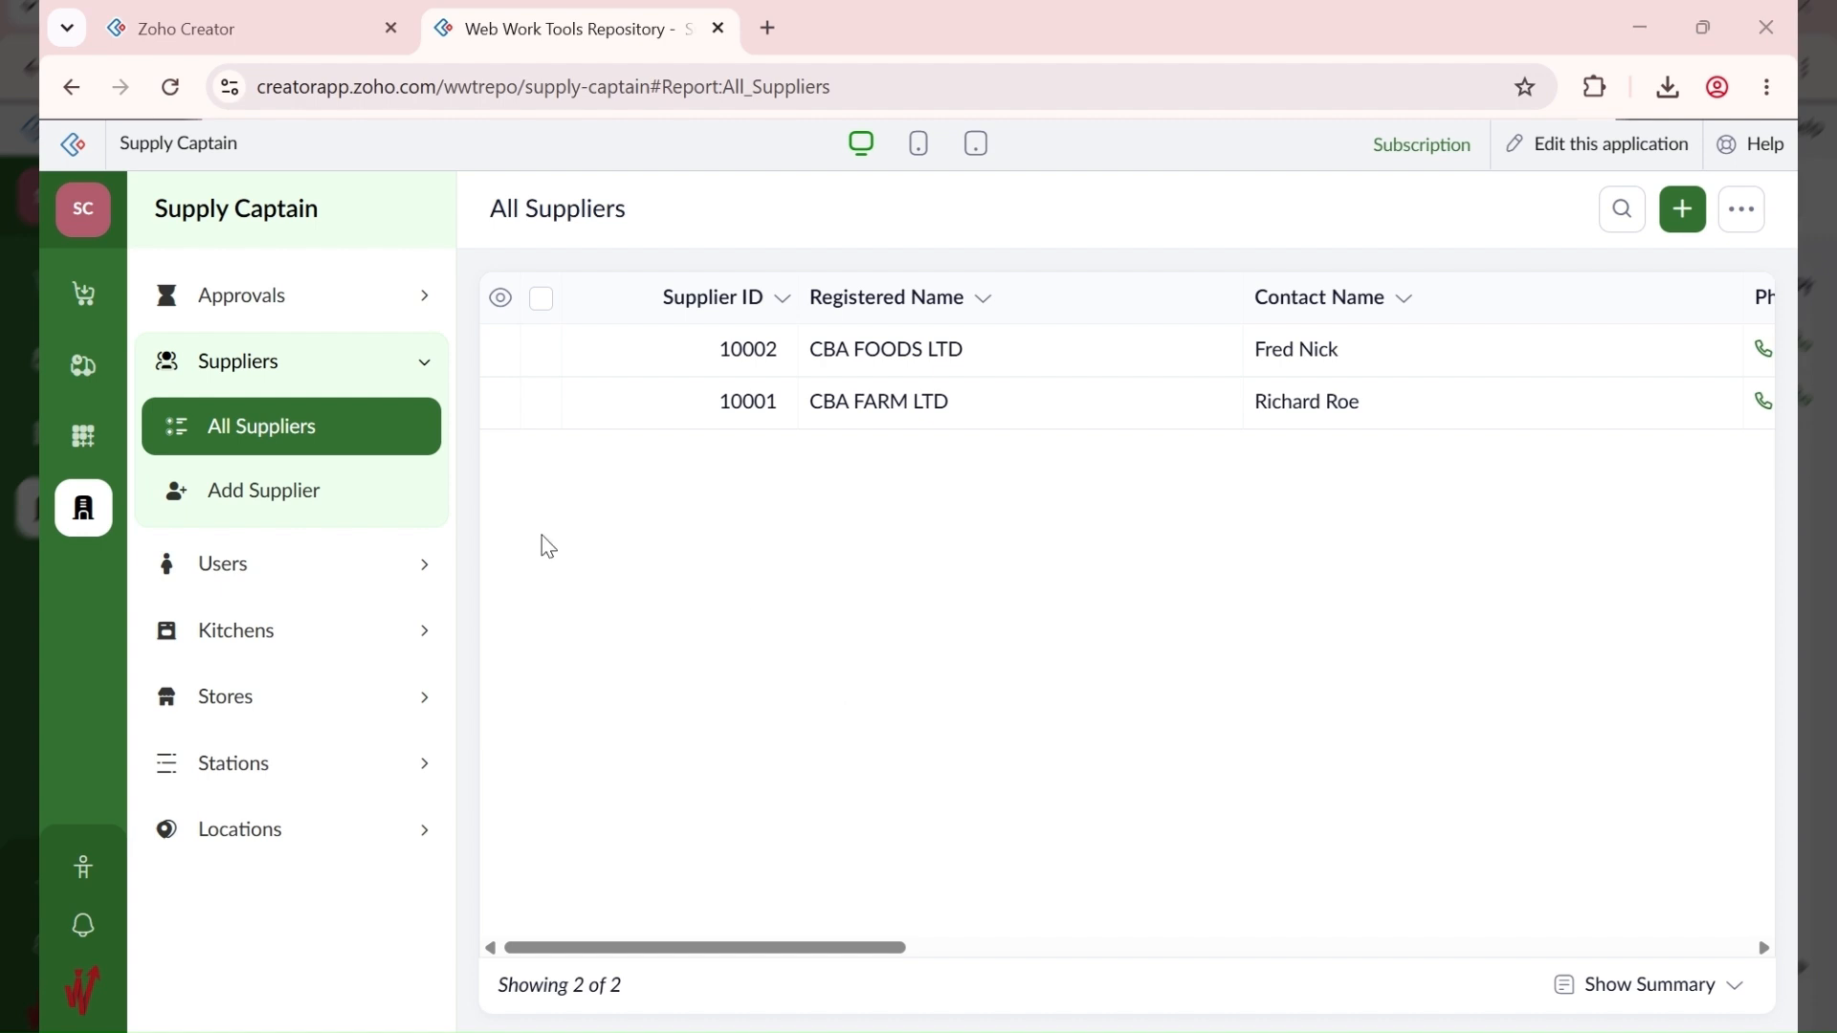
{"action": "left_click", "coordinate": [80, 455]}
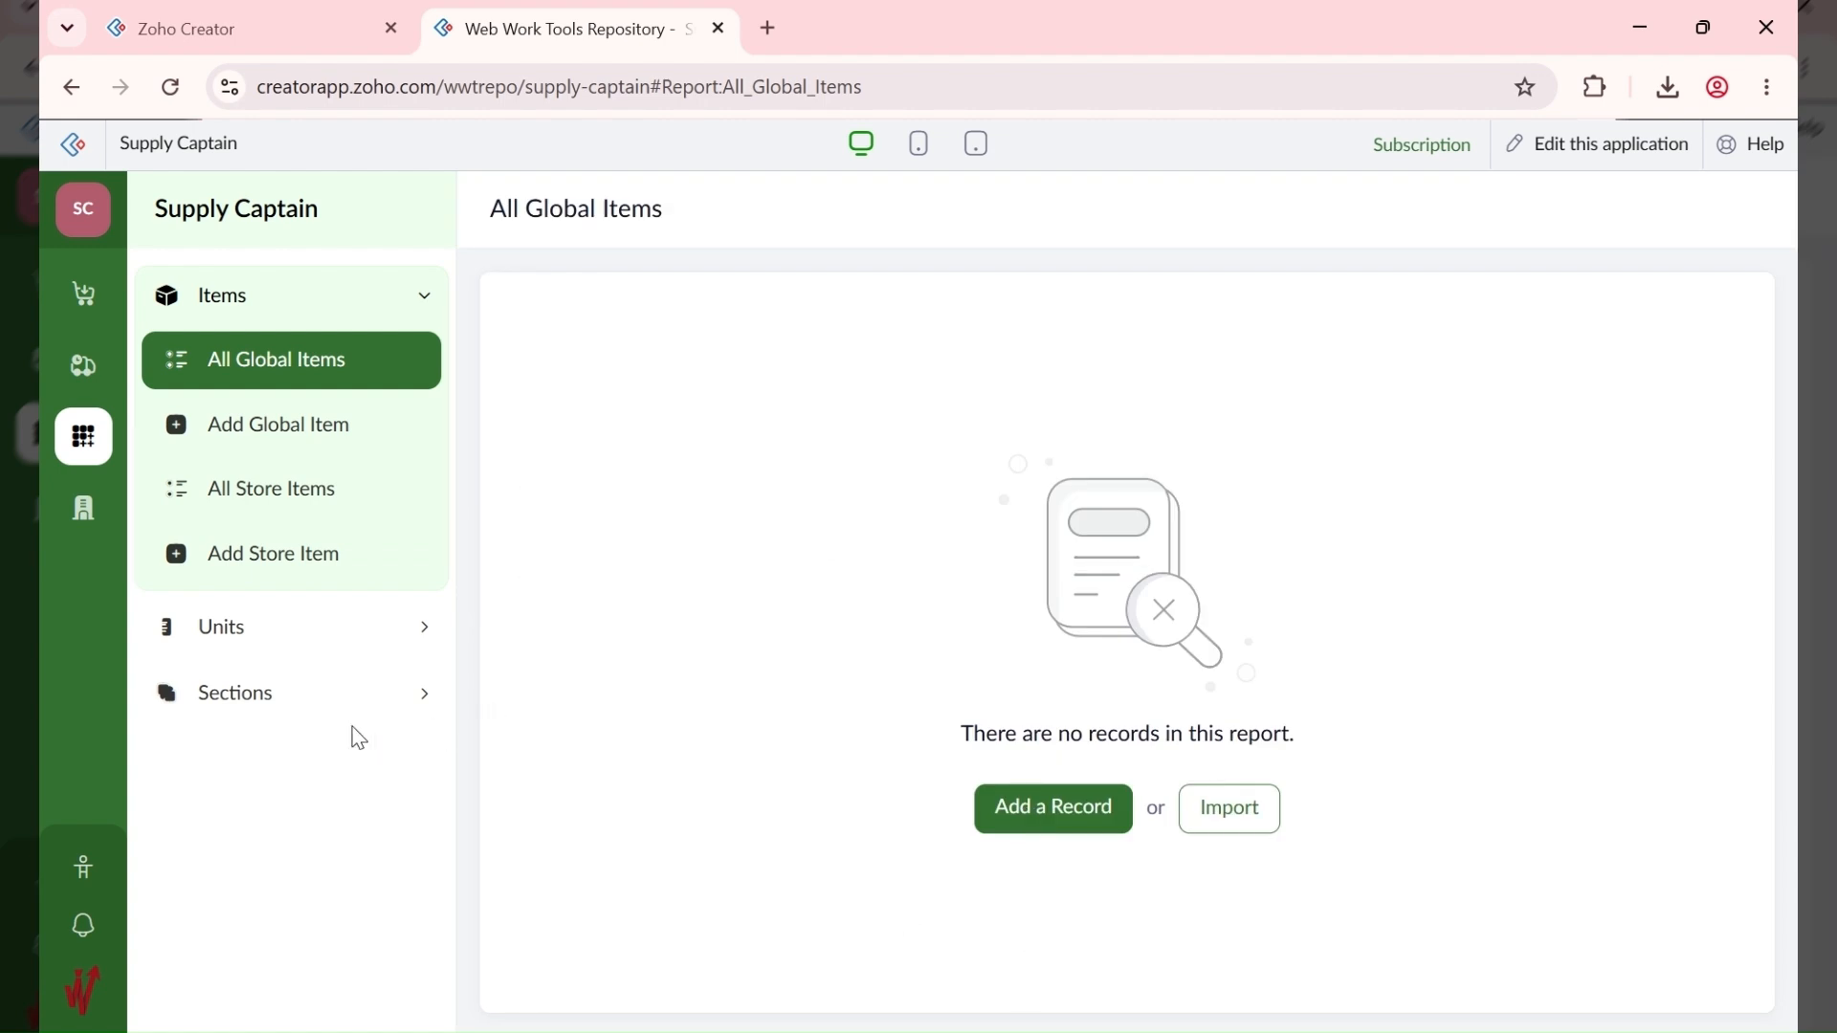
Step: Add a section named Perishables and view All Sections
{"action": "left_click", "coordinate": [289, 705]}
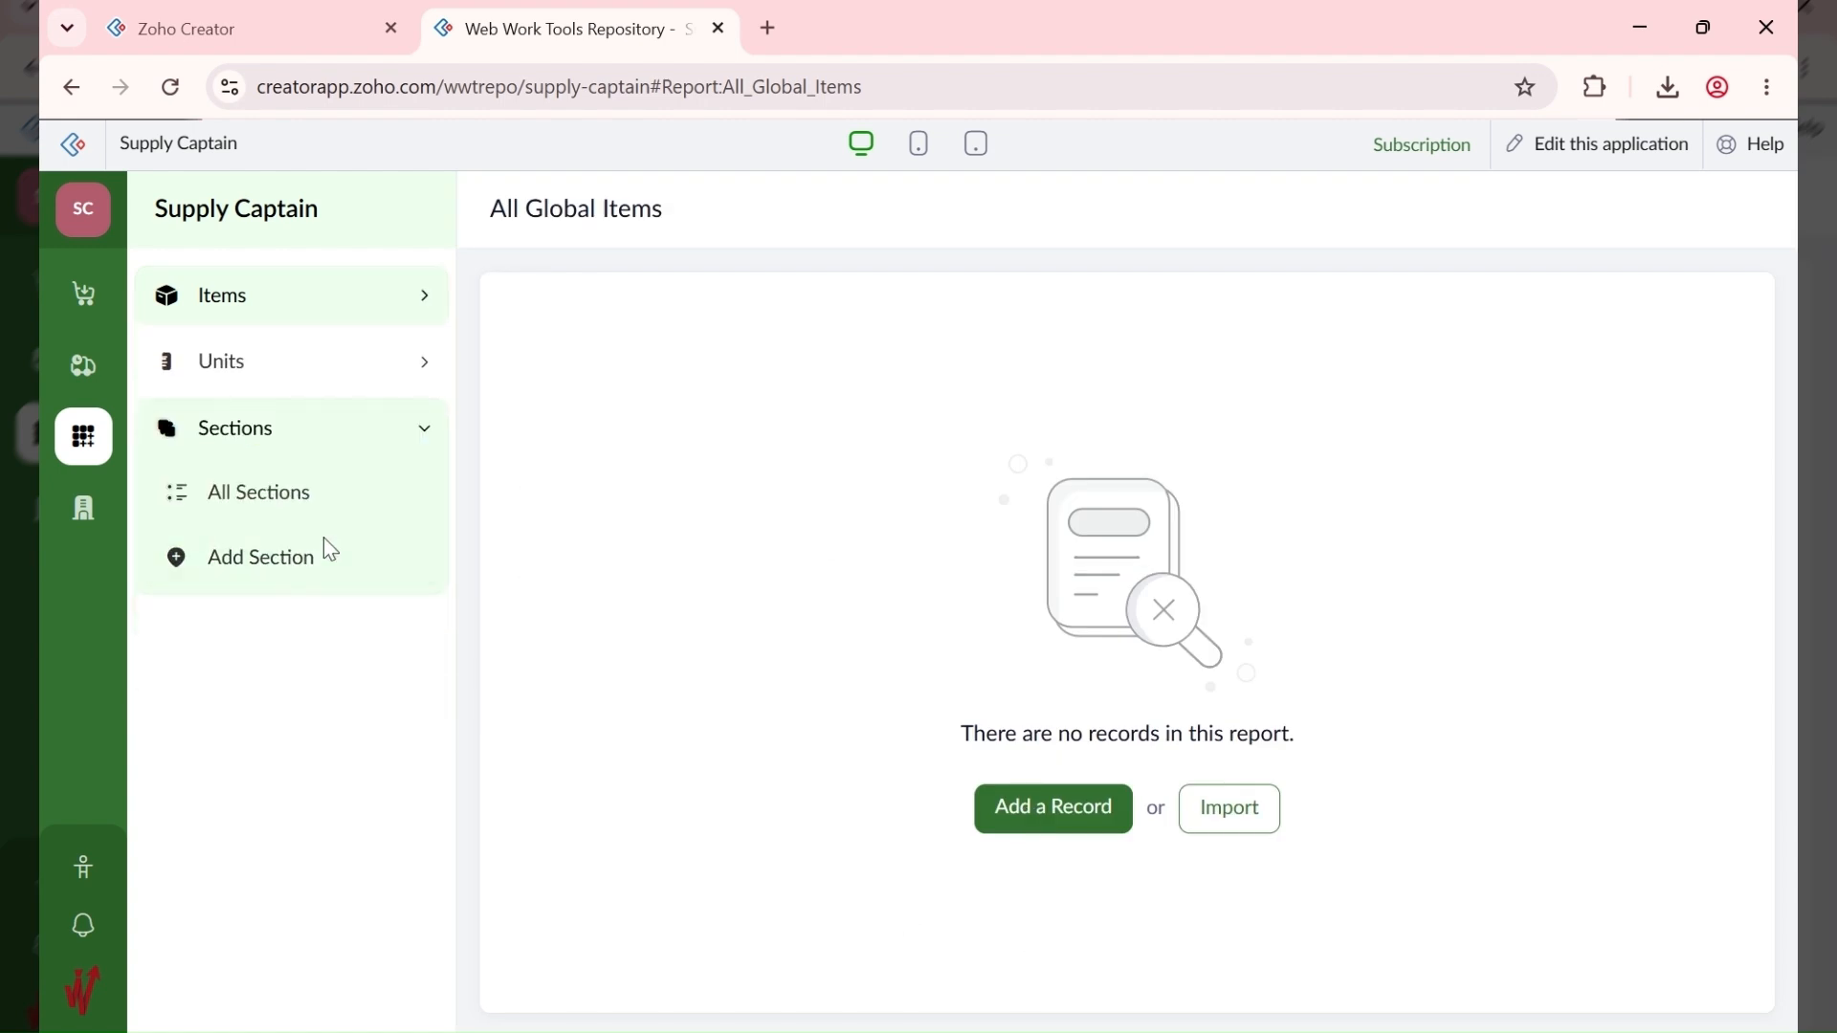
{"action": "left_click", "coordinate": [323, 564]}
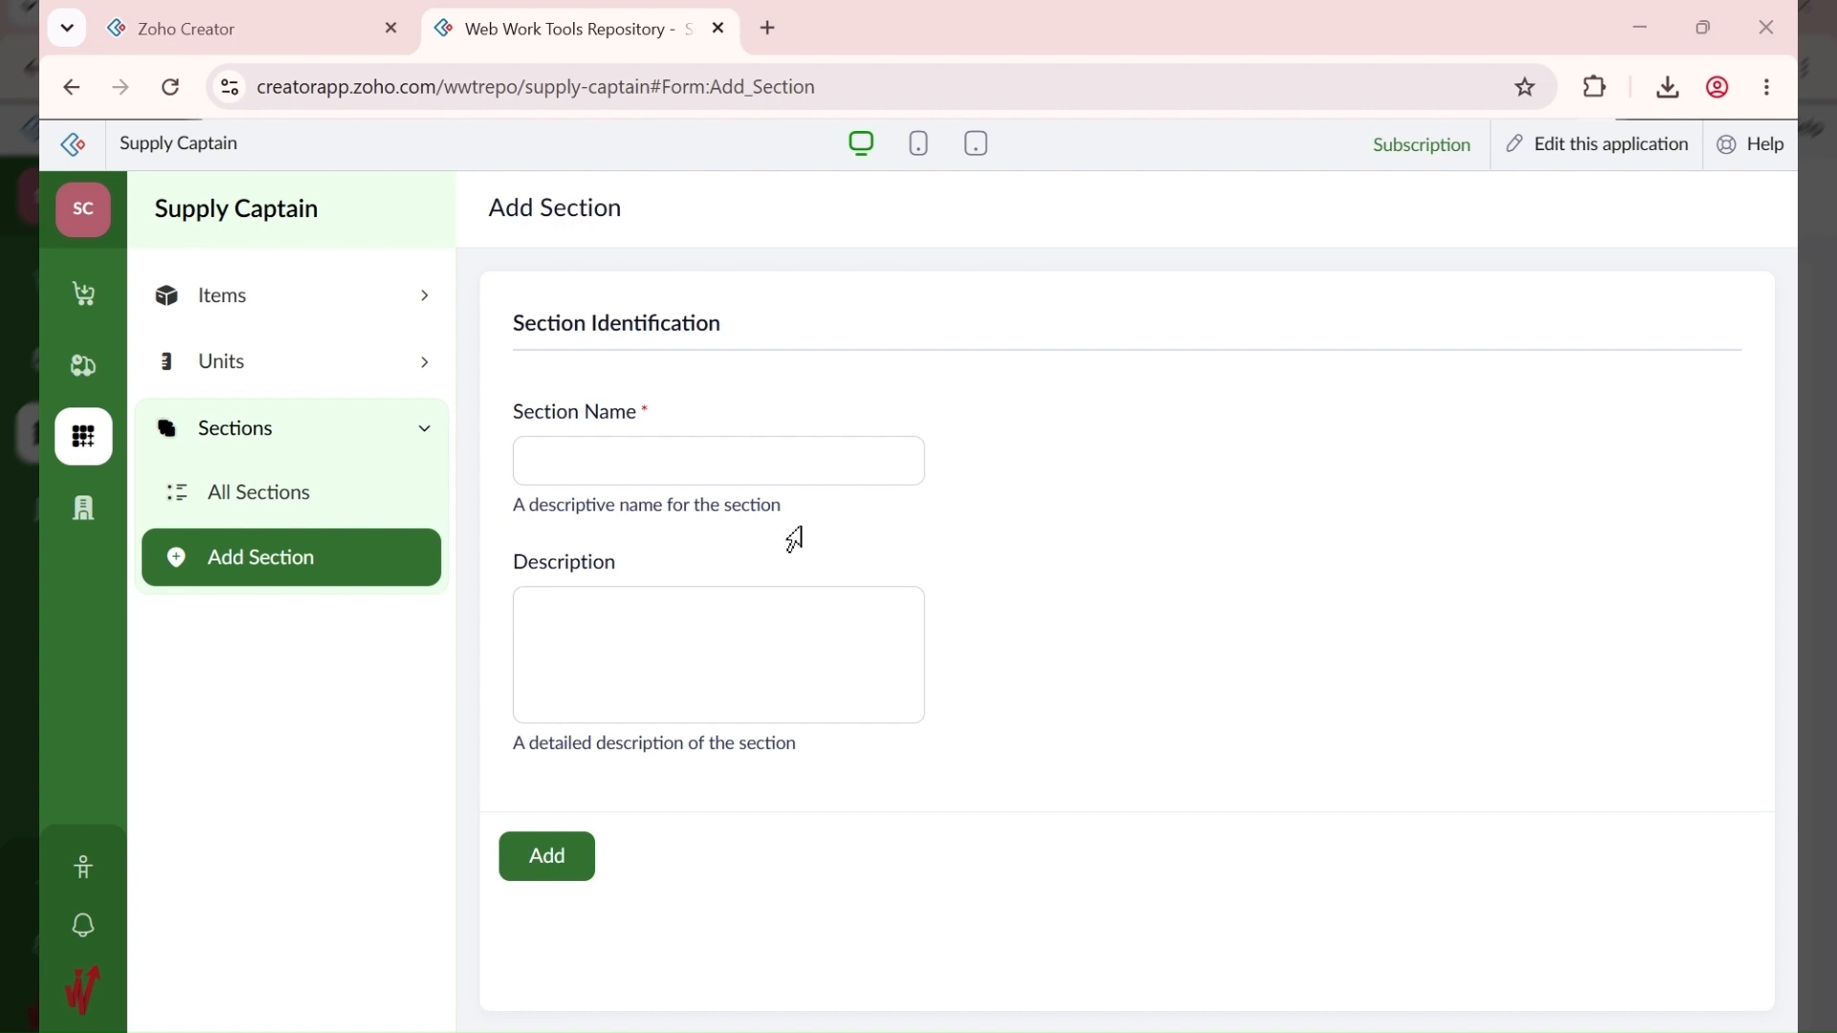
{"action": "left_click", "coordinate": [643, 472]}
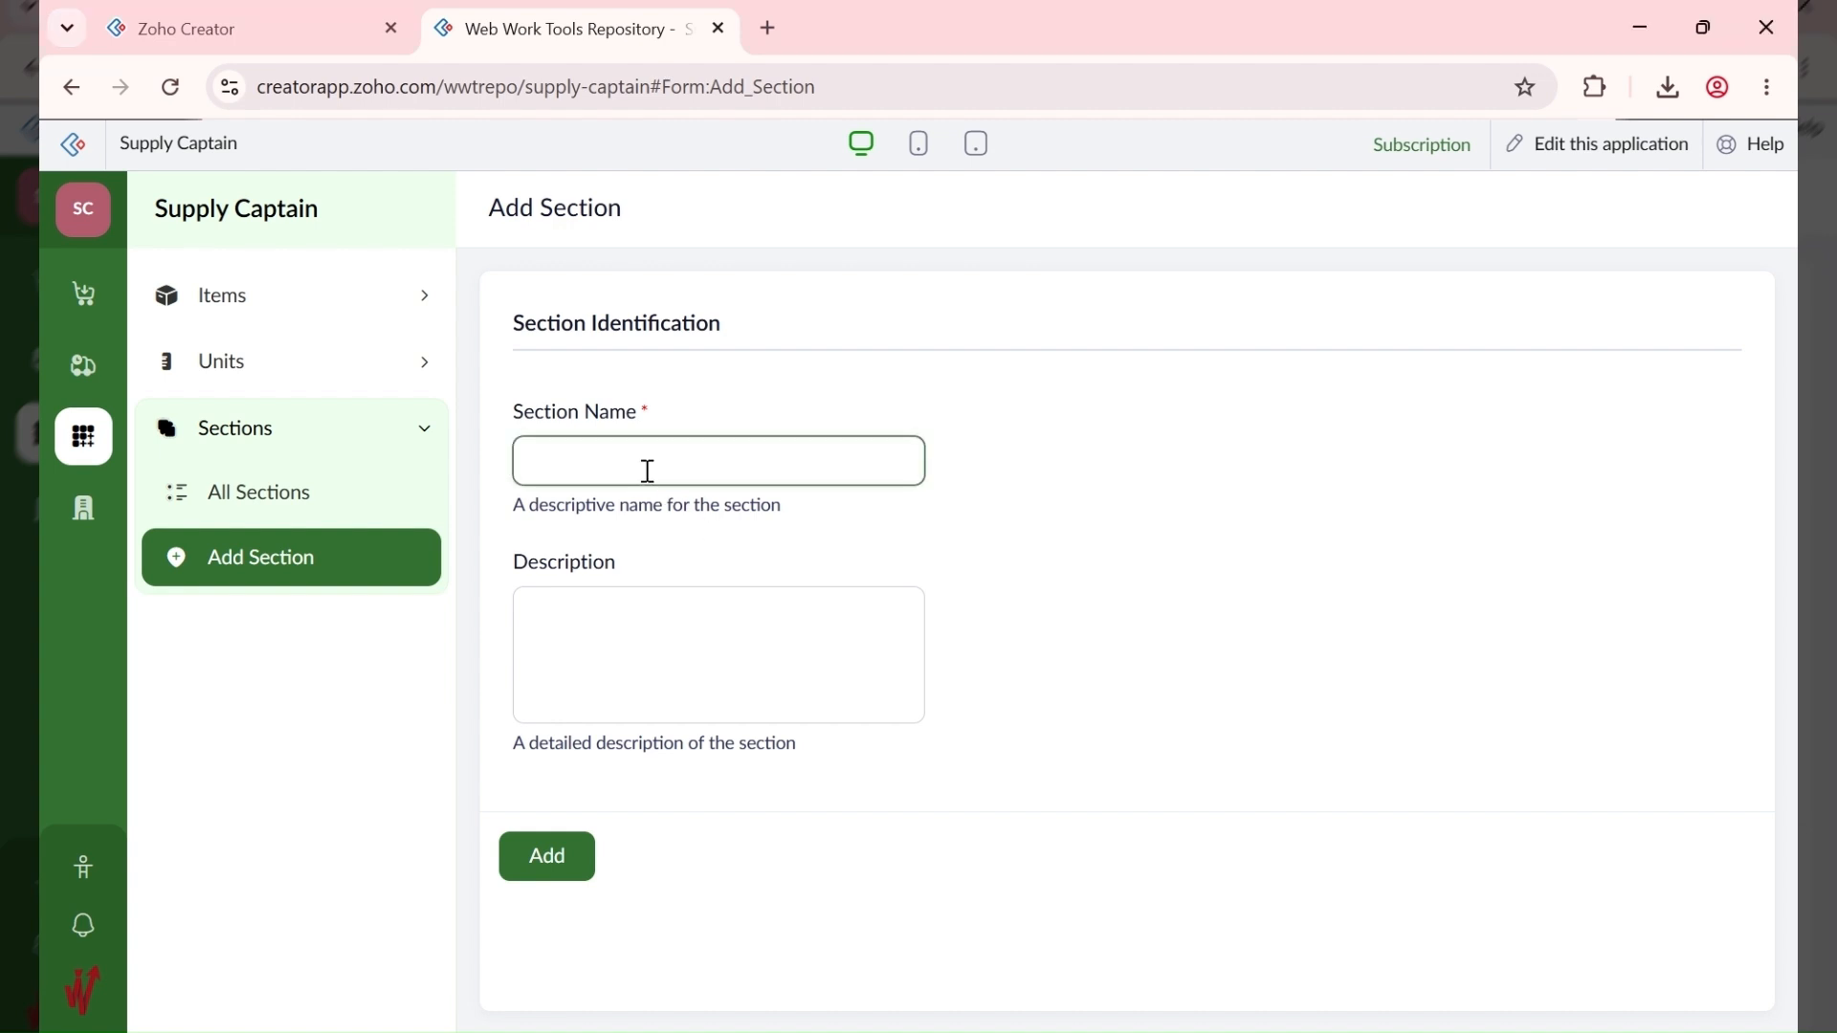
{"action": "type", "text": "Perishables"}
{"action": "left_click", "coordinate": [581, 856]}
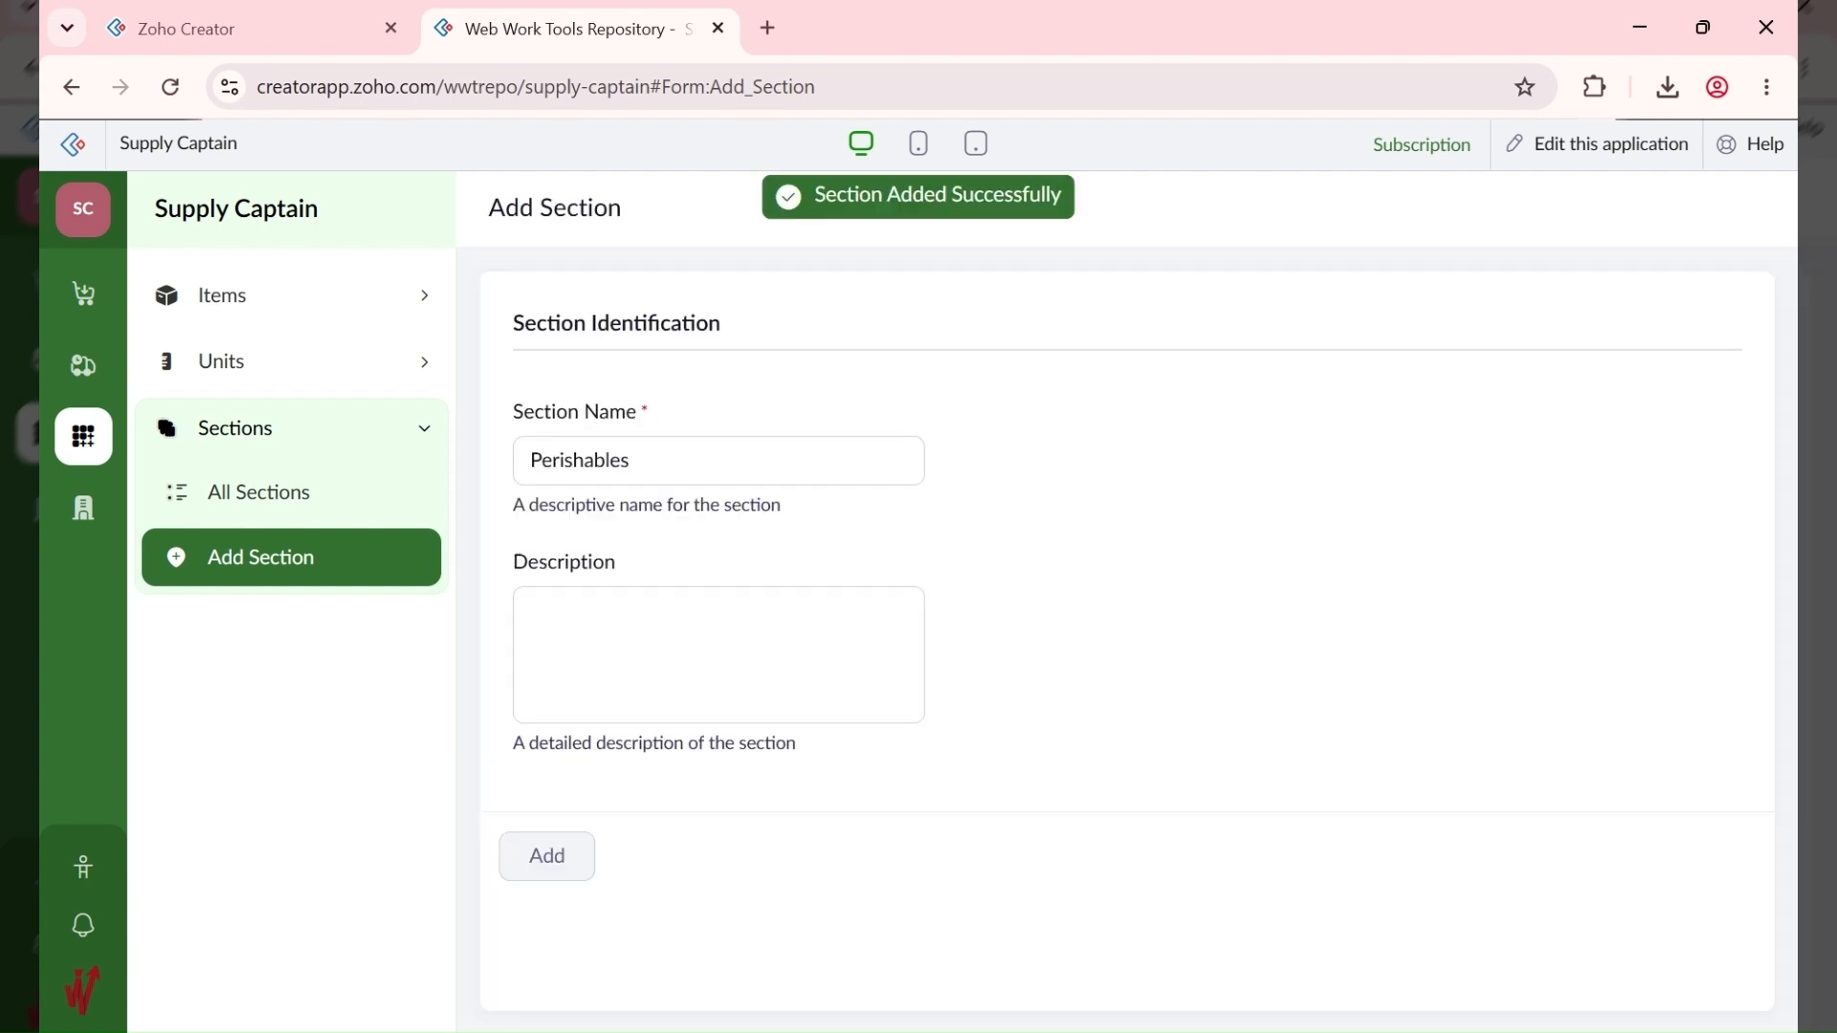
{"action": "left_click", "coordinate": [271, 510]}
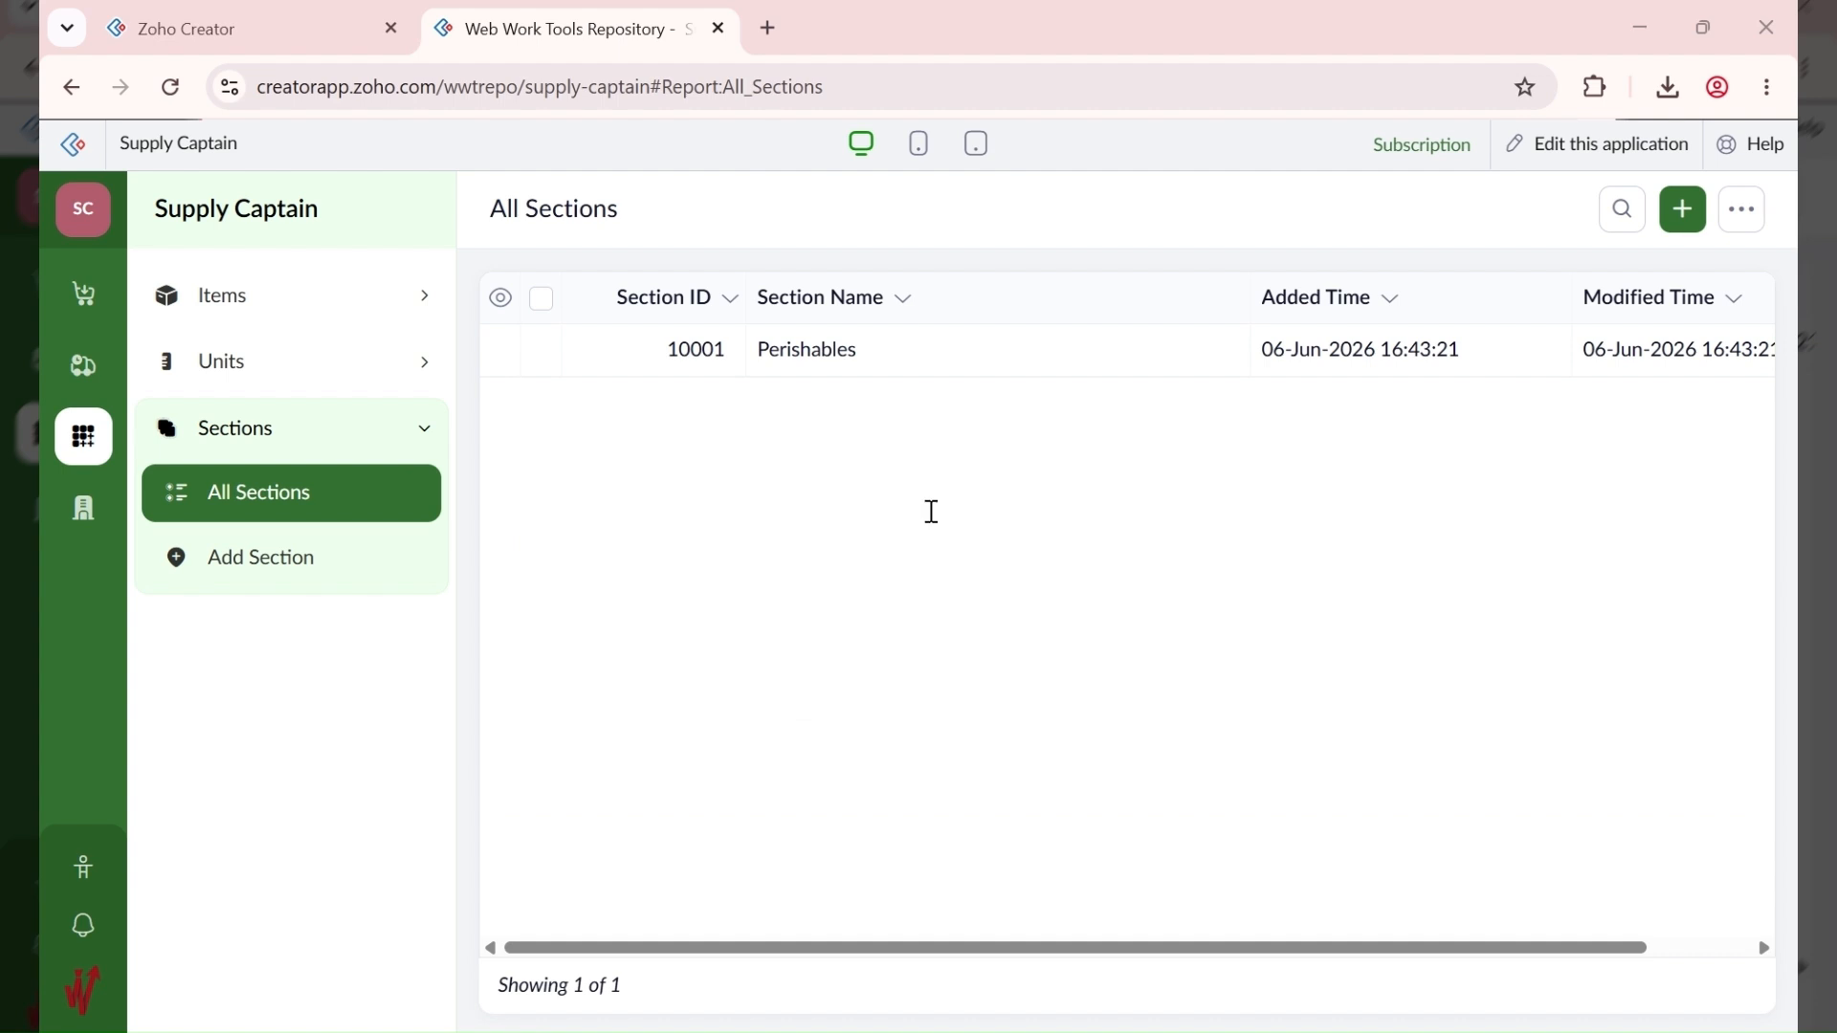
Step: Add two more sections: Non-Perishables and Fragile
{"action": "left_click", "coordinate": [1683, 211]}
{"action": "left_click", "coordinate": [701, 484]}
{"action": "type", "text": "Non-Perishables"}
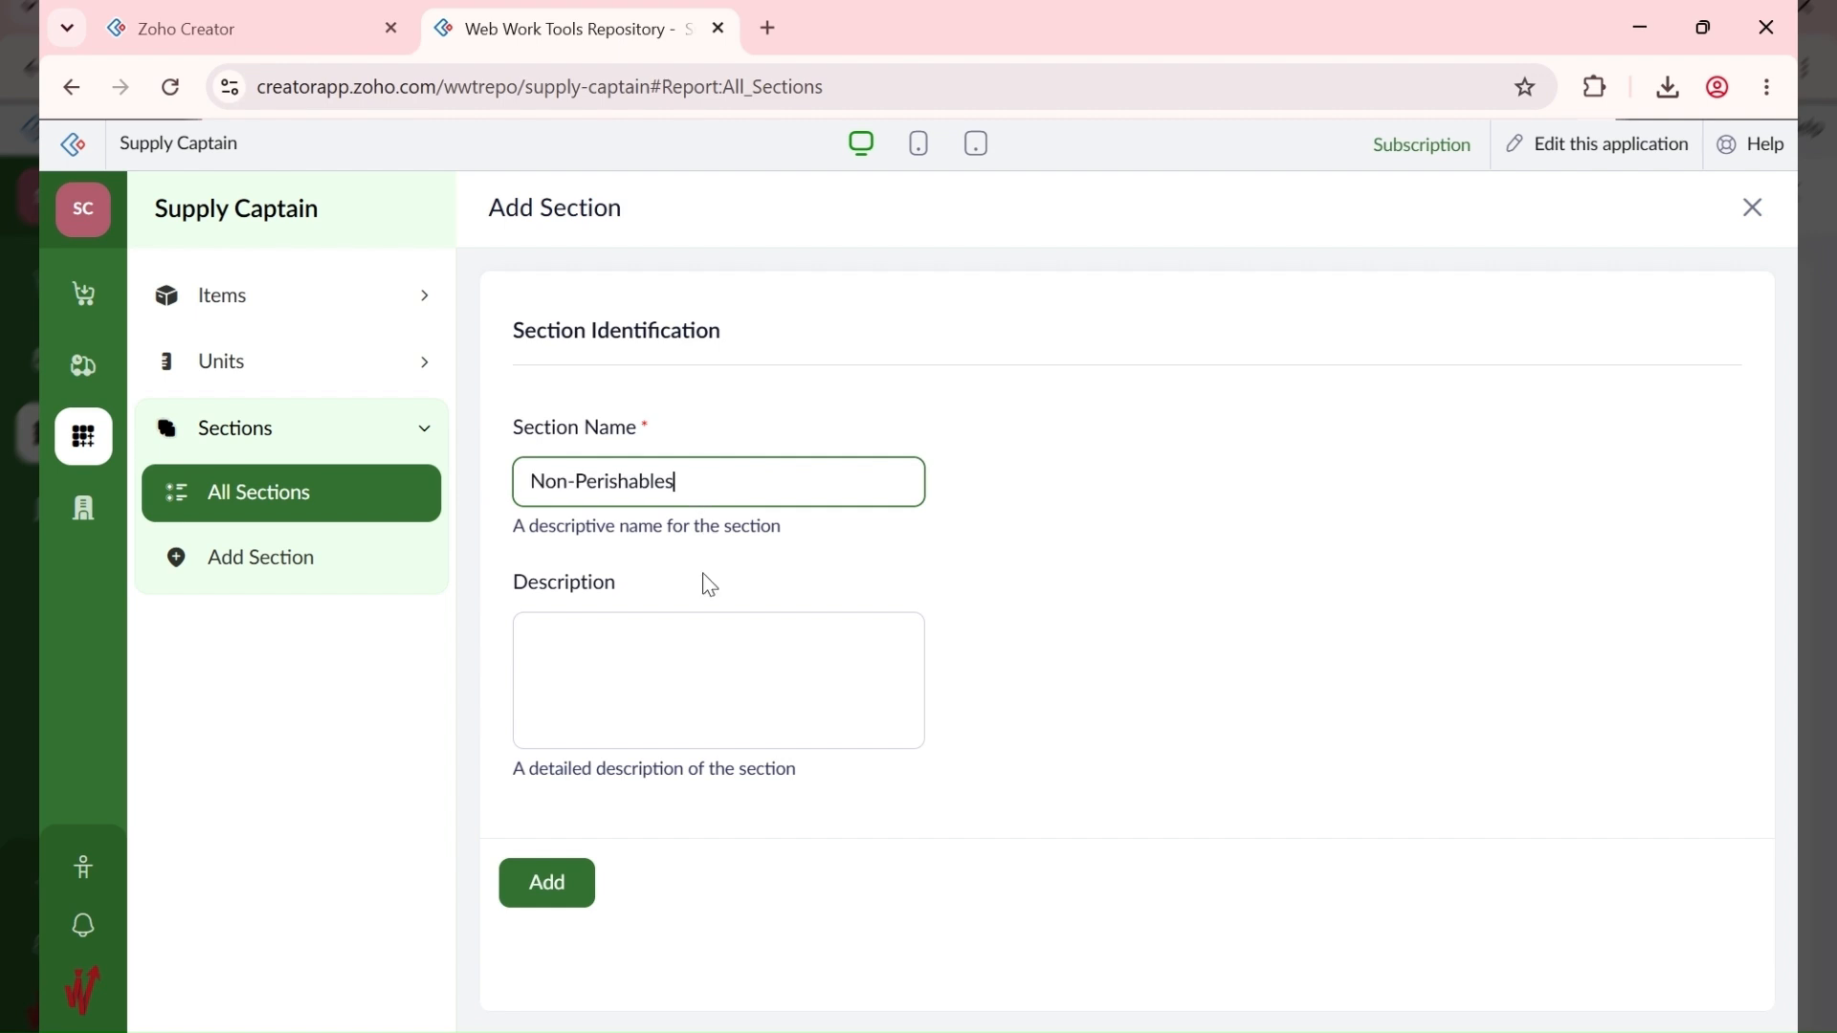
{"action": "left_click", "coordinate": [555, 885]}
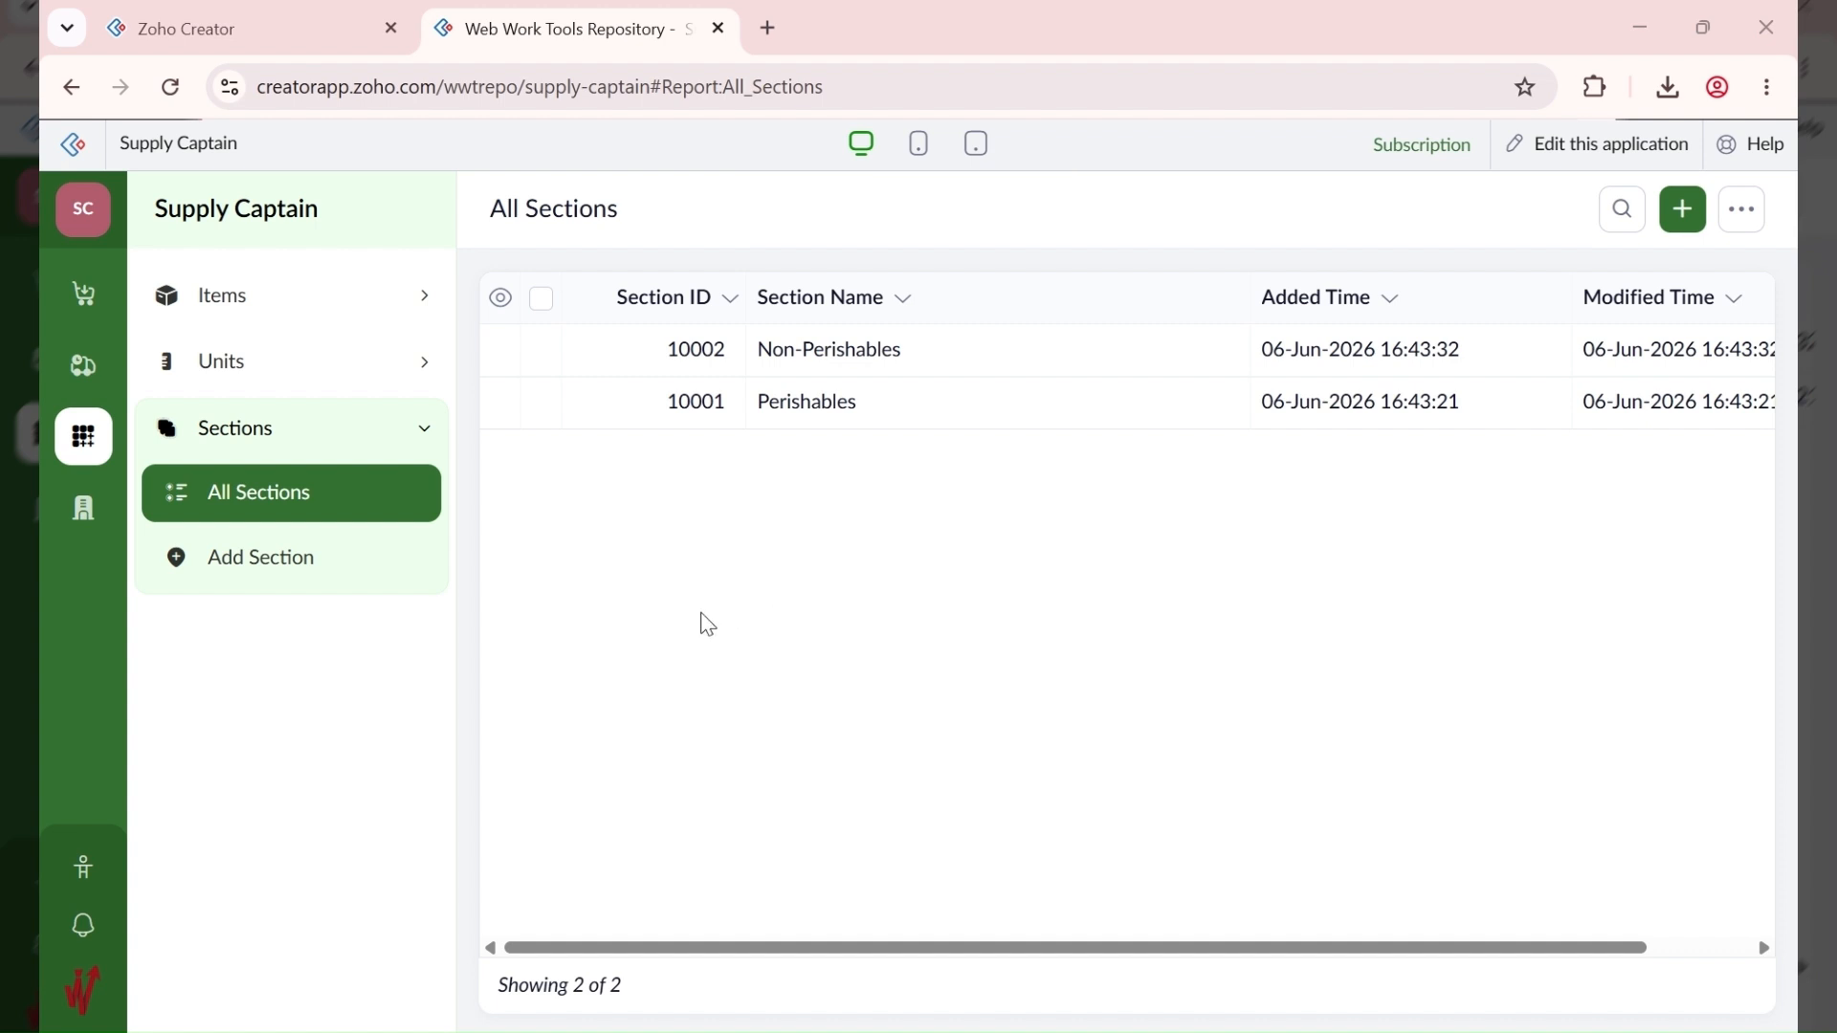
{"action": "left_click", "coordinate": [1681, 210]}
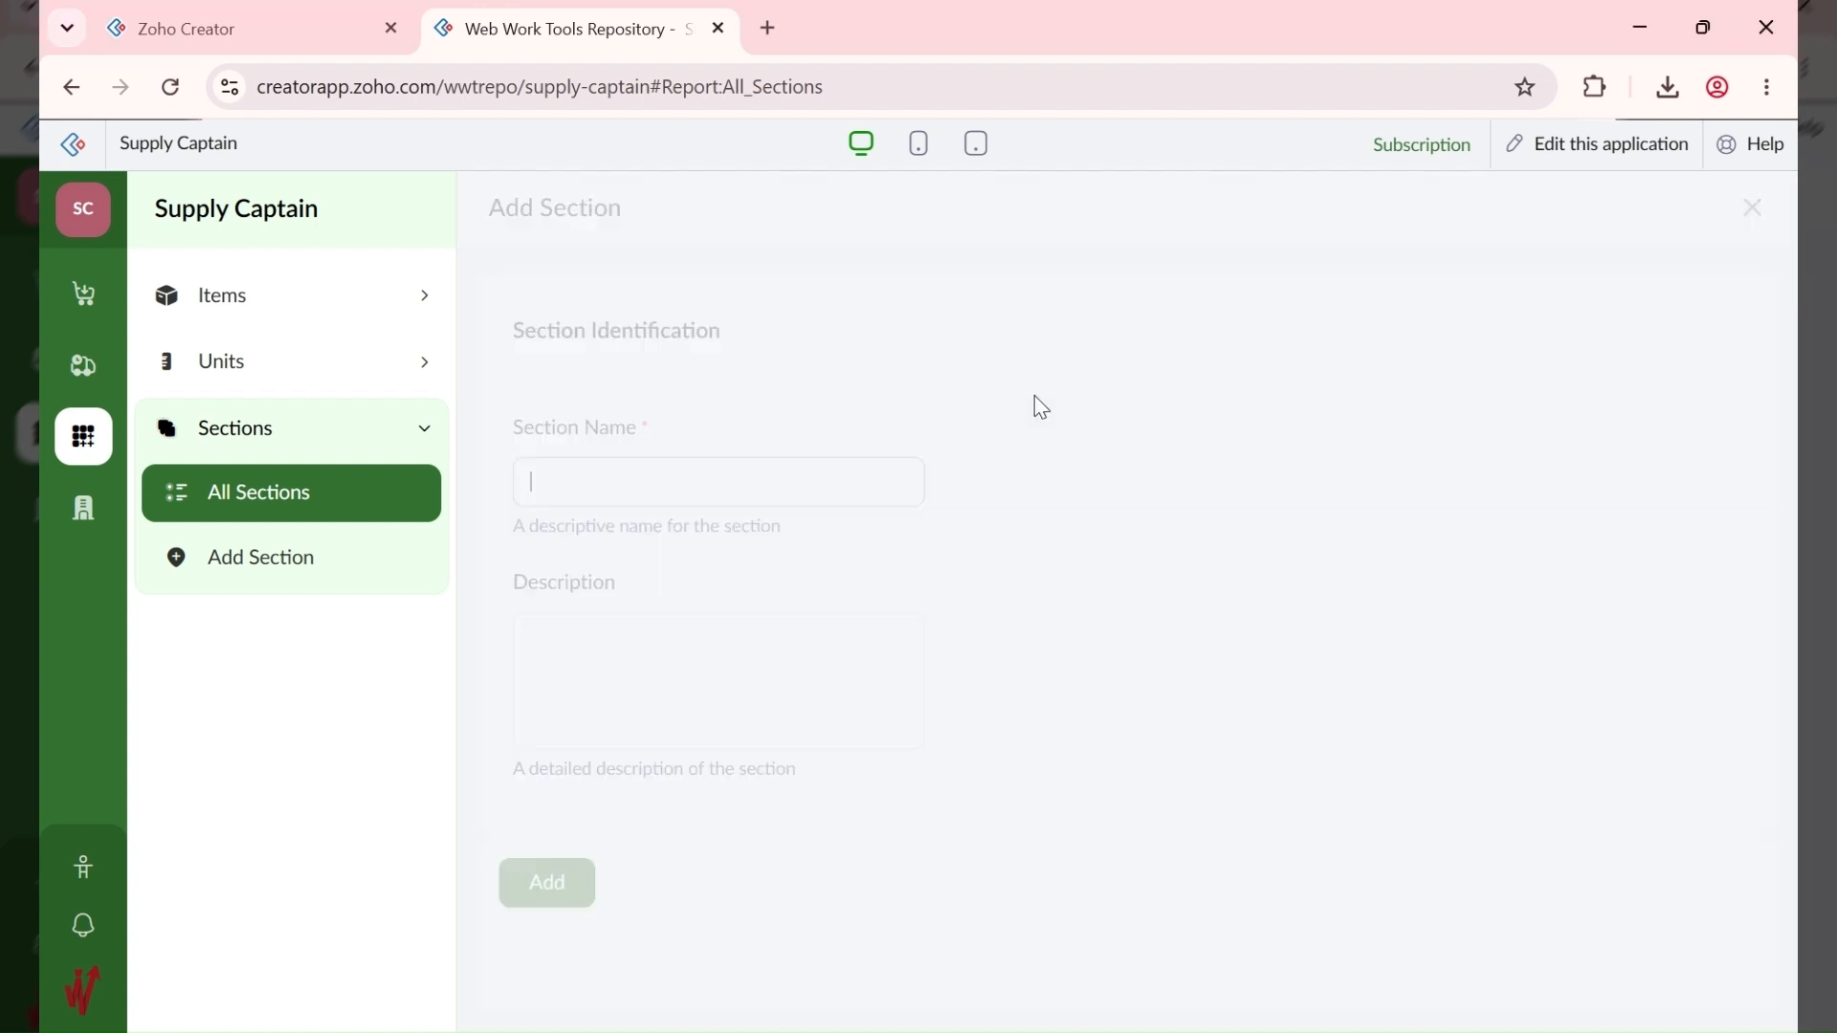
{"action": "left_click", "coordinate": [661, 495]}
{"action": "type", "text": "Fragile"}
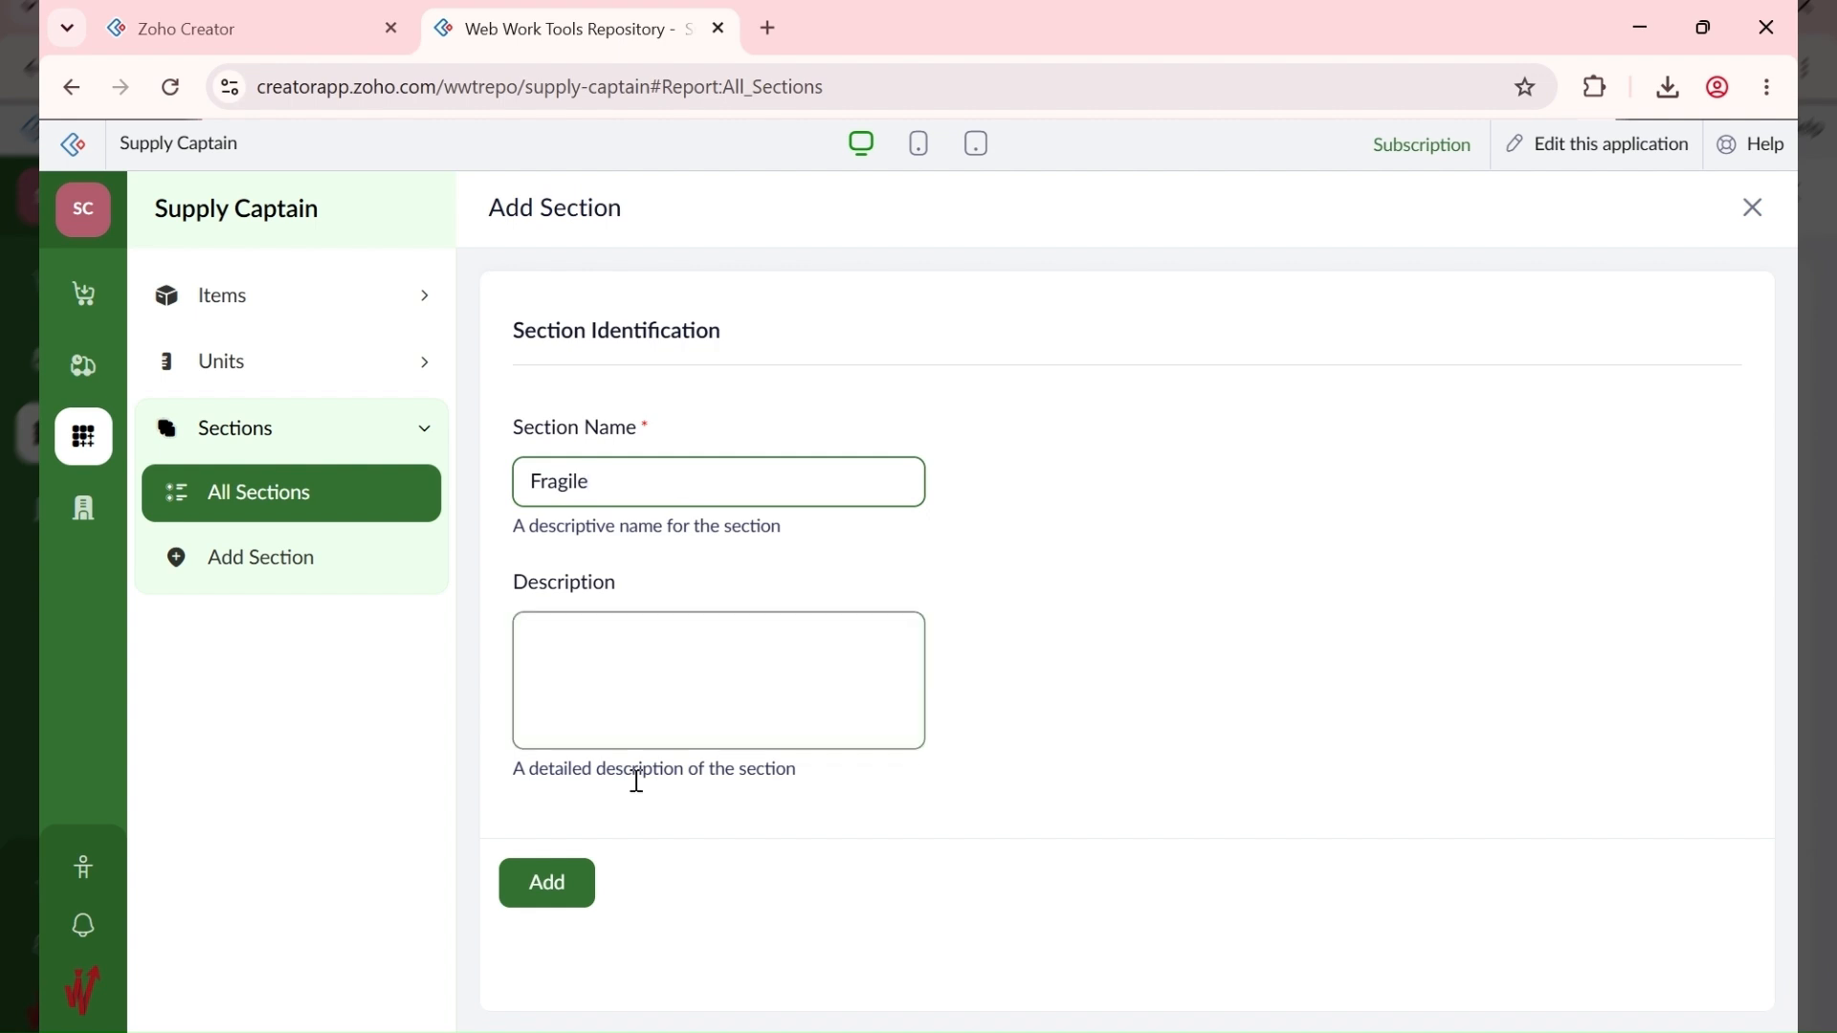
{"action": "left_click", "coordinate": [581, 883]}
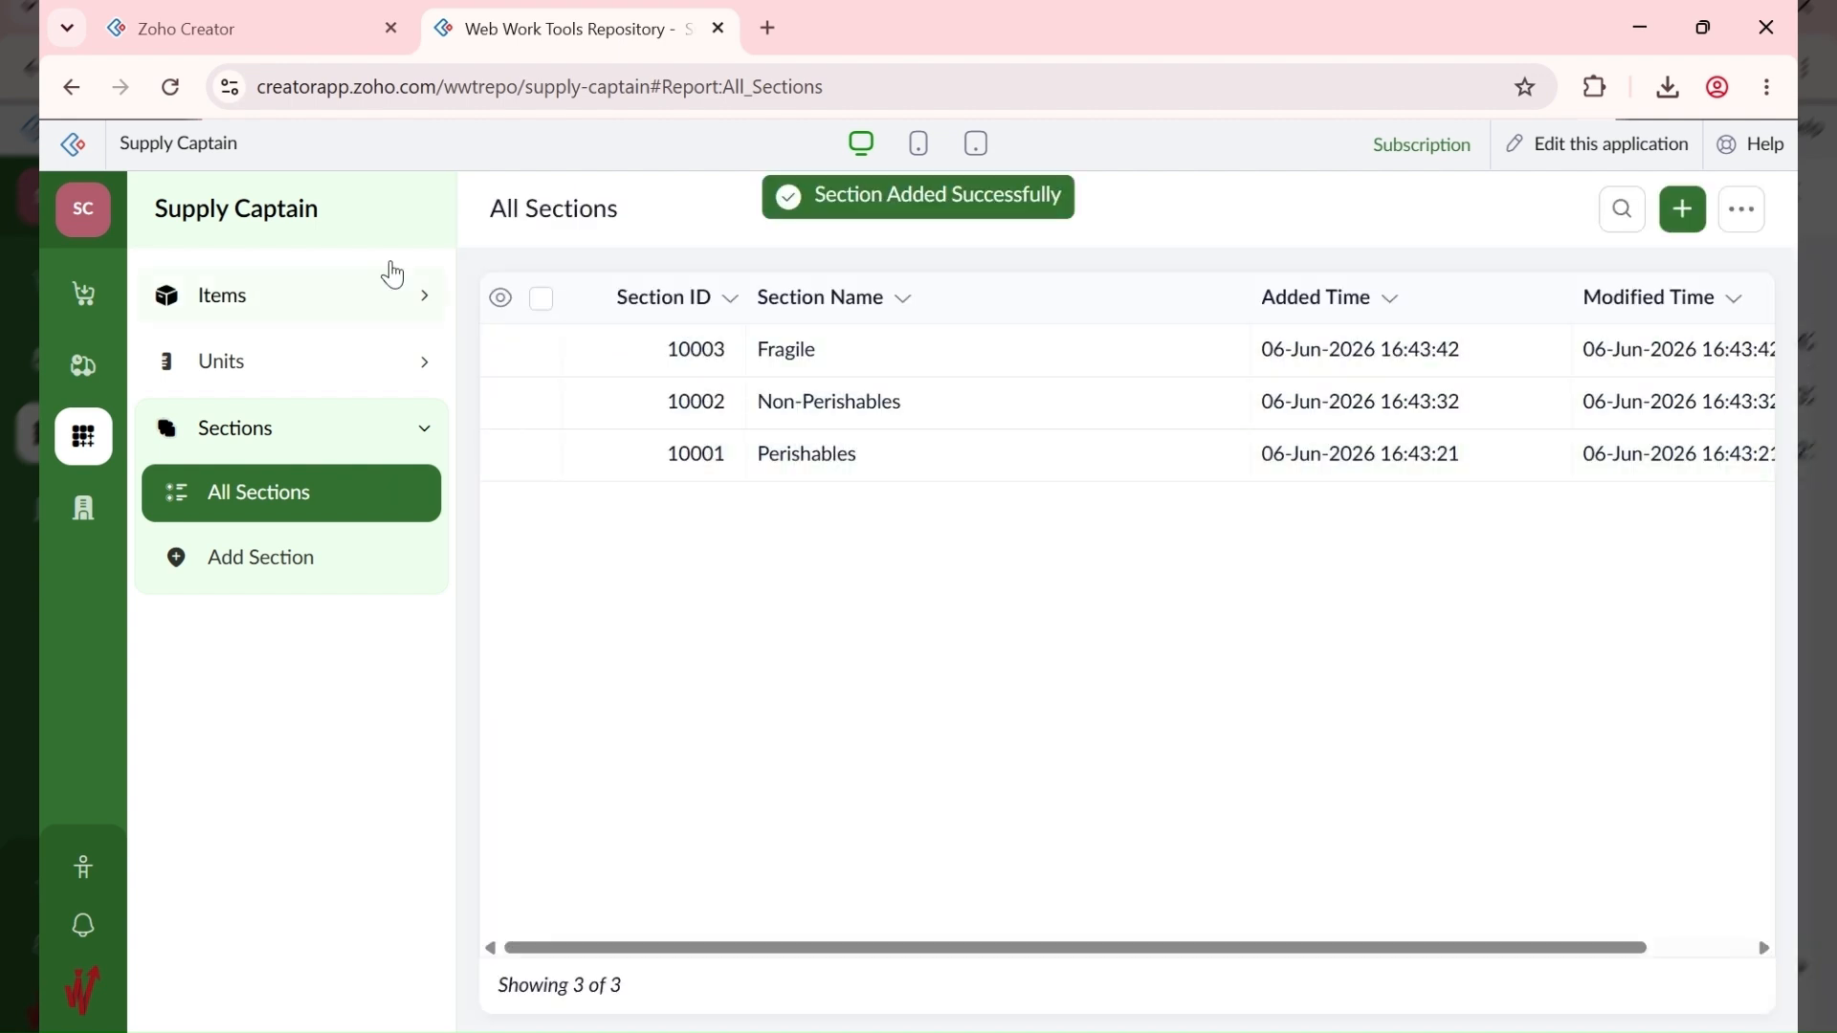
{"action": "left_click", "coordinate": [322, 364]}
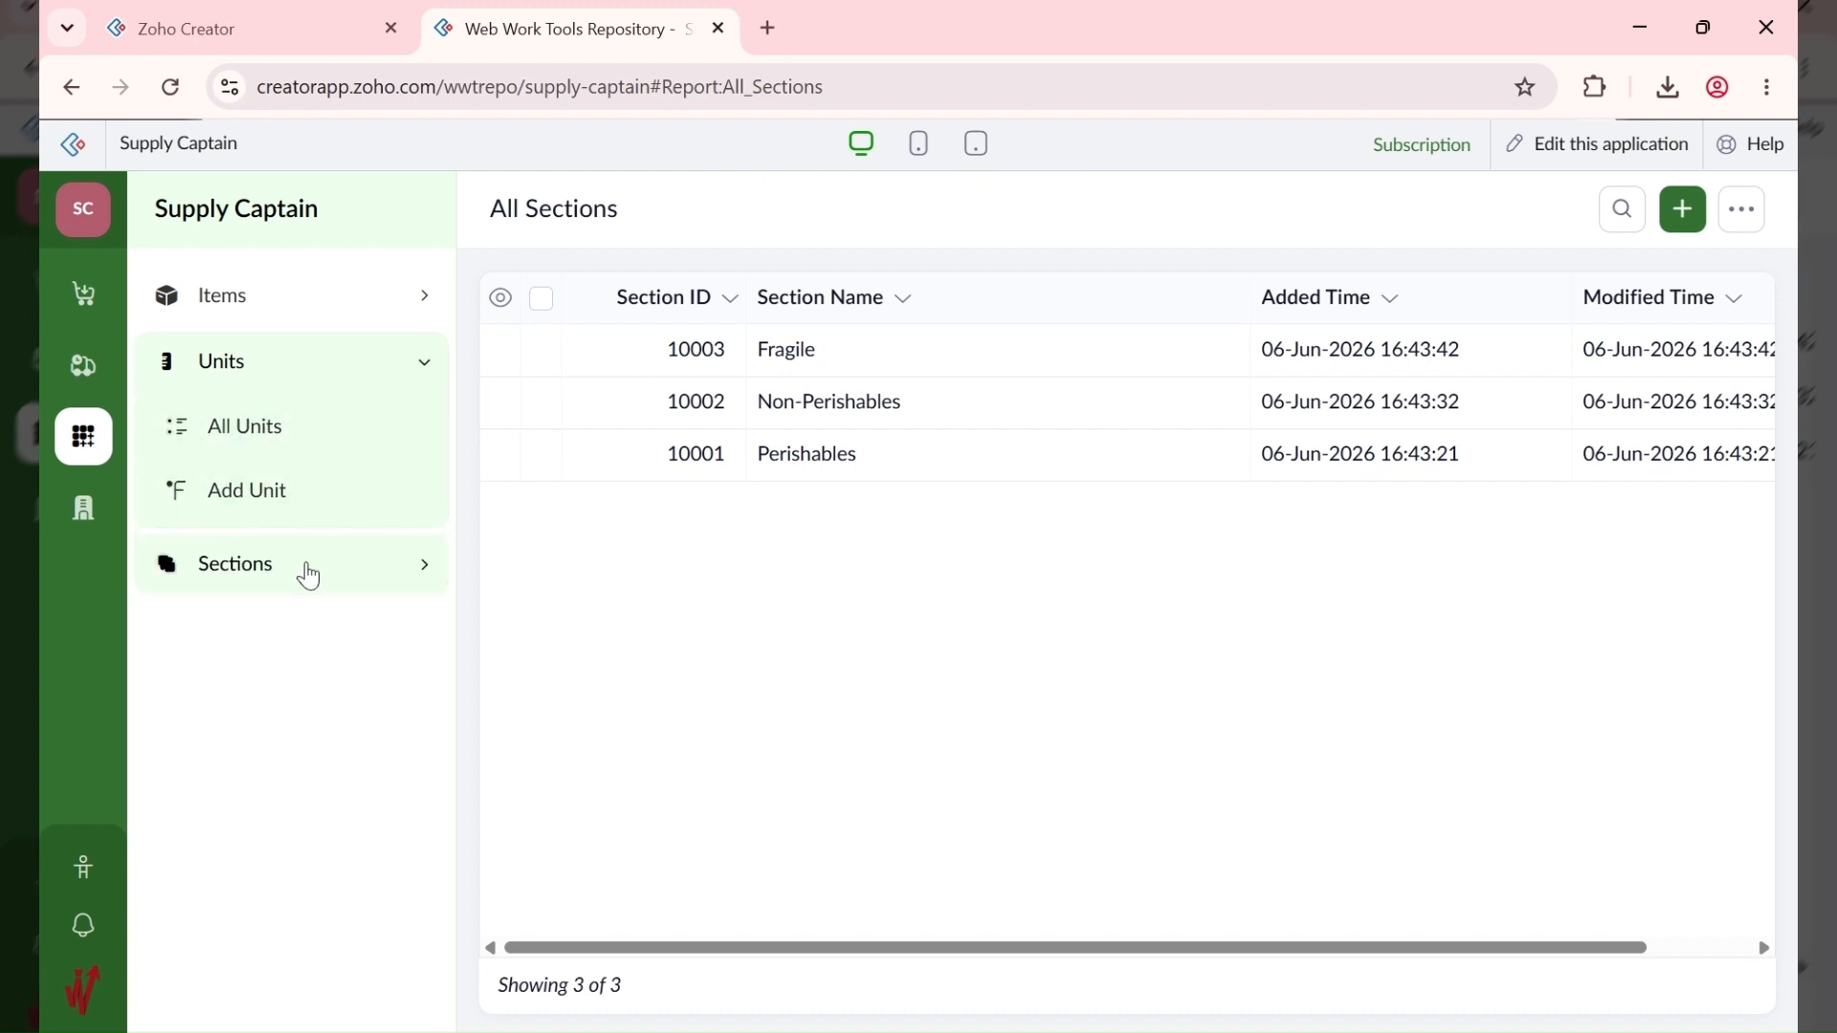
Step: Add a unit named 10KG with weight 10
{"action": "left_click", "coordinate": [345, 427]}
{"action": "left_click", "coordinate": [1102, 821]}
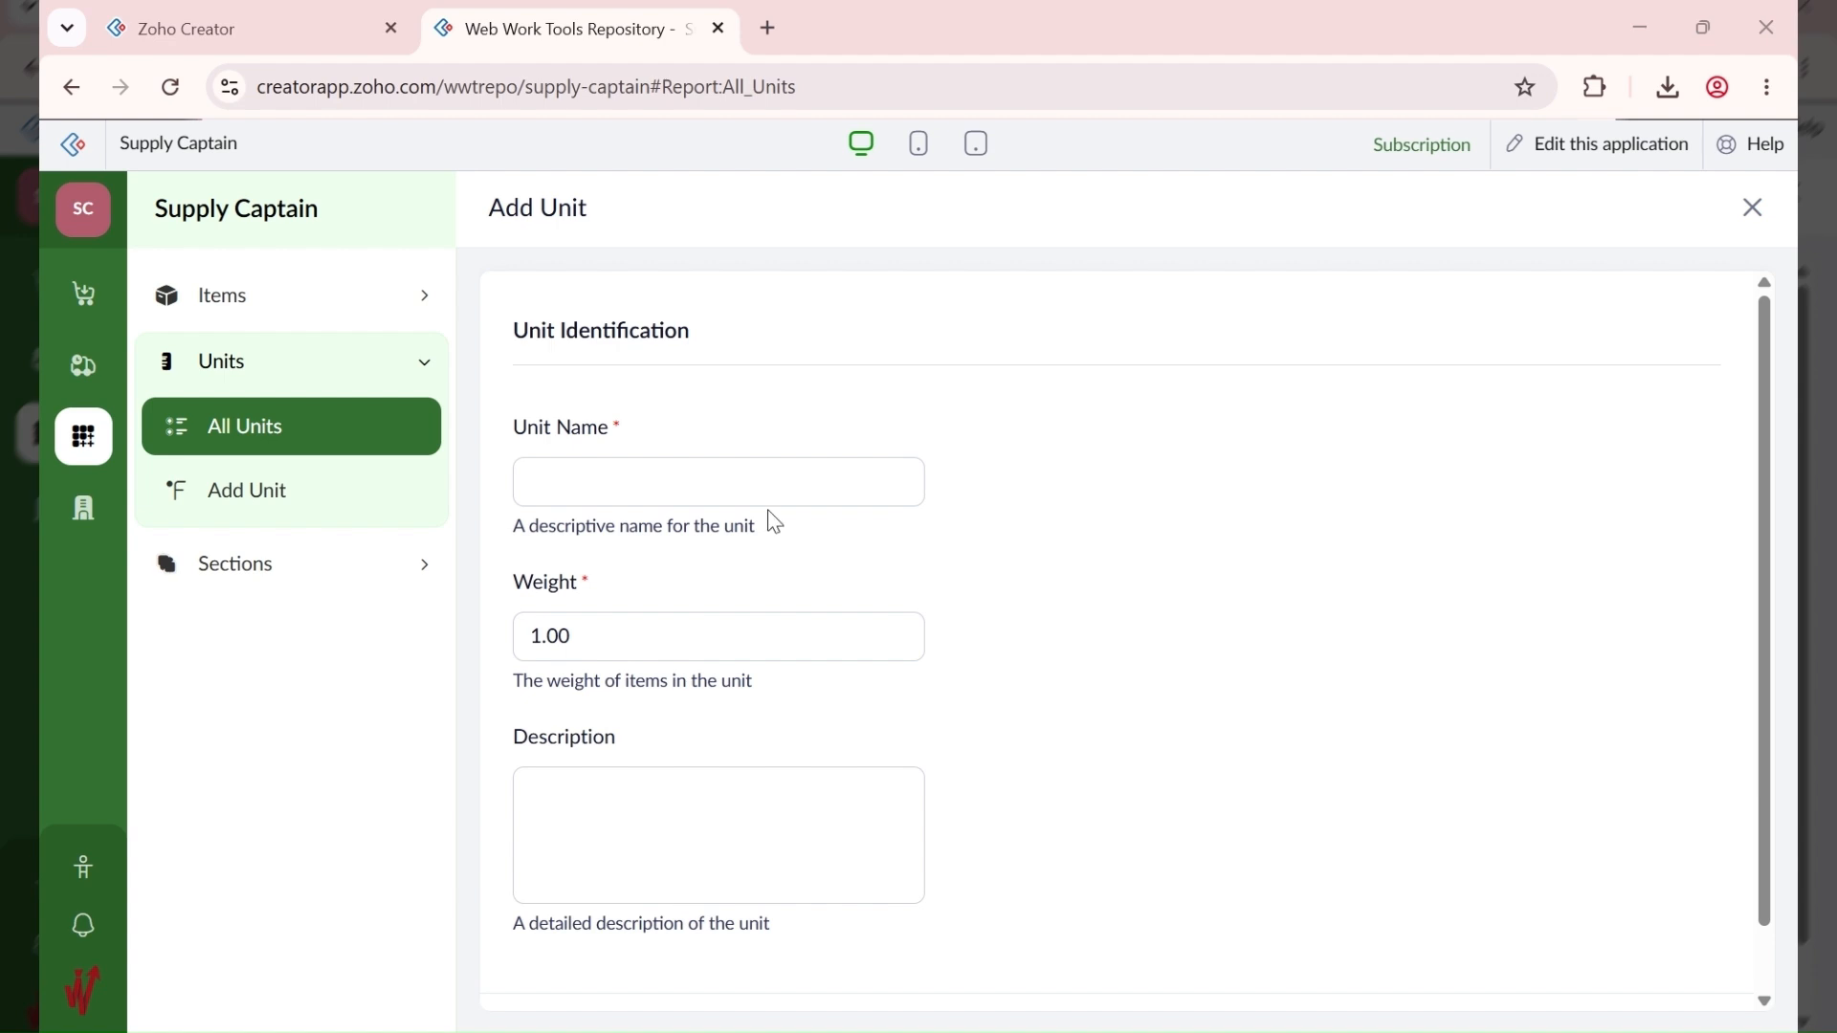
{"action": "left_click", "coordinate": [542, 469]}
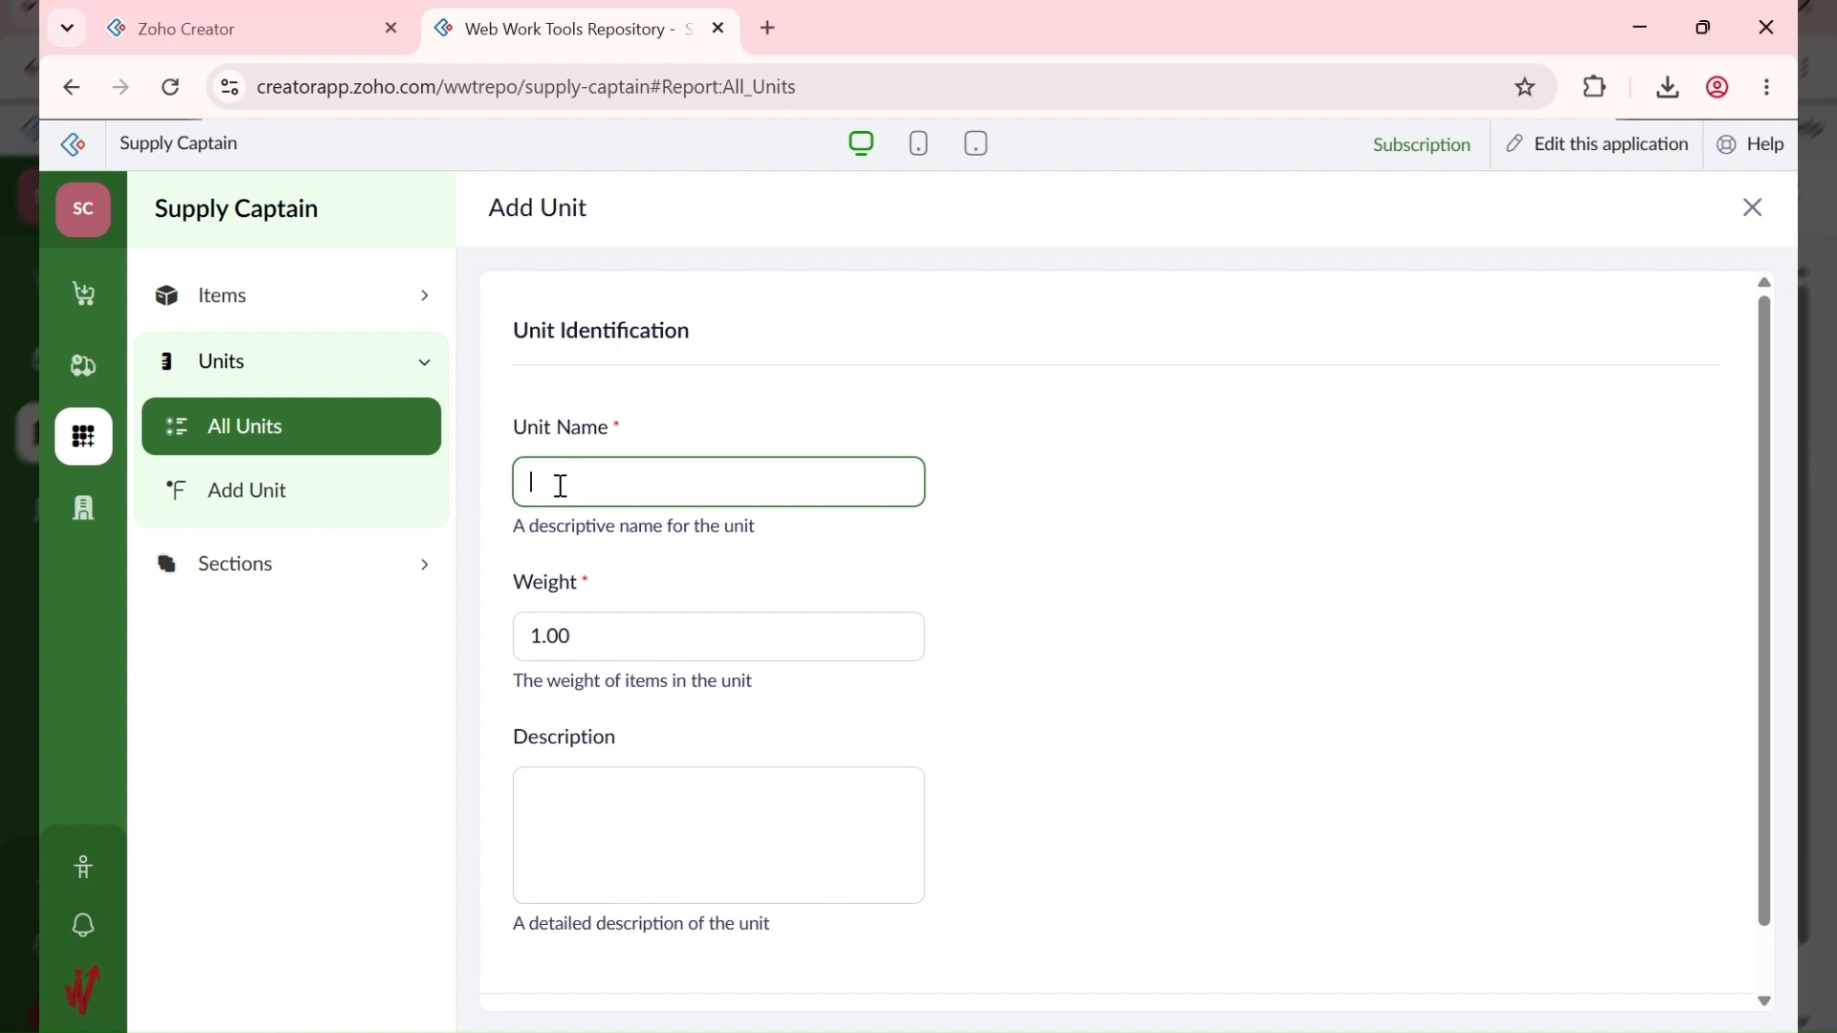
{"action": "type", "text": "10KG"}
{"action": "left_click", "coordinate": [627, 643]}
{"action": "left_click_drag", "start_coordinate": [627, 643], "coordinate": [440, 650]}
{"action": "type", "text": "10"}
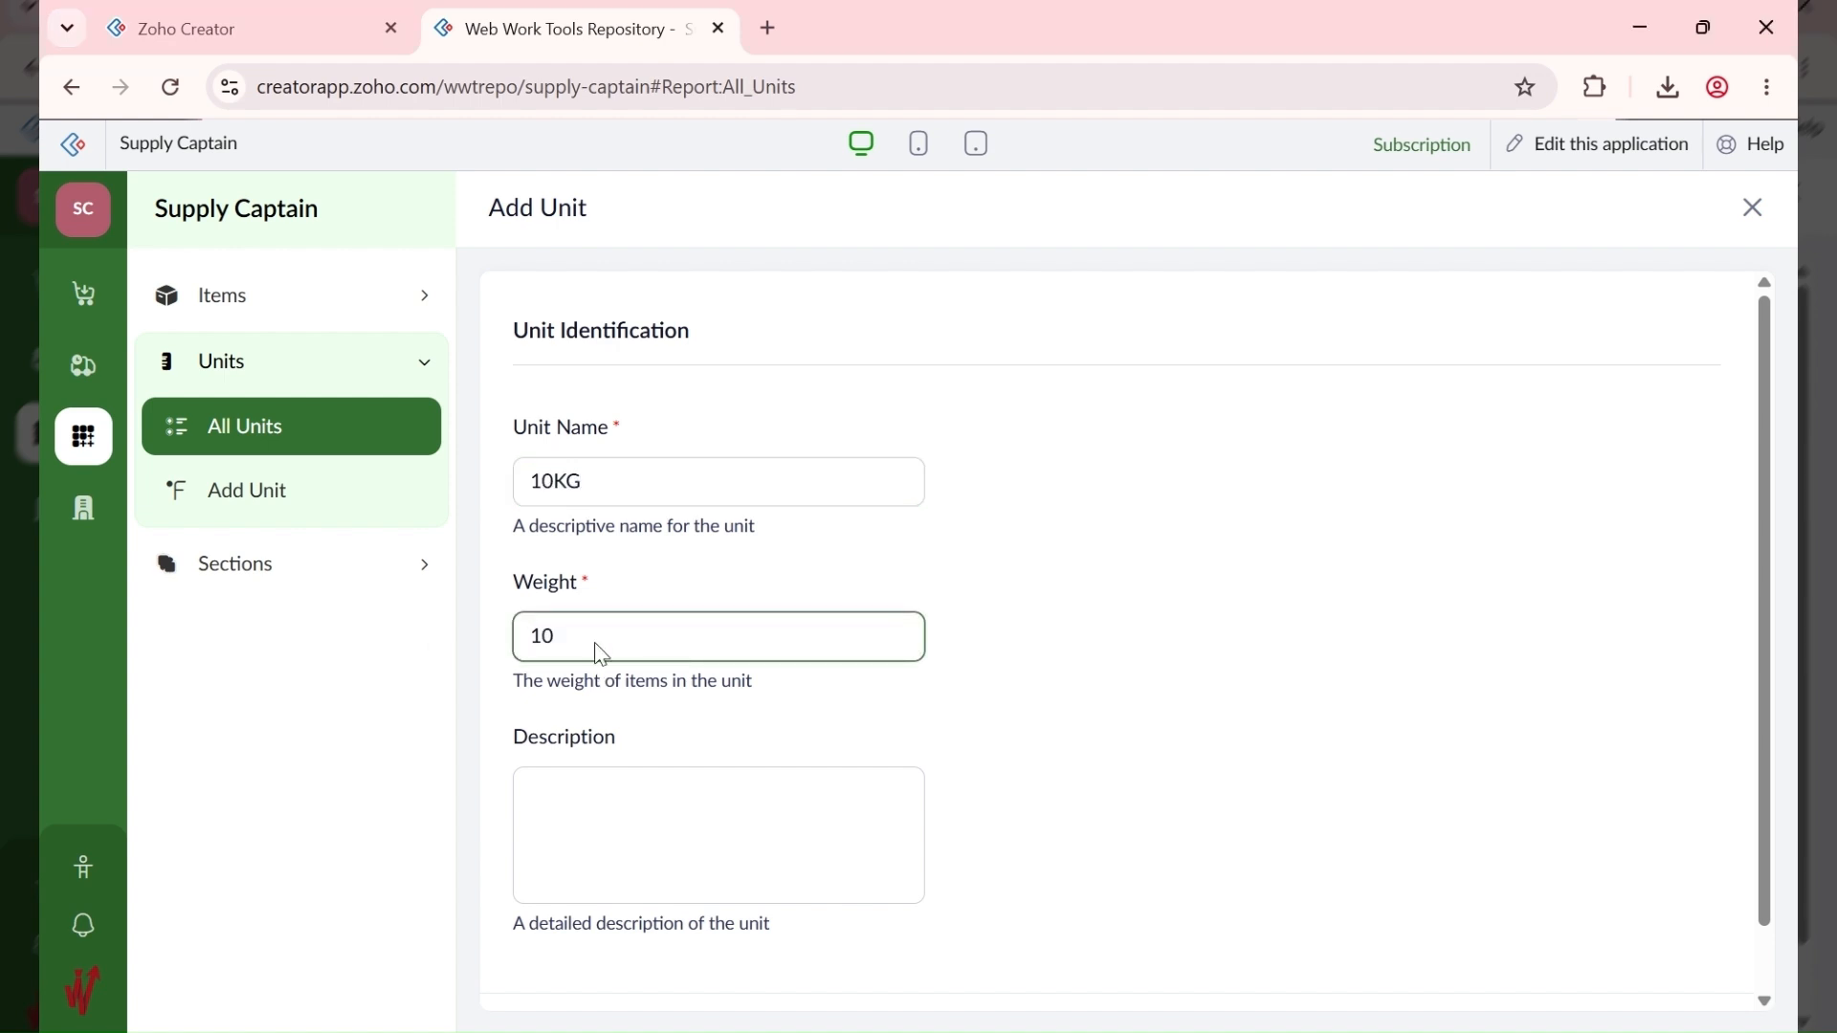
{"action": "scroll", "coordinate": [966, 620], "scroll_direction": "down", "scroll_amount": 1}
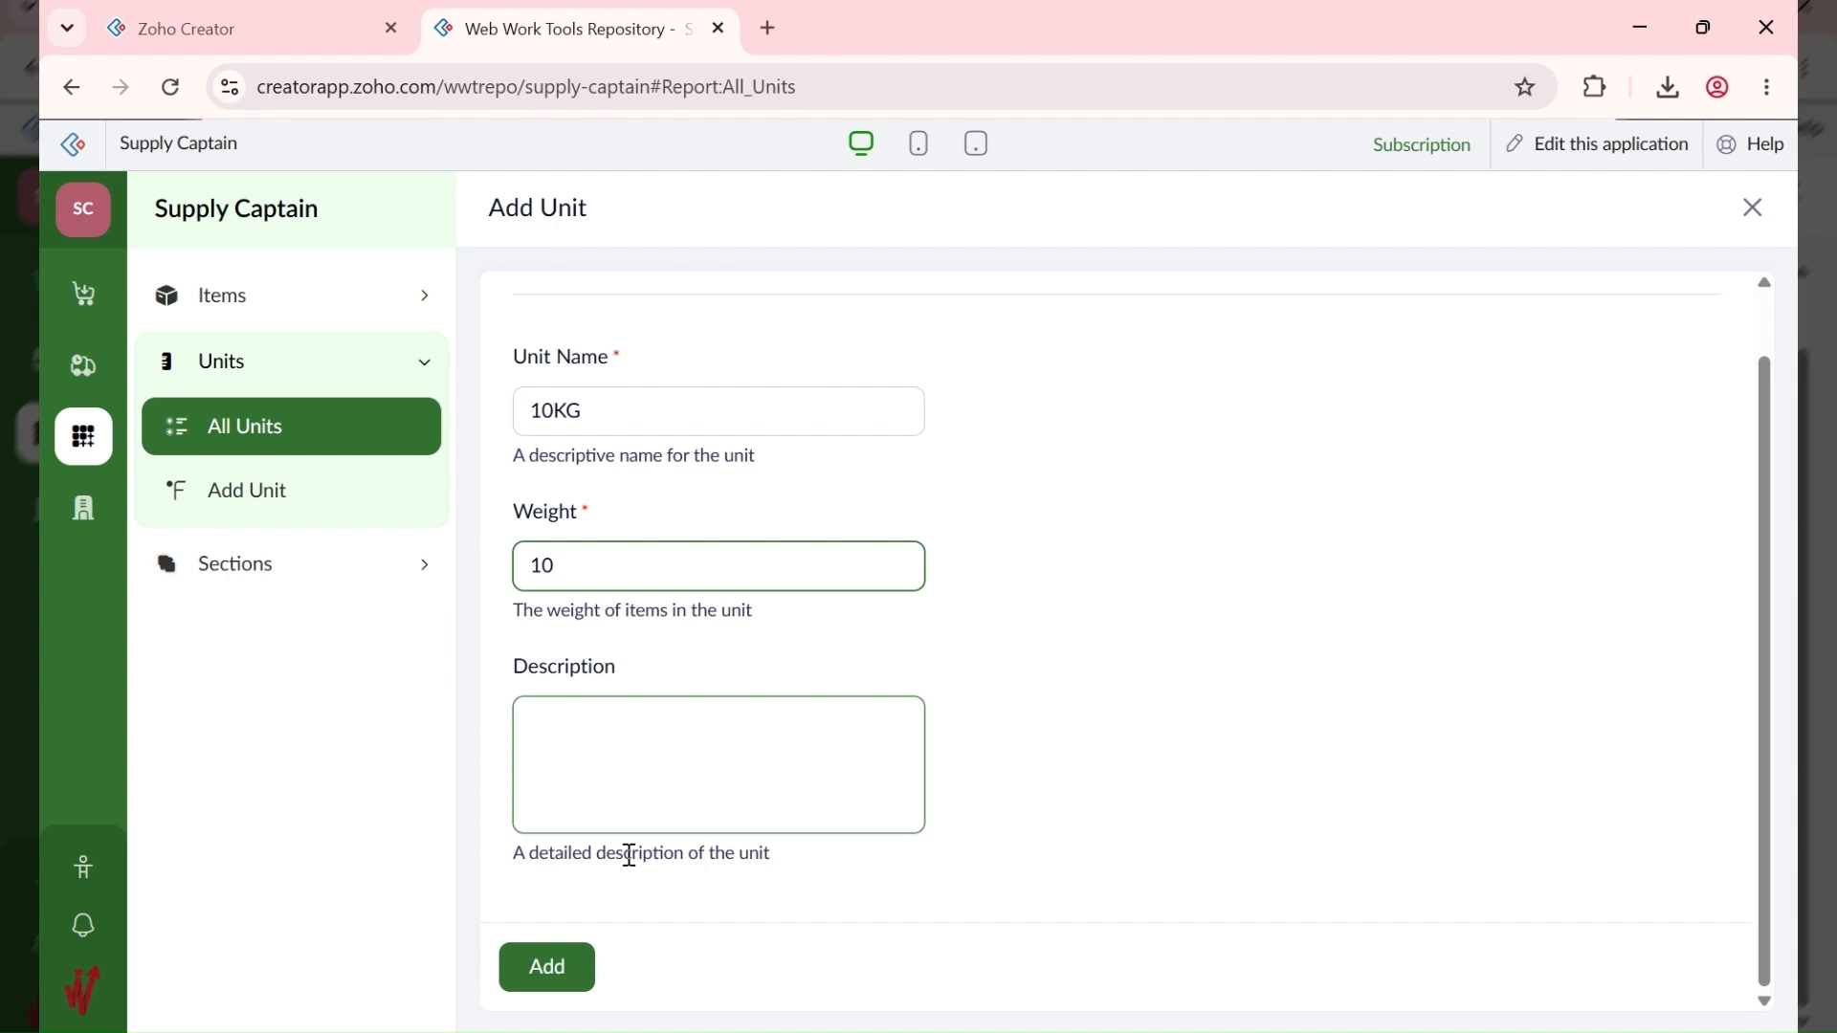
{"action": "left_click", "coordinate": [571, 966]}
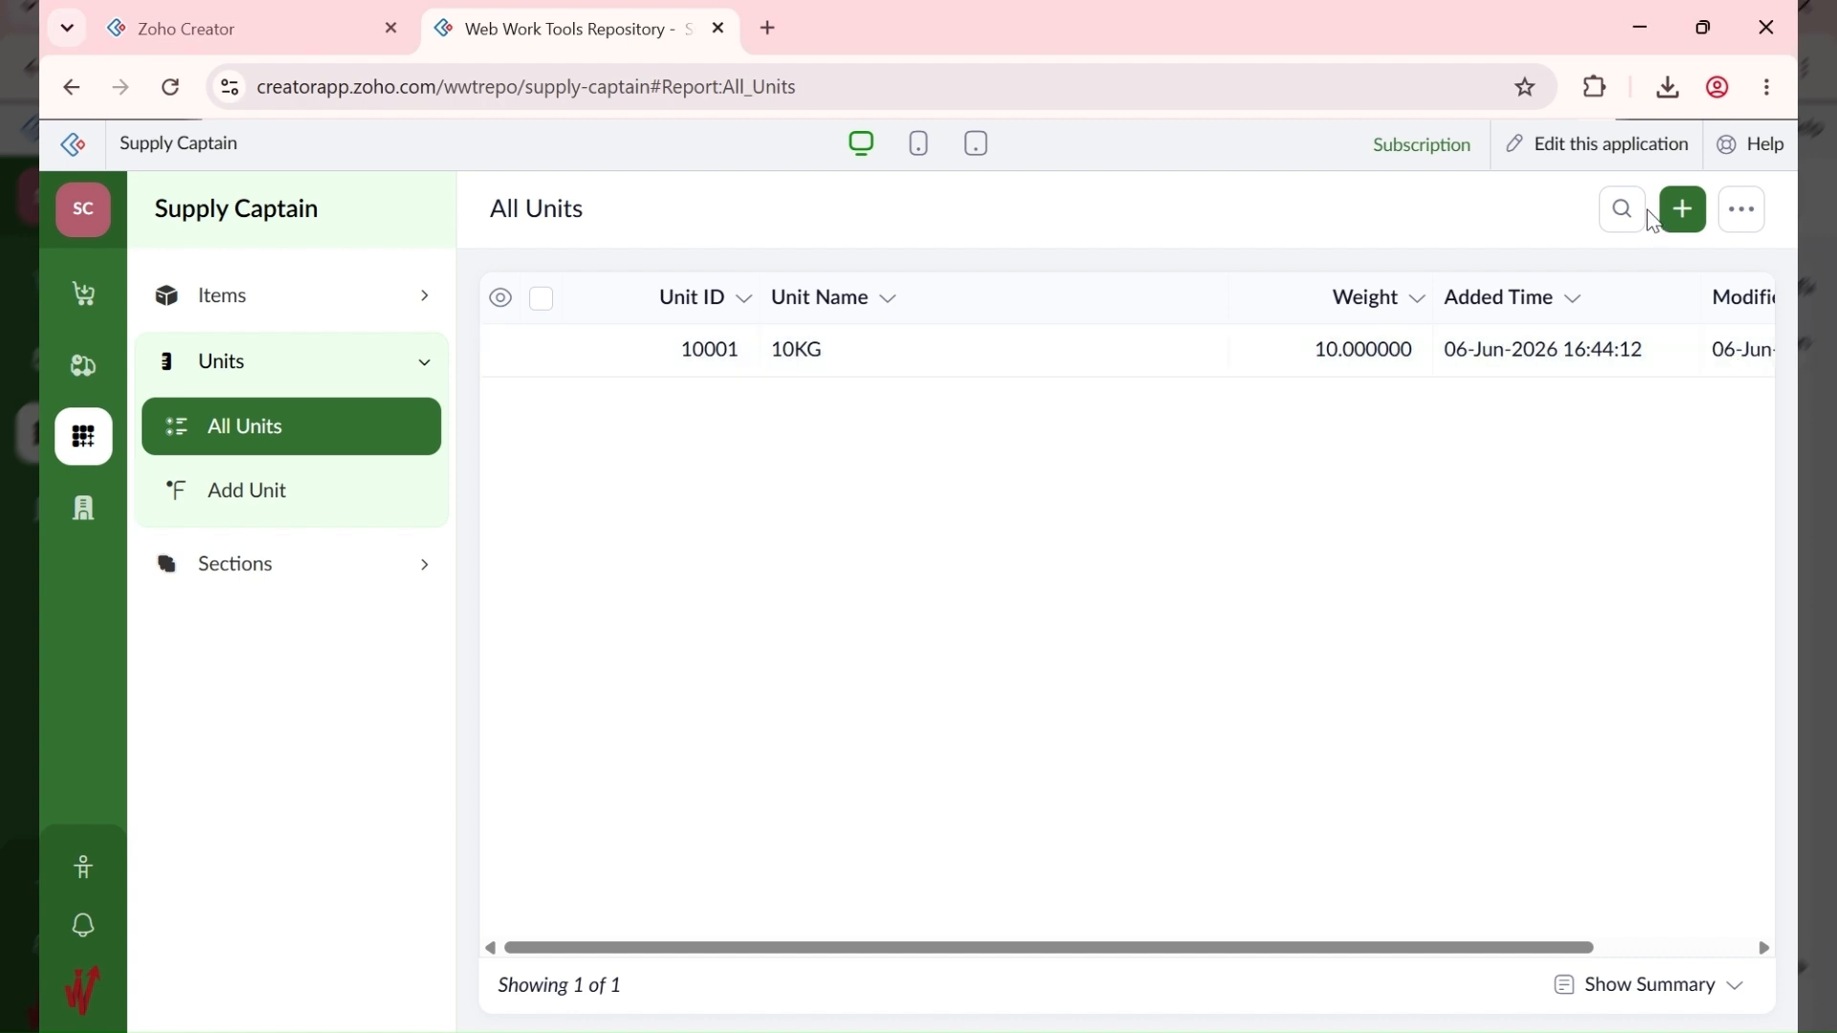
Step: Add units 50KG with weight 50 and 25L with weight 25
{"action": "left_click", "coordinate": [1681, 212]}
{"action": "type", "text": "50KG"}
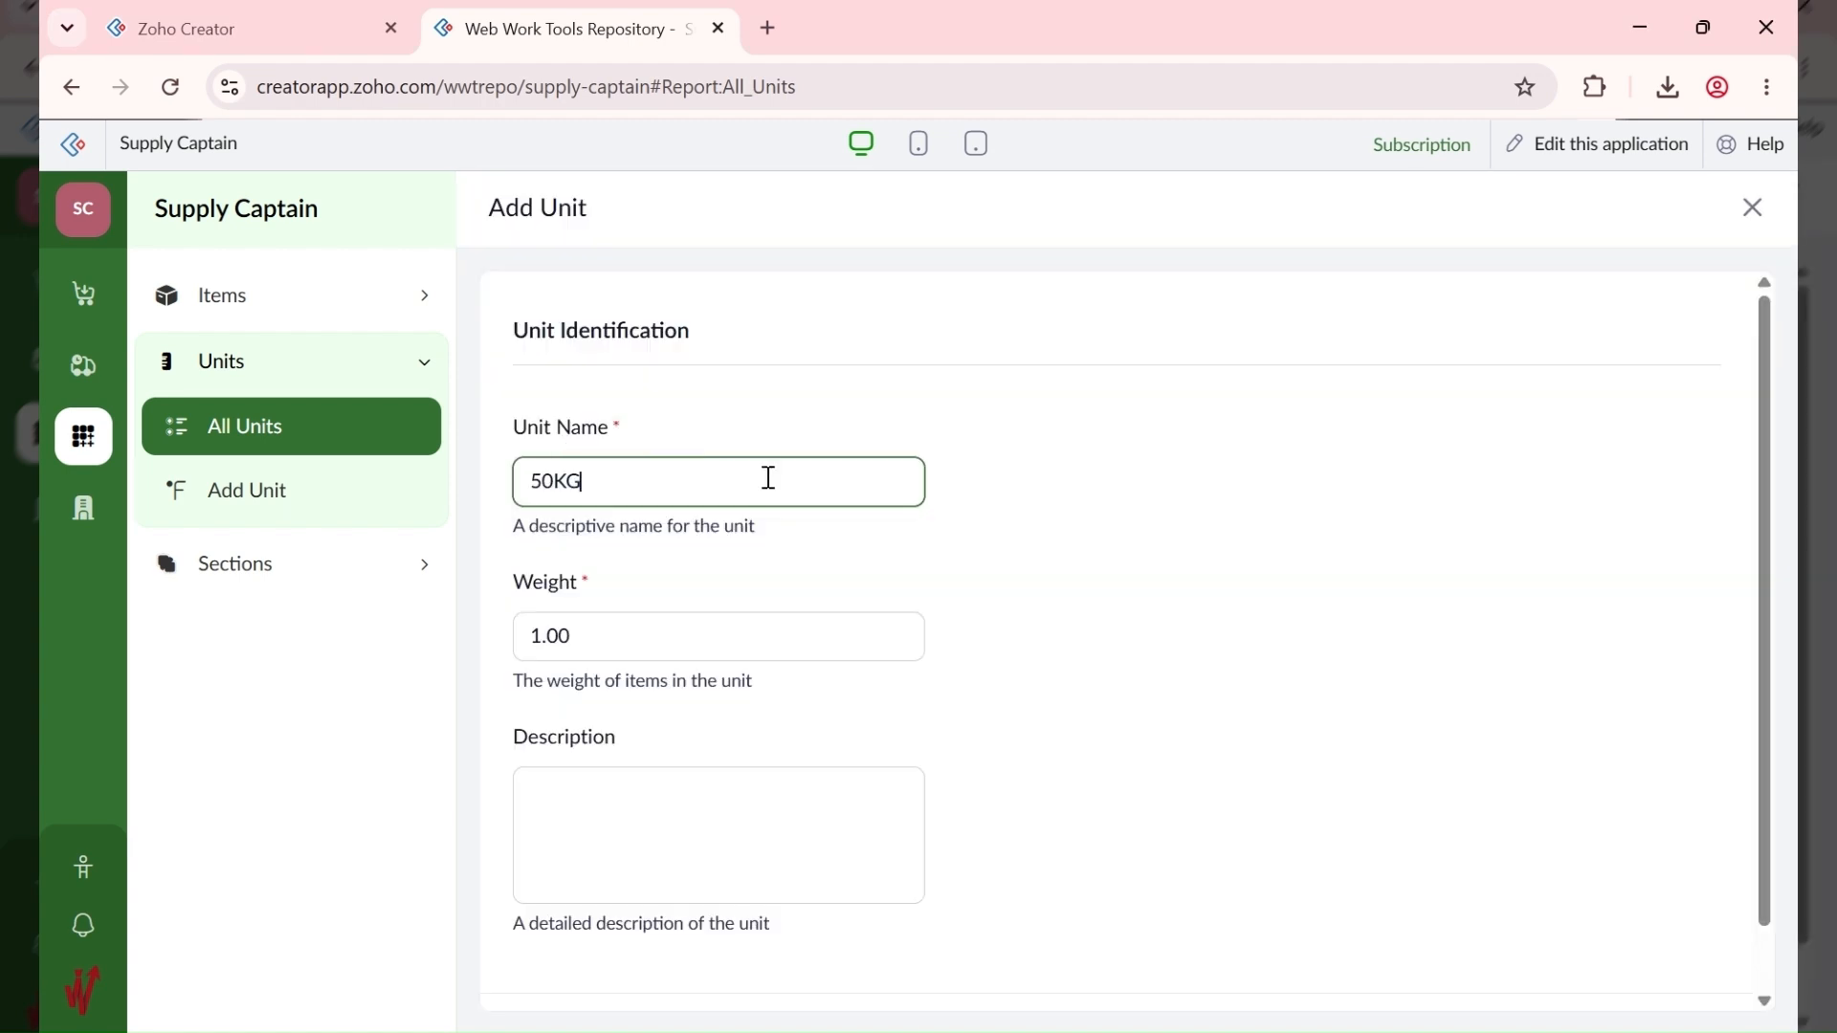
{"action": "key", "text": "Tab"}
{"action": "type", "text": "50"}
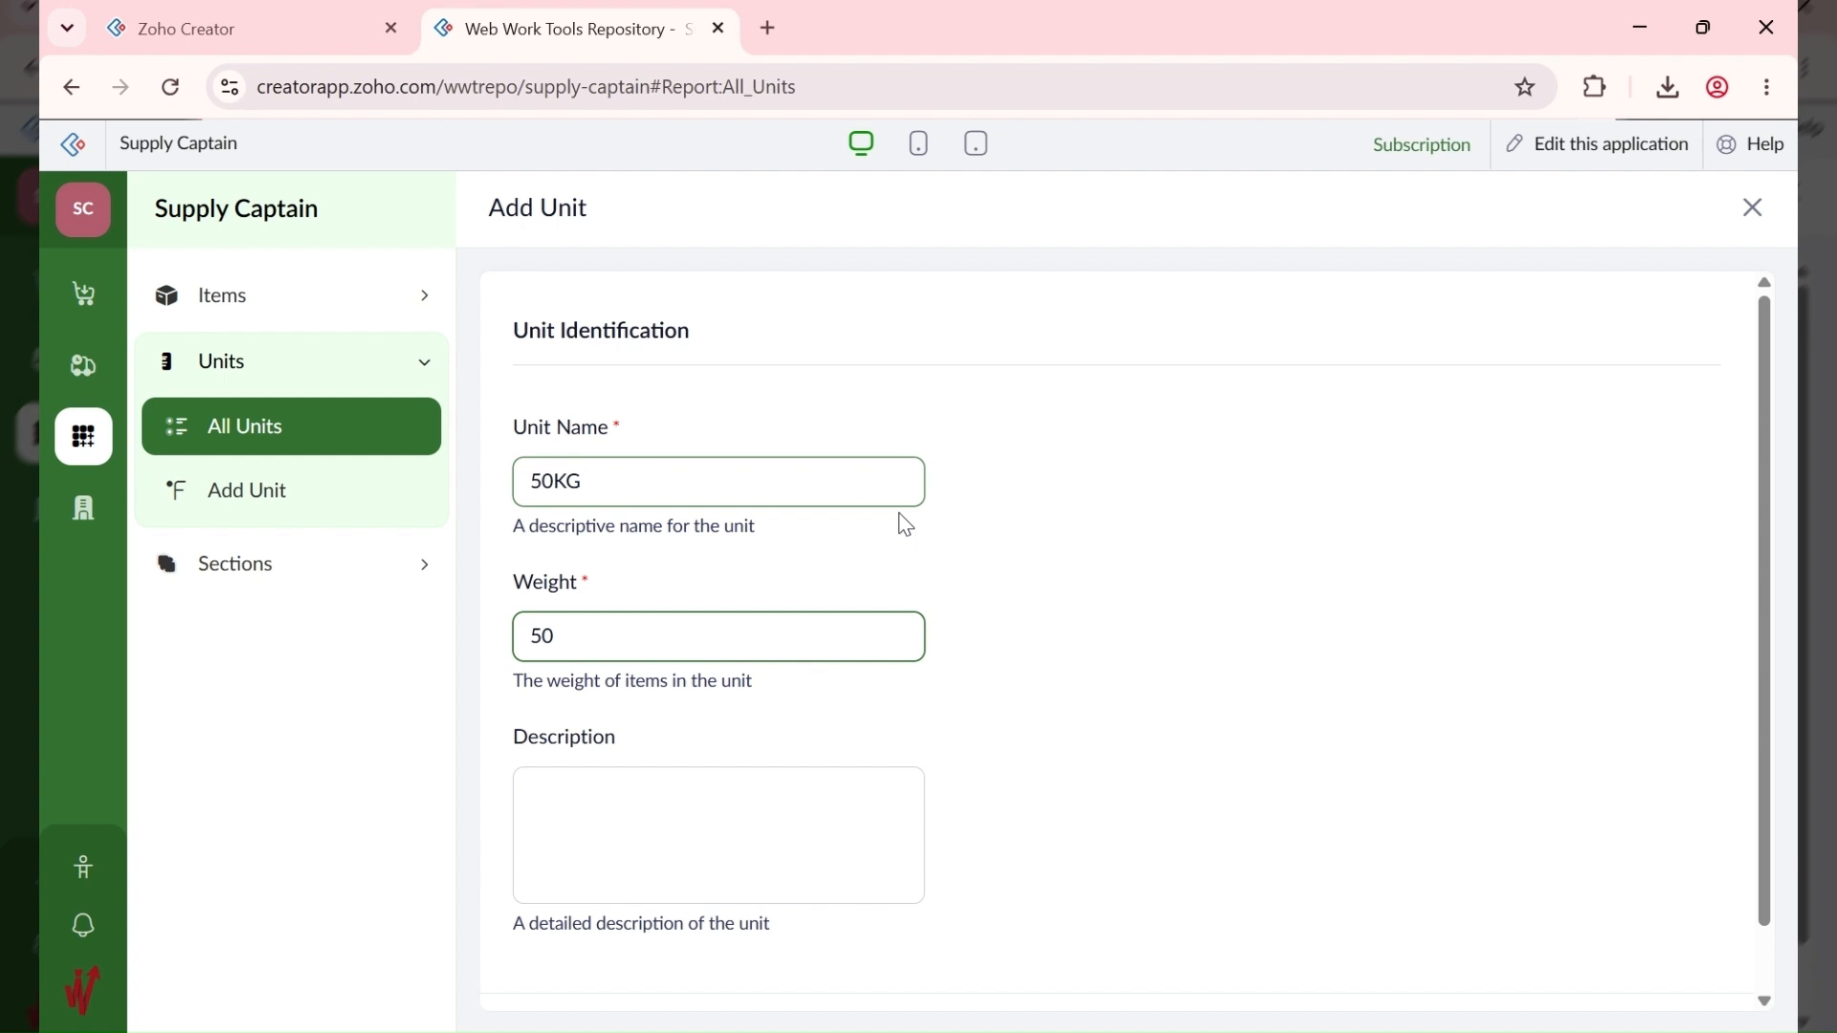
{"action": "scroll", "coordinate": [594, 842], "scroll_direction": "down", "scroll_amount": 1}
{"action": "left_click", "coordinate": [539, 965]}
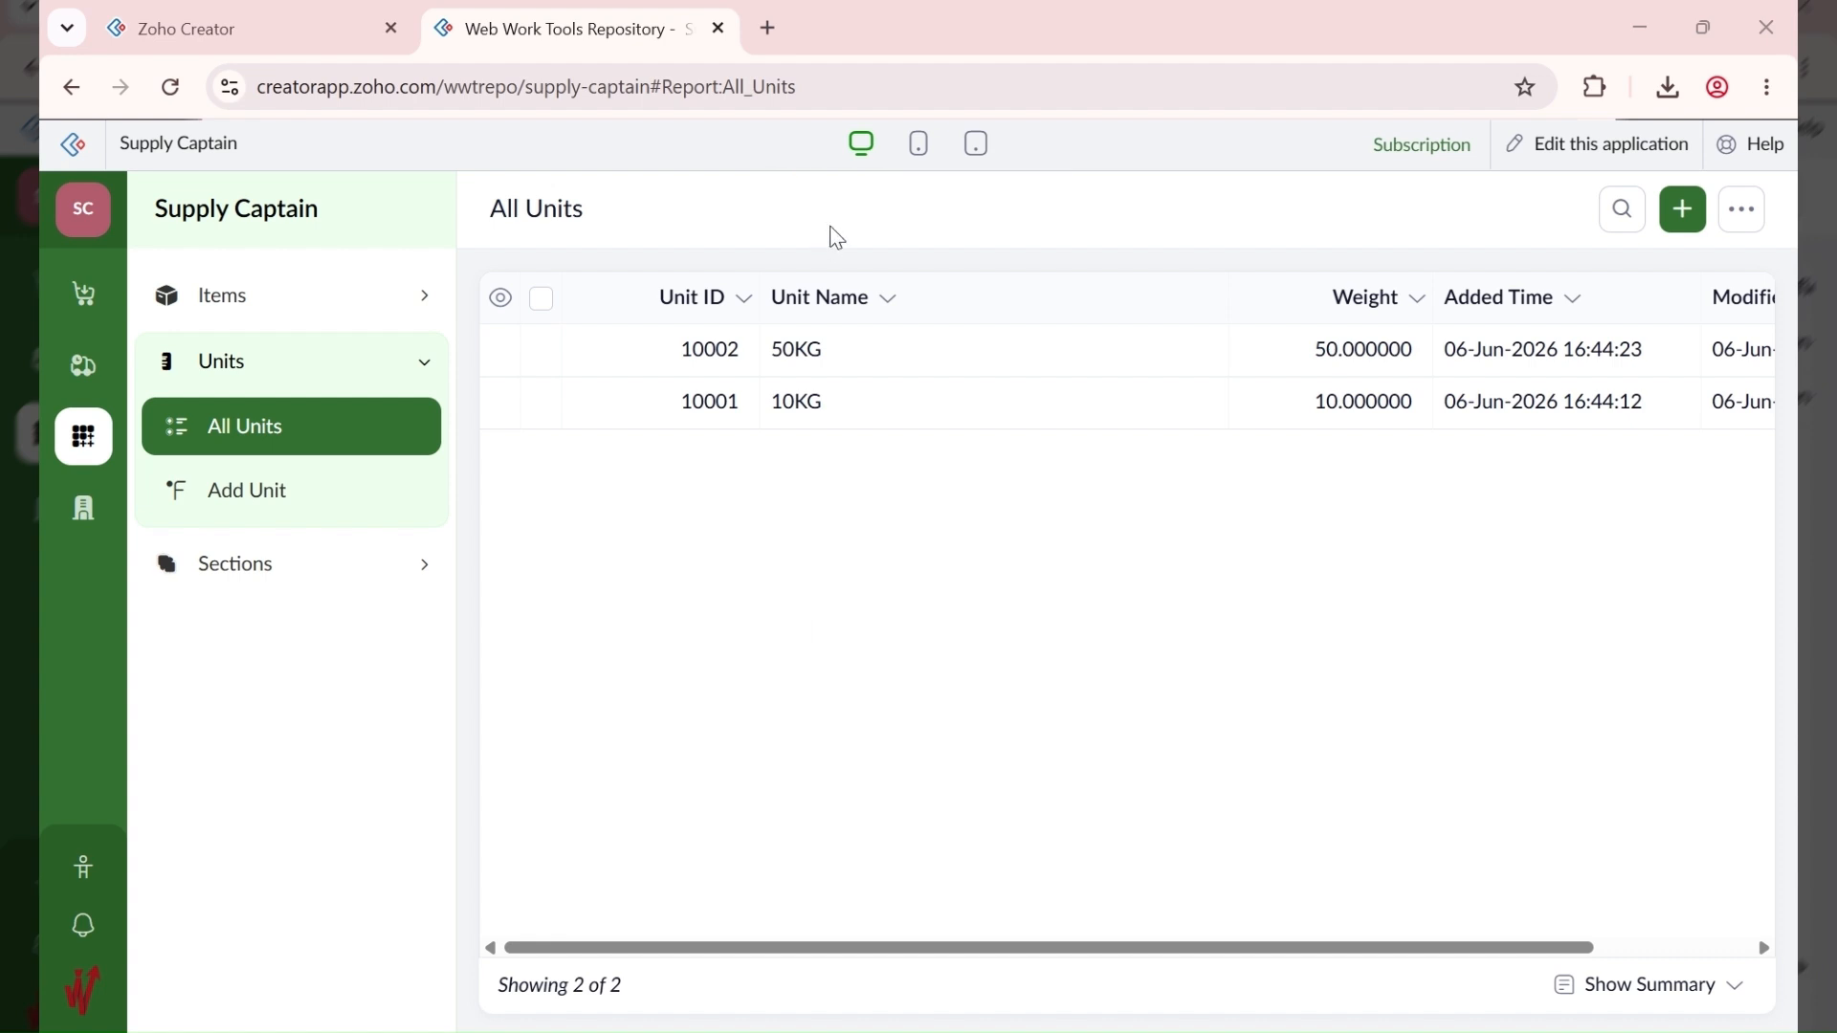
{"action": "left_click", "coordinate": [1686, 222]}
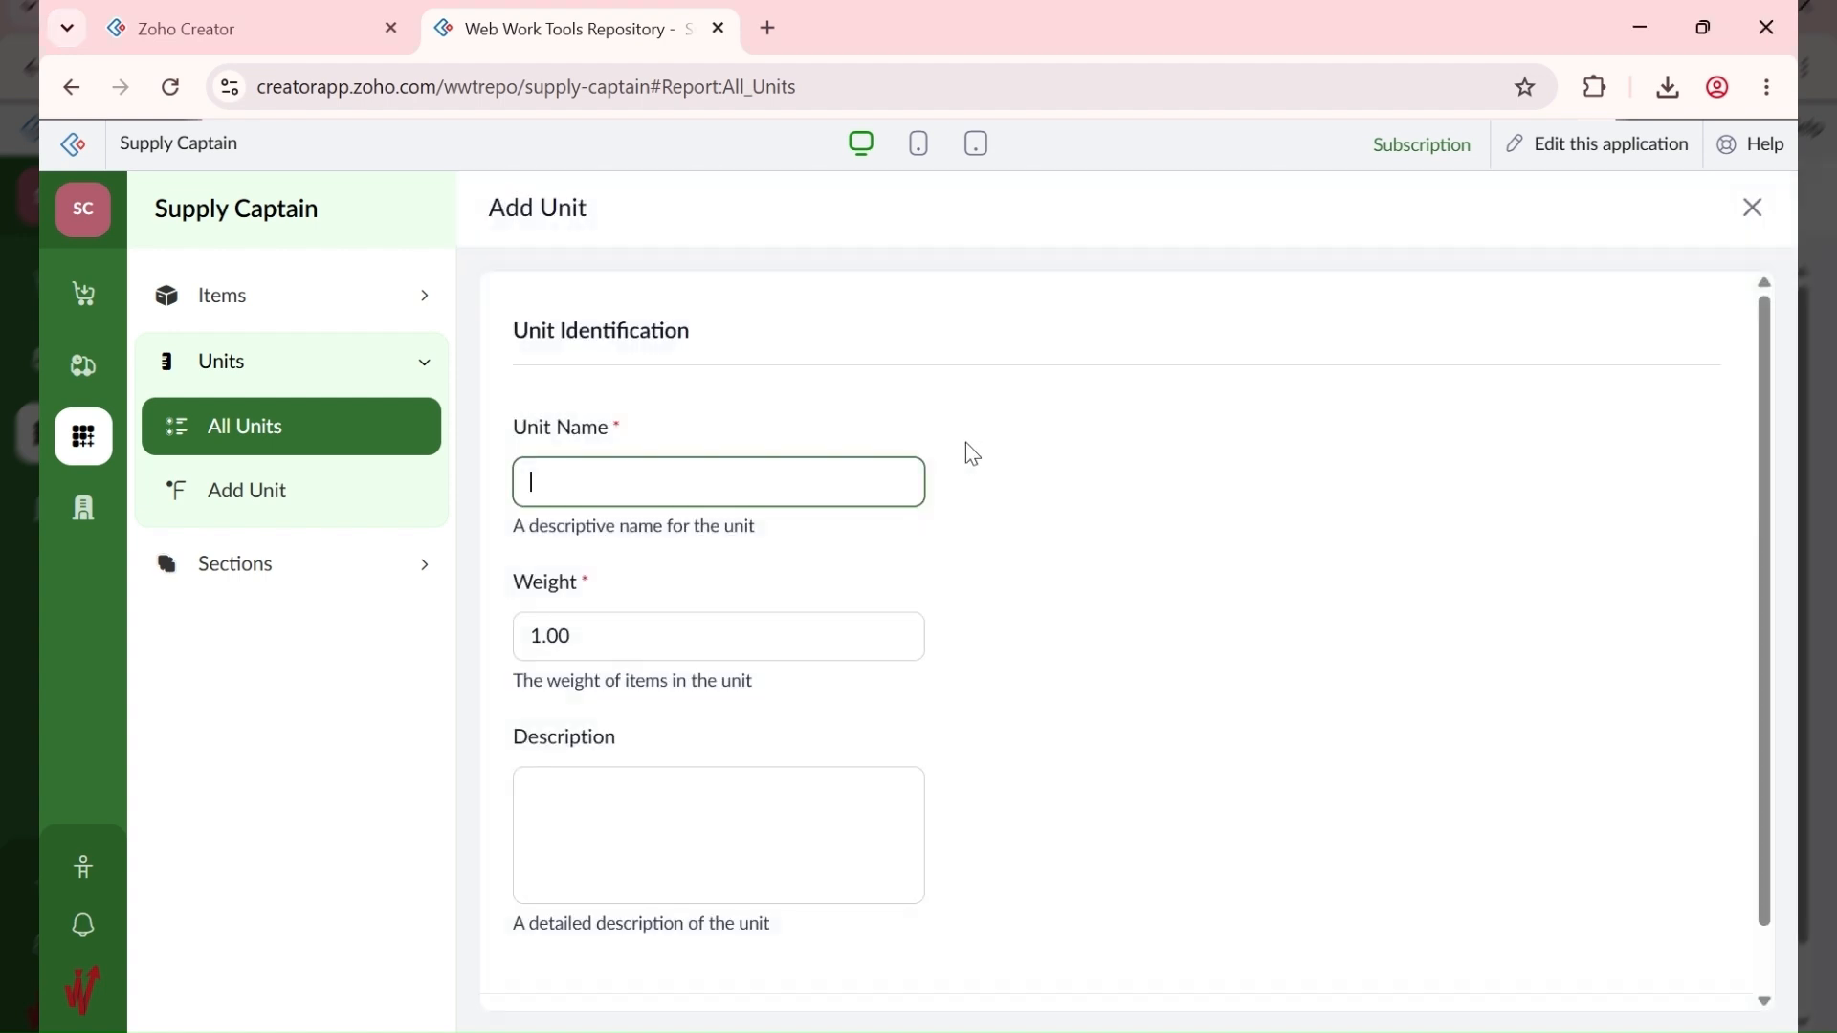
{"action": "type", "text": "25L"}
{"action": "key", "text": "Tab"}
{"action": "type", "text": "25"}
{"action": "scroll", "coordinate": [856, 761], "scroll_direction": "down", "scroll_amount": 1}
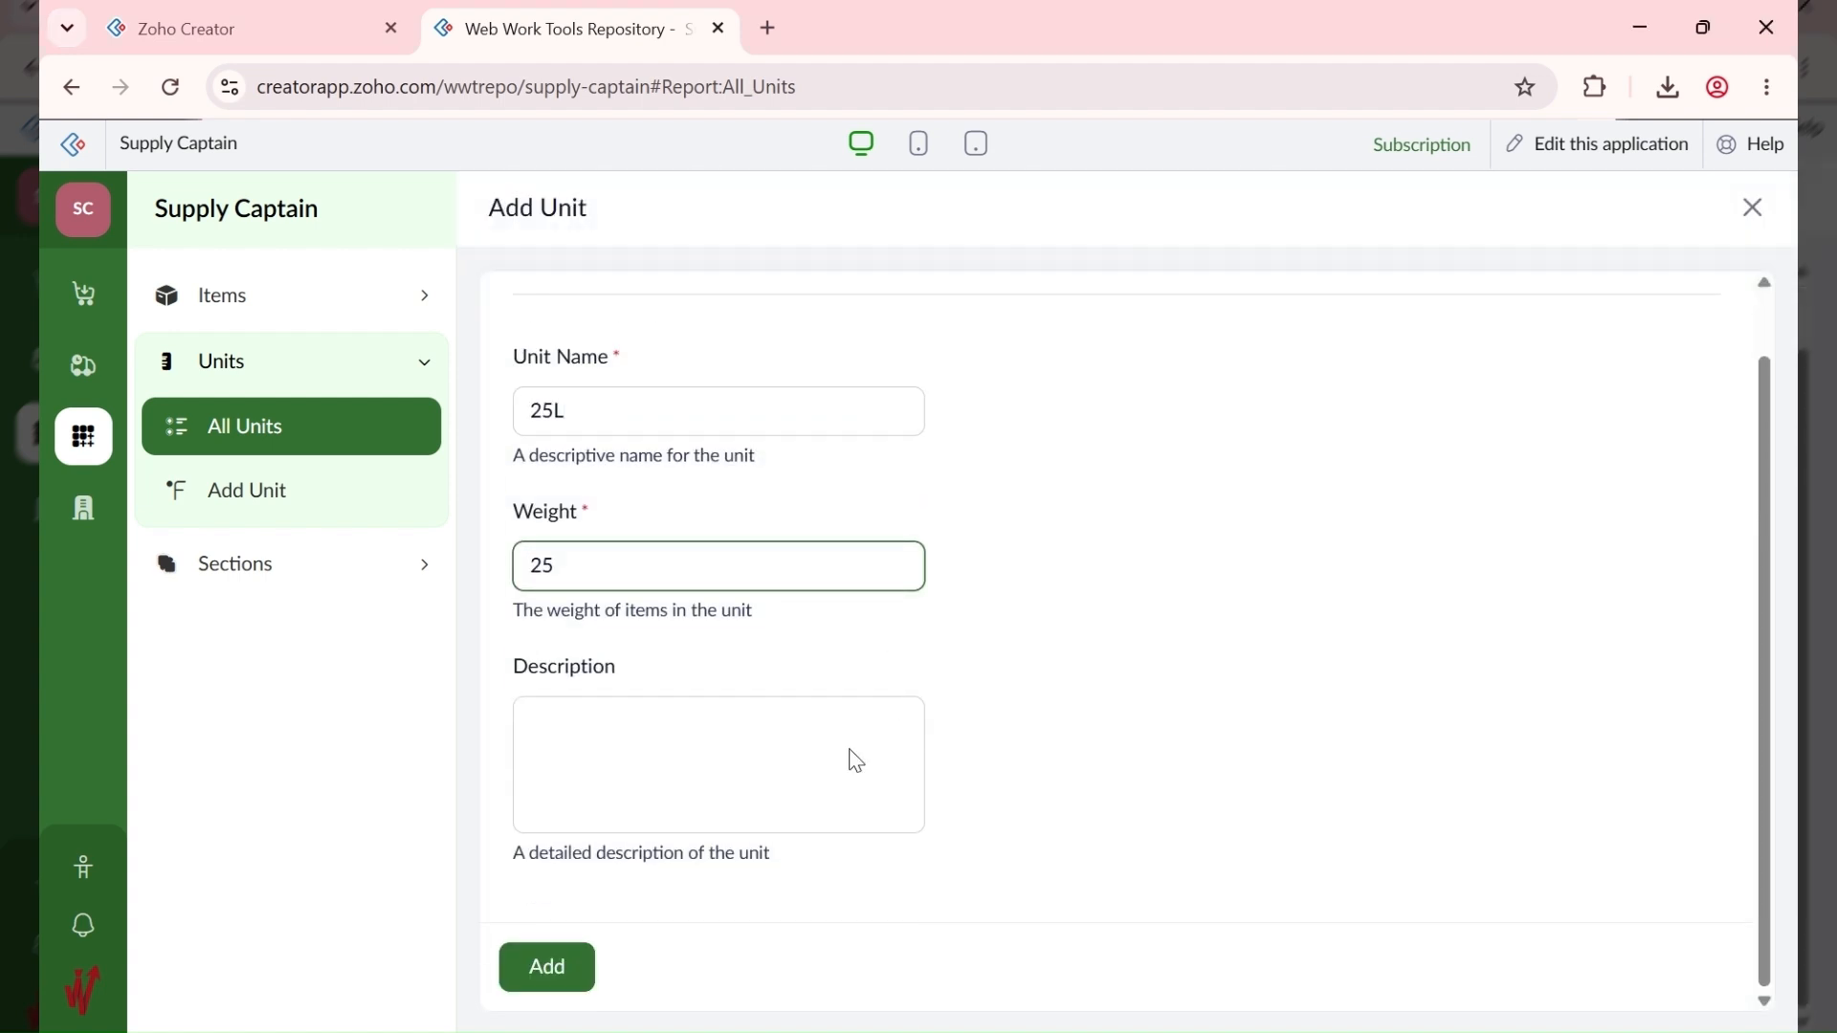
{"action": "left_click", "coordinate": [553, 983]}
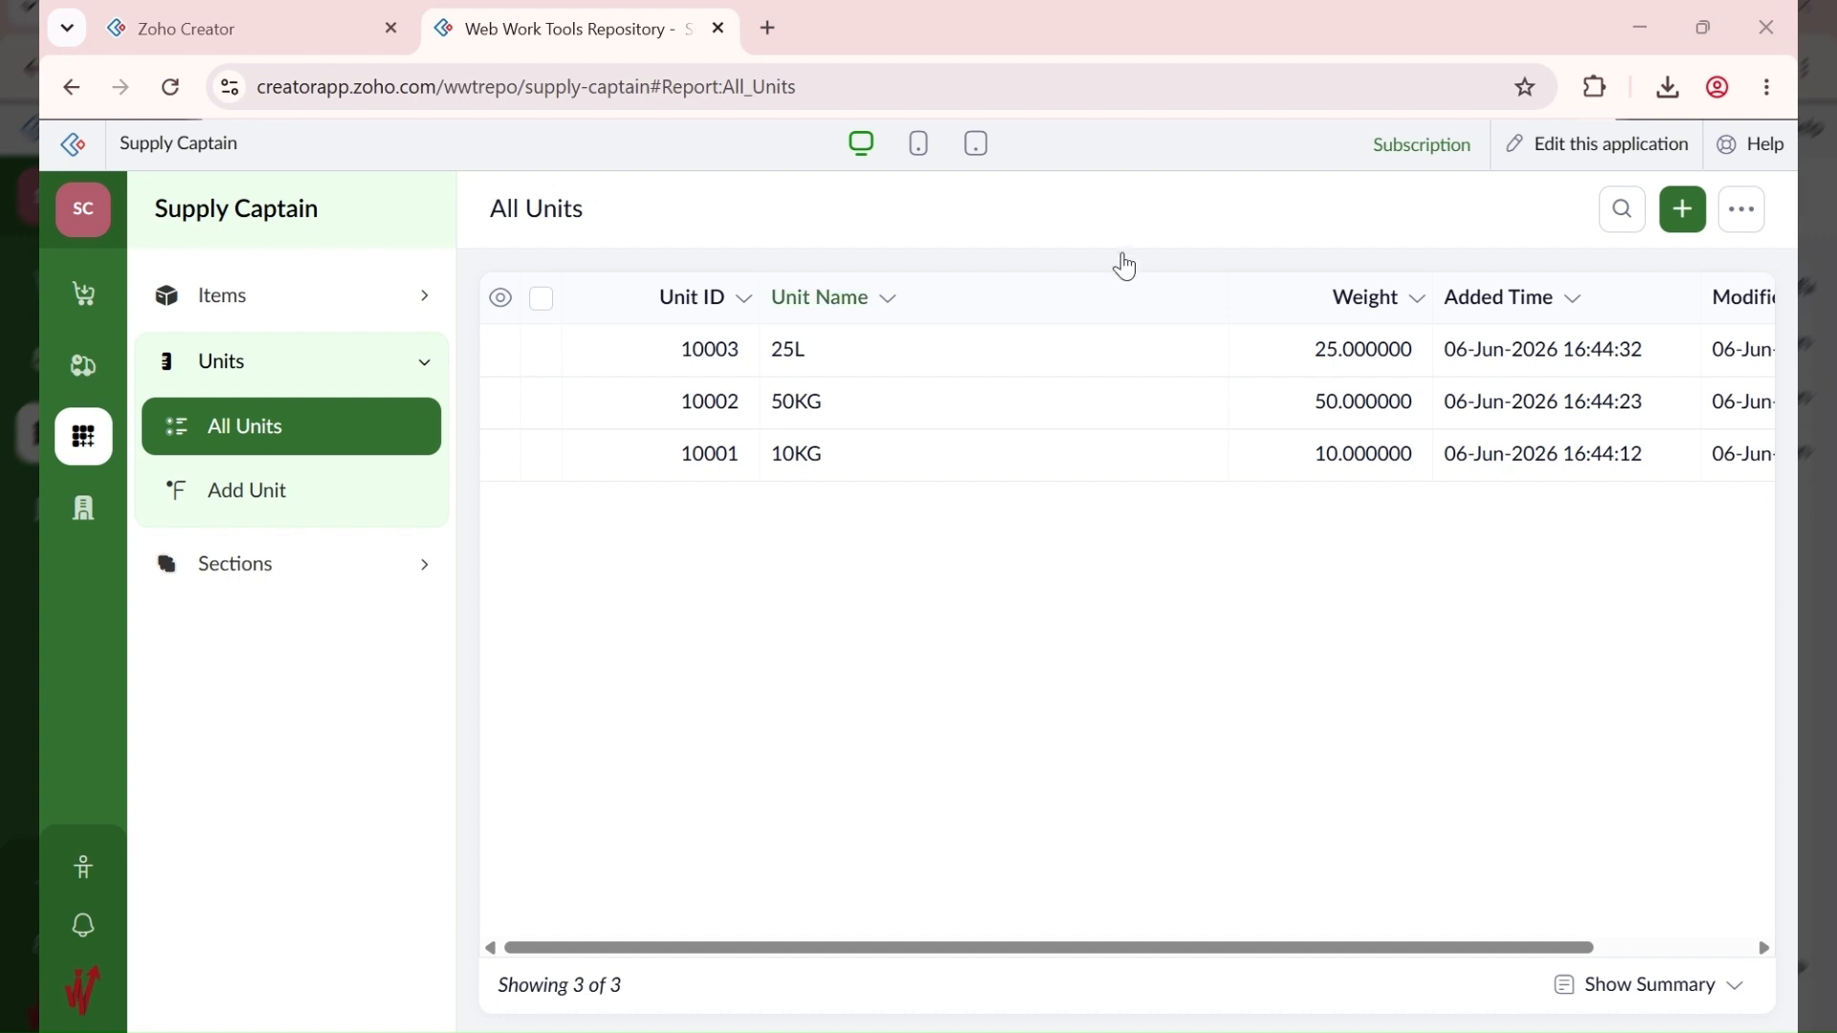
Step: Edit unit 10003, renaming 25L to KG and setting its weight to 1
{"action": "left_click", "coordinate": [943, 360]}
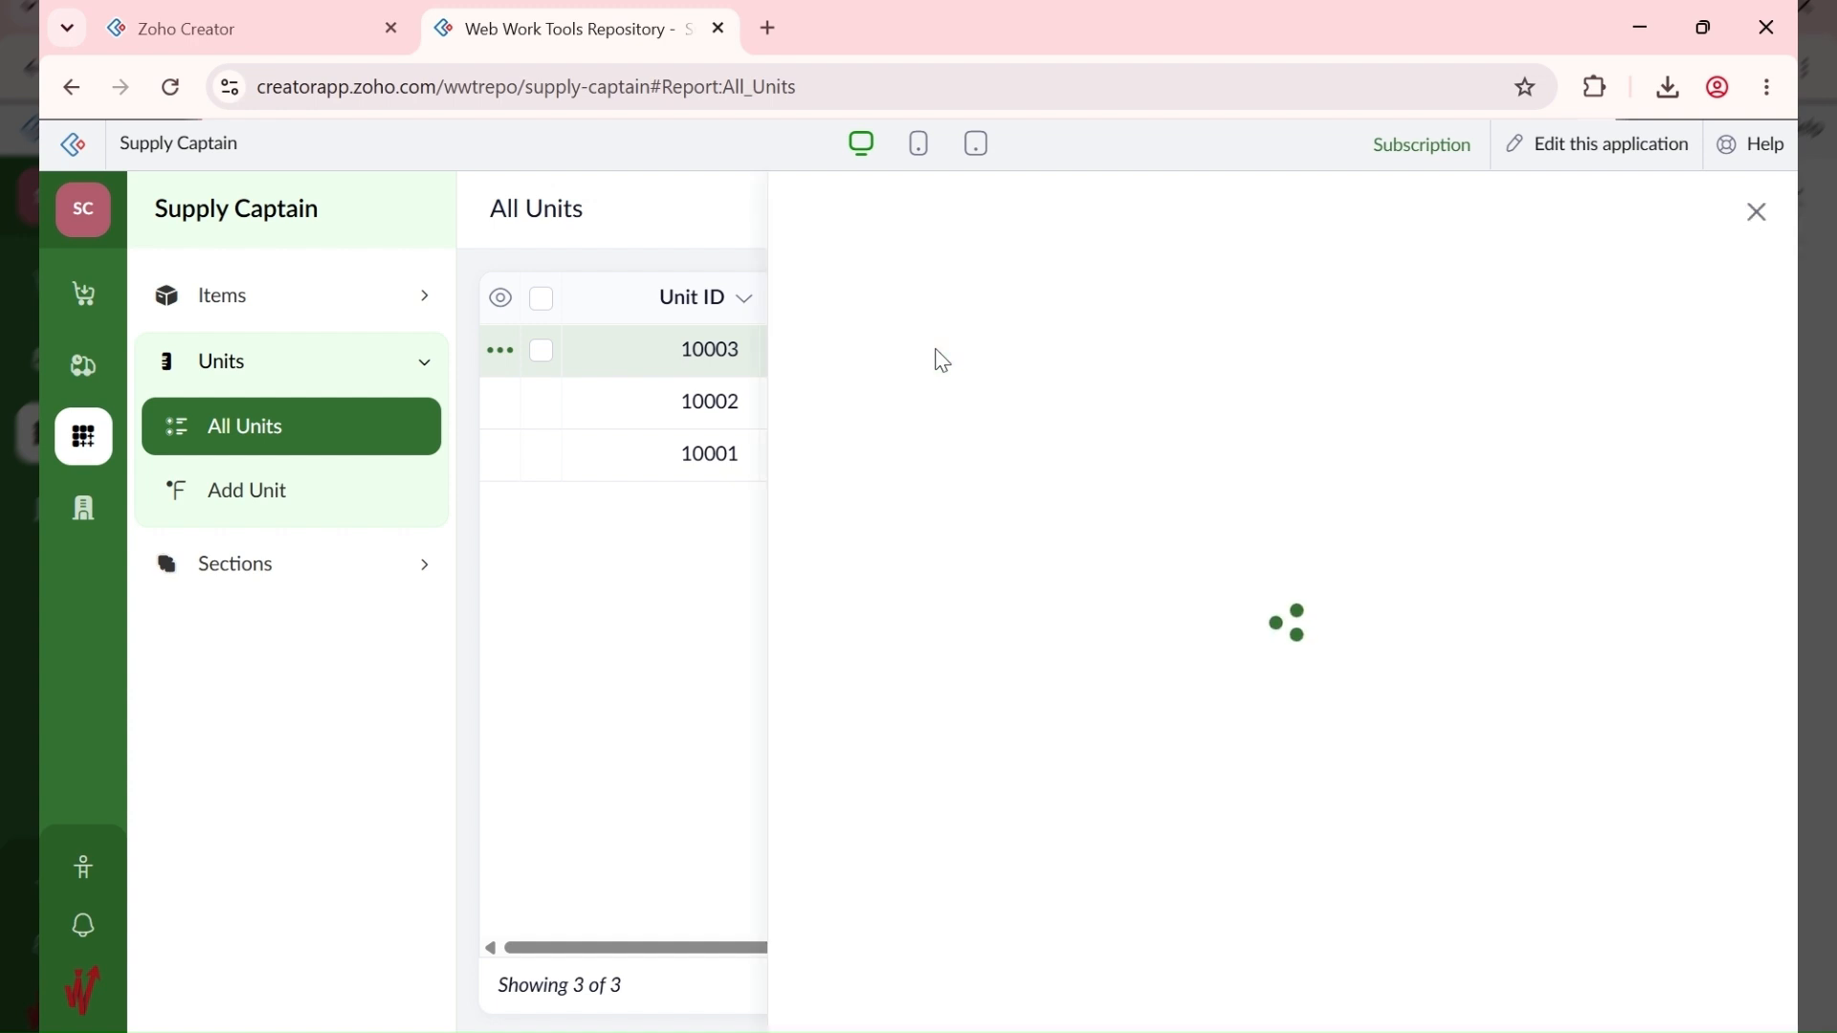
{"action": "left_click", "coordinate": [1409, 220]}
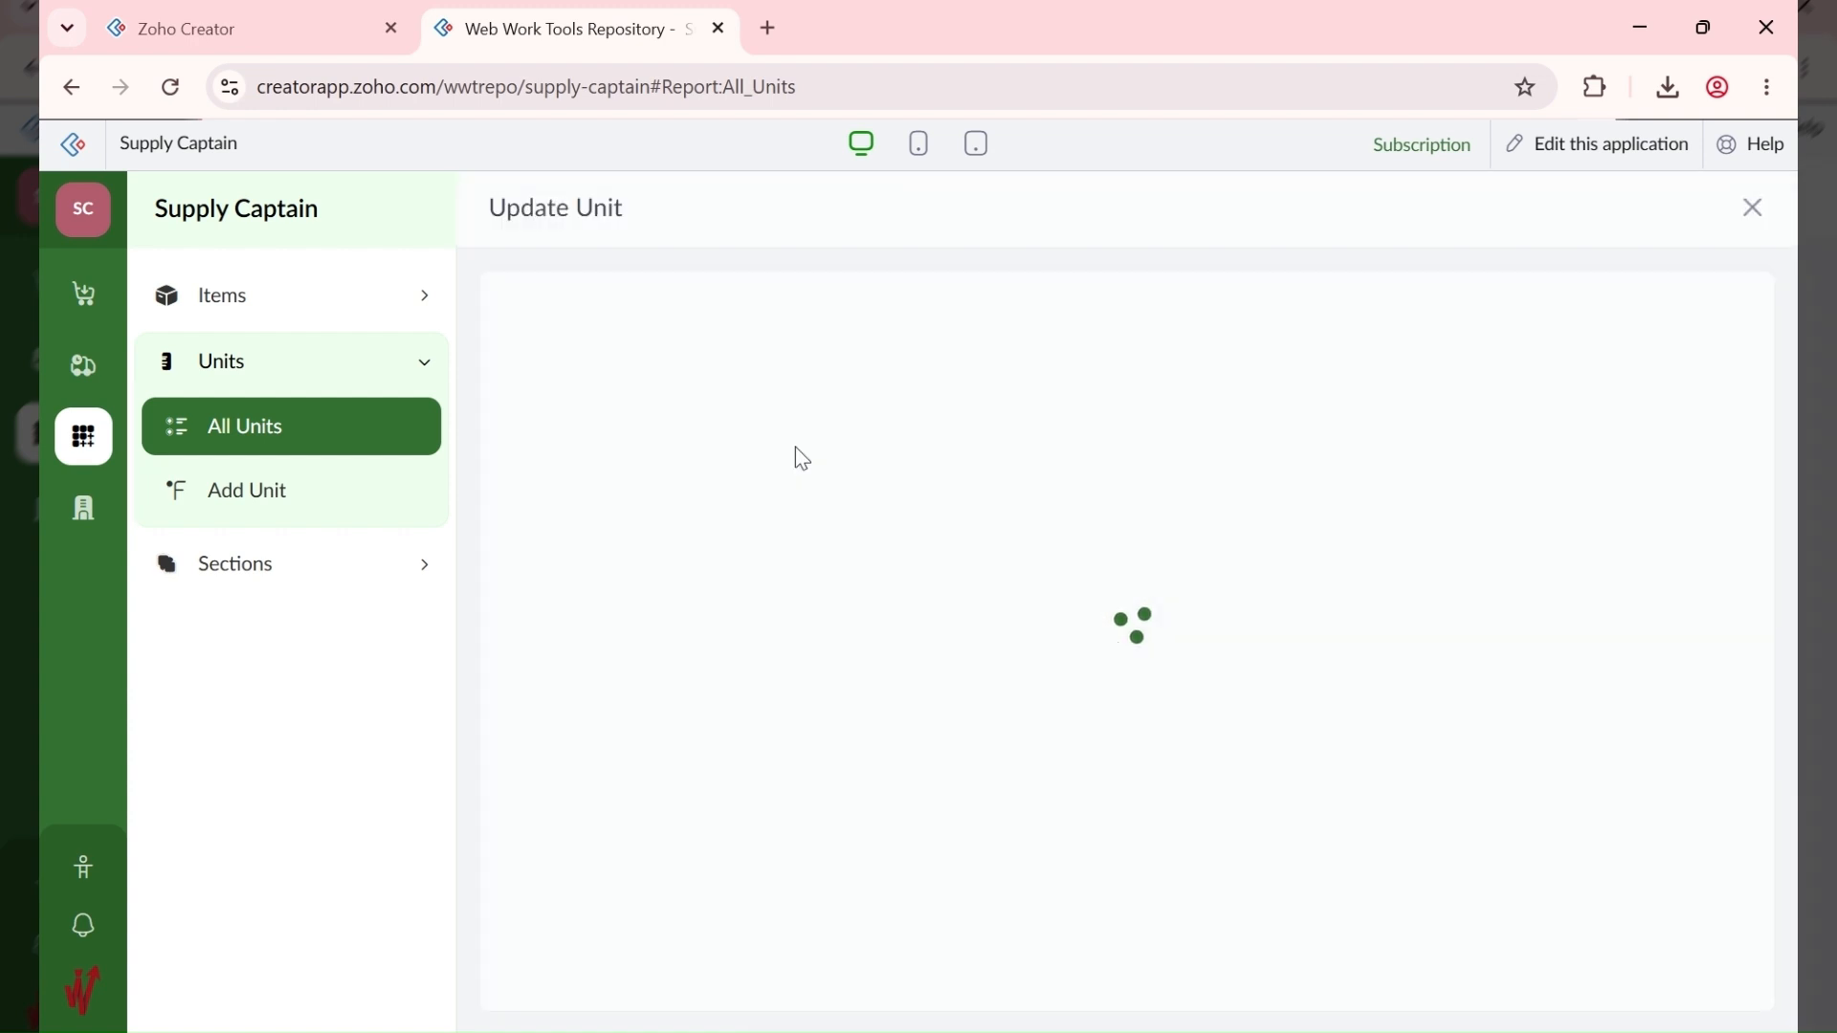
{"action": "left_click_drag", "start_coordinate": [730, 492], "coordinate": [475, 488]}
{"action": "type", "text": "KG"}
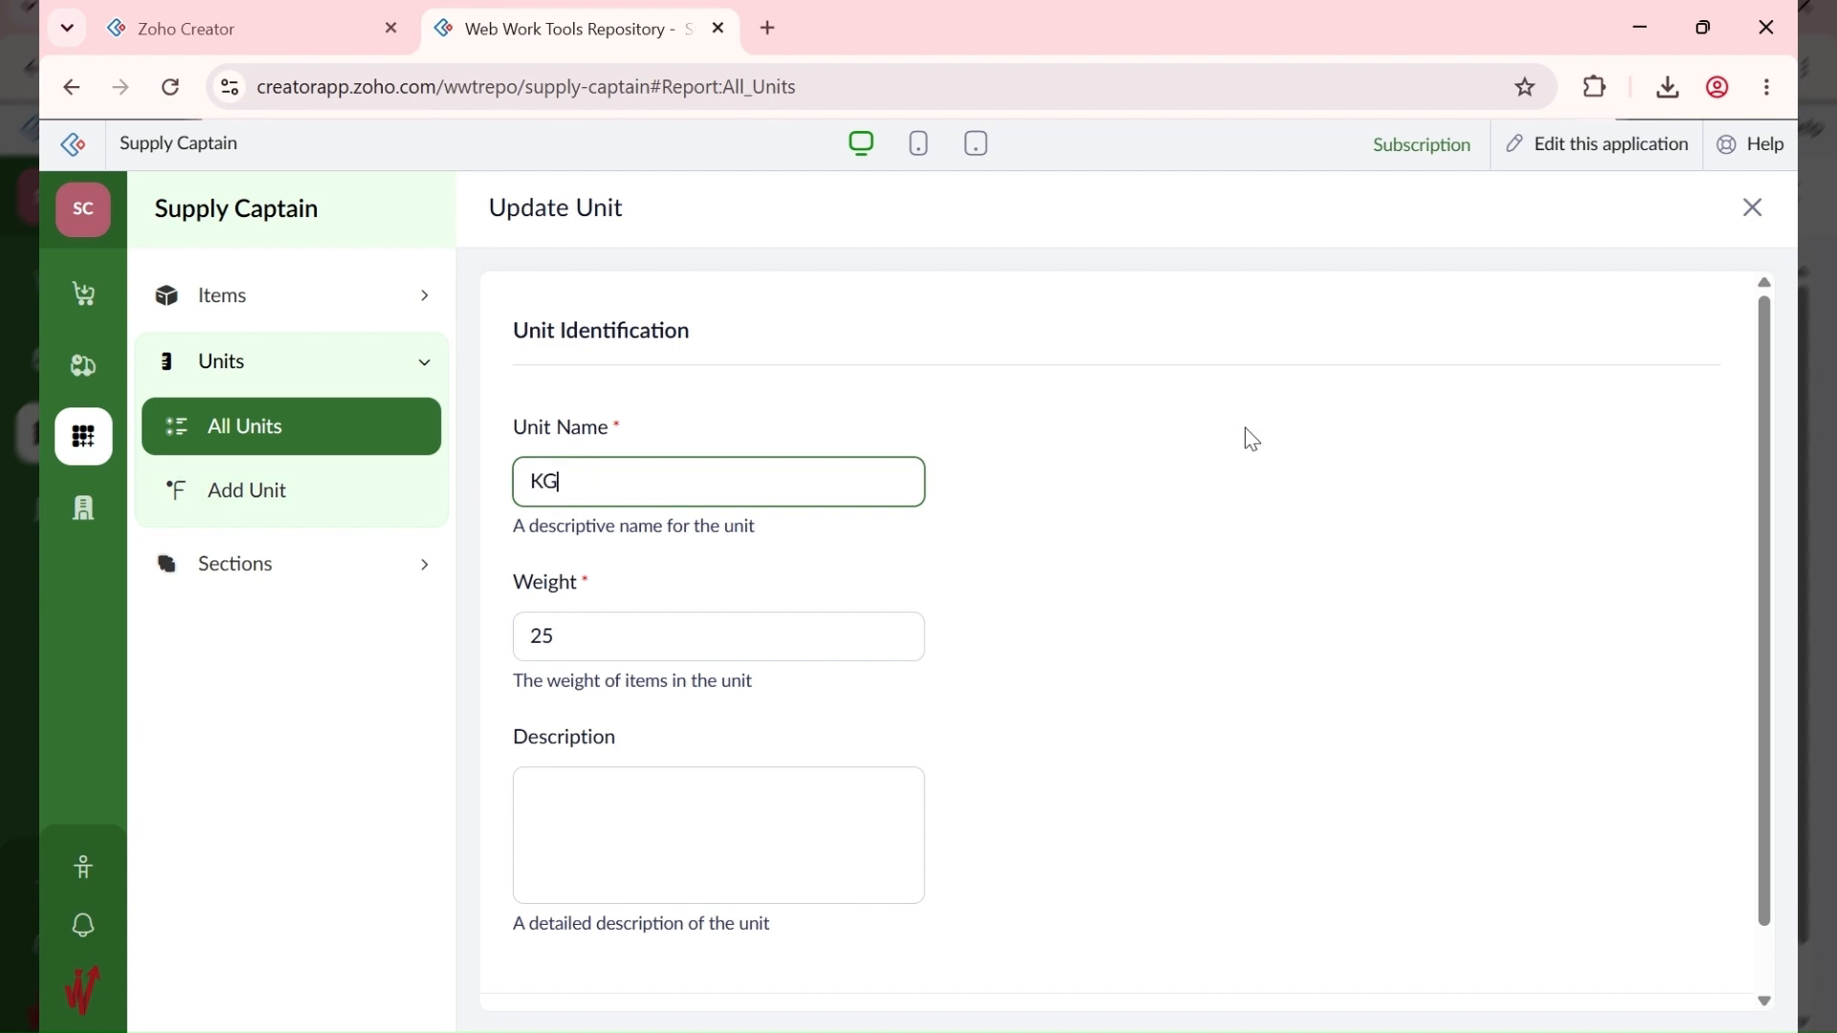
{"action": "key", "text": "Tab"}
{"action": "type", "text": "1"}
{"action": "scroll", "coordinate": [1185, 582], "scroll_direction": "down", "scroll_amount": 1}
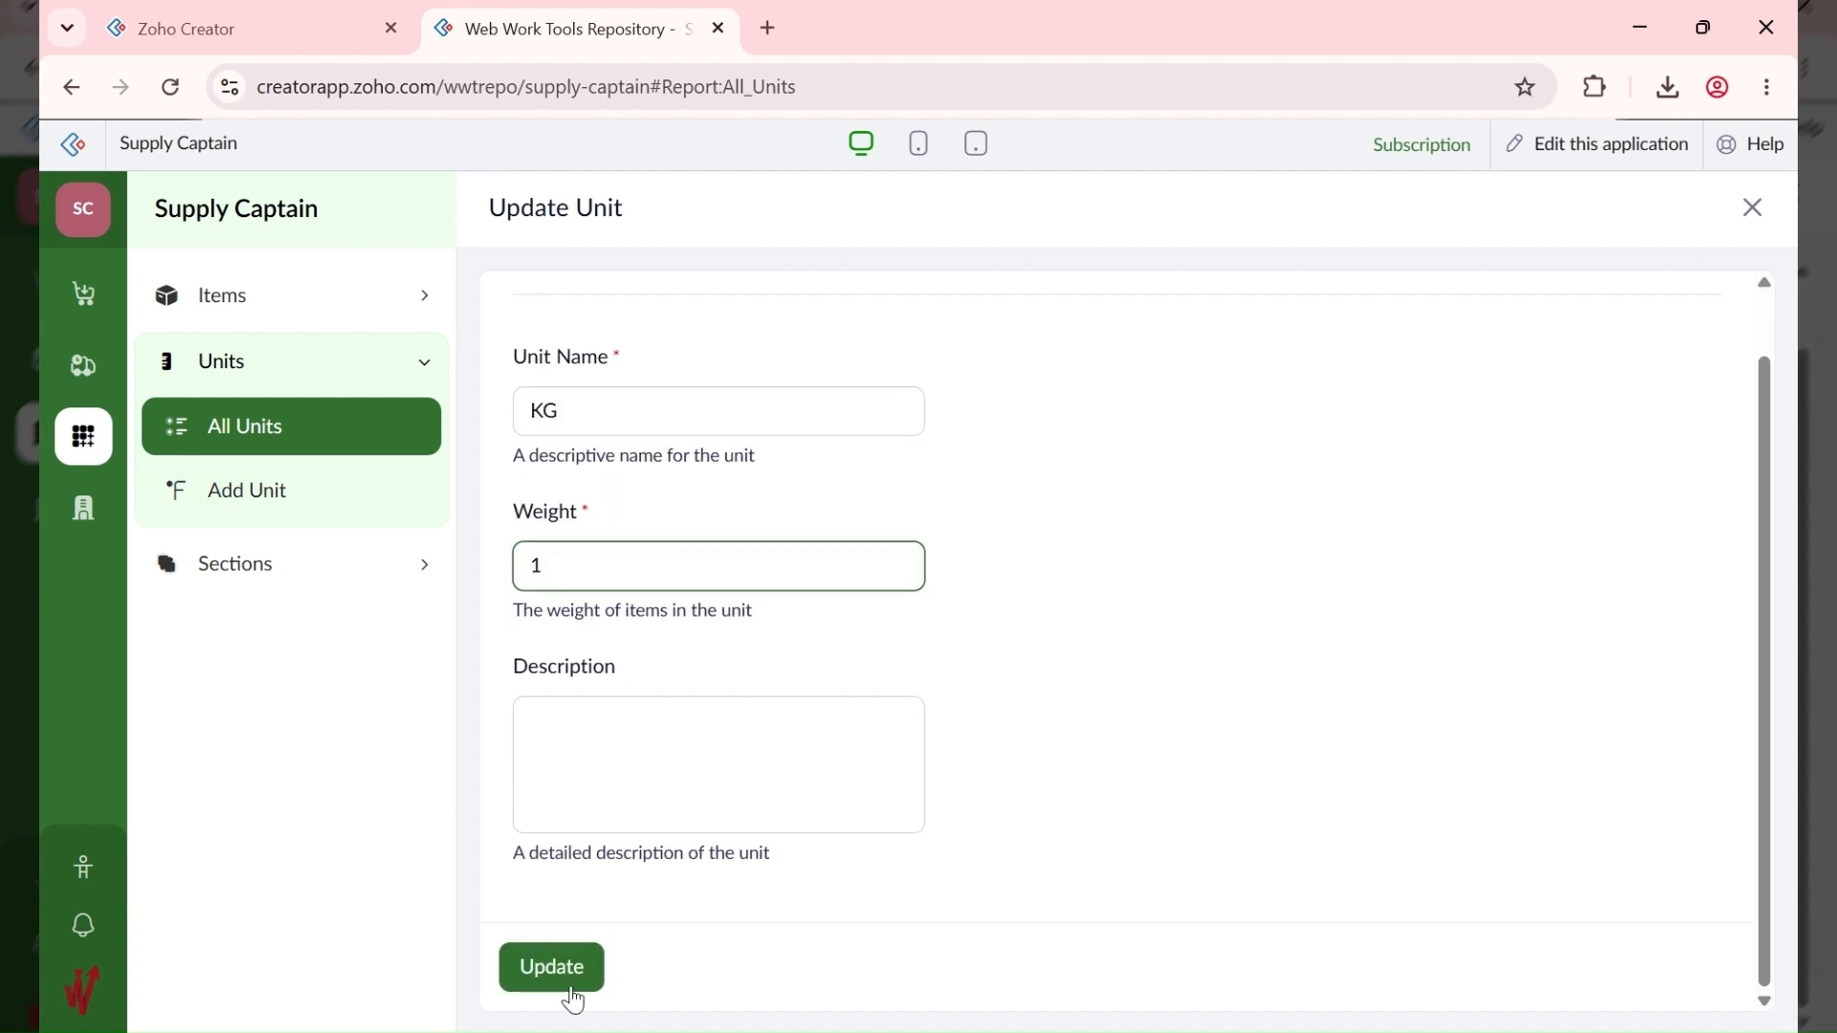
{"action": "left_click", "coordinate": [510, 976]}
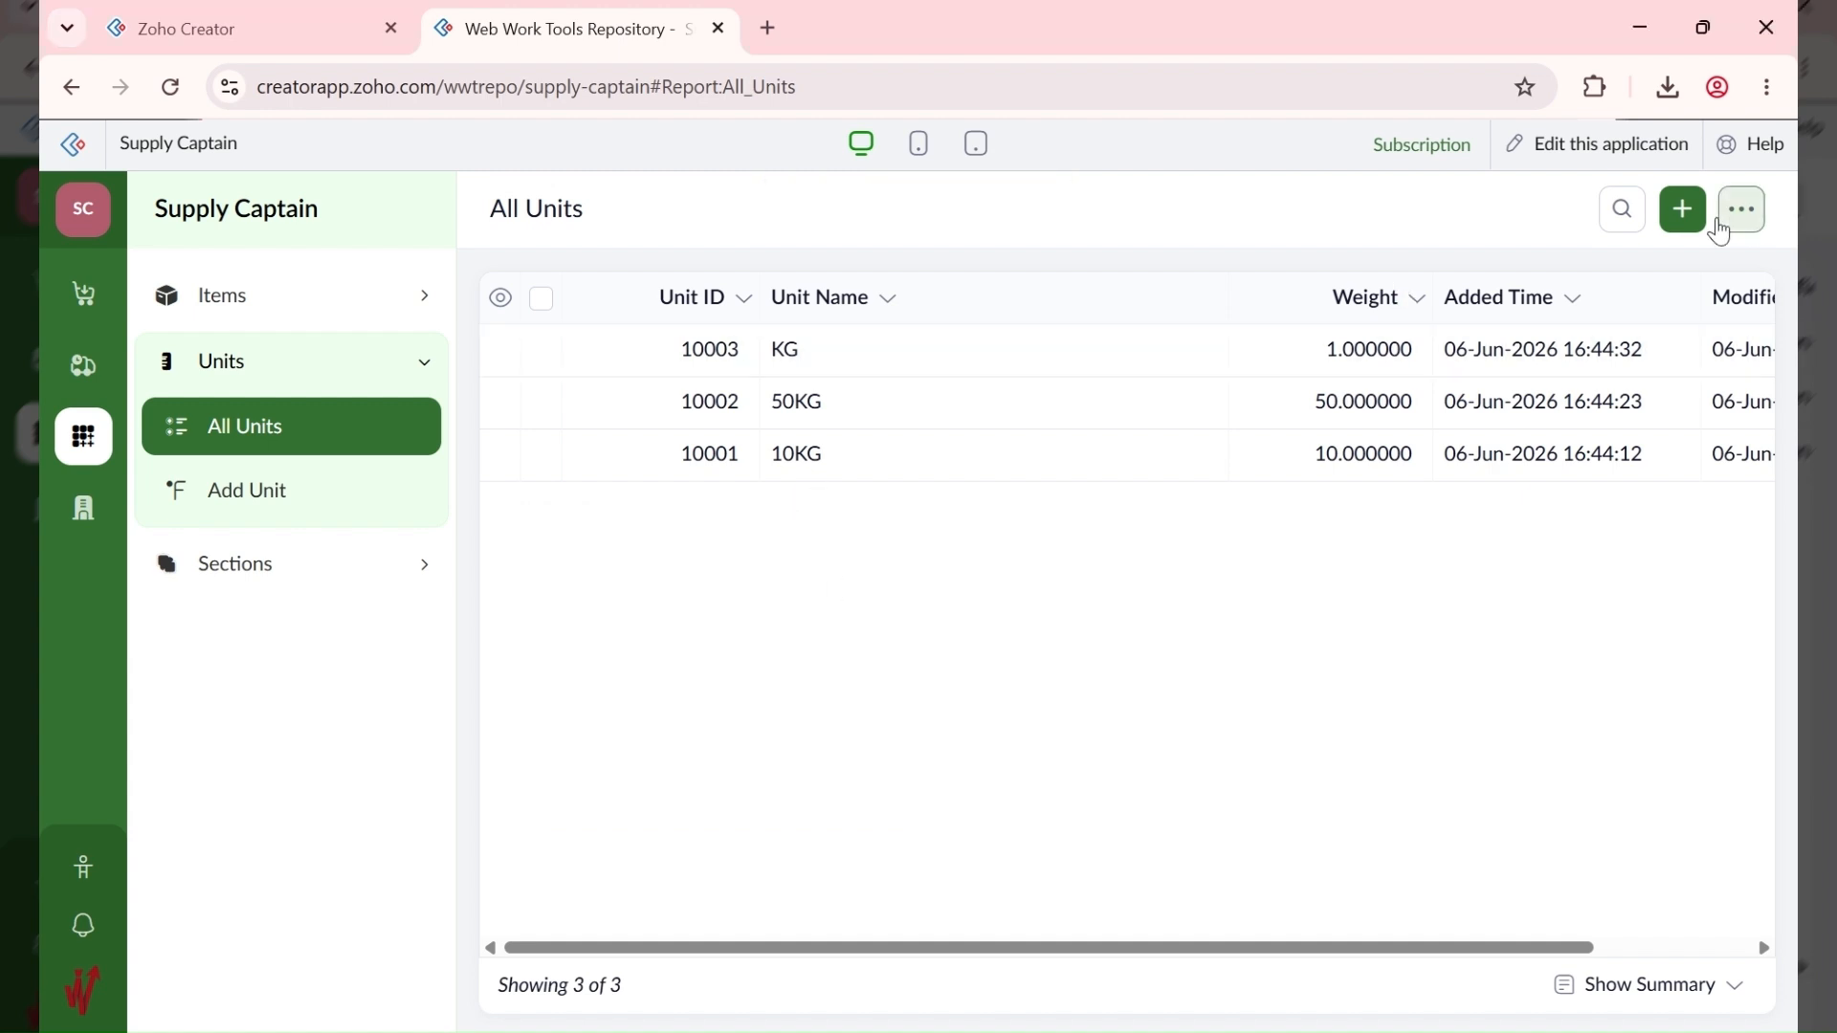
Step: Add the 25L unit with weight 25
{"action": "left_click", "coordinate": [1684, 222]}
{"action": "type", "text": "25L"}
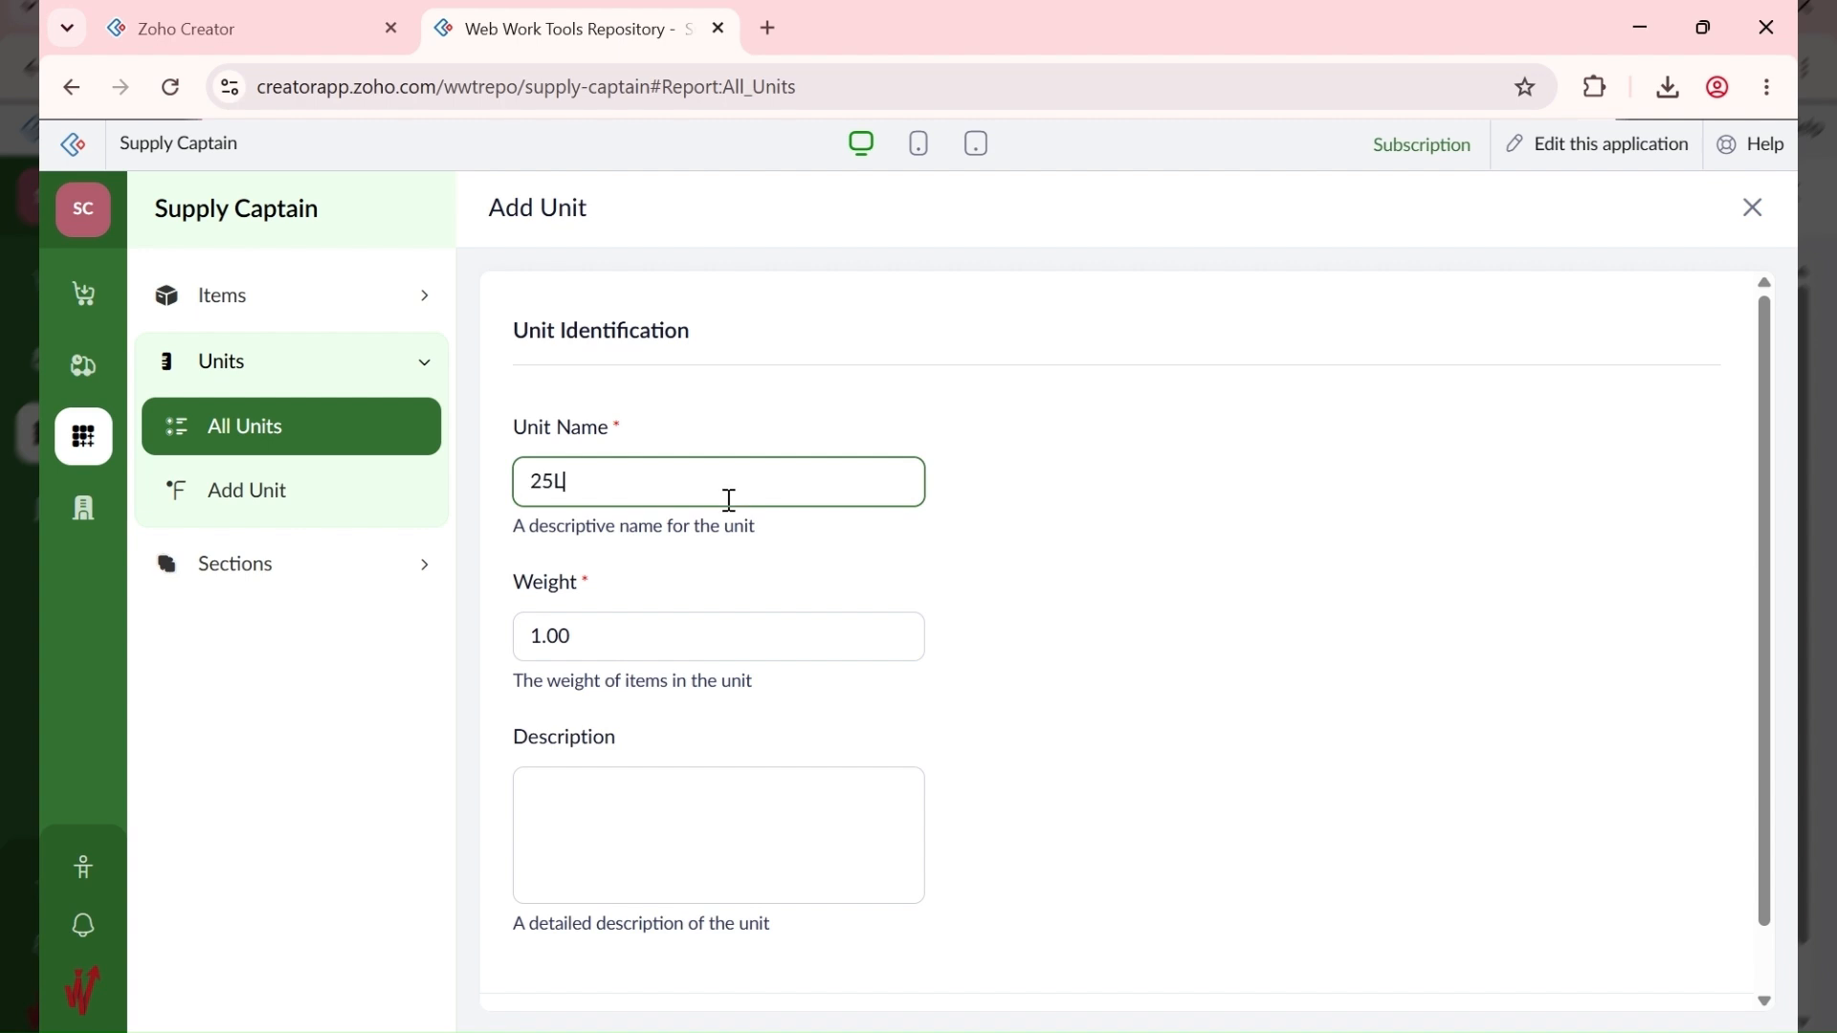
{"action": "left_click", "coordinate": [615, 636]}
{"action": "key", "text": "BackSpace"}
{"action": "key", "text": "BackSpace"}
{"action": "key", "text": "BackSpace"}
{"action": "key", "text": "BackSpace"}
{"action": "type", "text": "25"}
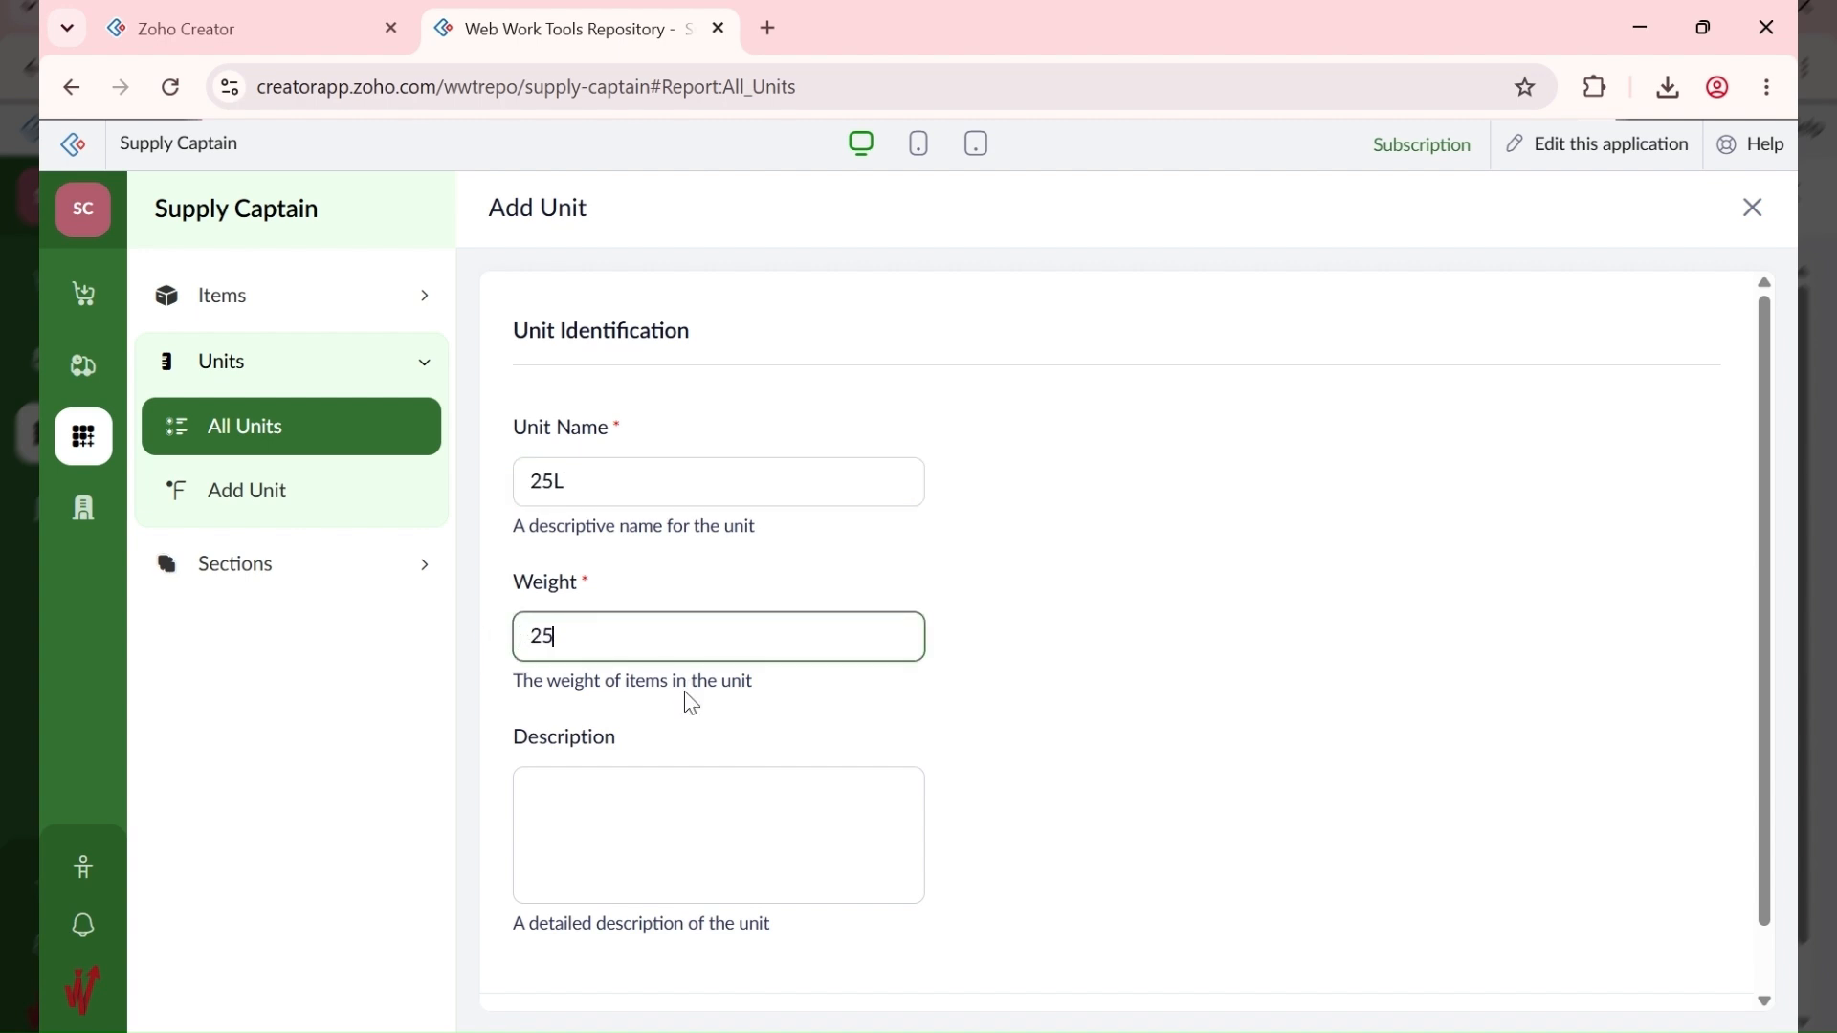
{"action": "scroll", "coordinate": [622, 785], "scroll_direction": "down", "scroll_amount": 1}
{"action": "left_click", "coordinate": [565, 974]}
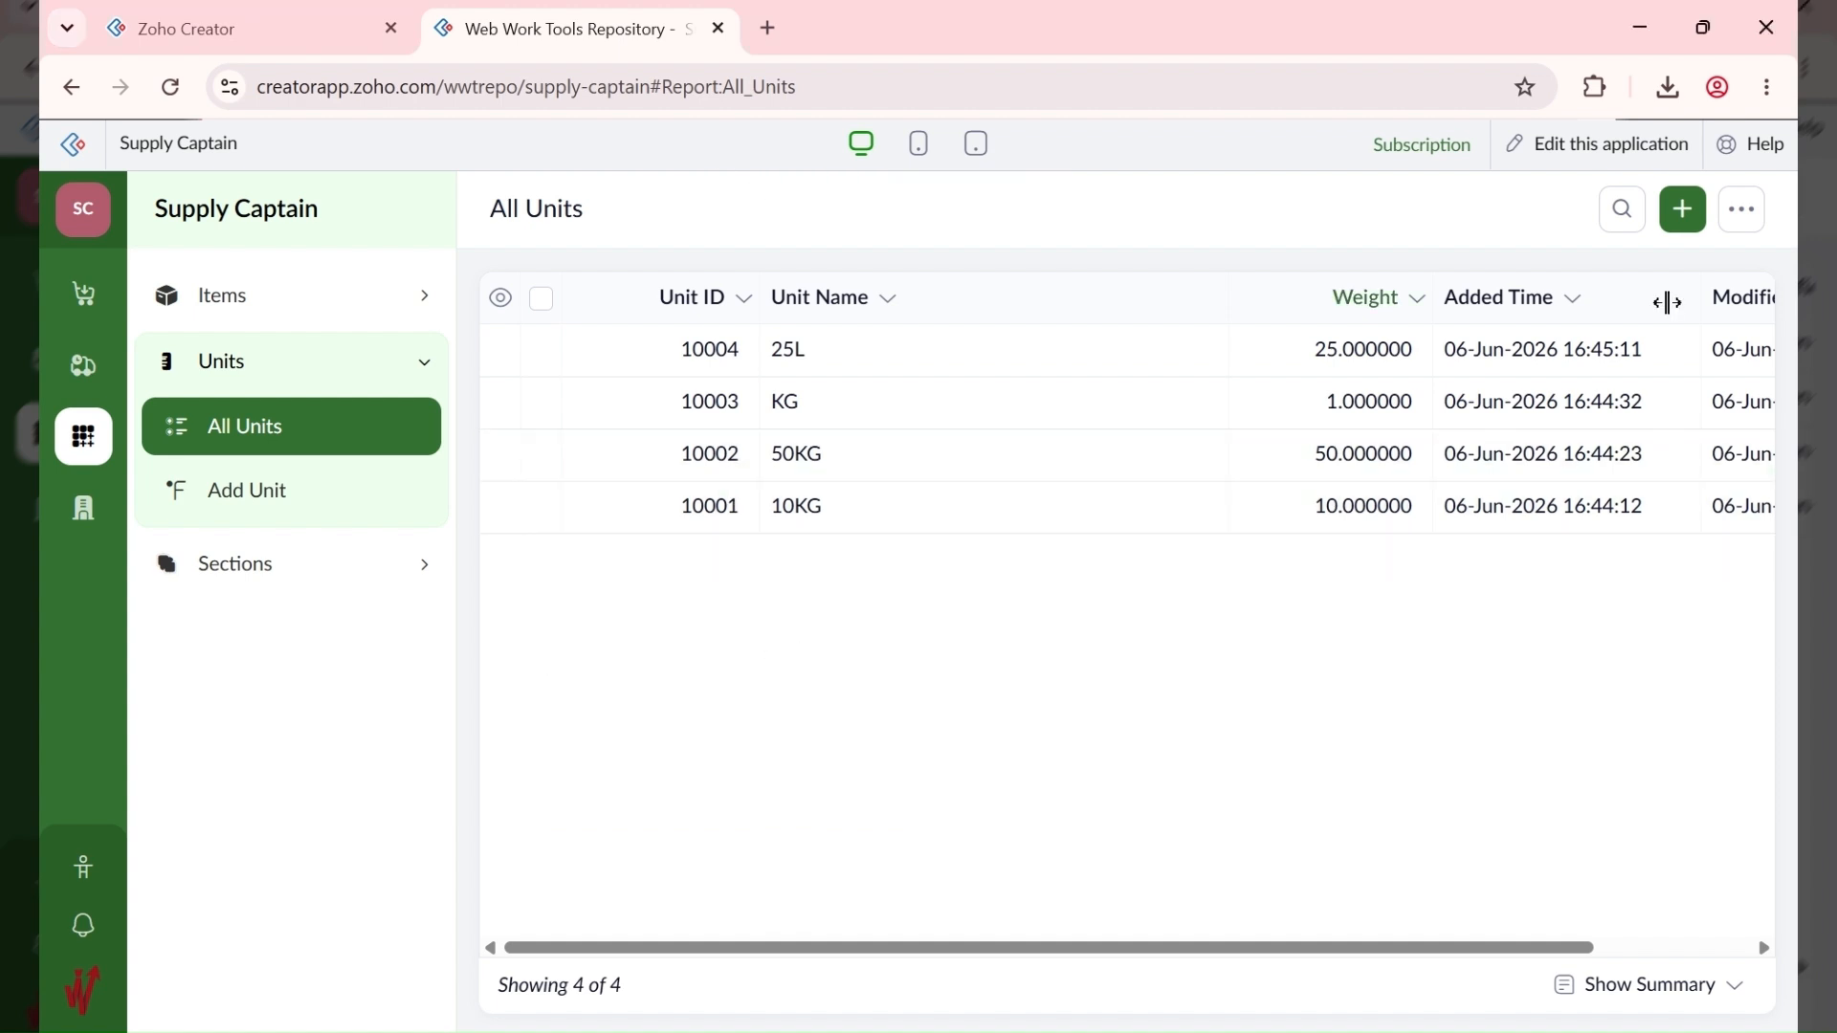
Step: Add the 50L unit with weight 50
{"action": "left_click", "coordinate": [1683, 210]}
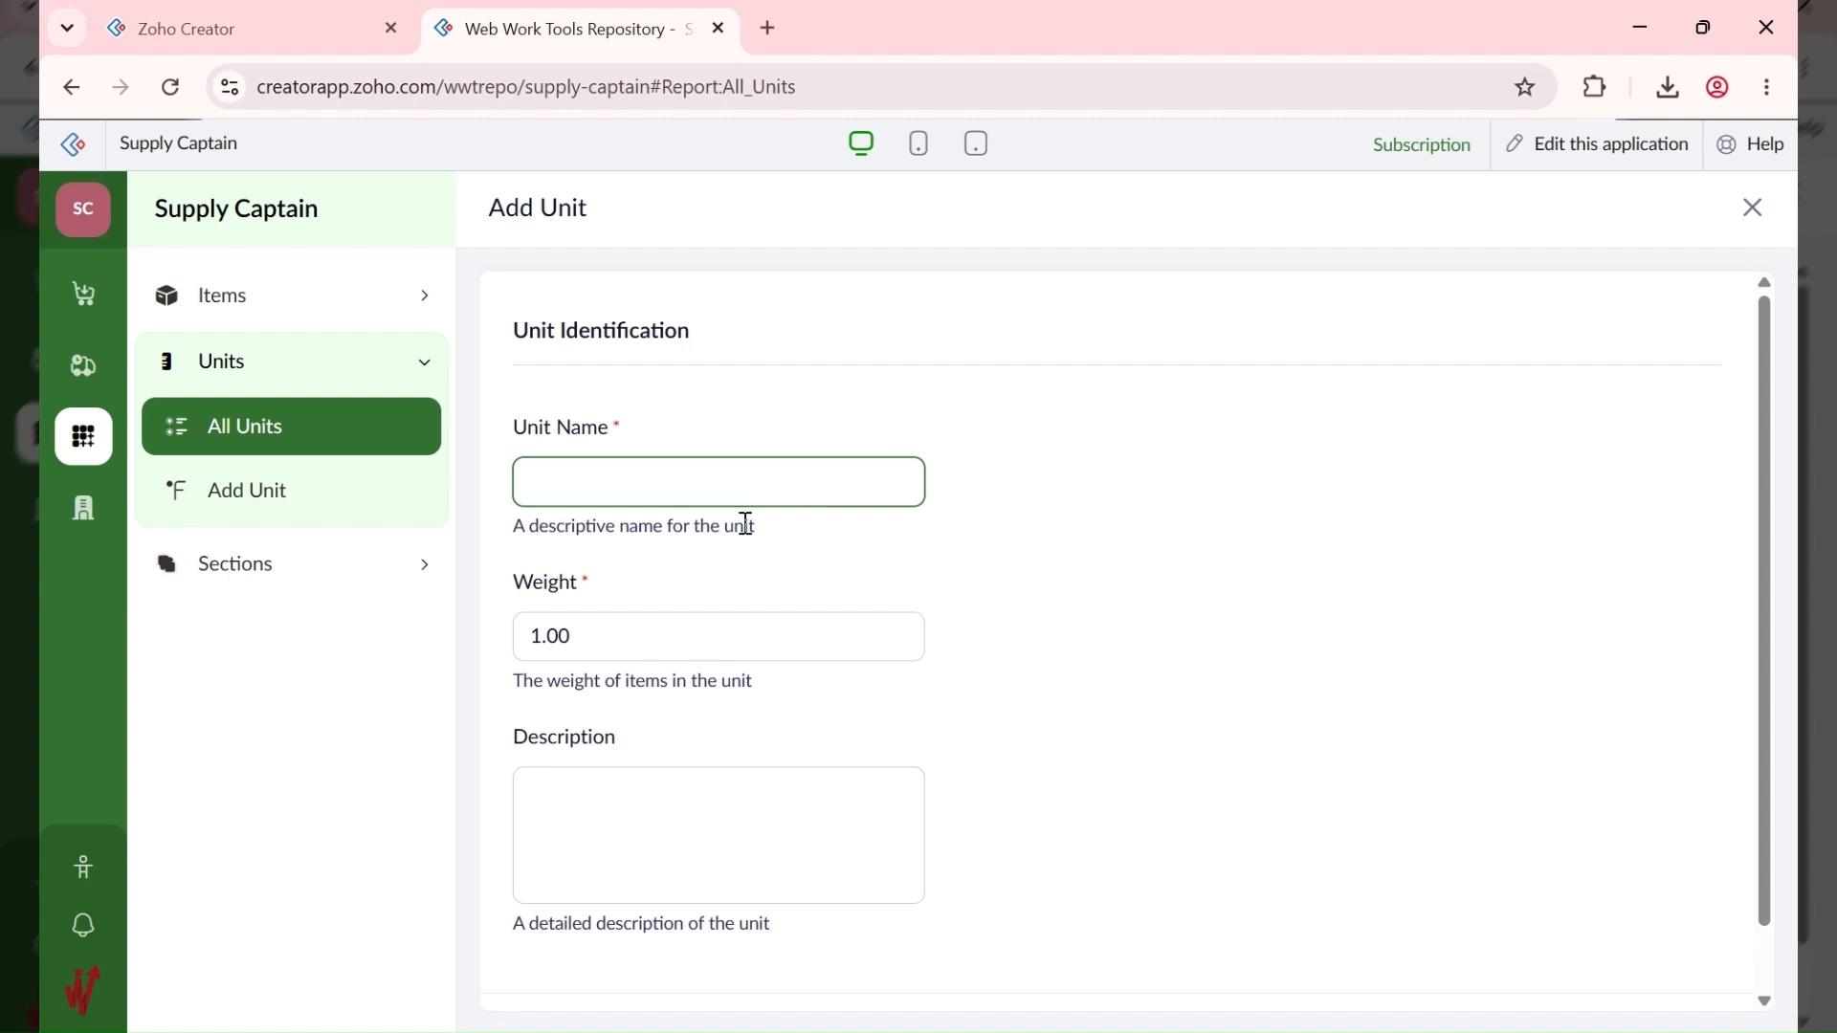
{"action": "type", "text": "50L"}
{"action": "left_click", "coordinate": [548, 633]}
{"action": "type", "text": "50"}
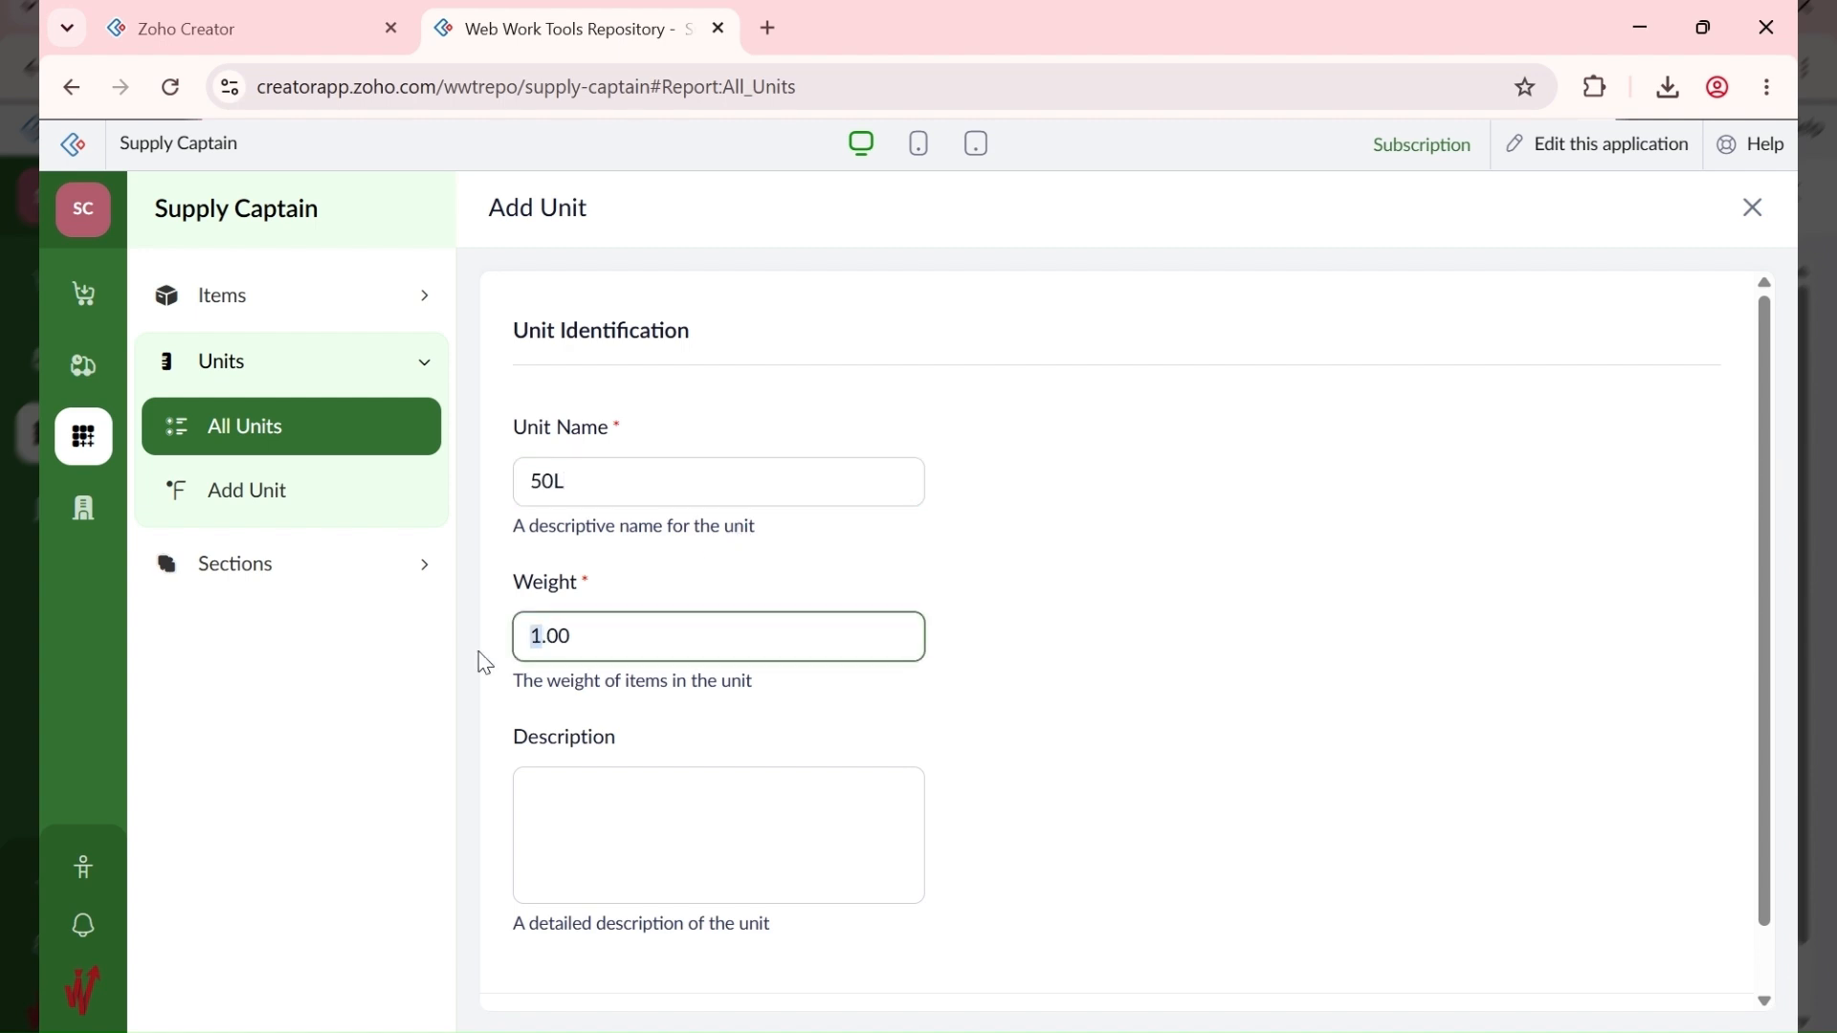
{"action": "scroll", "coordinate": [710, 675], "scroll_direction": "down", "scroll_amount": 1}
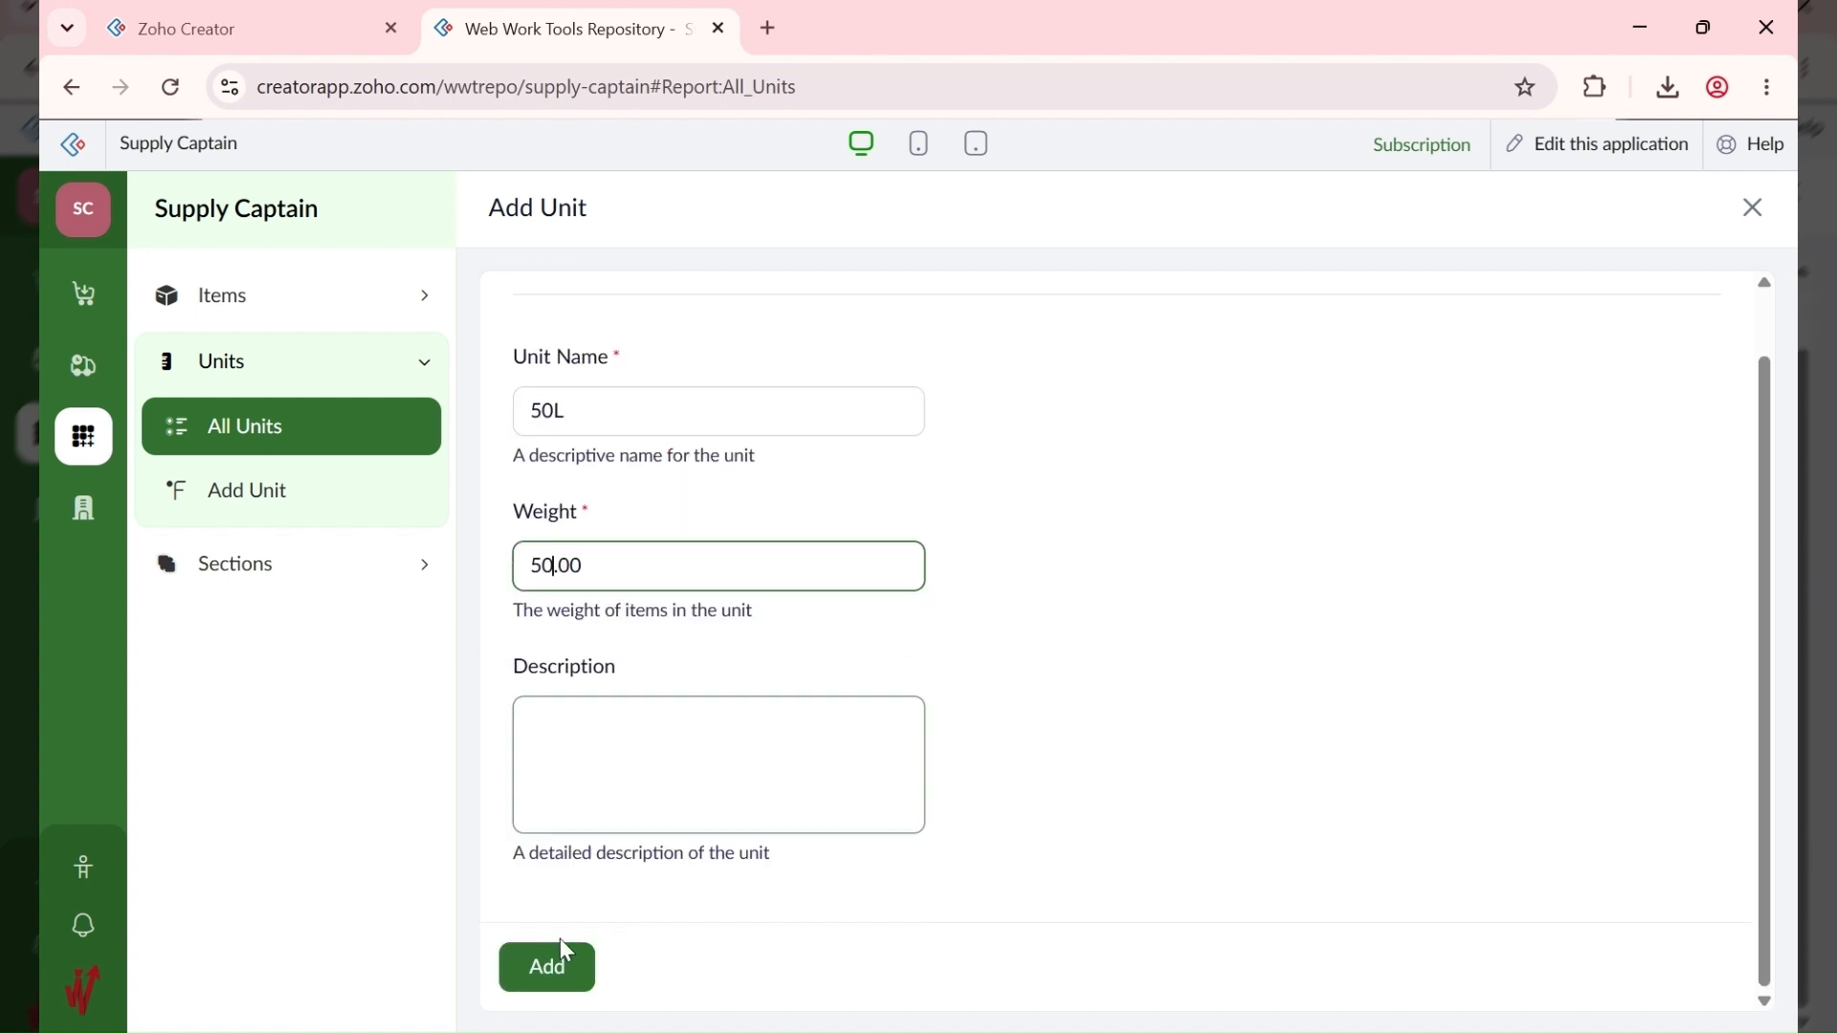
{"action": "left_click", "coordinate": [548, 966]}
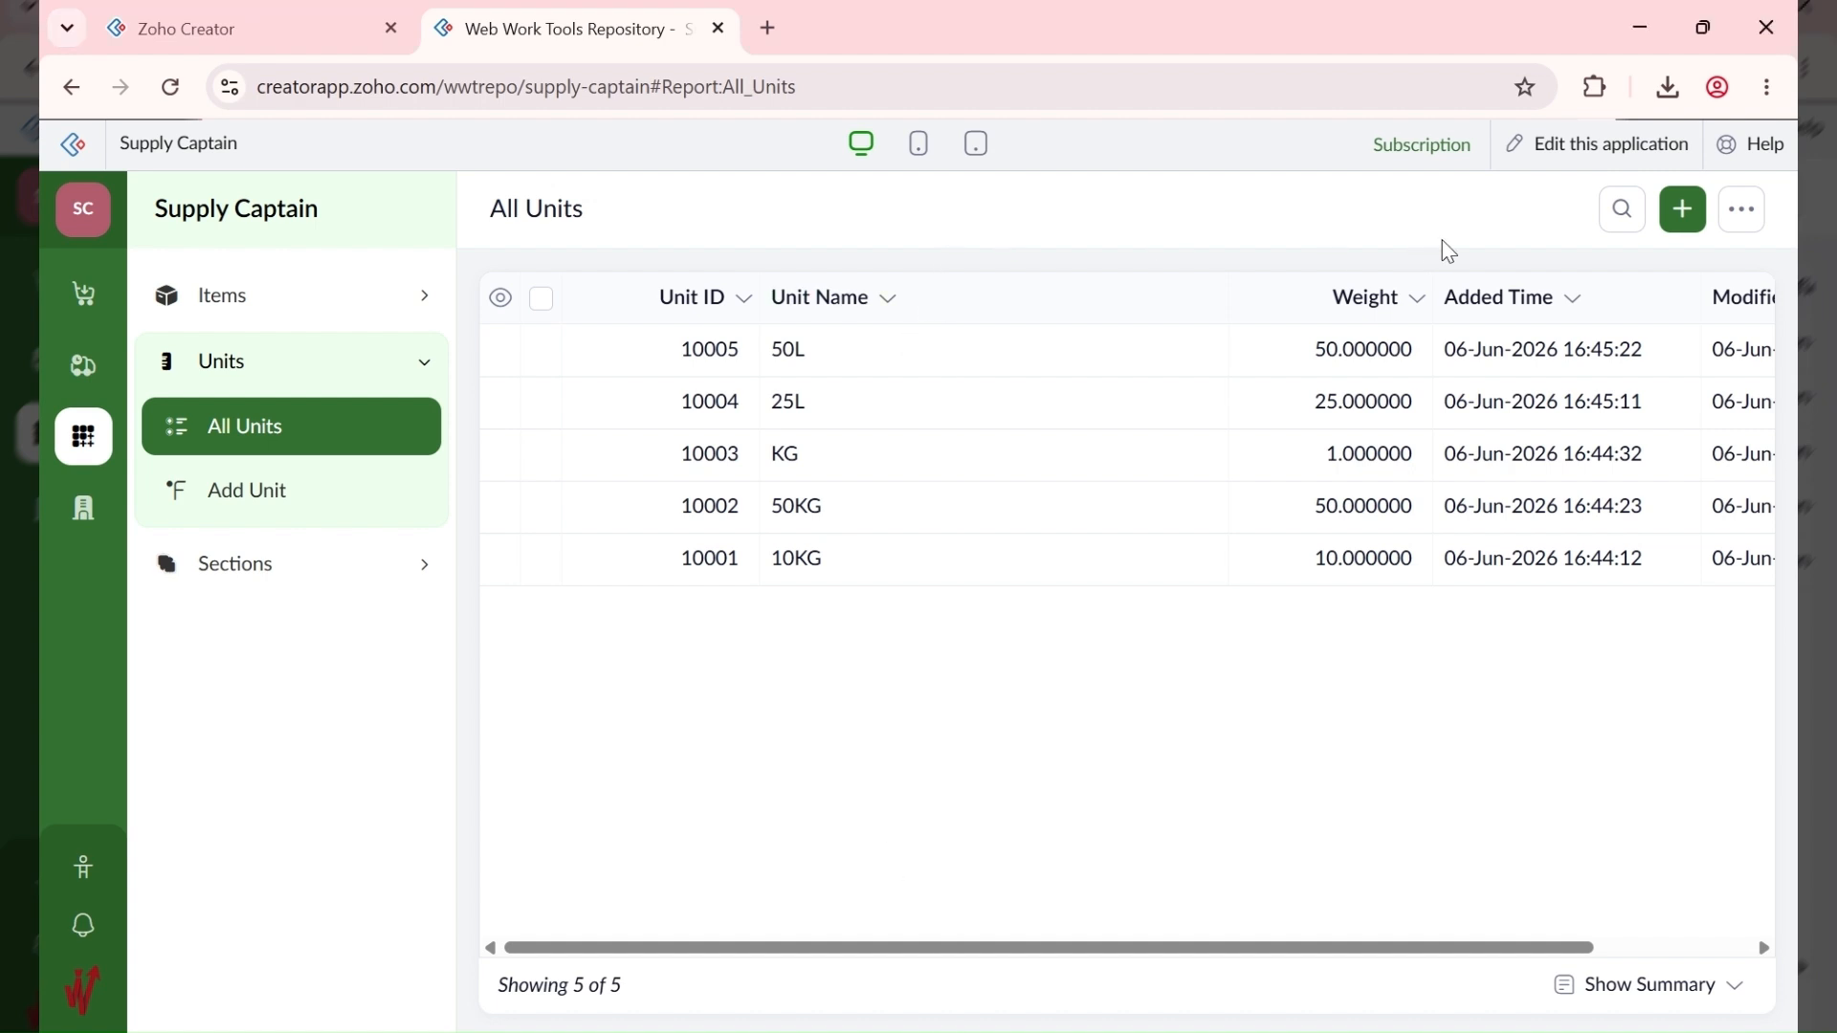
Step: Add the Litre unit with the default weight
{"action": "left_click", "coordinate": [1685, 216]}
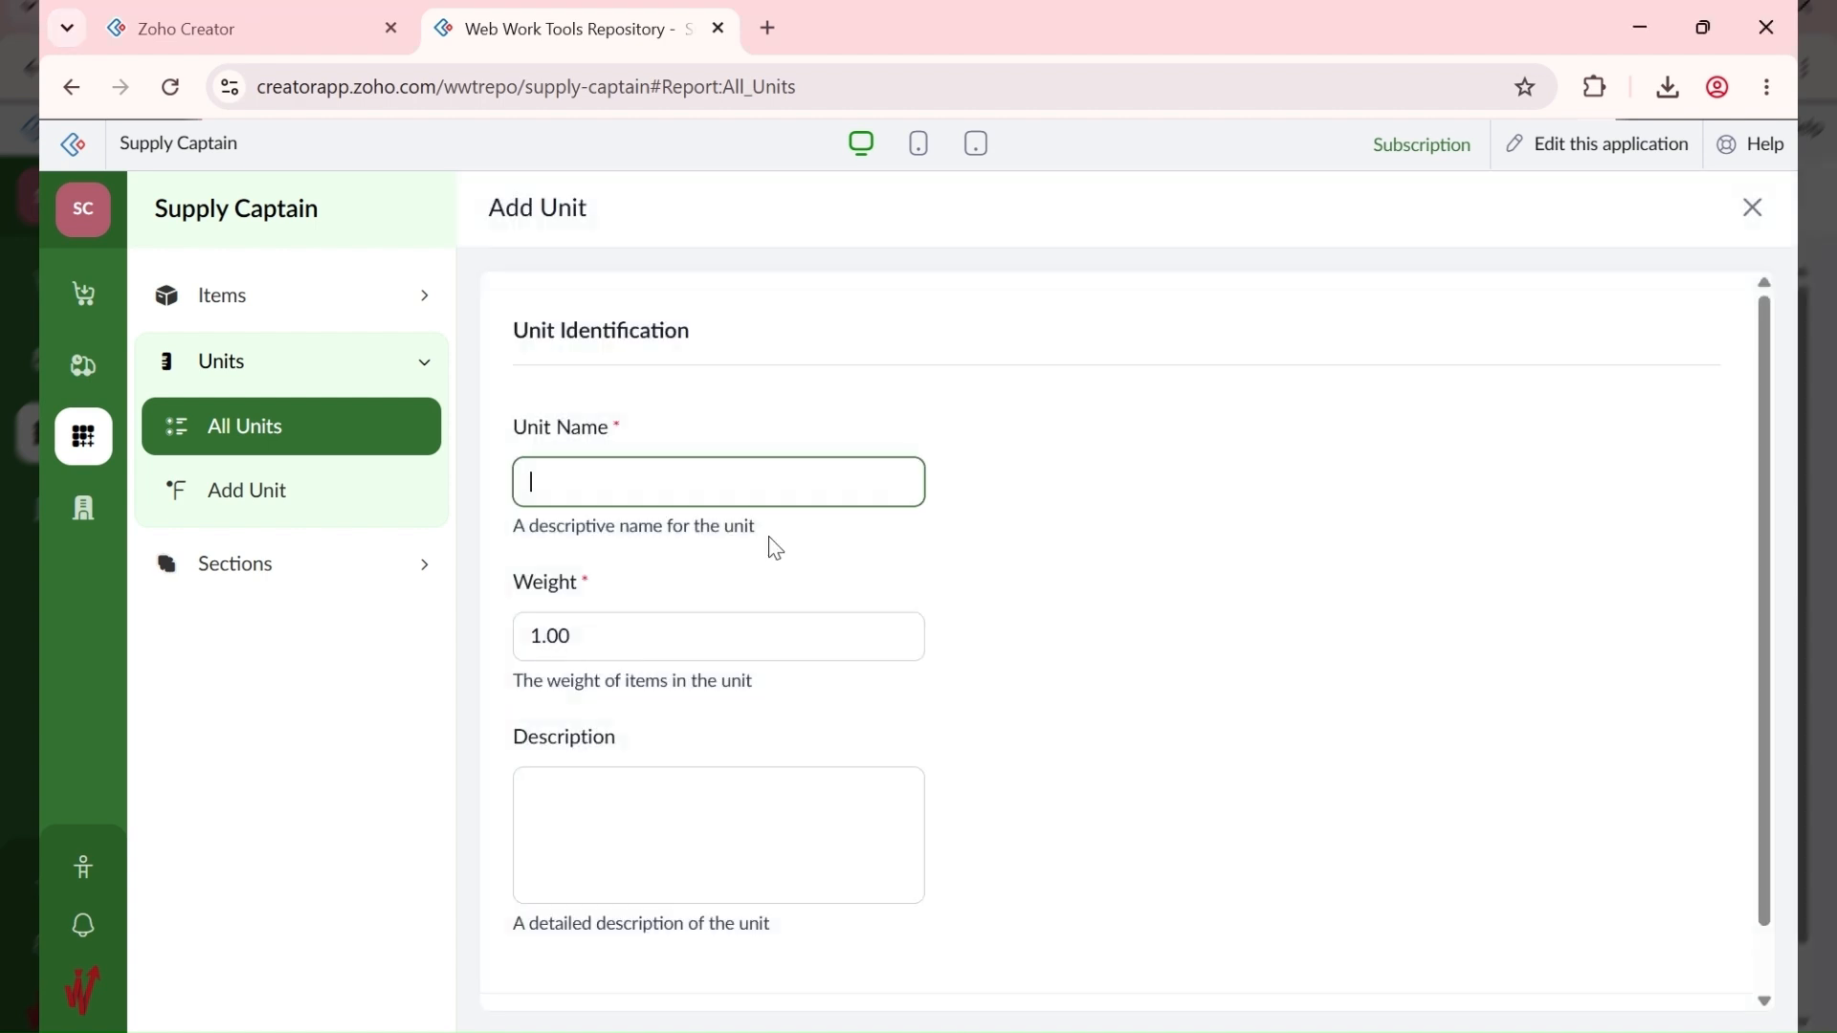
{"action": "type", "text": "Litre"}
{"action": "scroll", "coordinate": [730, 910], "scroll_direction": "down", "scroll_amount": 2}
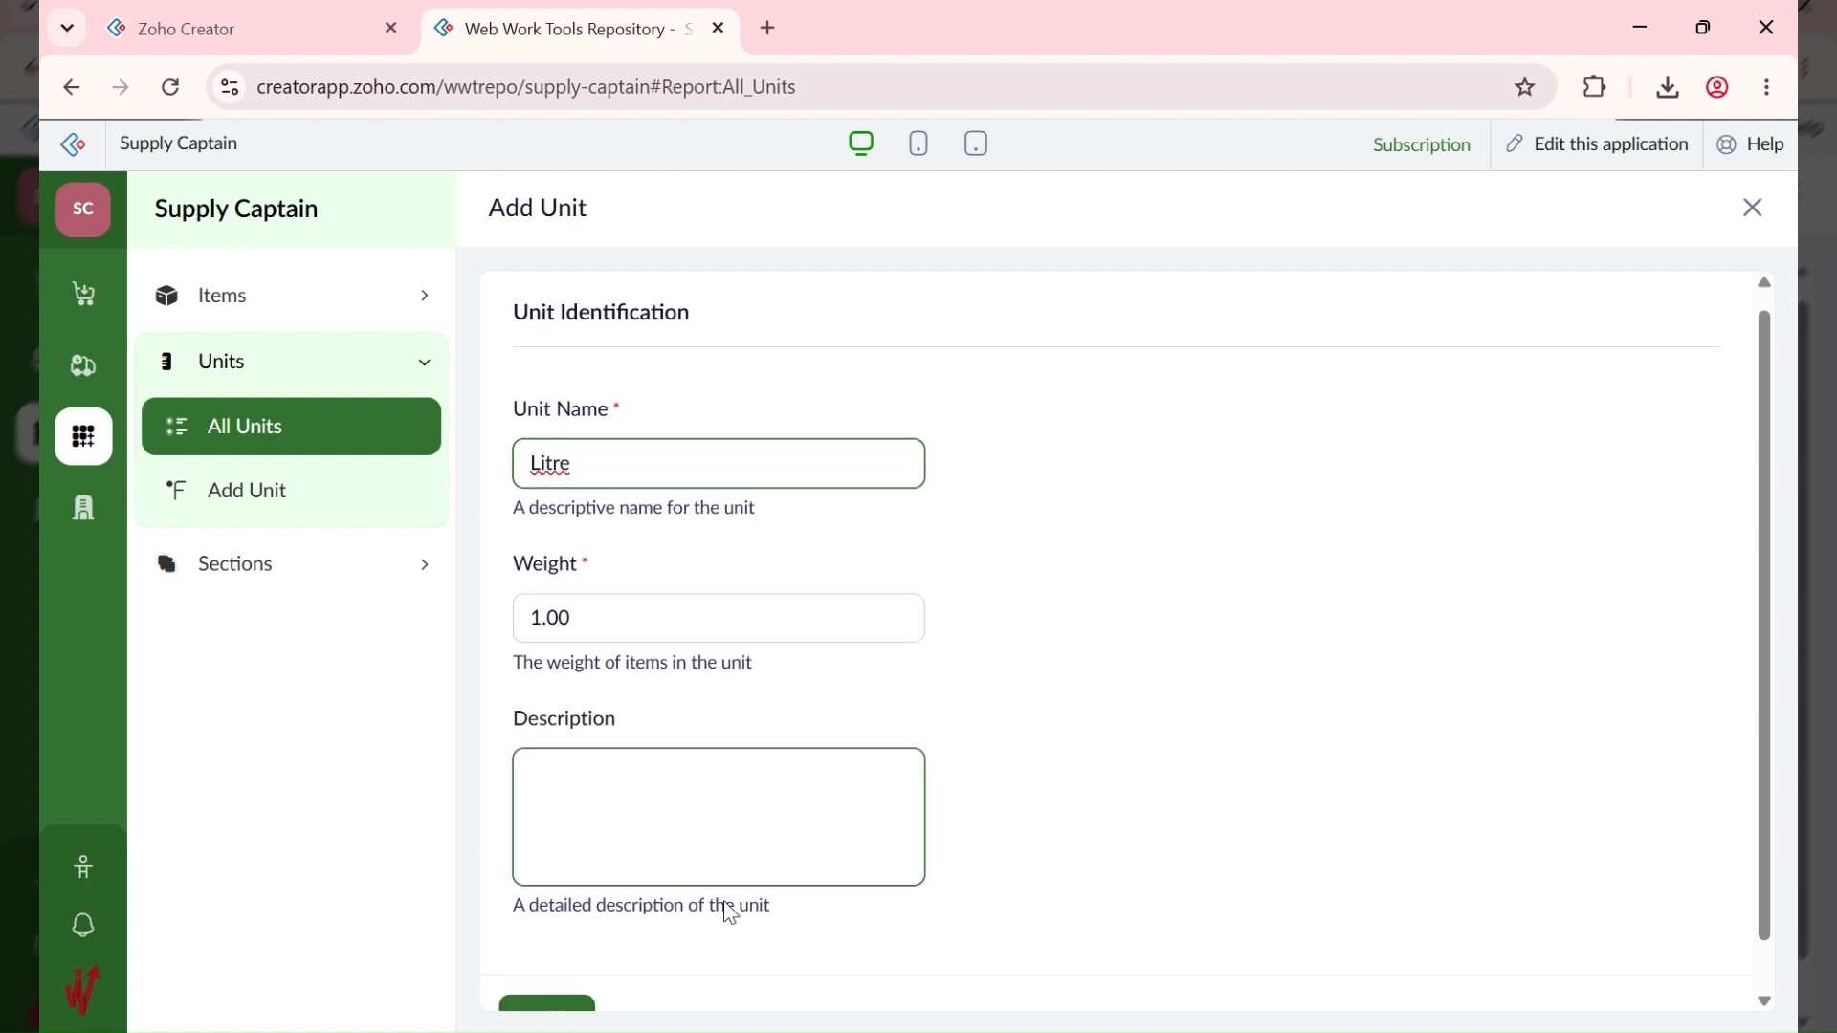
{"action": "left_click", "coordinate": [548, 969]}
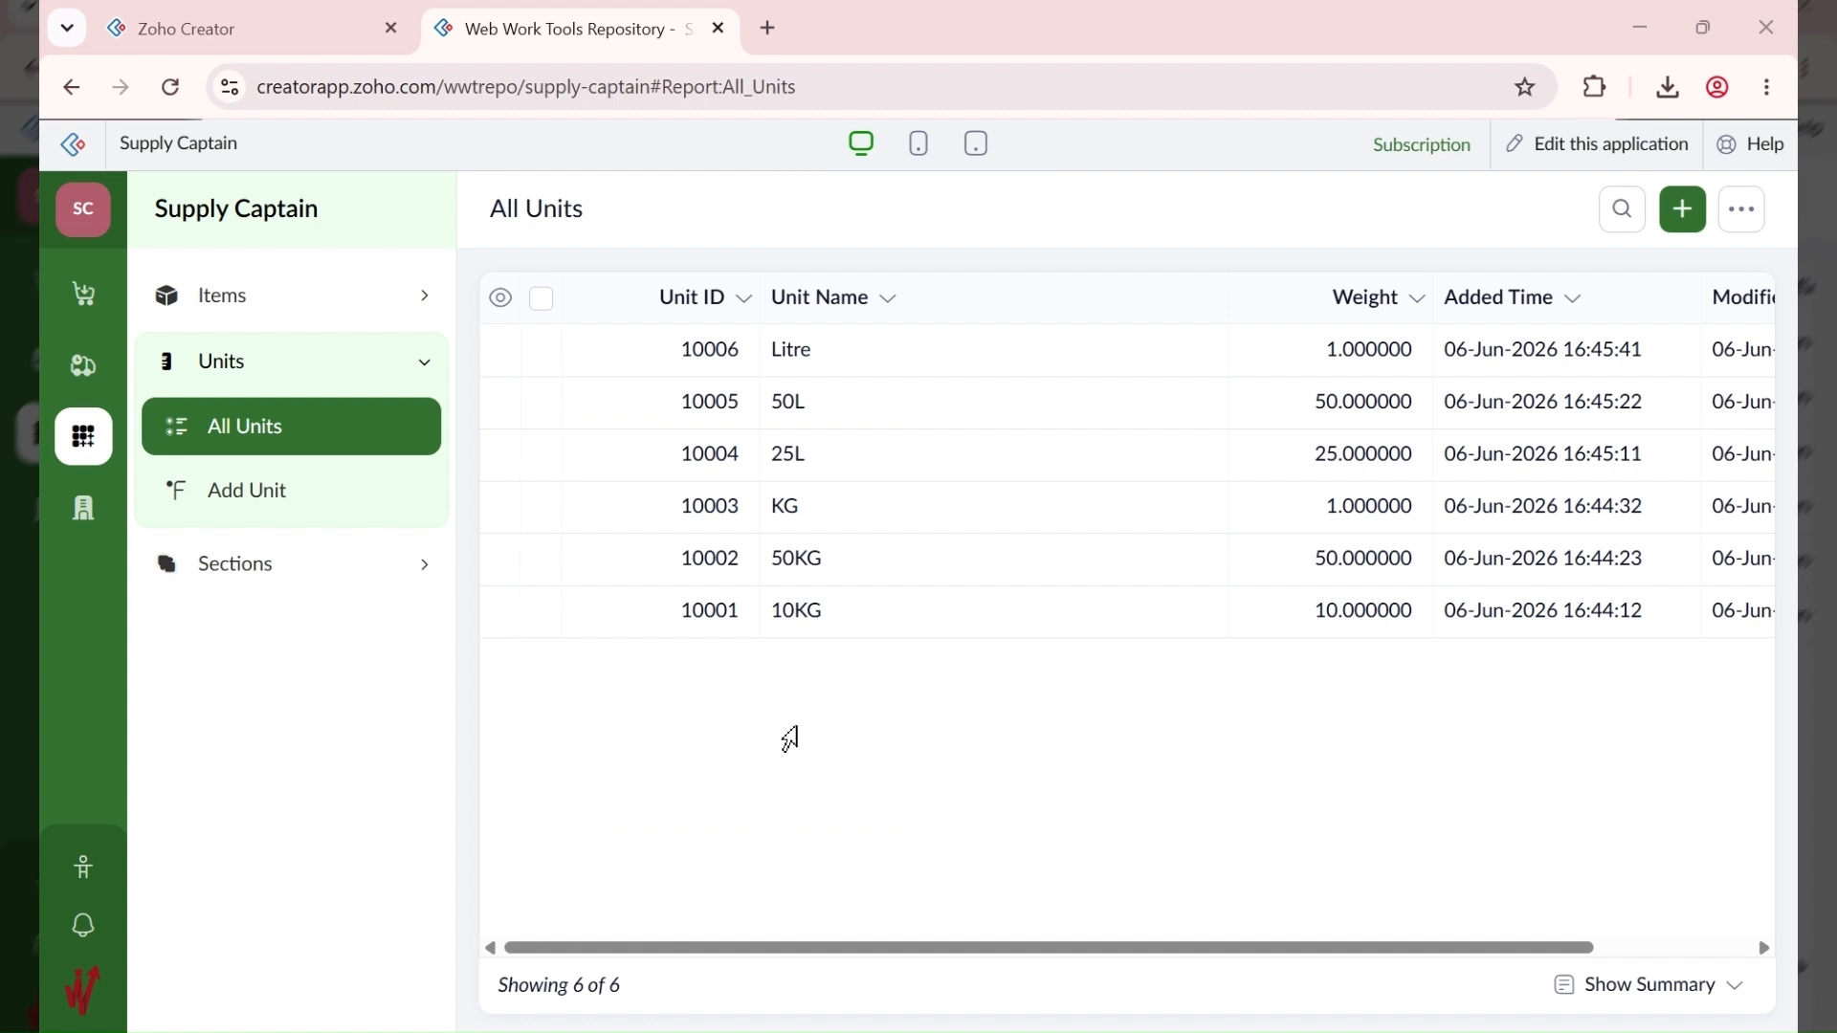
Step: Add the Crate (12) unit with weight 12
{"action": "left_click", "coordinate": [1683, 213]}
{"action": "type", "text": "Crate (12)"}
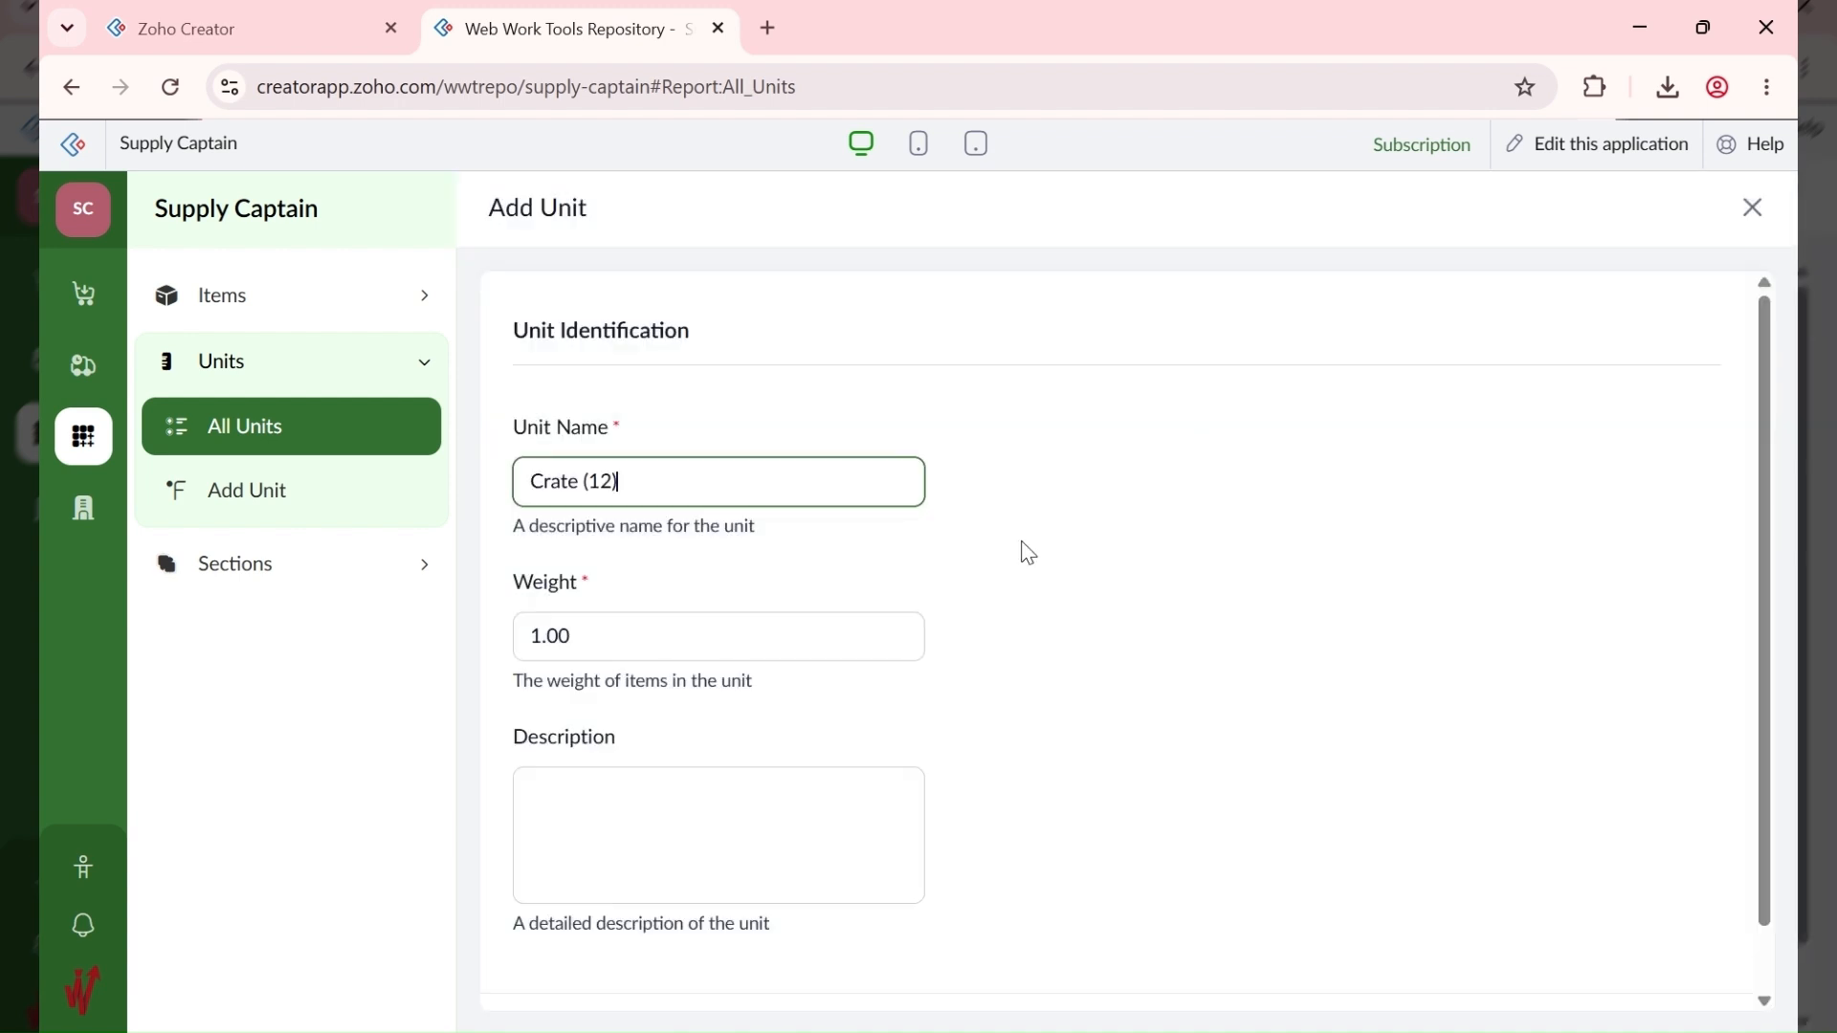
{"action": "left_click", "coordinate": [545, 649]}
{"action": "type", "text": "2"}
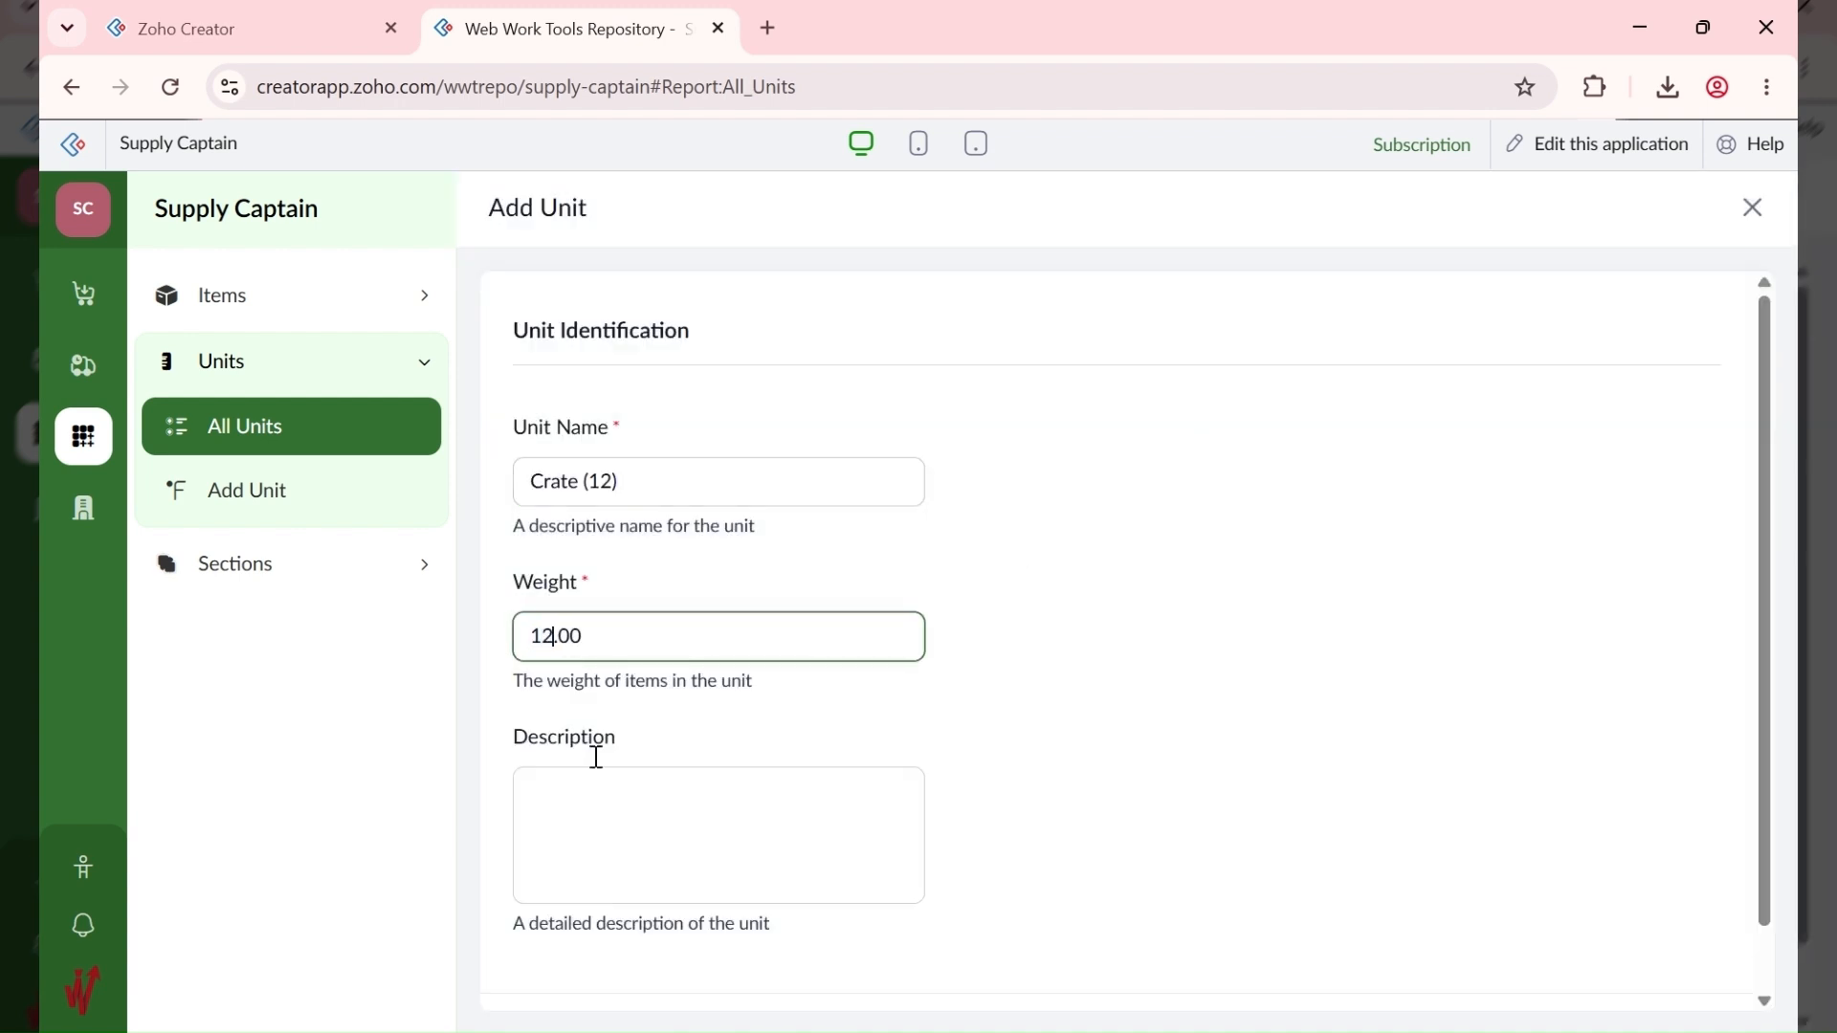
{"action": "key", "text": "alt+Tab"}
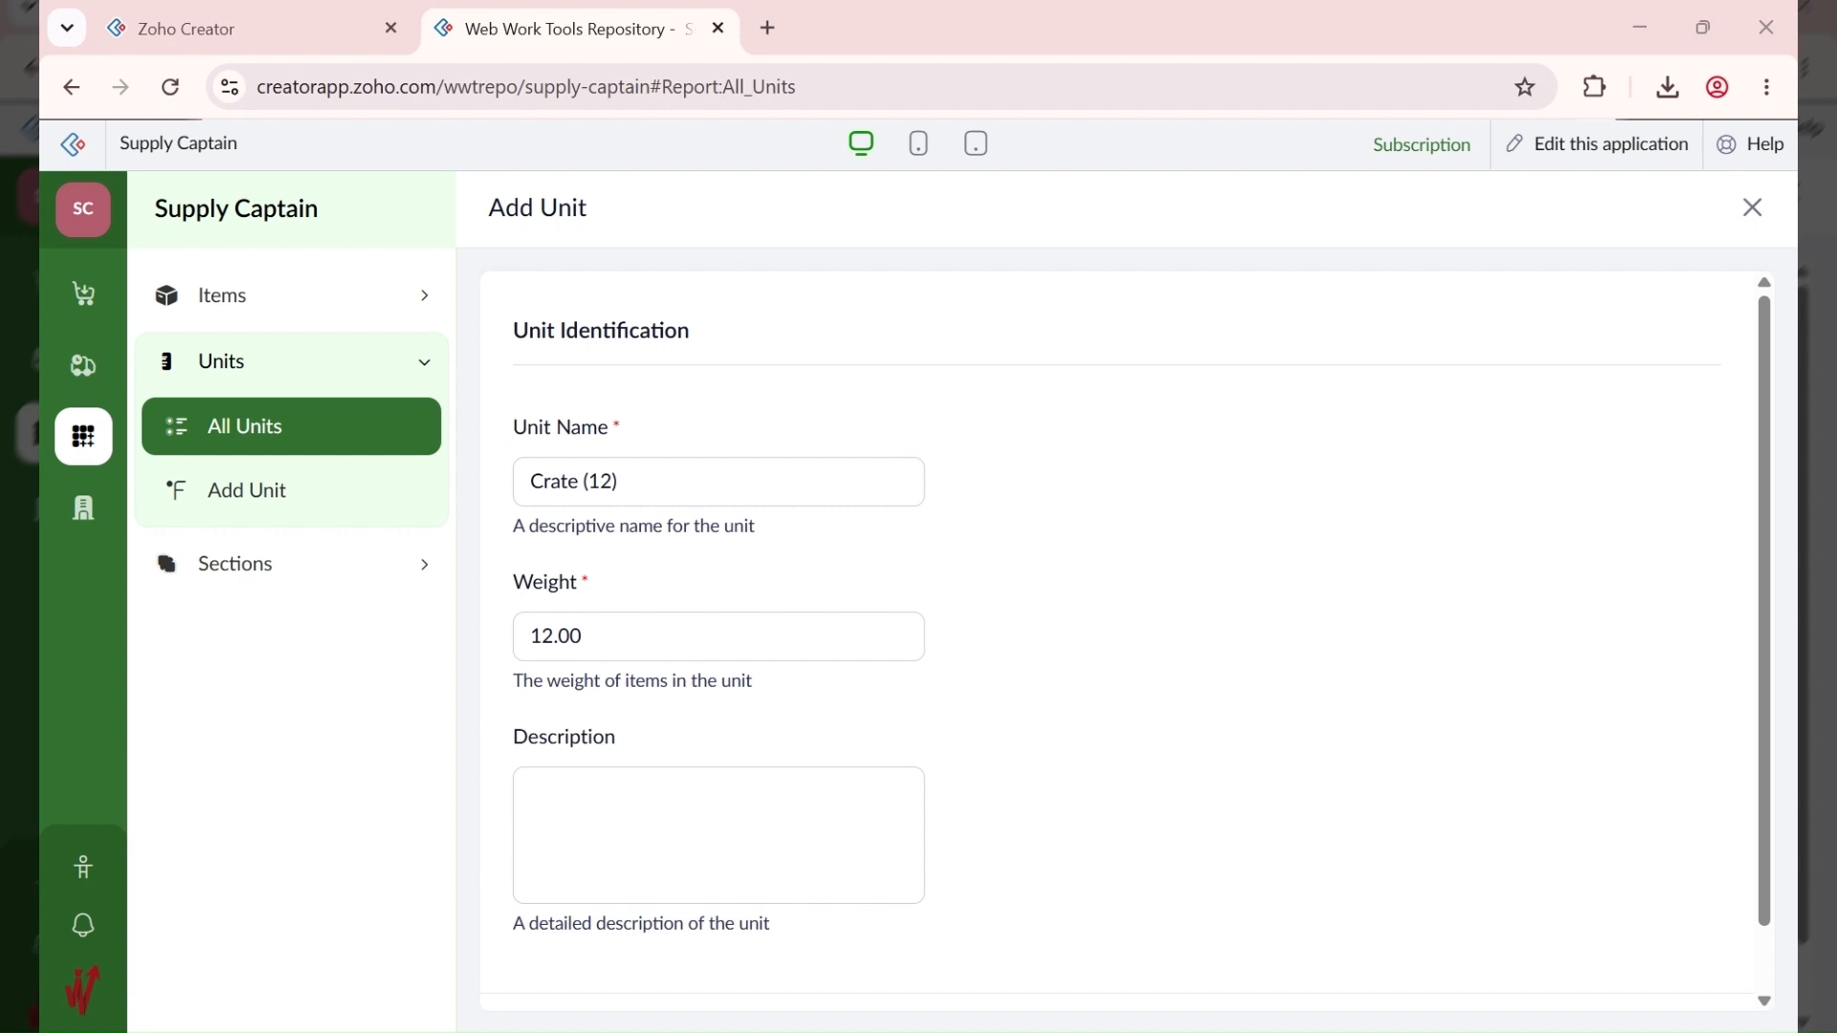
{"action": "scroll", "coordinate": [565, 784], "scroll_direction": "down", "scroll_amount": 1}
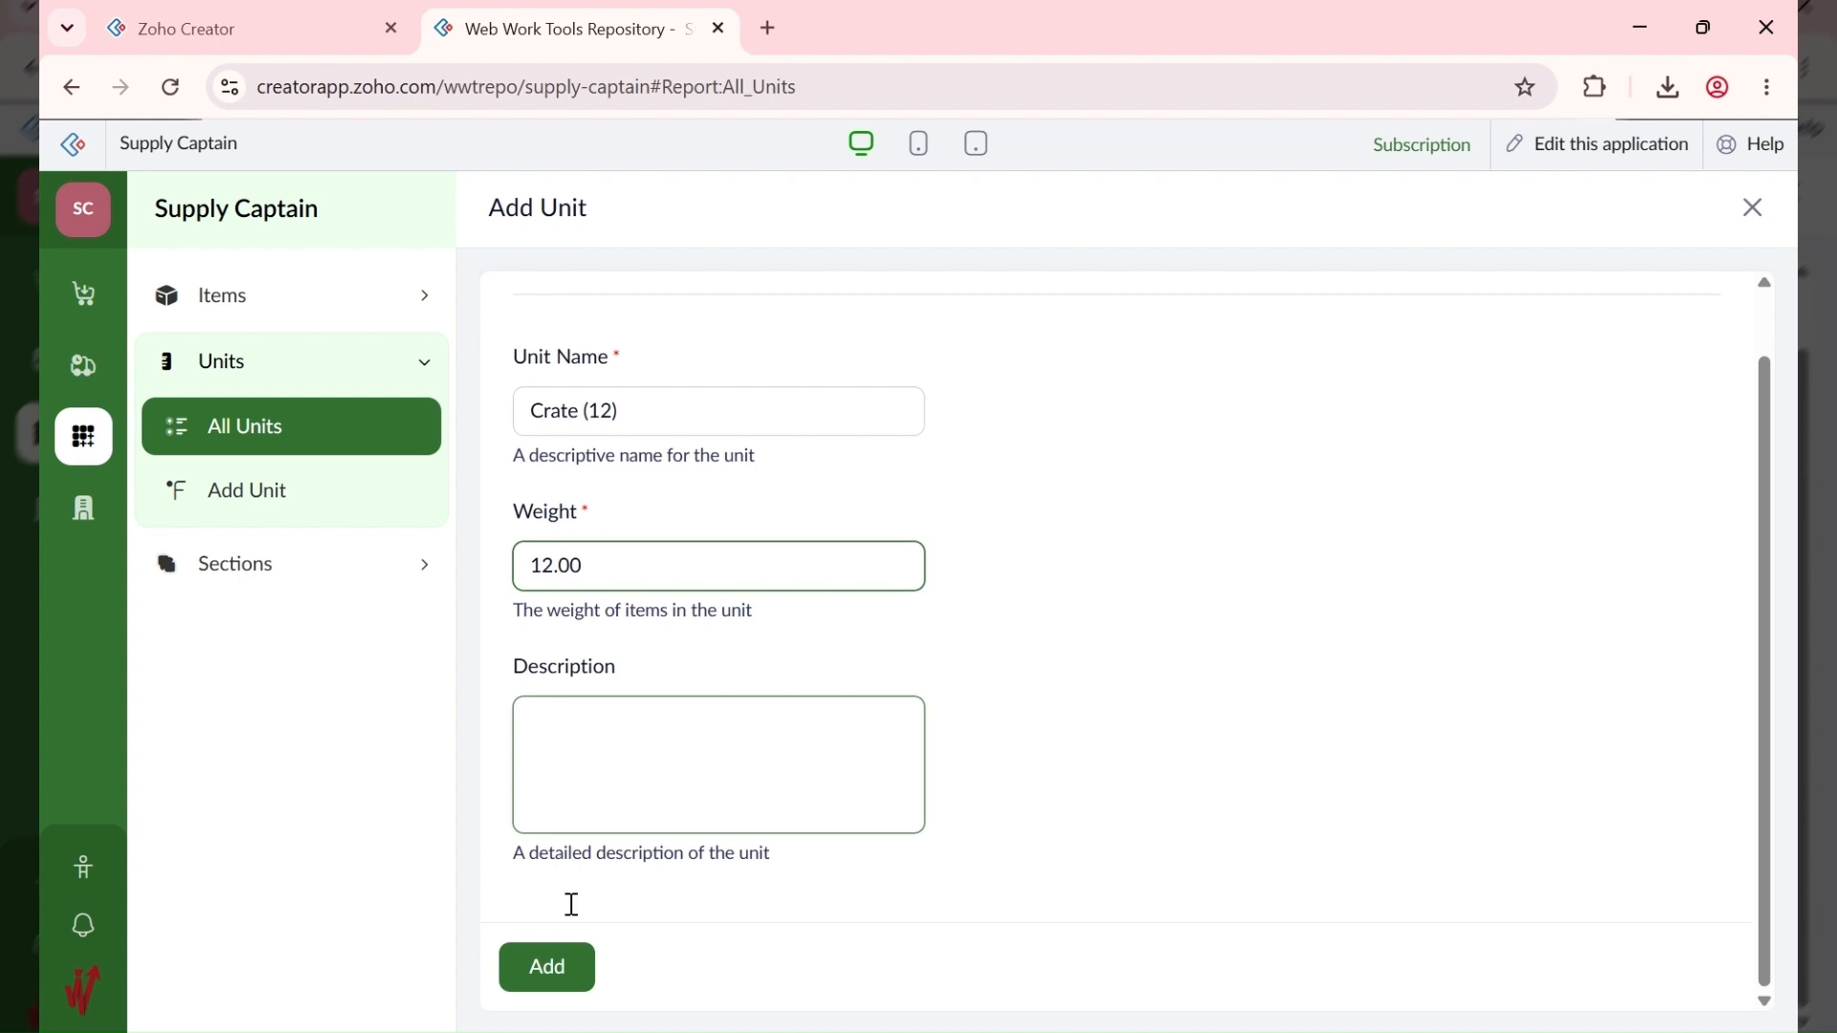
{"action": "left_click", "coordinate": [556, 988]}
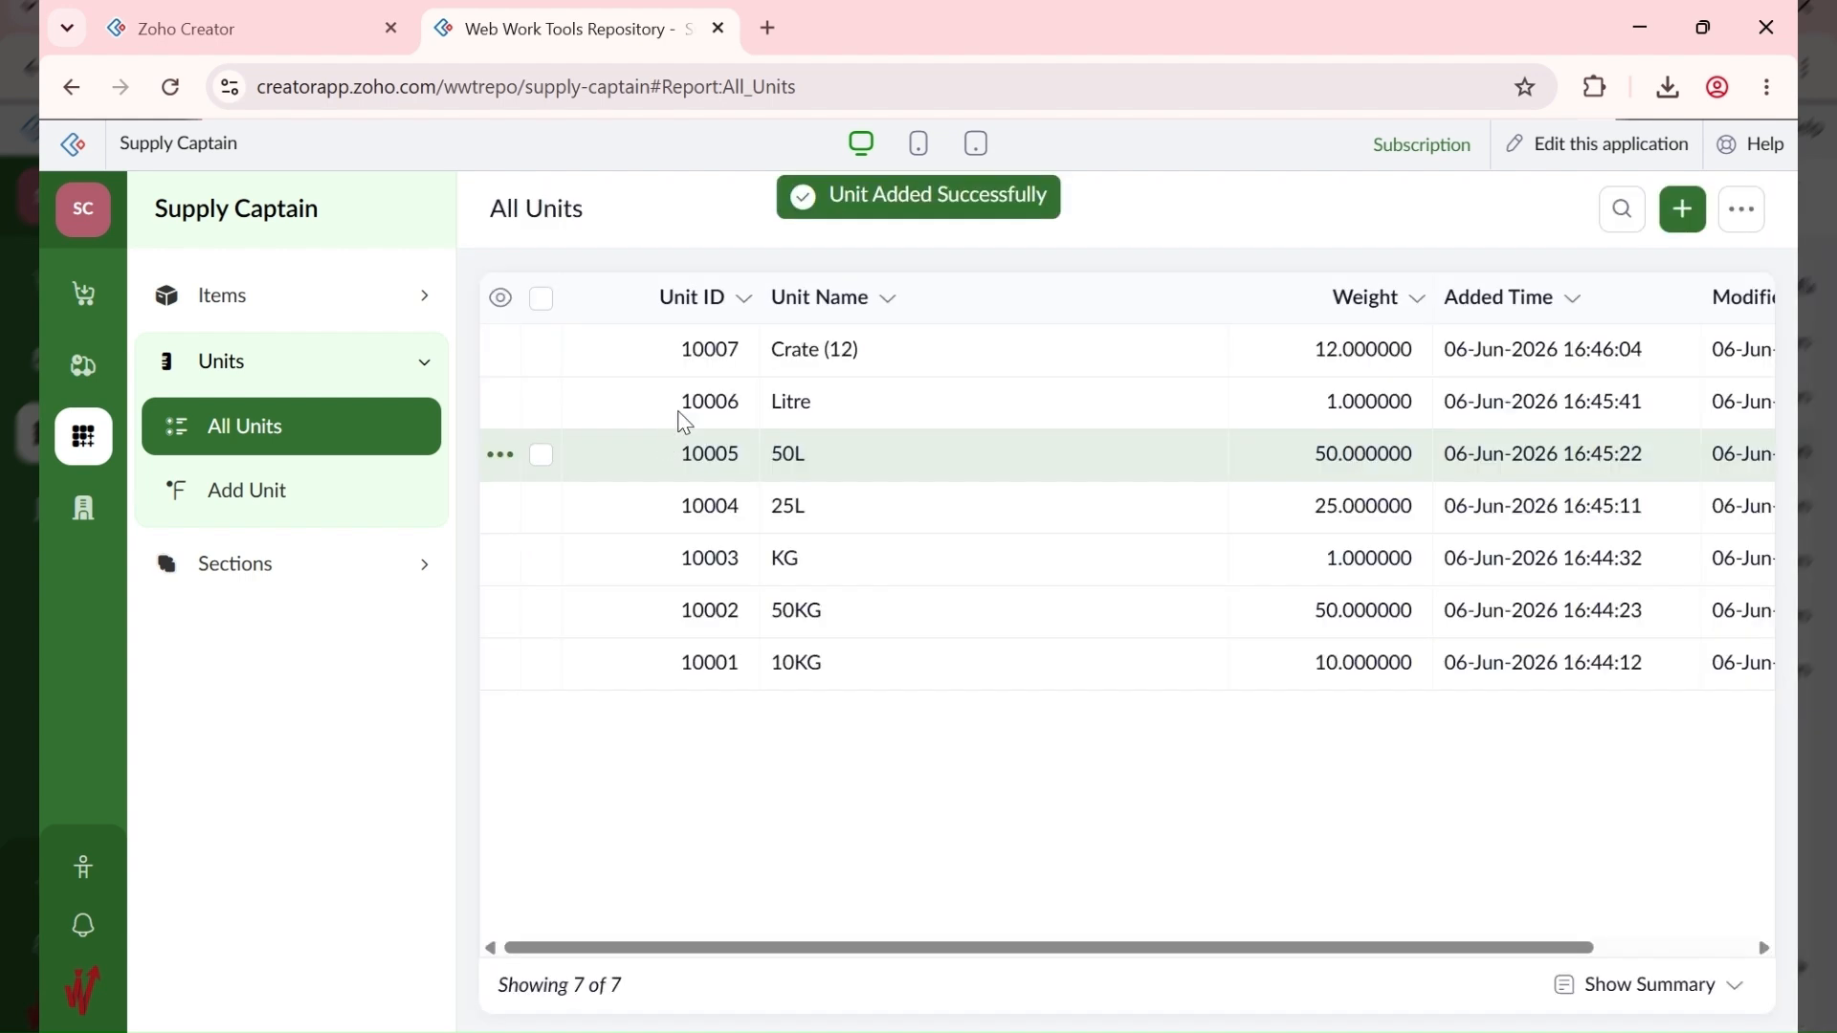
Step: Add the Carton (12) unit with weight 12
{"action": "left_click", "coordinate": [1683, 208]}
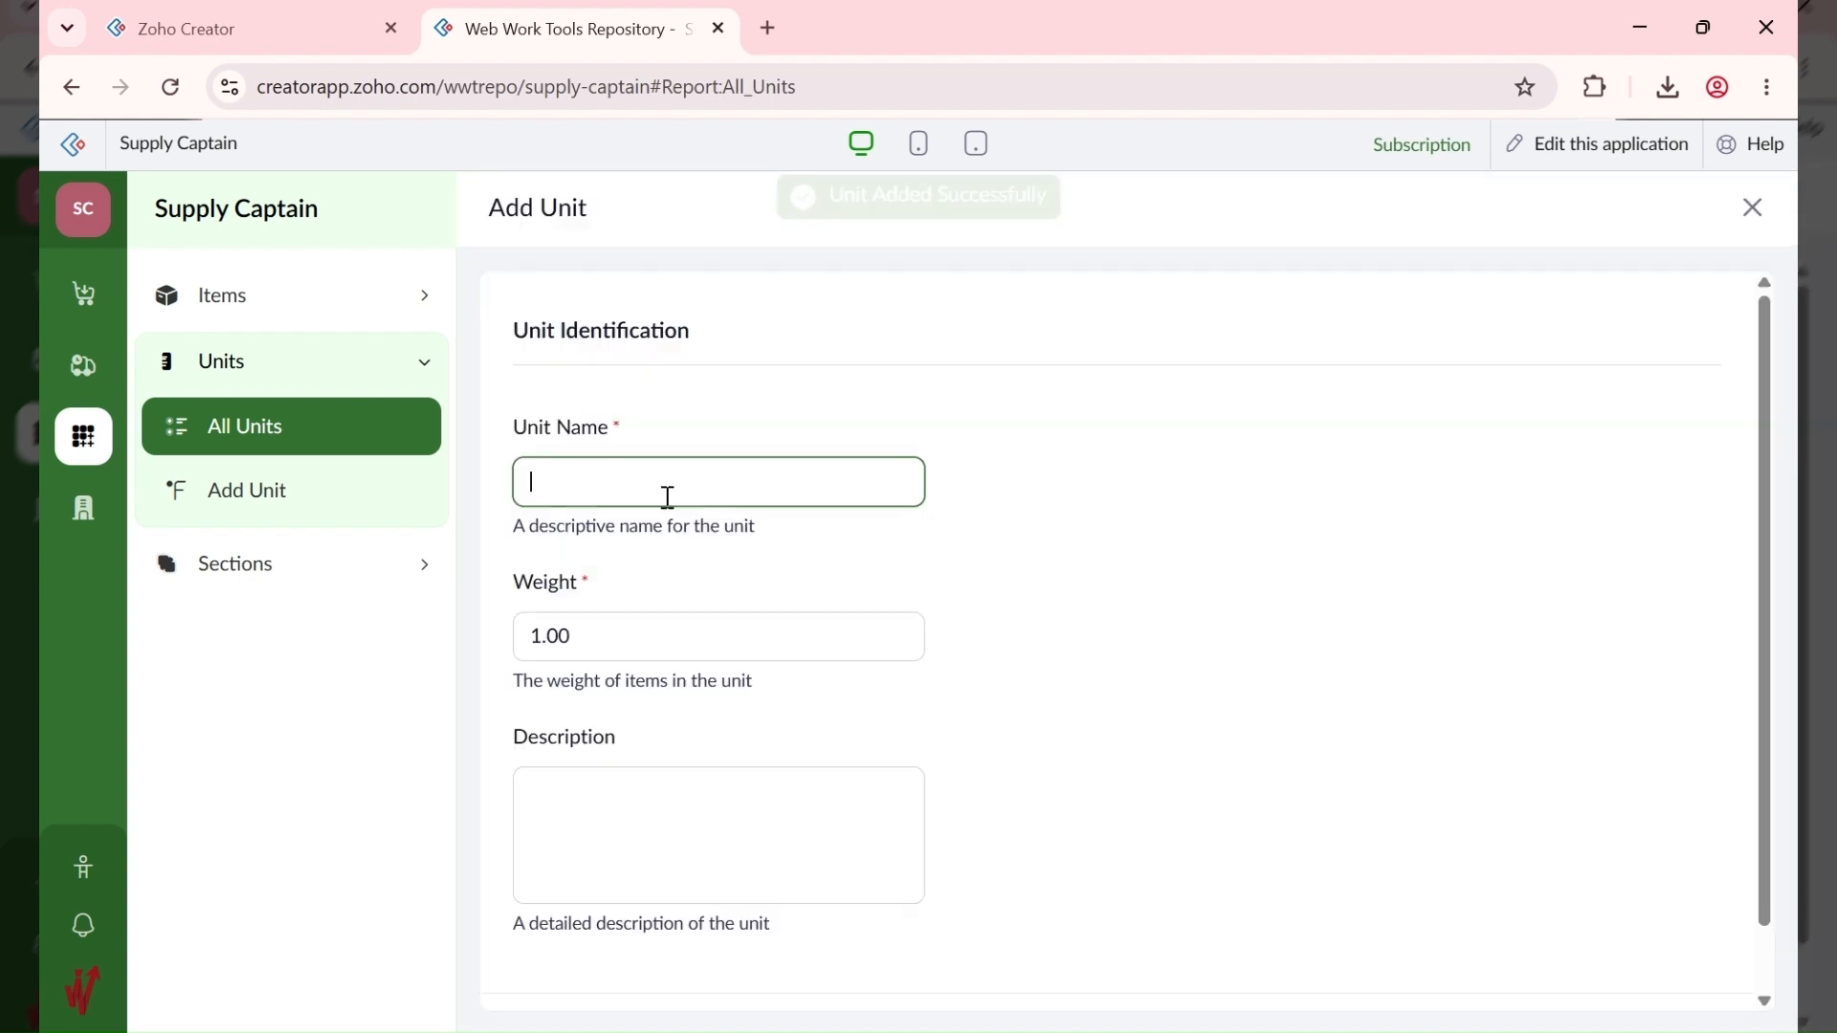
{"action": "type", "text": "Carton (12)"}
{"action": "key", "text": "Tab"}
{"action": "type", "text": "12"}
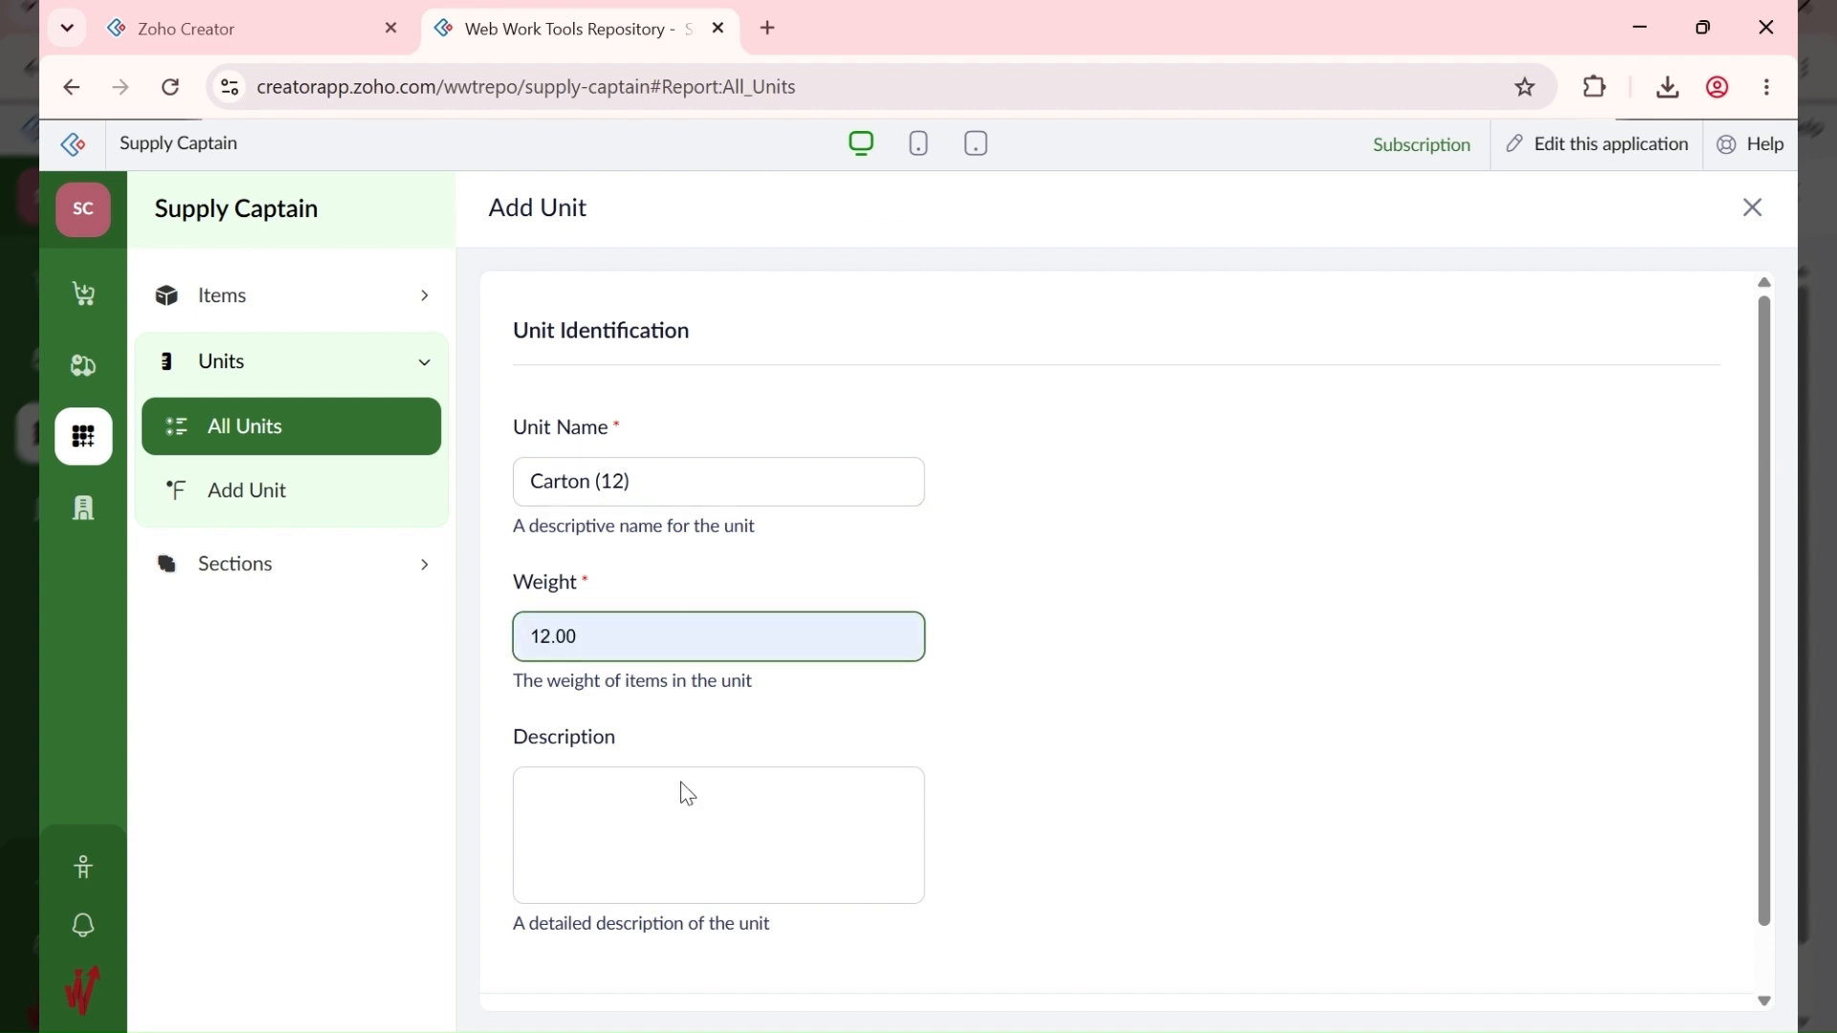
{"action": "scroll", "coordinate": [681, 792], "scroll_direction": "down", "scroll_amount": 1}
{"action": "left_click", "coordinate": [573, 964]}
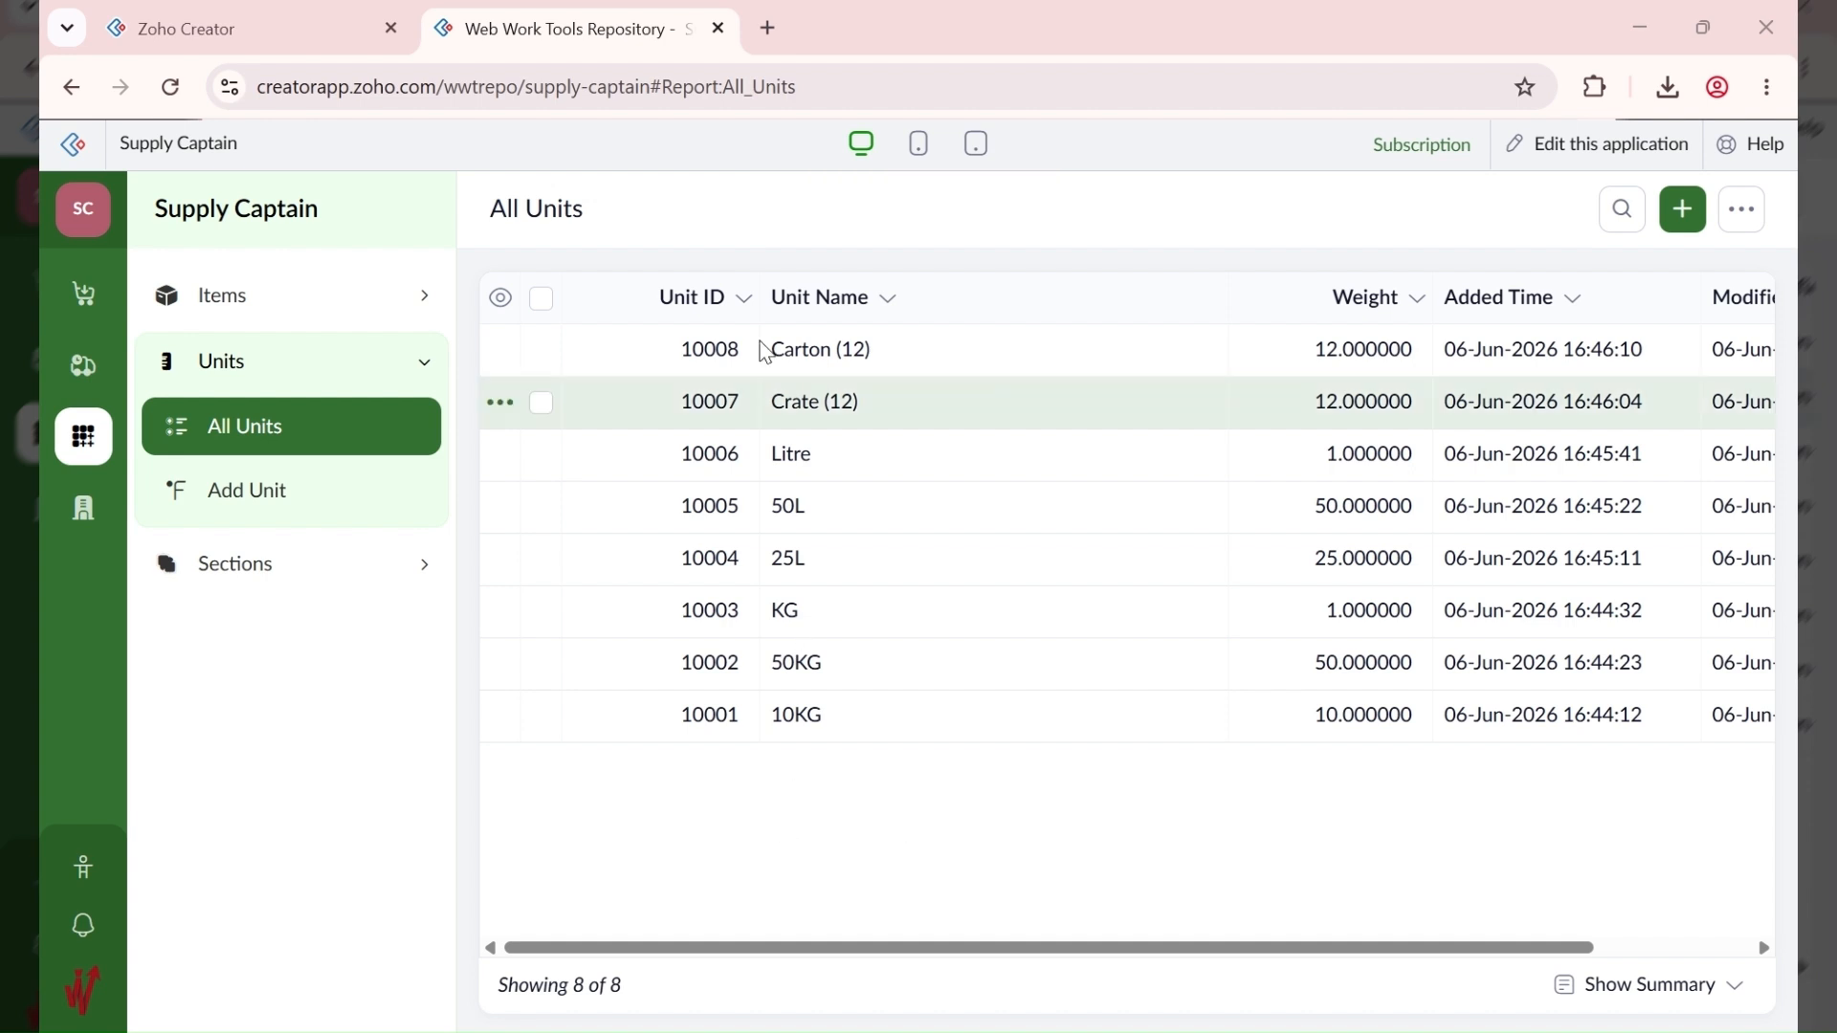
Step: Add the Carton (18) unit with weight 18
{"action": "left_click", "coordinate": [1683, 210]}
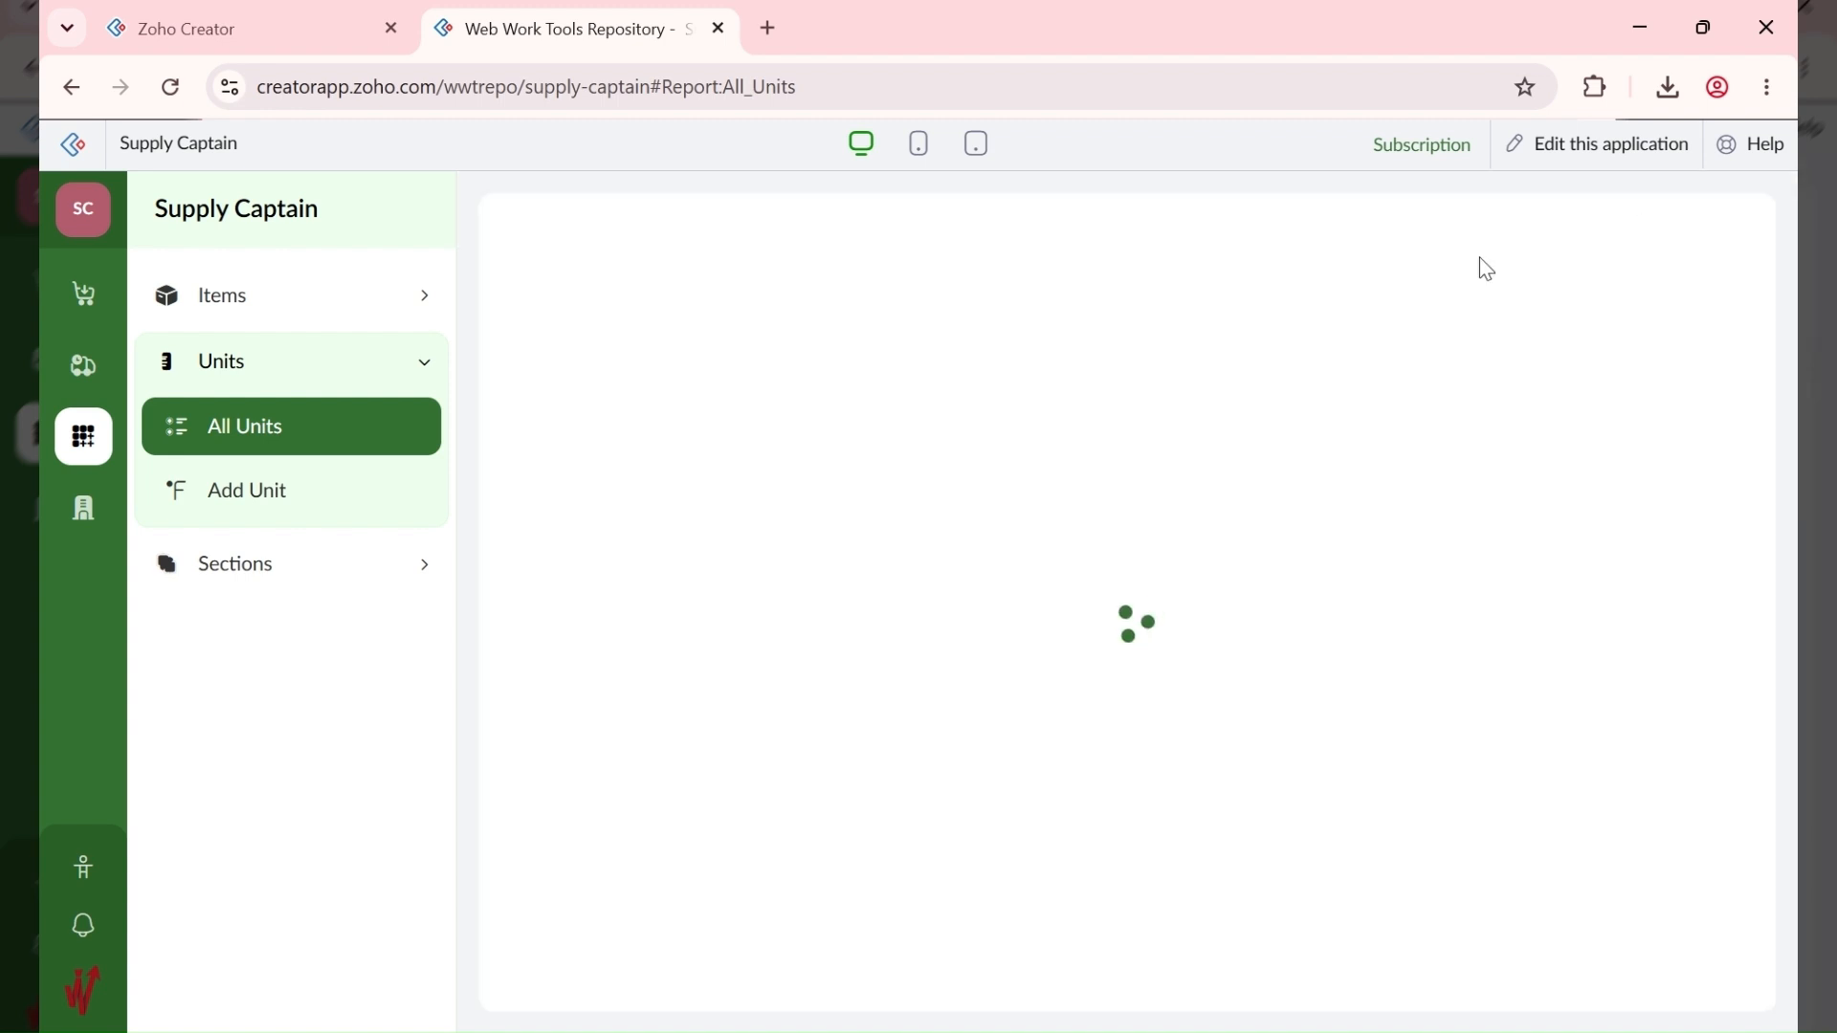
{"action": "type", "text": "Carton (18)"}
{"action": "key", "text": "Tab"}
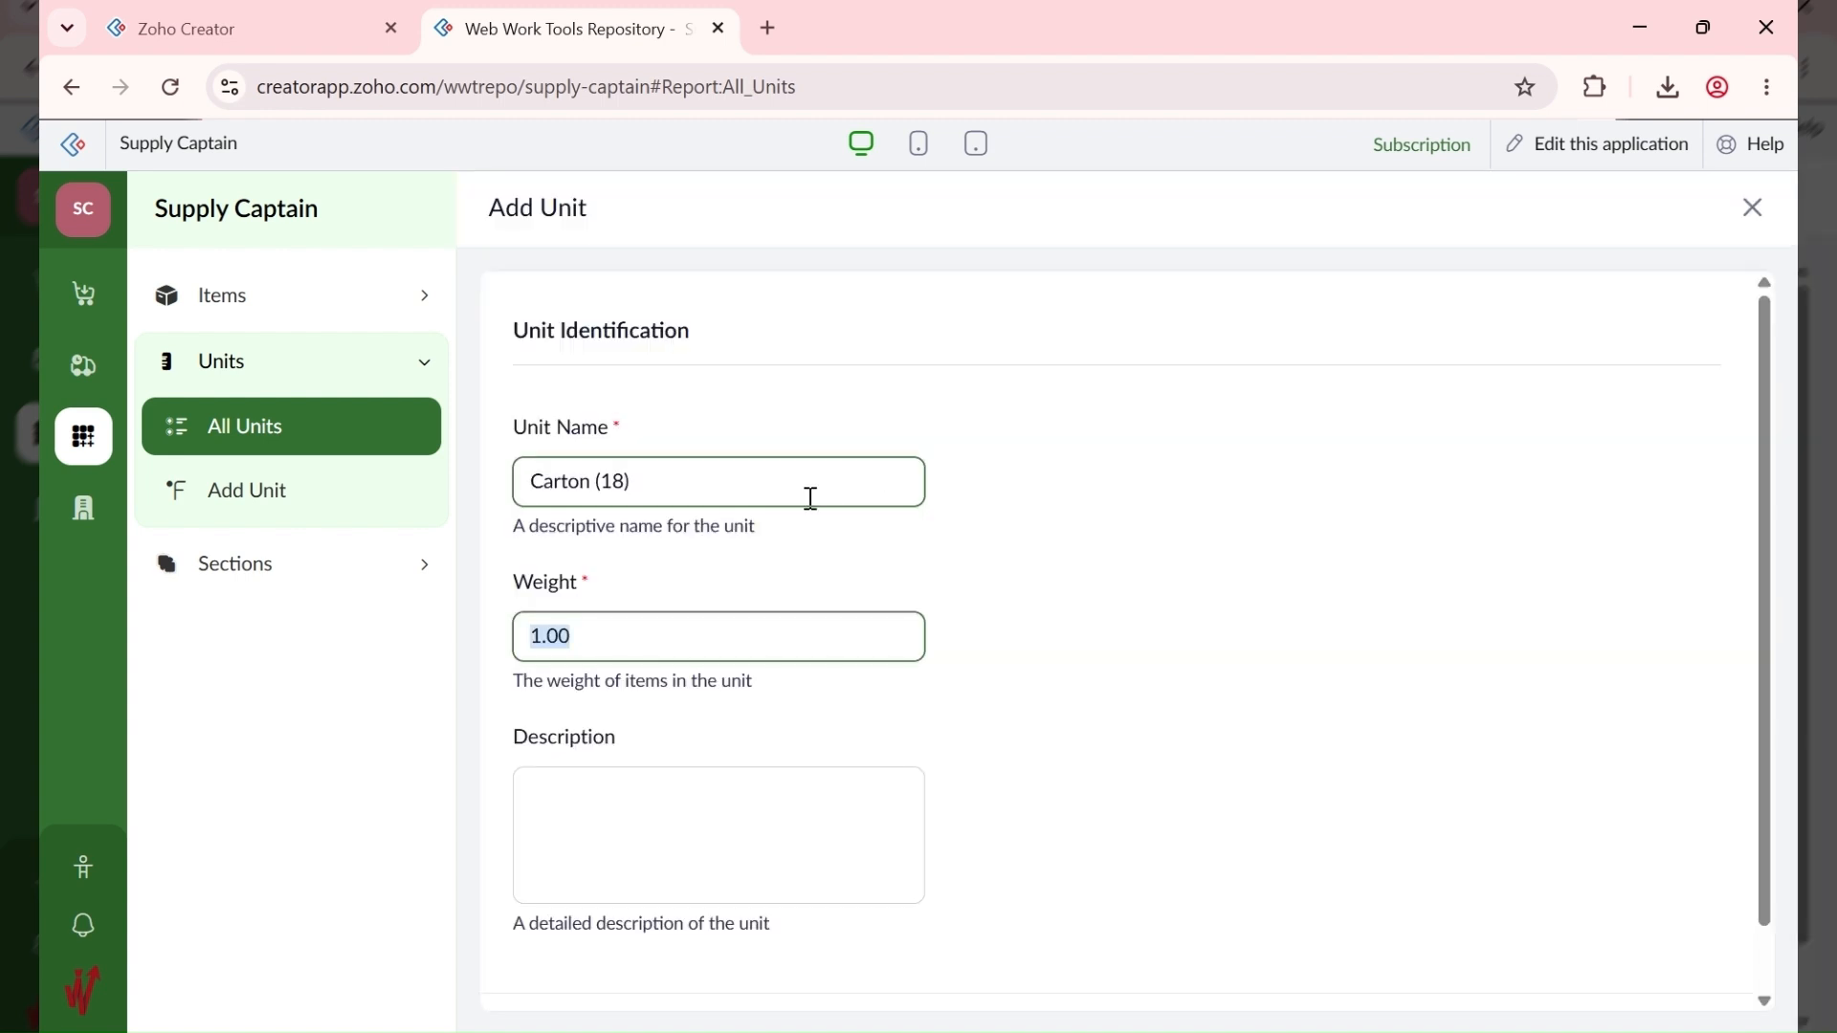
{"action": "type", "text": "18"}
{"action": "scroll", "coordinate": [804, 571], "scroll_direction": "down", "scroll_amount": 2}
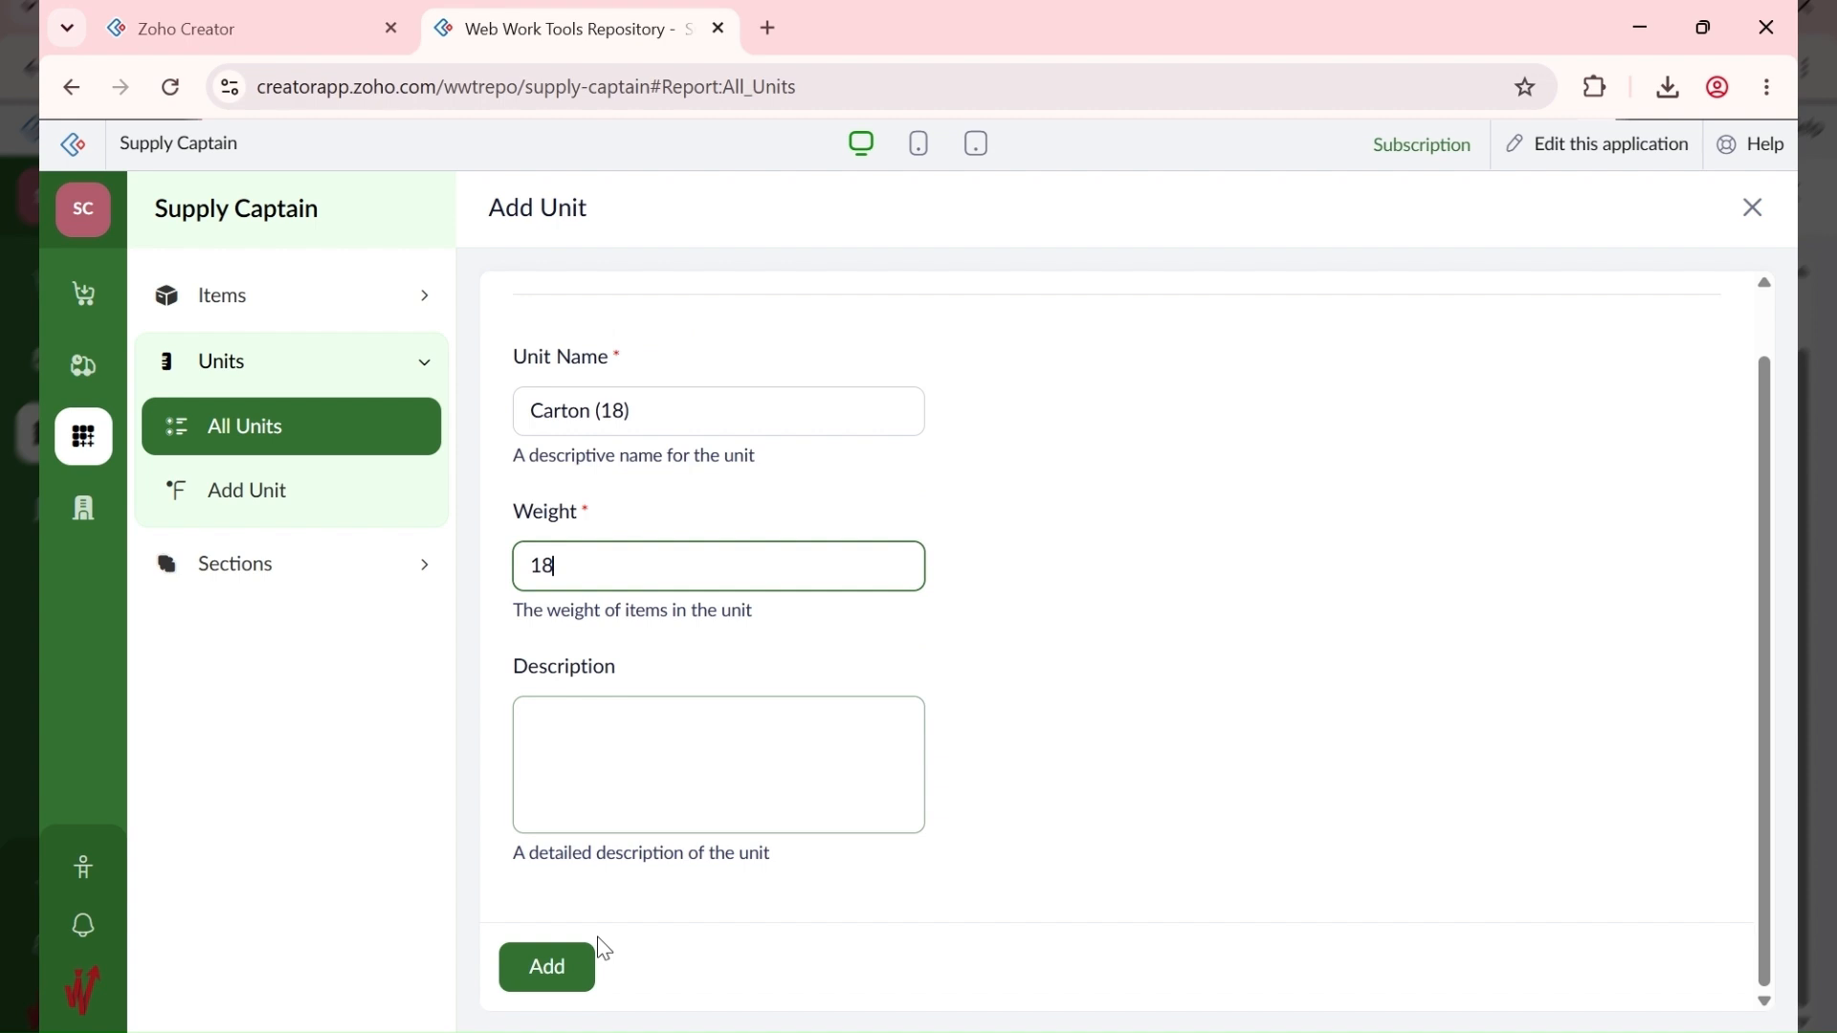
{"action": "left_click", "coordinate": [574, 976]}
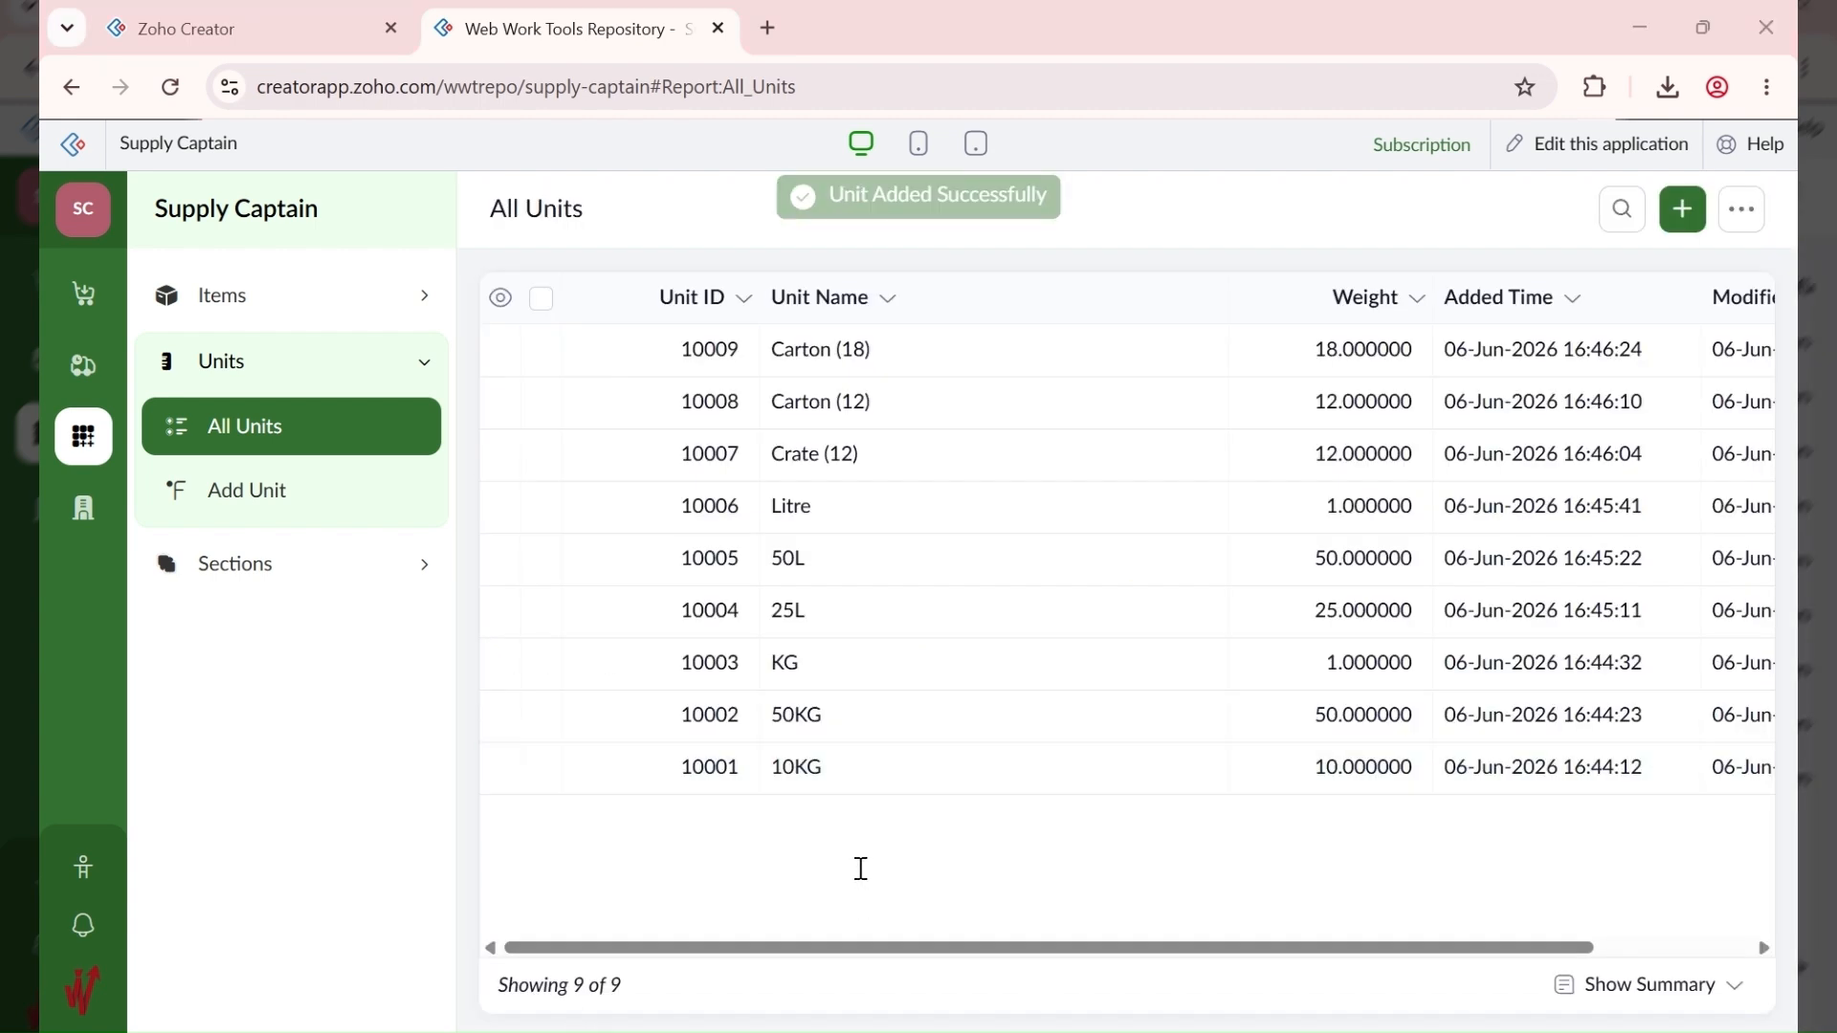
Step: Add the Item unit with weight 1
{"action": "left_click", "coordinate": [1689, 216]}
{"action": "left_click", "coordinate": [667, 495]}
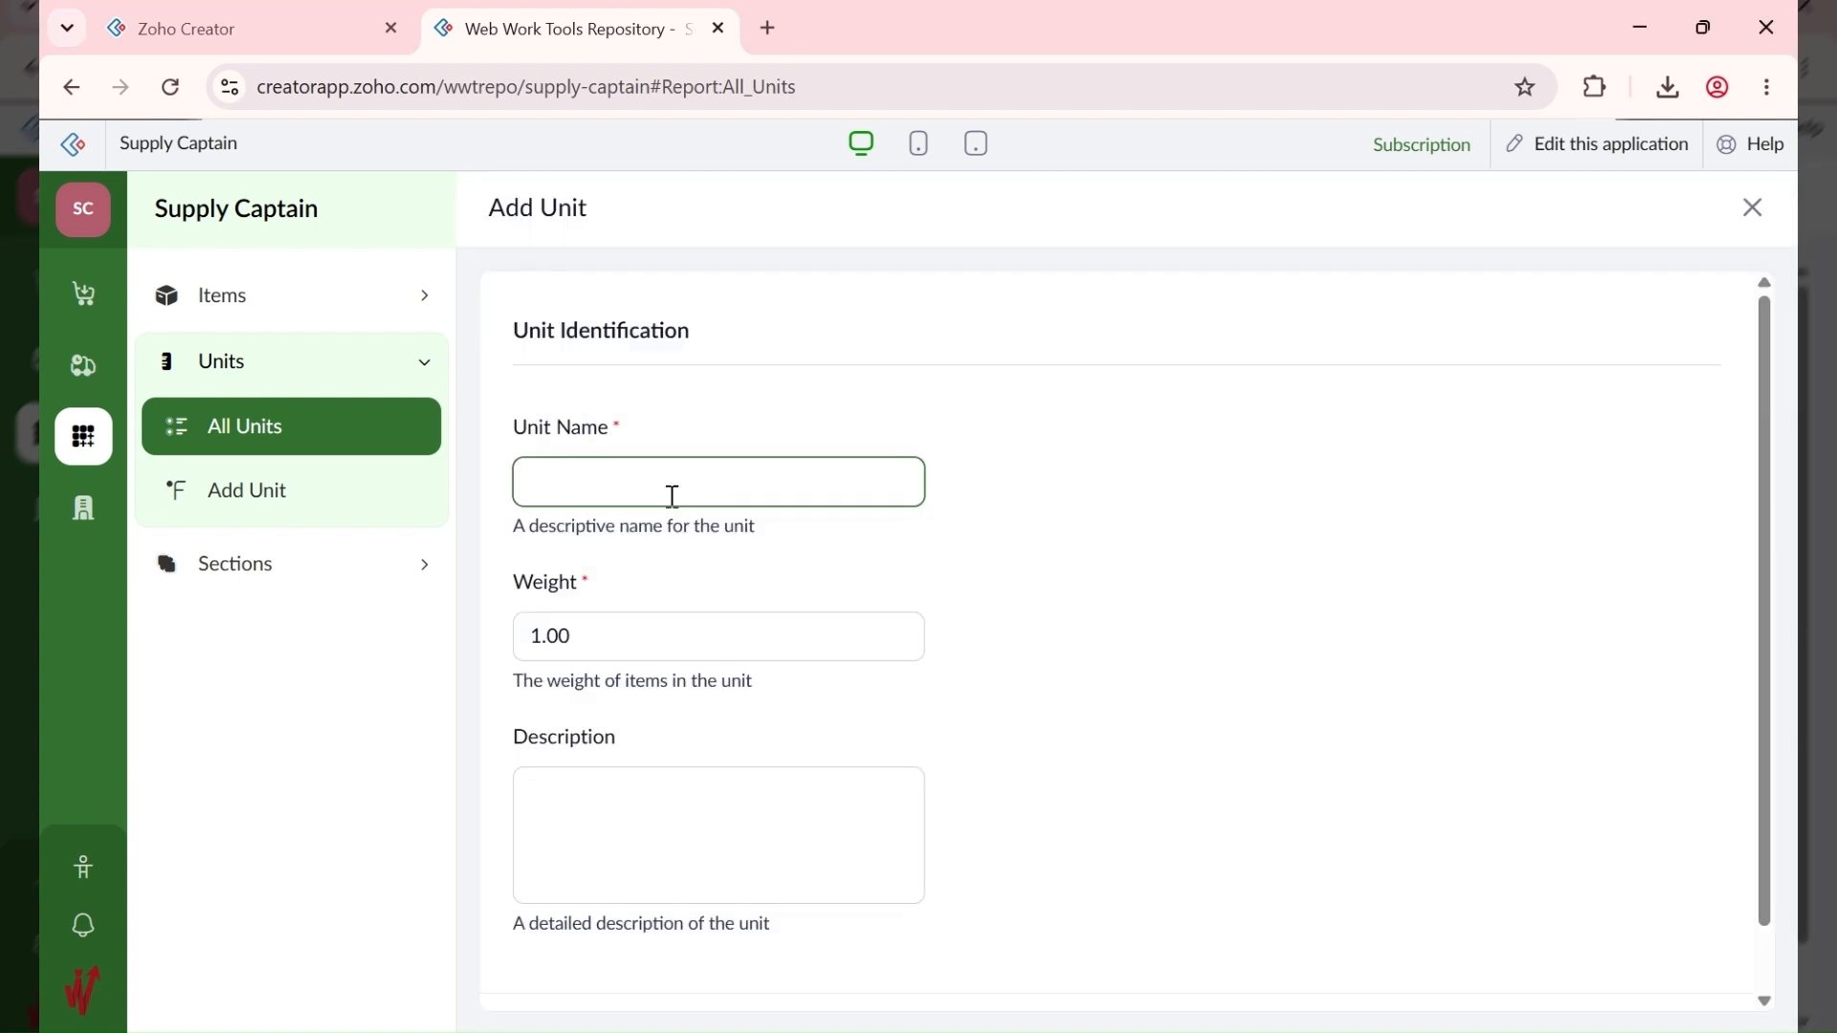
{"action": "type", "text": "Item"}
{"action": "left_click", "coordinate": [622, 809]}
{"action": "scroll", "coordinate": [622, 808], "scroll_direction": "down", "scroll_amount": 1}
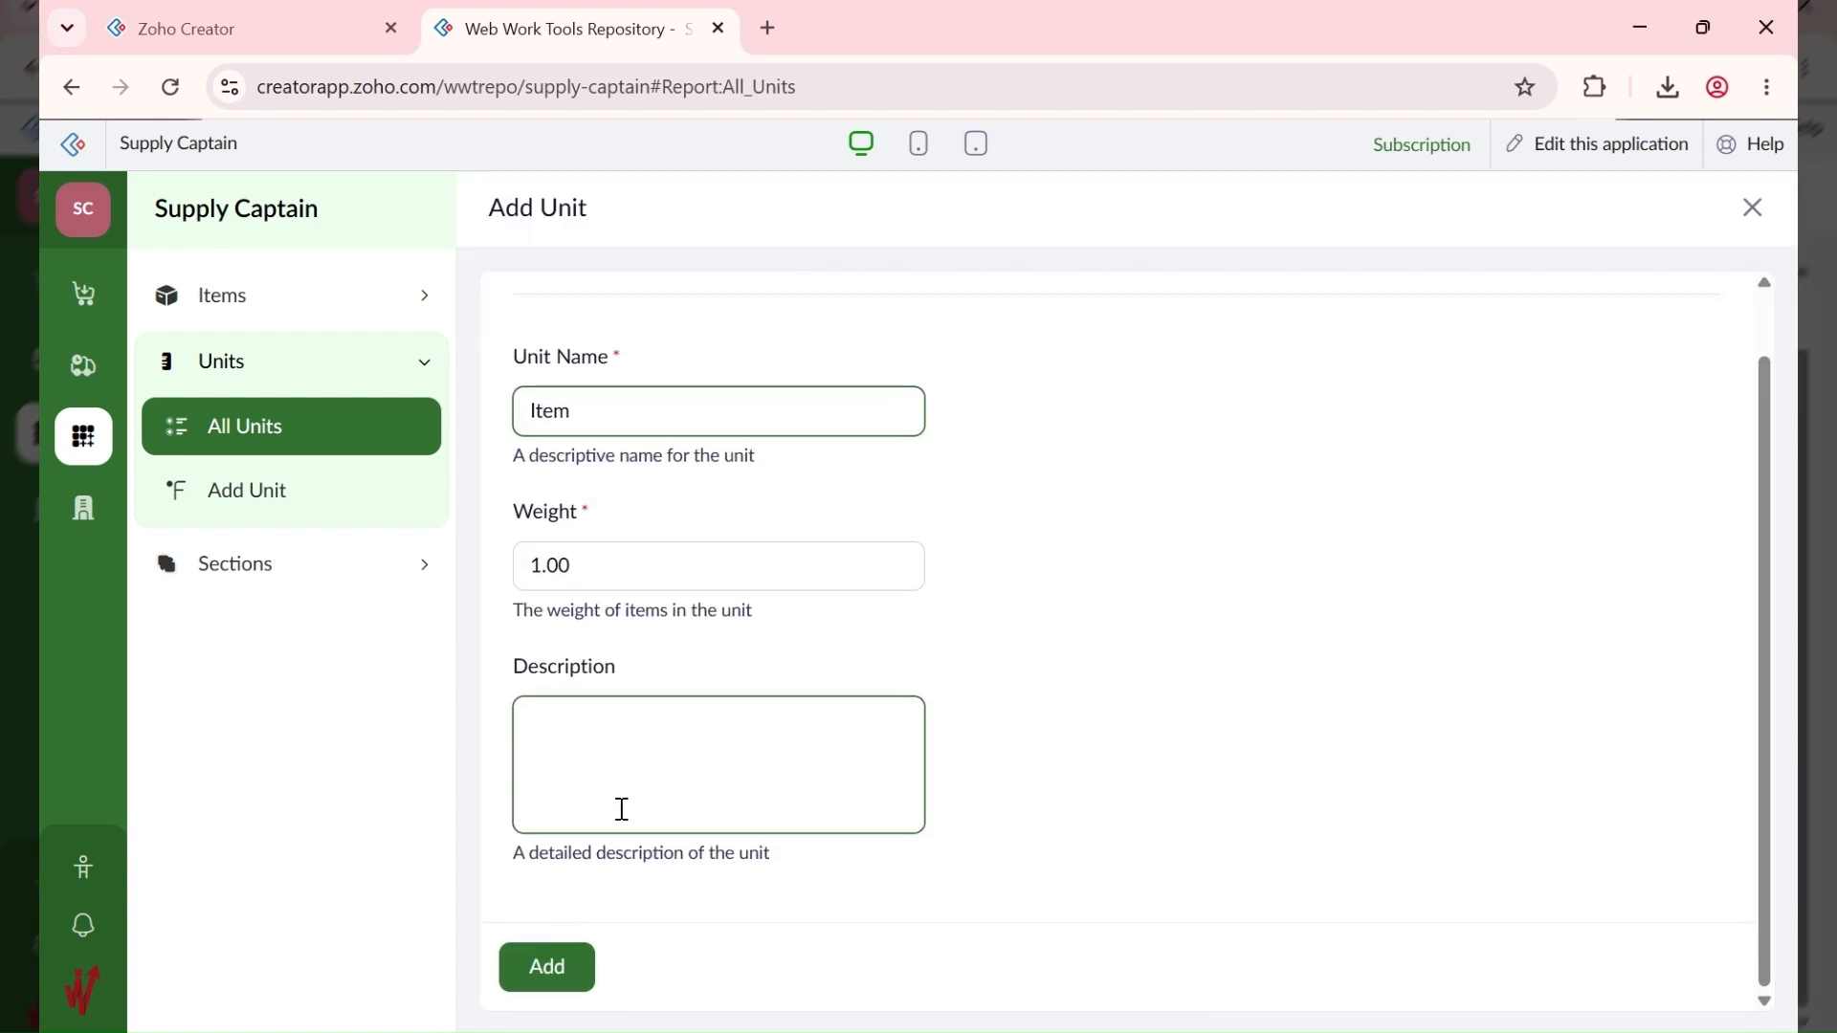
{"action": "left_click", "coordinate": [549, 976]}
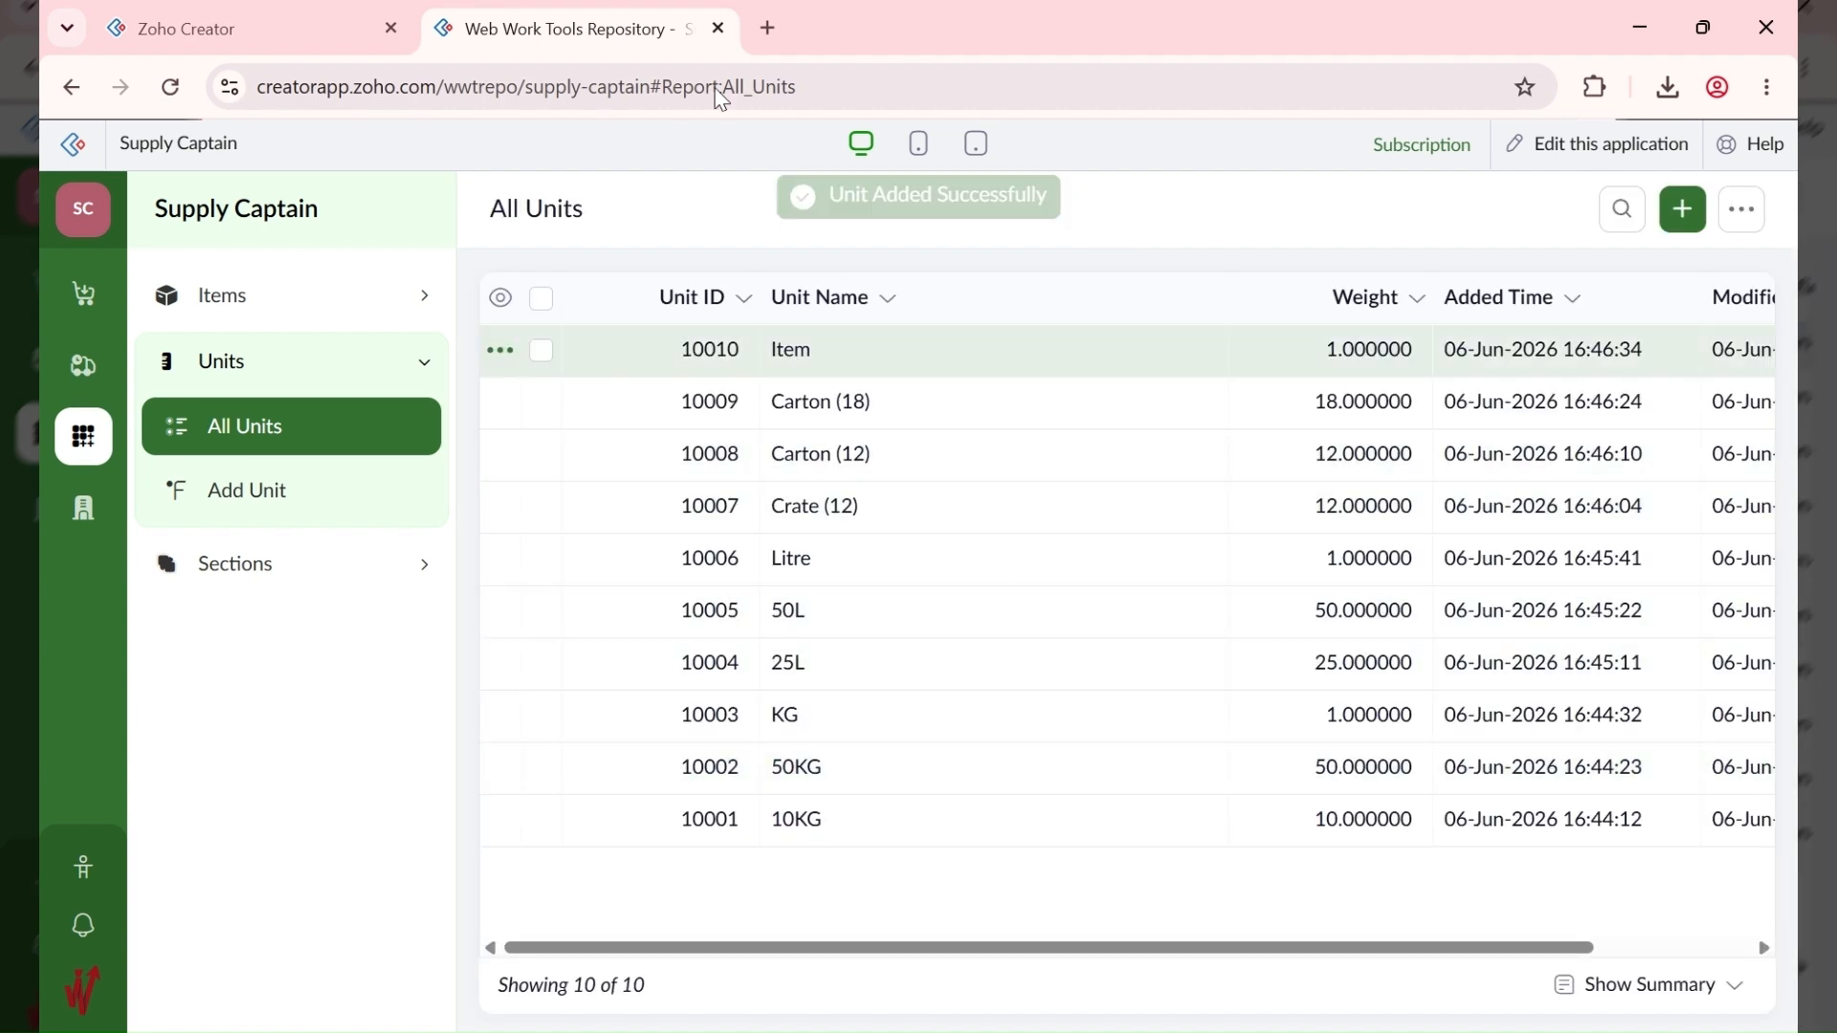
Step: Start a new global item named AA Brown Rice with item type Raw
{"action": "left_click", "coordinate": [317, 297]}
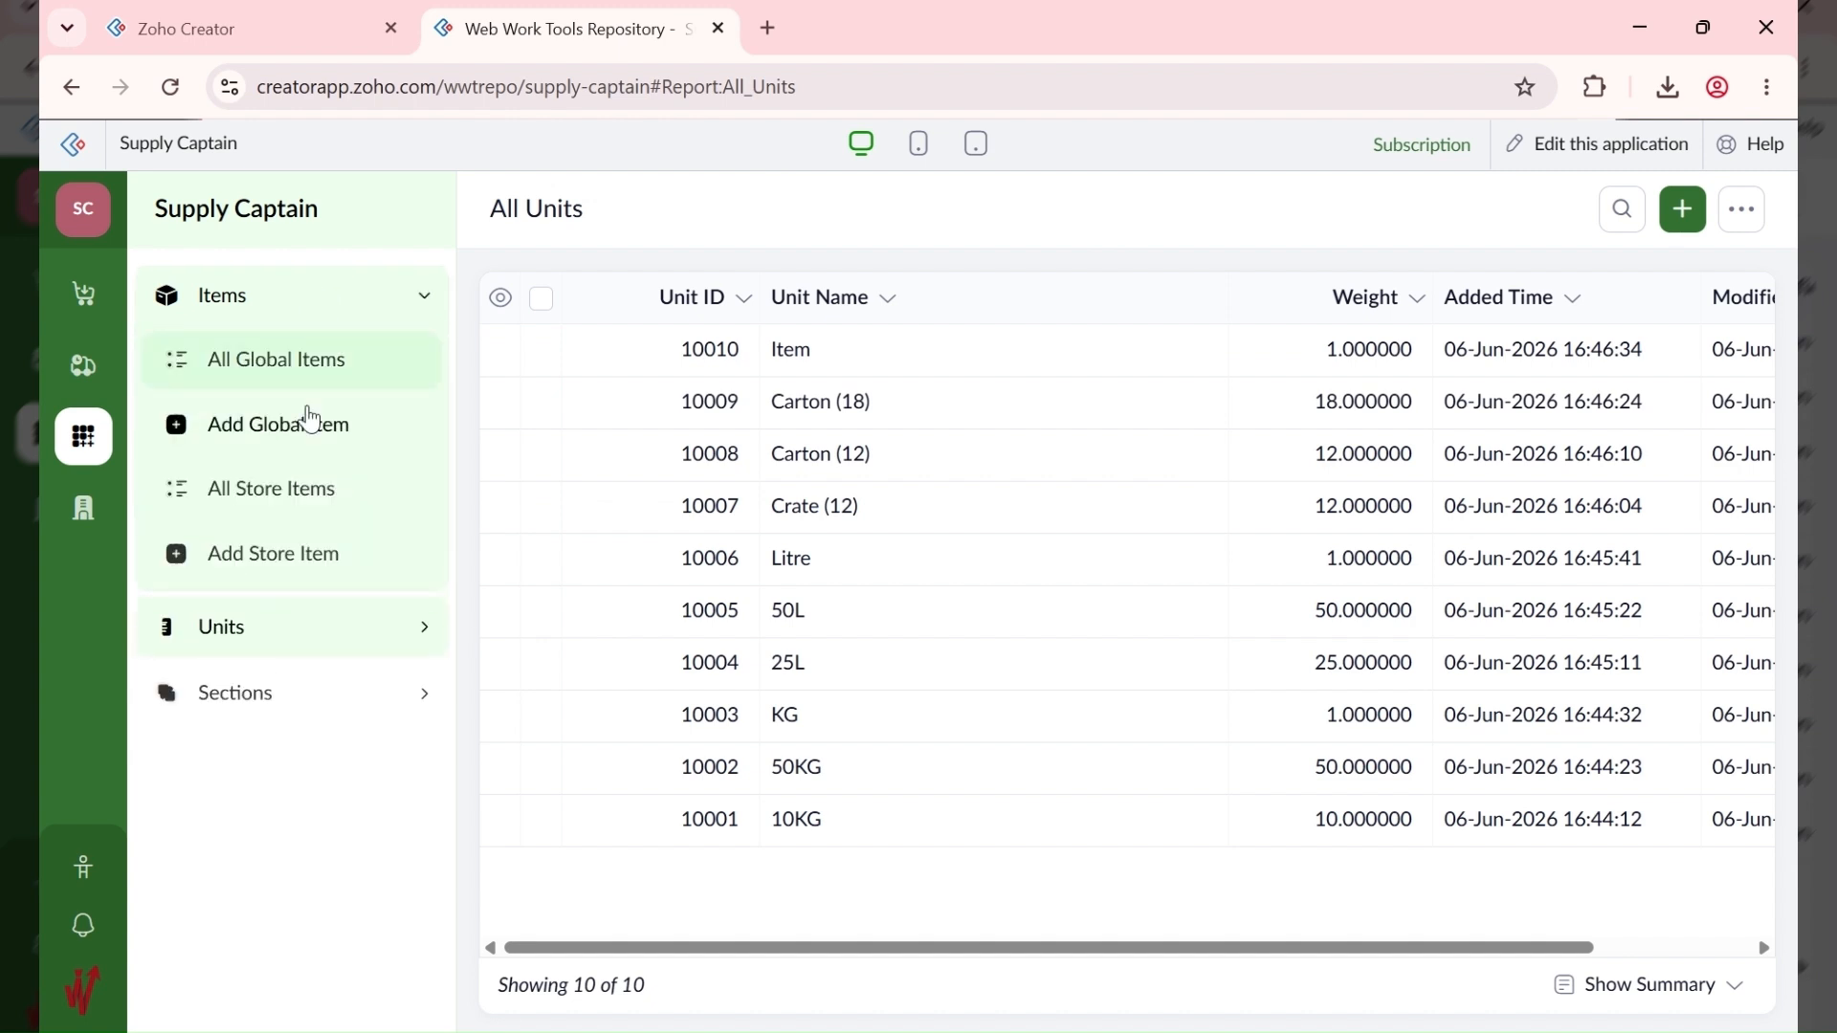
{"action": "left_click", "coordinate": [307, 426]}
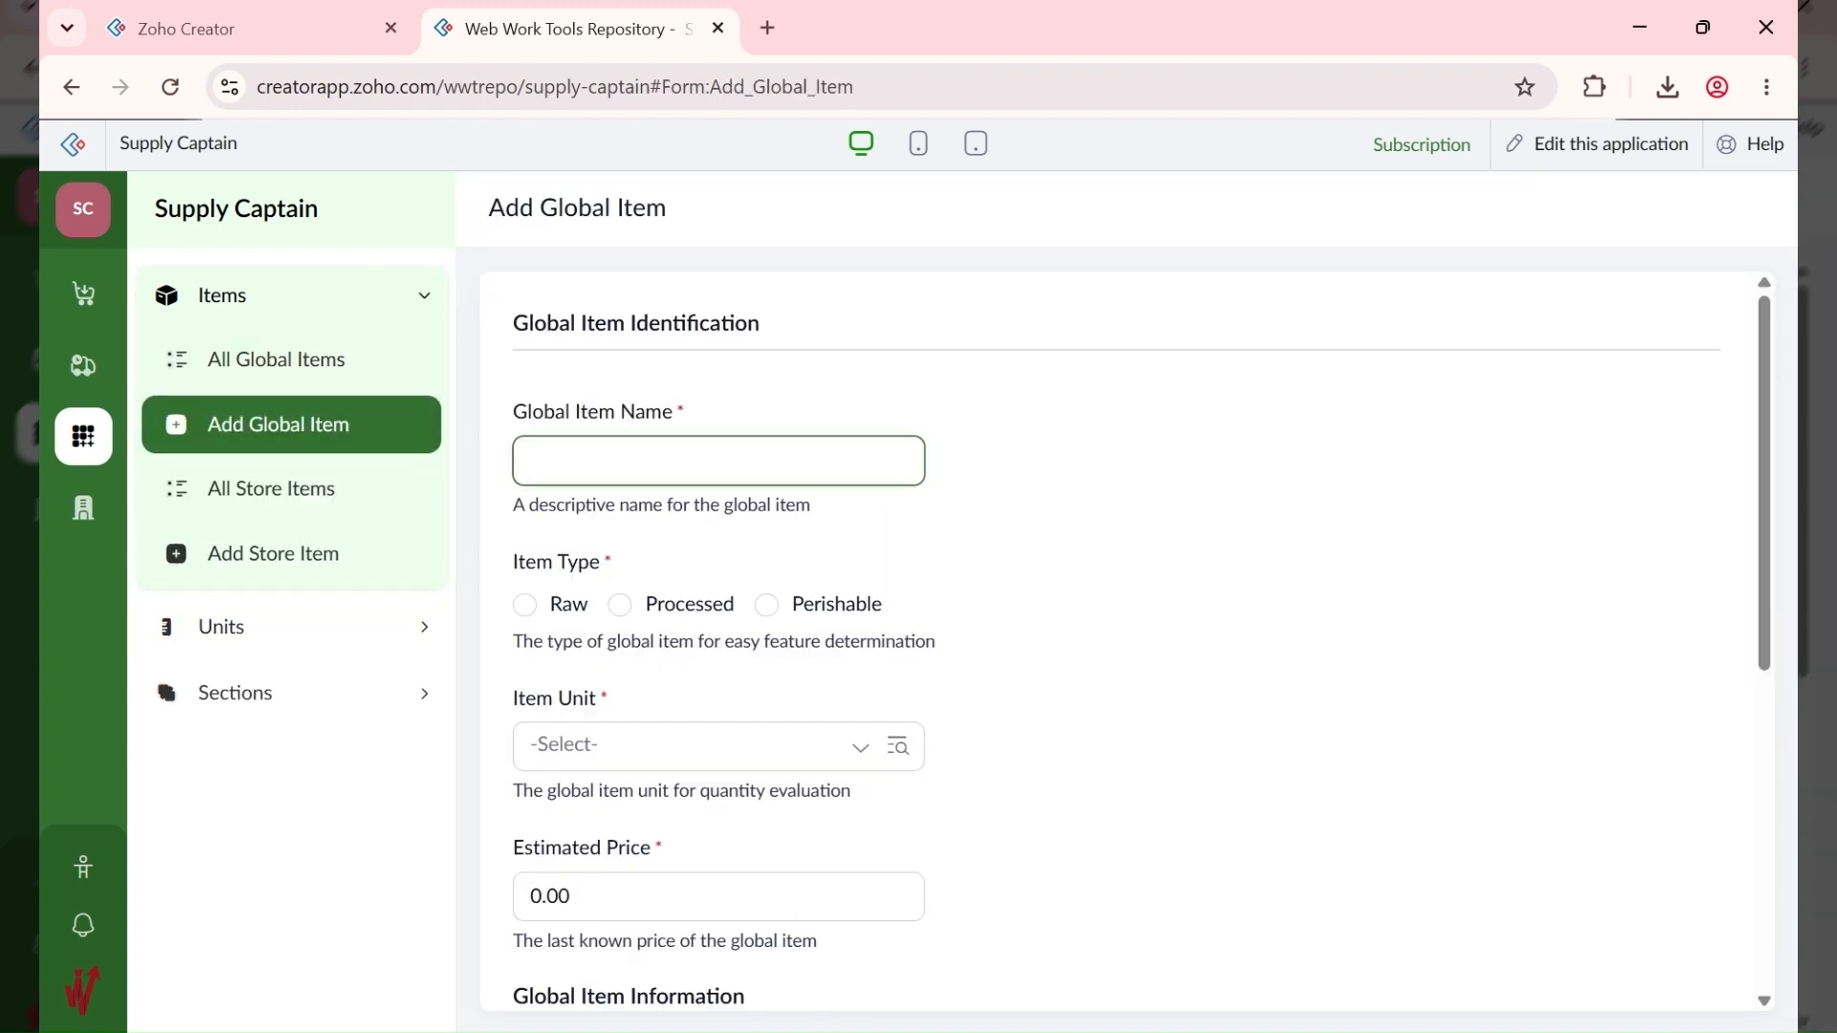
{"action": "key", "text": "alt+Tab"}
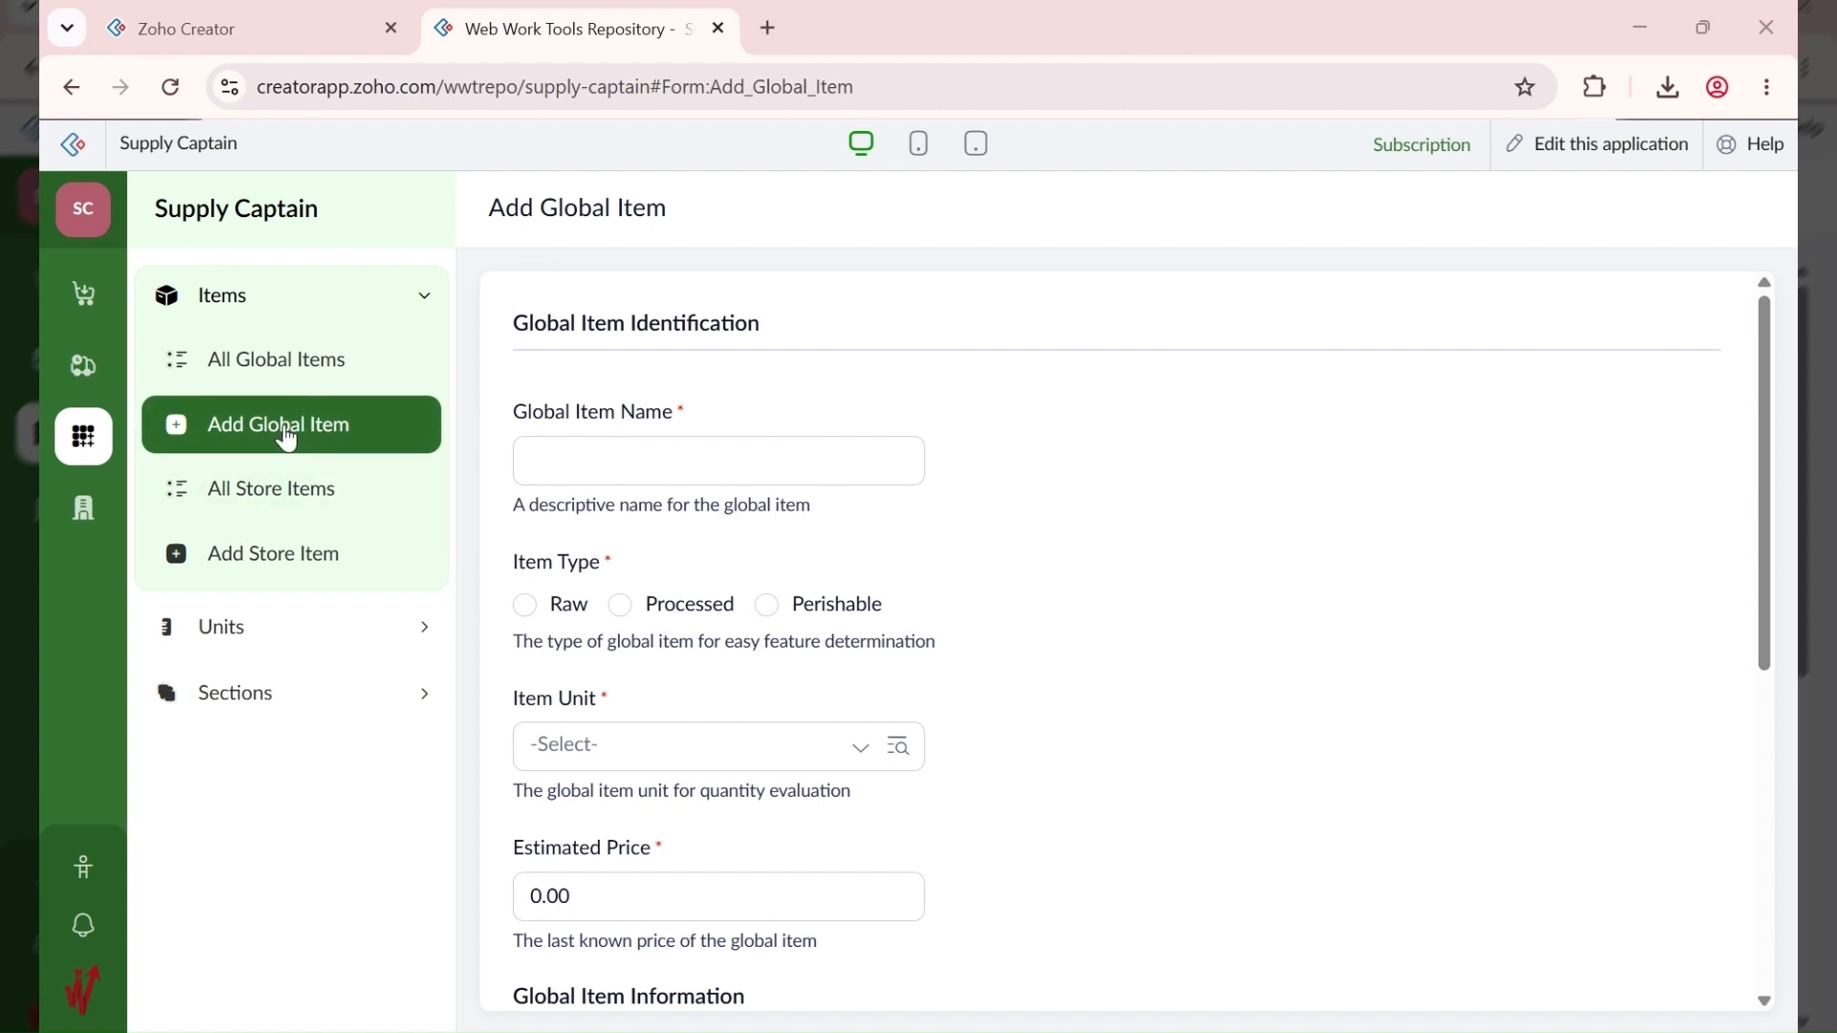
{"action": "left_click", "coordinate": [570, 473]}
{"action": "type", "text": "AA Brown Rice"}
{"action": "left_click", "coordinate": [528, 610]}
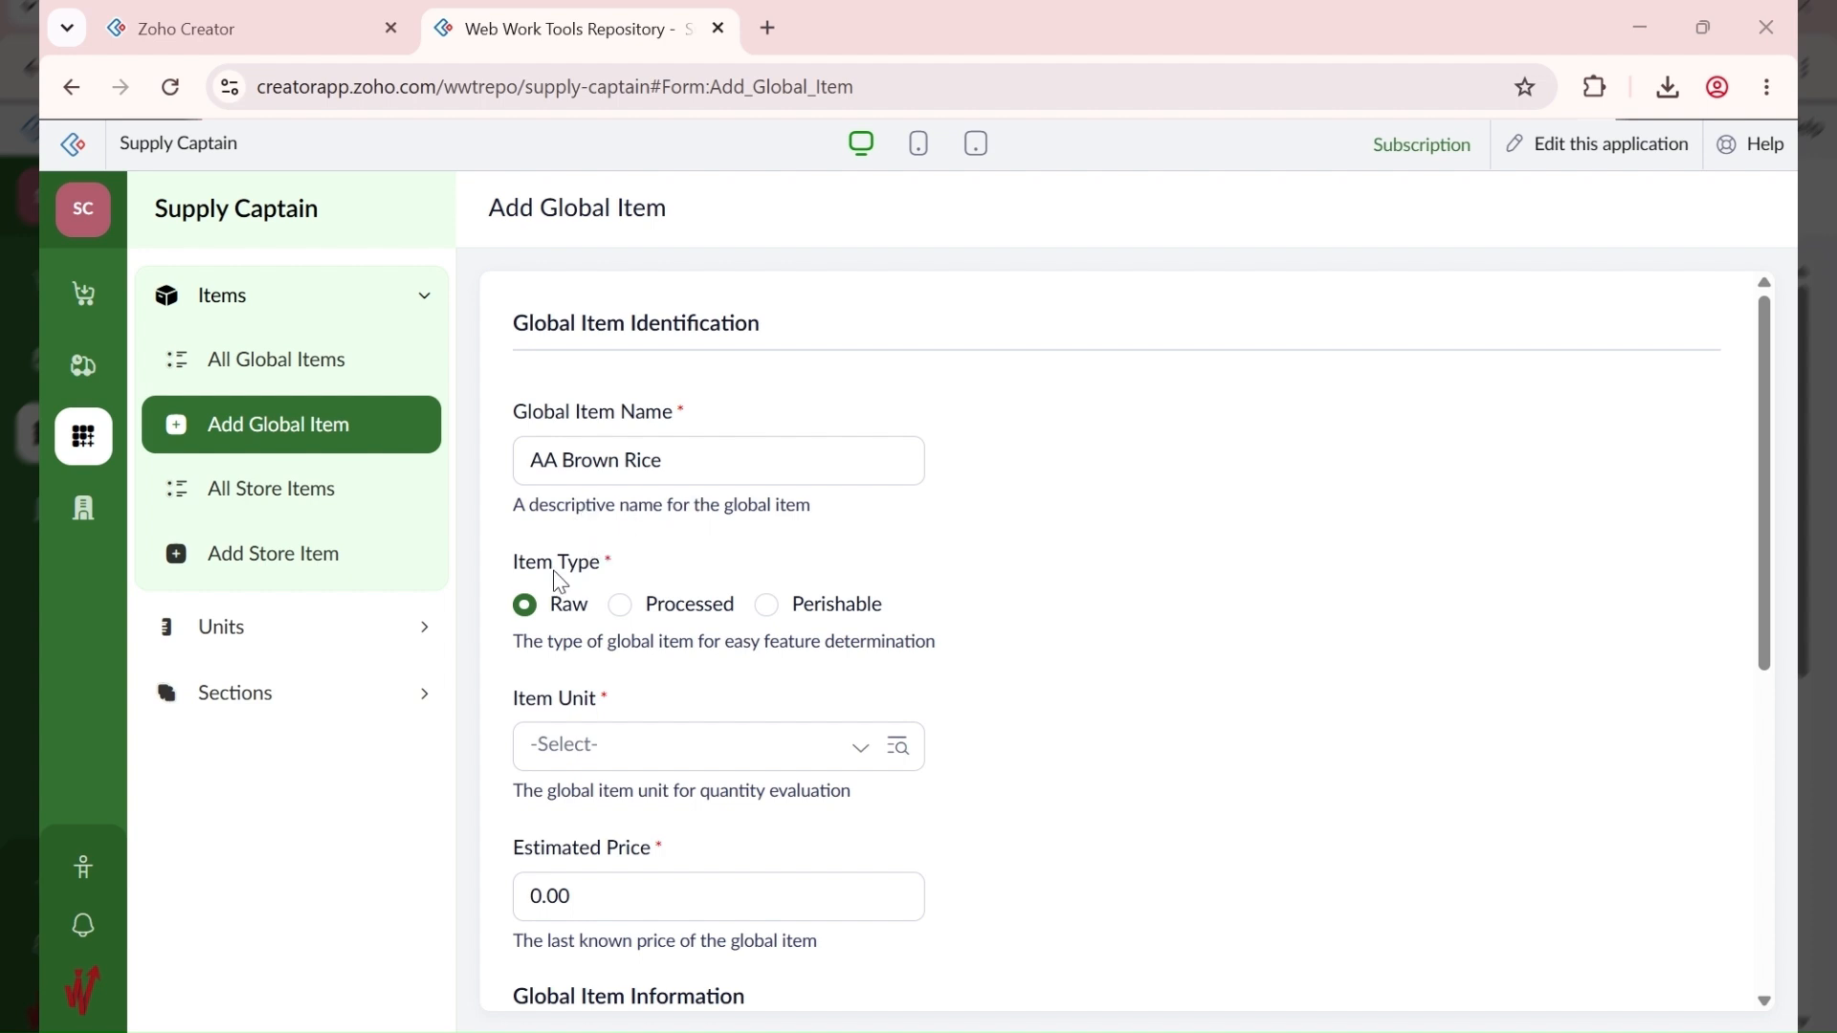
Step: Set its item unit to 10001 - 10KG and estimated price to 21,000
{"action": "left_click", "coordinate": [570, 749]}
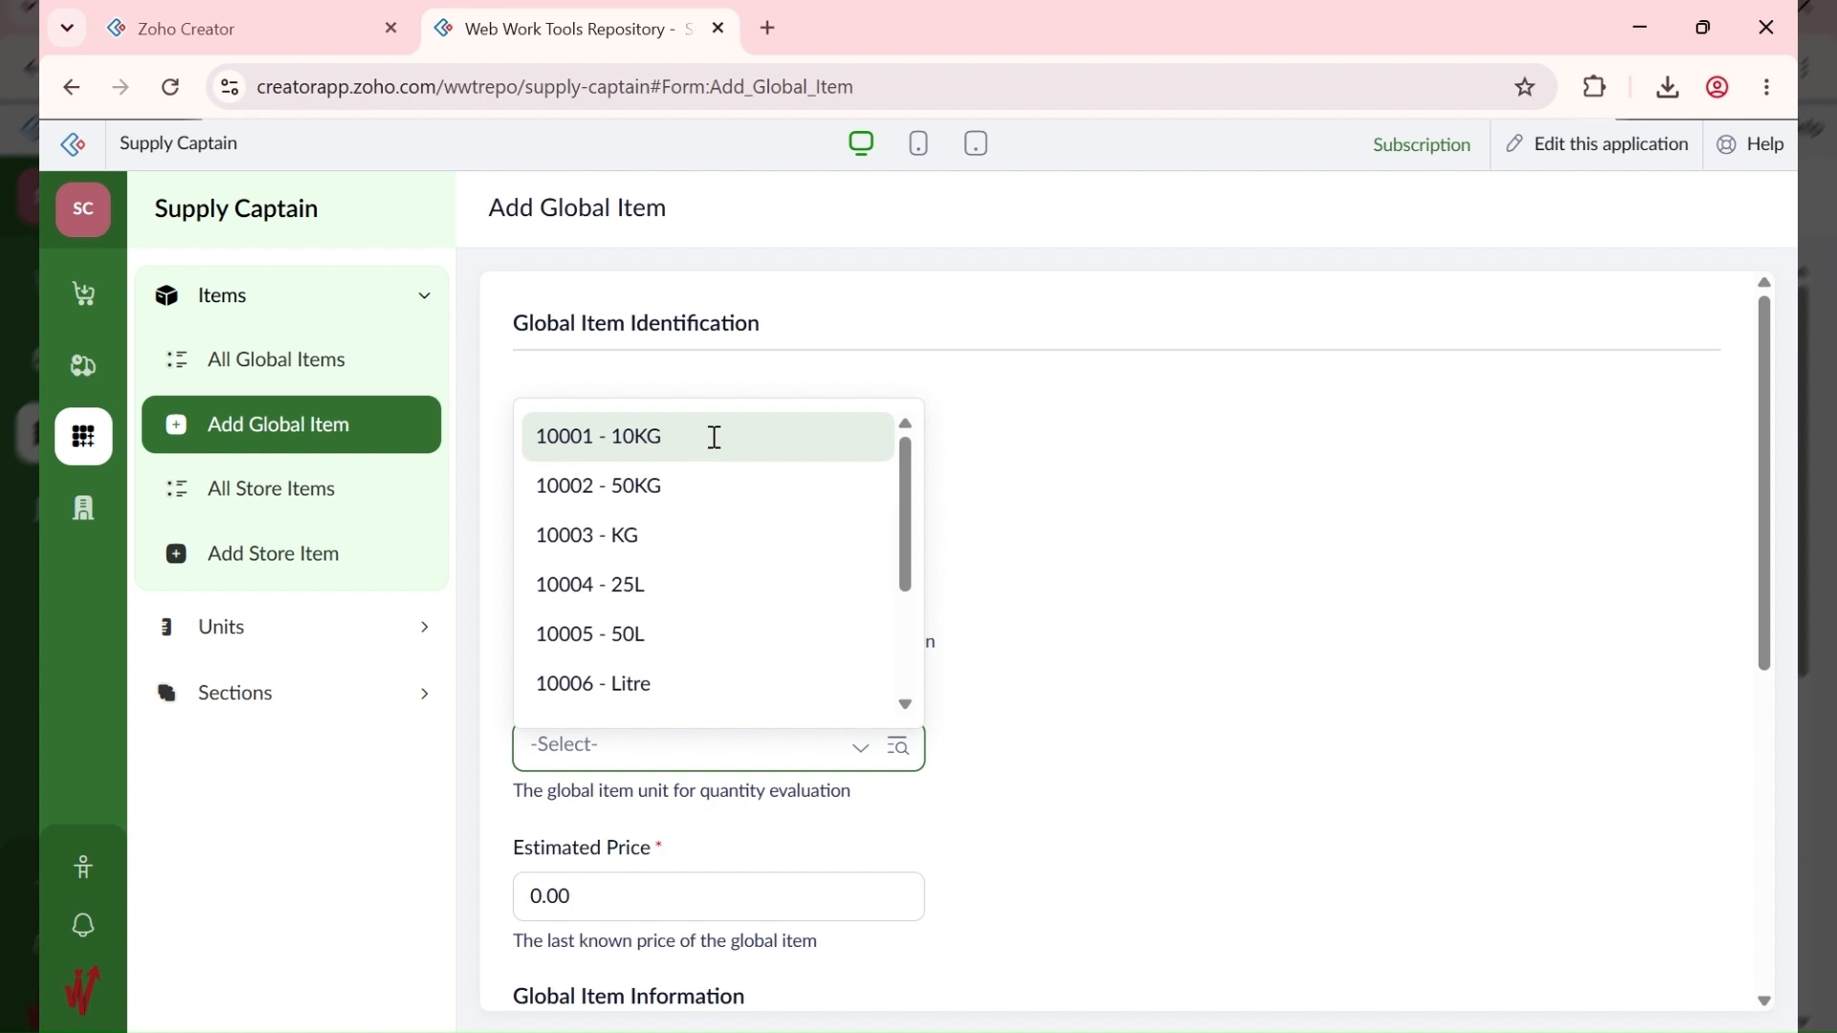
{"action": "left_click", "coordinate": [714, 437]}
{"action": "left_click", "coordinate": [1112, 656]}
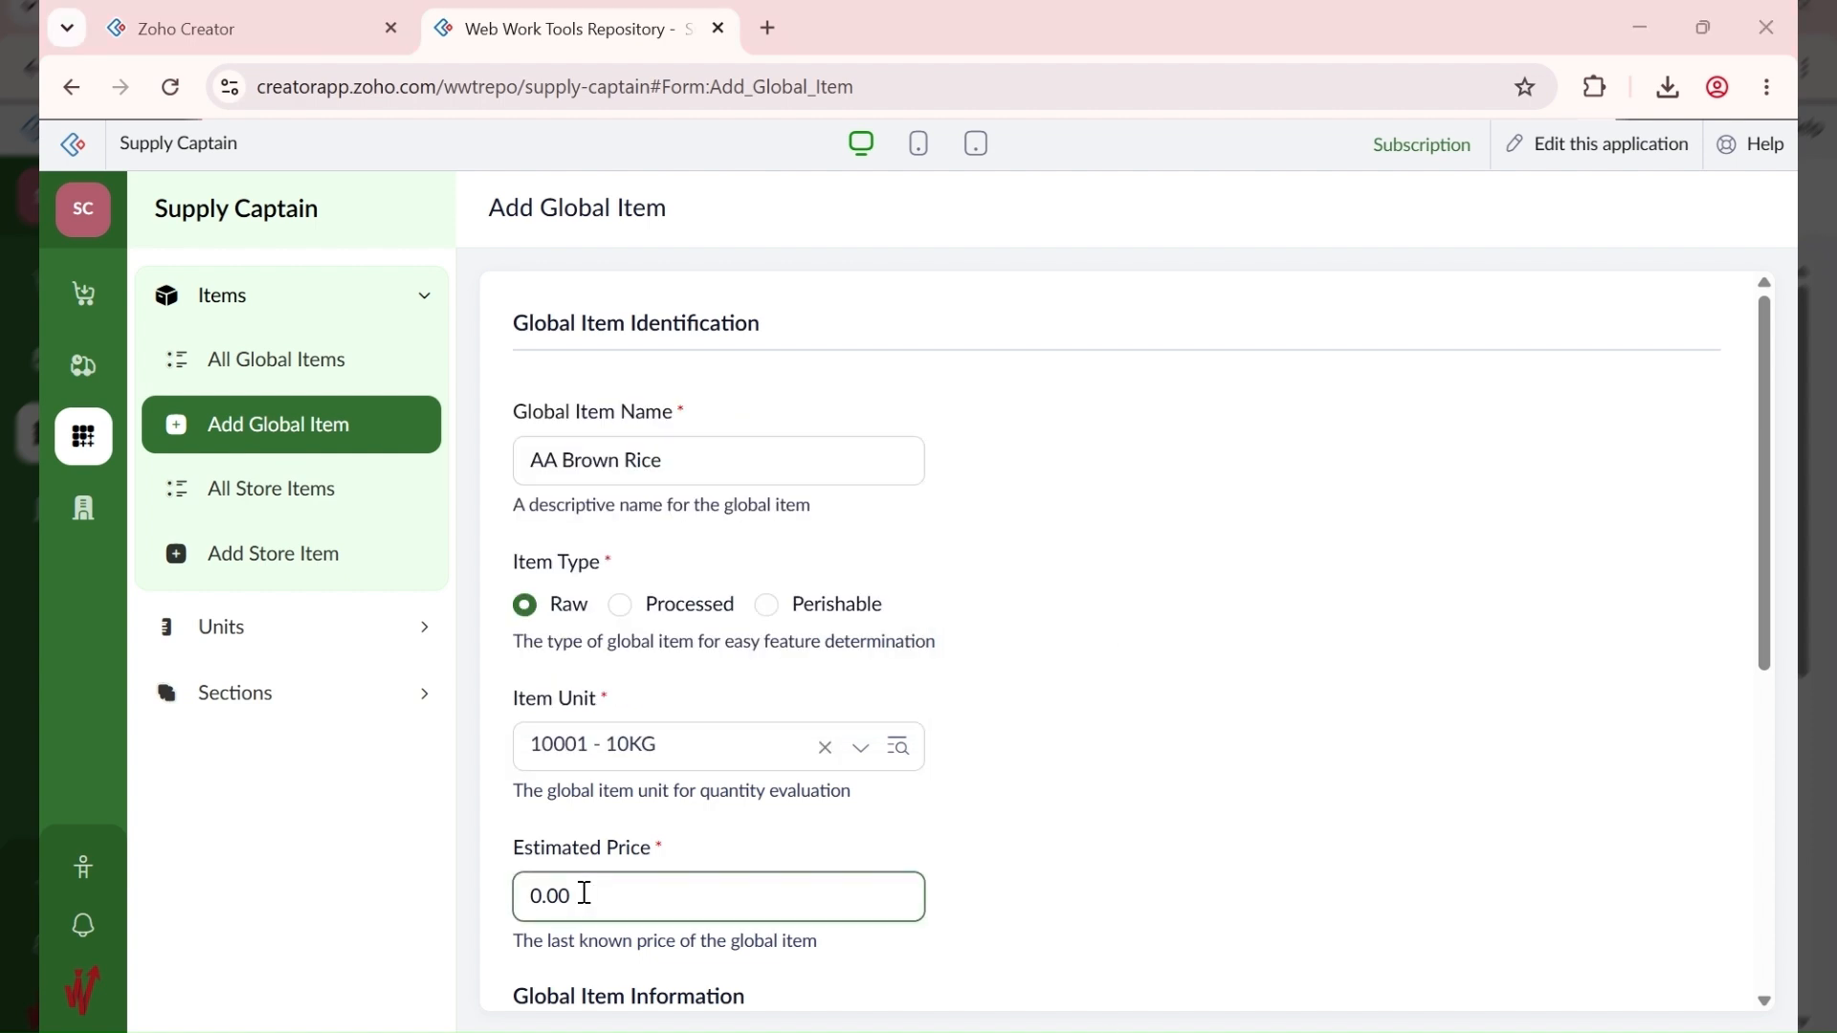
{"action": "left_click", "coordinate": [635, 890]}
{"action": "key", "text": "ctrl+a"}
{"action": "type", "text": "21,000"}
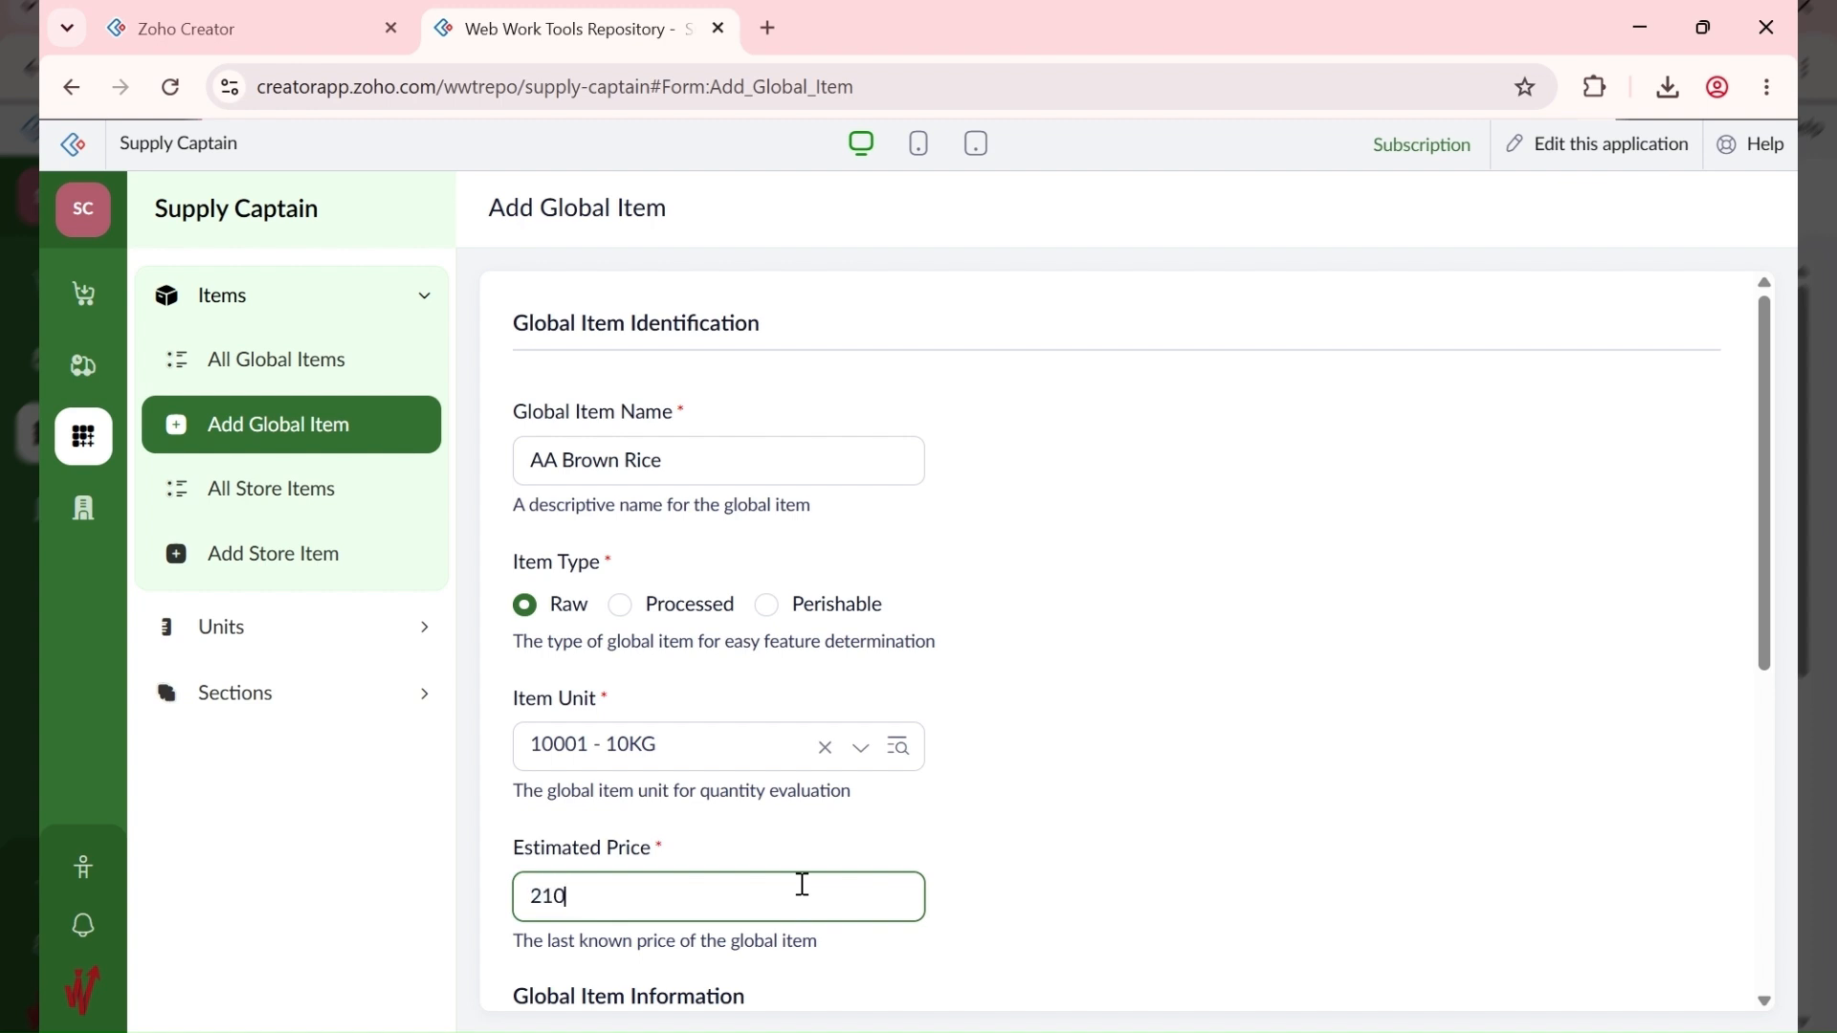
{"action": "left_click", "coordinate": [1146, 743]}
Step: Save the item with FIFO costing and view the All Global Items list
{"action": "scroll", "coordinate": [1146, 743], "scroll_direction": "down", "scroll_amount": 4}
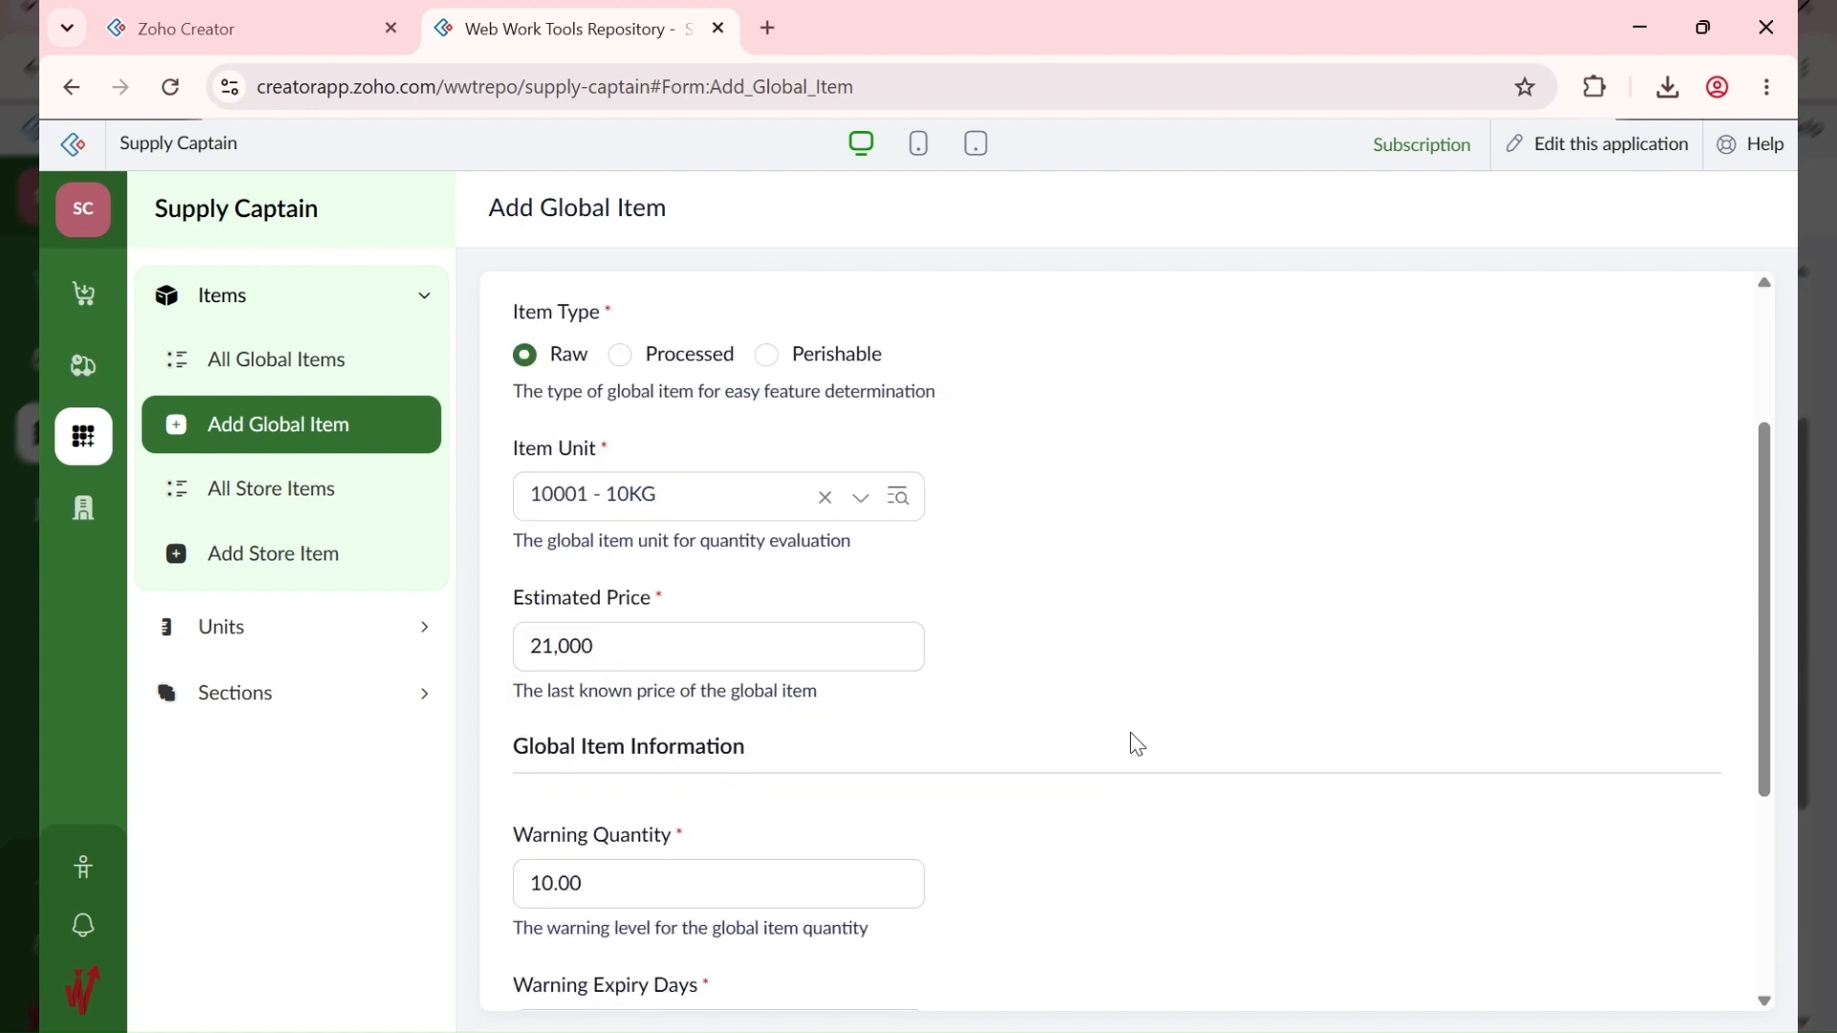
{"action": "left_click", "coordinate": [574, 725]}
{"action": "scroll", "coordinate": [574, 731], "scroll_direction": "down", "scroll_amount": 2}
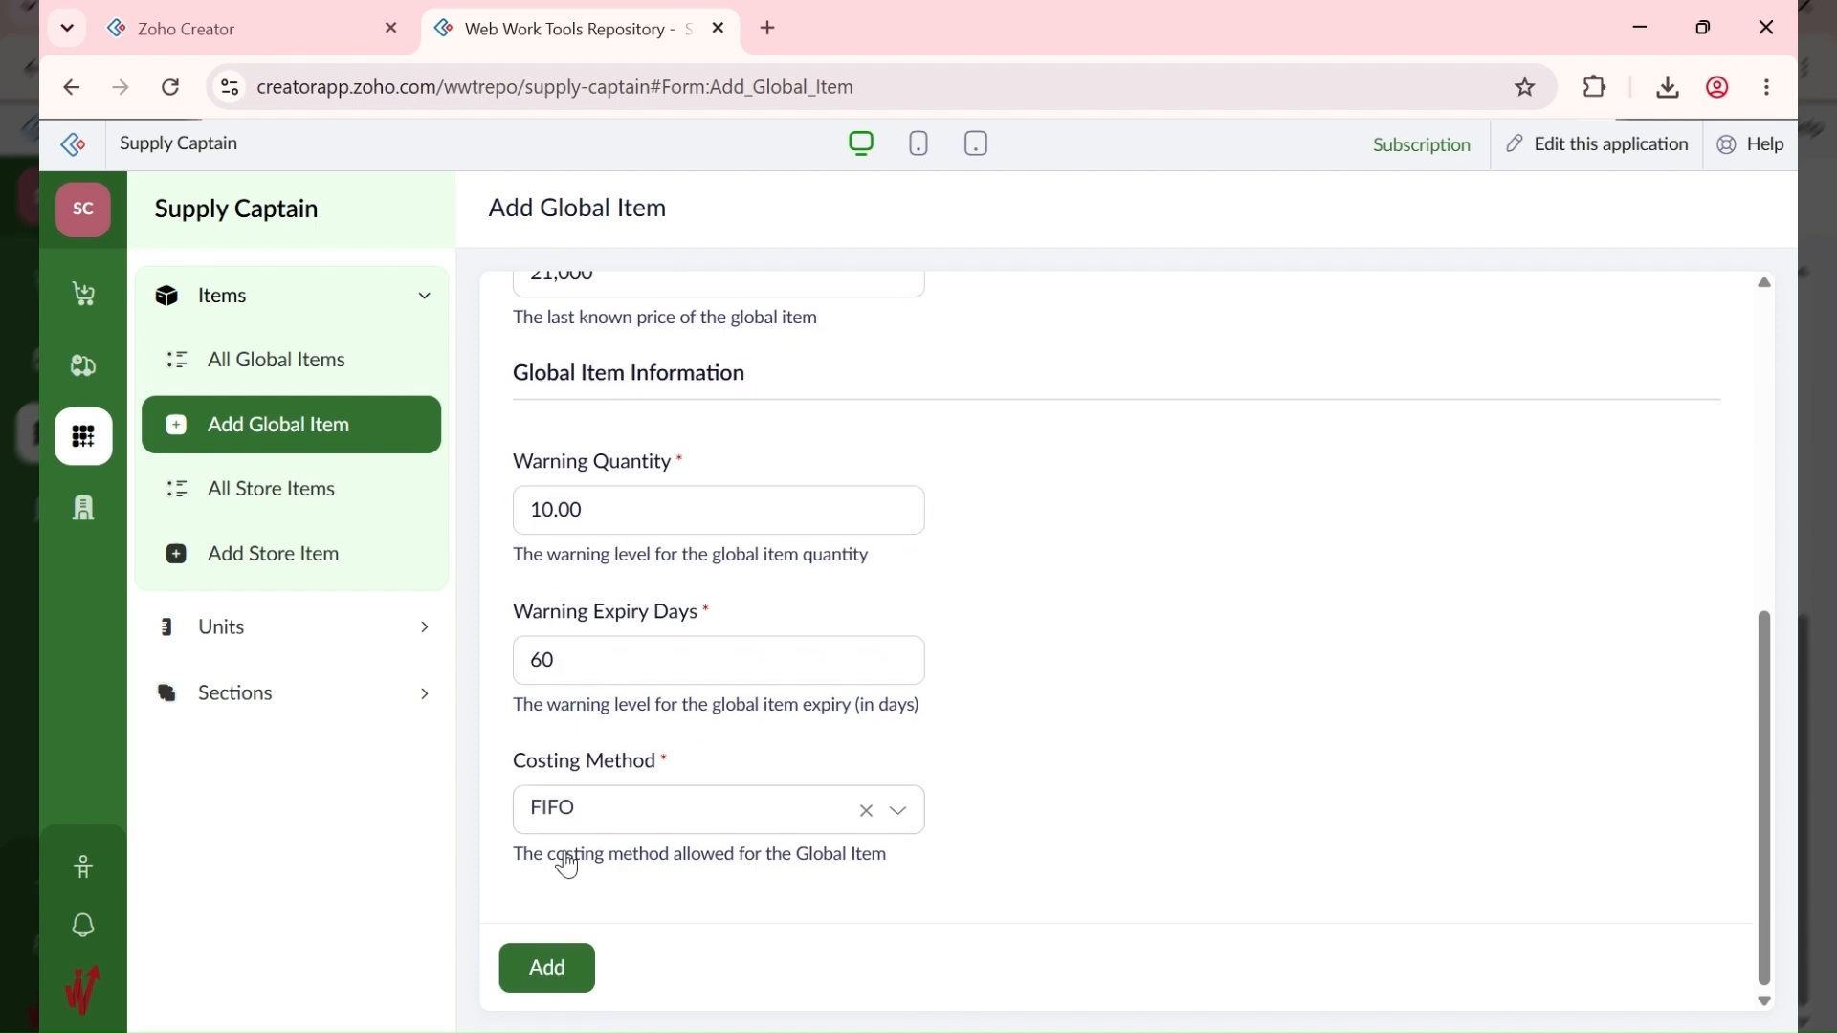
{"action": "left_click", "coordinate": [564, 965]}
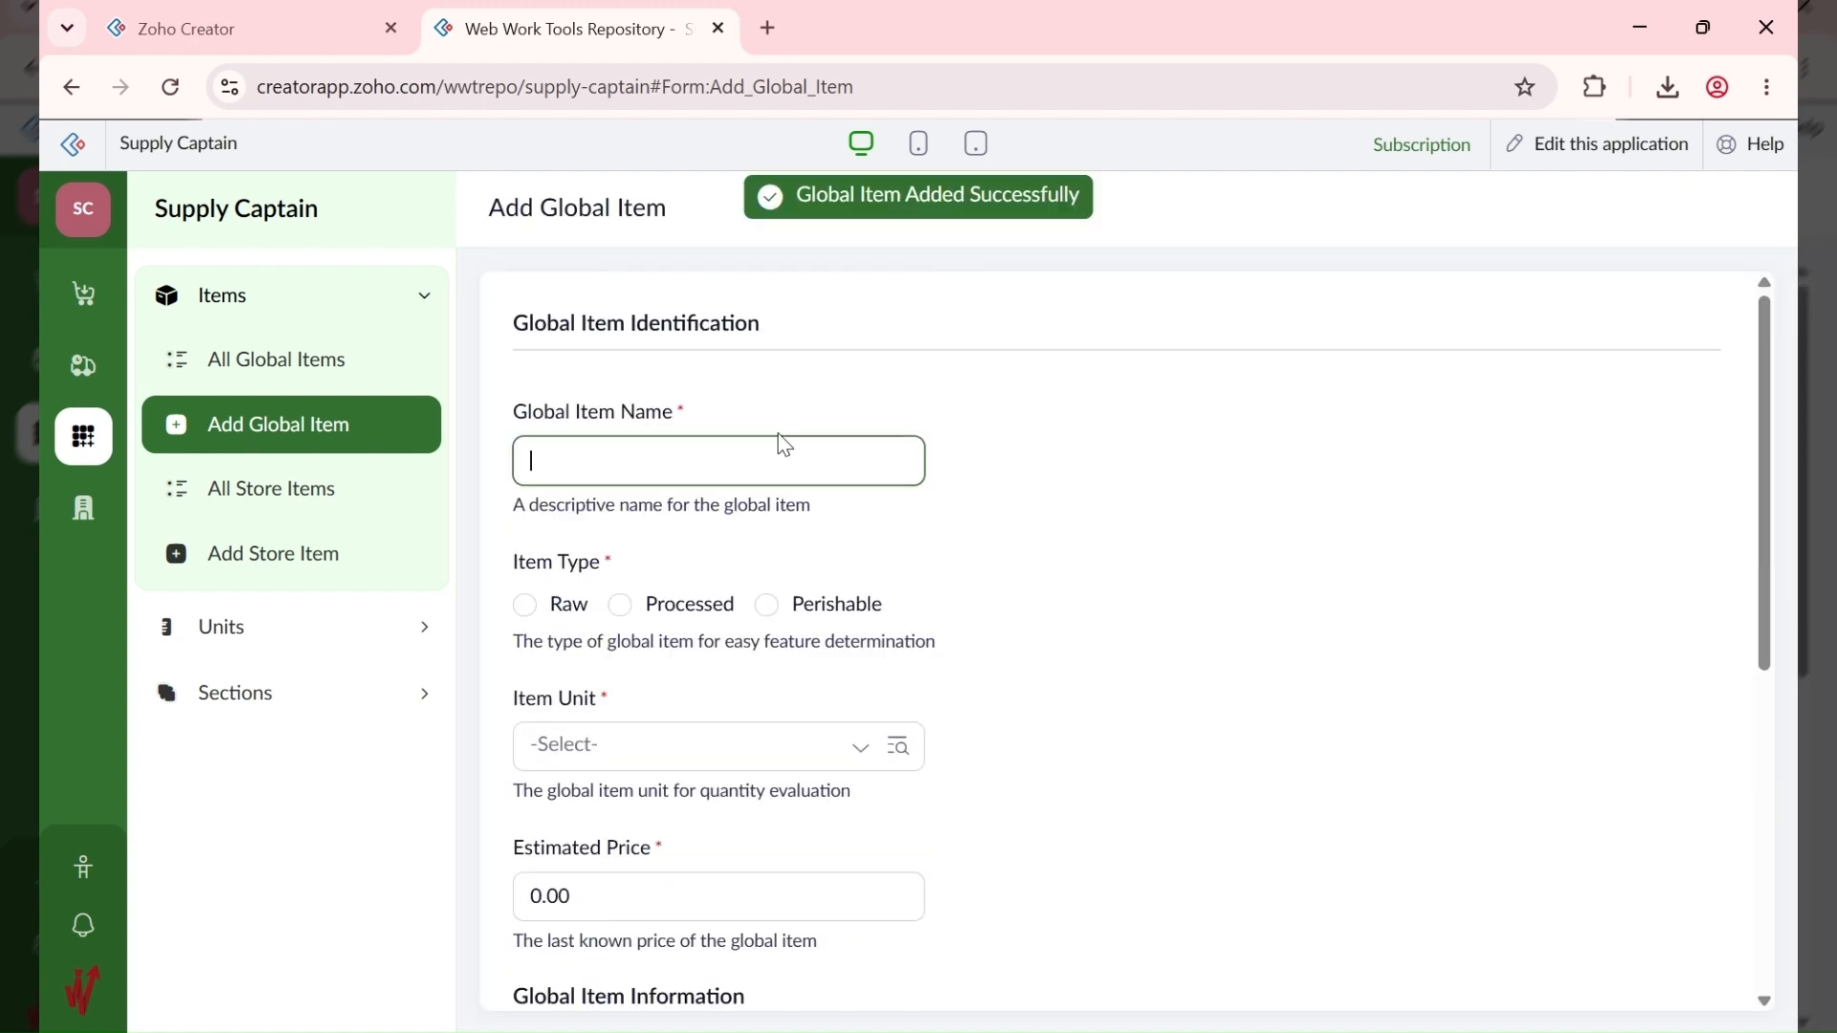
{"action": "left_click", "coordinate": [357, 369]}
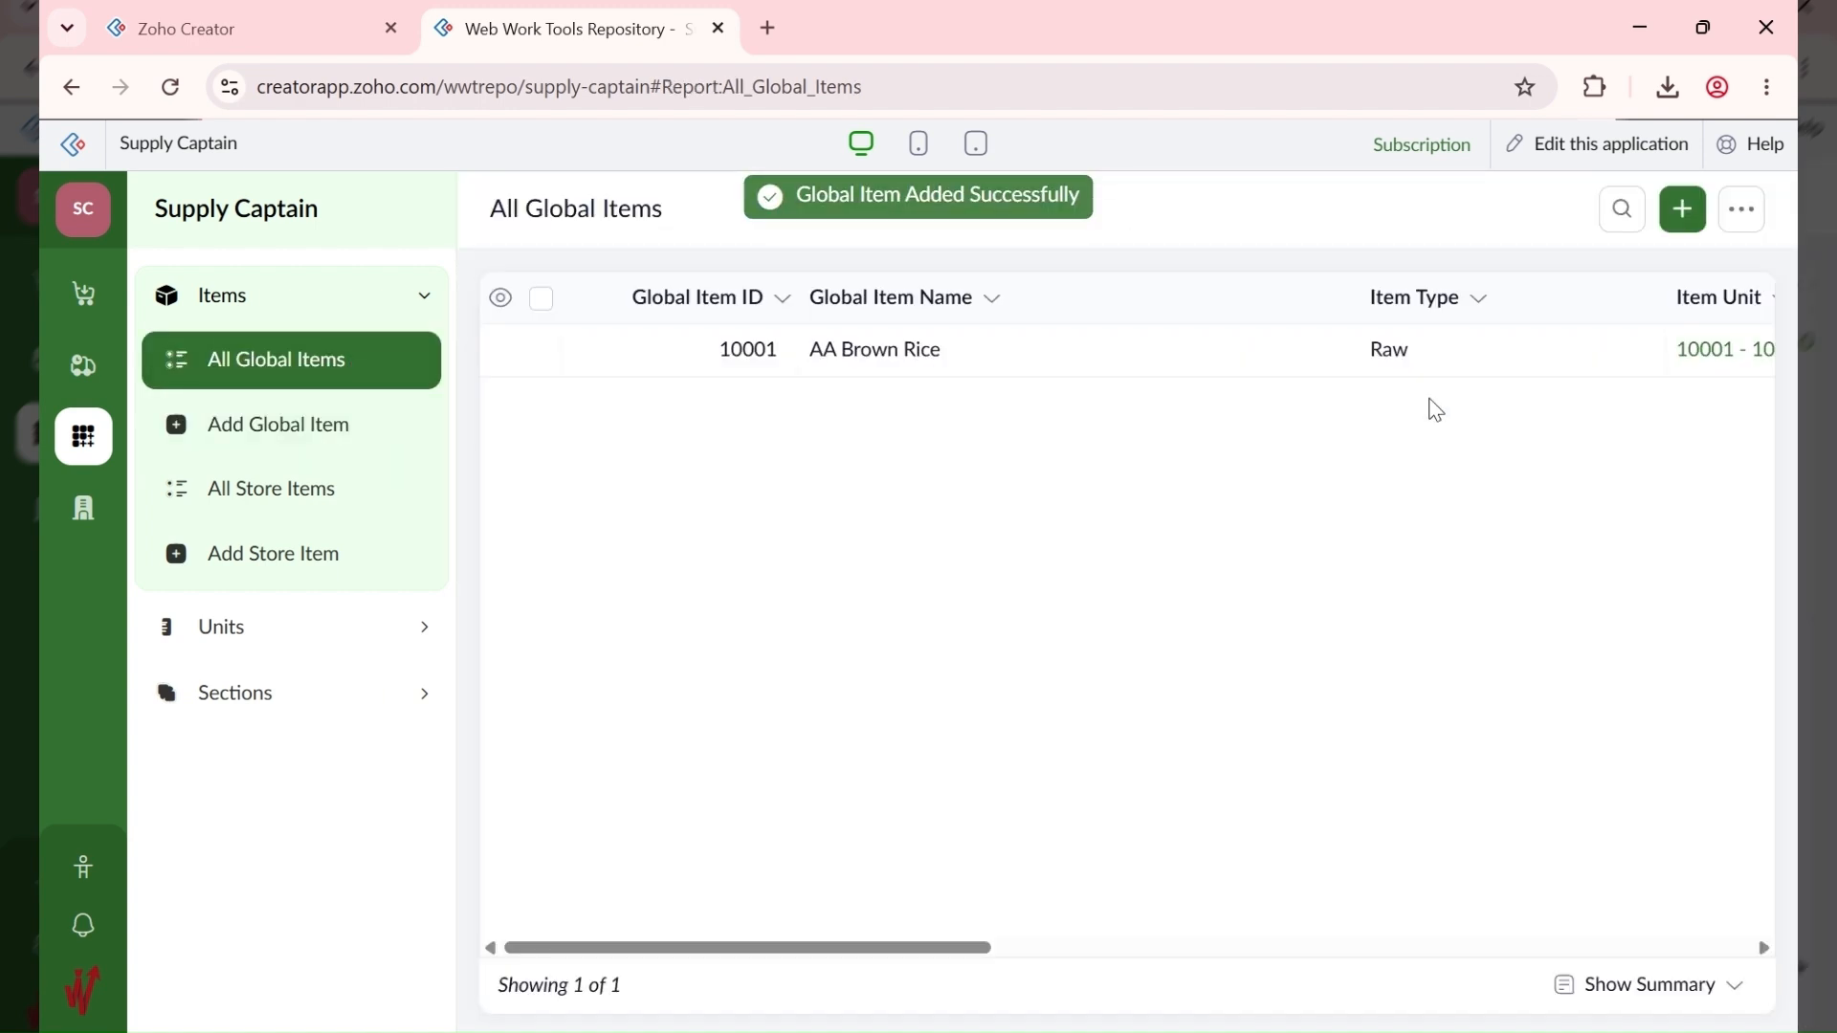
Step: Rename global item 10001 from AA Brown Rice to AA Brown Rice - 10KG and update it
{"action": "left_click", "coordinate": [1682, 207]}
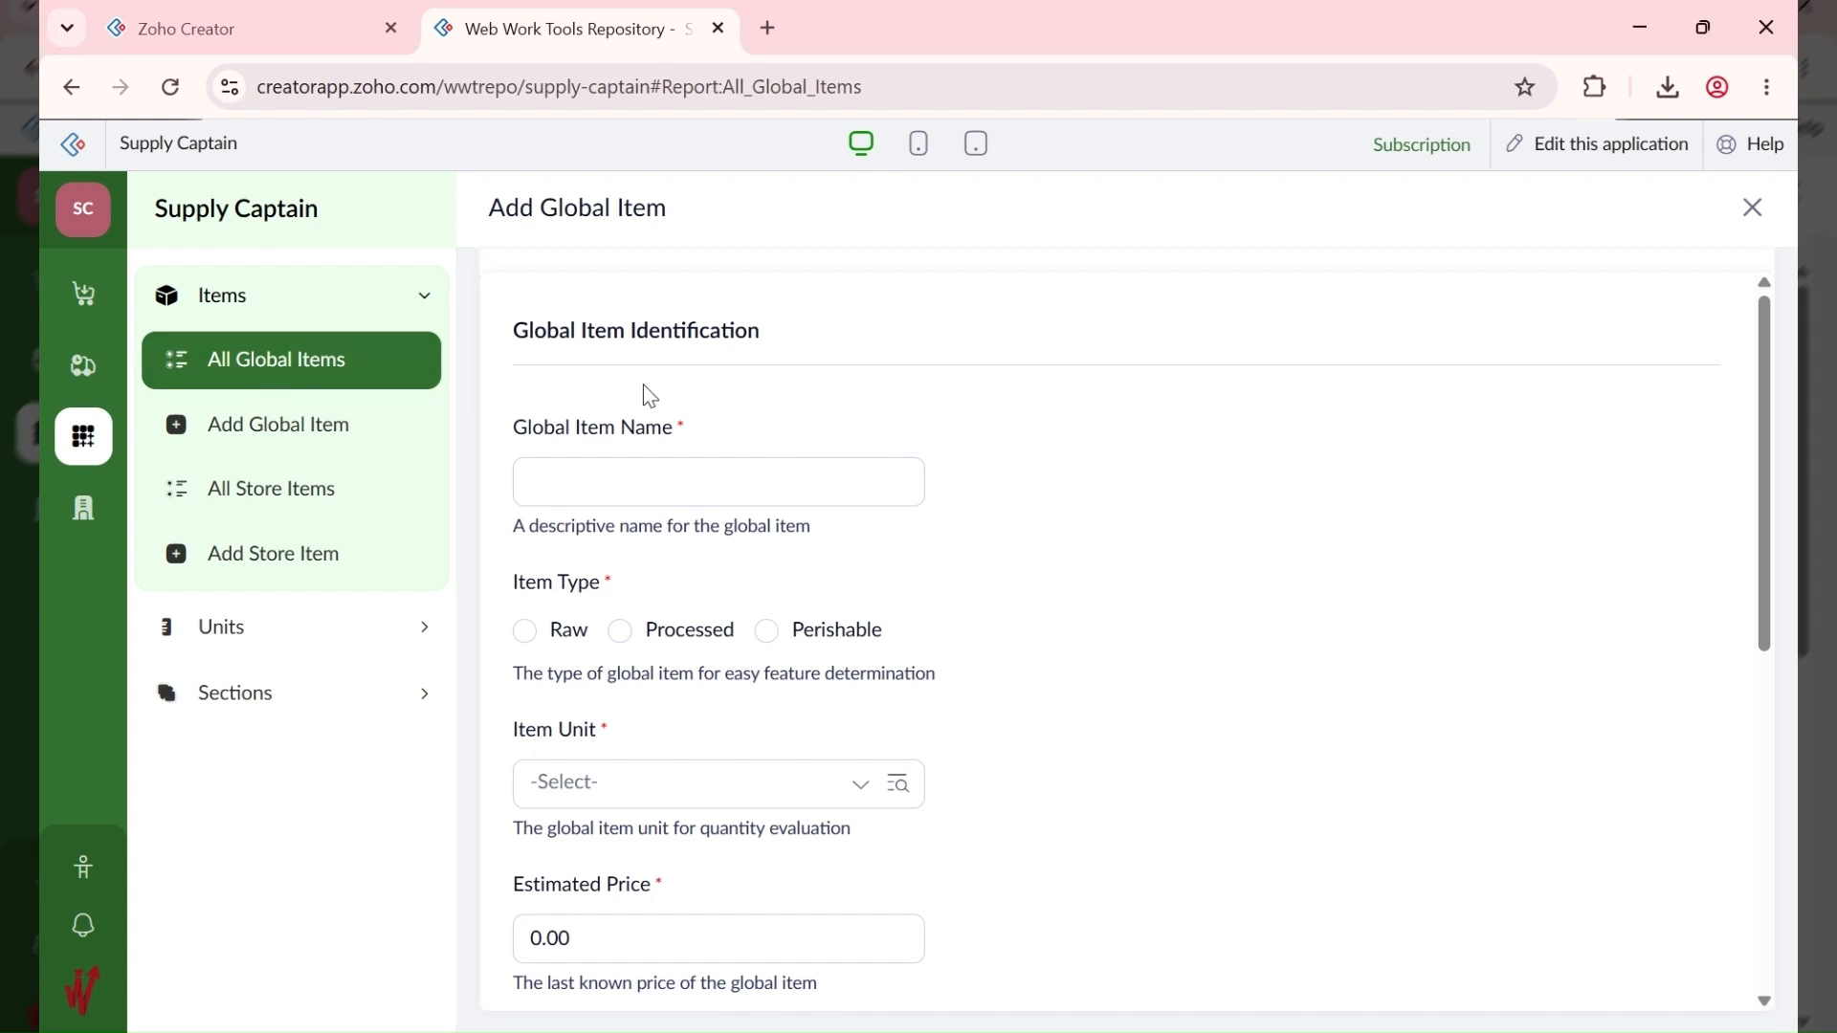
{"action": "left_click", "coordinate": [343, 375]}
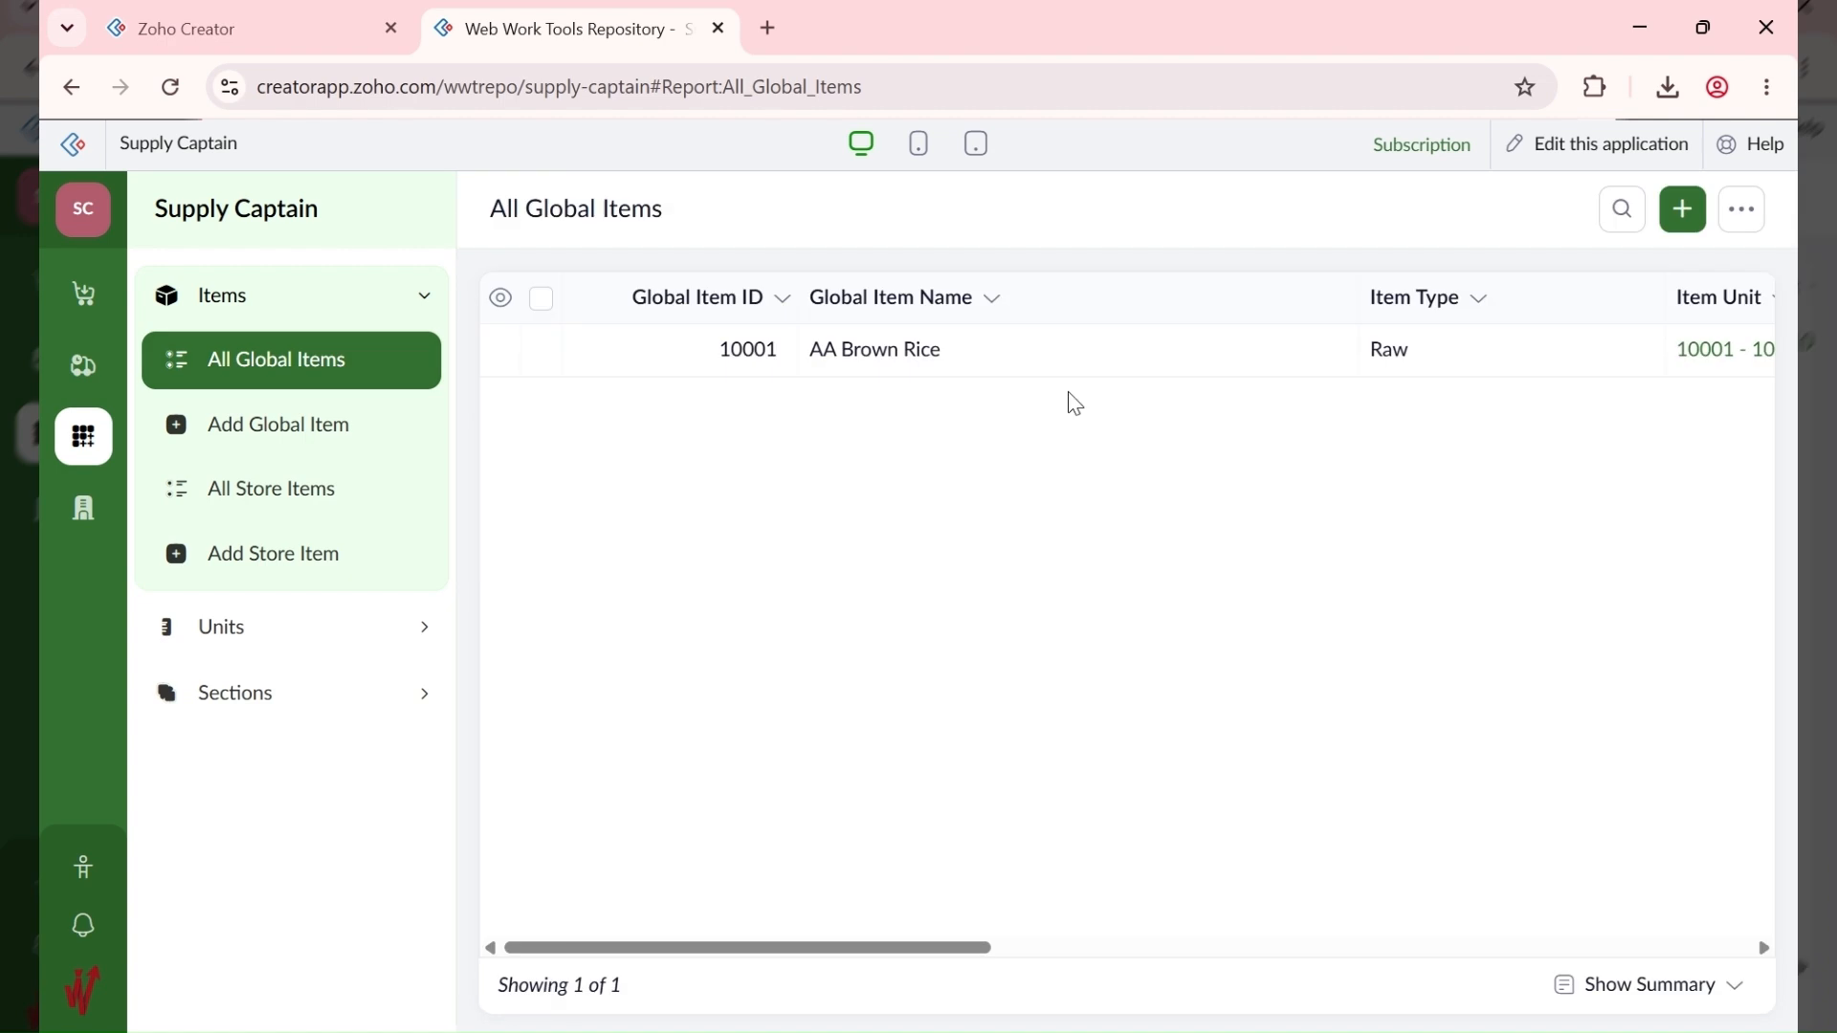
{"action": "left_click", "coordinate": [1234, 350]}
{"action": "left_click", "coordinate": [1447, 218]}
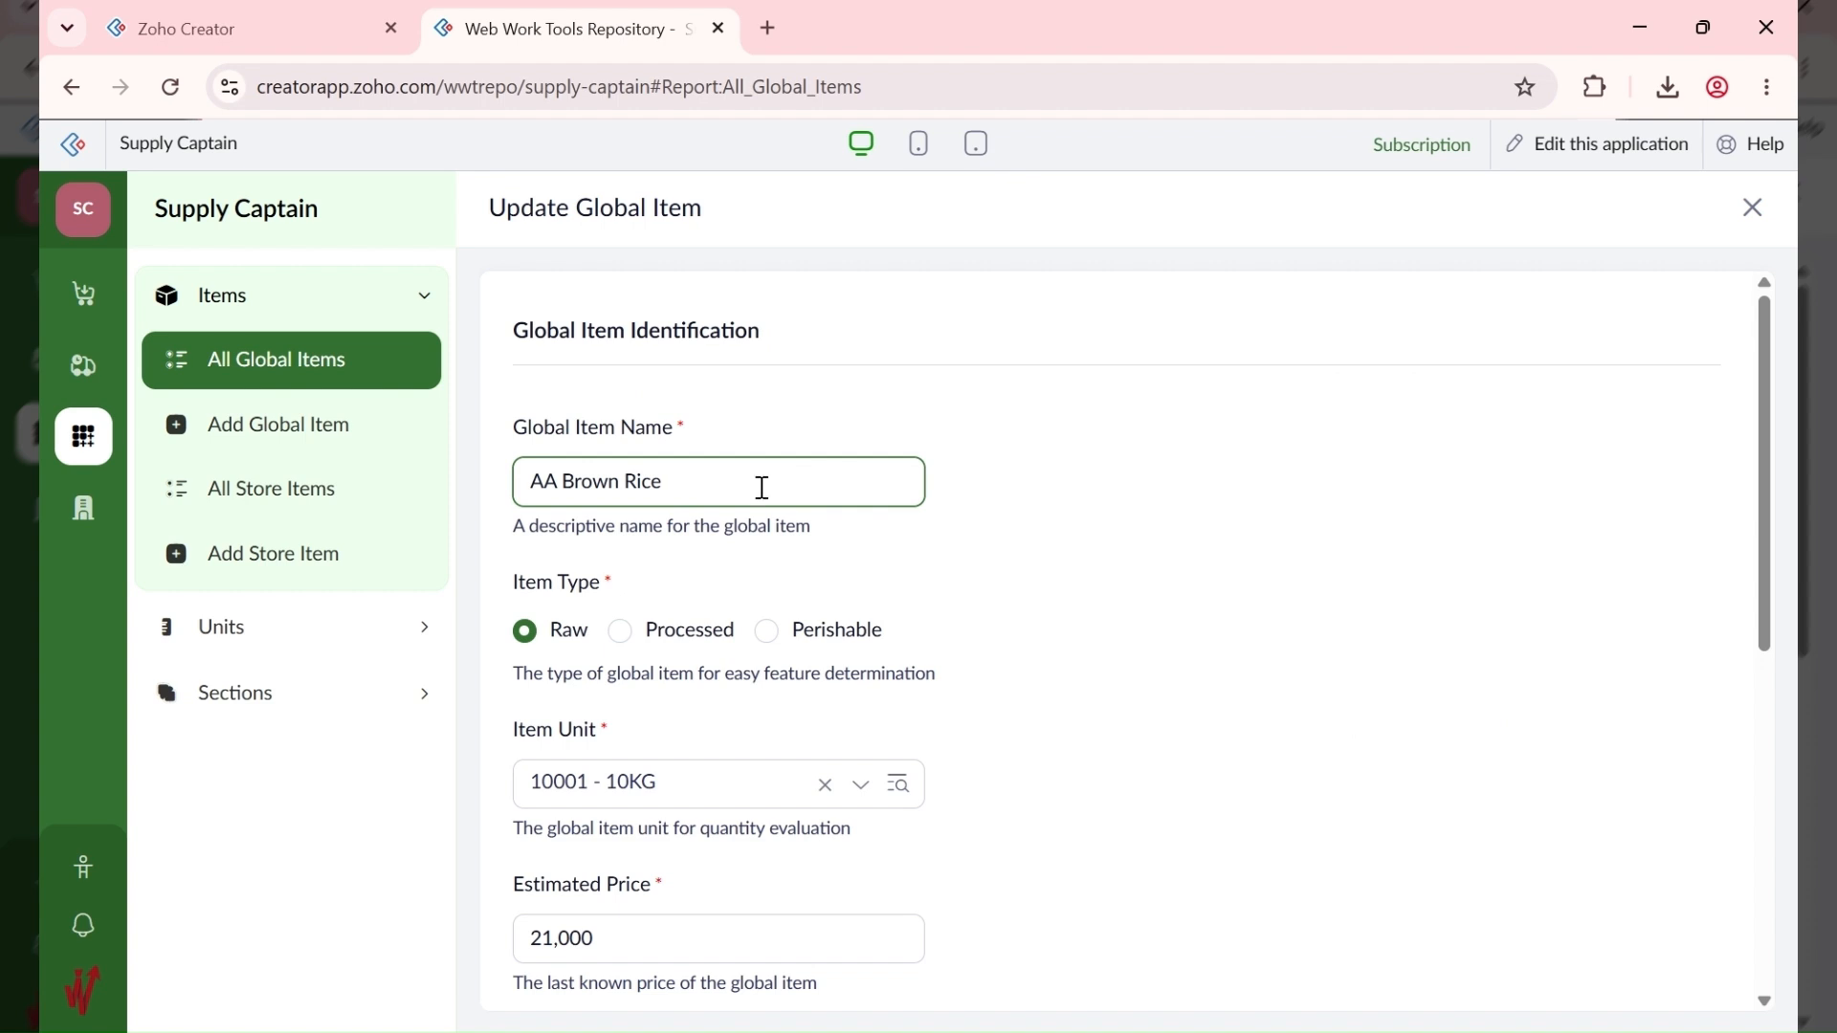
{"action": "type", "text": "- 10KG"}
{"action": "scroll", "coordinate": [889, 571], "scroll_direction": "down", "scroll_amount": 7}
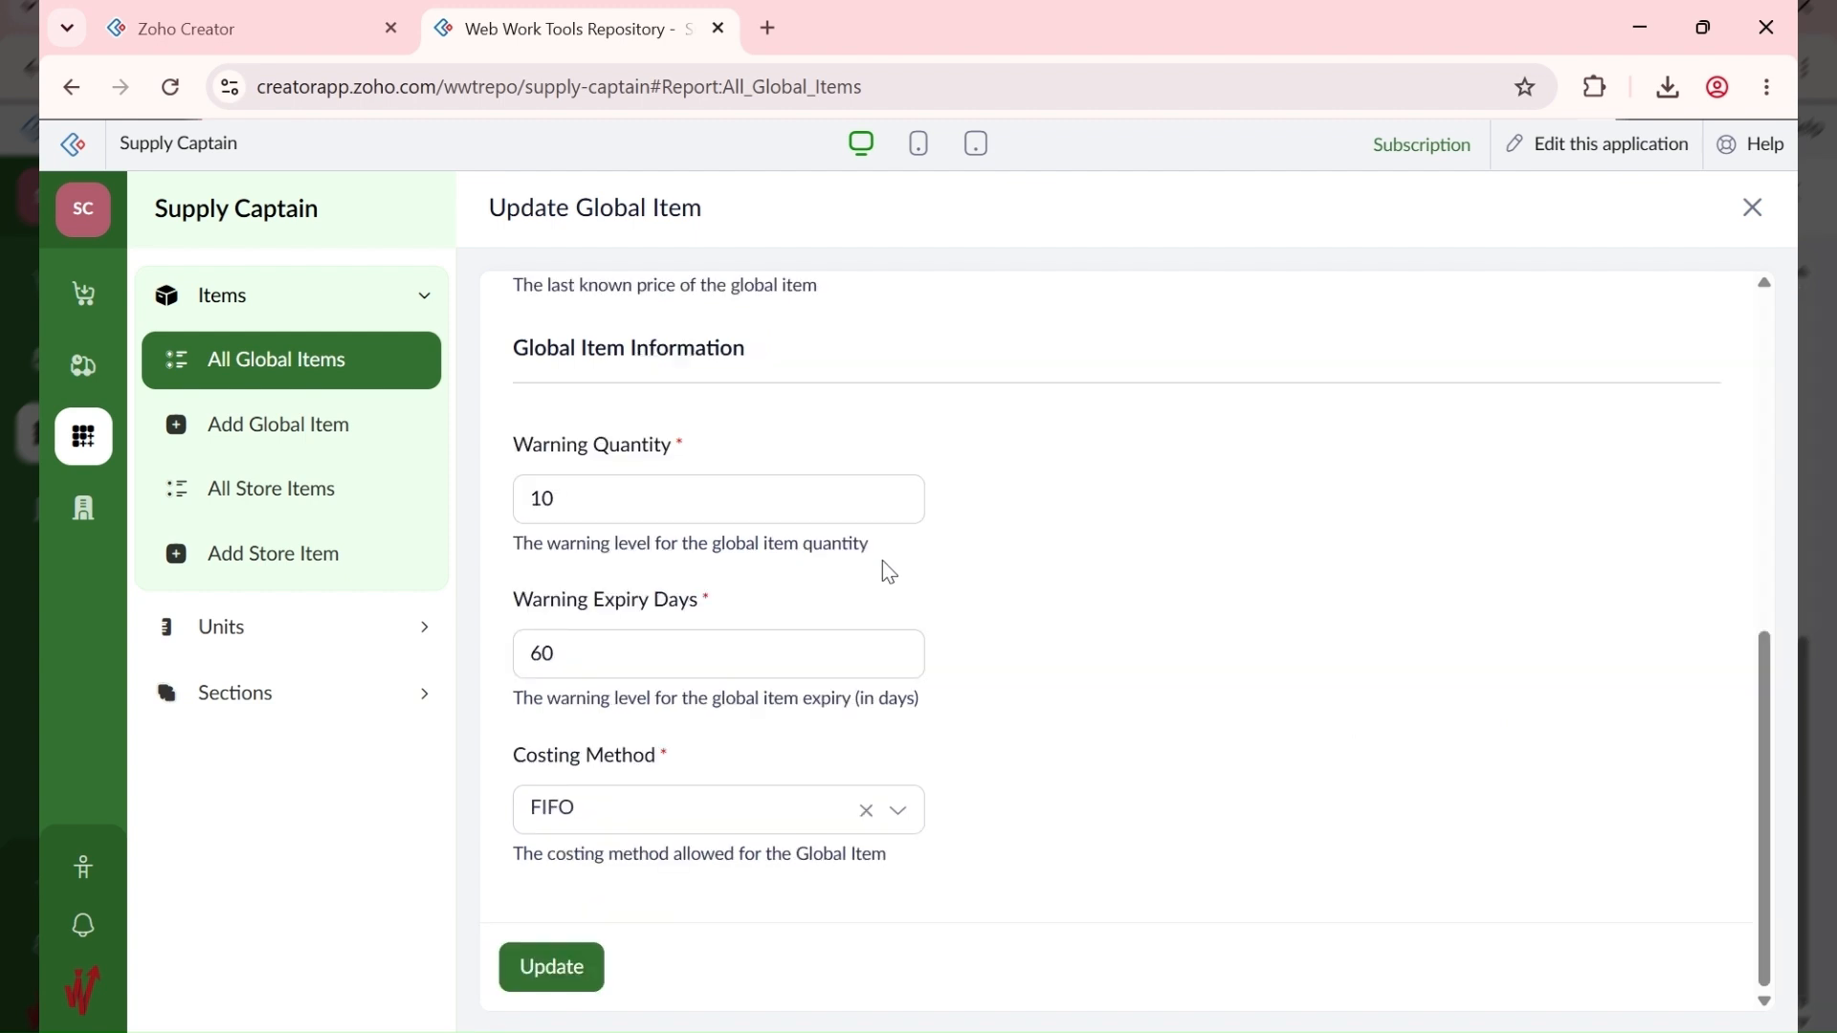
{"action": "left_click", "coordinate": [576, 971]}
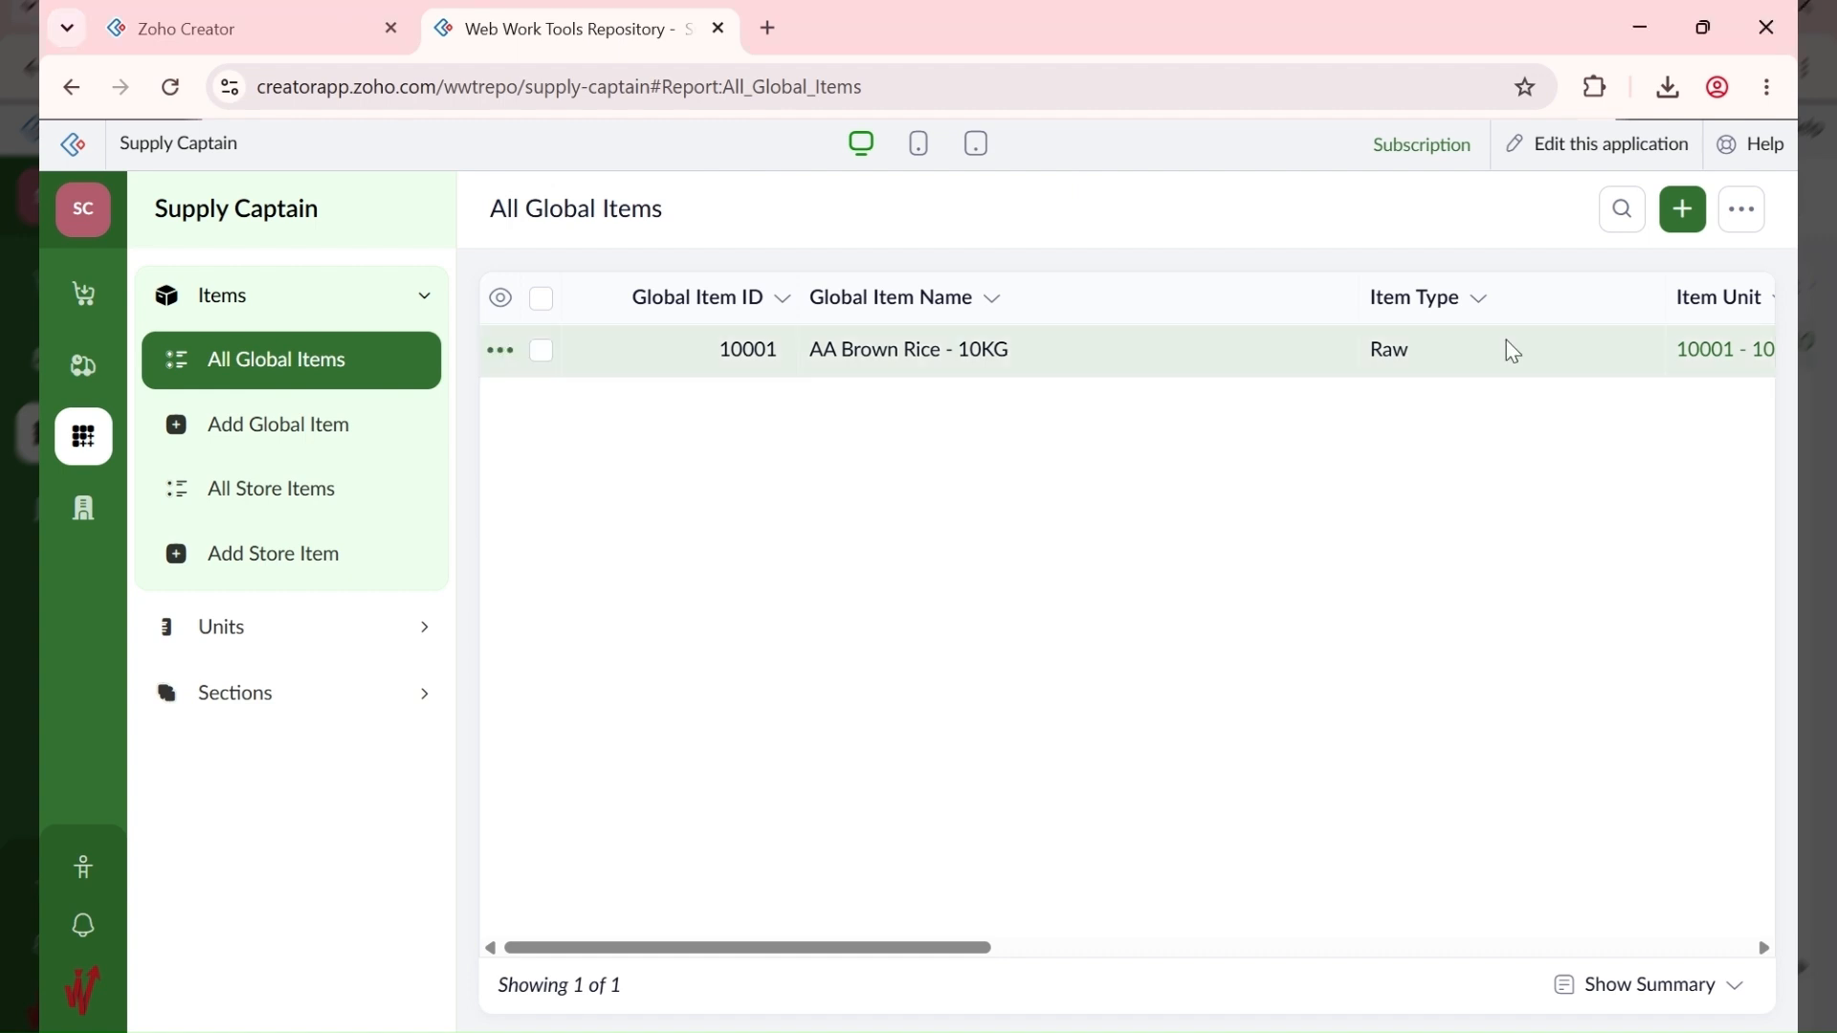
Step: Enter AA Brown Rice - 50KG as a Raw item with unit 10002 - 50KG, estimated price 58000
{"action": "left_click", "coordinate": [1684, 210]}
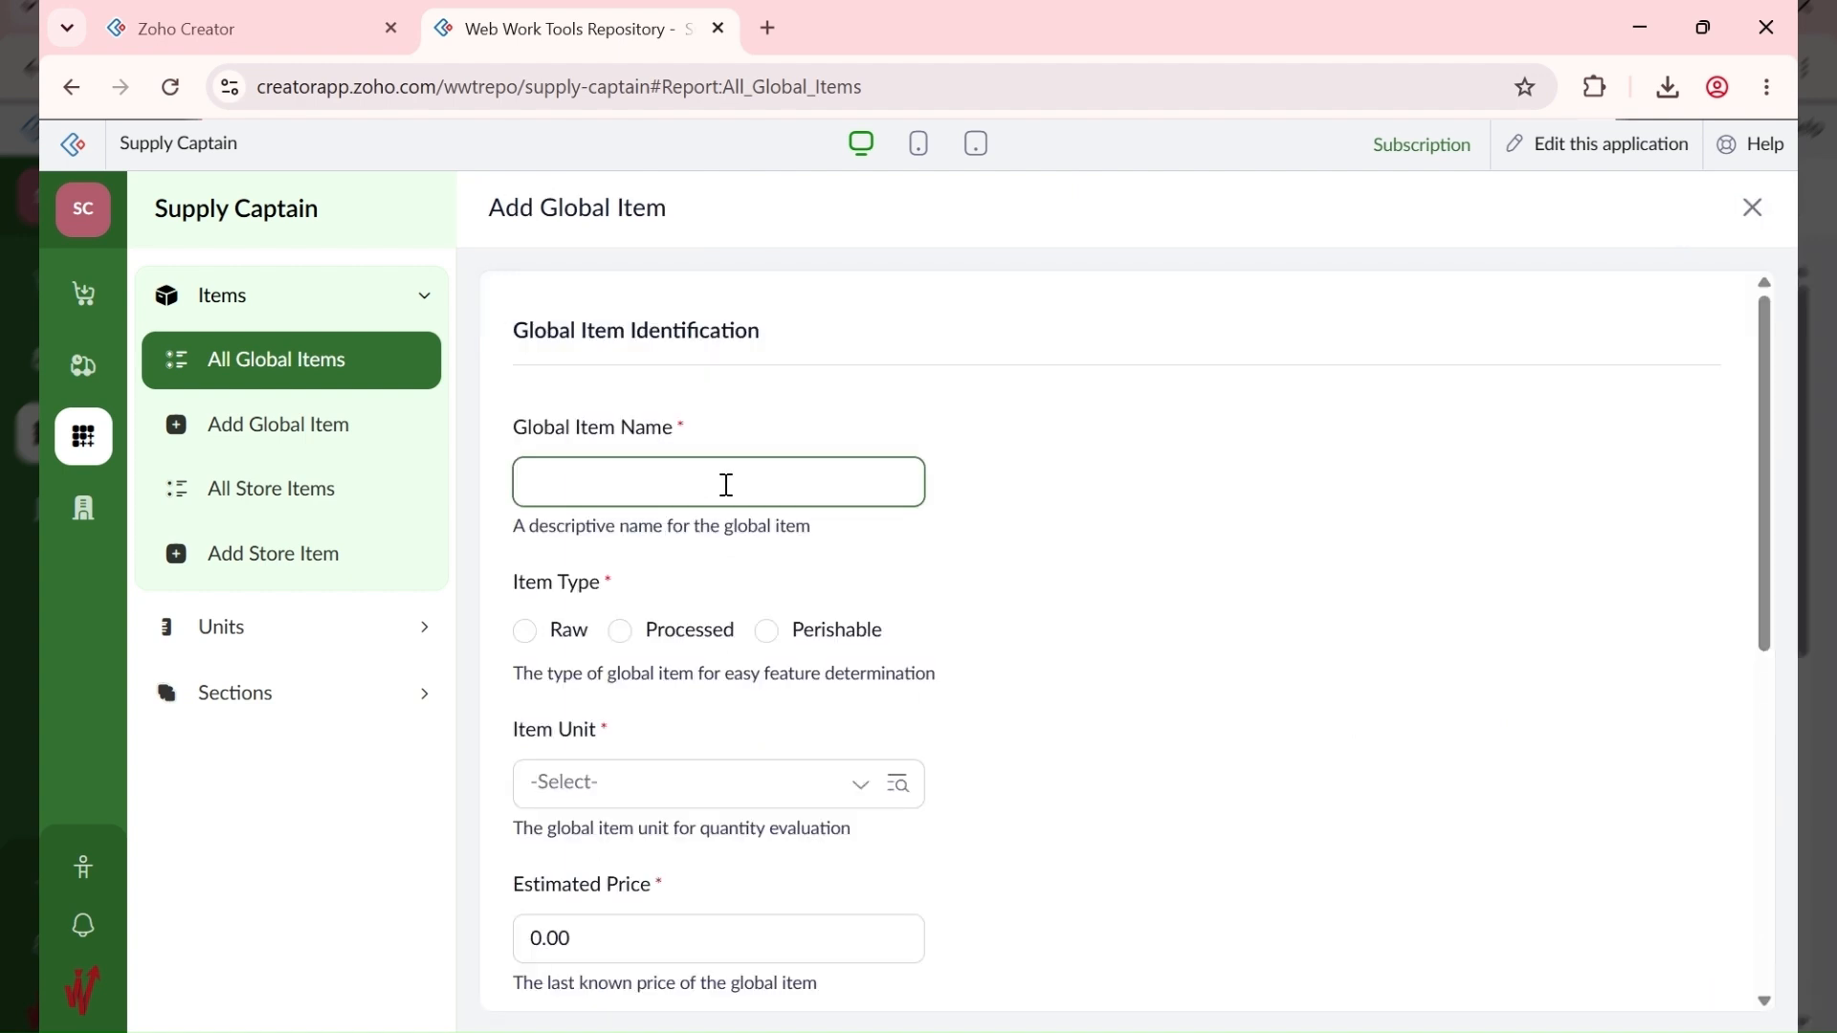
{"action": "type", "text": "AA Brown Rice - 50KG"}
{"action": "left_click", "coordinate": [605, 639]}
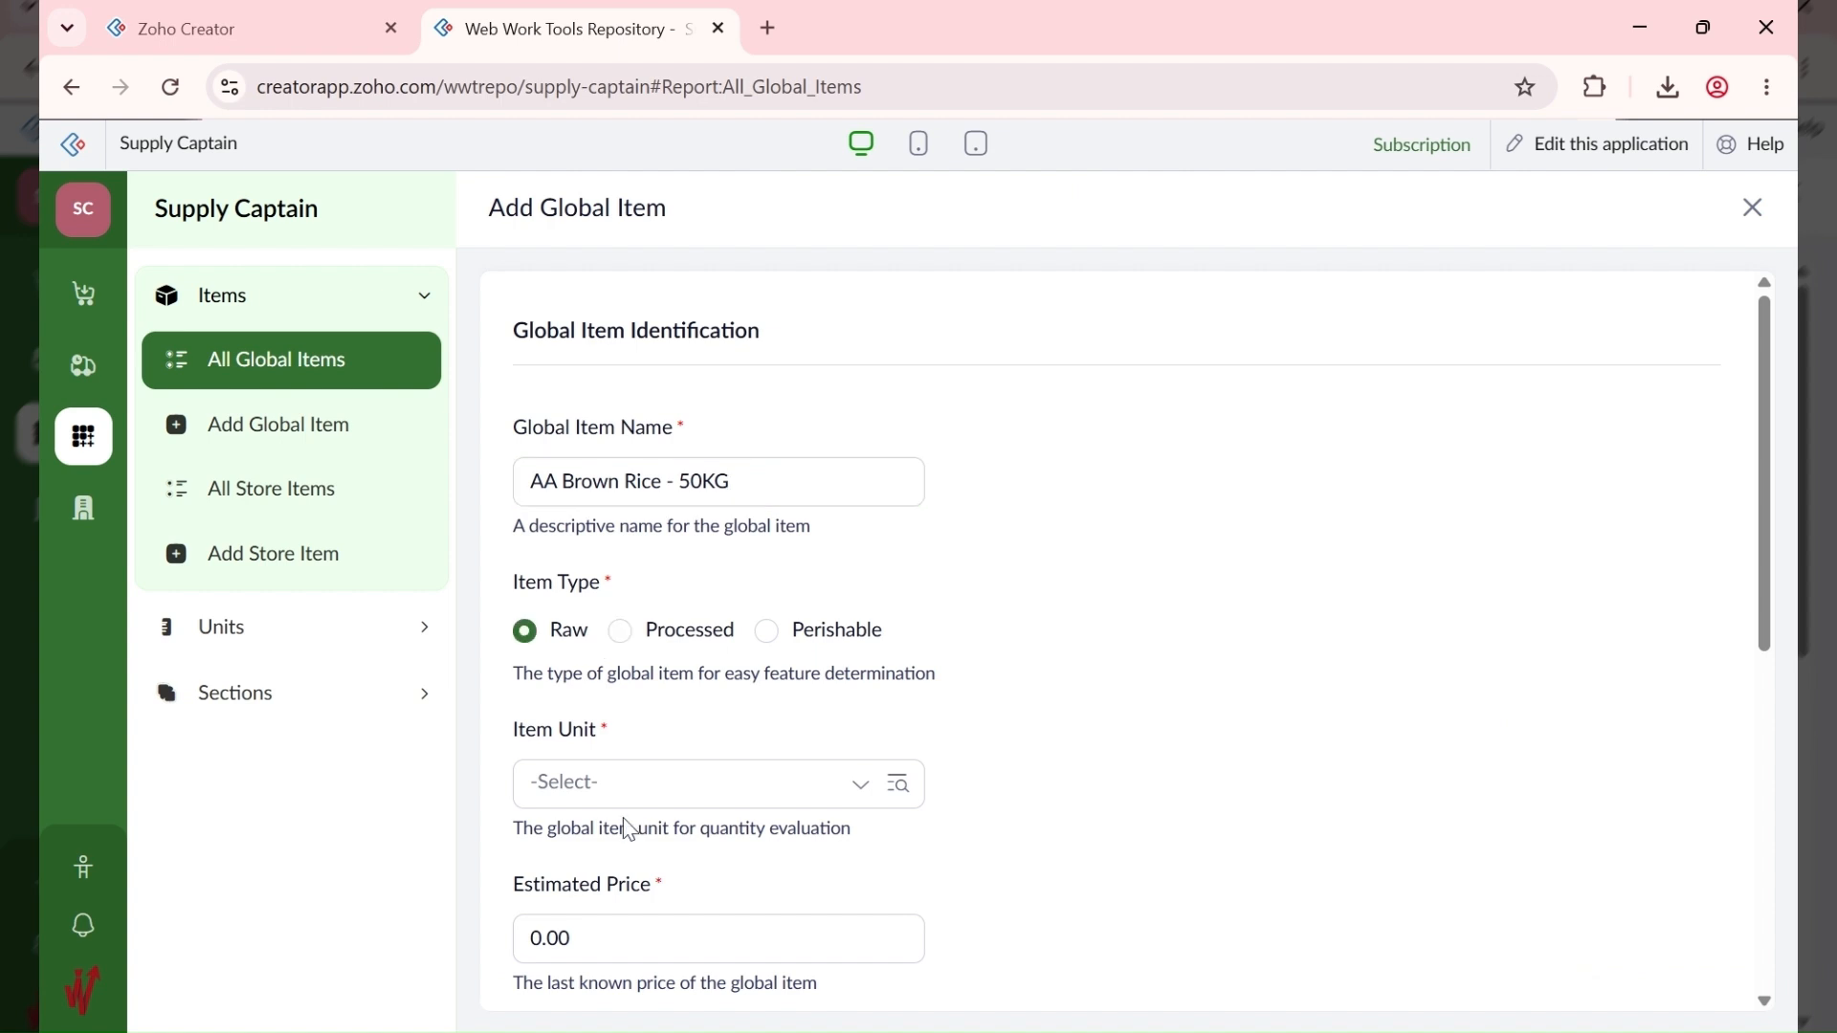
{"action": "left_click", "coordinate": [622, 801]}
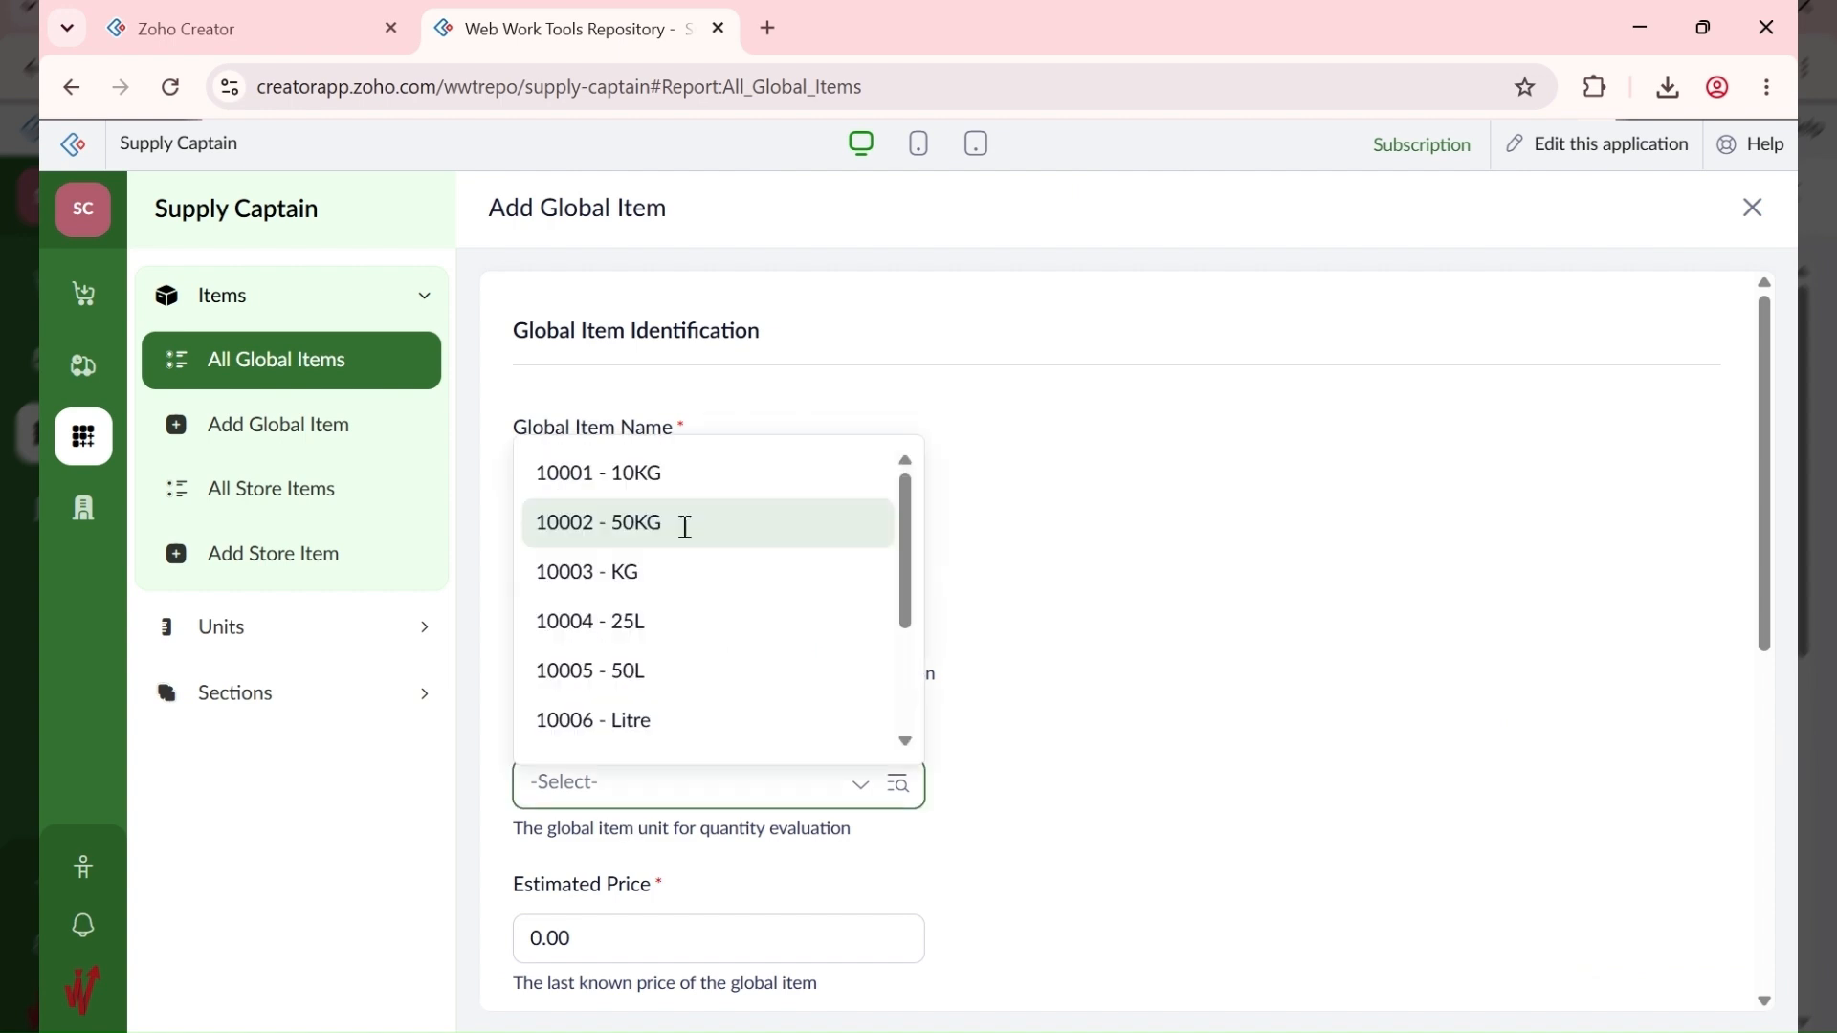
{"action": "left_click", "coordinate": [685, 527]}
{"action": "scroll", "coordinate": [1053, 697], "scroll_direction": "down", "scroll_amount": 3}
{"action": "left_click", "coordinate": [559, 541]}
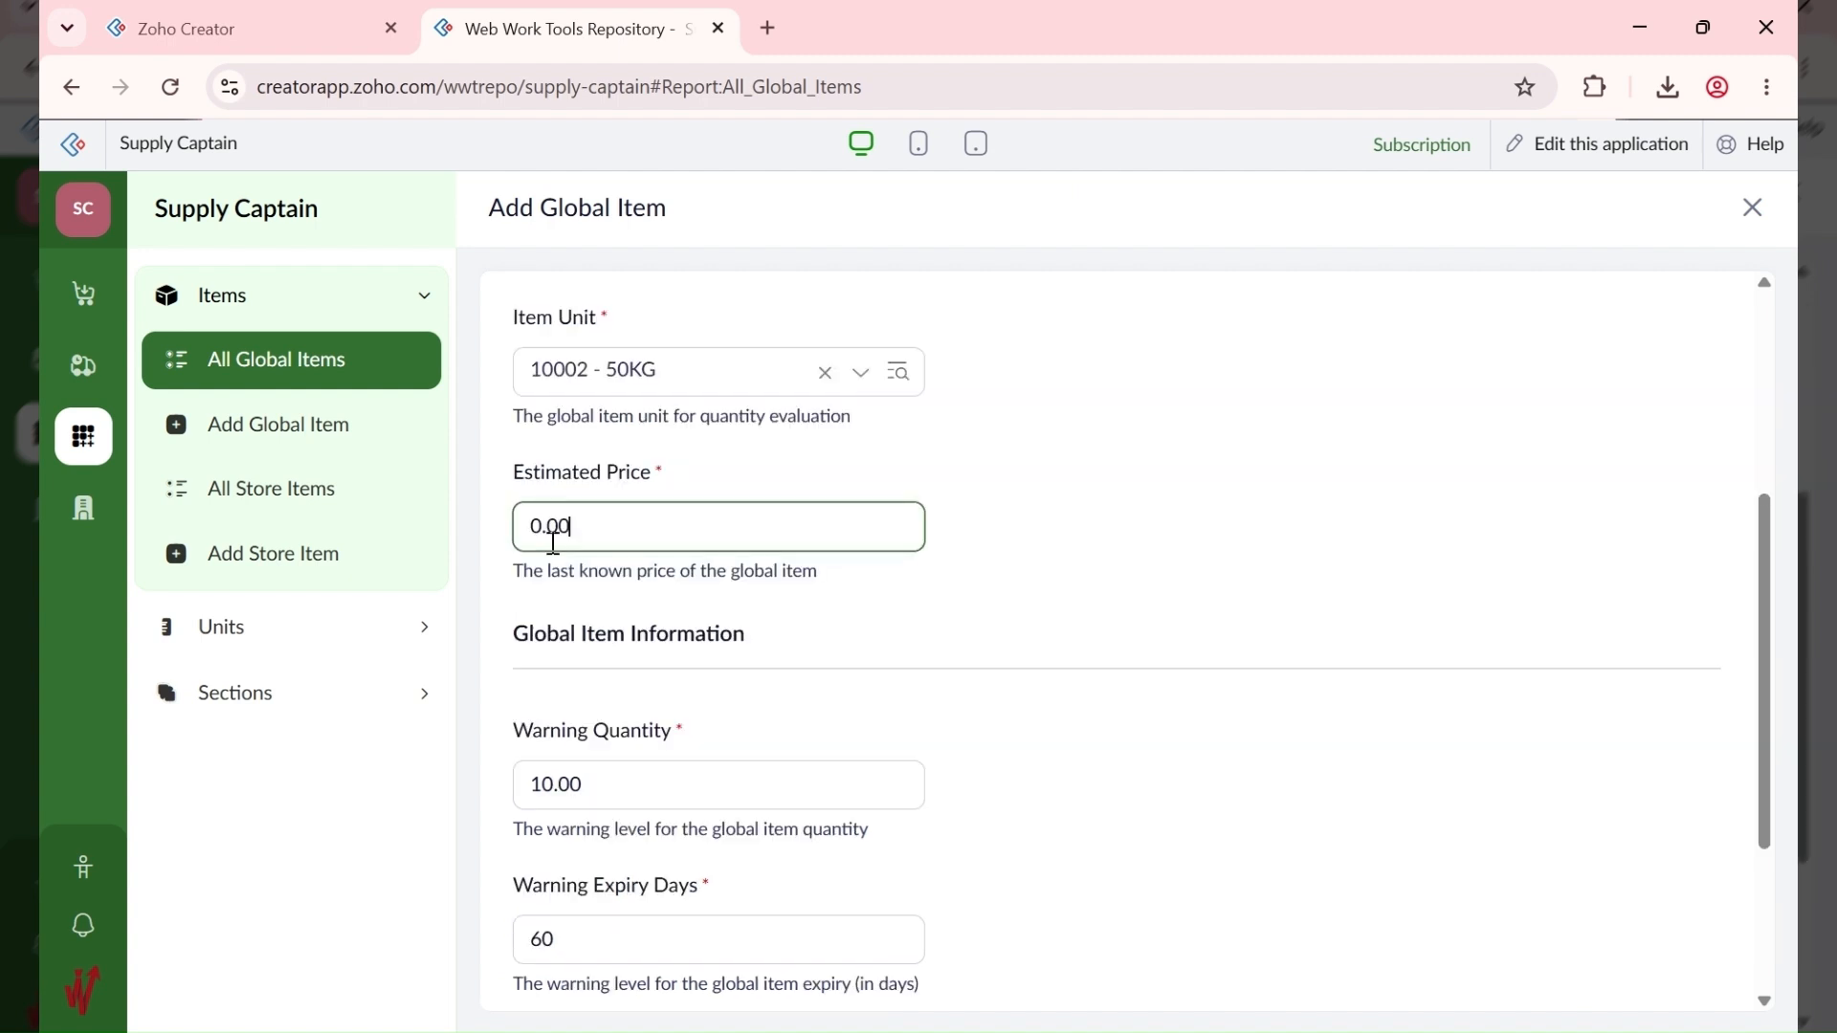
{"action": "key", "text": "ctrl+a"}
{"action": "type", "text": "58000"}
{"action": "left_click", "coordinate": [945, 710]}
{"action": "scroll", "coordinate": [946, 709], "scroll_direction": "down", "scroll_amount": 3}
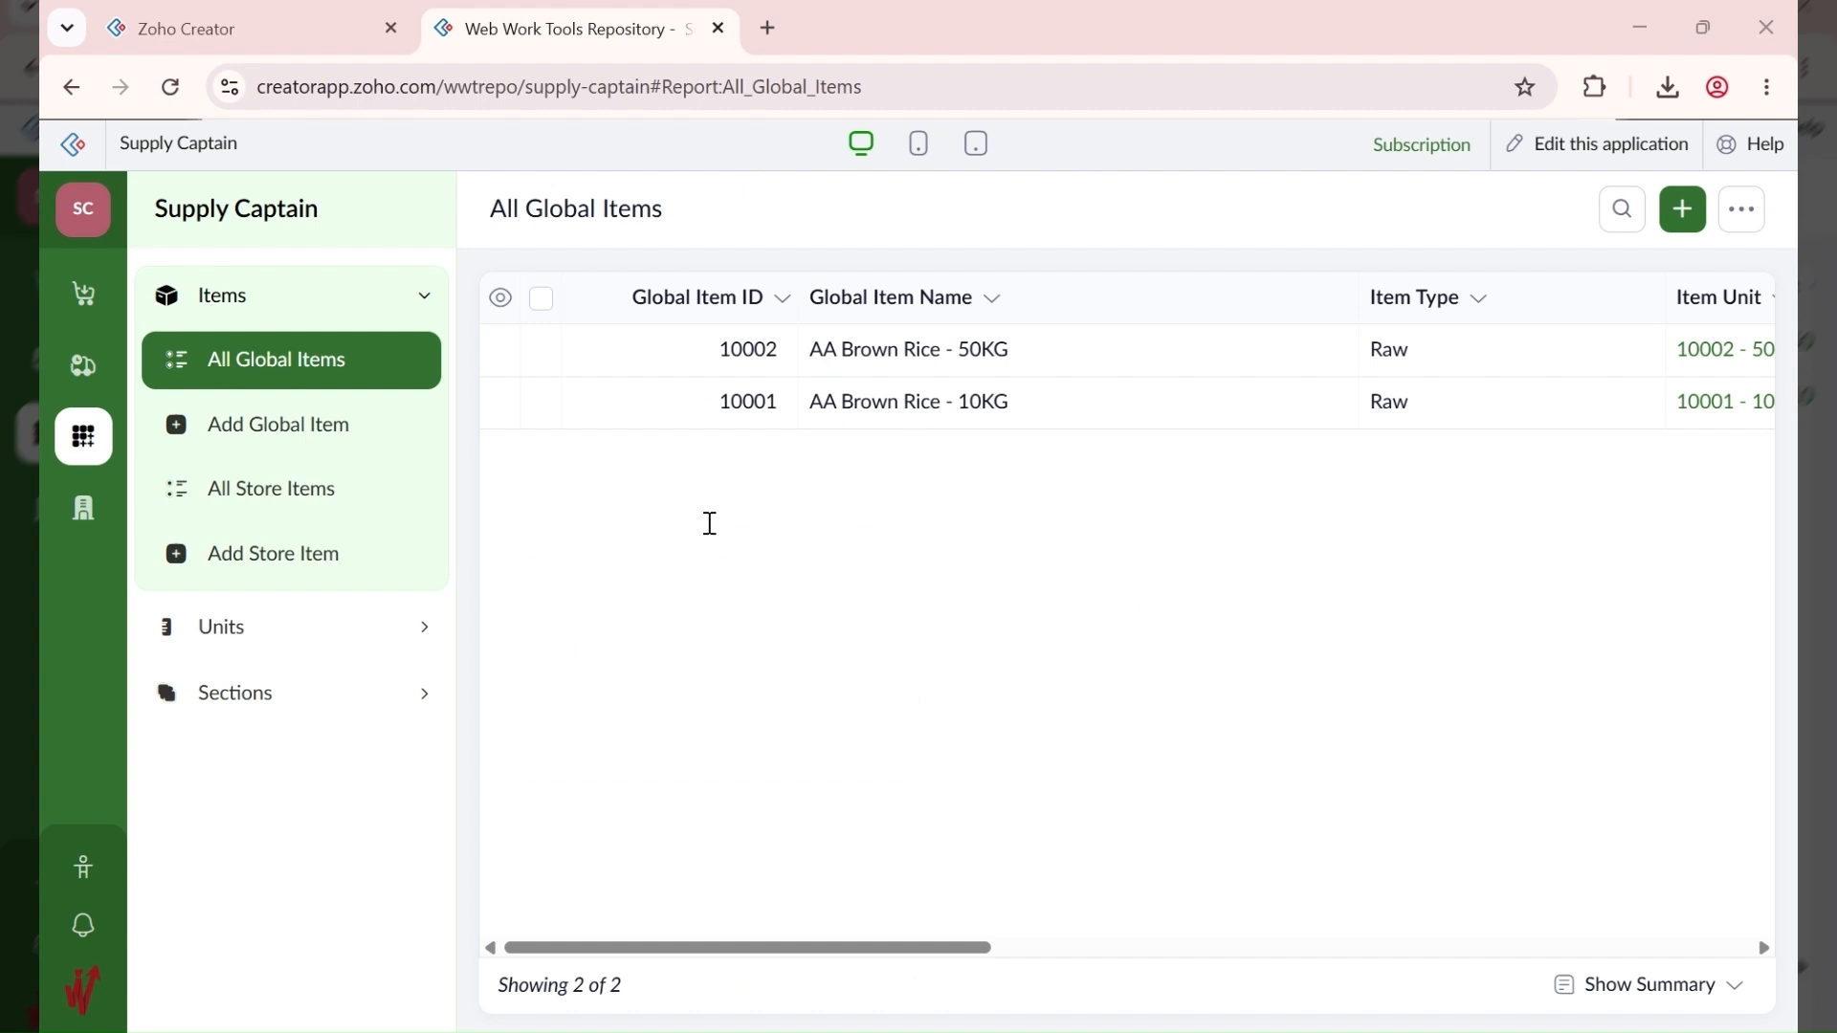
Step: Start a new Raw global item for basmati rice with unit 10001 - 10KG
{"action": "left_click", "coordinate": [1686, 212]}
{"action": "type", "text": "BB Basmati Rice"}
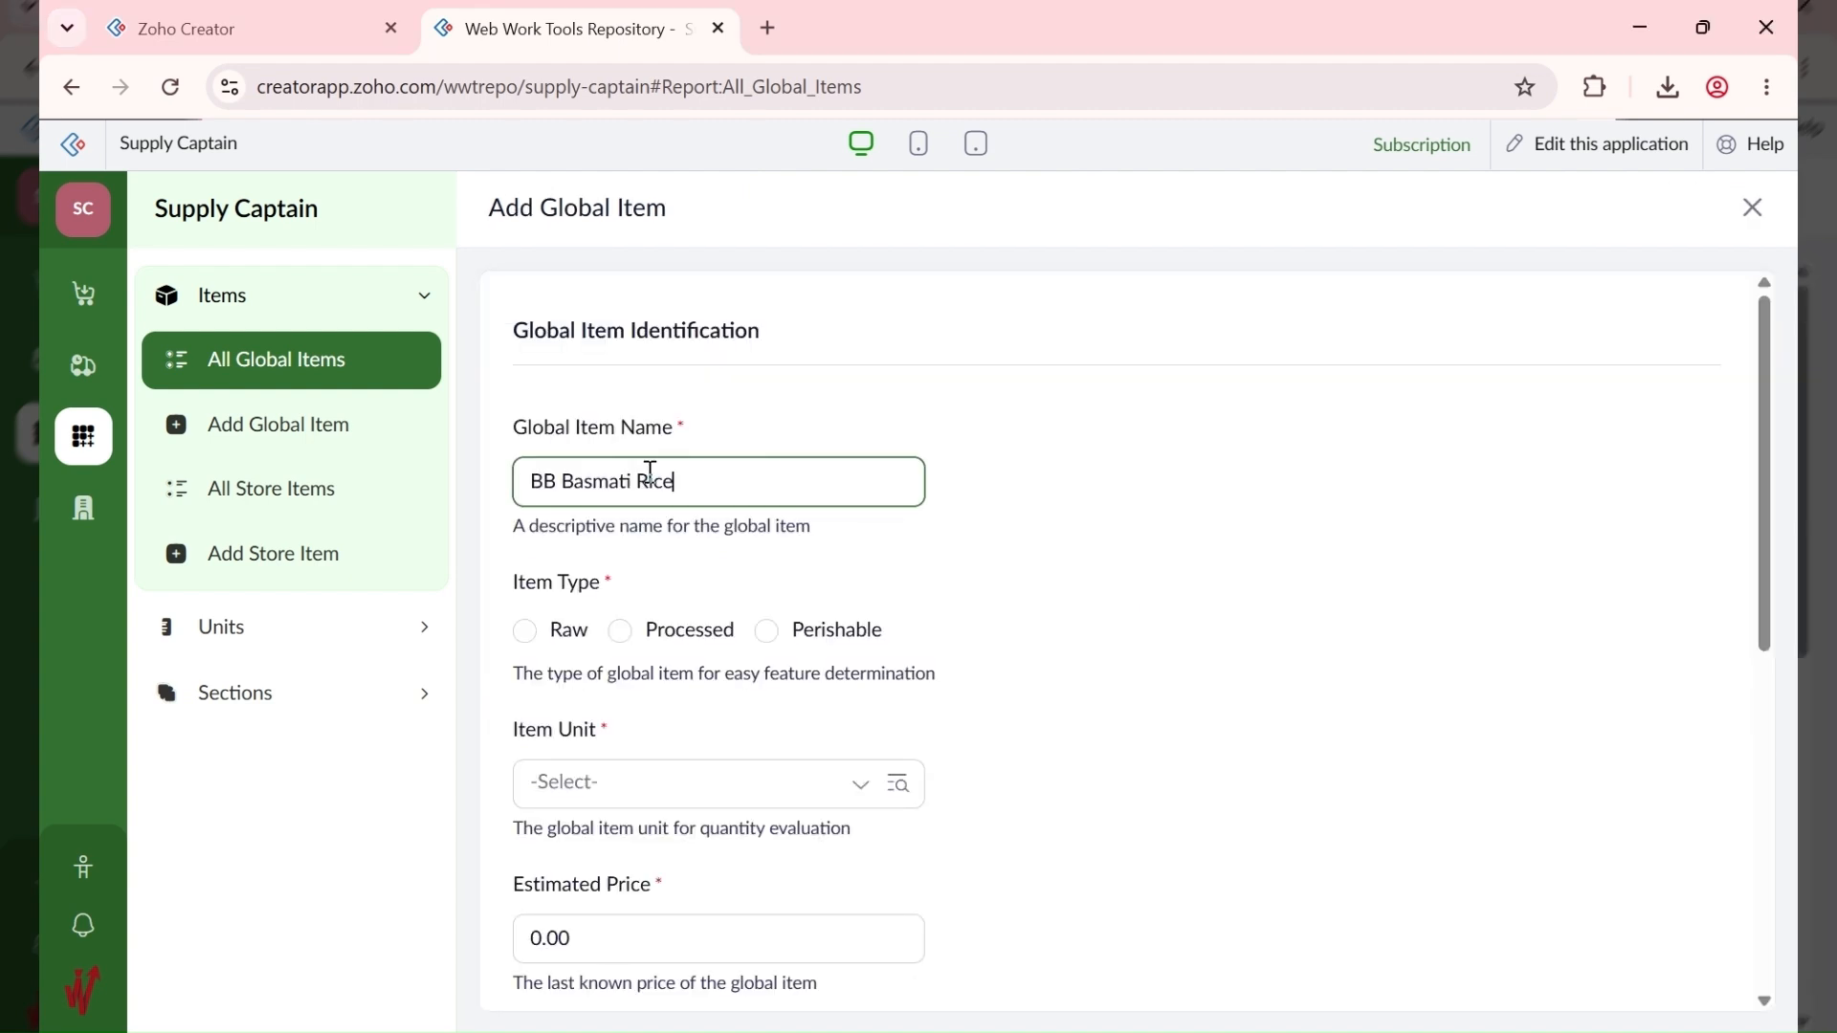
{"action": "left_click", "coordinate": [568, 626]}
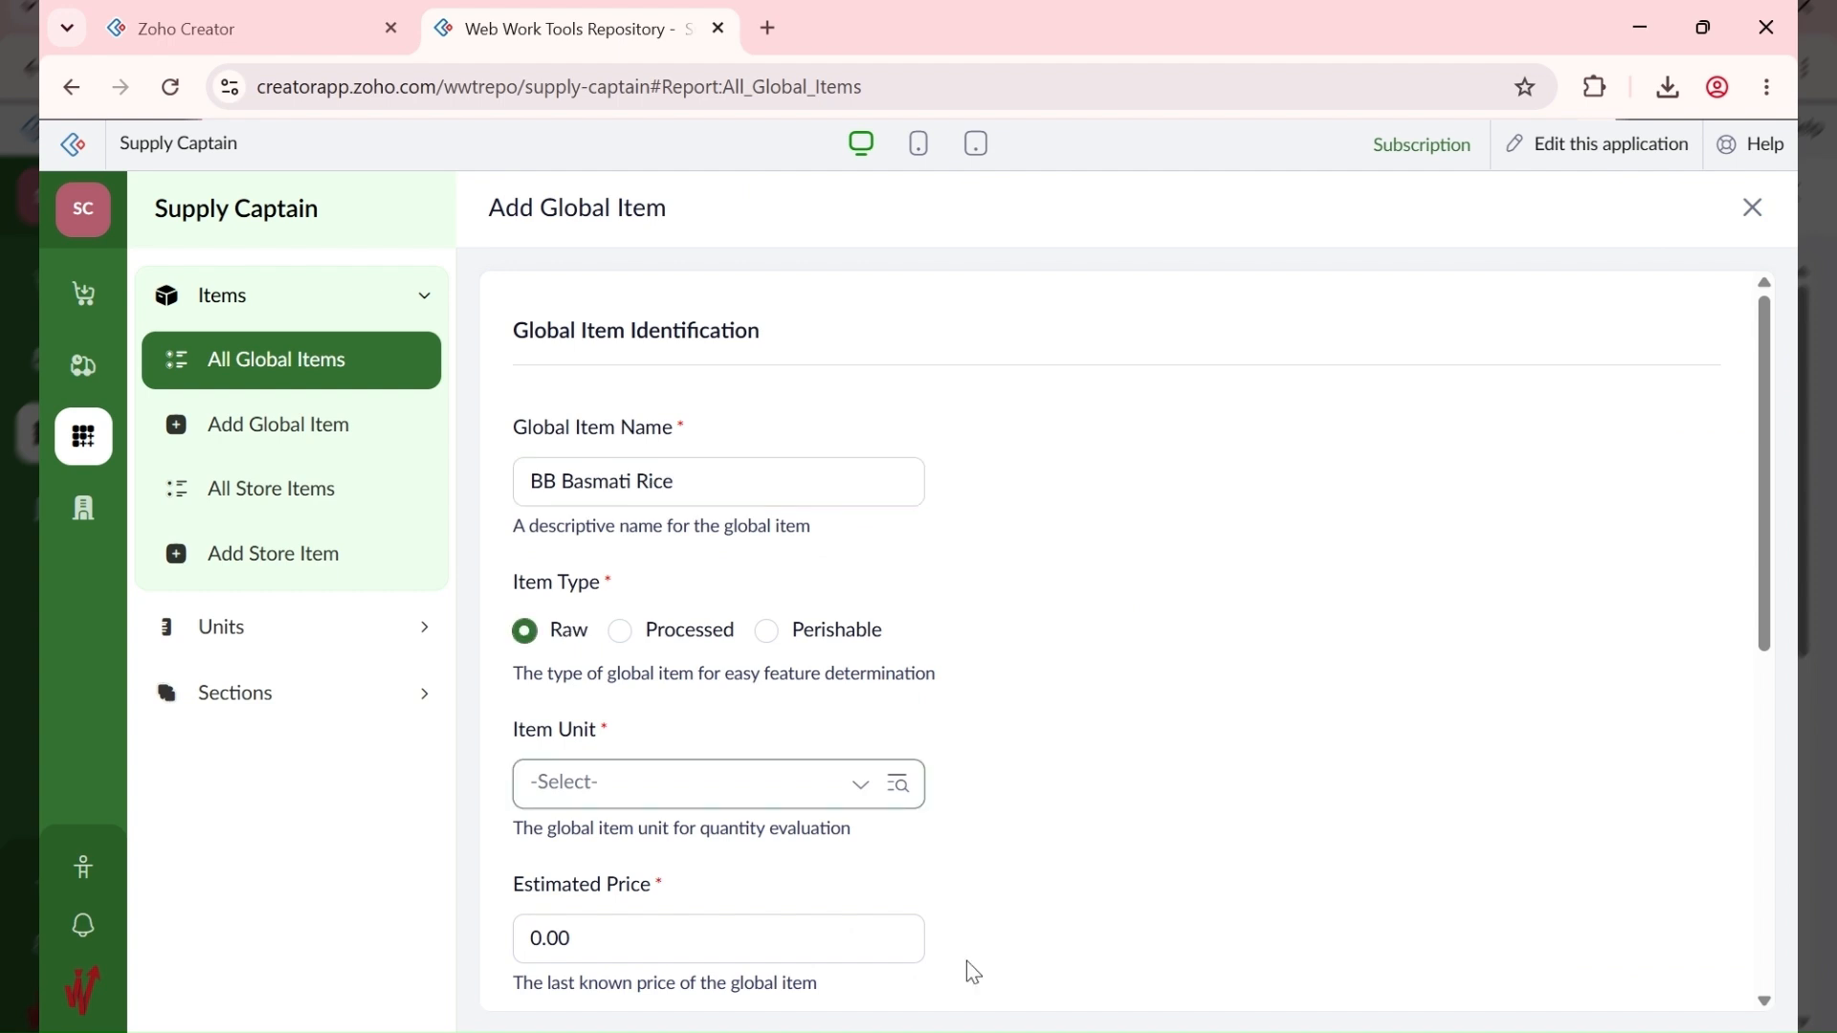
{"action": "left_click", "coordinate": [749, 809]}
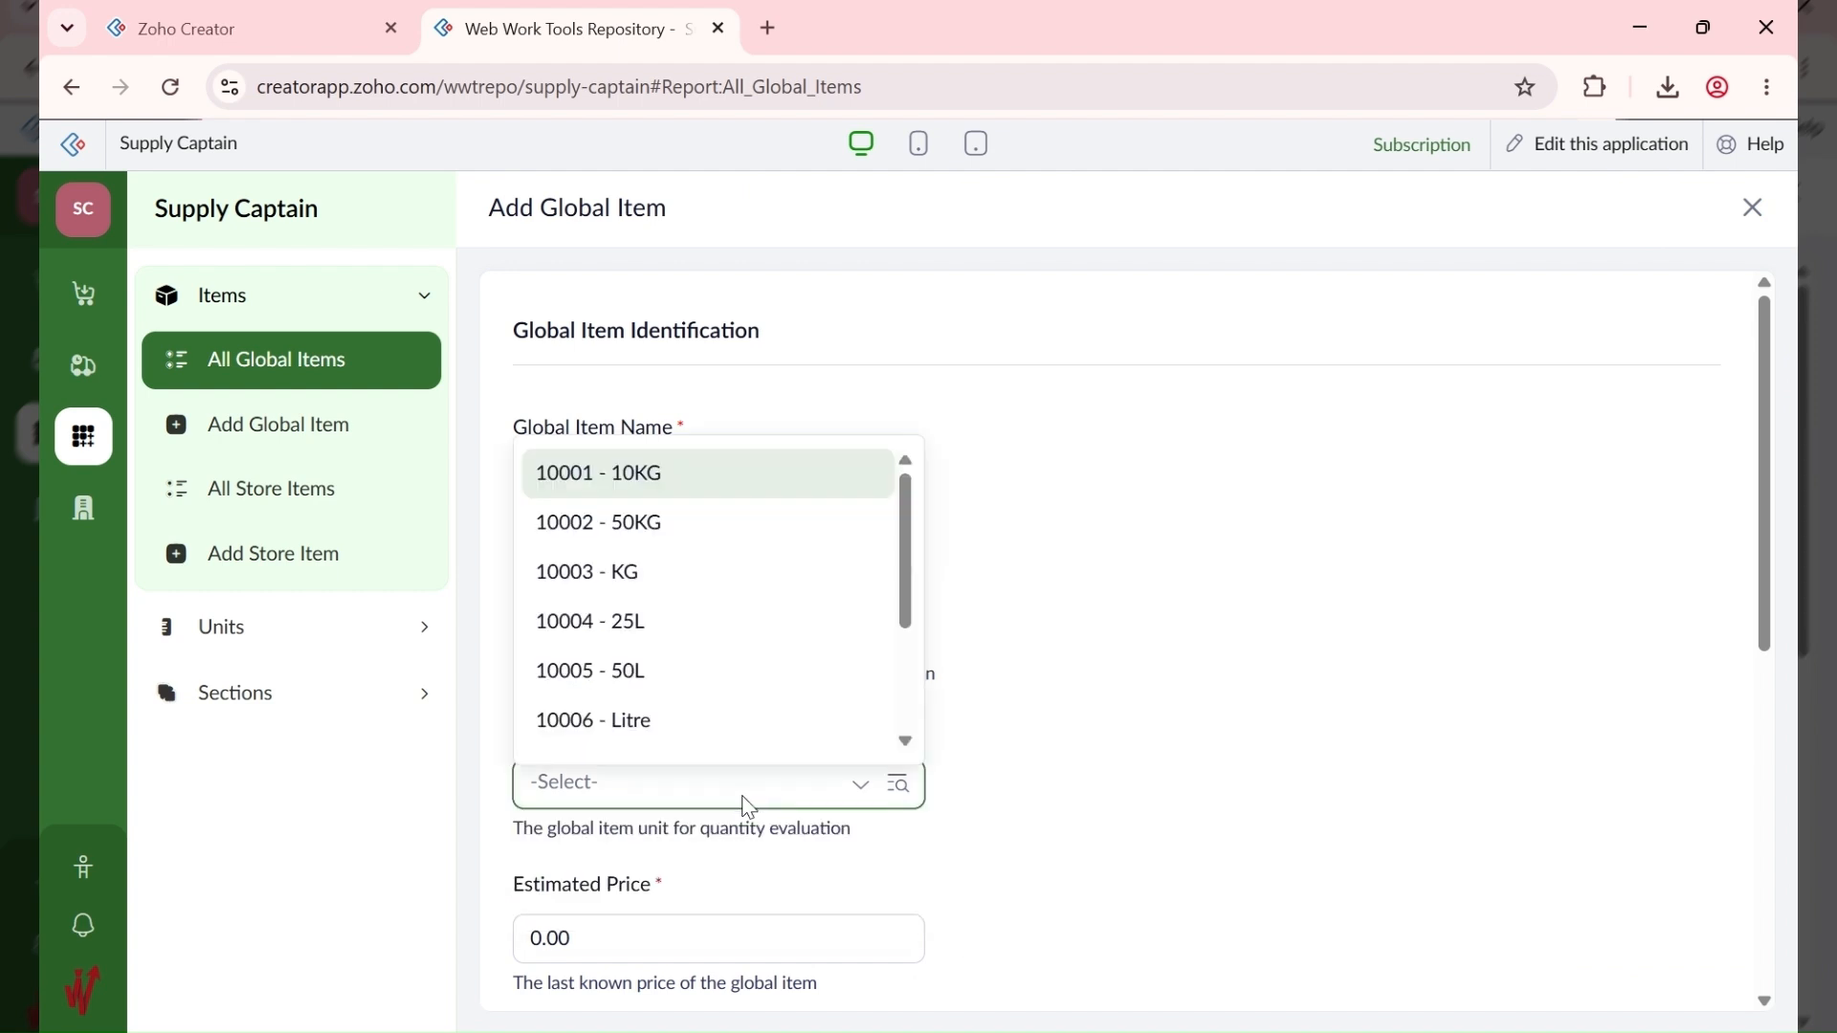
{"action": "left_click", "coordinate": [1287, 727]}
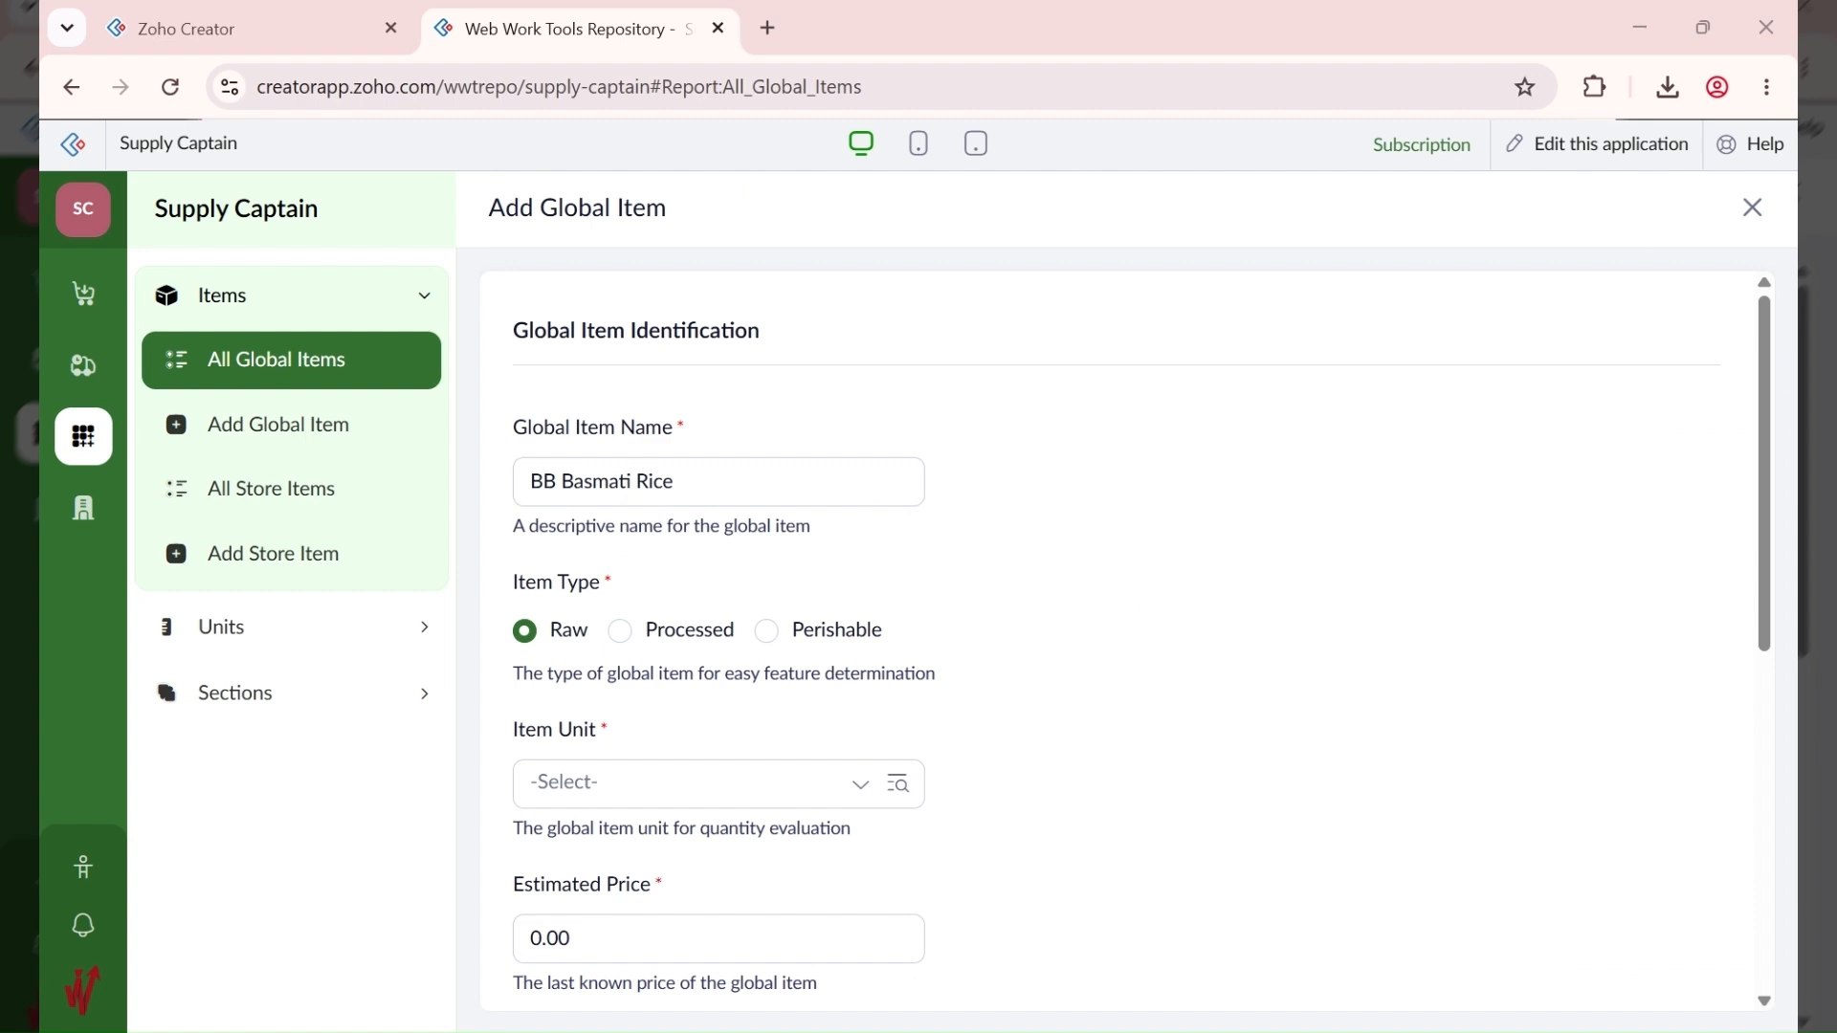
{"action": "left_click", "coordinate": [584, 780]}
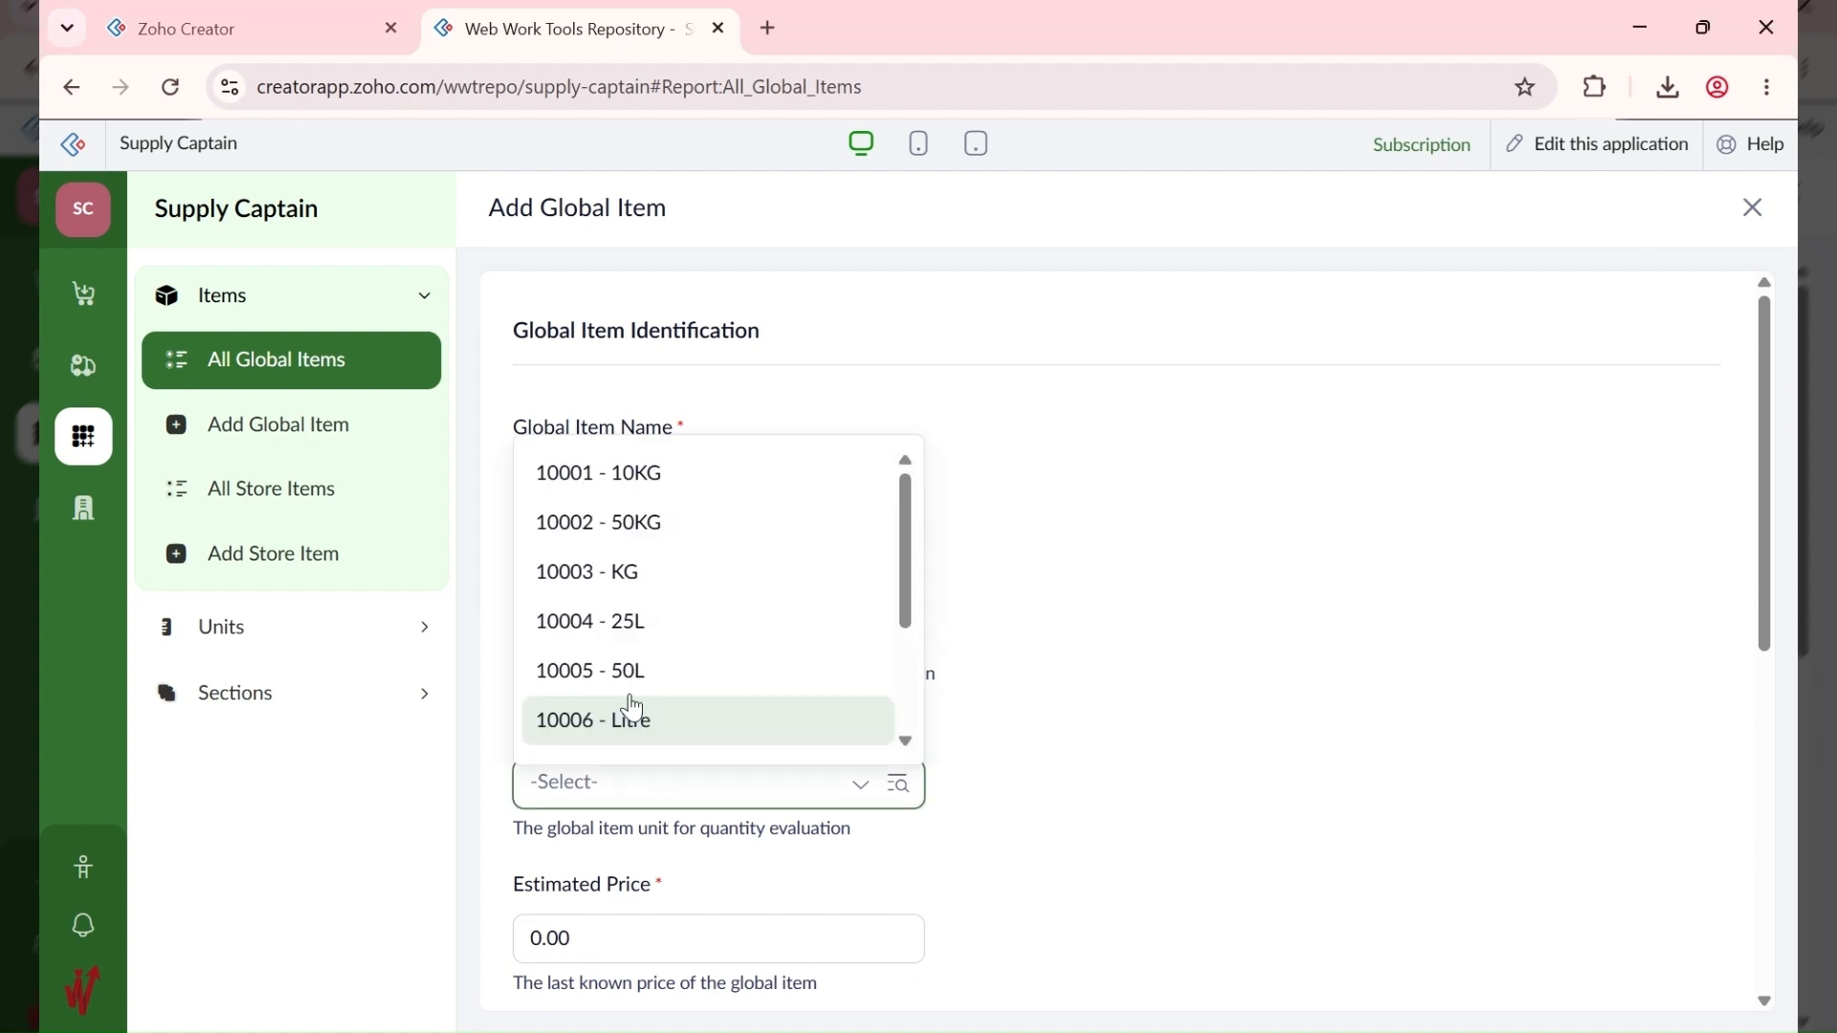
{"action": "left_click", "coordinate": [686, 483]}
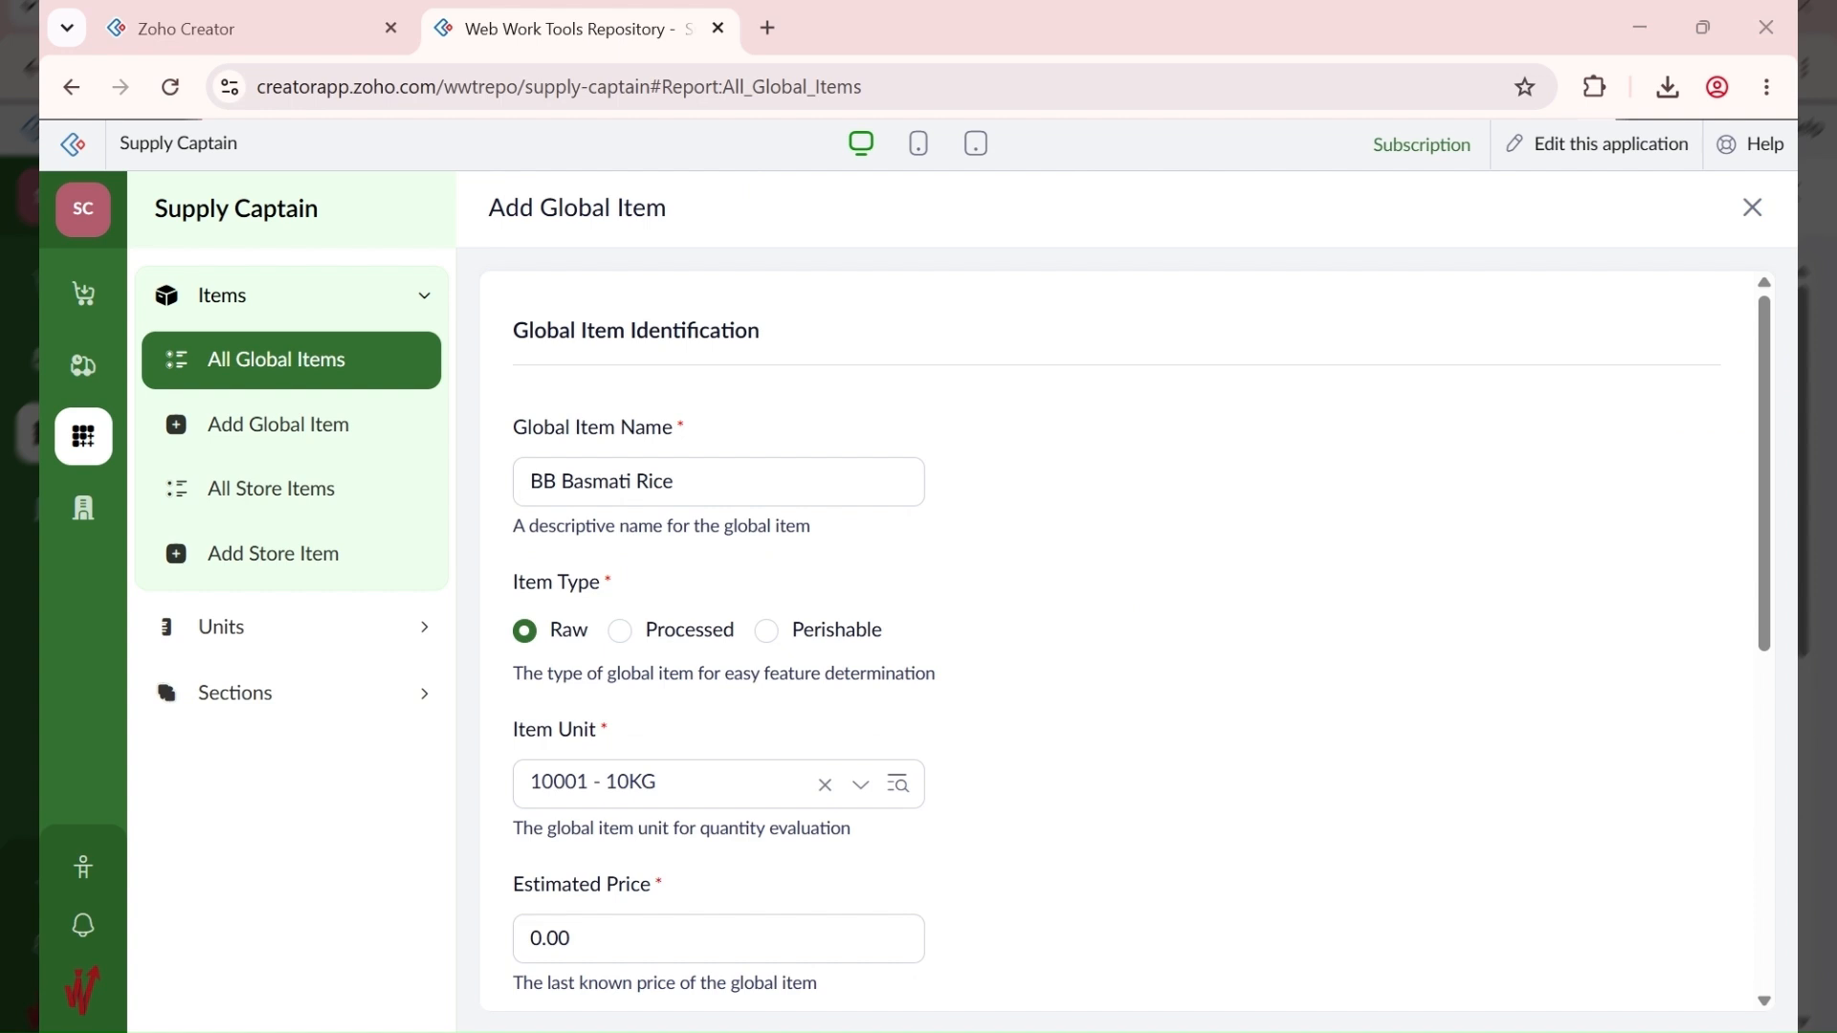
Step: Set the estimated price to 40000
{"action": "left_click", "coordinate": [587, 894]}
{"action": "left_click_drag", "start_coordinate": [591, 939], "coordinate": [514, 954]}
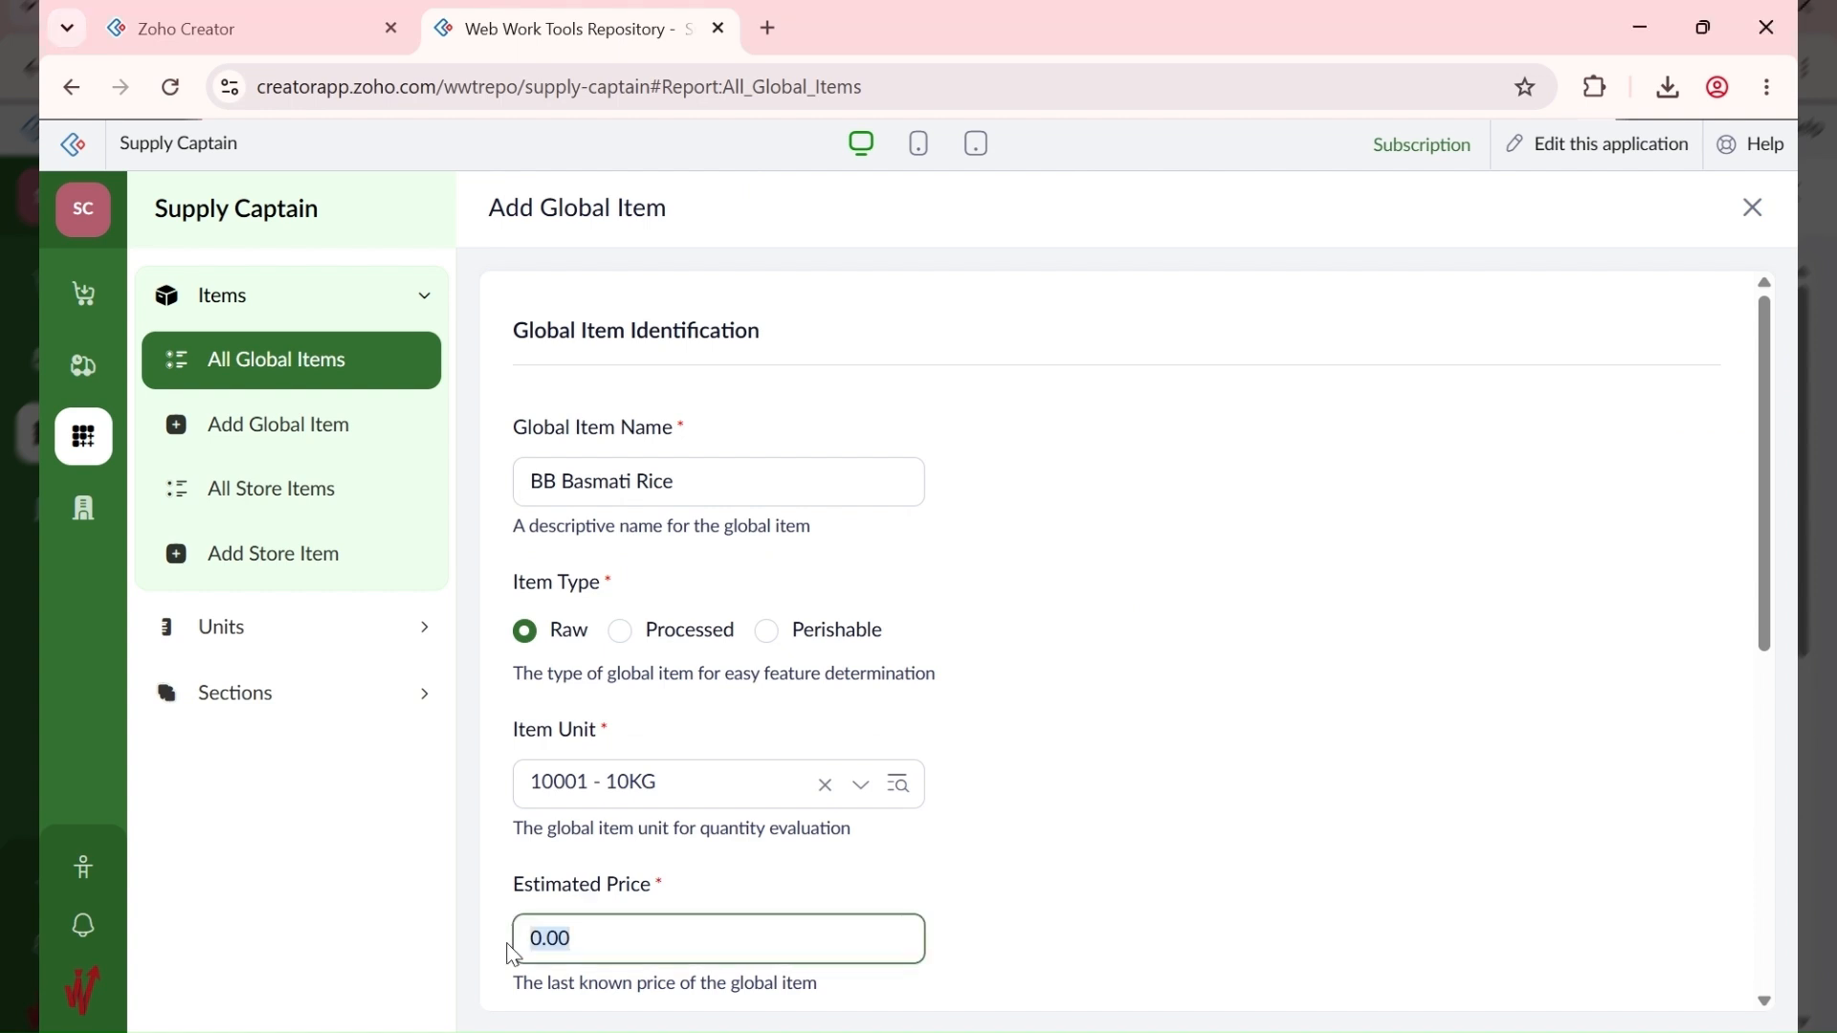
{"action": "type", "text": "40000"}
{"action": "key", "text": "Tab"}
{"action": "left_click", "coordinate": [984, 650]}
{"action": "scroll", "coordinate": [1049, 712], "scroll_direction": "down", "scroll_amount": 2}
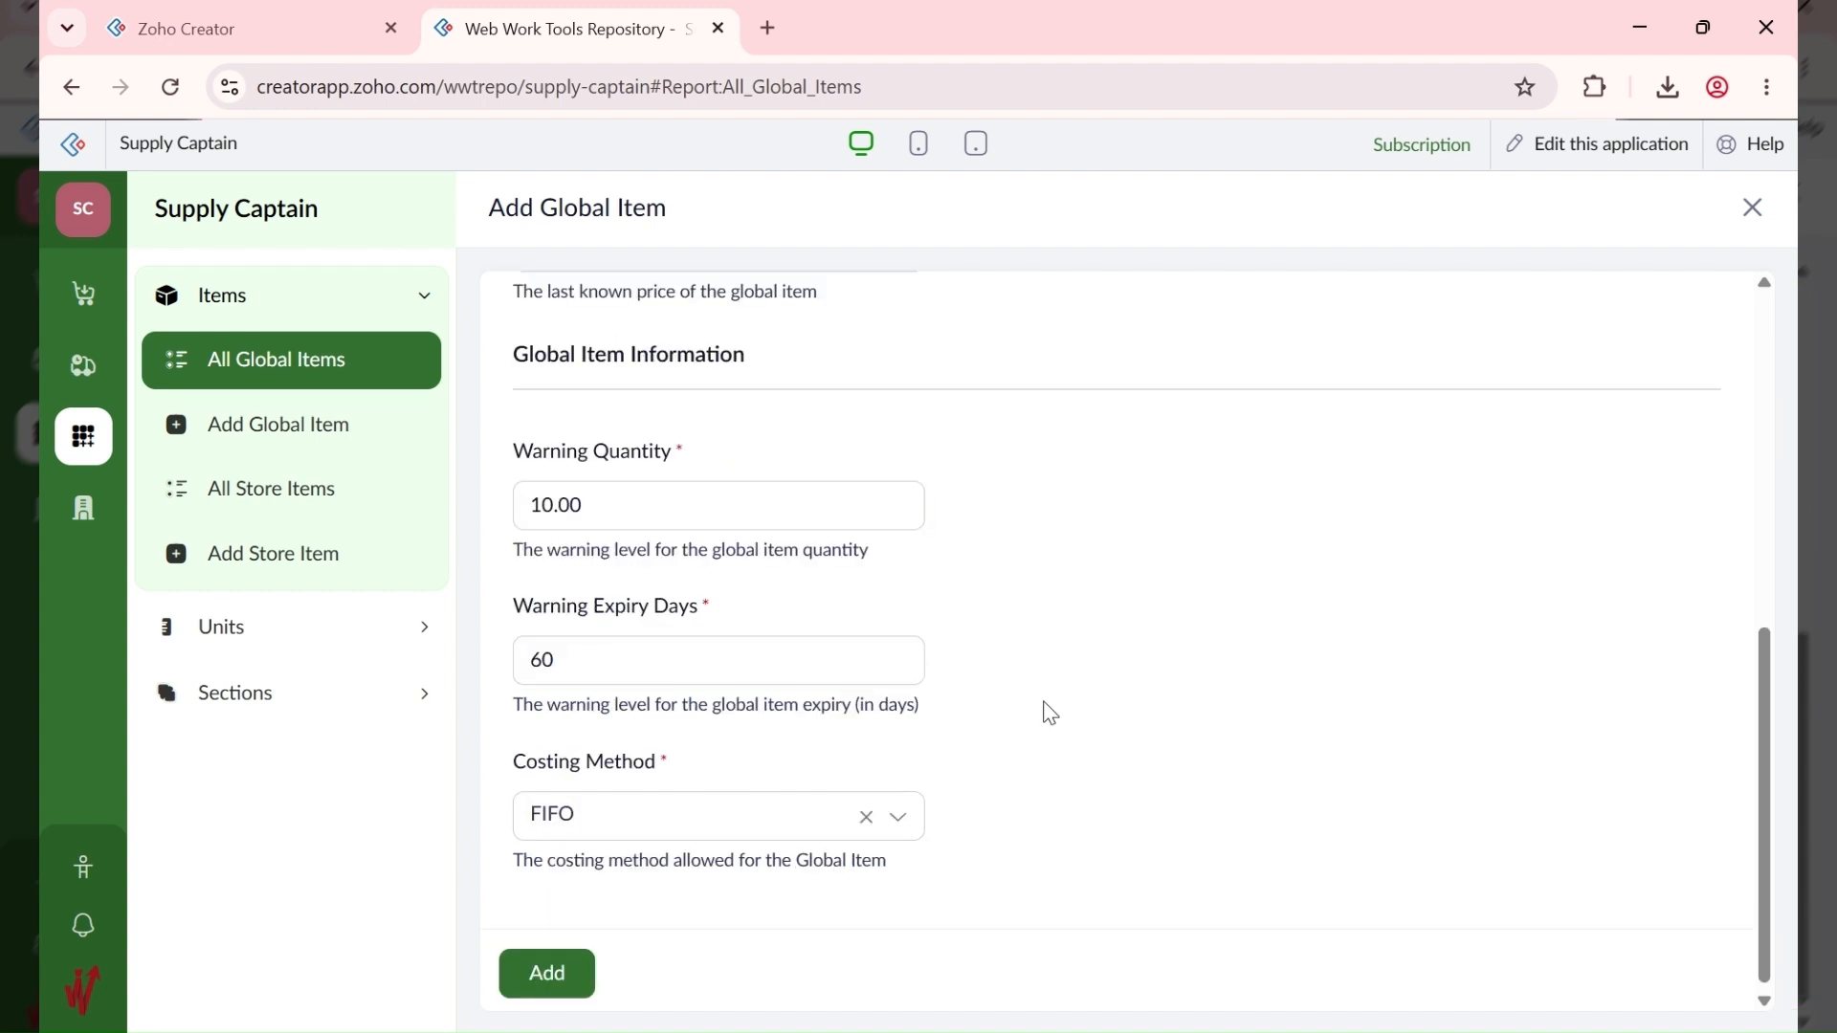
{"action": "scroll", "coordinate": [607, 839], "scroll_direction": "up", "scroll_amount": 7}
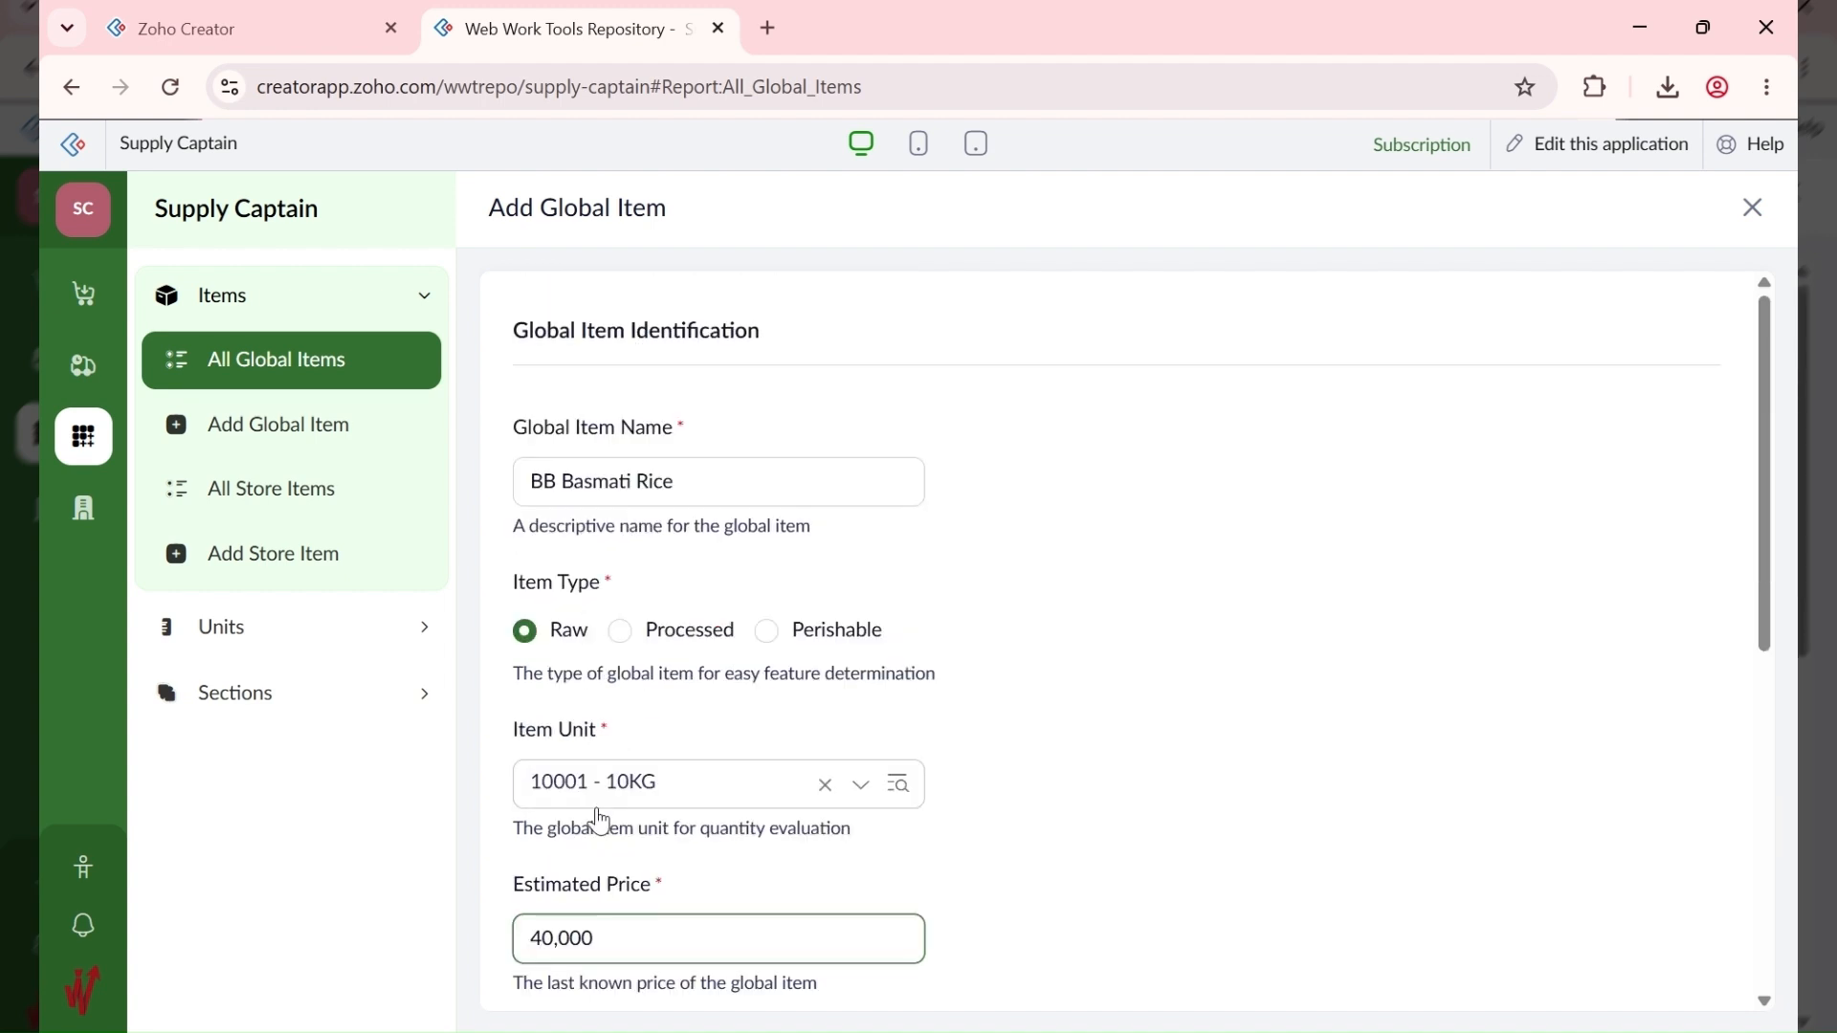
Step: Append ' - 10KG' to make the name BB Basmati Rice - 10KG and save the item
{"action": "left_click", "coordinate": [742, 481]}
{"action": "type", "text": "- 10"}
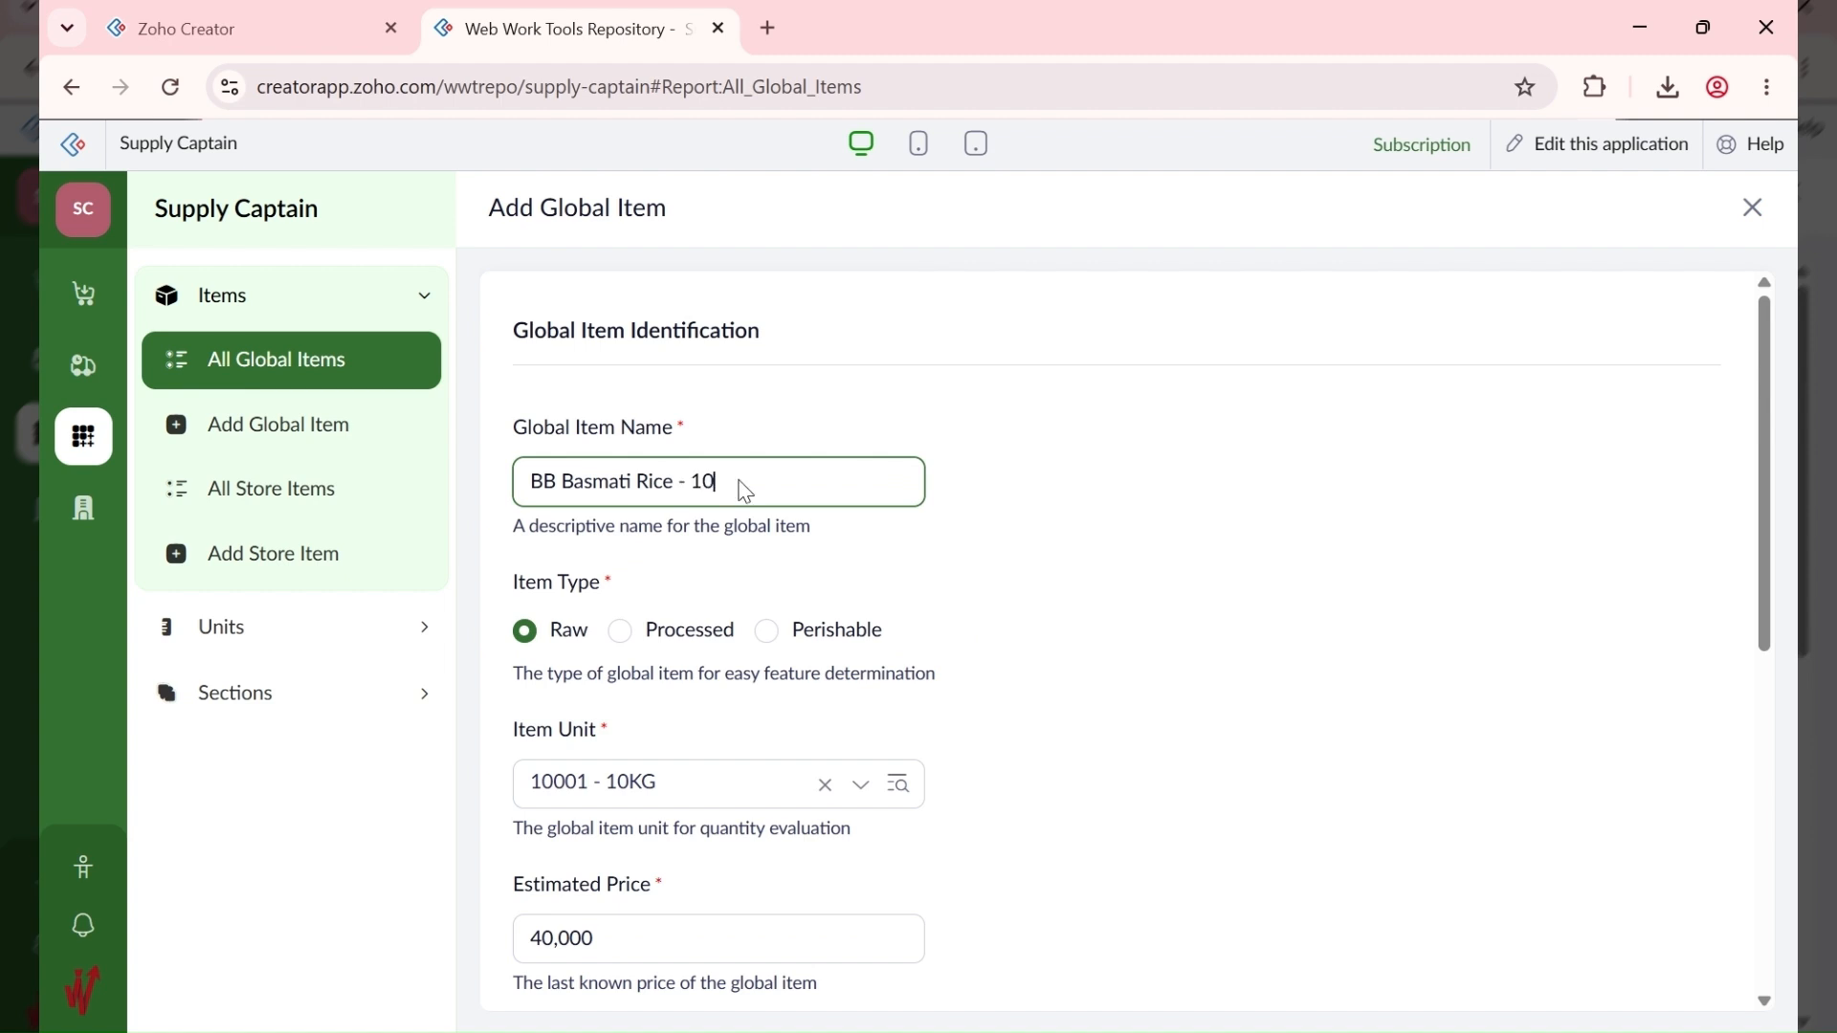
{"action": "type", "text": "KG"}
{"action": "left_click", "coordinate": [1221, 541]}
{"action": "scroll", "coordinate": [1221, 542], "scroll_direction": "down", "scroll_amount": 1}
{"action": "scroll", "coordinate": [866, 618], "scroll_direction": "down", "scroll_amount": 7}
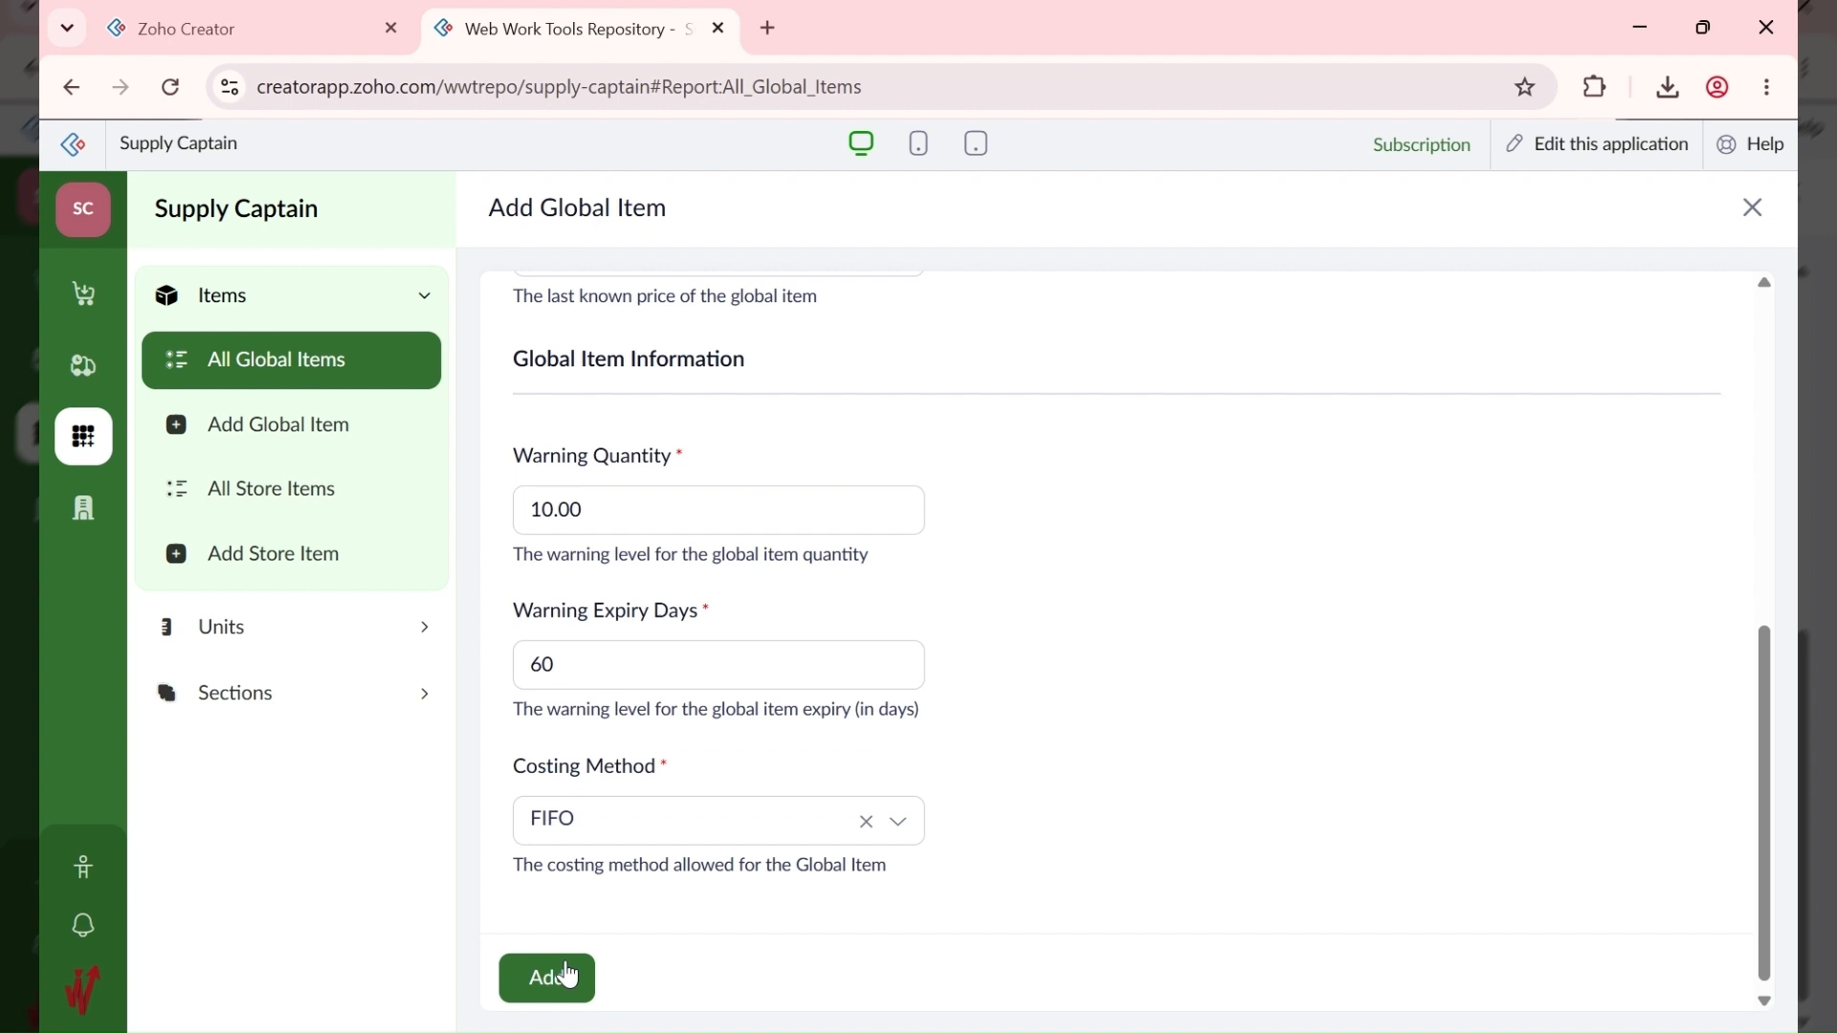
{"action": "left_click", "coordinate": [547, 976]}
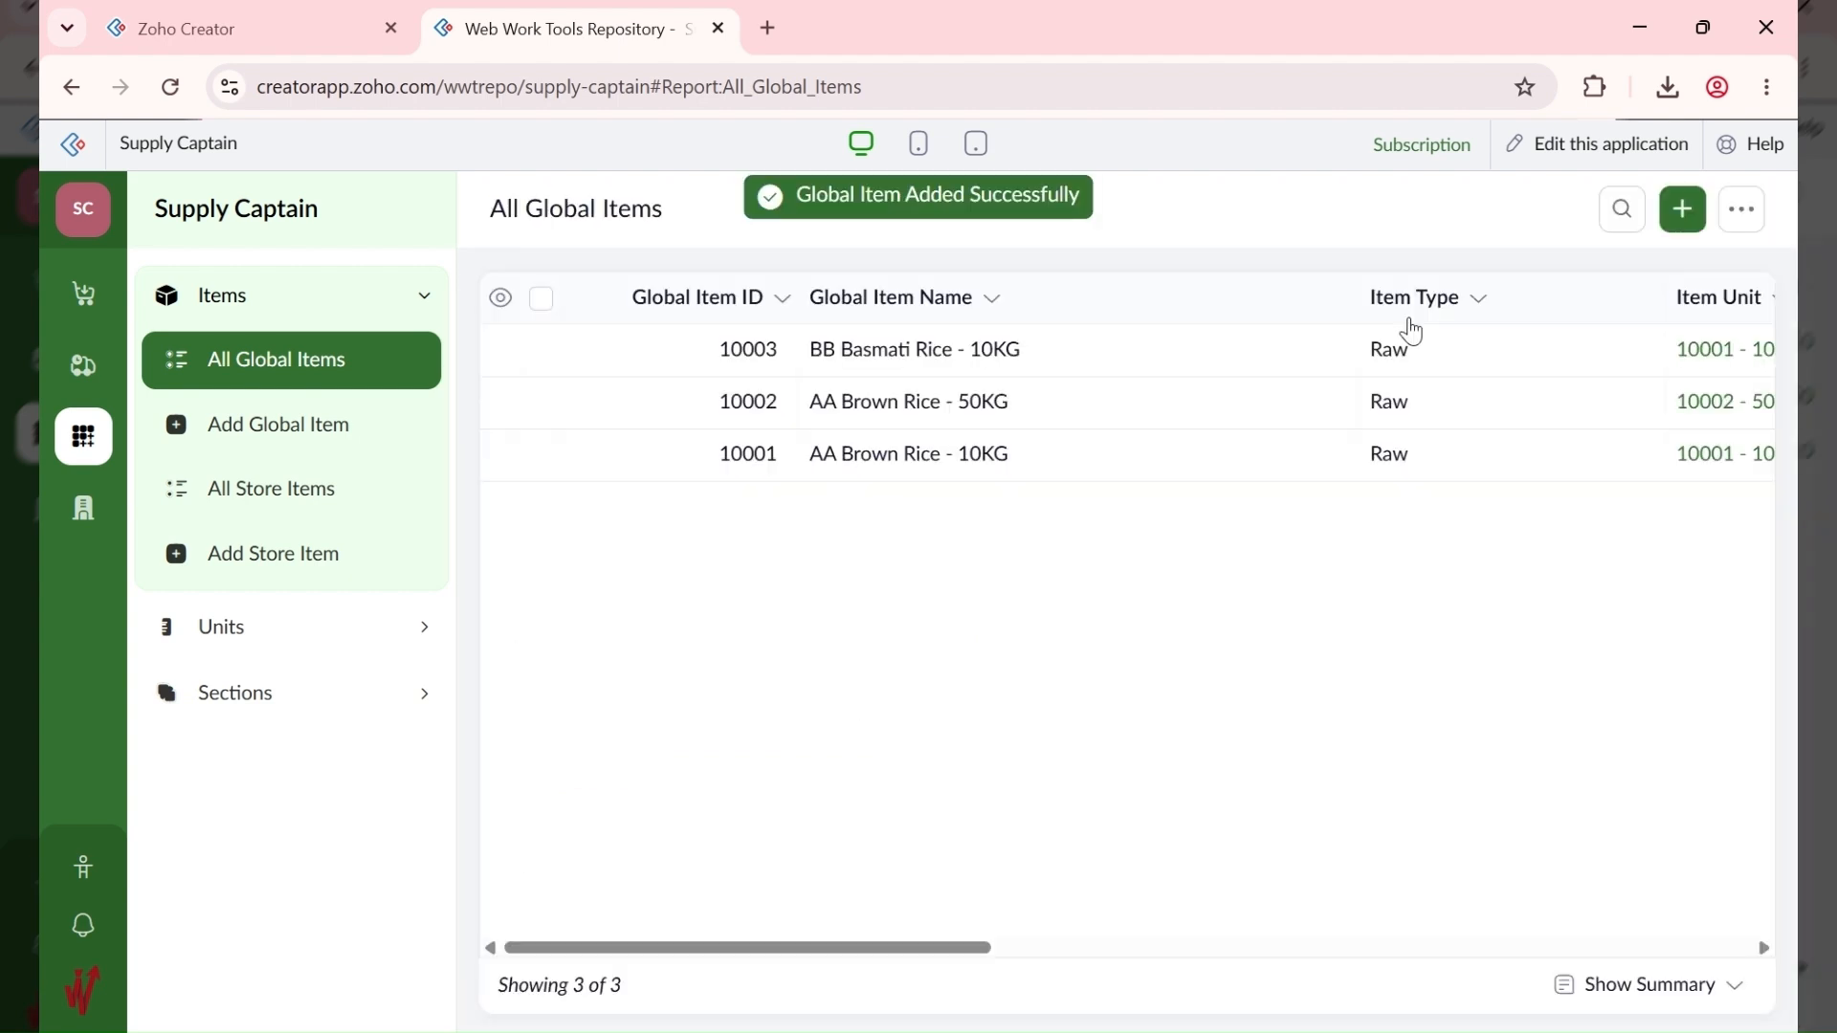
Step: Create BB Basmati Rice - 50KG as Raw with unit 10002 - 50KG, estimated price 150000, and save it
{"action": "left_click", "coordinate": [1684, 211]}
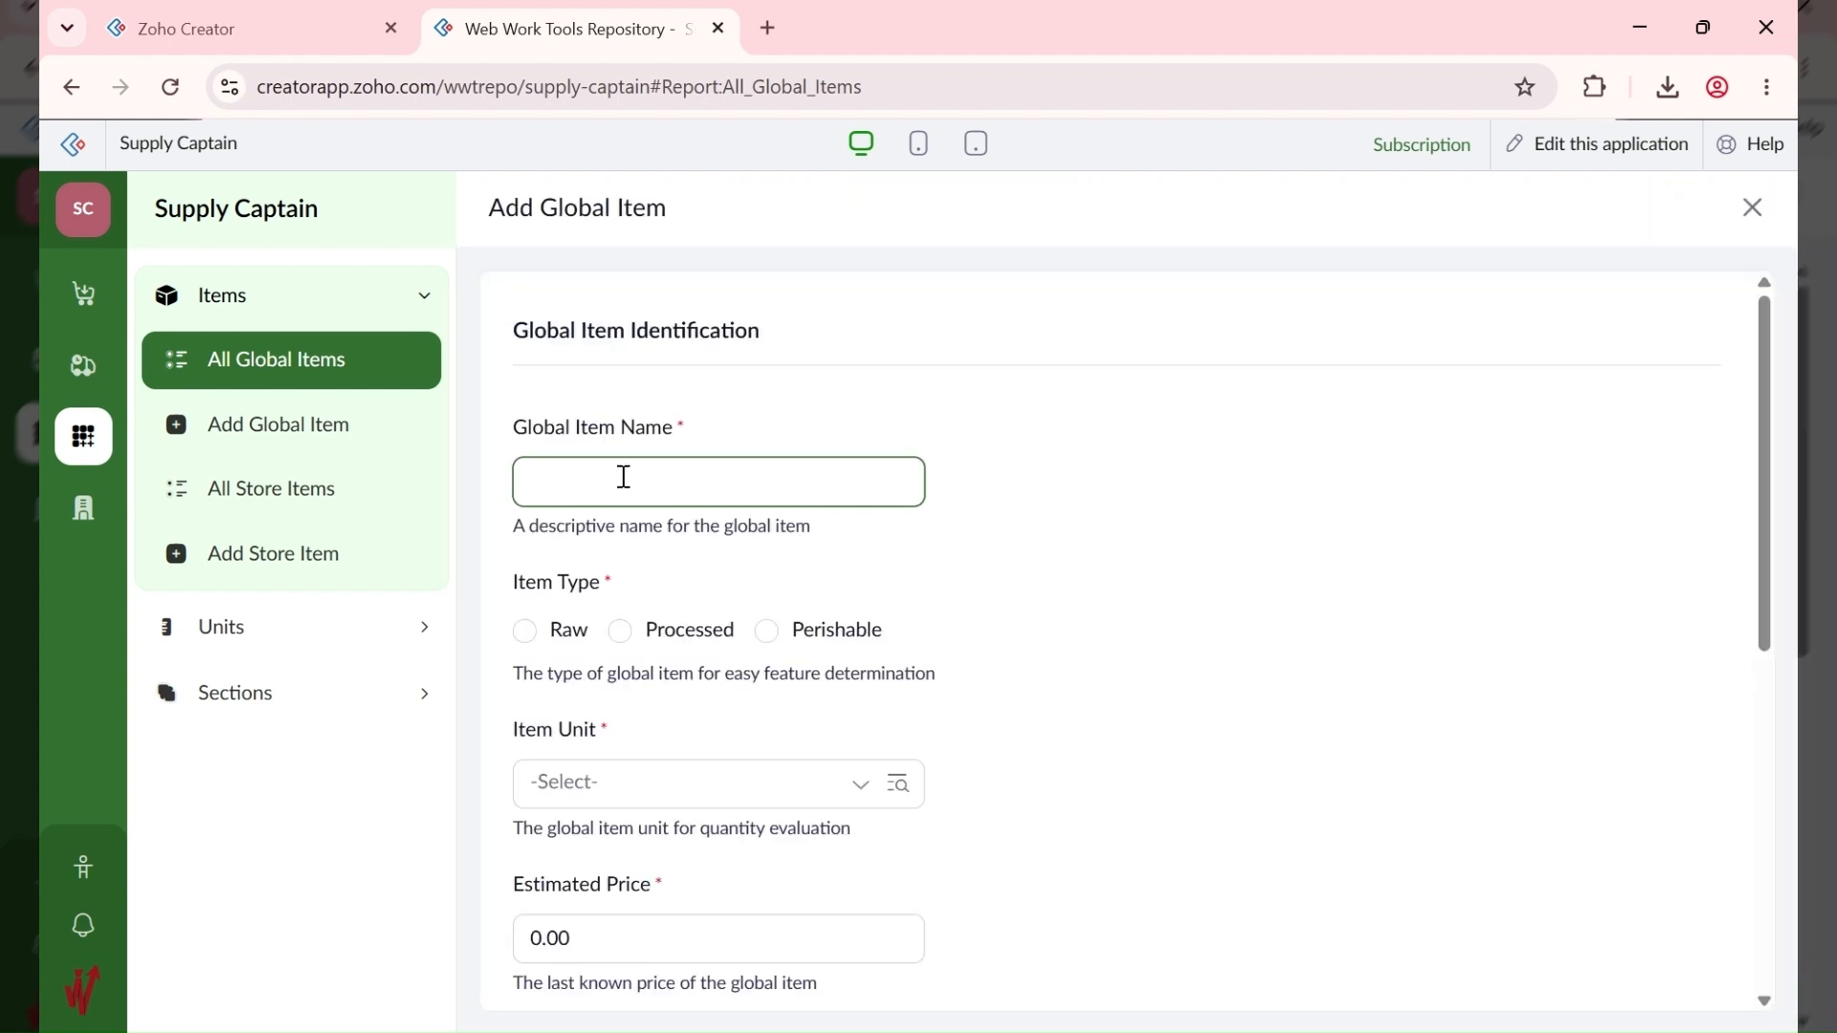
{"action": "type", "text": "BB Basmati Rice - 50KG"}
{"action": "left_click", "coordinate": [569, 637]}
{"action": "left_click", "coordinate": [646, 782]}
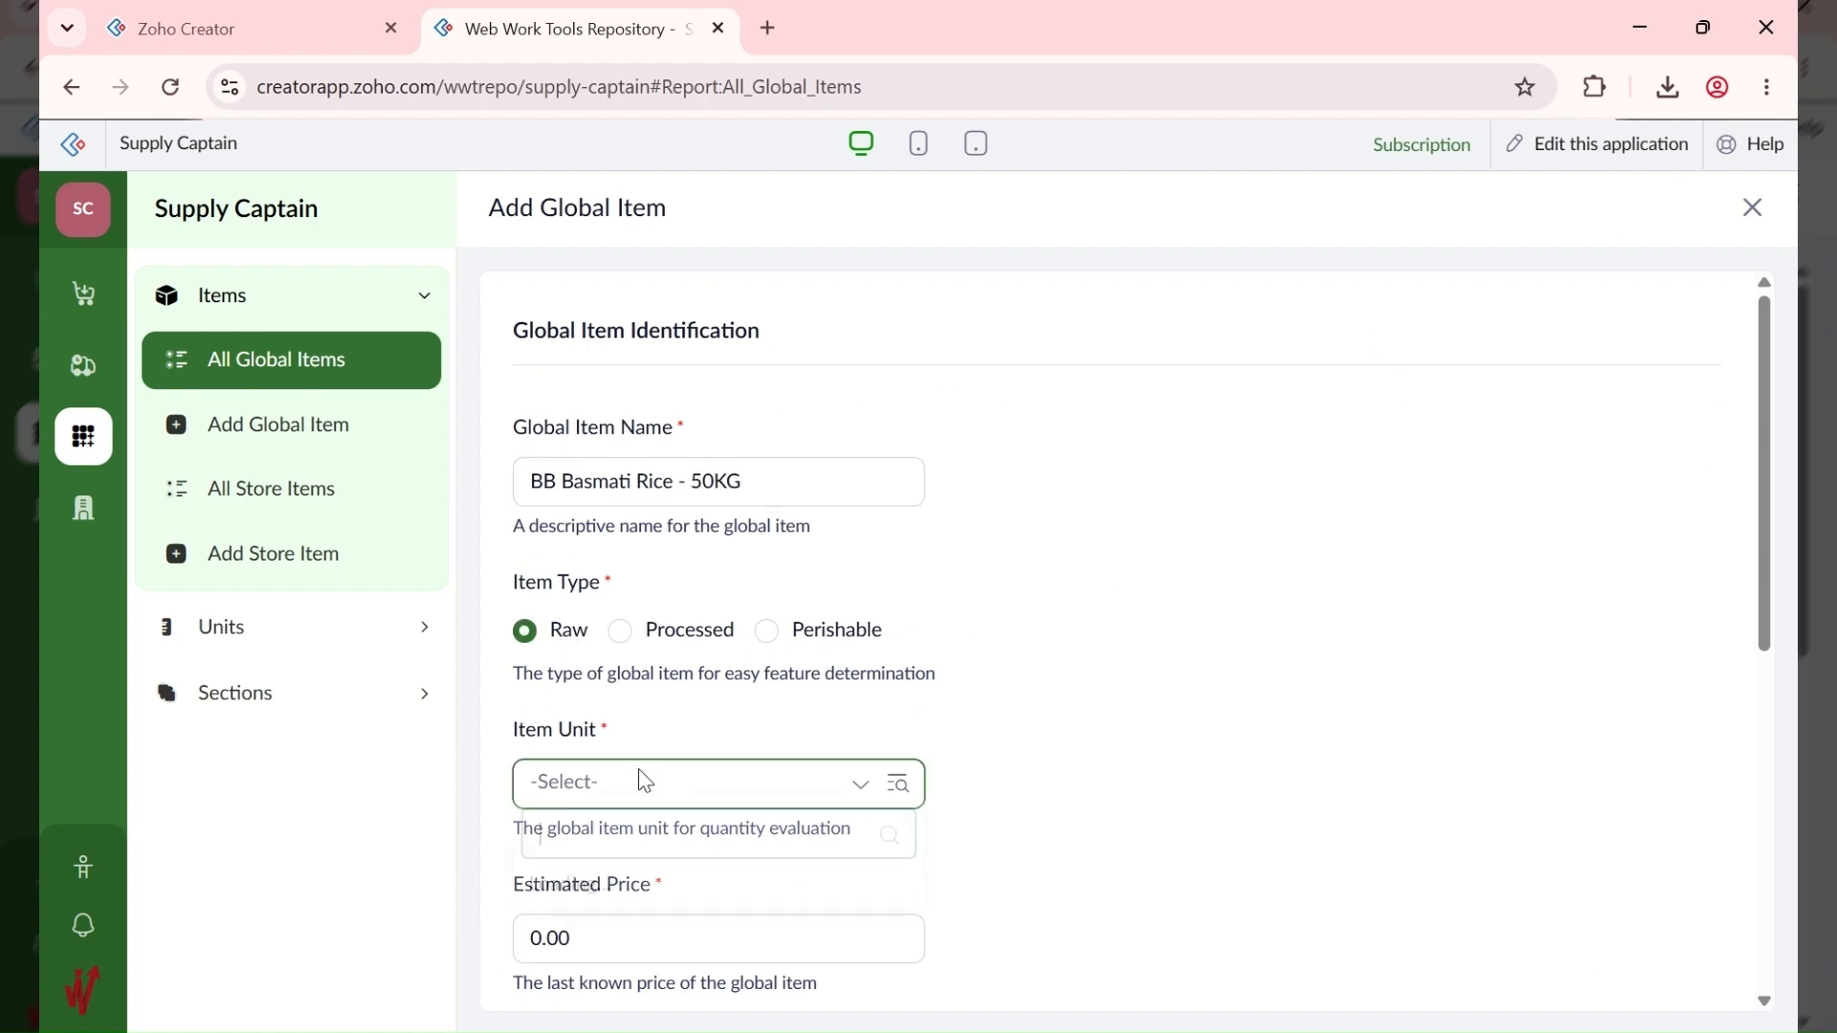
{"action": "left_click", "coordinate": [753, 524]}
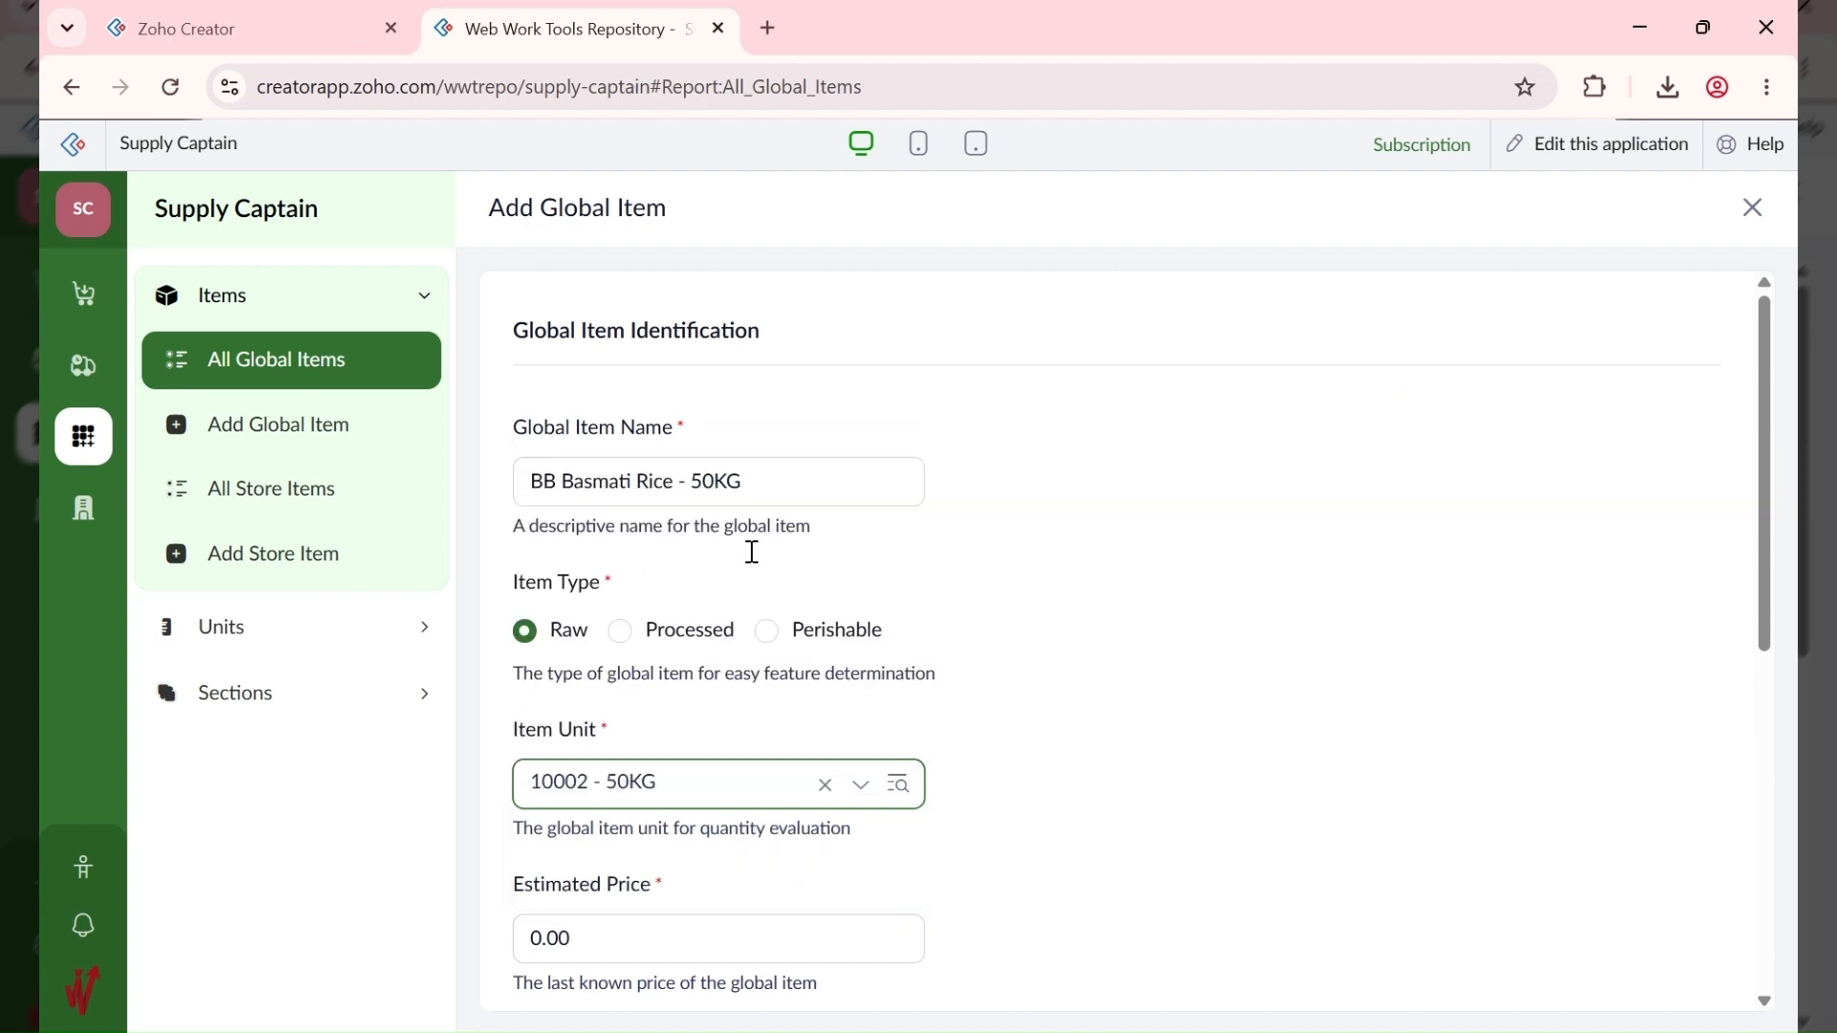
{"action": "scroll", "coordinate": [1130, 847], "scroll_direction": "down", "scroll_amount": 3}
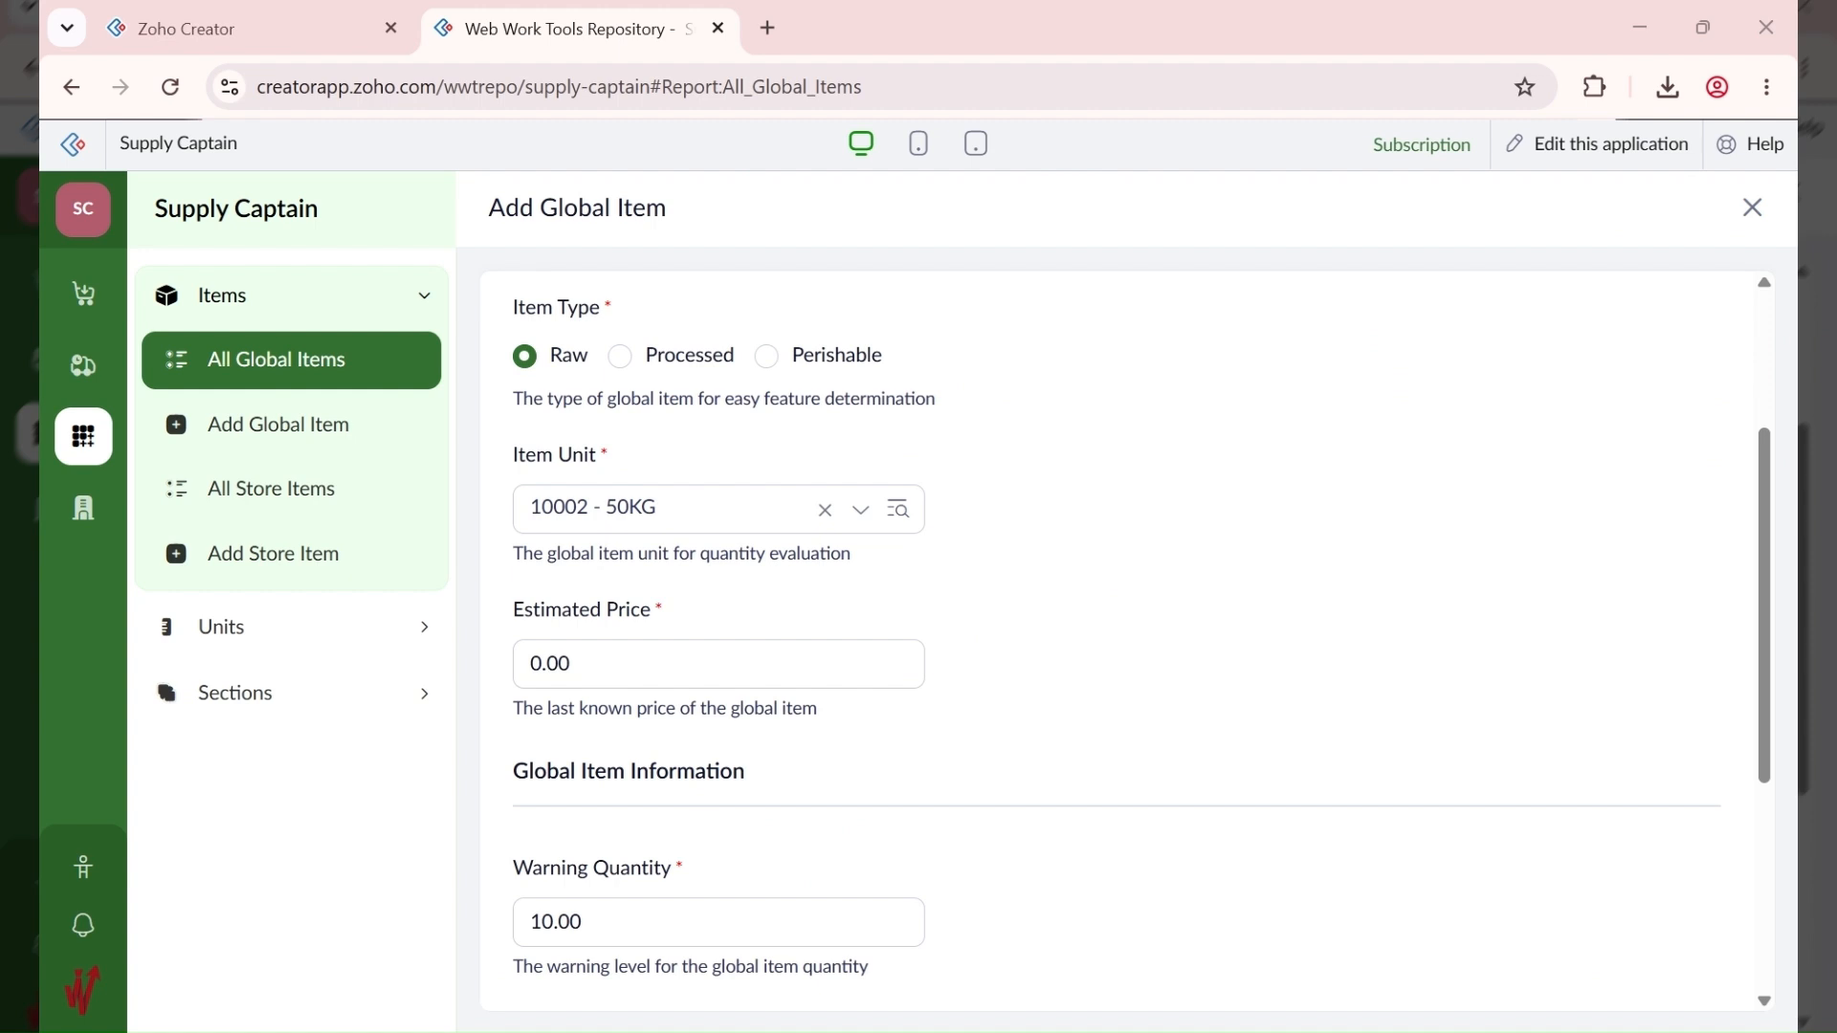
{"action": "left_click", "coordinate": [555, 663]}
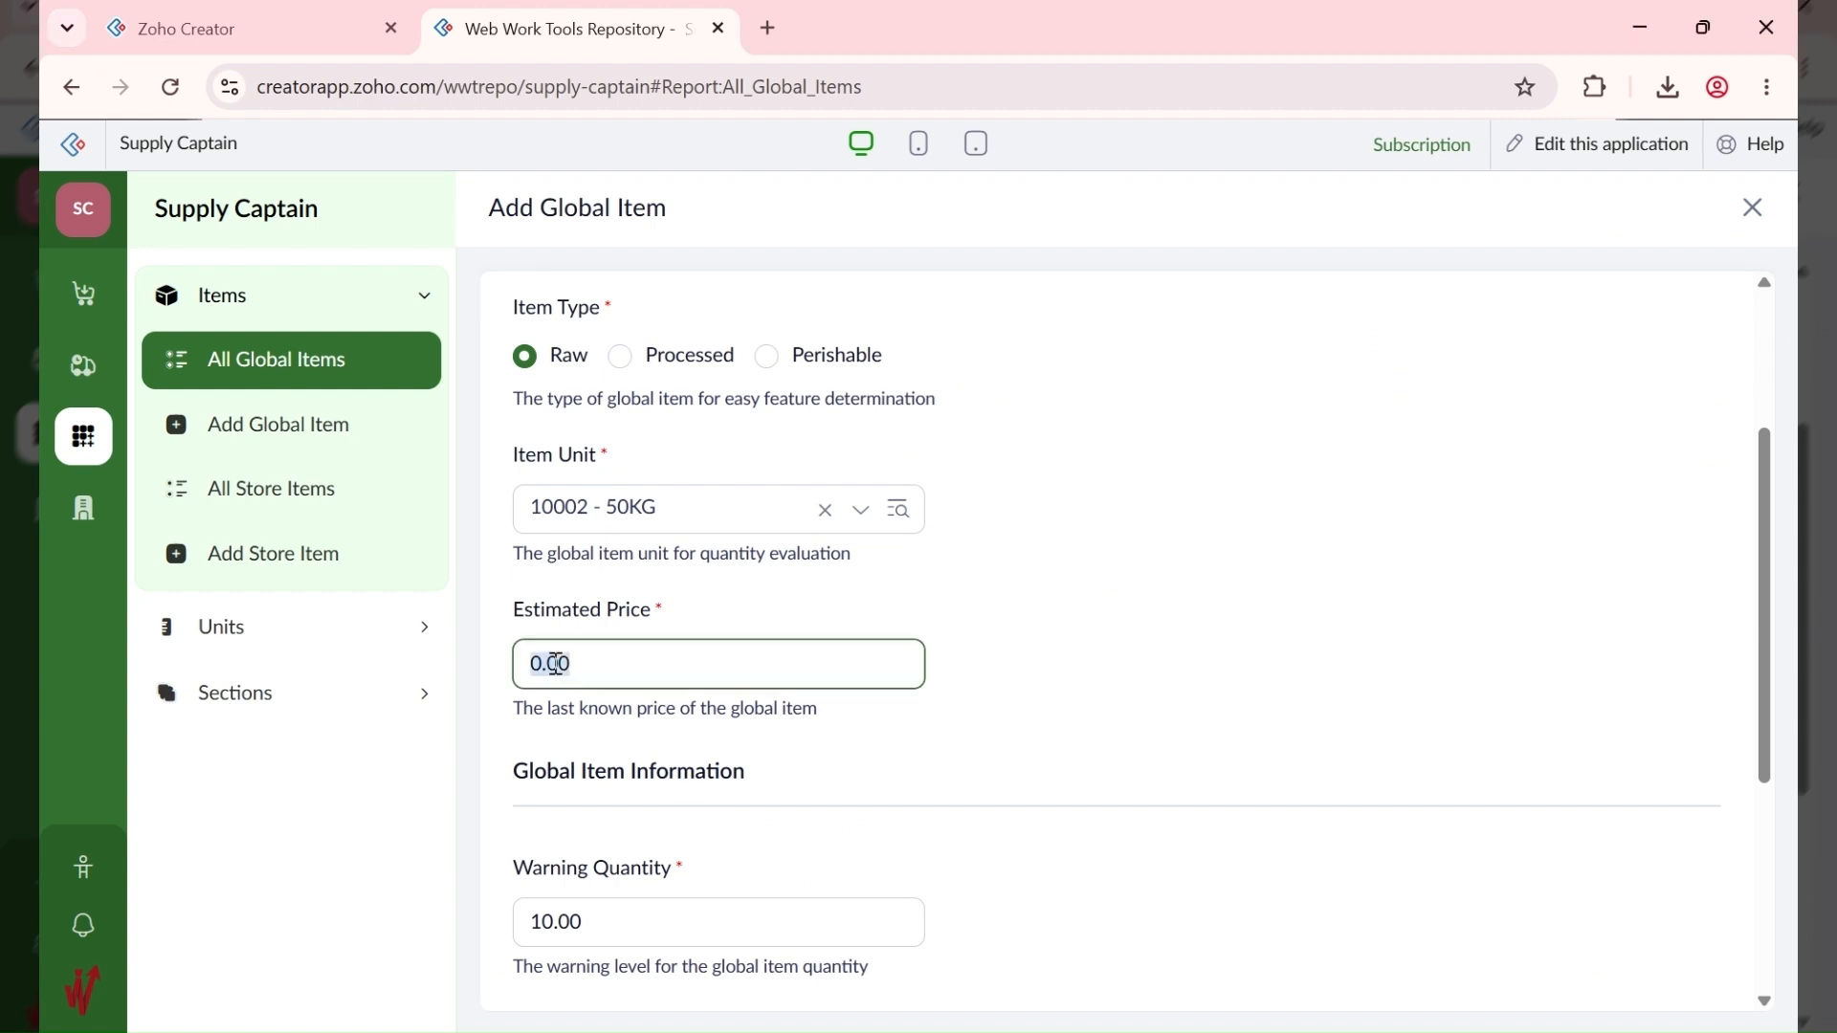
{"action": "type", "text": "150000"}
{"action": "left_click", "coordinate": [780, 787]}
{"action": "scroll", "coordinate": [780, 787], "scroll_direction": "down", "scroll_amount": 4}
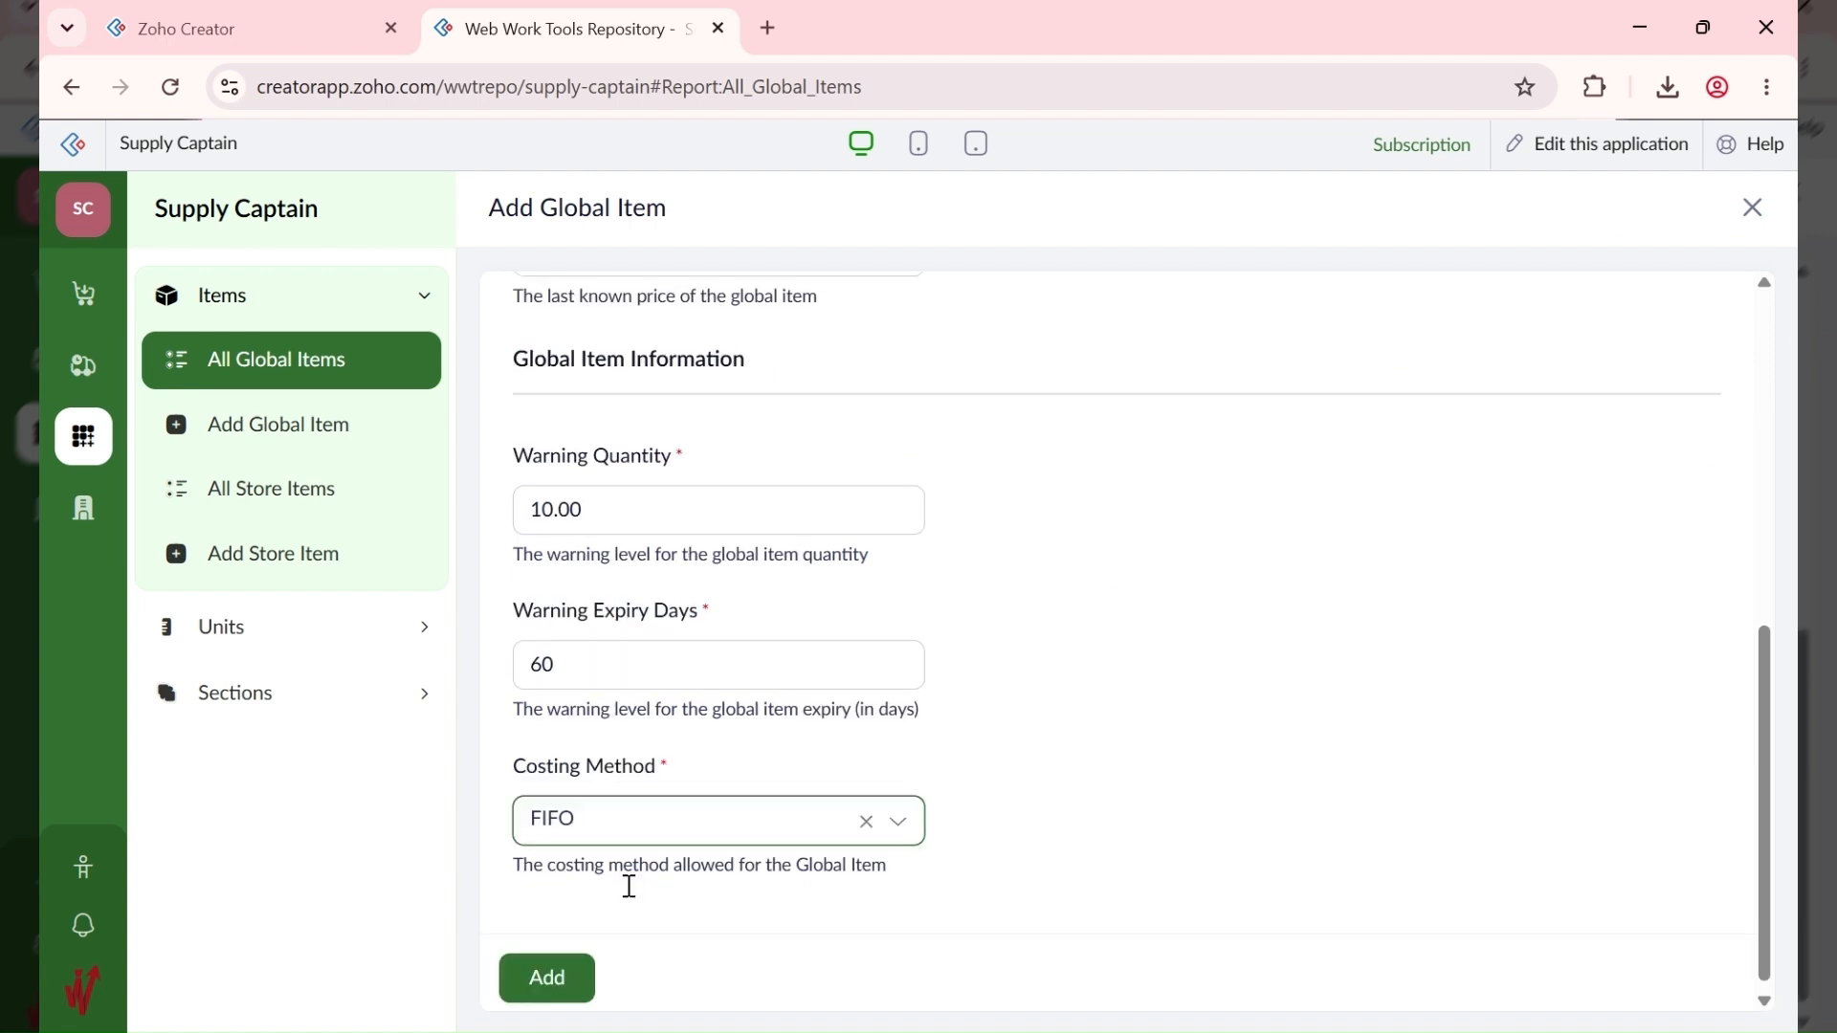
{"action": "left_click", "coordinate": [550, 976]}
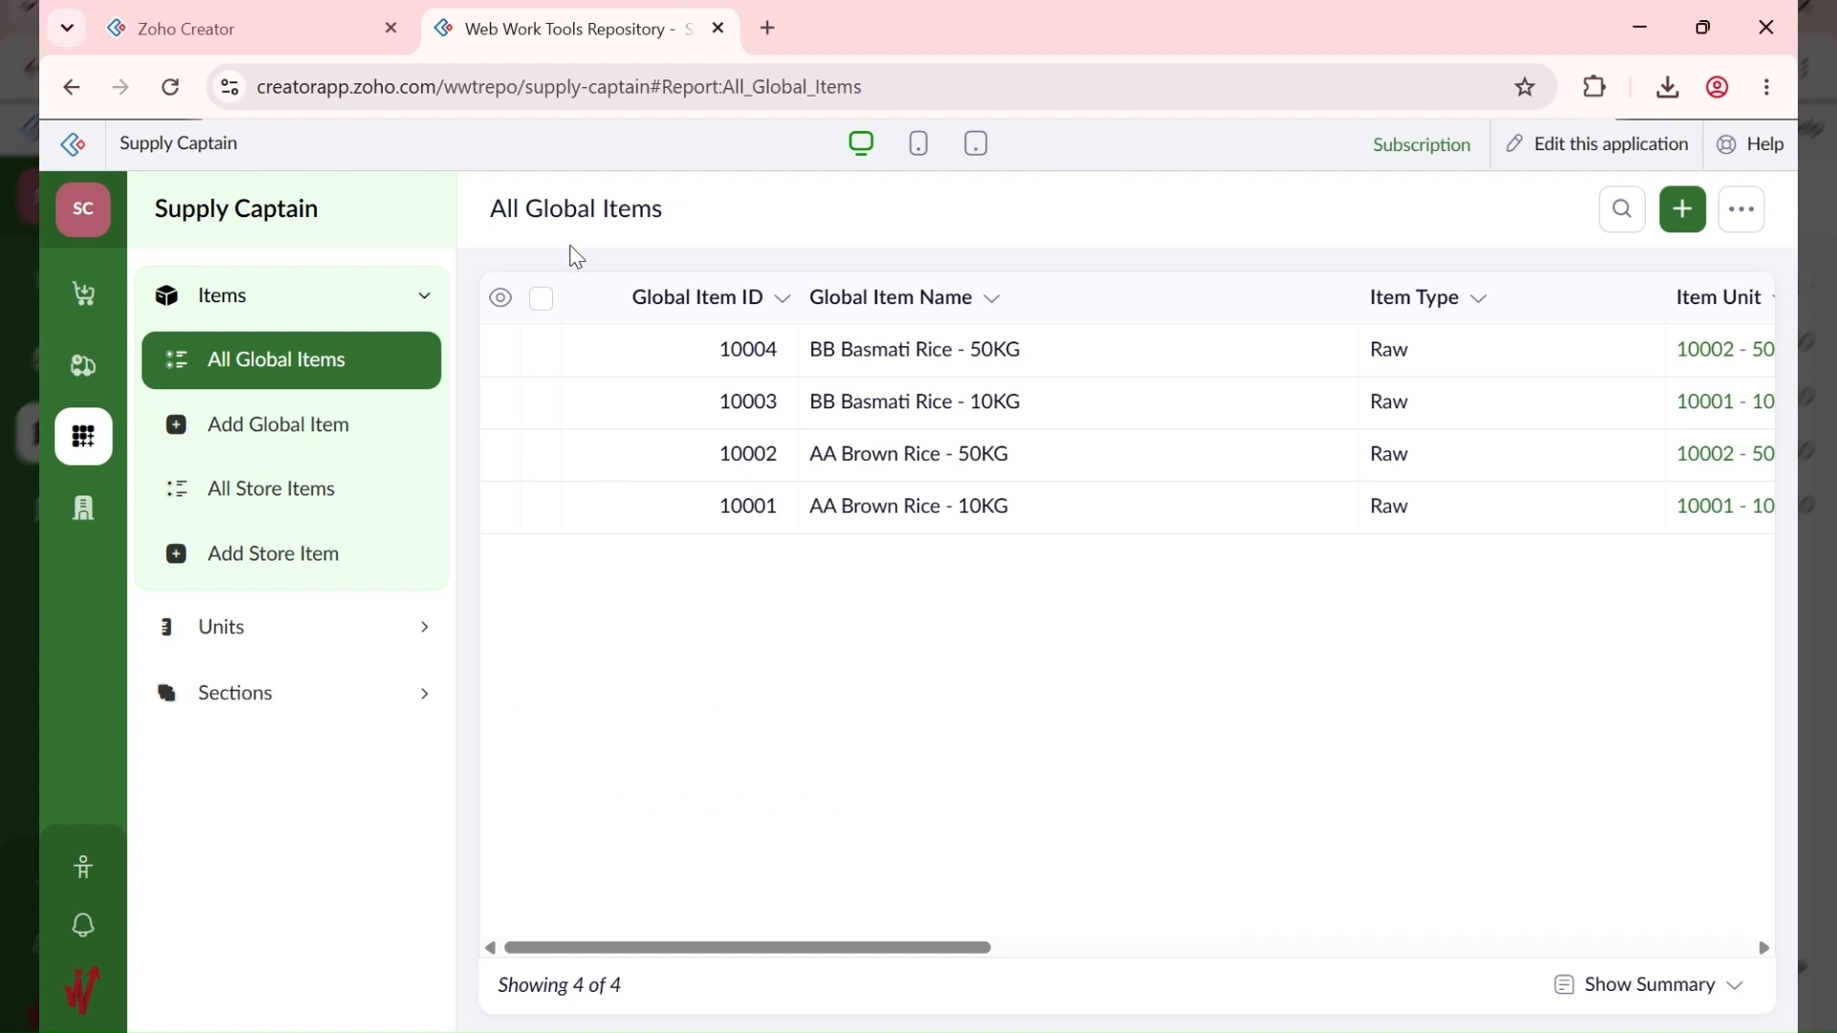
Step: Create Frozen Chicken with unit 10003 - KG, type Perishable, estimated price 4500, and save it
{"action": "left_click", "coordinate": [1686, 212]}
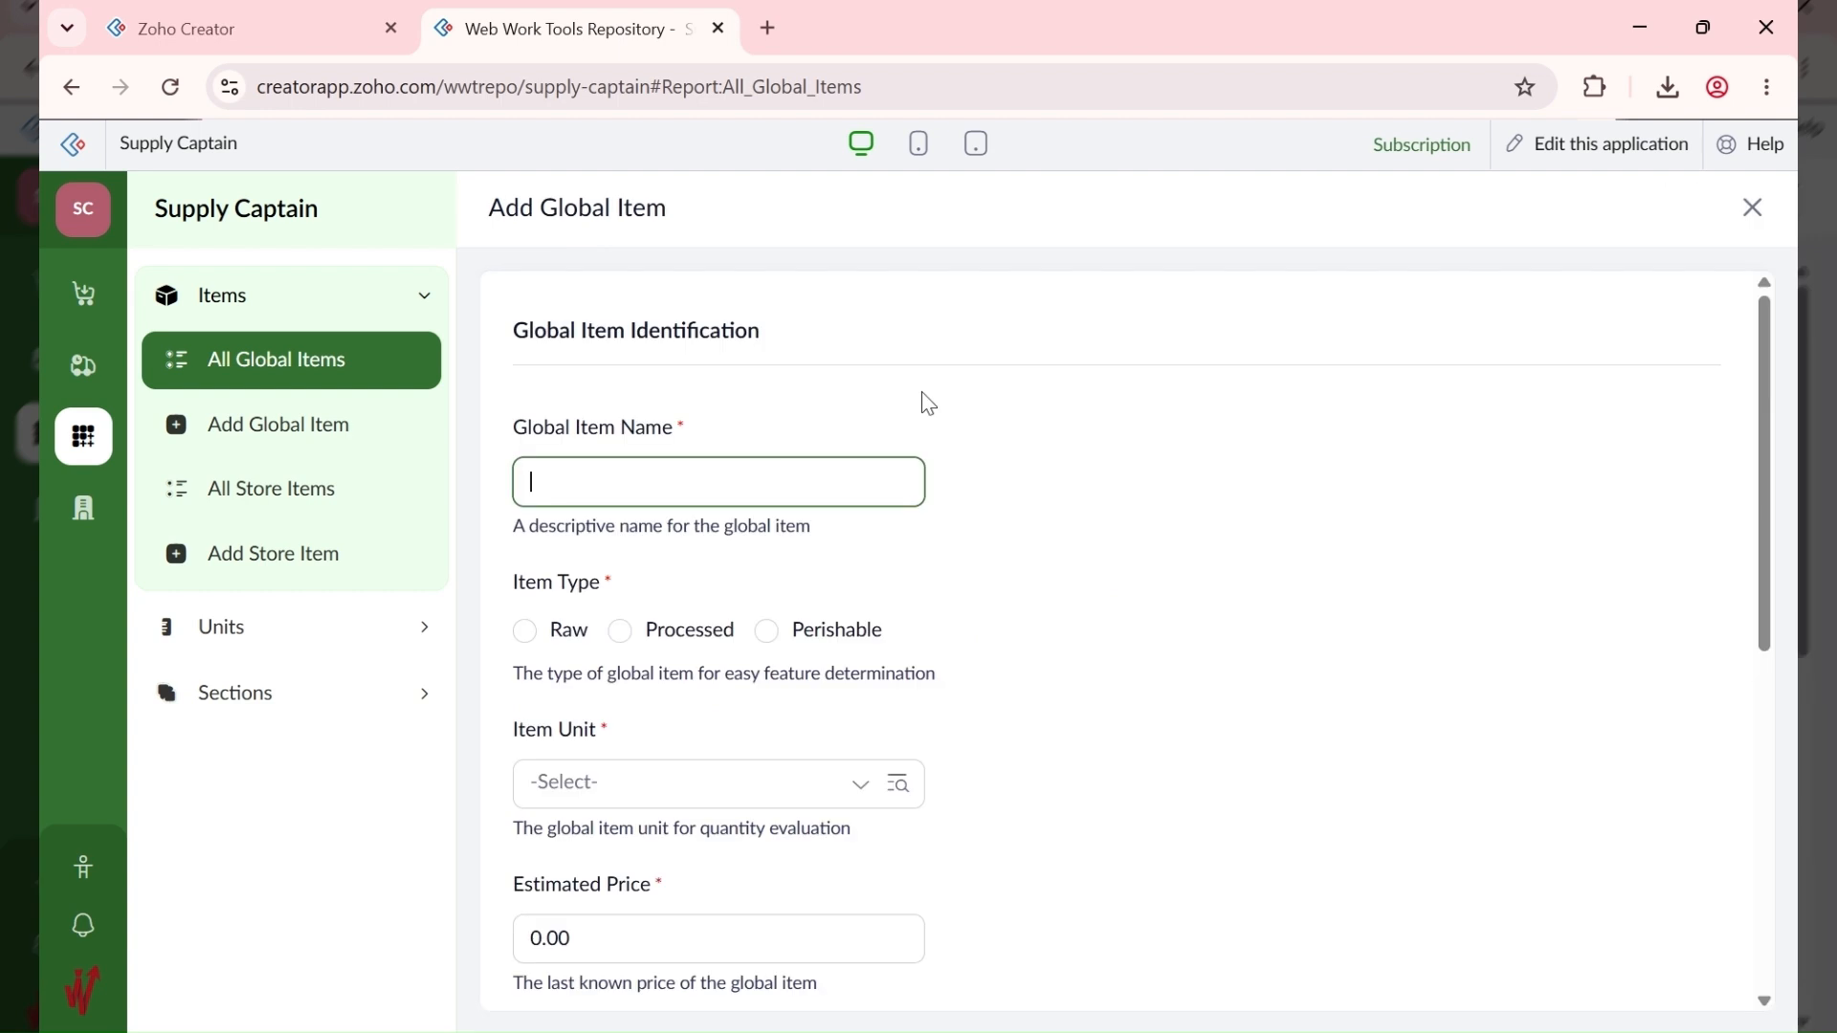
{"action": "type", "text": "Frozen Chicken"}
{"action": "left_click", "coordinate": [657, 792]}
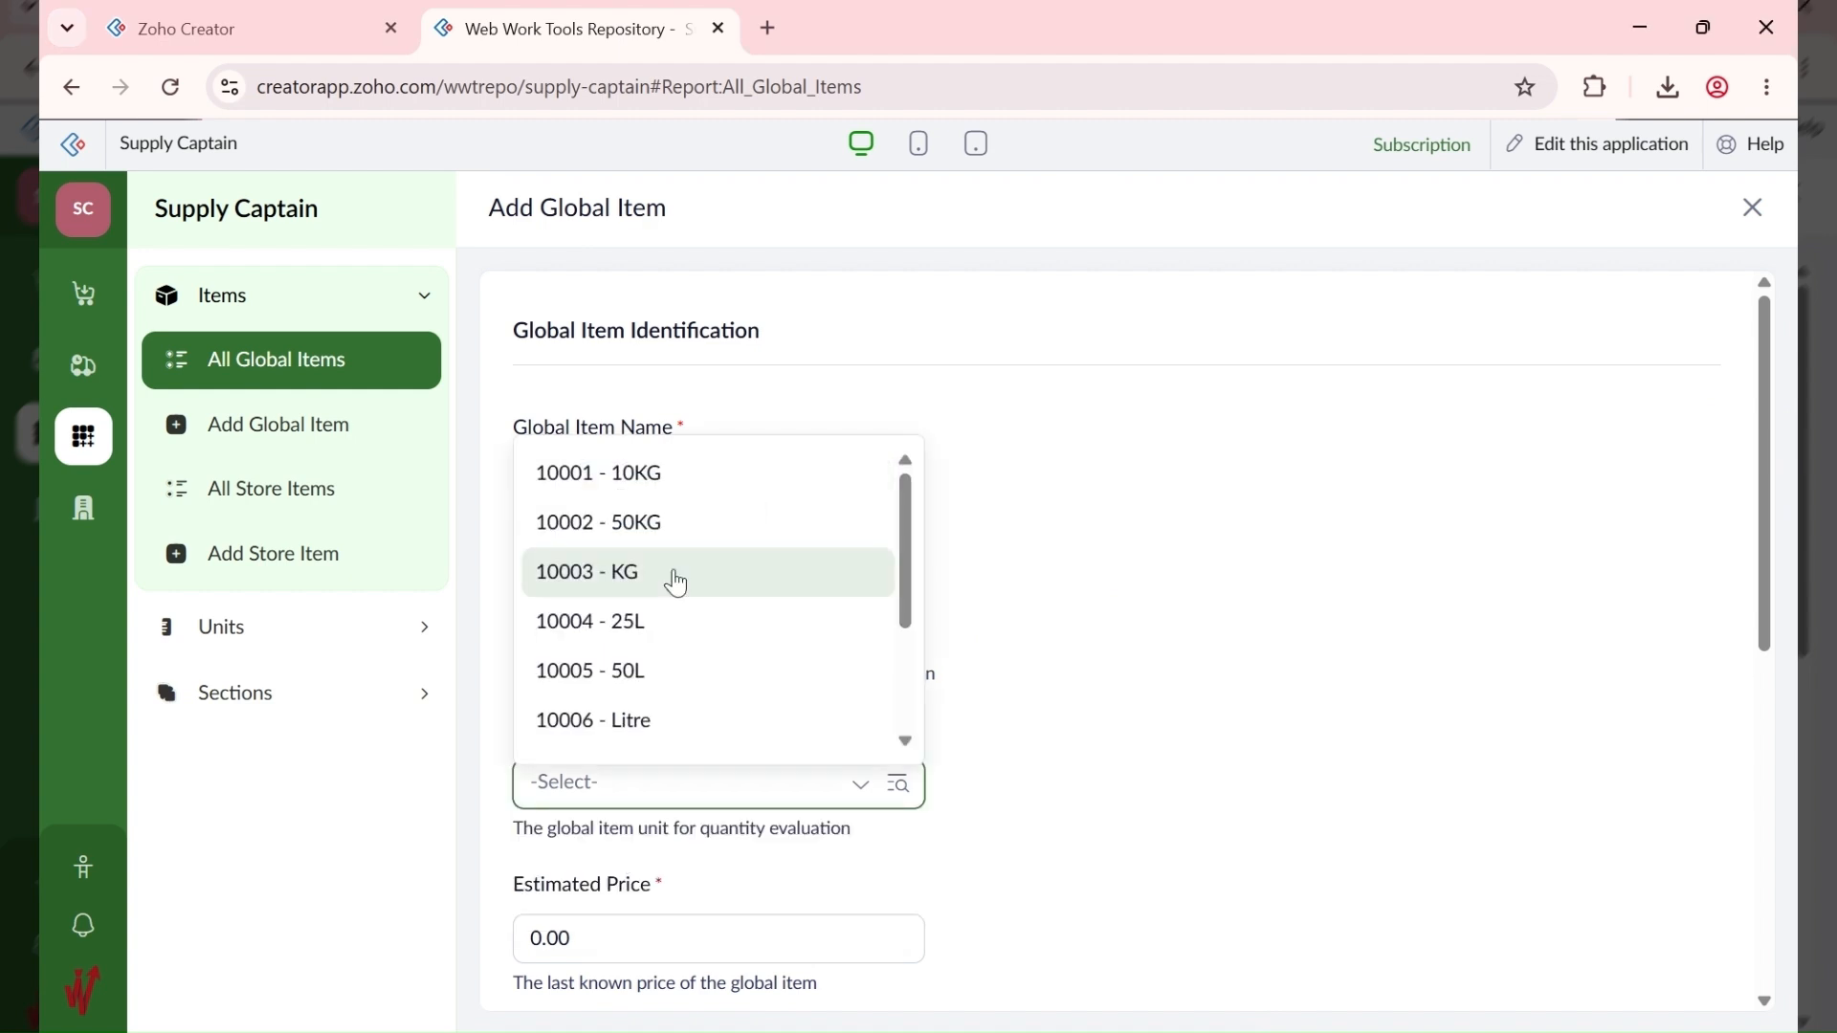
{"action": "left_click", "coordinate": [678, 577]}
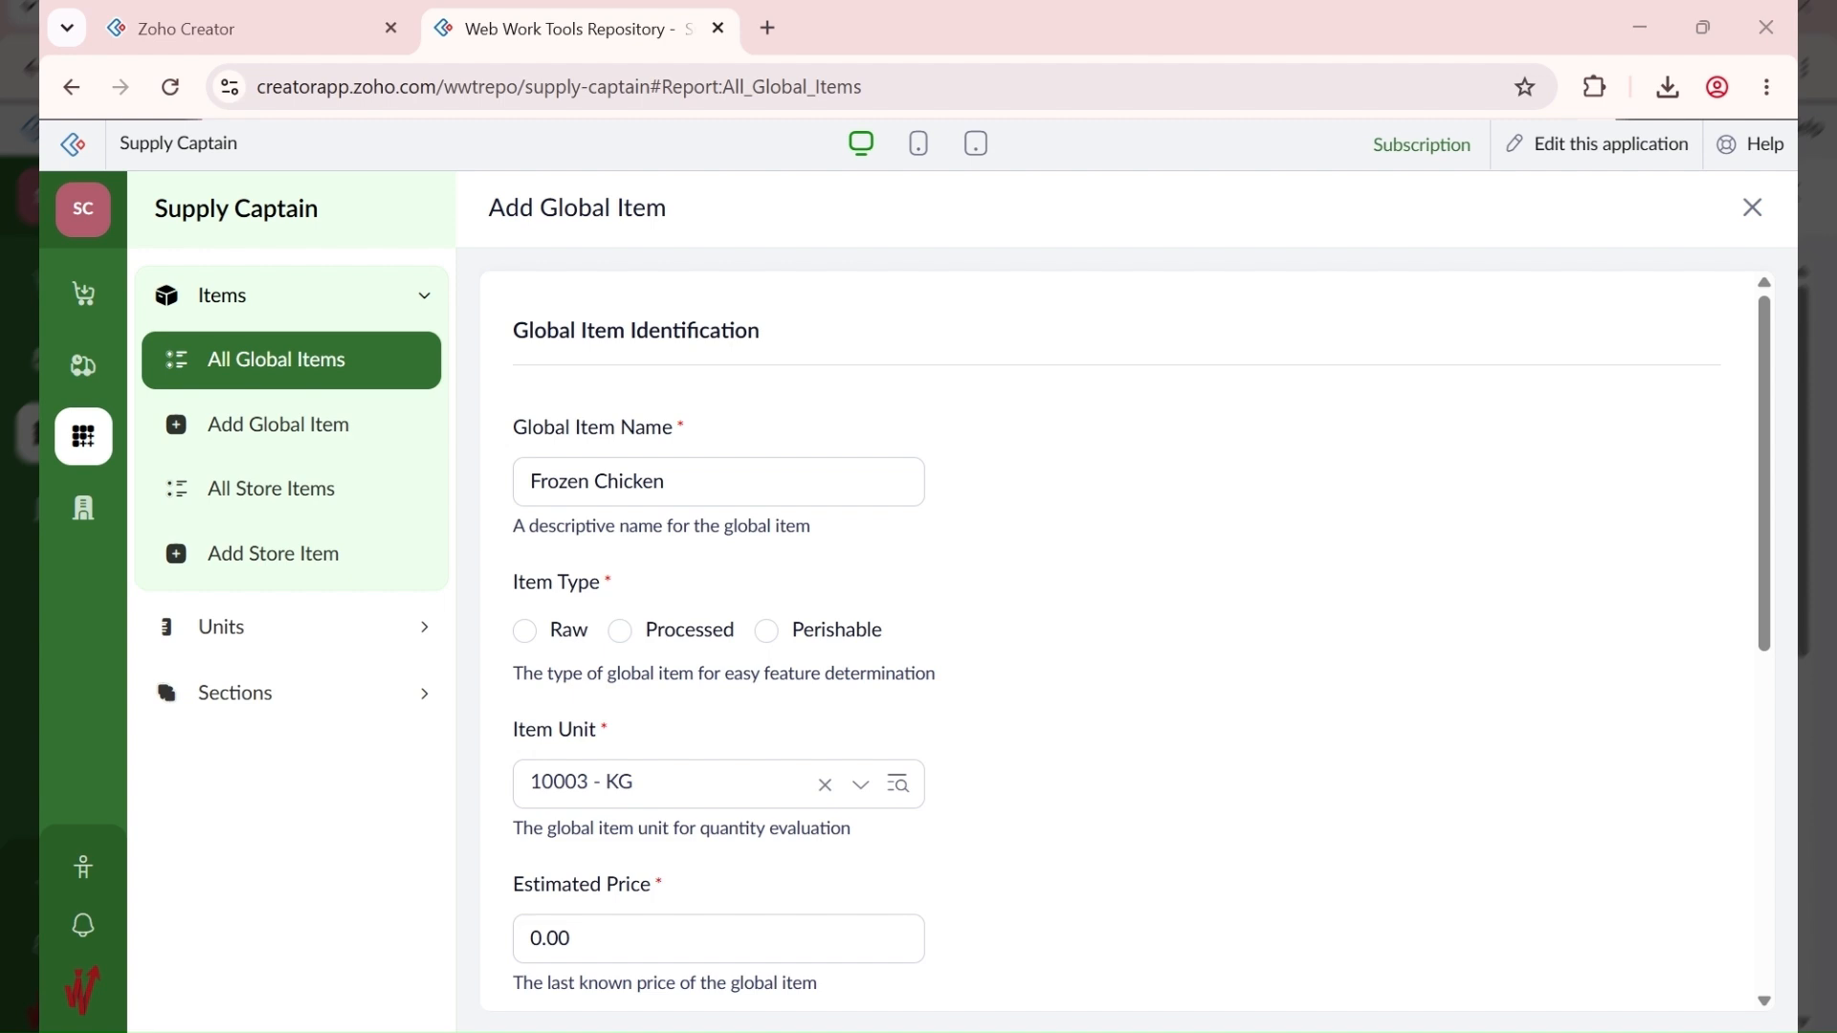
{"action": "left_click", "coordinate": [767, 631]}
{"action": "scroll", "coordinate": [664, 903], "scroll_direction": "down", "scroll_amount": 1}
{"action": "scroll", "coordinate": [664, 905], "scroll_direction": "down", "scroll_amount": 2}
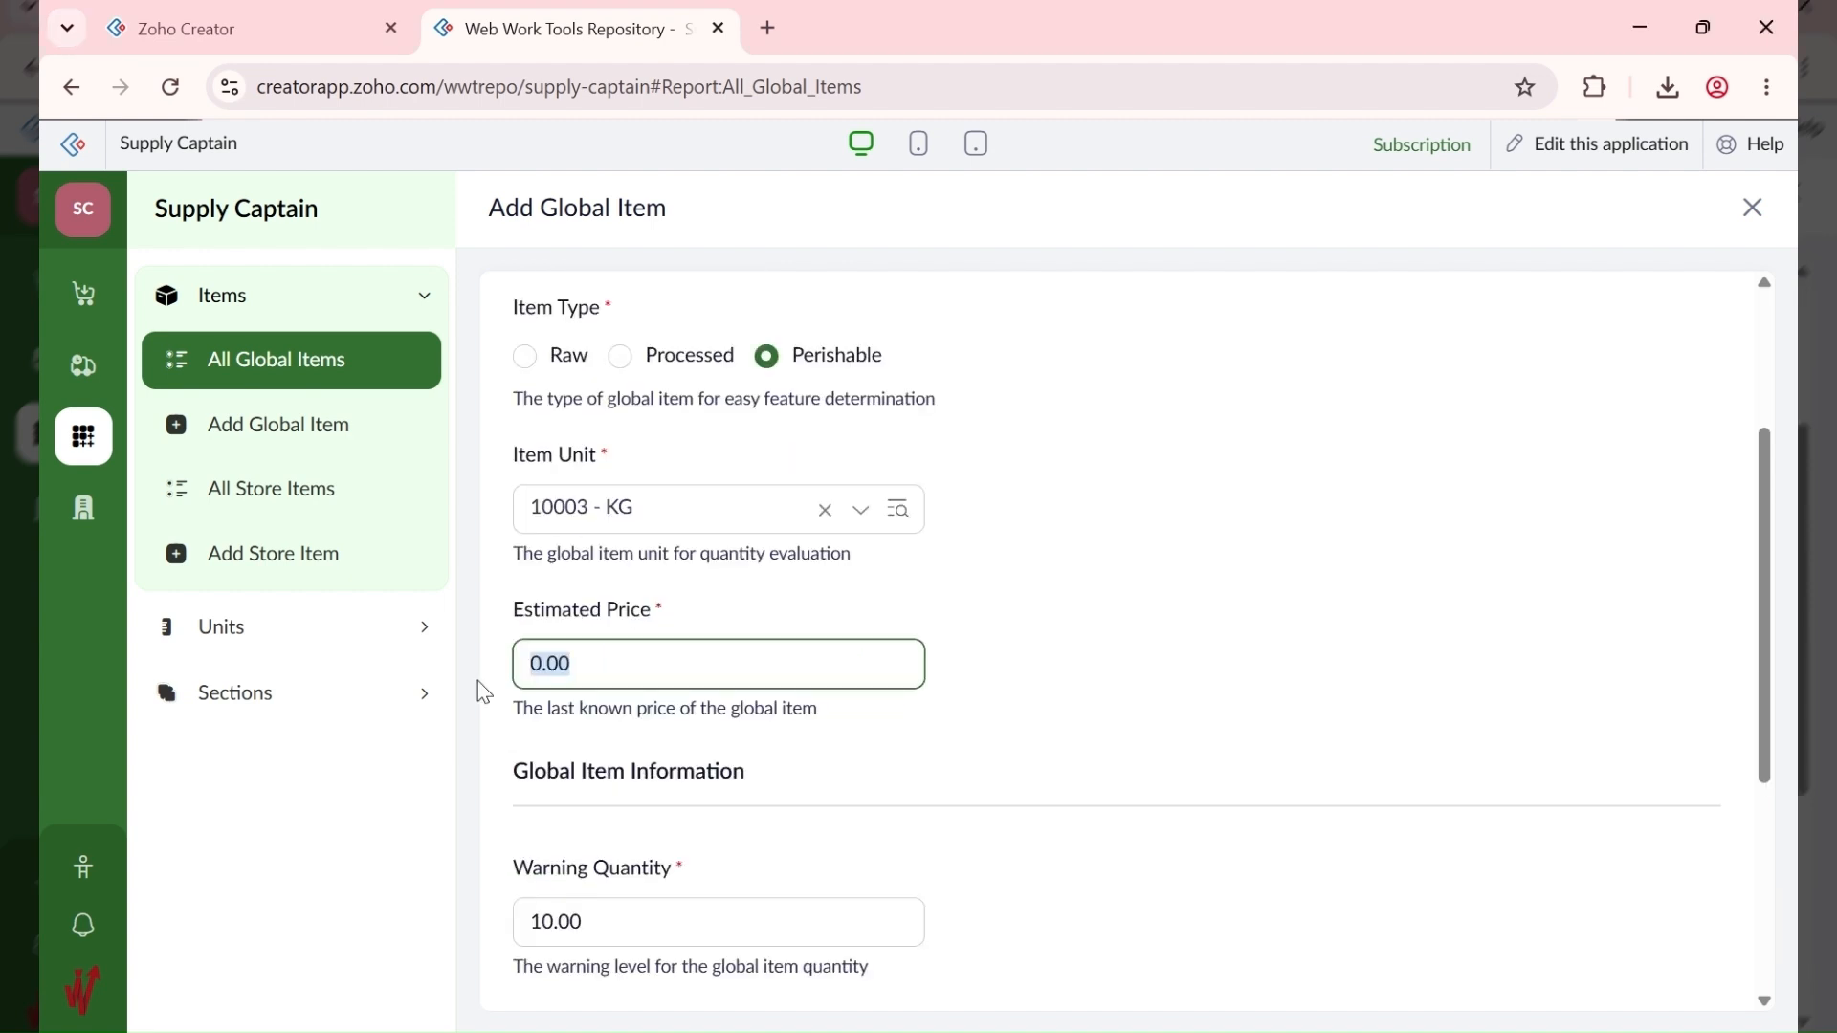
{"action": "type", "text": "4500"}
{"action": "scroll", "coordinate": [990, 732], "scroll_direction": "down", "scroll_amount": 4}
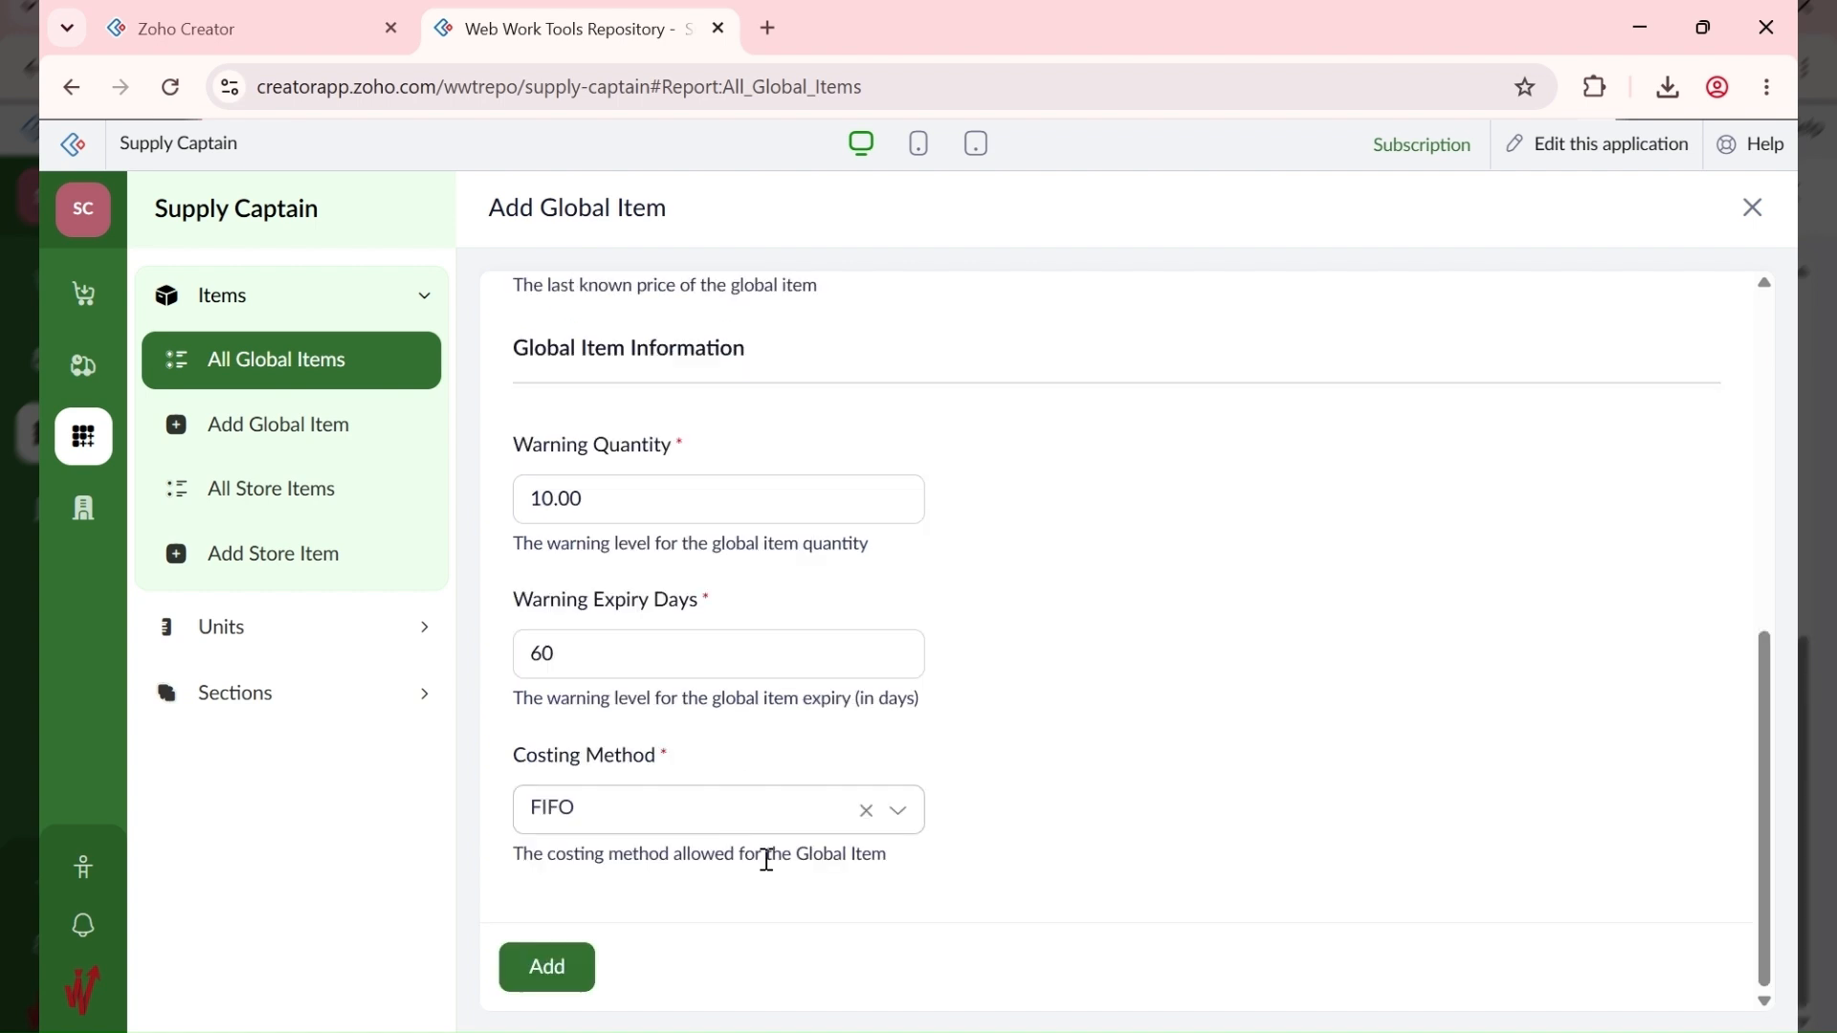
{"action": "left_click", "coordinate": [561, 965]}
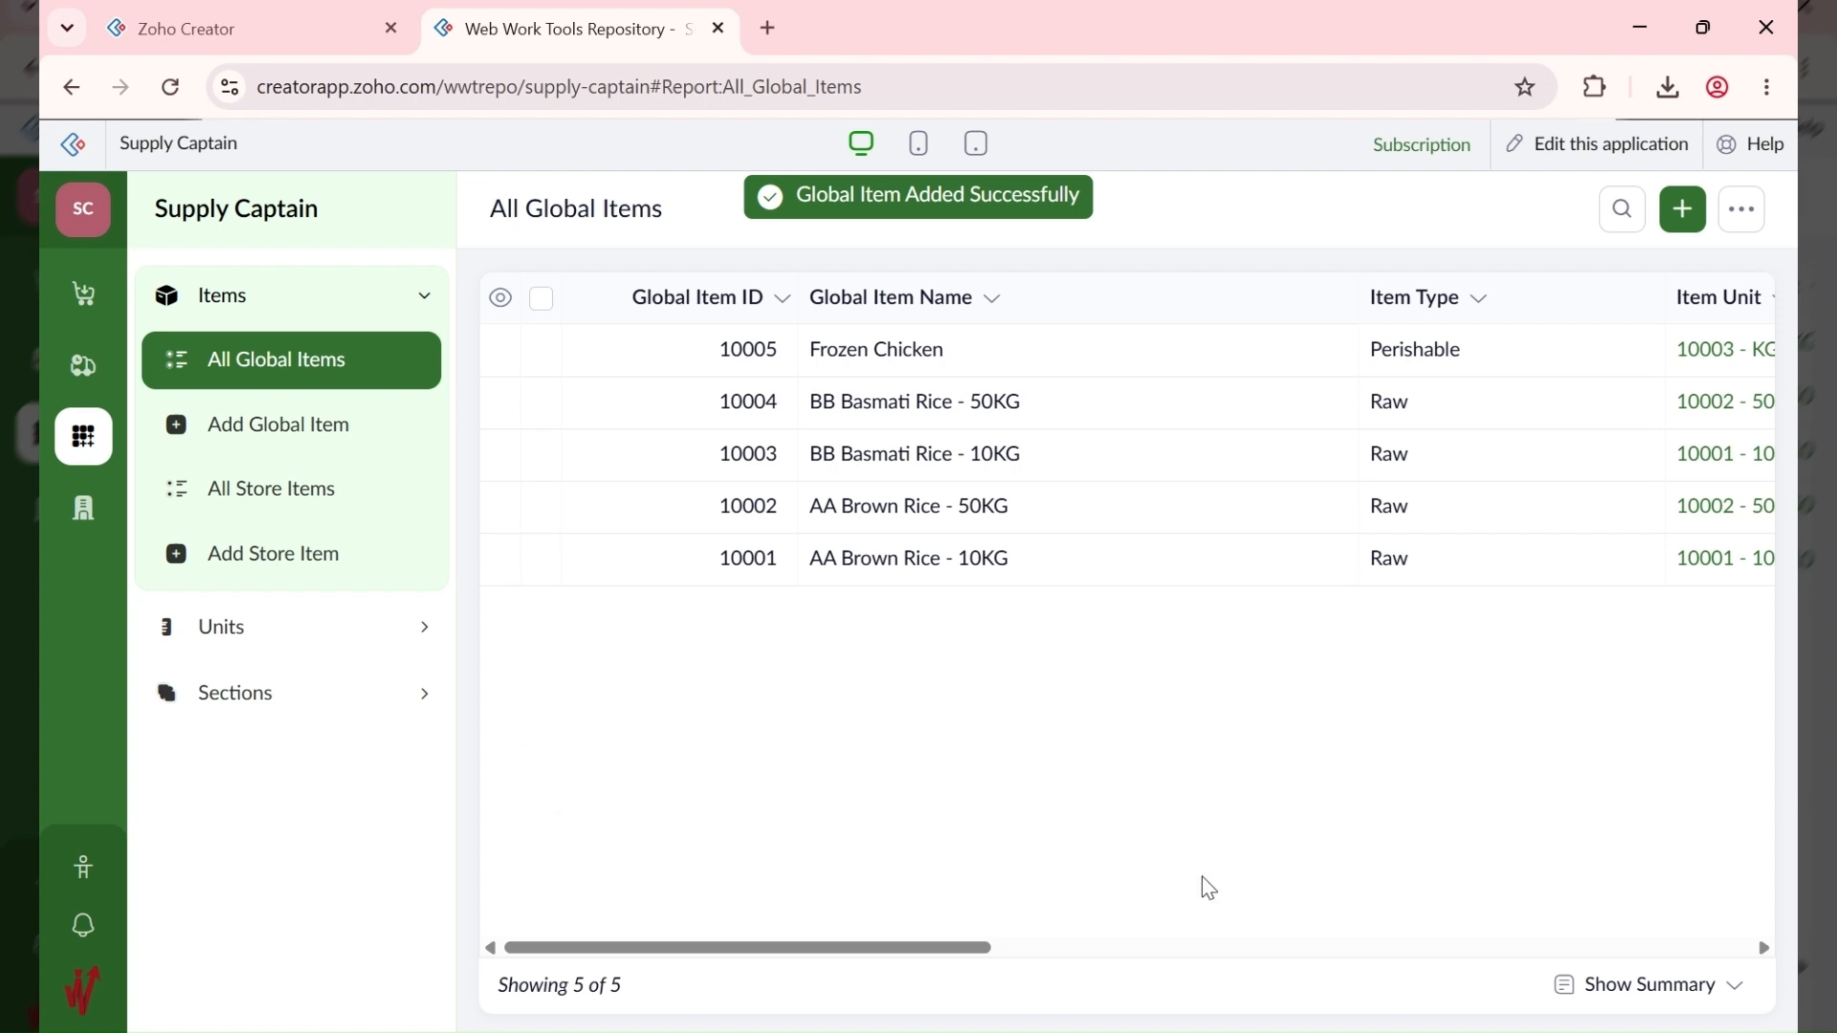
Step: Append '- Whole' to global item 10005's name, making it Frozen Chicken - Whole, and update it
{"action": "left_click_drag", "start_coordinate": [612, 948], "coordinate": [556, 944]}
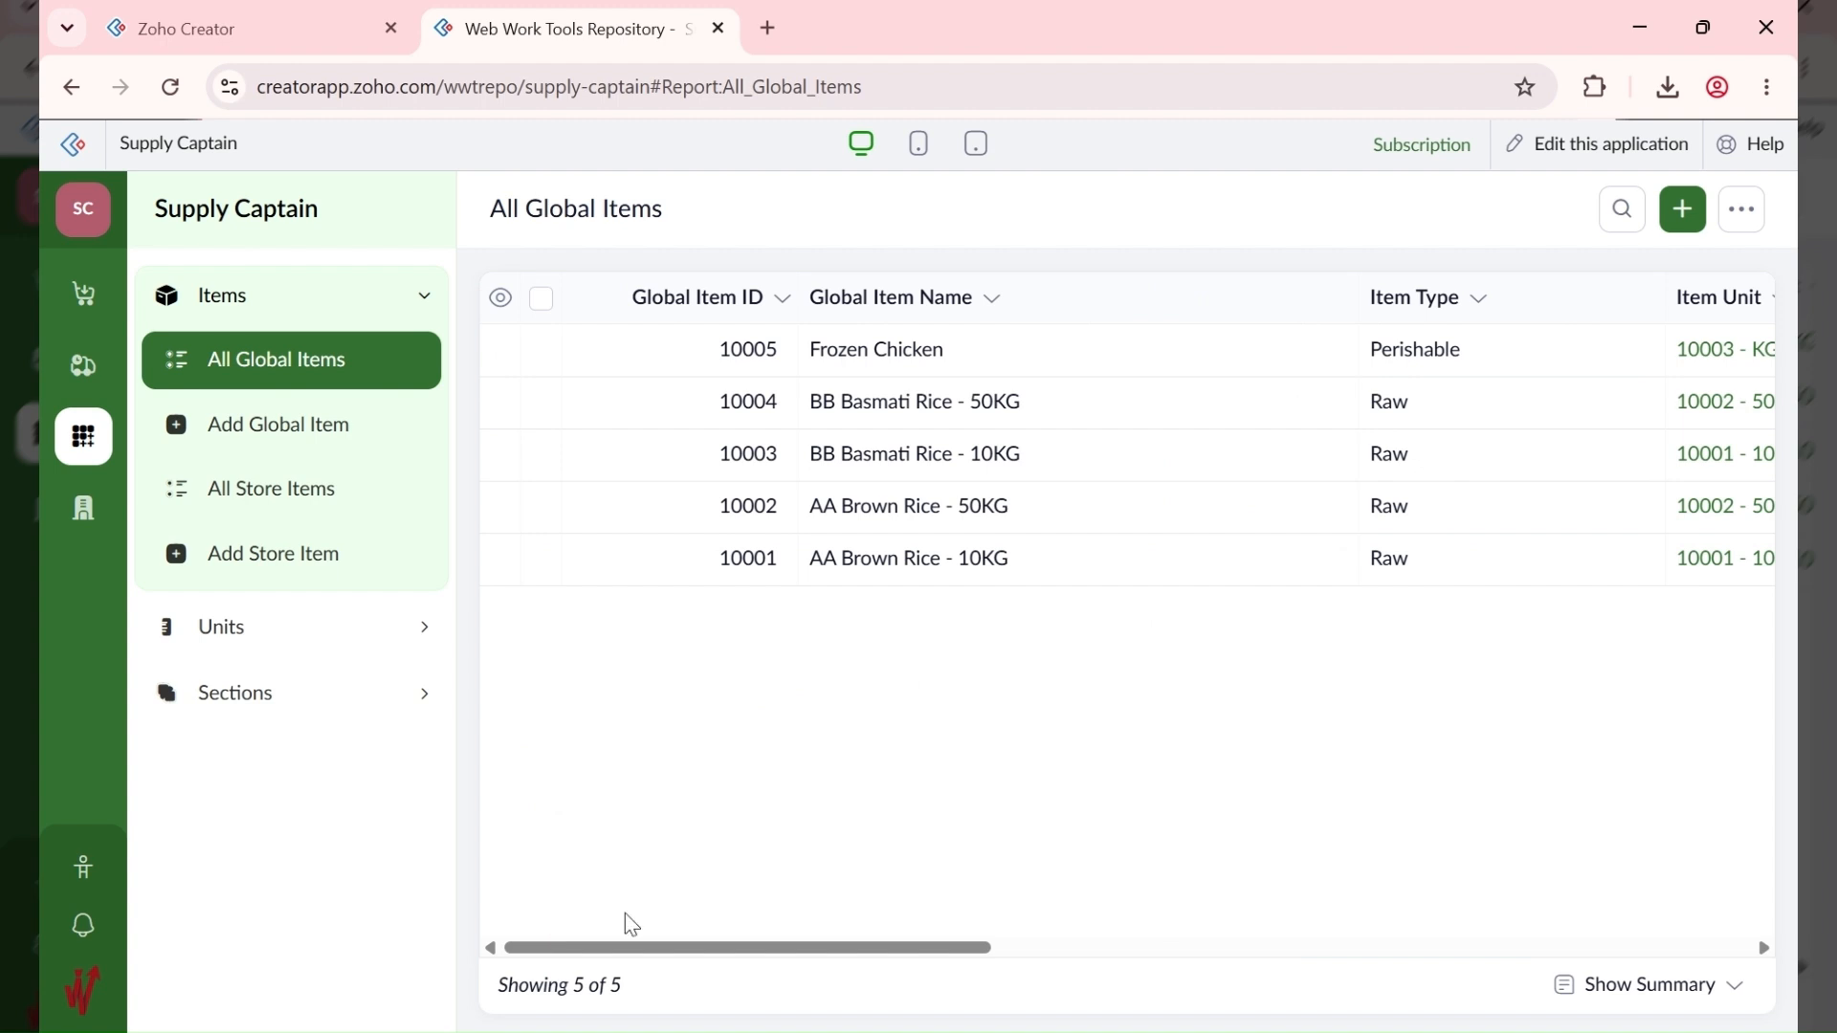
{"action": "left_click_drag", "start_coordinate": [603, 946], "coordinate": [978, 936]}
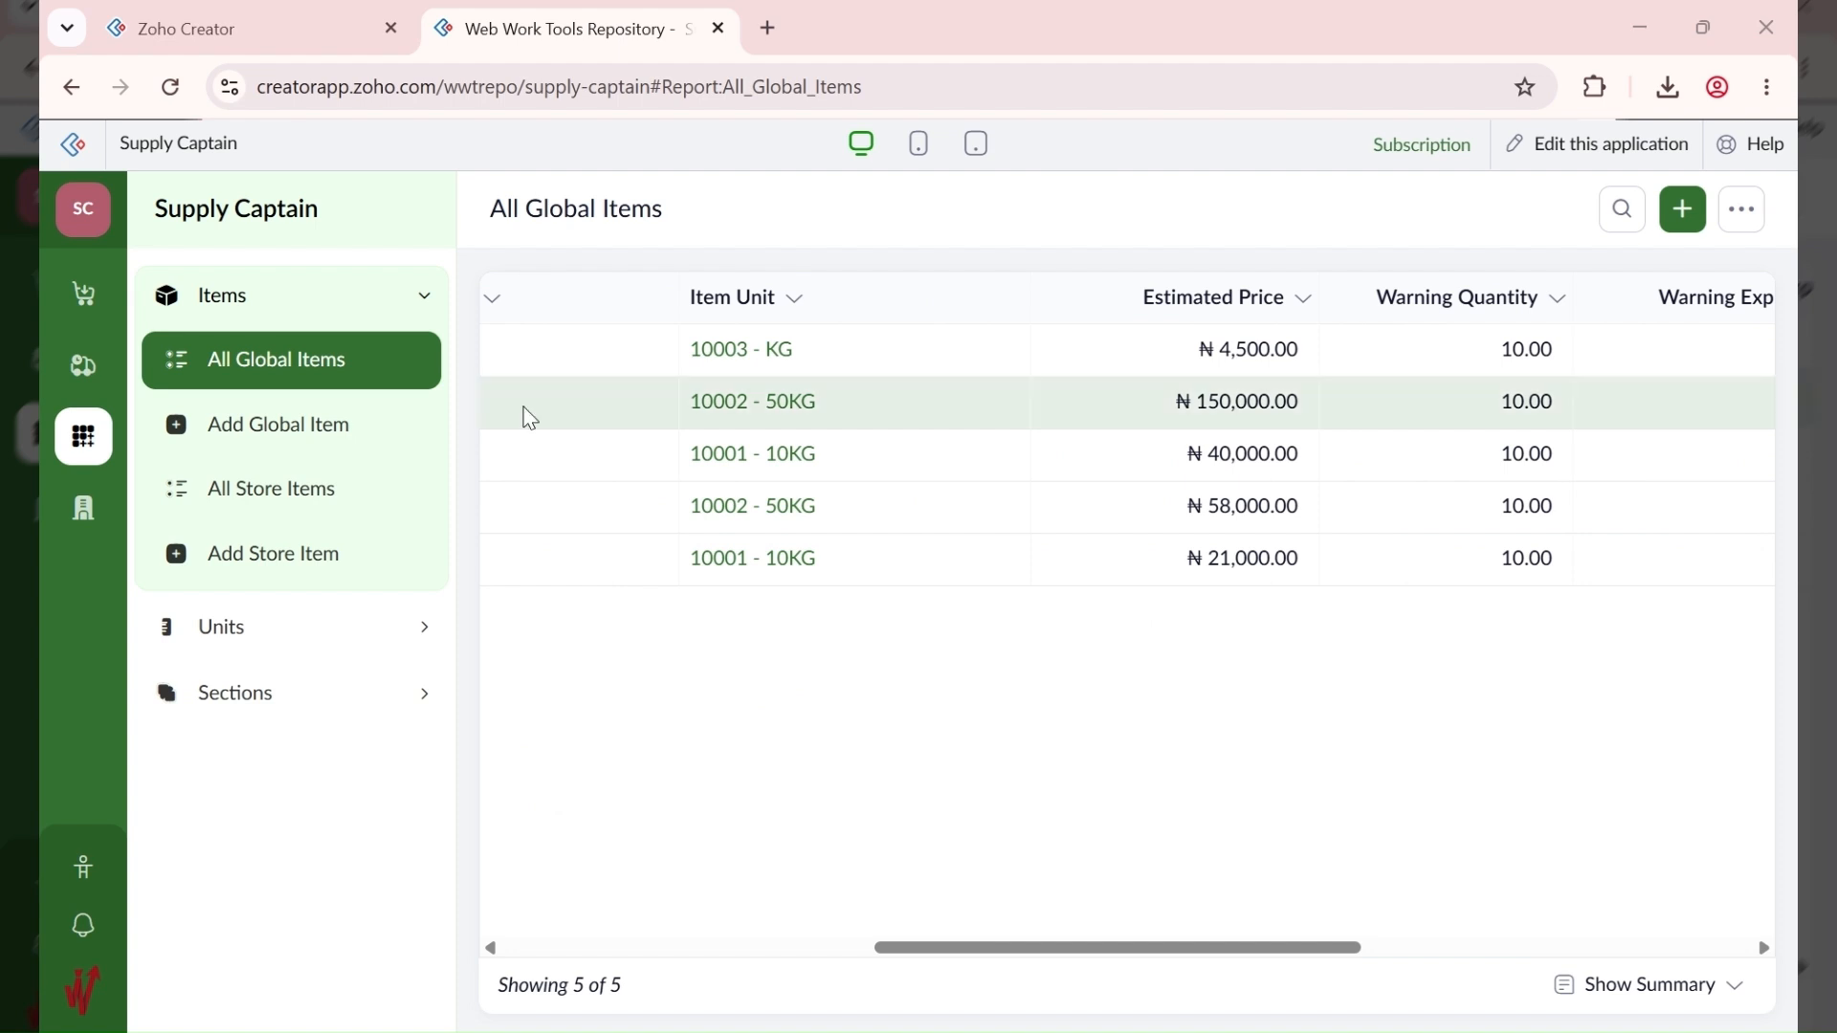
{"action": "left_click_drag", "start_coordinate": [1321, 948], "coordinate": [943, 948]}
{"action": "left_click", "coordinate": [1047, 354]}
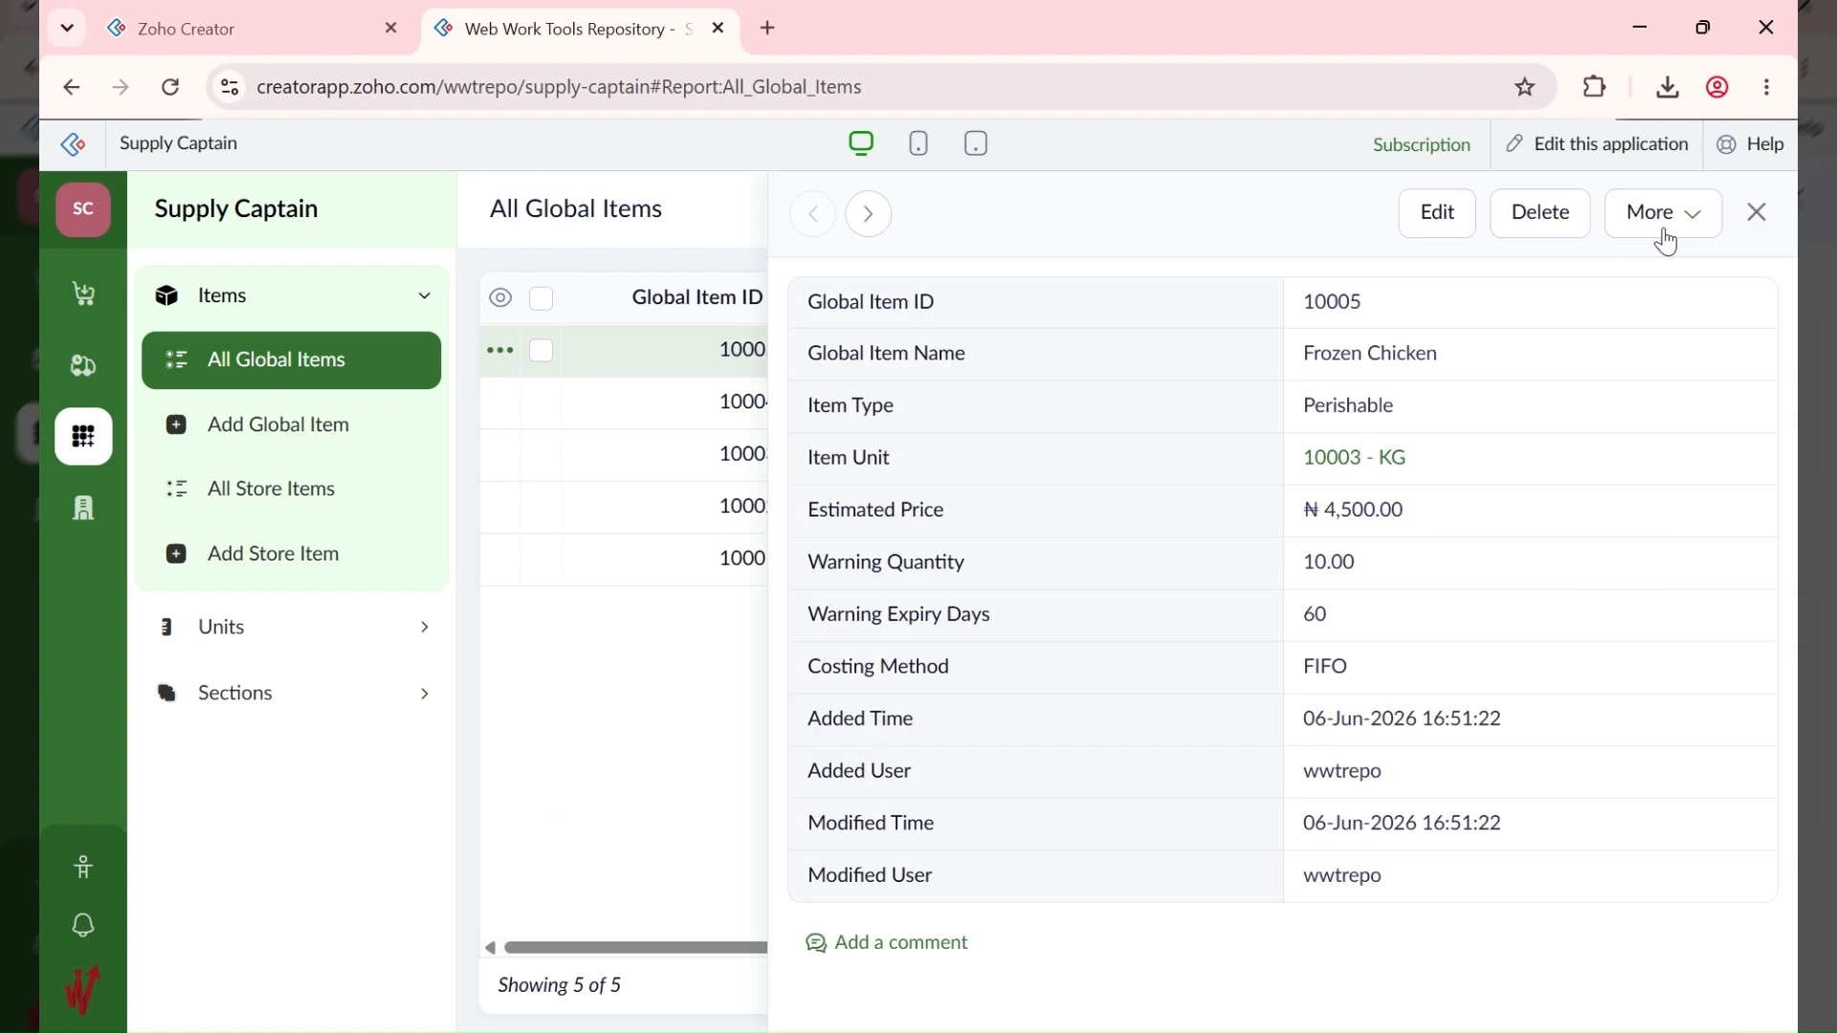
{"action": "left_click", "coordinate": [1437, 213]}
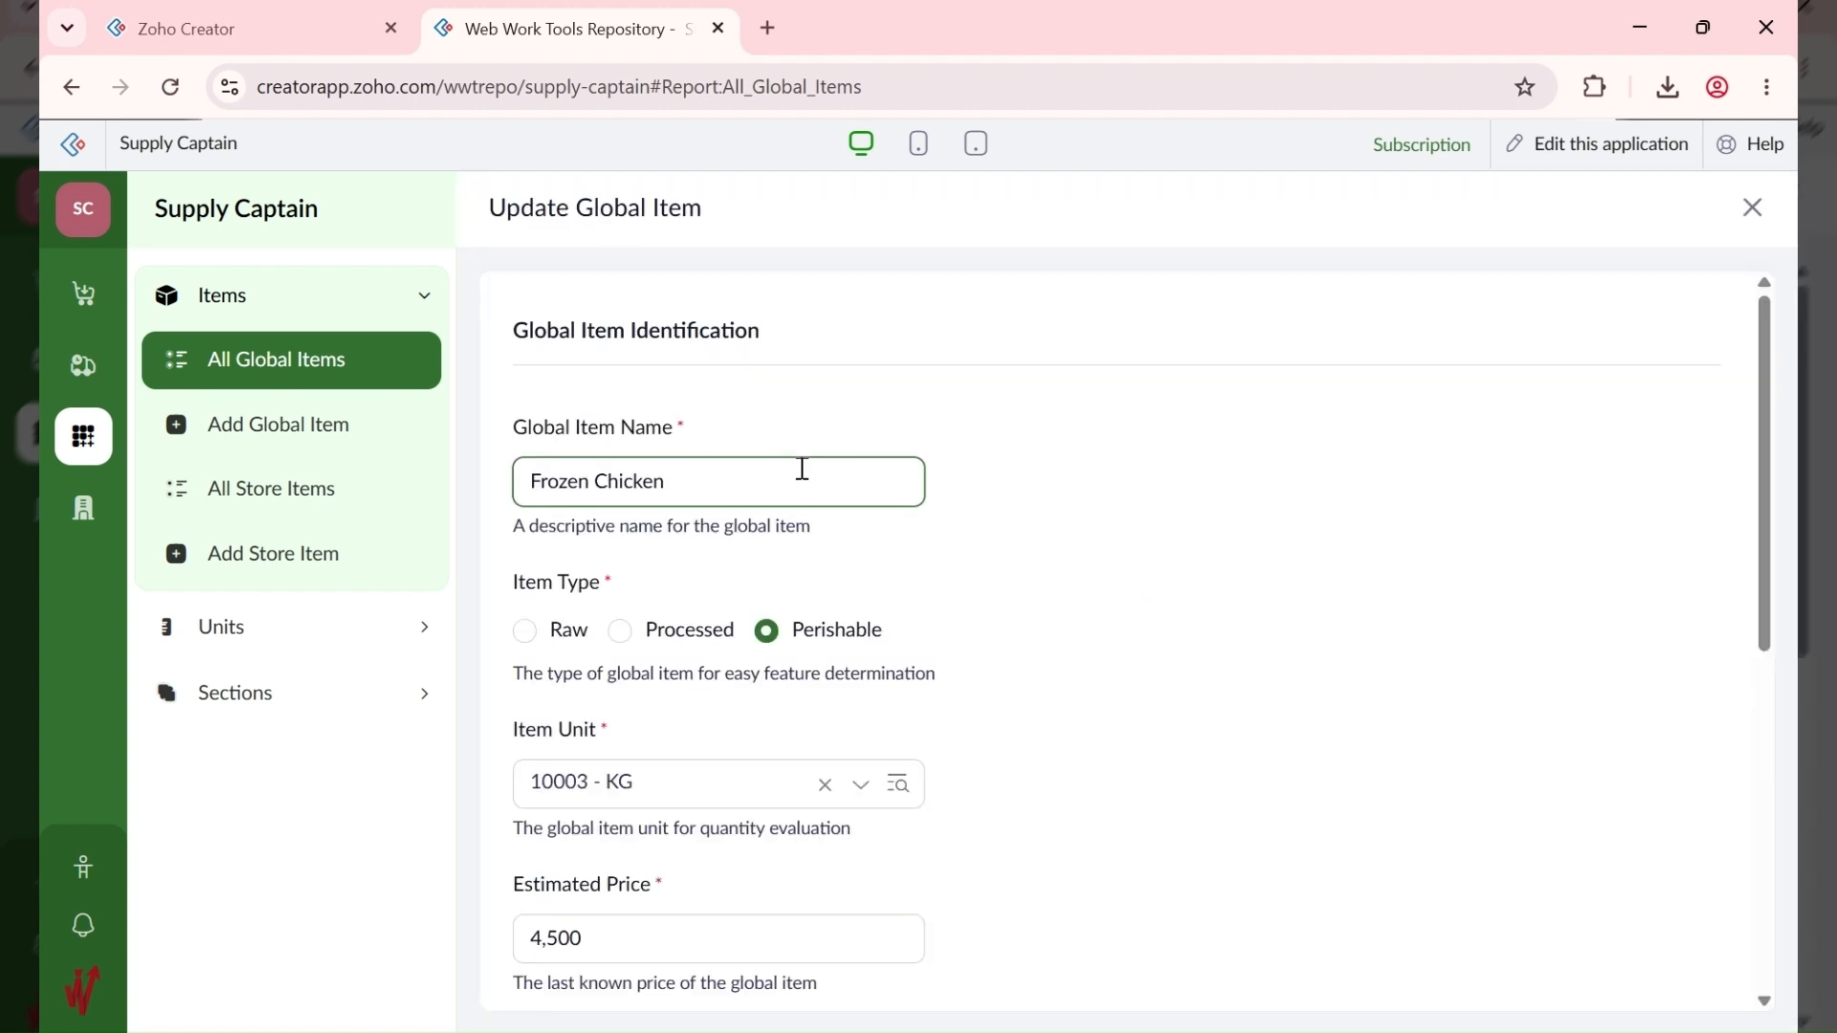
{"action": "type", "text": "- Whole"}
{"action": "left_click", "coordinate": [1054, 654]}
{"action": "scroll", "coordinate": [1053, 654], "scroll_direction": "down", "scroll_amount": 2}
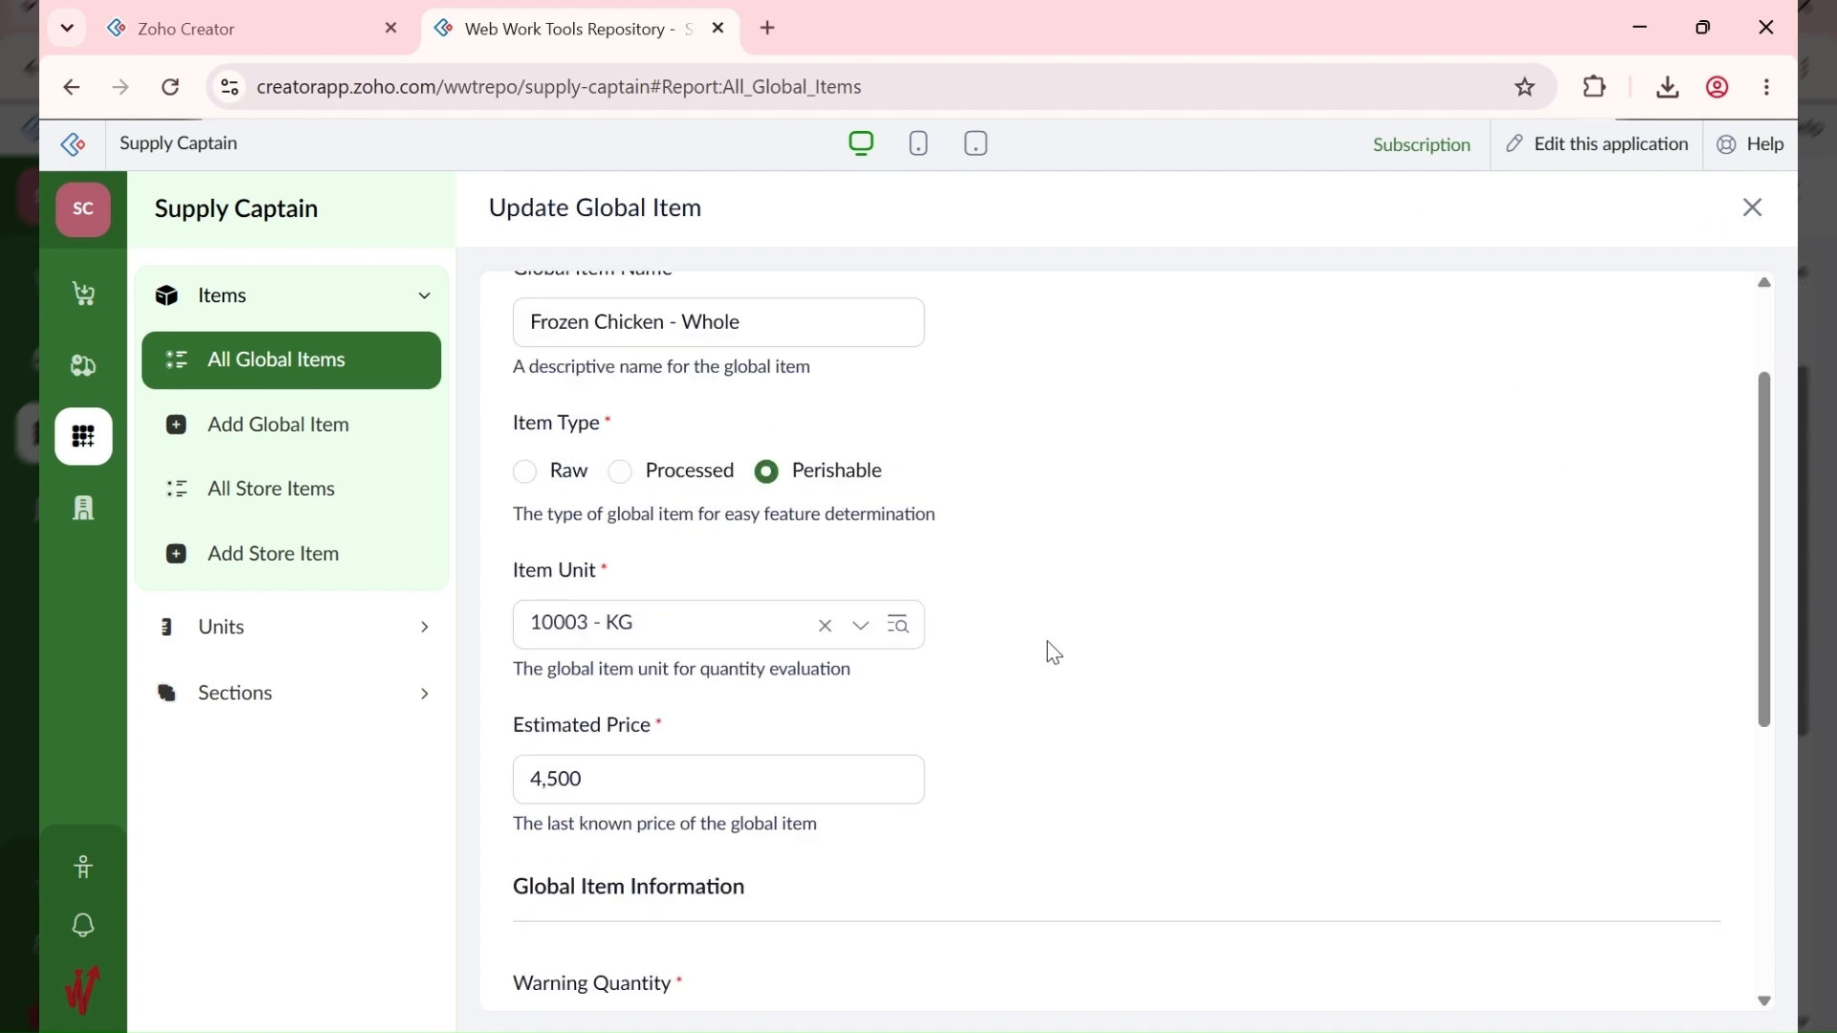
{"action": "scroll", "coordinate": [1053, 653], "scroll_direction": "down", "scroll_amount": 5}
{"action": "left_click", "coordinate": [554, 967]}
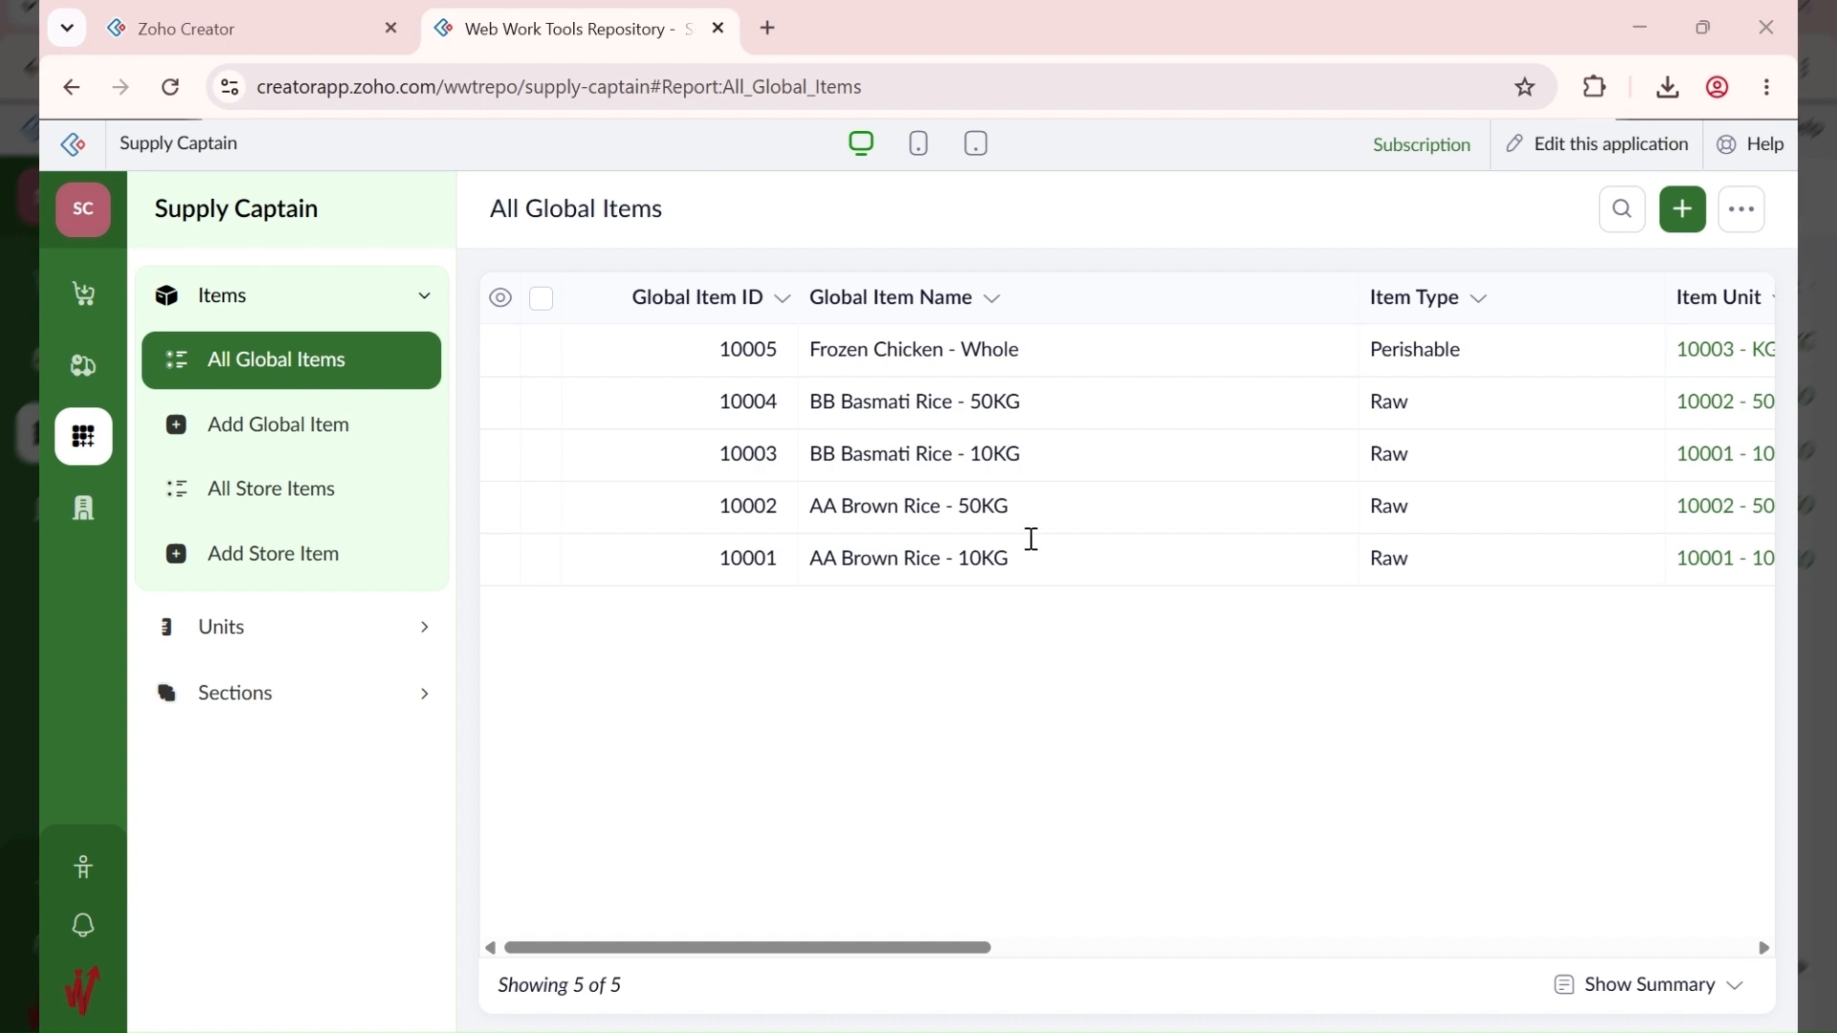
Step: Start a new global item 'CC Vegetable Oil - 25L', Processed, with unit 10004 - 25L
{"action": "left_click", "coordinate": [1676, 224]}
{"action": "type", "text": "CC Vegetable Oil"}
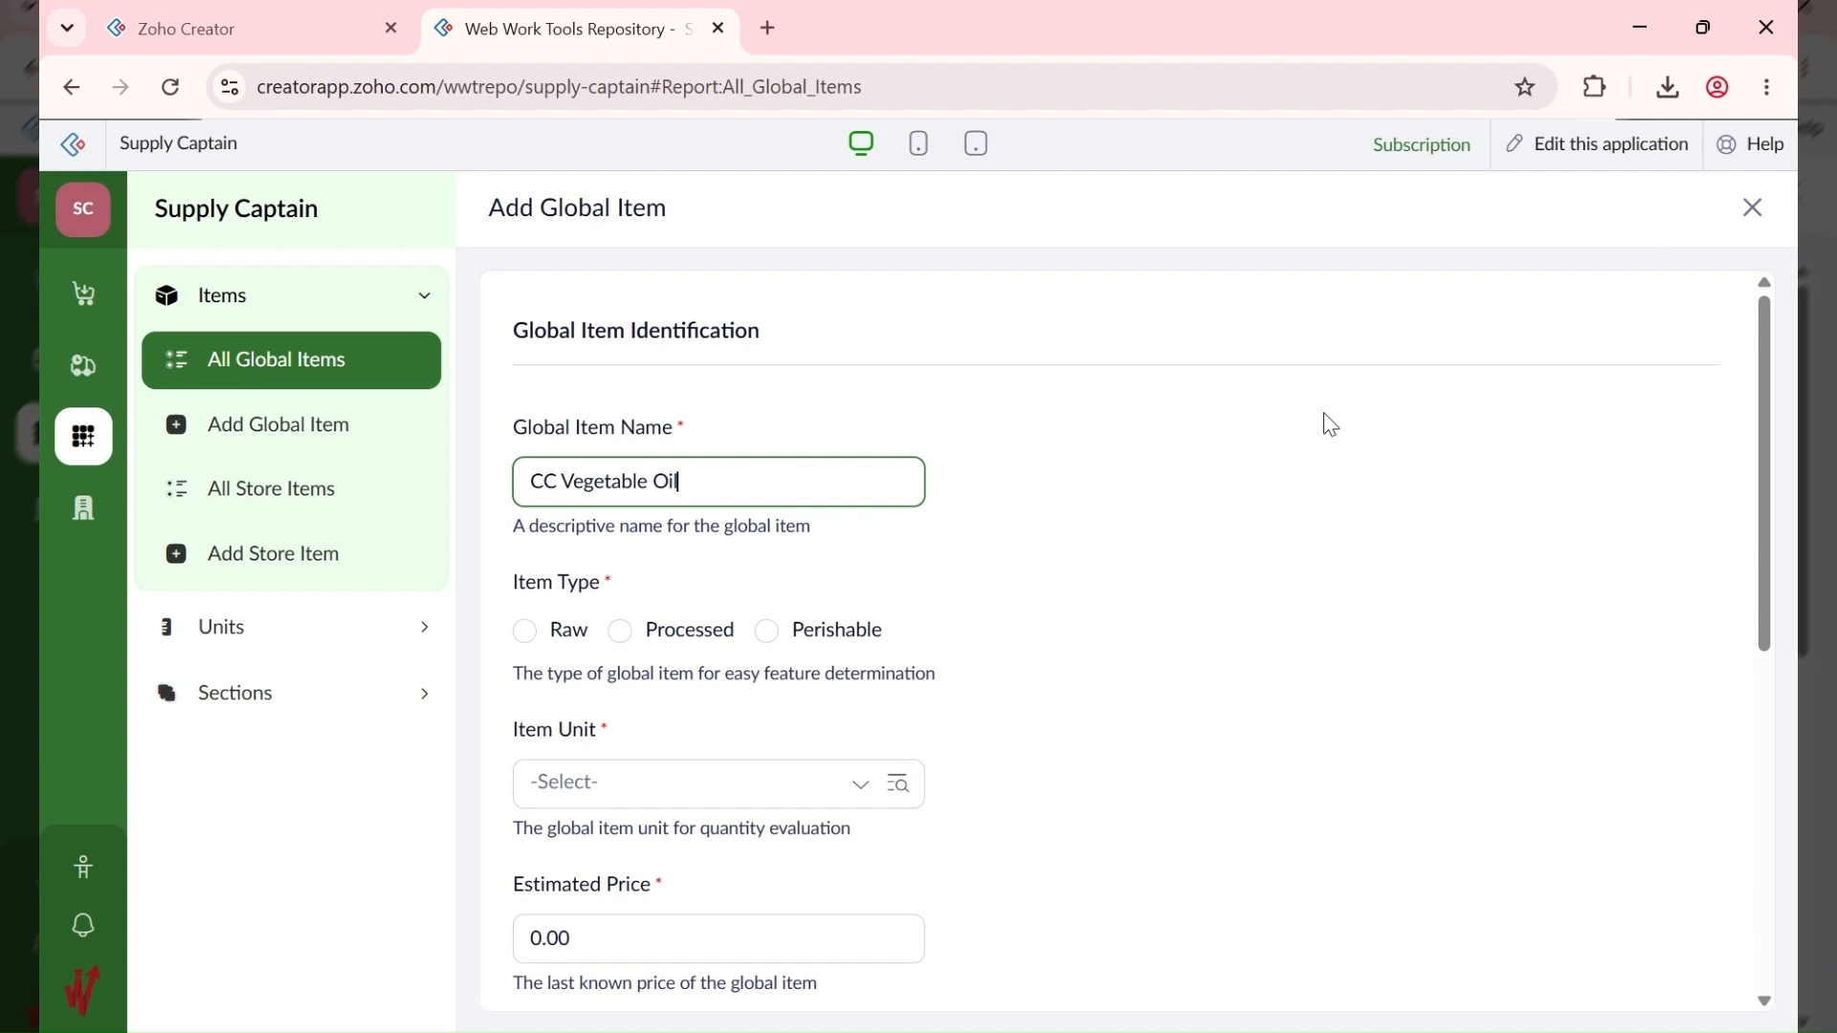
{"action": "type", "text": " - 25L"}
{"action": "left_click", "coordinate": [624, 635]}
{"action": "left_click", "coordinate": [660, 794]}
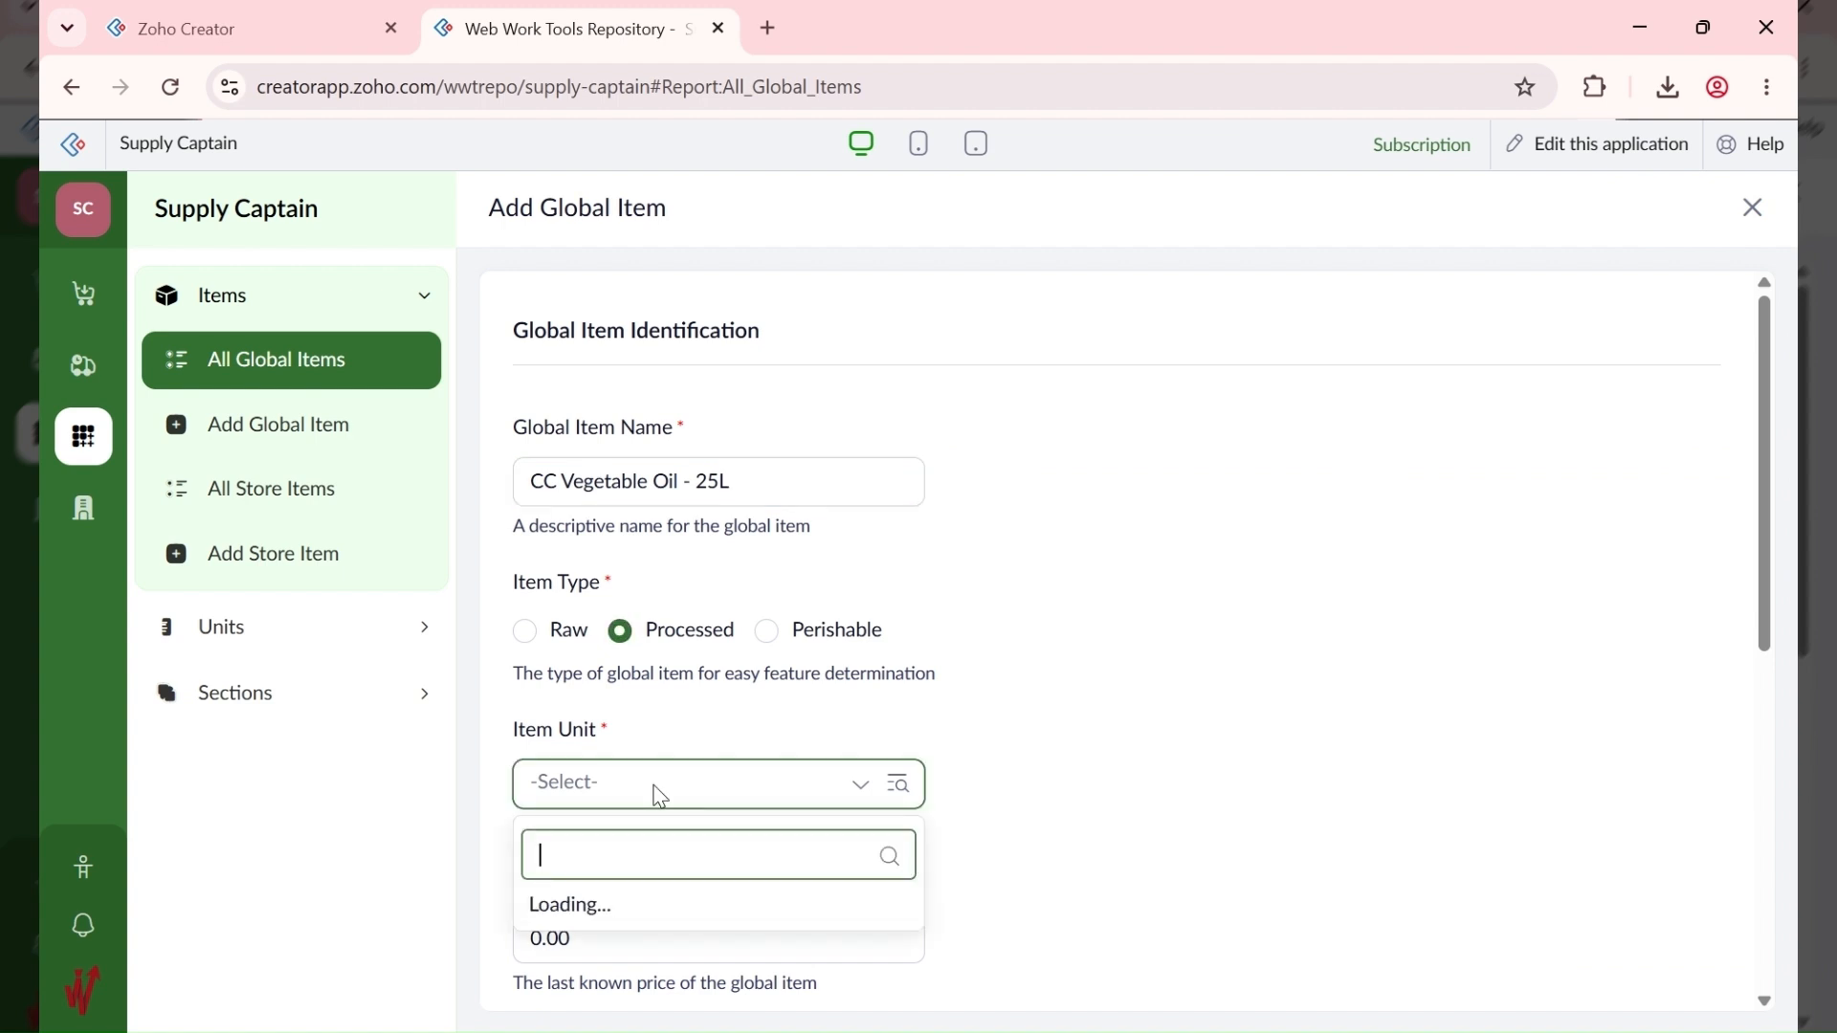
{"action": "left_click", "coordinate": [784, 627]}
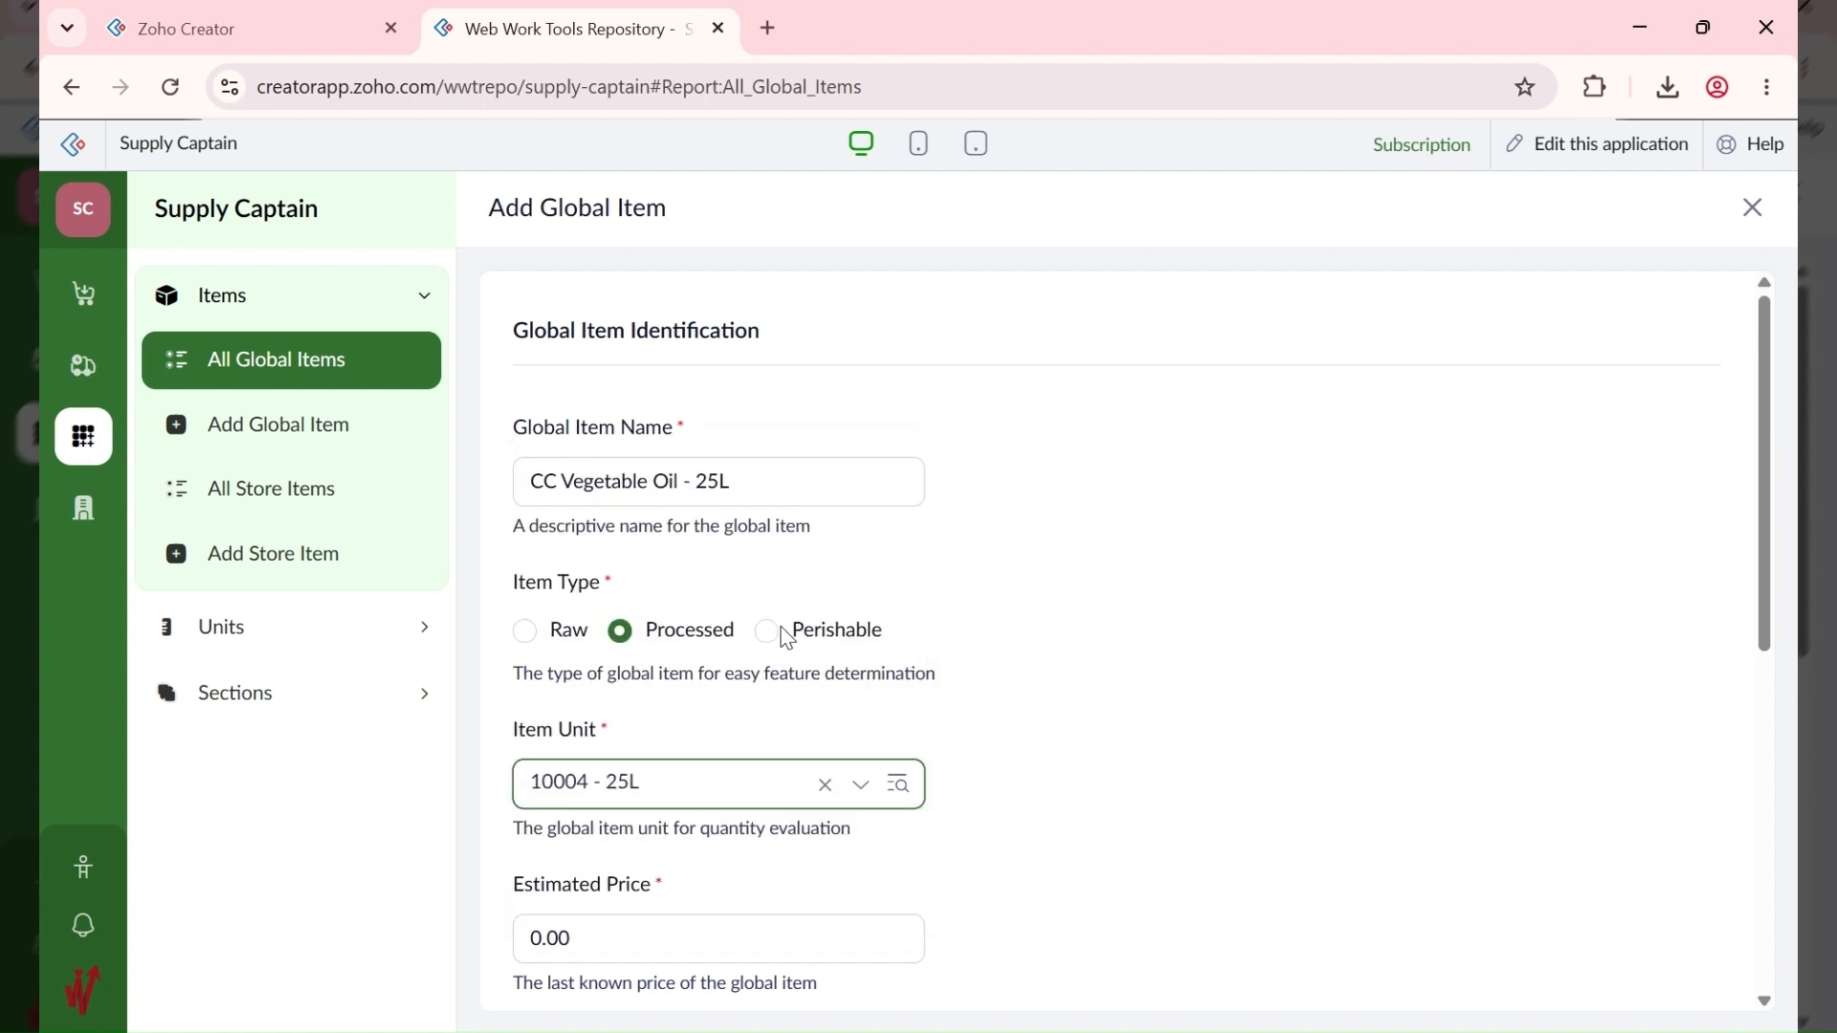
{"action": "scroll", "coordinate": [1136, 723], "scroll_direction": "down", "scroll_amount": 4}
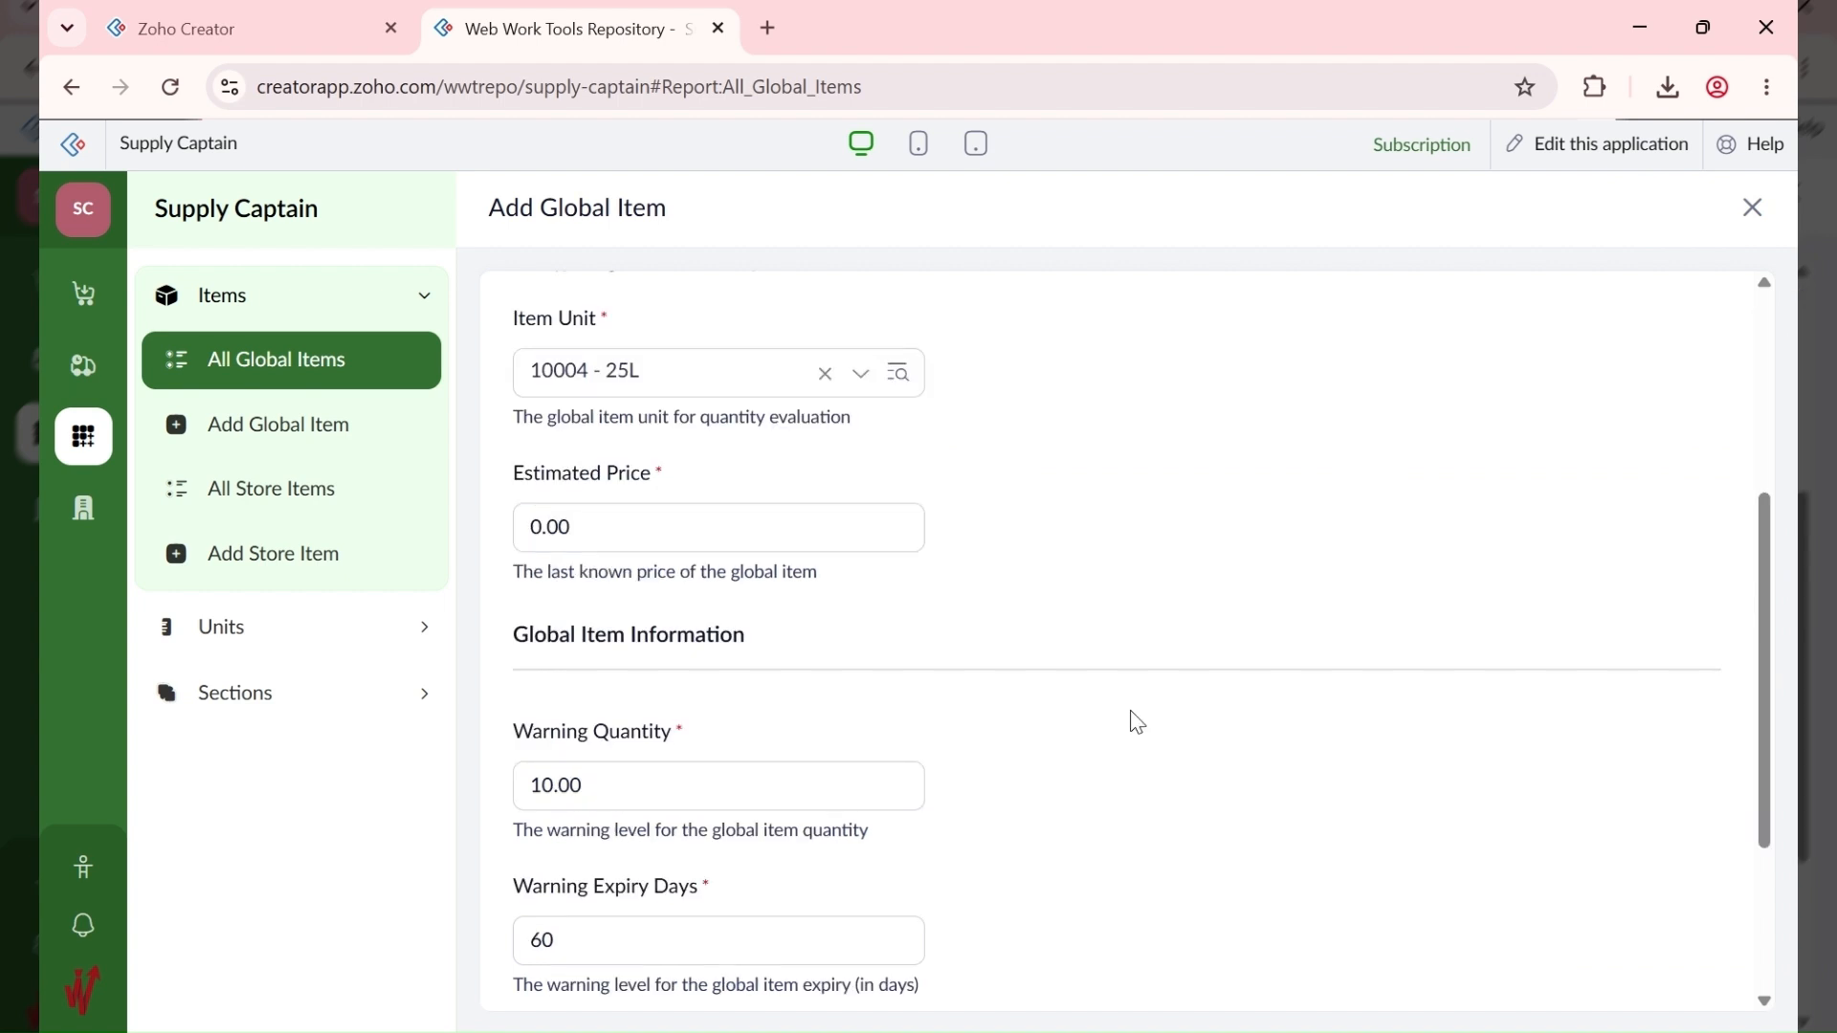
{"action": "left_click", "coordinate": [1207, 1031]}
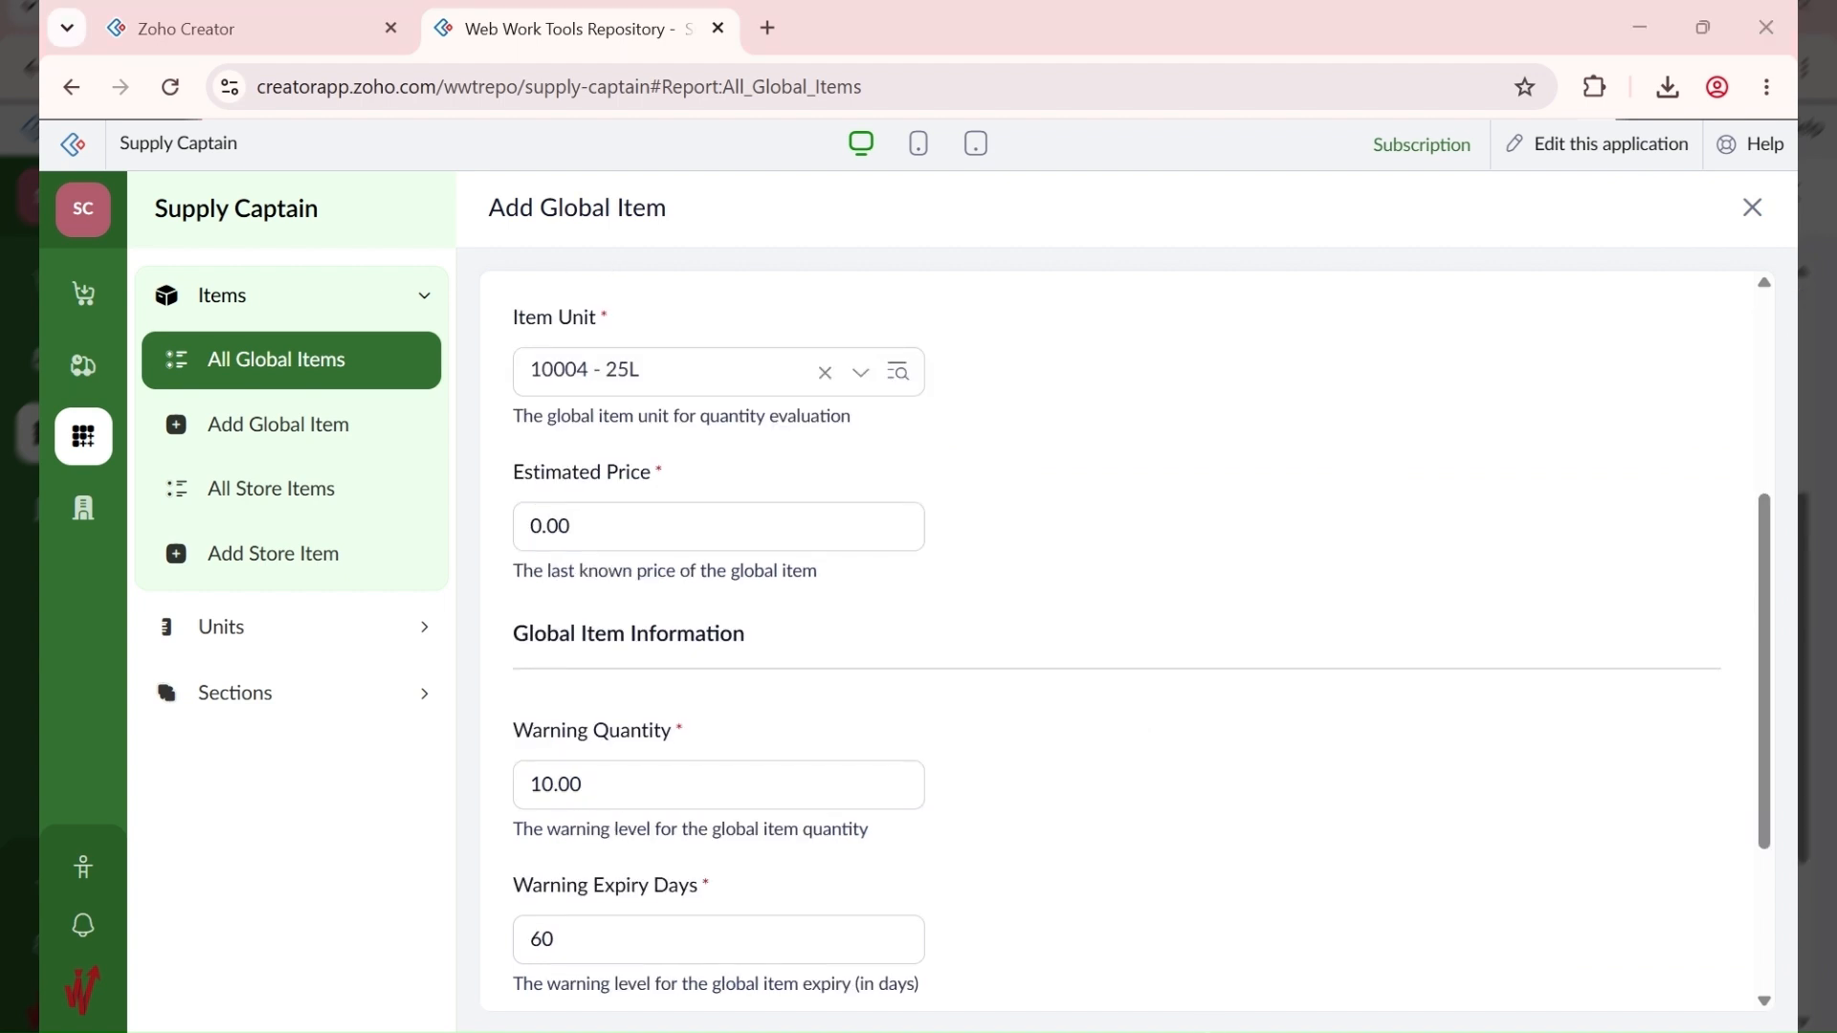
Step: Set the estimated price to 70,000 and save the item
{"action": "double_click", "coordinate": [535, 525]}
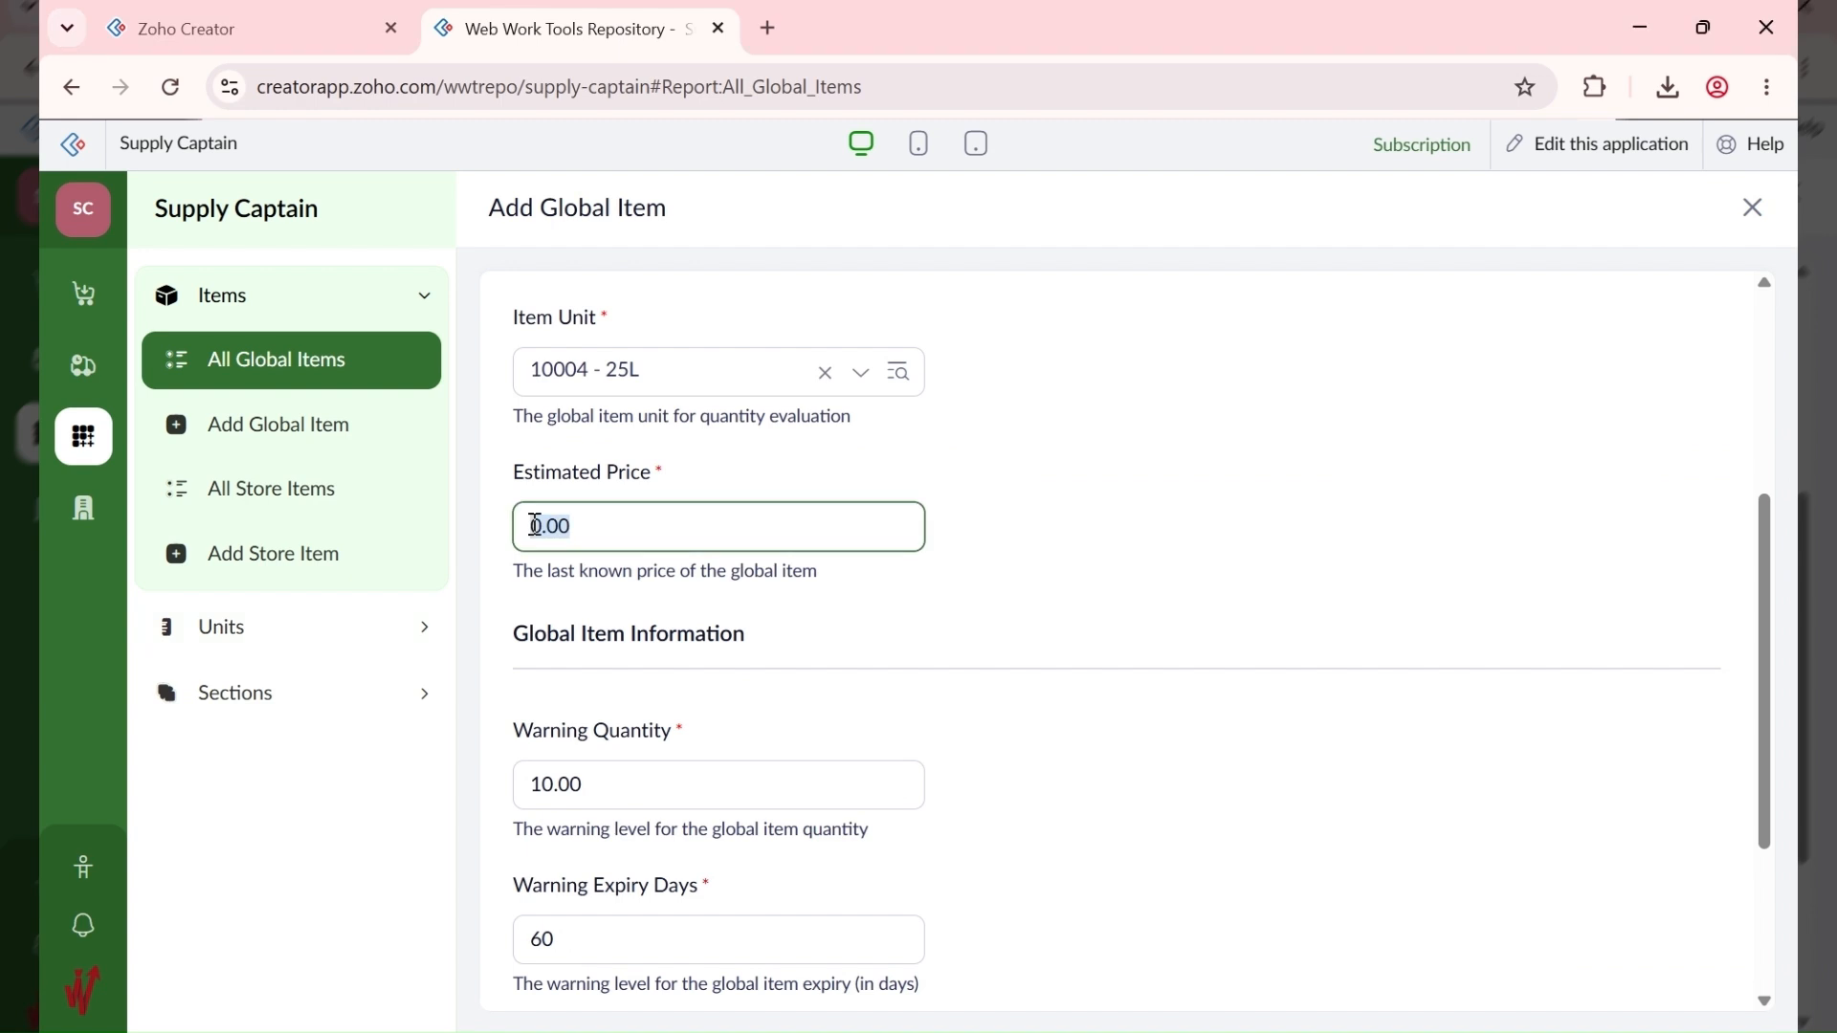
{"action": "type", "text": "70000"}
{"action": "left_click", "coordinate": [1194, 614]}
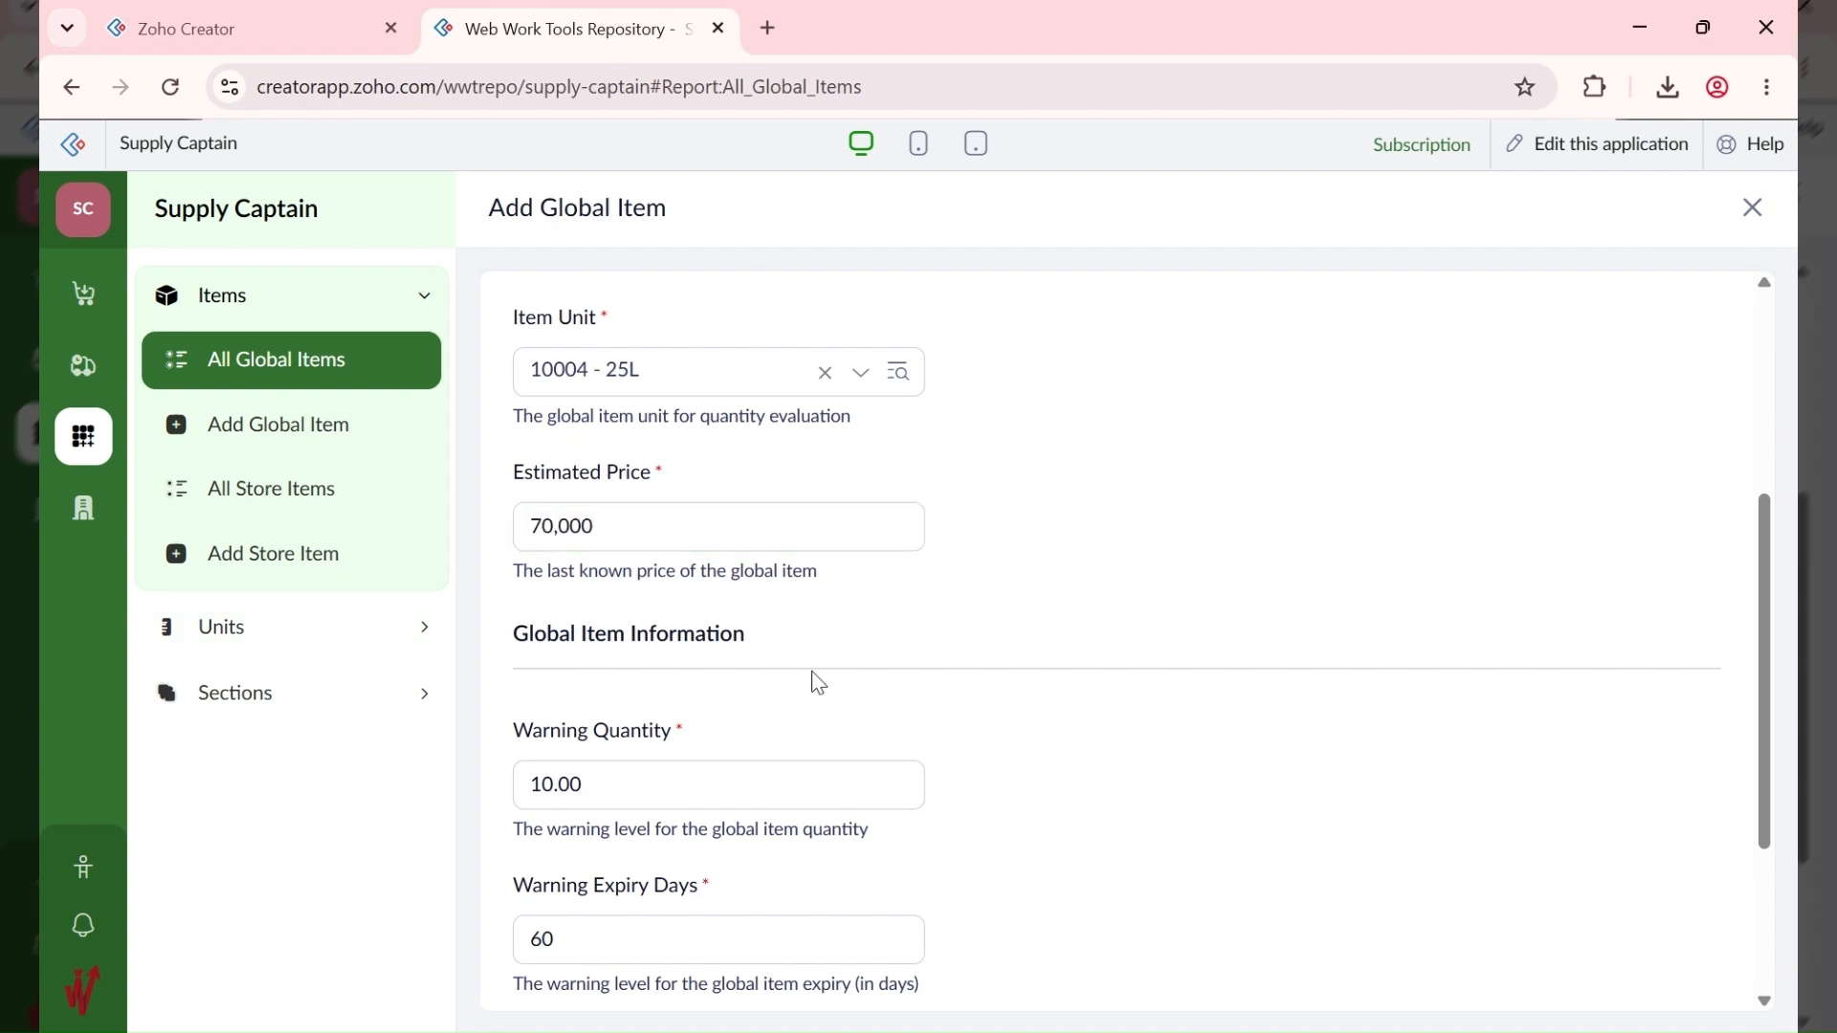
{"action": "scroll", "coordinate": [818, 682], "scroll_direction": "down", "scroll_amount": 3}
{"action": "scroll", "coordinate": [616, 839], "scroll_direction": "up", "scroll_amount": 7}
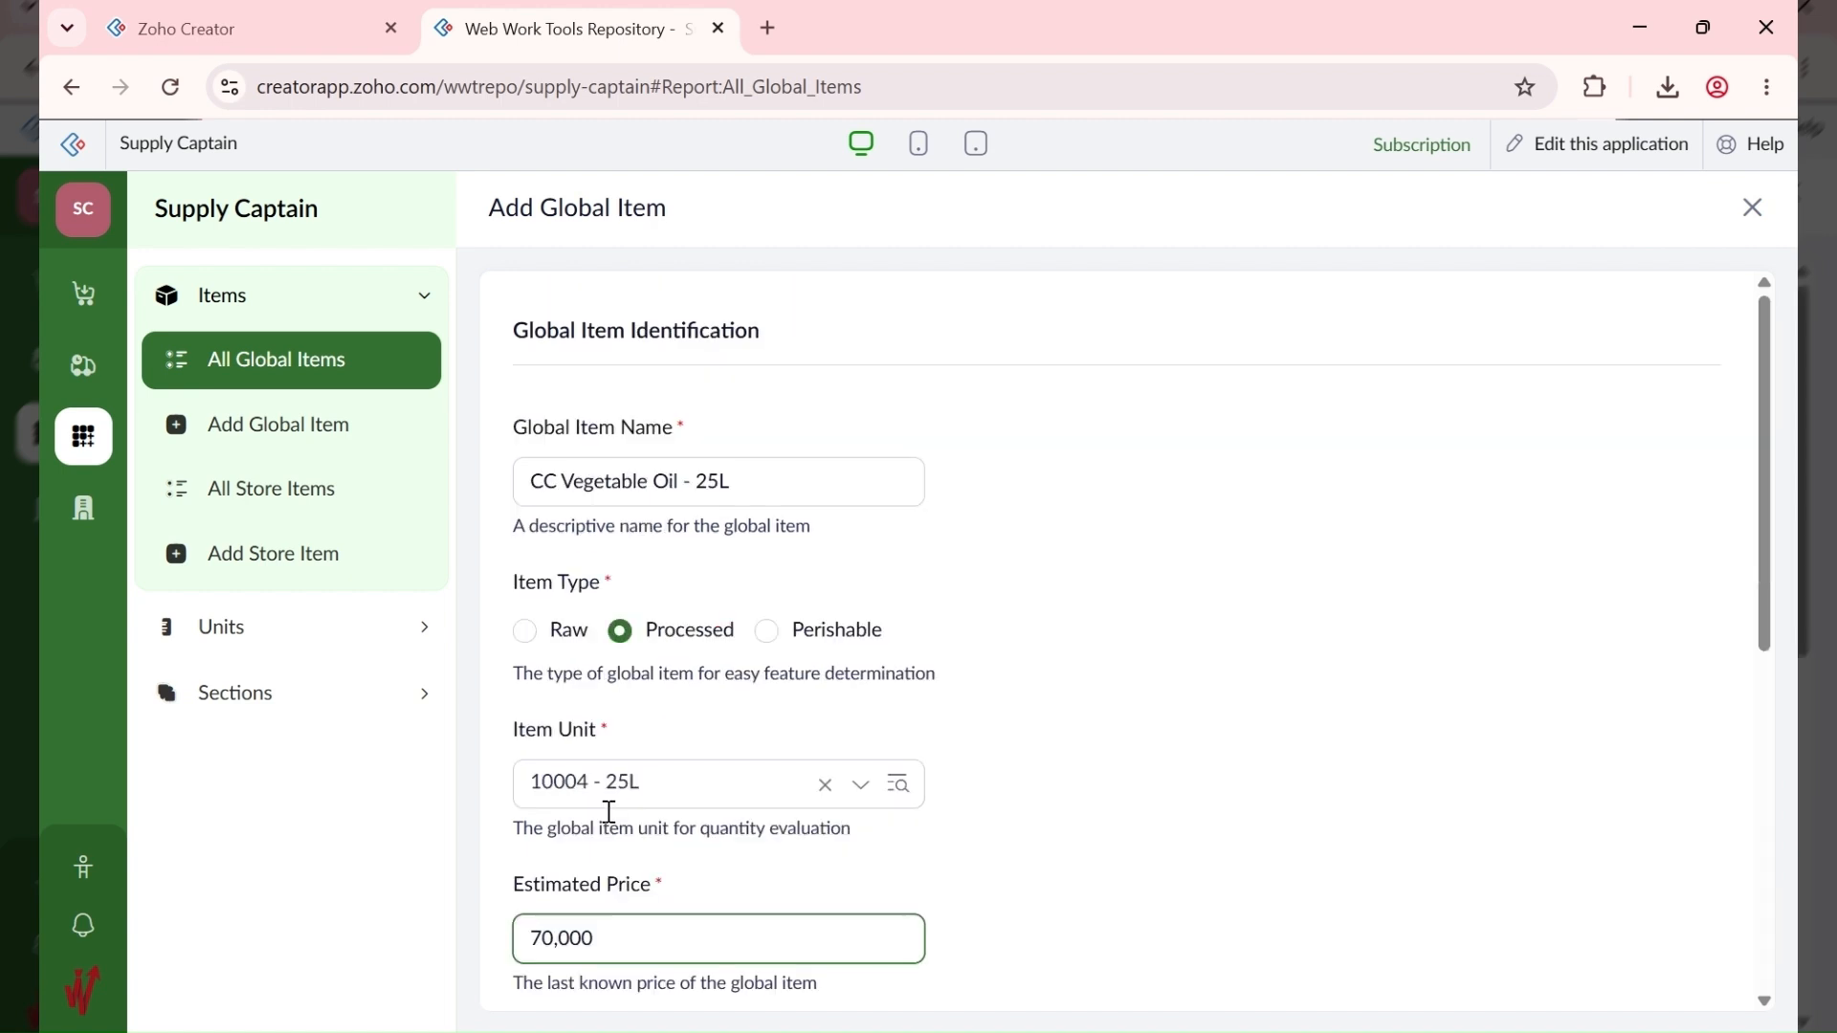
{"action": "scroll", "coordinate": [609, 812], "scroll_direction": "down", "scroll_amount": 7}
{"action": "left_click", "coordinate": [548, 978]}
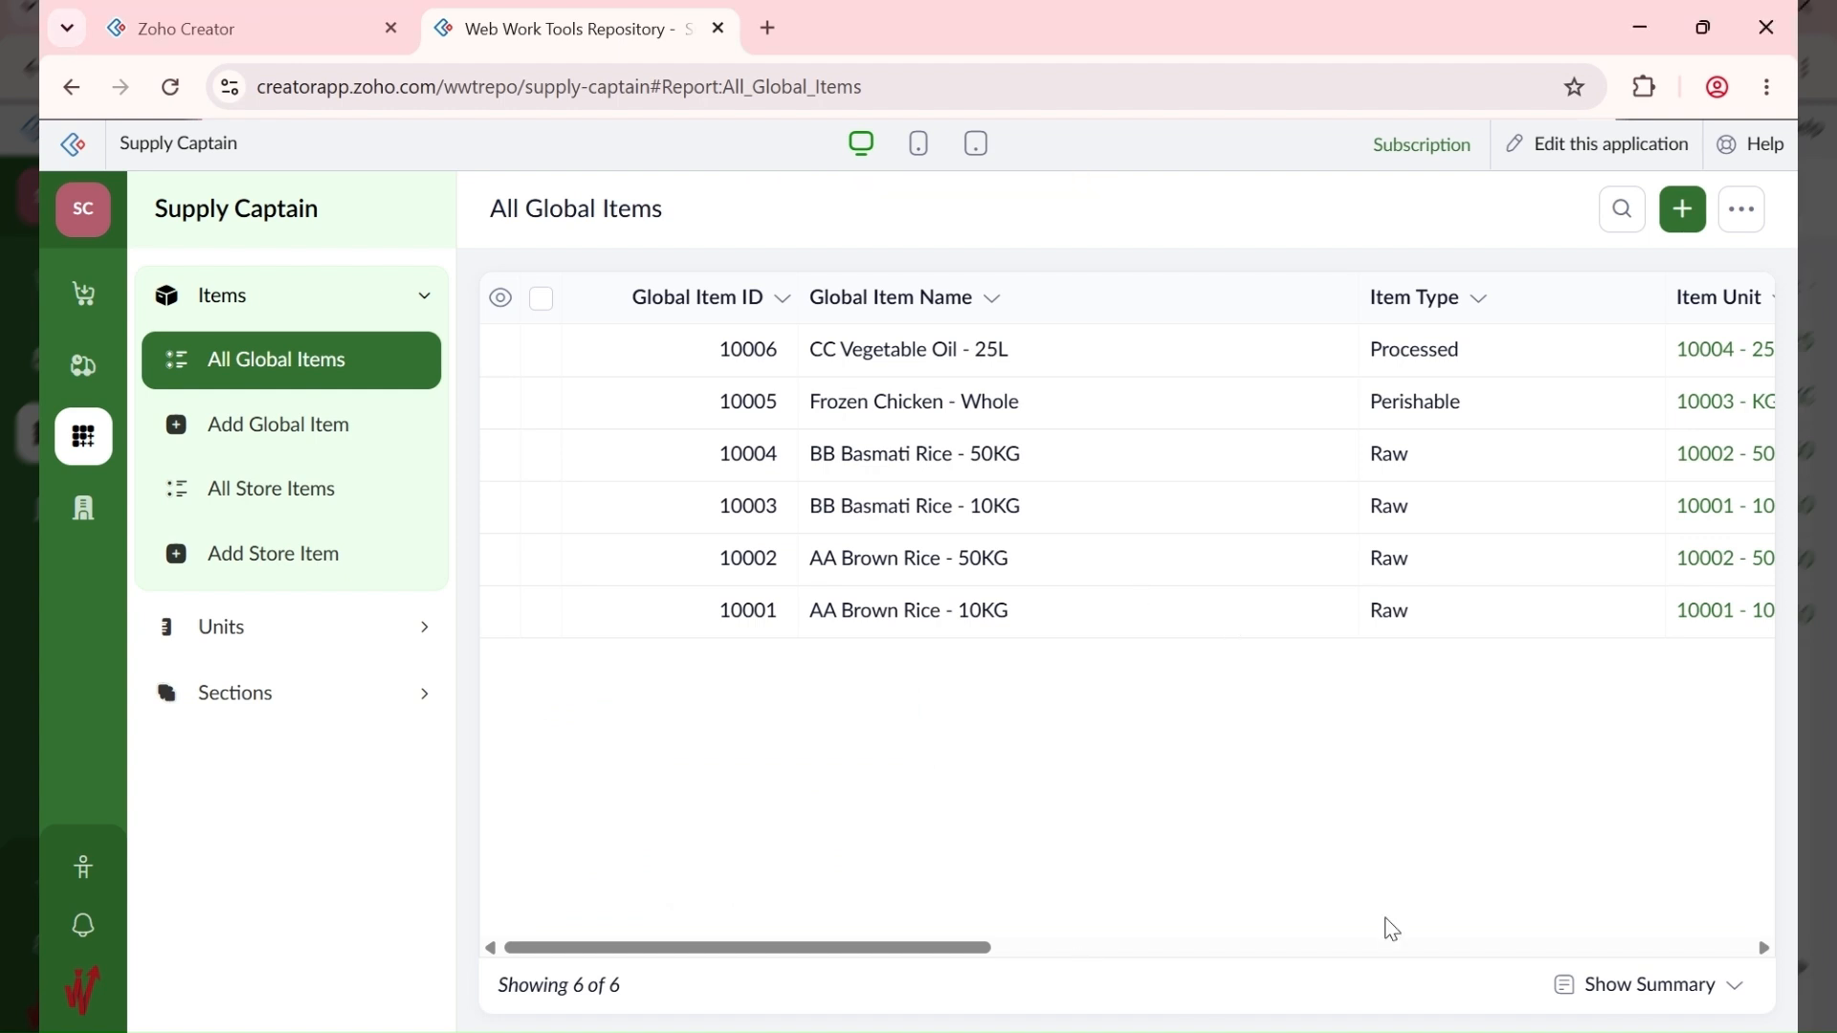
Step: Add 'CC Vegetable Oil - 50L' as Processed, unit 10005 - 50L, estimated price 60,000
{"action": "left_click", "coordinate": [1684, 213]}
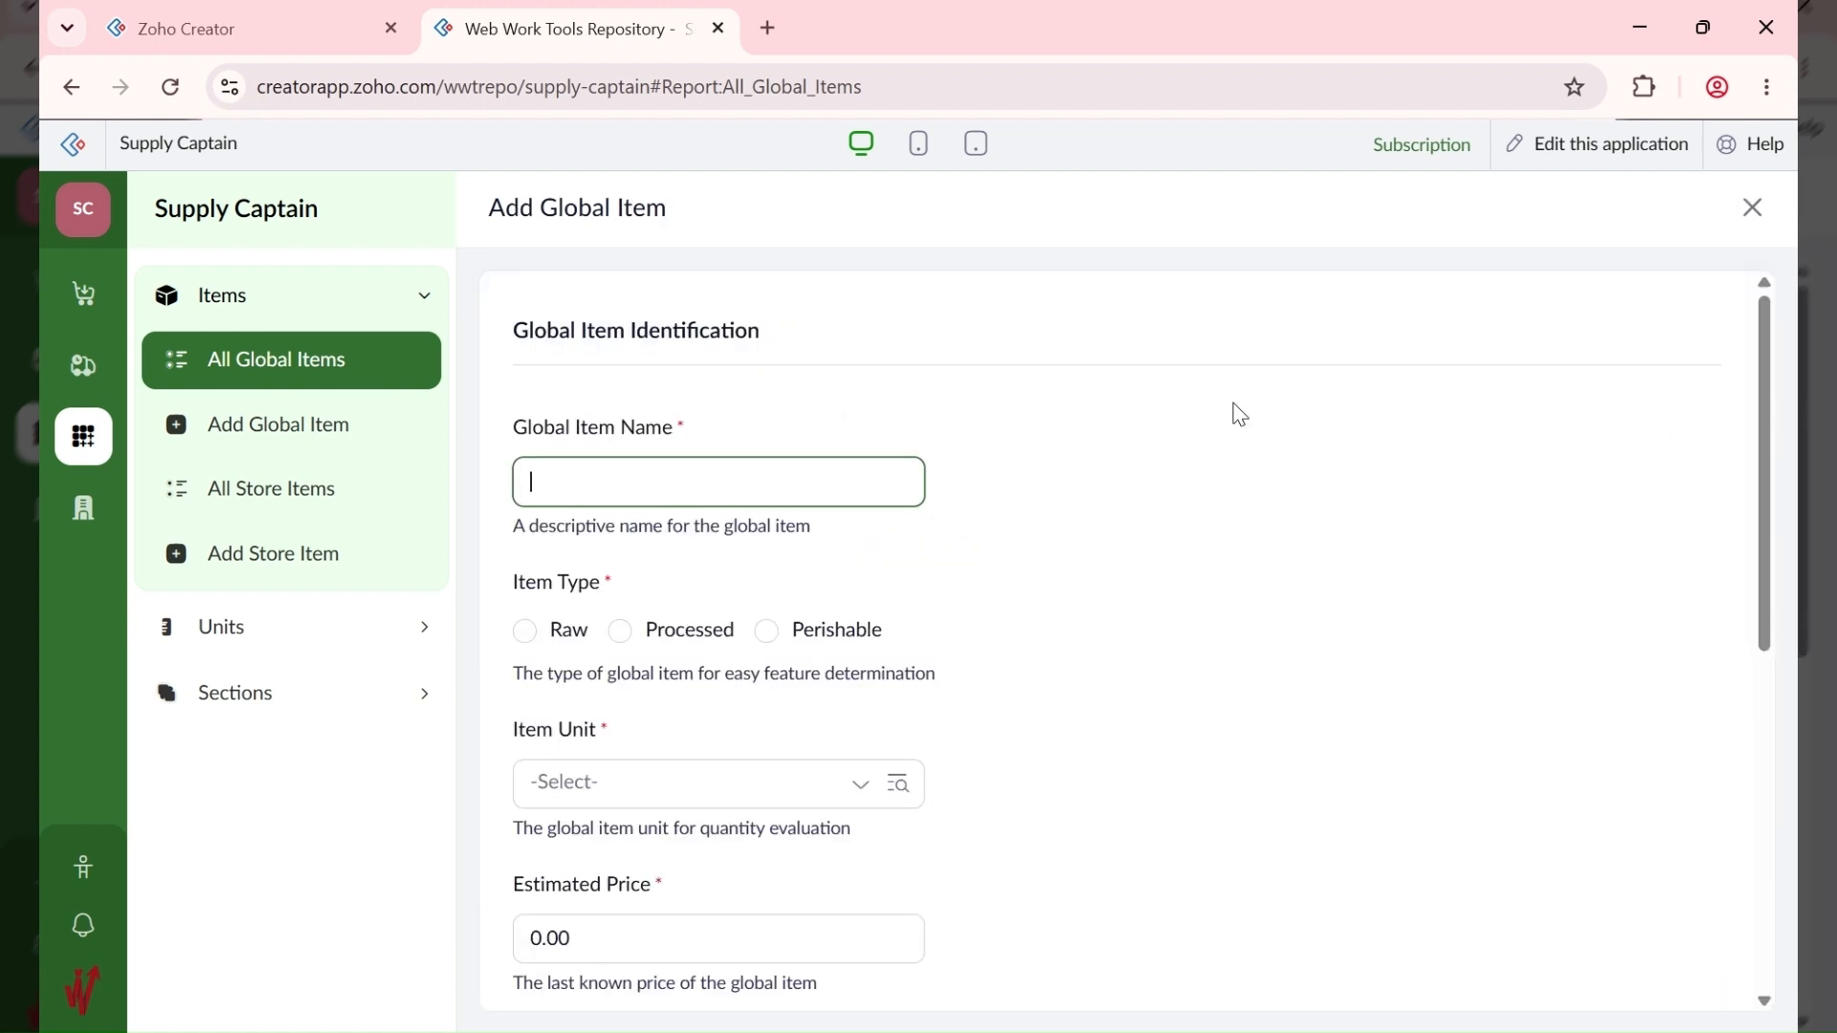
{"action": "type", "text": "CC Vegetable Oil - "}
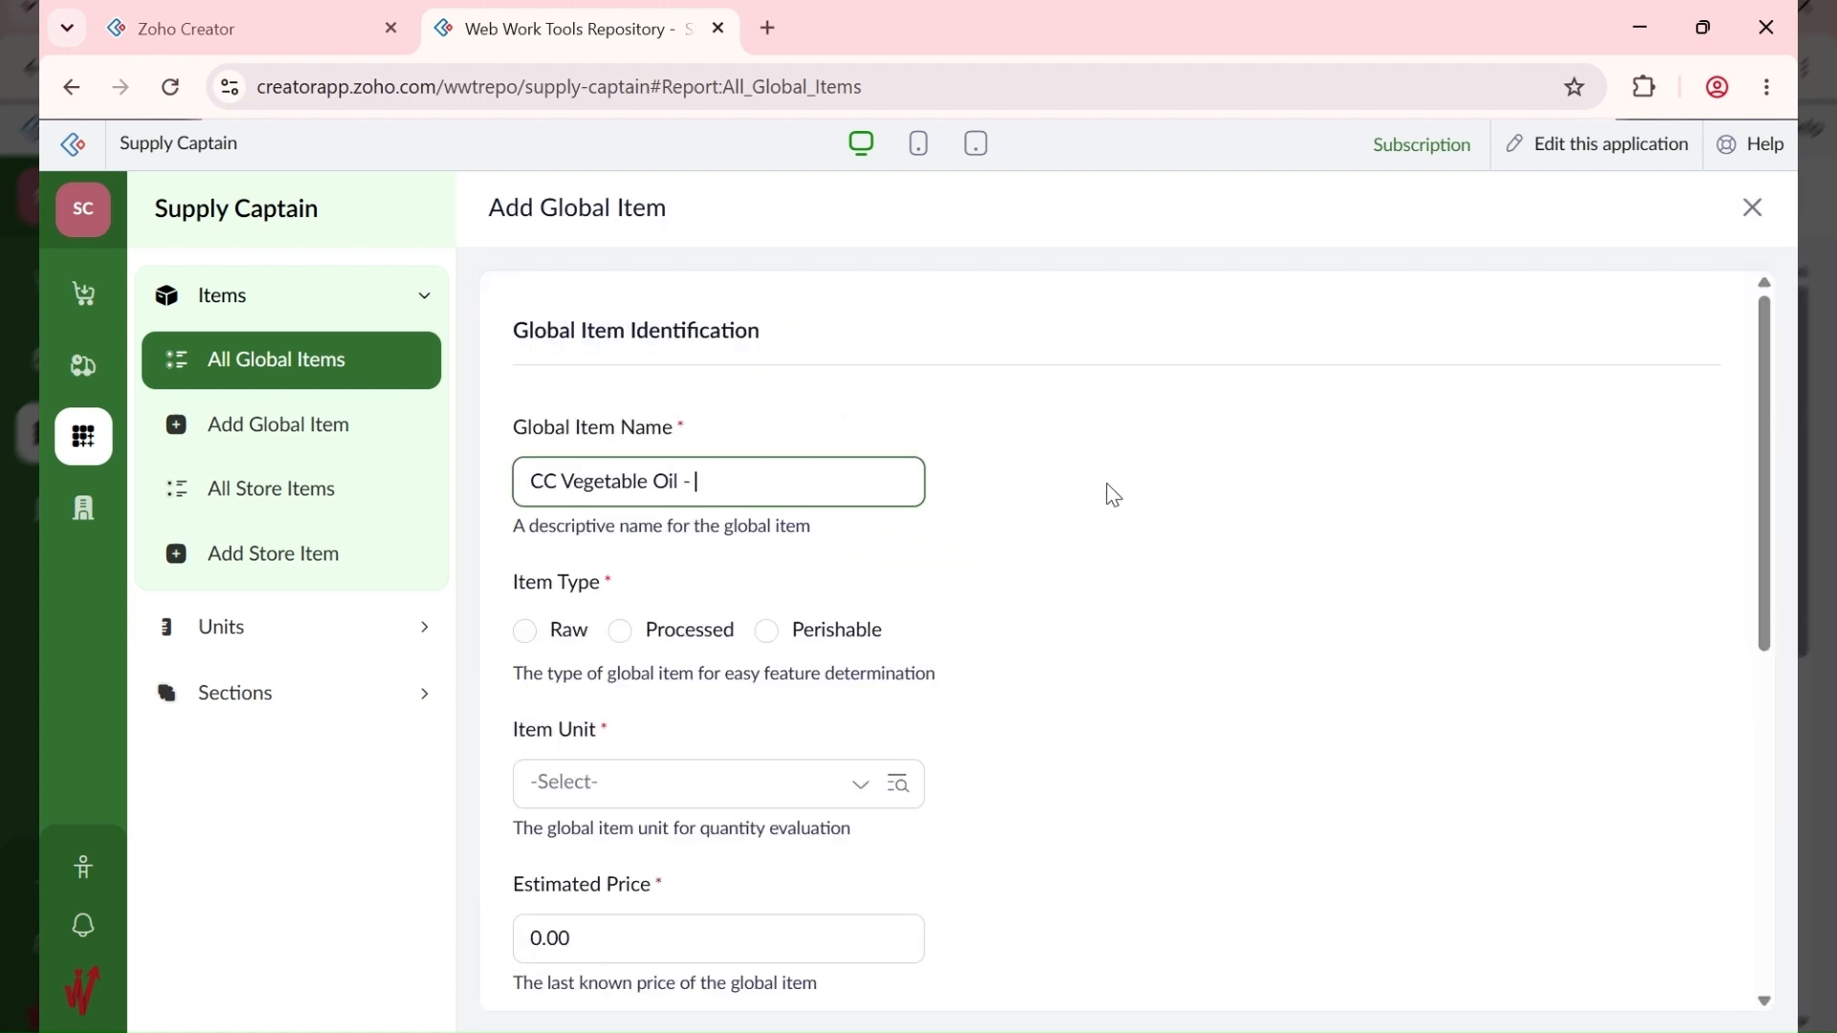
{"action": "type", "text": "50L"}
{"action": "left_click", "coordinate": [668, 640]}
{"action": "left_click", "coordinate": [705, 767]}
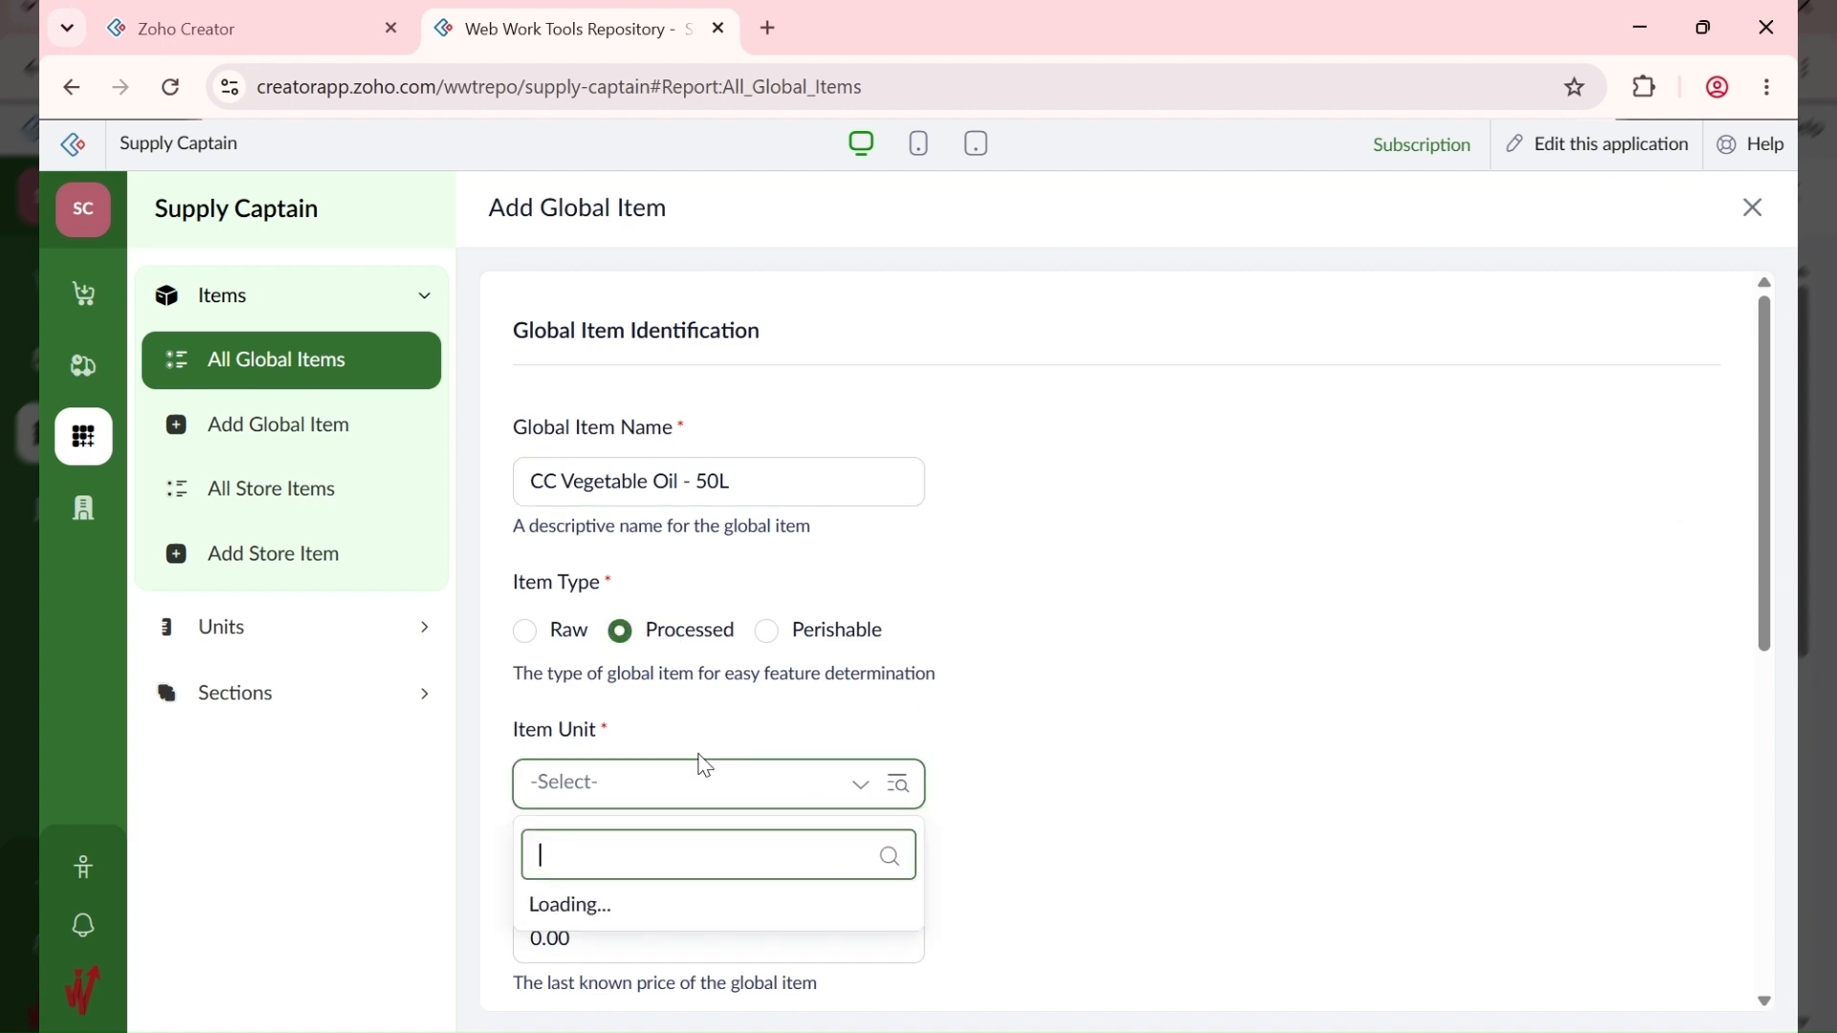
{"action": "left_click", "coordinate": [666, 673]}
{"action": "scroll", "coordinate": [668, 884], "scroll_direction": "down", "scroll_amount": 2}
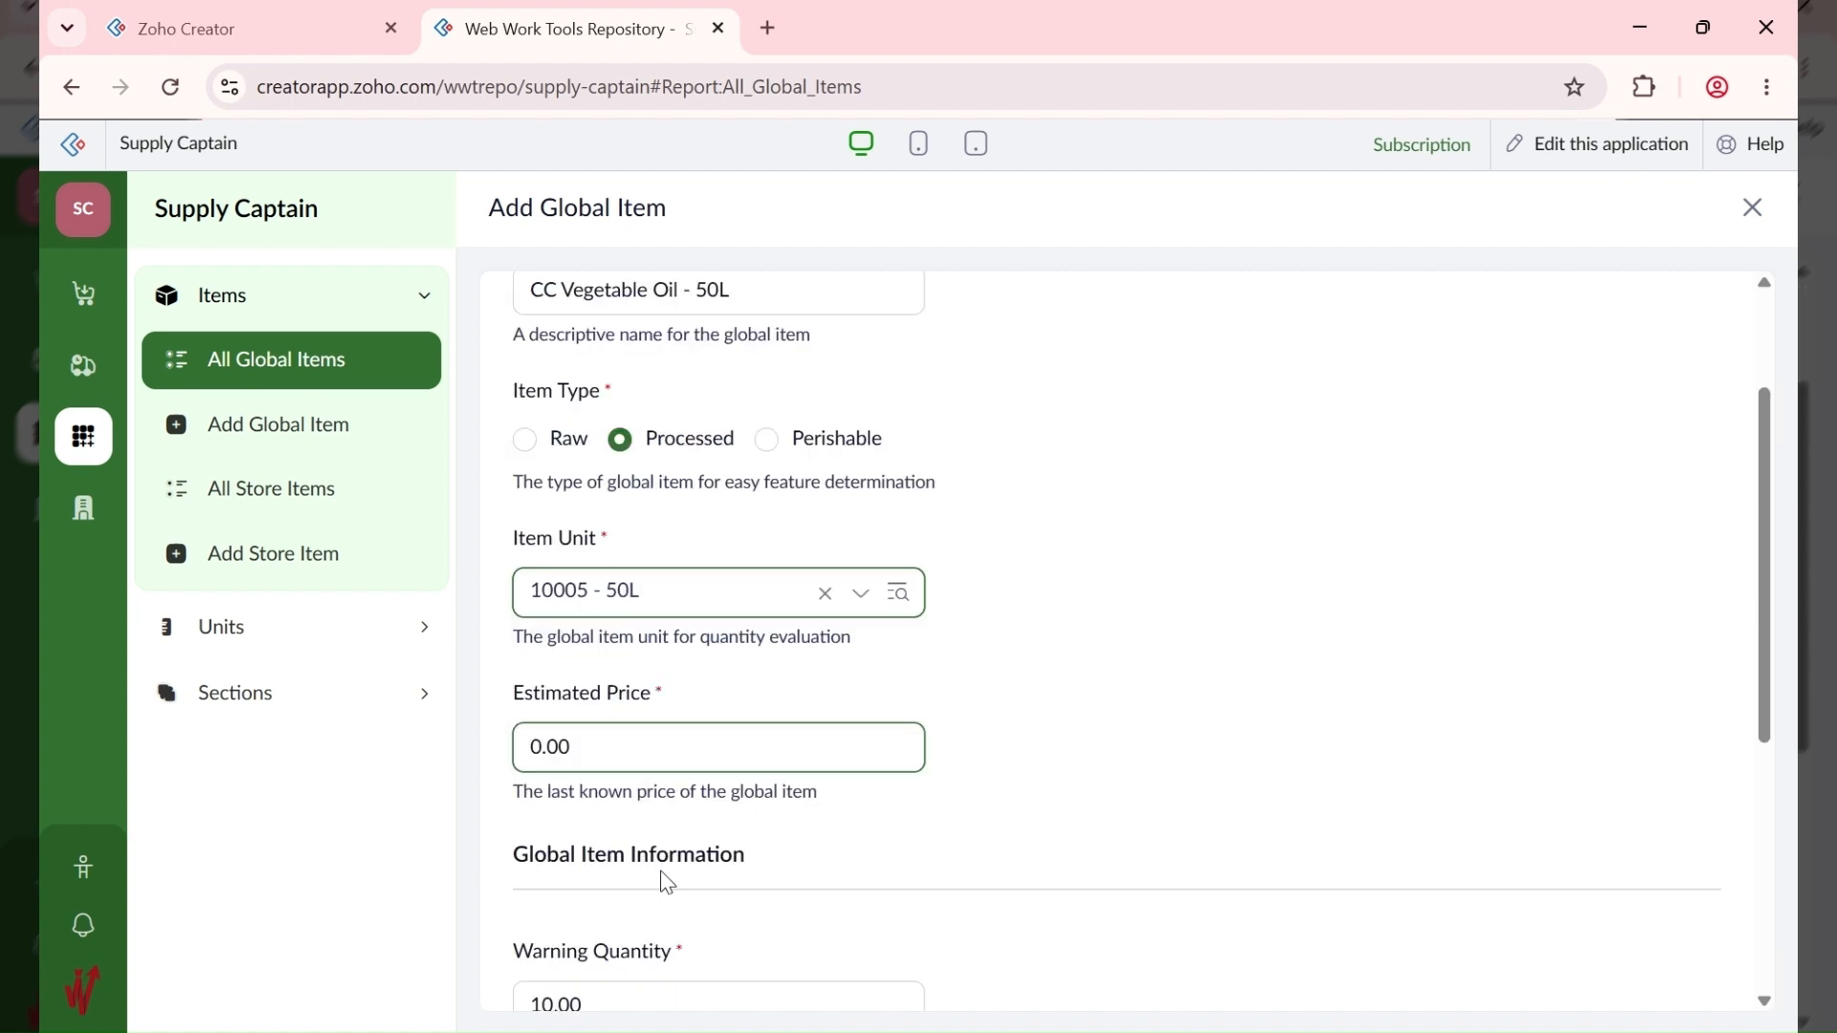
{"action": "left_click_drag", "start_coordinate": [622, 667], "coordinate": [475, 670]}
{"action": "type", "text": "60"}
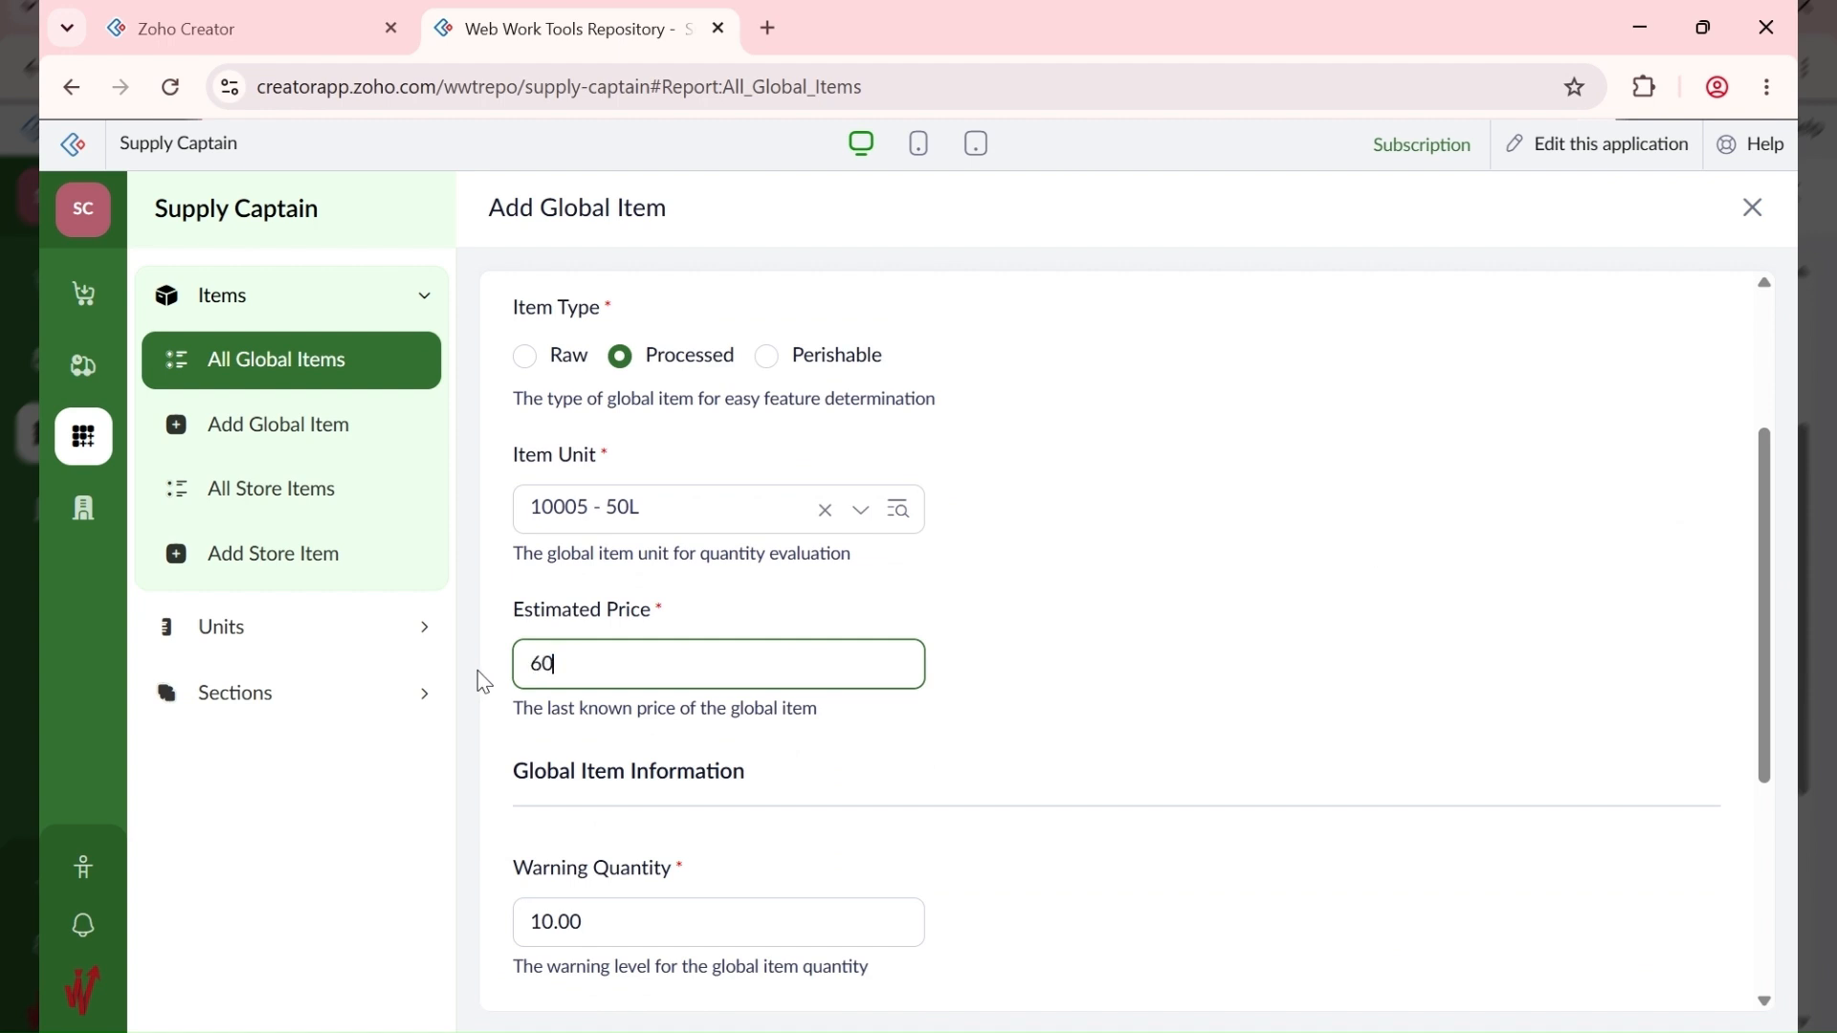
{"action": "type", "text": "000"}
{"action": "left_click", "coordinate": [853, 770]}
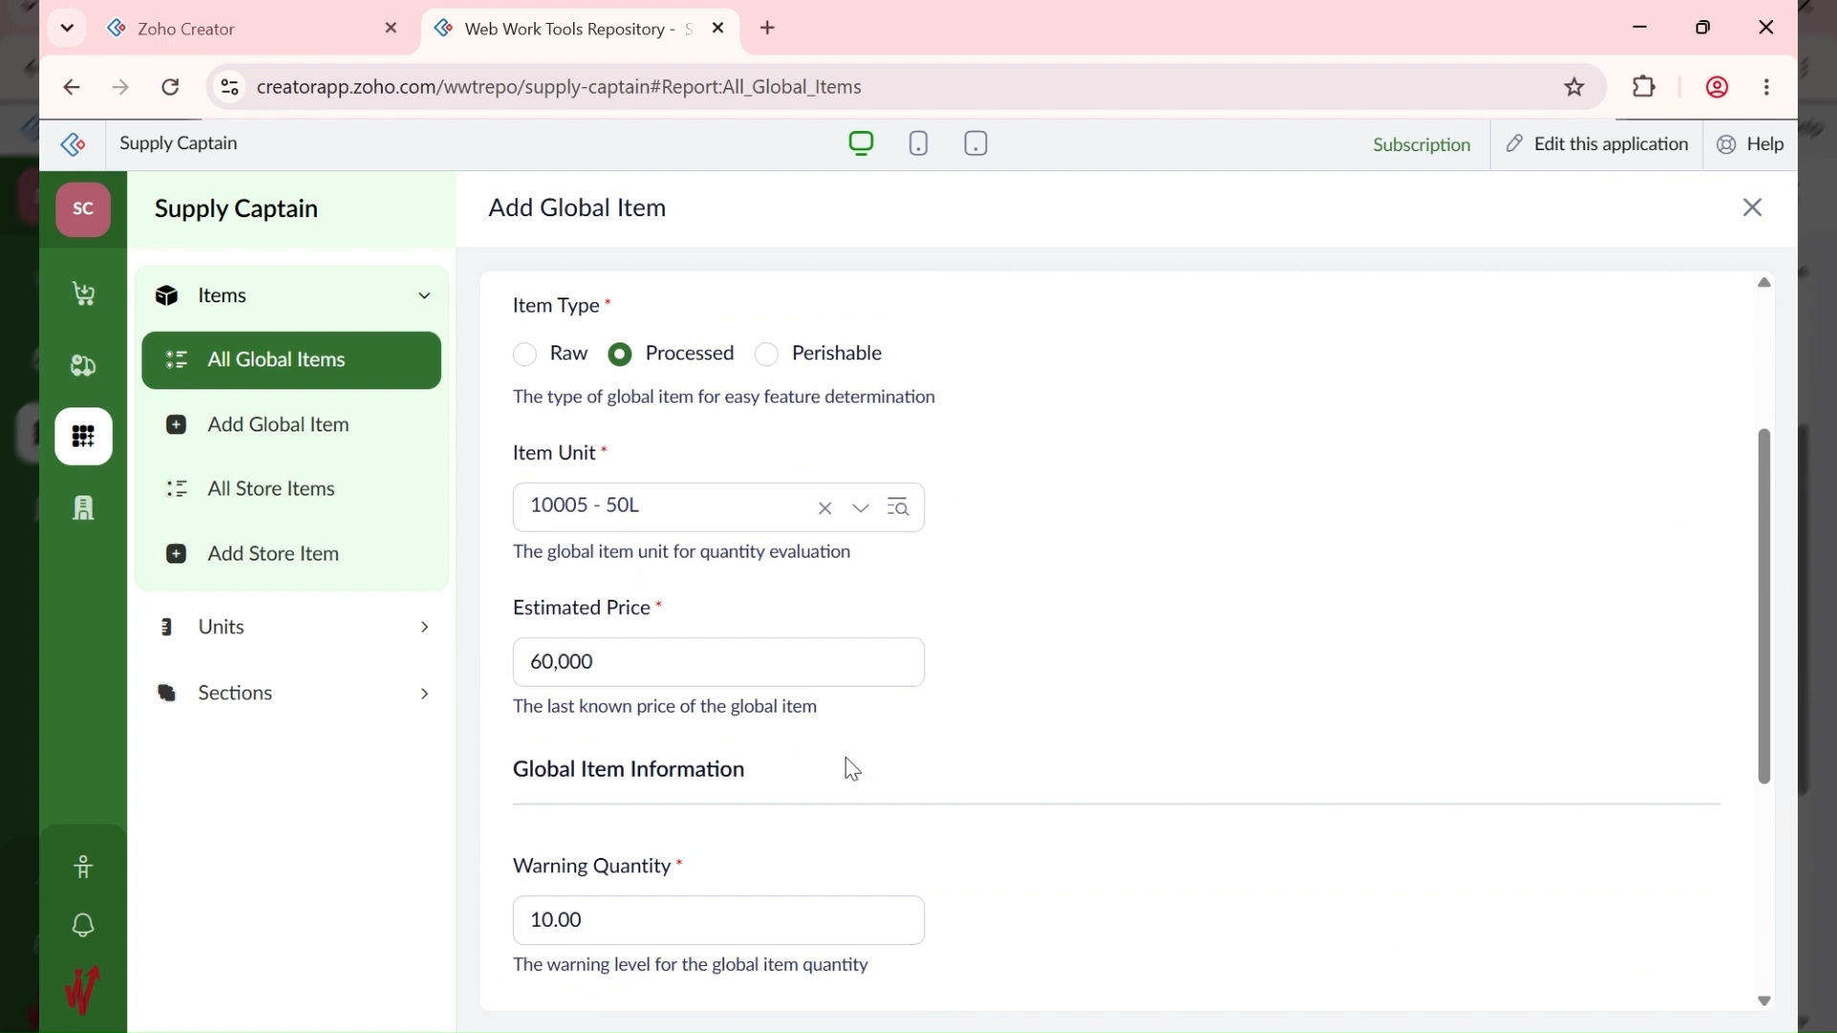
{"action": "scroll", "coordinate": [853, 771], "scroll_direction": "down", "scroll_amount": 4}
{"action": "left_click", "coordinate": [556, 967]}
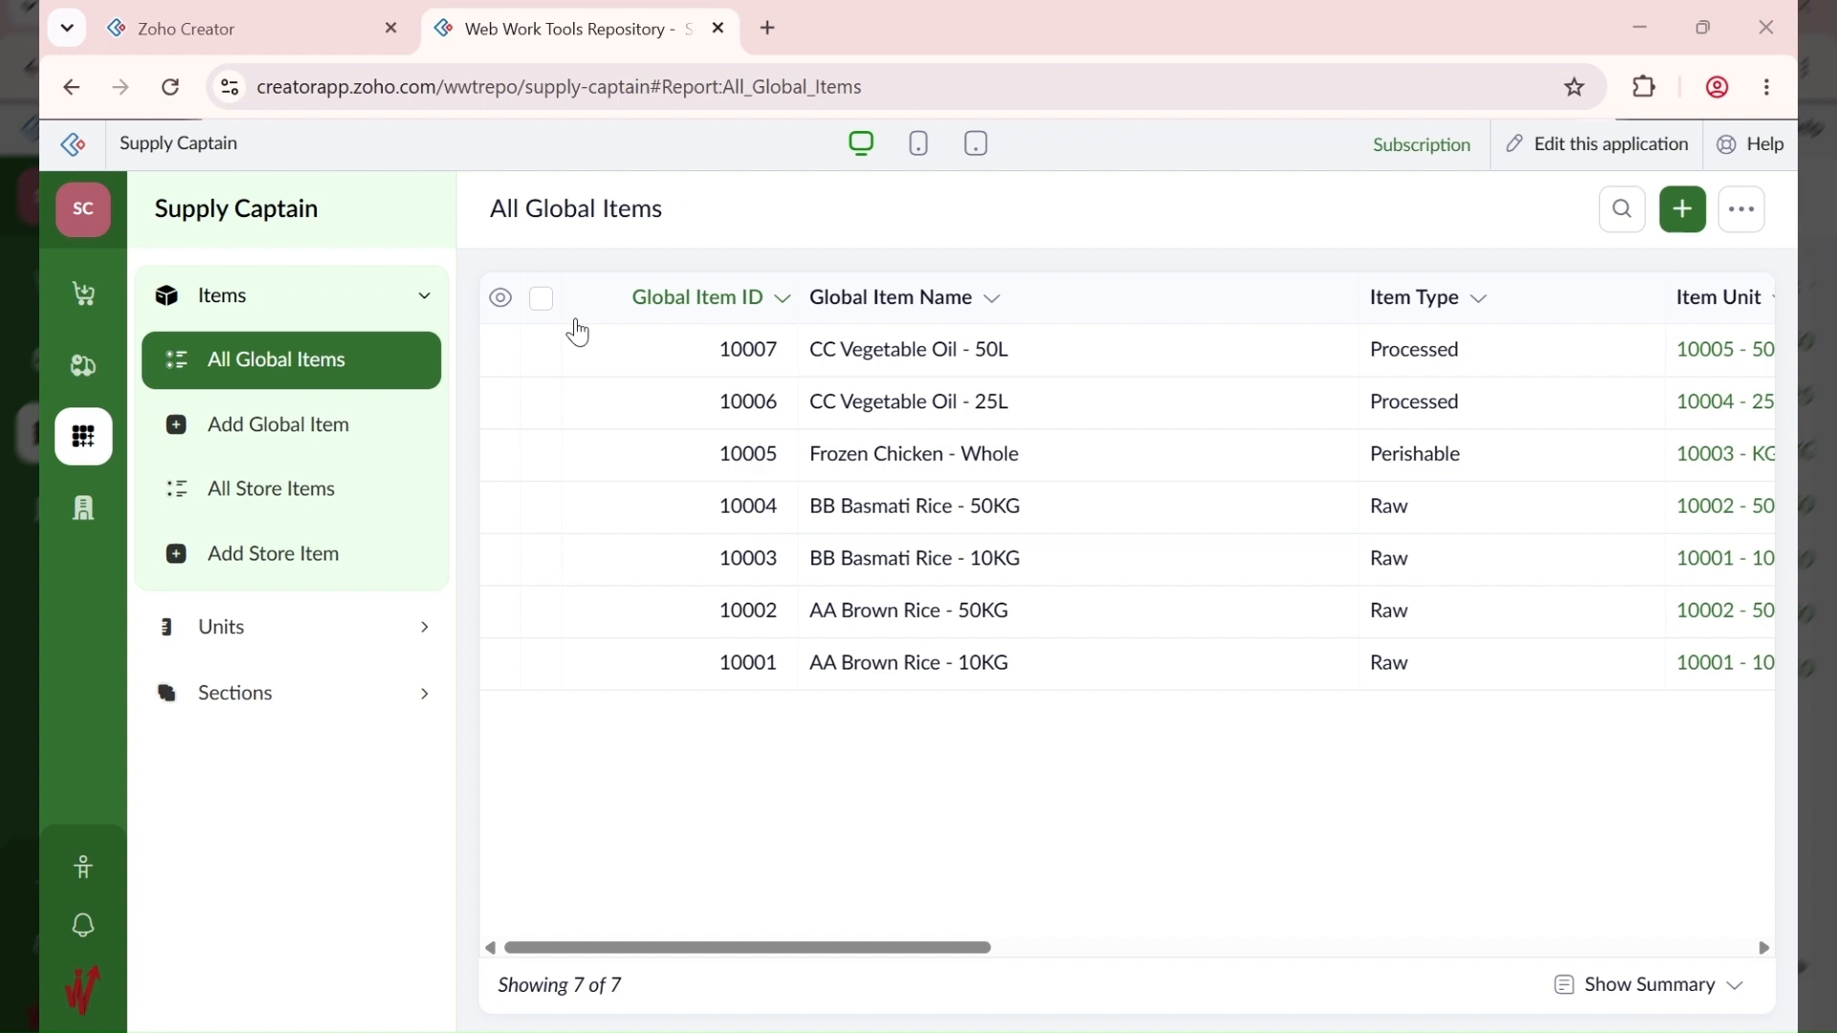
Step: Start a new global item named 'Eggs - Crate', removing the stray '1'
{"action": "left_click", "coordinate": [1689, 225]}
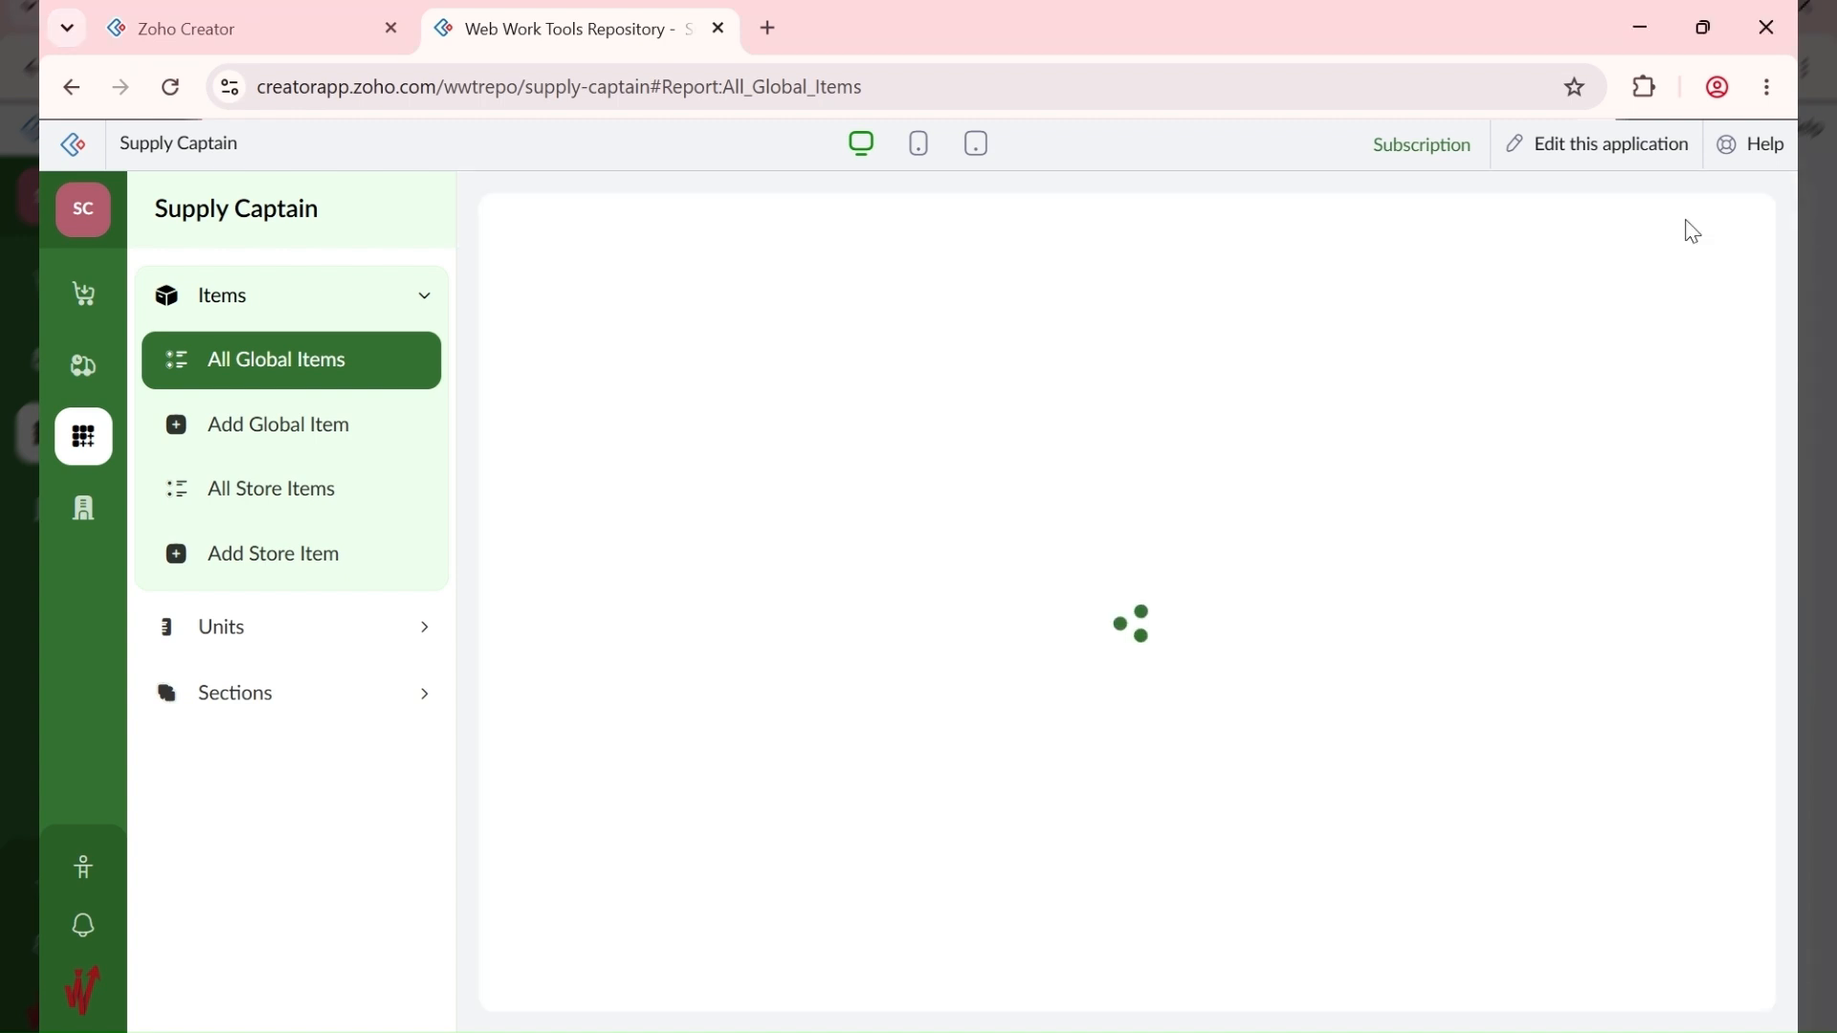
{"action": "left_click", "coordinate": [884, 476]}
{"action": "type", "text": "Eggs"}
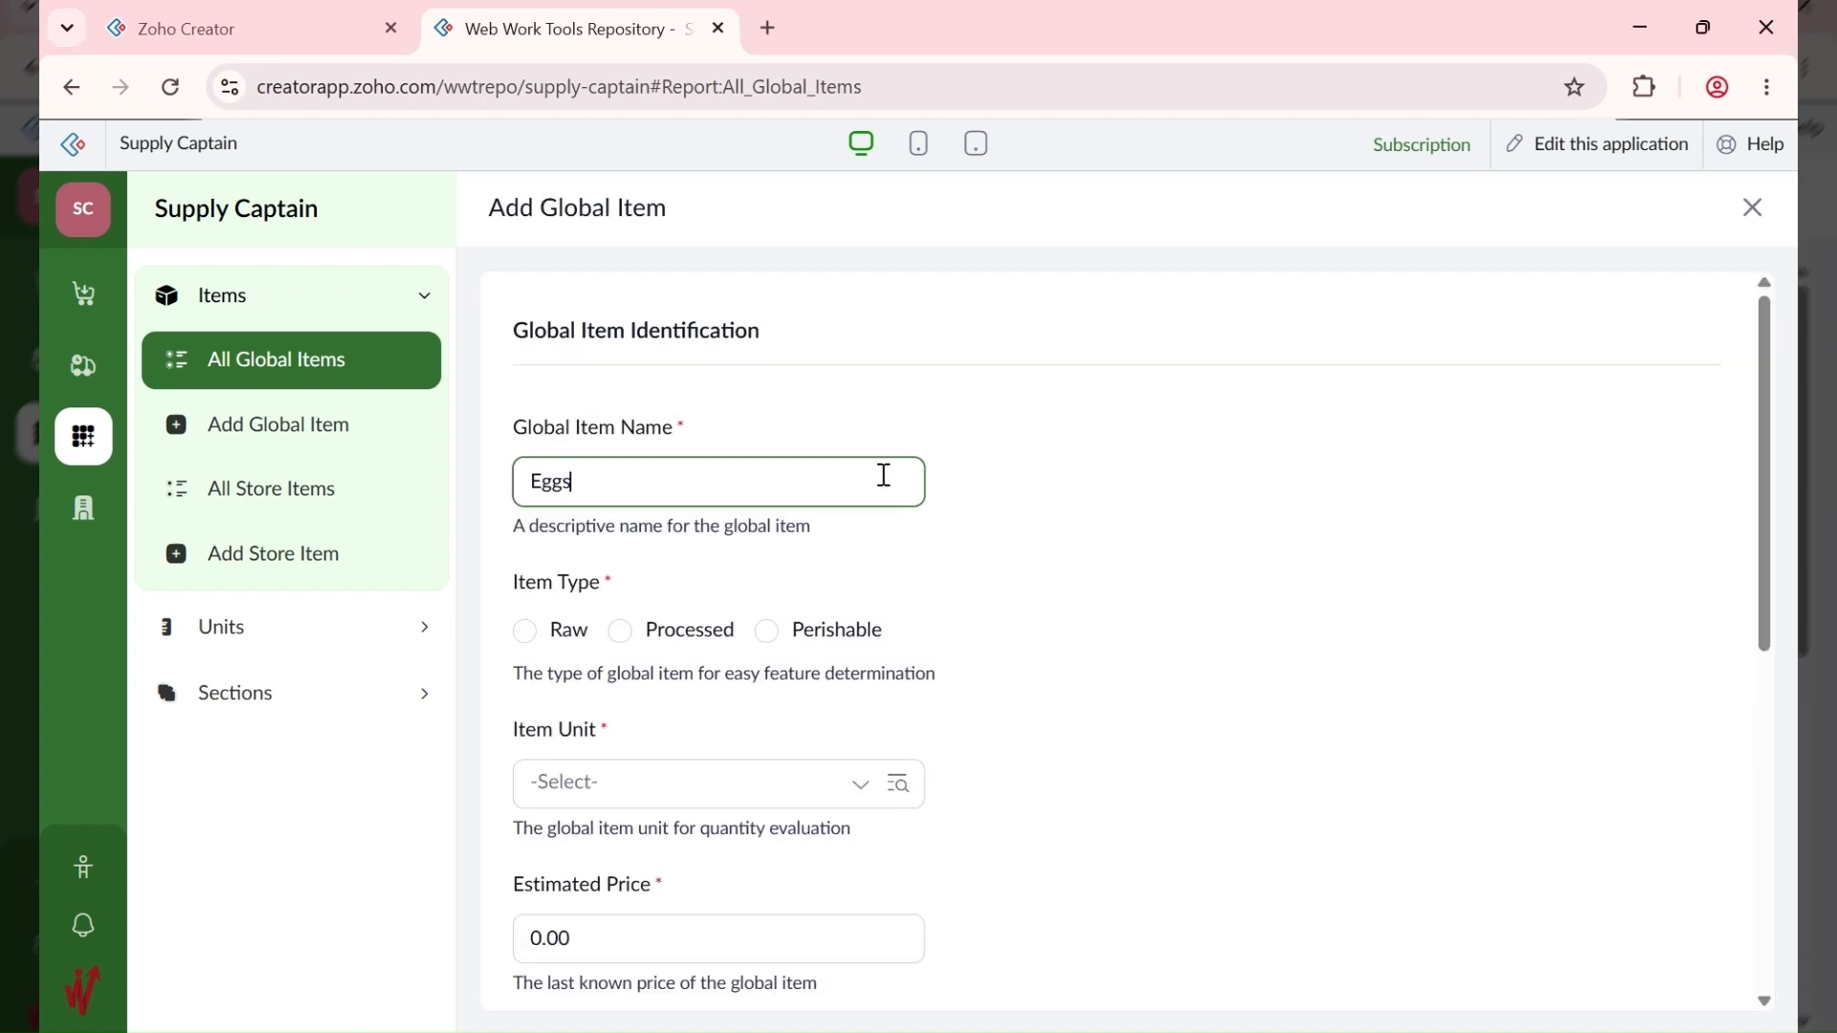
{"action": "type", "text": " - 1 Crate"}
{"action": "key", "text": "ctrl+Left"}
{"action": "key", "text": "ctrl+shift+Left"}
{"action": "key", "text": "BackSpace"}
Step: Make the eggs item Raw with unit 10007 - Crate (12)
{"action": "left_click", "coordinate": [768, 632]}
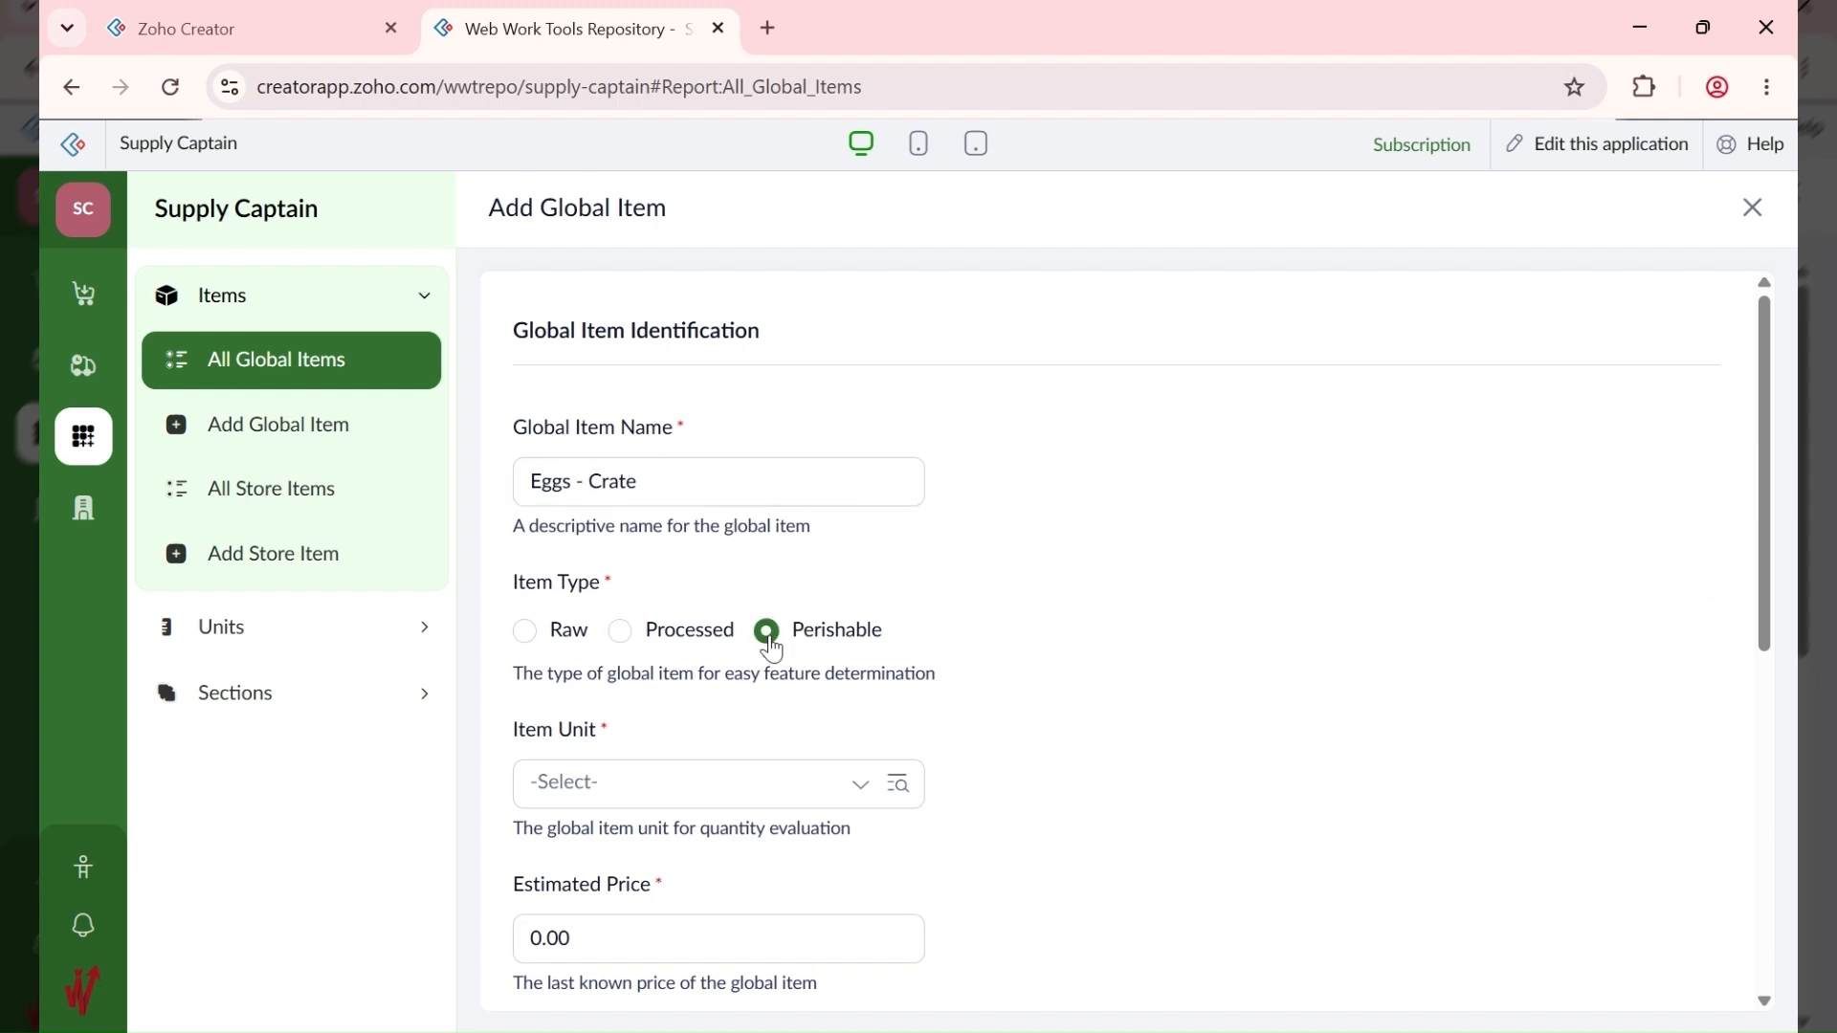
{"action": "scroll", "coordinate": [668, 721], "scroll_direction": "down", "scroll_amount": 3}
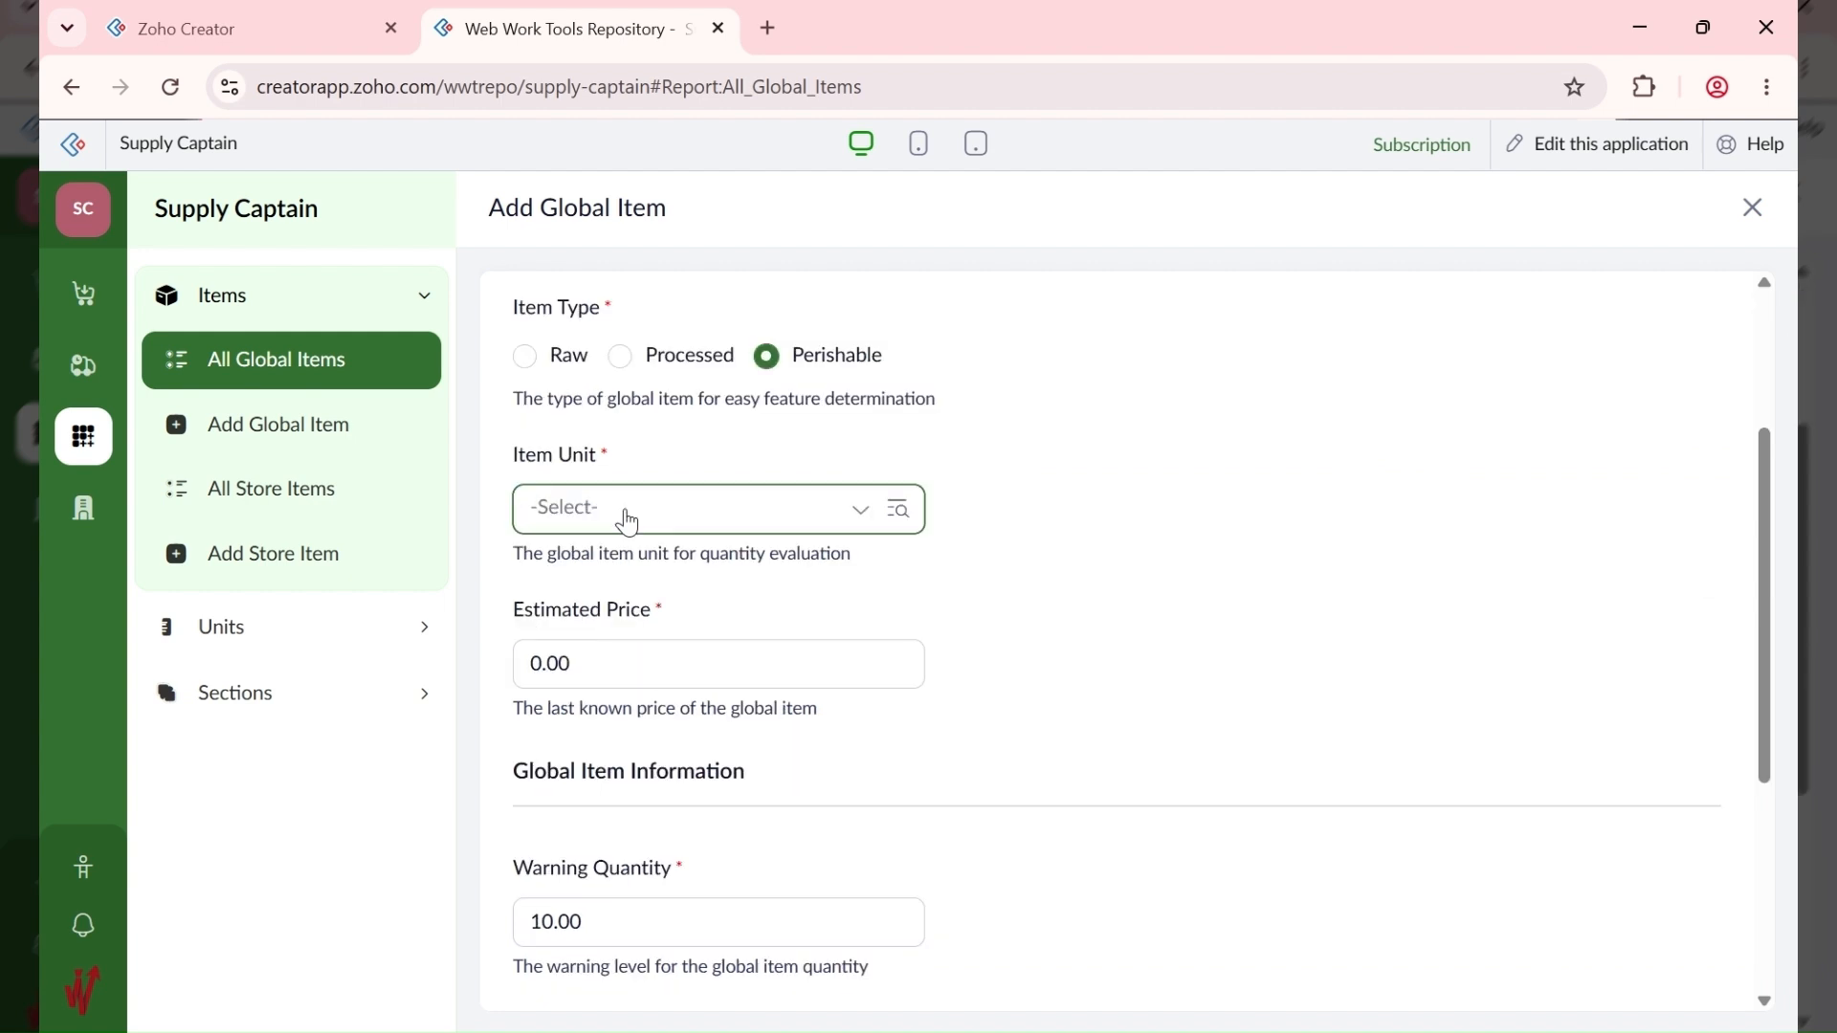
{"action": "left_click", "coordinate": [628, 521]}
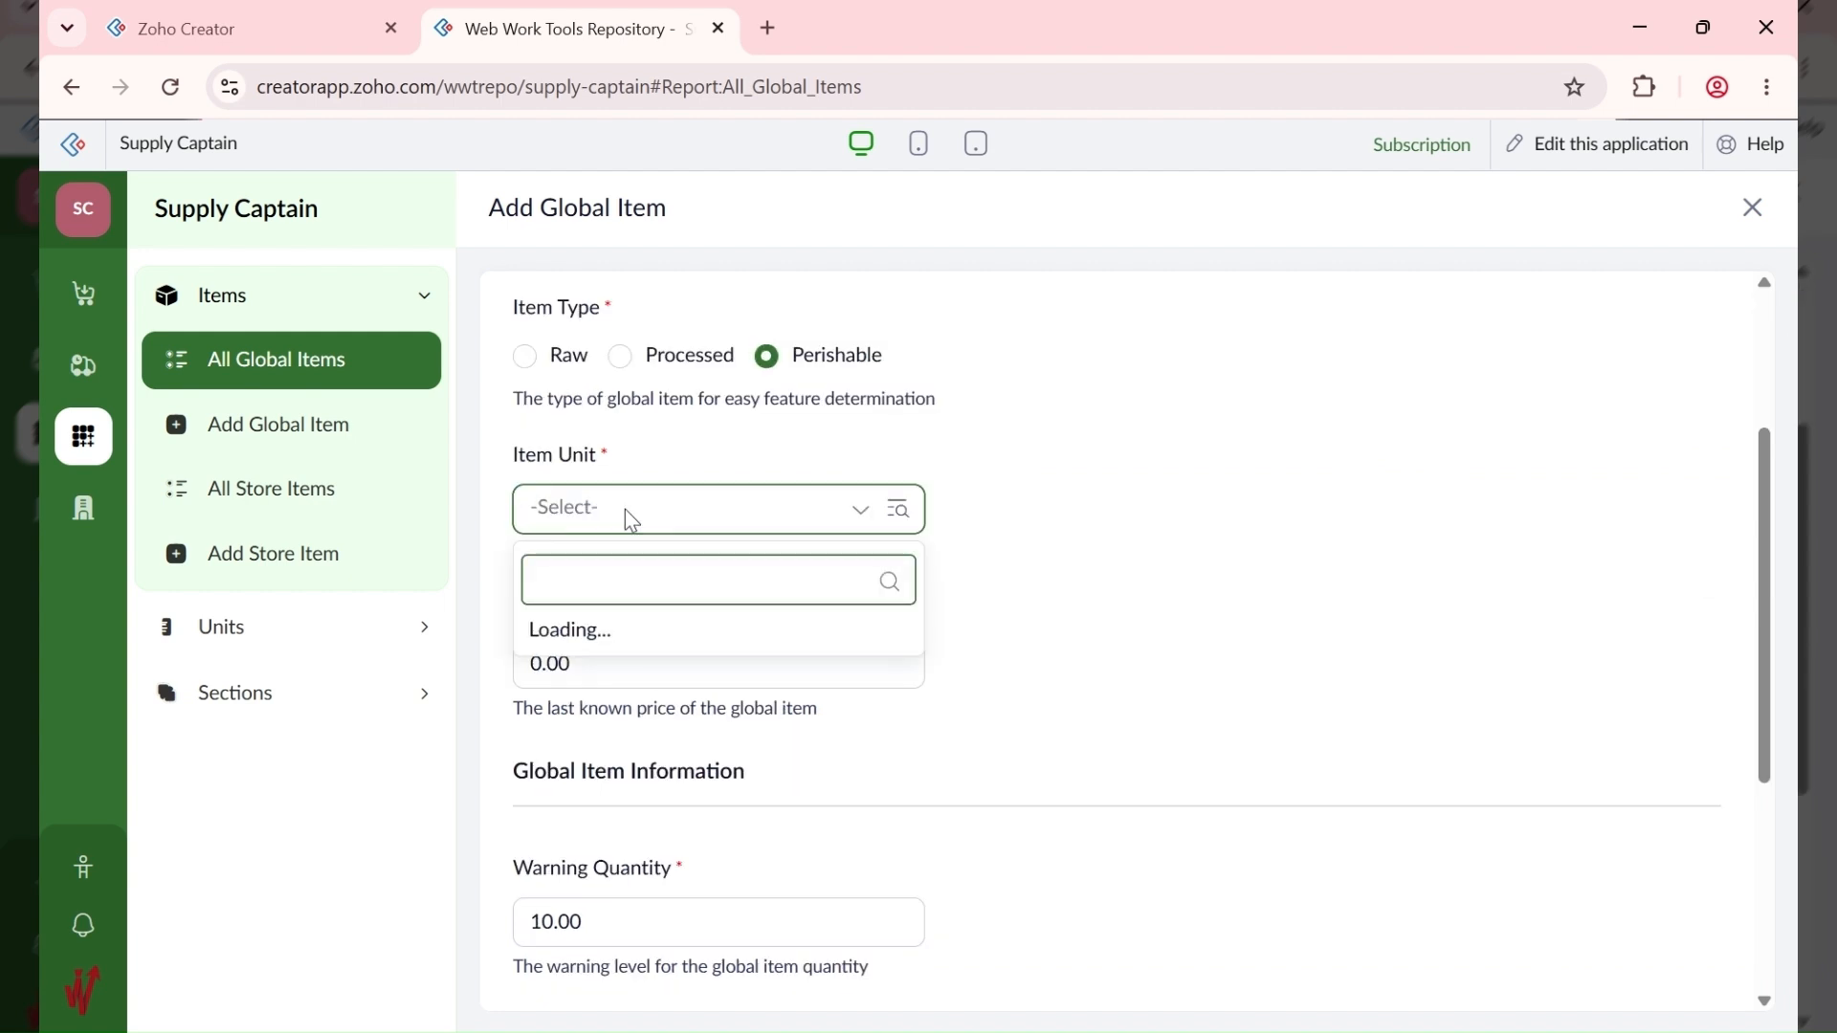
{"action": "left_click", "coordinate": [590, 423]}
{"action": "left_click", "coordinate": [525, 358]}
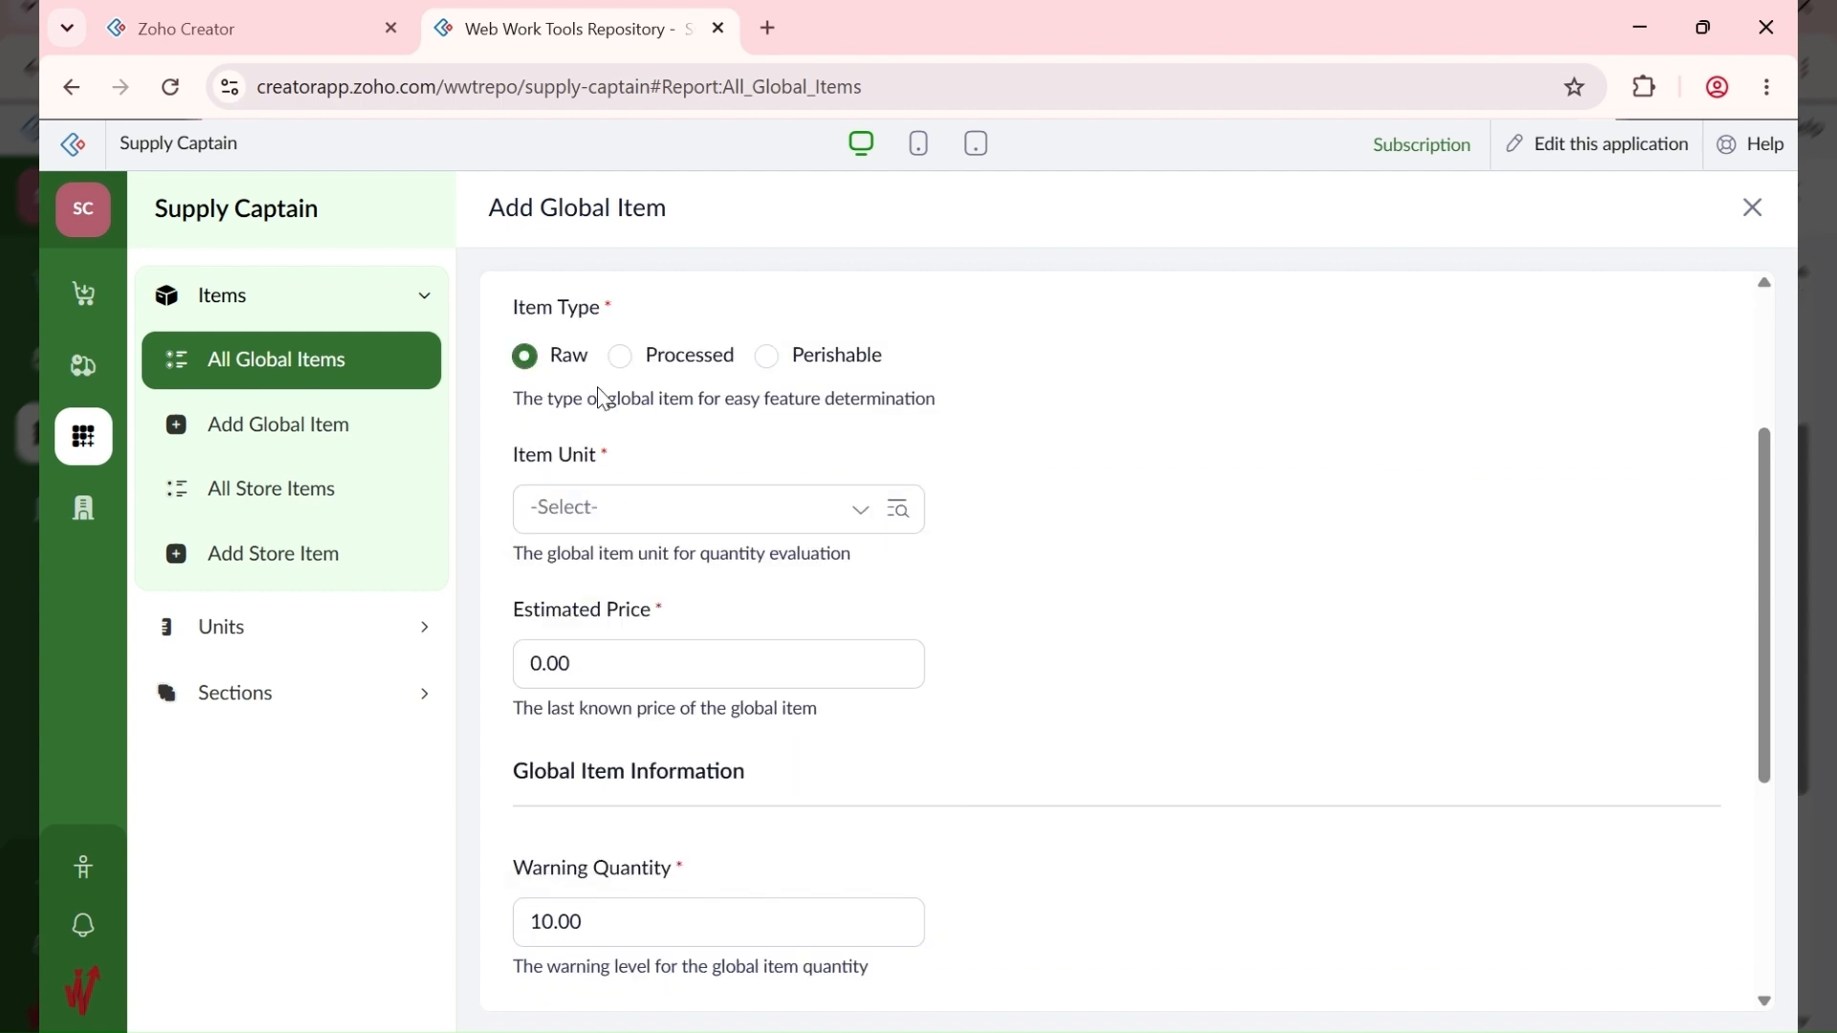
{"action": "left_click", "coordinate": [628, 507]}
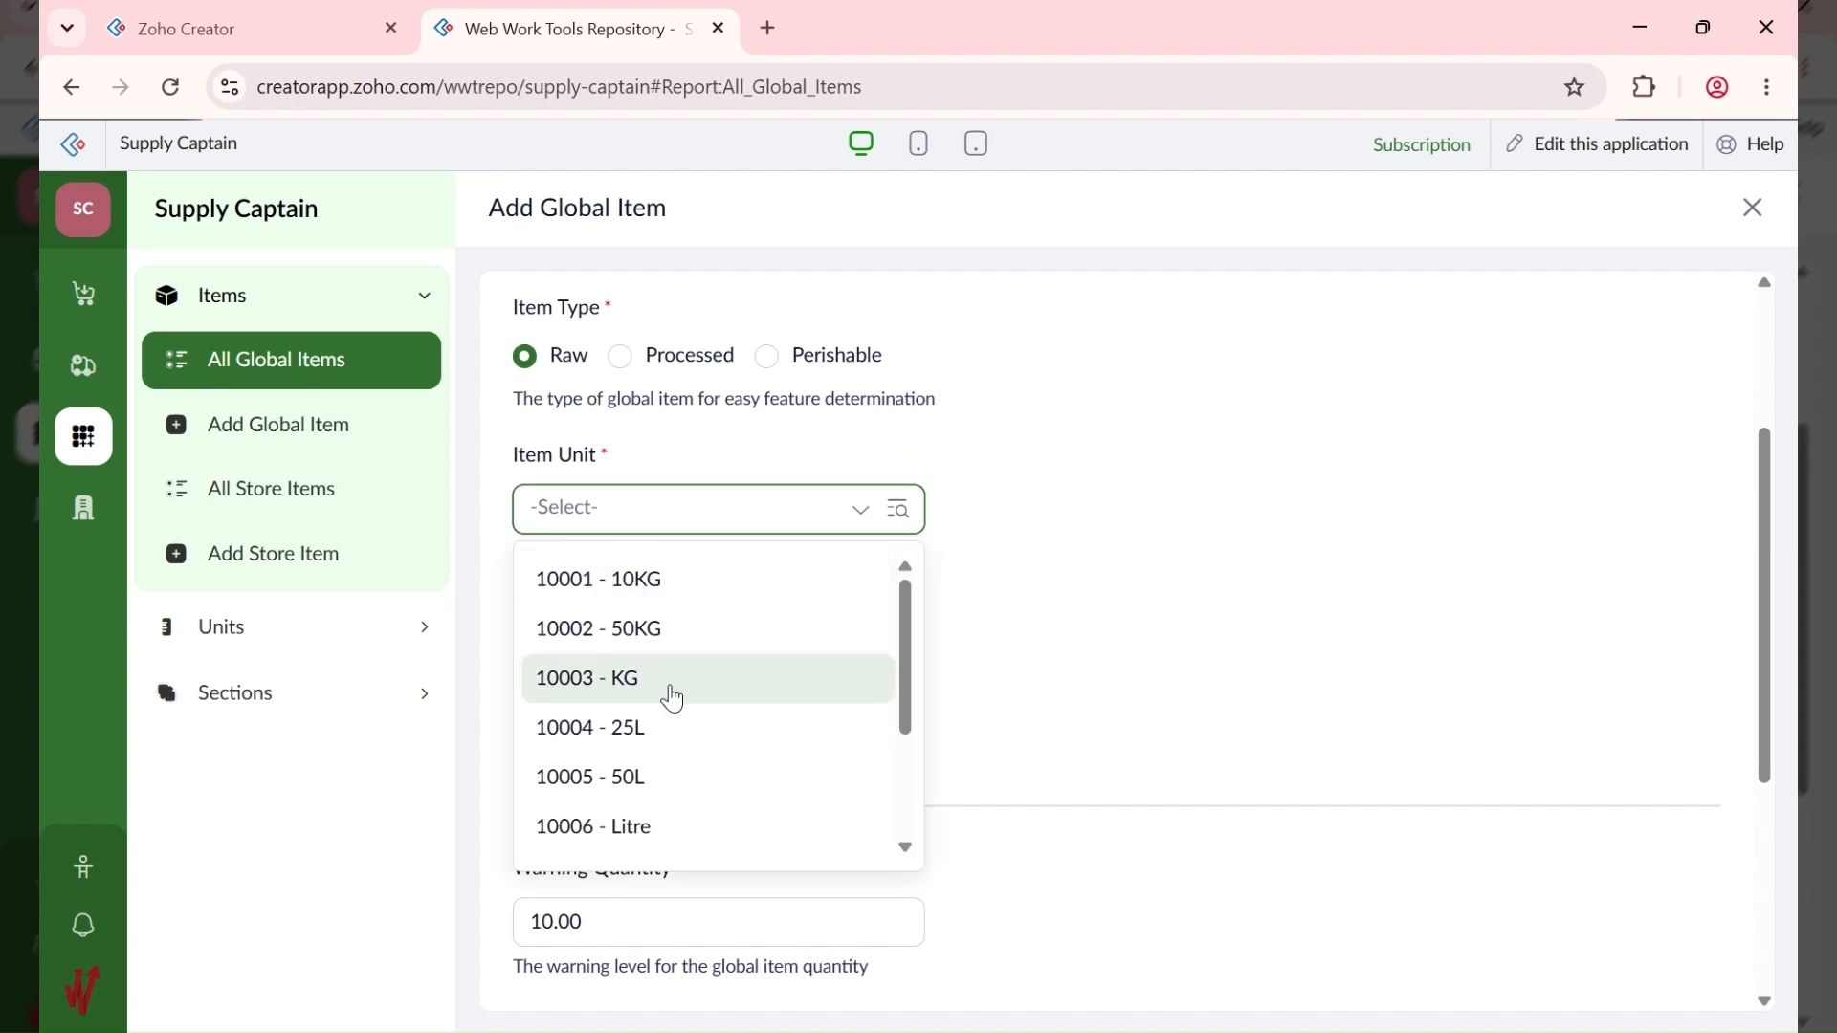
{"action": "scroll", "coordinate": [673, 700], "scroll_direction": "down", "scroll_amount": 2}
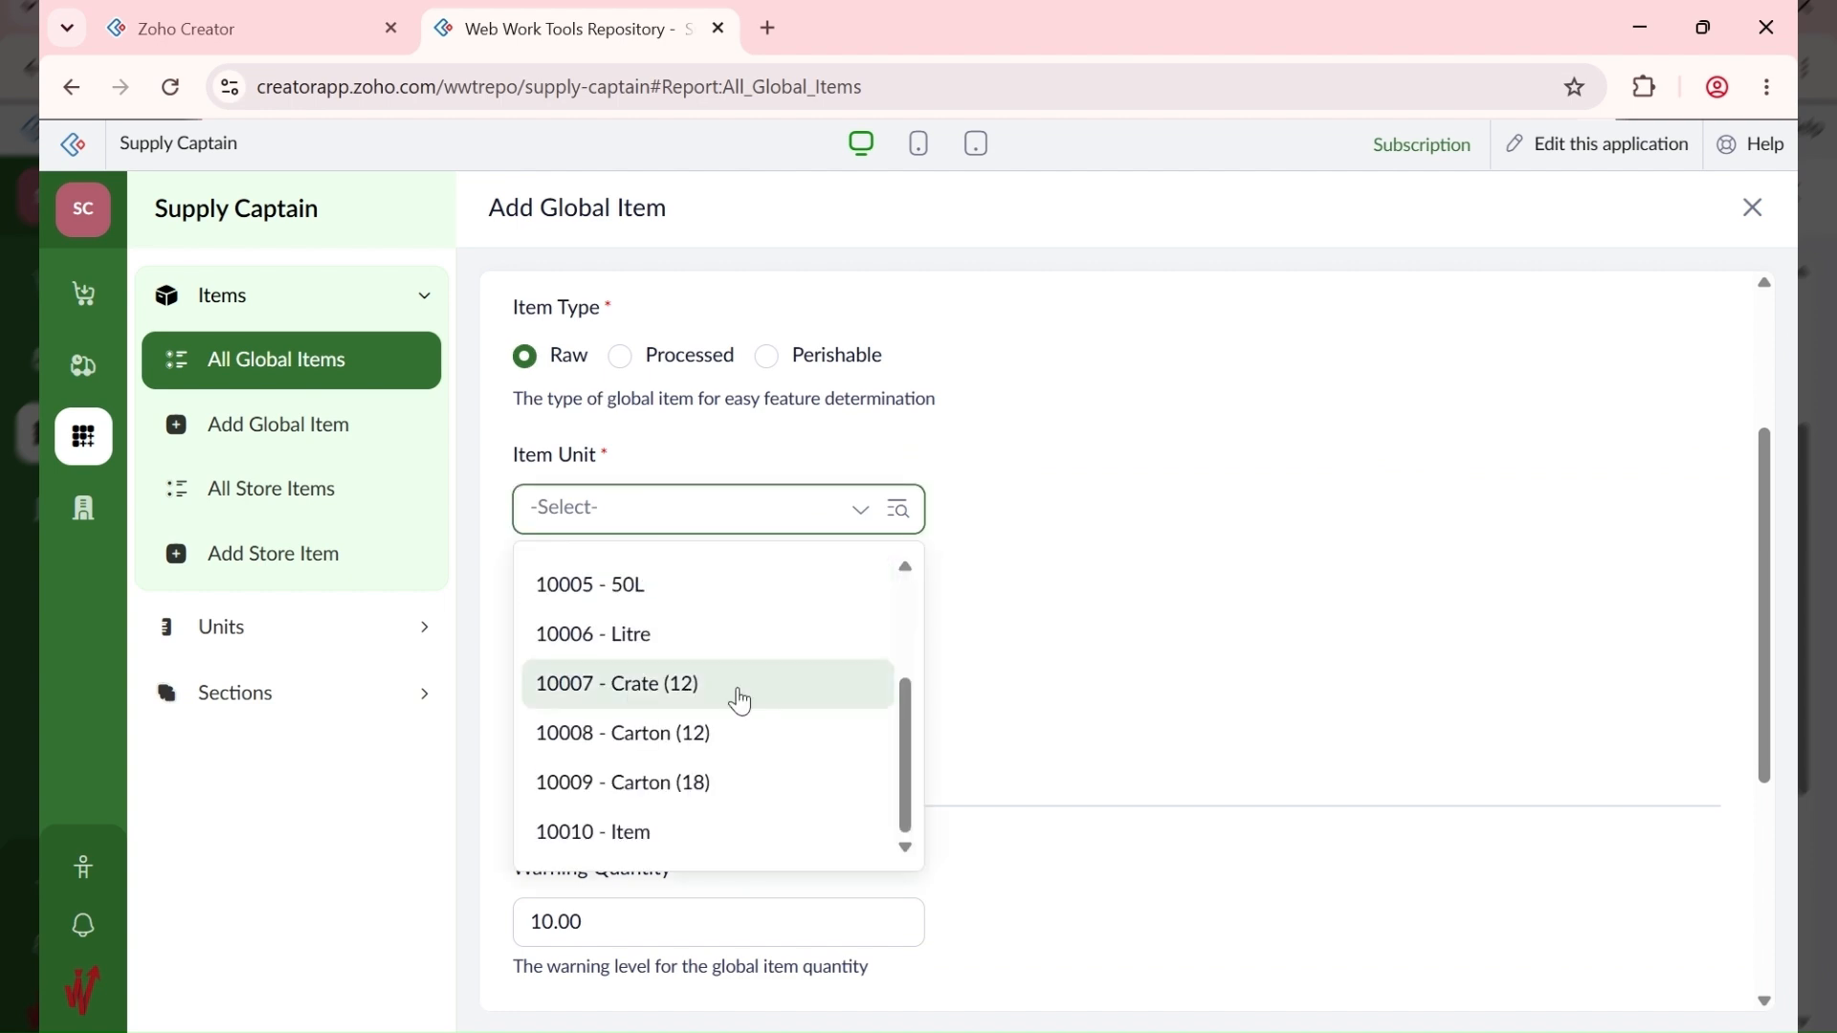
{"action": "left_click", "coordinate": [732, 685]}
{"action": "left_click", "coordinate": [643, 684]}
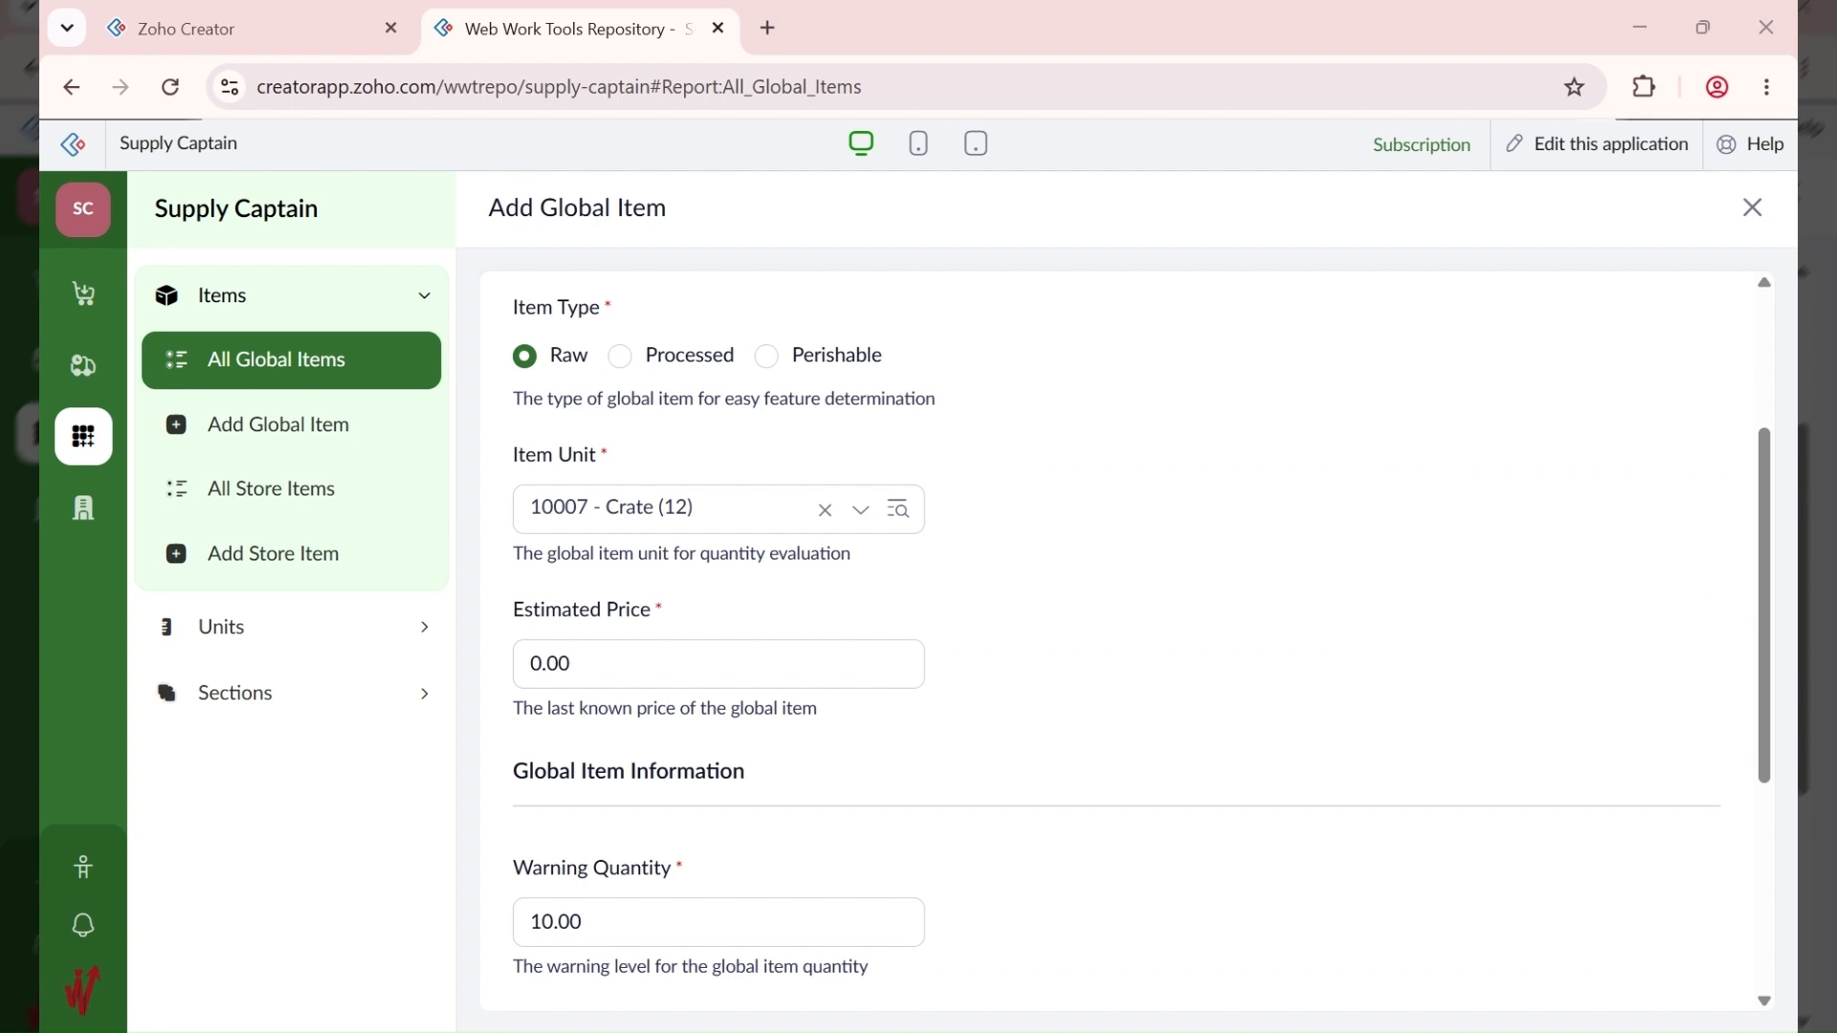
Step: Replace the 0.00 estimated price with 5,000
{"action": "left_click", "coordinate": [596, 682]}
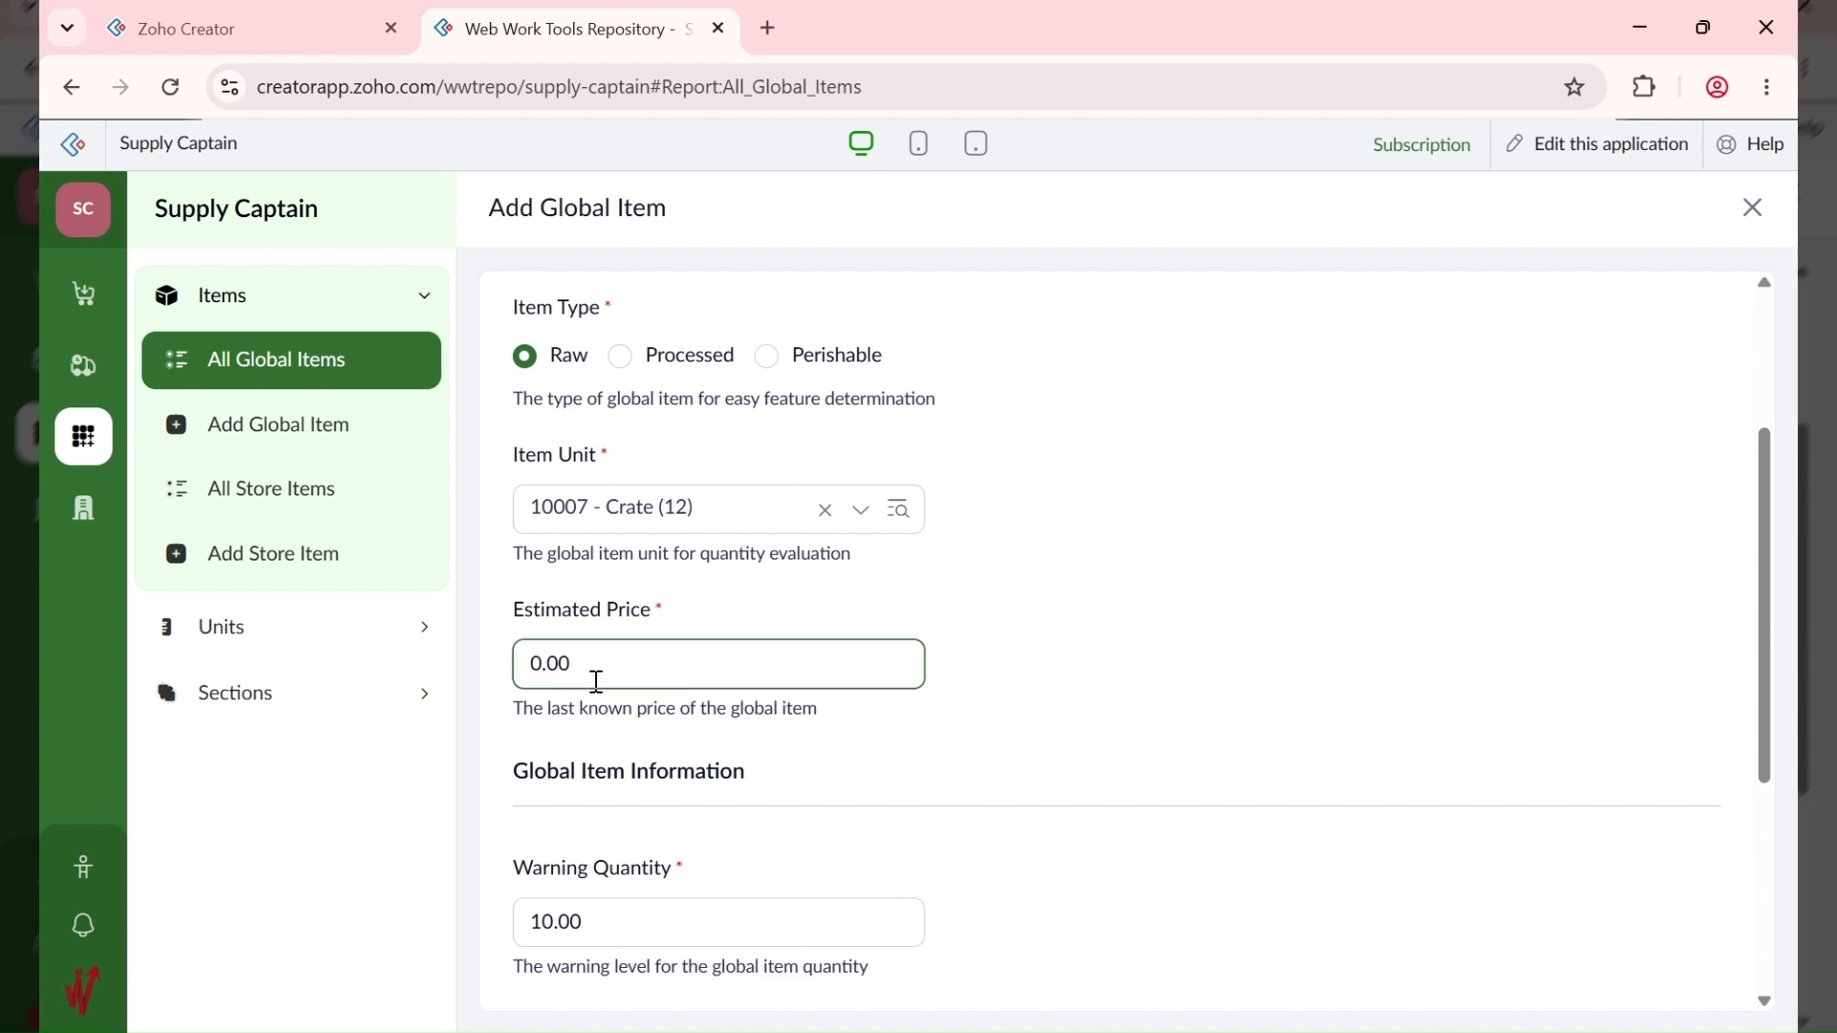
{"action": "left_click_drag", "start_coordinate": [596, 682], "coordinate": [495, 667]}
{"action": "type", "text": "5000"}
{"action": "scroll", "coordinate": [942, 707], "scroll_direction": "down", "scroll_amount": 4}
{"action": "scroll", "coordinate": [591, 508], "scroll_direction": "up", "scroll_amount": 5}
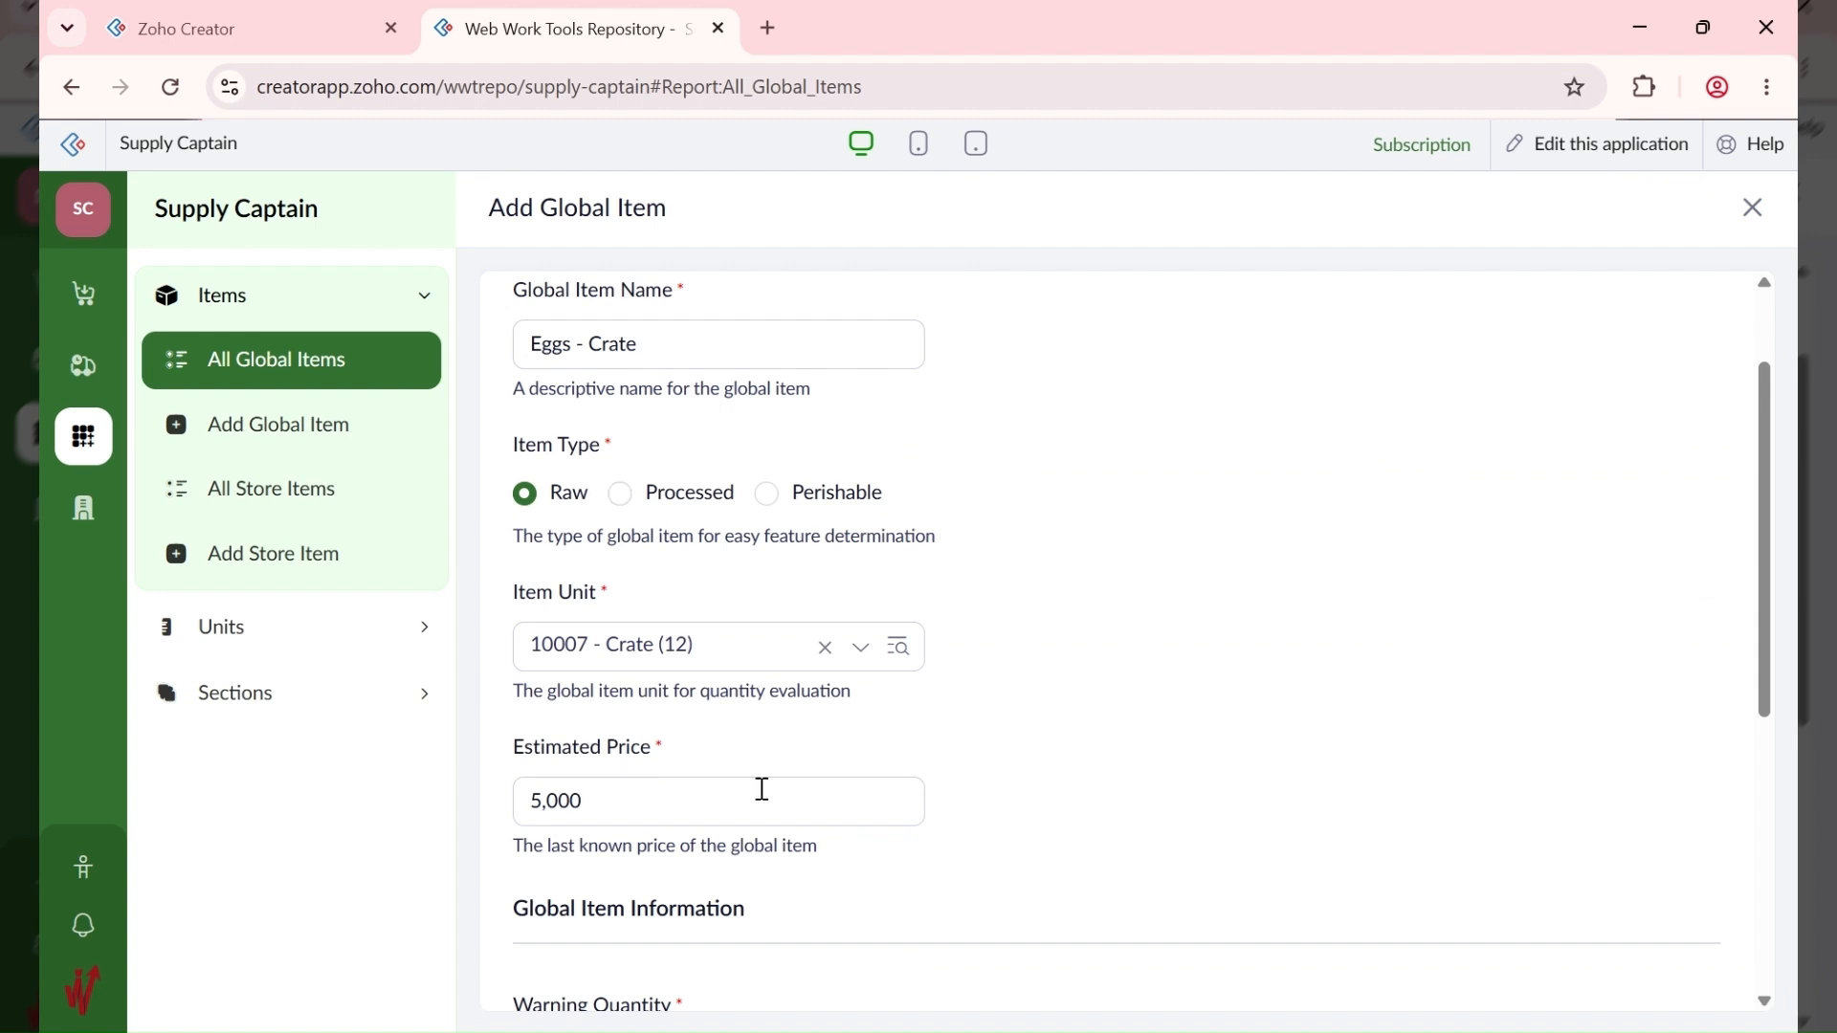
{"action": "scroll", "coordinate": [763, 789], "scroll_direction": "down", "scroll_amount": 3}
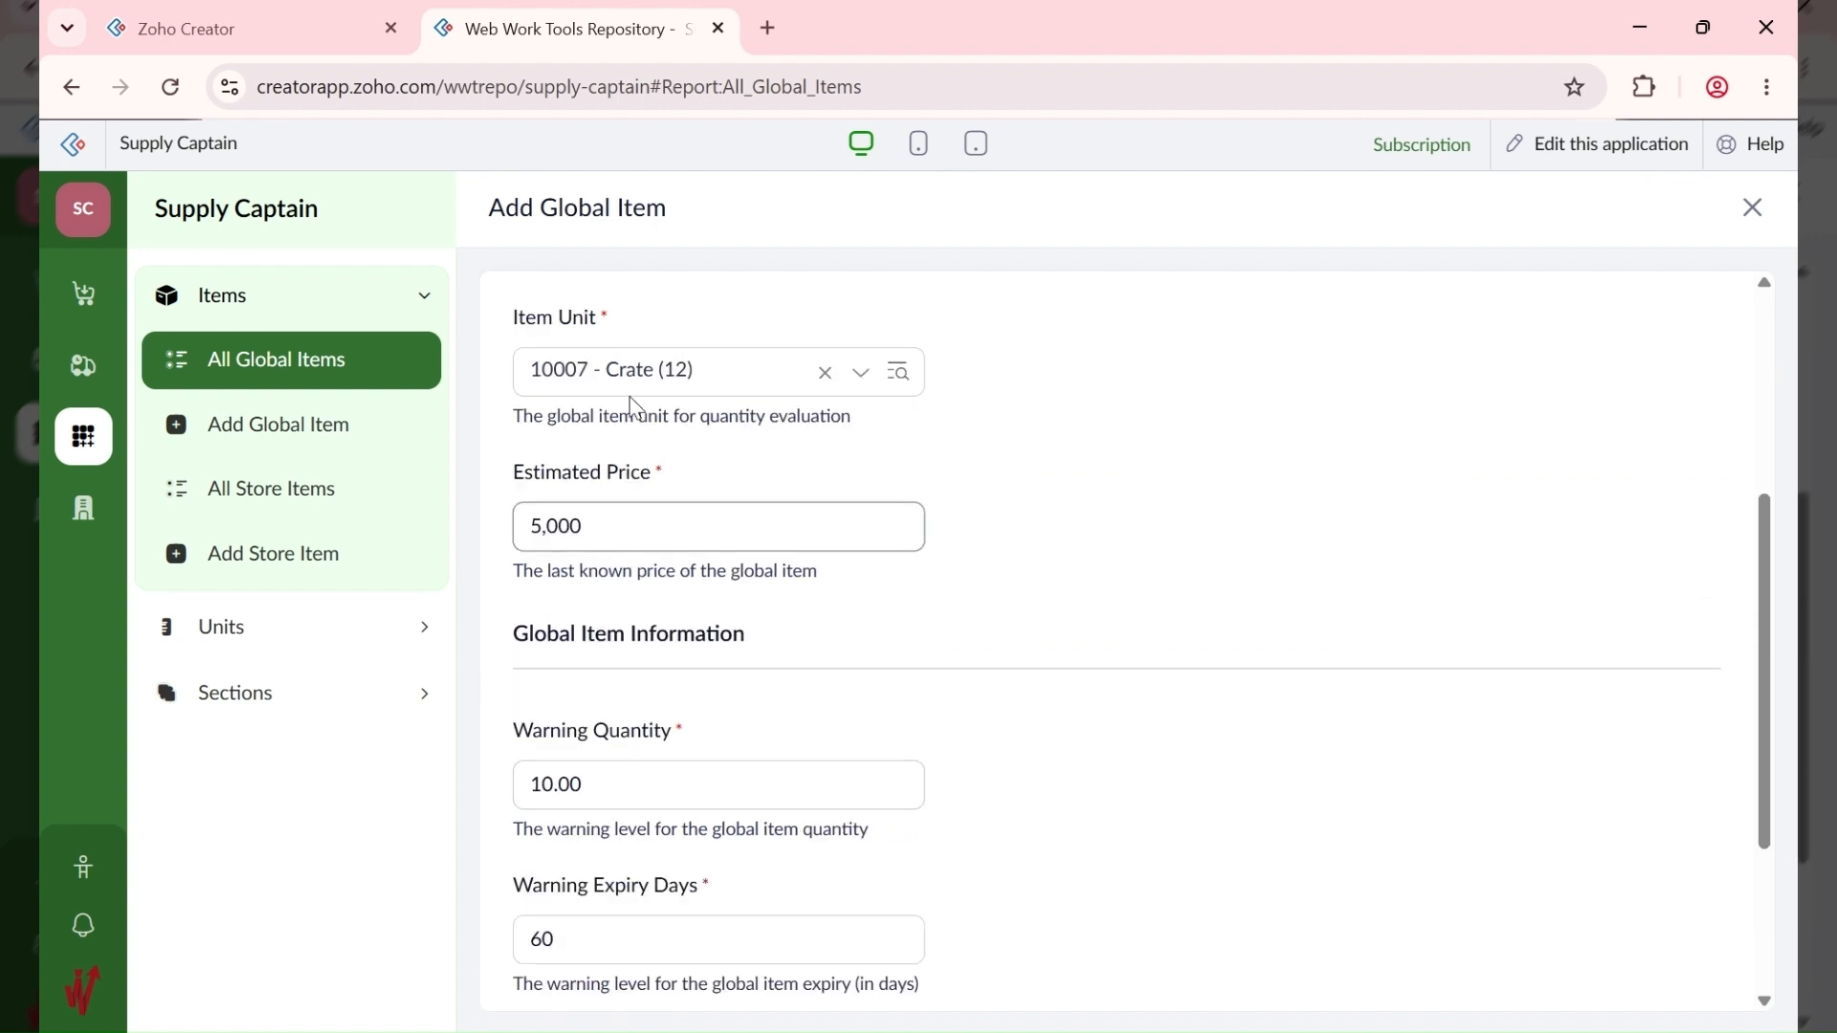
Step: Check the warning fields and FIFO costing, then save Eggs - Crate
{"action": "left_click", "coordinate": [690, 388]}
{"action": "left_click", "coordinate": [685, 362]}
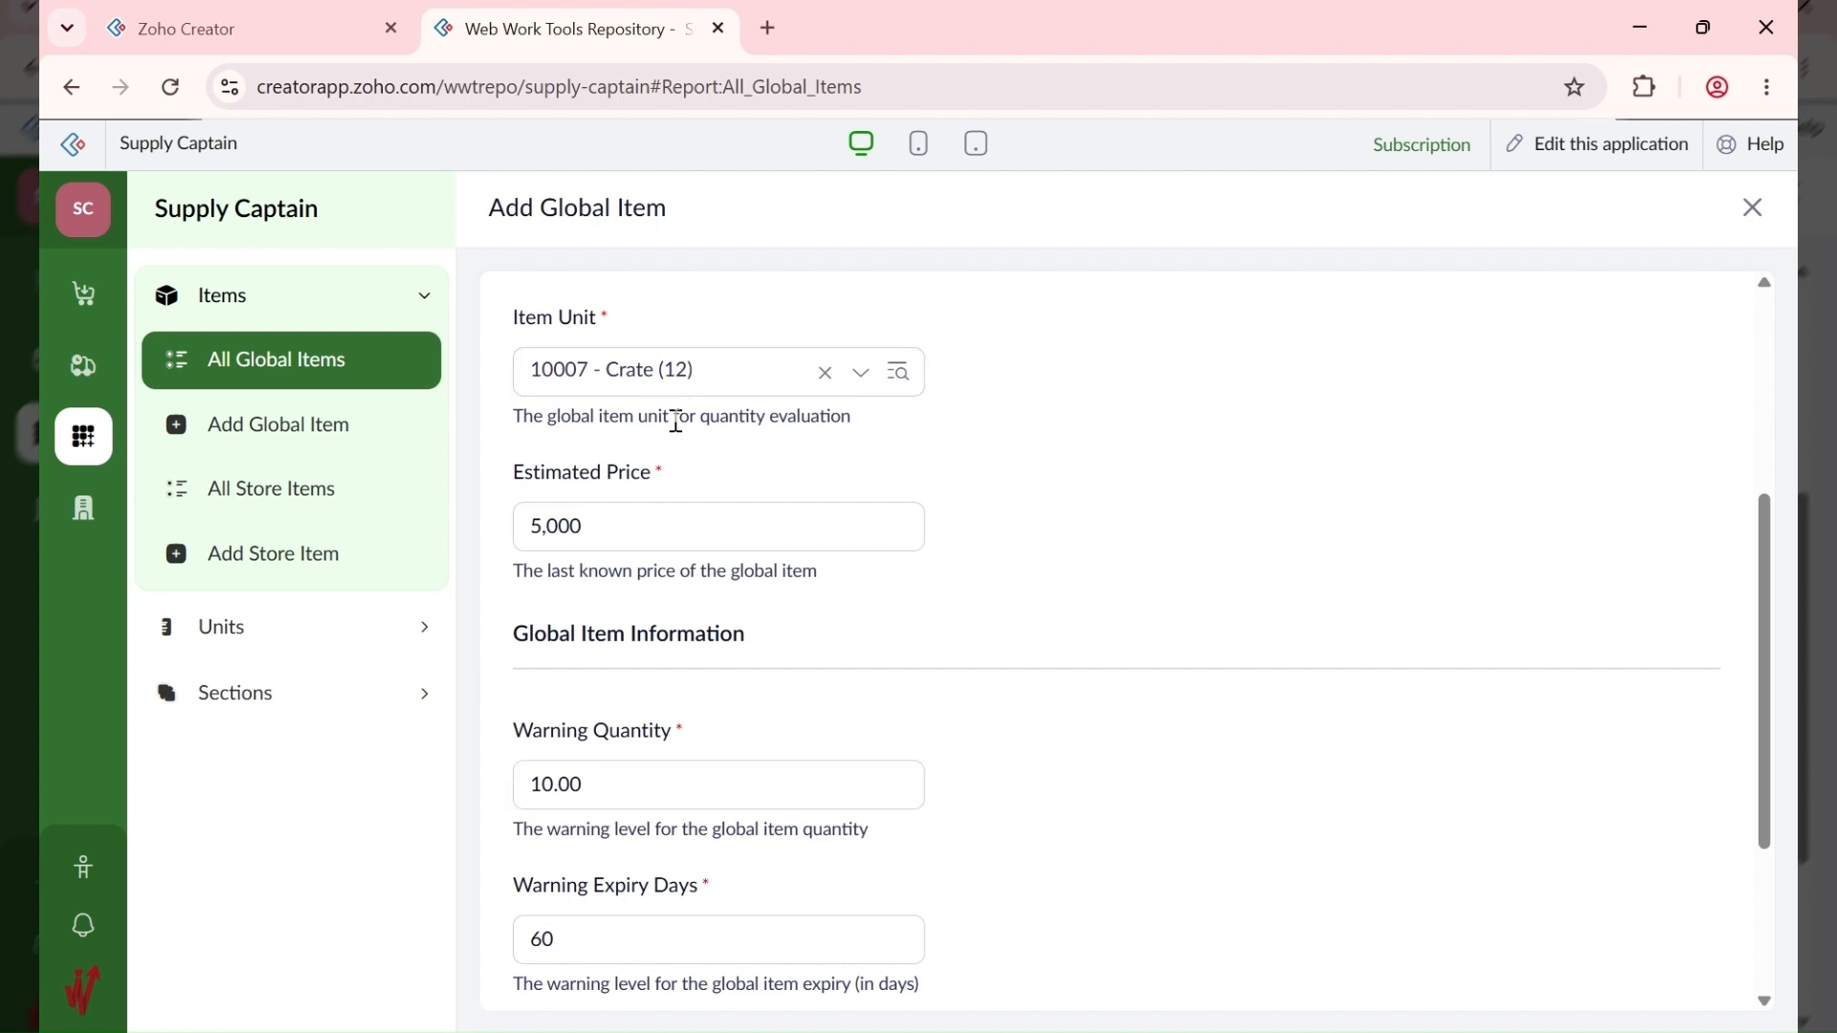
{"action": "scroll", "coordinate": [676, 422], "scroll_direction": "down", "scroll_amount": 3}
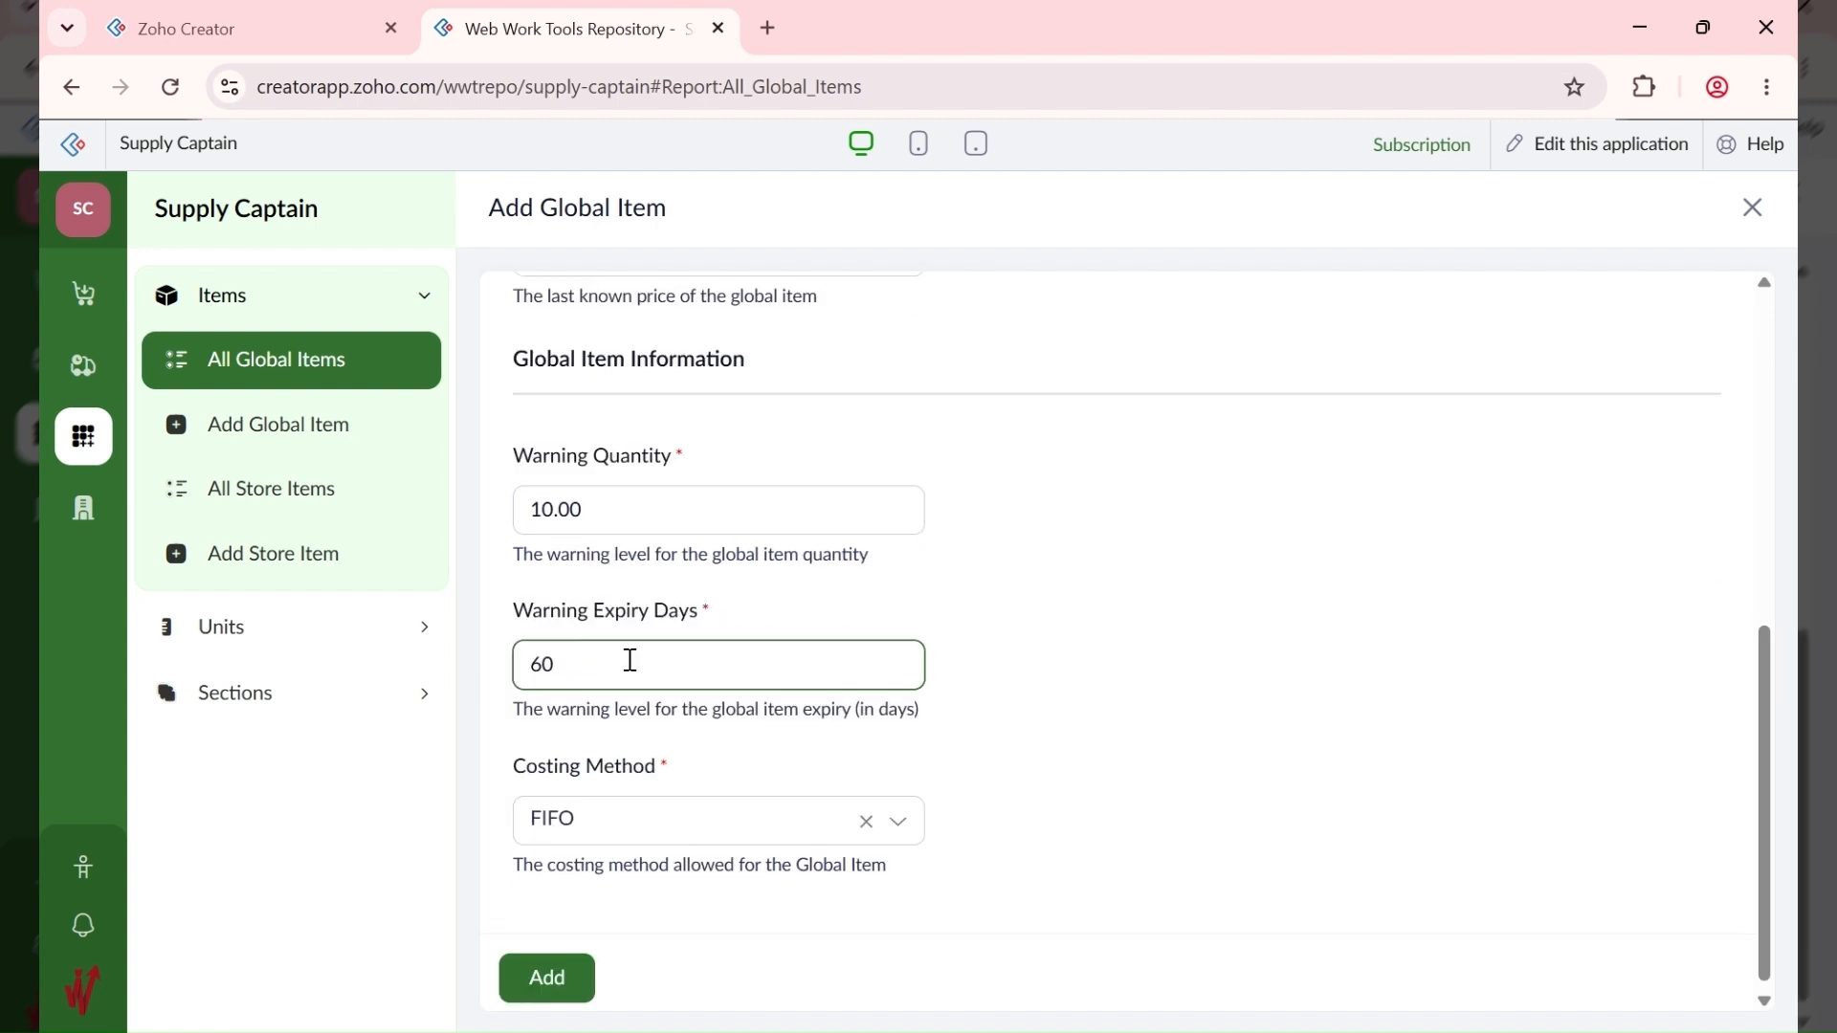
{"action": "scroll", "coordinate": [618, 895], "scroll_direction": "down", "scroll_amount": 1}
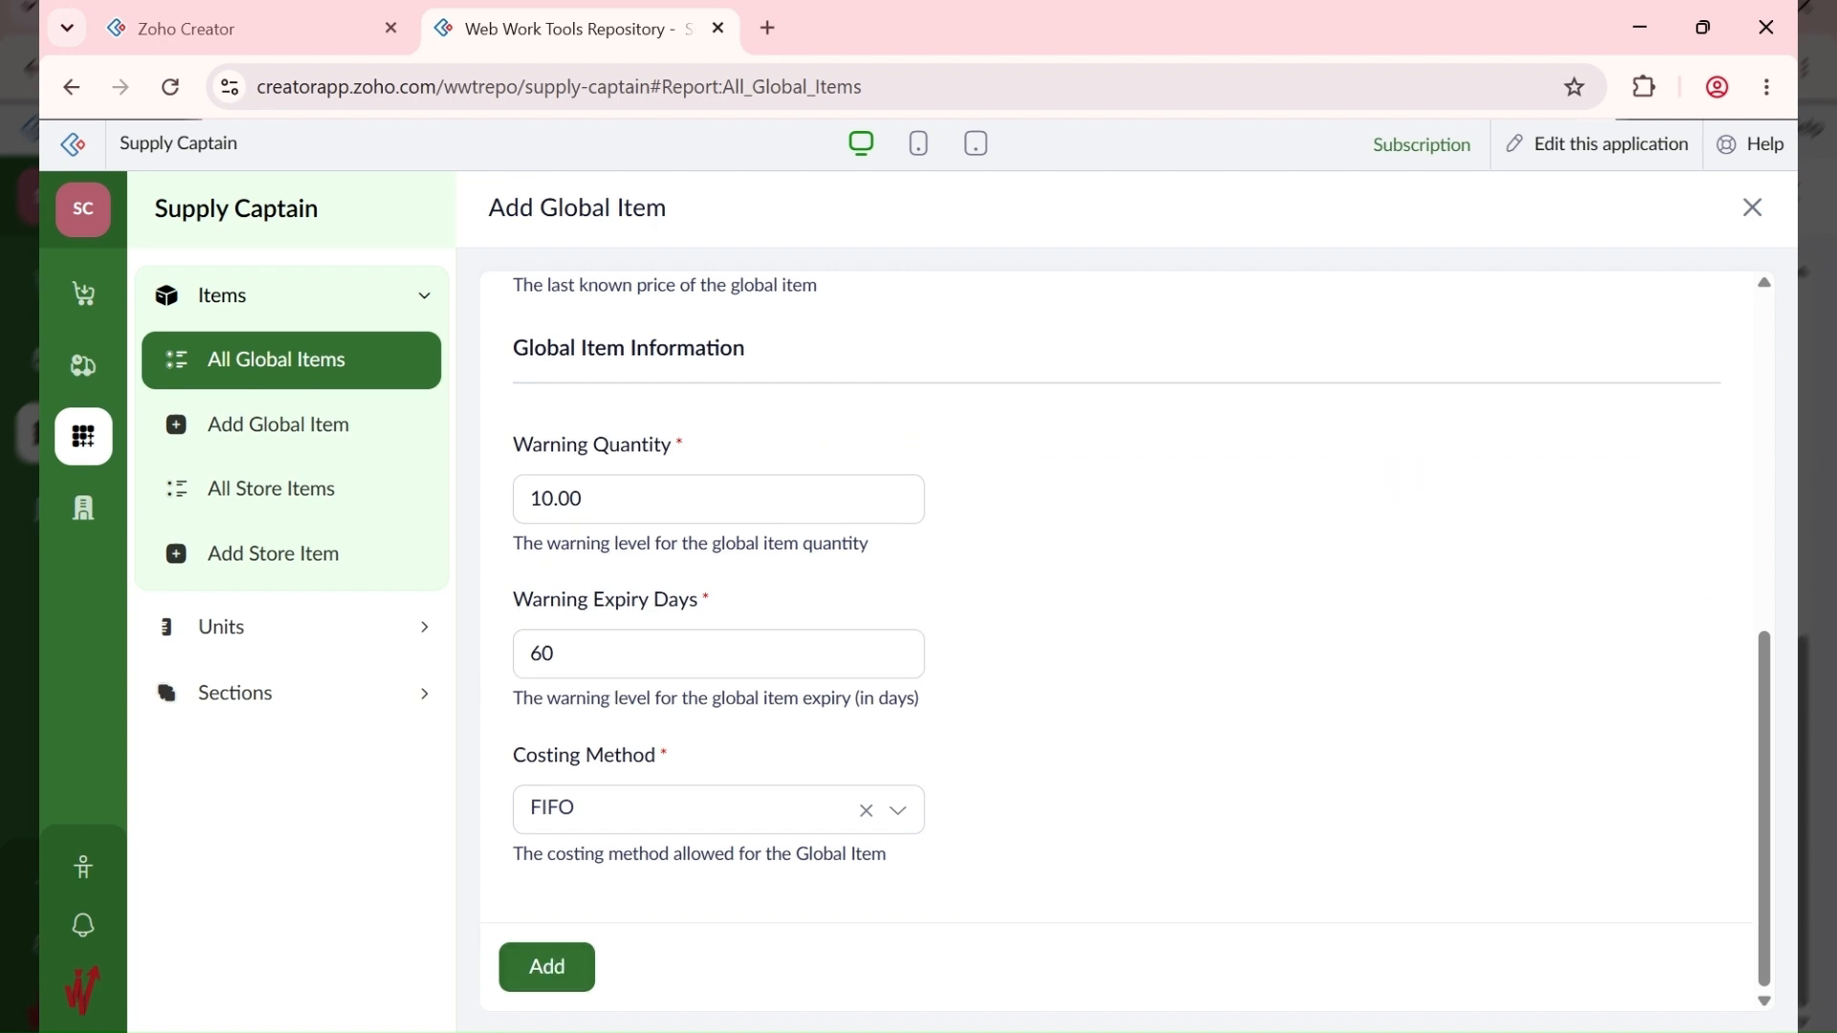
{"action": "left_click", "coordinate": [750, 665]}
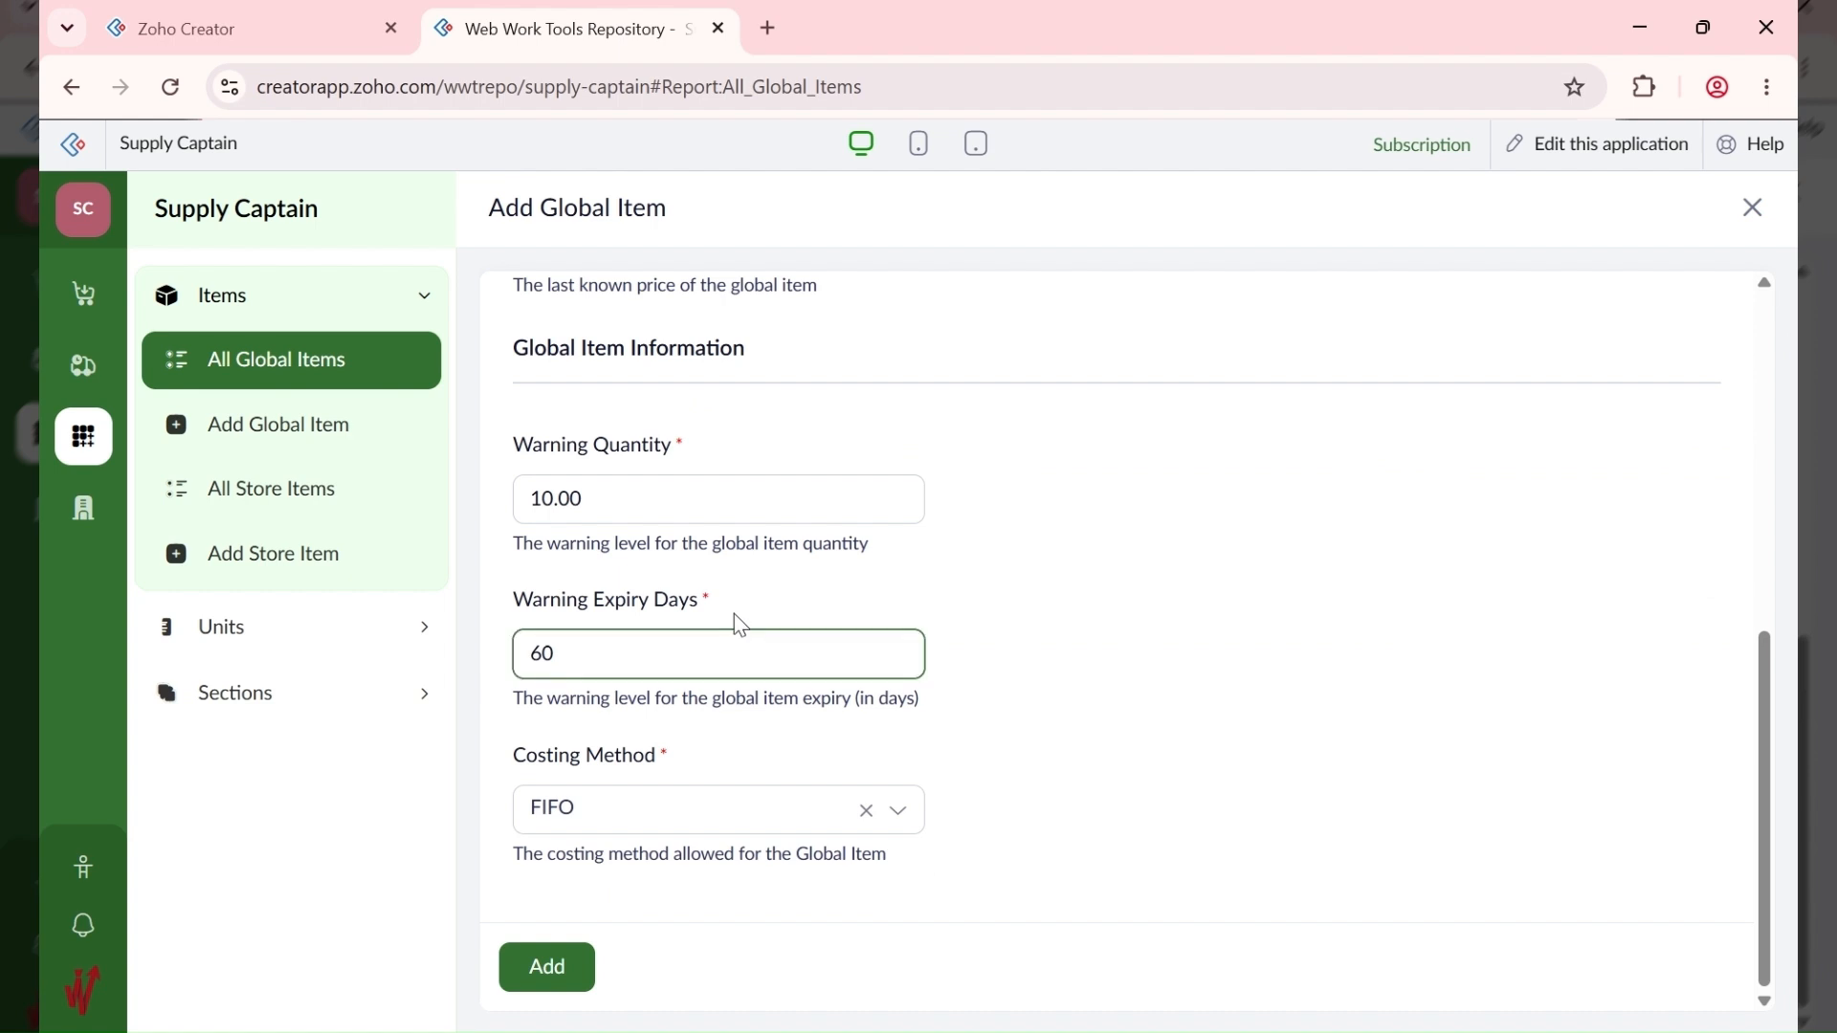
{"action": "left_click", "coordinate": [545, 874]}
{"action": "scroll", "coordinate": [673, 723], "scroll_direction": "up", "scroll_amount": 3}
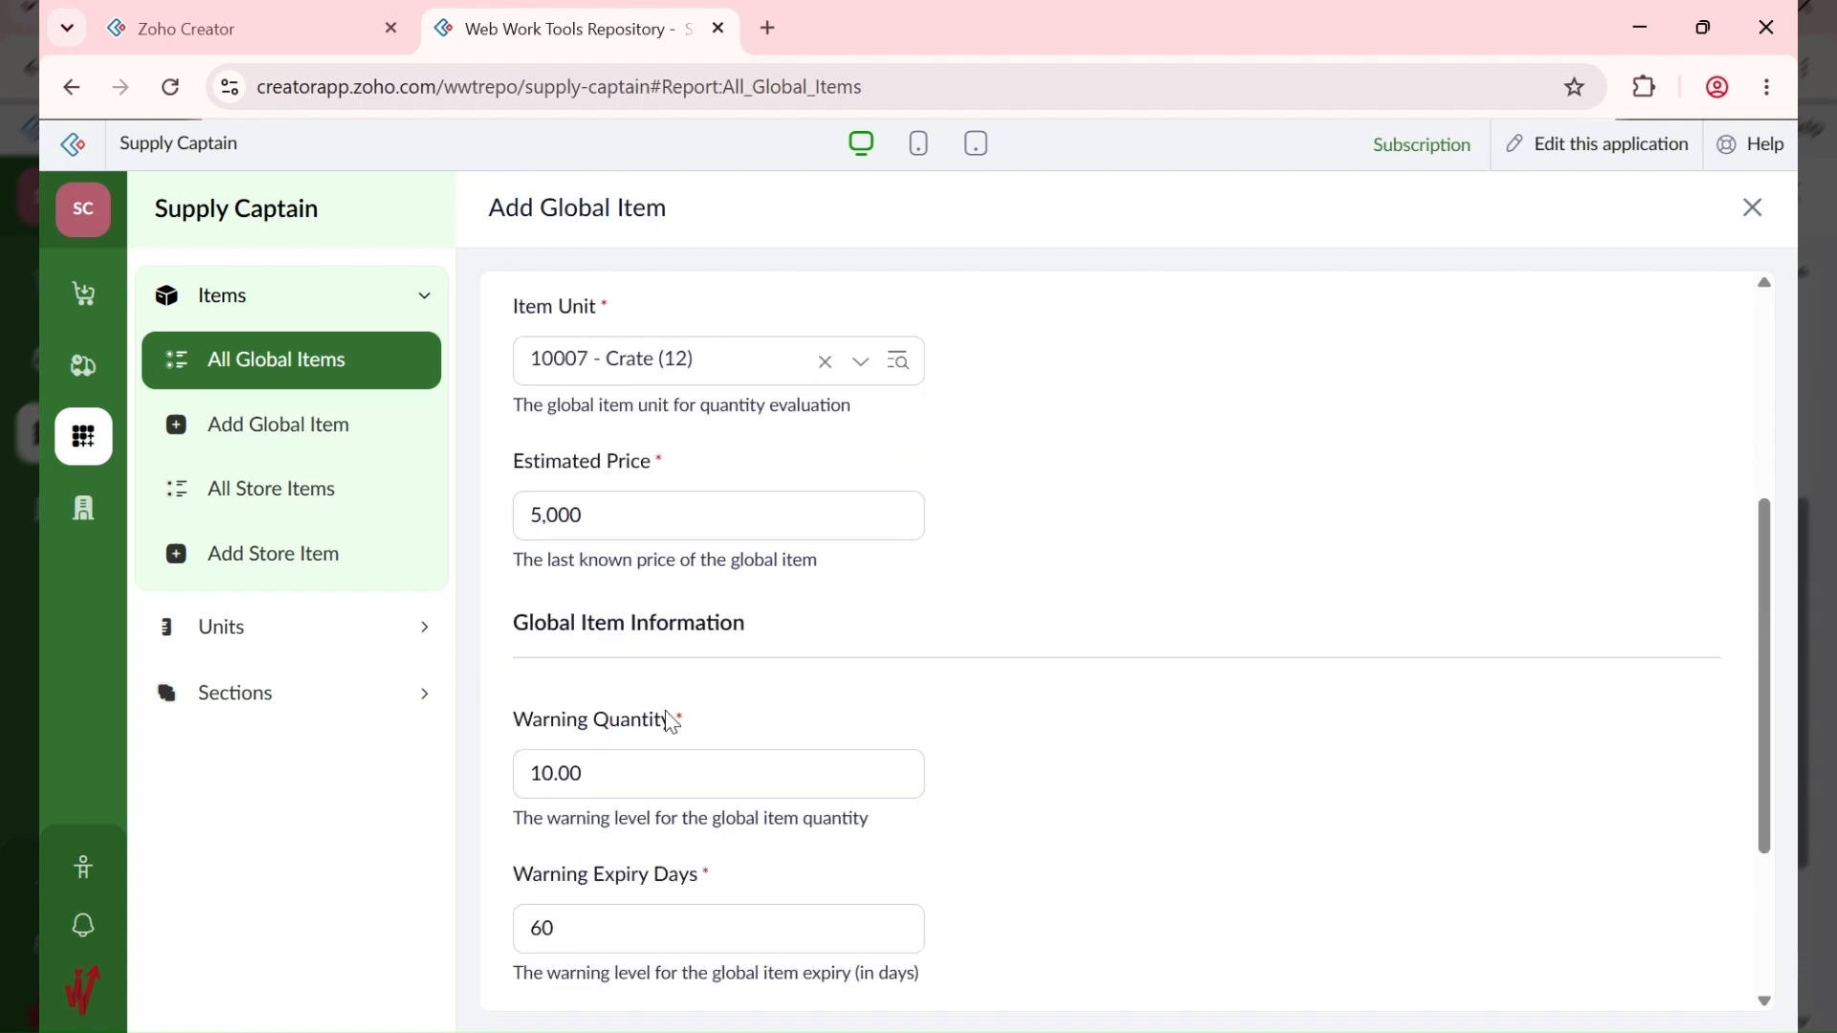
{"action": "scroll", "coordinate": [673, 723], "scroll_direction": "down", "scroll_amount": 3}
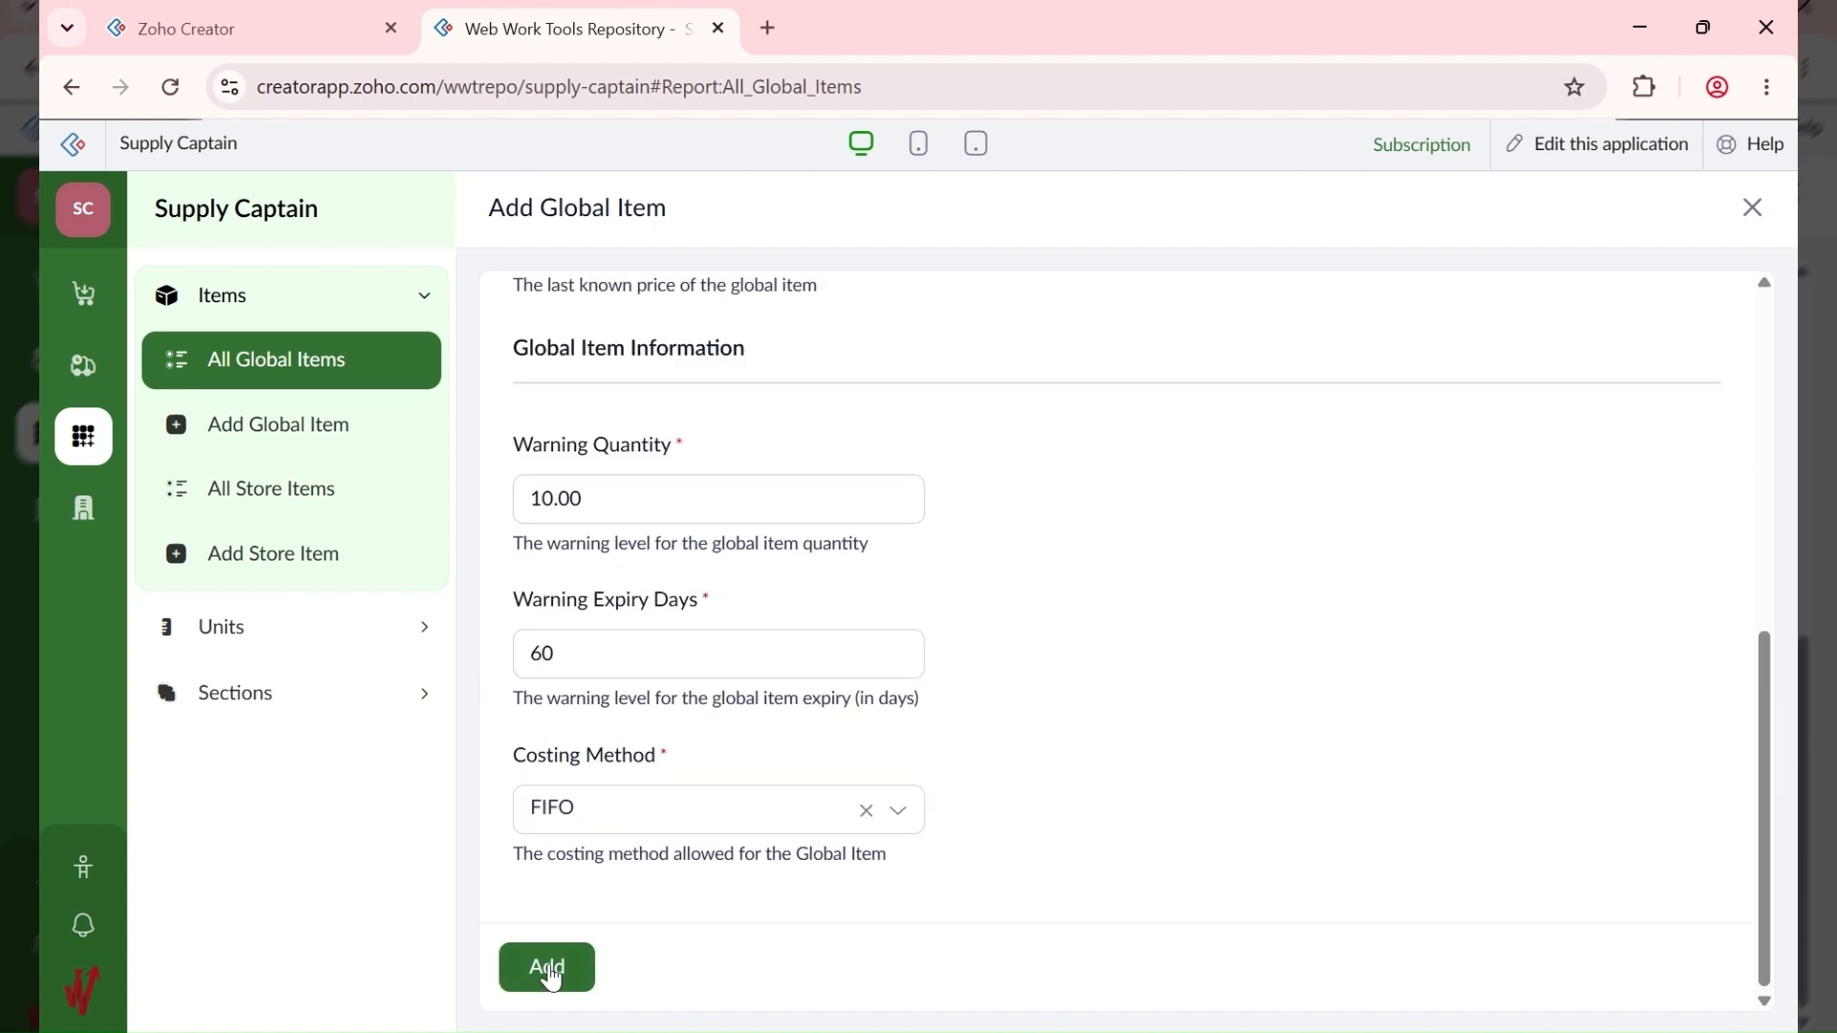
{"action": "scroll", "coordinate": [592, 831], "scroll_direction": "up", "scroll_amount": 6}
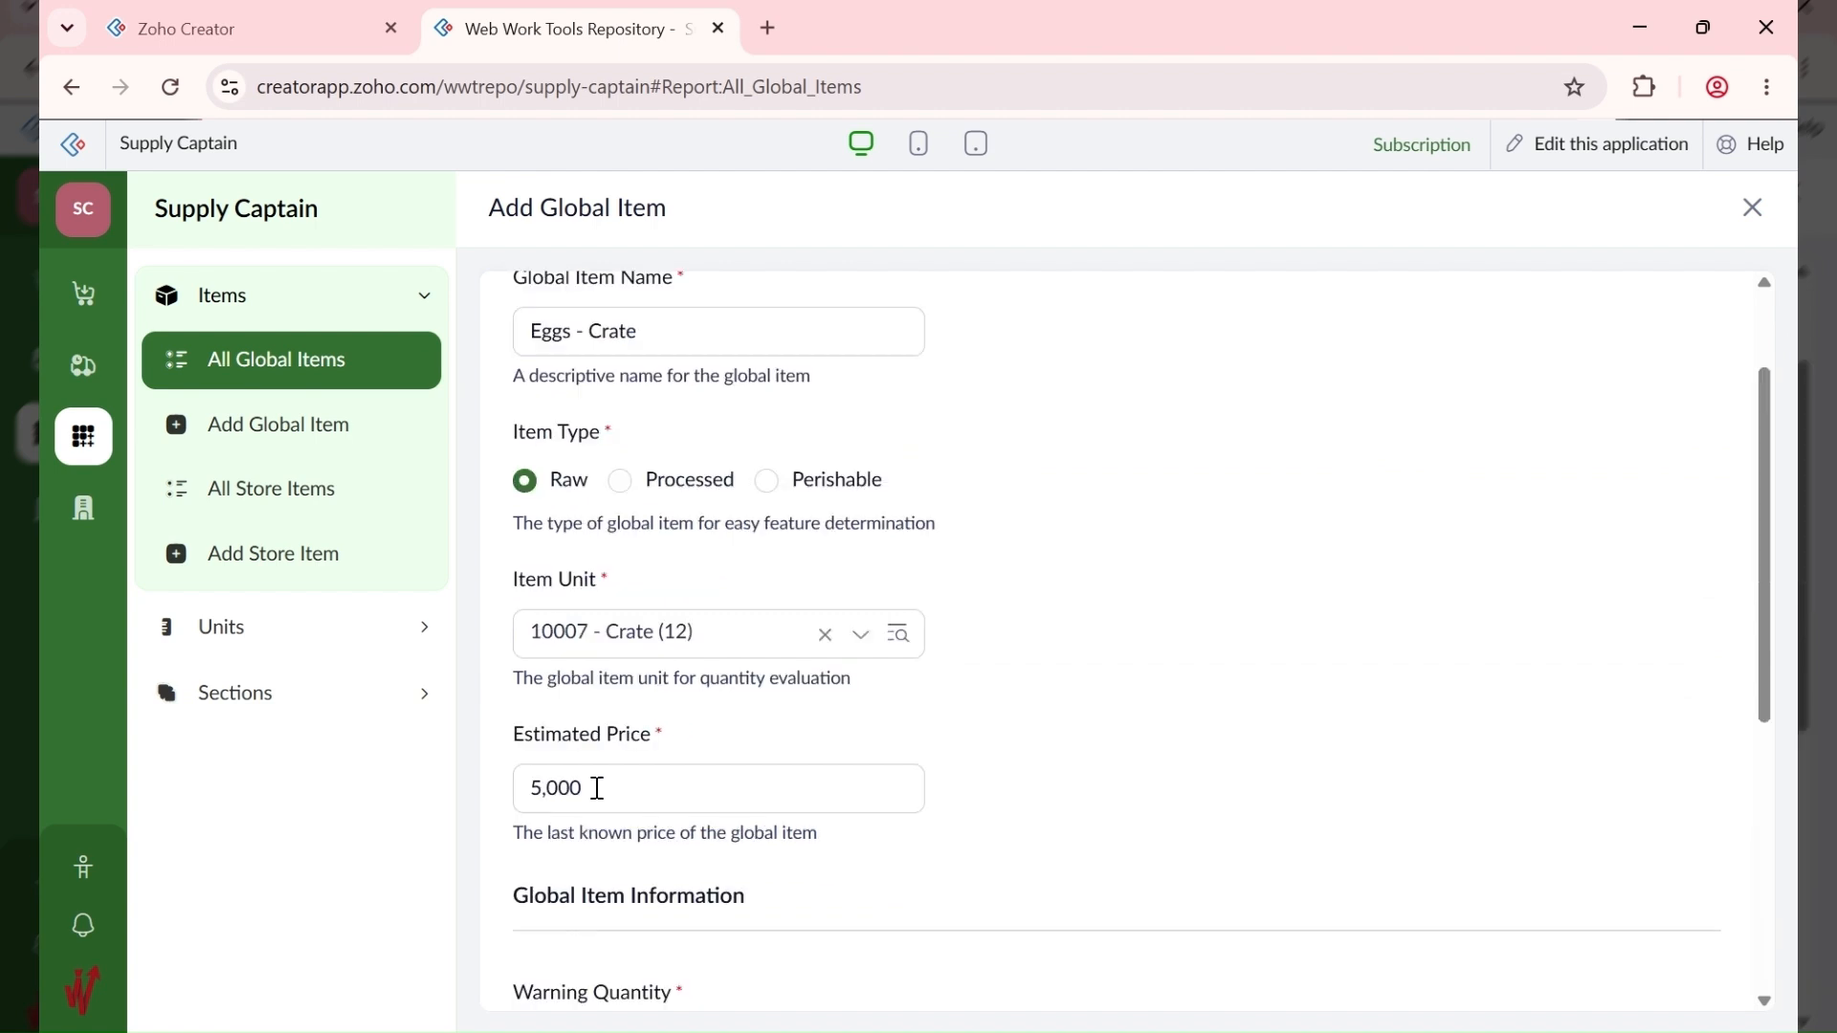
{"action": "scroll", "coordinate": [597, 788], "scroll_direction": "down", "scroll_amount": 6}
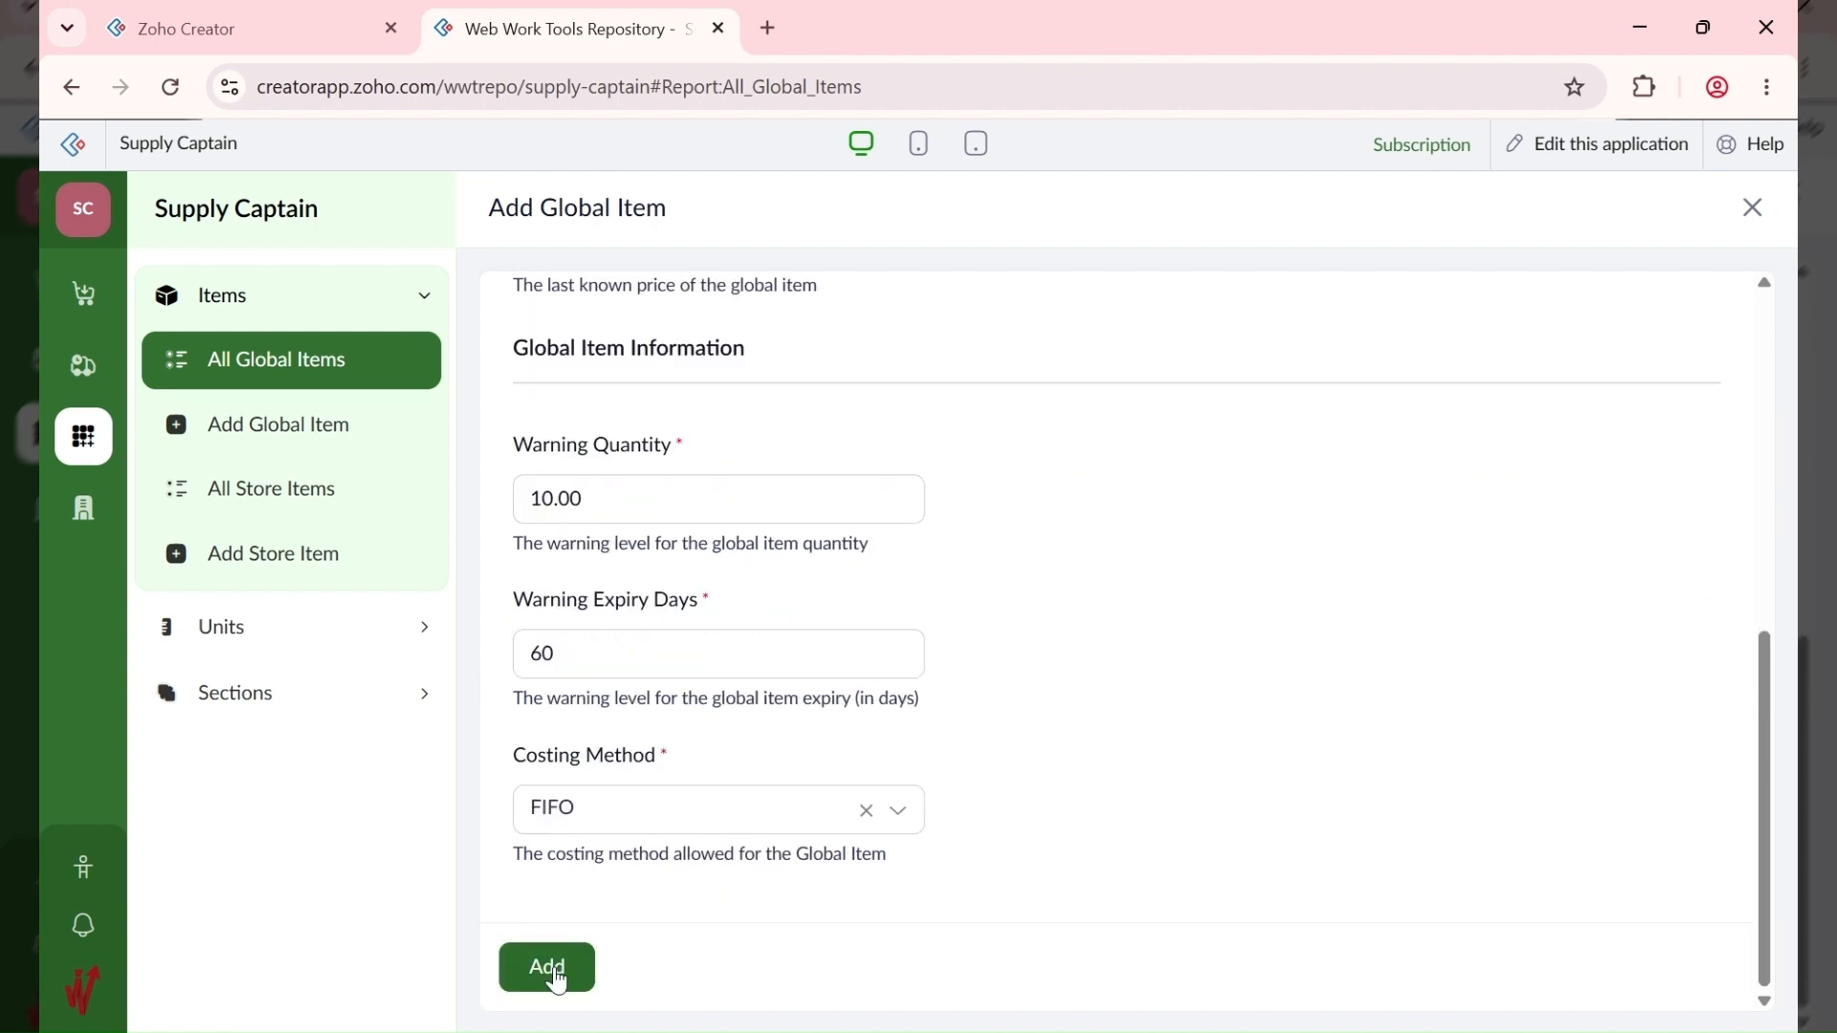
{"action": "left_click", "coordinate": [553, 971]}
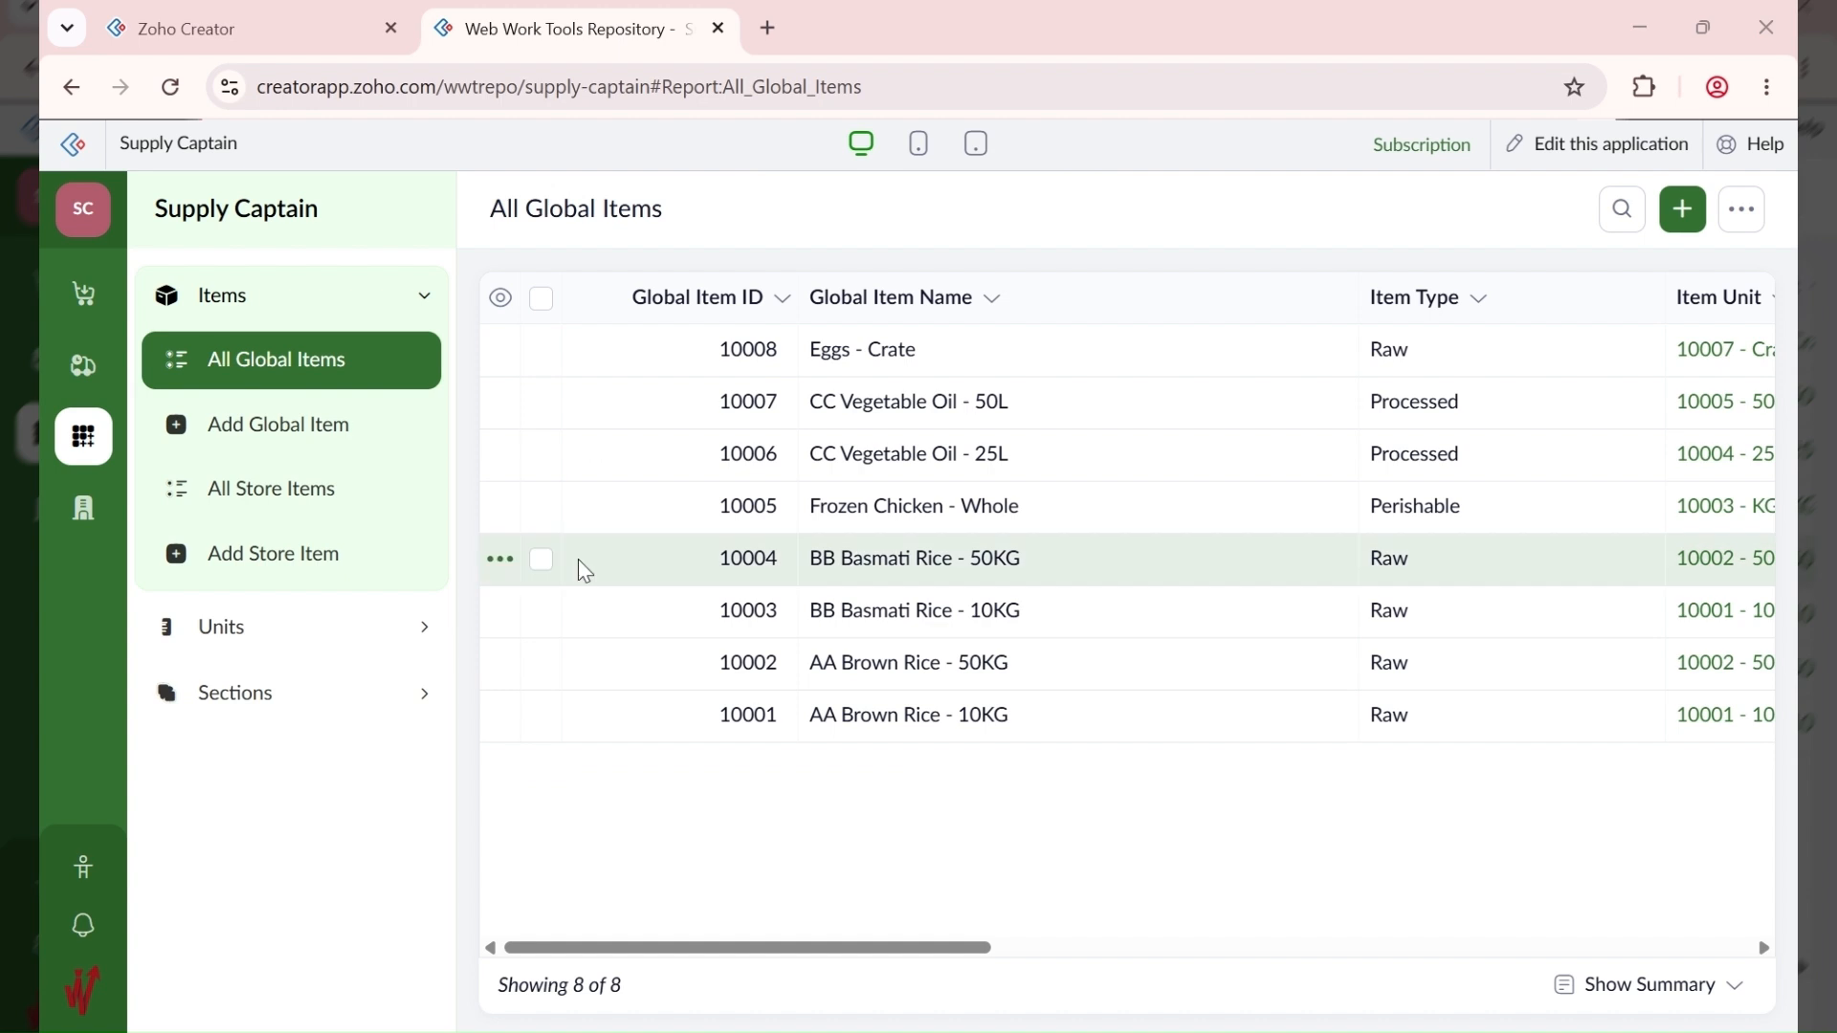
Step: Start 'DD French Wine - Carton' as a Processed item with unit 10008 - Carton (12)
{"action": "left_click", "coordinate": [1685, 220]}
{"action": "type", "text": "DD French Wine"}
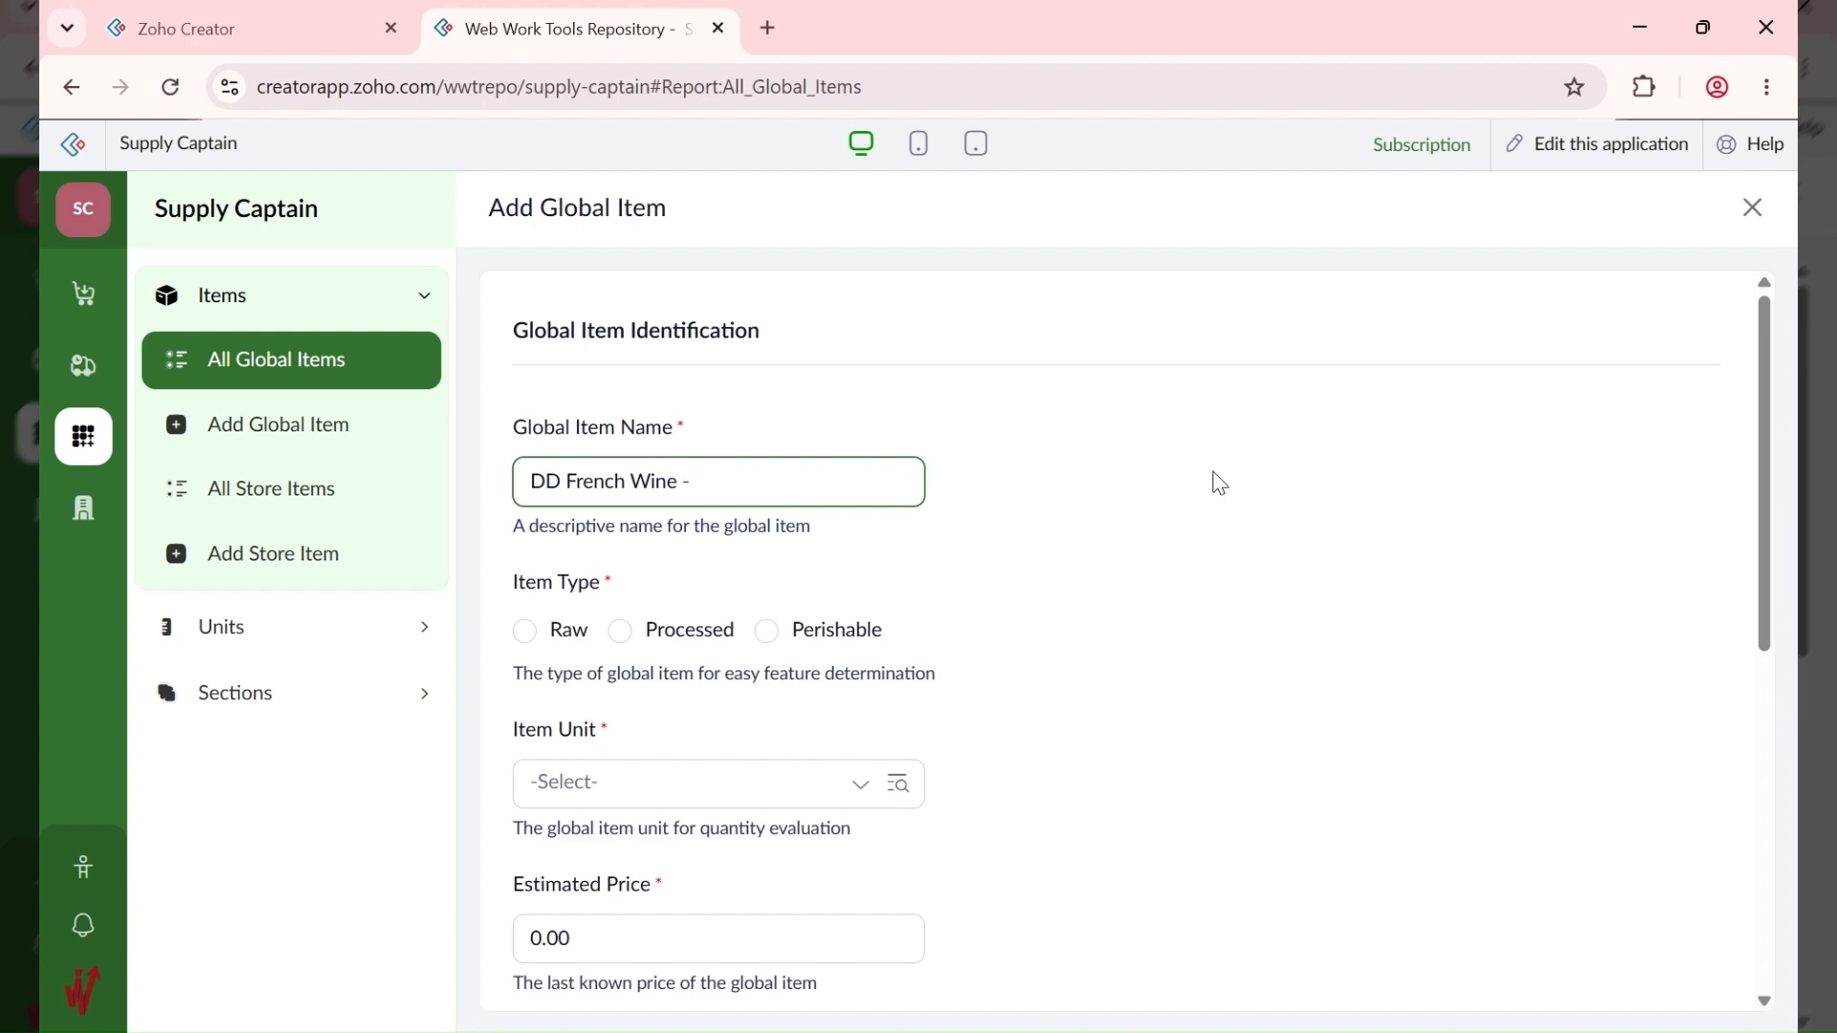
{"action": "type", "text": " - Carton"}
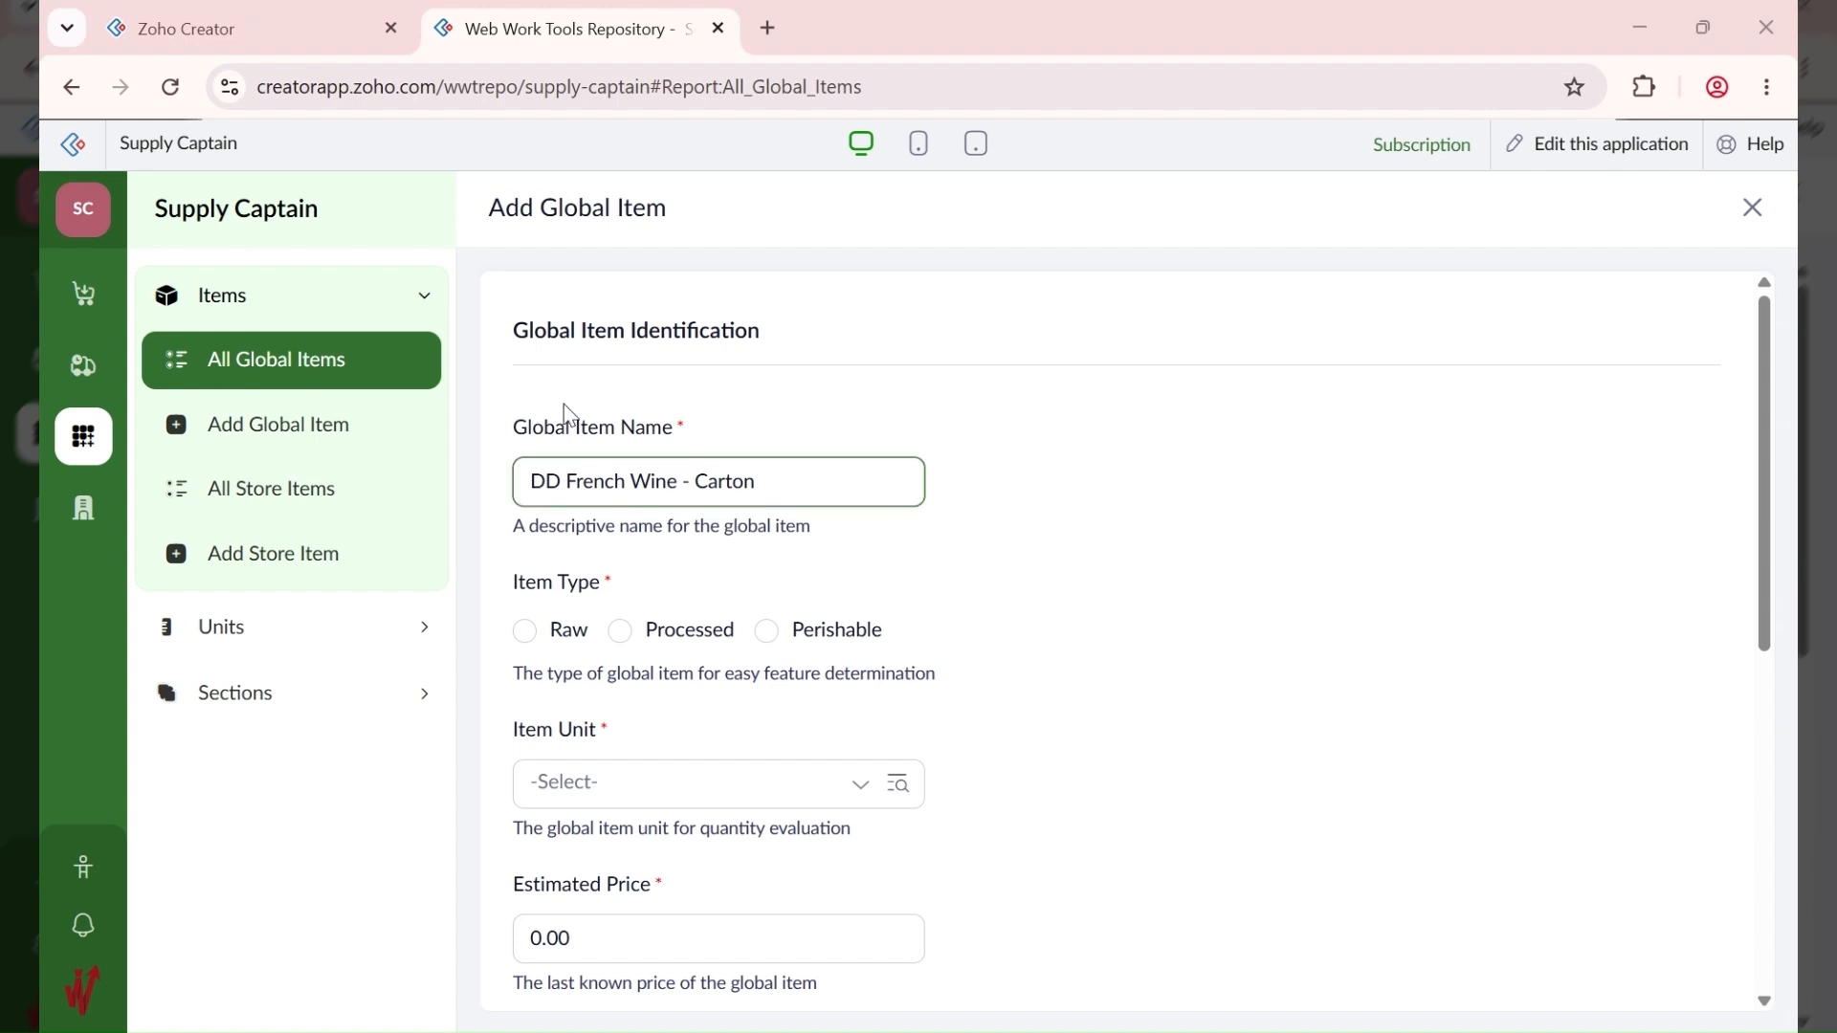
{"action": "left_click", "coordinate": [552, 383]}
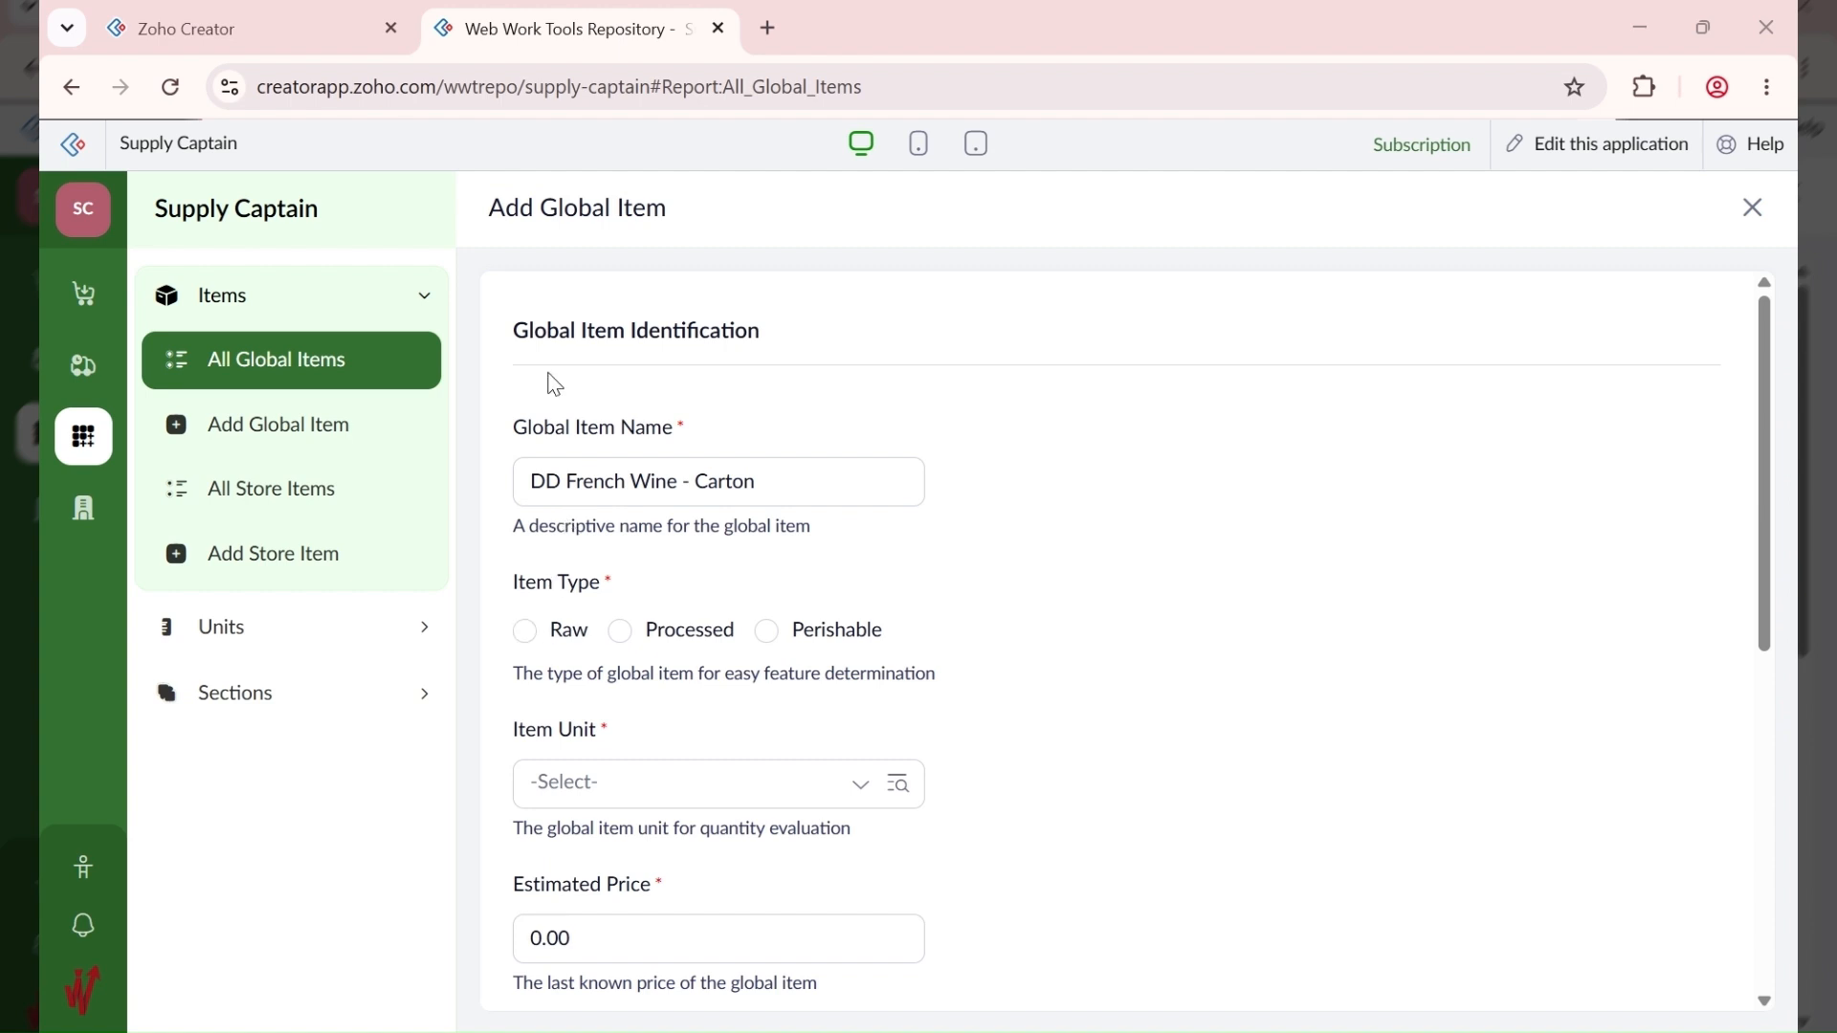
{"action": "left_click", "coordinate": [622, 634]}
{"action": "left_click", "coordinate": [672, 793]}
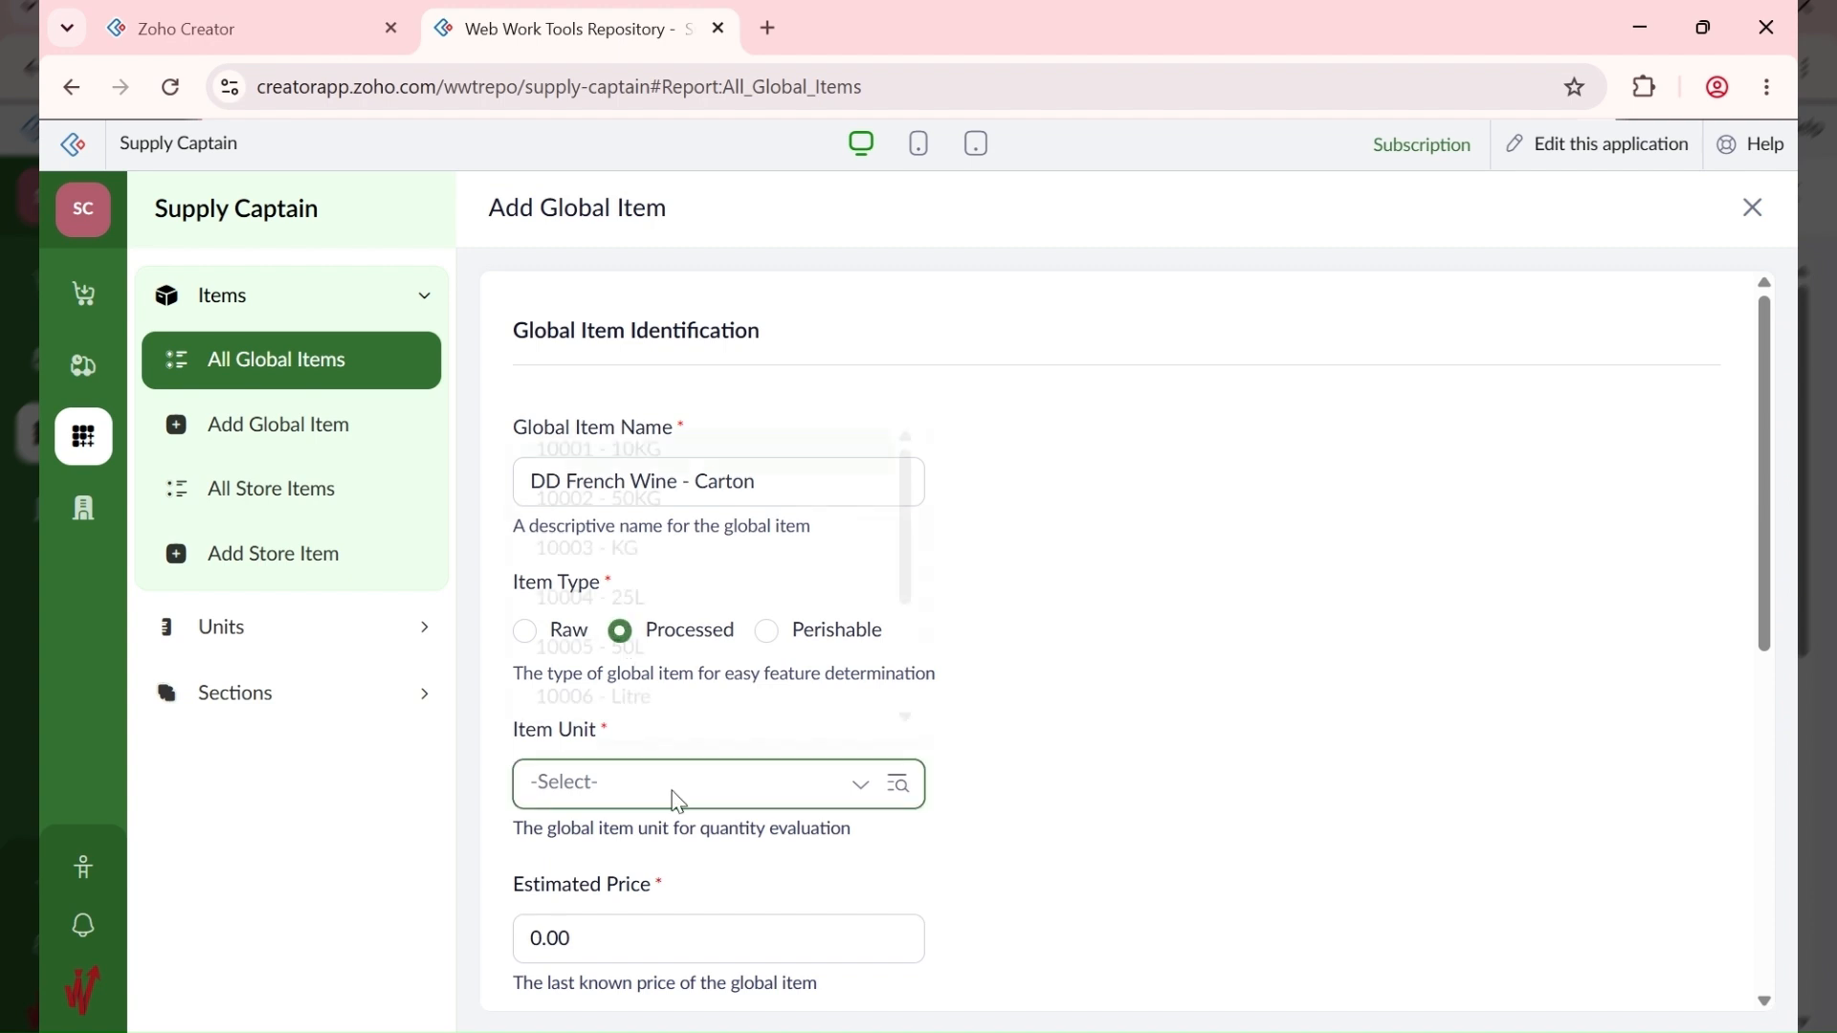
{"action": "scroll", "coordinate": [708, 572], "scroll_direction": "down", "scroll_amount": 2}
{"action": "scroll", "coordinate": [708, 572], "scroll_direction": "down", "scroll_amount": 2}
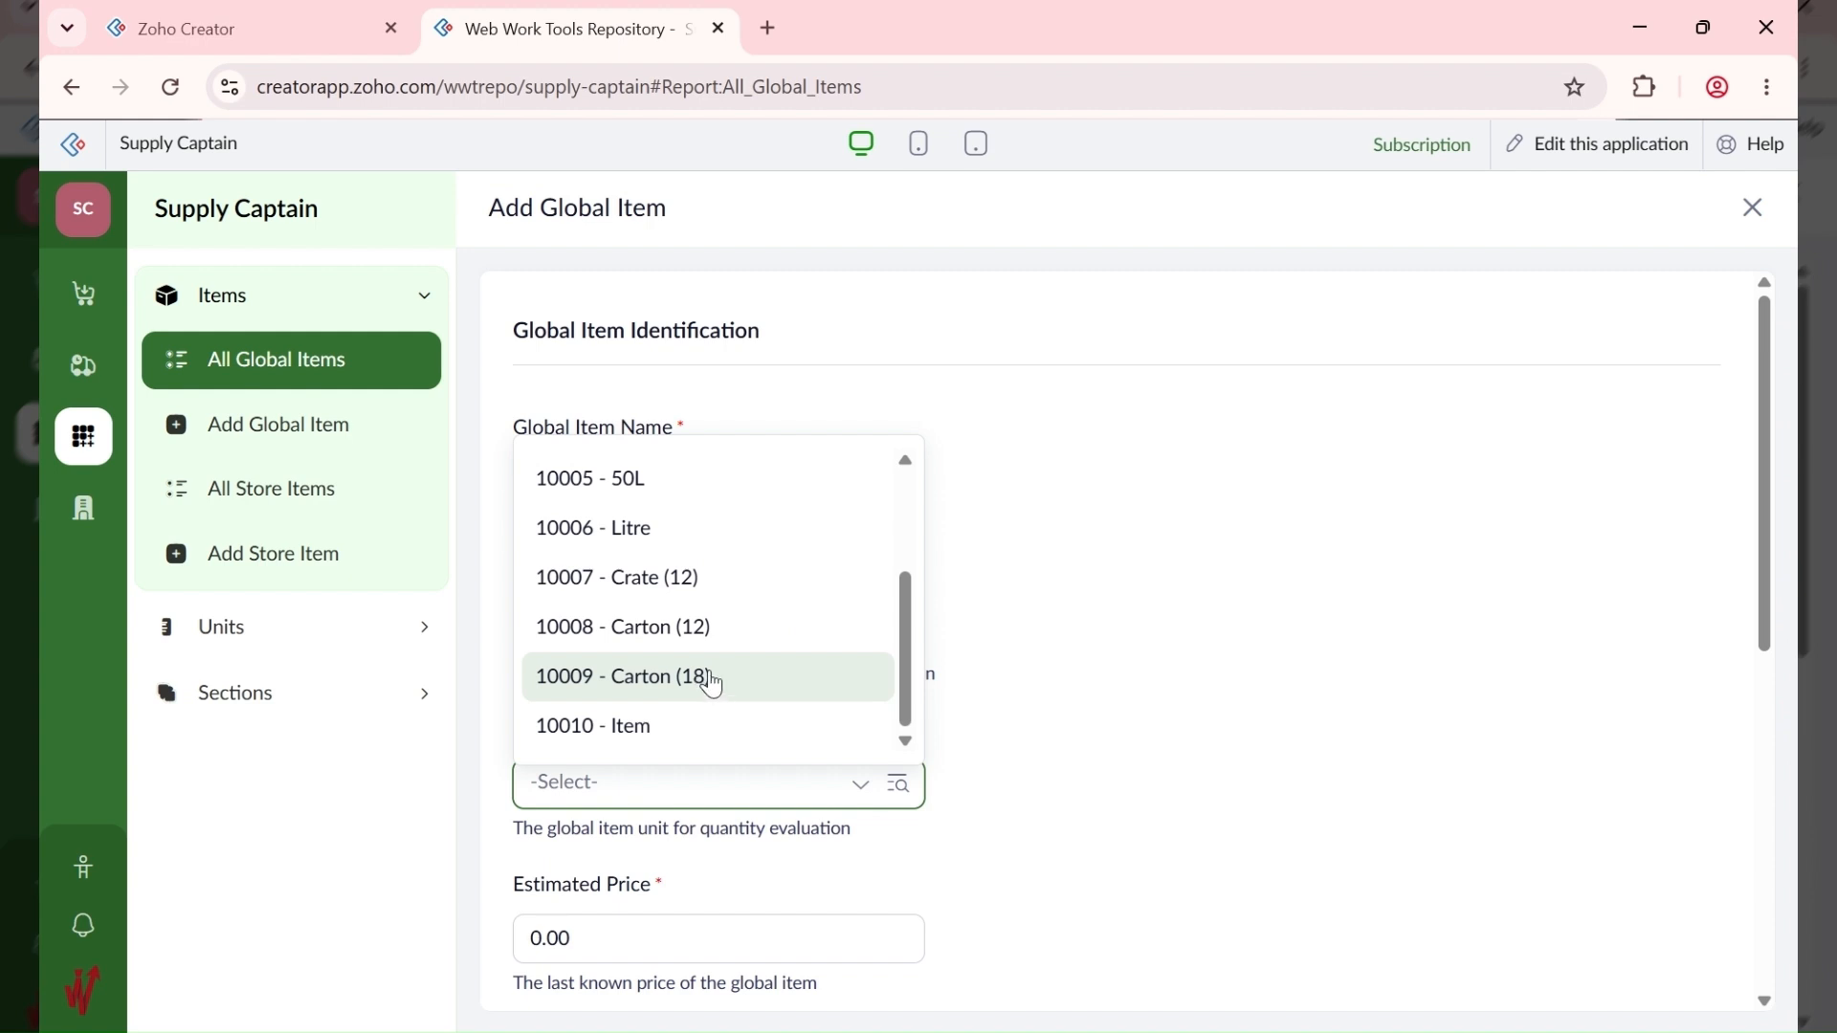
{"action": "left_click", "coordinate": [713, 639]}
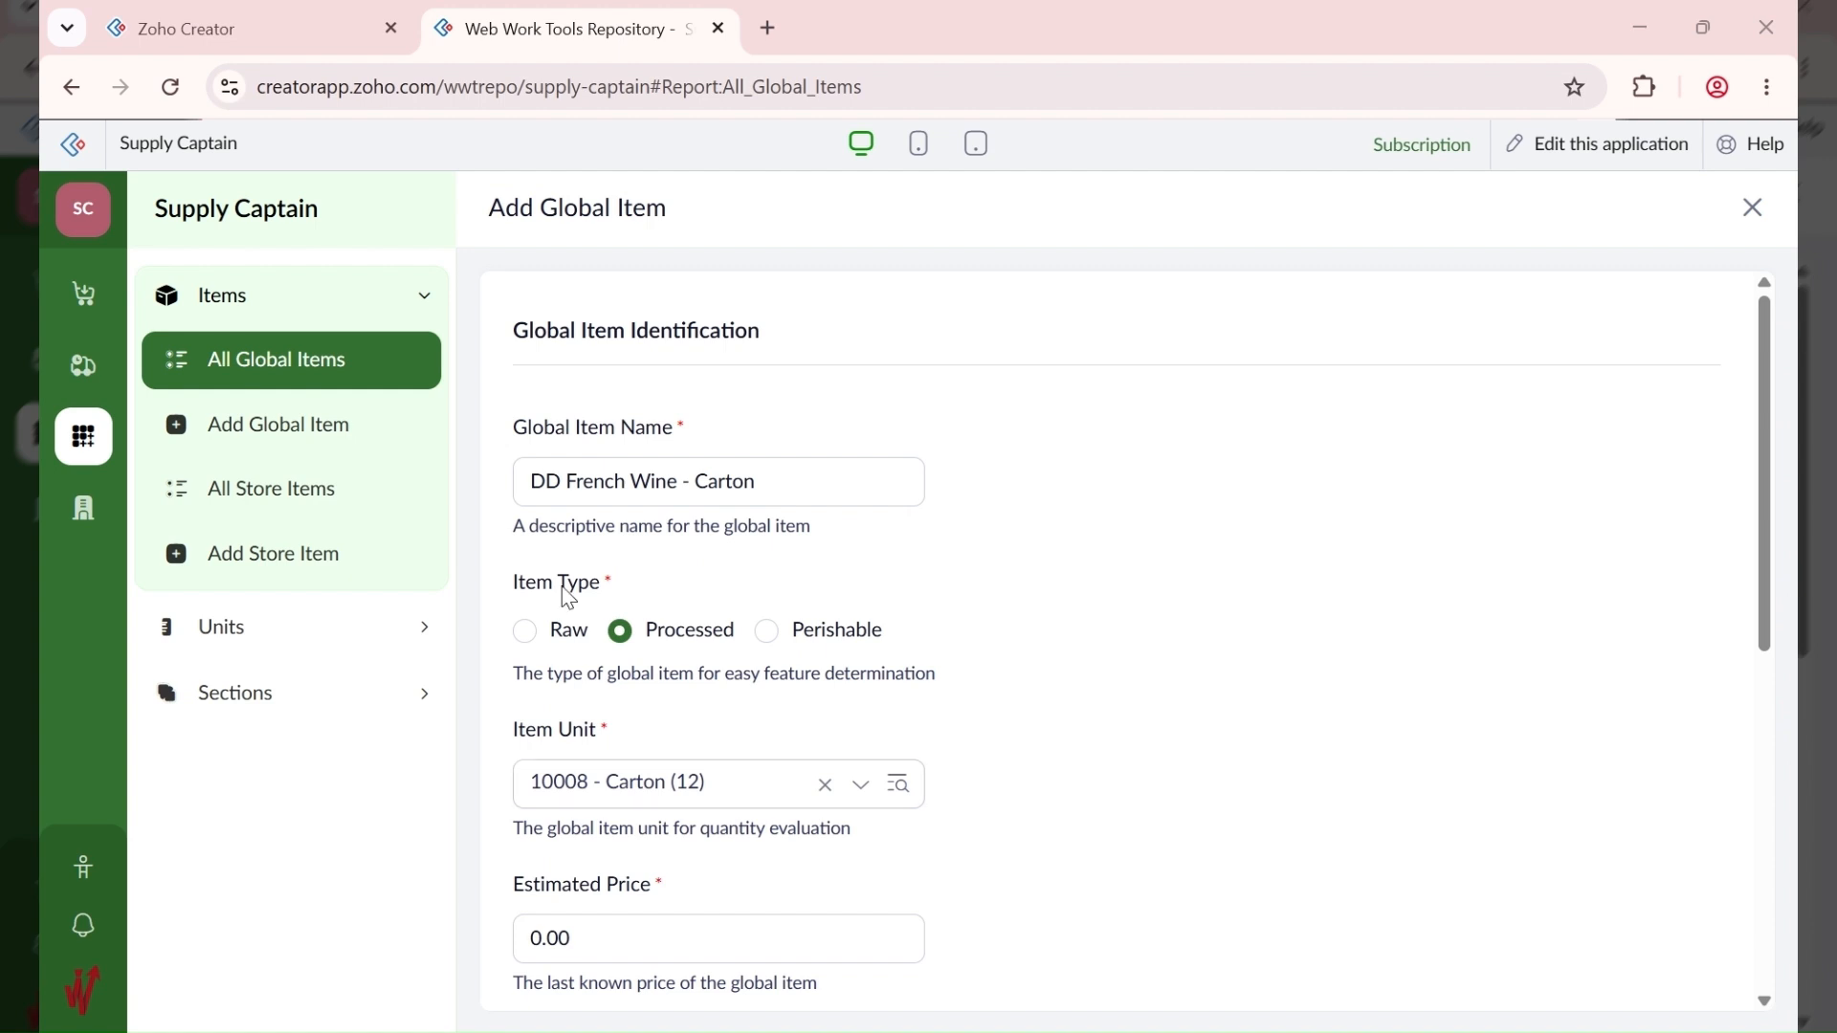
{"action": "left_click", "coordinate": [667, 806]}
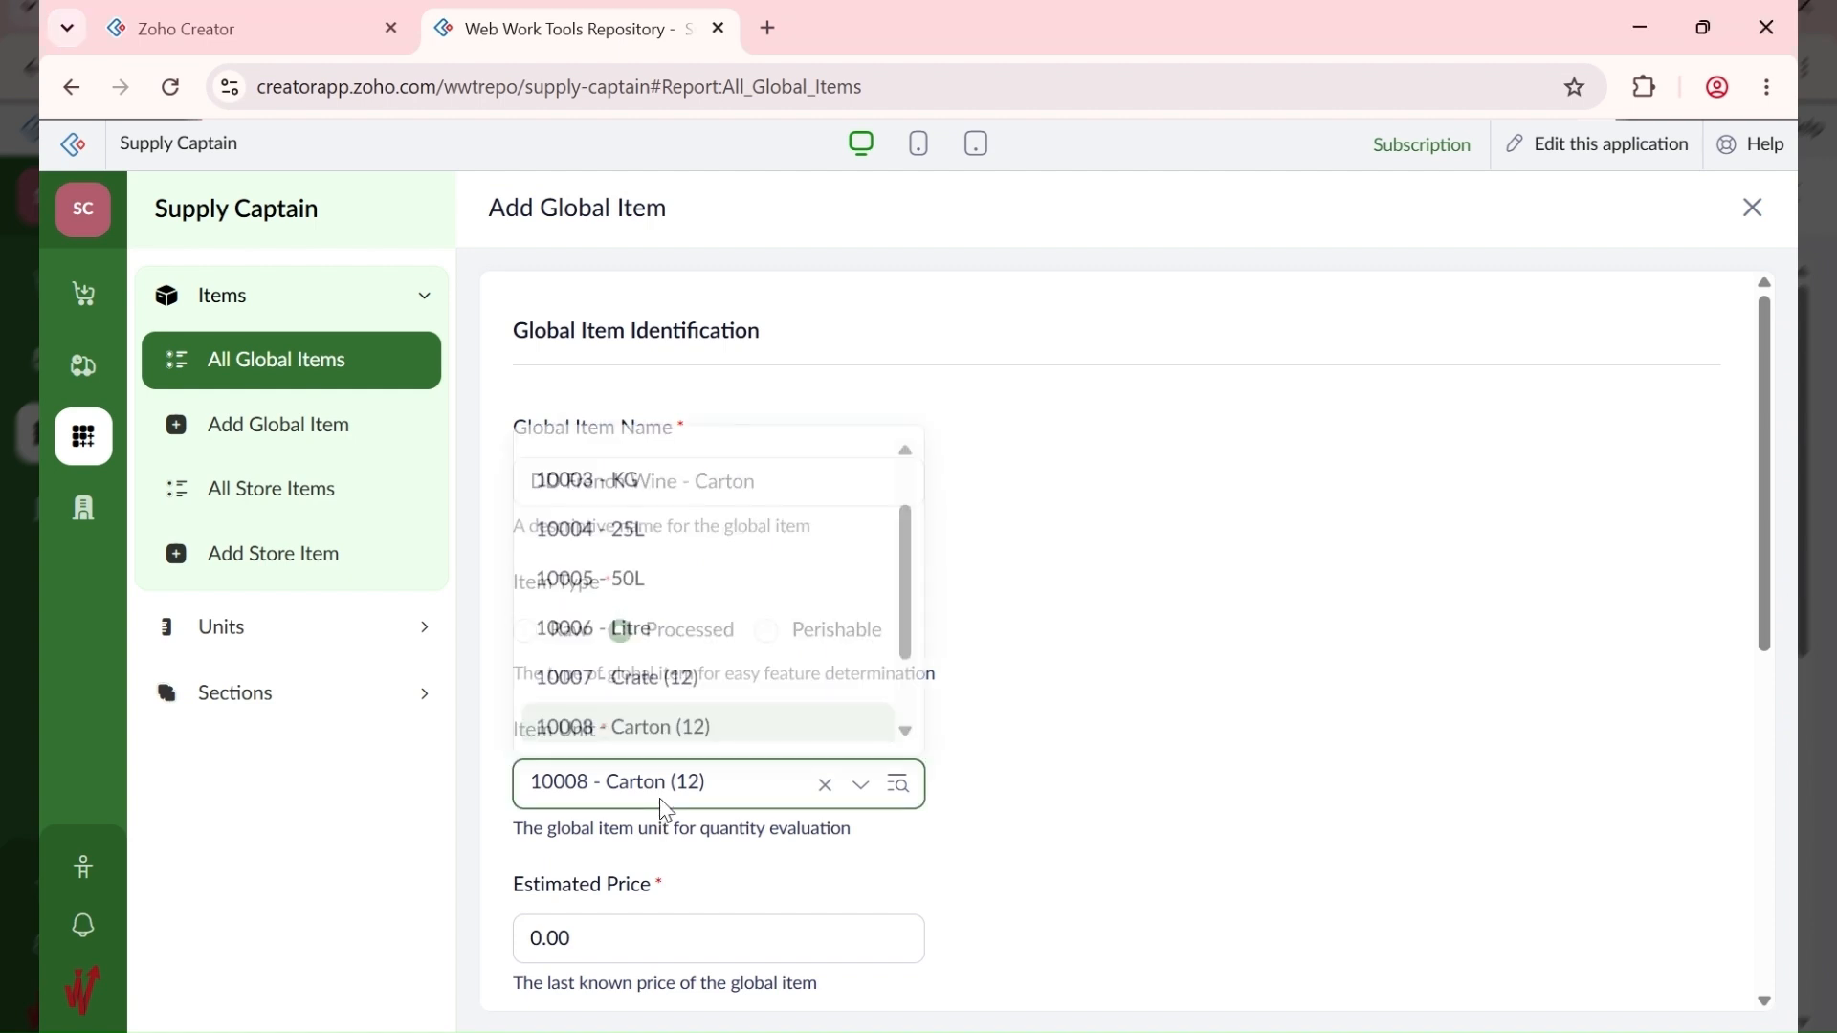
{"action": "scroll", "coordinate": [676, 660], "scroll_direction": "down", "scroll_amount": 1}
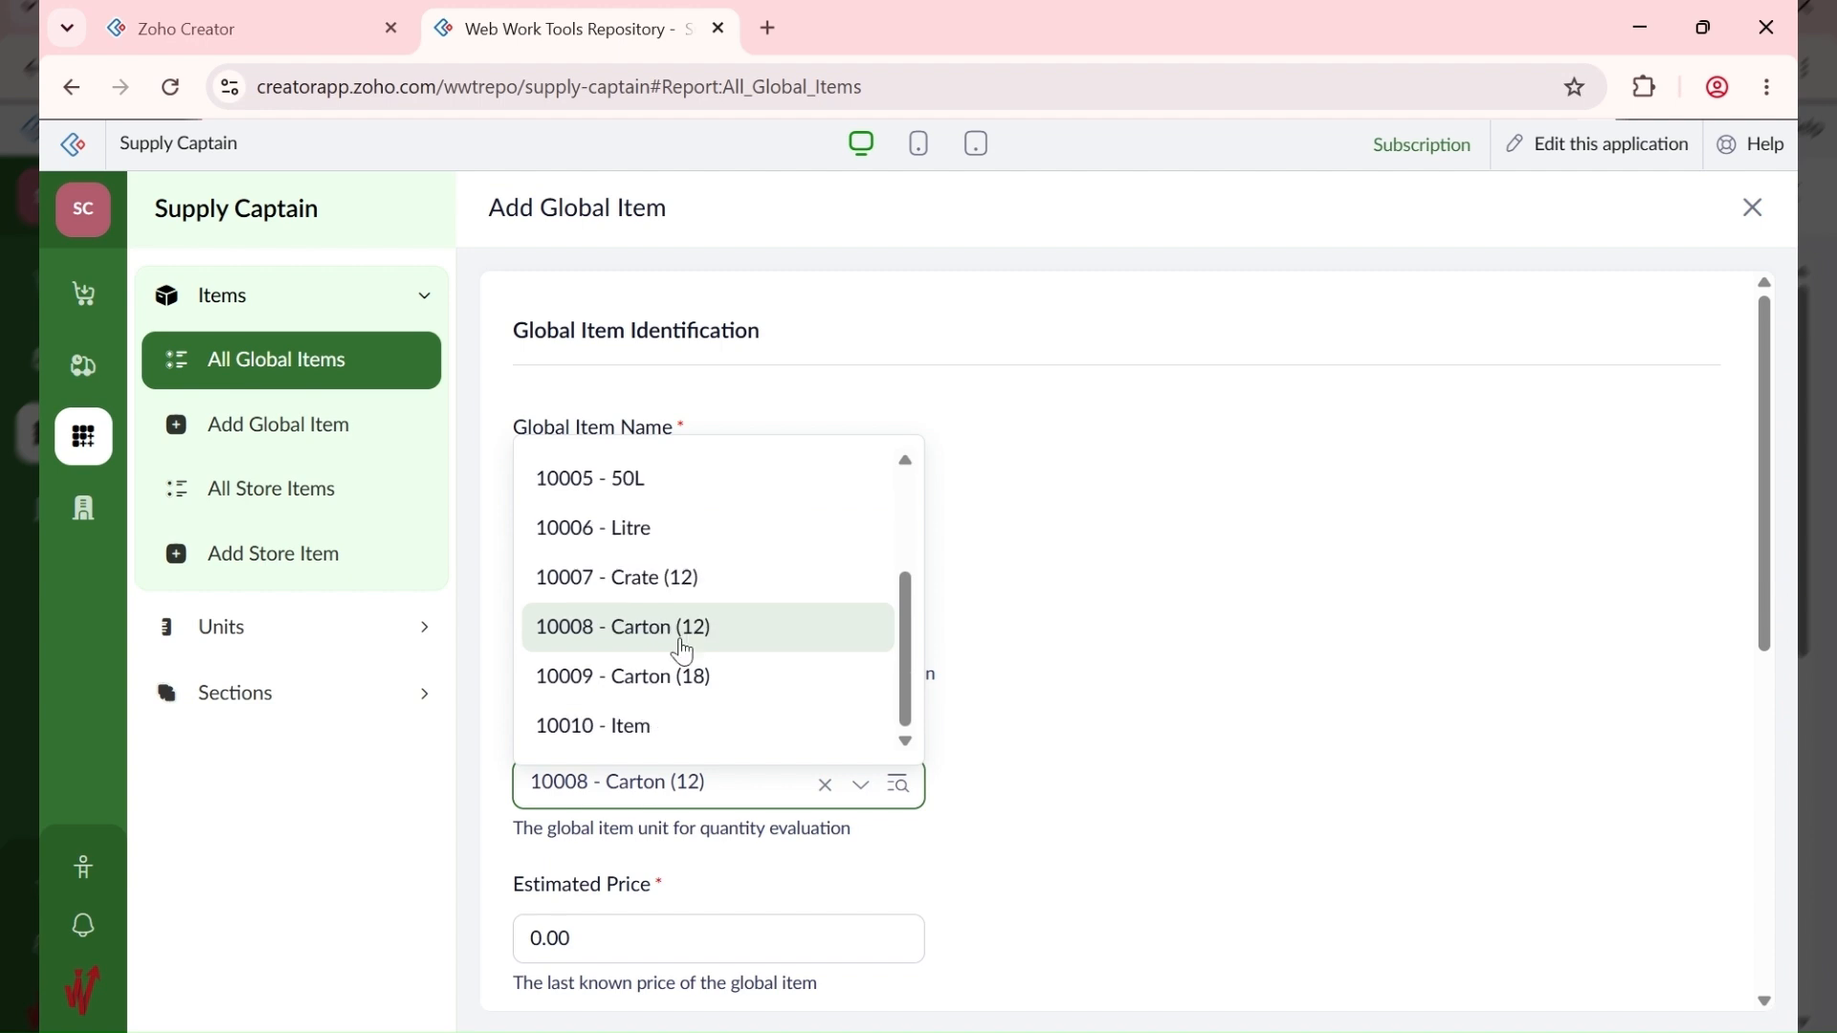
{"action": "left_click", "coordinate": [683, 652]}
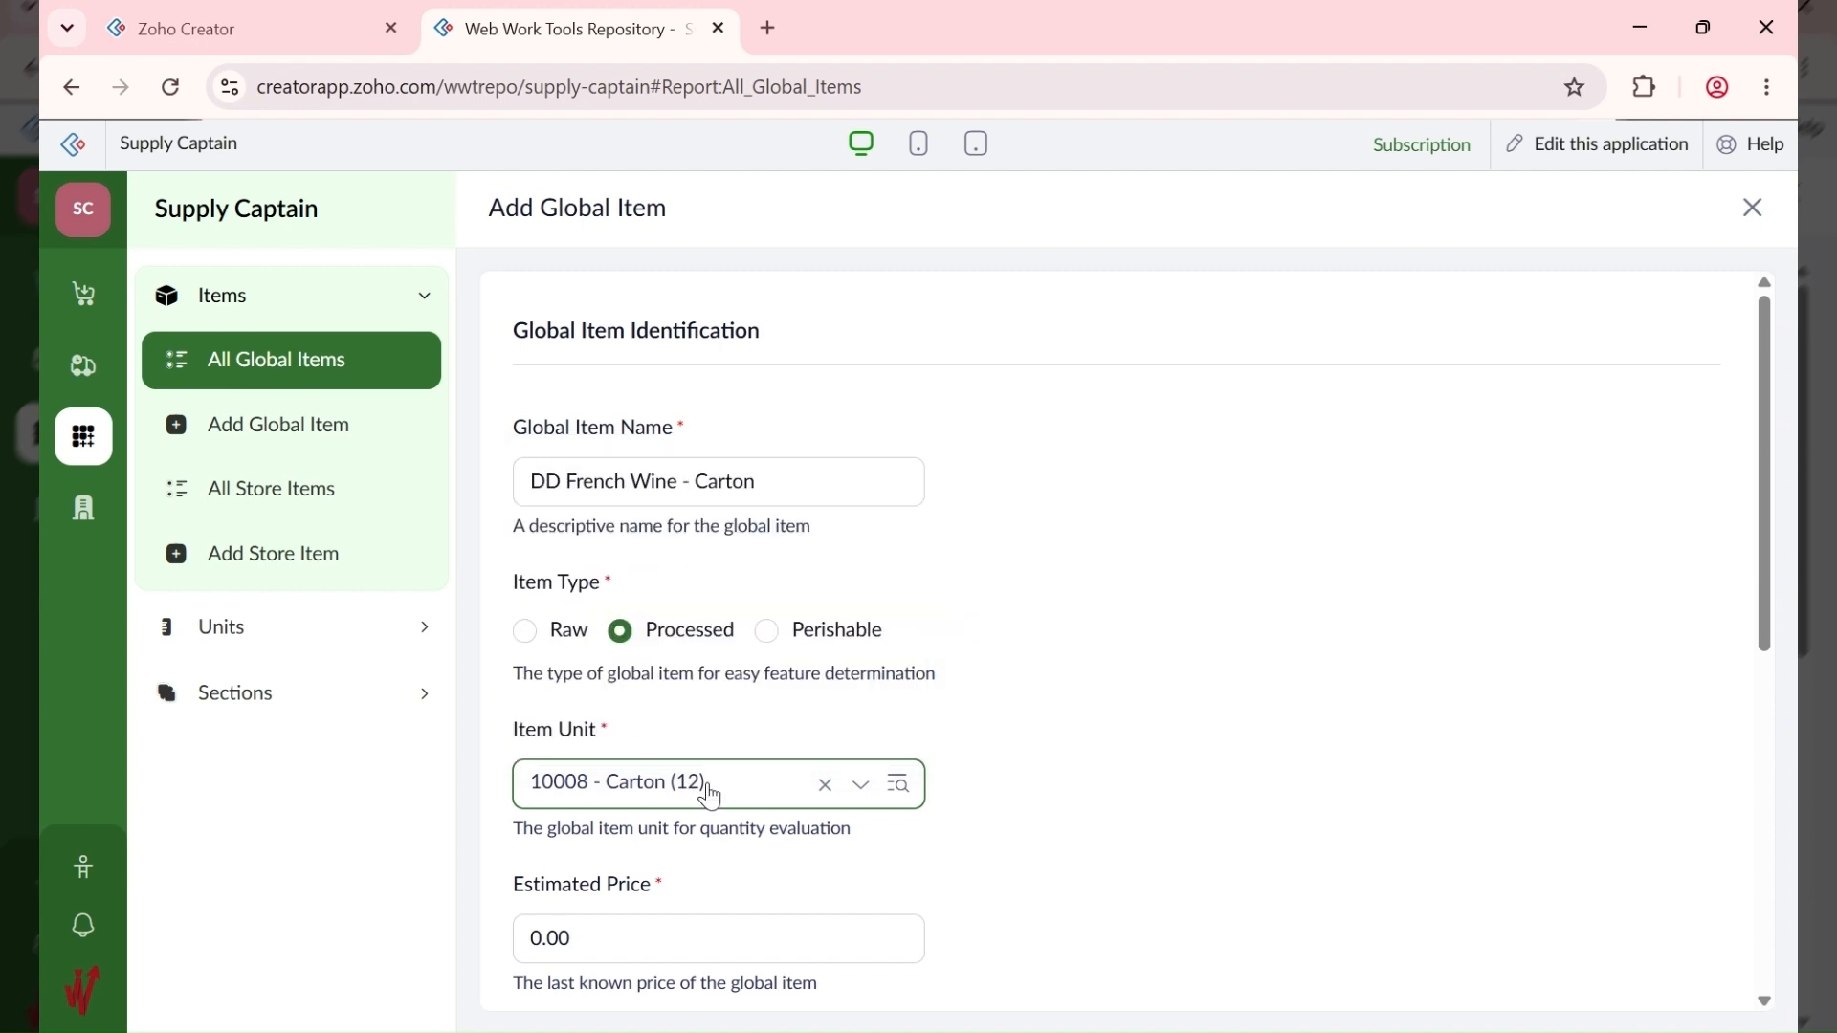
{"action": "scroll", "coordinate": [836, 782], "scroll_direction": "down", "scroll_amount": 3}
Step: Set the estimated price to 150,000 and save the wine carton item
{"action": "key", "text": "alt+Tab"}
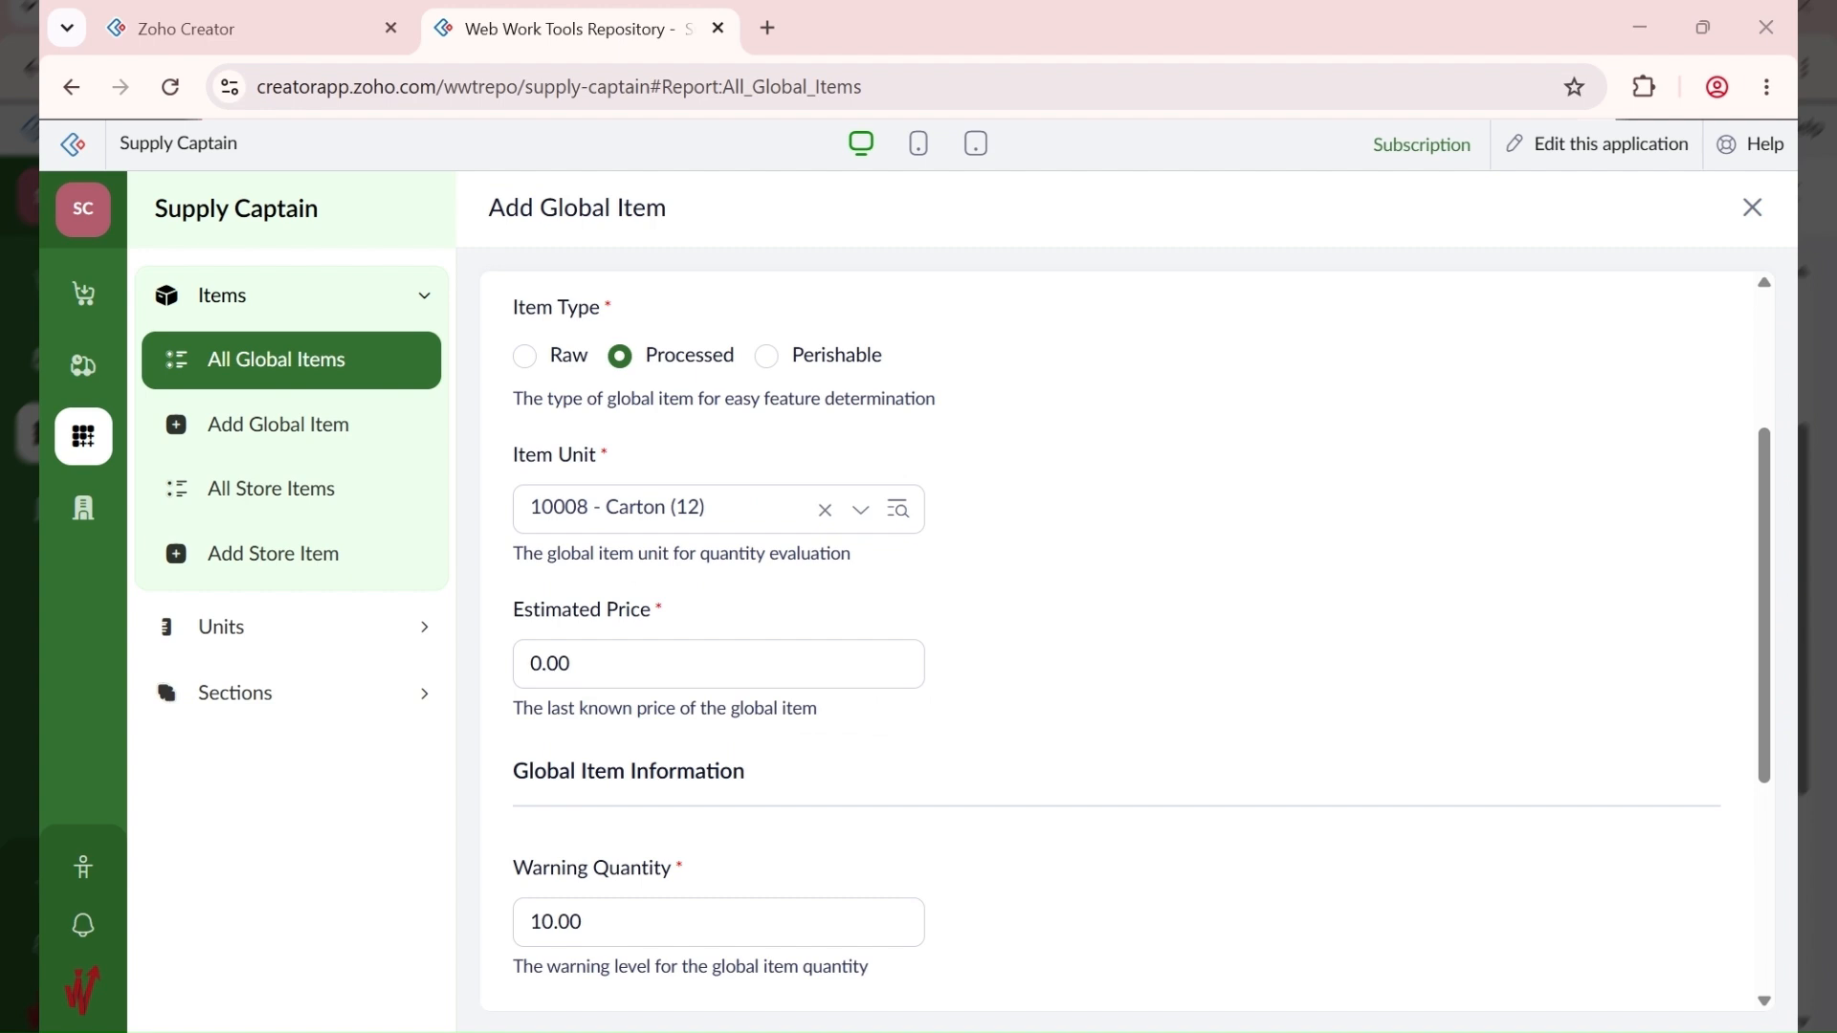
{"action": "left_click", "coordinate": [631, 652]}
{"action": "key", "text": "ctrl+a"}
{"action": "type", "text": "1"}
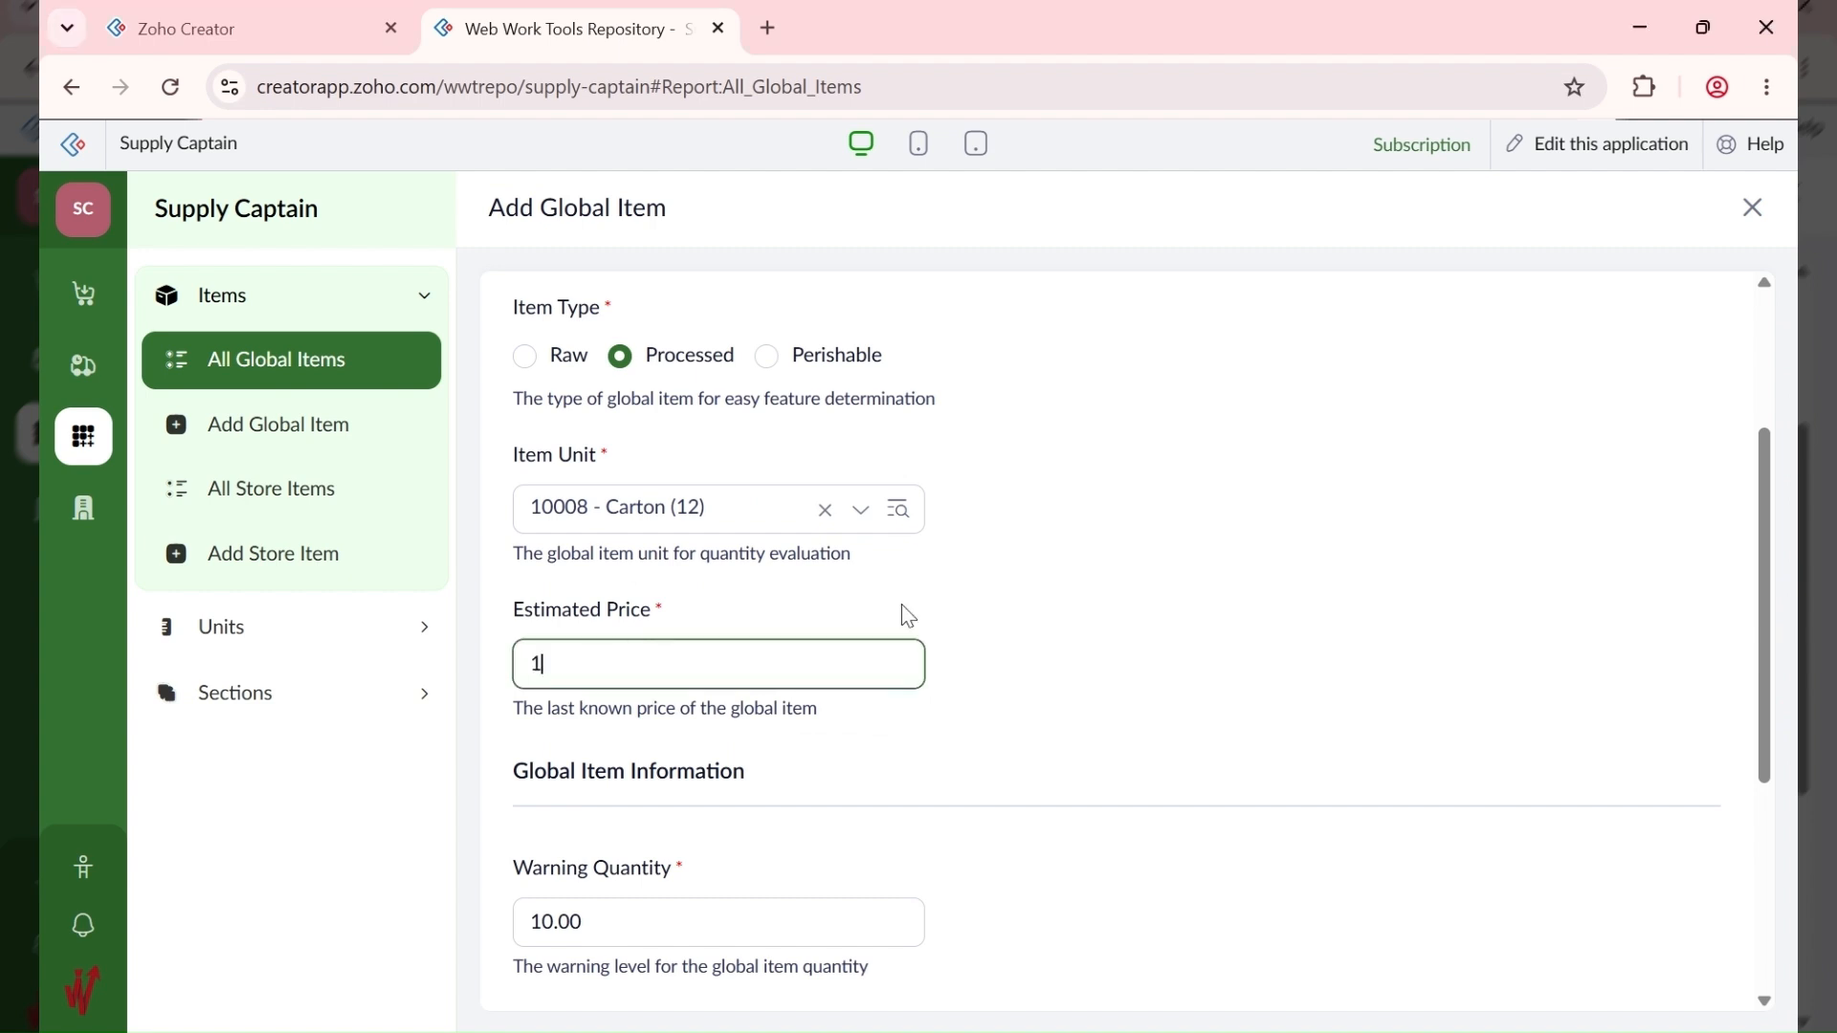
{"action": "type", "text": "50000"}
{"action": "left_click", "coordinate": [943, 739]}
{"action": "scroll", "coordinate": [772, 761], "scroll_direction": "up", "scroll_amount": 3}
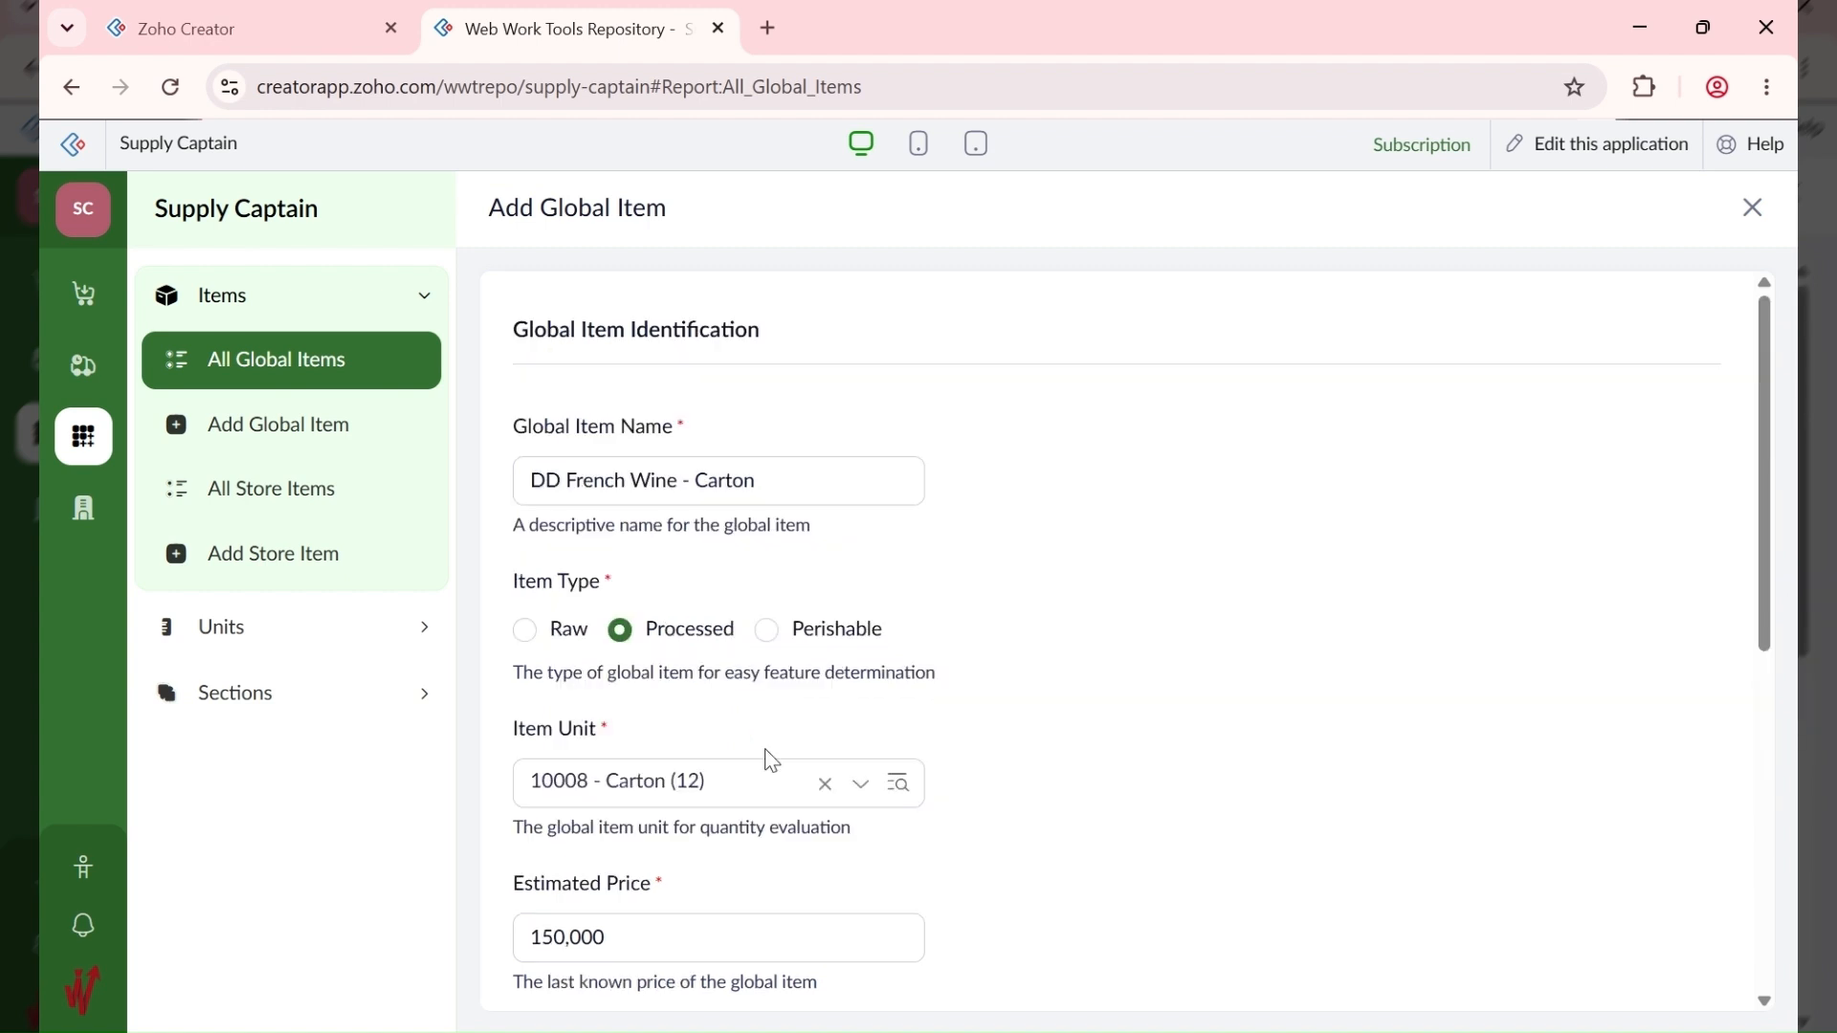
{"action": "scroll", "coordinate": [772, 761], "scroll_direction": "down", "scroll_amount": 4}
{"action": "scroll", "coordinate": [772, 760], "scroll_direction": "down", "scroll_amount": 1}
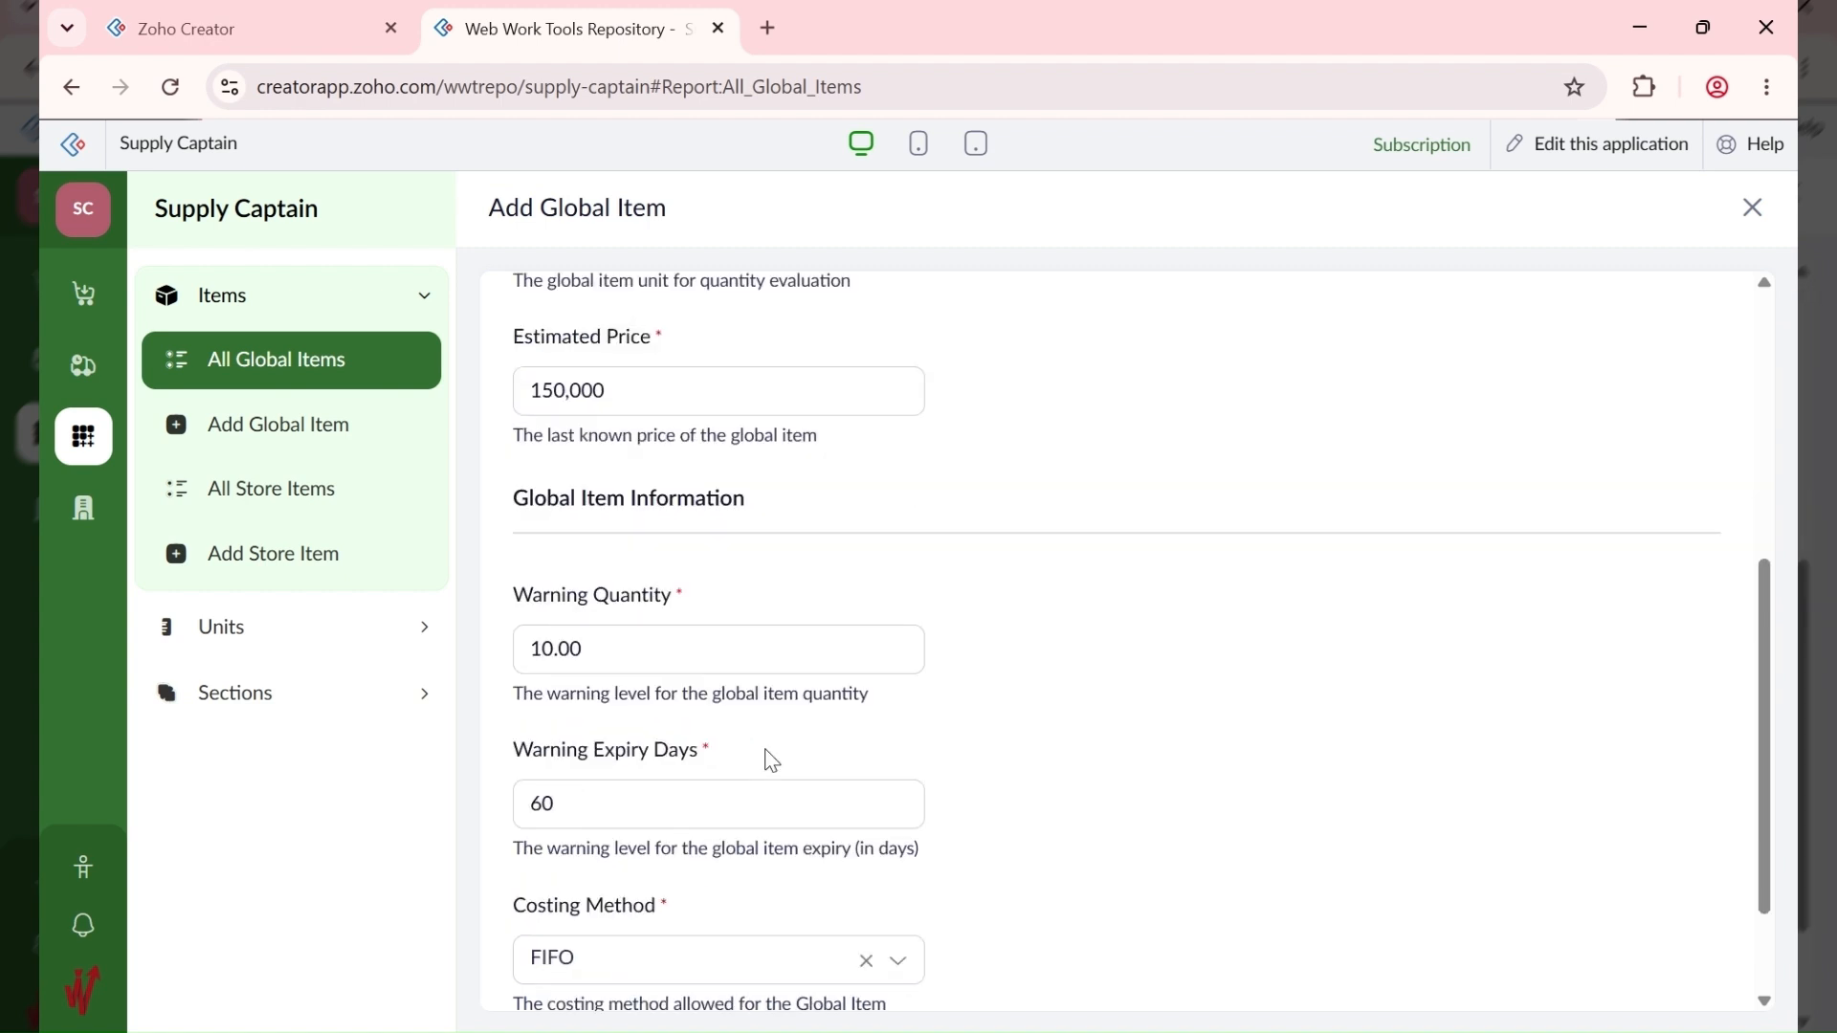
{"action": "scroll", "coordinate": [772, 761], "scroll_direction": "up", "scroll_amount": 6}
{"action": "scroll", "coordinate": [773, 760], "scroll_direction": "down", "scroll_amount": 4}
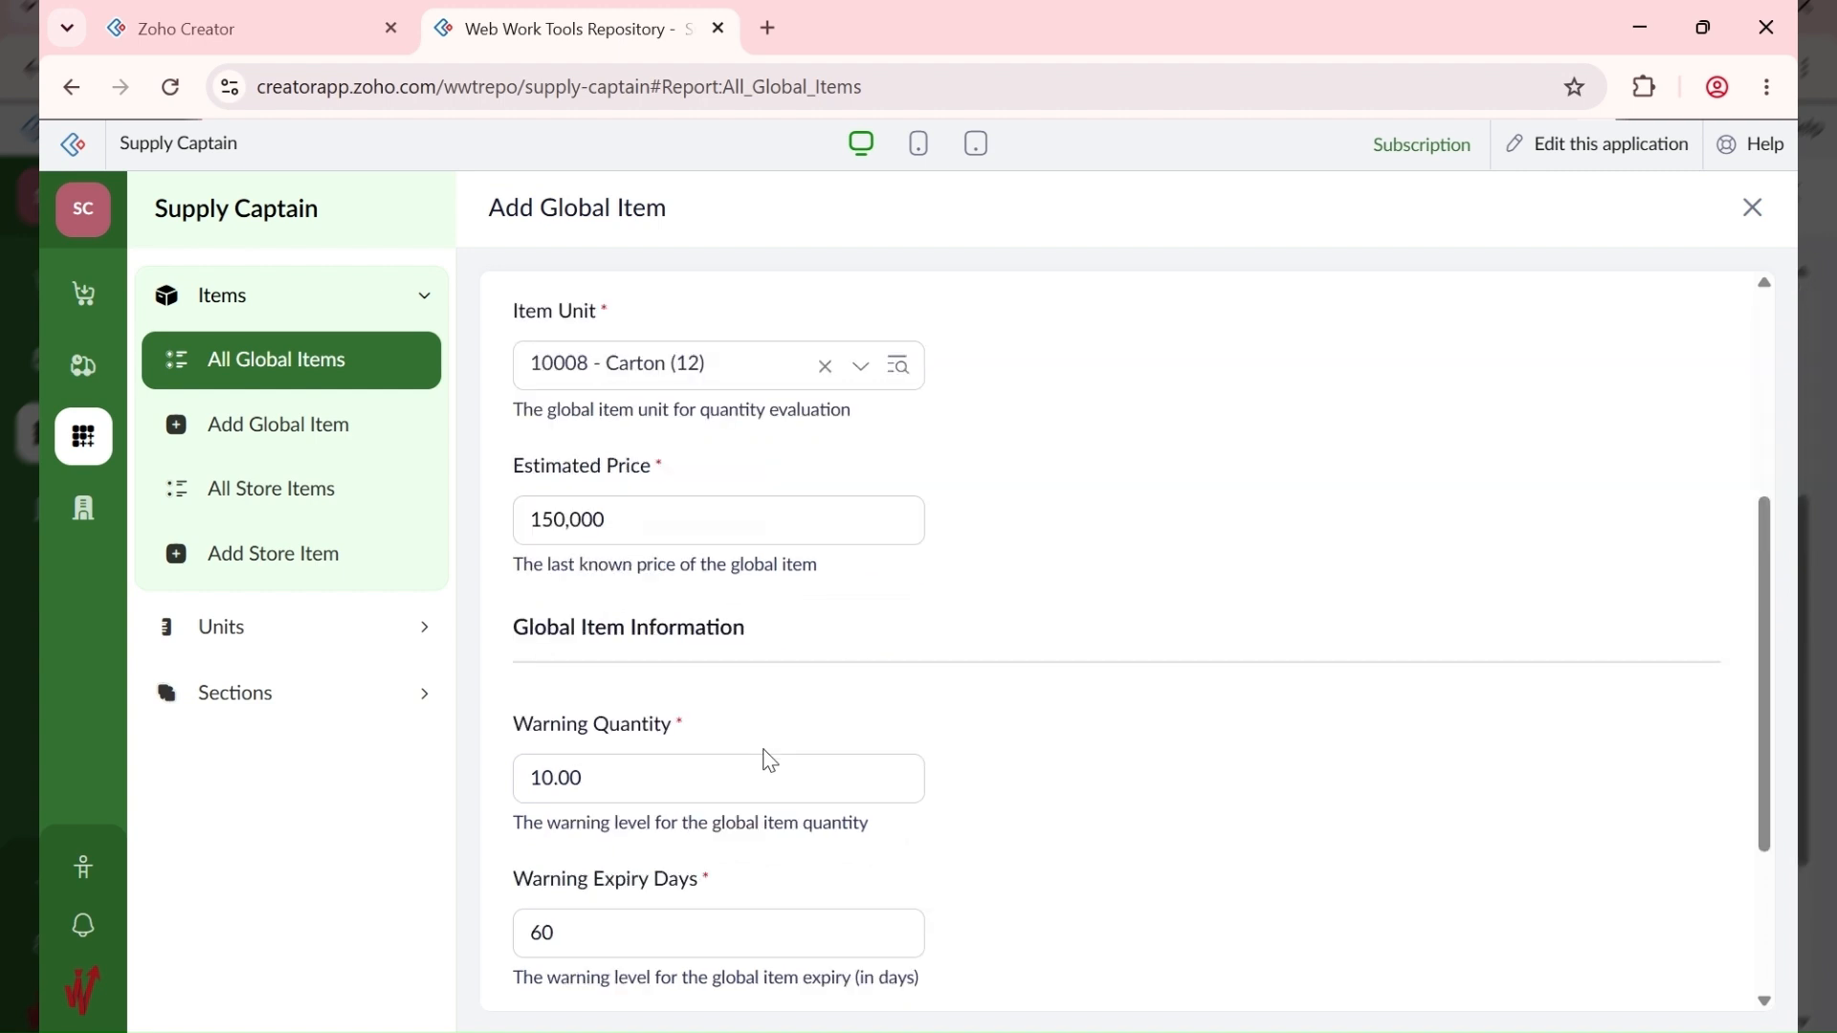
{"action": "scroll", "coordinate": [770, 761], "scroll_direction": "down", "scroll_amount": 3}
{"action": "left_click", "coordinate": [547, 968]}
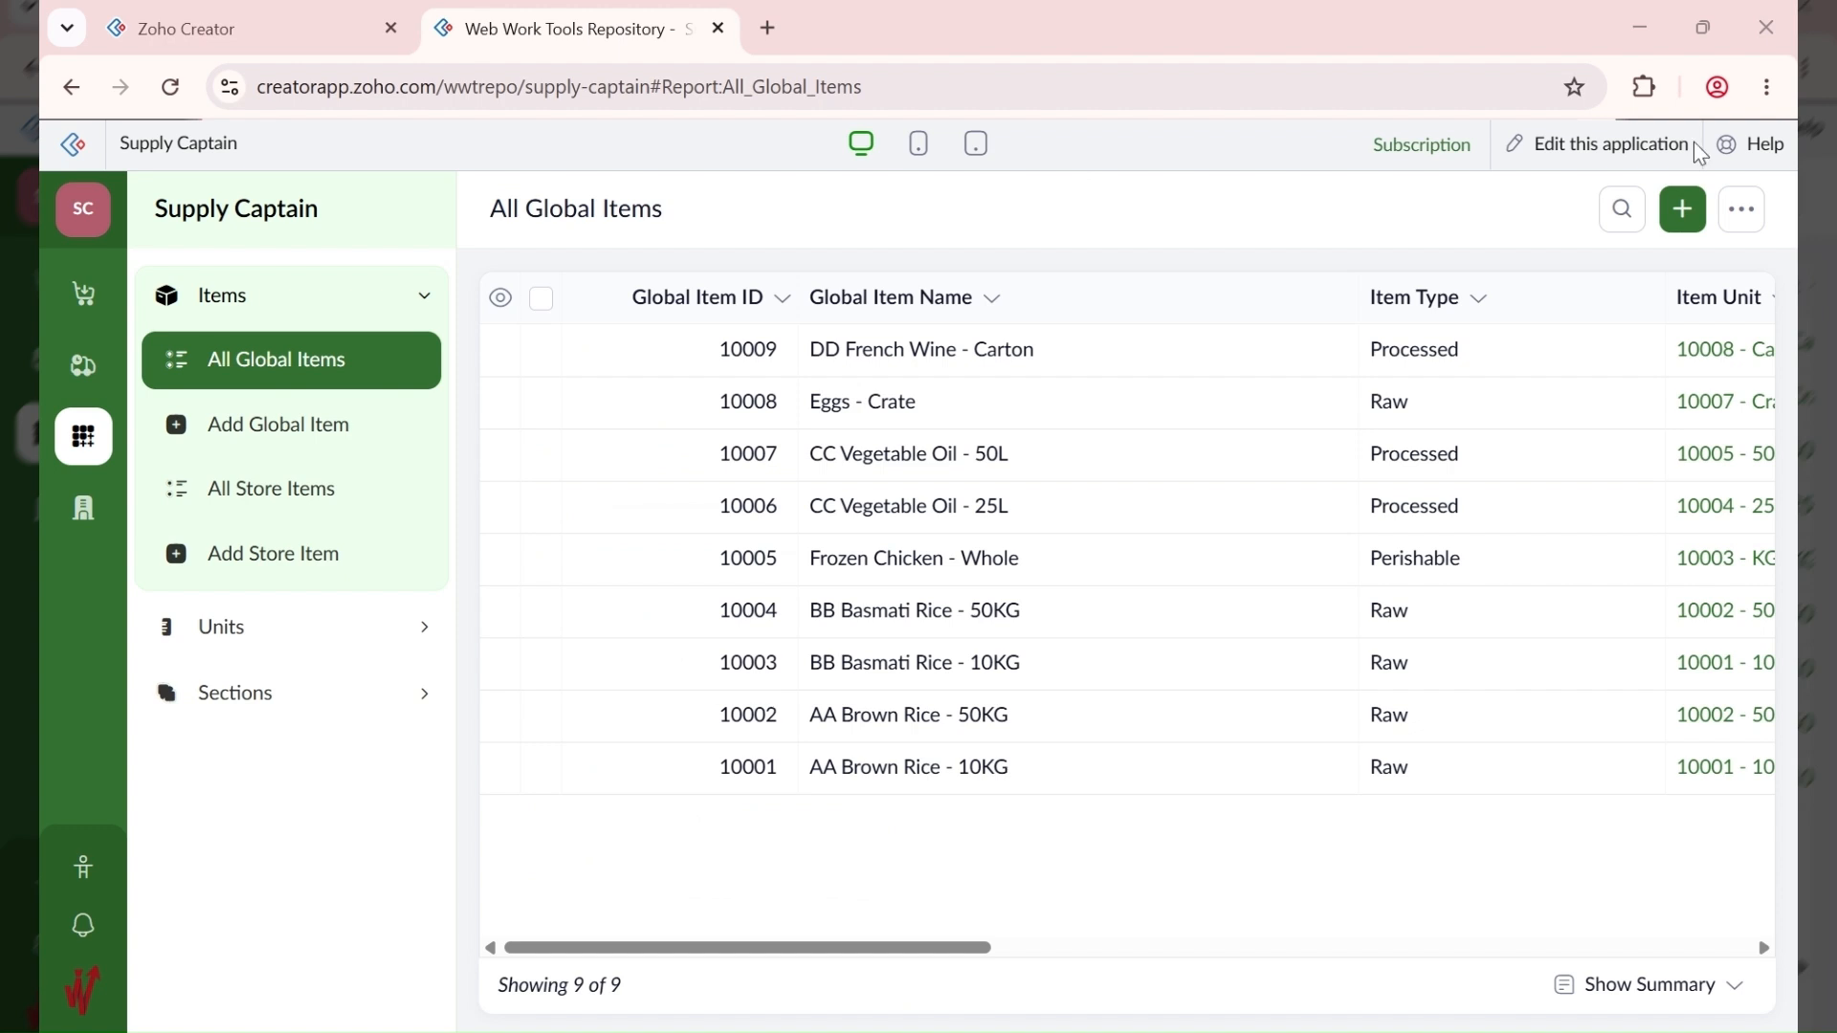
Step: Name a new item 'DD French Wine - Bottle', set it Processed, find no Bottle unit, expand Units
{"action": "left_click", "coordinate": [1686, 212]}
{"action": "type", "text": "DD French Wine"}
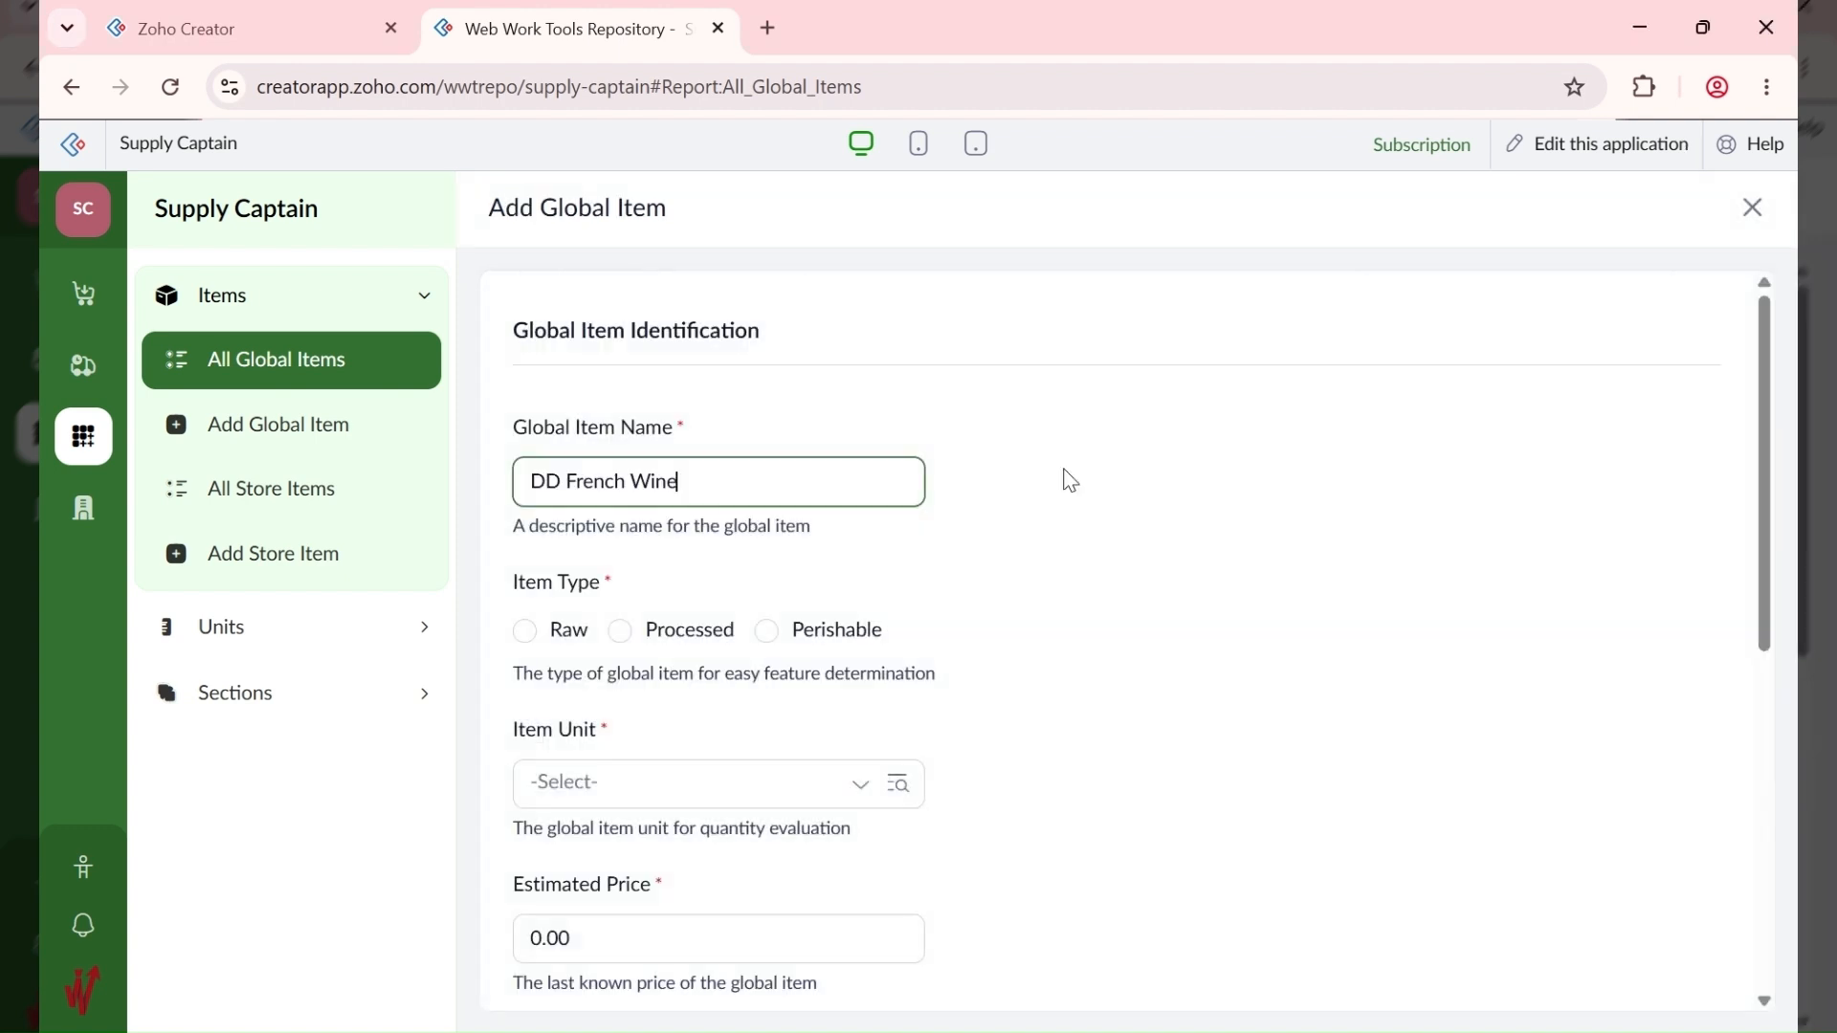
{"action": "type", "text": " - Bottle"}
{"action": "left_click", "coordinate": [526, 634]}
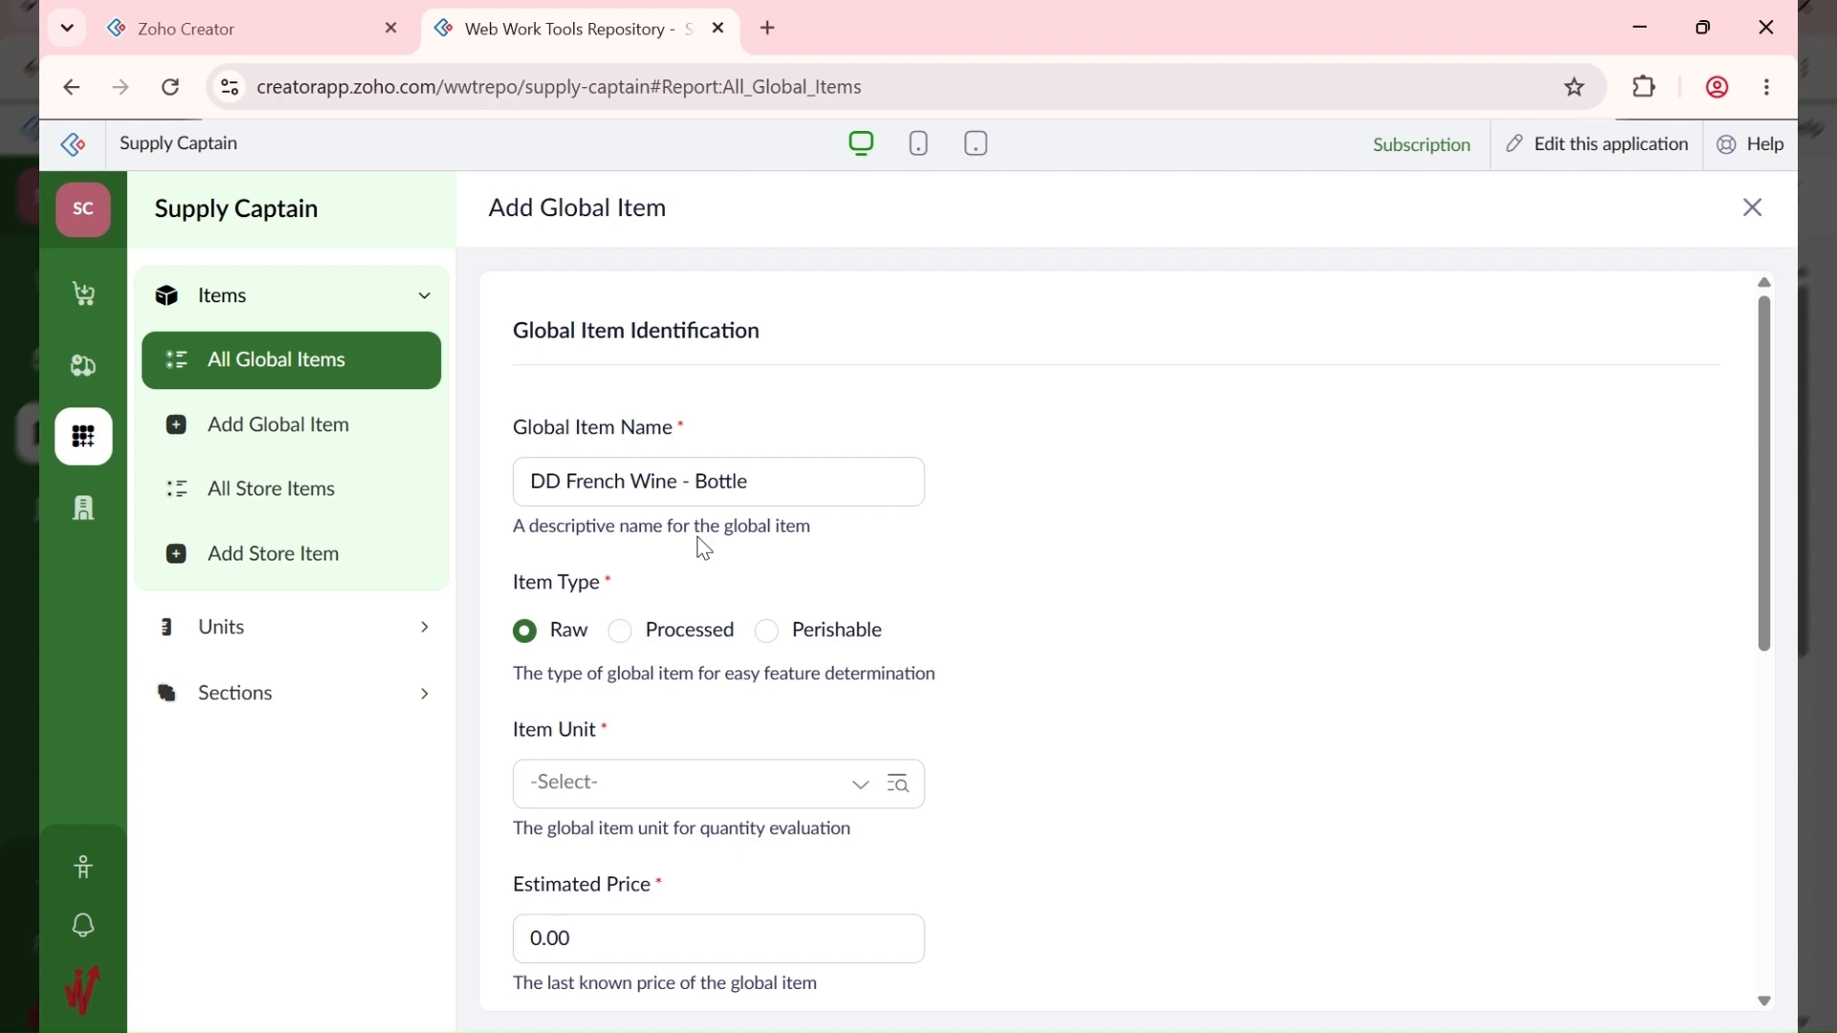
{"action": "left_click", "coordinate": [622, 634]}
{"action": "left_click", "coordinate": [644, 798]}
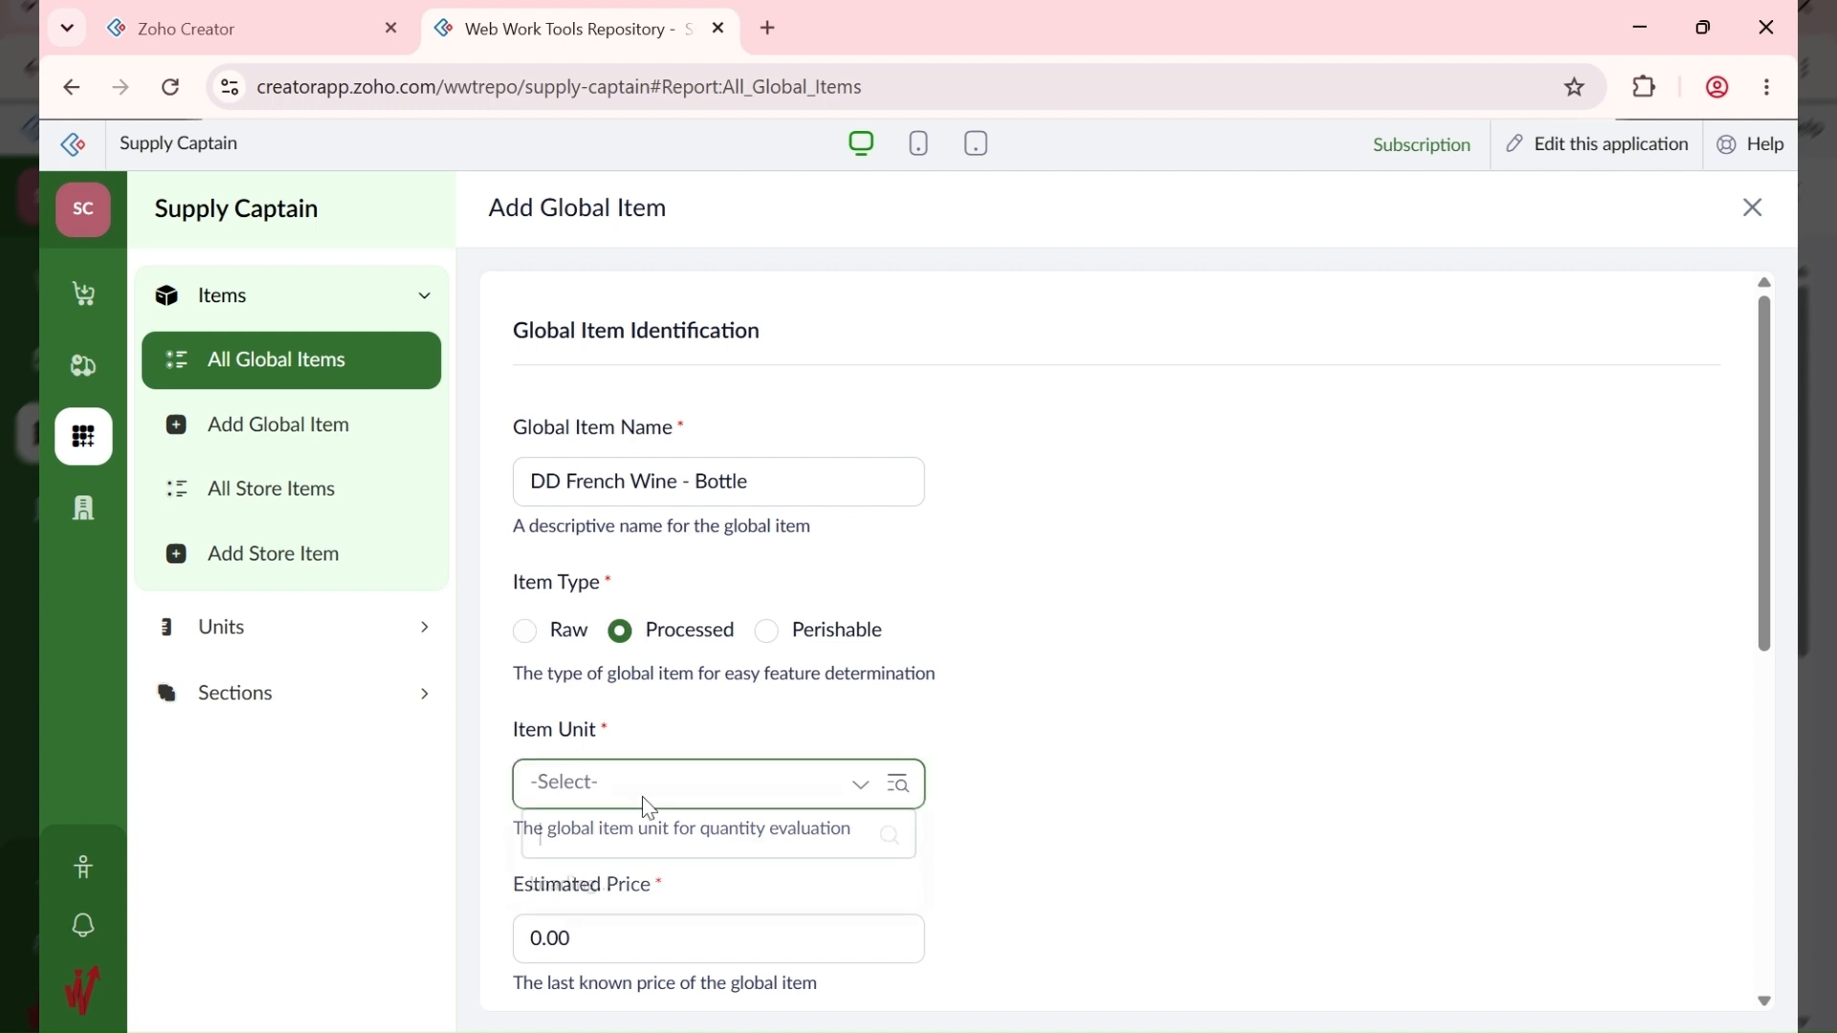
{"action": "scroll", "coordinate": [714, 629], "scroll_direction": "down", "scroll_amount": 1}
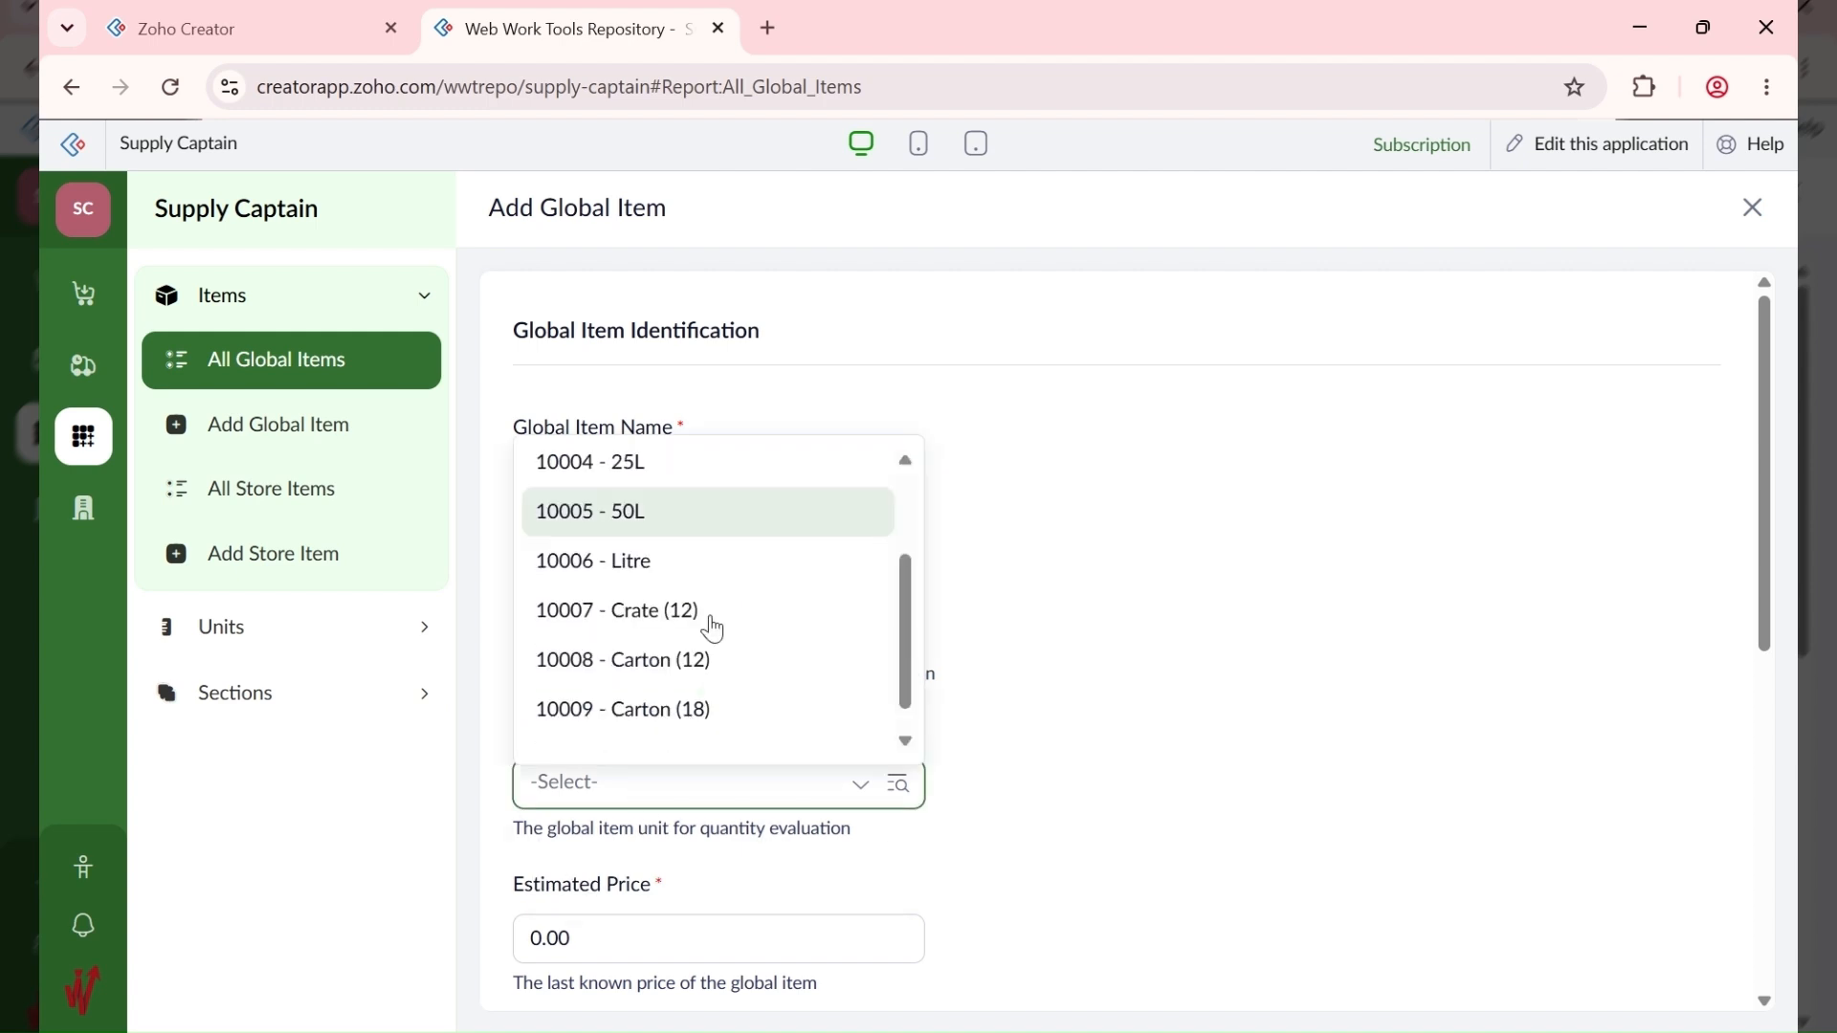
{"action": "scroll", "coordinate": [714, 629], "scroll_direction": "down", "scroll_amount": 1}
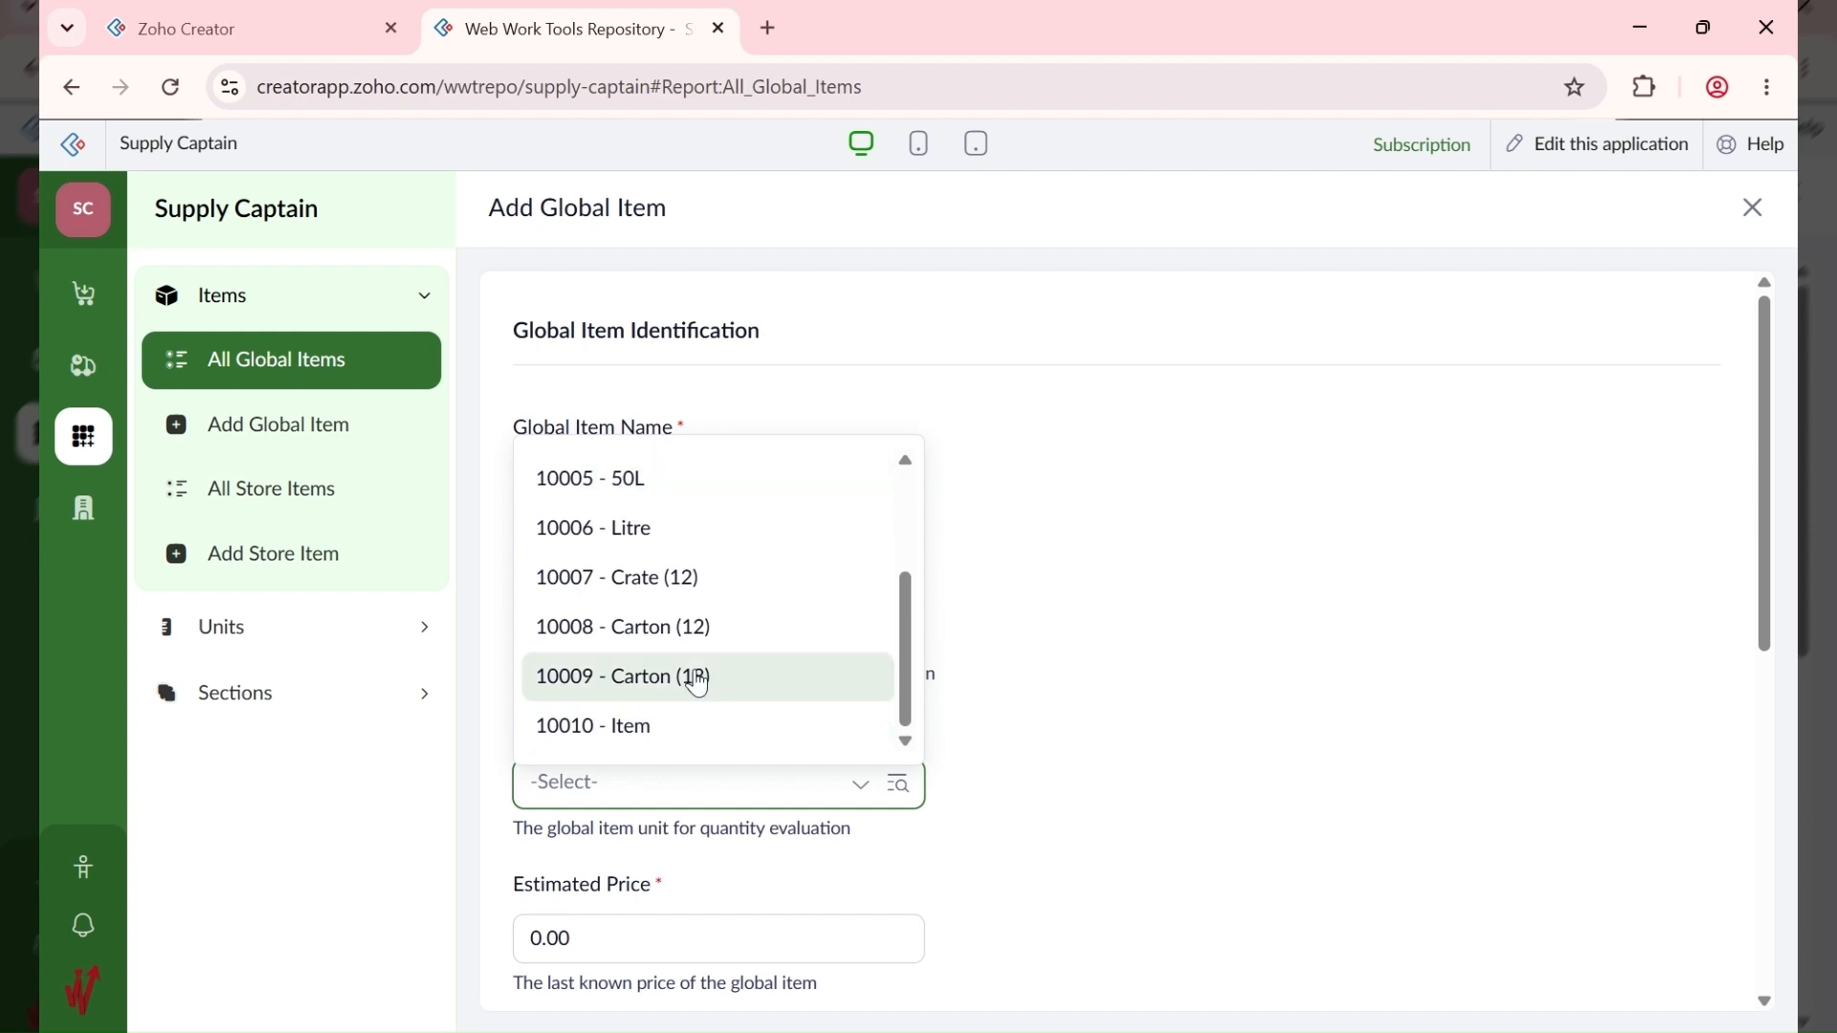
{"action": "left_click", "coordinate": [385, 529]}
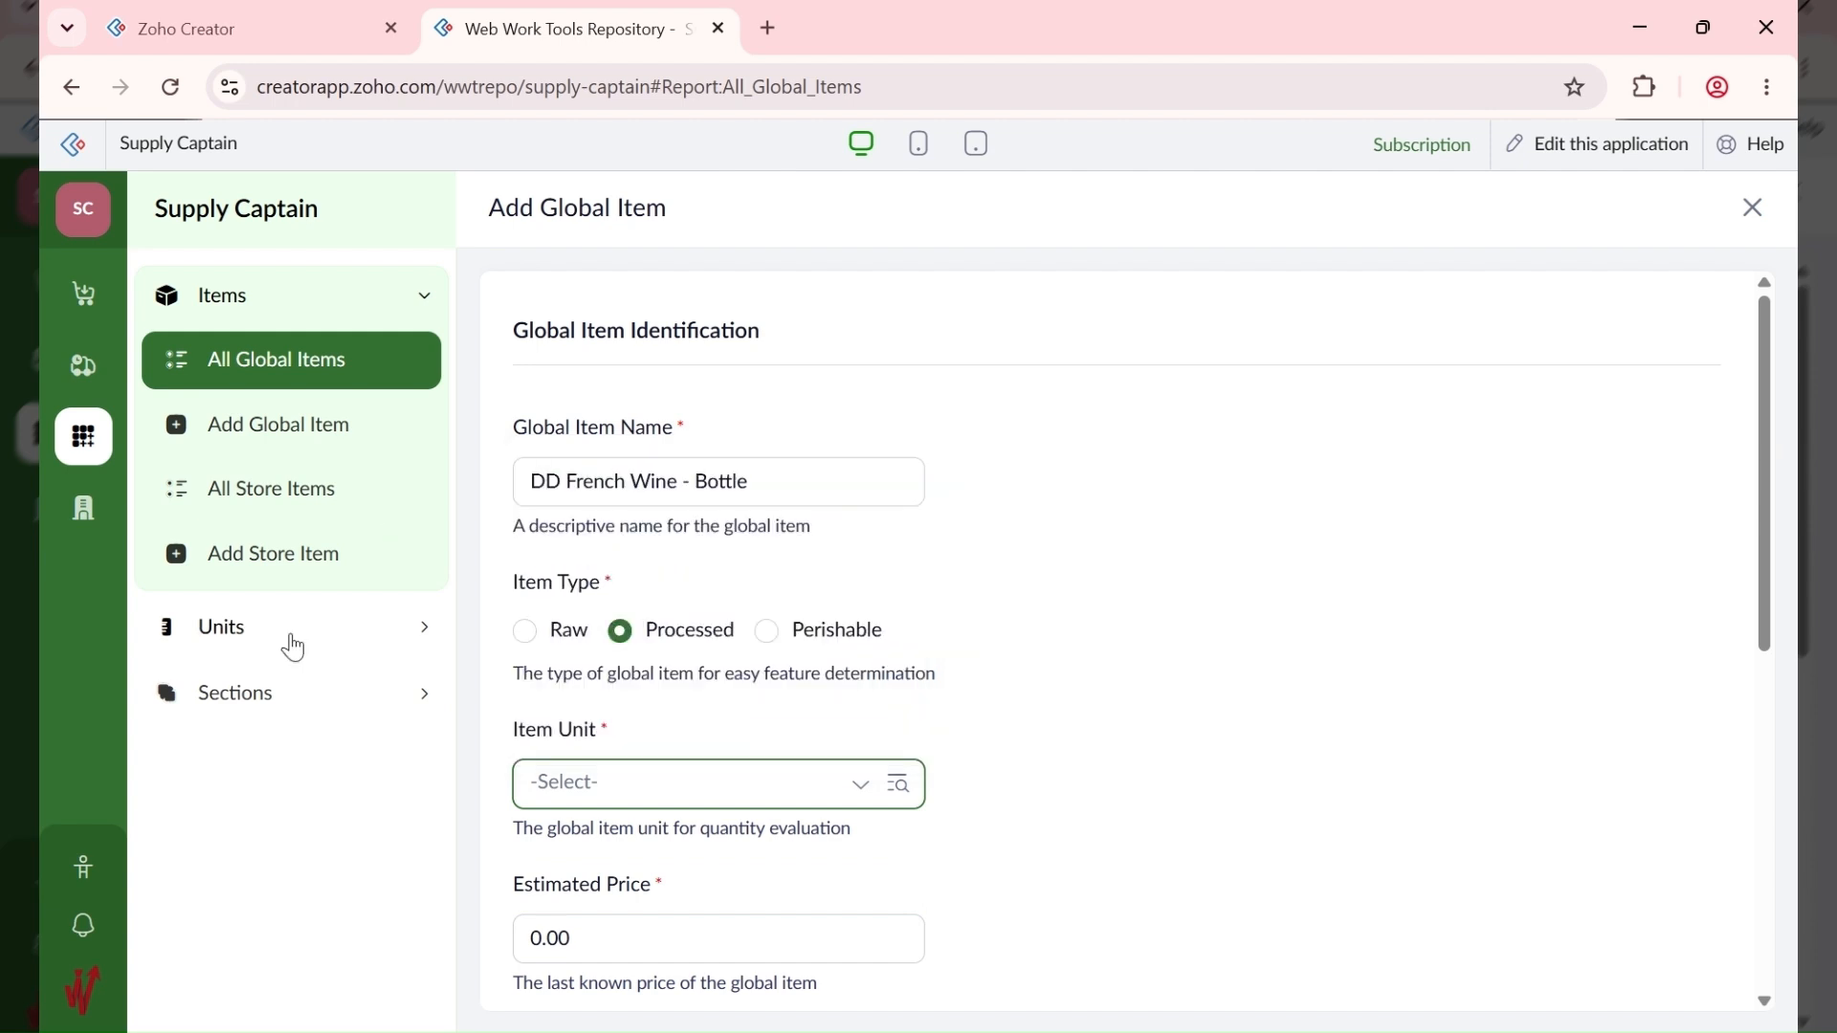
{"action": "left_click", "coordinate": [294, 631]}
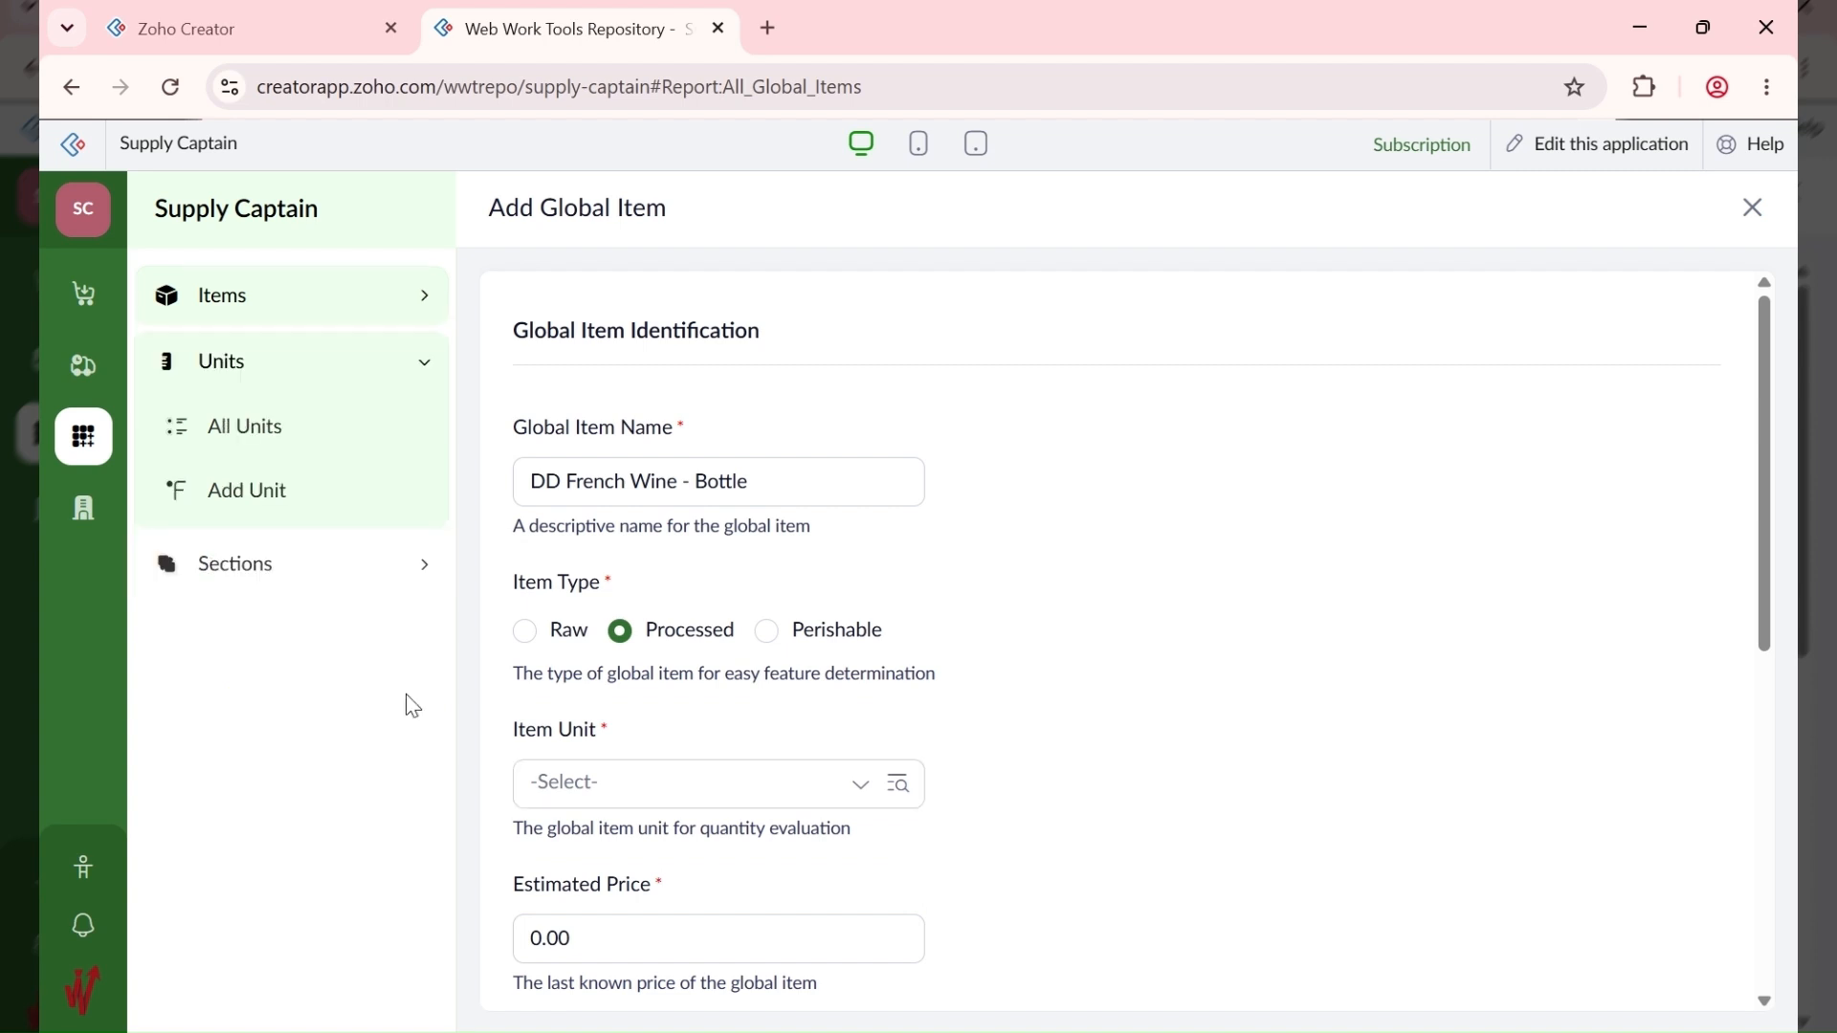
Step: Create a new unit named 'Bottle'
{"action": "left_click", "coordinate": [299, 506]}
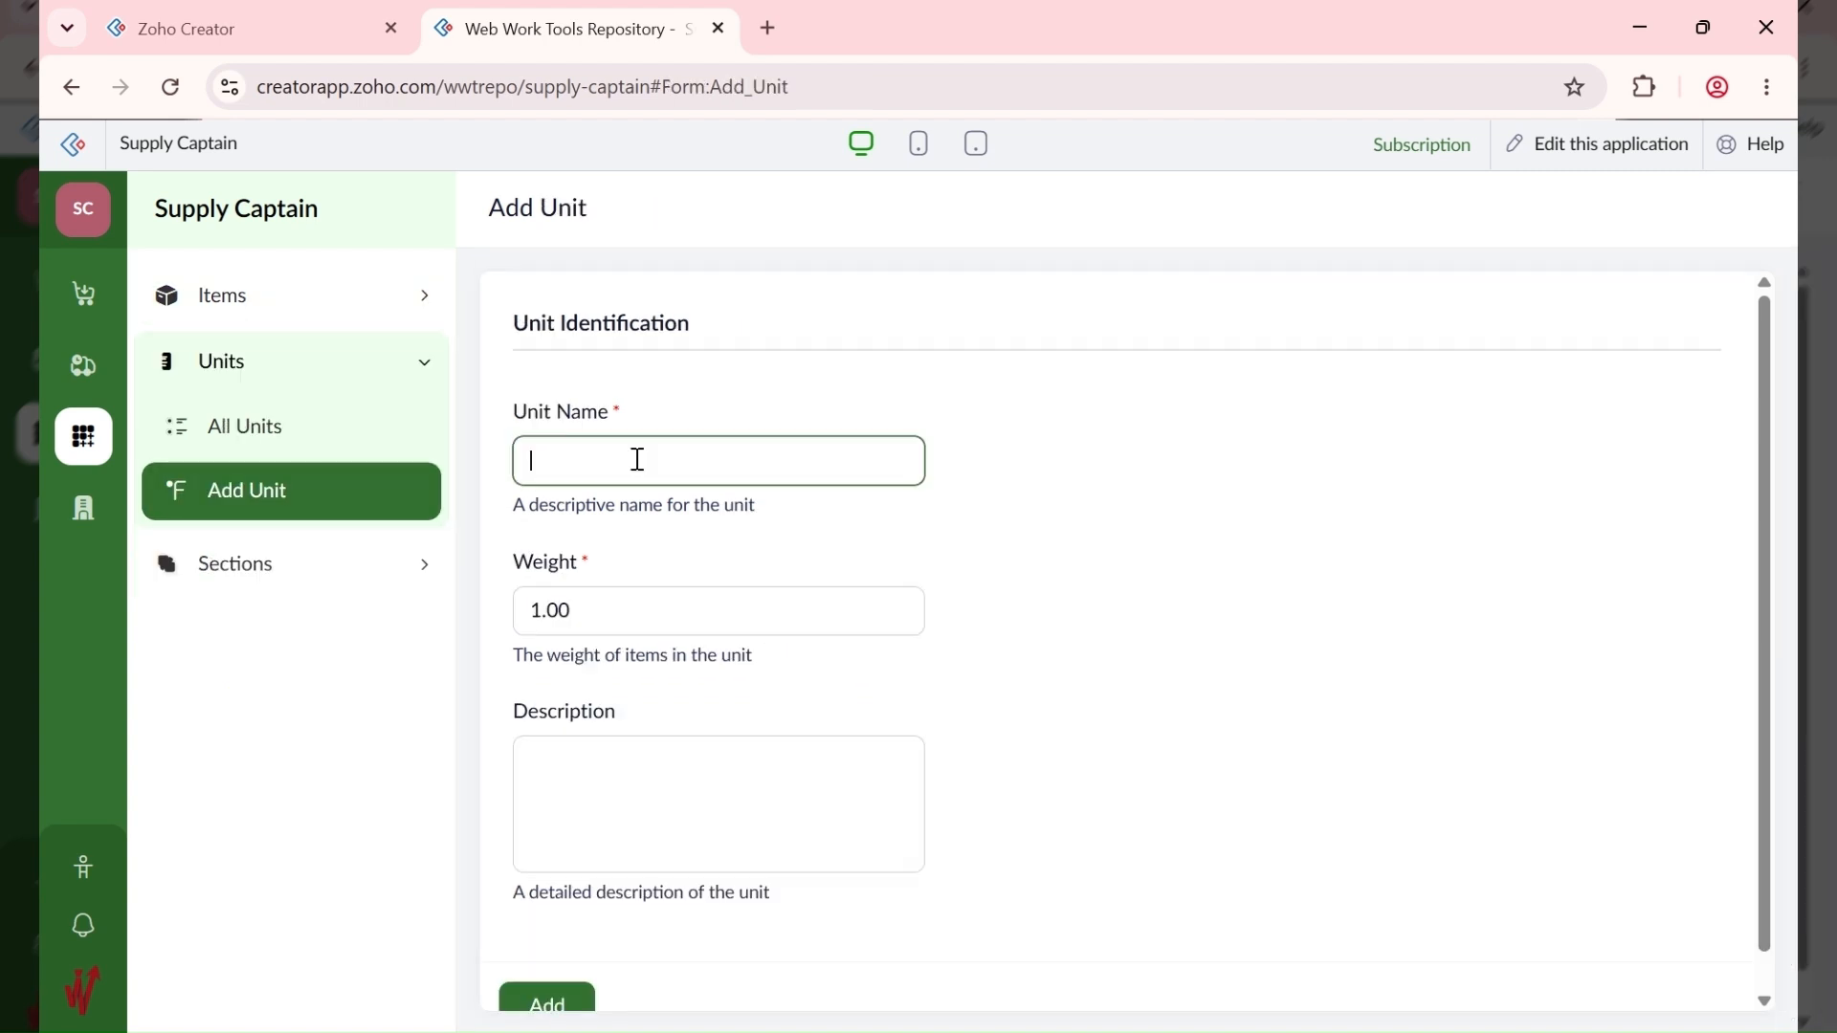
{"action": "type", "text": "Bottle"}
{"action": "scroll", "coordinate": [546, 997], "scroll_direction": "down", "scroll_amount": 1}
{"action": "left_click", "coordinate": [545, 972]}
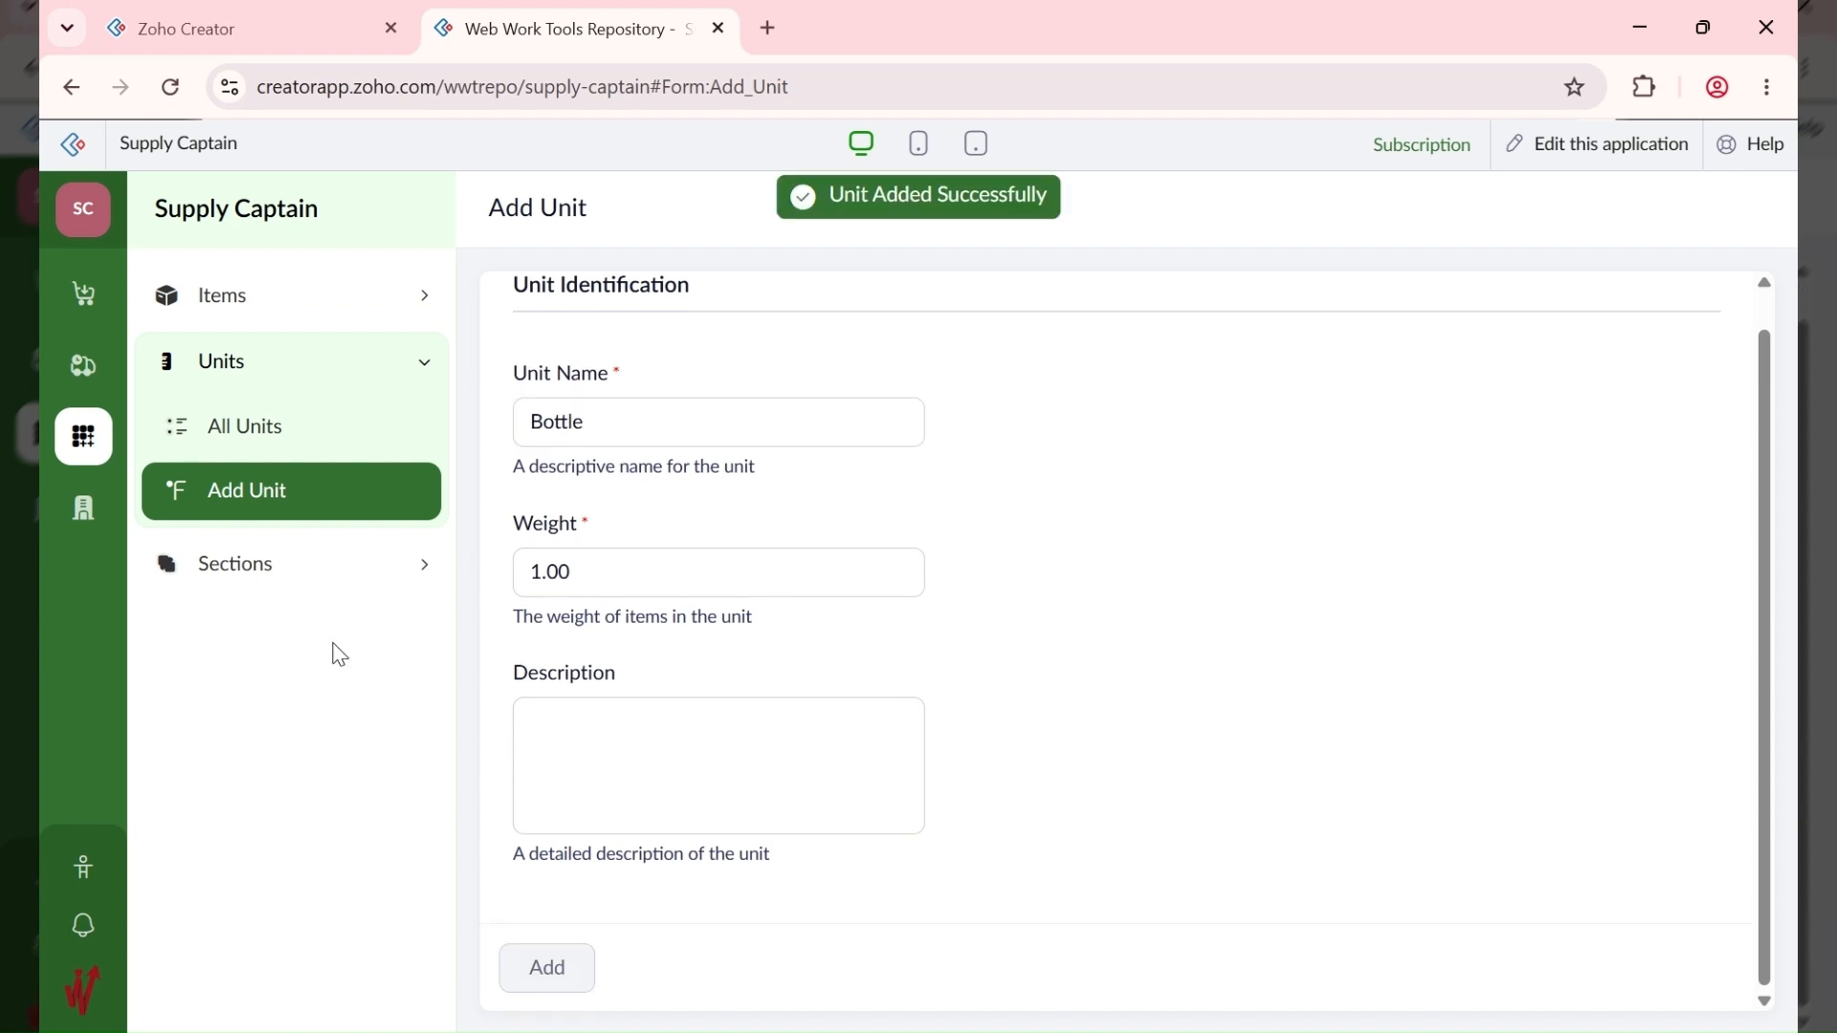
Step: Start global item 'DD French Wine - Bottle', Processed, with unit 10011 - Bottle
{"action": "left_click", "coordinate": [292, 305]}
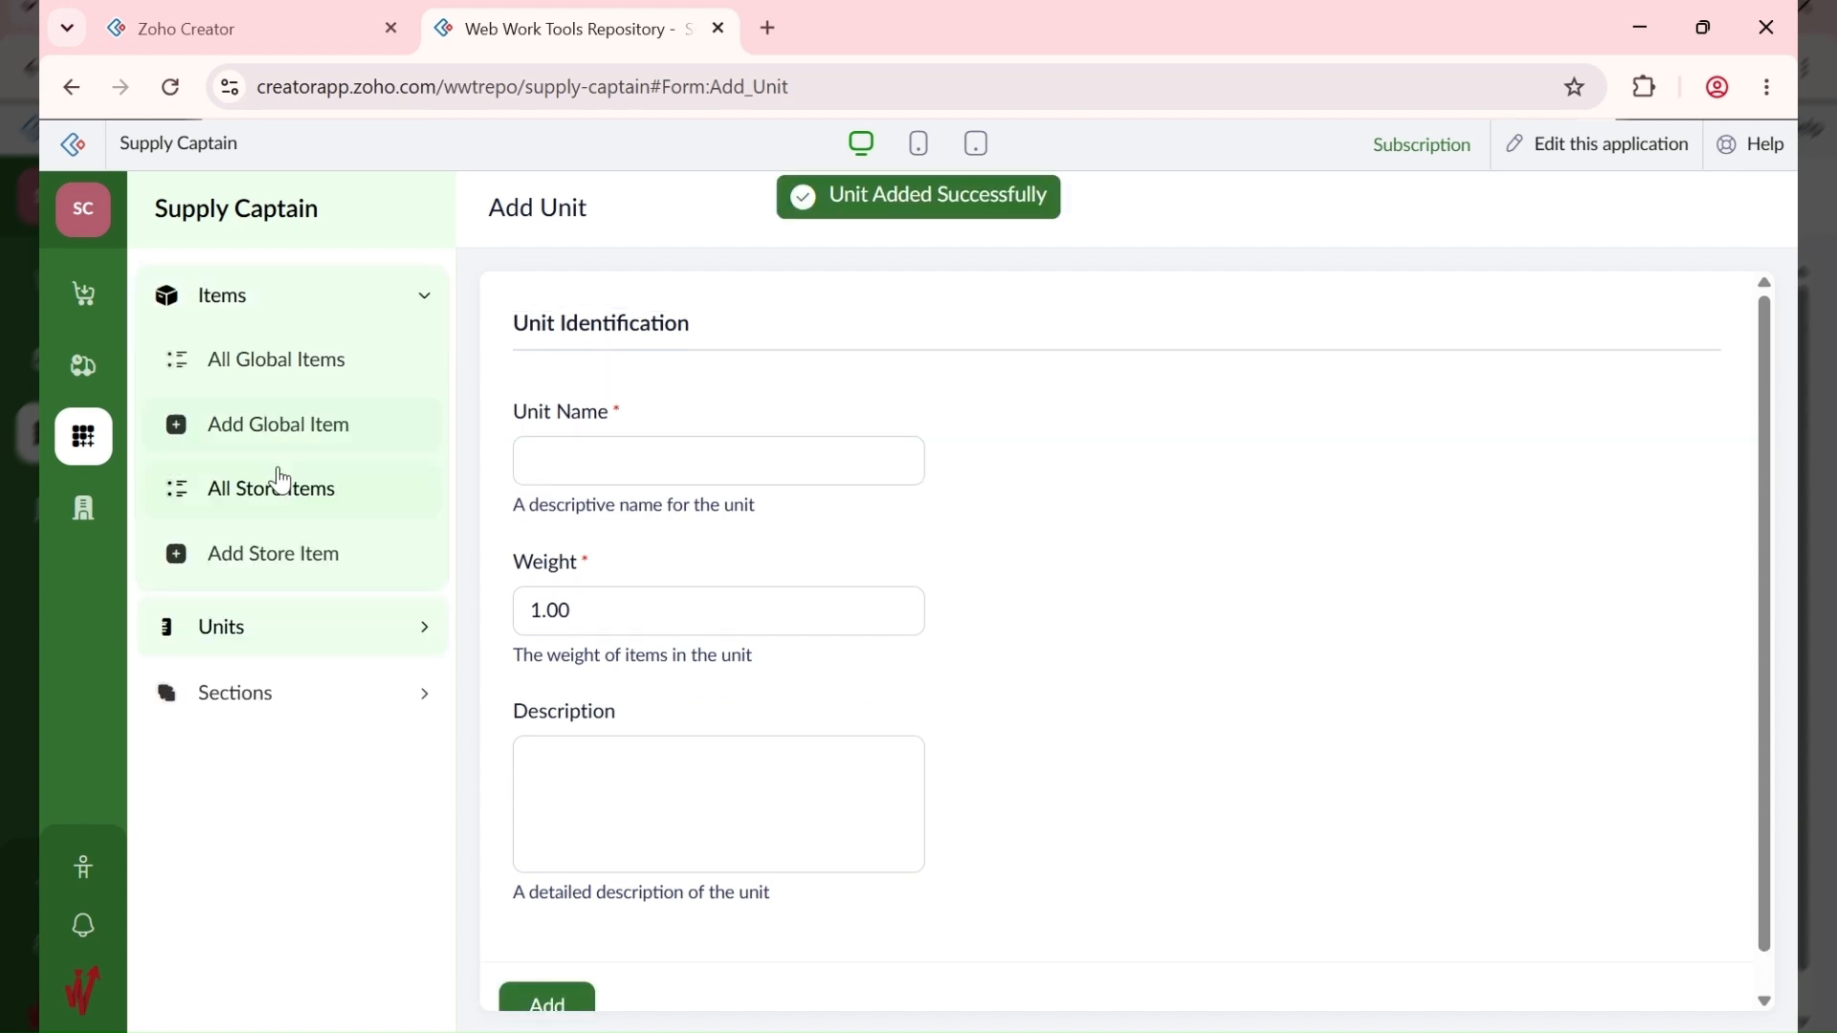
{"action": "left_click", "coordinate": [287, 430]}
{"action": "type", "text": "DD French Wine"}
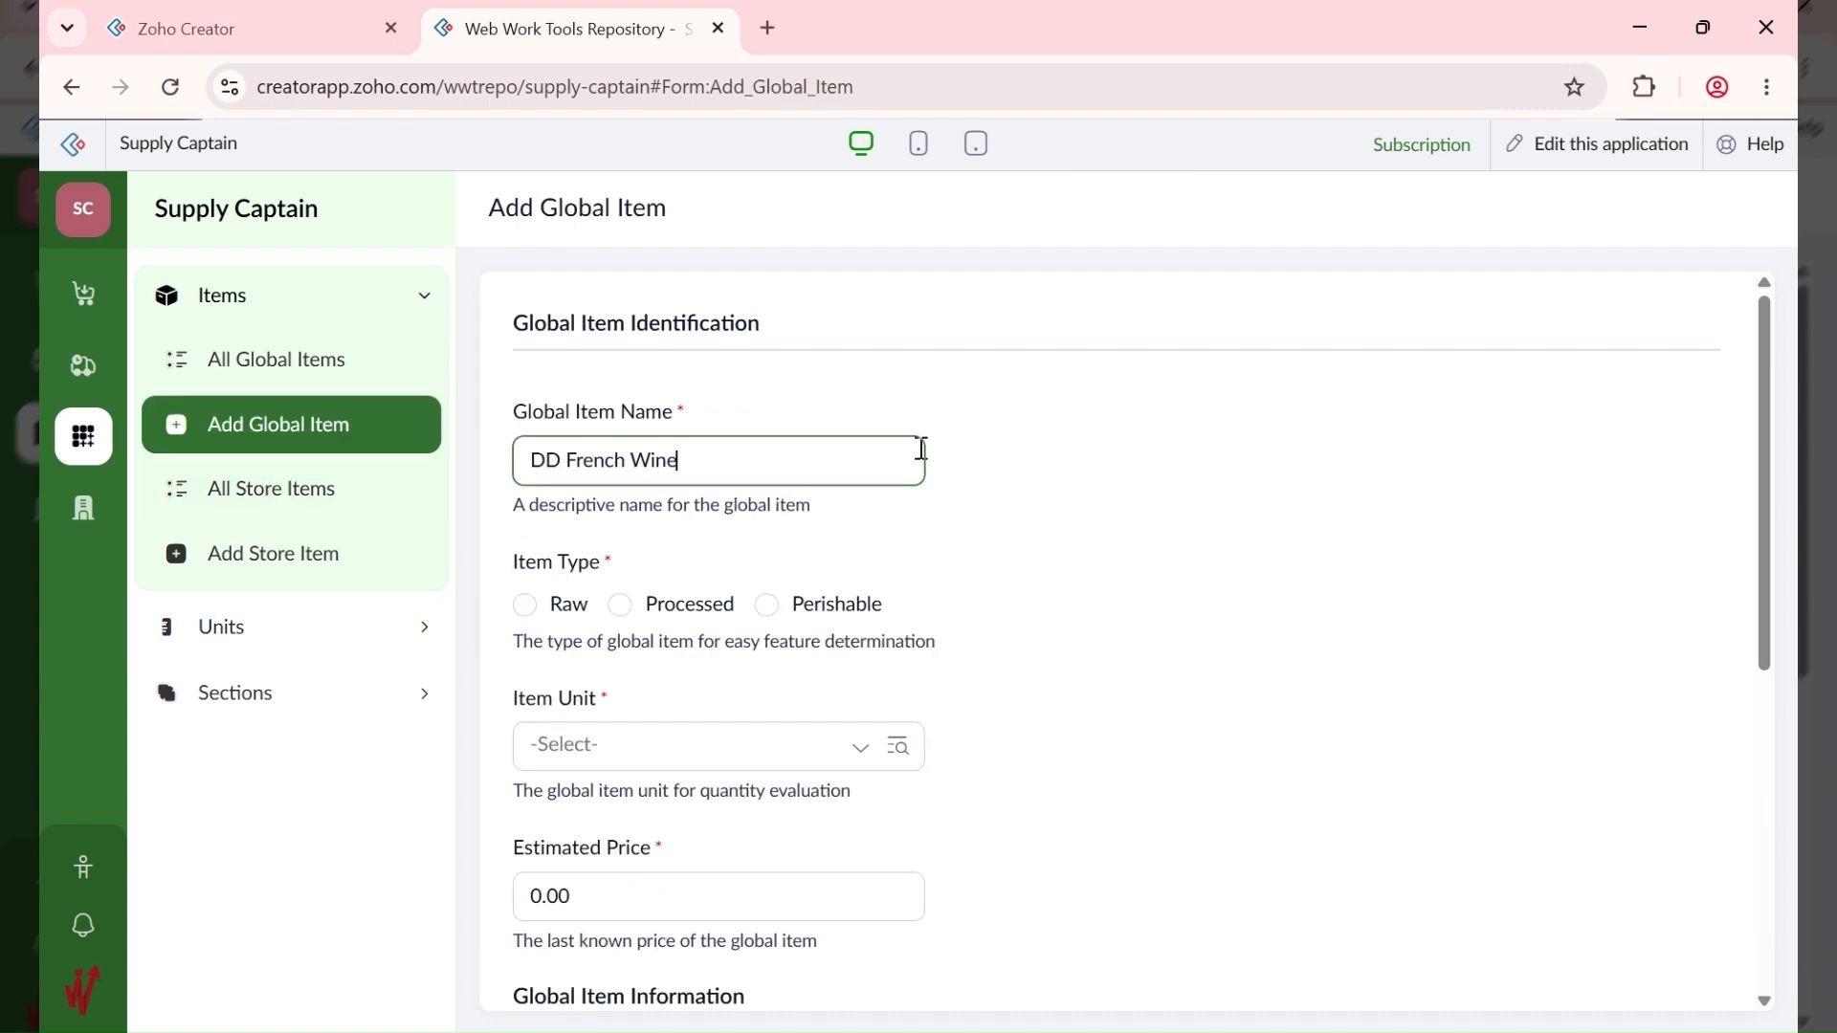
{"action": "type", "text": " - Bottle"}
{"action": "left_click", "coordinate": [640, 613]}
{"action": "left_click", "coordinate": [623, 620]}
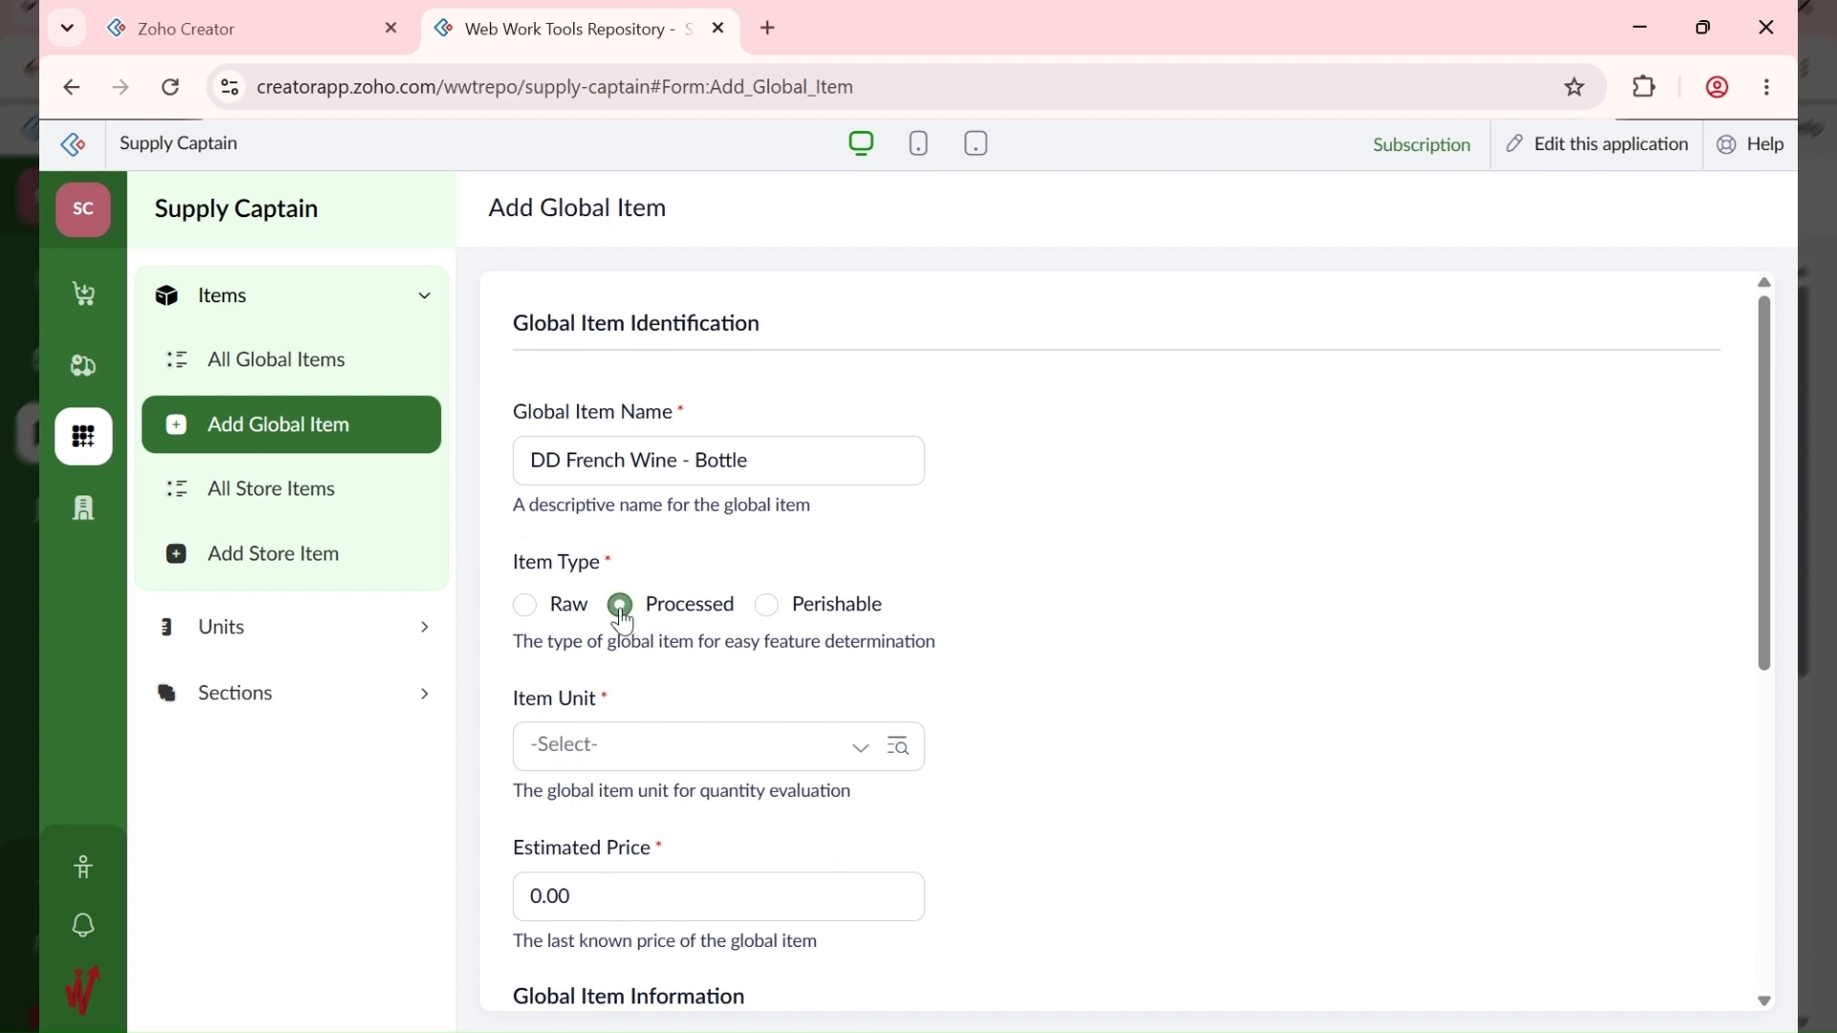
{"action": "left_click", "coordinate": [612, 750]}
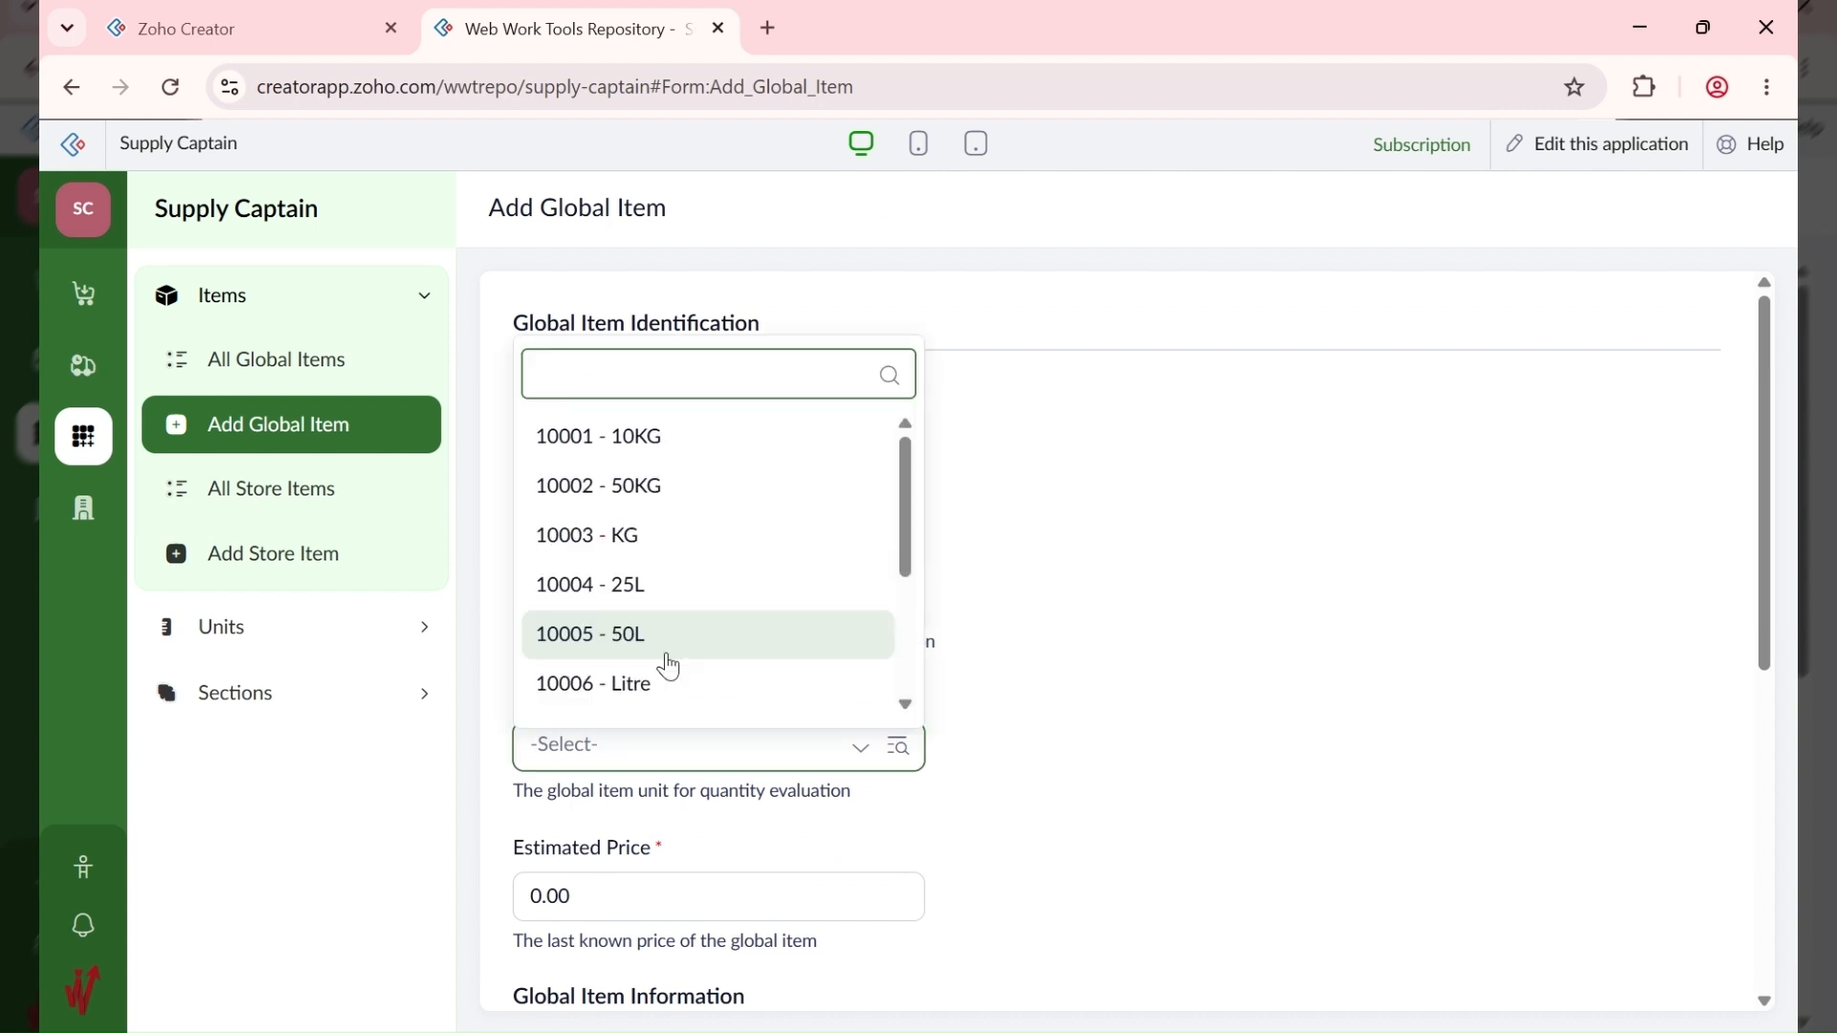
{"action": "scroll", "coordinate": [669, 667], "scroll_direction": "down", "scroll_amount": 3}
{"action": "left_click", "coordinate": [655, 689]}
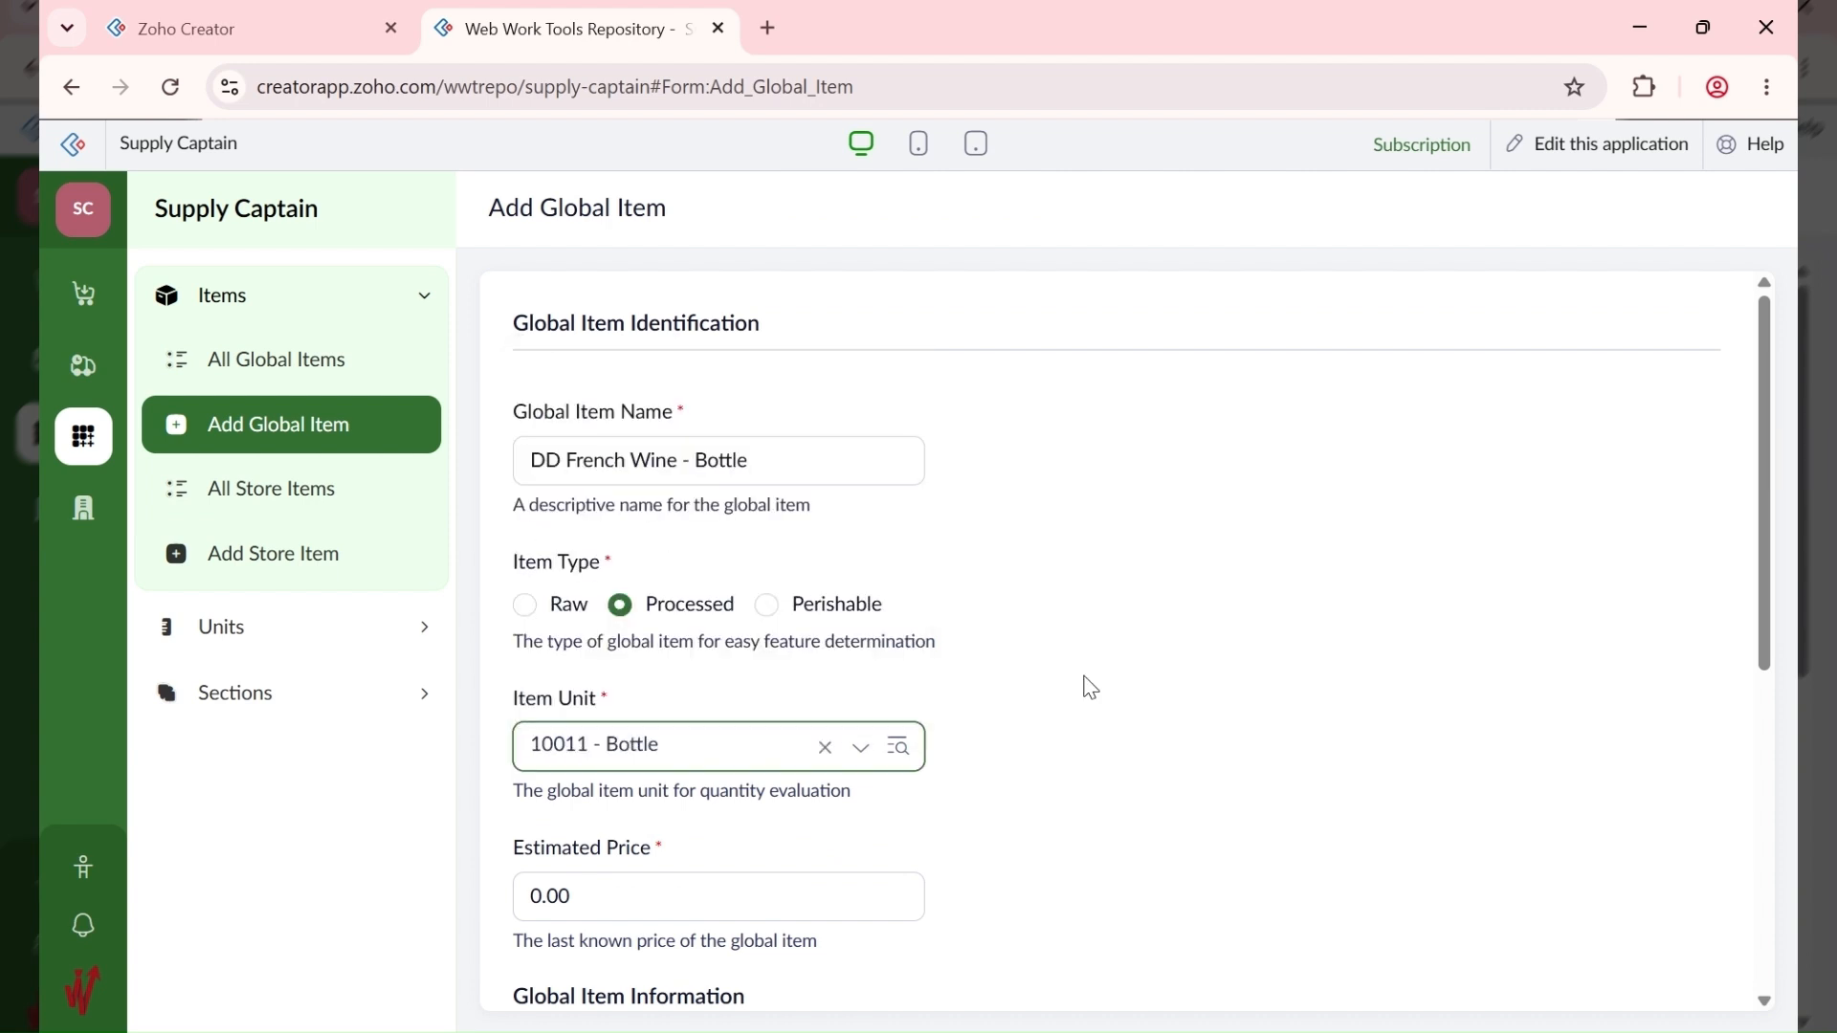
Step: Set the estimated price to 15,000 and save the wine bottle item
{"action": "scroll", "coordinate": [687, 552], "scroll_direction": "down", "scroll_amount": 4}
{"action": "left_click", "coordinate": [608, 496]}
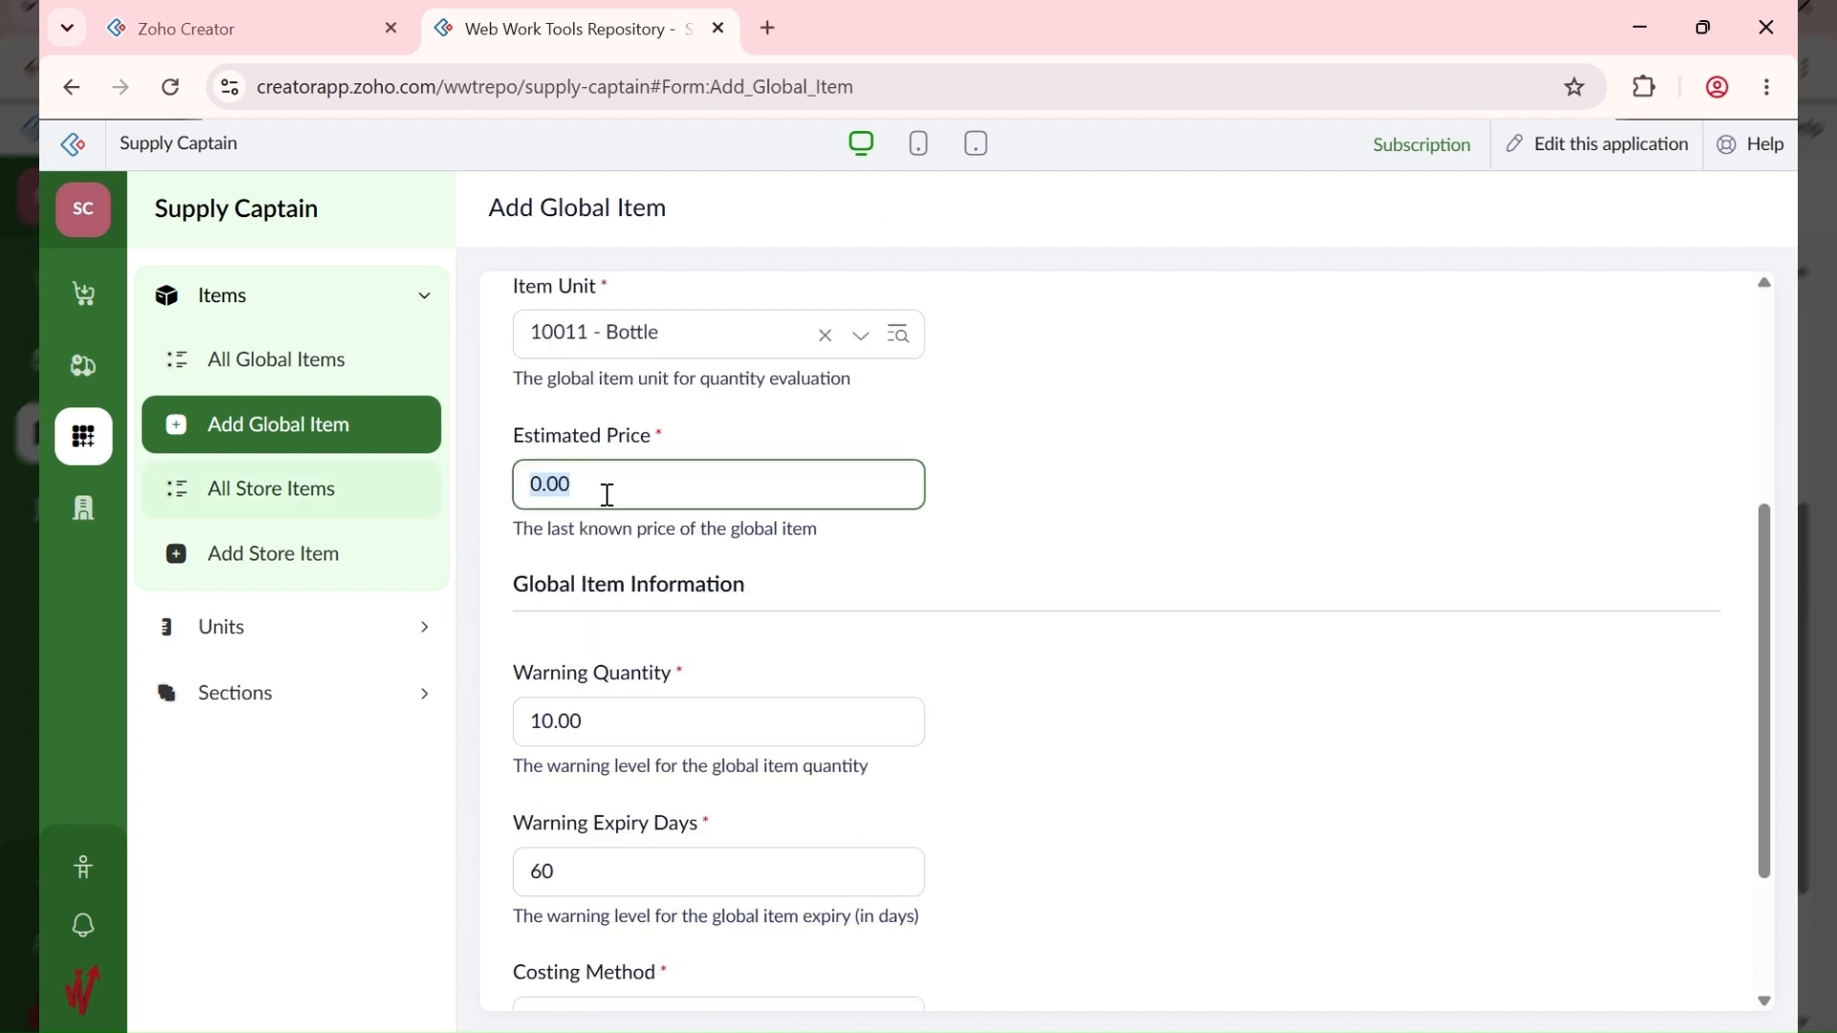
{"action": "type", "text": "15000"}
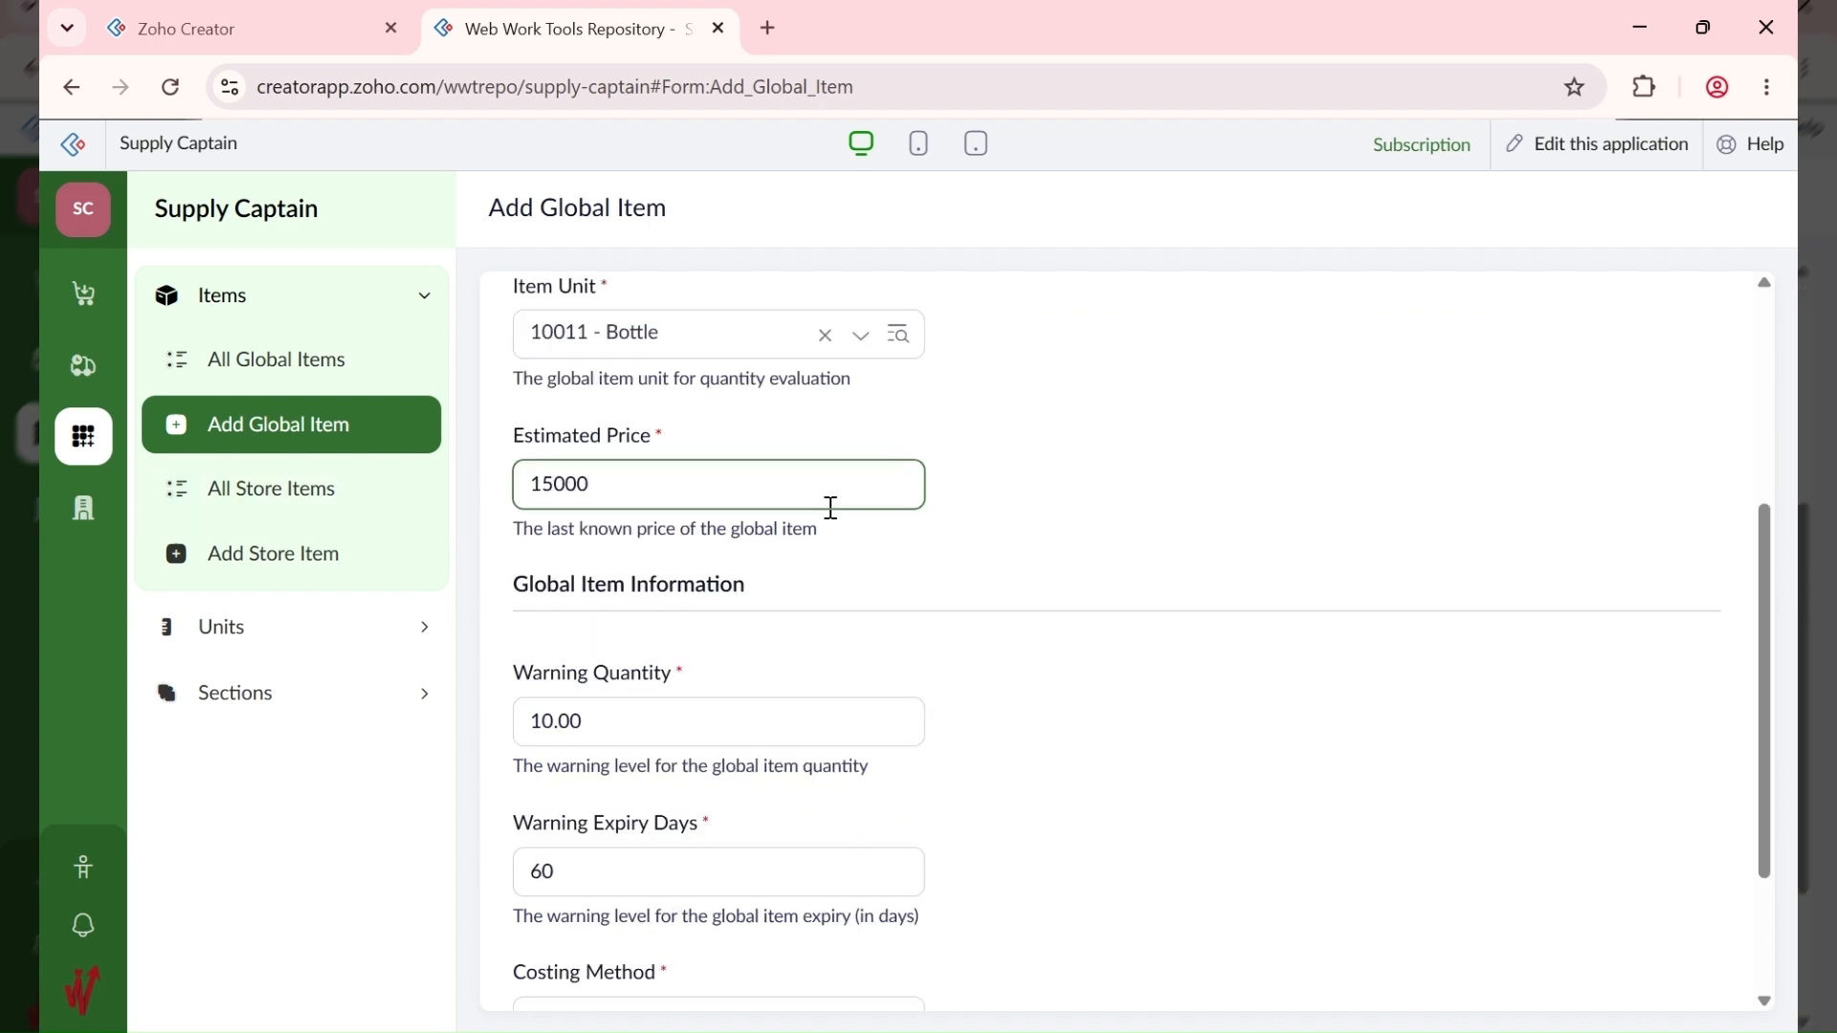
{"action": "left_click", "coordinate": [929, 652]}
{"action": "scroll", "coordinate": [930, 652], "scroll_direction": "down", "scroll_amount": 1}
{"action": "scroll", "coordinate": [935, 663], "scroll_direction": "down", "scroll_amount": 2}
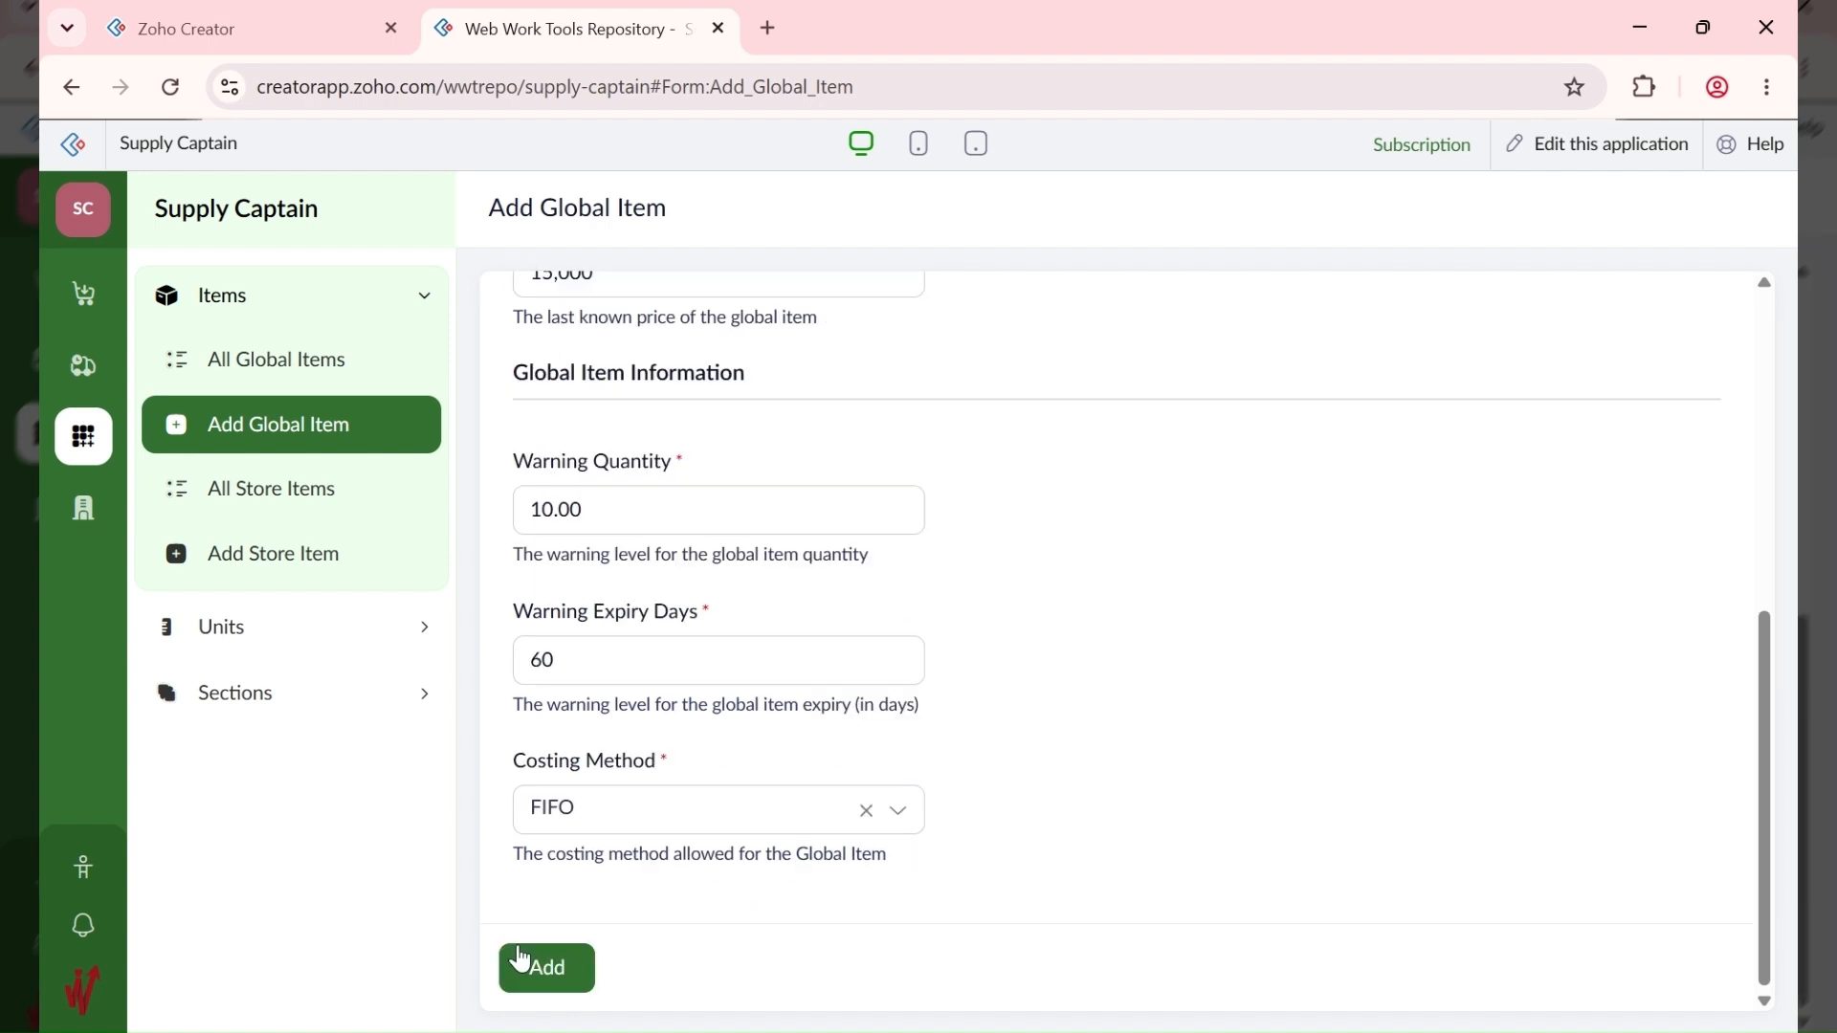
{"action": "left_click", "coordinate": [524, 963]}
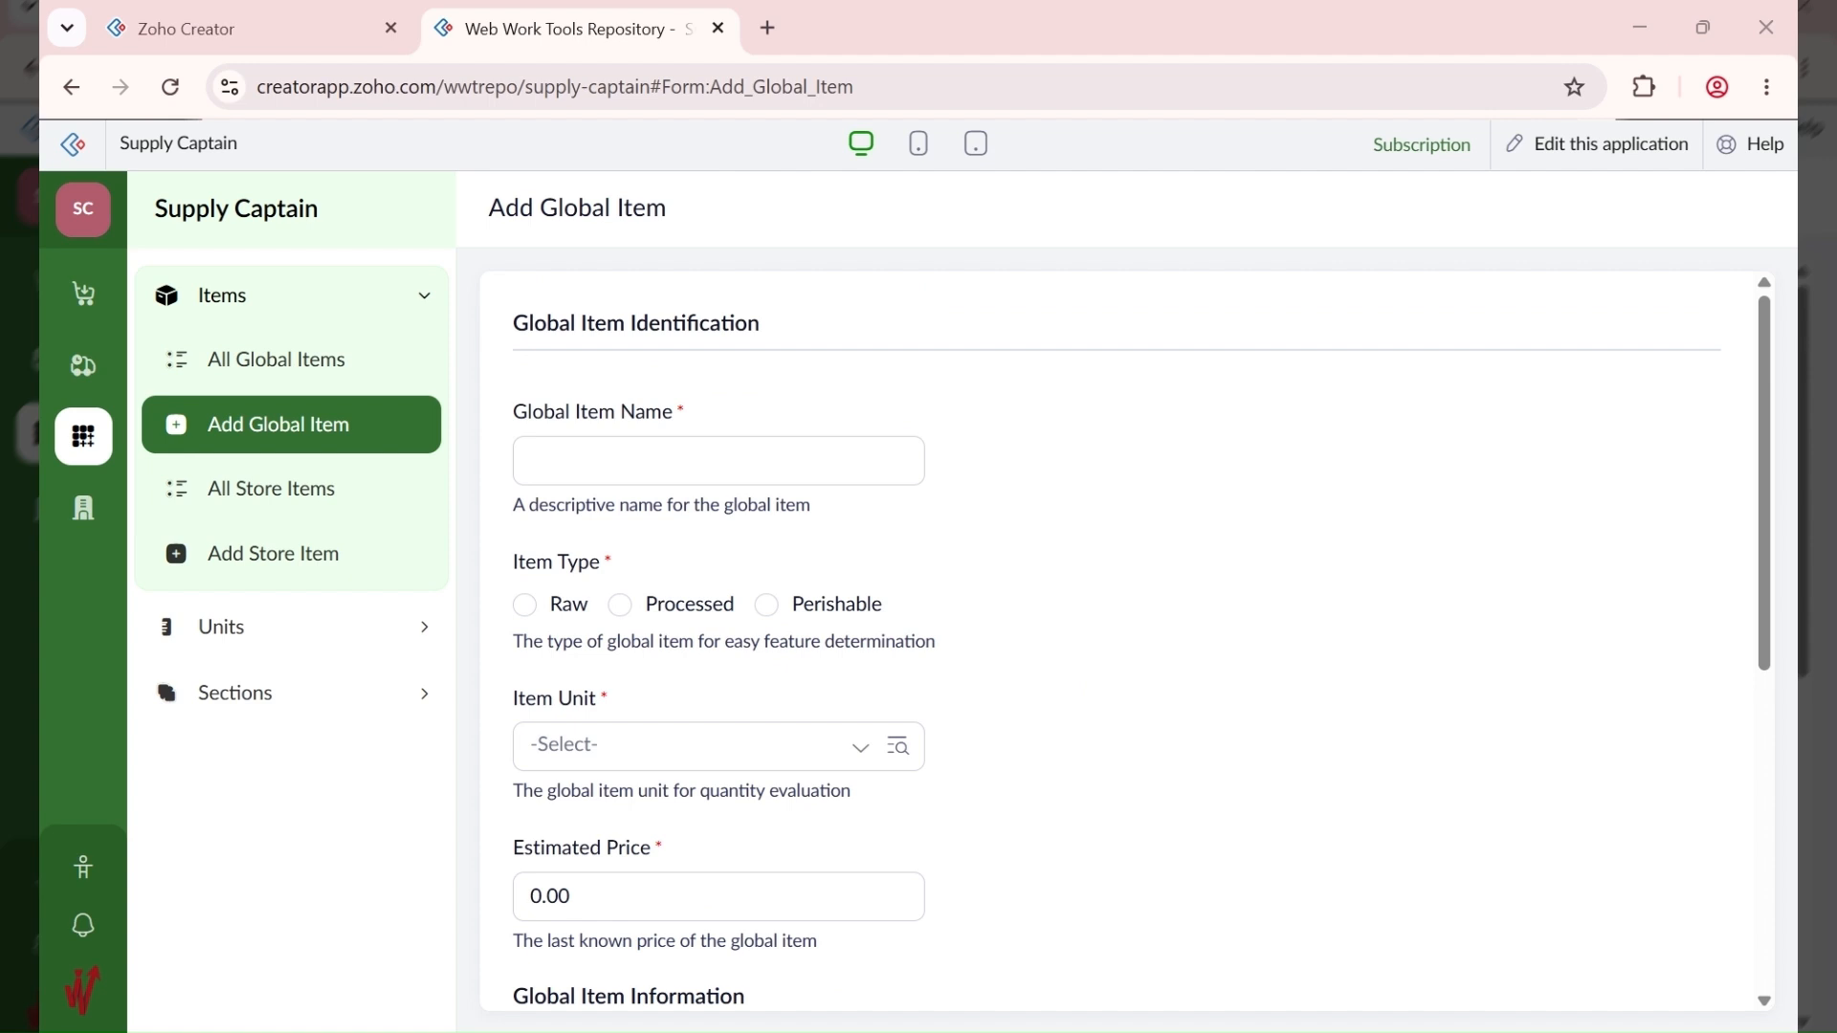
Step: Enter 'FF Towels - Premium' as the item name, then abandon it for the All Global Items list
{"action": "left_click", "coordinate": [534, 450]}
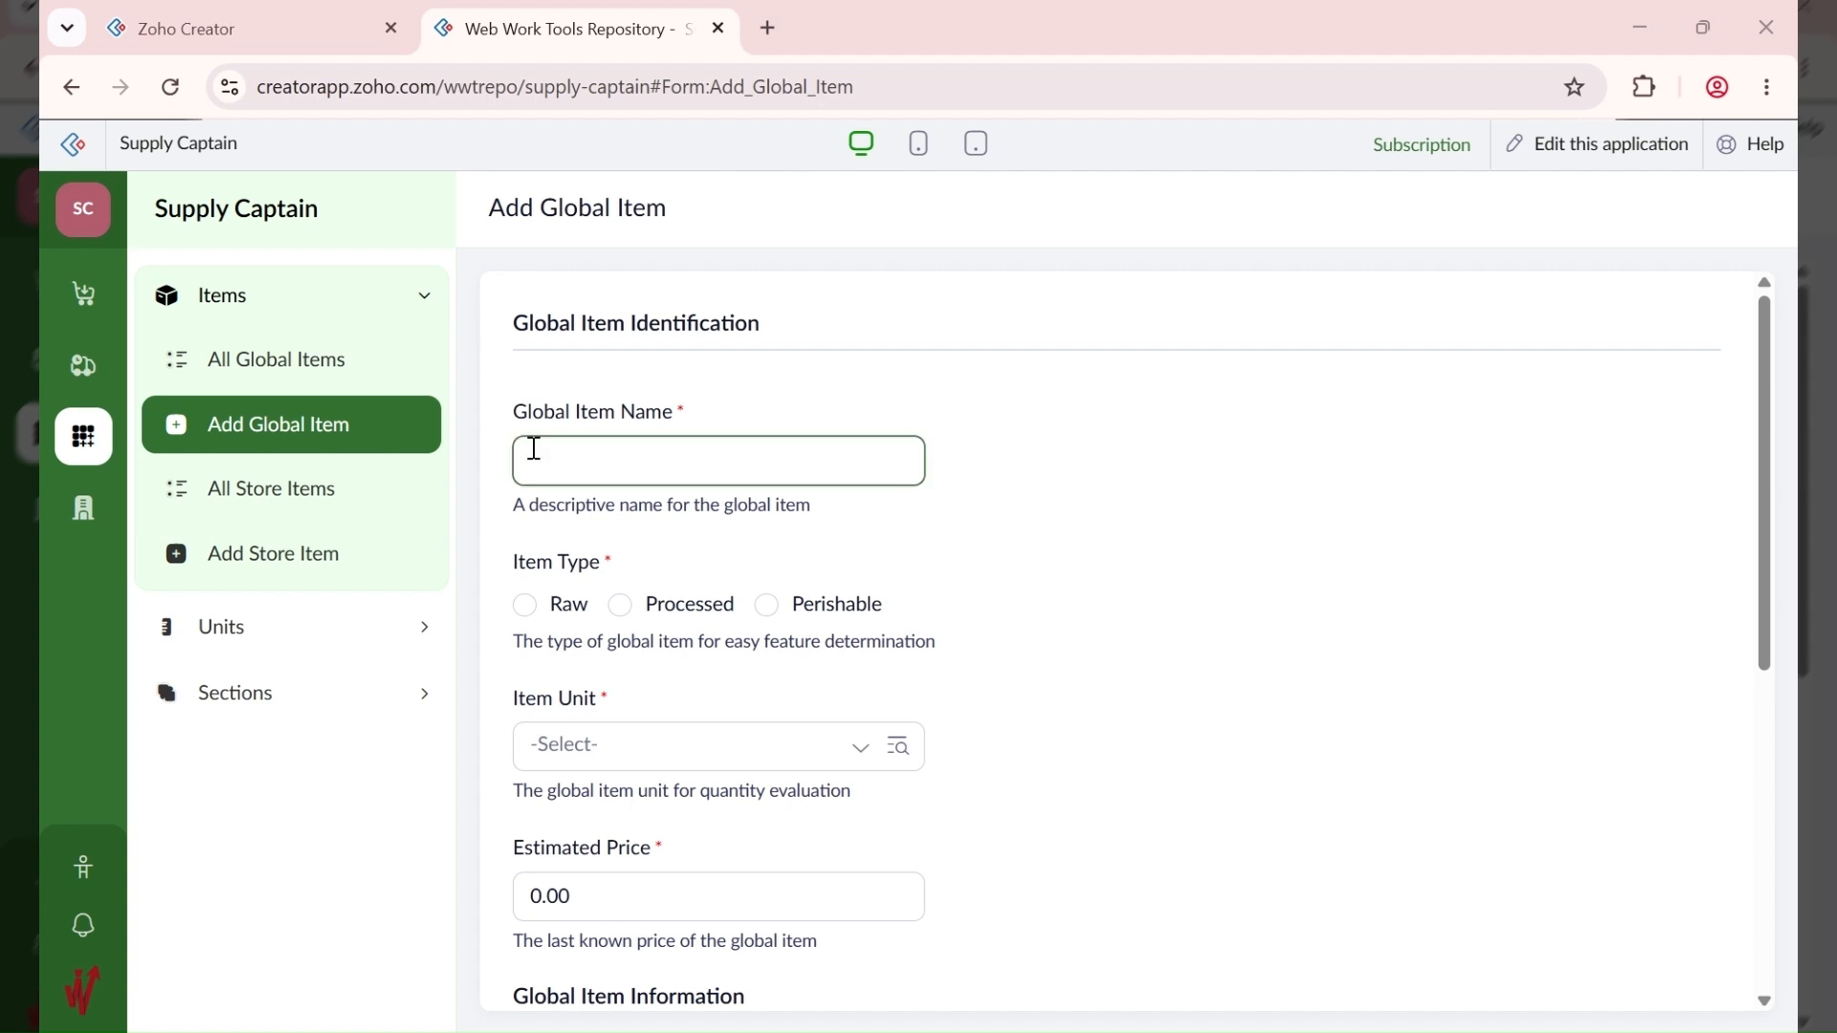
{"action": "type", "text": "FF Towels"}
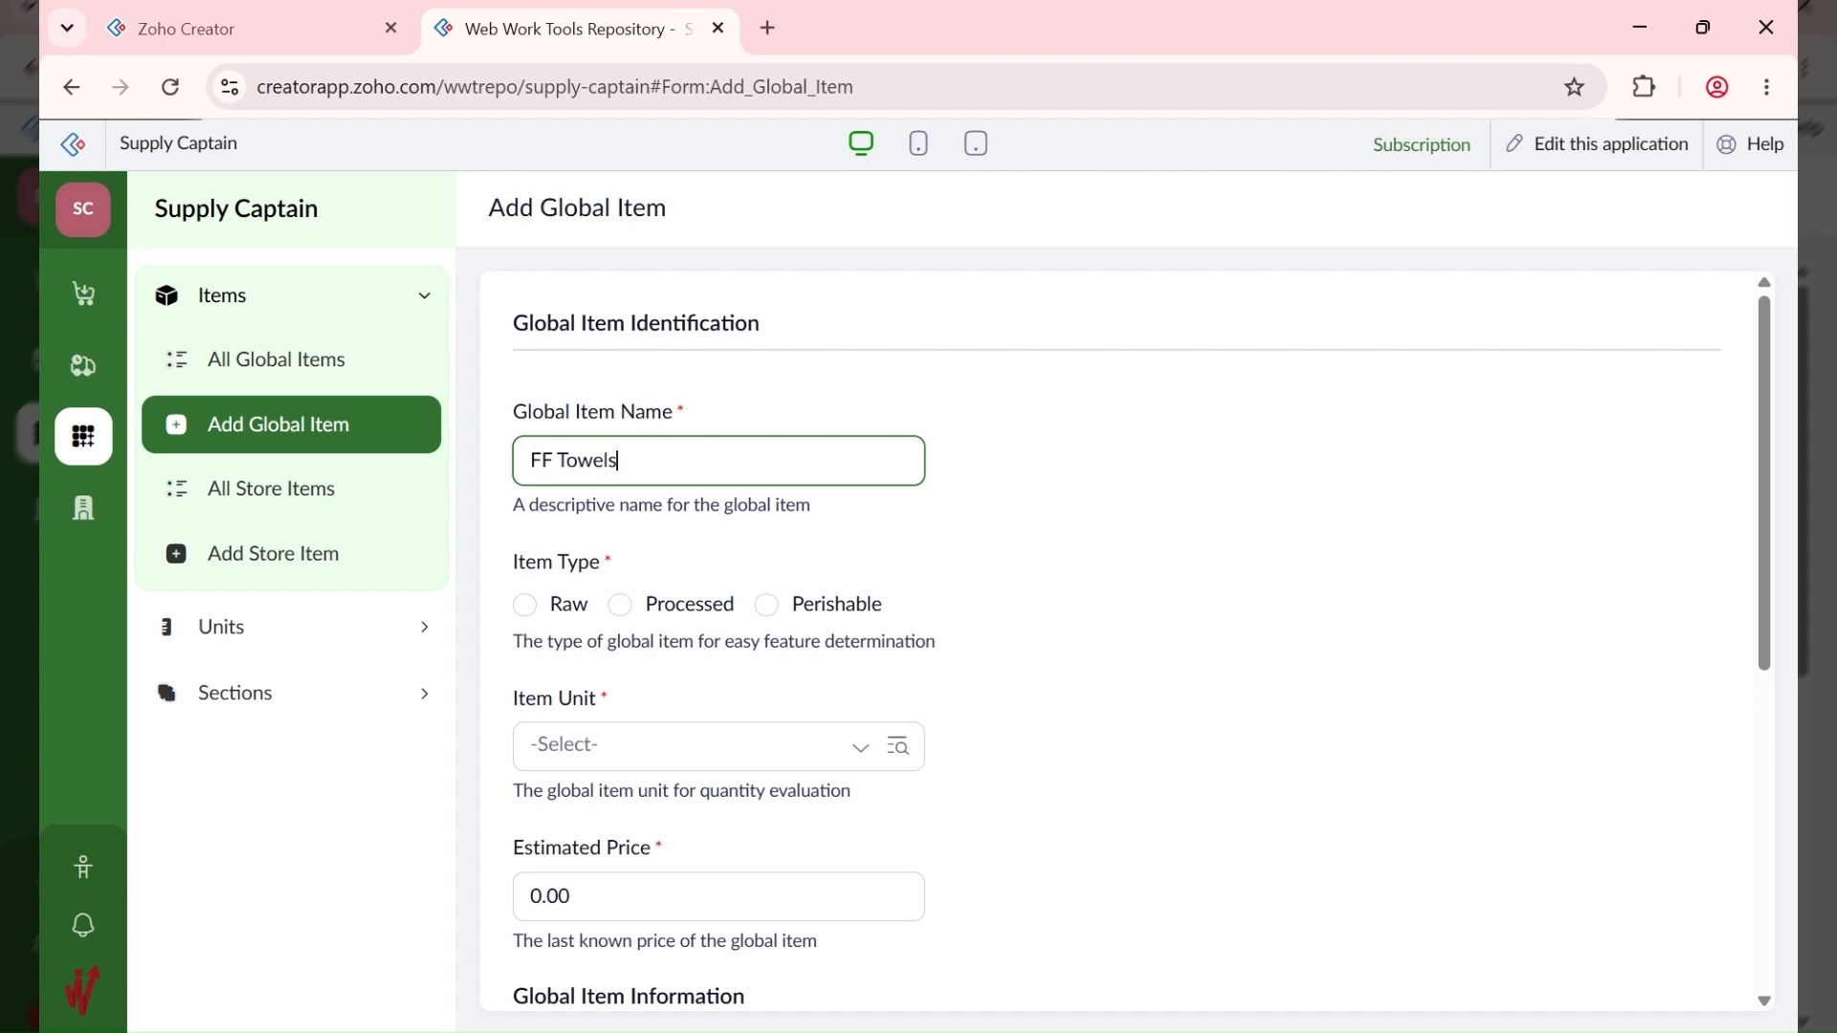
{"action": "key", "text": "alt+Tab"}
{"action": "left_click", "coordinate": [573, 463]}
{"action": "left_click", "coordinate": [904, 648]}
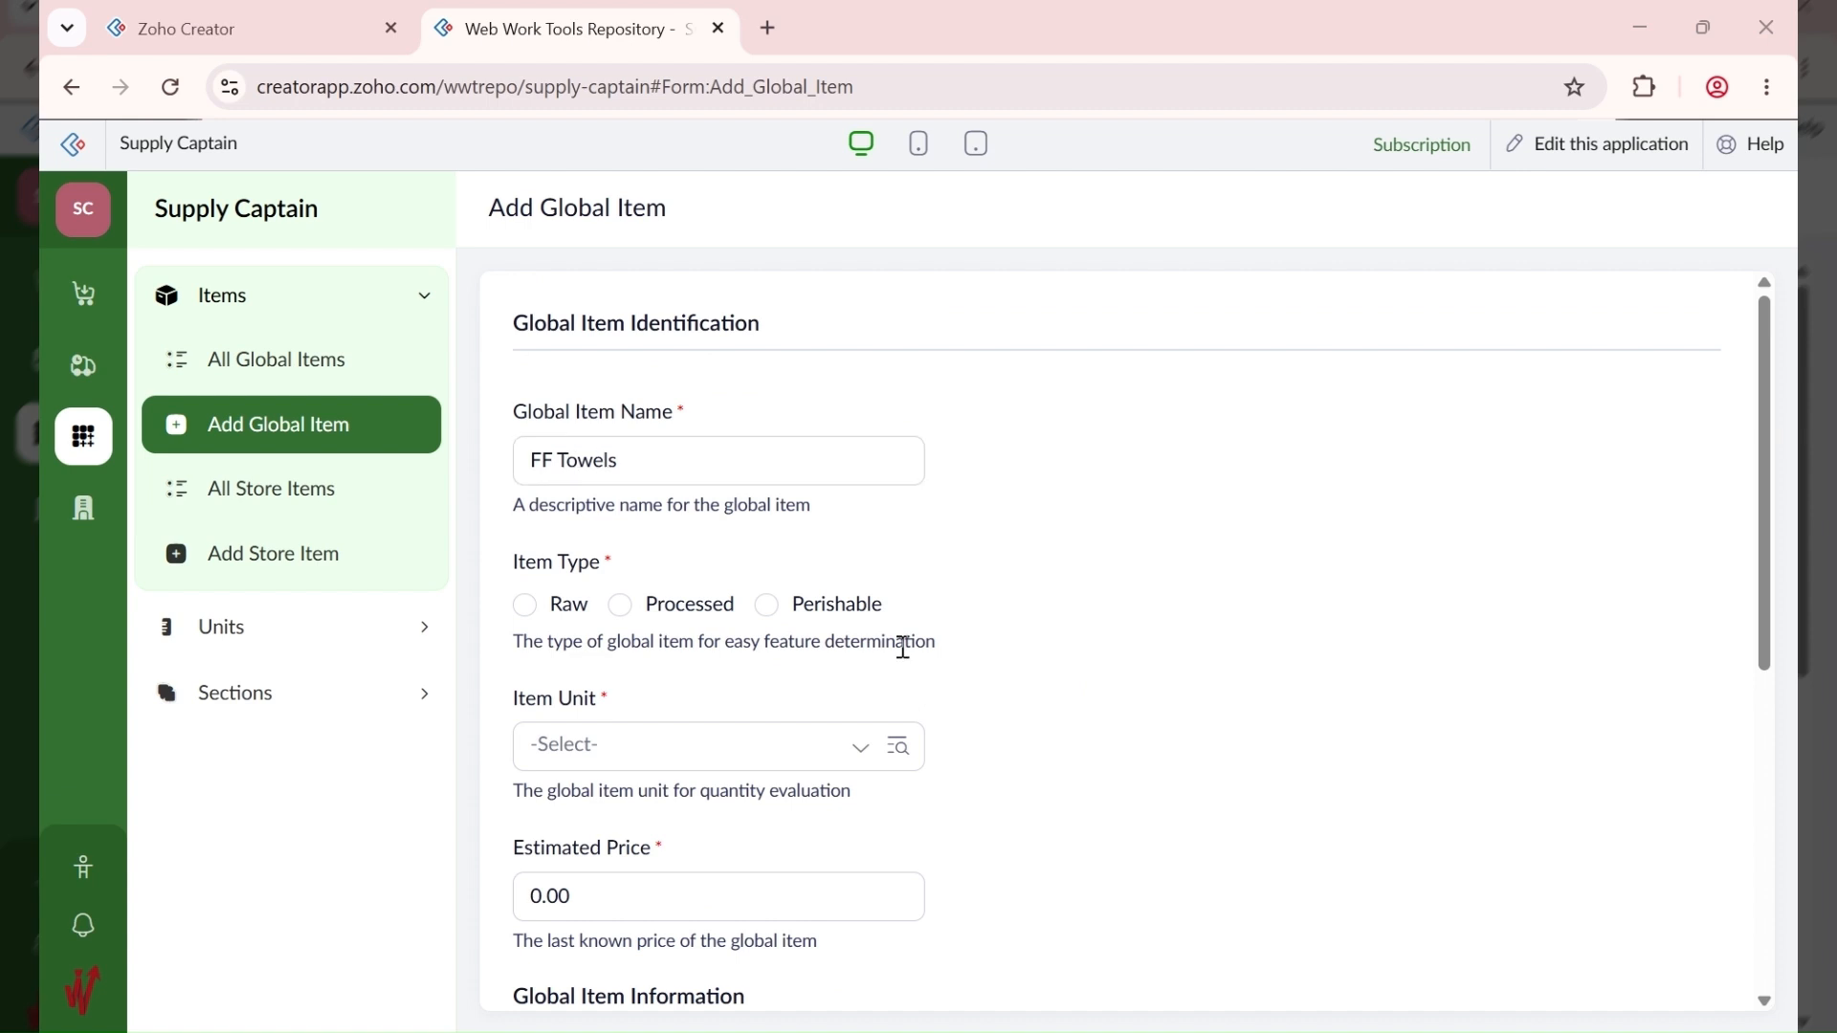
{"action": "left_click", "coordinate": [554, 460]}
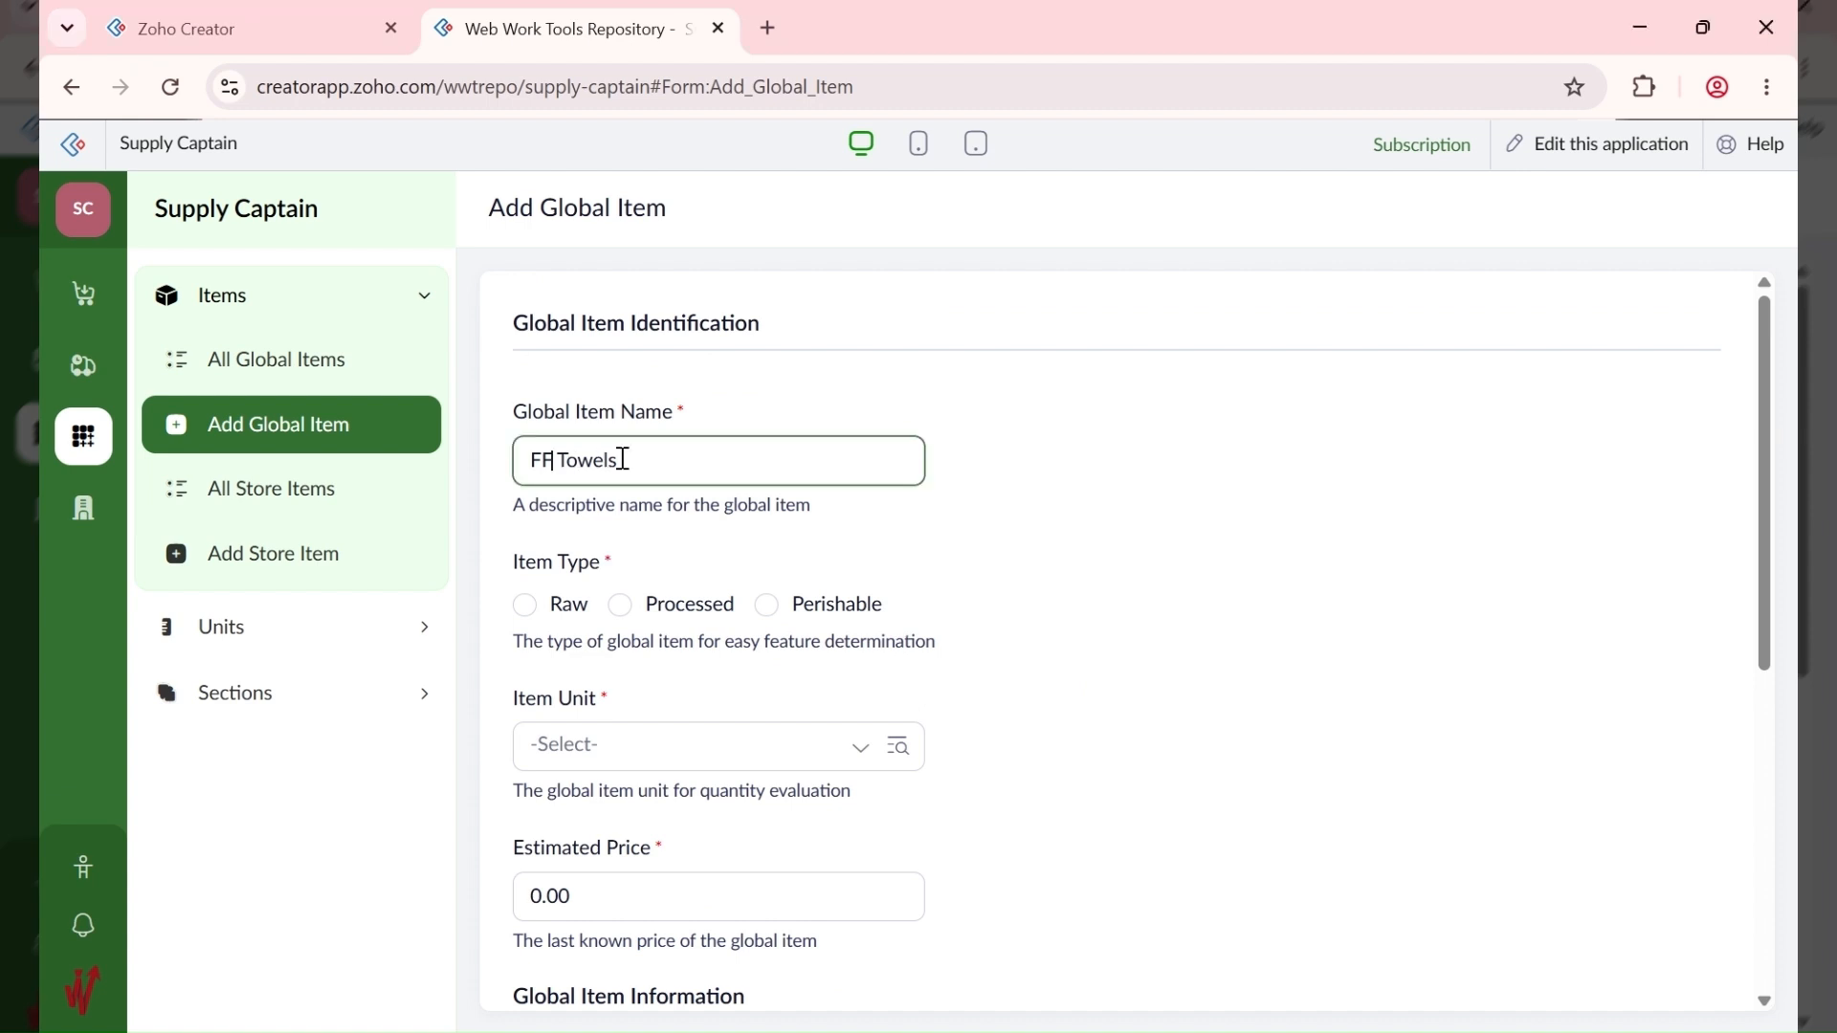
{"action": "left_click", "coordinate": [726, 468]}
{"action": "type", "text": "- Premium"}
{"action": "left_click", "coordinate": [580, 605]}
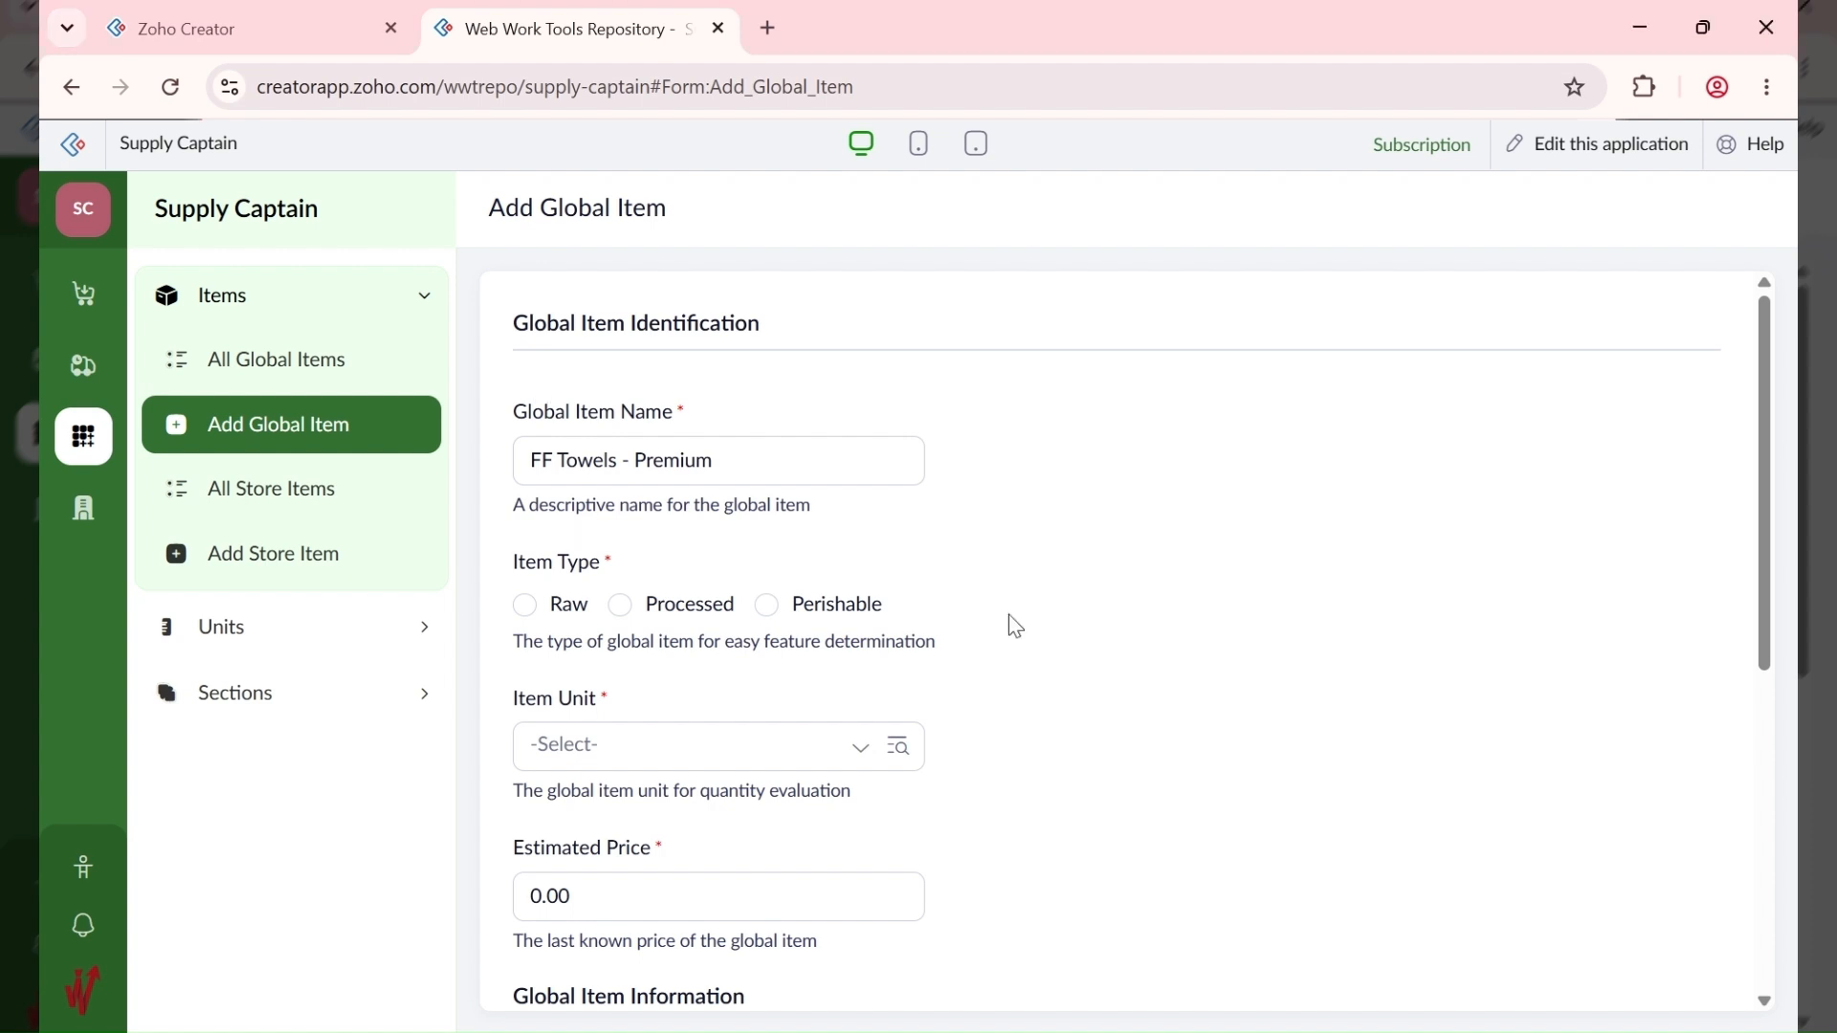
{"action": "left_click", "coordinate": [322, 385]}
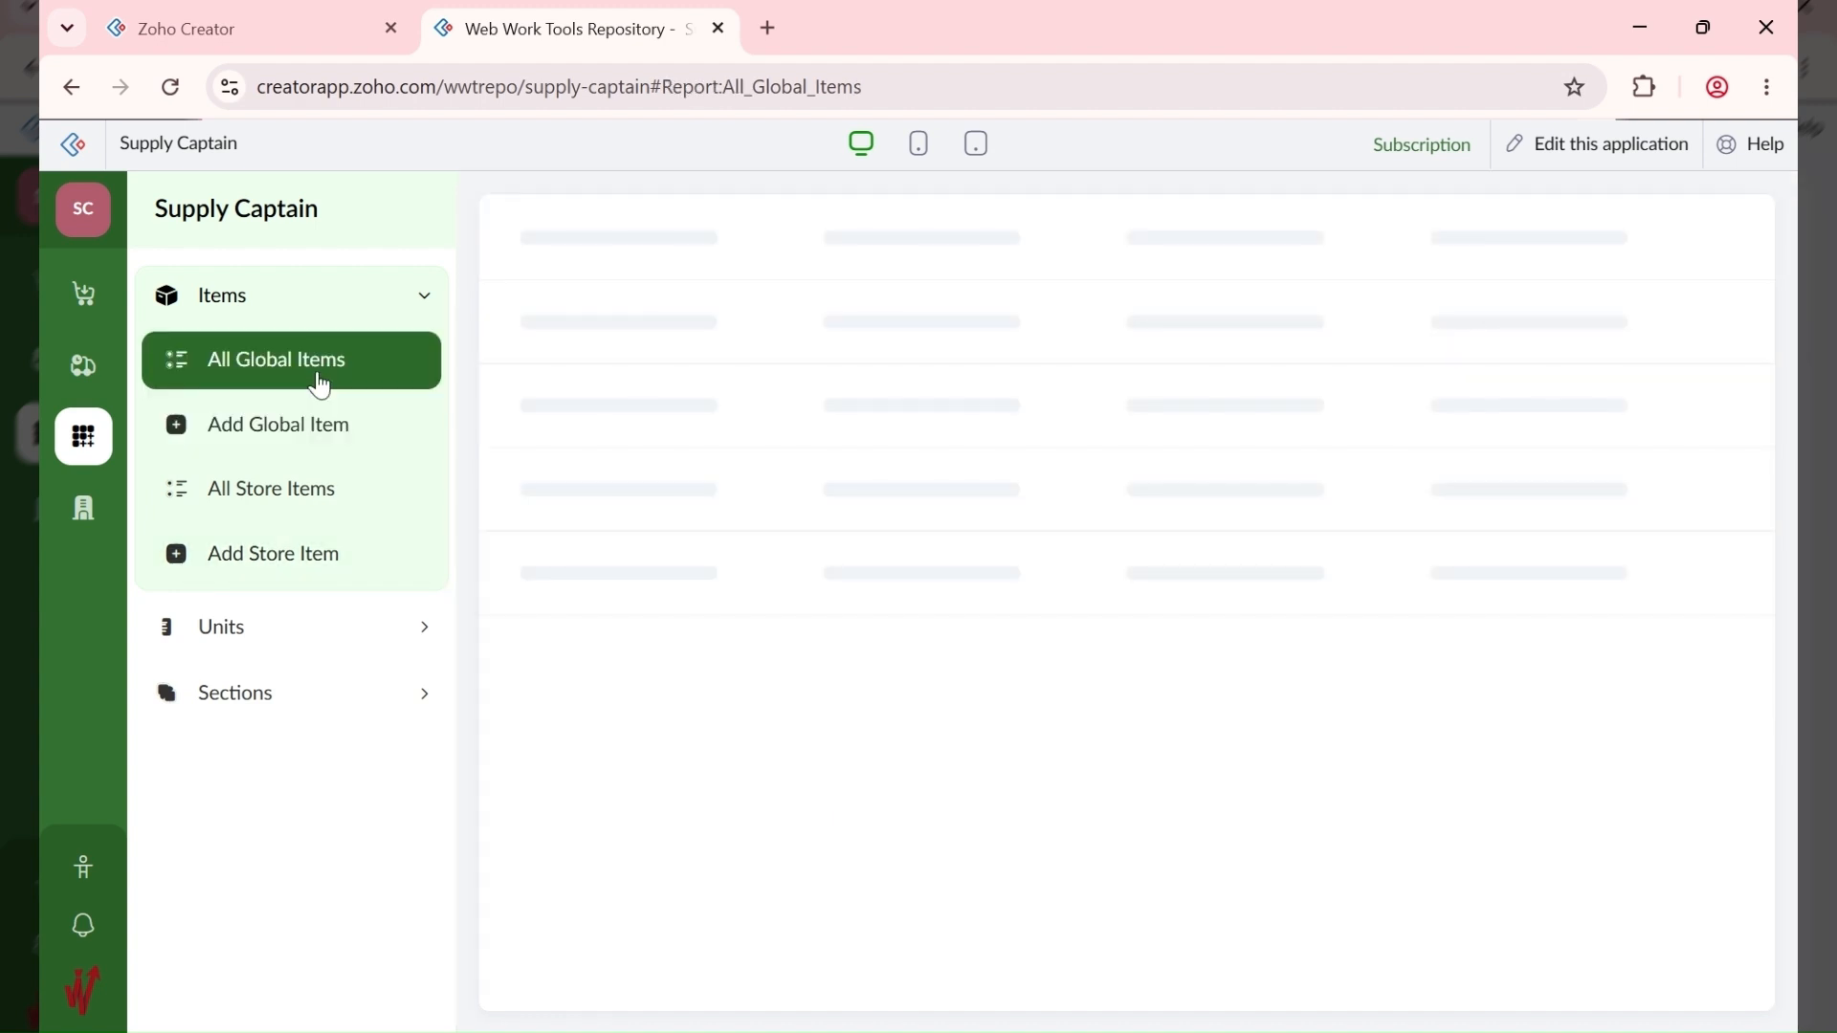
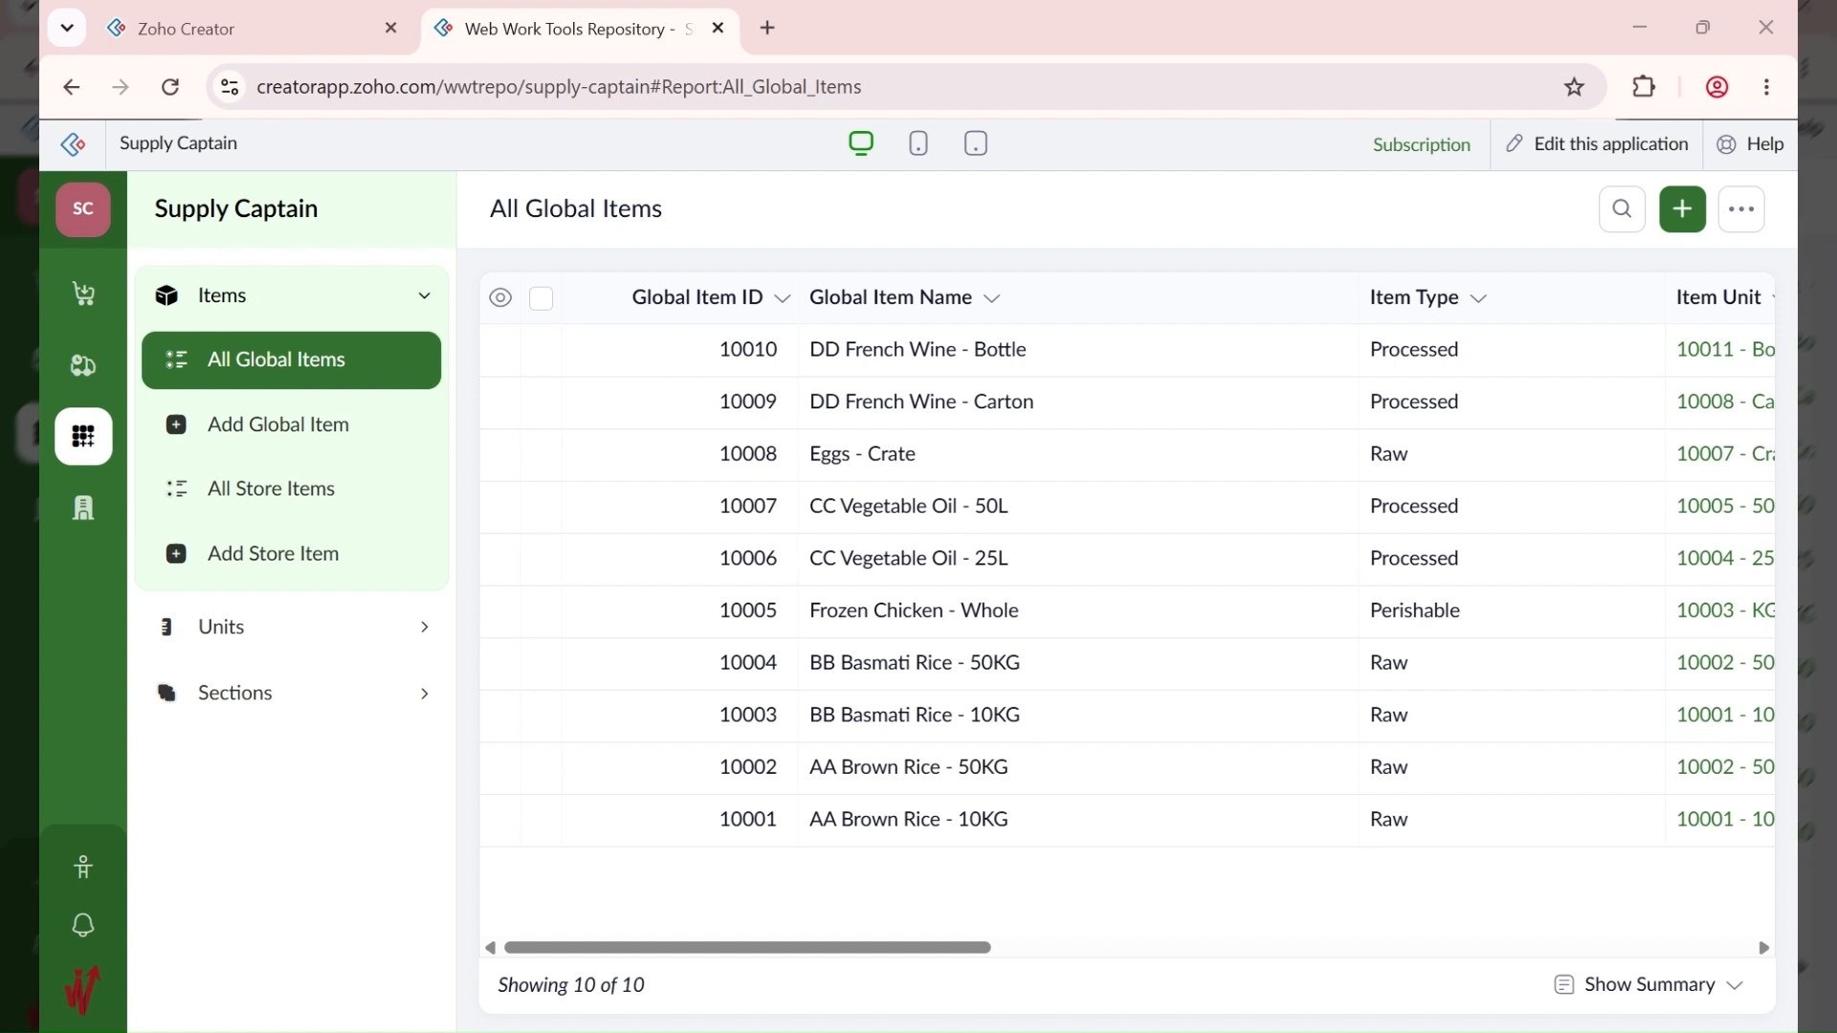
Step: Start a new requisition with the subject 'Stock HQ - CEO Birthday'
{"action": "left_click", "coordinate": [82, 299]}
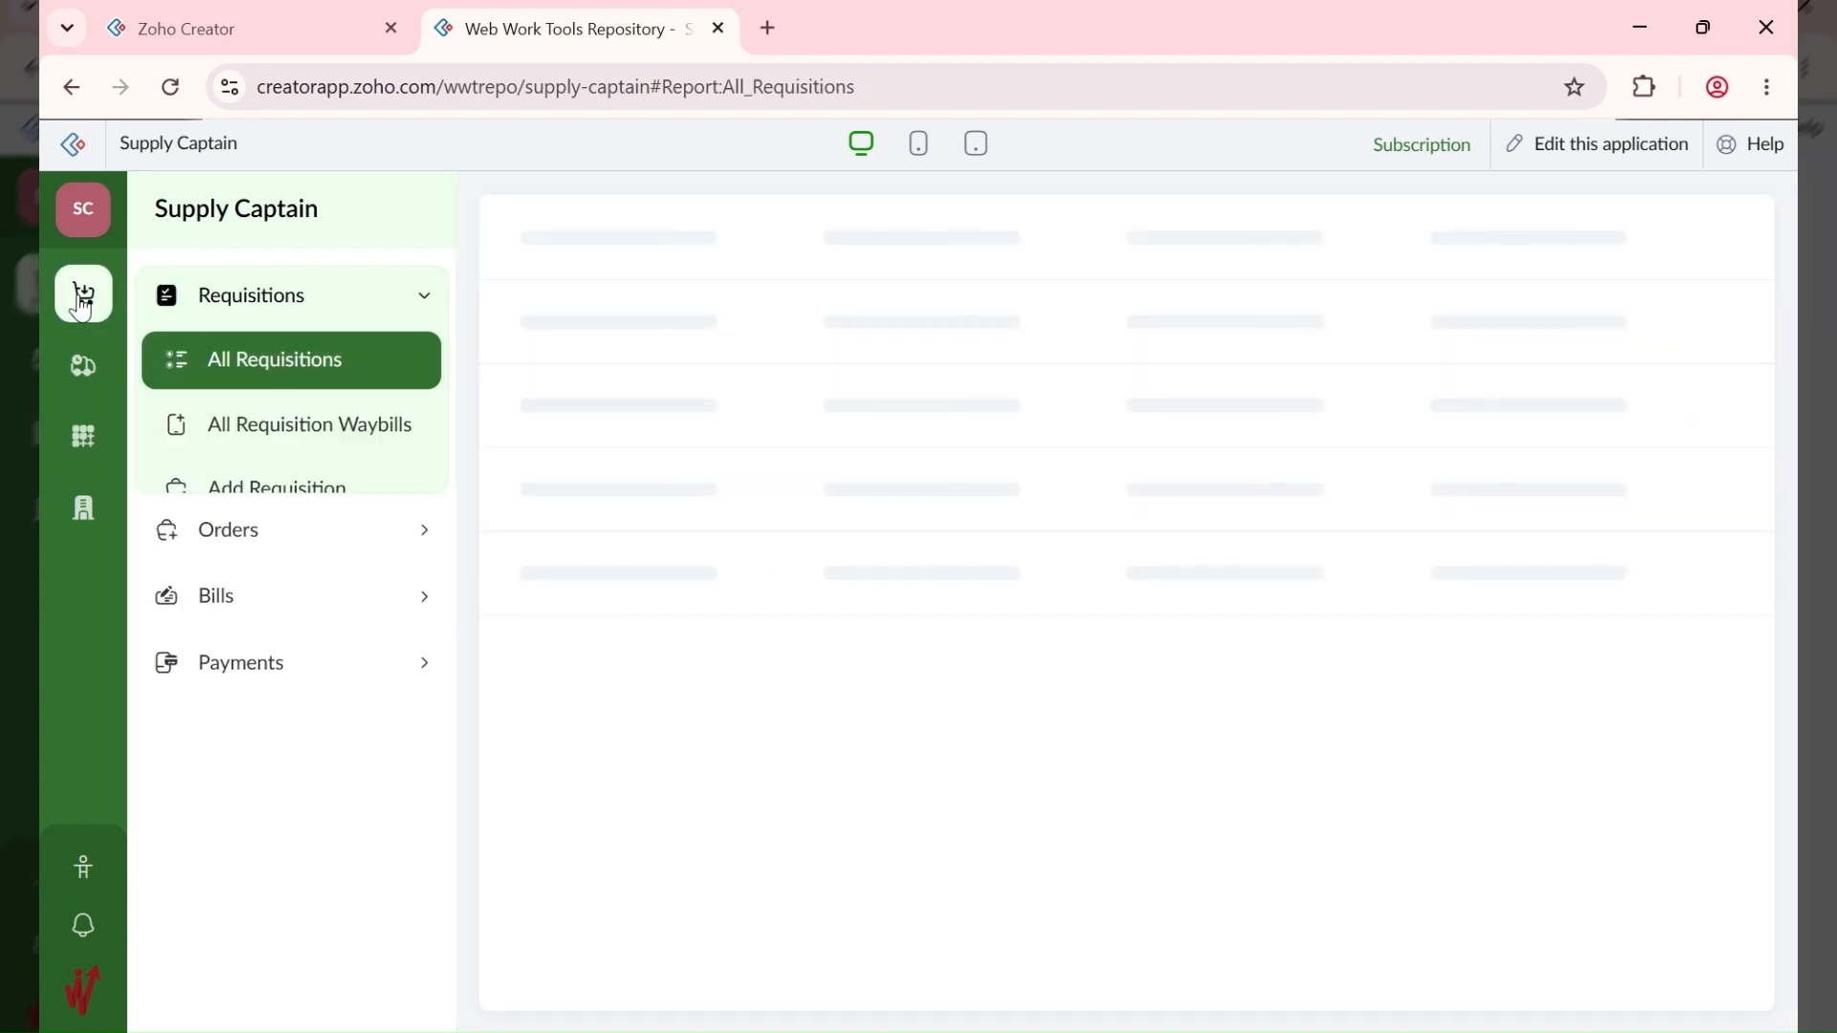
{"action": "left_click", "coordinate": [312, 497]}
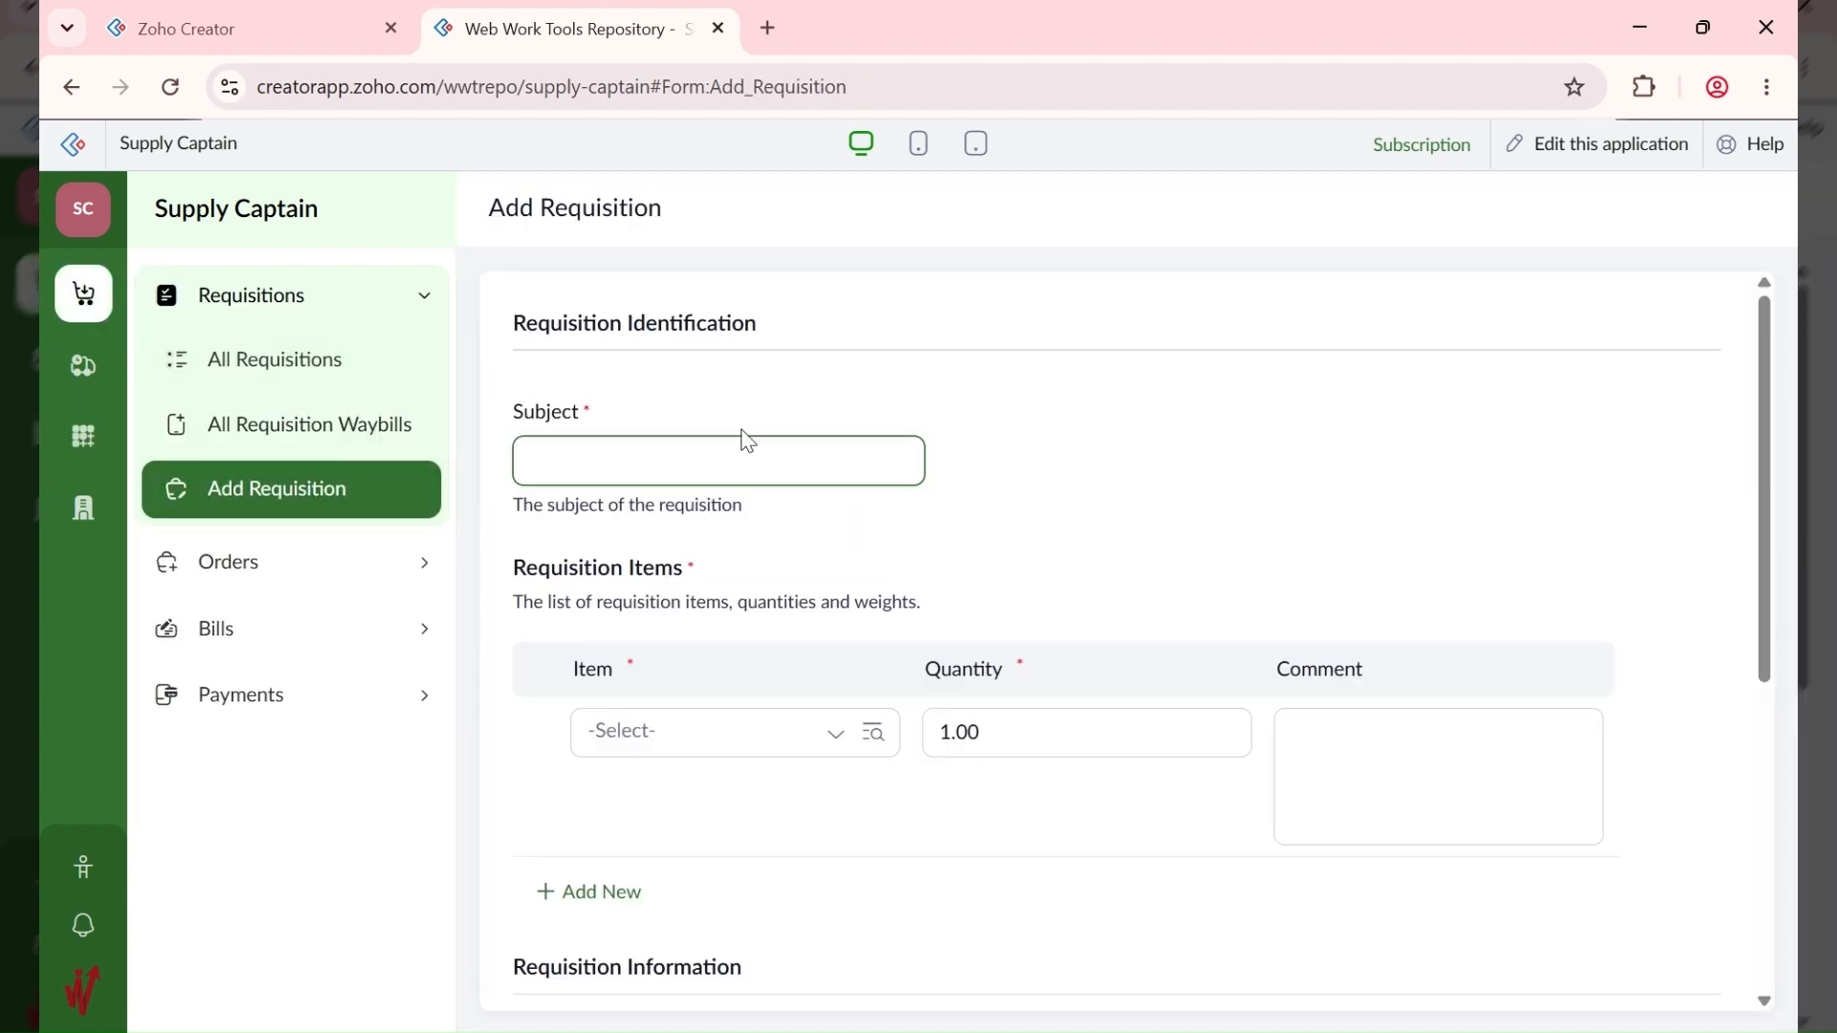
{"action": "left_click", "coordinate": [697, 460]}
{"action": "type", "text": "Stock HQ"}
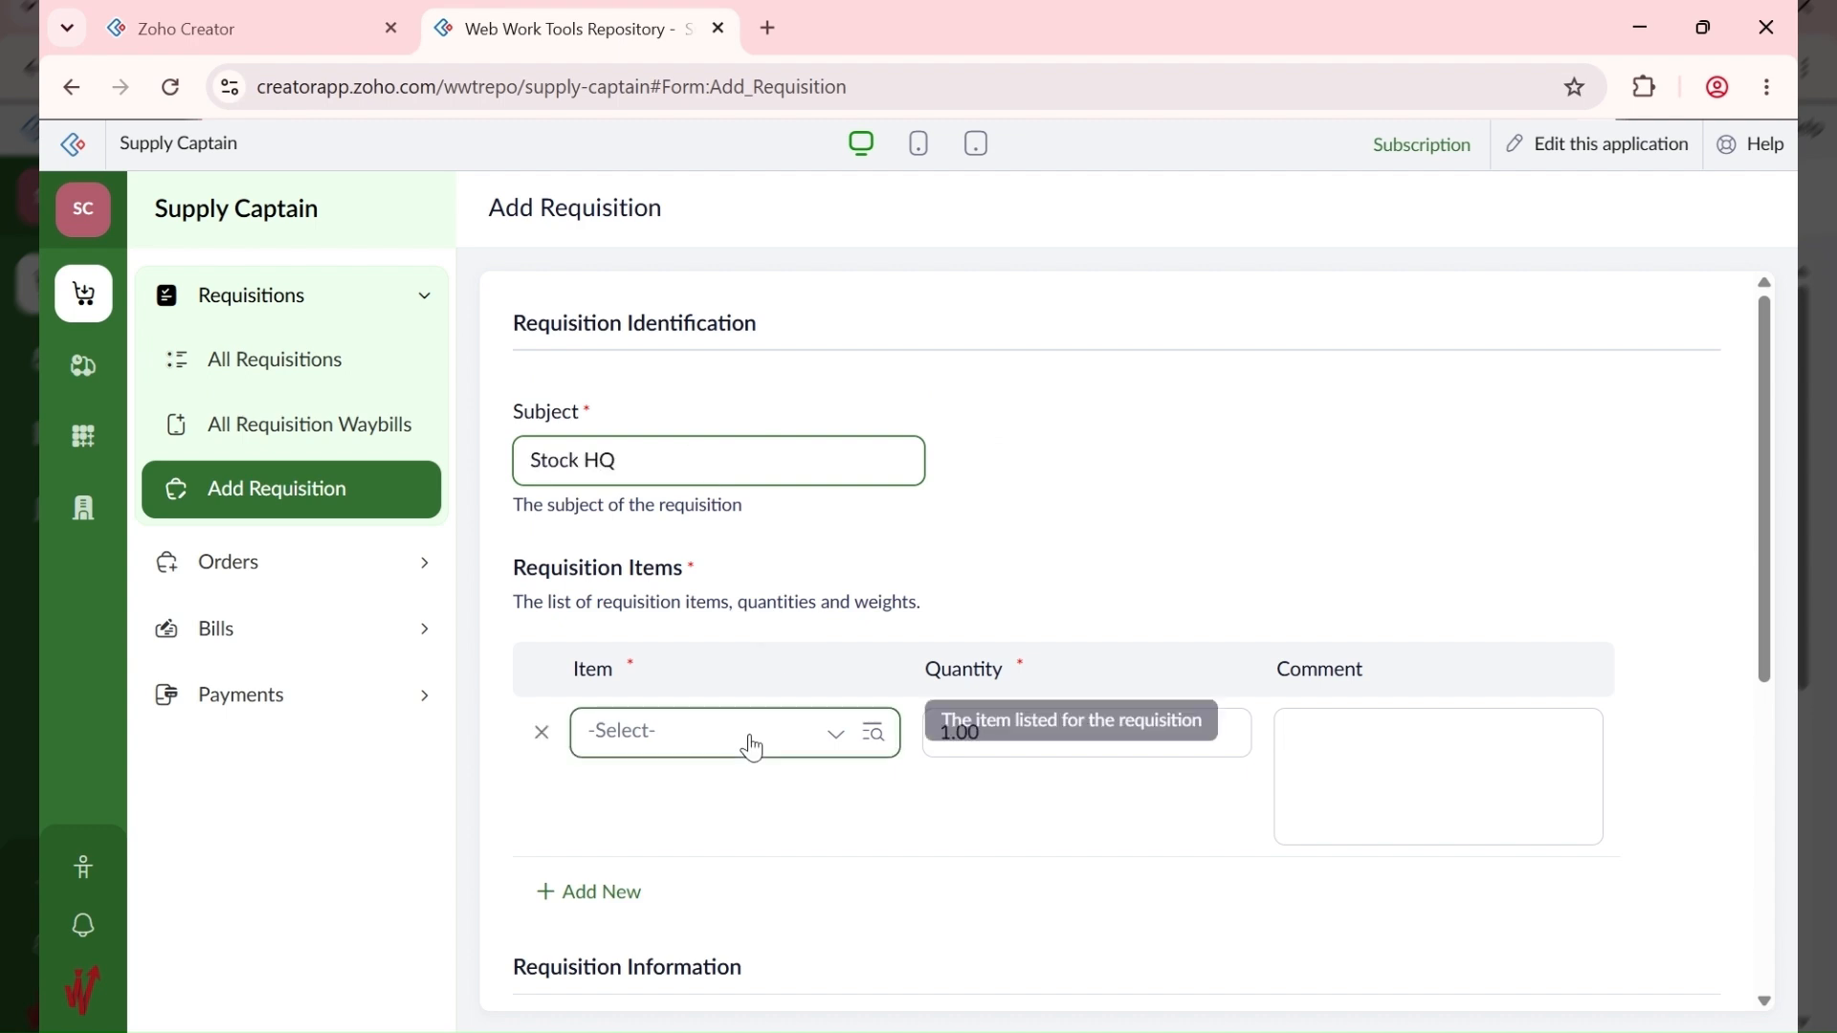
{"action": "type", "text": " - "}
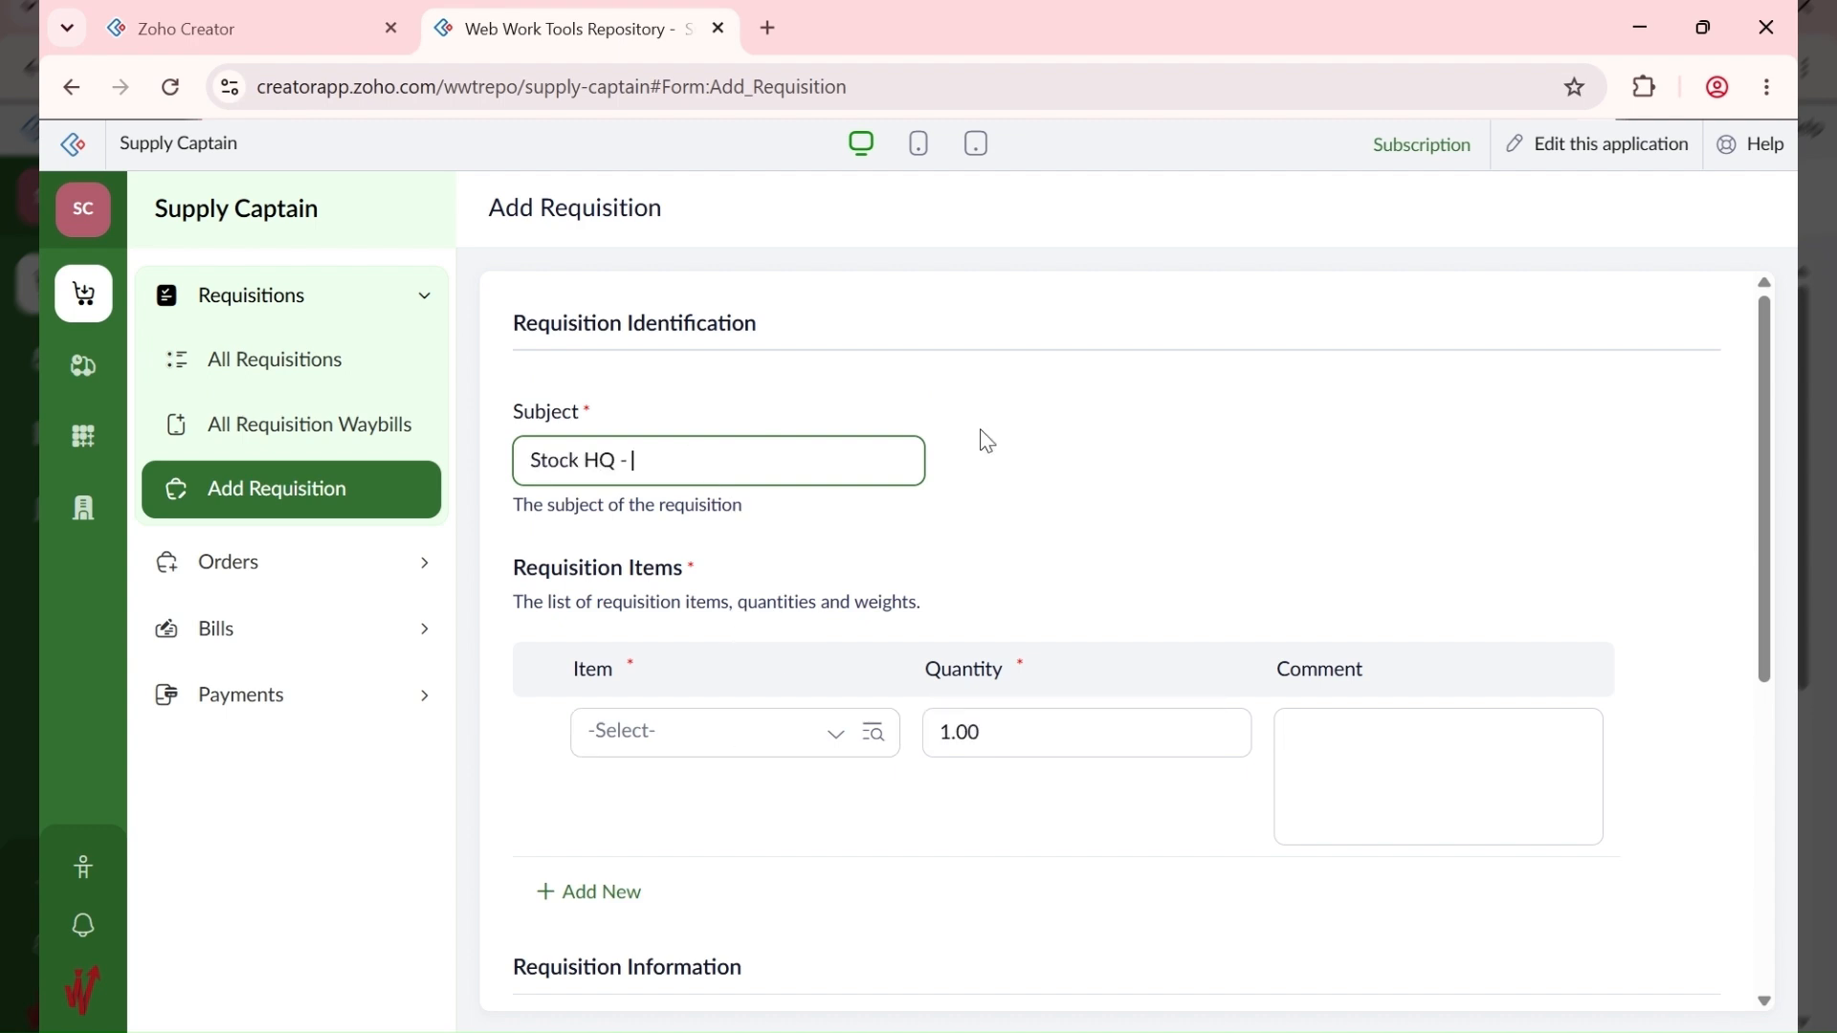
{"action": "type", "text": "CEO Birthday"}
Step: Add item rows 10003 BB Basmati Rice, 10005 Frozen Chicken and 10006 CC Vegetable Oil
{"action": "left_click", "coordinate": [754, 729]}
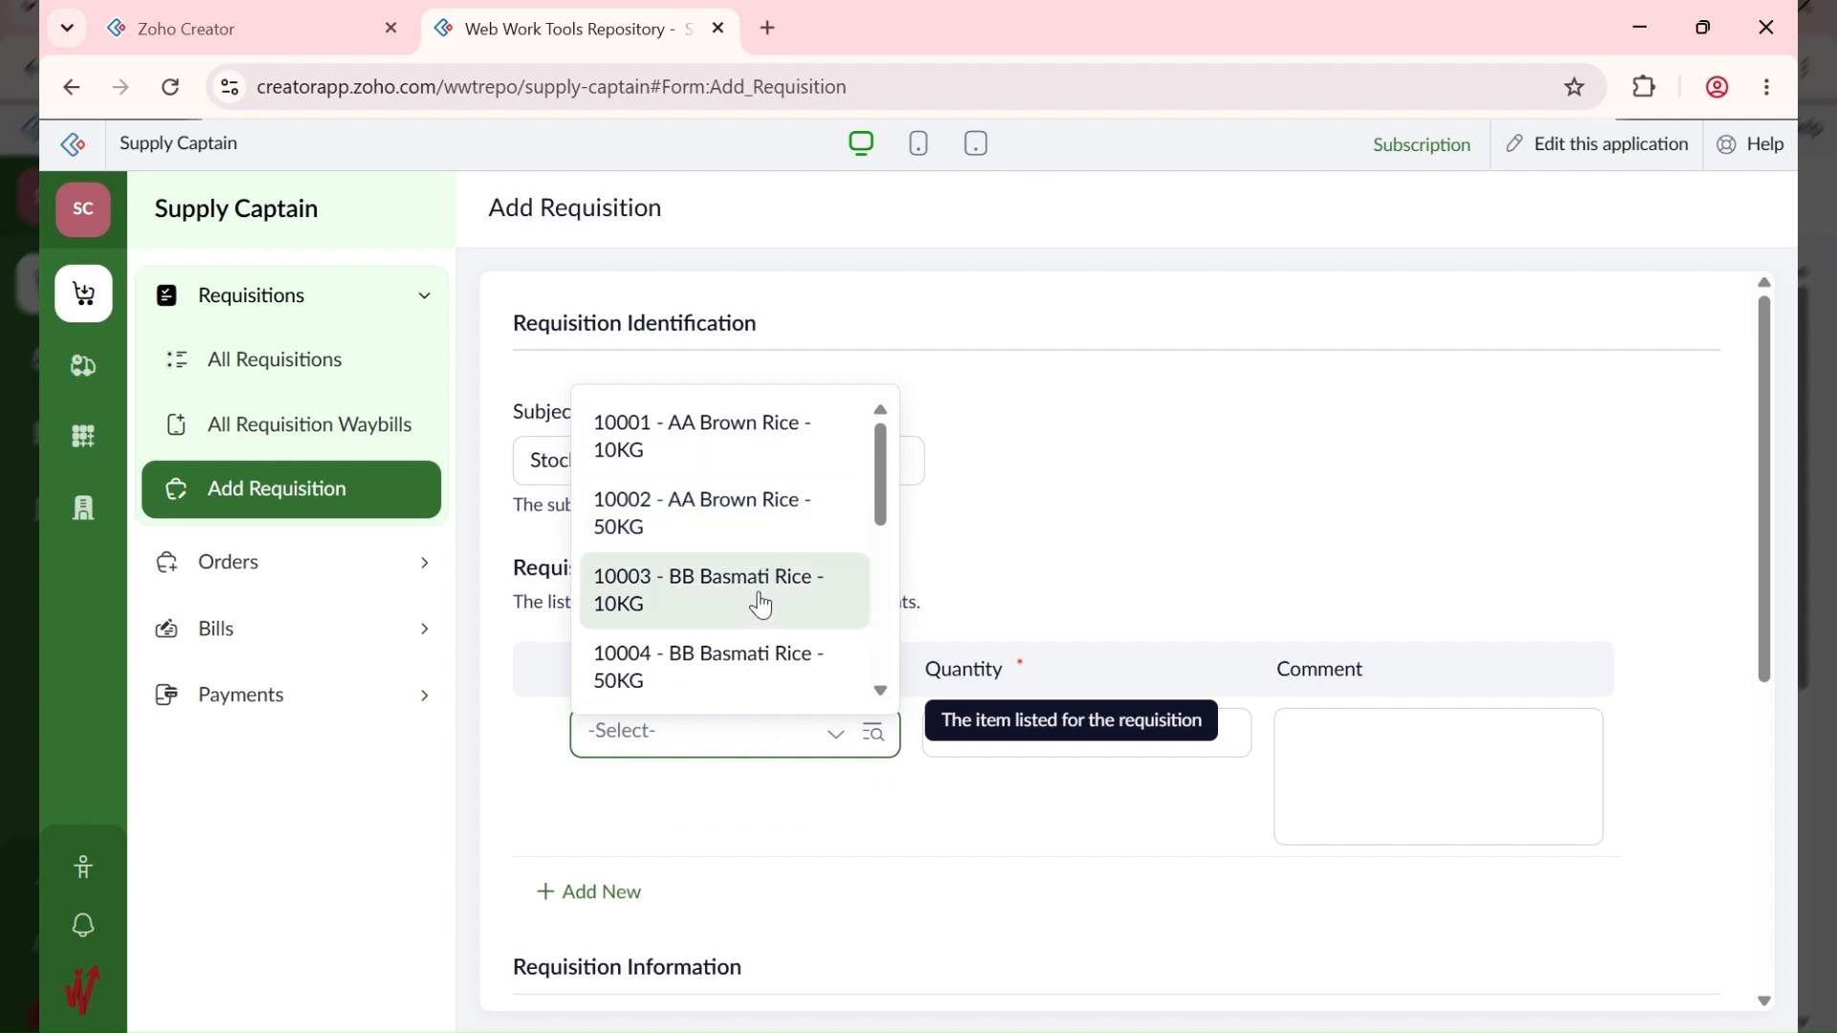
{"action": "left_click", "coordinate": [761, 604]}
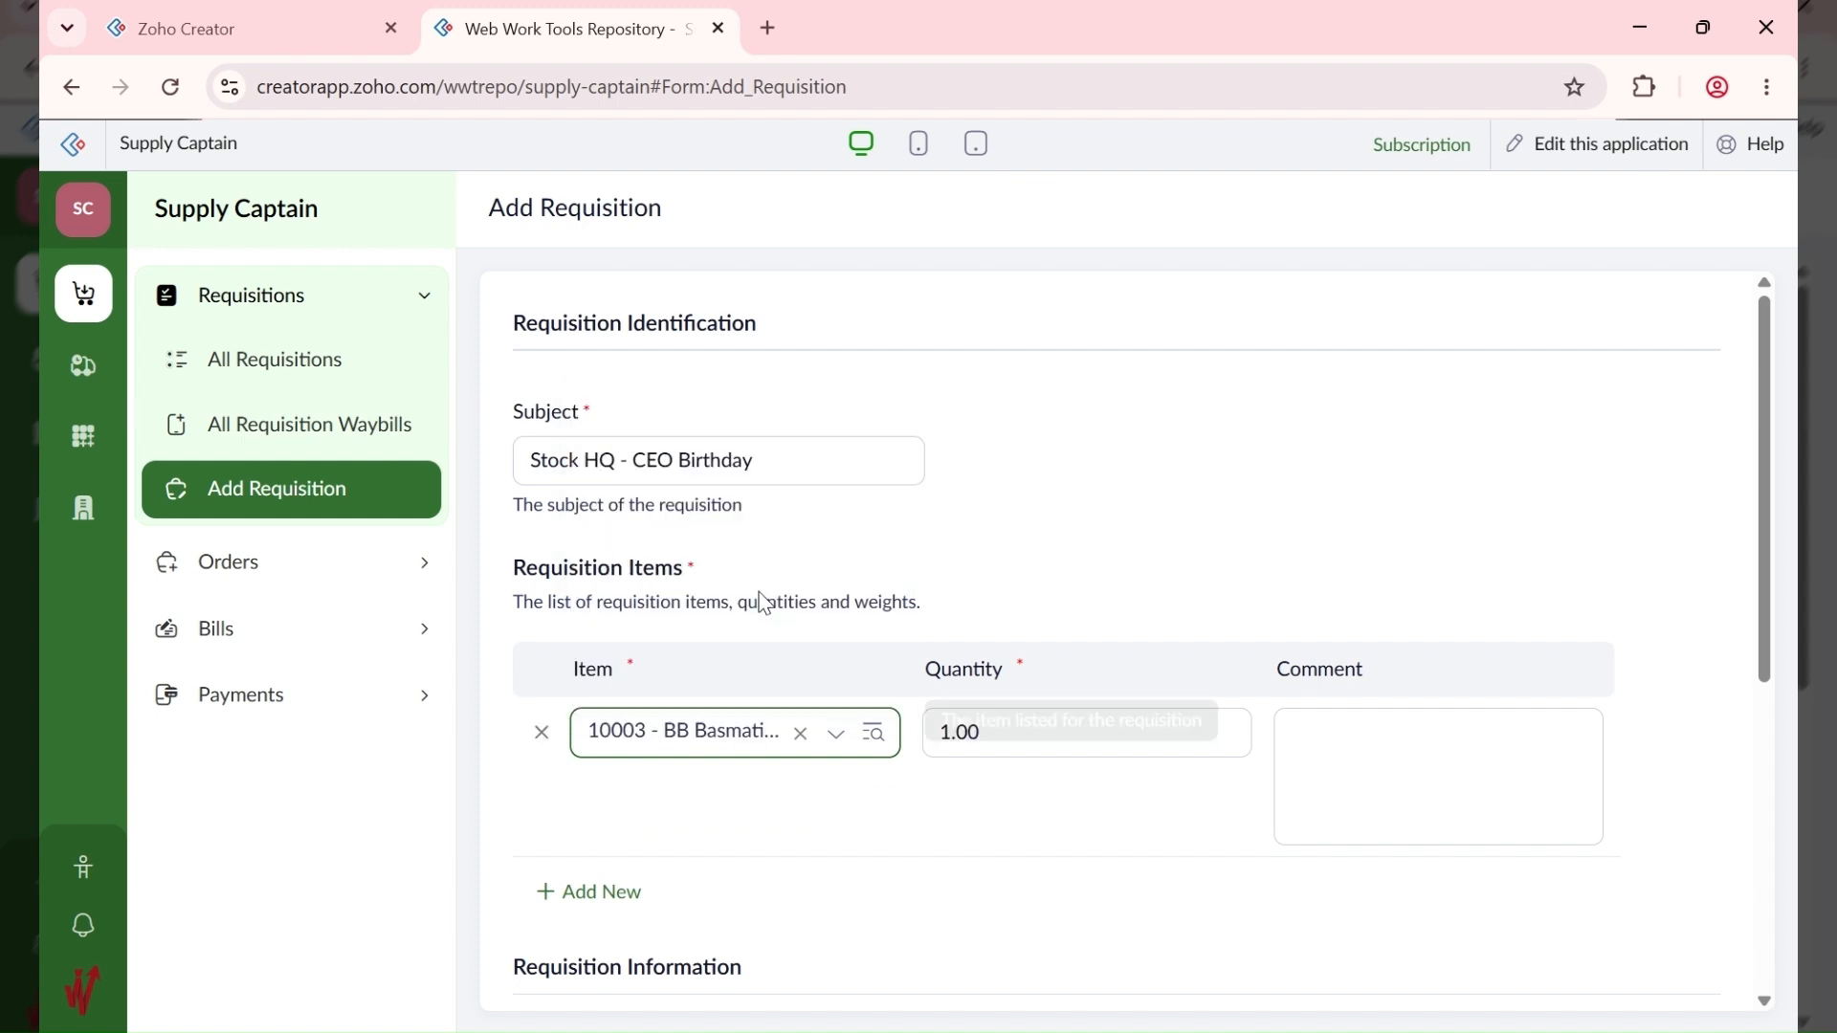
{"action": "left_click", "coordinate": [587, 895]}
{"action": "left_click", "coordinate": [689, 881]}
{"action": "scroll", "coordinate": [767, 705], "scroll_direction": "down", "scroll_amount": 3}
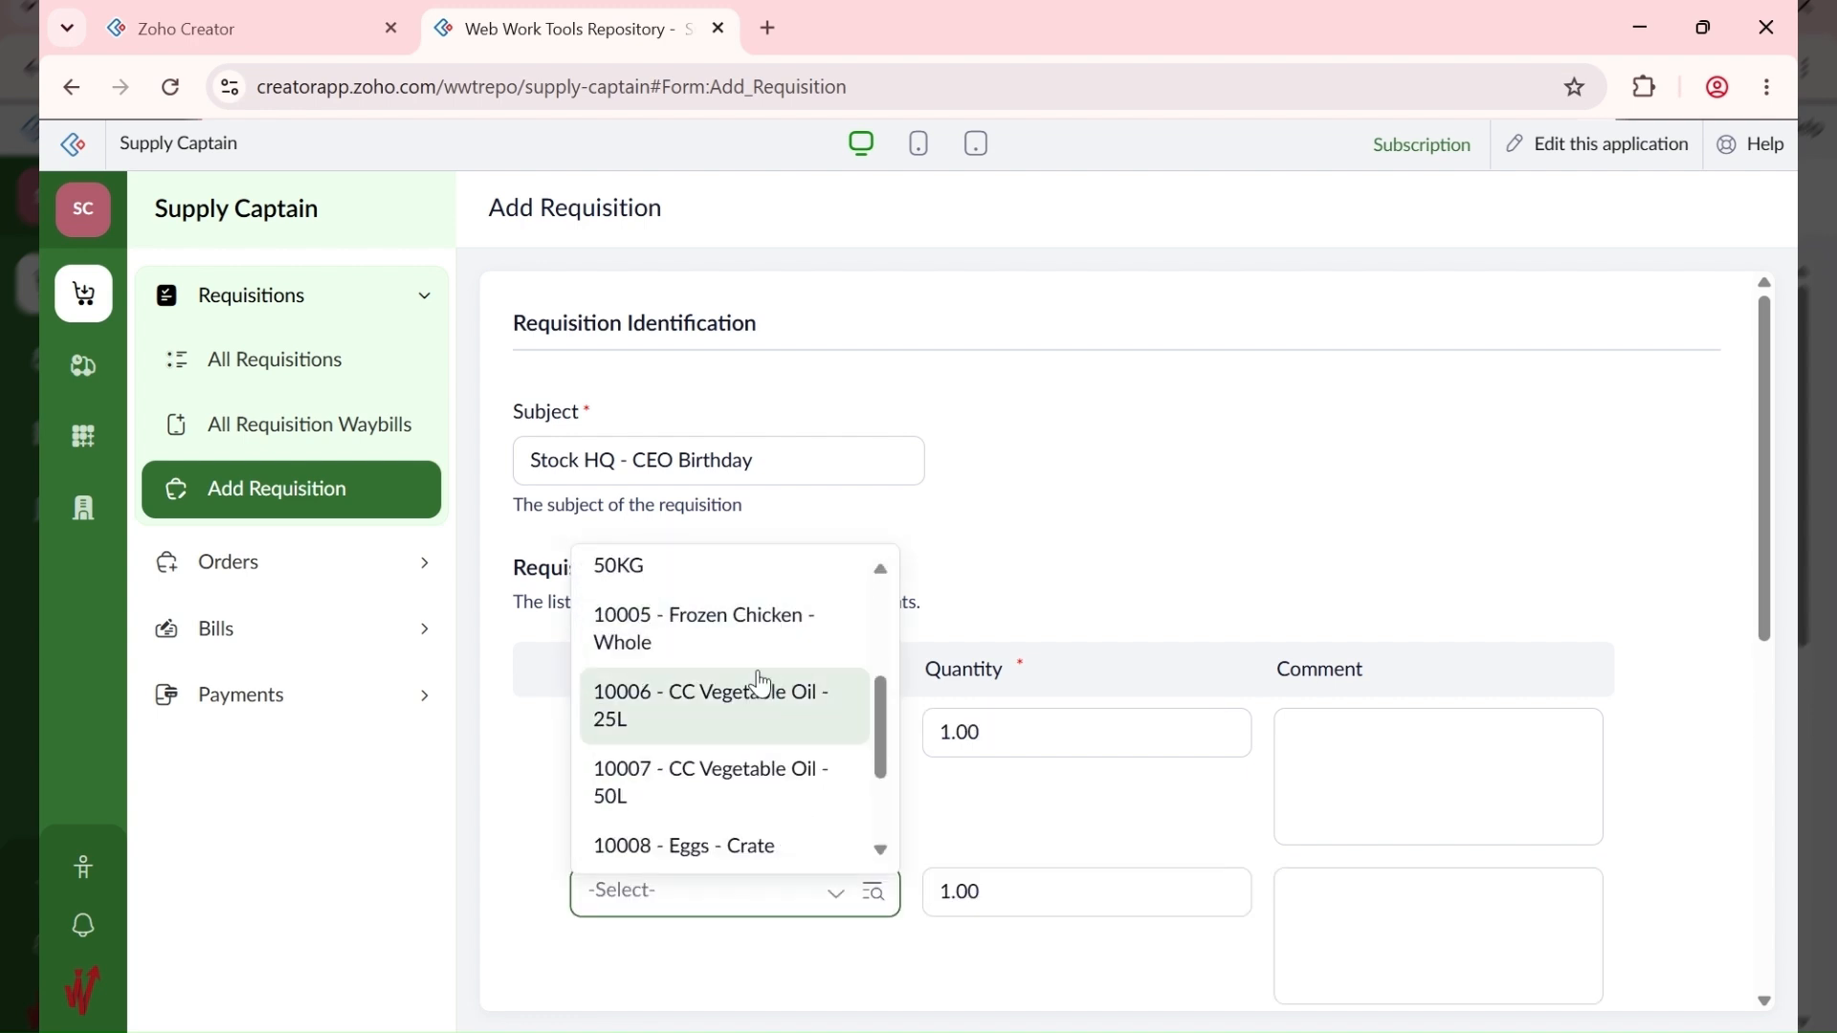
{"action": "left_click", "coordinate": [759, 641]}
{"action": "scroll", "coordinate": [775, 856], "scroll_direction": "down", "scroll_amount": 3}
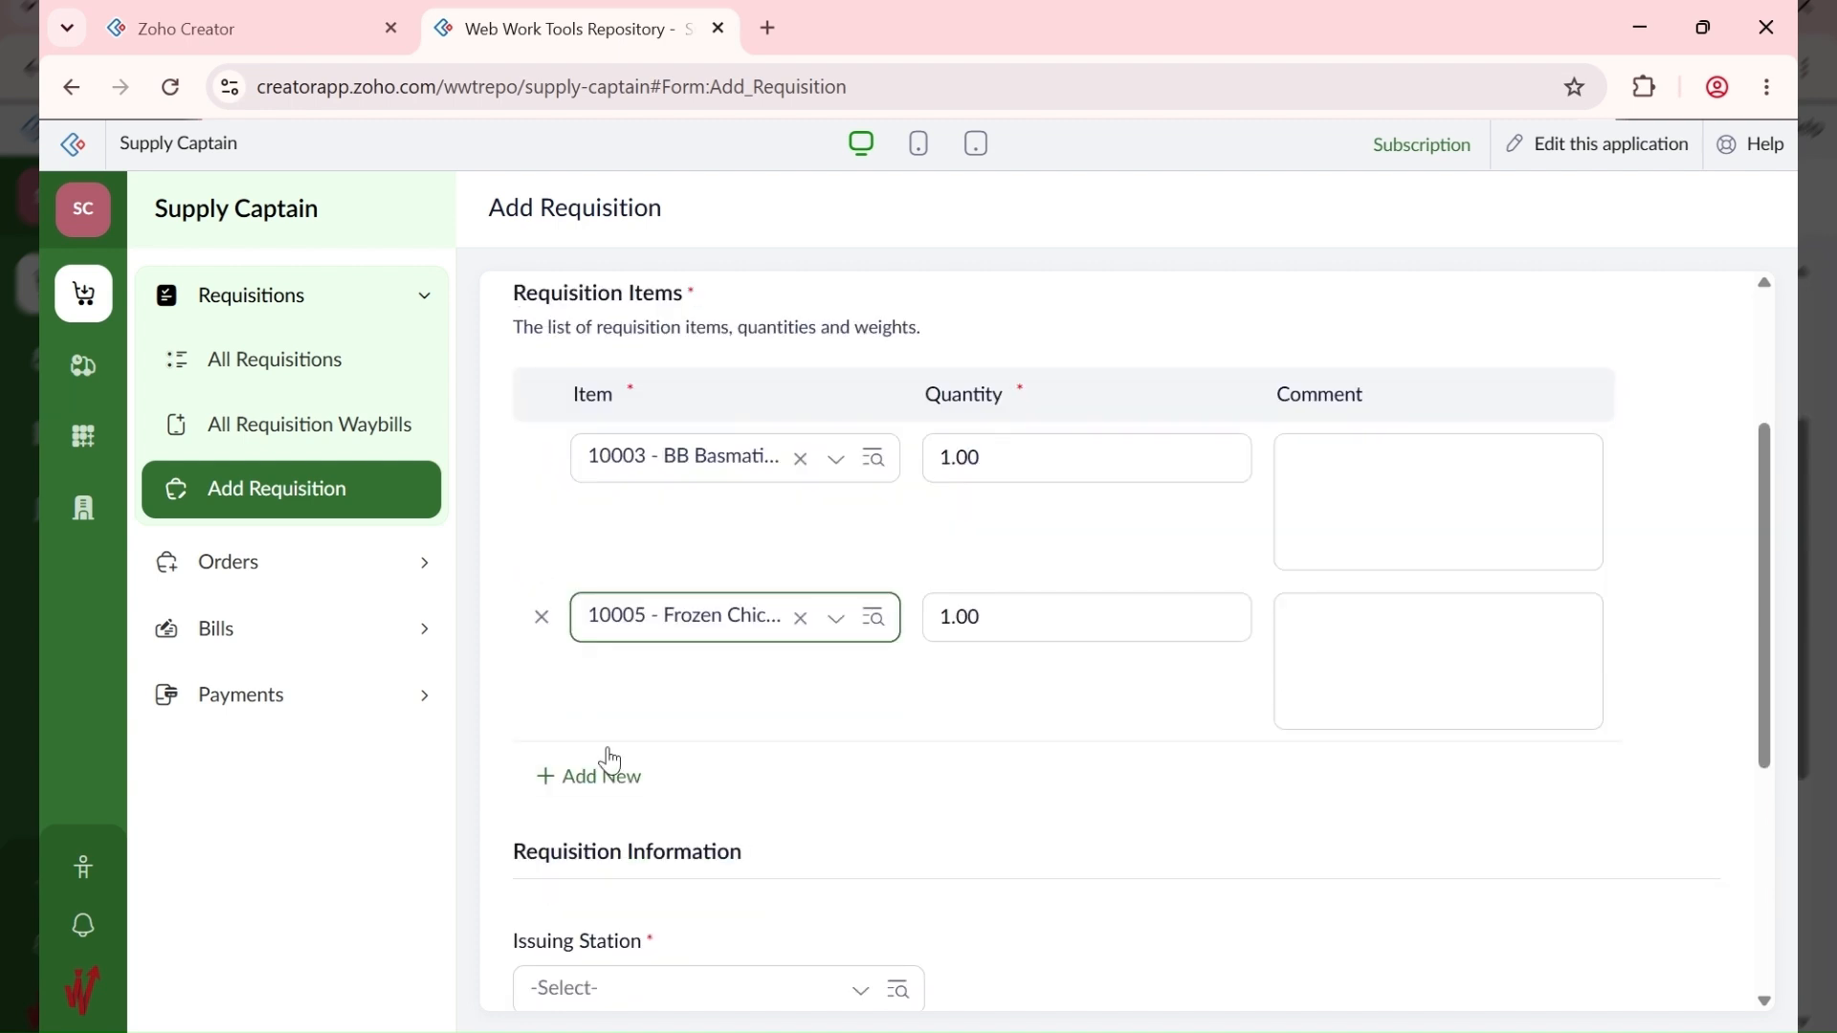
{"action": "left_click", "coordinate": [587, 776]}
{"action": "scroll", "coordinate": [716, 564], "scroll_direction": "down", "scroll_amount": 2}
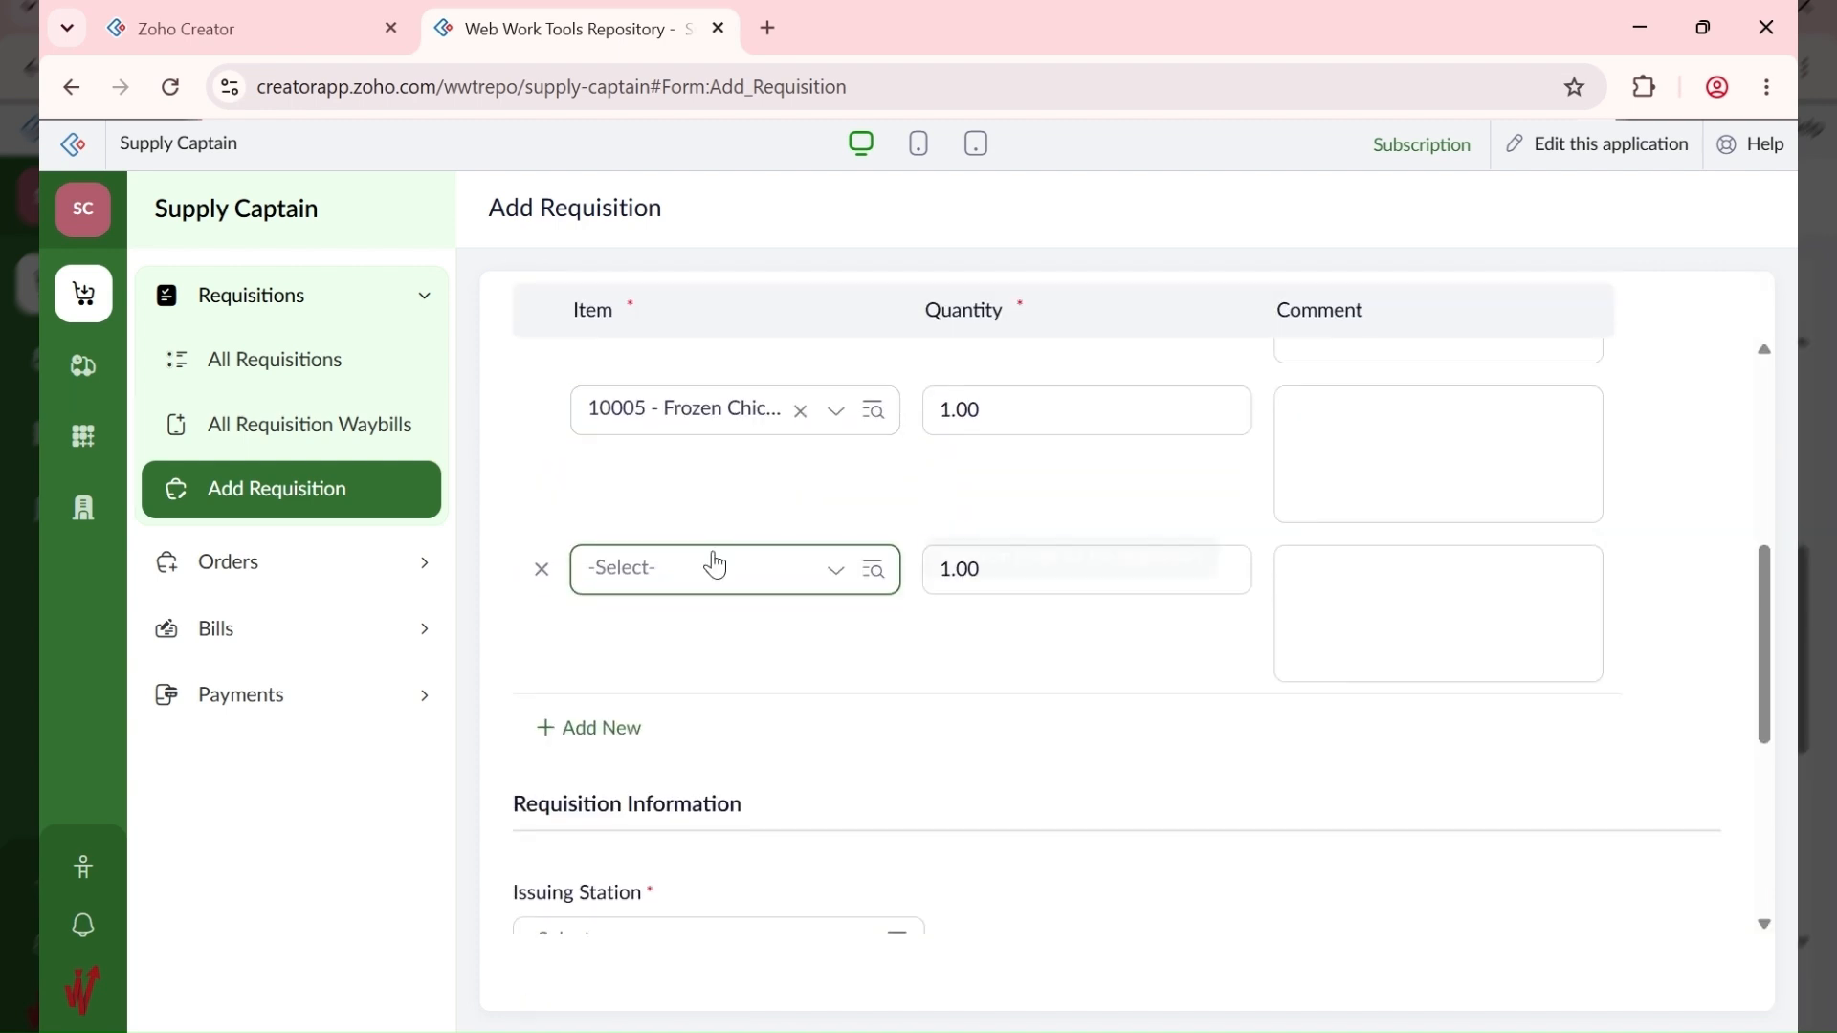
{"action": "left_click", "coordinate": [716, 565]}
{"action": "scroll", "coordinate": [727, 794], "scroll_direction": "down", "scroll_amount": 3}
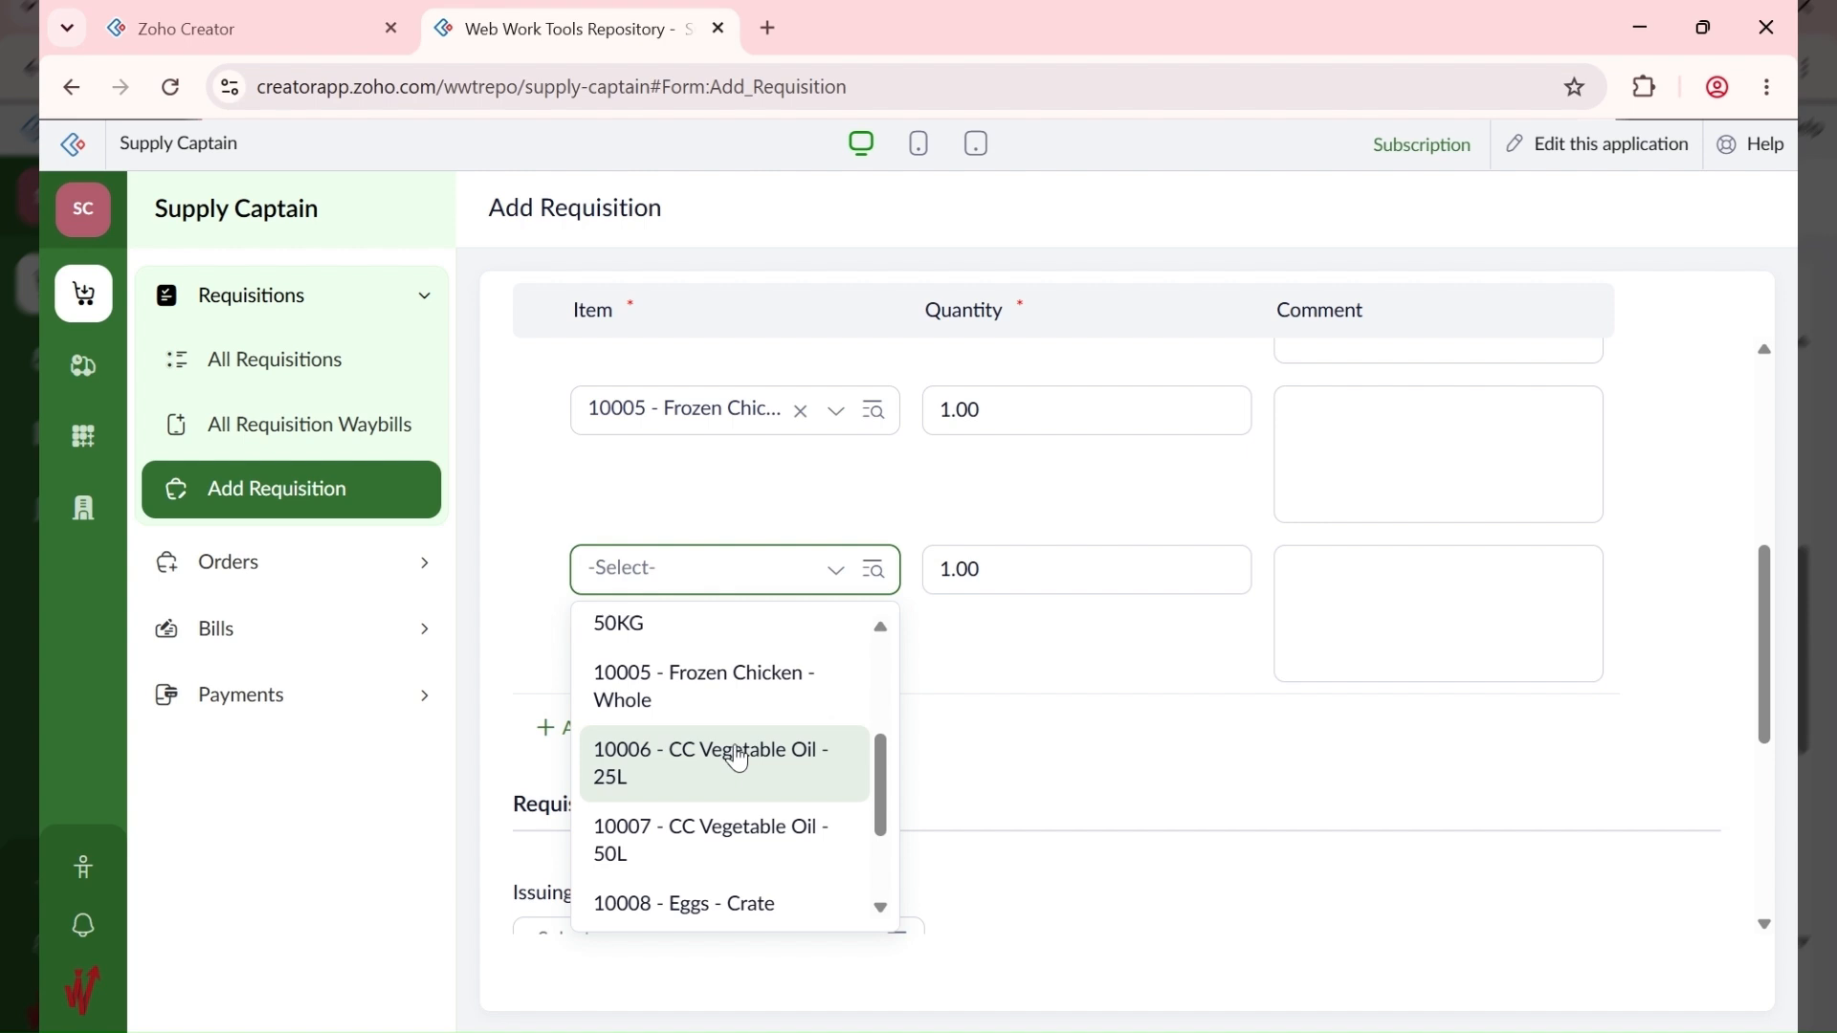
{"action": "left_click", "coordinate": [739, 761]}
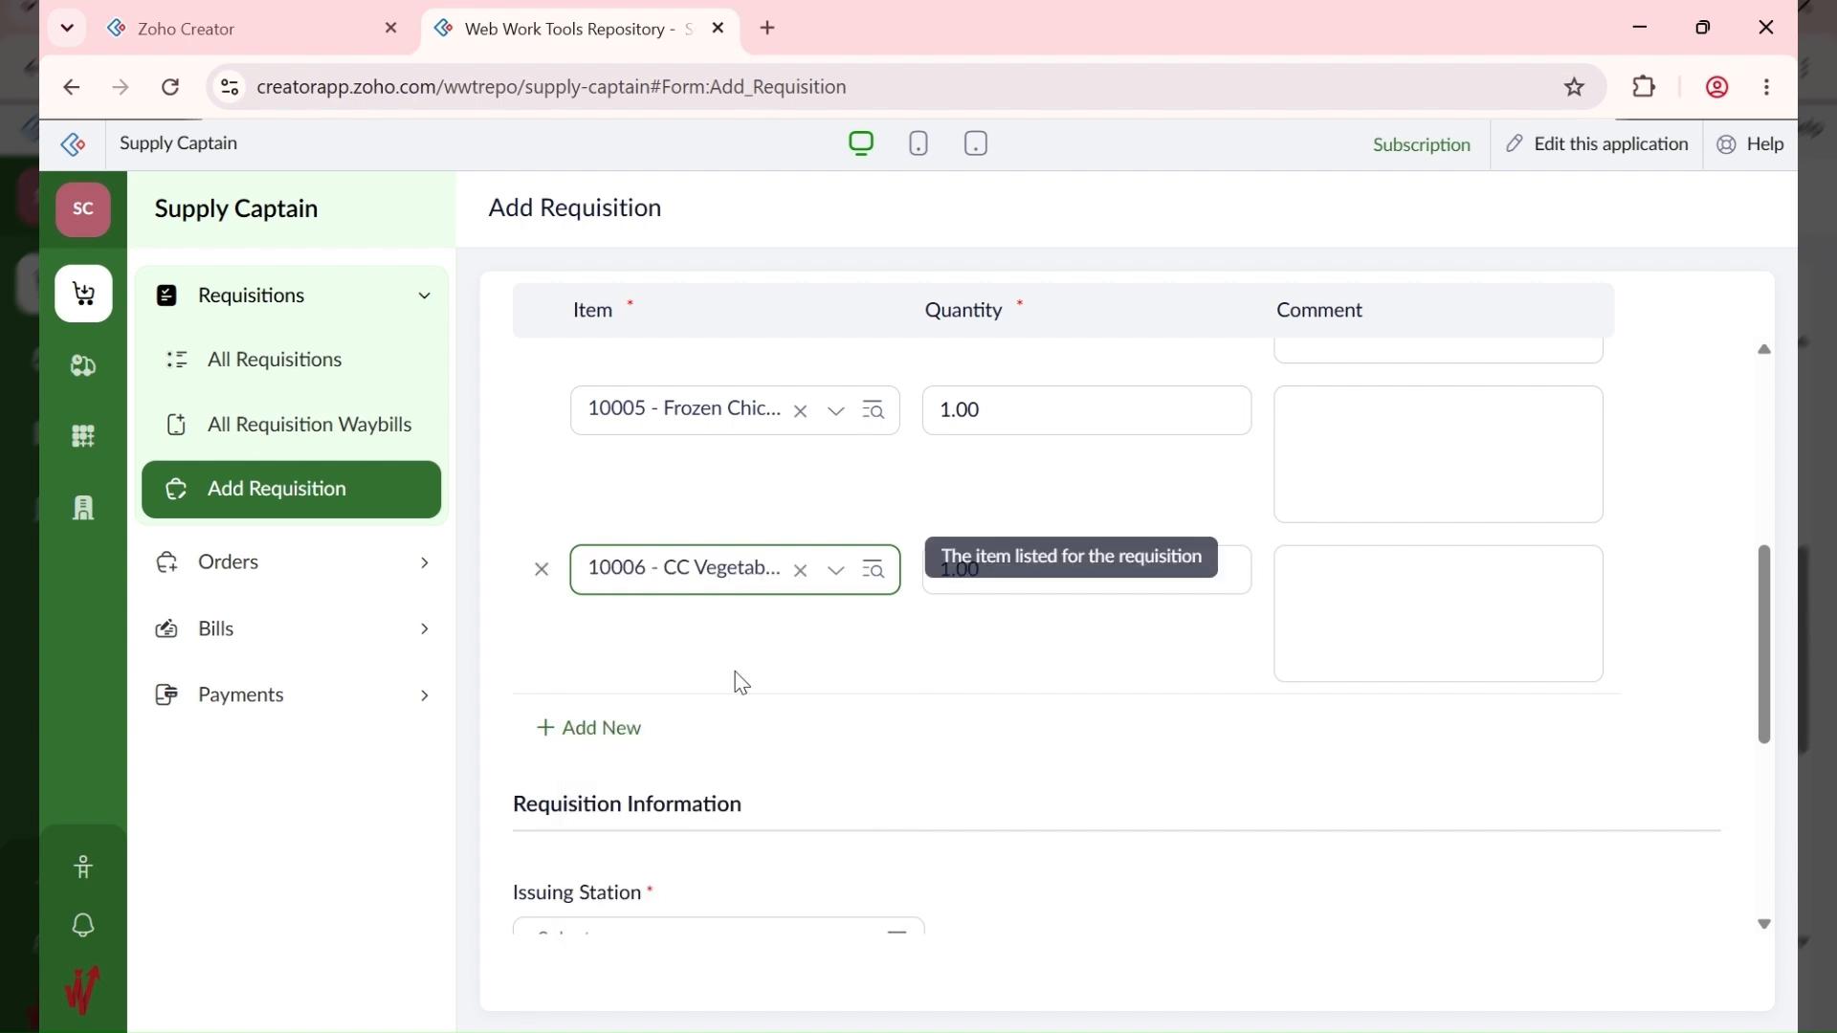
Step: Add item rows 10008 Eggs - Crate and 10009 DD French Wine - Carton
{"action": "left_click", "coordinate": [622, 737]}
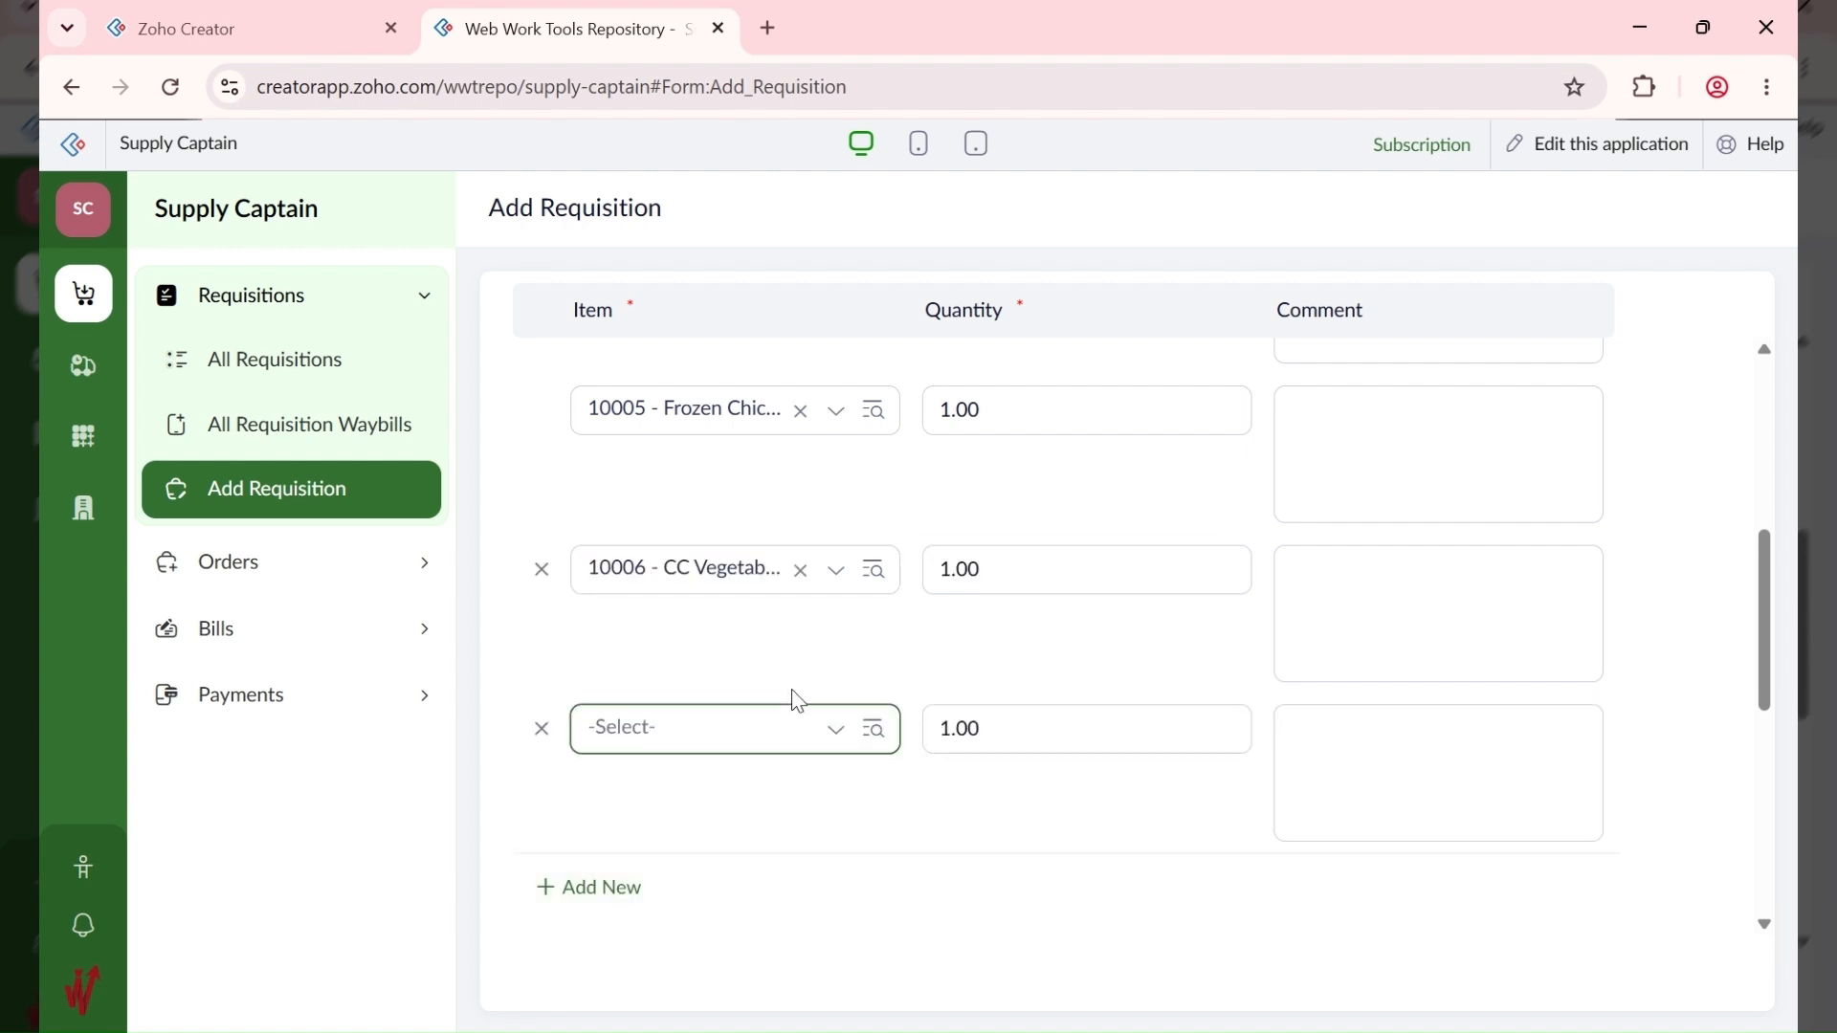
{"action": "left_click", "coordinate": [743, 737]}
{"action": "scroll", "coordinate": [780, 566], "scroll_direction": "down", "scroll_amount": 4}
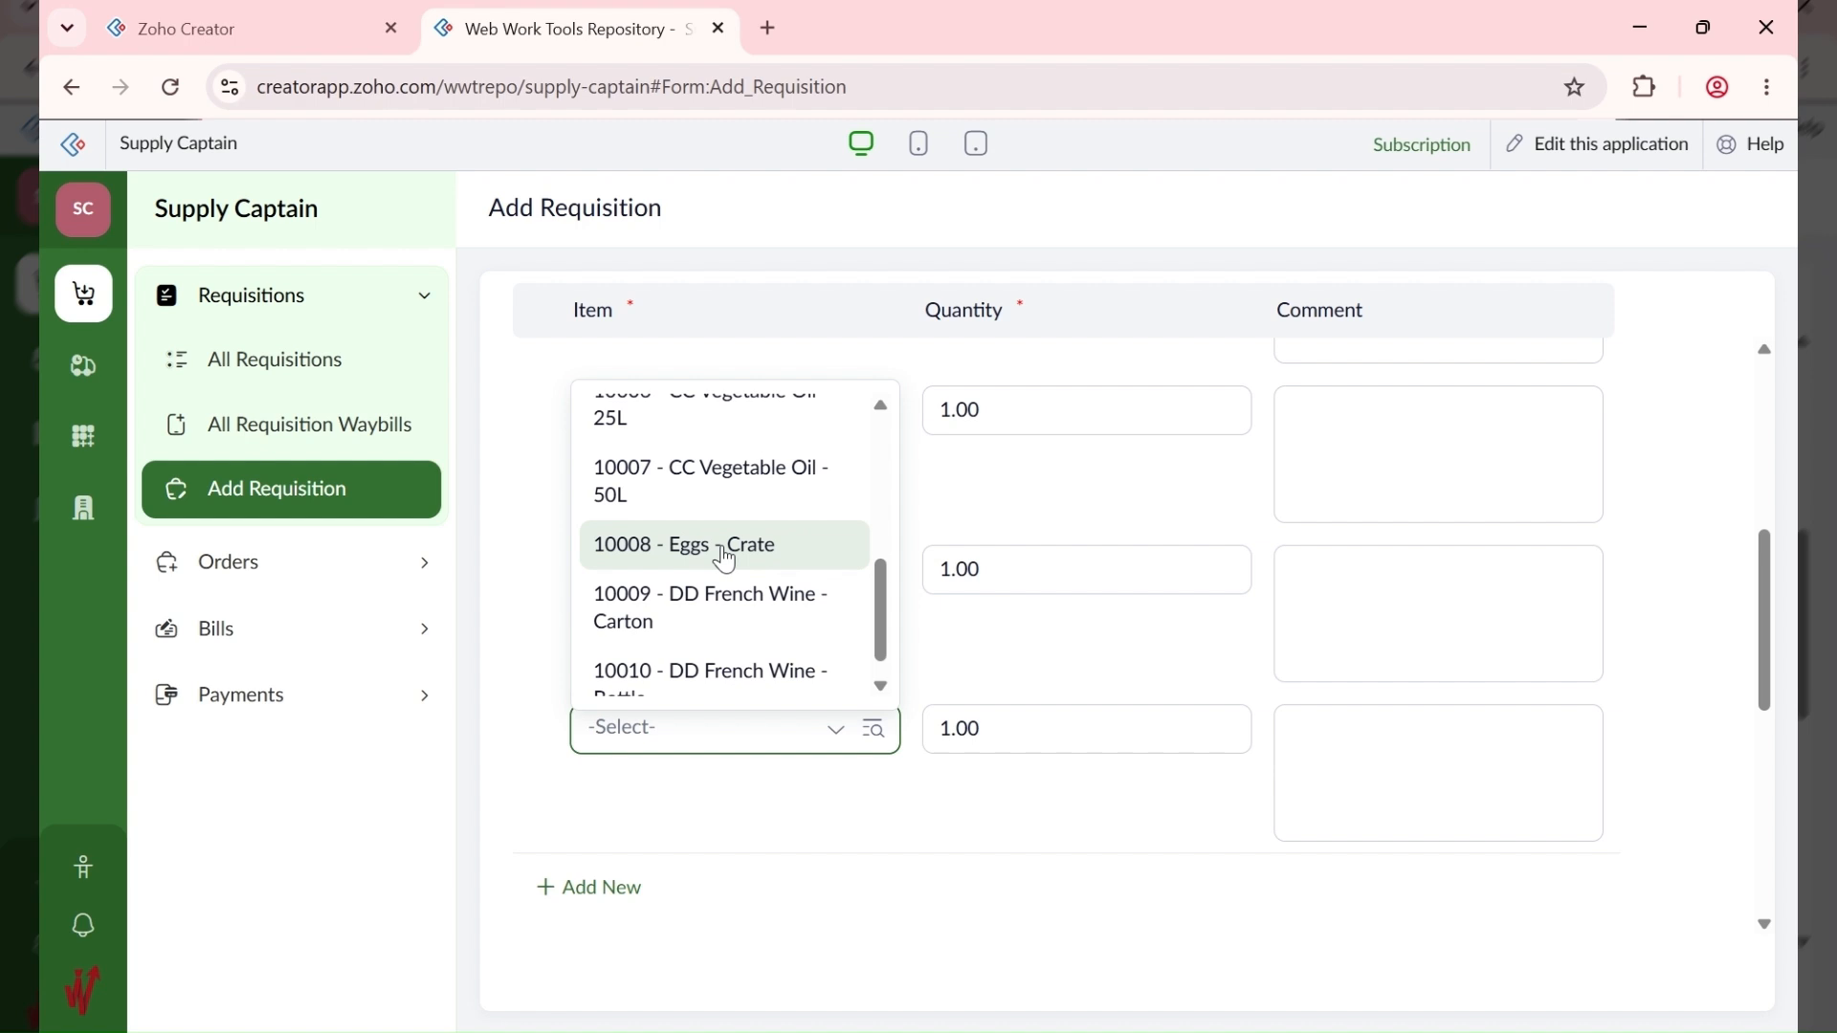
{"action": "left_click", "coordinate": [724, 553]}
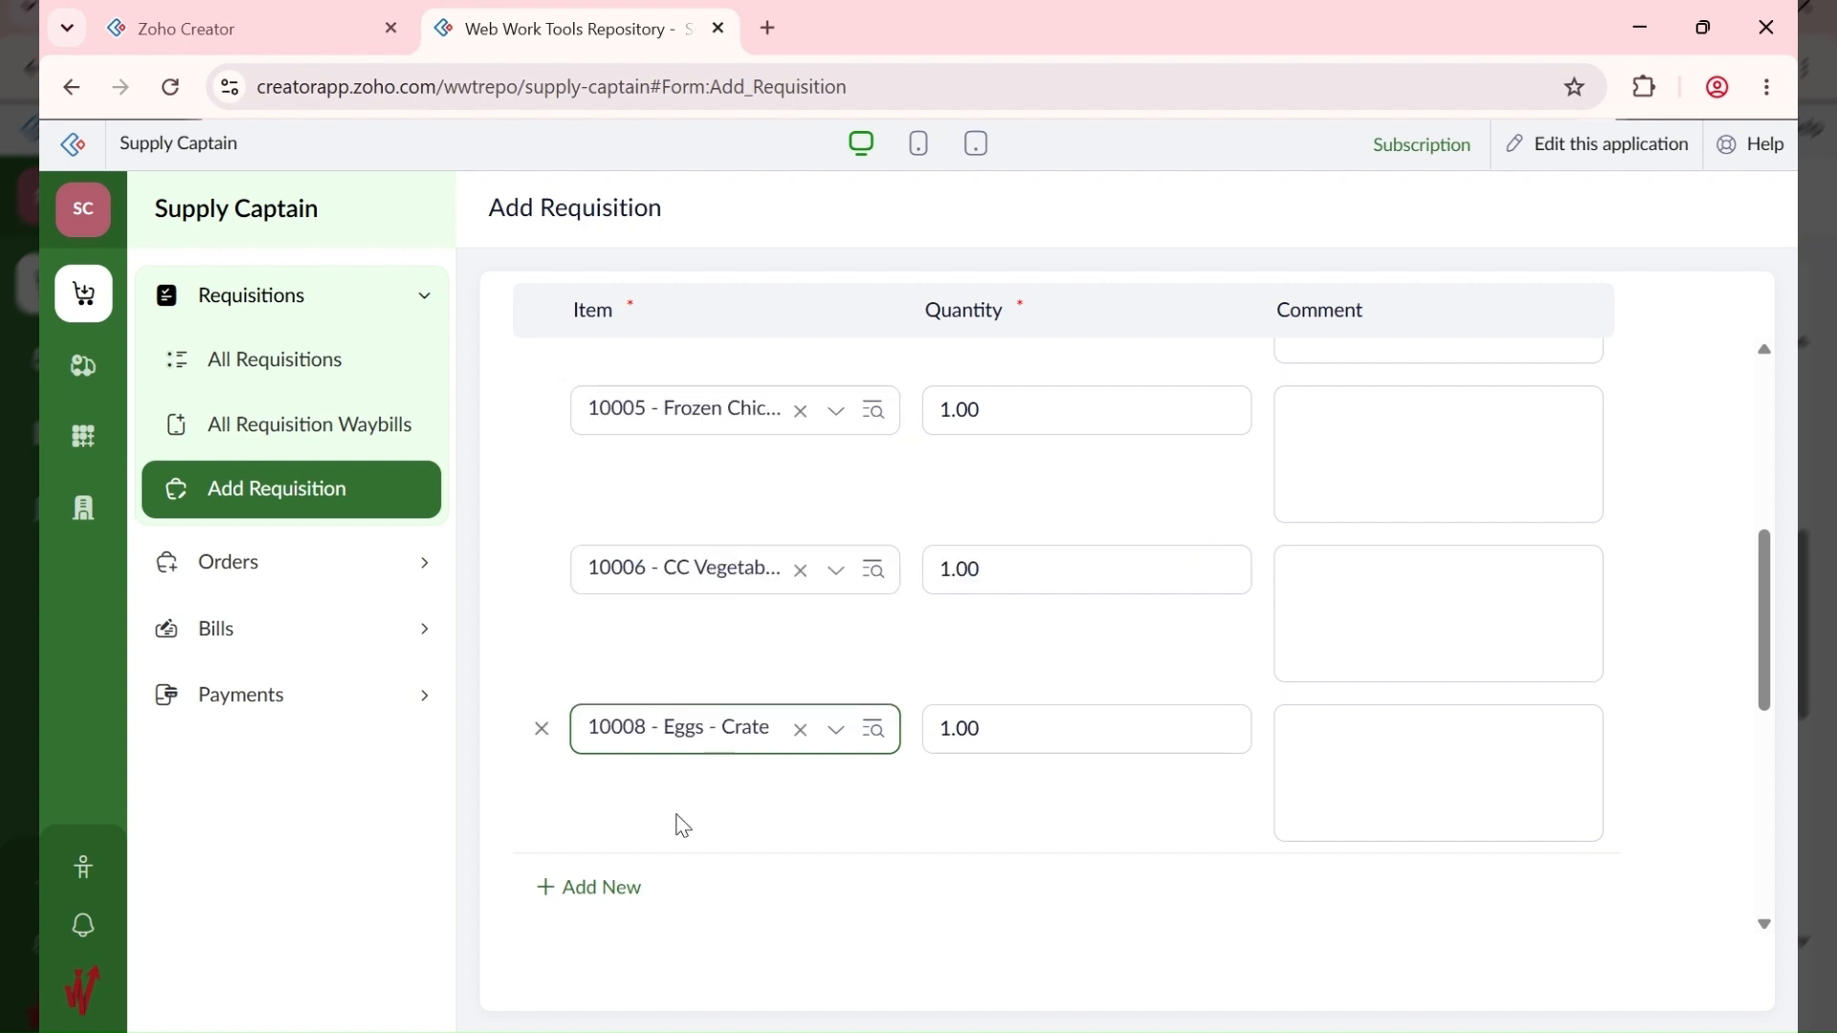
{"action": "left_click", "coordinate": [595, 890]}
{"action": "scroll", "coordinate": [771, 738], "scroll_direction": "down", "scroll_amount": 3}
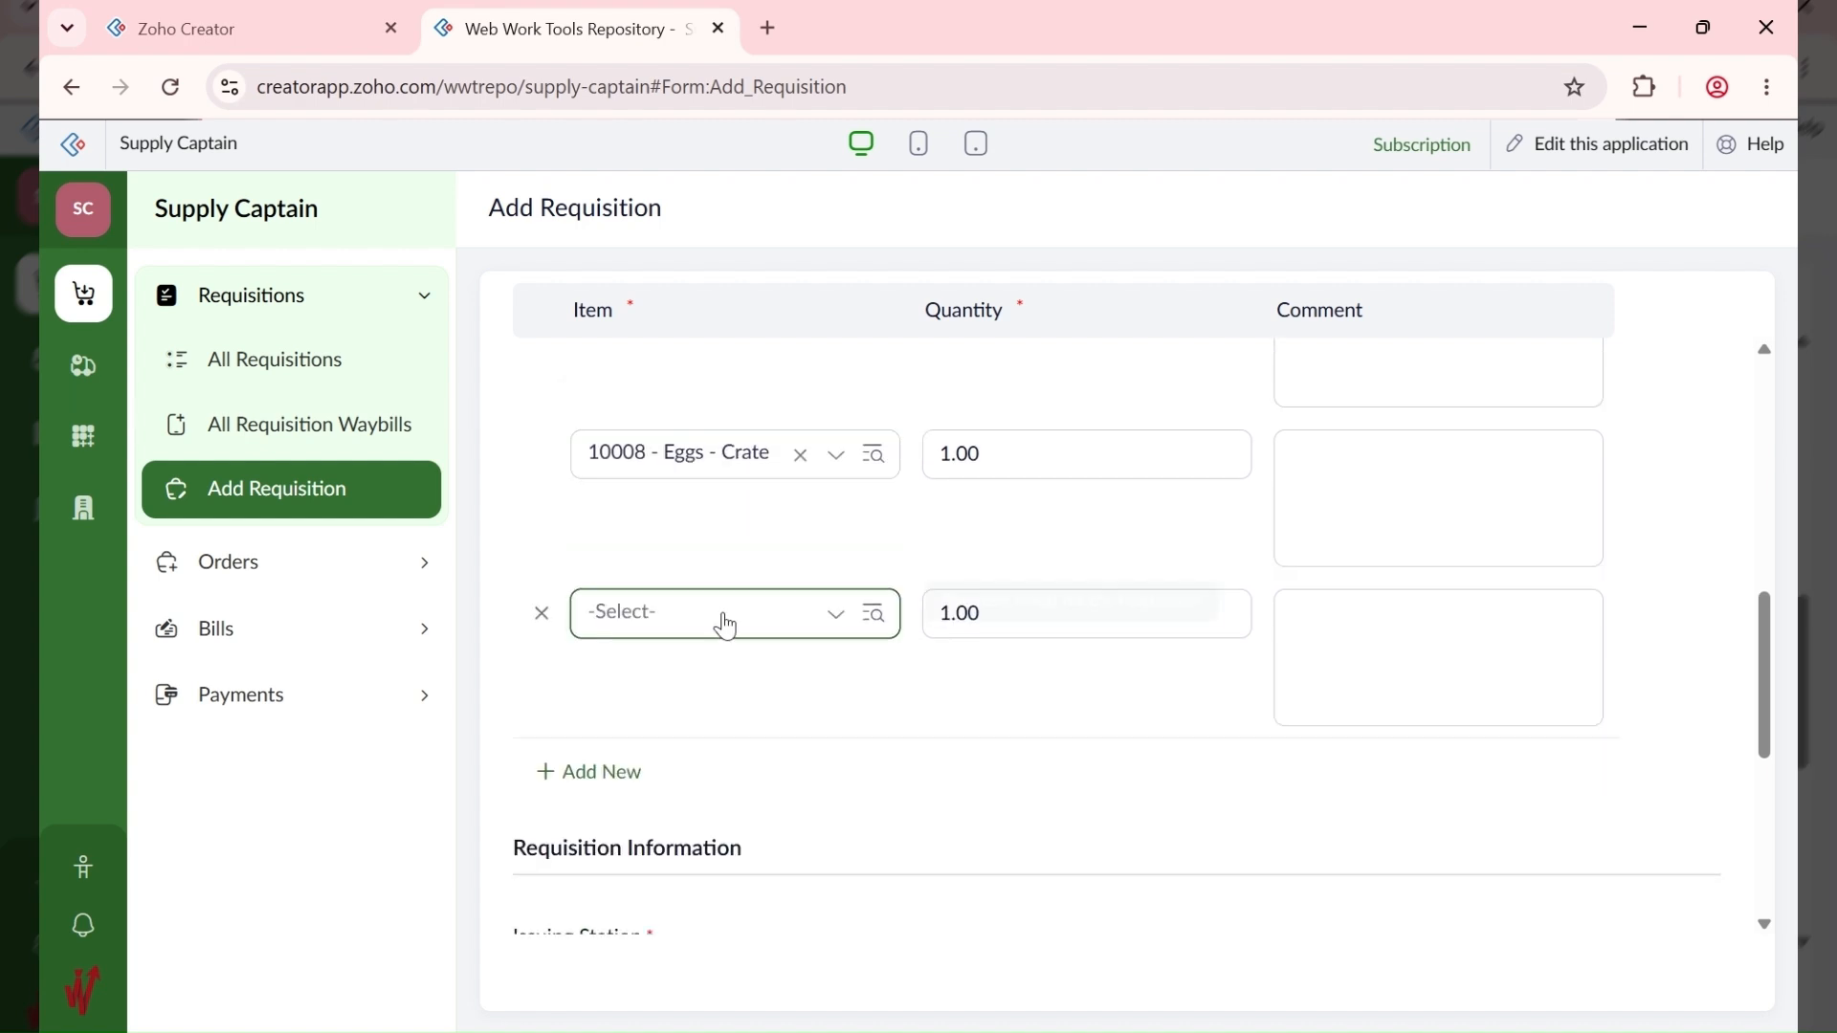
{"action": "left_click", "coordinate": [722, 617]}
{"action": "scroll", "coordinate": [718, 825], "scroll_direction": "down", "scroll_amount": 3}
{"action": "scroll", "coordinate": [719, 825], "scroll_direction": "down", "scroll_amount": 2}
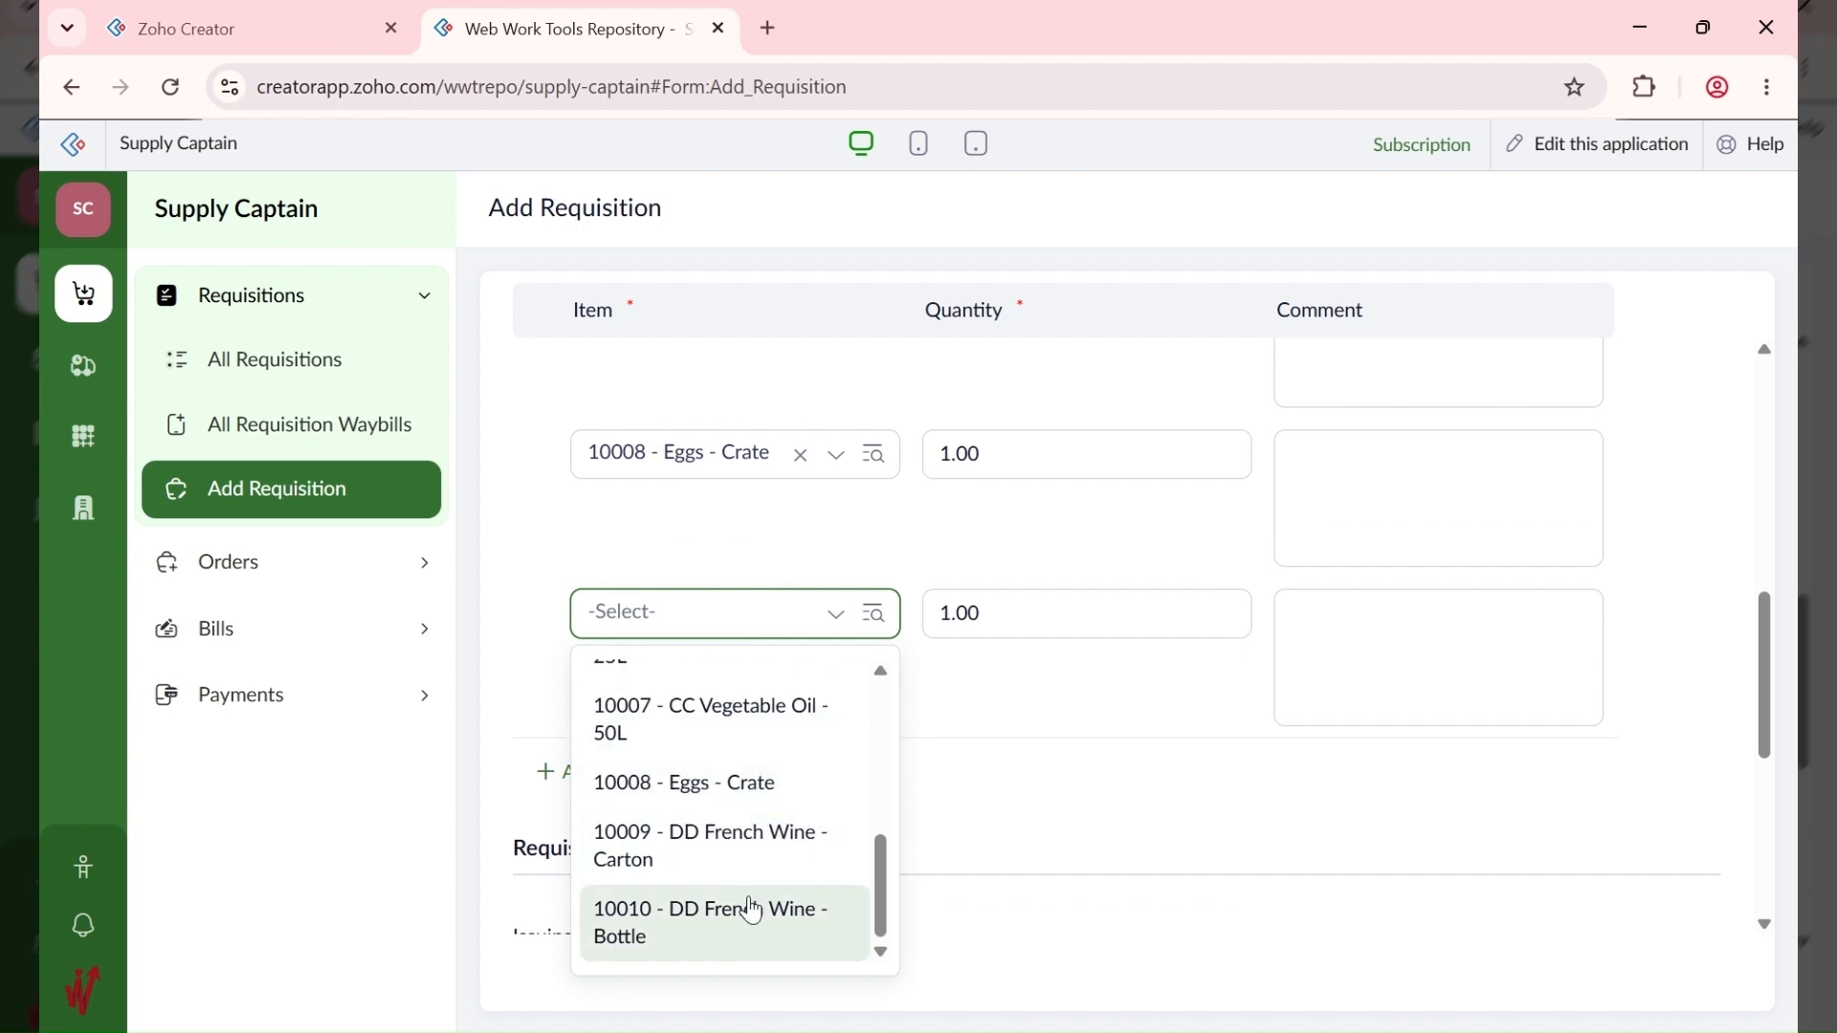
{"action": "left_click", "coordinate": [744, 868]}
Step: Add a sixth item row for 10010 DD French Wine - Bottle
{"action": "scroll", "coordinate": [1021, 611], "scroll_direction": "up", "scroll_amount": 8}
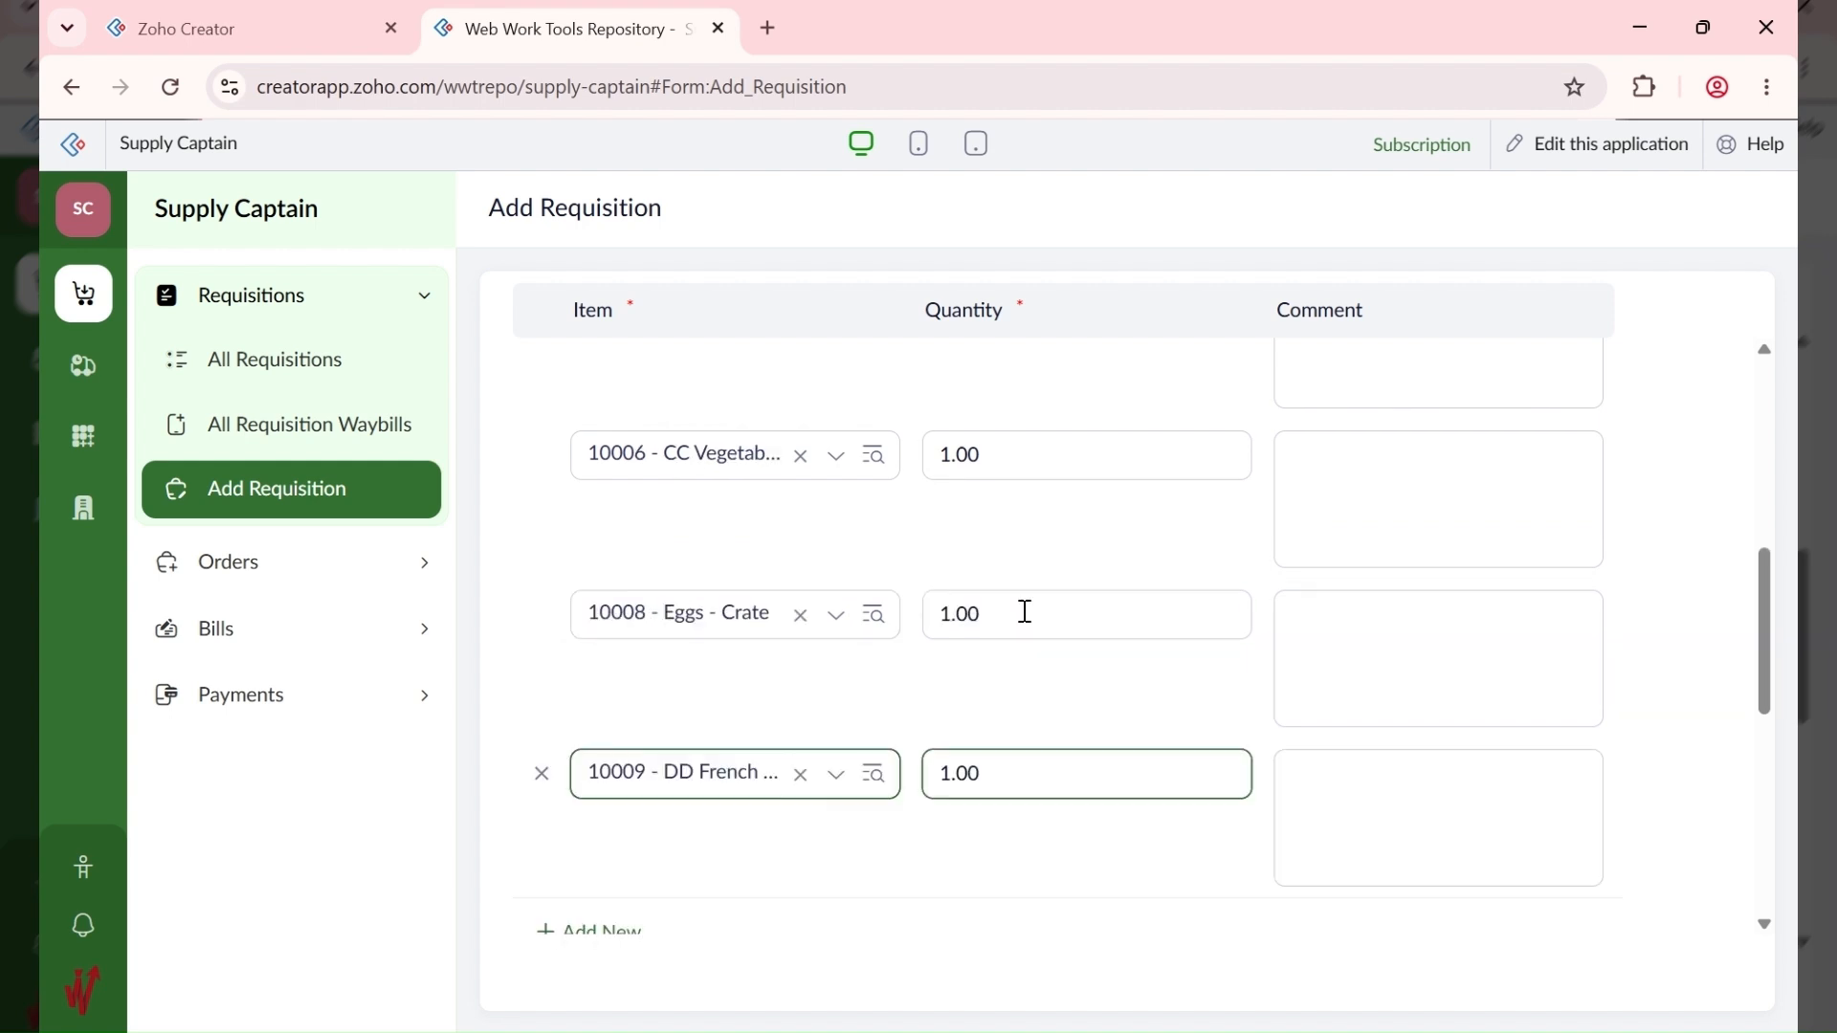
{"action": "scroll", "coordinate": [1028, 626], "scroll_direction": "down", "scroll_amount": 10}
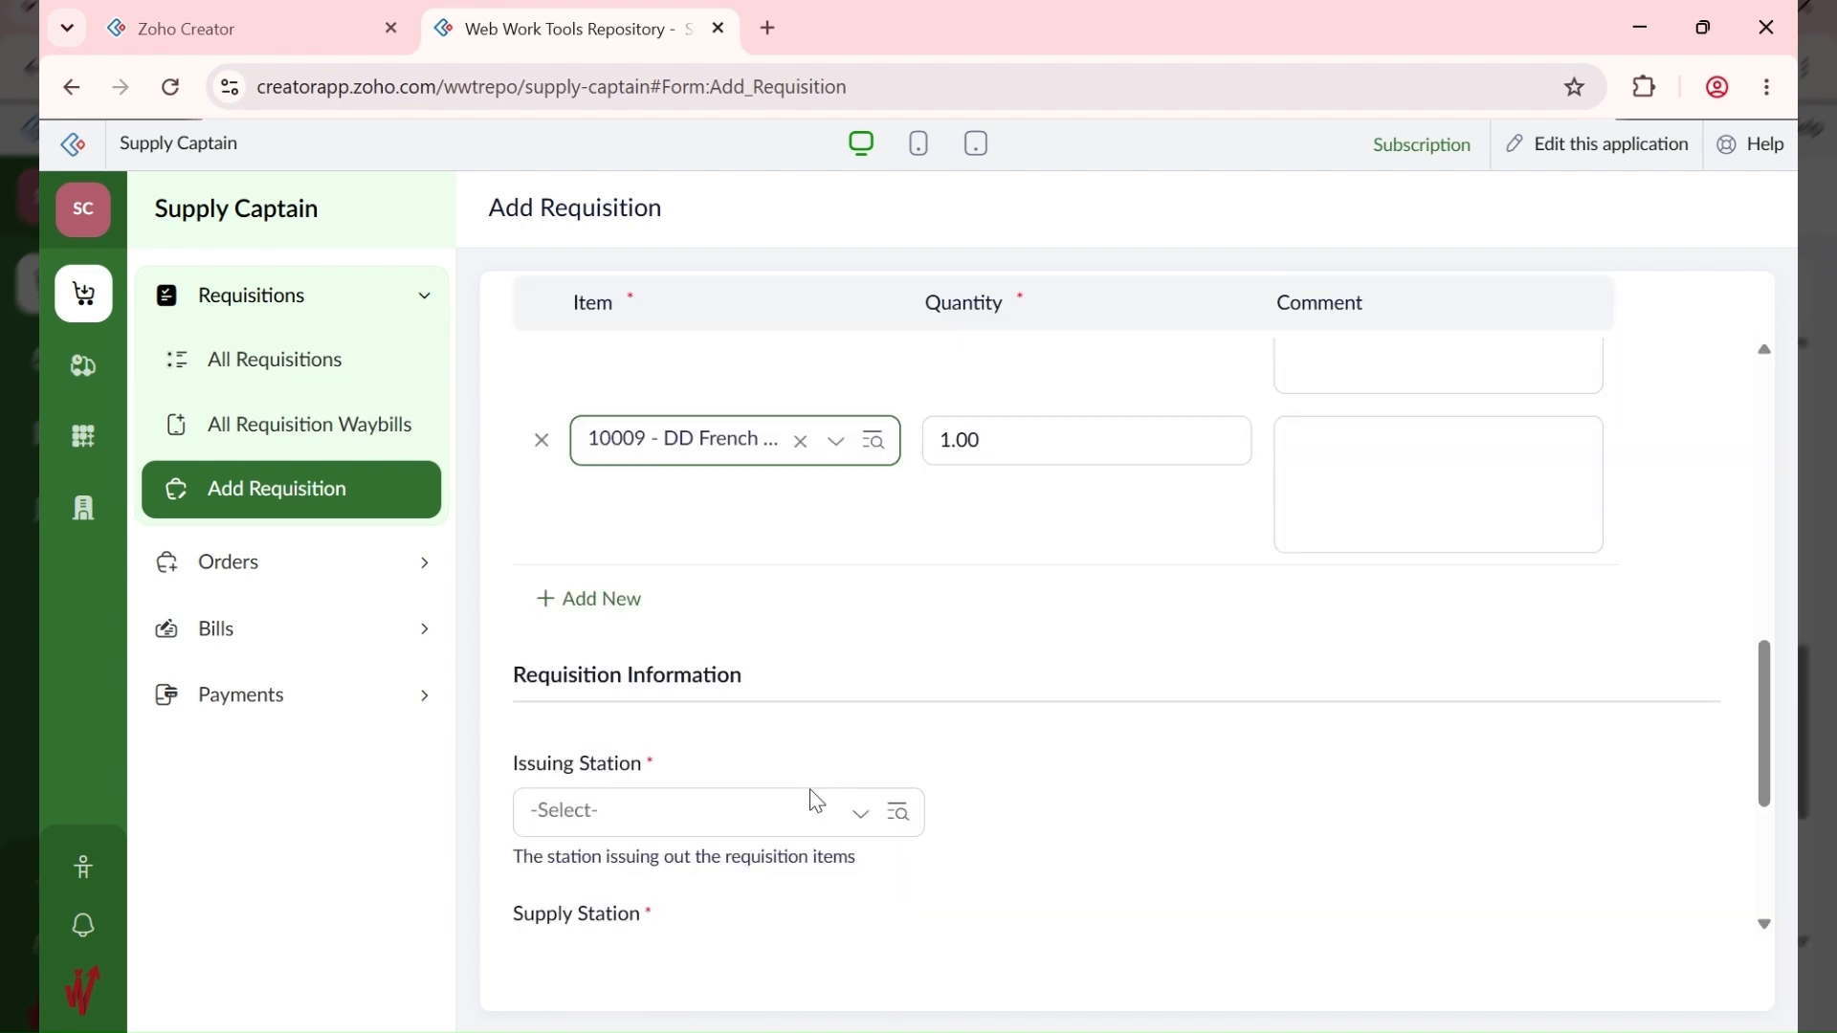
{"action": "scroll", "coordinate": [624, 723], "scroll_direction": "up", "scroll_amount": 3}
{"action": "left_click", "coordinate": [579, 770]}
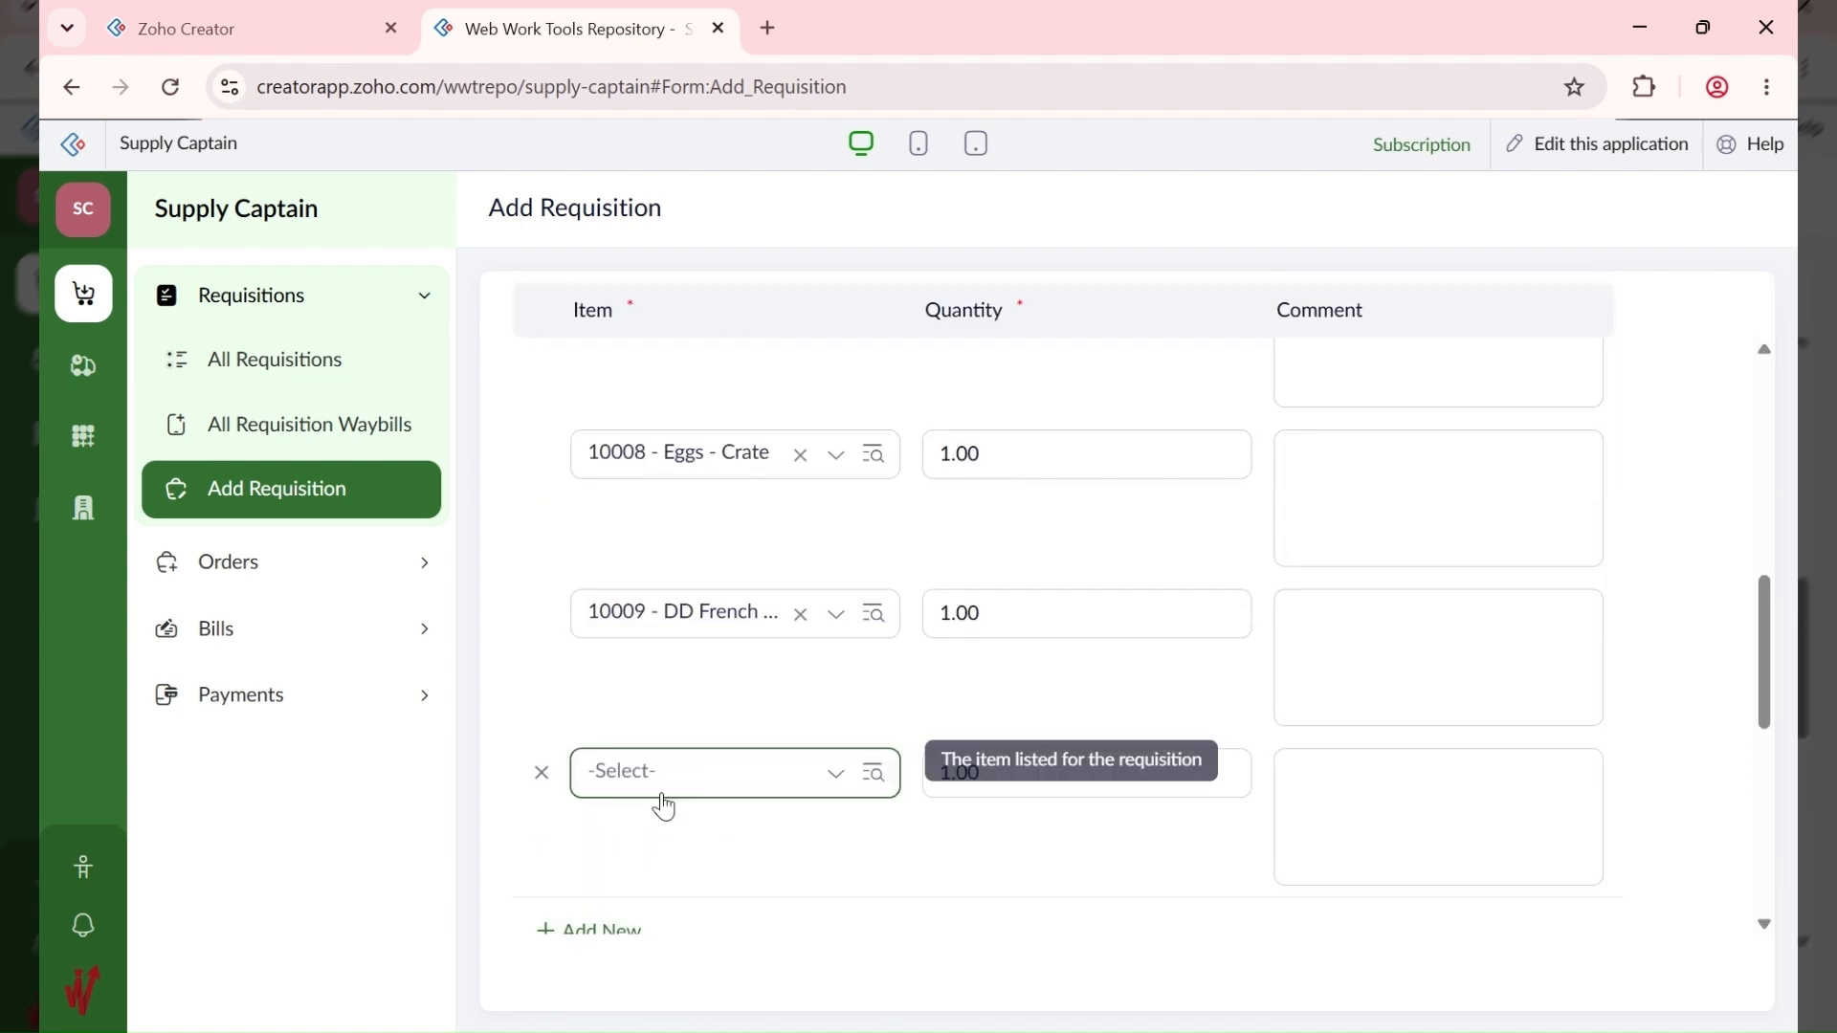
{"action": "left_click", "coordinate": [677, 775]}
{"action": "scroll", "coordinate": [790, 711], "scroll_direction": "down", "scroll_amount": 3}
{"action": "scroll", "coordinate": [790, 711], "scroll_direction": "down", "scroll_amount": 2}
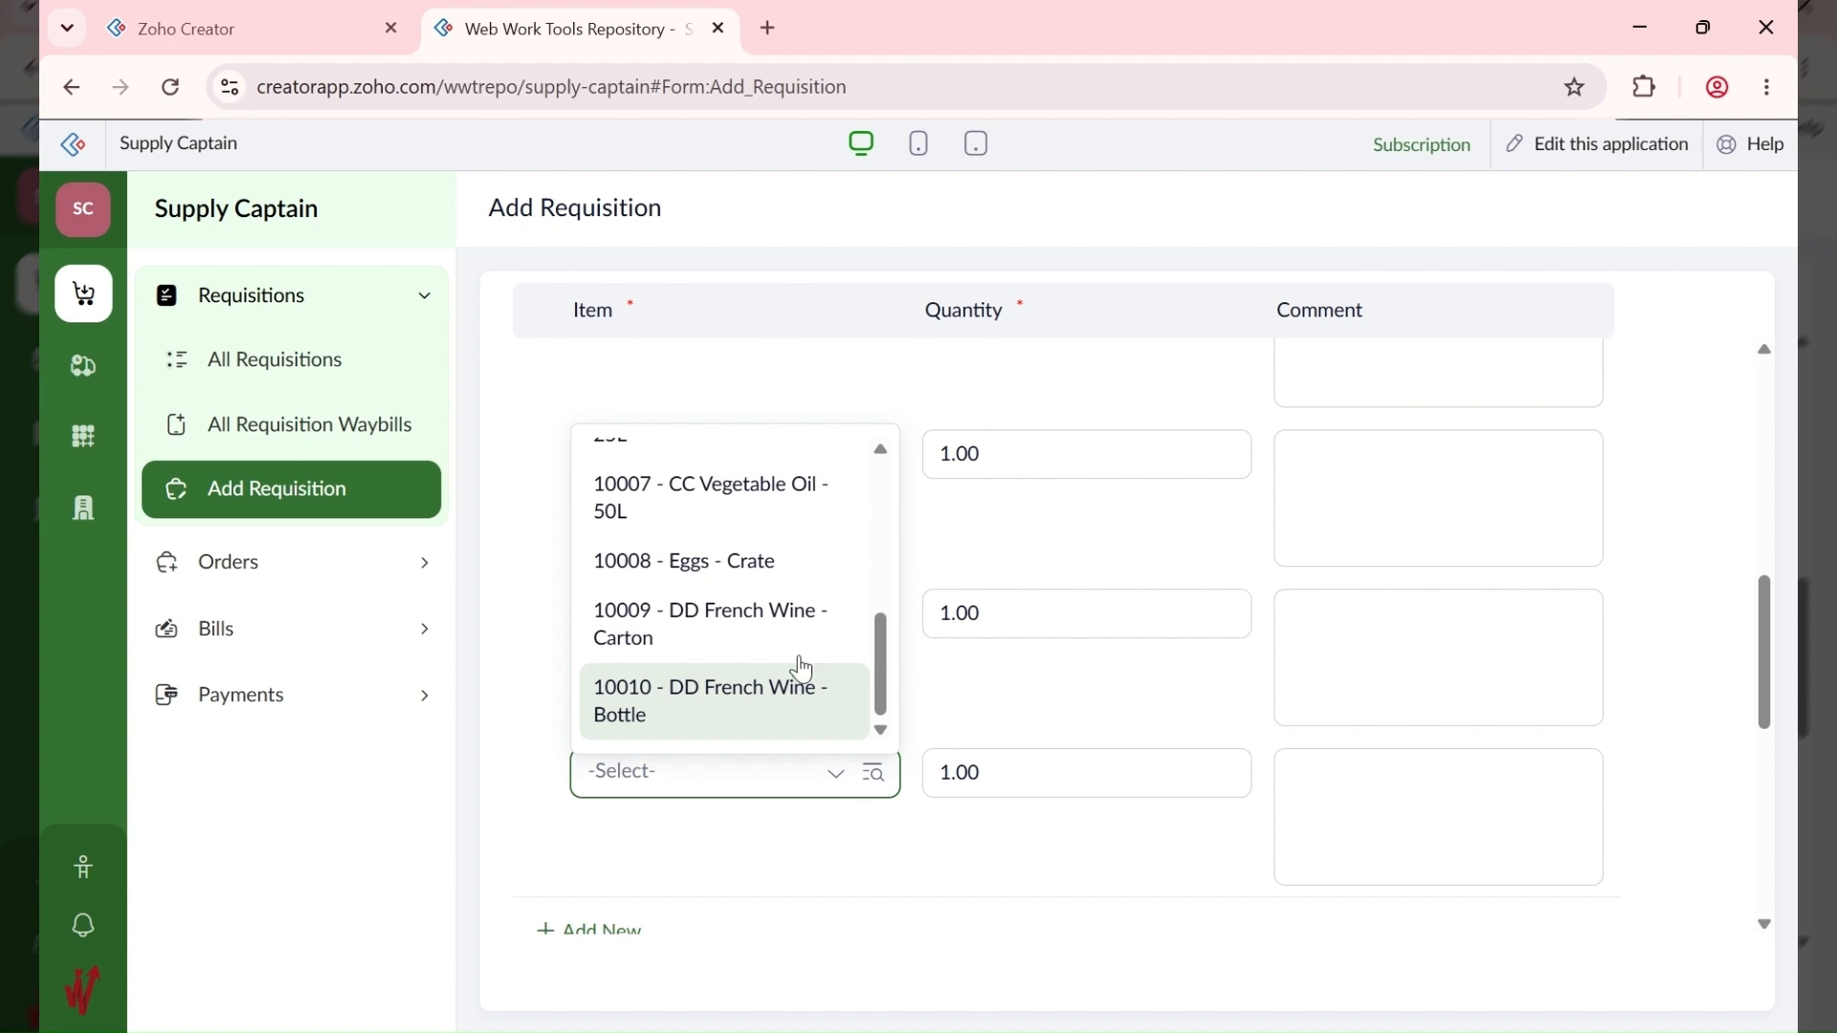
{"action": "left_click", "coordinate": [763, 720]}
{"action": "scroll", "coordinate": [996, 702], "scroll_direction": "up", "scroll_amount": 8}
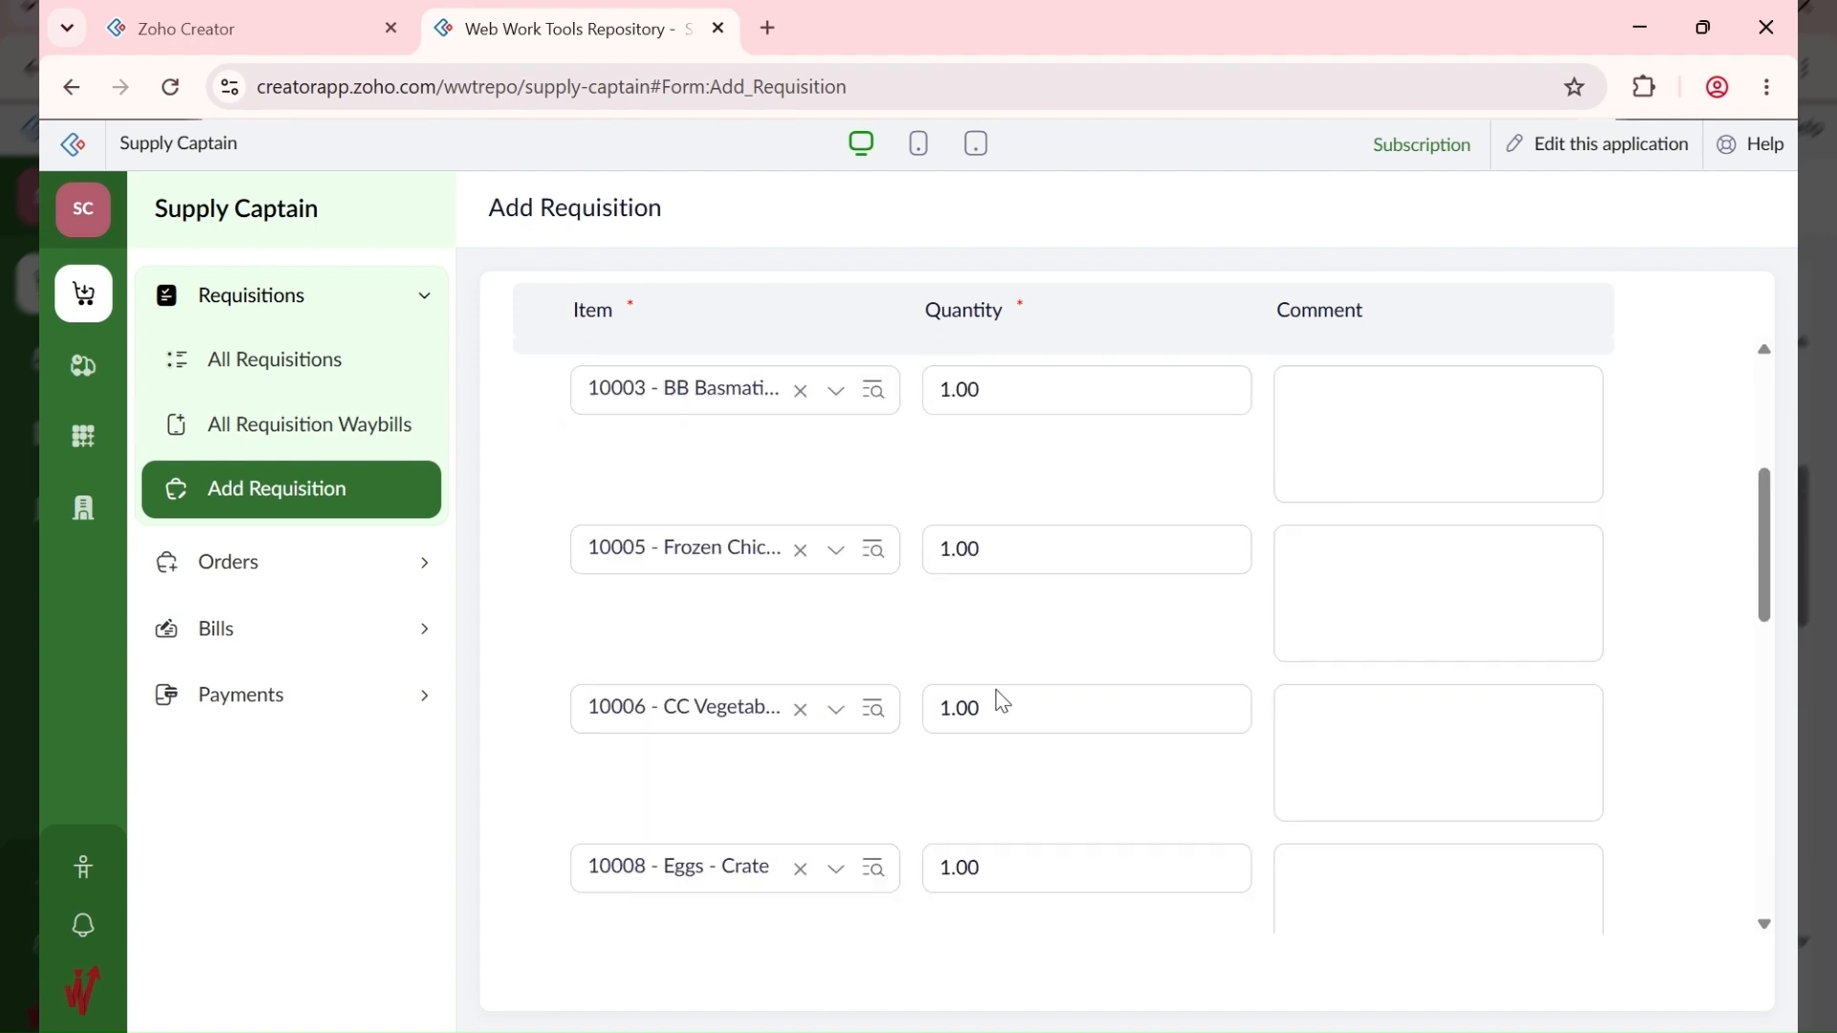
{"action": "scroll", "coordinate": [996, 696], "scroll_direction": "down", "scroll_amount": 3}
Step: Set the basmati rice quantity to 10 and vegetable oil to 3, keeping its item
{"action": "left_click", "coordinate": [968, 456]}
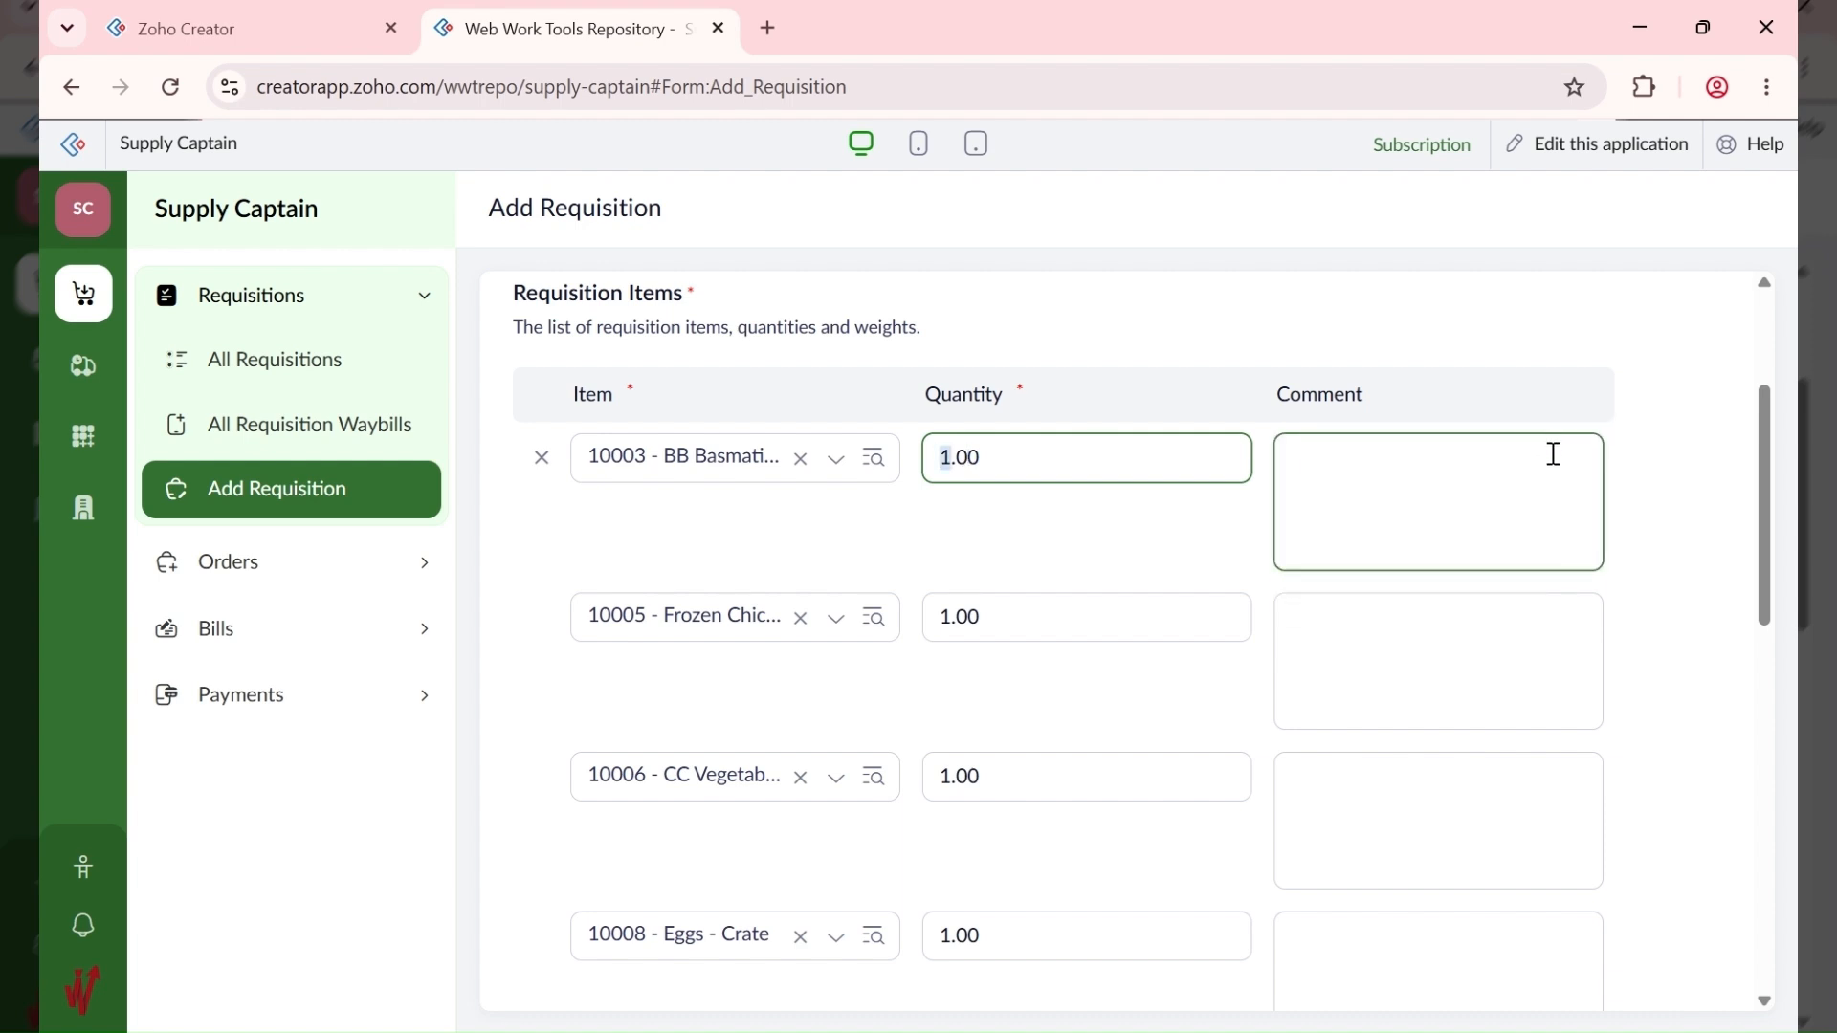
{"action": "type", "text": "10"}
{"action": "left_click", "coordinate": [1076, 624]}
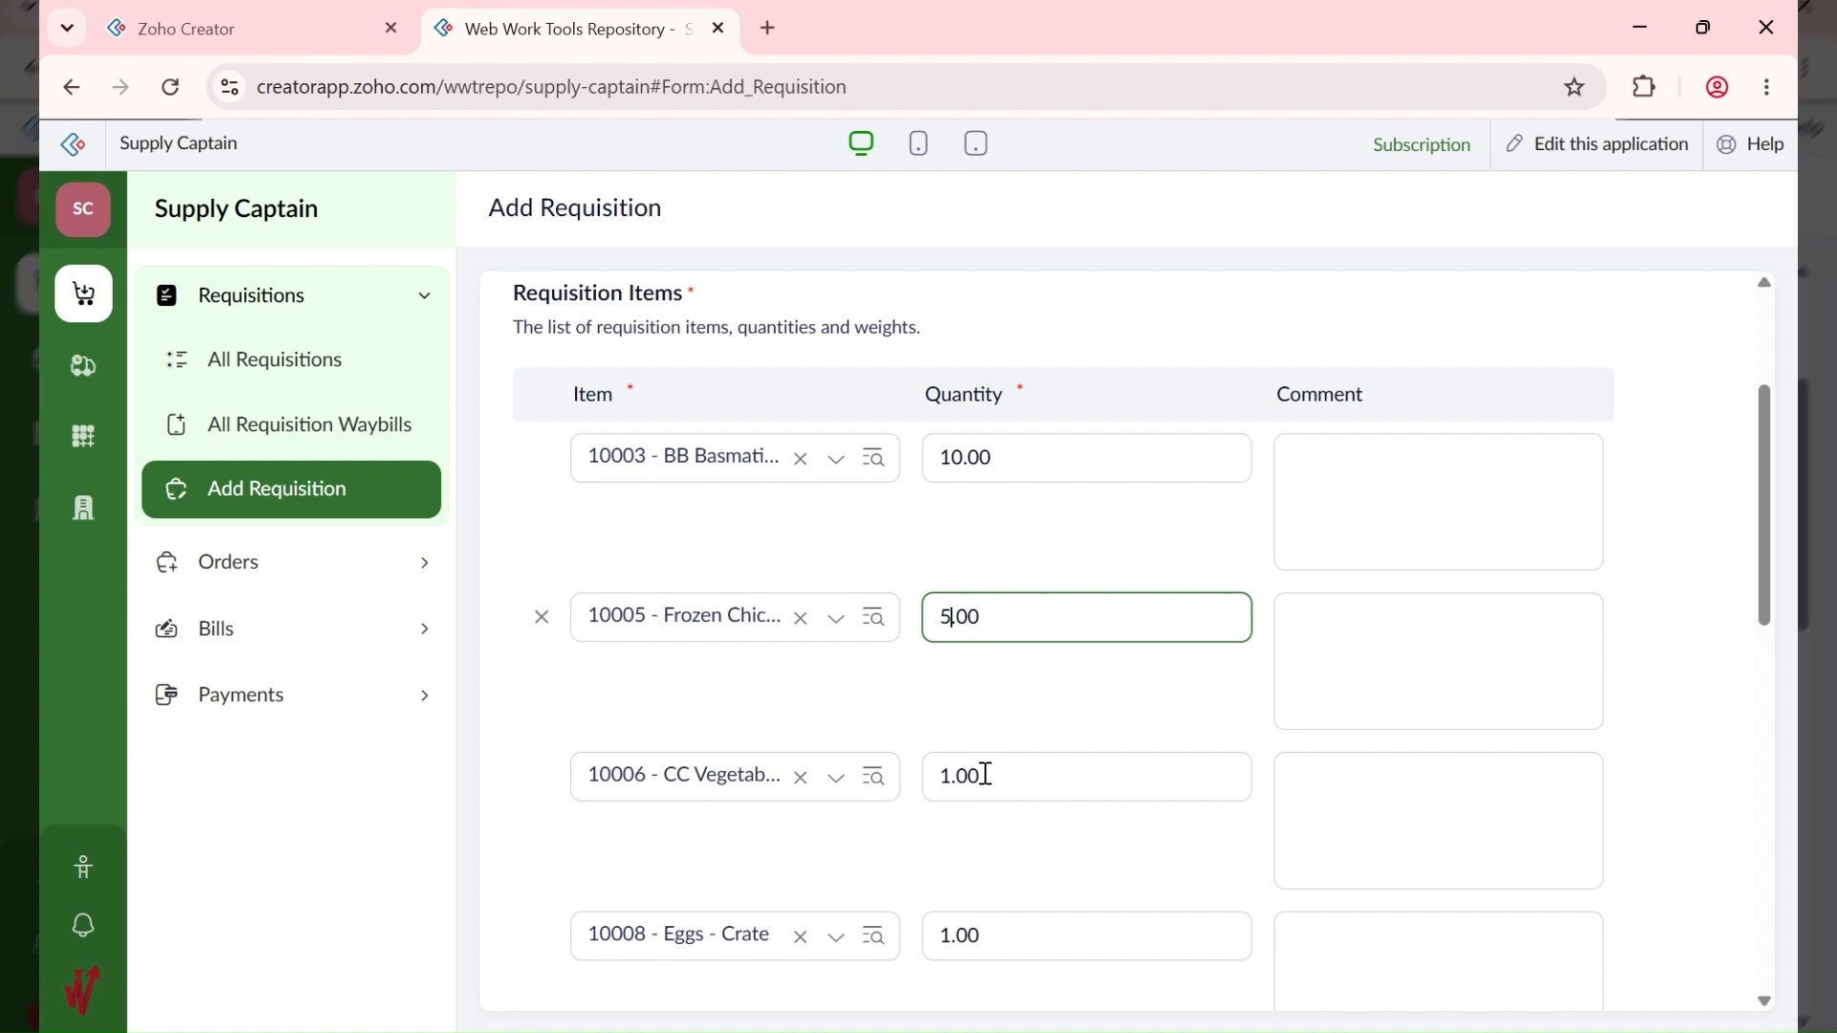
{"action": "left_click", "coordinate": [953, 778]}
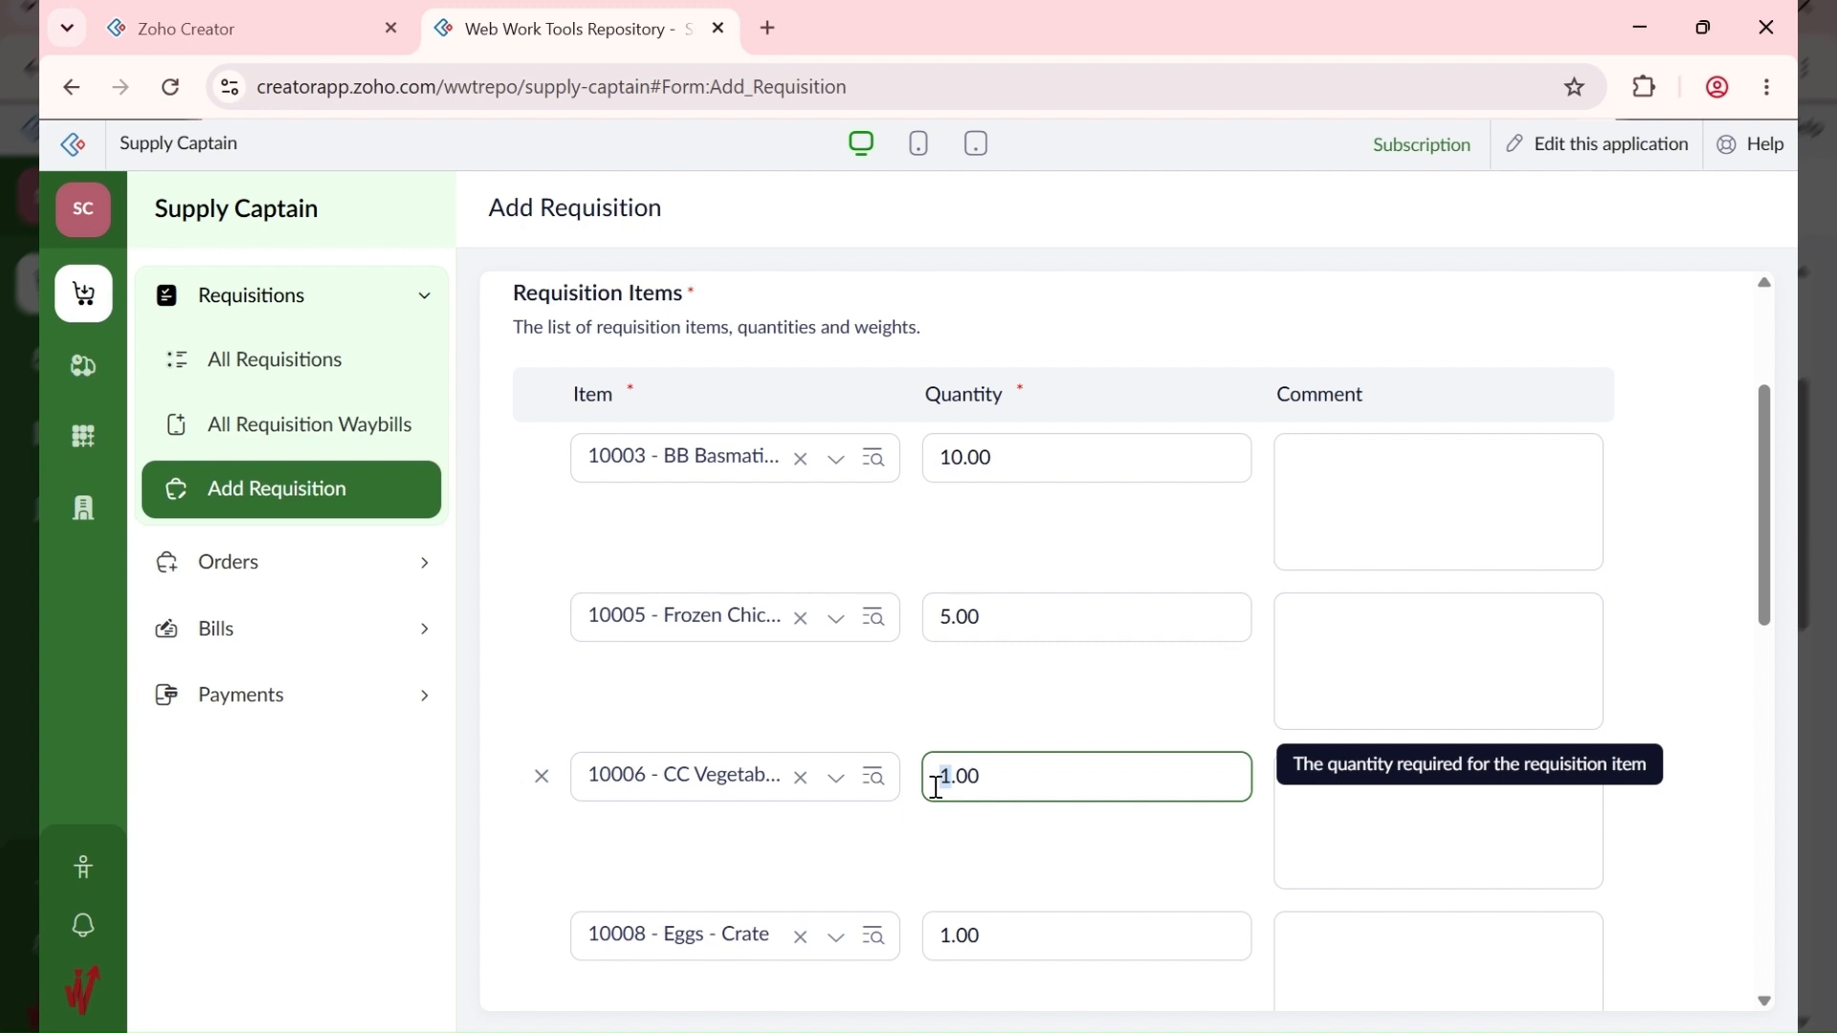
{"action": "type", "text": "3"}
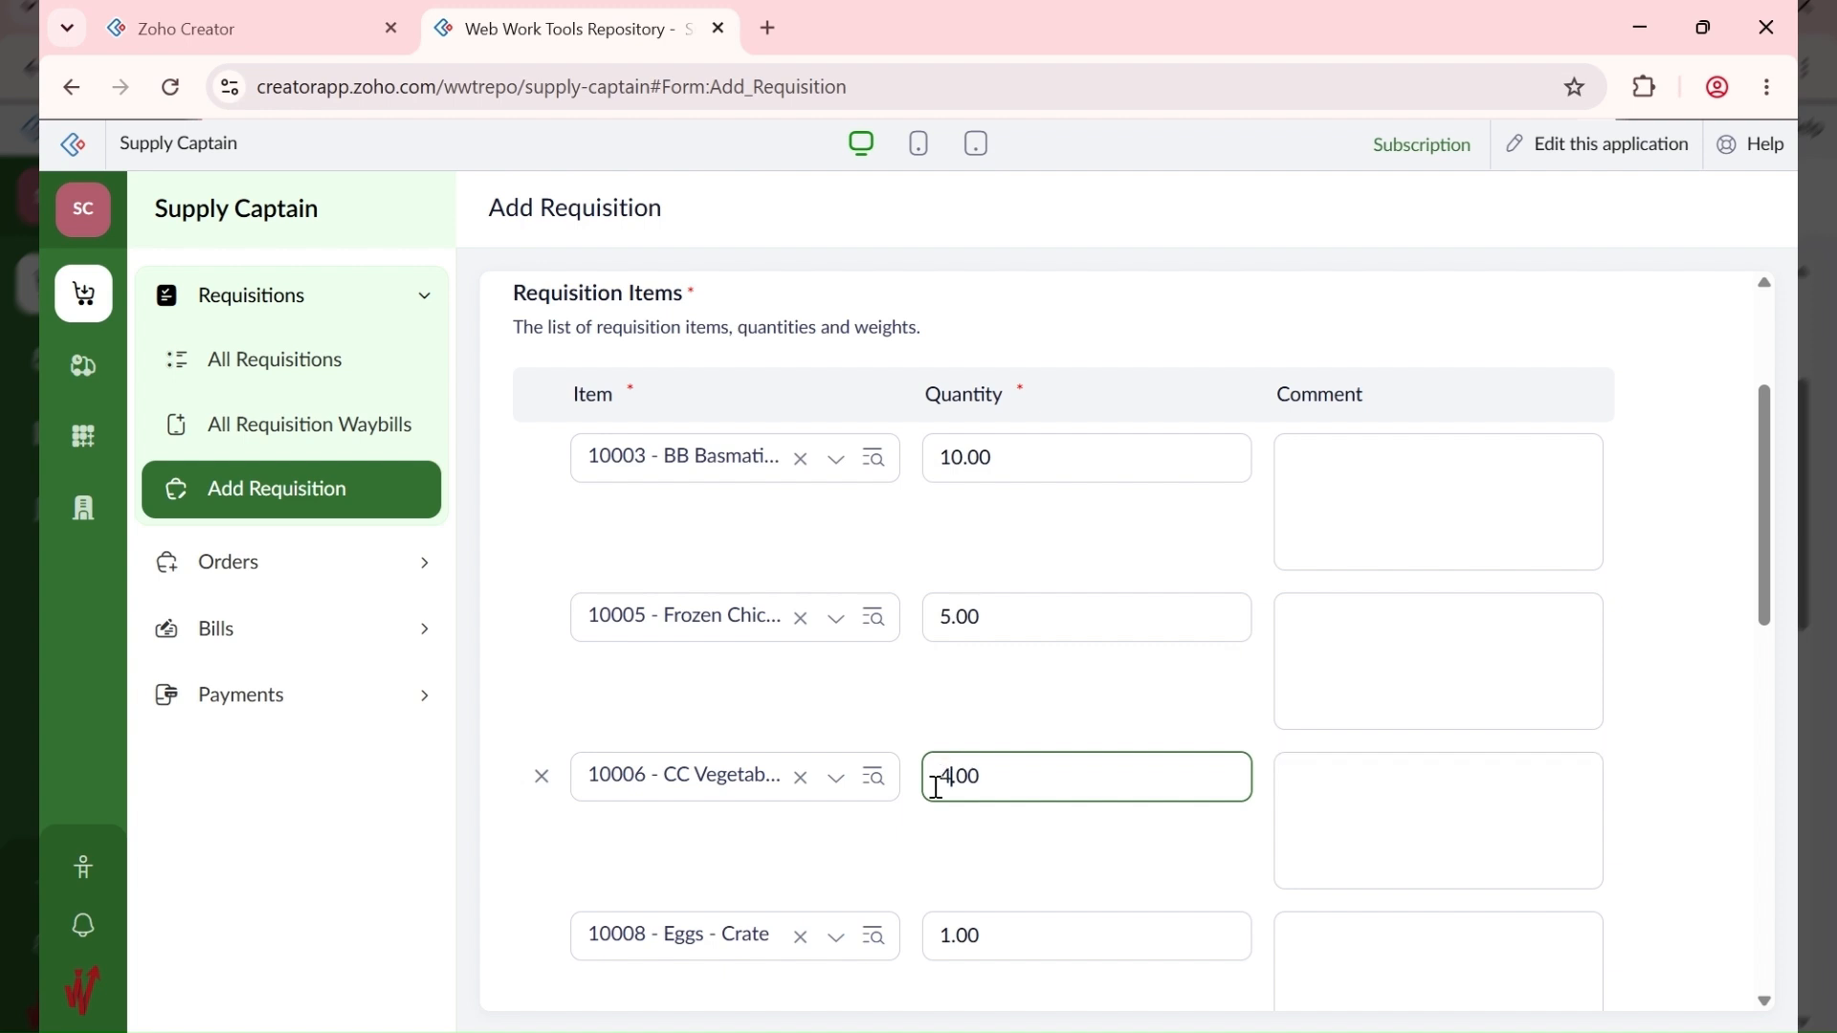
{"action": "left_click", "coordinate": [756, 796]}
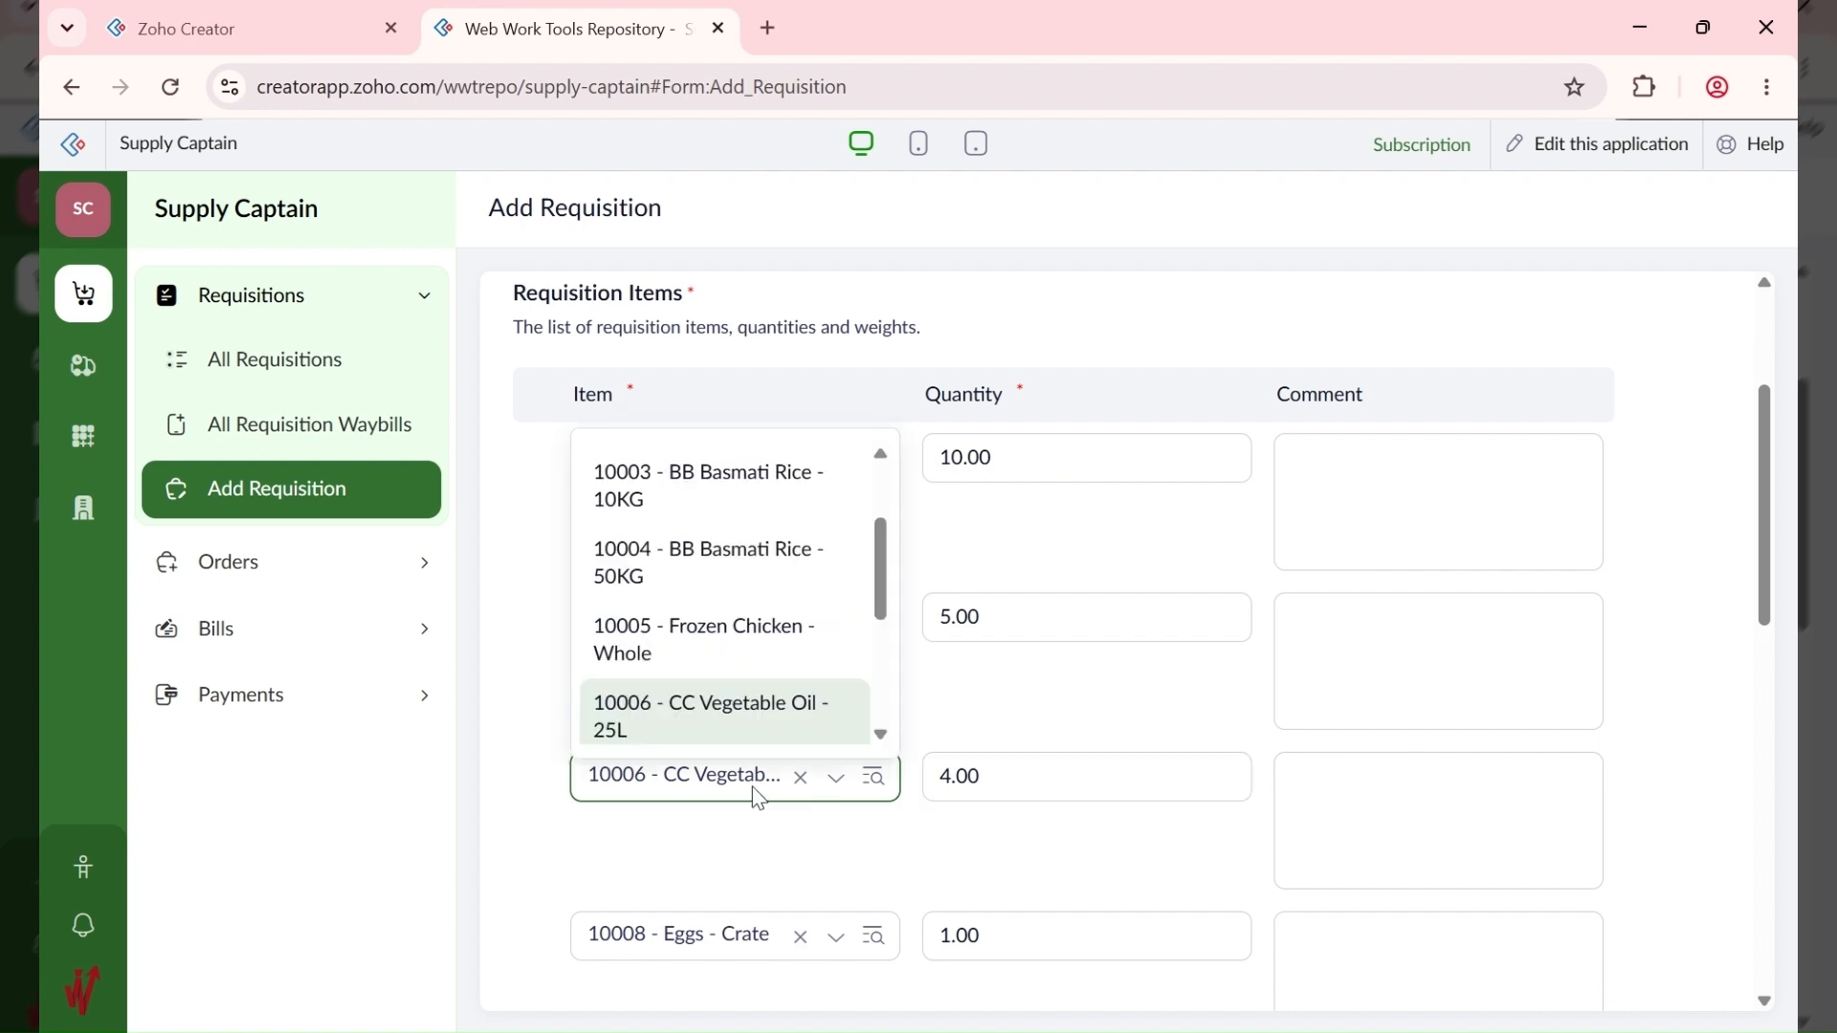
{"action": "left_click", "coordinate": [754, 823]}
{"action": "scroll", "coordinate": [951, 849], "scroll_direction": "down", "scroll_amount": 3}
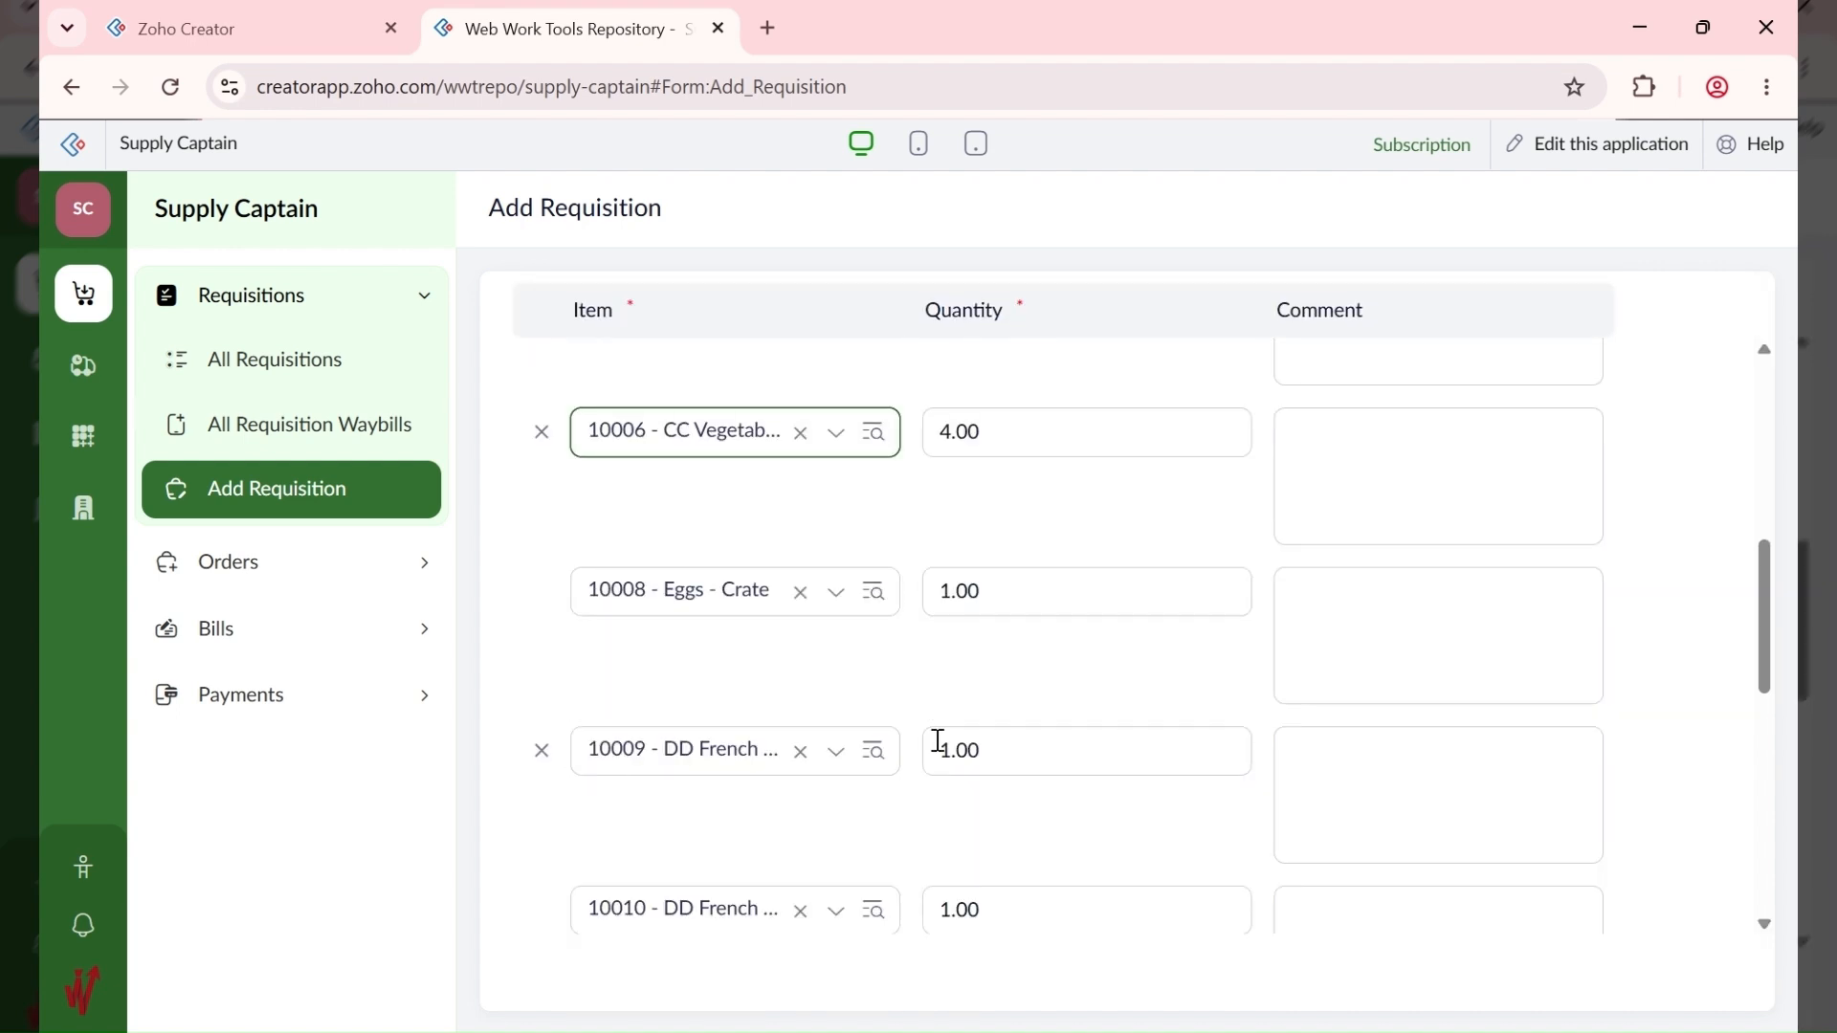
Step: Change the eggs quantity to 3
{"action": "left_click", "coordinate": [941, 609]}
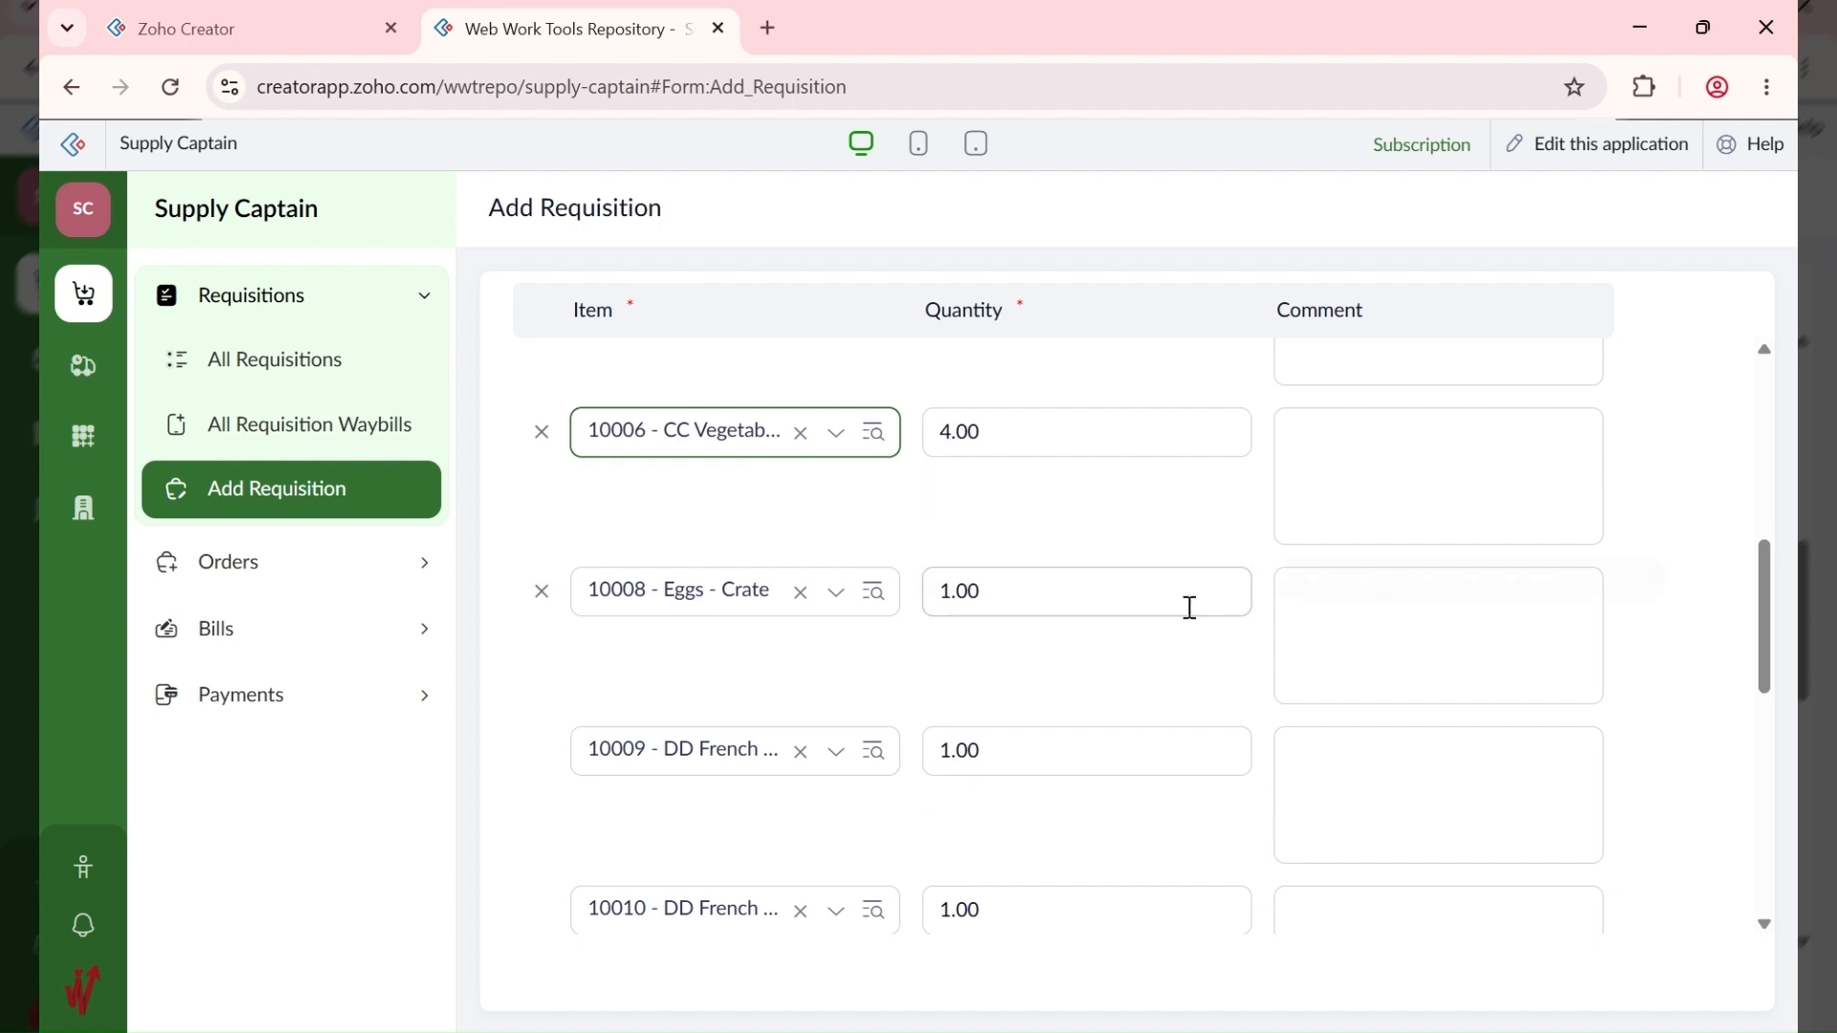
{"action": "scroll", "coordinate": [1015, 681], "scroll_direction": "down", "scroll_amount": 3}
{"action": "scroll", "coordinate": [1015, 681], "scroll_direction": "up", "scroll_amount": 4}
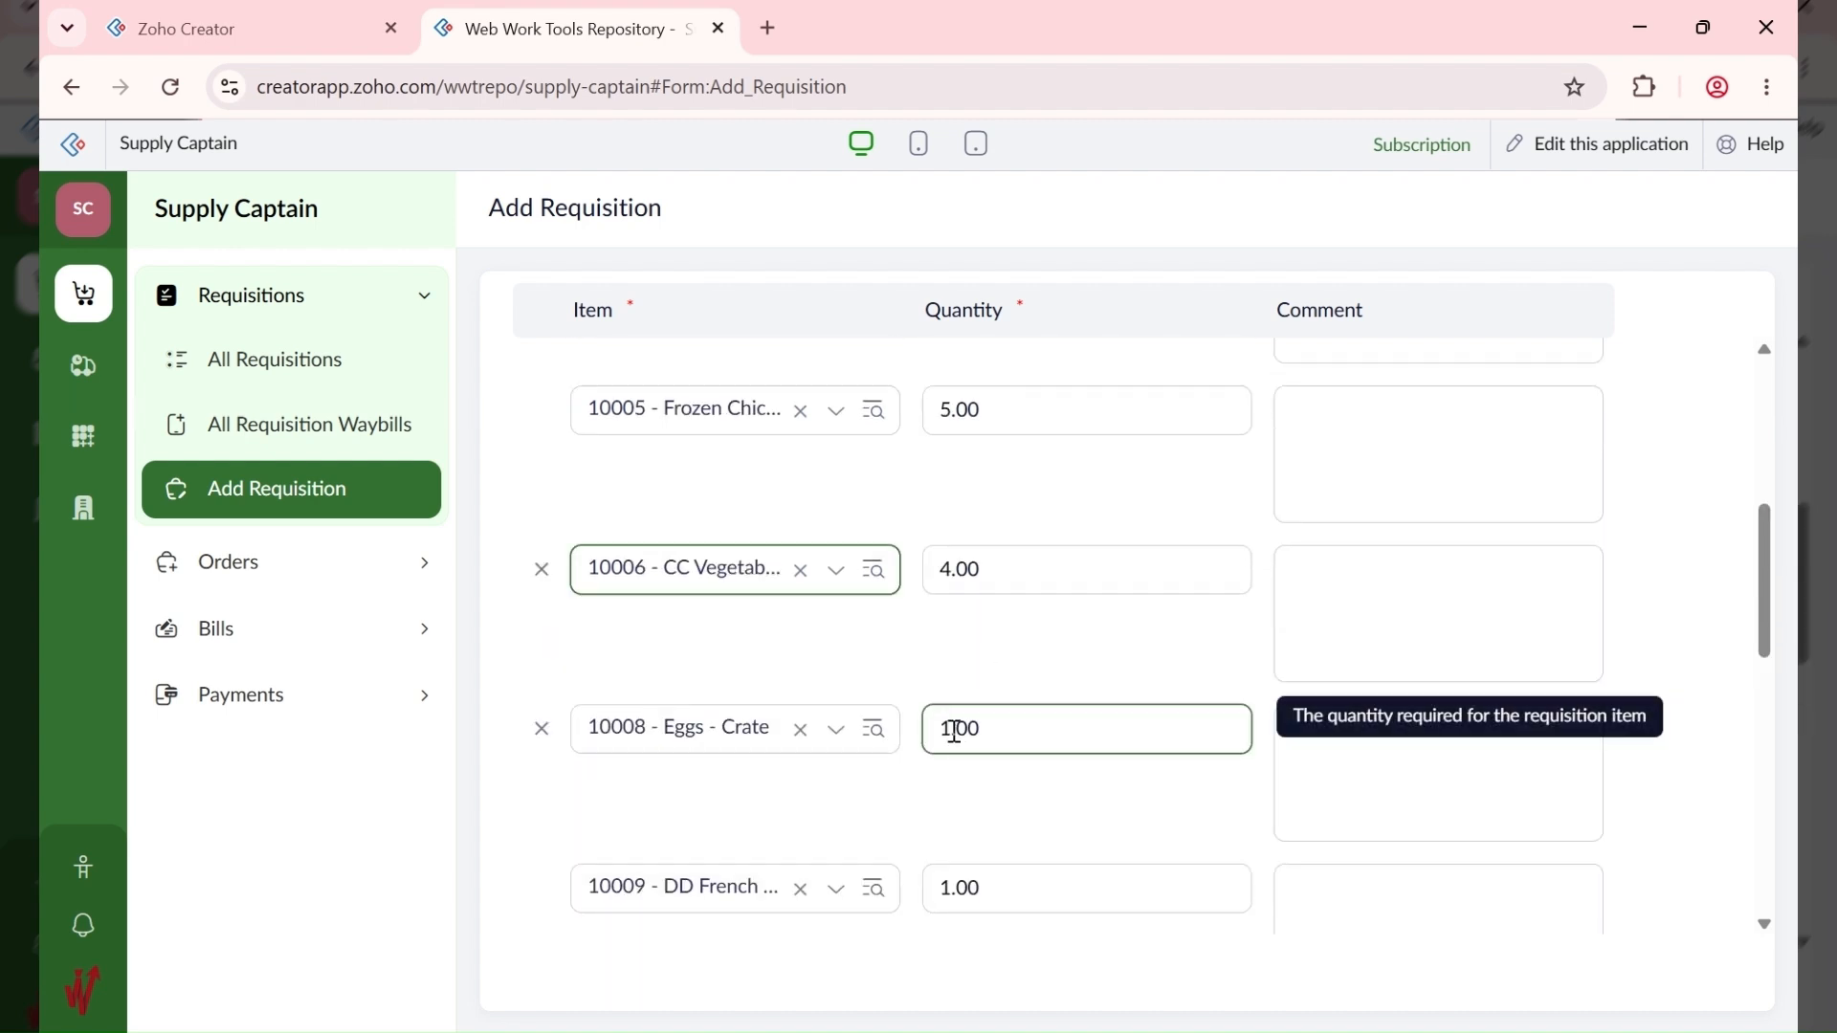
{"action": "left_click_drag", "start_coordinate": [952, 729], "coordinate": [931, 731]}
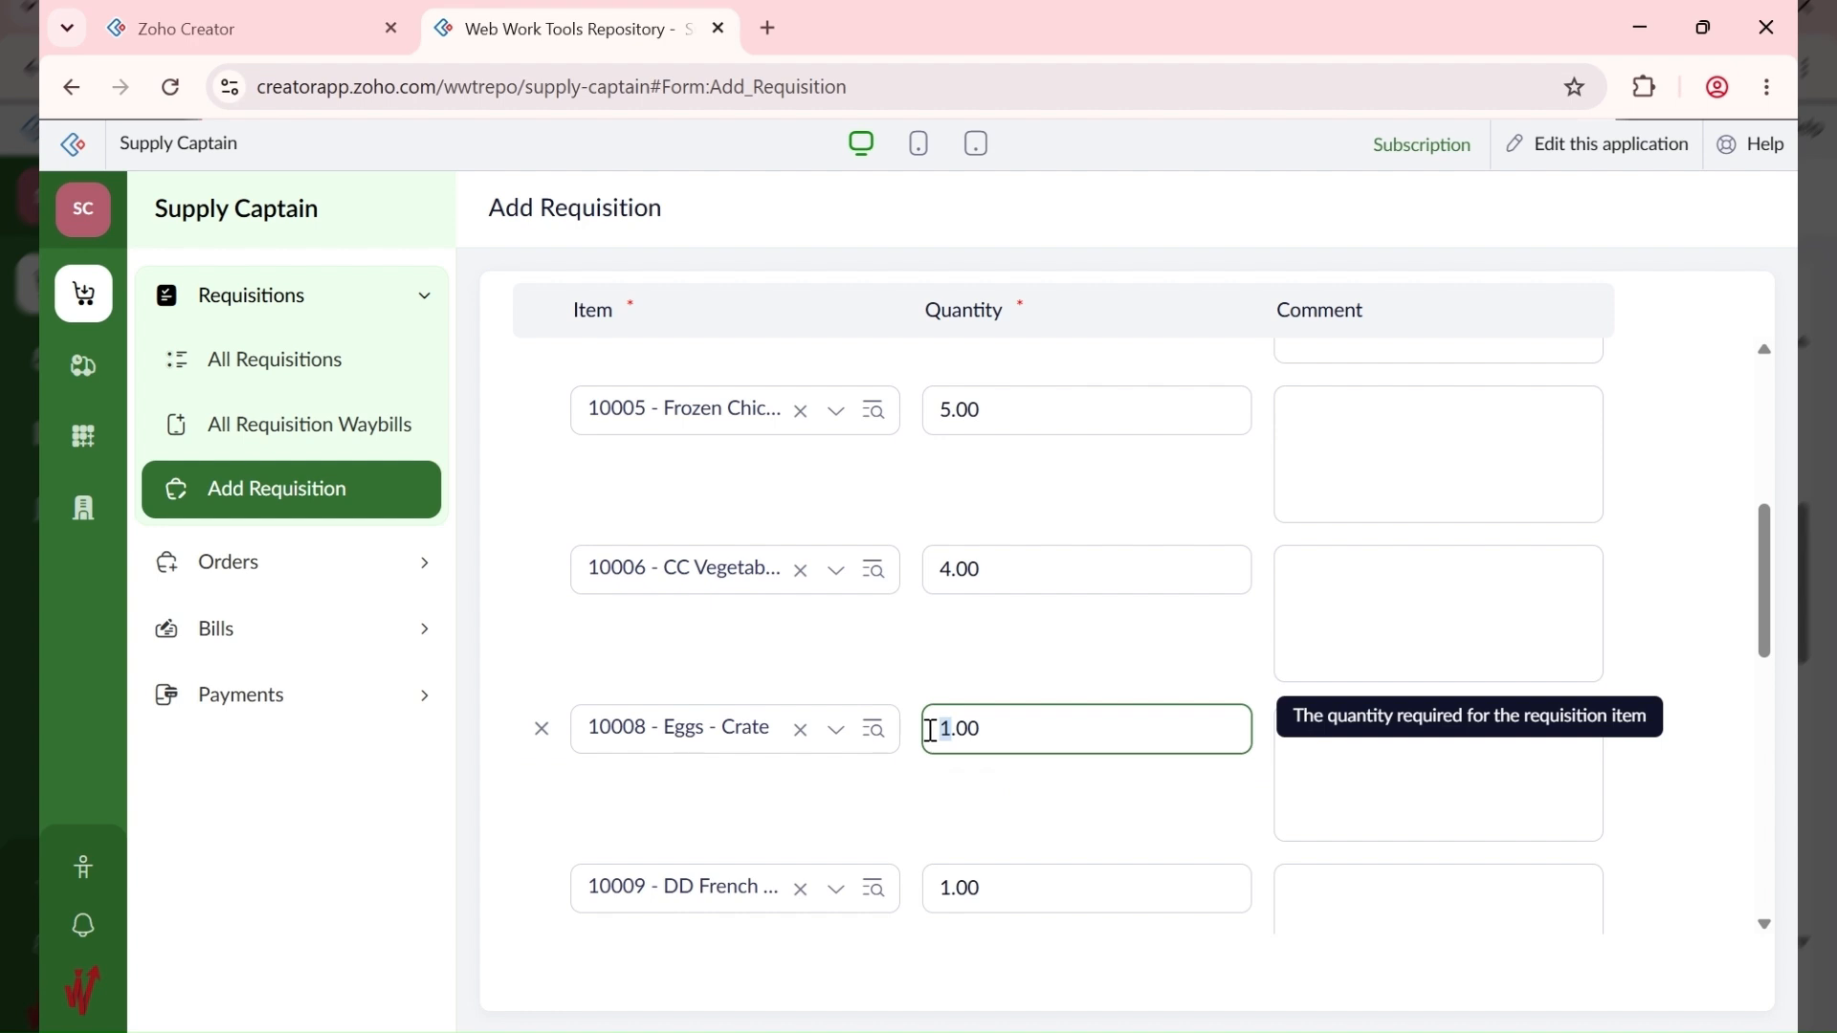
{"action": "type", "text": "3"}
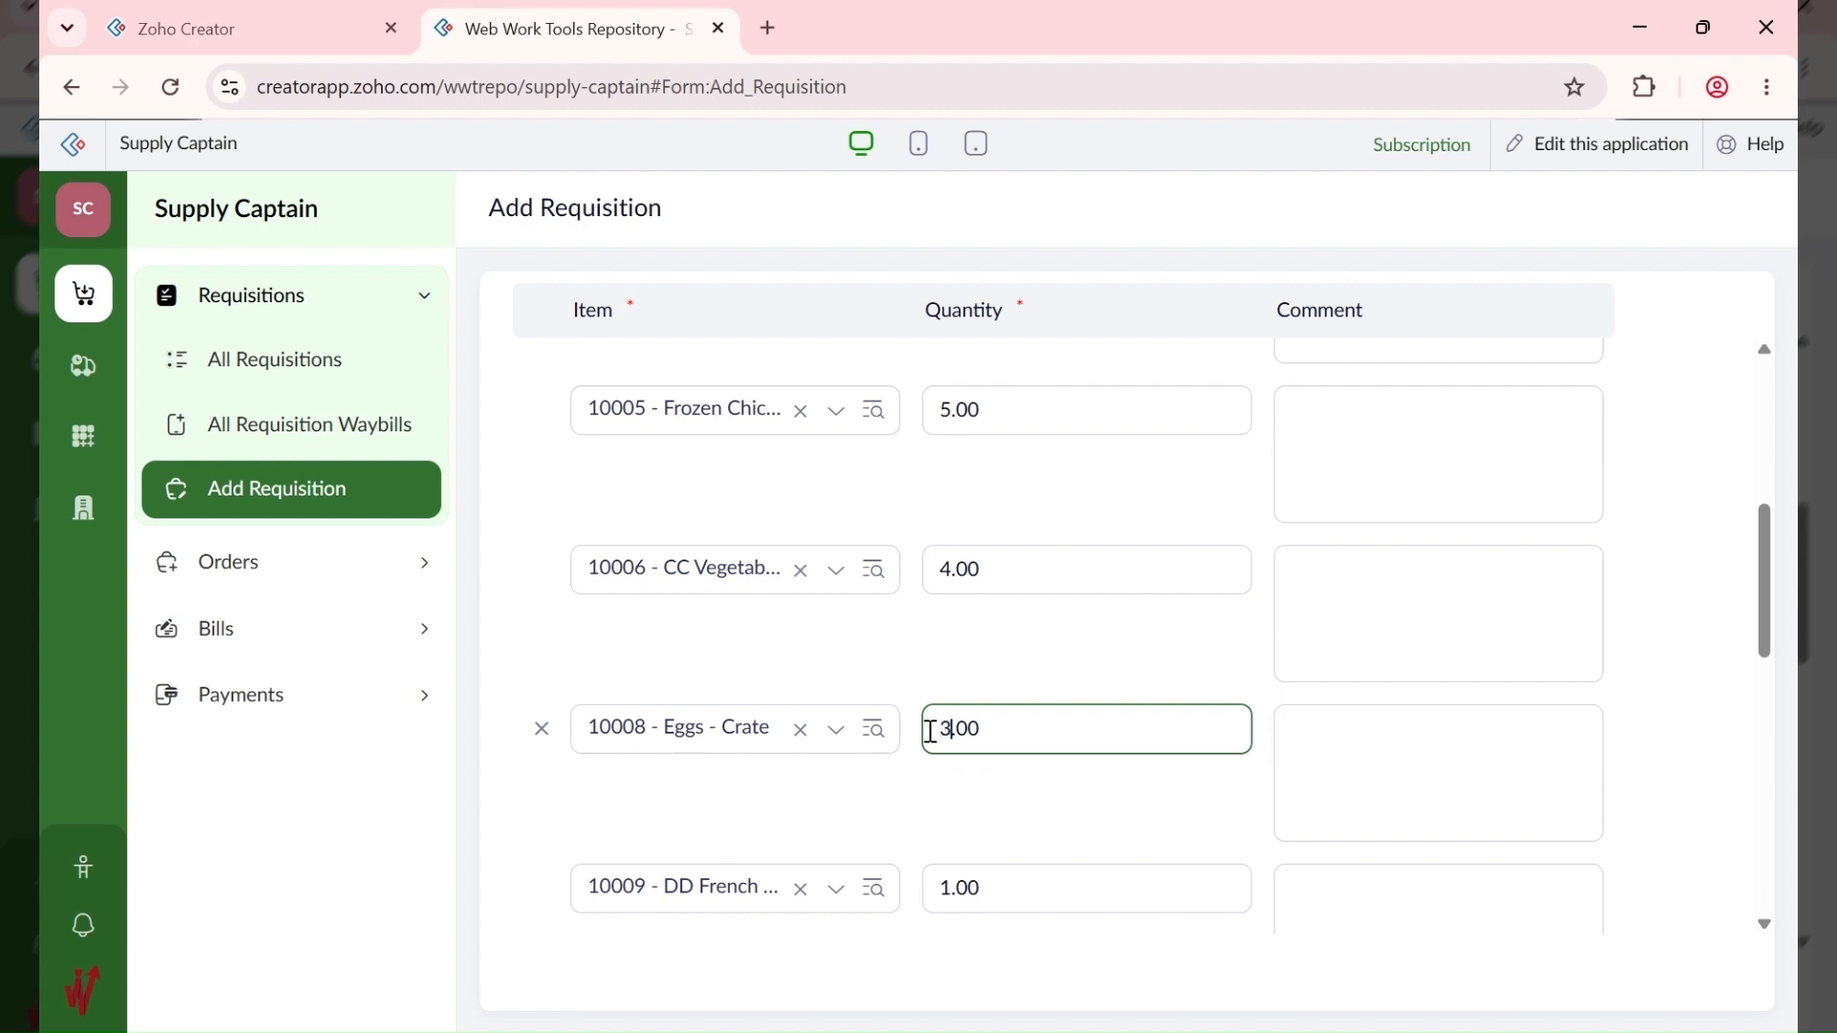
Step: Set the DD French Wine carton quantity to 2 and bottle quantity to 10
{"action": "scroll", "coordinate": [934, 840], "scroll_direction": "down", "scroll_amount": 3}
{"action": "left_click_drag", "start_coordinate": [947, 612], "coordinate": [916, 626]}
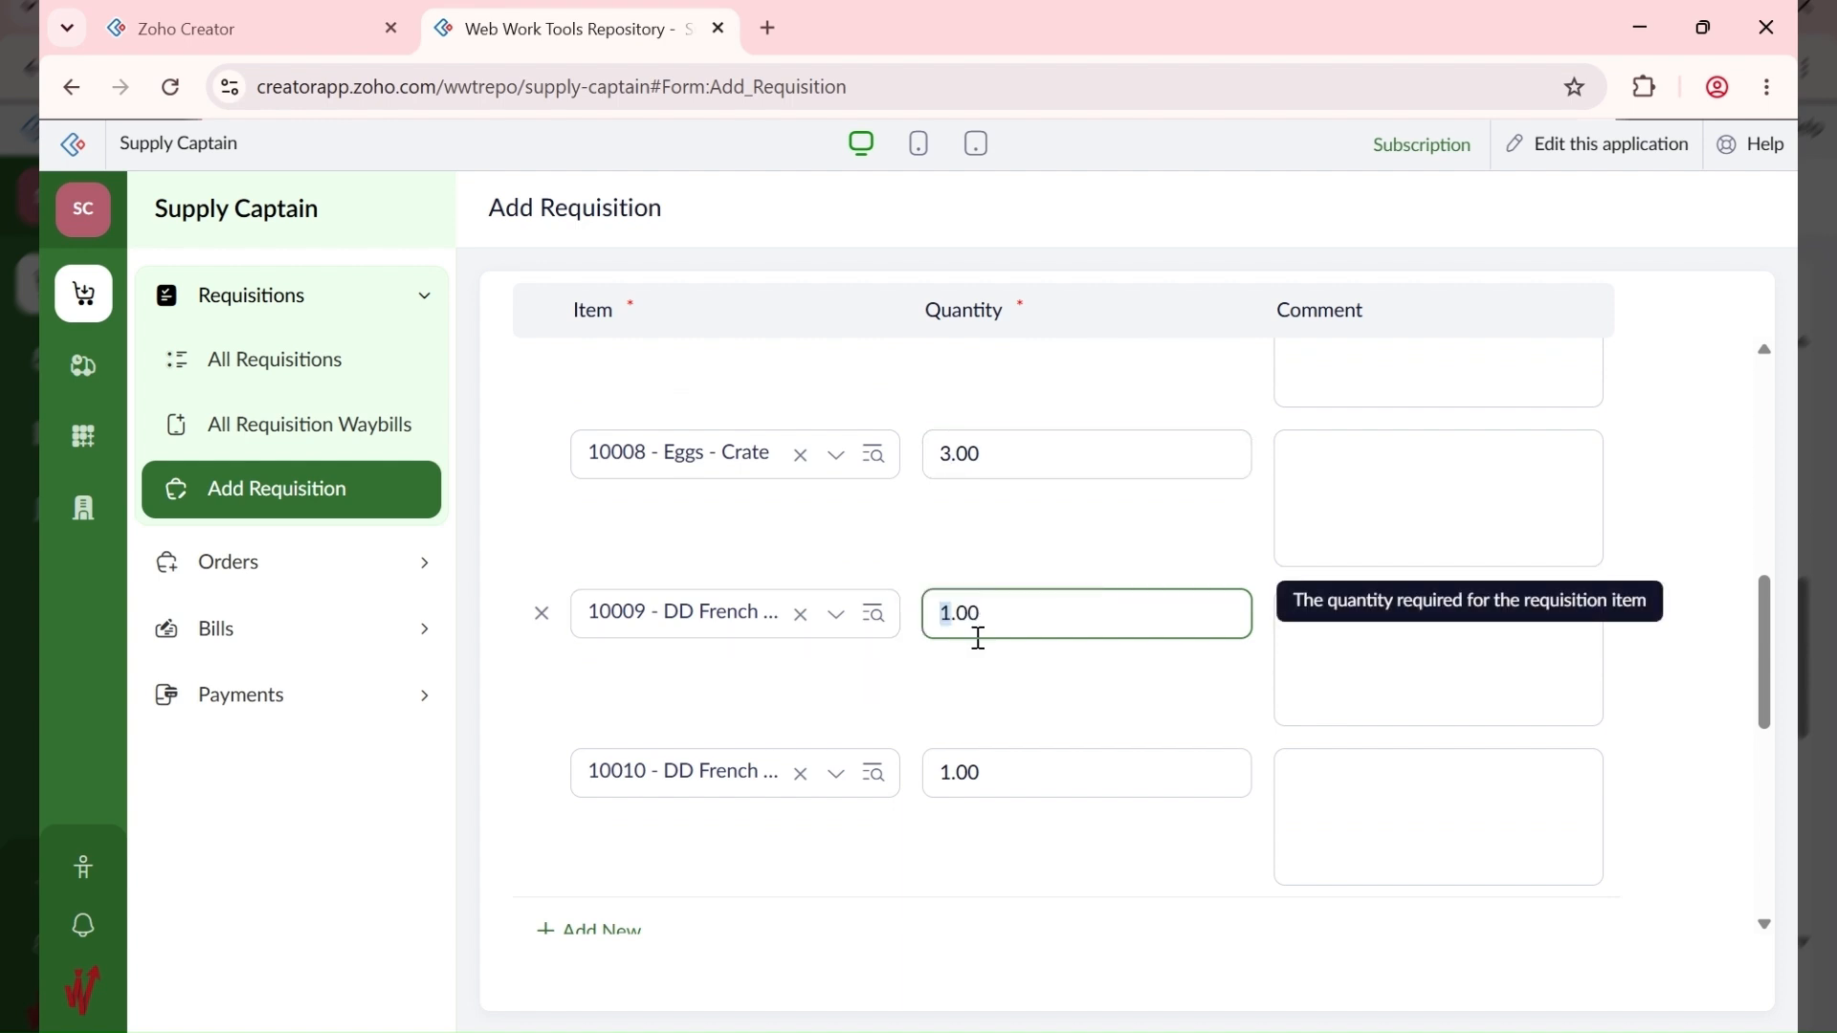
{"action": "type", "text": "2"}
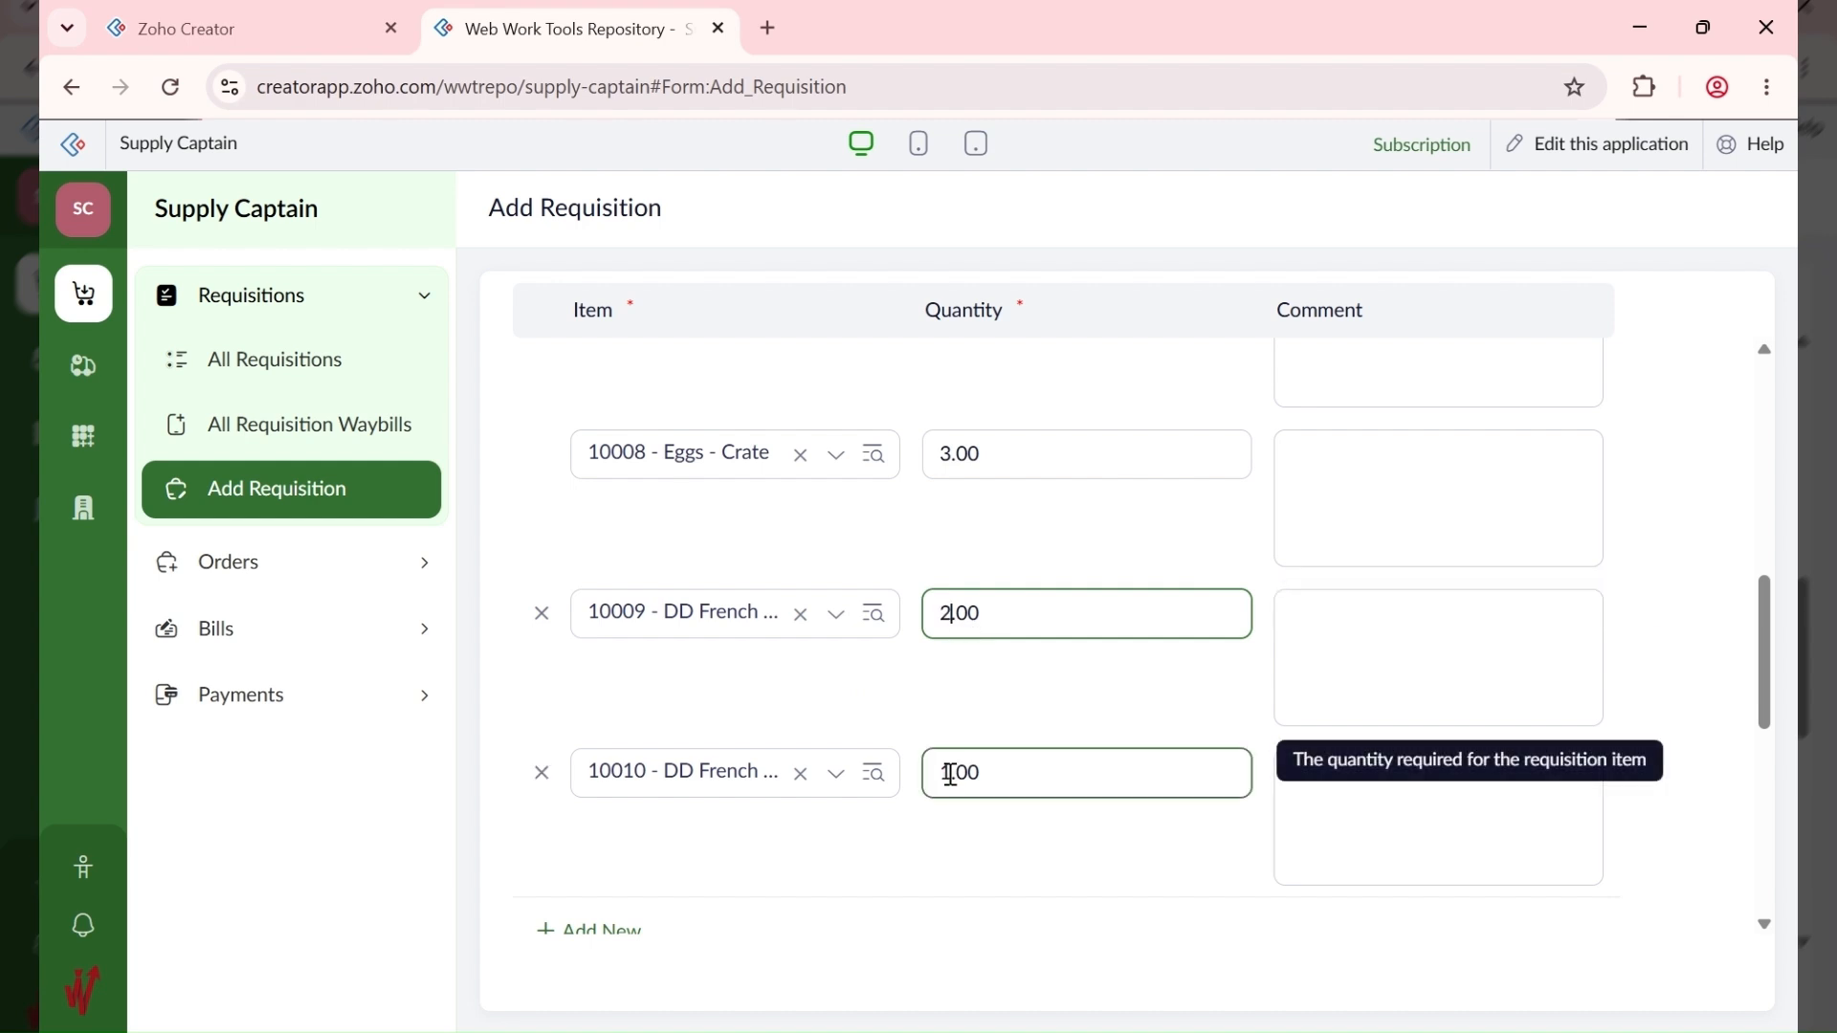
{"action": "left_click_drag", "start_coordinate": [954, 777], "coordinate": [927, 773]}
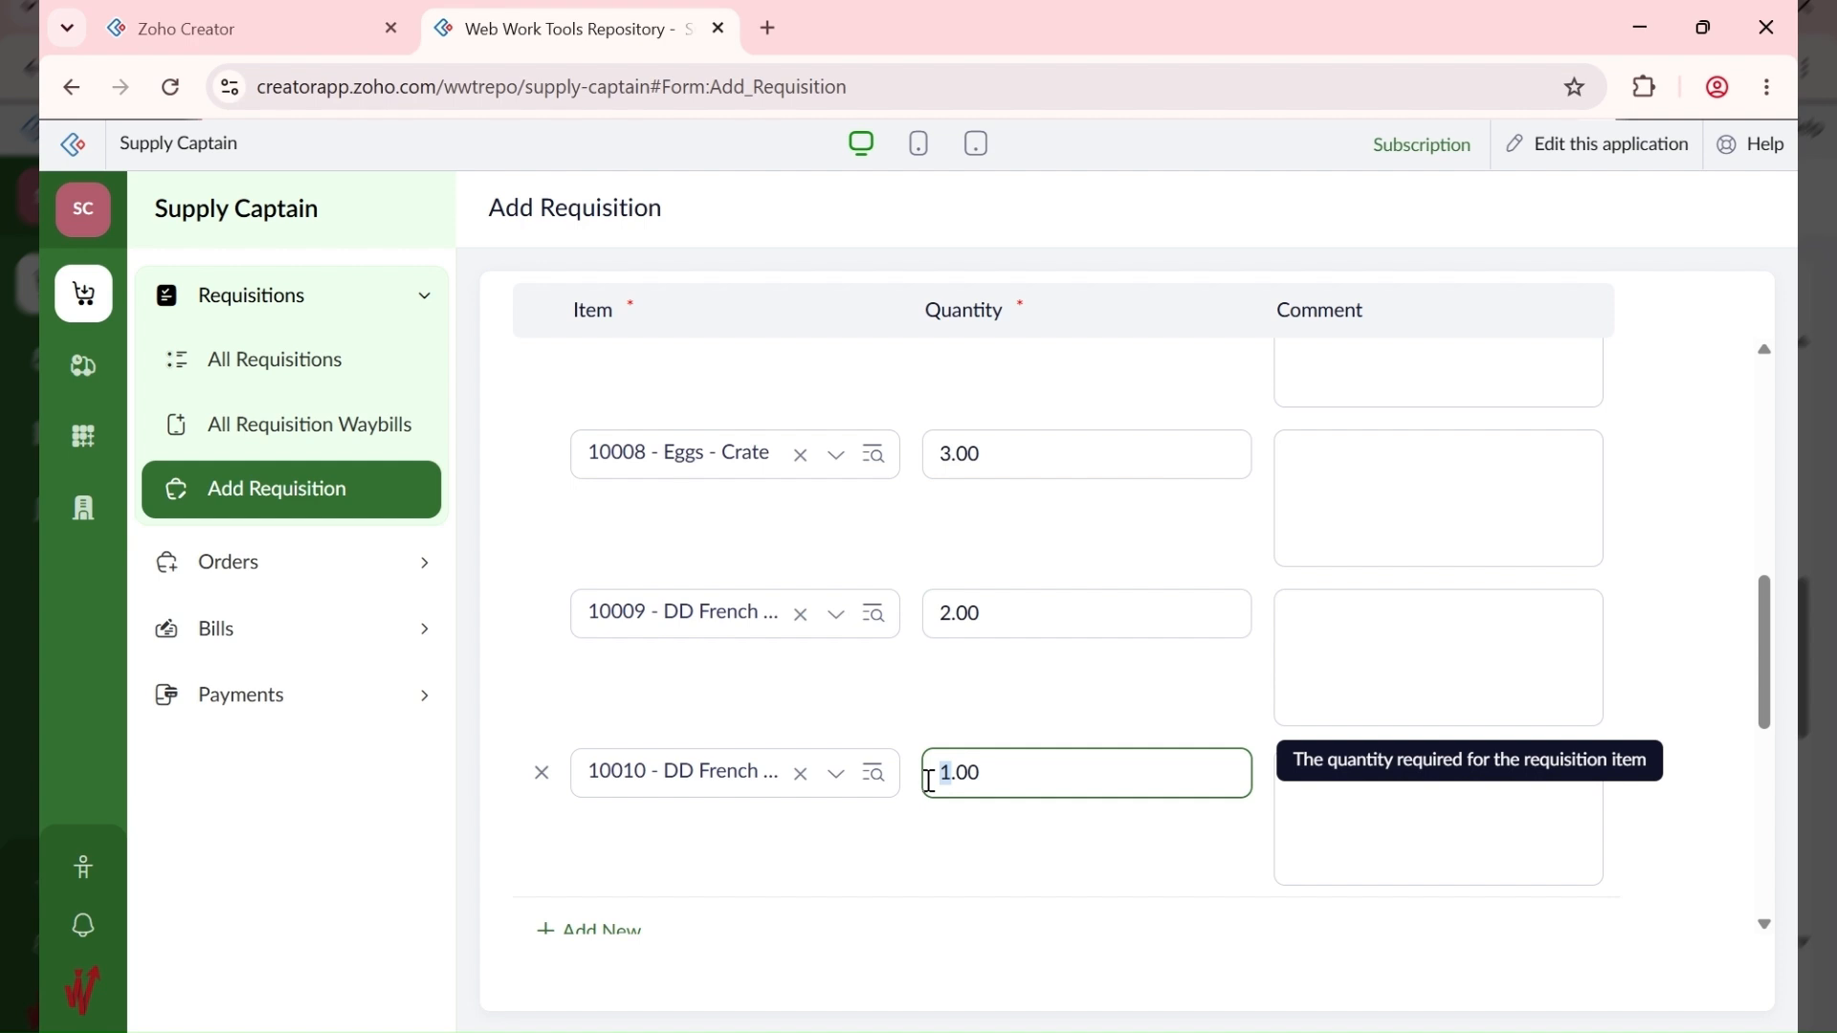
{"action": "type", "text": "10"}
{"action": "scroll", "coordinate": [1098, 675], "scroll_direction": "down", "scroll_amount": 5}
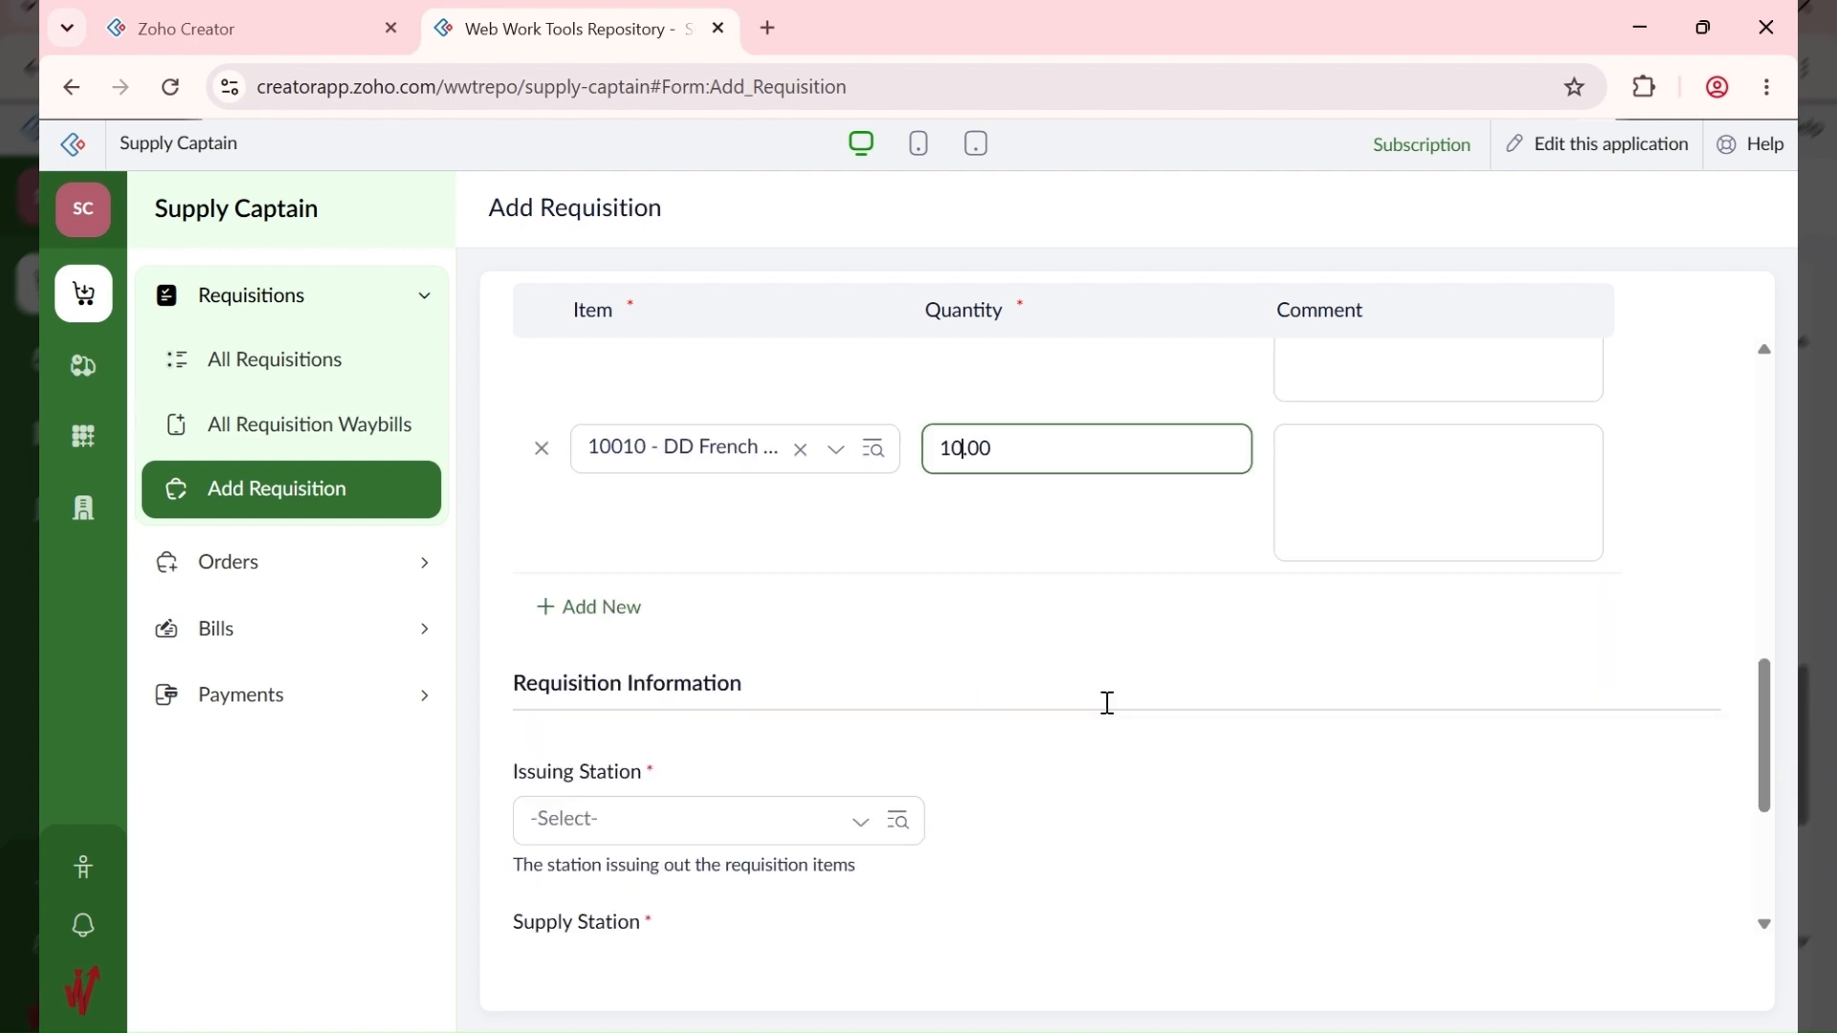
{"action": "left_click", "coordinate": [716, 380]}
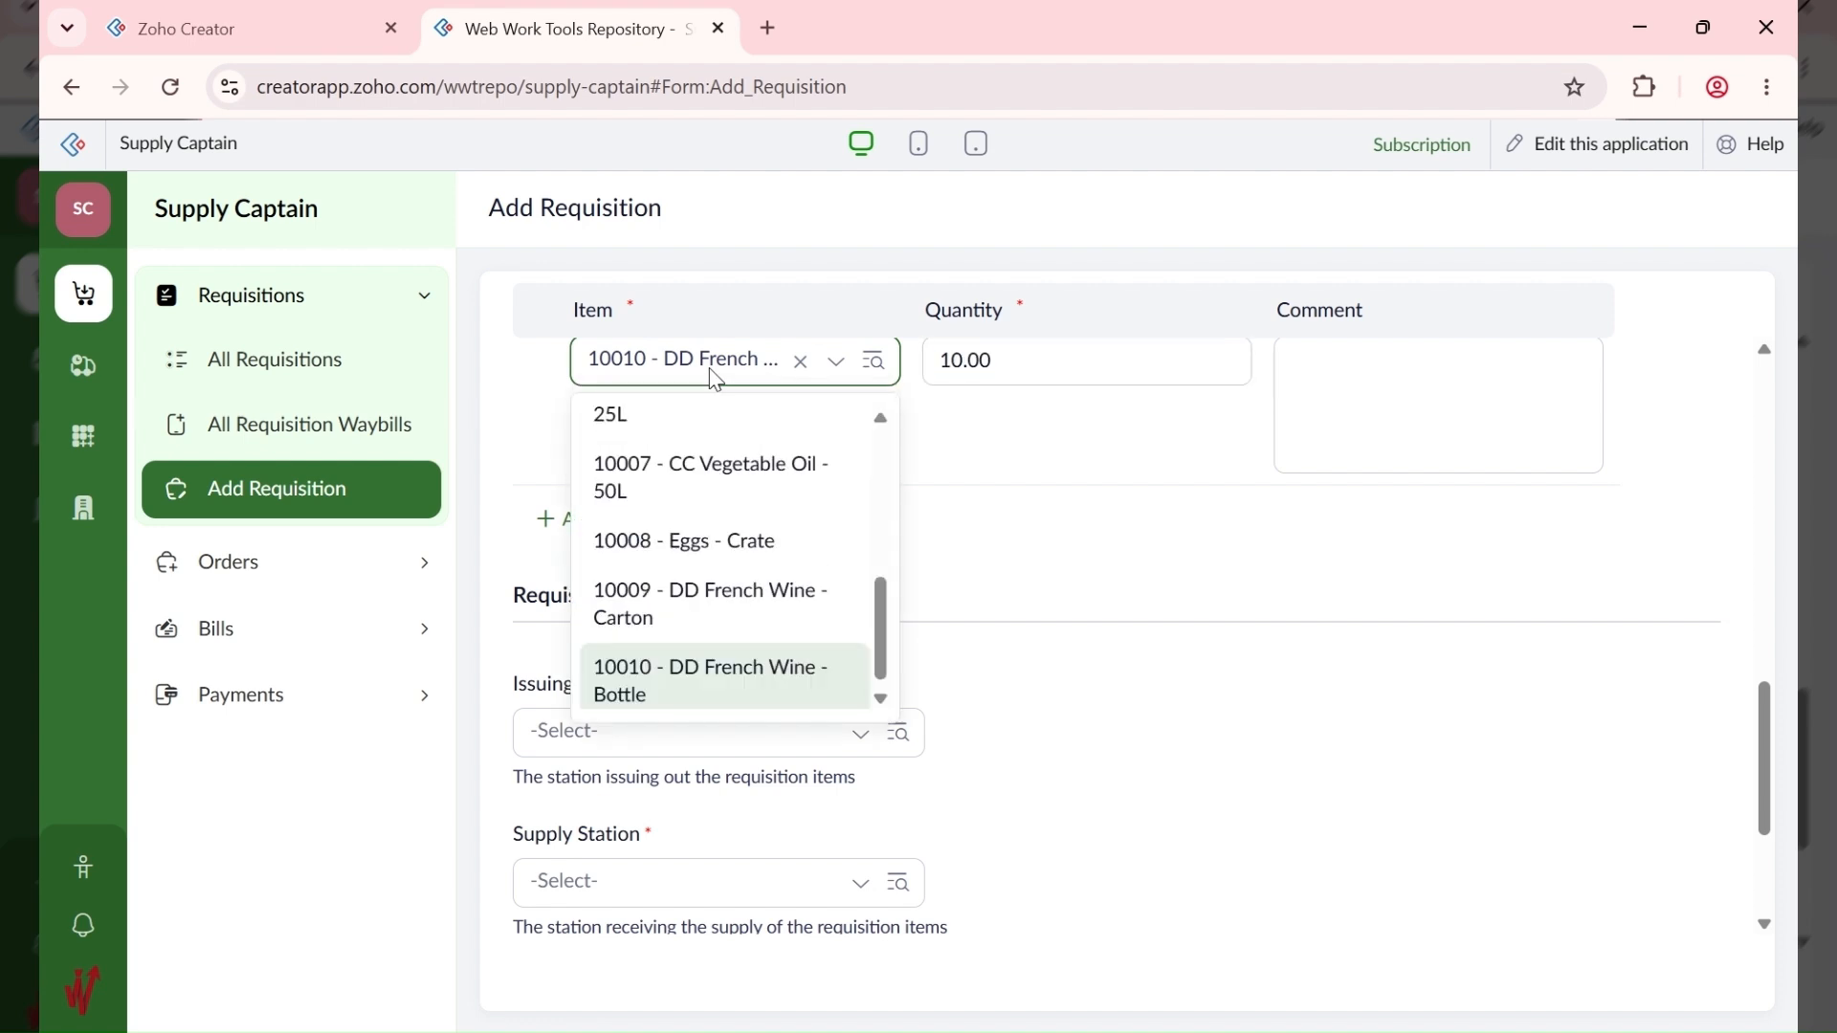
{"action": "left_click", "coordinate": [1025, 537]}
{"action": "scroll", "coordinate": [1019, 565], "scroll_direction": "down", "scroll_amount": 3}
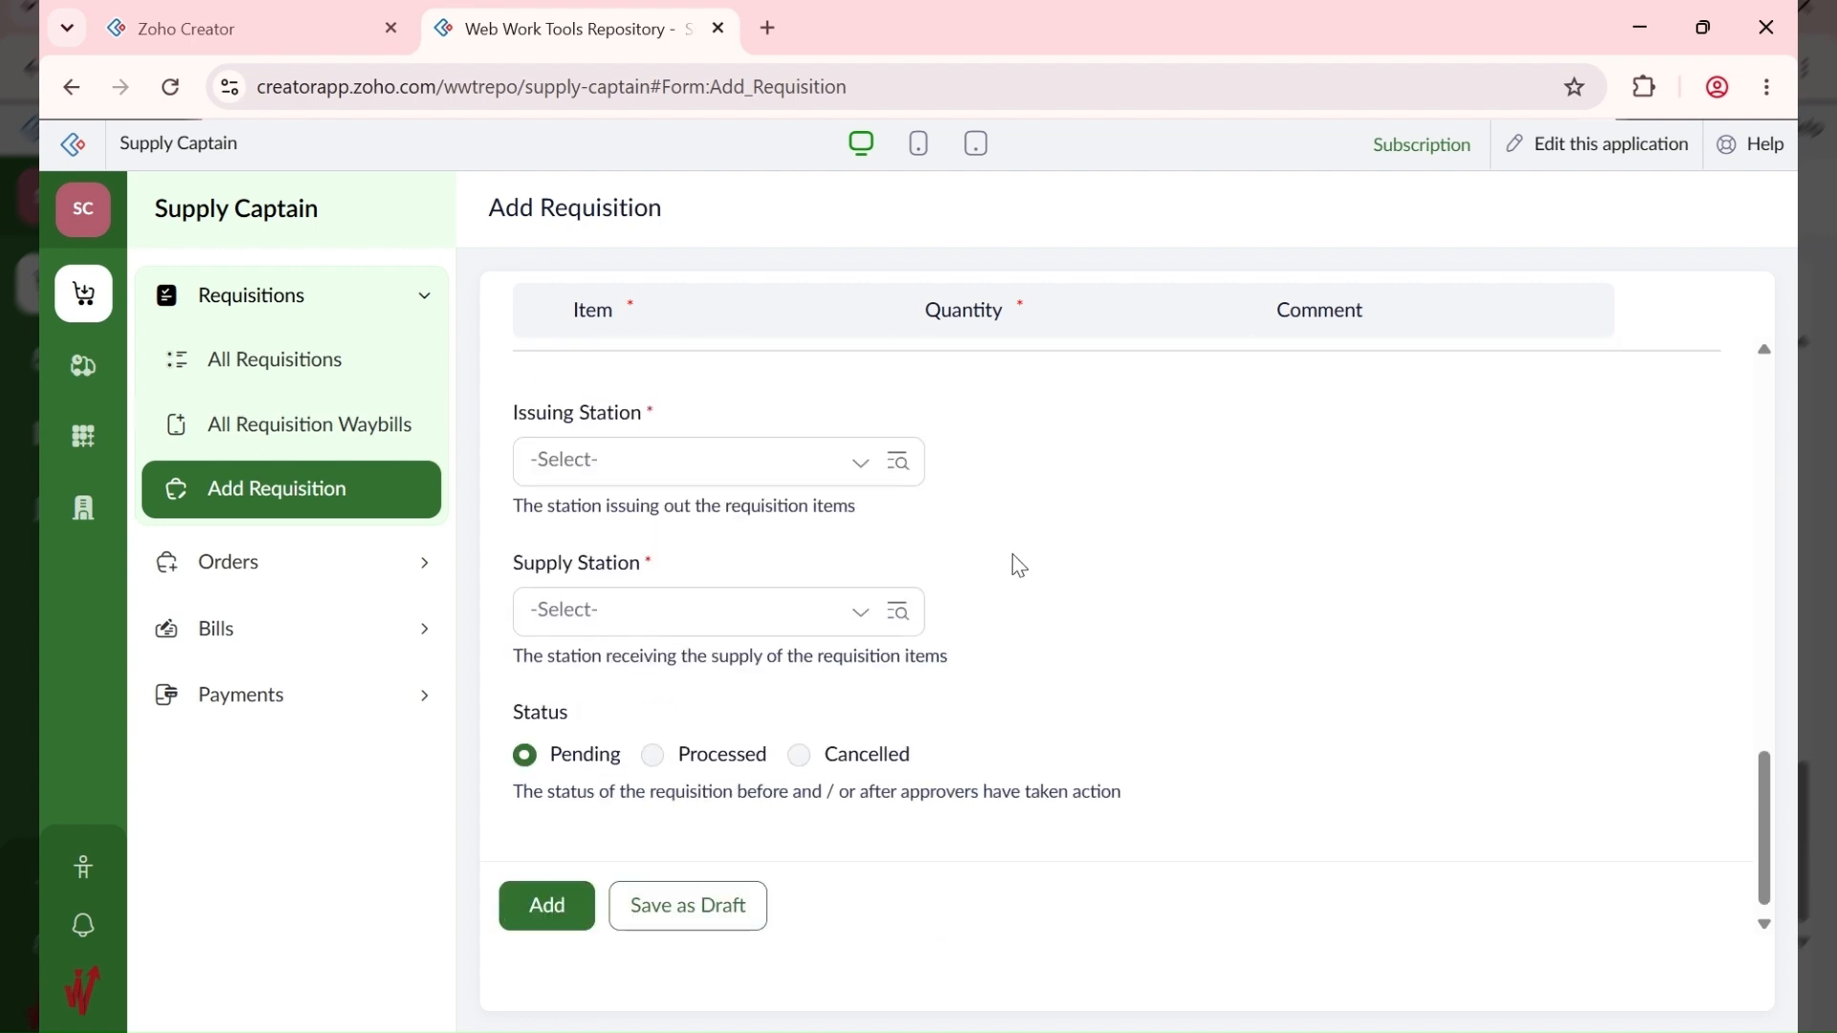
Step: Set both Issuing and Supply Station to ABC HQ - 10001 and submit the requisition
{"action": "left_click", "coordinate": [687, 473]}
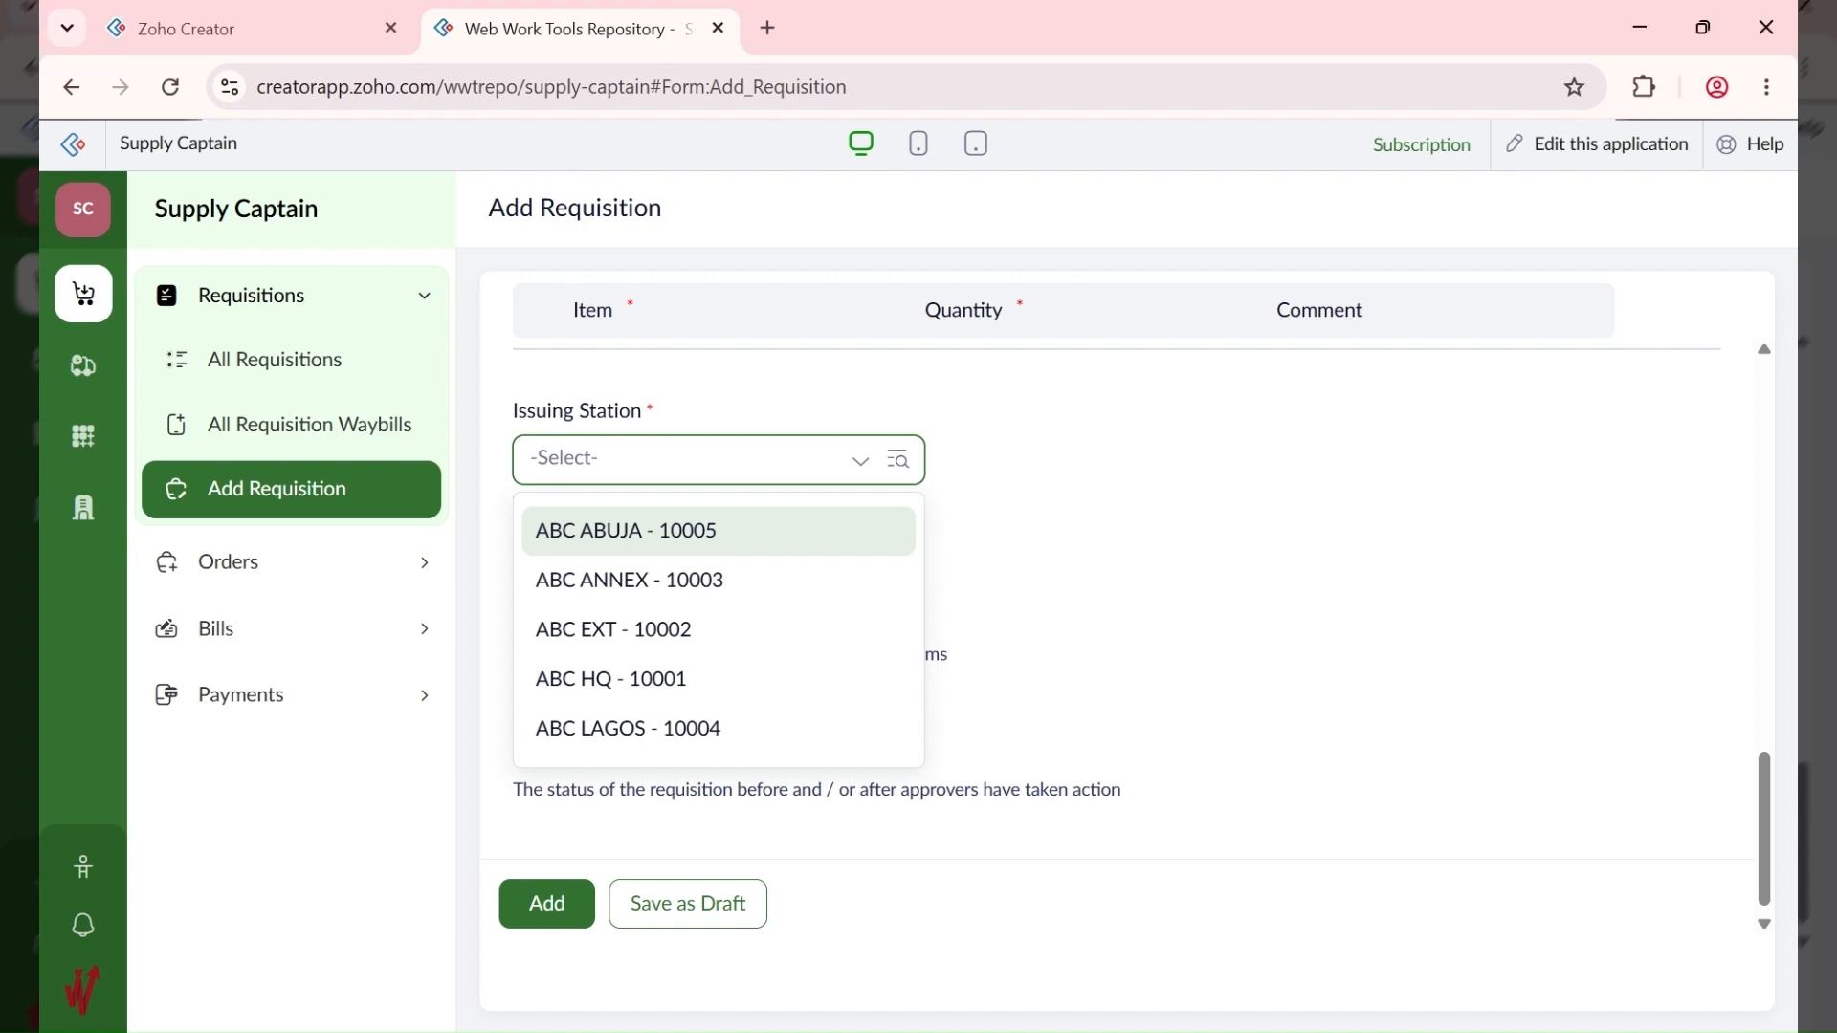
{"action": "left_click", "coordinate": [694, 683]}
{"action": "left_click", "coordinate": [620, 624]}
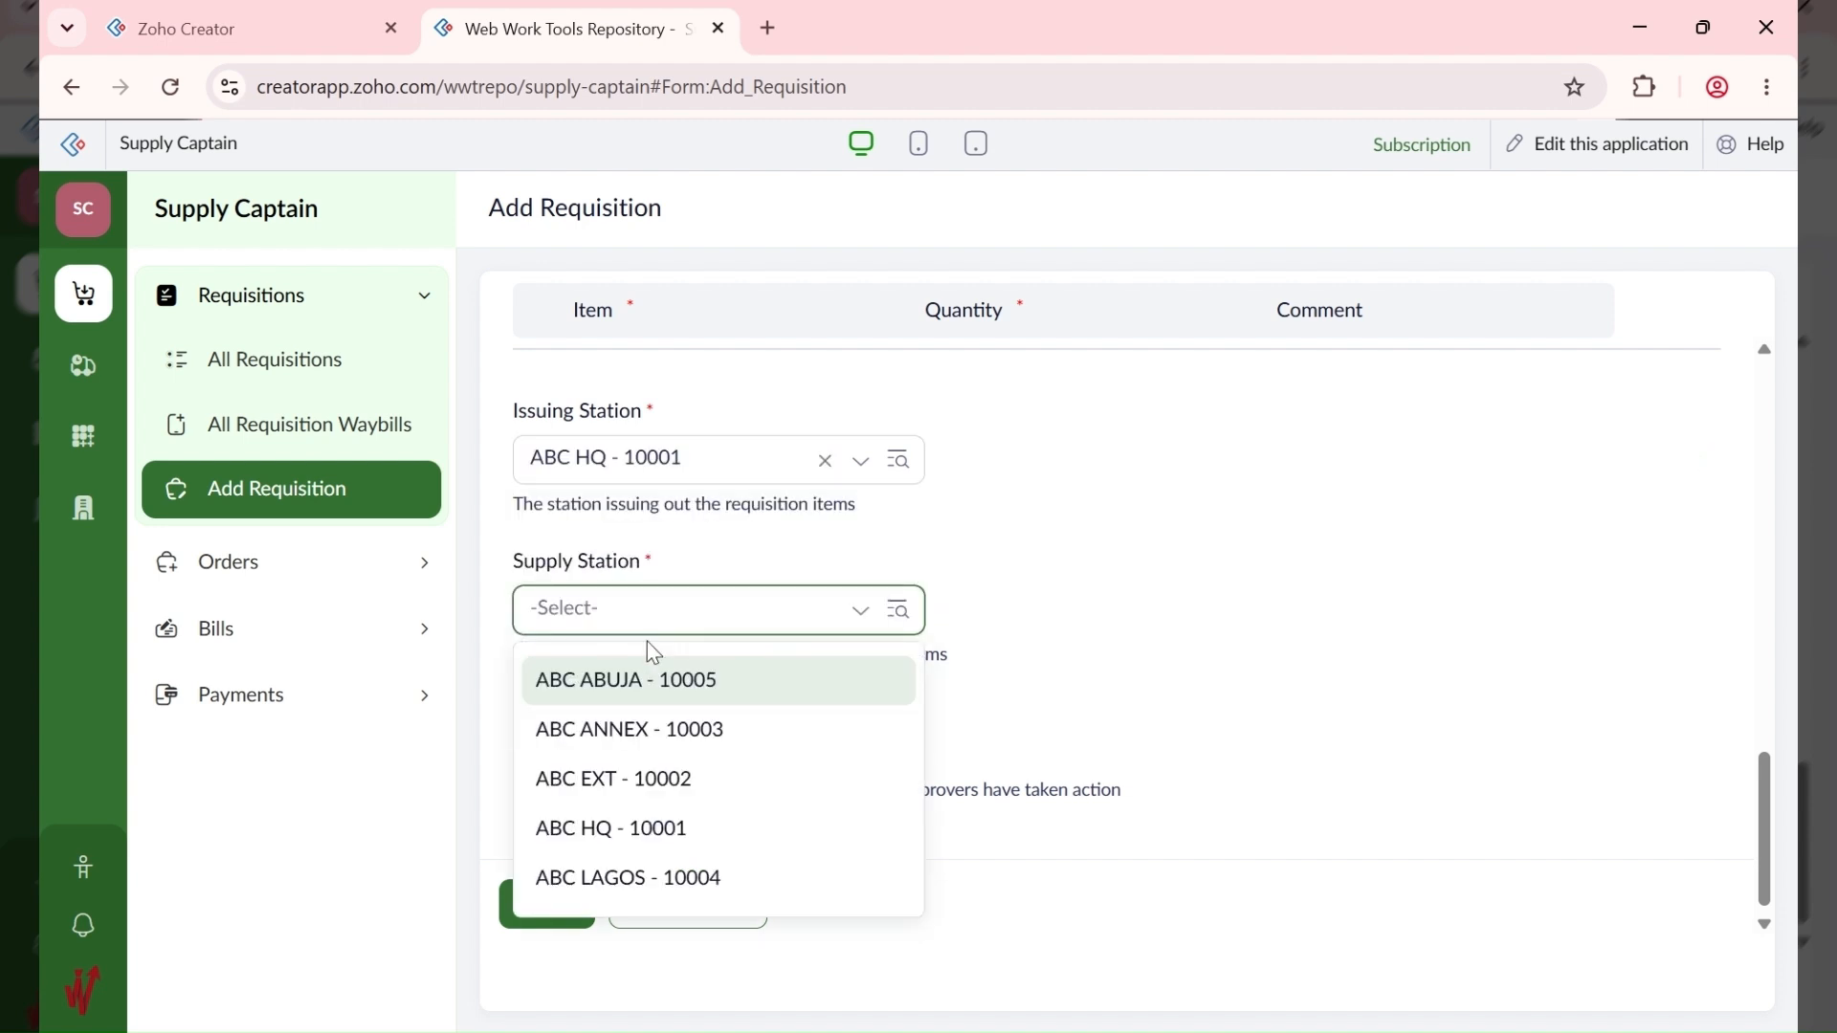
{"action": "left_click", "coordinate": [689, 849]}
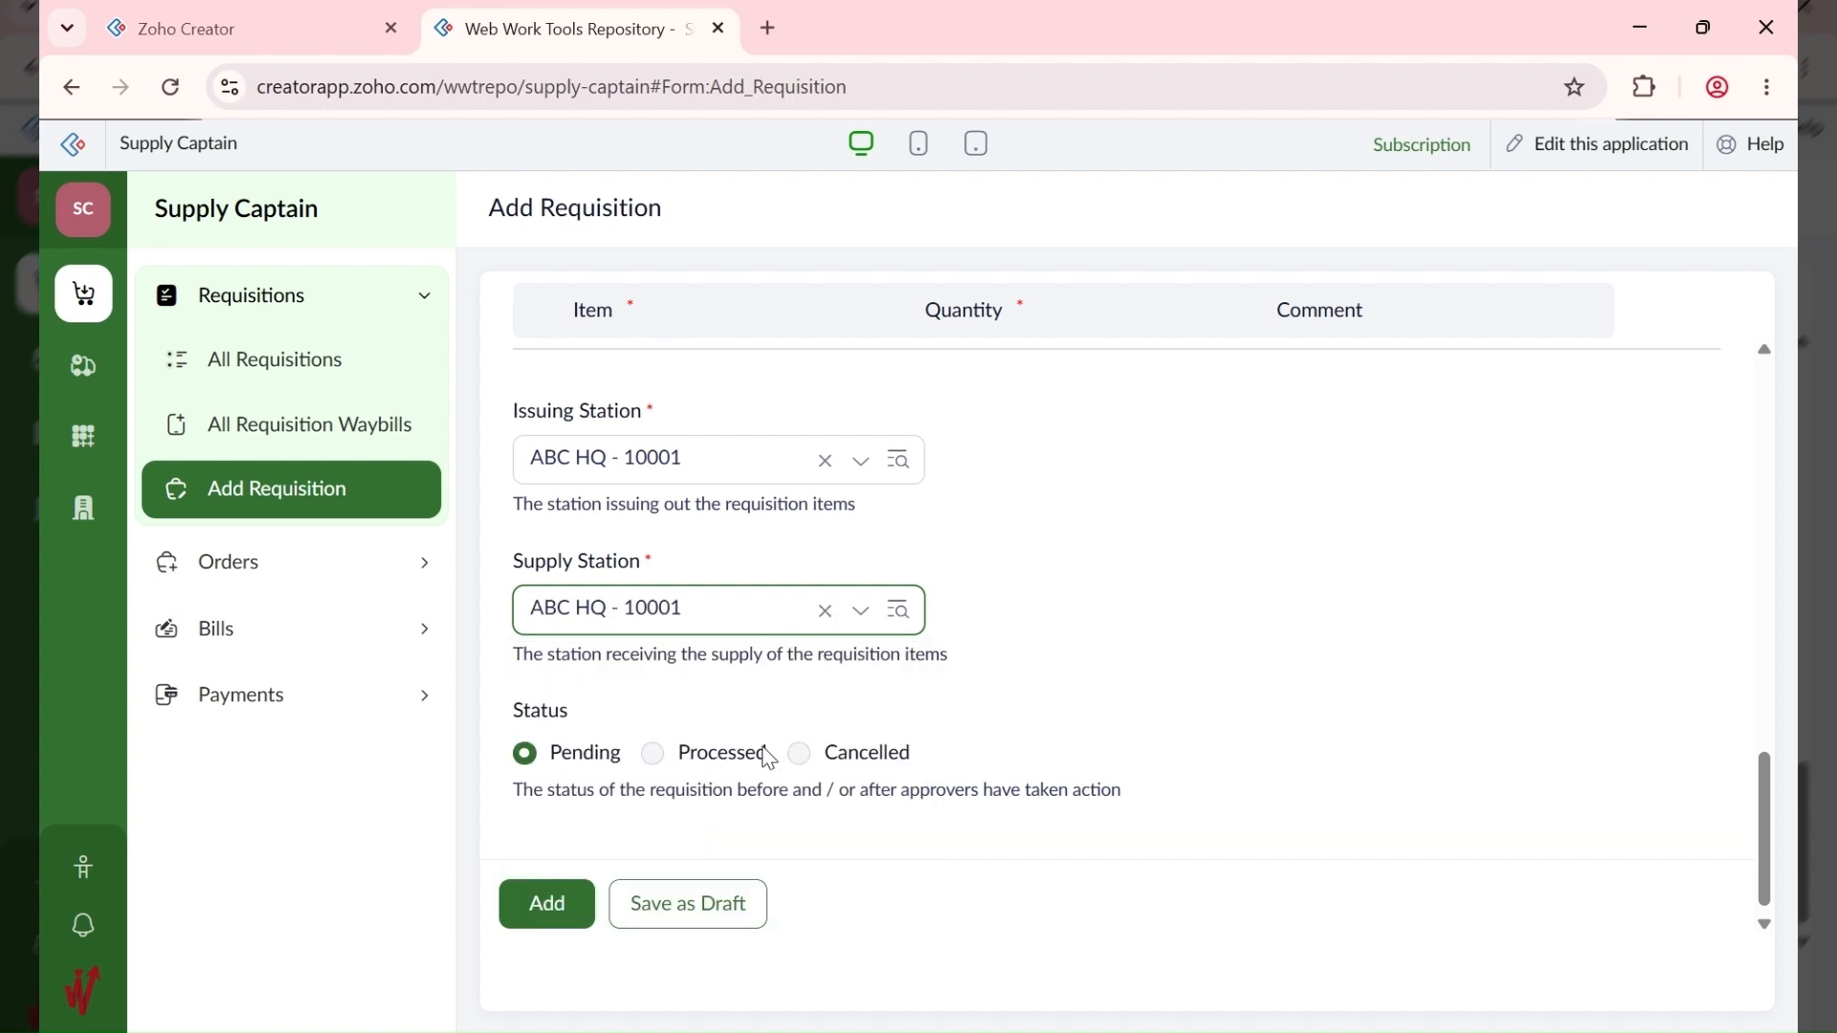
{"action": "scroll", "coordinate": [698, 779], "scroll_direction": "down", "scroll_amount": 1}
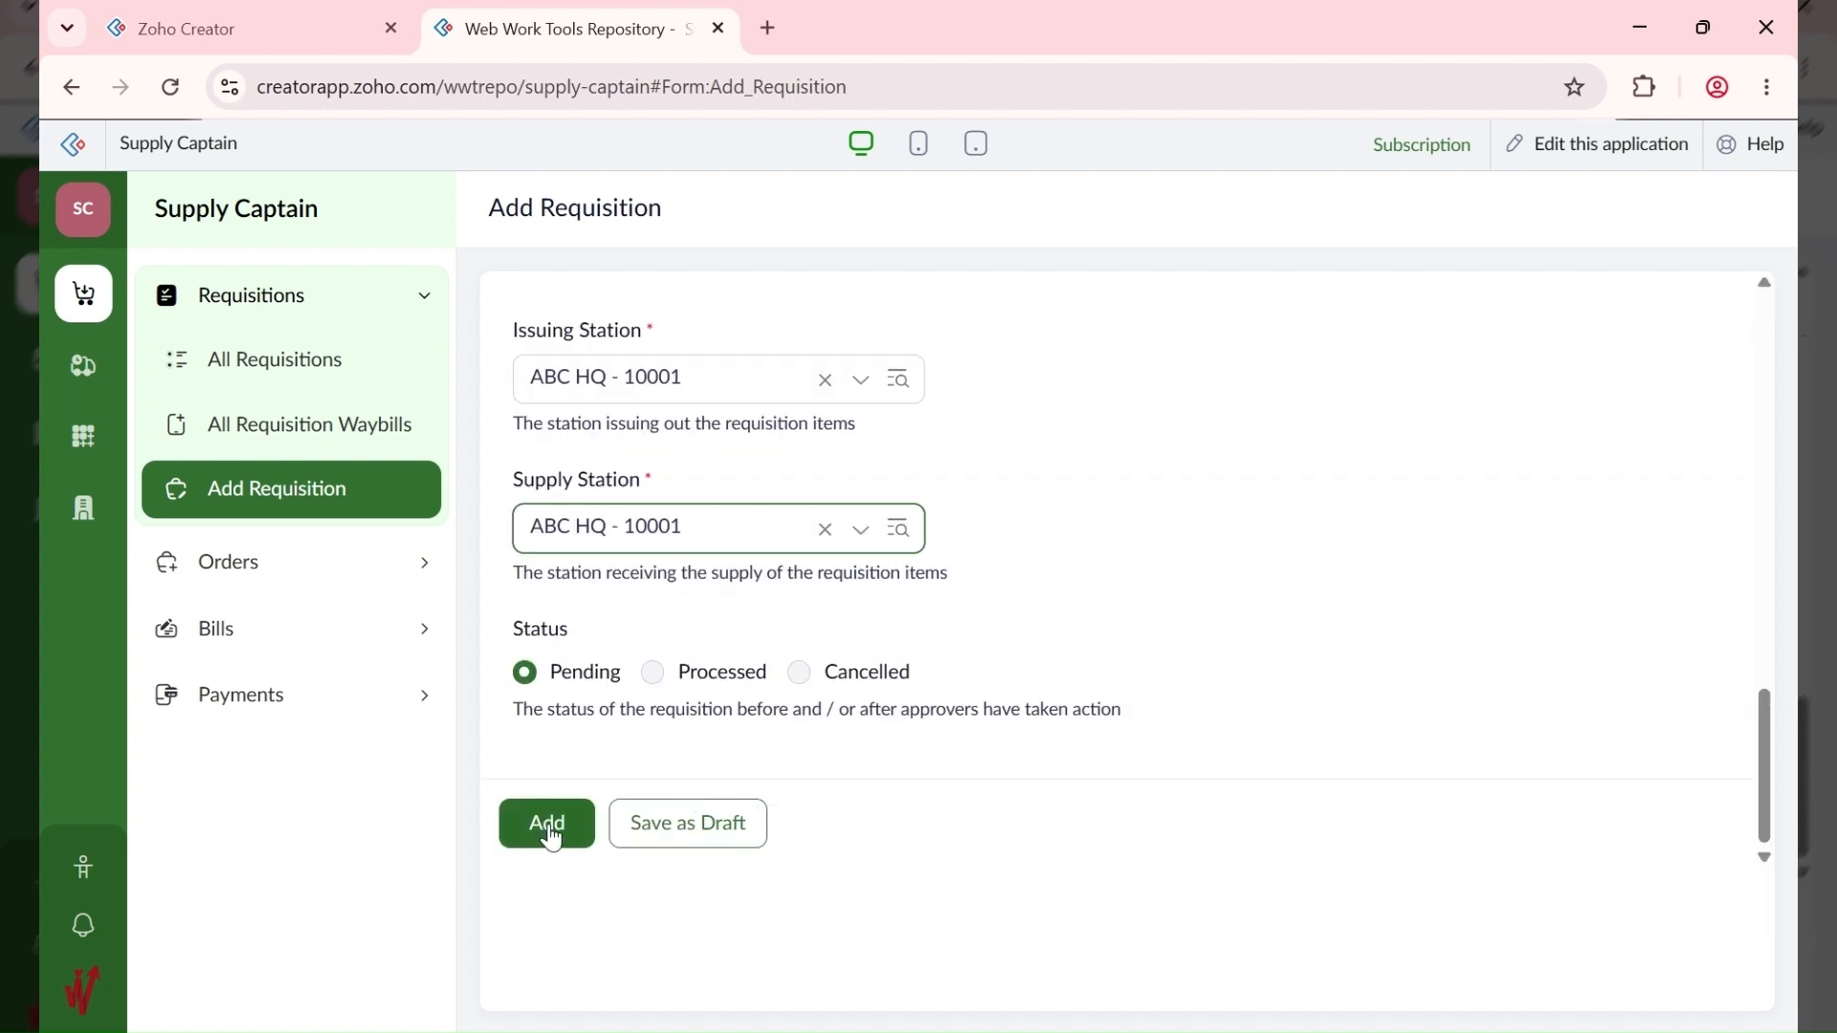
{"action": "left_click", "coordinate": [549, 829]}
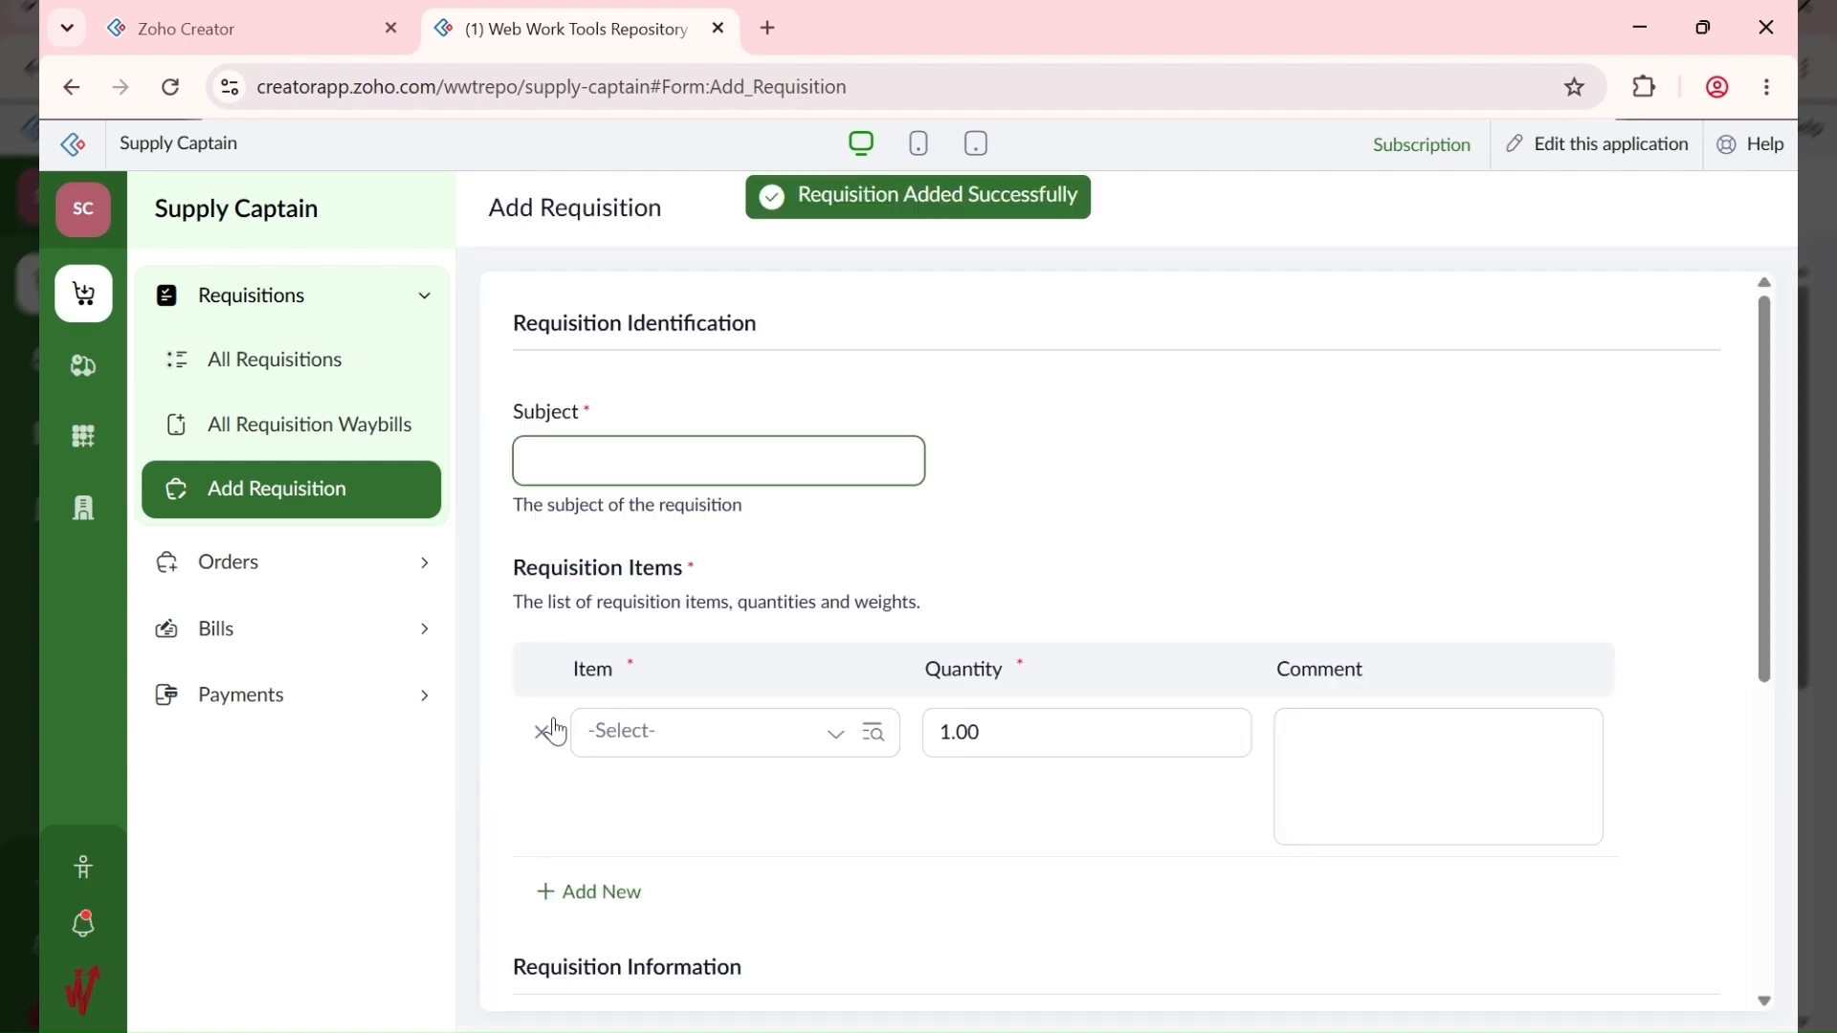
Step: Approve the Stock HQ - CEO Birthday requisition, then open record 10001 from All Requisitions
{"action": "left_click", "coordinate": [83, 507]}
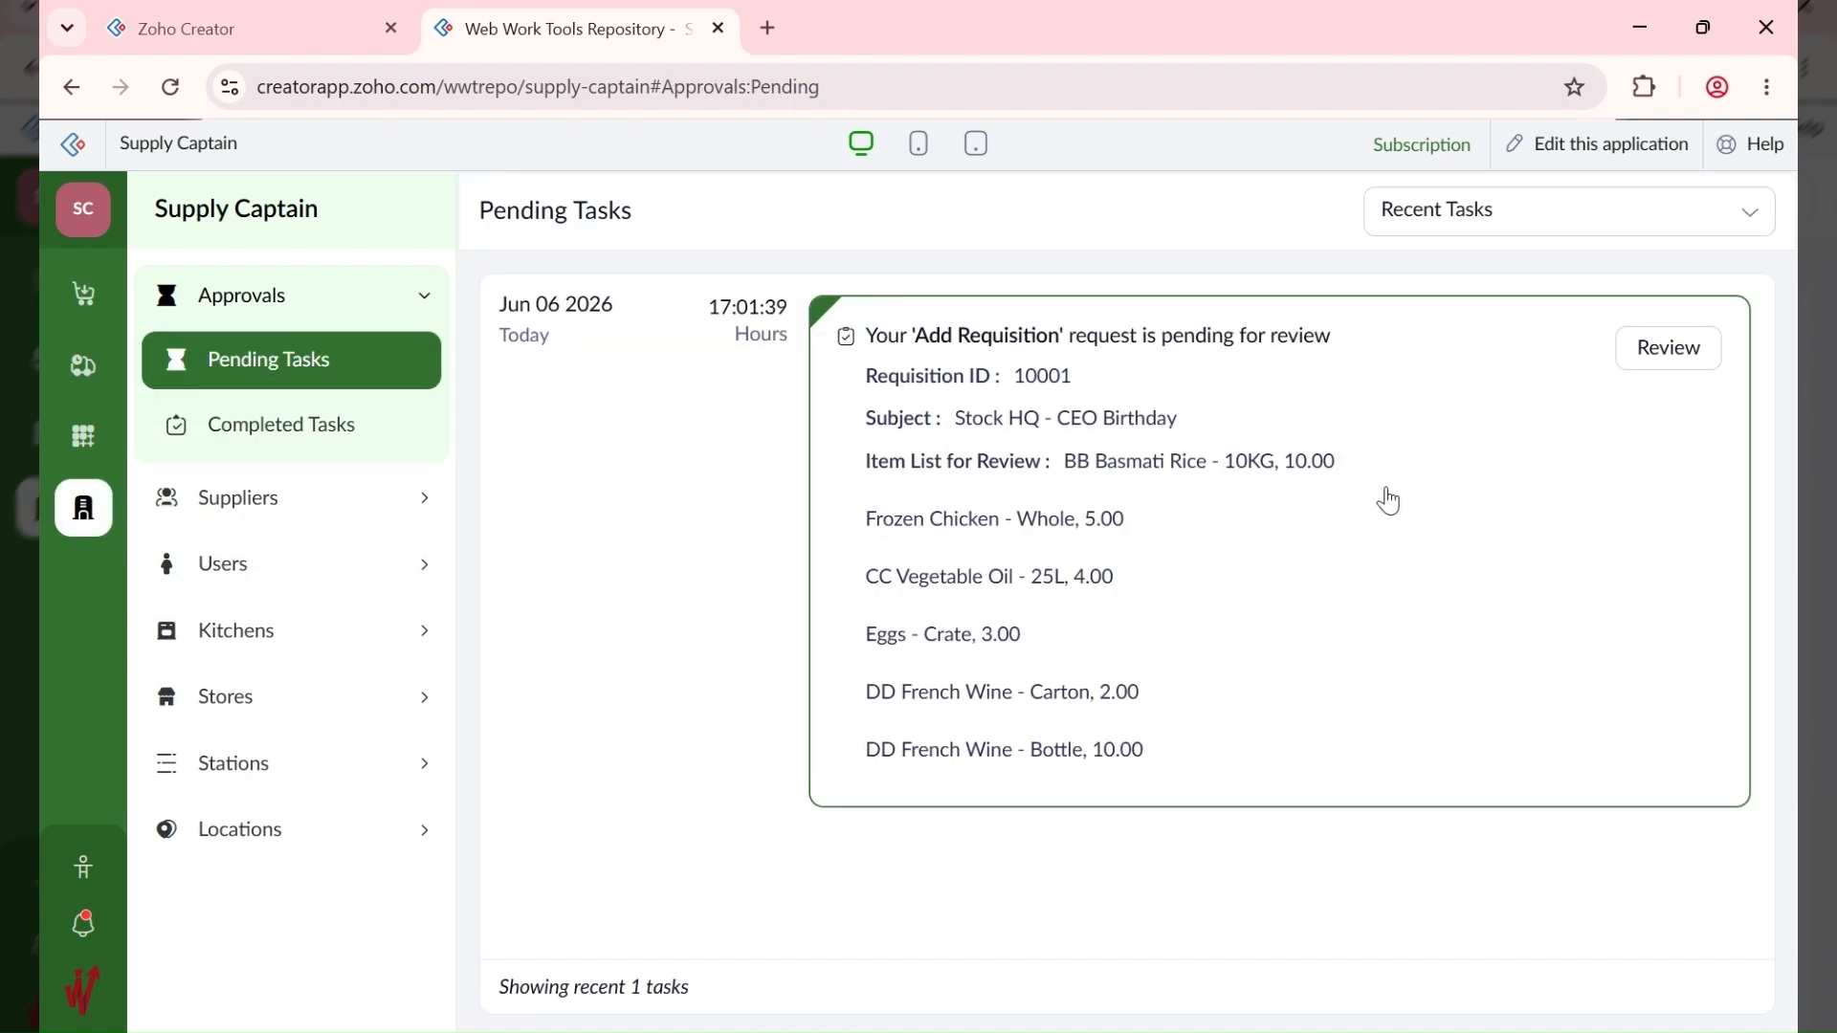
{"action": "left_click", "coordinate": [1404, 489]}
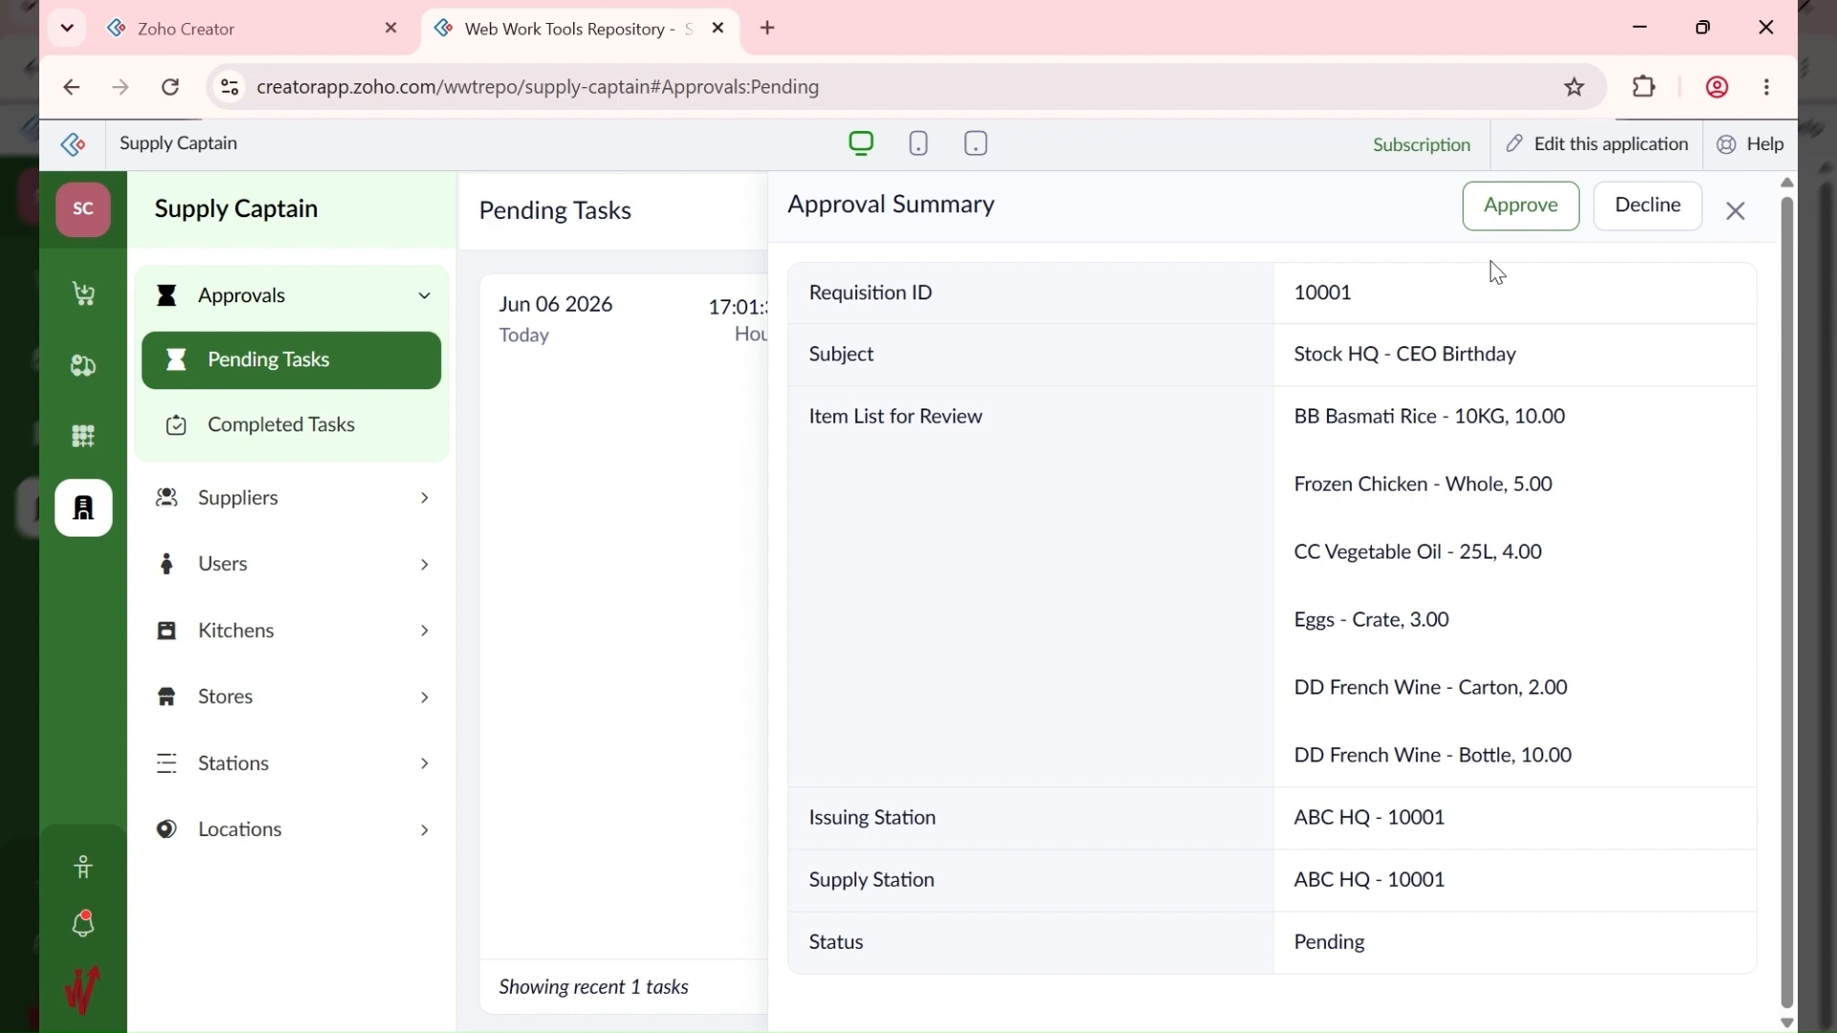
{"action": "left_click", "coordinate": [1511, 213]}
{"action": "left_click", "coordinate": [1341, 415]}
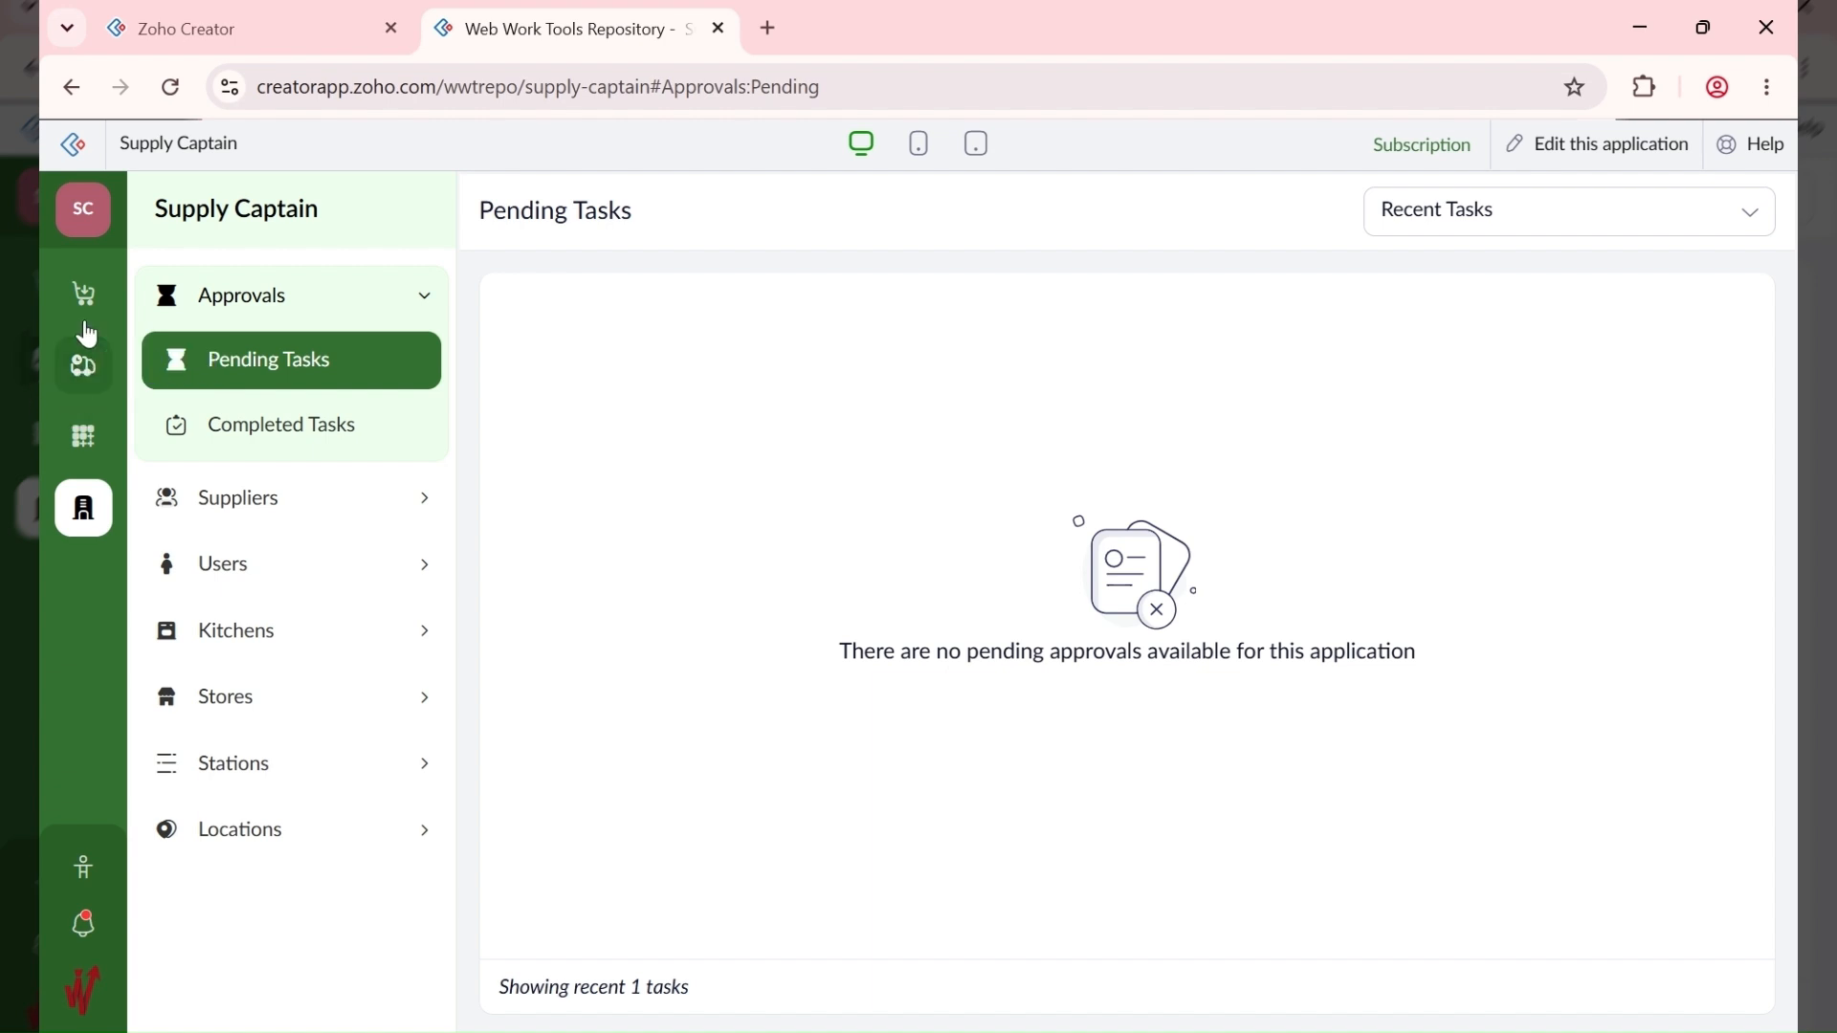
{"action": "left_click", "coordinate": [84, 312]}
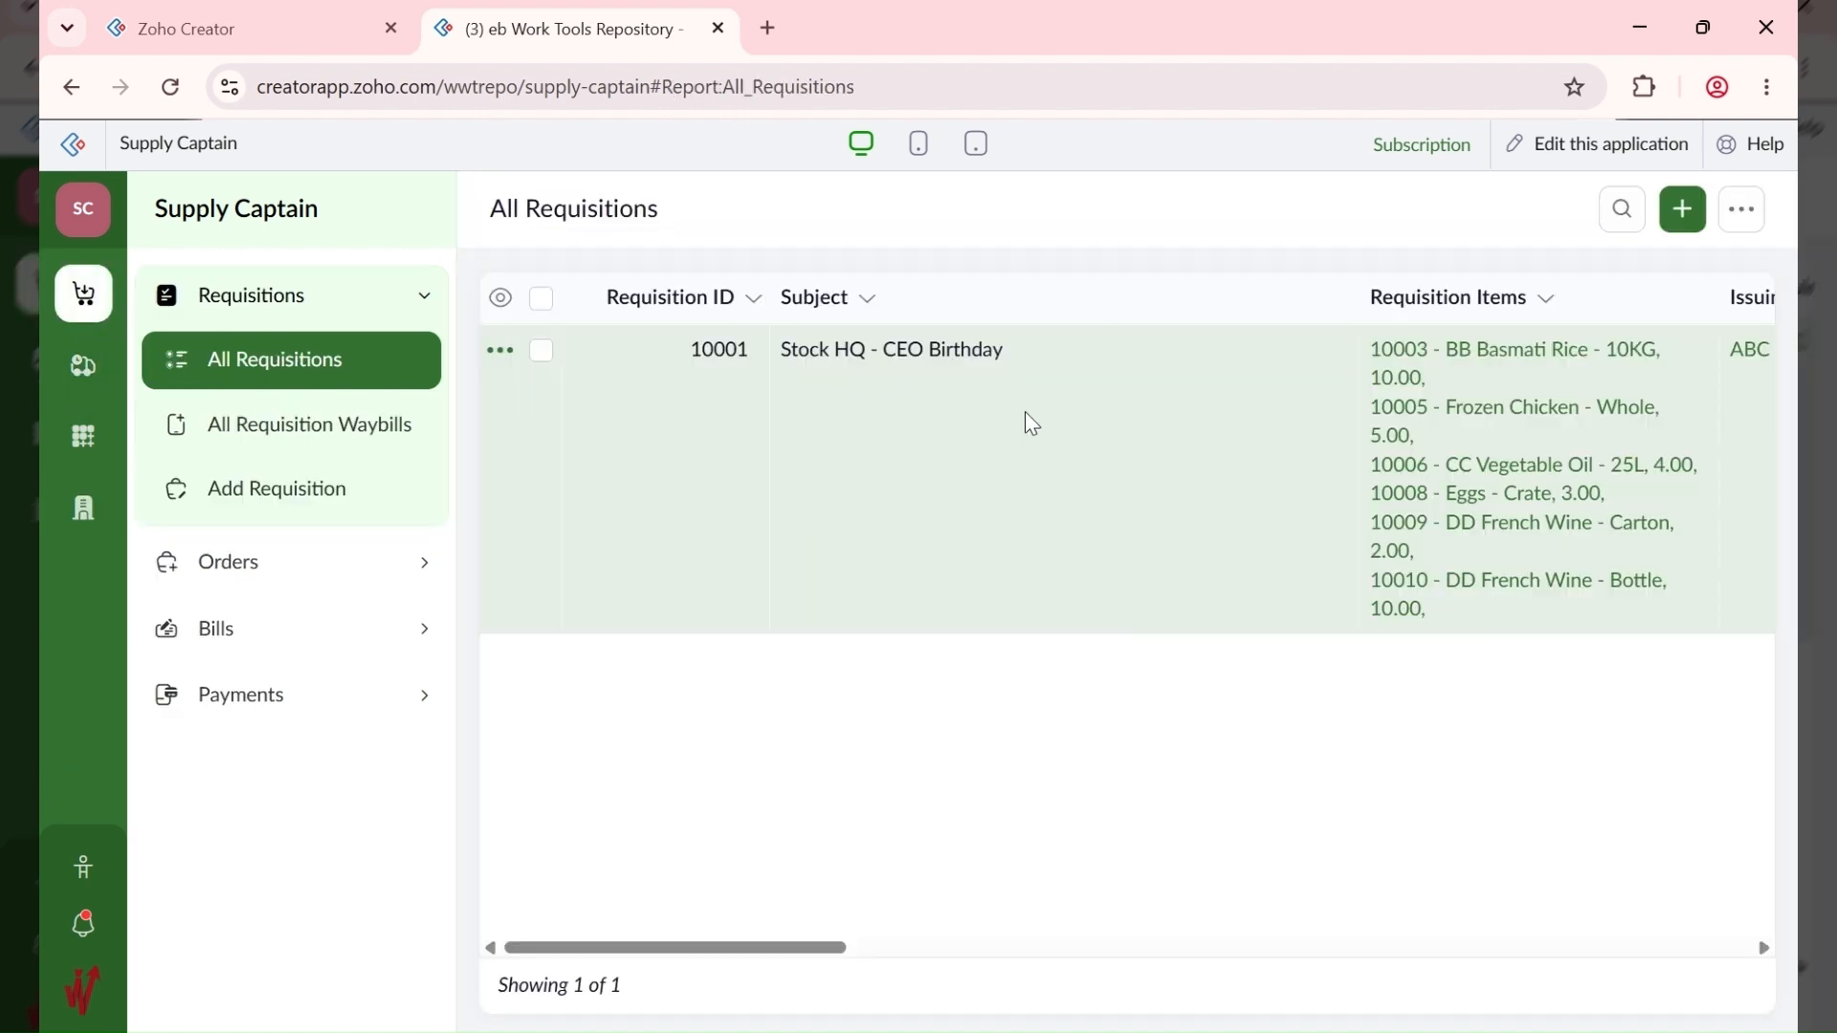
{"action": "left_click", "coordinate": [1024, 421]}
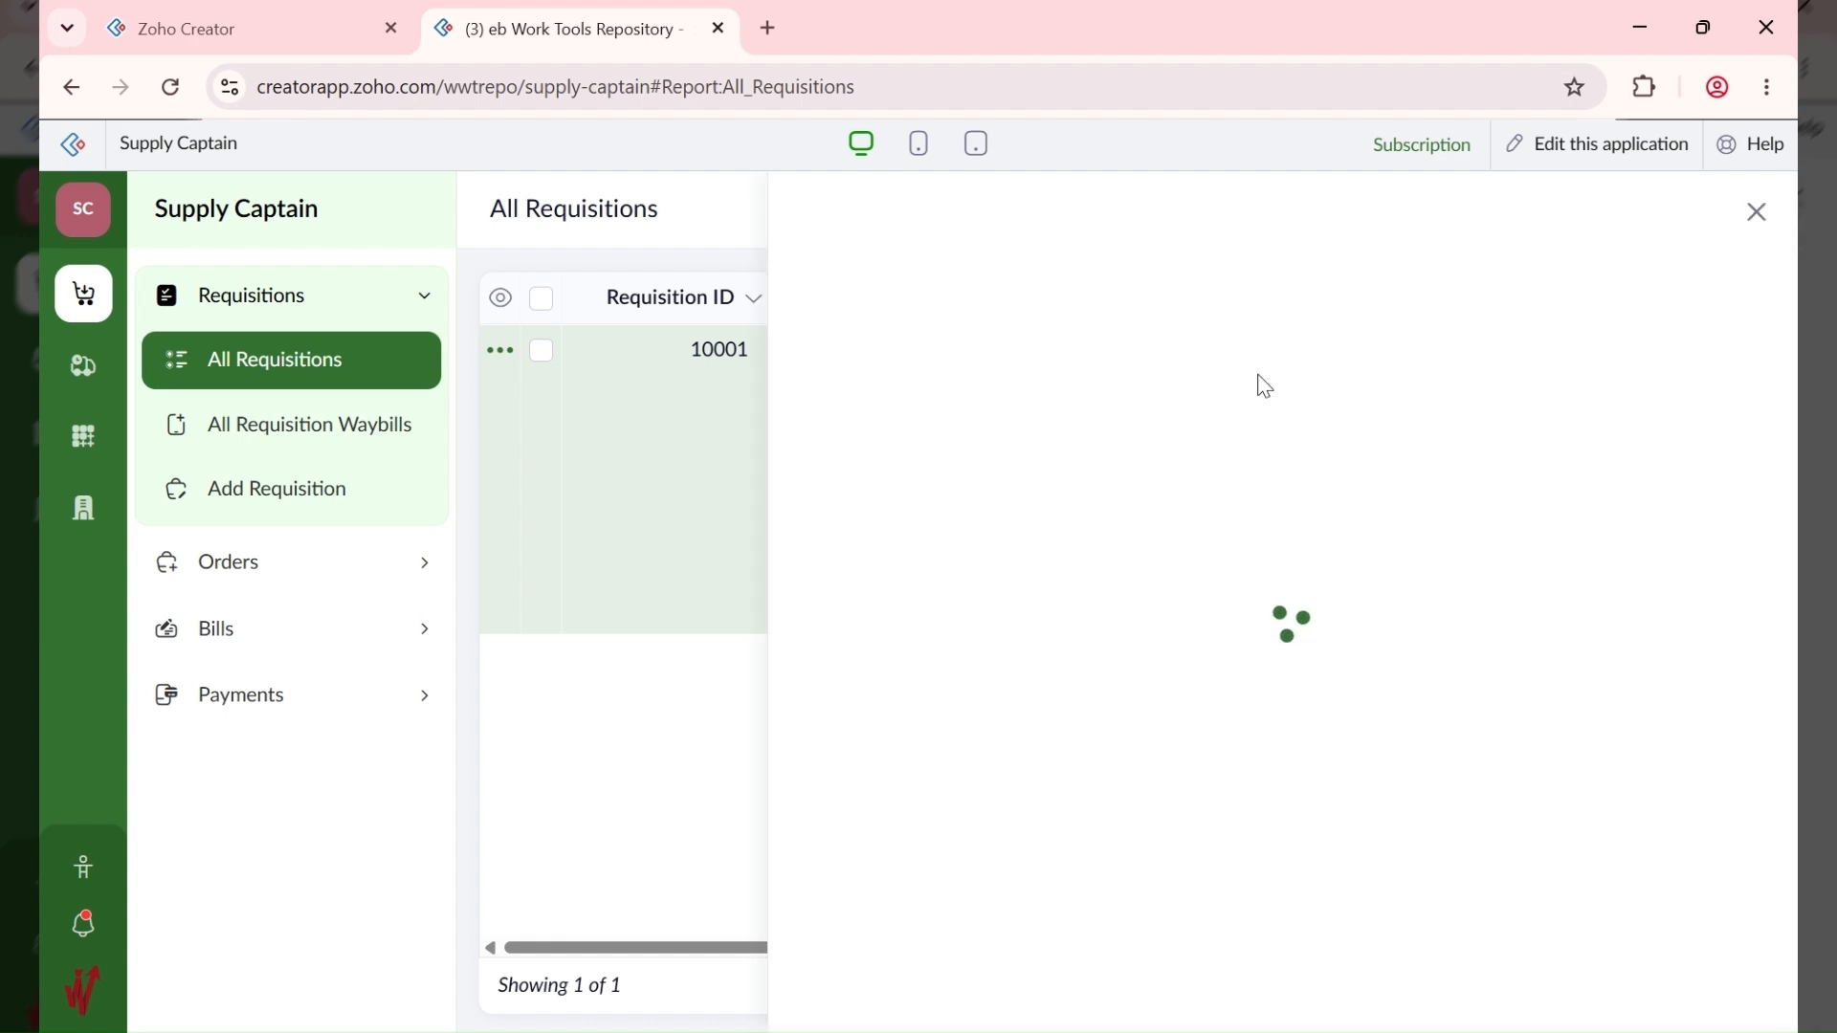
Step: Generate an order from requisition 10001 and view it in the All Orders report
{"action": "left_click", "coordinate": [1492, 213]}
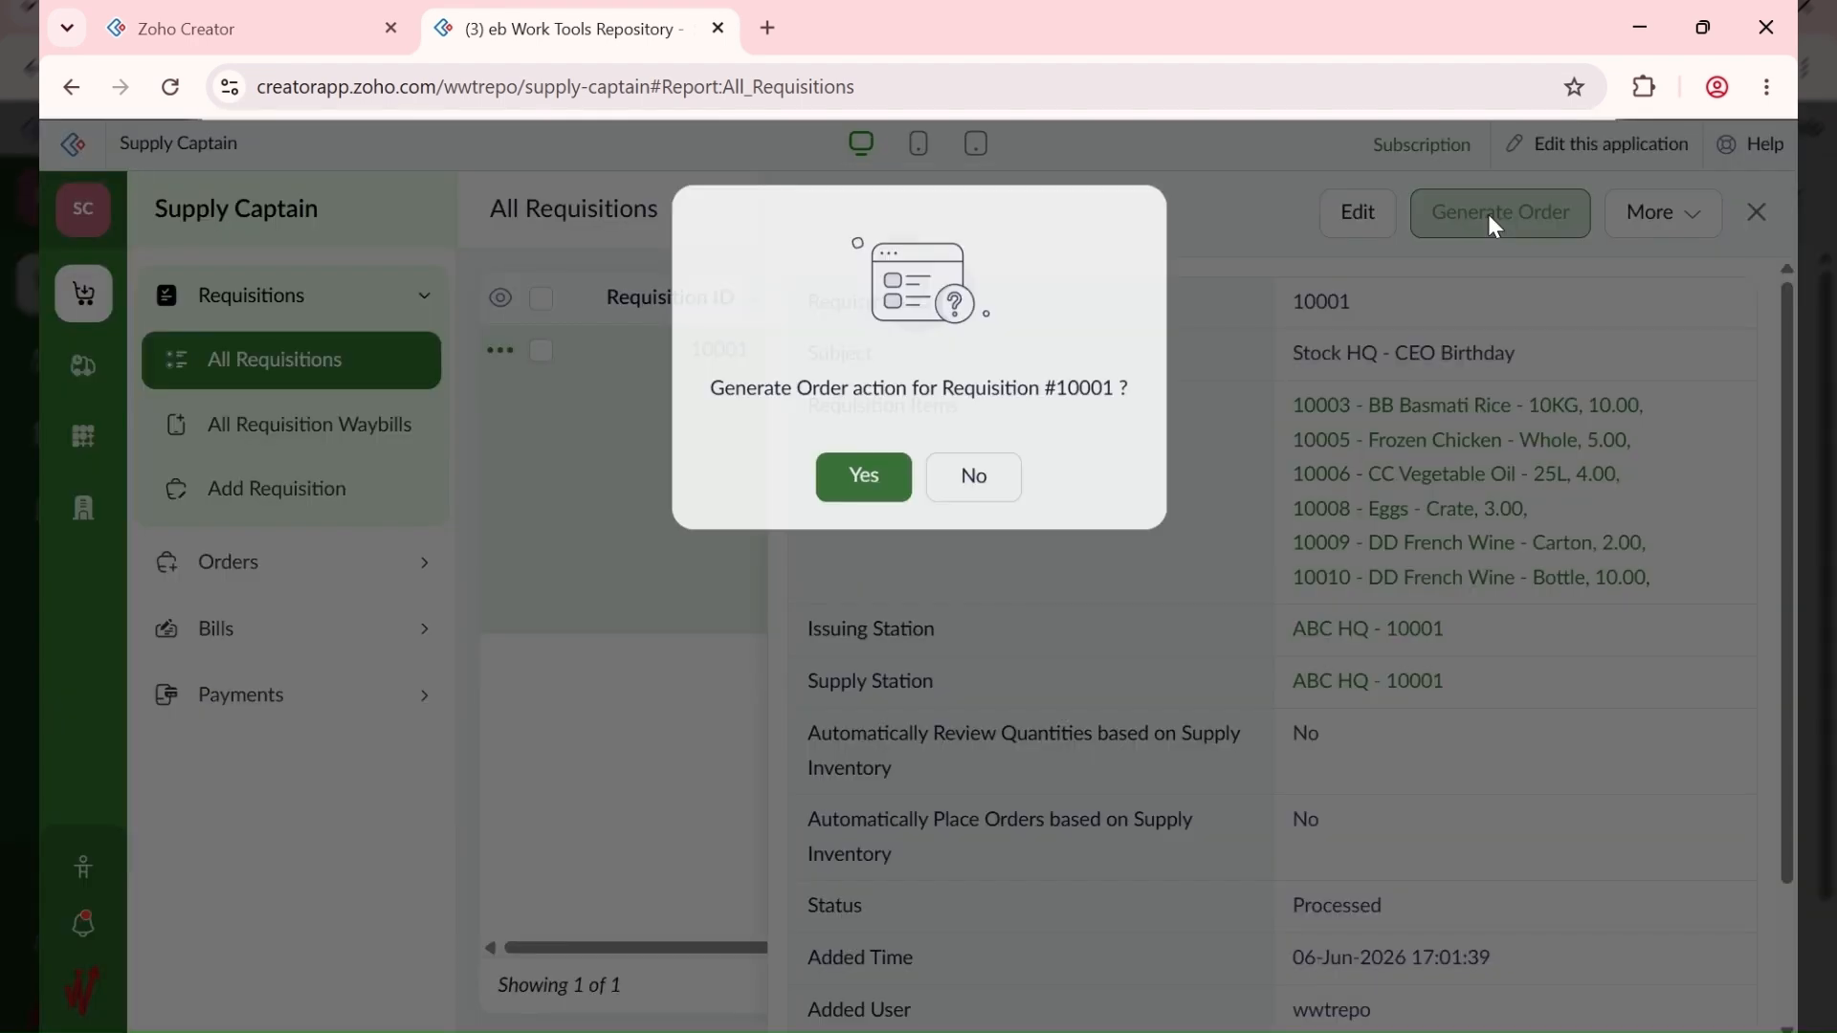
{"action": "left_click", "coordinate": [874, 476]}
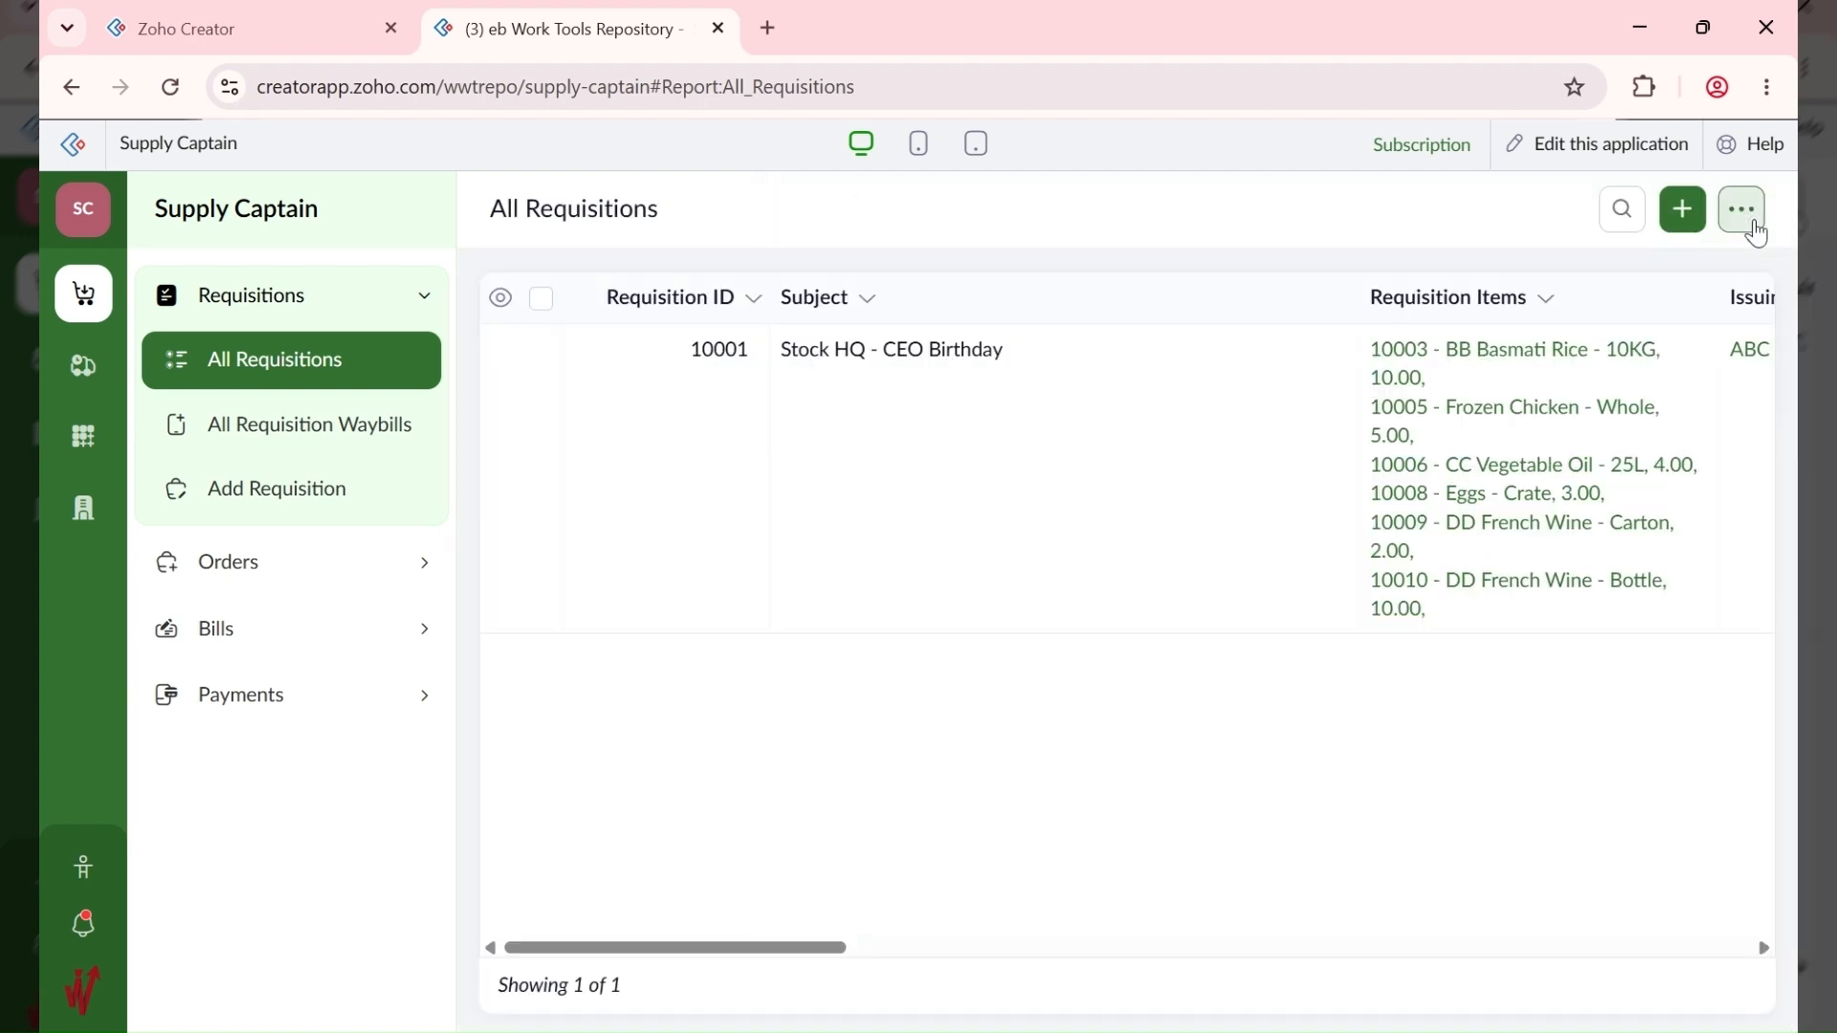
{"action": "left_click", "coordinate": [239, 572]}
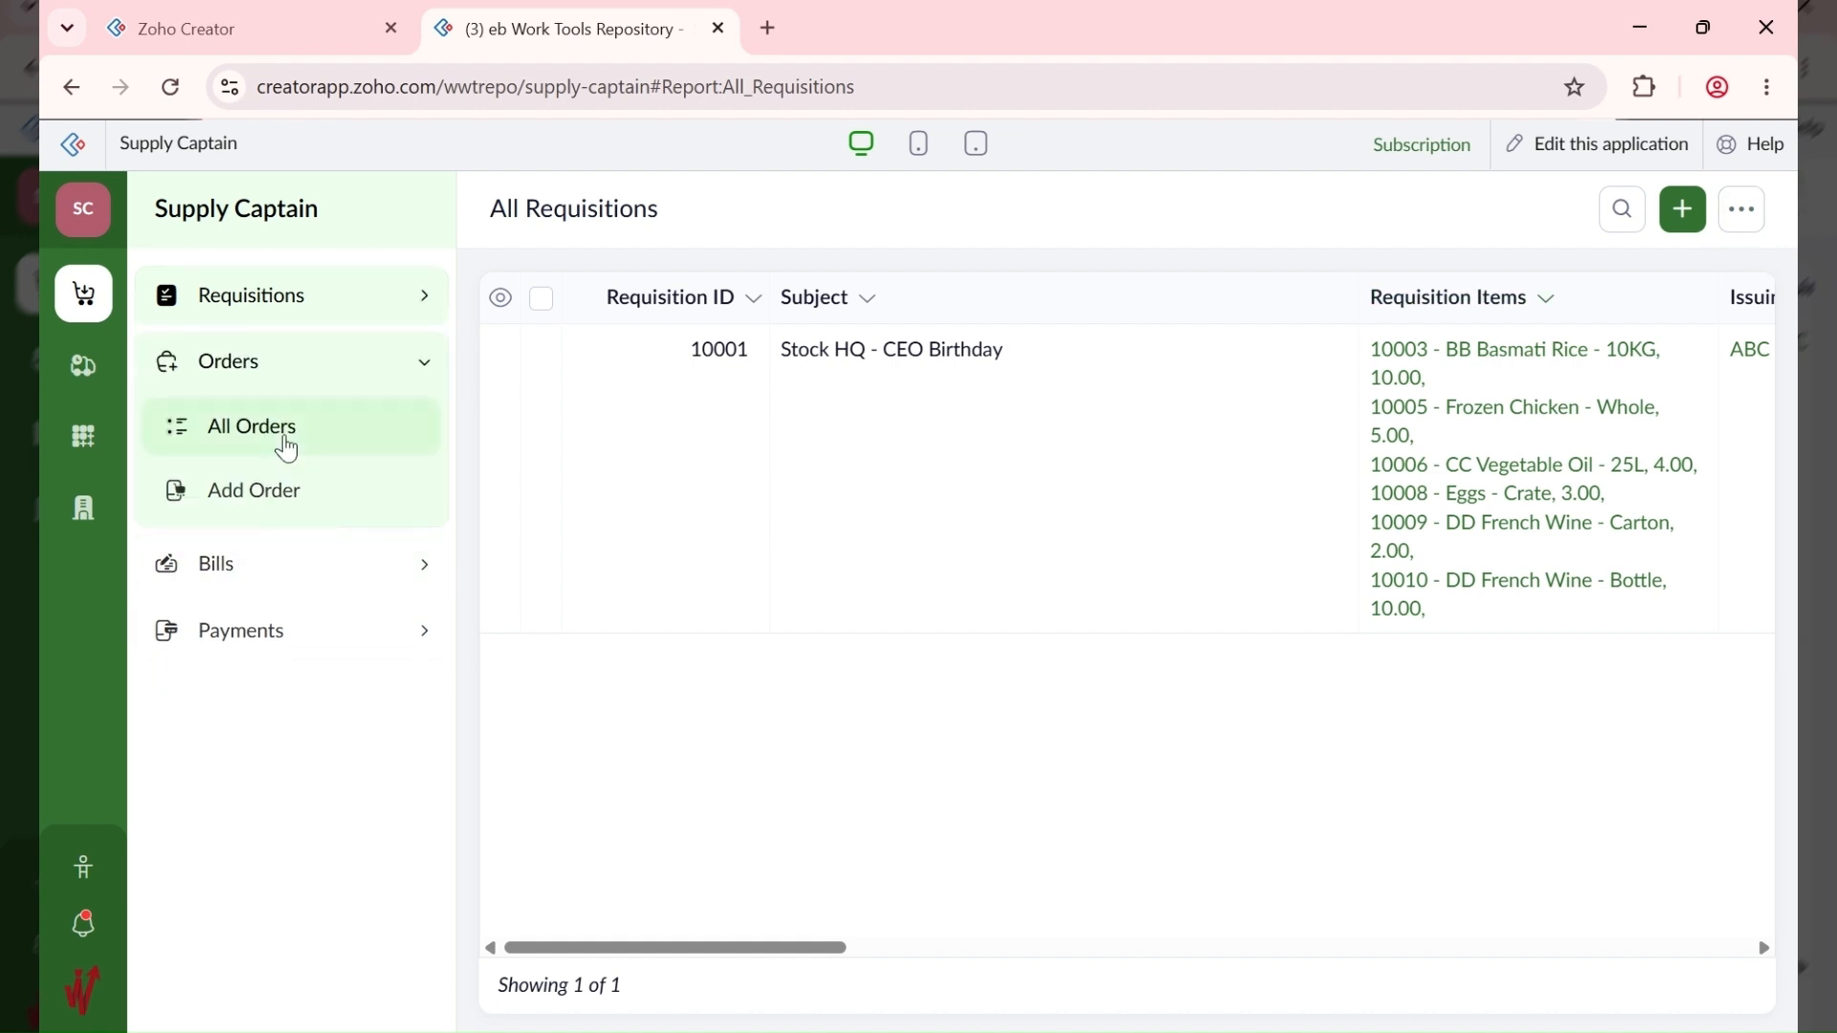
{"action": "left_click", "coordinate": [280, 435]}
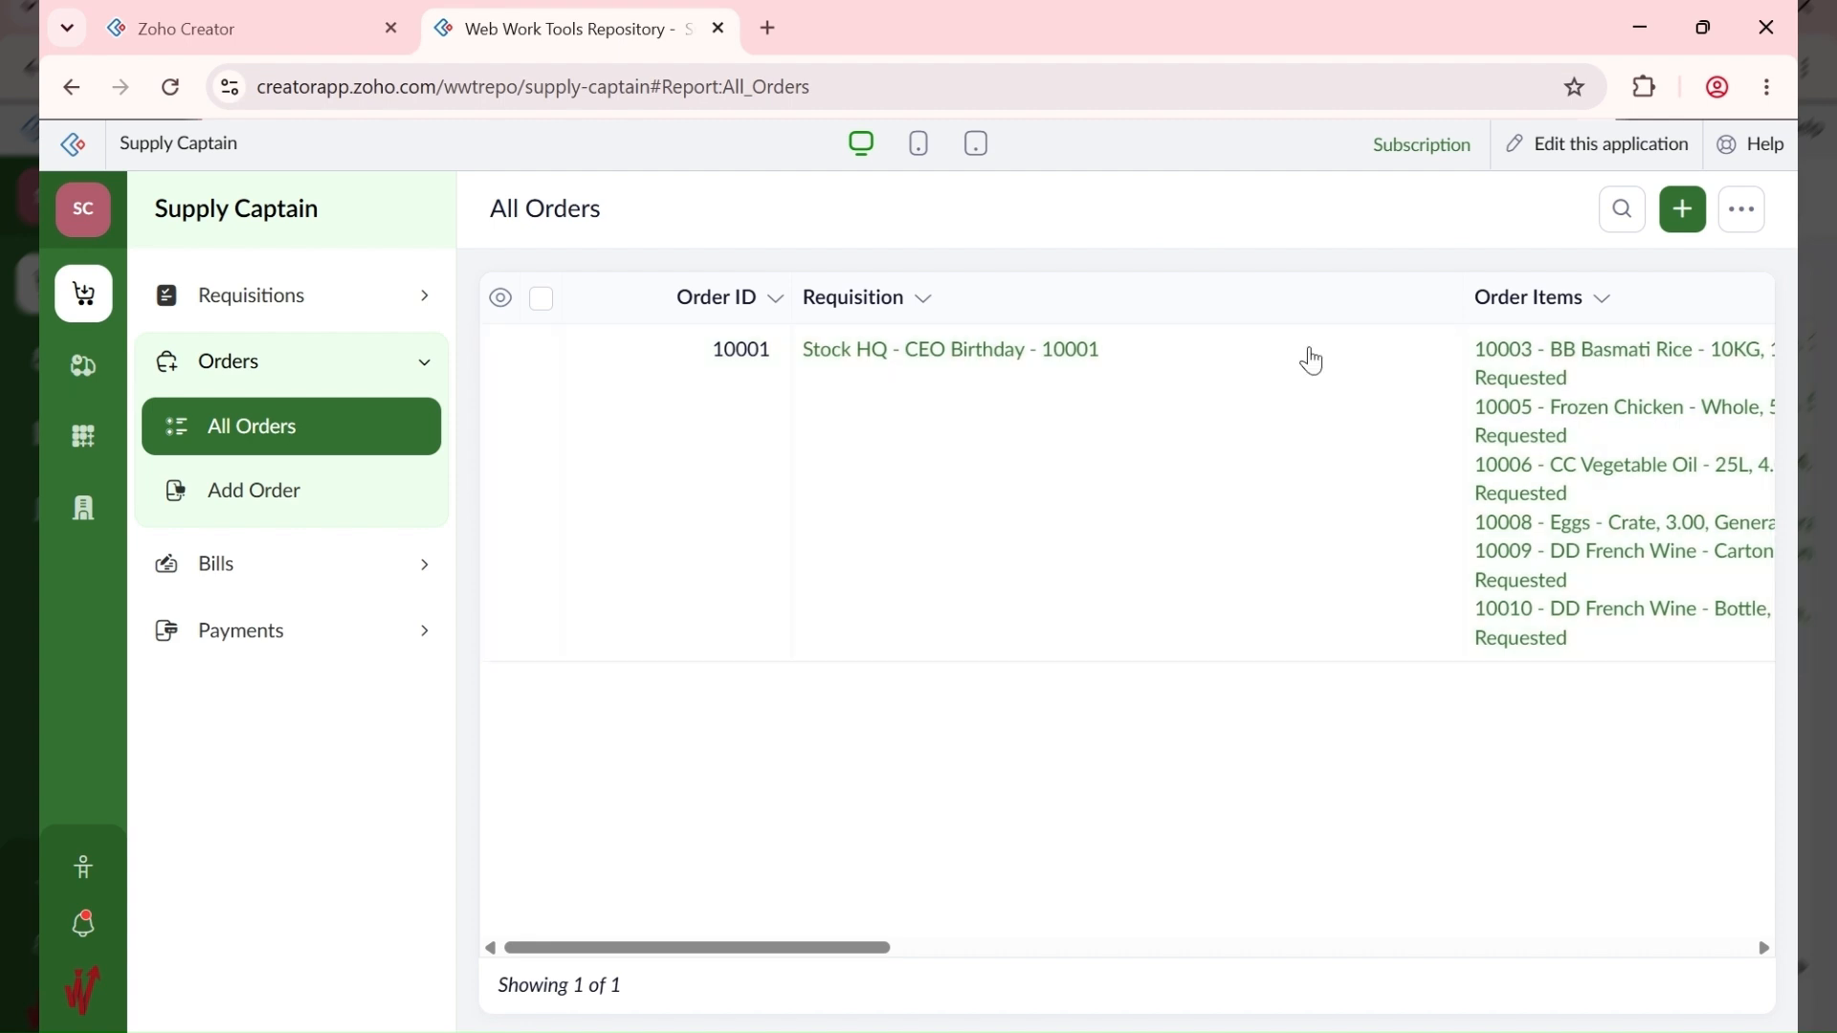
{"action": "mouse_move", "coordinate": [558, 949]}
{"action": "left_mouse_down"}
{"action": "mouse_move", "coordinate": [762, 954]}
{"action": "mouse_move", "coordinate": [566, 956]}
{"action": "left_mouse_up"}
Step: Edit order 10001 to use supplier CBA FOODS LTD - 10002 and update it
{"action": "left_click", "coordinate": [1118, 493]}
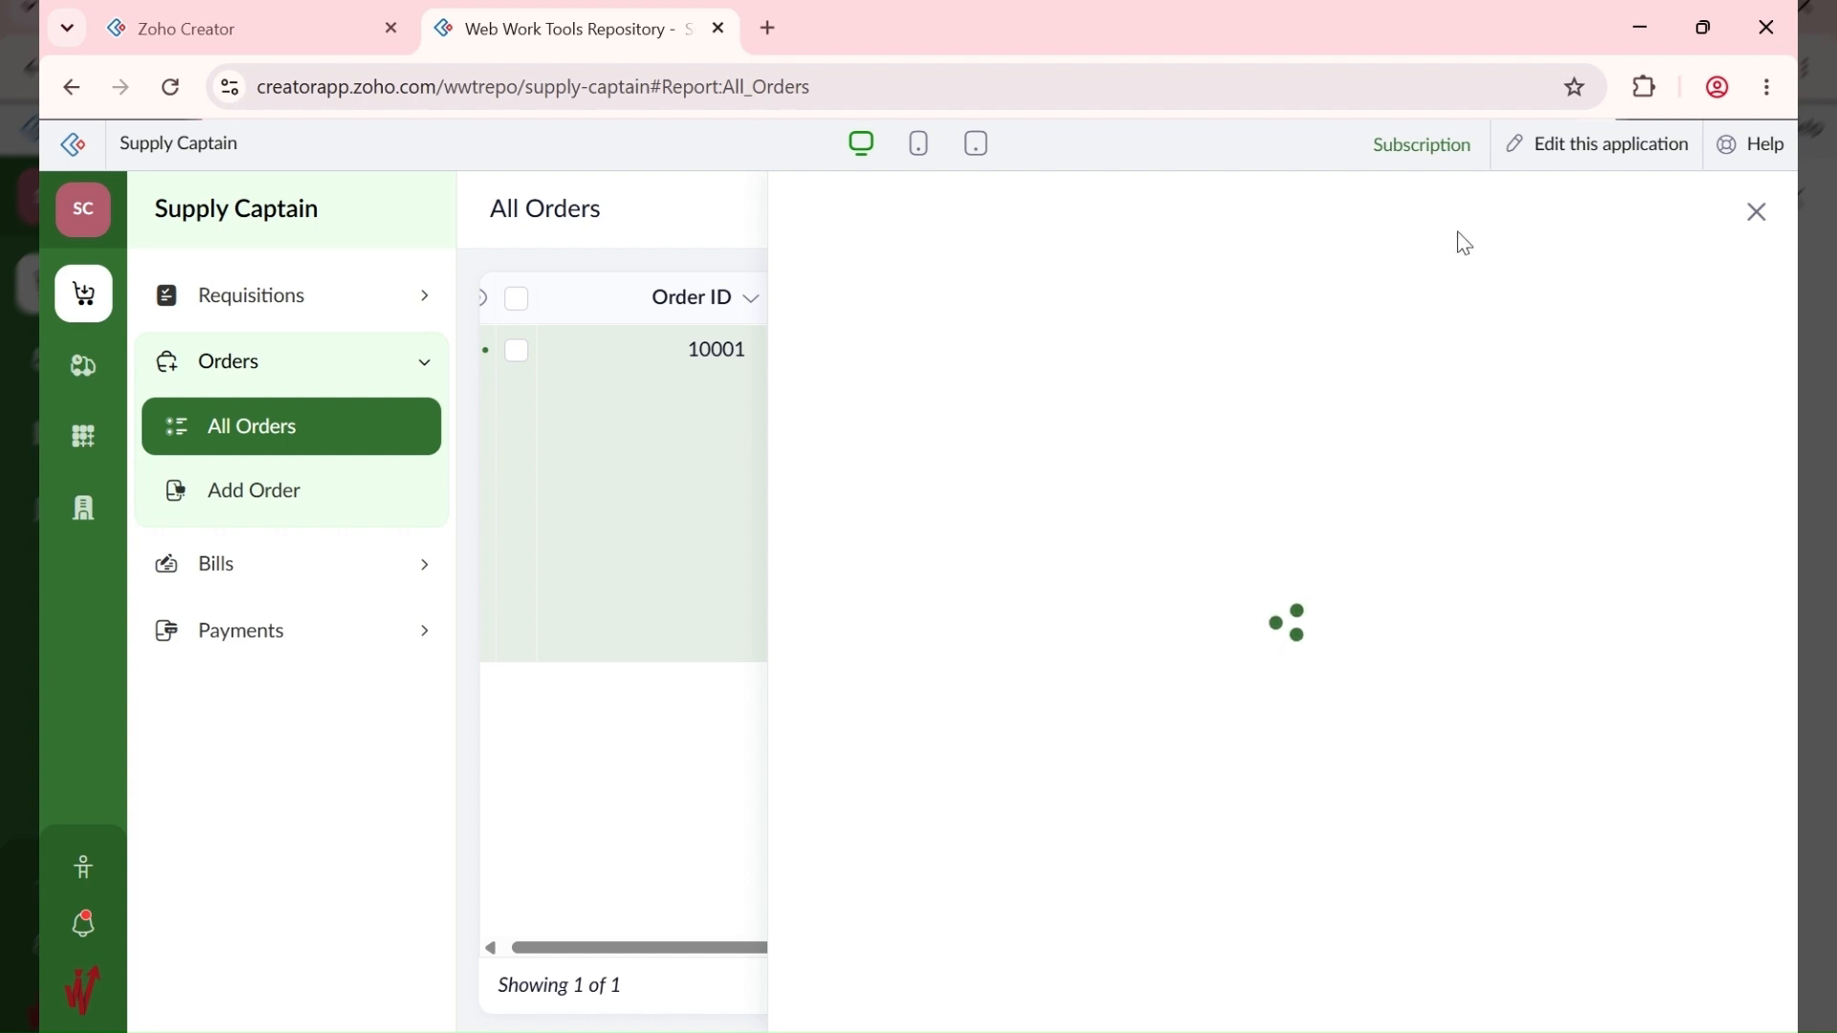
{"action": "left_click", "coordinate": [1438, 213]}
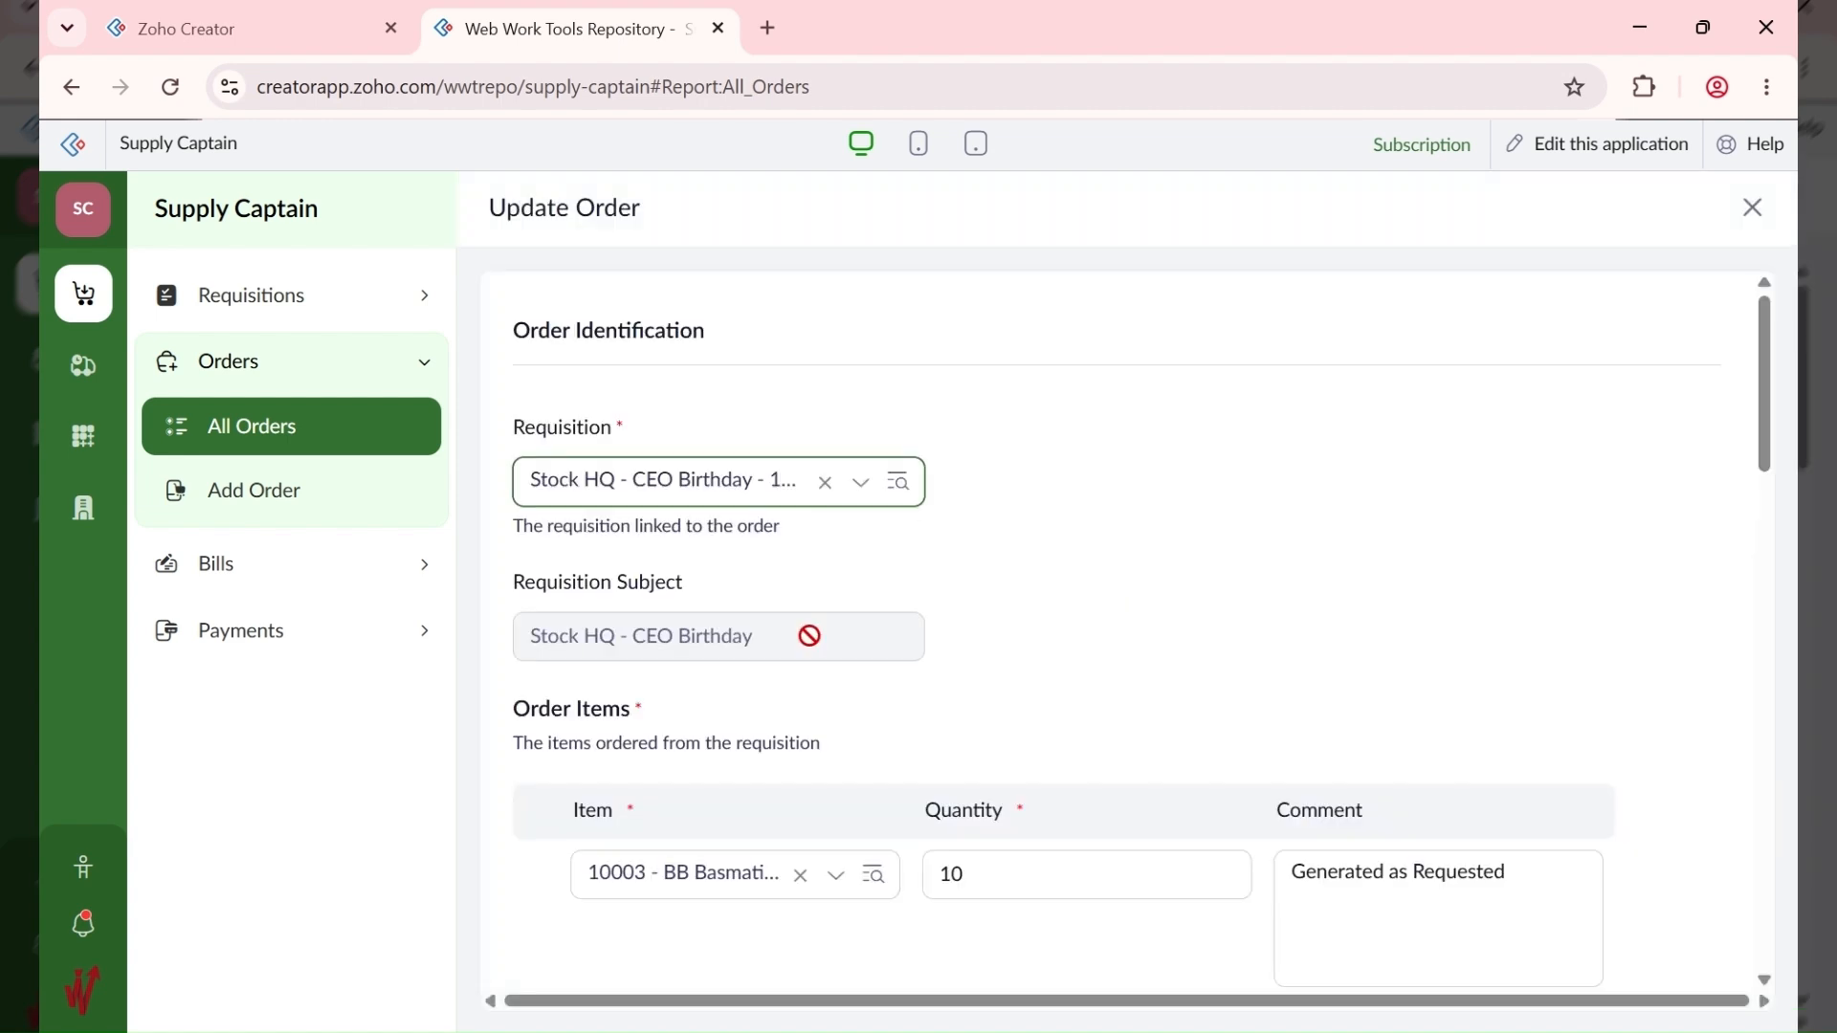
{"action": "scroll", "coordinate": [816, 649], "scroll_direction": "down", "scroll_amount": 12}
{"action": "scroll", "coordinate": [814, 649], "scroll_direction": "down", "scroll_amount": 6}
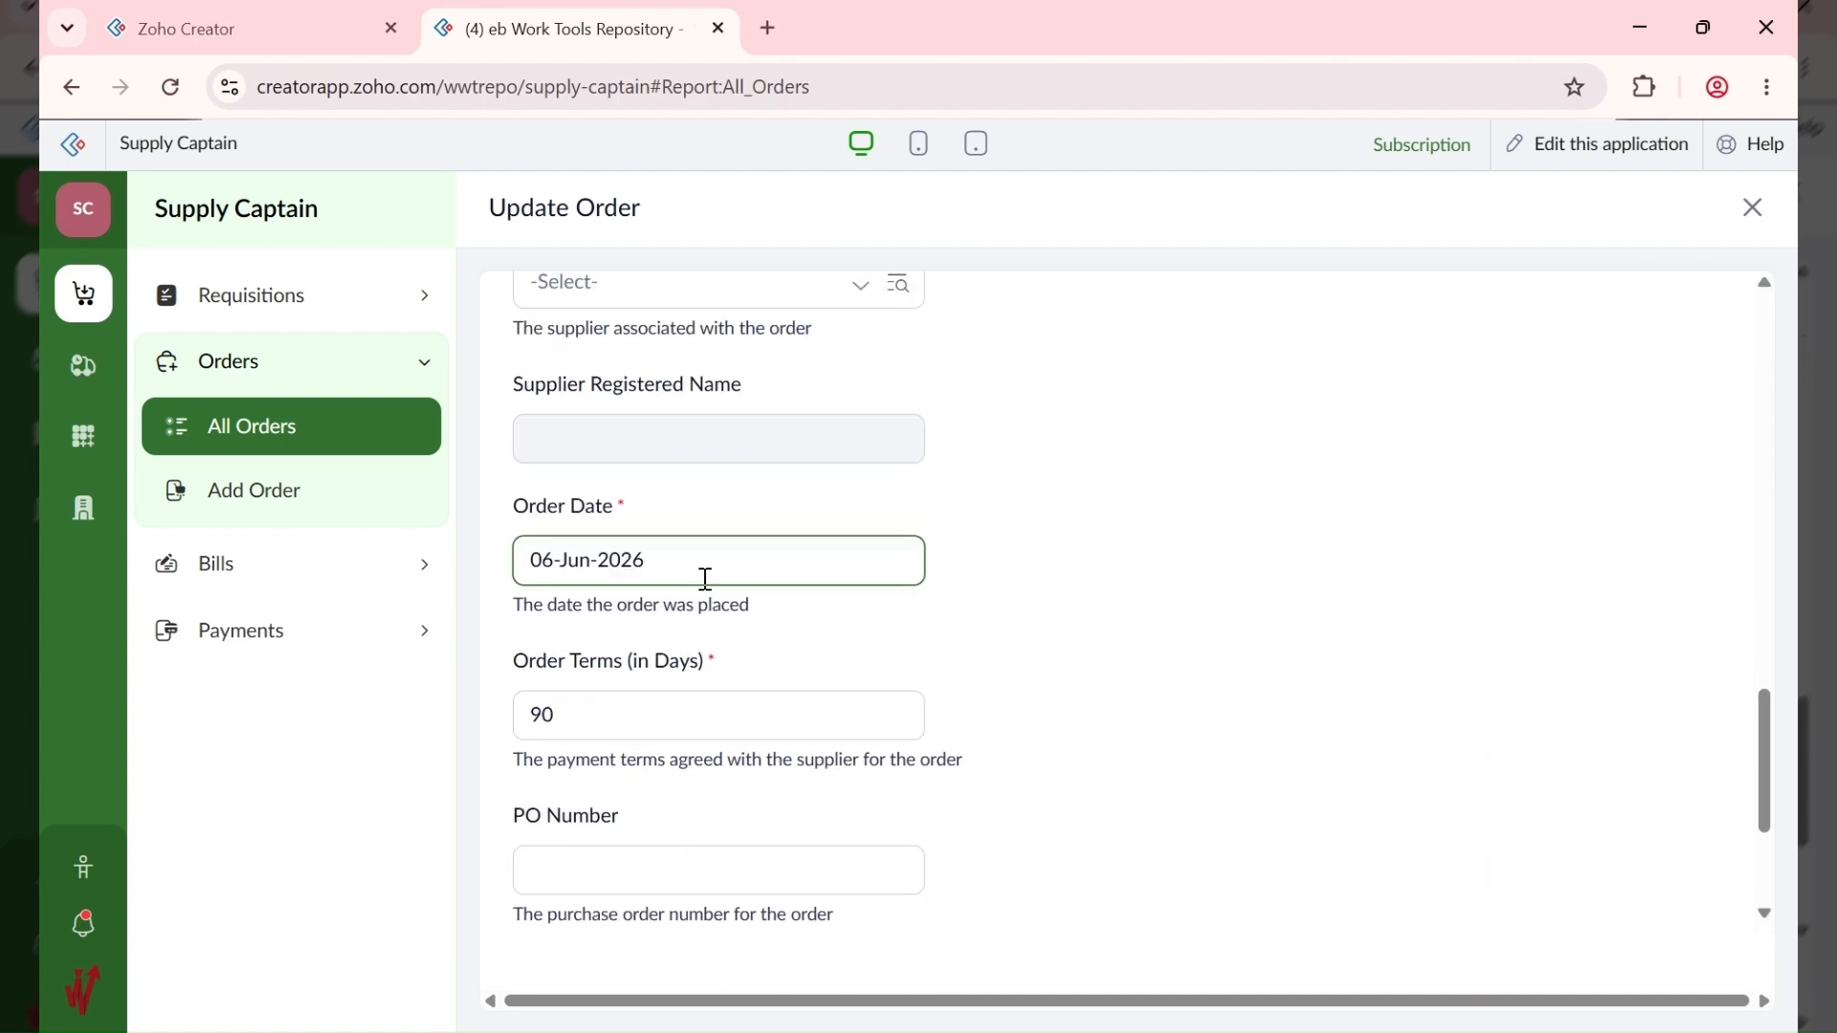
{"action": "scroll", "coordinate": [702, 574], "scroll_direction": "up", "scroll_amount": 3}
{"action": "left_click", "coordinate": [600, 626]}
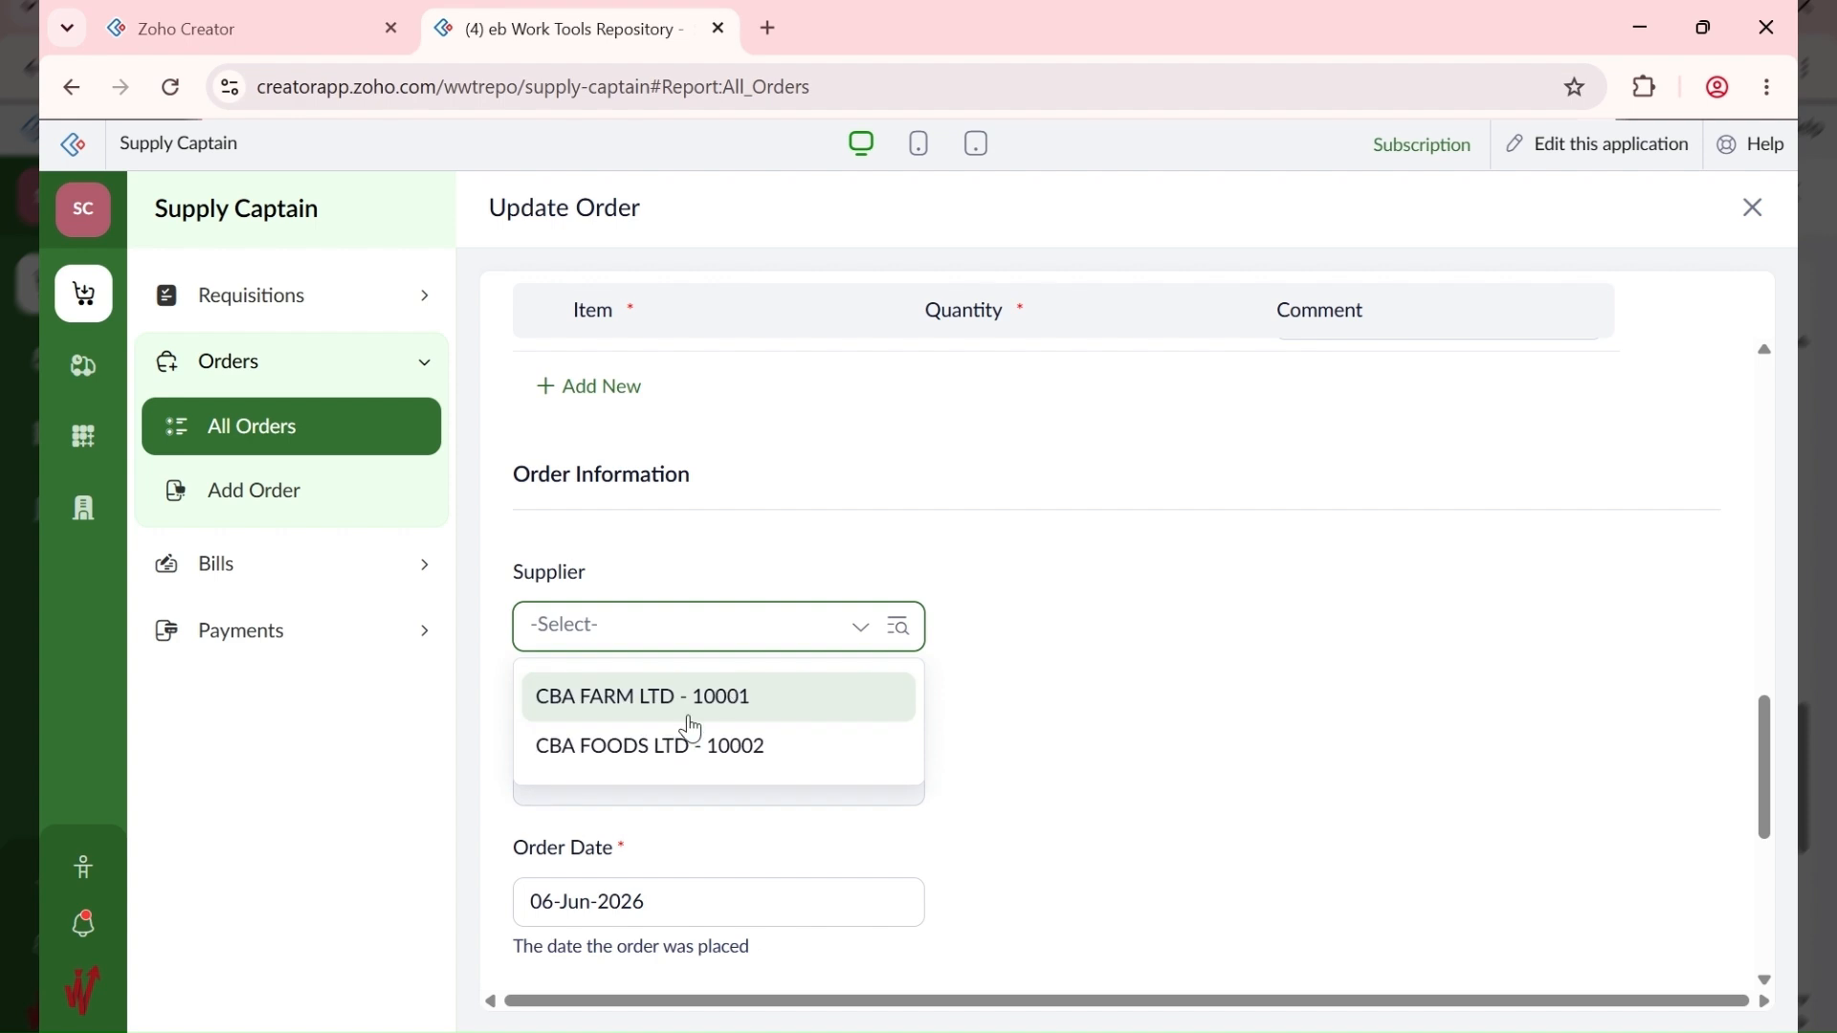
{"action": "left_click", "coordinate": [743, 748]}
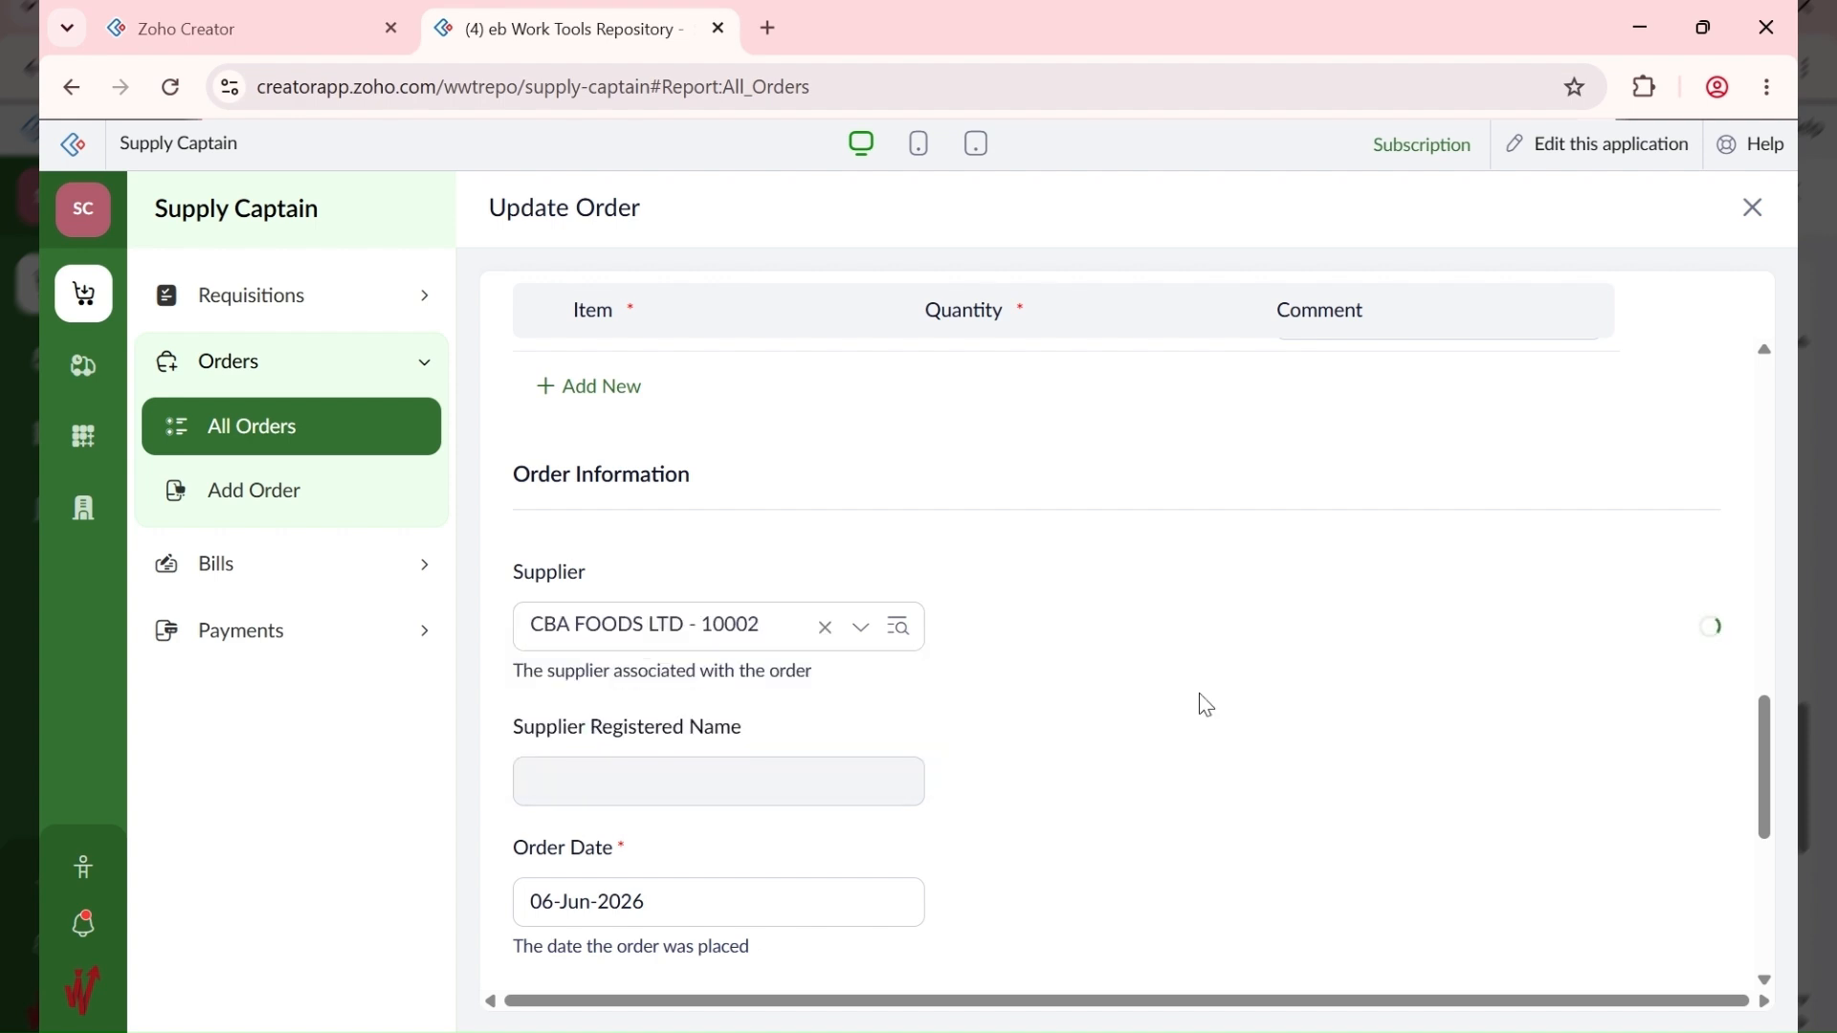
{"action": "scroll", "coordinate": [1200, 705], "scroll_direction": "down", "scroll_amount": 5}
{"action": "scroll", "coordinate": [1078, 698], "scroll_direction": "up", "scroll_amount": 5}
{"action": "scroll", "coordinate": [1028, 787], "scroll_direction": "down", "scroll_amount": 5}
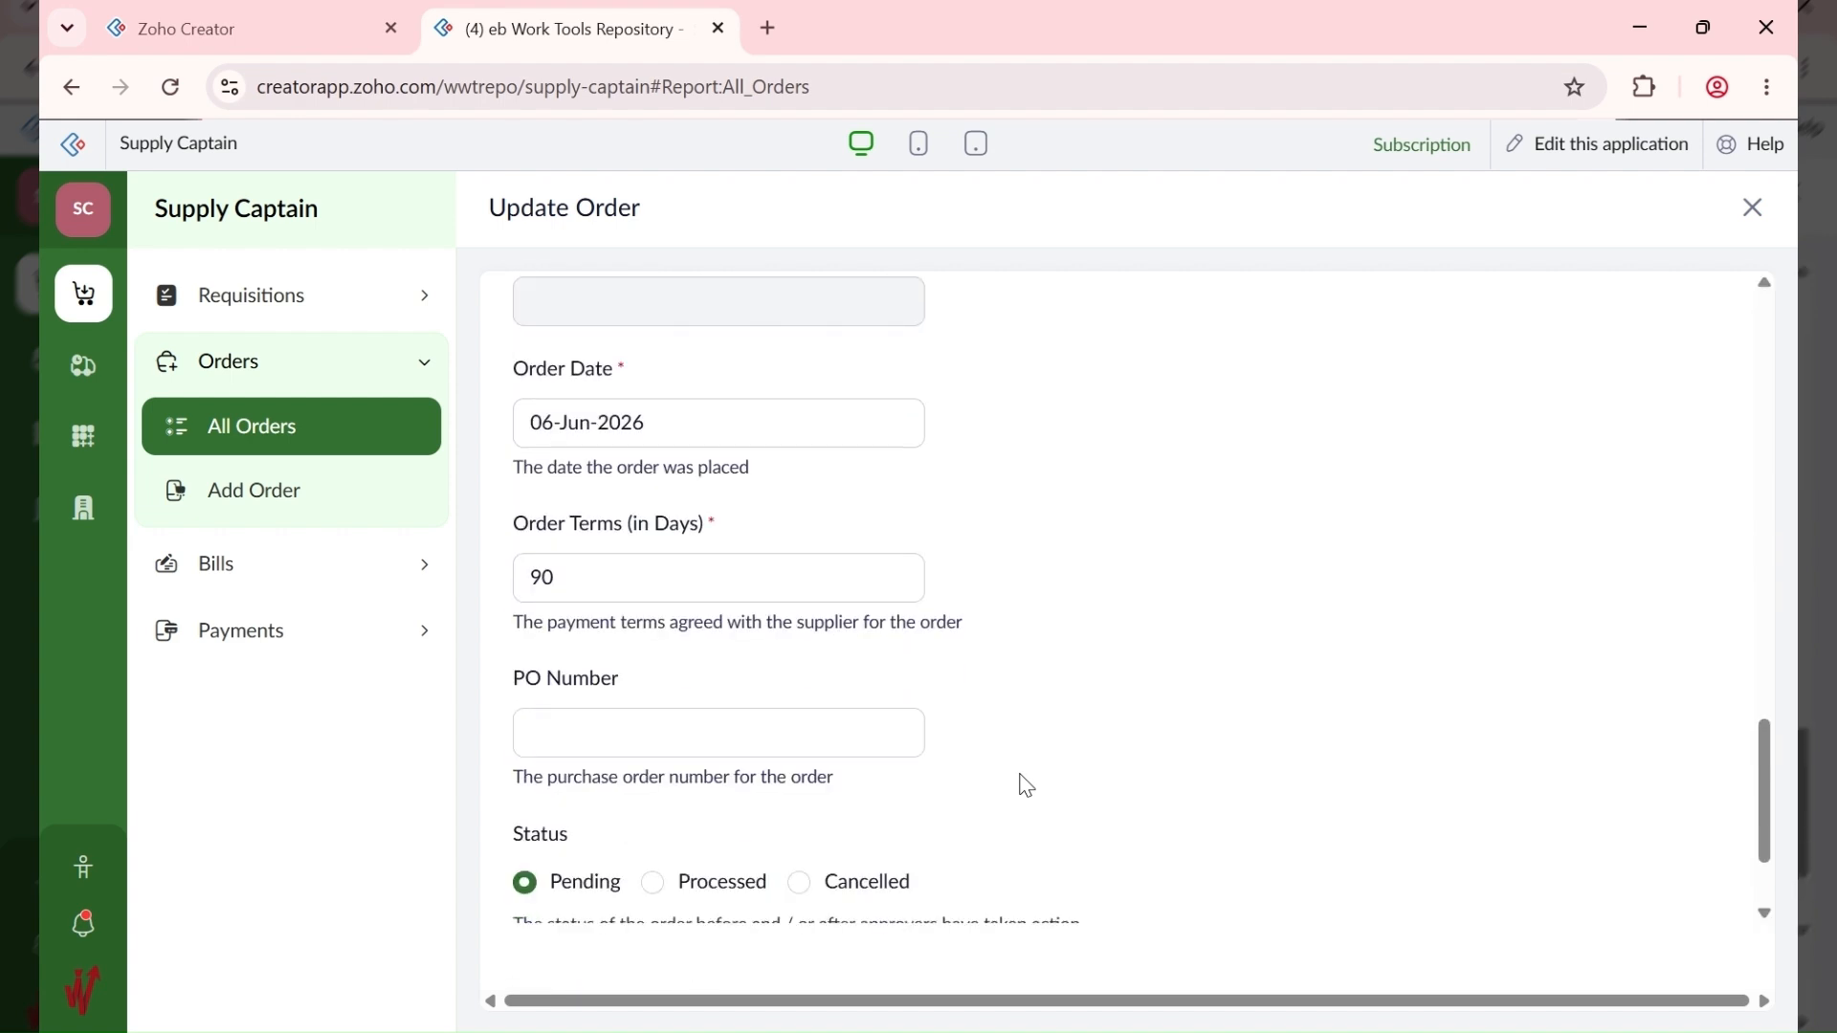
{"action": "scroll", "coordinate": [806, 719], "scroll_direction": "down", "scroll_amount": 2}
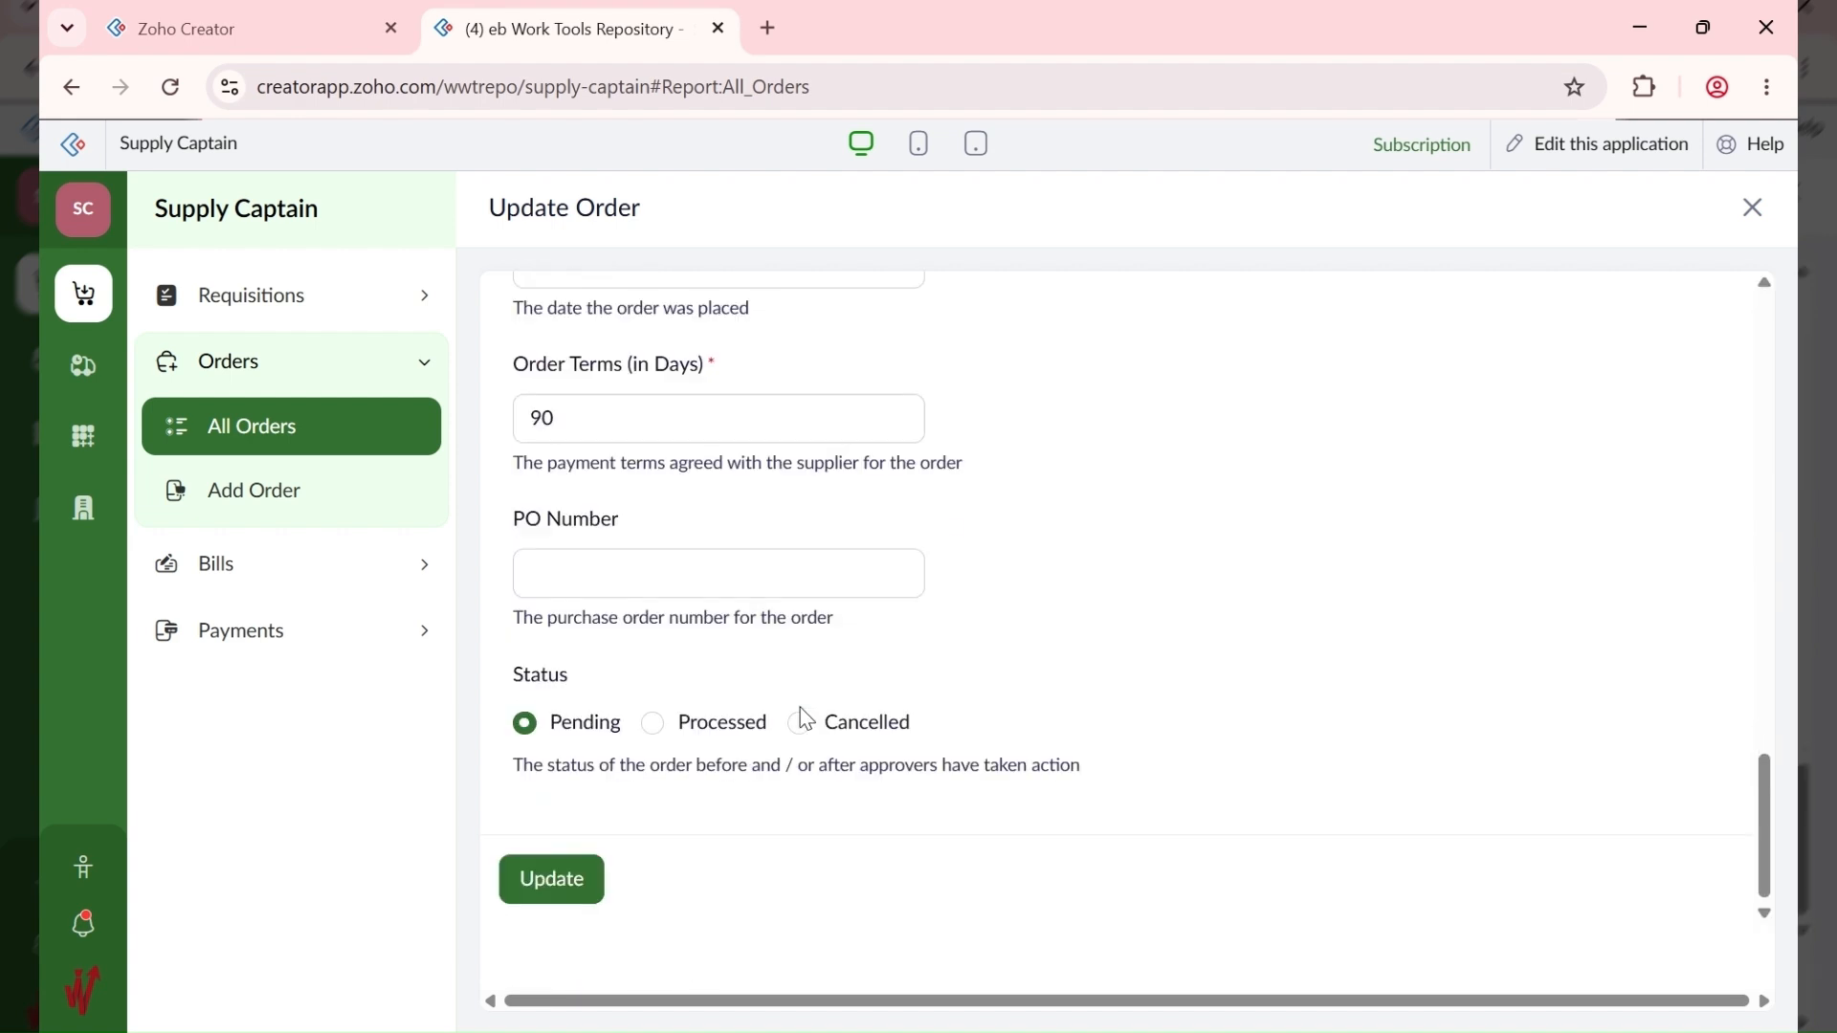
{"action": "left_click", "coordinate": [530, 878]}
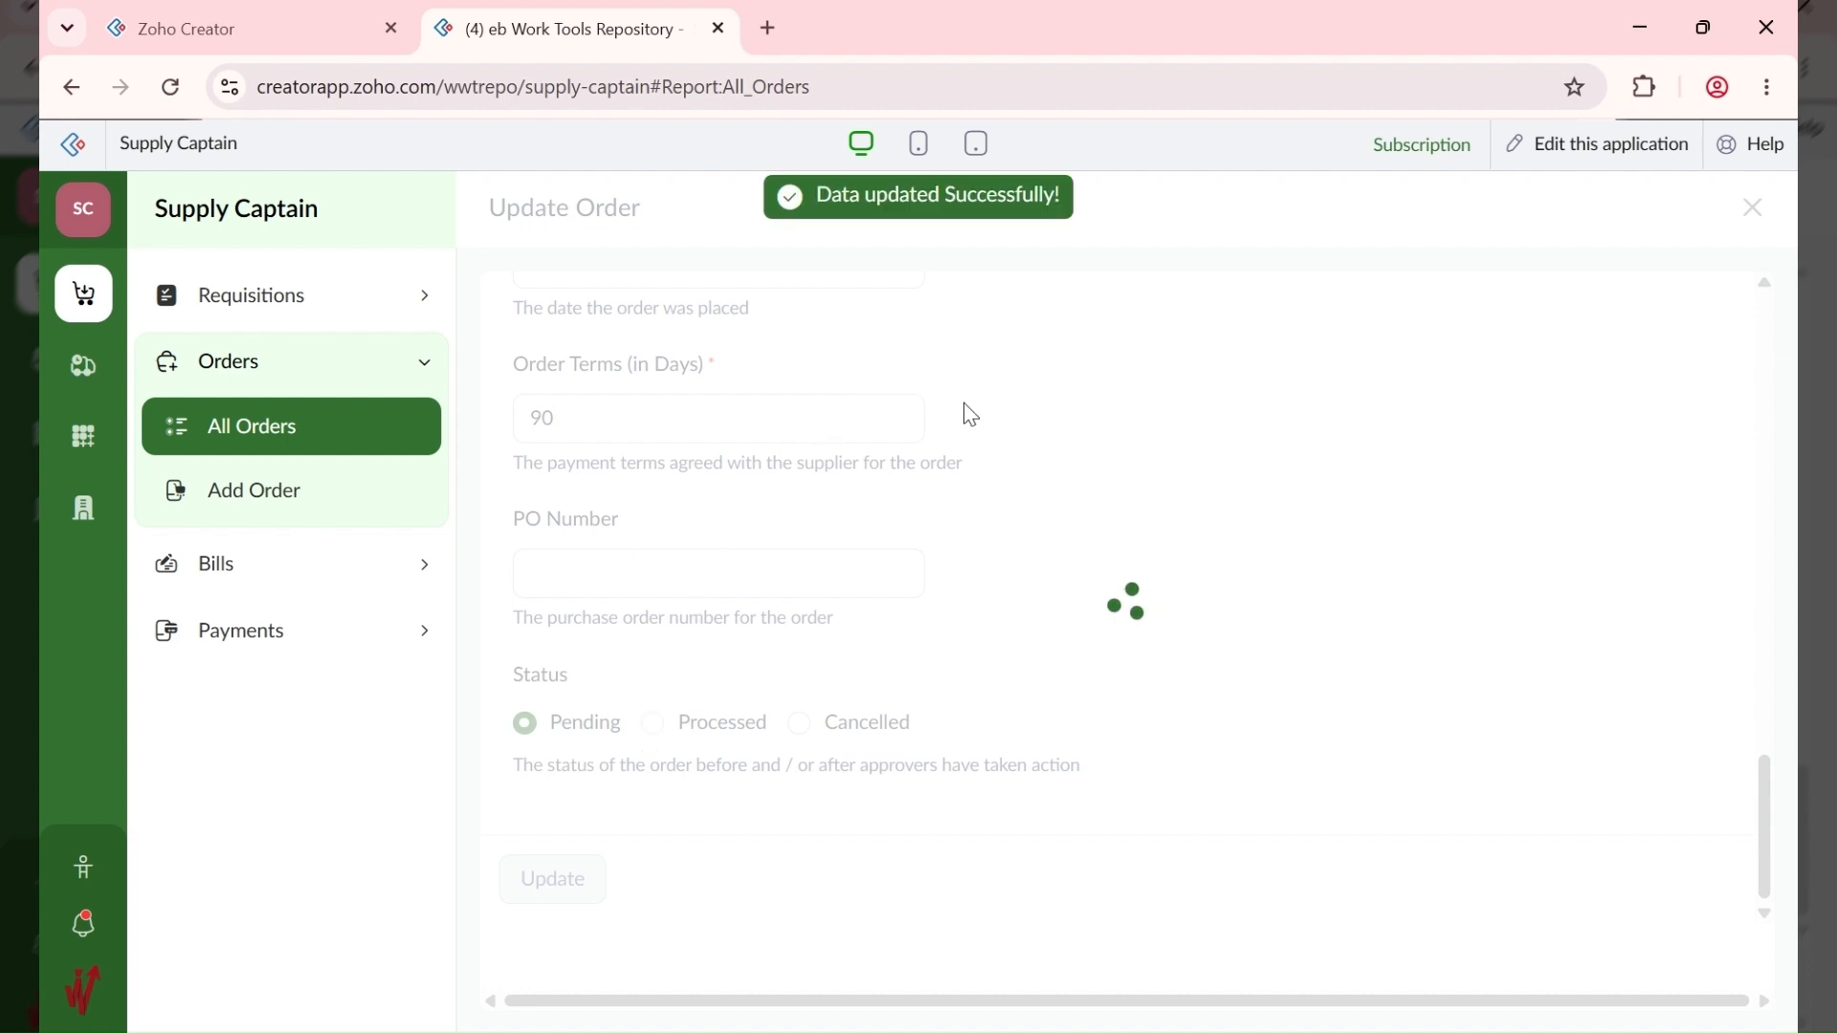
Step: Generate a bill for order 10001
{"action": "right_click", "coordinate": [1037, 422]}
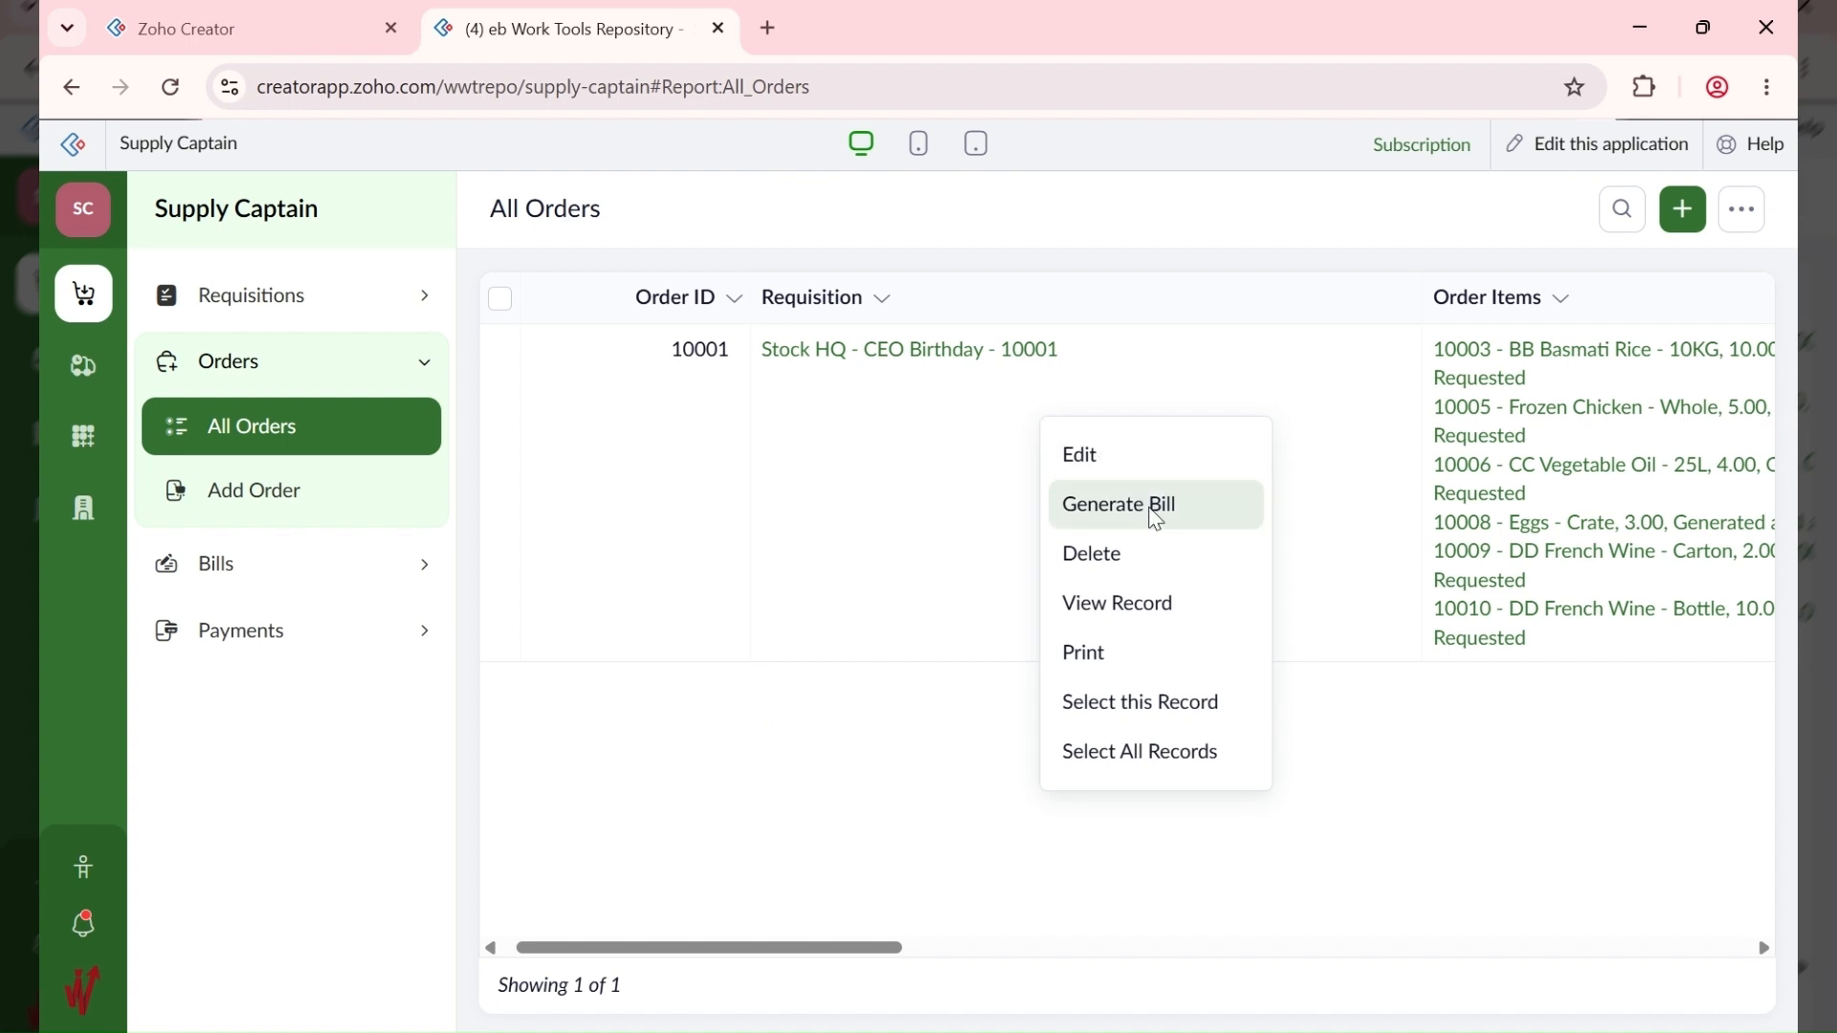
{"action": "left_click", "coordinate": [1157, 513]}
{"action": "left_click", "coordinate": [864, 481]}
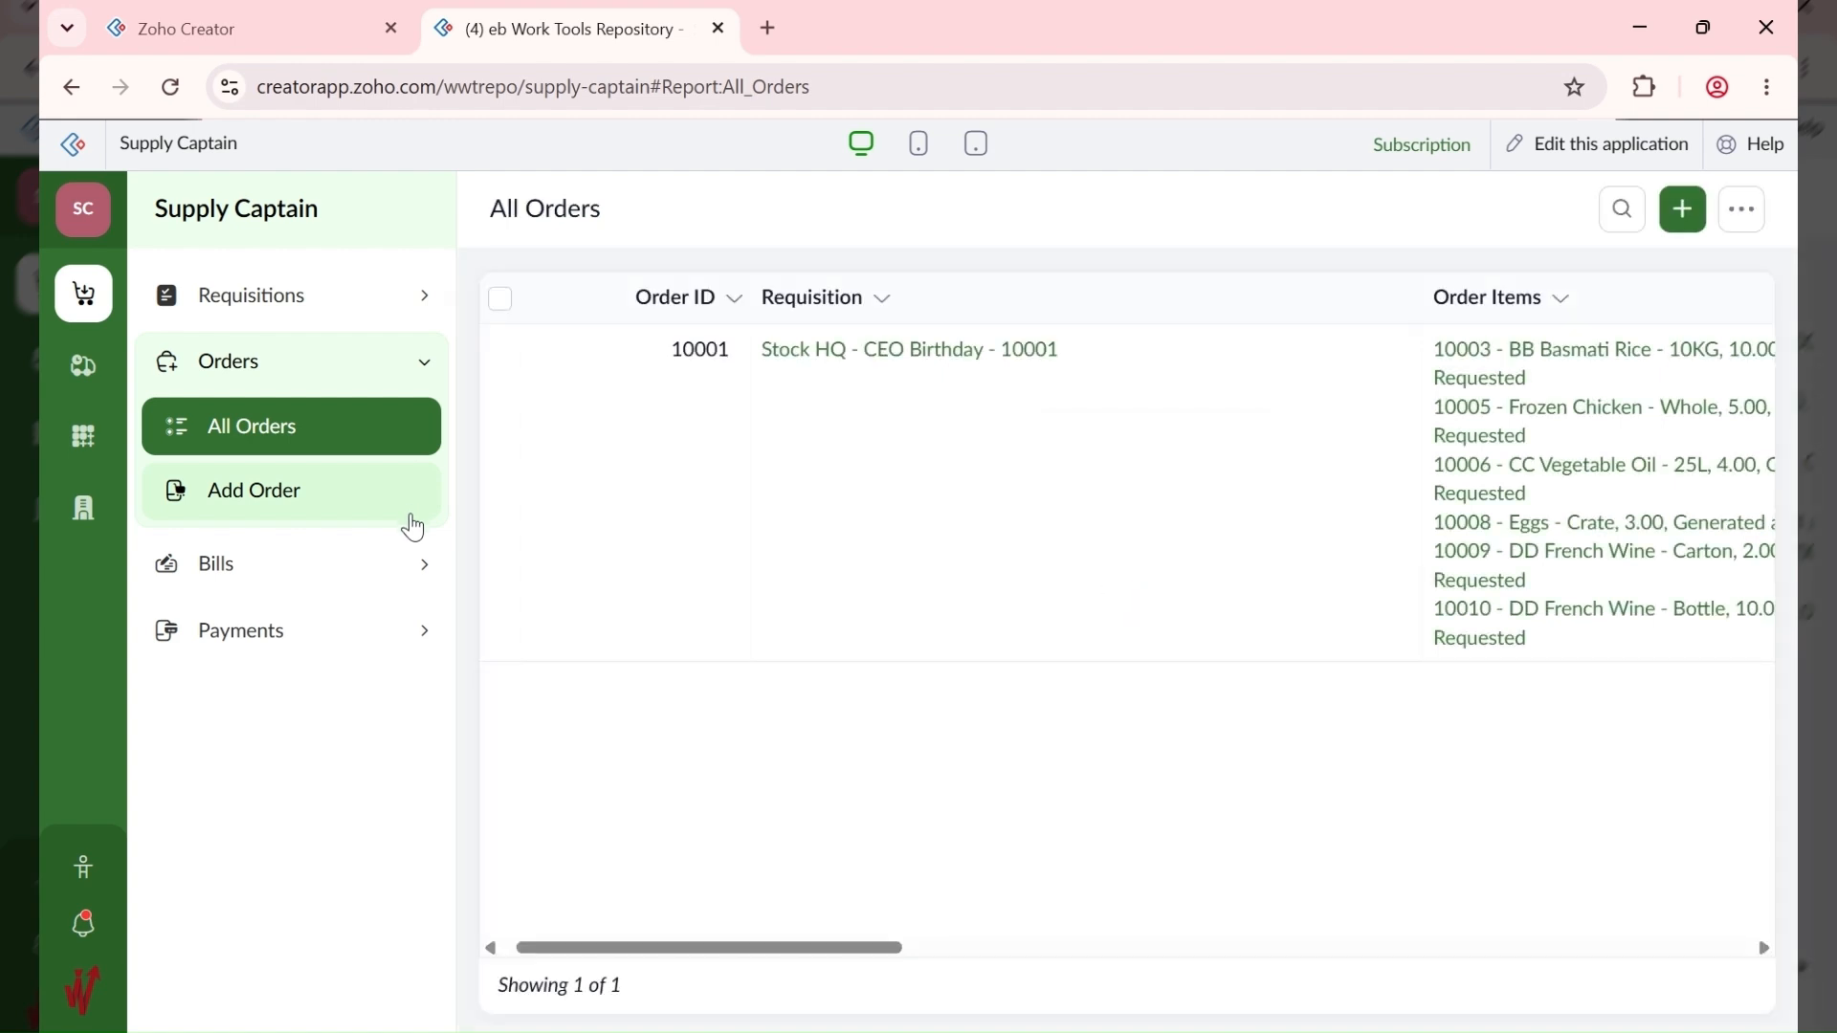
Step: Open bill 10001 from All Bills and review its ₦1,167,500.00 purchase order
{"action": "left_click", "coordinate": [285, 574]}
{"action": "left_click", "coordinate": [320, 508]}
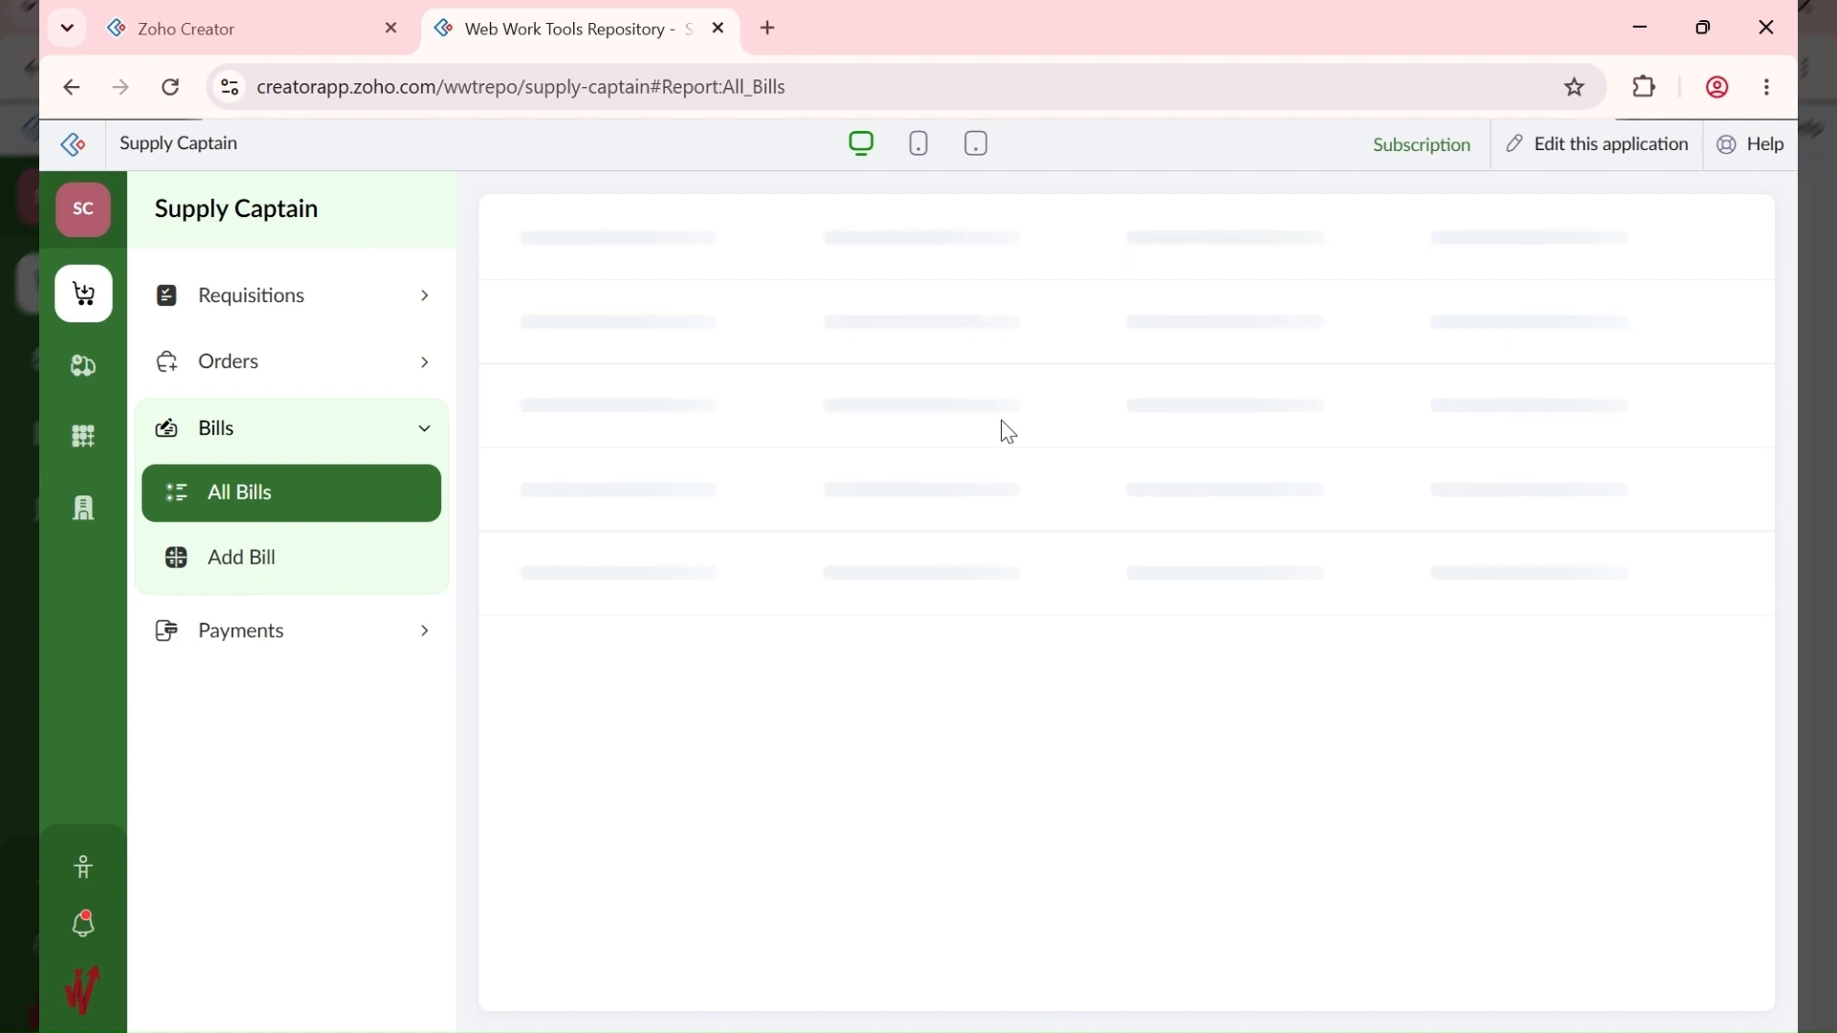
{"action": "left_click", "coordinate": [1095, 415]}
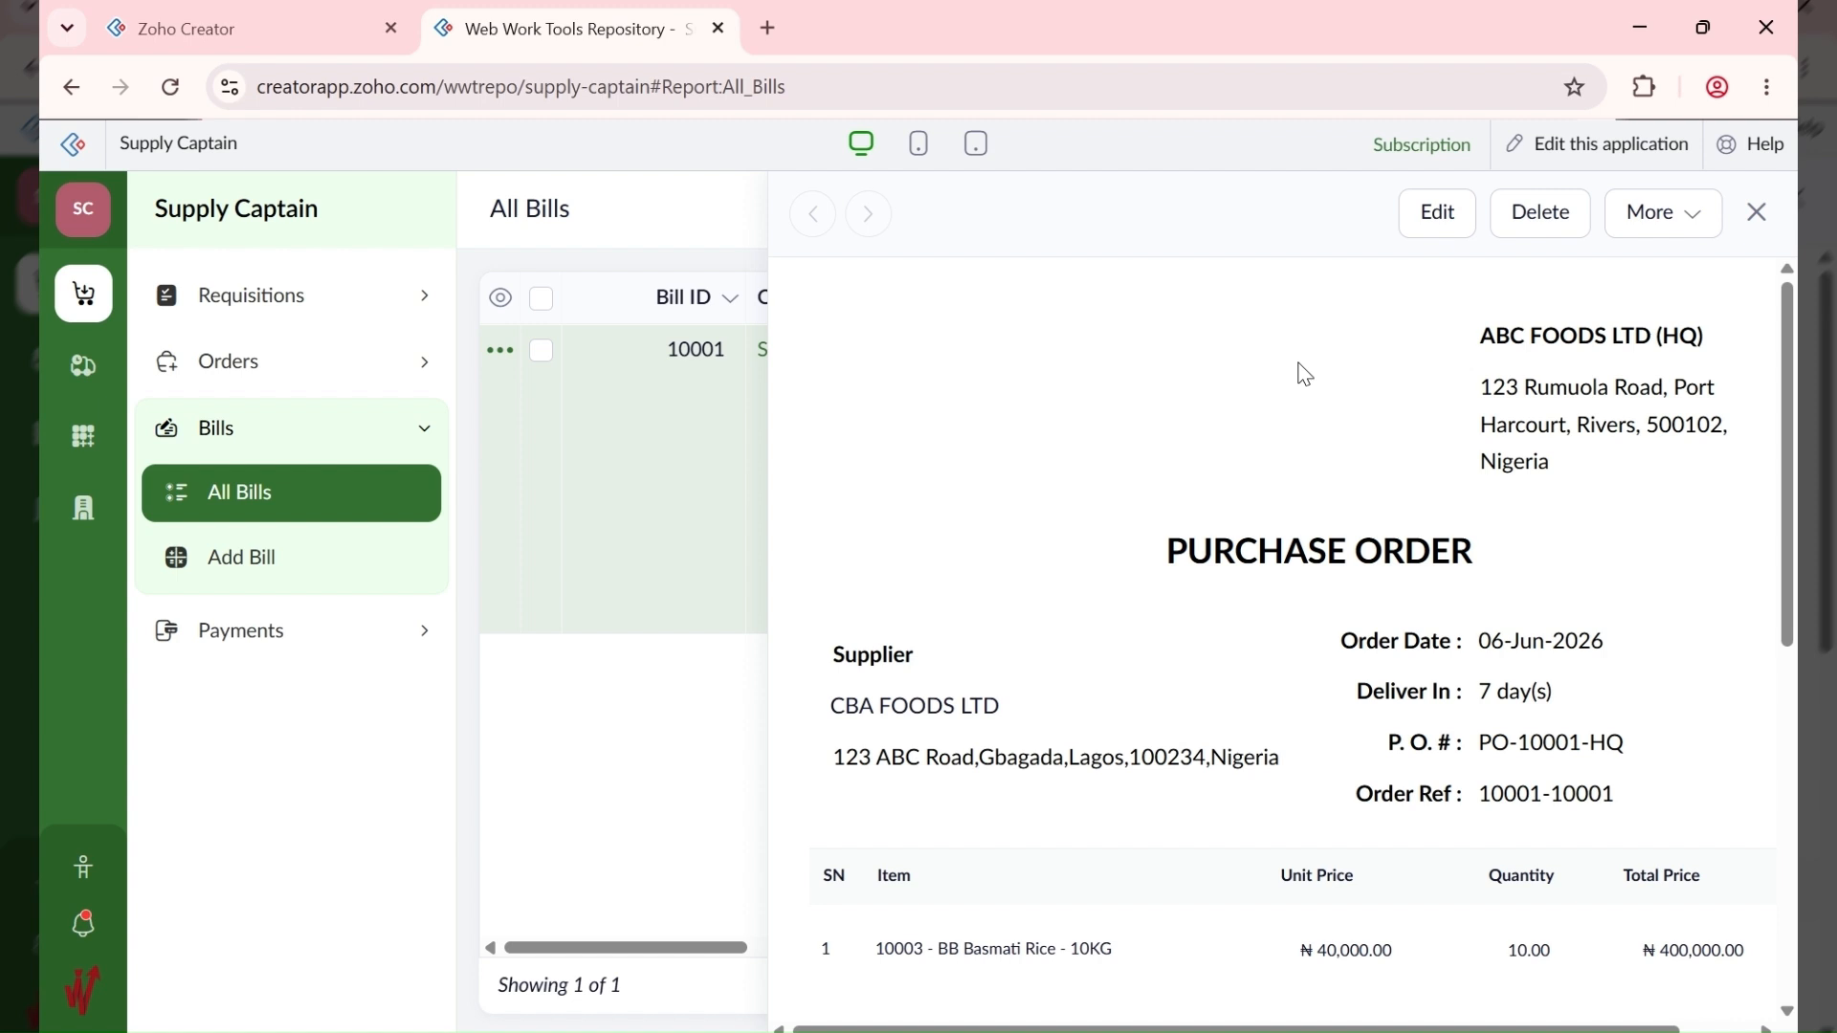
{"action": "scroll", "coordinate": [1306, 373], "scroll_direction": "down", "scroll_amount": 8}
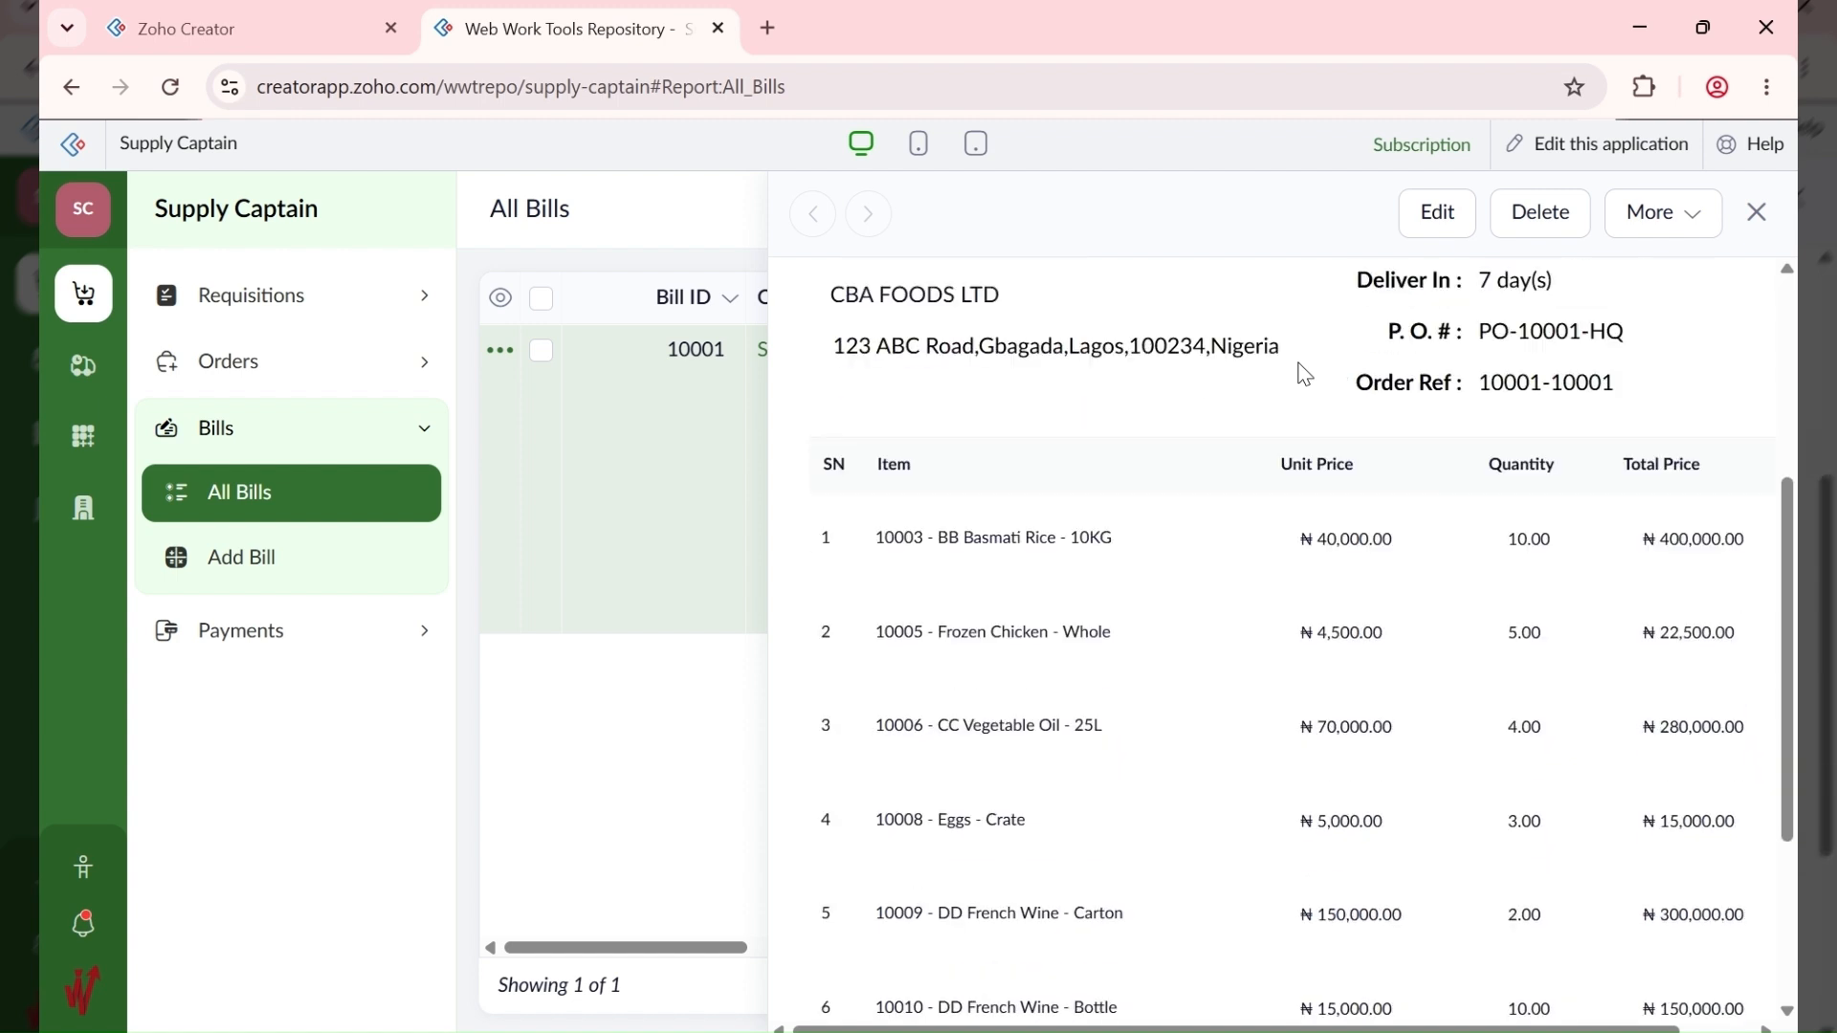
{"action": "scroll", "coordinate": [1304, 374], "scroll_direction": "up", "scroll_amount": 8}
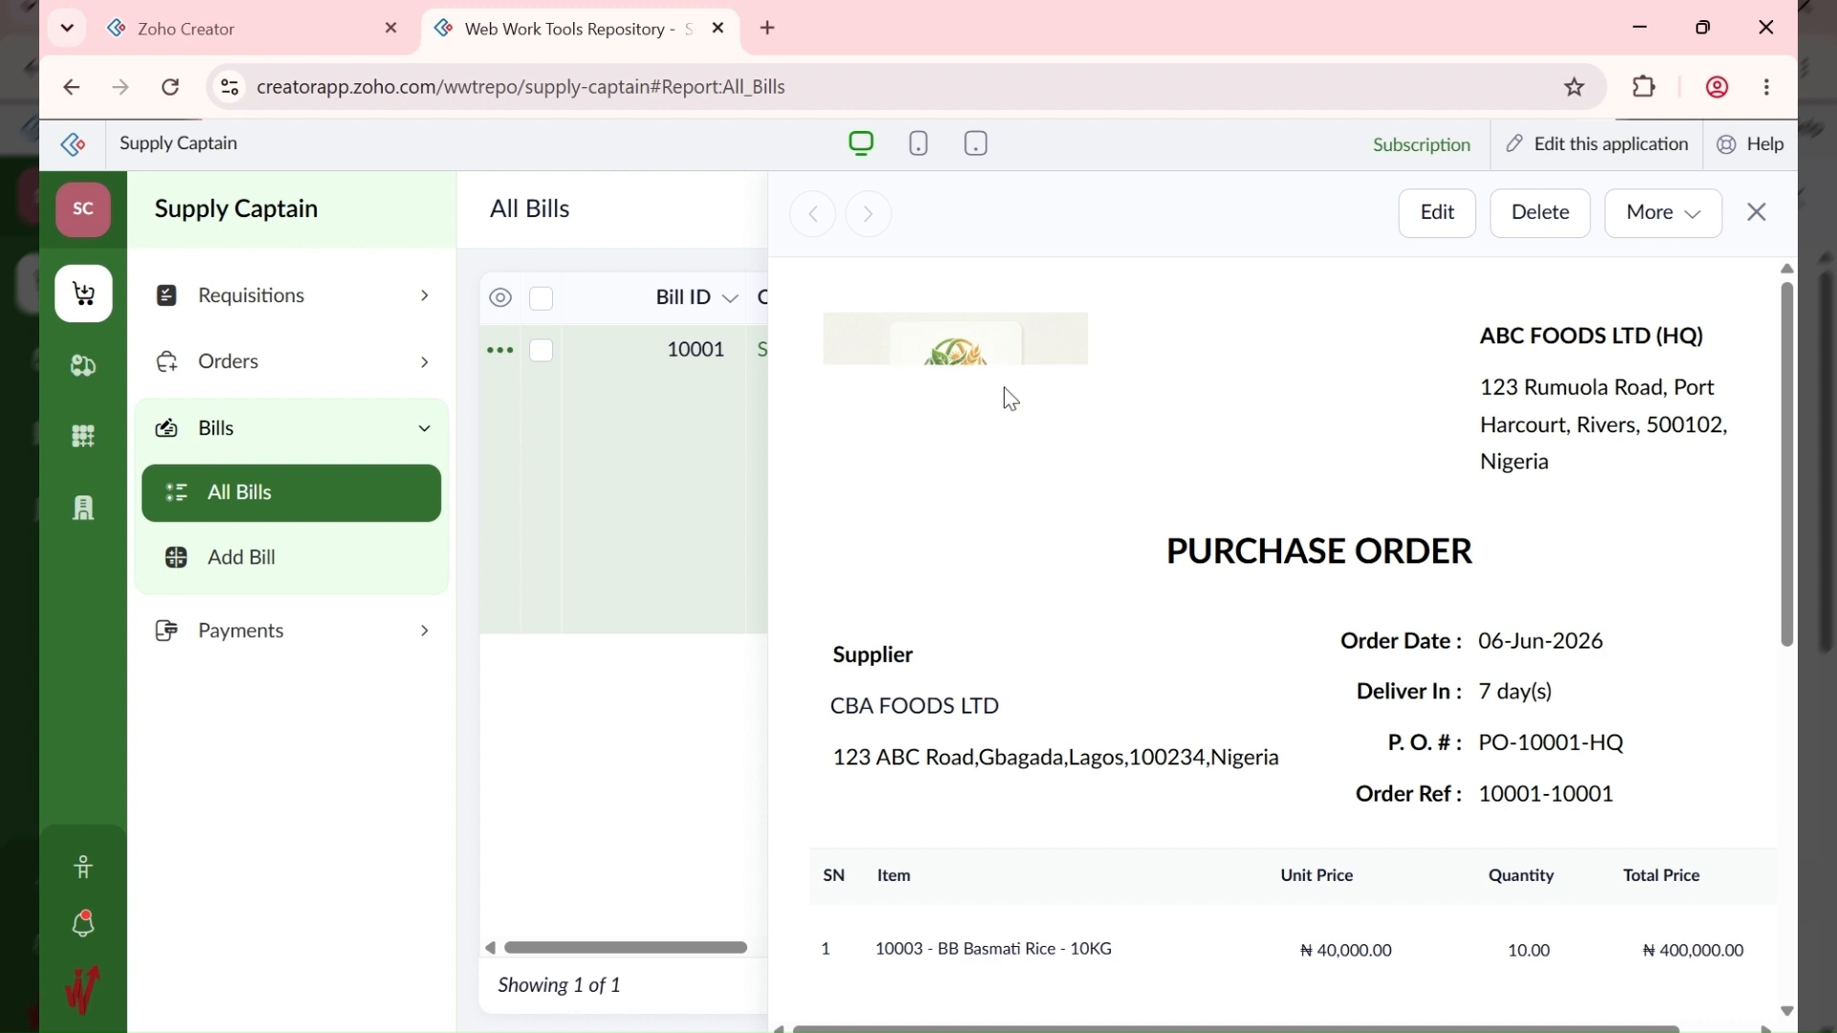
{"action": "scroll", "coordinate": [1062, 402], "scroll_direction": "down", "scroll_amount": 2}
{"action": "scroll", "coordinate": [1125, 426], "scroll_direction": "down", "scroll_amount": 4}
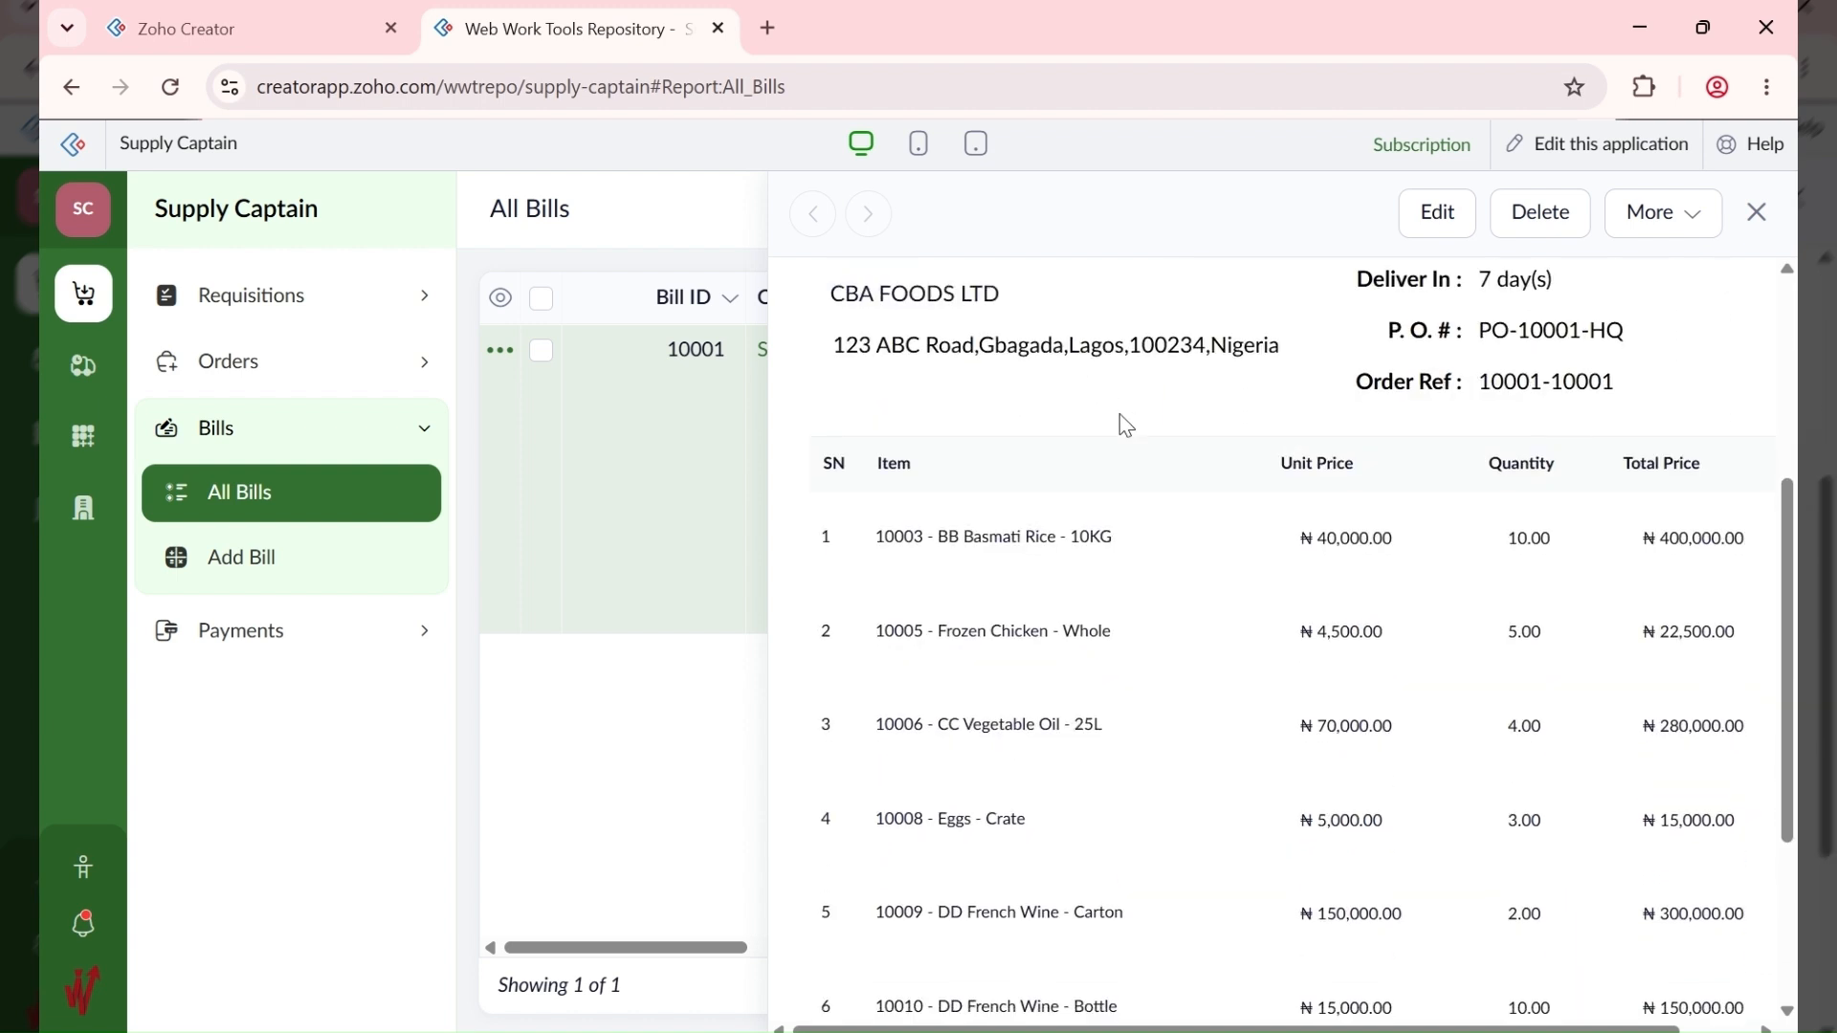
{"action": "scroll", "coordinate": [1124, 426], "scroll_direction": "up", "scroll_amount": 3}
{"action": "scroll", "coordinate": [1127, 426], "scroll_direction": "down", "scroll_amount": 4}
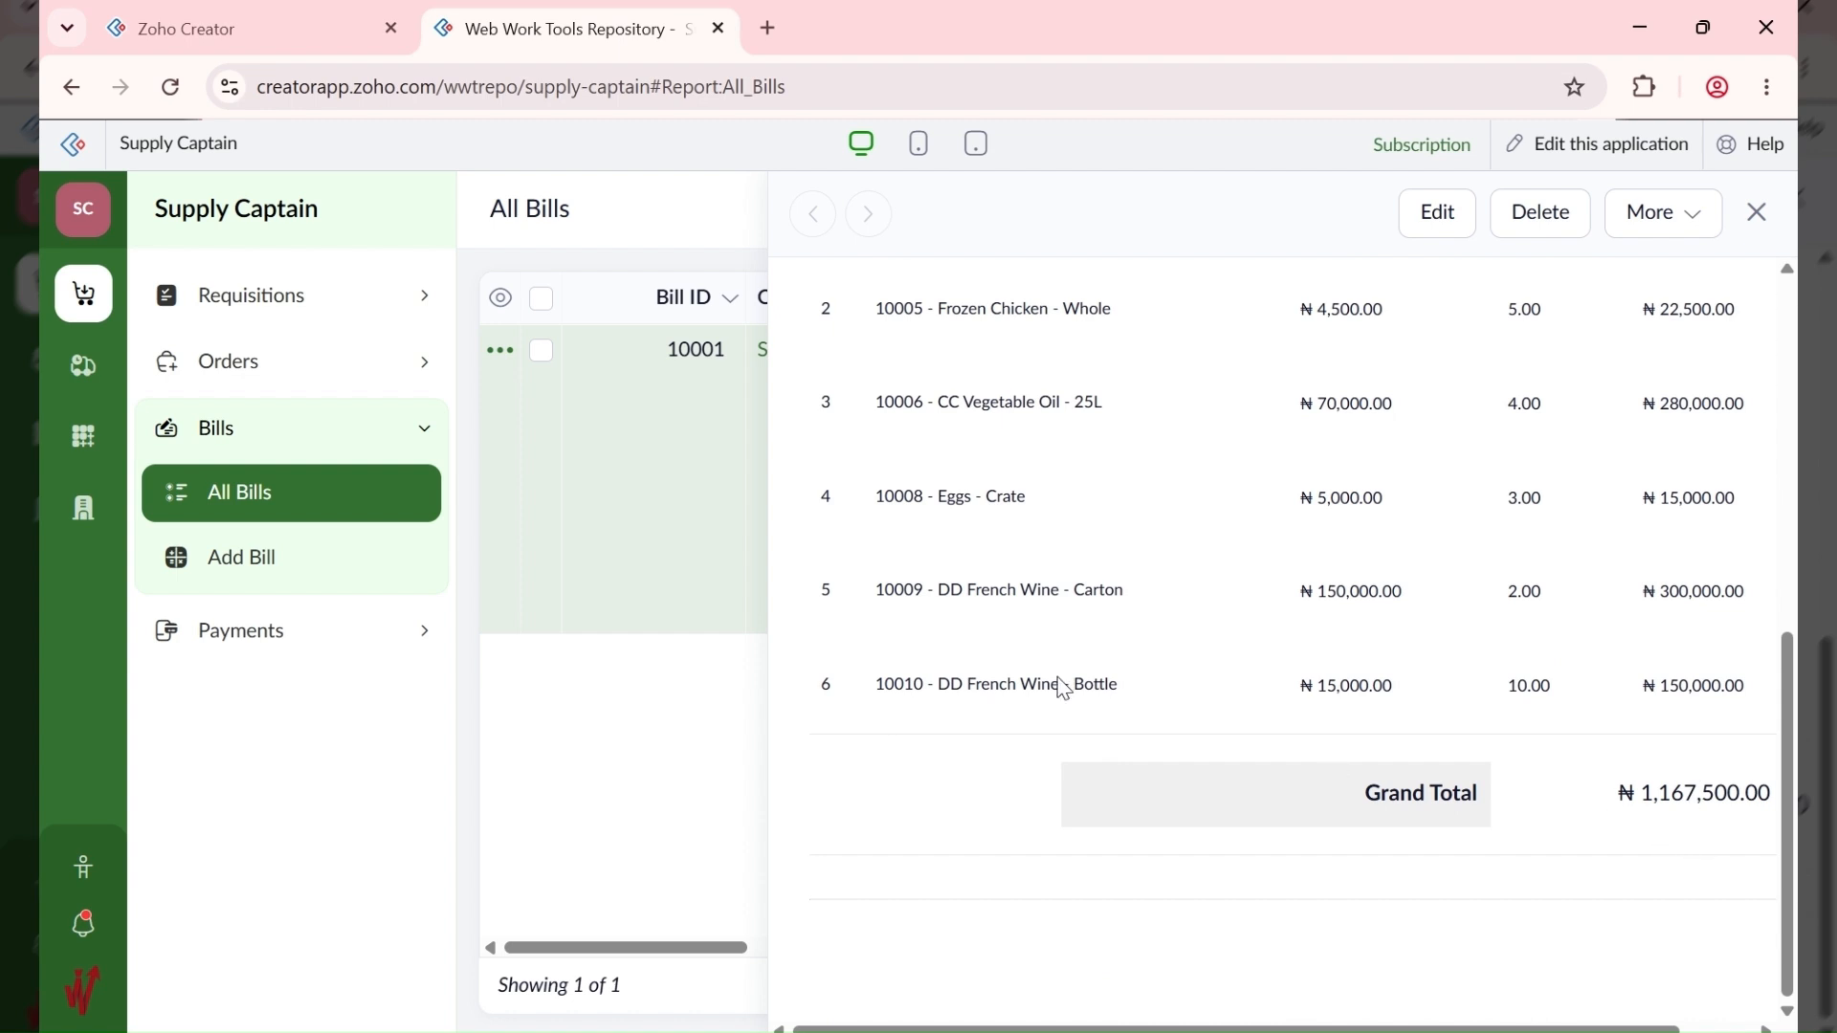
{"action": "scroll", "coordinate": [995, 631], "scroll_direction": "up", "scroll_amount": 5}
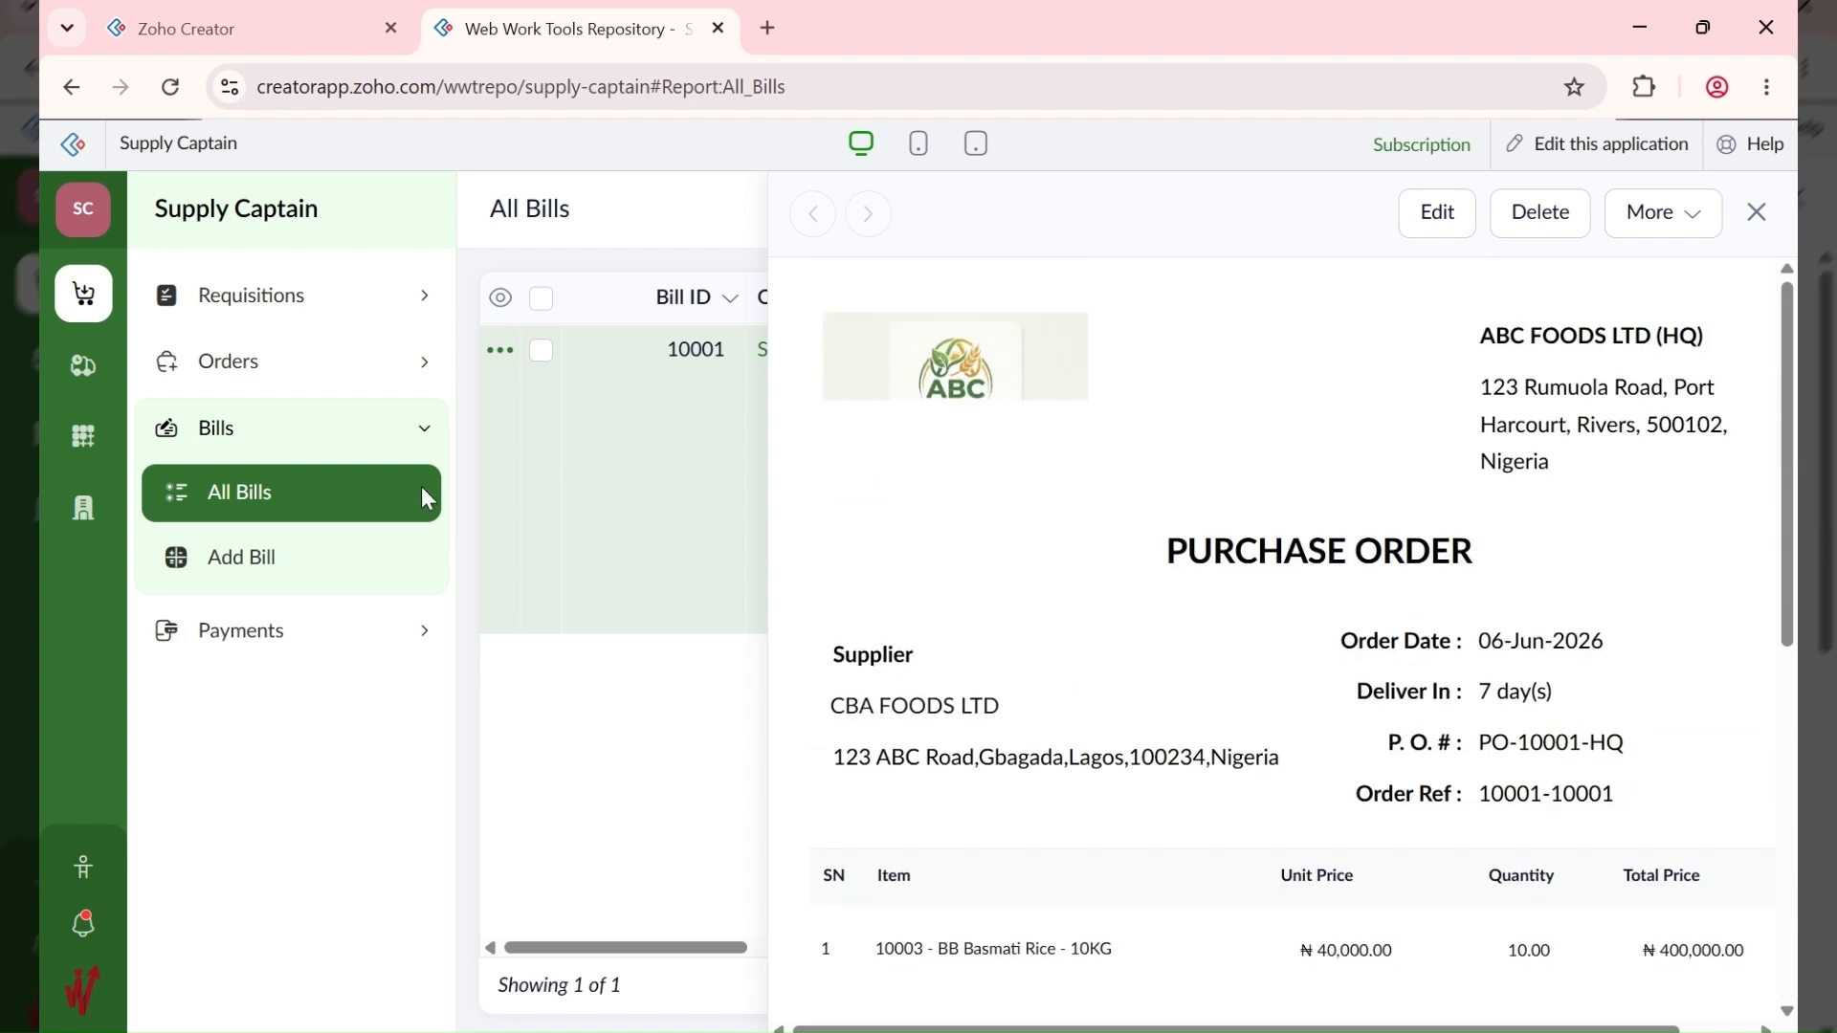
Step: Check the empty All Supplies report, then open the Add Supply form
{"action": "left_click", "coordinate": [83, 369]}
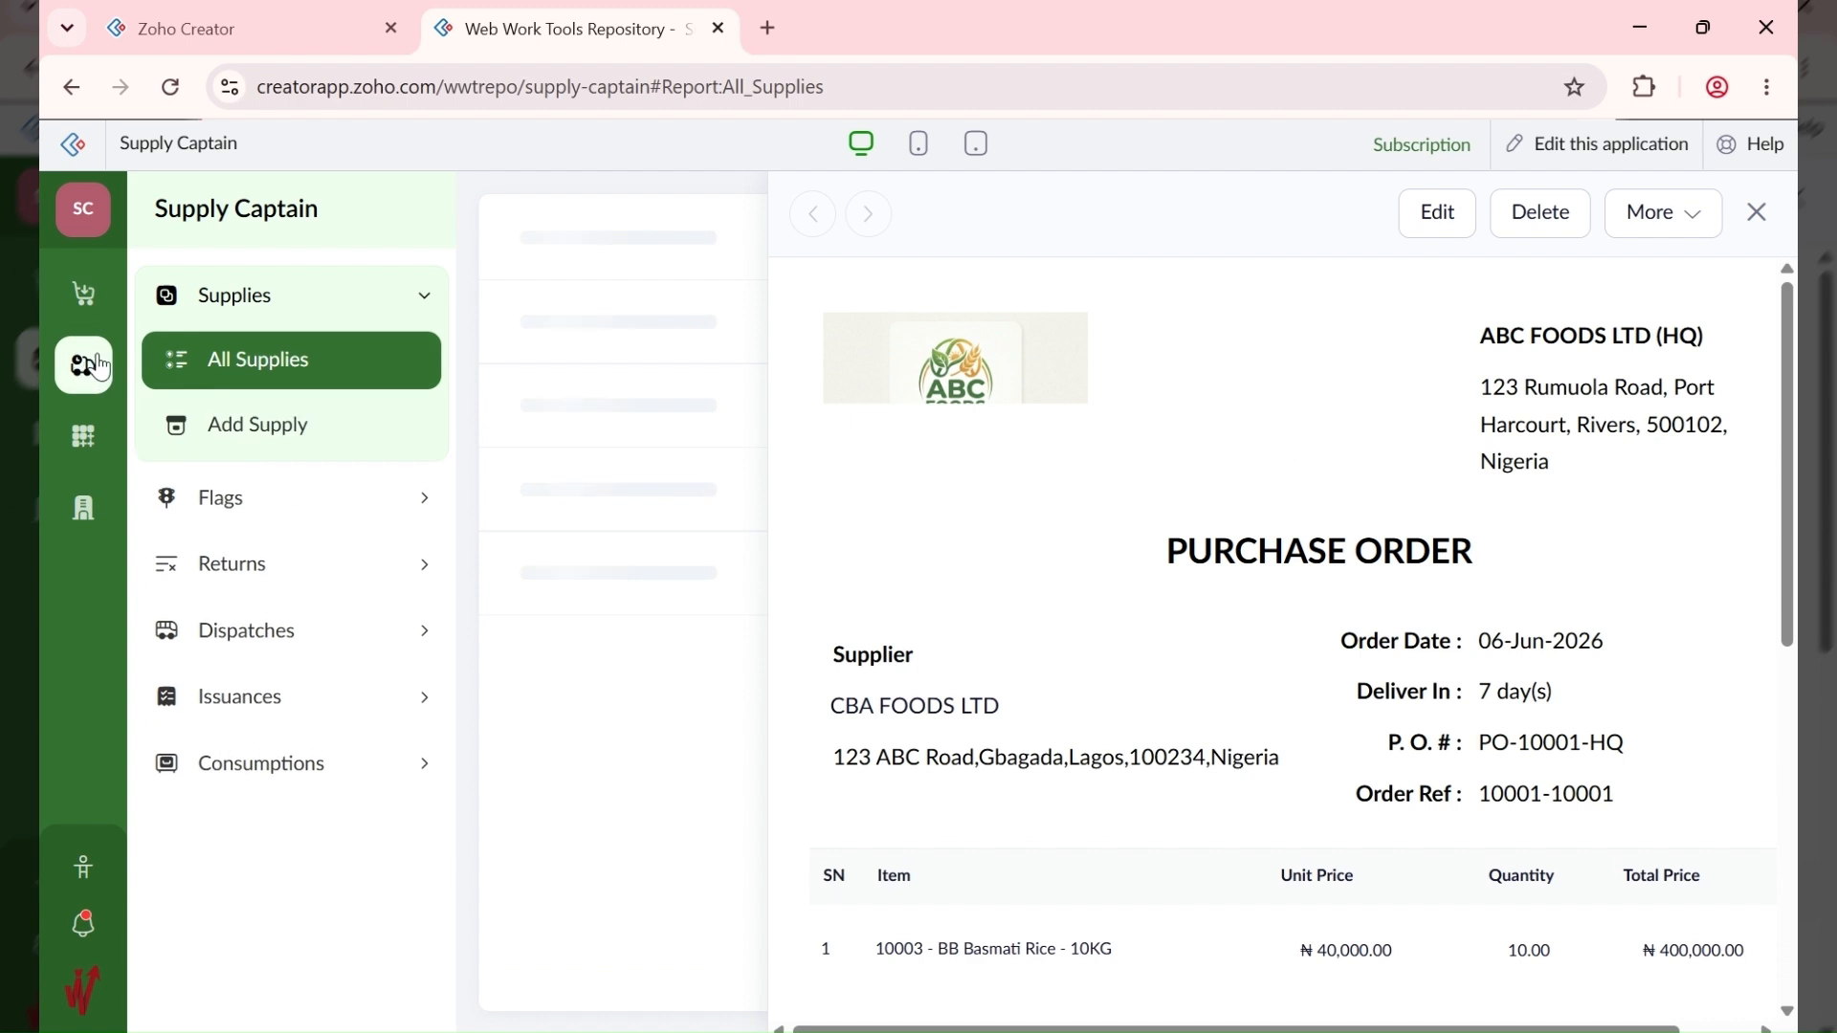
{"action": "scroll", "coordinate": [1351, 574], "scroll_direction": "down", "scroll_amount": 4}
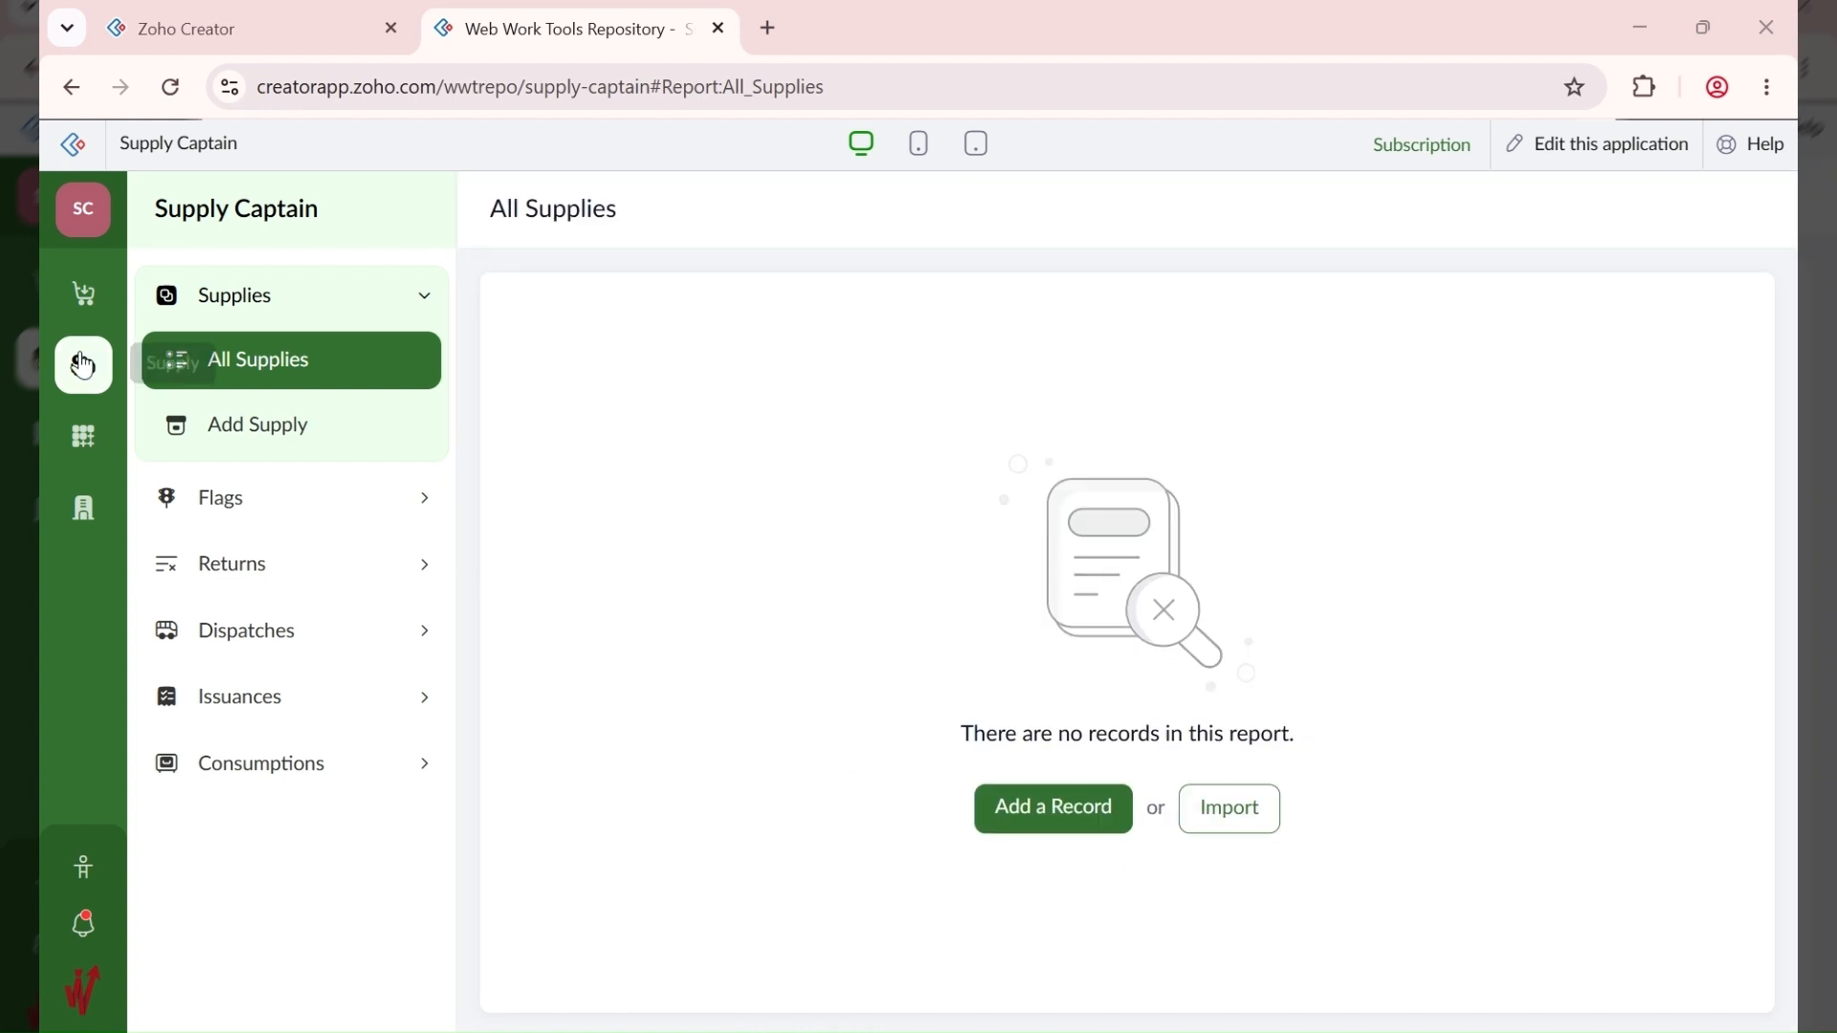
{"action": "left_click", "coordinate": [84, 298]}
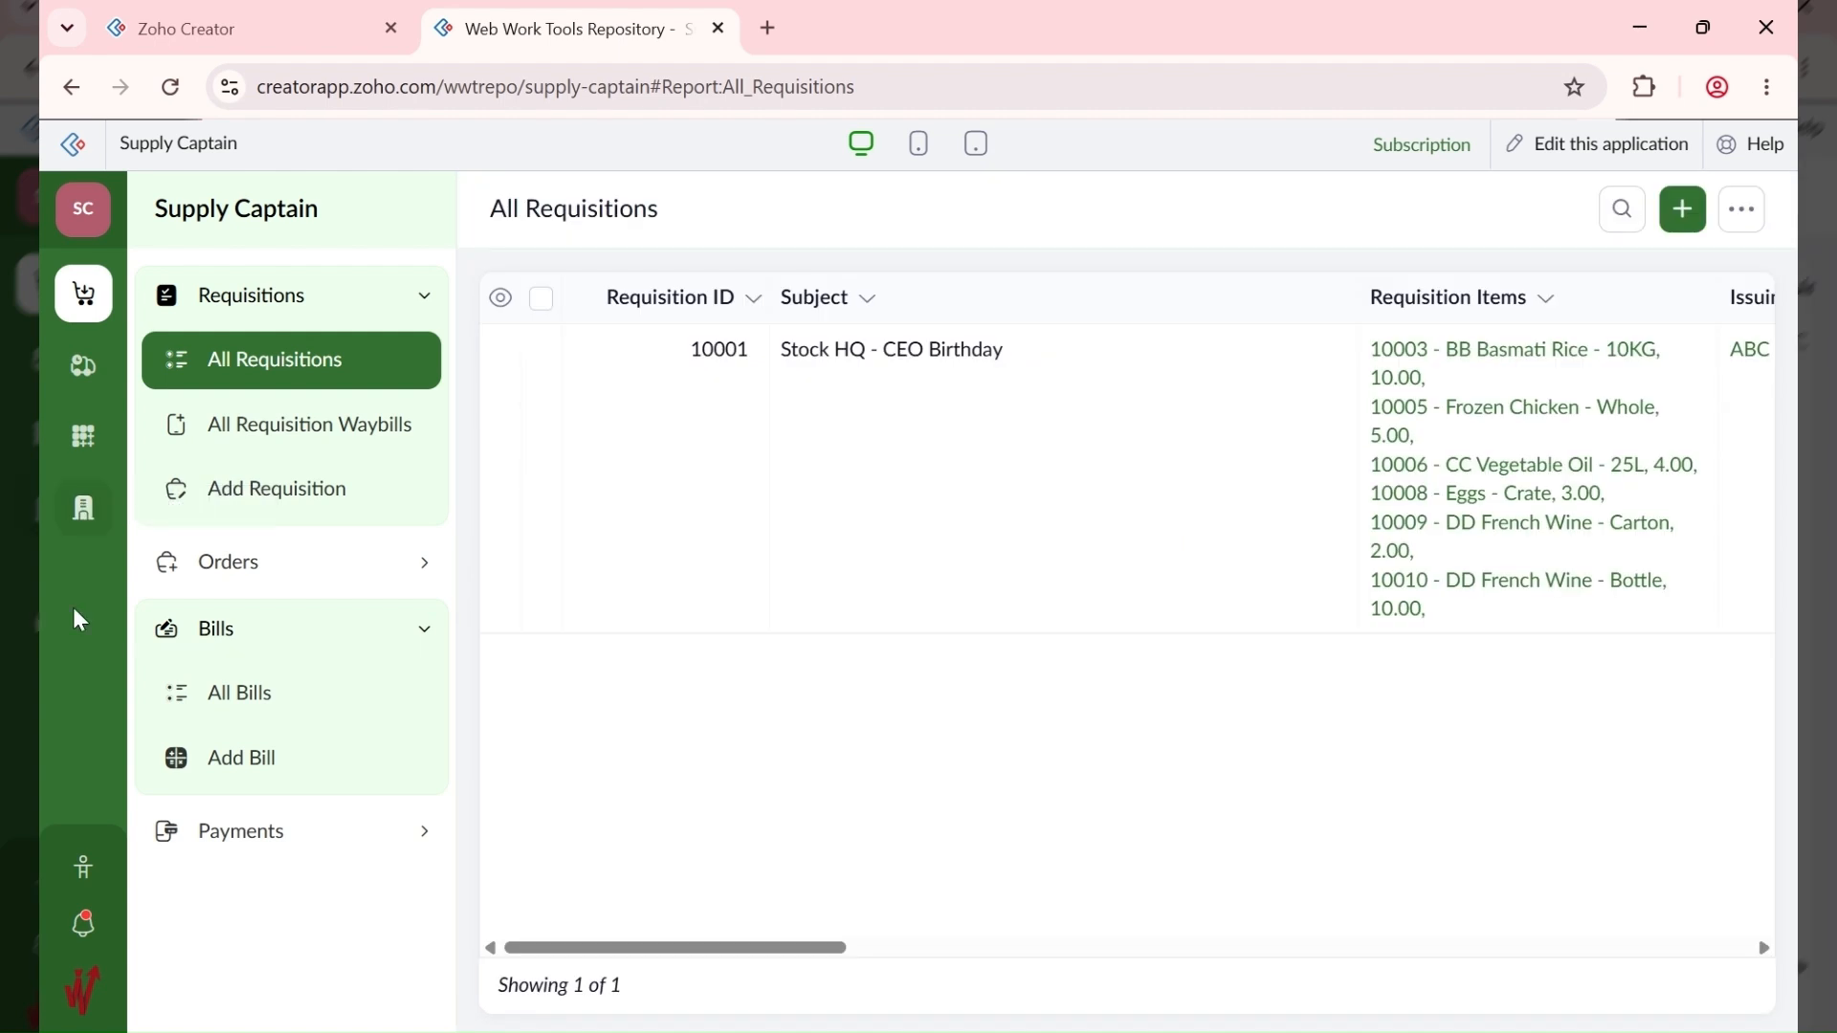
{"action": "left_click", "coordinate": [88, 386]}
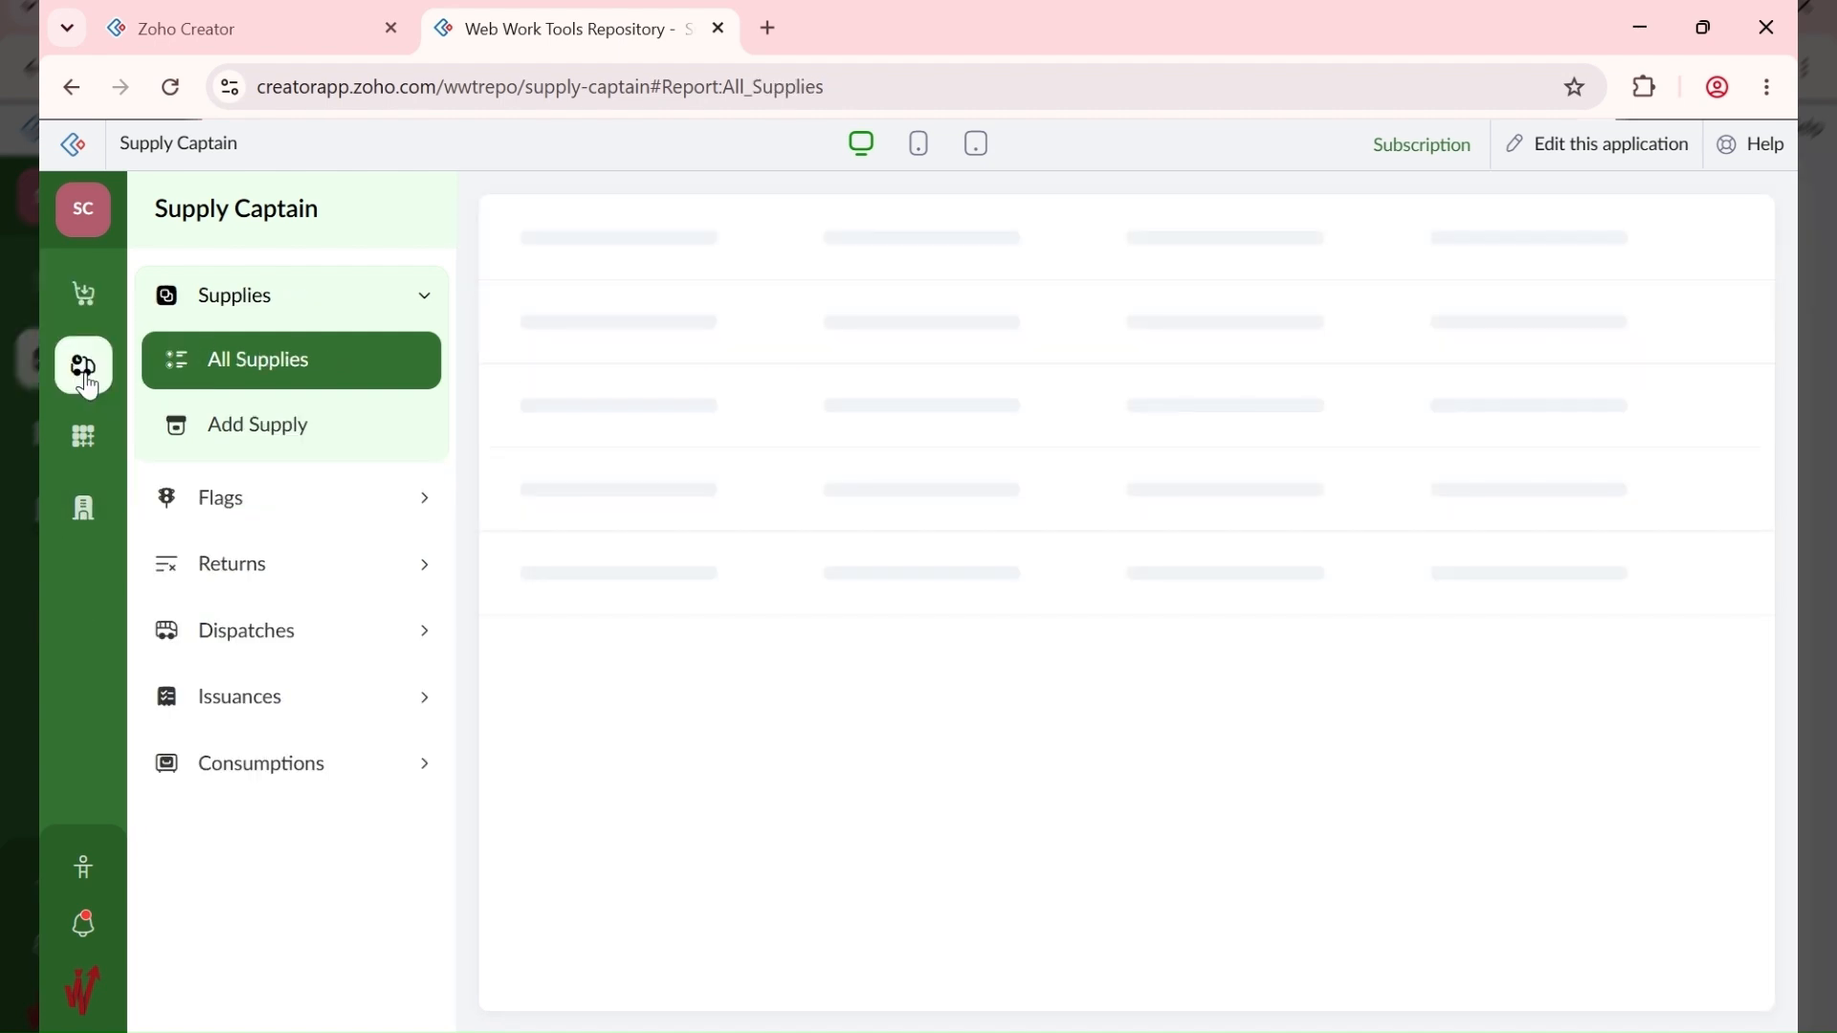
{"action": "left_click", "coordinate": [312, 438]}
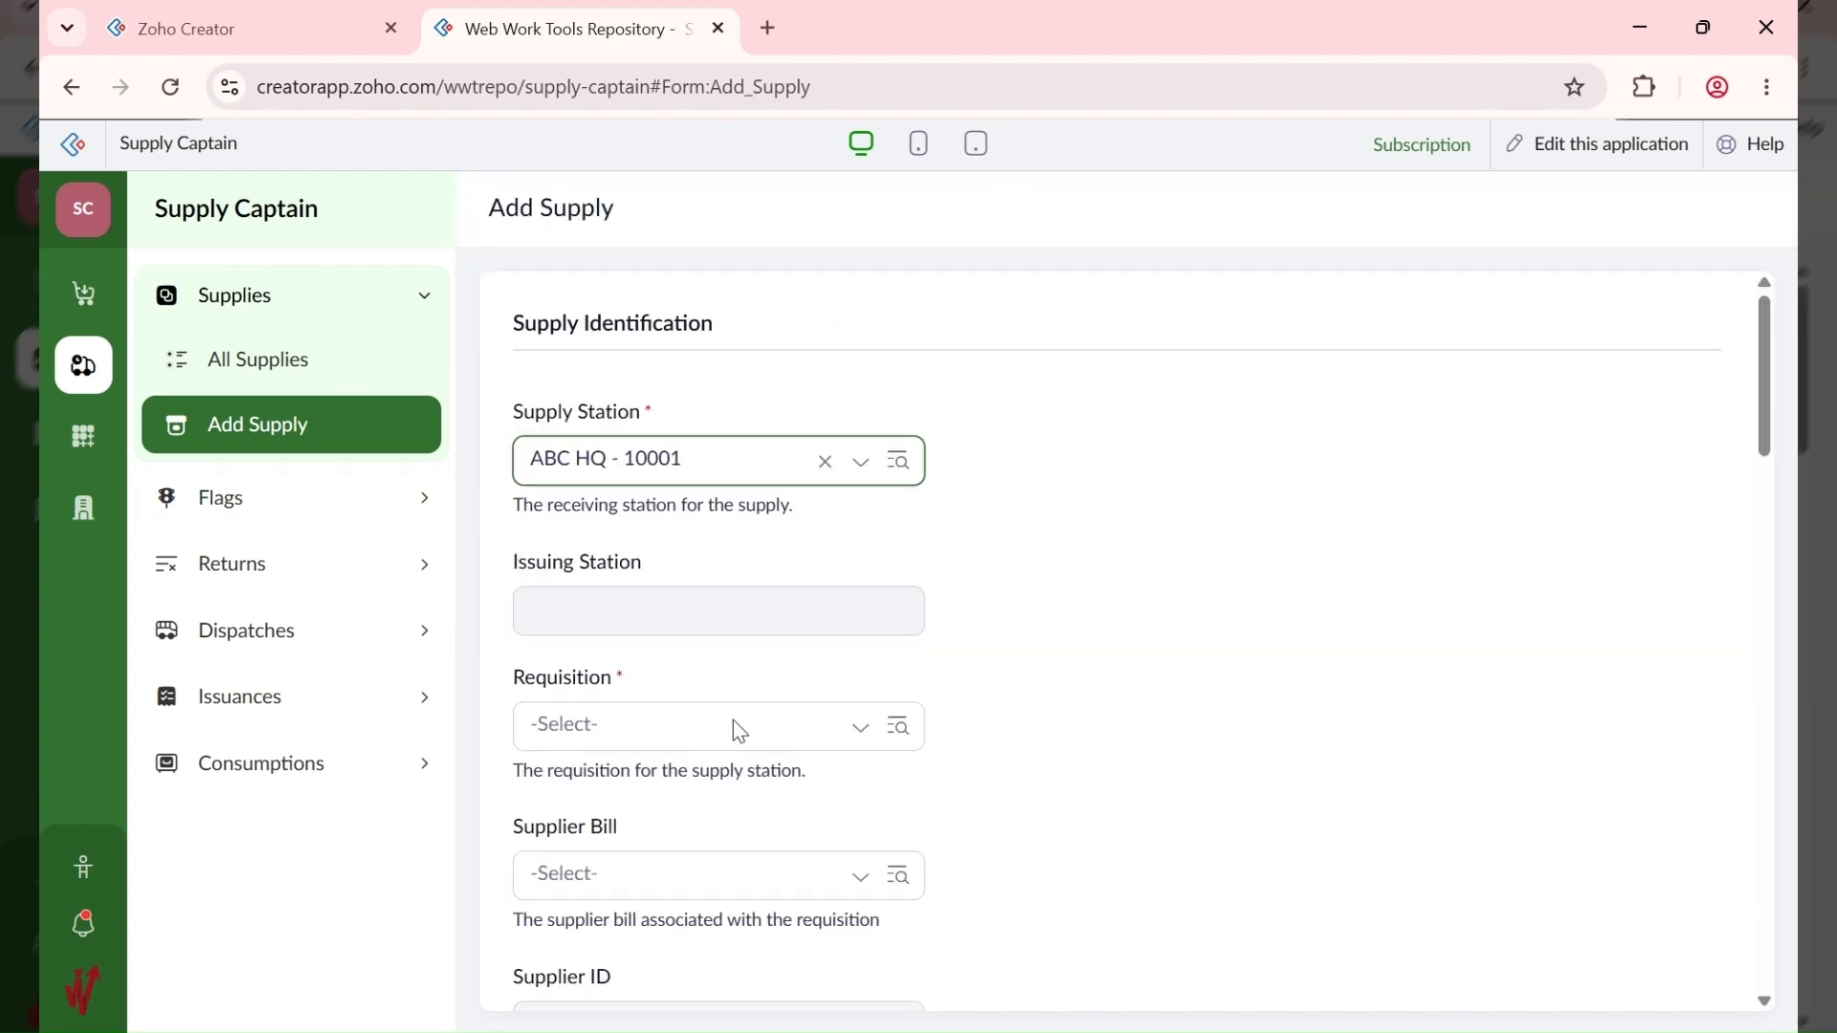
Step: Link the supply to requisition Stock HQ - CEO Birthday - 10001 and bill 10001 - CBA FOODS LTD
{"action": "scroll", "coordinate": [733, 720], "scroll_direction": "down", "scroll_amount": 1}
{"action": "left_click", "coordinate": [634, 593]}
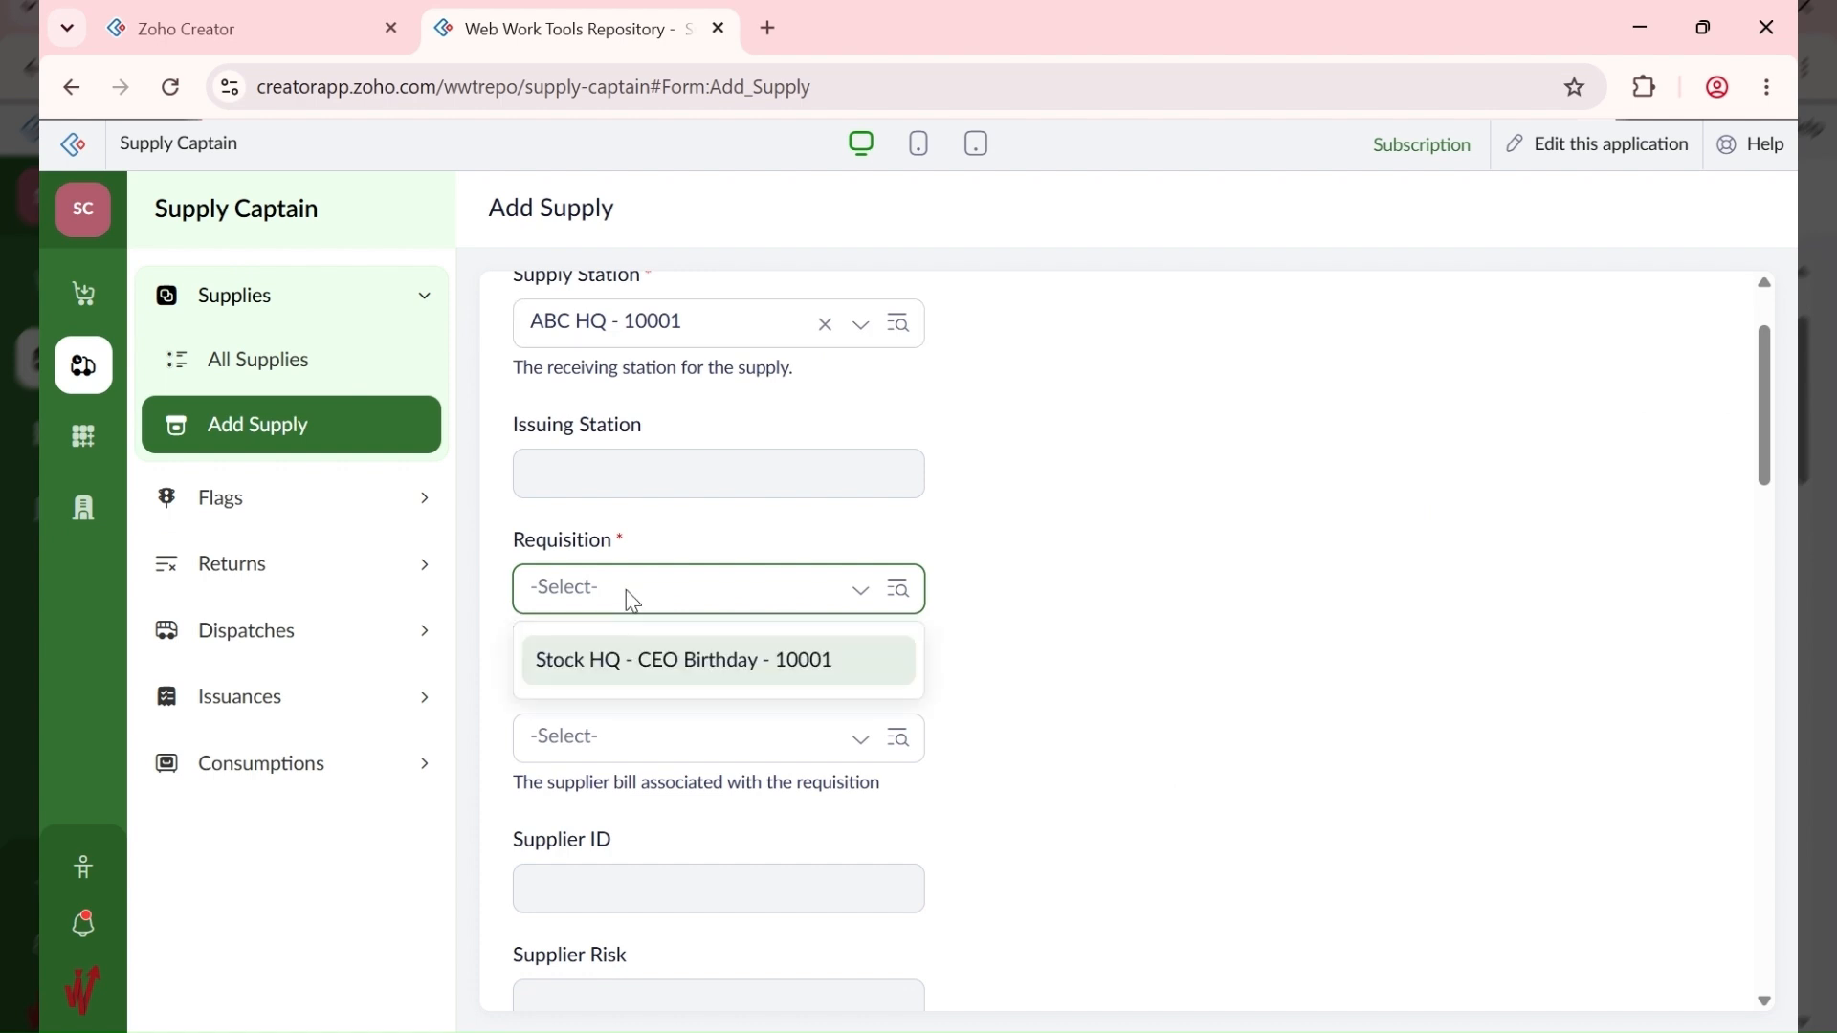
{"action": "left_click", "coordinate": [786, 657]}
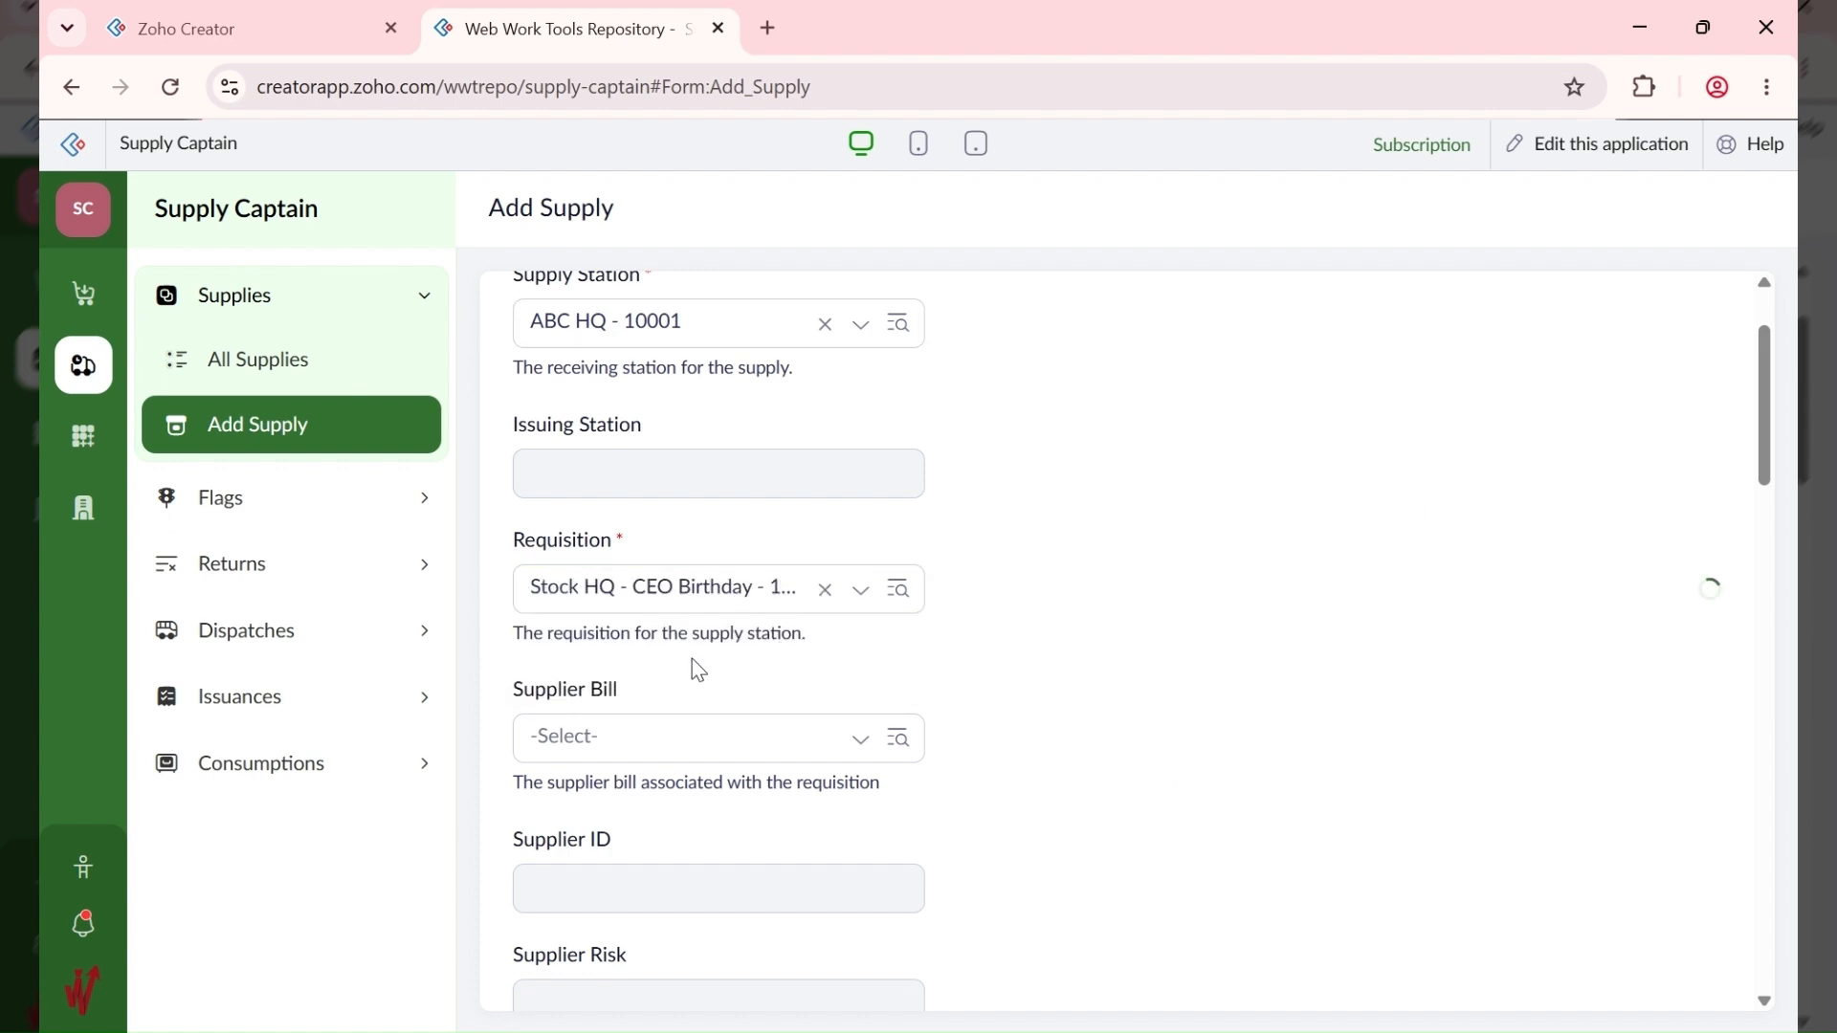
{"action": "scroll", "coordinate": [665, 640], "scroll_direction": "down", "scroll_amount": 1}
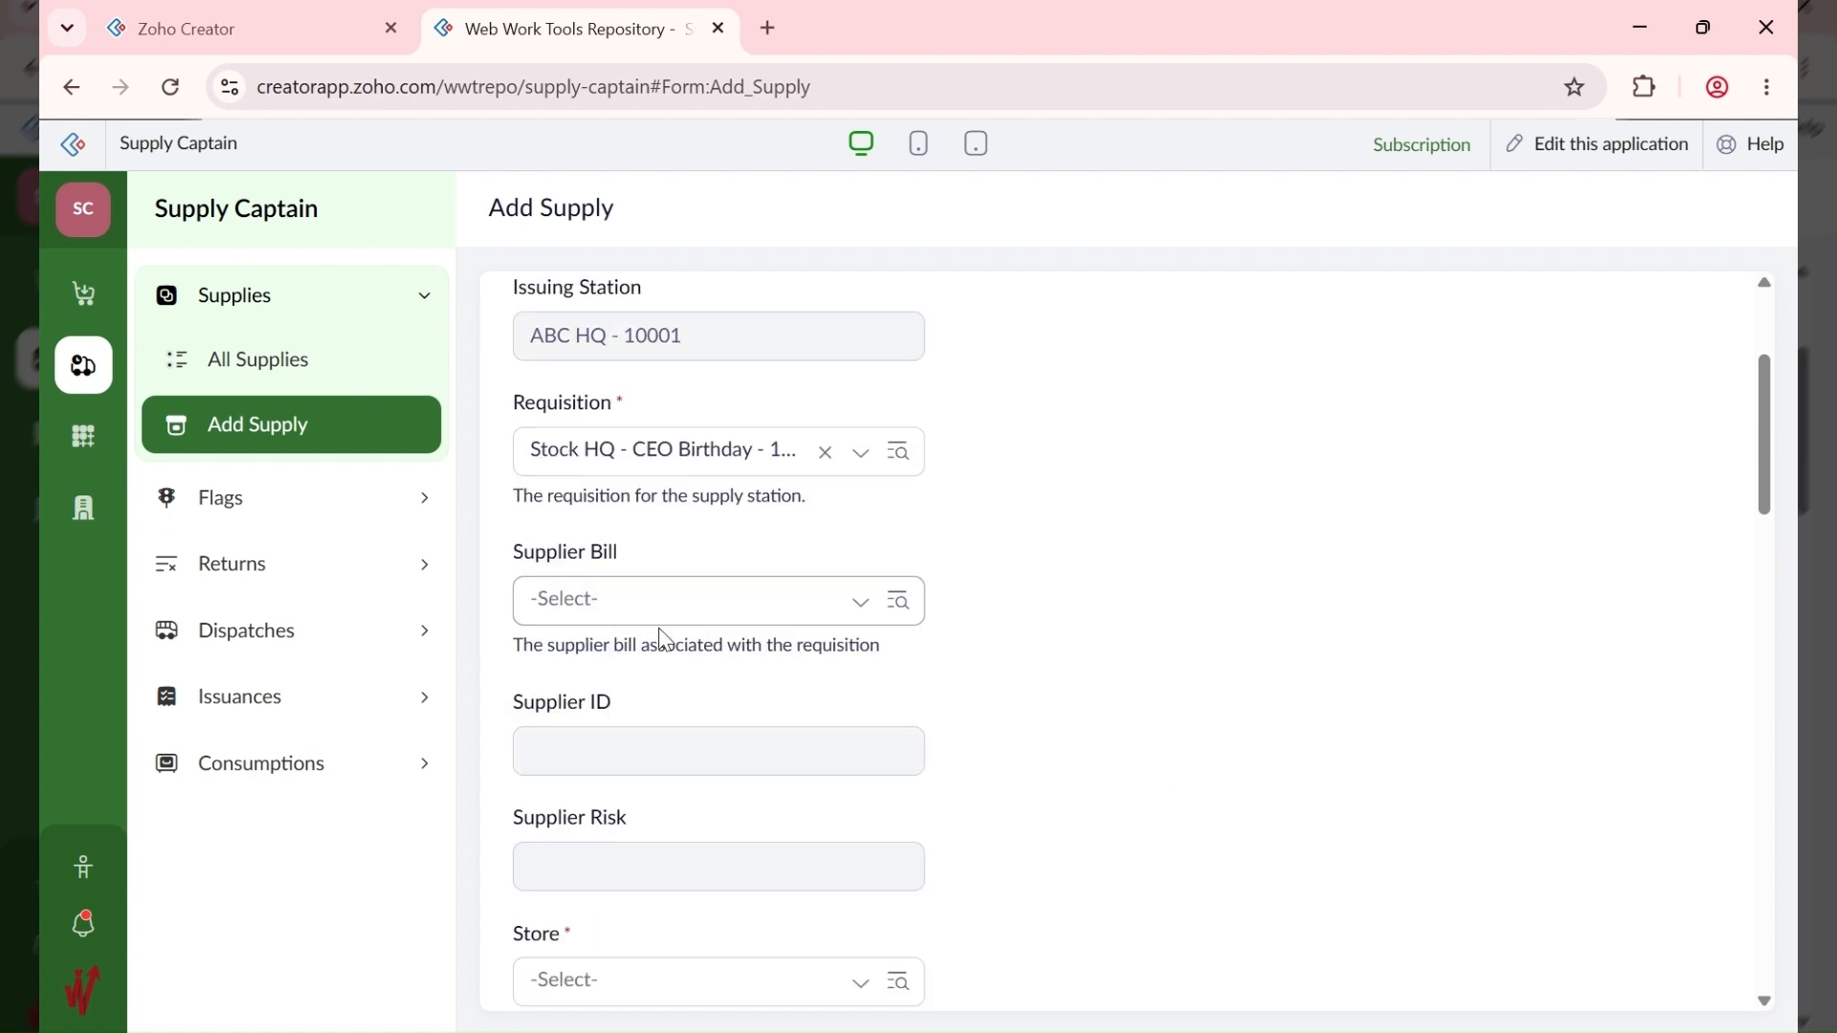
{"action": "left_click", "coordinate": [663, 620]}
{"action": "left_click", "coordinate": [623, 676]}
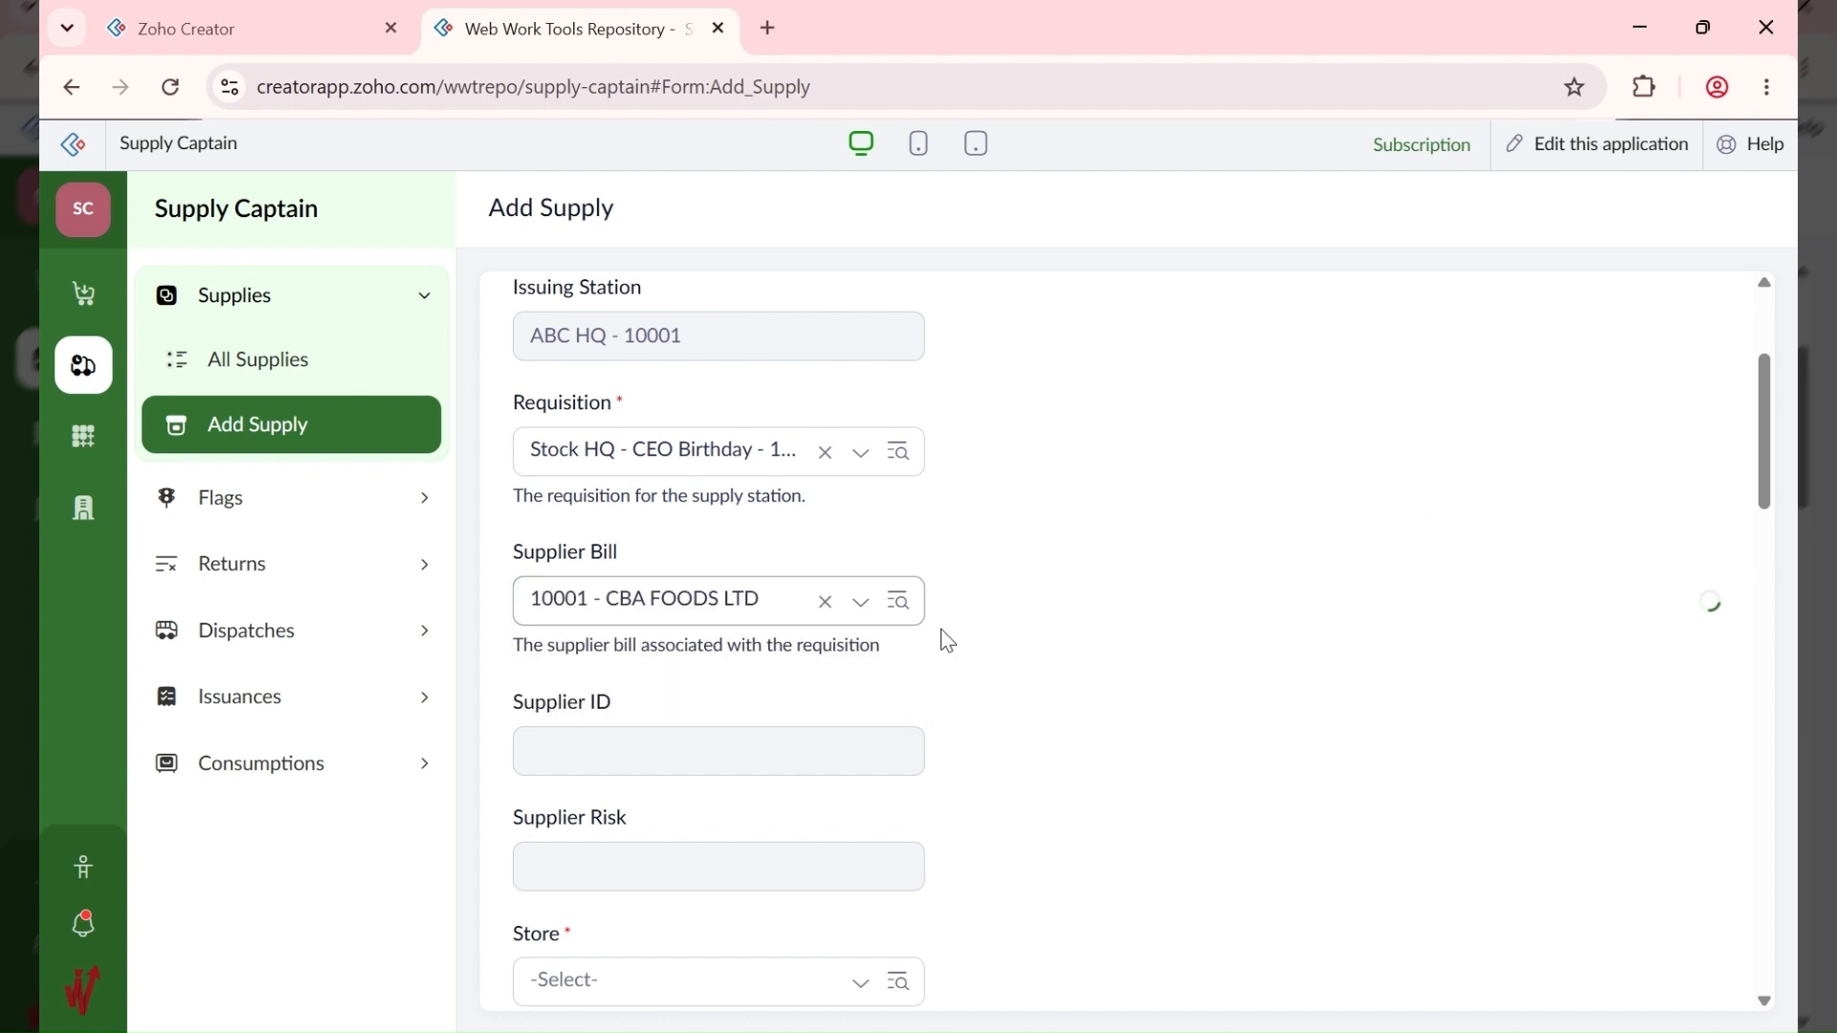
{"action": "scroll", "coordinate": [985, 749], "scroll_direction": "down", "scroll_amount": 2}
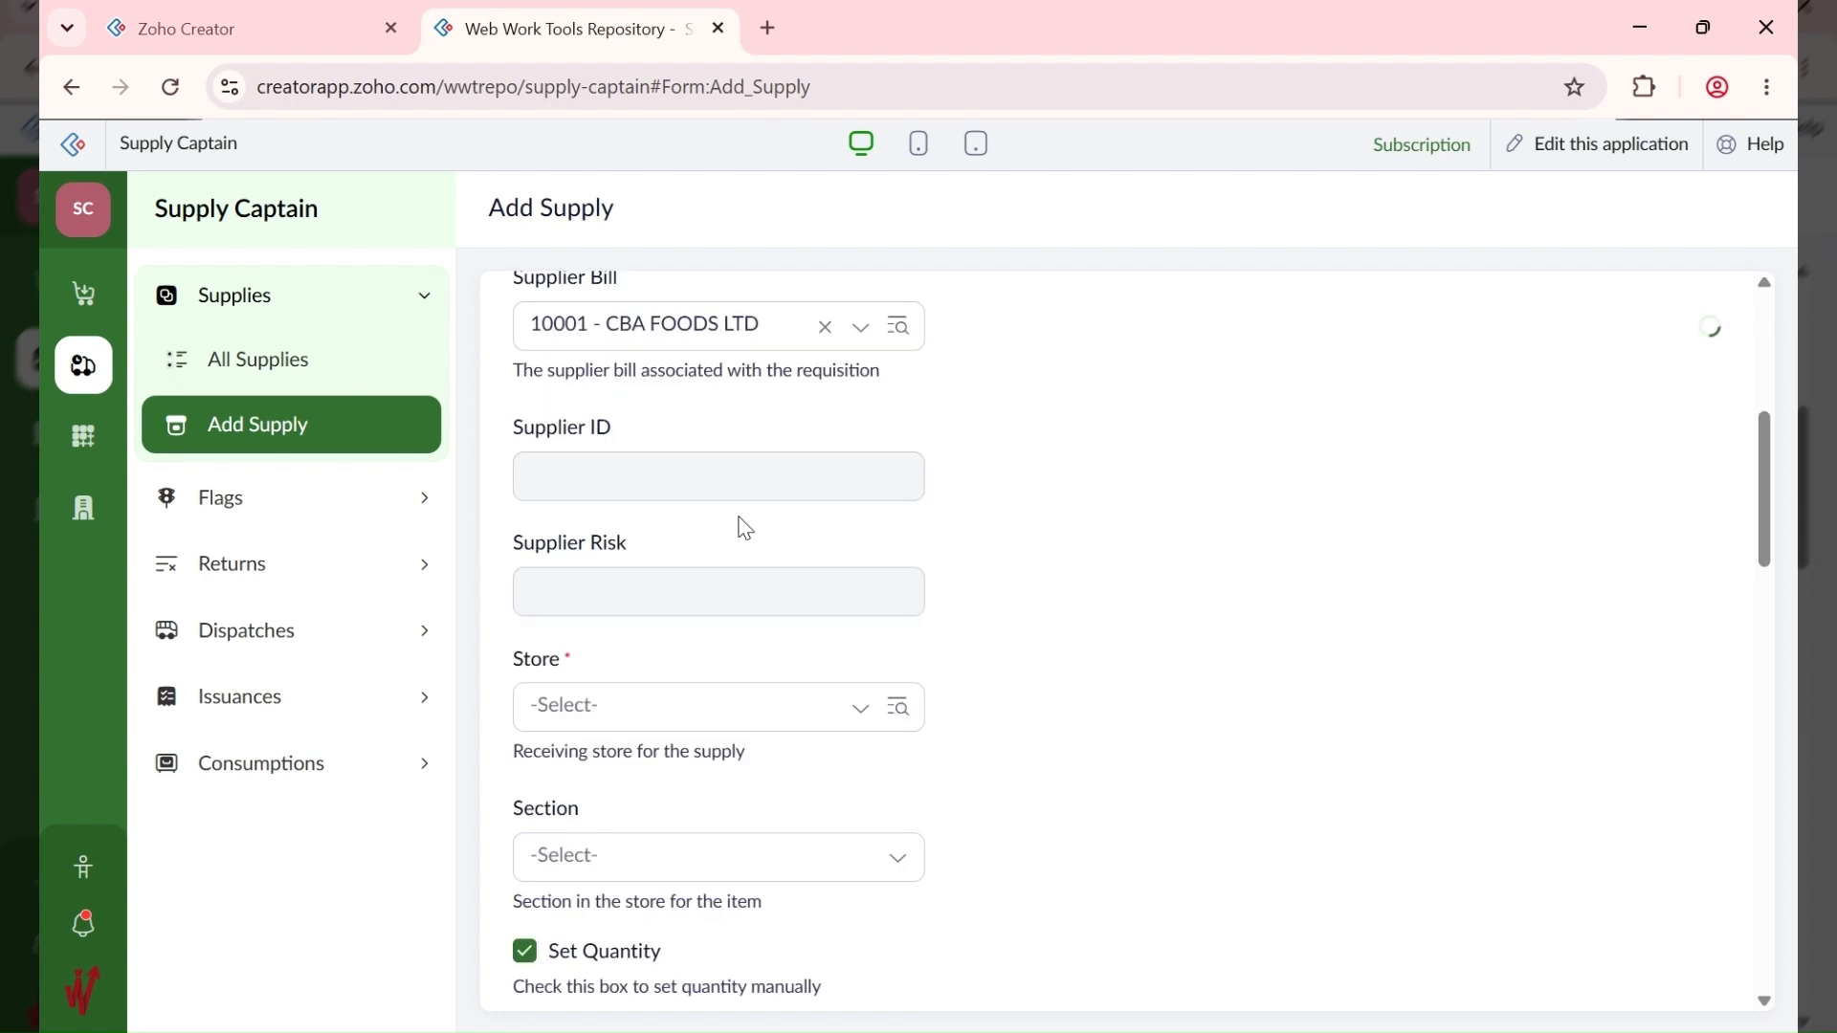
{"action": "scroll", "coordinate": [989, 628], "scroll_direction": "down", "scroll_amount": 2}
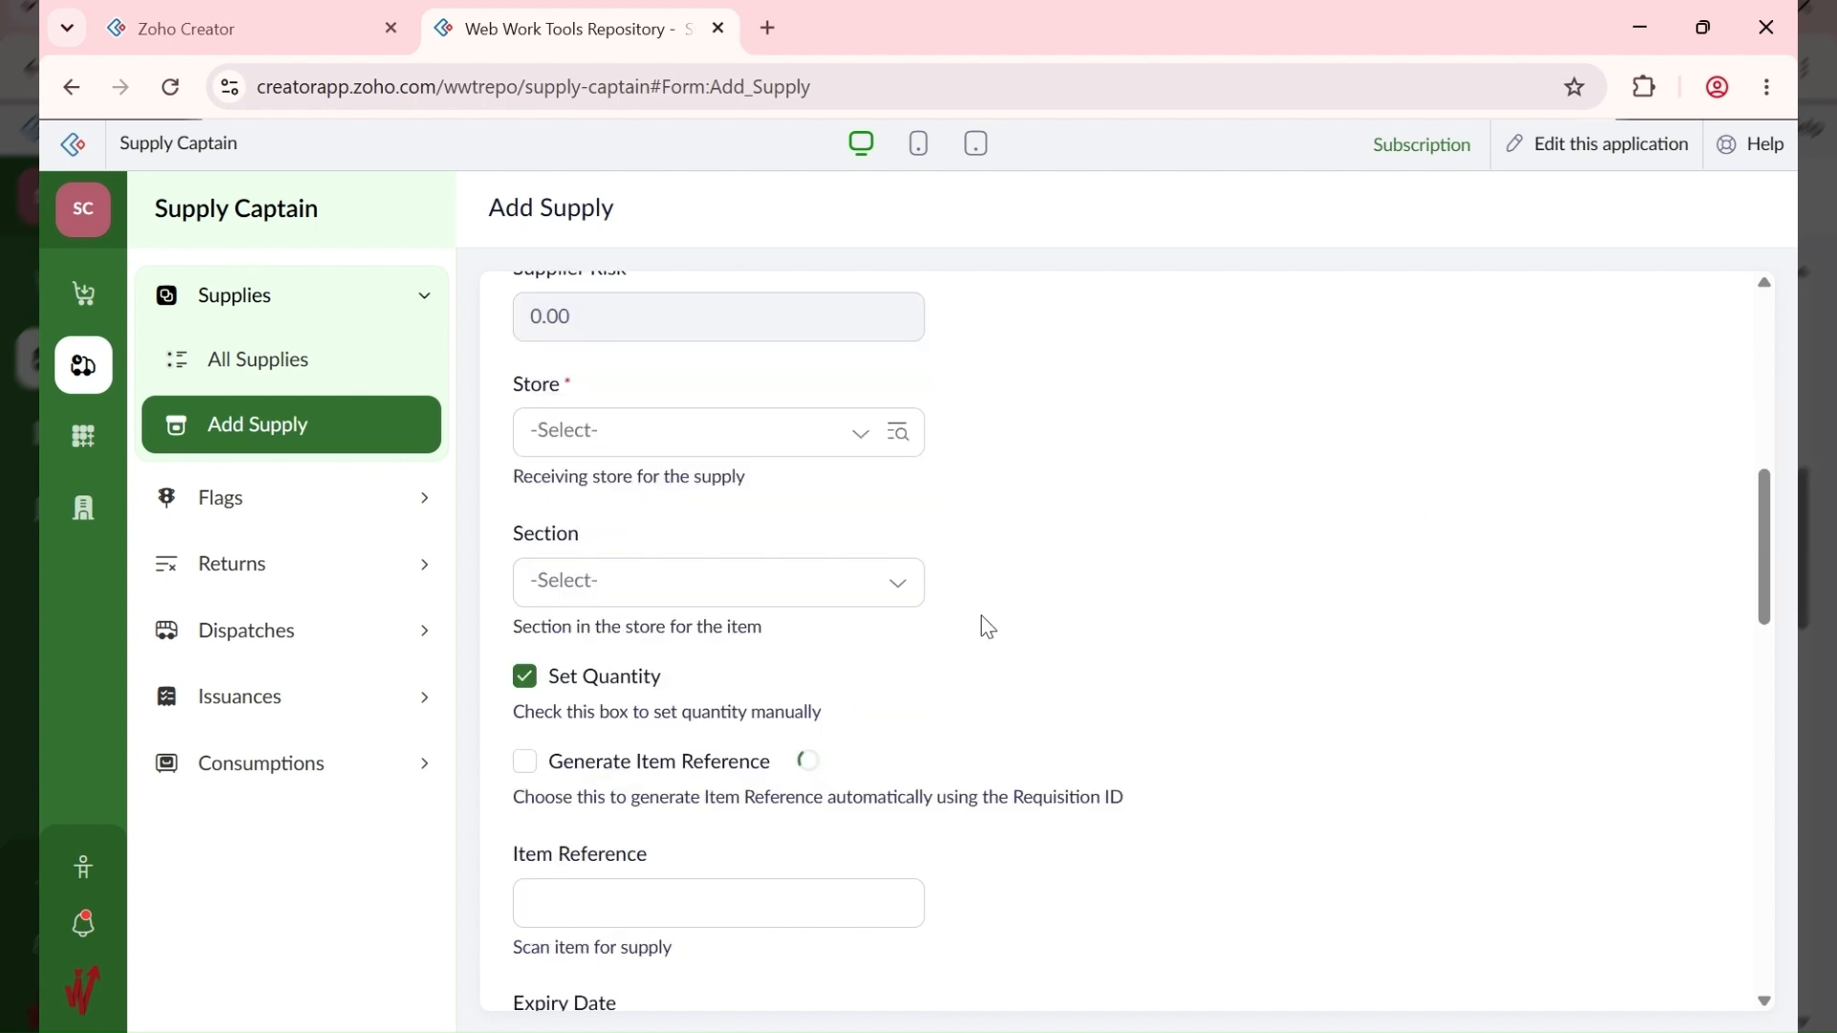
Step: Set the store to ABC HQ - Dry - 10001 with section Non-Perishables - 10002
{"action": "left_click", "coordinate": [593, 435]}
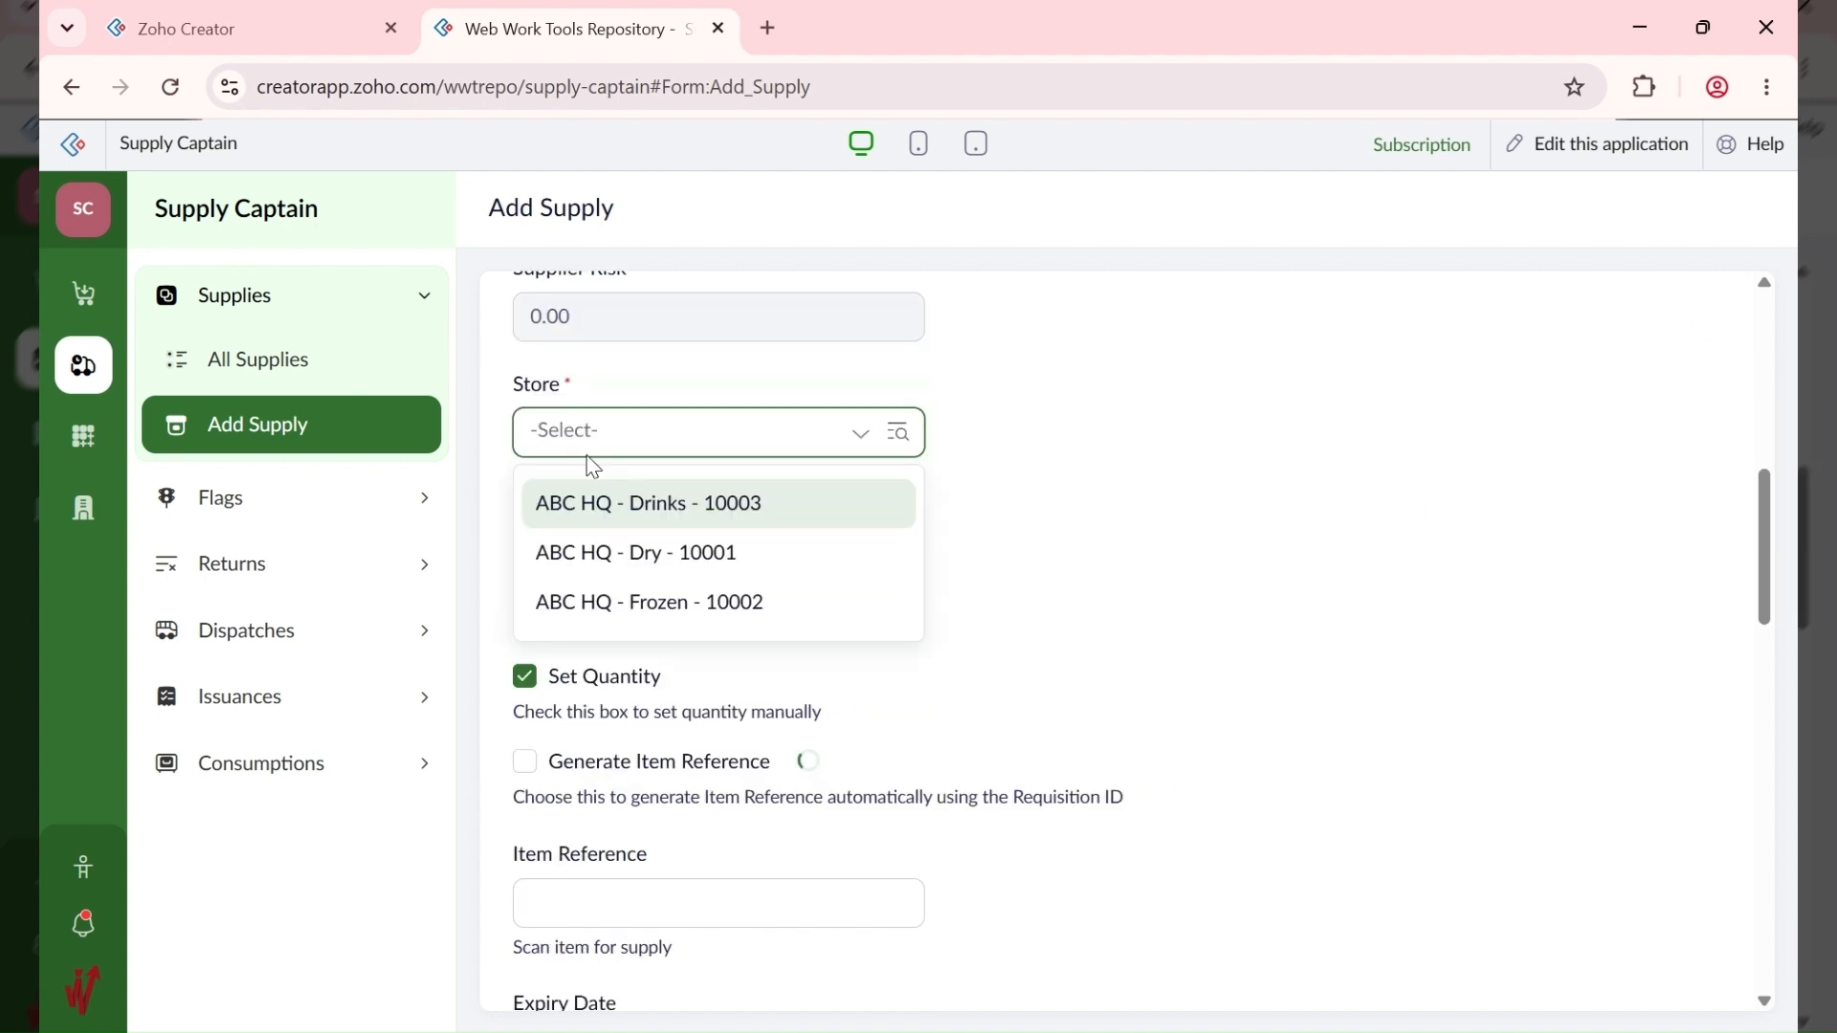
{"action": "left_click", "coordinate": [724, 555]}
{"action": "left_click", "coordinate": [671, 594]}
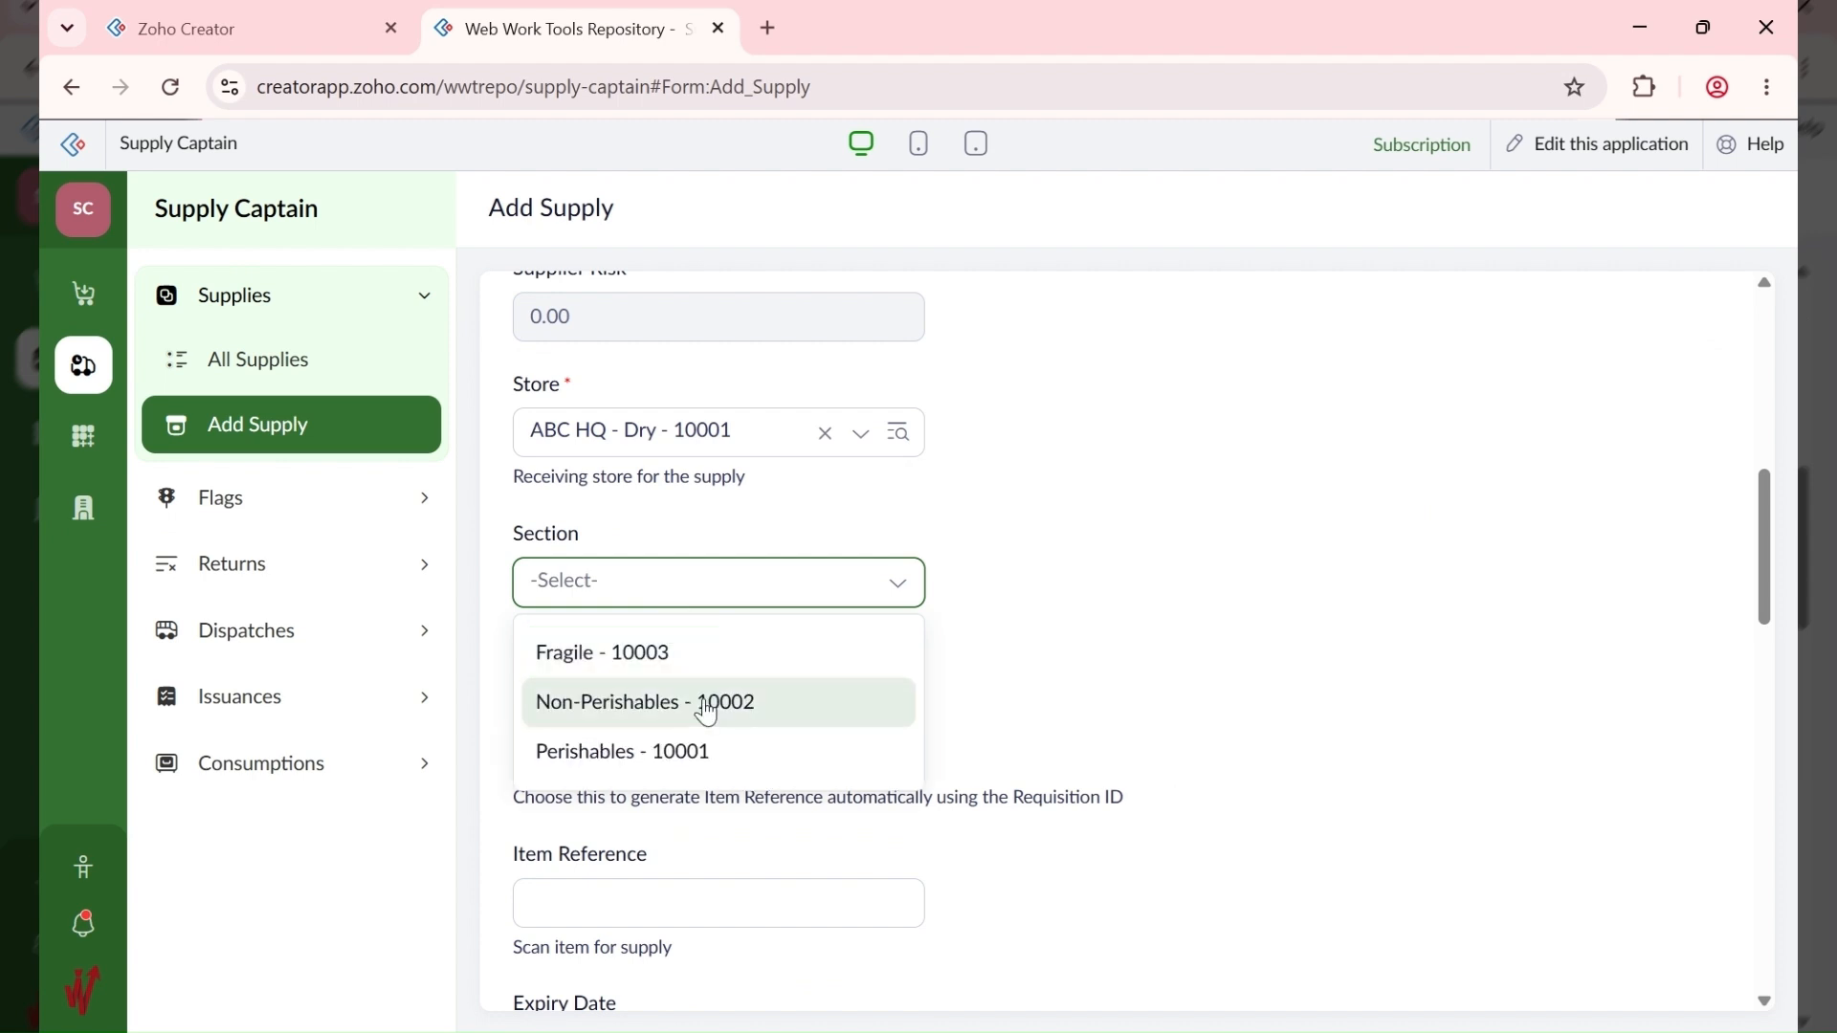
{"action": "left_click", "coordinate": [709, 709]}
{"action": "scroll", "coordinate": [987, 697], "scroll_direction": "down", "scroll_amount": 3}
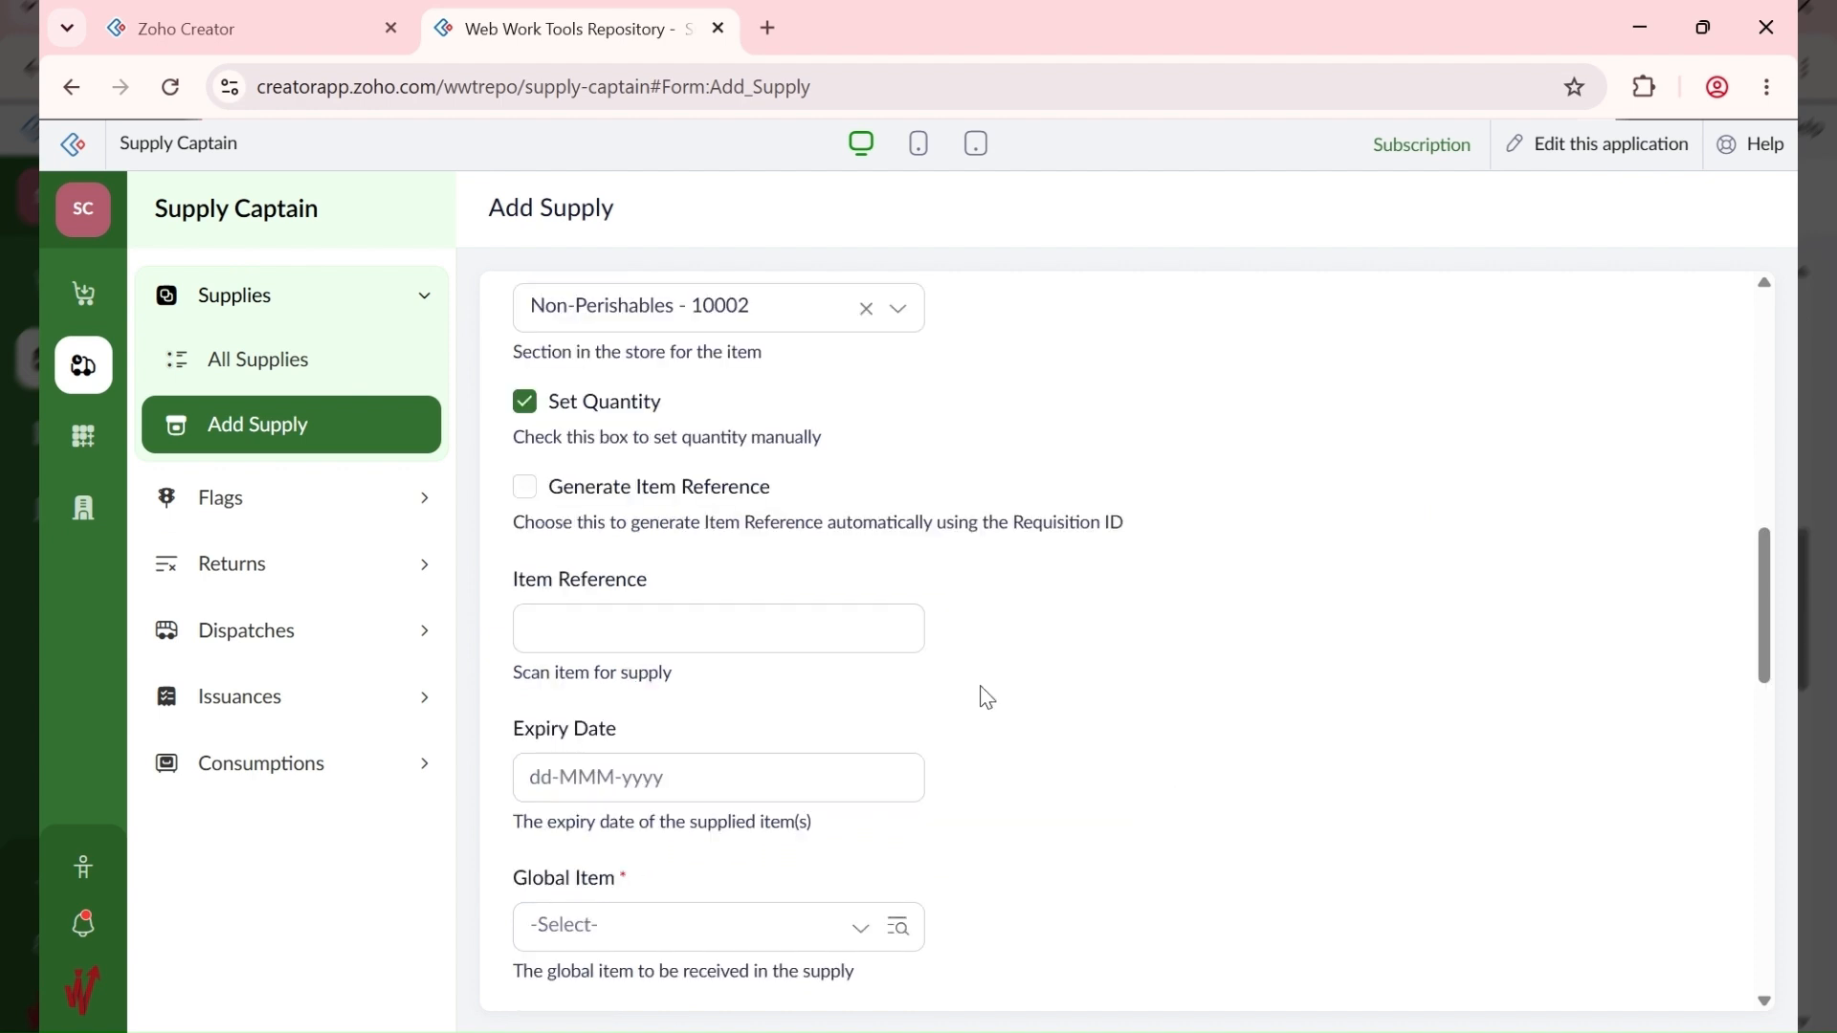
Step: Auto-generate the item reference and set the expiry date to 30-Sep-2026
{"action": "left_click", "coordinate": [673, 490]}
{"action": "left_click", "coordinate": [762, 639]}
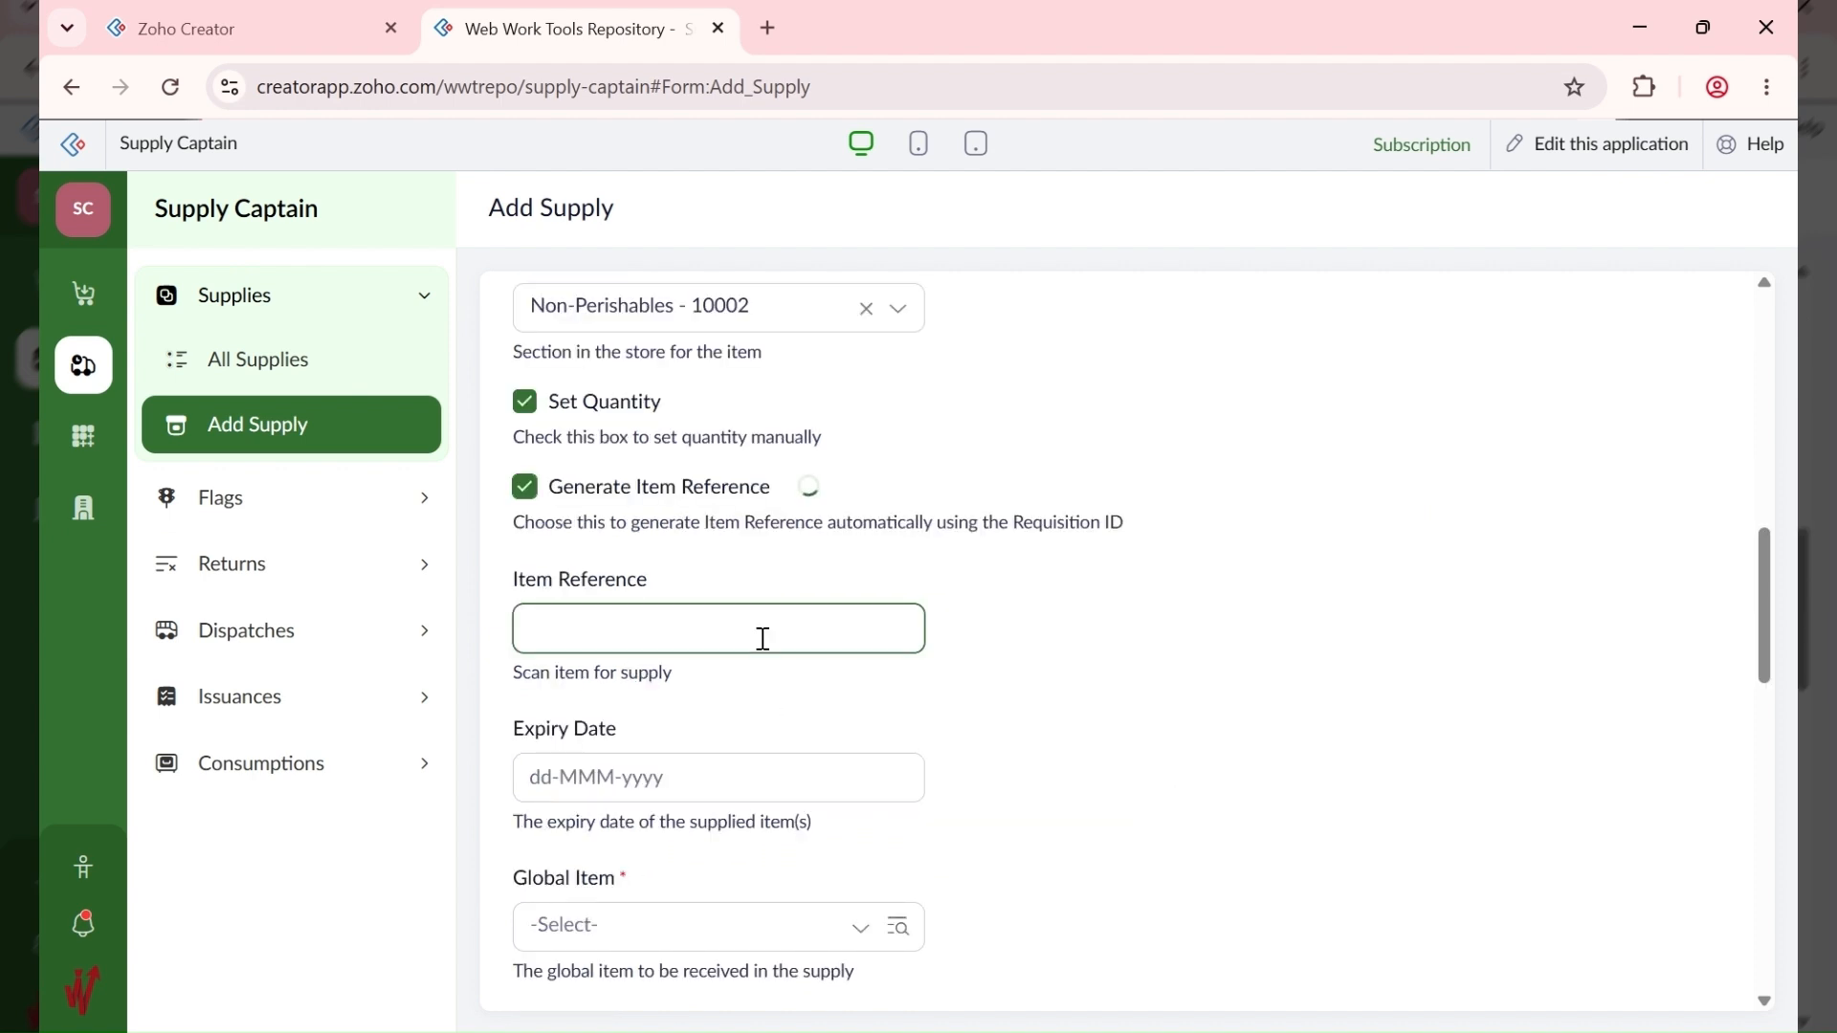
{"action": "left_click", "coordinate": [724, 626]}
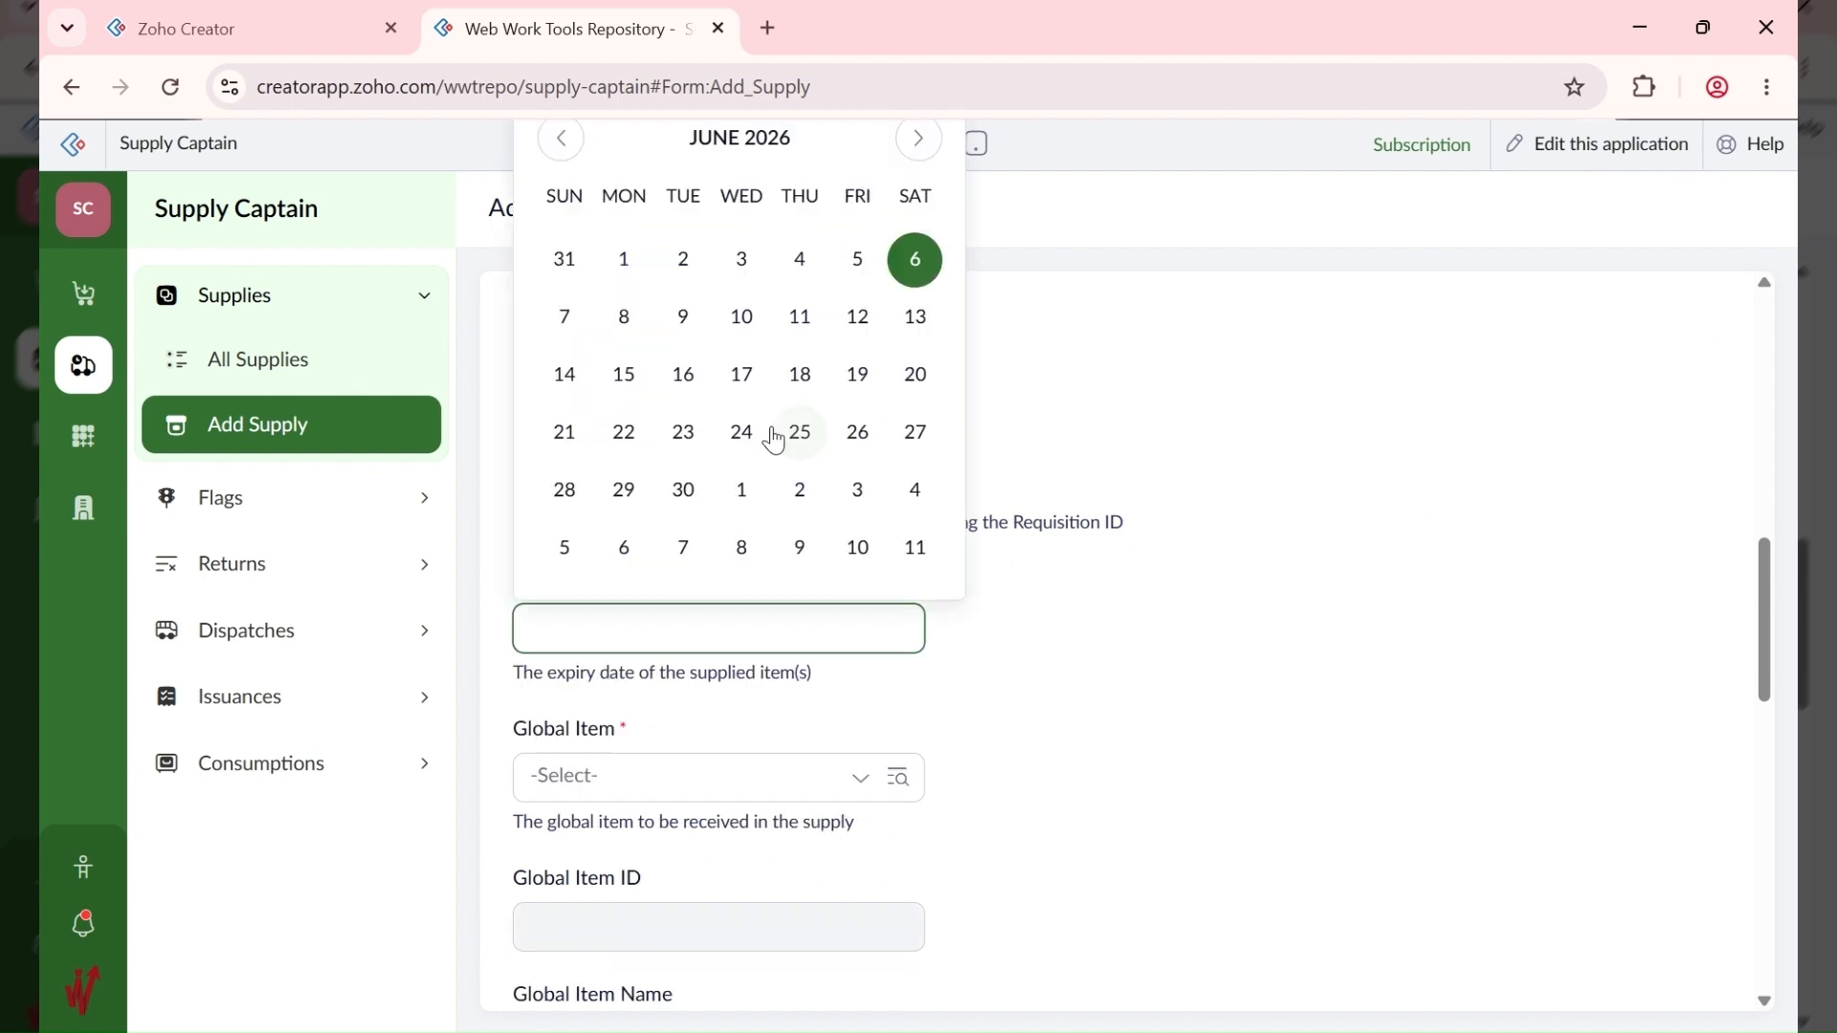
{"action": "left_click", "coordinate": [918, 144]}
{"action": "left_click", "coordinate": [919, 144]}
{"action": "left_click", "coordinate": [918, 158]}
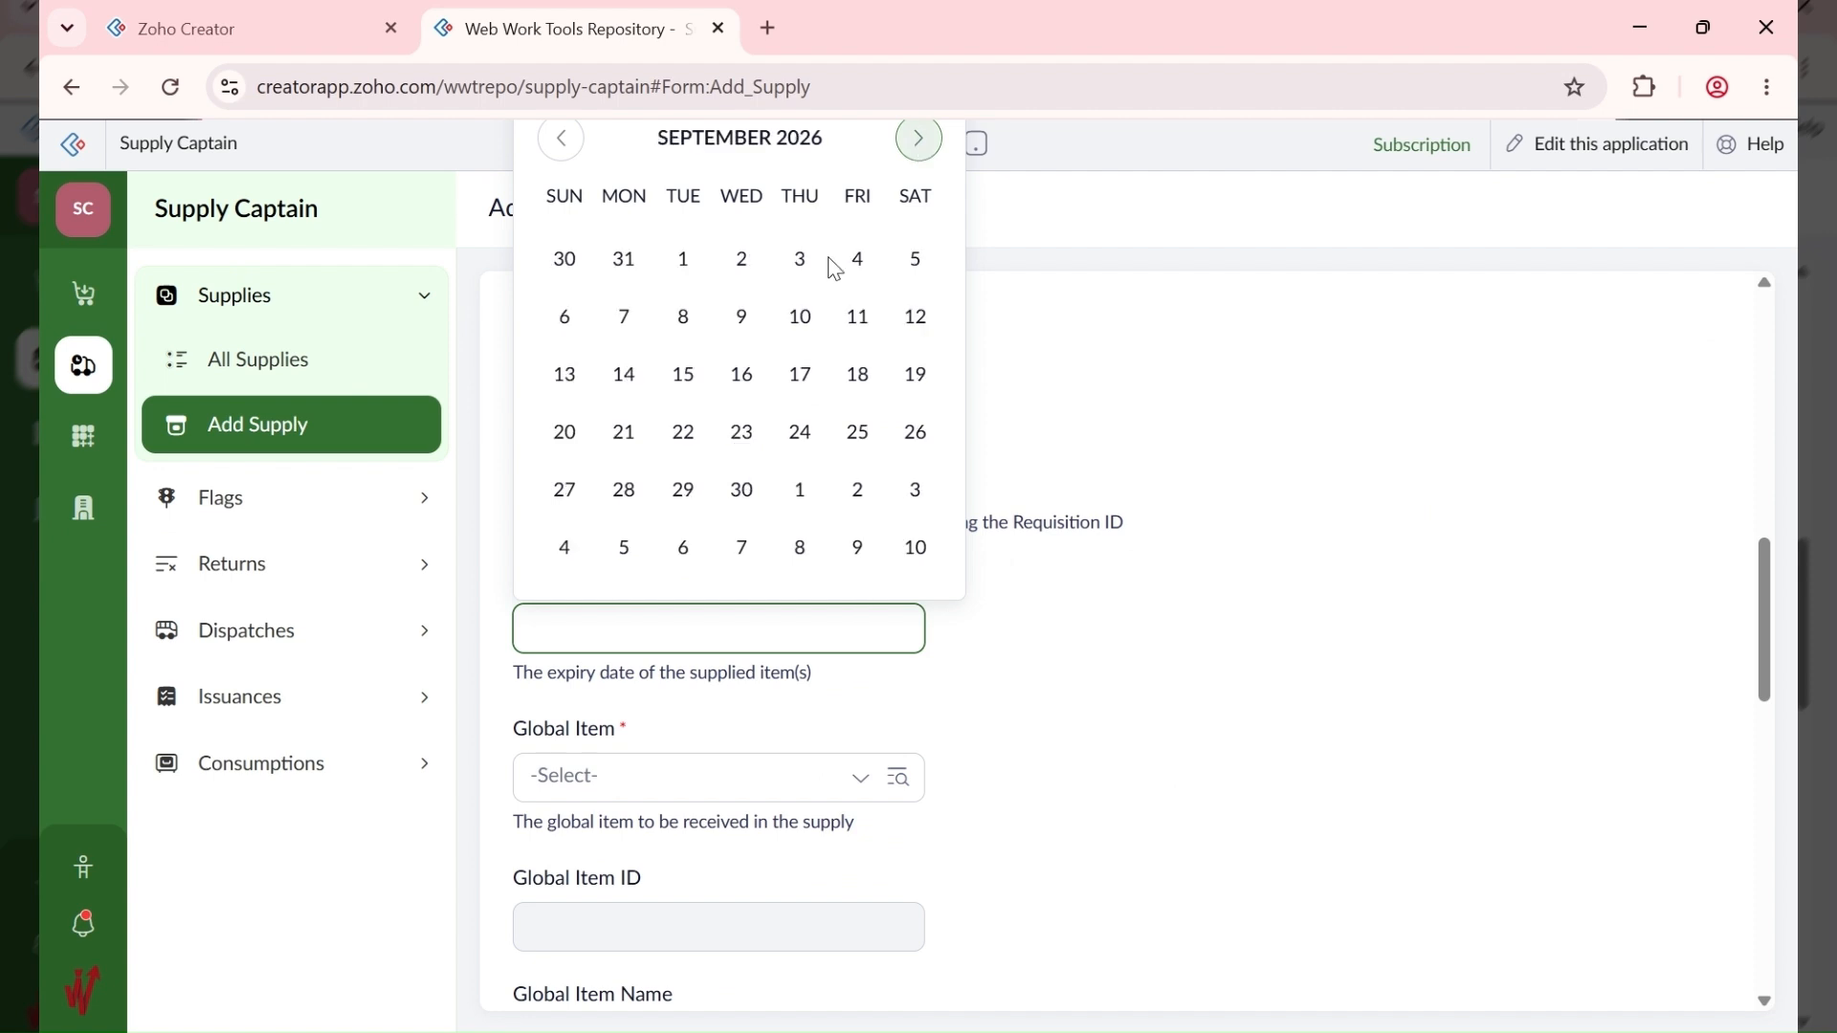
{"action": "left_click", "coordinate": [741, 489]}
{"action": "scroll", "coordinate": [1265, 618], "scroll_direction": "down", "scroll_amount": 3}
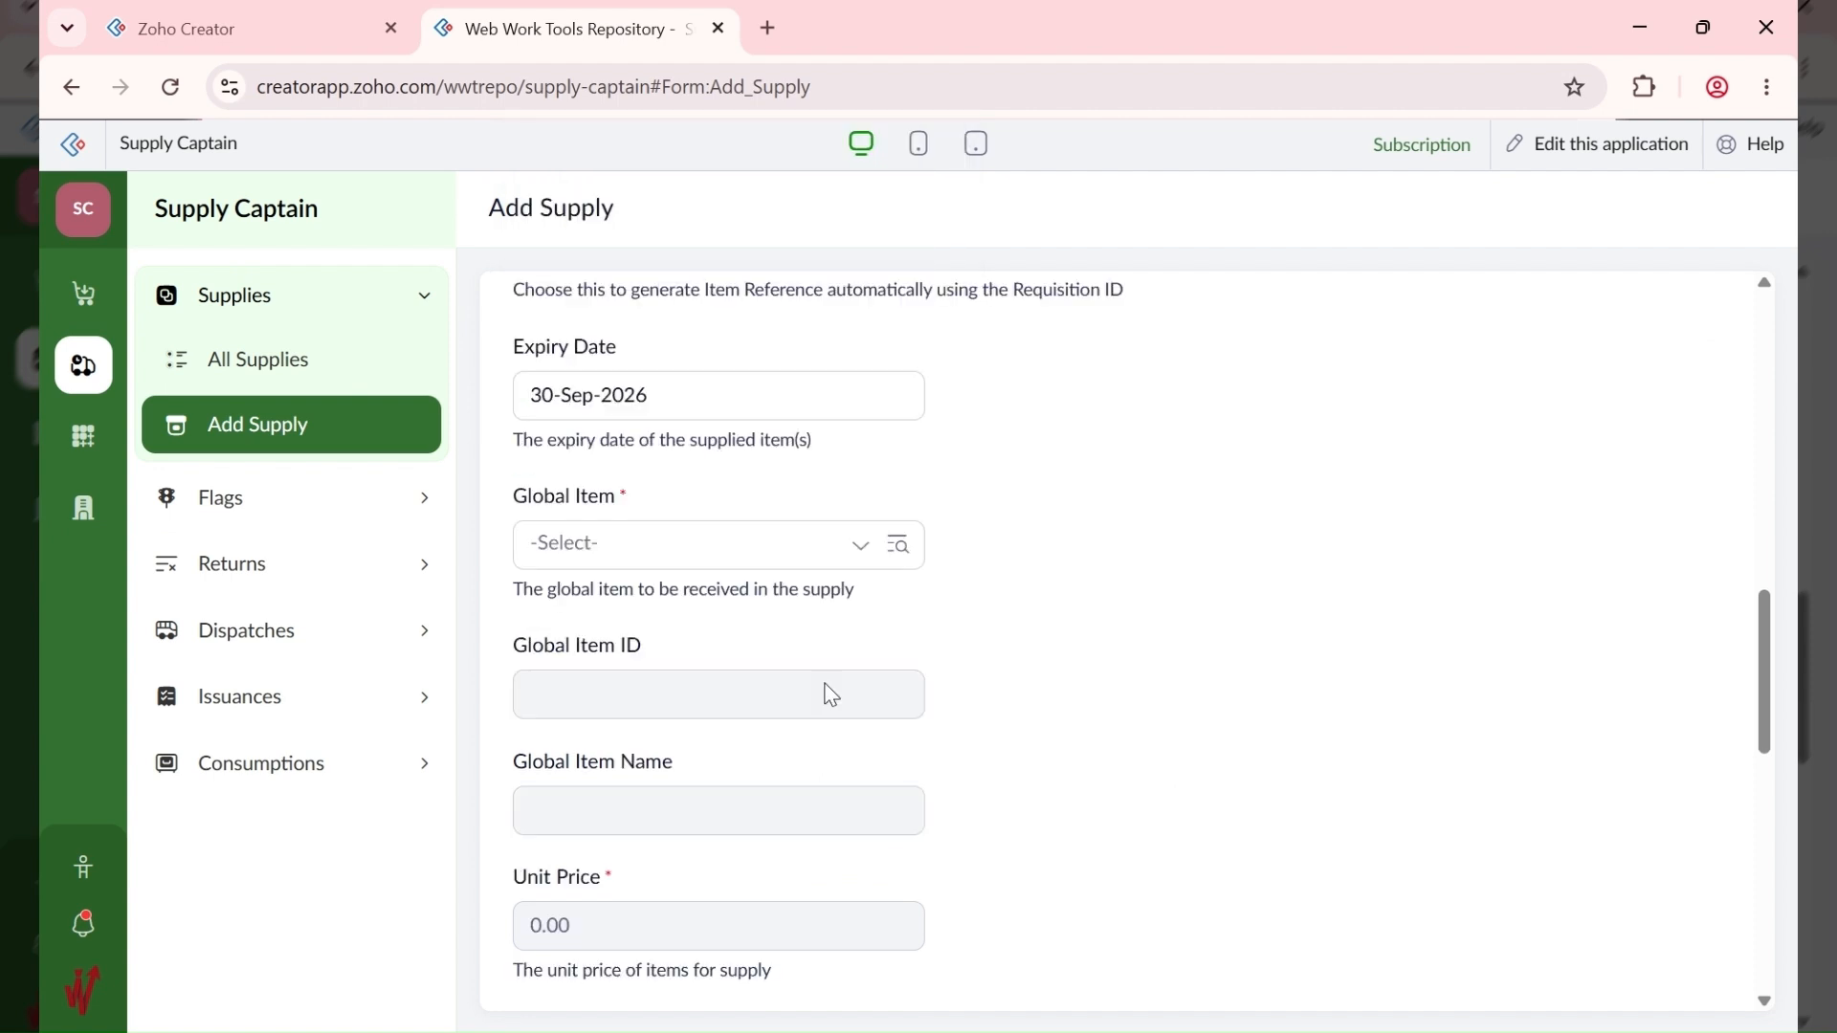
Step: Choose global item 10003 - BB Basmati Rice - 10KG and select the 0.00 quantity
{"action": "left_click", "coordinate": [660, 504]}
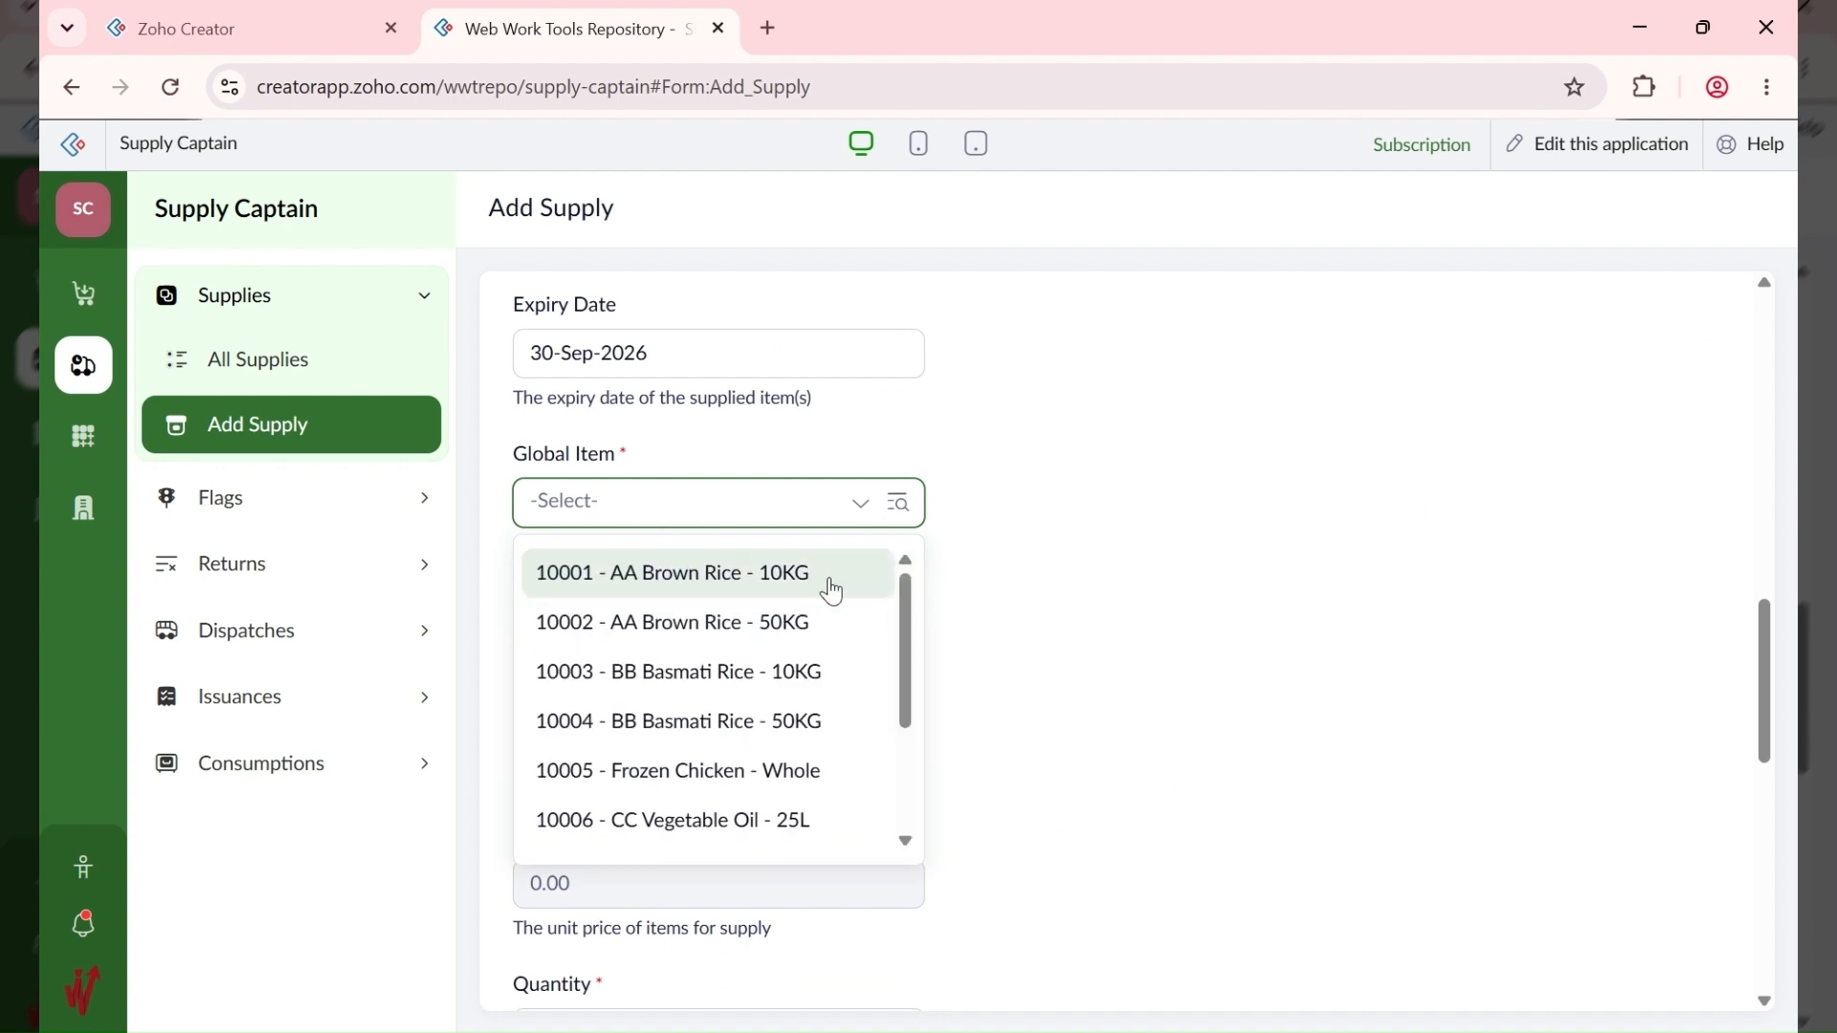
{"action": "left_click", "coordinate": [818, 691]}
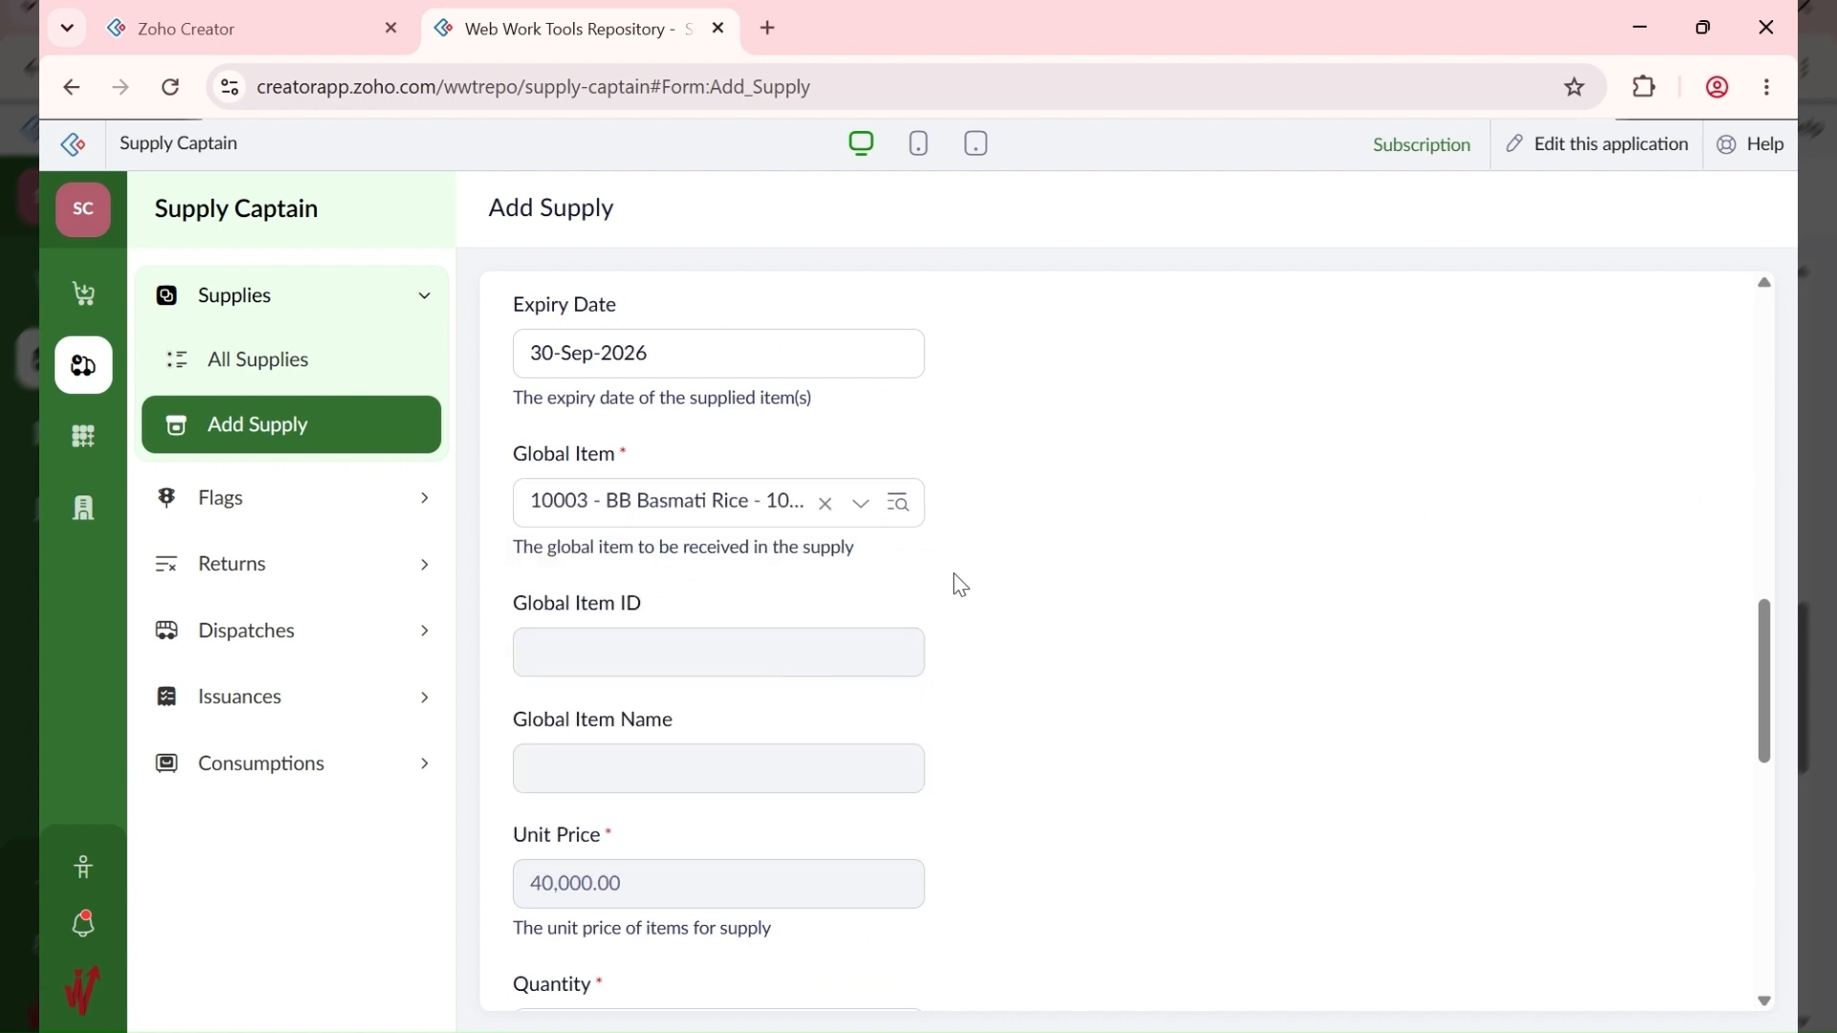
{"action": "scroll", "coordinate": [949, 572], "scroll_direction": "up", "scroll_amount": 1}
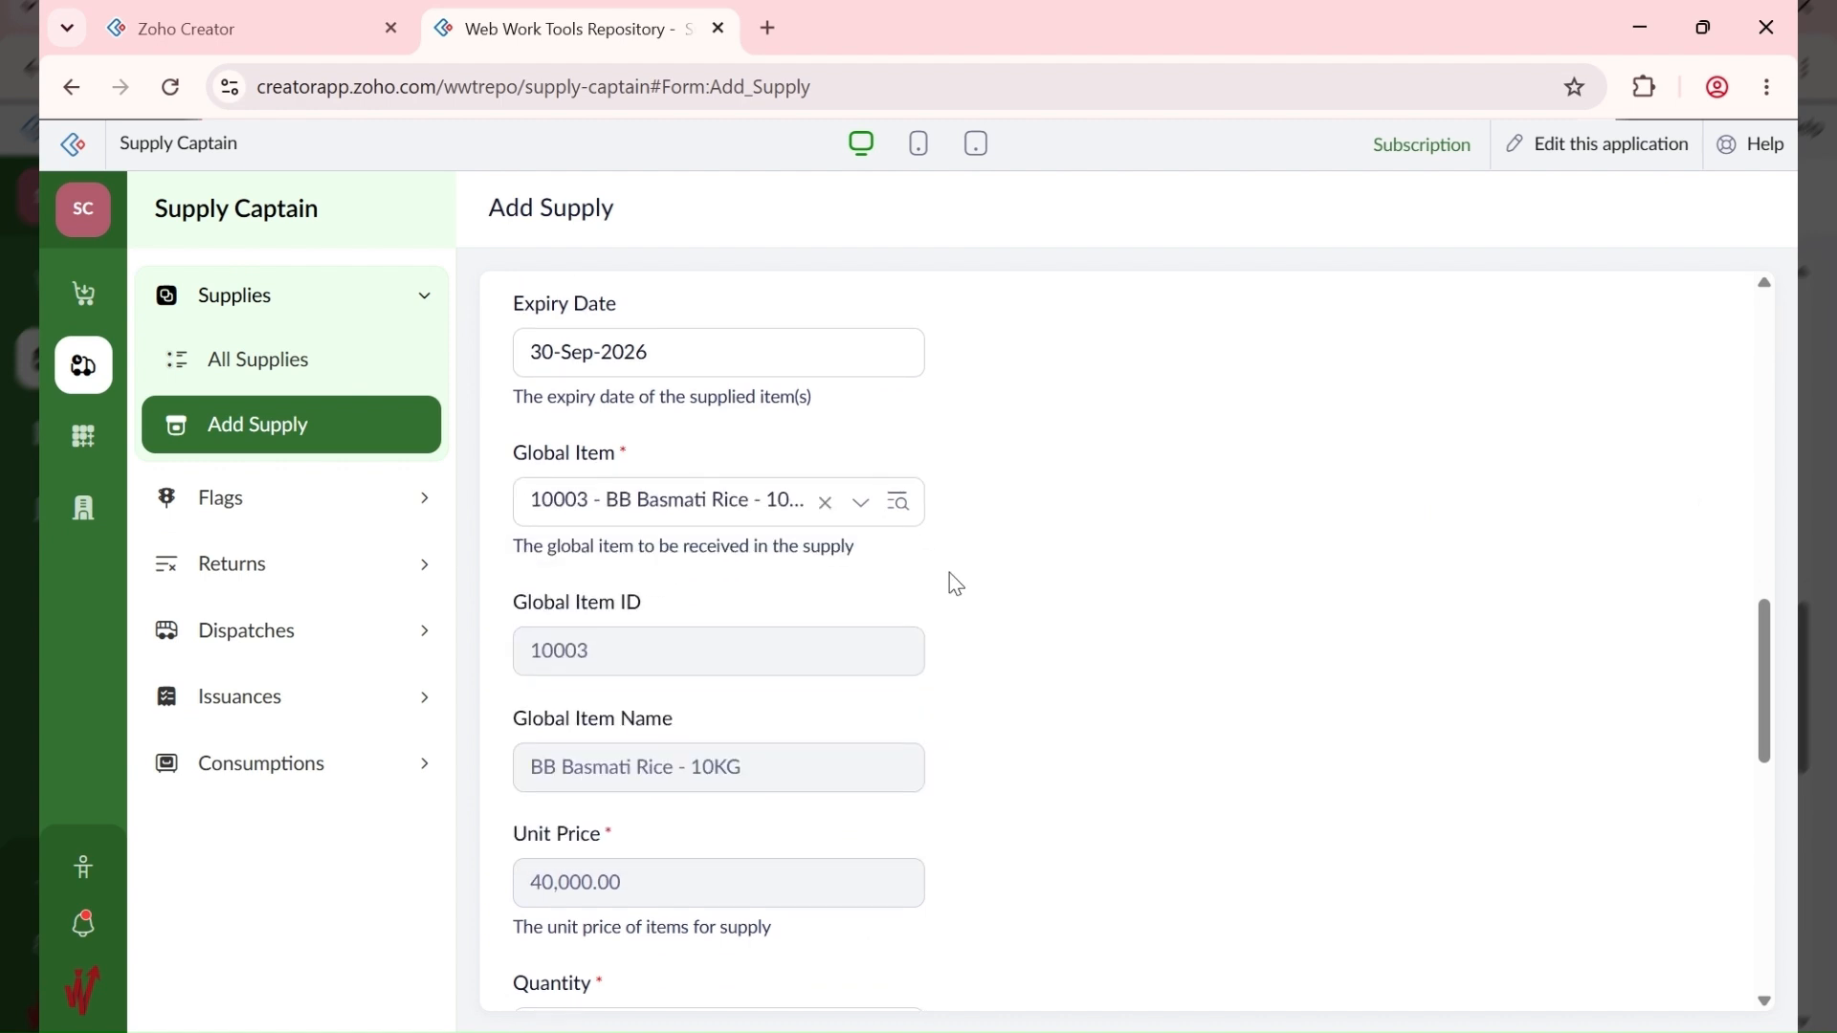
{"action": "scroll", "coordinate": [956, 584], "scroll_direction": "down", "scroll_amount": 3}
{"action": "scroll", "coordinate": [956, 583], "scroll_direction": "down", "scroll_amount": 1}
{"action": "left_click", "coordinate": [604, 618]}
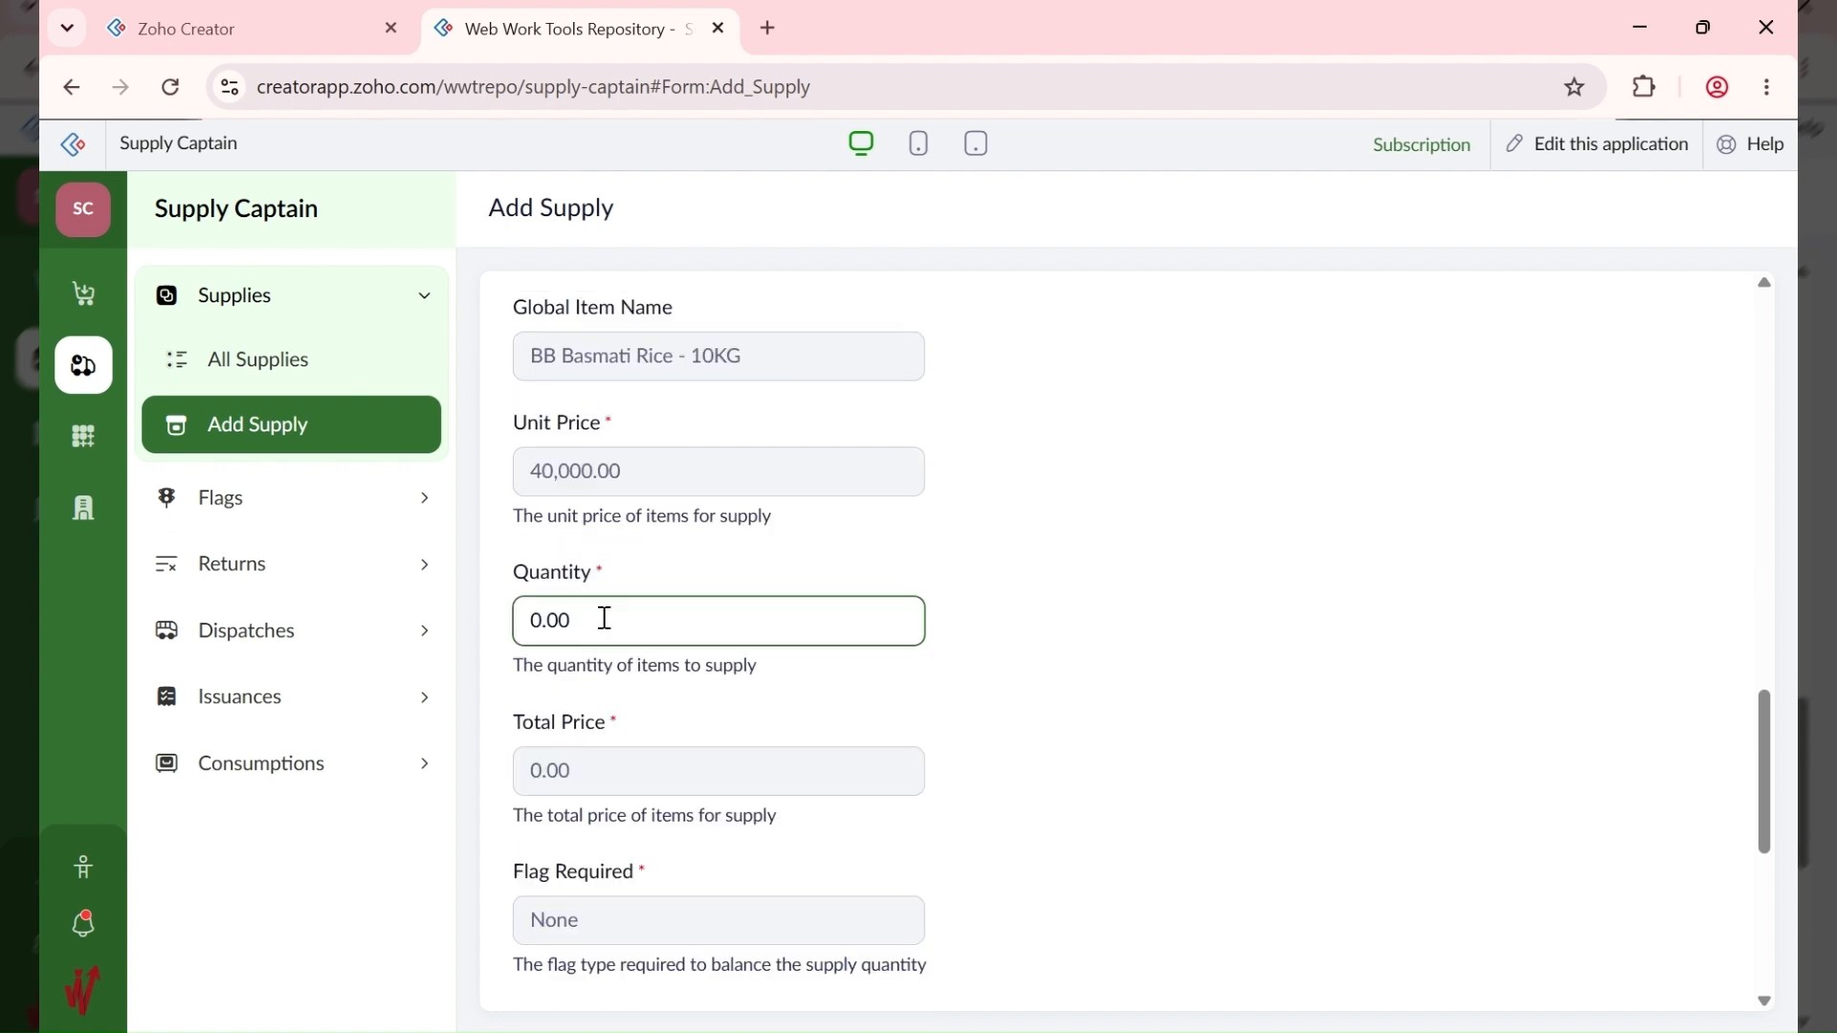
{"action": "left_click_drag", "start_coordinate": [604, 618], "coordinate": [515, 631]}
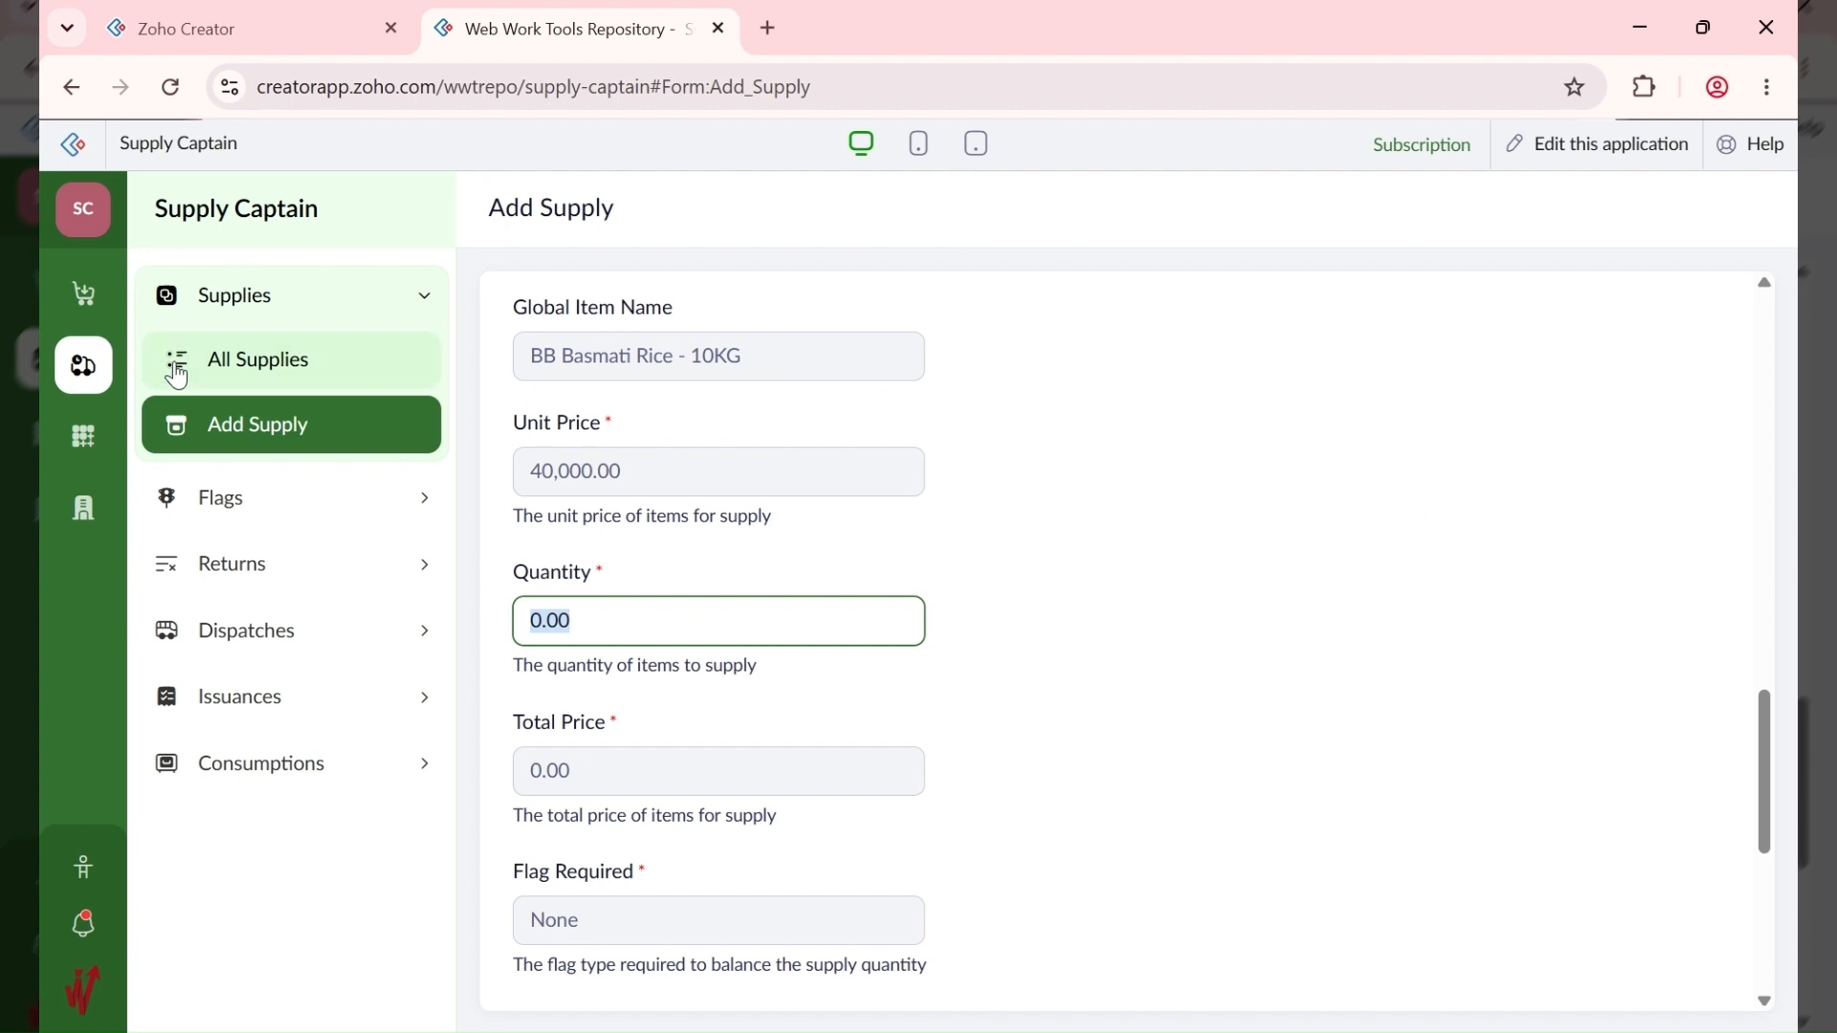
Step: In a new tab, check requisition 10001's rice quantity of 10.00, then return to the supply form
{"action": "left_click", "coordinate": [134, 209]}
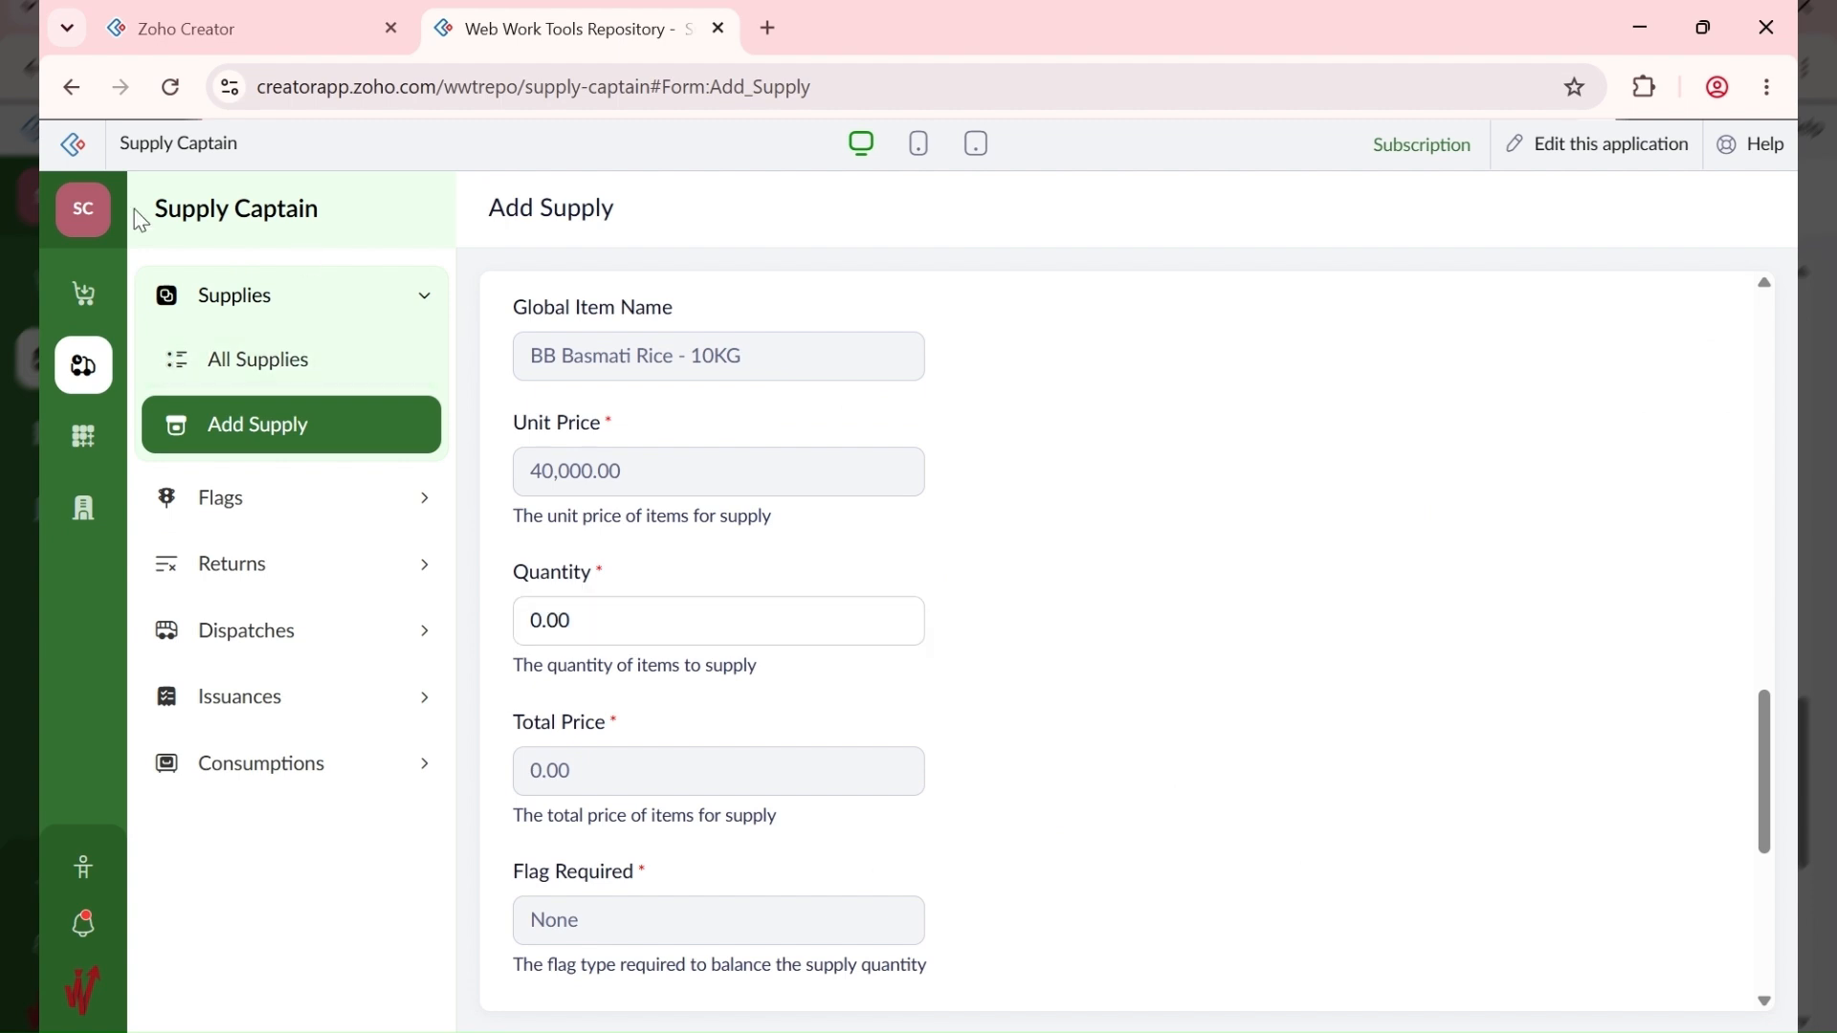
{"action": "left_click", "coordinate": [769, 28]}
{"action": "left_click", "coordinate": [756, 17]}
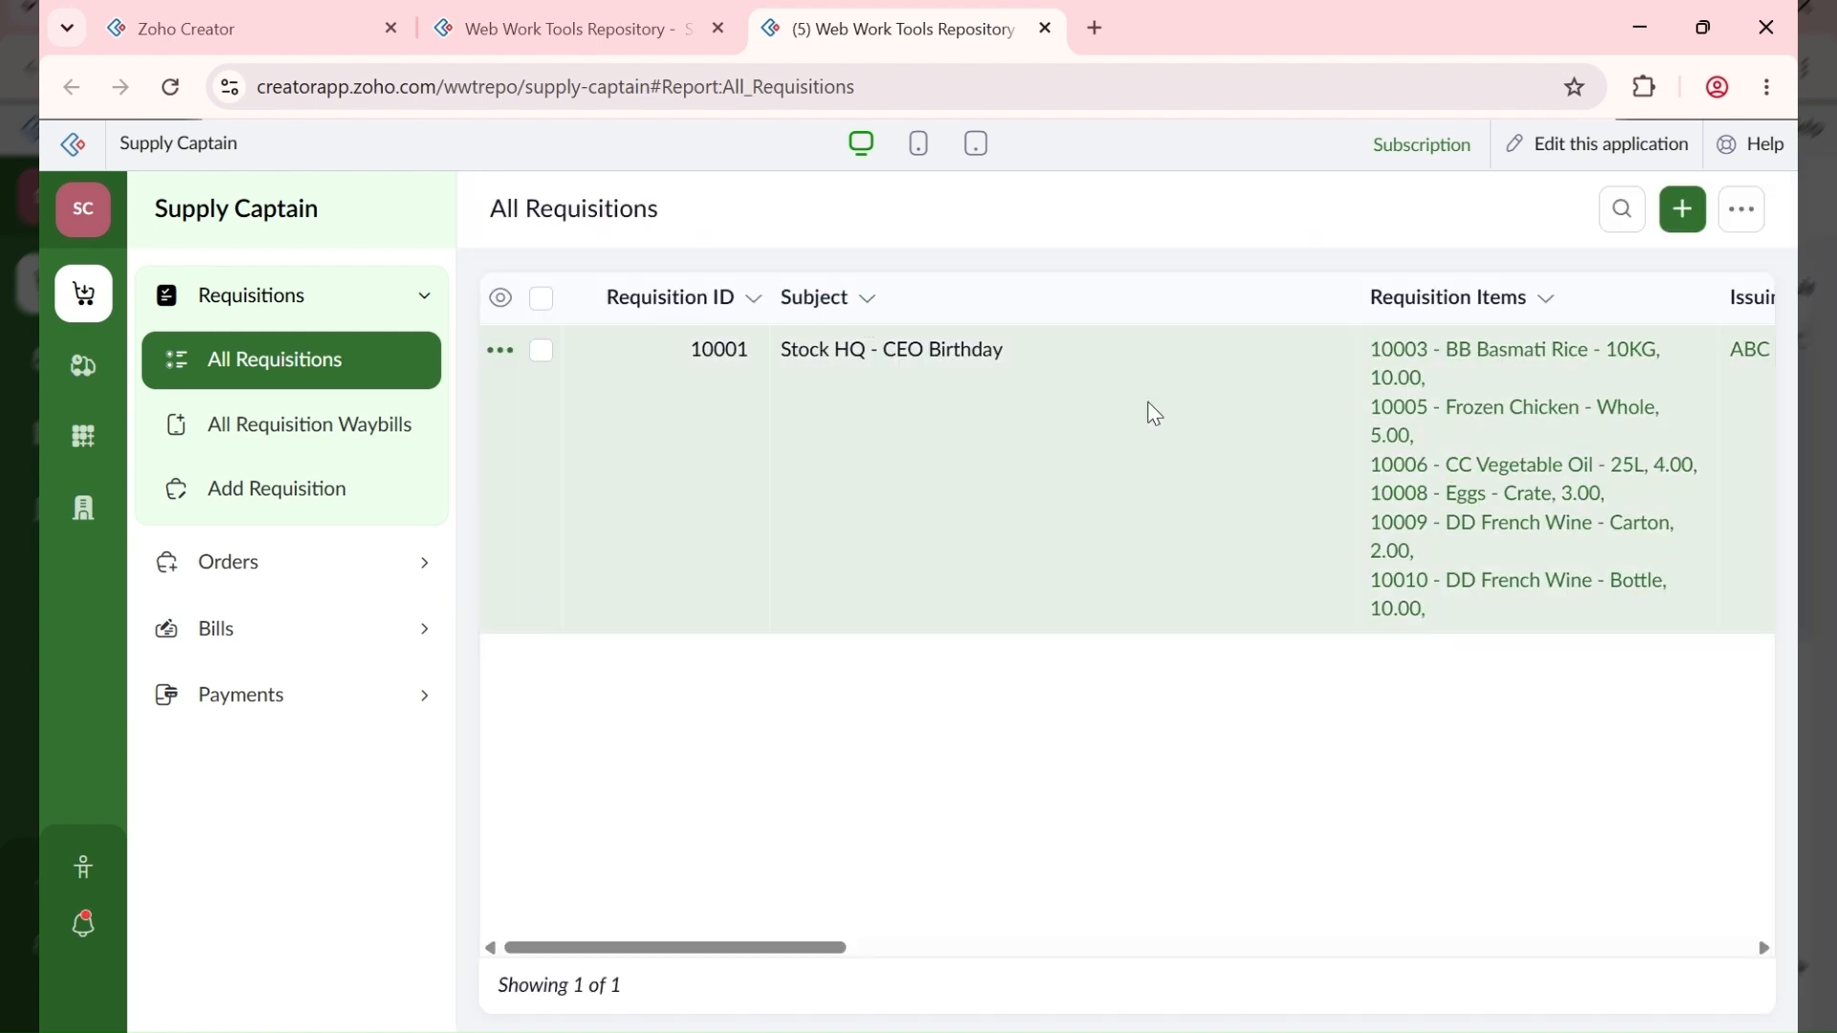
{"action": "left_click", "coordinate": [550, 14]}
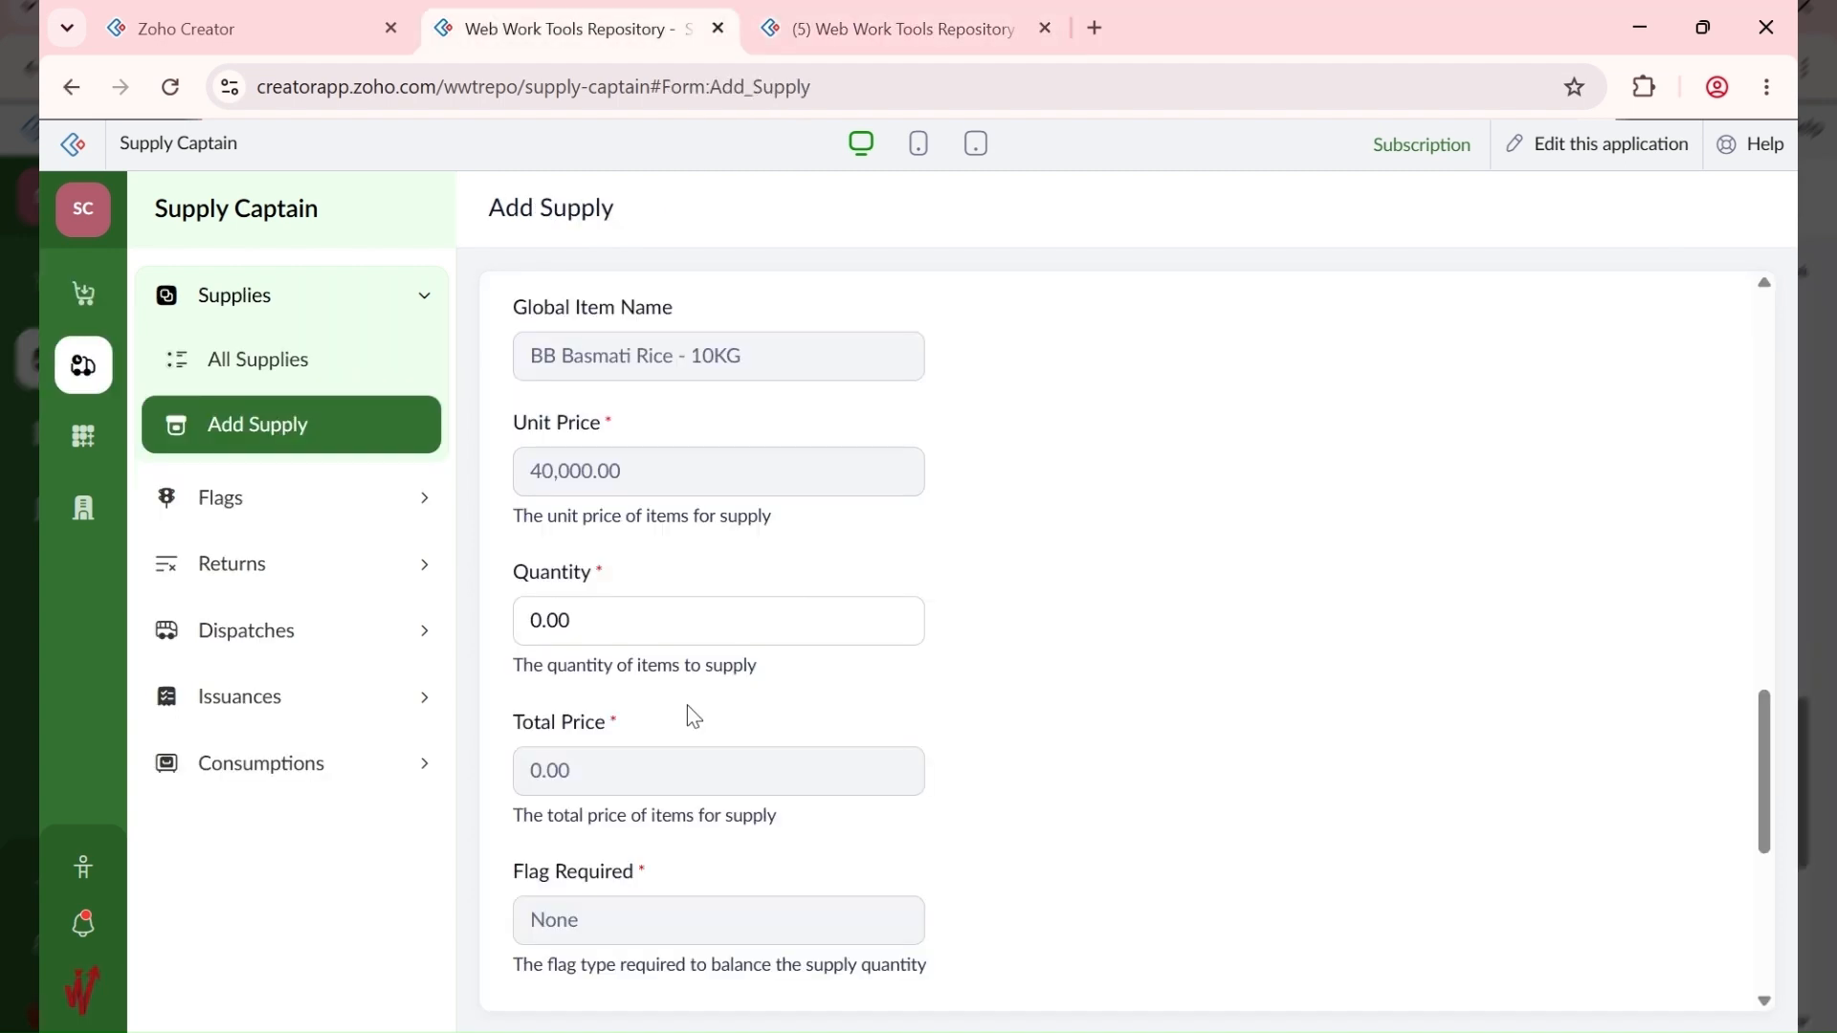
Step: Enter quantity 10 for BB Basmati Rice - 10KG and add the 400,000.00 supply
{"action": "scroll", "coordinate": [687, 704], "scroll_direction": "down", "scroll_amount": 1}
{"action": "left_click_drag", "start_coordinate": [613, 488], "coordinate": [477, 508]}
{"action": "type", "text": "10"}
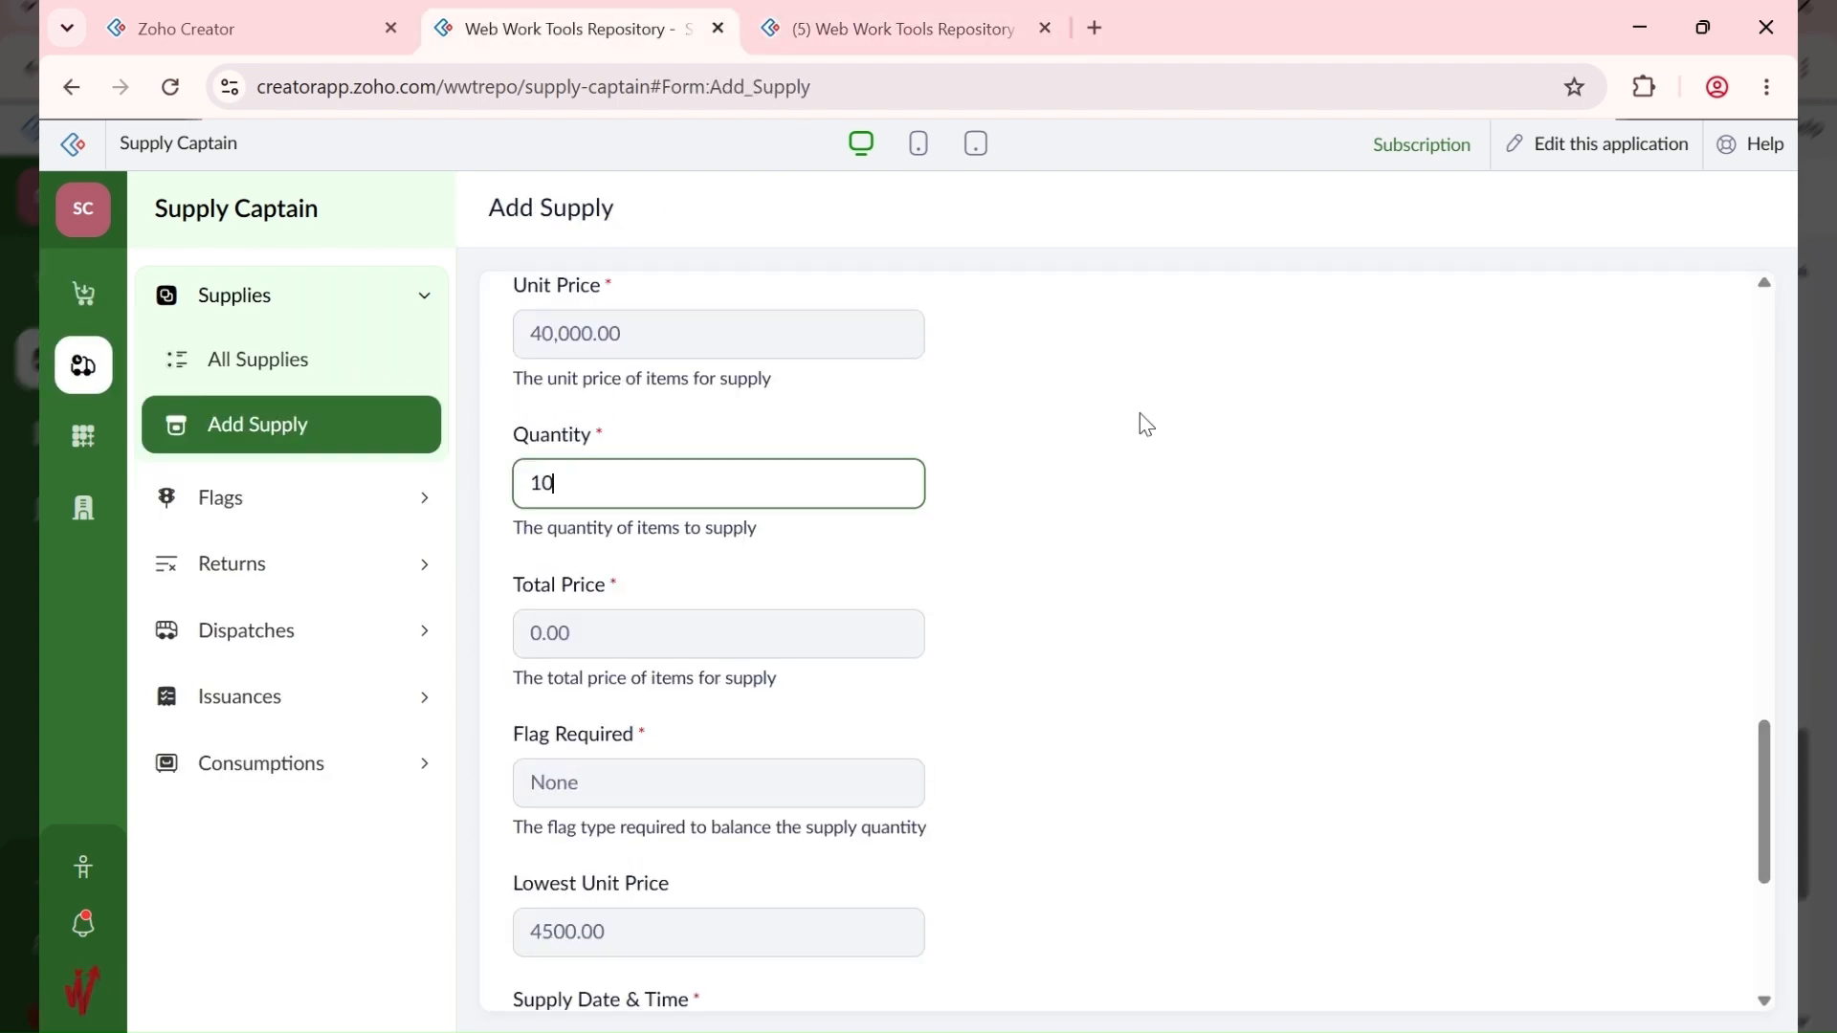
{"action": "scroll", "coordinate": [1328, 421], "scroll_direction": "down", "scroll_amount": 4}
{"action": "scroll", "coordinate": [1328, 422], "scroll_direction": "up", "scroll_amount": 4}
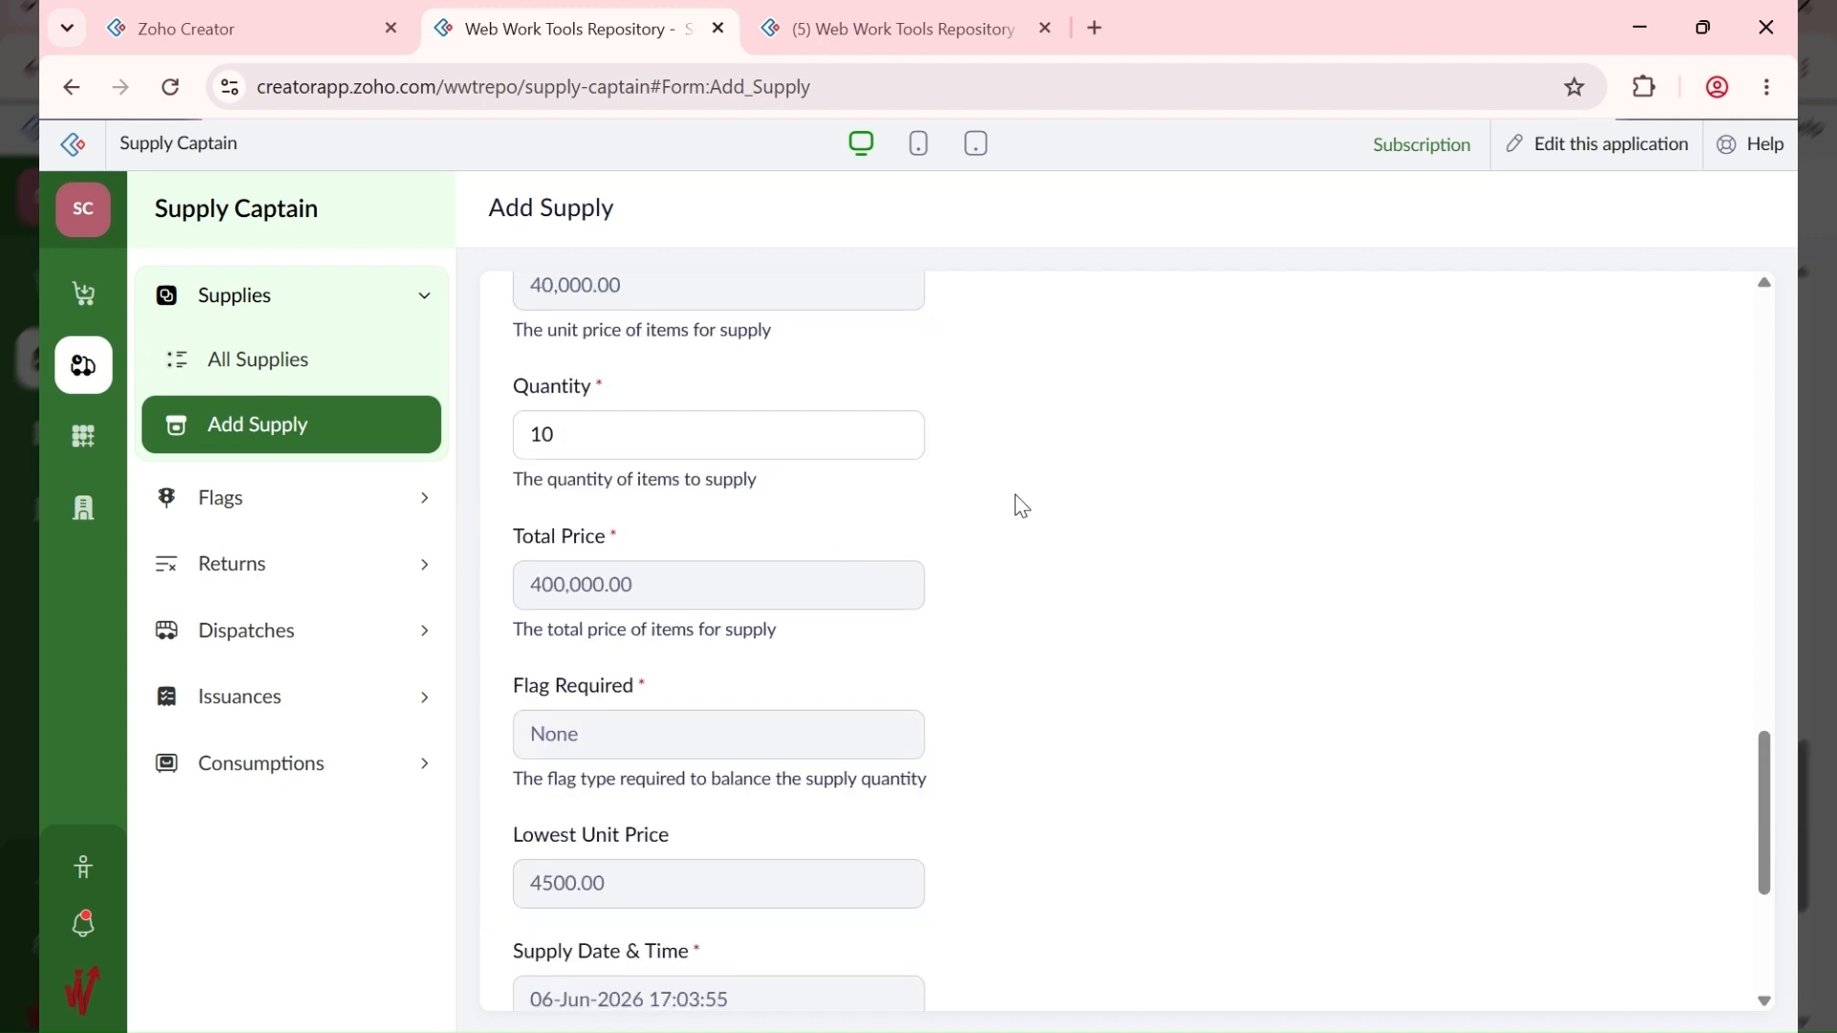
{"action": "scroll", "coordinate": [1022, 507], "scroll_direction": "down", "scroll_amount": 4}
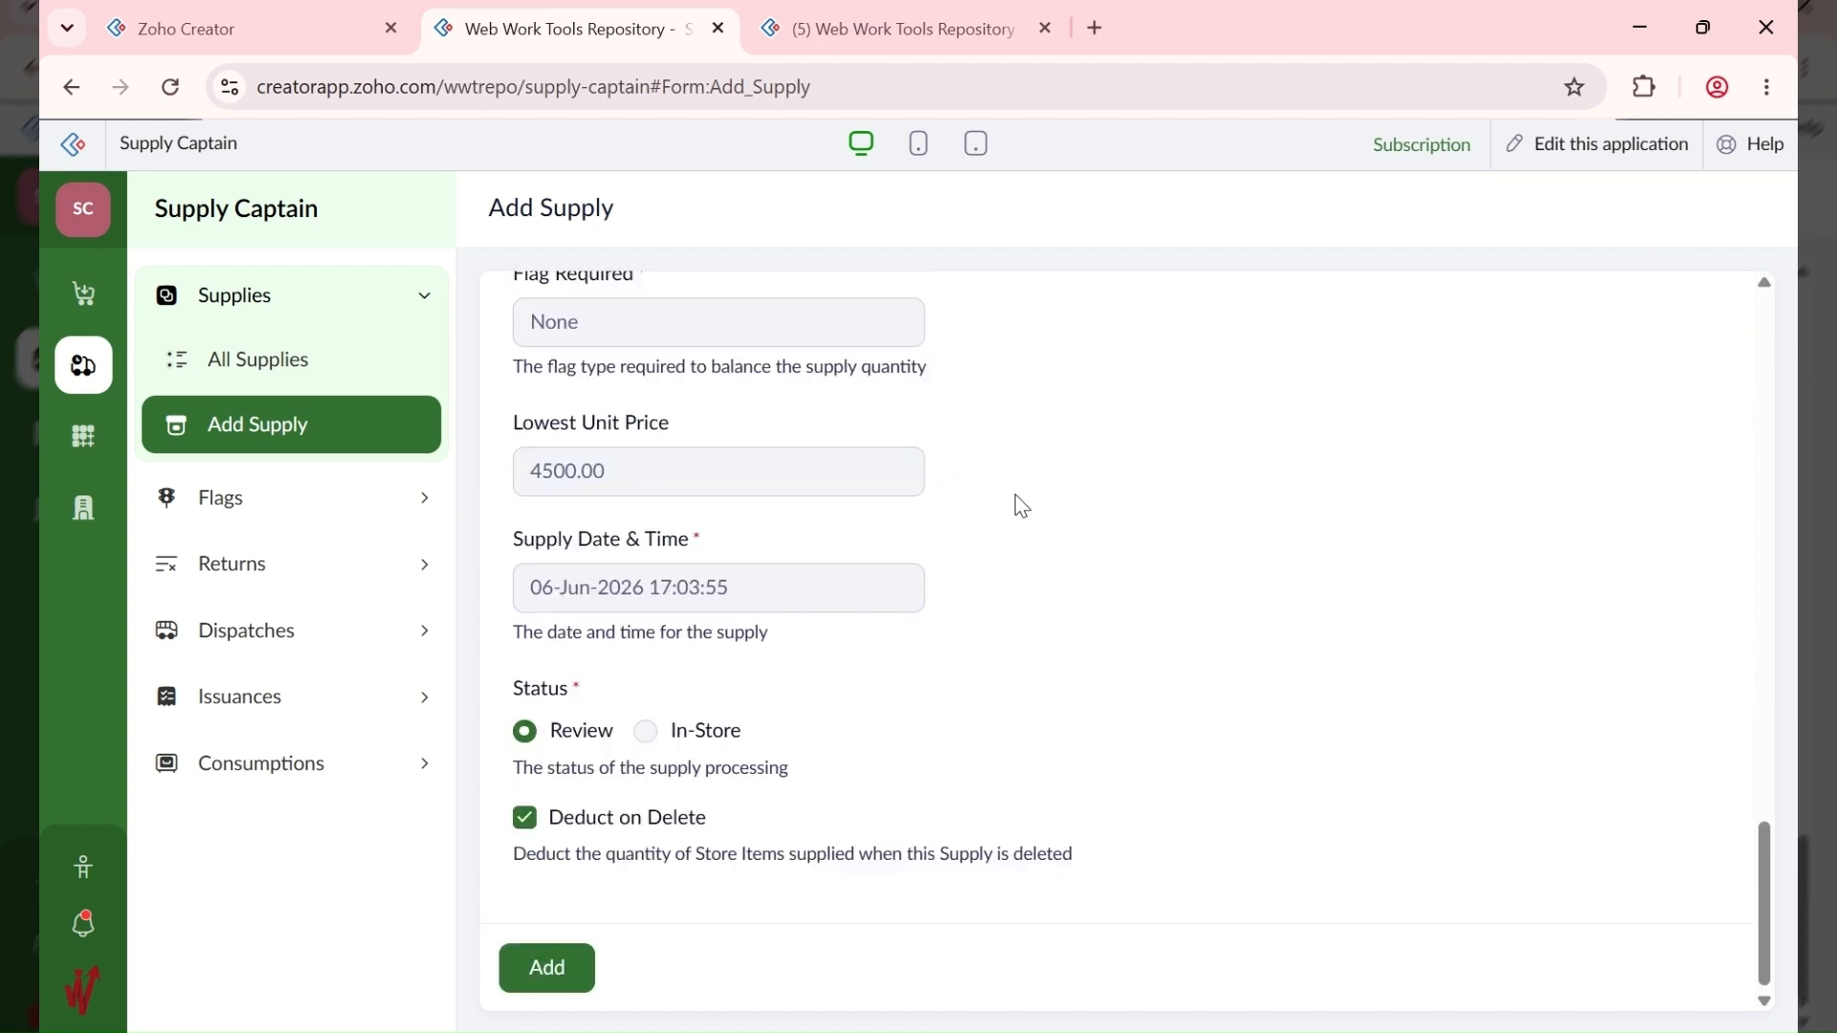
{"action": "left_click", "coordinate": [550, 969]}
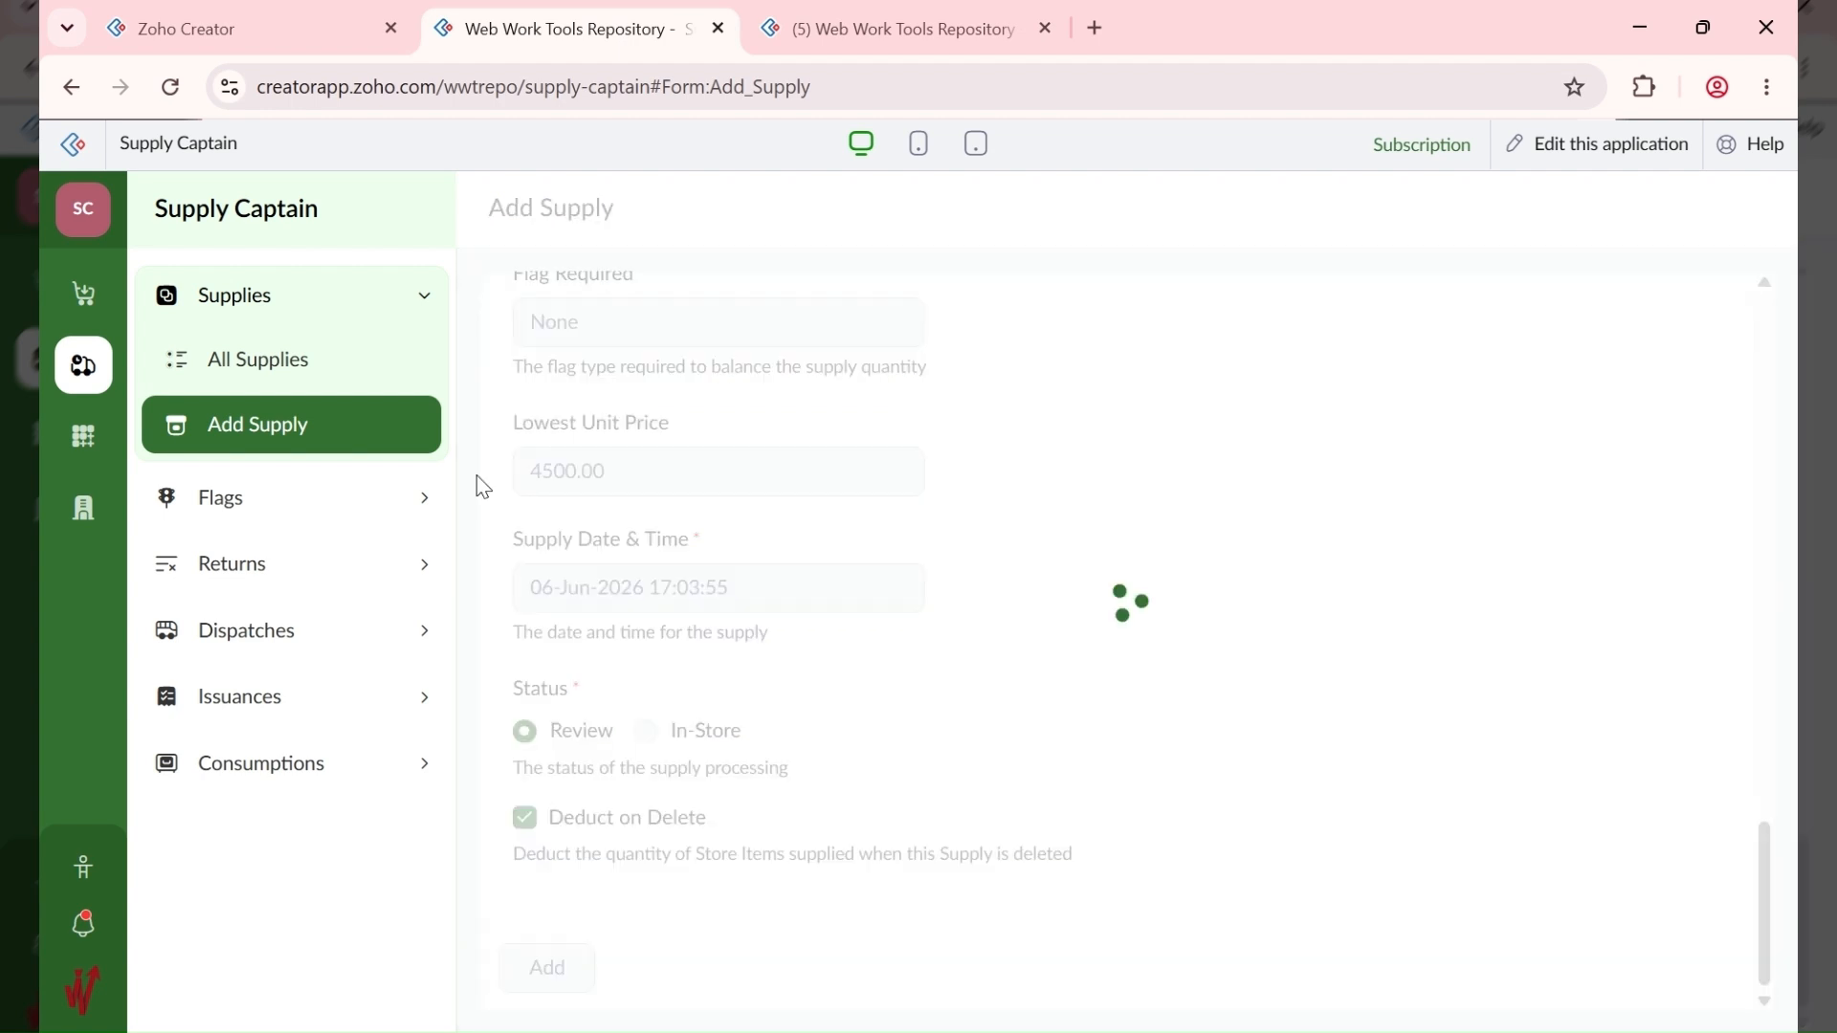
Step: Open All Supplies and review batch 10001's In-Store status and QR batch code
{"action": "left_click", "coordinate": [352, 372]}
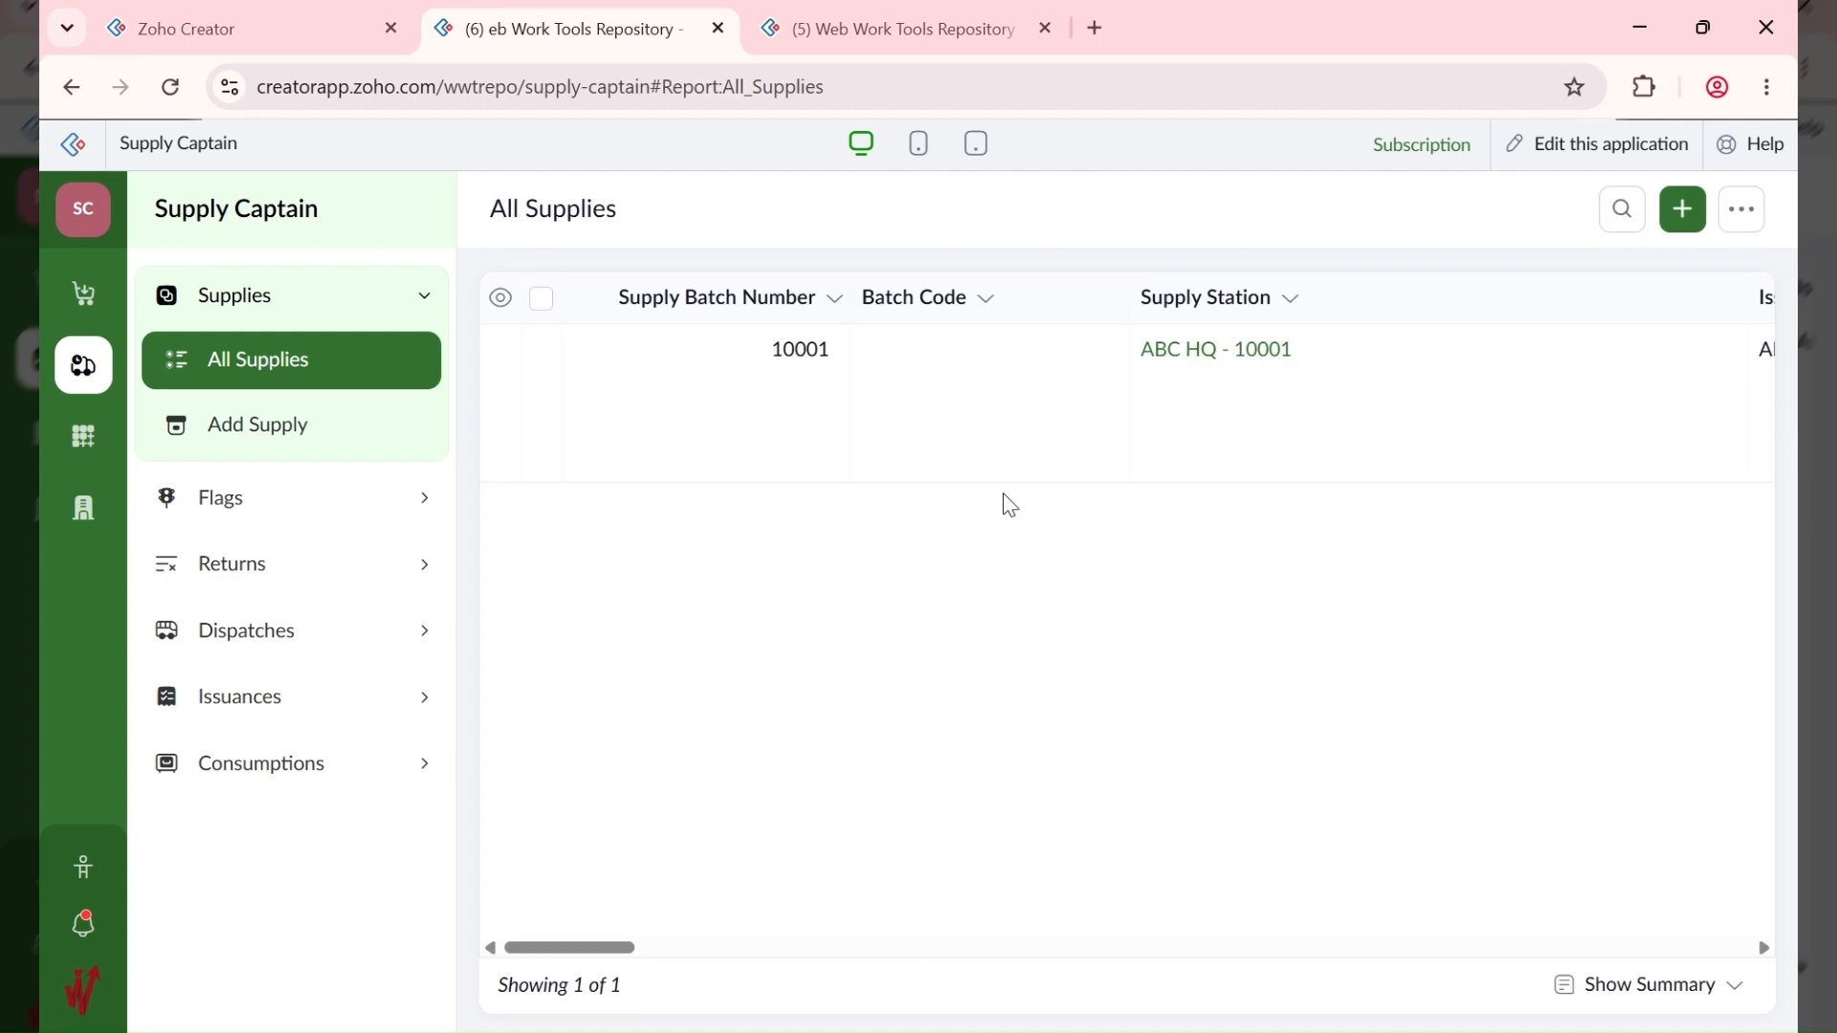
{"action": "left_click", "coordinate": [1325, 441]}
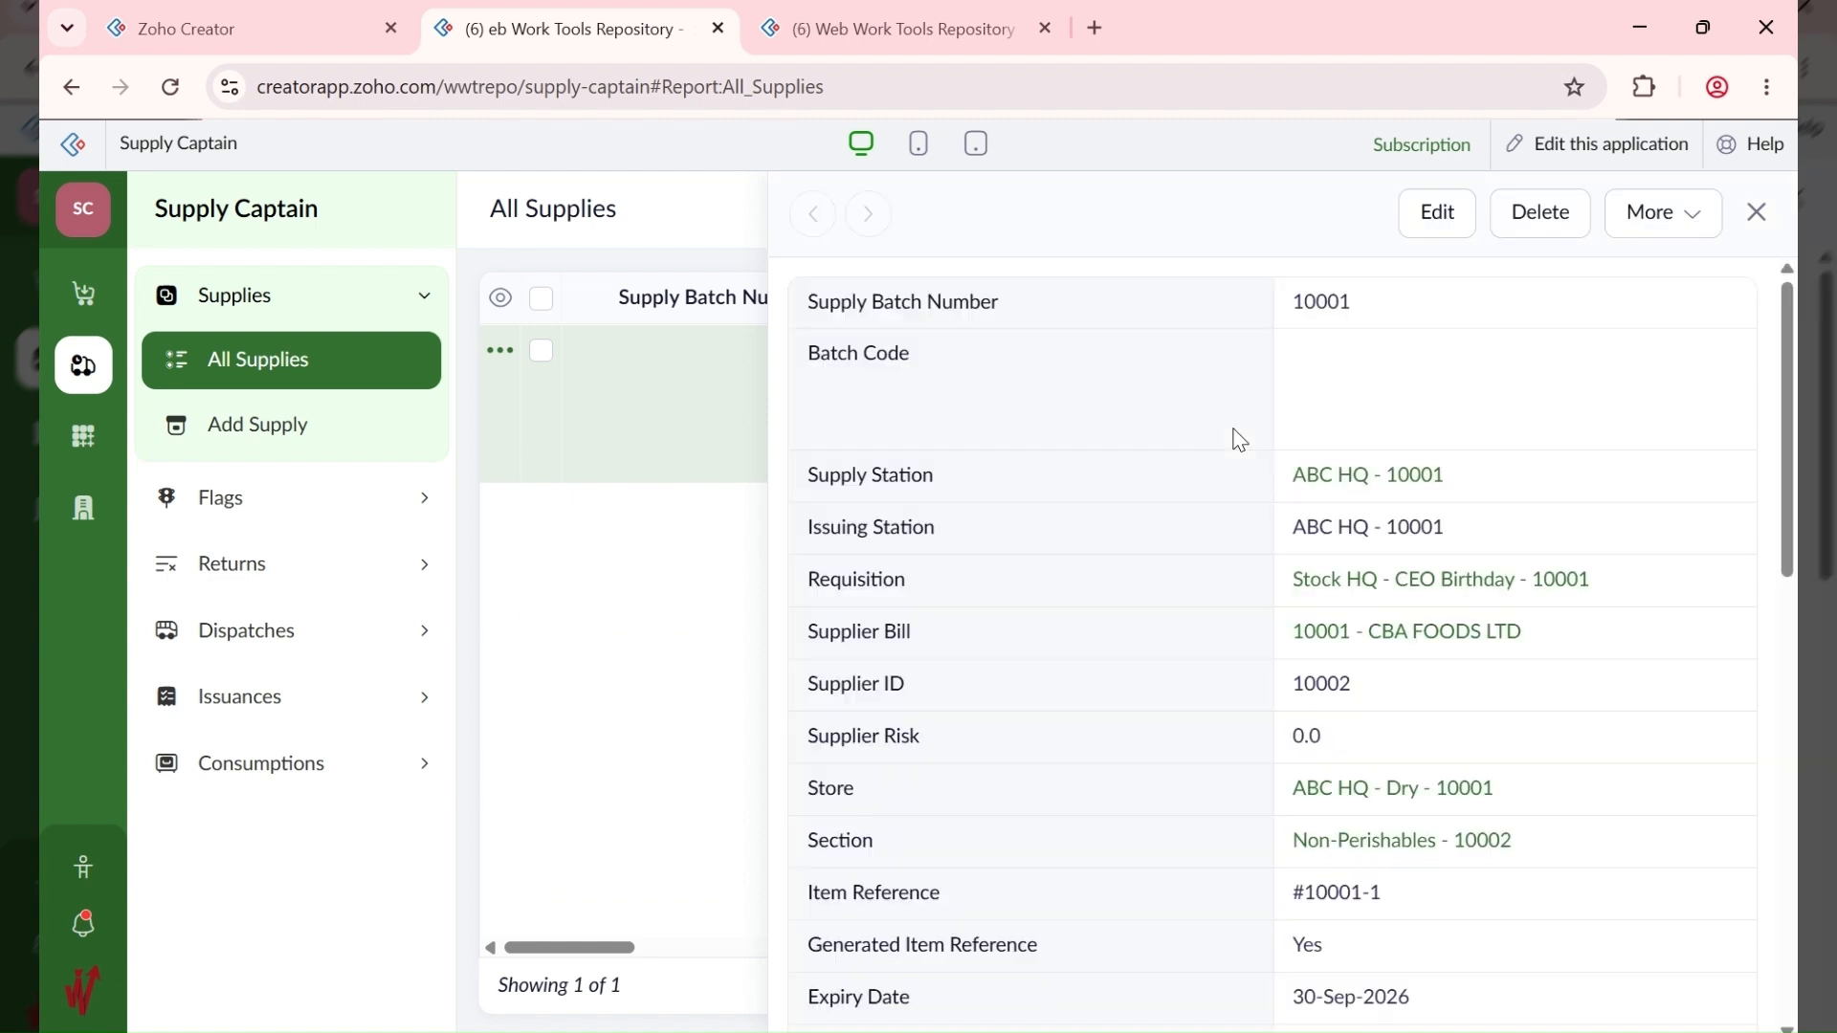
{"action": "scroll", "coordinate": [1239, 439], "scroll_direction": "down", "scroll_amount": 5}
{"action": "scroll", "coordinate": [1235, 488], "scroll_direction": "down", "scroll_amount": 5}
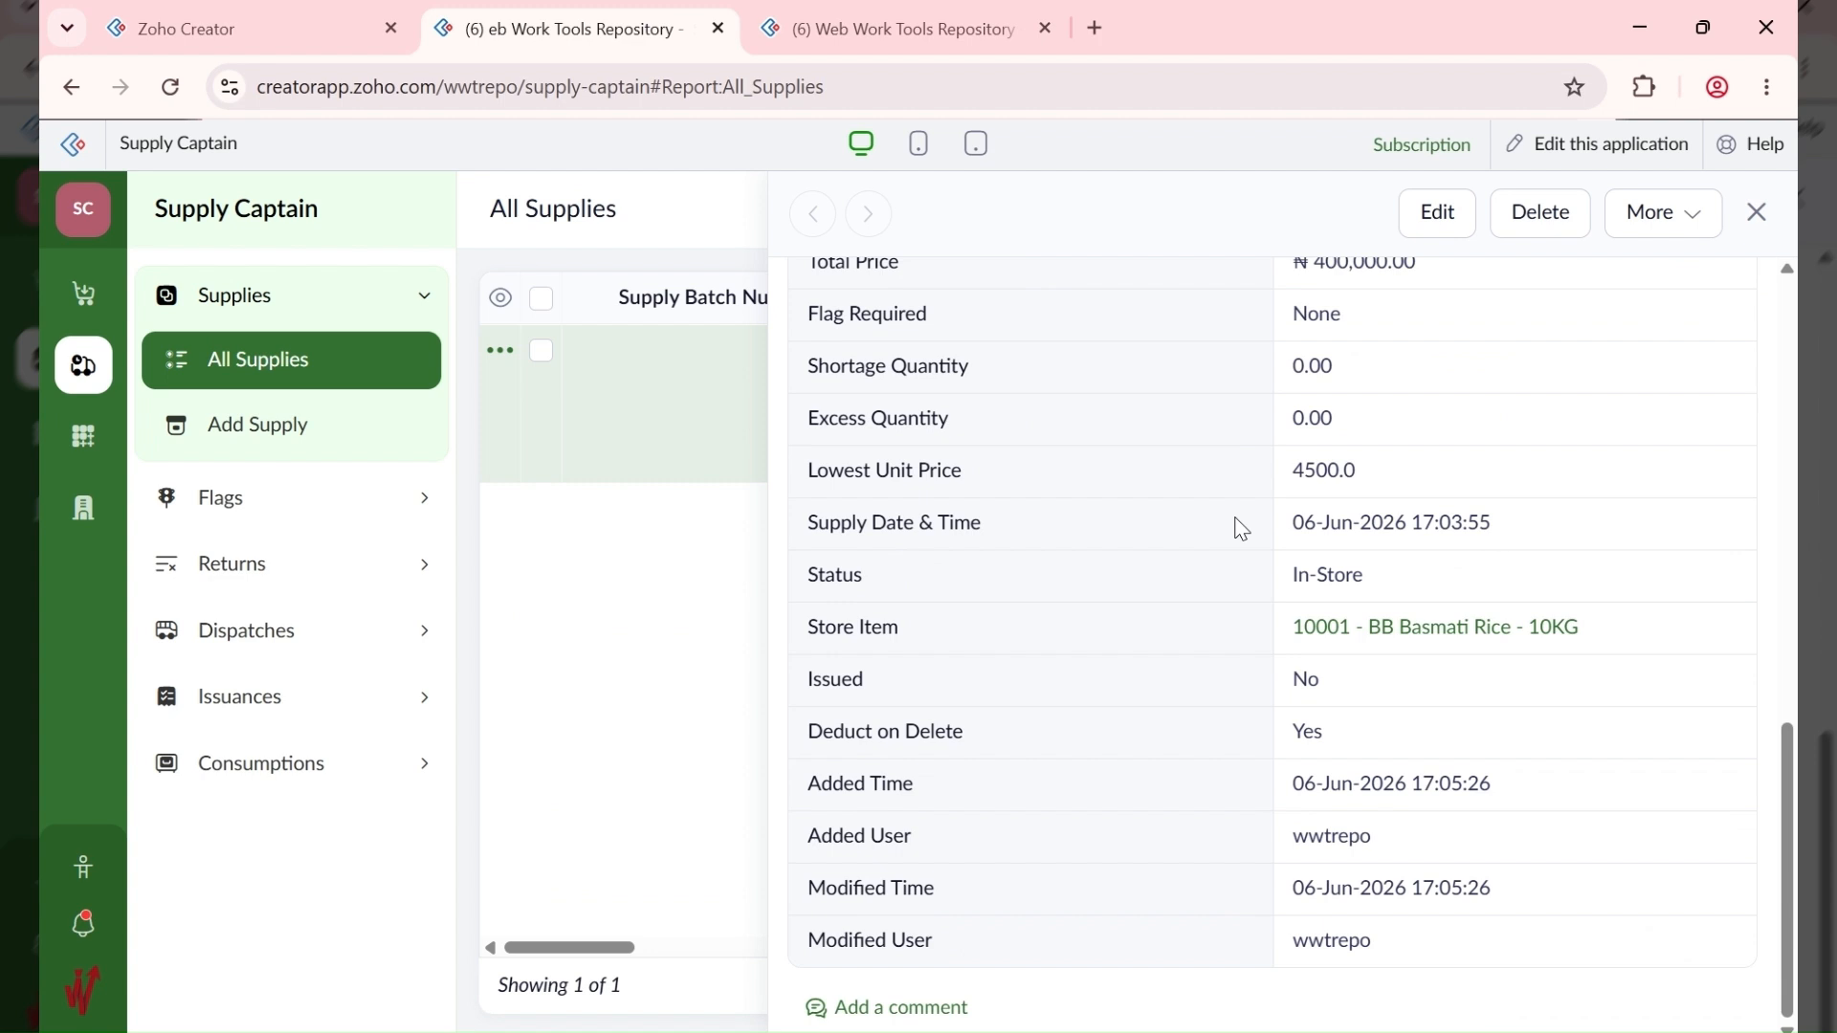
{"action": "scroll", "coordinate": [1345, 580], "scroll_direction": "up", "scroll_amount": 1}
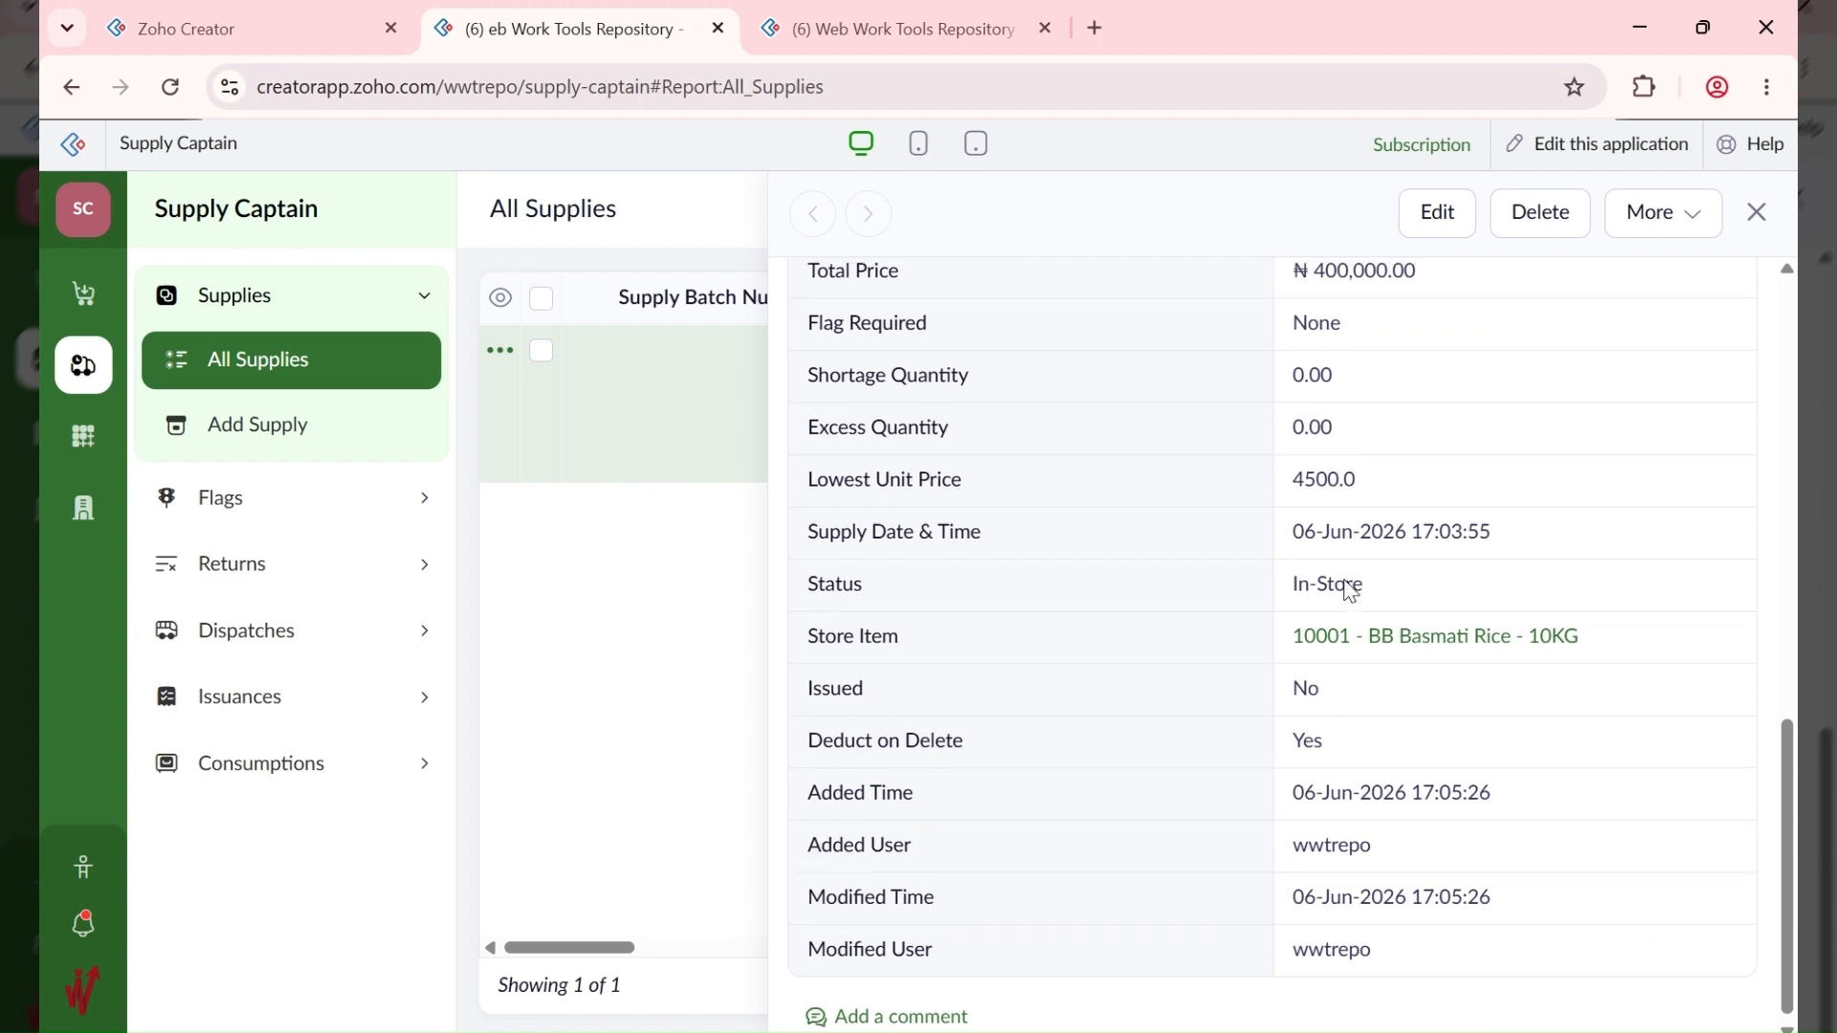
{"action": "scroll", "coordinate": [1347, 586], "scroll_direction": "up", "scroll_amount": 10}
{"action": "scroll", "coordinate": [1214, 469], "scroll_direction": "up", "scroll_amount": 1}
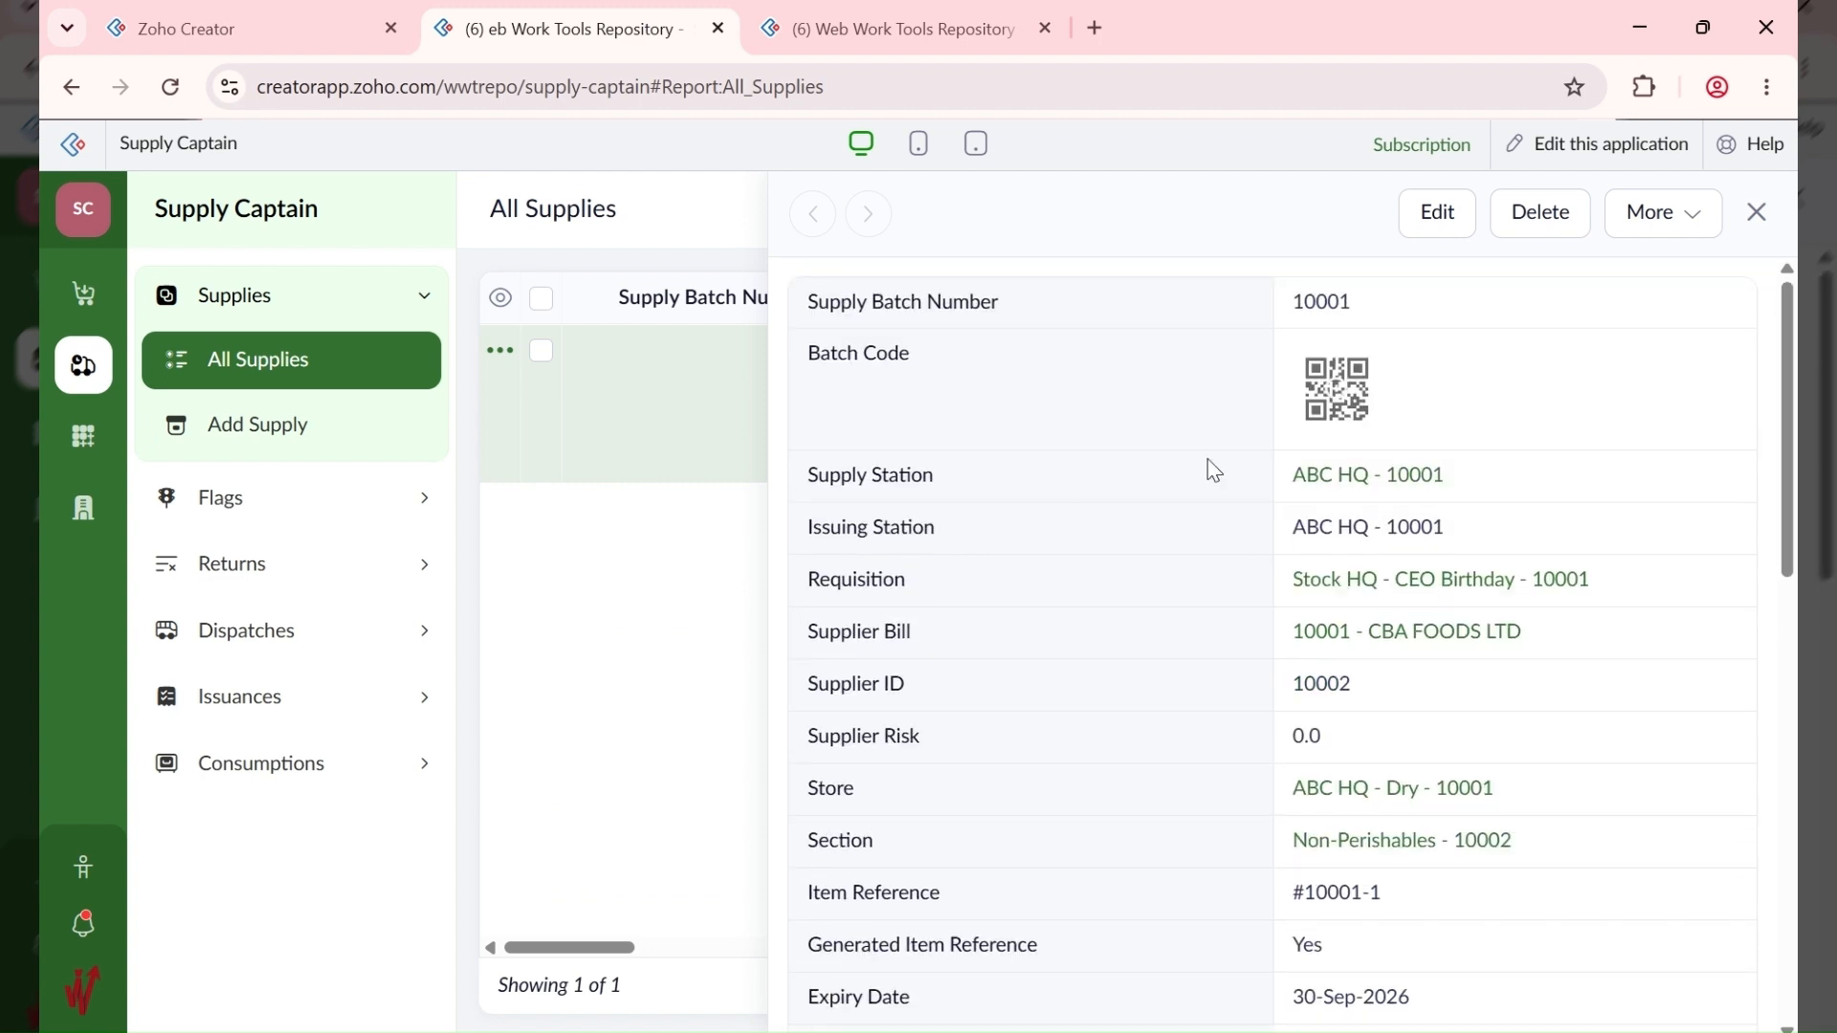
Step: Go to All Store Items and open store item 10001 for BB Basmati Rice
{"action": "left_click", "coordinate": [85, 433]}
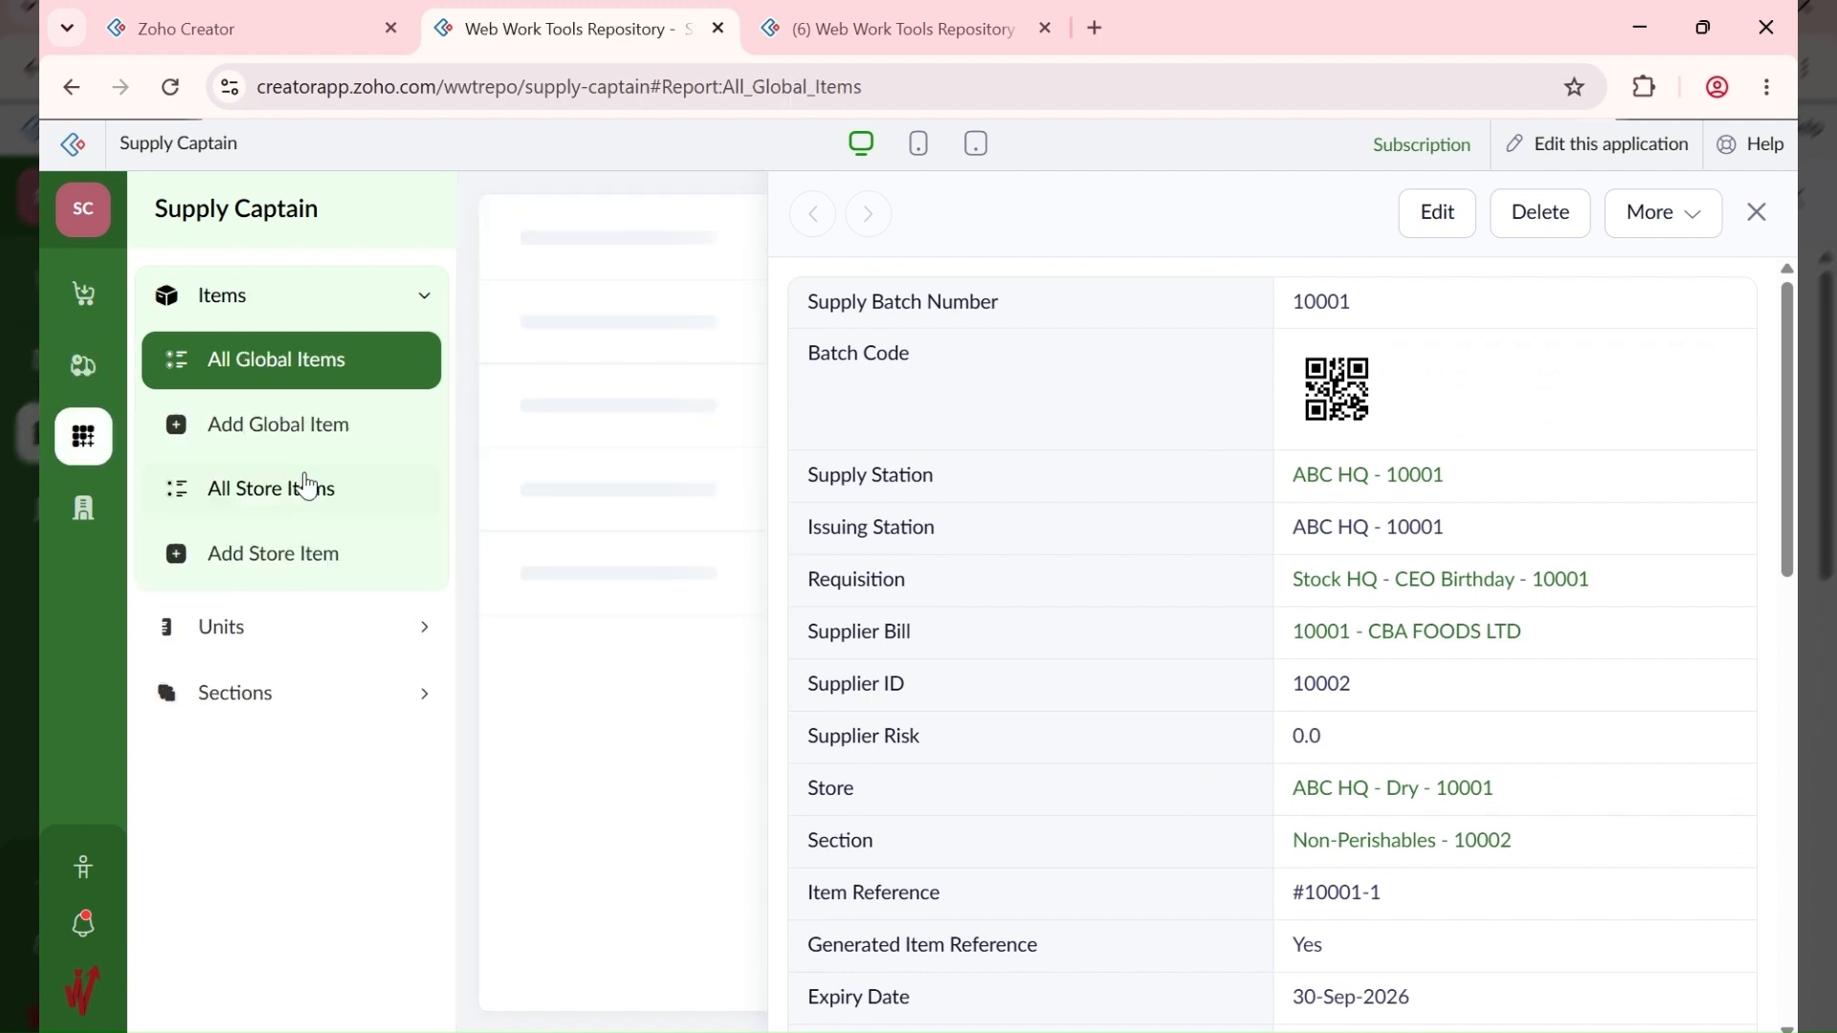
{"action": "left_click", "coordinate": [318, 498]}
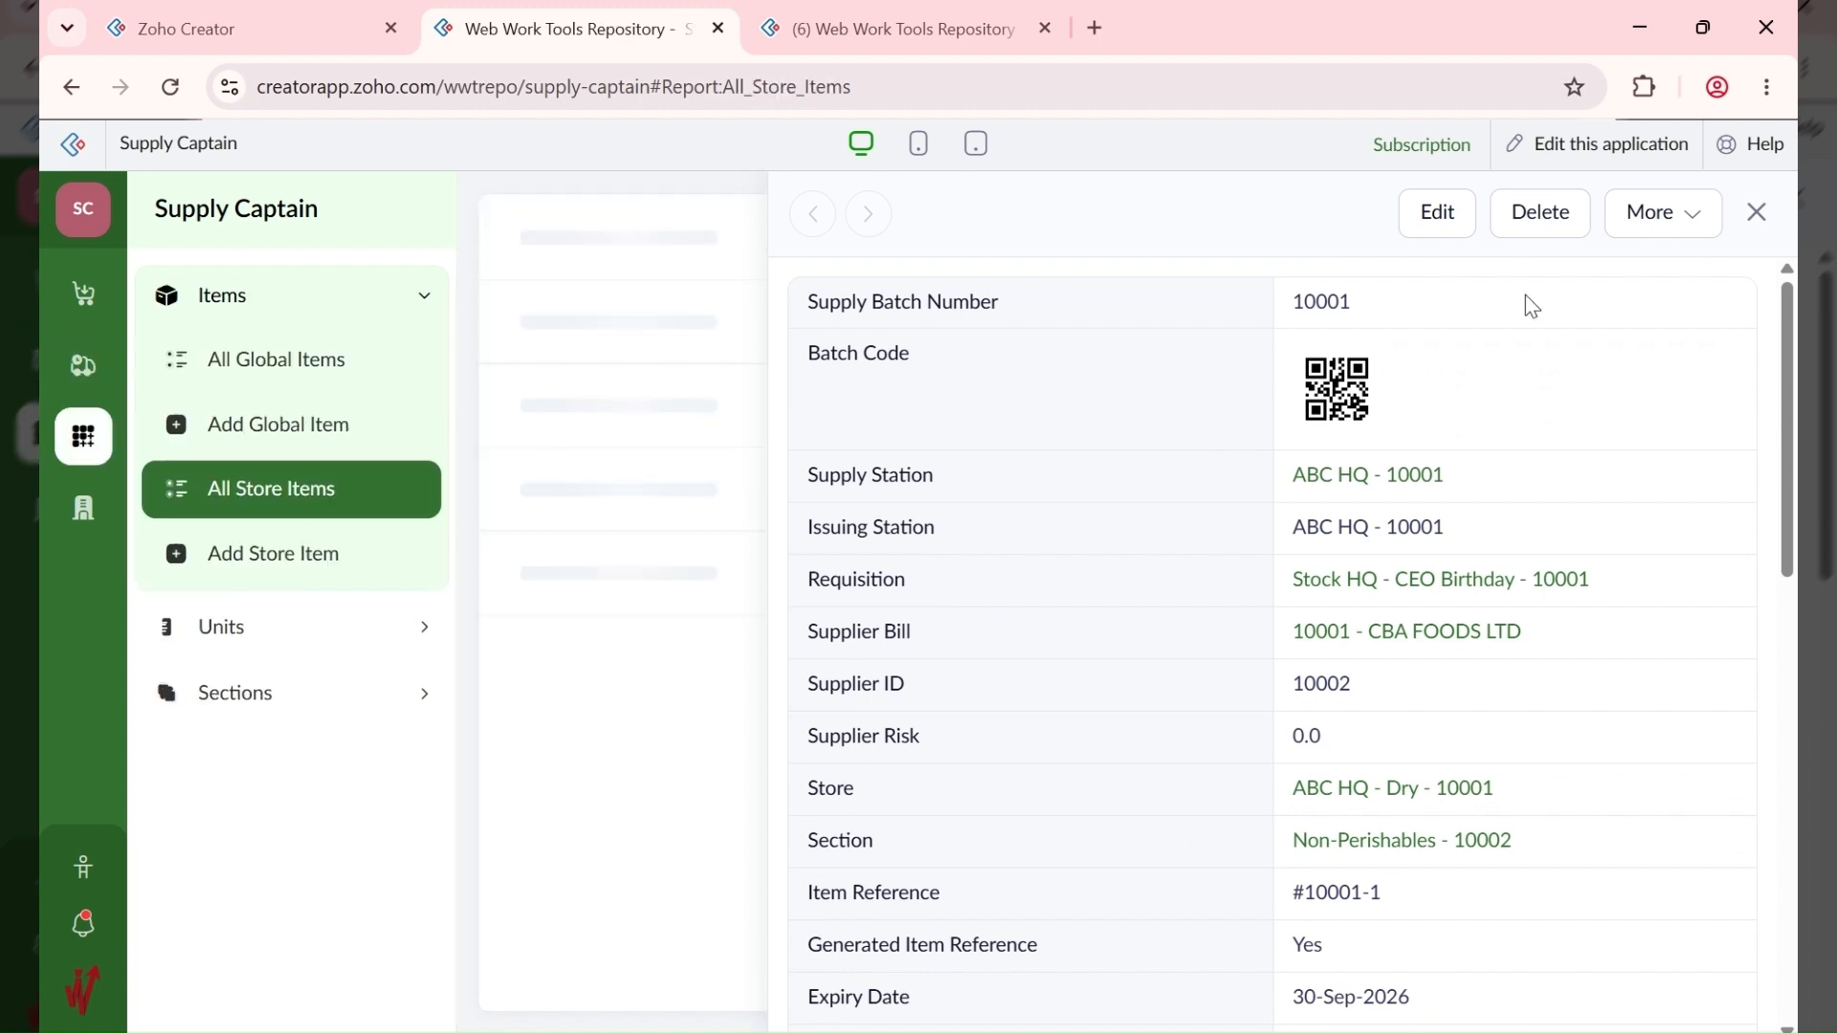
{"action": "left_click", "coordinate": [1757, 213]}
{"action": "left_click", "coordinate": [1337, 362]}
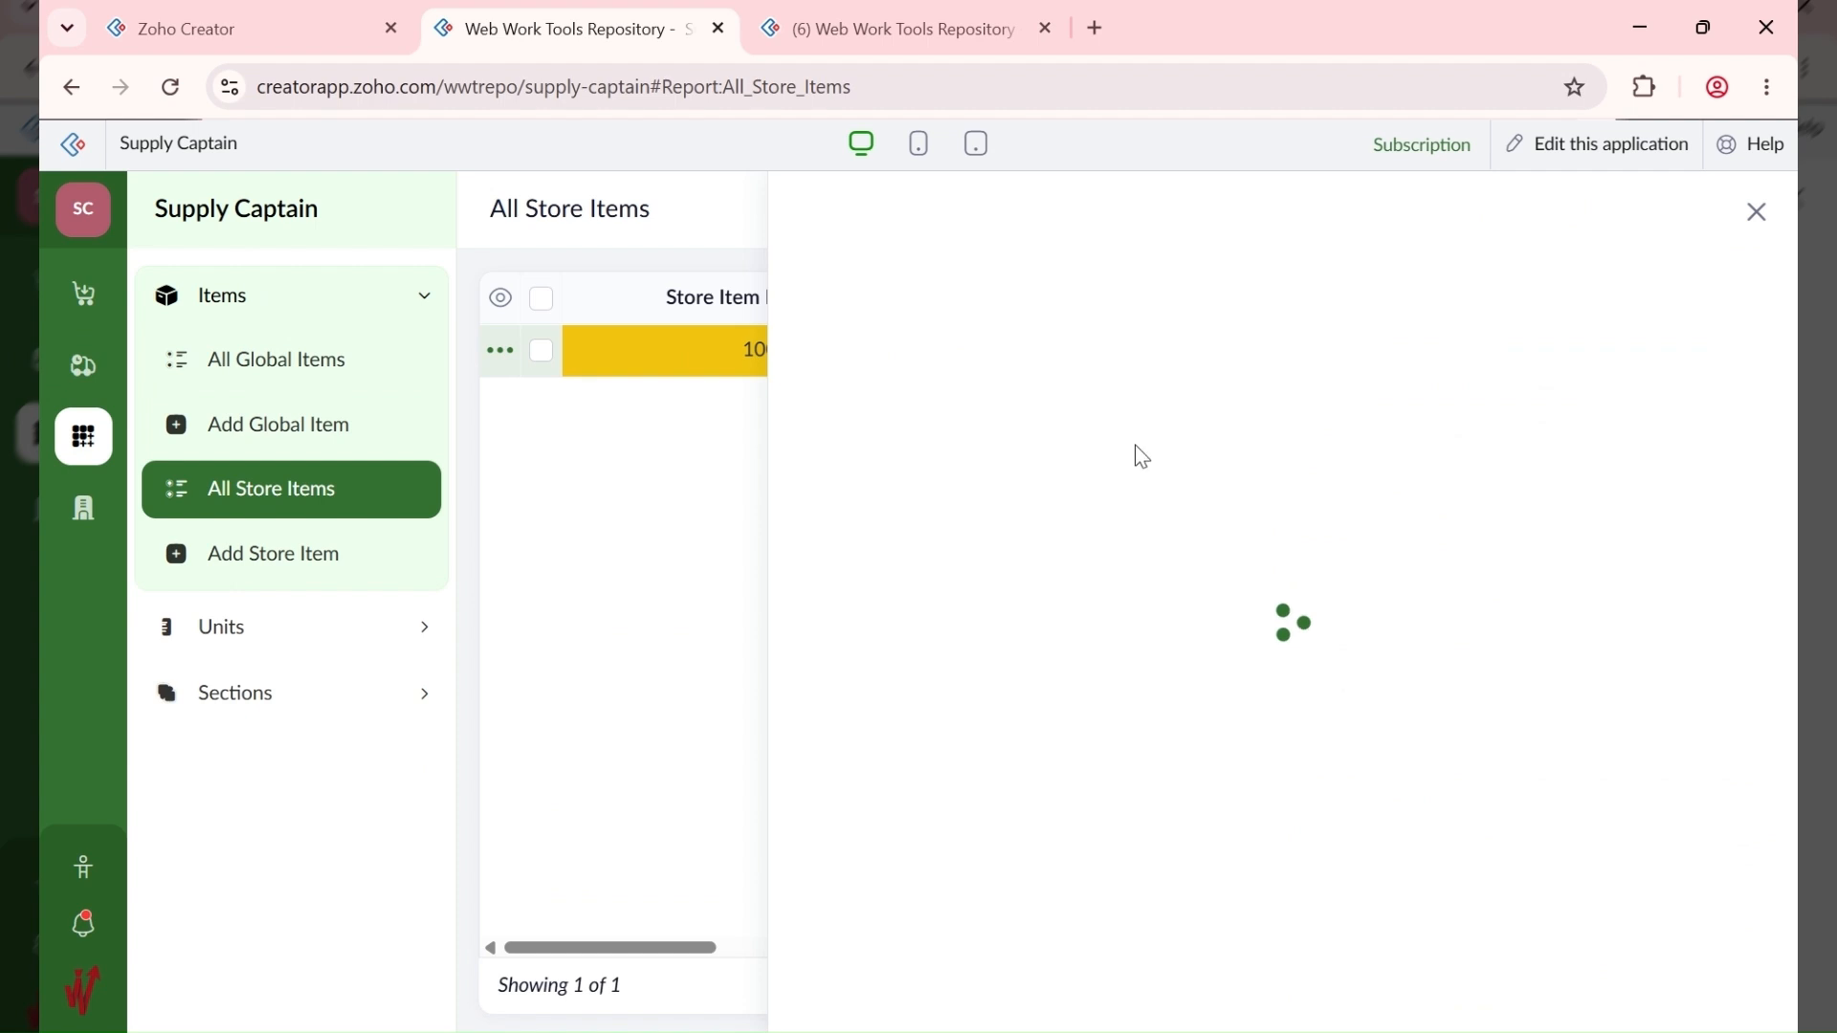
{"action": "scroll", "coordinate": [1136, 469], "scroll_direction": "down", "scroll_amount": 1}
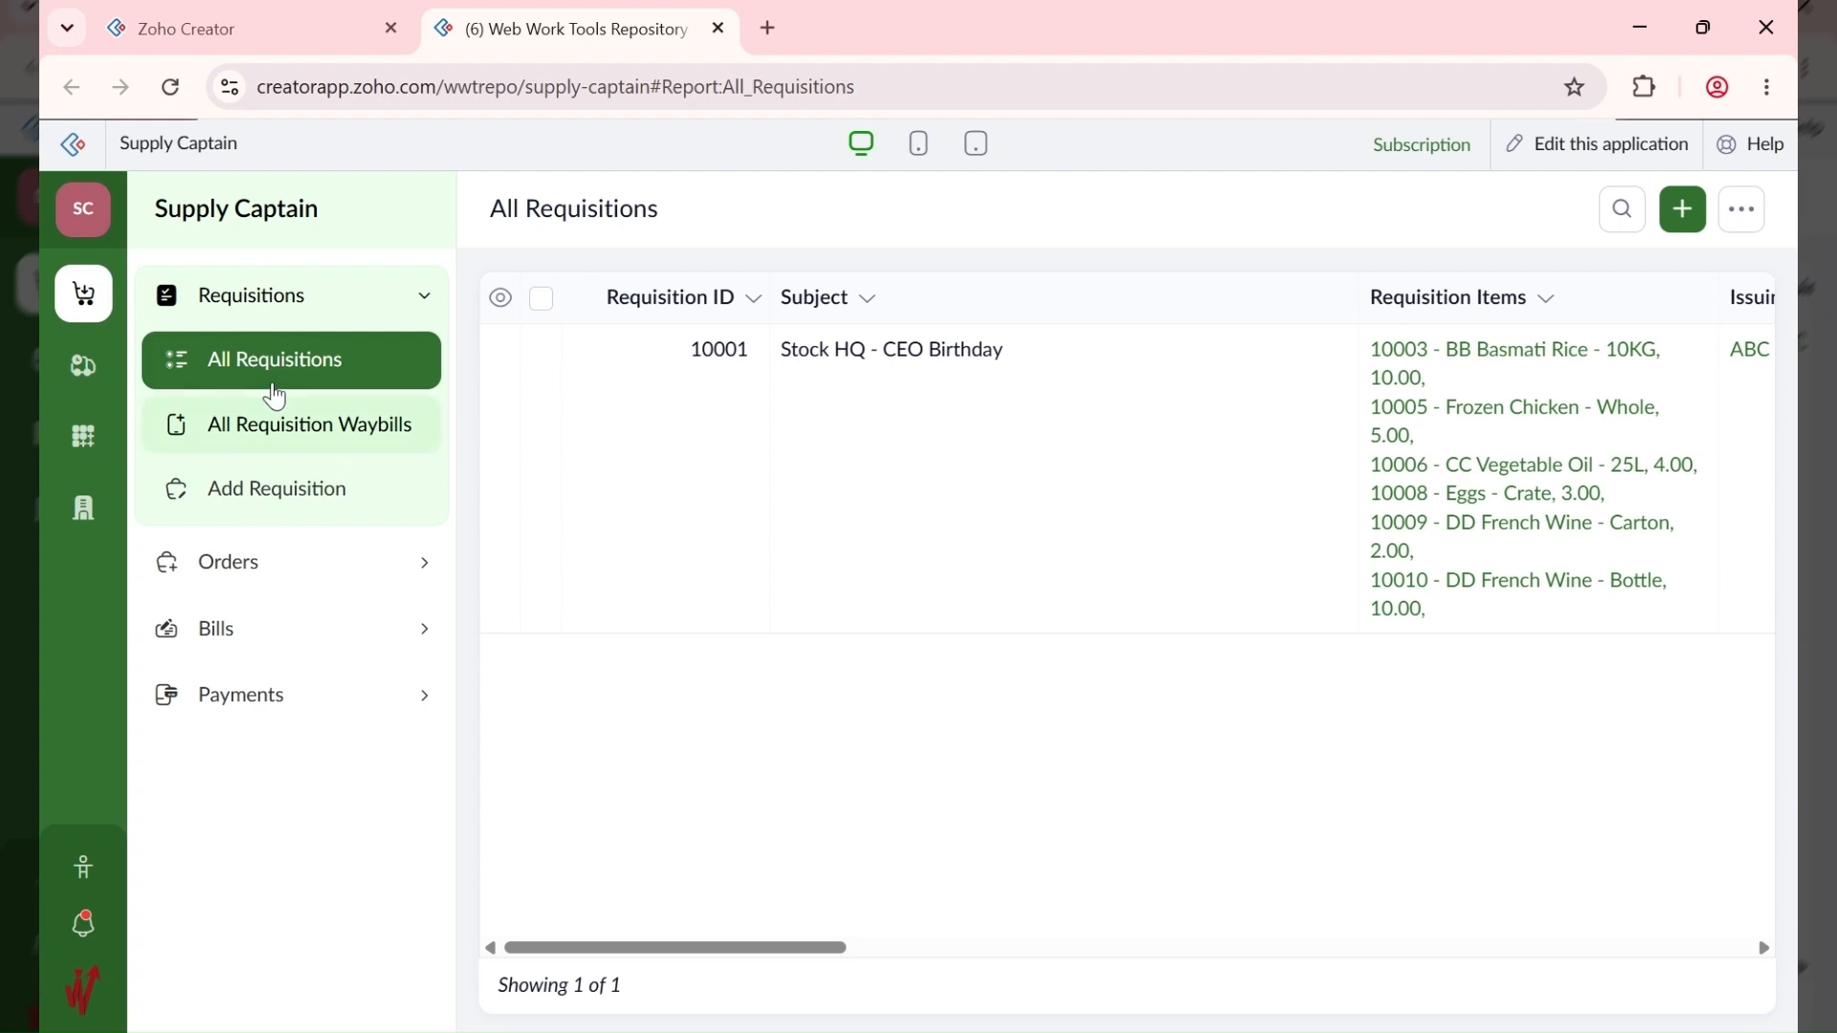
Step: Review the CEO Birthday order in All Orders and its CBA FOODS LTD bill in All Bills
{"action": "left_click", "coordinate": [237, 565]}
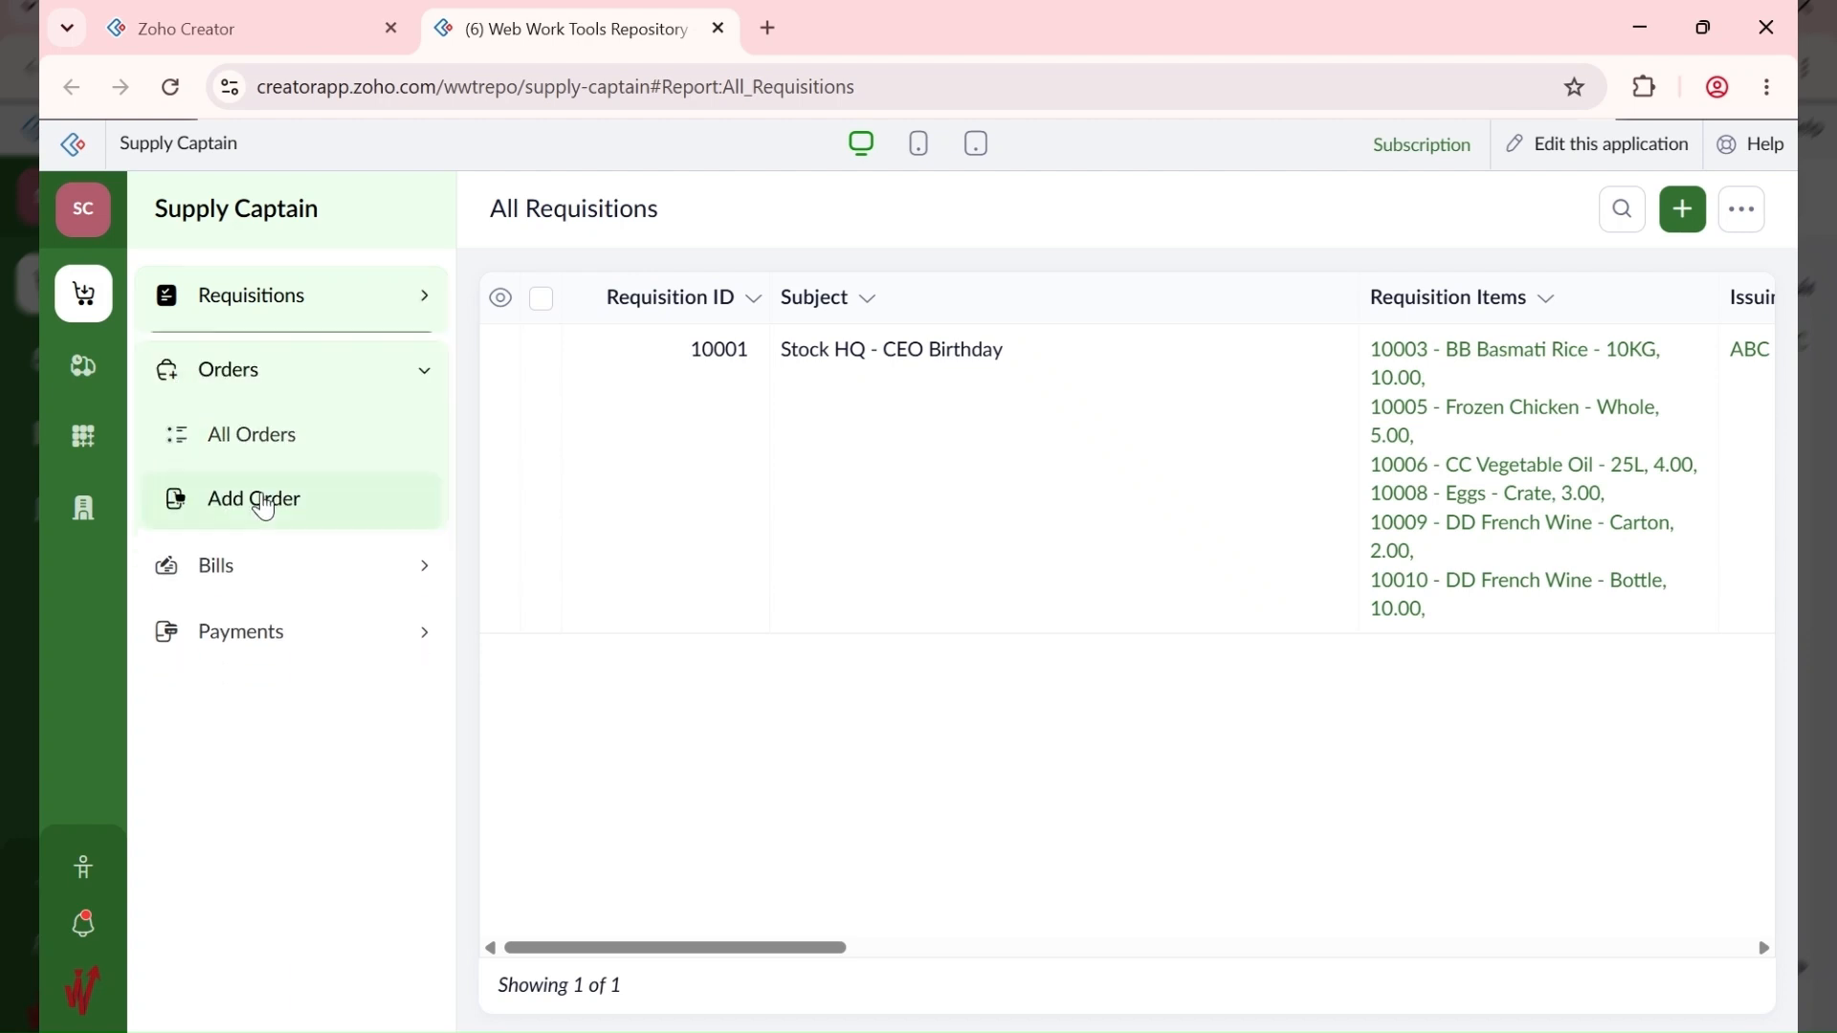
{"action": "left_click", "coordinate": [296, 432]}
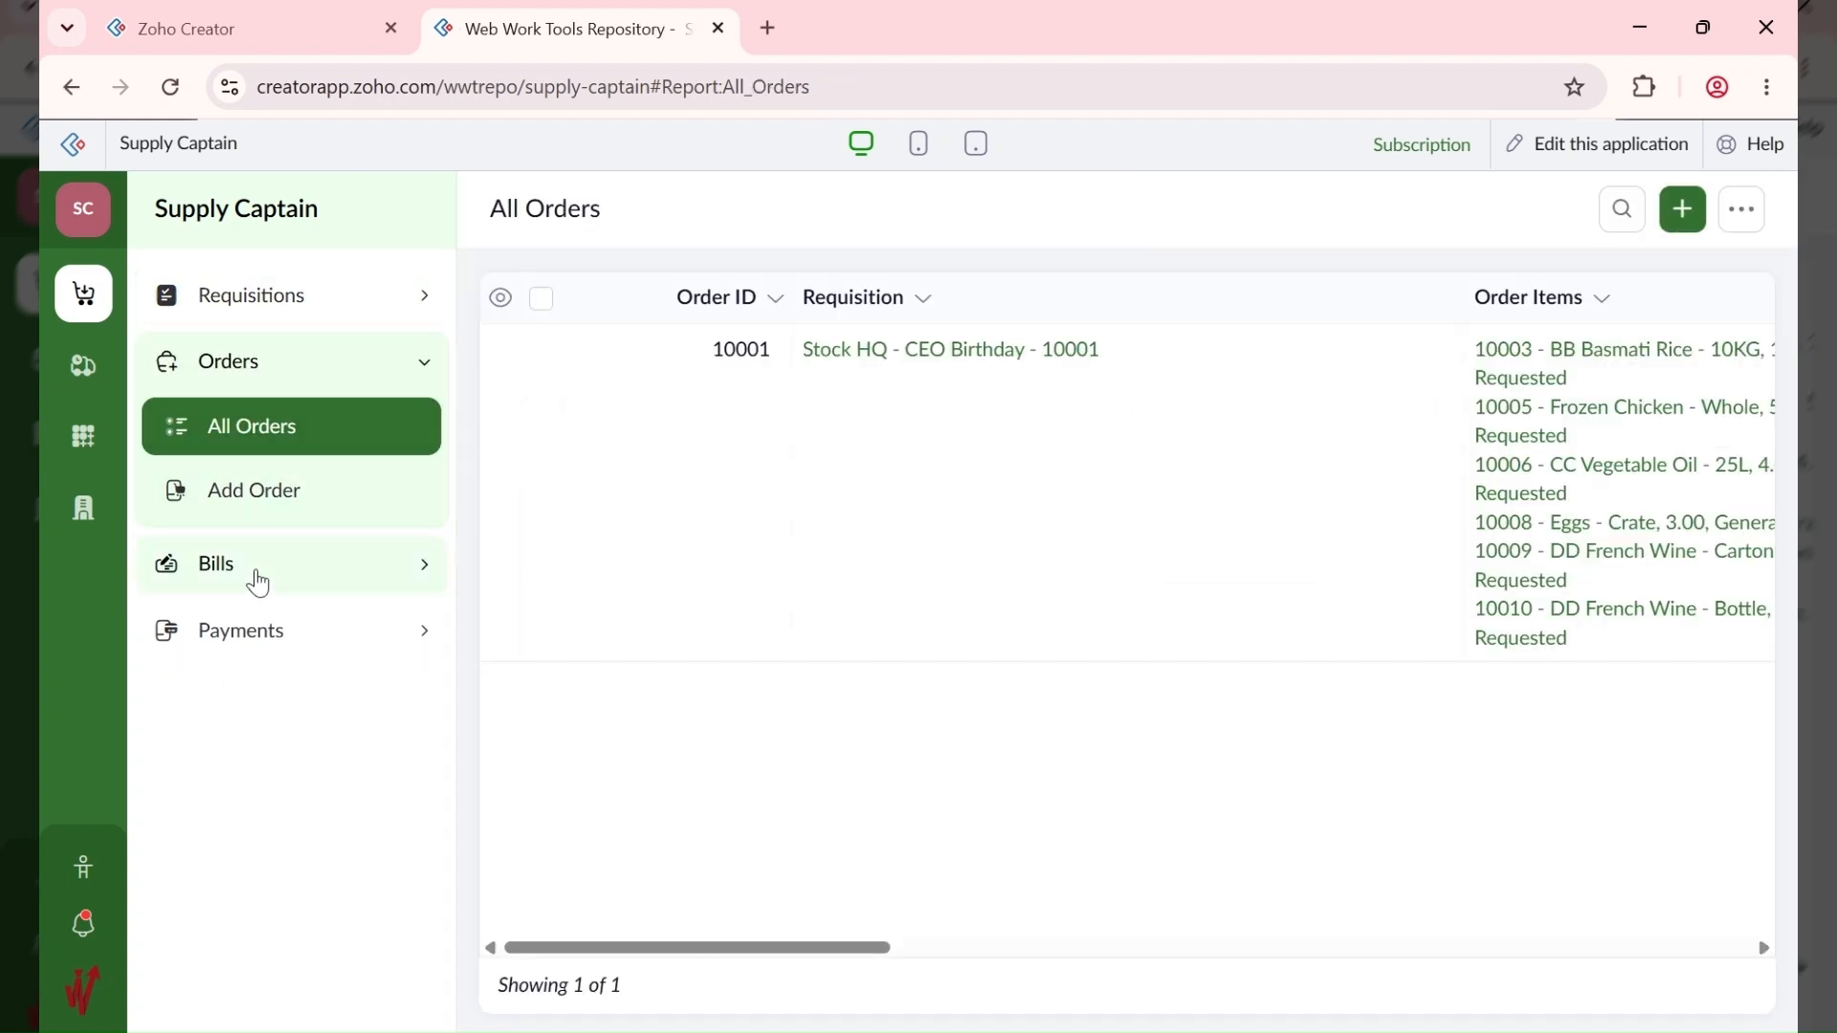
{"action": "left_click", "coordinate": [253, 578]}
{"action": "left_click", "coordinate": [330, 488]}
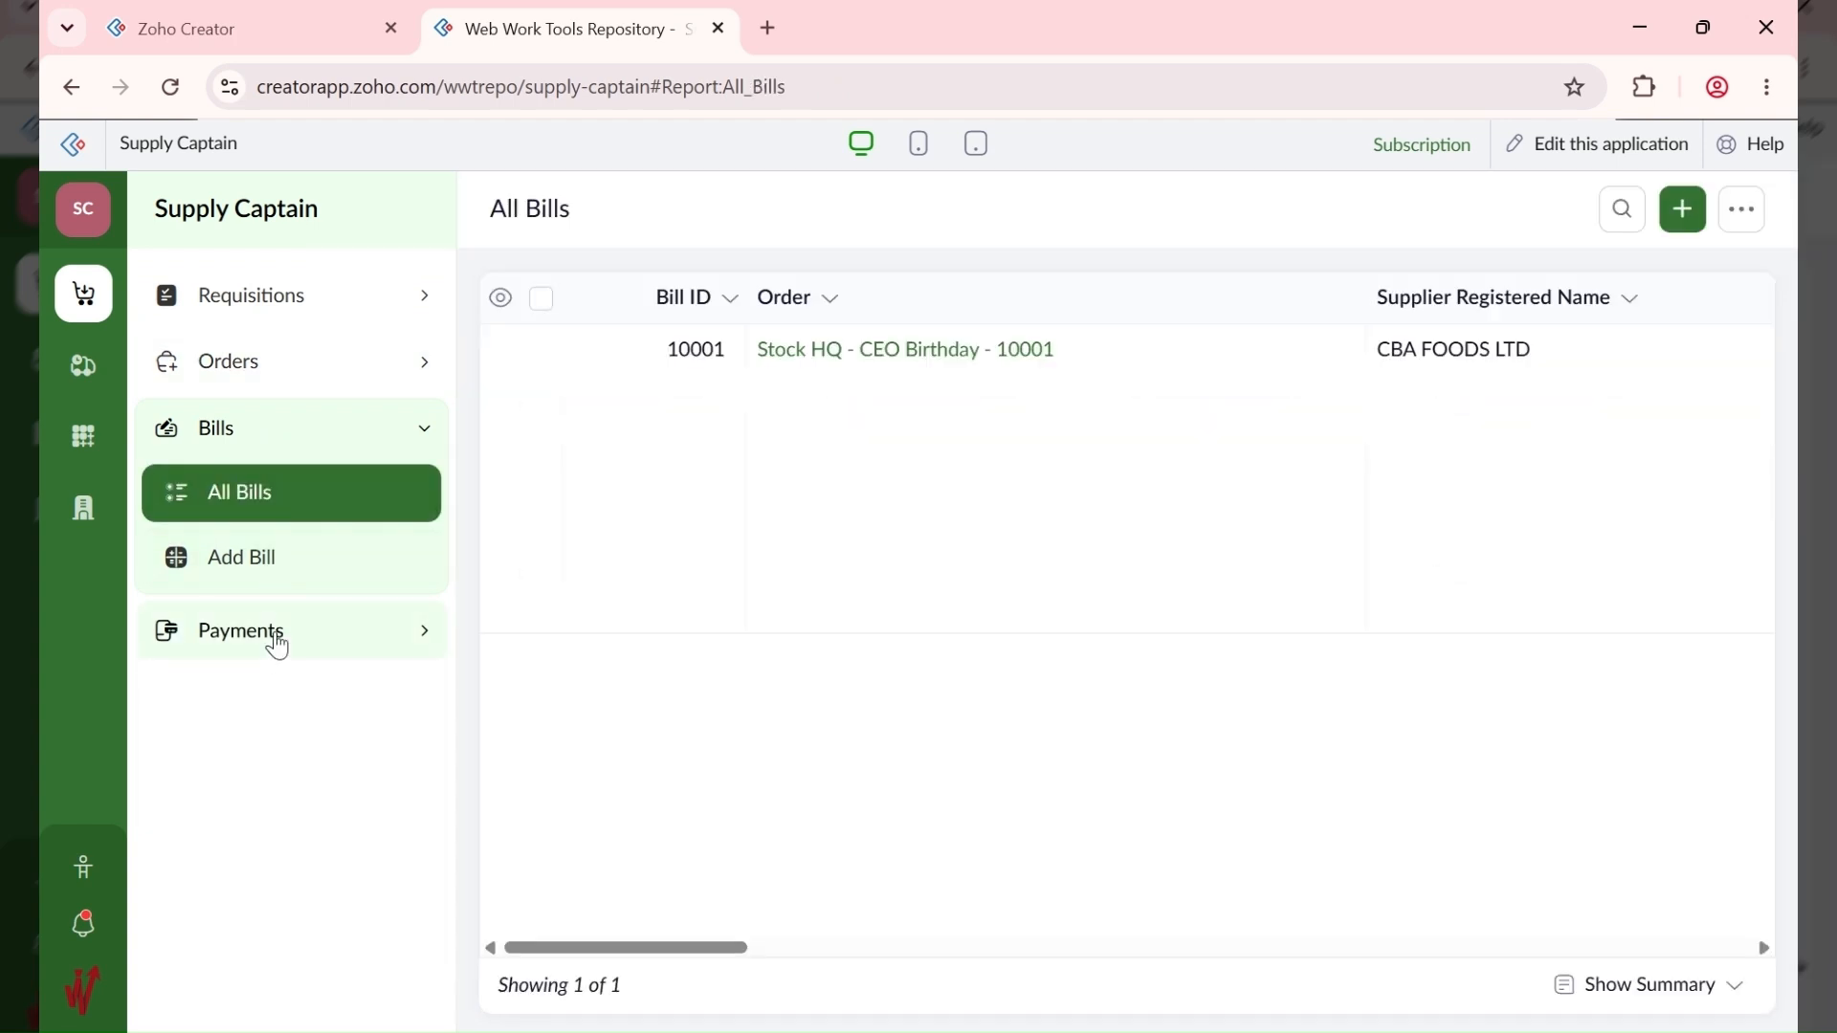
{"action": "left_click", "coordinate": [80, 367]}
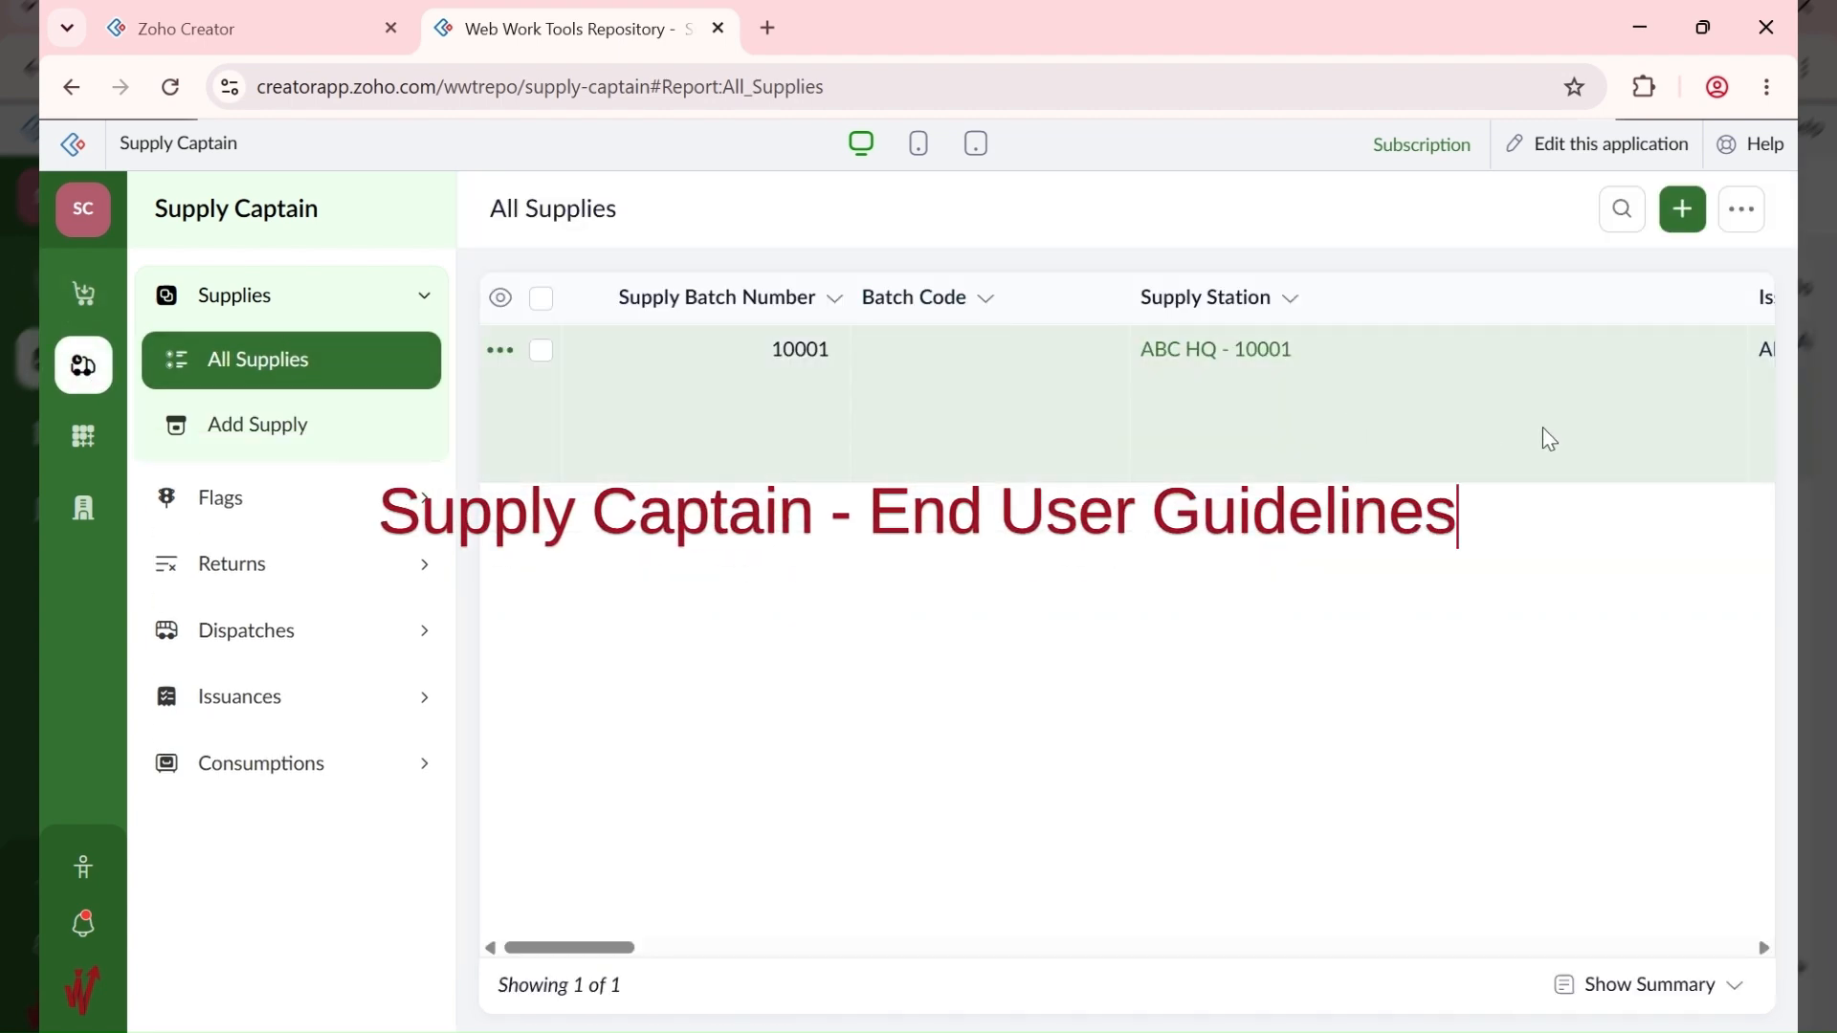
Step: Review the details of supply batch 10001
{"action": "left_click", "coordinate": [1546, 433]}
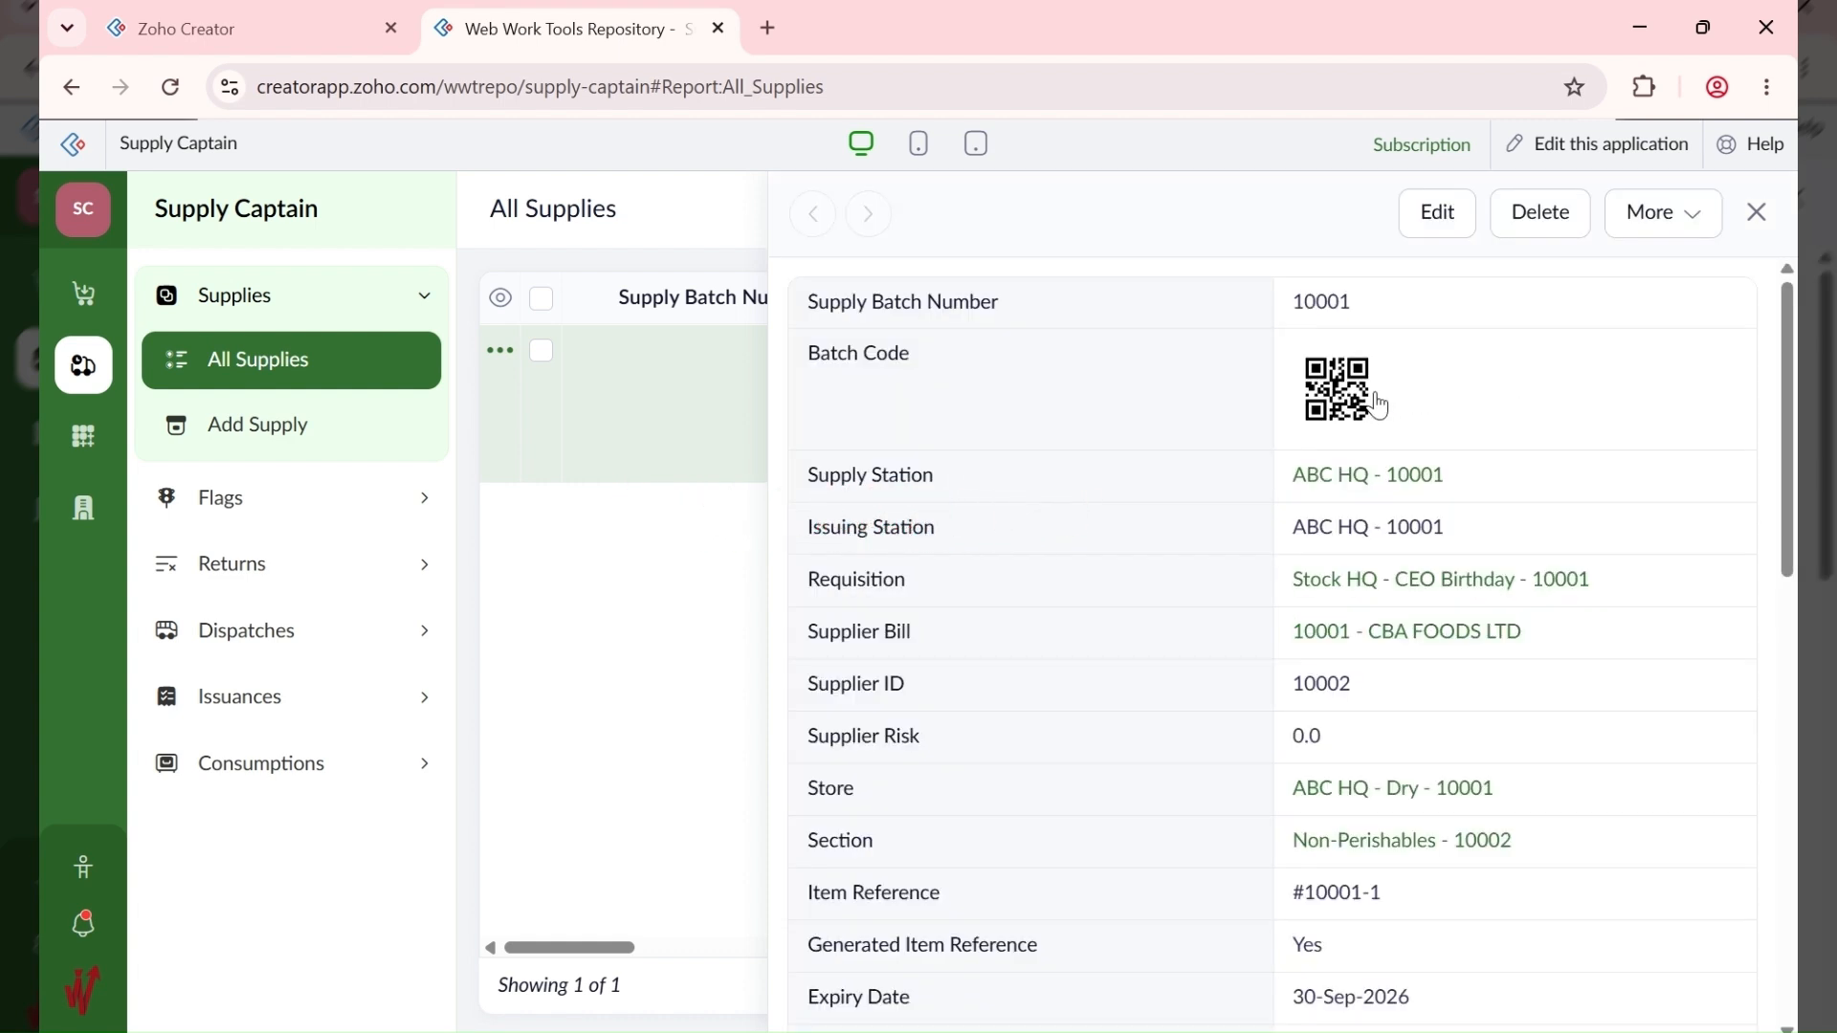
{"action": "scroll", "coordinate": [1300, 711], "scroll_direction": "down", "scroll_amount": 9}
{"action": "scroll", "coordinate": [1303, 711], "scroll_direction": "down", "scroll_amount": 5}
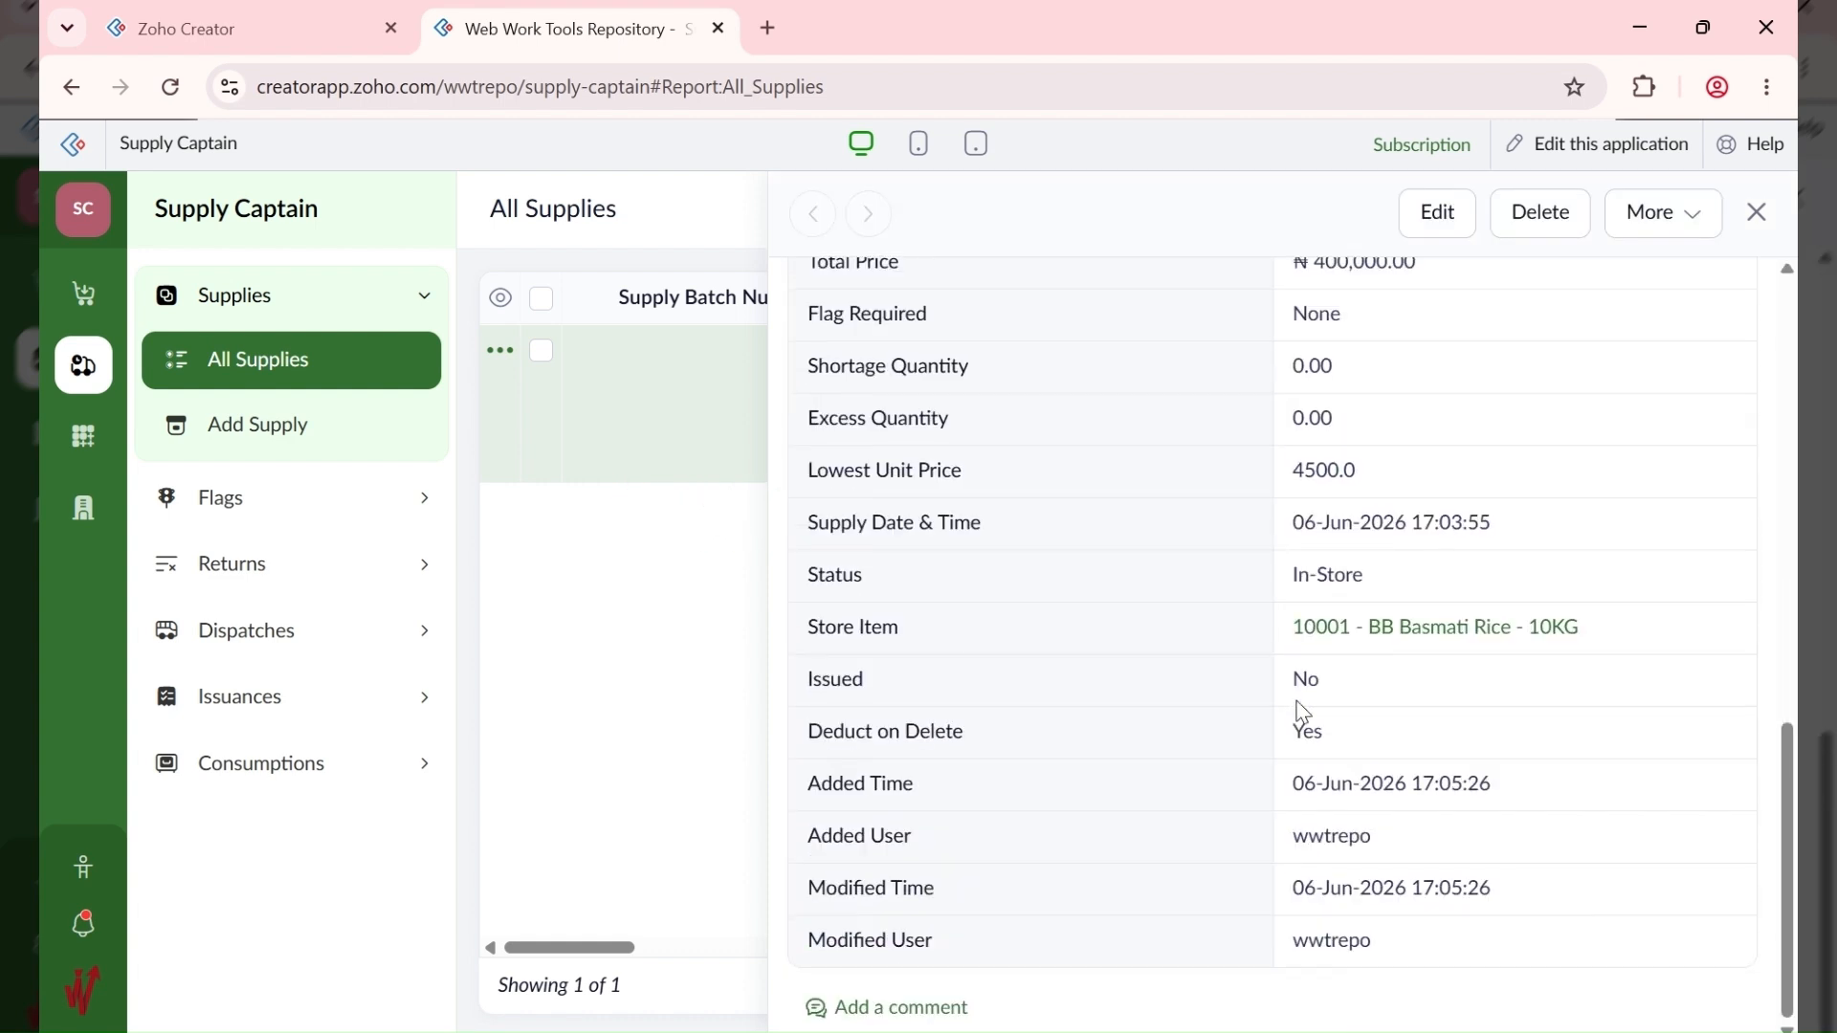
{"action": "scroll", "coordinate": [1304, 710], "scroll_direction": "up", "scroll_amount": 5}
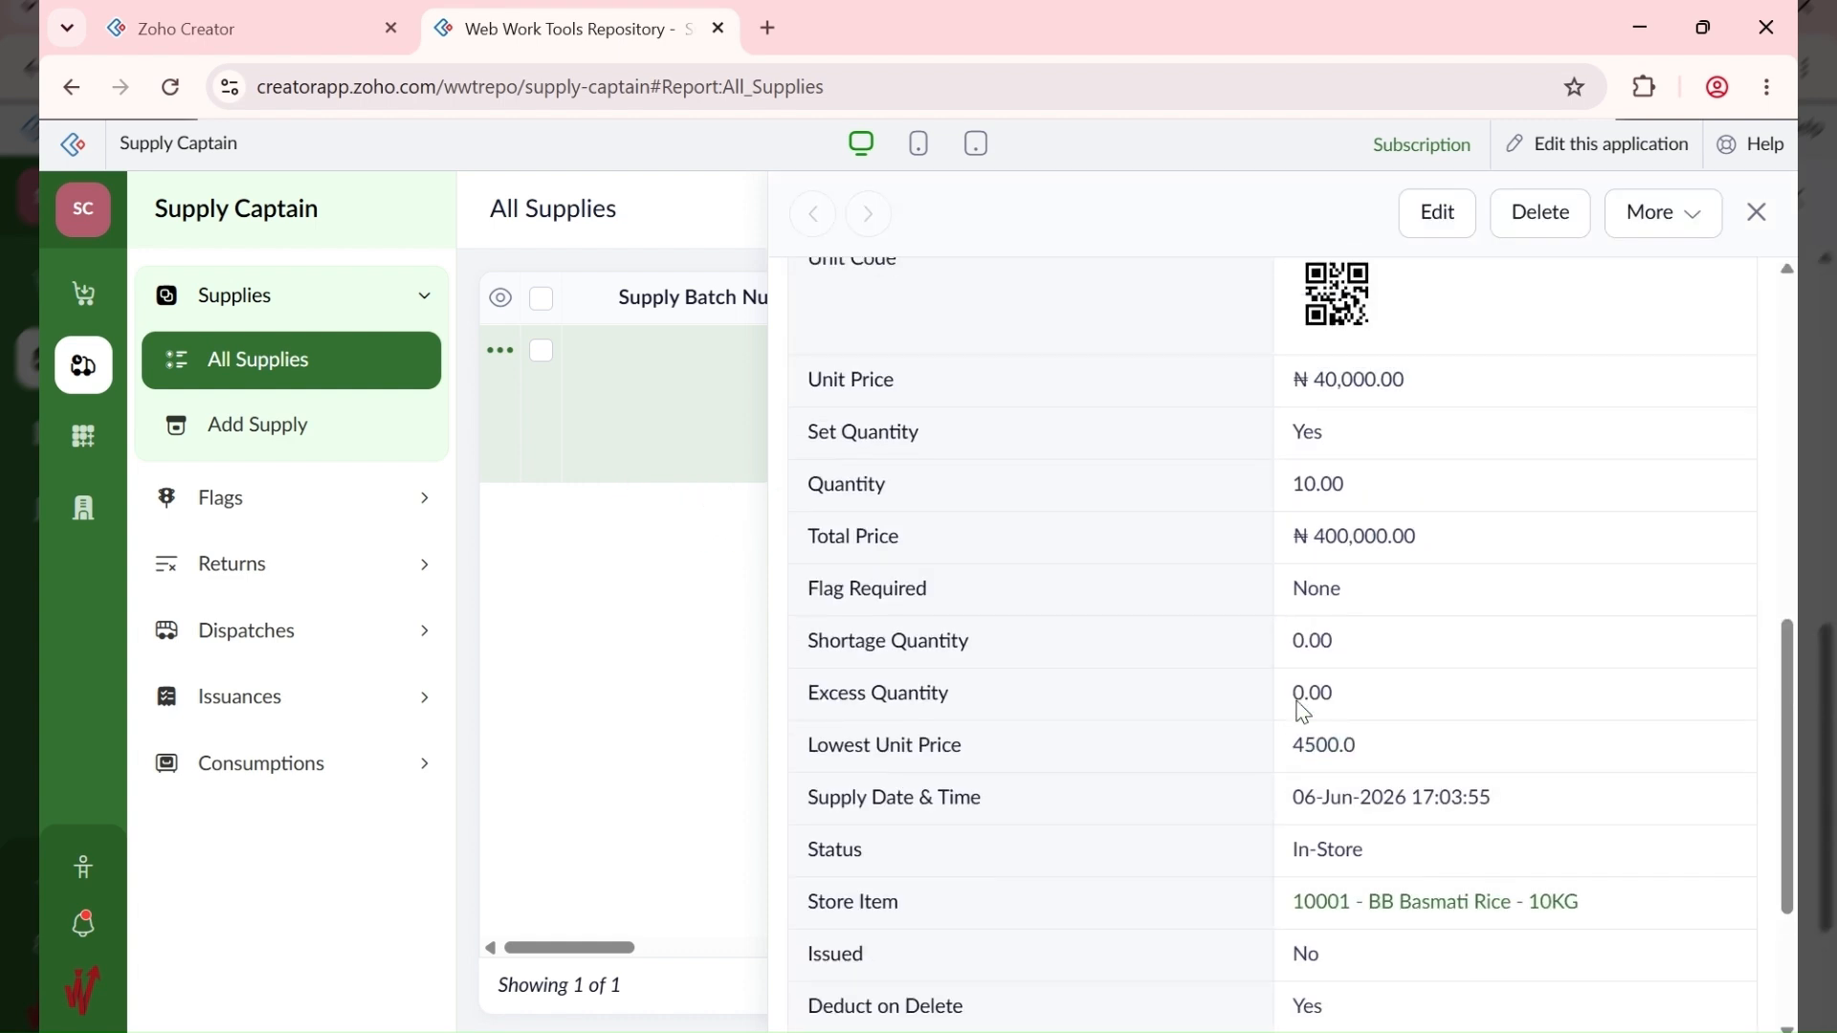
Step: Check that store item 10001 shows 10.00 supplied rice, then return to All Requisitions
{"action": "left_click", "coordinate": [84, 437]}
{"action": "left_click", "coordinate": [356, 493]}
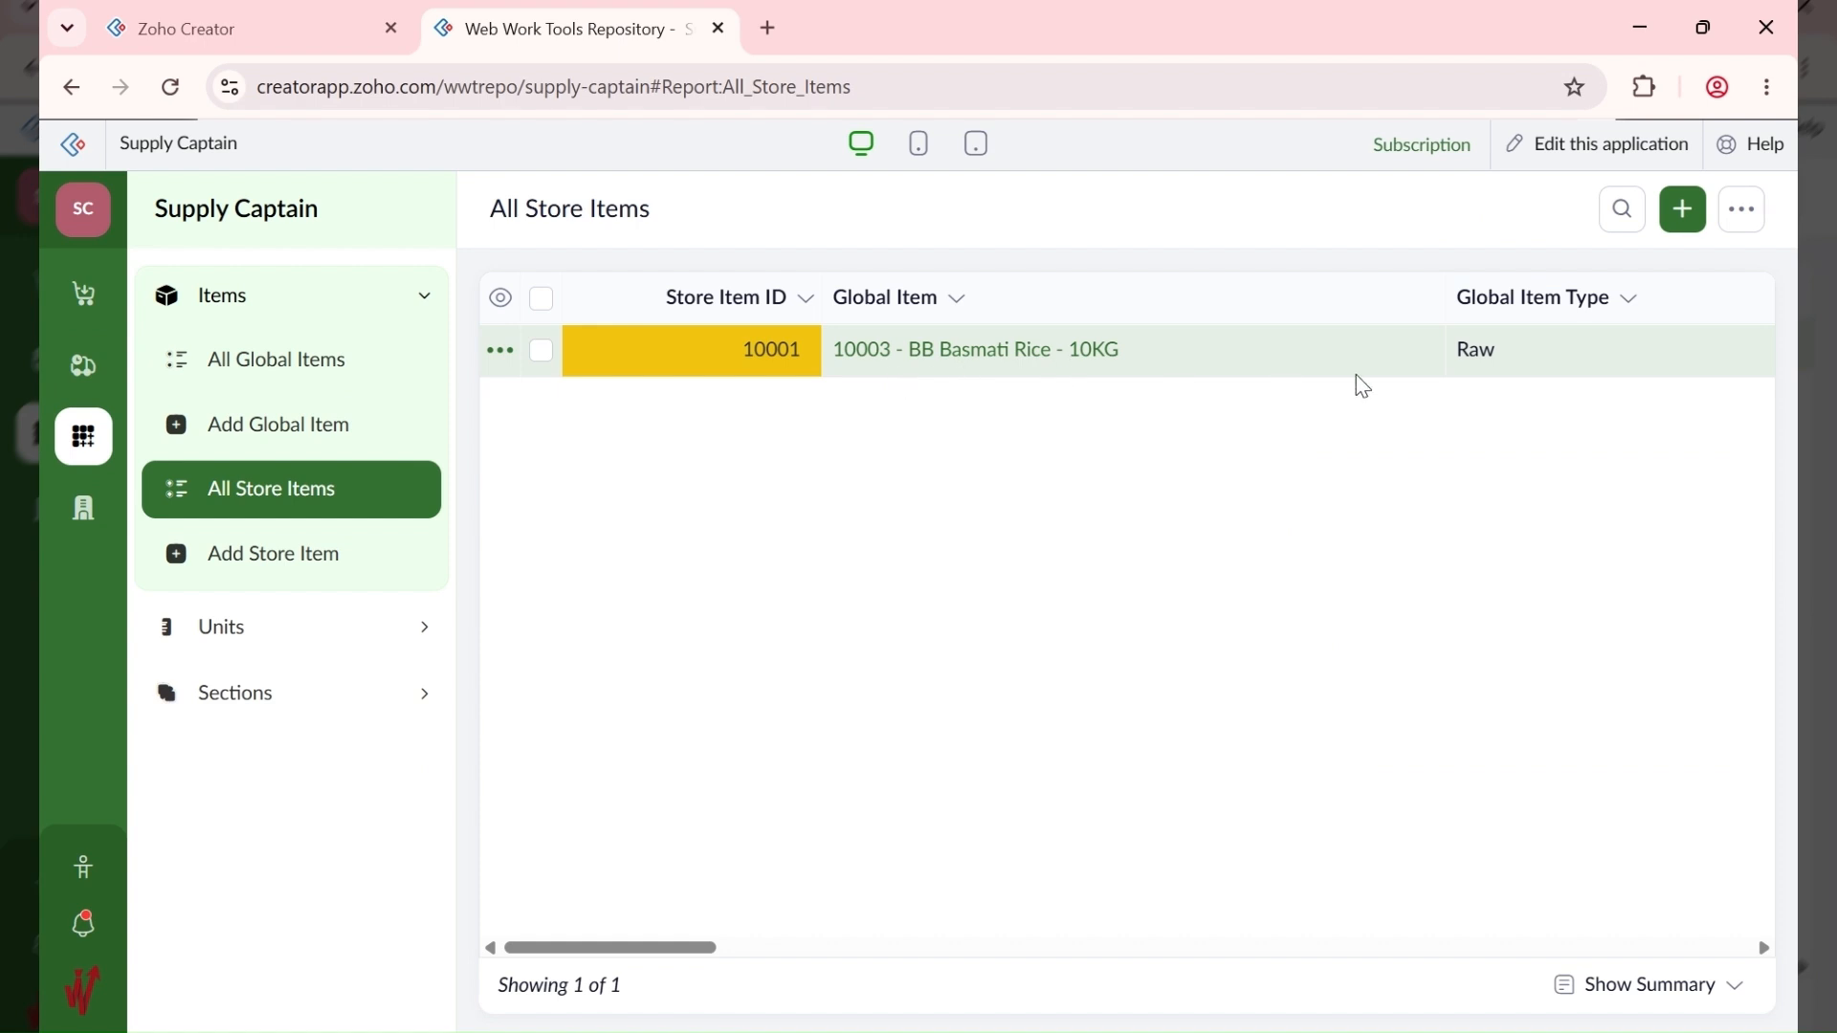
{"action": "left_click", "coordinate": [1377, 359]}
{"action": "scroll", "coordinate": [1197, 612], "scroll_direction": "down", "scroll_amount": 5}
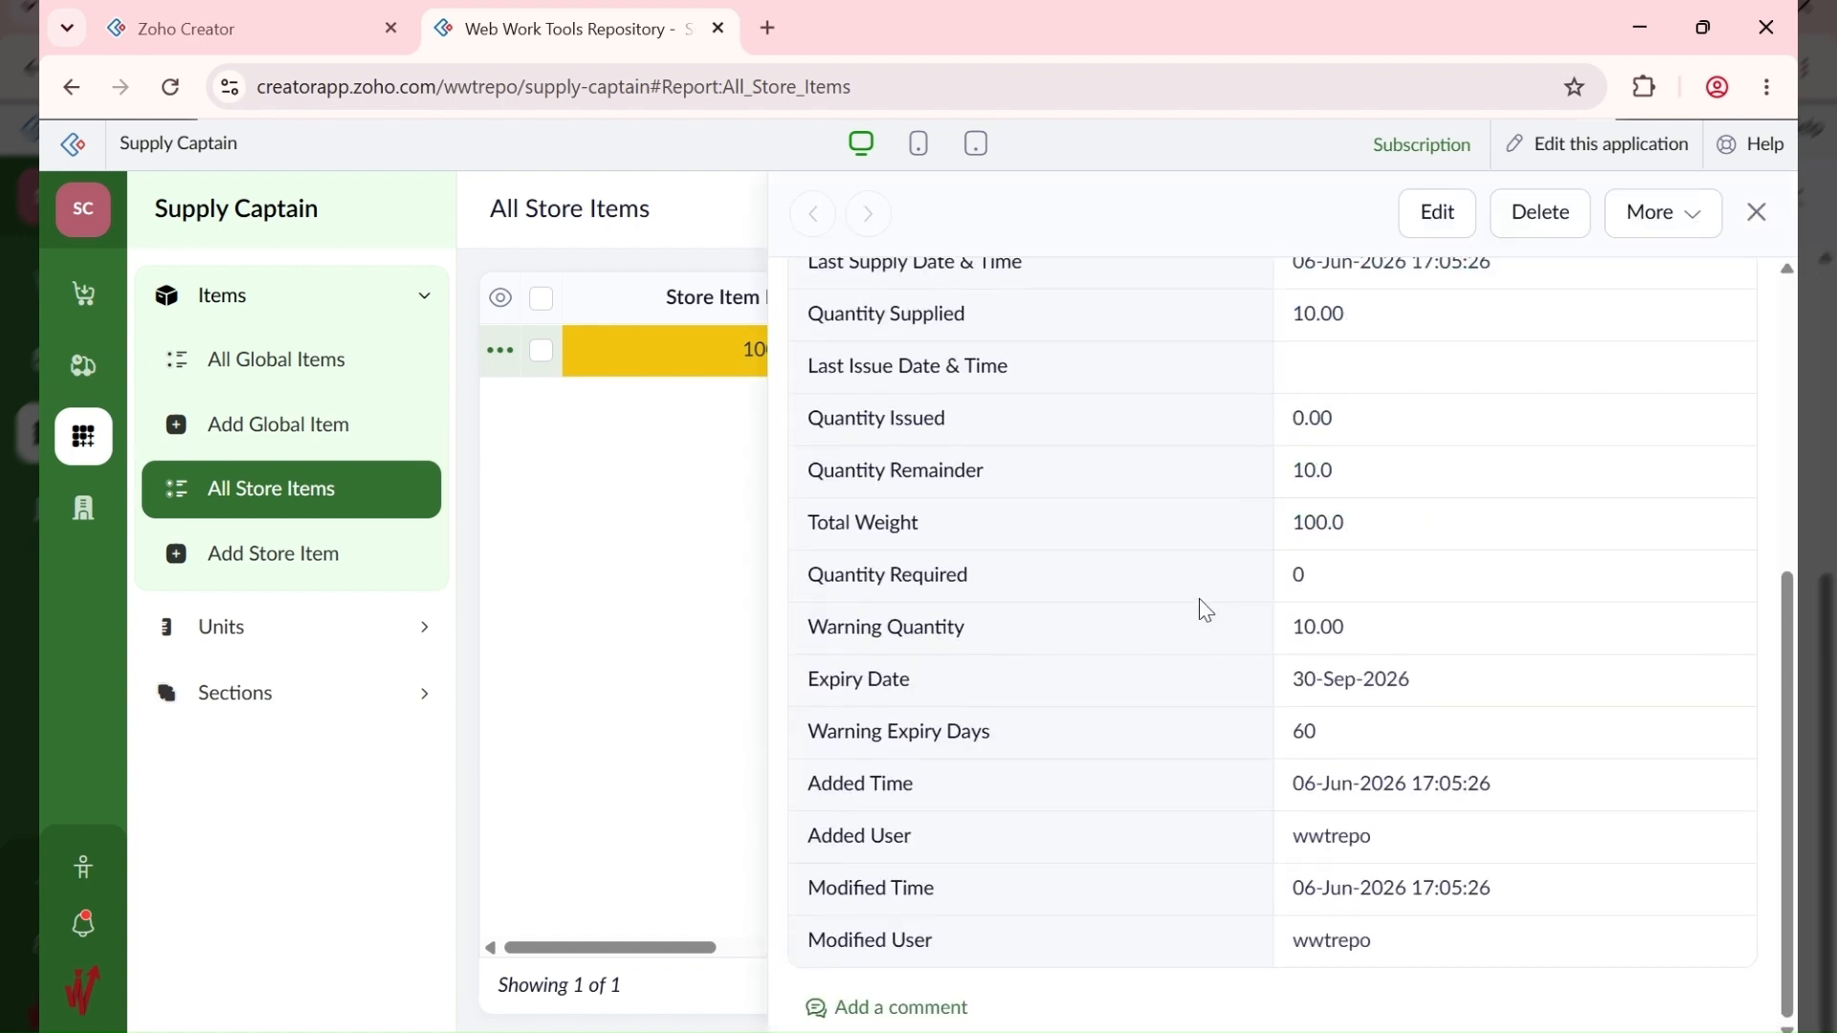
{"action": "scroll", "coordinate": [1206, 609], "scroll_direction": "up", "scroll_amount": 5}
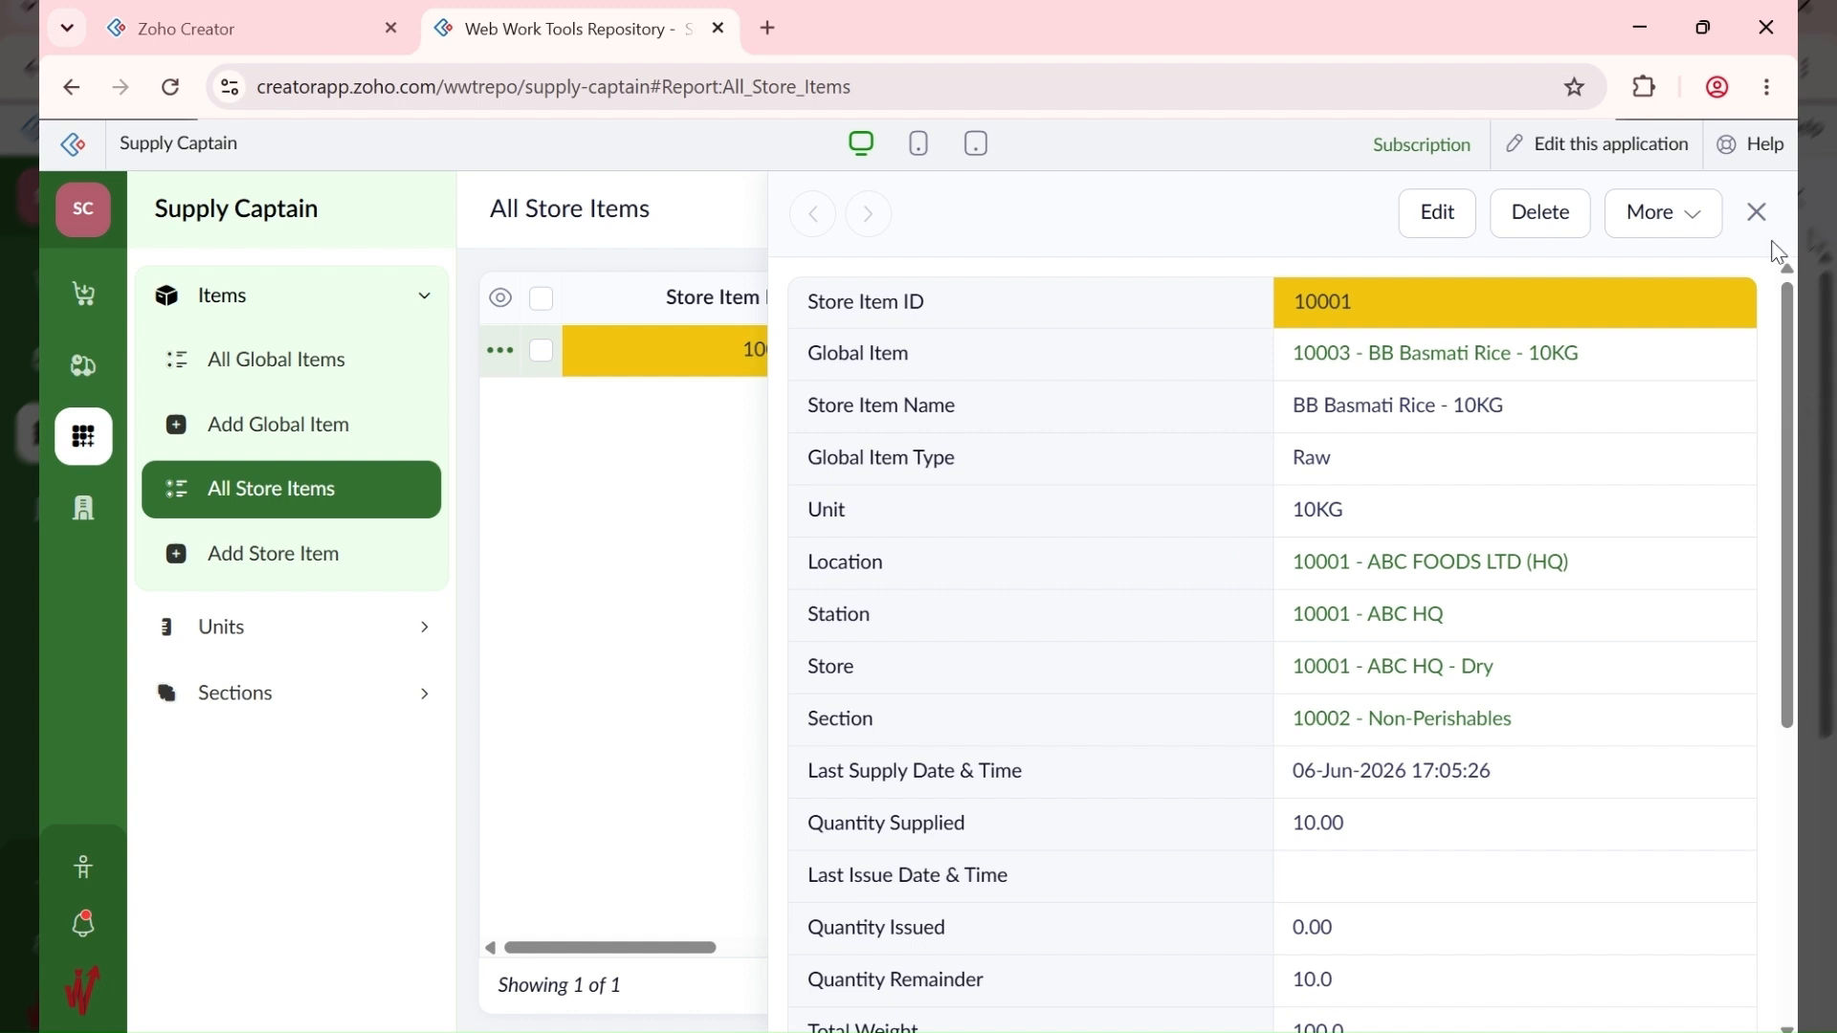
{"action": "left_click", "coordinate": [1758, 211]}
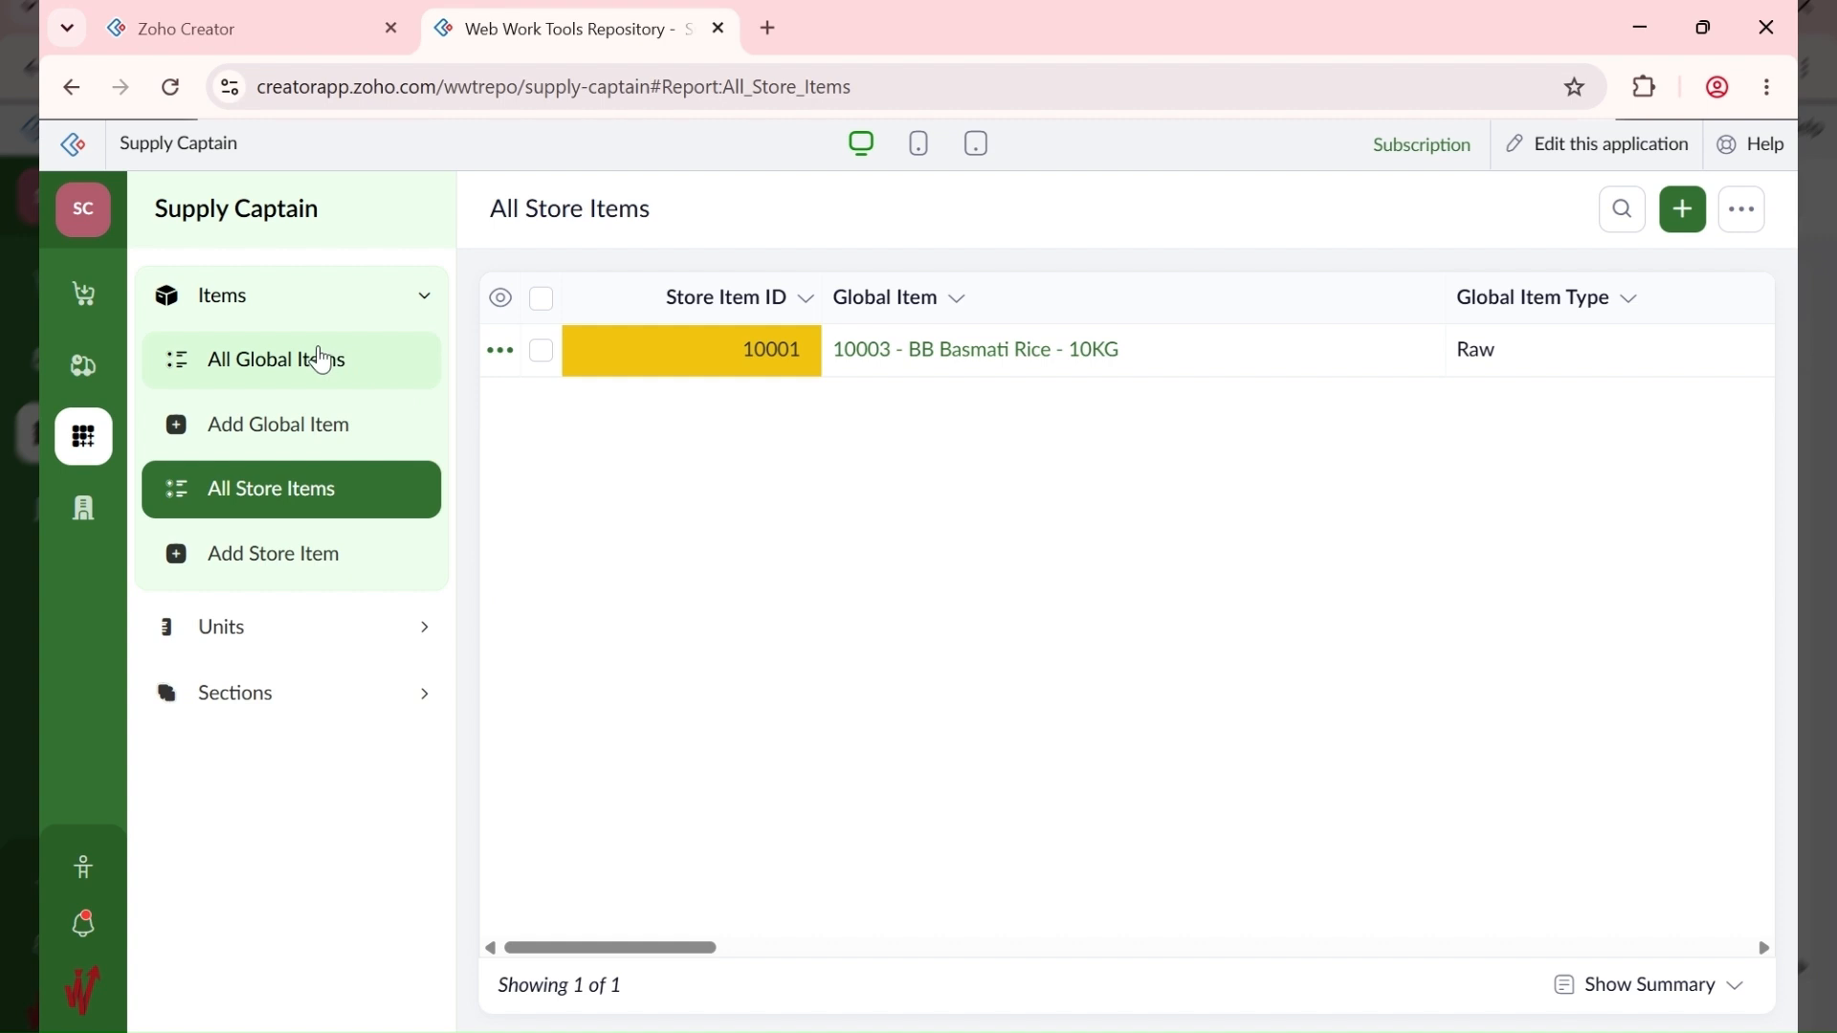
{"action": "left_click", "coordinate": [81, 315]}
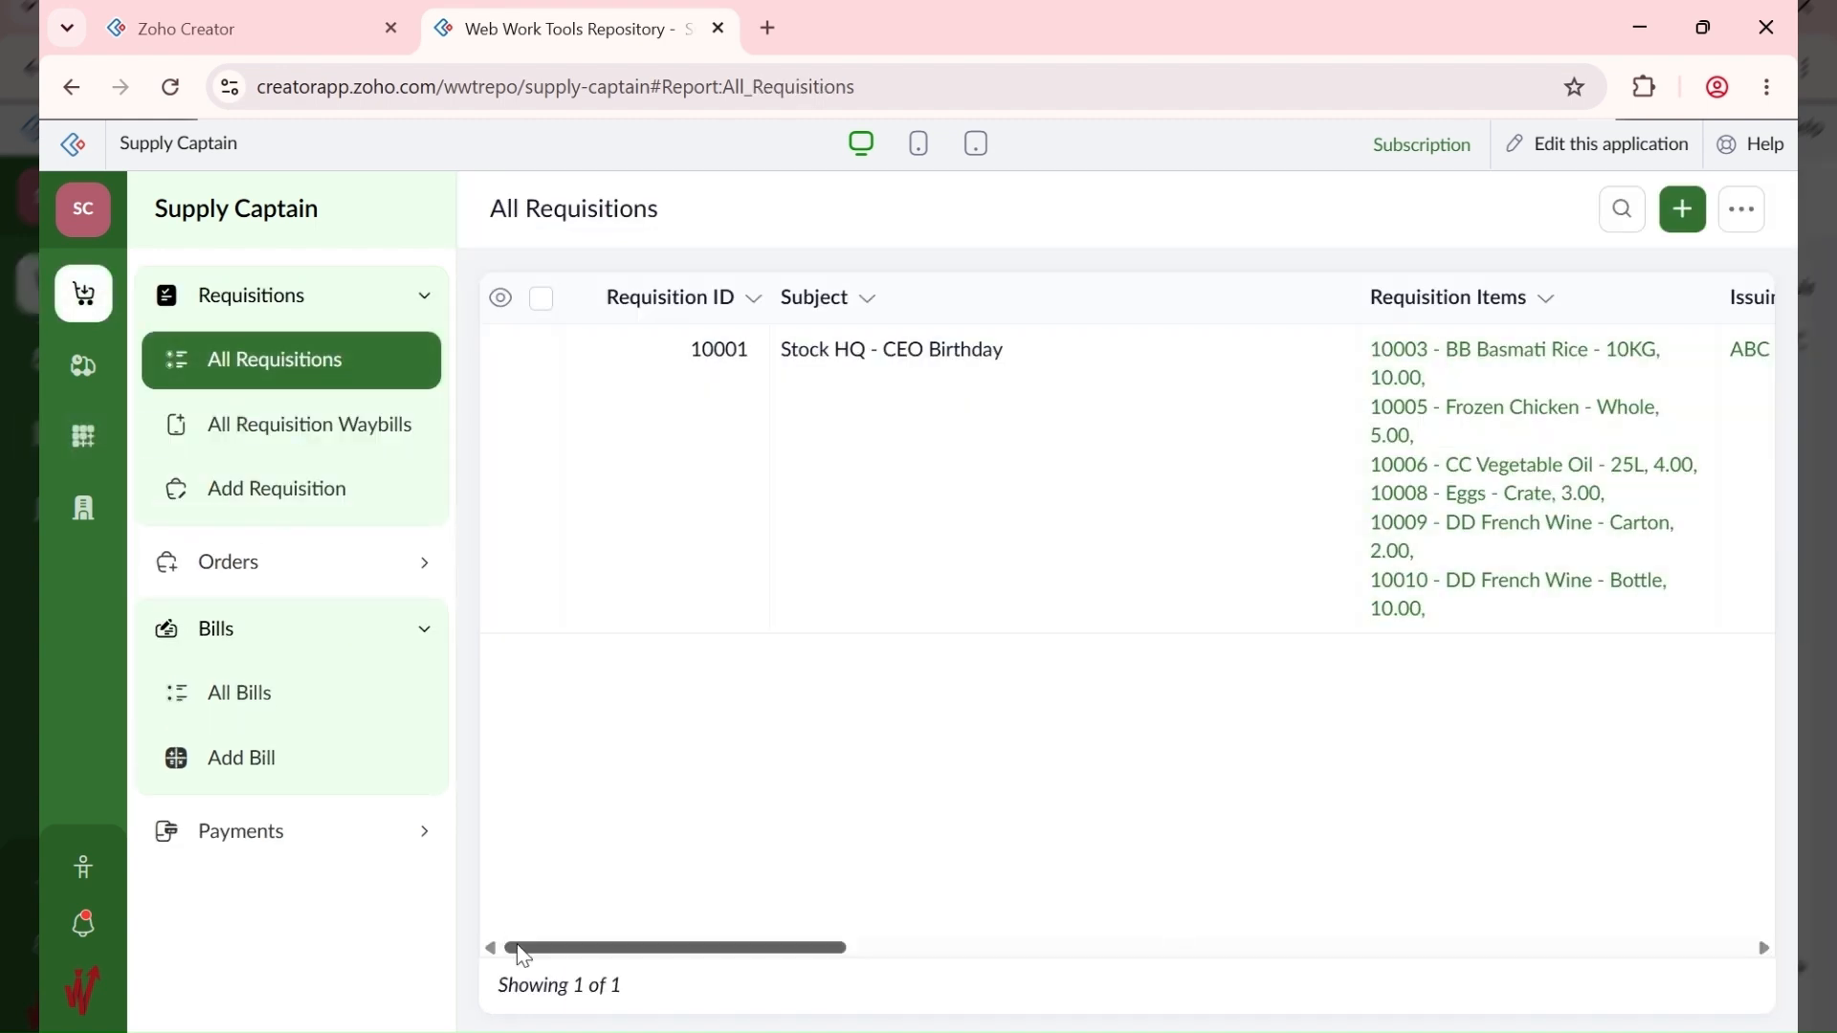
Step: Open All Orders, then All Bills, scrolling to the bill's six items dated 06-Jun-2026
{"action": "left_click_drag", "start_coordinate": [517, 949], "coordinate": [685, 893]}
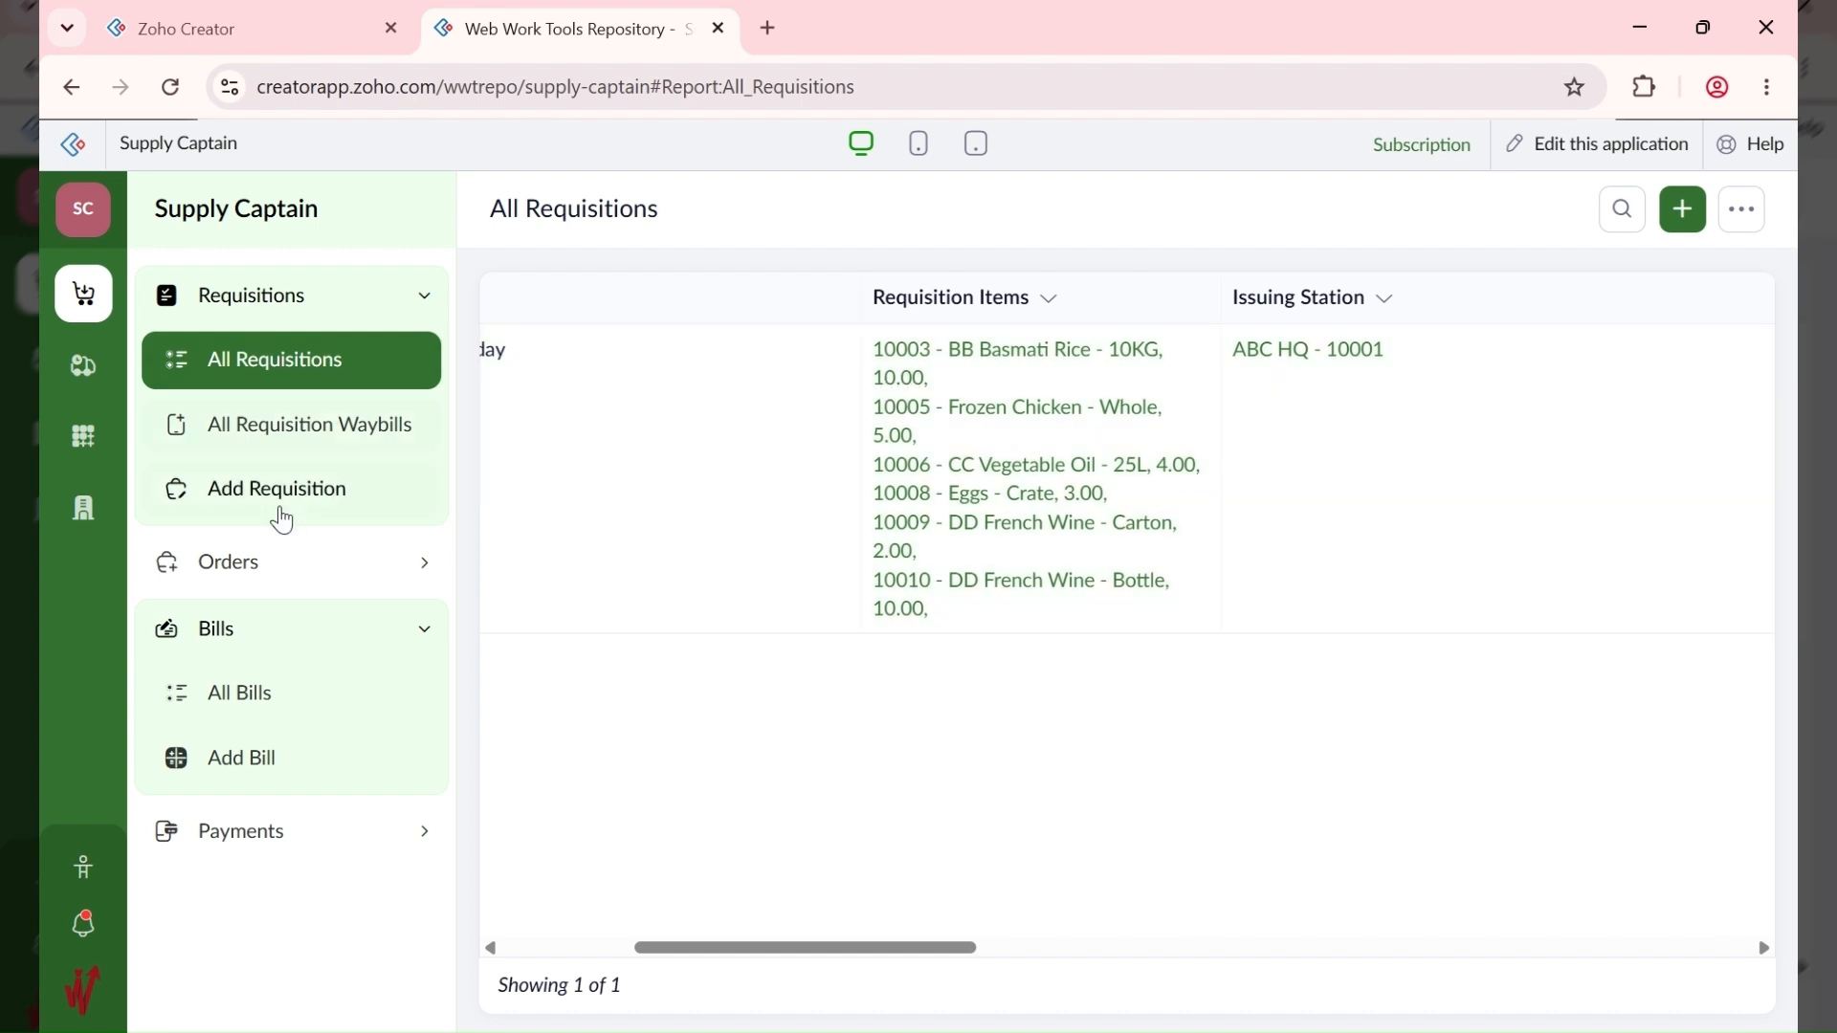
{"action": "left_click", "coordinate": [247, 574]}
{"action": "left_click", "coordinate": [283, 428]}
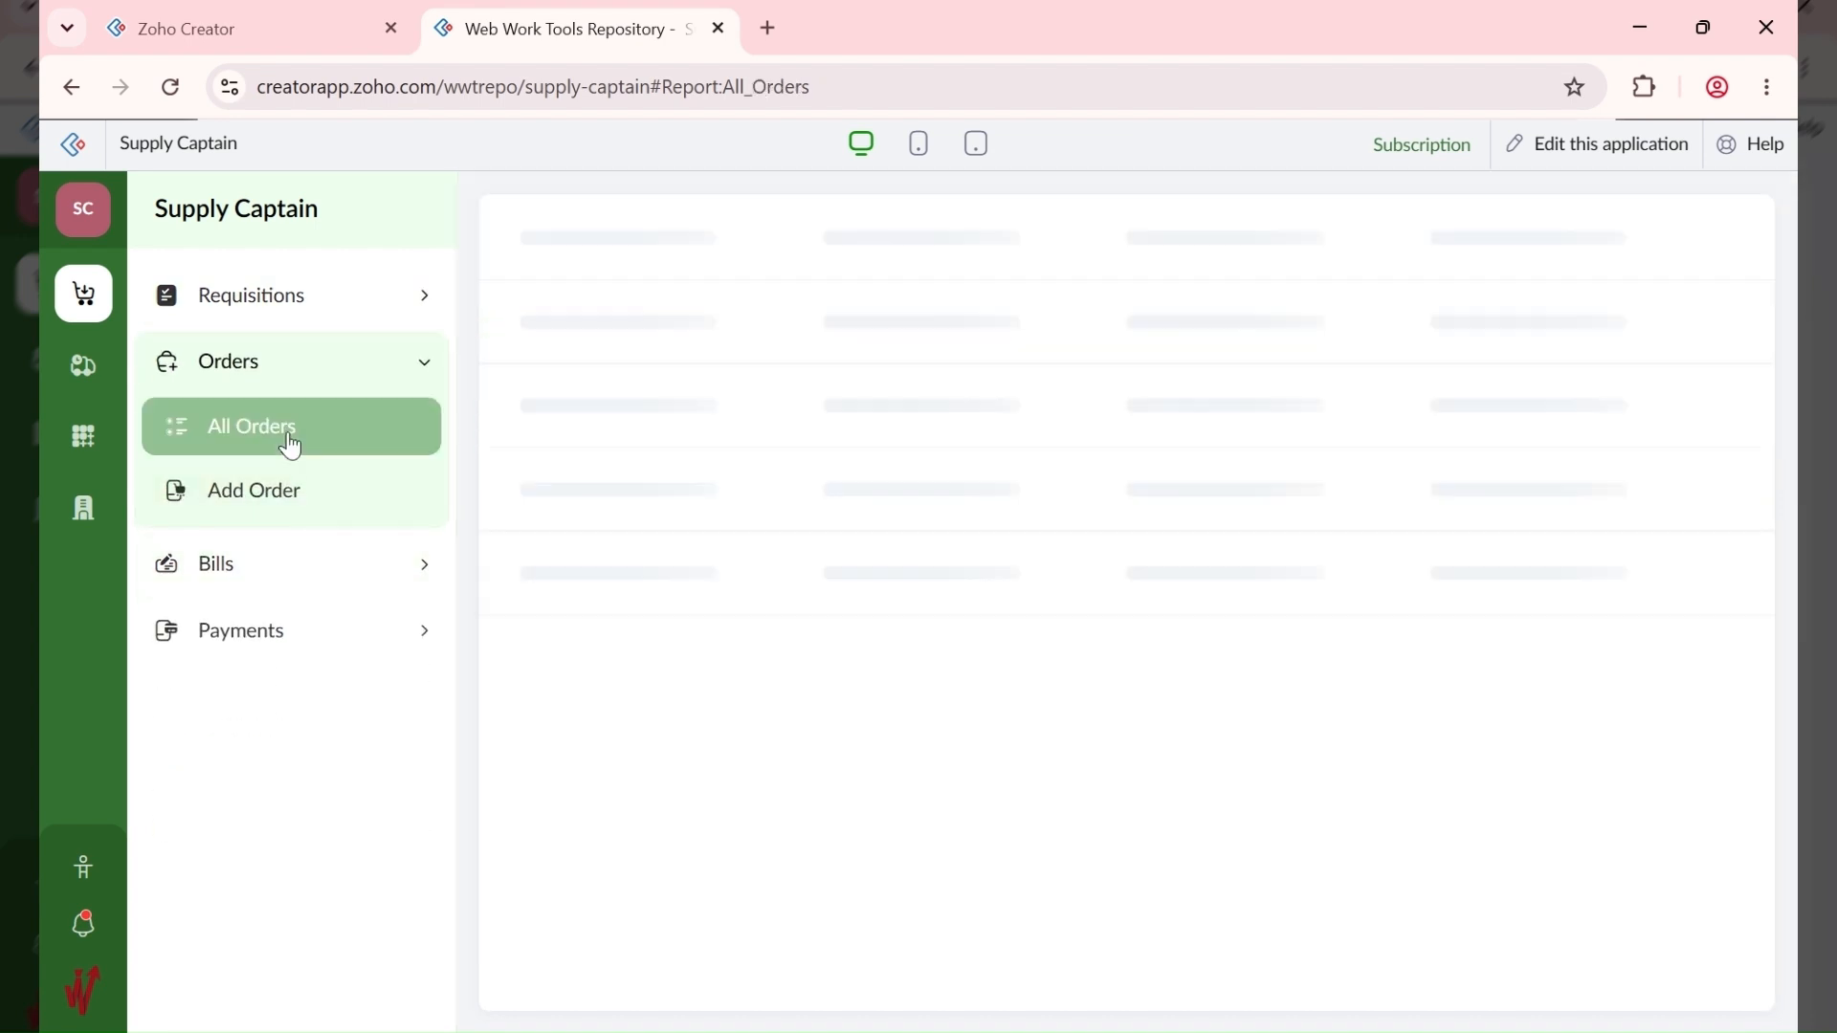
{"action": "left_click", "coordinate": [289, 564]}
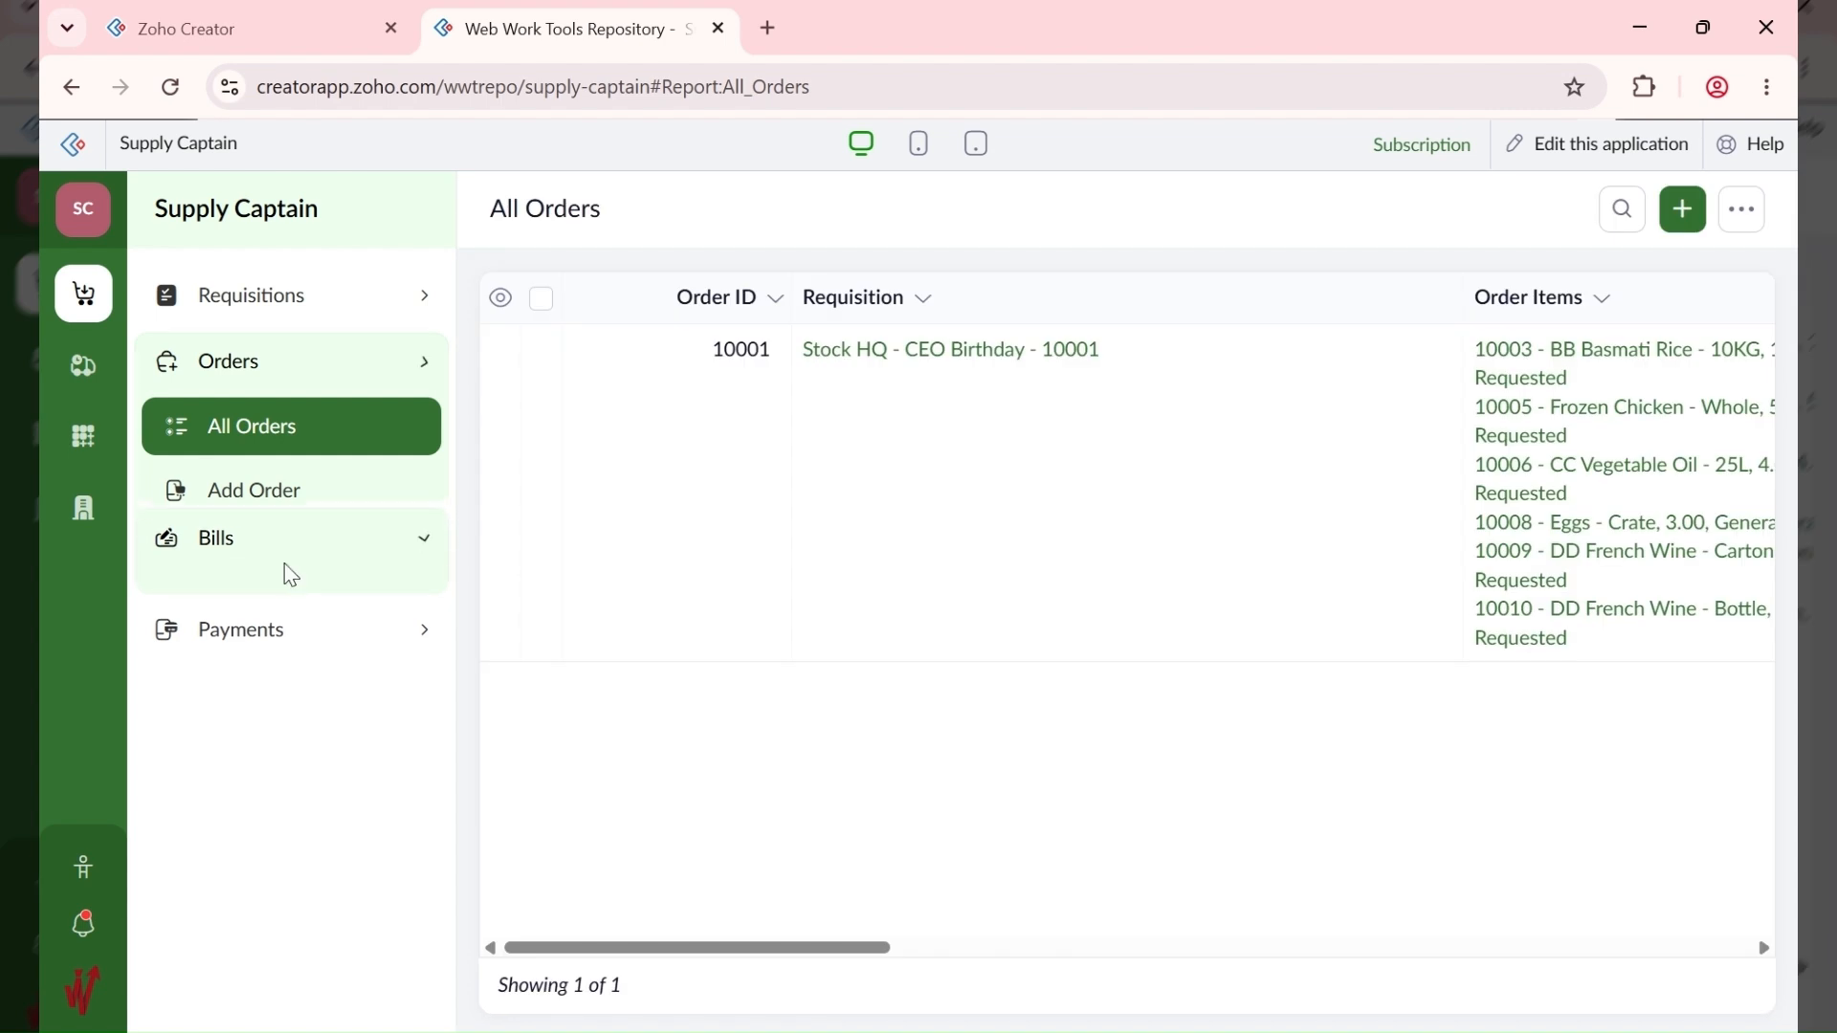
{"action": "left_click", "coordinate": [295, 518]}
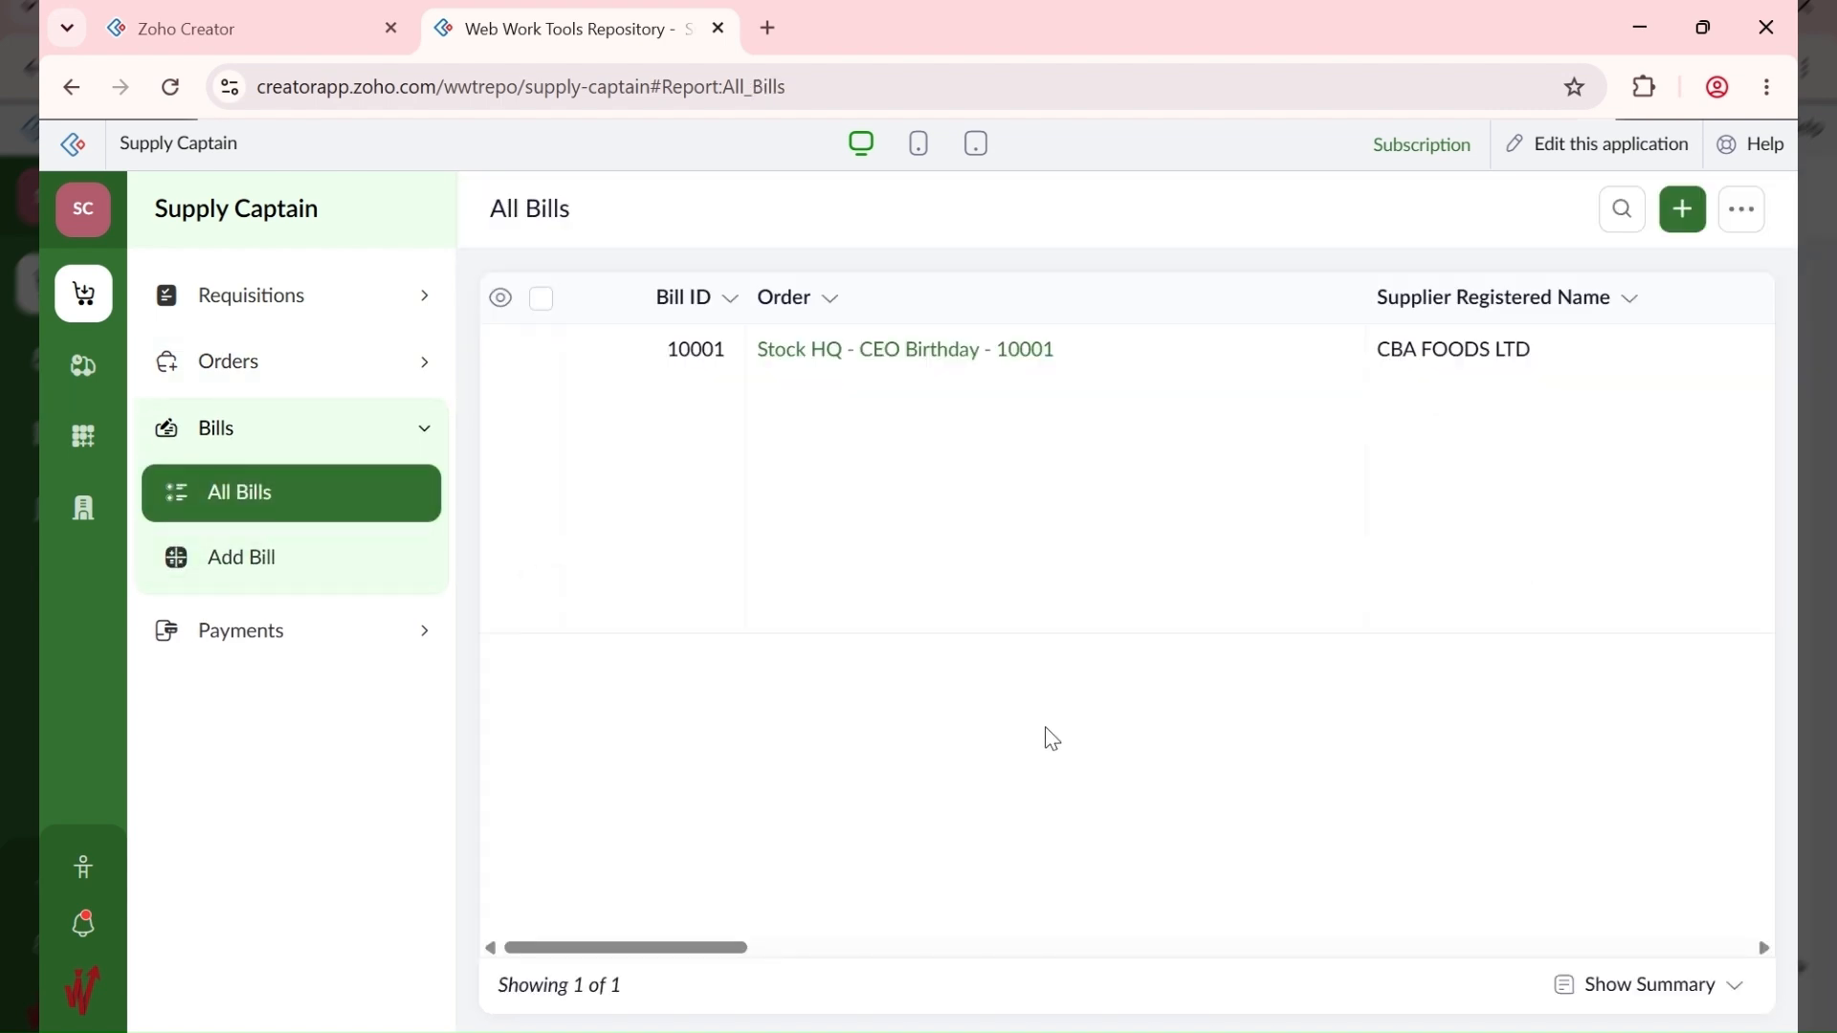
{"action": "left_click_drag", "start_coordinate": [605, 945], "coordinate": [867, 956]}
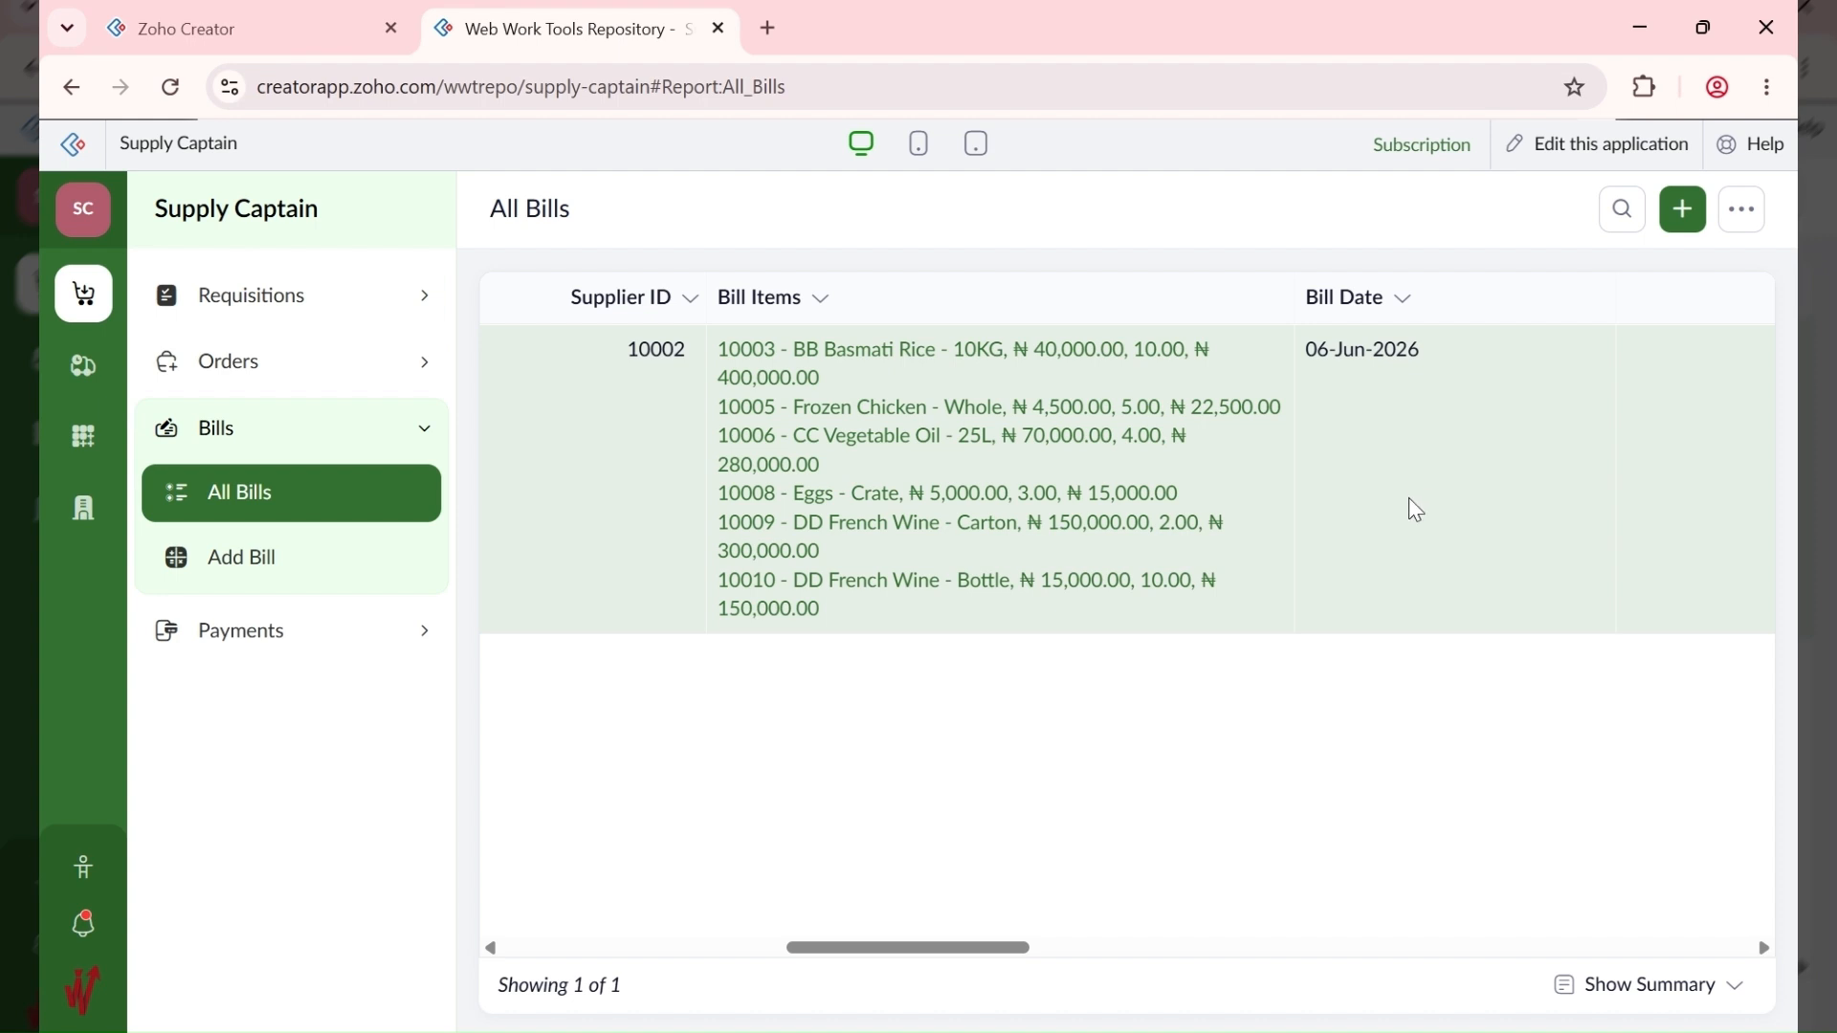
Step: Open the bill's CBA FOODS LTD purchase order, select the supplier address, then go to All Supplies
{"action": "left_click", "coordinate": [1417, 511]}
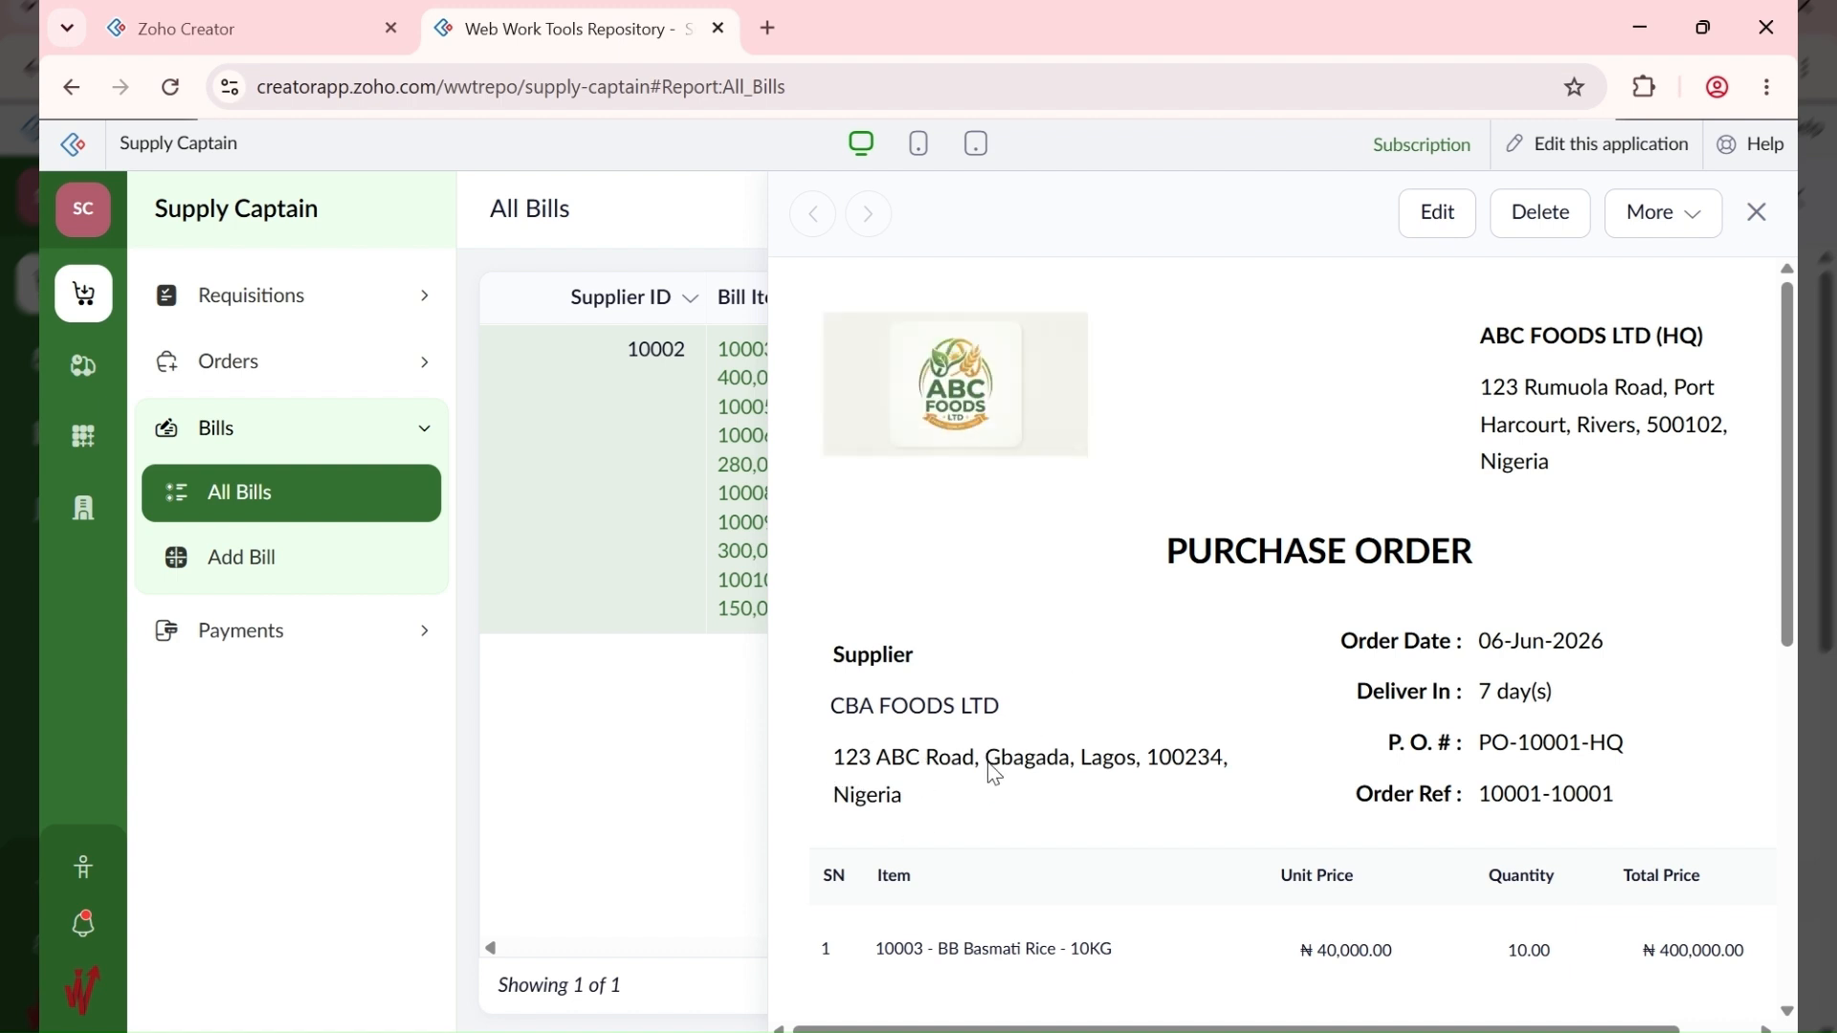
{"action": "left_click_drag", "start_coordinate": [977, 761], "coordinate": [993, 760]}
{"action": "left_click", "coordinate": [993, 766]}
{"action": "left_click_drag", "start_coordinate": [1079, 755], "coordinate": [1141, 762]}
{"action": "left_click_drag", "start_coordinate": [835, 759], "coordinate": [1275, 825]}
{"action": "left_click", "coordinate": [1207, 800]}
{"action": "scroll", "coordinate": [1076, 799], "scroll_direction": "down", "scroll_amount": 5}
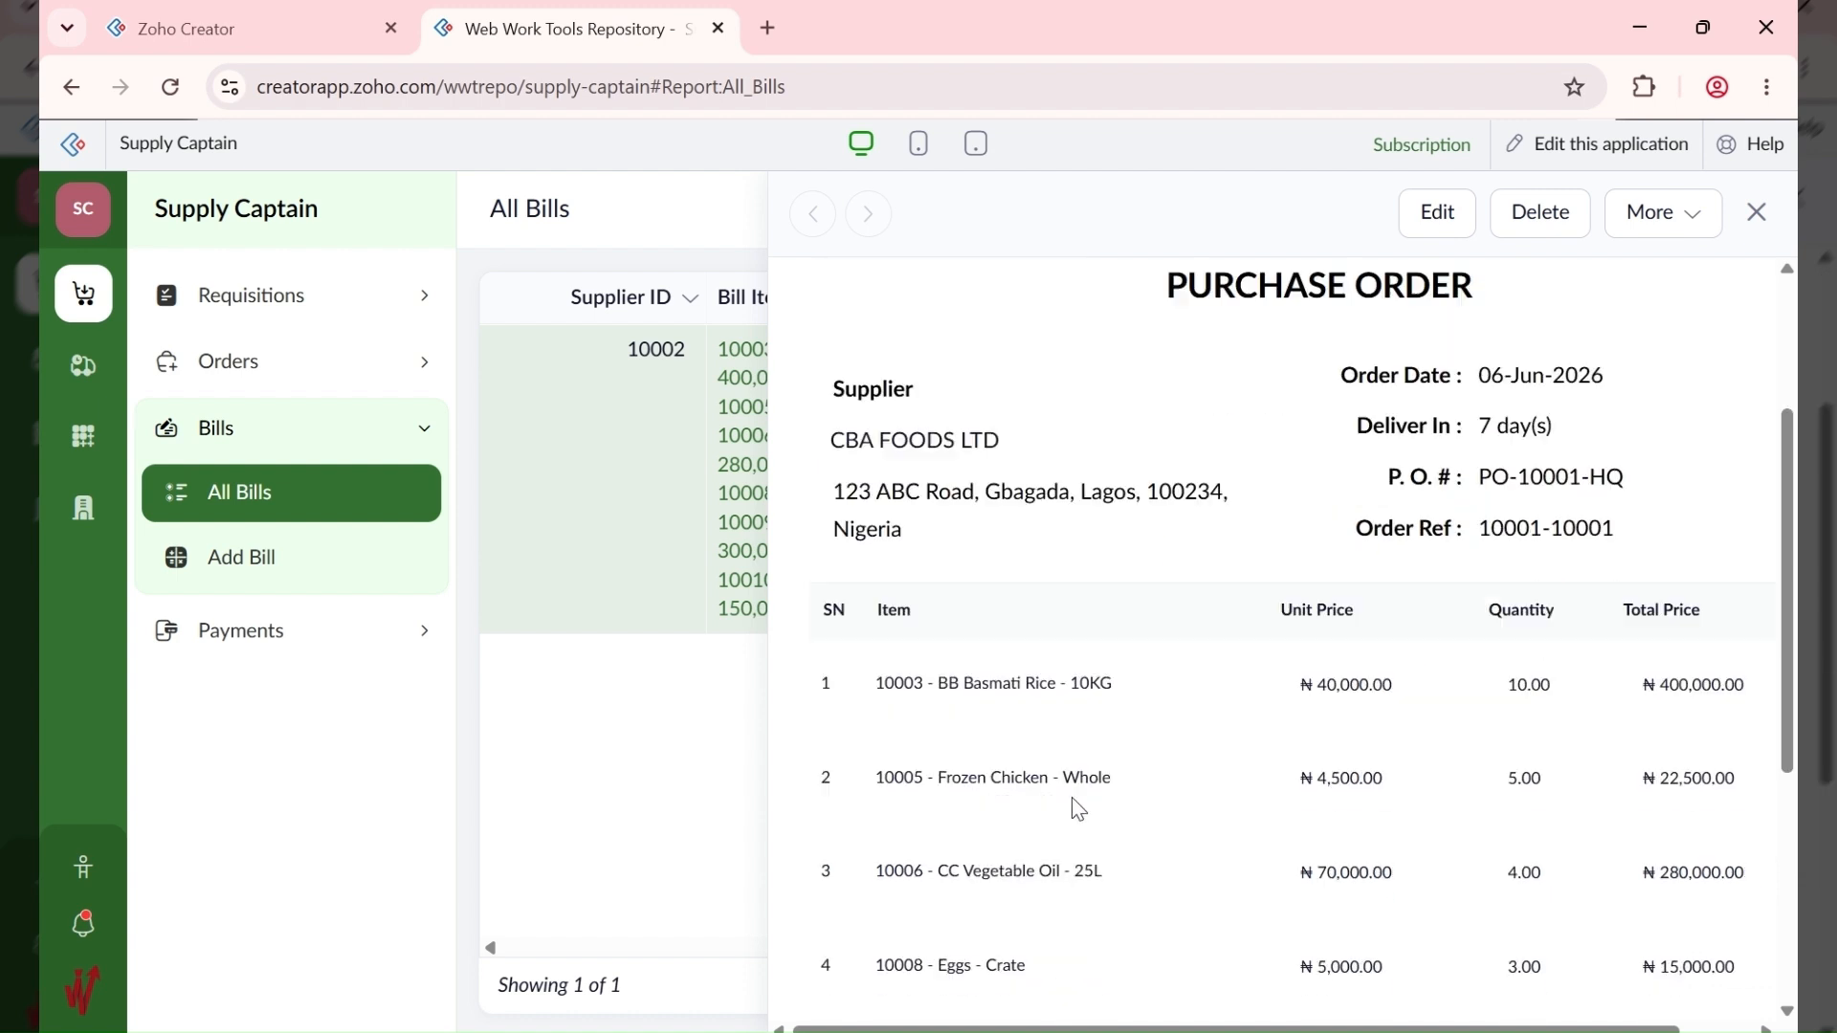
{"action": "scroll", "coordinate": [992, 583], "scroll_direction": "up", "scroll_amount": 4}
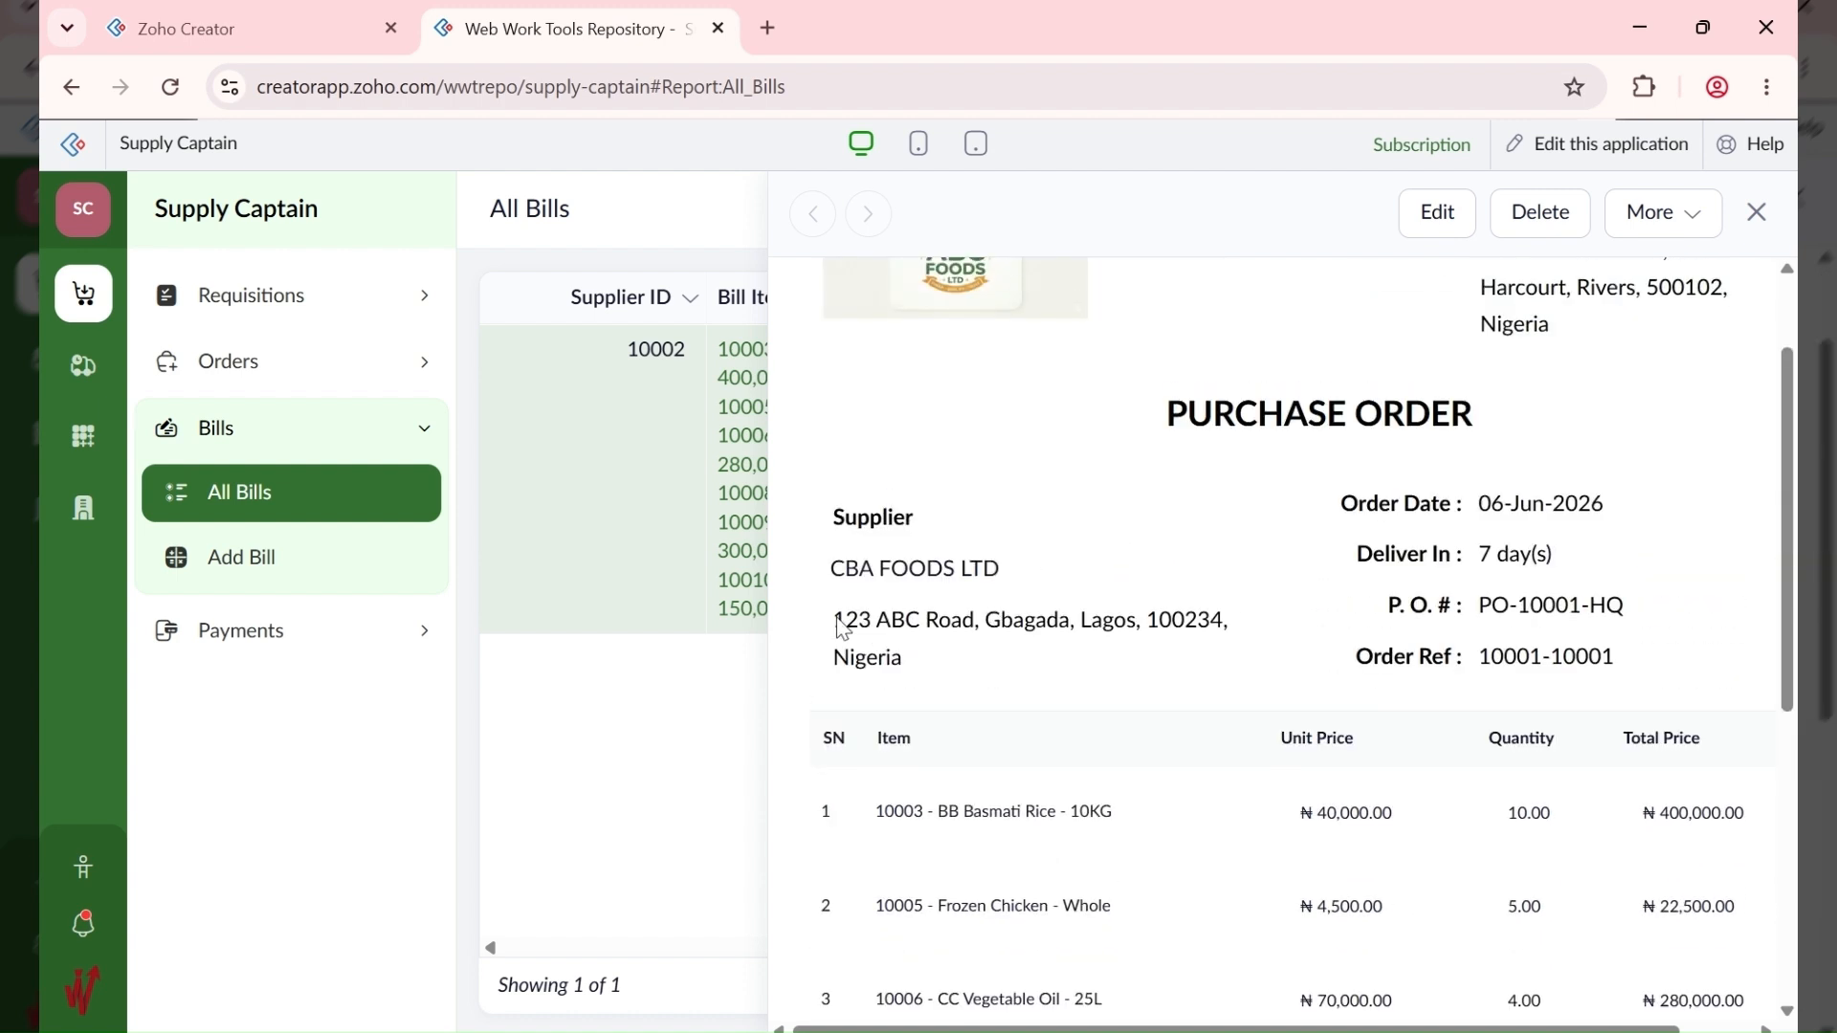
{"action": "left_click_drag", "start_coordinate": [841, 615], "coordinate": [1254, 636]}
{"action": "left_click_drag", "start_coordinate": [981, 660], "coordinate": [828, 634]}
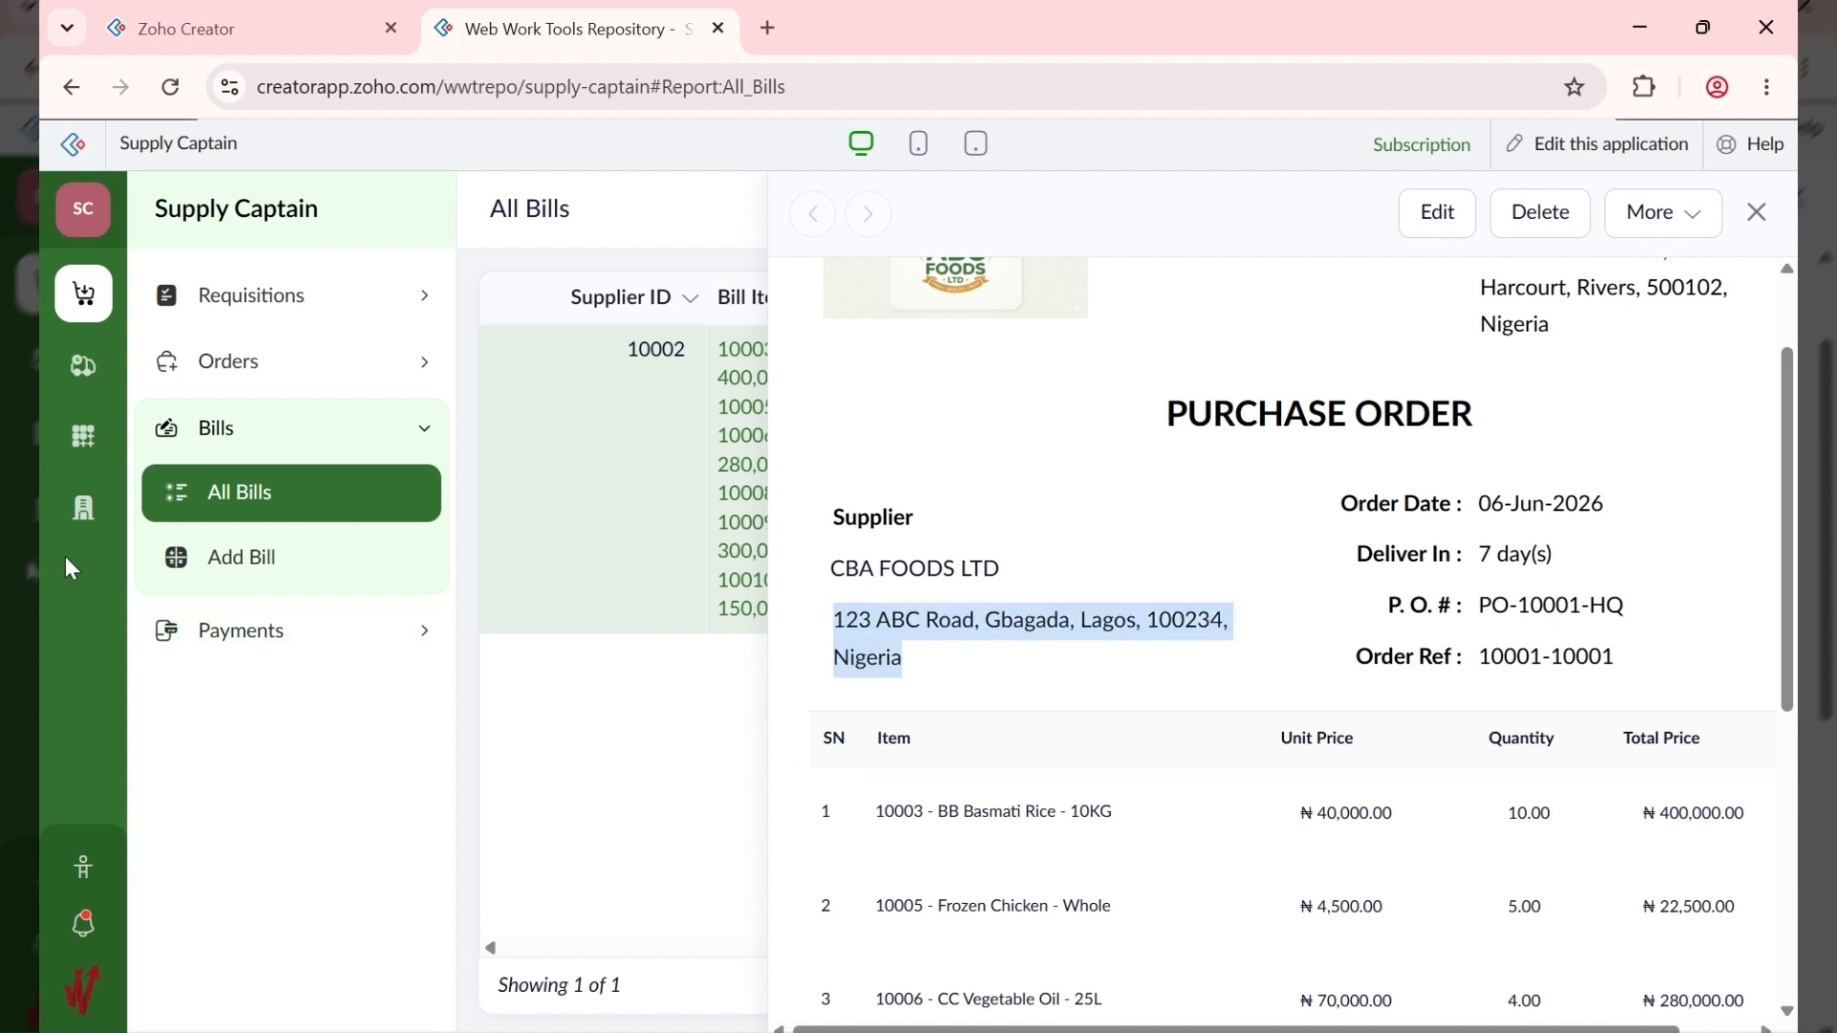
{"action": "left_click", "coordinate": [78, 373]}
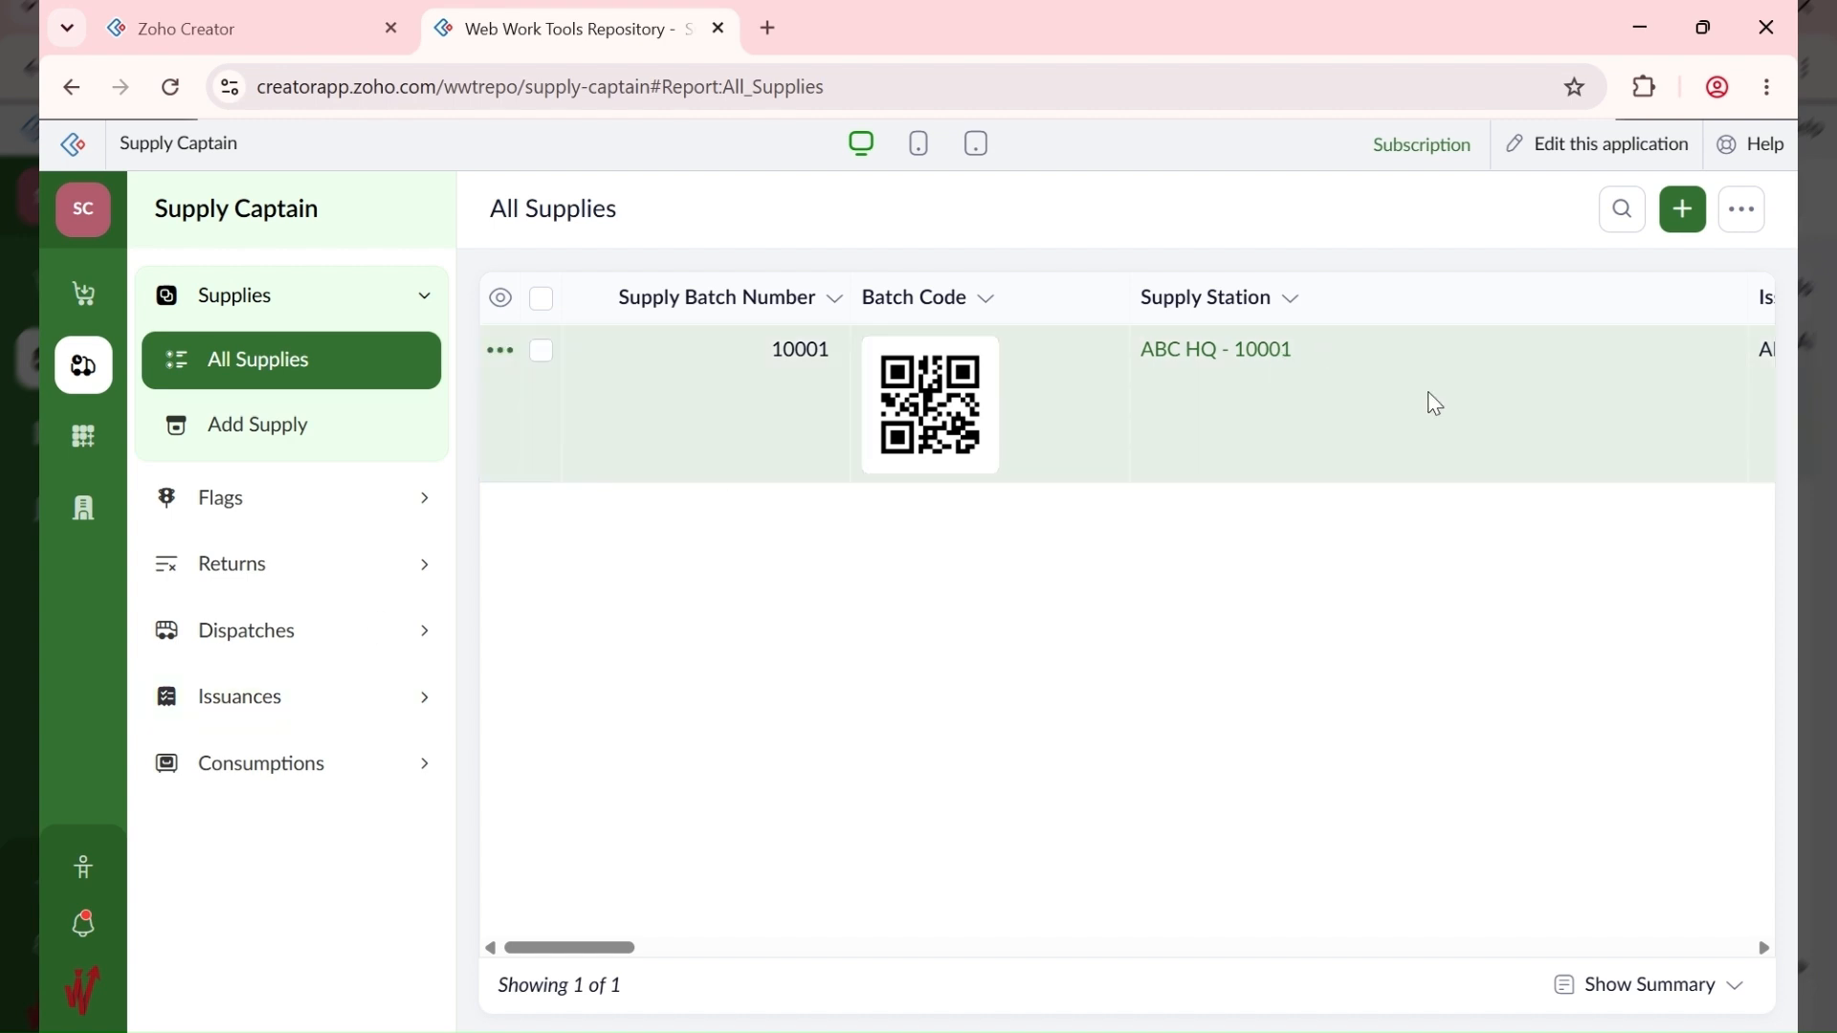
Step: Open supply batch 10001's details and select its item reference #10001-1
{"action": "left_click", "coordinate": [1435, 403]}
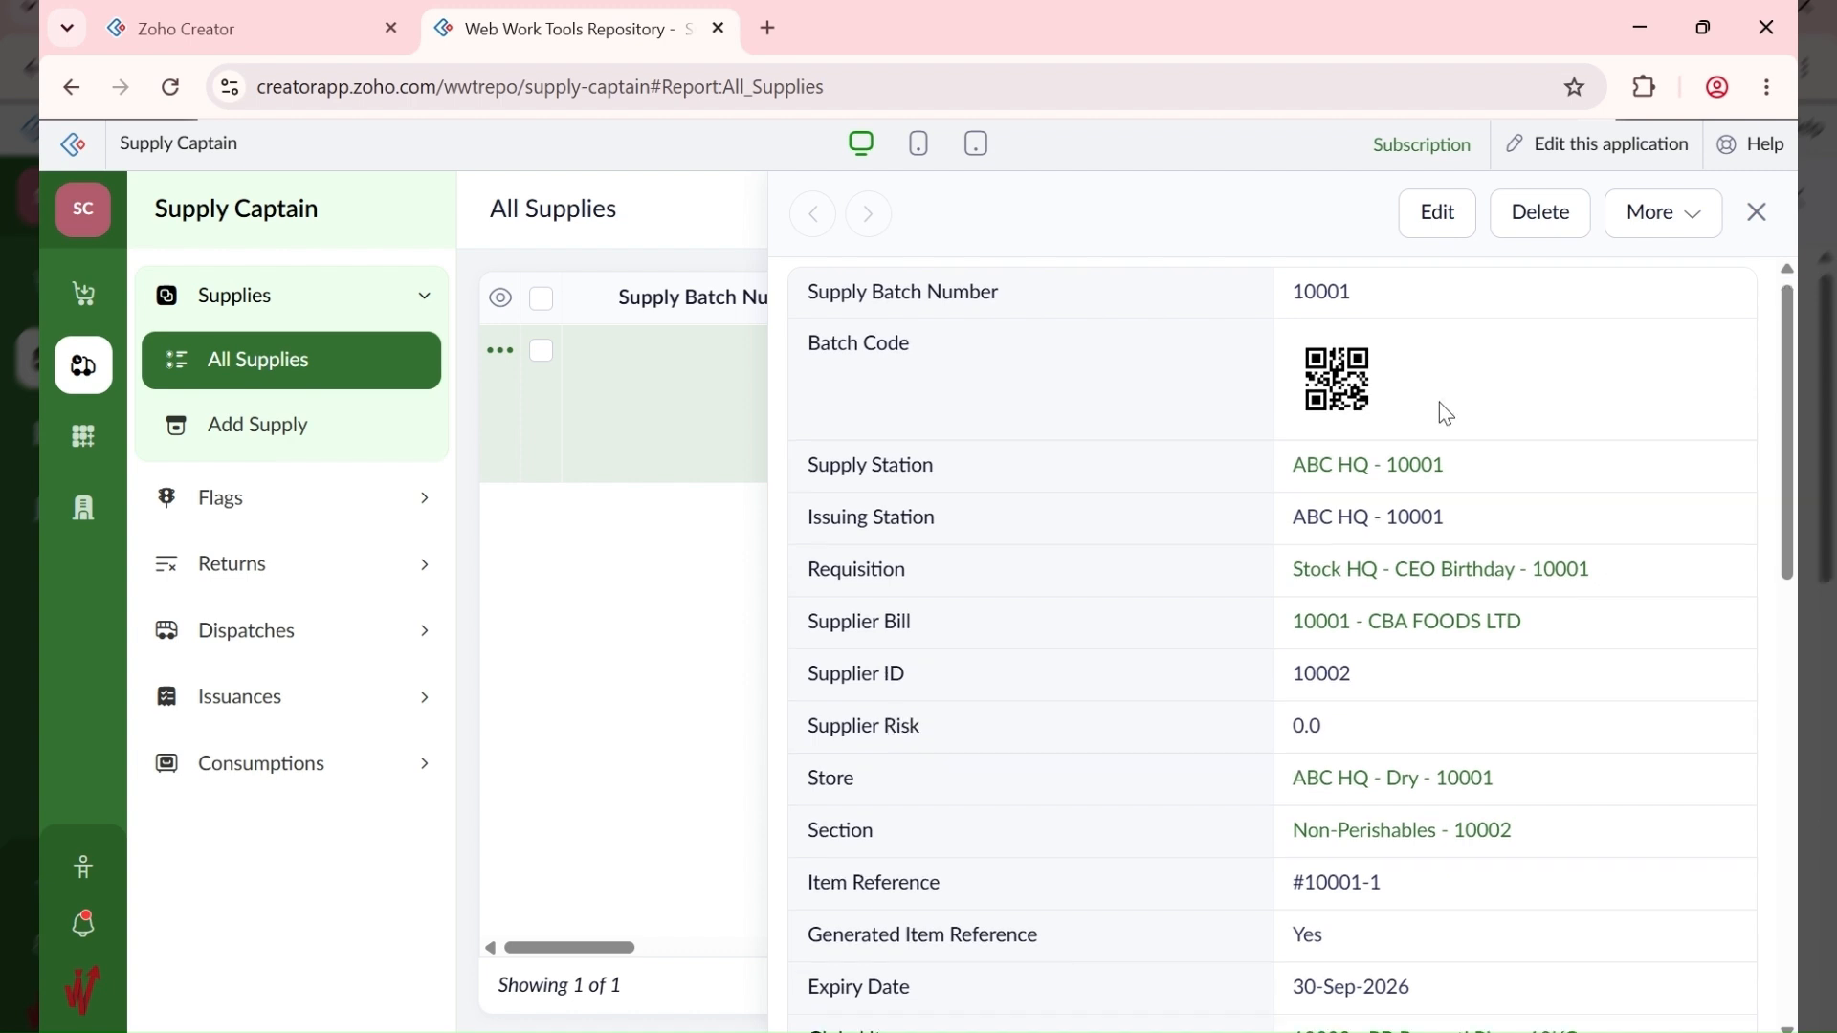
{"action": "scroll", "coordinate": [1440, 401], "scroll_direction": "down", "scroll_amount": 6}
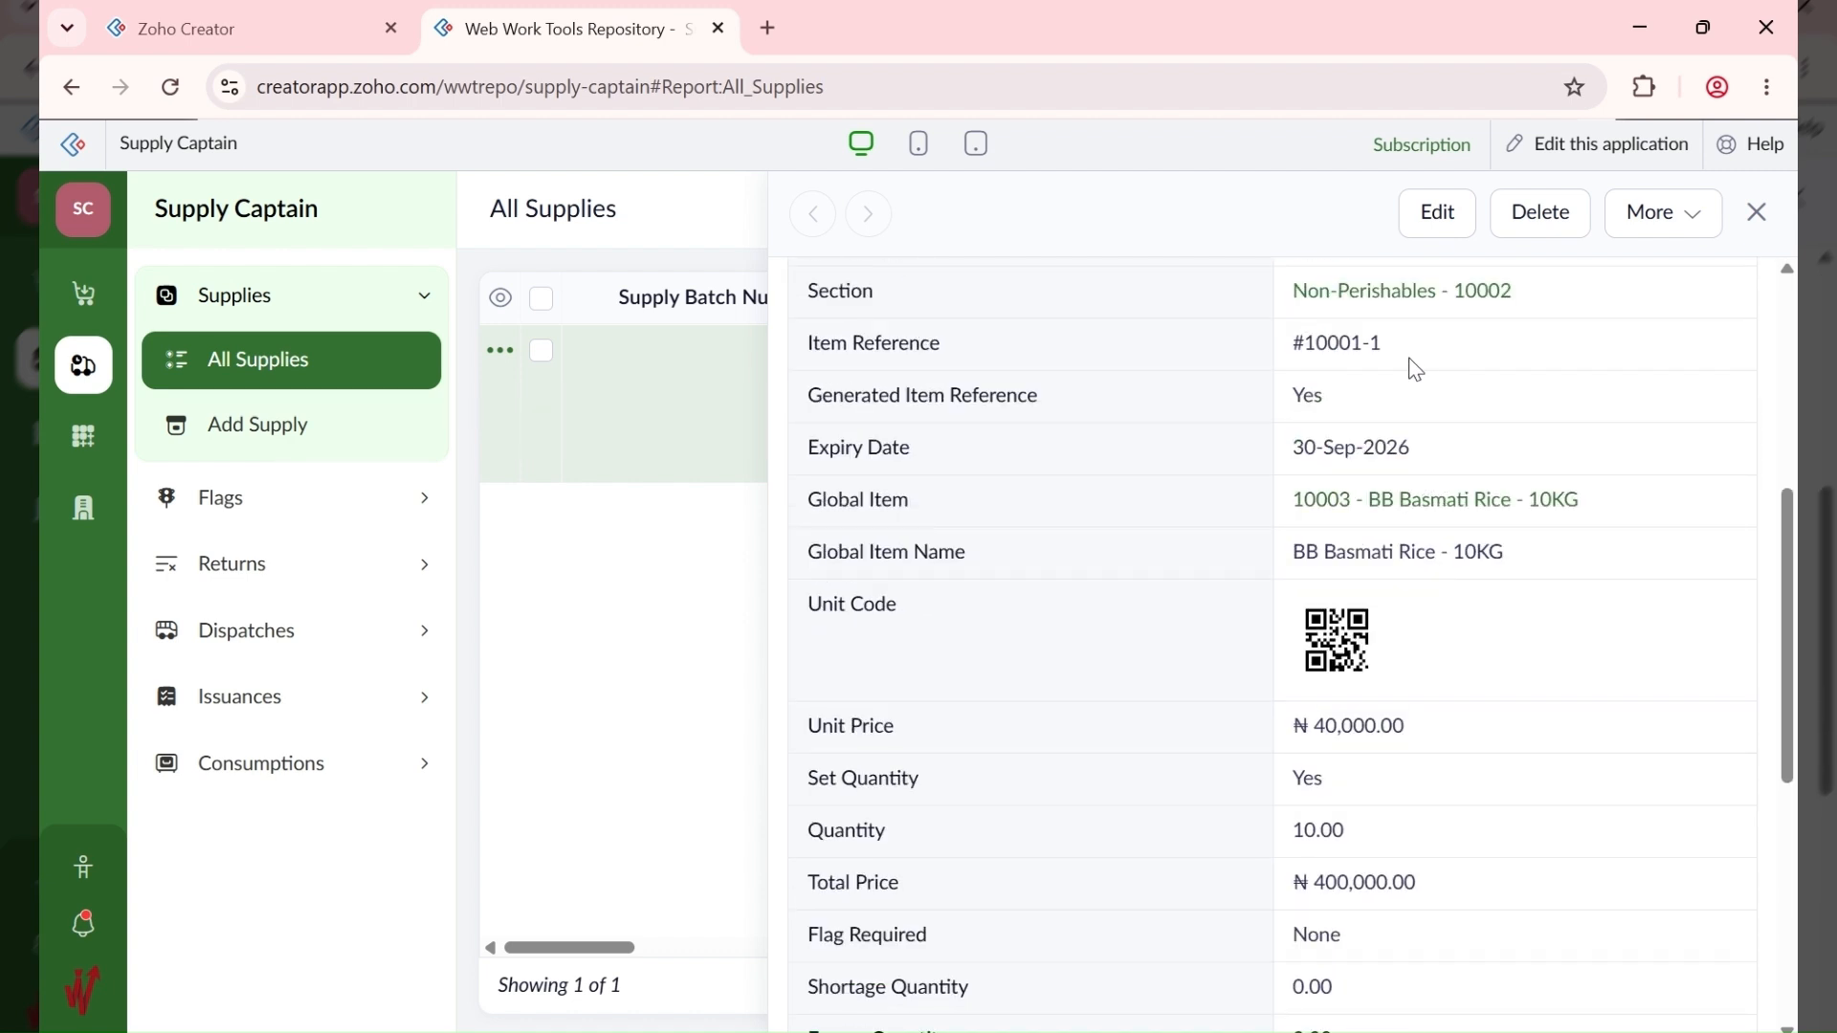
{"action": "left_click_drag", "start_coordinate": [1389, 353], "coordinate": [1285, 365]}
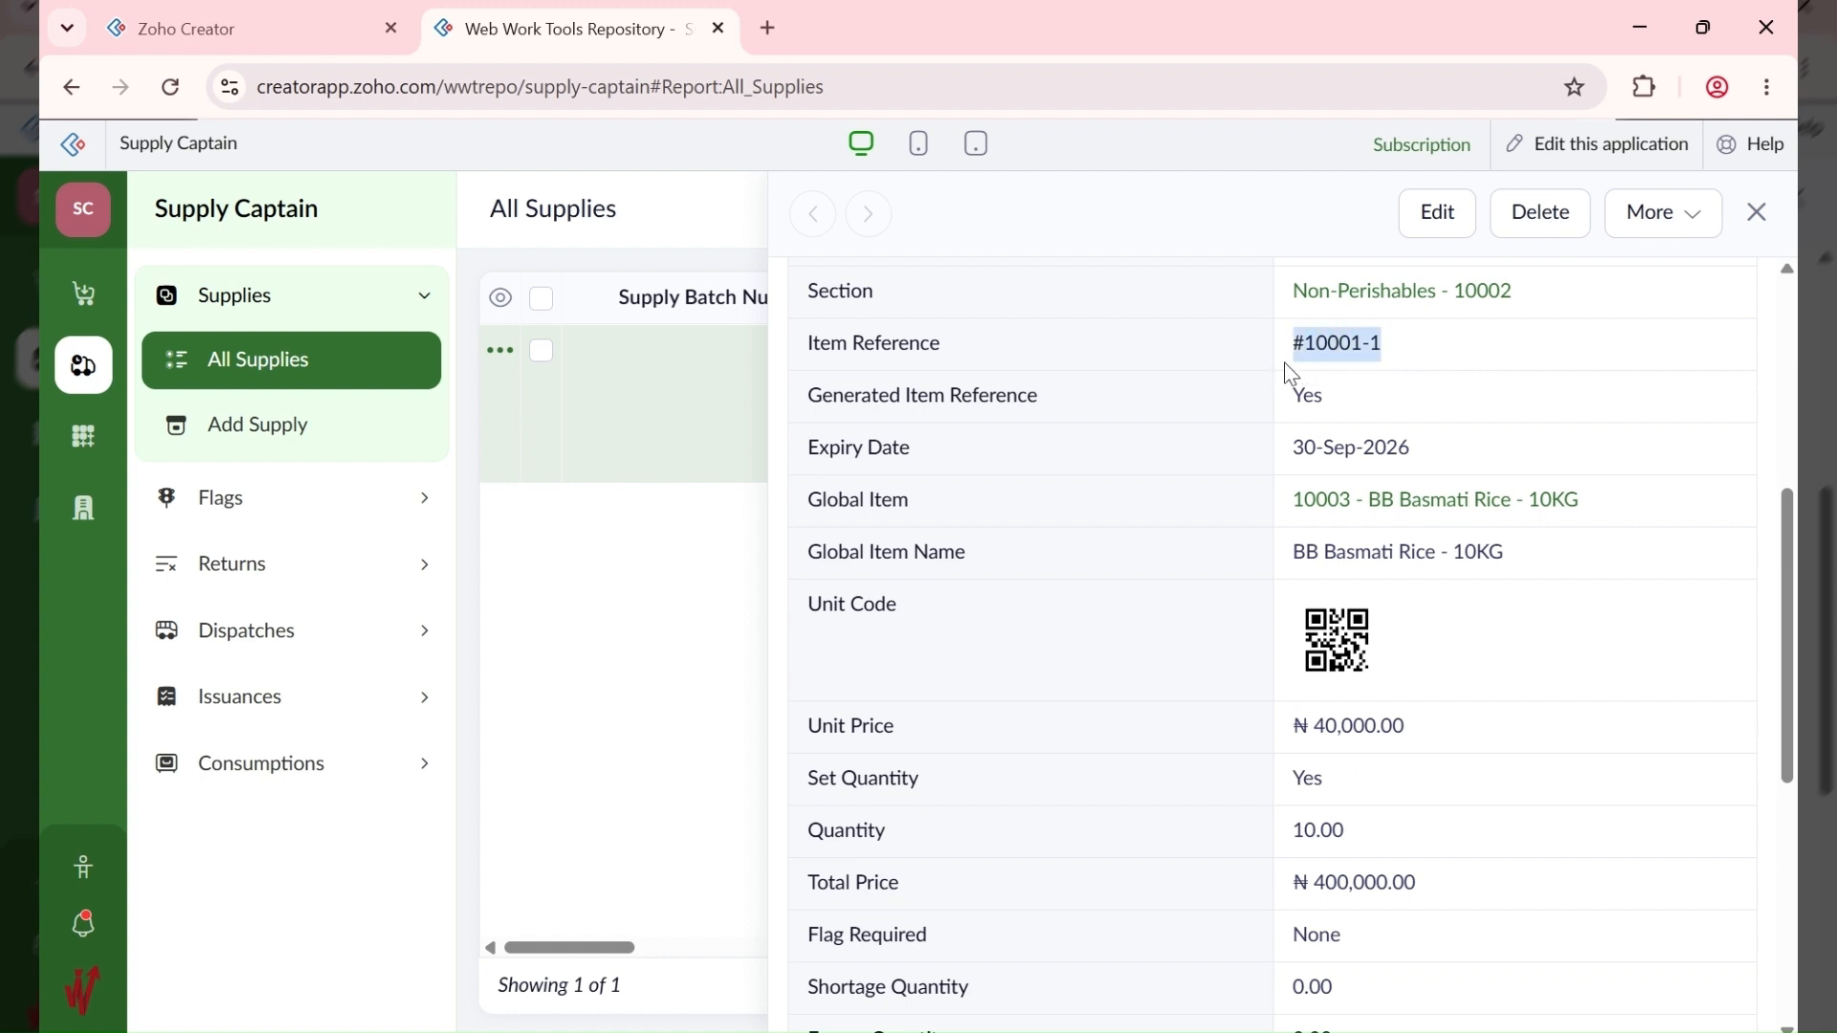
{"action": "left_click", "coordinate": [1353, 357]}
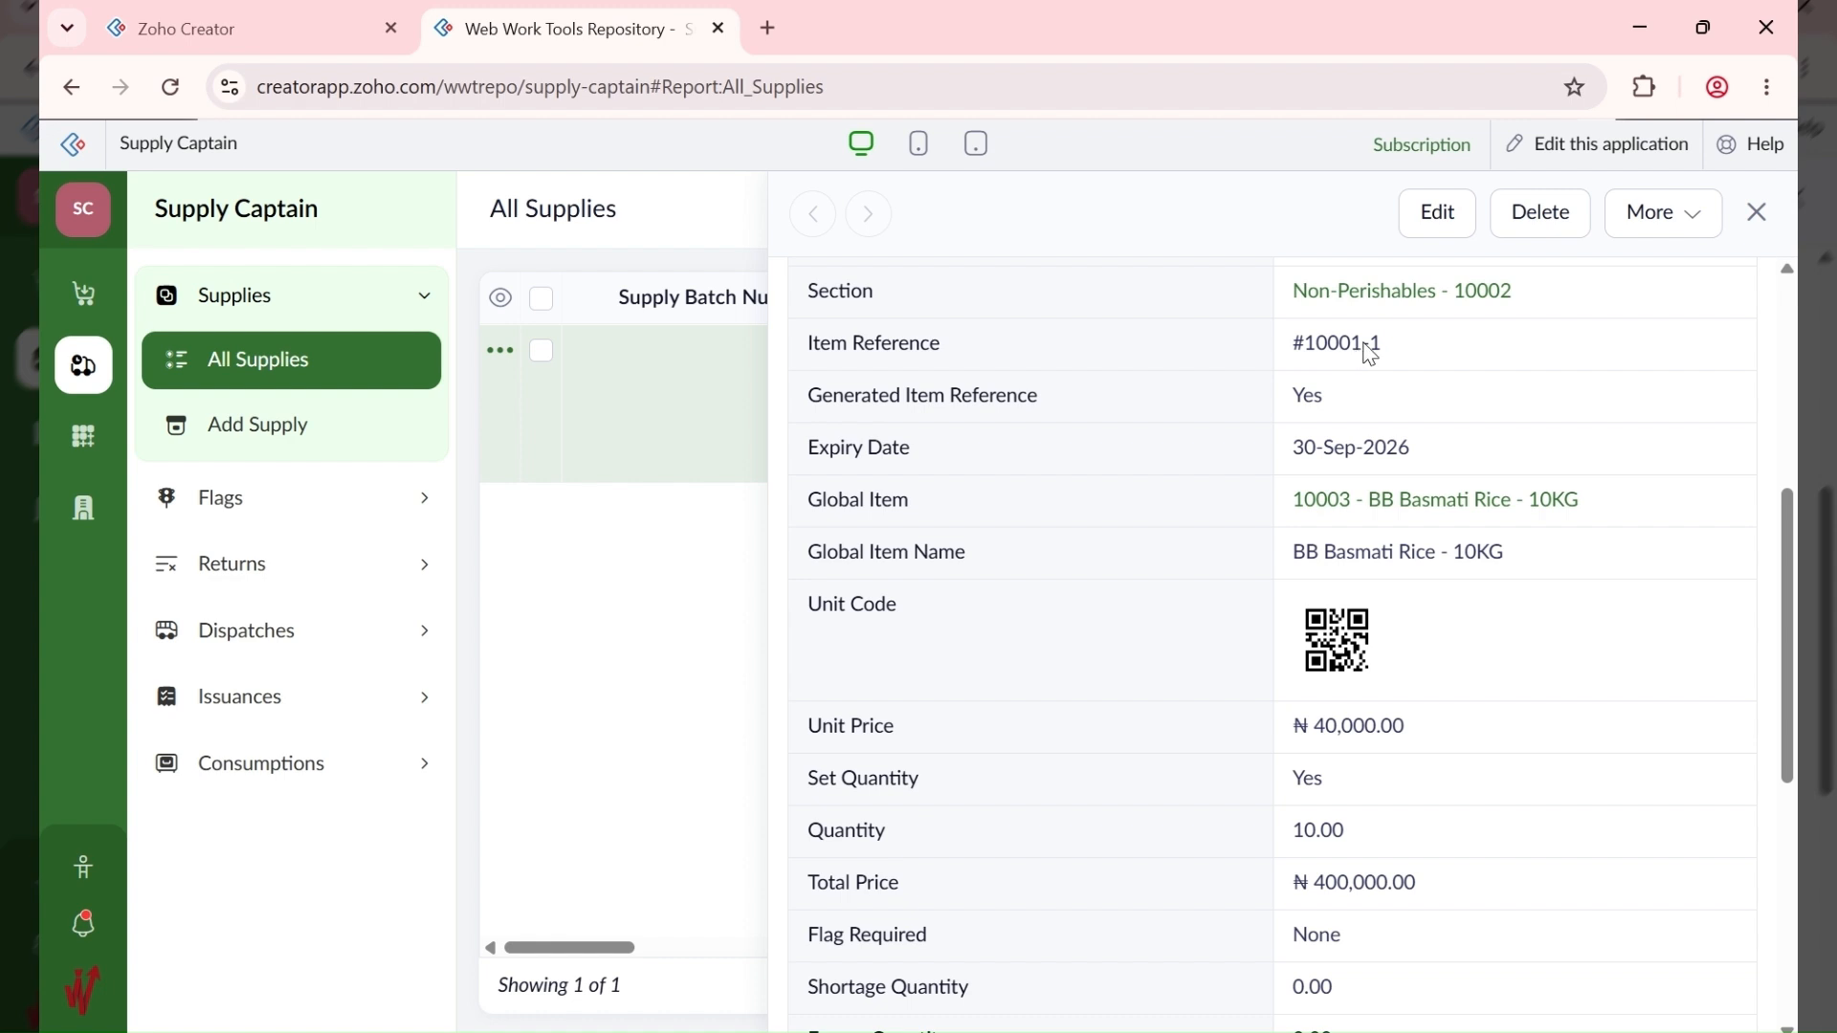
{"action": "left_click_drag", "start_coordinate": [1363, 356], "coordinate": [1290, 352]}
{"action": "left_click", "coordinate": [1381, 346]}
Step: Search Google in a new tab for 'LICON pRINTER' and browse the results
{"action": "left_click", "coordinate": [770, 31]}
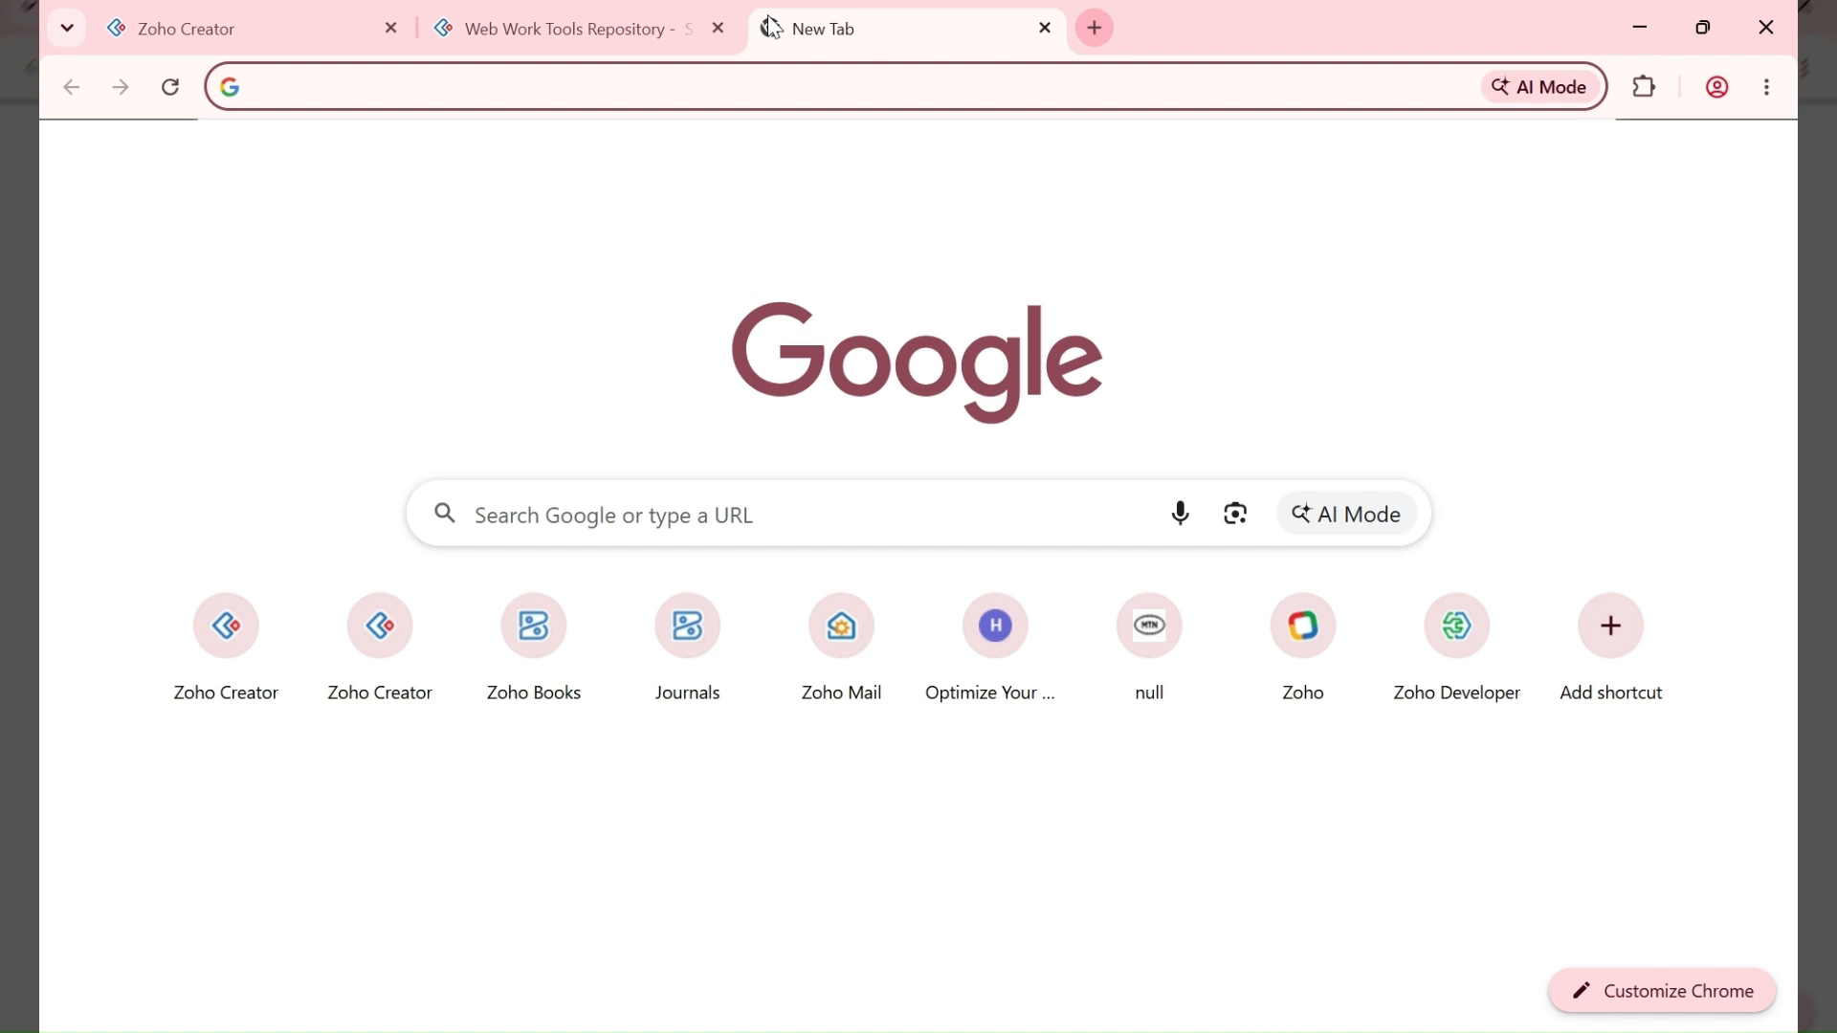
{"action": "type", "text": "LICON"}
{"action": "key", "text": "Return"}
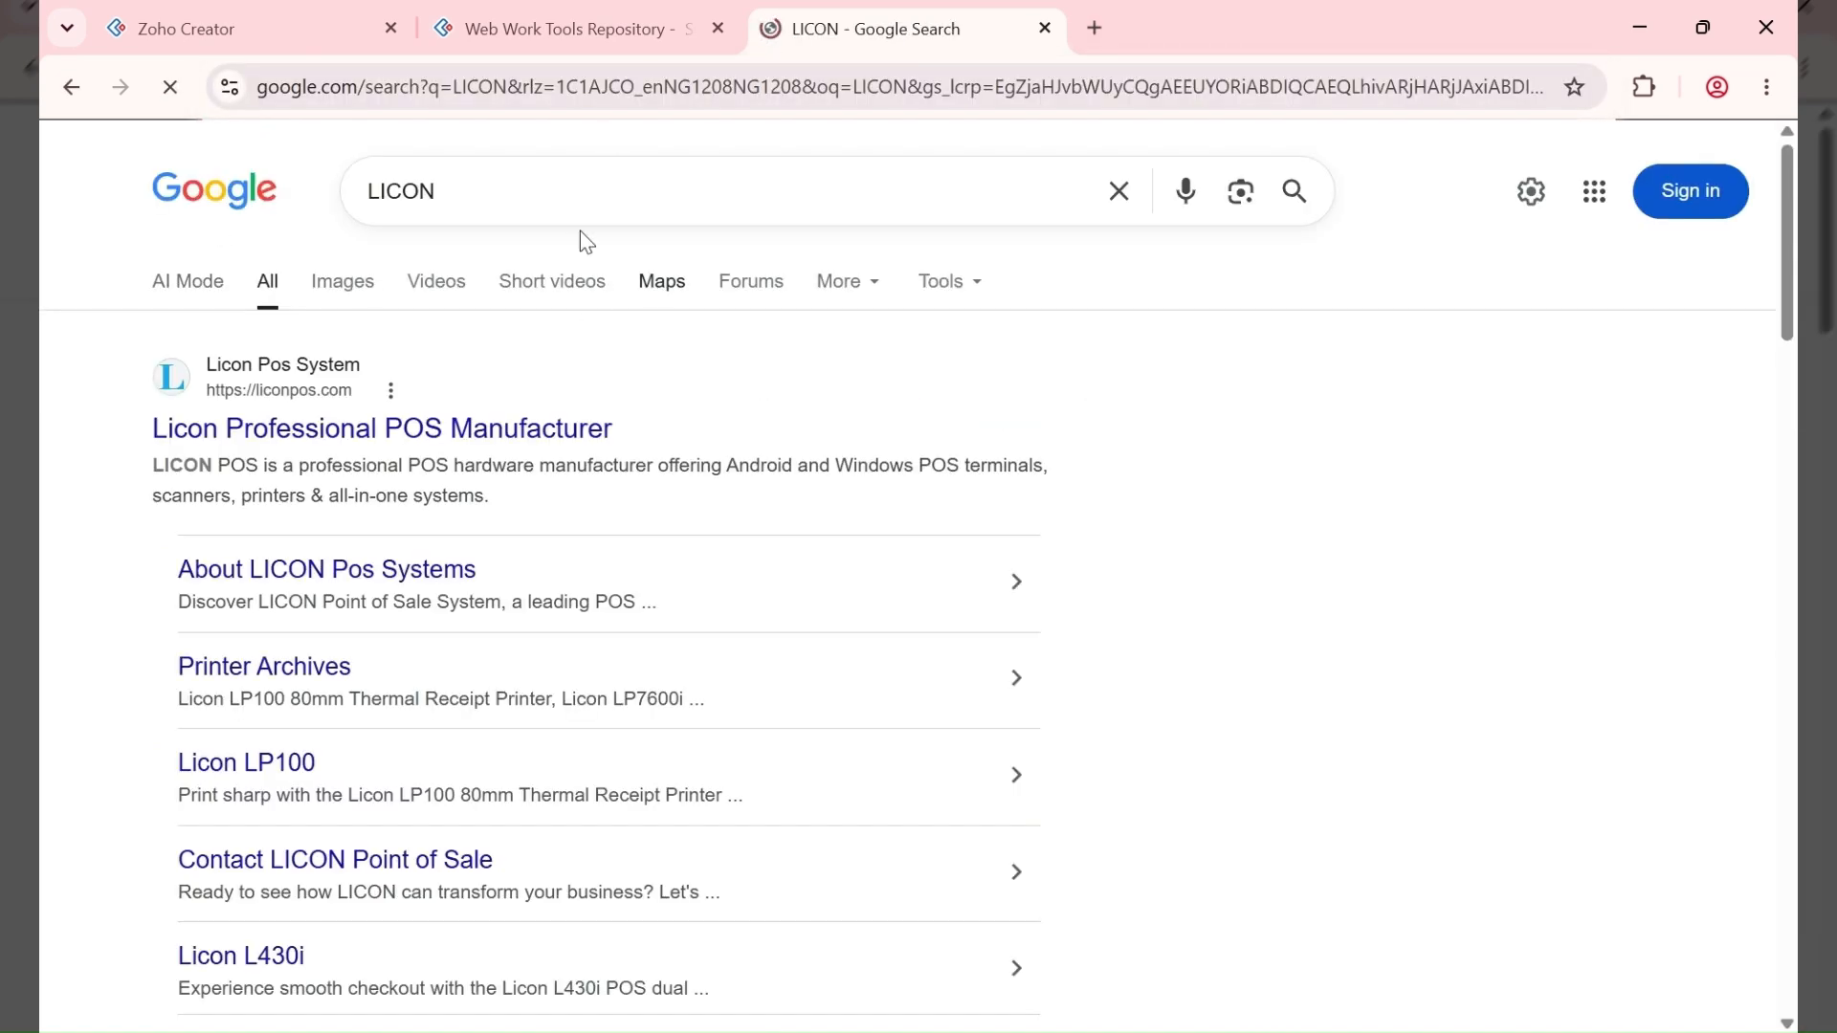
{"action": "left_click", "coordinate": [488, 187]}
{"action": "type", "text": "pRI"}
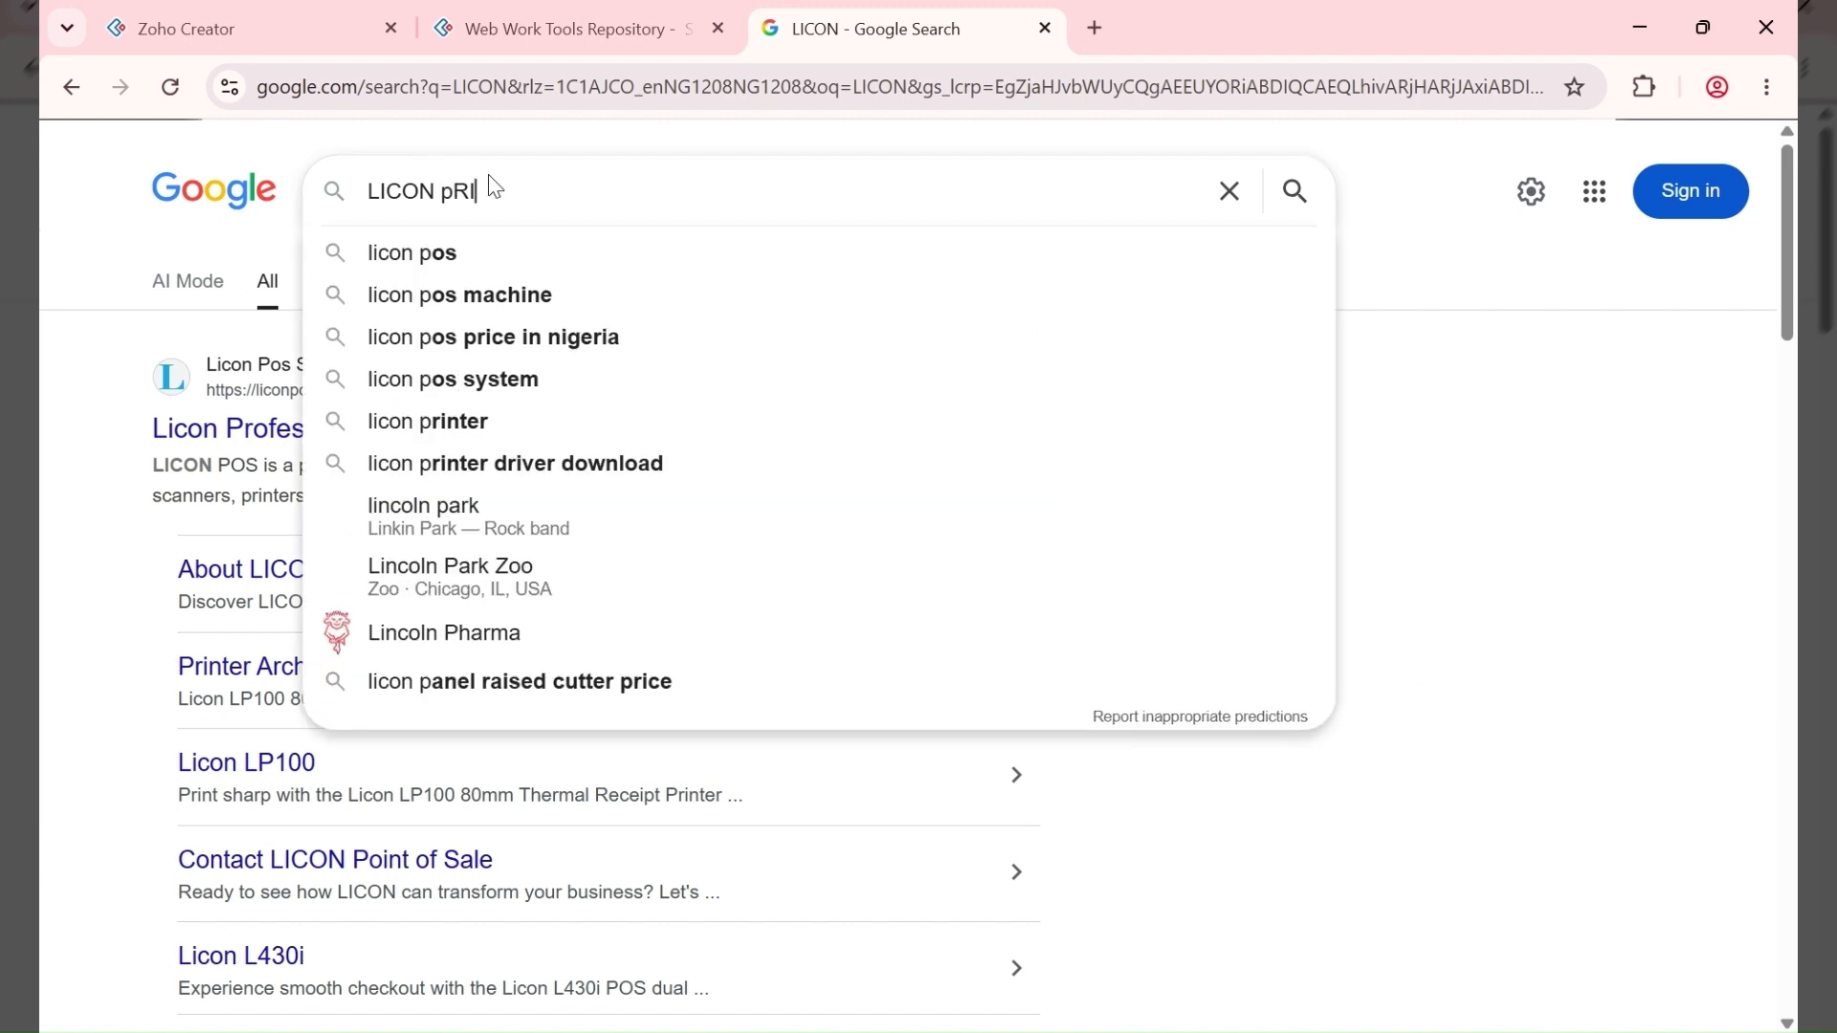
{"action": "type", "text": "NTER"}
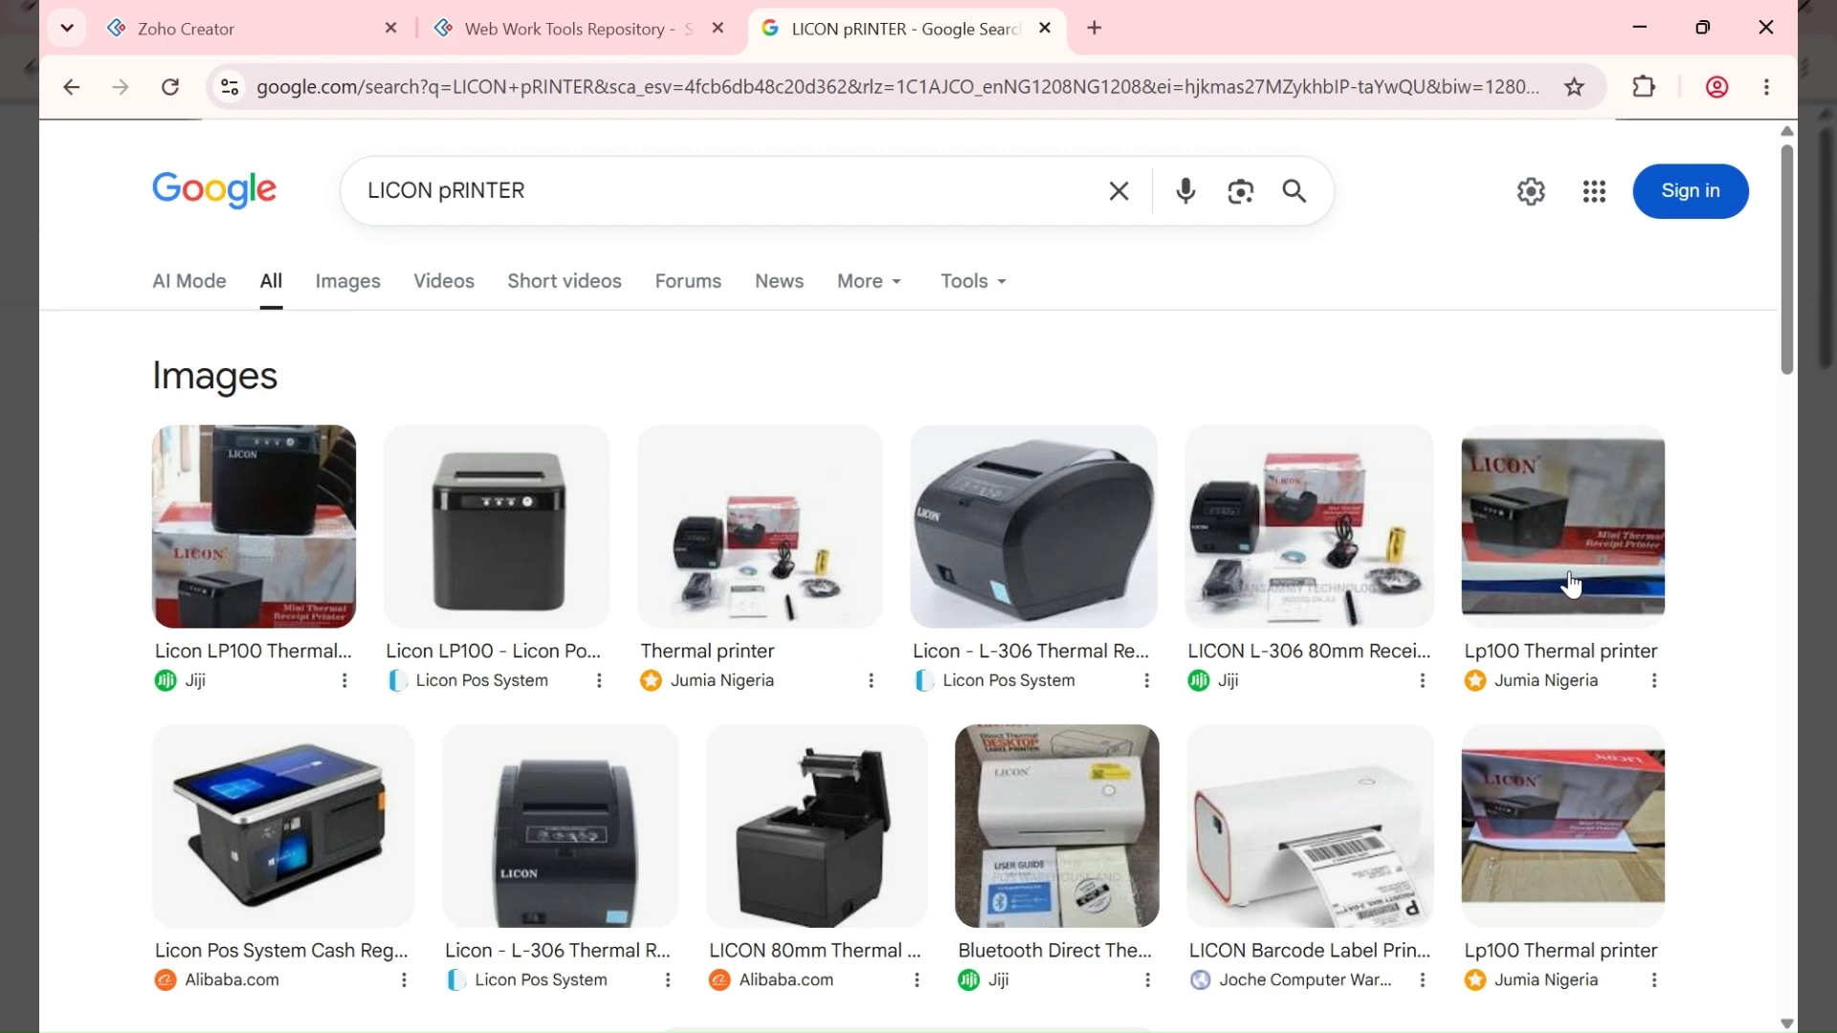
{"action": "scroll", "coordinate": [1578, 537], "scroll_direction": "down", "scroll_amount": 5}
{"action": "scroll", "coordinate": [1234, 526], "scroll_direction": "down", "scroll_amount": 3}
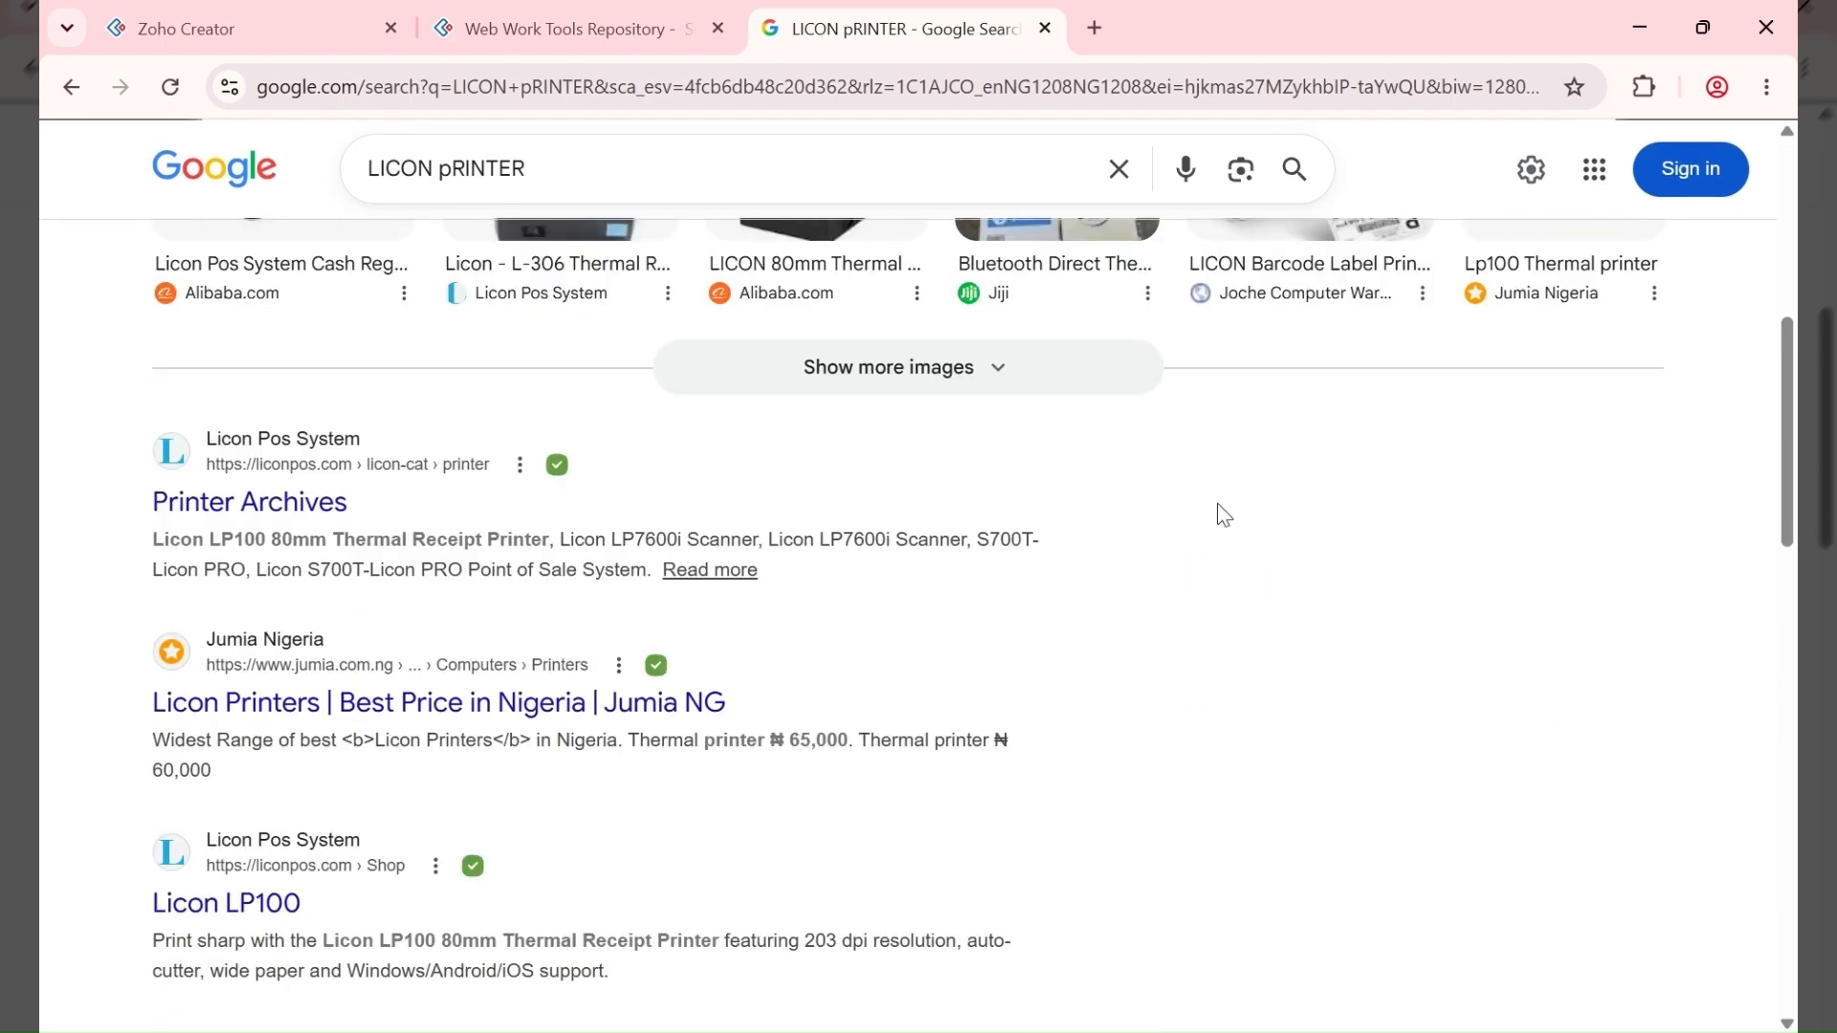
{"action": "scroll", "coordinate": [1218, 516], "scroll_direction": "up", "scroll_amount": 6}
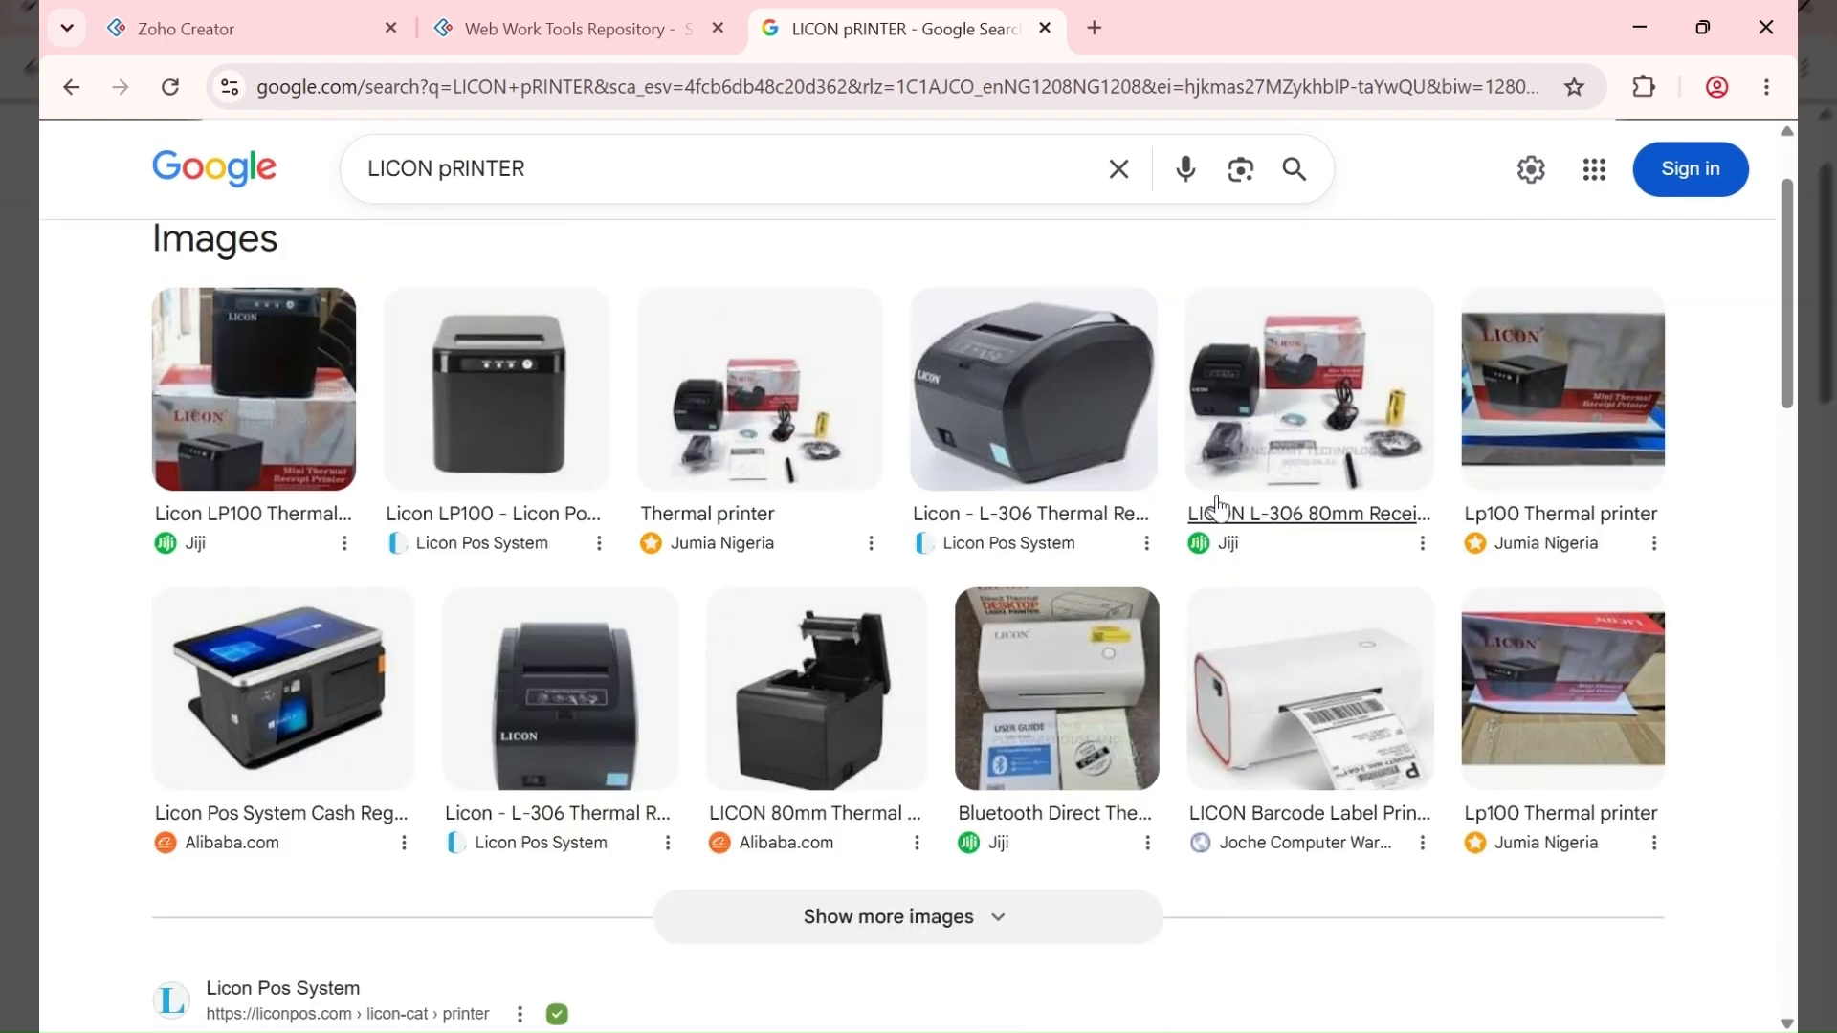
{"action": "scroll", "coordinate": [1218, 507], "scroll_direction": "down", "scroll_amount": 20}
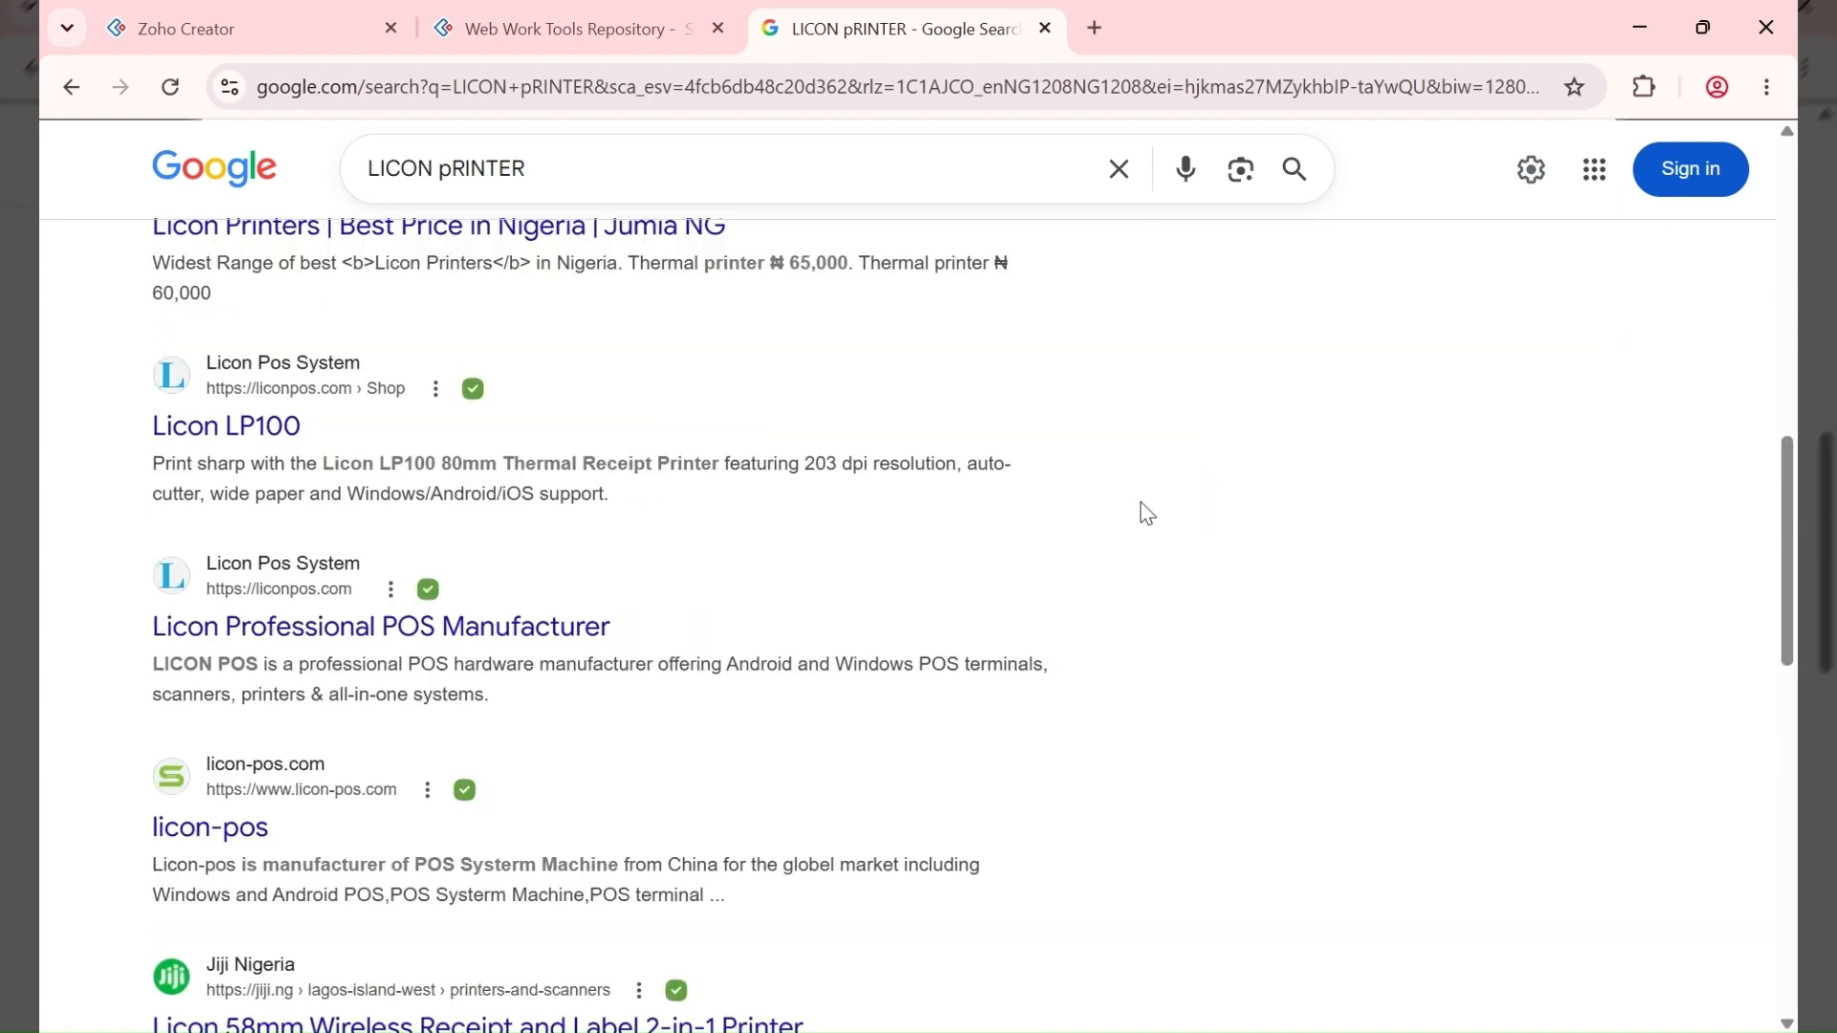
{"action": "scroll", "coordinate": [1145, 511], "scroll_direction": "down", "scroll_amount": 3}
{"action": "scroll", "coordinate": [1144, 508], "scroll_direction": "up", "scroll_amount": 4}
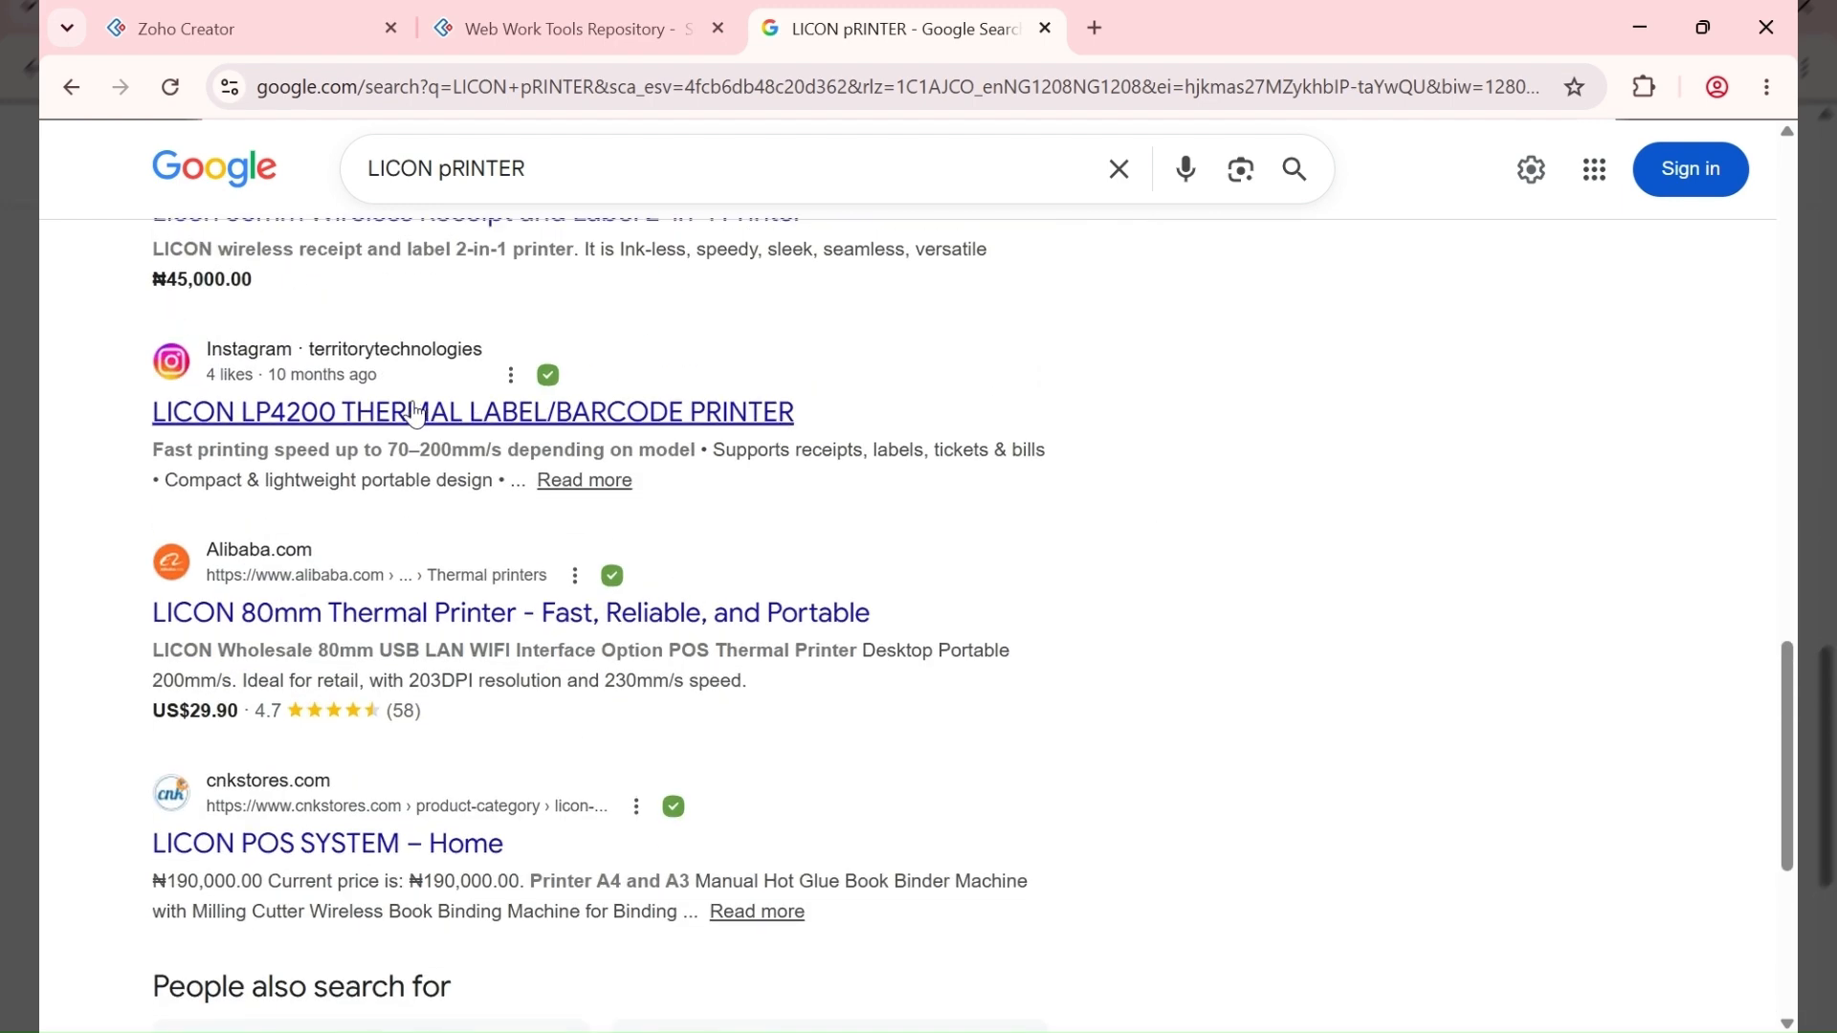
{"action": "scroll", "coordinate": [574, 397], "scroll_direction": "up", "scroll_amount": 3}
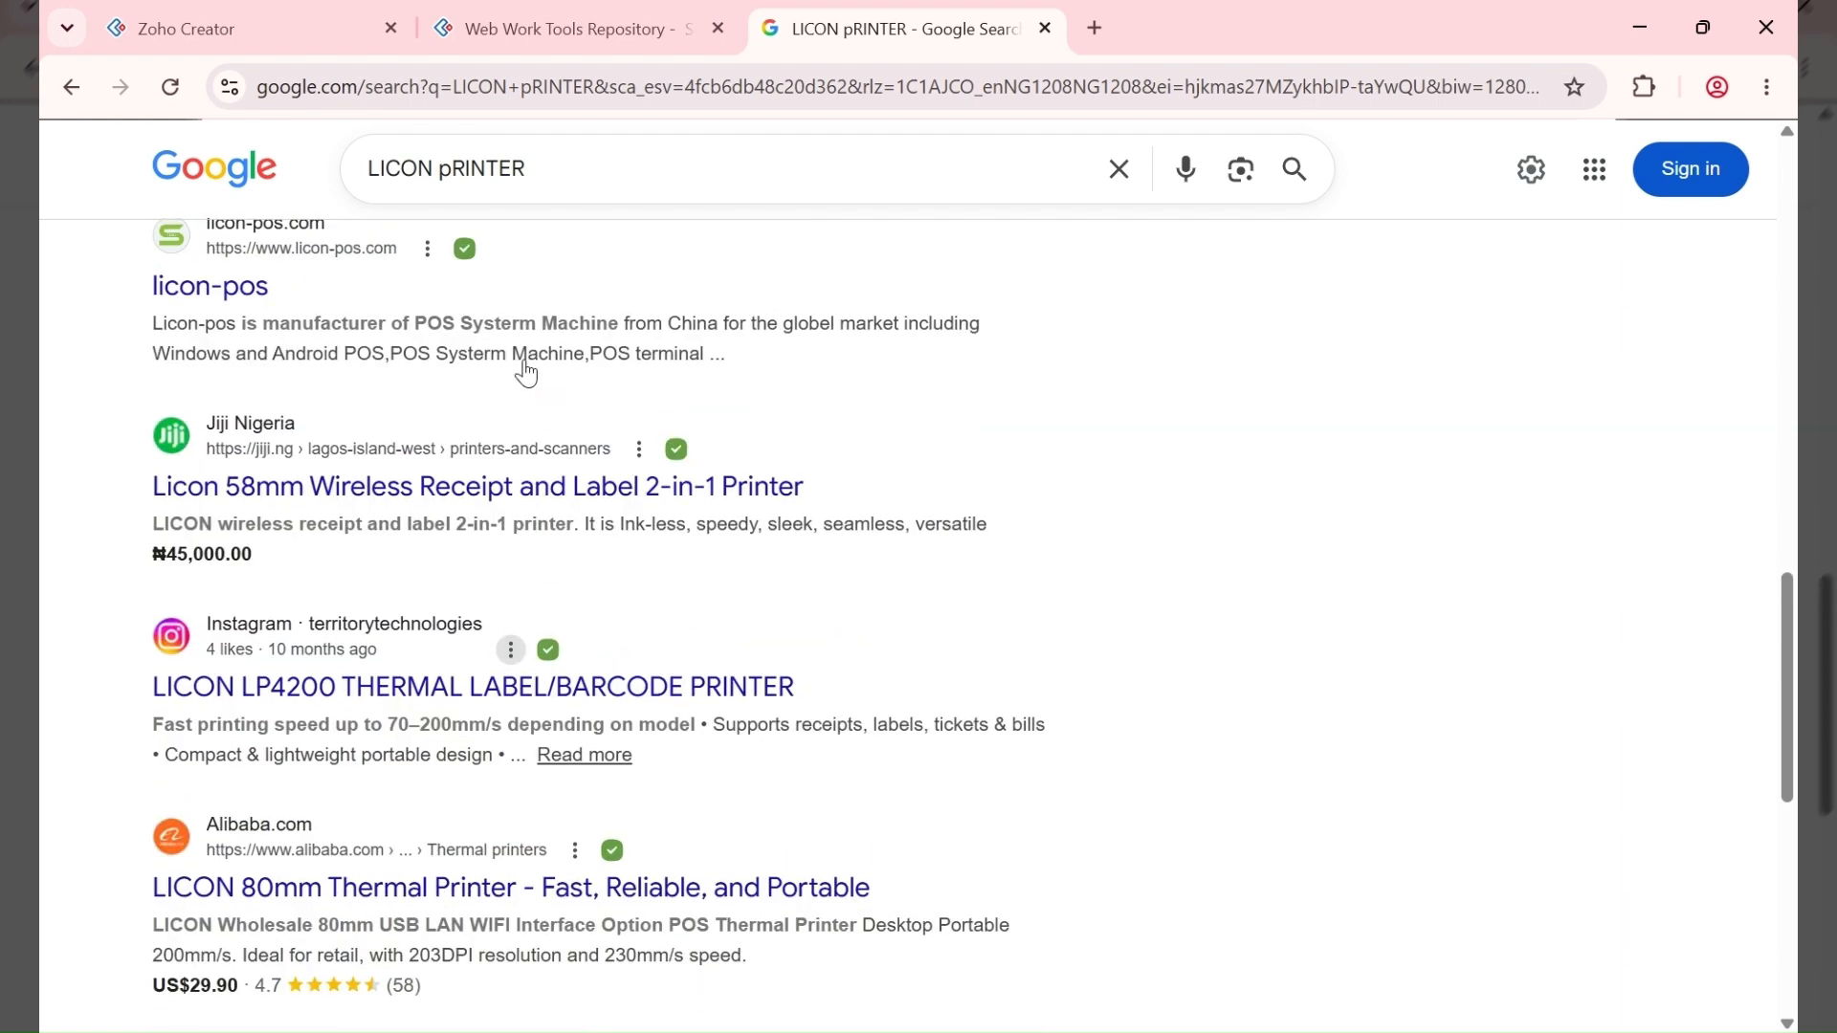
{"action": "scroll", "coordinate": [612, 397], "scroll_direction": "up", "scroll_amount": 6}
{"action": "scroll", "coordinate": [556, 402], "scroll_direction": "up", "scroll_amount": 10}
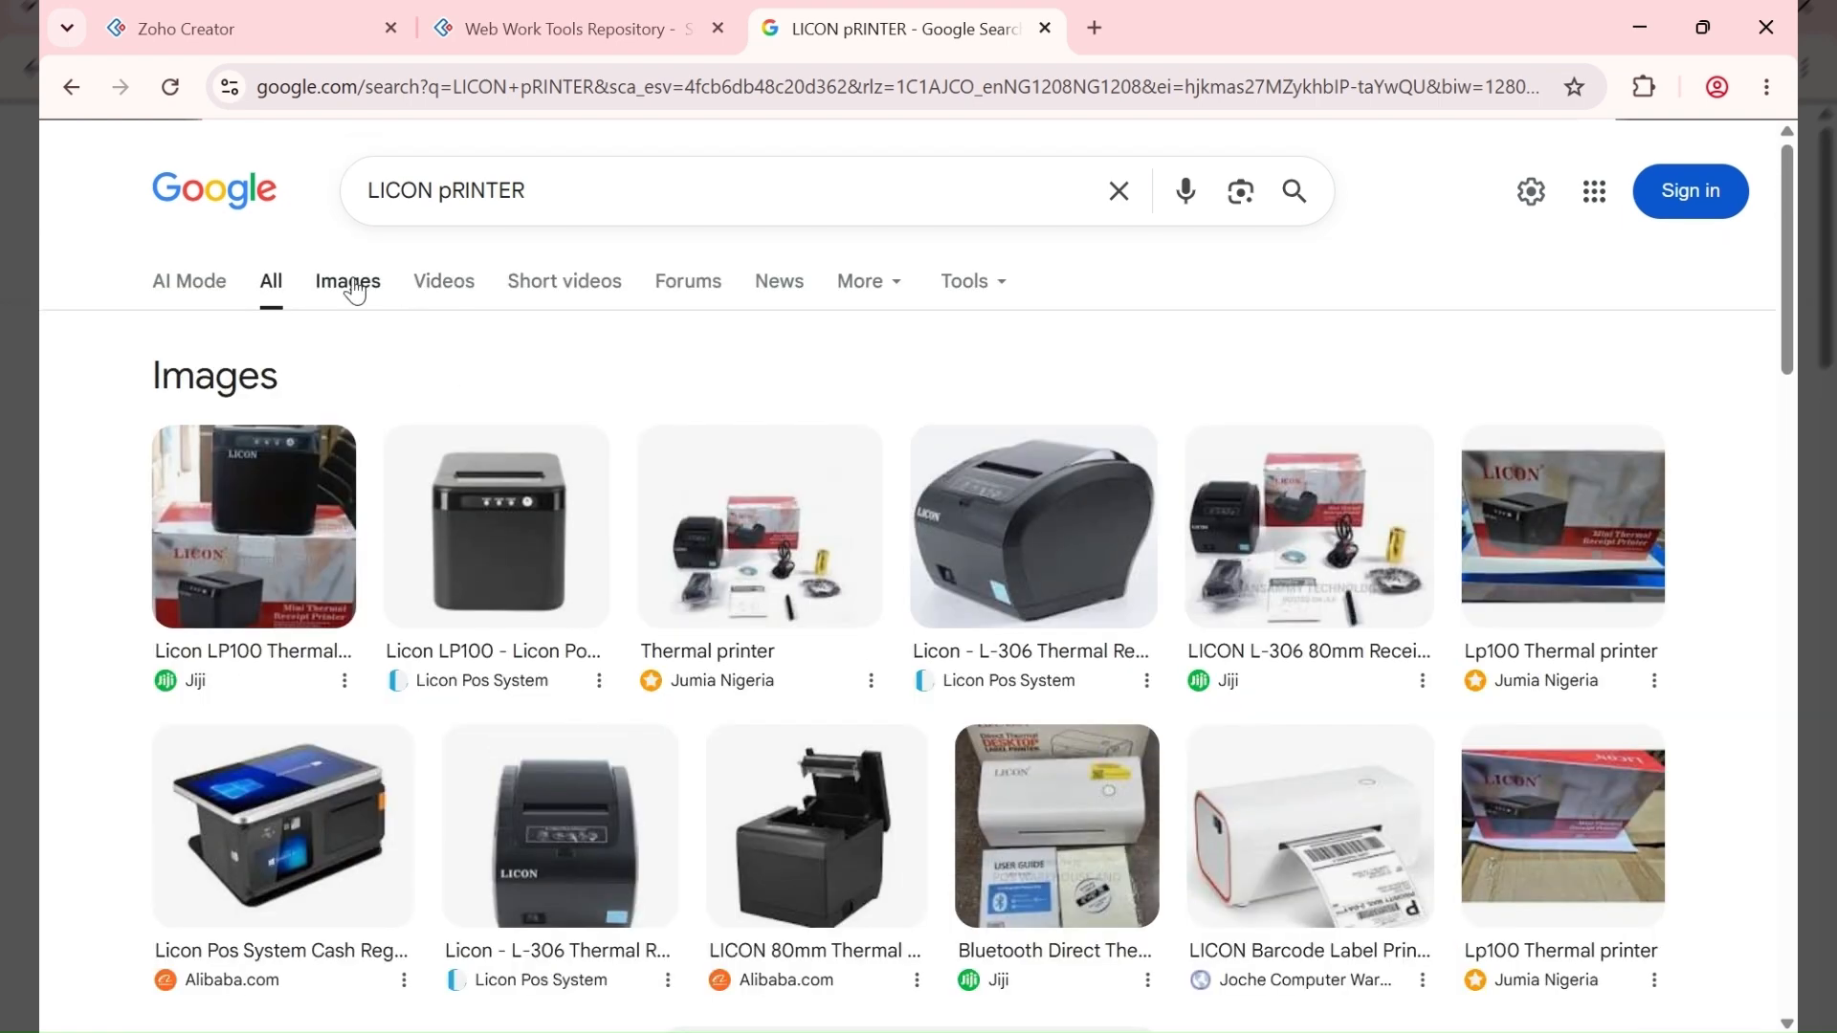
Step: View the Bluetooth direct thermal label printer image full-size, then clear the search box
{"action": "left_click", "coordinate": [351, 285]}
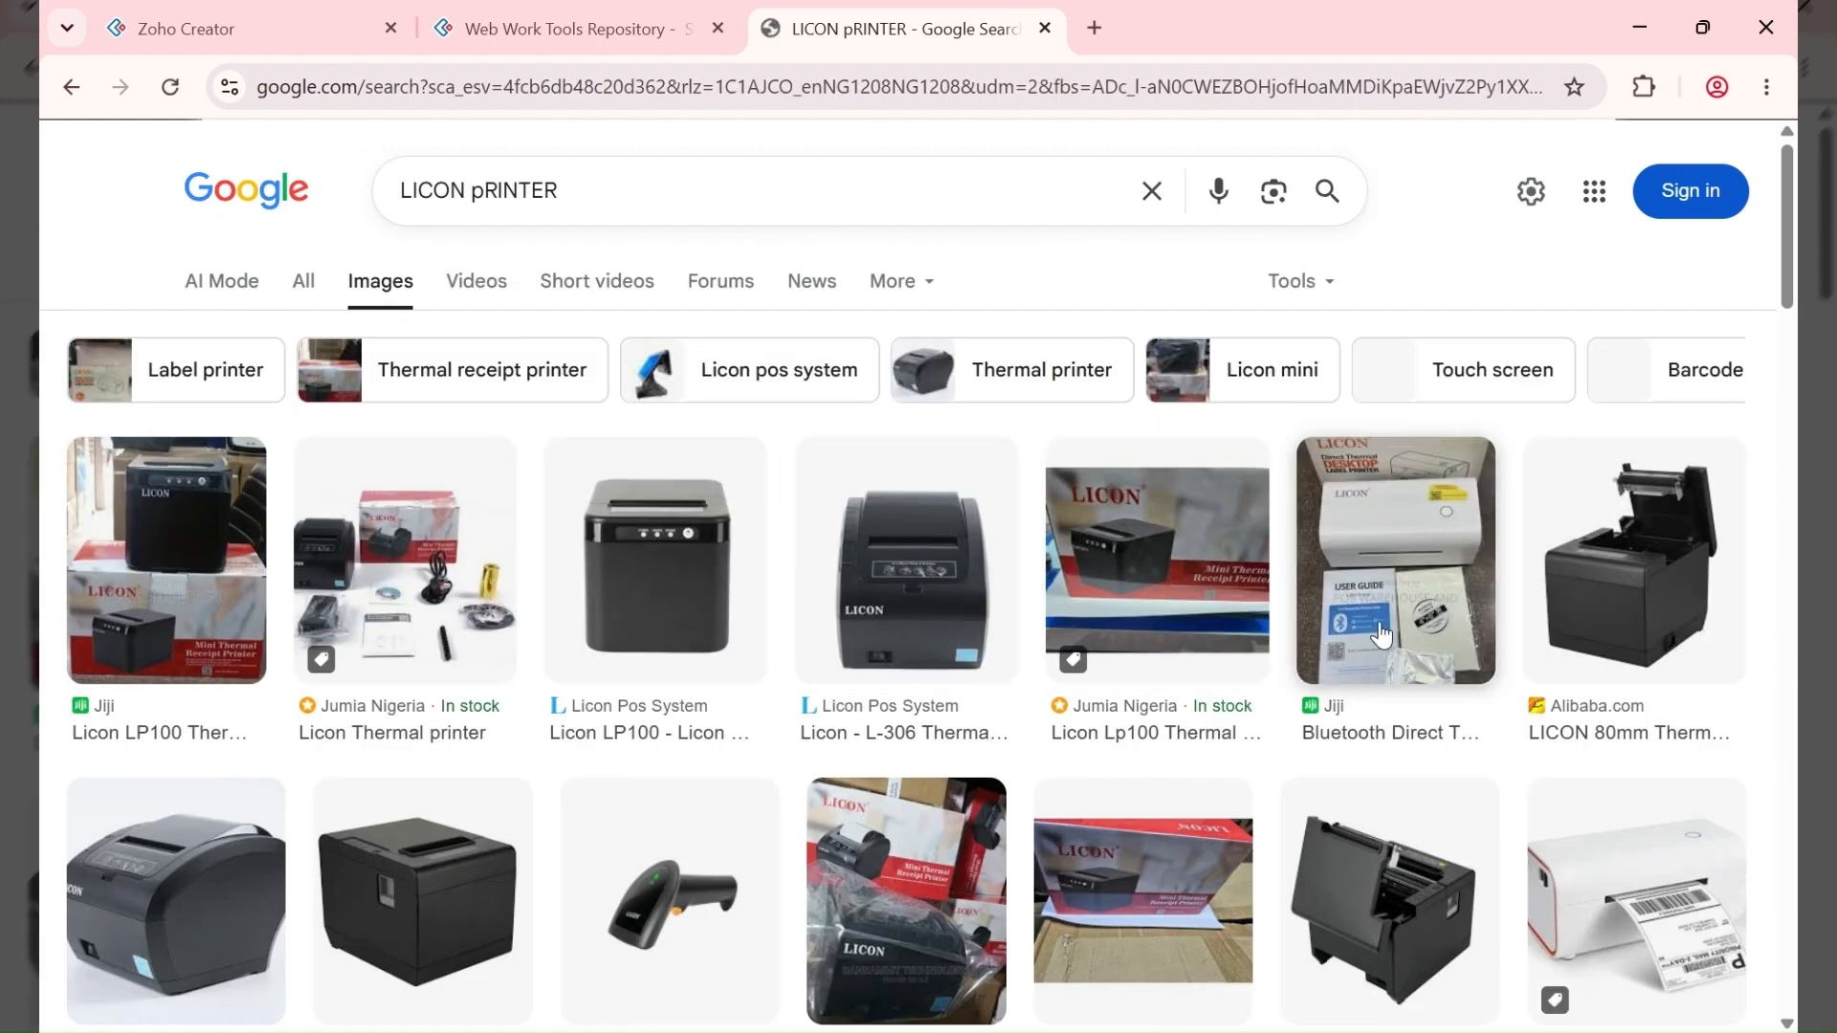
{"action": "left_click", "coordinate": [1419, 532]}
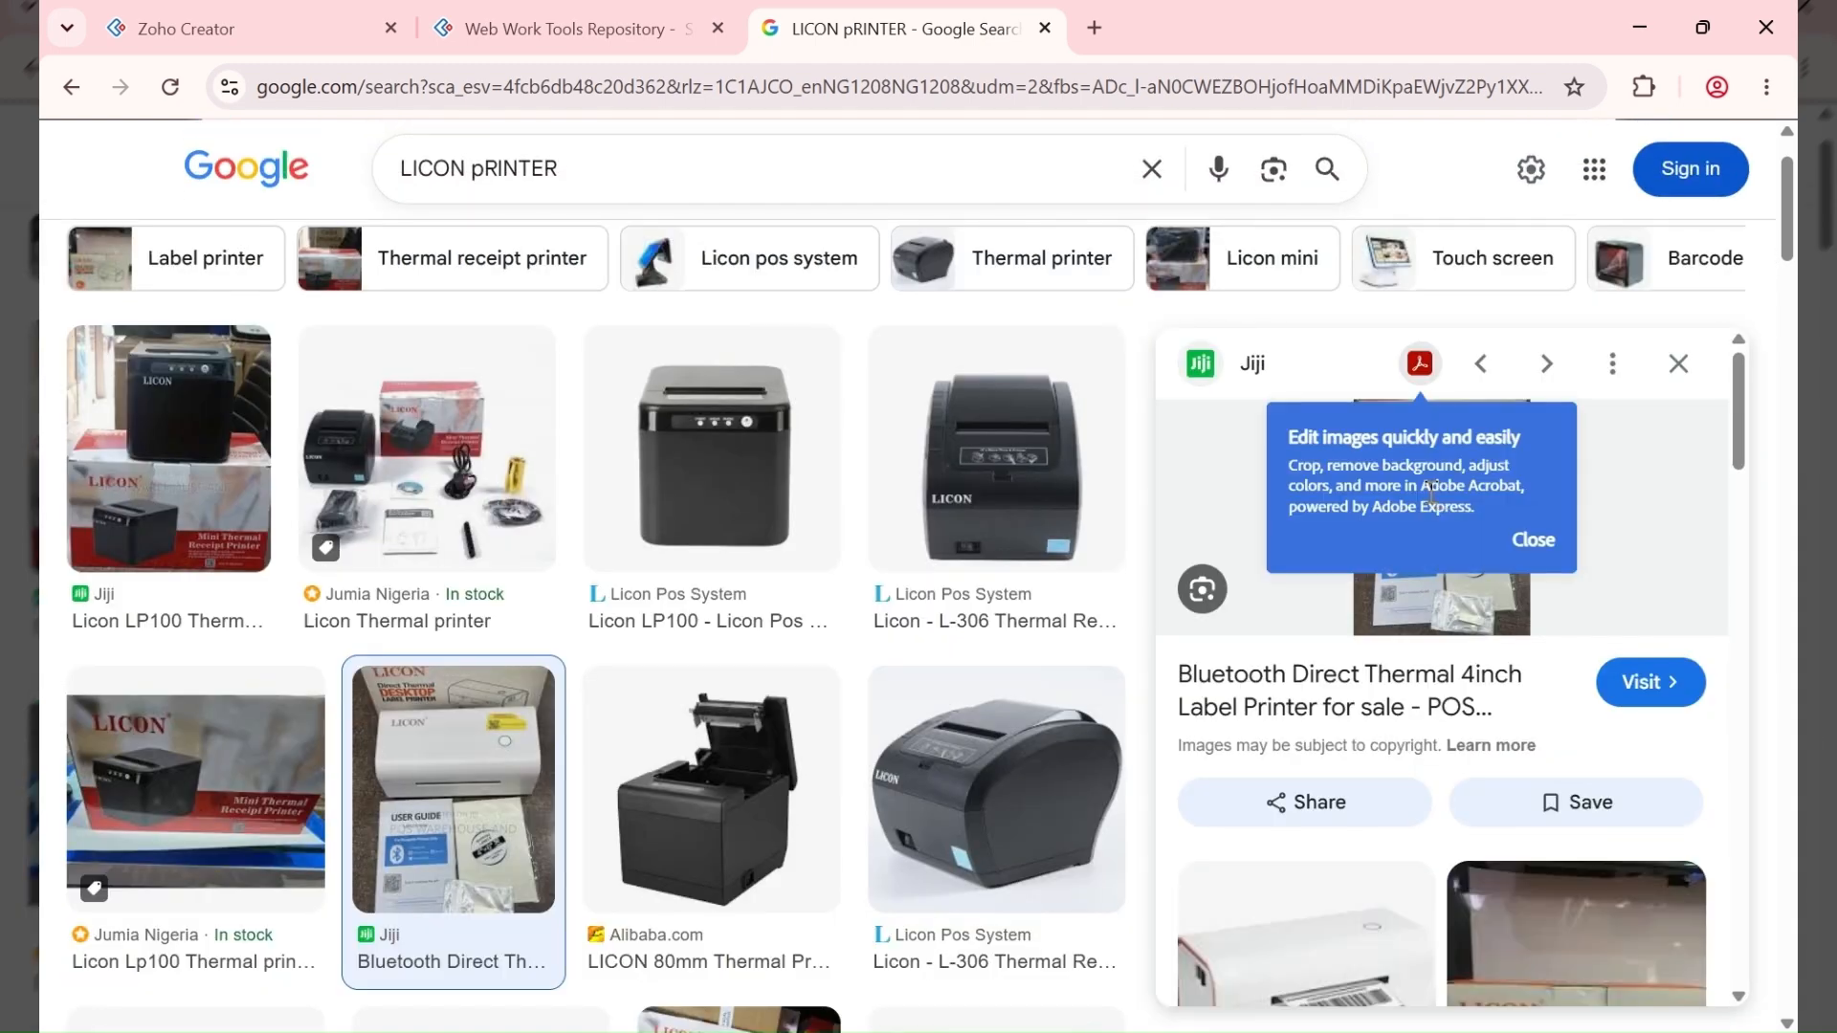
{"action": "left_click", "coordinate": [1529, 542]}
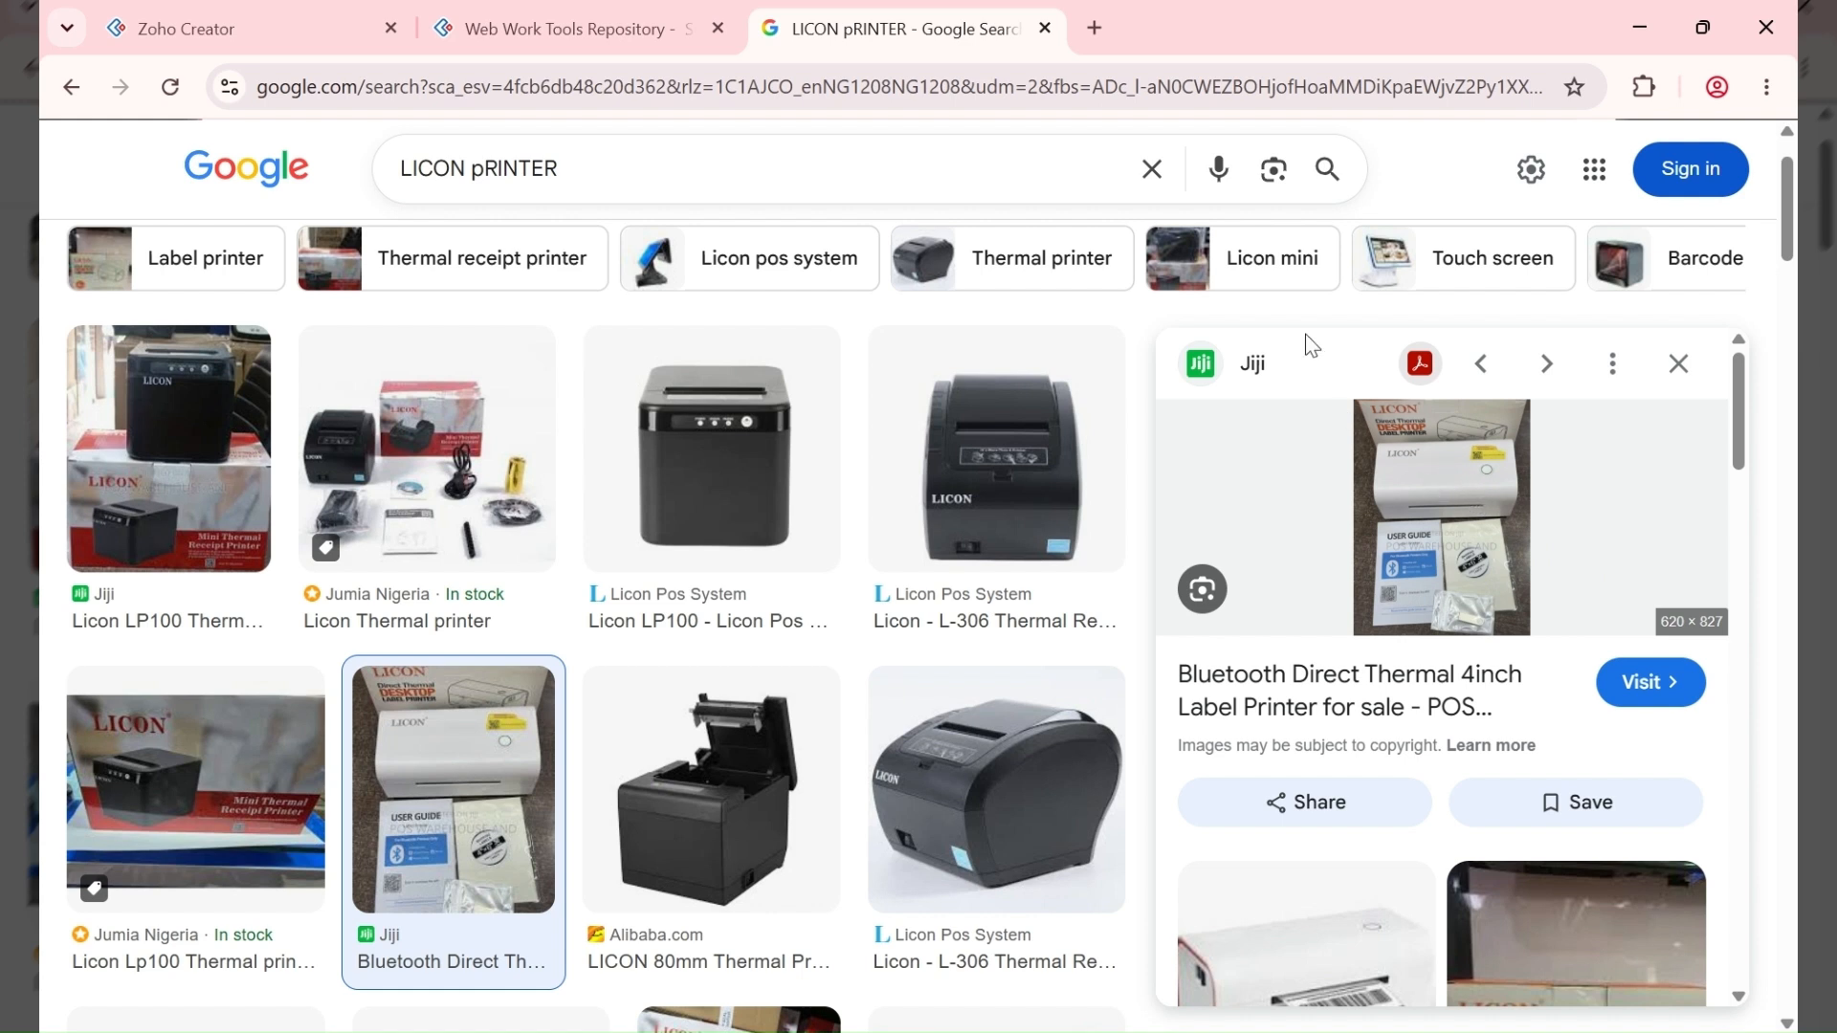
{"action": "left_click", "coordinate": [1274, 711]}
{"action": "left_click", "coordinate": [1185, 8]}
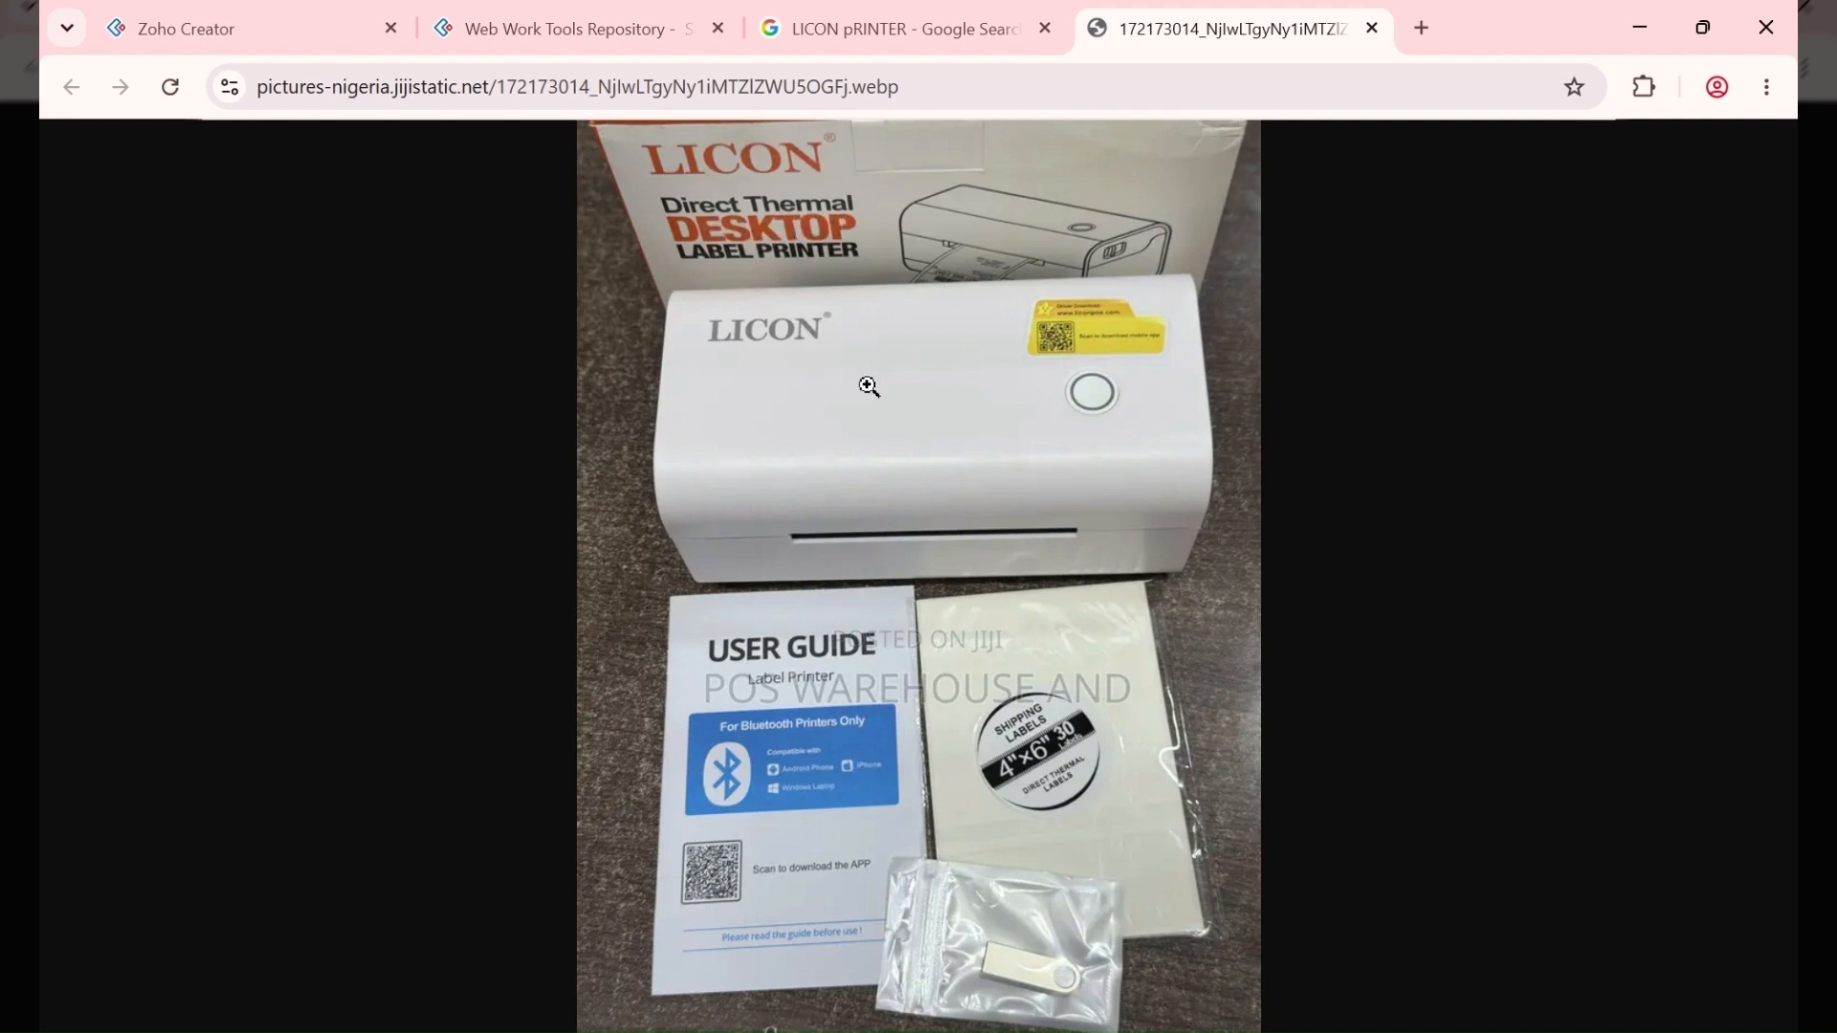
{"action": "left_click", "coordinate": [850, 26]}
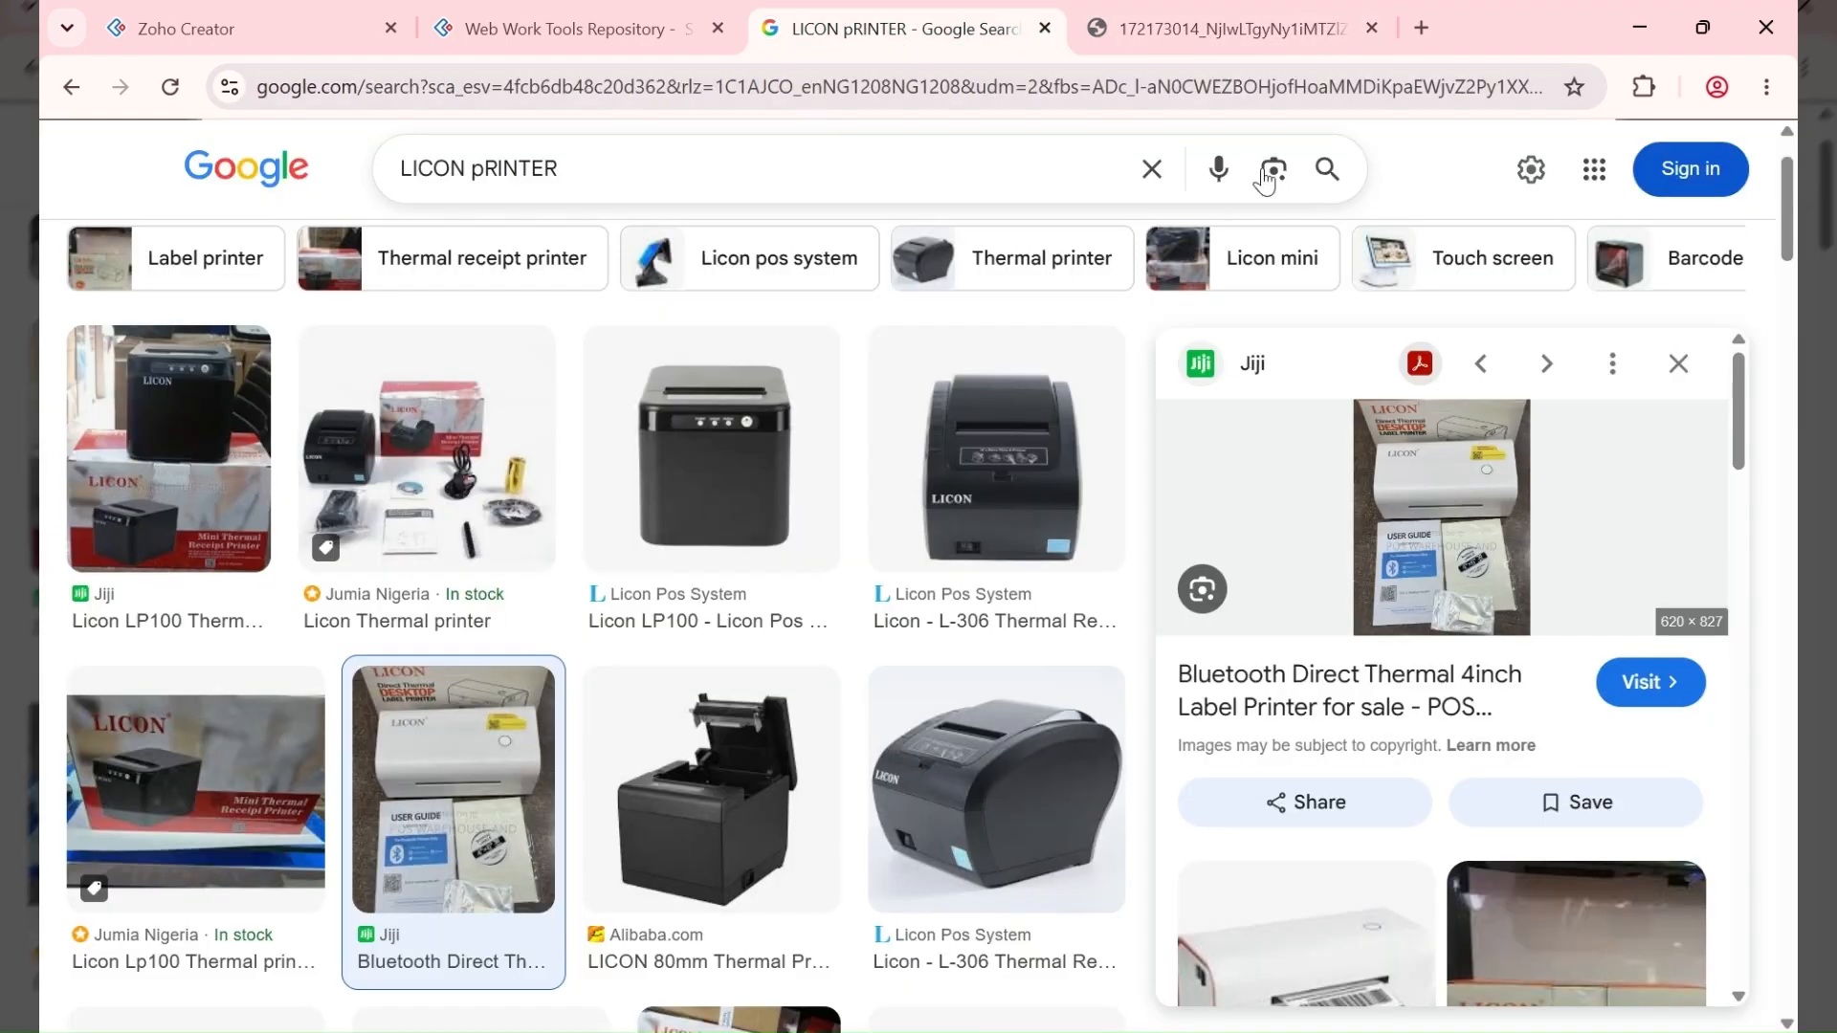
{"action": "left_click", "coordinate": [1154, 172]}
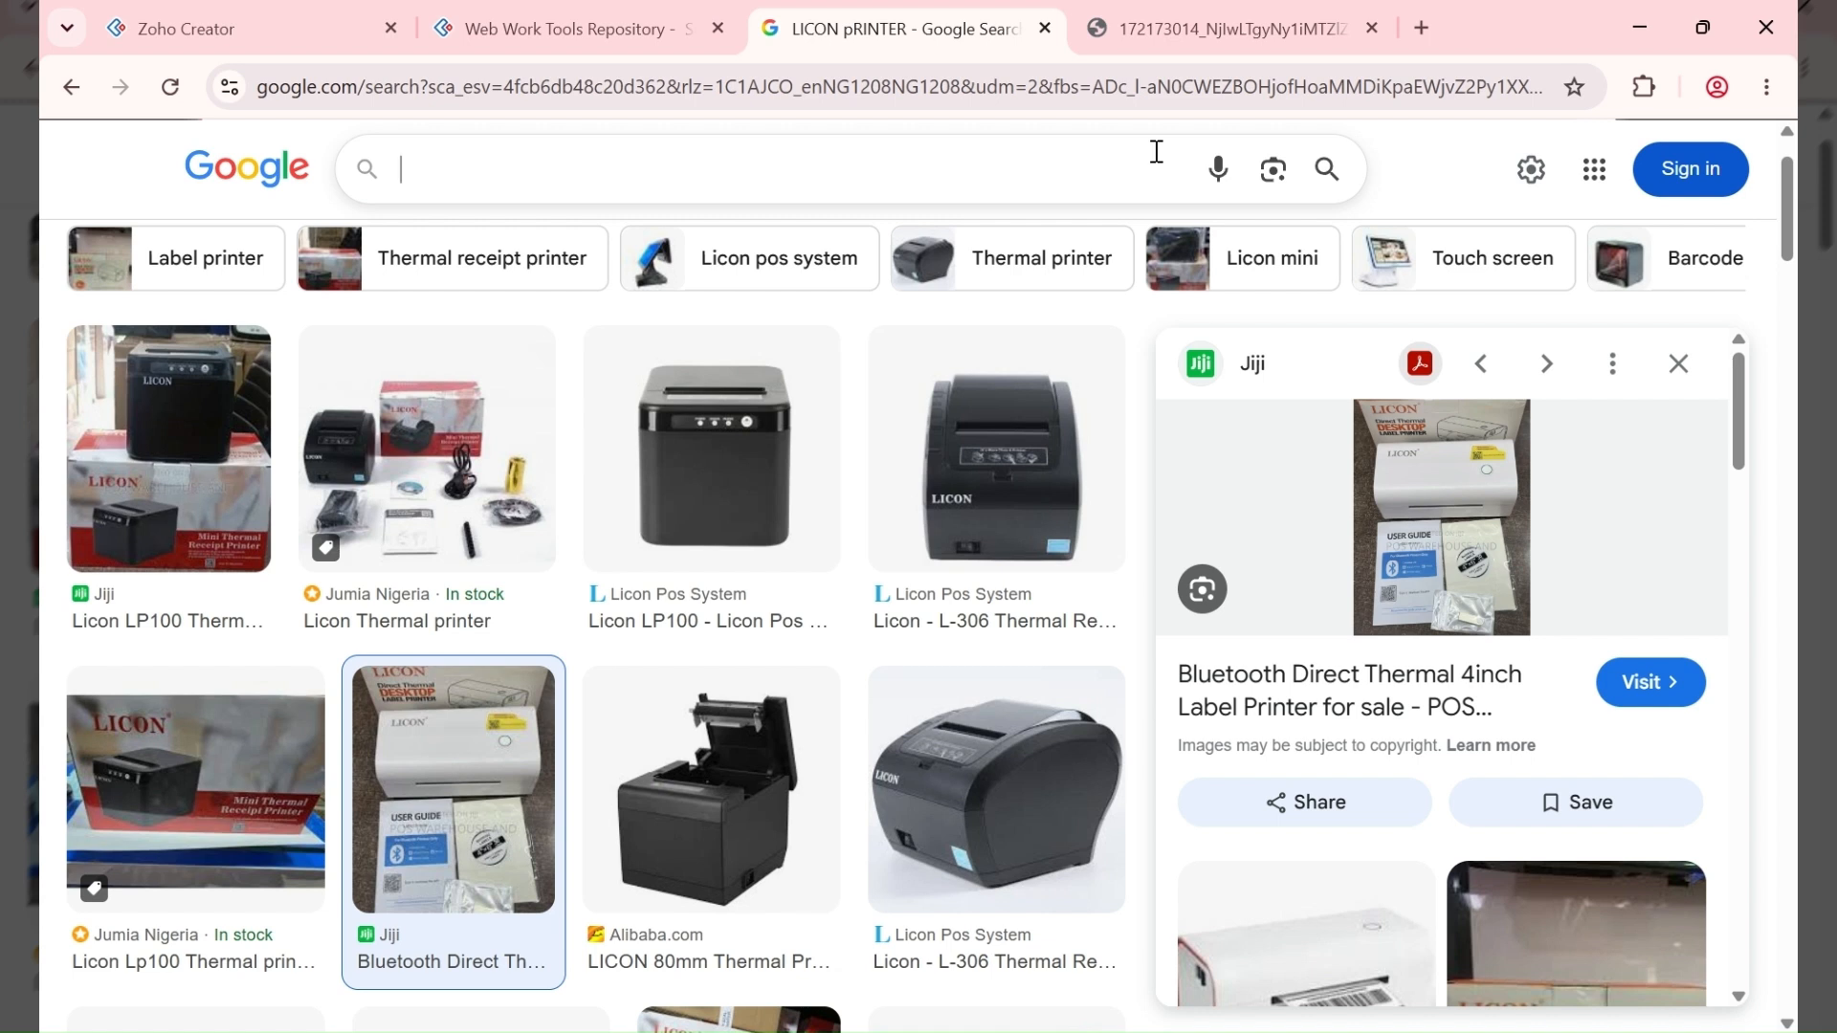
Step: Search images for 'Zebra Scanner' and browse the results
{"action": "type", "text": "Zebt"}
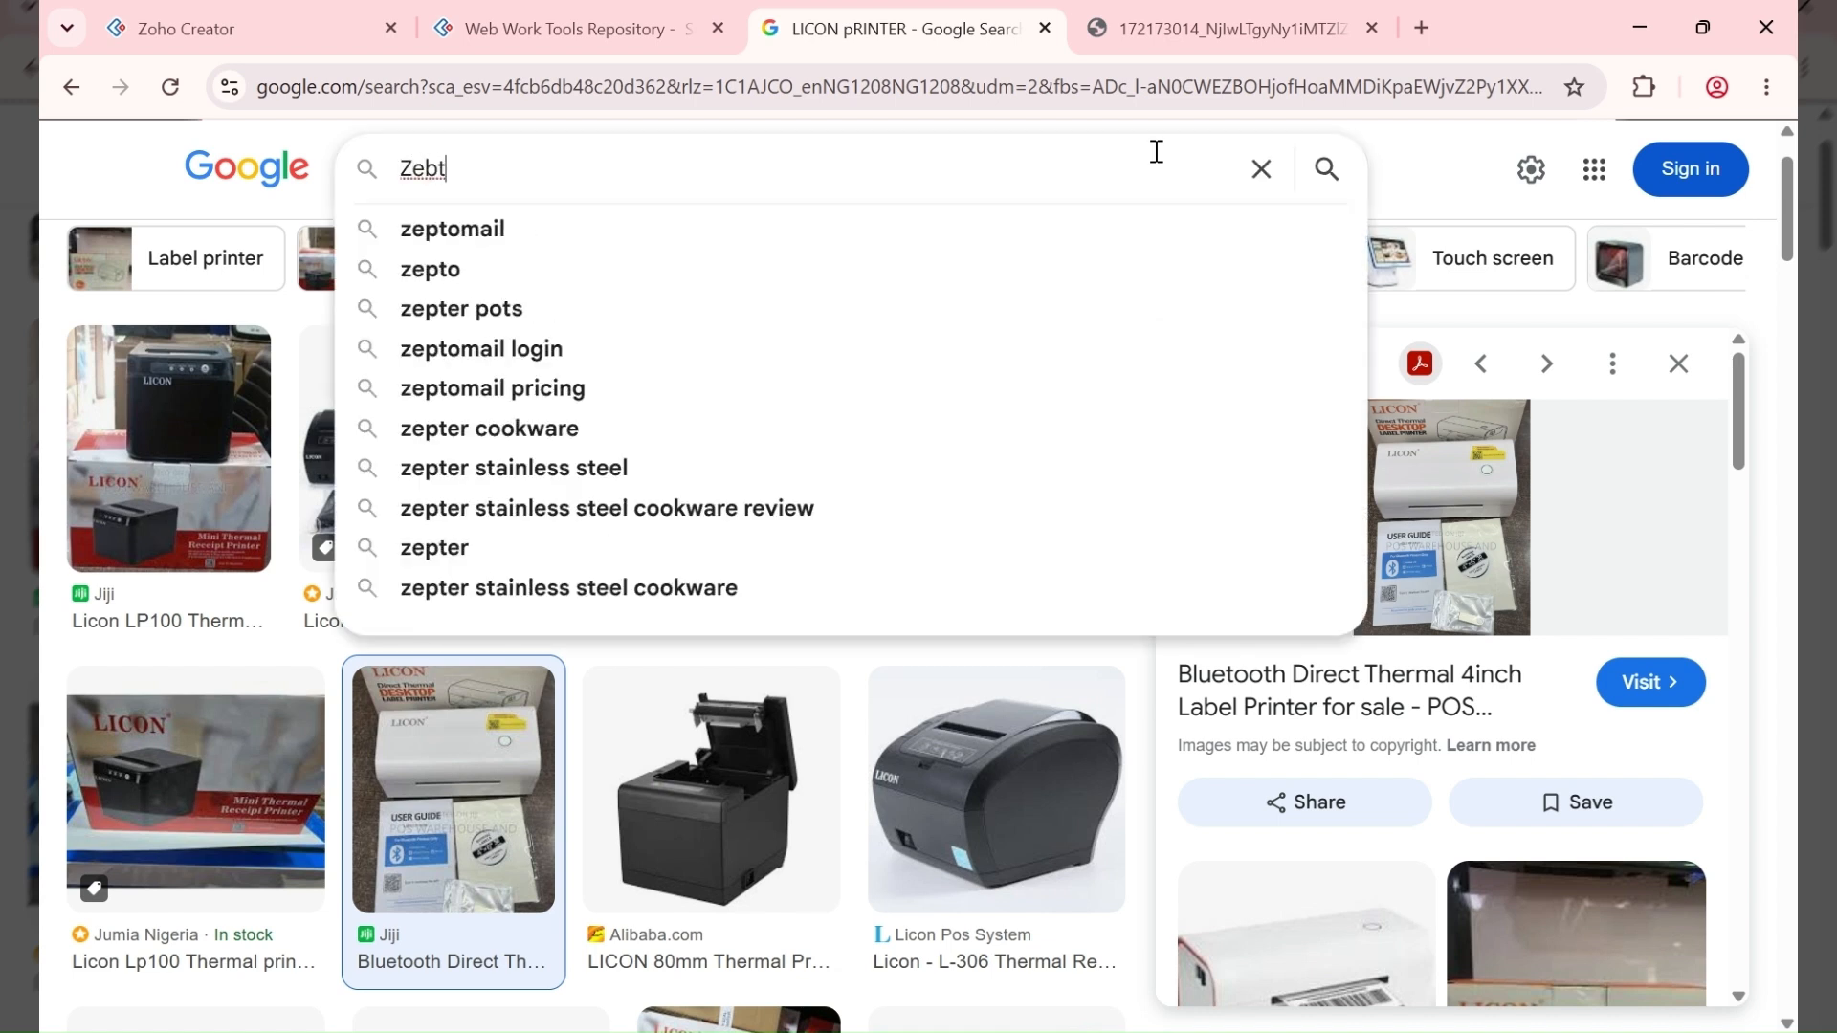
{"action": "key", "text": "BackSpace"}
{"action": "type", "text": "ra "}
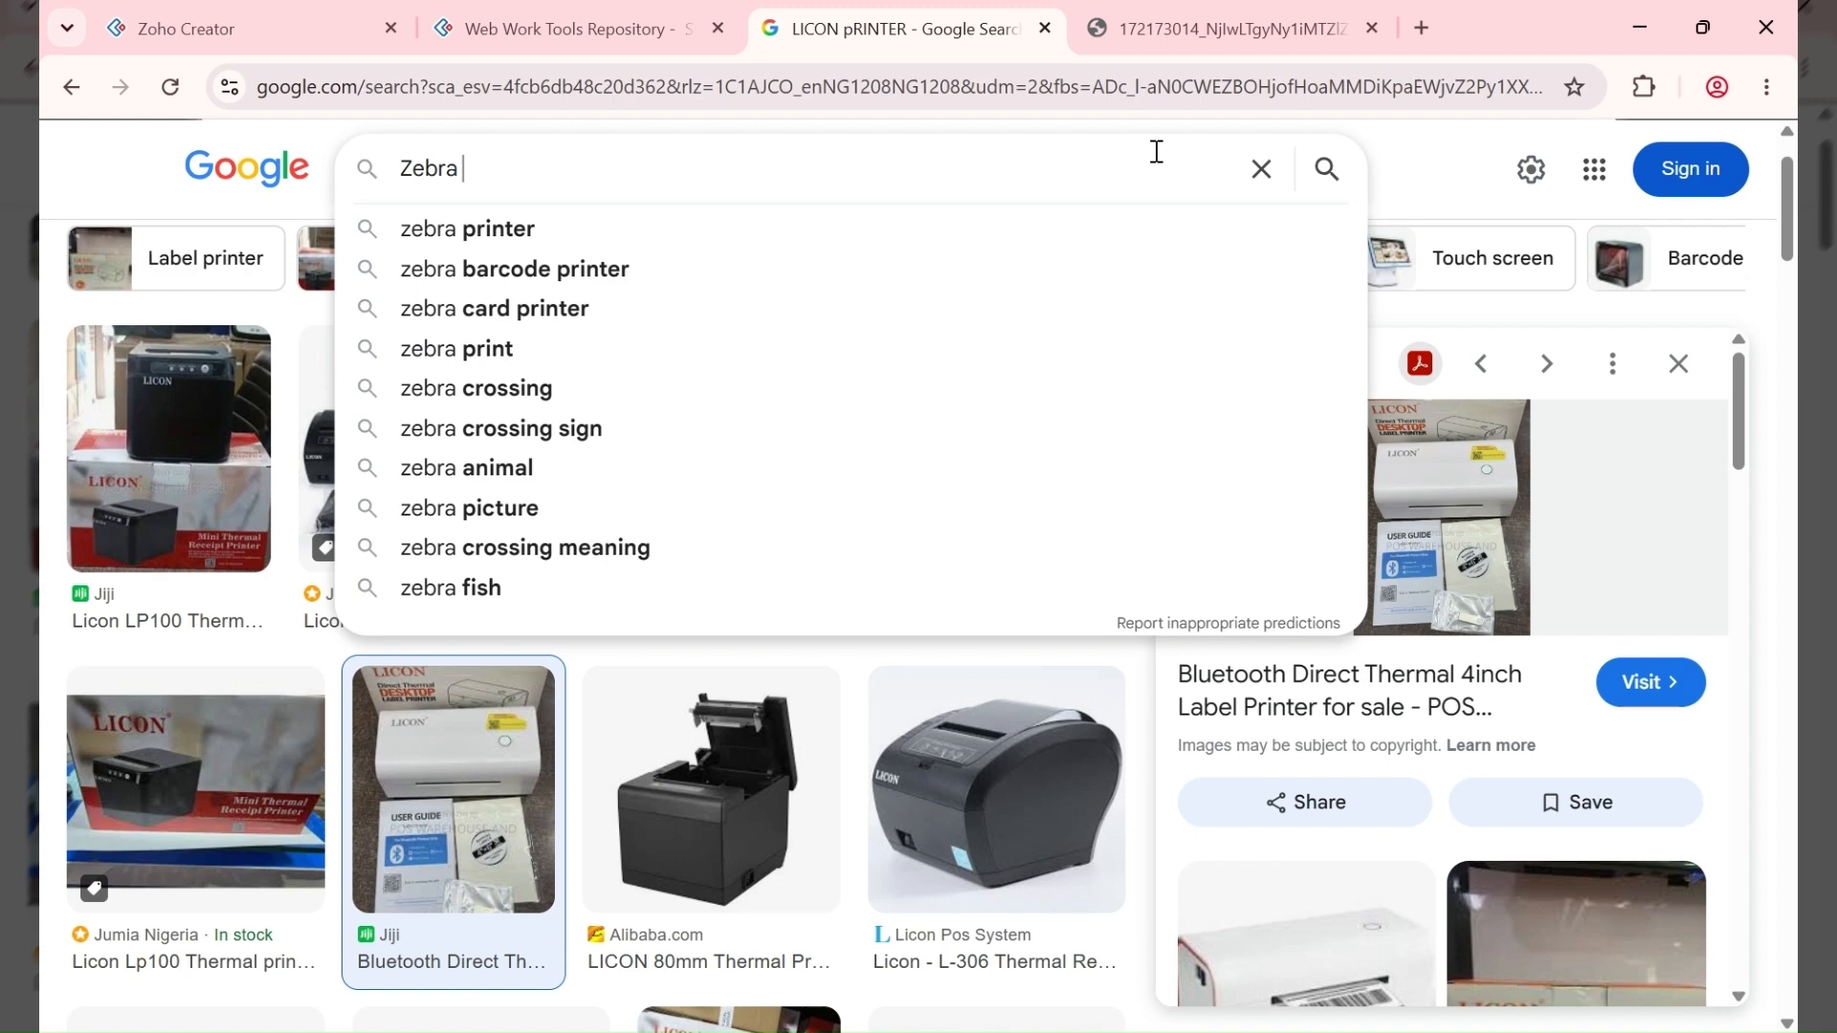
{"action": "type", "text": "Scanner"}
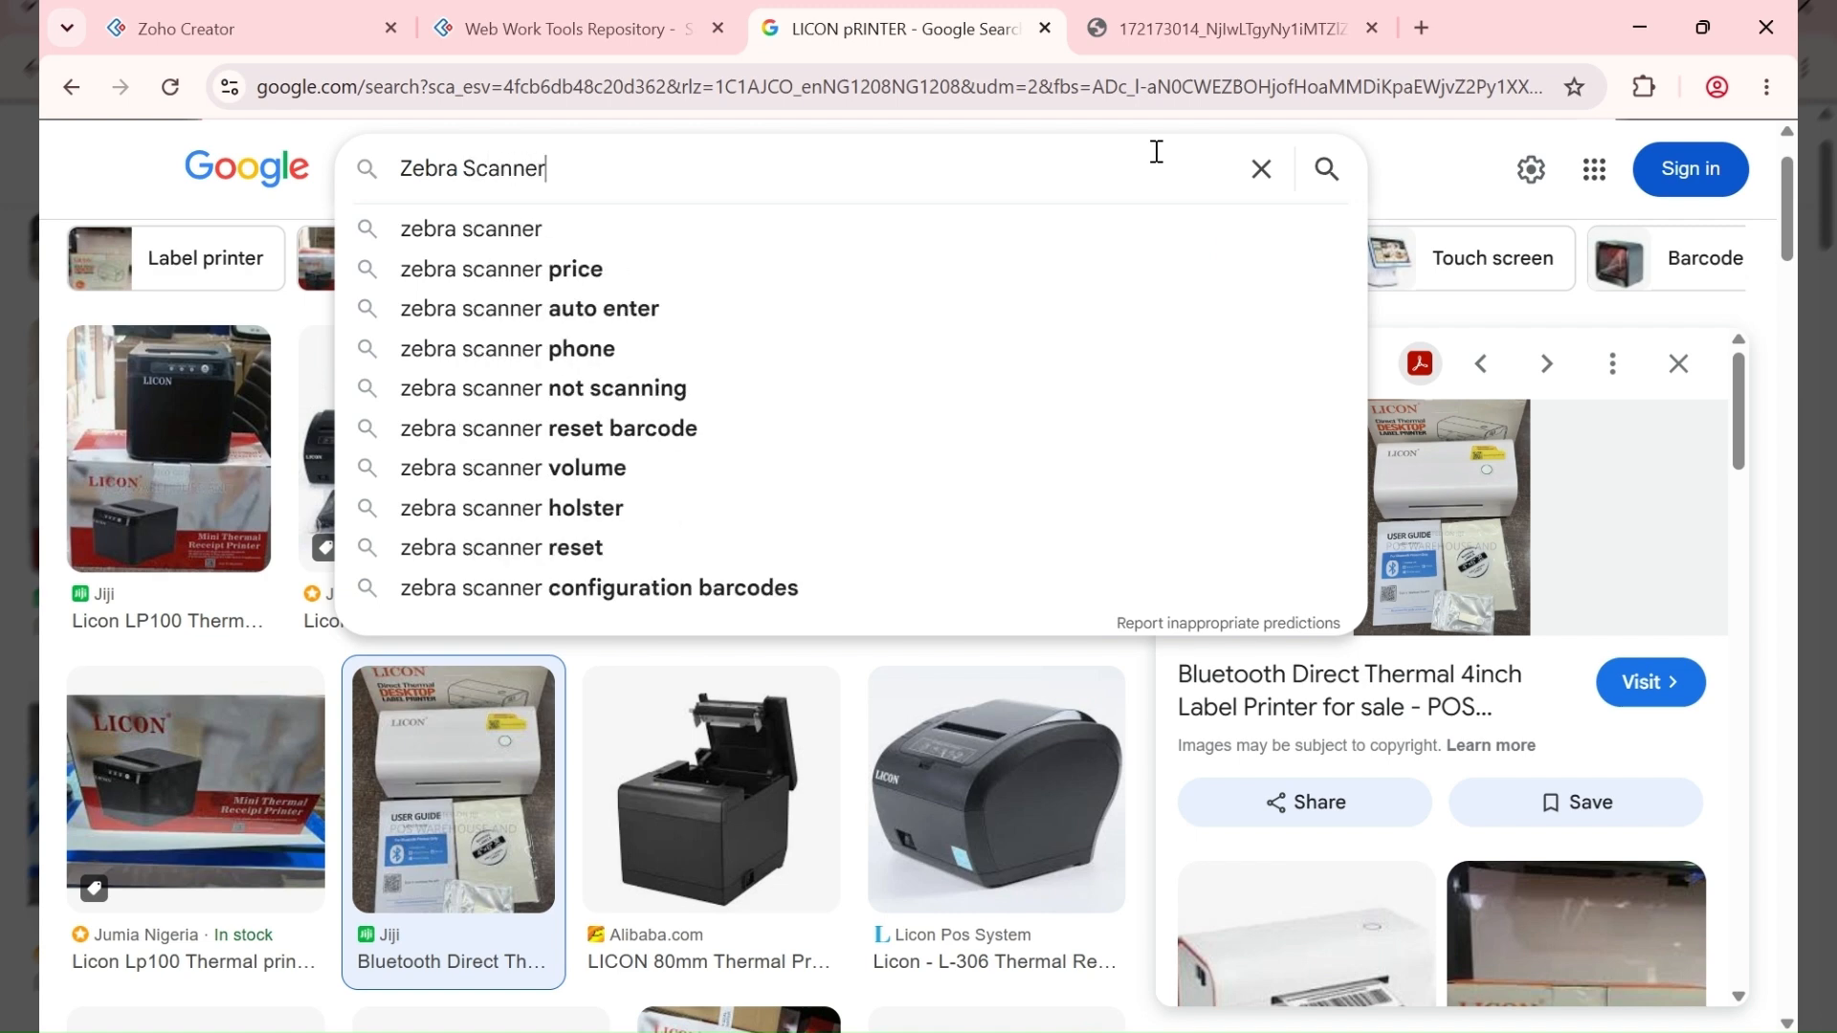
{"action": "key", "text": "Return"}
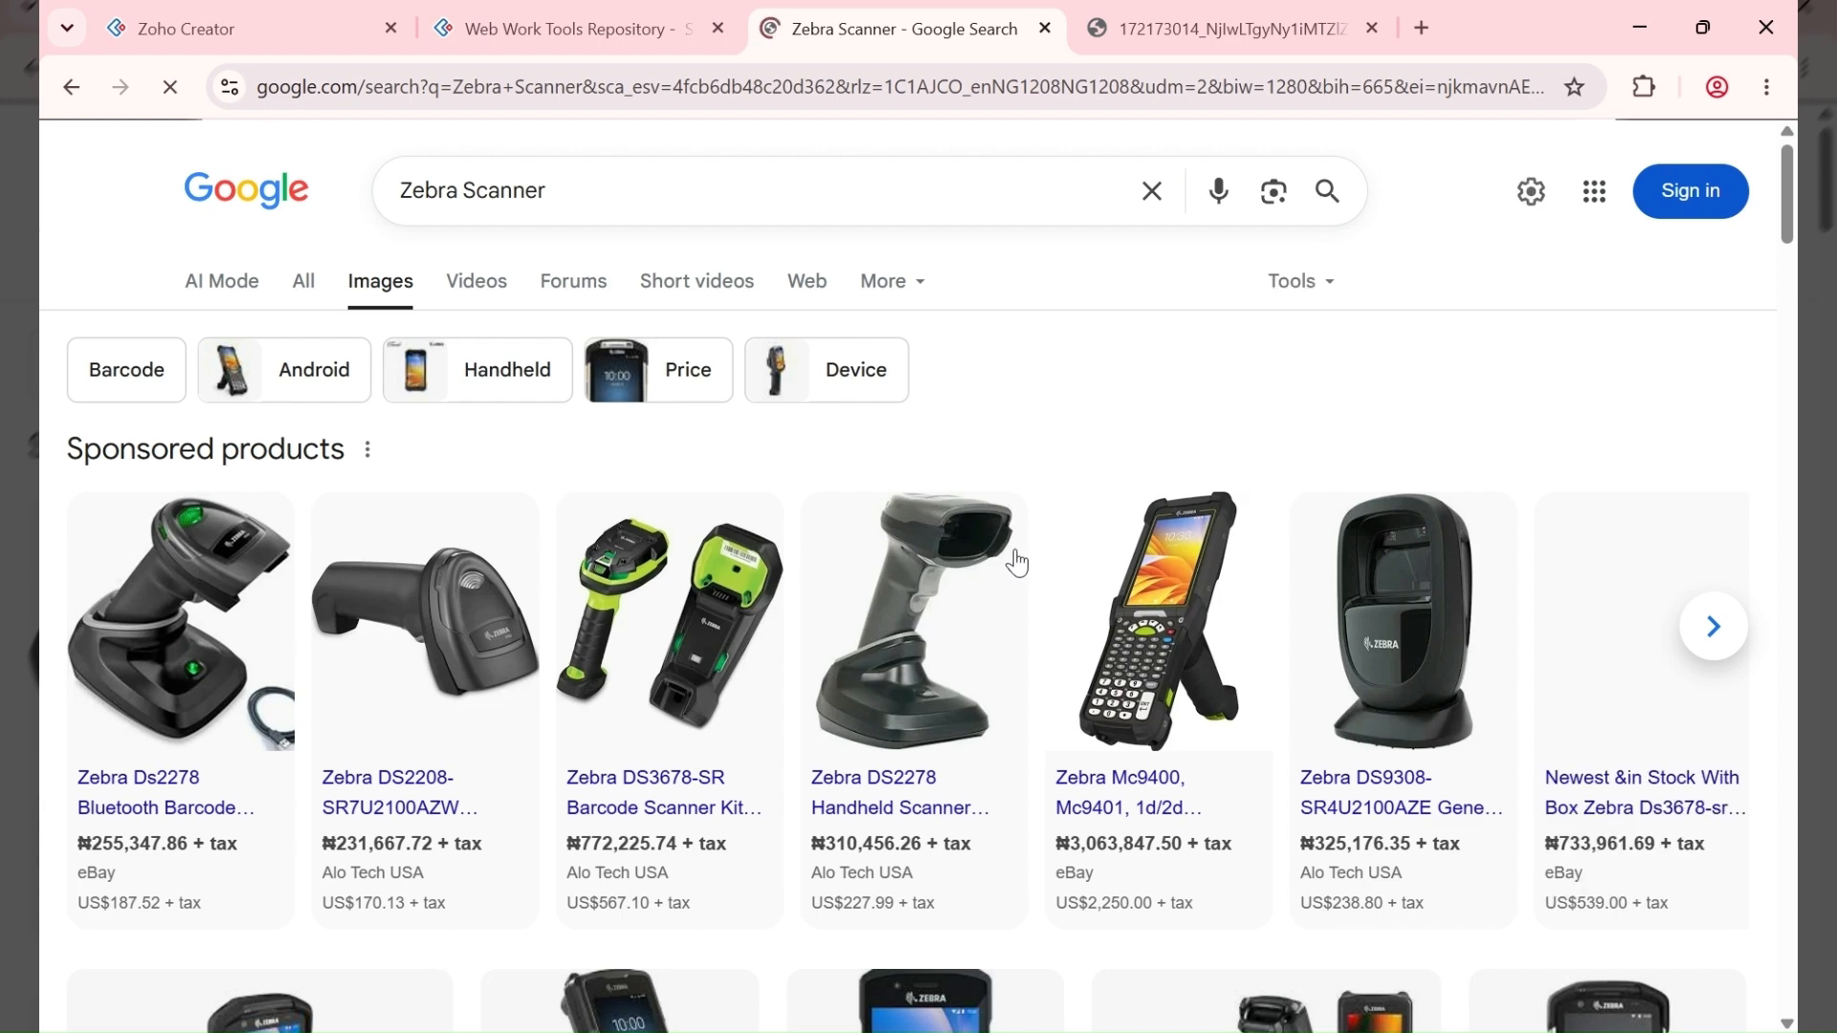
{"action": "mouse_move", "coordinate": [493, 636]}
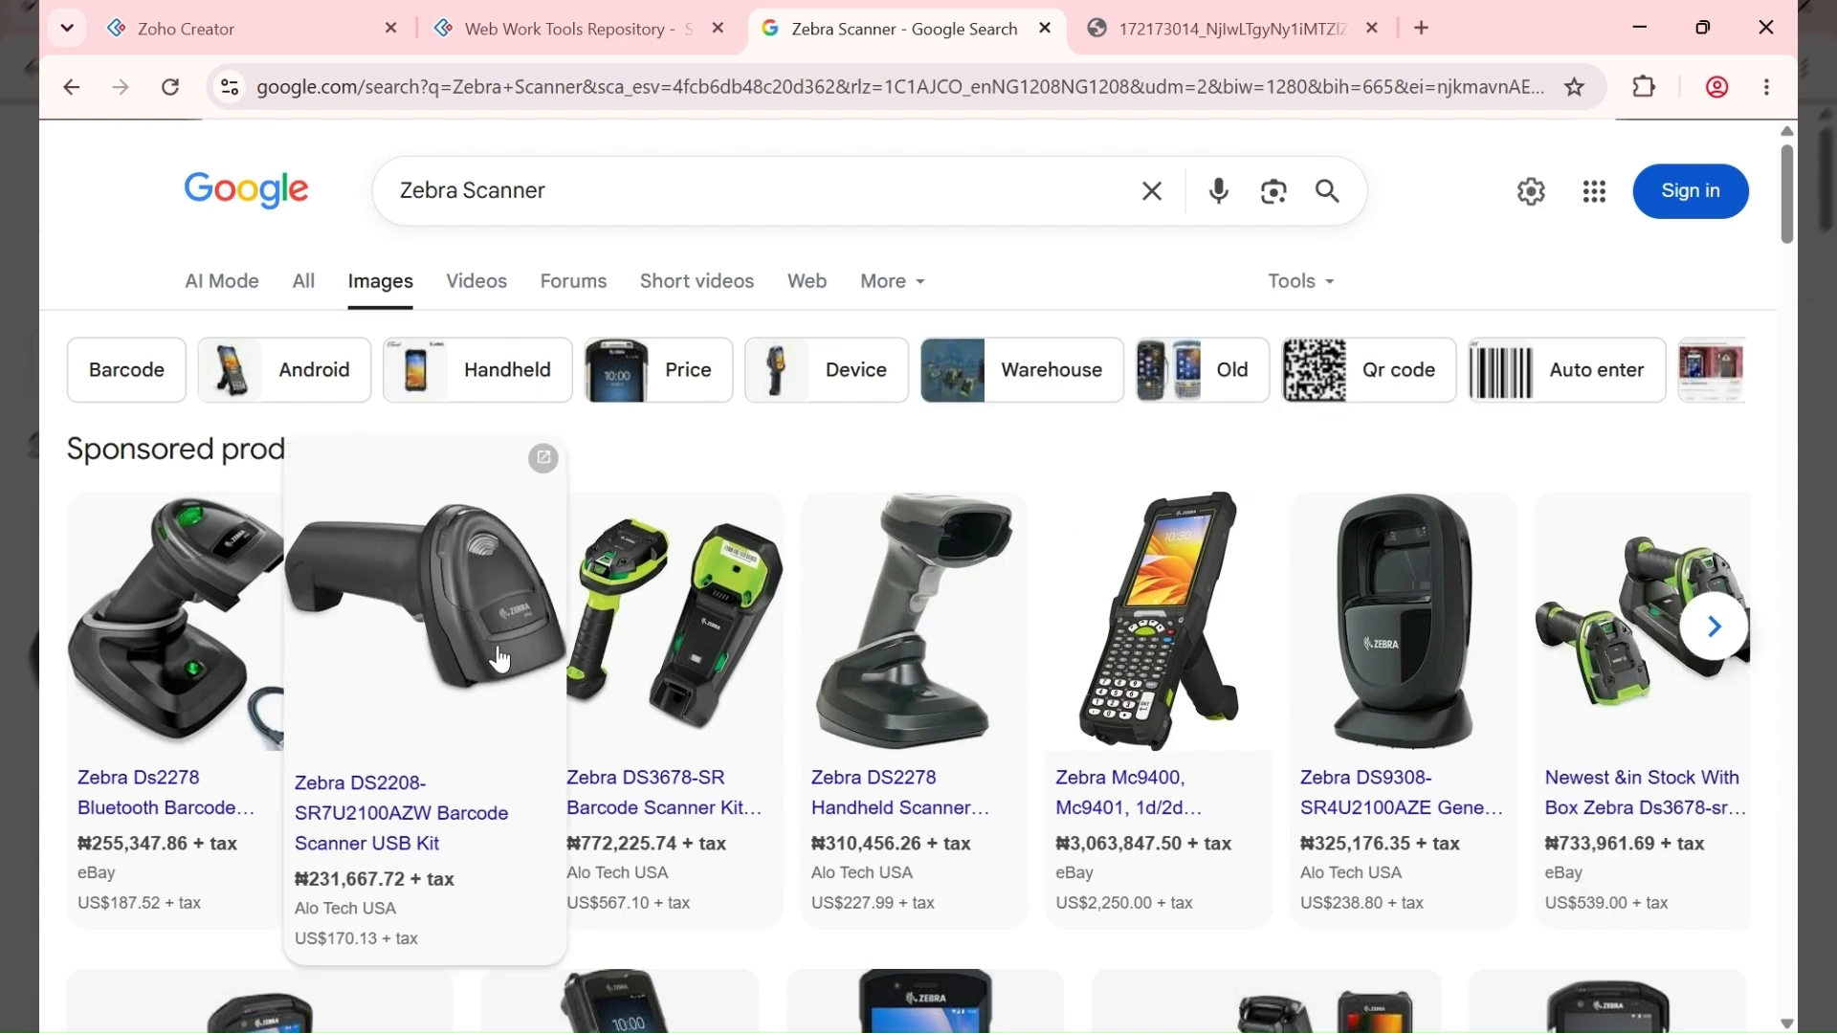
{"action": "scroll", "coordinate": [505, 646], "scroll_direction": "down", "scroll_amount": 1}
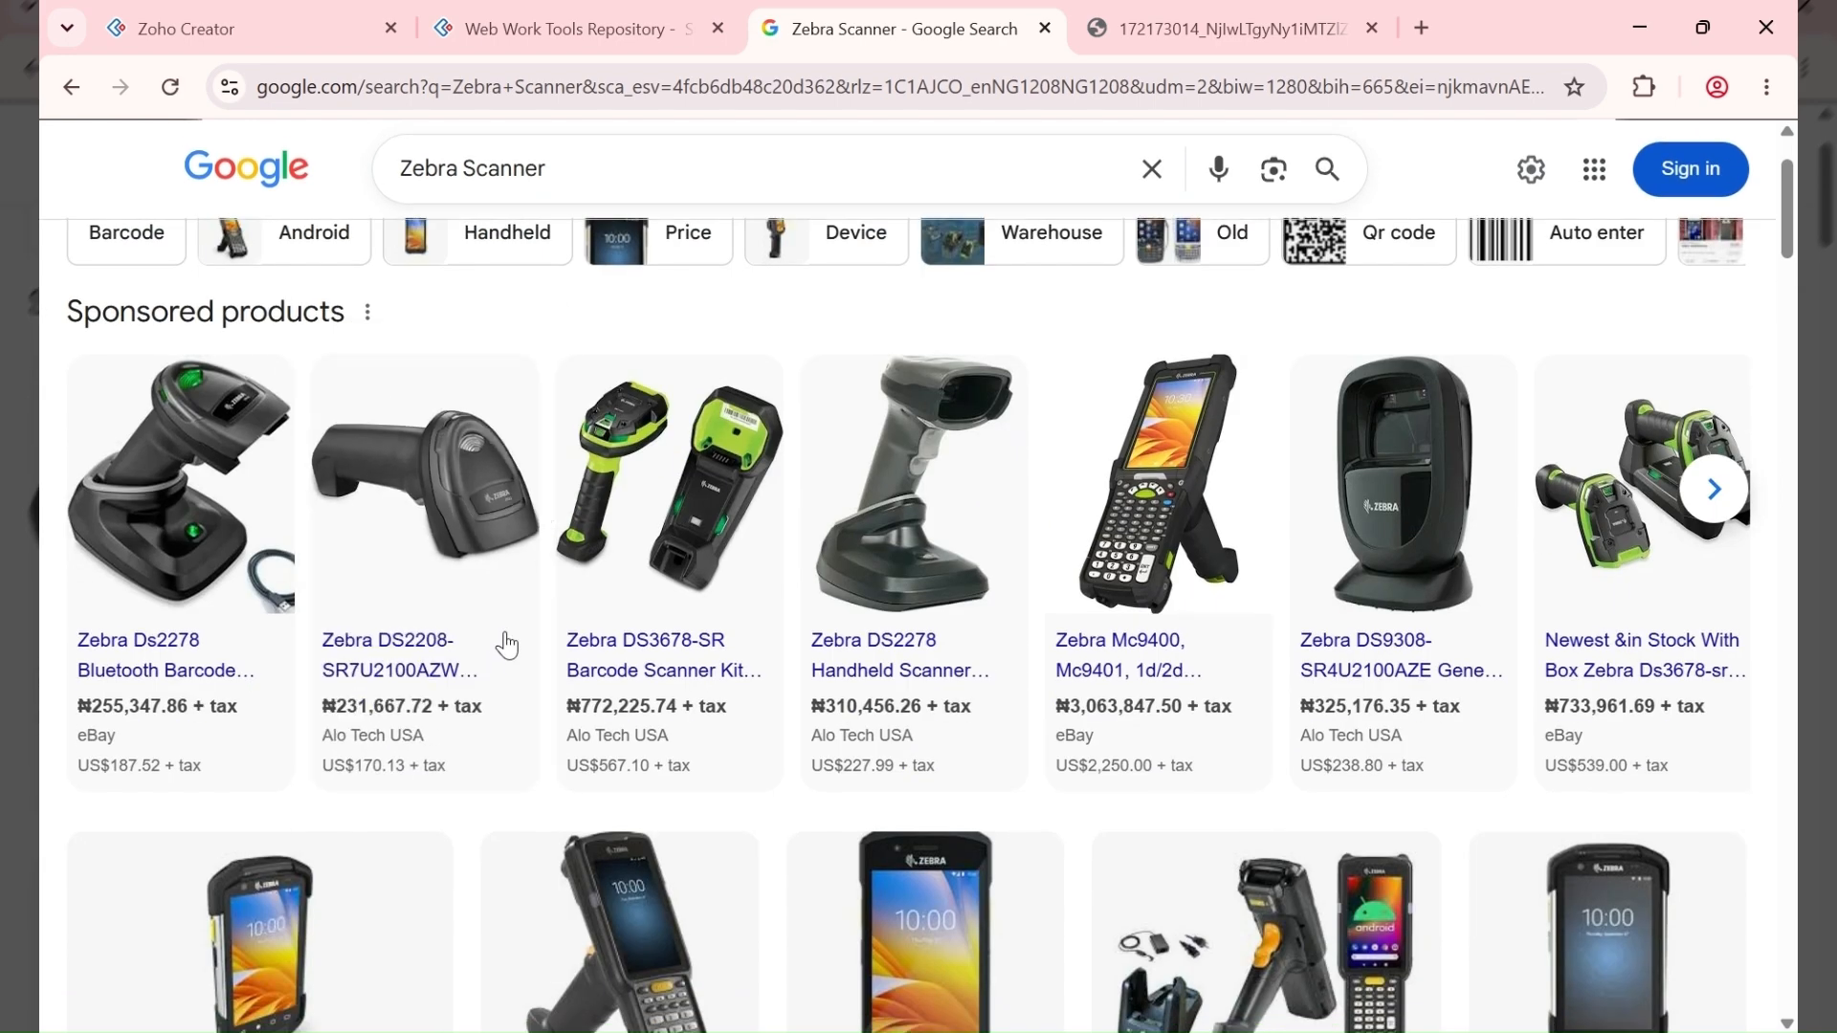
{"action": "scroll", "coordinate": [508, 637], "scroll_direction": "up", "scroll_amount": 1}
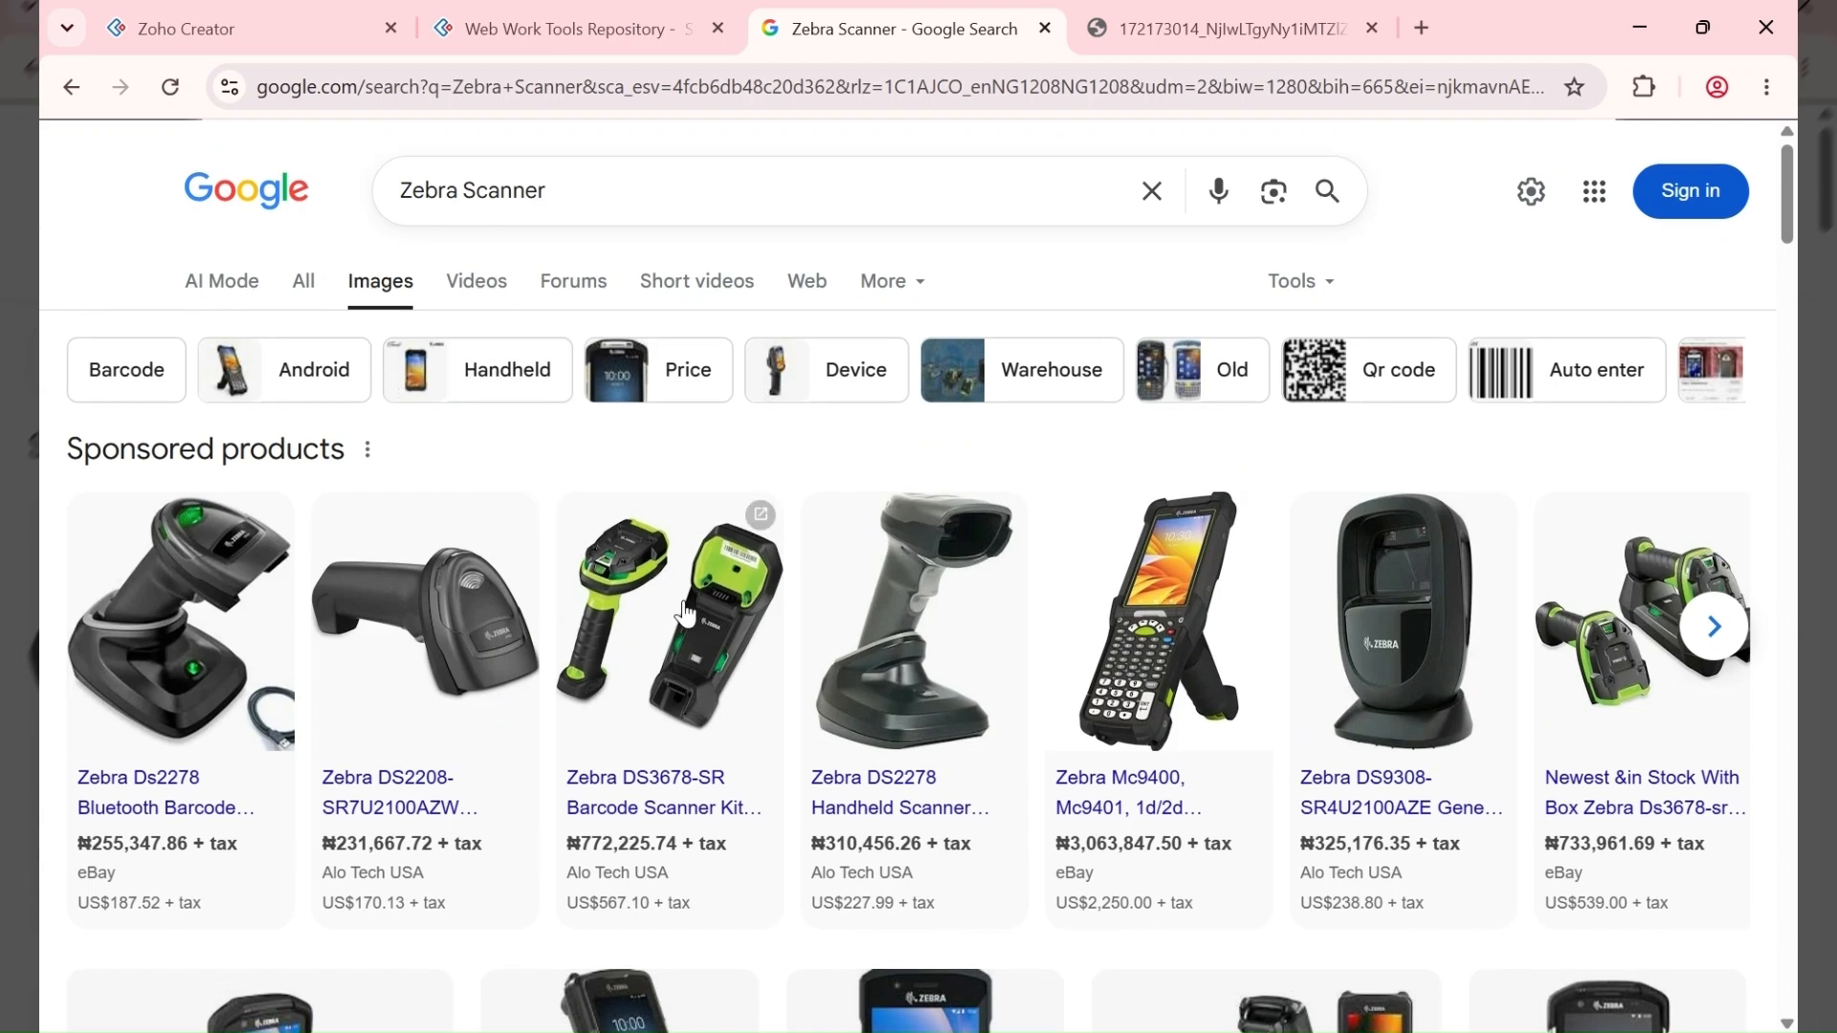
{"action": "scroll", "coordinate": [390, 297], "scroll_direction": "down", "scroll_amount": 4}
{"action": "scroll", "coordinate": [394, 308], "scroll_direction": "up", "scroll_amount": 4}
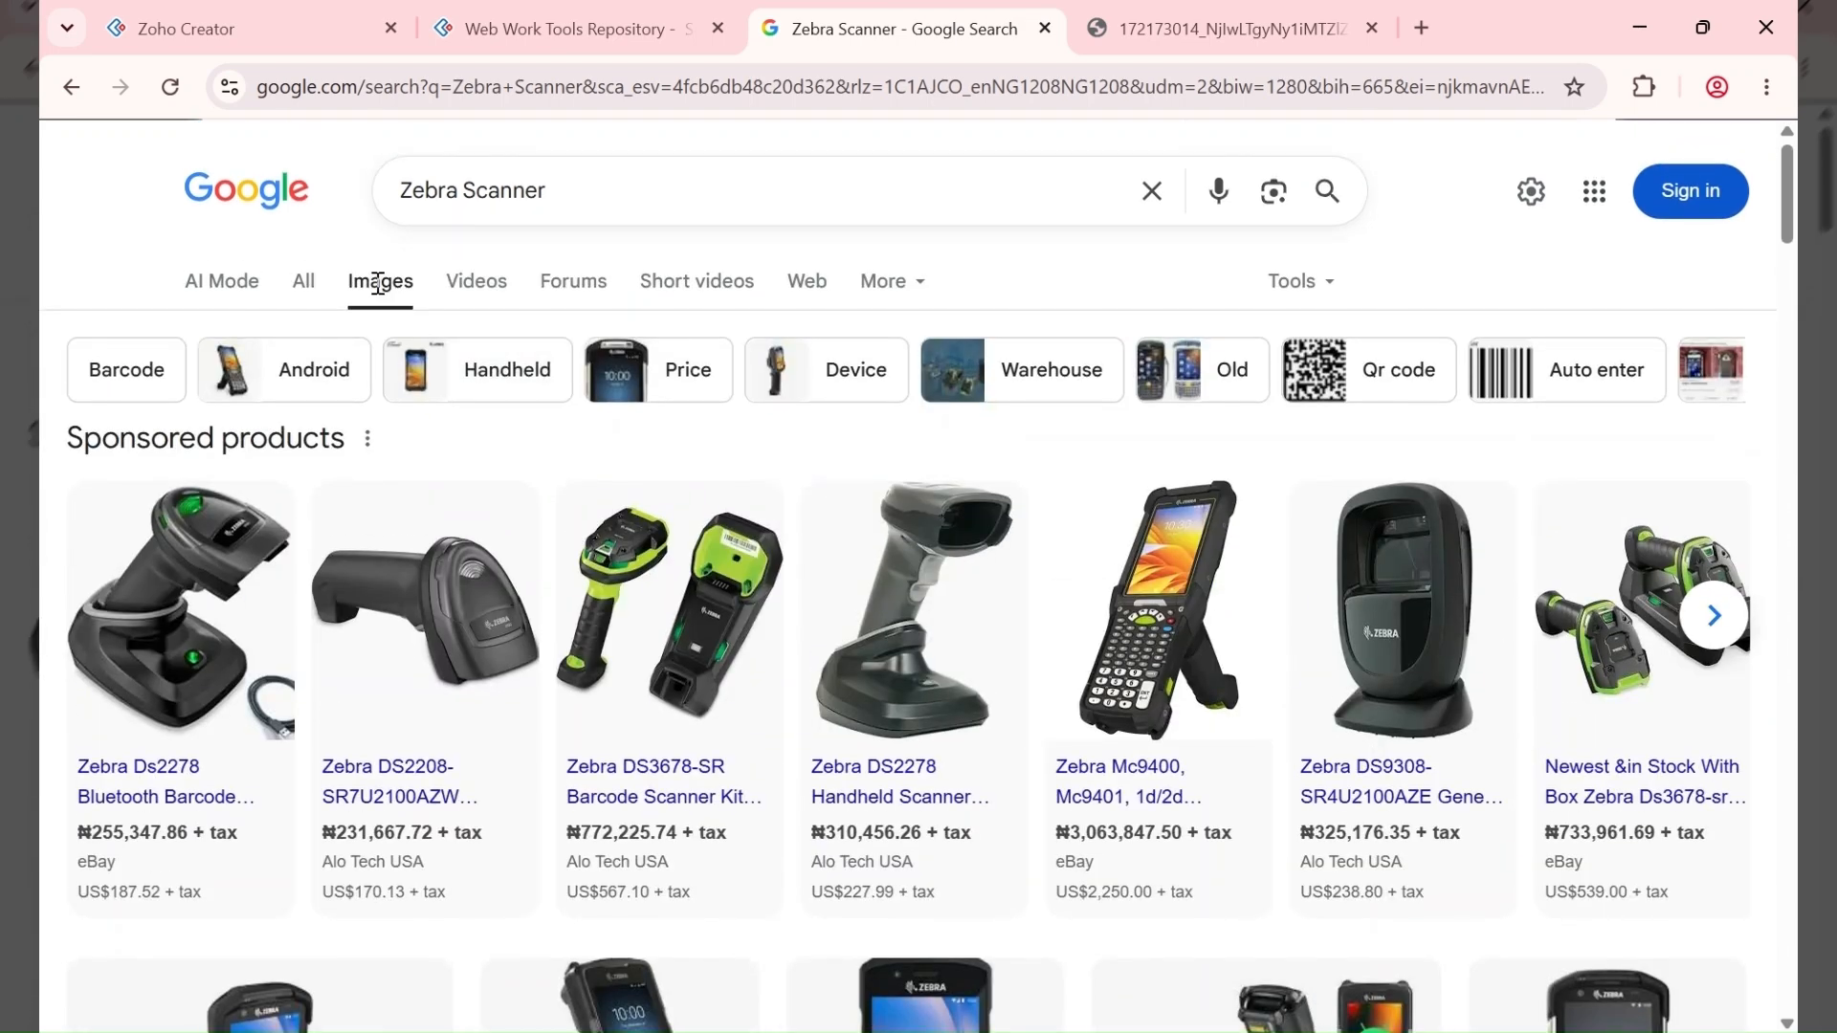
{"action": "scroll", "coordinate": [552, 502], "scroll_direction": "down", "scroll_amount": 5}
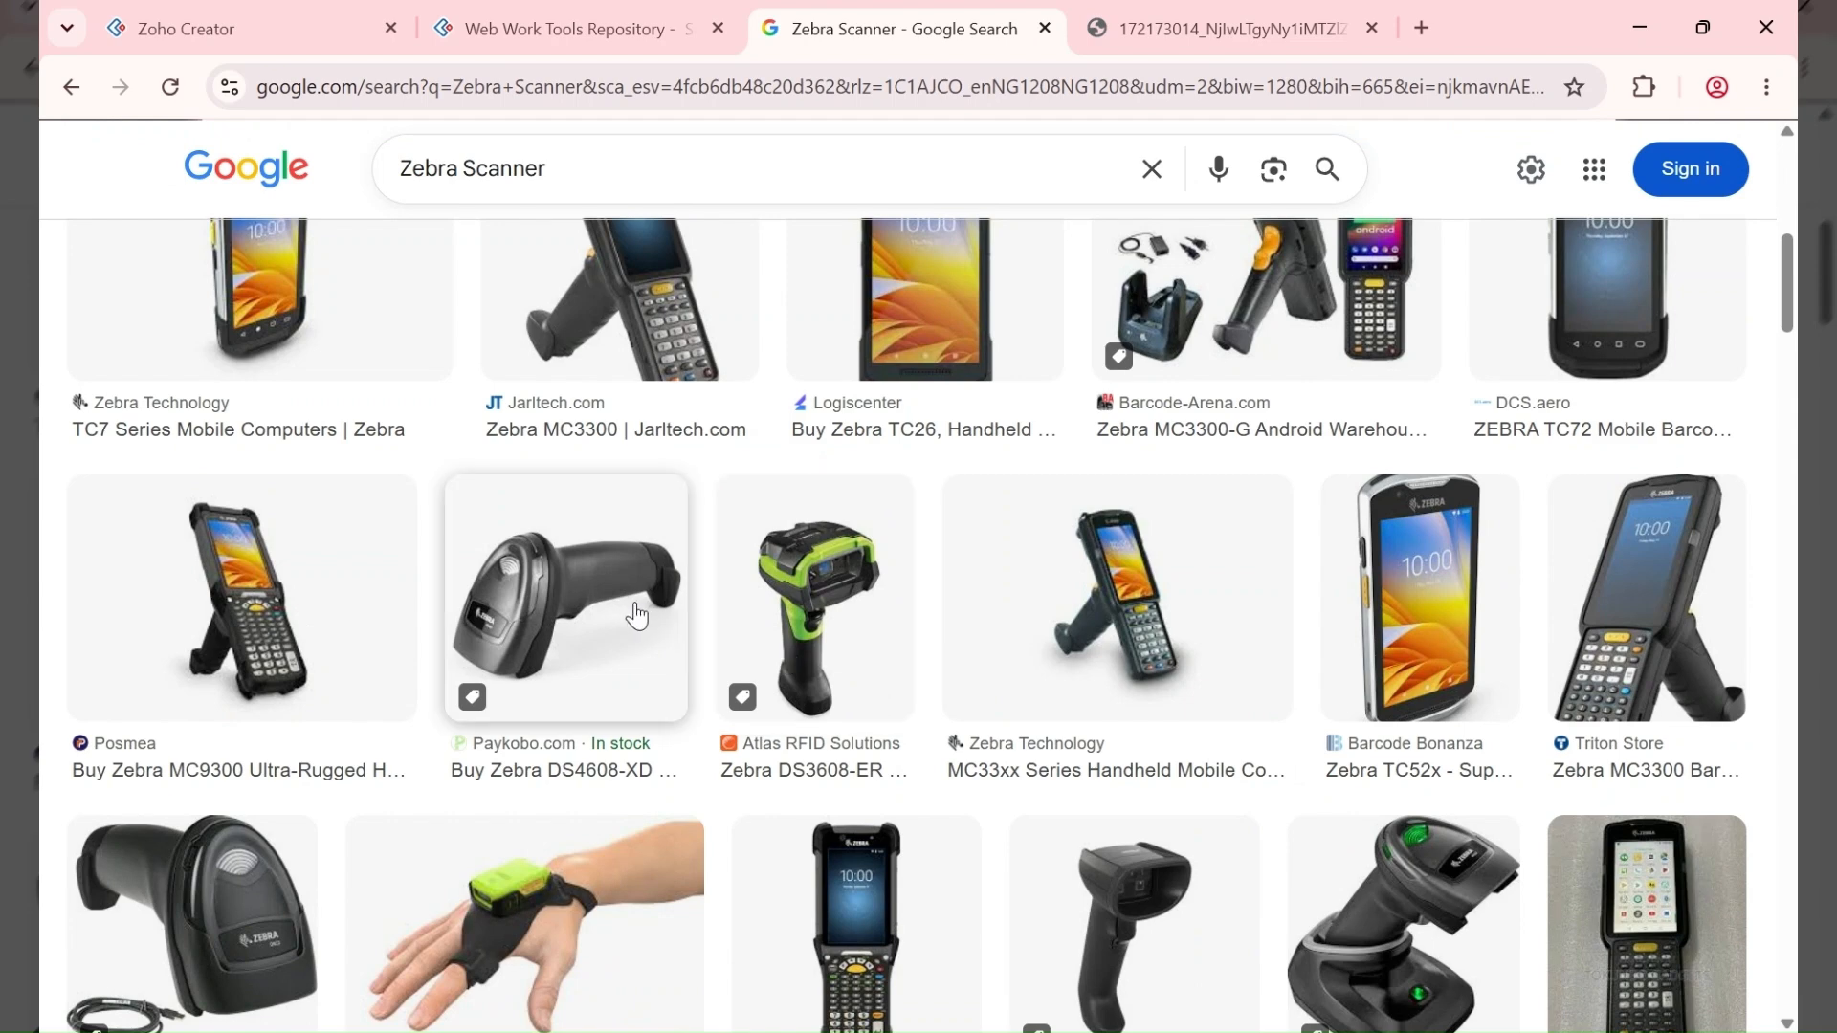
{"action": "scroll", "coordinate": [636, 617], "scroll_direction": "down", "scroll_amount": 1}
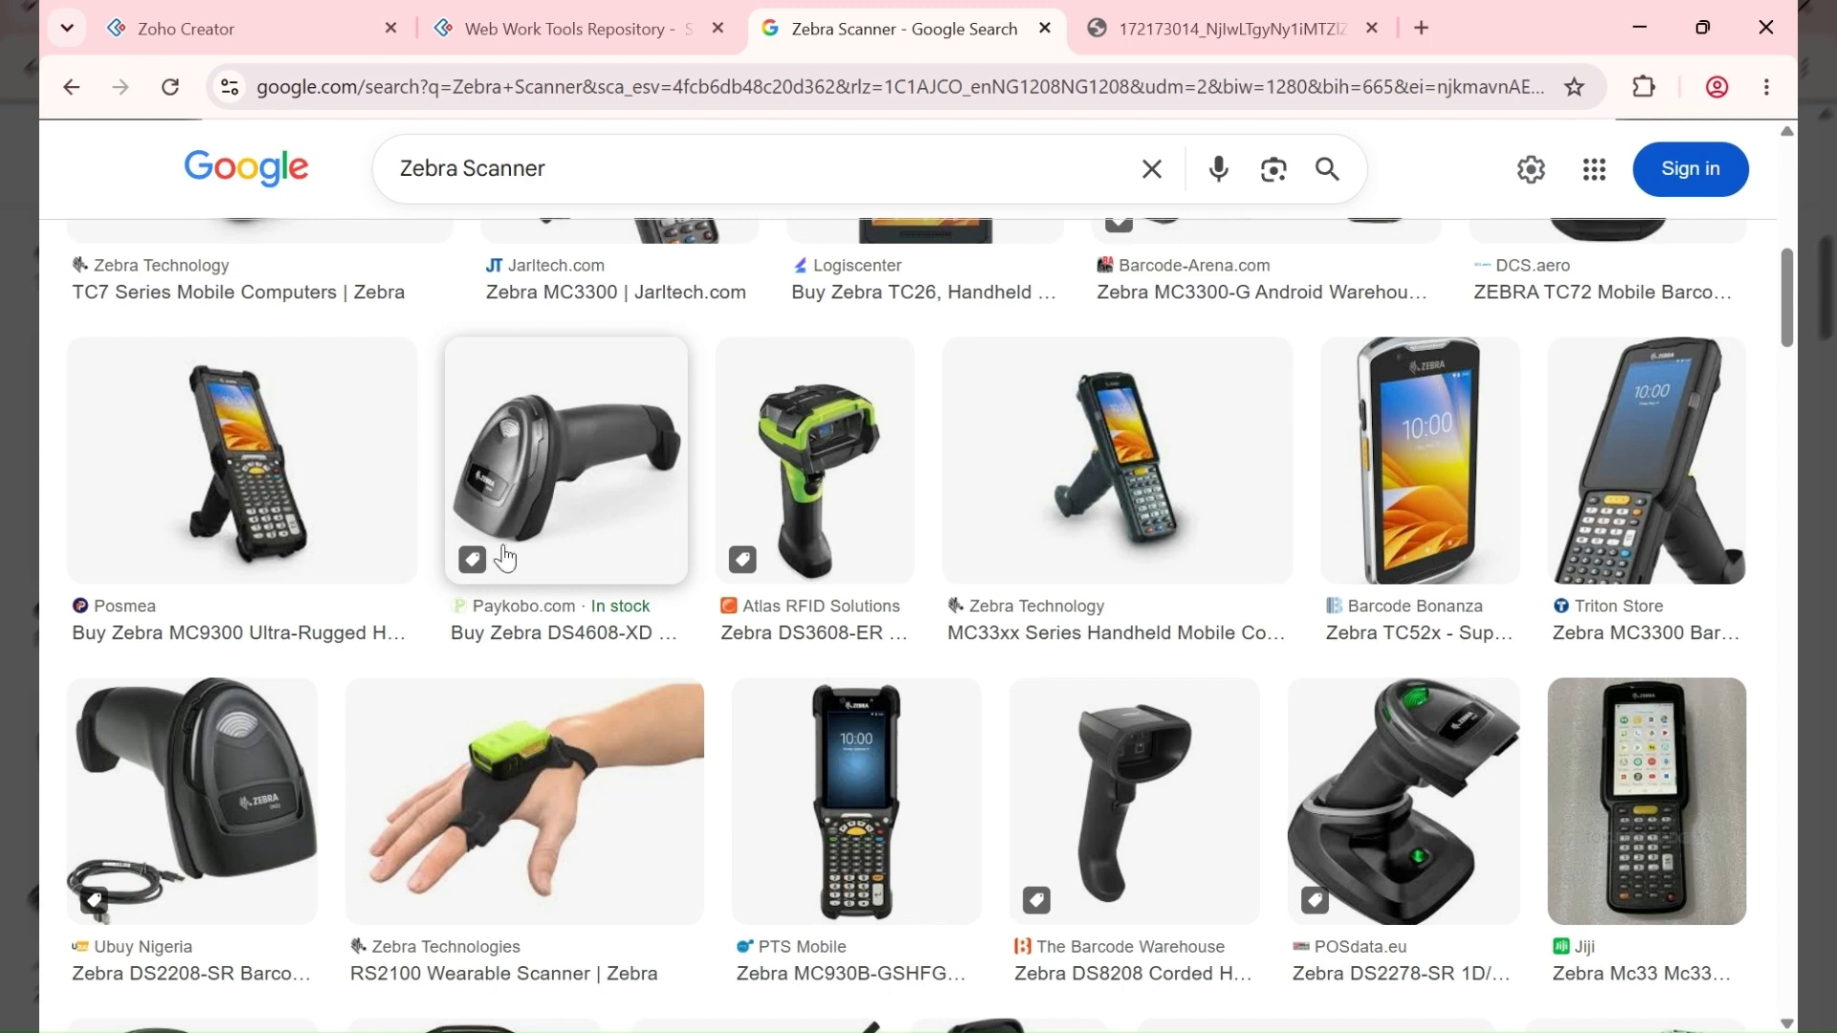
{"action": "scroll", "coordinate": [586, 596], "scroll_direction": "up", "scroll_amount": 4}
{"action": "scroll", "coordinate": [581, 594], "scroll_direction": "up", "scroll_amount": 5}
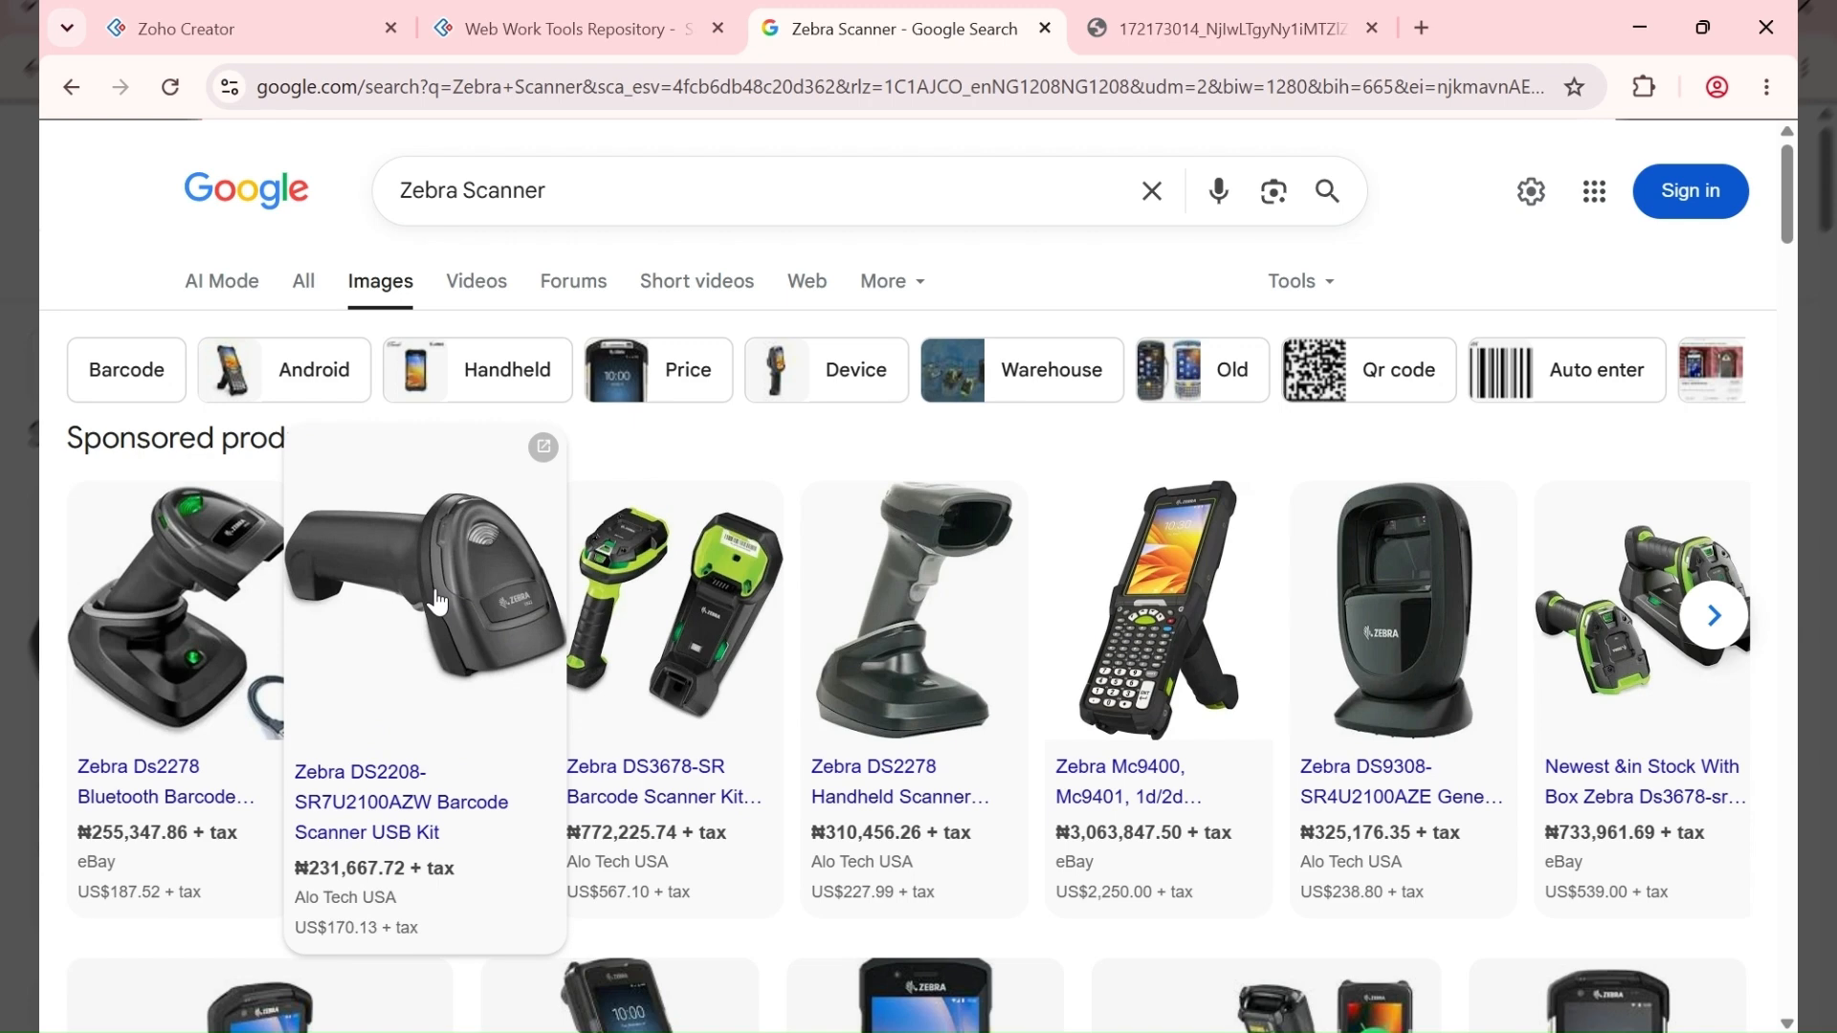
{"action": "scroll", "coordinate": [439, 613], "scroll_direction": "down", "scroll_amount": 5}
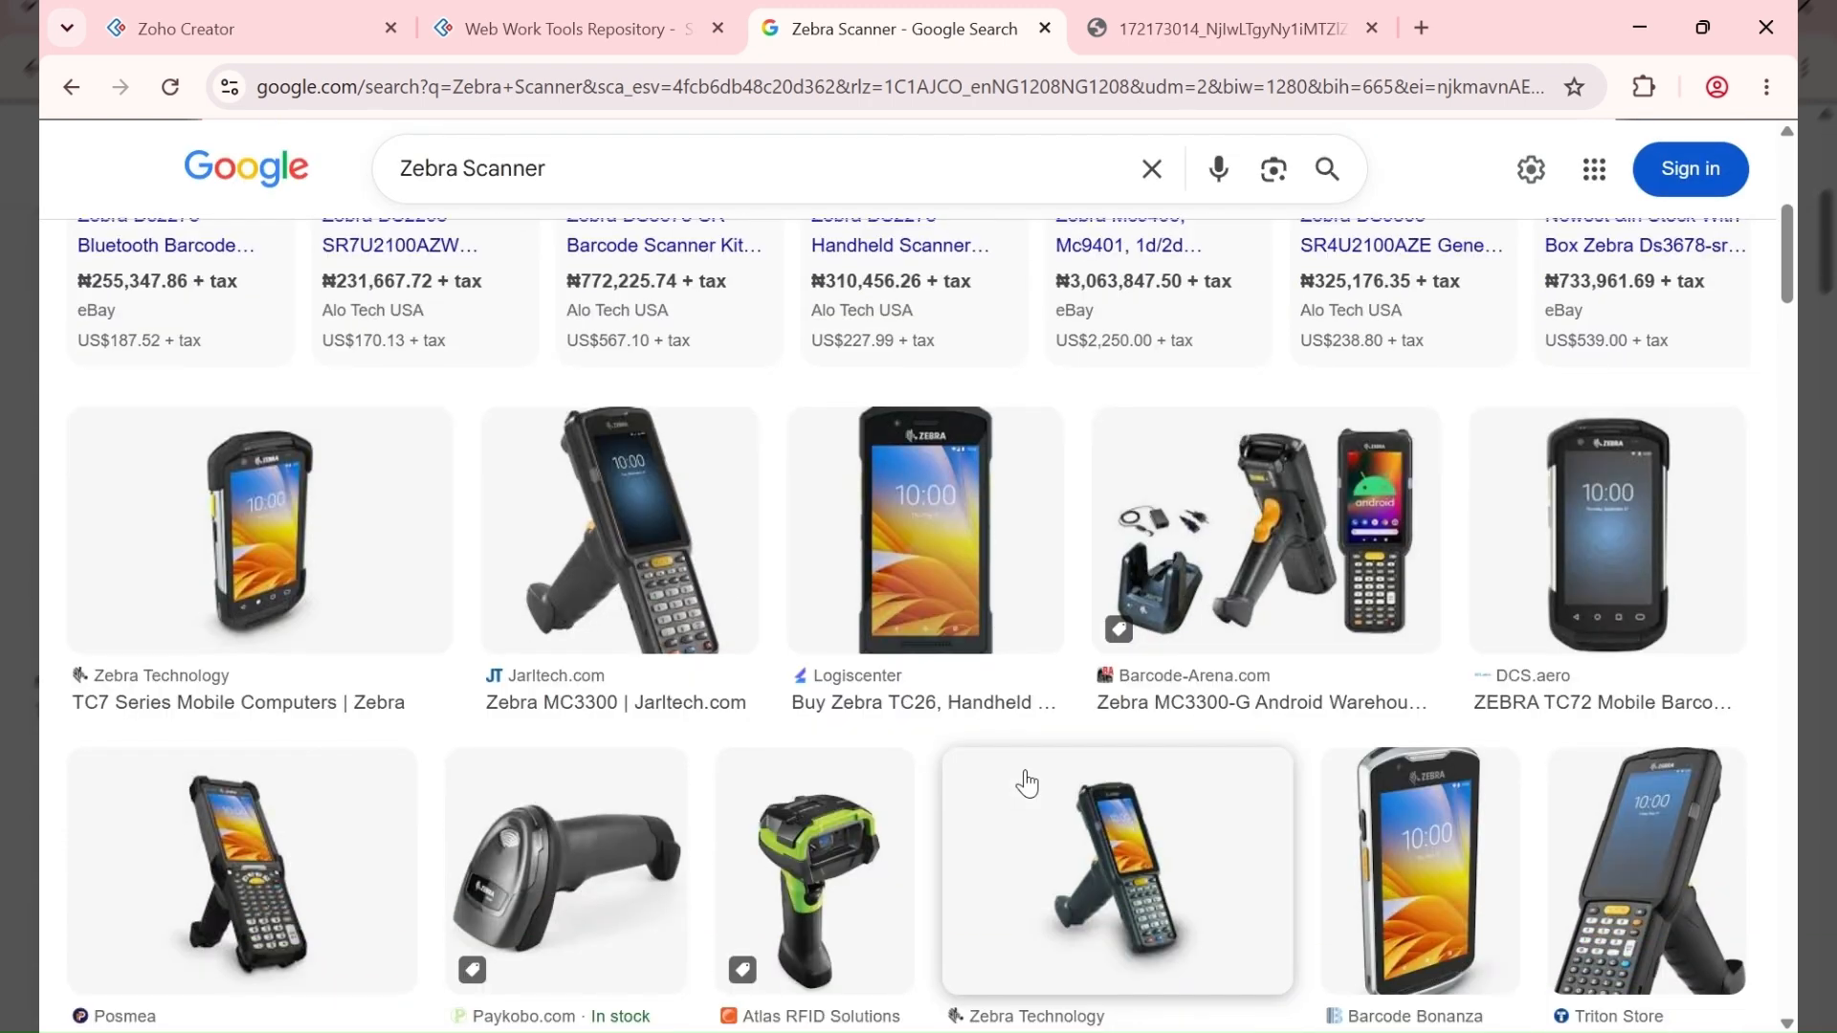
{"action": "scroll", "coordinate": [1026, 783], "scroll_direction": "down", "scroll_amount": 1}
{"action": "scroll", "coordinate": [1043, 773], "scroll_direction": "down", "scroll_amount": 2}
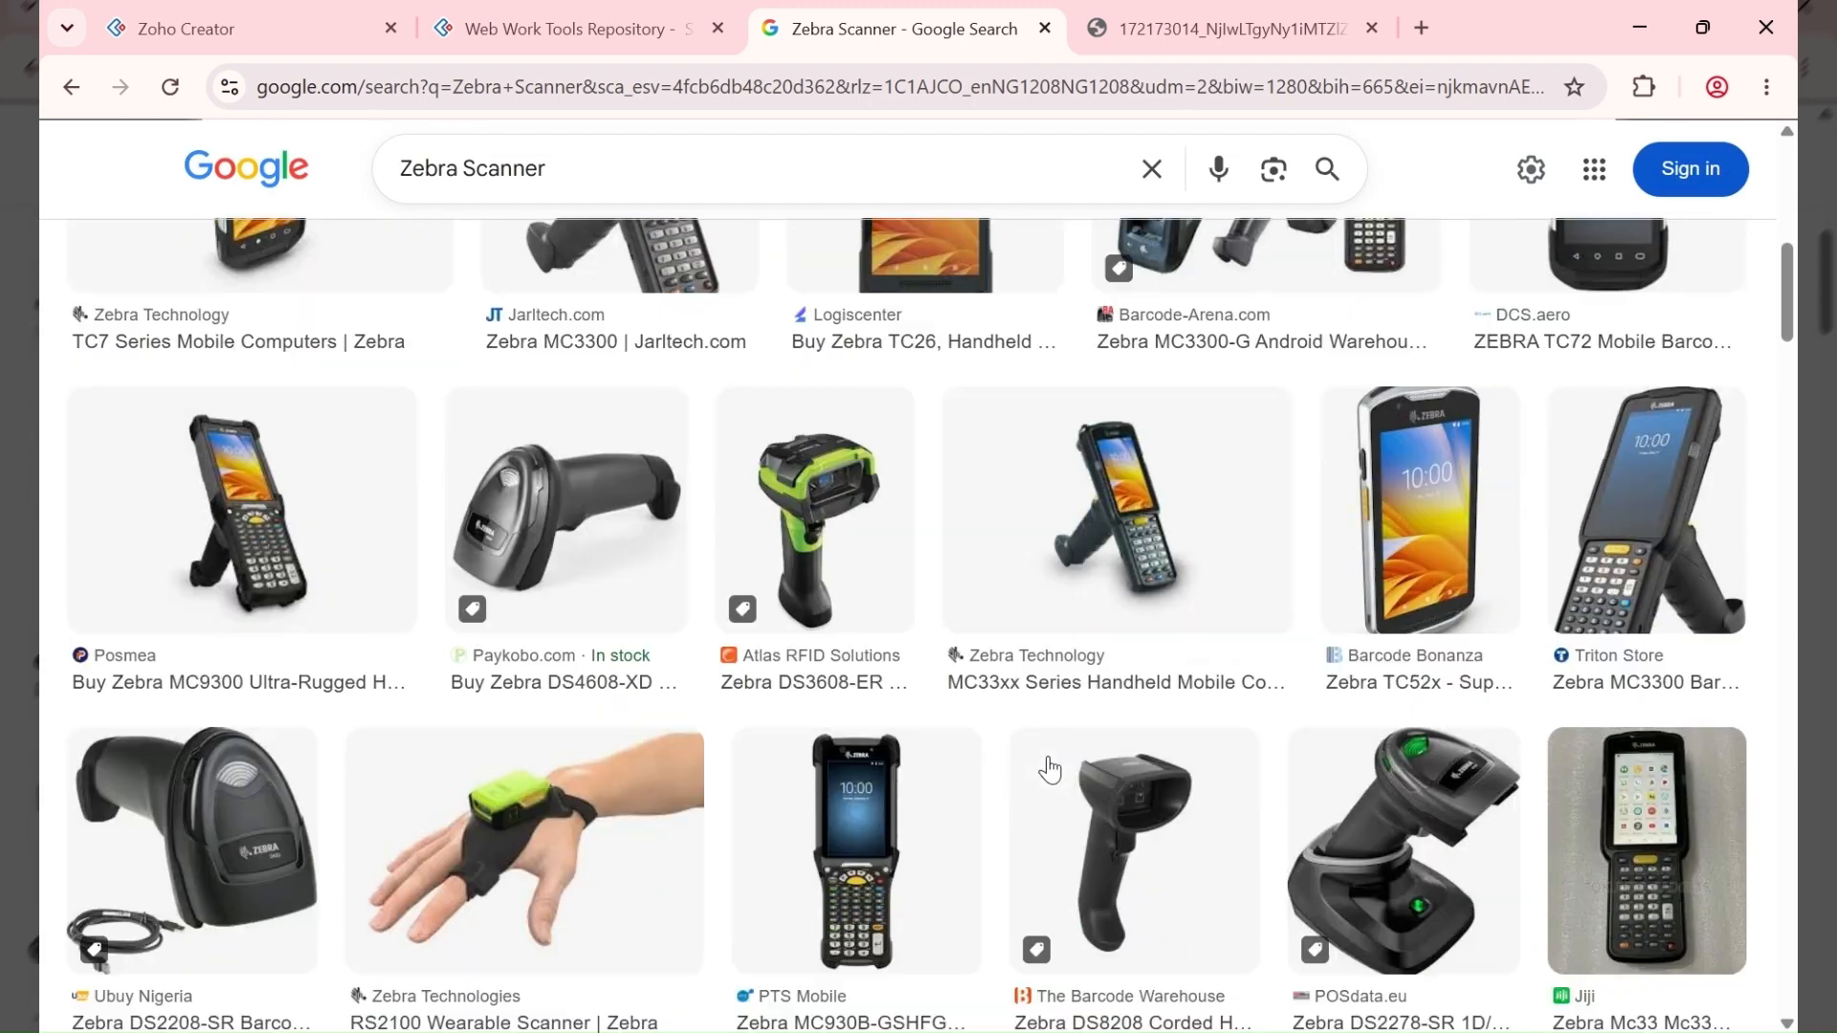
Step: Open Paykobo's Zebra DS4608-XD barcode scanner page, priced ₦410,500.00
{"action": "left_click", "coordinate": [605, 472]}
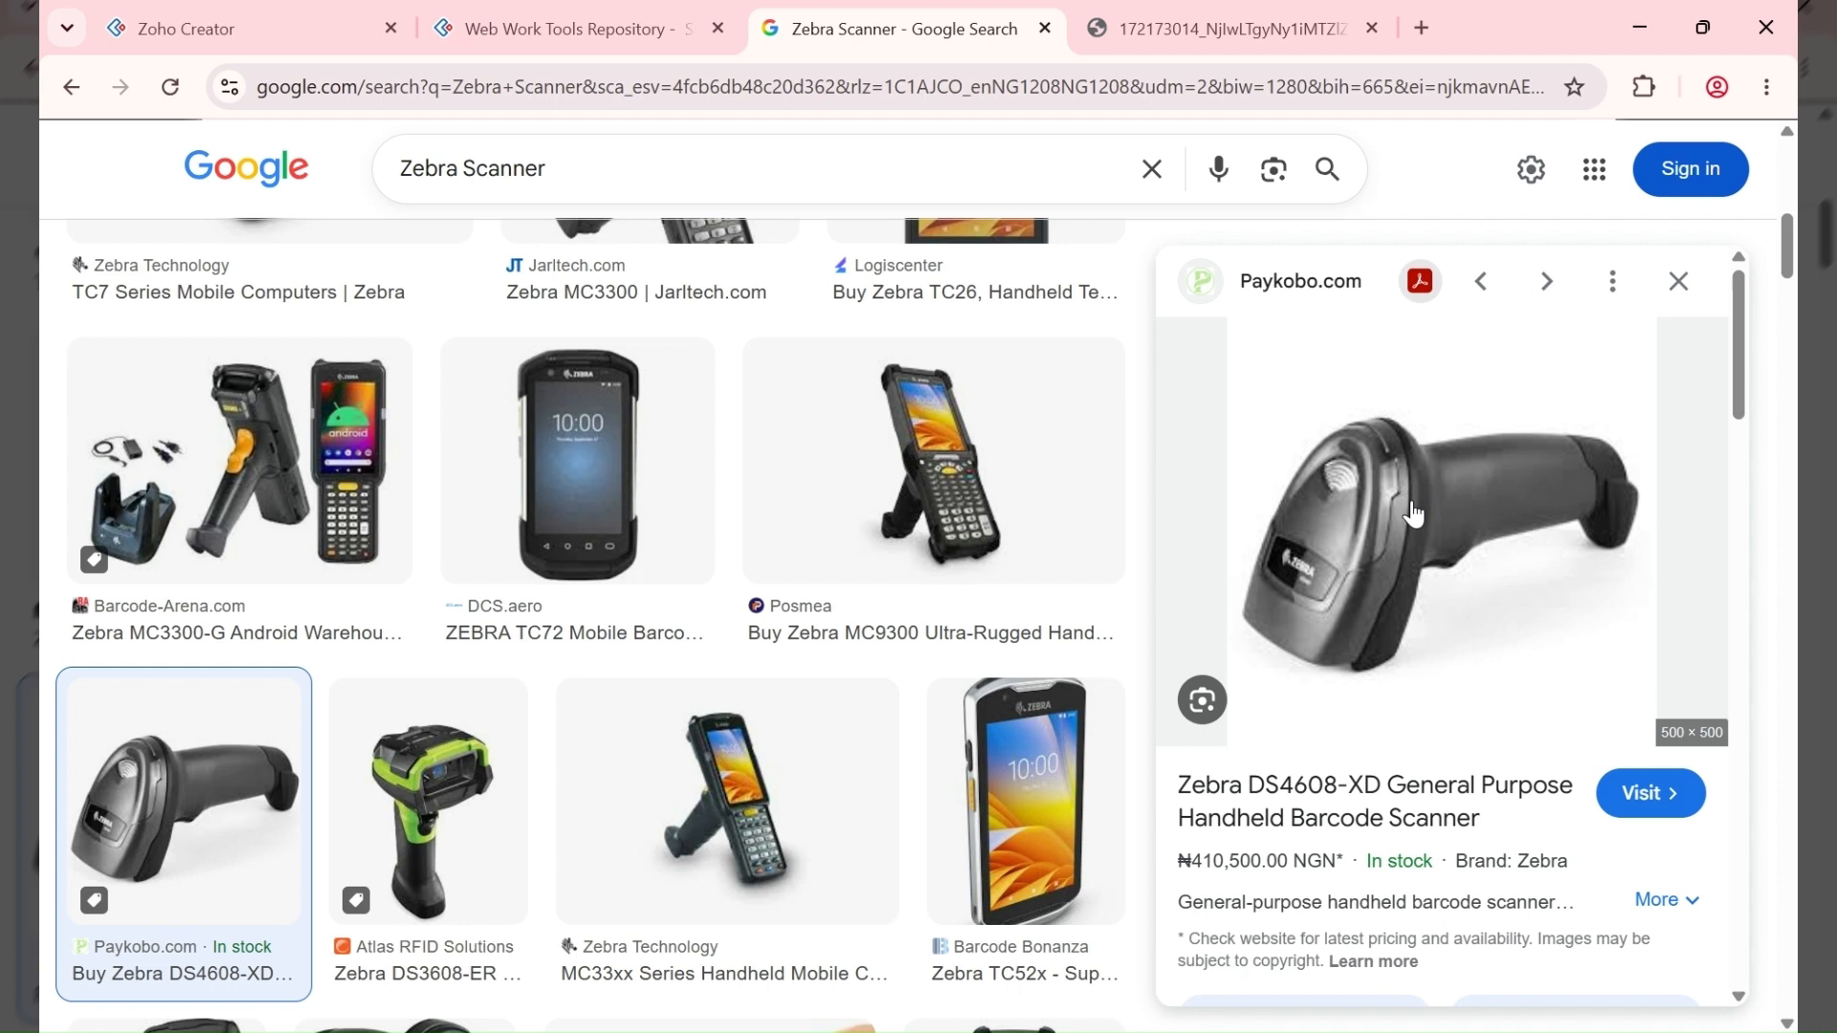
{"action": "left_click", "coordinate": [1289, 321]}
{"action": "left_click", "coordinate": [1340, 14]}
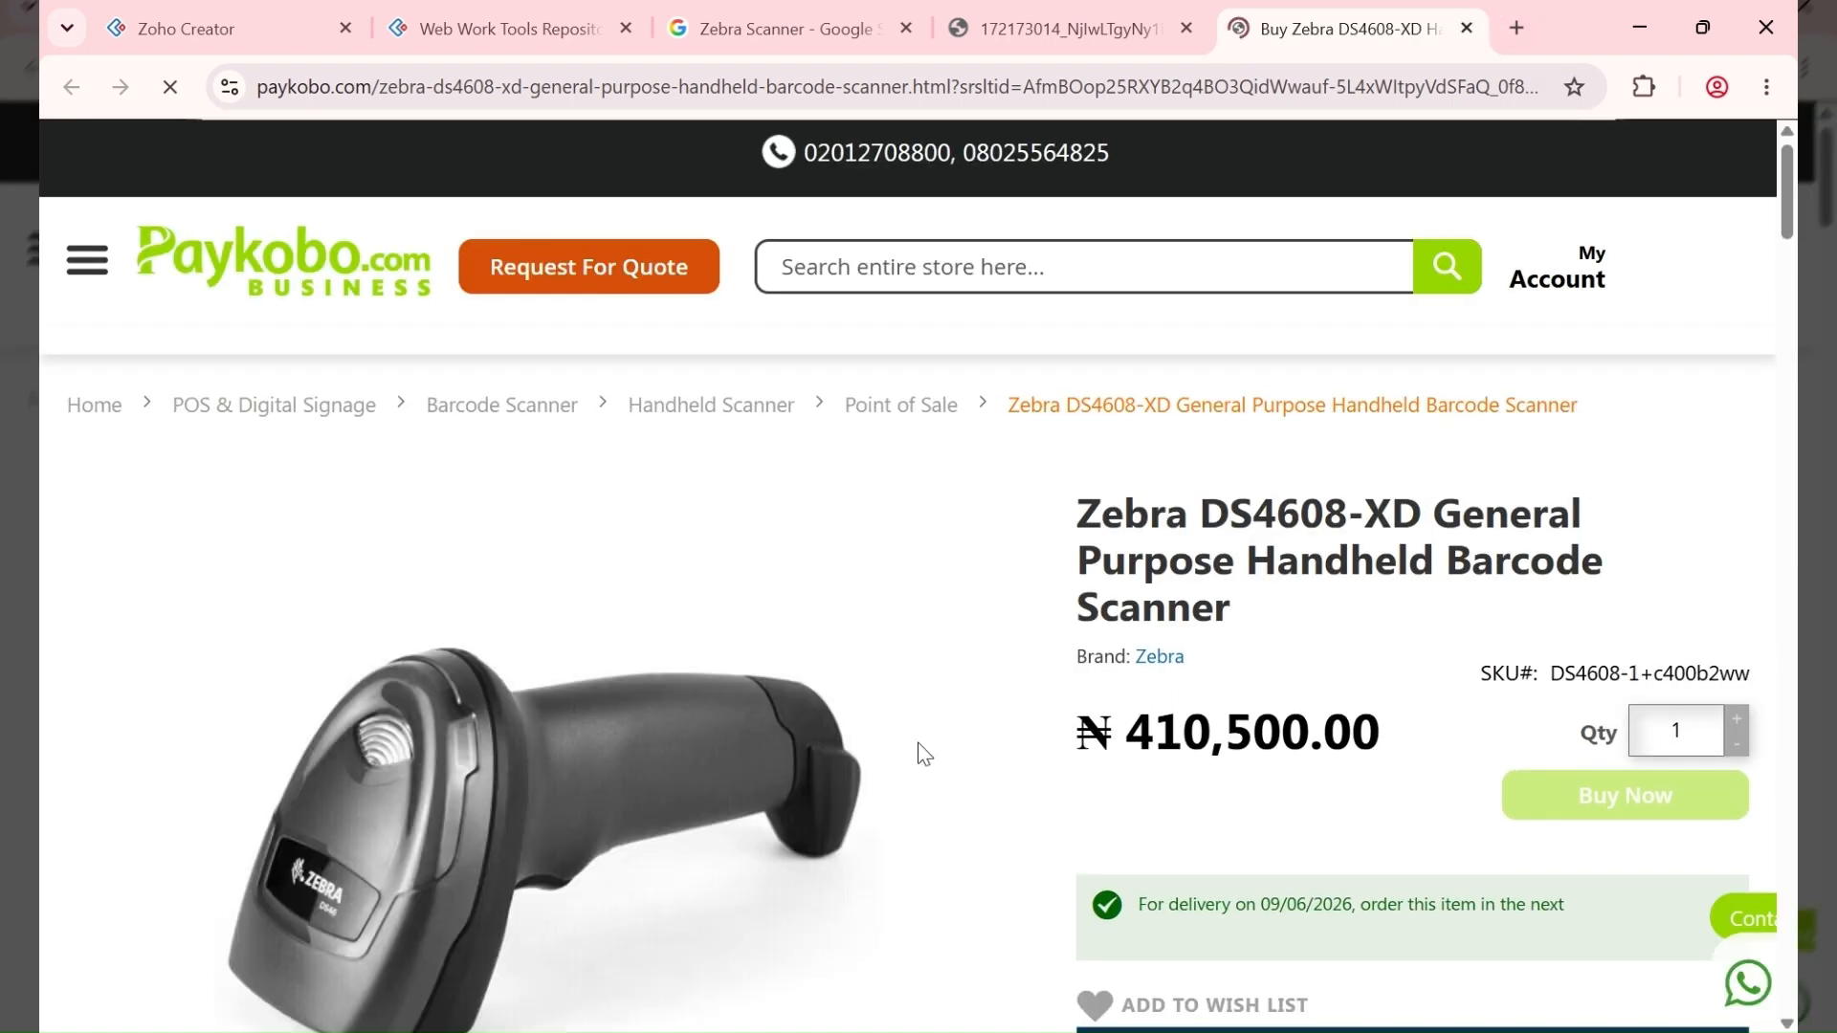
Step: Review the Zebra DS4608-XD features, highlighting QR code and 1D/2D barcode reading
{"action": "scroll", "coordinate": [761, 708], "scroll_direction": "down", "scroll_amount": 3}
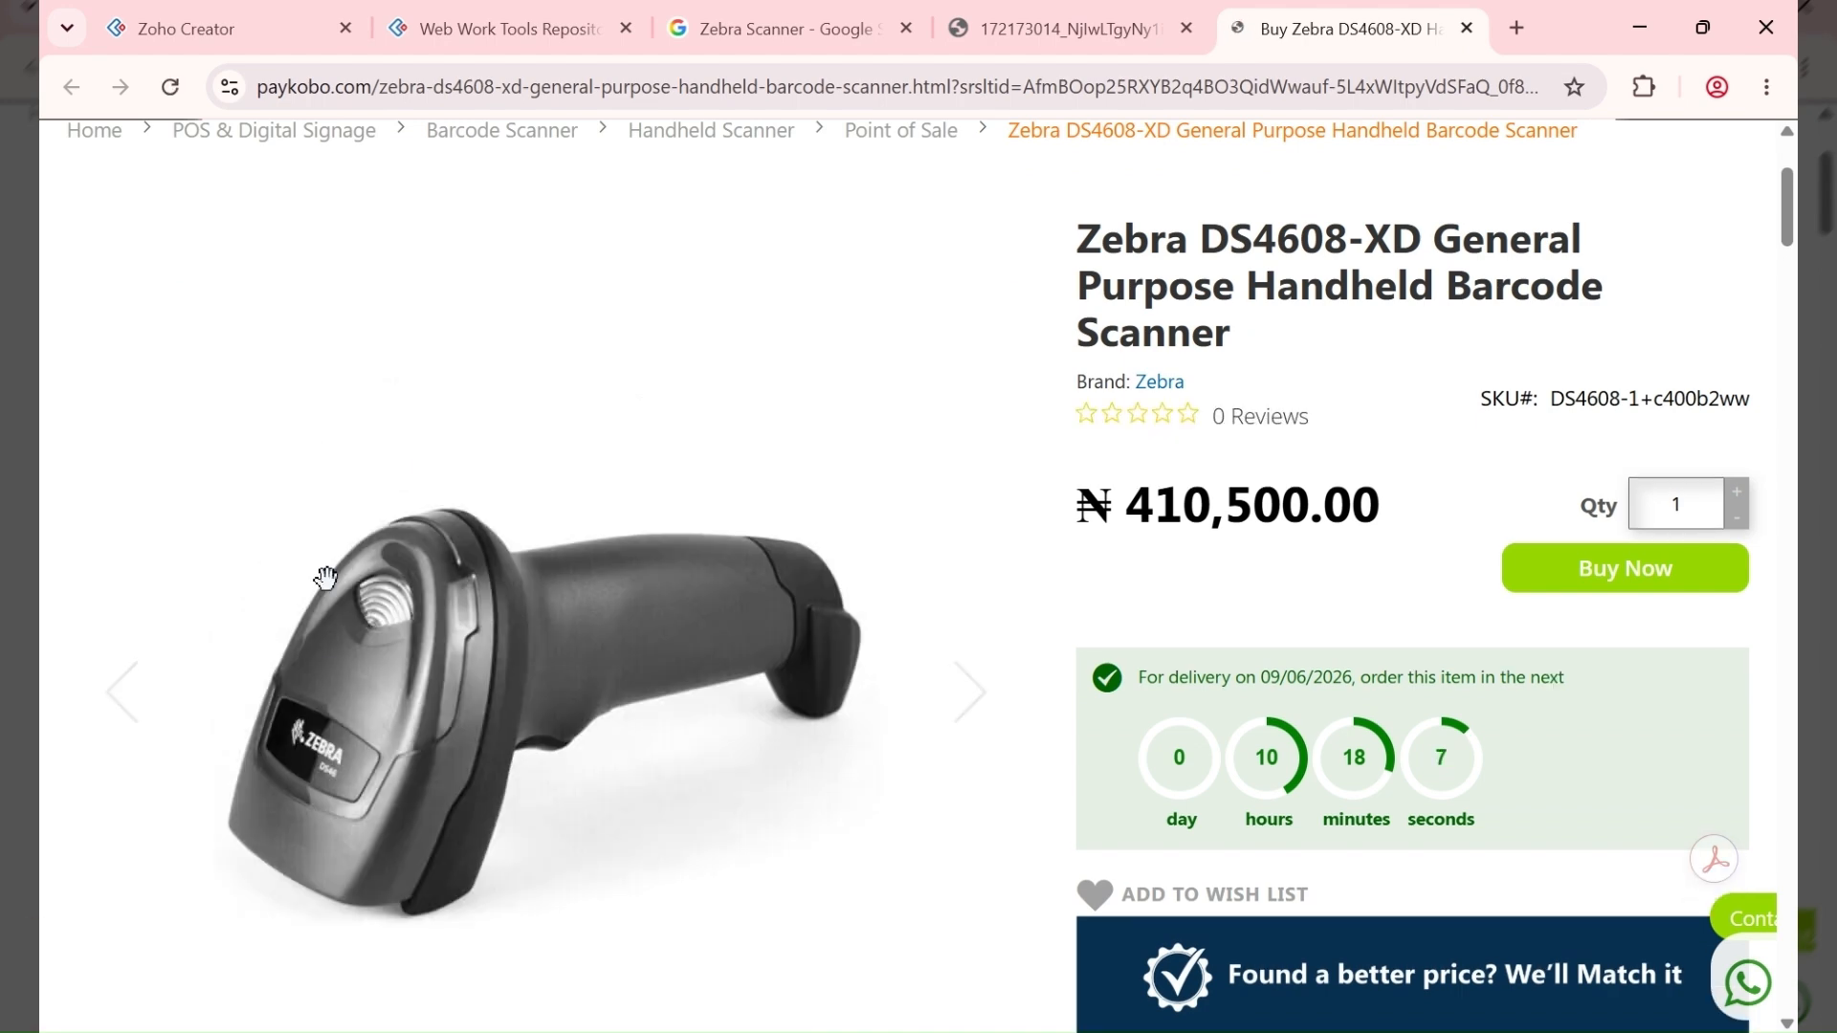
{"action": "scroll", "coordinate": [1024, 411], "scroll_direction": "down", "scroll_amount": 12}
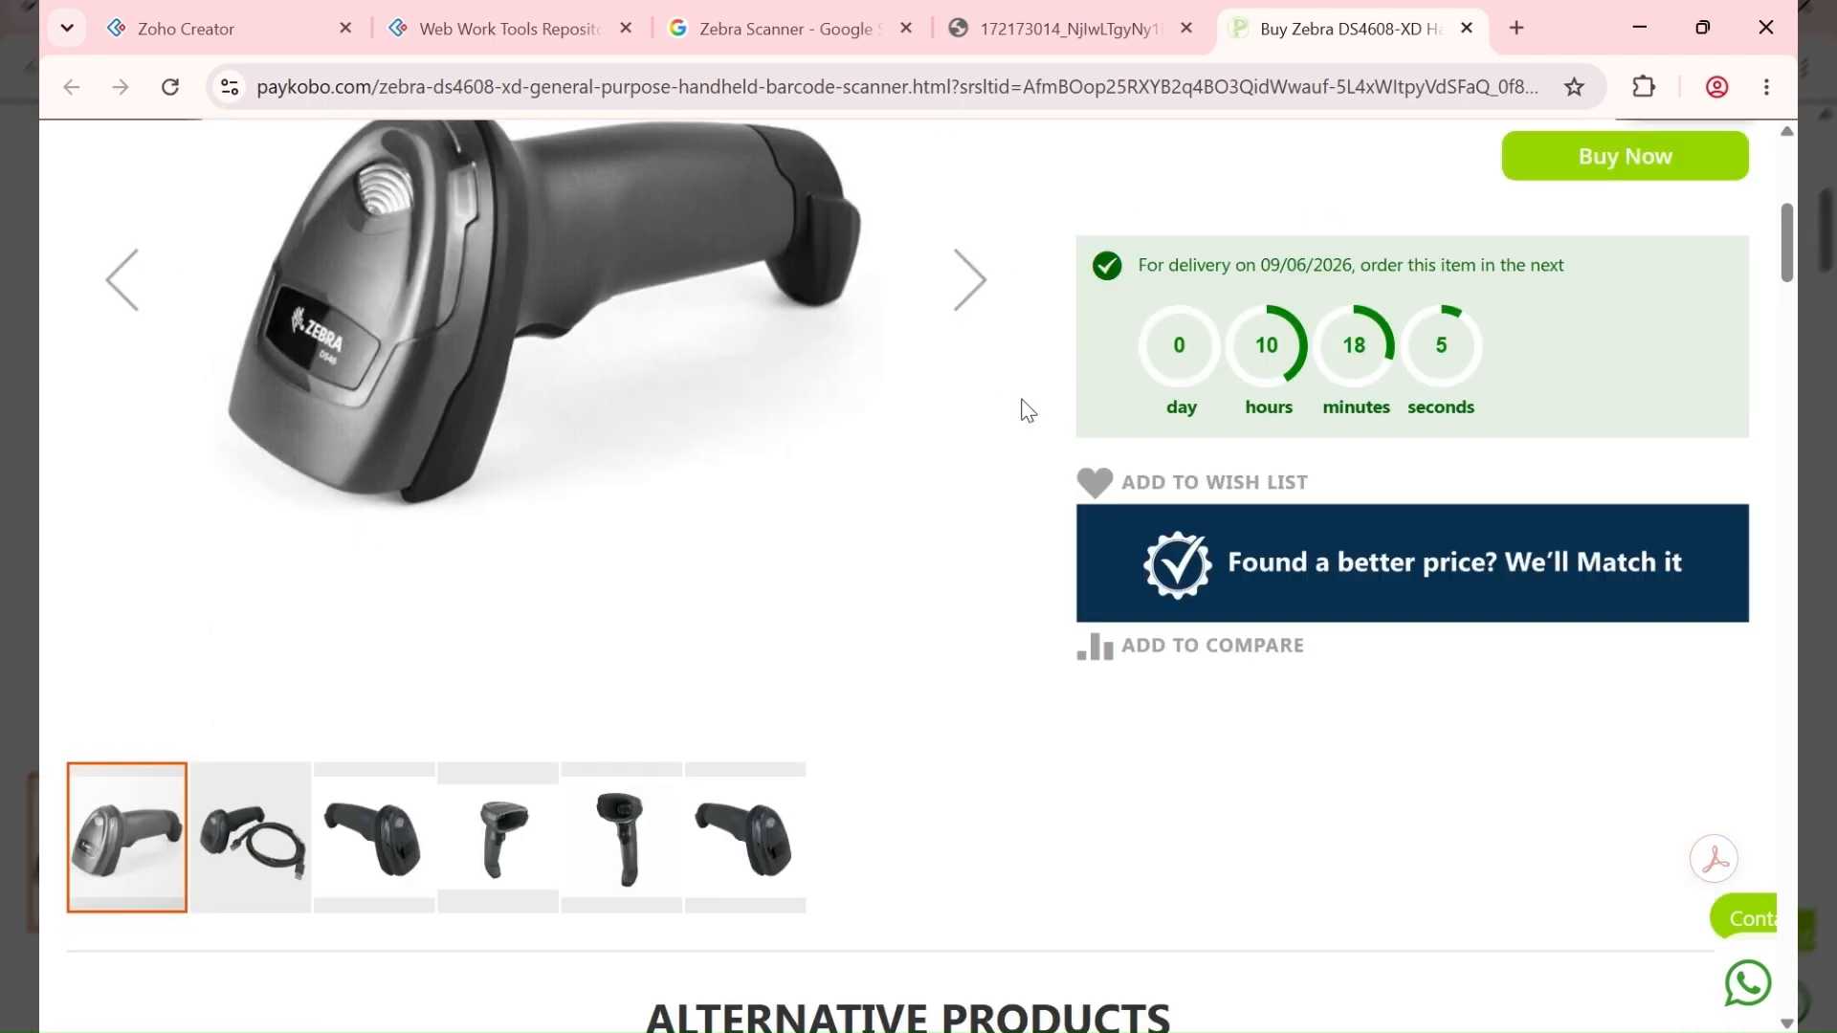
{"action": "scroll", "coordinate": [710, 525], "scroll_direction": "down", "scroll_amount": 1}
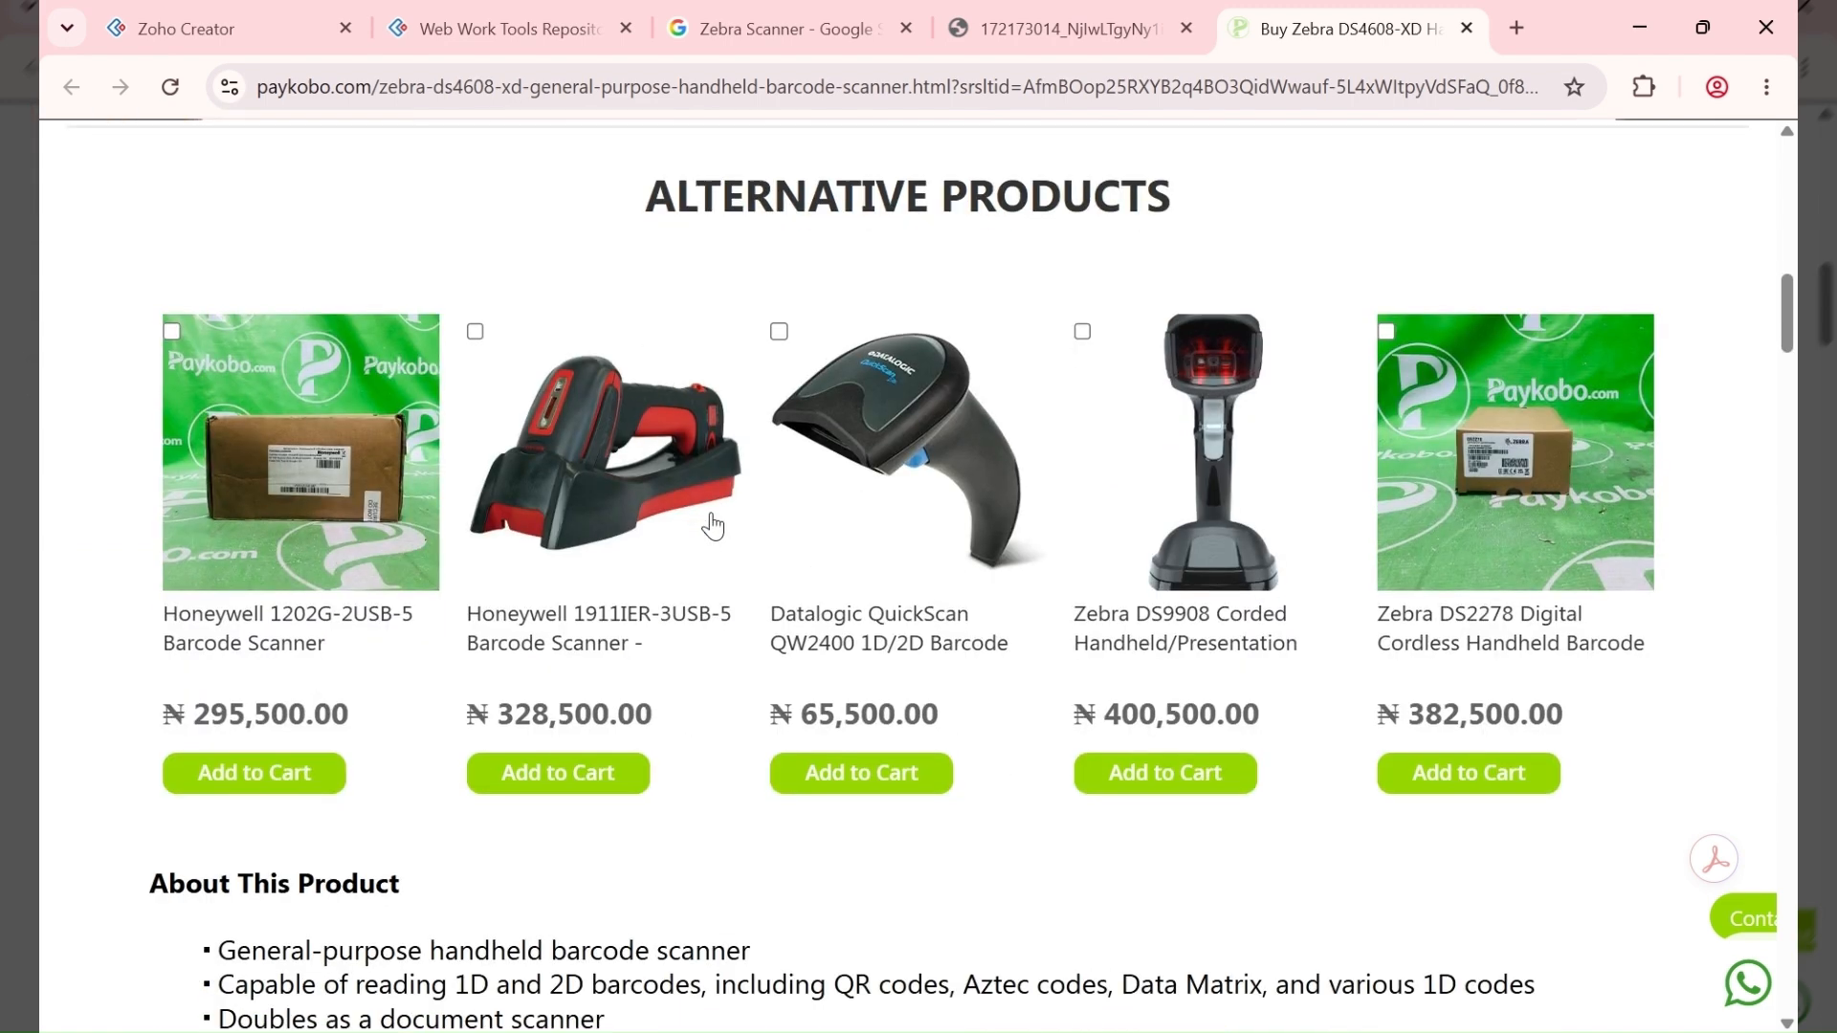
{"action": "scroll", "coordinate": [710, 521], "scroll_direction": "up", "scroll_amount": 4}
{"action": "scroll", "coordinate": [1098, 469], "scroll_direction": "down", "scroll_amount": 7}
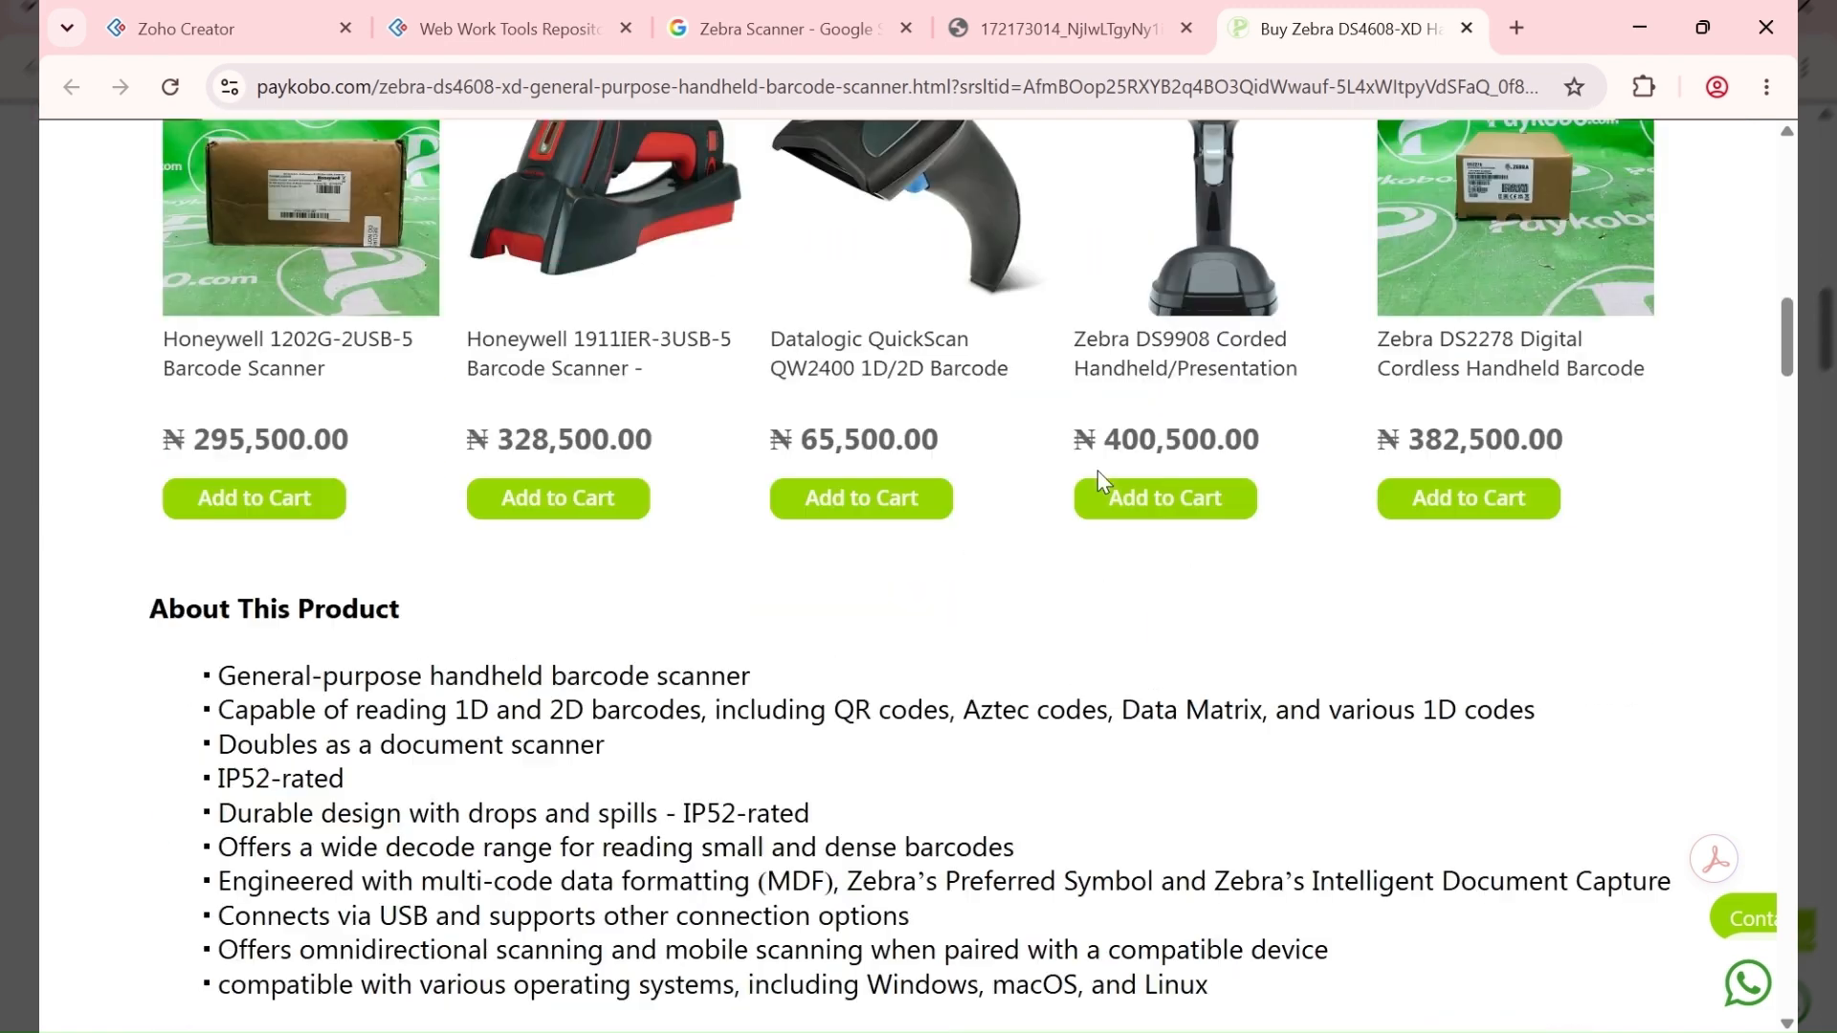
{"action": "scroll", "coordinate": [1096, 469], "scroll_direction": "down", "scroll_amount": 3}
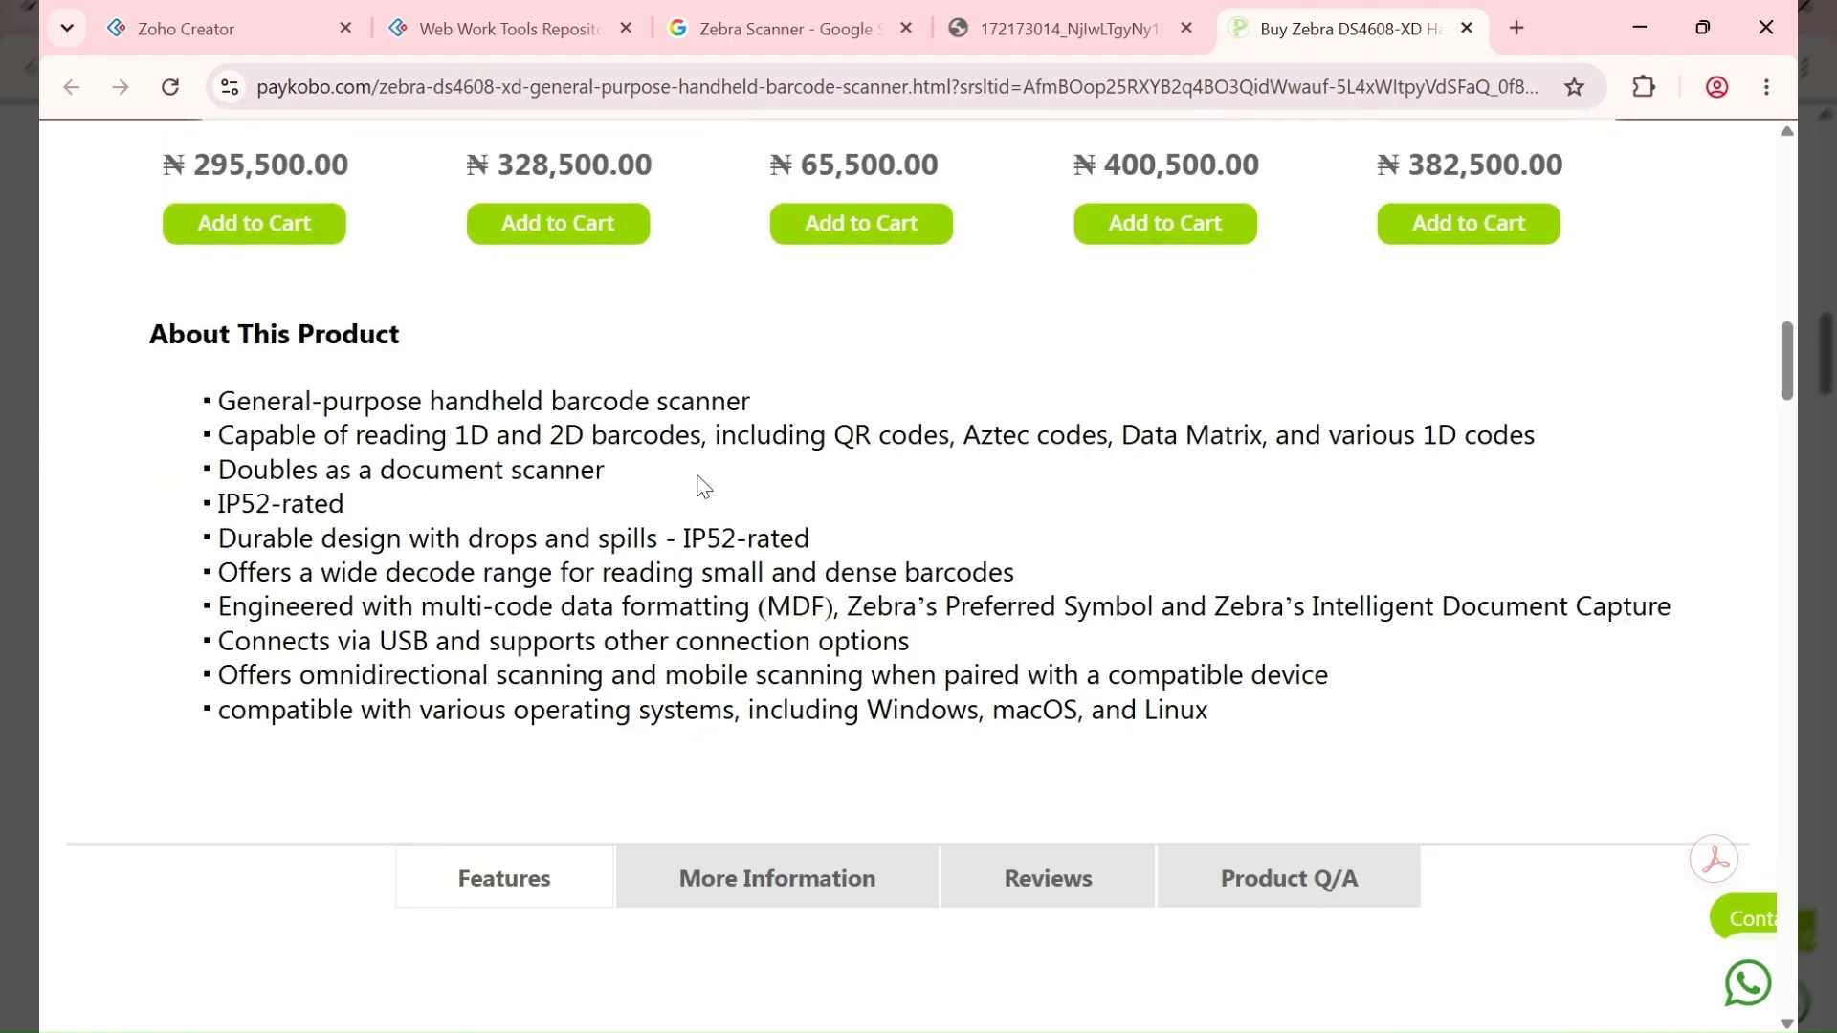
{"action": "left_click_drag", "start_coordinate": [942, 441], "coordinate": [716, 432]}
{"action": "left_click", "coordinate": [302, 466]}
{"action": "left_click_drag", "start_coordinate": [565, 436], "coordinate": [218, 436]}
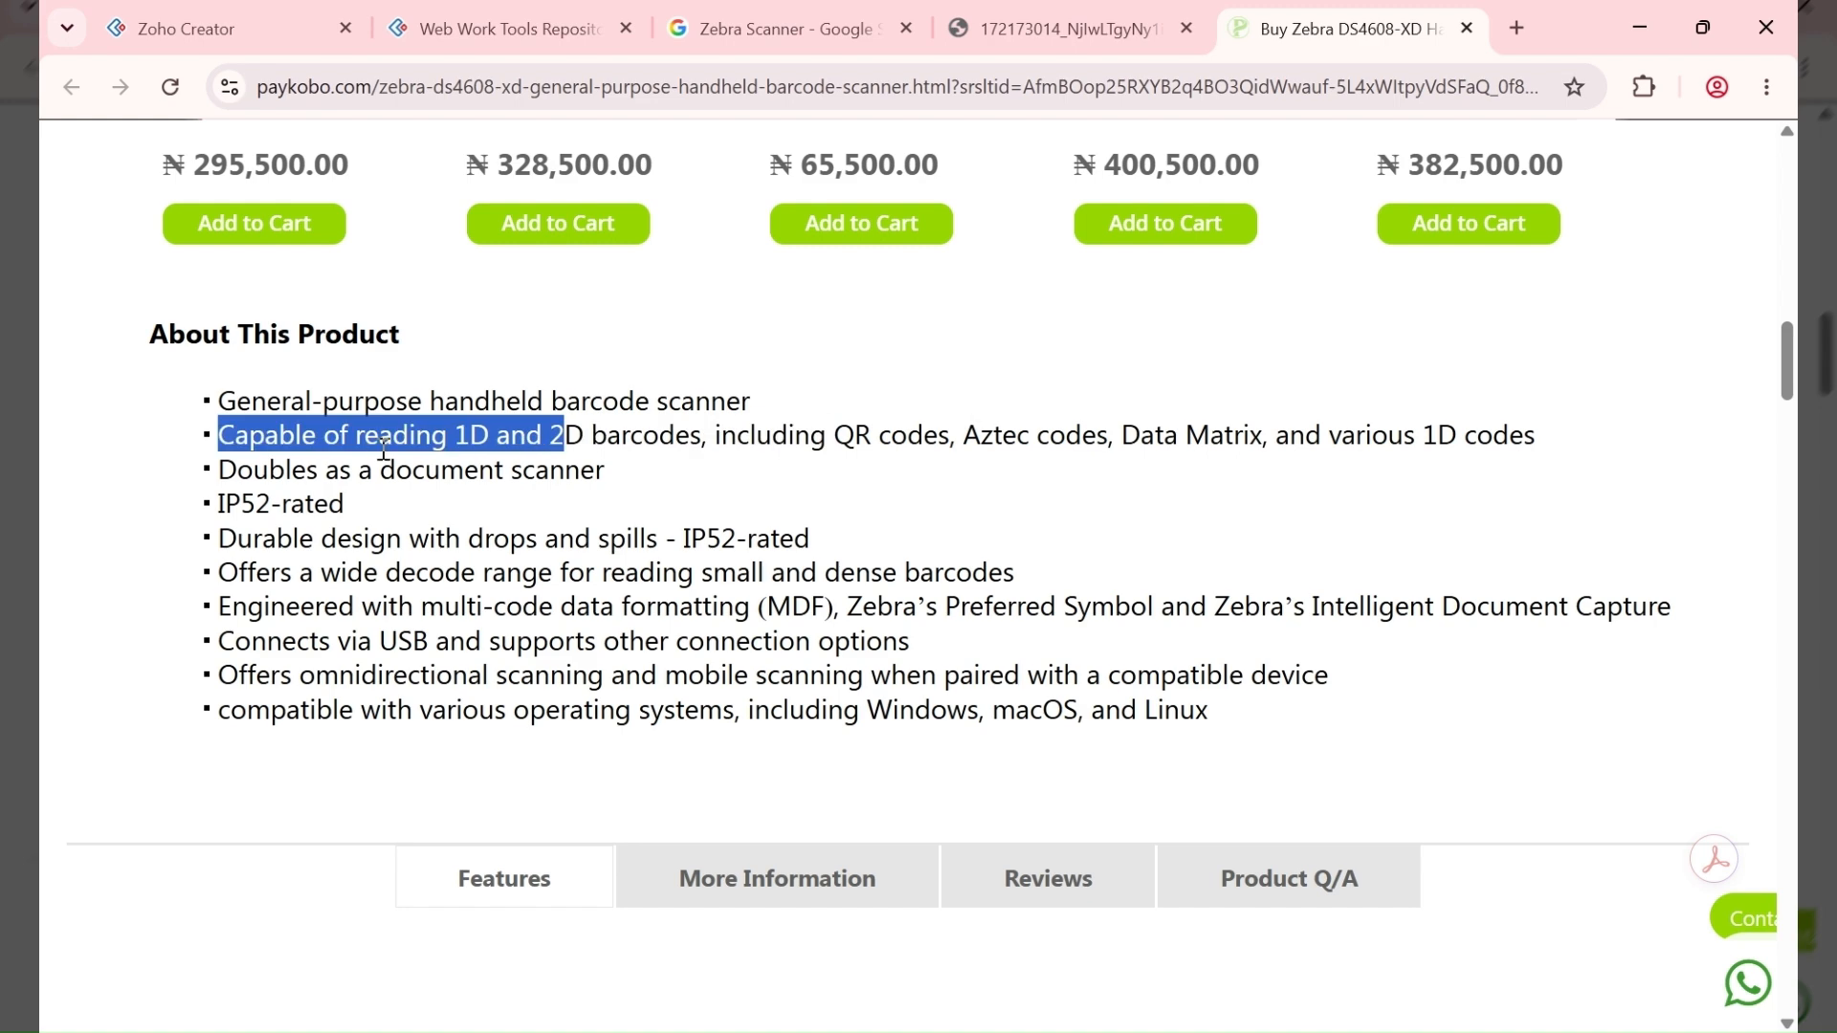
{"action": "left_click", "coordinate": [590, 421]}
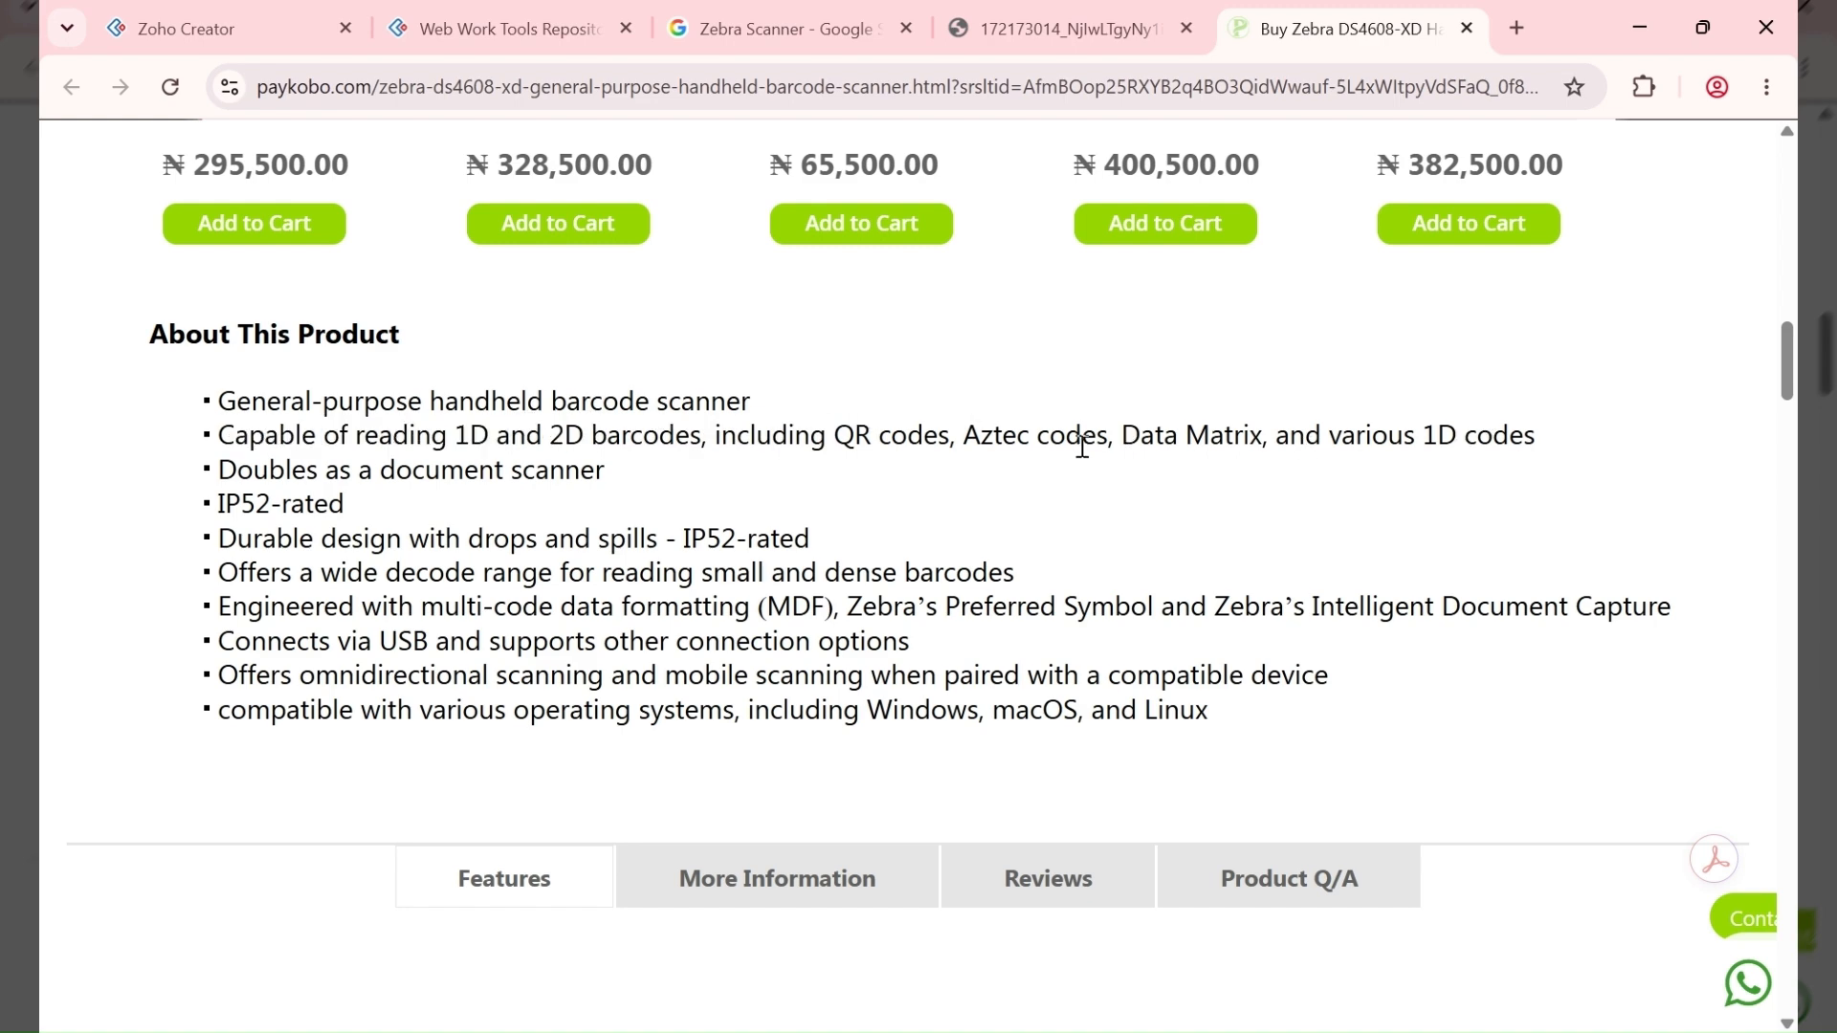
Step: Return to the Supply Captain record for supply batch 10001
{"action": "scroll", "coordinate": [1061, 435], "scroll_direction": "up", "scroll_amount": 12}
{"action": "scroll", "coordinate": [1062, 419], "scroll_direction": "up", "scroll_amount": 5}
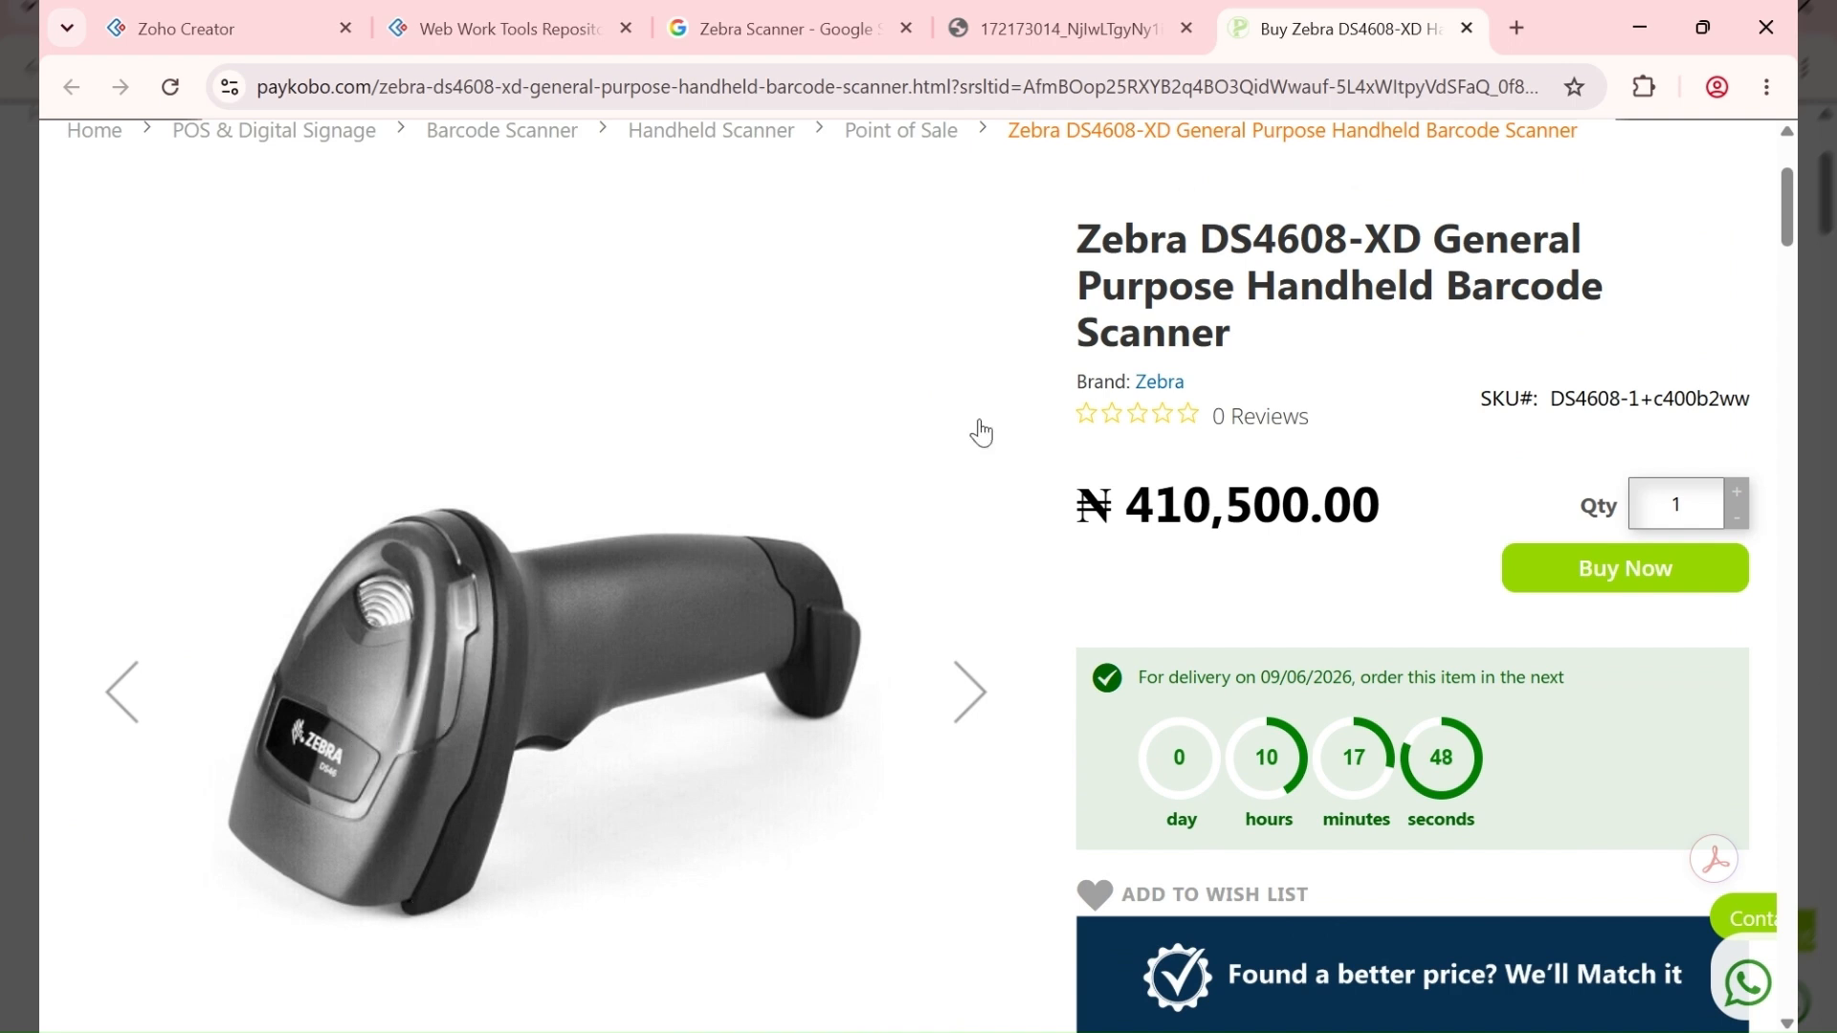
{"action": "left_click", "coordinate": [486, 25]}
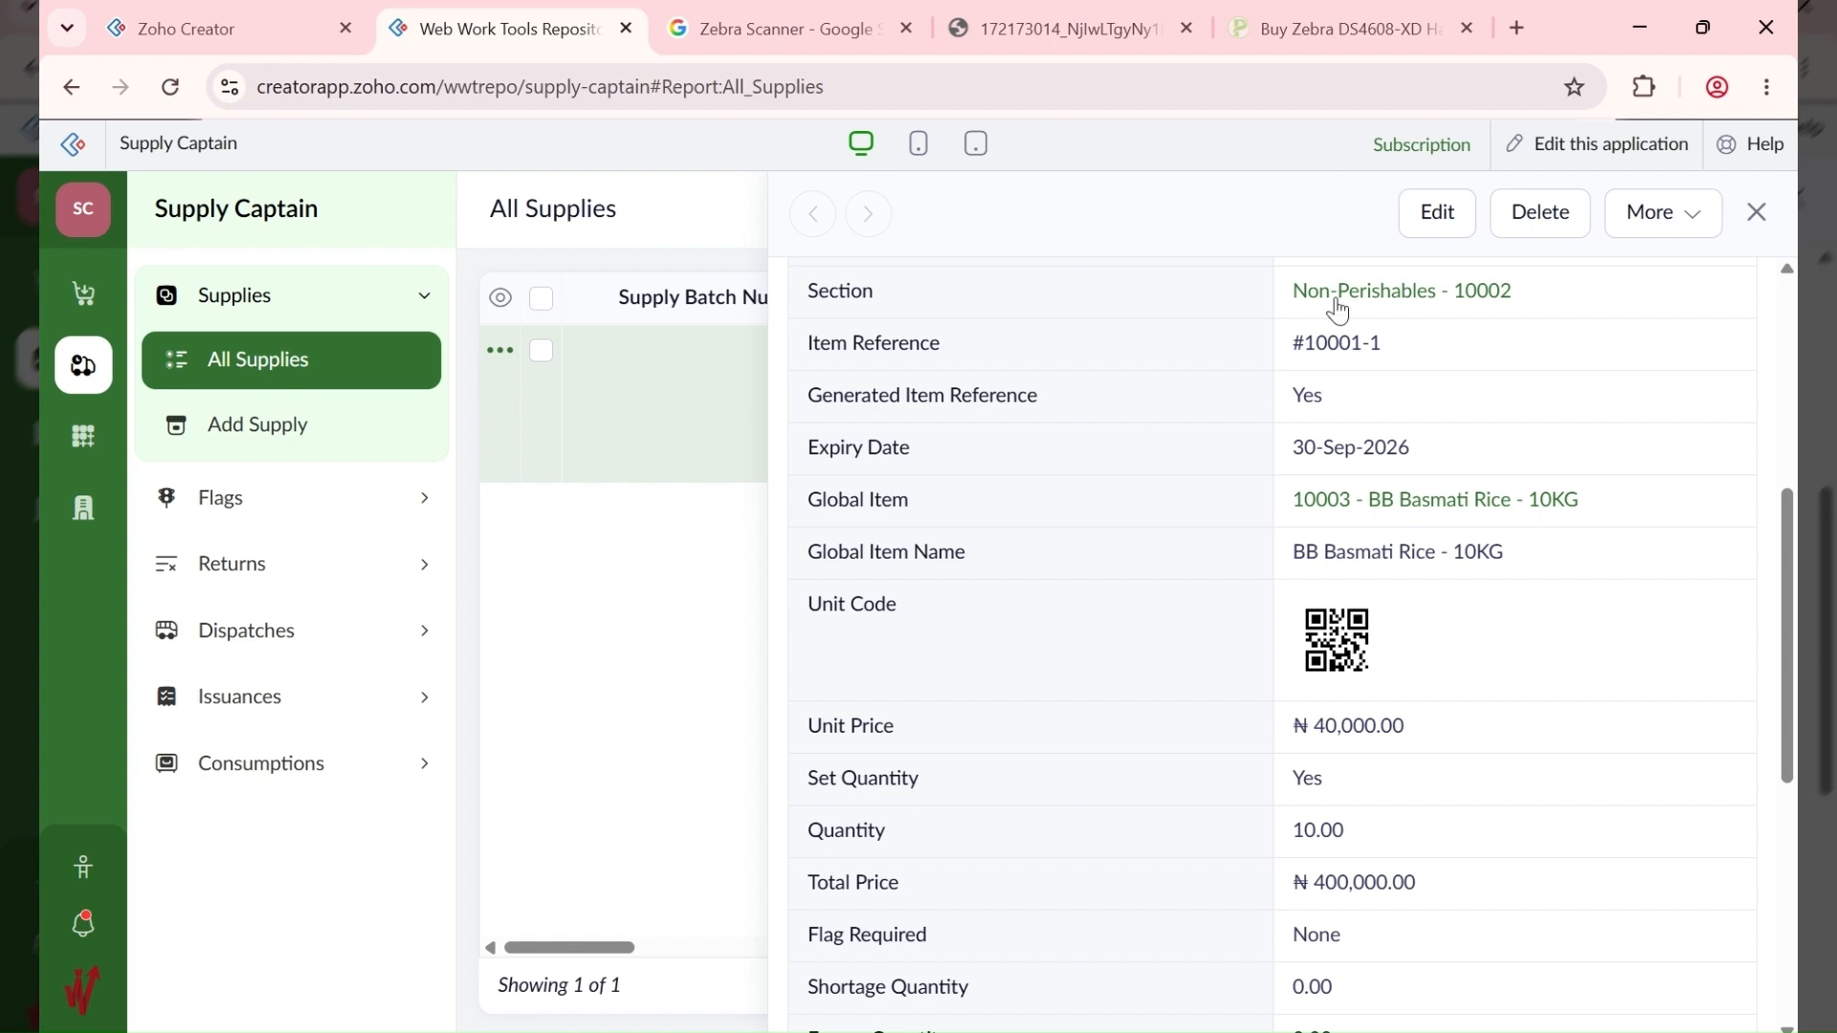
Step: Highlight item reference #10001-1, then view the LICON label printer photo
{"action": "left_click_drag", "start_coordinate": [1392, 346], "coordinate": [1267, 362]}
{"action": "left_click", "coordinate": [1103, 16]}
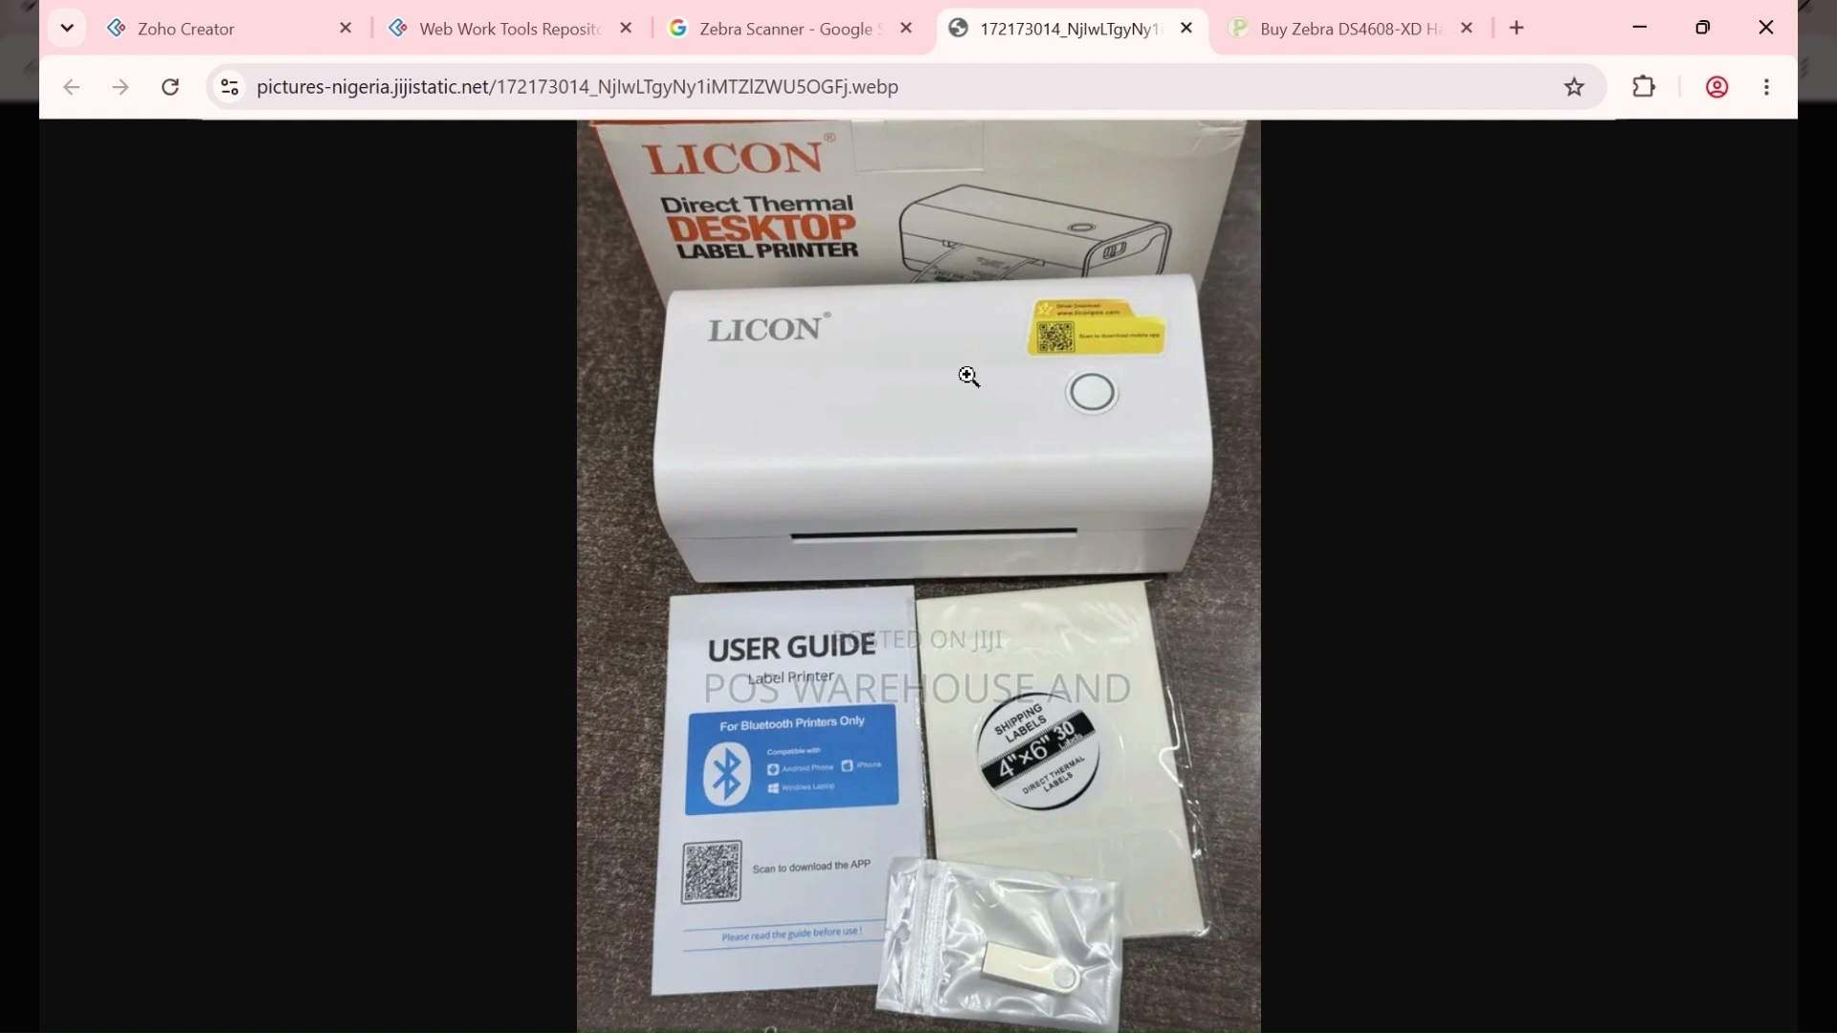
Step: Revisit the Zebra DS4608-XD page and LICON printer photo, then return to the rice supply record
{"action": "left_click", "coordinate": [1312, 36]}
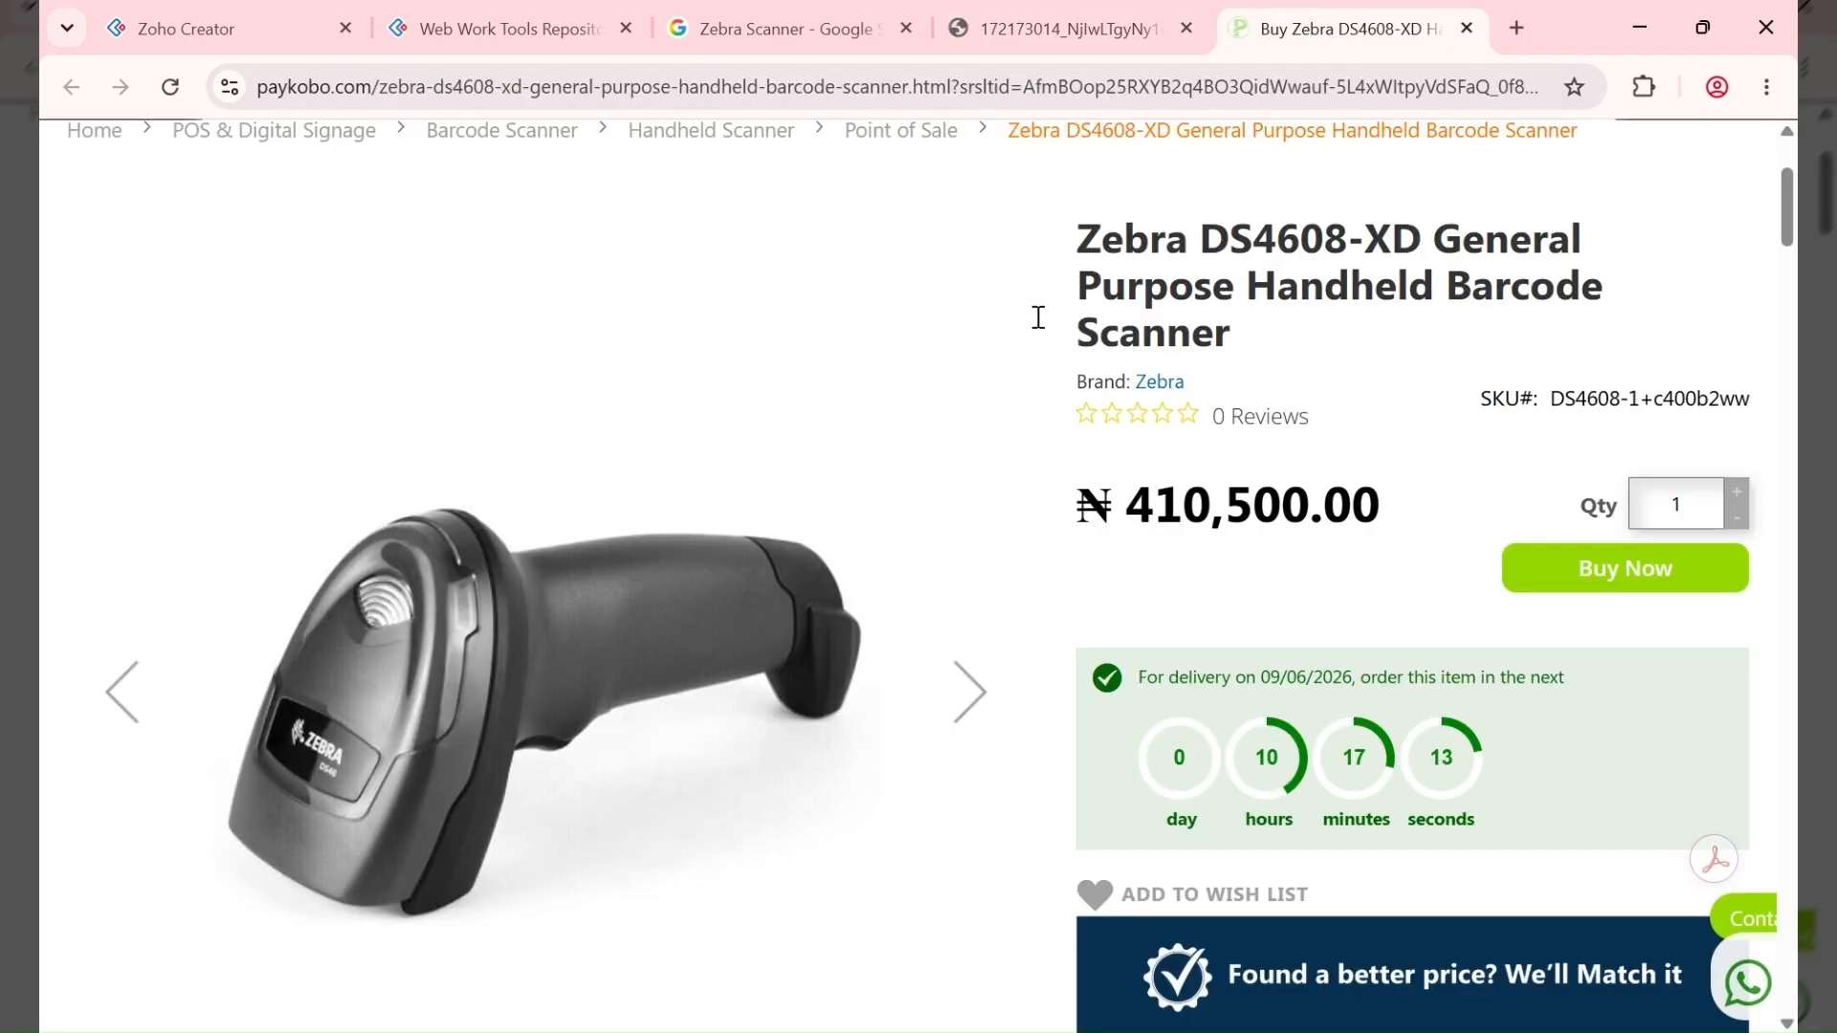
{"action": "scroll", "coordinate": [939, 480], "scroll_direction": "up", "scroll_amount": 1}
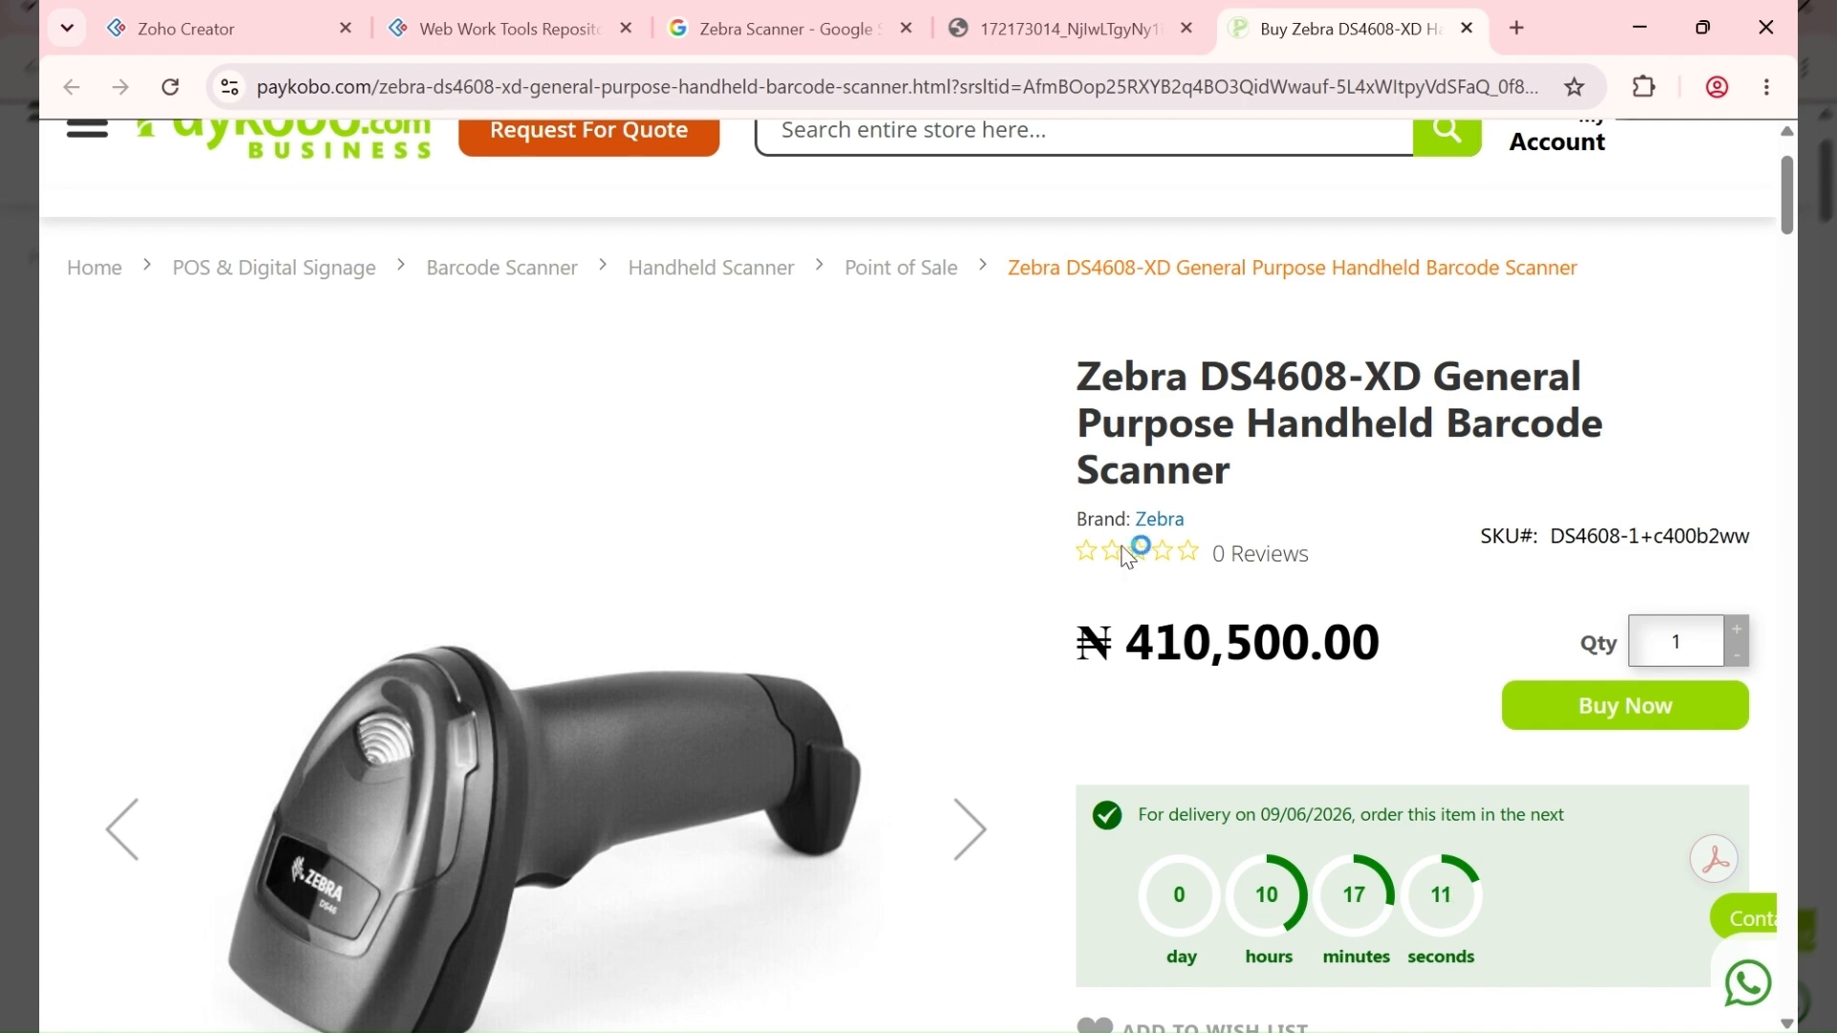
{"action": "scroll", "coordinate": [706, 591], "scroll_direction": "up", "scroll_amount": 1}
{"action": "scroll", "coordinate": [706, 592], "scroll_direction": "down", "scroll_amount": 2}
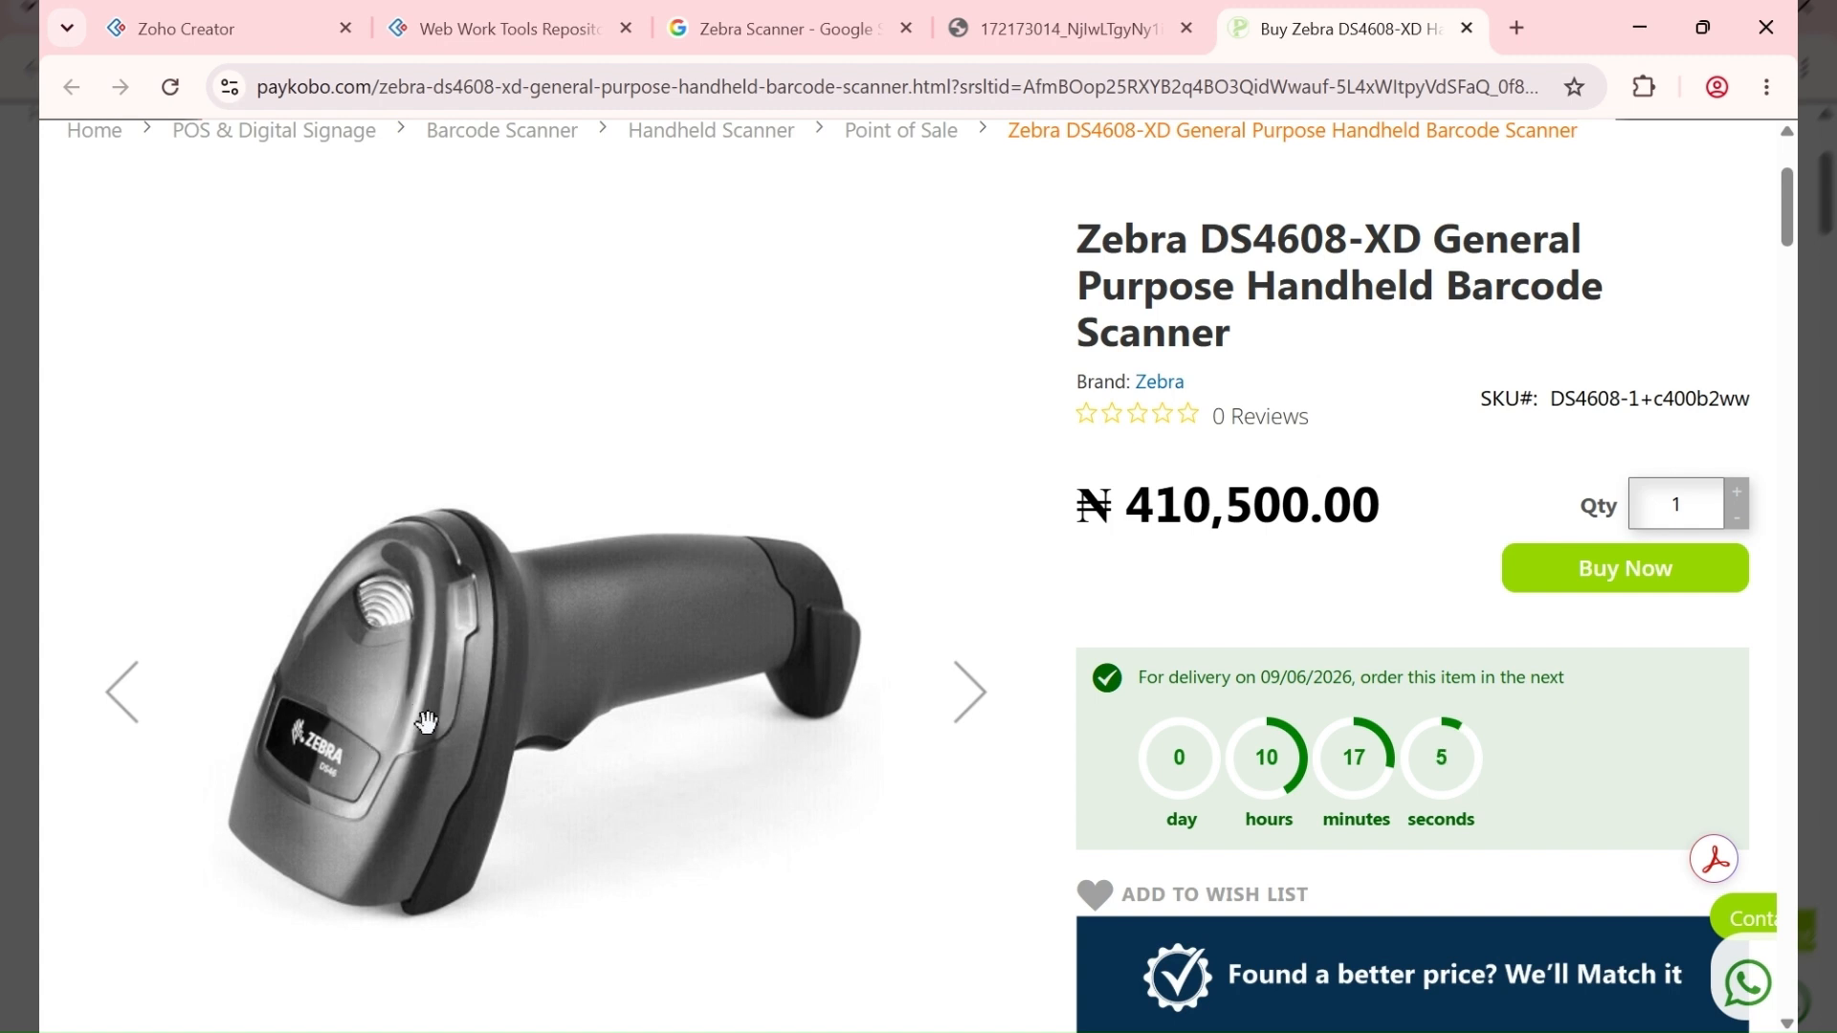
{"action": "left_click", "coordinate": [1070, 25]}
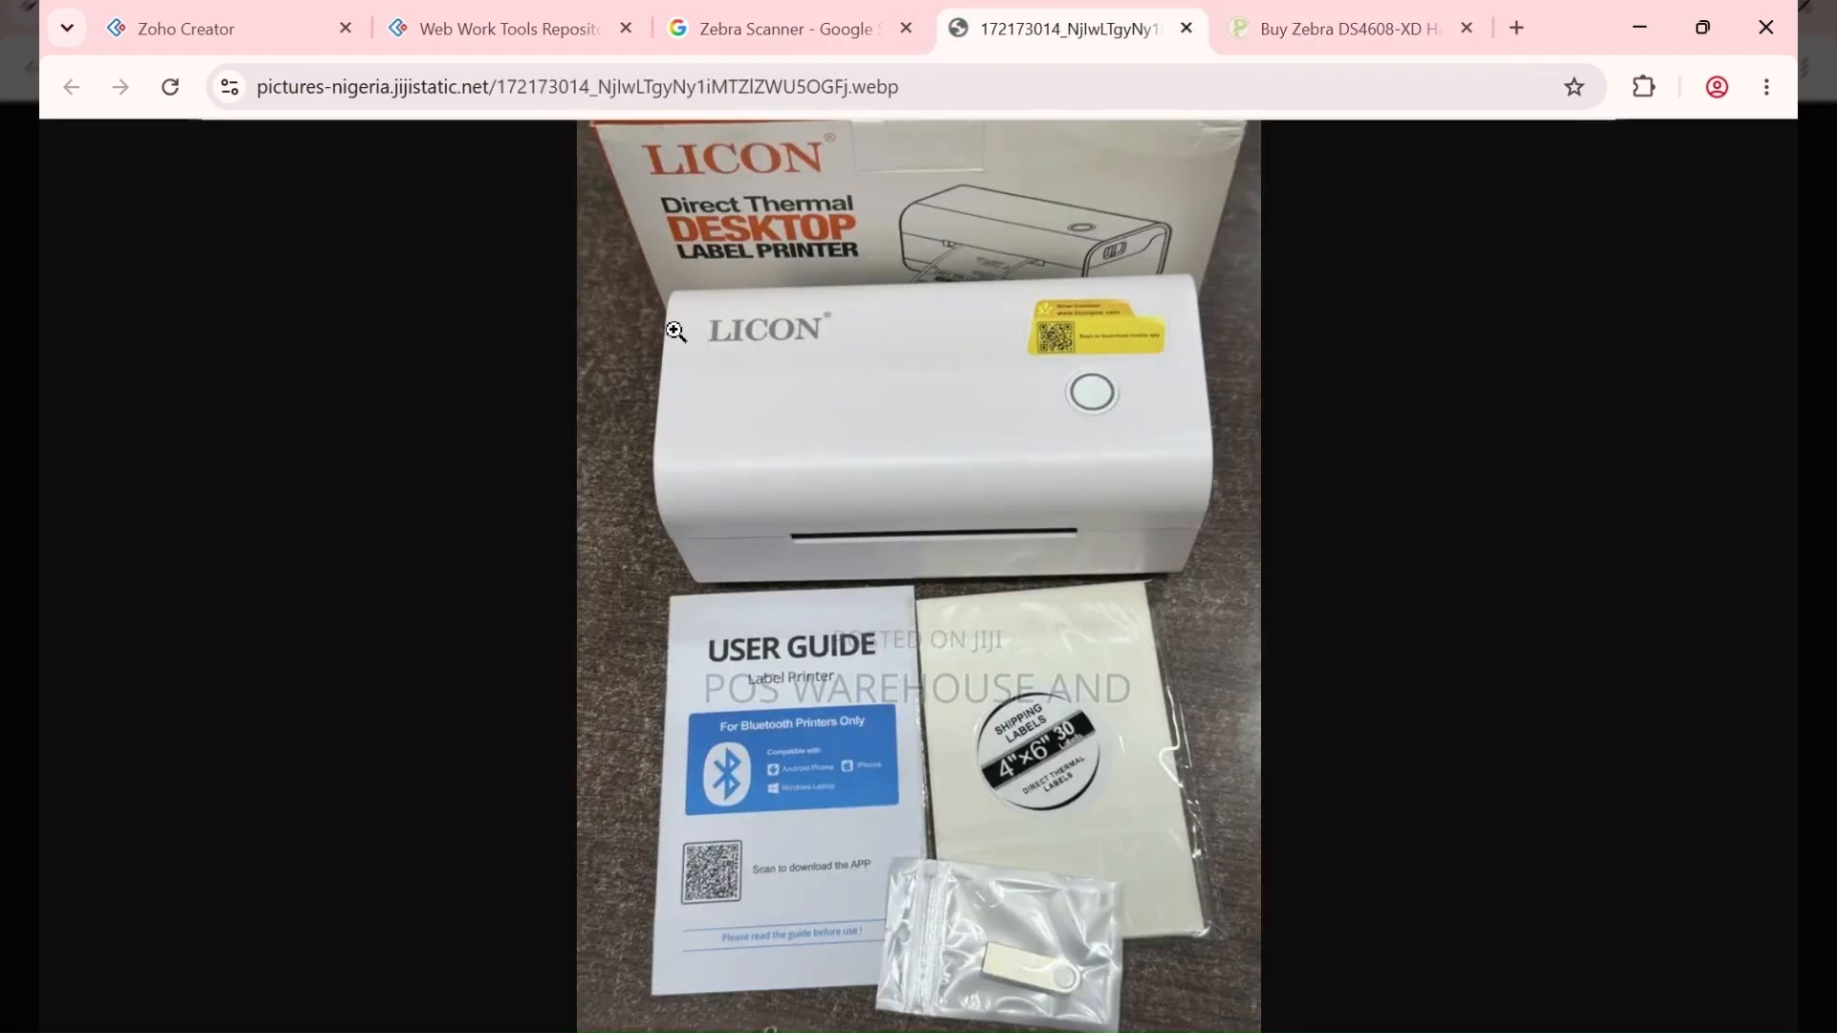
{"action": "left_click", "coordinate": [486, 12]}
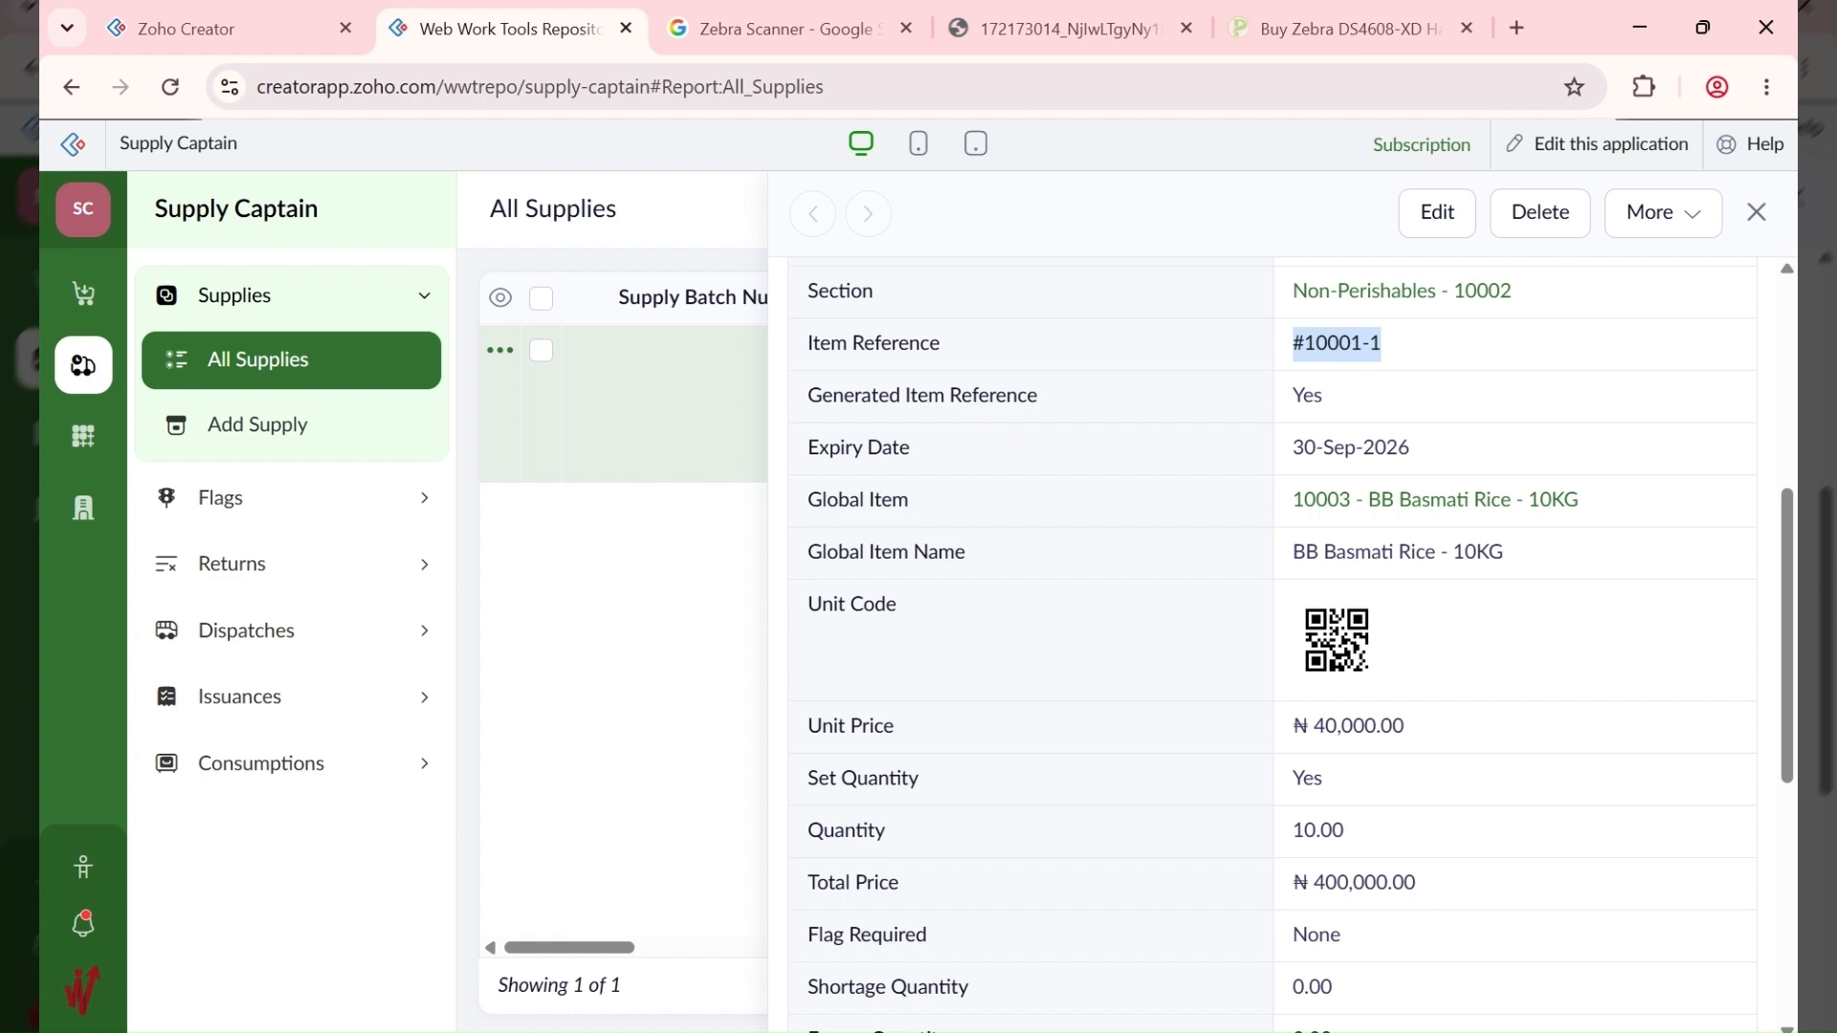
Step: Open batch 10001 in the Update Supply form and review its fields, leaving Generate Item Reference on
{"action": "scroll", "coordinate": [1343, 450], "scroll_direction": "up", "scroll_amount": 5}
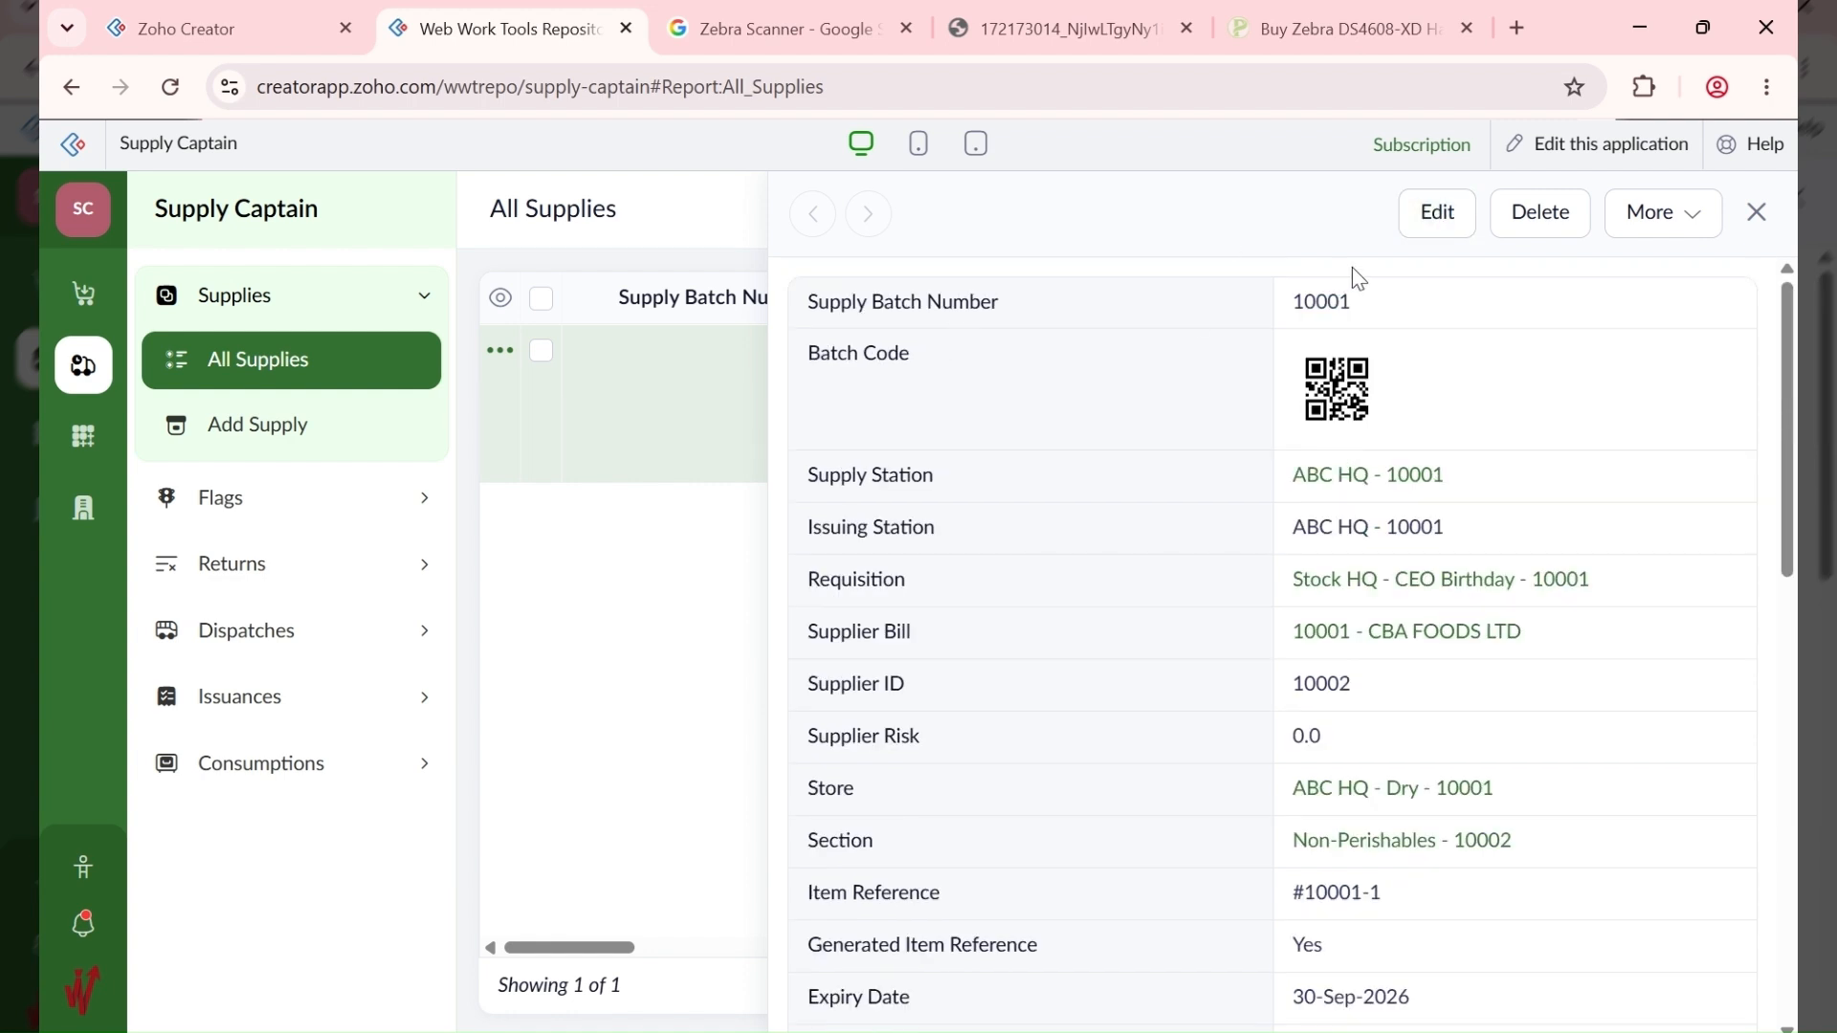
{"action": "left_click", "coordinate": [1430, 212]}
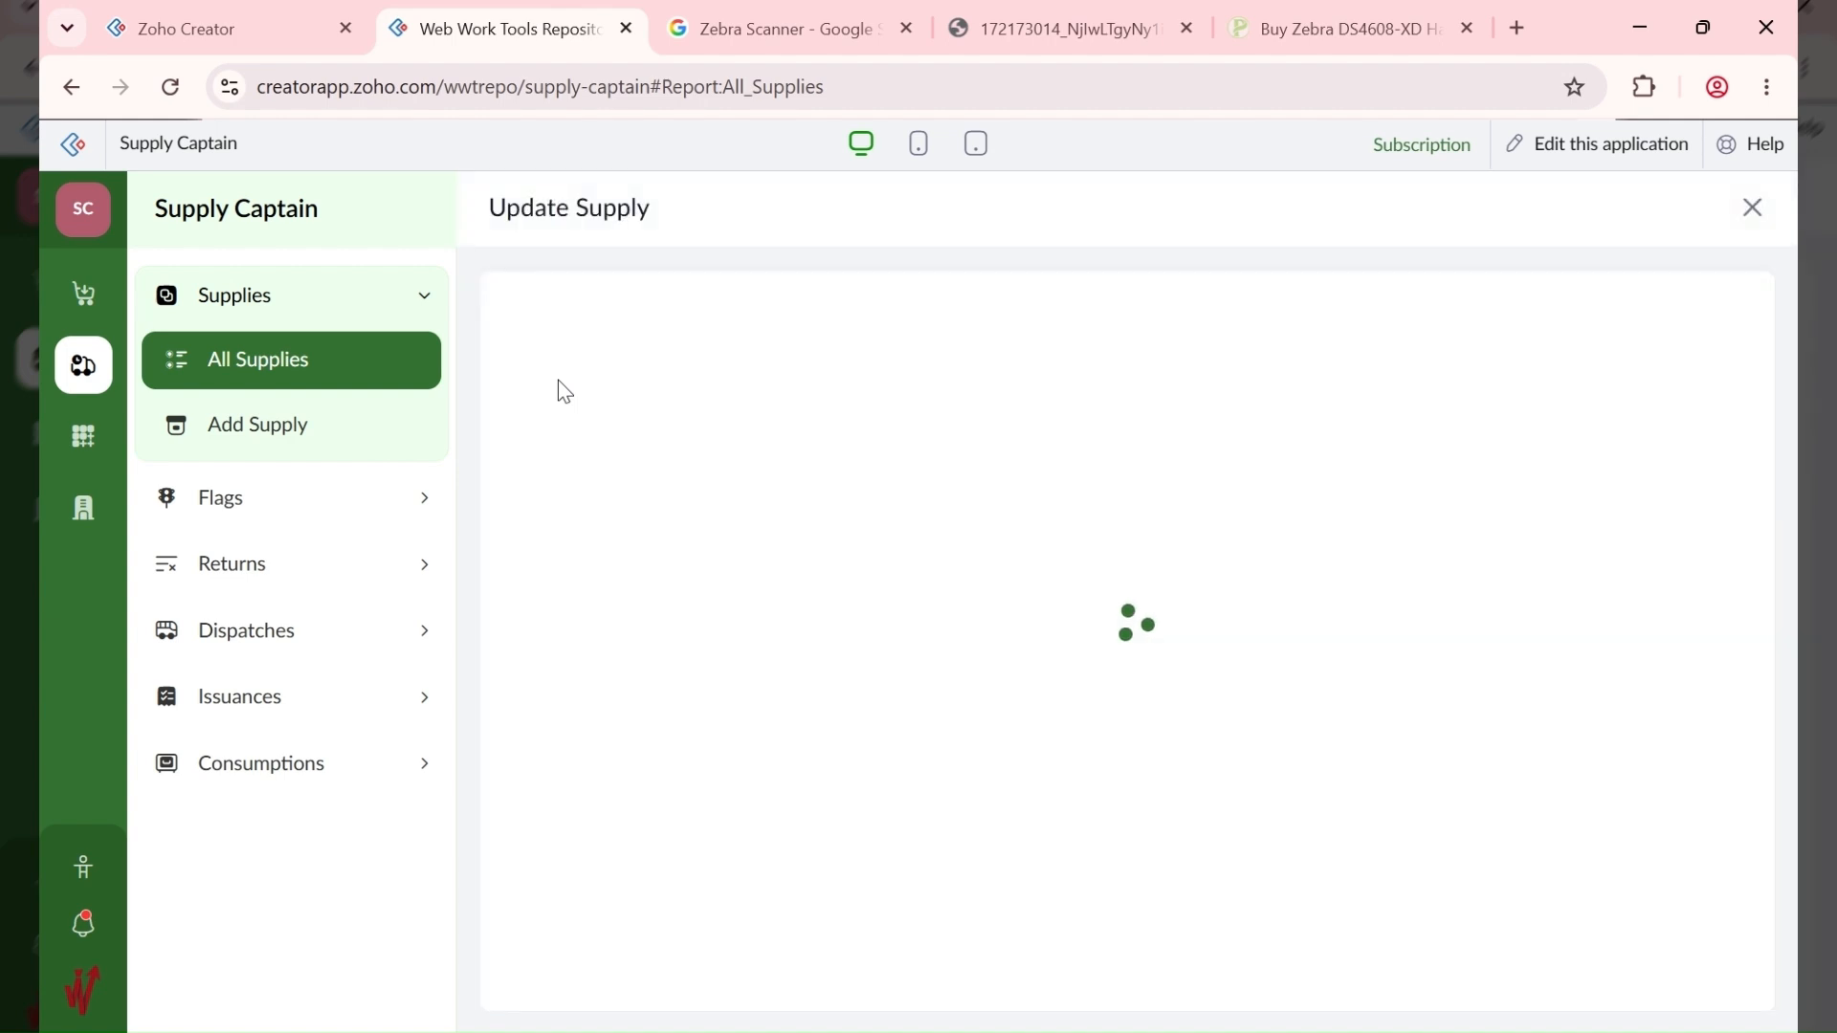
{"action": "scroll", "coordinate": [966, 704], "scroll_direction": "down", "scroll_amount": 10}
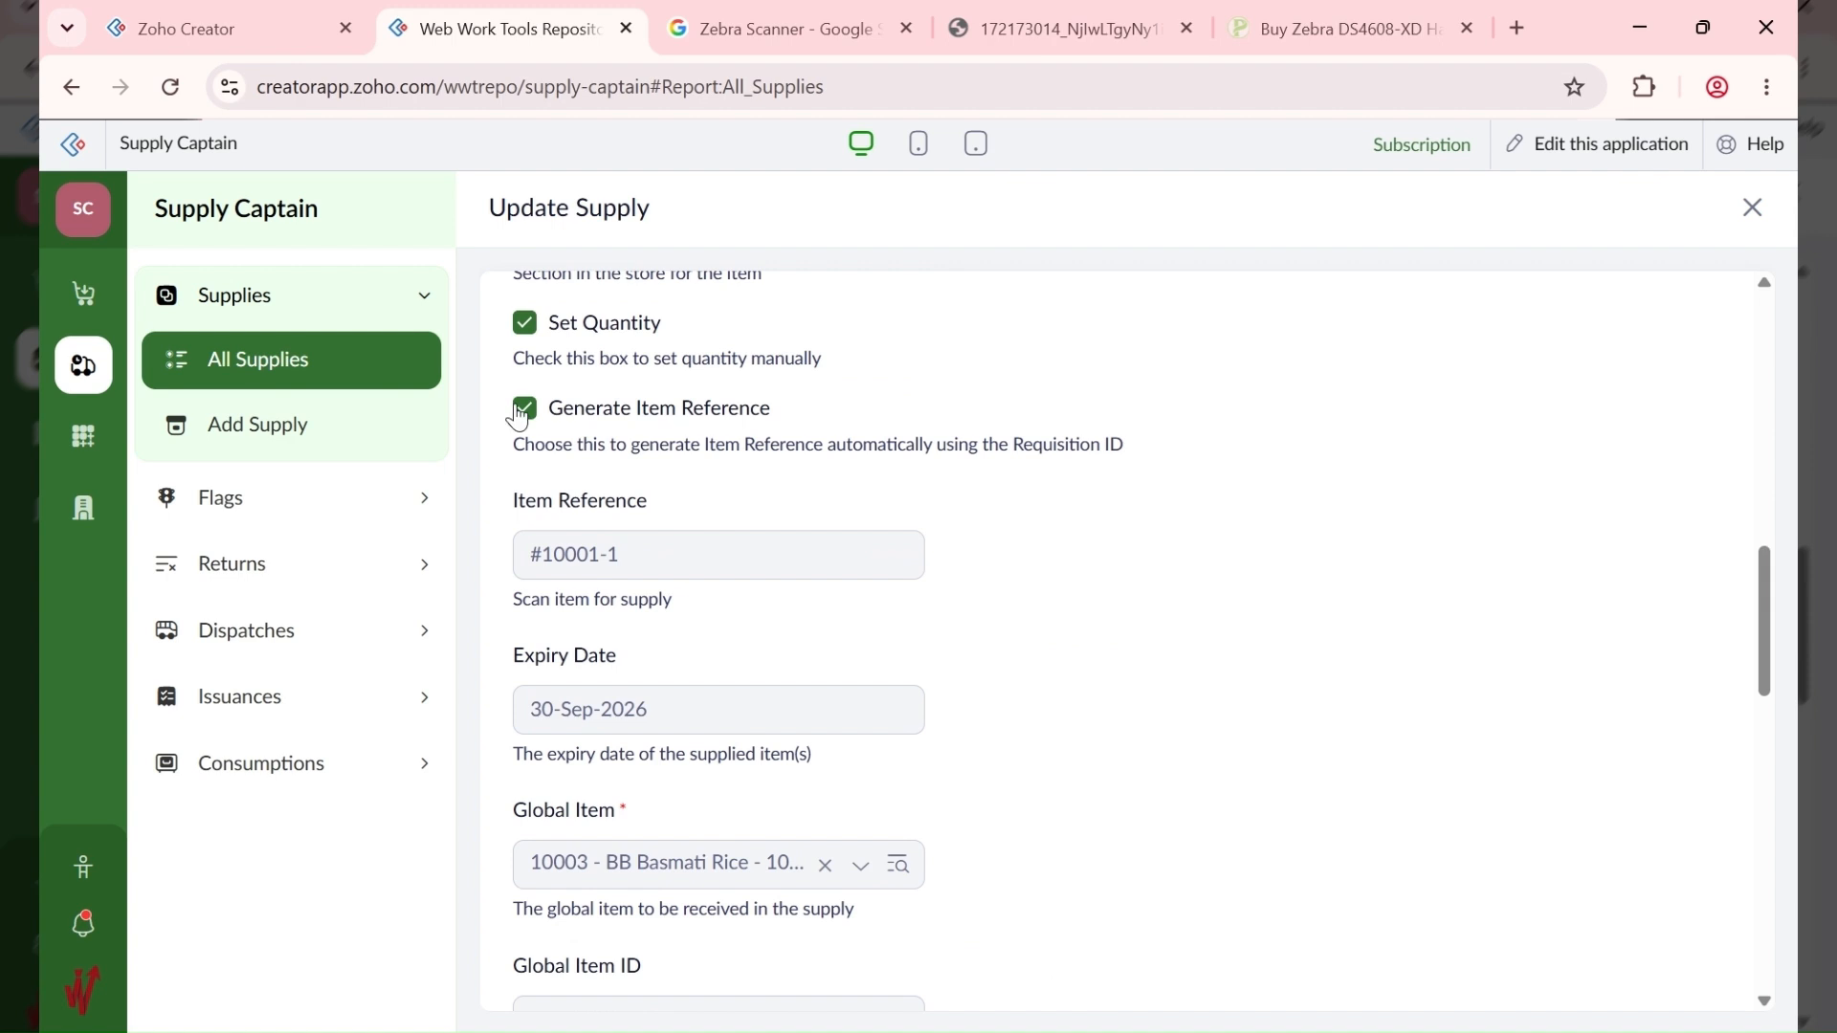
{"action": "left_click", "coordinate": [523, 418]}
{"action": "left_click", "coordinate": [522, 419]}
{"action": "scroll", "coordinate": [564, 574], "scroll_direction": "up", "scroll_amount": 2}
{"action": "scroll", "coordinate": [565, 577], "scroll_direction": "up", "scroll_amount": 4}
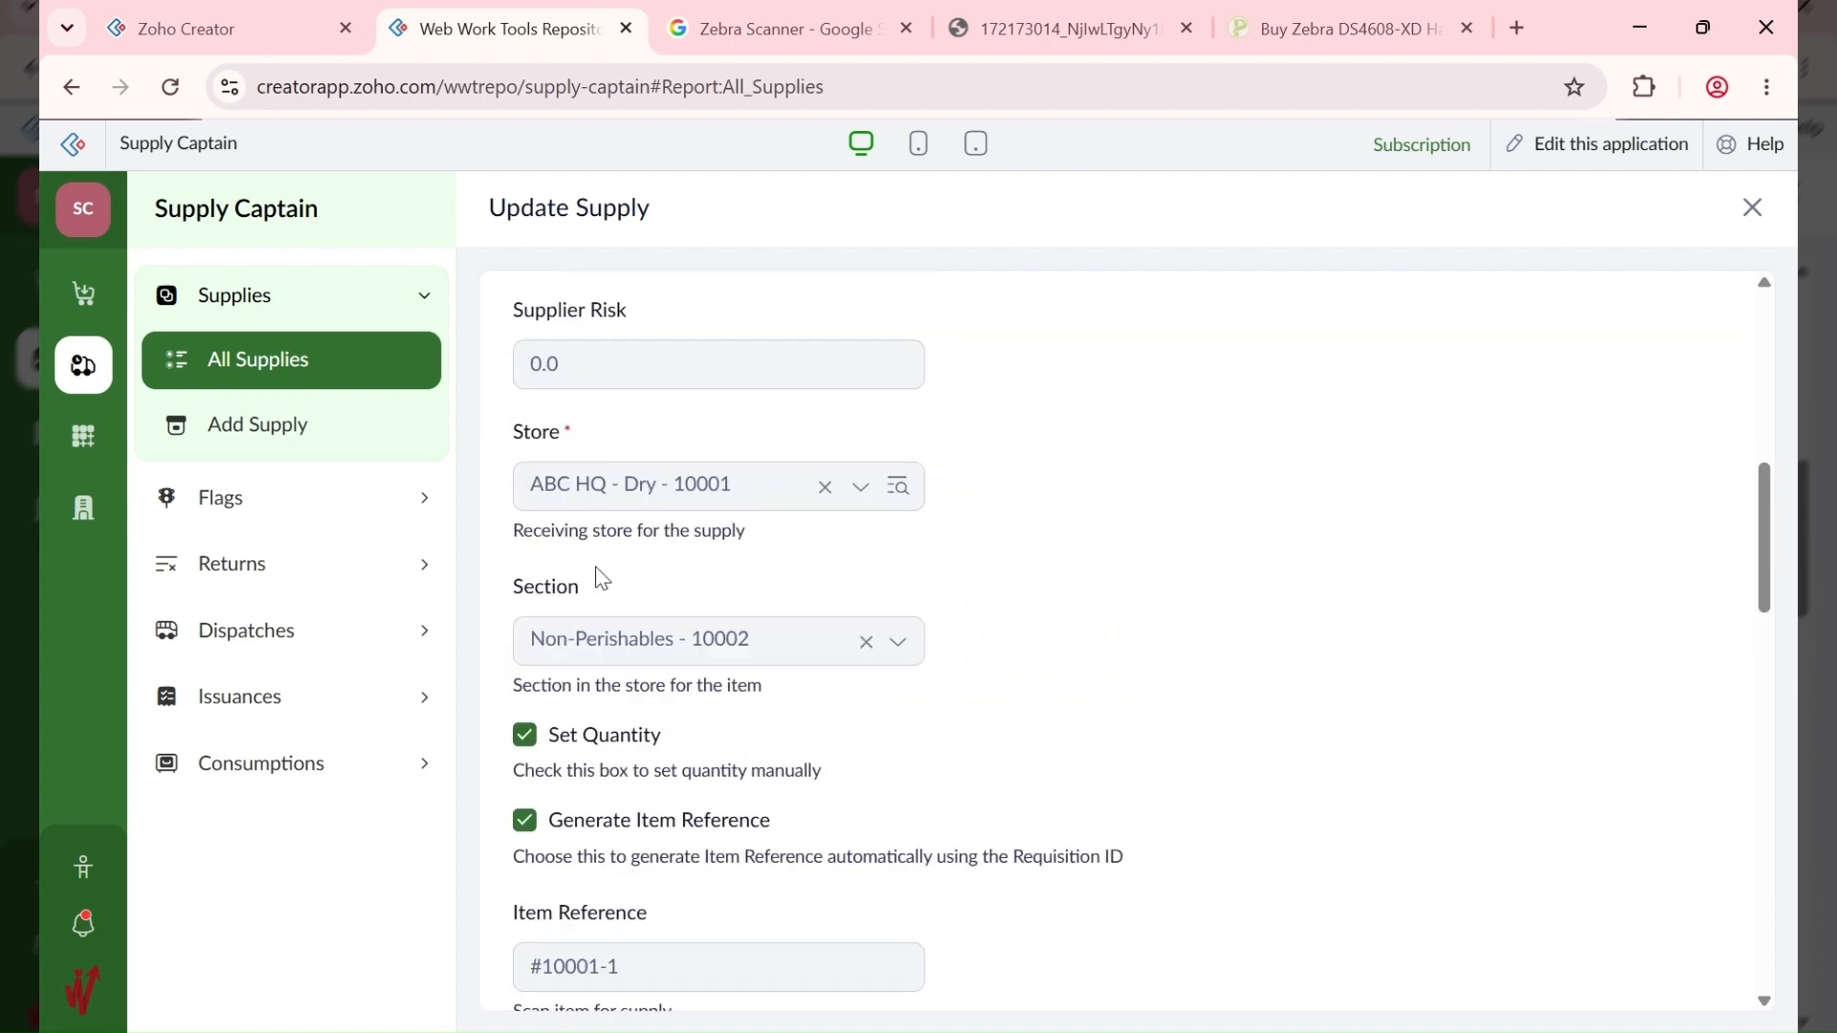
{"action": "scroll", "coordinate": [657, 467], "scroll_direction": "up", "scroll_amount": 2}
{"action": "scroll", "coordinate": [656, 467], "scroll_direction": "down", "scroll_amount": 10}
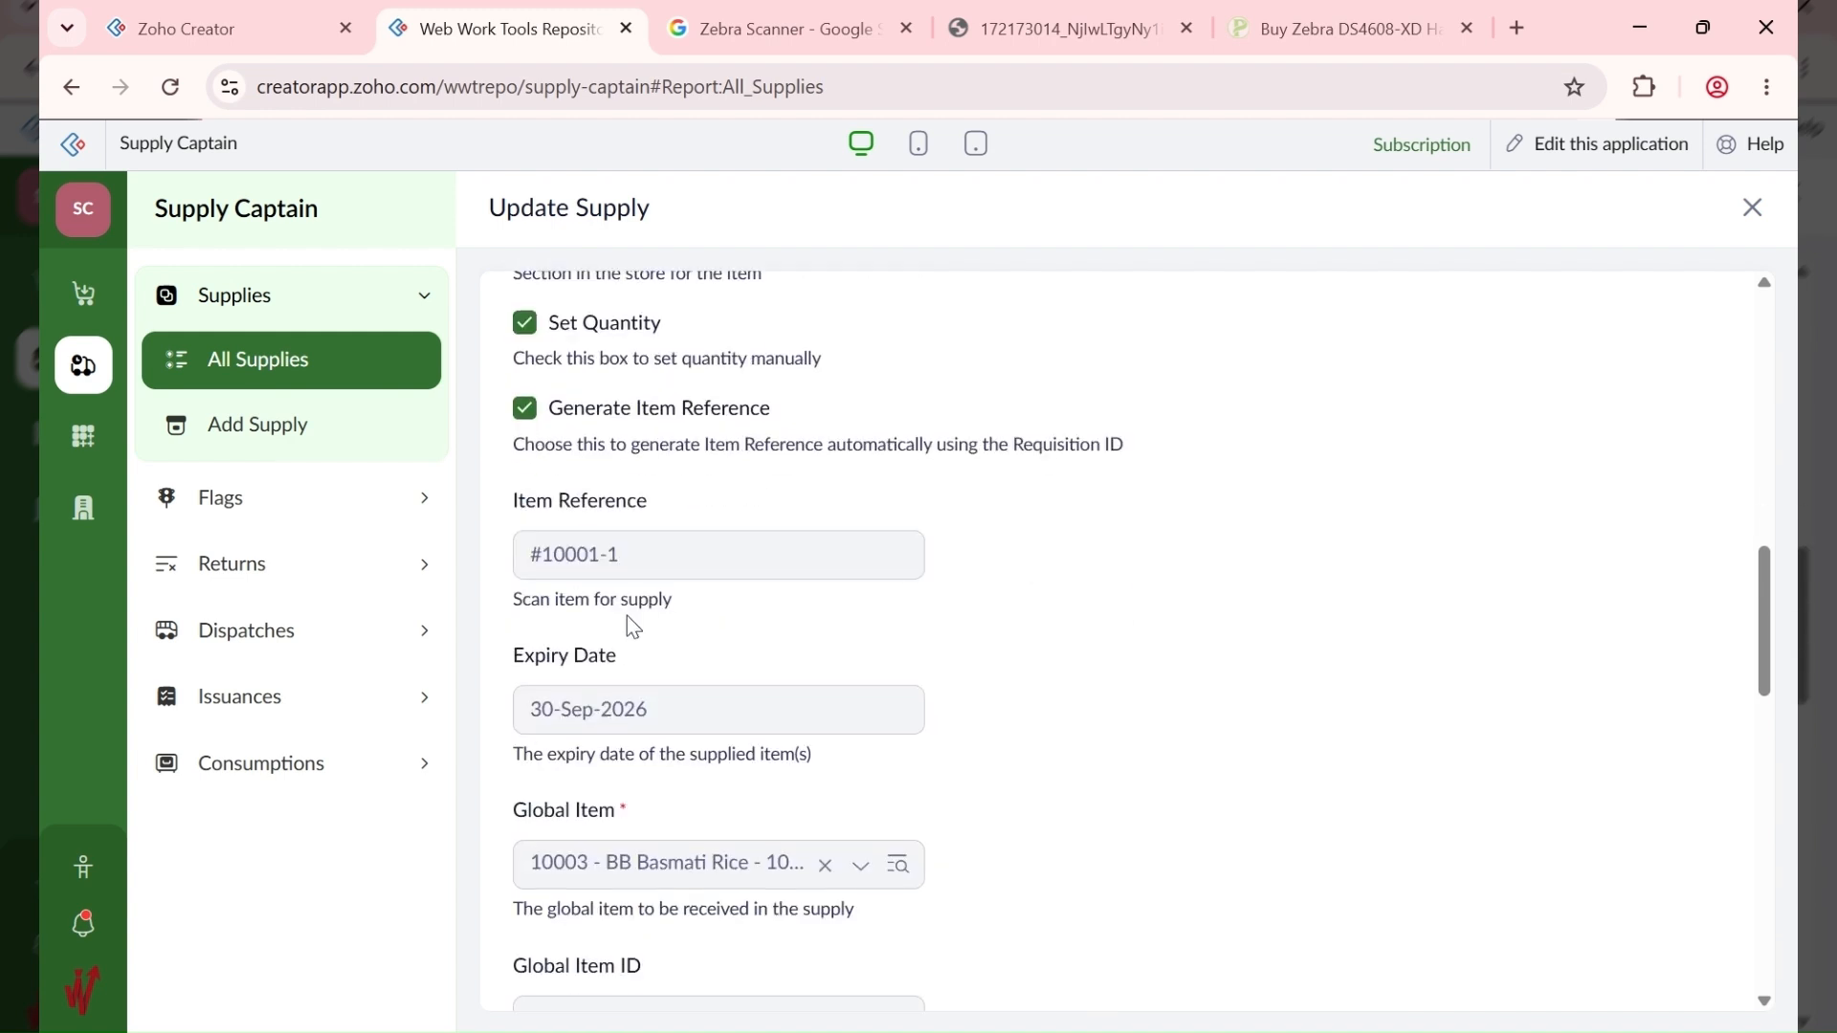
{"action": "scroll", "coordinate": [612, 450], "scroll_direction": "down", "scroll_amount": 11}
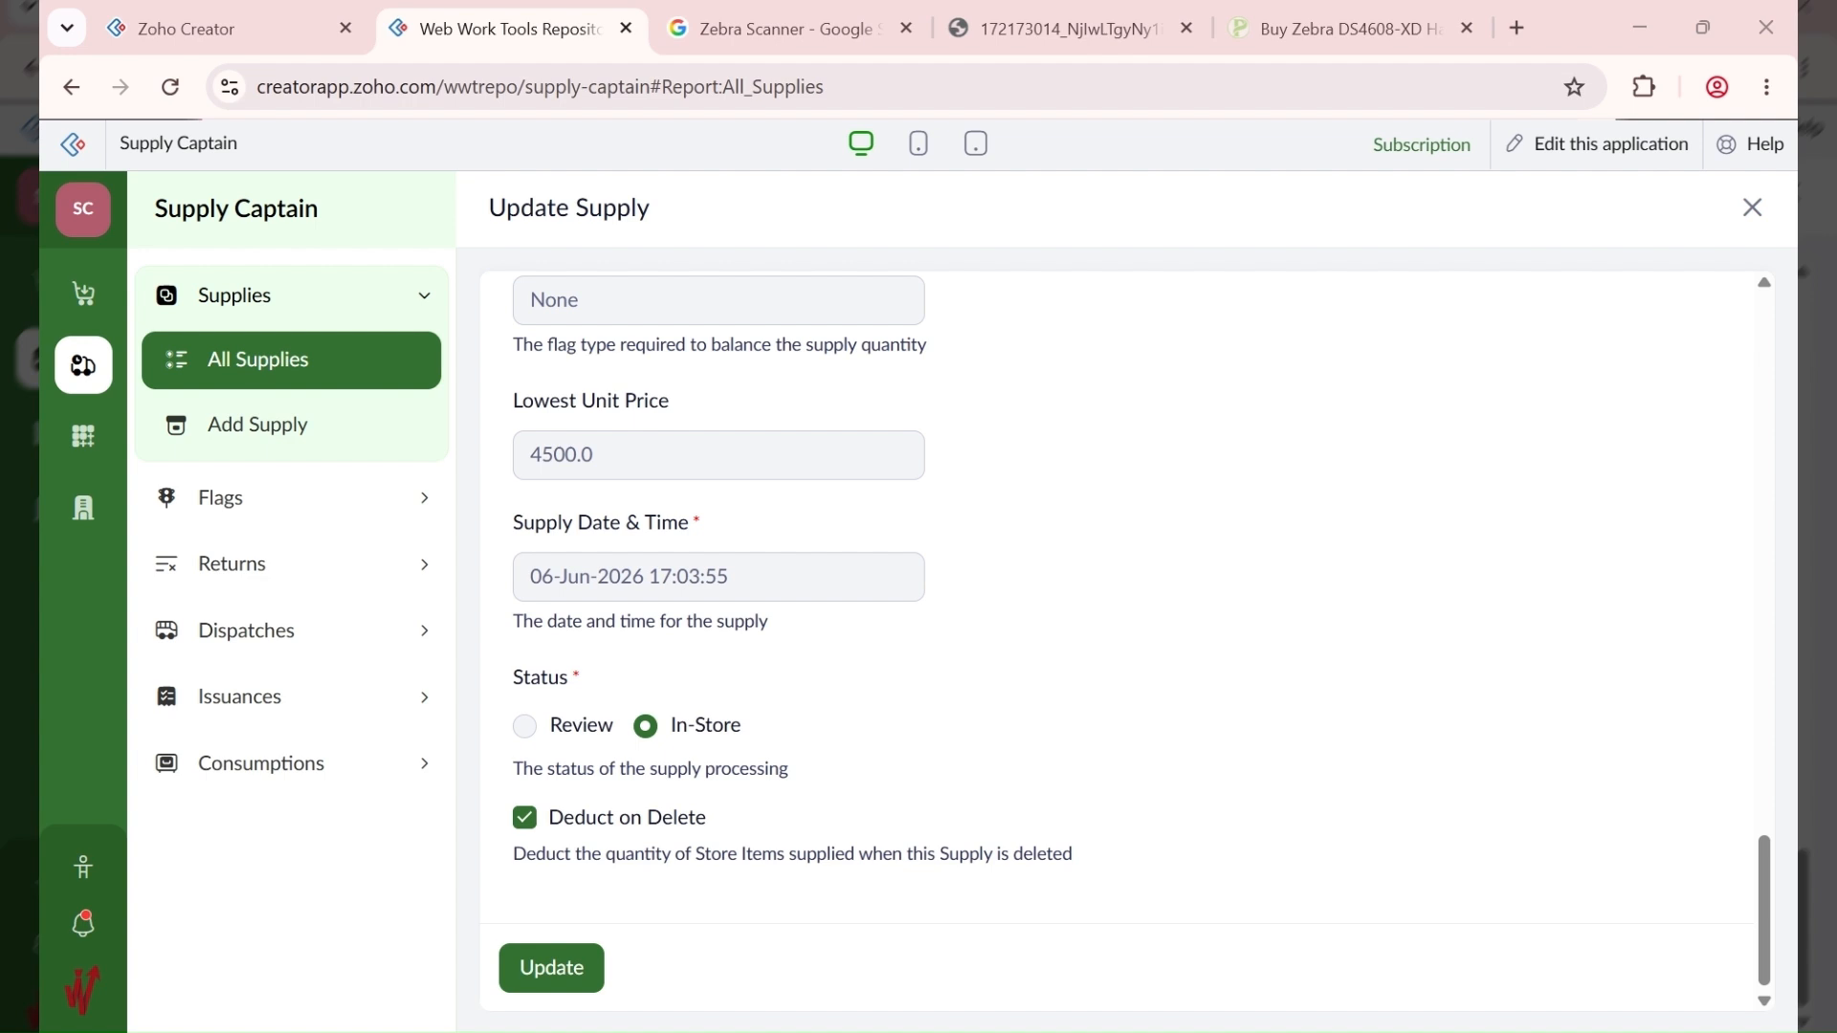
Step: Keep Deduct on Delete ticked, then switch to the All Requisitions report
{"action": "left_click", "coordinate": [537, 839]}
{"action": "left_click", "coordinate": [527, 835]}
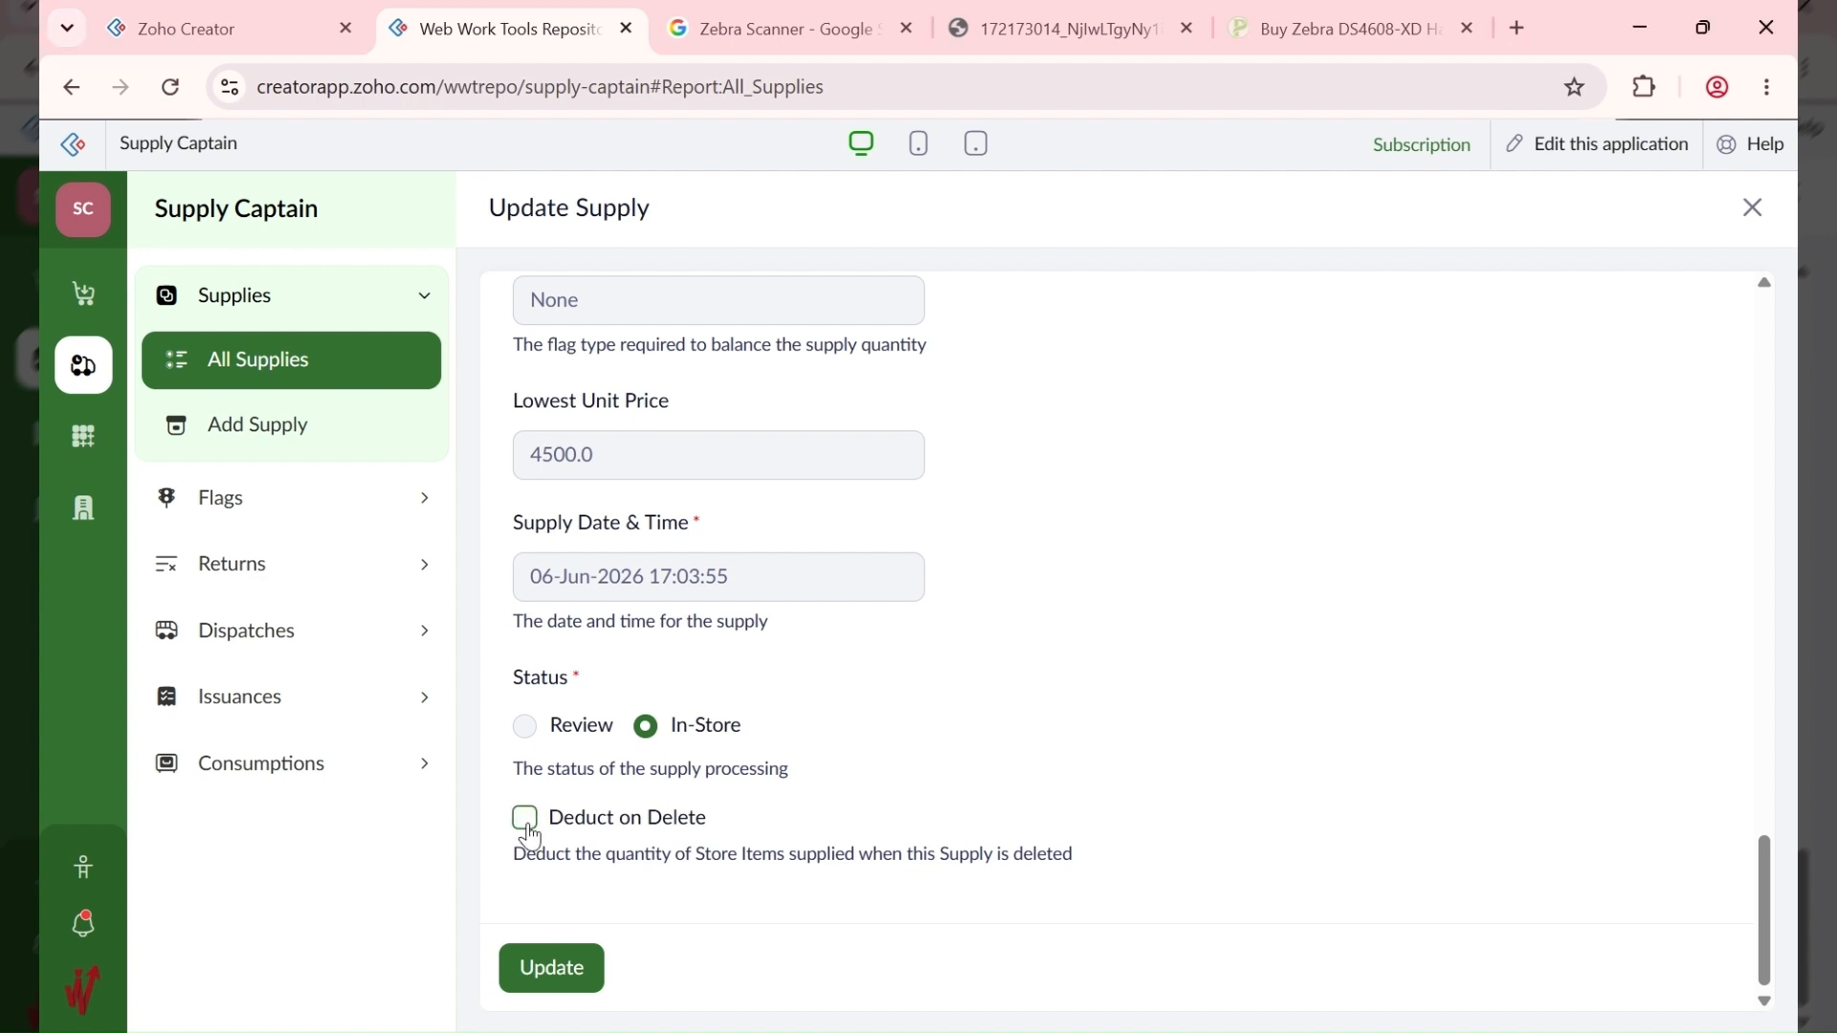
{"action": "left_click", "coordinate": [528, 835]}
{"action": "left_click", "coordinate": [529, 838]}
{"action": "left_click", "coordinate": [532, 837]}
{"action": "scroll", "coordinate": [990, 605], "scroll_direction": "up", "scroll_amount": 20}
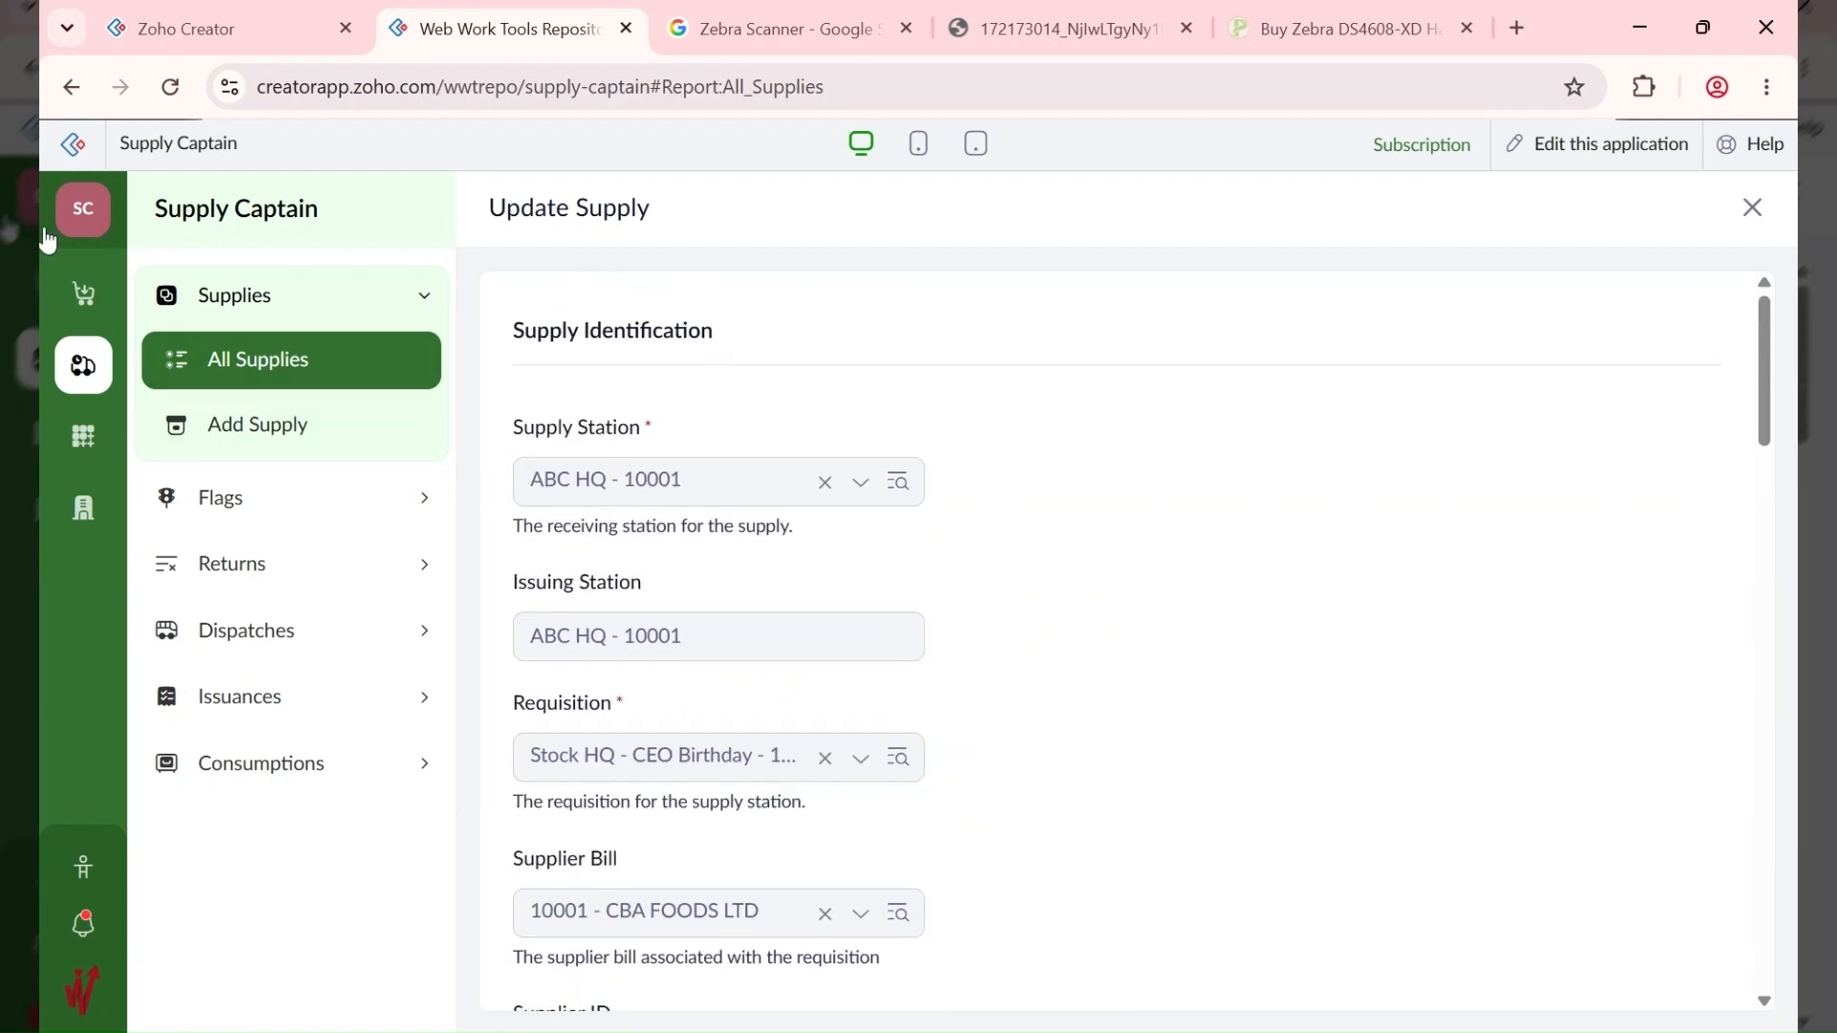
{"action": "left_click", "coordinate": [81, 311]}
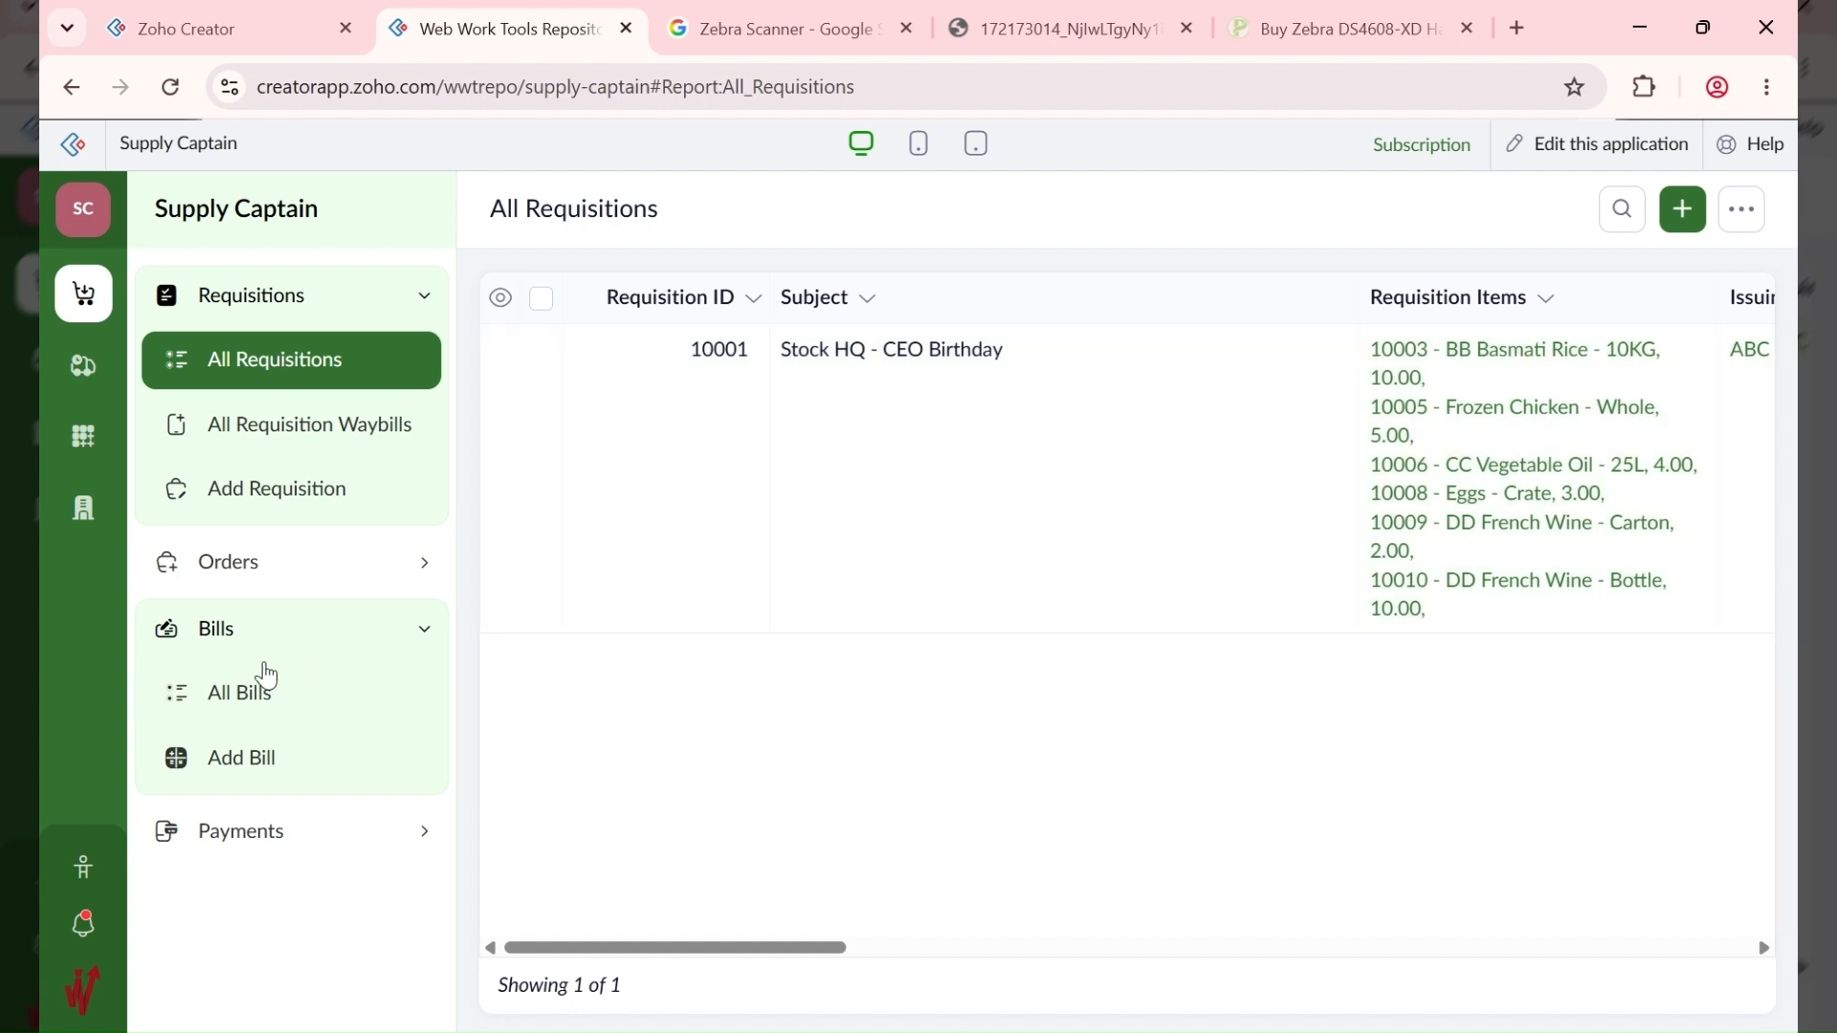
Step: Open bill 10001 and review its Frozen Chicken - Whole purchase-order item
{"action": "left_click", "coordinate": [271, 697]}
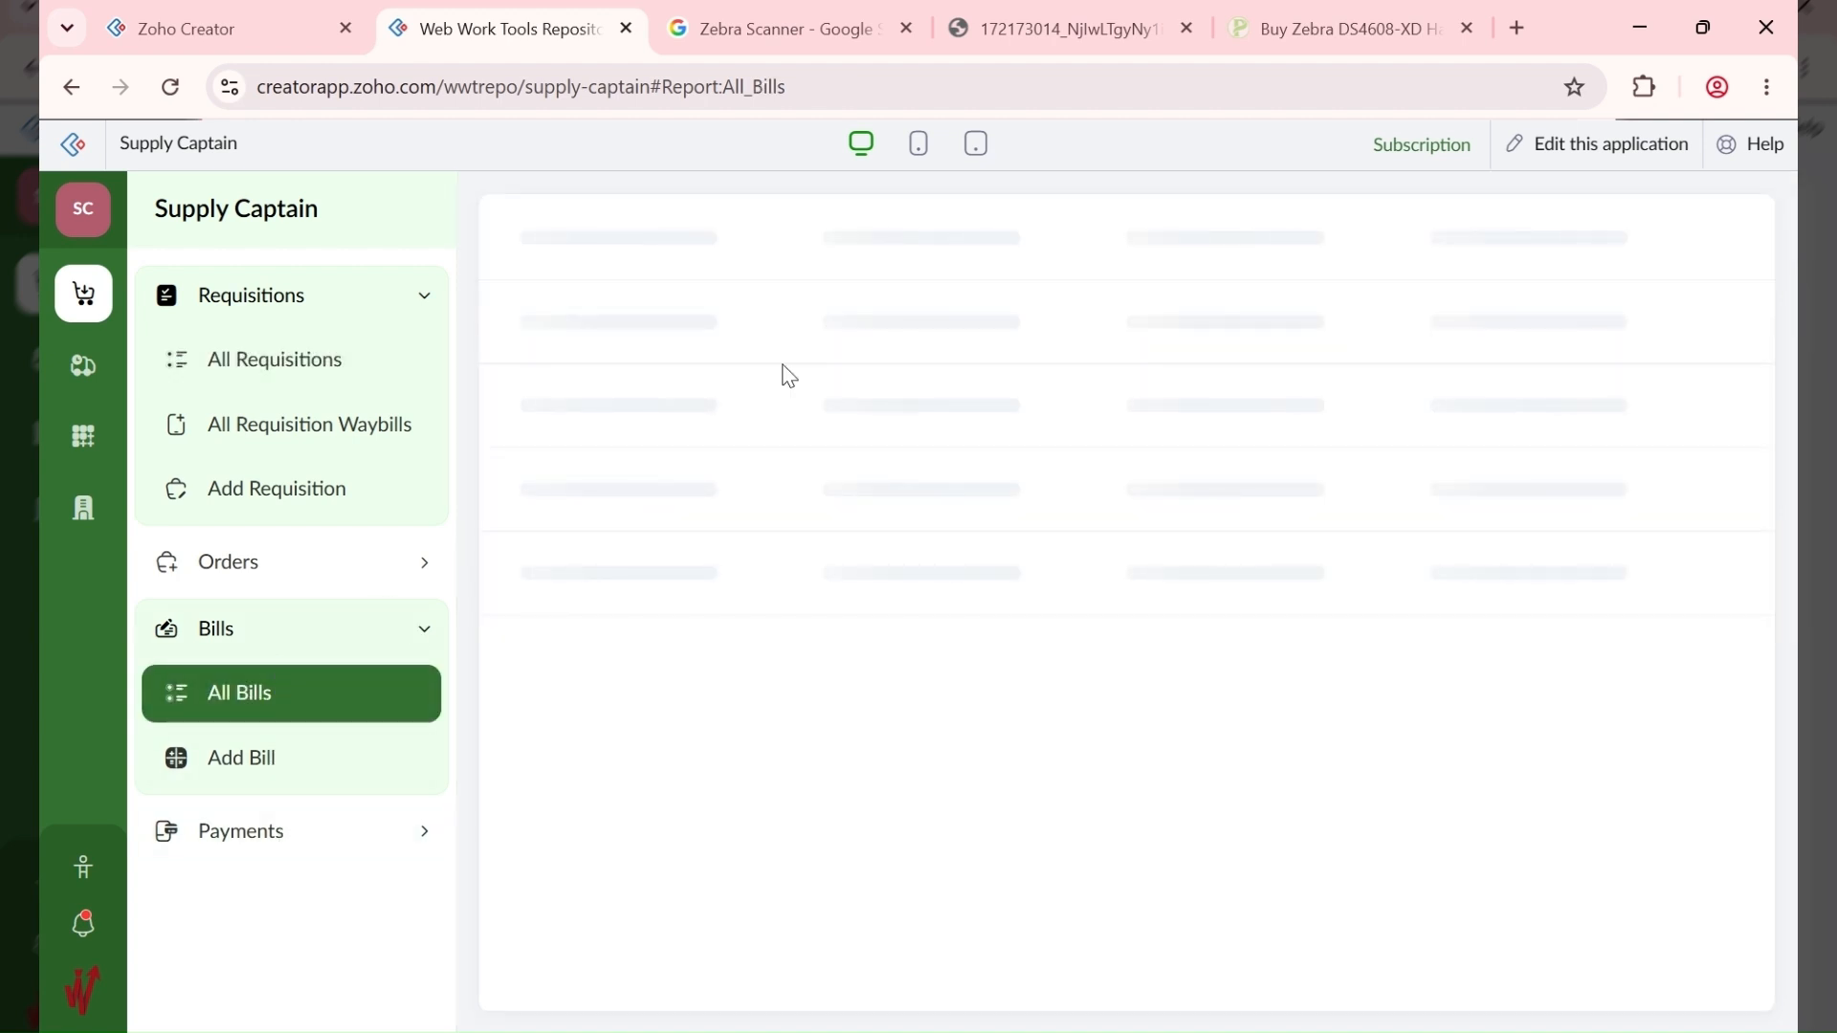
{"action": "left_click", "coordinate": [1100, 490]}
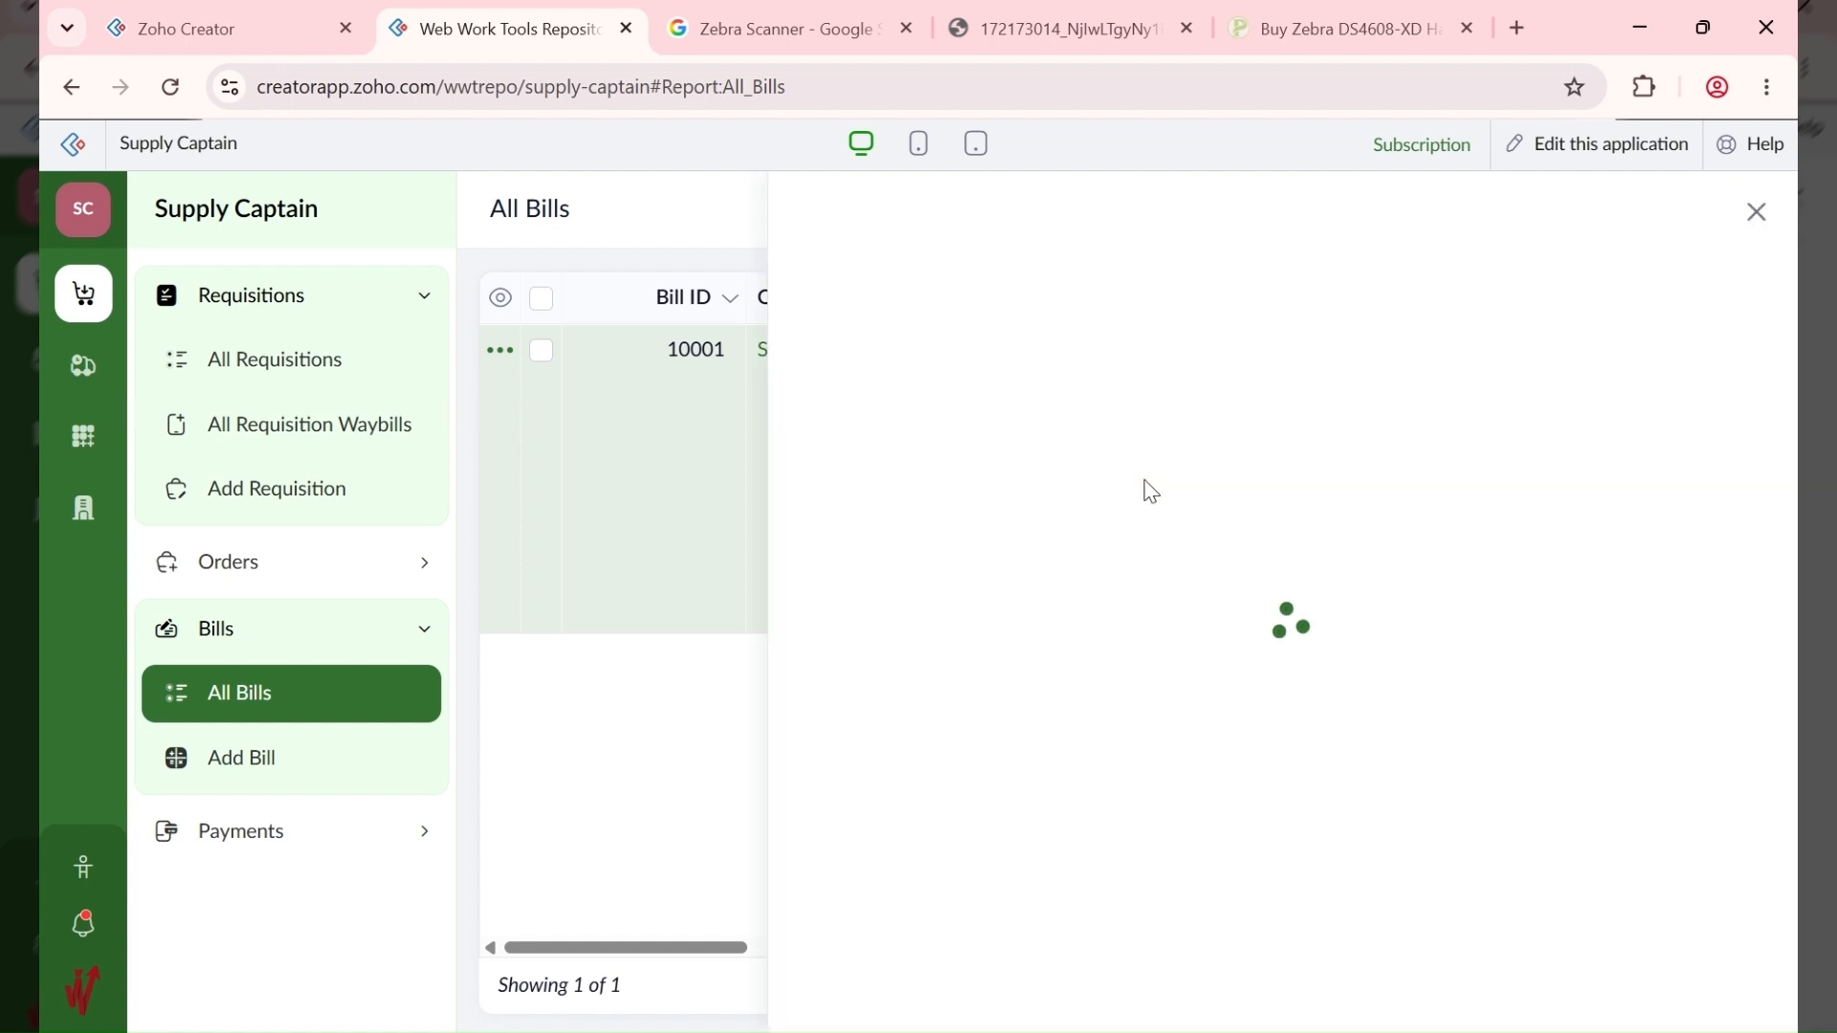
{"action": "scroll", "coordinate": [1411, 464], "scroll_direction": "down", "scroll_amount": 6}
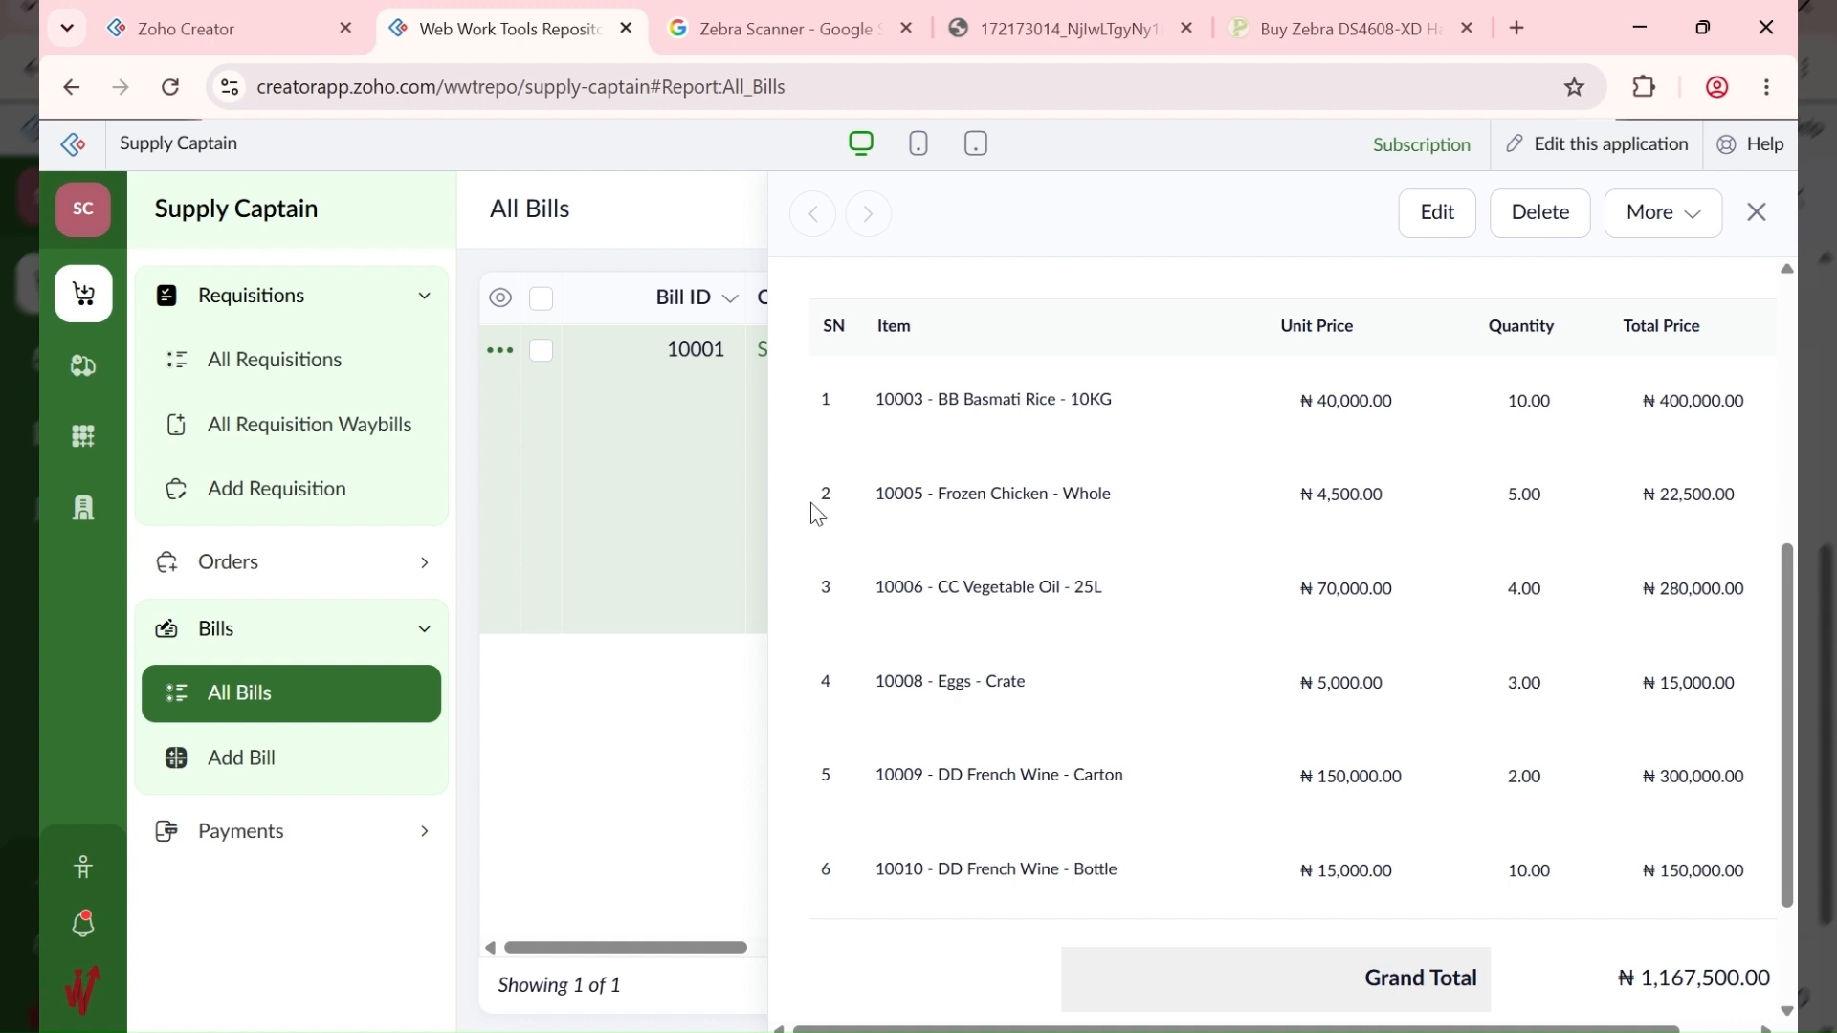
{"action": "left_click_drag", "start_coordinate": [1118, 495], "coordinate": [880, 494]}
{"action": "left_click", "coordinate": [919, 497]}
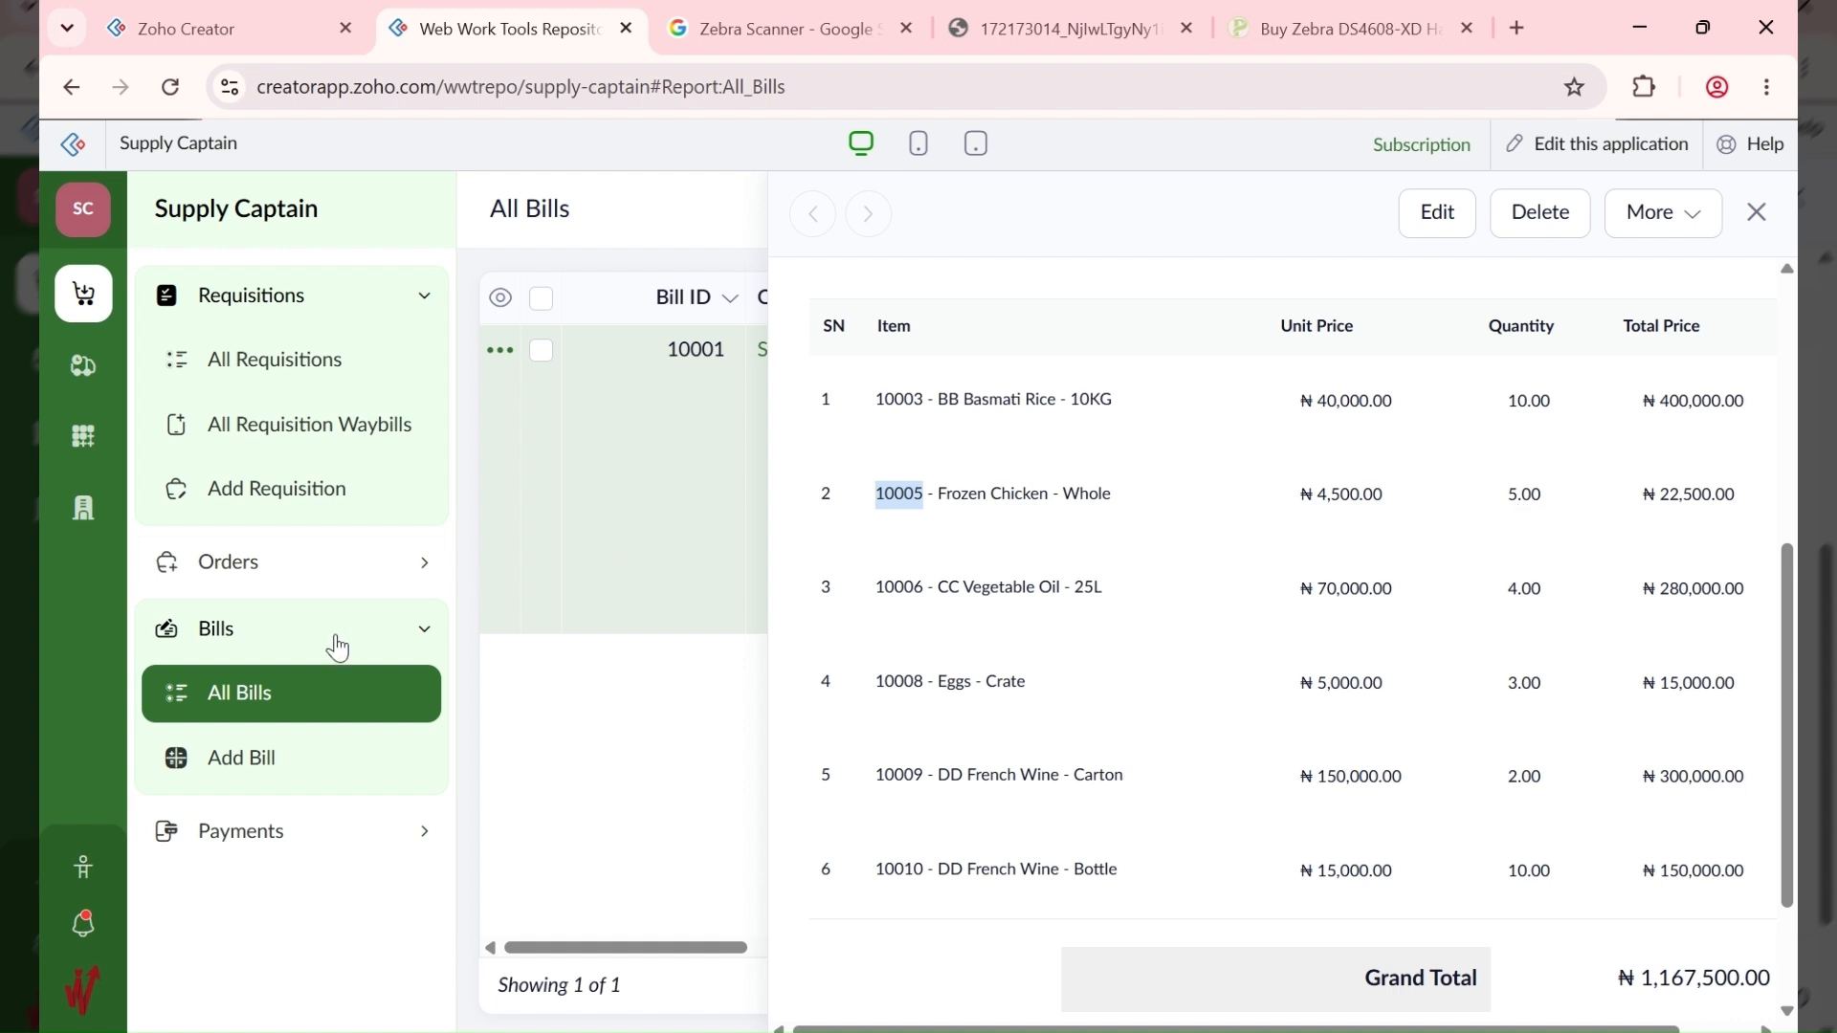
Step: Open supply batch 10001 from All Supplies, then return to the requisitions area
{"action": "left_click", "coordinate": [85, 381]}
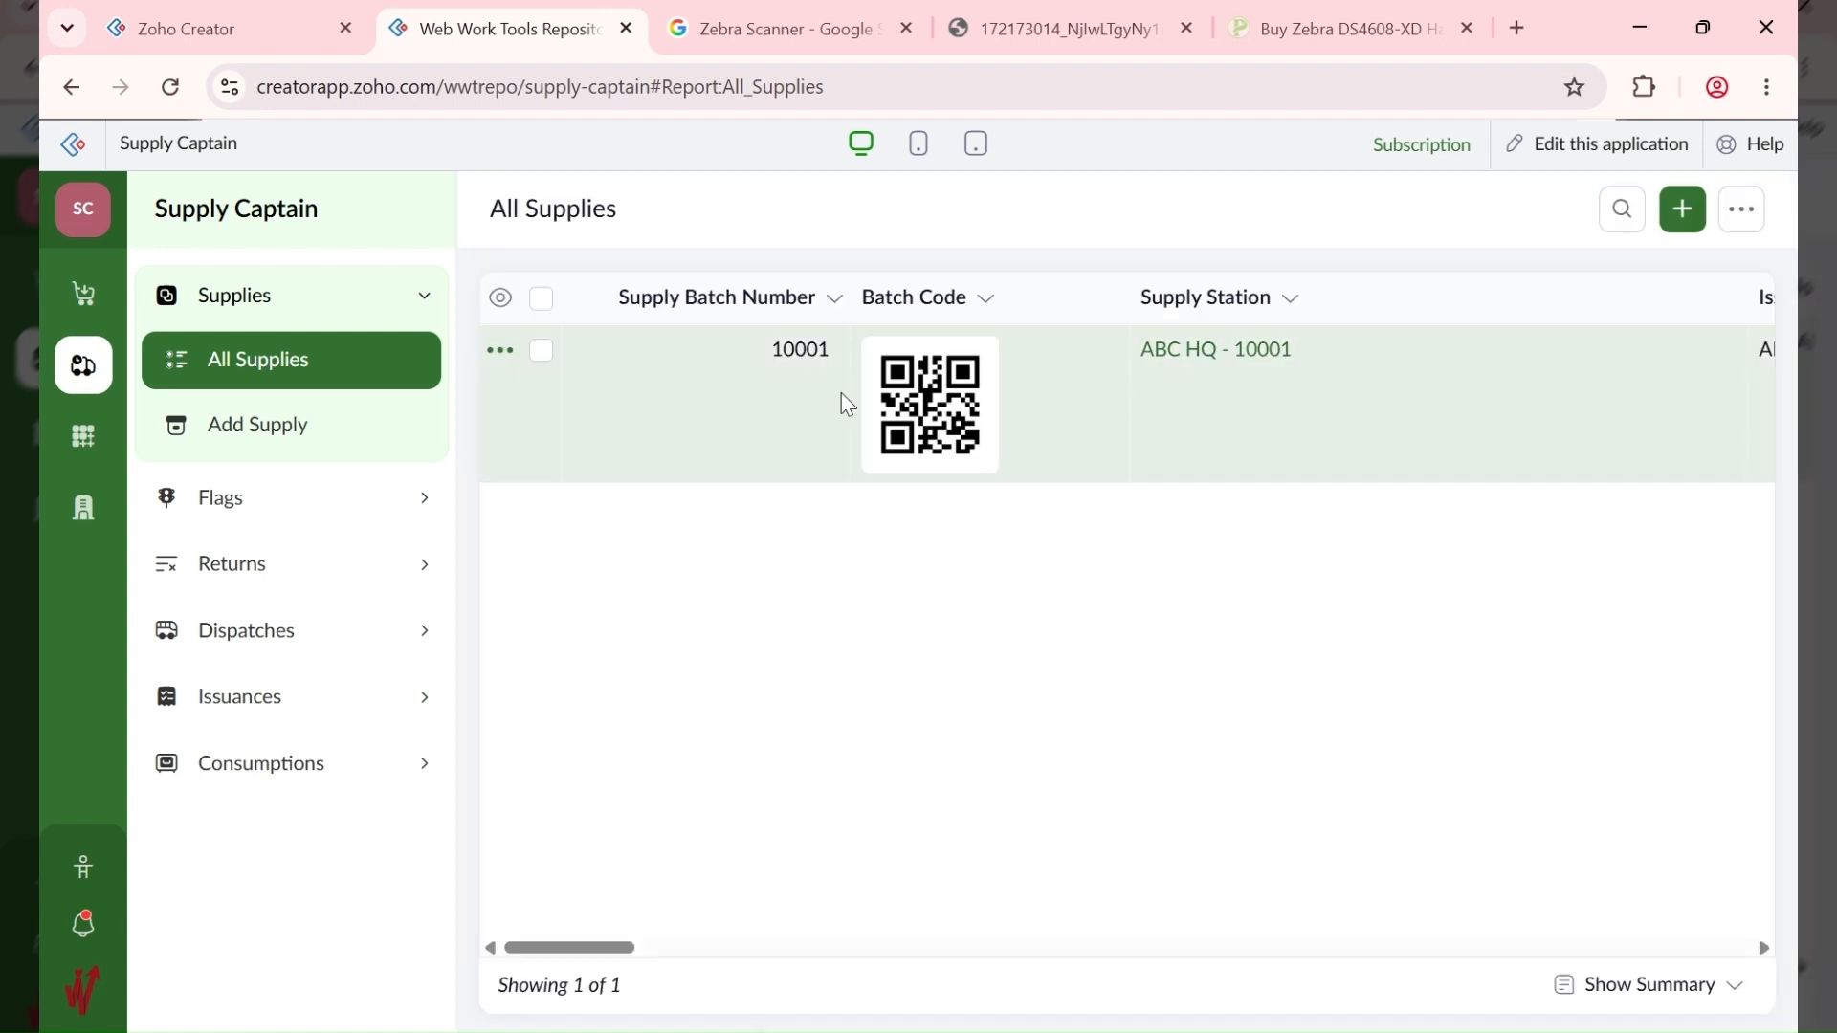
{"action": "left_click", "coordinate": [1212, 439]}
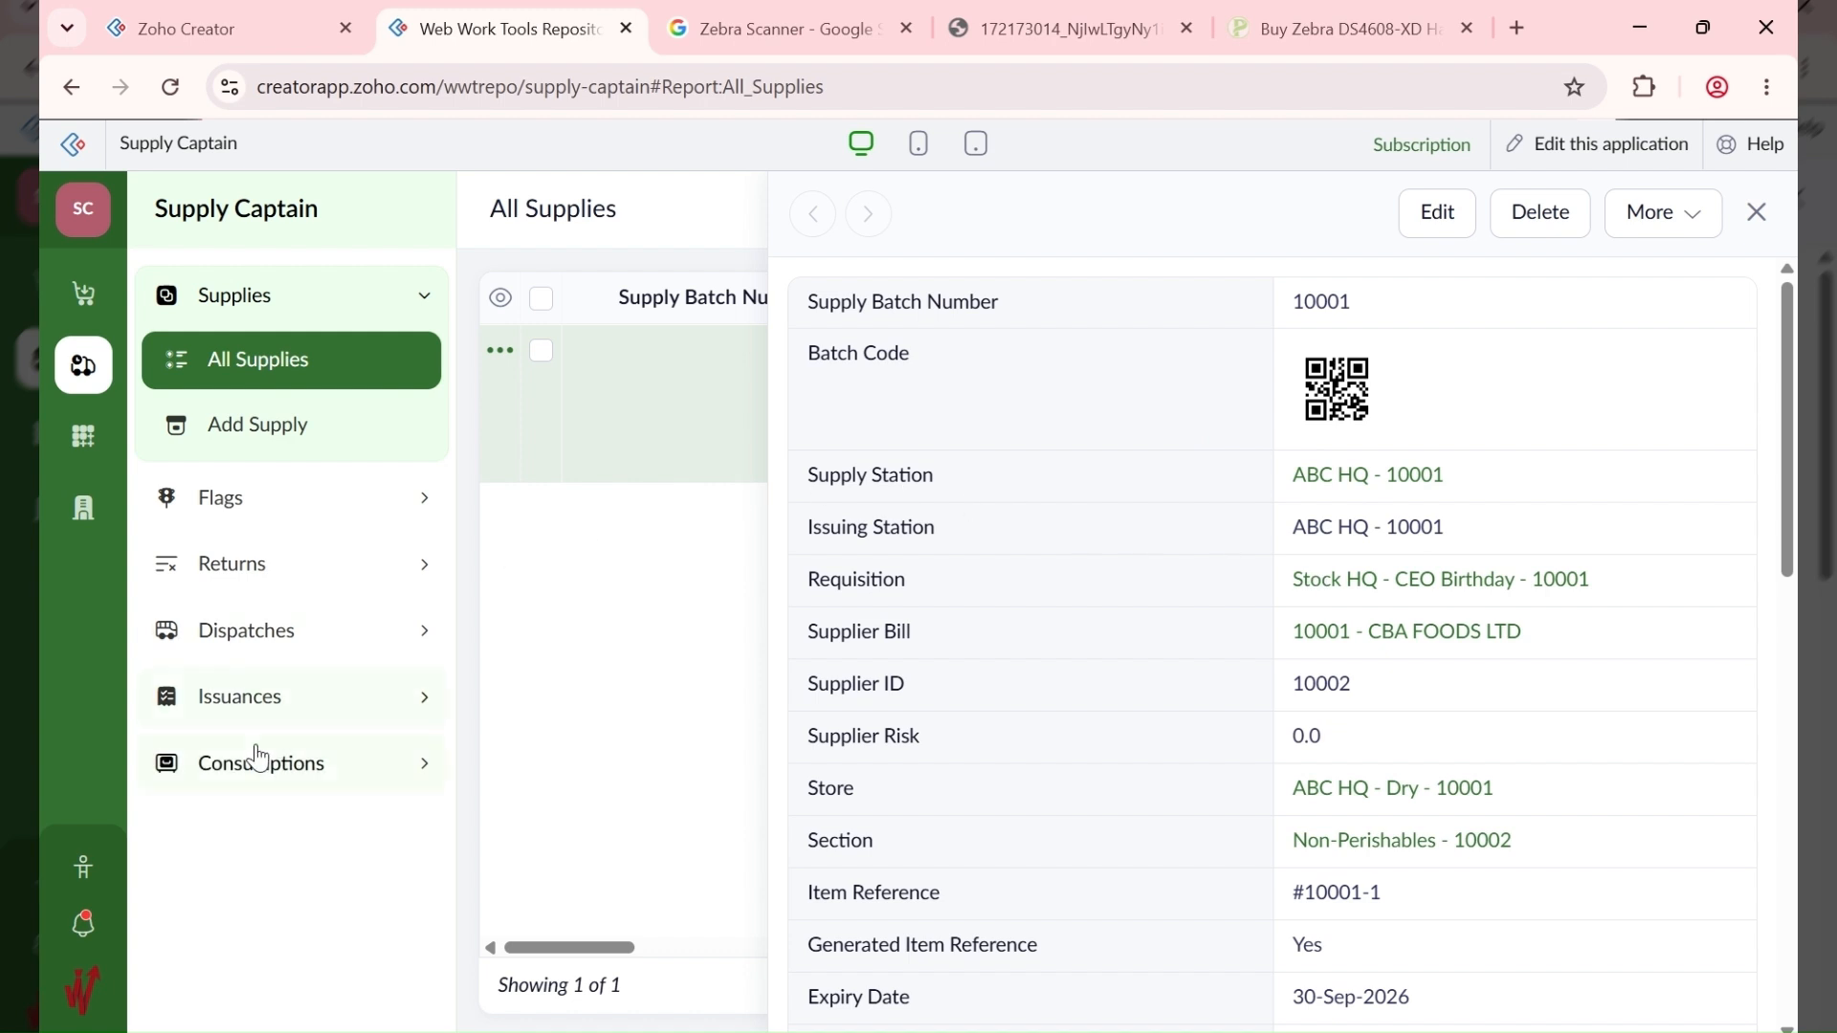
{"action": "left_click", "coordinate": [80, 297]}
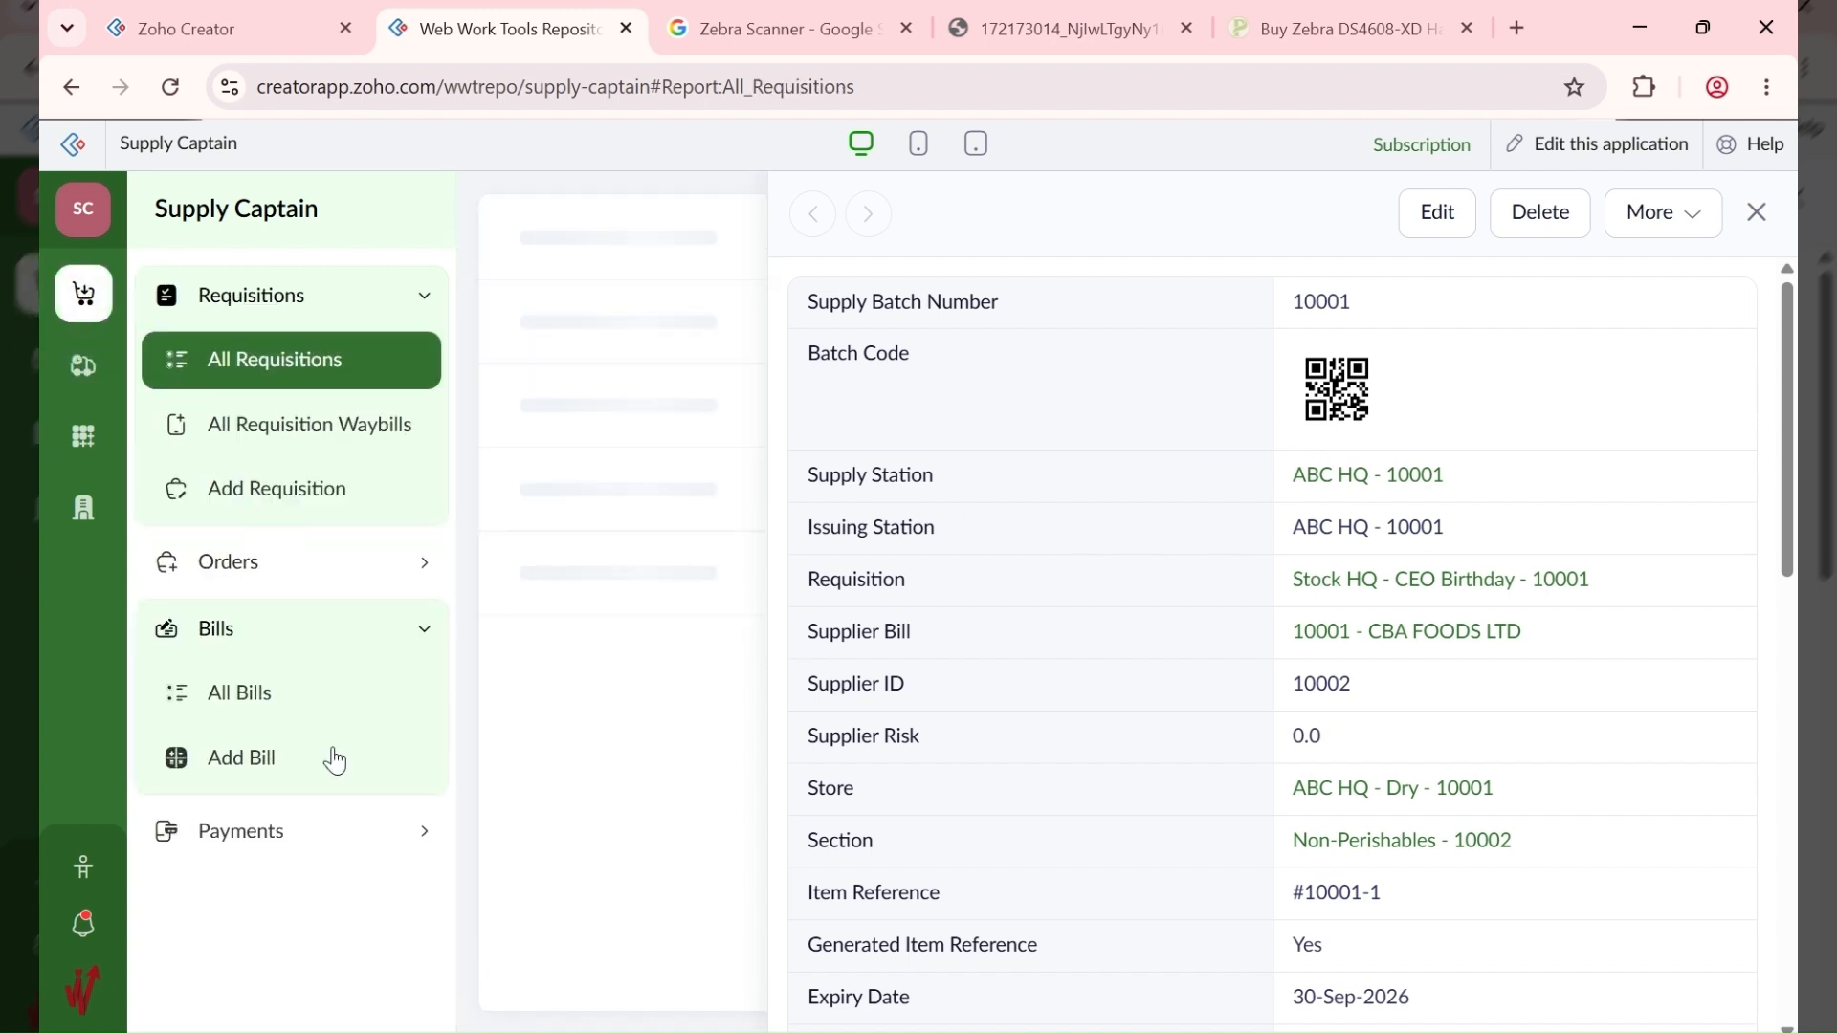
Step: On bill 10001, check order reference 10001 and PO number PO-10001-HQ, then open All Orders
{"action": "left_click", "coordinate": [303, 709]}
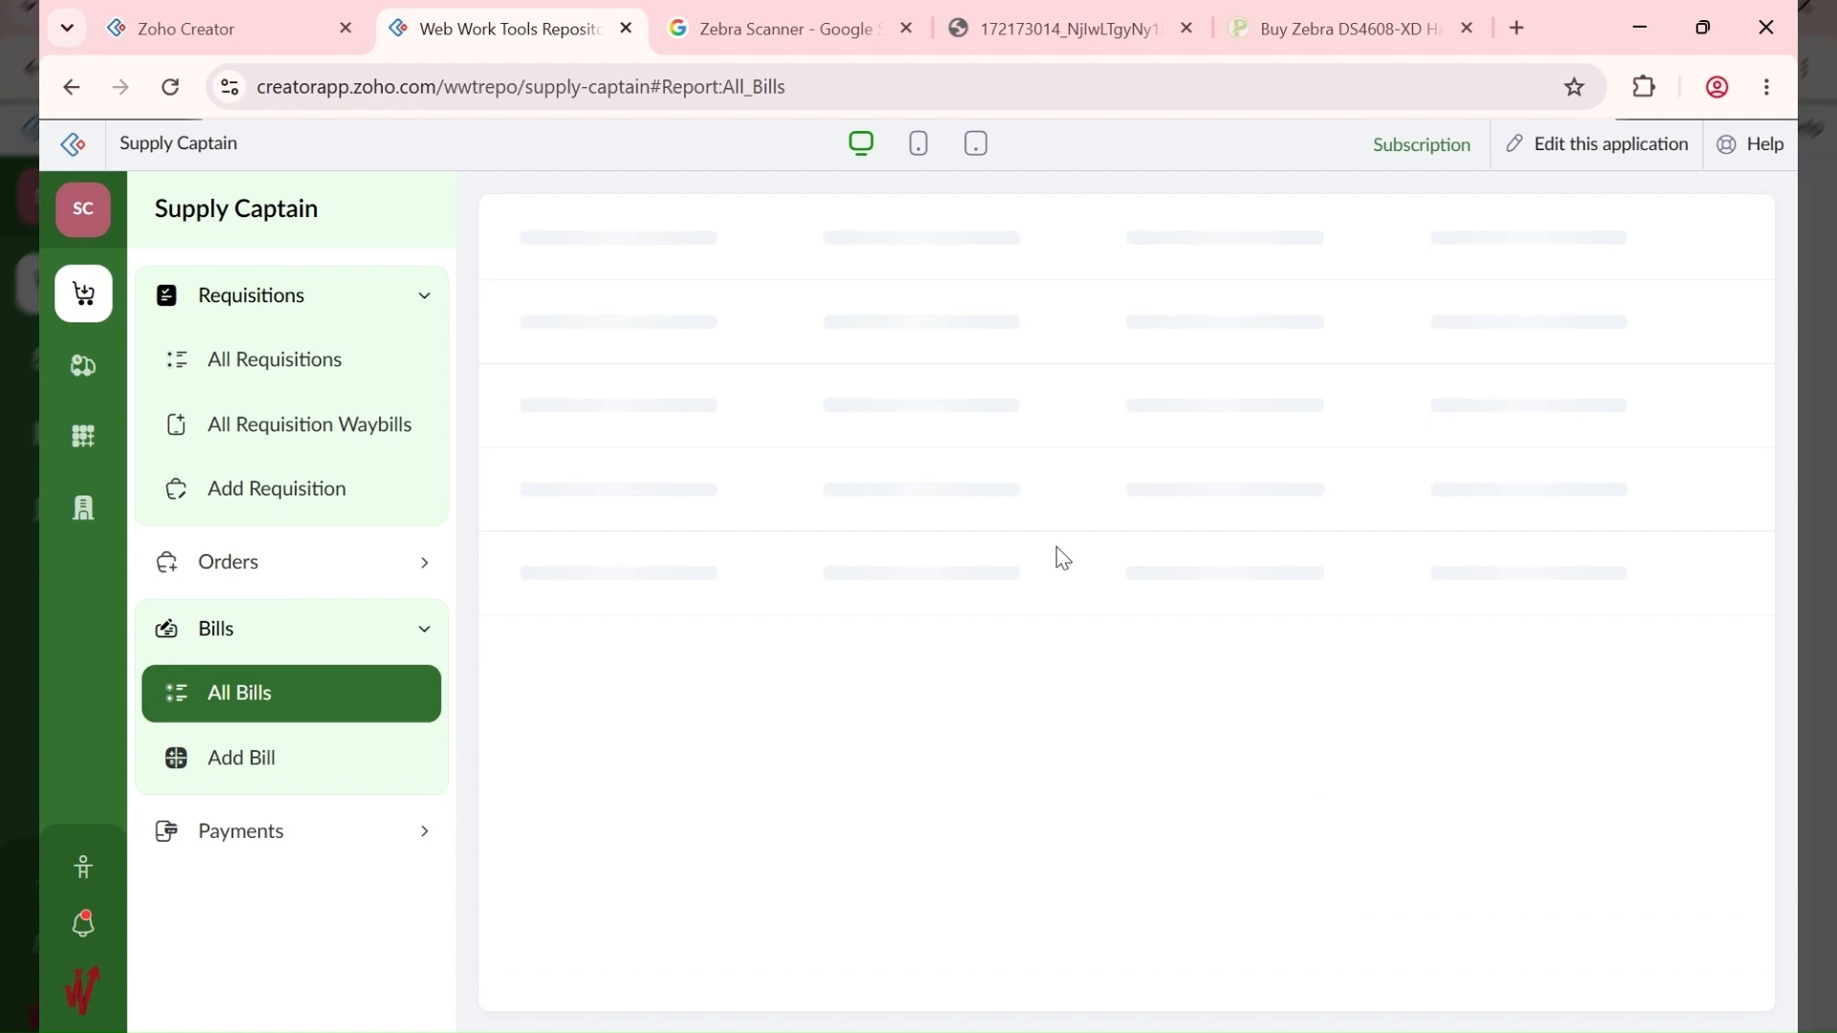
{"action": "left_click", "coordinate": [1265, 476]}
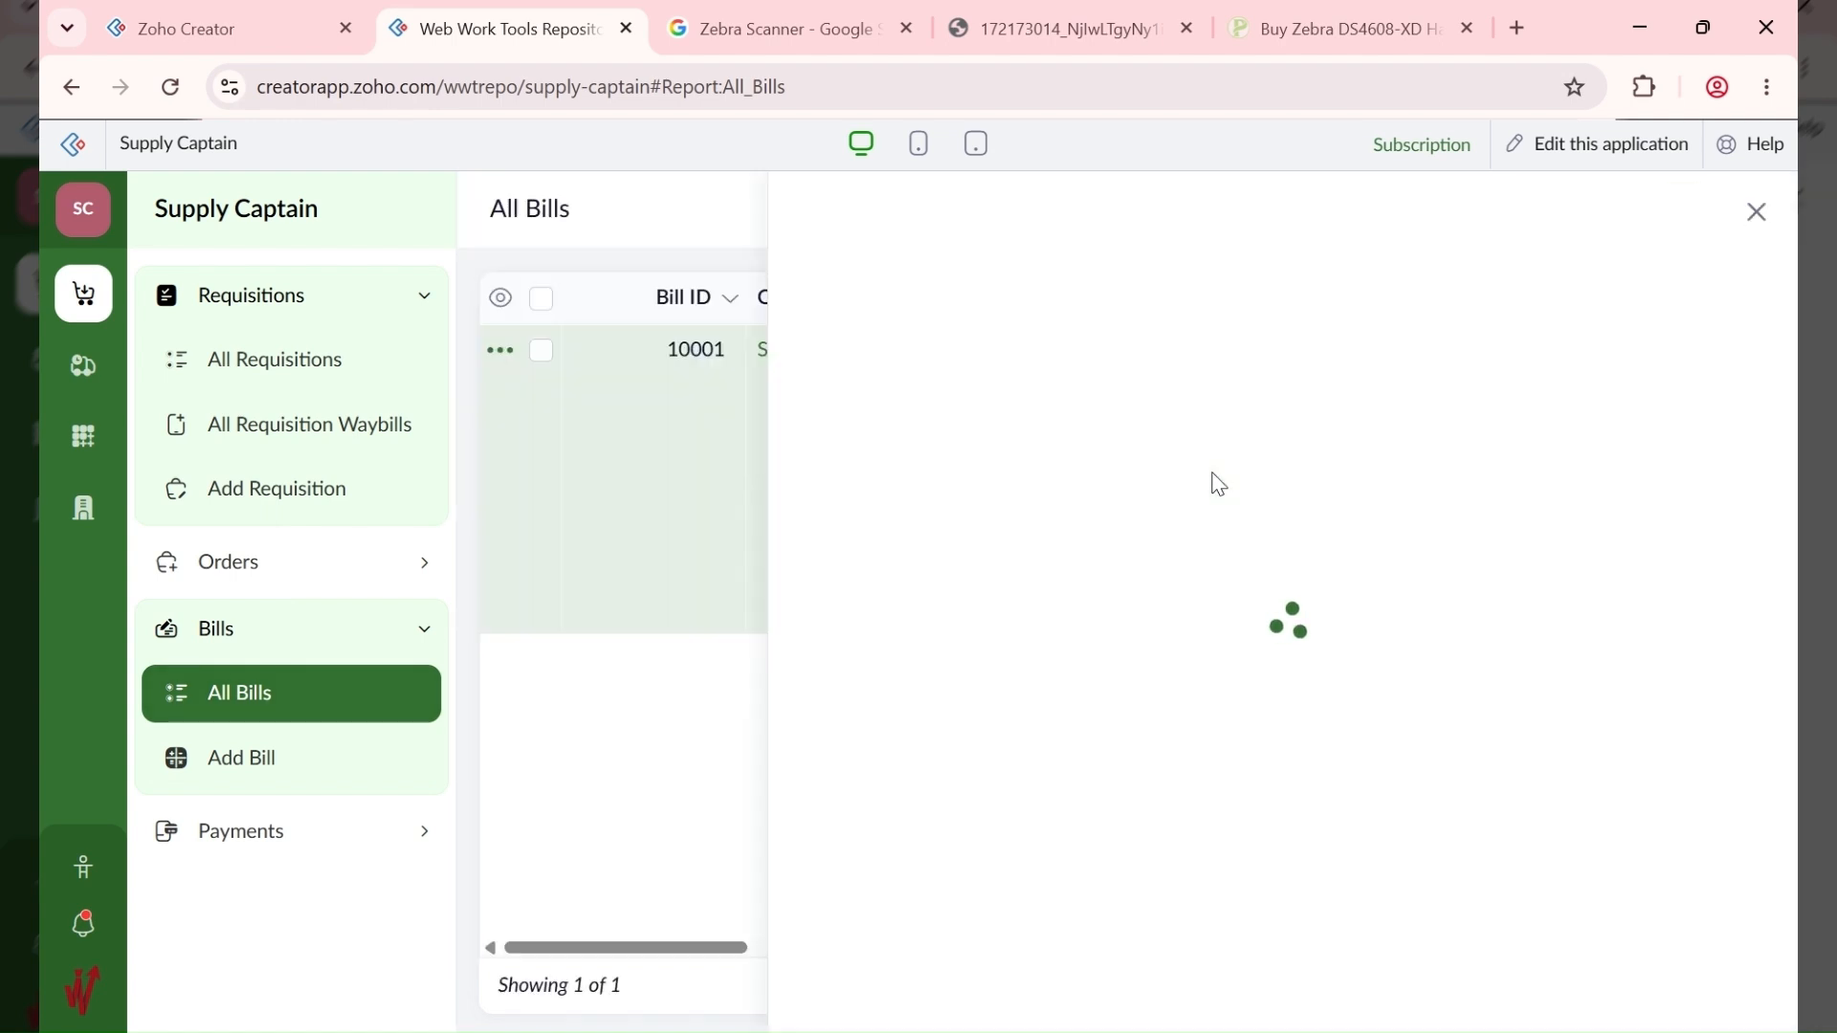
{"action": "scroll", "coordinate": [1557, 514], "scroll_direction": "down", "scroll_amount": 2}
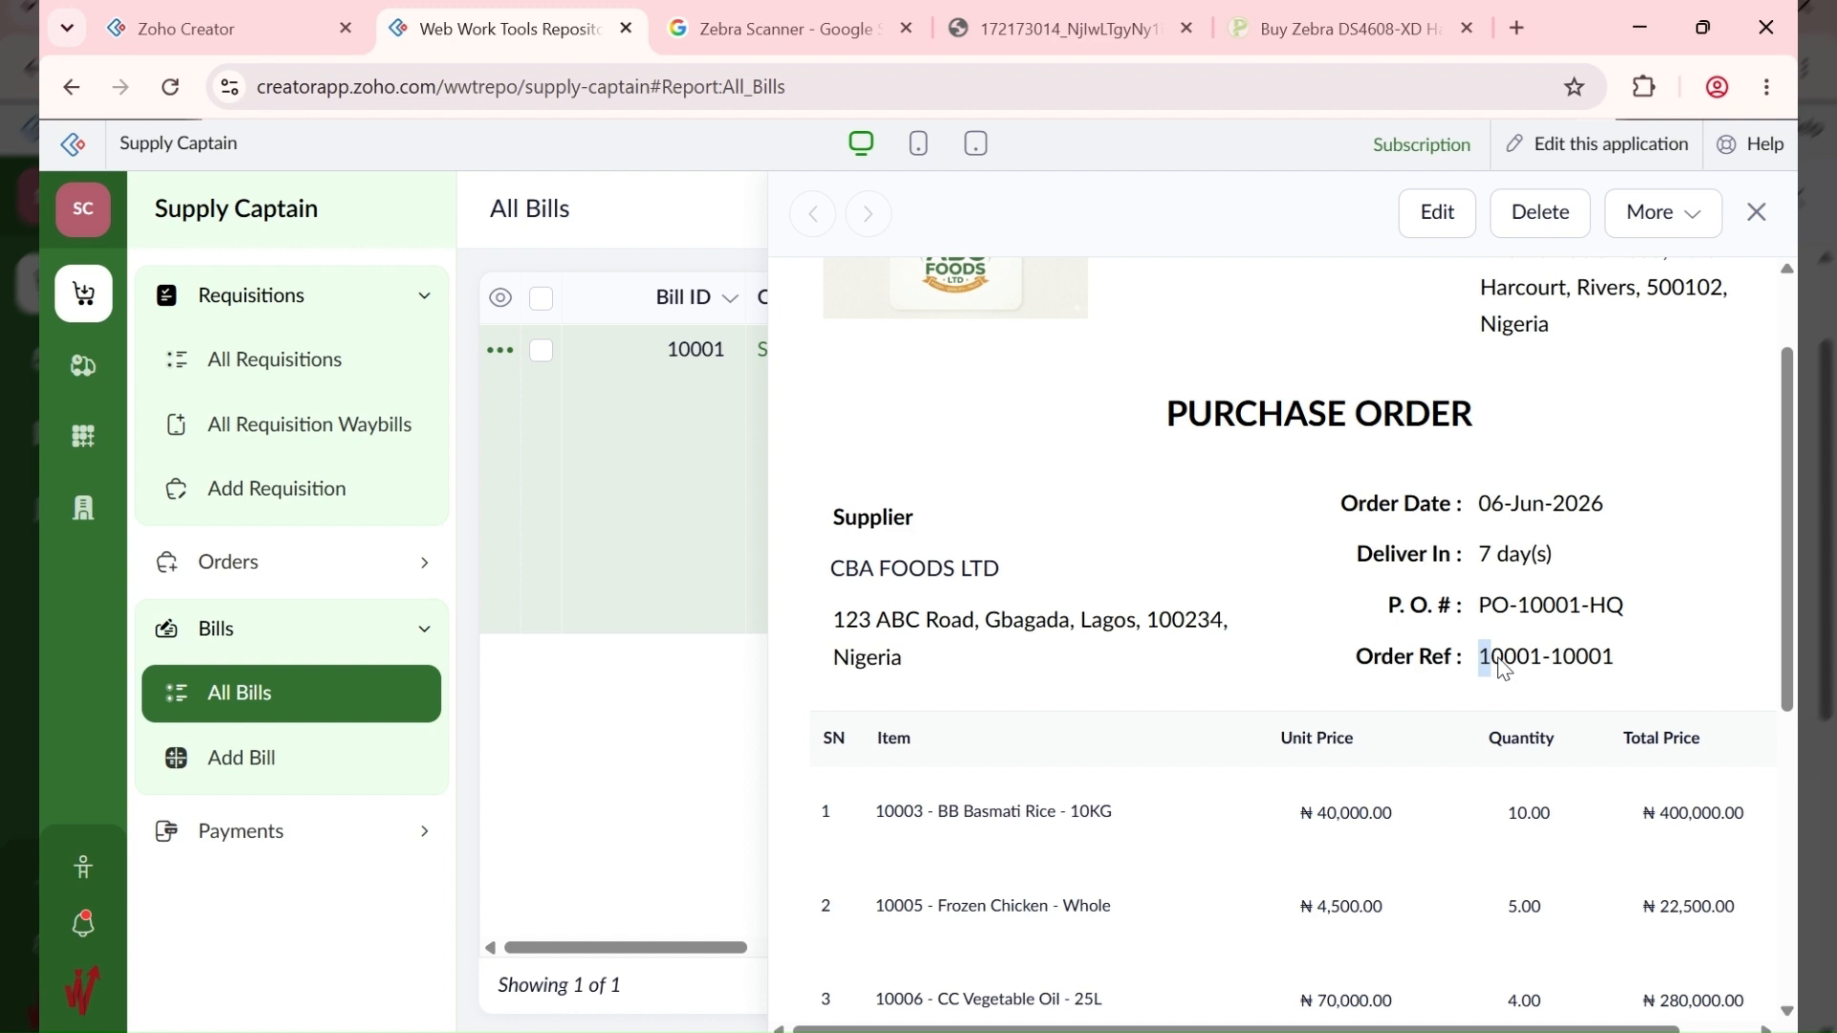
{"action": "double_click", "coordinate": [1510, 660]}
{"action": "left_click_drag", "start_coordinate": [1554, 671], "coordinate": [1616, 670]}
{"action": "left_click_drag", "start_coordinate": [1462, 667], "coordinate": [1548, 662]}
{"action": "left_click", "coordinate": [1565, 670]}
{"action": "left_click_drag", "start_coordinate": [1623, 615], "coordinate": [1478, 622]}
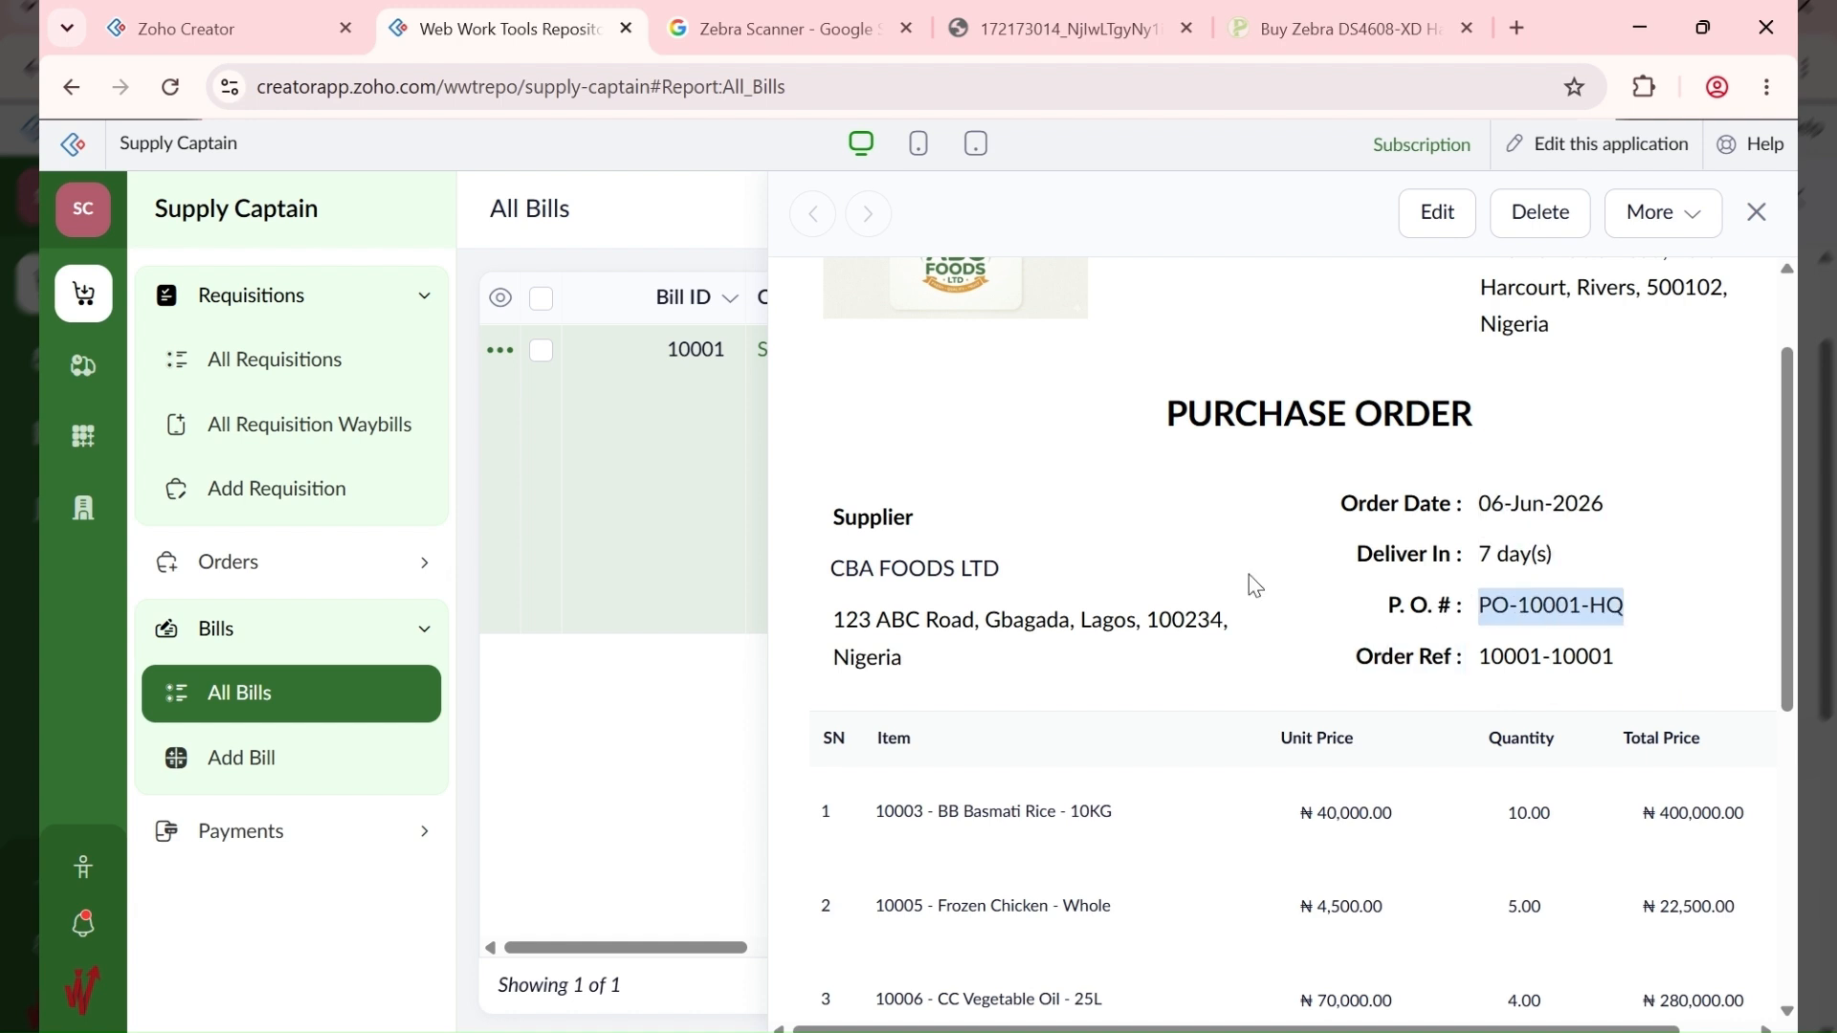
{"action": "left_click", "coordinate": [255, 555]}
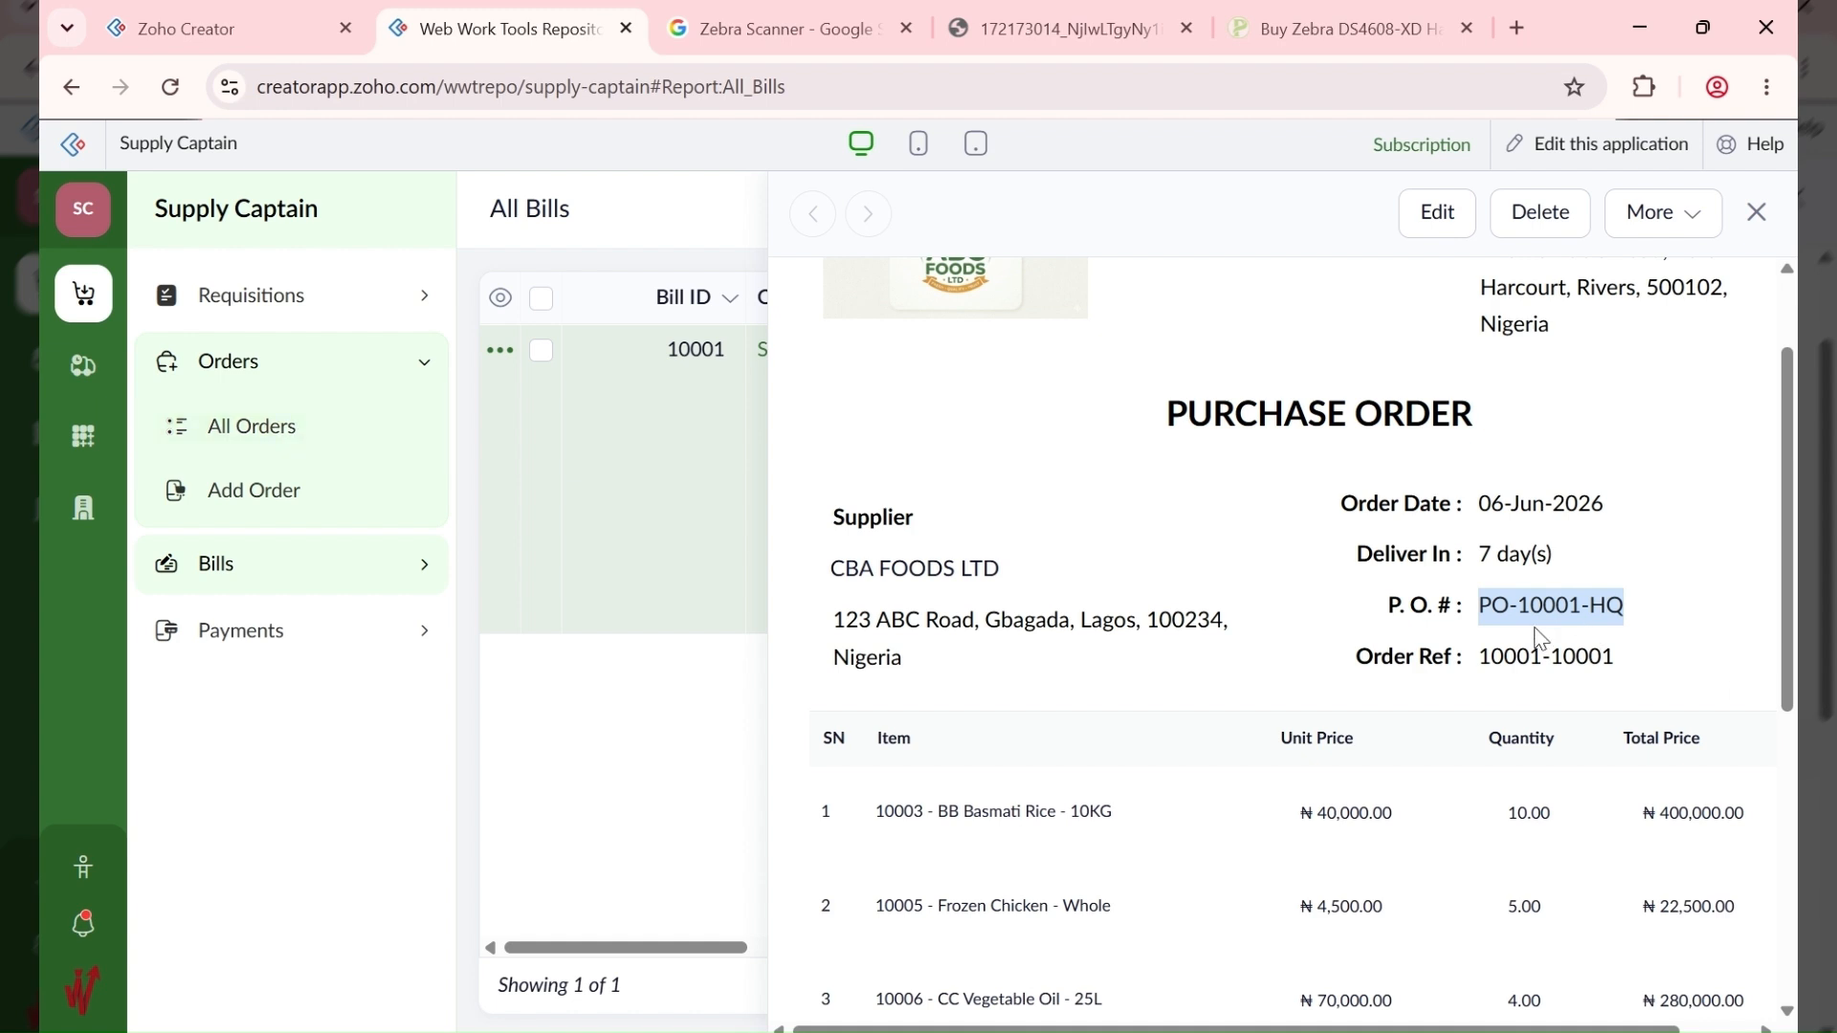
{"action": "left_click", "coordinate": [340, 443]}
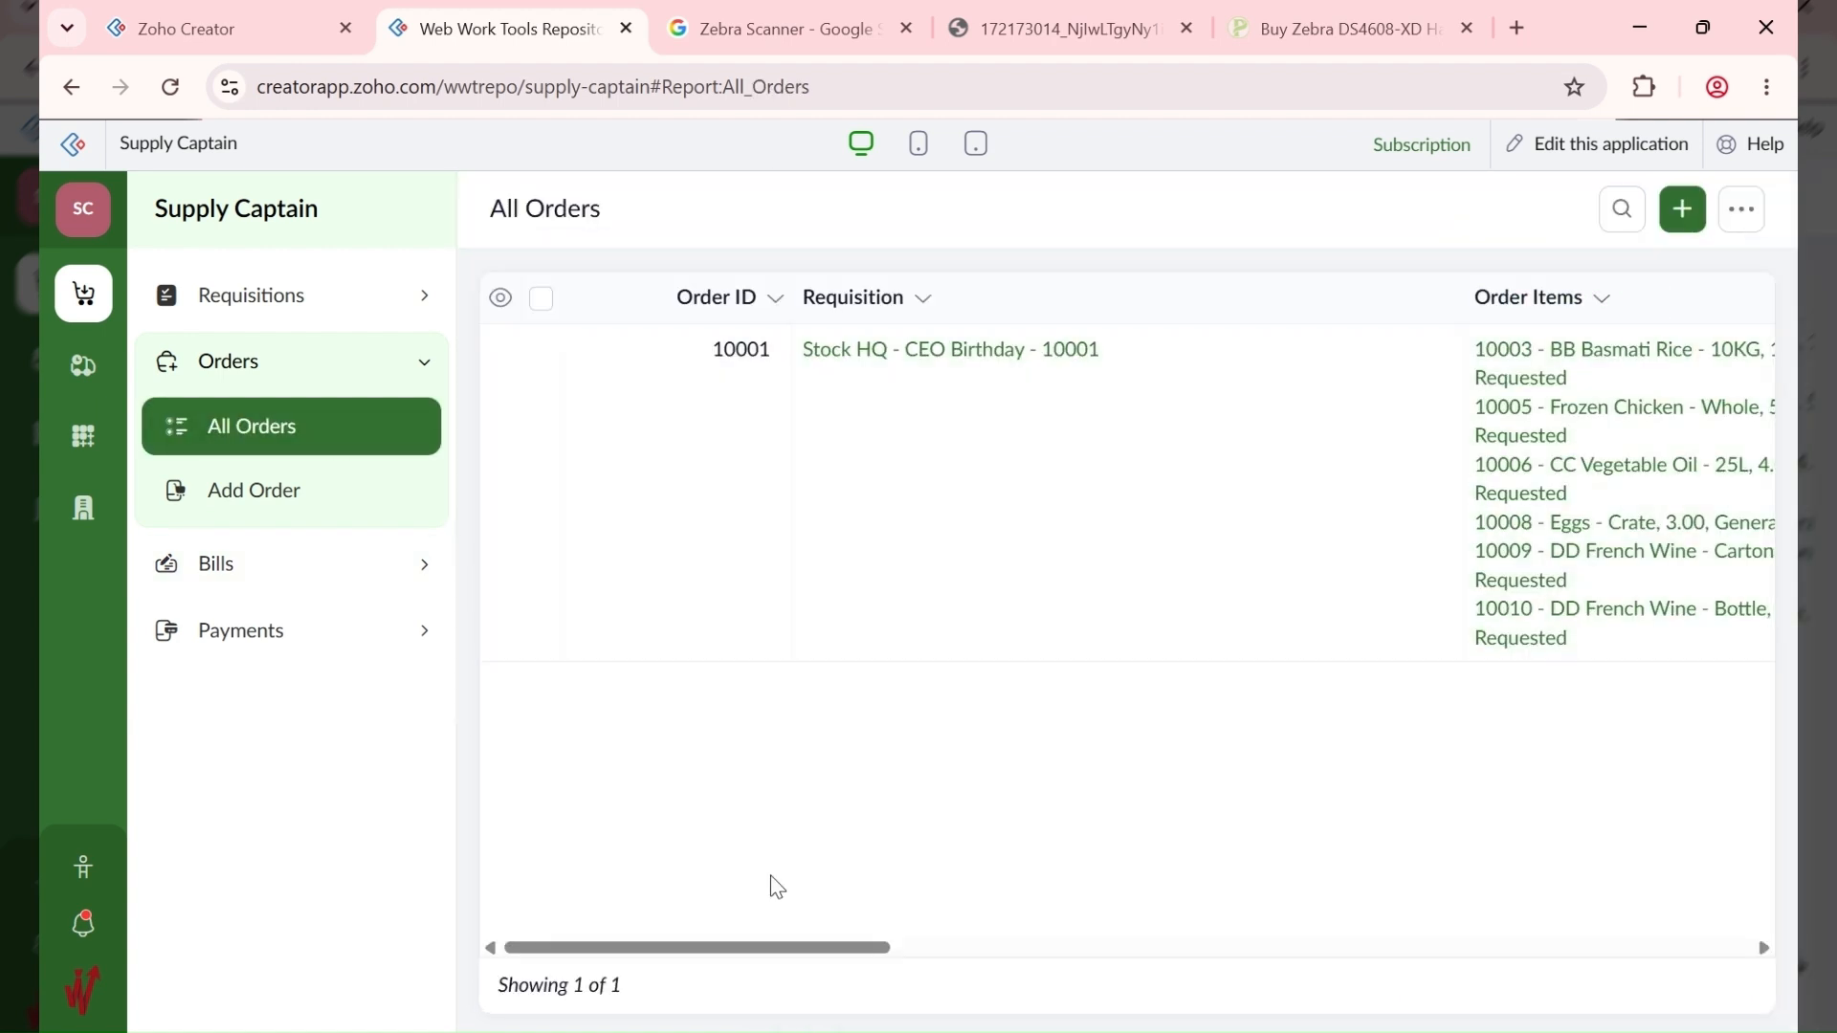
Step: Confirm order 10001 is Processed and view its requisition details, then switch to supplies
{"action": "left_click_drag", "start_coordinate": [598, 947], "coordinate": [1431, 935]}
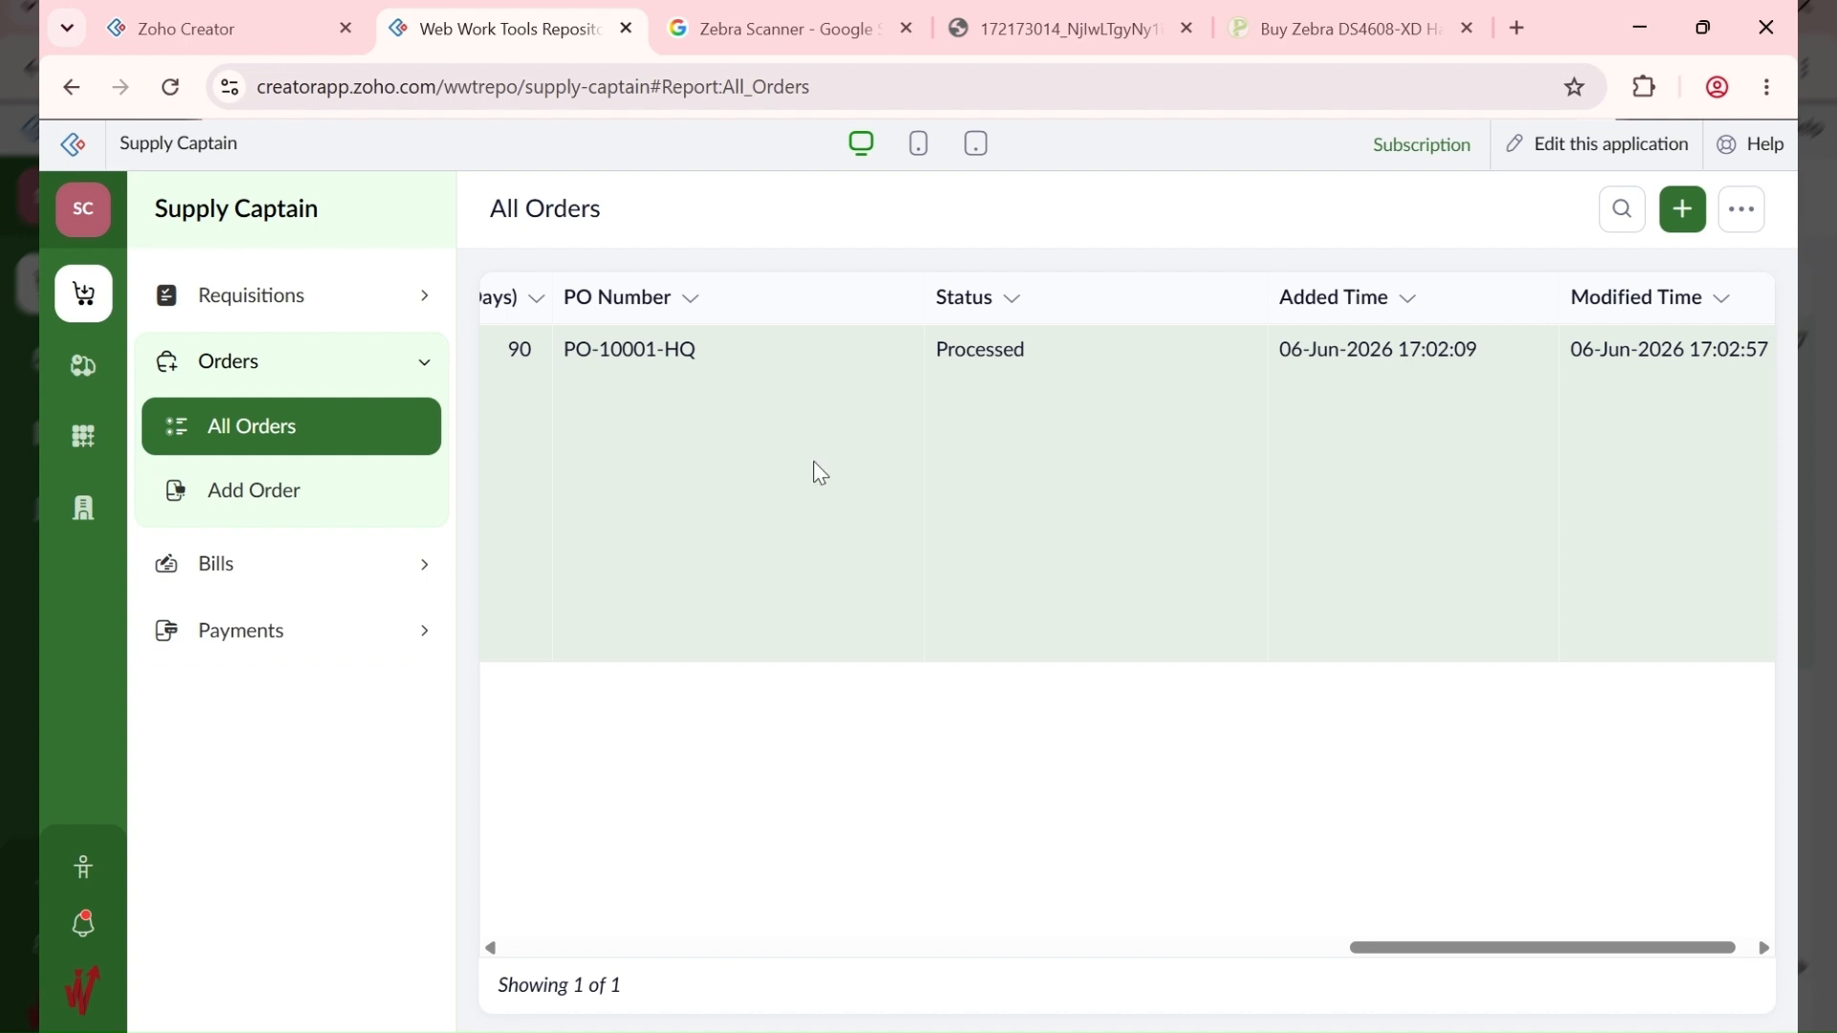
{"action": "left_click_drag", "start_coordinate": [1431, 935], "coordinate": [593, 945]}
{"action": "left_click", "coordinate": [1007, 361]}
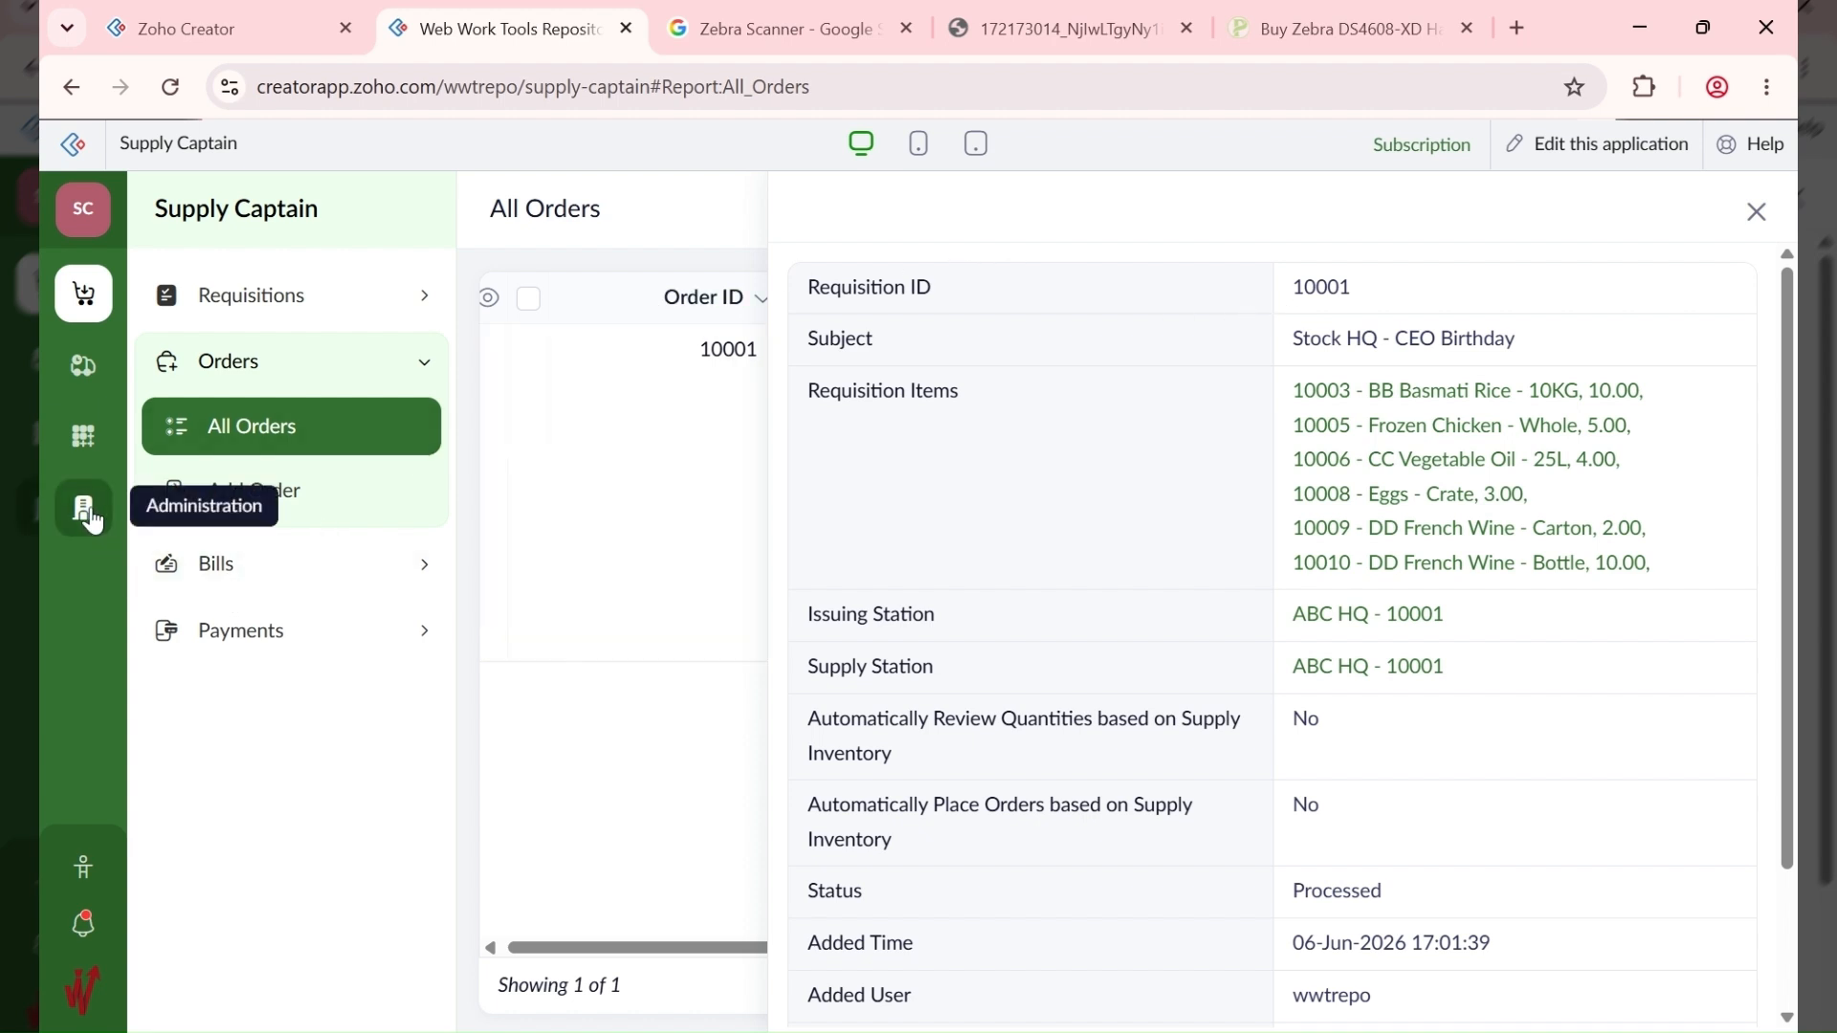
{"action": "left_click", "coordinate": [83, 369]}
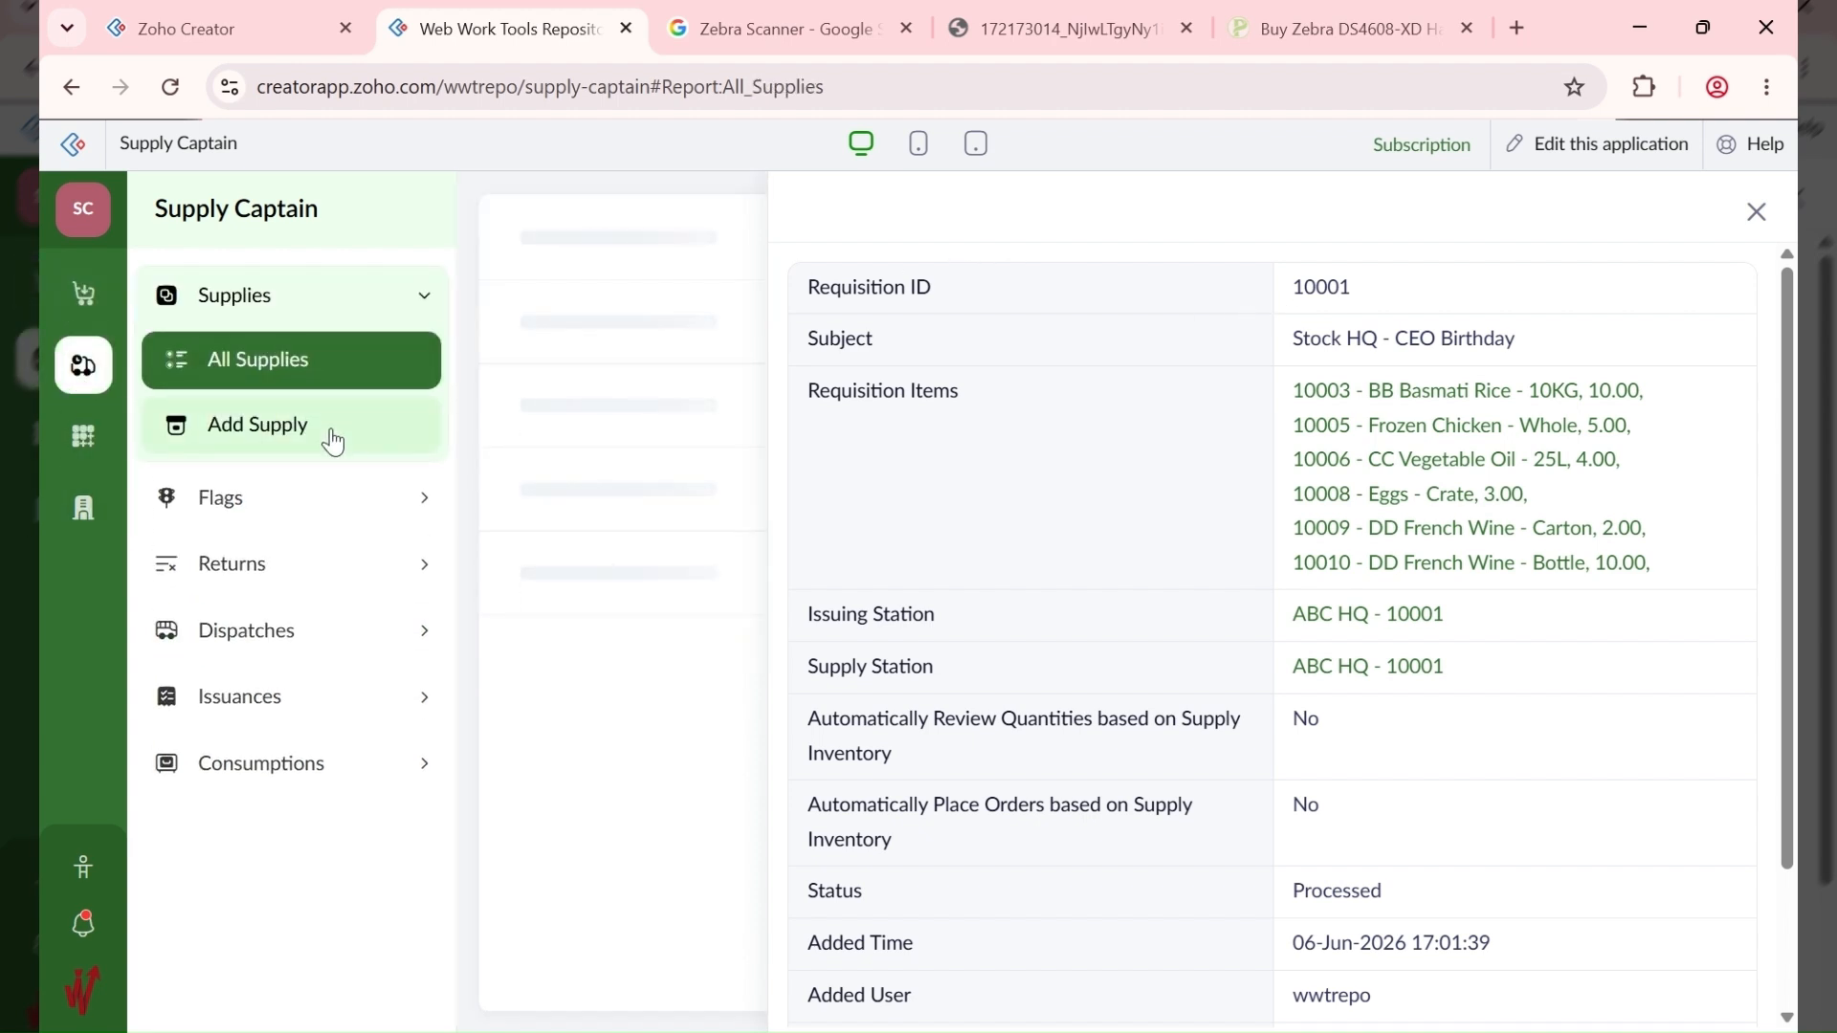
Step: Start a new supply for requisition Stock HQ - CEO Birthday - 10001
{"action": "left_click", "coordinate": [295, 433]}
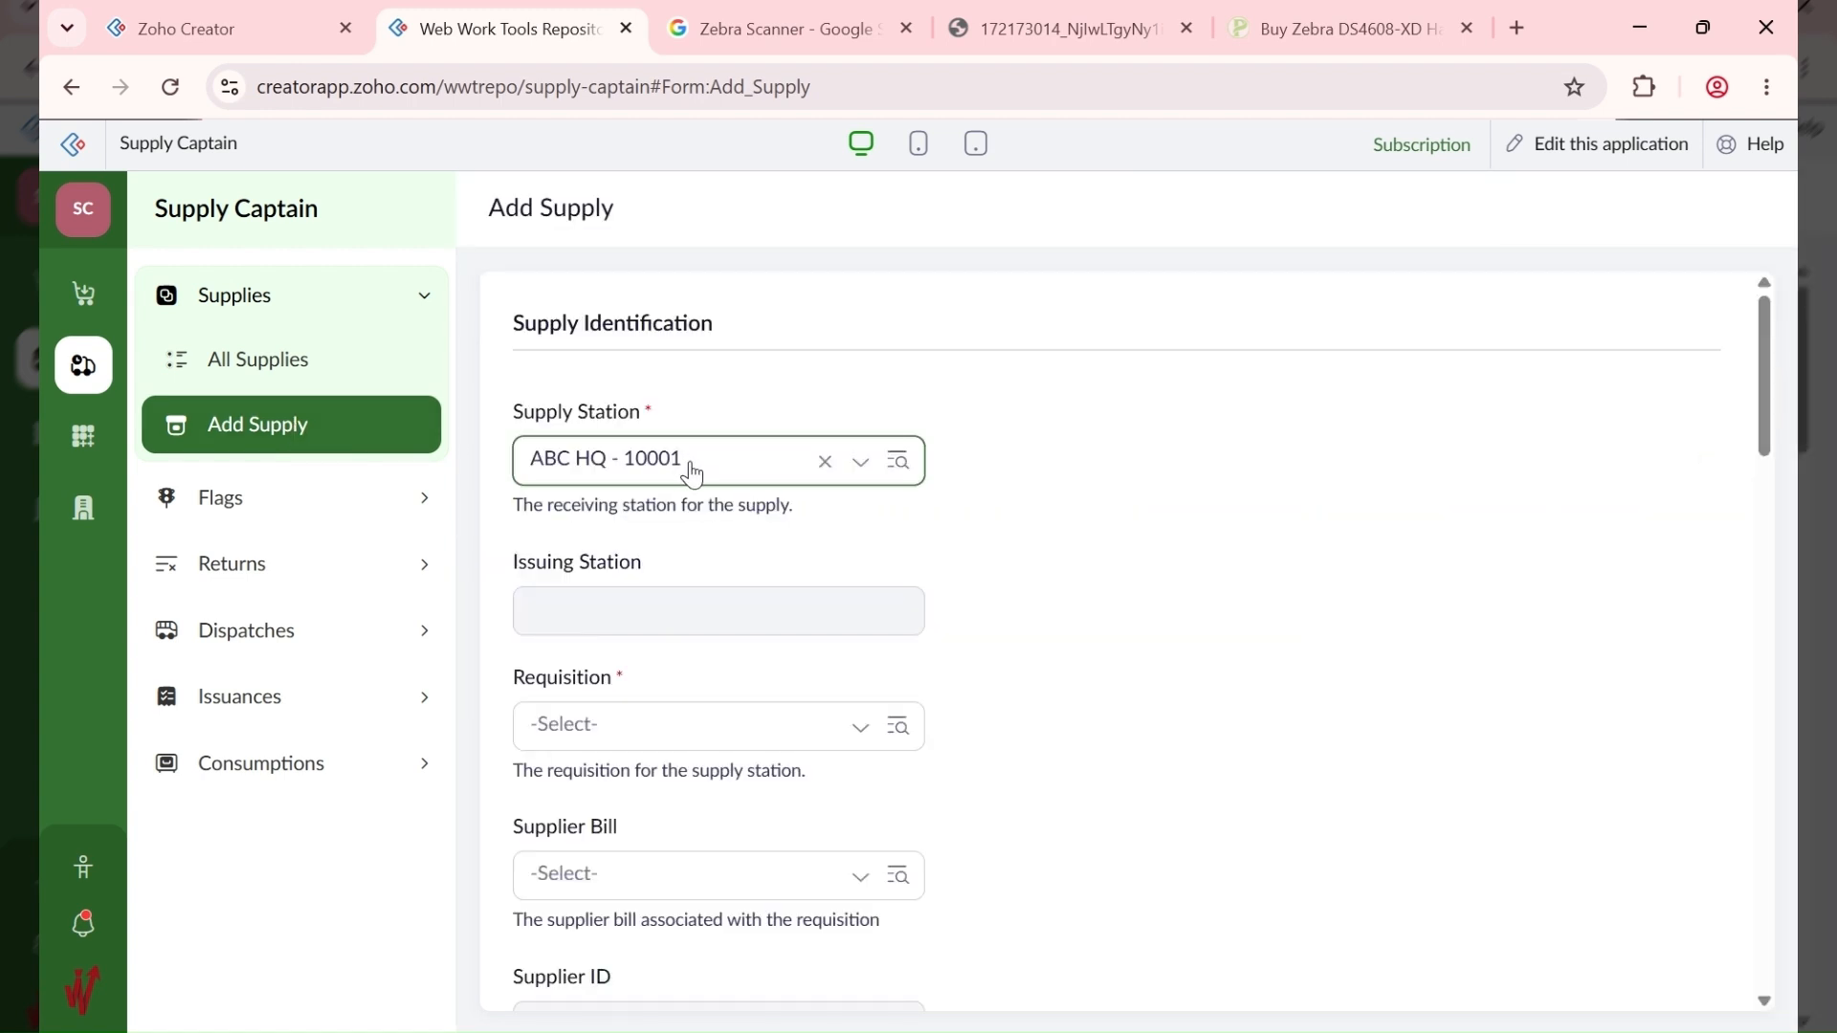
{"action": "left_click", "coordinate": [697, 734]}
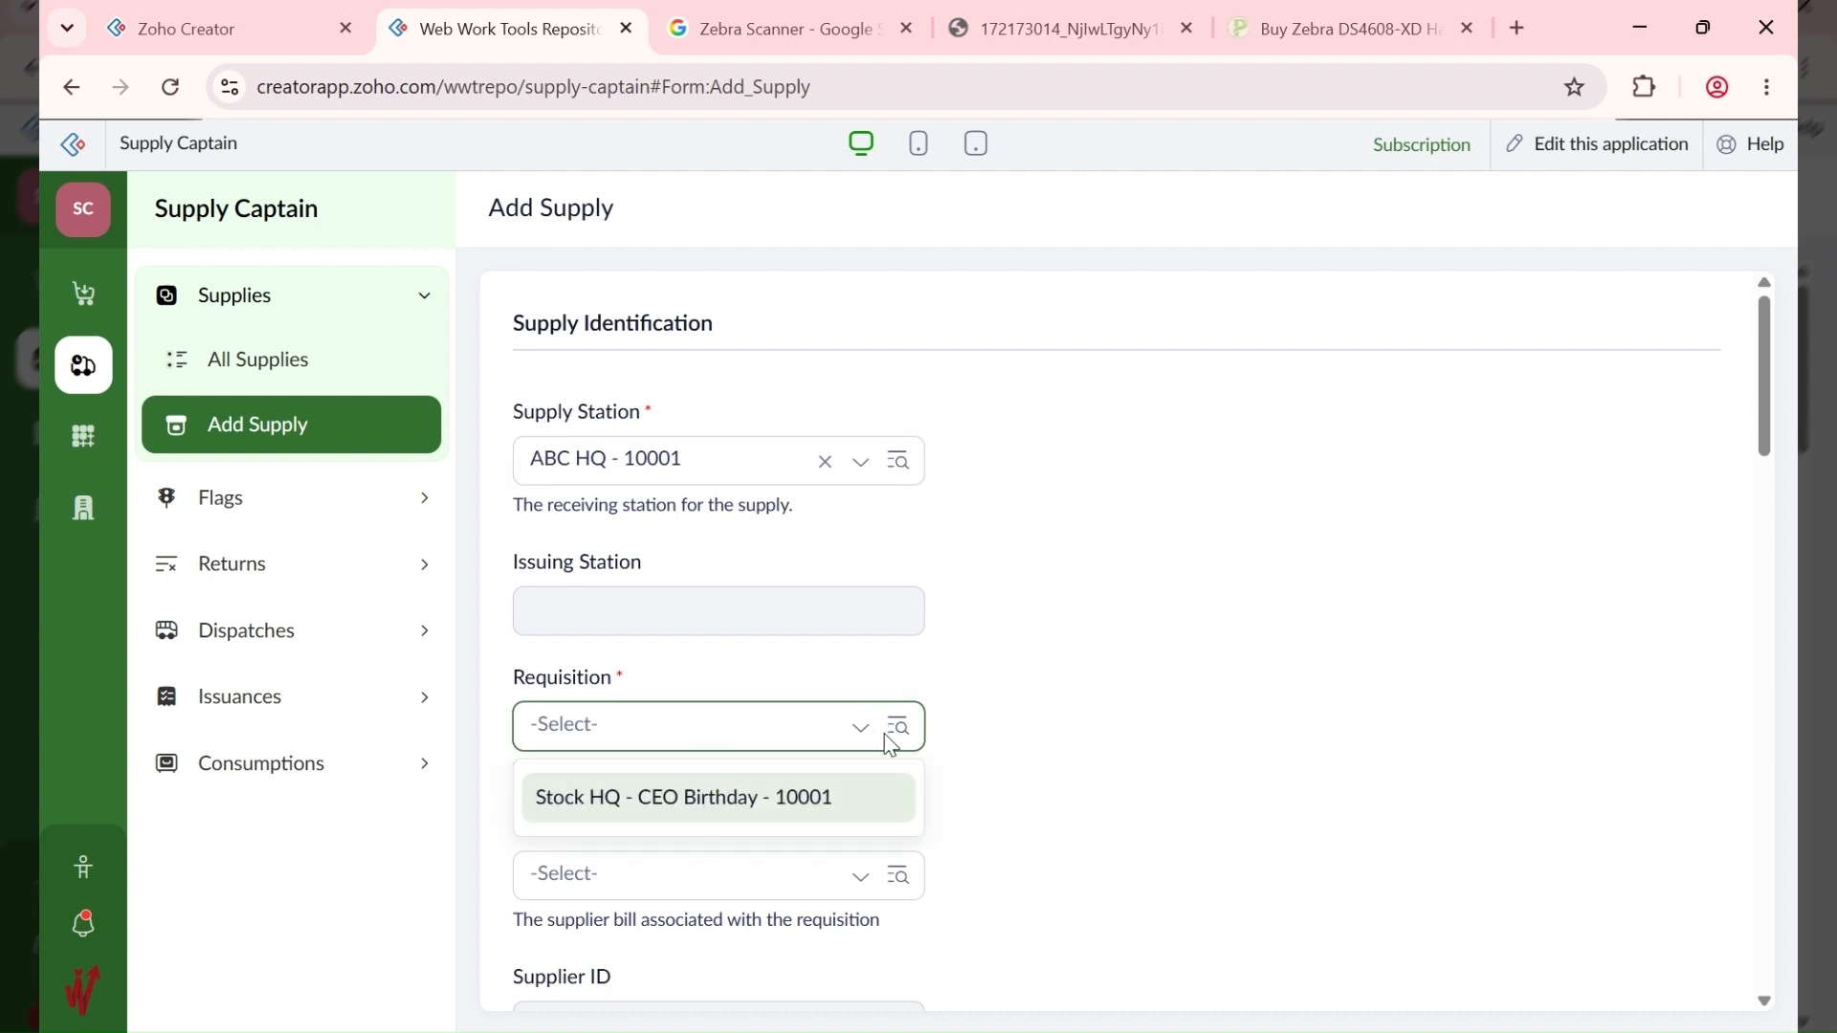
{"action": "left_click", "coordinate": [886, 734]}
{"action": "left_click", "coordinate": [688, 728]}
{"action": "type", "text": "1"}
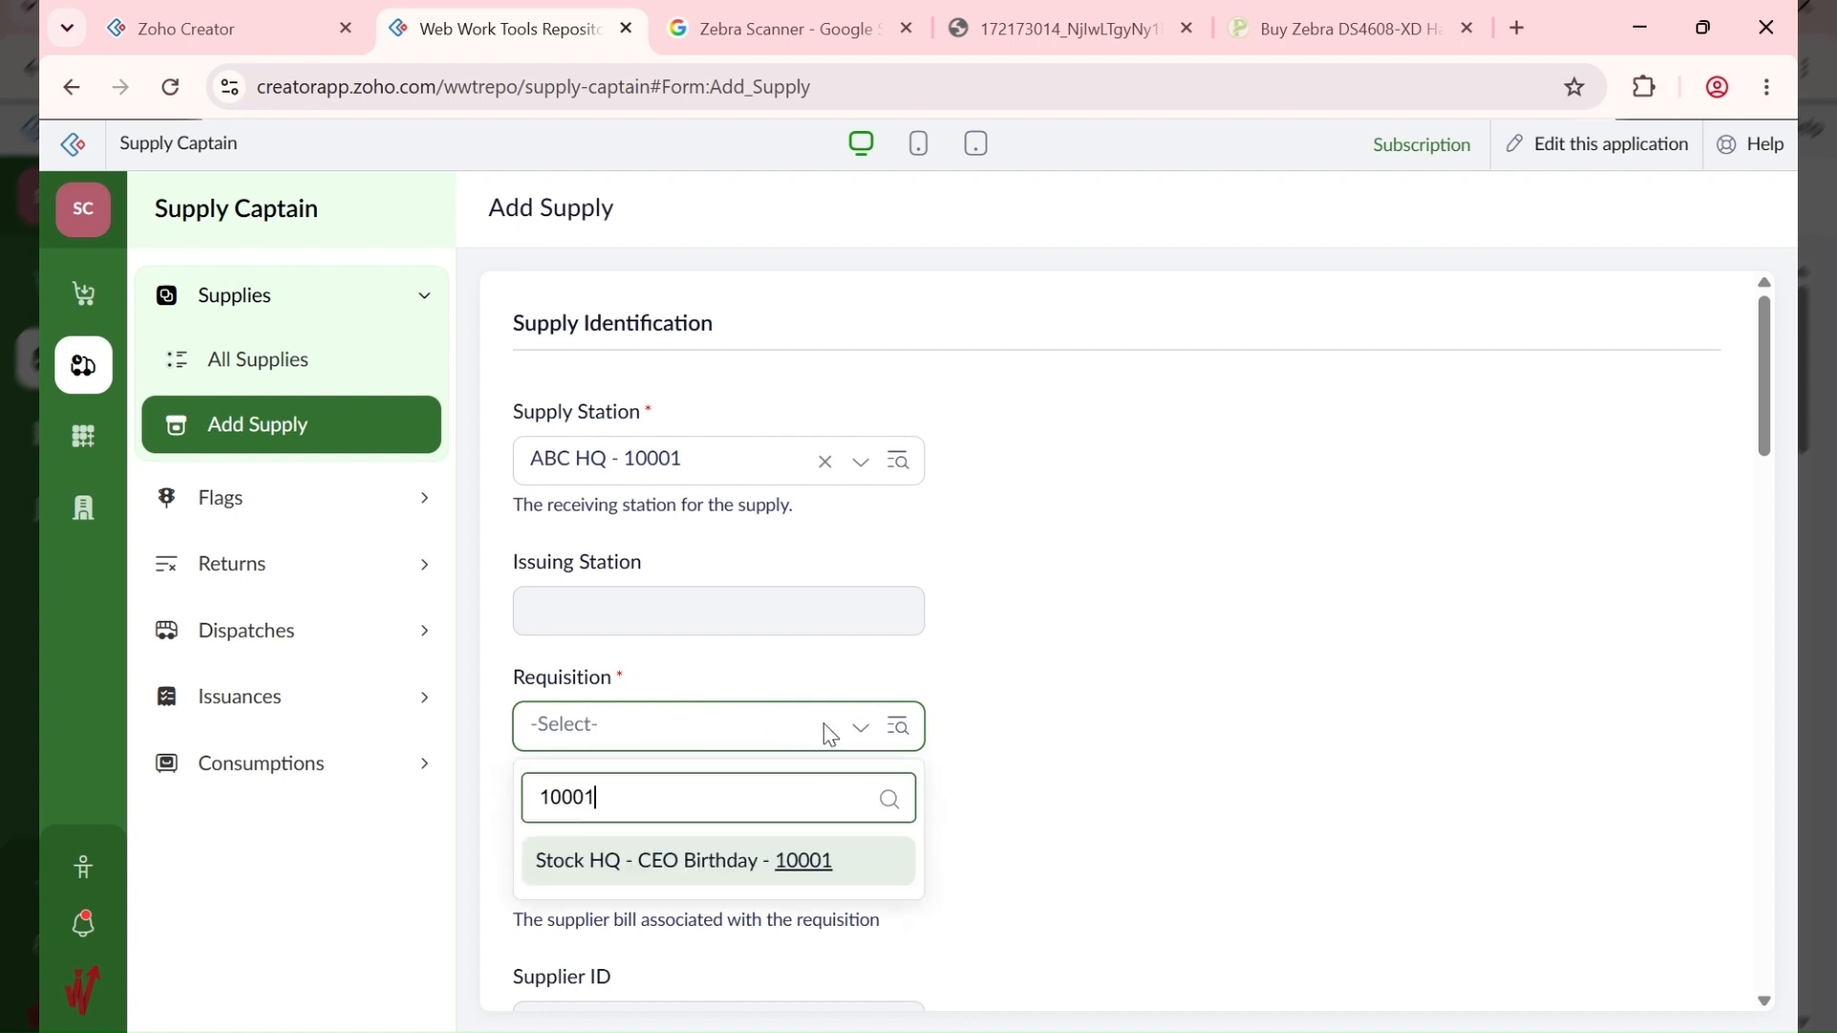
{"action": "type", "text": "0001"}
{"action": "key", "text": "Return"}
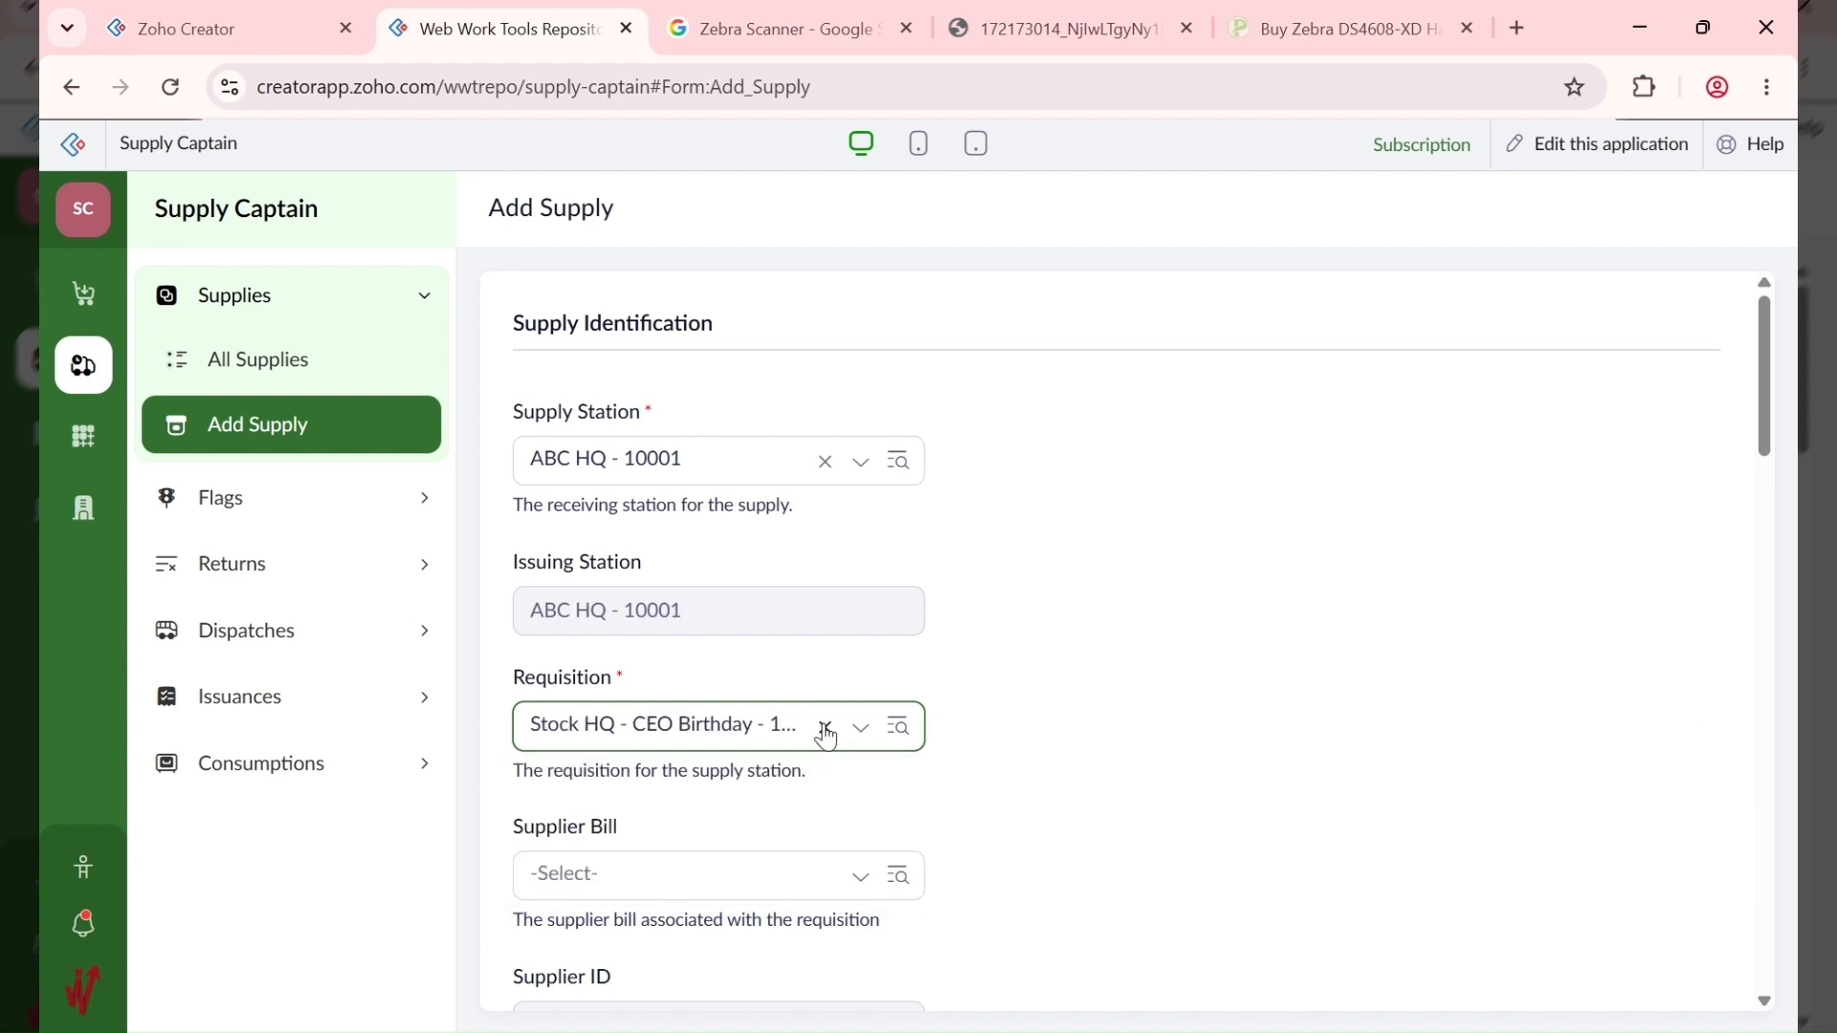
Step: Select the CBA FOODS LTD bill, store ABC HQ - Frozen - 10002 and section Perishables - 10001
{"action": "key", "text": "Tab"}
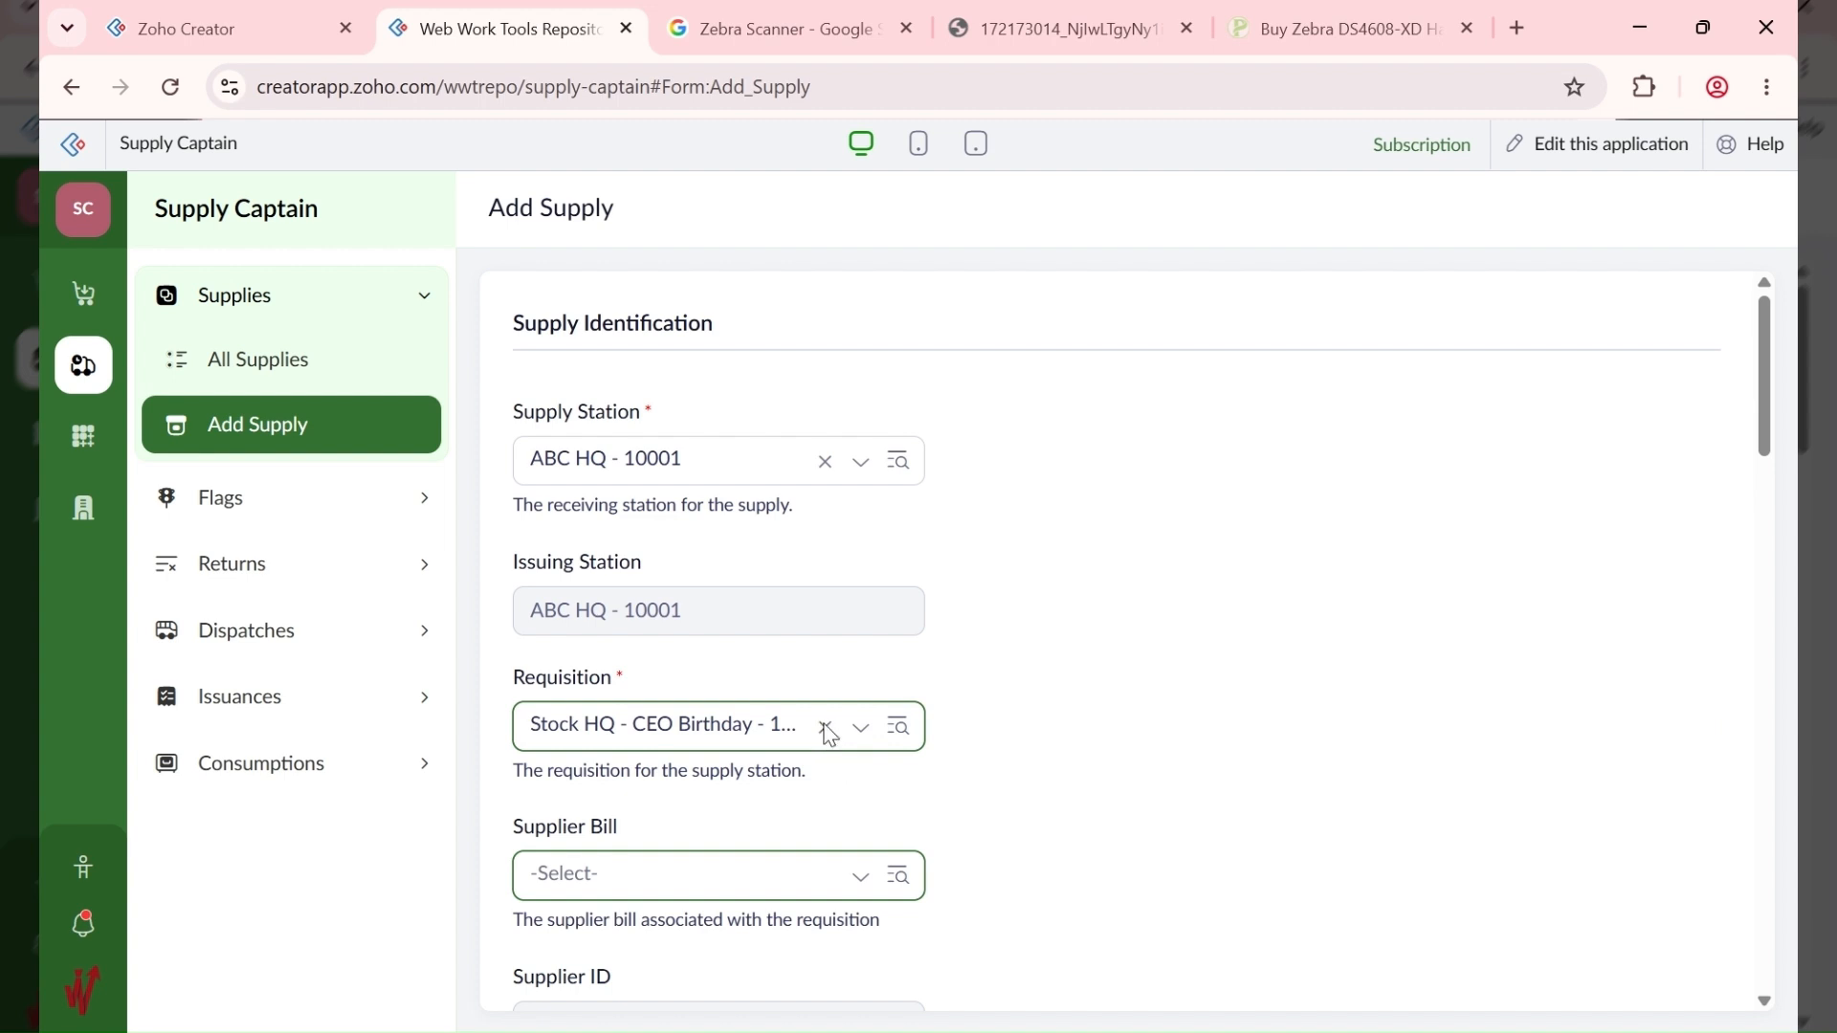
{"action": "key", "text": "Return"}
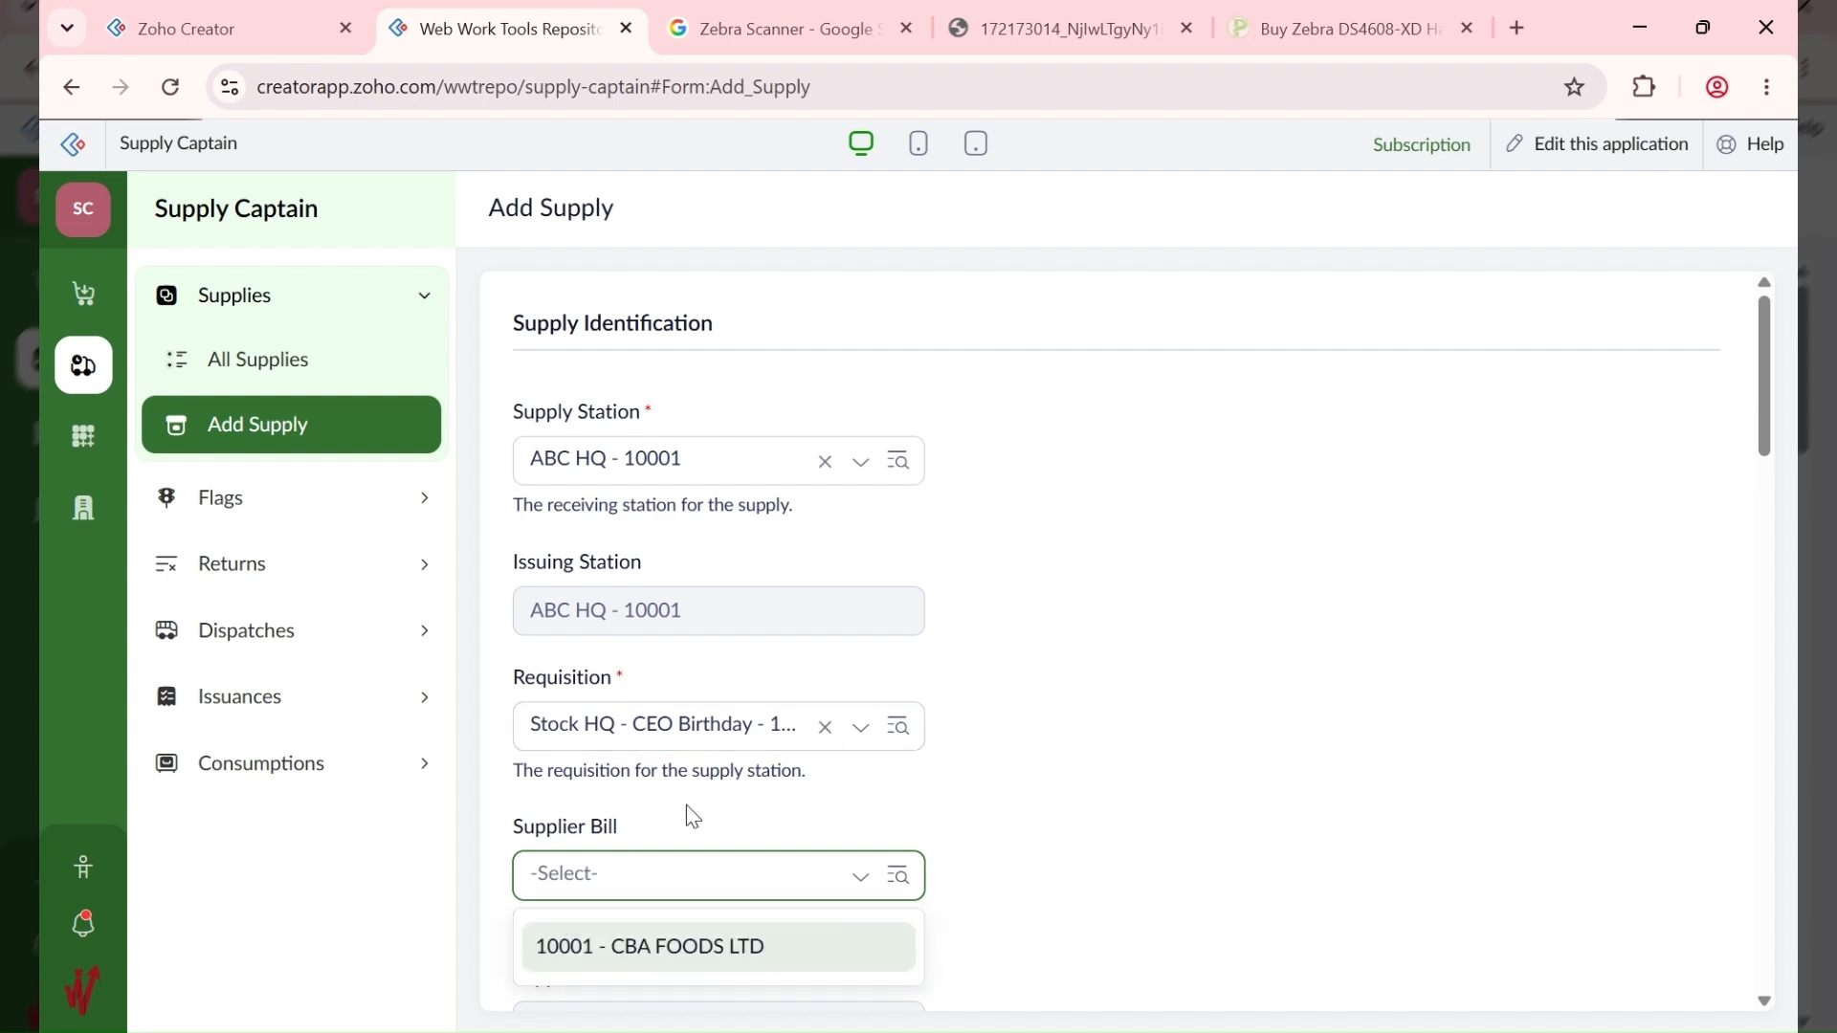
{"action": "left_click", "coordinate": [577, 945]}
{"action": "scroll", "coordinate": [1129, 746], "scroll_direction": "down", "scroll_amount": 3}
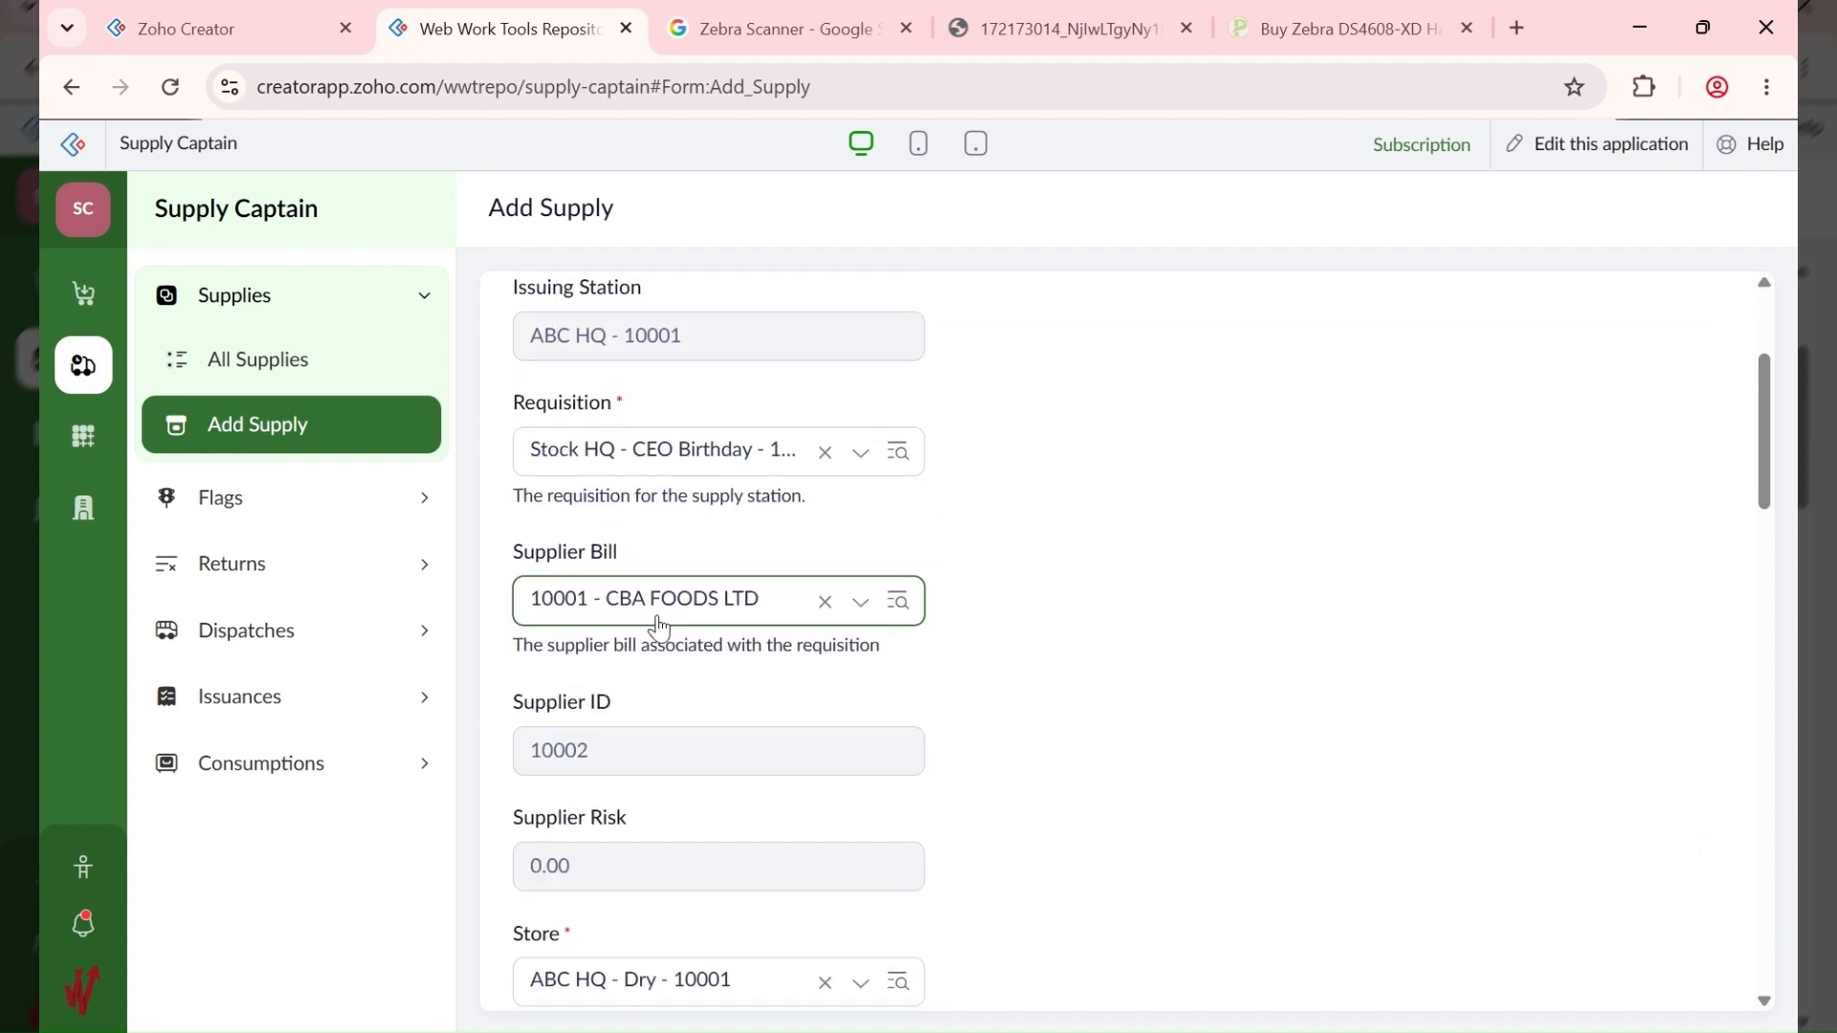
{"action": "scroll", "coordinate": [659, 632], "scroll_direction": "down", "scroll_amount": 4}
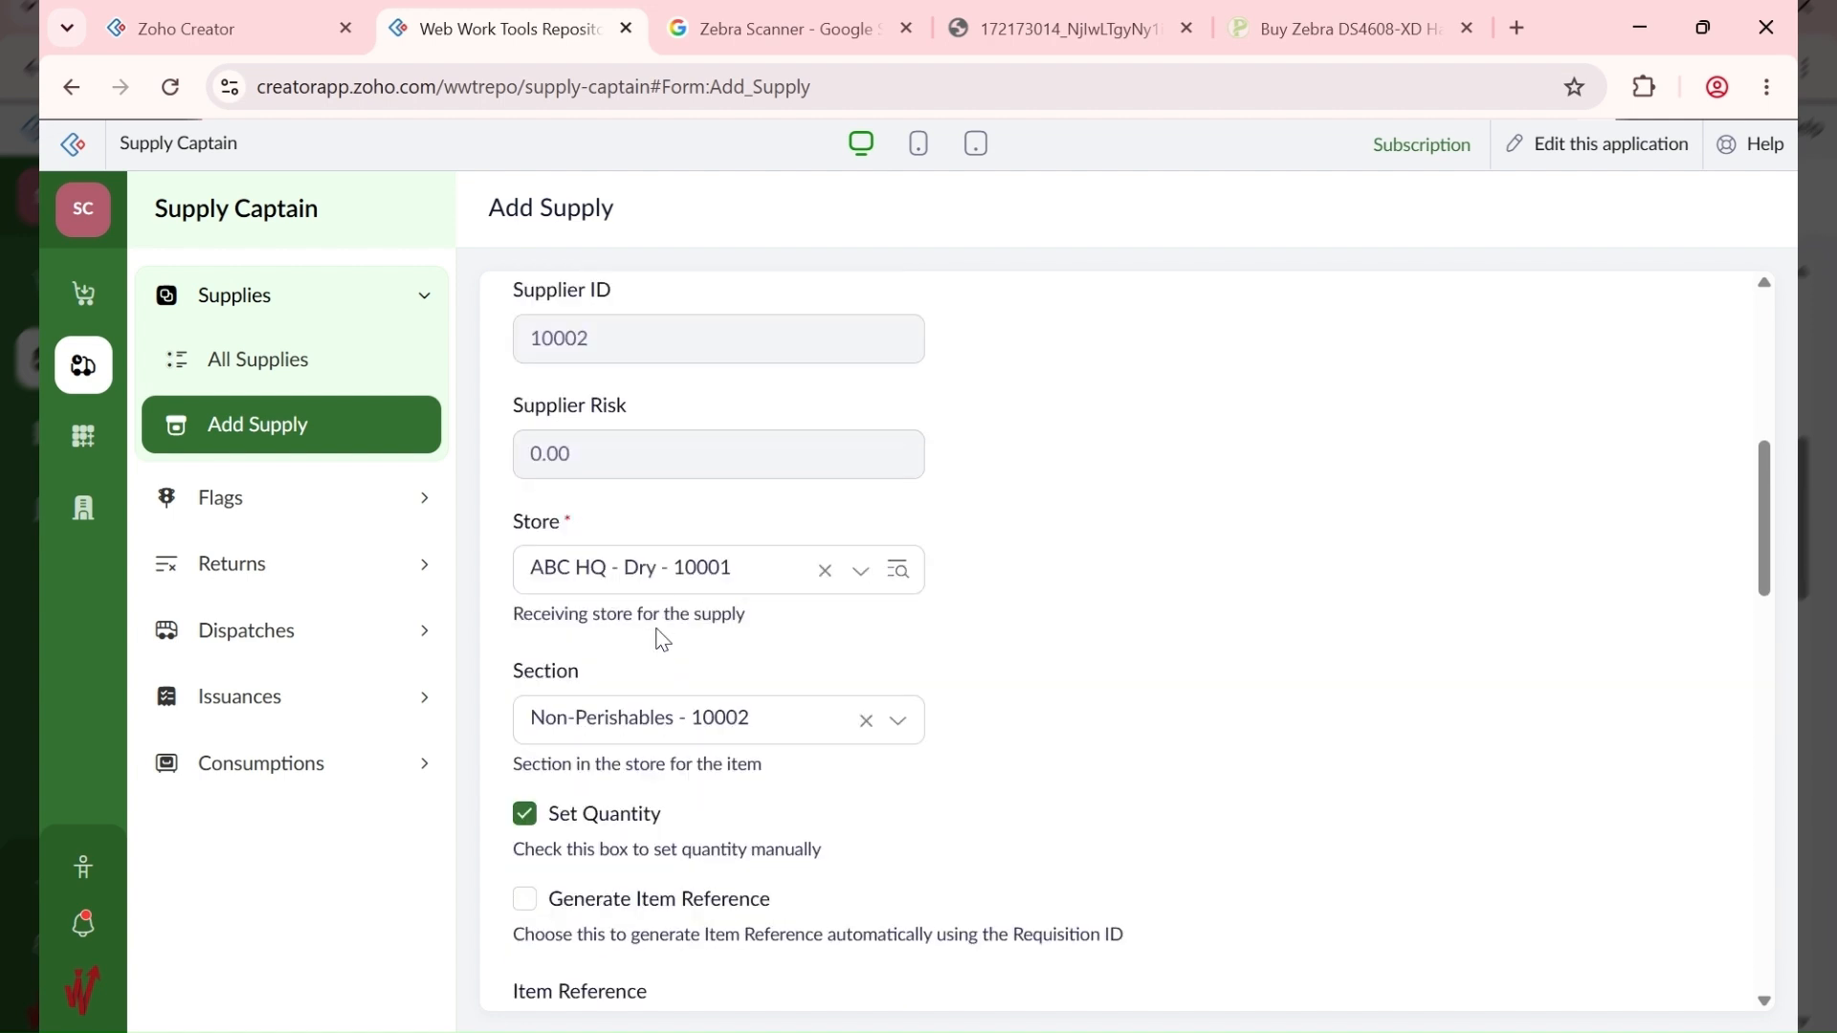
{"action": "left_click", "coordinate": [672, 581]}
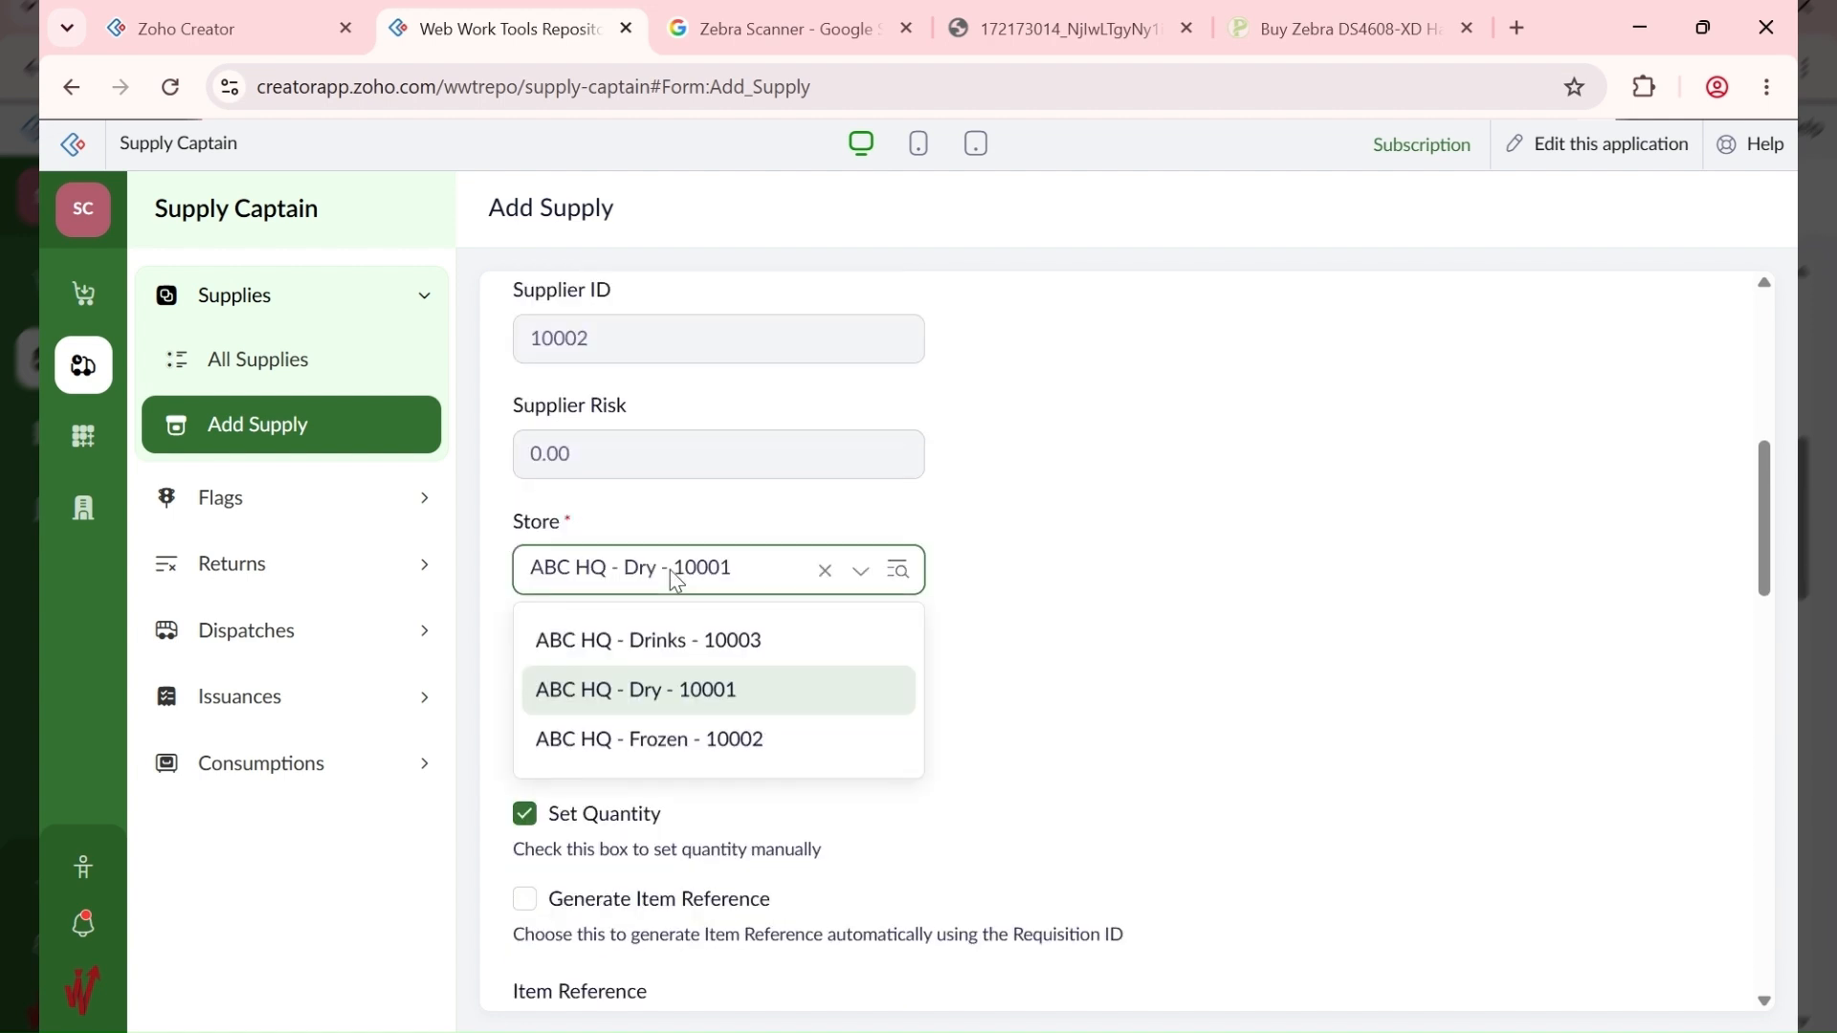
{"action": "left_click", "coordinate": [687, 738]}
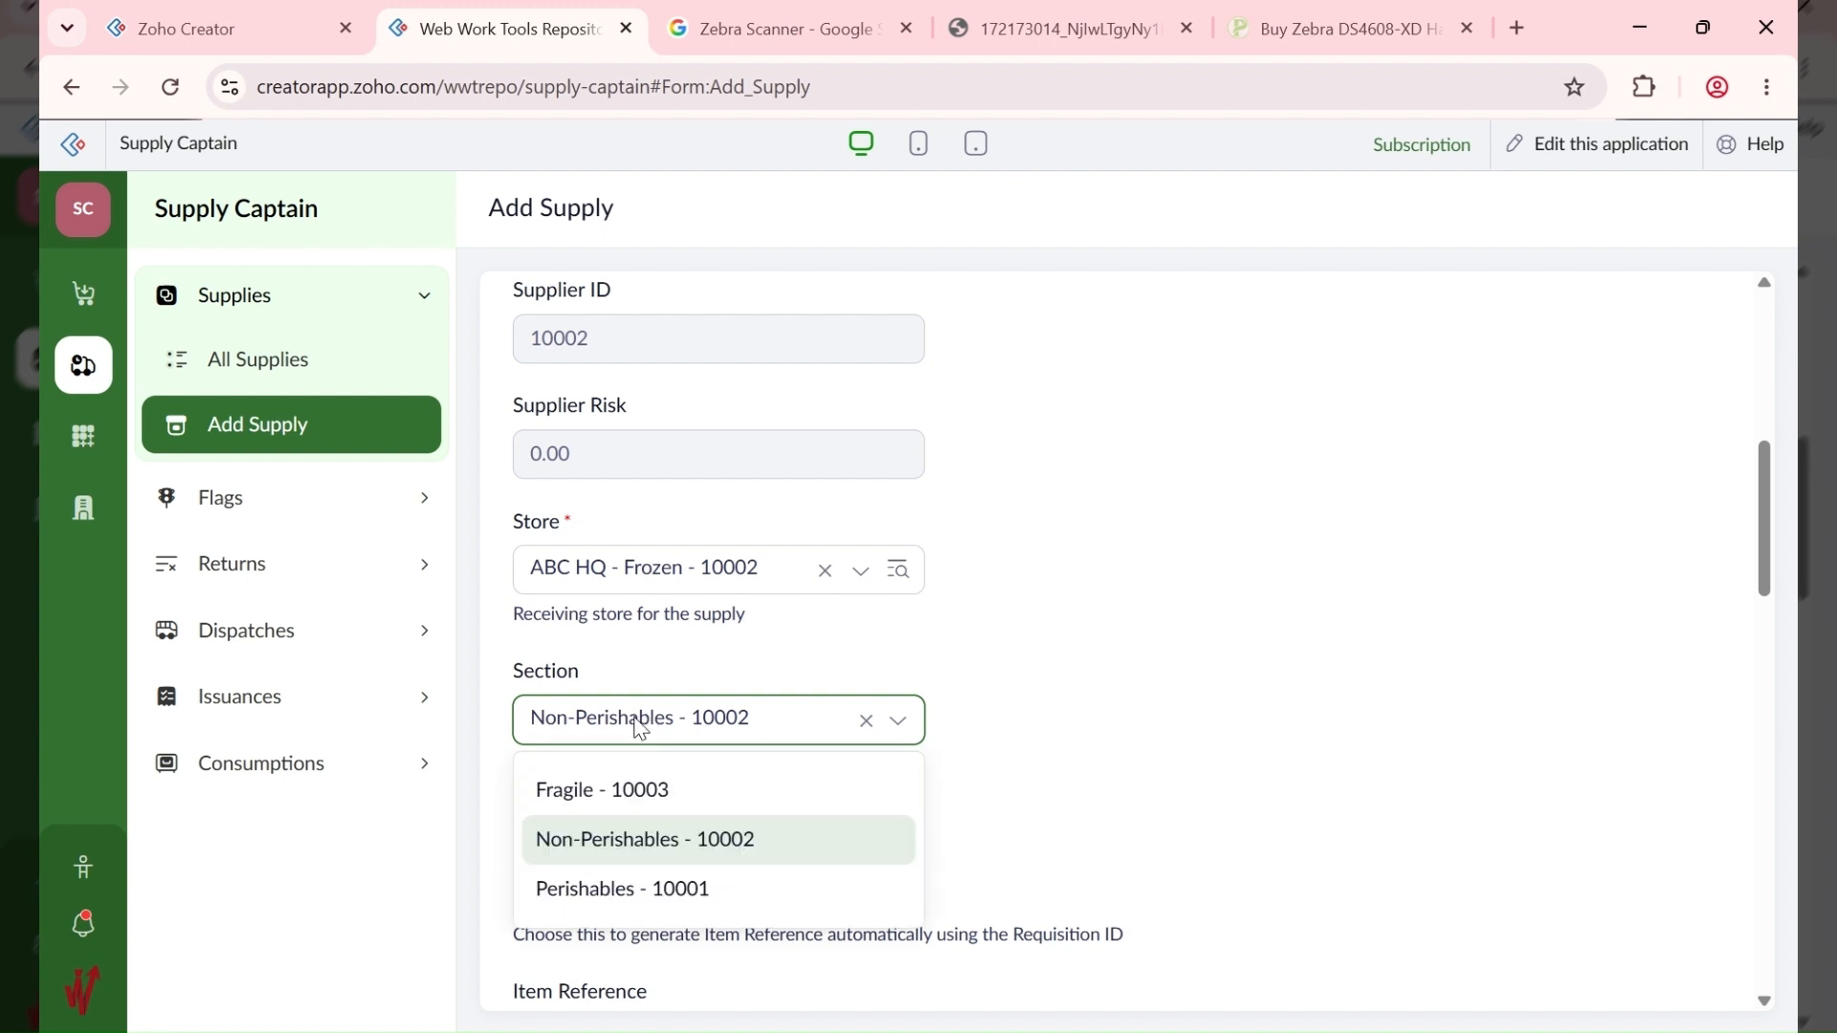
{"action": "left_click", "coordinate": [720, 885]}
{"action": "scroll", "coordinate": [1035, 746], "scroll_direction": "down", "scroll_amount": 3}
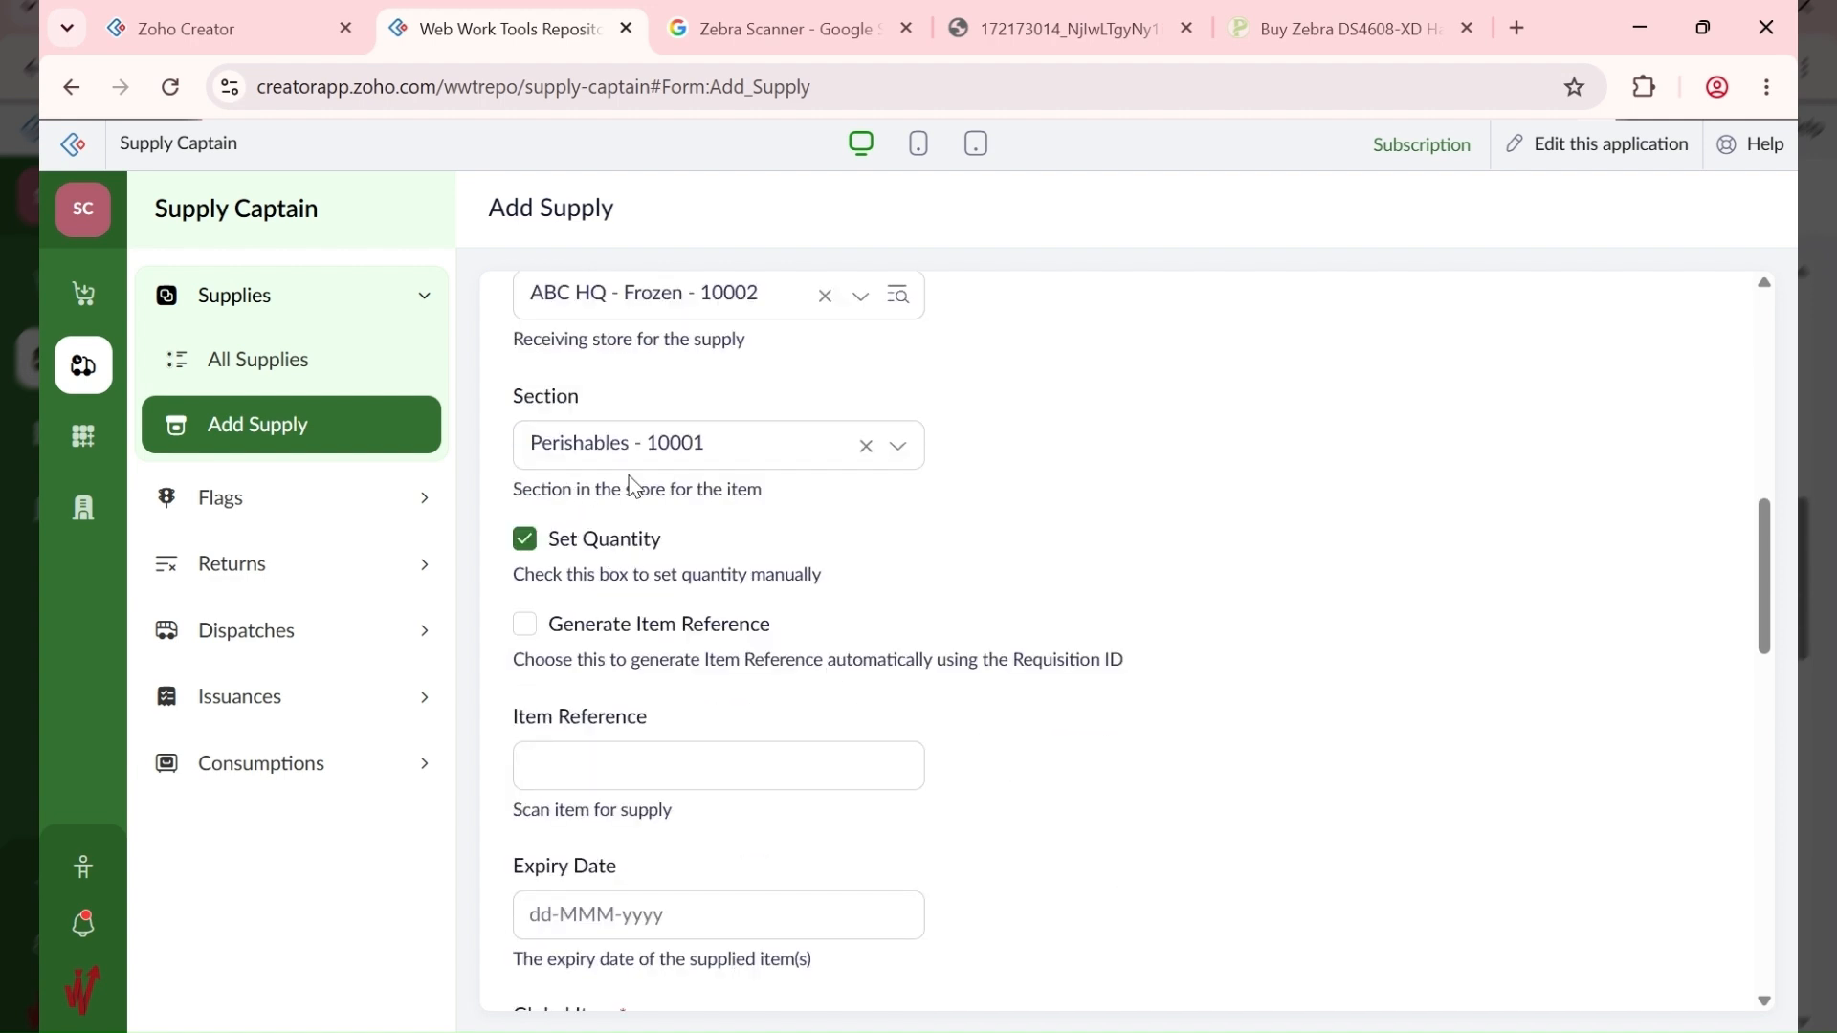
Step: Turn on Generate Item Reference and set the expiry date to 30-Sep-2026
{"action": "left_click", "coordinate": [606, 636]}
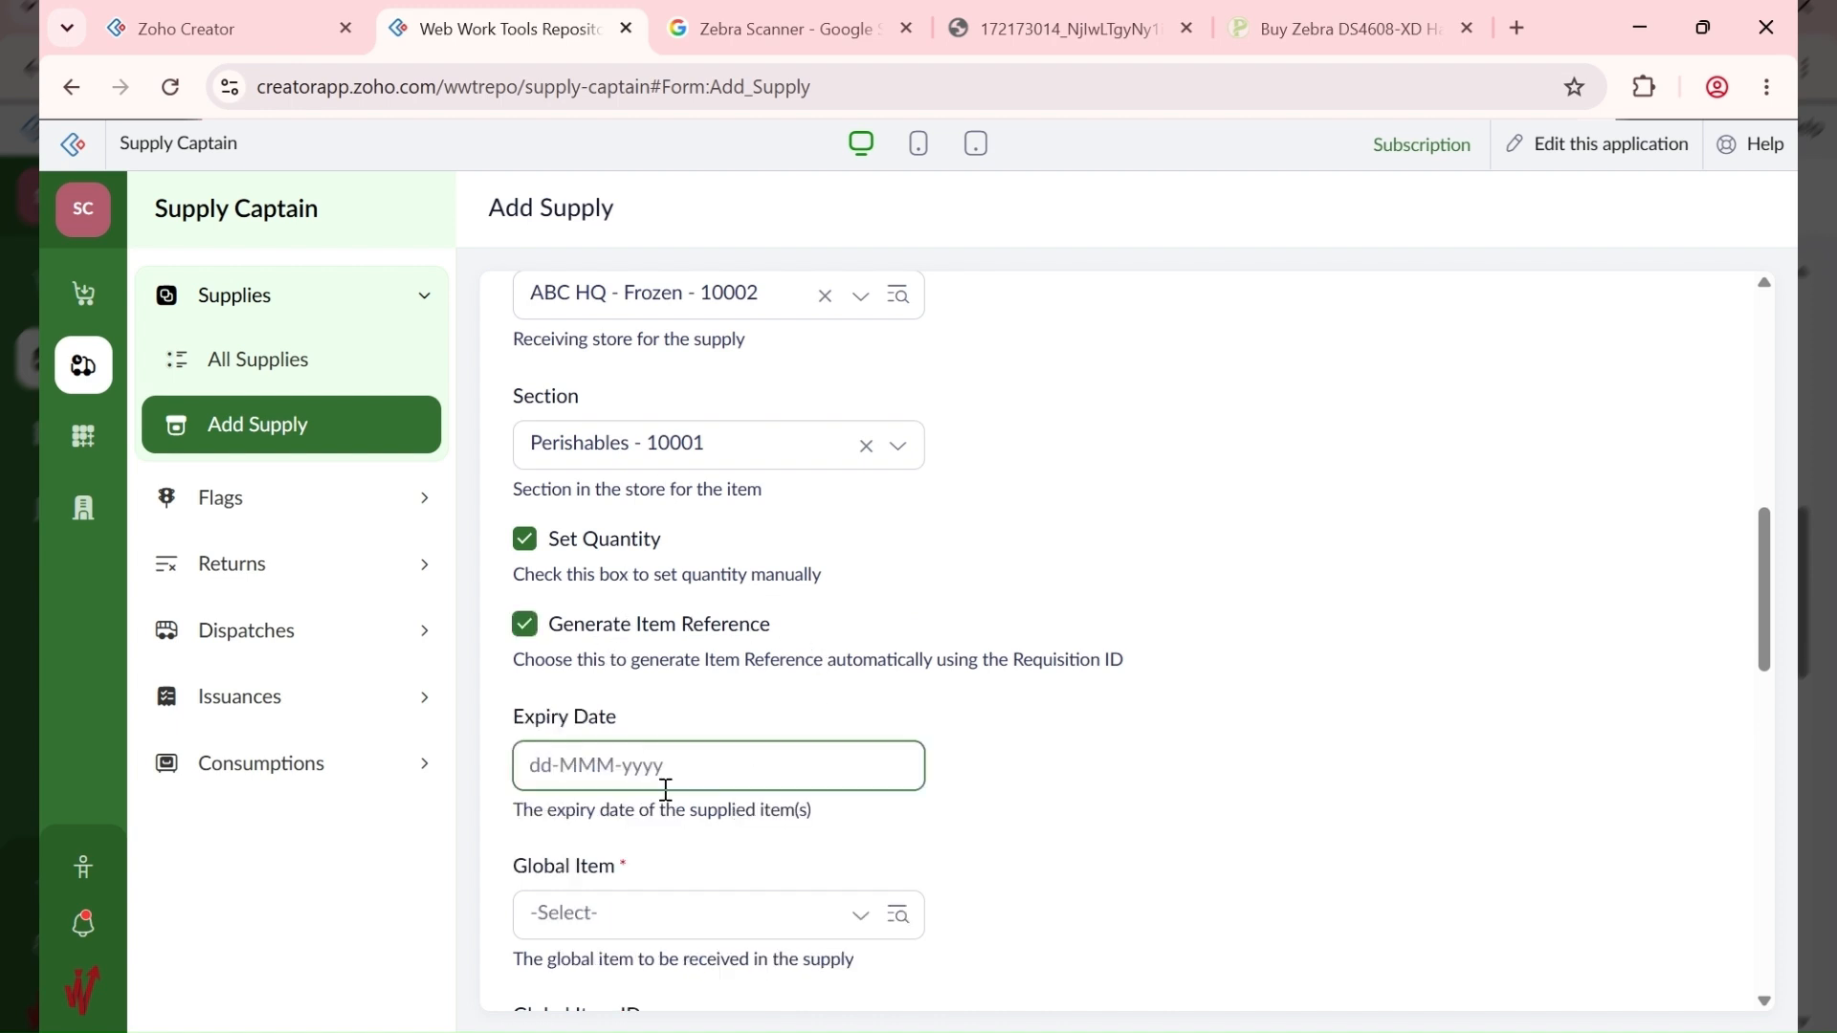
{"action": "left_click", "coordinate": [620, 777]}
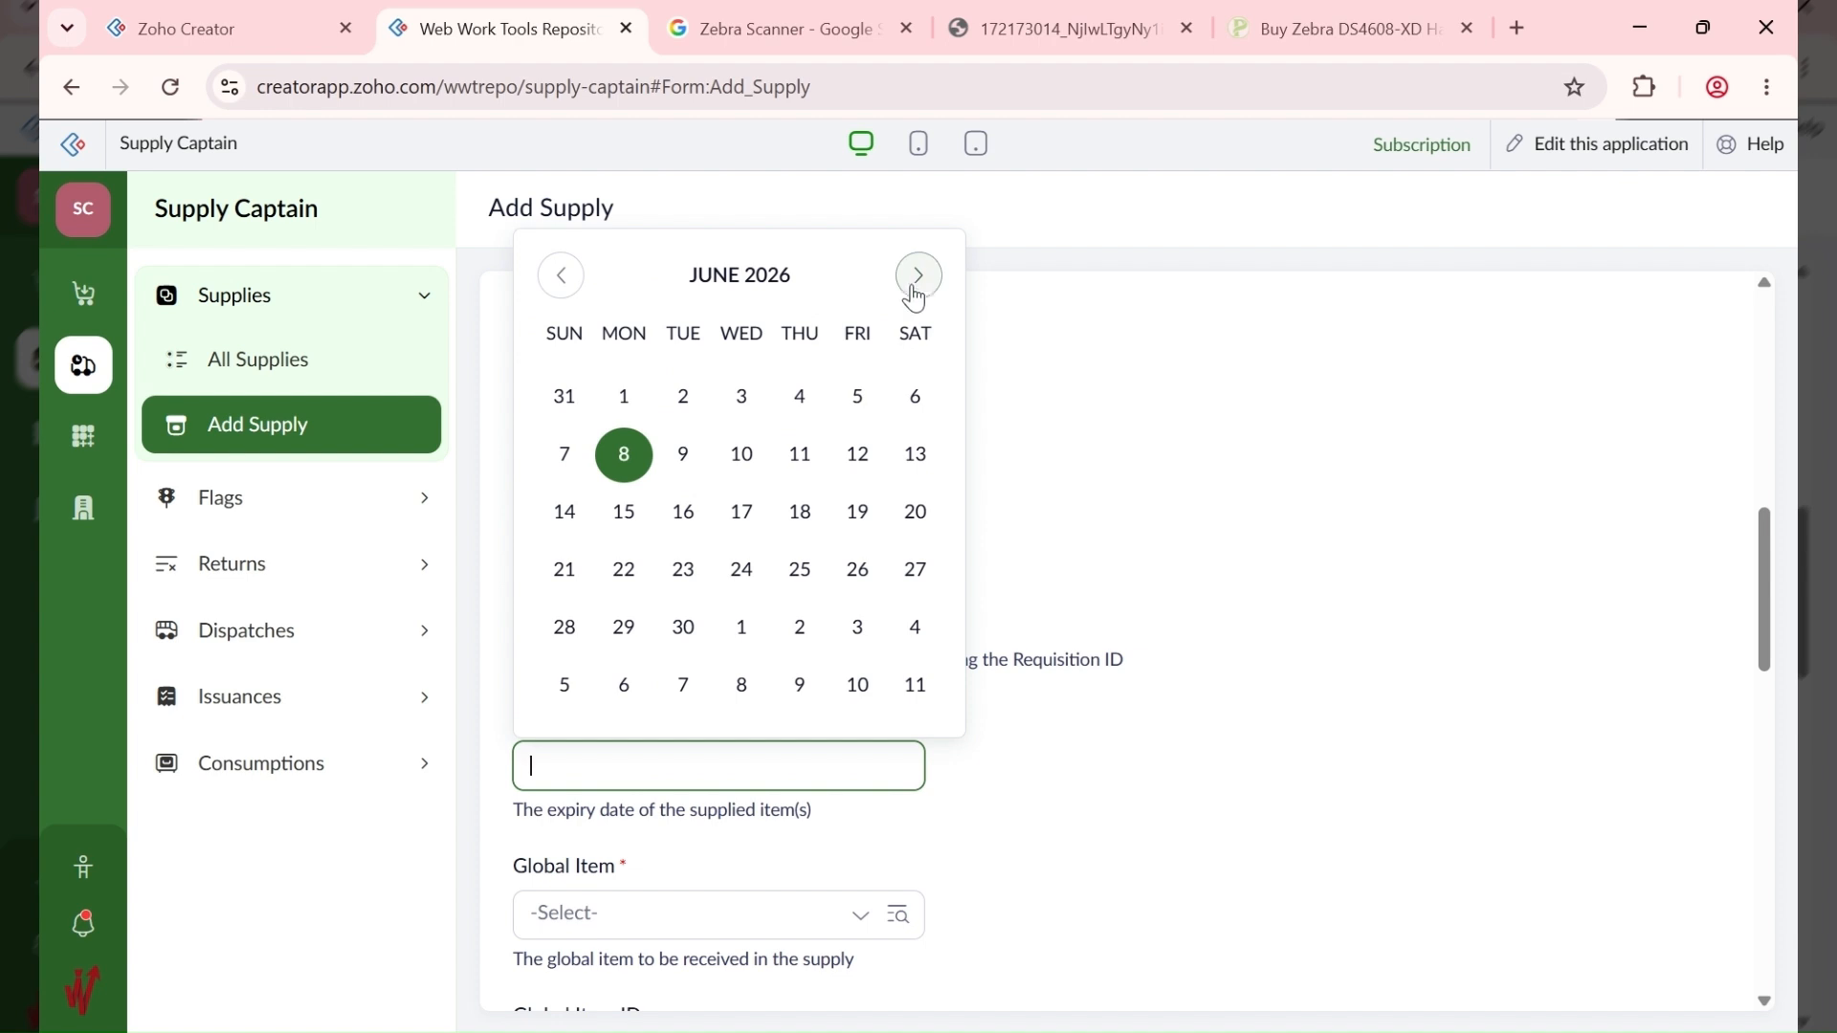
{"action": "left_click", "coordinate": [919, 277]}
{"action": "left_click", "coordinate": [918, 278]}
{"action": "left_click", "coordinate": [918, 277]}
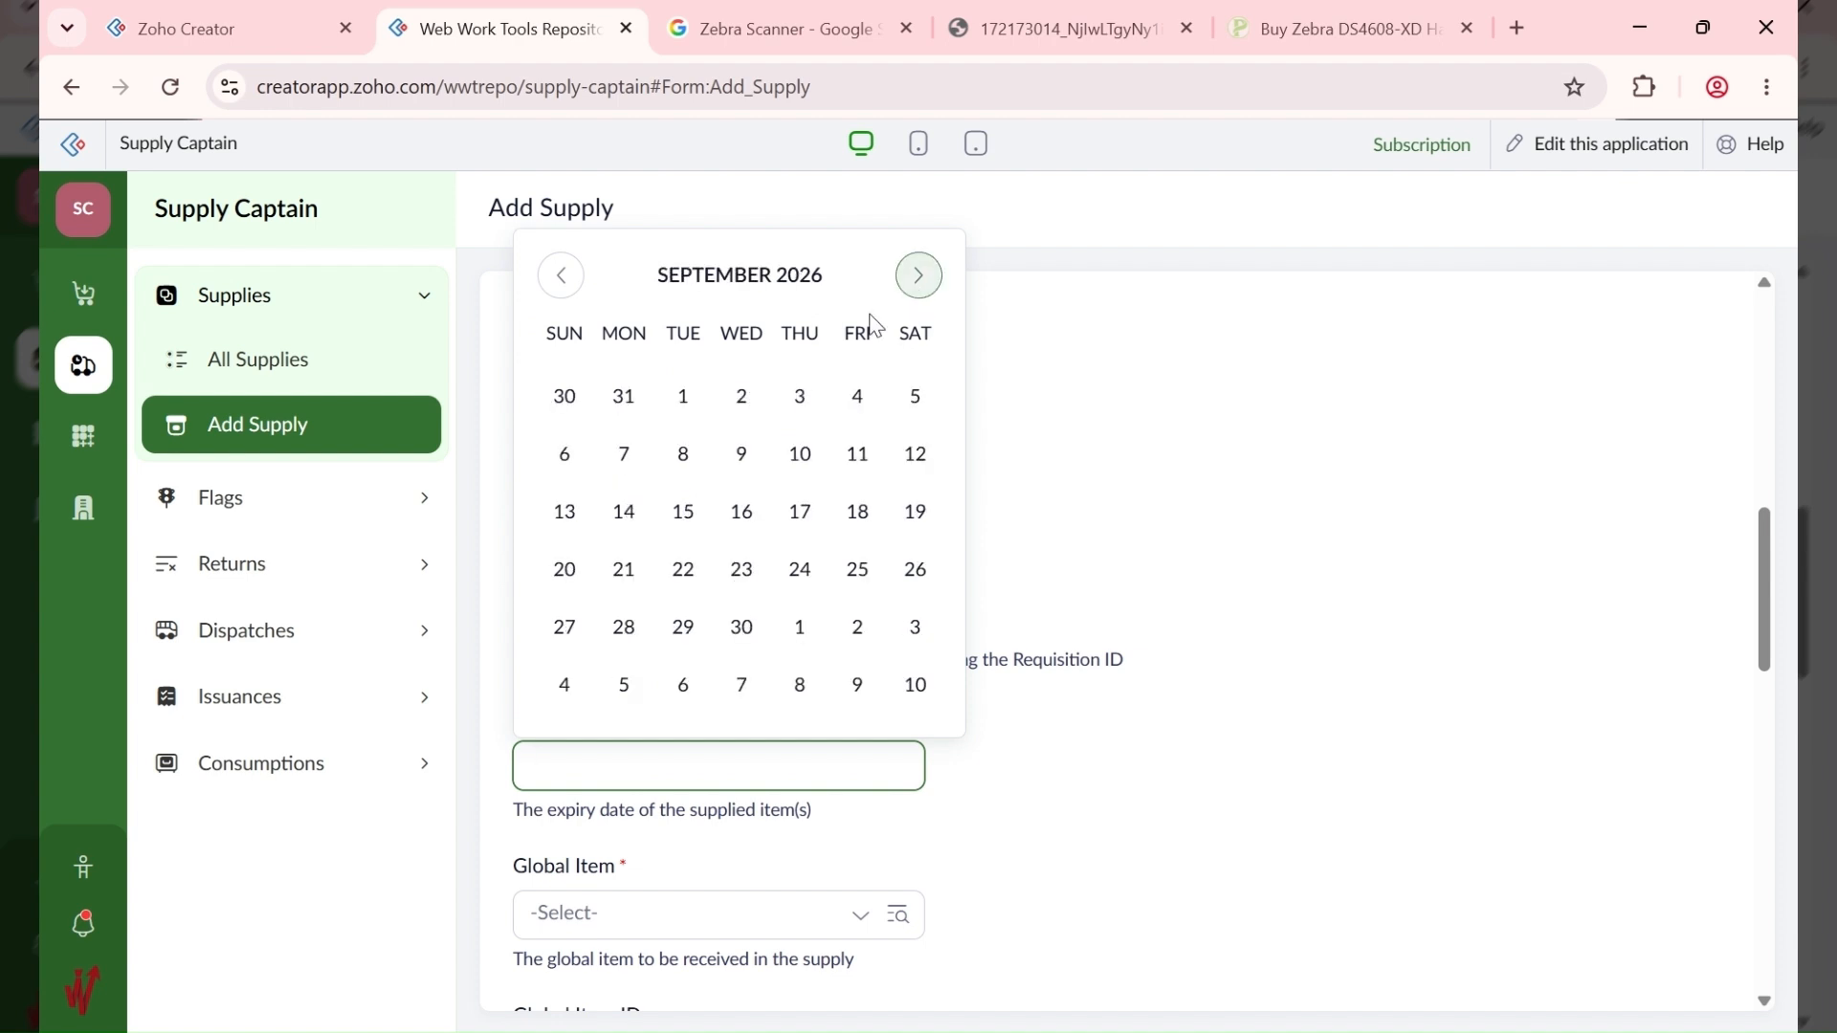
{"action": "left_click", "coordinate": [743, 630]}
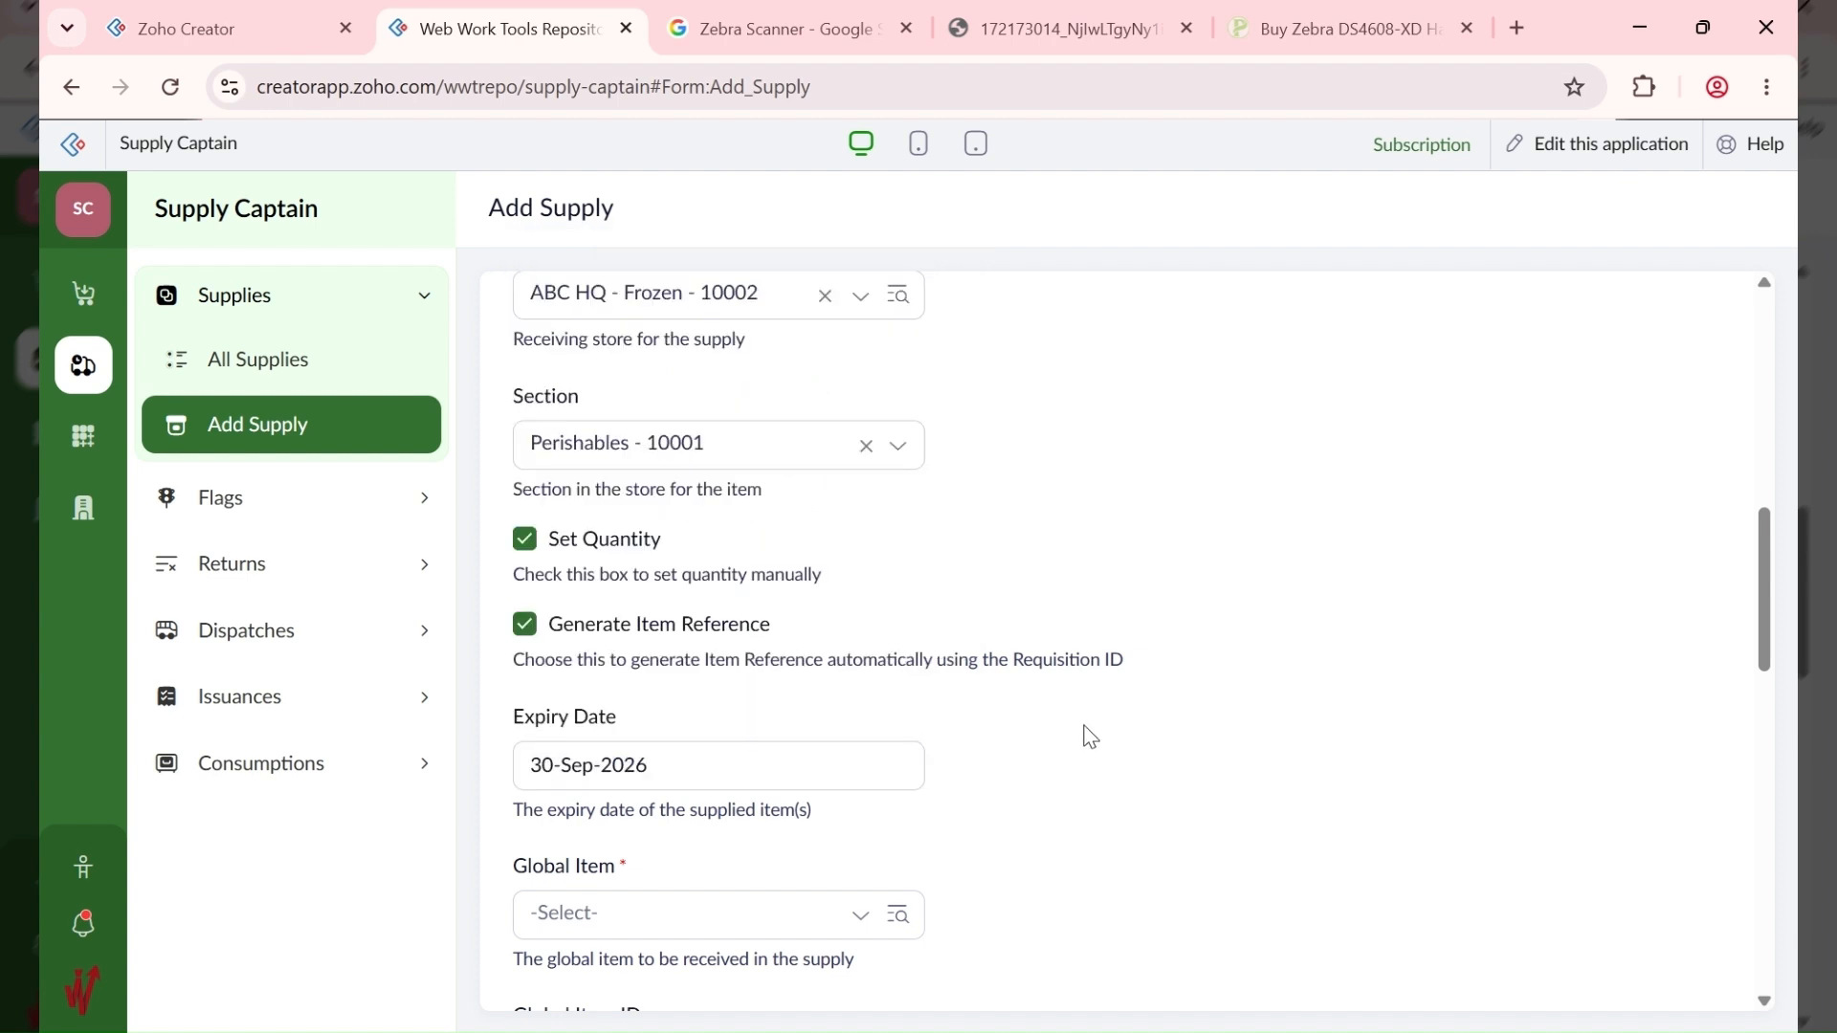
Step: Add 5 units of 10005 - Frozen Chicken - Whole (total 22,500.00) and submit the supply
{"action": "scroll", "coordinate": [702, 738], "scroll_direction": "down", "scroll_amount": 3}
{"action": "left_click", "coordinate": [701, 644]}
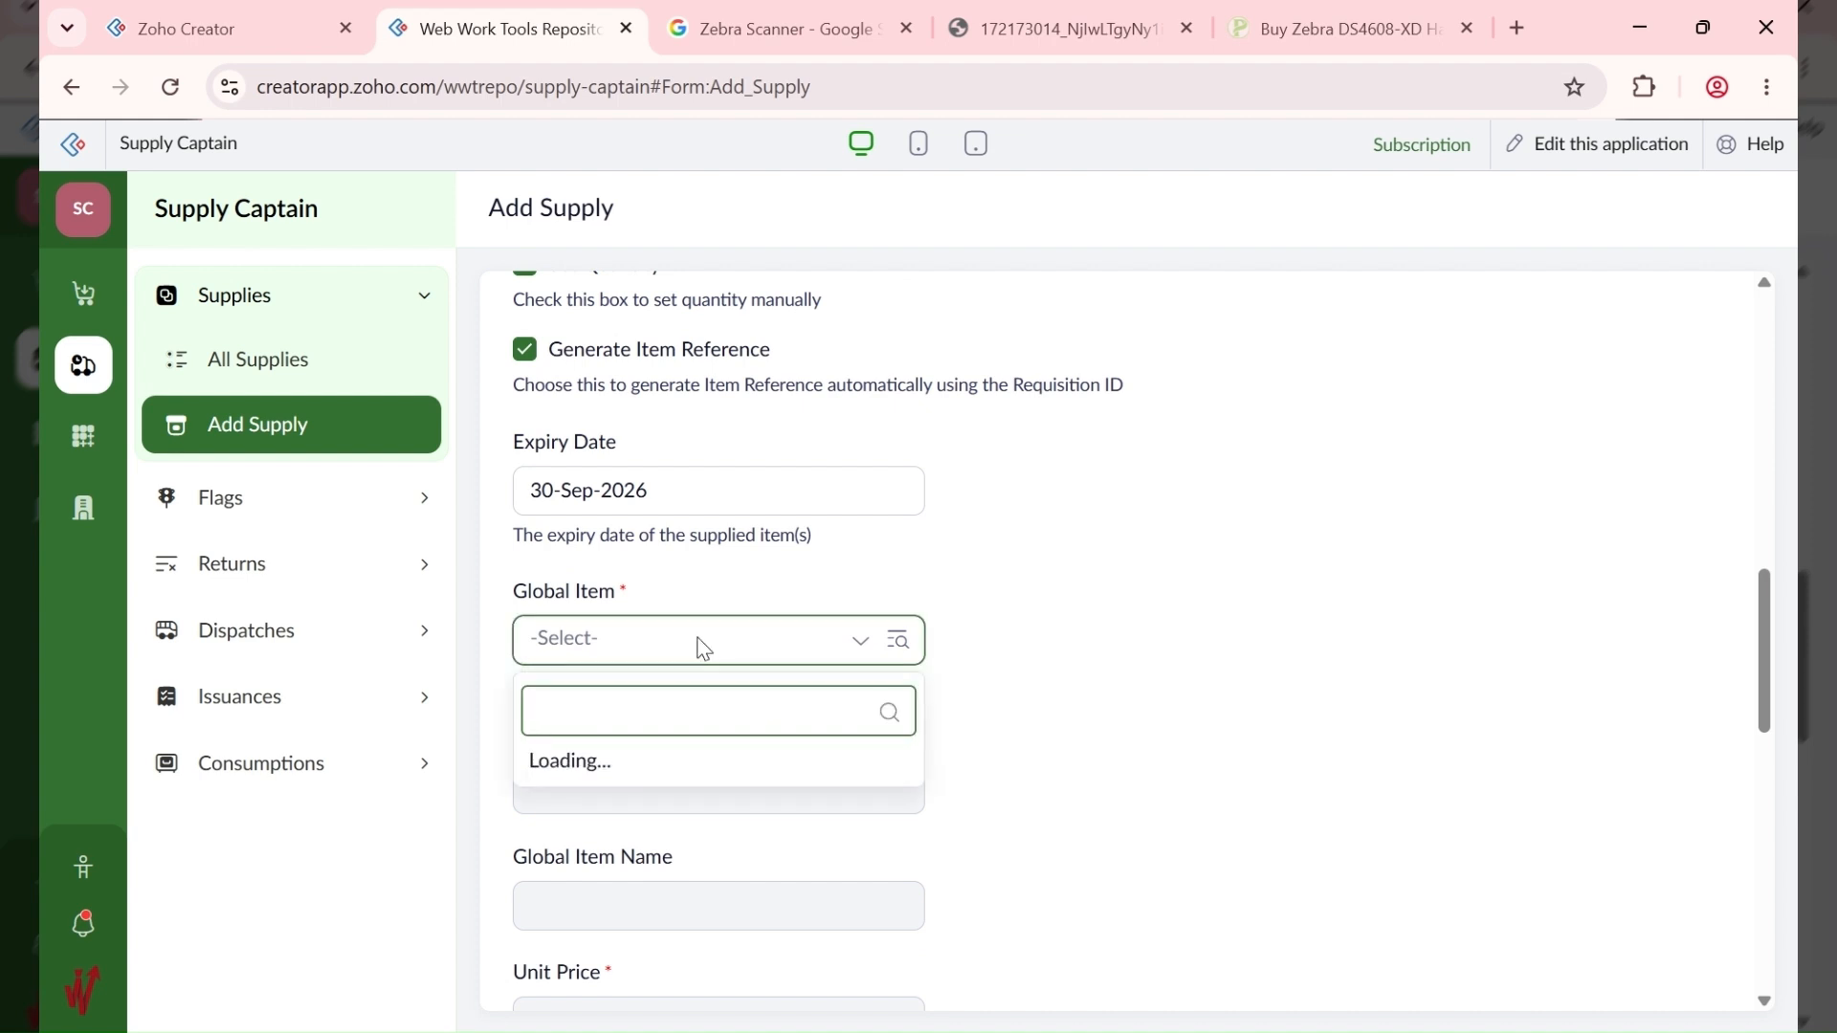
{"action": "type", "text": "10005"}
{"action": "left_click", "coordinate": [790, 774]}
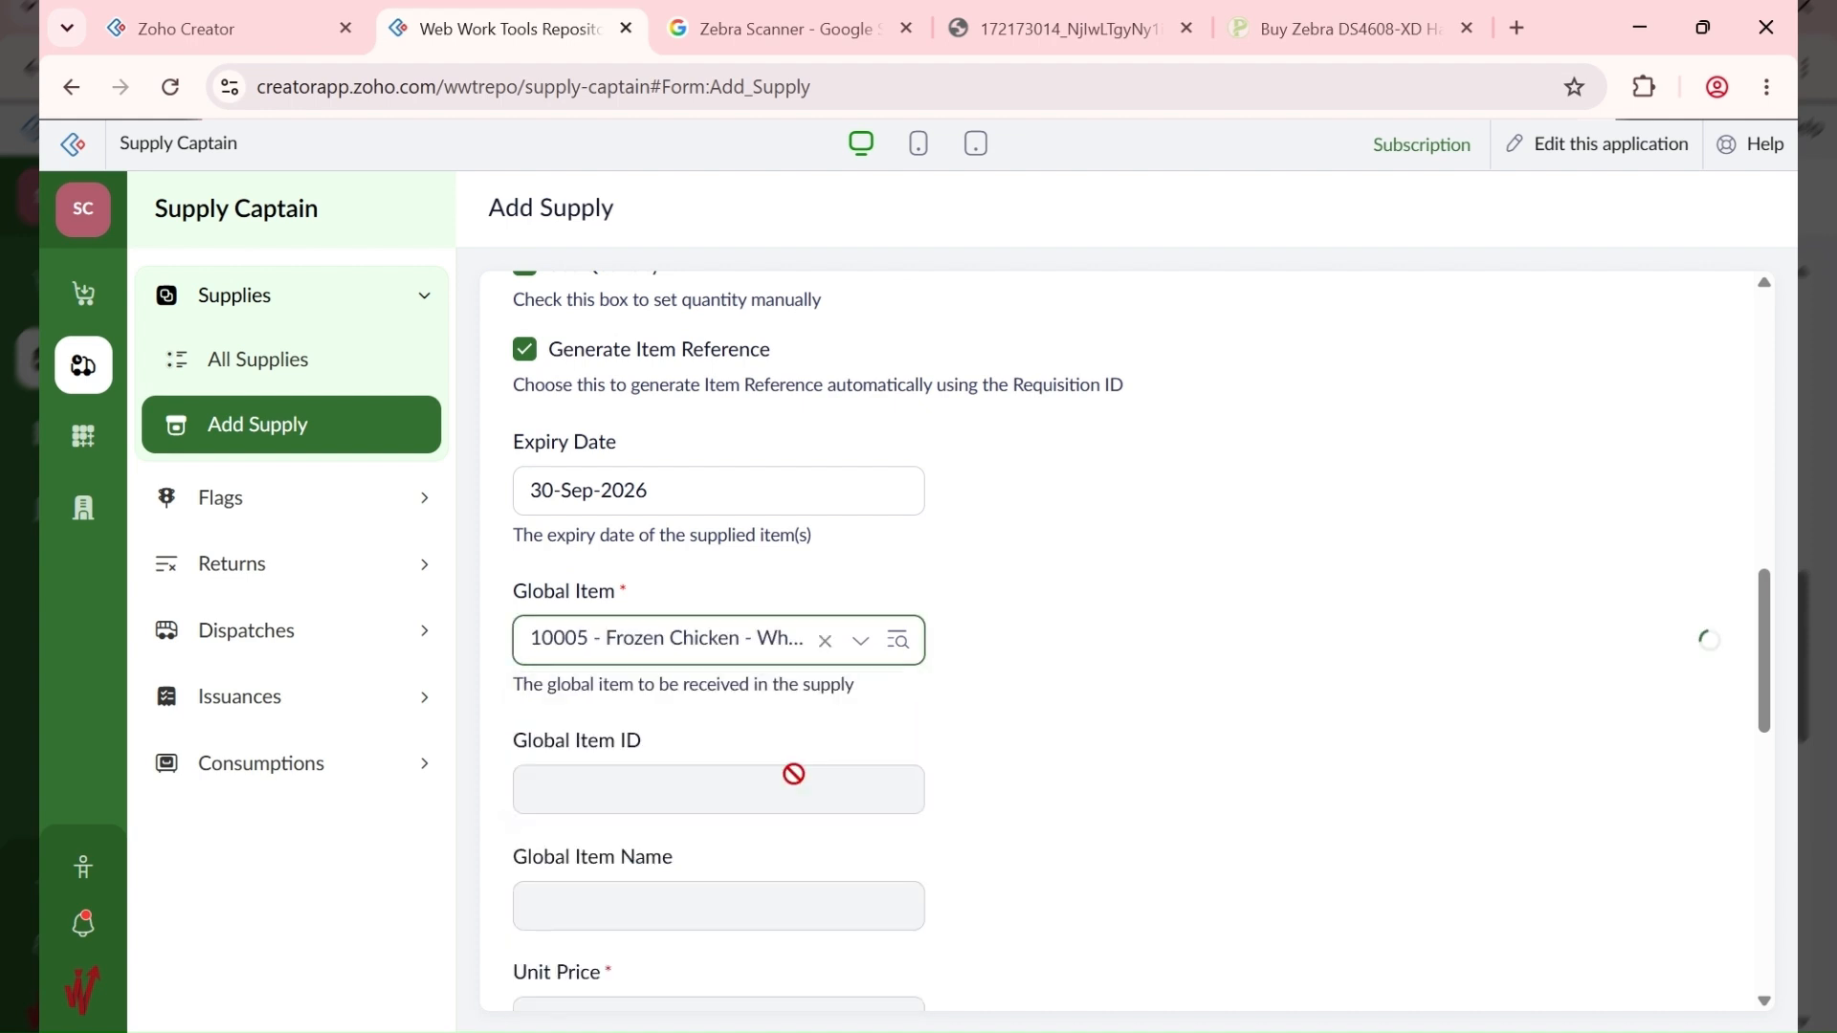
{"action": "scroll", "coordinate": [1033, 659], "scroll_direction": "down", "scroll_amount": 4}
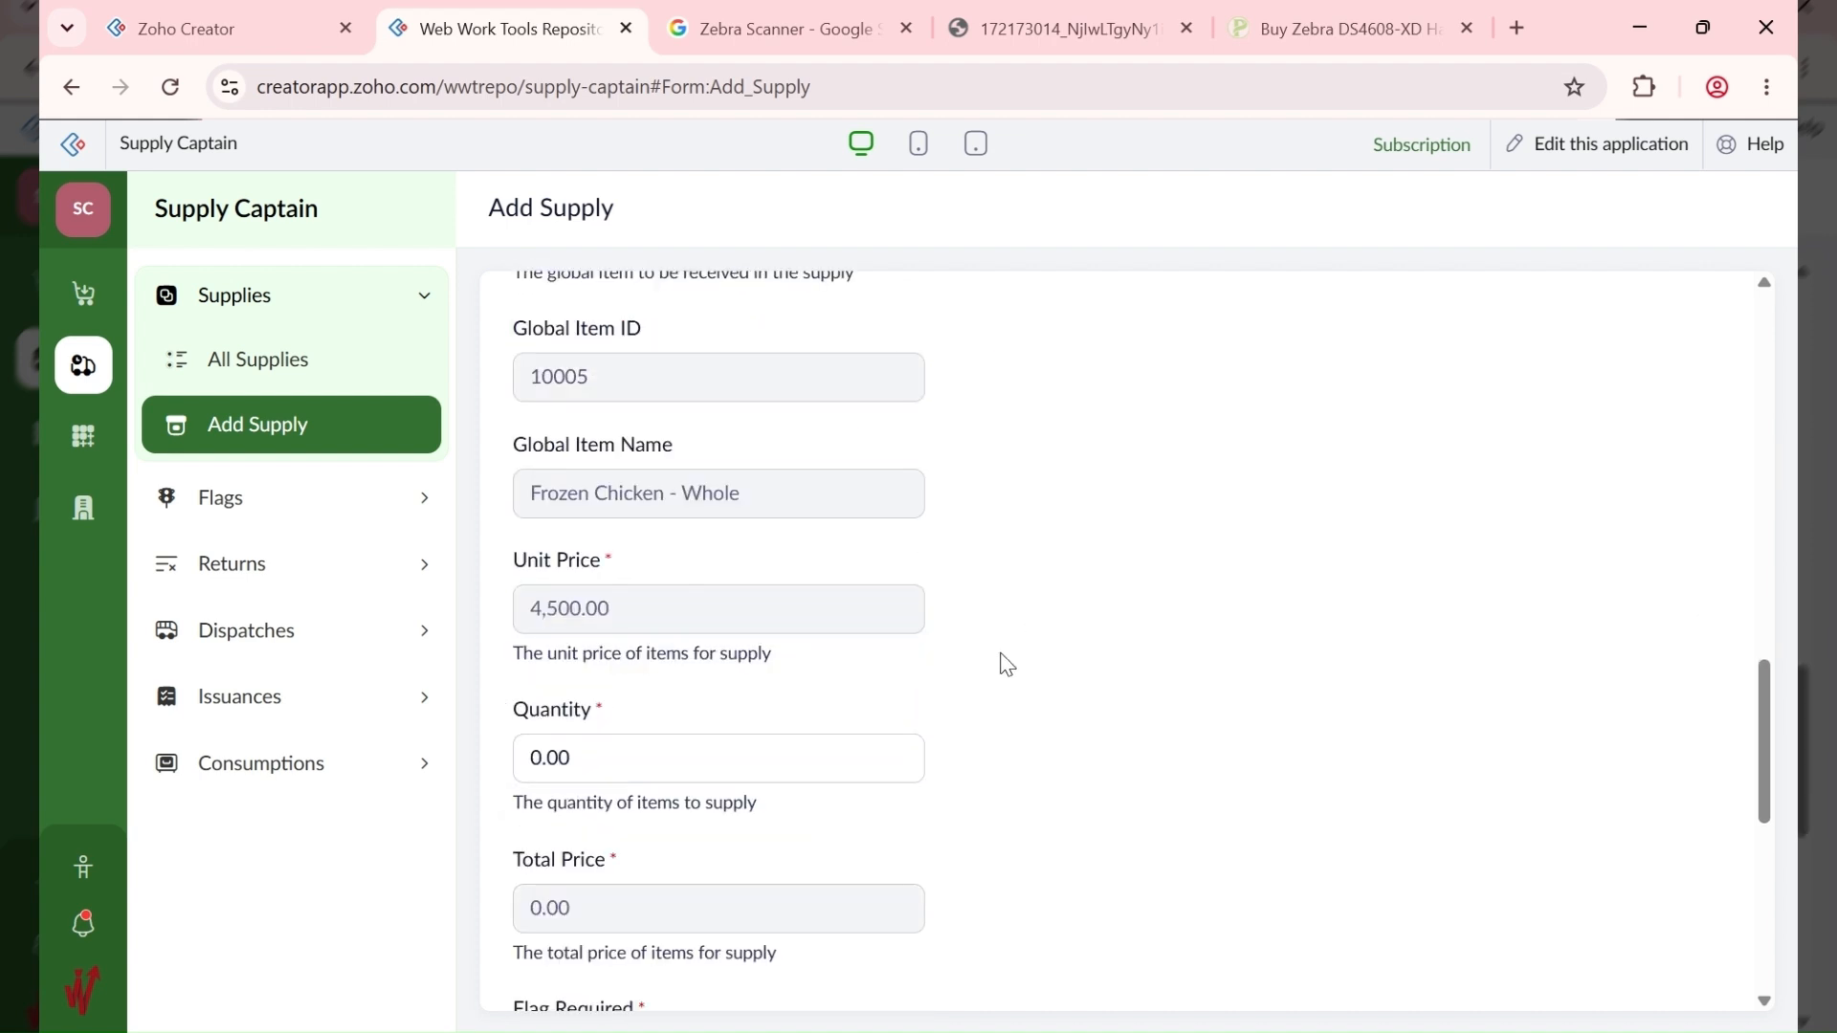
{"action": "scroll", "coordinate": [1007, 665], "scroll_direction": "down", "scroll_amount": 3}
{"action": "left_click_drag", "start_coordinate": [656, 480], "coordinate": [443, 513]}
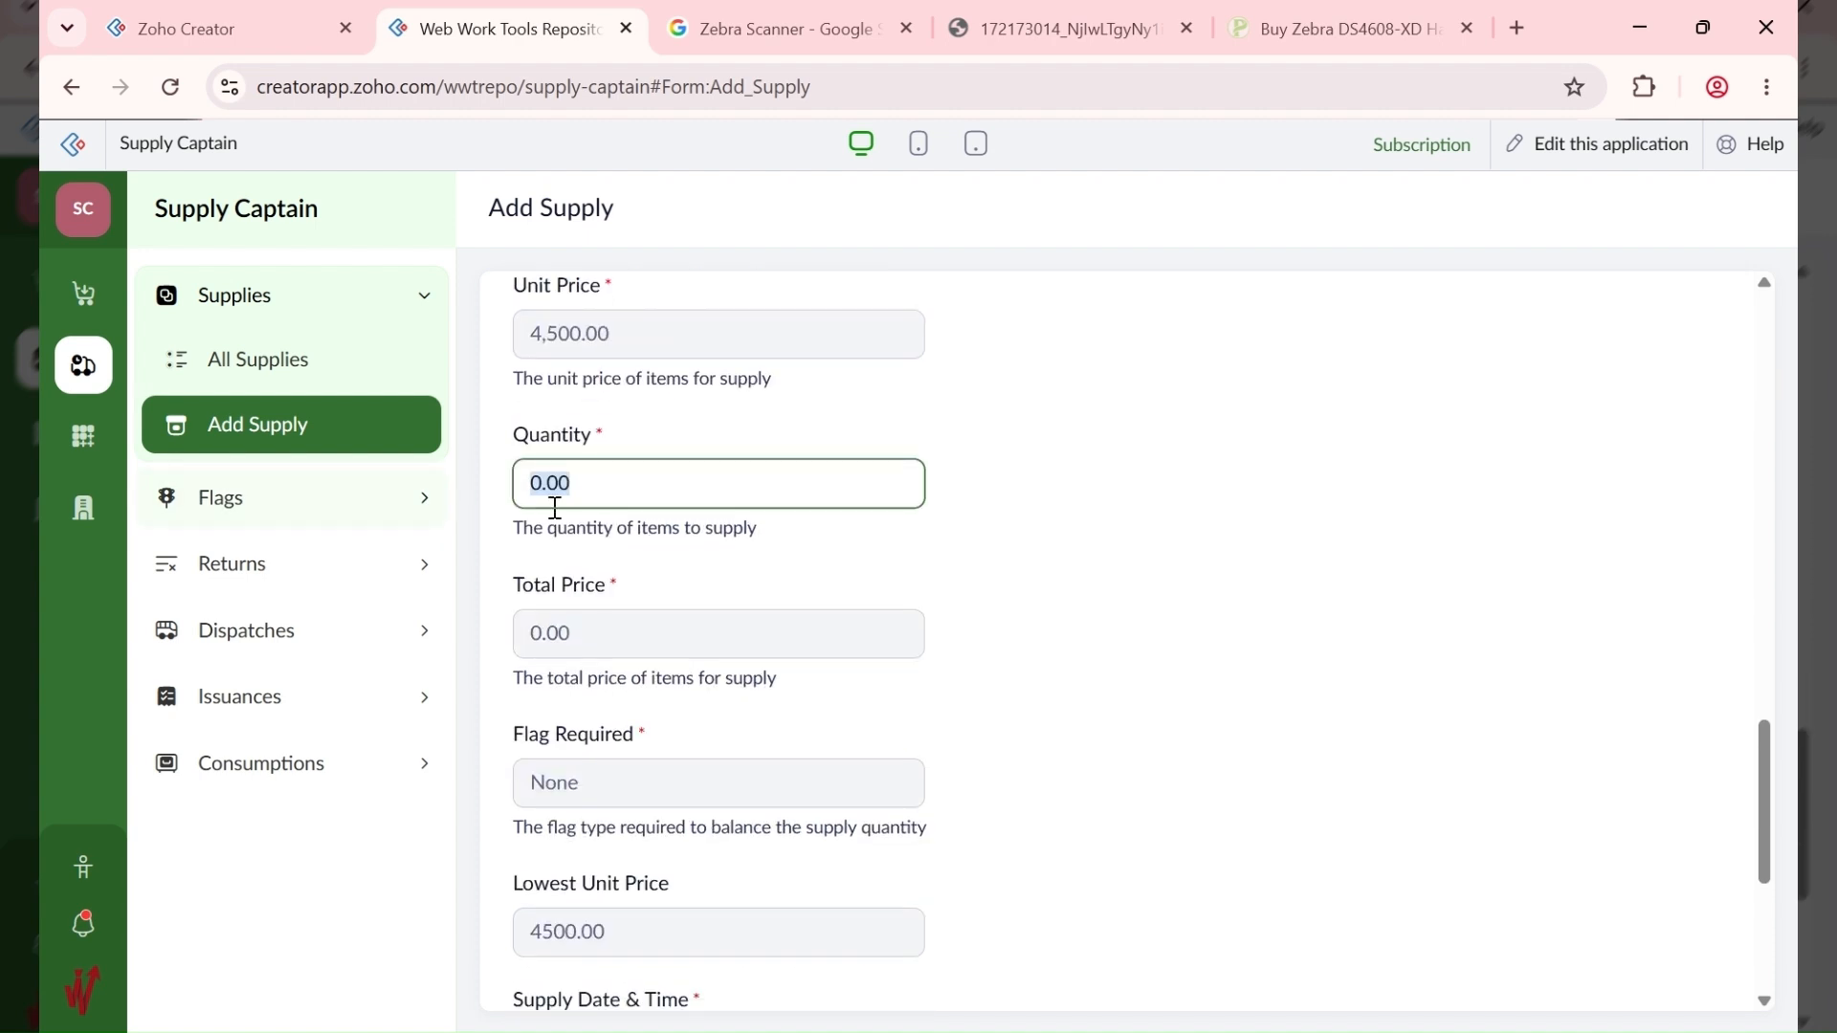
{"action": "type", "text": "5"}
{"action": "left_click", "coordinate": [1204, 498]}
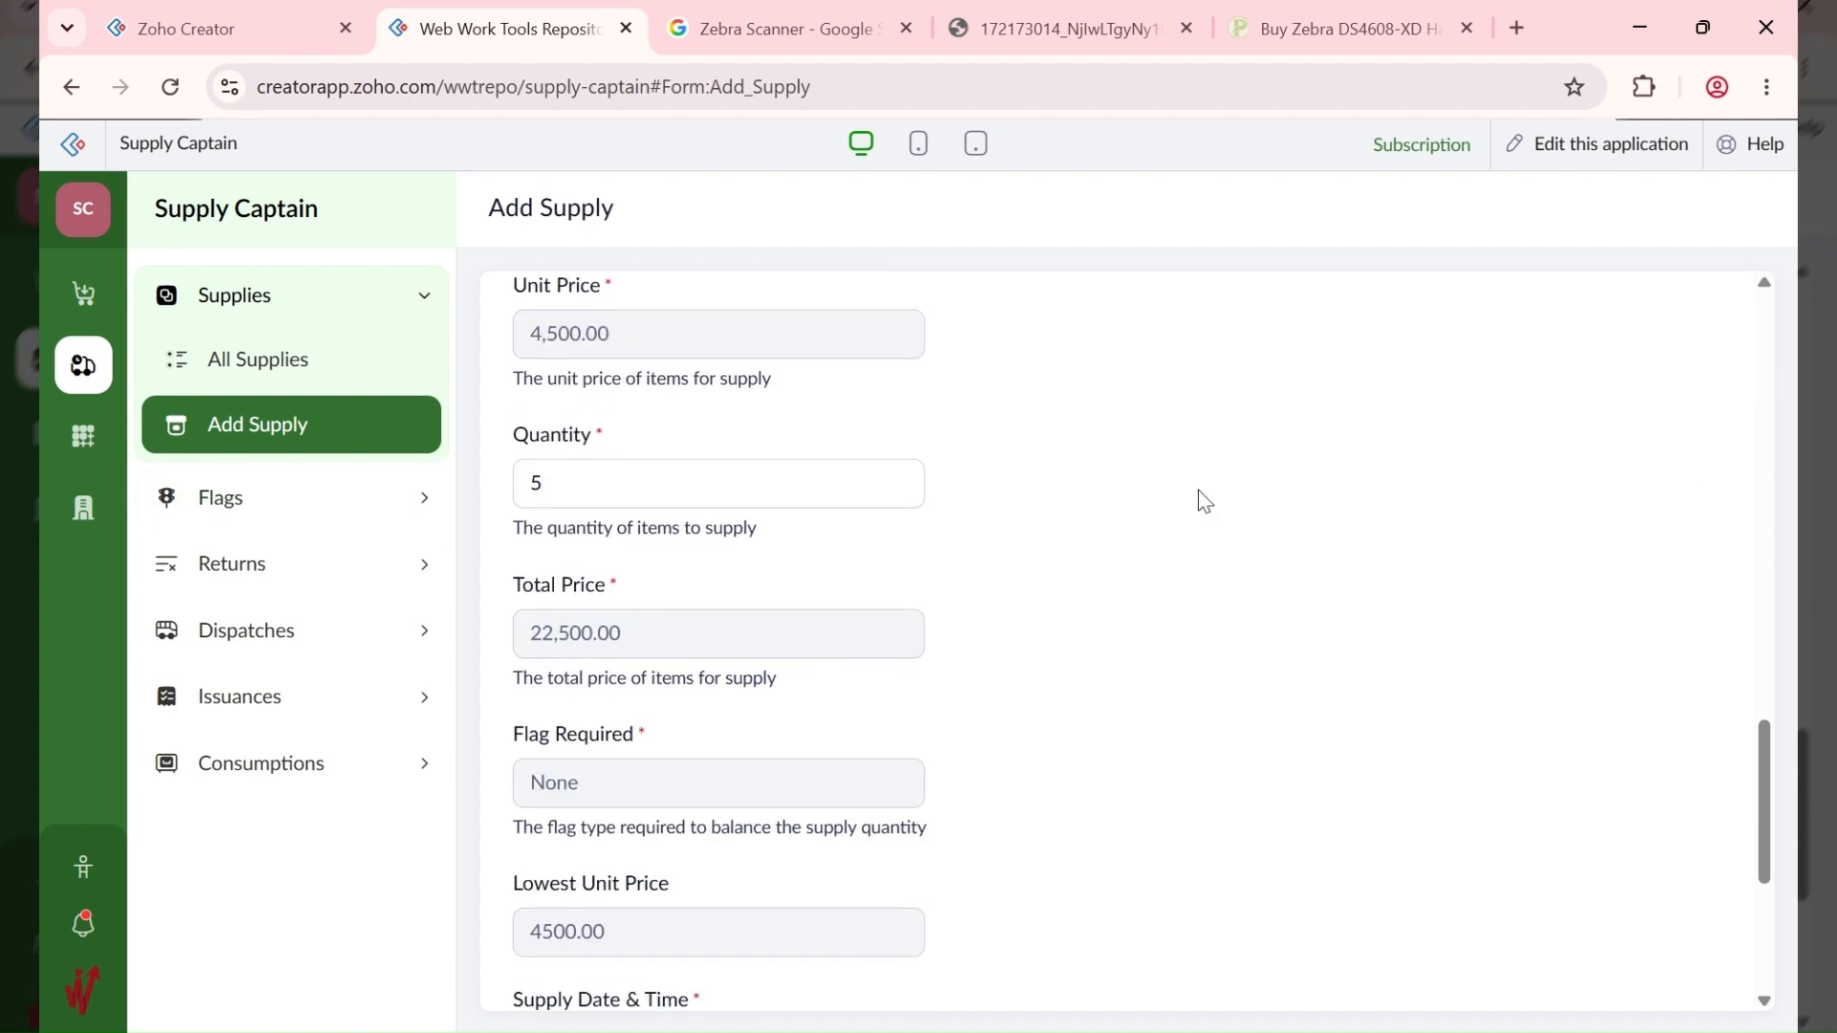
{"action": "scroll", "coordinate": [1204, 501], "scroll_direction": "down", "scroll_amount": 5}
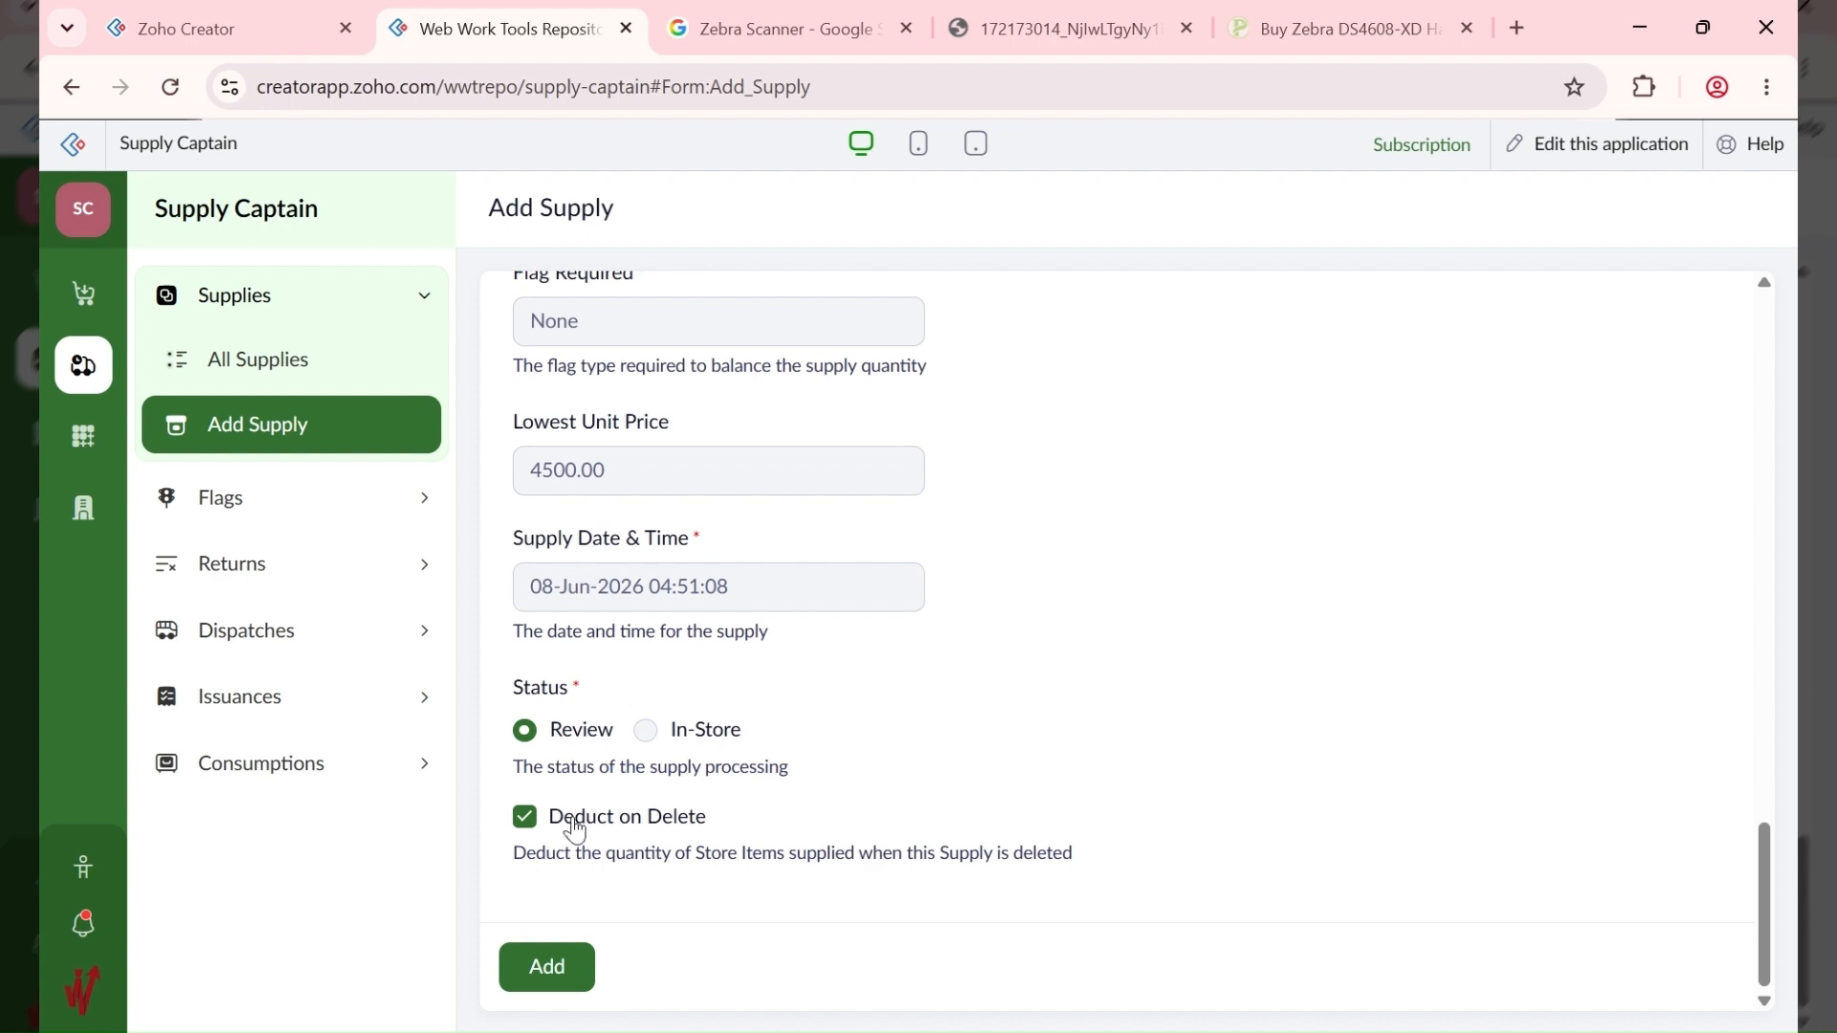
{"action": "left_click", "coordinate": [544, 965]}
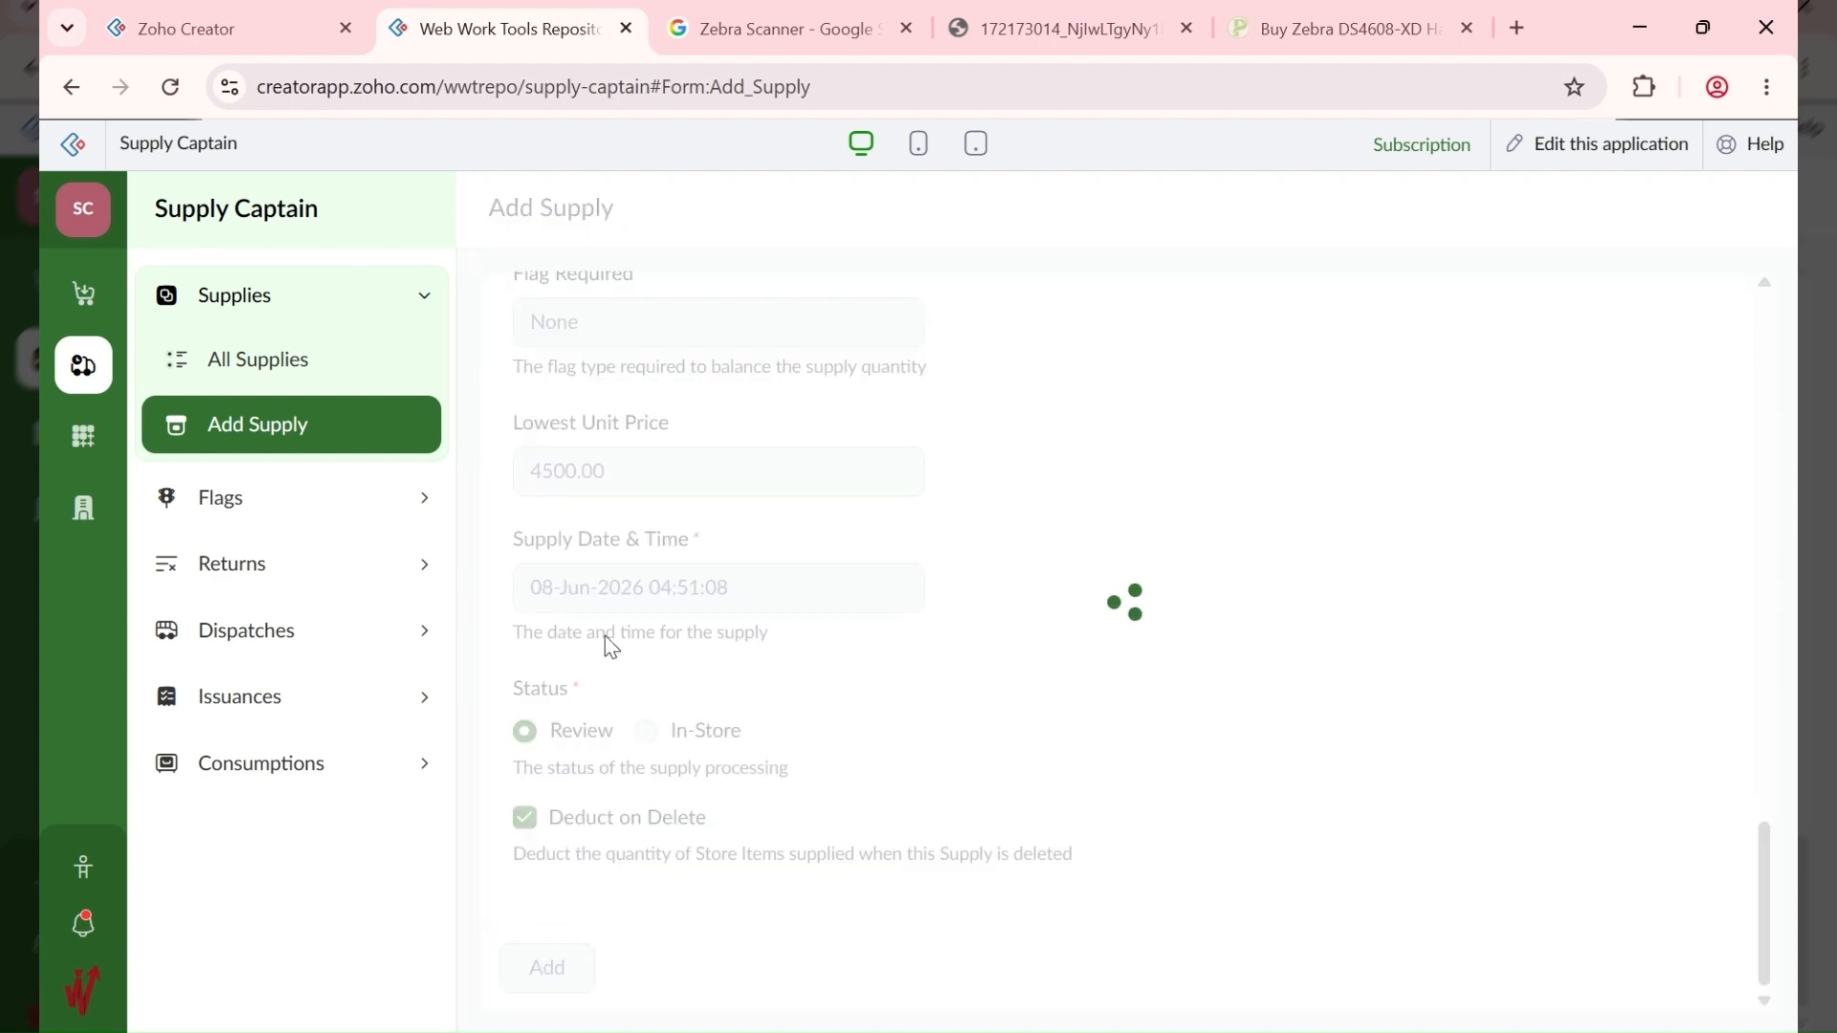
Step: Verify Frozen Chicken supply 10002 is In-Store with a QR unit code, then view All Requisitions
{"action": "left_click", "coordinate": [352, 362]}
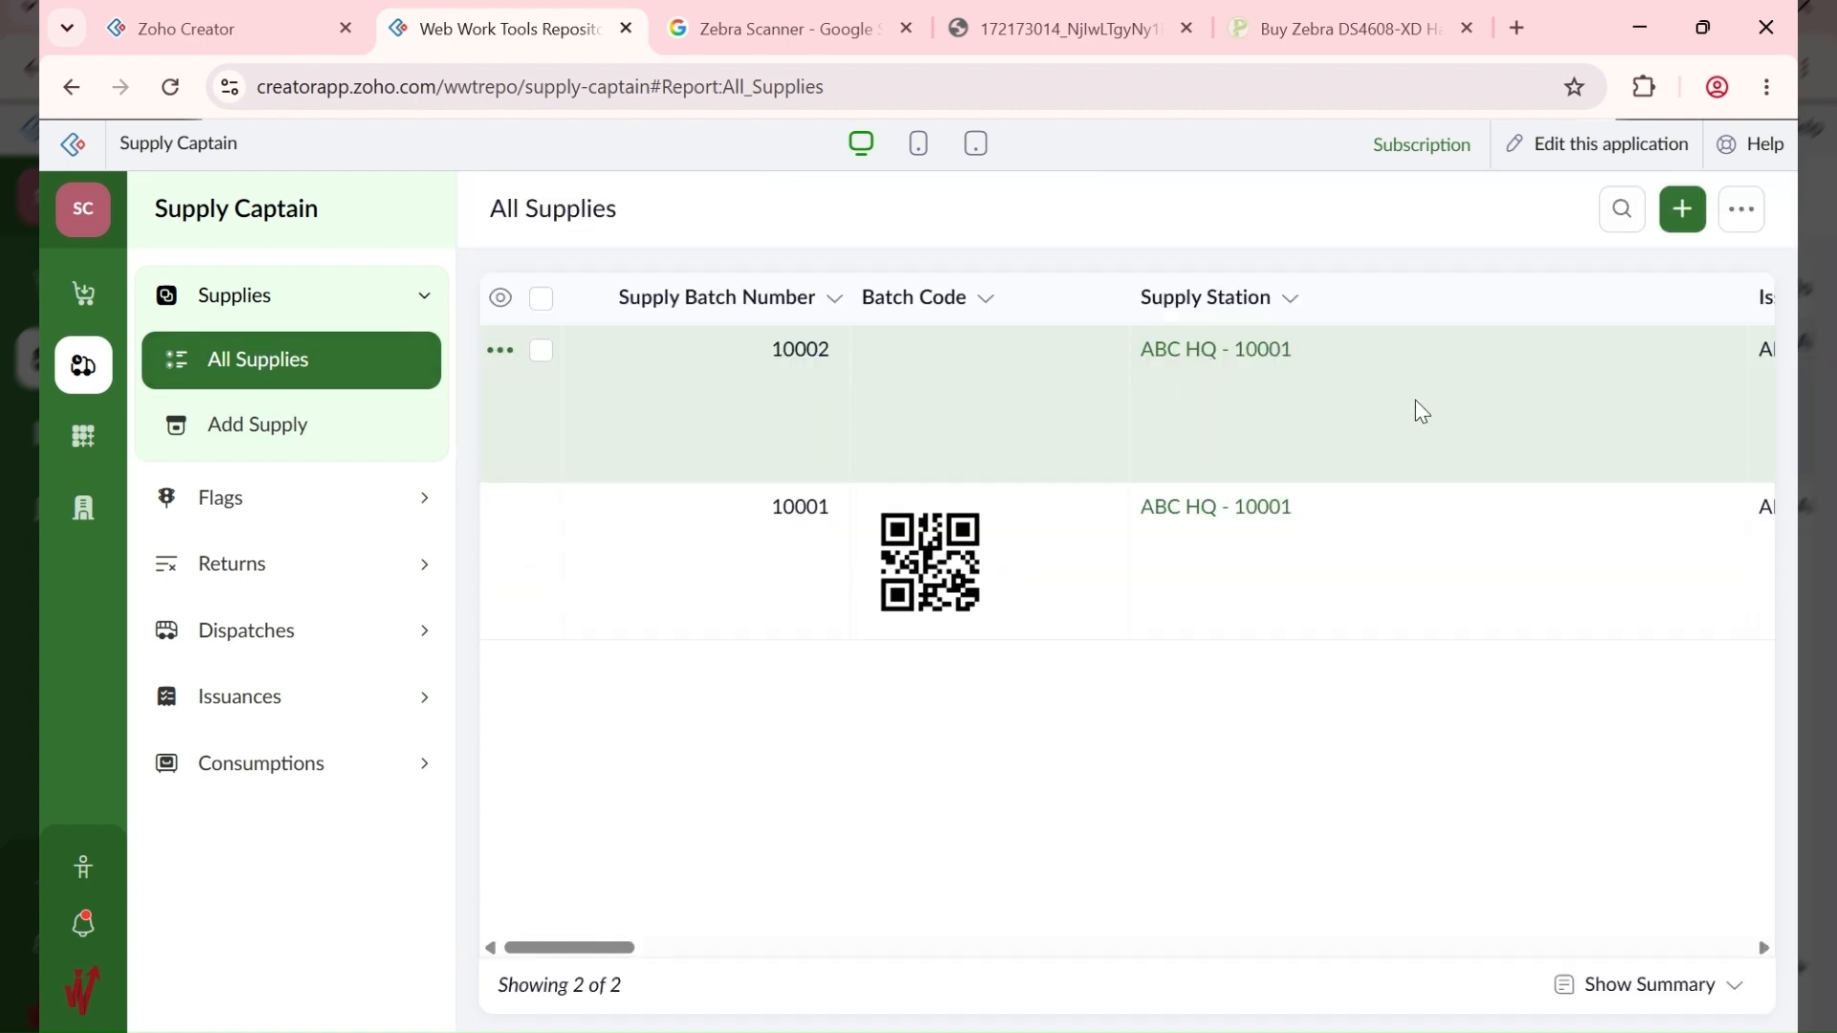
{"action": "left_click", "coordinate": [1415, 400]}
{"action": "scroll", "coordinate": [1366, 700], "scroll_direction": "down", "scroll_amount": 5}
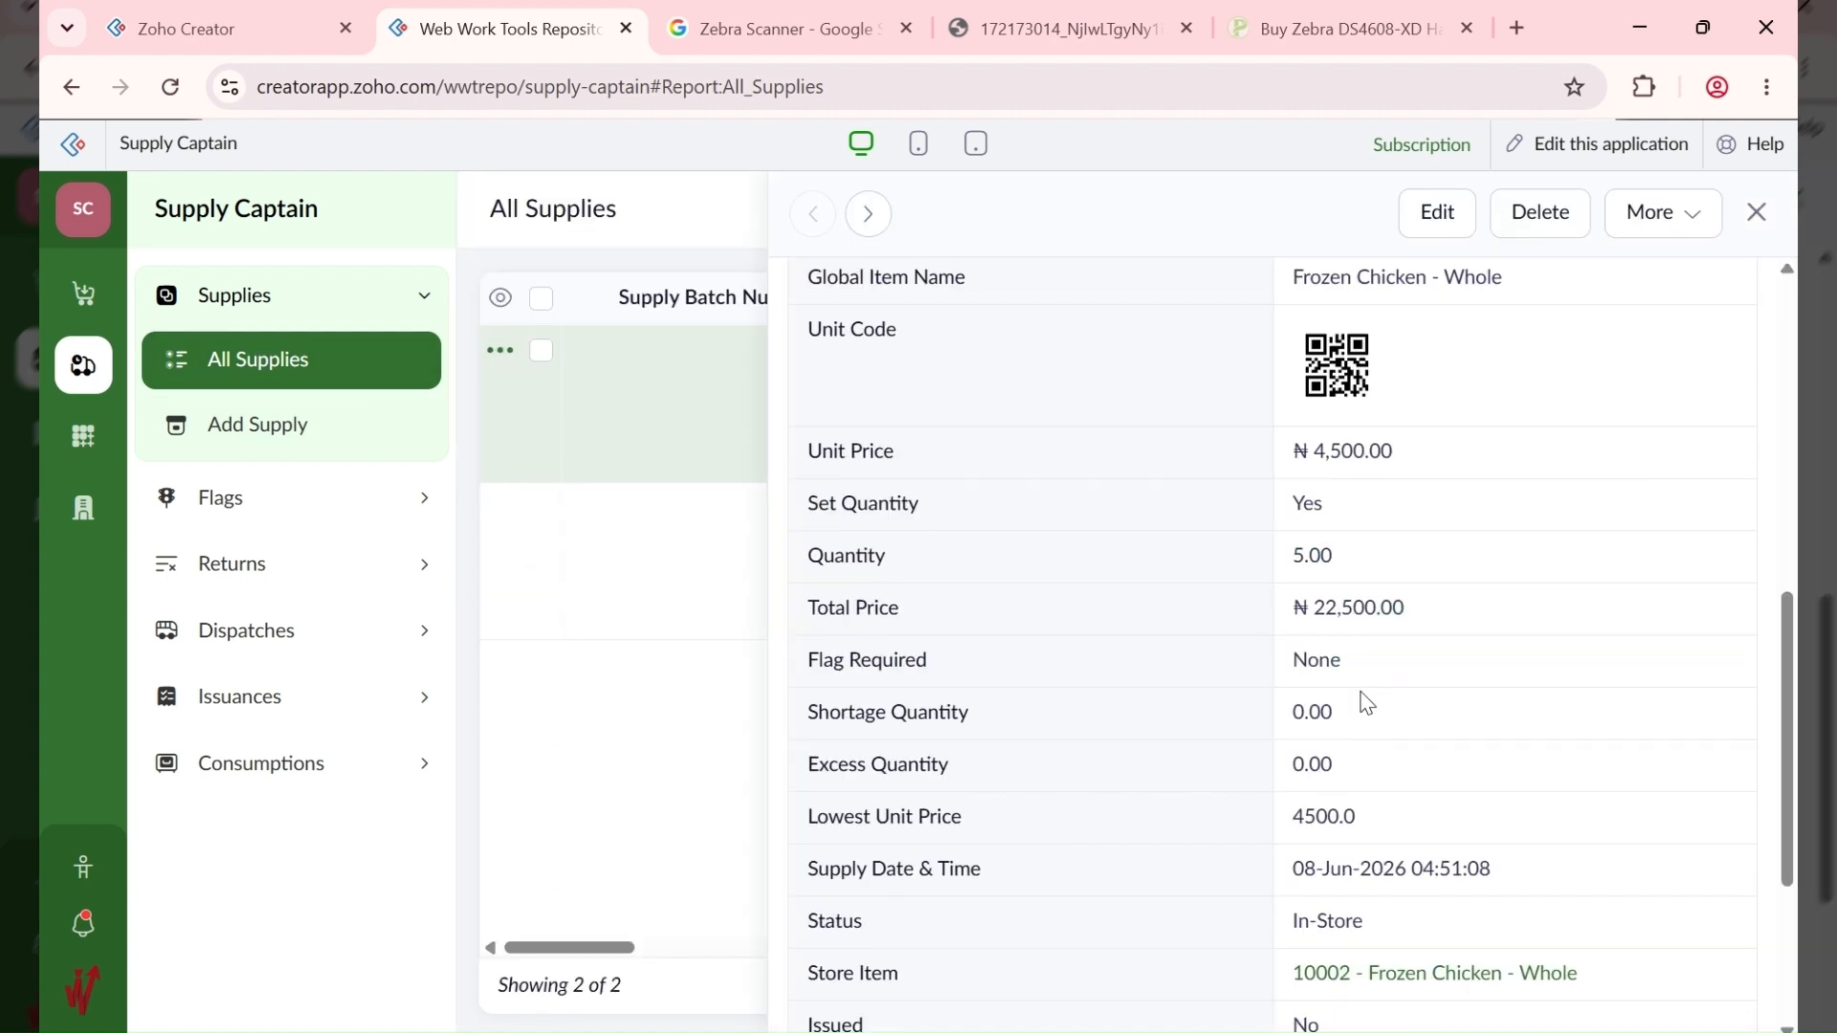
{"action": "scroll", "coordinate": [1366, 703], "scroll_direction": "down", "scroll_amount": 4}
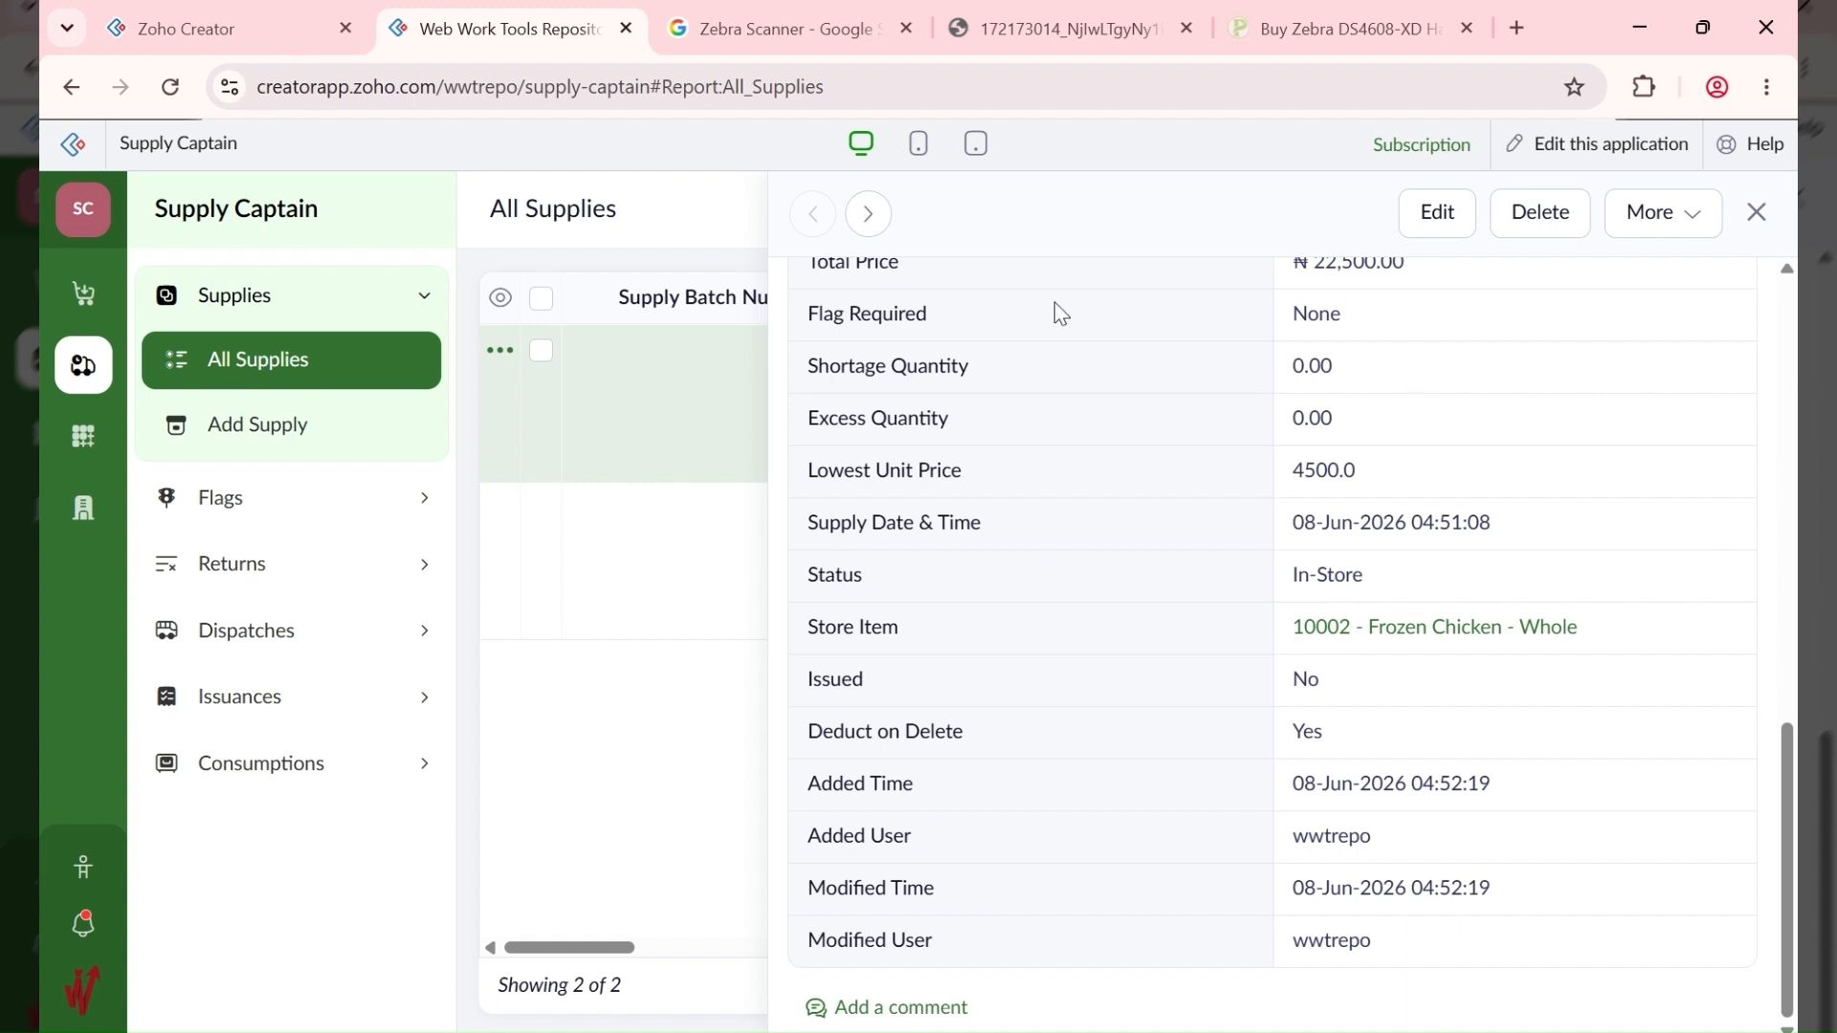
{"action": "left_click", "coordinate": [83, 290]}
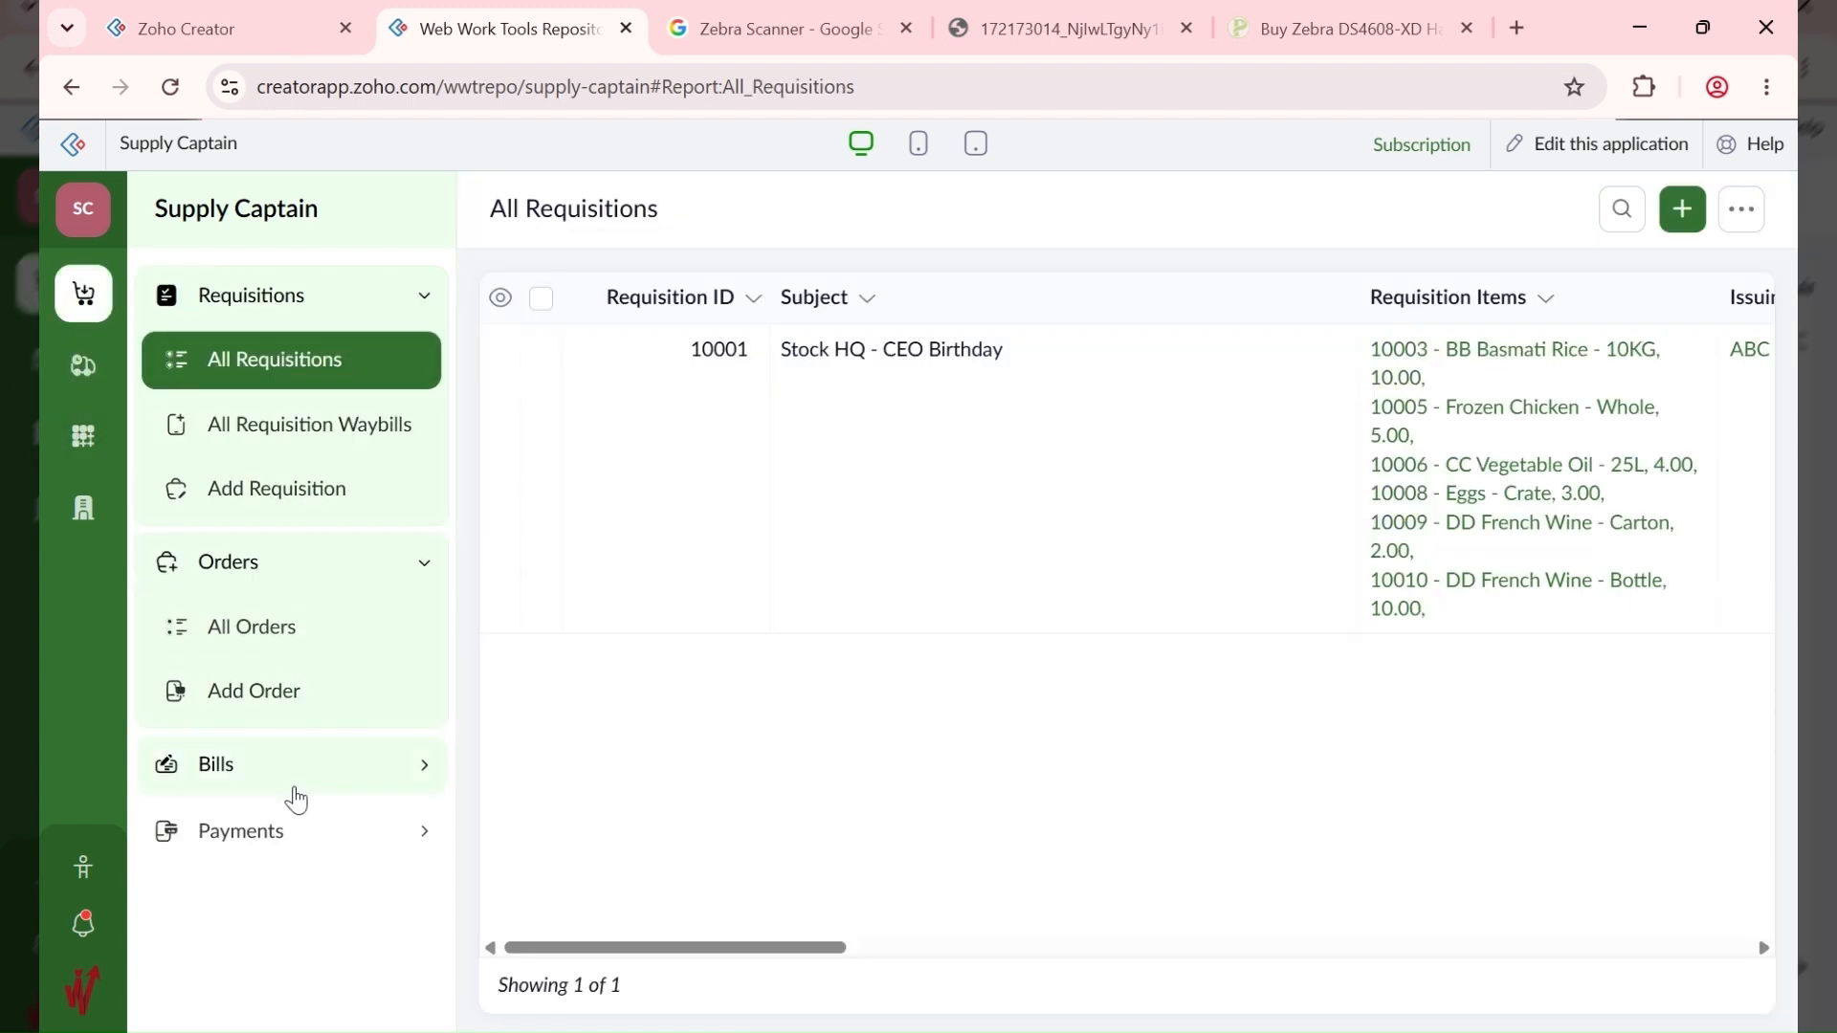
Step: Review CBA FOODS LTD bill 10001 with its six items totalling ₦1,167,500.00
{"action": "left_click", "coordinate": [291, 777]}
{"action": "left_click", "coordinate": [296, 514]}
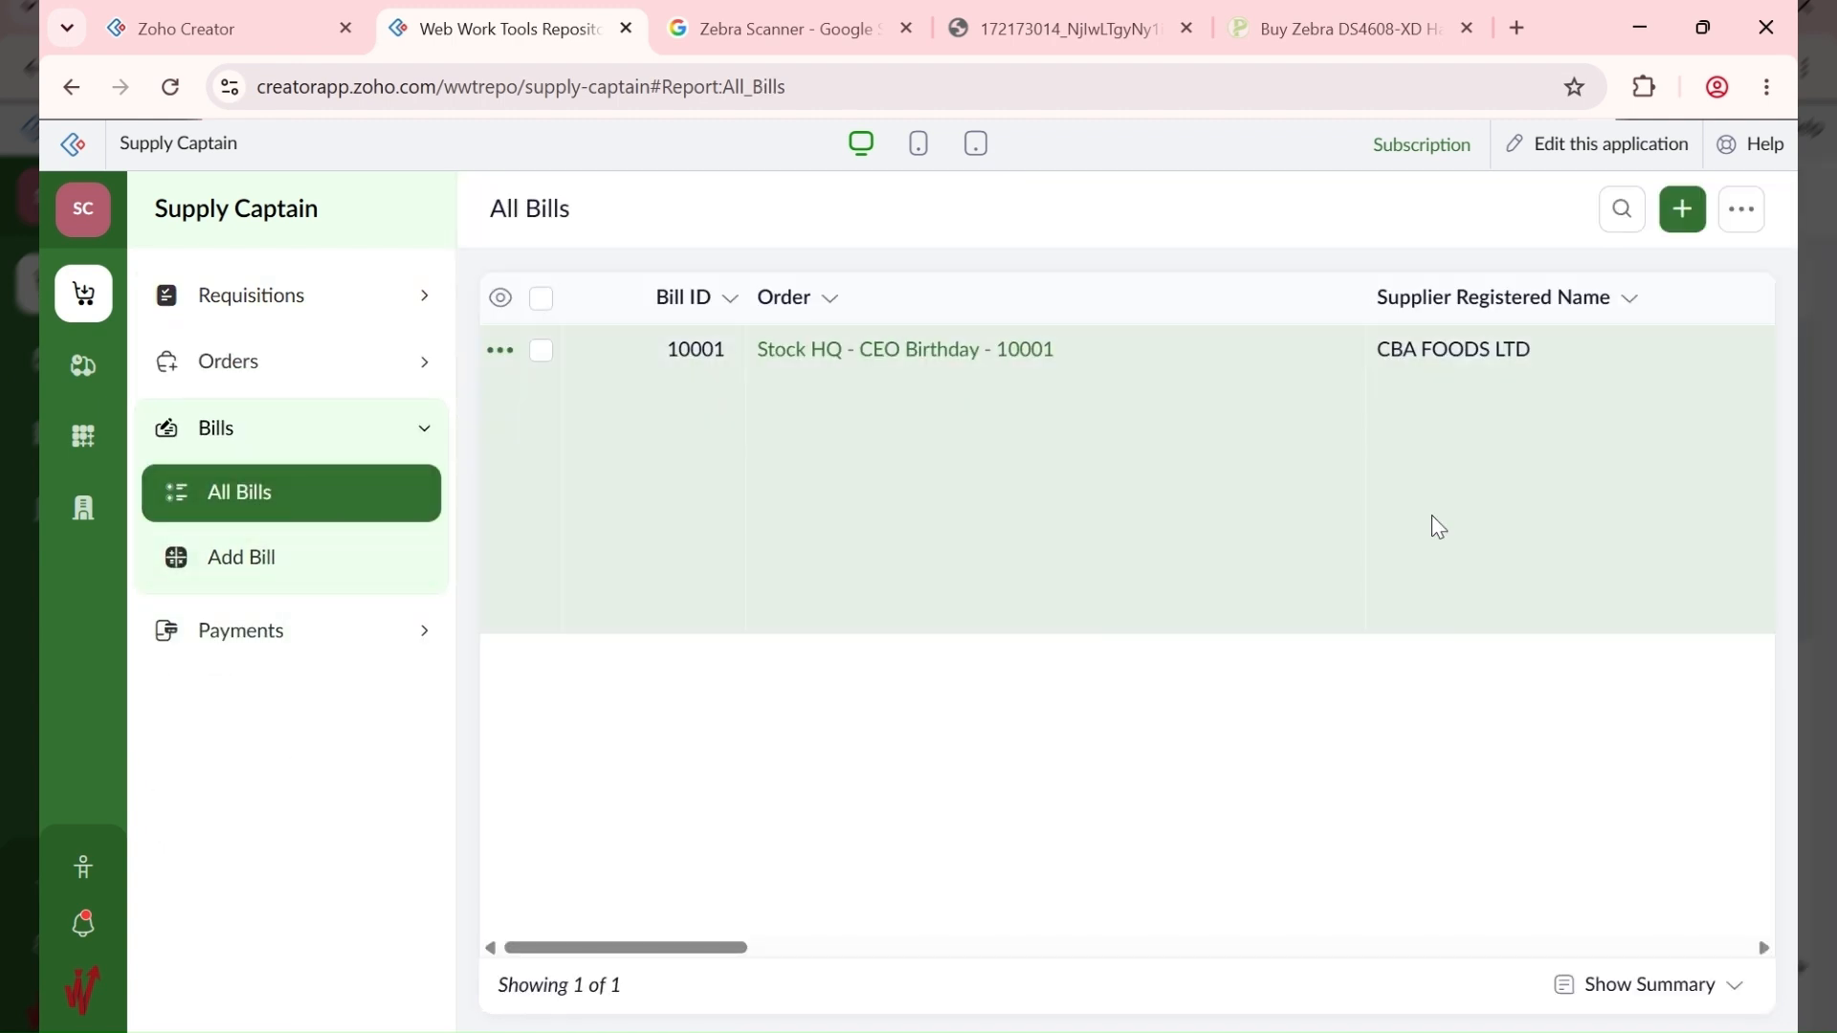
{"action": "left_click", "coordinate": [1433, 517]}
{"action": "scroll", "coordinate": [1440, 518], "scroll_direction": "down", "scroll_amount": 4}
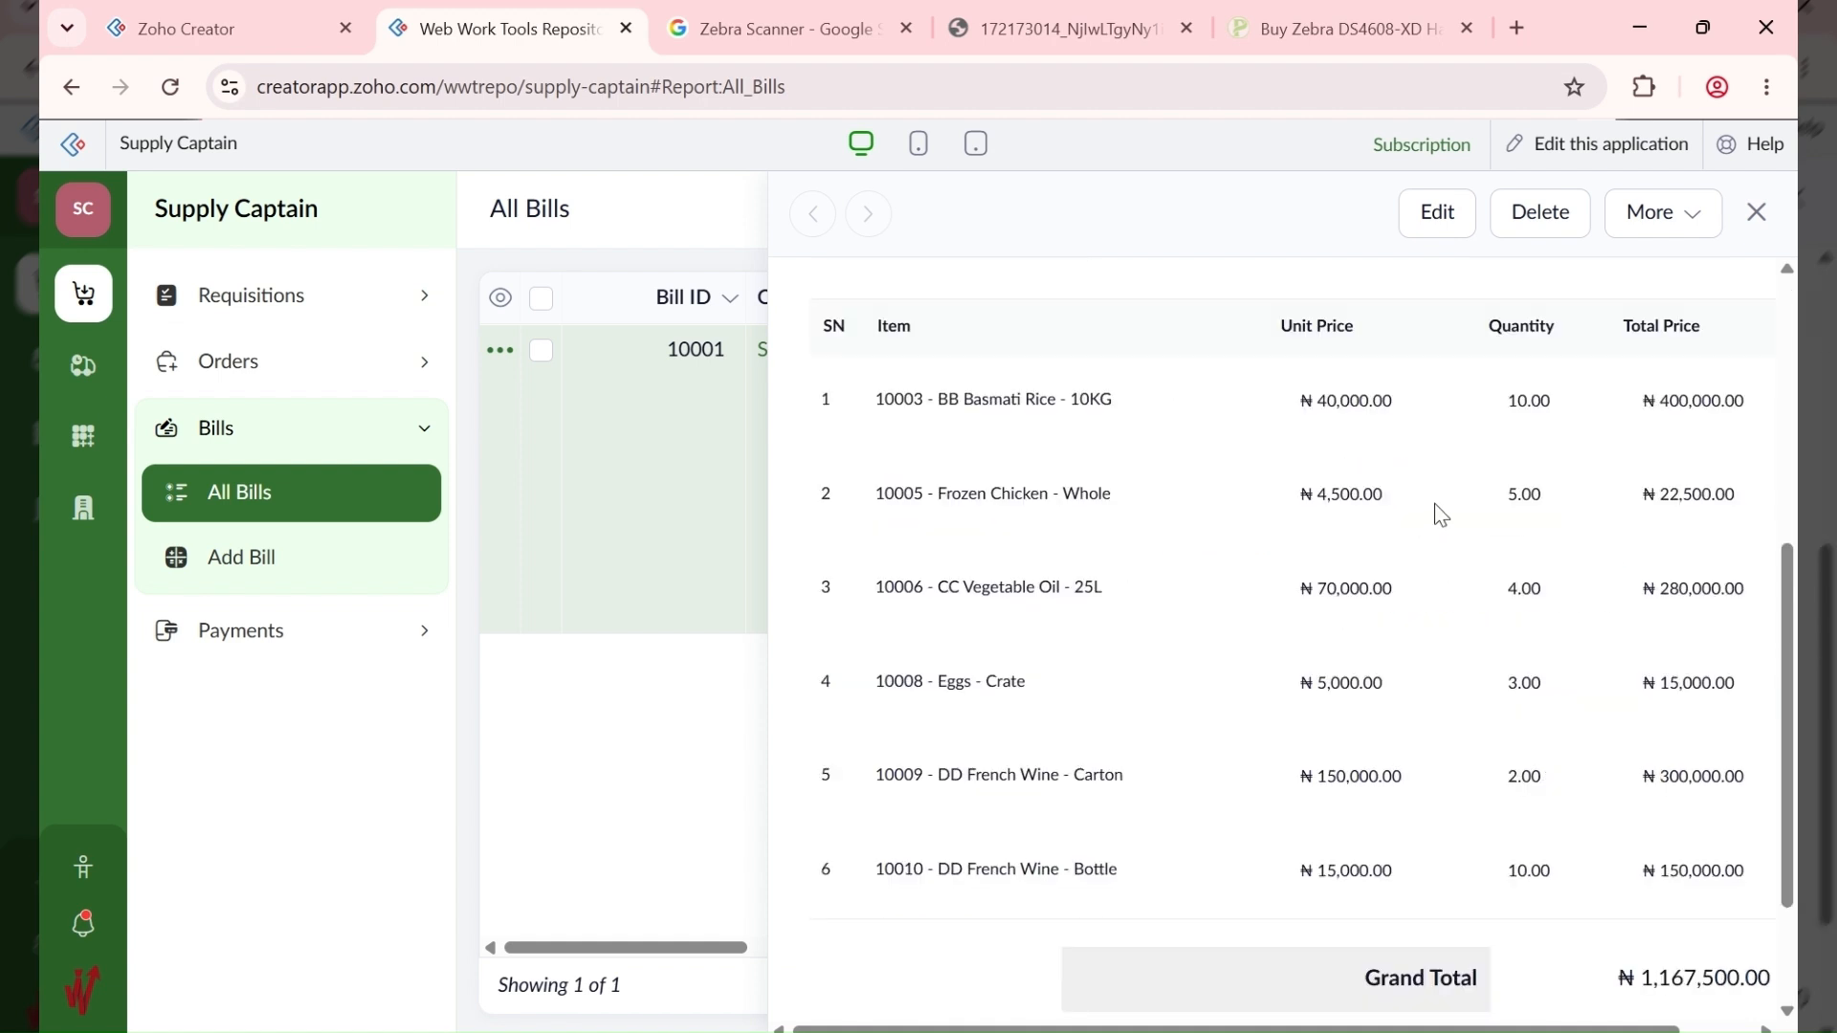
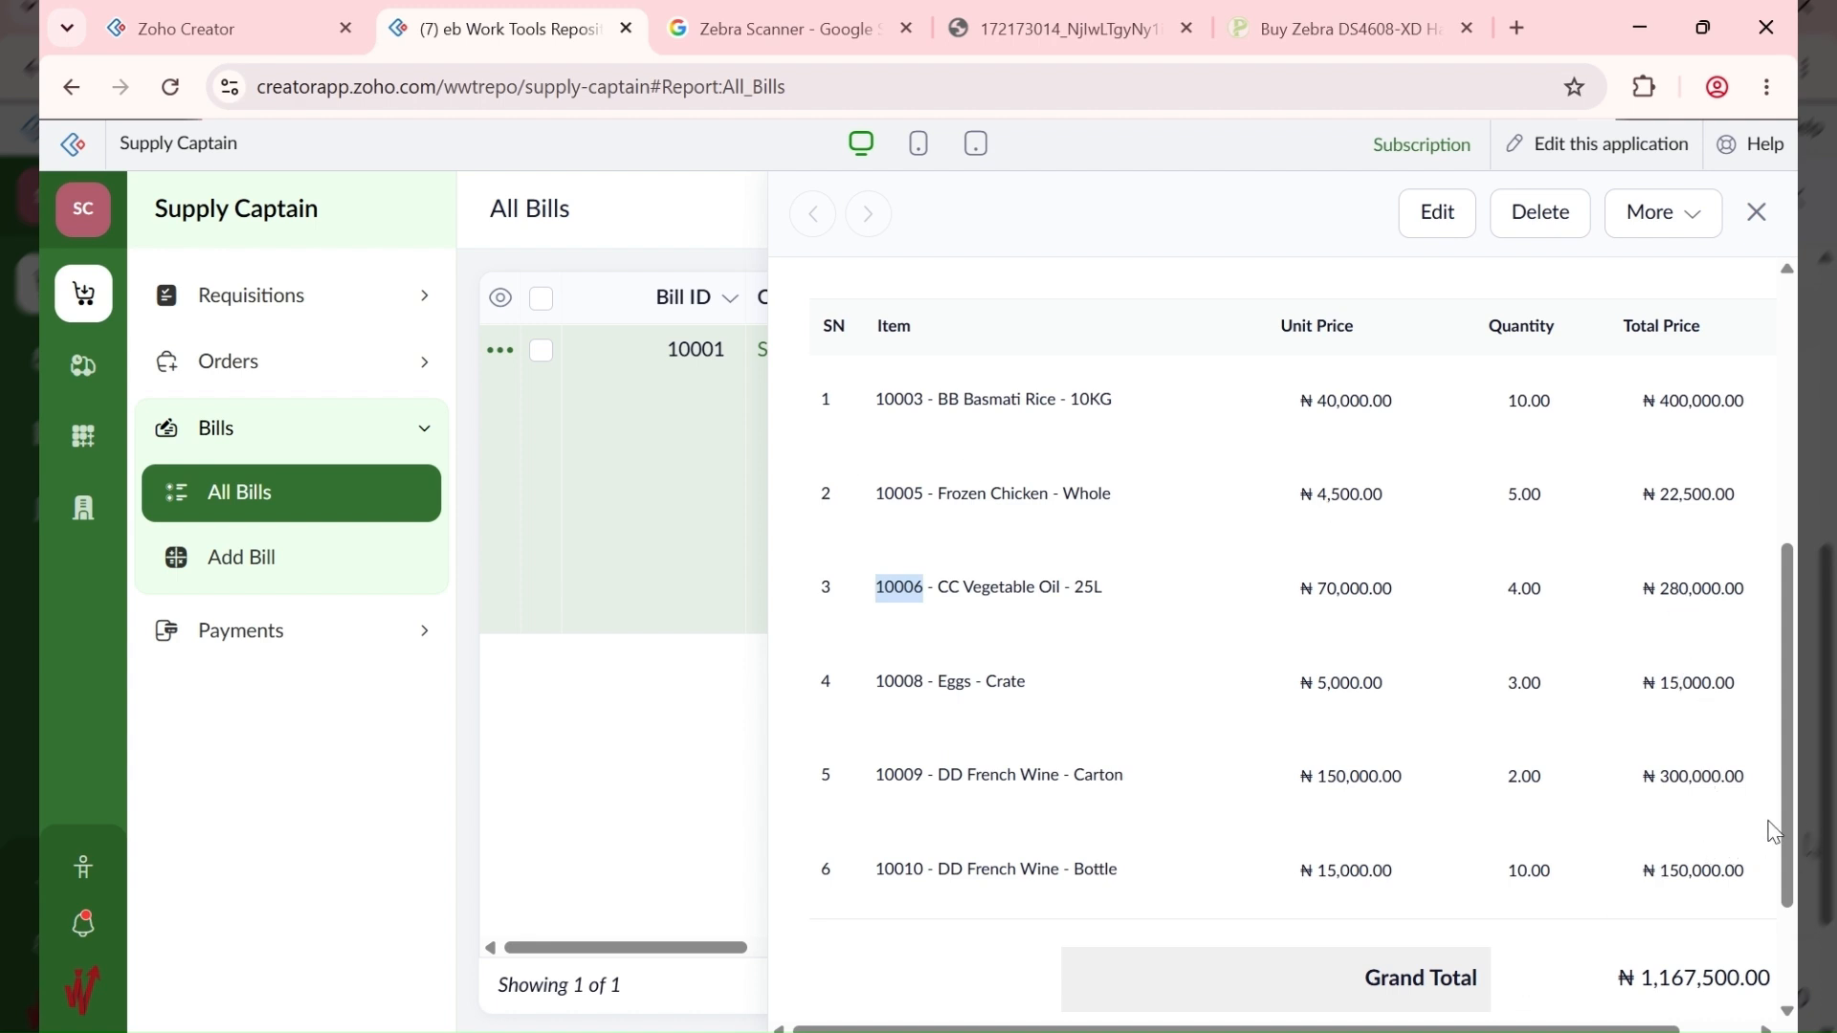
Step: Close bill 10001's details and open a blank Add Supply form in a new tab
{"action": "left_click", "coordinate": [1433, 603]}
{"action": "left_click", "coordinate": [1757, 213]}
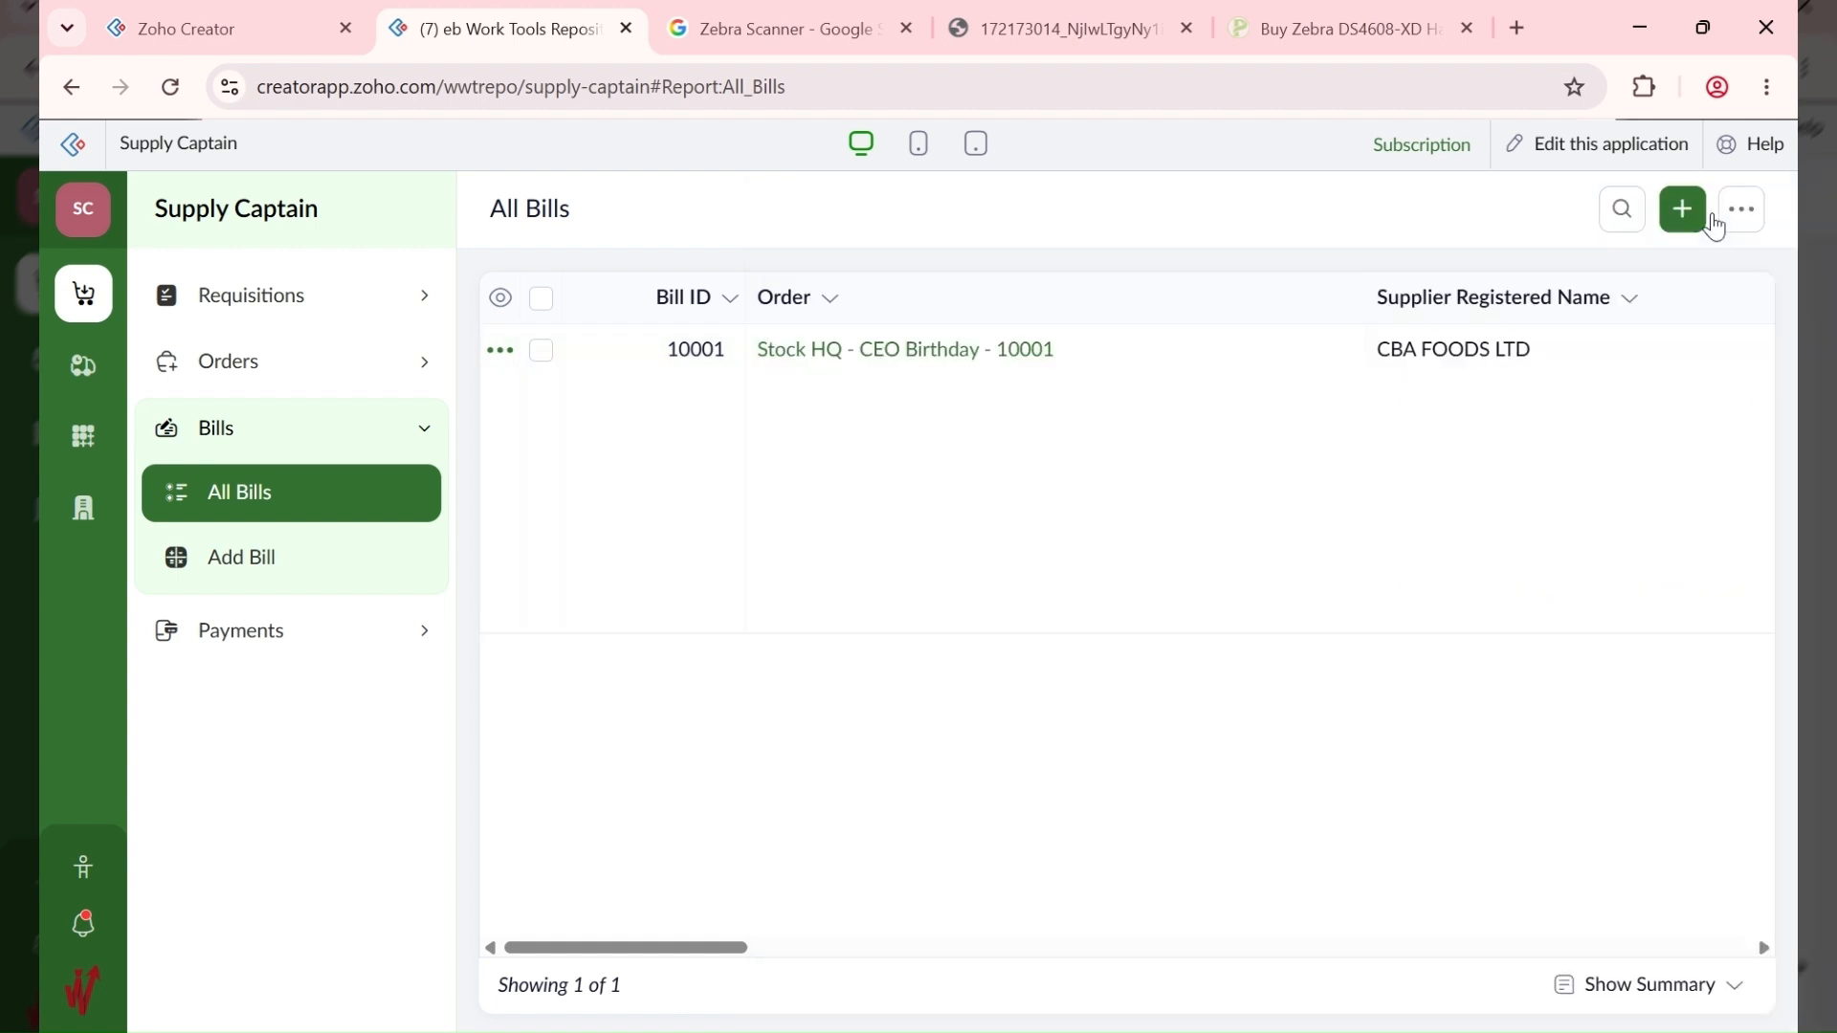
{"action": "left_click", "coordinate": [86, 375]}
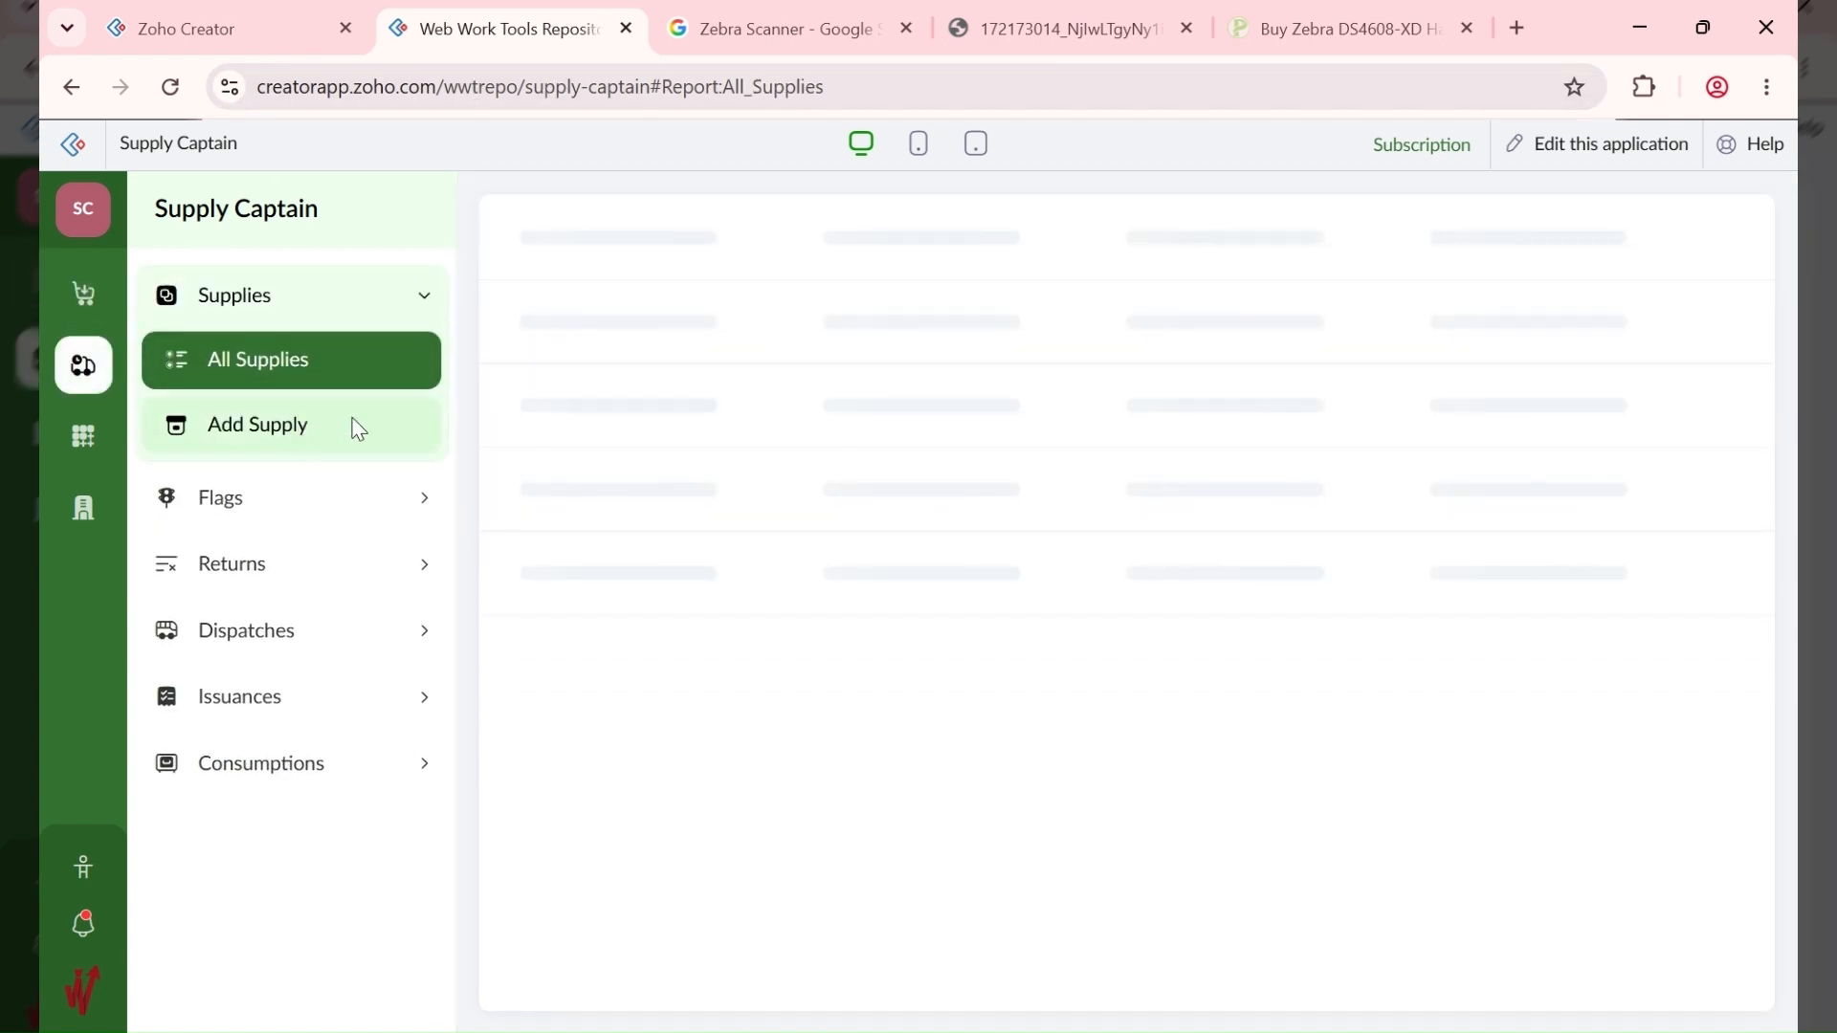
{"action": "middle_click", "coordinate": [387, 429]}
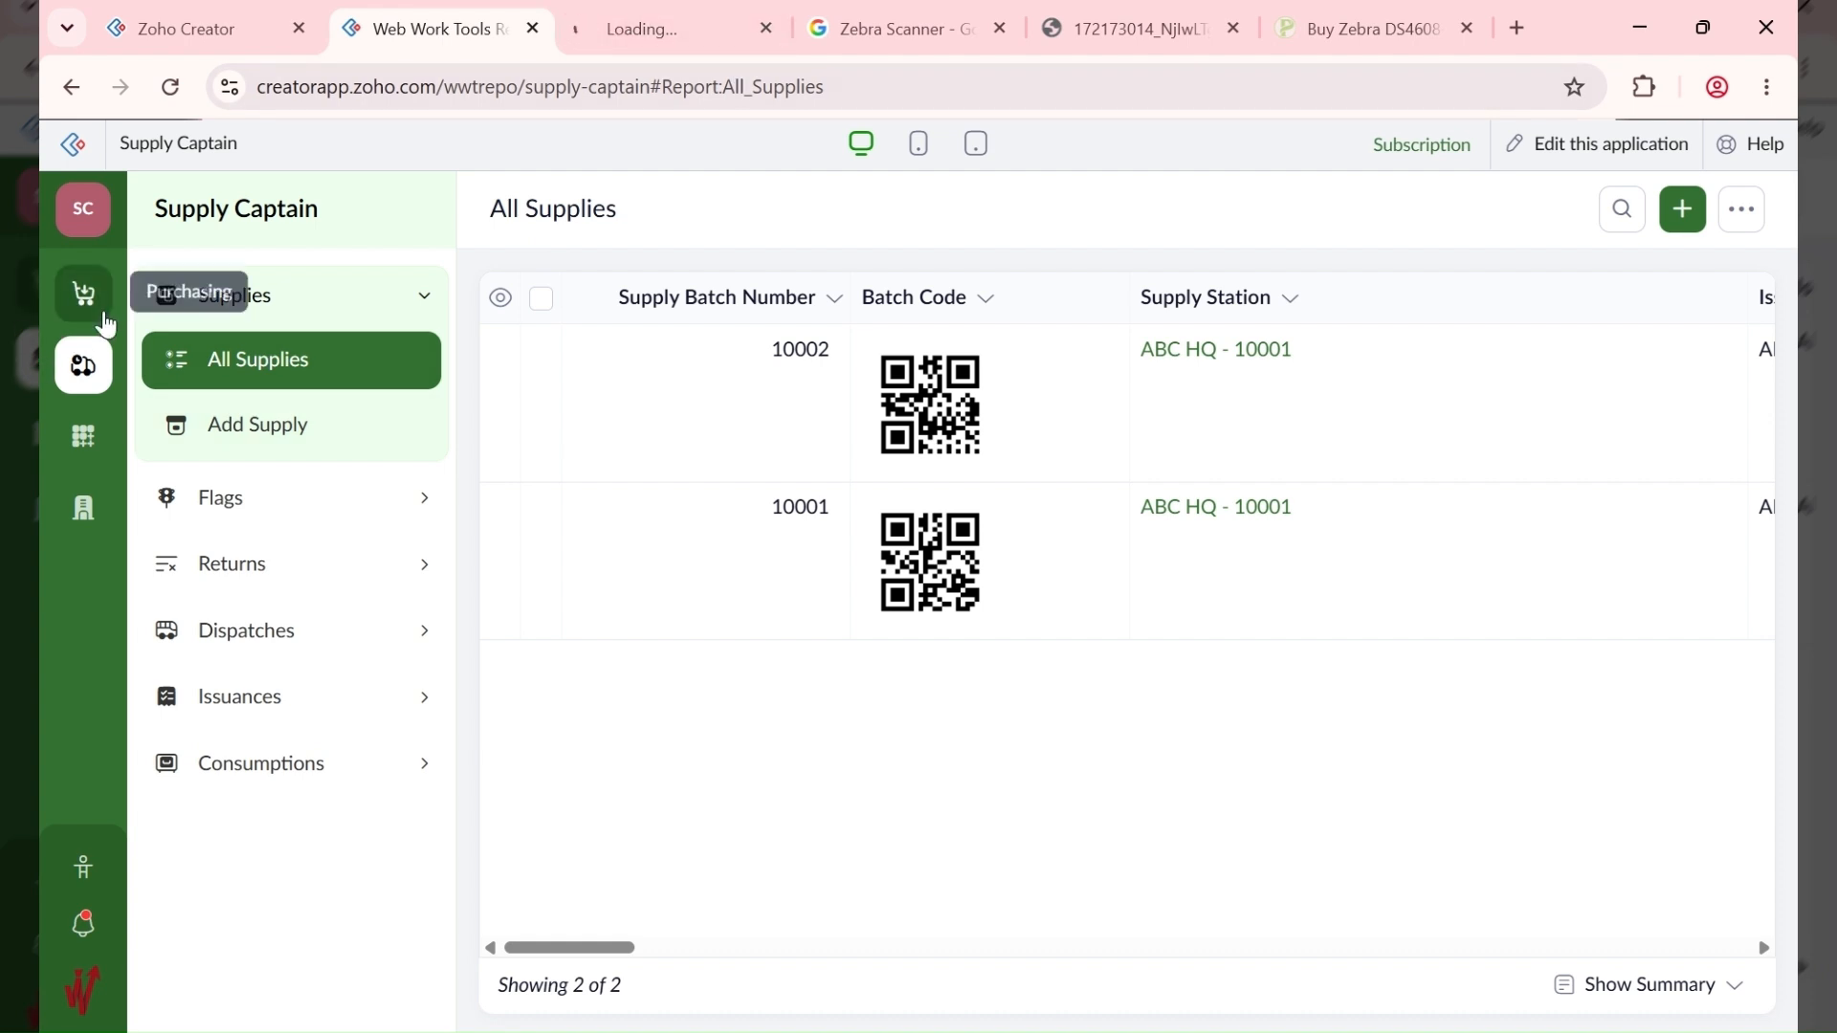
Step: Reopen bill 10001's purchase order from All Bills and close the stray blank tab
{"action": "left_click", "coordinate": [103, 315]}
{"action": "left_click", "coordinate": [273, 708]}
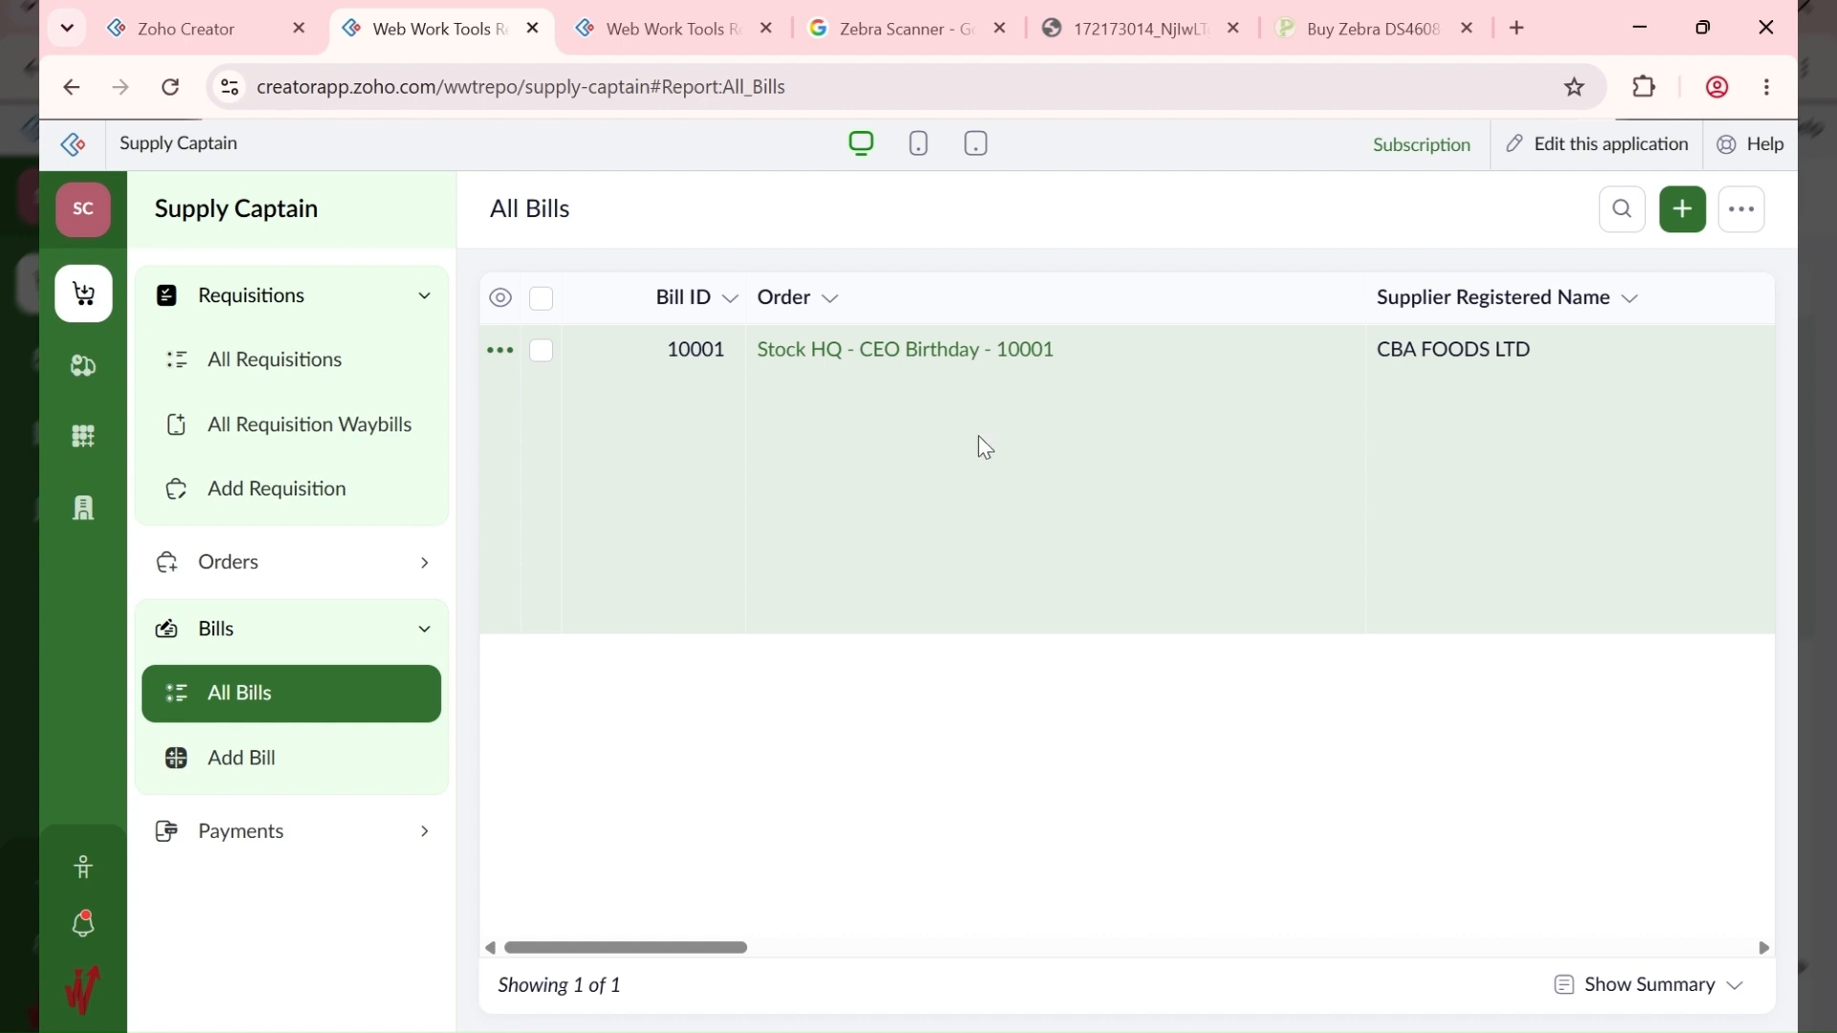
{"action": "left_click", "coordinate": [985, 448]}
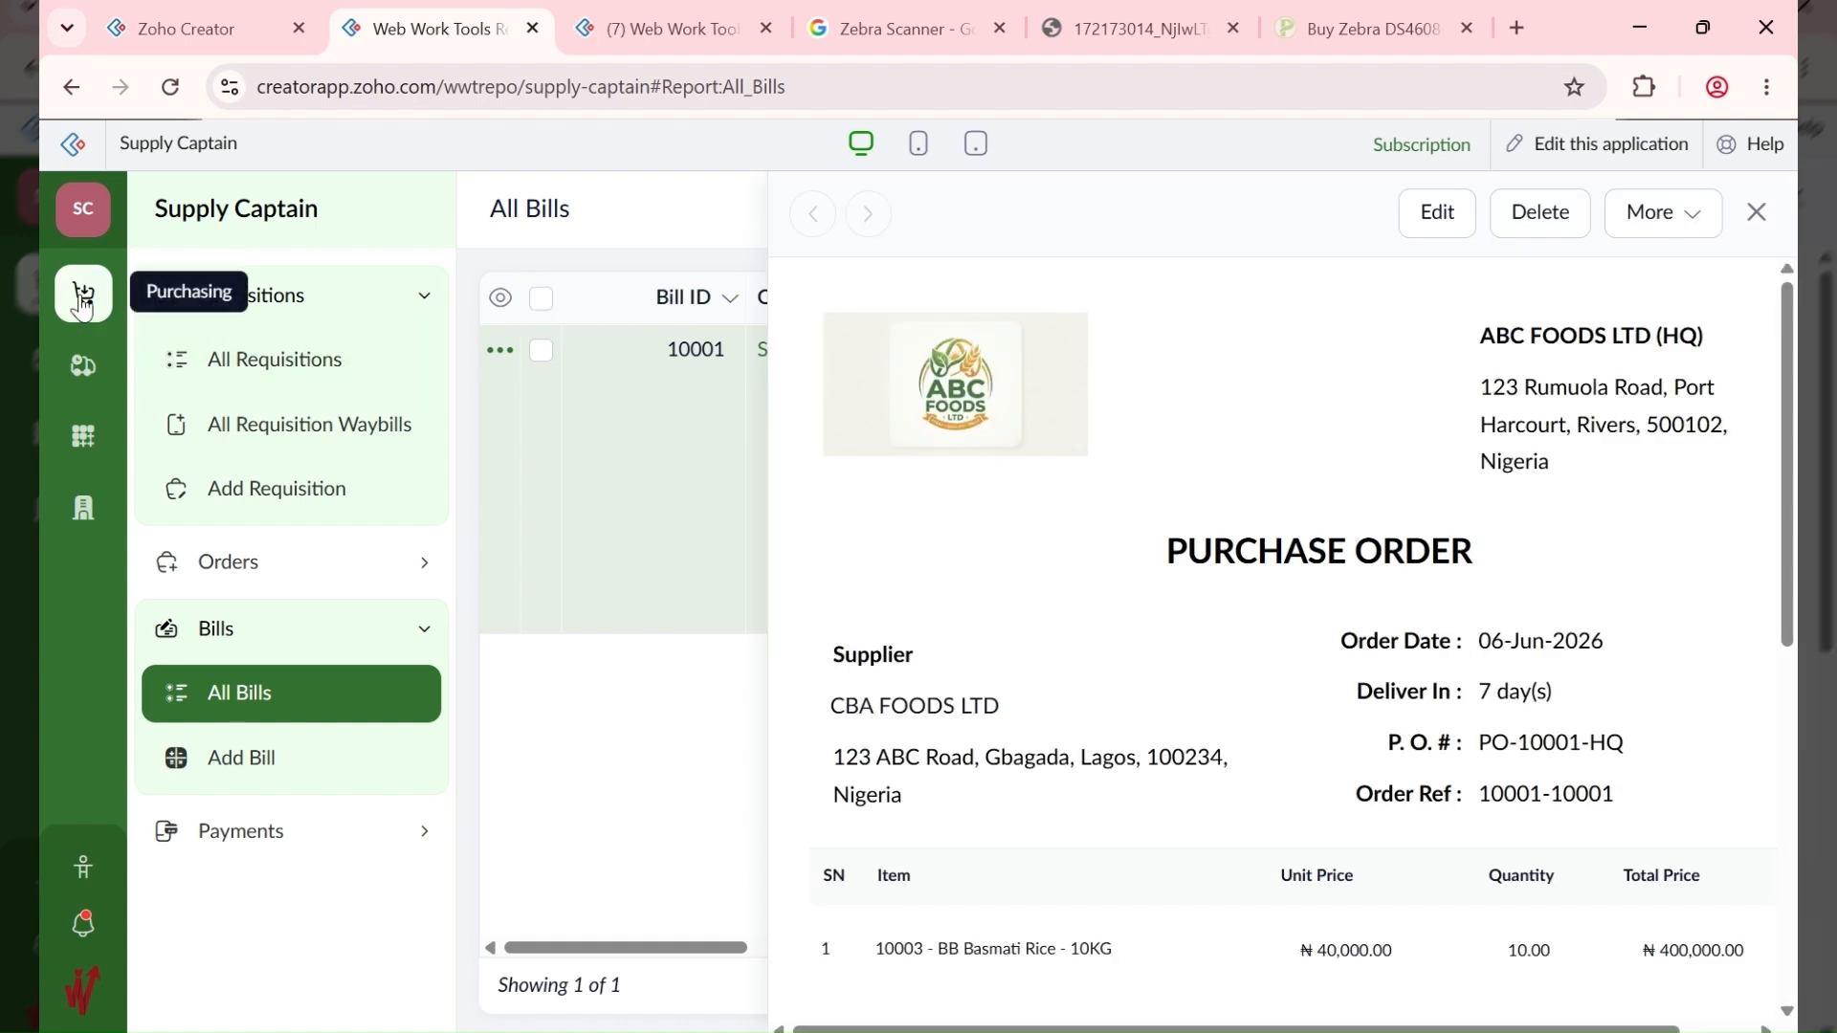
{"action": "left_click", "coordinate": [622, 27]}
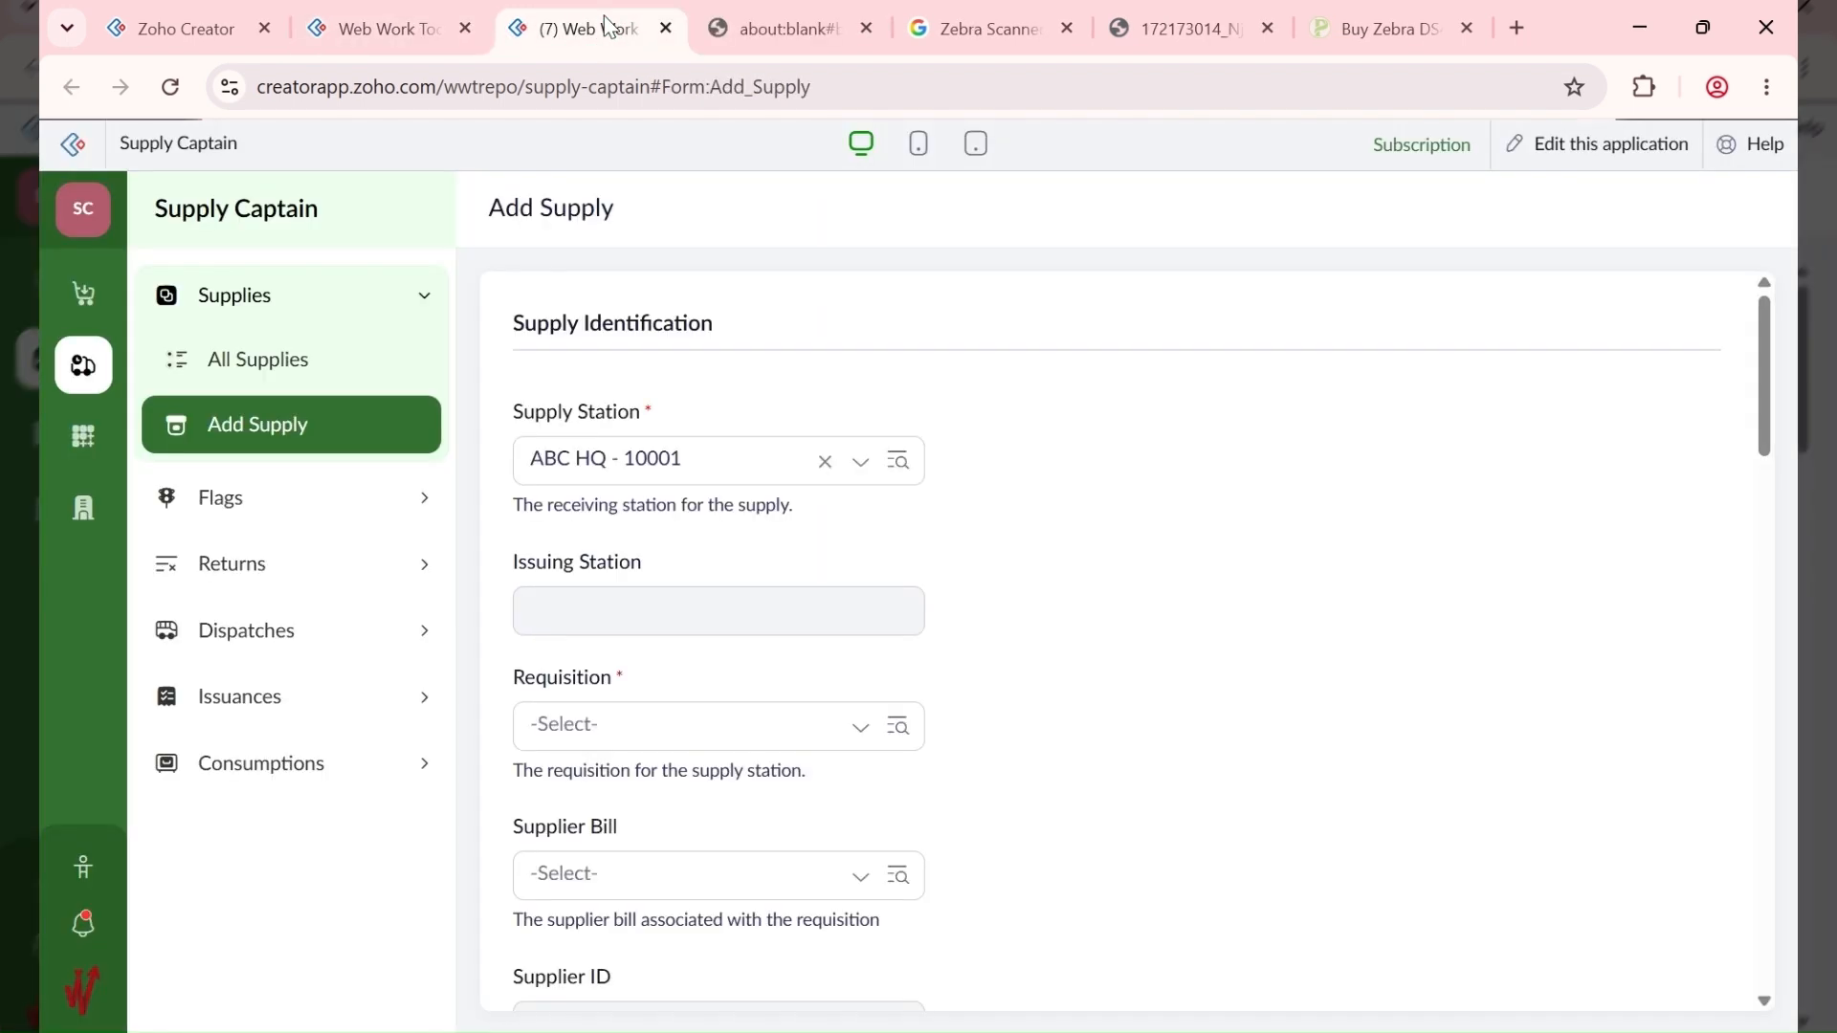
{"action": "left_click", "coordinate": [842, 28]}
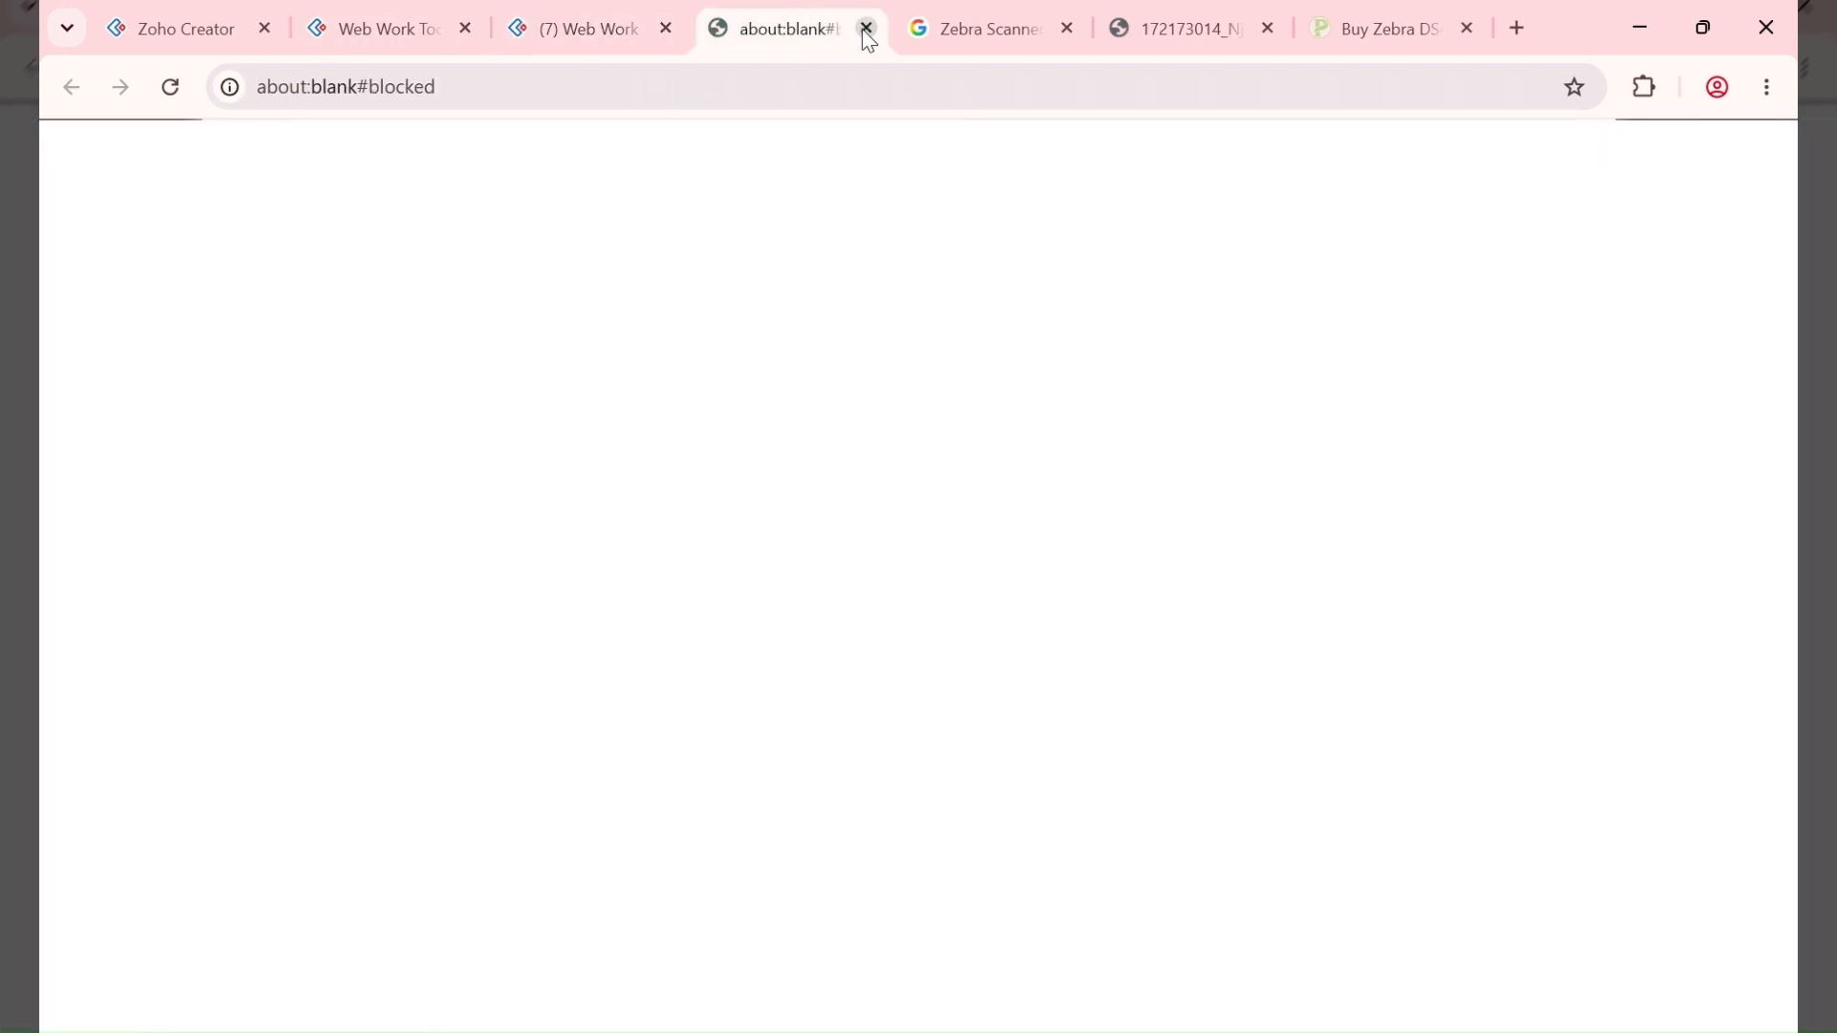
{"action": "left_click", "coordinate": [865, 28]}
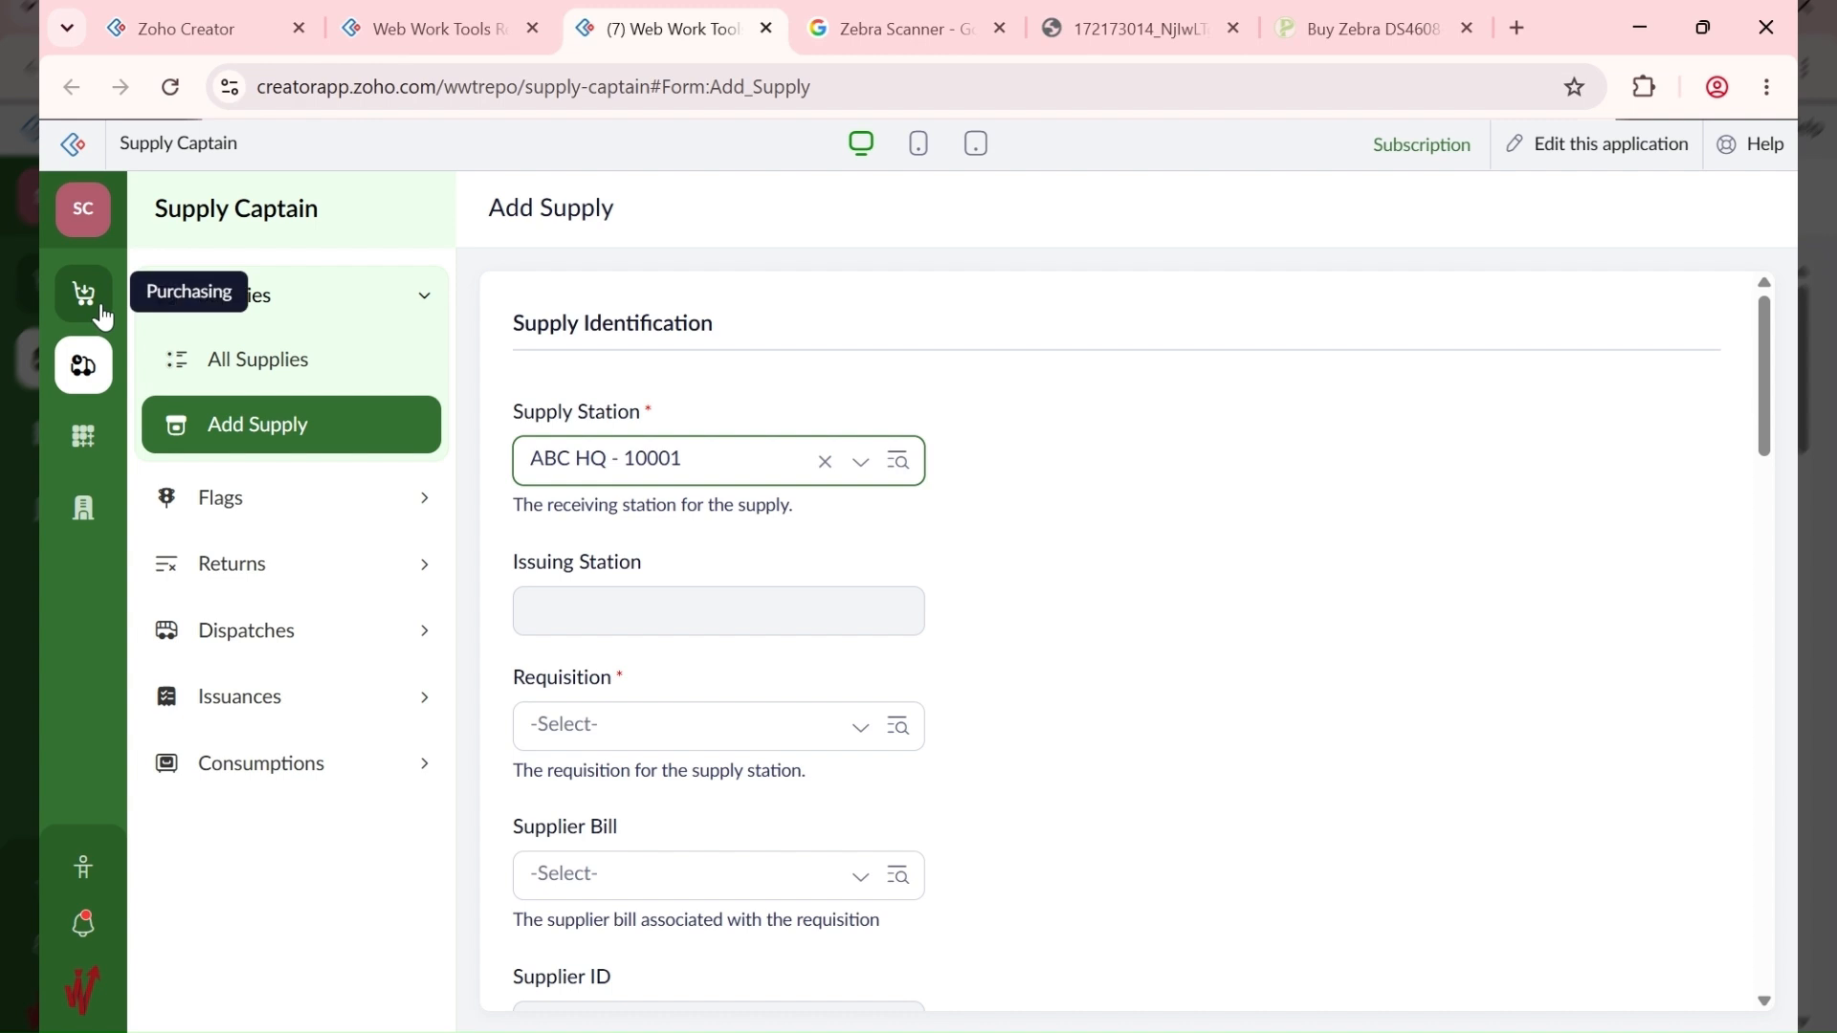
{"action": "left_click", "coordinate": [448, 38]}
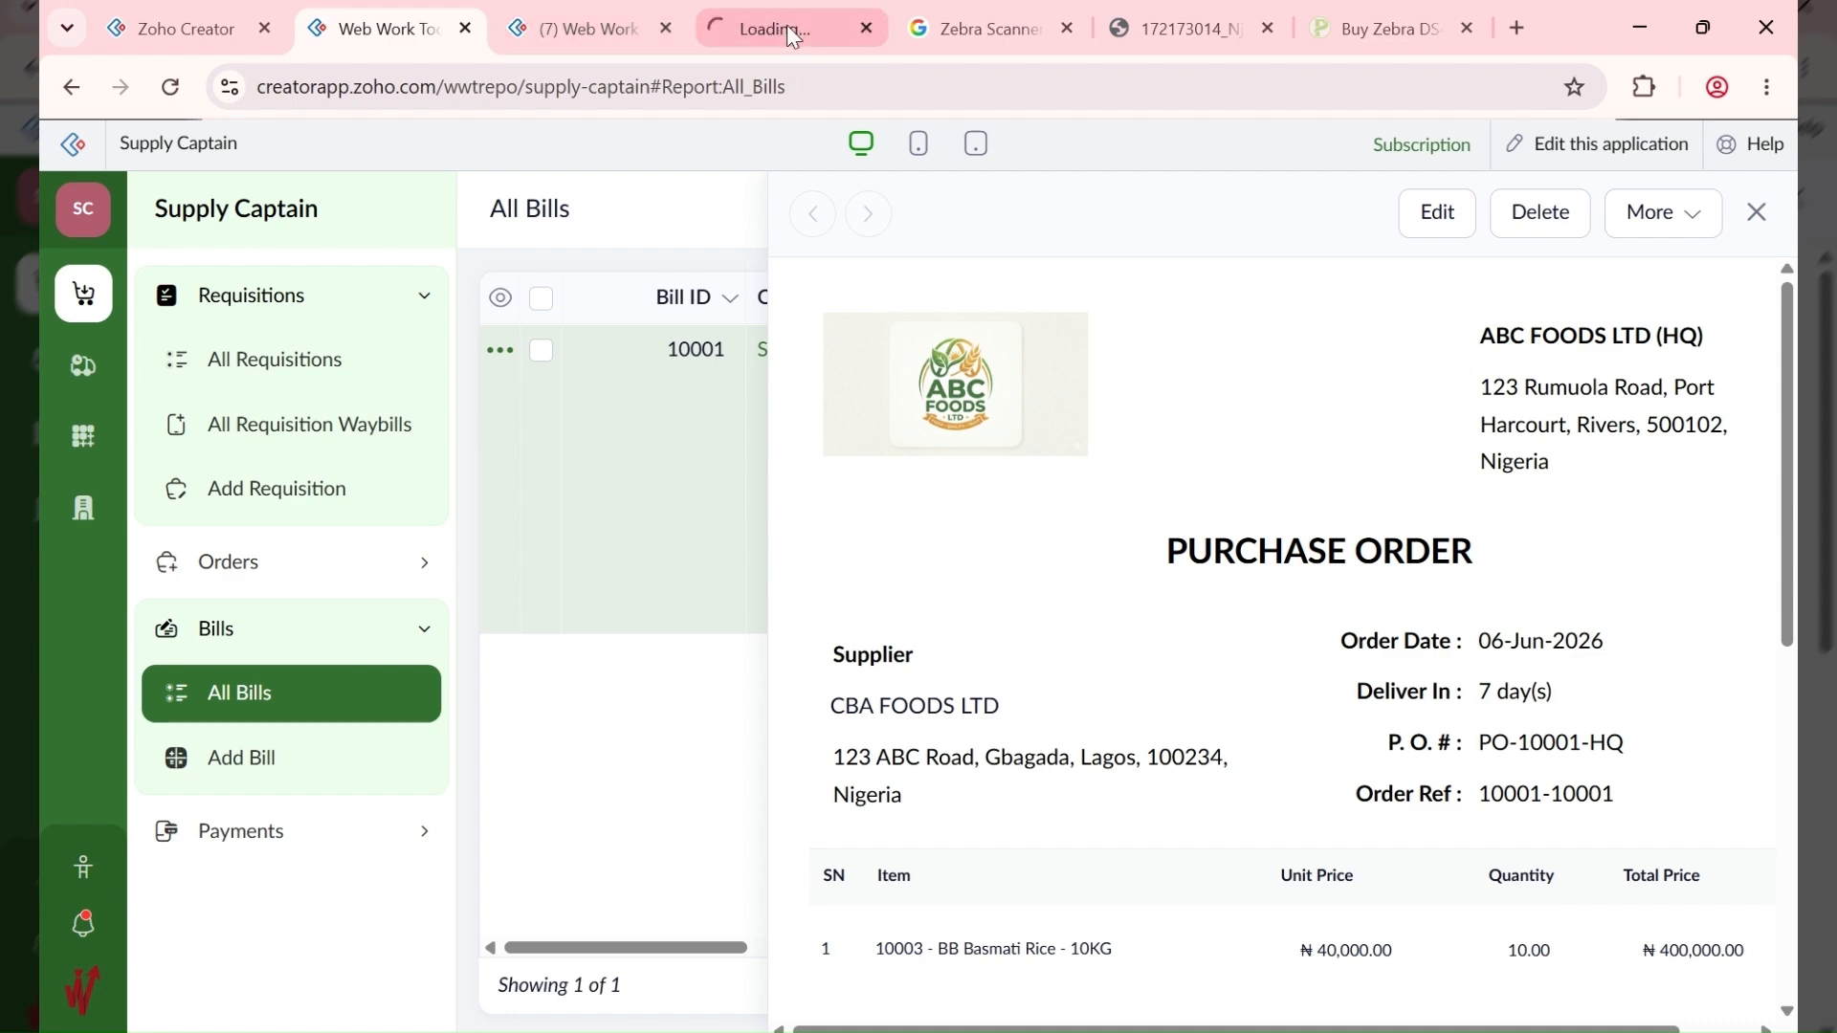
Step: Check requisition 10001's details, then return to the Add Supply form
{"action": "left_click_drag", "start_coordinate": [793, 36], "coordinate": [620, 32]}
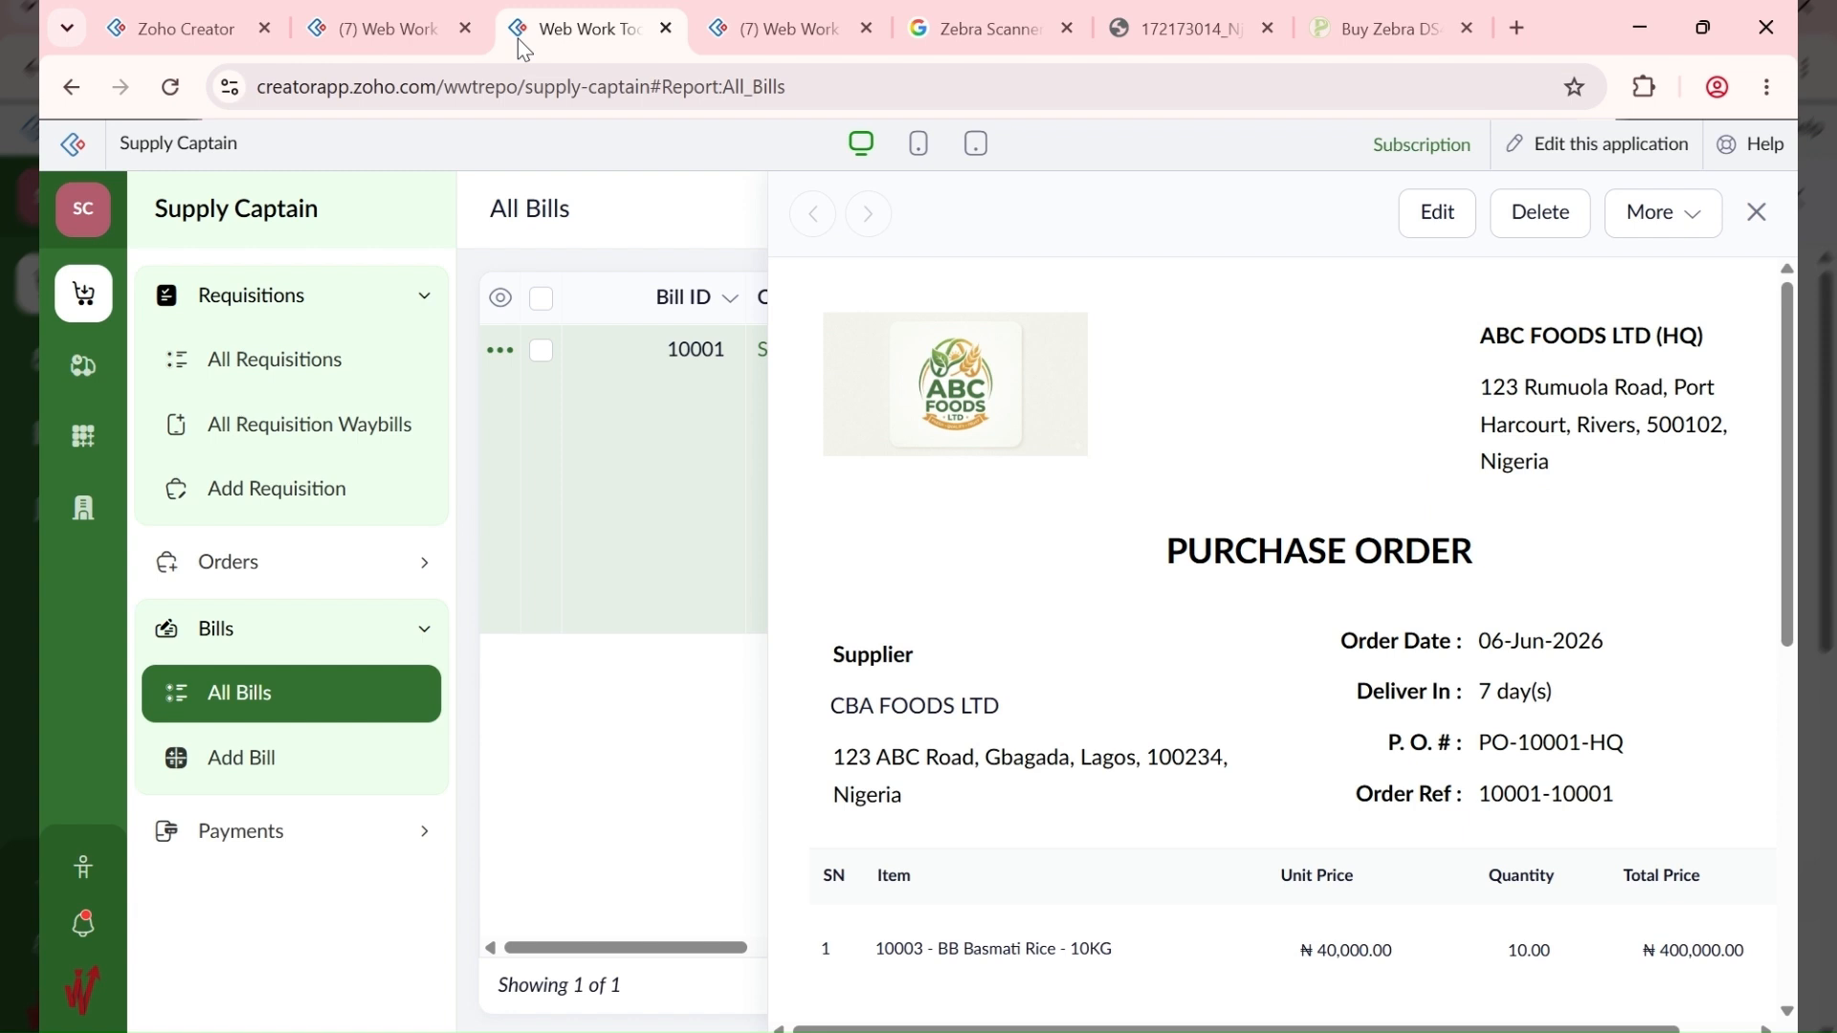
{"action": "left_click", "coordinate": [424, 46]}
{"action": "left_click", "coordinate": [1013, 484]}
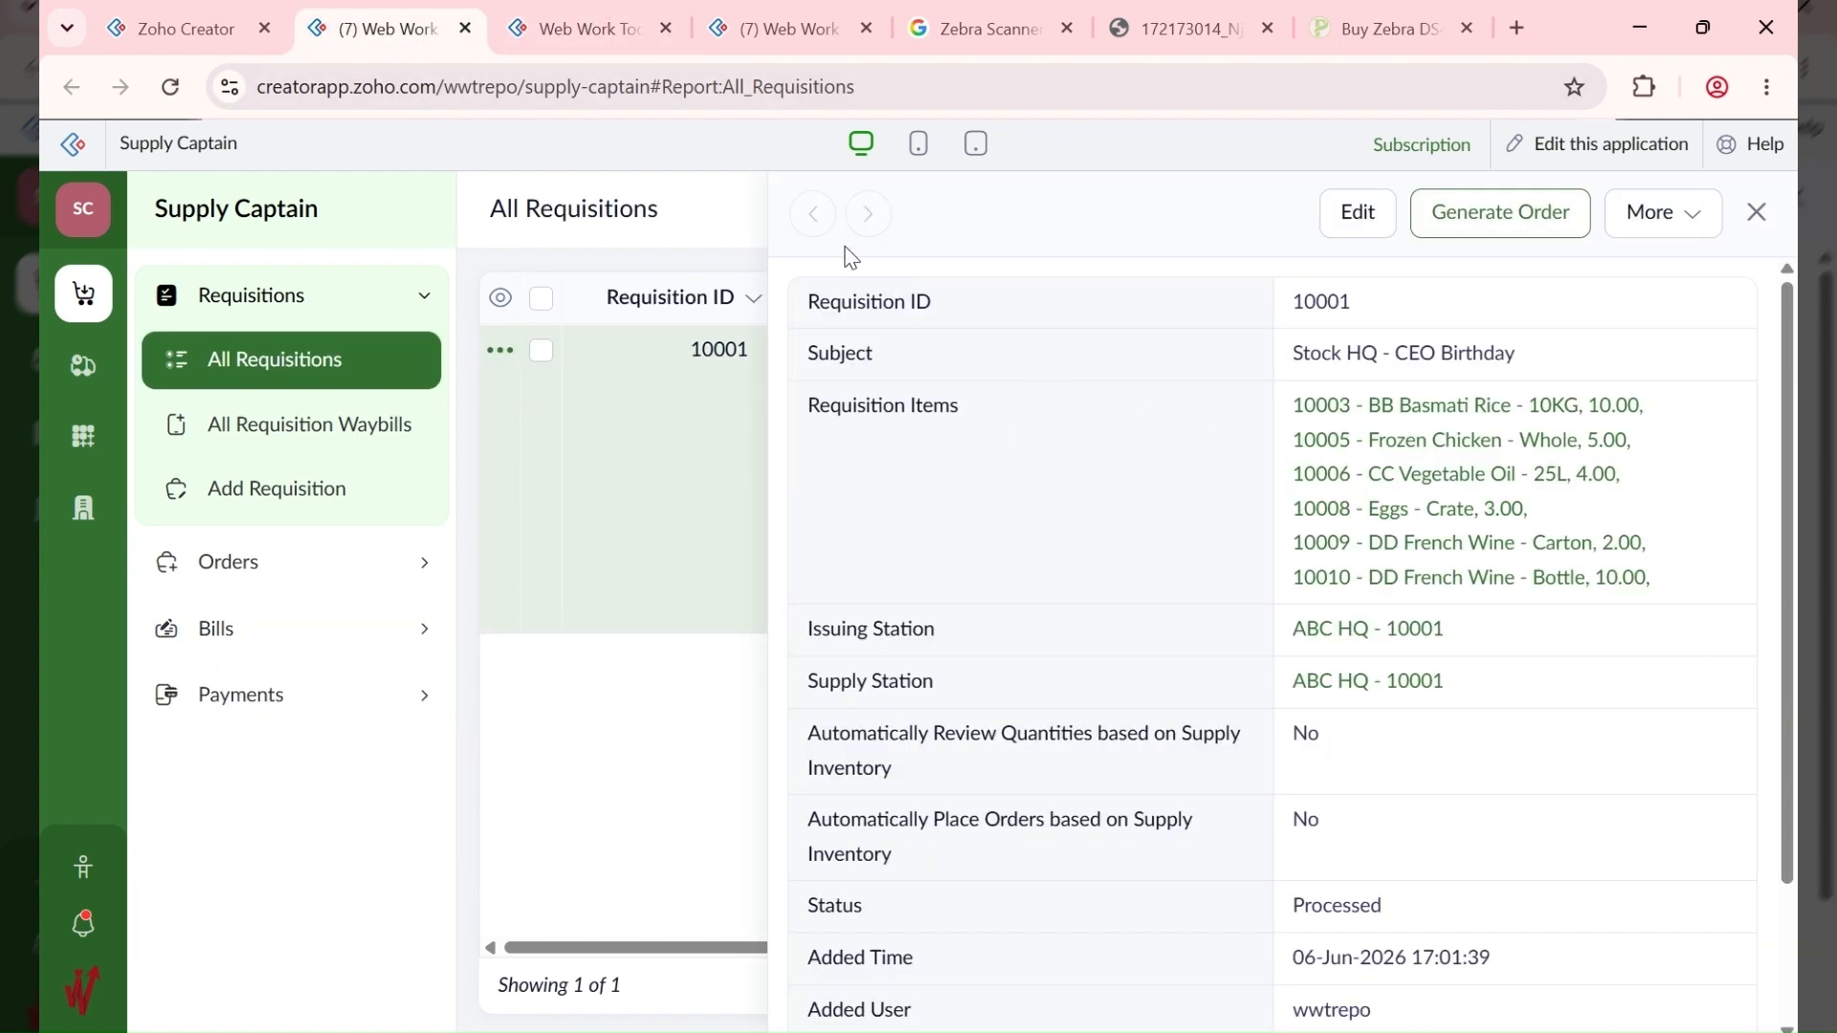
{"action": "left_click", "coordinate": [612, 36]}
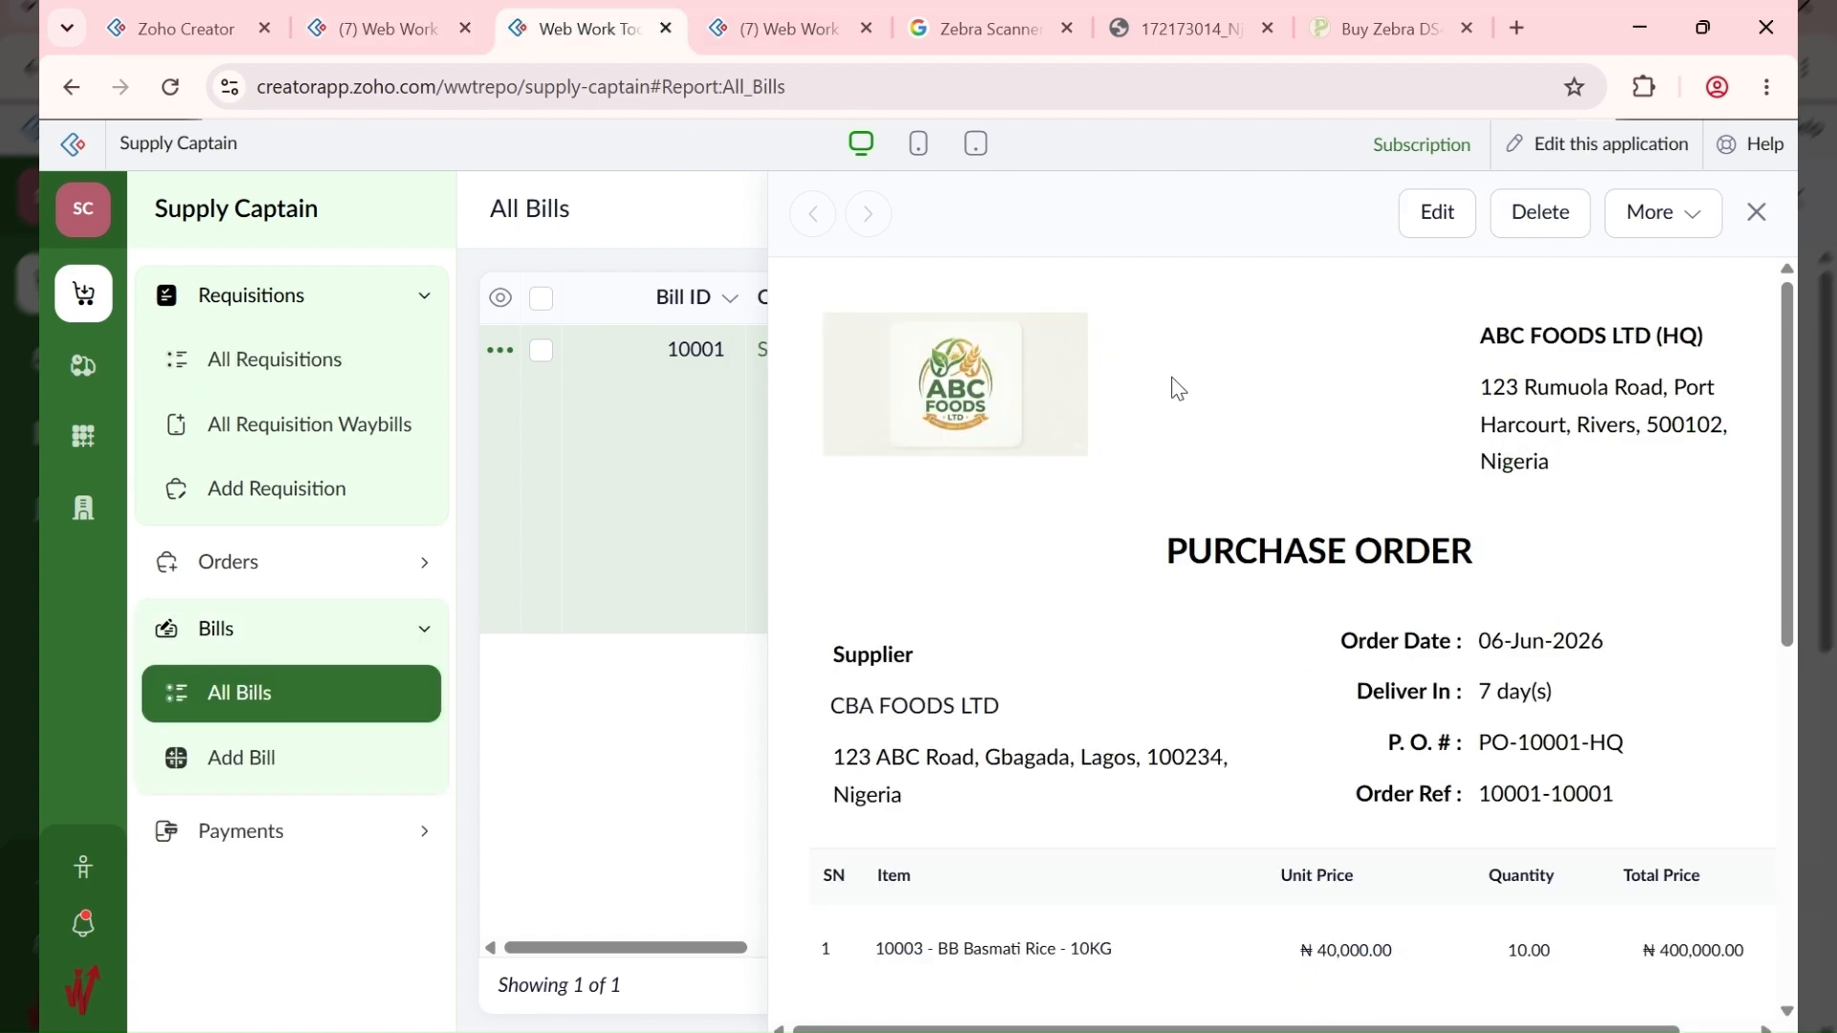
{"action": "scroll", "coordinate": [1179, 388], "scroll_direction": "down", "scroll_amount": 7}
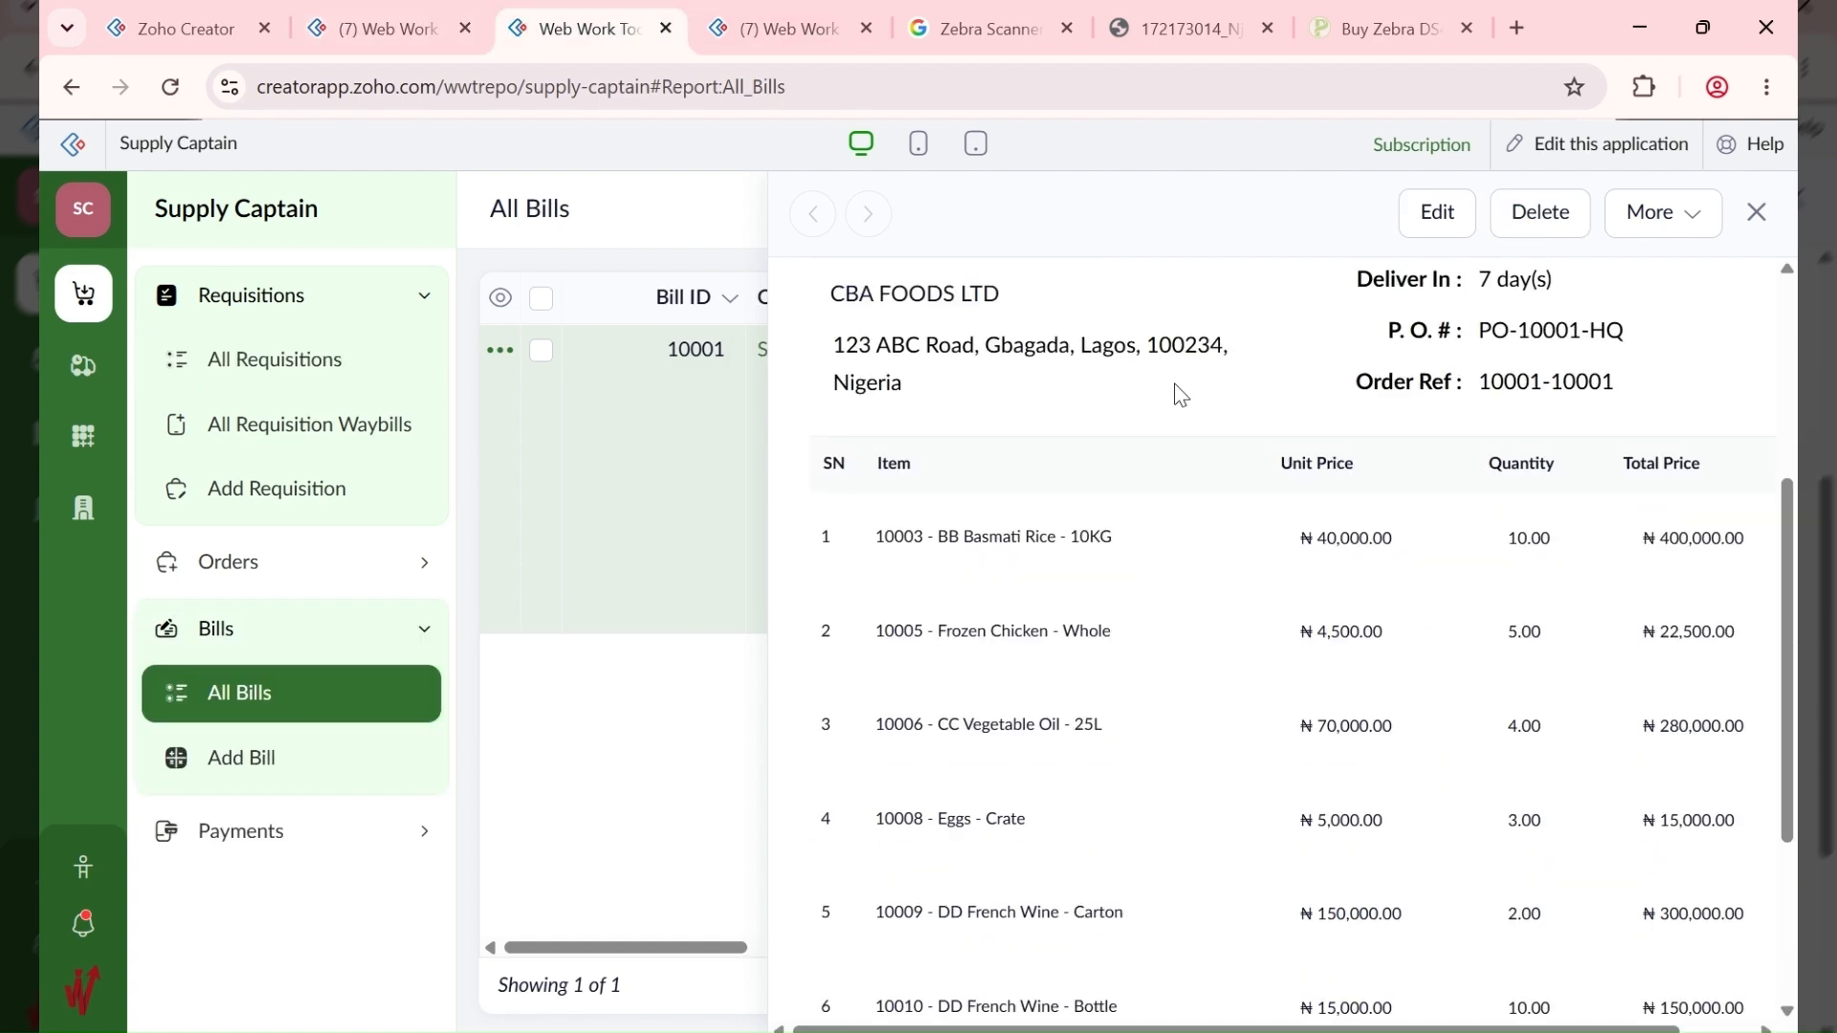
{"action": "left_click", "coordinate": [756, 27]}
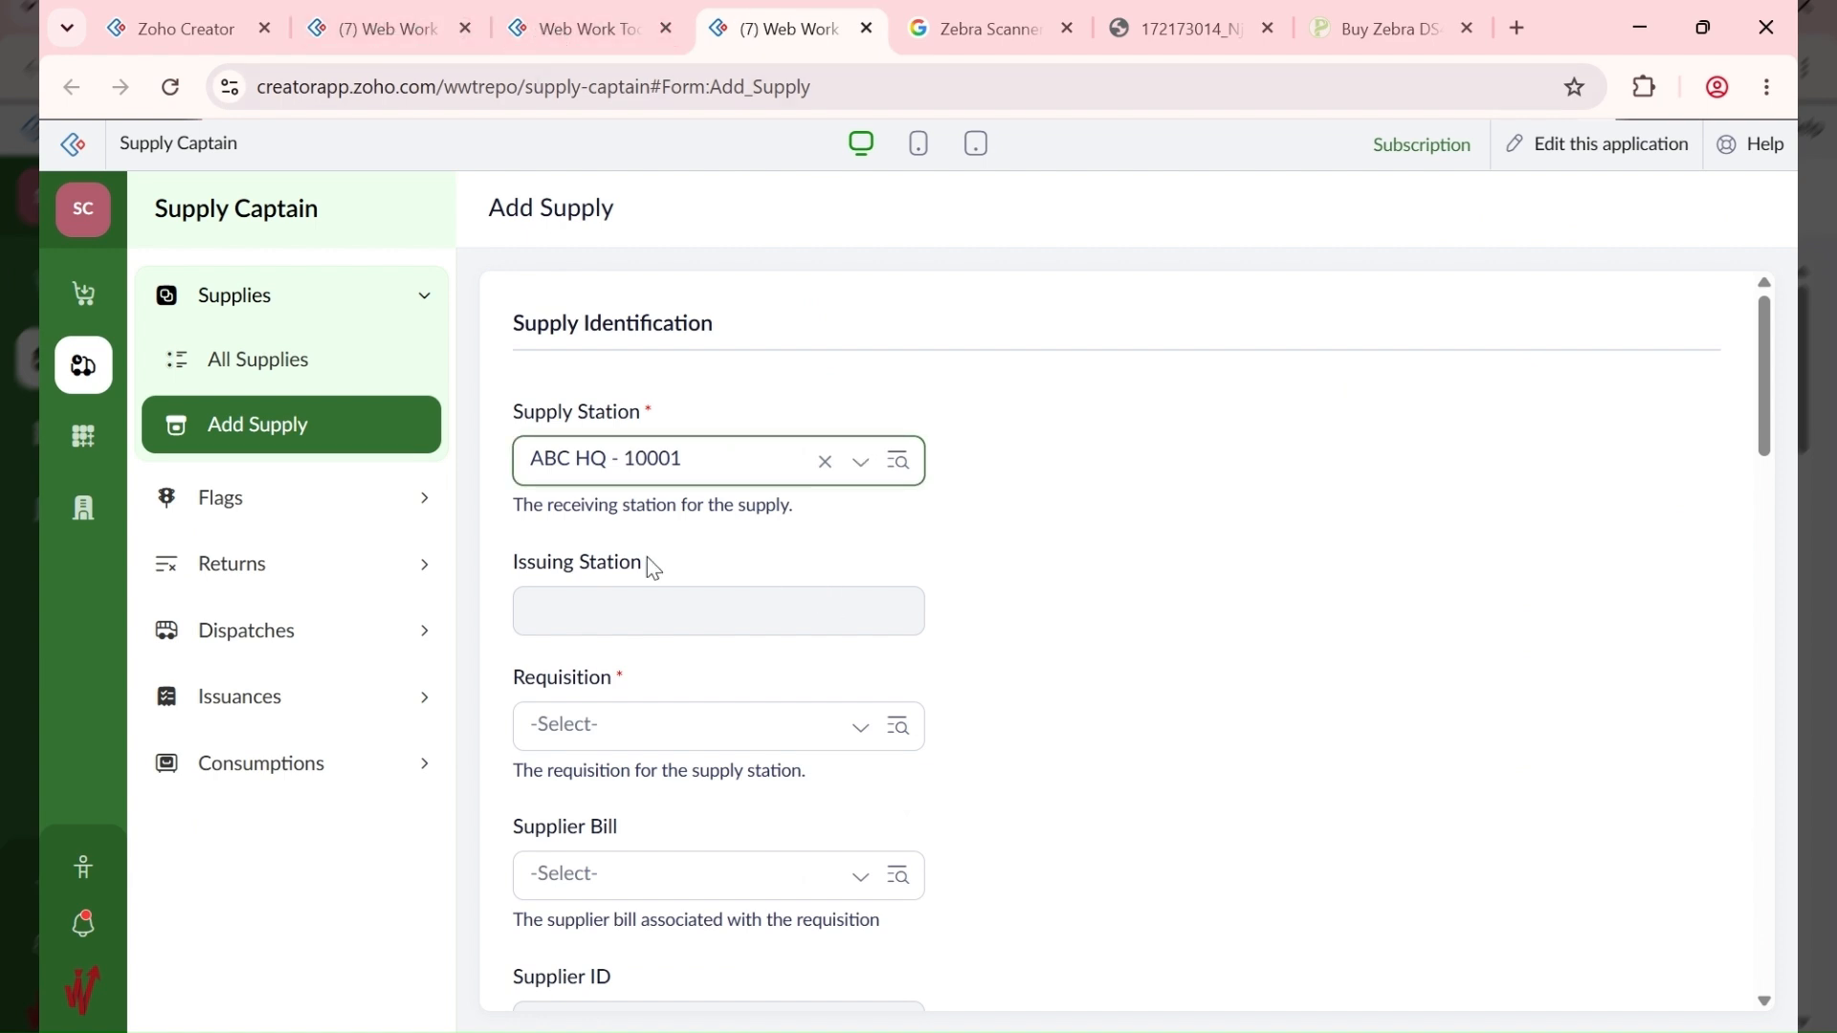
Step: Choose requisition Stock HQ - CEO Birthday, bill 10001, store ABC HQ - Dry, section Non-Perishables
{"action": "left_click", "coordinate": [685, 720]}
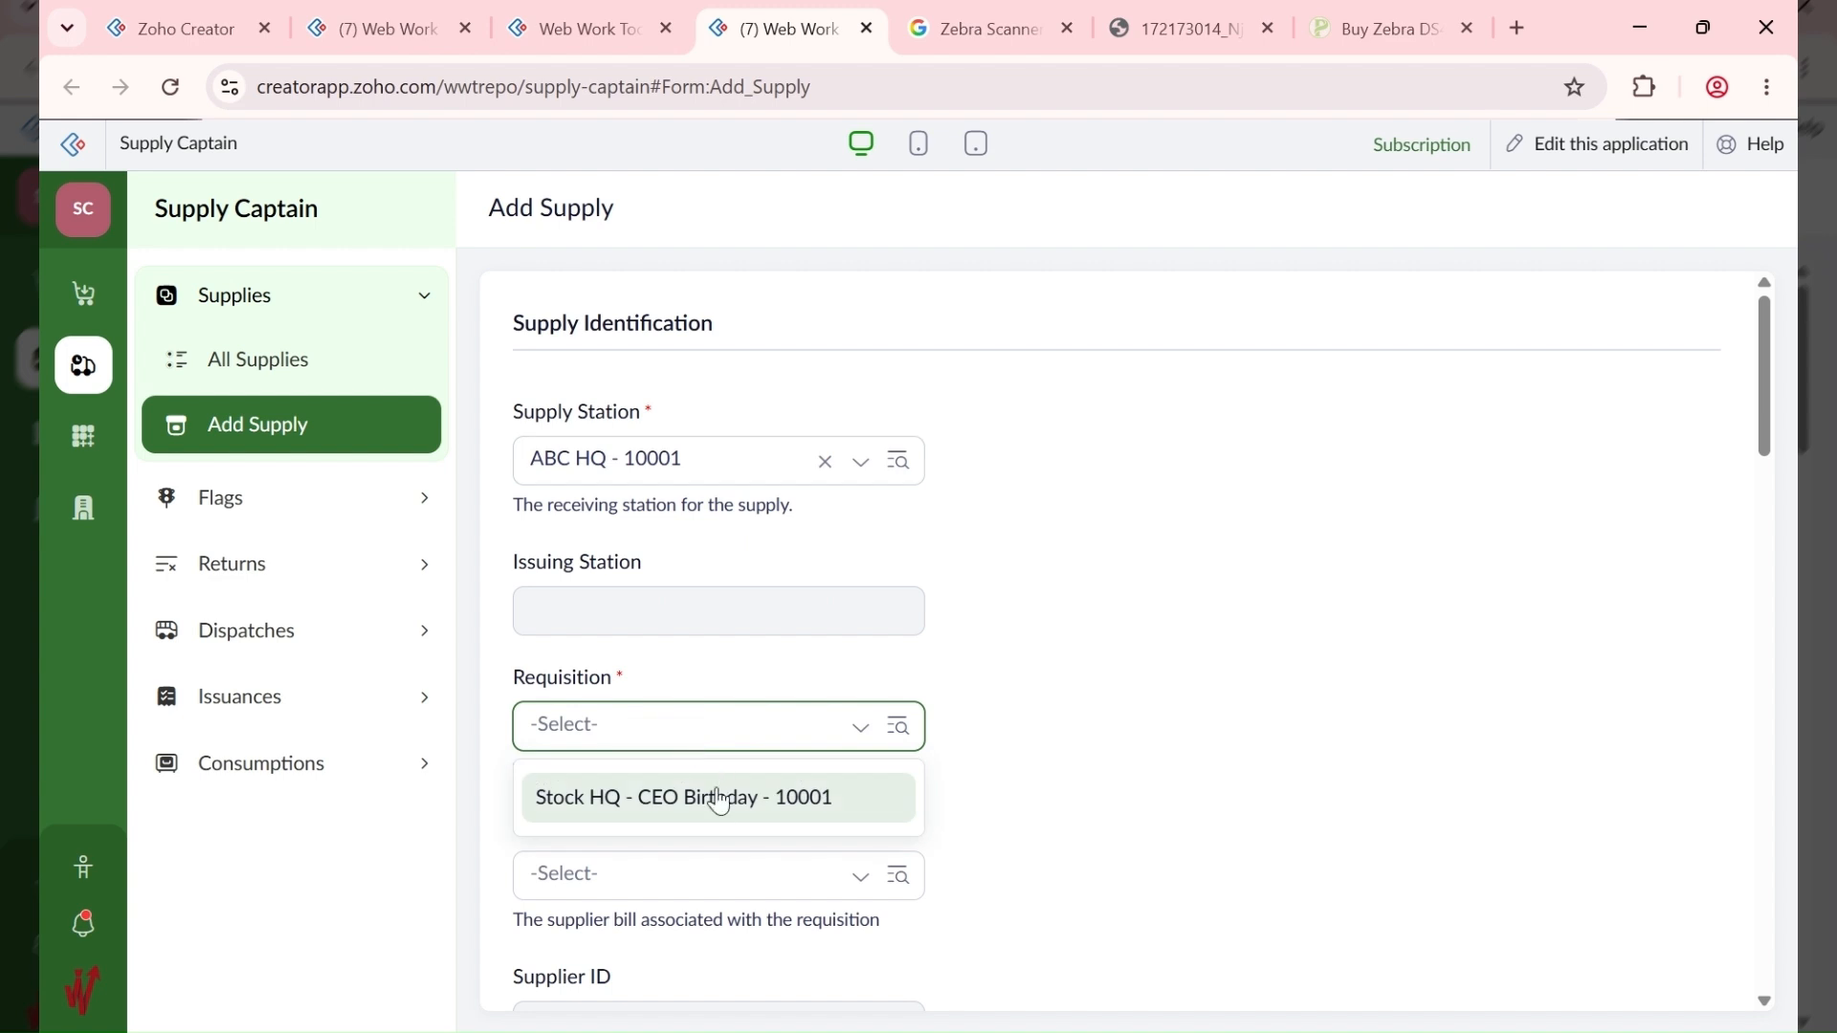
{"action": "left_click", "coordinate": [719, 799]}
{"action": "left_click", "coordinate": [700, 876]}
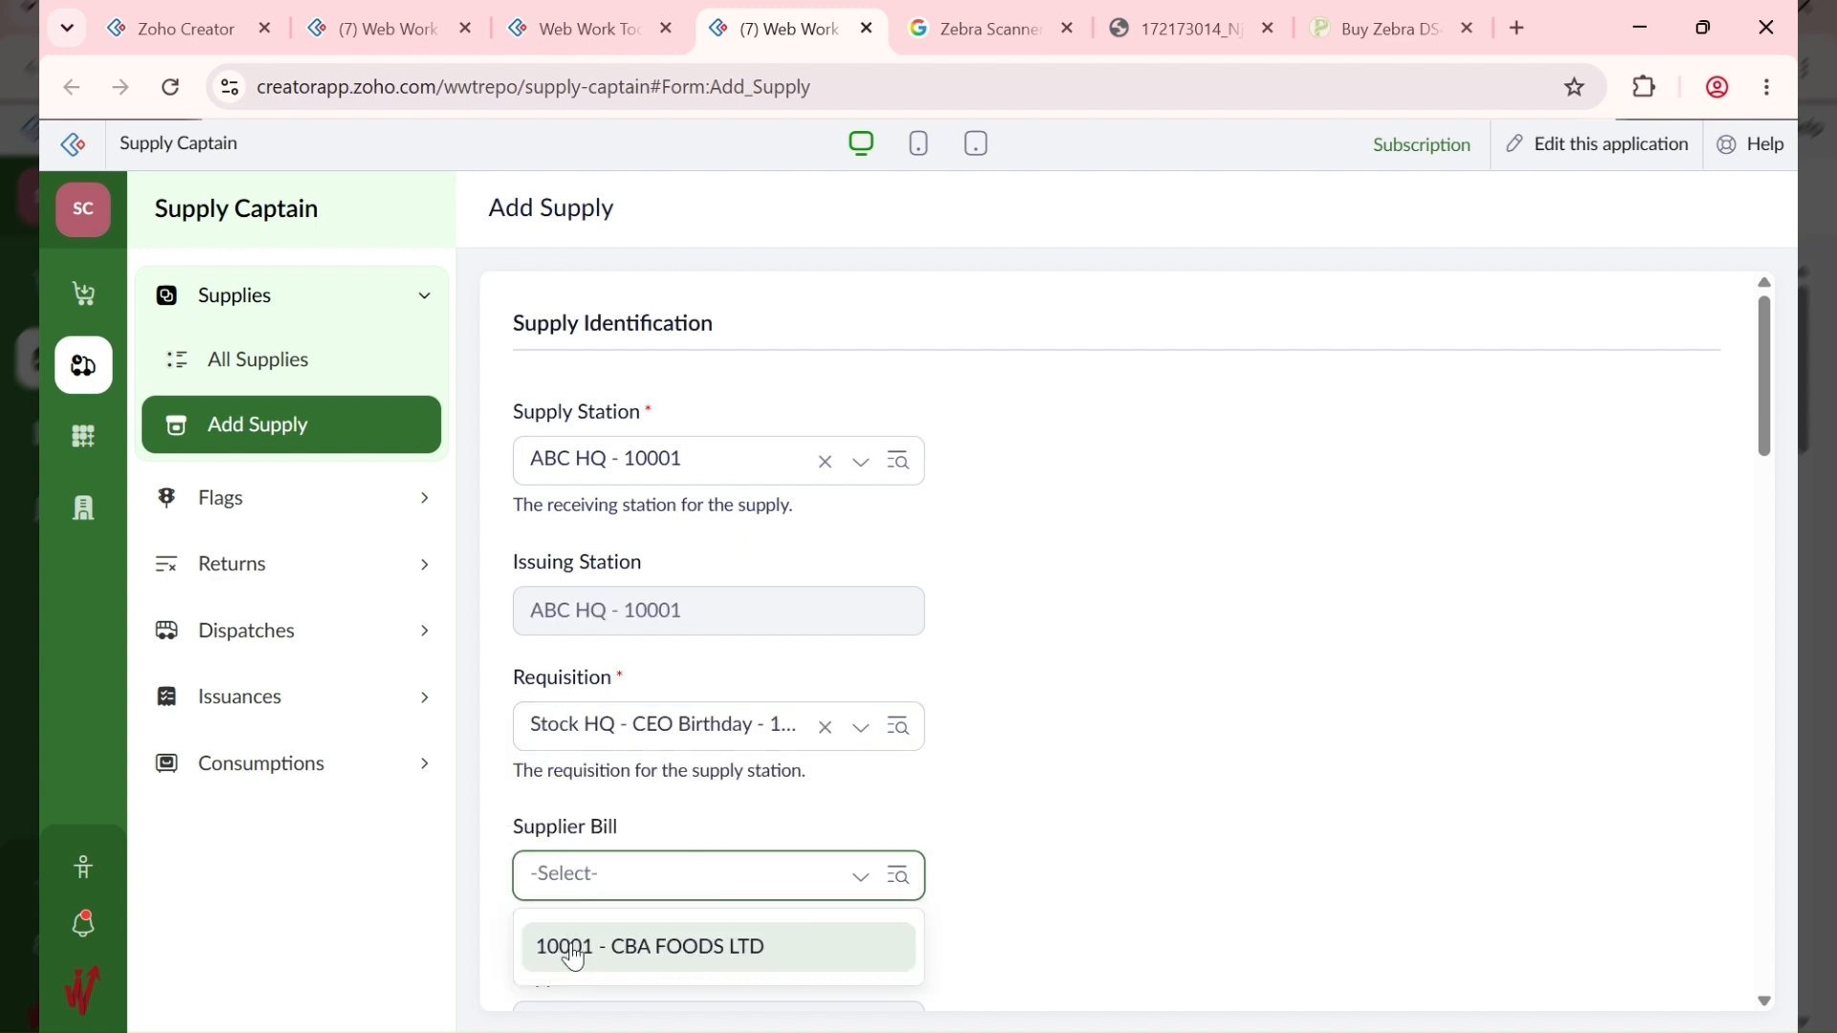
{"action": "left_click", "coordinate": [574, 955]}
{"action": "scroll", "coordinate": [1081, 775], "scroll_direction": "down", "scroll_amount": 7}
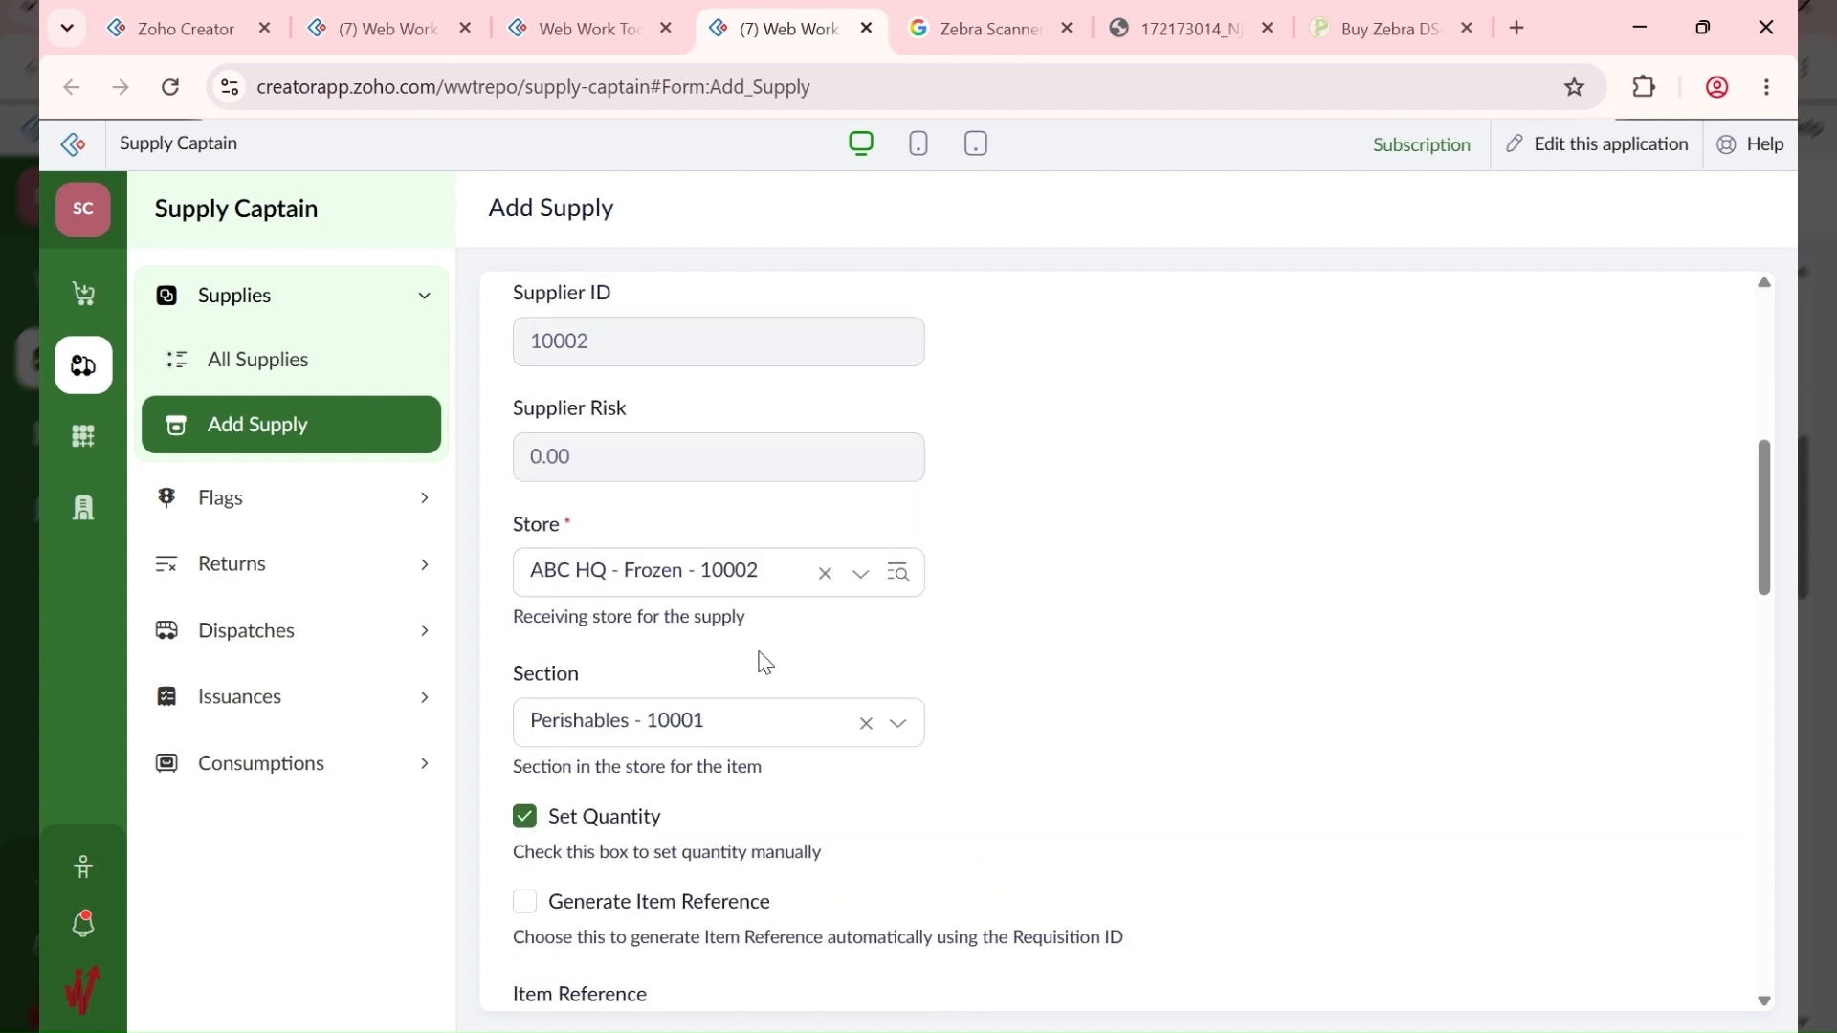
{"action": "left_click", "coordinate": [644, 577]}
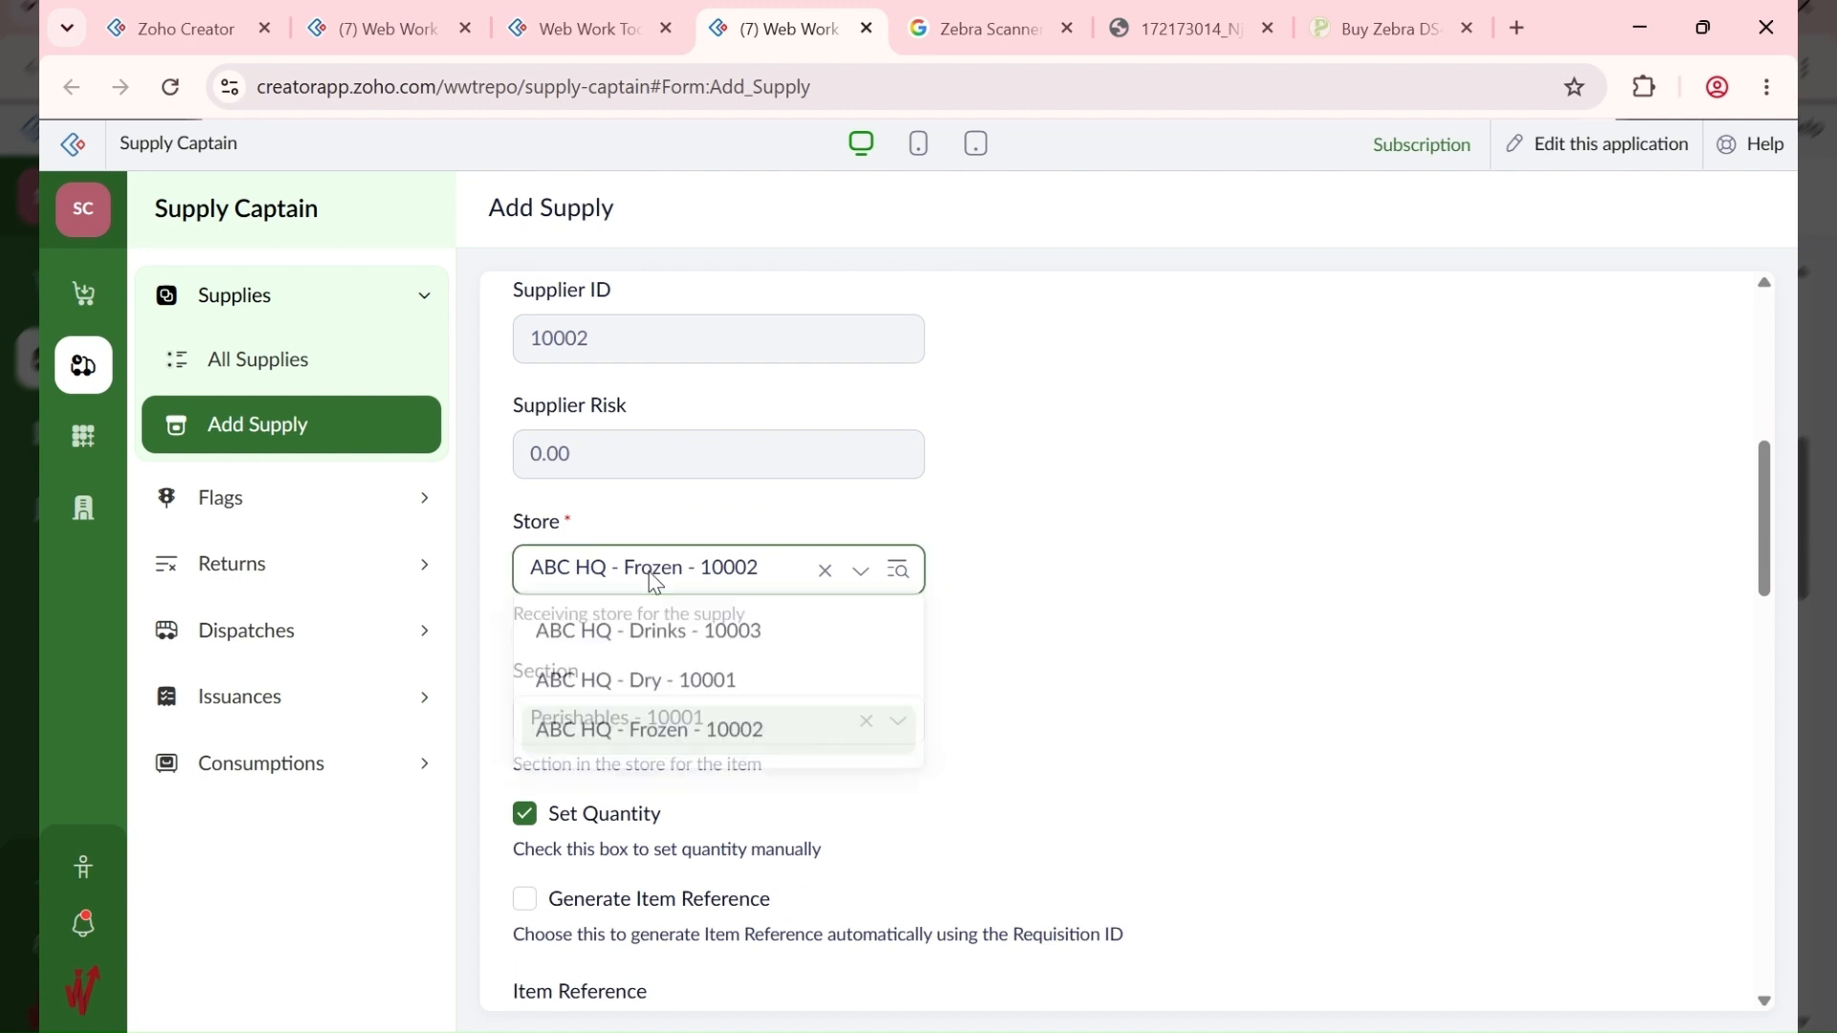
{"action": "left_click", "coordinate": [699, 687]}
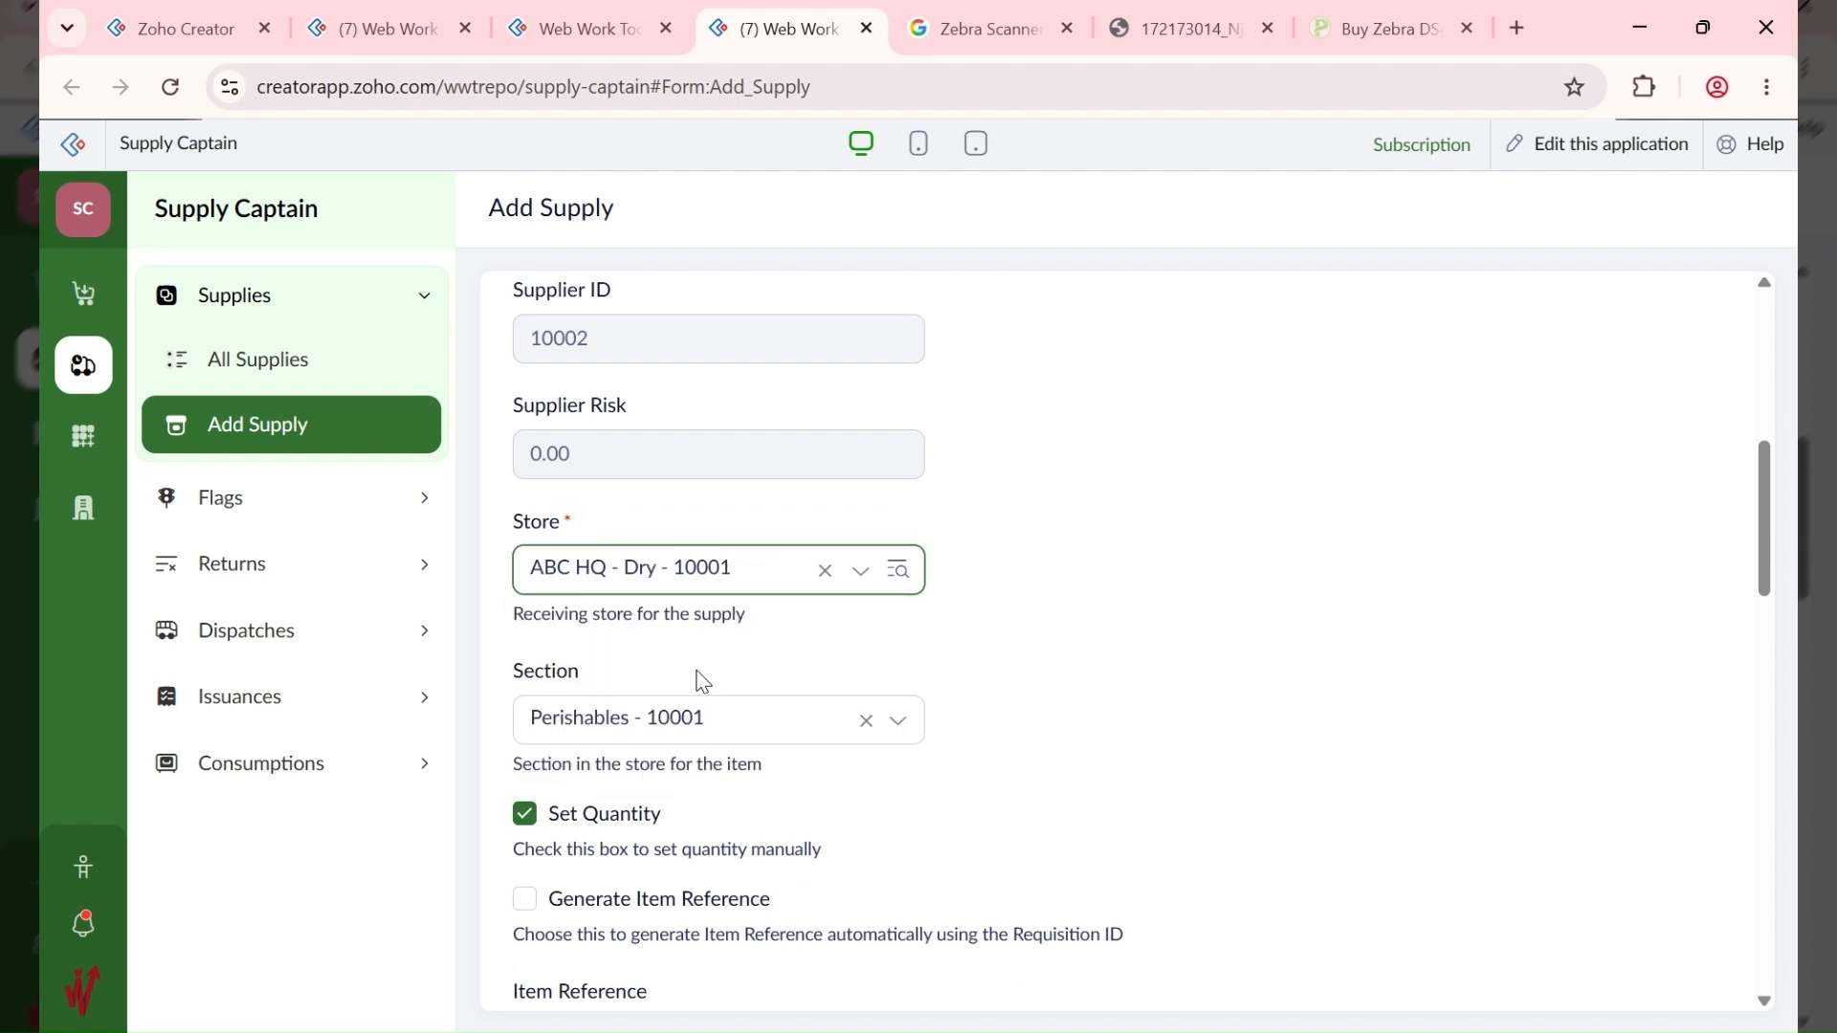
{"action": "left_click", "coordinate": [739, 715]}
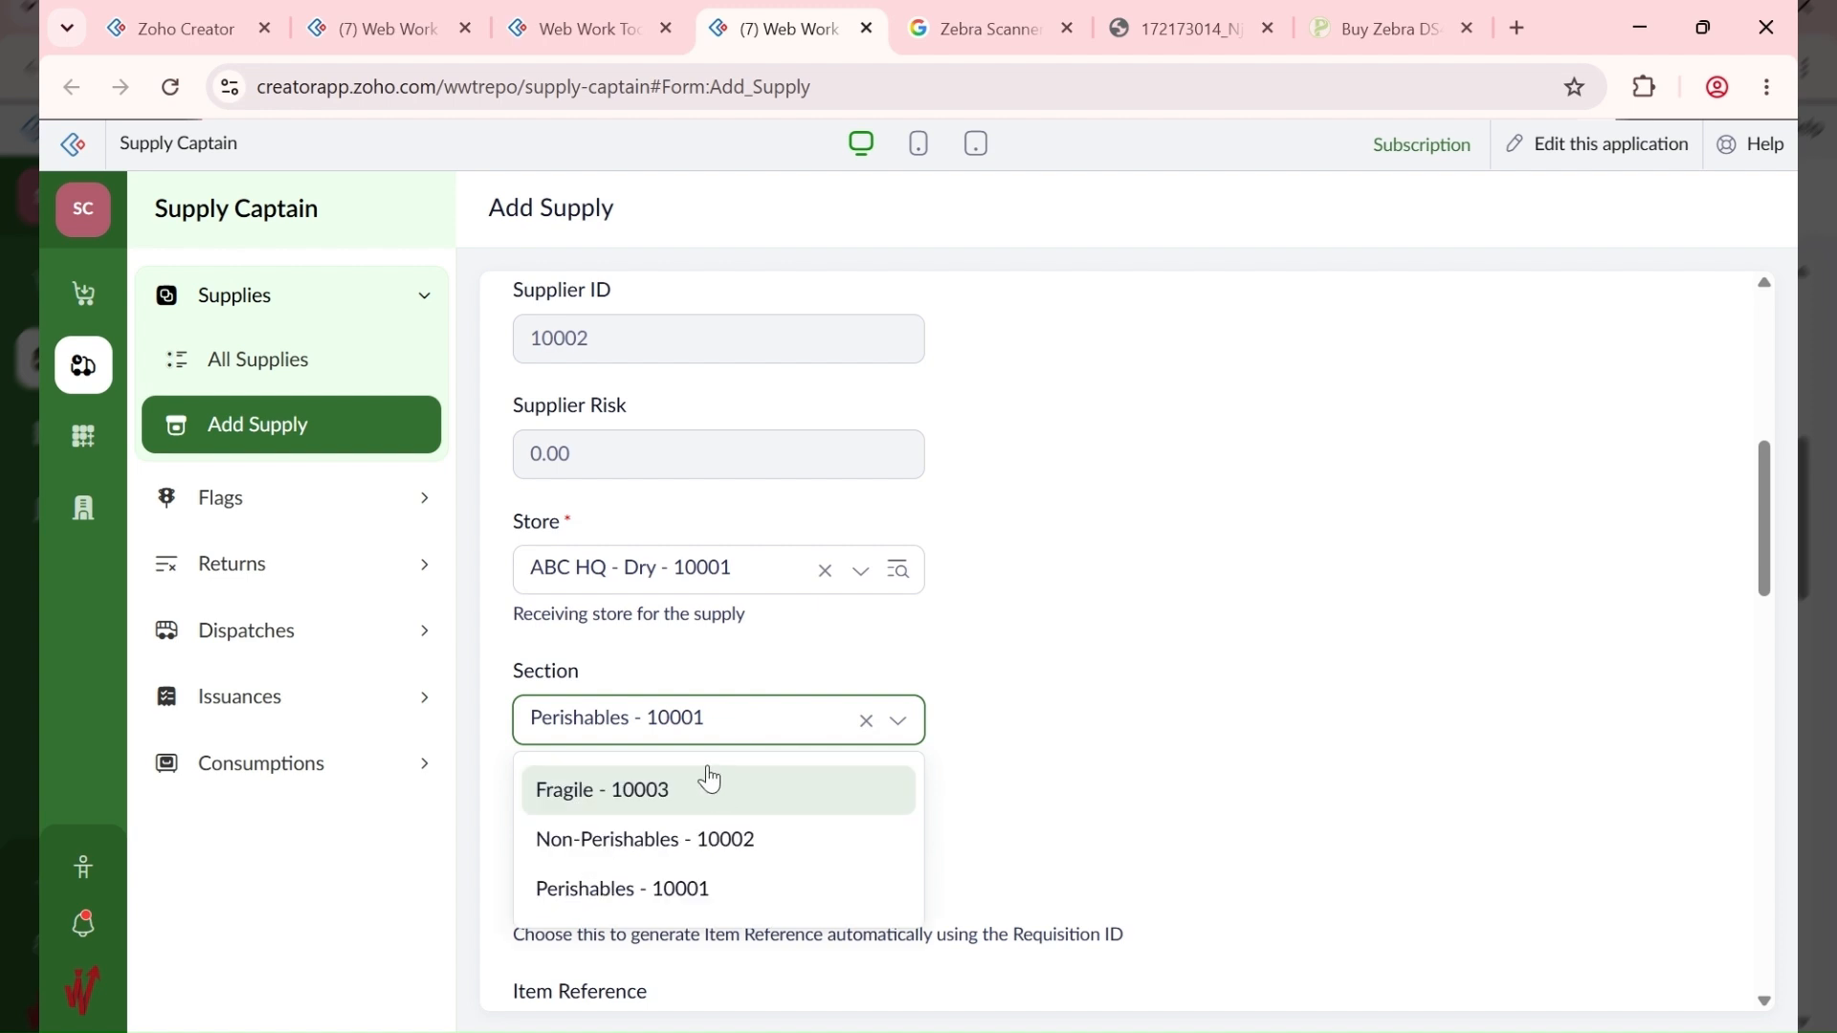
{"action": "left_click", "coordinate": [730, 849]}
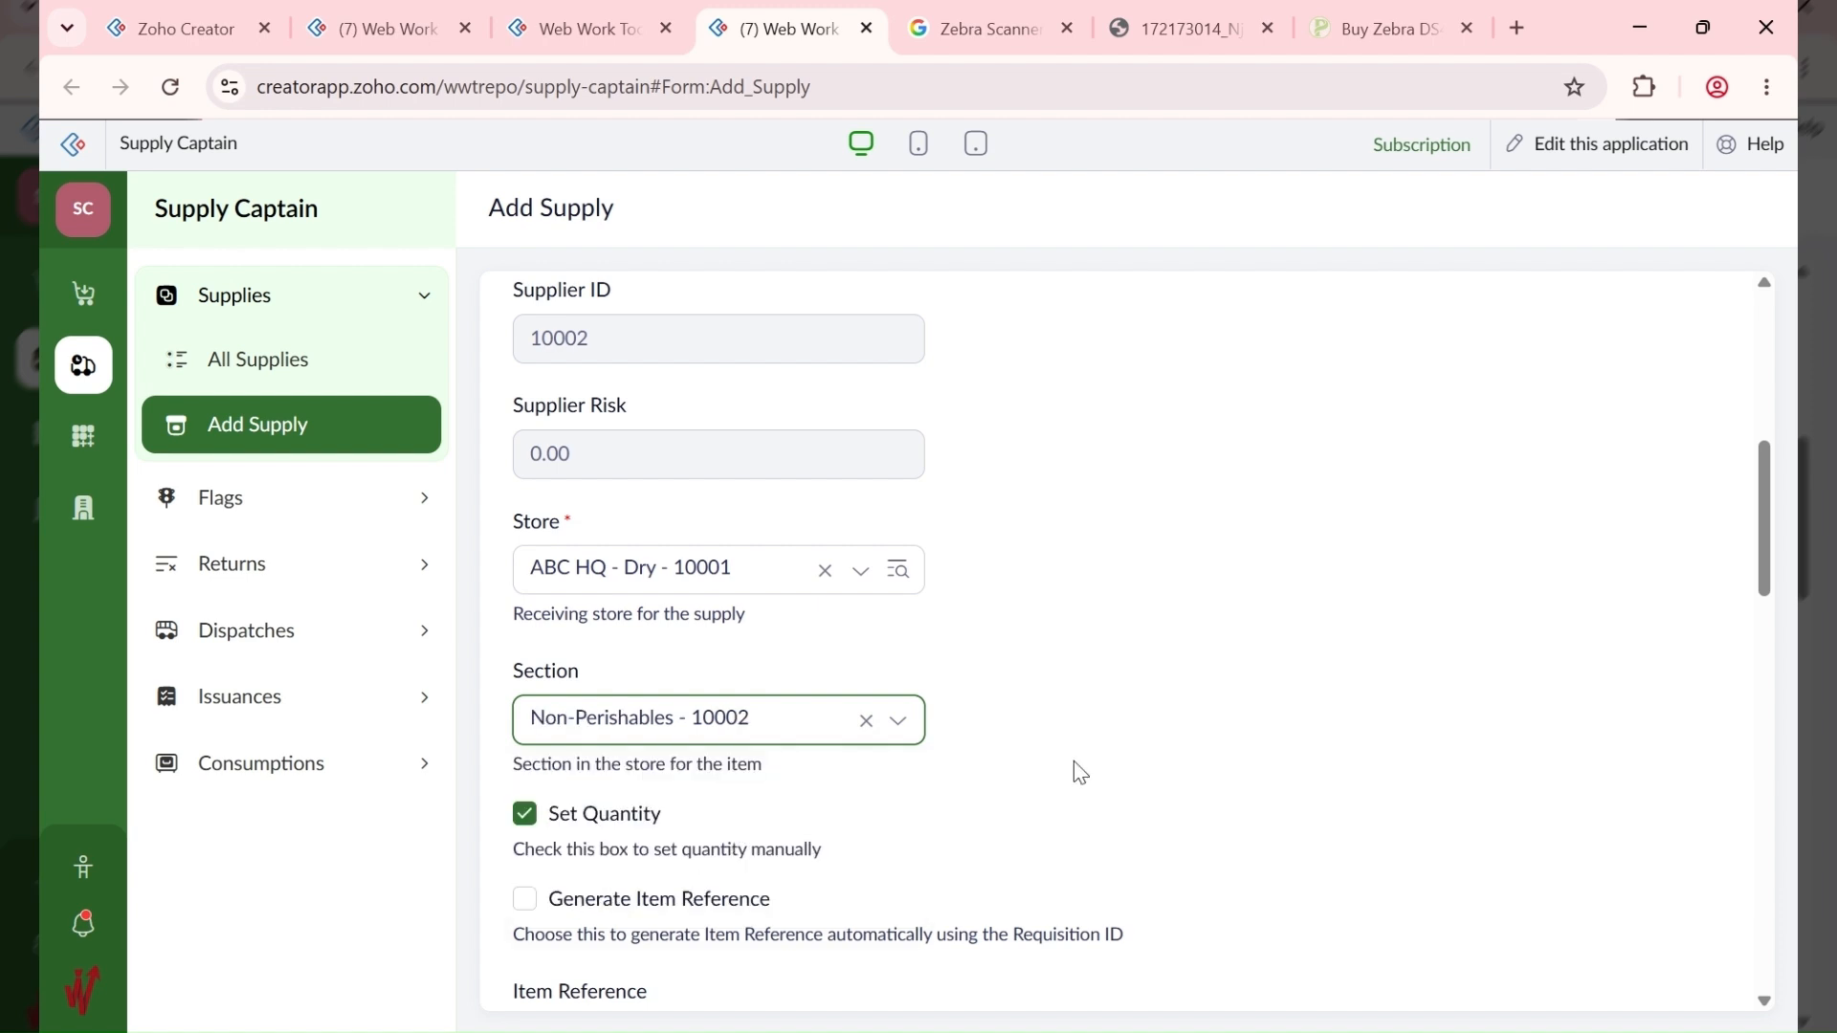
Step: Generate the item reference, set expiry 30-Sep-2026, and choose item 10006 - CC Vegetable Oil - 25L
{"action": "scroll", "coordinate": [664, 657], "scroll_direction": "down", "scroll_amount": 4}
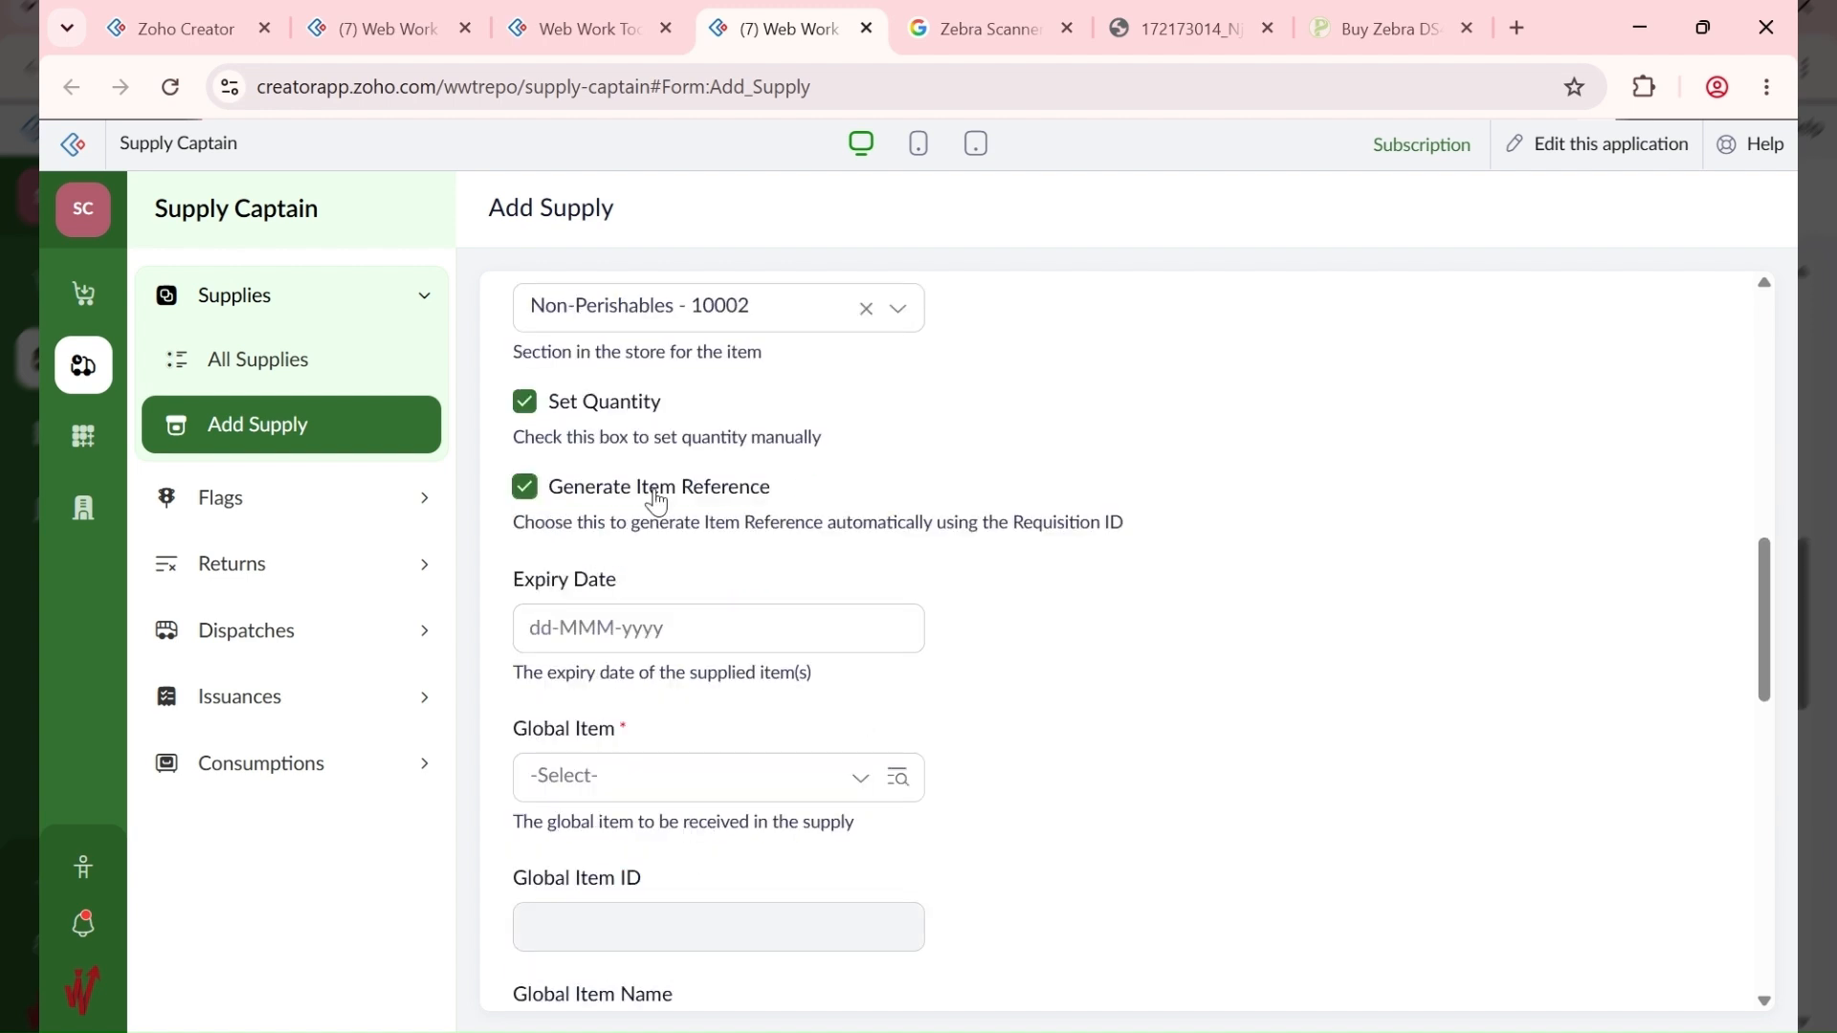
{"action": "left_click", "coordinate": [623, 627]}
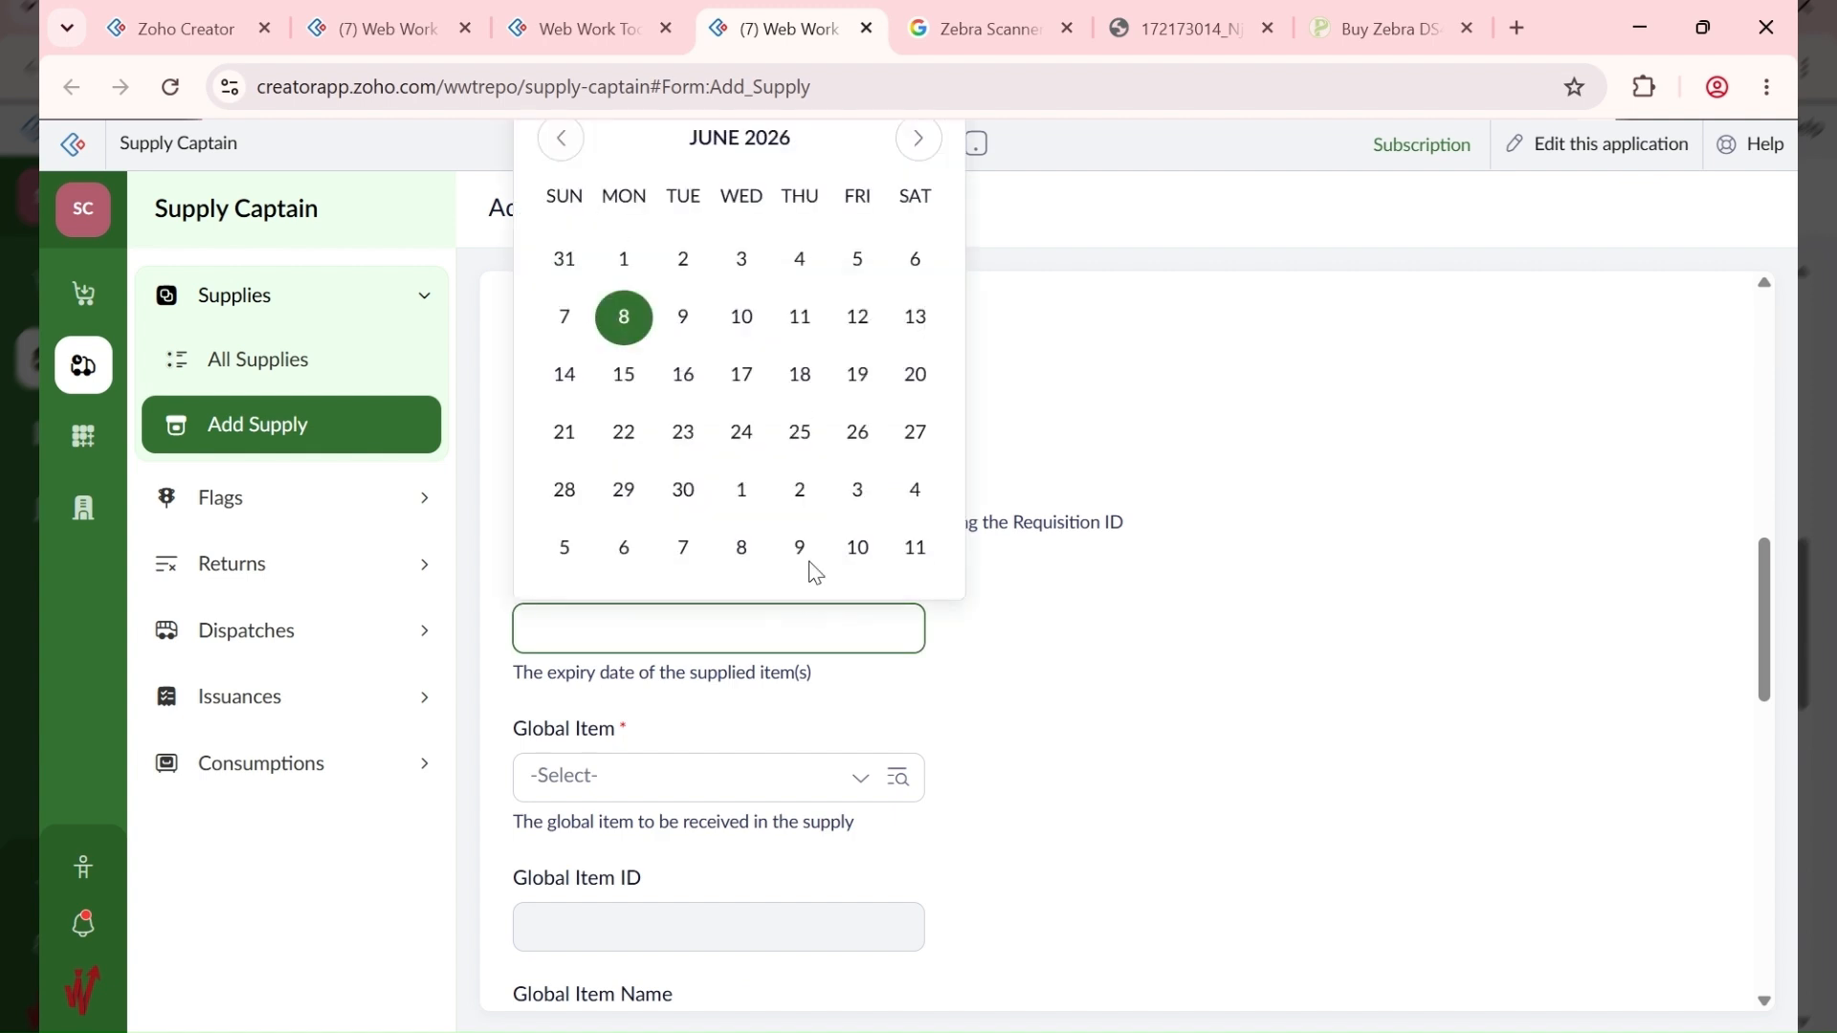
{"action": "left_click", "coordinate": [919, 139]}
{"action": "left_click", "coordinate": [918, 138]}
{"action": "left_click", "coordinate": [920, 139]}
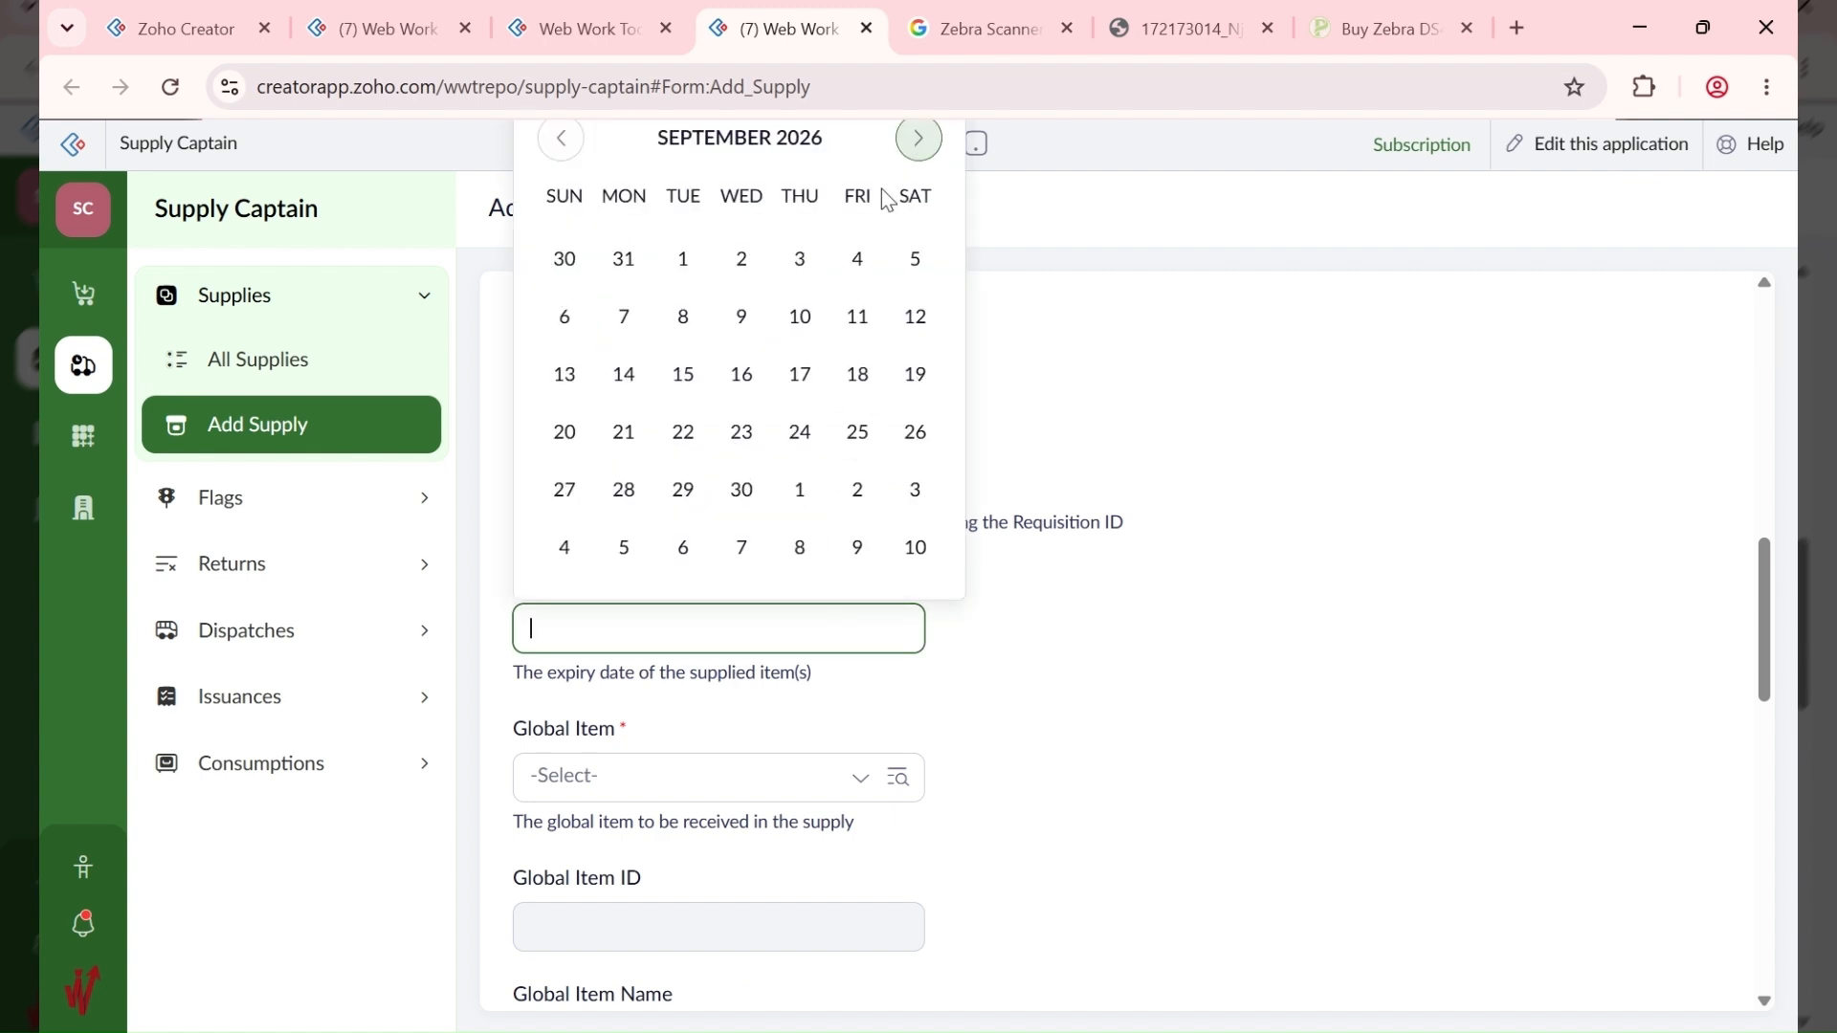
{"action": "left_click", "coordinate": [743, 491]}
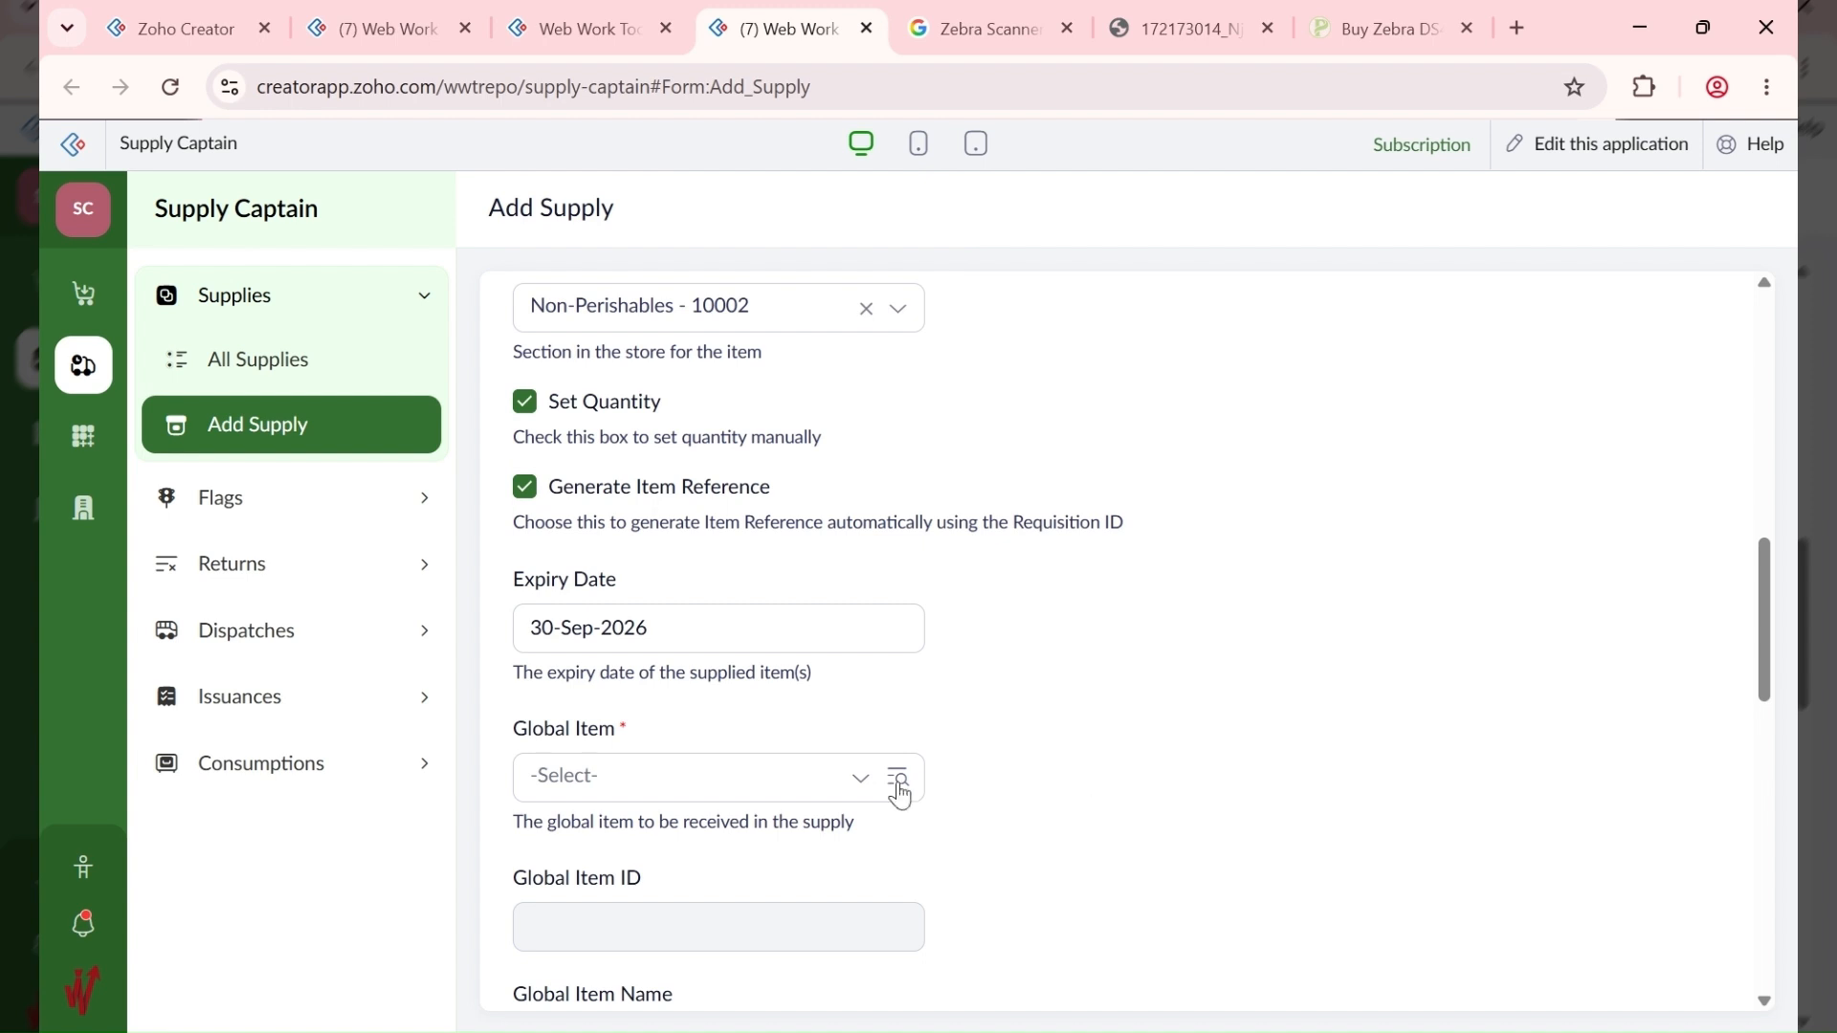
{"action": "scroll", "coordinate": [899, 794], "scroll_direction": "down", "scroll_amount": 3}
{"action": "left_click", "coordinate": [675, 515]}
{"action": "type", "text": "10006"}
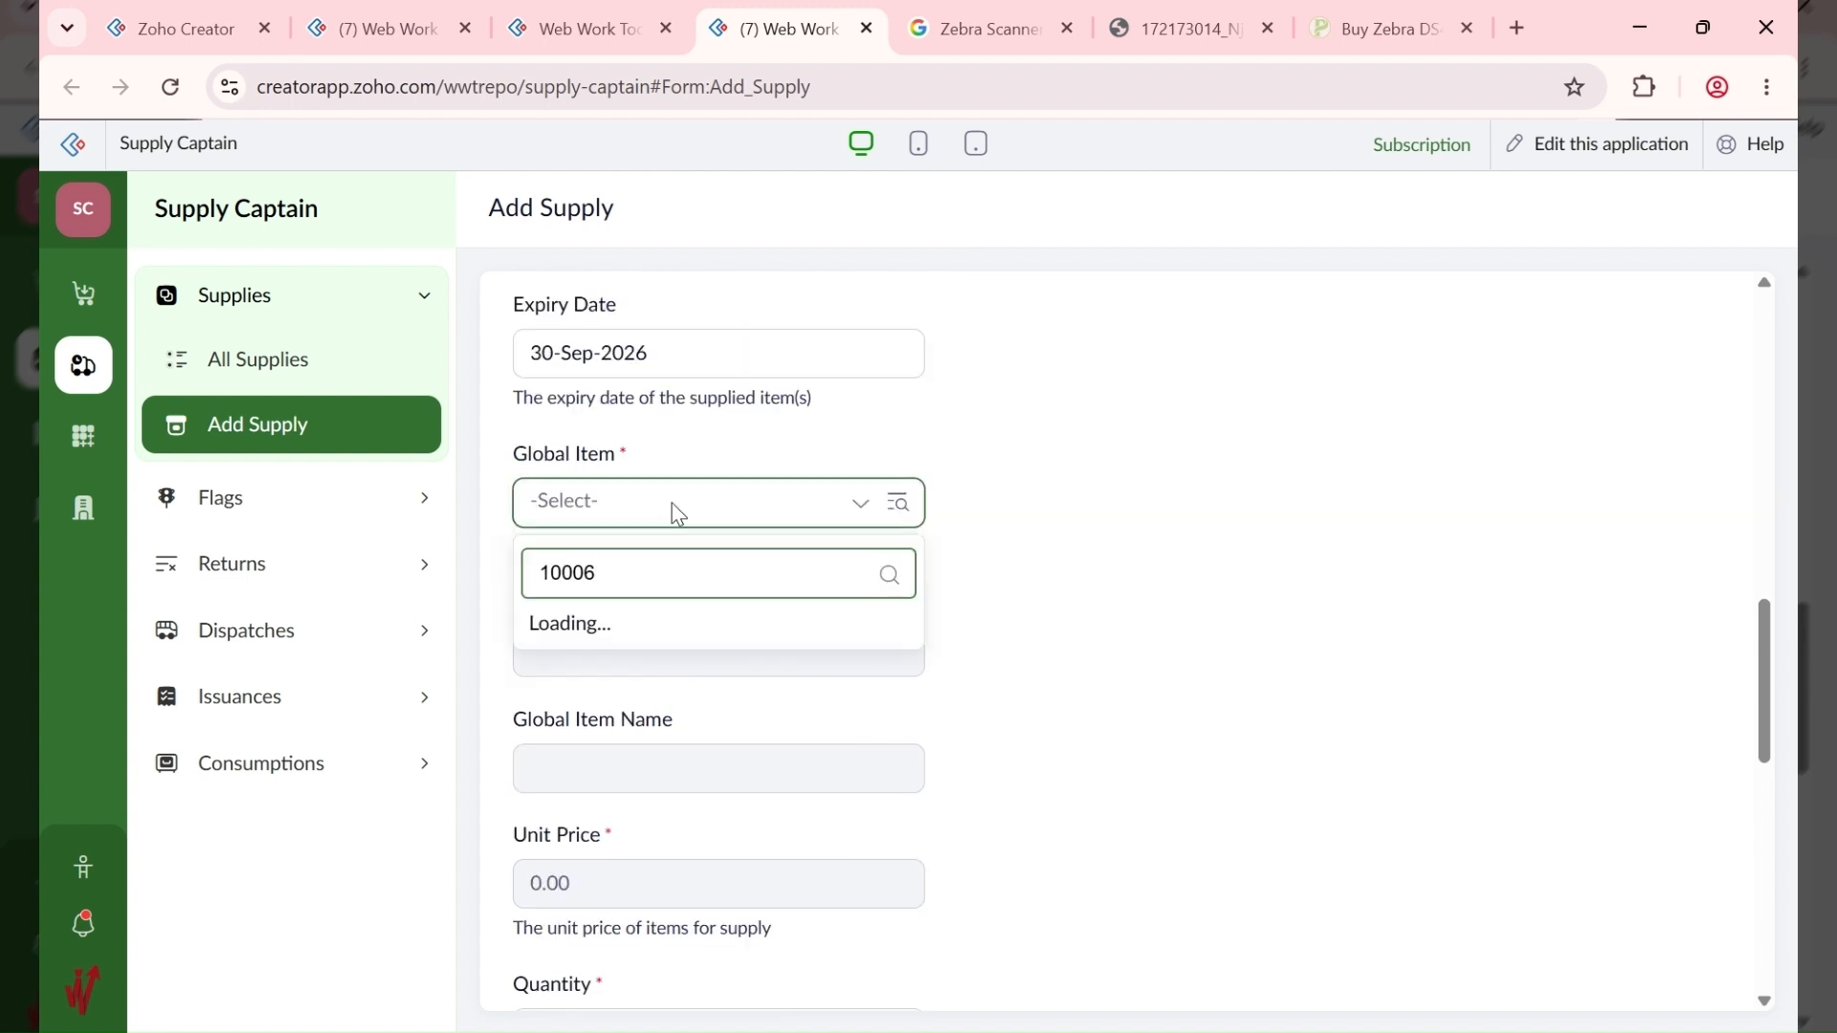
{"action": "left_click", "coordinate": [783, 631]}
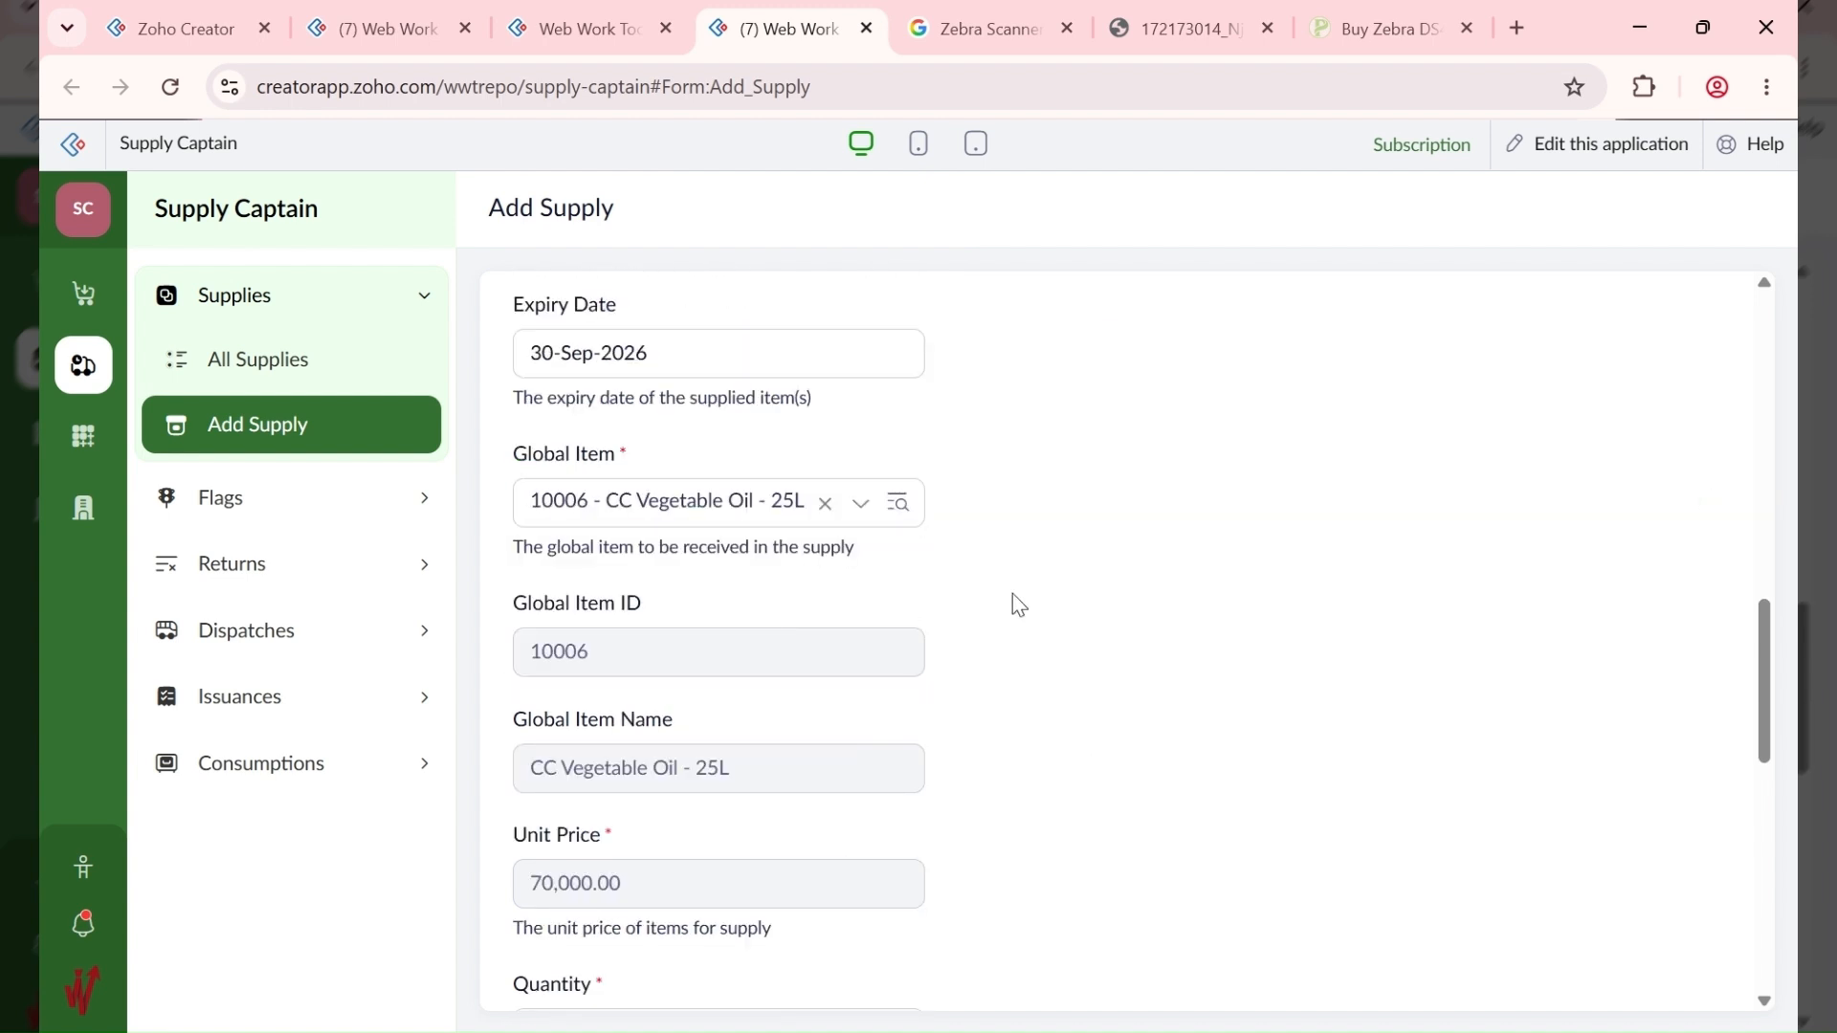
Step: Enter quantity 4 per the bill, add the supply, and view All Supplies
{"action": "scroll", "coordinate": [1013, 599], "scroll_direction": "down", "scroll_amount": 4}
{"action": "left_click", "coordinate": [594, 26]}
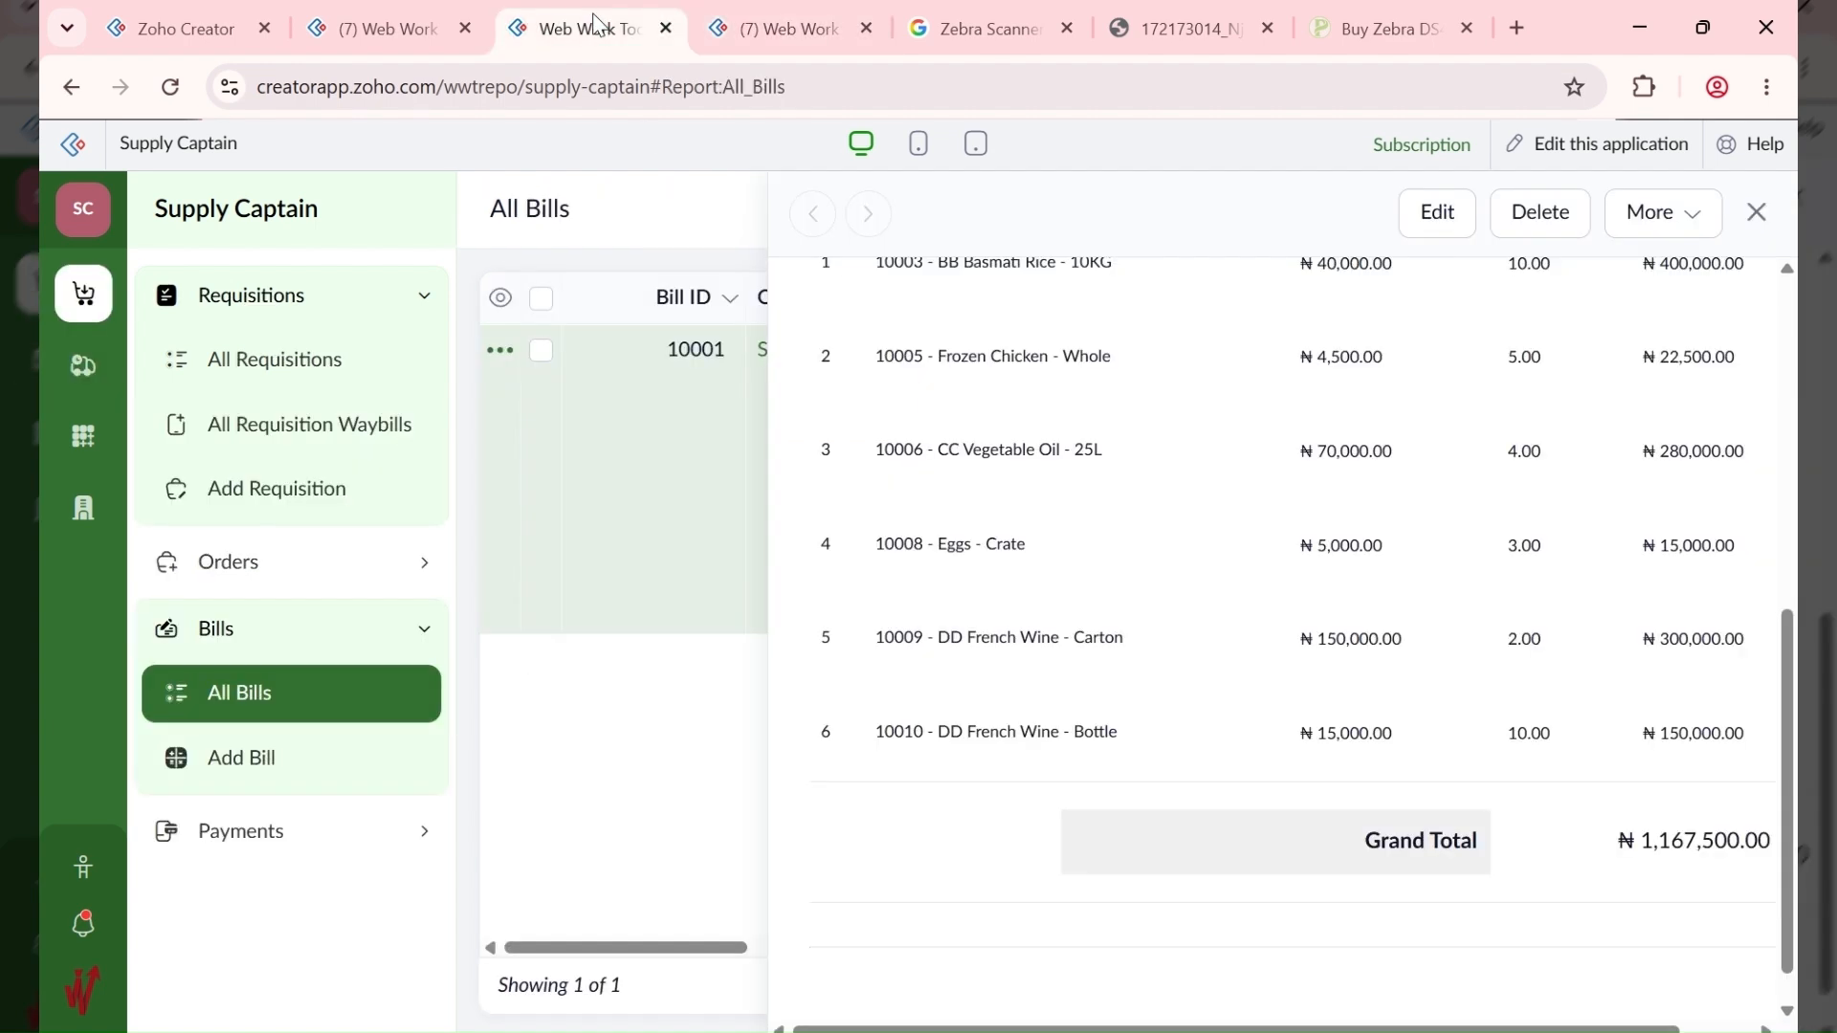
{"action": "left_click", "coordinate": [804, 29]}
{"action": "left_click", "coordinate": [661, 629]}
{"action": "left_click_drag", "start_coordinate": [660, 631], "coordinate": [501, 658]}
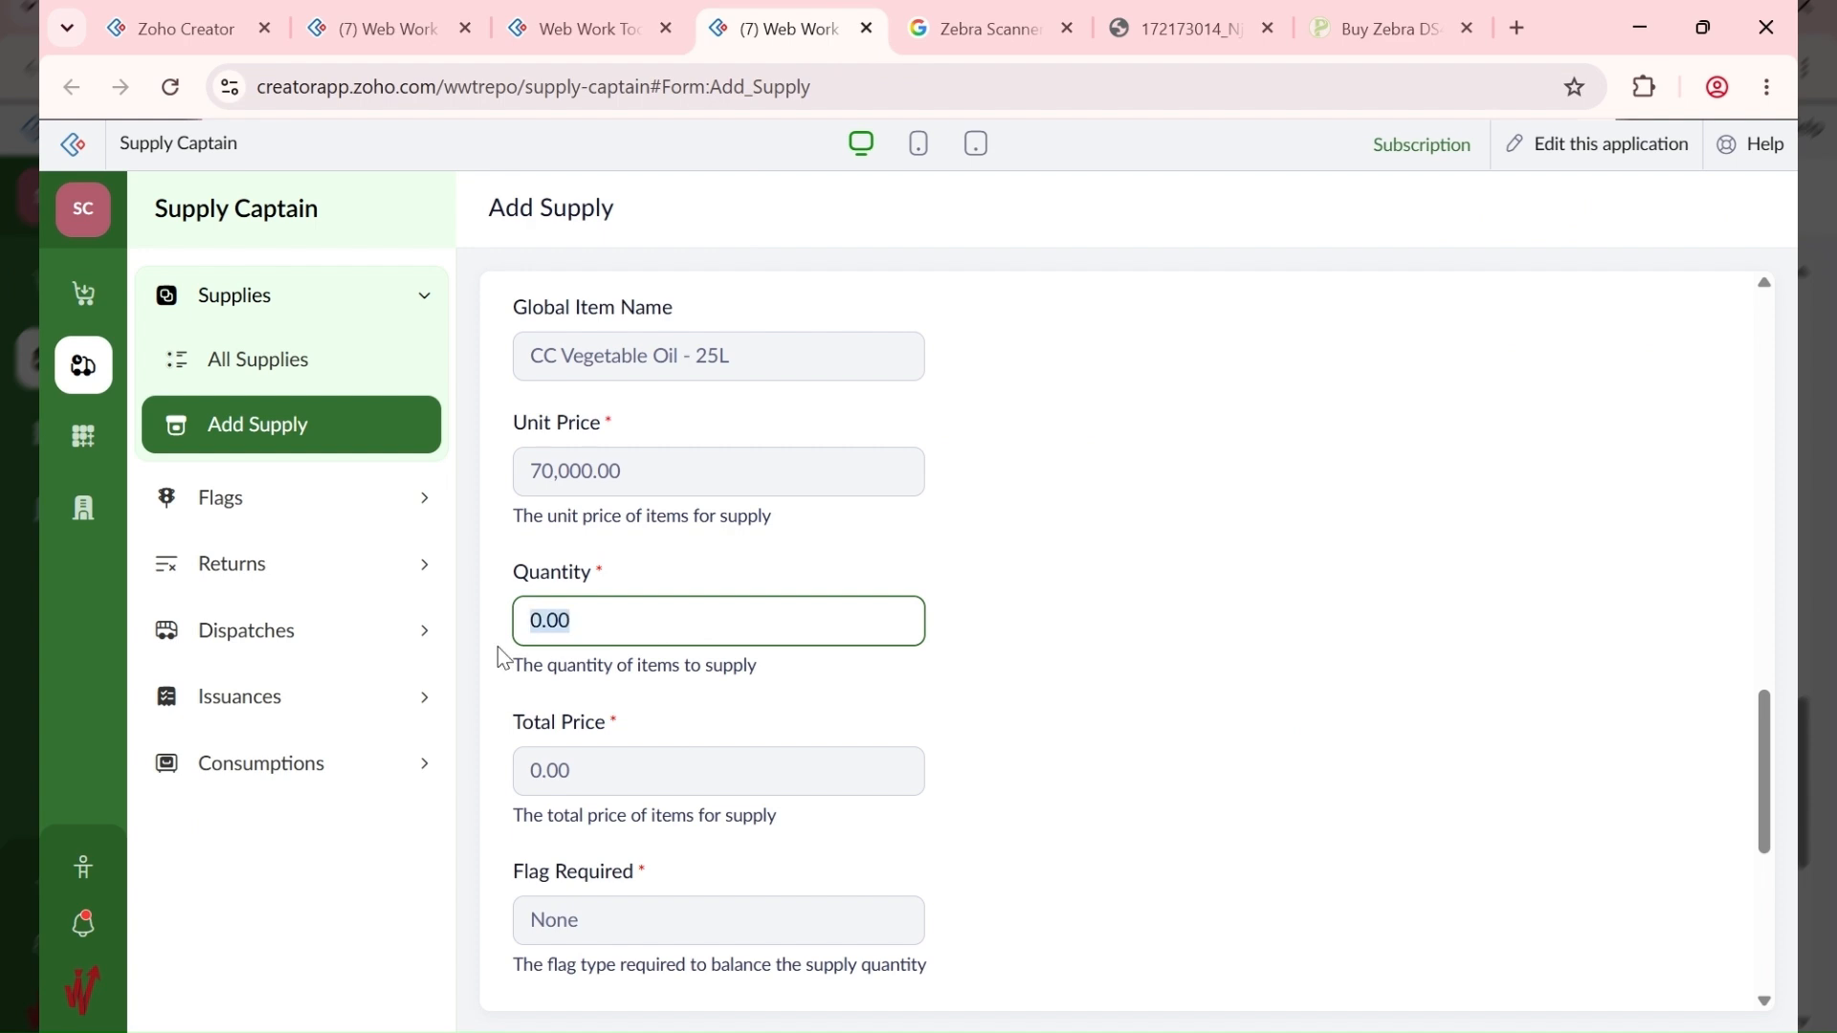
{"action": "type", "text": "4"}
{"action": "left_click", "coordinate": [1128, 705]}
{"action": "scroll", "coordinate": [1128, 705], "scroll_direction": "down", "scroll_amount": 5}
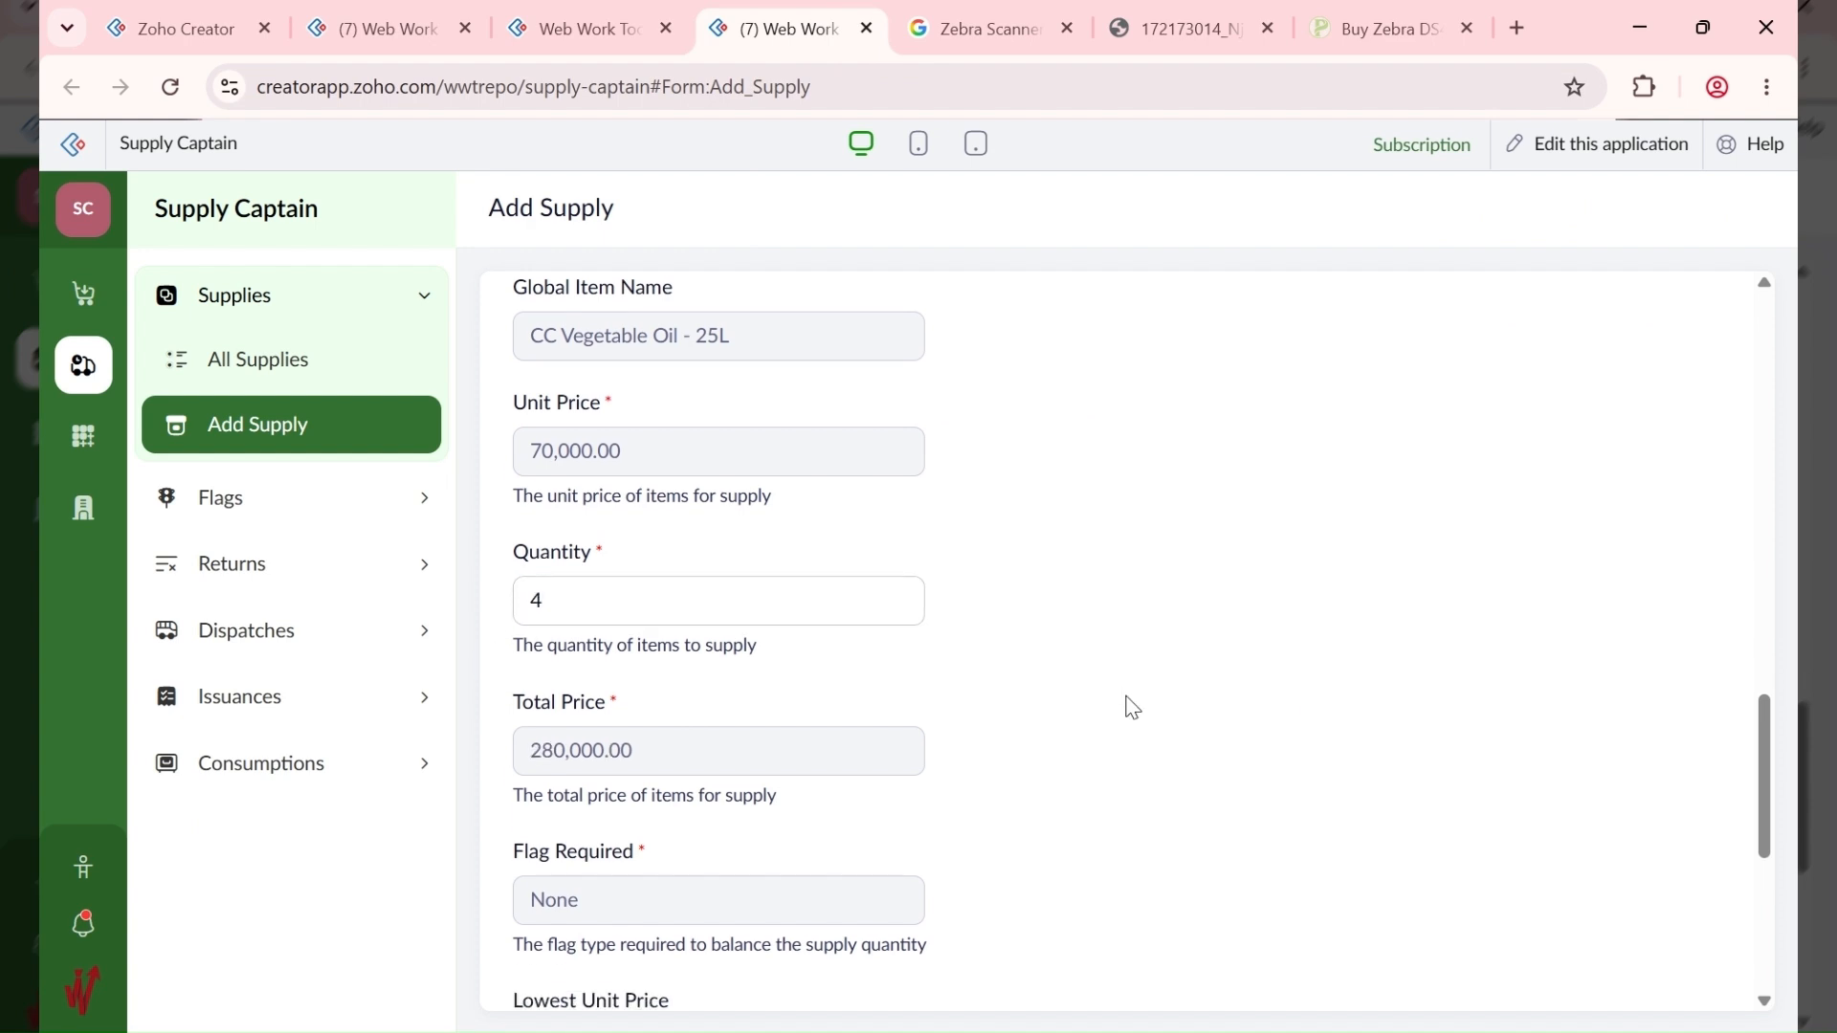
{"action": "scroll", "coordinate": [909, 750], "scroll_direction": "down", "scroll_amount": 1}
{"action": "left_click", "coordinate": [570, 974]}
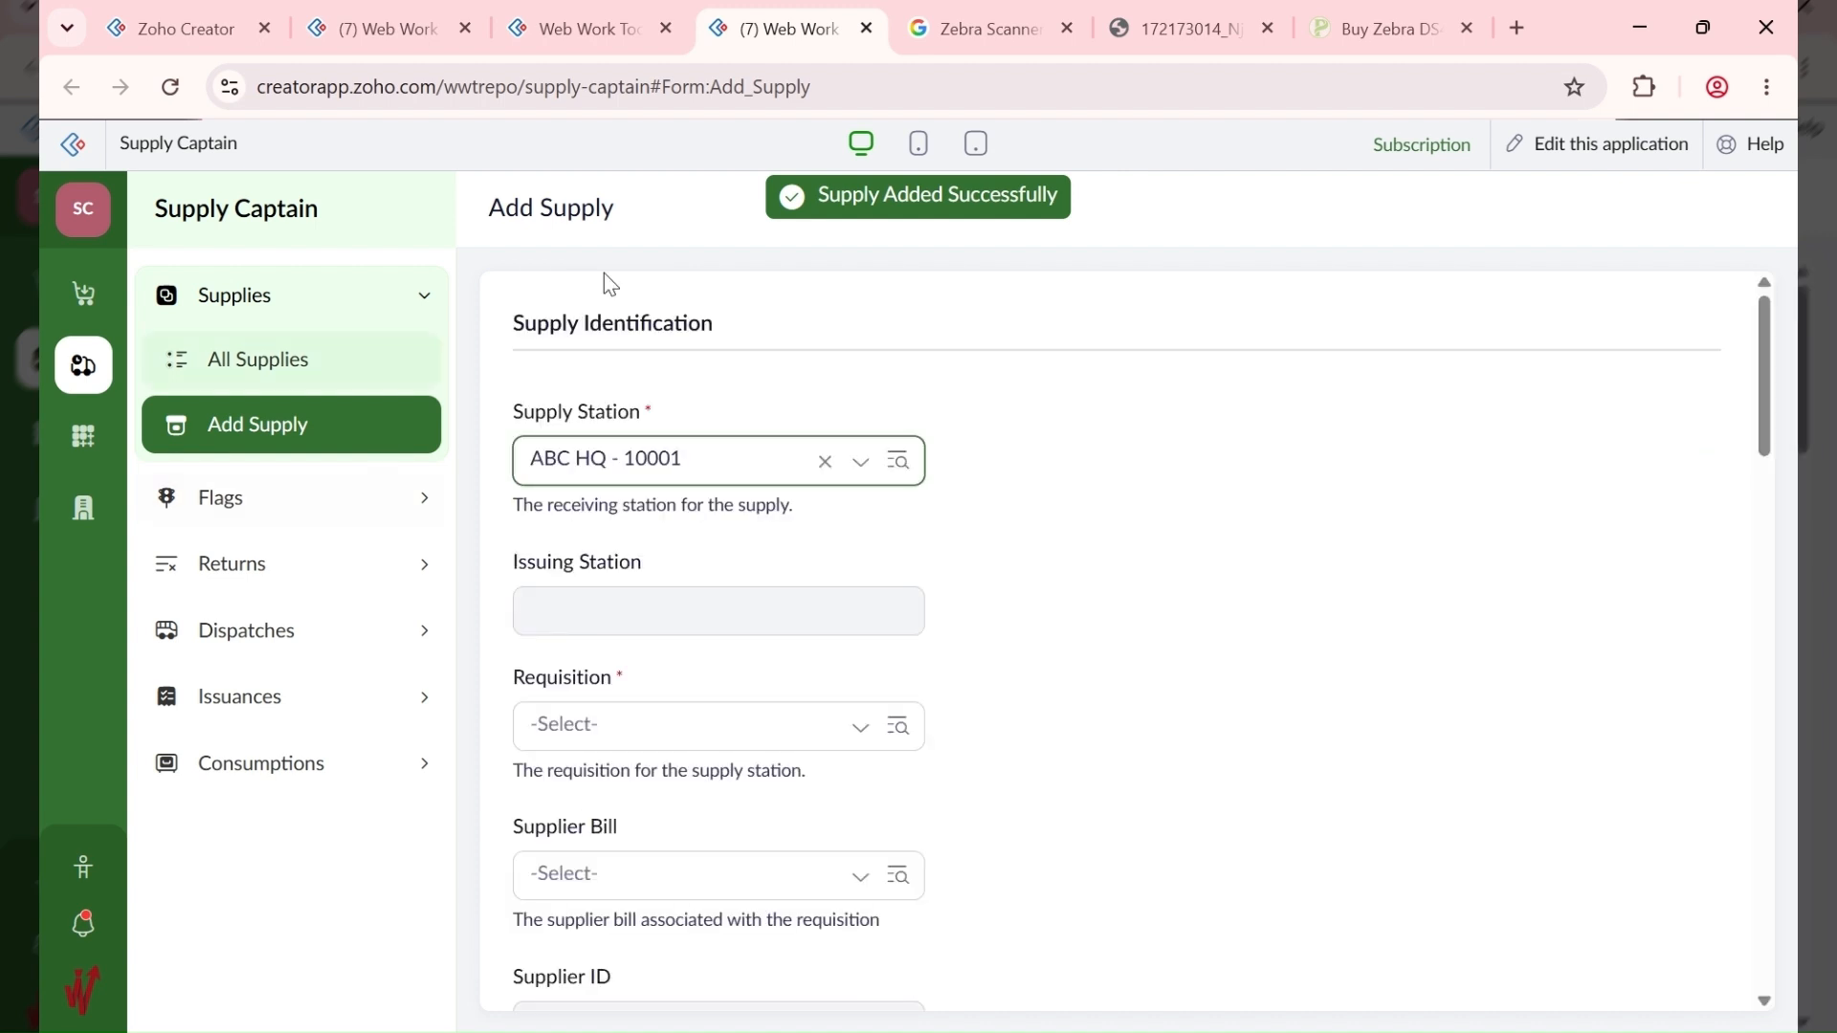
{"action": "left_click", "coordinate": [269, 371]}
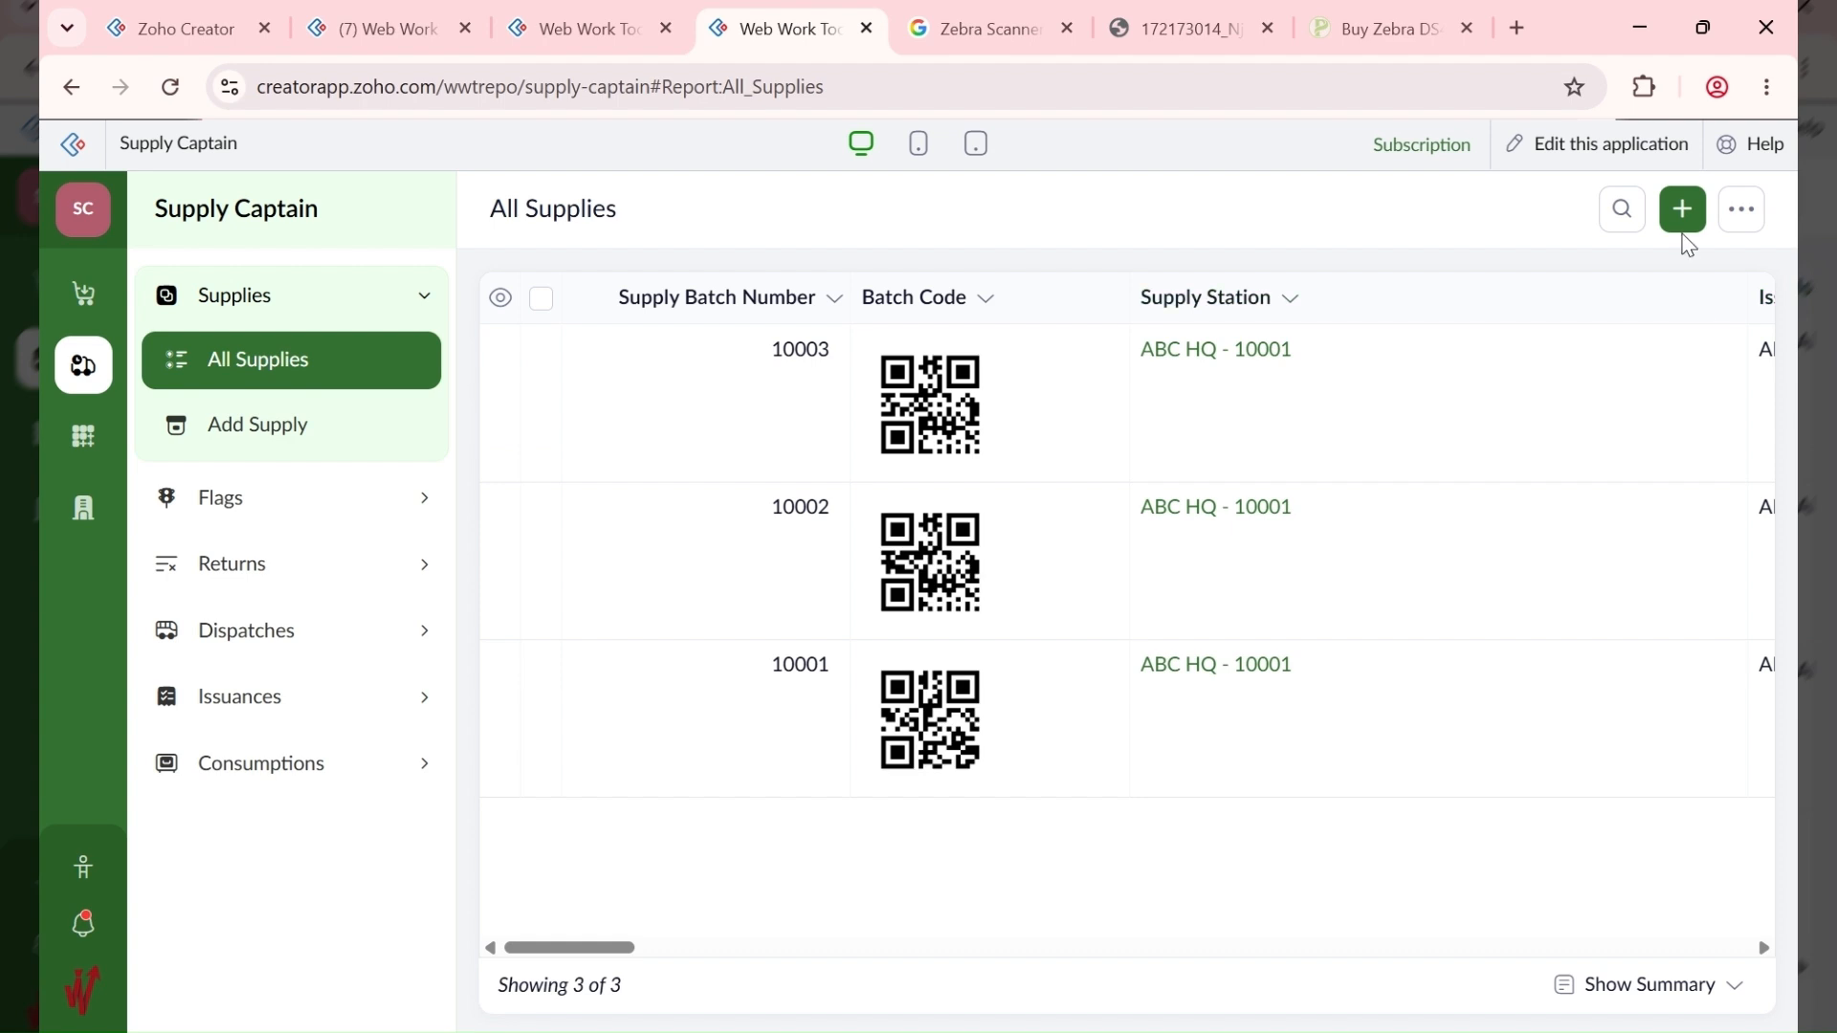
Step: Open a fresh Add Supply form and copy item code 10008 (Eggs - Crate) from bill 10001
{"action": "left_click", "coordinate": [1683, 211]}
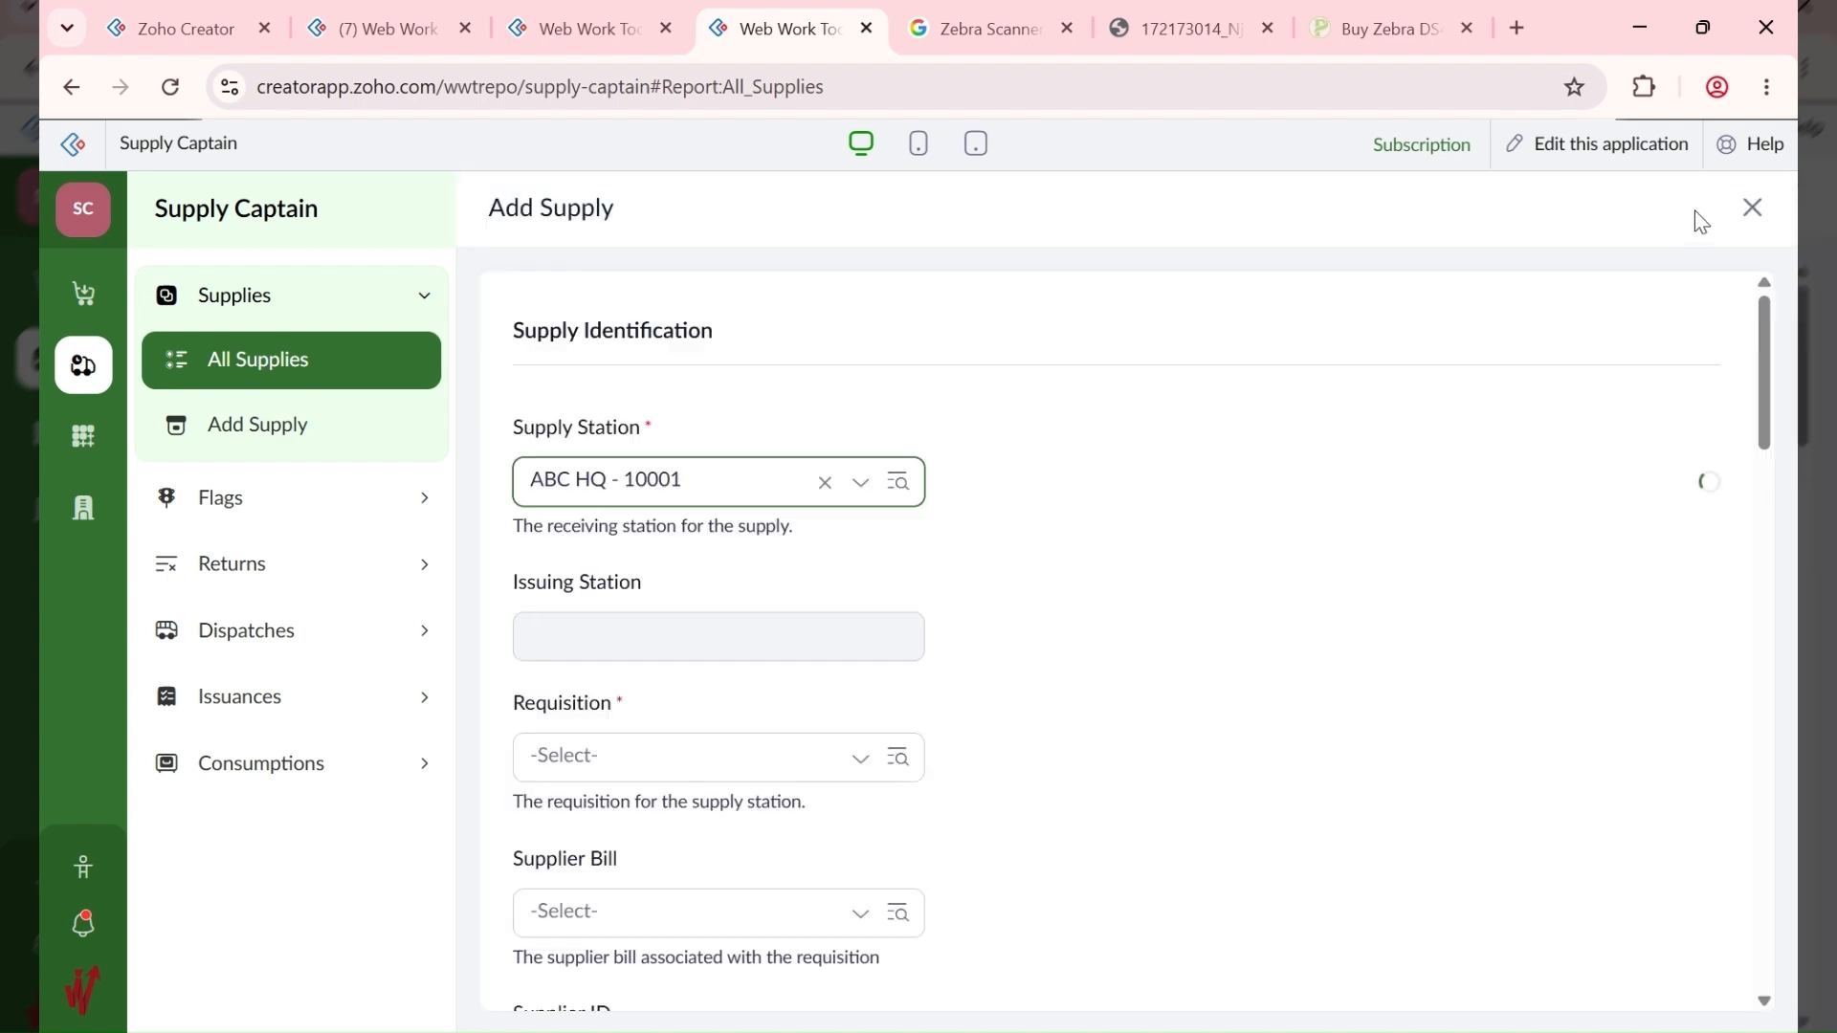
{"action": "left_click", "coordinate": [1751, 207]}
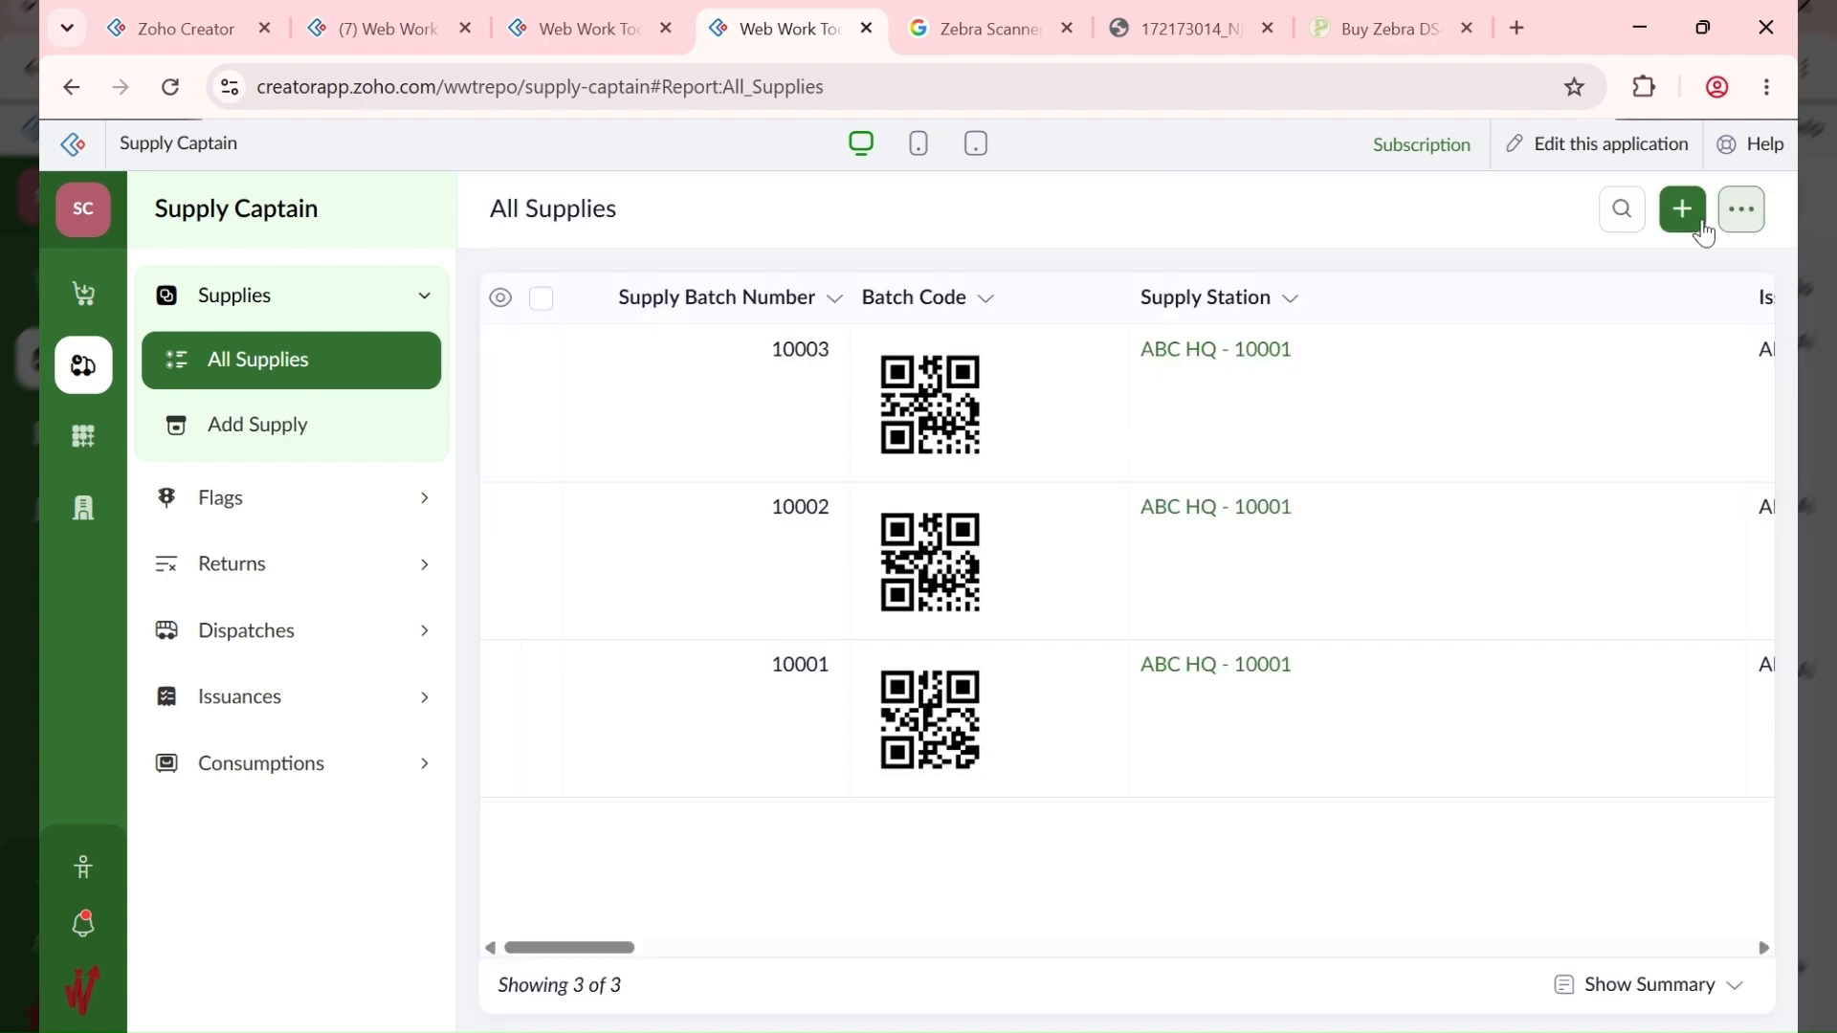
{"action": "left_click", "coordinate": [1681, 211]}
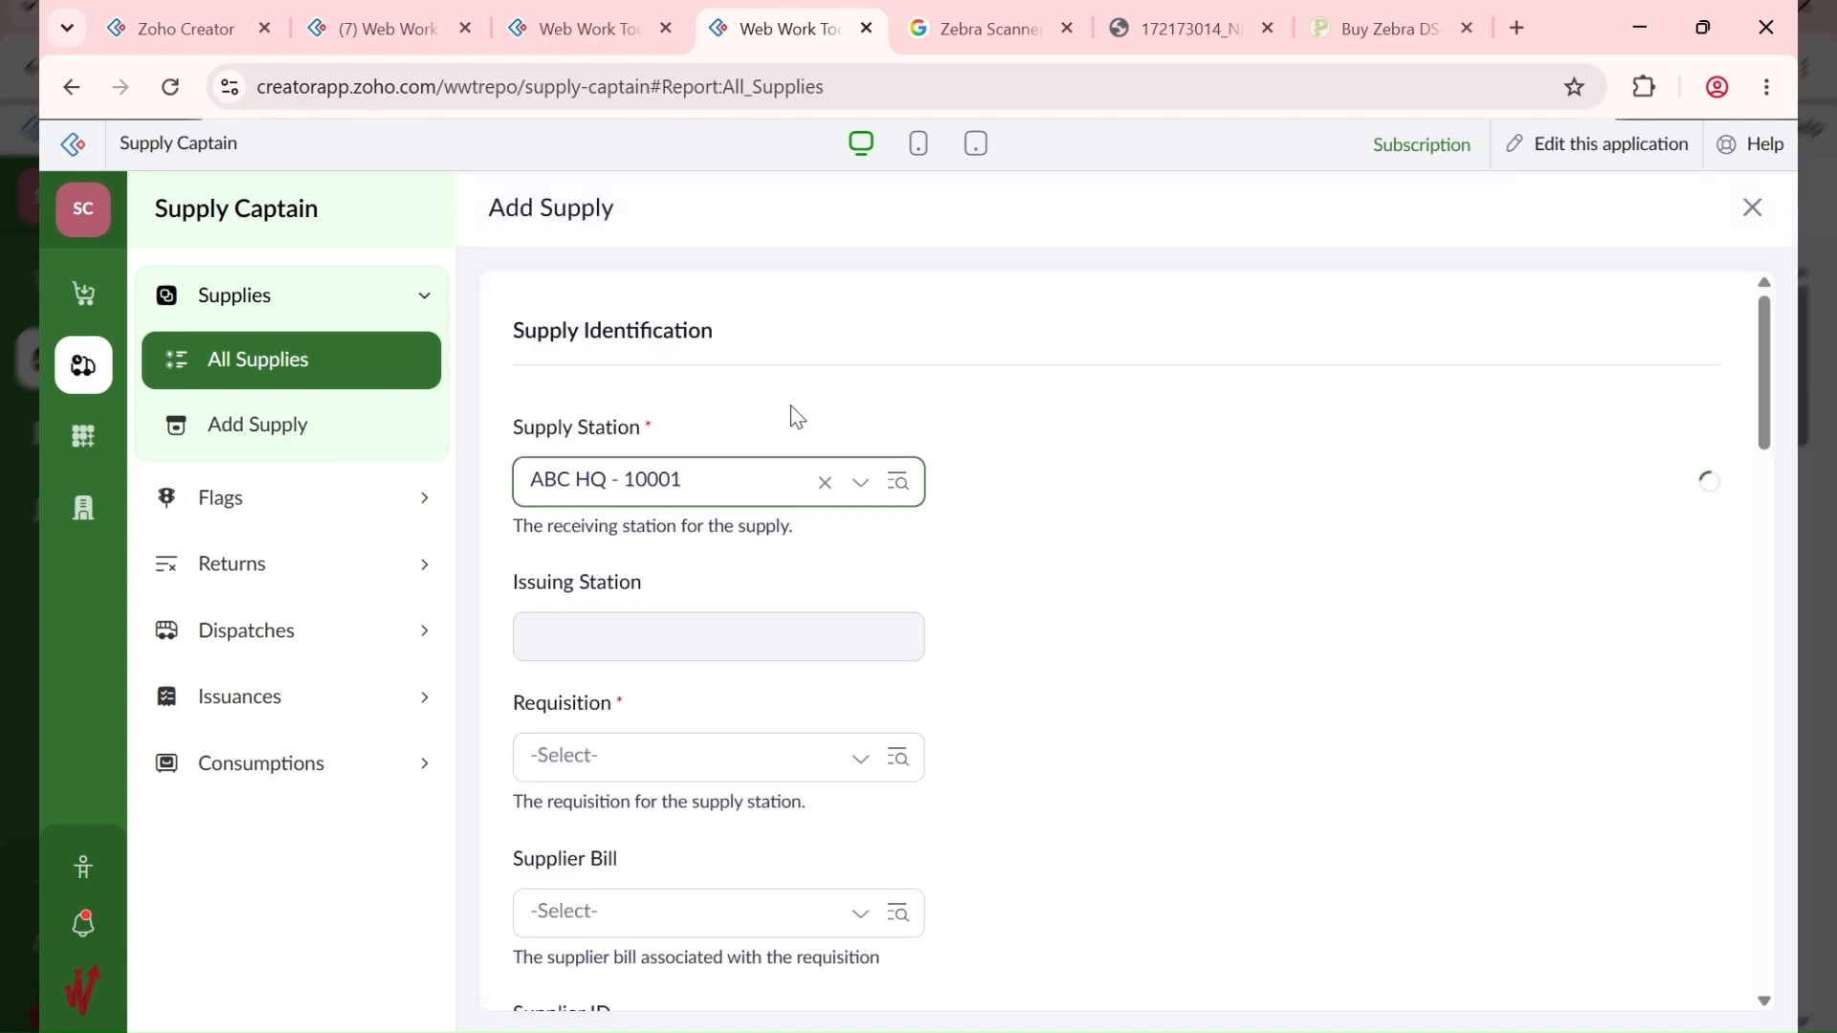
{"action": "left_click", "coordinate": [578, 40]}
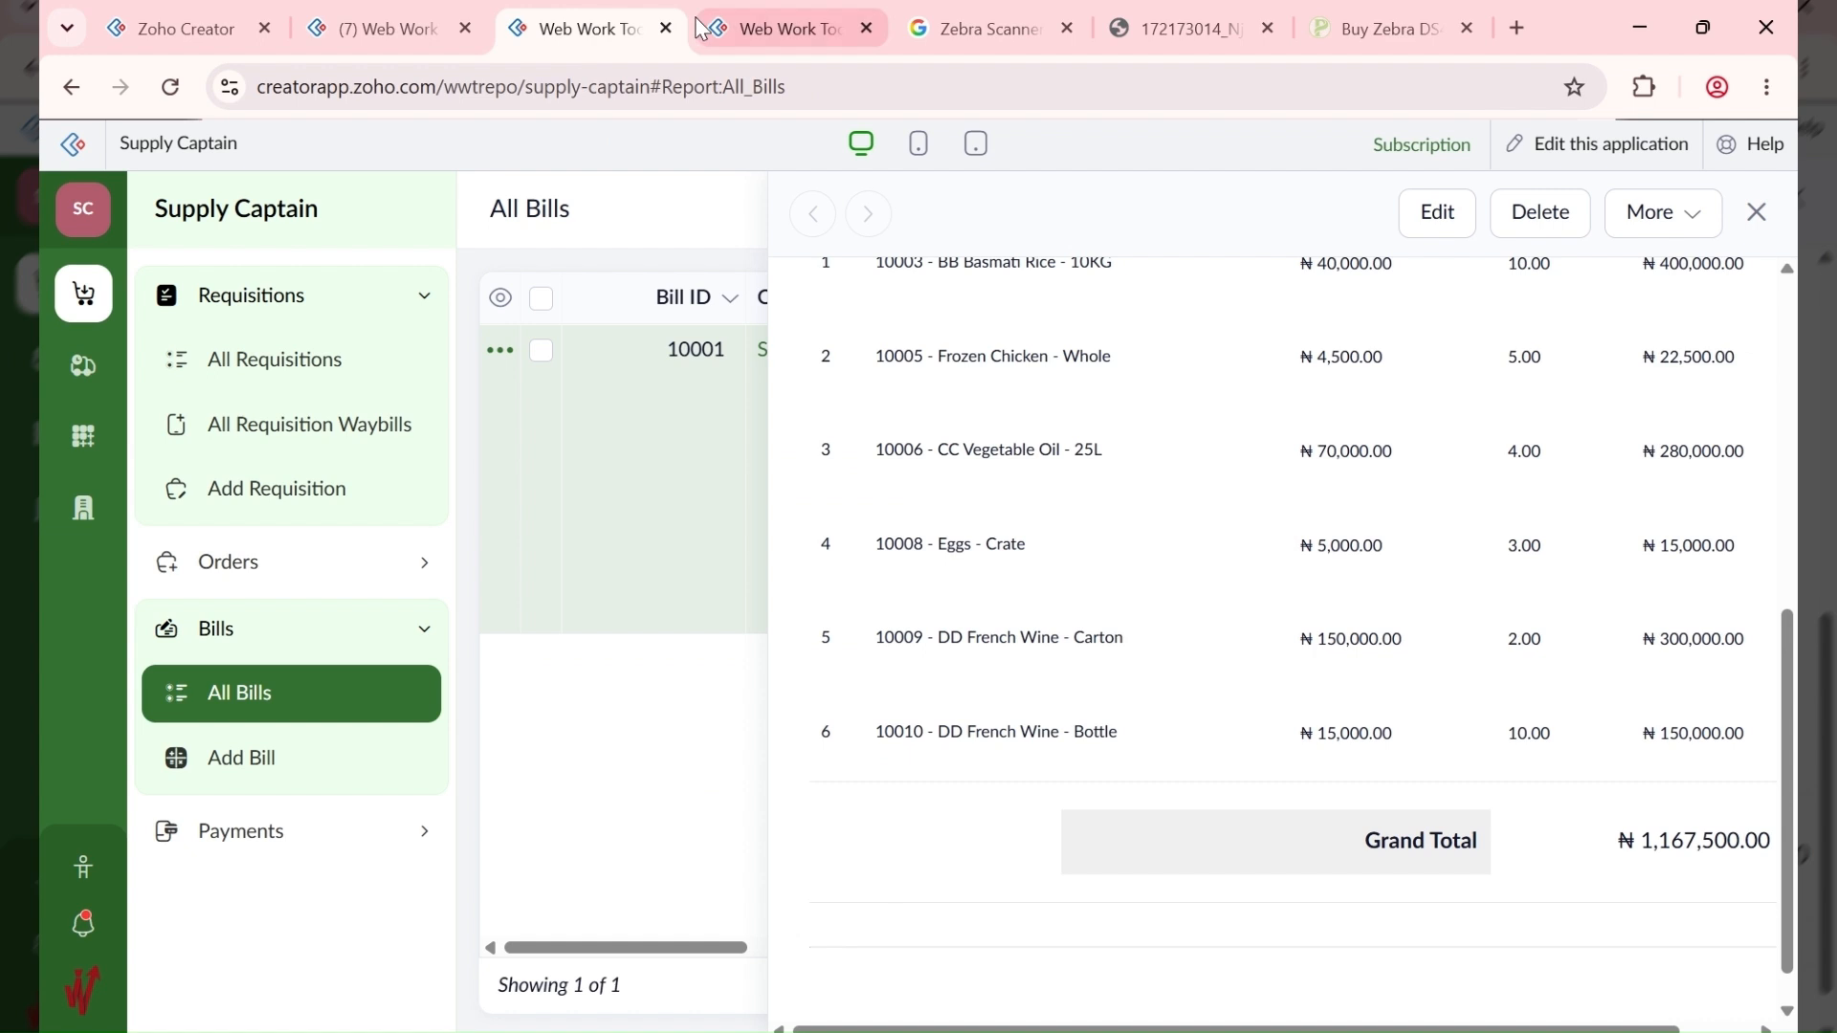
{"action": "mouse_move", "coordinate": [938, 546]}
{"action": "left_mouse_down"}
{"action": "mouse_move", "coordinate": [860, 555]}
{"action": "mouse_move", "coordinate": [919, 550]}
{"action": "left_mouse_up"}
{"action": "left_click", "coordinate": [878, 558]}
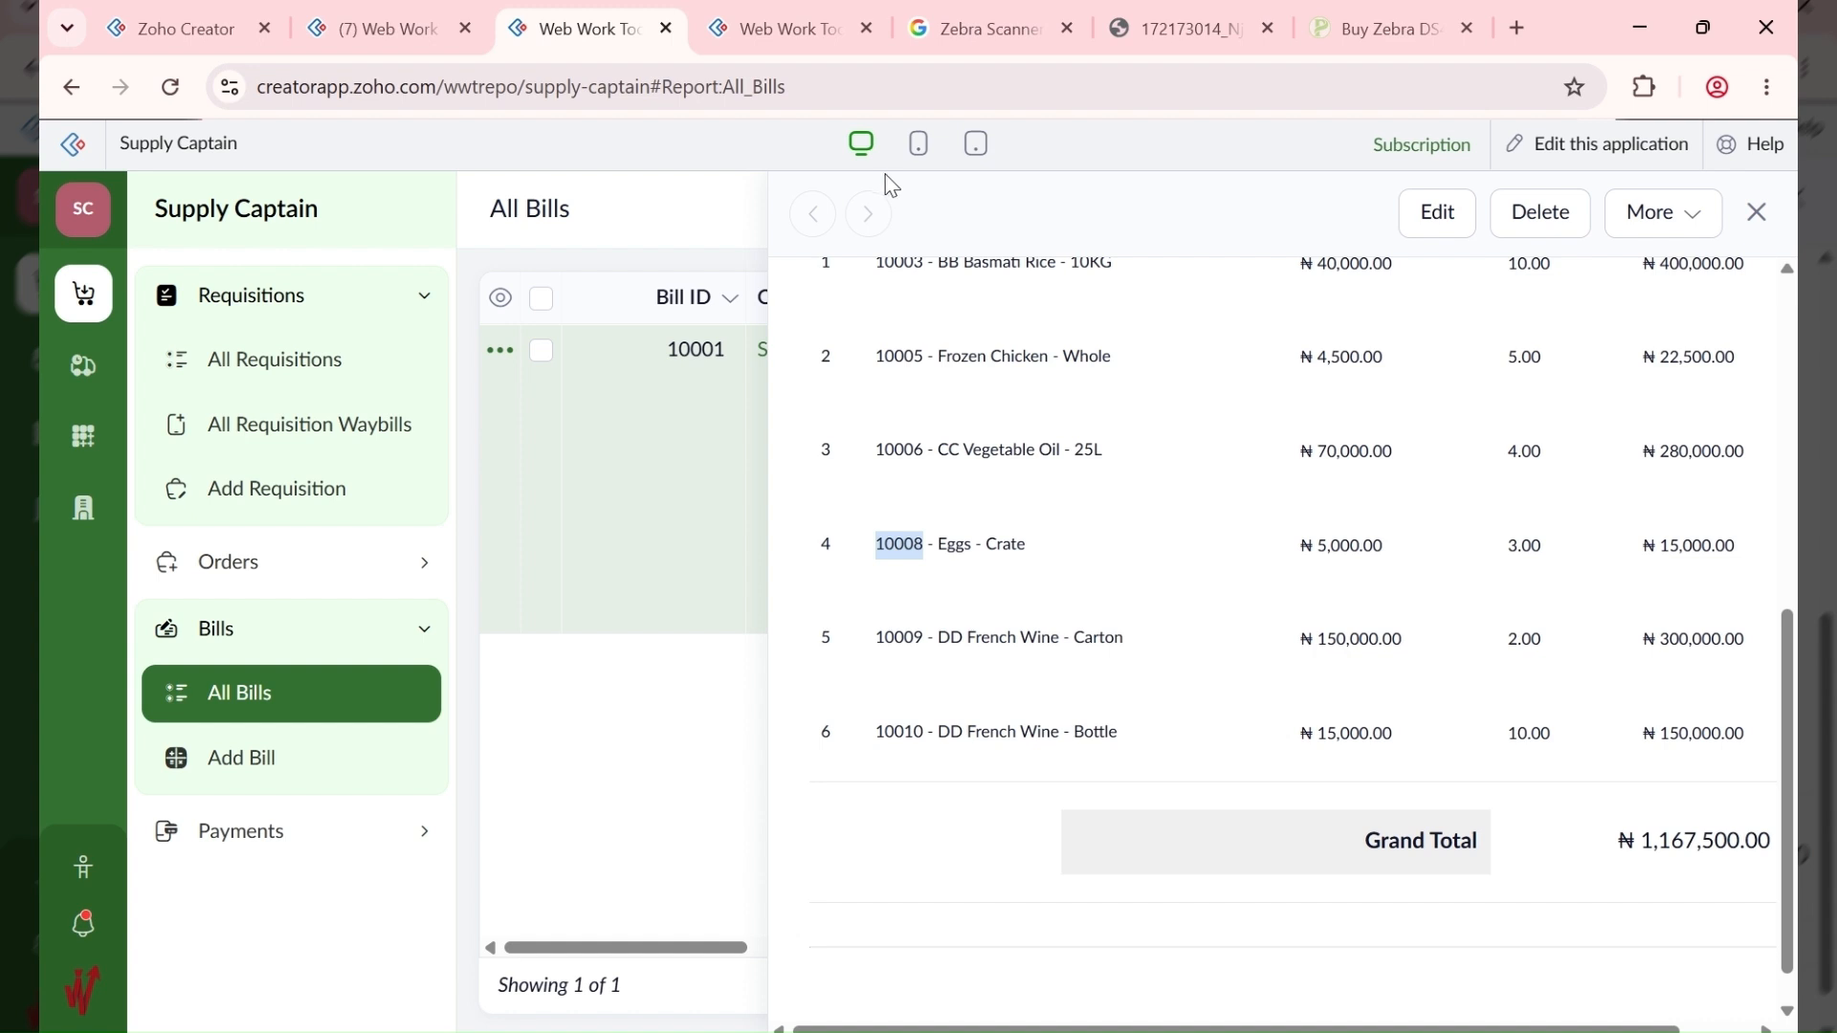
{"action": "left_click", "coordinate": [790, 27]}
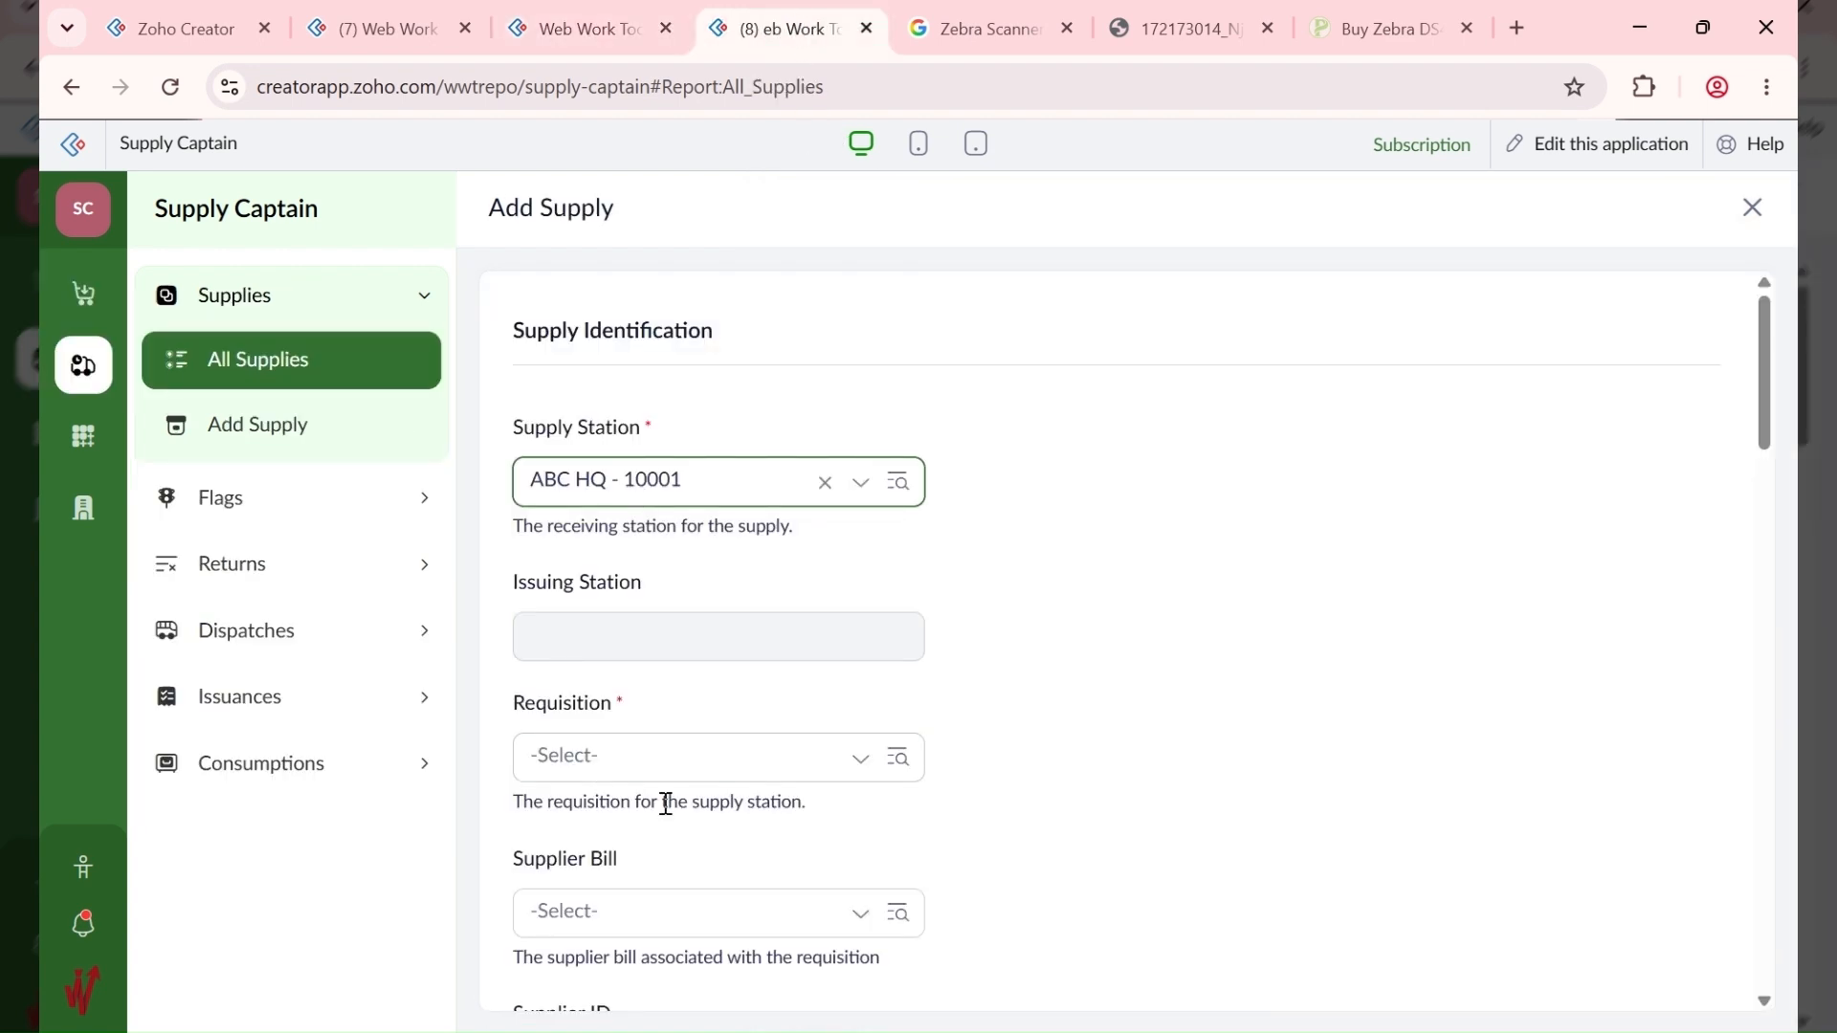
Step: Choose requisition Stock HQ - CEO Birthday, bill 10001 - CBA FOODS LTD, and section Fragile - 10003
{"action": "left_click", "coordinate": [669, 760]}
{"action": "left_click", "coordinate": [690, 831]}
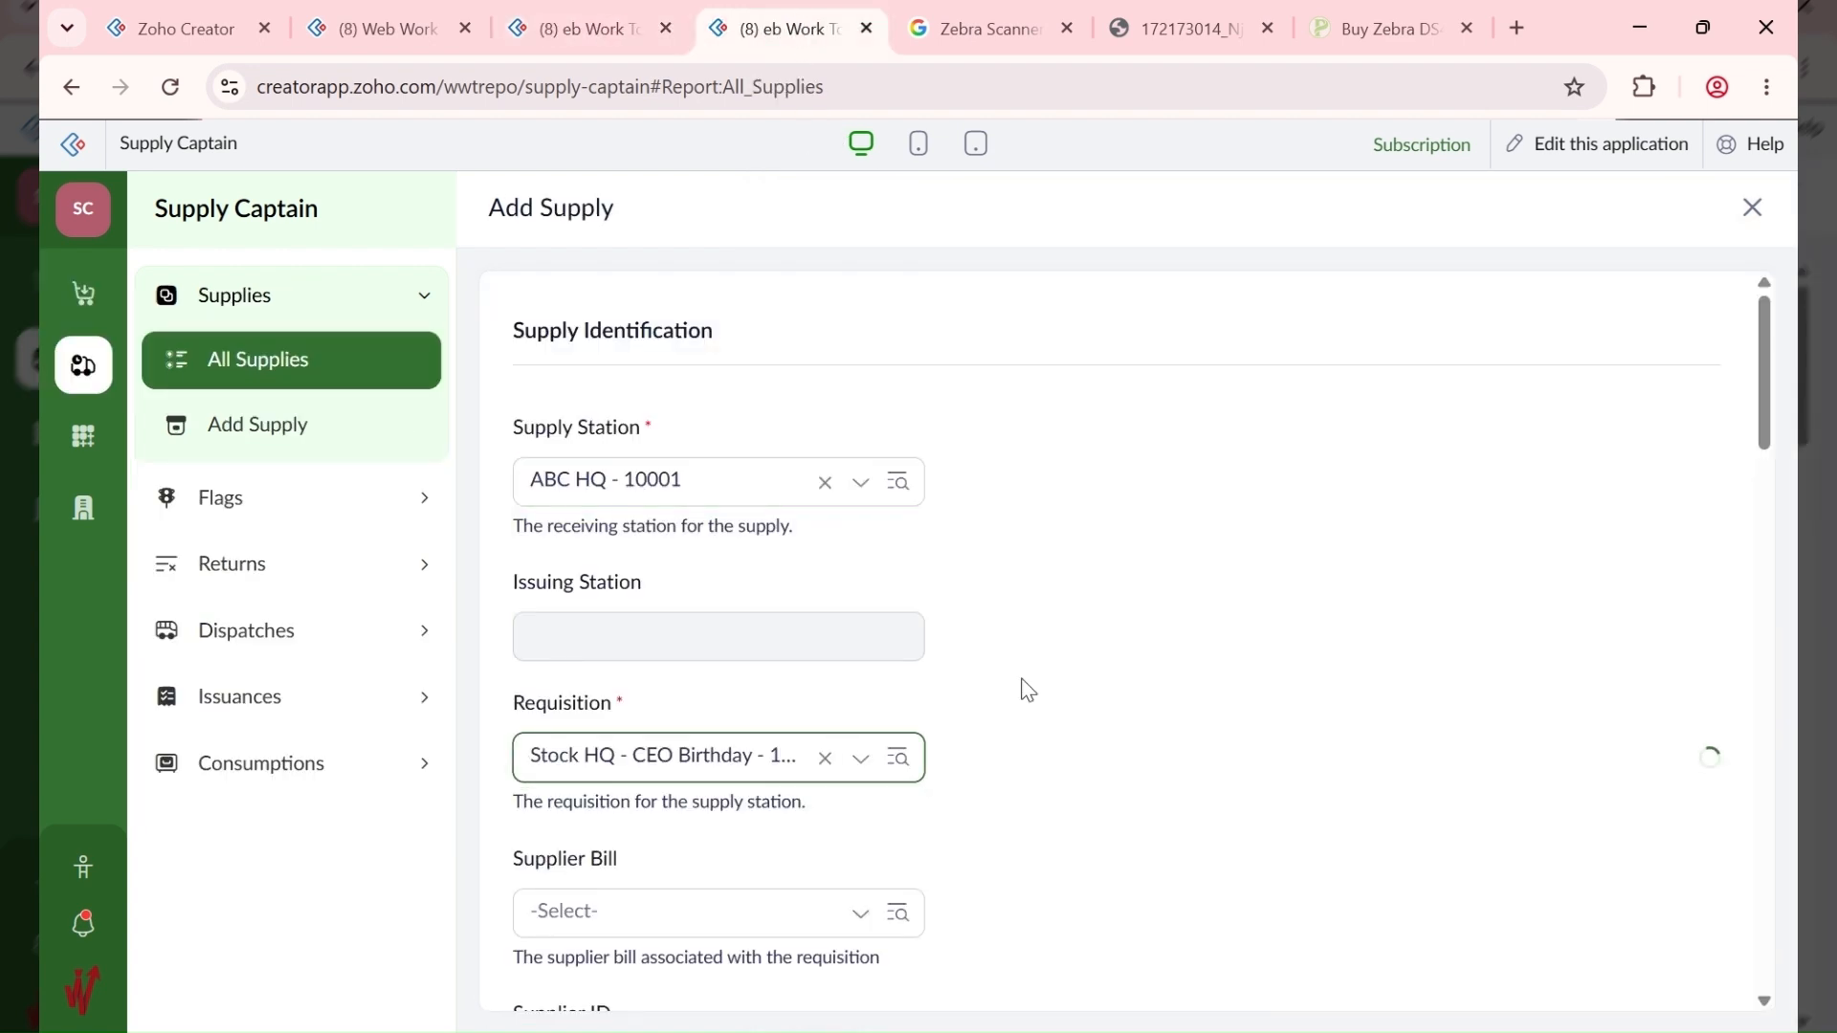
{"action": "scroll", "coordinate": [1021, 689], "scroll_direction": "down", "scroll_amount": 4}
{"action": "left_click", "coordinate": [616, 517]}
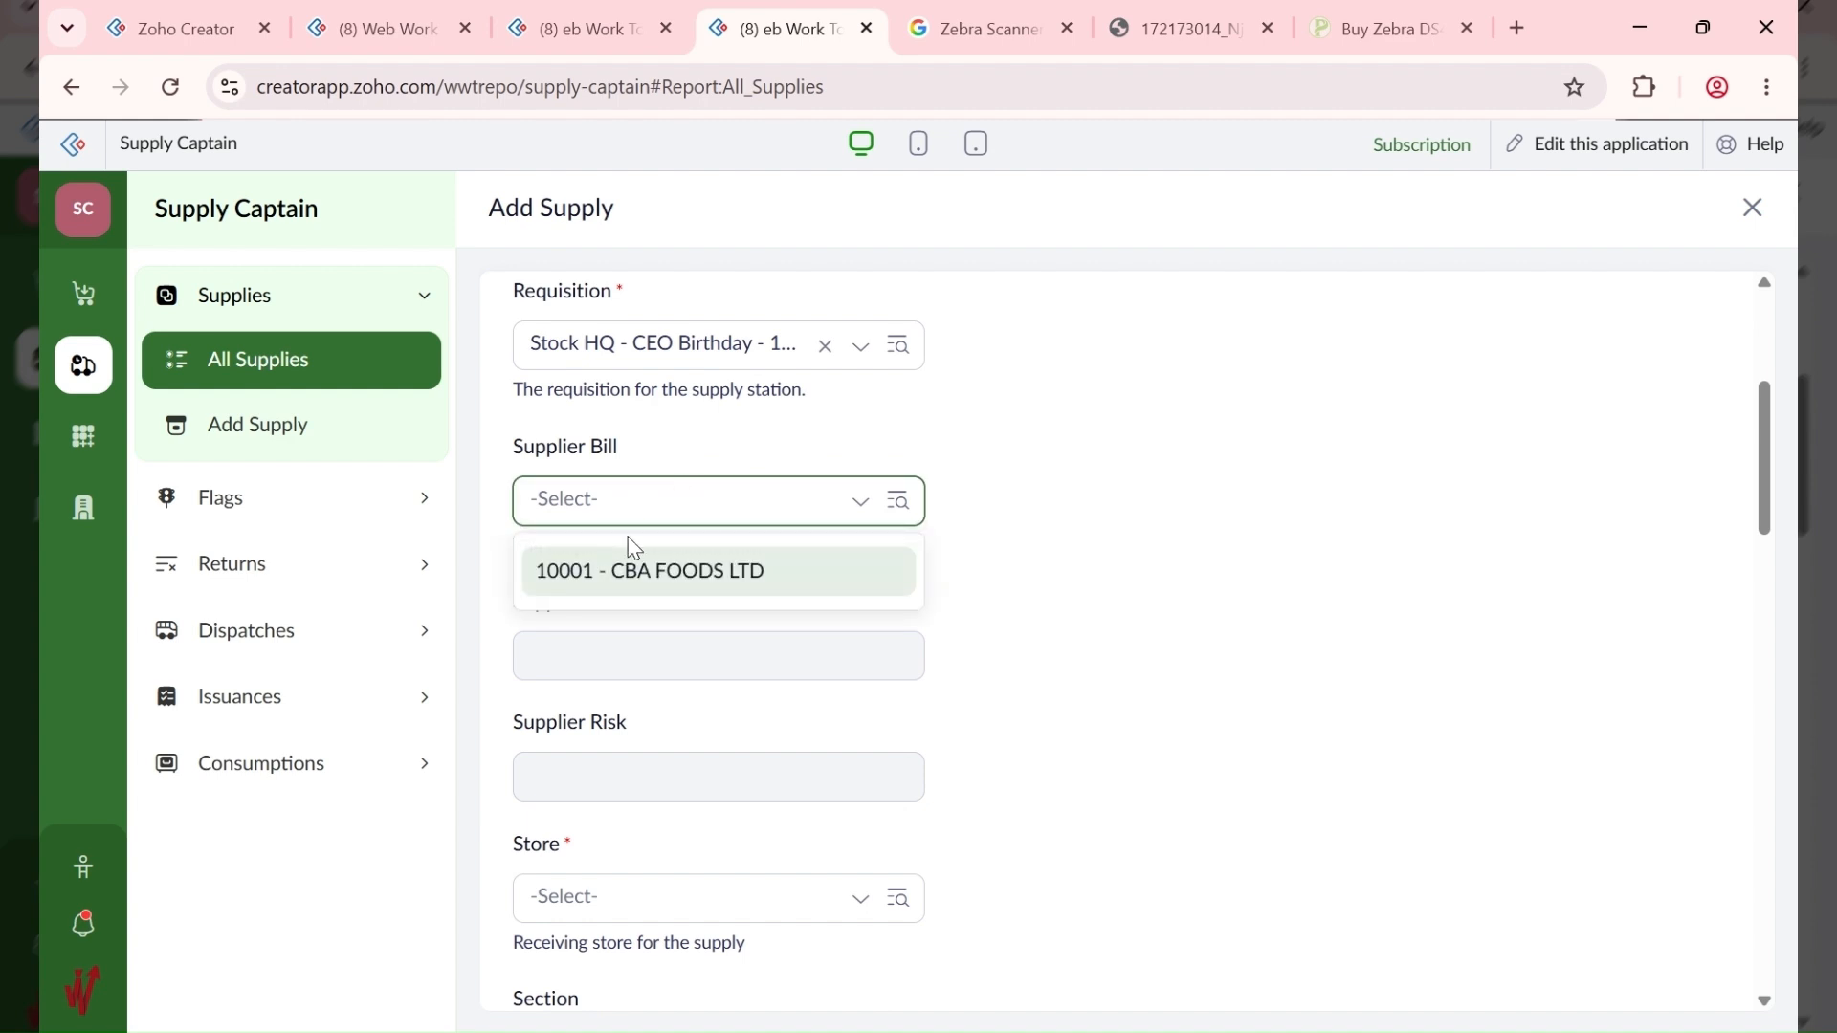
{"action": "left_click", "coordinate": [646, 570]}
{"action": "scroll", "coordinate": [944, 583], "scroll_direction": "down", "scroll_amount": 4}
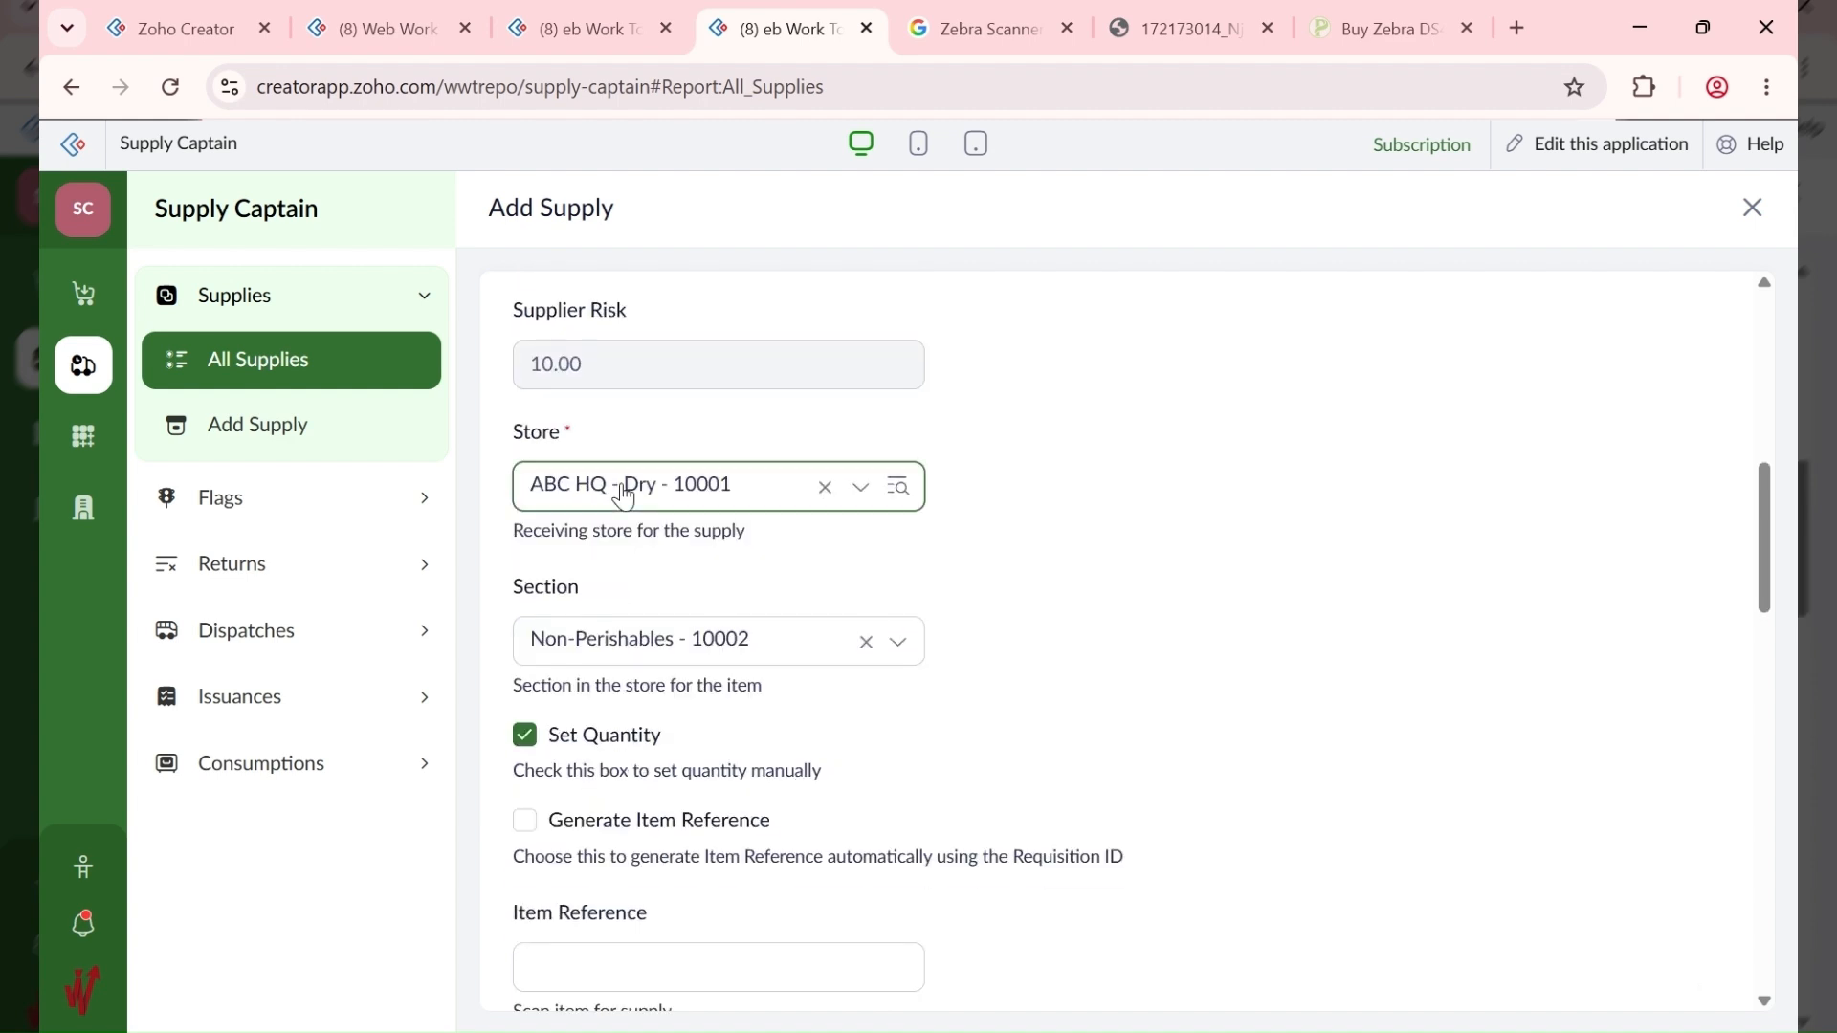
{"action": "left_click", "coordinate": [653, 654]}
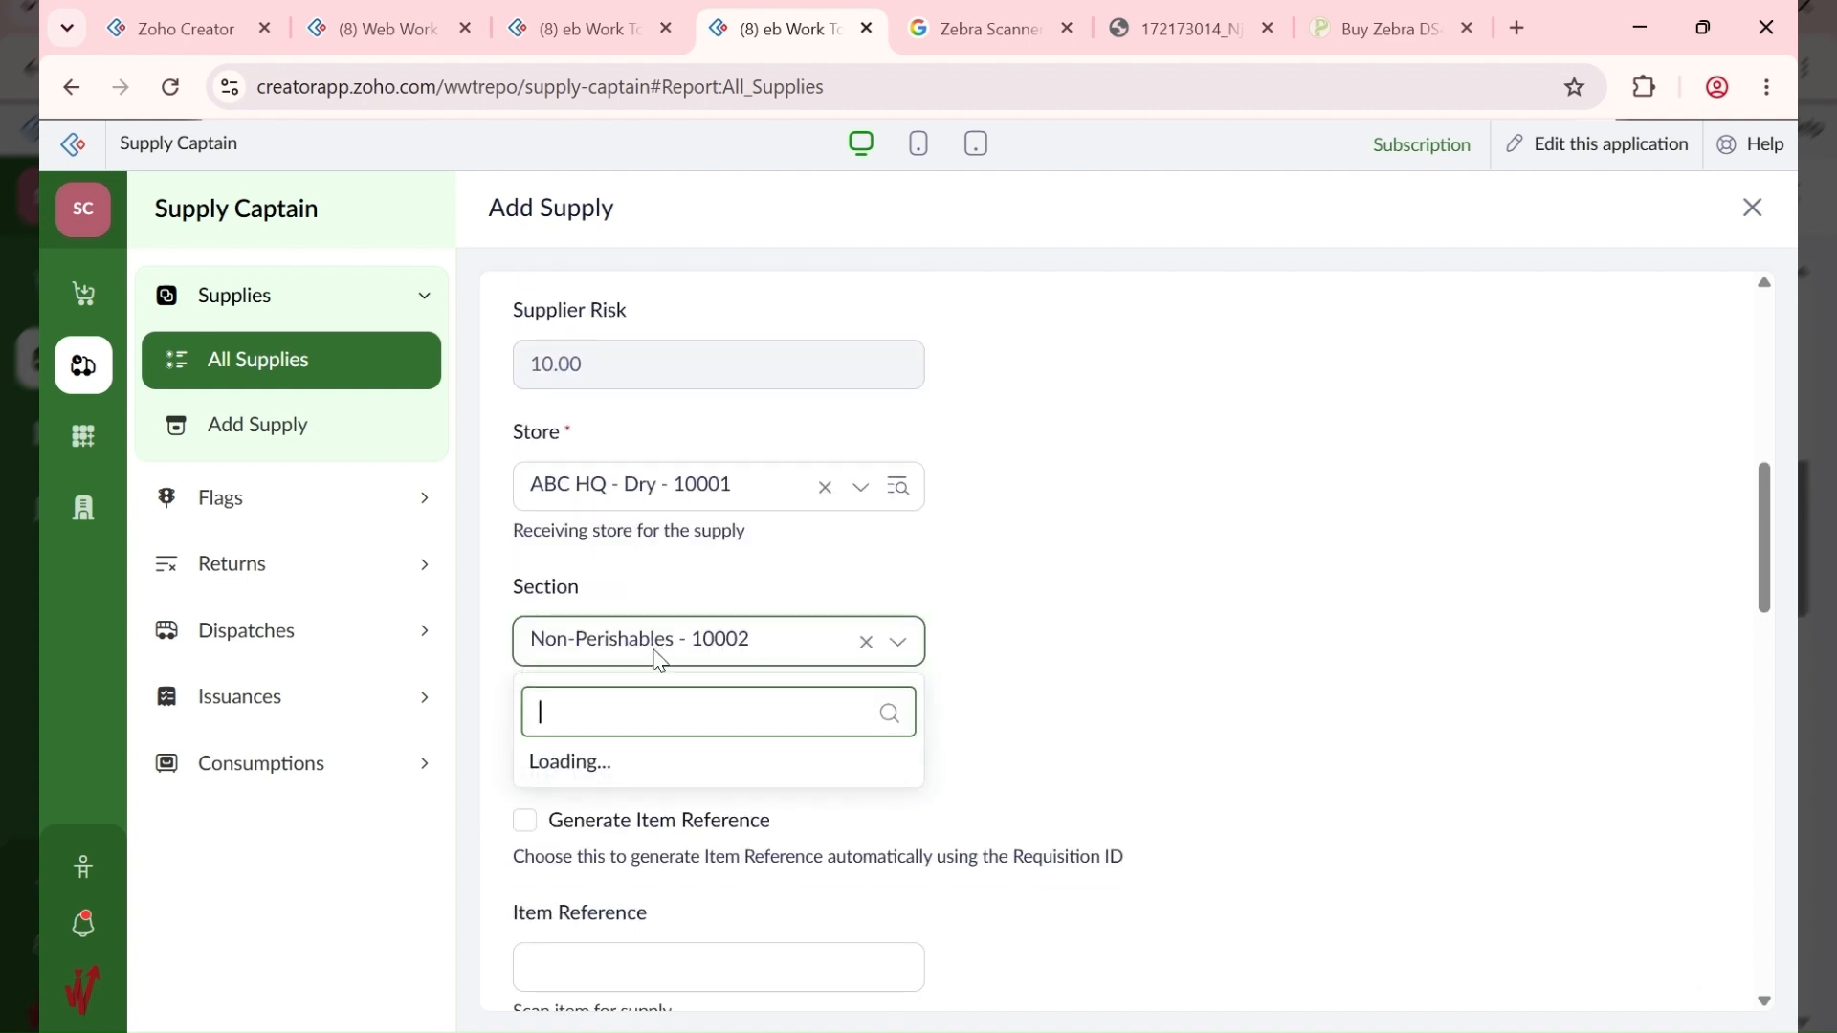
{"action": "left_click", "coordinate": [669, 715]}
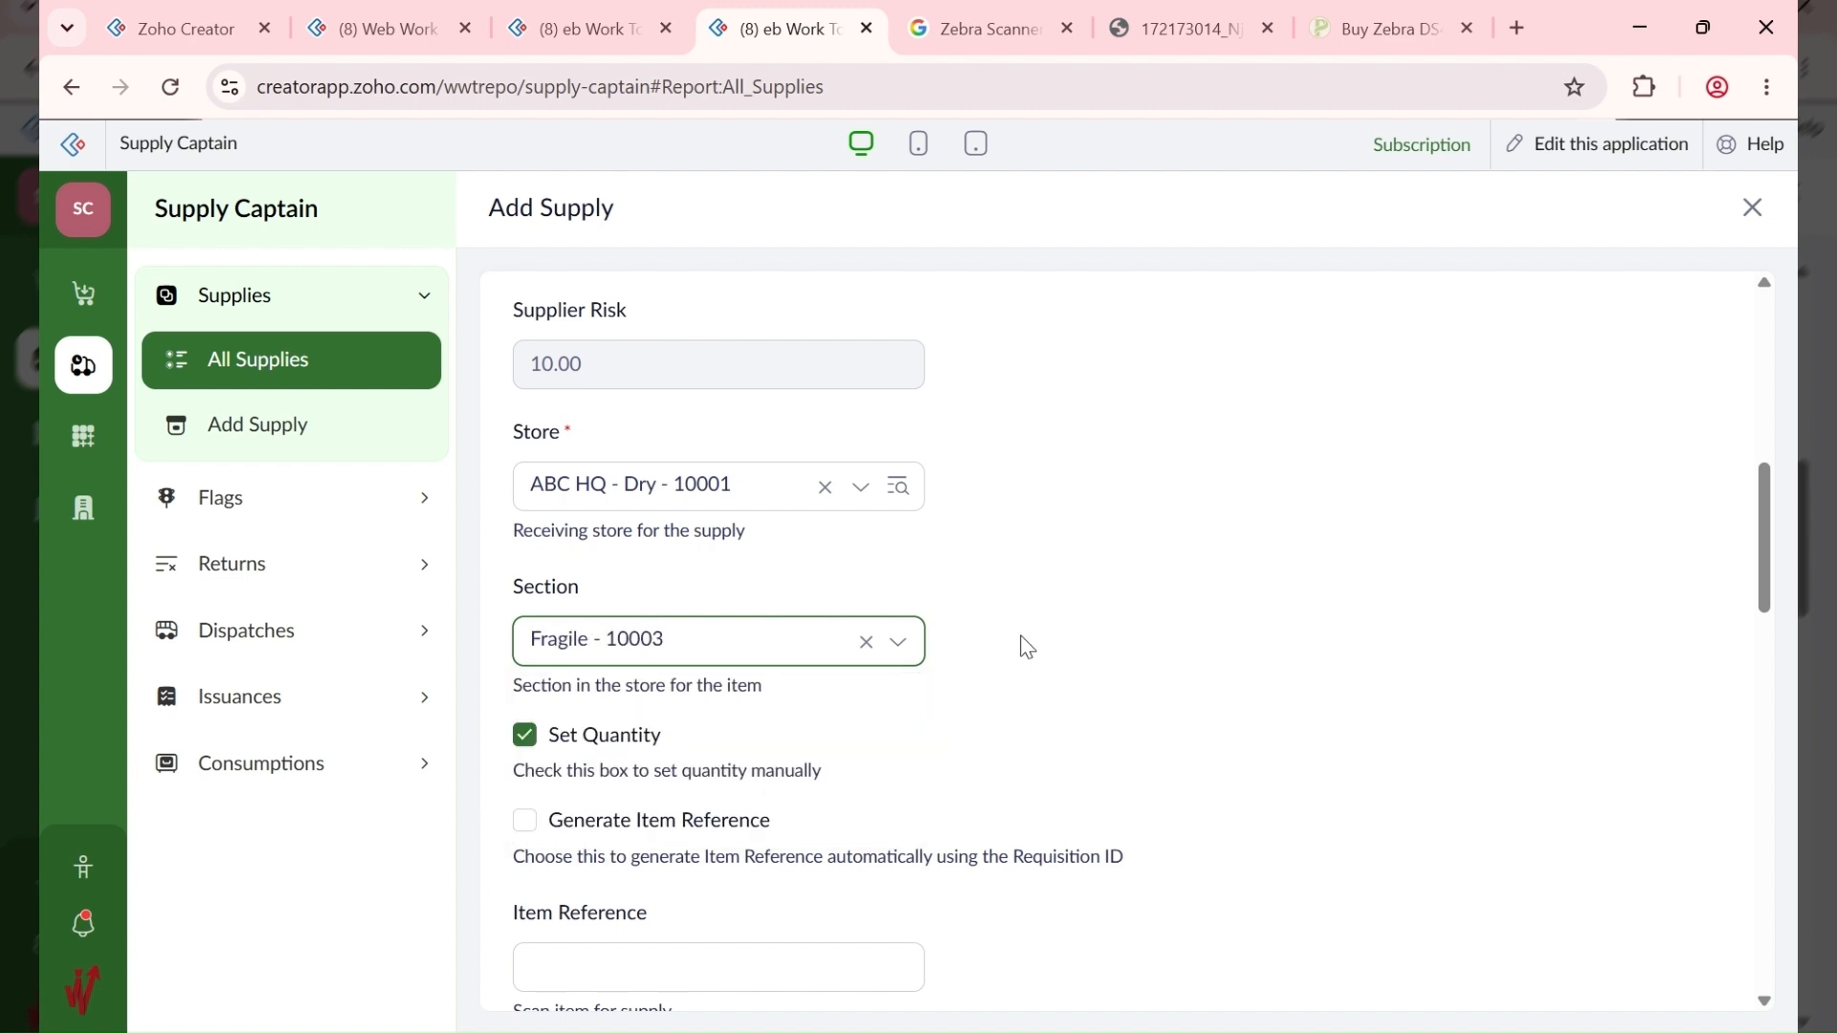
Step: Generate the item reference, set expiry 30-Sep-2026, and choose item 10008 - Eggs - Crate
{"action": "scroll", "coordinate": [1019, 644], "scroll_direction": "down", "scroll_amount": 3}
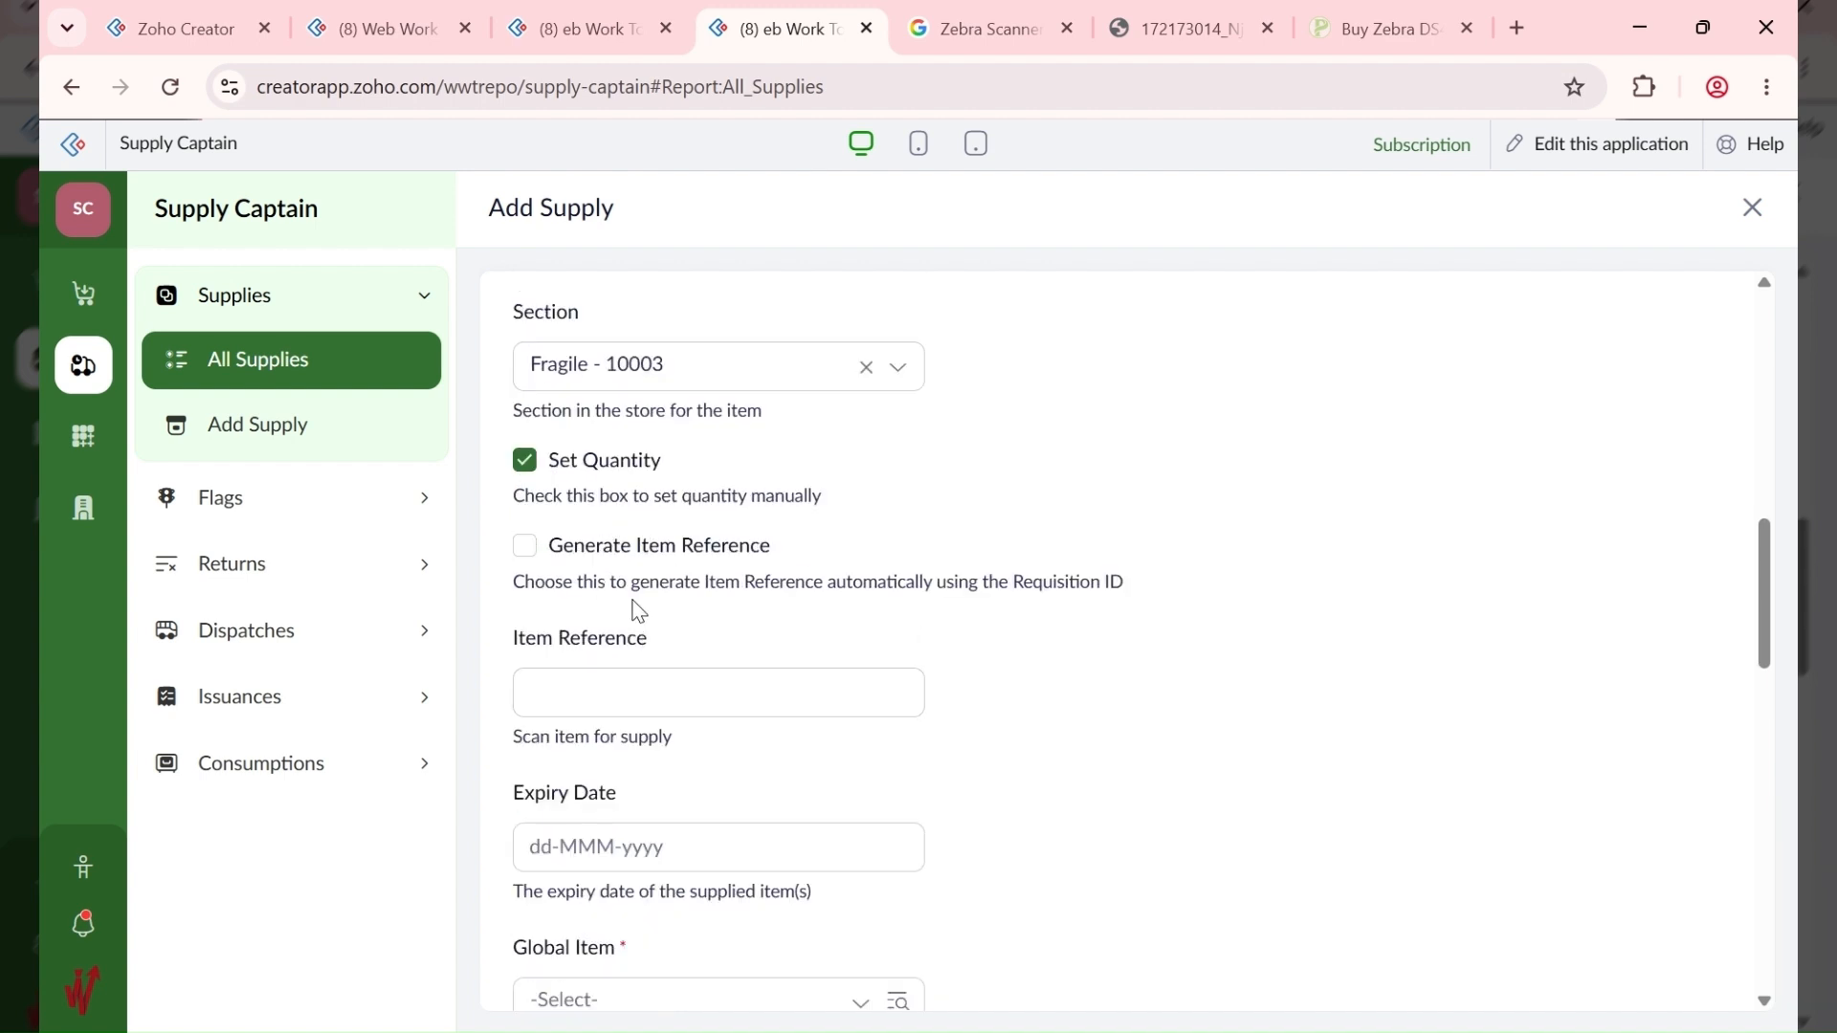
{"action": "left_click", "coordinate": [616, 555]}
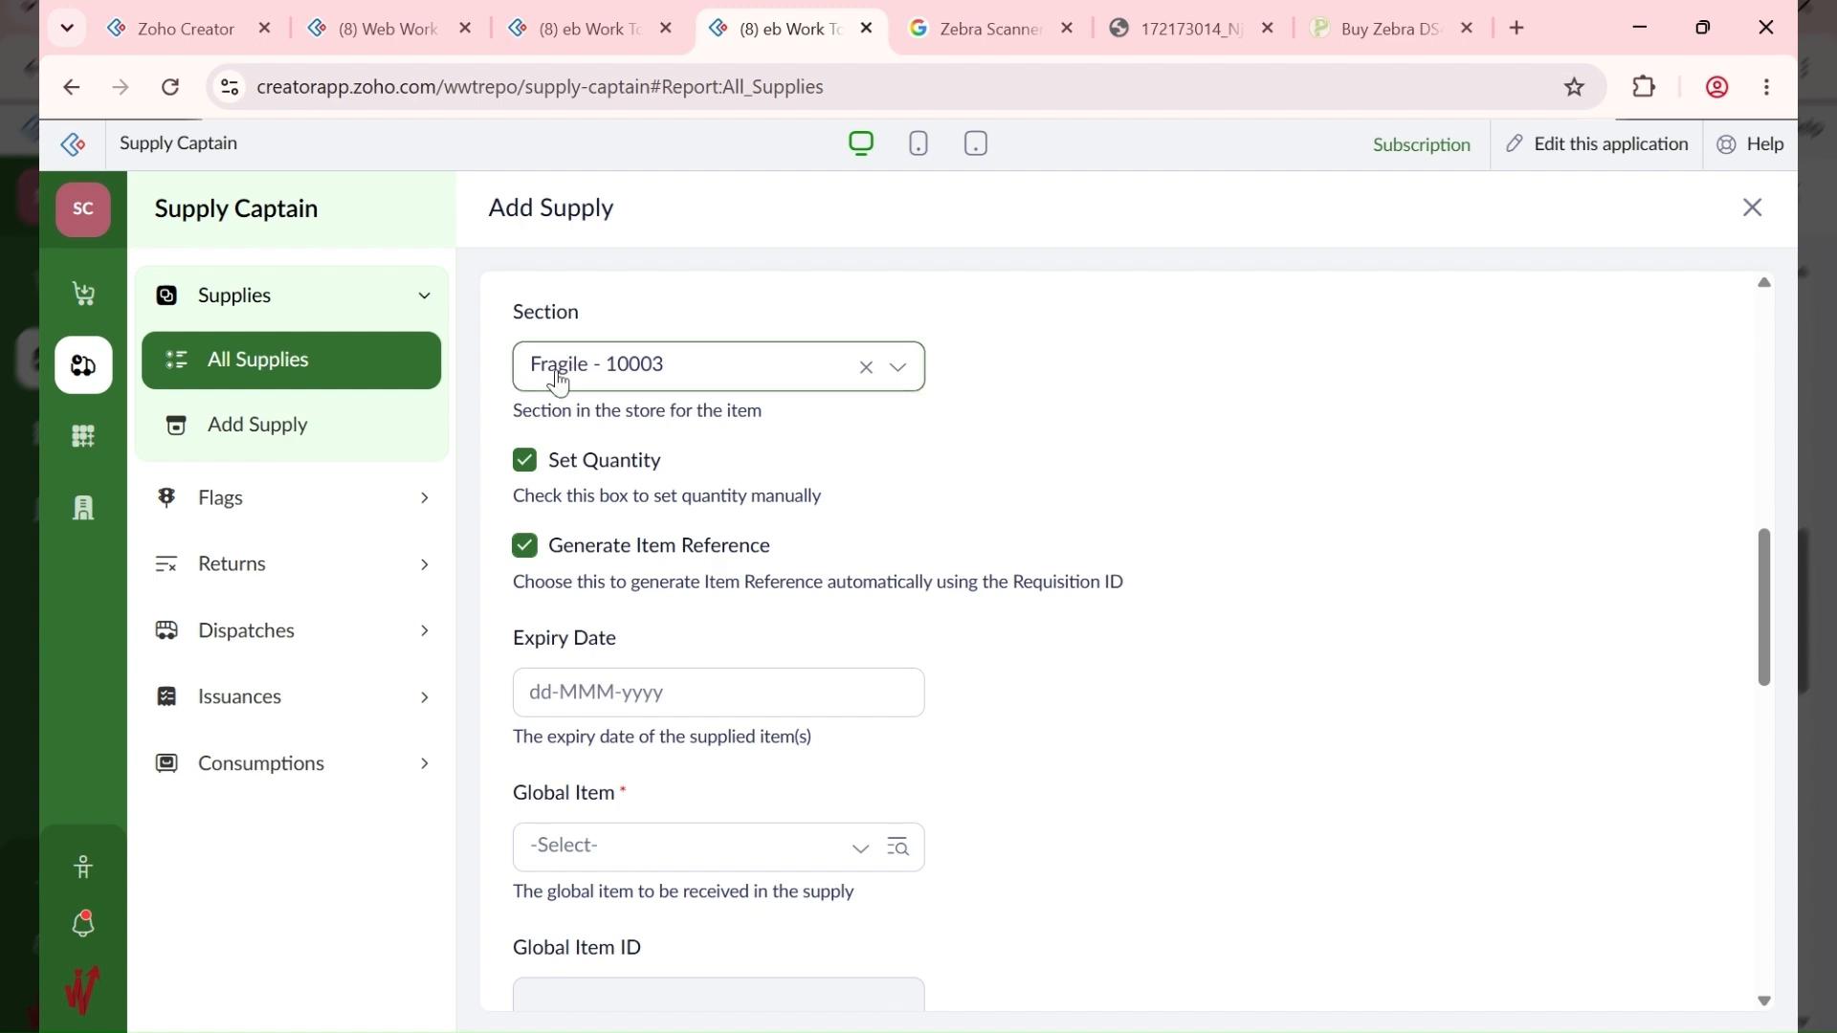
{"action": "left_click", "coordinate": [604, 705]}
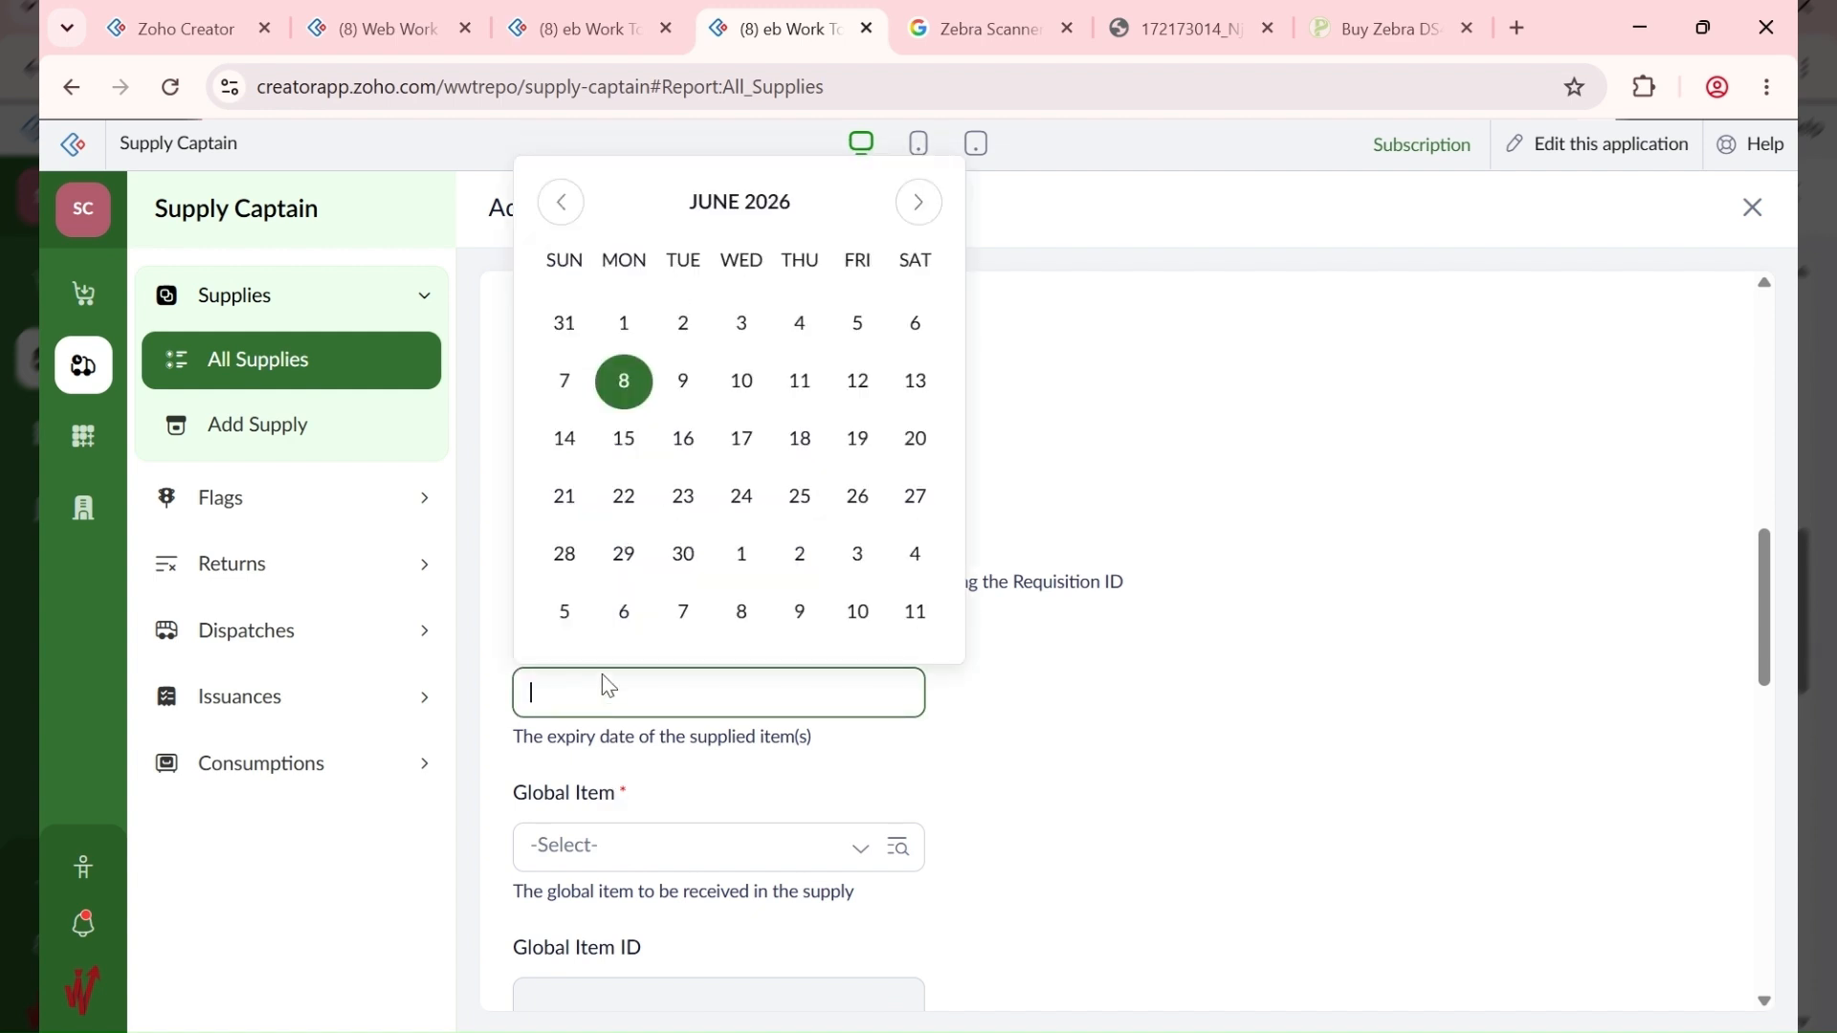
{"action": "left_click", "coordinate": [919, 202]}
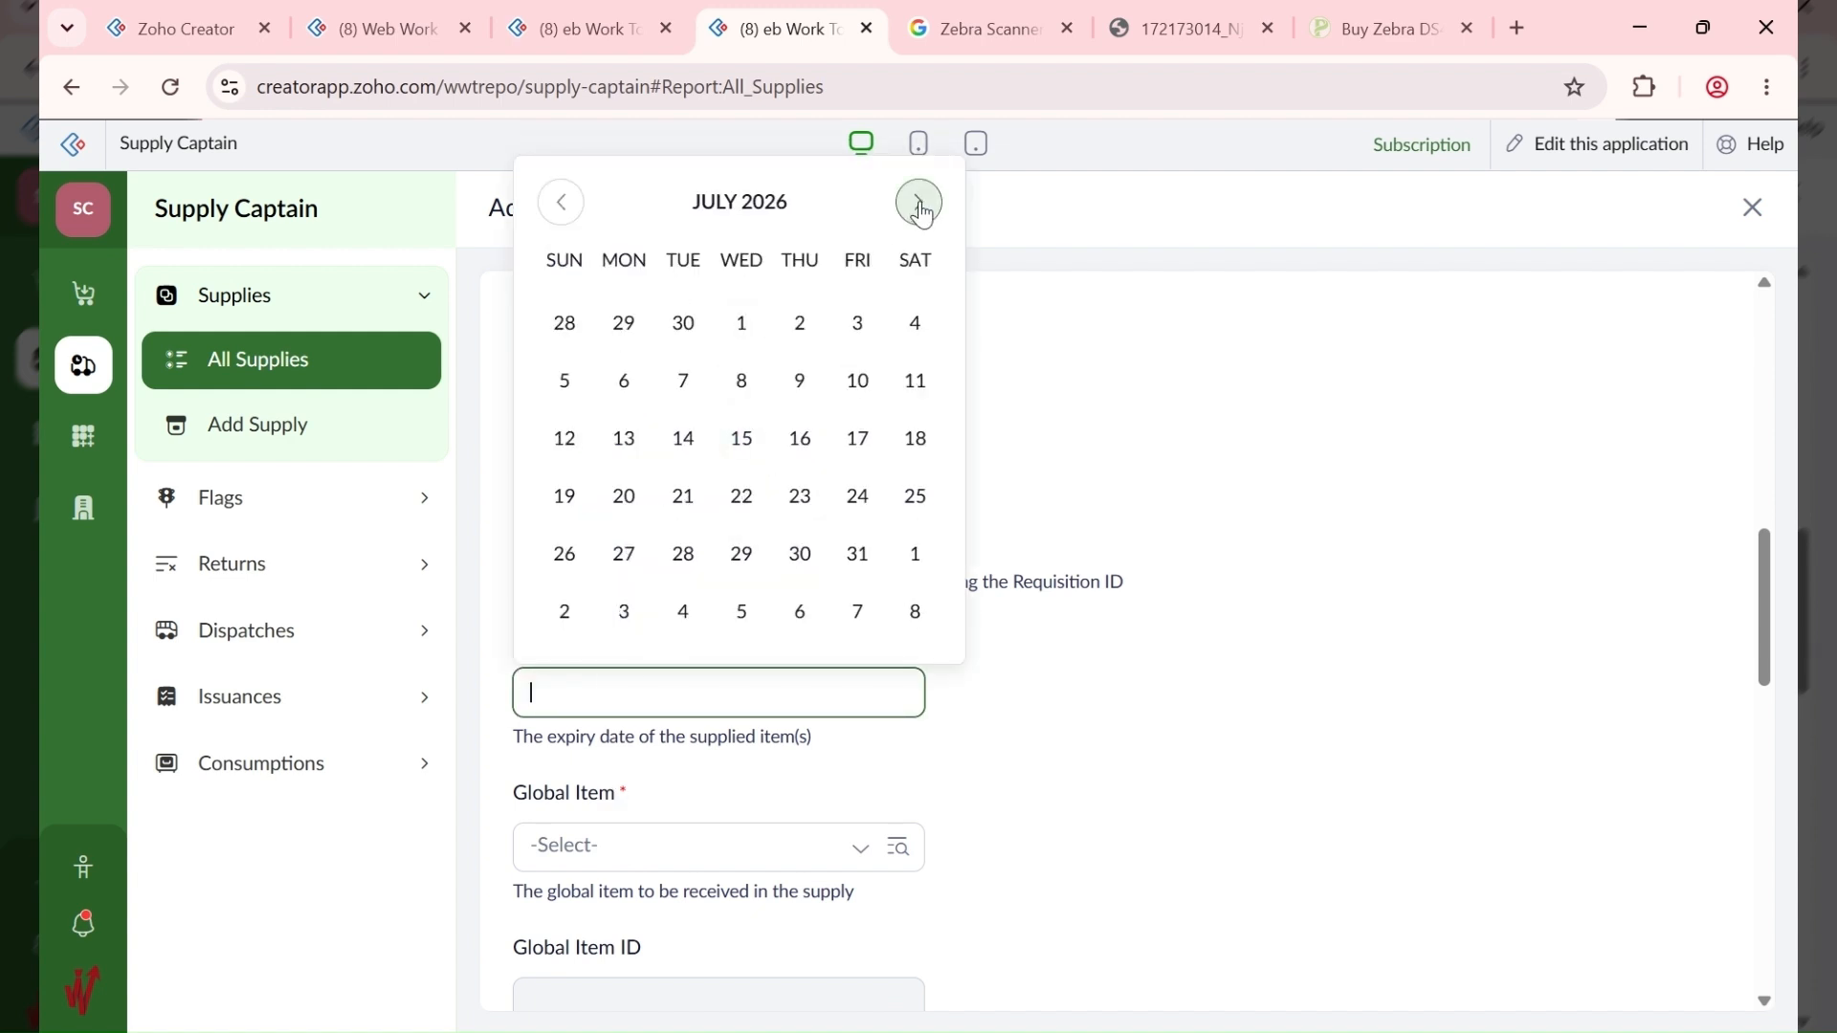
{"action": "left_click", "coordinate": [920, 203]}
{"action": "left_click", "coordinate": [919, 204]}
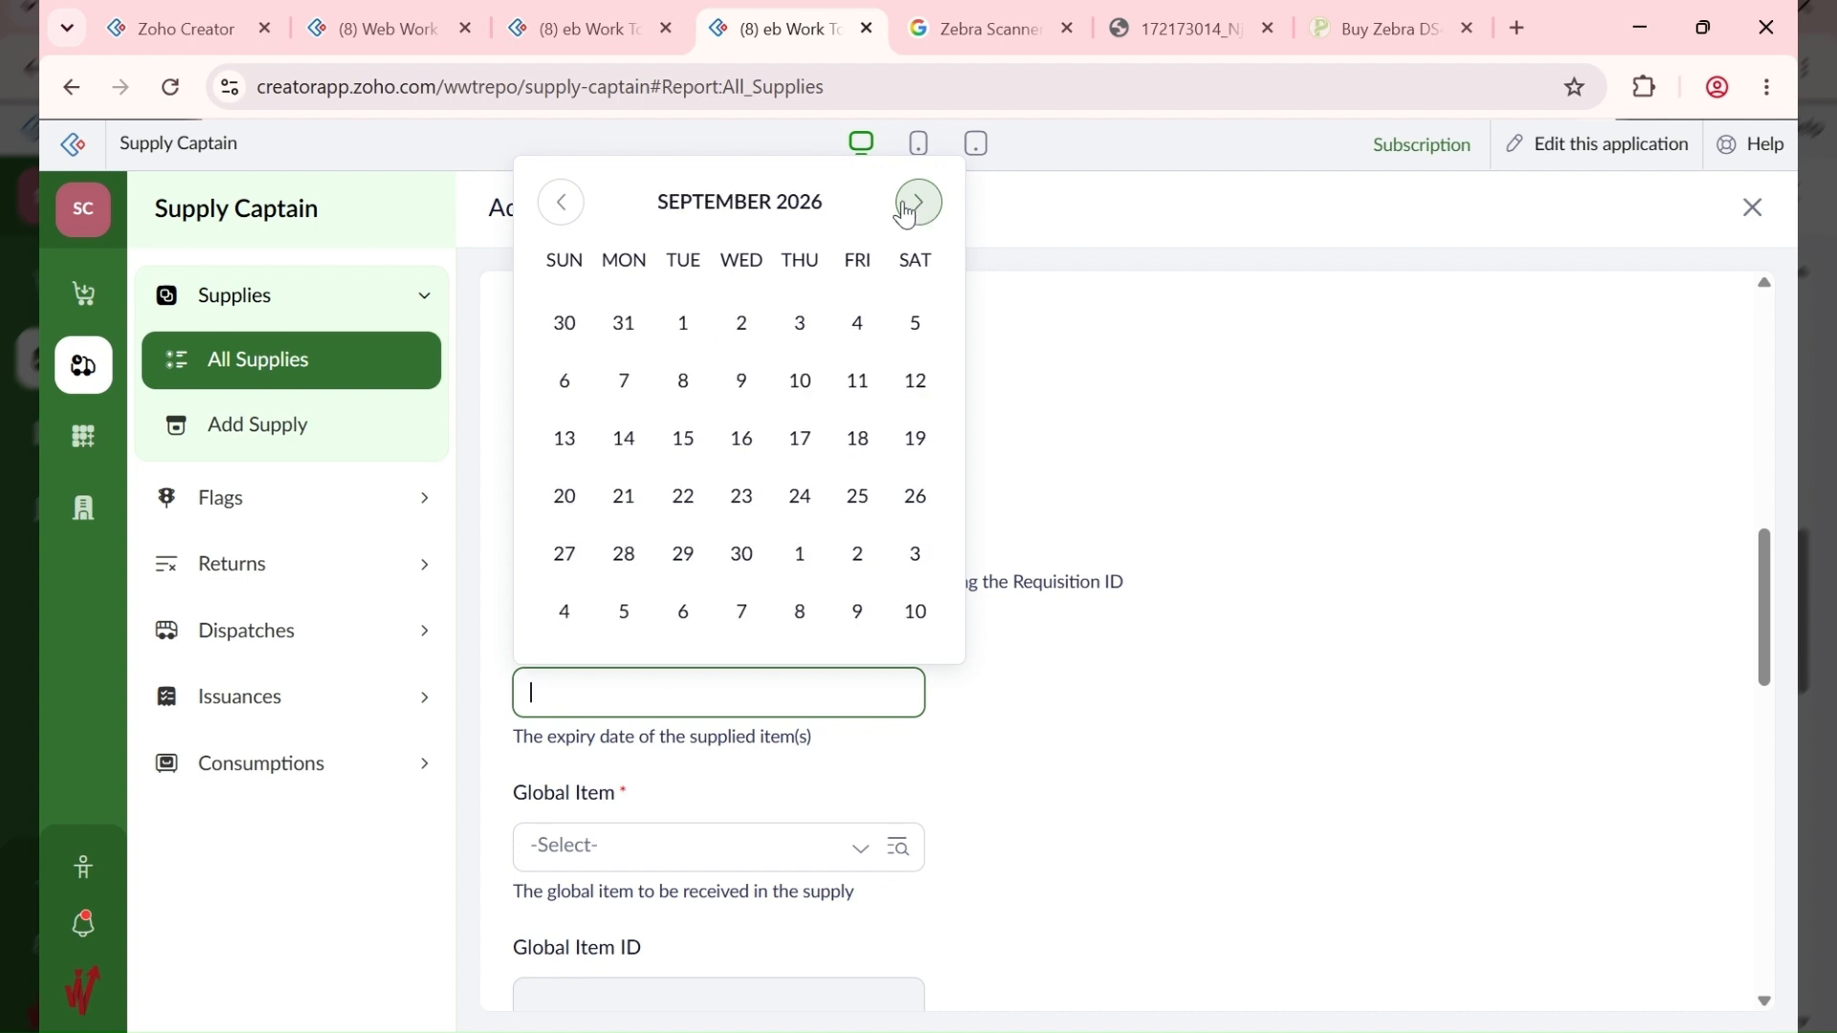
{"action": "left_click", "coordinate": [742, 556]}
{"action": "left_click", "coordinate": [700, 850]}
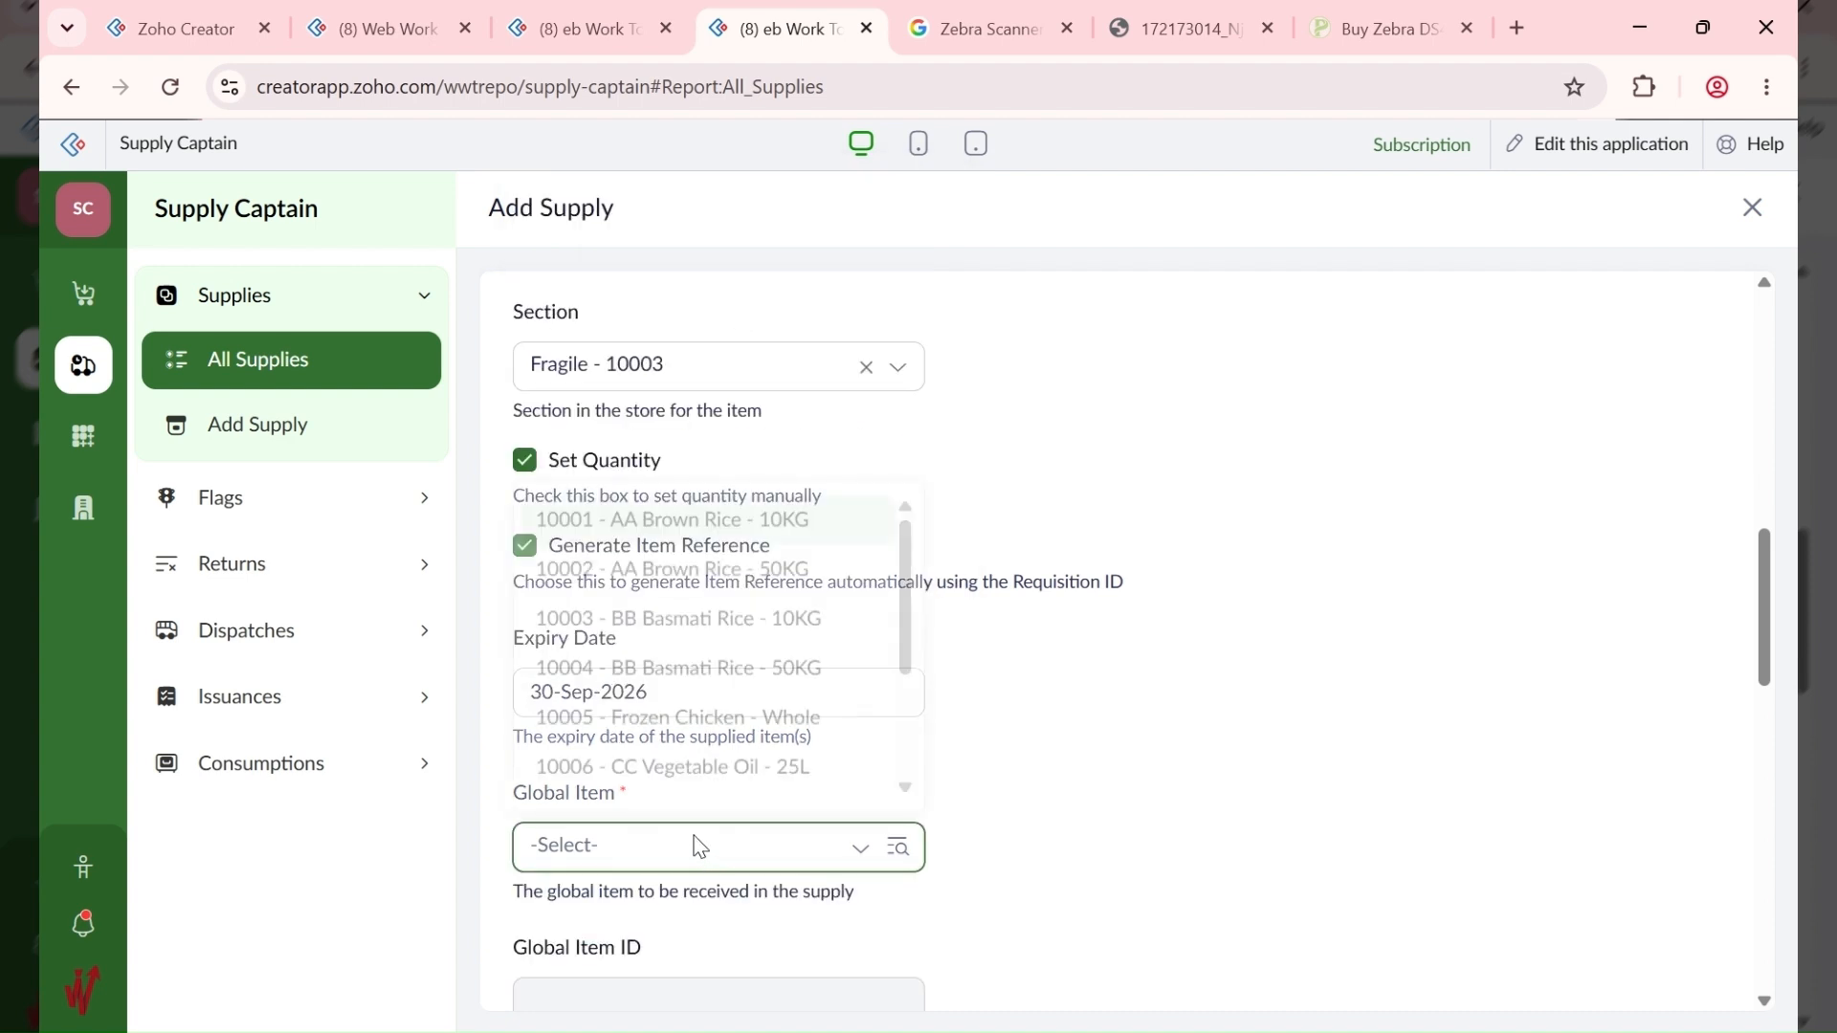
{"action": "type", "text": "10008"}
{"action": "left_click", "coordinate": [791, 792]}
Step: Enter quantity 3 after checking the bill, and submit the supply
{"action": "scroll", "coordinate": [1054, 754], "scroll_direction": "down", "scroll_amount": 5}
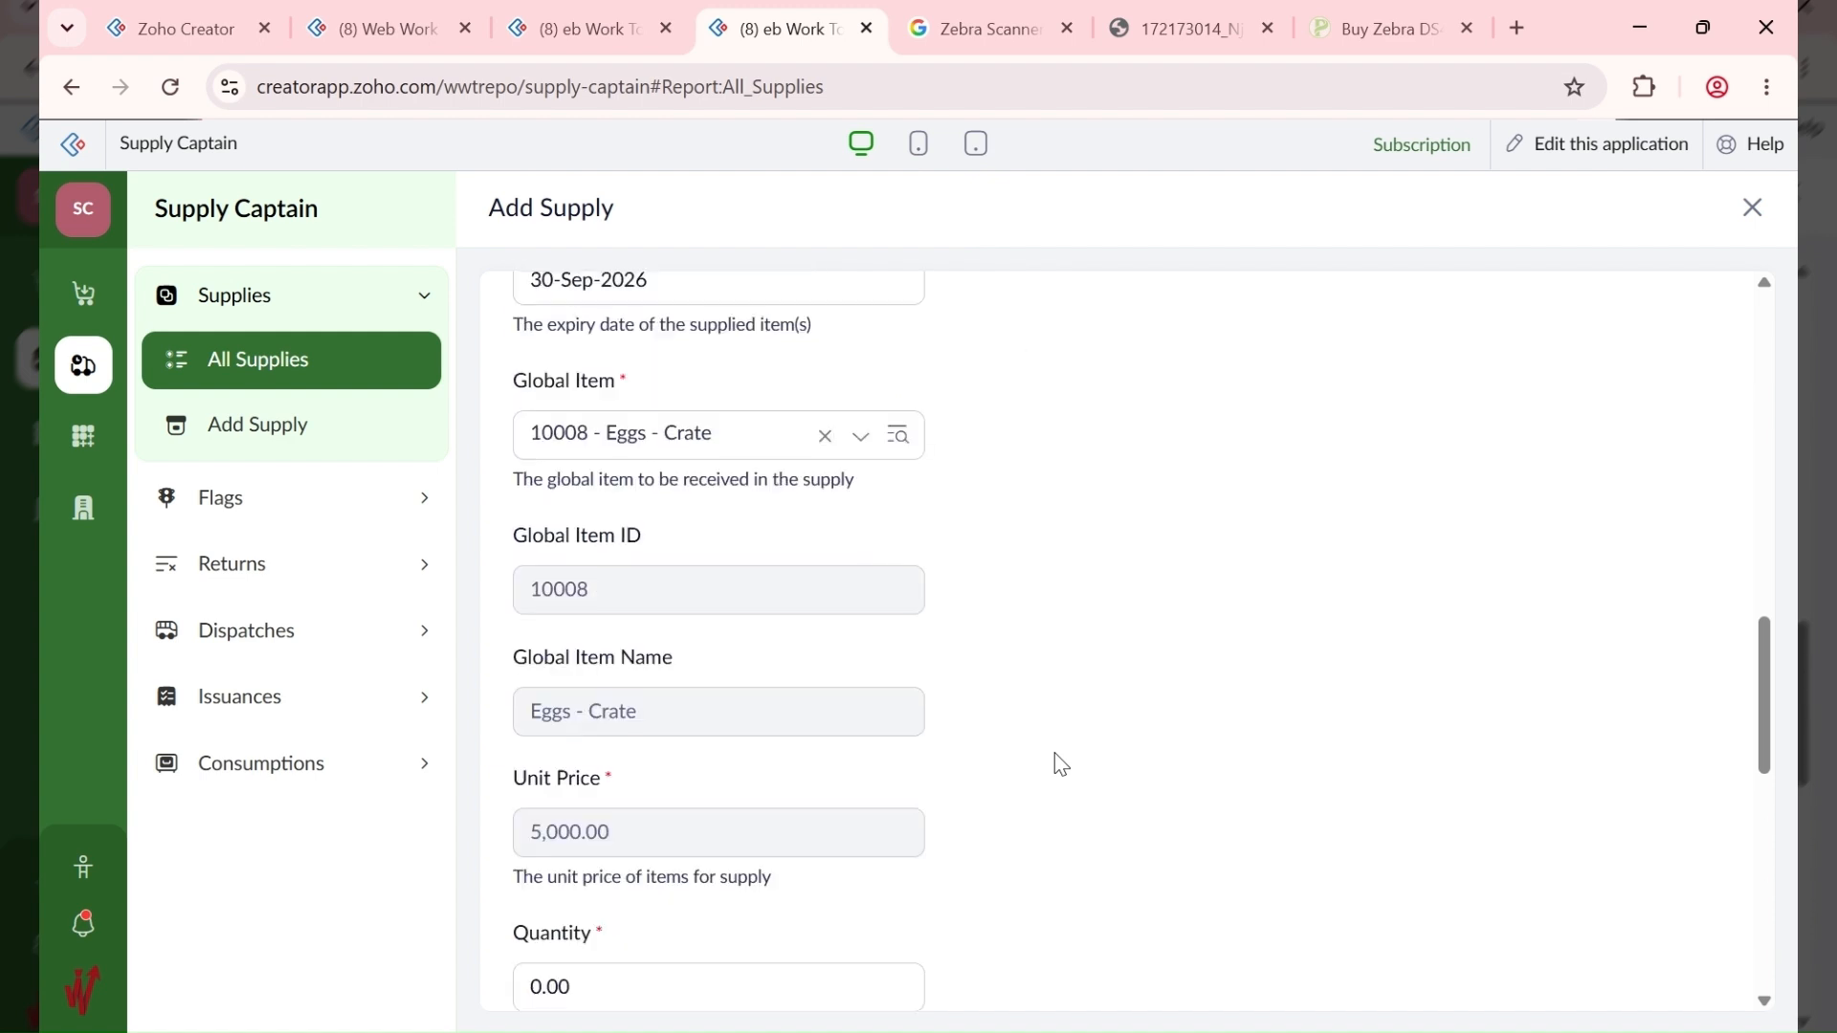
{"action": "left_click", "coordinate": [579, 29]}
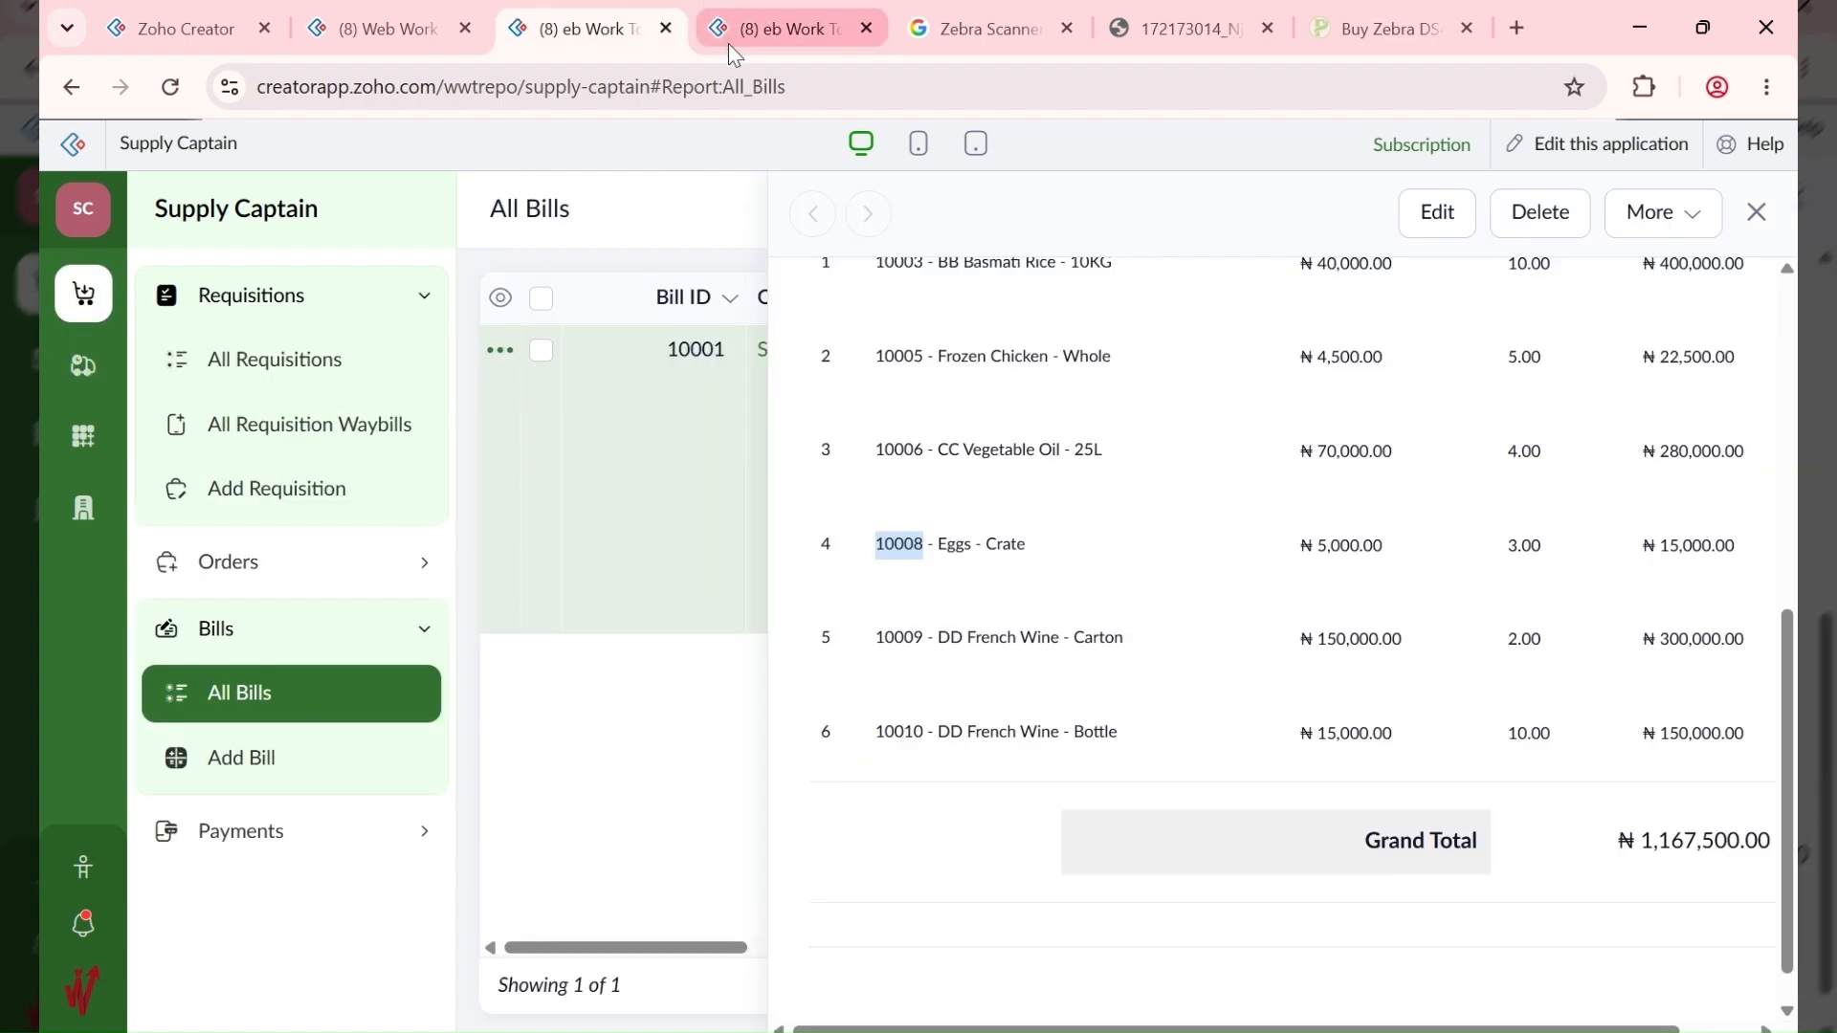
{"action": "left_click", "coordinate": [727, 12]}
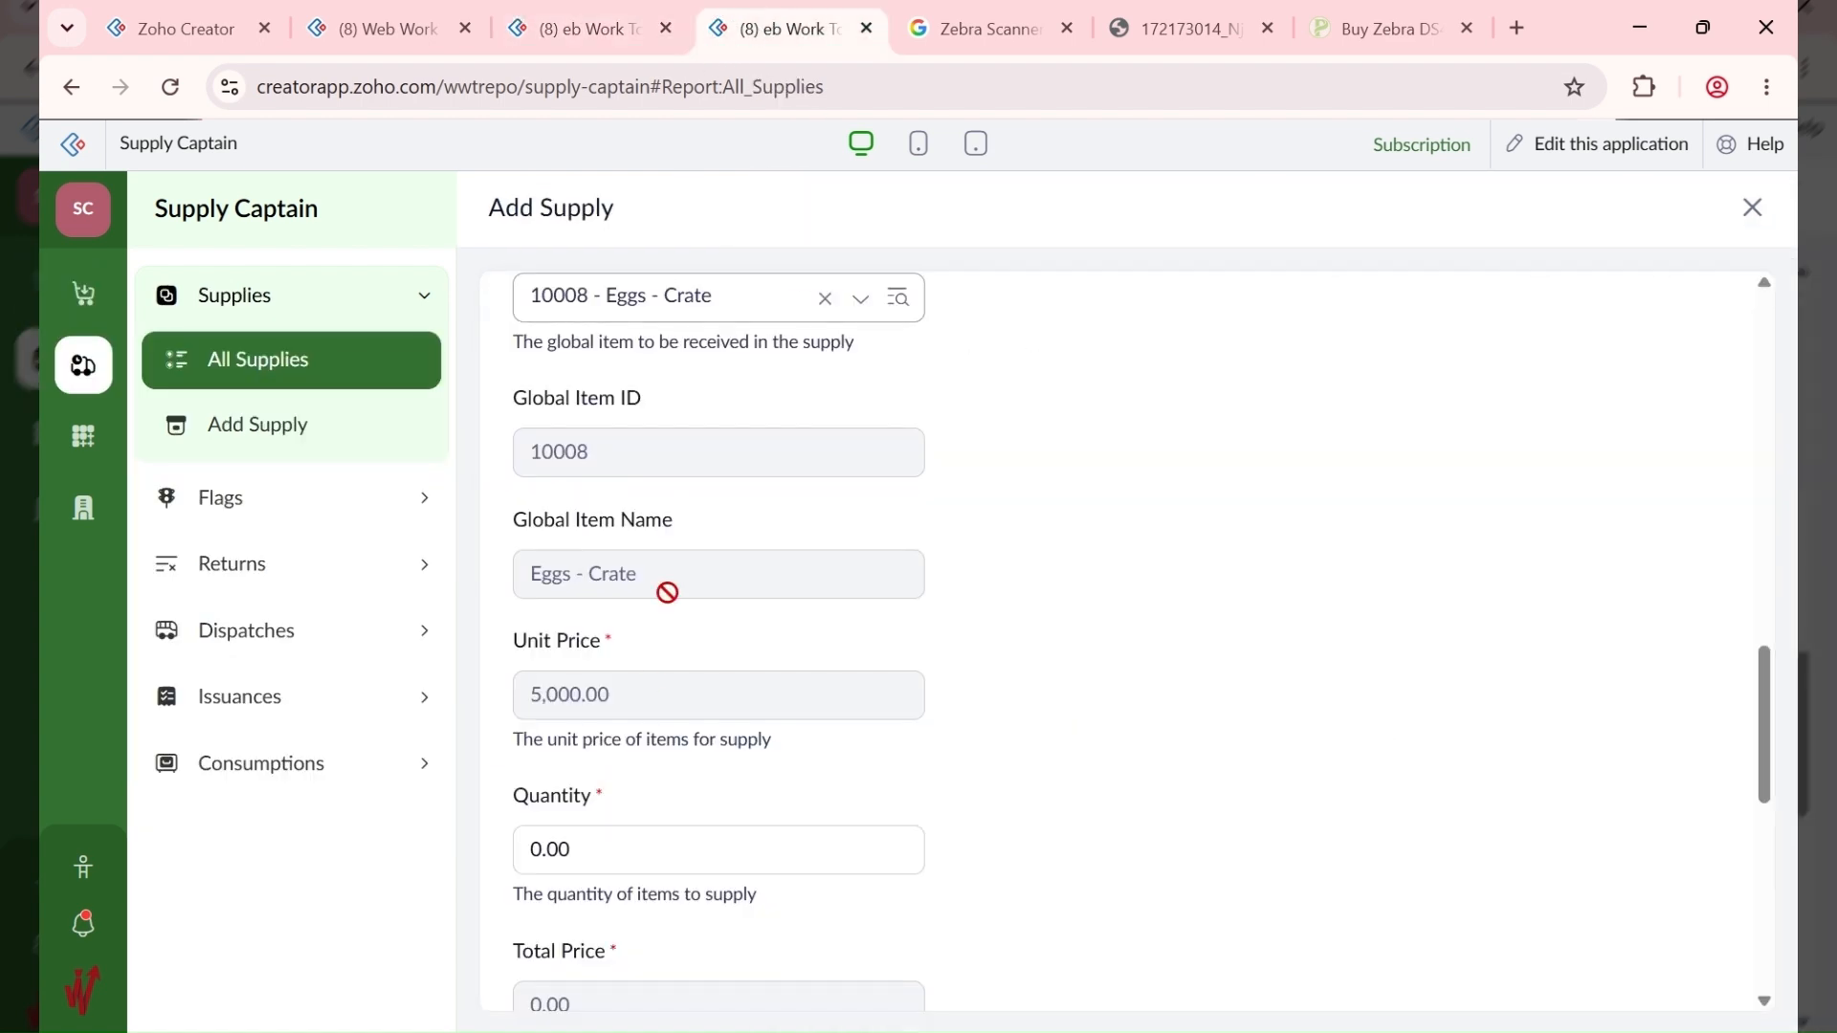
{"action": "scroll", "coordinate": [667, 590], "scroll_direction": "down", "scroll_amount": 2}
{"action": "left_click", "coordinate": [615, 727]}
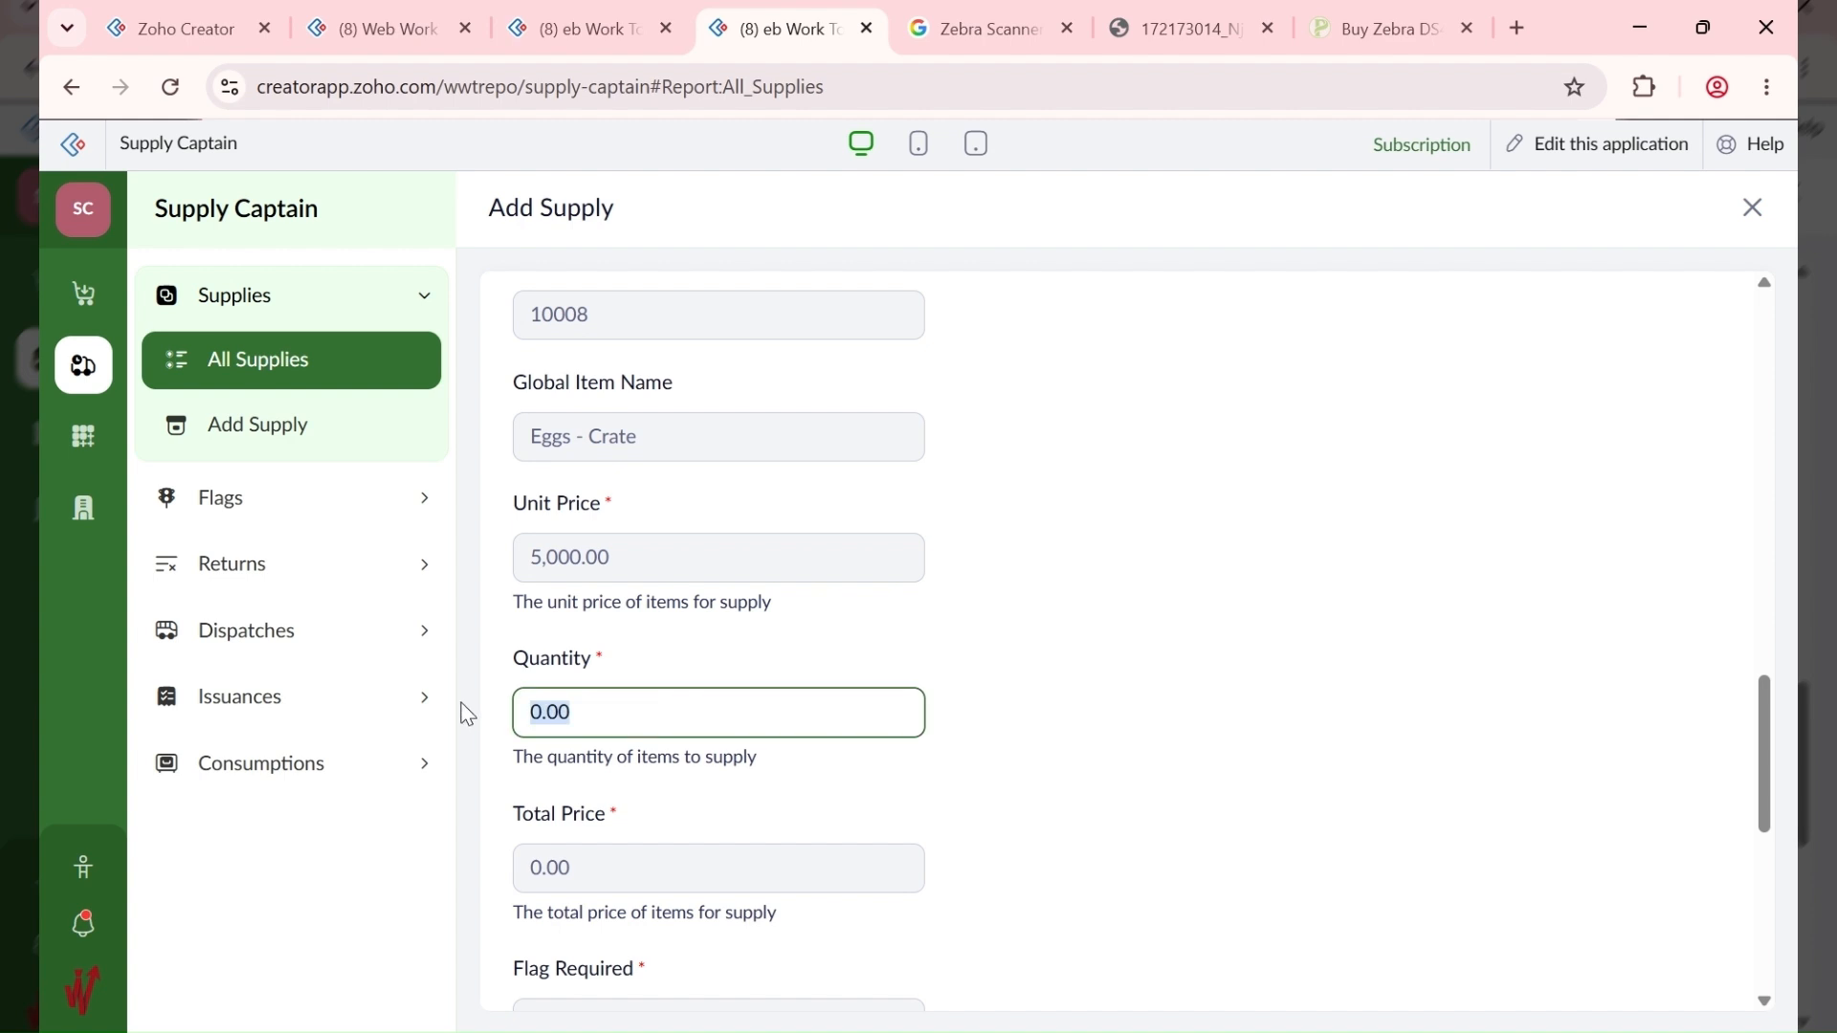
{"action": "type", "text": "3"}
{"action": "left_click", "coordinate": [1029, 664]}
{"action": "scroll", "coordinate": [1025, 664], "scroll_direction": "down", "scroll_amount": 7}
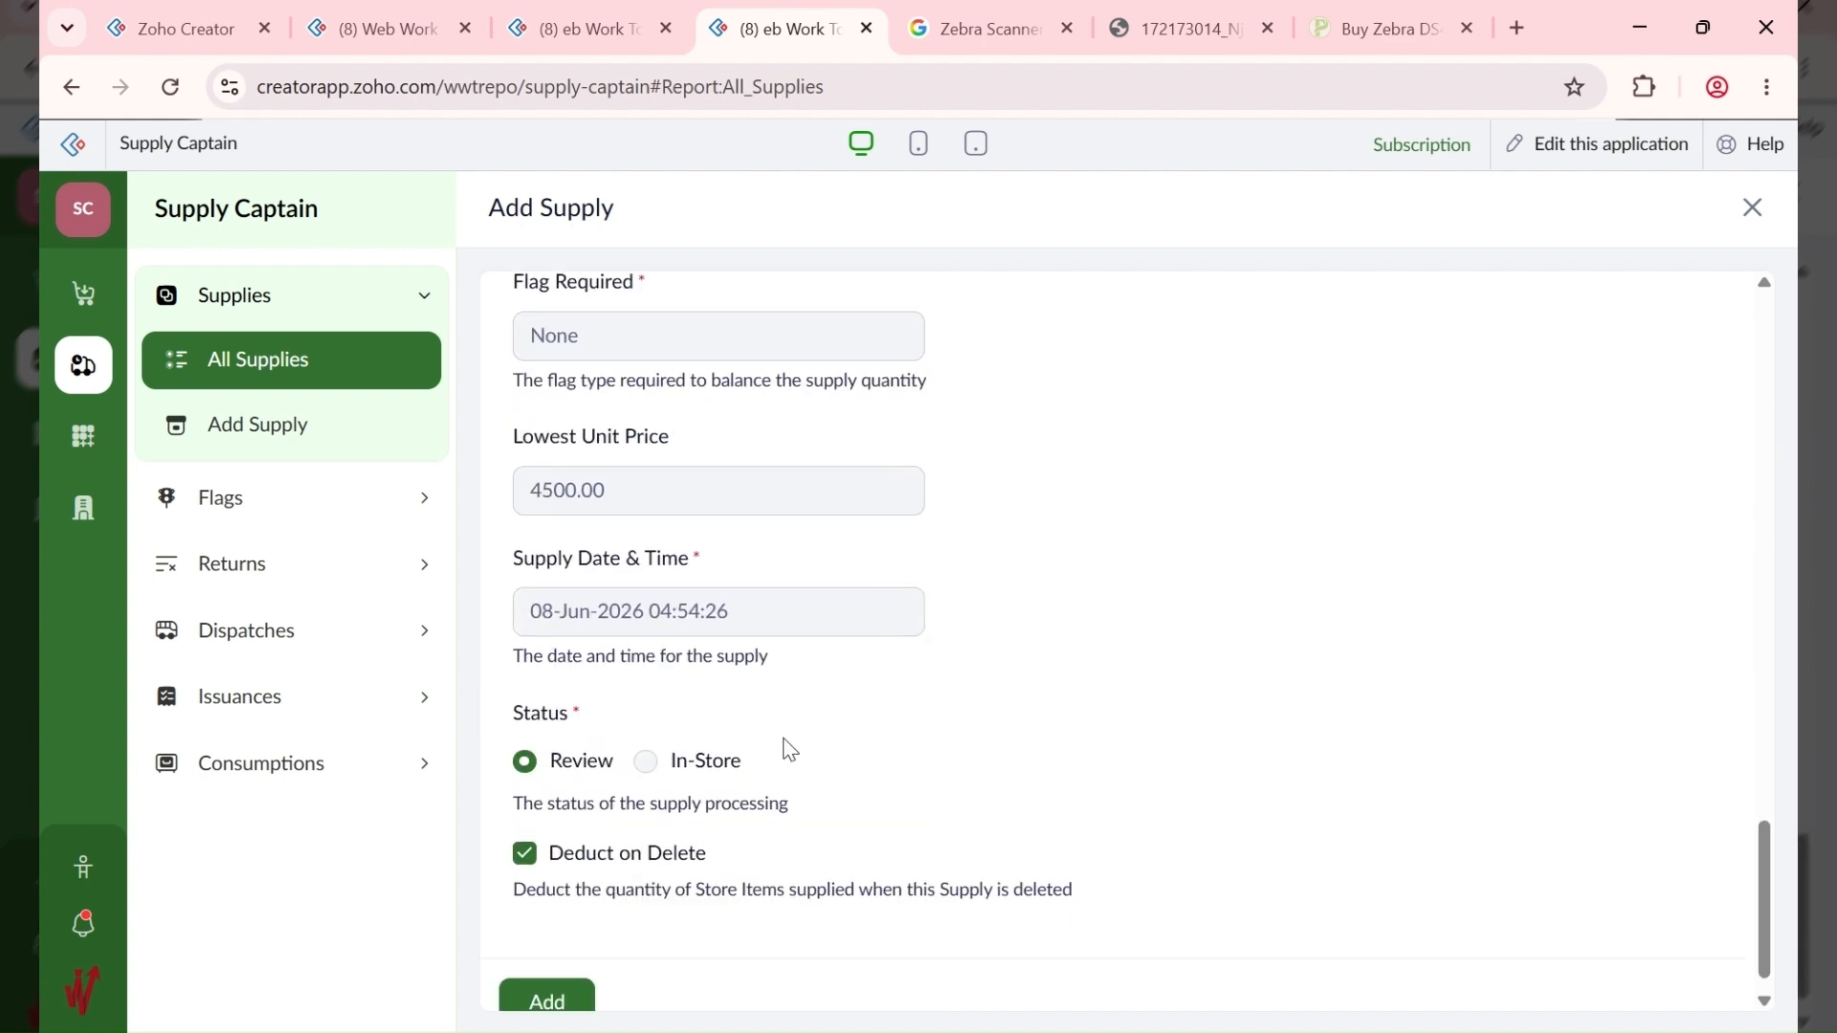
{"action": "left_click", "coordinate": [582, 968]}
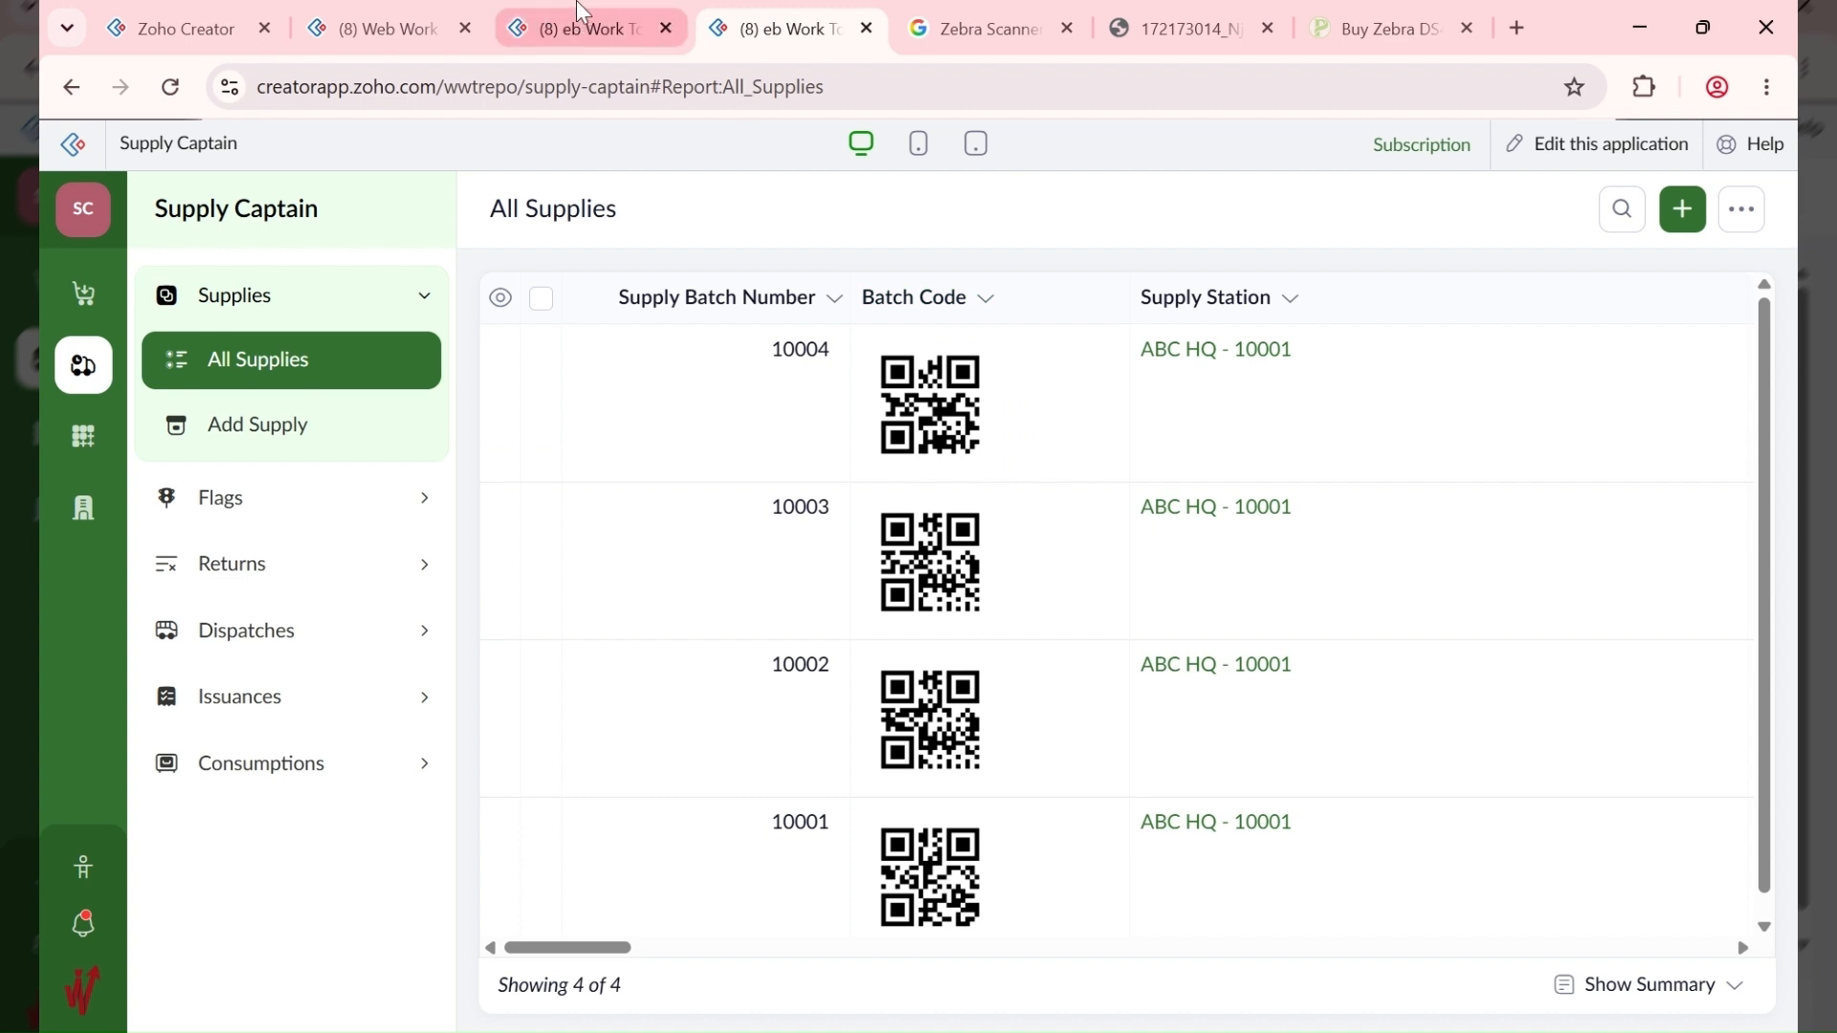
{"action": "left_click", "coordinate": [581, 11]}
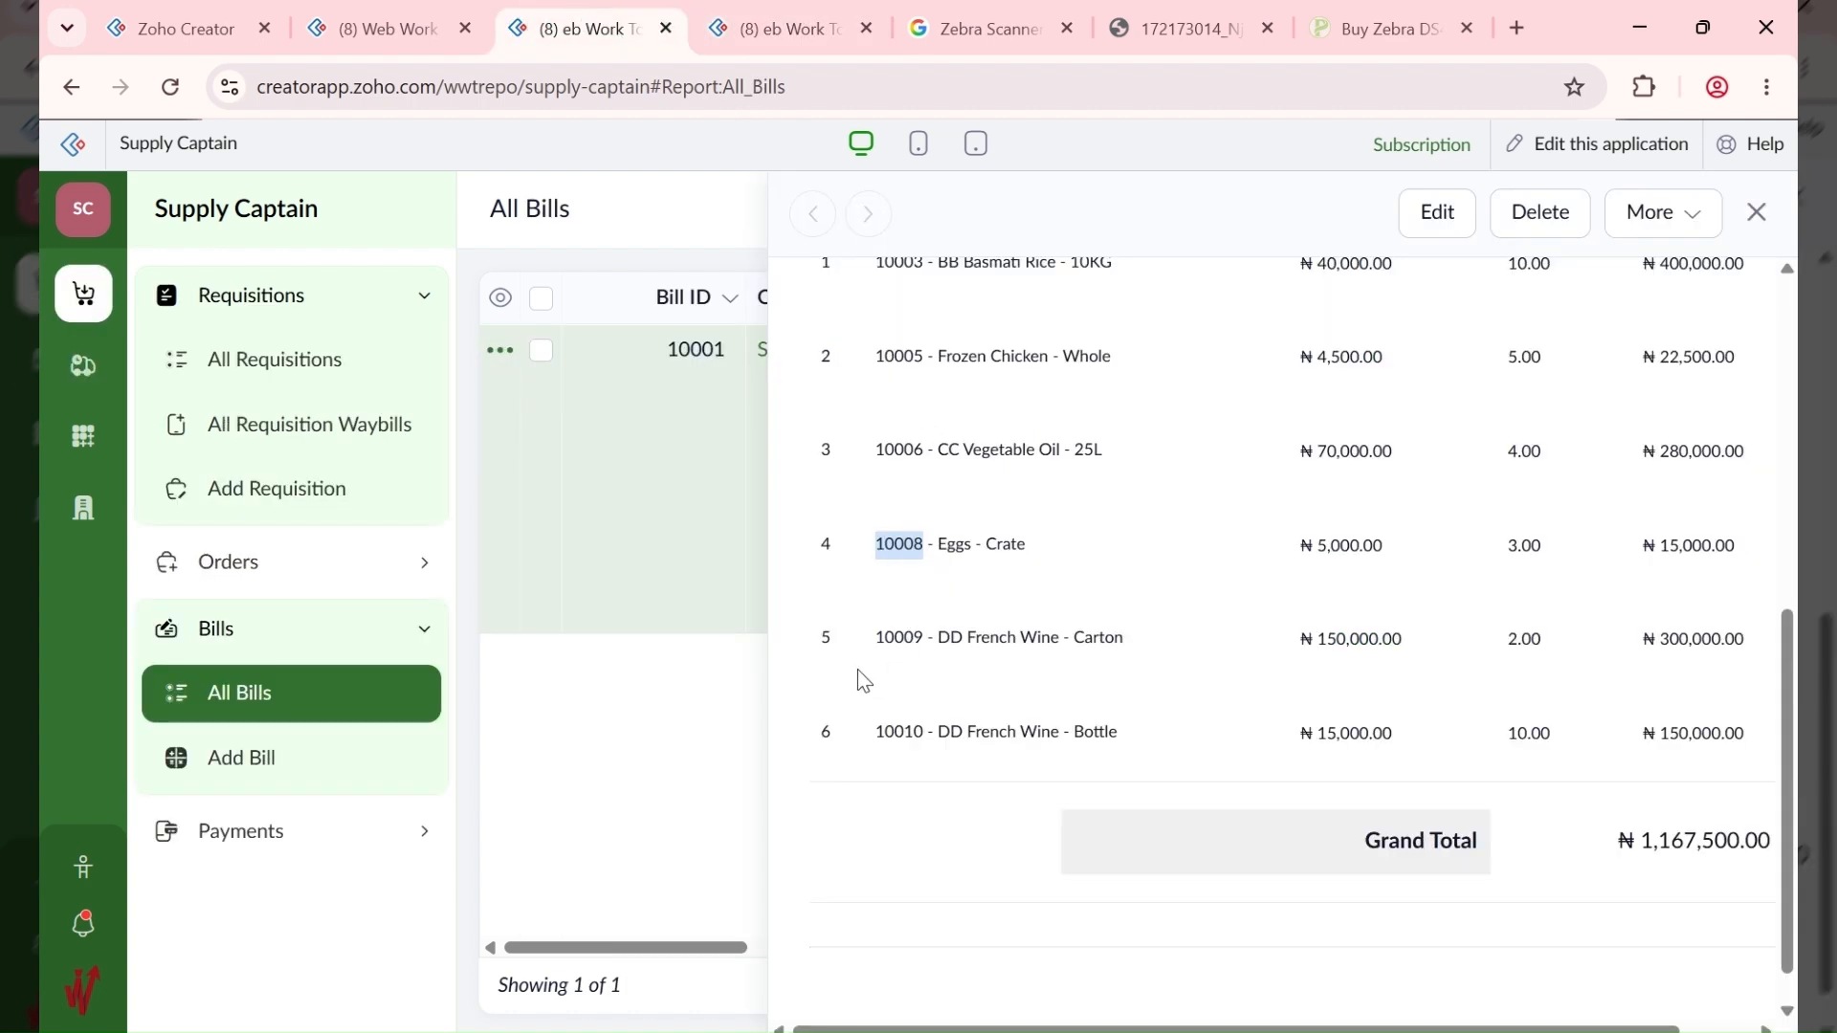
{"action": "left_click_drag", "start_coordinate": [880, 654], "coordinate": [900, 650]}
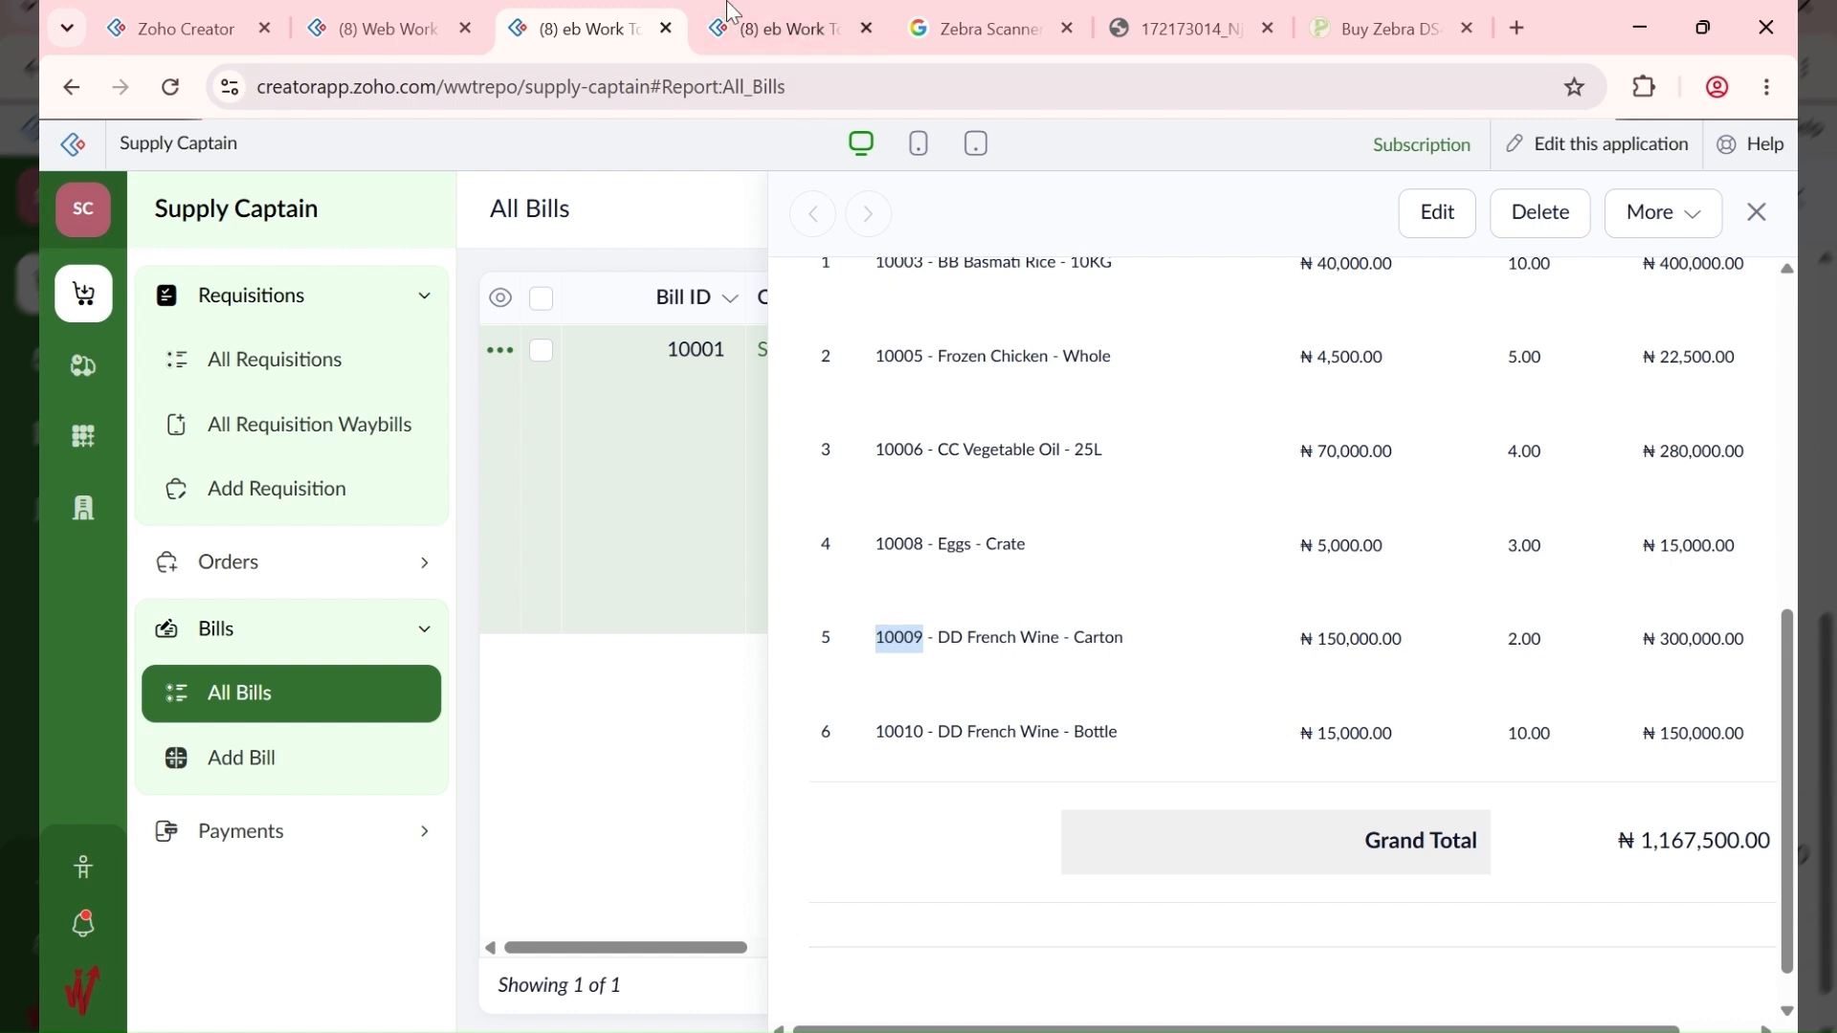
{"action": "left_click", "coordinate": [754, 17]}
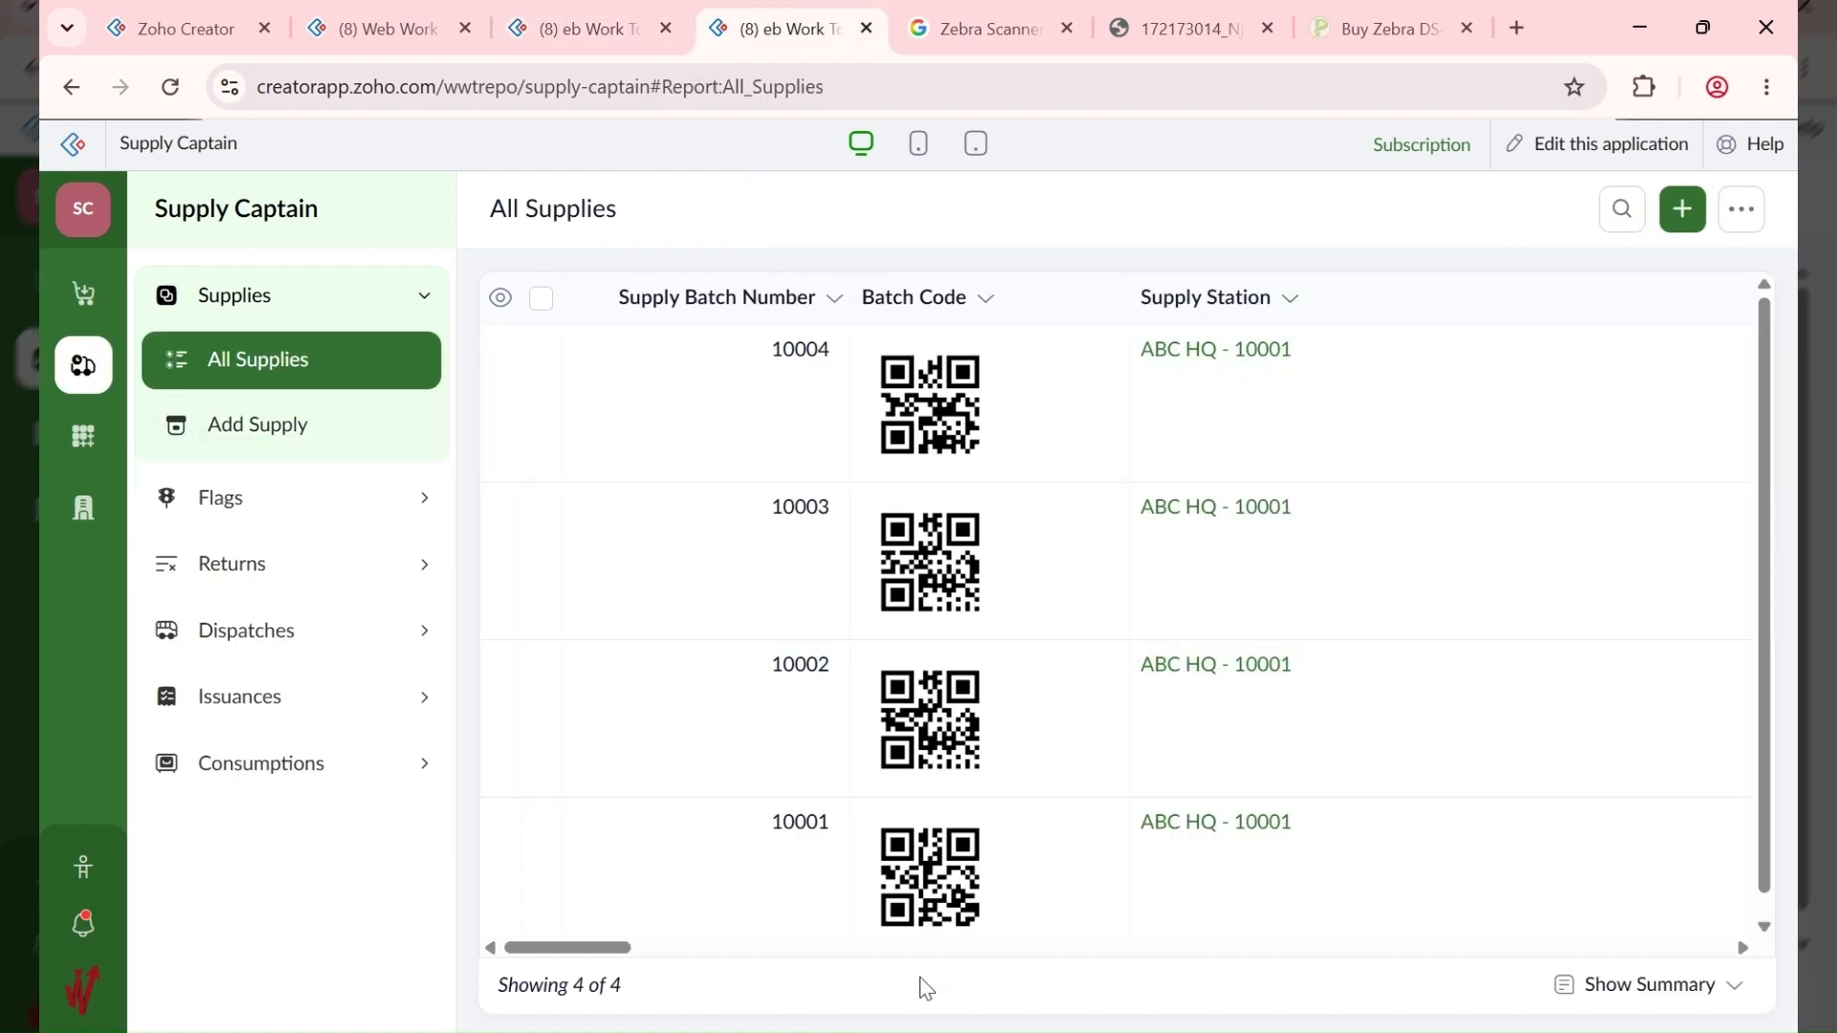
{"action": "left_click_drag", "start_coordinate": [594, 950], "coordinate": [1504, 896]}
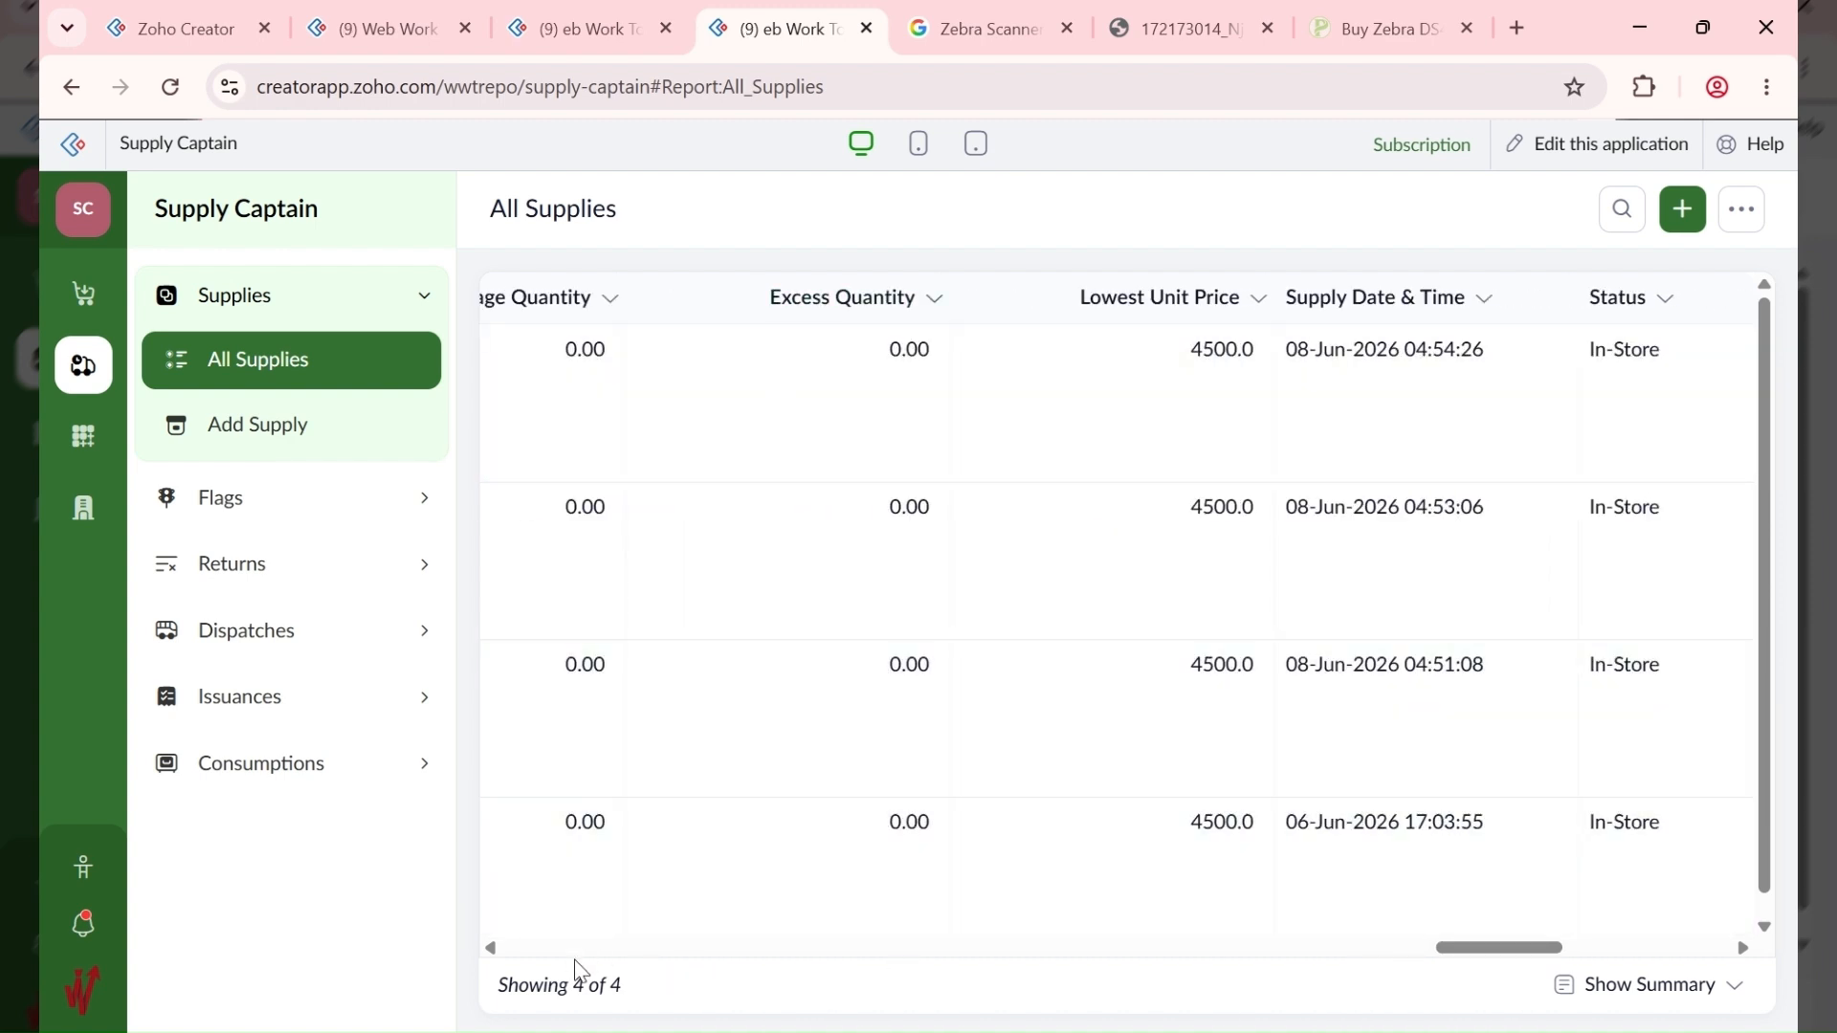
{"action": "left_click", "coordinate": [577, 953]}
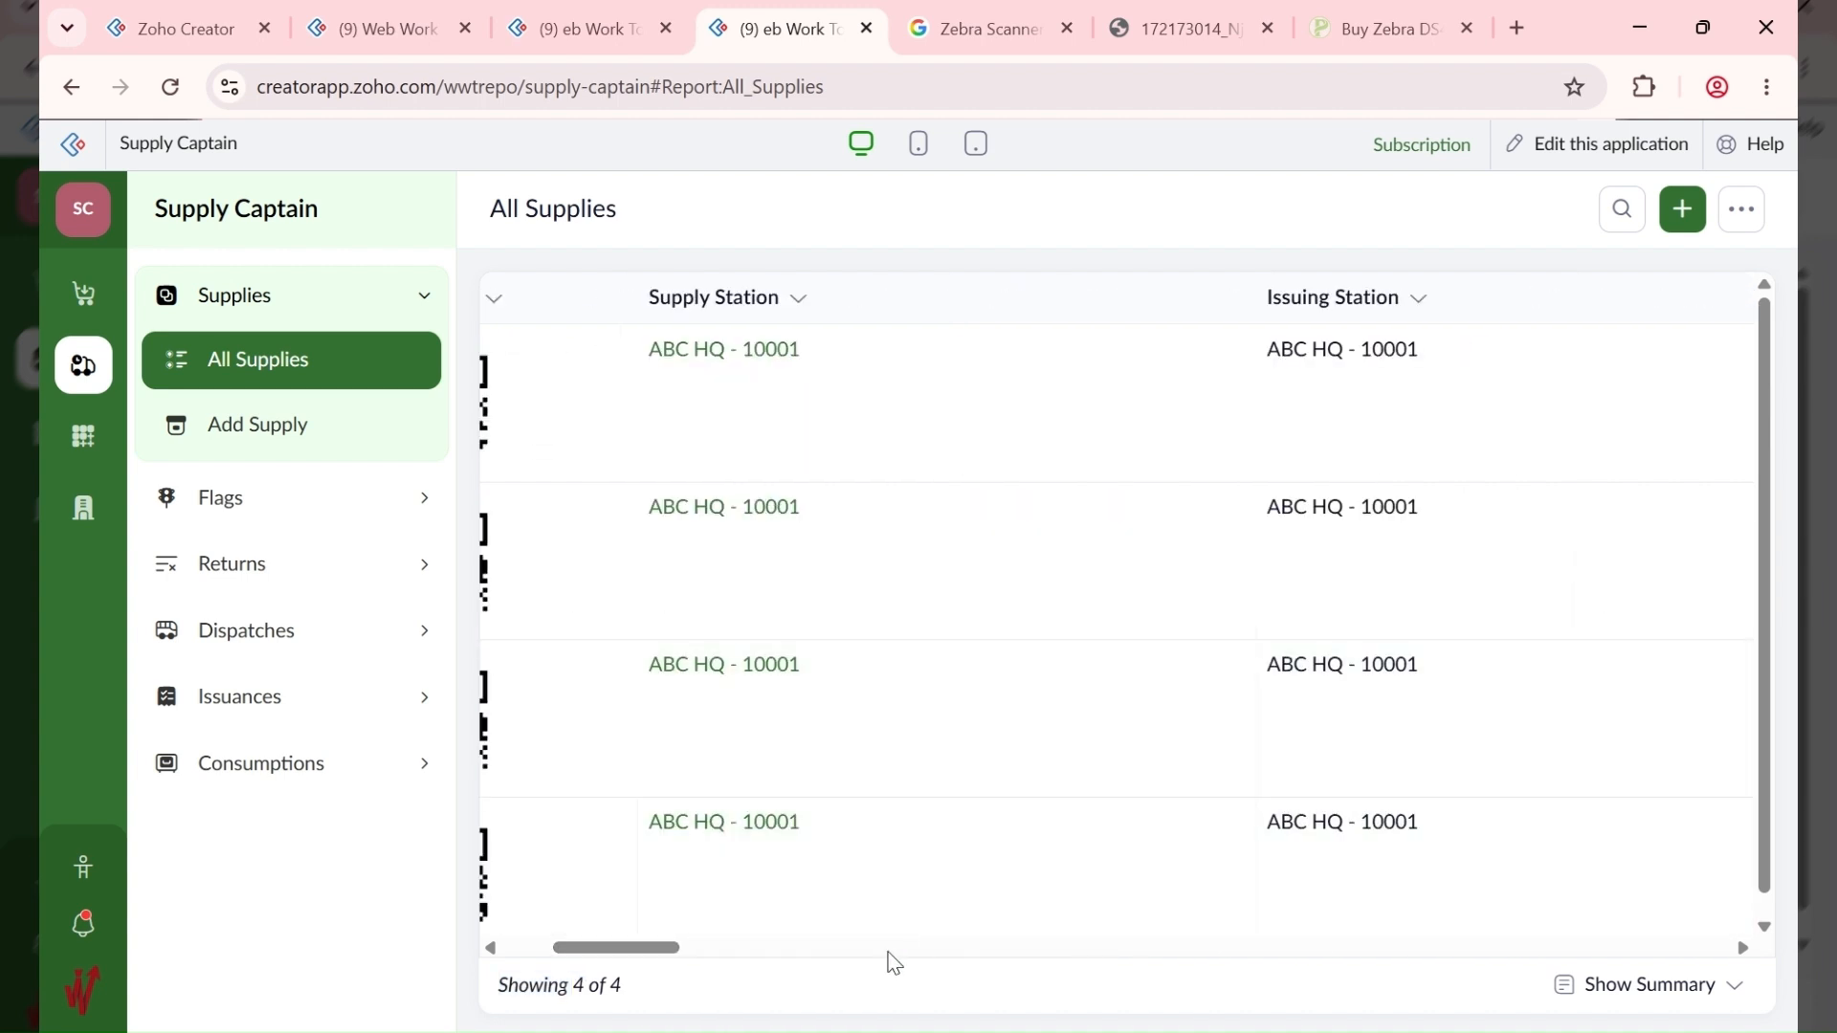
{"action": "left_click_drag", "start_coordinate": [636, 949], "coordinate": [537, 969]}
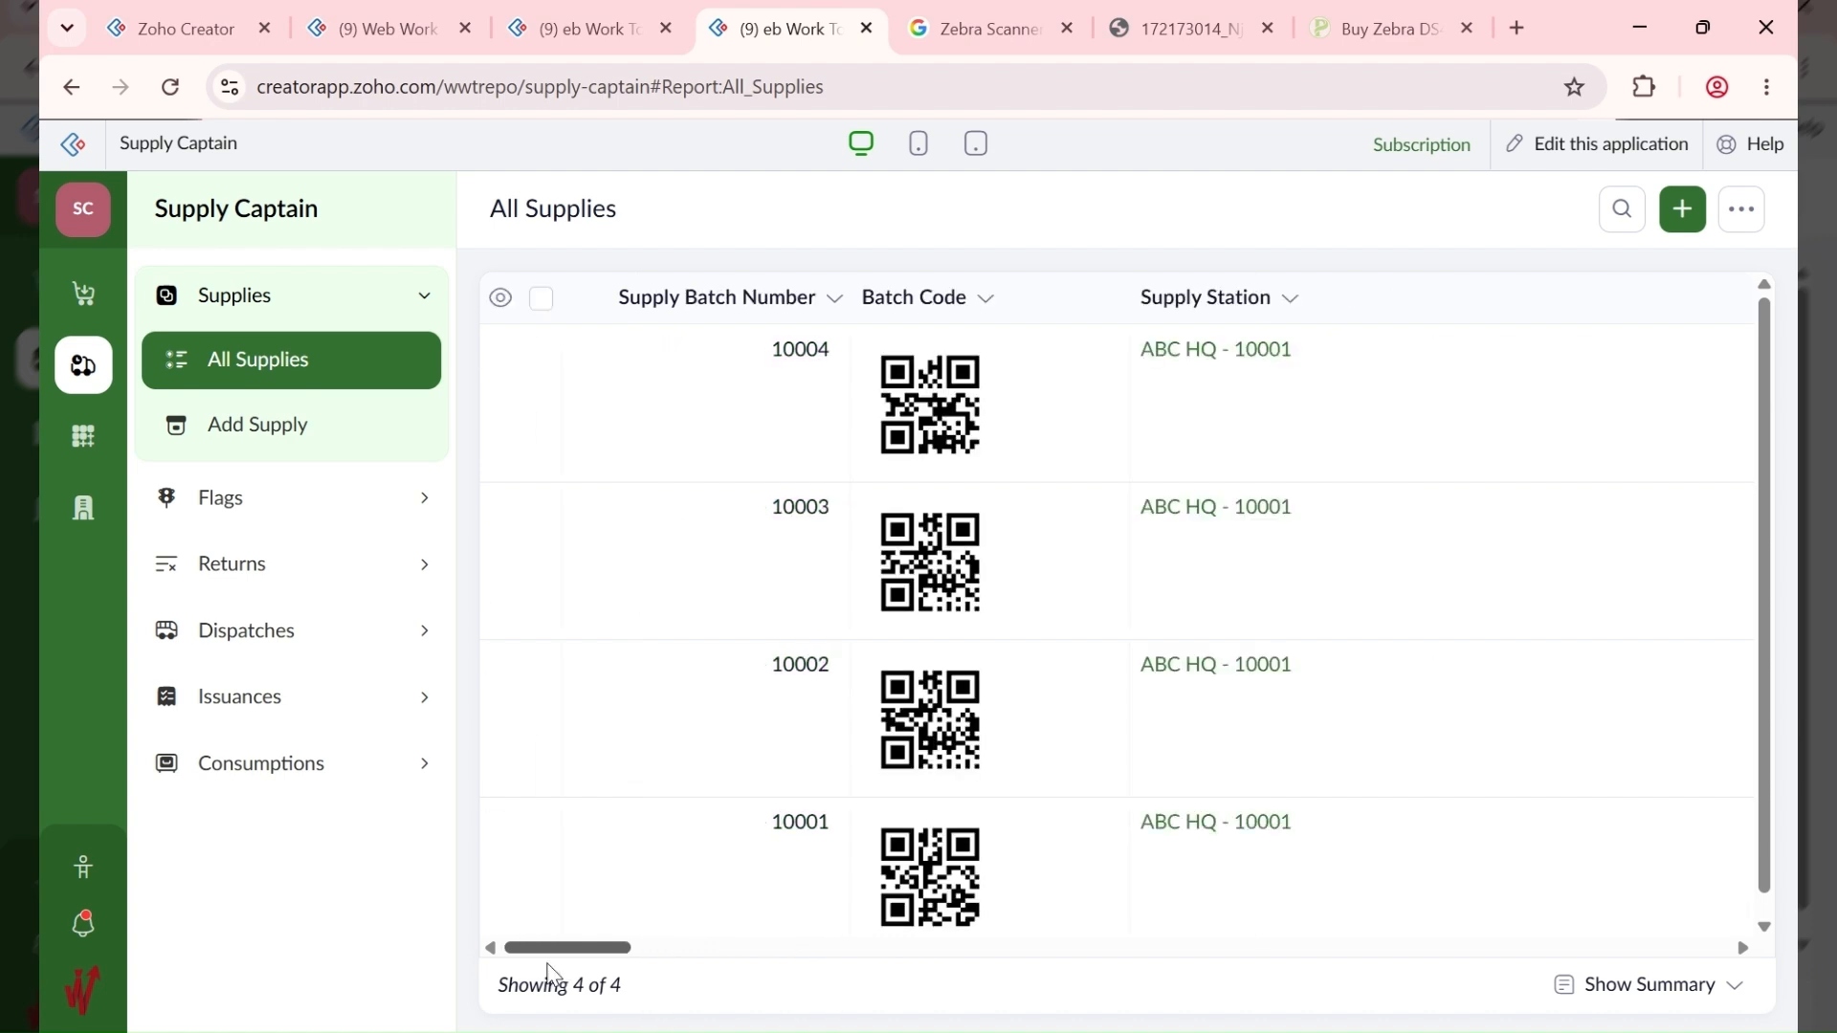
Step: Toggle Show/Hide Columns off and back on so every All Supplies column displays
{"action": "left_click", "coordinate": [501, 299]}
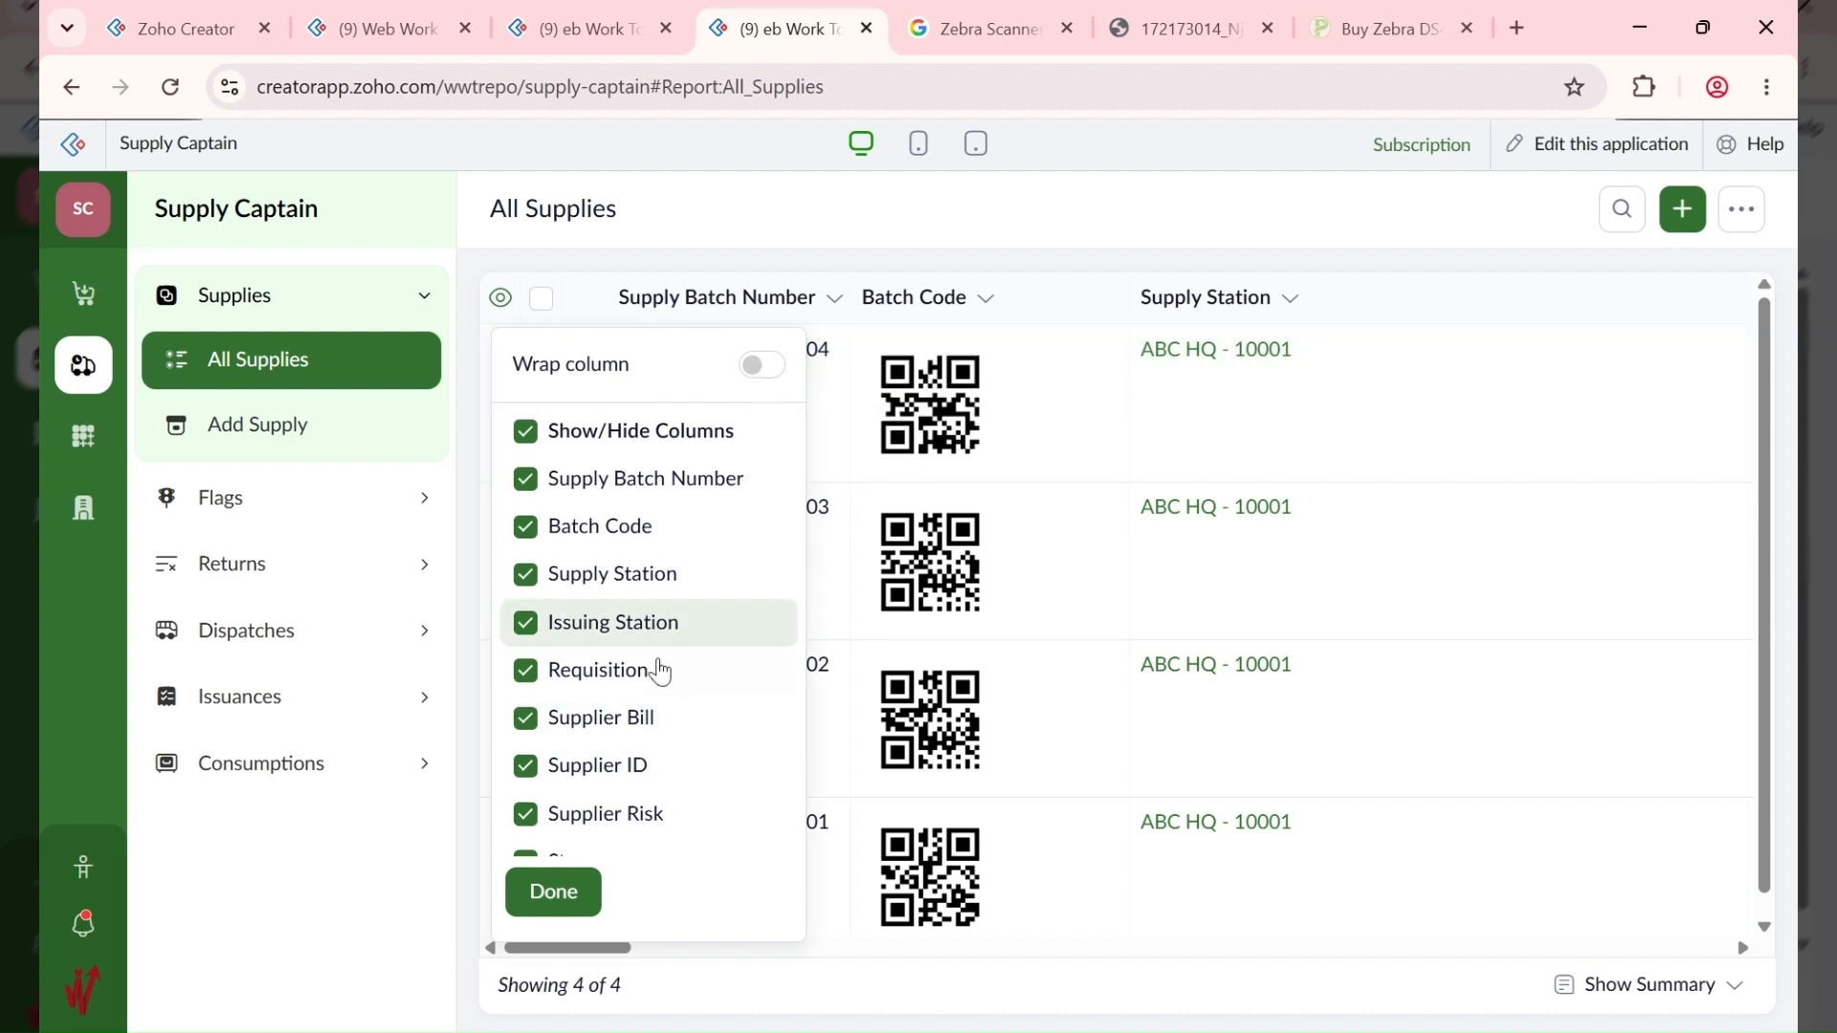
{"action": "scroll", "coordinate": [660, 668], "scroll_direction": "down", "scroll_amount": 12}
{"action": "scroll", "coordinate": [660, 660], "scroll_direction": "up", "scroll_amount": 12}
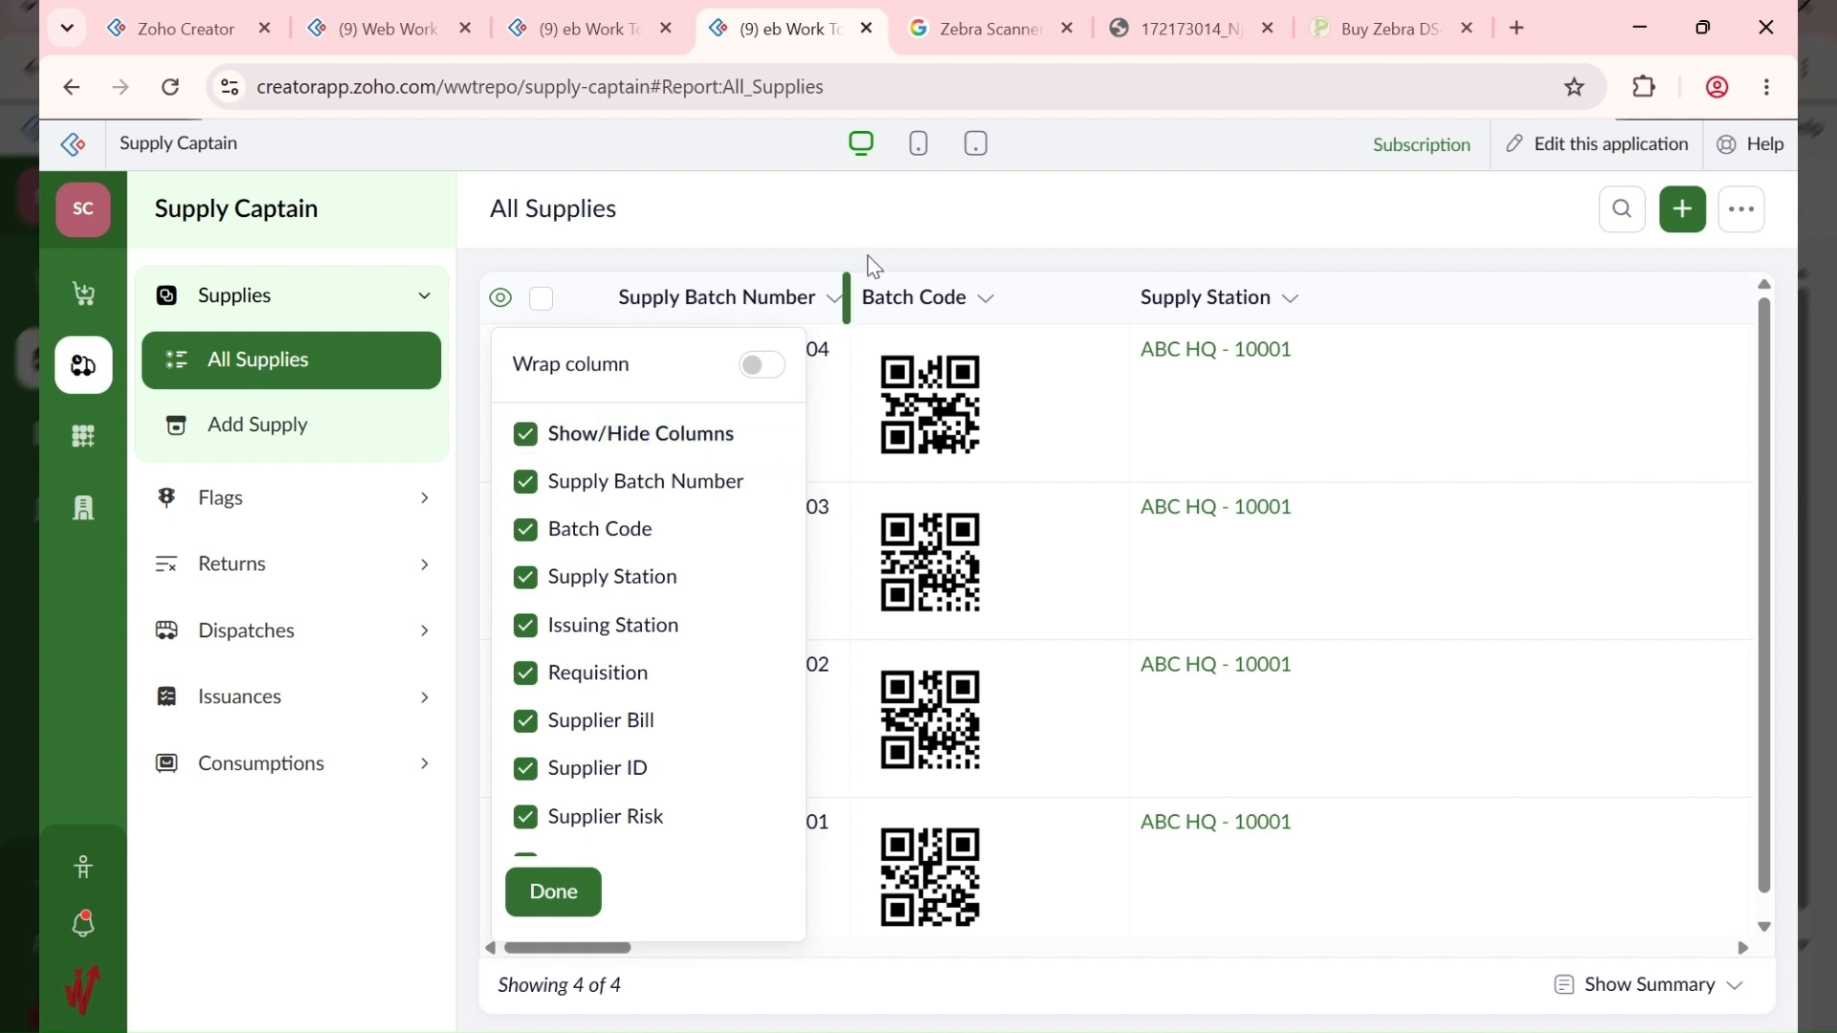
{"action": "left_click", "coordinate": [525, 434]}
{"action": "scroll", "coordinate": [525, 763], "scroll_direction": "down", "scroll_amount": 3}
{"action": "scroll", "coordinate": [524, 756], "scroll_direction": "down", "scroll_amount": 3}
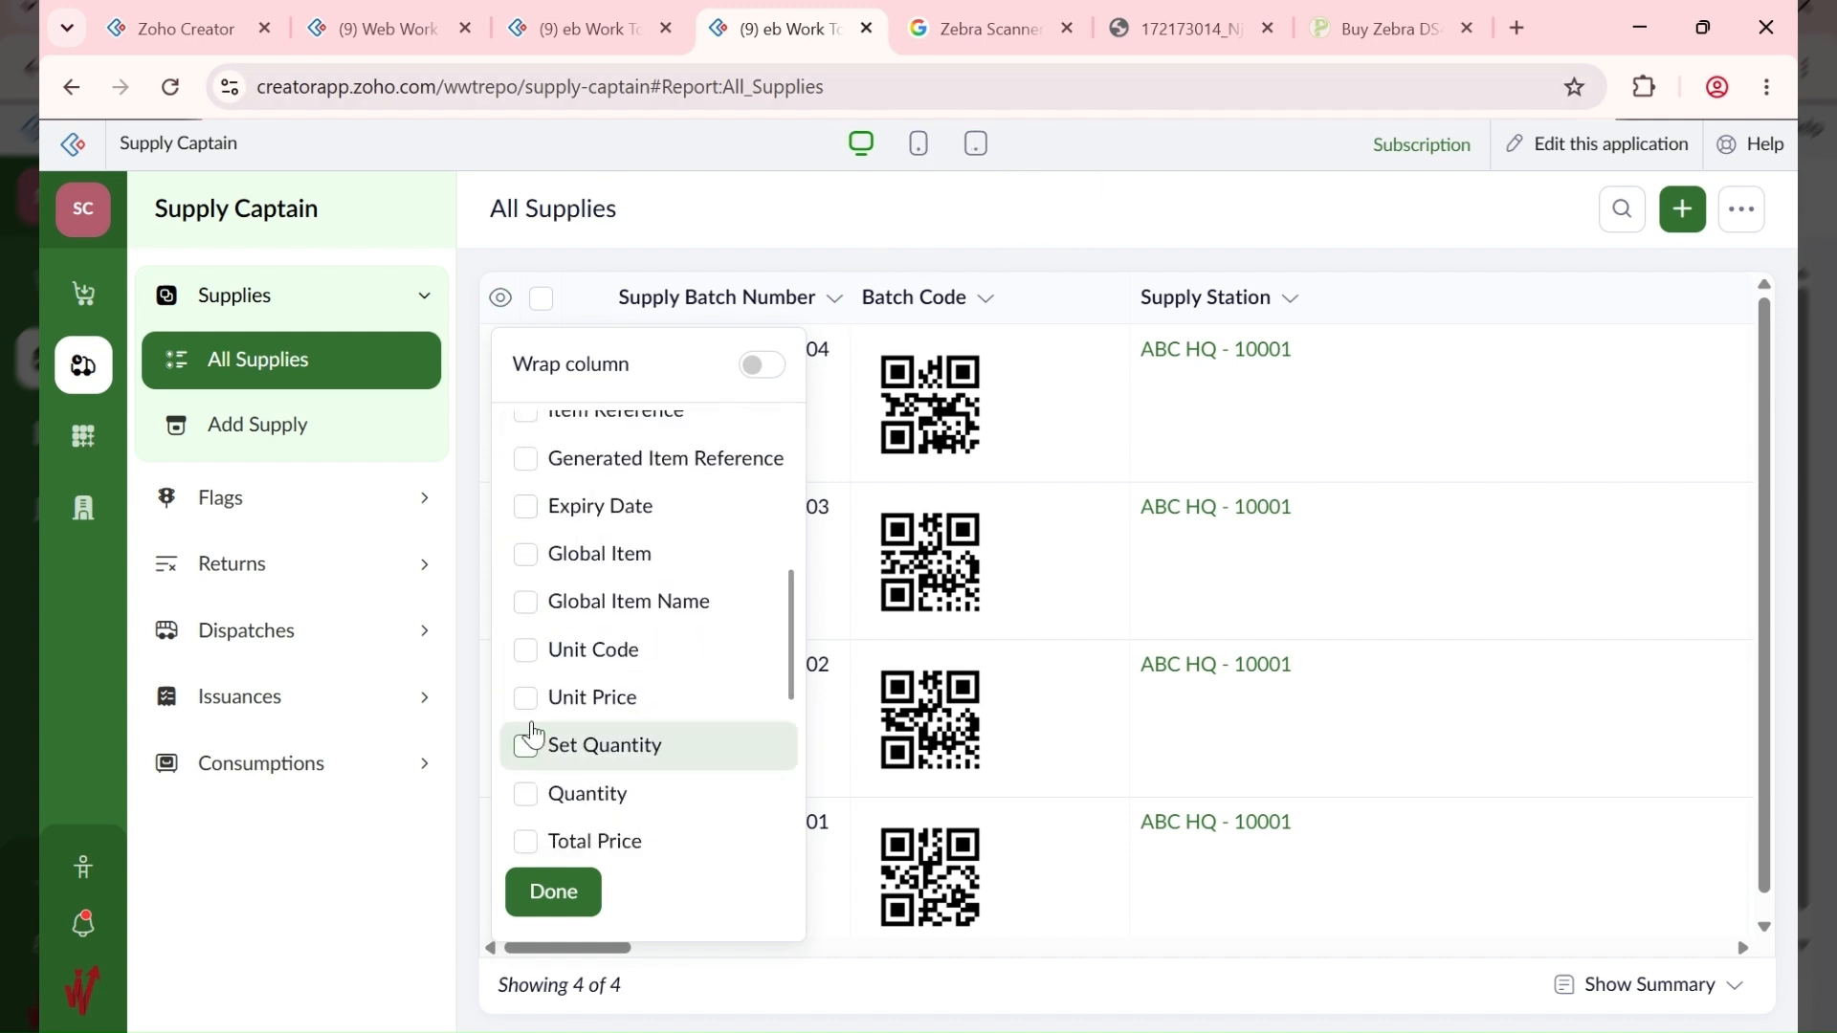
{"action": "scroll", "coordinate": [531, 641], "scroll_direction": "up", "scroll_amount": 6}
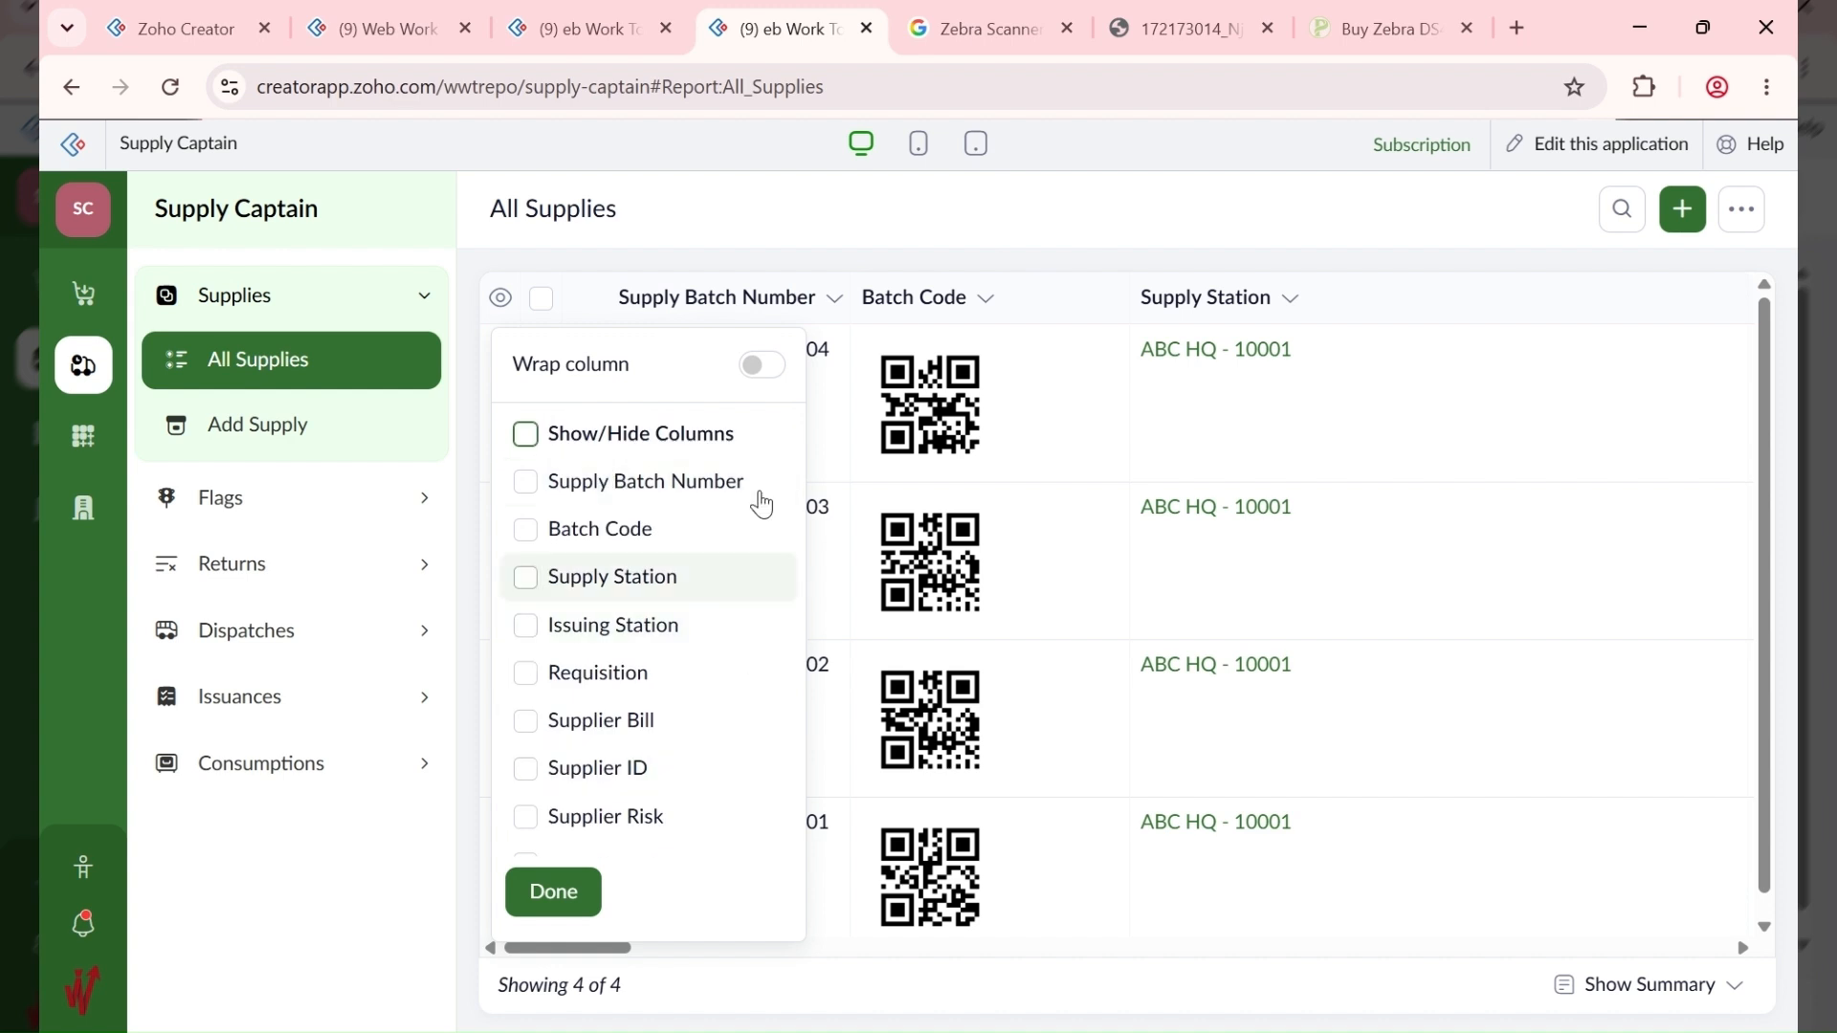
{"action": "left_click", "coordinate": [525, 435]}
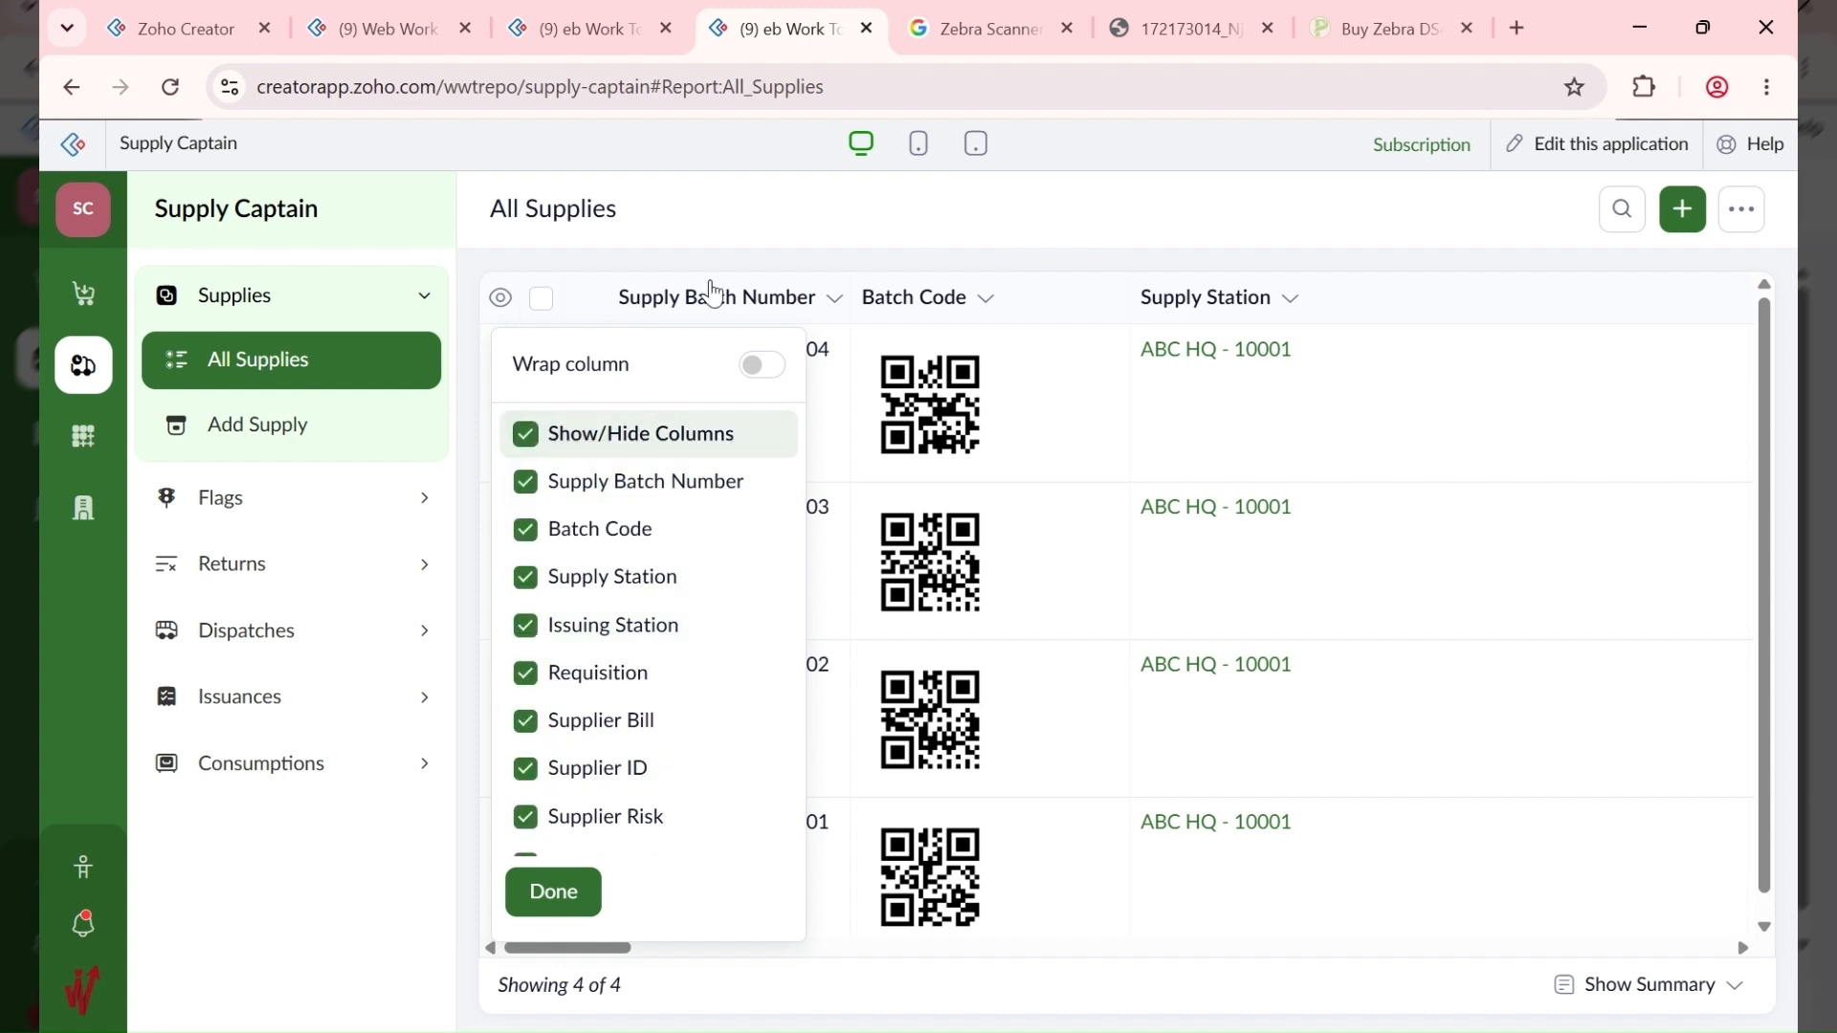
{"action": "left_click", "coordinate": [1032, 216]}
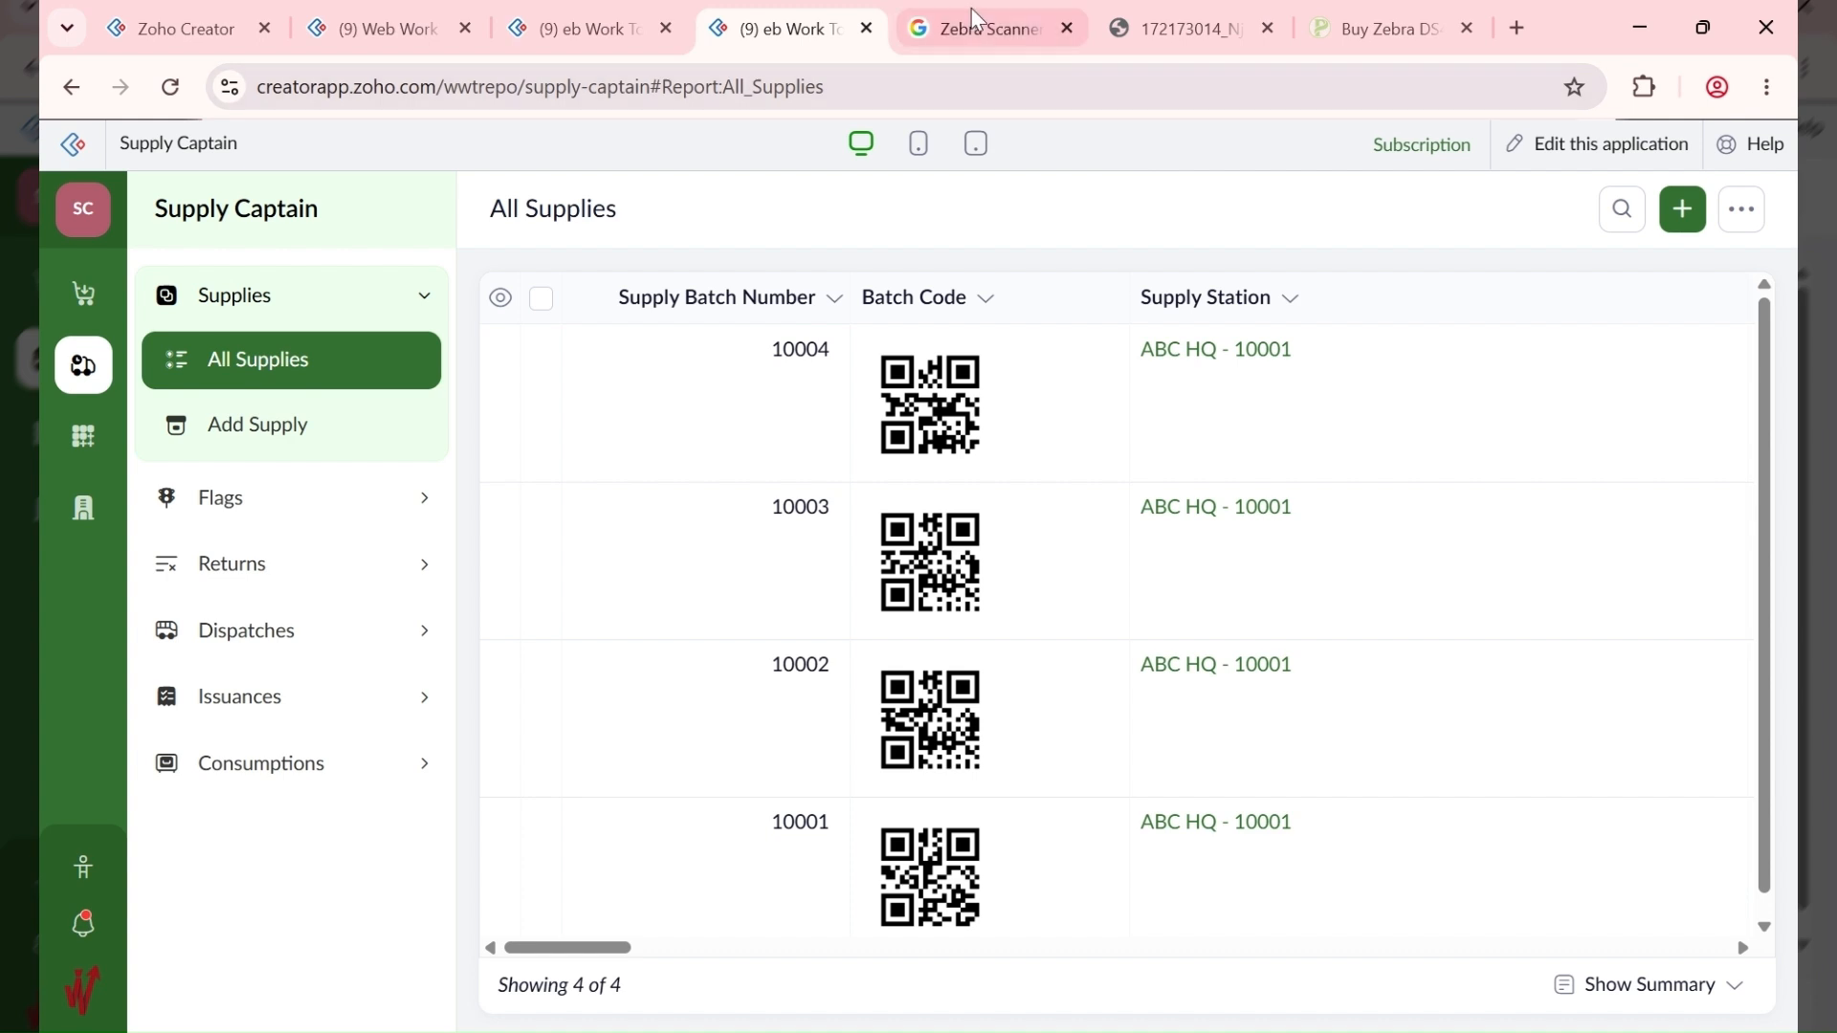
Step: Start a new supply with requisition Stock HQ - CEO Birthday and bill 10001 - CBA FOODS LTD
{"action": "left_click", "coordinate": [589, 14]}
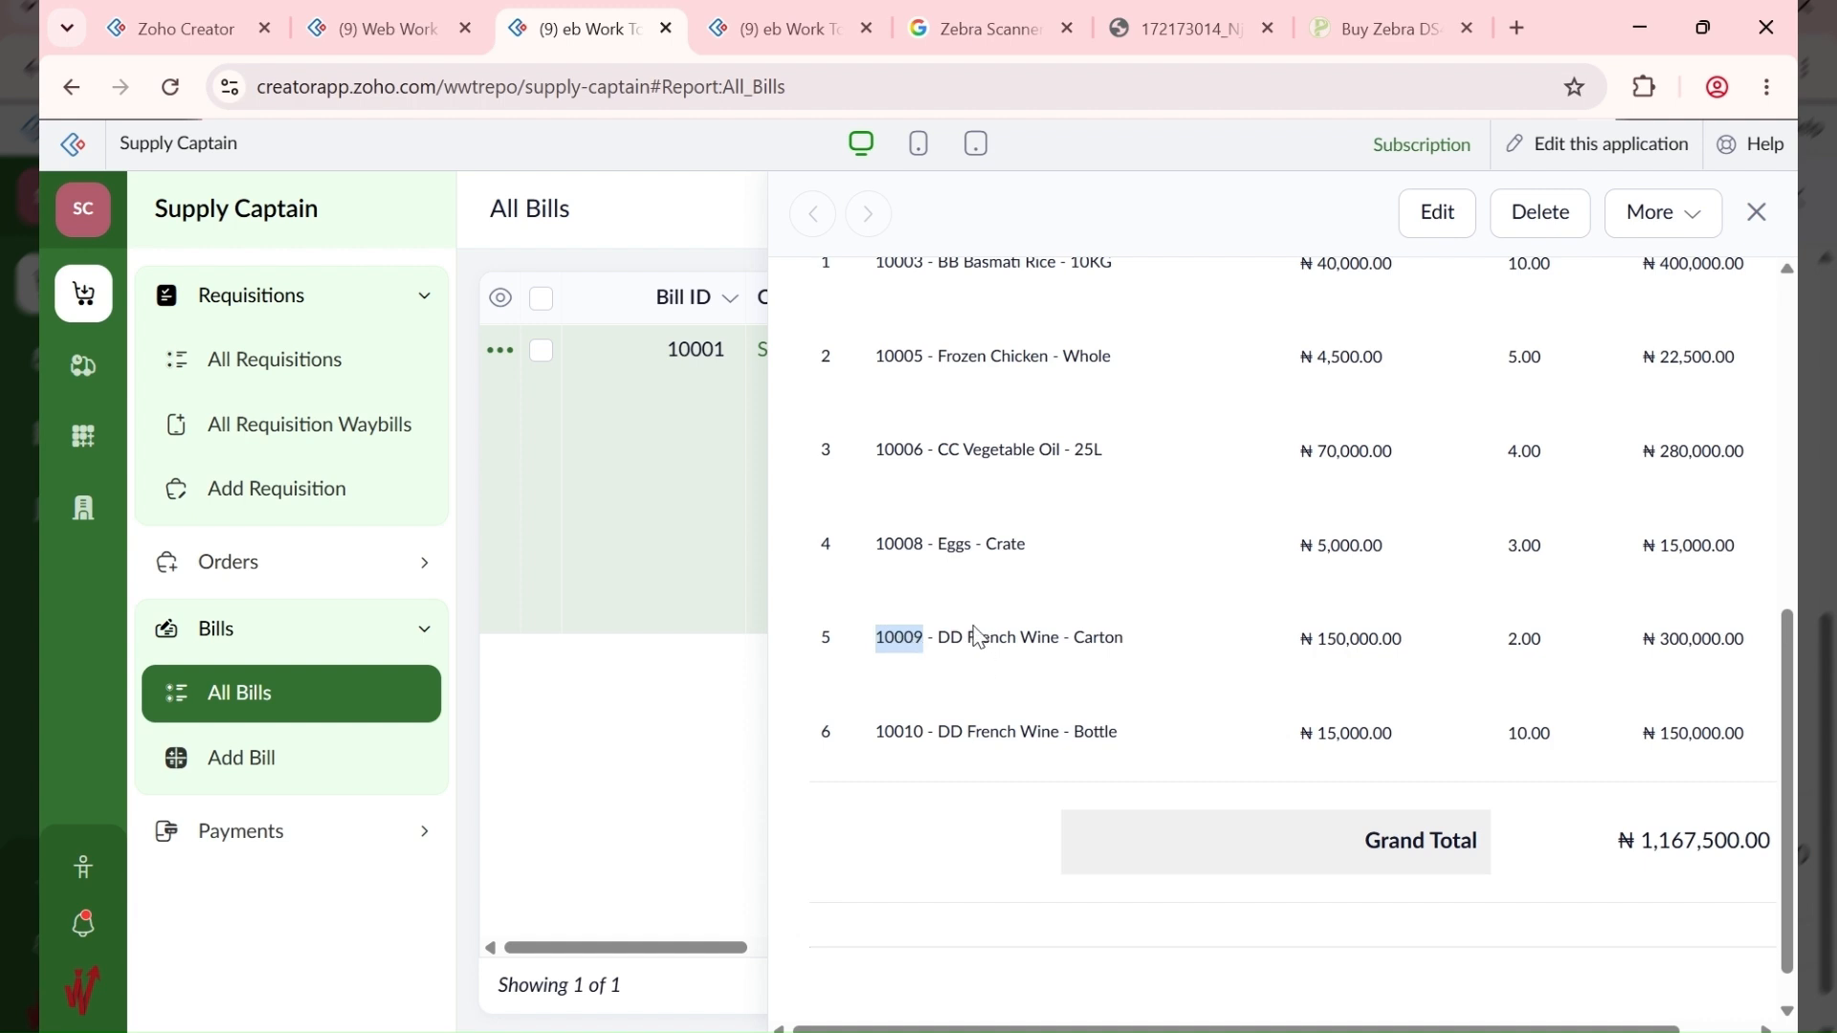
{"action": "left_click", "coordinate": [765, 12]}
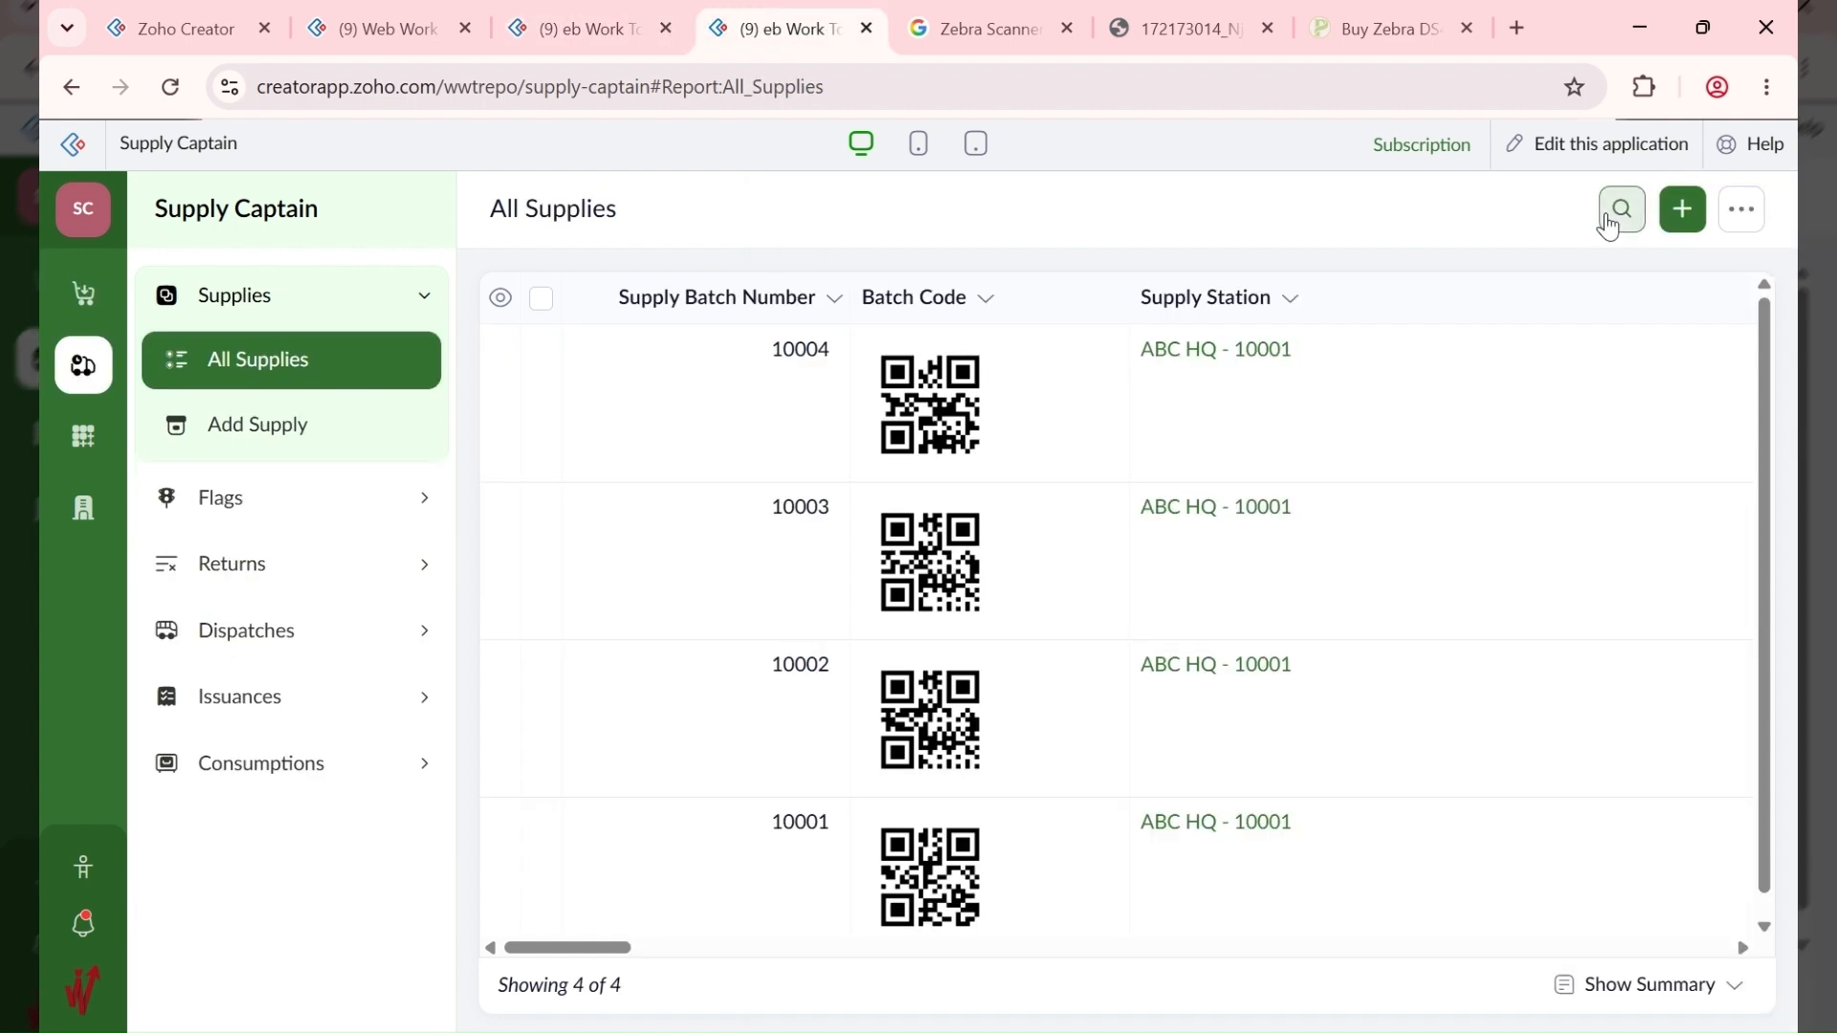
{"action": "left_click", "coordinate": [1686, 212]}
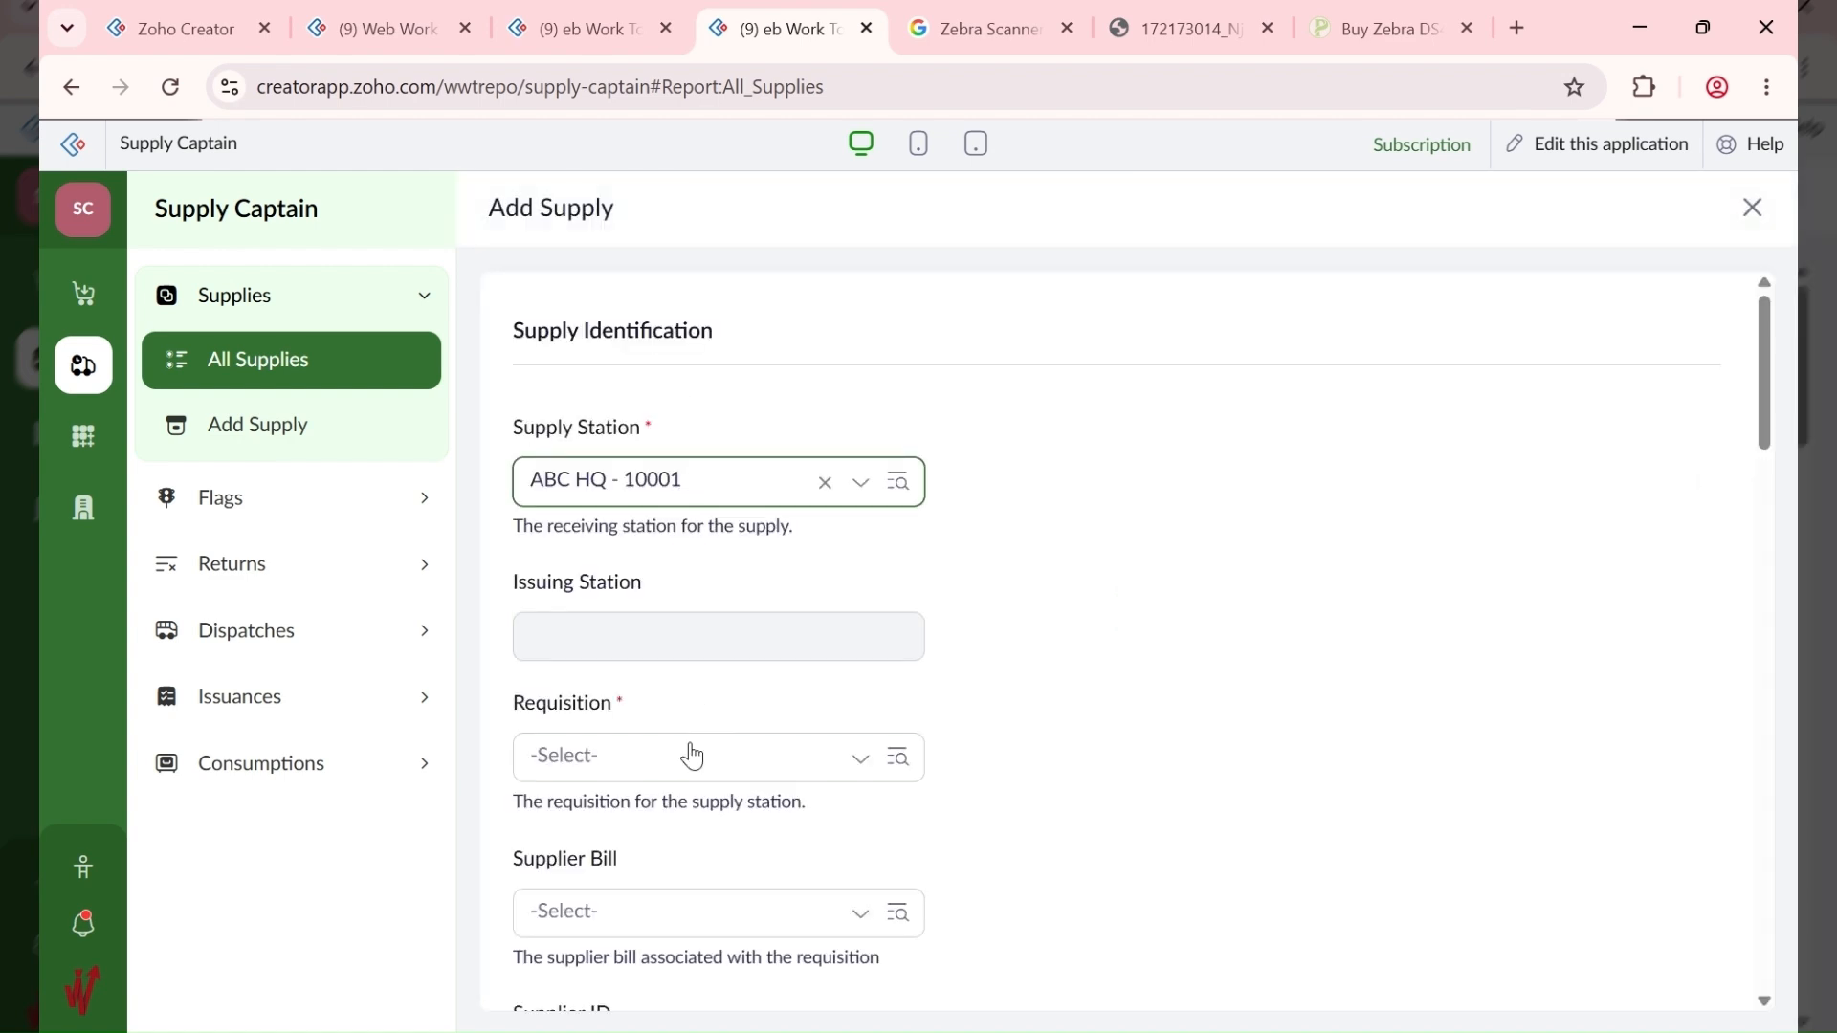
{"action": "left_click", "coordinate": [692, 755]}
{"action": "left_click", "coordinate": [700, 825]}
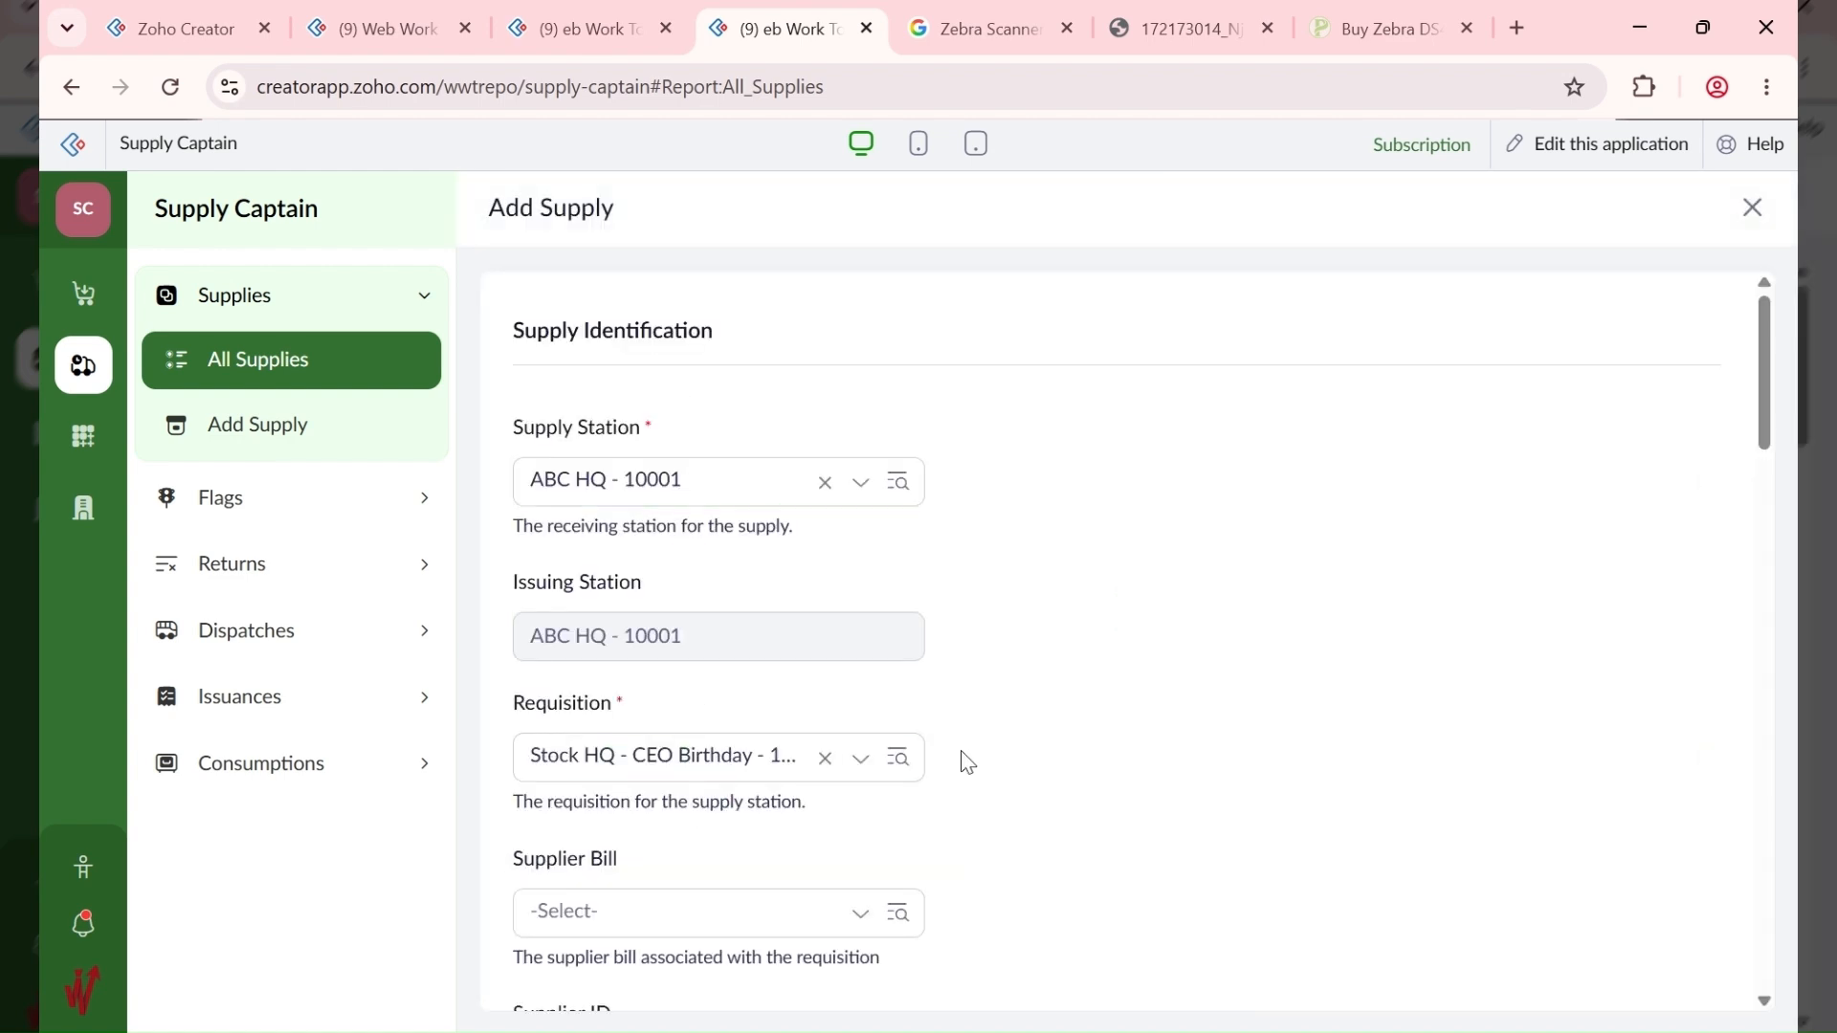
{"action": "scroll", "coordinate": [960, 758], "scroll_direction": "down", "scroll_amount": 1}
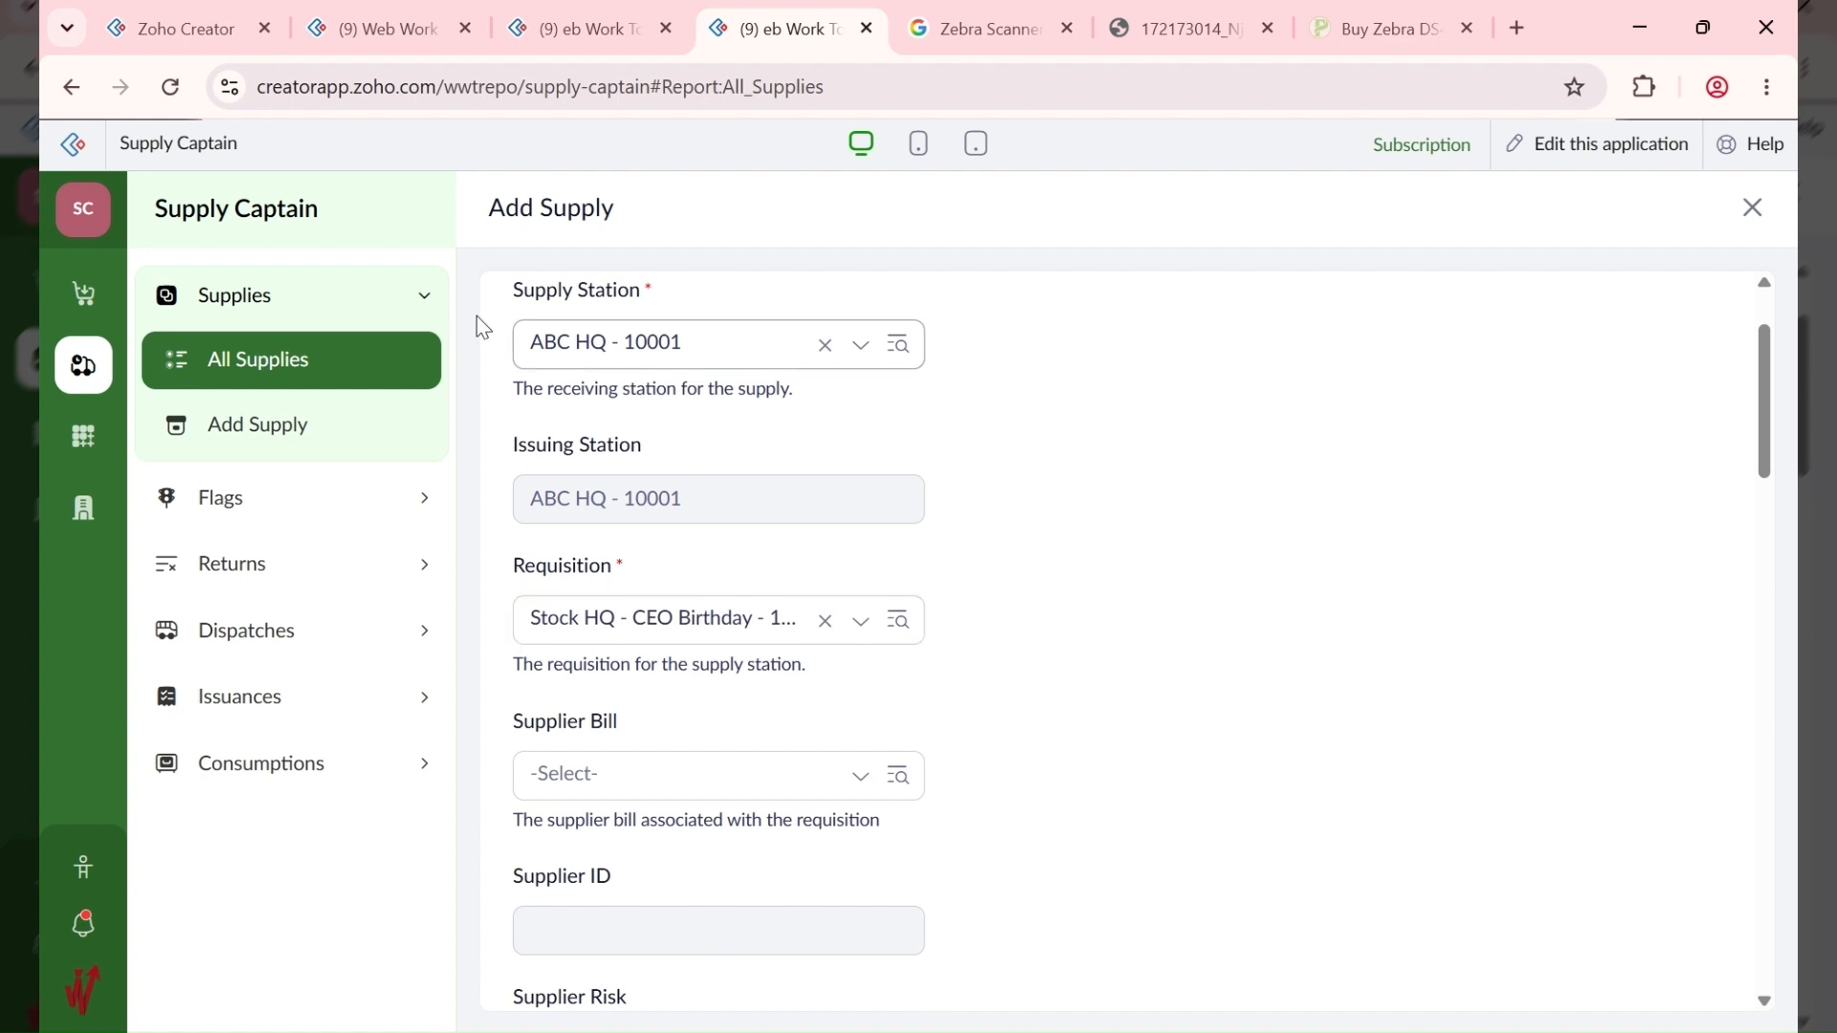
{"action": "scroll", "coordinate": [924, 699], "scroll_direction": "down", "scroll_amount": 2}
{"action": "left_click", "coordinate": [669, 507]}
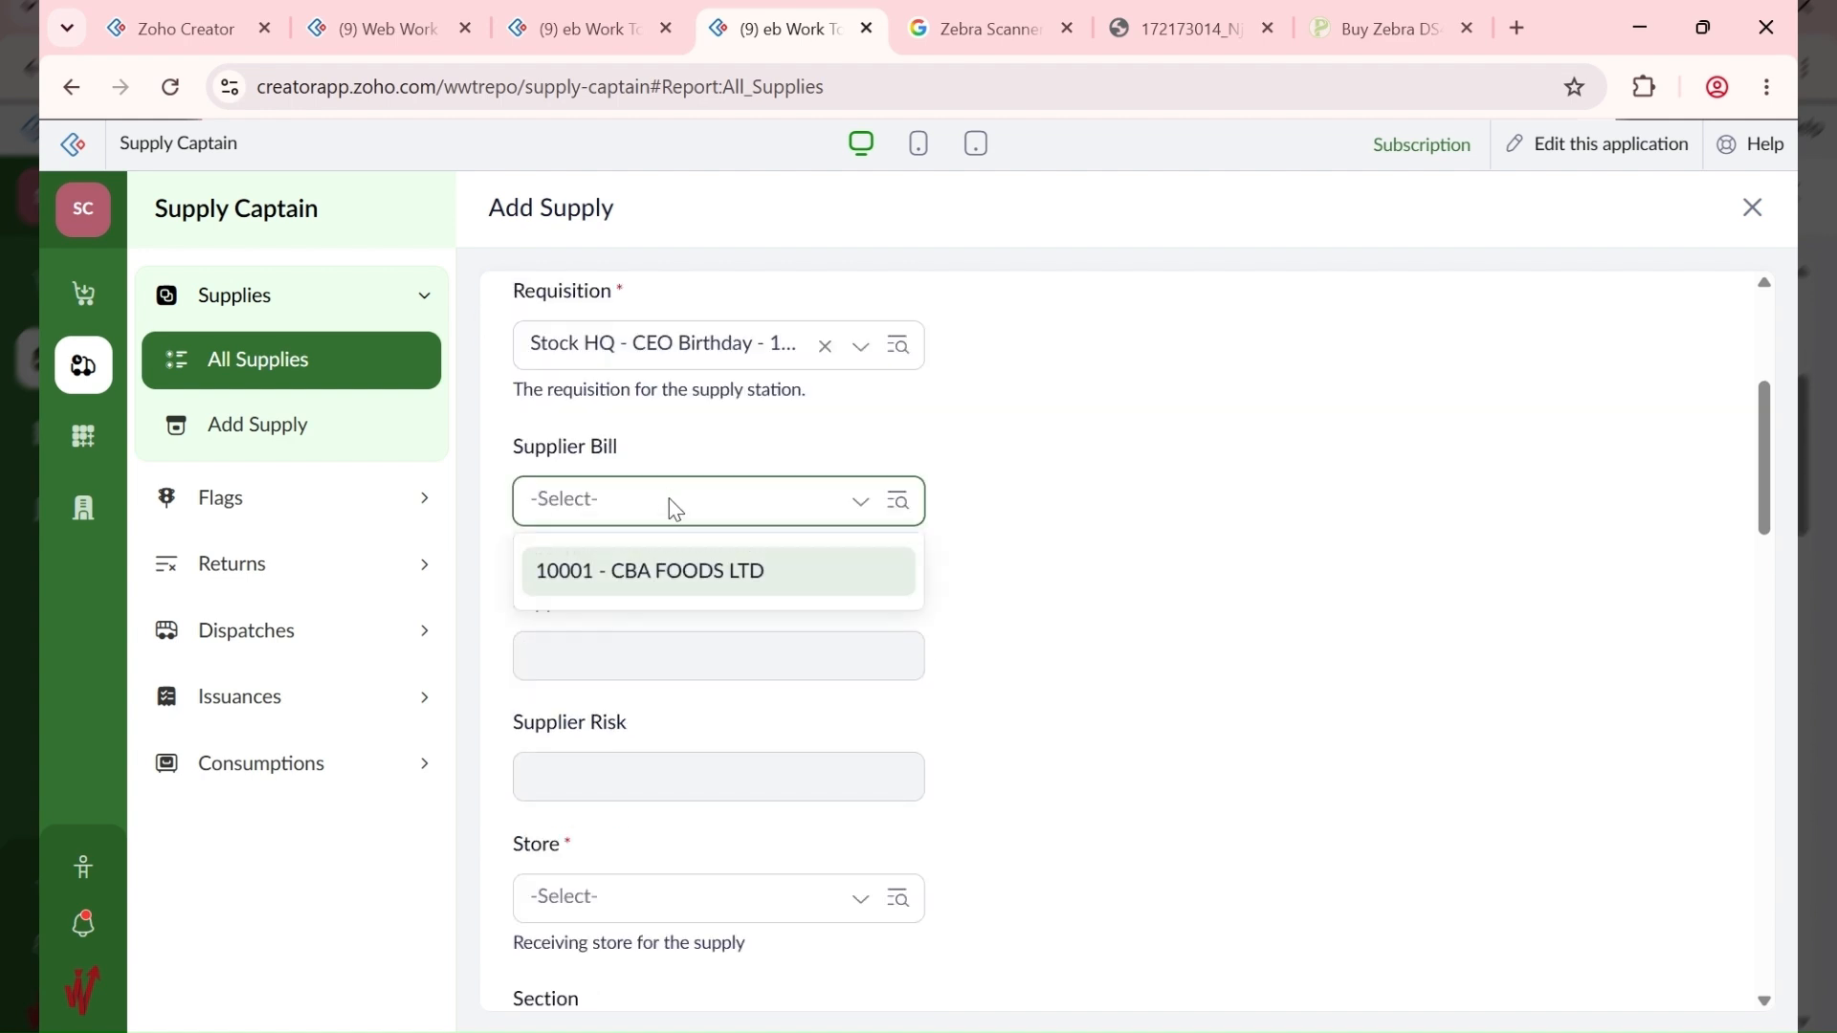
{"action": "left_click", "coordinate": [669, 573]}
Step: Review the form and bill 10001's items, then go back to All Supplies without saving
{"action": "scroll", "coordinate": [1052, 563], "scroll_direction": "down", "scroll_amount": 2}
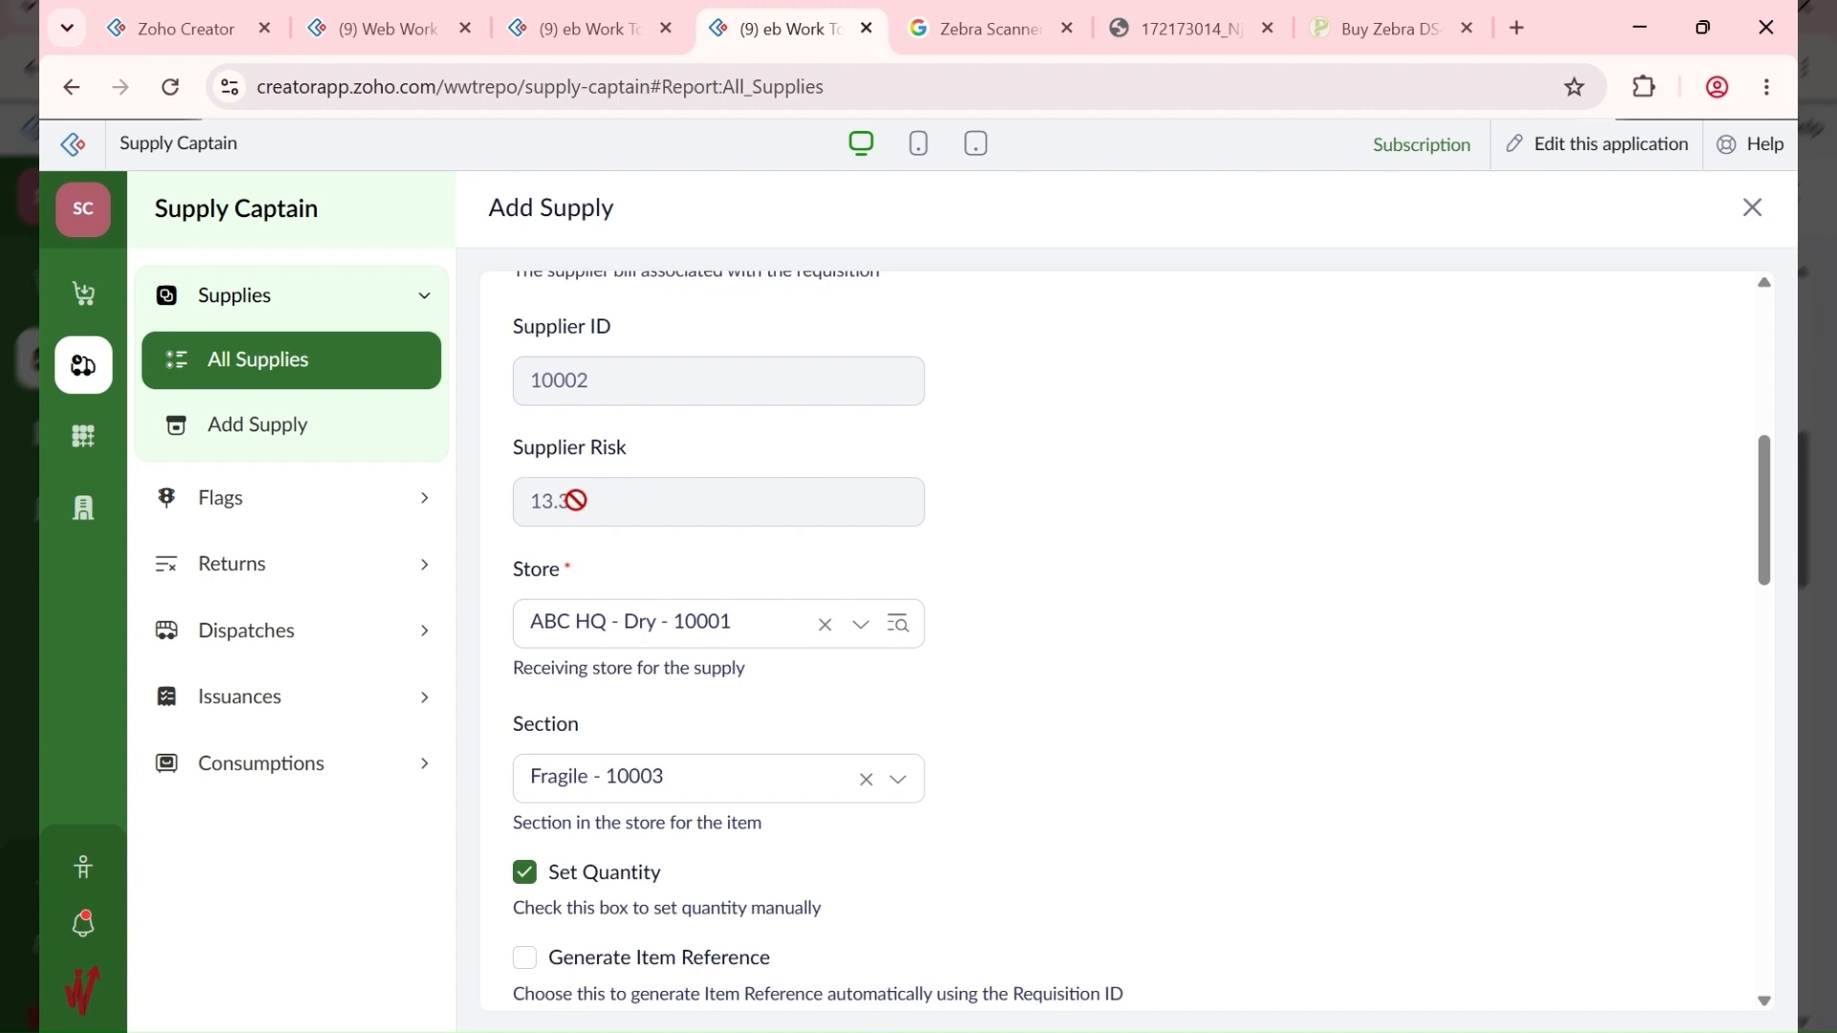
{"action": "scroll", "coordinate": [579, 512], "scroll_direction": "down", "scroll_amount": 6}
{"action": "scroll", "coordinate": [590, 531], "scroll_direction": "up", "scroll_amount": 9}
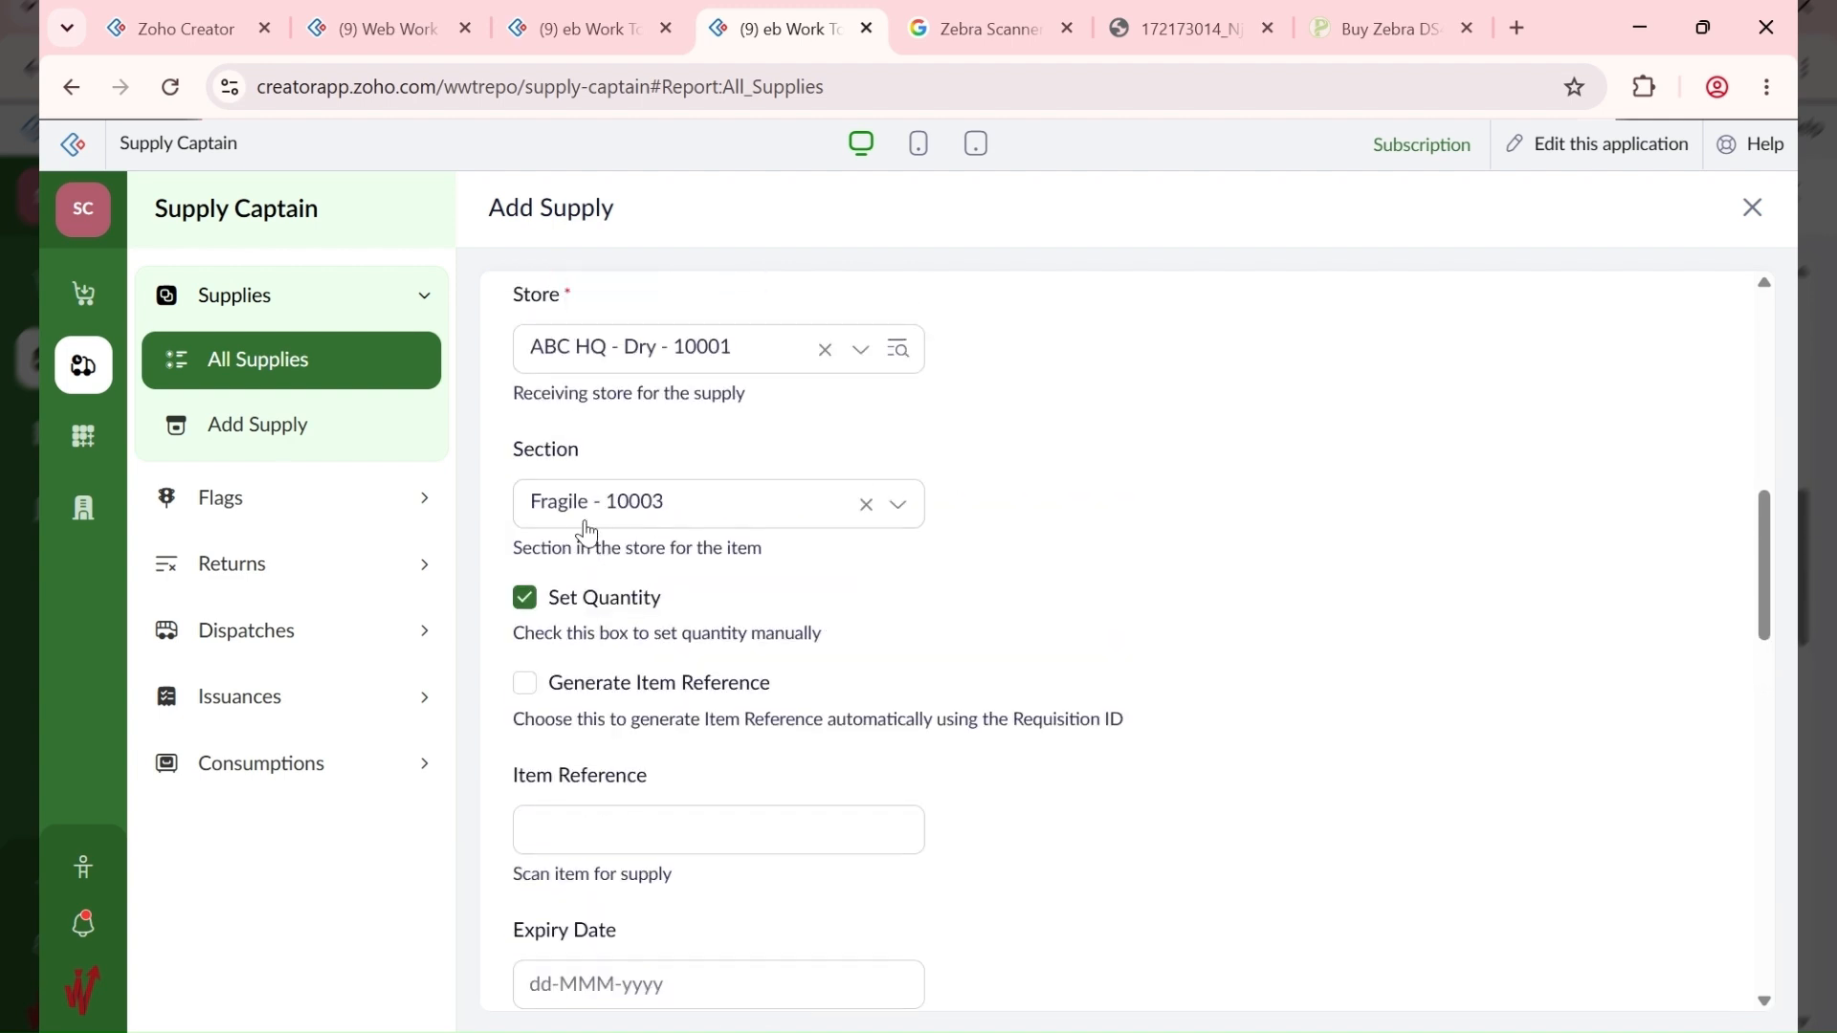
{"action": "scroll", "coordinate": [588, 531], "scroll_direction": "up", "scroll_amount": 4}
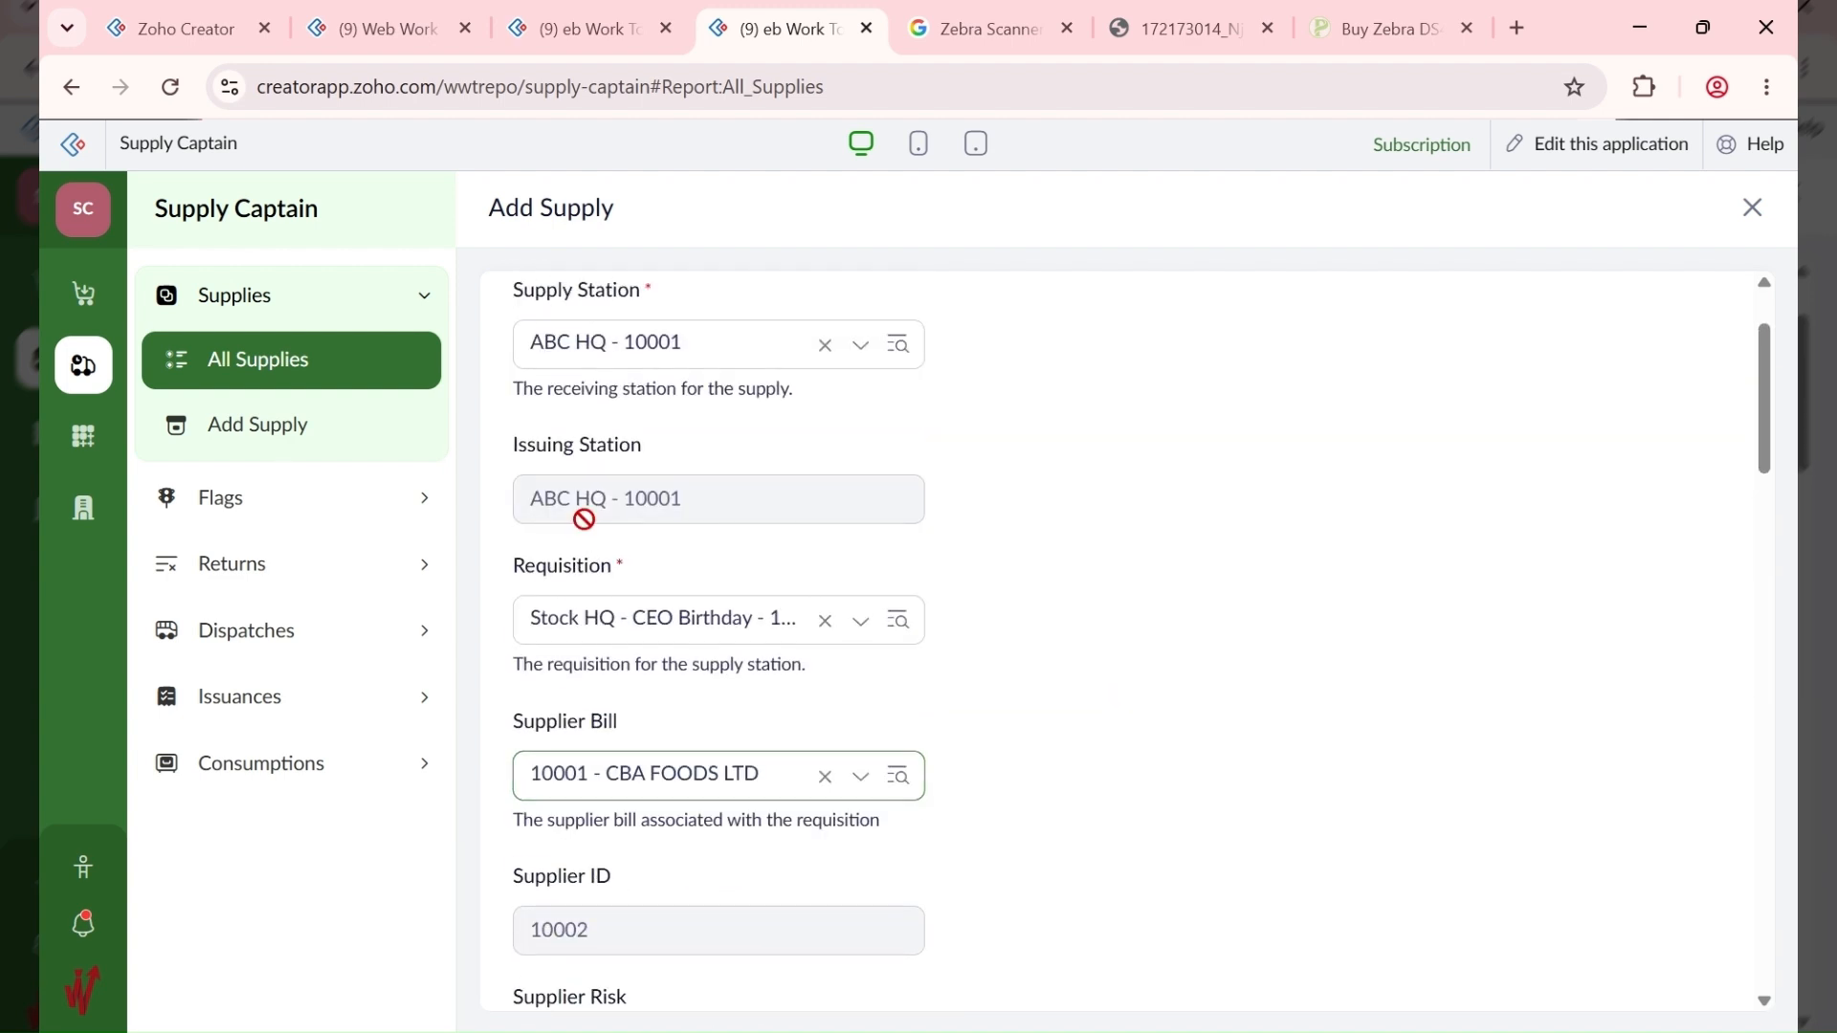
{"action": "scroll", "coordinate": [588, 522], "scroll_direction": "down", "scroll_amount": 4}
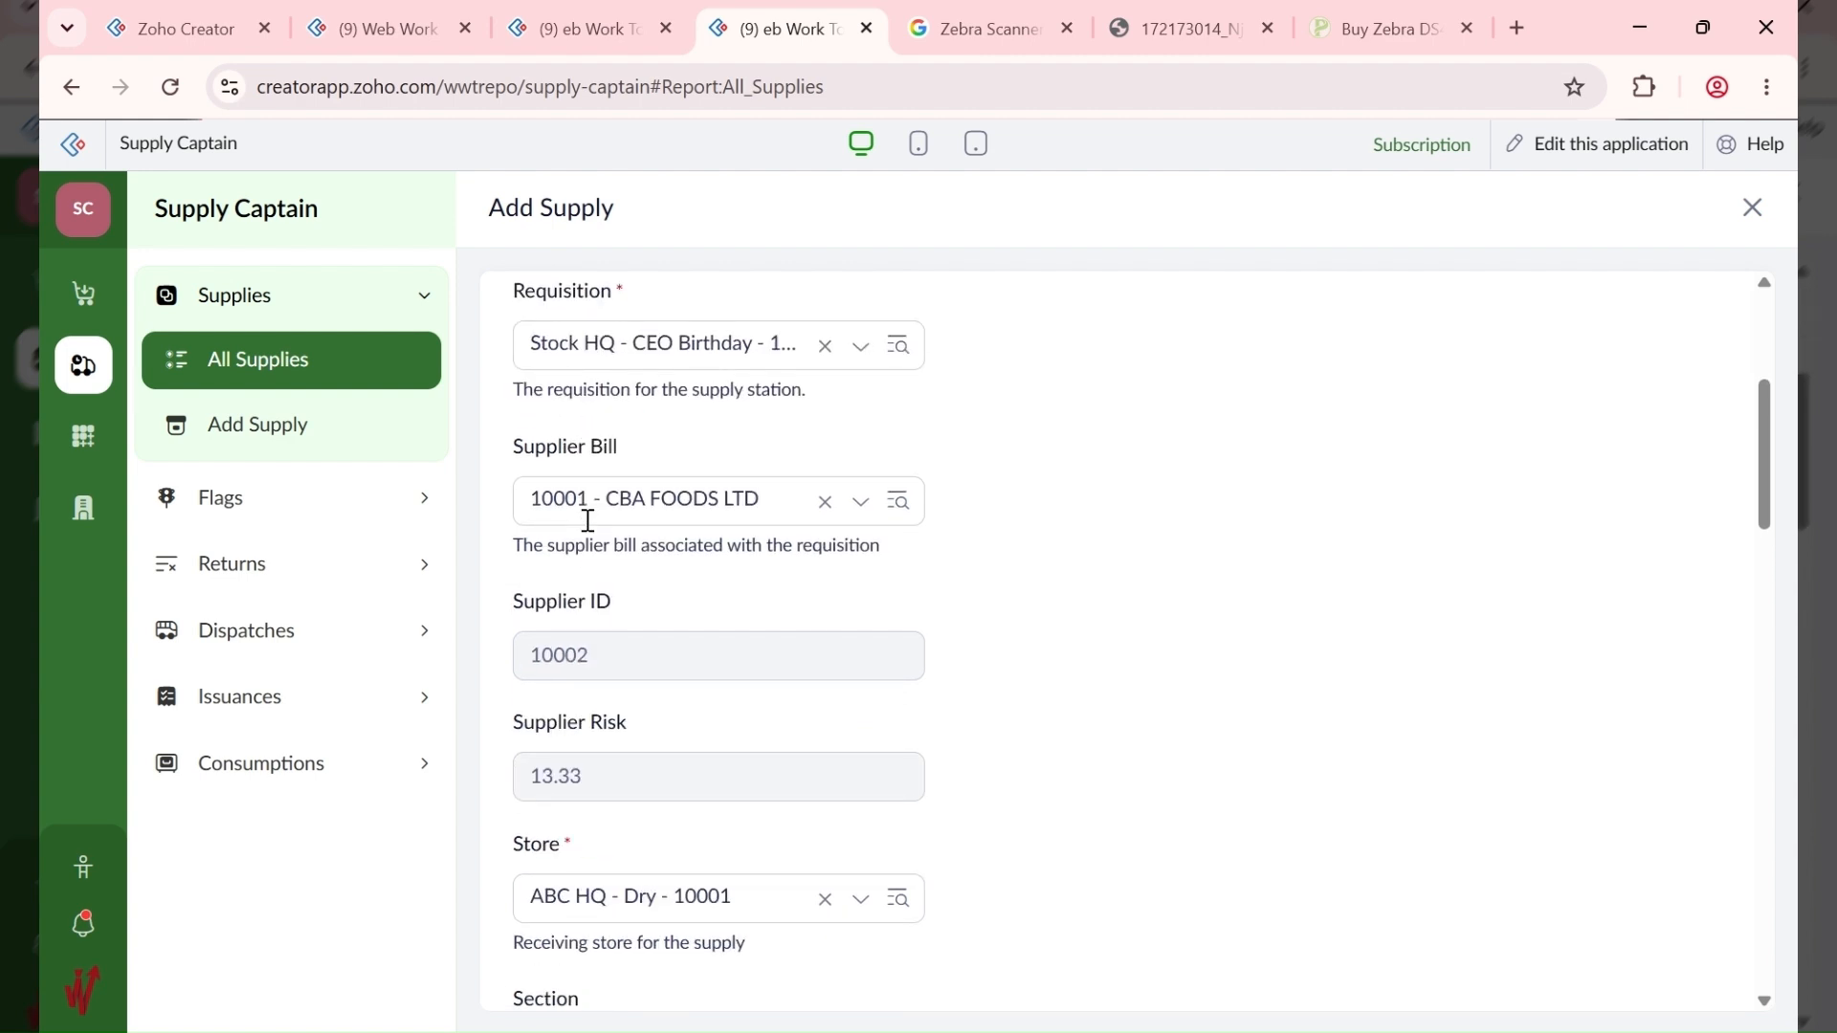
{"action": "scroll", "coordinate": [593, 517], "scroll_direction": "down", "scroll_amount": 2}
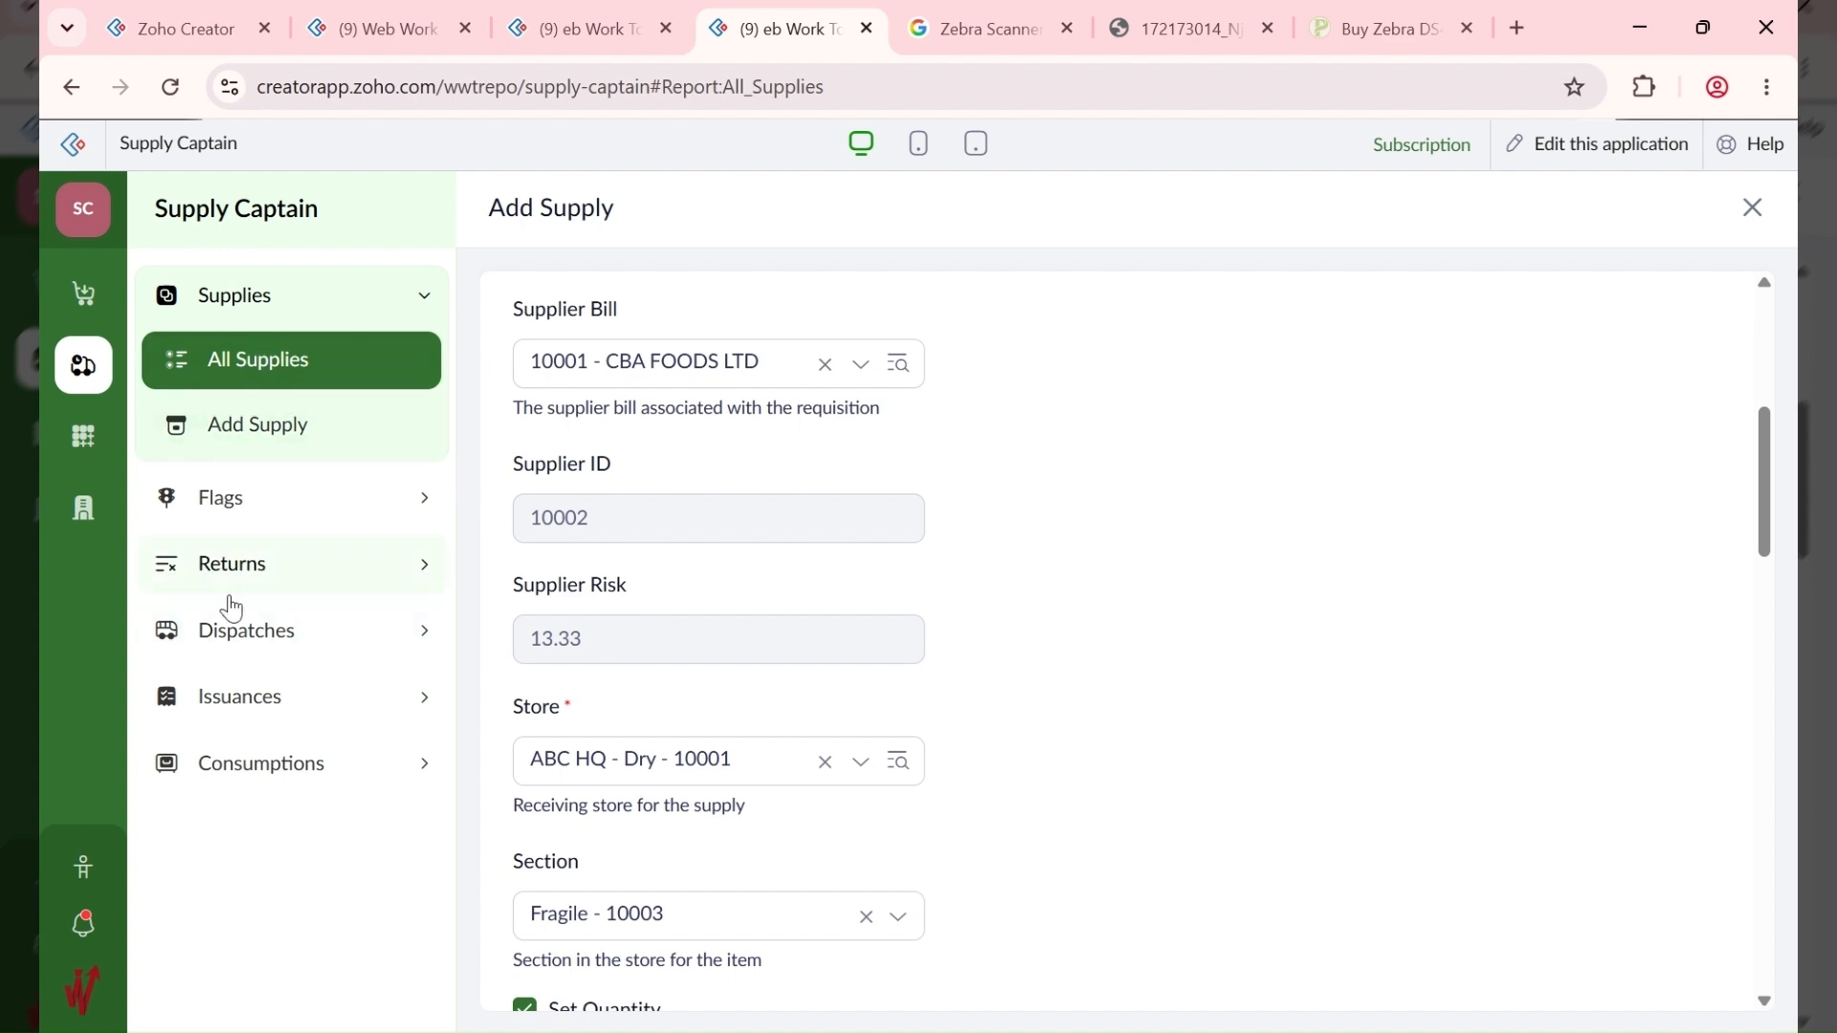
{"action": "left_click", "coordinate": [579, 13]}
{"action": "scroll", "coordinate": [1014, 435], "scroll_direction": "up", "scroll_amount": 8}
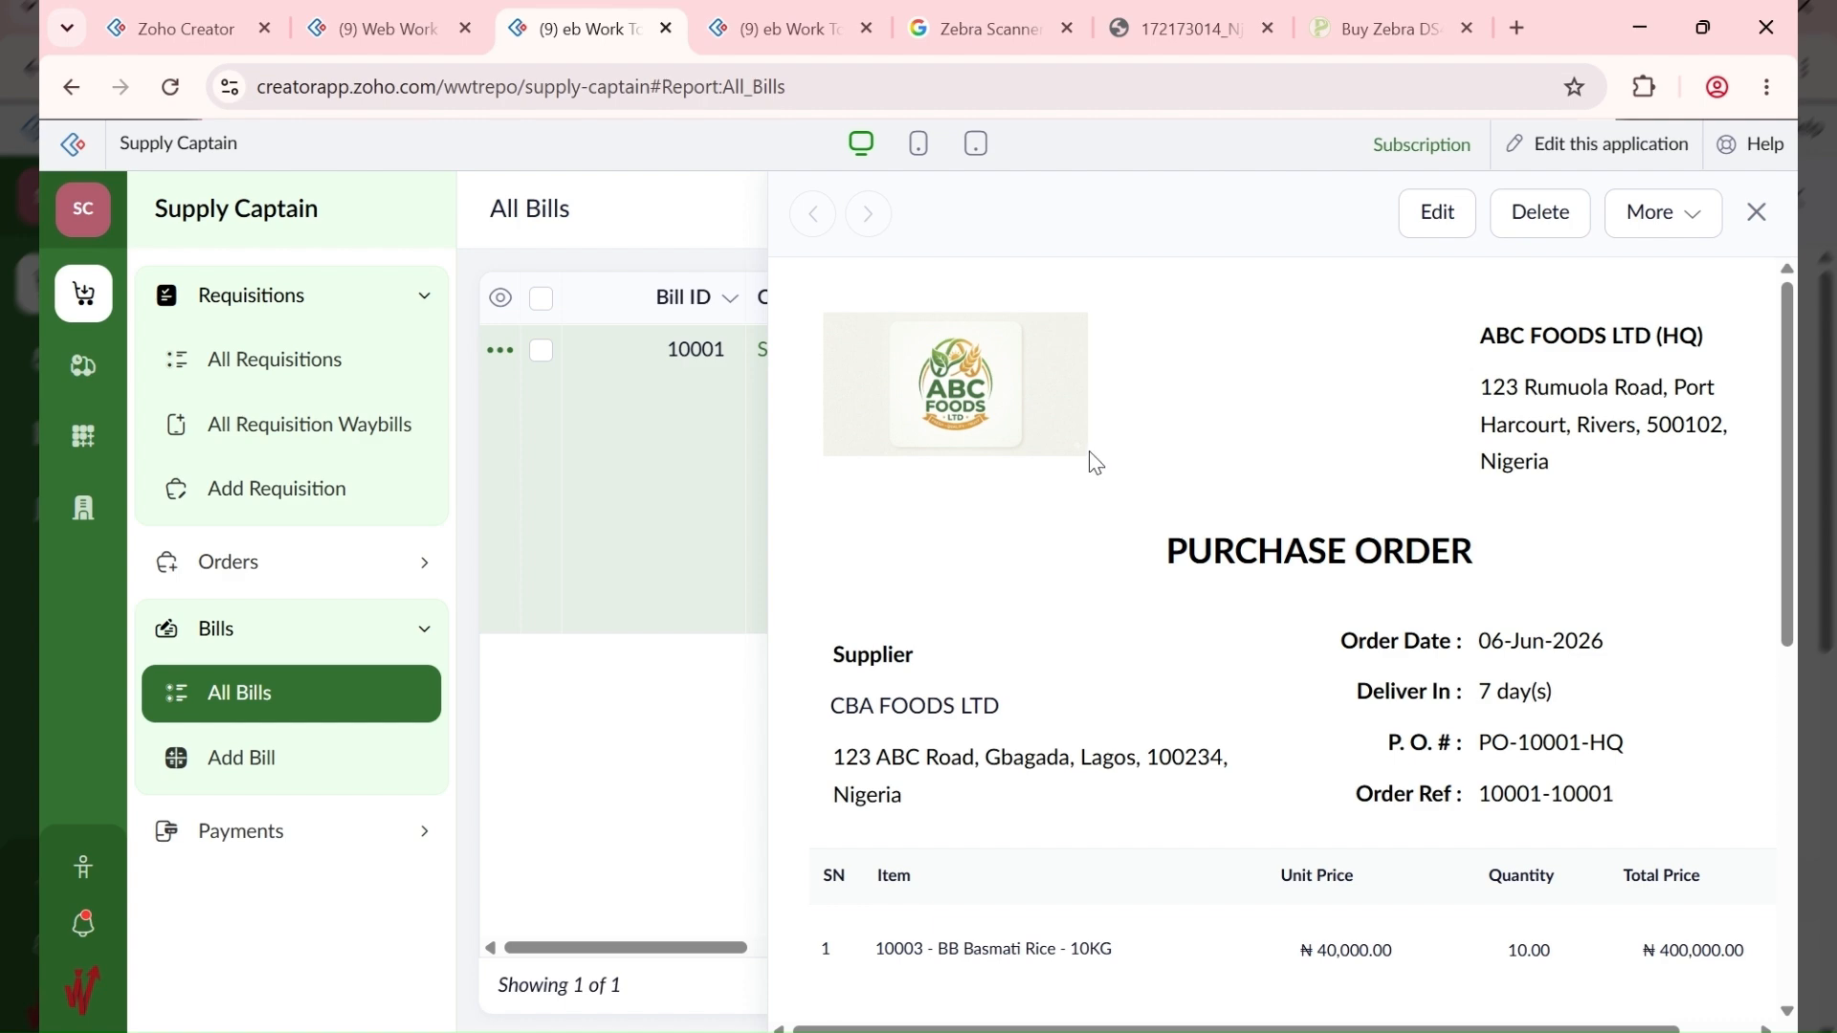
{"action": "scroll", "coordinate": [1096, 463], "scroll_direction": "down", "scroll_amount": 5}
{"action": "scroll", "coordinate": [1096, 463], "scroll_direction": "up", "scroll_amount": 5}
{"action": "scroll", "coordinate": [1095, 463], "scroll_direction": "down", "scroll_amount": 4}
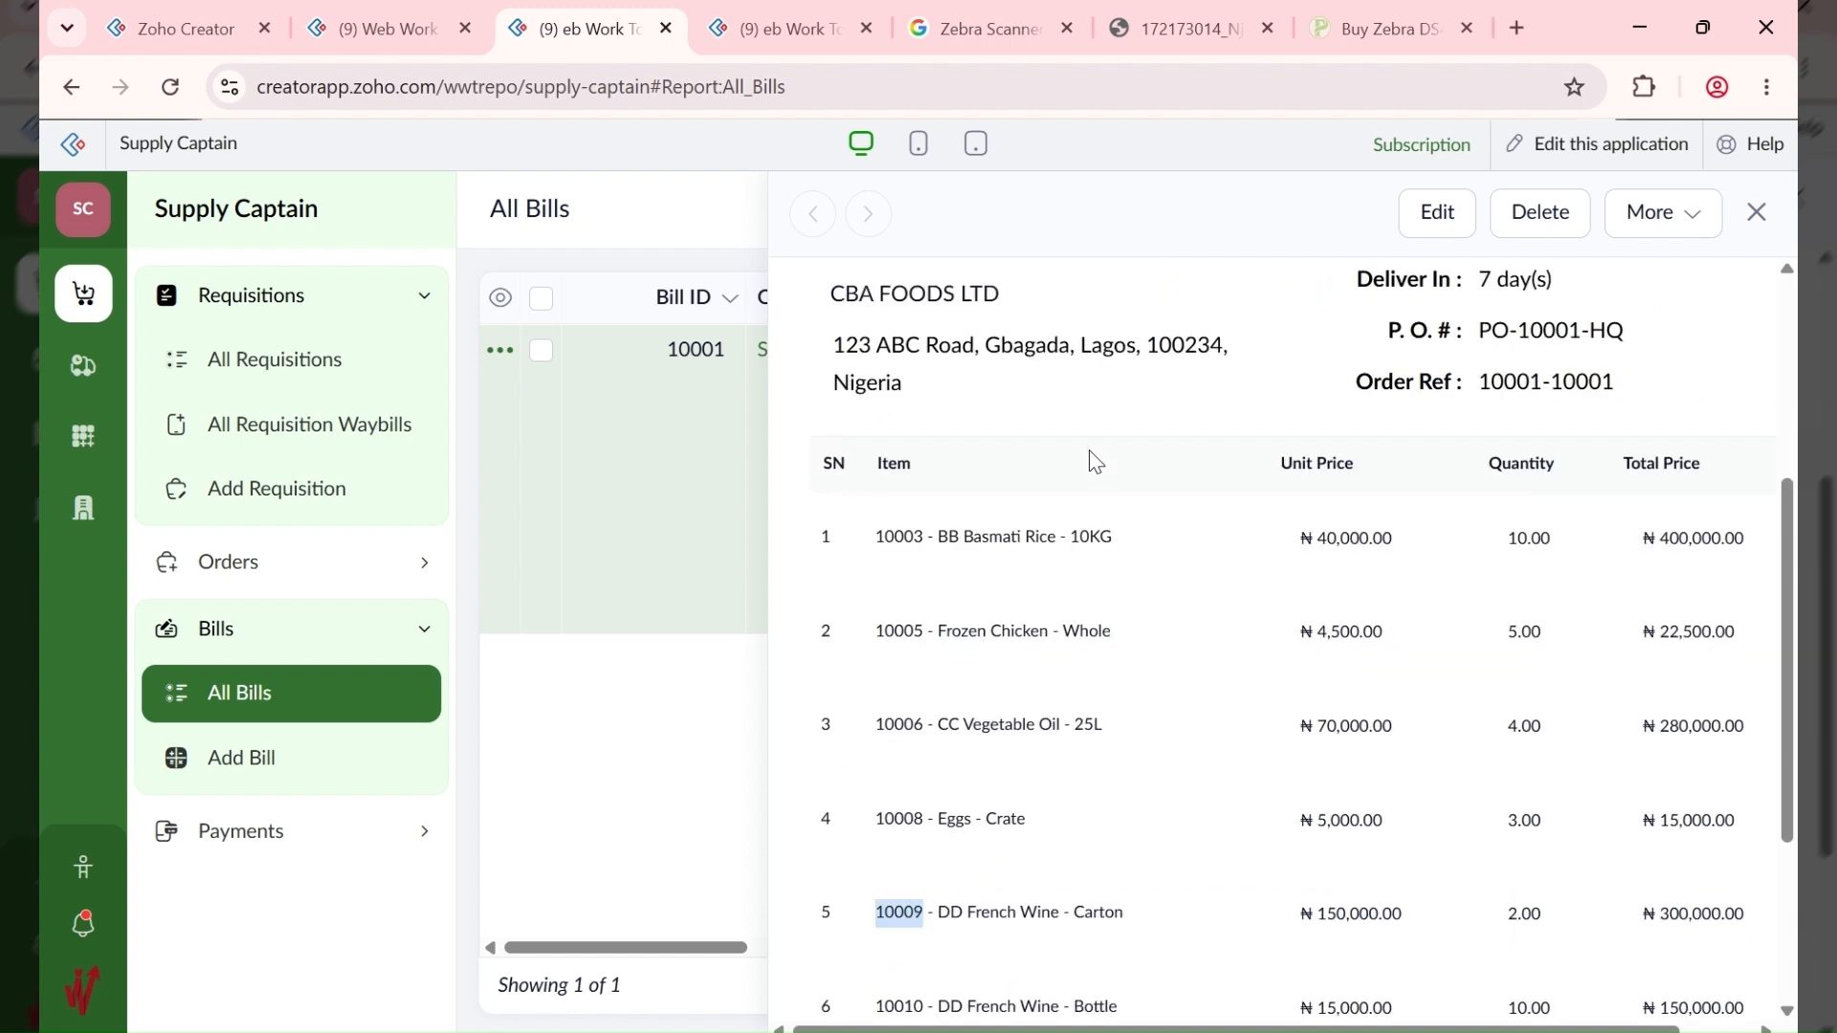
{"action": "left_click", "coordinate": [765, 13]}
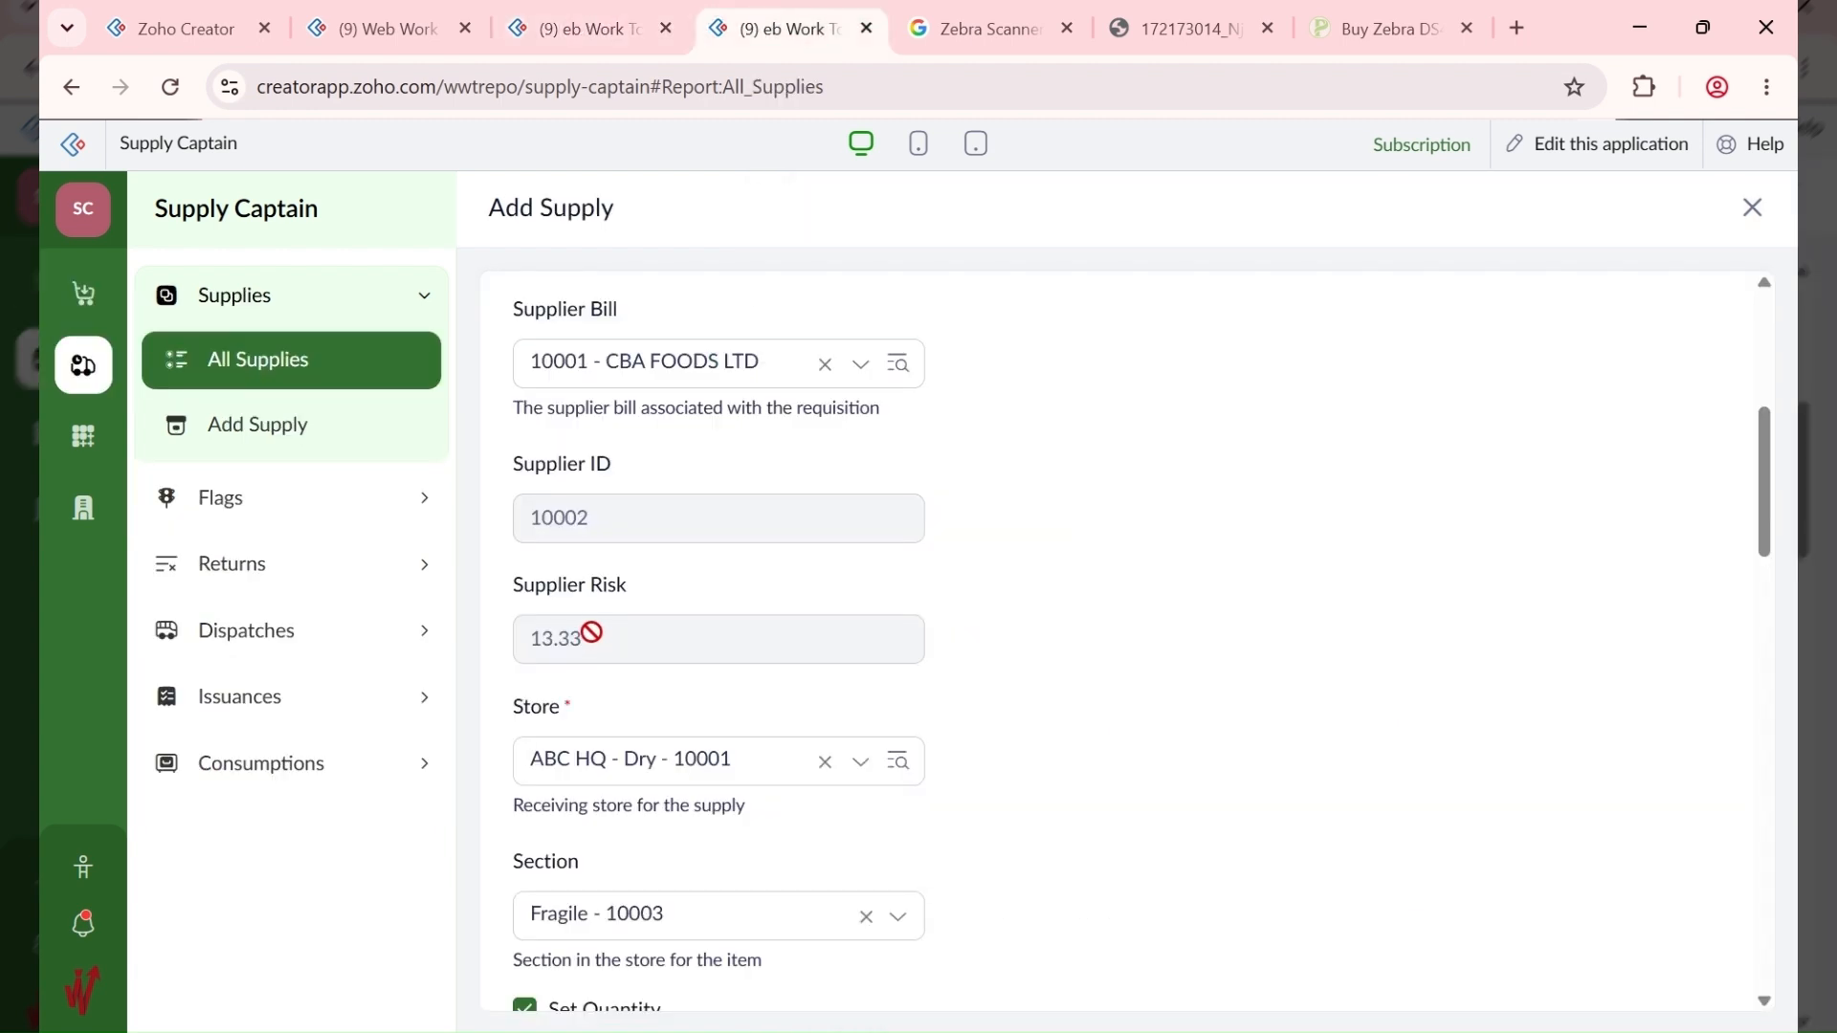
{"action": "left_click", "coordinate": [289, 366]}
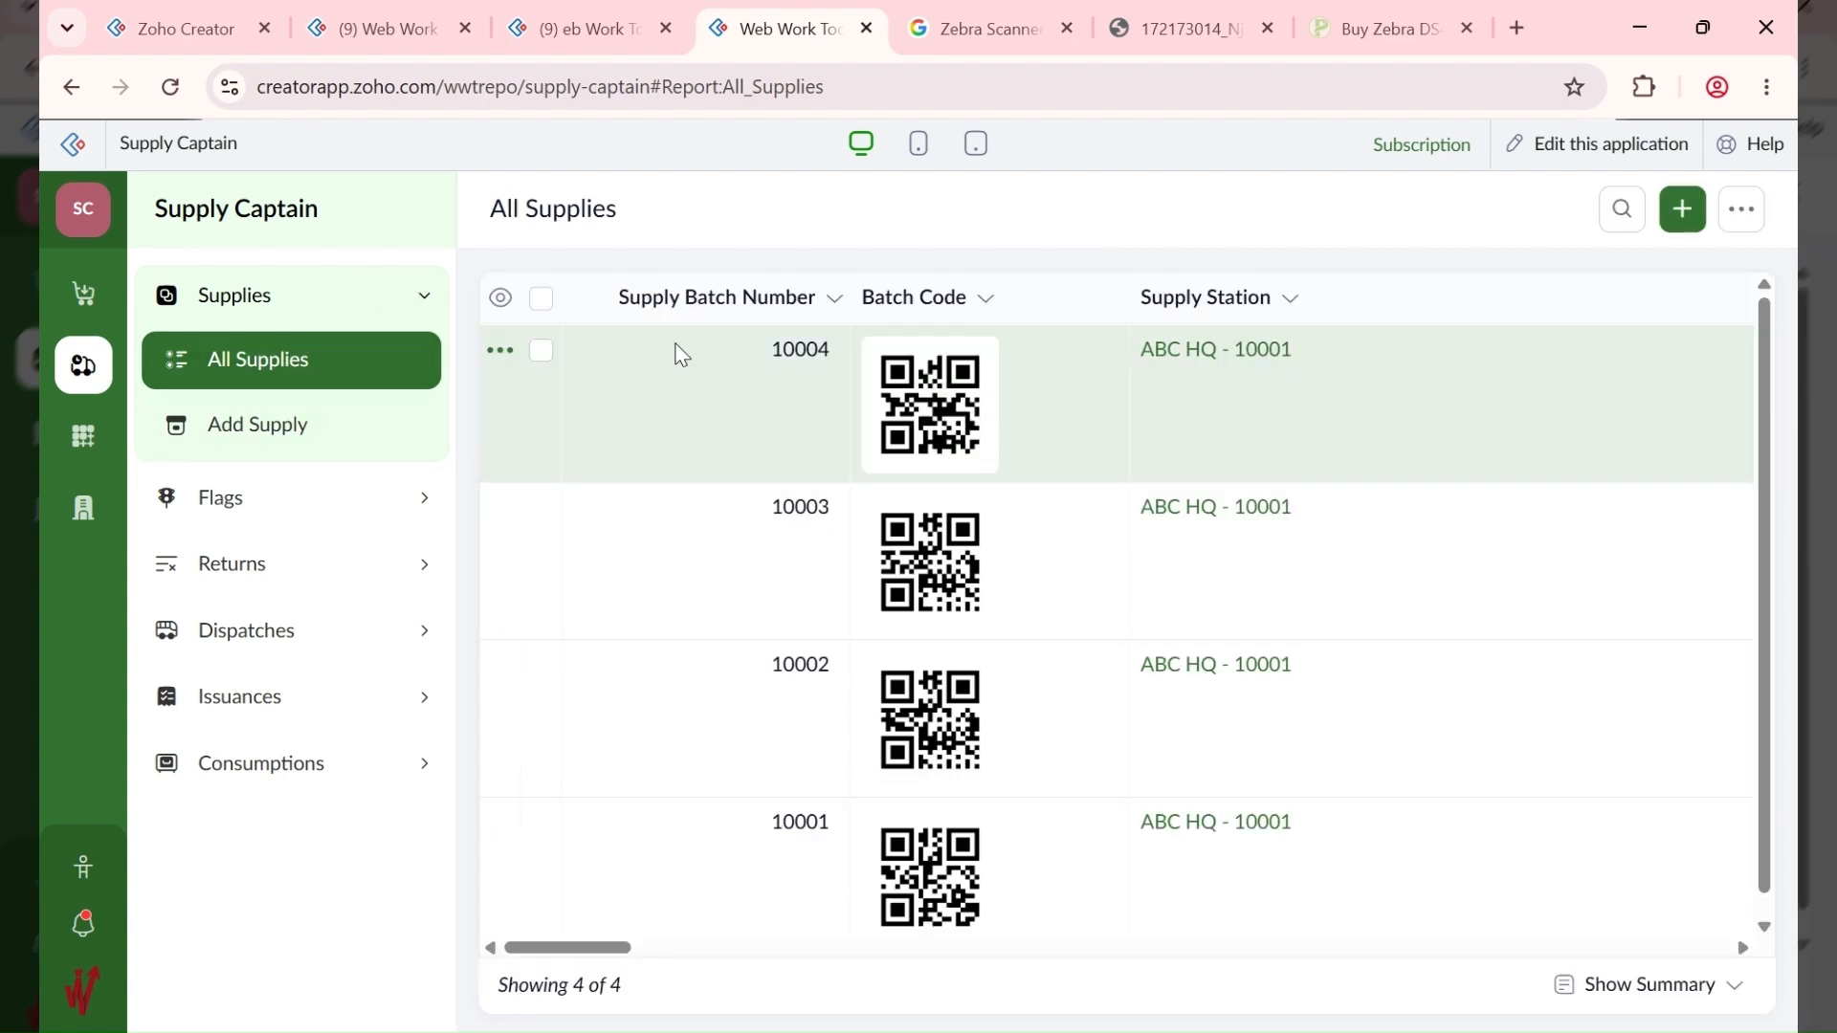
{"action": "left_click_drag", "start_coordinate": [561, 949], "coordinate": [1323, 967]}
{"action": "left_click_drag", "start_coordinate": [1108, 976], "coordinate": [924, 928]}
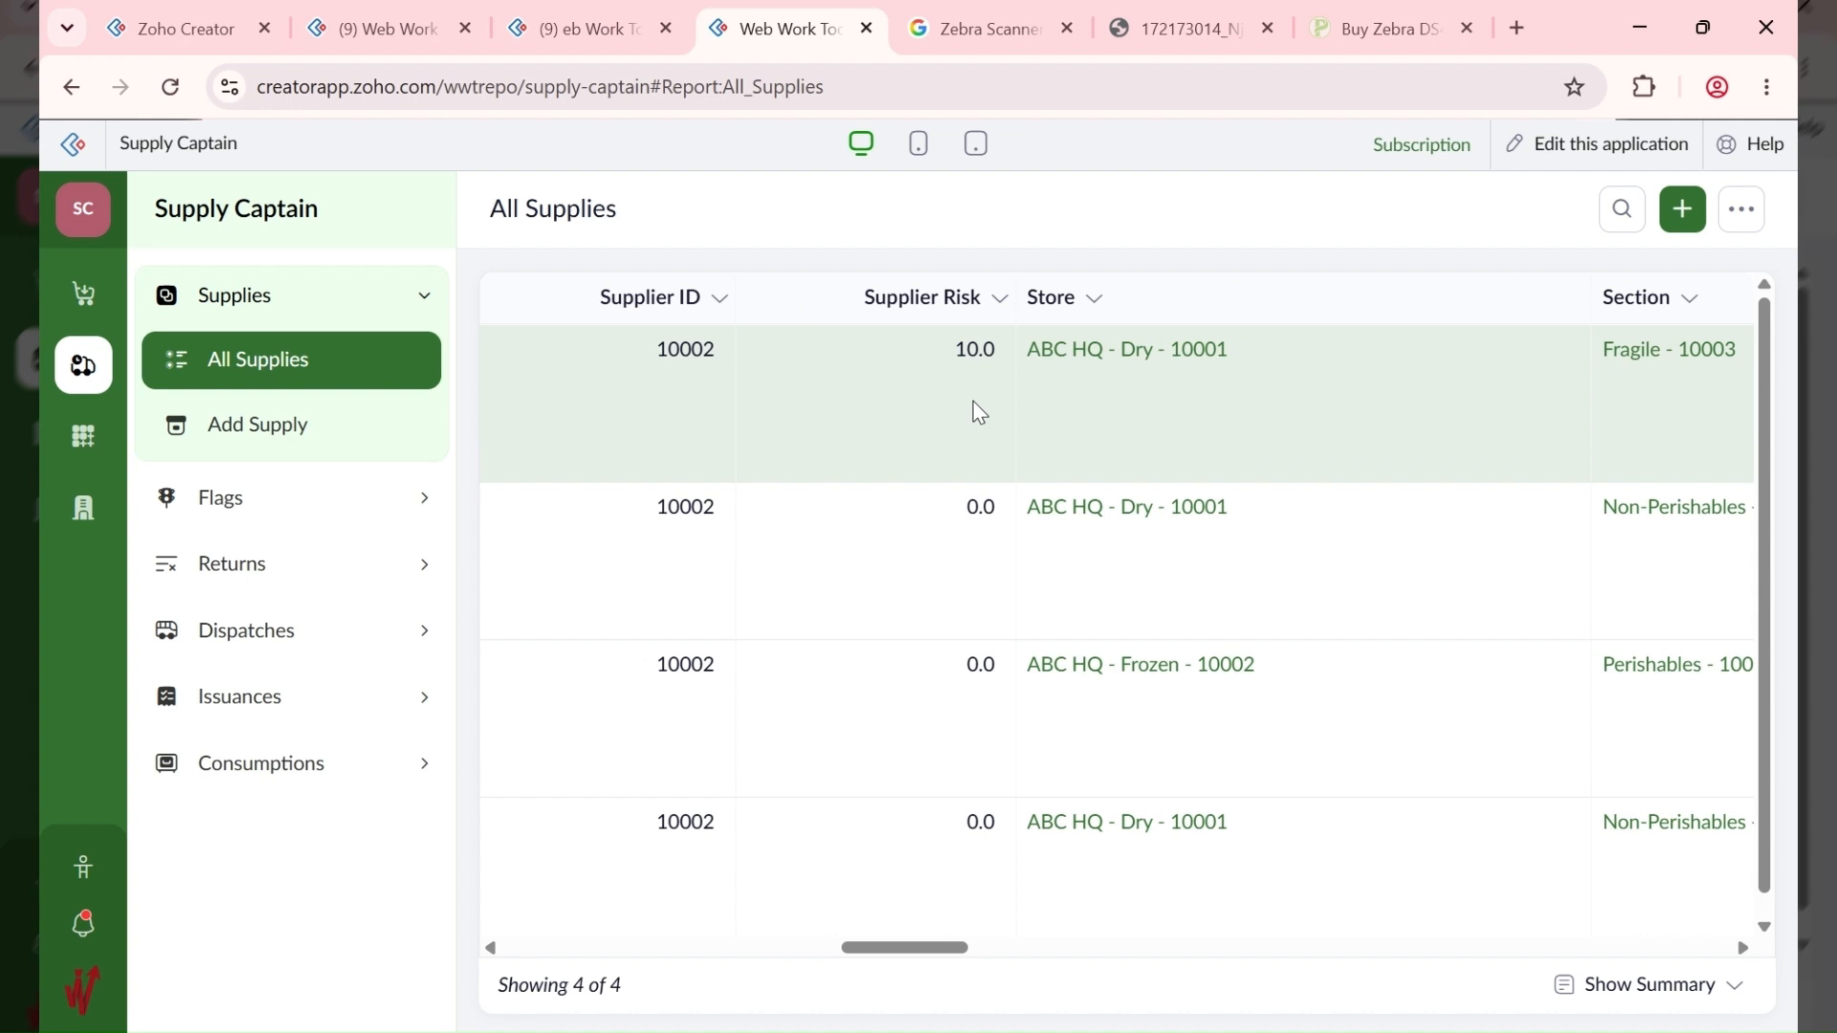
{"action": "scroll", "coordinate": [978, 412], "scroll_direction": "down", "scroll_amount": 1}
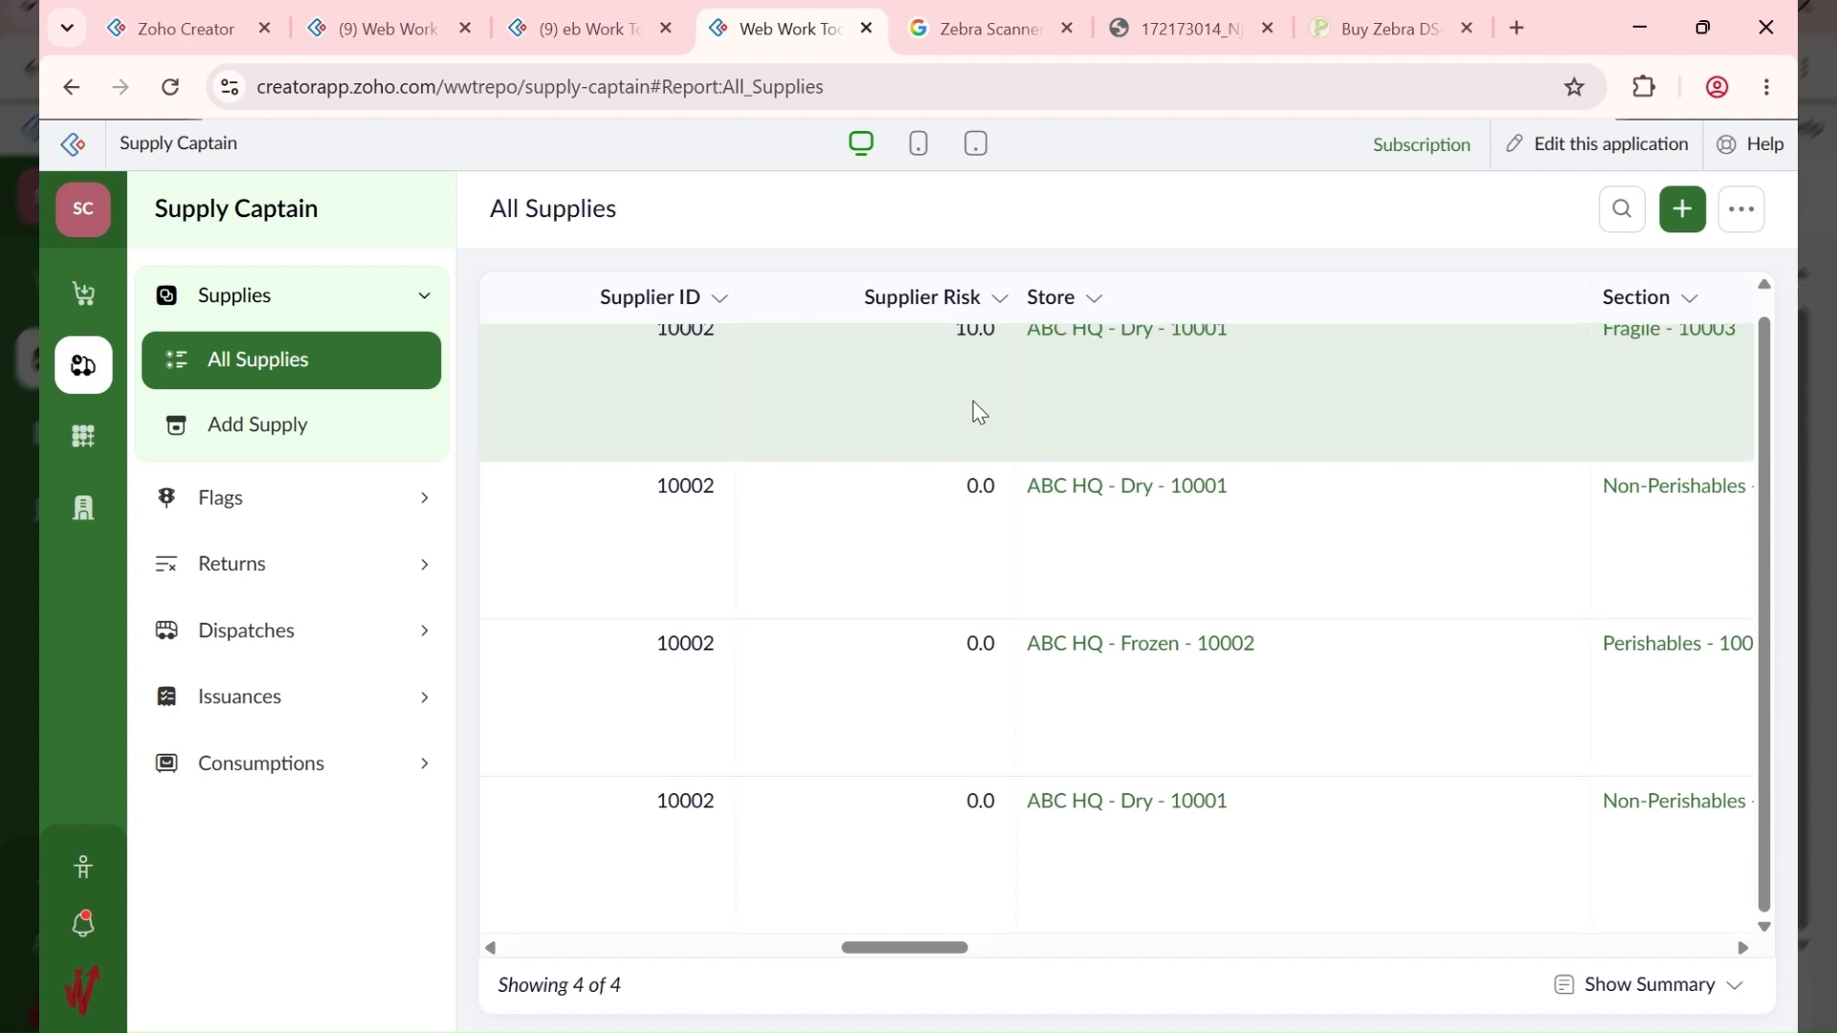
{"action": "scroll", "coordinate": [1021, 687], "scroll_direction": "up", "scroll_amount": 1}
{"action": "scroll", "coordinate": [1017, 668], "scroll_direction": "down", "scroll_amount": 1}
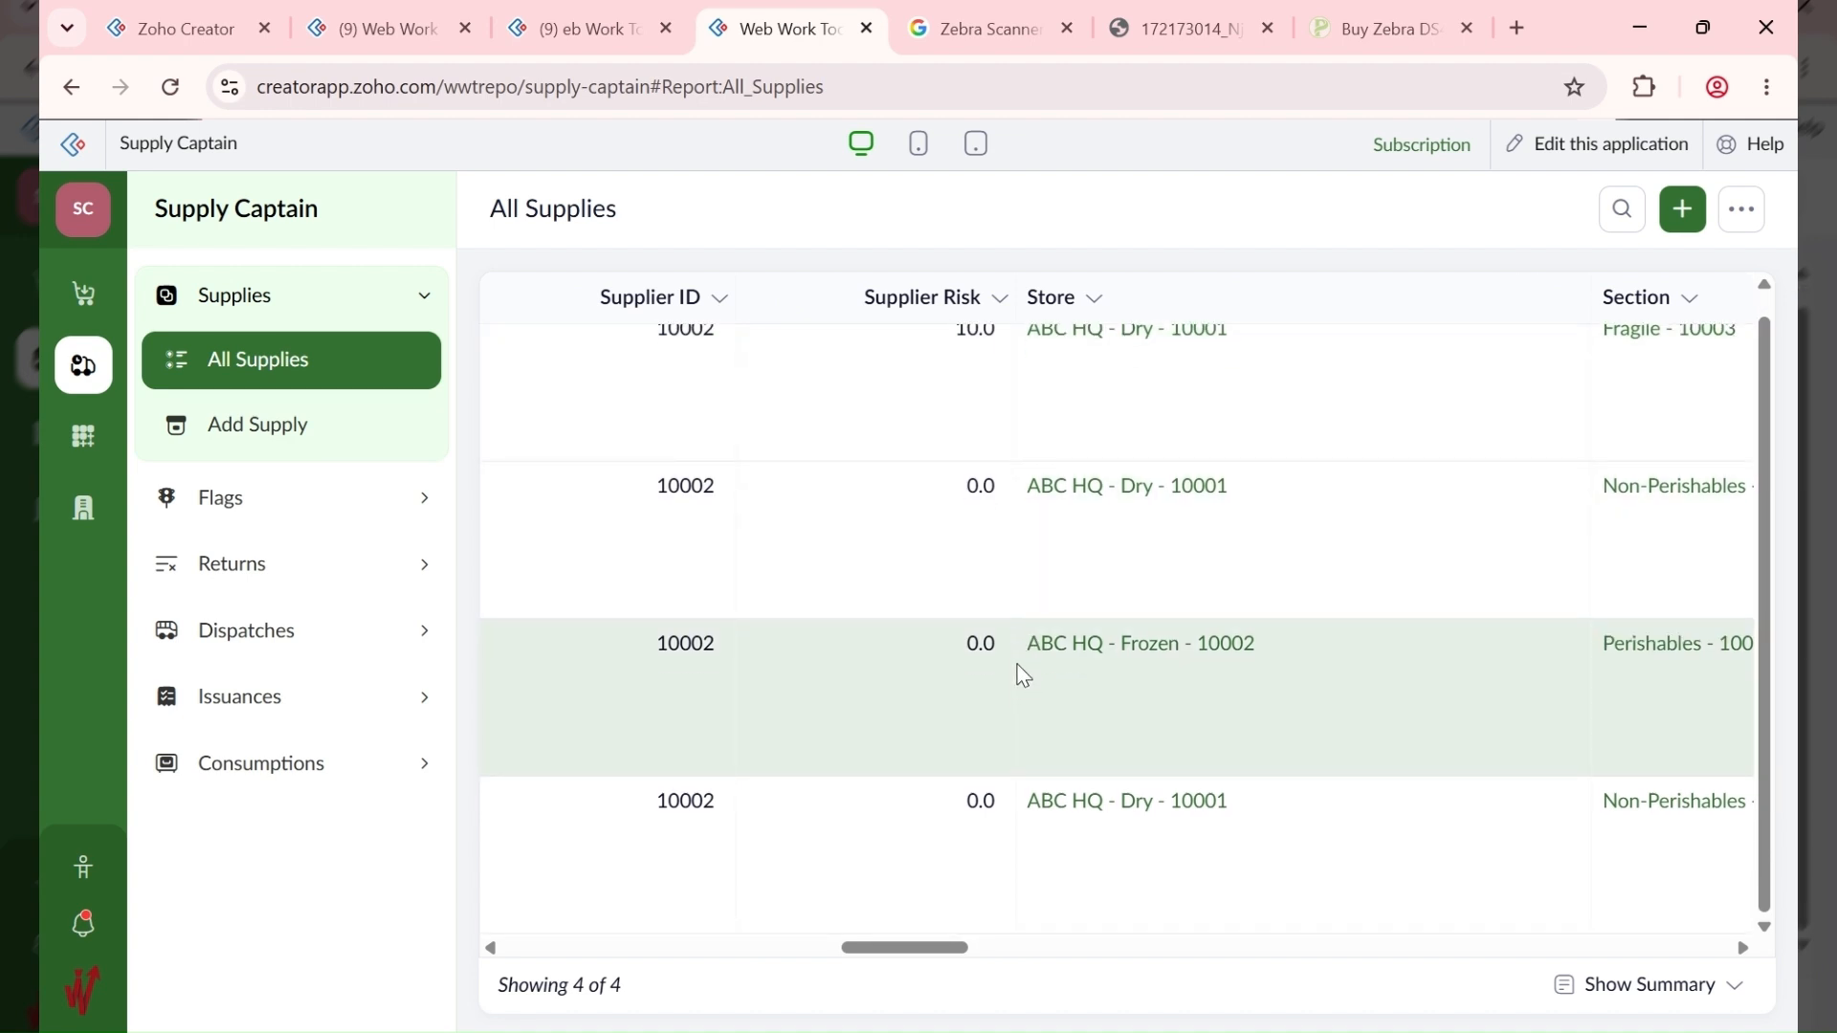
{"action": "scroll", "coordinate": [1022, 673], "scroll_direction": "up", "scroll_amount": 1}
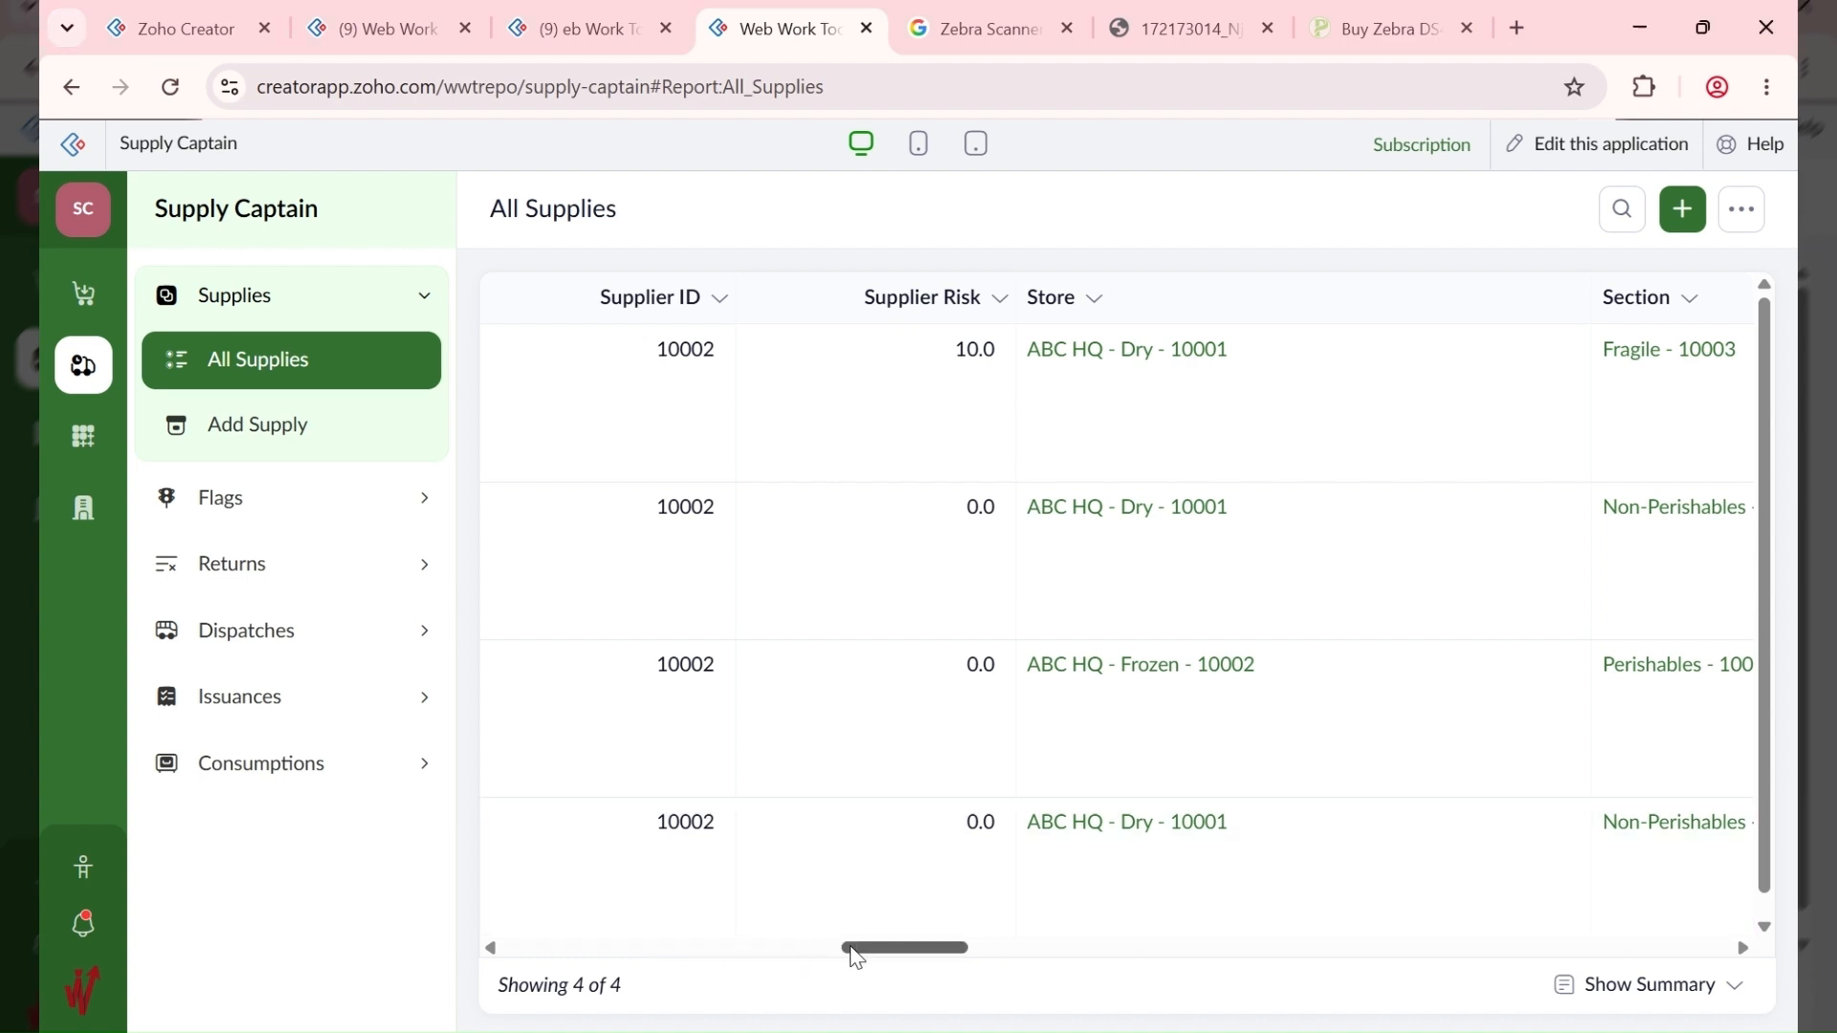
{"action": "left_click_drag", "start_coordinate": [852, 949], "coordinate": [928, 916]}
Step: Open supply 10004's details, scroll through all its fields, and close the panel
{"action": "left_click", "coordinate": [831, 411]}
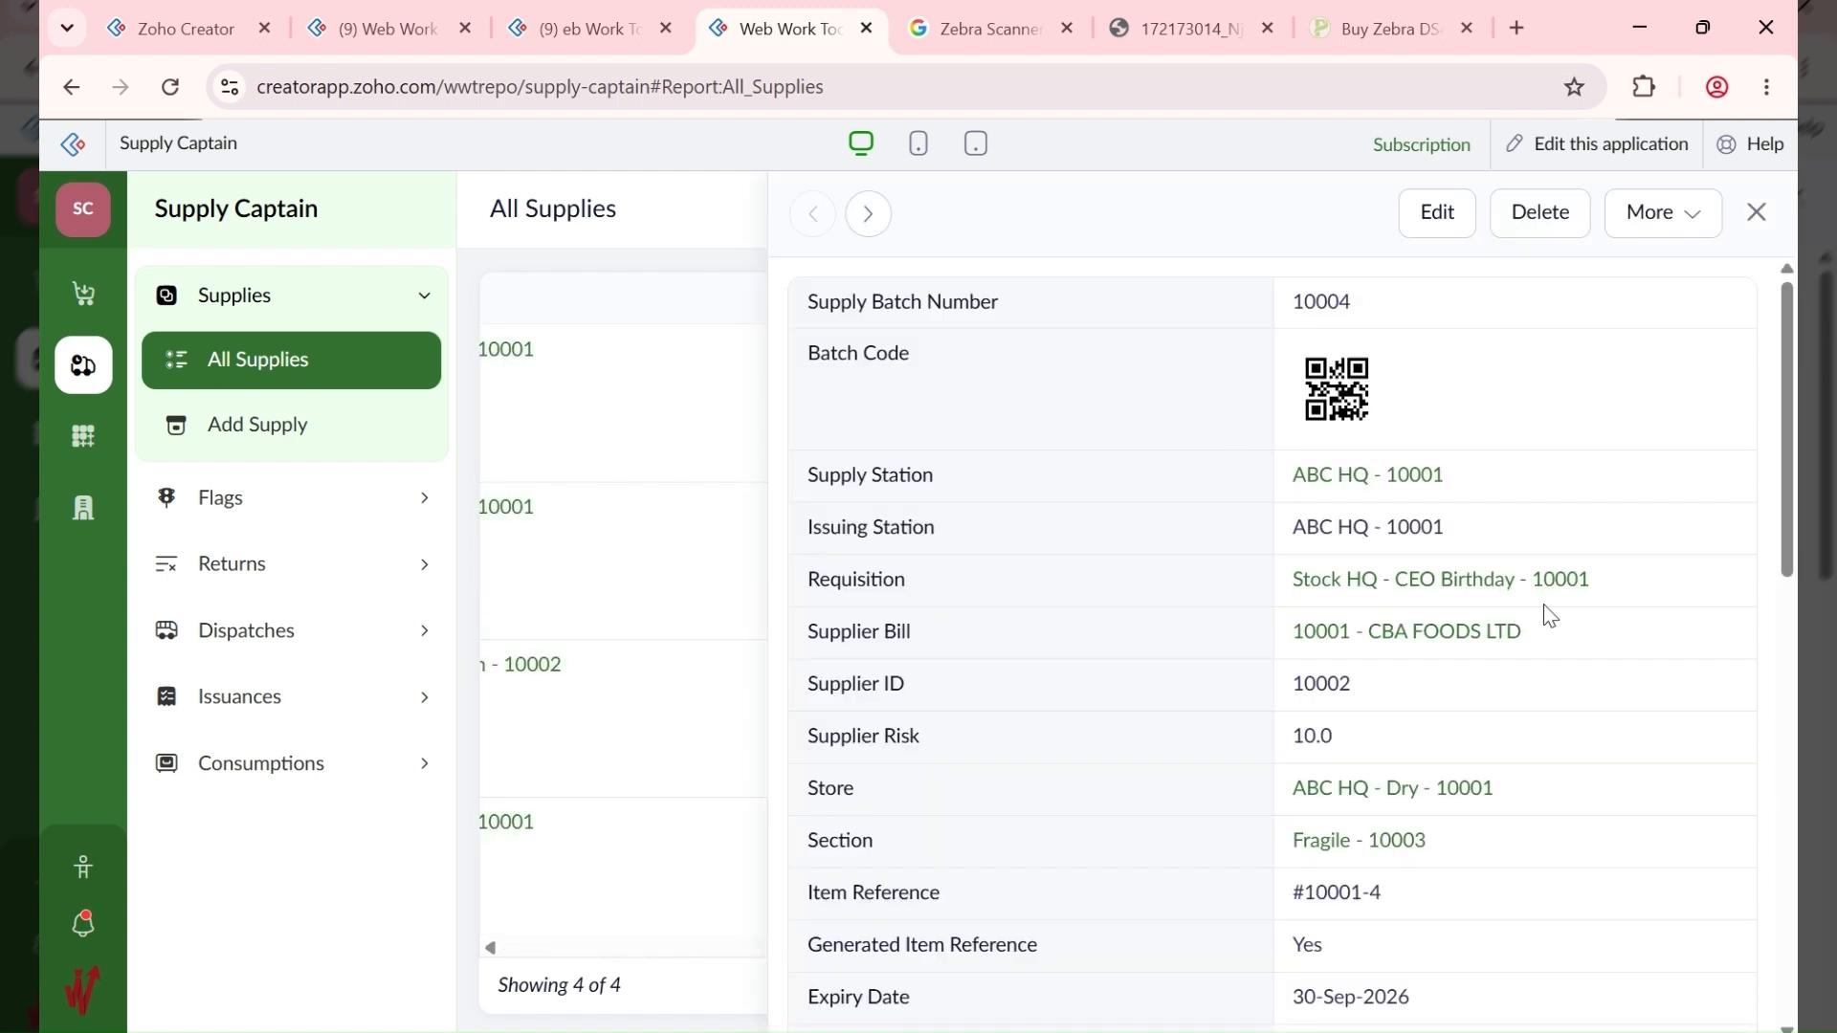
{"action": "scroll", "coordinate": [1547, 615], "scroll_direction": "down", "scroll_amount": 3}
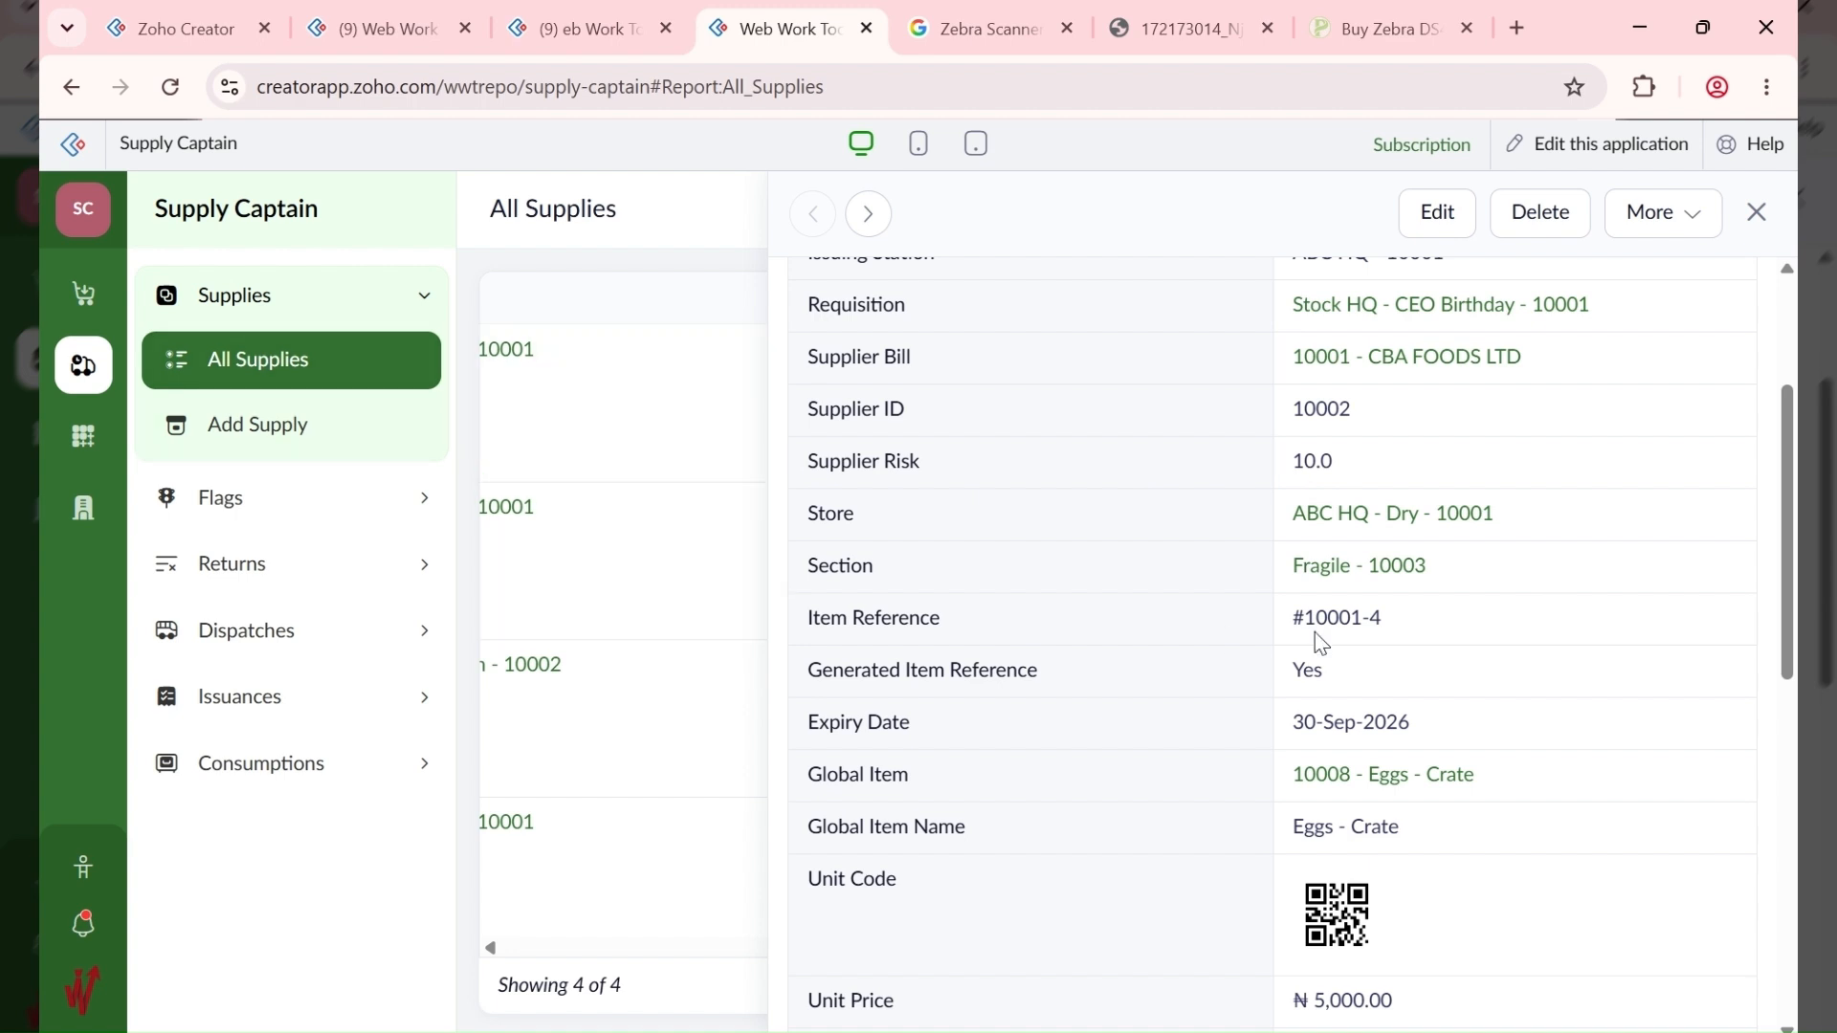
{"action": "scroll", "coordinate": [1318, 642], "scroll_direction": "down", "scroll_amount": 1}
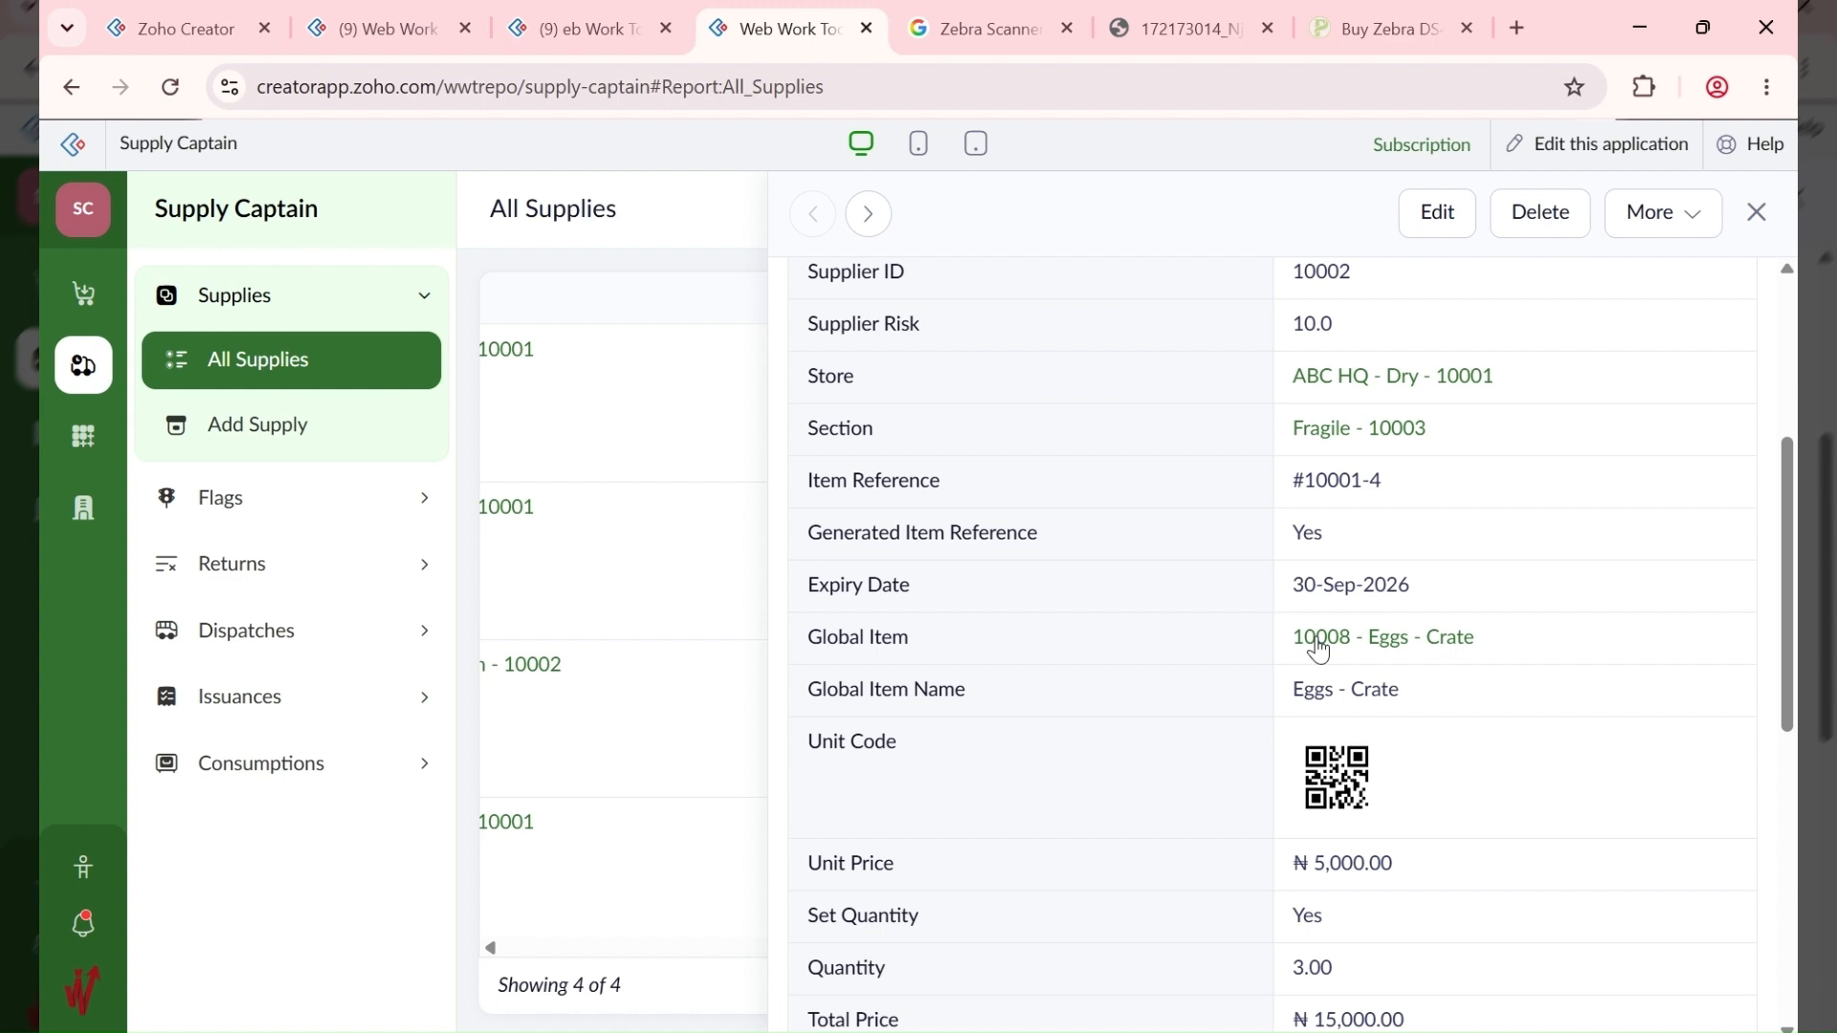
{"action": "scroll", "coordinate": [1318, 650], "scroll_direction": "up", "scroll_amount": 4}
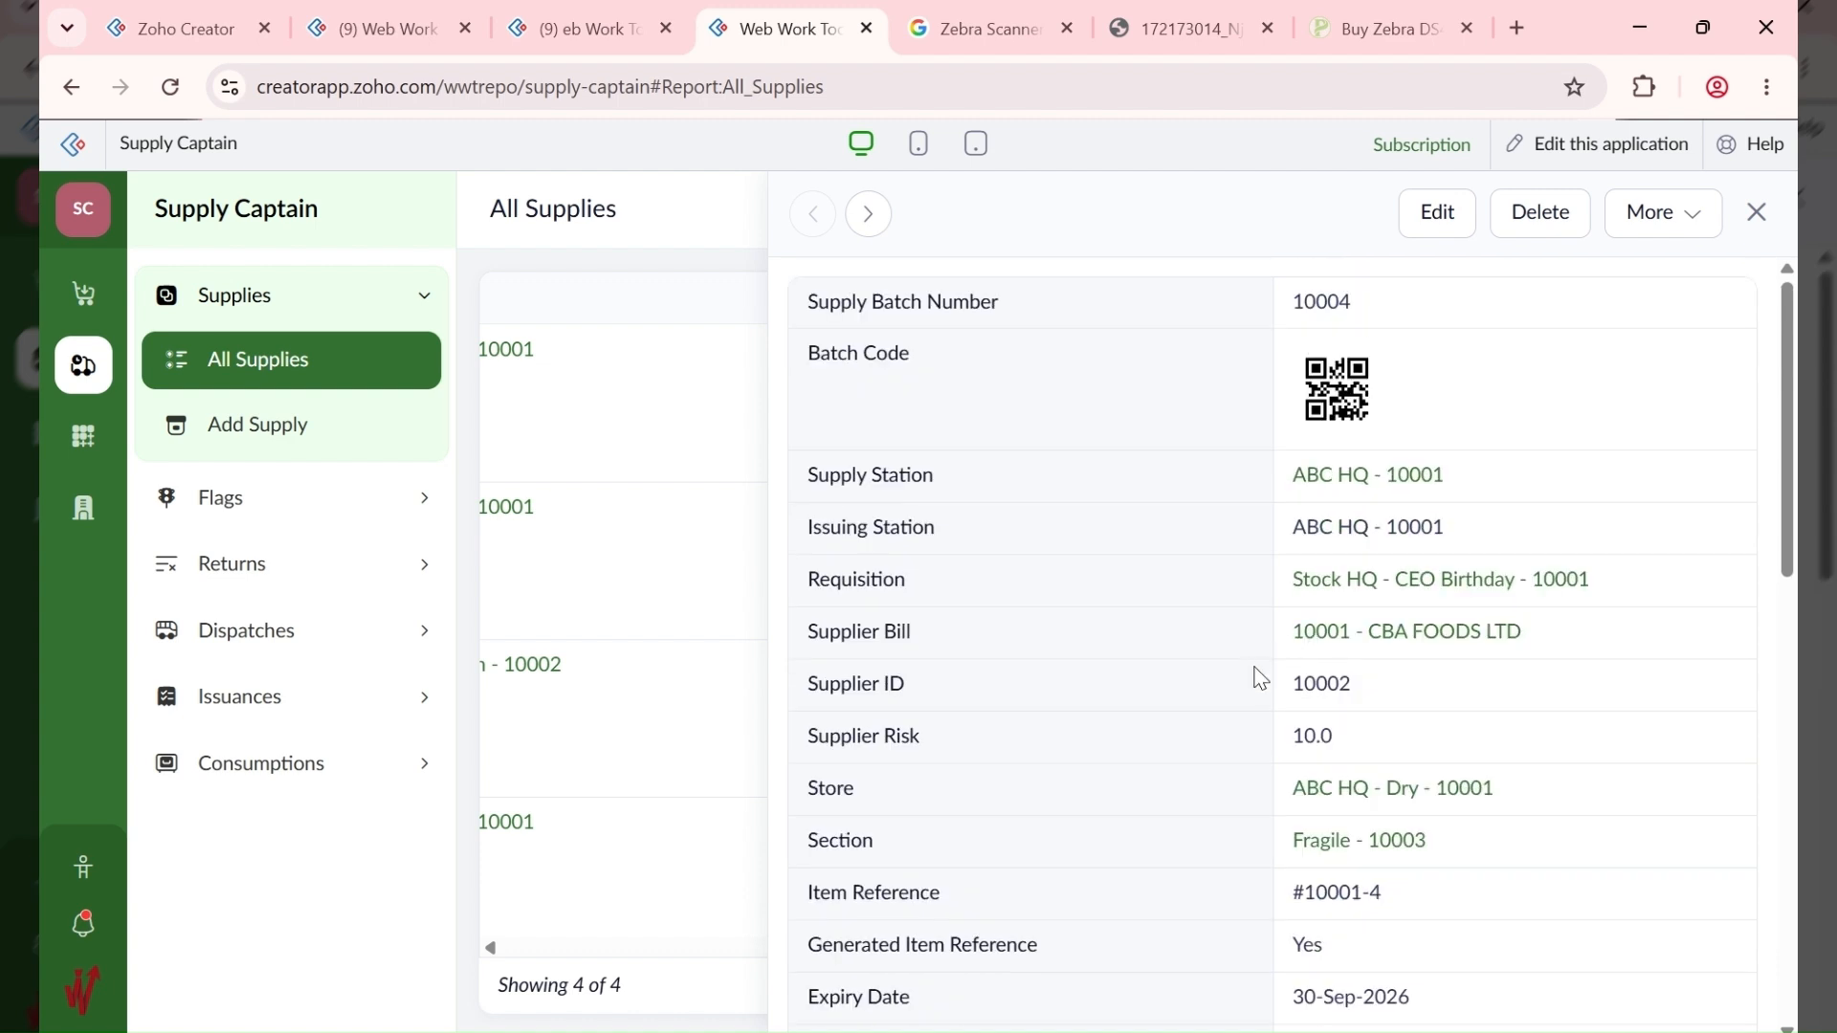
{"action": "left_click", "coordinate": [1756, 212]}
Step: After checking the supplier bill, start a new supply for requisition Stock HQ - CEO Birthday on the CBA FOODS LTD bill
{"action": "left_click", "coordinate": [593, 27]}
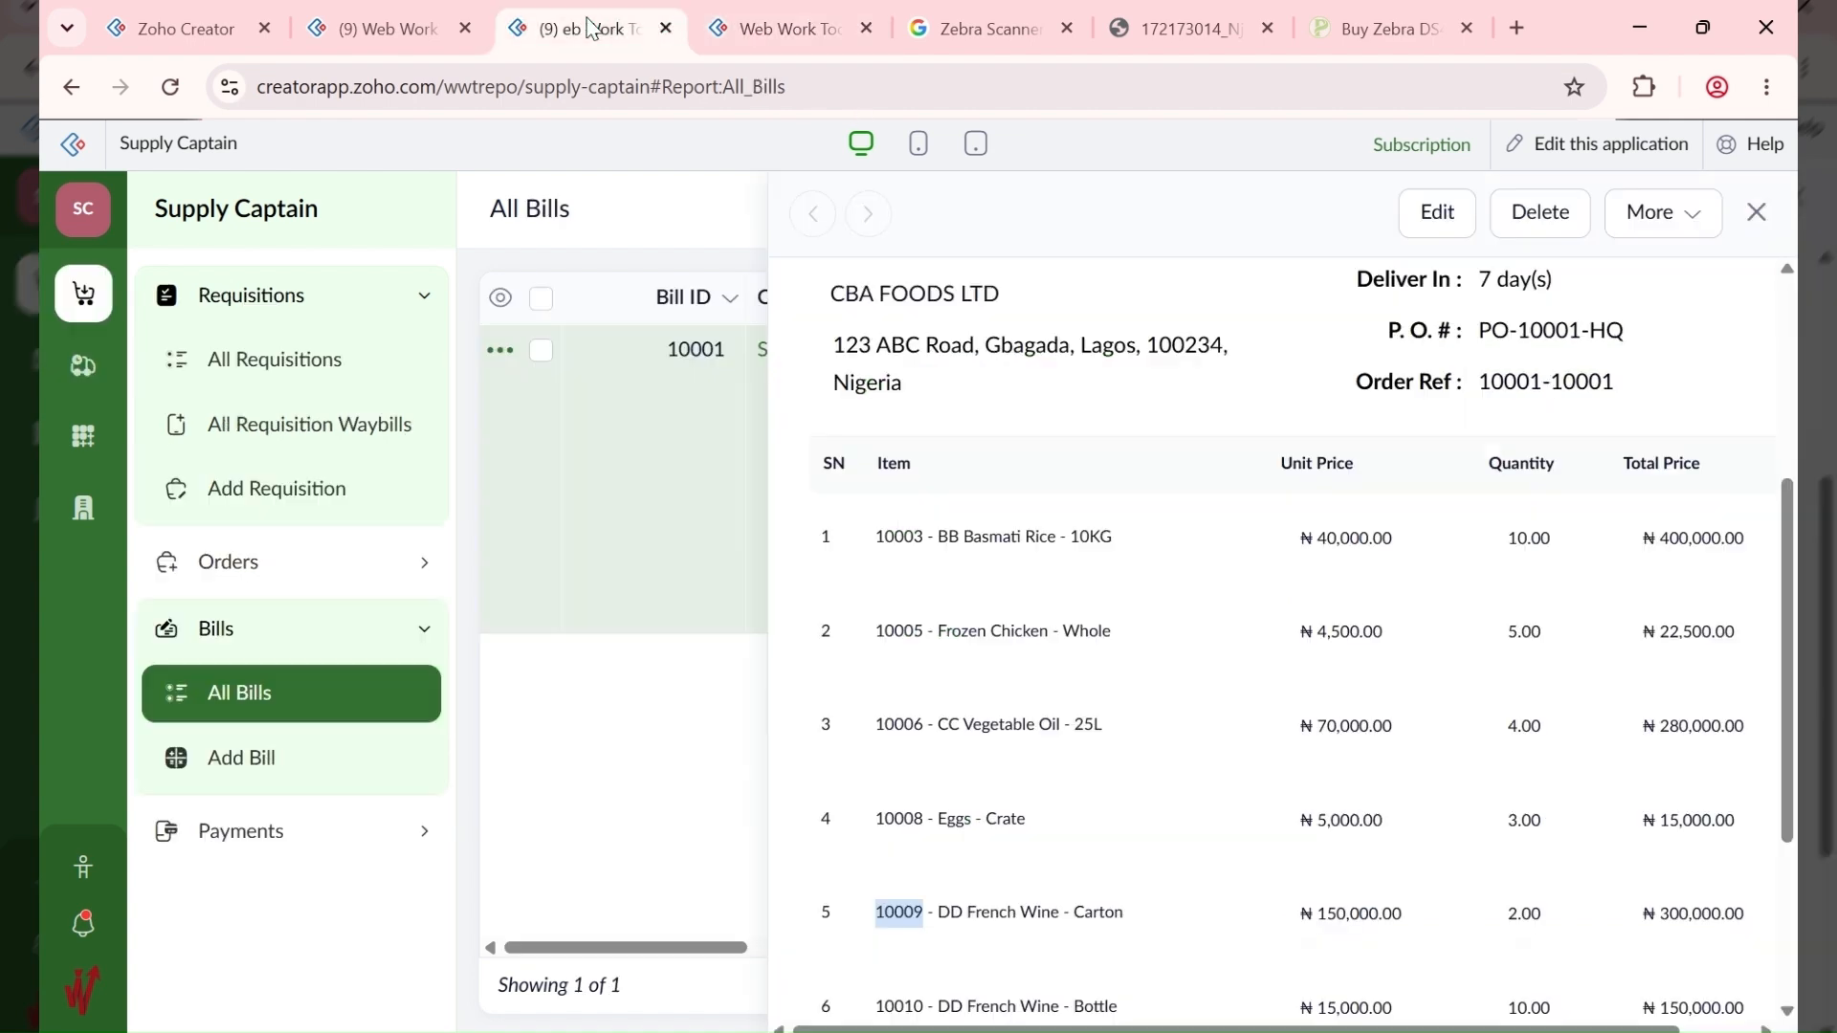
{"action": "scroll", "coordinate": [1110, 407], "scroll_direction": "down", "scroll_amount": 3}
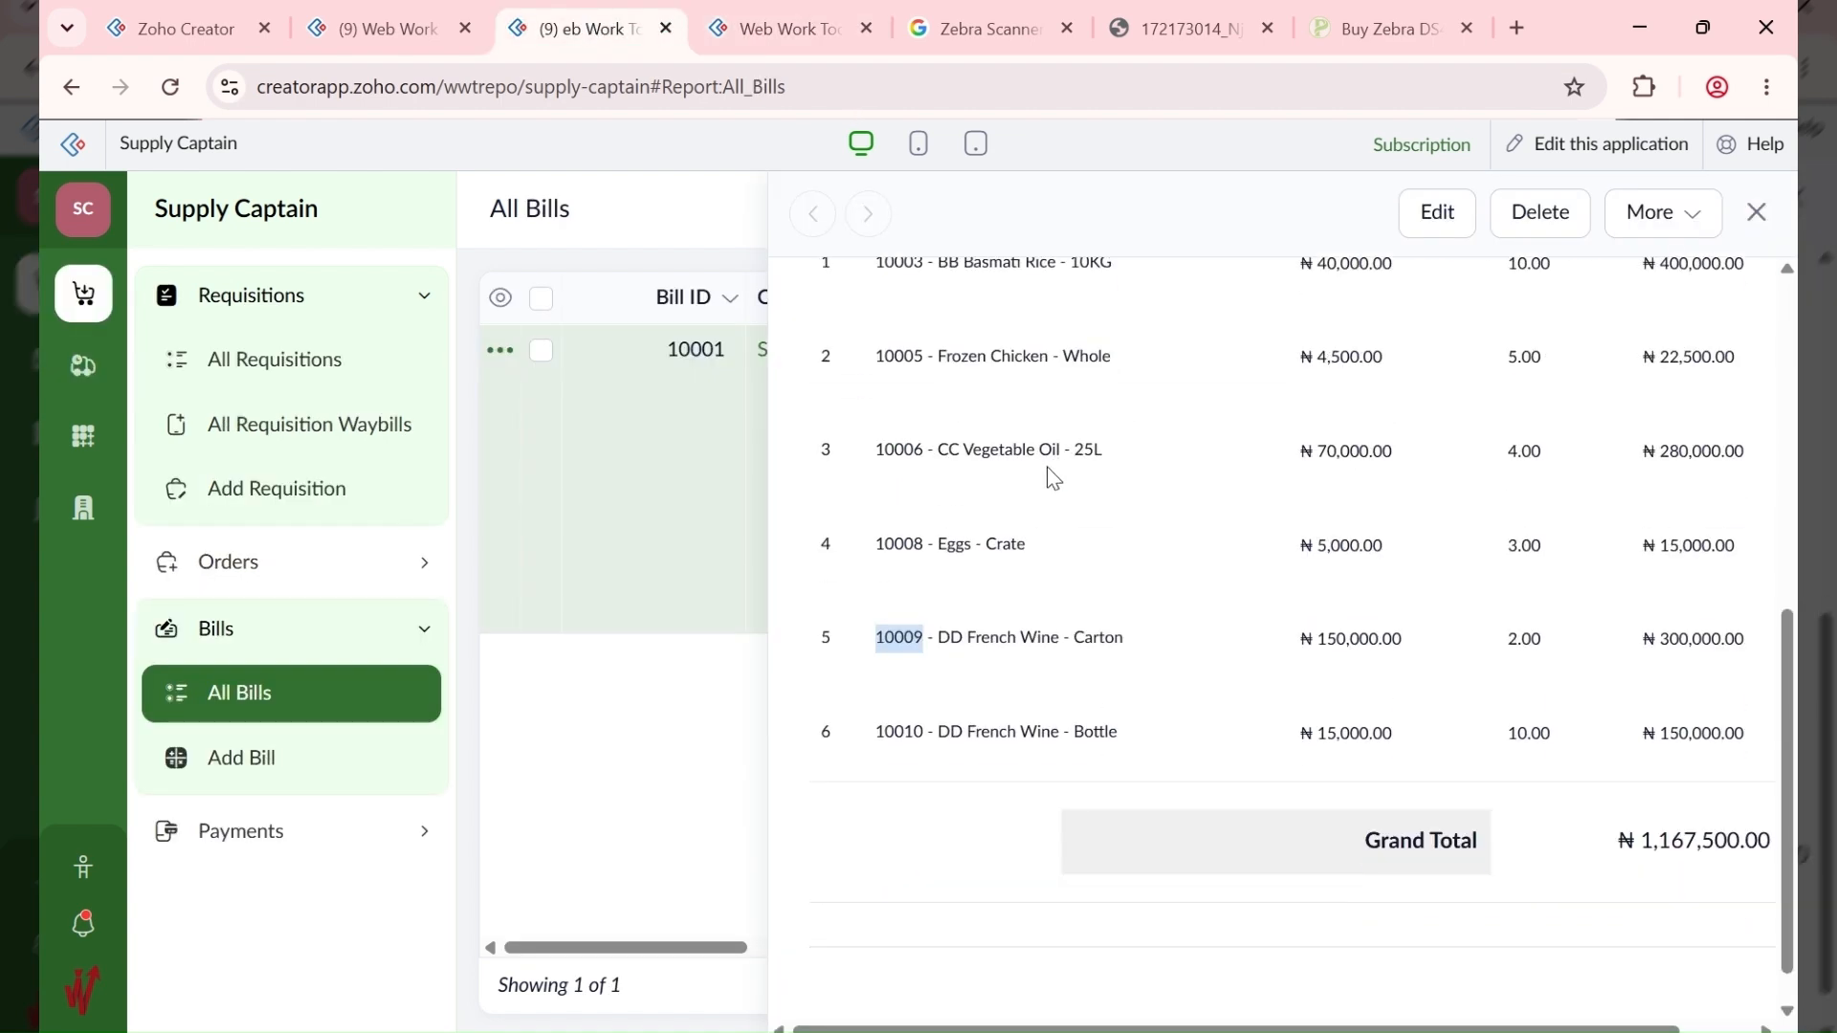
{"action": "left_click", "coordinate": [799, 13]}
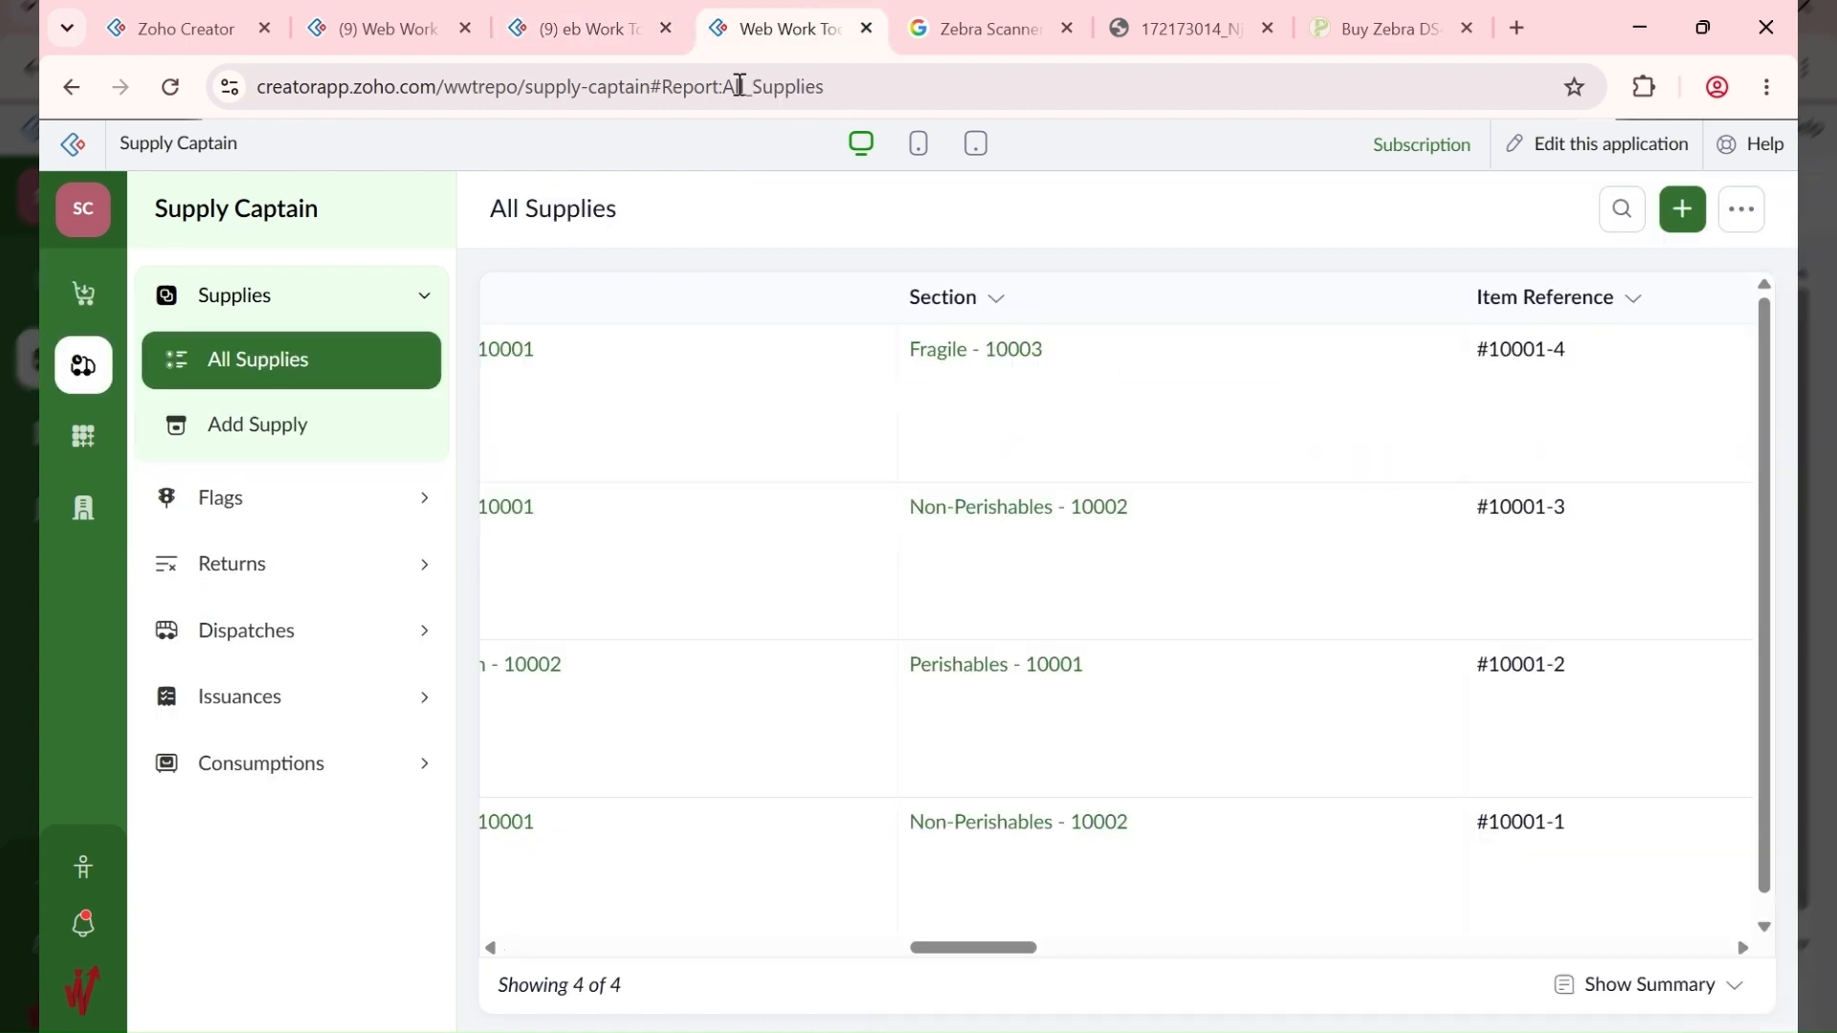
{"action": "left_click", "coordinate": [272, 441]}
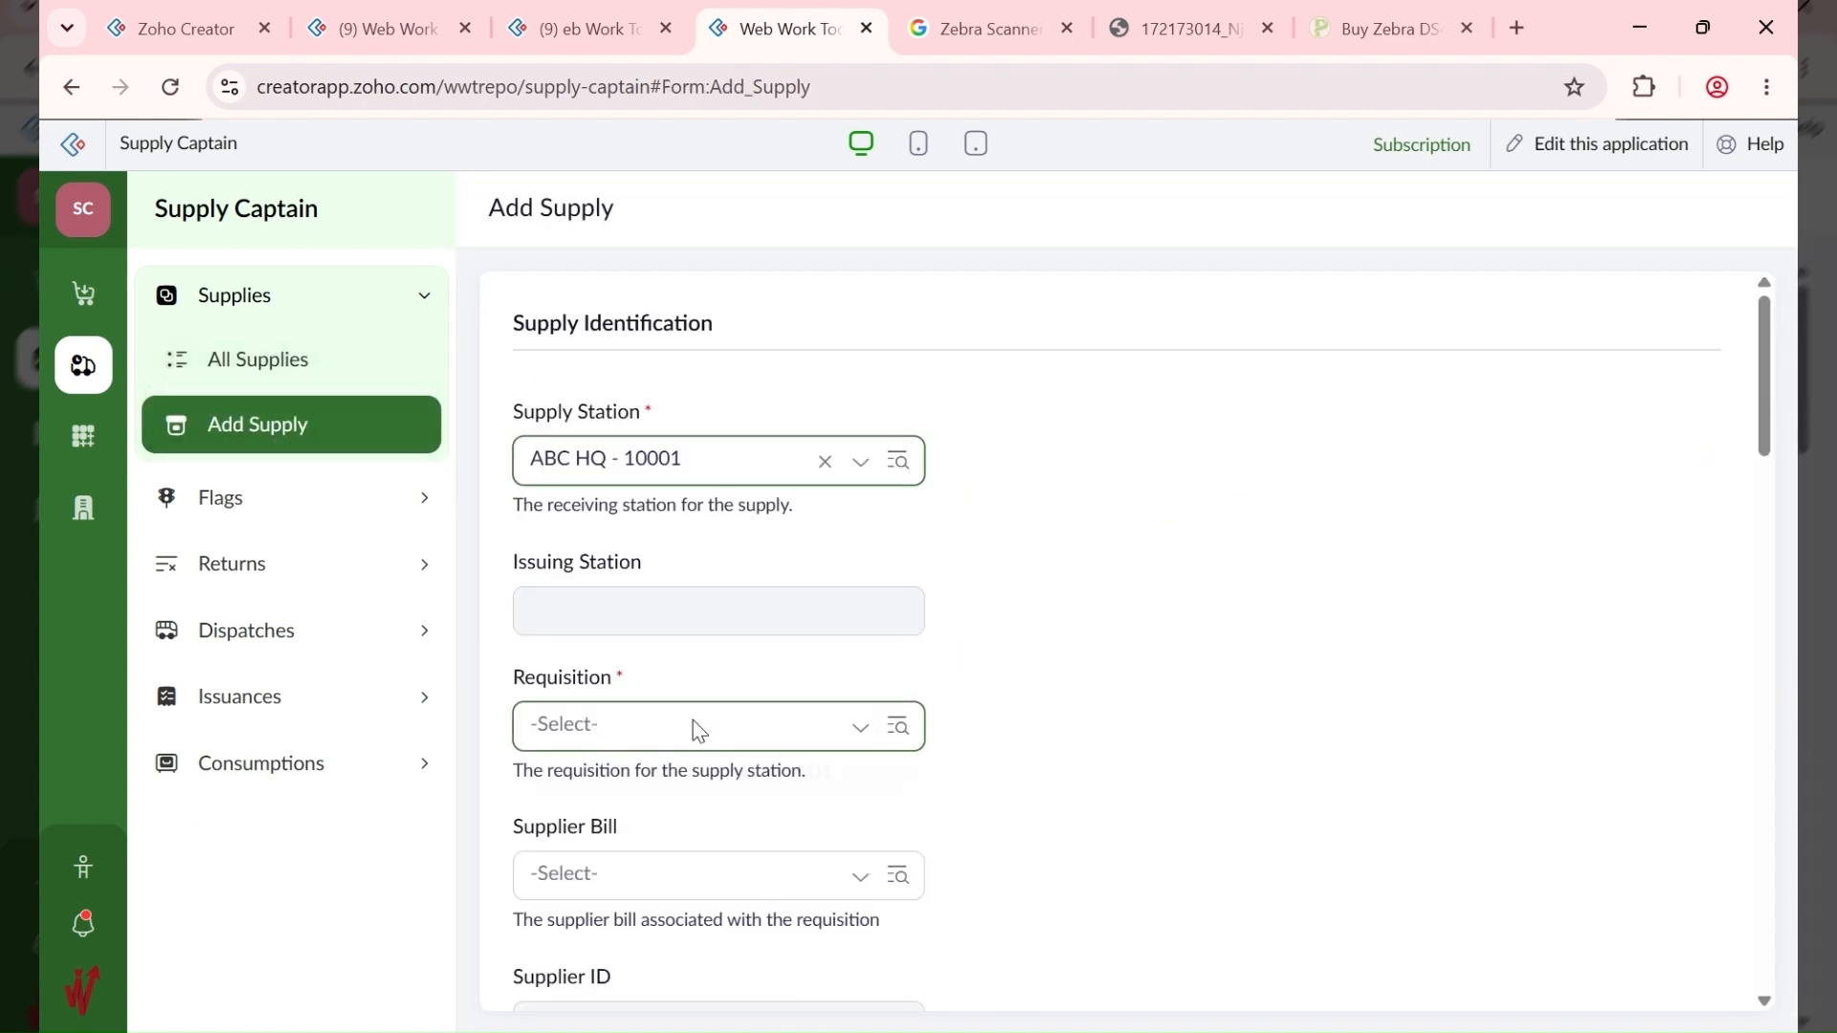
{"action": "left_click", "coordinate": [697, 730]}
{"action": "left_click", "coordinate": [692, 796]}
{"action": "left_click", "coordinate": [686, 888]}
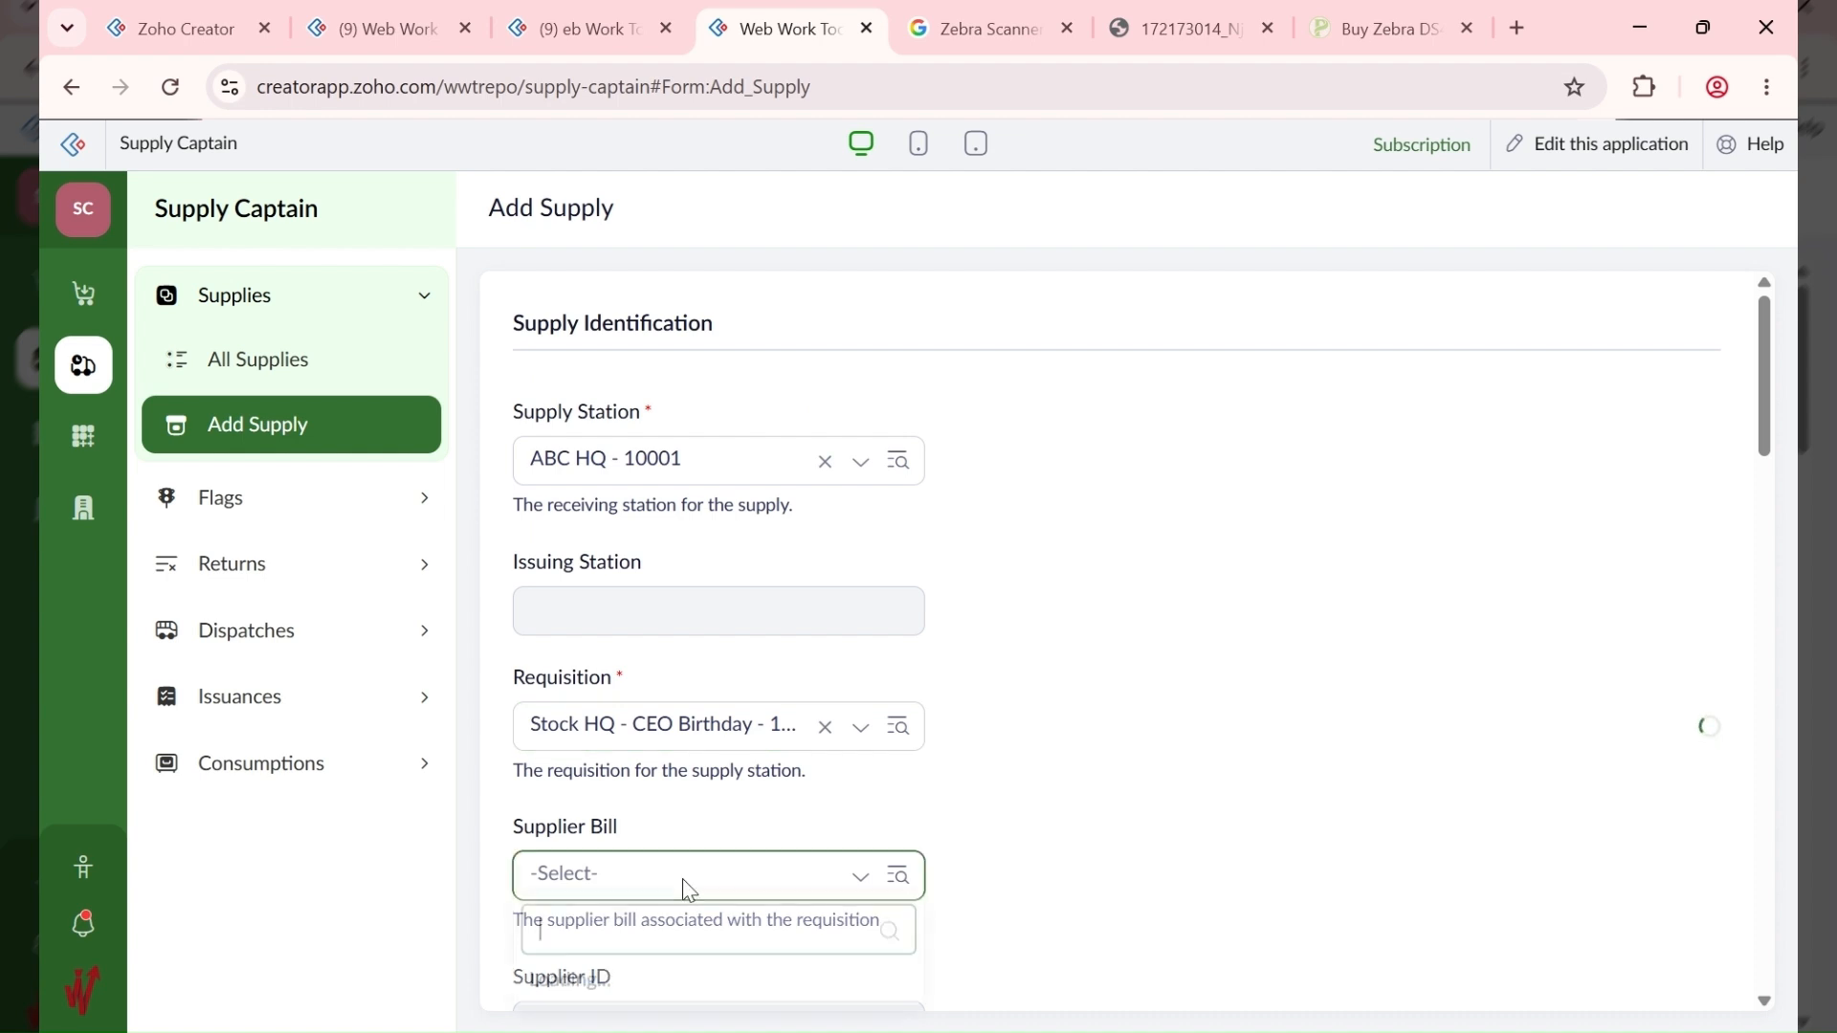
{"action": "left_click", "coordinate": [691, 945]}
Step: Keep the store and the Fragile - 10003 section unchanged, and enable Generate Item Reference
{"action": "scroll", "coordinate": [1092, 697], "scroll_direction": "down", "scroll_amount": 3}
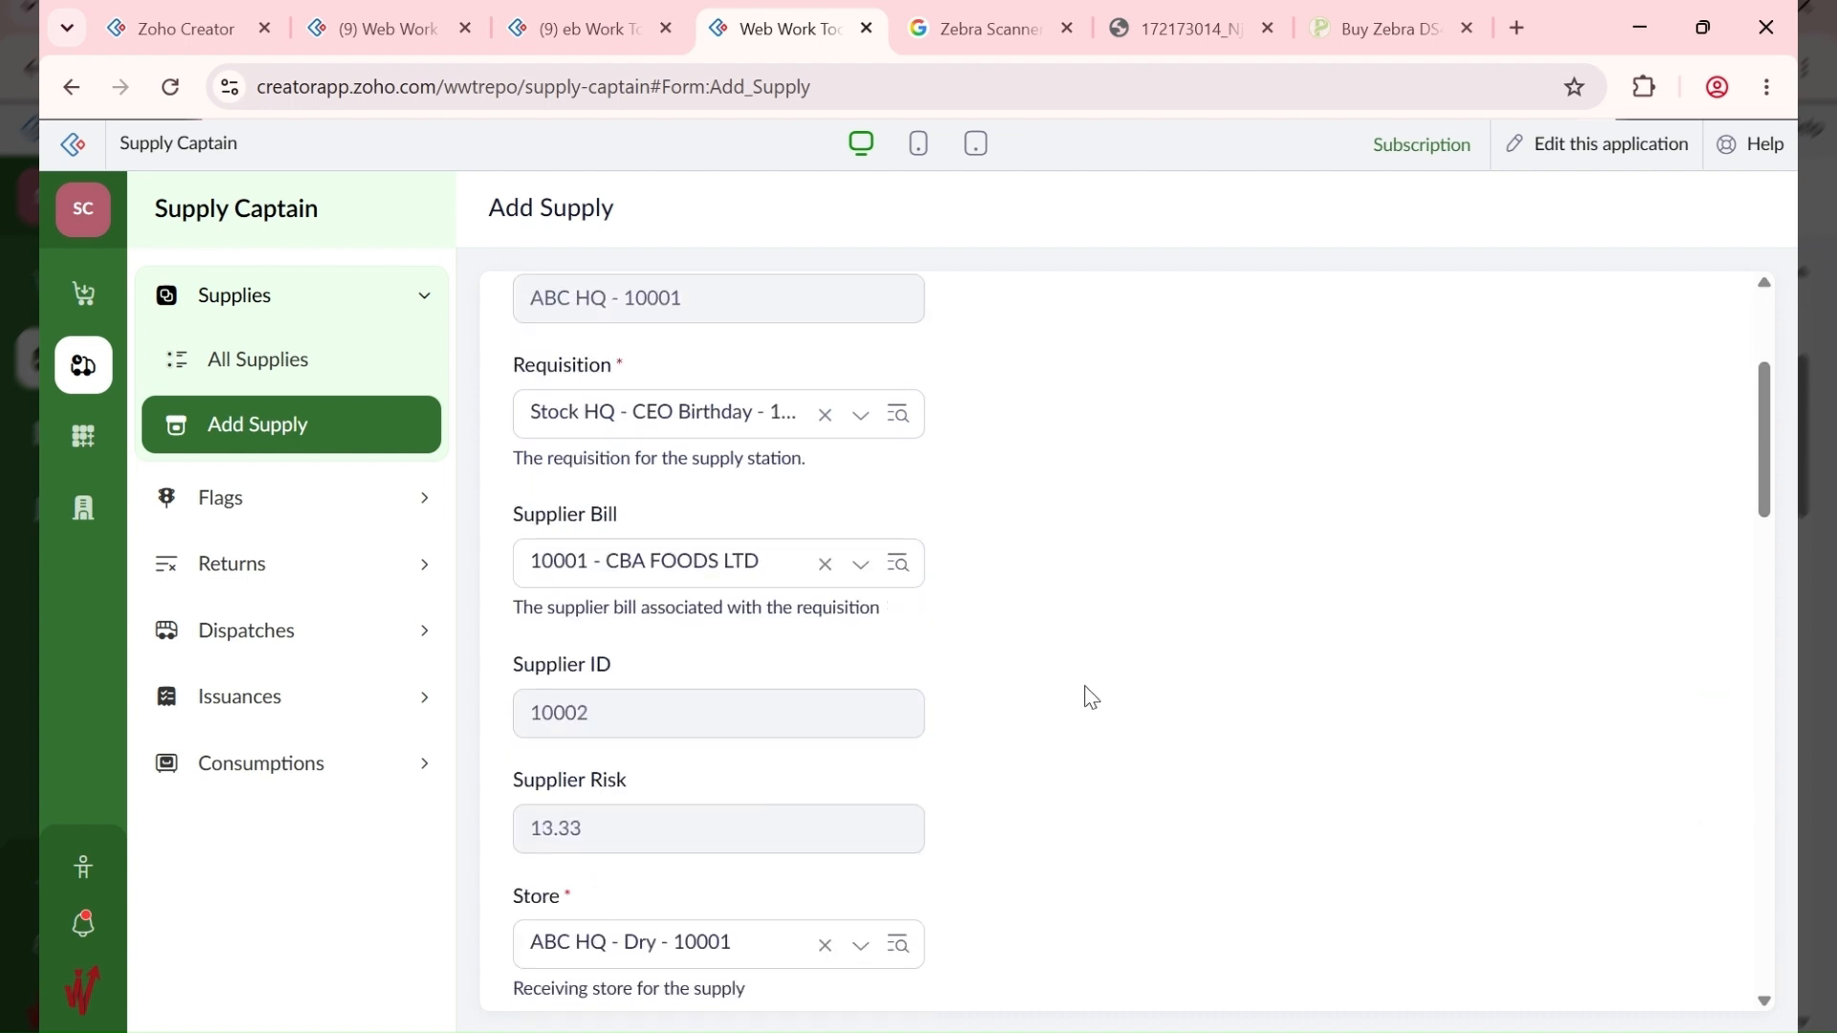
{"action": "scroll", "coordinate": [1092, 697], "scroll_direction": "down", "scroll_amount": 3}
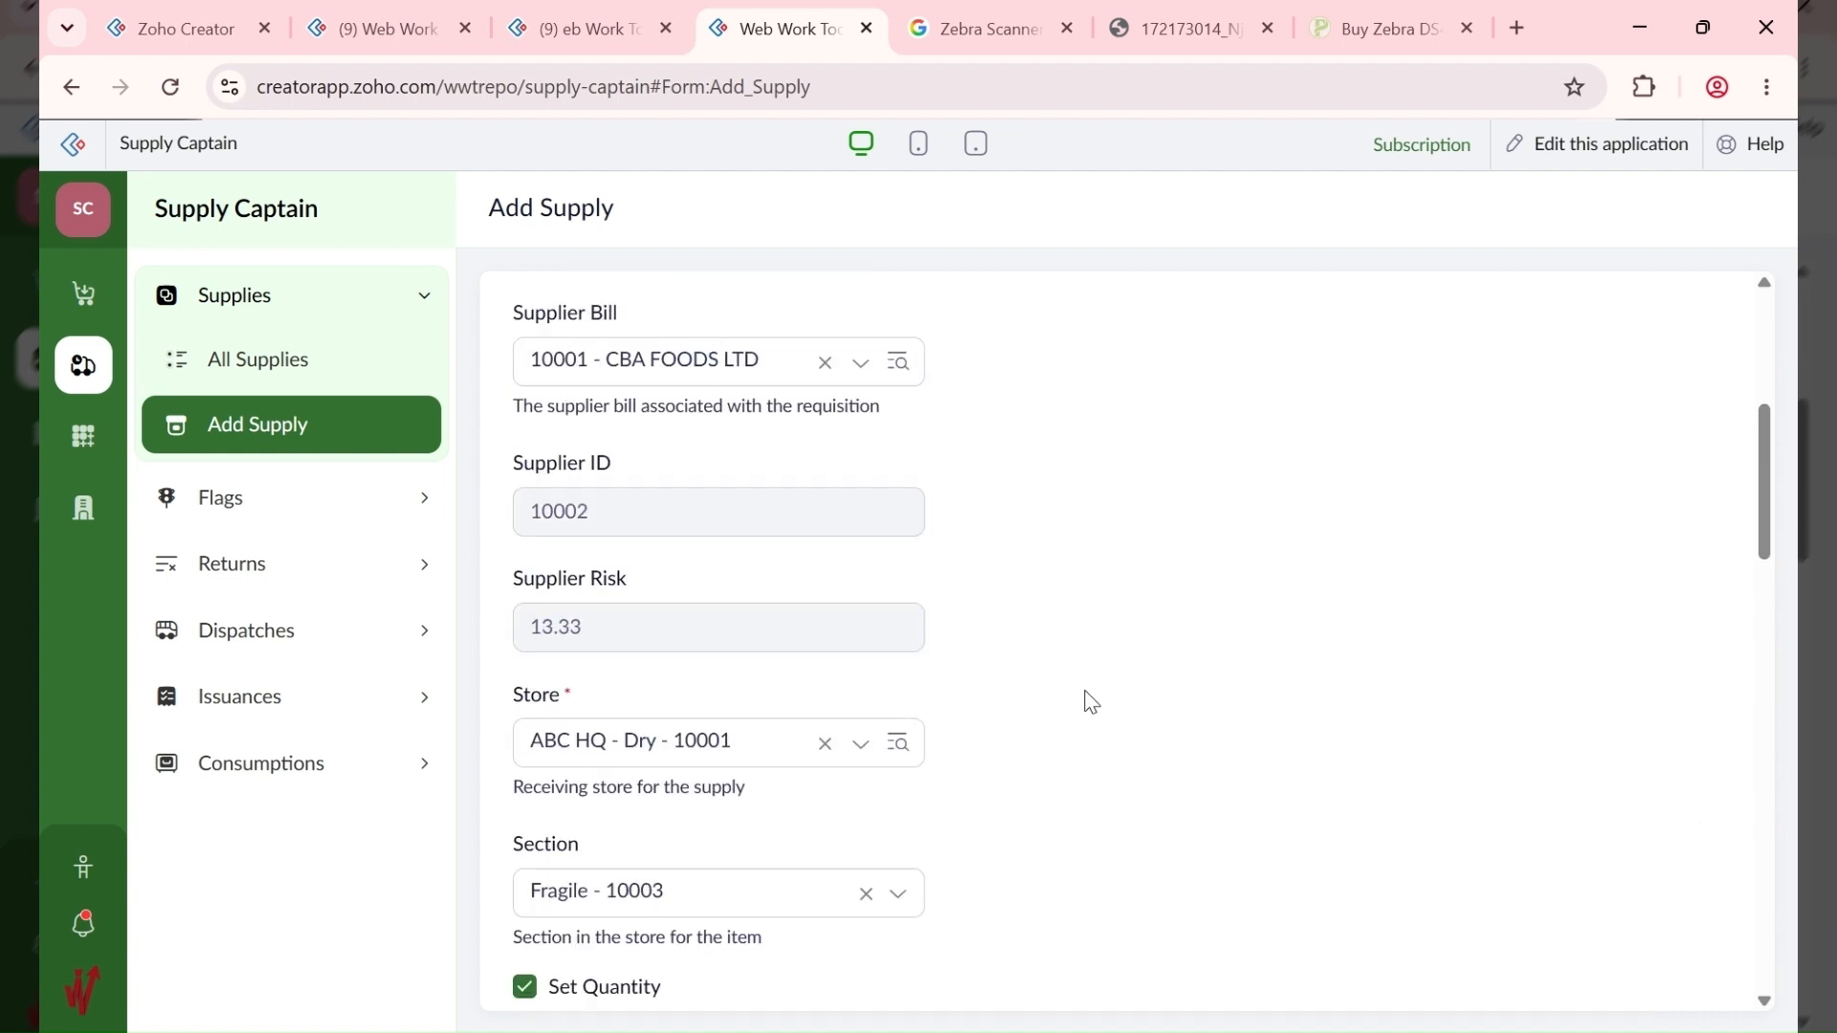
{"action": "left_click", "coordinate": [643, 729]}
{"action": "left_click", "coordinate": [808, 700]}
{"action": "scroll", "coordinate": [1046, 689], "scroll_direction": "down", "scroll_amount": 4}
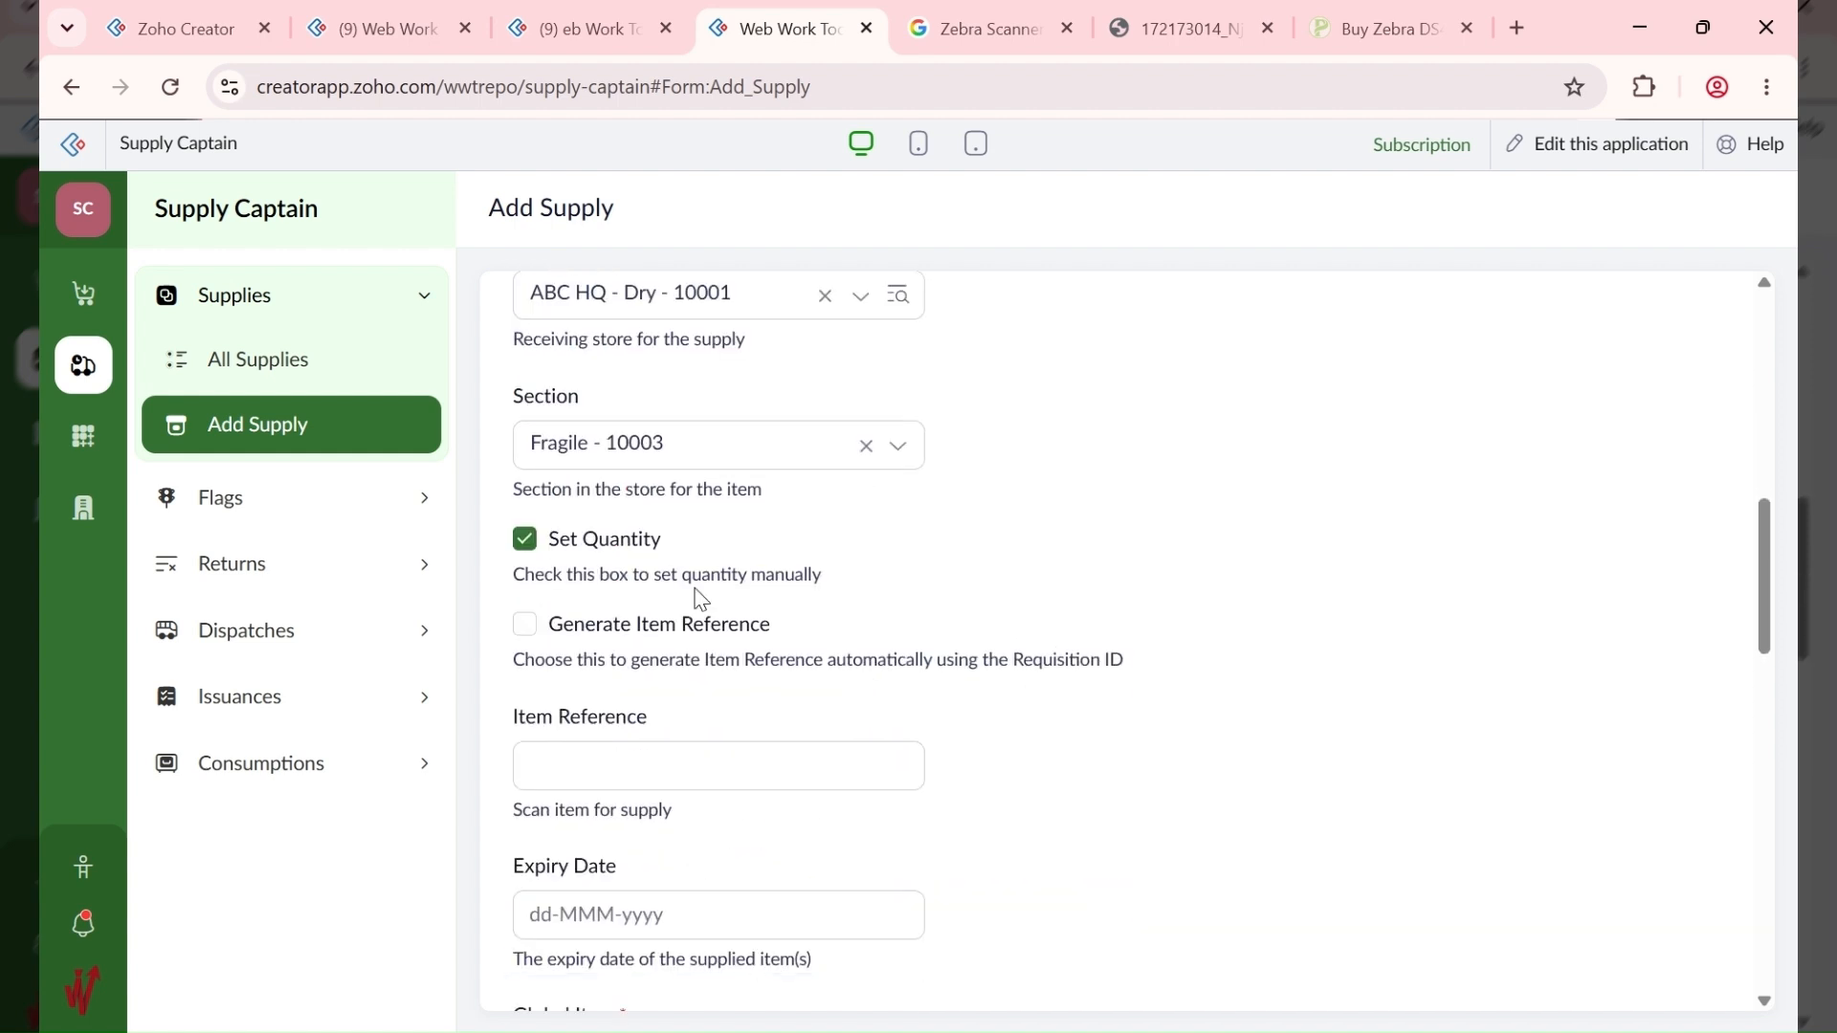
{"action": "left_click", "coordinate": [615, 443]}
{"action": "left_click", "coordinate": [1069, 456]}
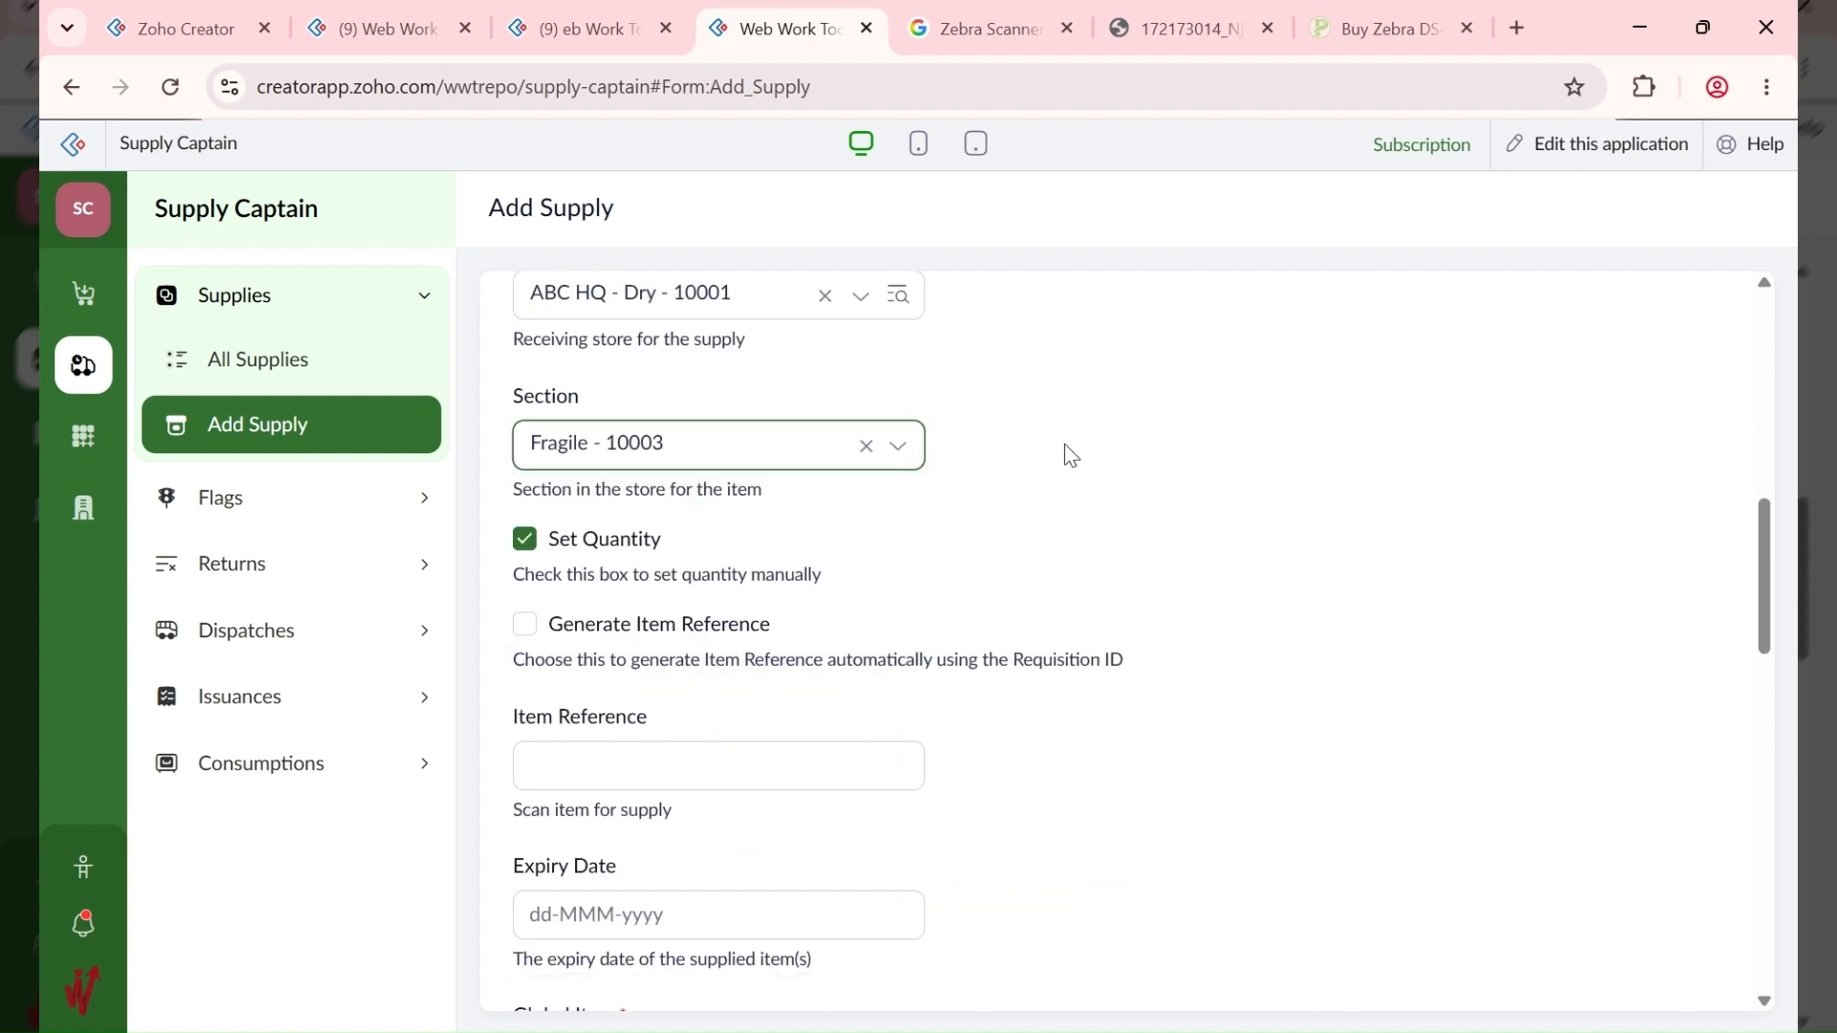
{"action": "left_click", "coordinate": [612, 624]}
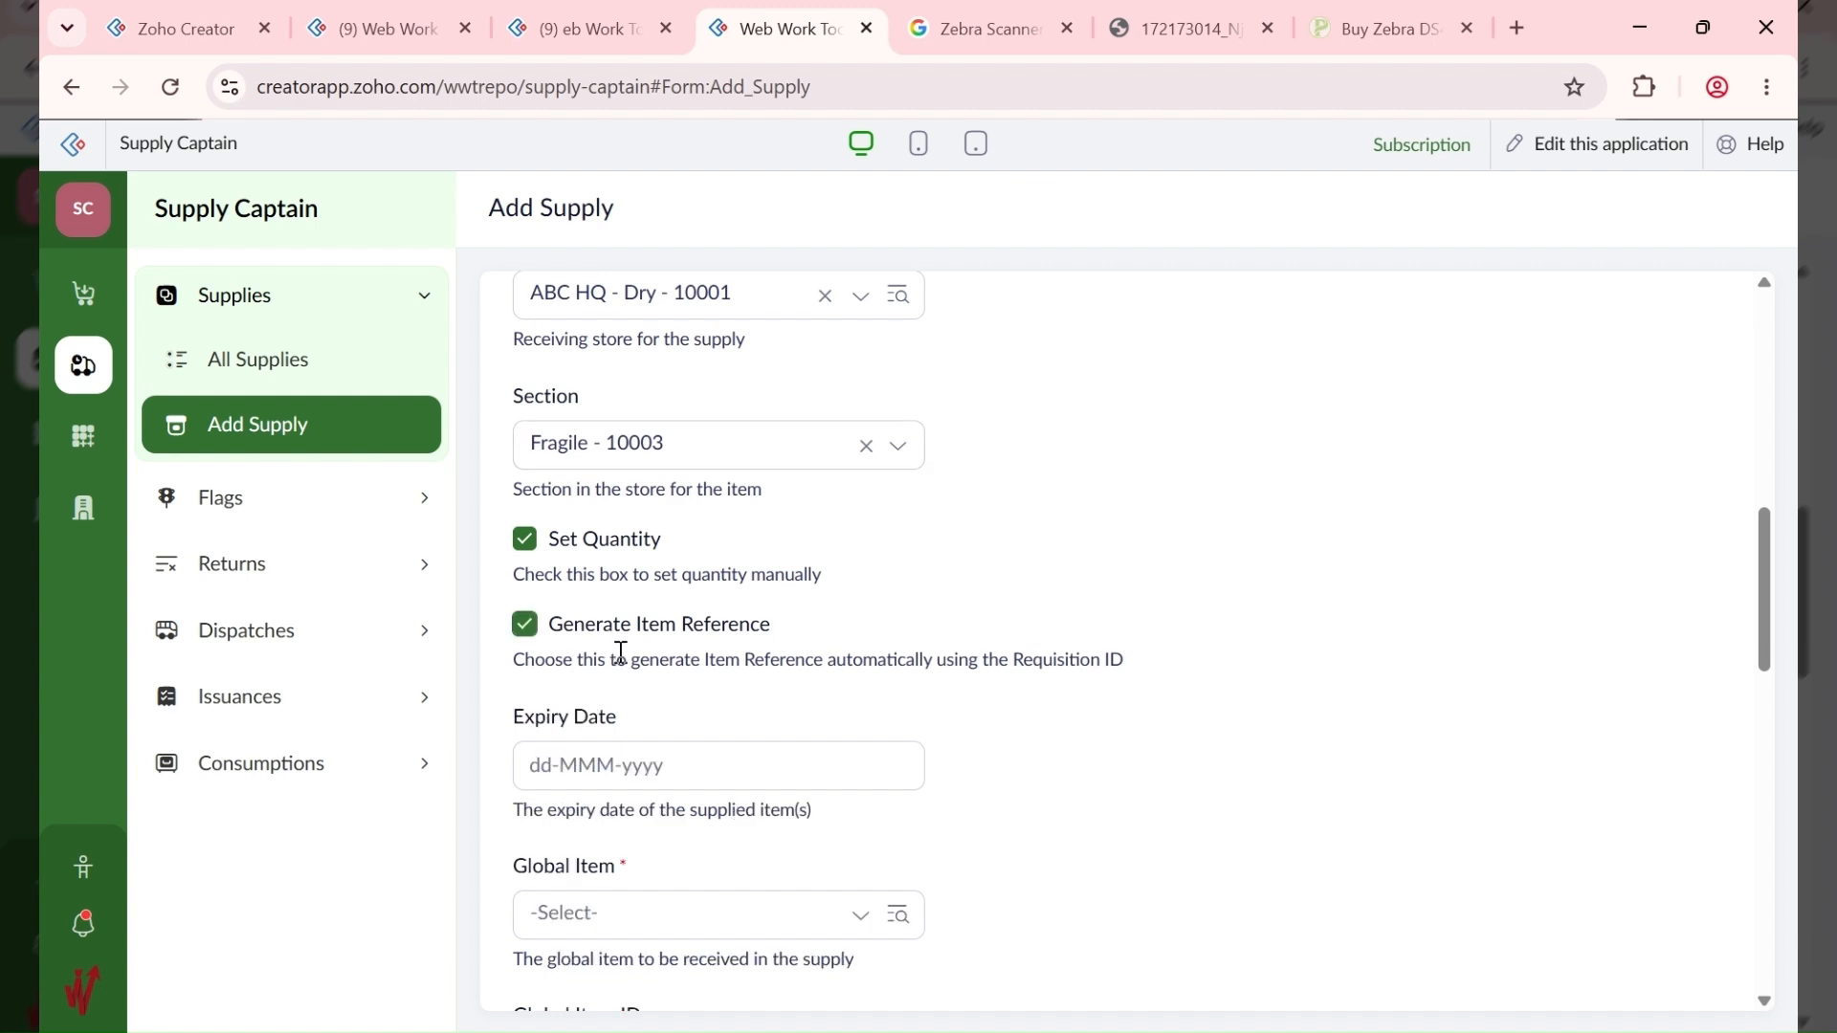
{"action": "scroll", "coordinate": [621, 659], "scroll_direction": "down", "scroll_amount": 3}
Step: Set the expiry date to 30-Sep-2026
{"action": "left_click", "coordinate": [590, 501]}
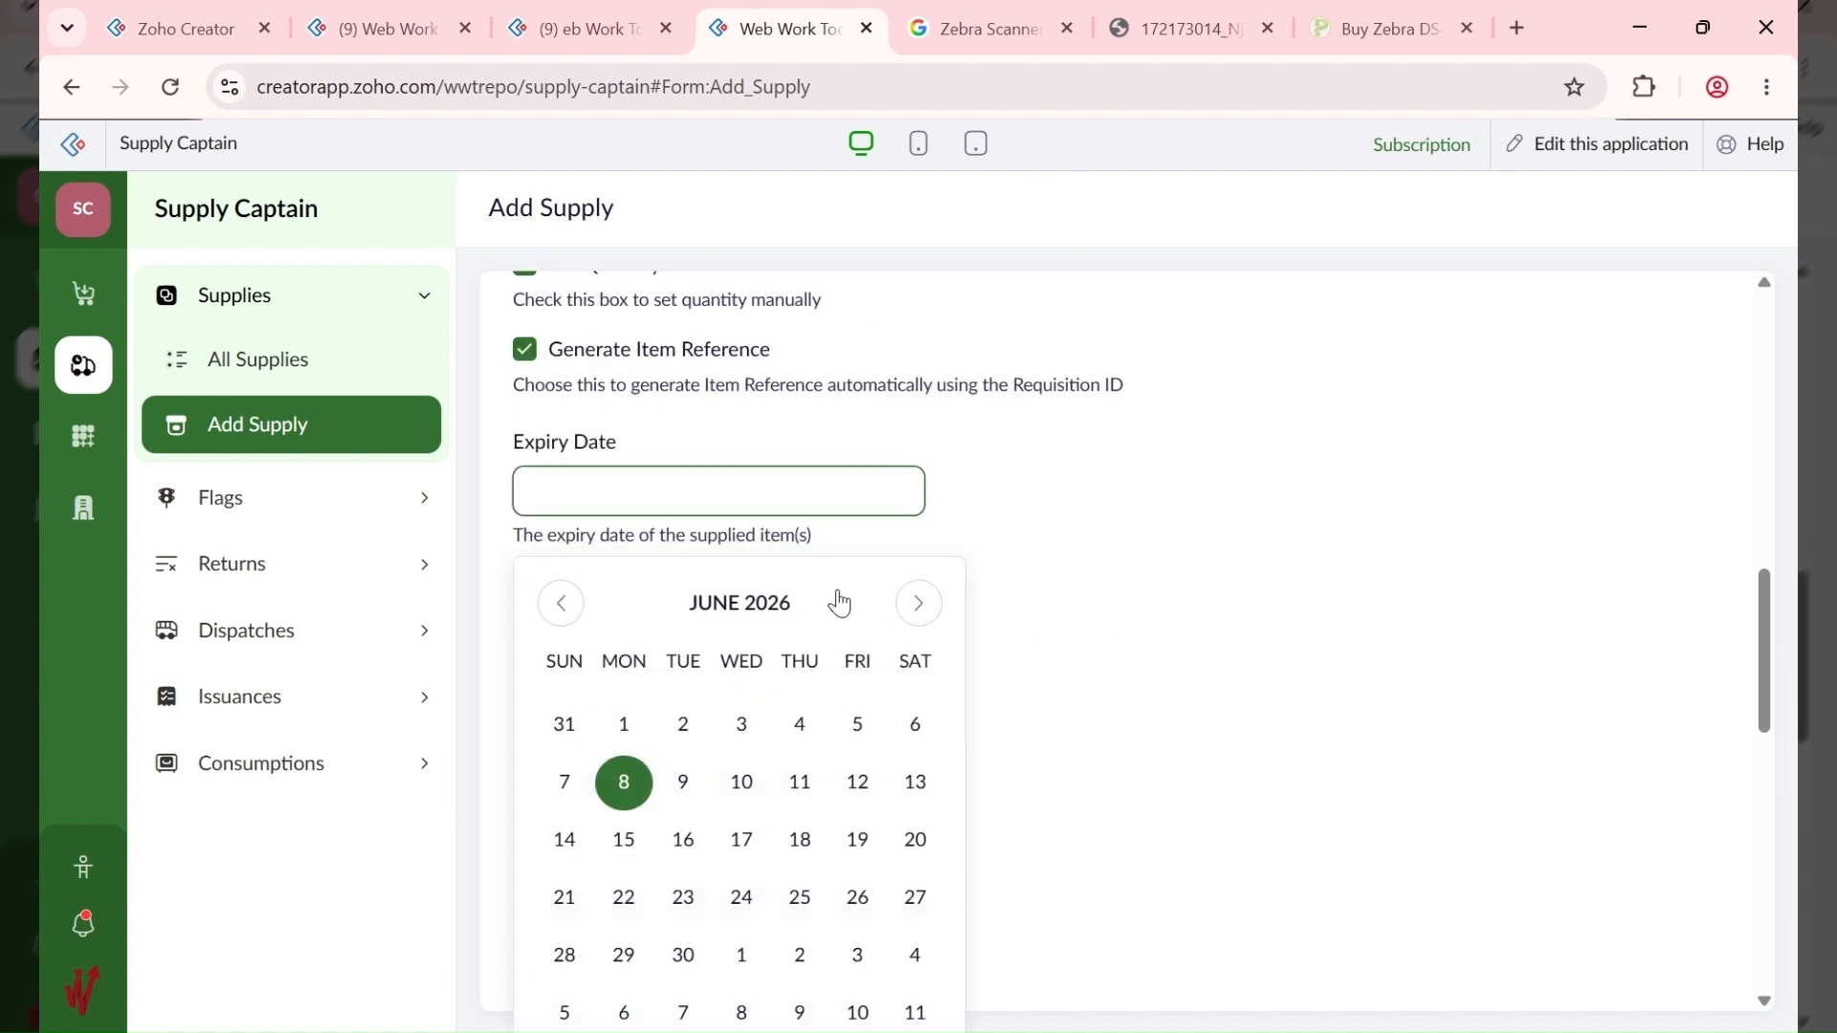
{"action": "left_click", "coordinate": [915, 608]}
{"action": "left_click", "coordinate": [913, 610]}
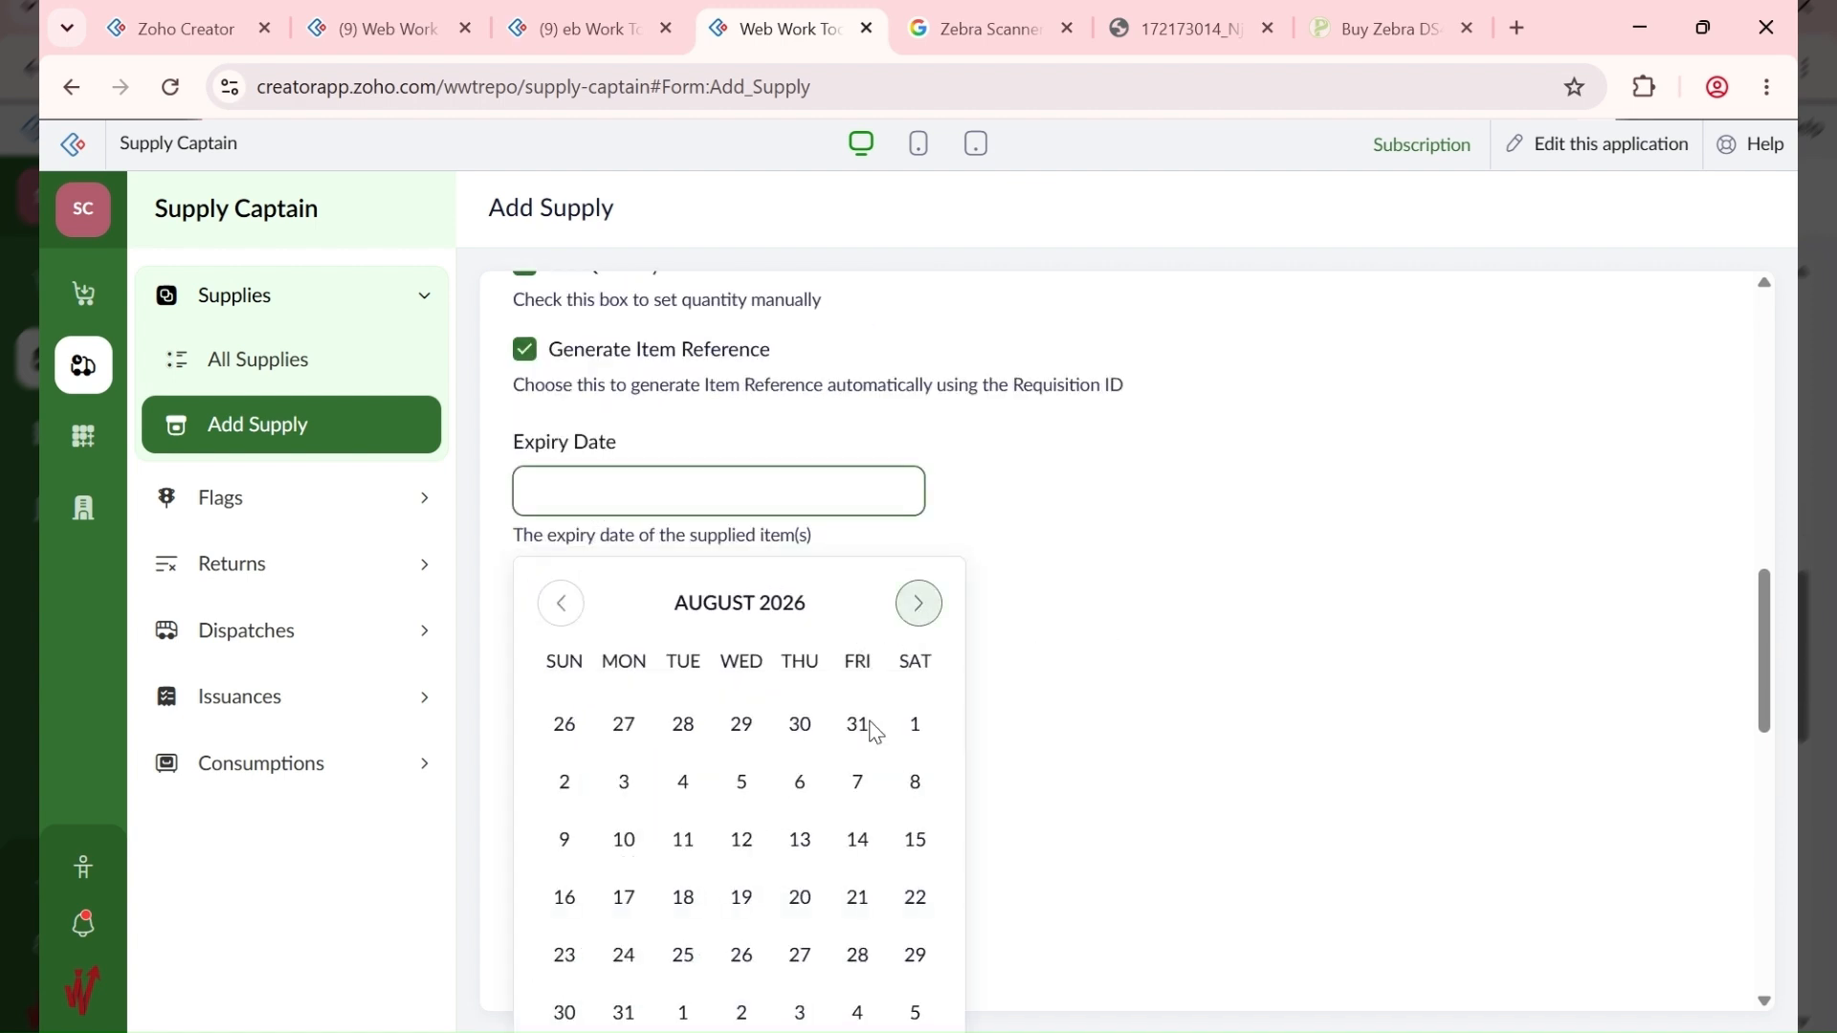
{"action": "left_click", "coordinate": [918, 604]}
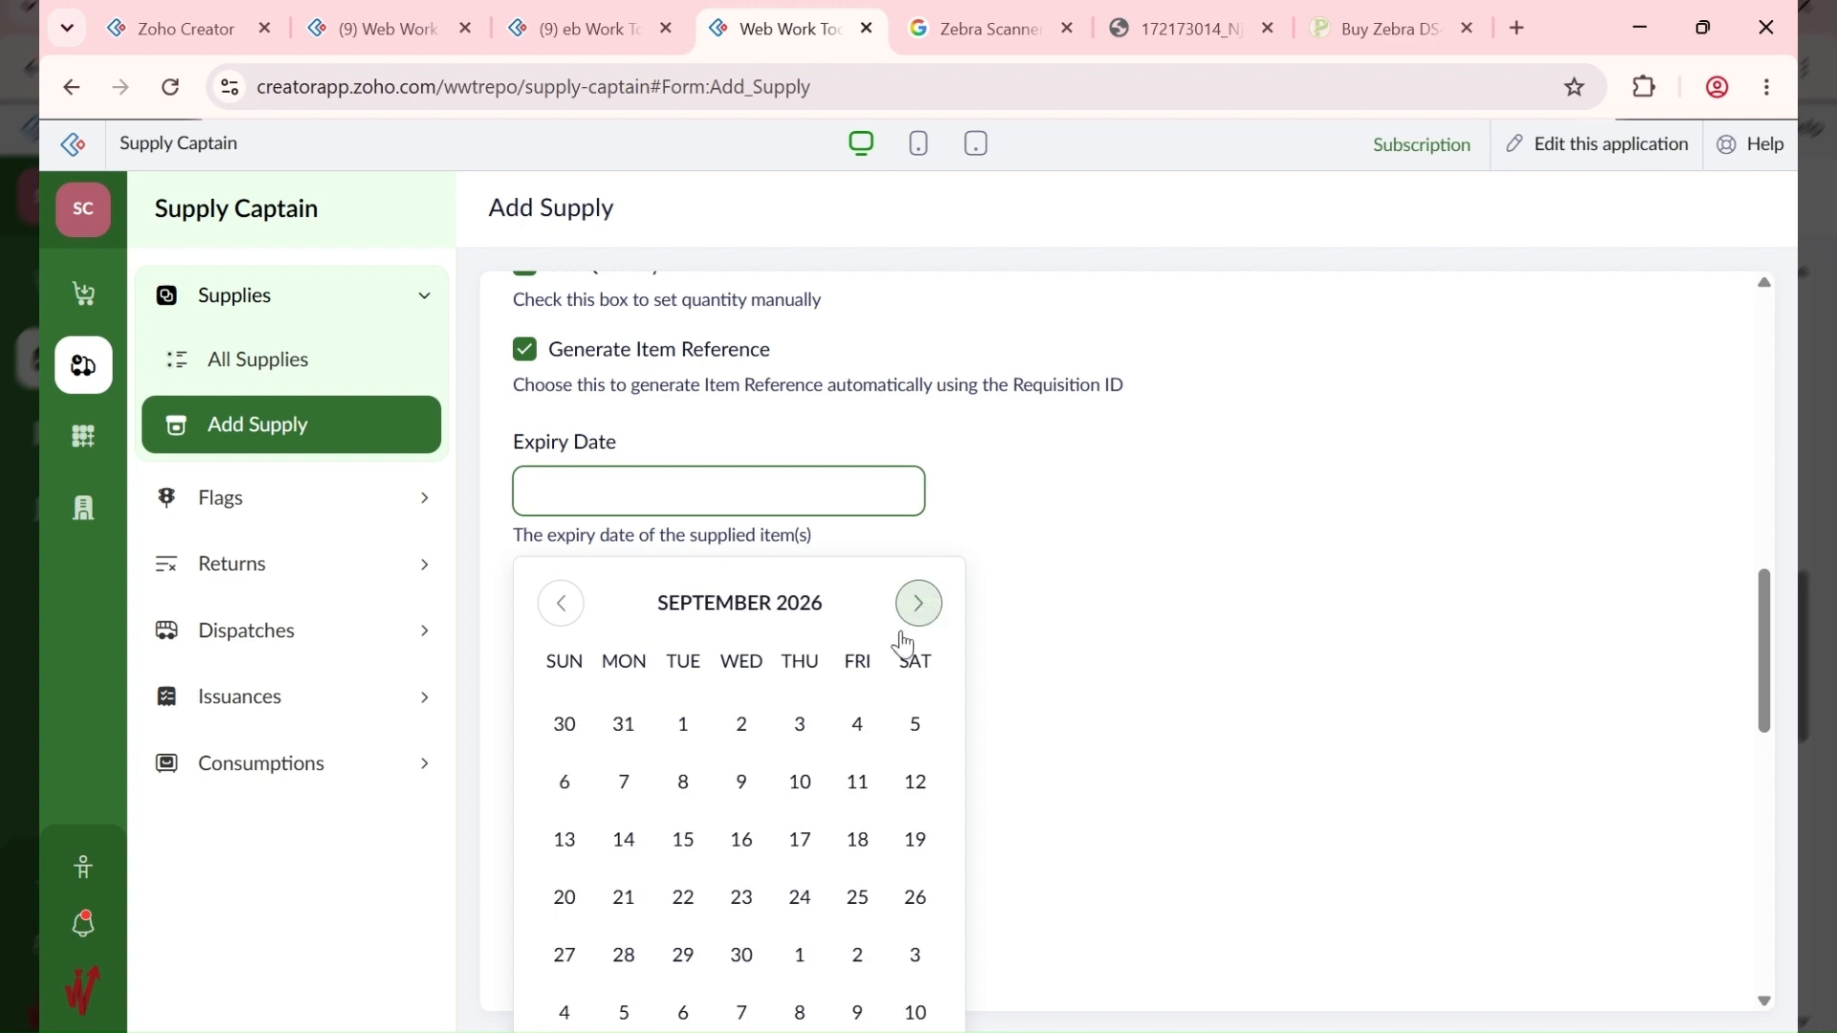
{"action": "left_click", "coordinate": [742, 955]}
Step: Search for global item 10009 and select DD French Wine - Carton
{"action": "left_click", "coordinate": [664, 641]}
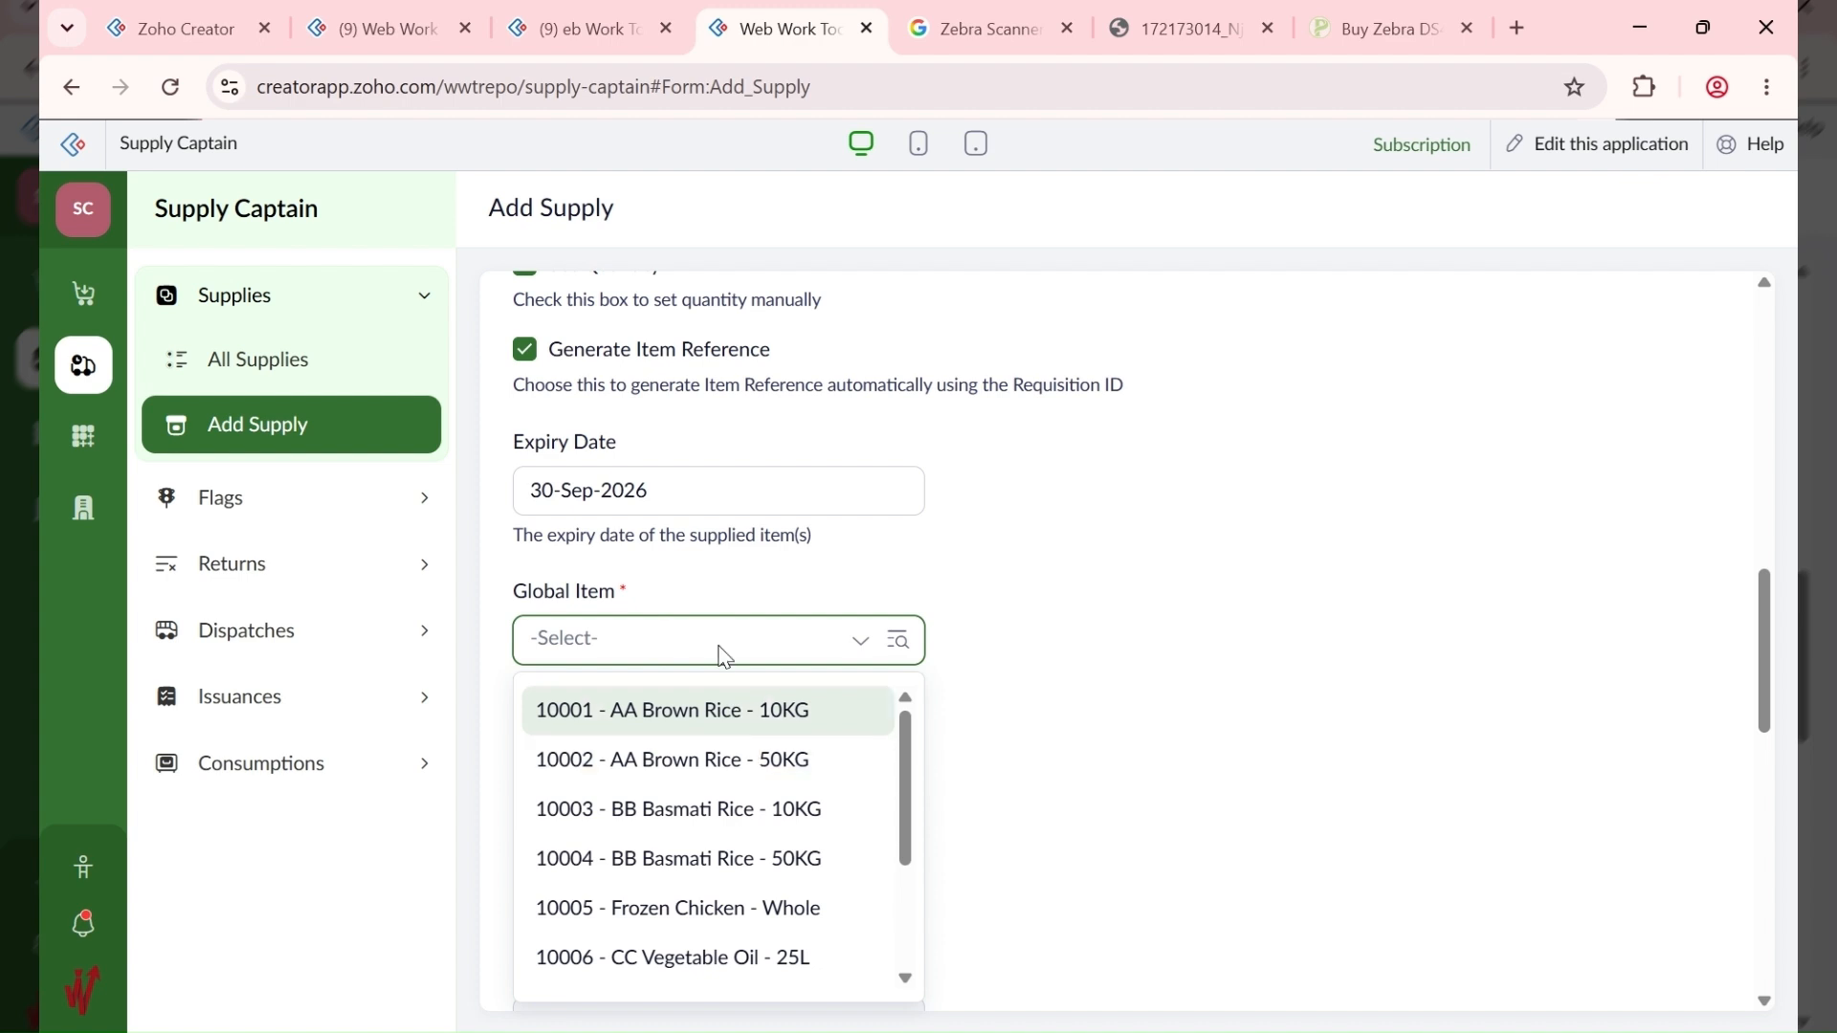
{"action": "left_click", "coordinate": [712, 639]}
{"action": "left_click", "coordinate": [687, 643]}
{"action": "type", "text": "10009"}
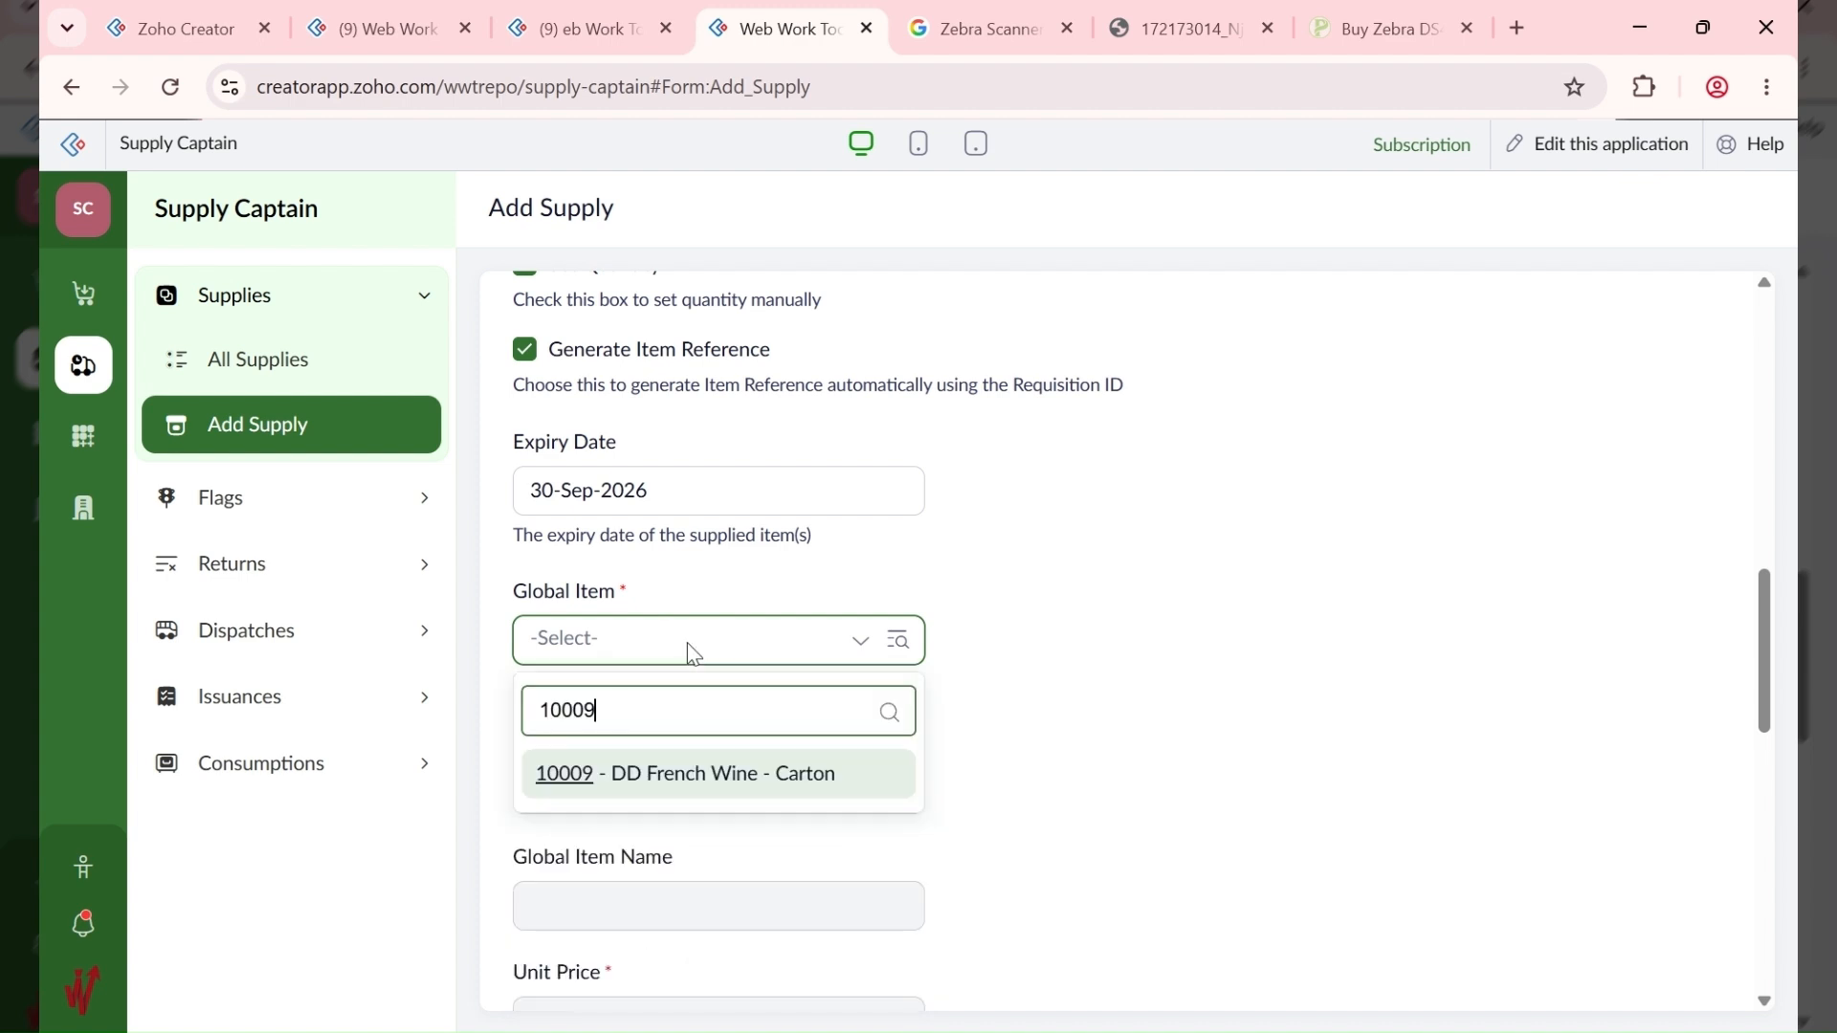
{"action": "left_click", "coordinate": [689, 767]}
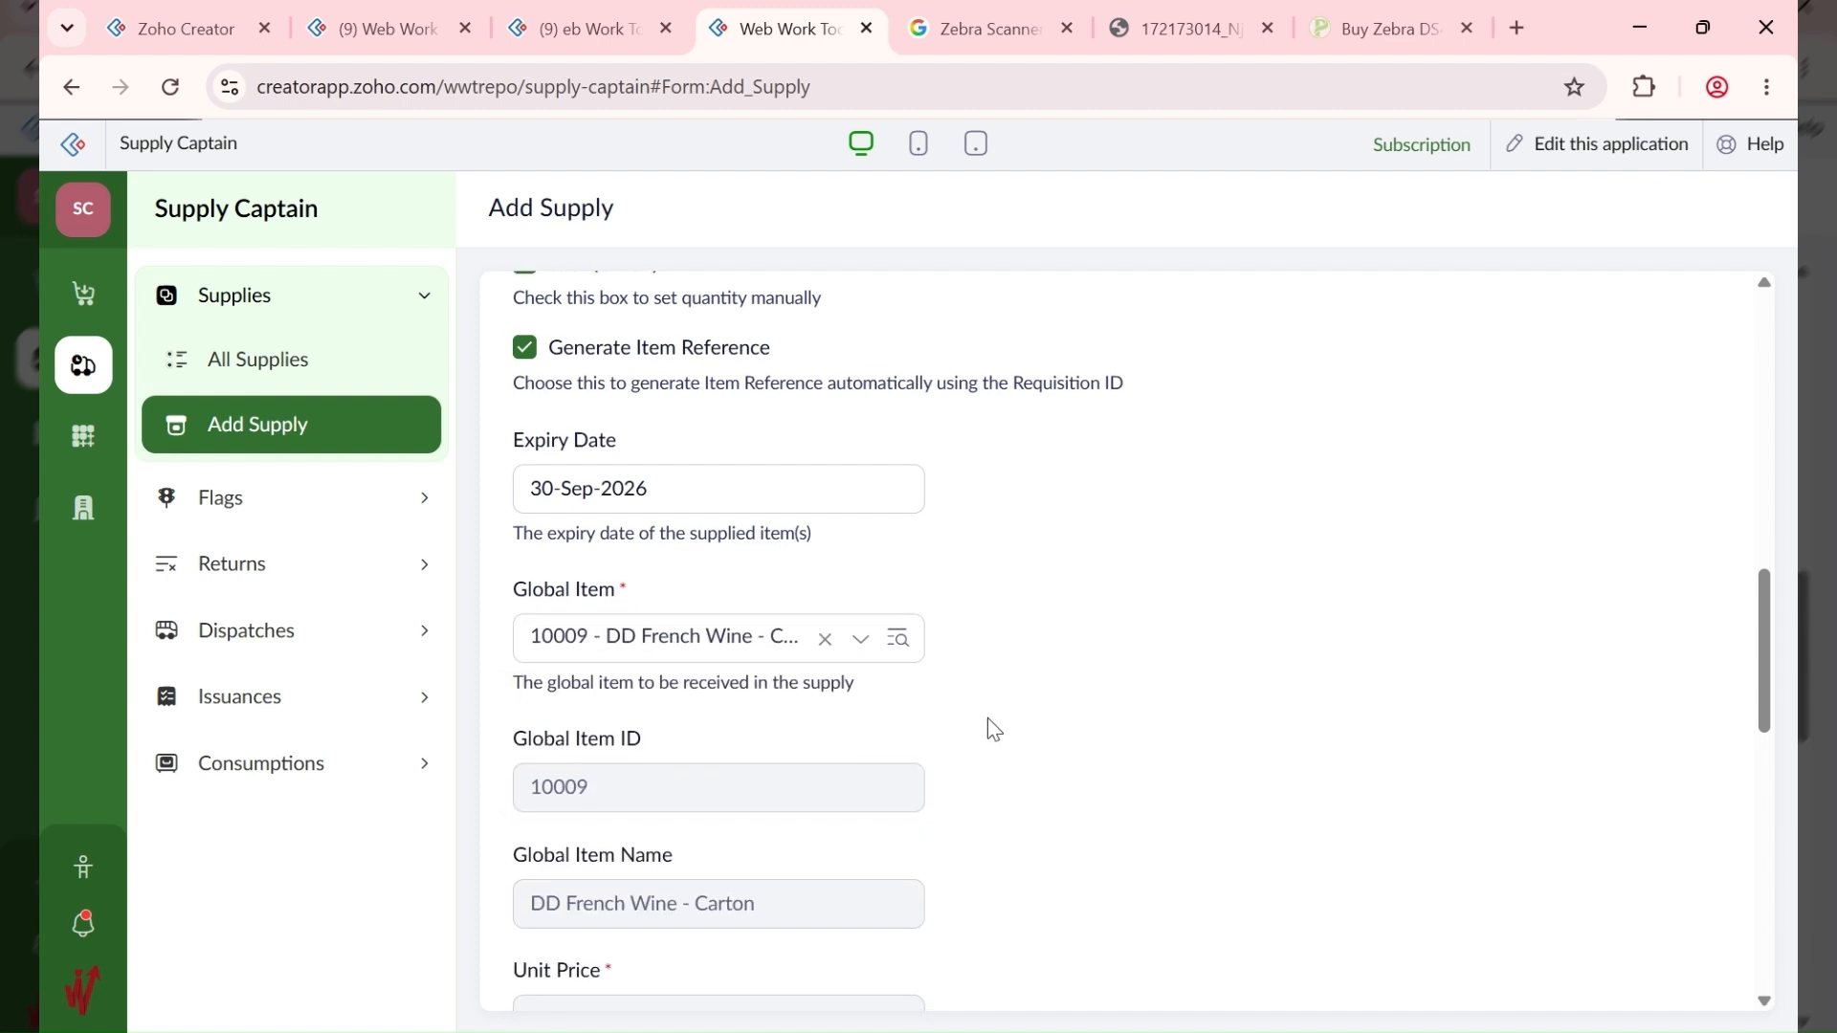
Step: Set the quantity to 2, confirm the 300,000.00 total, and save the supply
{"action": "scroll", "coordinate": [989, 722], "scroll_direction": "down", "scroll_amount": 6}
{"action": "left_click_drag", "start_coordinate": [636, 496], "coordinate": [329, 513]}
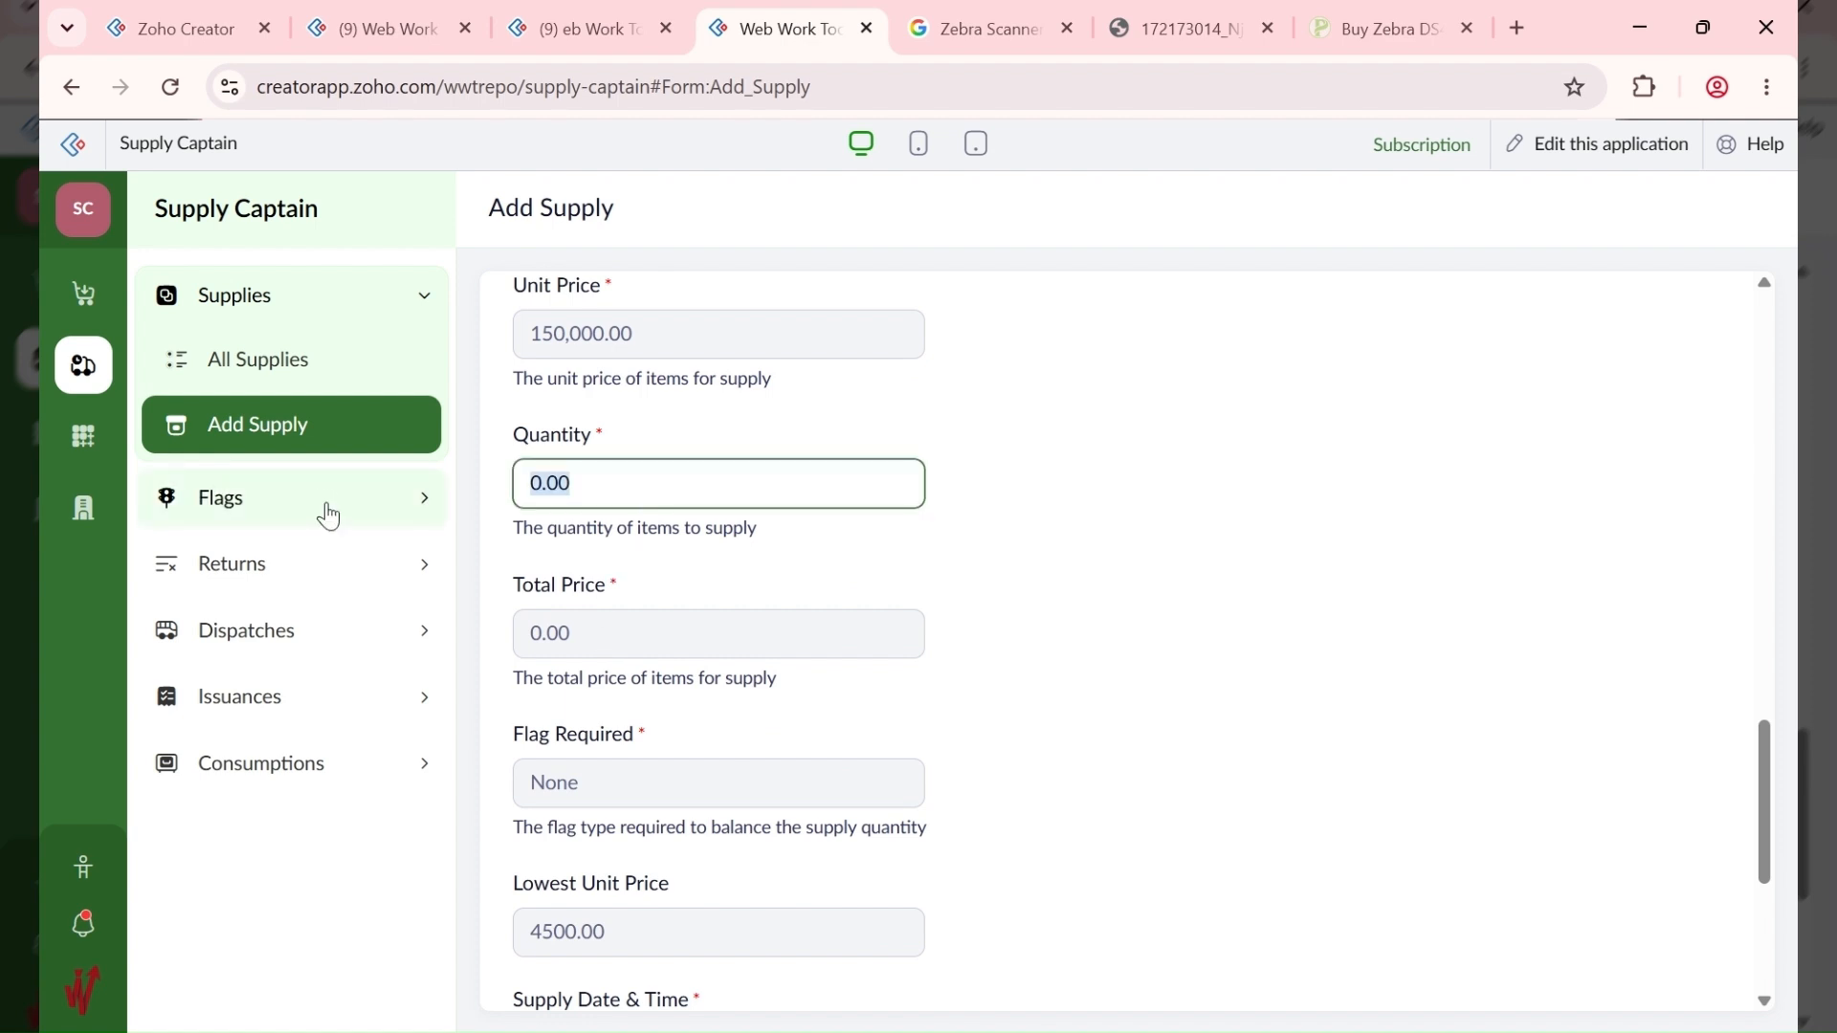
{"action": "type", "text": "2"}
{"action": "left_click", "coordinate": [1034, 519]}
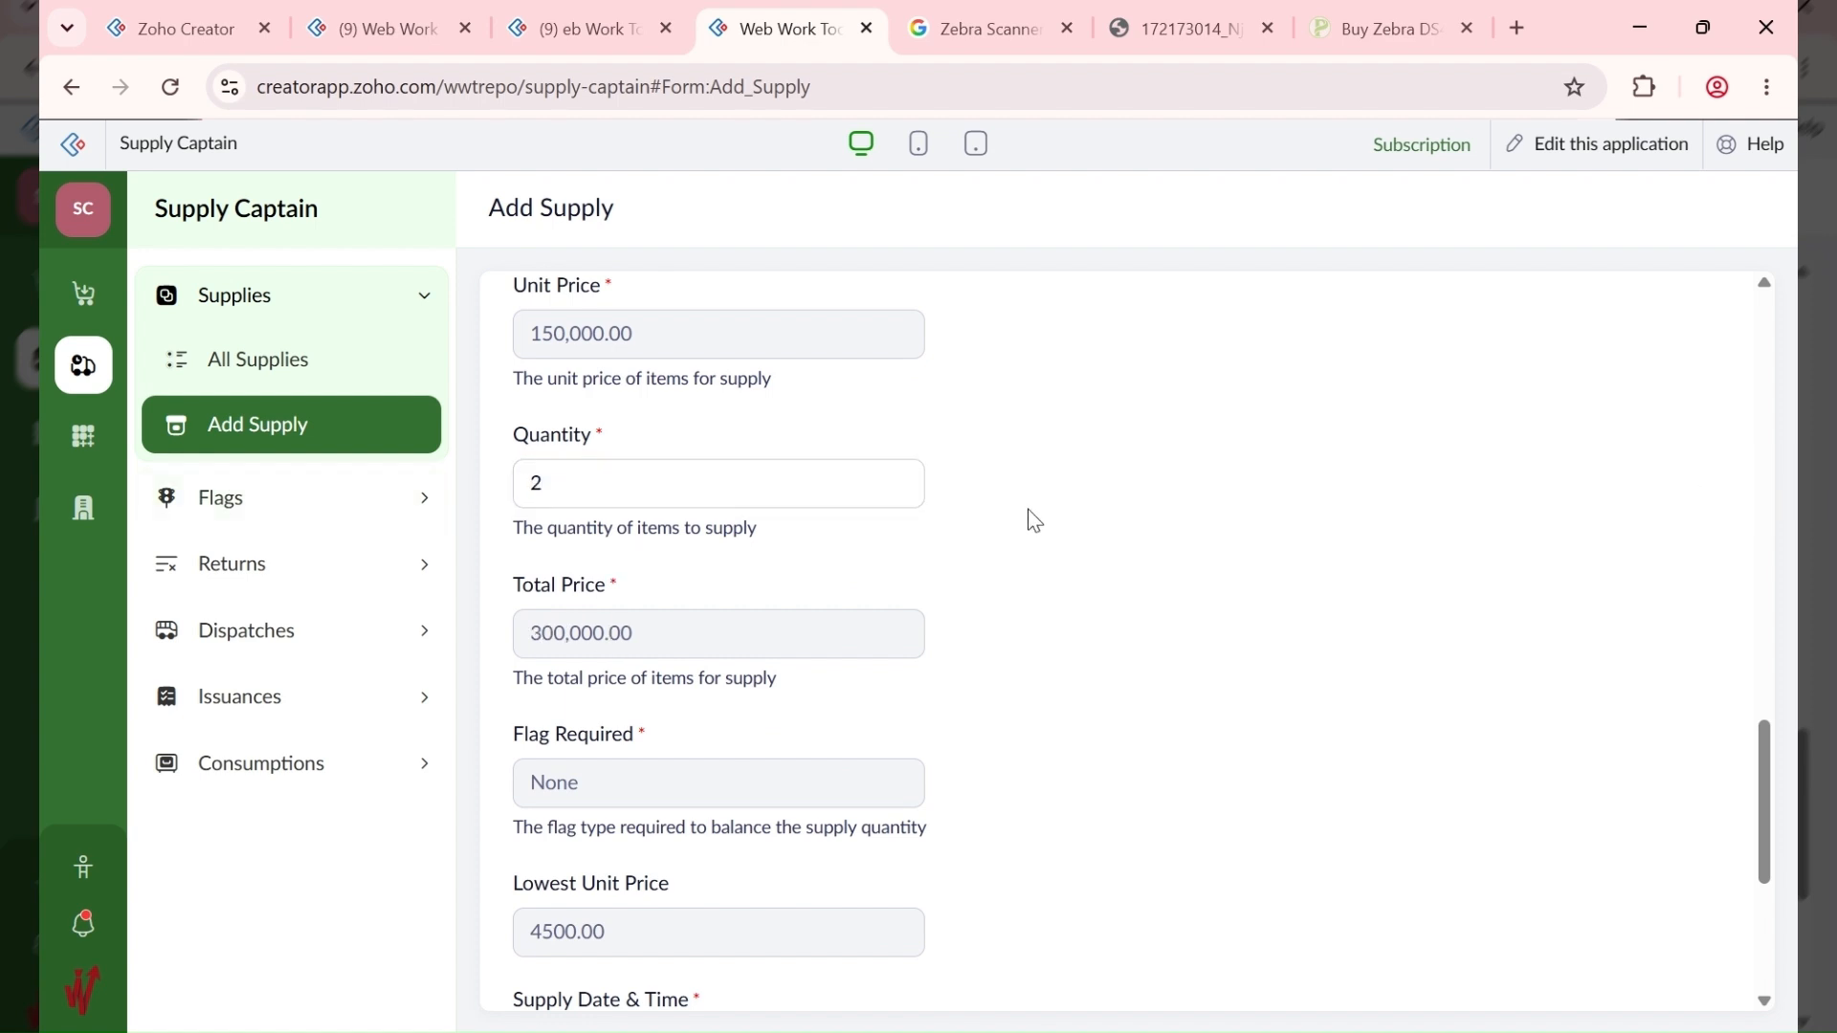
{"action": "scroll", "coordinate": [1034, 519], "scroll_direction": "down", "scroll_amount": 5}
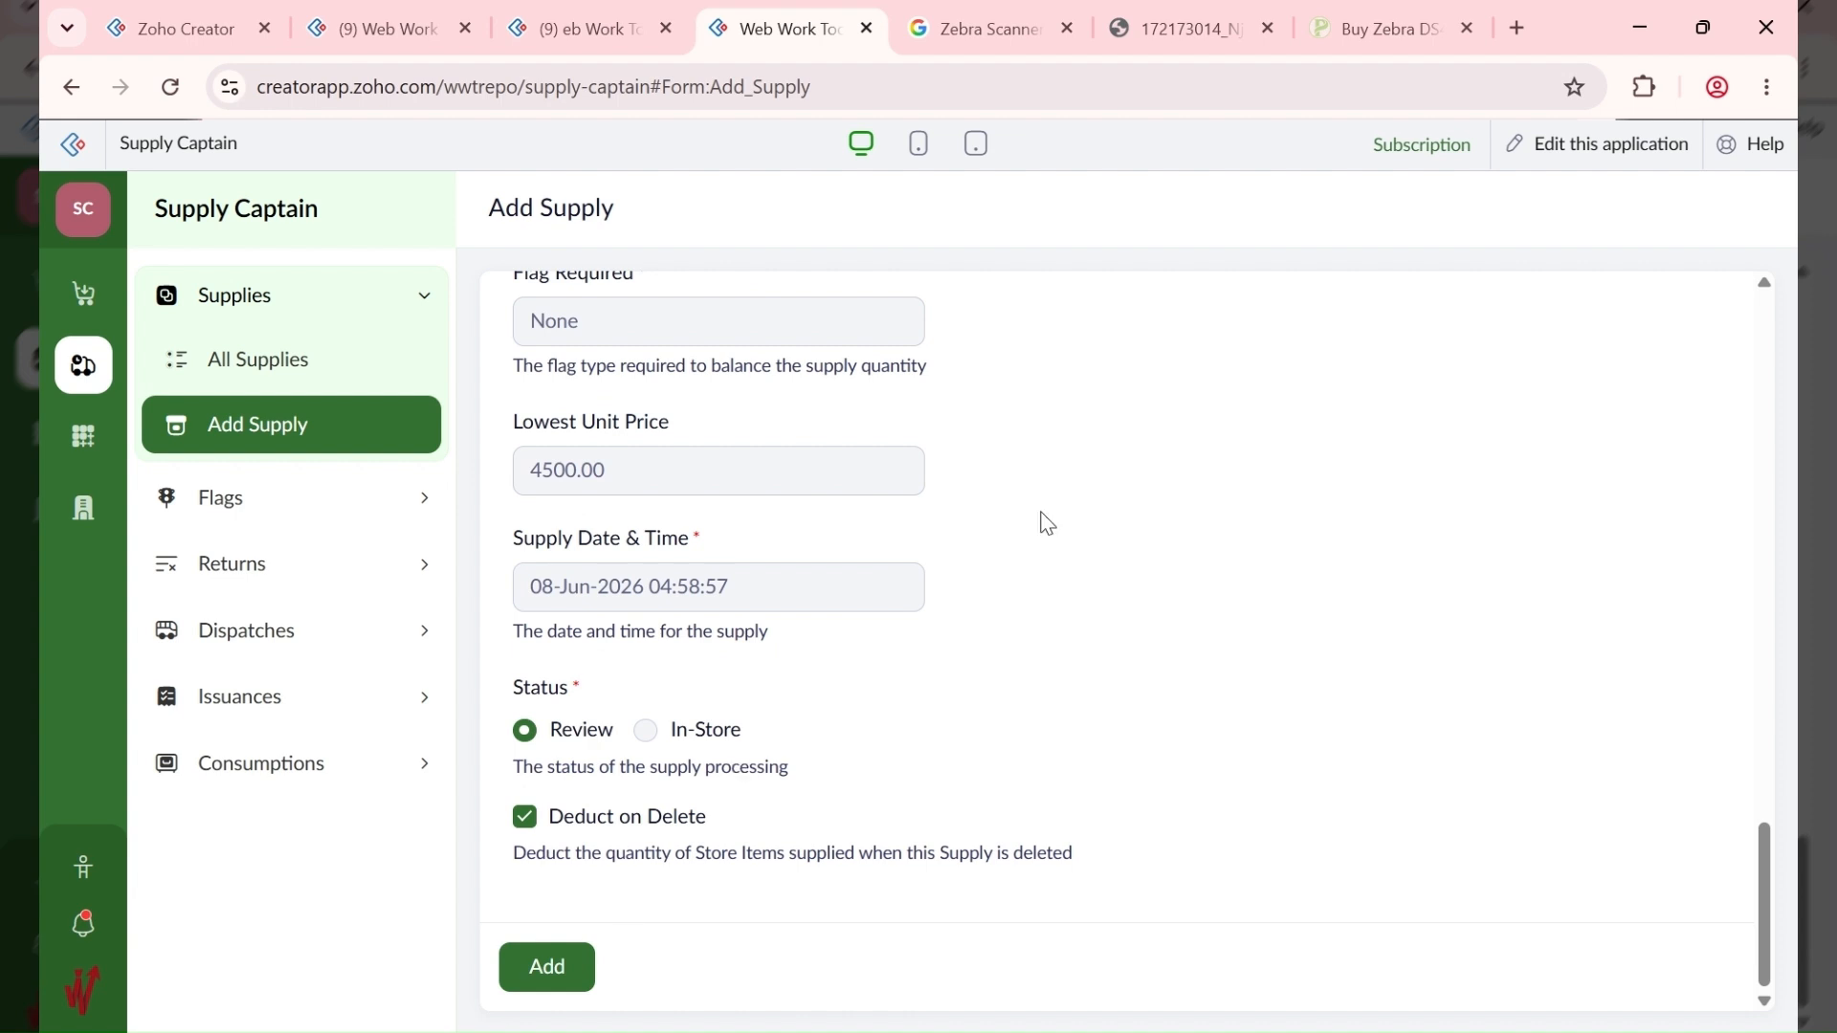
{"action": "scroll", "coordinate": [1055, 504], "scroll_direction": "up", "scroll_amount": 4}
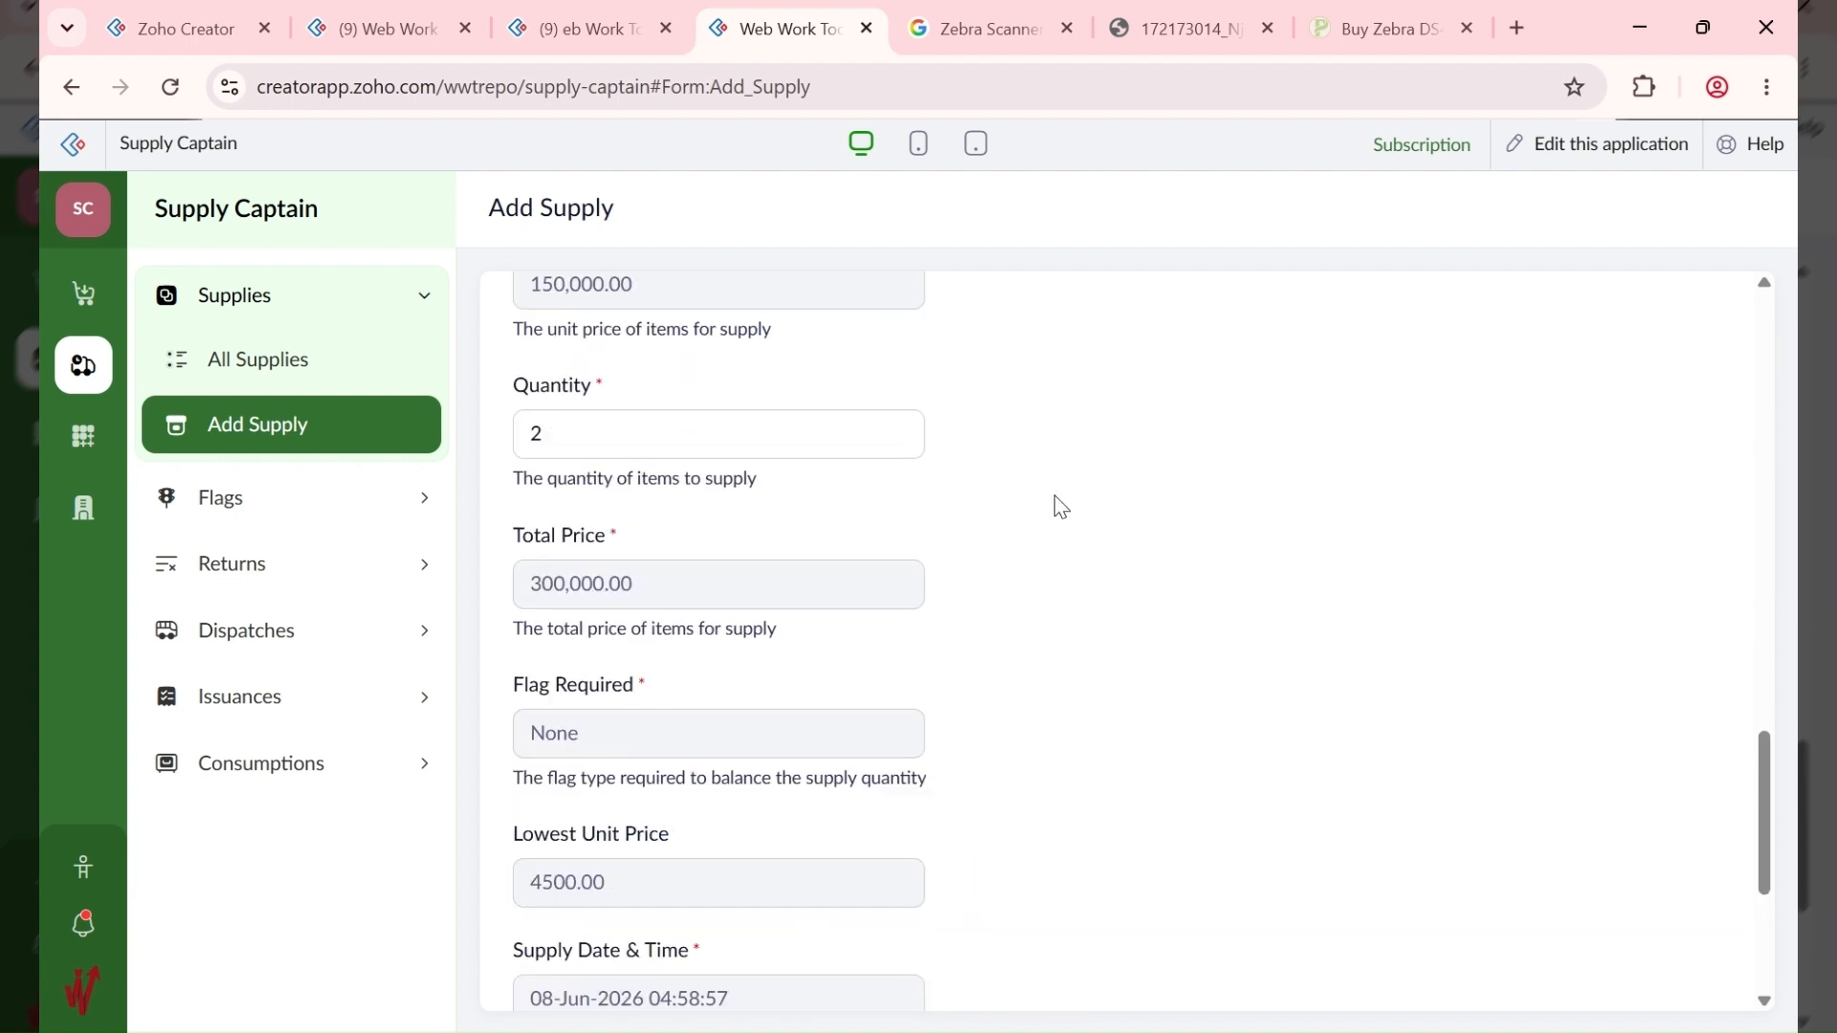
{"action": "scroll", "coordinate": [1054, 496], "scroll_direction": "down", "scroll_amount": 5}
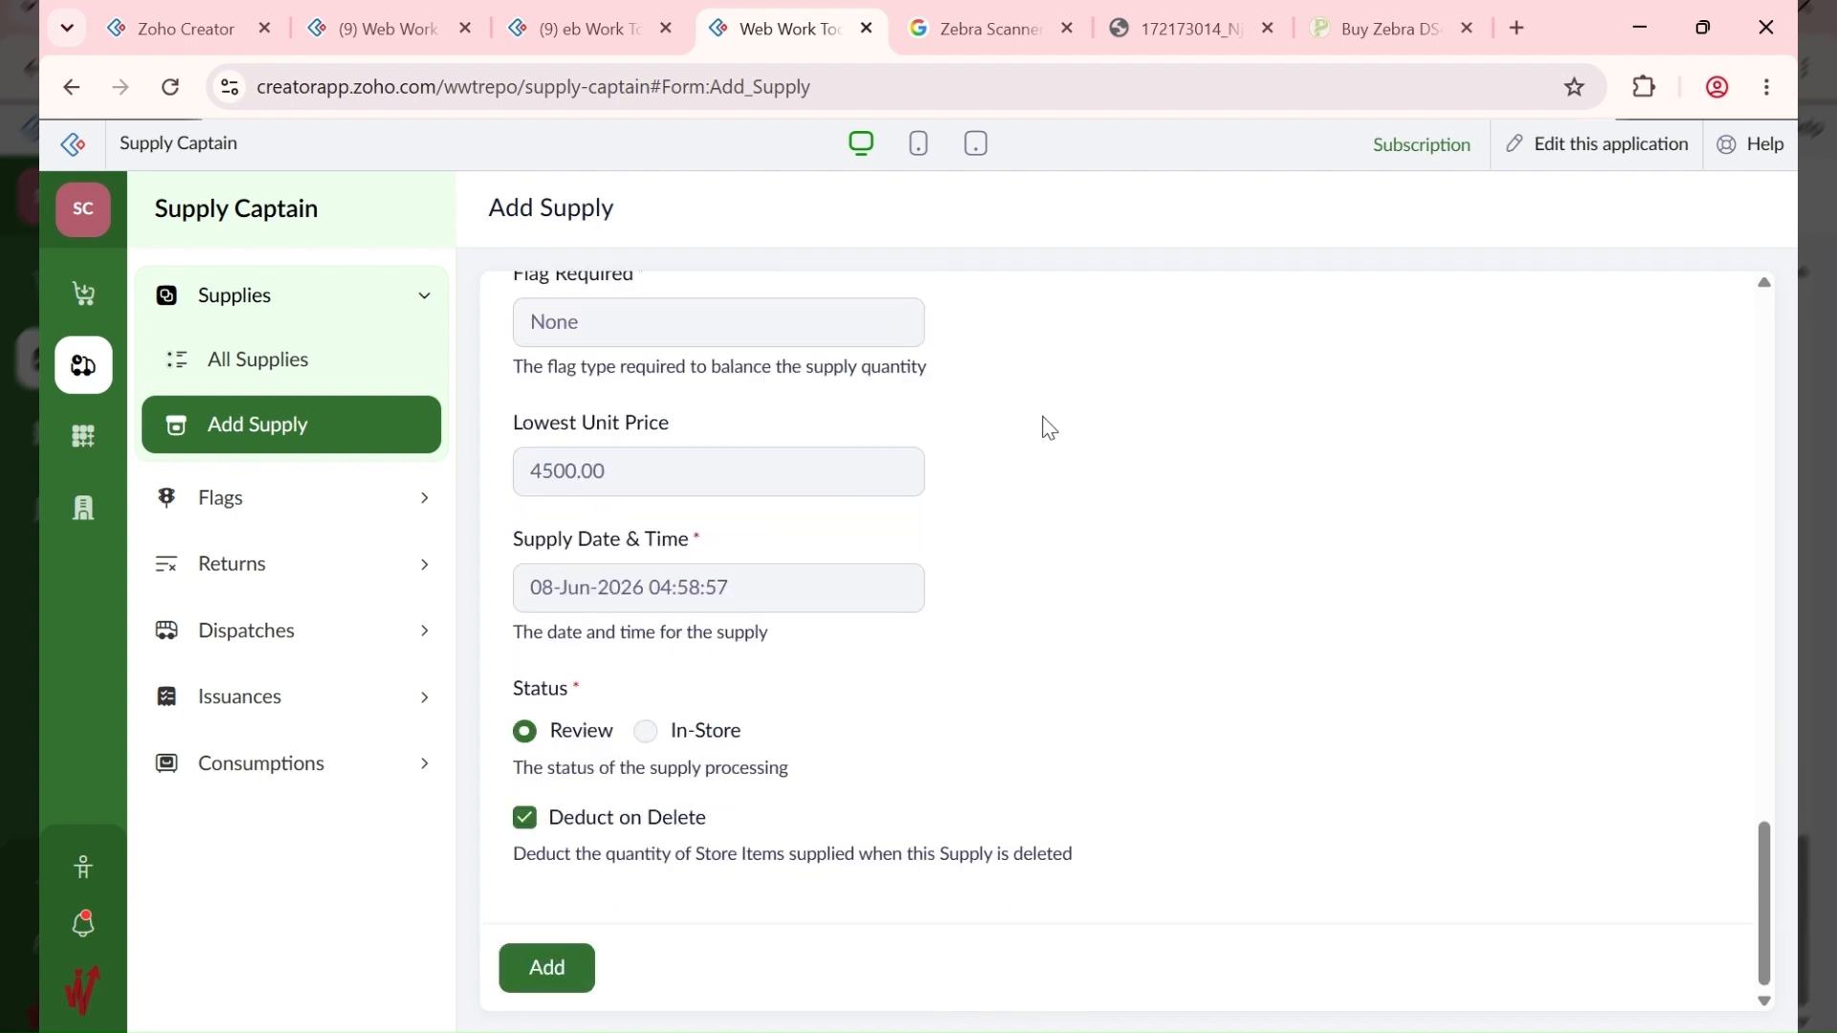
{"action": "left_click", "coordinate": [565, 970]}
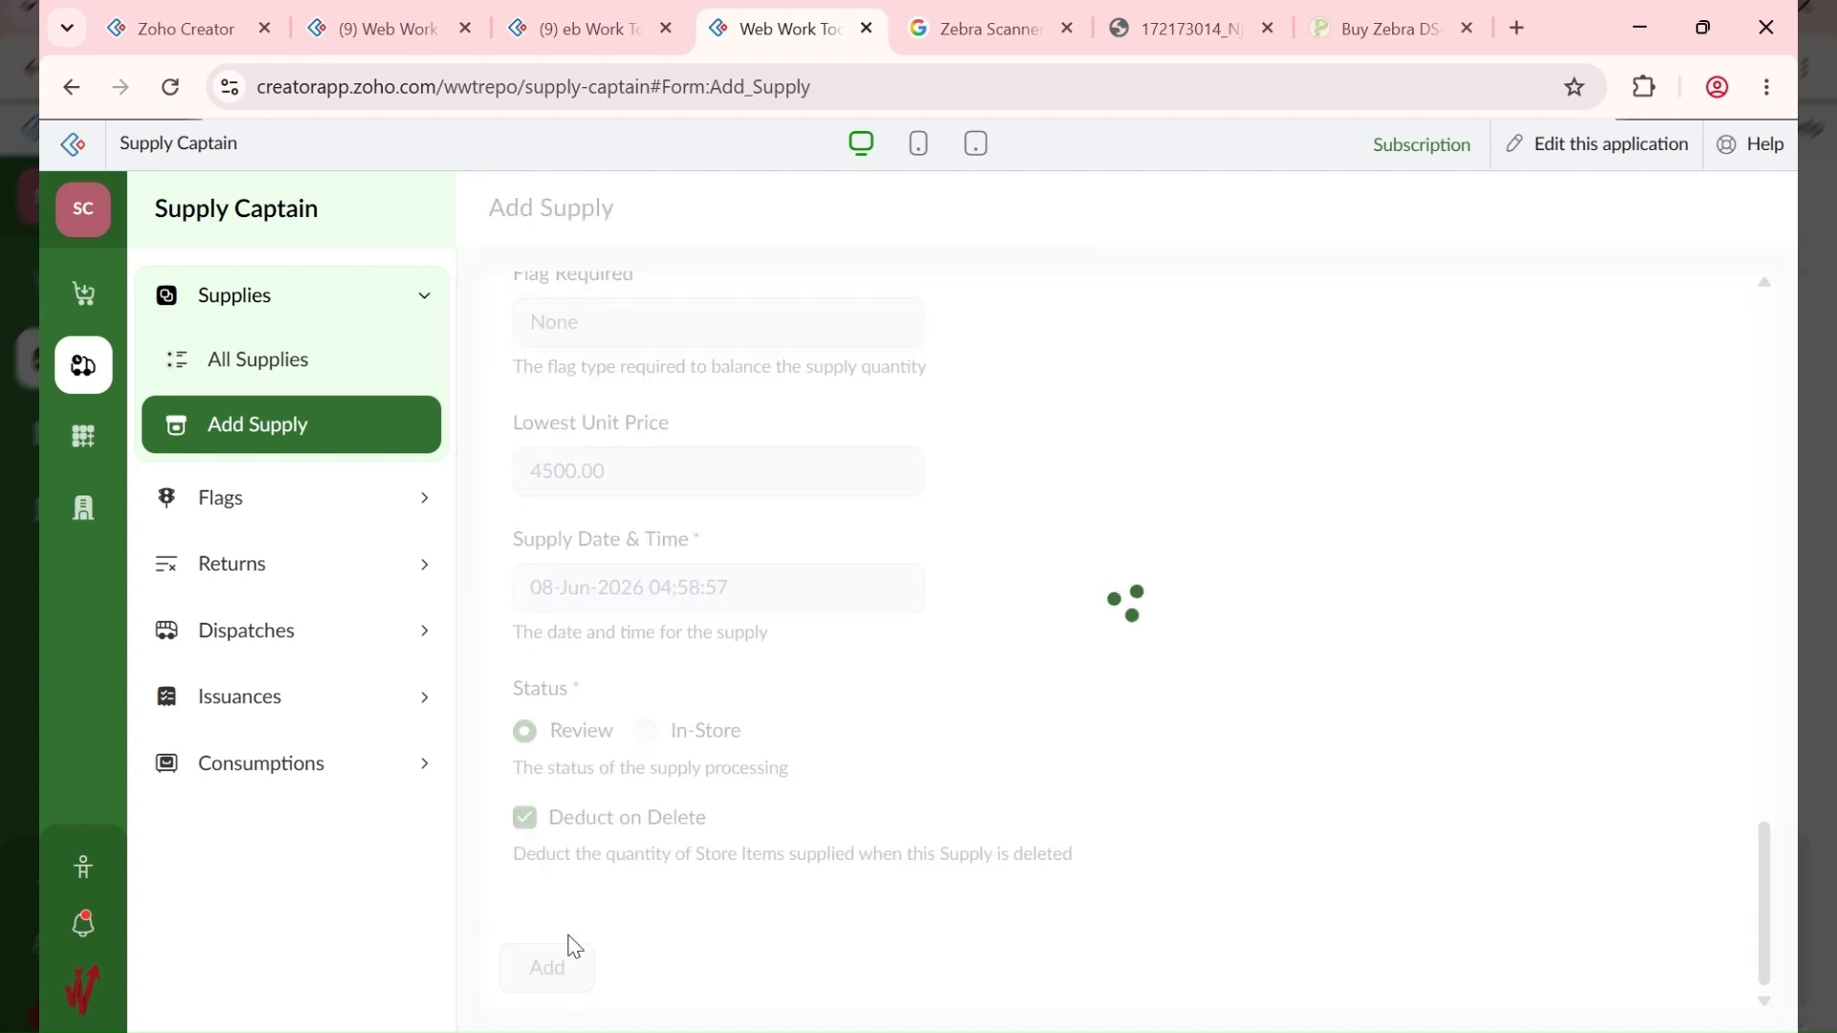
Step: Open the All Supplies report and inspect the details of supply 10005
{"action": "left_click", "coordinate": [305, 382]}
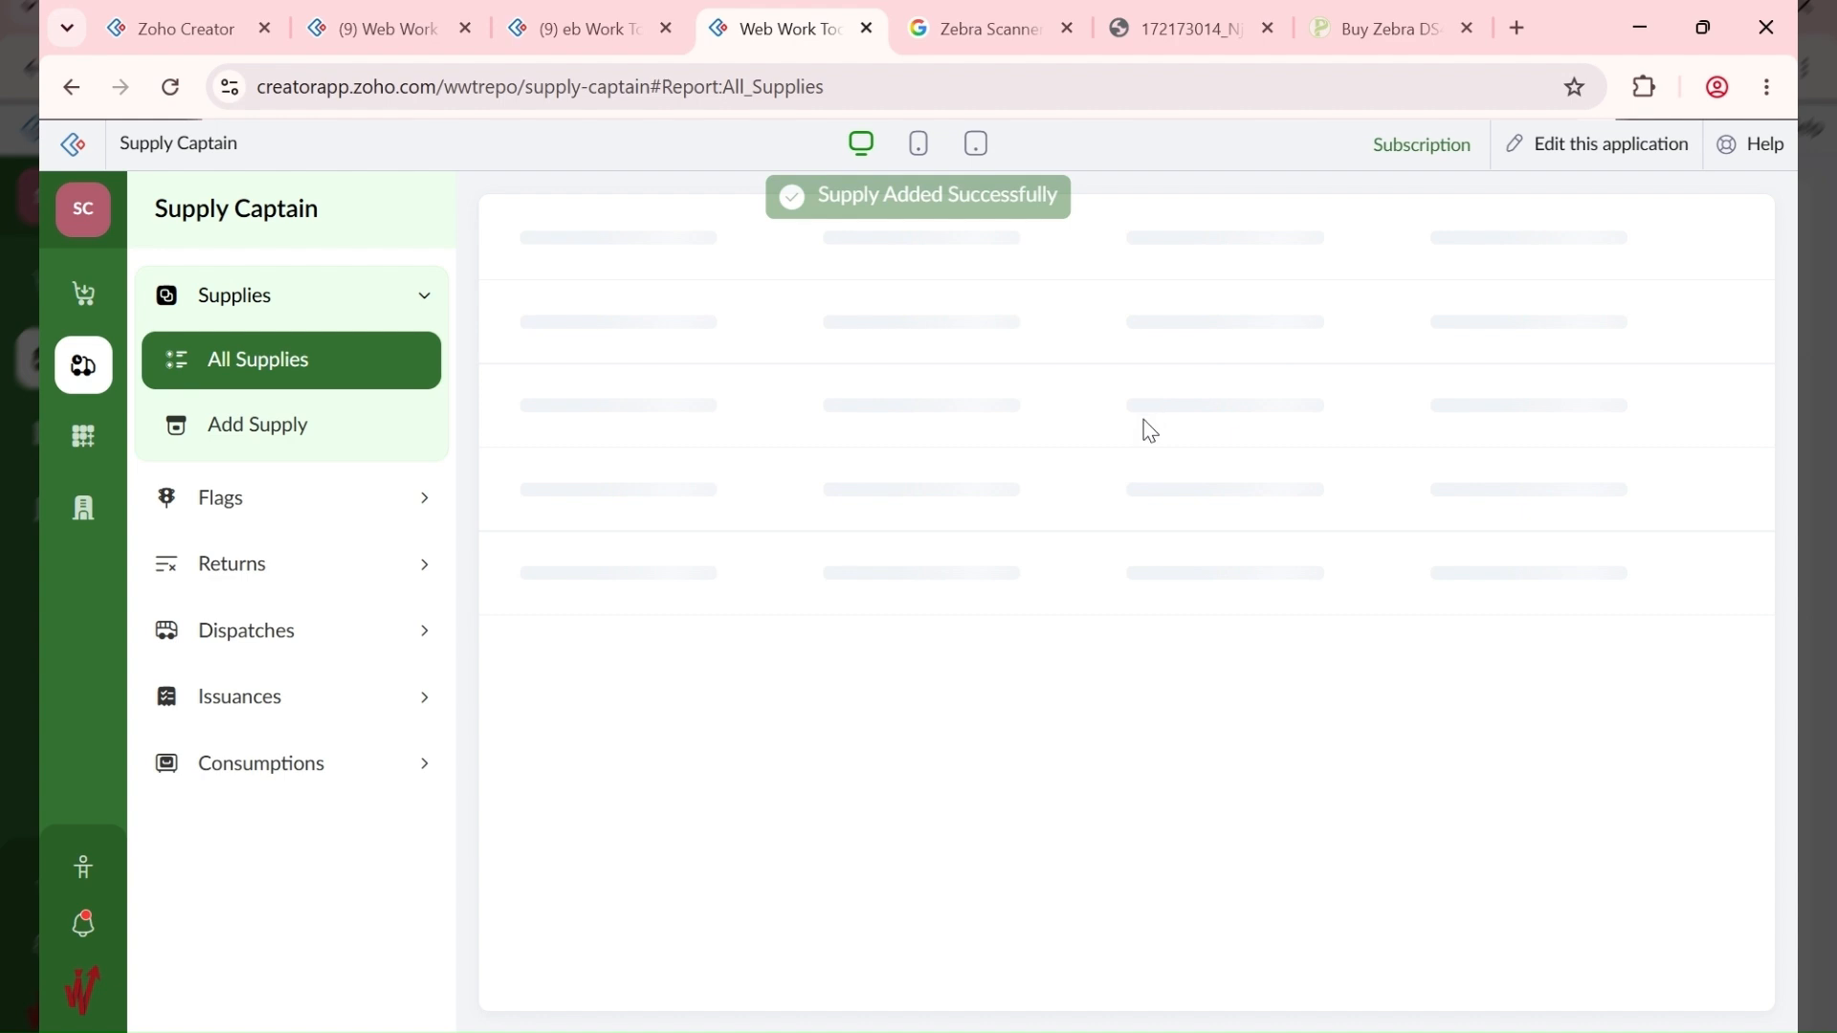
{"action": "left_click", "coordinate": [1471, 400]}
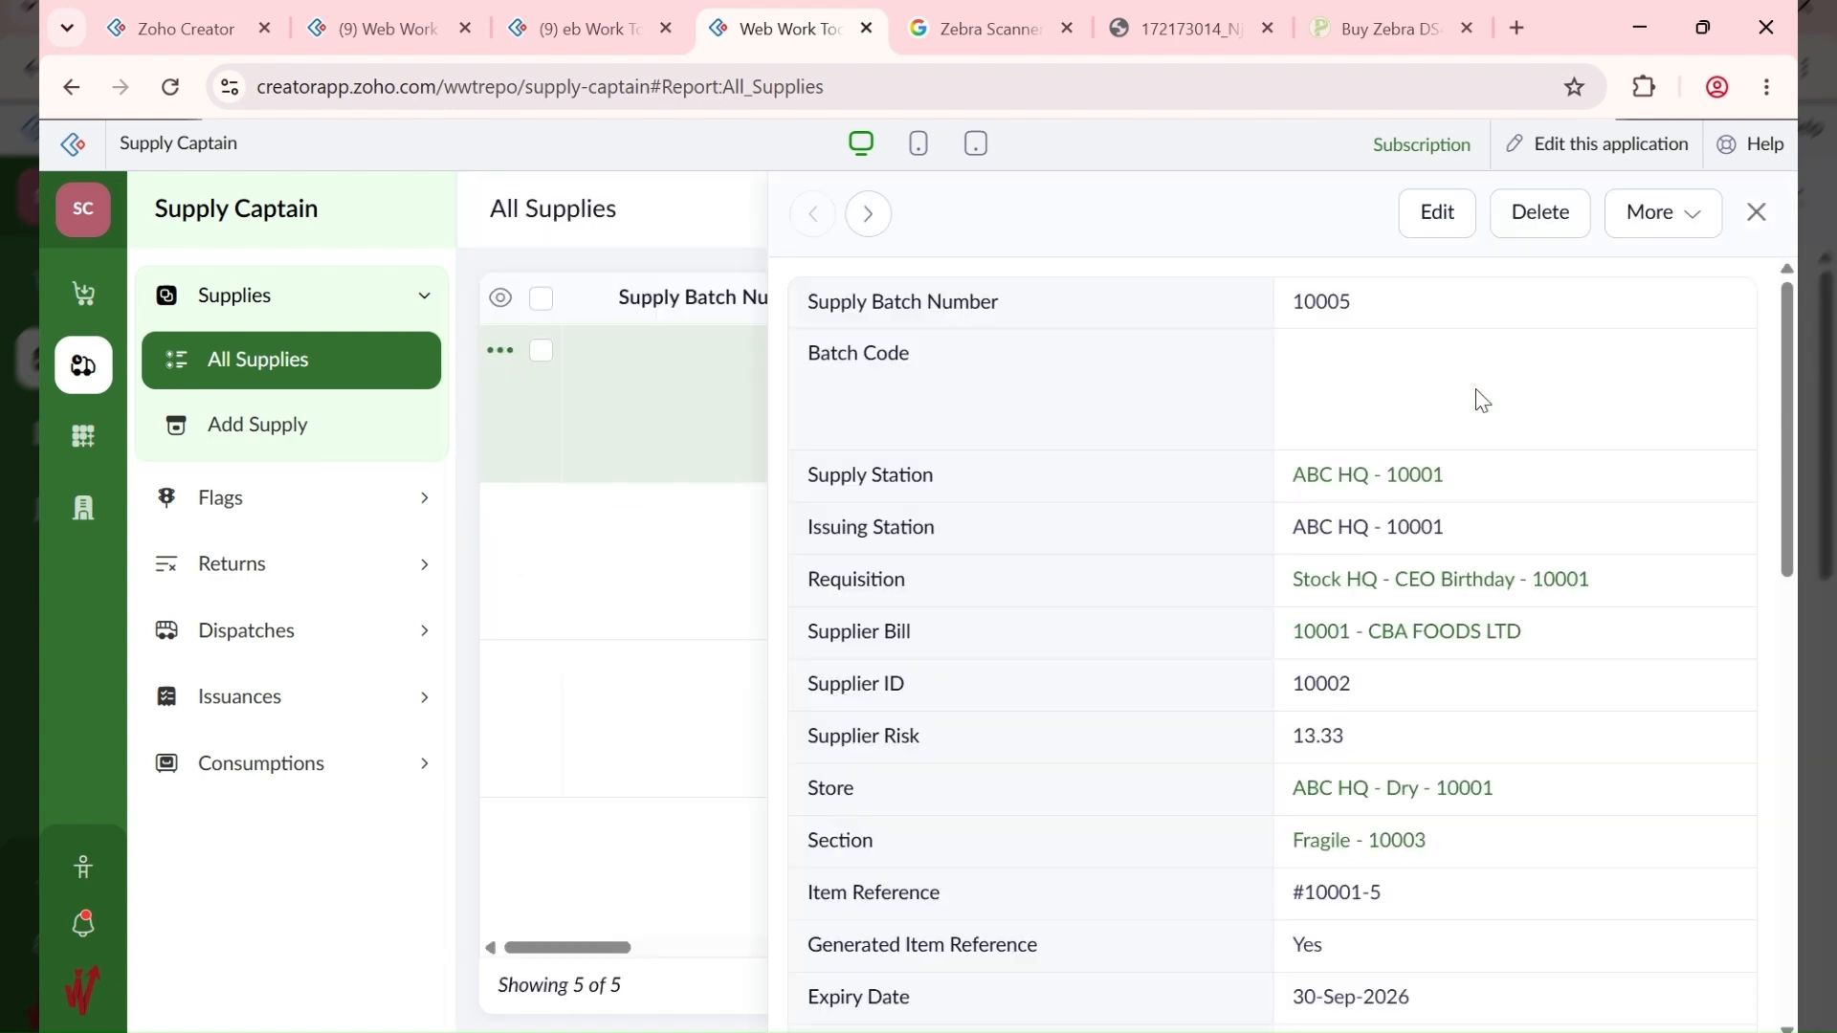
{"action": "scroll", "coordinate": [1482, 400], "scroll_direction": "down", "scroll_amount": 3}
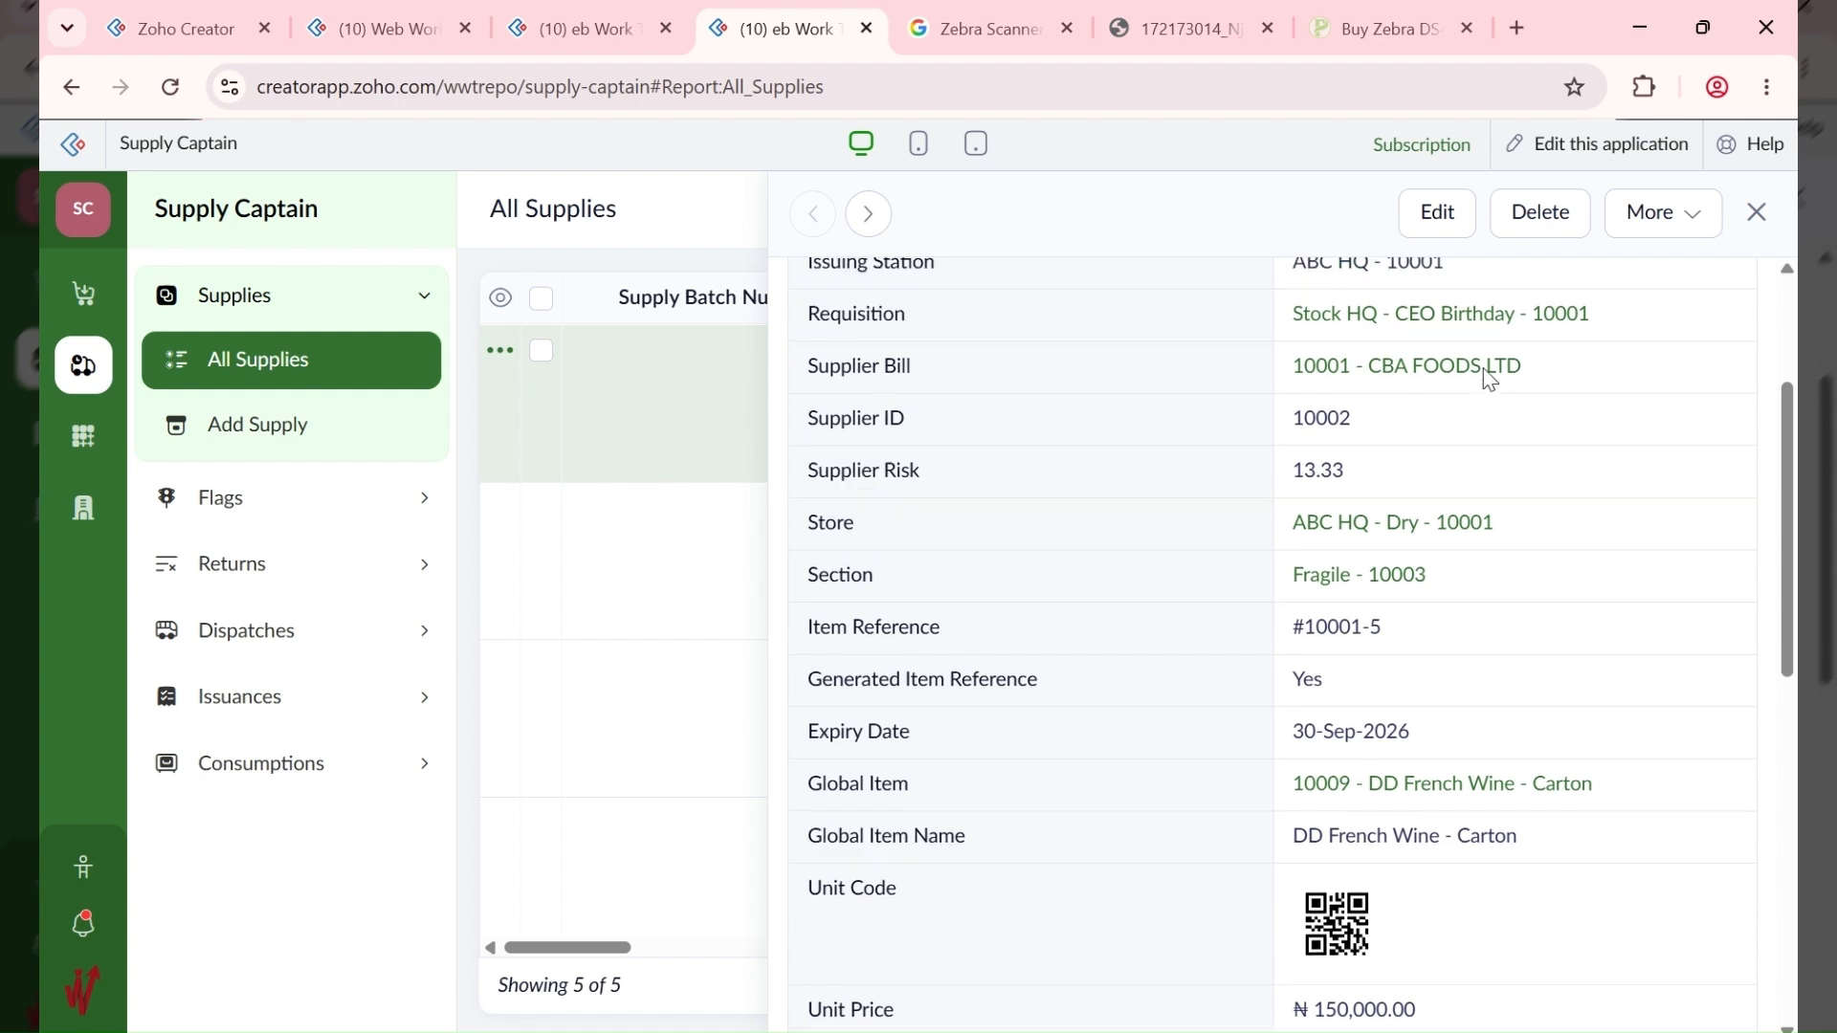
{"action": "scroll", "coordinate": [1483, 370], "scroll_direction": "up", "scroll_amount": 3}
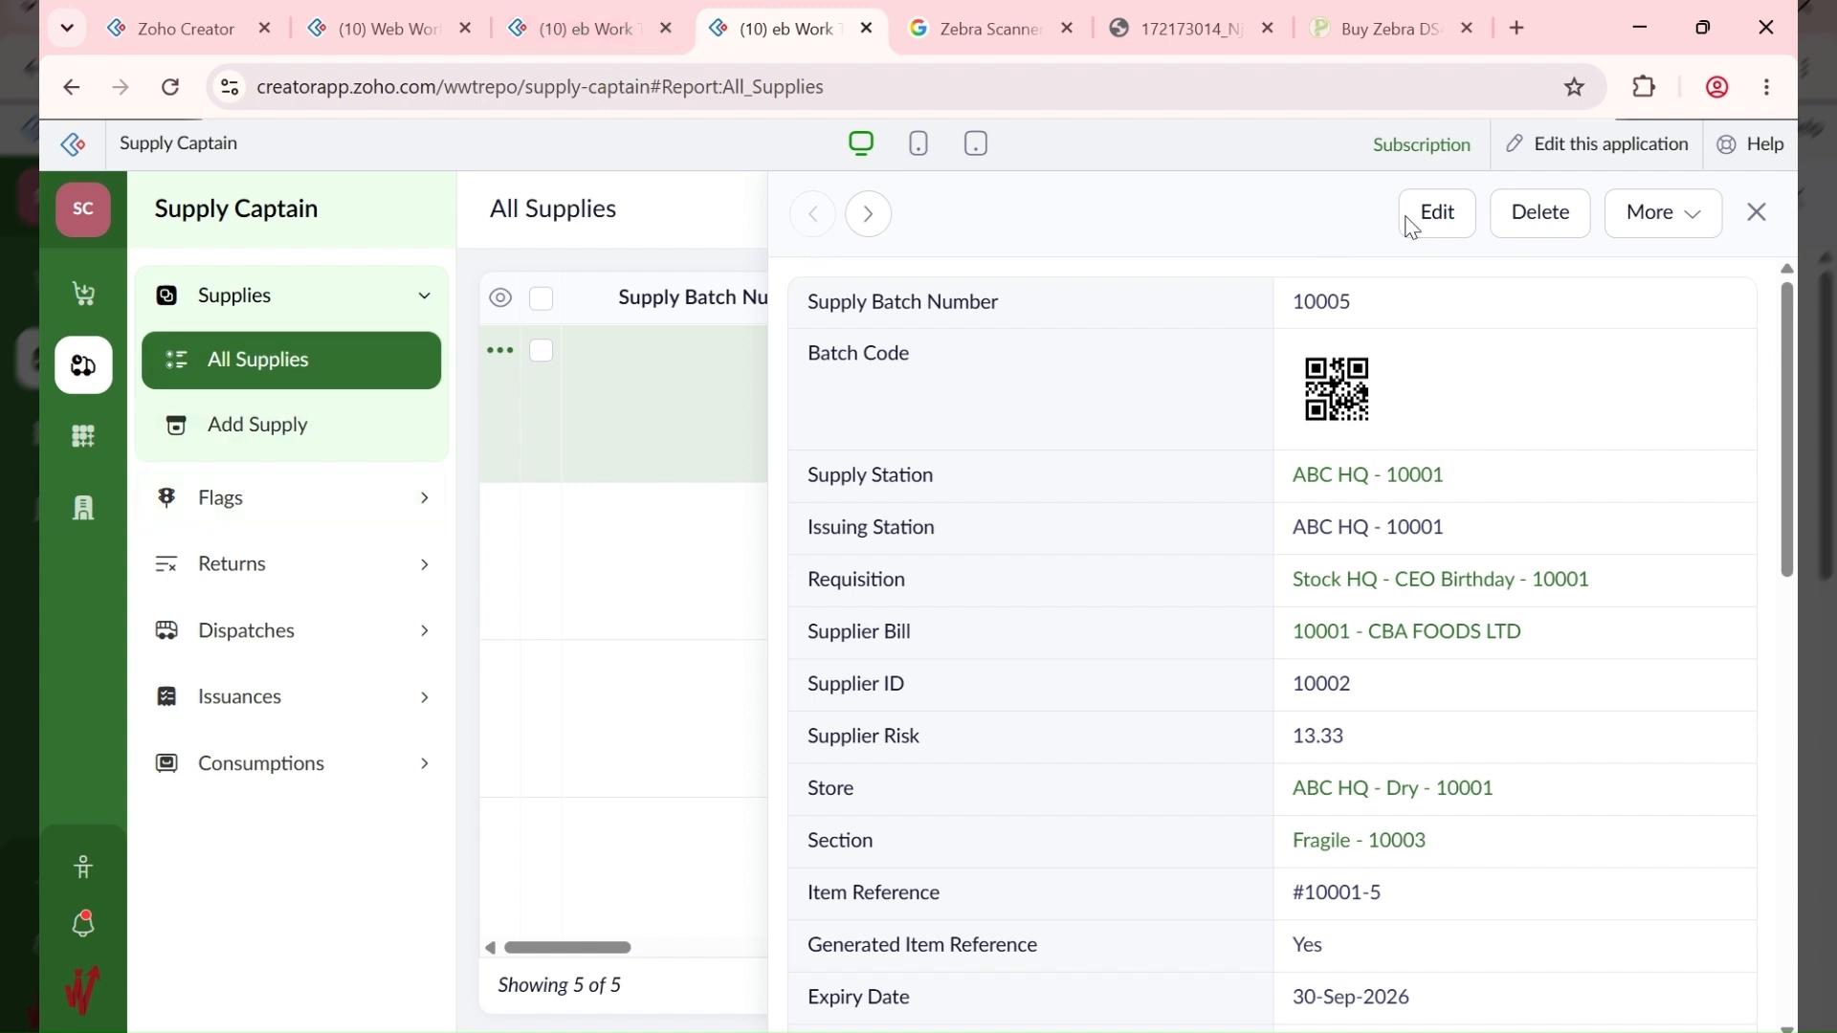
Step: Cross-check the bill's items in the other tab, then refresh All Supplies and close the detail panel
{"action": "left_click", "coordinate": [593, 29]}
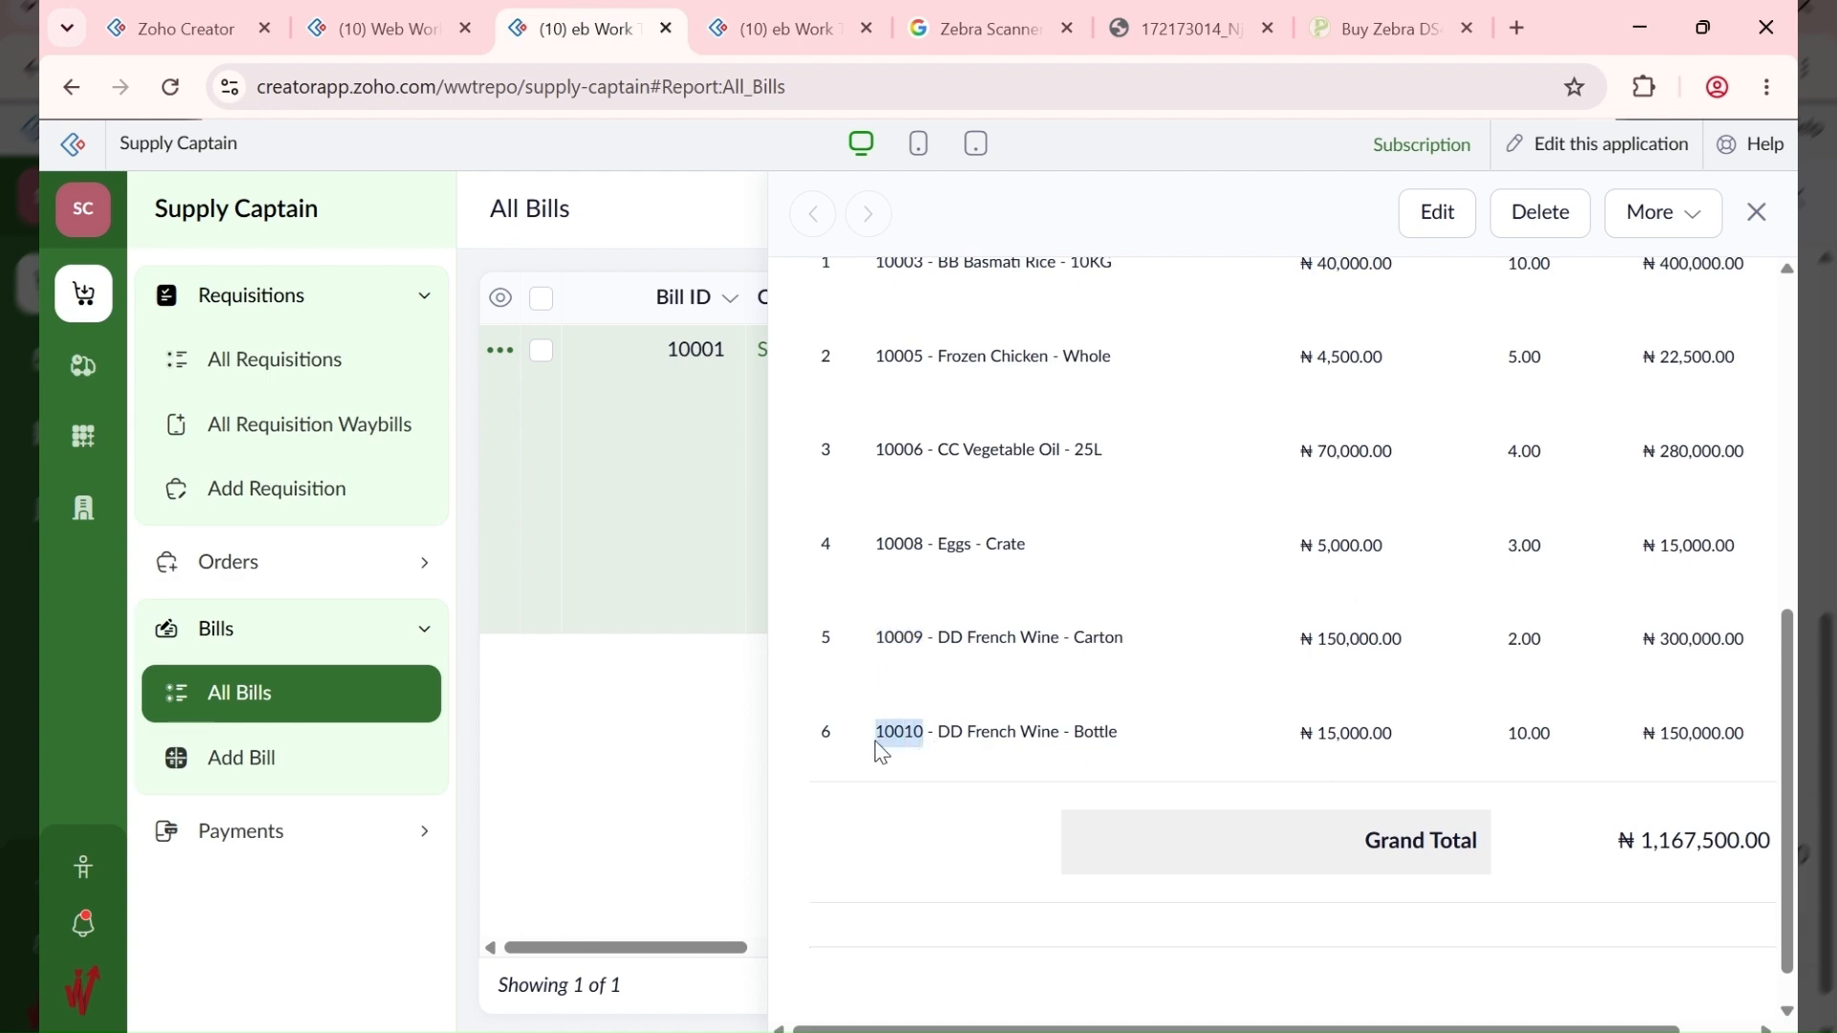
{"action": "left_click", "coordinate": [784, 21]}
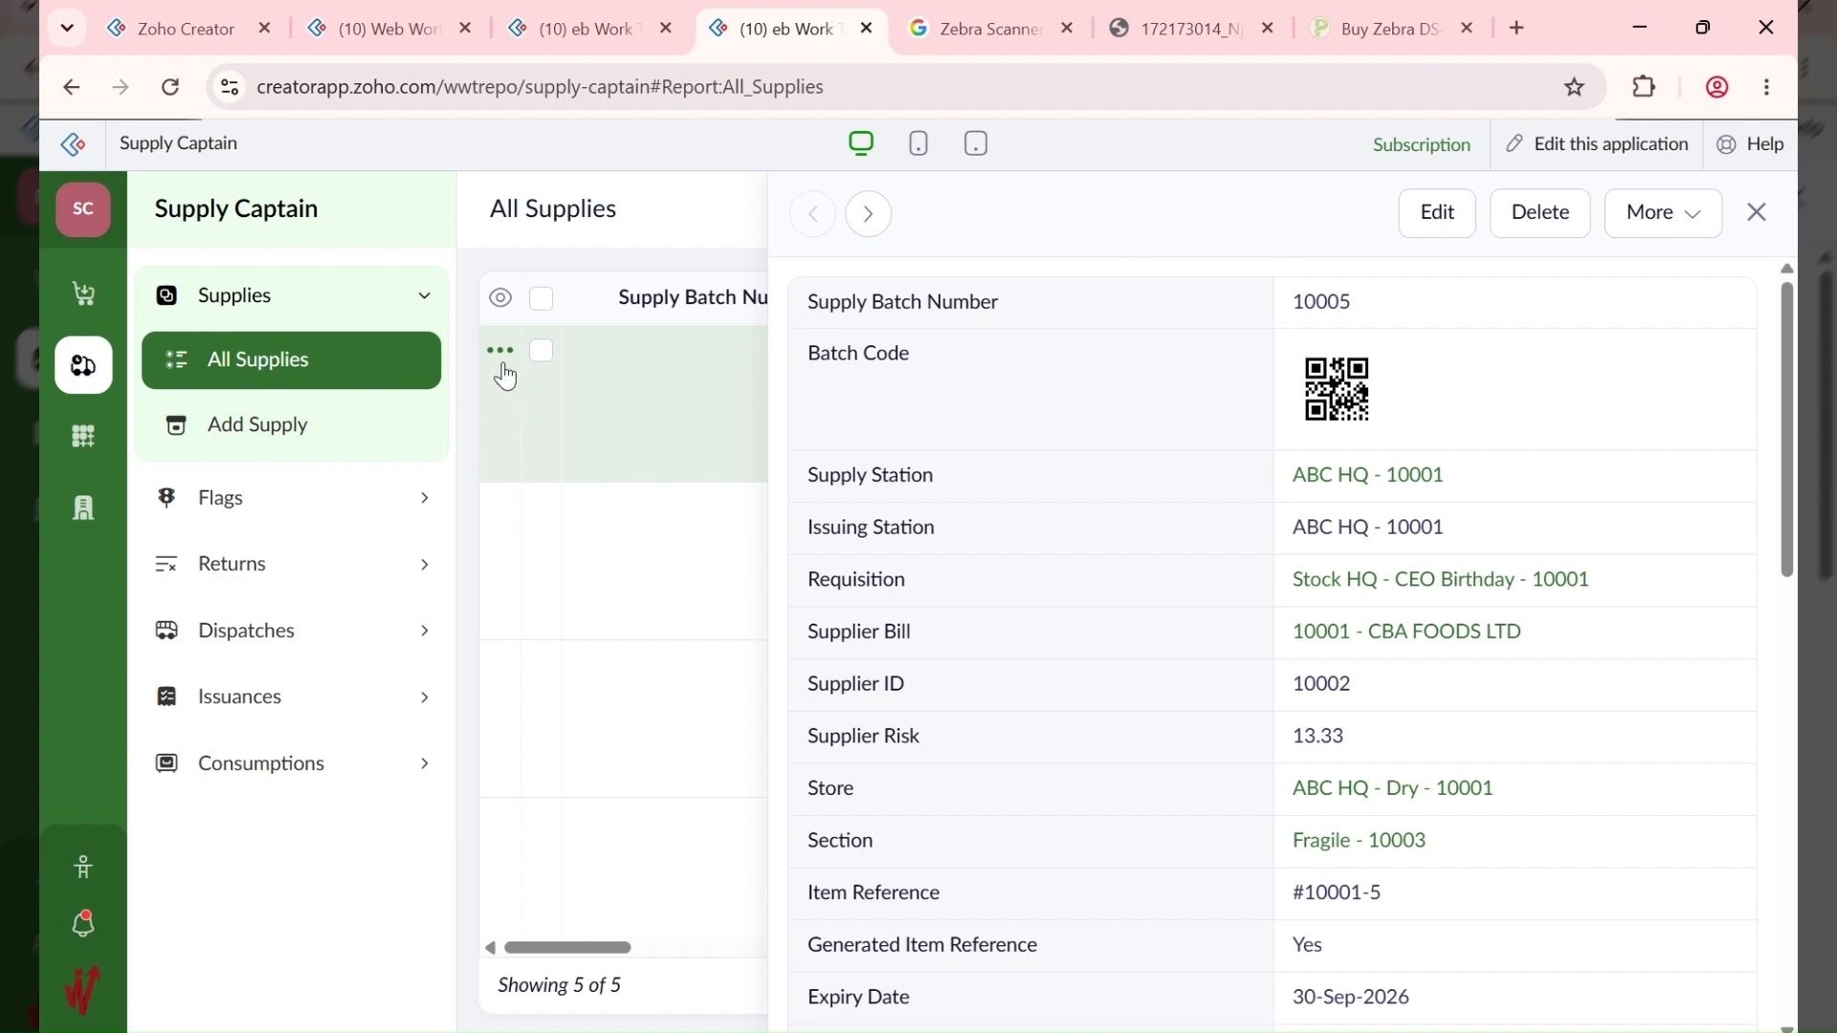
{"action": "left_click", "coordinate": [328, 381]}
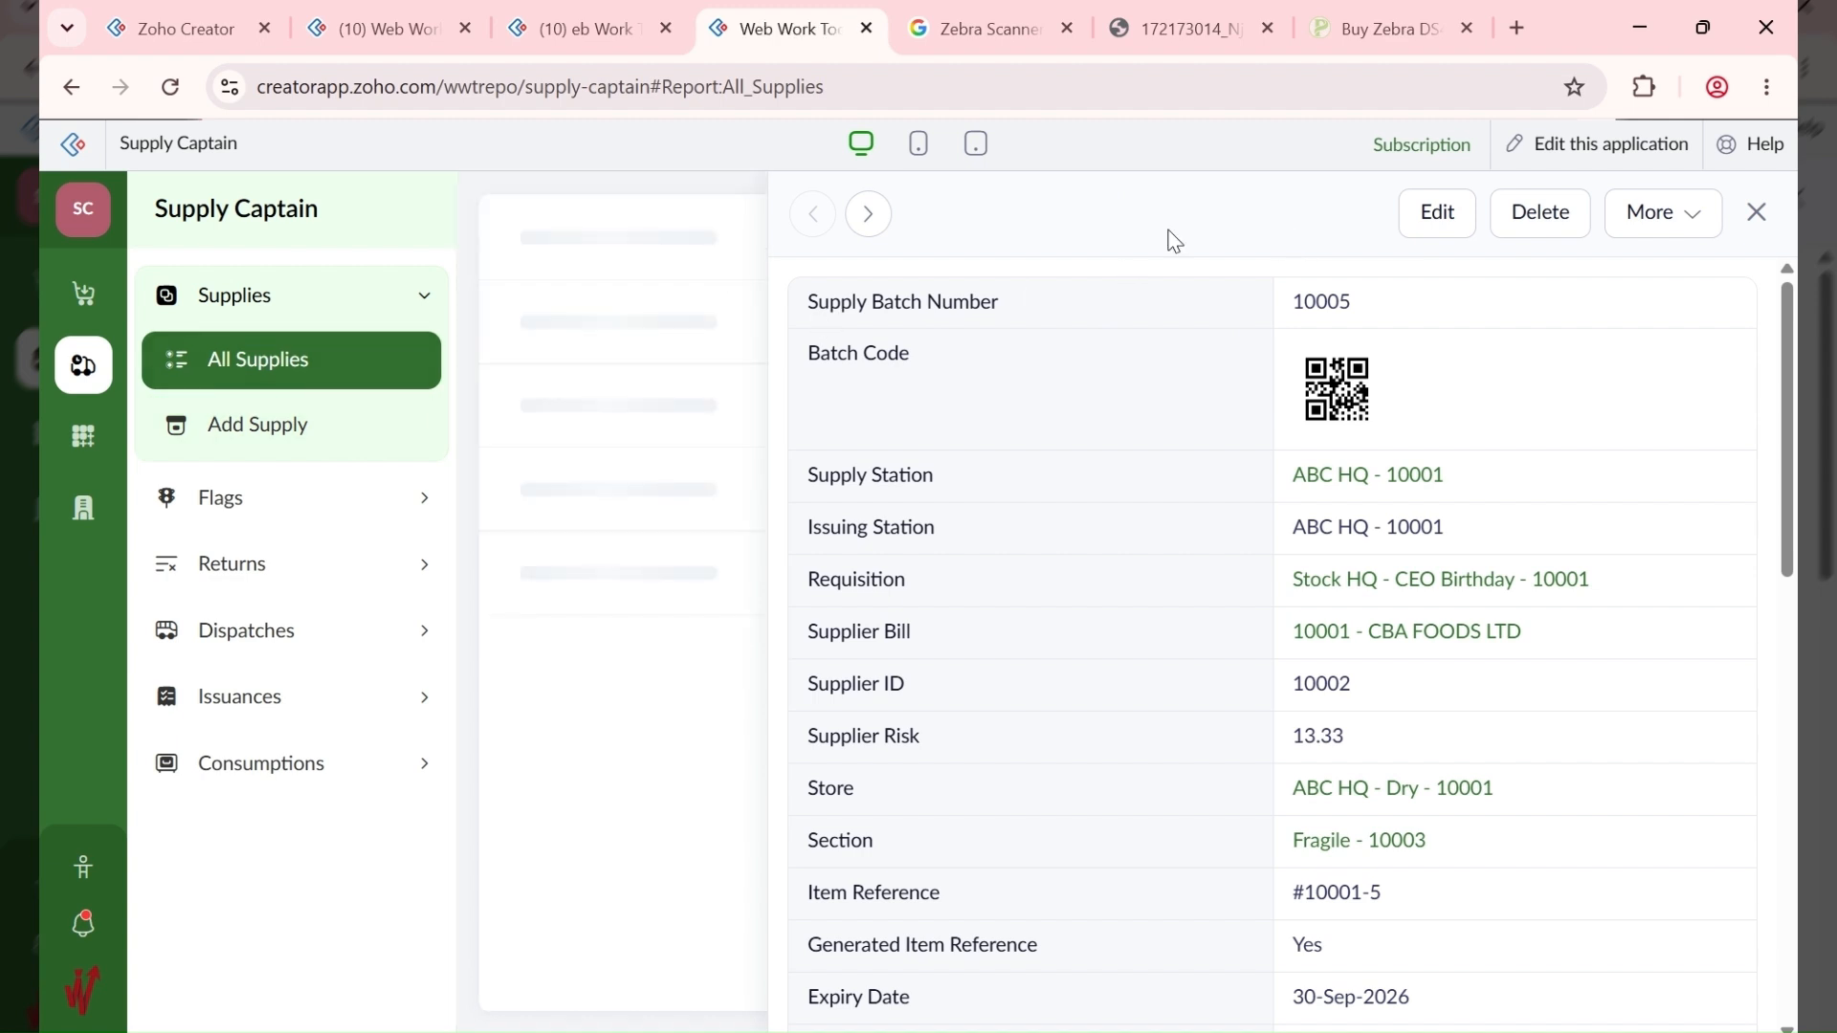
{"action": "left_click", "coordinate": [1756, 213]}
{"action": "left_click", "coordinate": [1742, 206]}
{"action": "left_click", "coordinate": [1395, 195]}
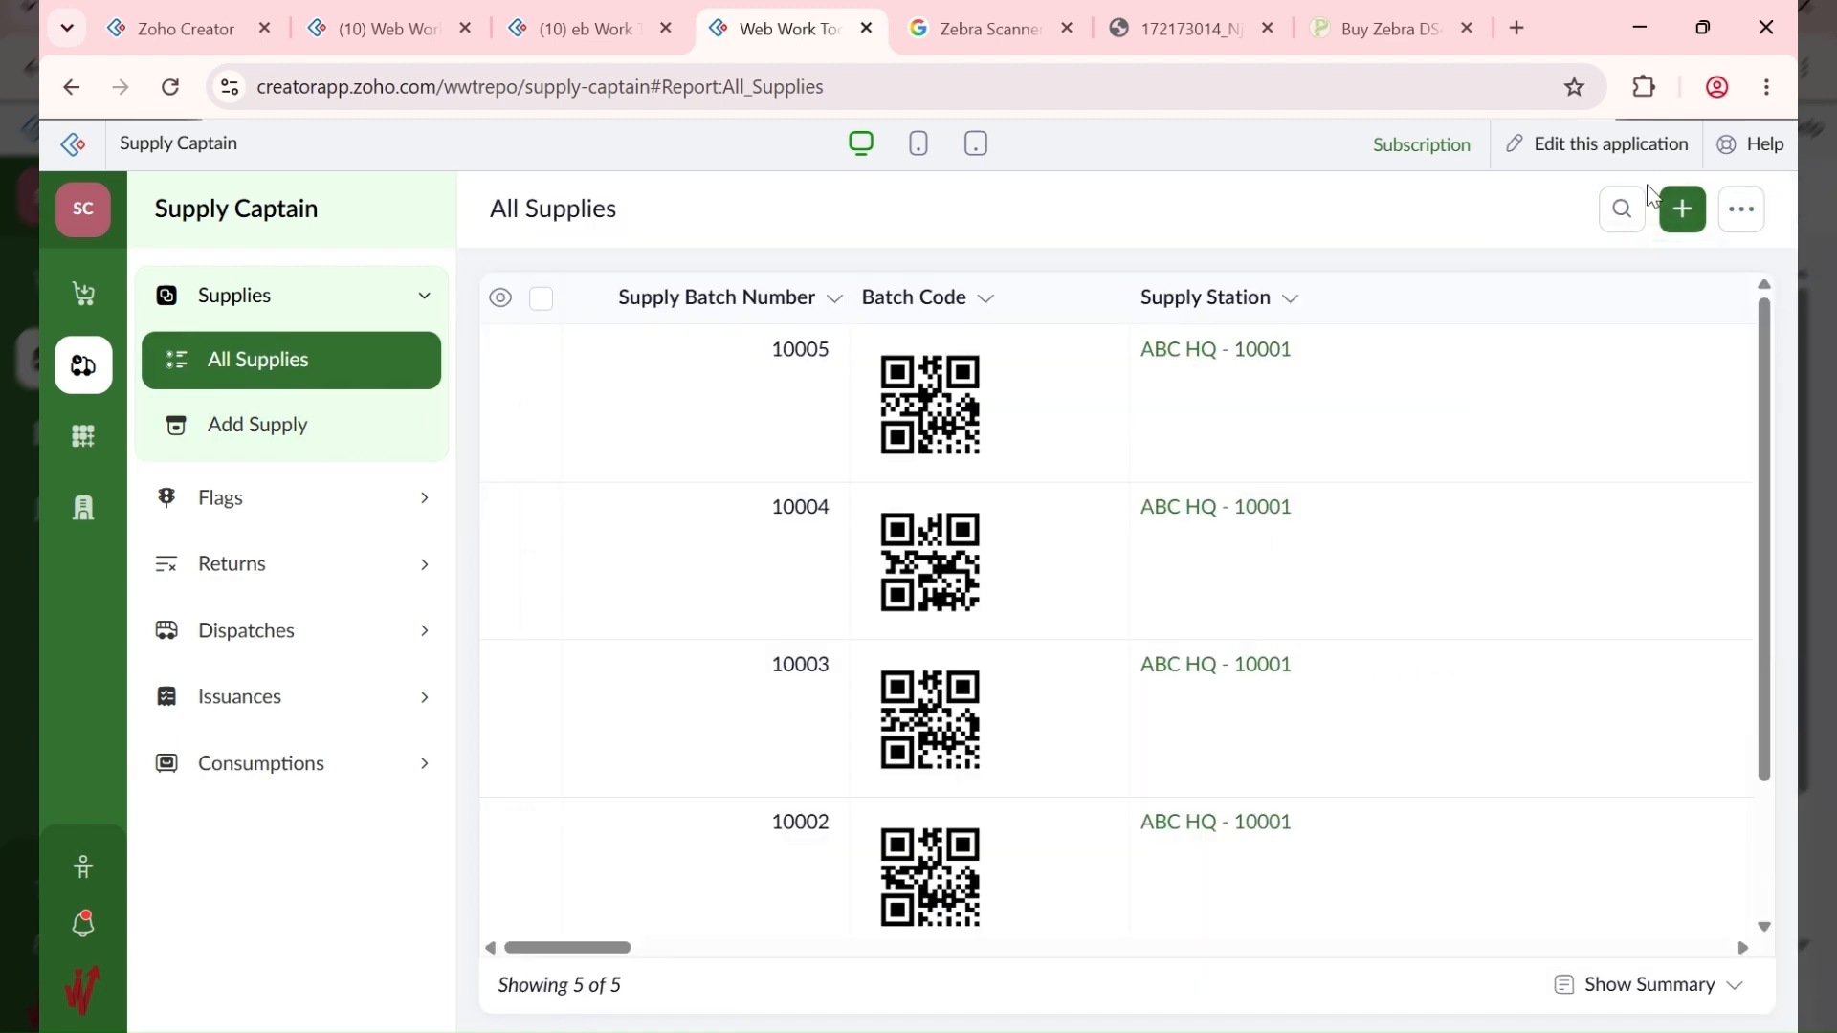
Step: Start a new supply for requisition Stock HQ - CEO Birthday - 10001 on the CBA FOODS LTD bill
{"action": "left_click", "coordinate": [1677, 216]}
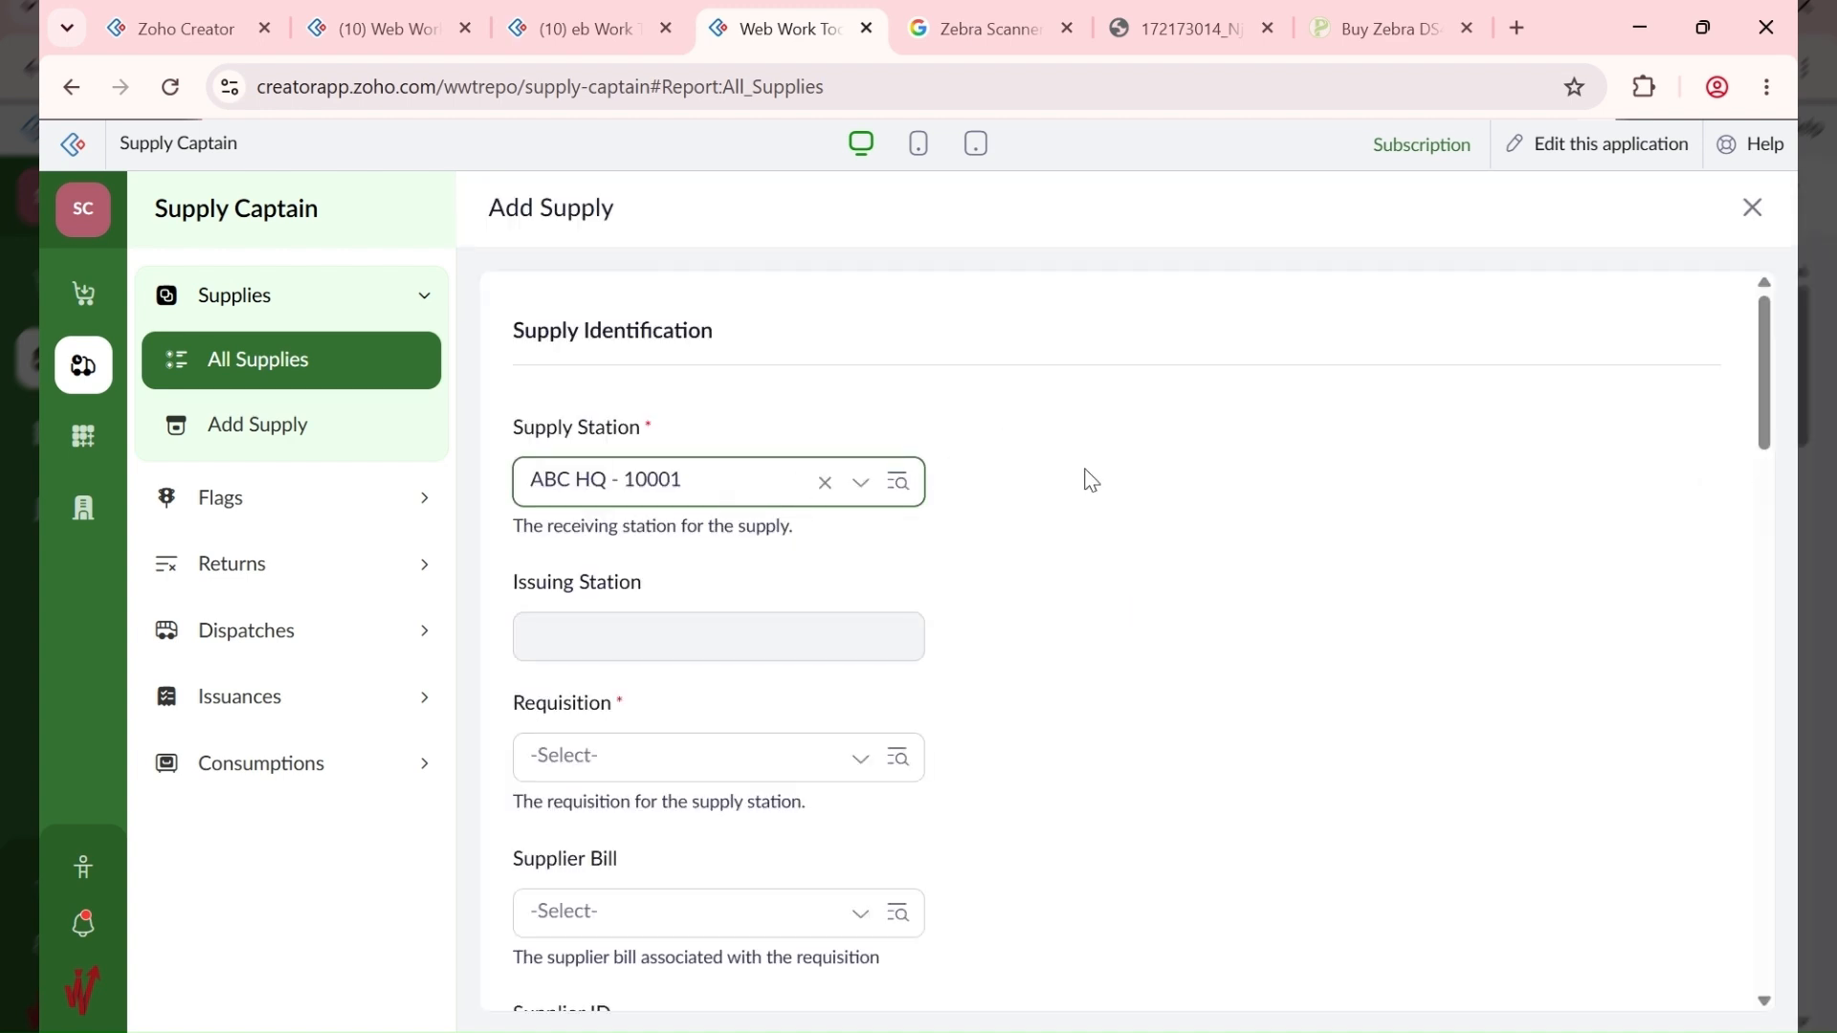
{"action": "scroll", "coordinate": [727, 603], "scroll_direction": "down", "scroll_amount": 3}
{"action": "left_click", "coordinate": [648, 479]}
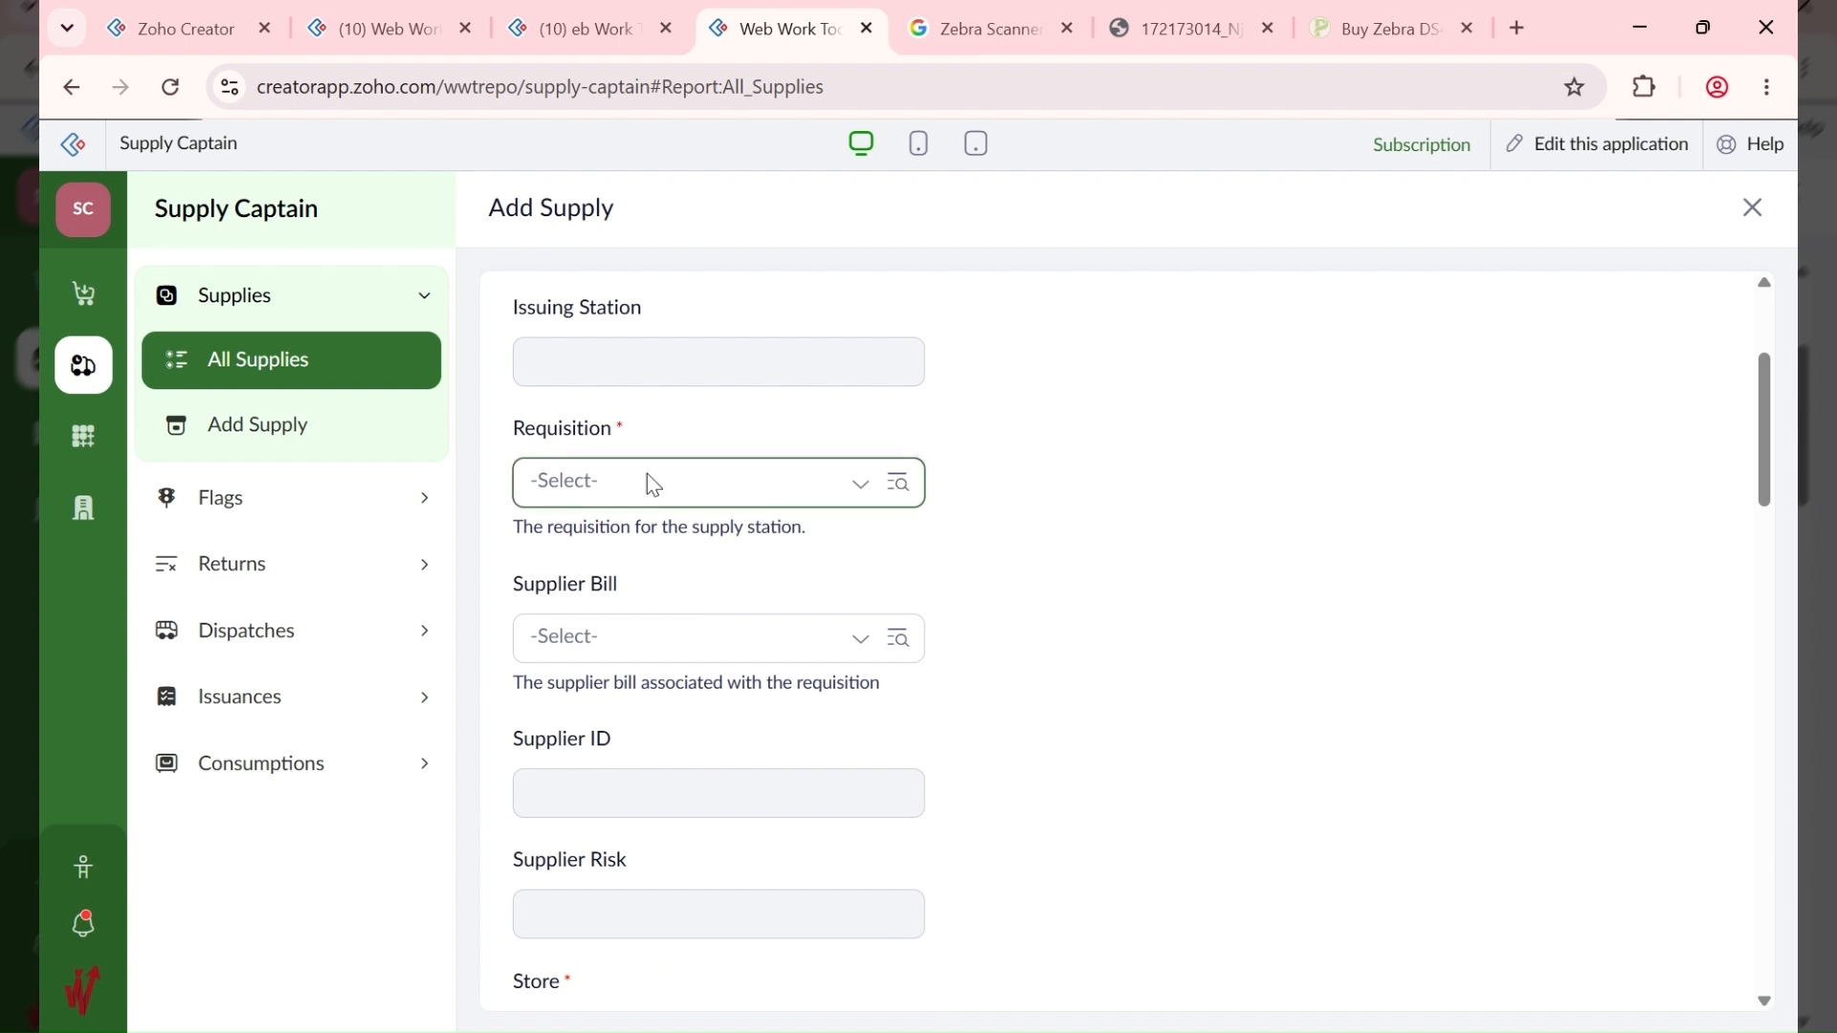
{"action": "left_click", "coordinate": [662, 549]}
{"action": "left_click", "coordinate": [654, 637]}
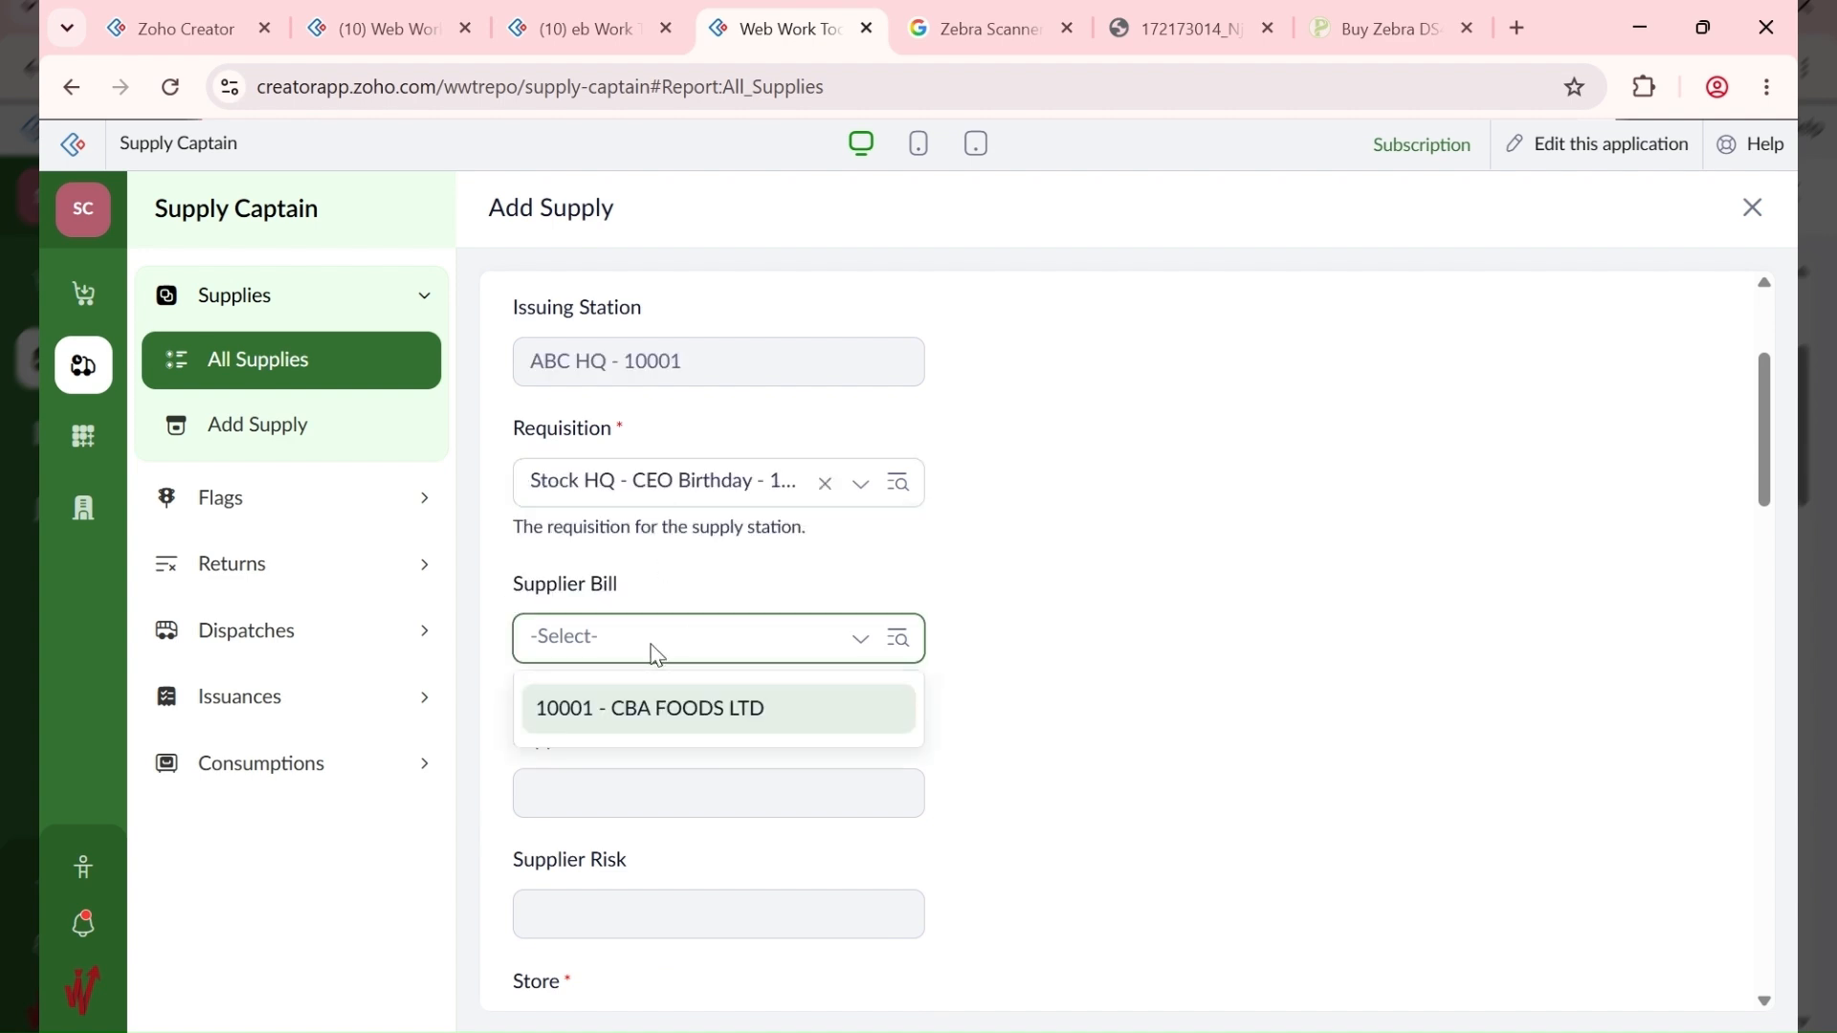
{"action": "left_click", "coordinate": [648, 708]}
Step: Enable automatic generation of the item reference
{"action": "scroll", "coordinate": [1048, 649], "scroll_direction": "down", "scroll_amount": 3}
{"action": "scroll", "coordinate": [1047, 649], "scroll_direction": "down", "scroll_amount": 3}
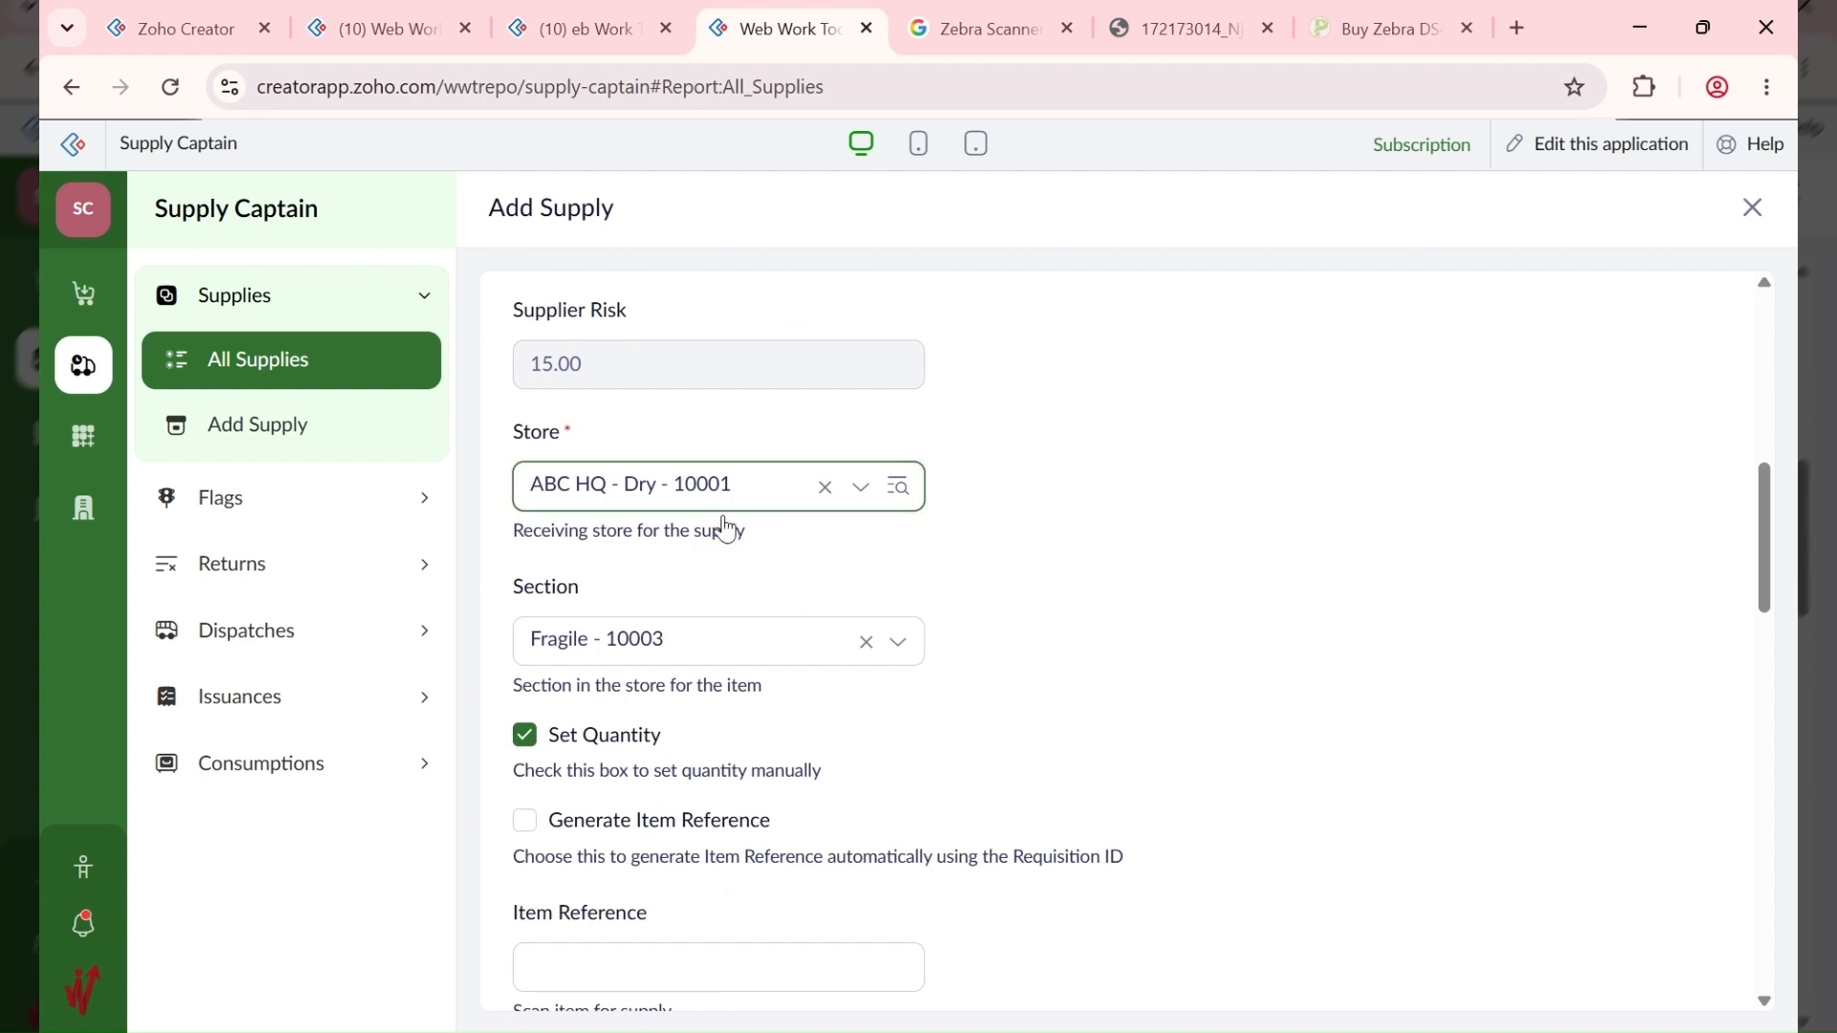
{"action": "scroll", "coordinate": [720, 661], "scroll_direction": "down", "scroll_amount": 2}
{"action": "left_click", "coordinate": [654, 707]}
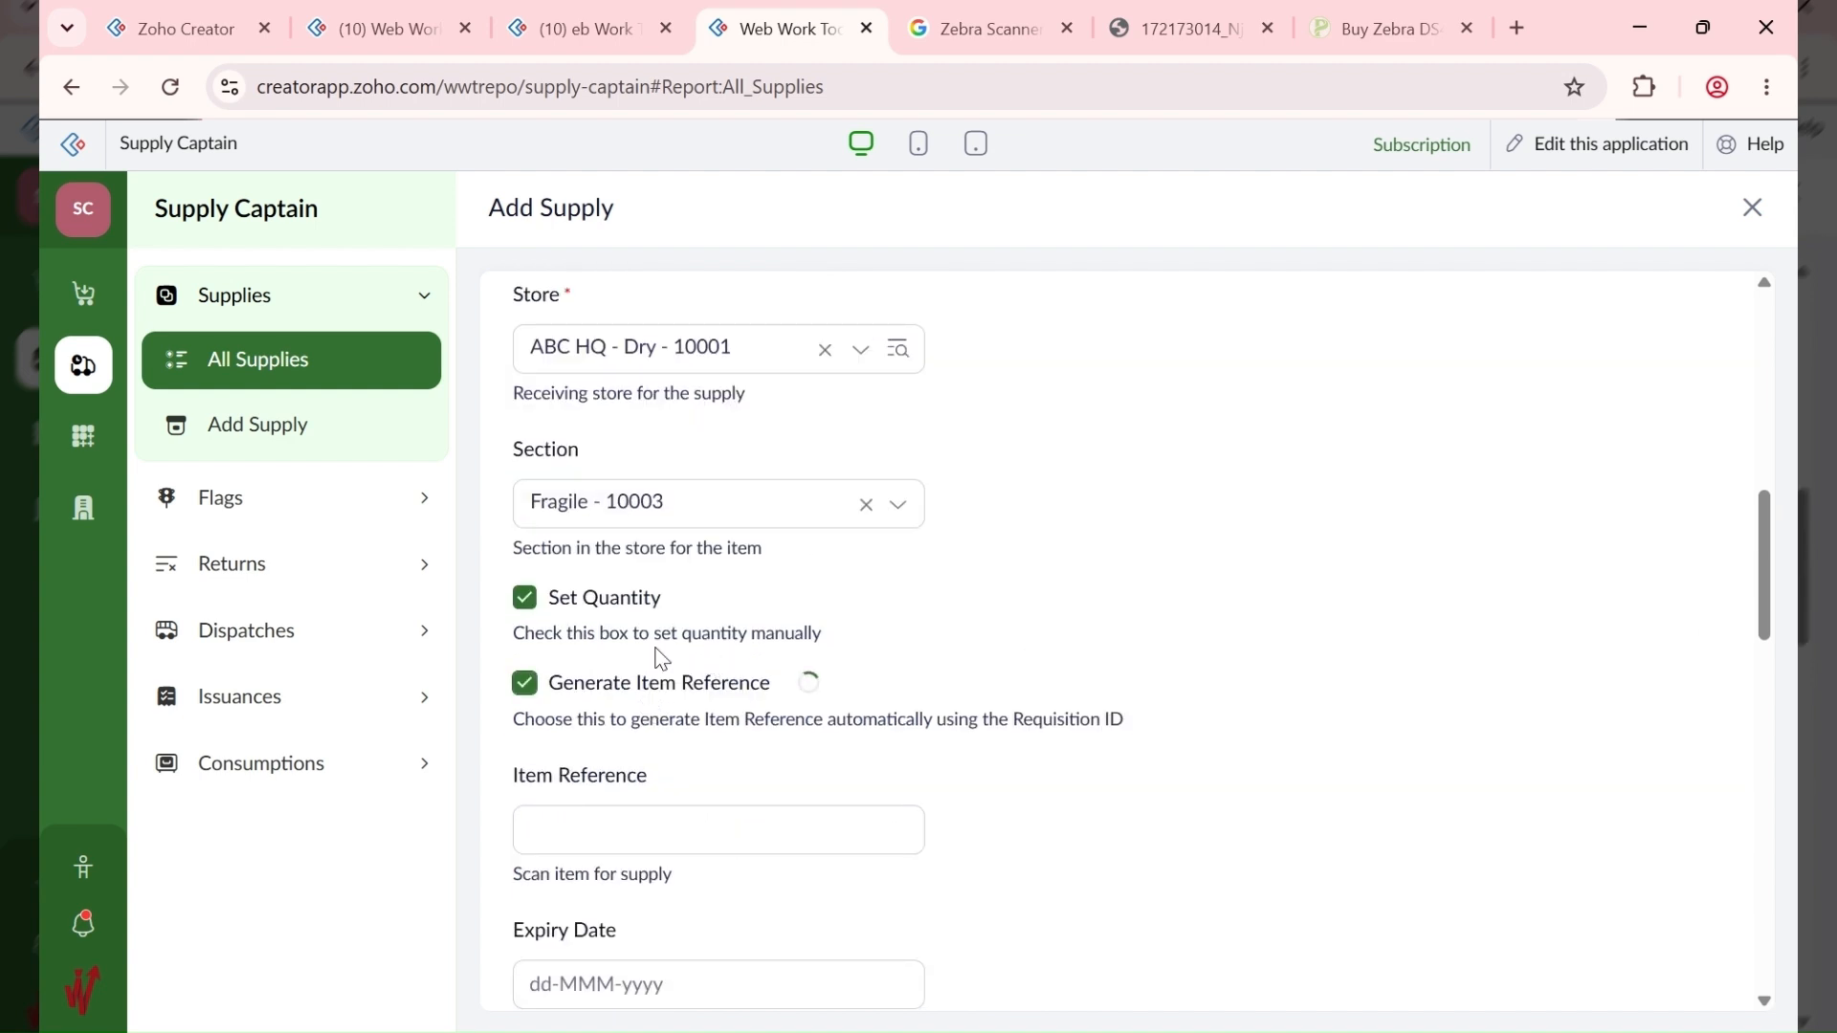
{"action": "scroll", "coordinate": [751, 476], "scroll_direction": "up", "scroll_amount": 3}
{"action": "scroll", "coordinate": [754, 476], "scroll_direction": "down", "scroll_amount": 3}
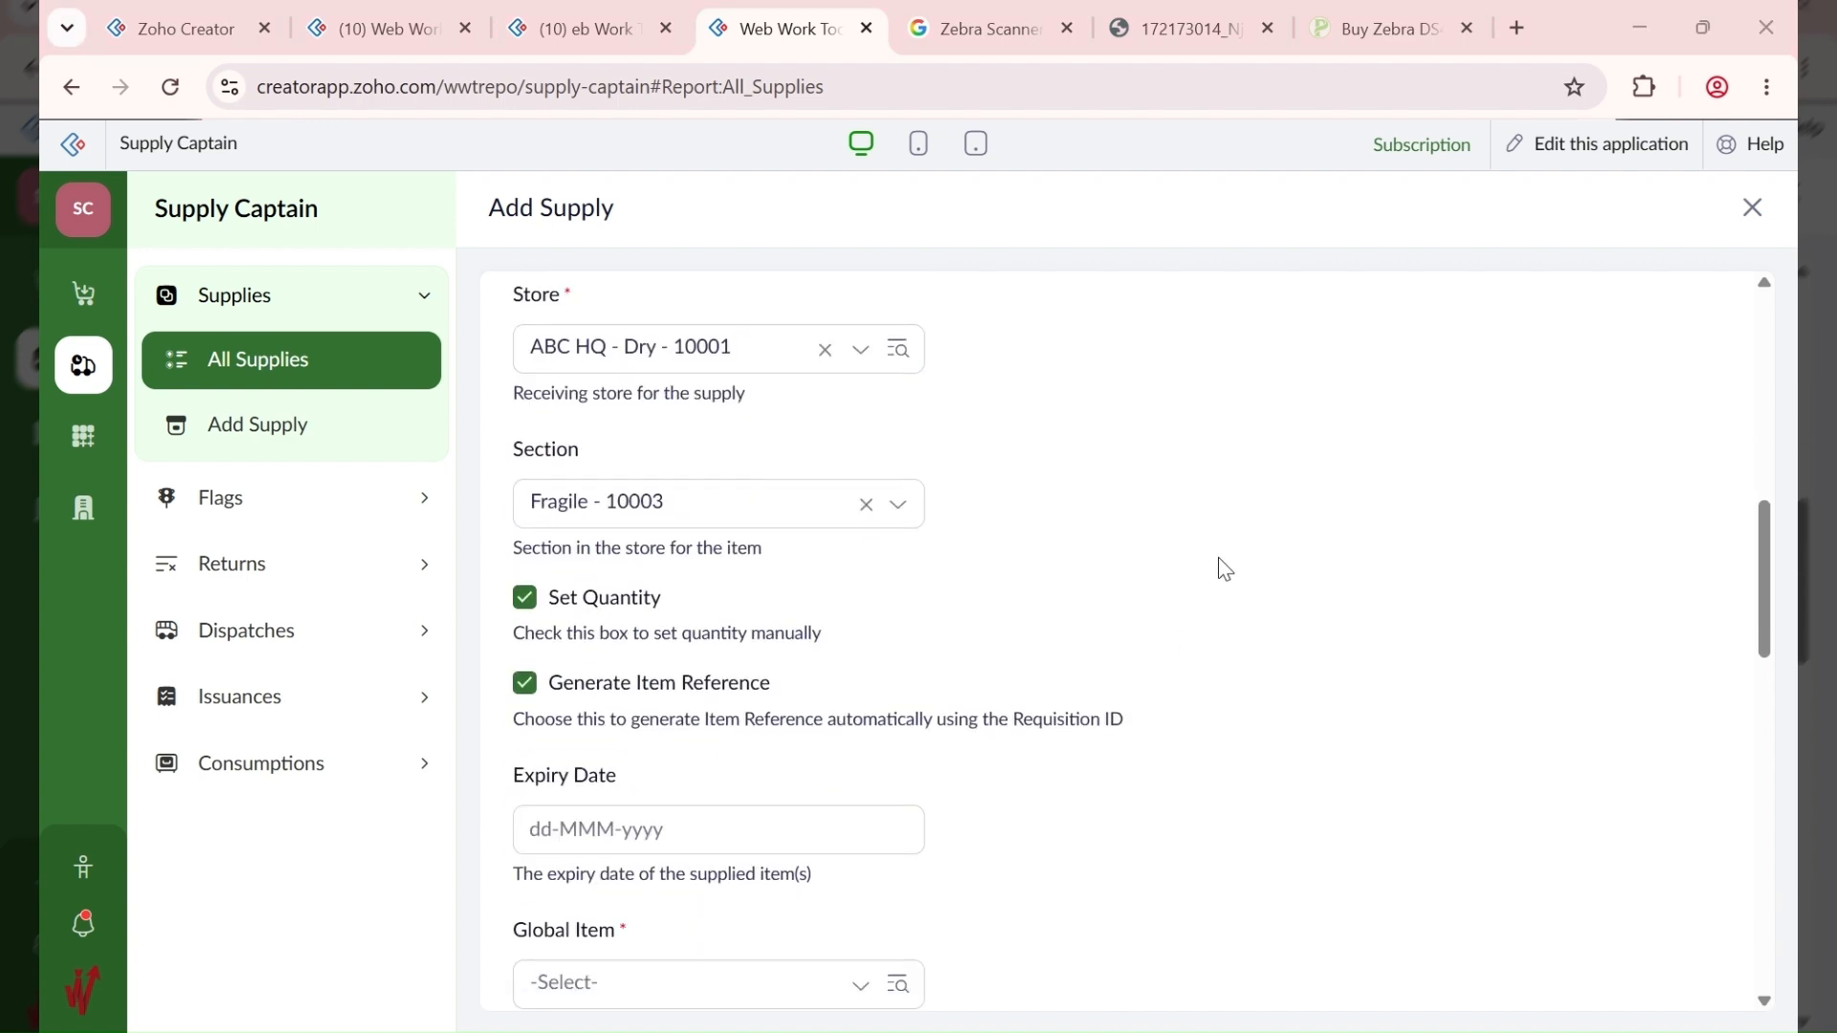
Step: Set the expiry date to 30-Sep-2026
{"action": "left_click", "coordinate": [636, 830]}
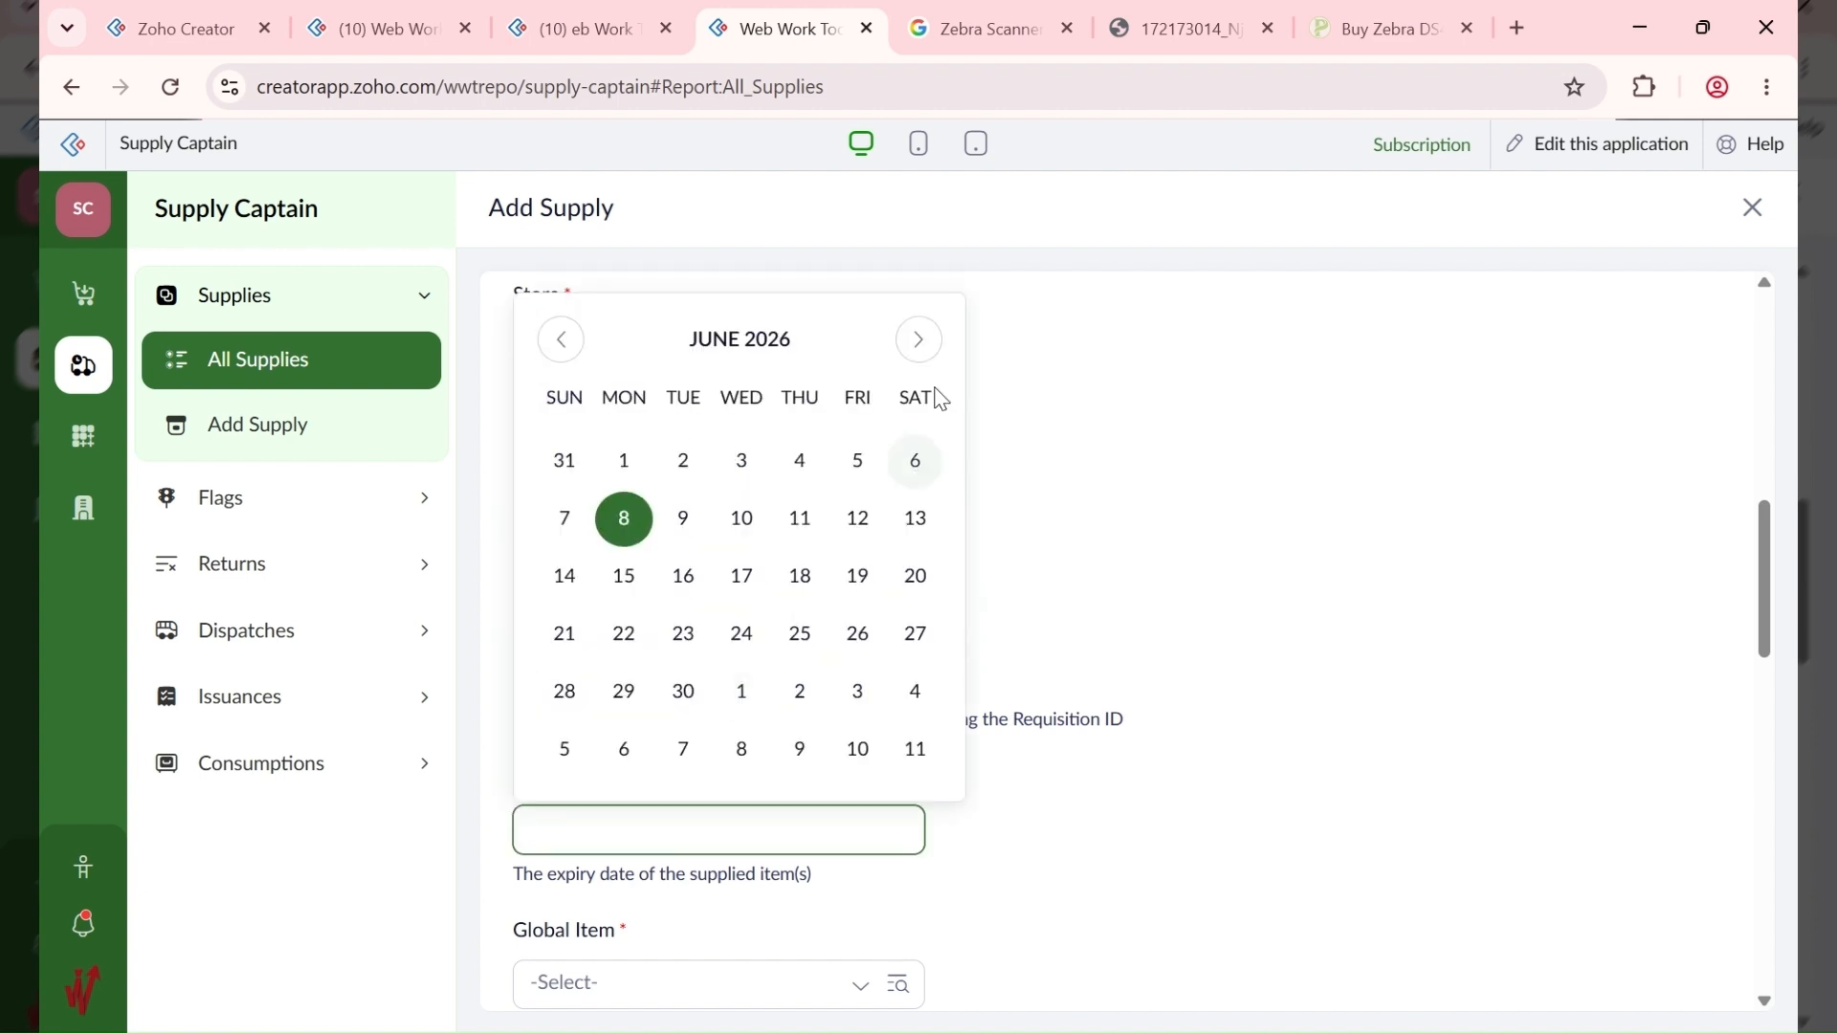
{"action": "left_click", "coordinate": [933, 349]}
{"action": "left_click", "coordinate": [936, 354]}
{"action": "left_click", "coordinate": [936, 354]}
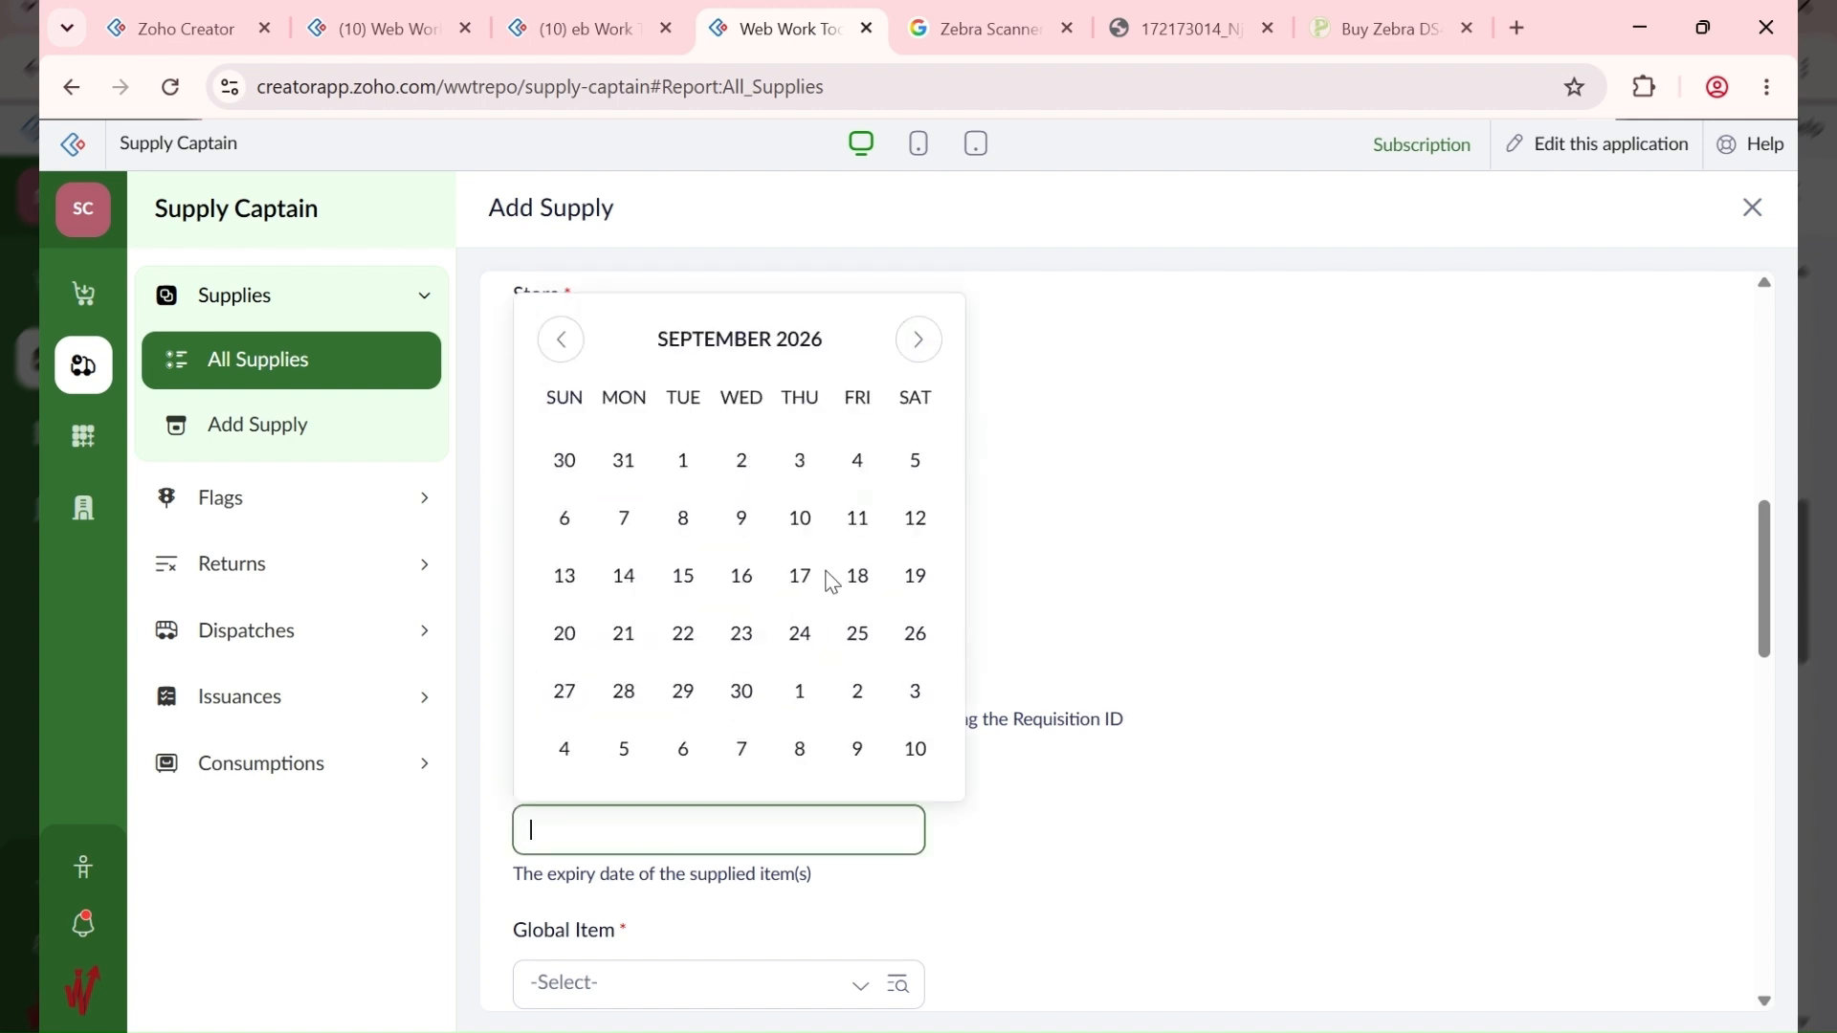
{"action": "left_click", "coordinate": [743, 693]}
Step: Search for global item 10010 and select DD French Wine - Bottle
{"action": "scroll", "coordinate": [829, 766], "scroll_direction": "down", "scroll_amount": 3}
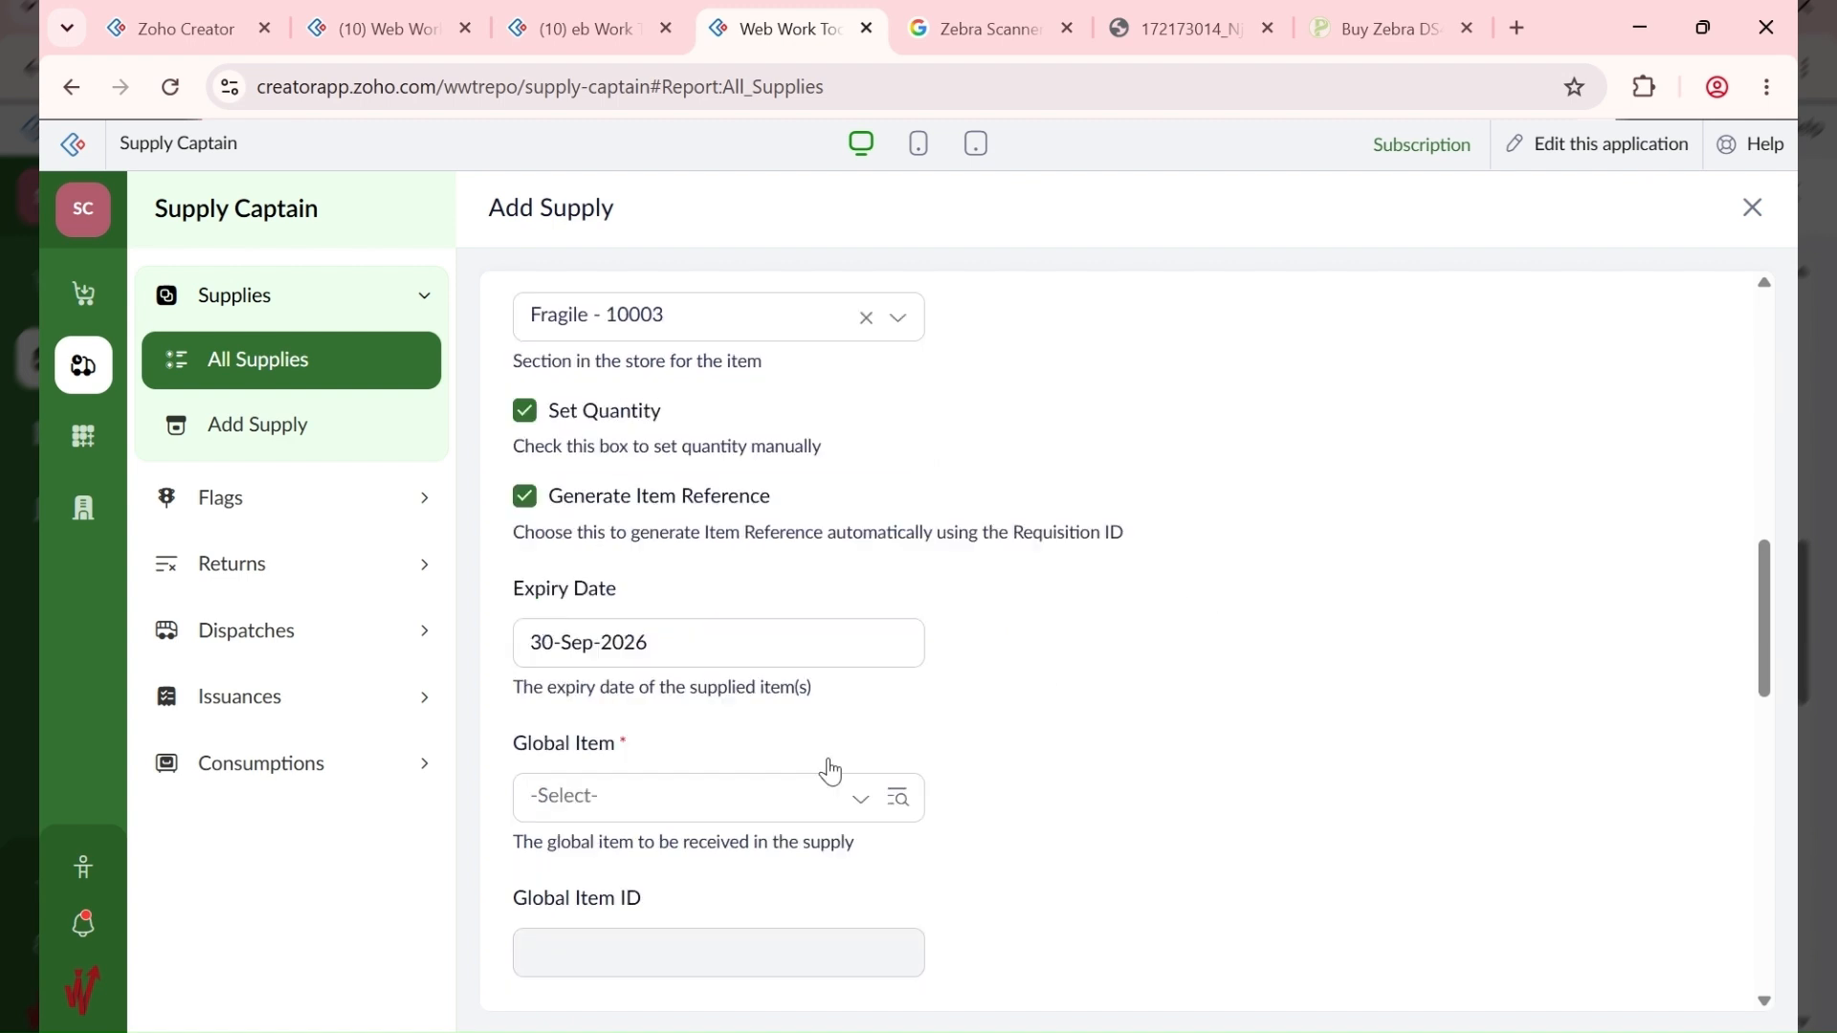
{"action": "left_click", "coordinate": [699, 713]}
{"action": "type", "text": "10010"}
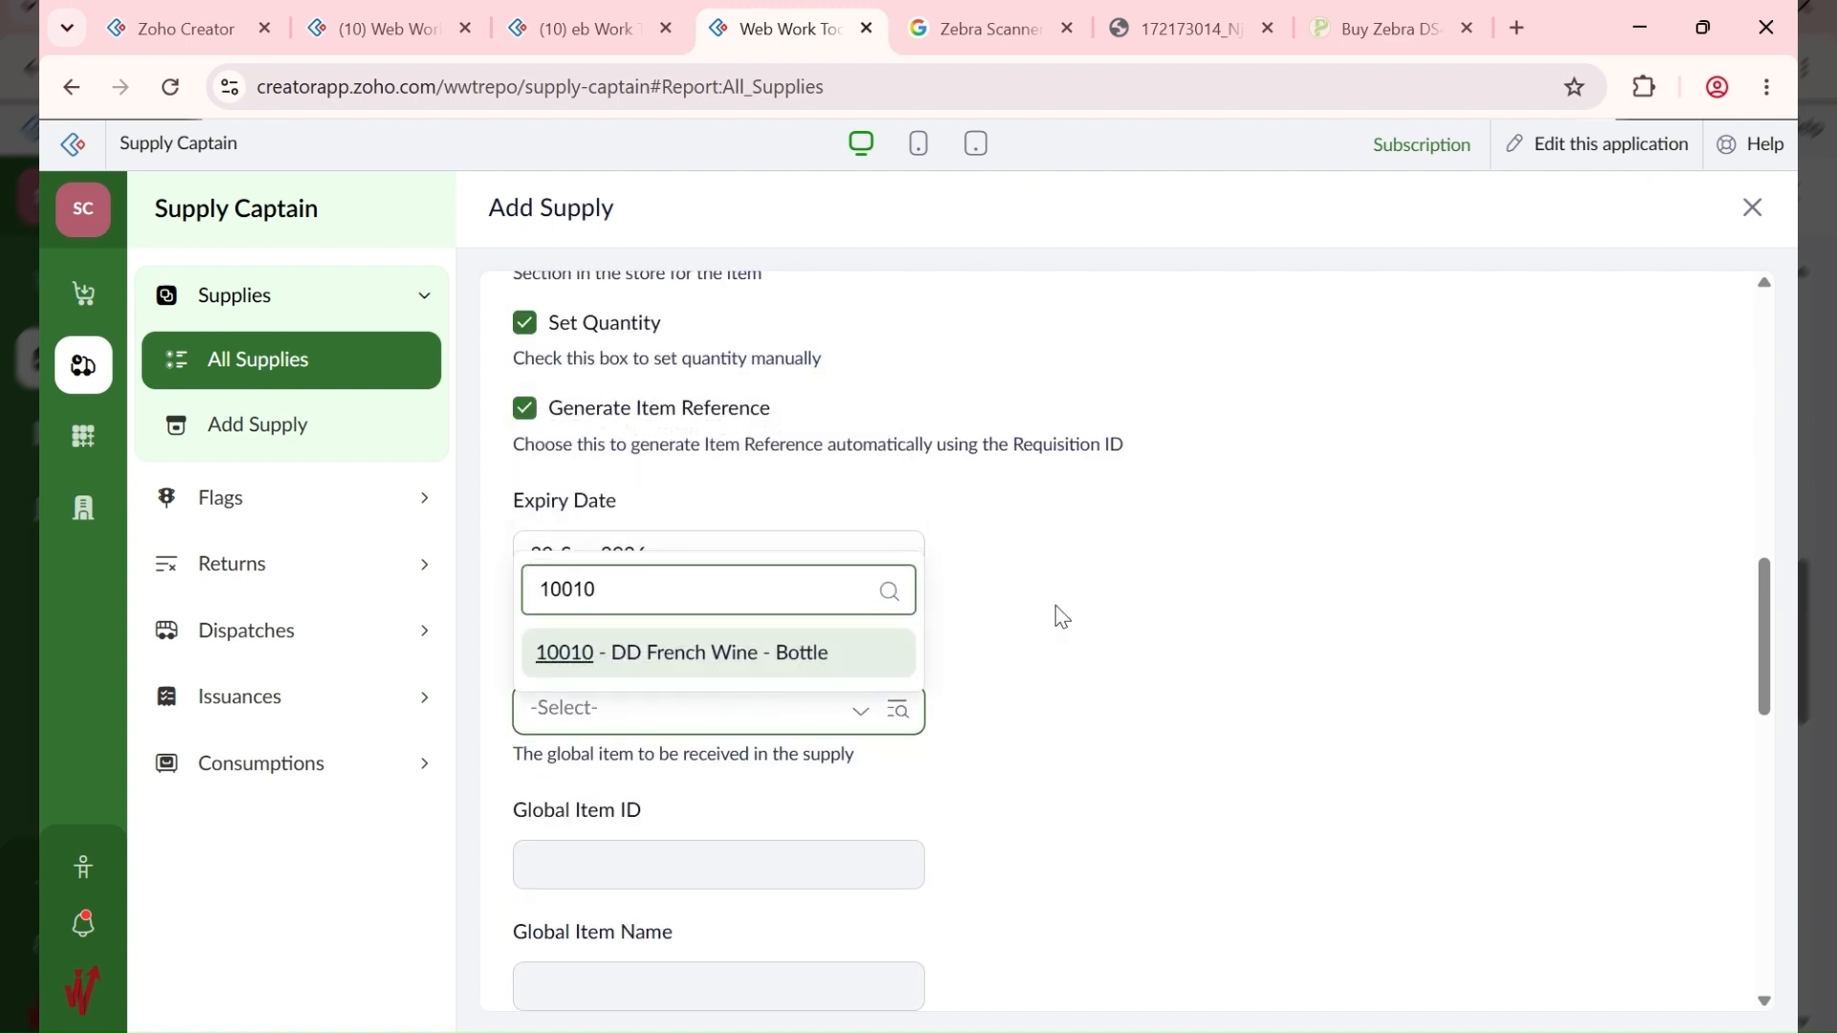
{"action": "left_click", "coordinate": [818, 658]}
{"action": "scroll", "coordinate": [1042, 660], "scroll_direction": "down", "scroll_amount": 5}
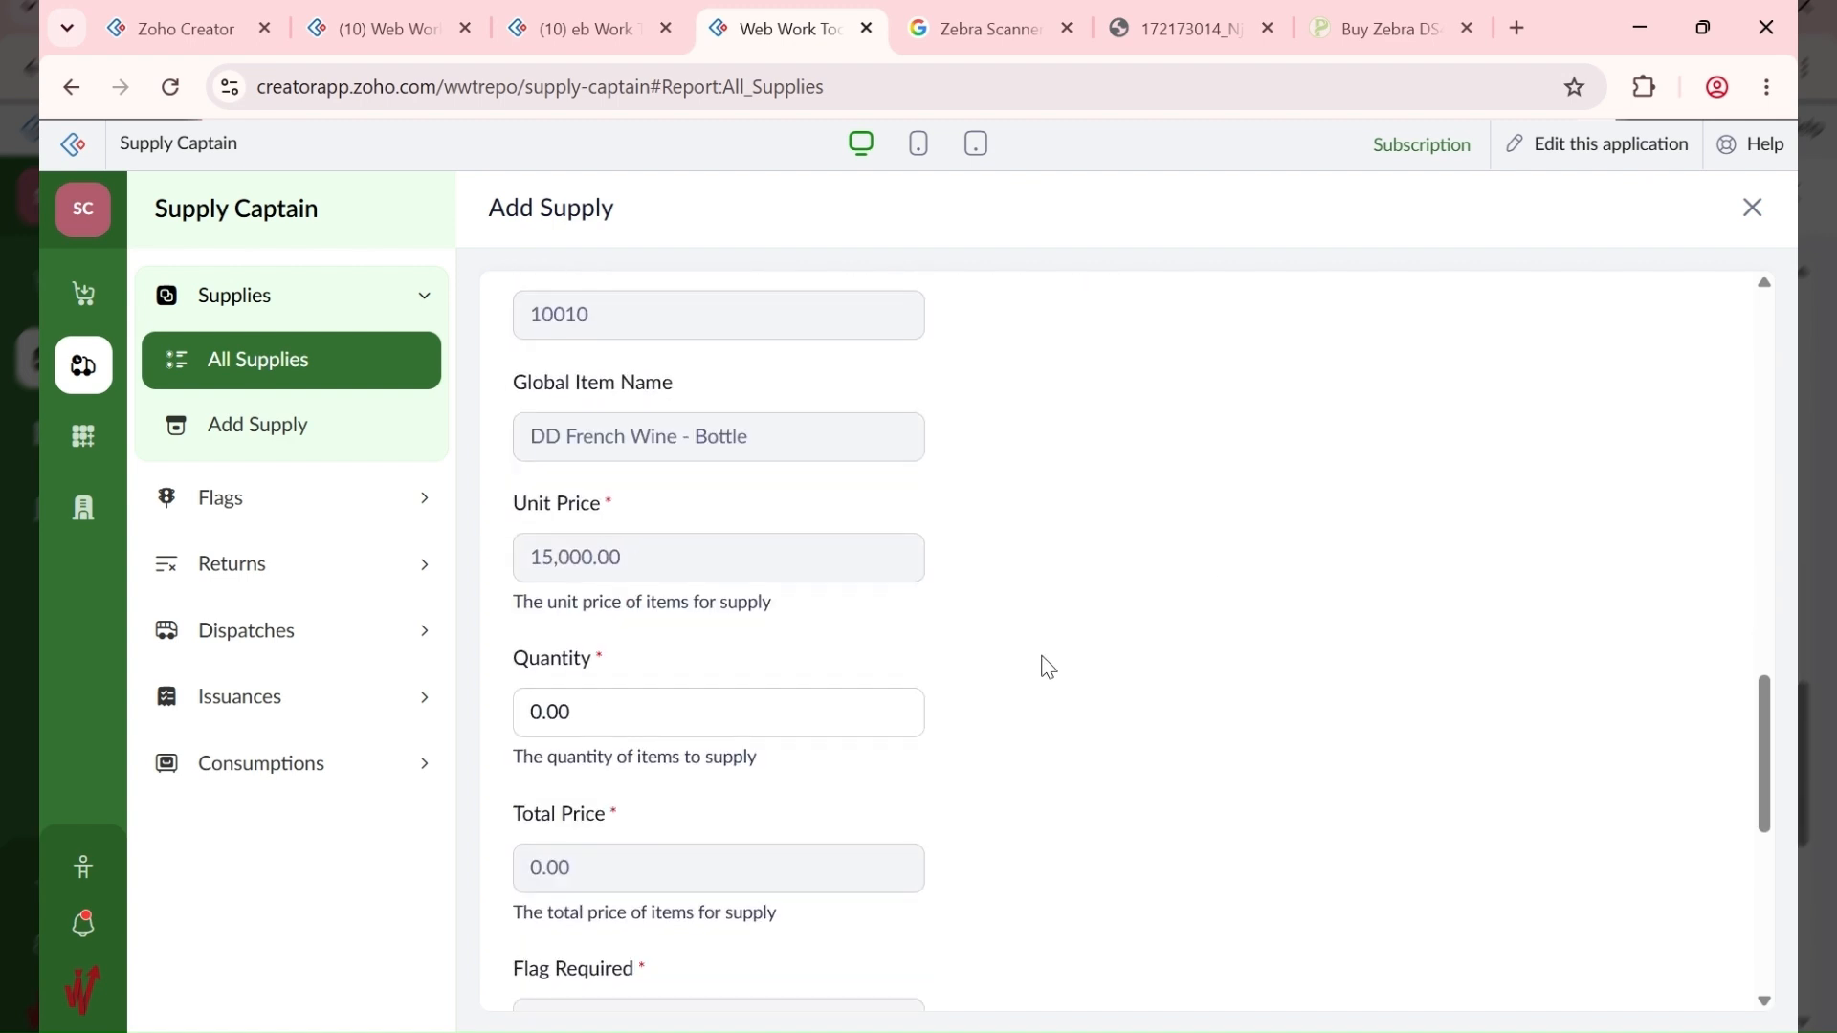
Step: Enter the quantity after checking the bill's line items, then submit the supply (10 bottles, 150,000.00)
{"action": "left_click", "coordinate": [594, 30]}
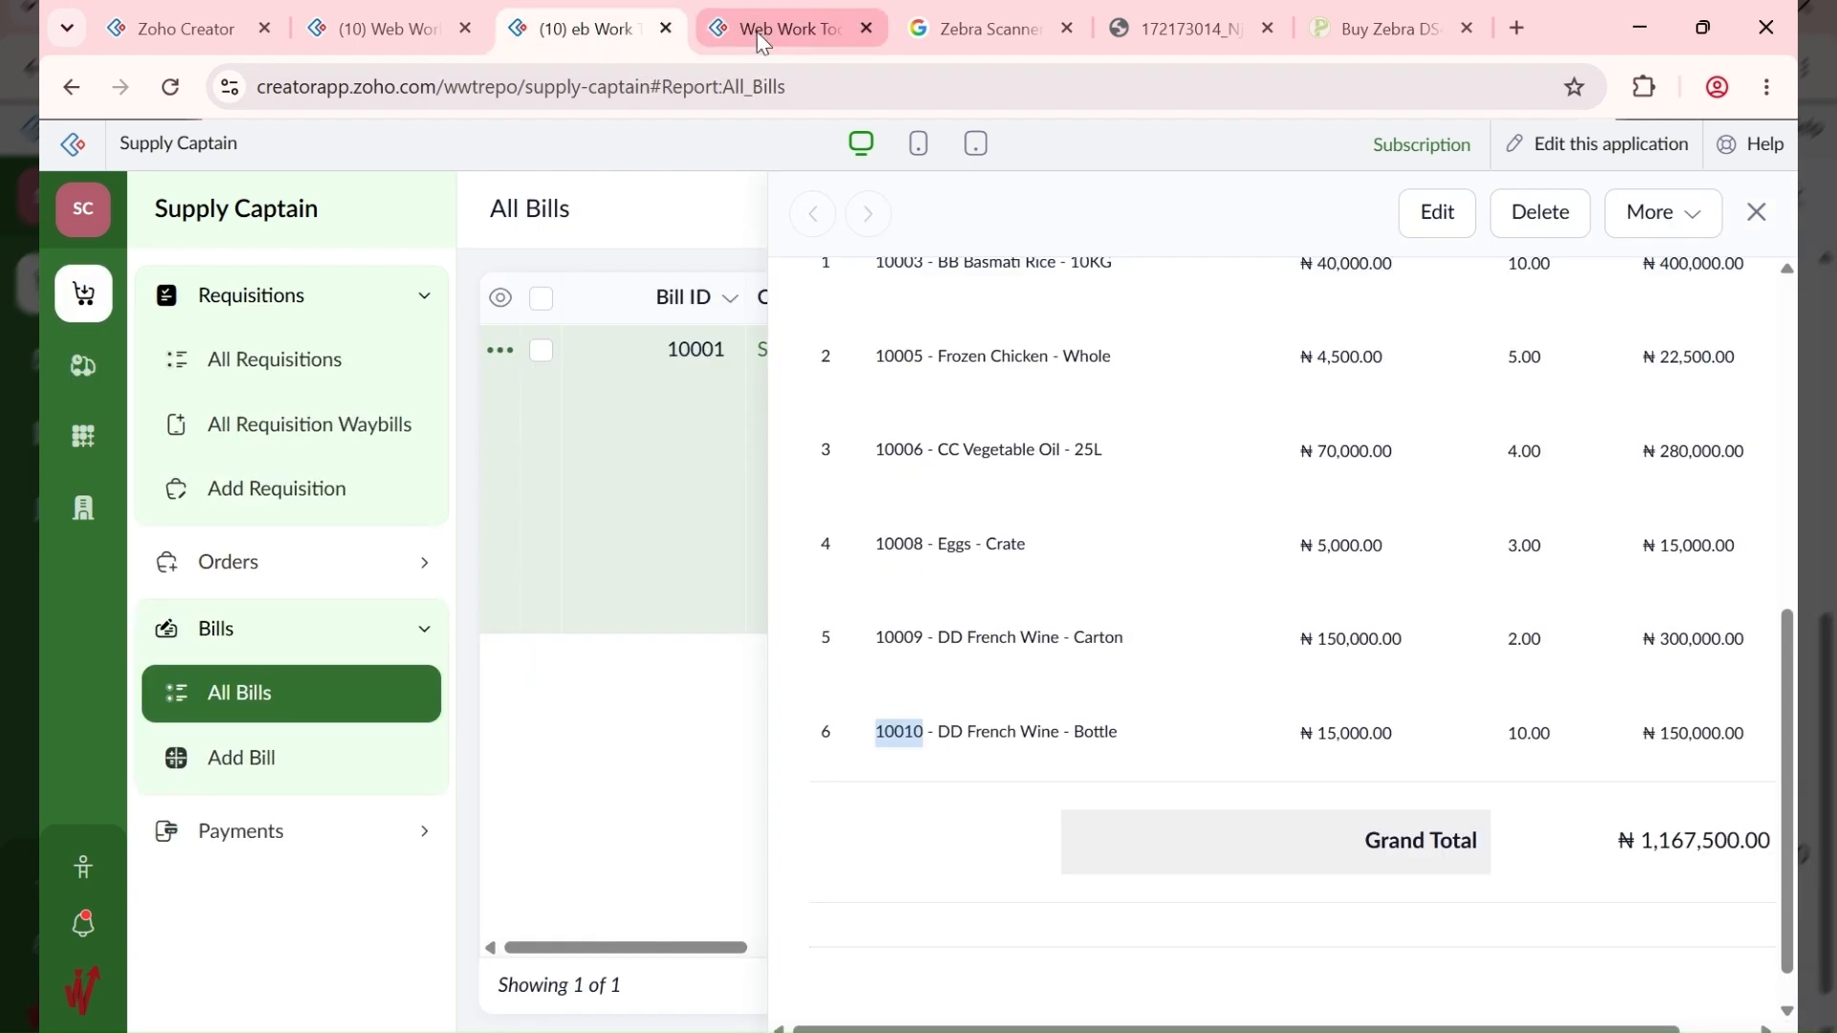
{"action": "left_click", "coordinate": [722, 43]}
{"action": "left_click_drag", "start_coordinate": [612, 716], "coordinate": [502, 725]}
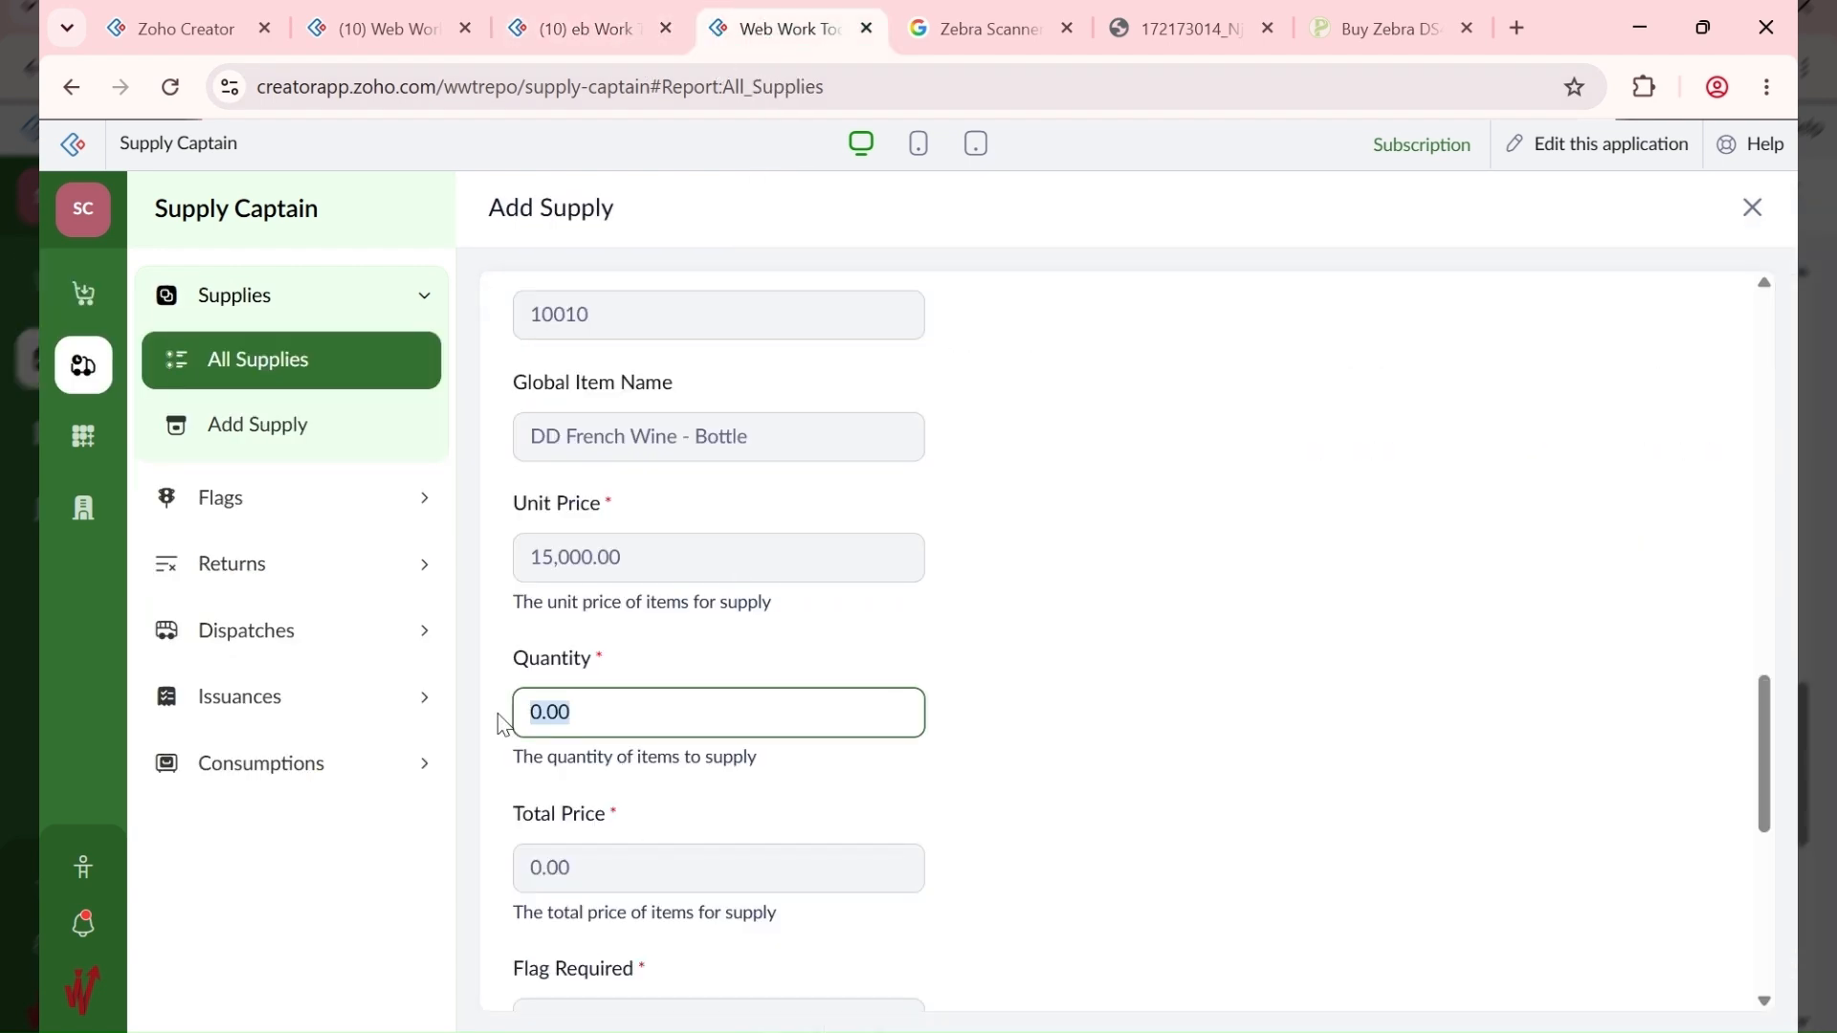
{"action": "type", "text": "5"}
{"action": "scroll", "coordinate": [494, 714], "scroll_direction": "down", "scroll_amount": 10}
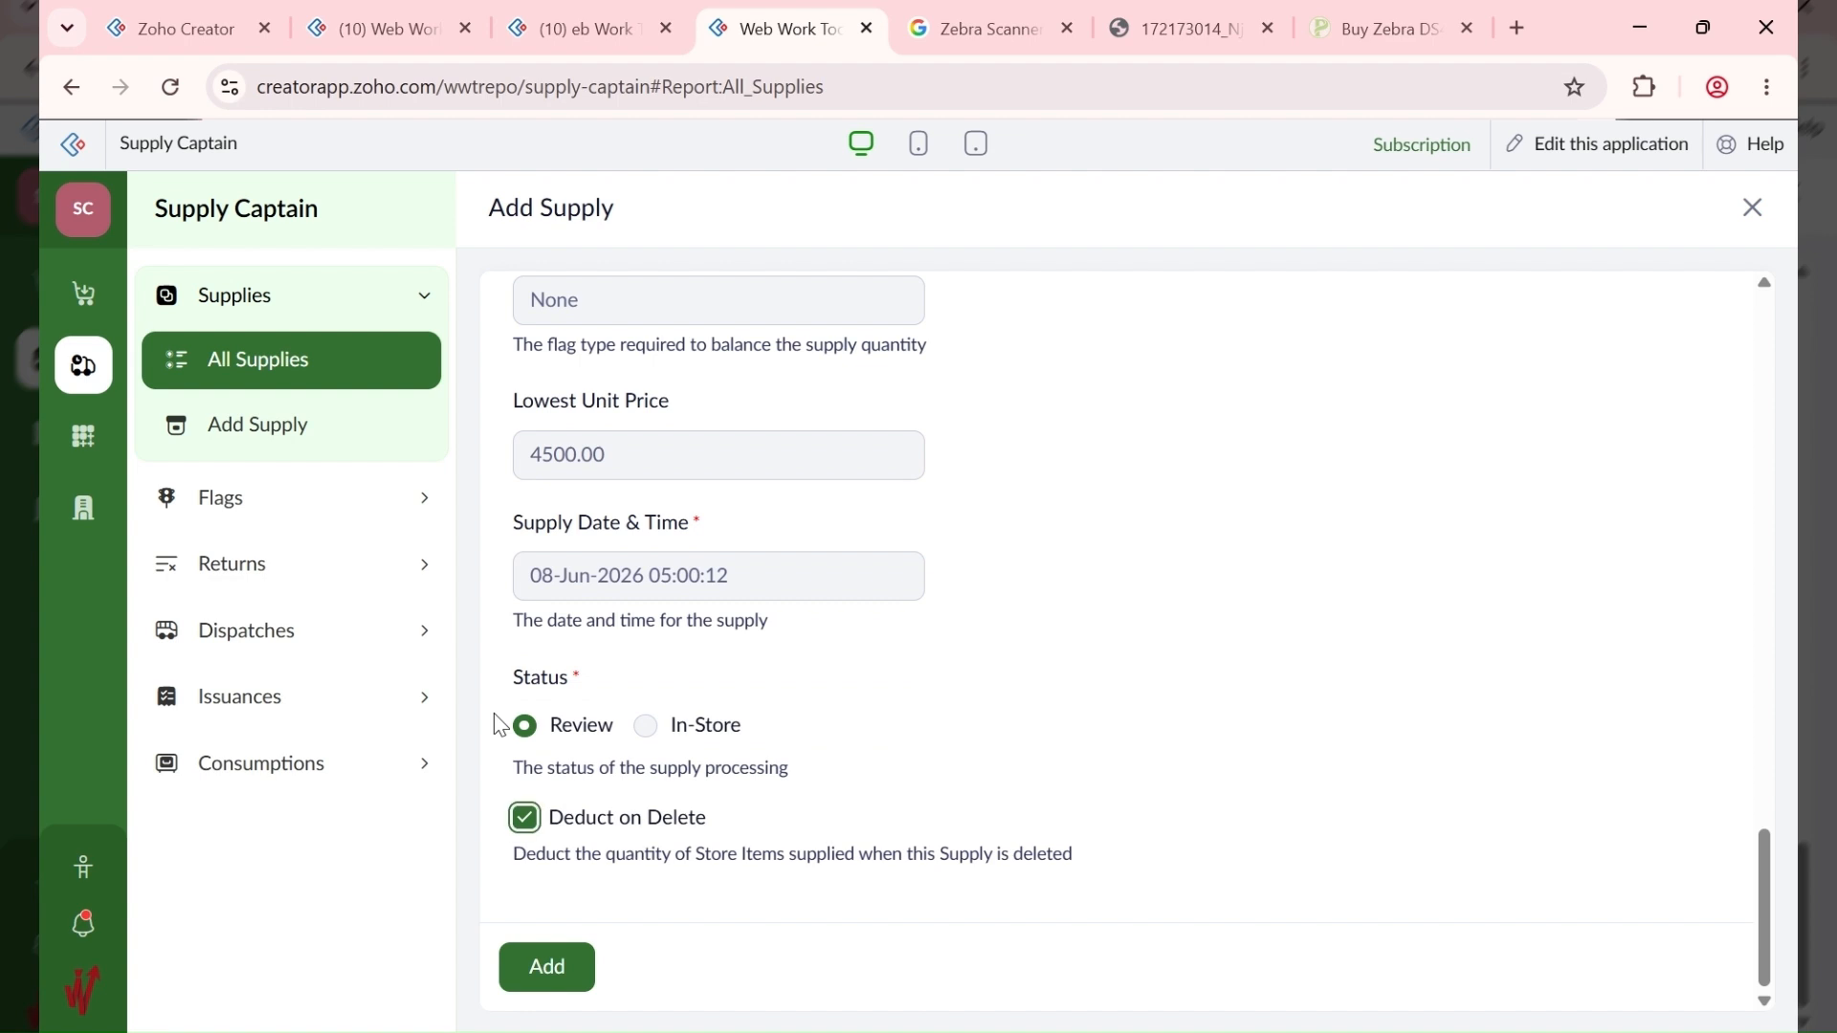
{"action": "scroll", "coordinate": [1069, 494], "scroll_direction": "up", "scroll_amount": 3}
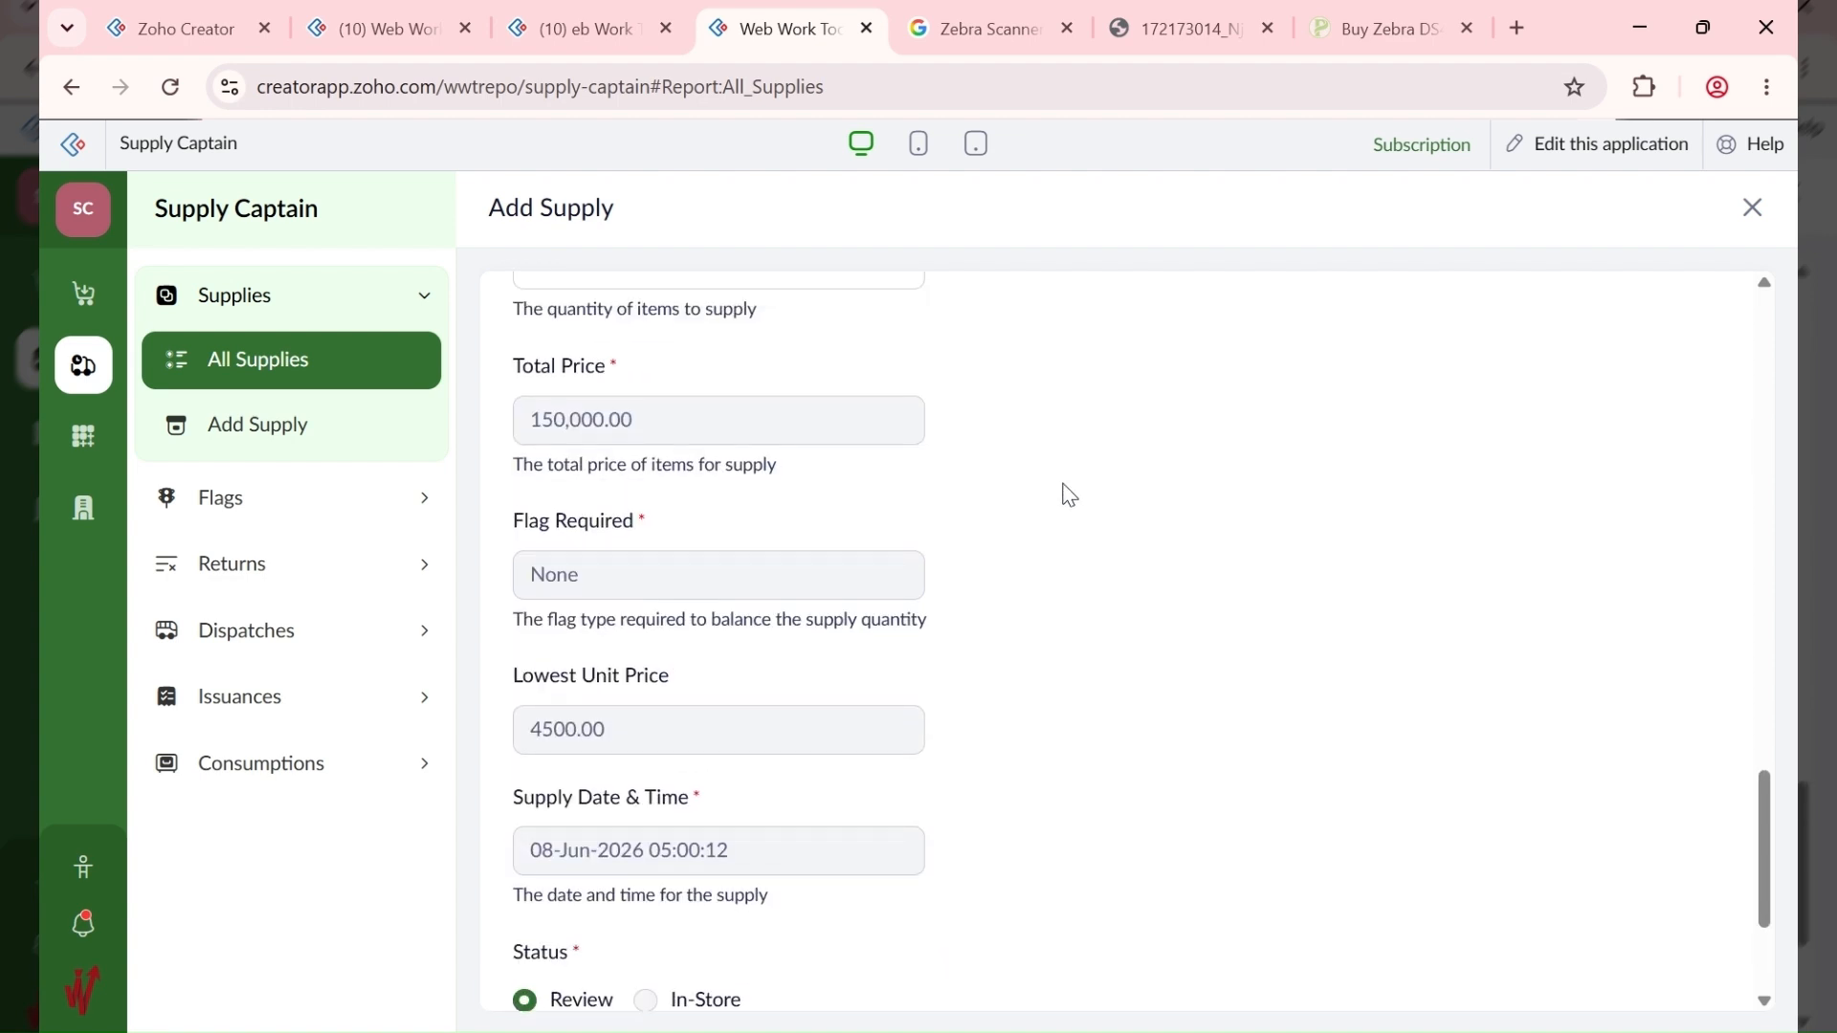
{"action": "scroll", "coordinate": [1068, 495], "scroll_direction": "up", "scroll_amount": 12}
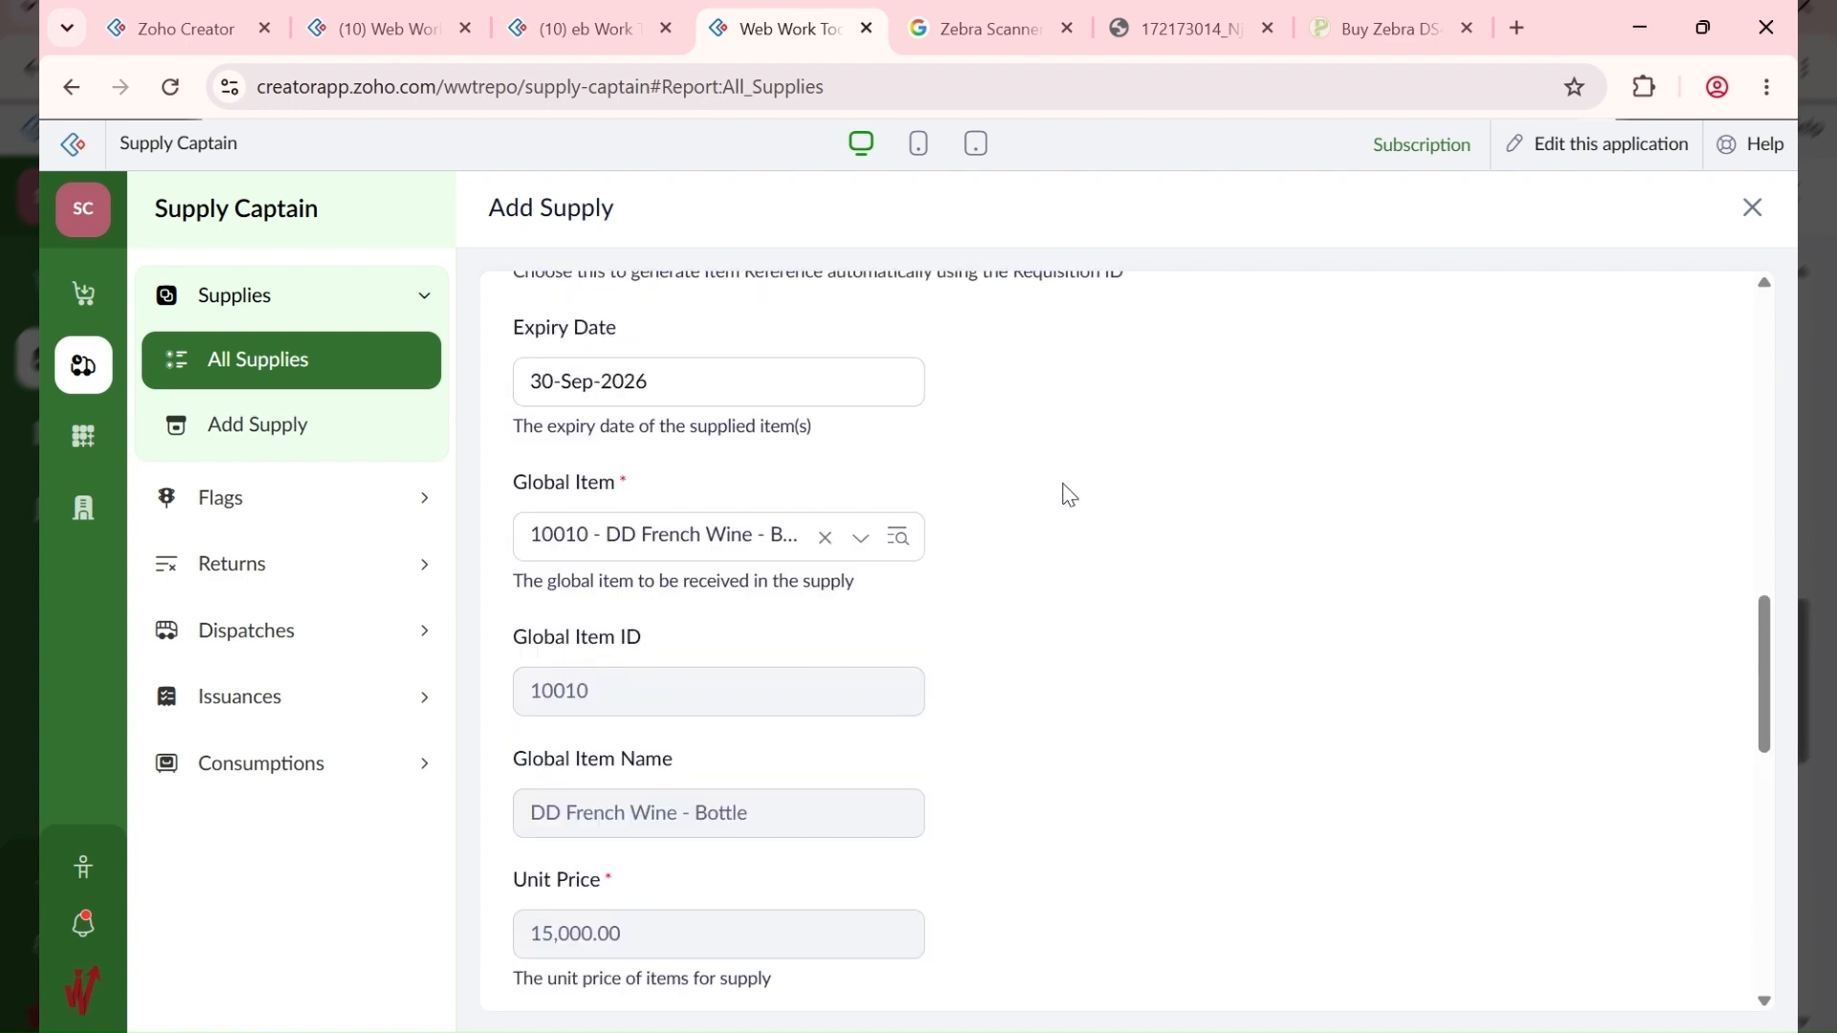
{"action": "scroll", "coordinate": [1062, 508], "scroll_direction": "down", "scroll_amount": 10}
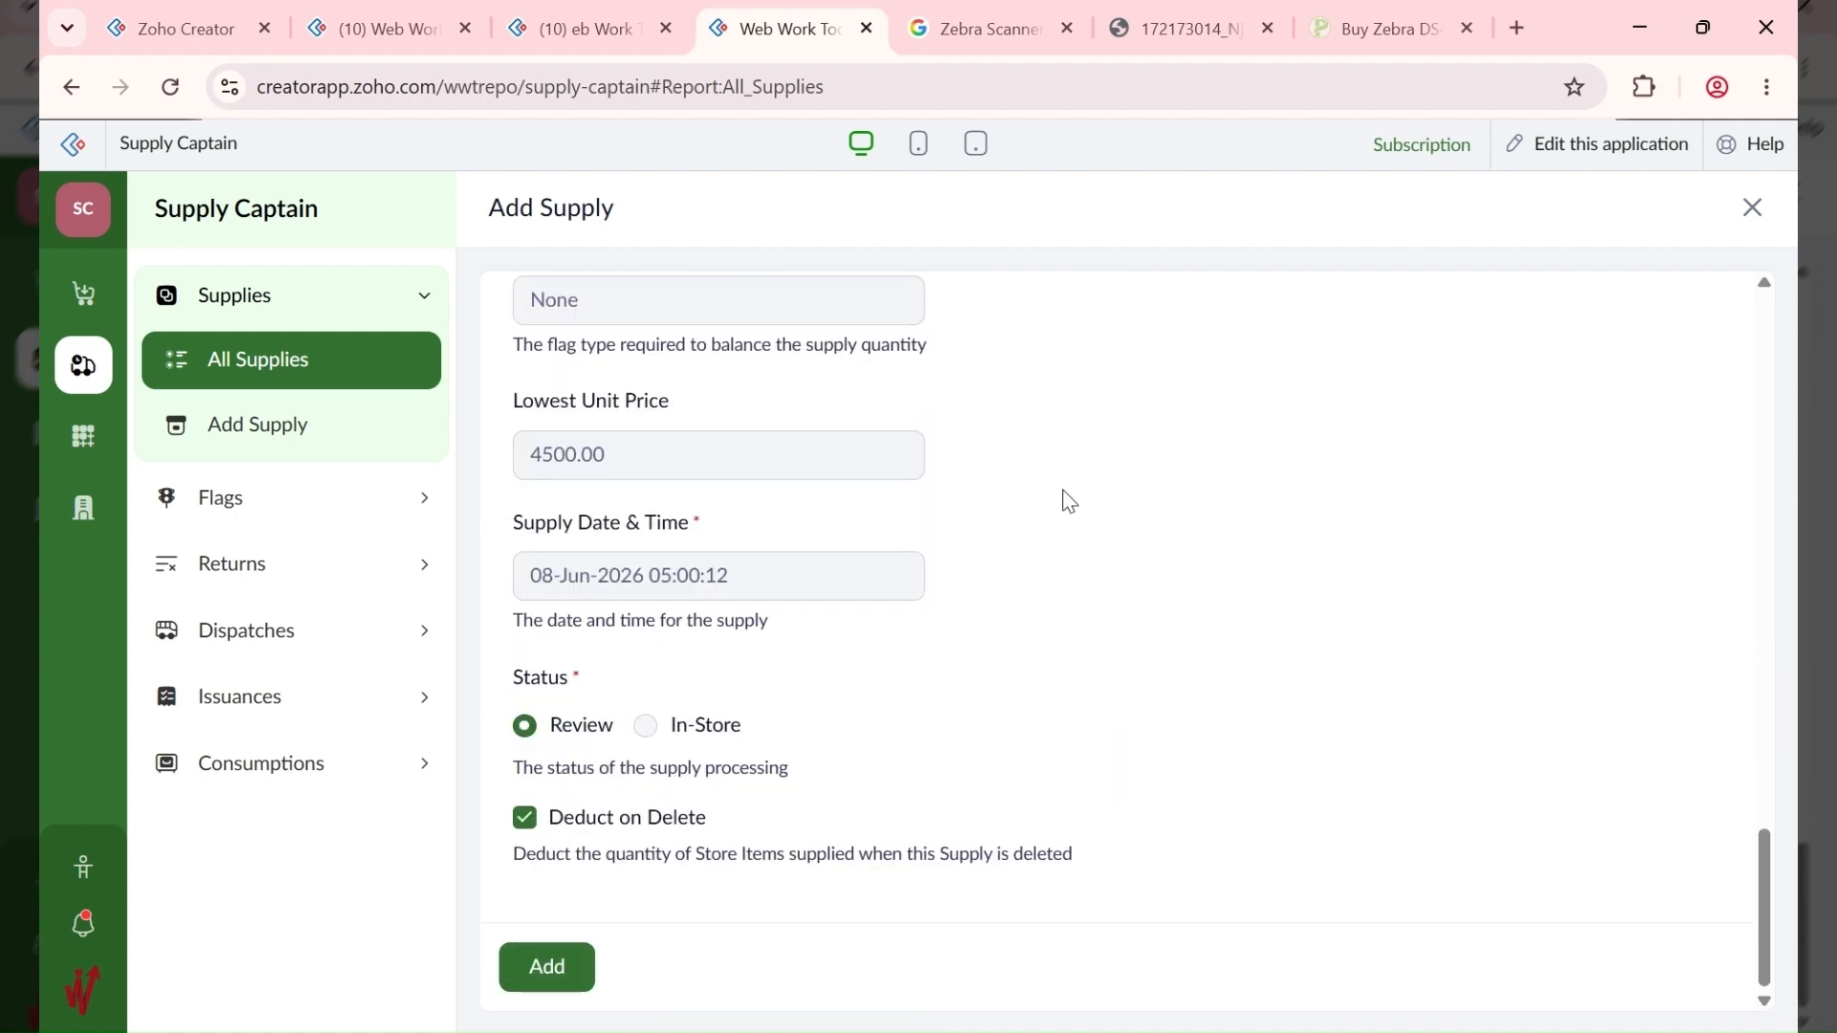
{"action": "left_click", "coordinate": [541, 967]}
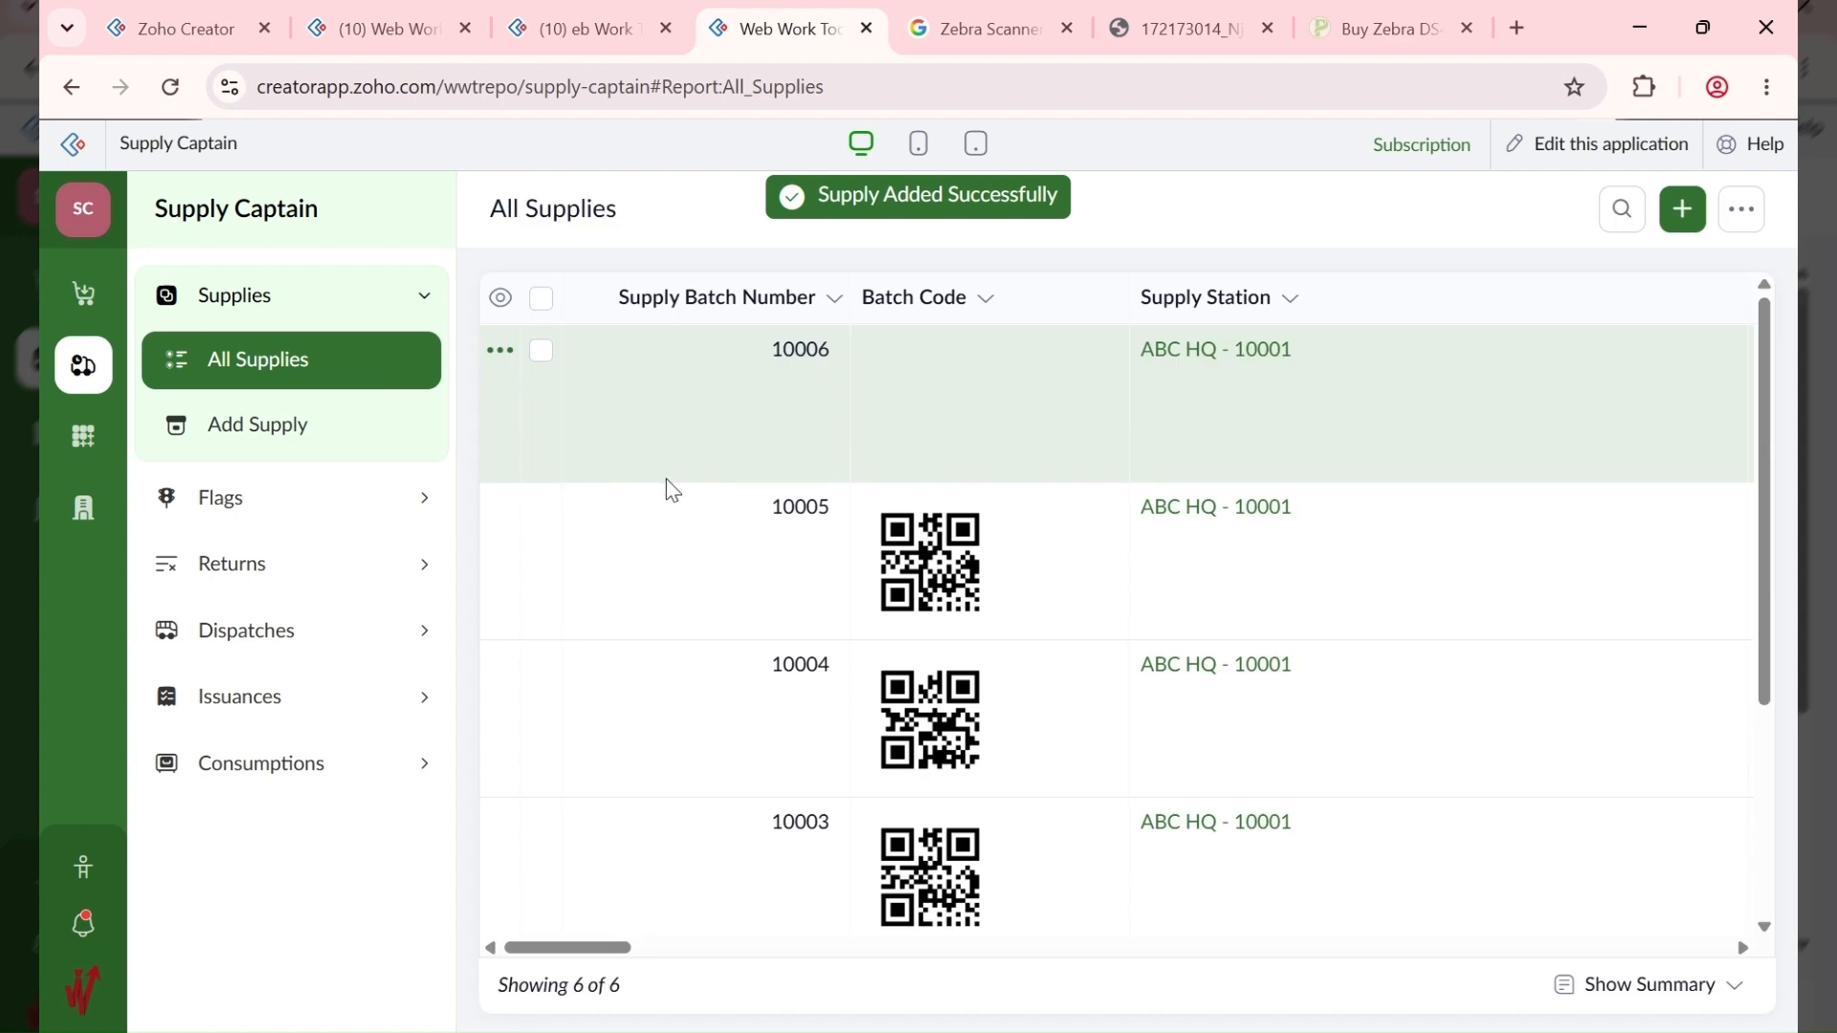
Step: Open supply batch 10006's detail panel and scroll through its fields
{"action": "left_click", "coordinate": [1275, 398]}
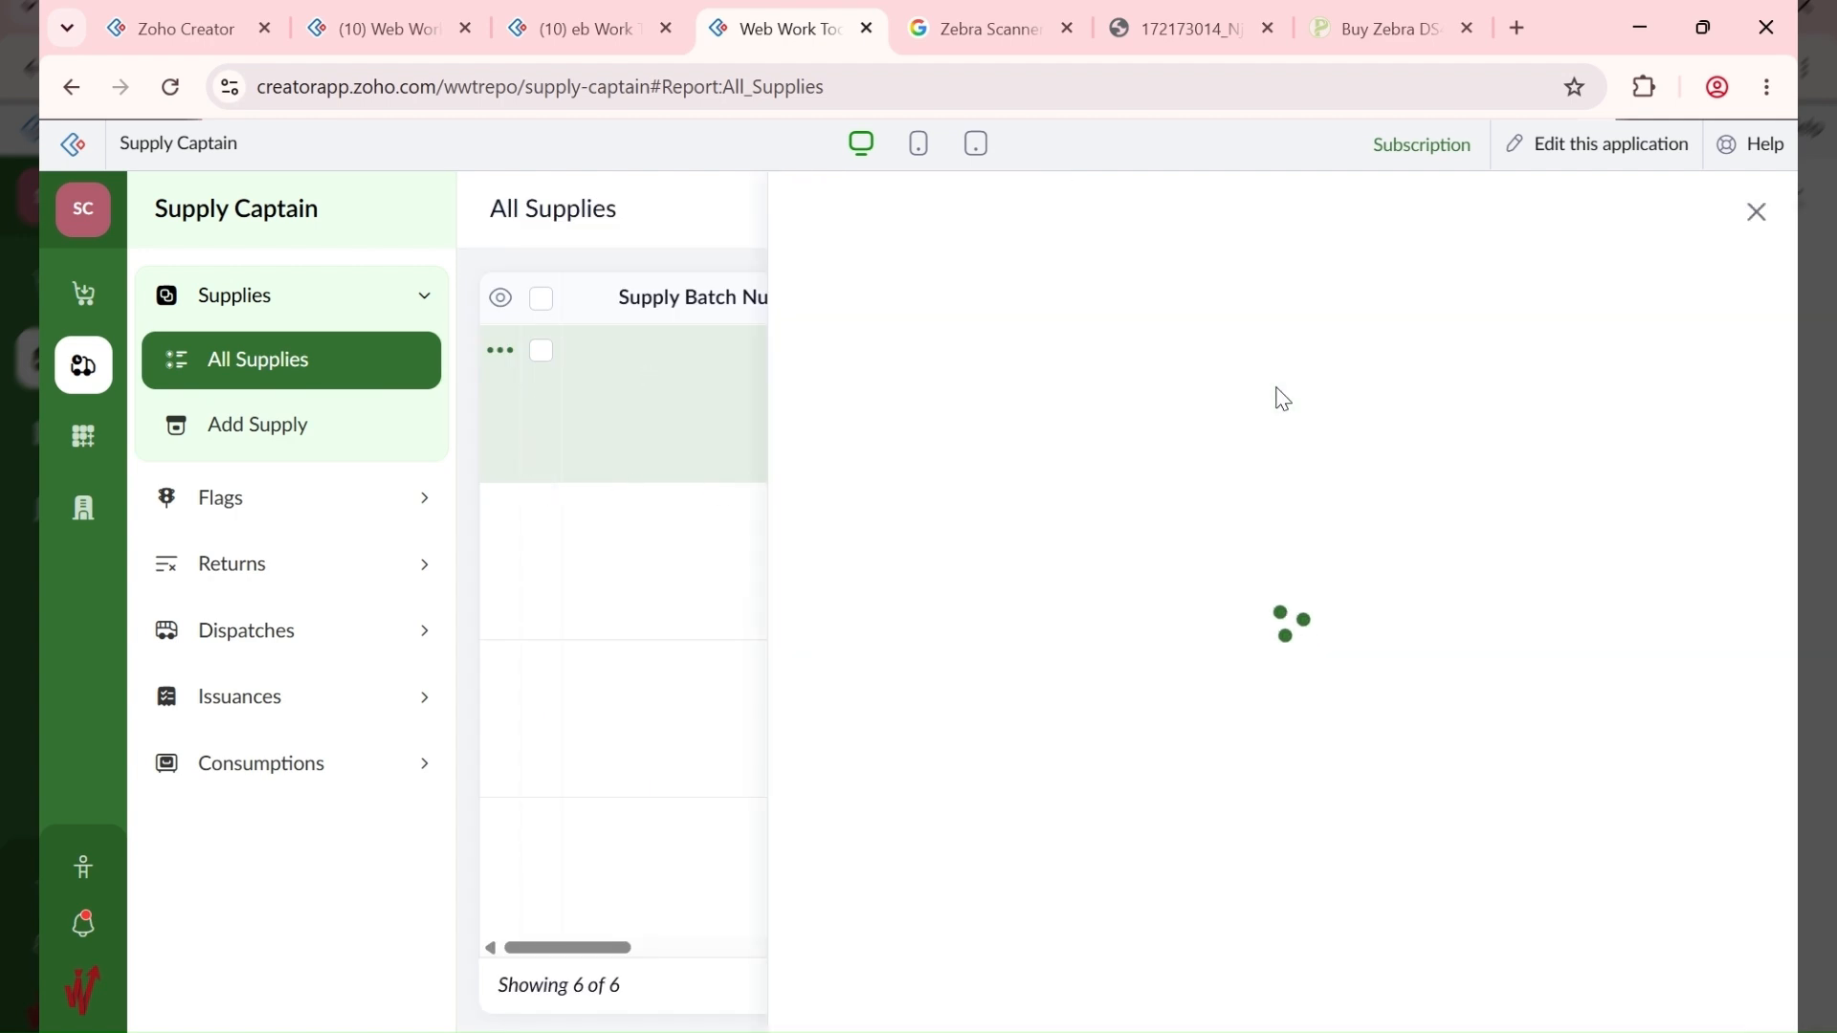
{"action": "scroll", "coordinate": [1332, 656], "scroll_direction": "down", "scroll_amount": 5}
{"action": "scroll", "coordinate": [1333, 612], "scroll_direction": "up", "scroll_amount": 5}
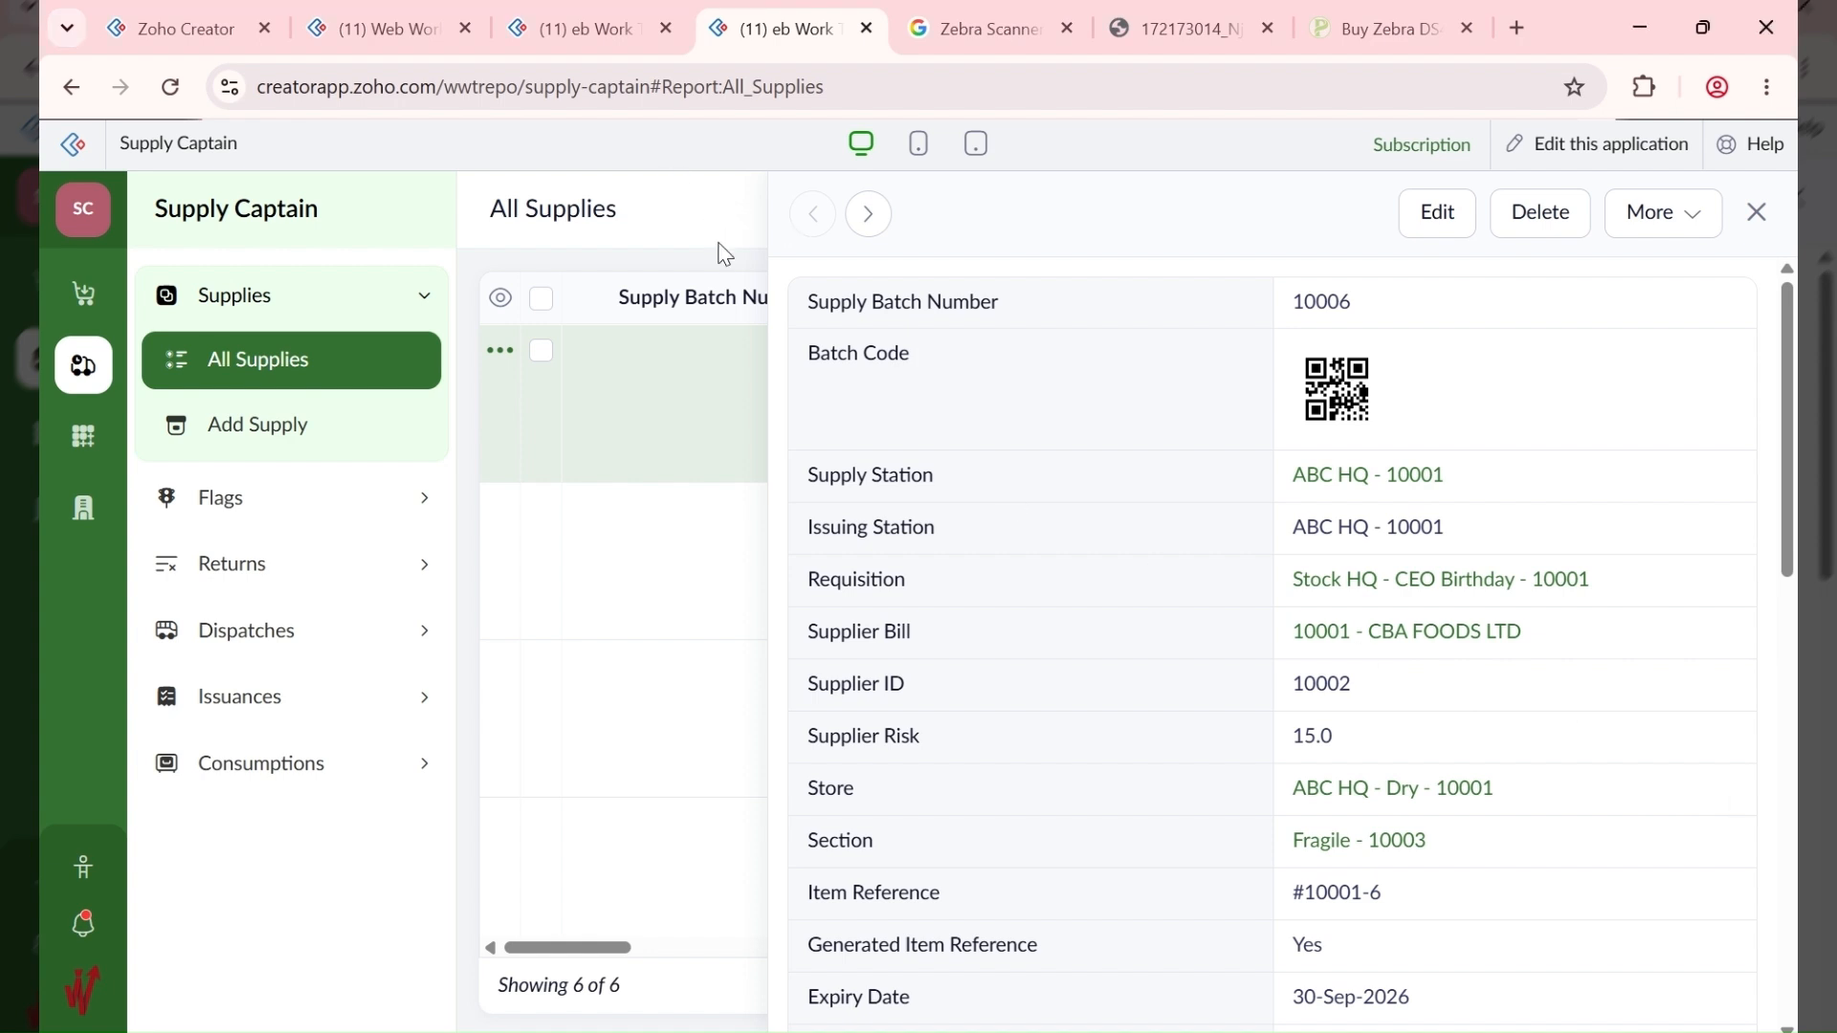
{"action": "scroll", "coordinate": [1282, 725], "scroll_direction": "down", "scroll_amount": 10}
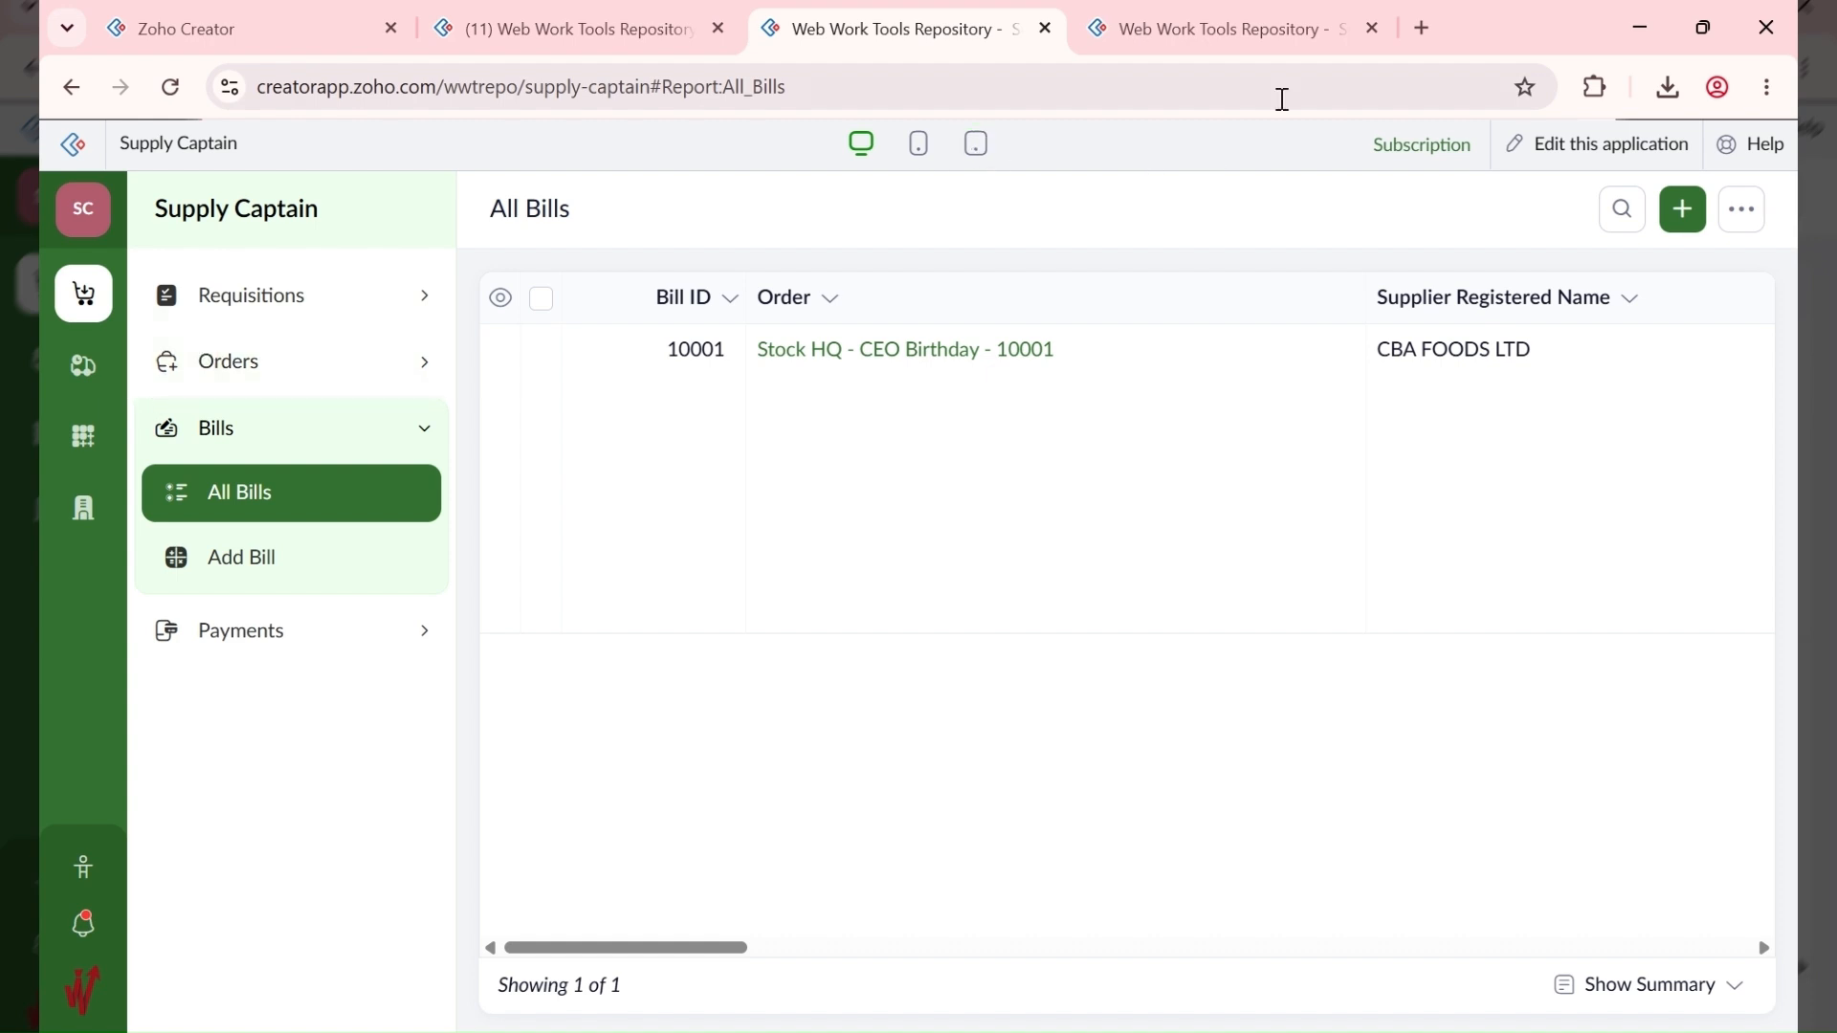
{"action": "left_click", "coordinate": [1263, 46]}
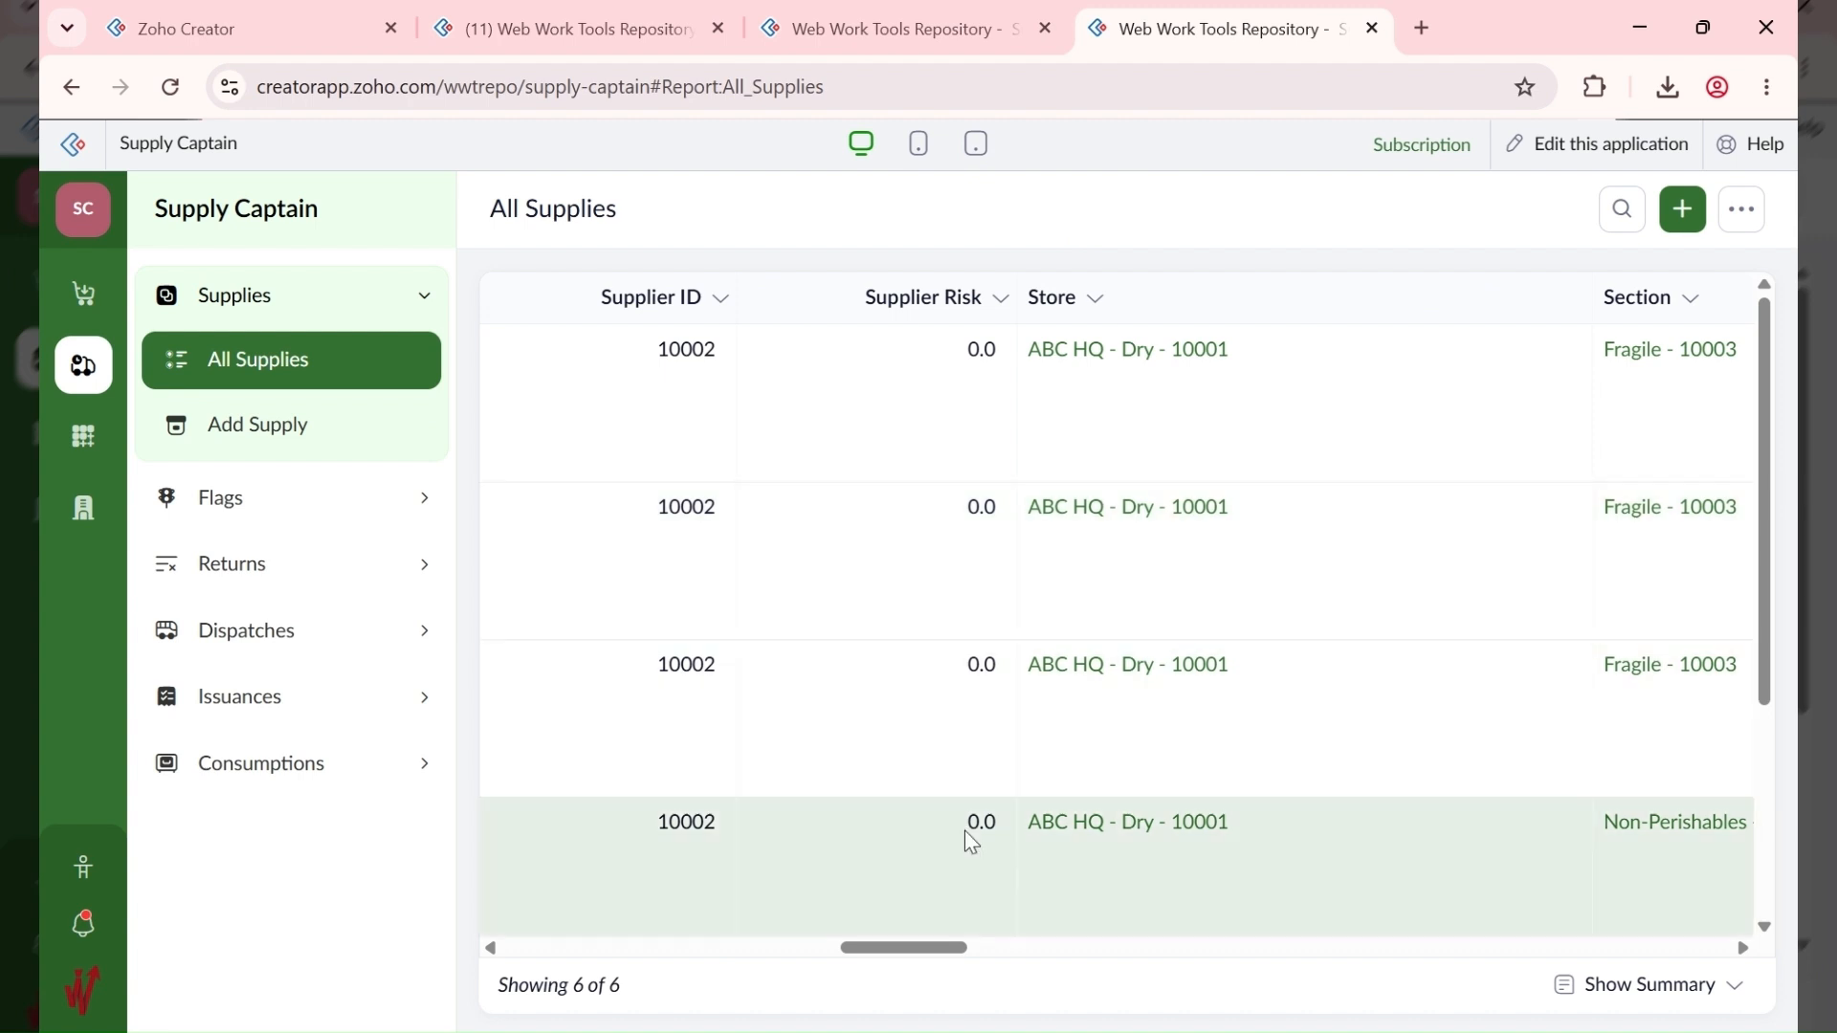
{"action": "scroll", "coordinate": [924, 449], "scroll_direction": "down", "scroll_amount": 3}
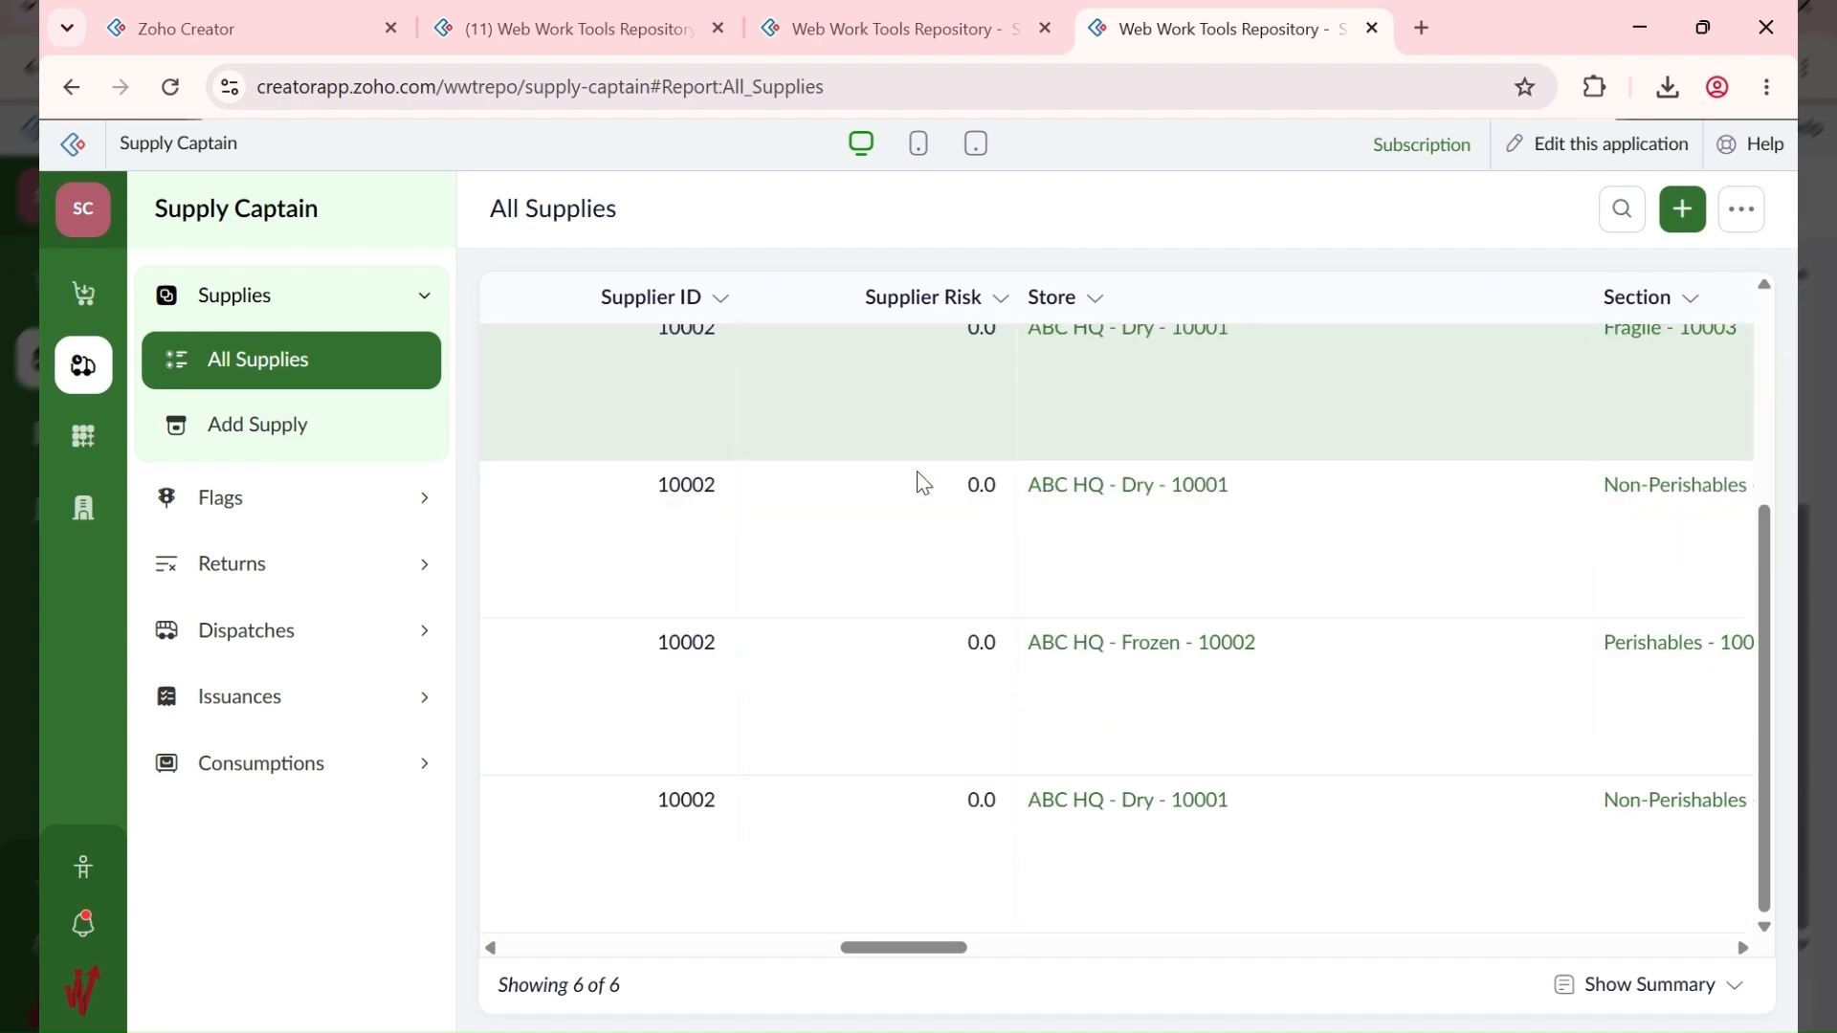
{"action": "scroll", "coordinate": [957, 756], "scroll_direction": "up", "scroll_amount": 3}
{"action": "scroll", "coordinate": [971, 433], "scroll_direction": "down", "scroll_amount": 3}
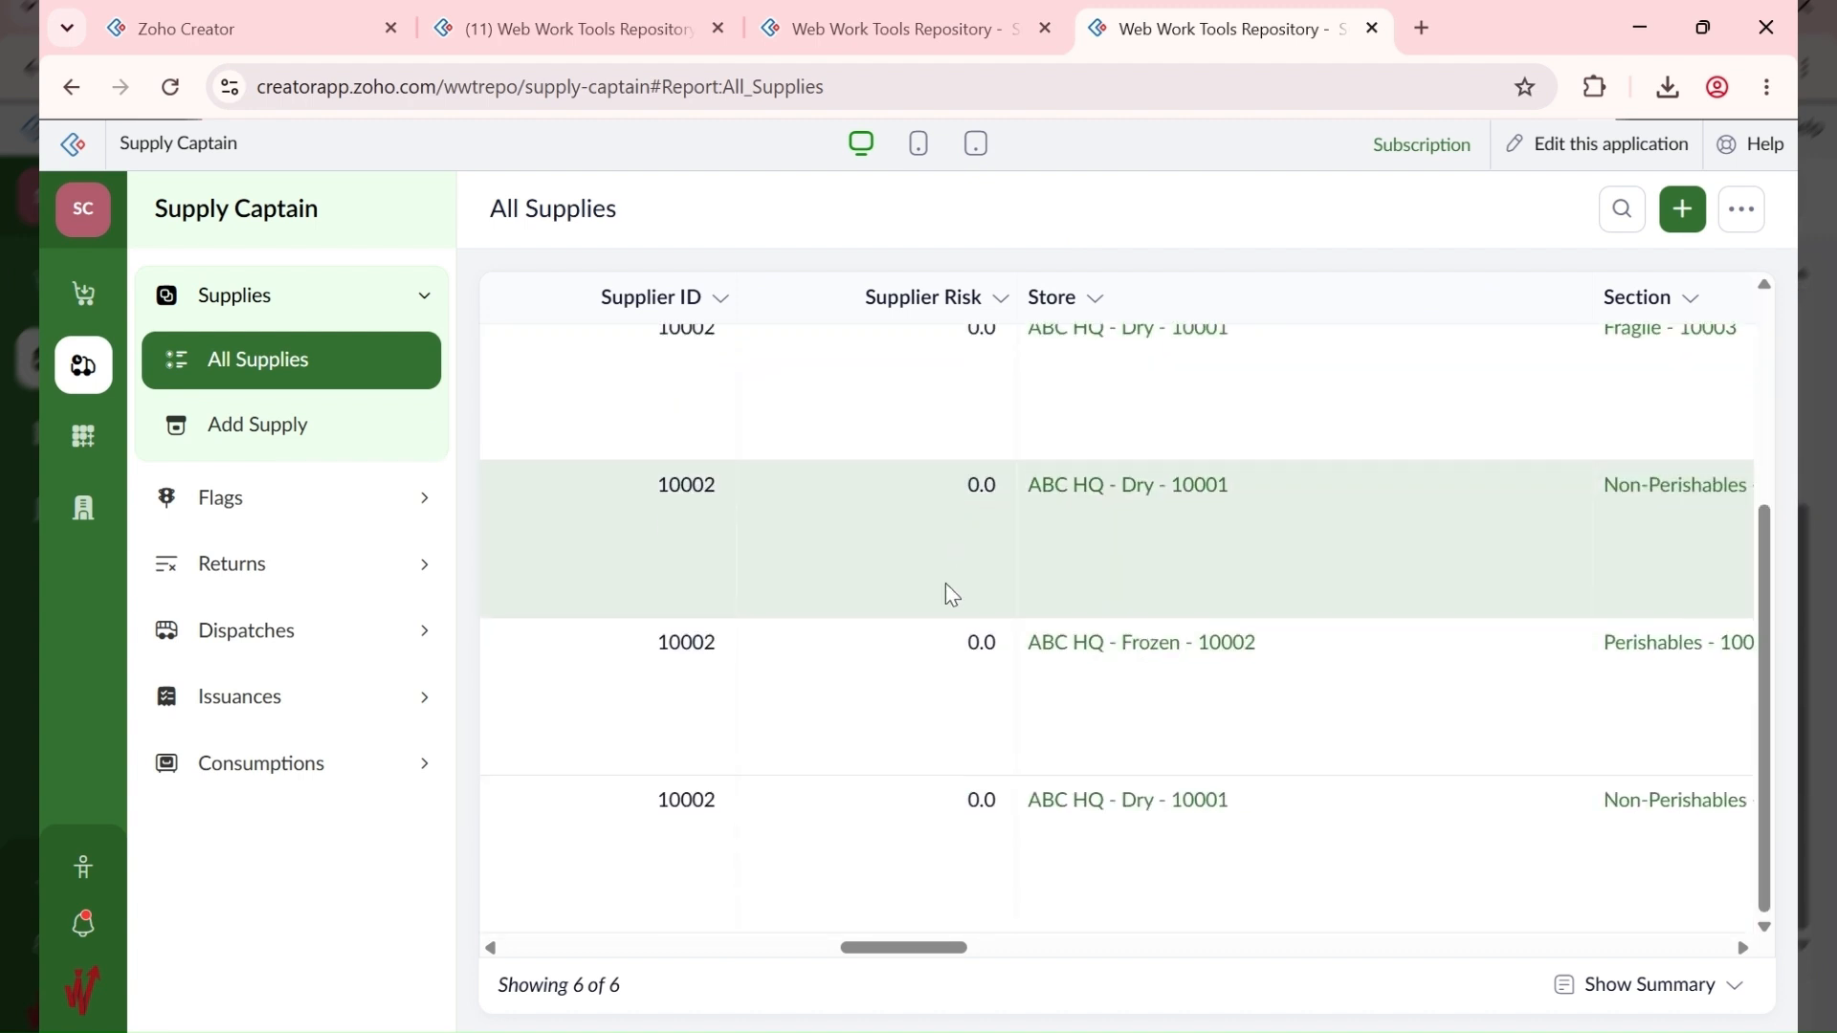
{"action": "scroll", "coordinate": [945, 583], "scroll_direction": "up", "scroll_amount": 3}
{"action": "scroll", "coordinate": [943, 502], "scroll_direction": "down", "scroll_amount": 3}
{"action": "scroll", "coordinate": [943, 563], "scroll_direction": "up", "scroll_amount": 3}
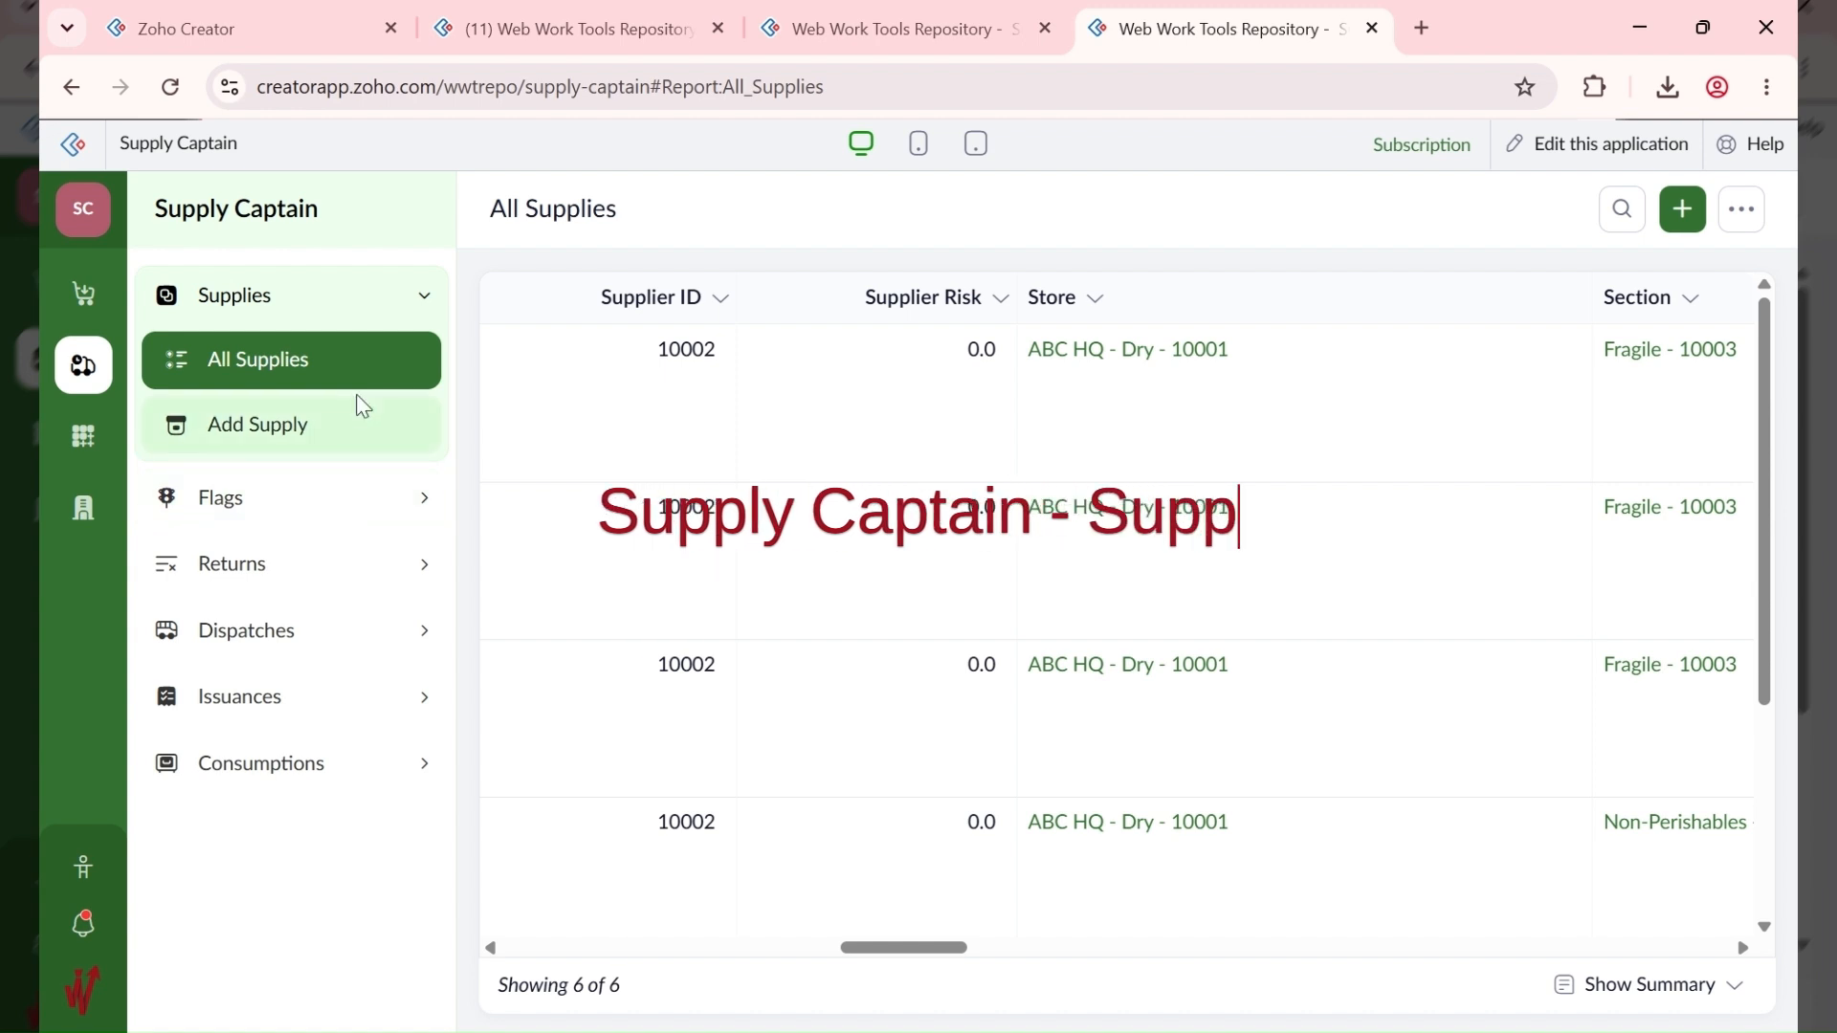
{"action": "left_click", "coordinate": [885, 13]}
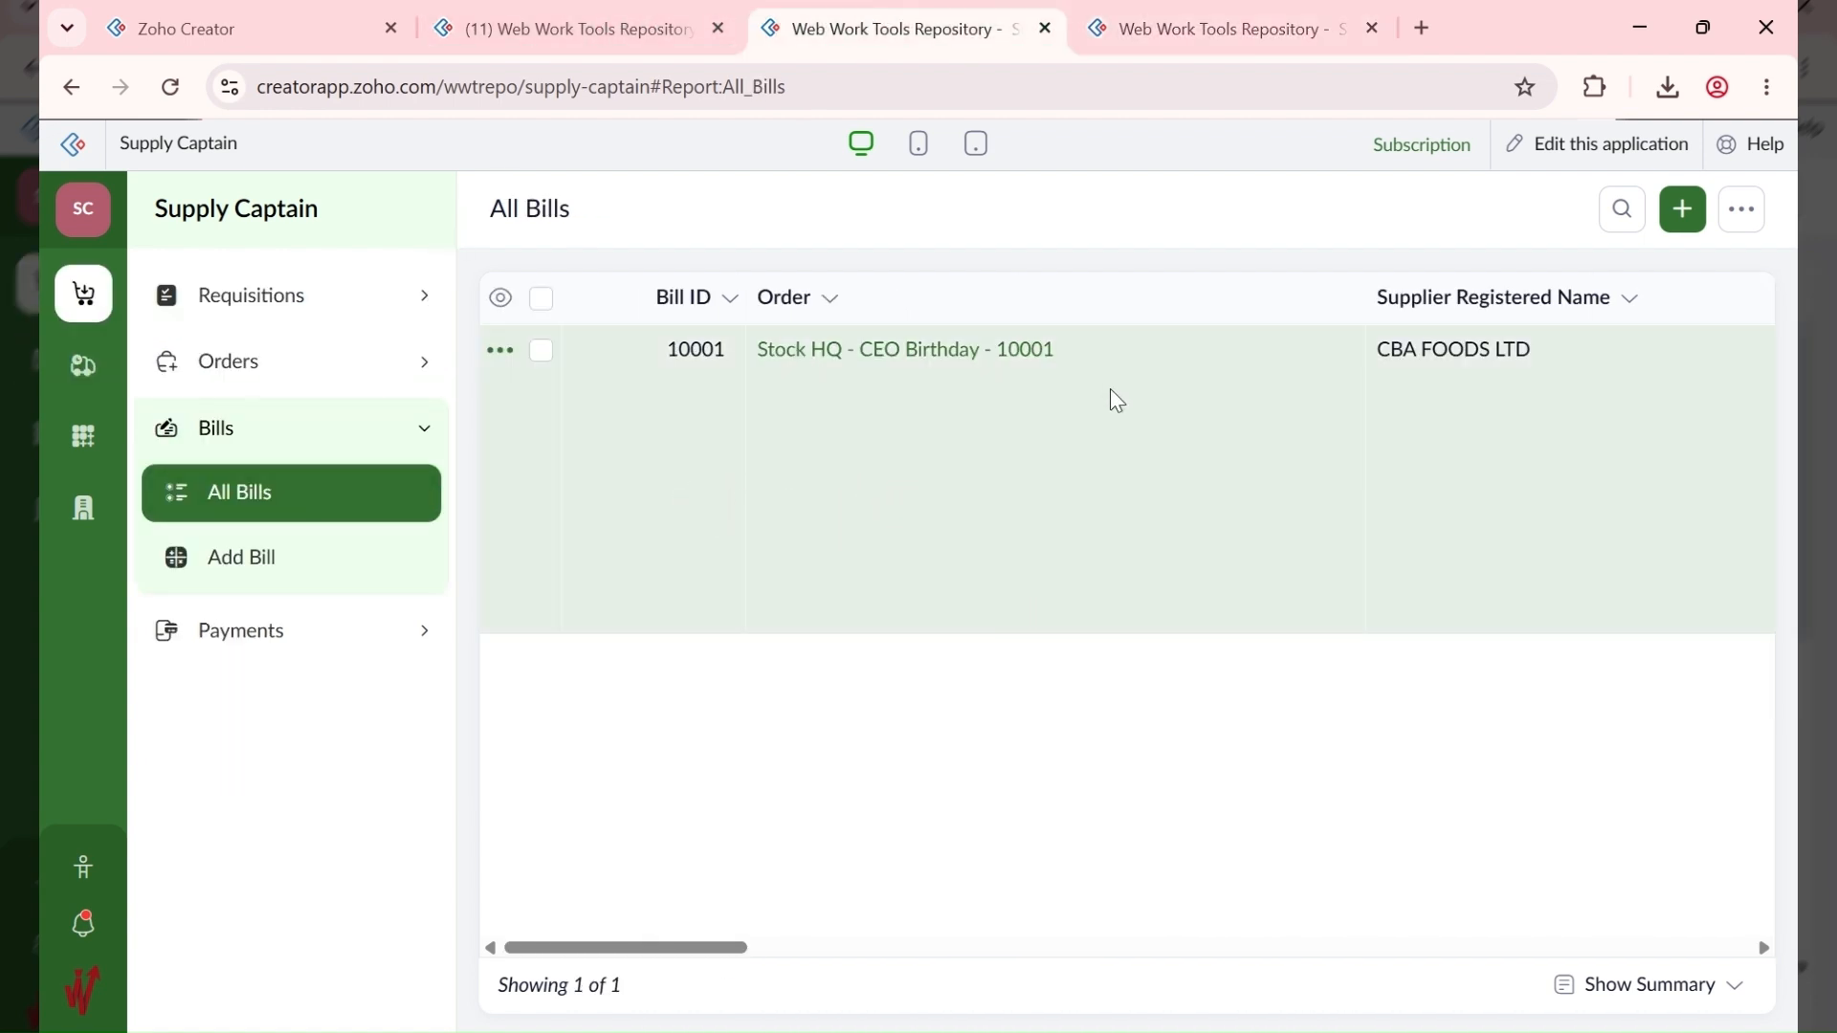
Step: Open bill 10001 for editing and select its Delivery Days value of 7
{"action": "left_click", "coordinate": [1115, 400]}
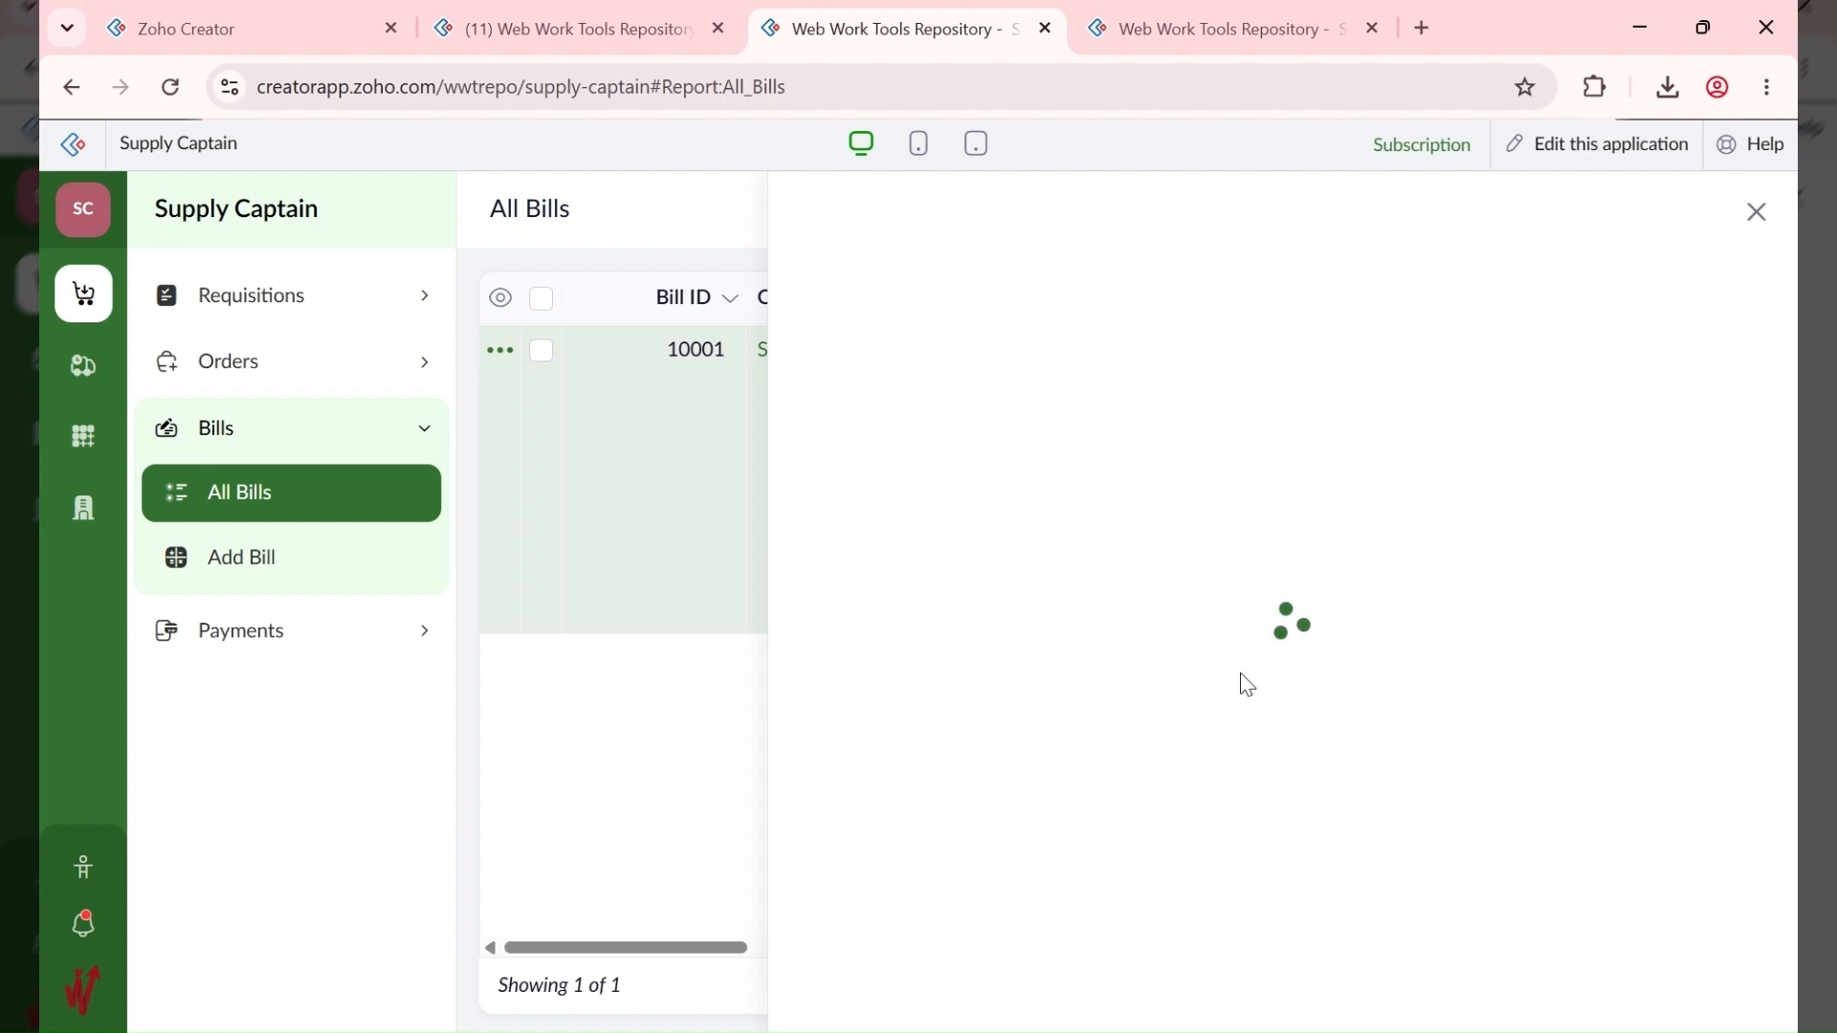
{"action": "scroll", "coordinate": [1225, 708], "scroll_direction": "down", "scroll_amount": 7}
{"action": "scroll", "coordinate": [1438, 341], "scroll_direction": "up", "scroll_amount": 4}
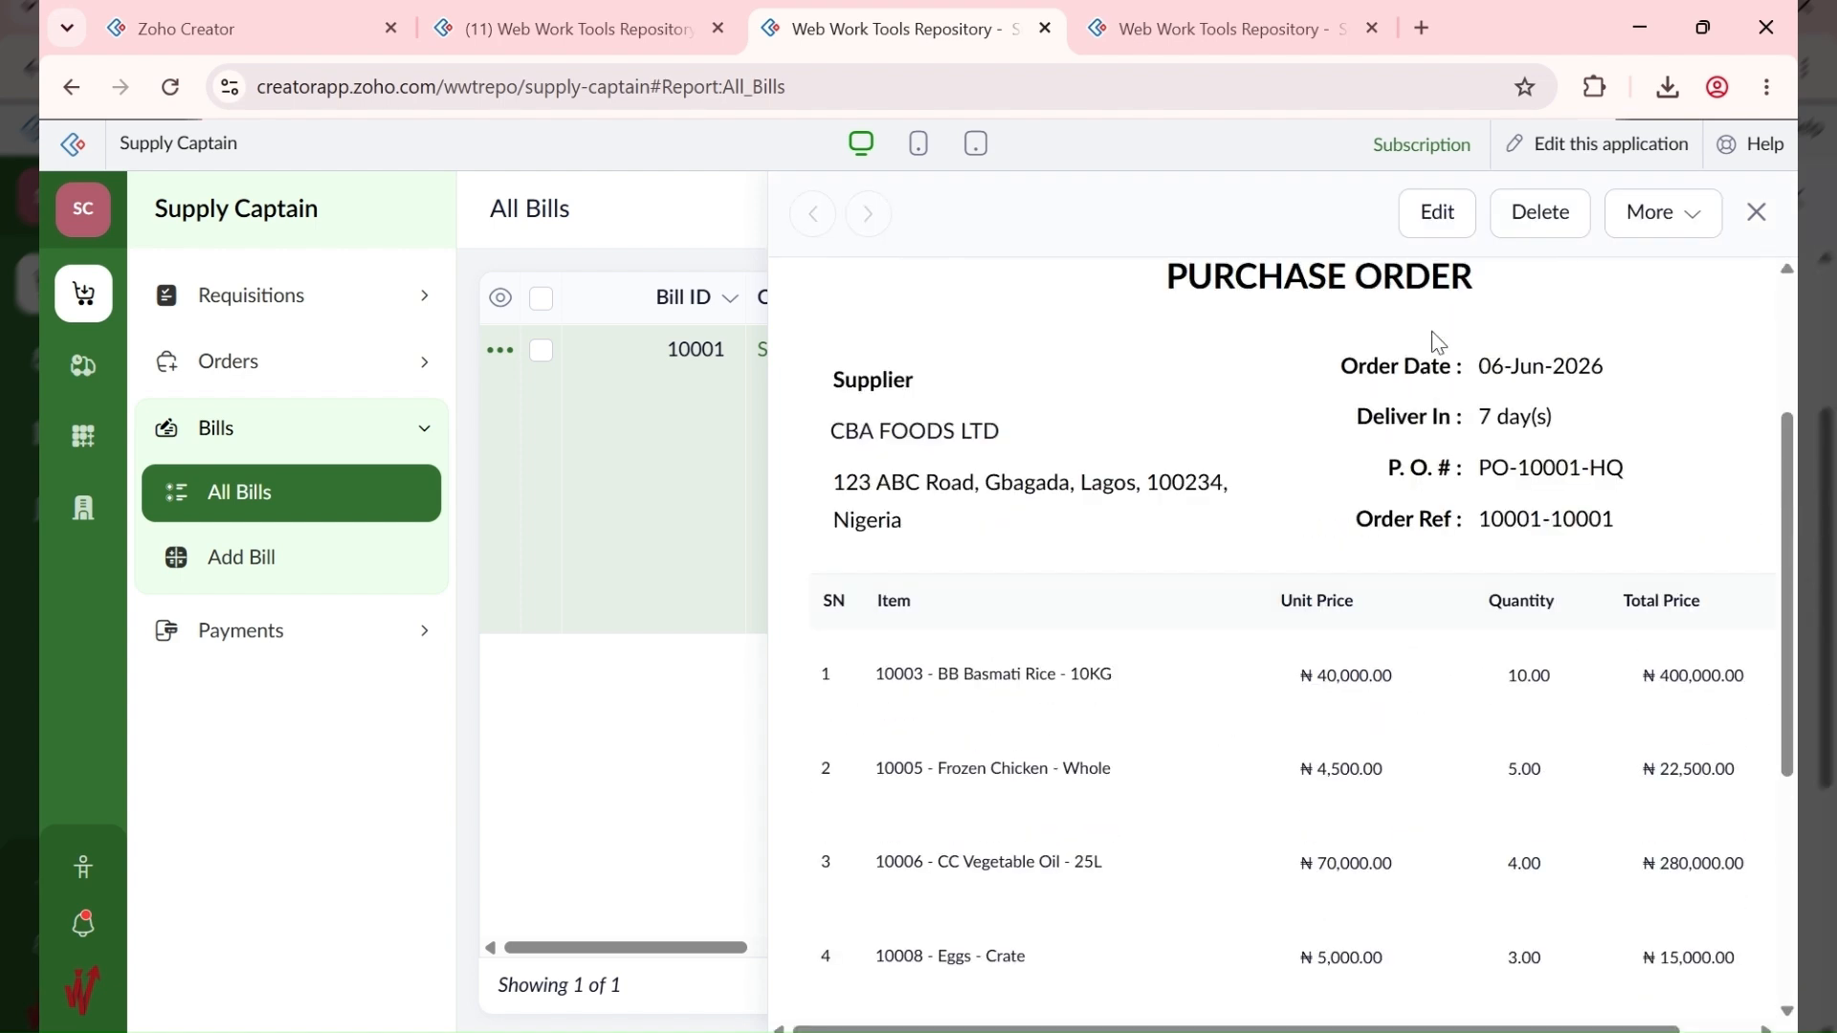
{"action": "left_click", "coordinate": [1414, 207]}
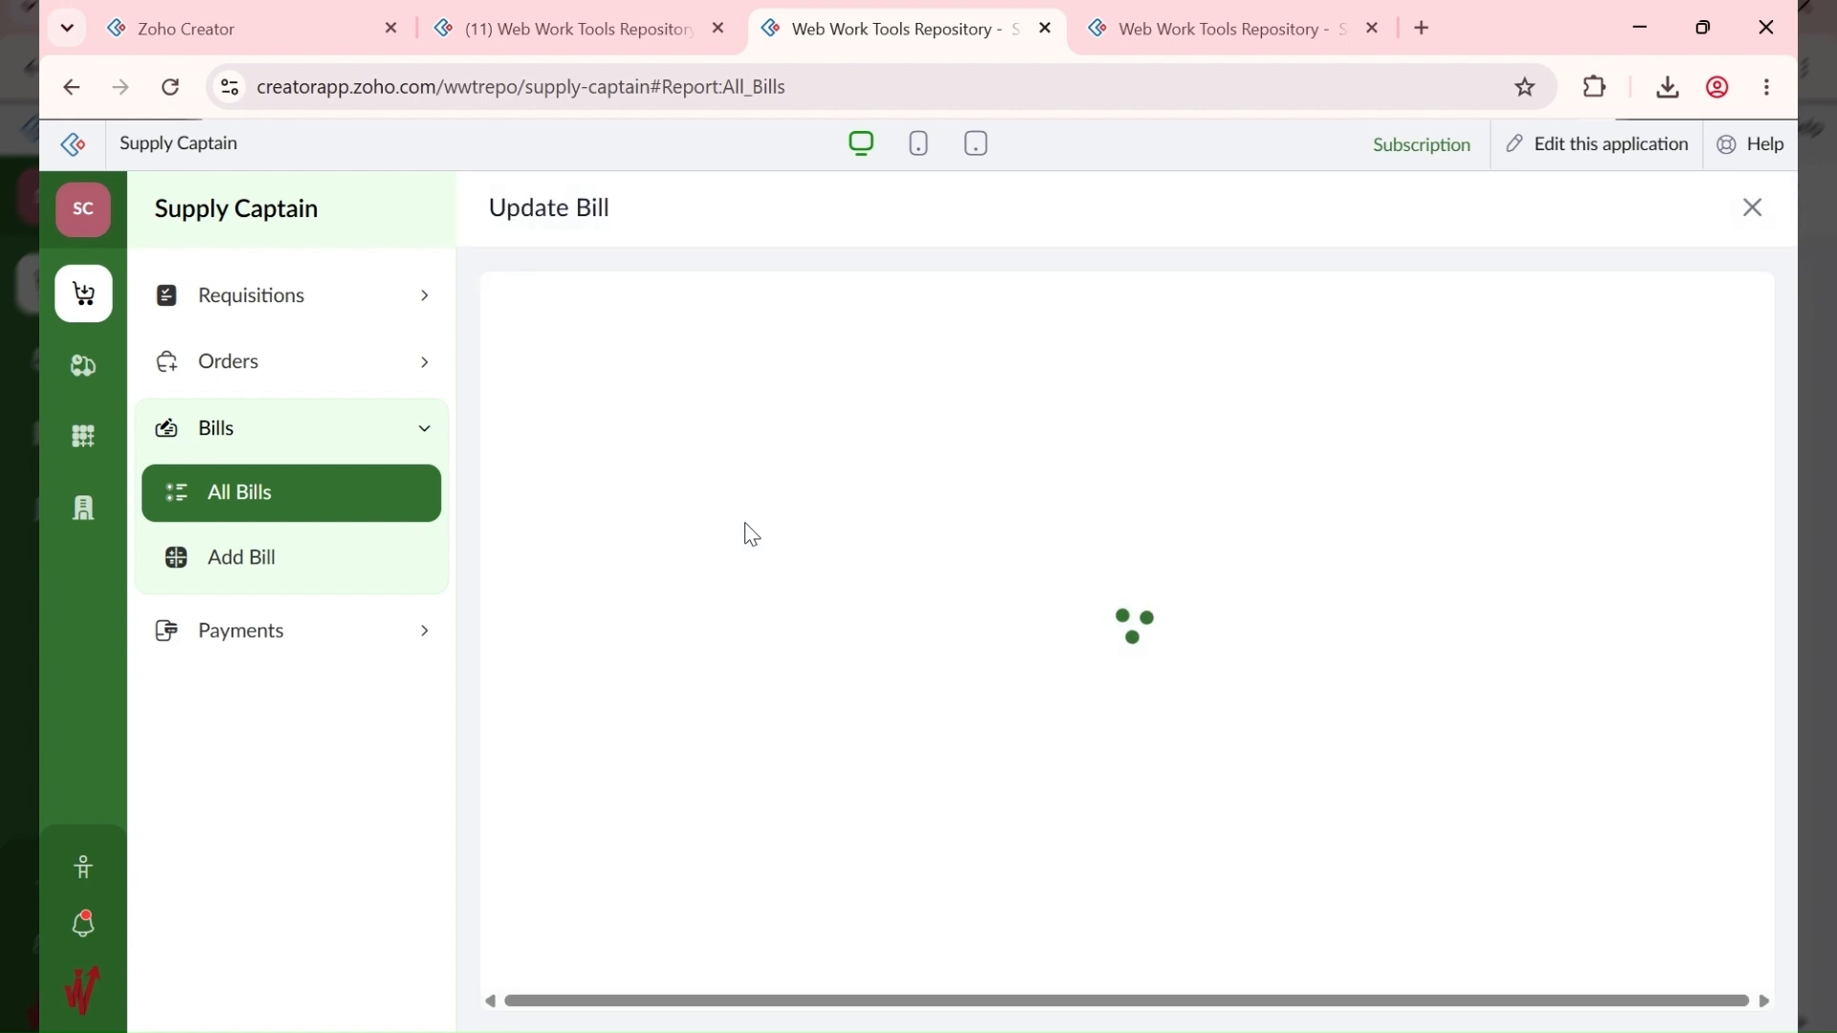
{"action": "scroll", "coordinate": [744, 536], "scroll_direction": "down", "scroll_amount": 10}
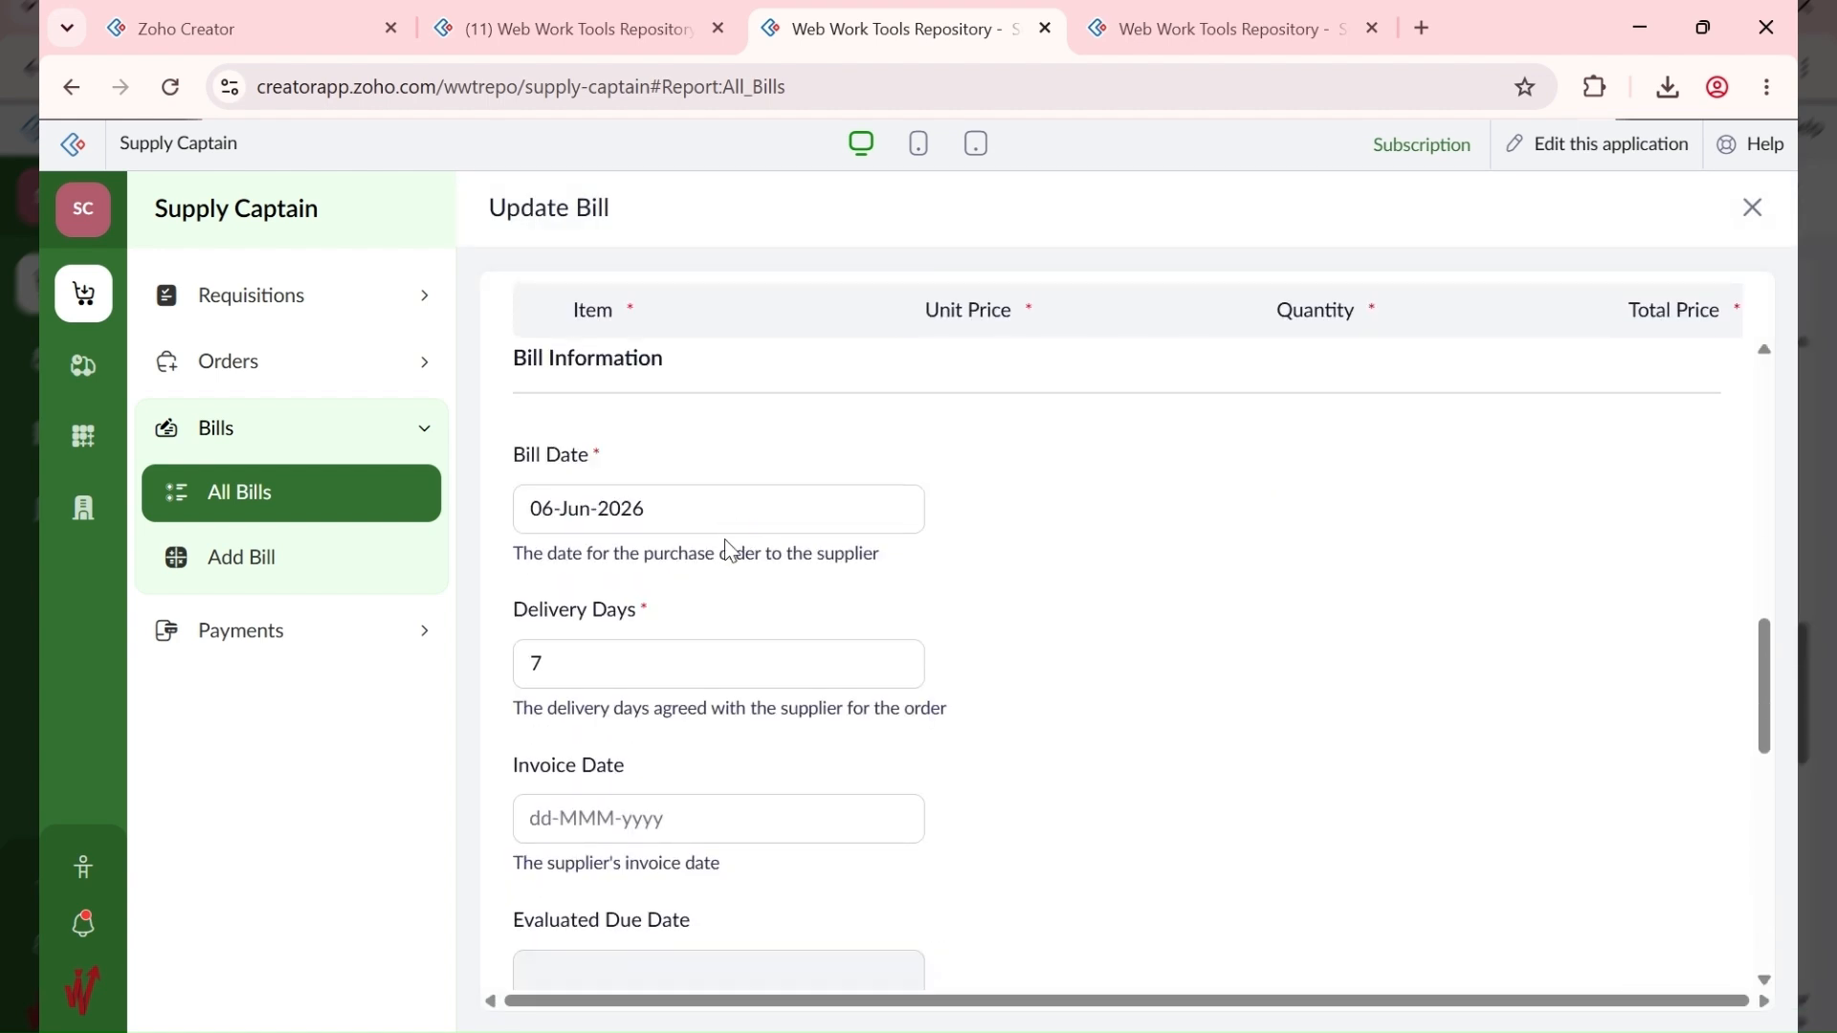
{"action": "left_click", "coordinate": [536, 662]}
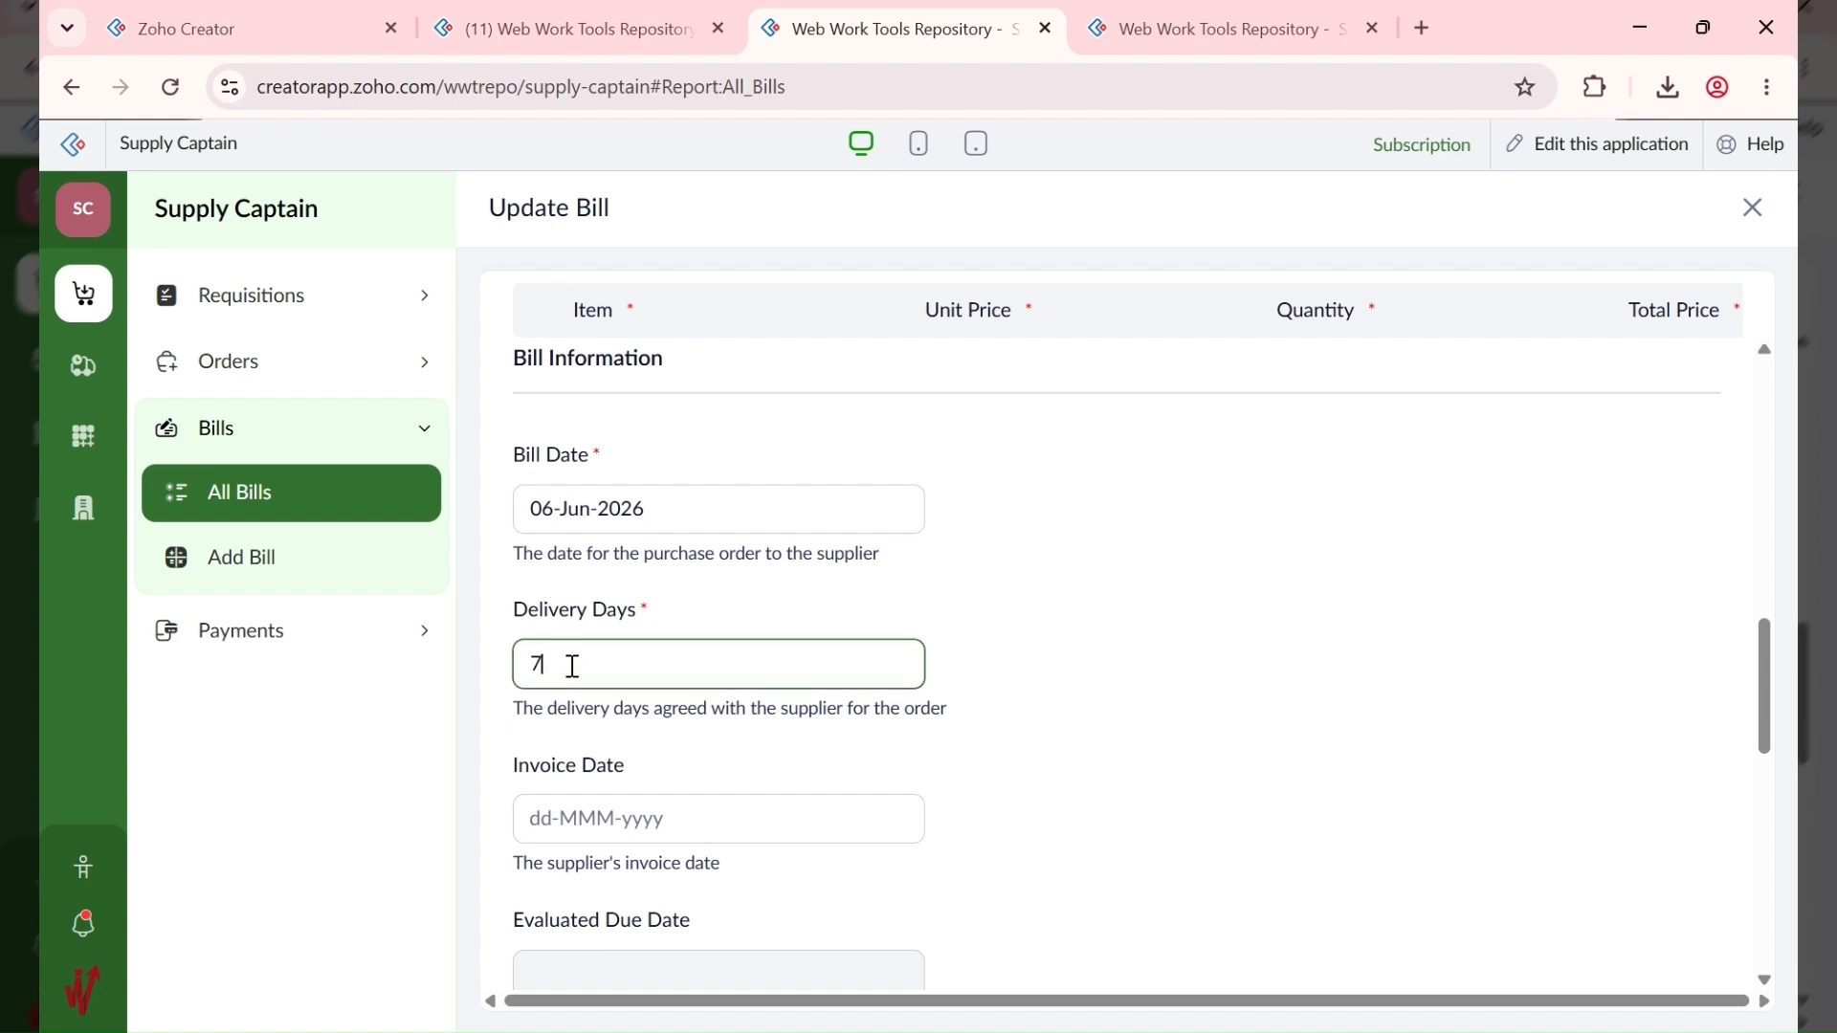
{"action": "left_click_drag", "start_coordinate": [573, 666], "coordinate": [484, 669]}
Step: Scroll through the Update Bill form, then expand Payments, Bills and Orders in the sidebar
{"action": "scroll", "coordinate": [1210, 589], "scroll_direction": "down", "scroll_amount": 5}
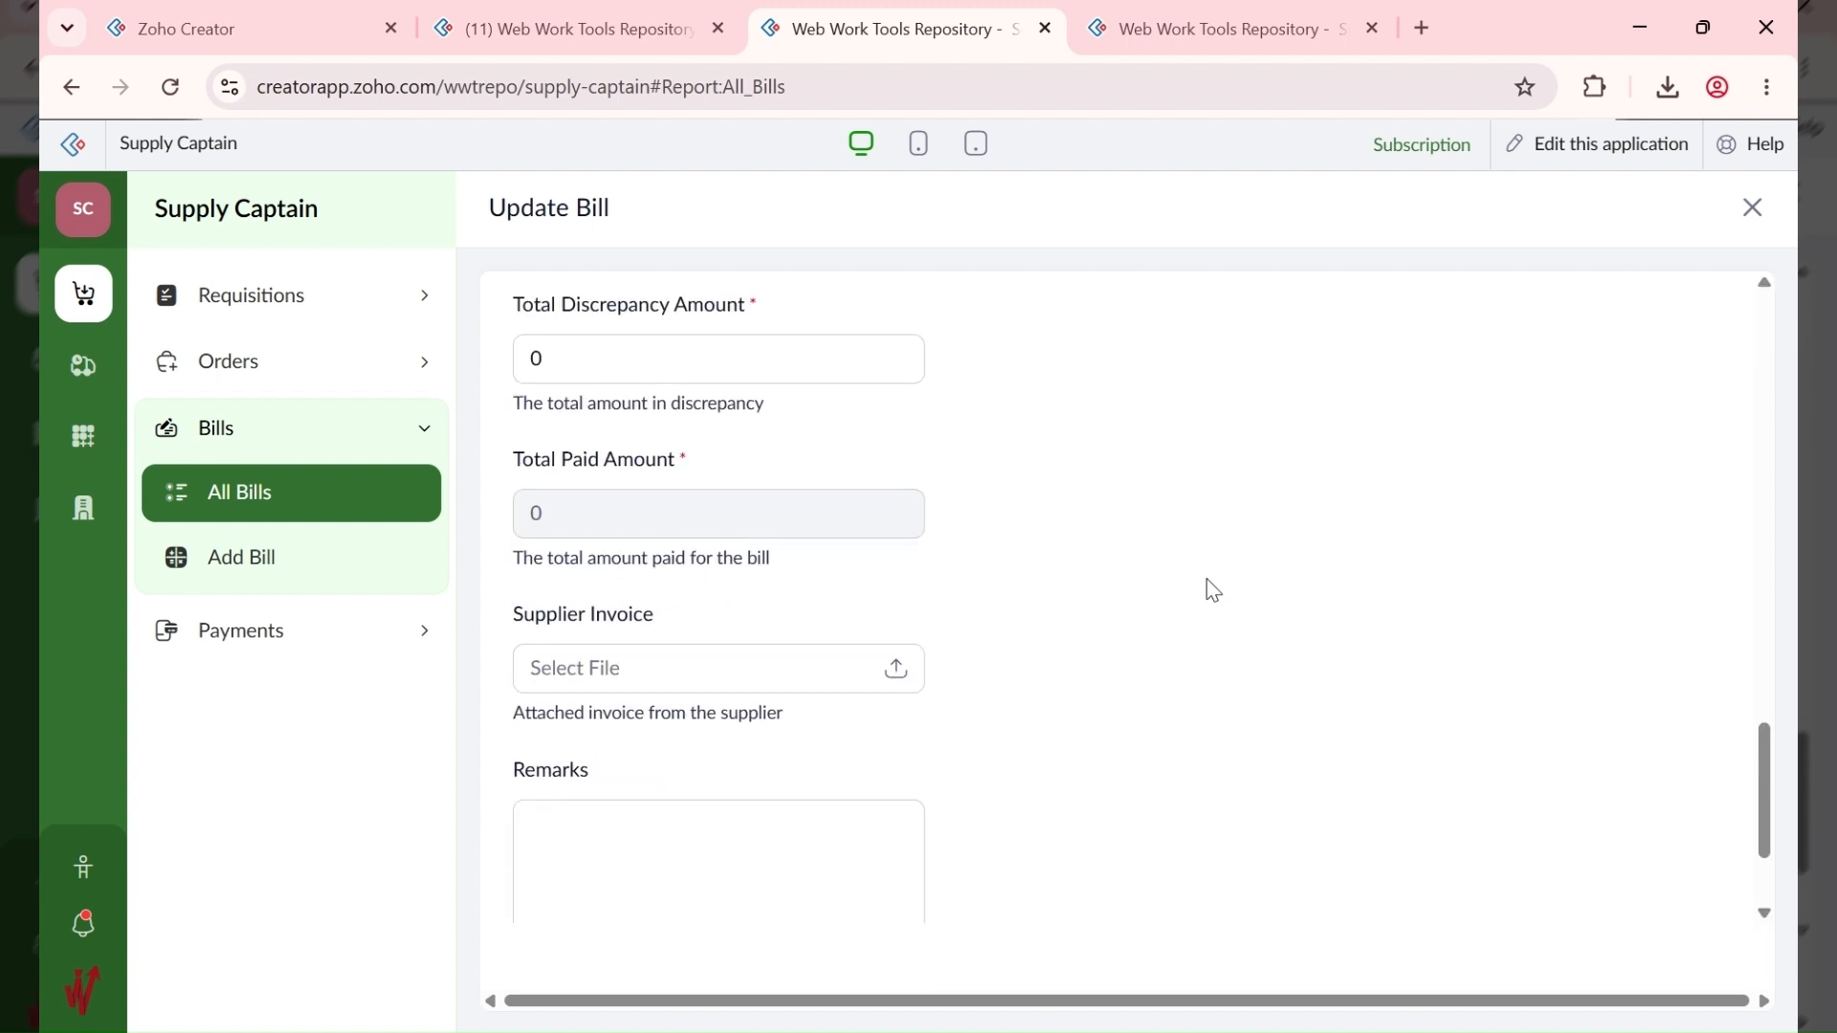
{"action": "scroll", "coordinate": [603, 508], "scroll_direction": "down", "scroll_amount": 2}
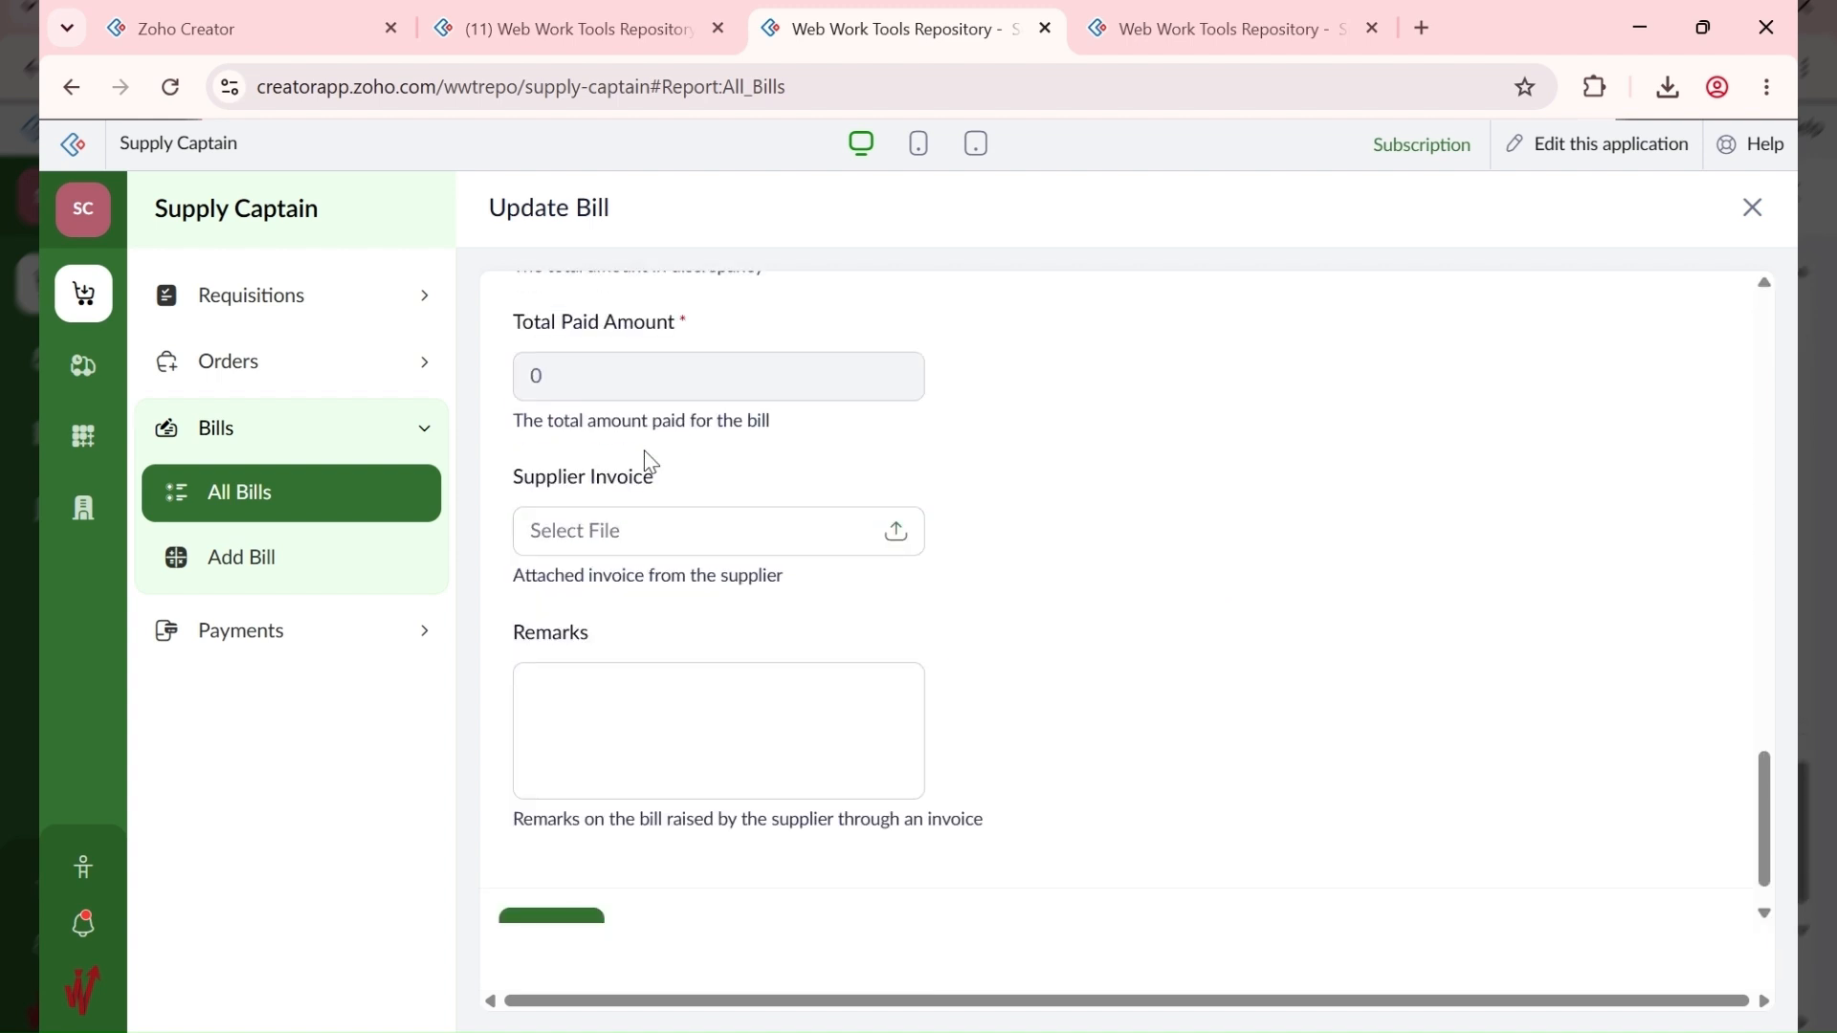
{"action": "scroll", "coordinate": [651, 457], "scroll_direction": "up", "scroll_amount": 7}
{"action": "scroll", "coordinate": [658, 446], "scroll_direction": "up", "scroll_amount": 5}
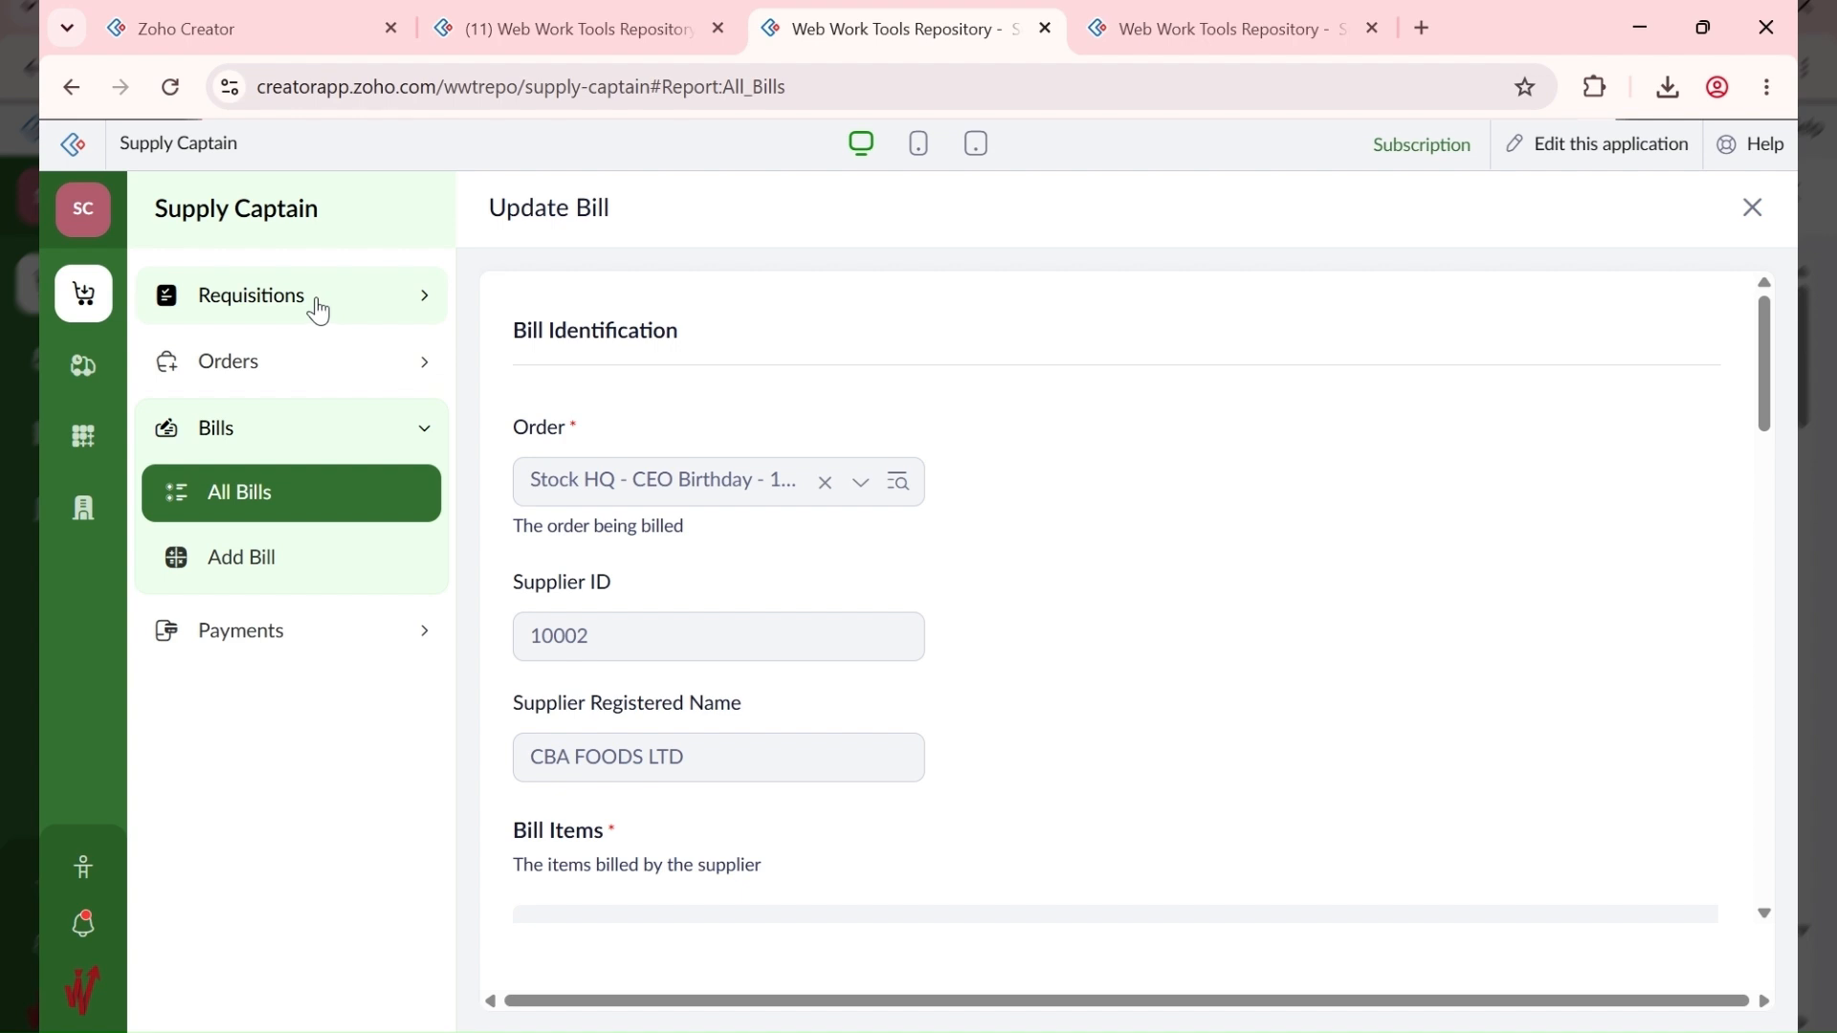
{"action": "scroll", "coordinate": [712, 578], "scroll_direction": "down", "scroll_amount": 8}
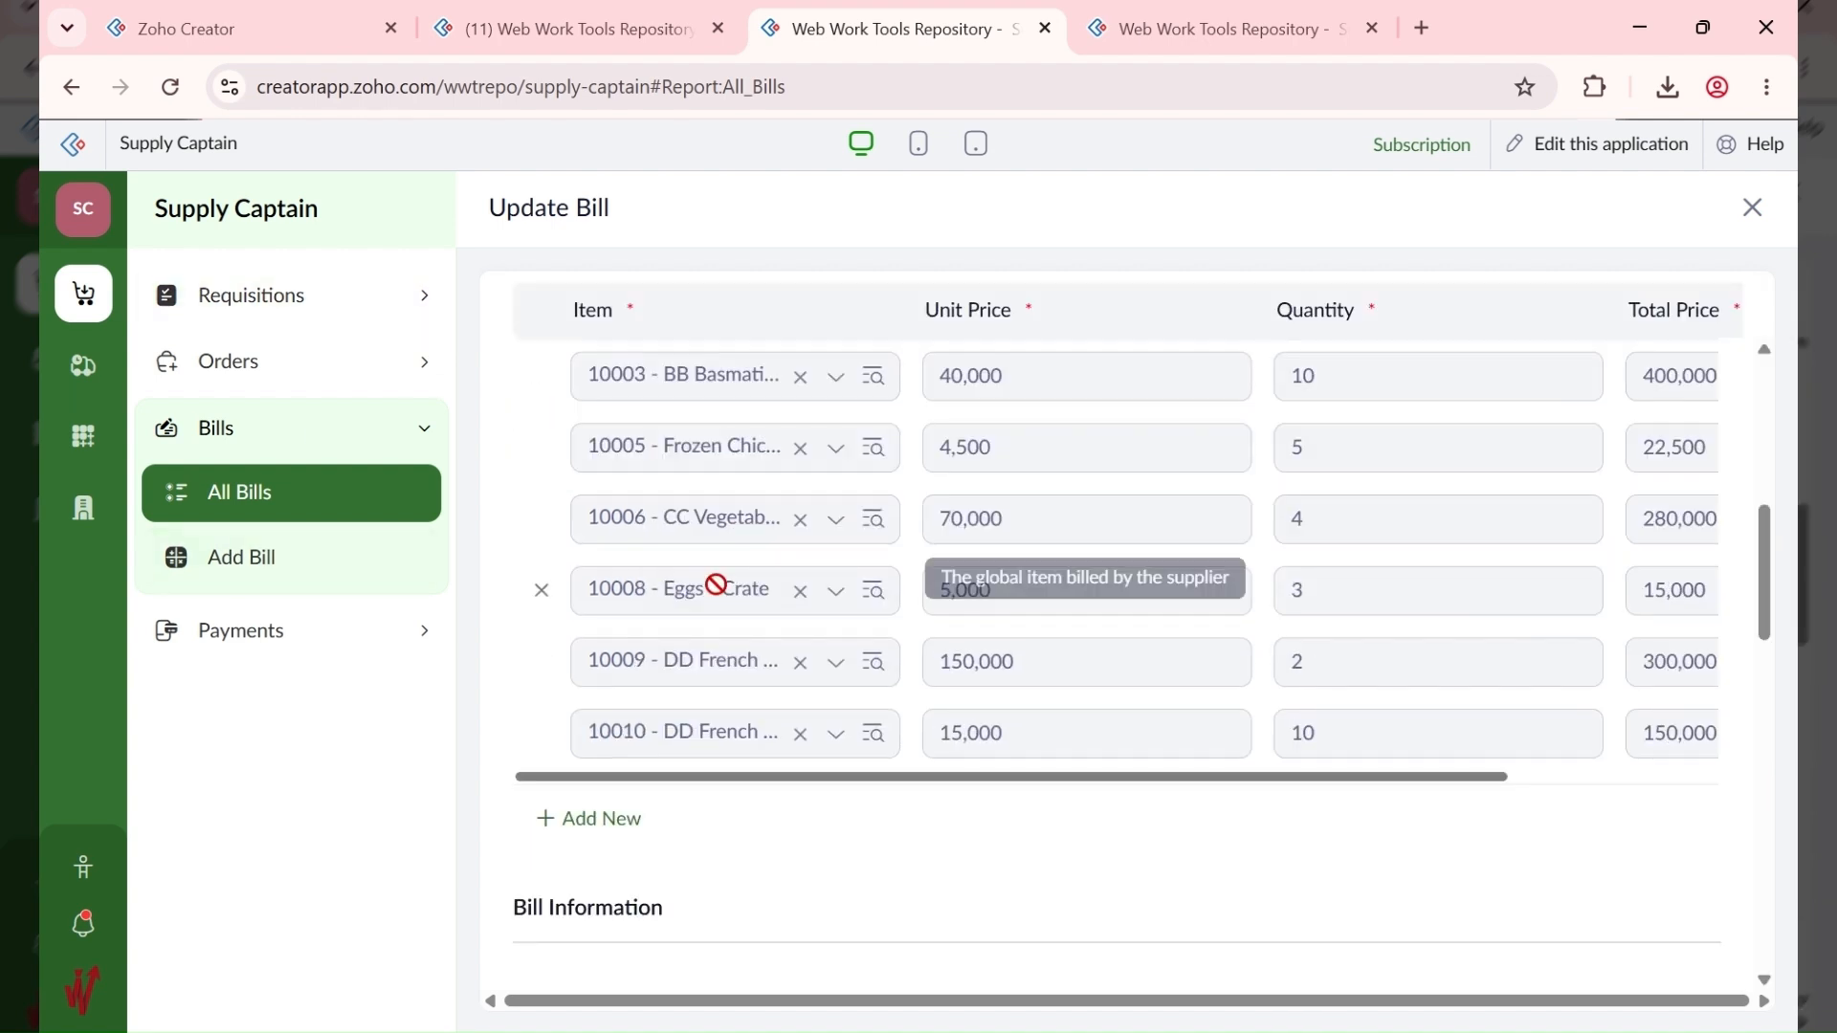
{"action": "scroll", "coordinate": [716, 584], "scroll_direction": "down", "scroll_amount": 6}
{"action": "scroll", "coordinate": [683, 605], "scroll_direction": "up", "scroll_amount": 2}
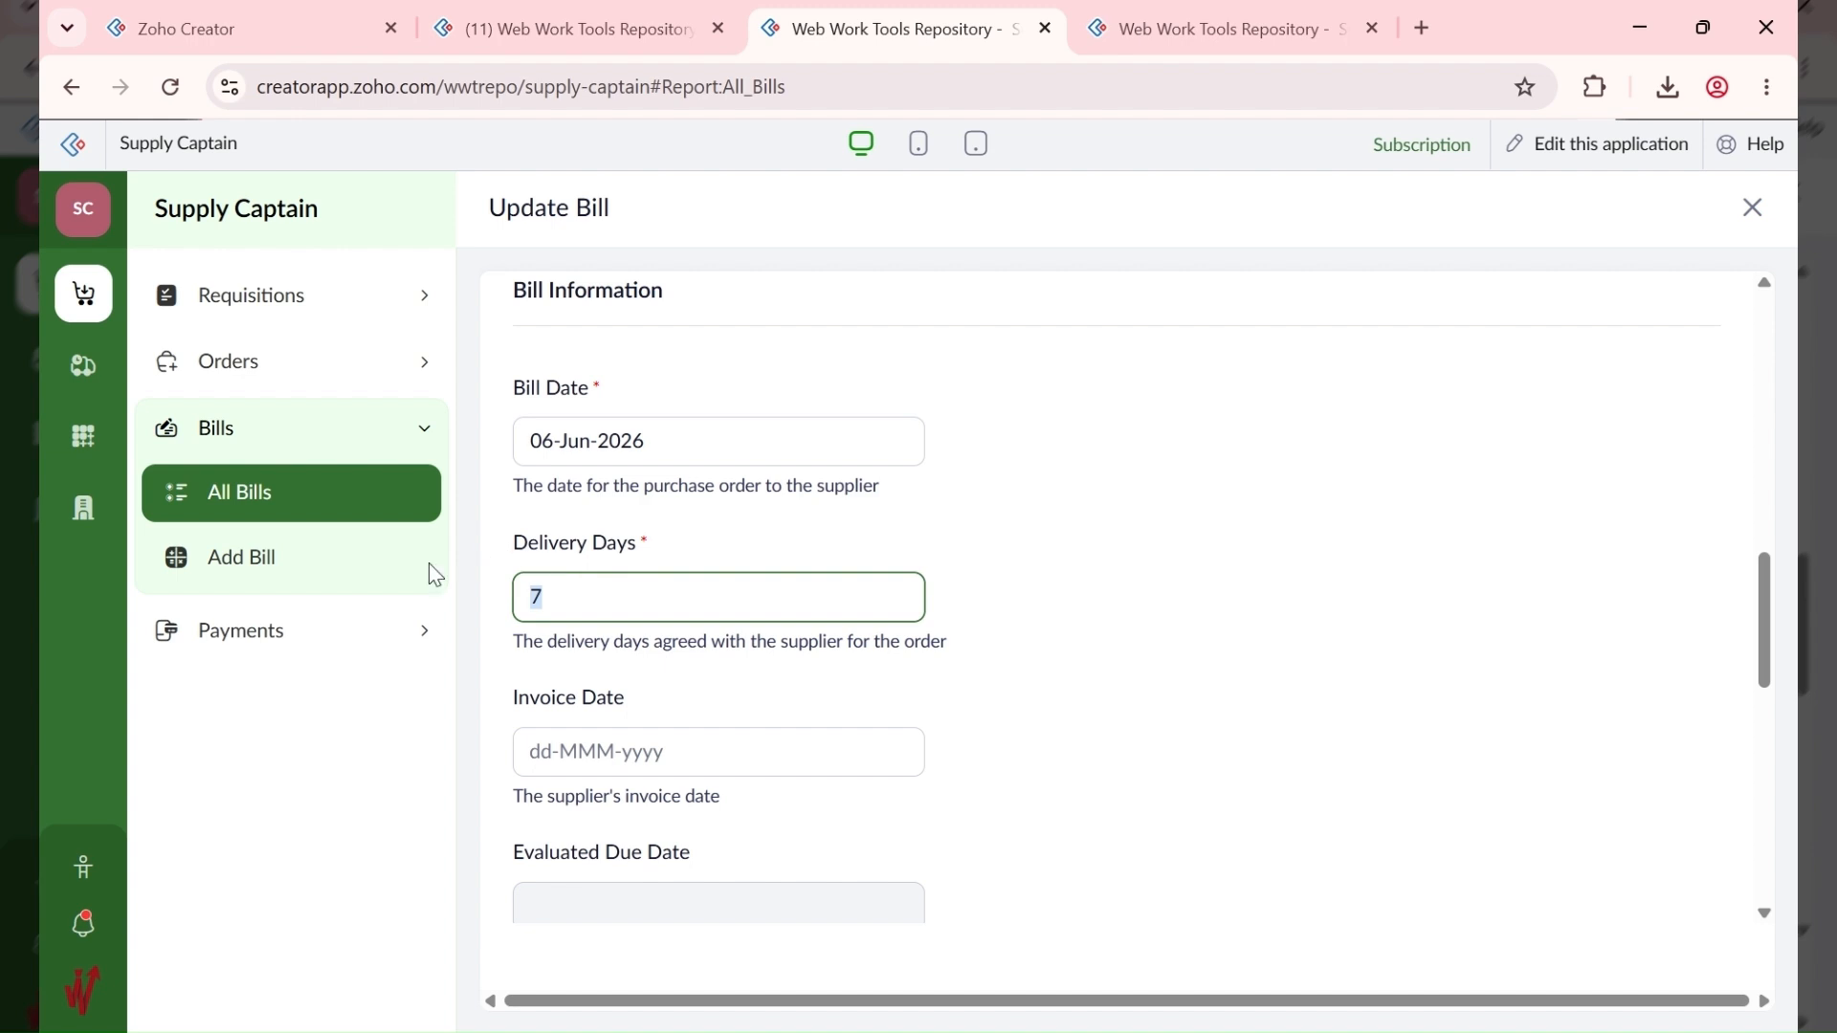
{"action": "left_click", "coordinate": [356, 654]}
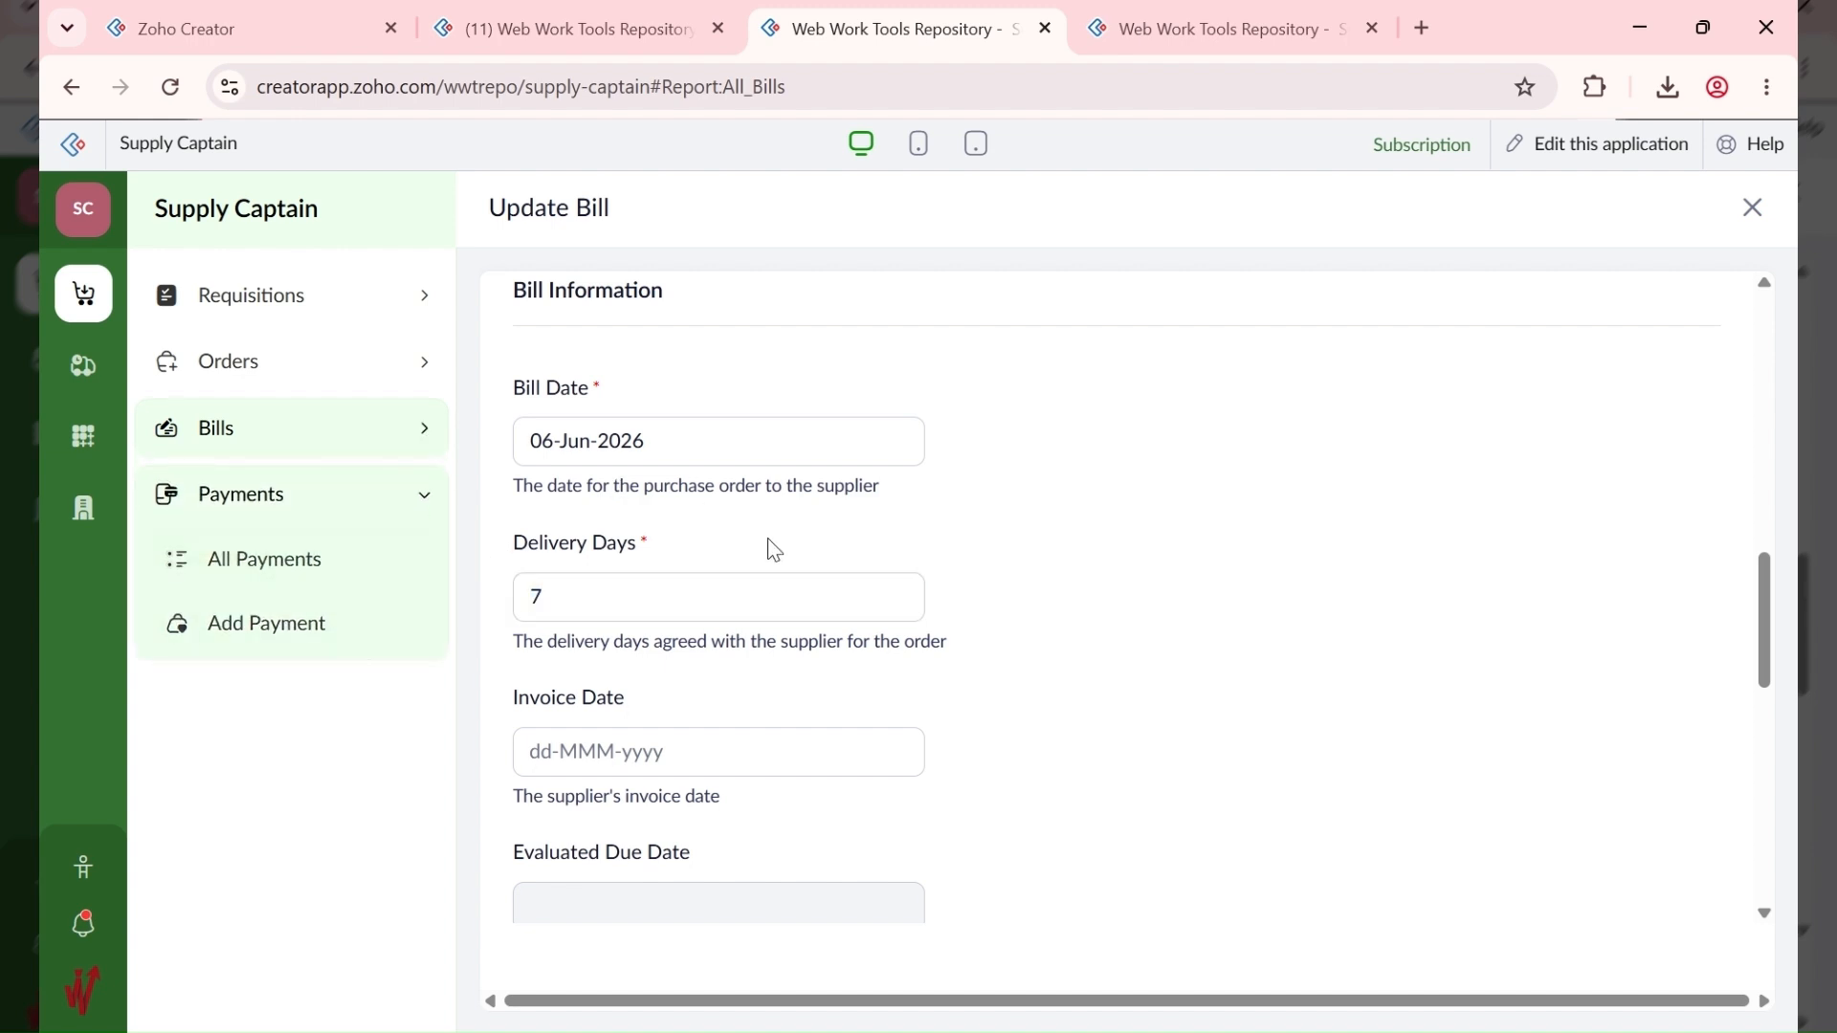
{"action": "scroll", "coordinate": [775, 550], "scroll_direction": "down", "scroll_amount": 3}
{"action": "scroll", "coordinate": [708, 536], "scroll_direction": "up", "scroll_amount": 3}
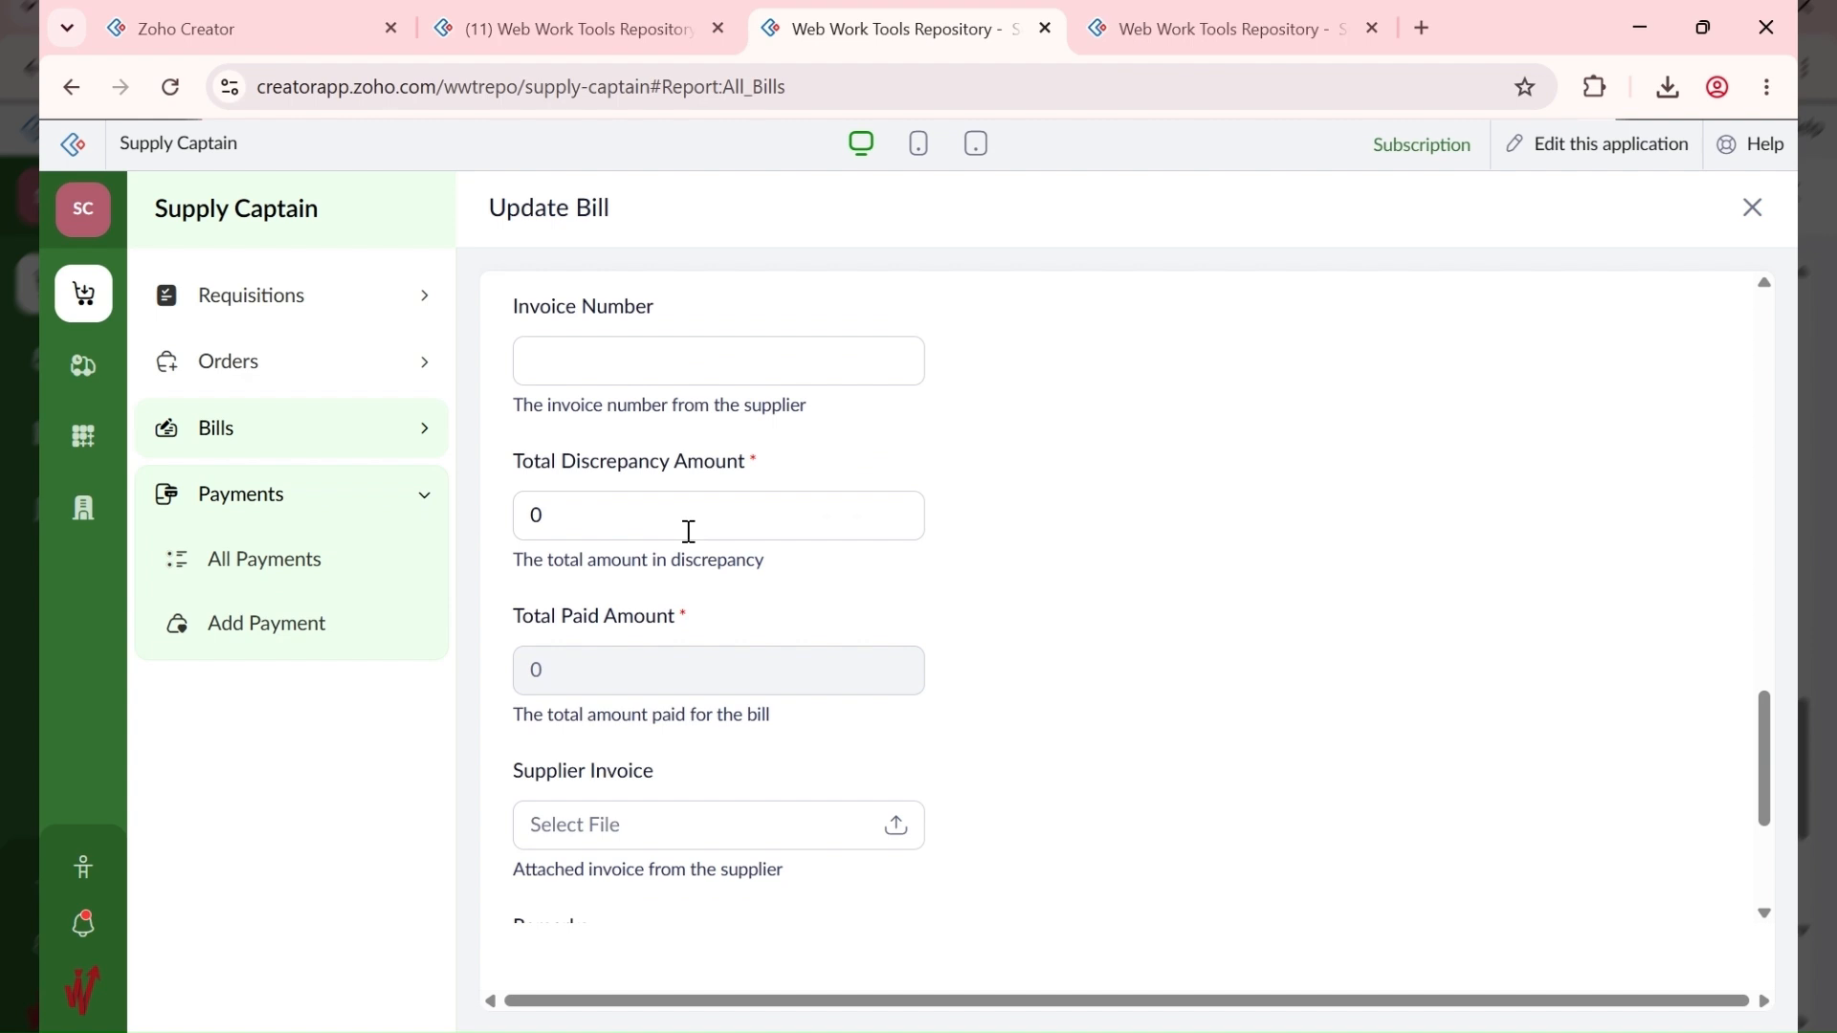
{"action": "scroll", "coordinate": [562, 565], "scroll_direction": "down", "scroll_amount": 6}
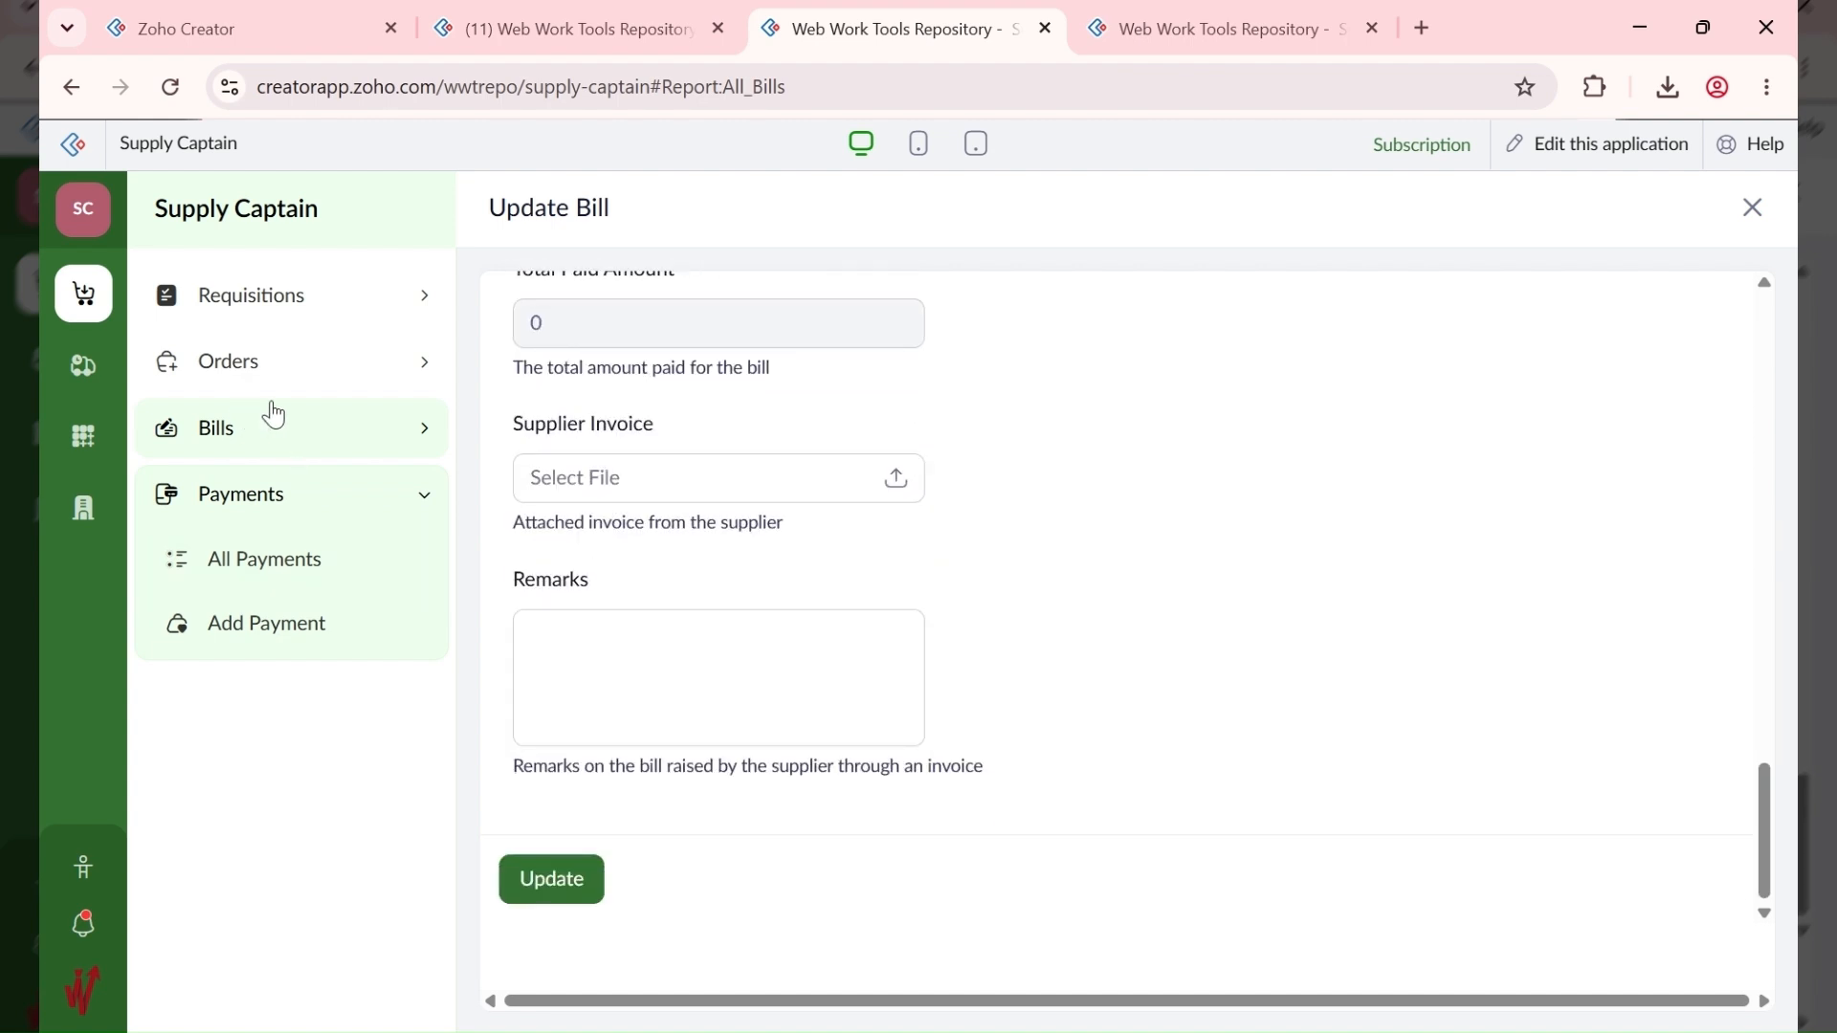
{"action": "left_click", "coordinate": [283, 432]}
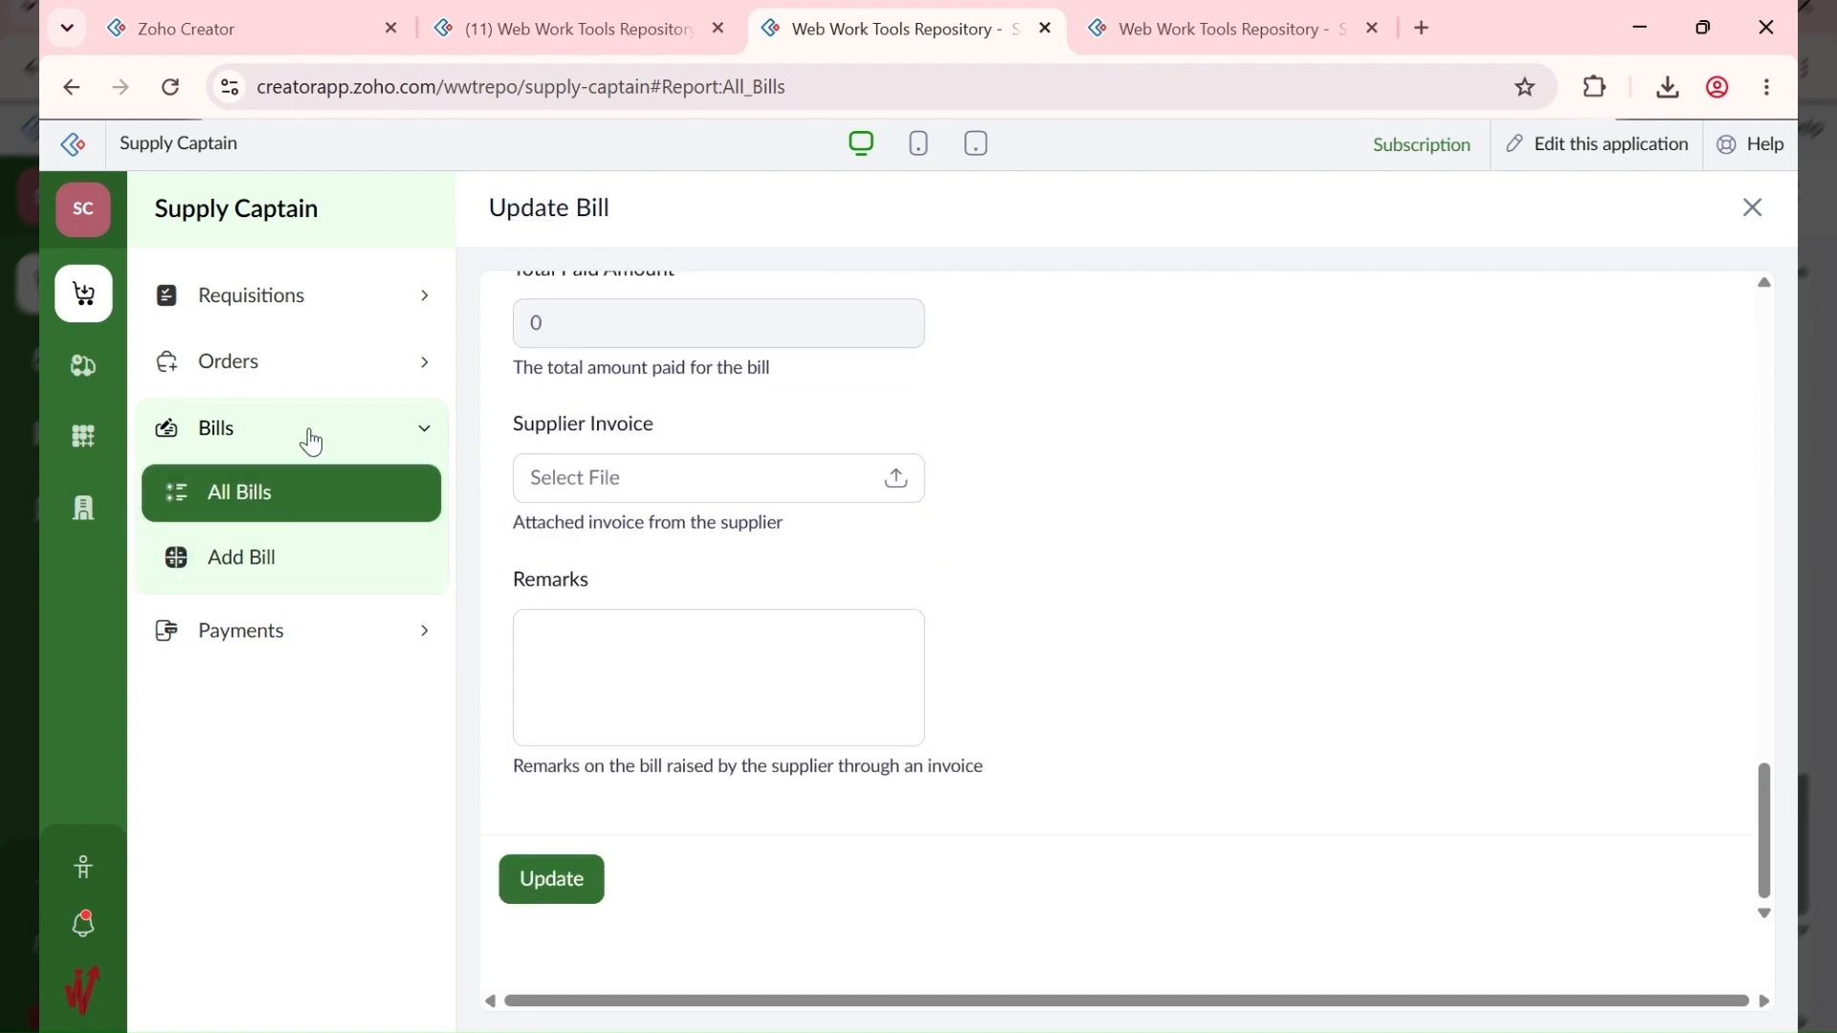
{"action": "left_click", "coordinate": [326, 371]}
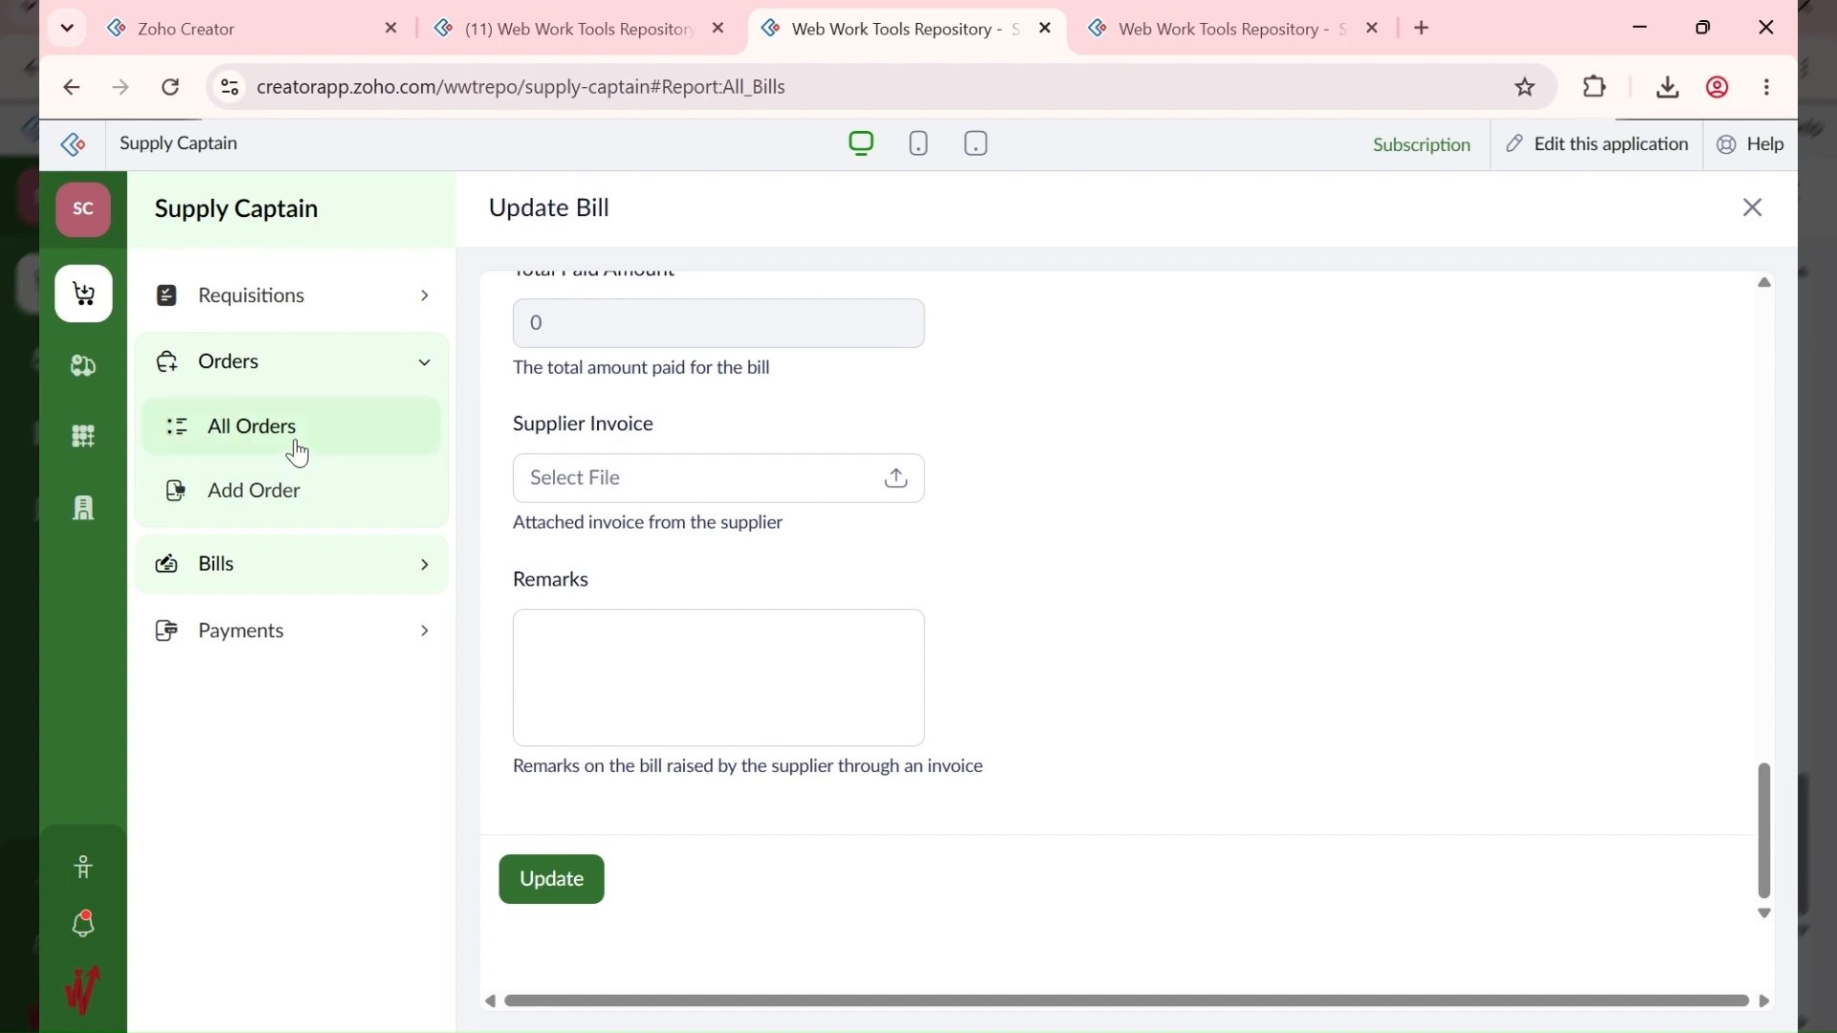
Step: Start a new order from the Orders section and look over its Order Terms field
{"action": "left_click", "coordinate": [295, 448]}
{"action": "left_click", "coordinate": [305, 497]}
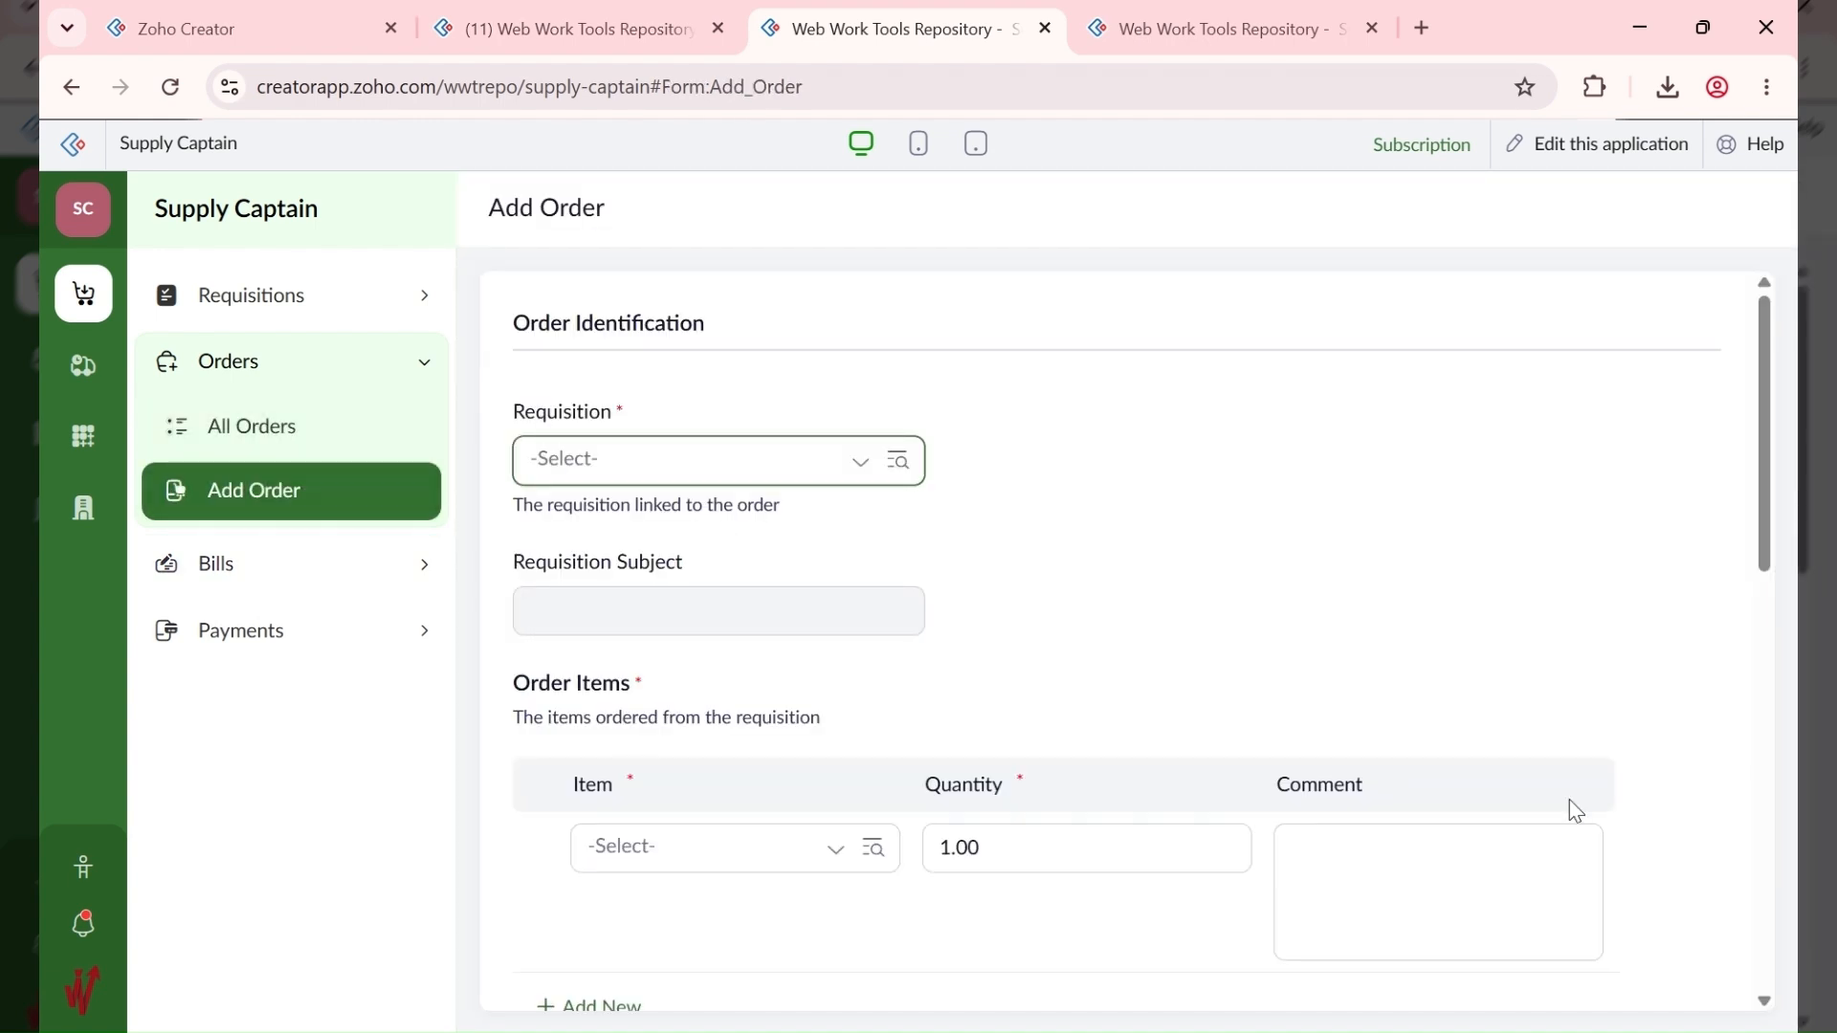
{"action": "scroll", "coordinate": [1173, 816], "scroll_direction": "down", "scroll_amount": 10}
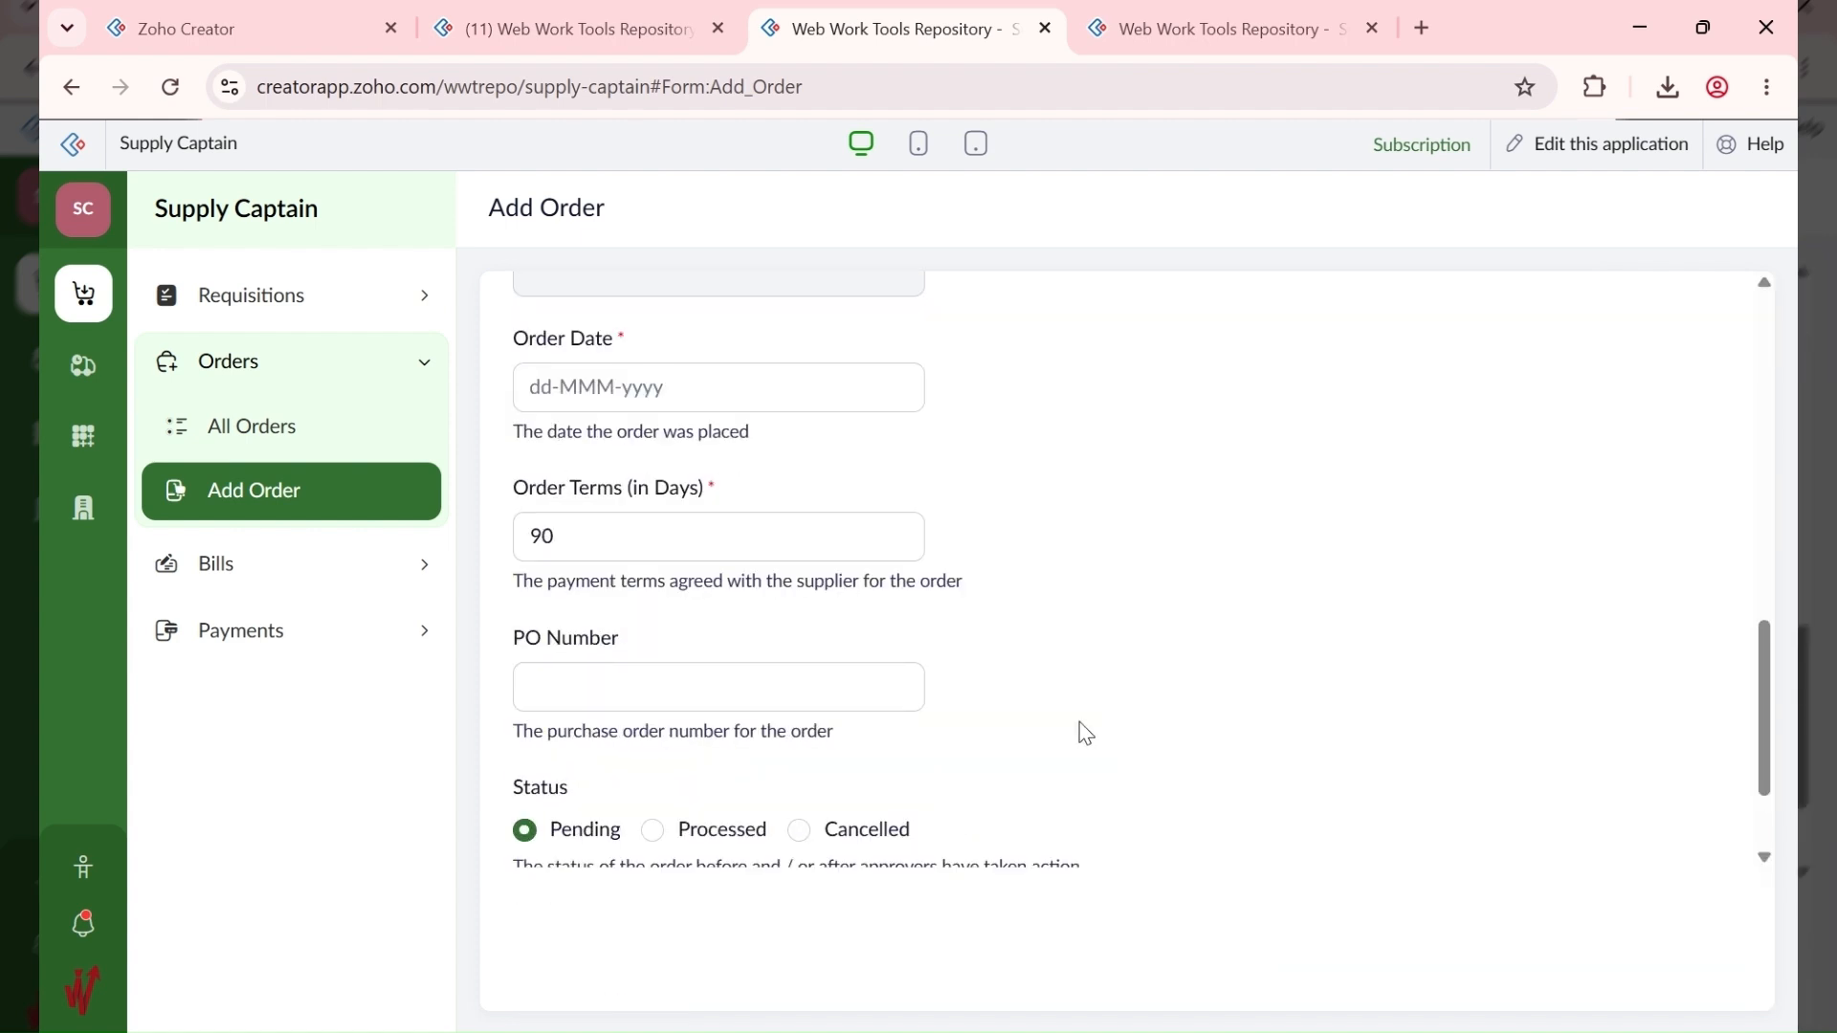
{"action": "left_click", "coordinate": [617, 528]}
{"action": "scroll", "coordinate": [598, 517], "scroll_direction": "up", "scroll_amount": 3}
{"action": "scroll", "coordinate": [594, 521], "scroll_direction": "up", "scroll_amount": 3}
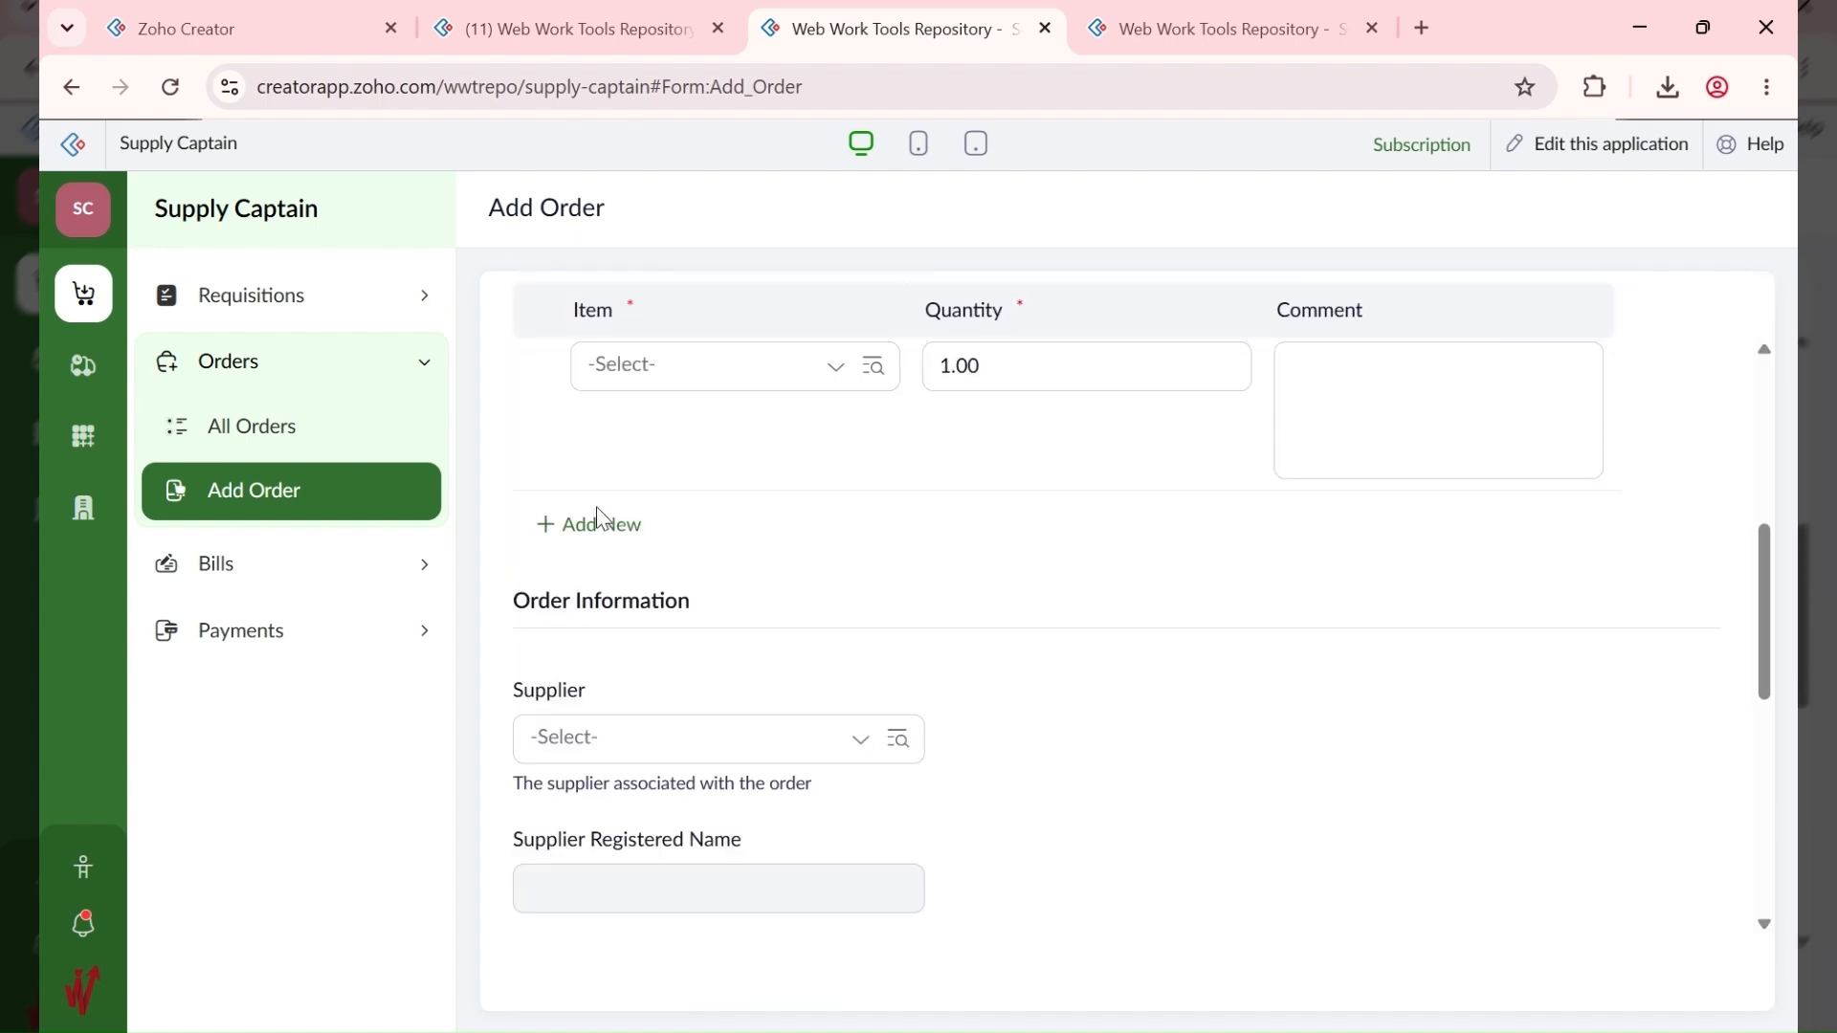
{"action": "scroll", "coordinate": [640, 705], "scroll_direction": "down", "scroll_amount": 5}
{"action": "scroll", "coordinate": [651, 411], "scroll_direction": "up", "scroll_amount": 1}
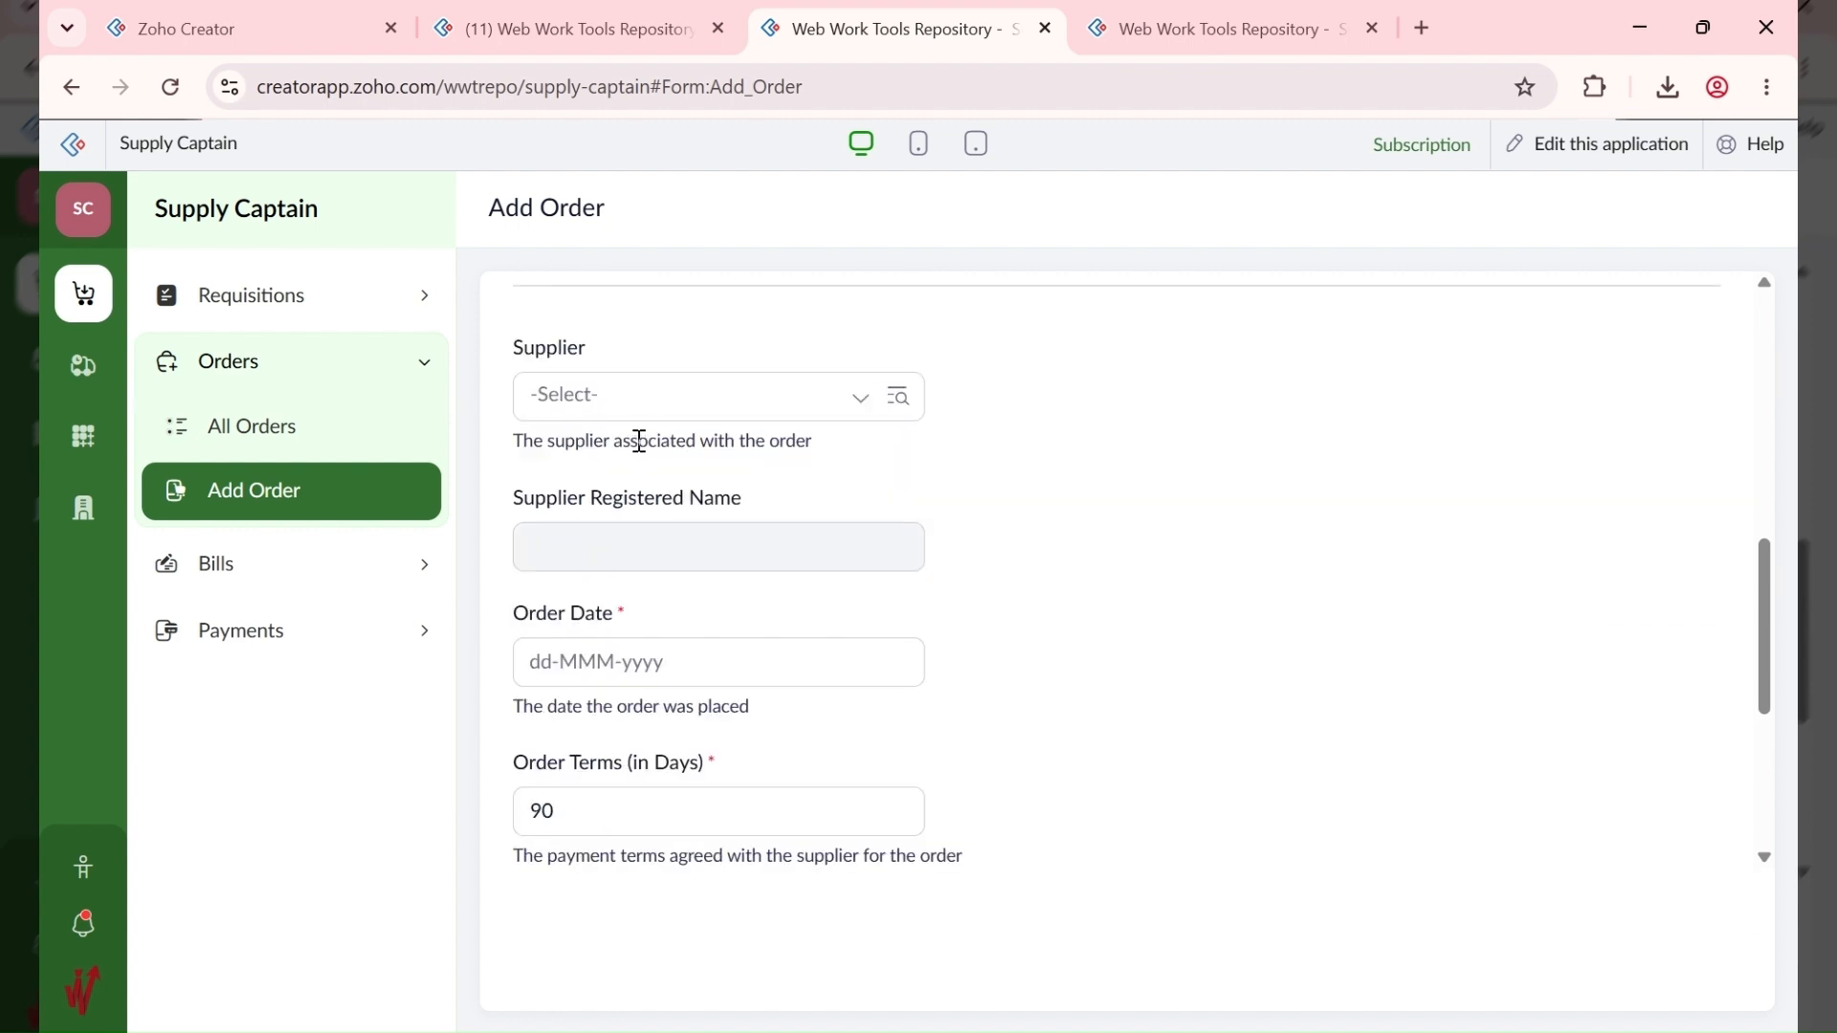
Step: Choose CBA FOODS LTD as the order's supplier, review the form, then return to All Supplies
{"action": "left_click", "coordinate": [644, 412]}
{"action": "left_click", "coordinate": [668, 548]}
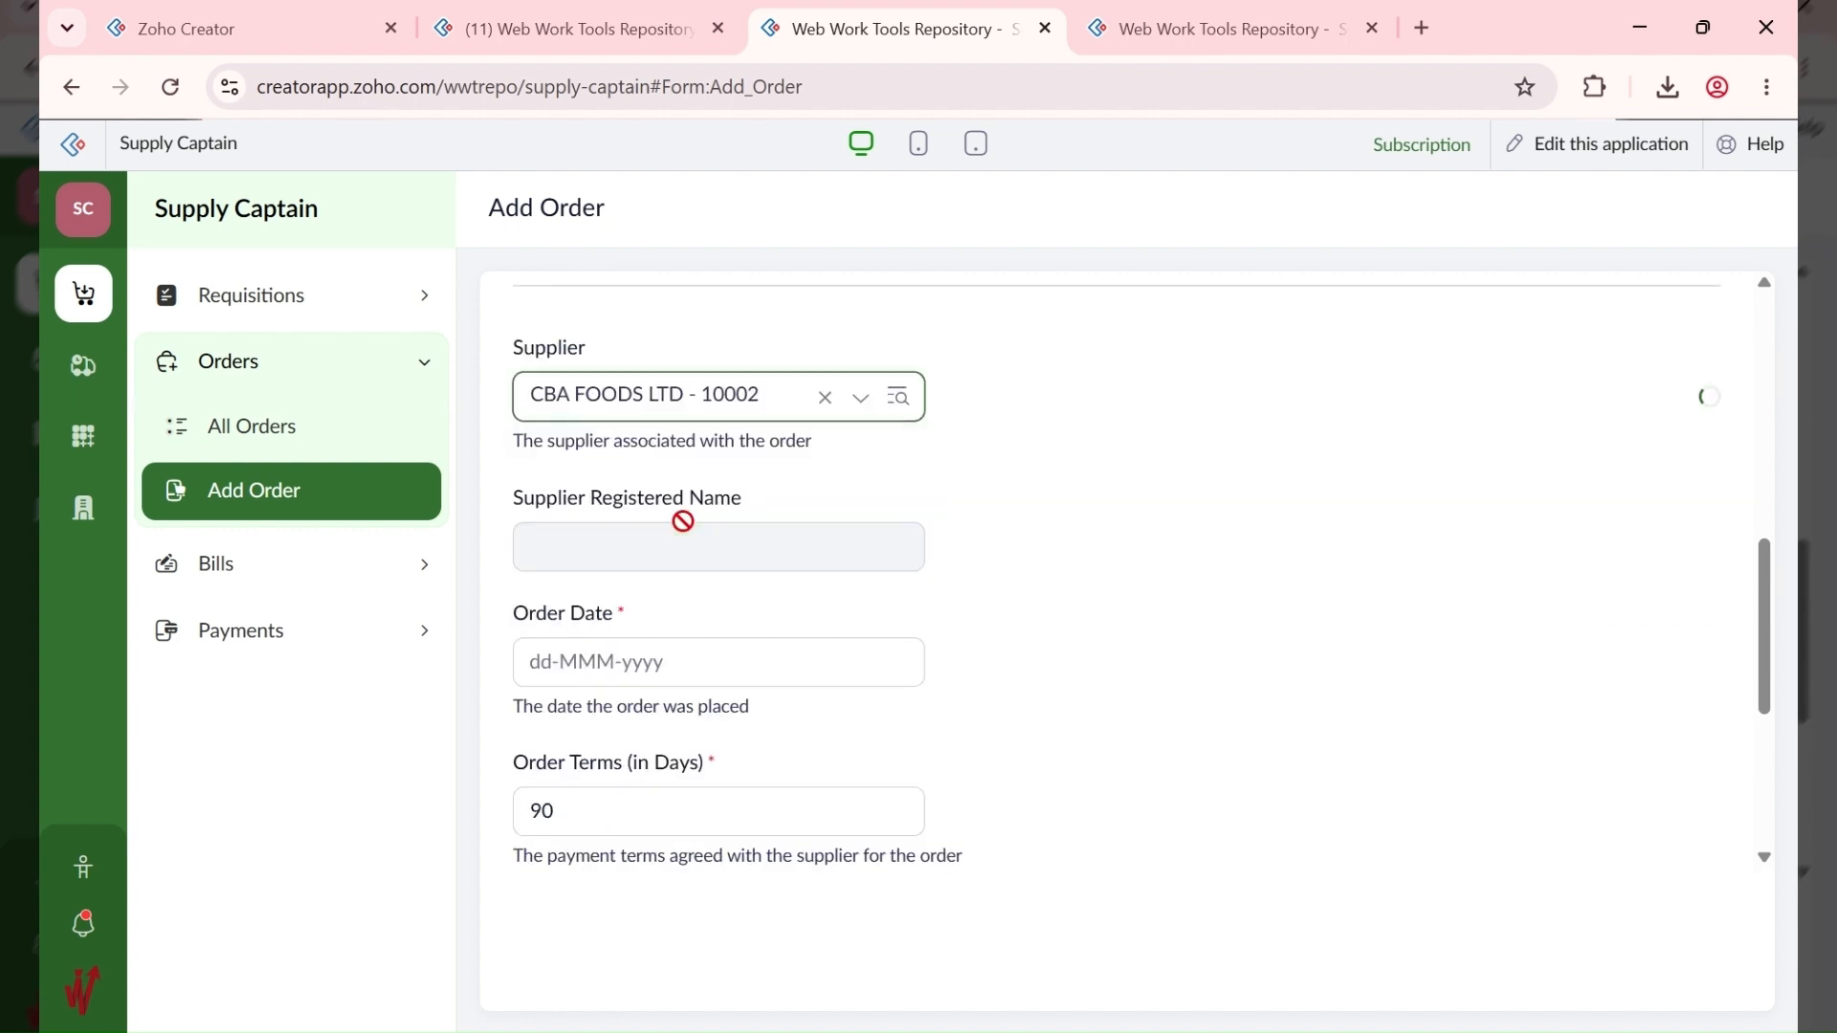
{"action": "left_click", "coordinate": [593, 833]}
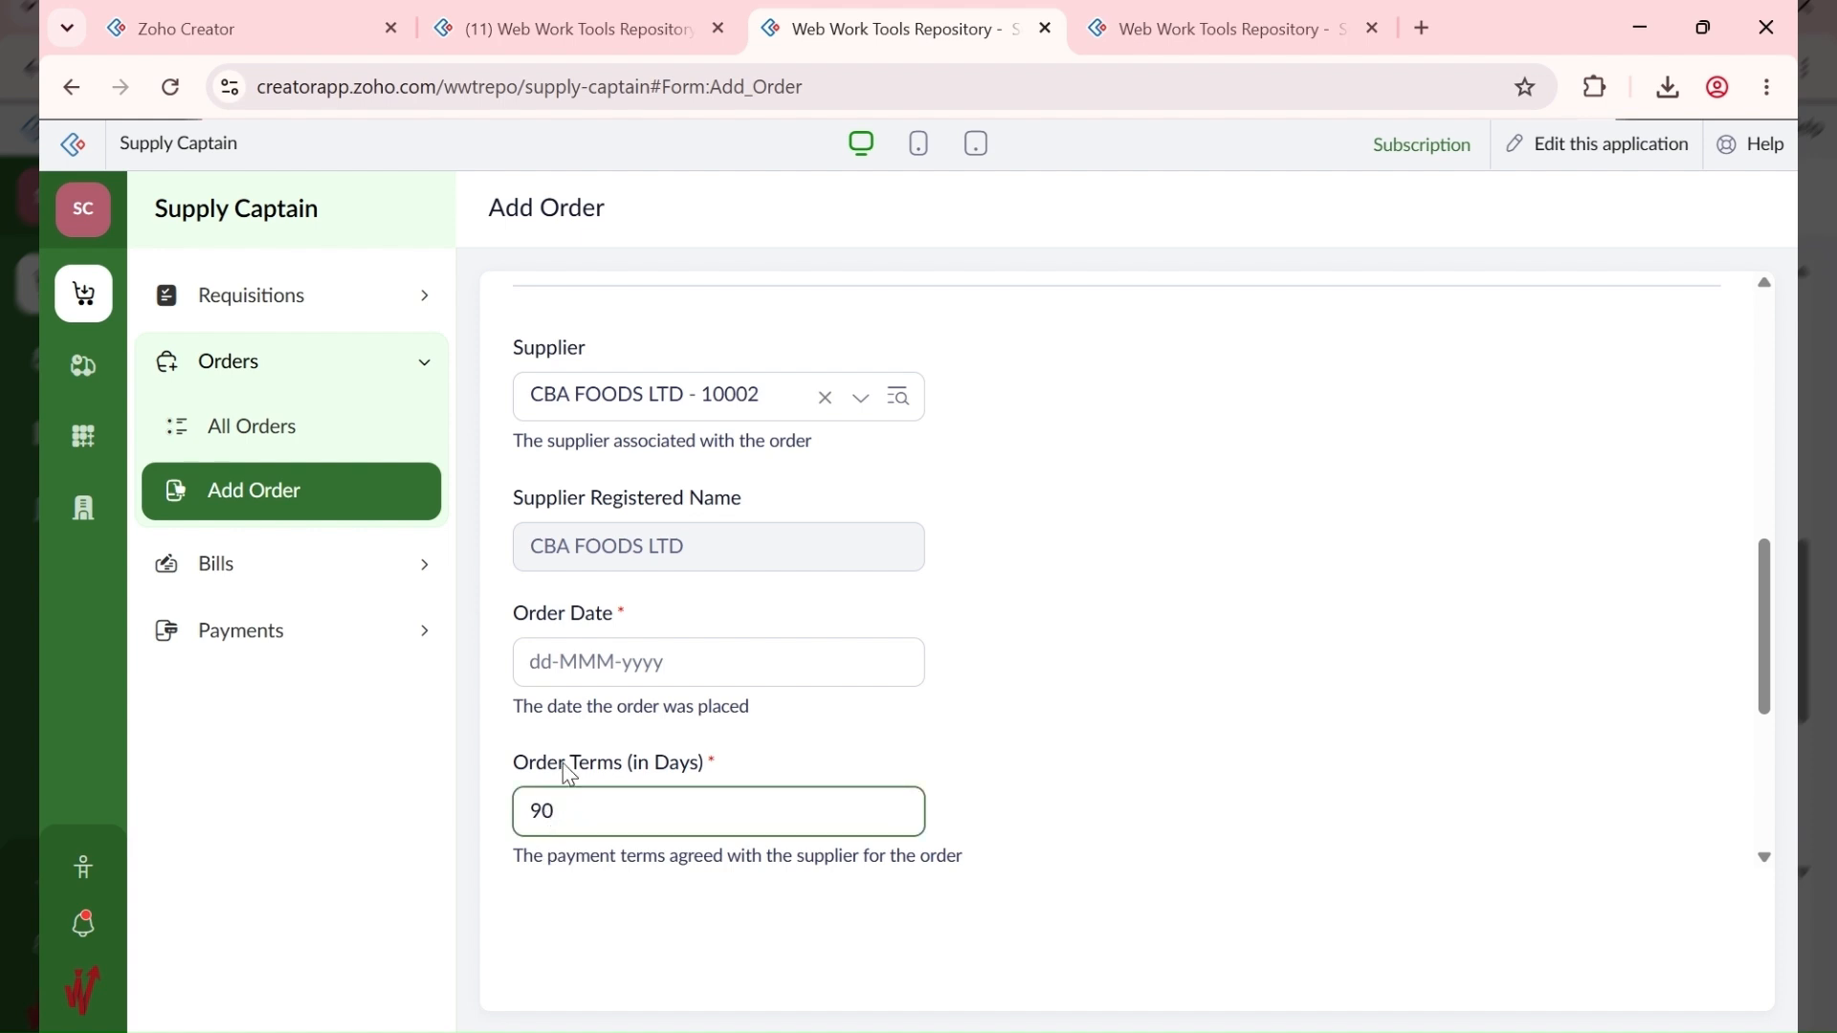
{"action": "scroll", "coordinate": [574, 777], "scroll_direction": "down", "scroll_amount": 4}
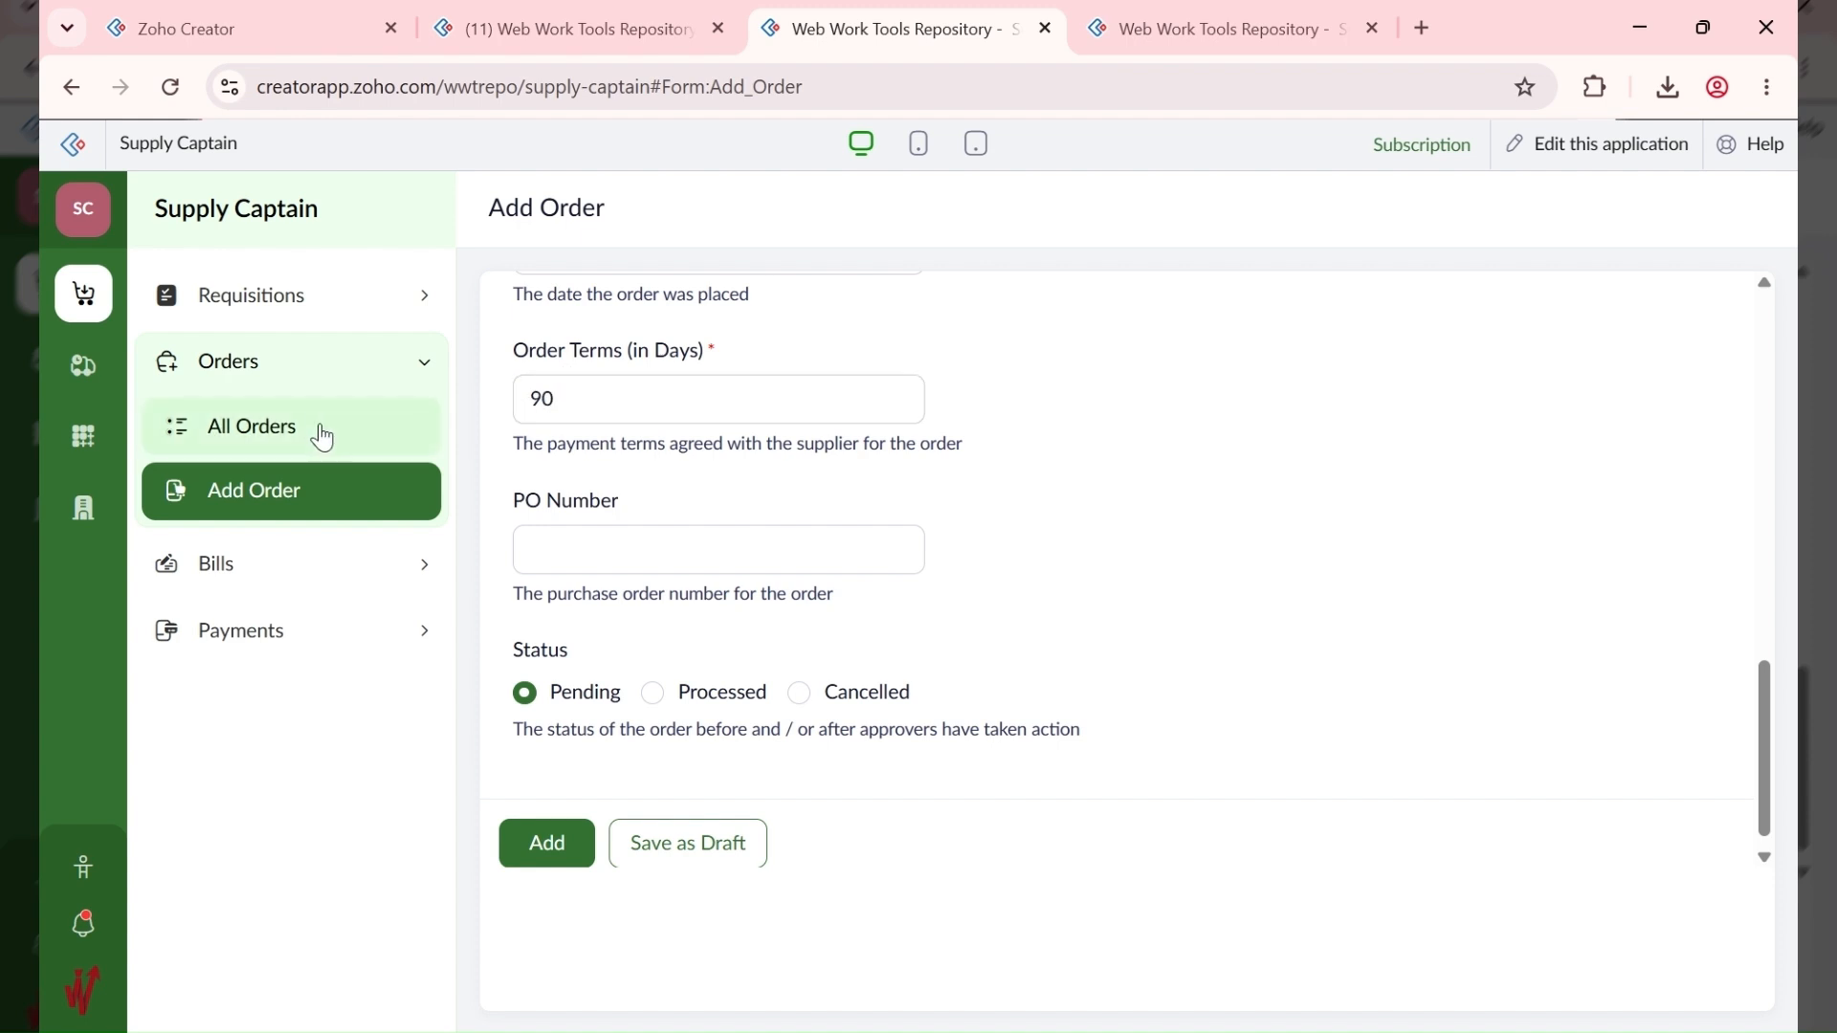
{"action": "left_click", "coordinate": [83, 368]}
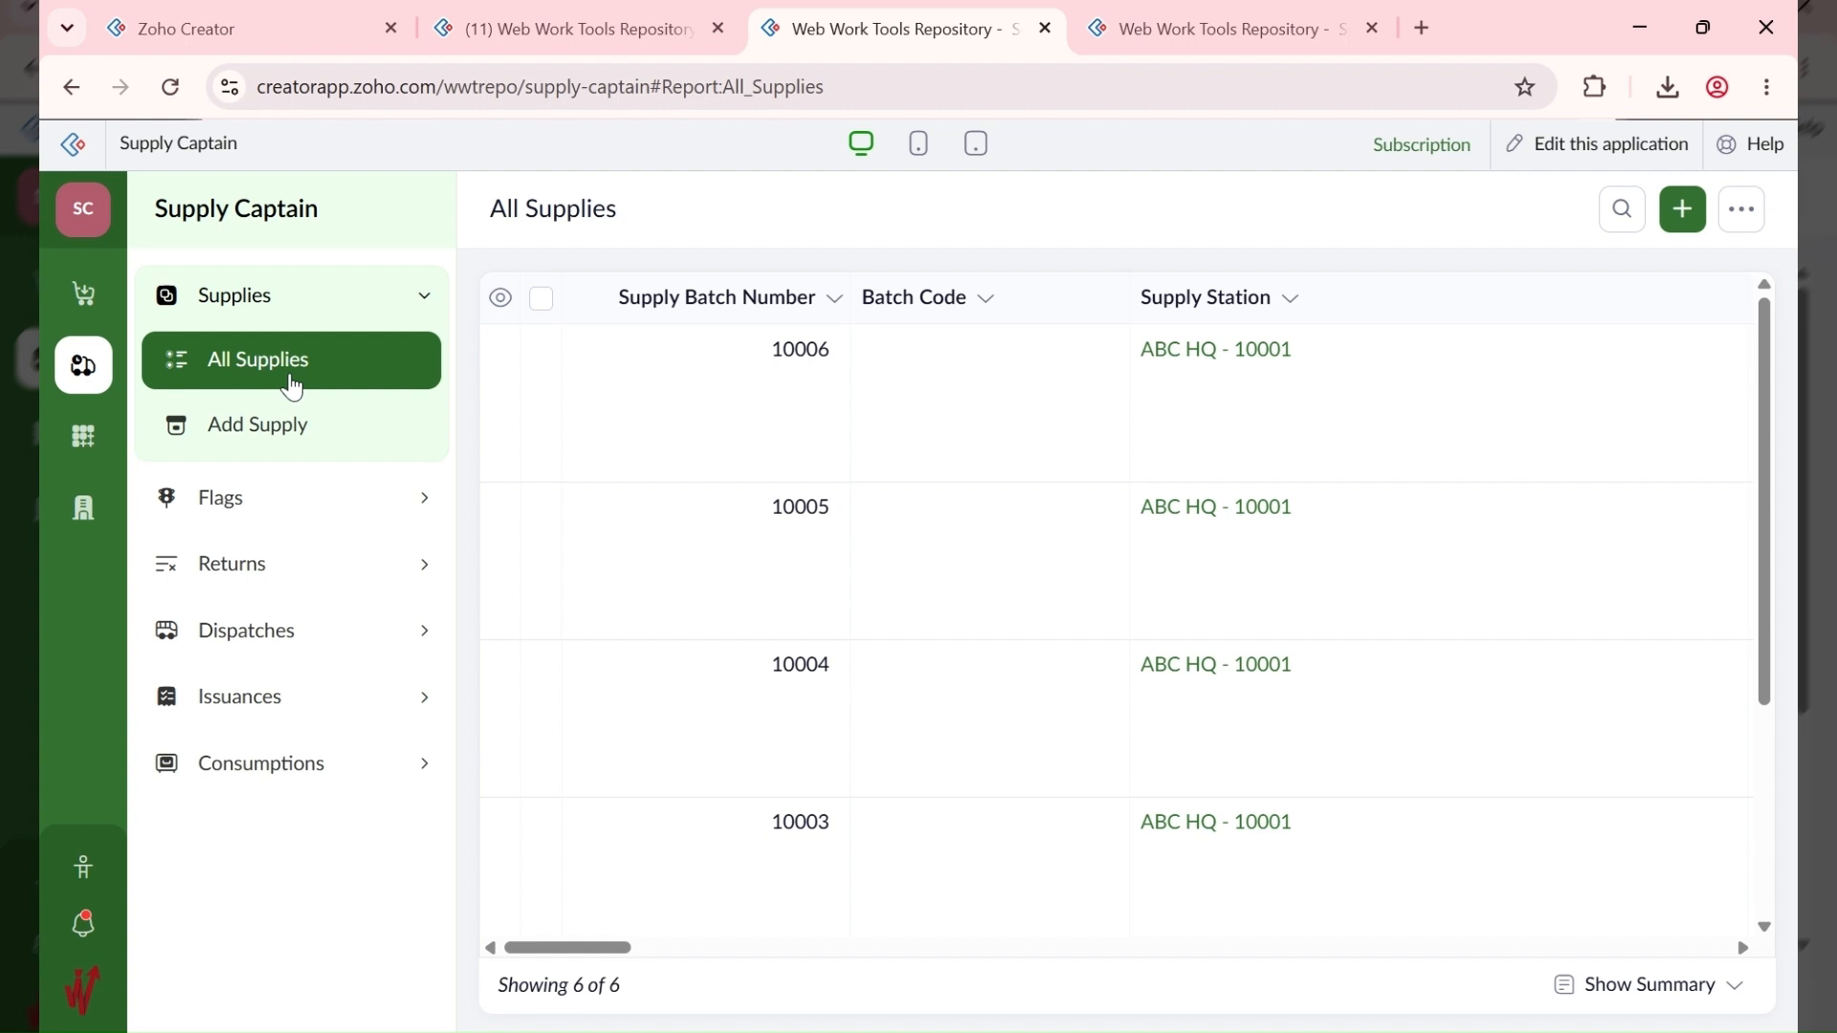
Step: Expand Flags, Supplies and Returns in the sidebar and start a blank Add Return
{"action": "left_click", "coordinate": [264, 518]}
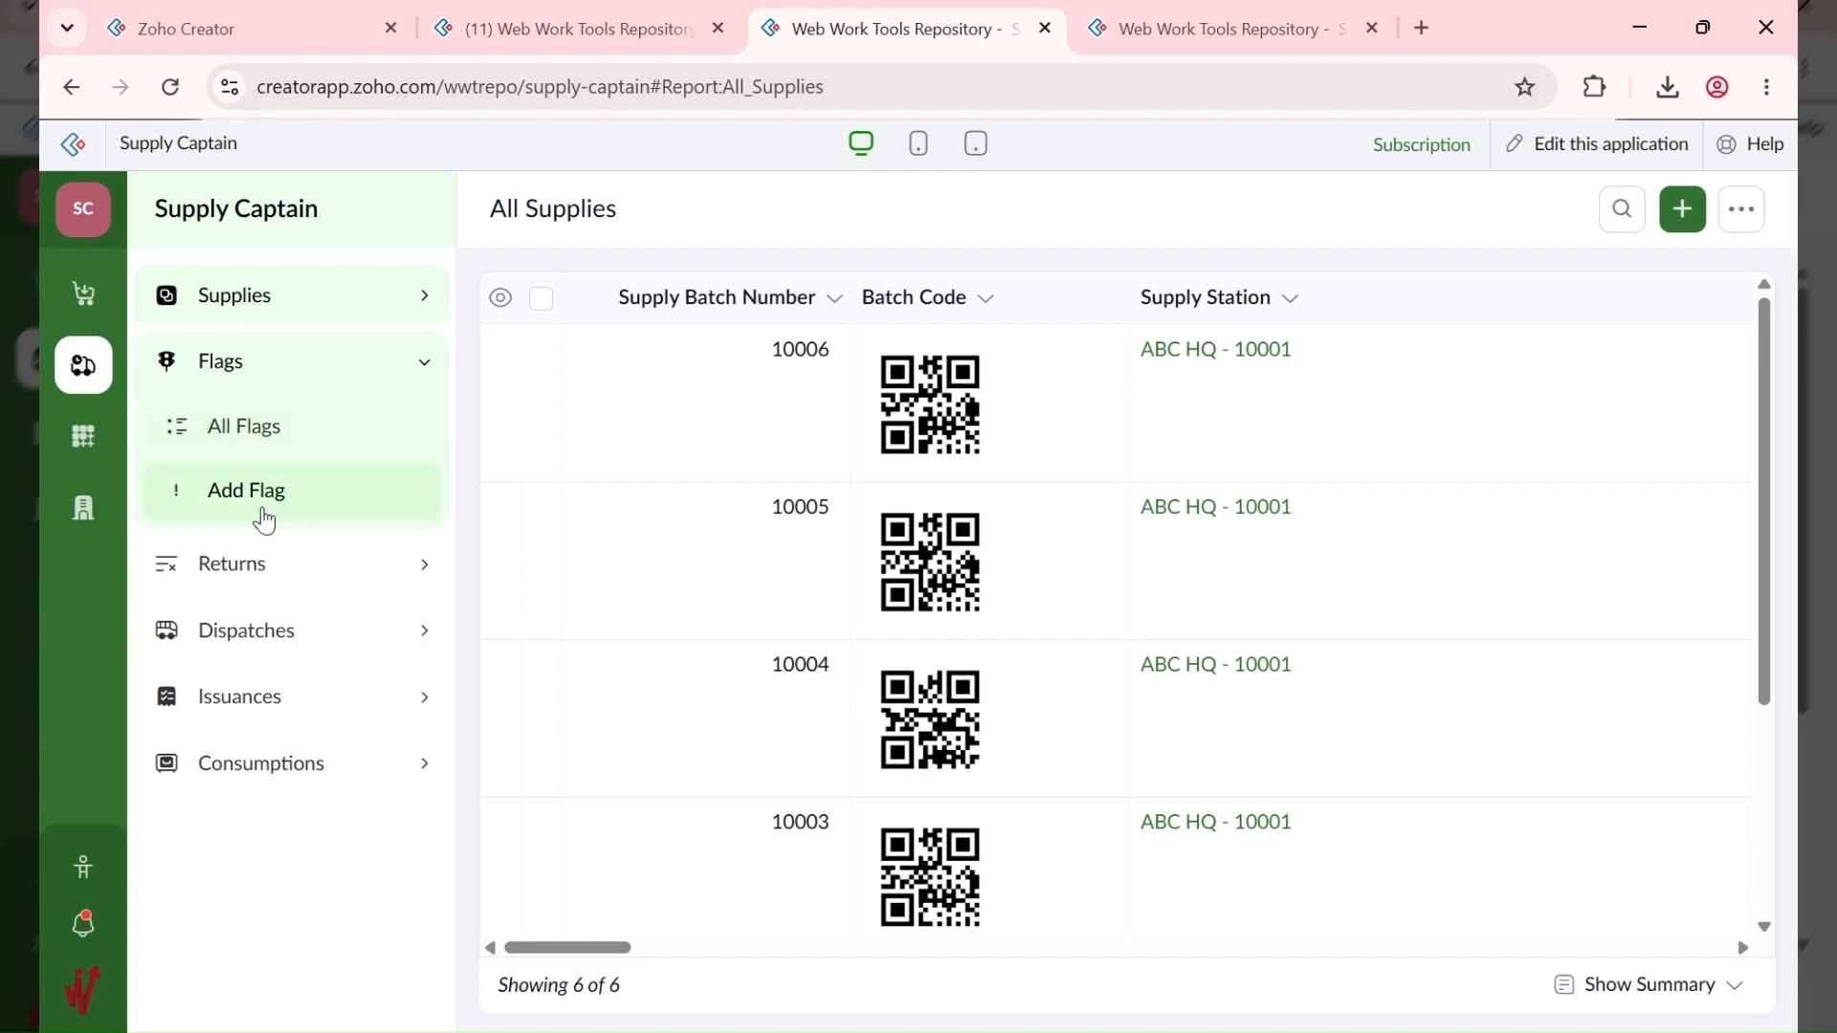
{"action": "left_click", "coordinate": [362, 306]}
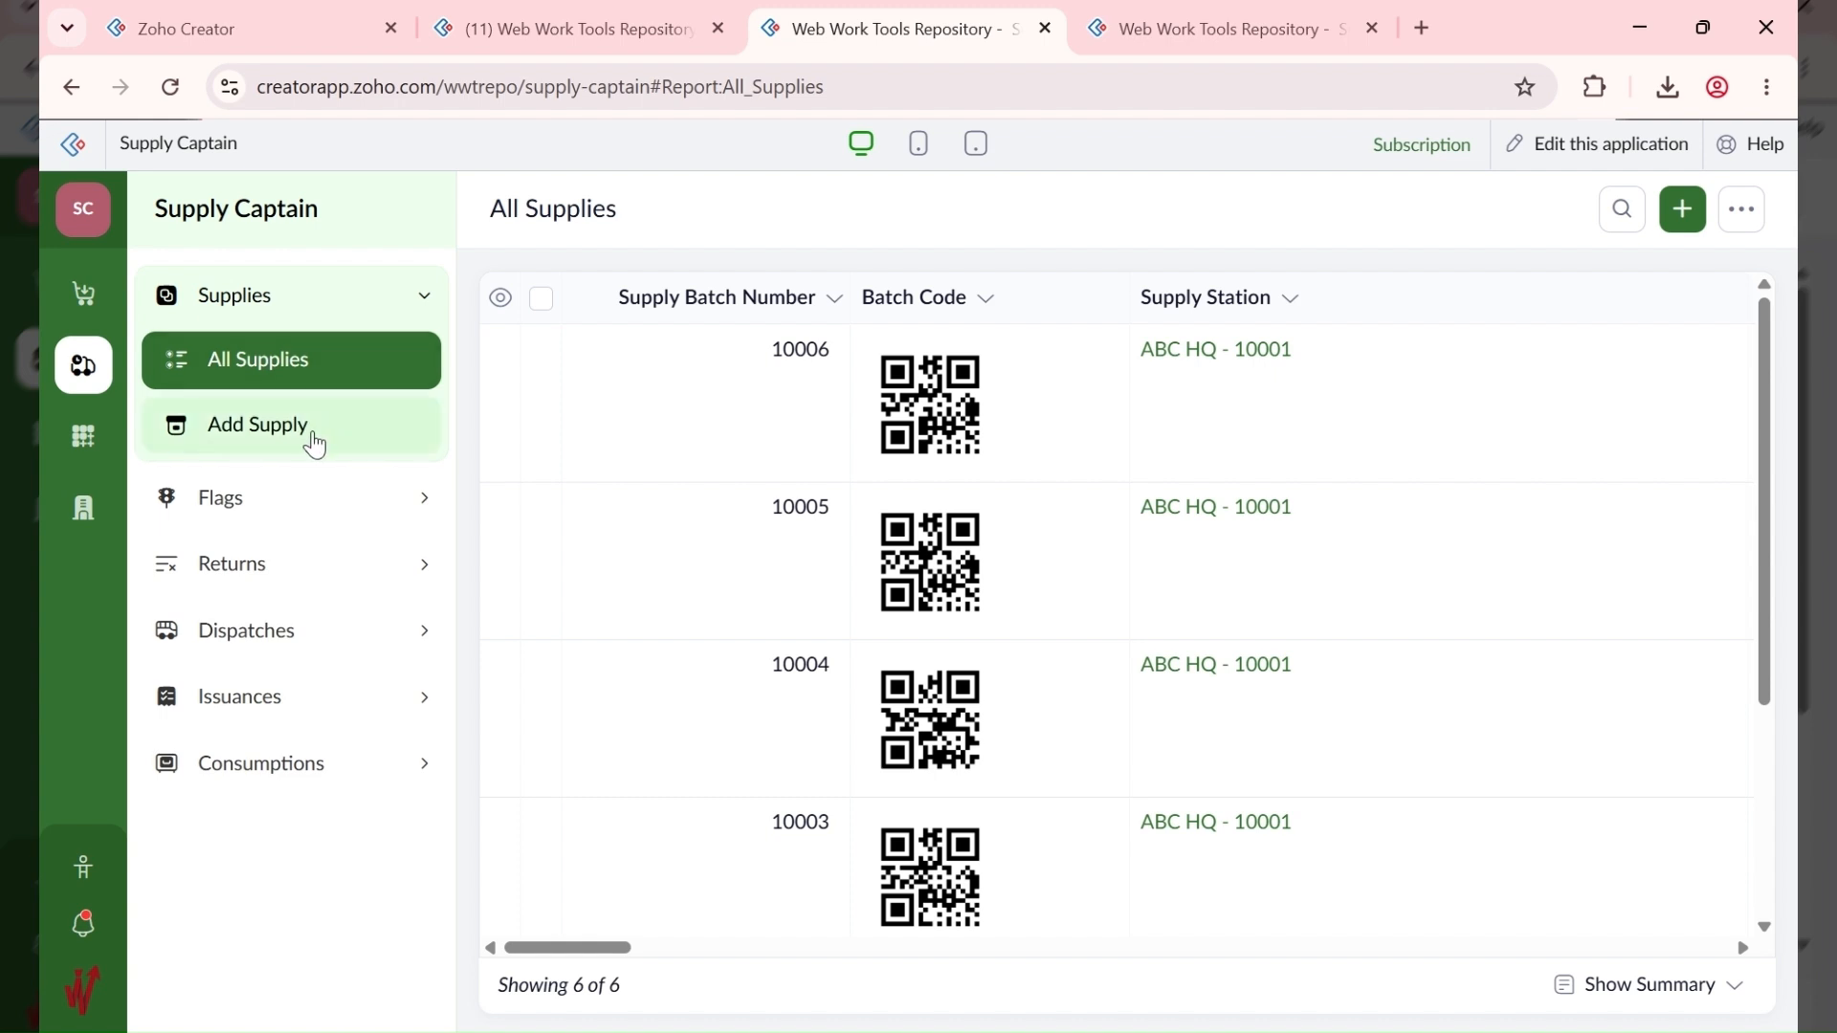
{"action": "left_click", "coordinate": [296, 519]}
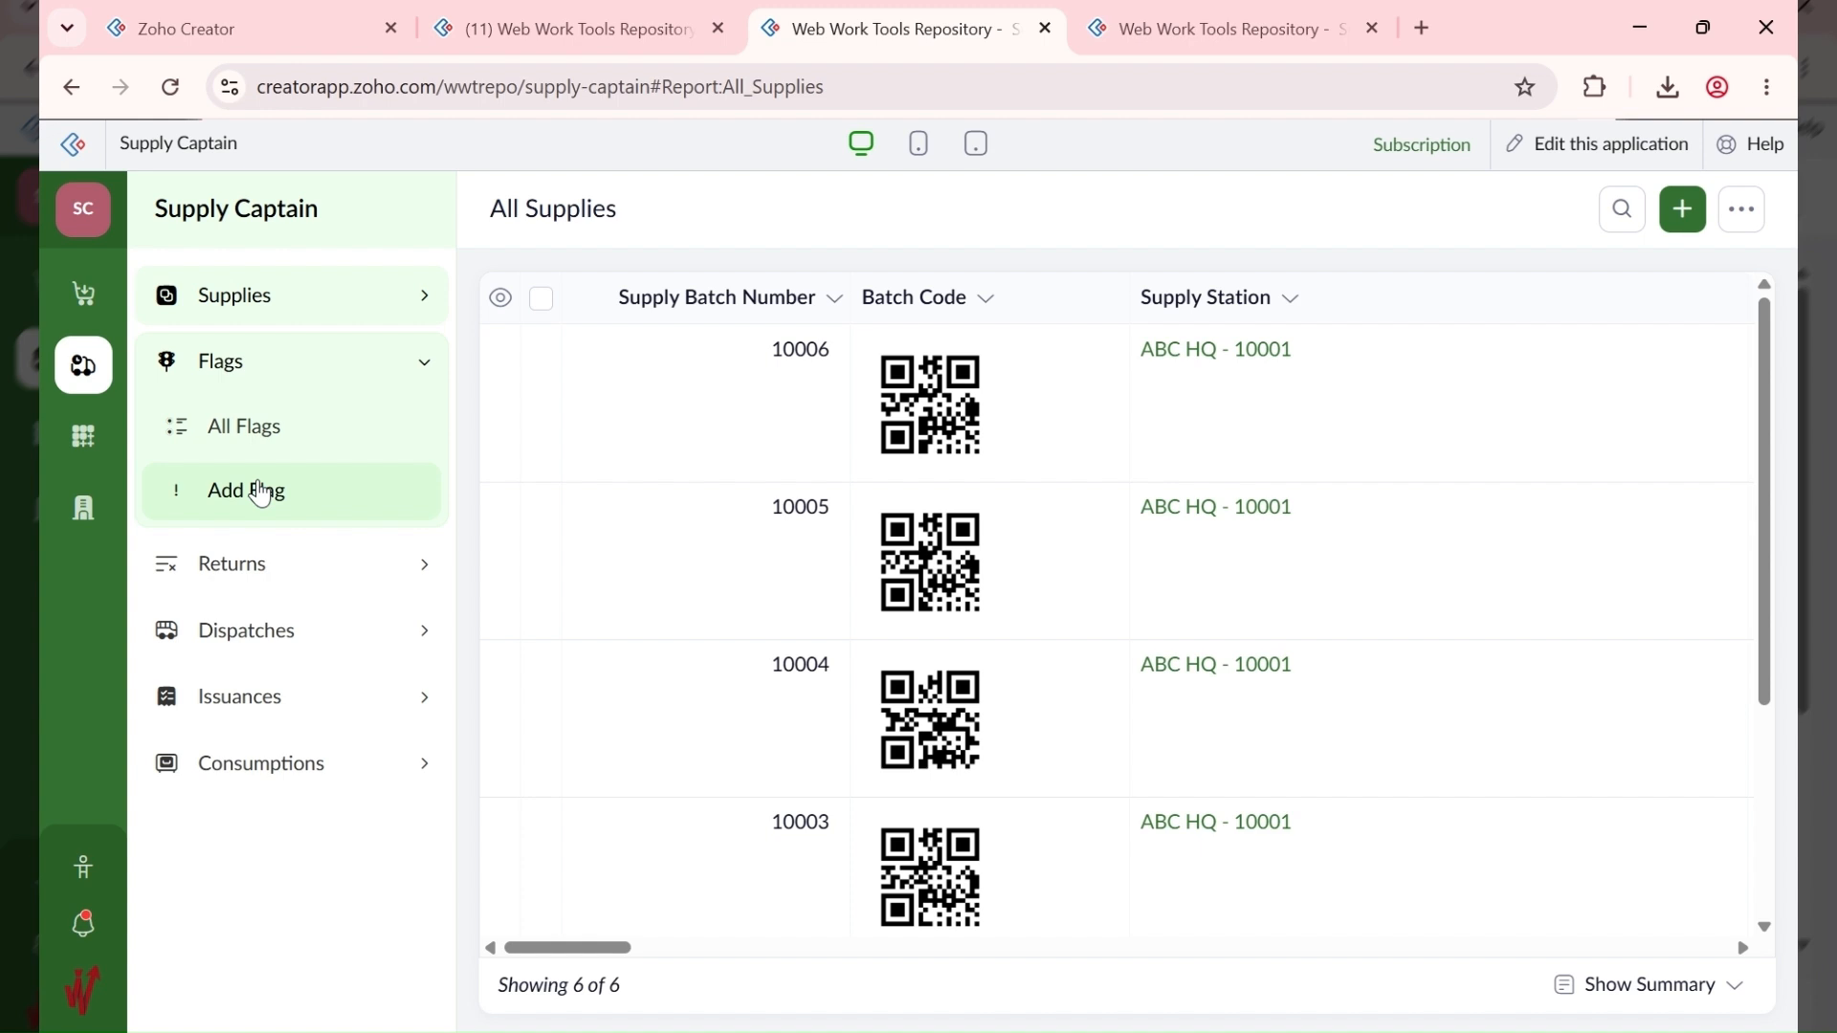
{"action": "left_click", "coordinate": [305, 583]}
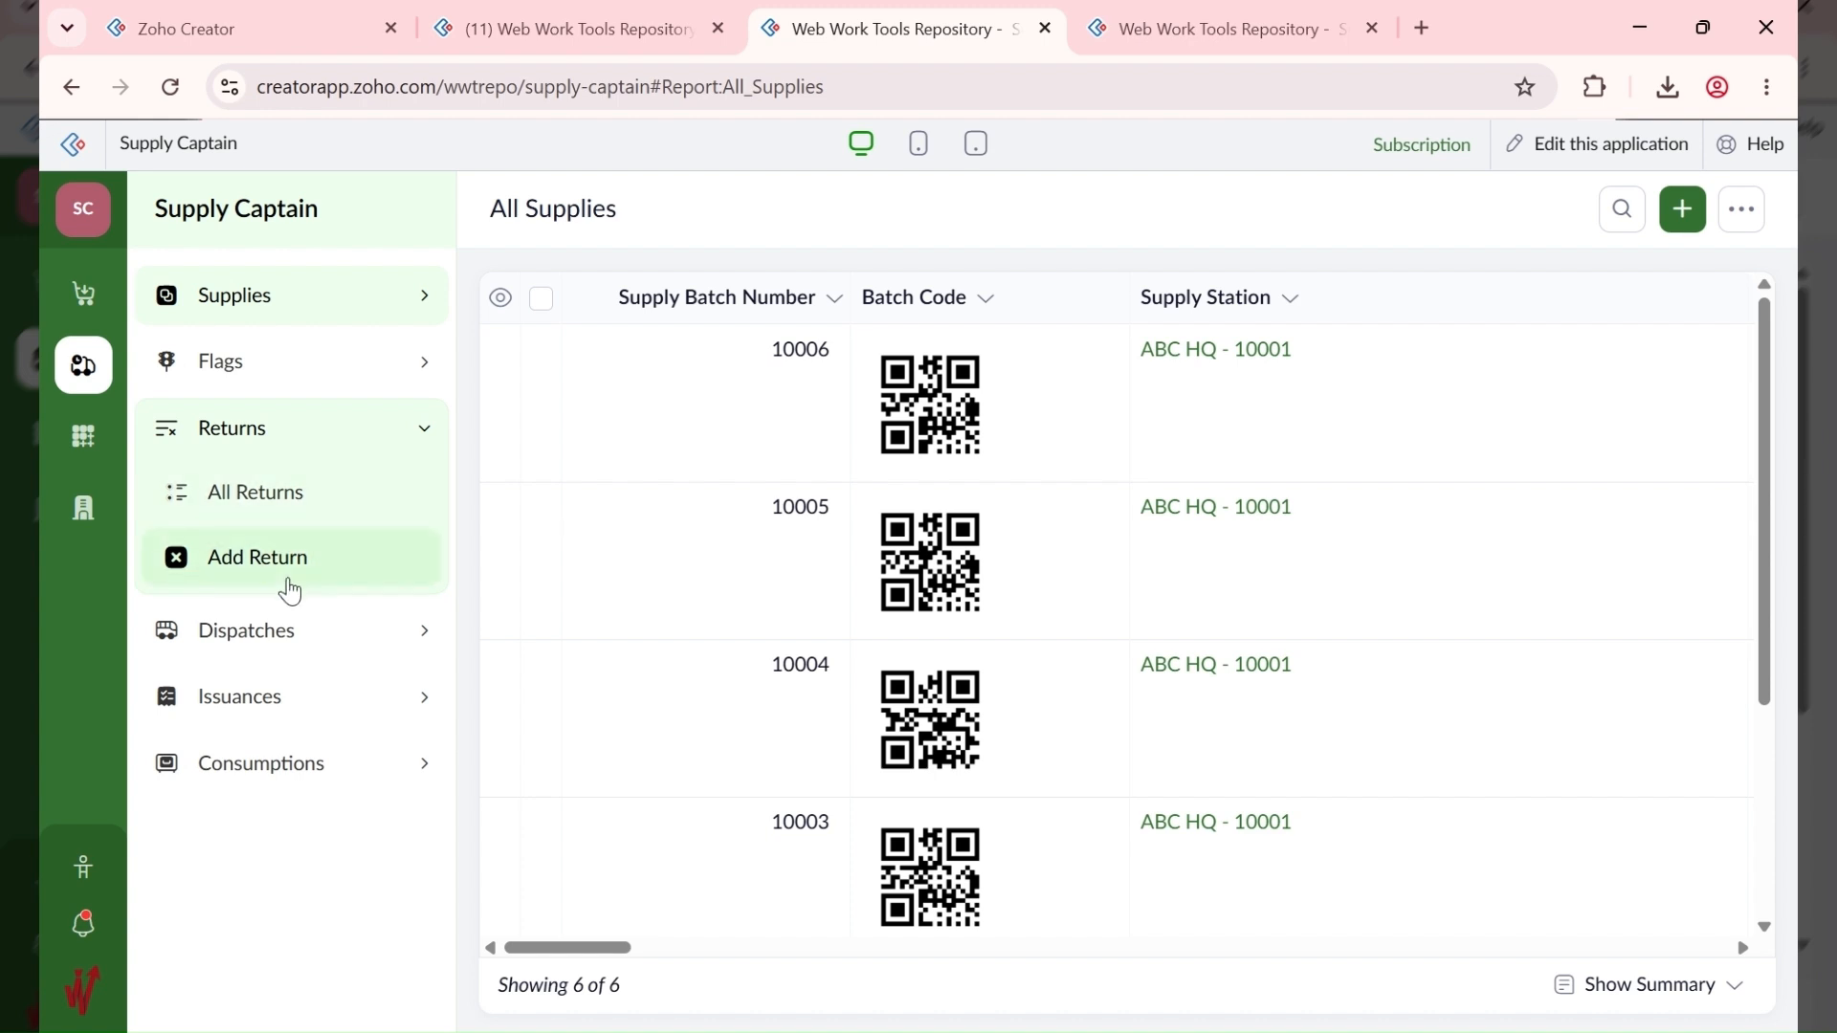
{"action": "left_click", "coordinate": [307, 581]}
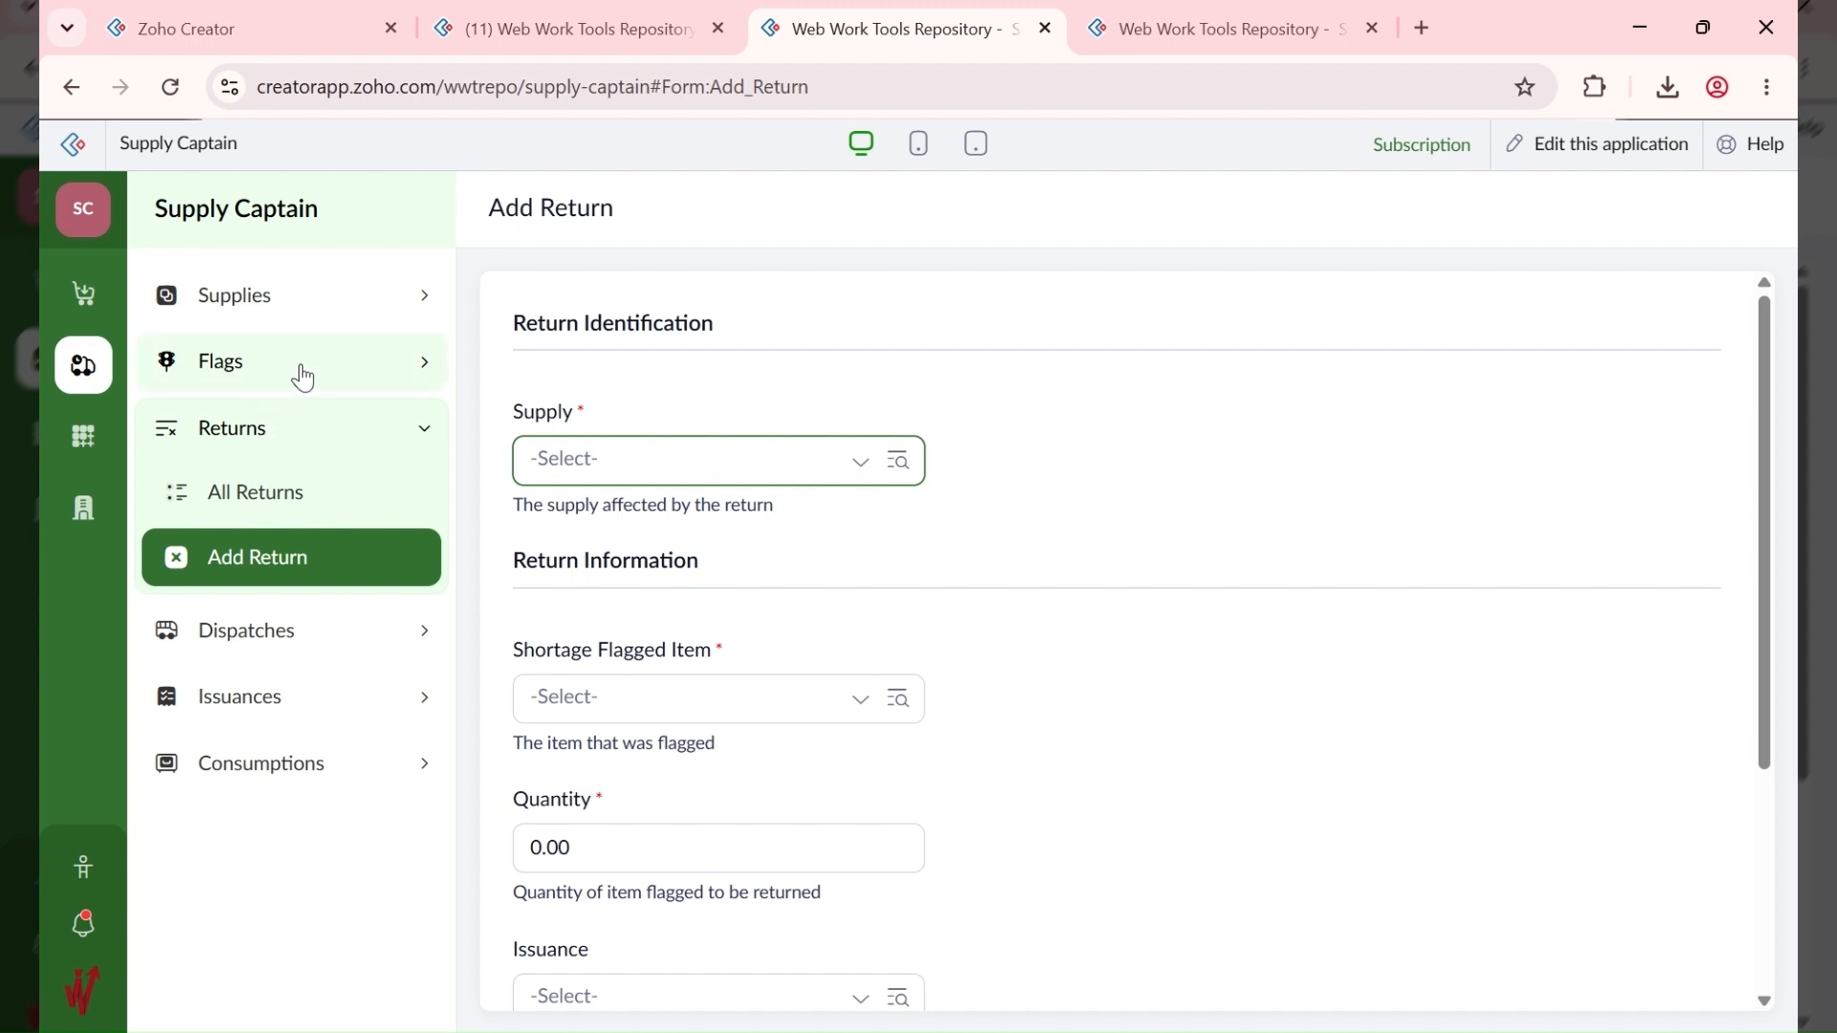
Step: Toggle the Flags and Returns sidebar sections, then go to Purchasing's All Requisitions report
{"action": "left_click", "coordinate": [353, 373]}
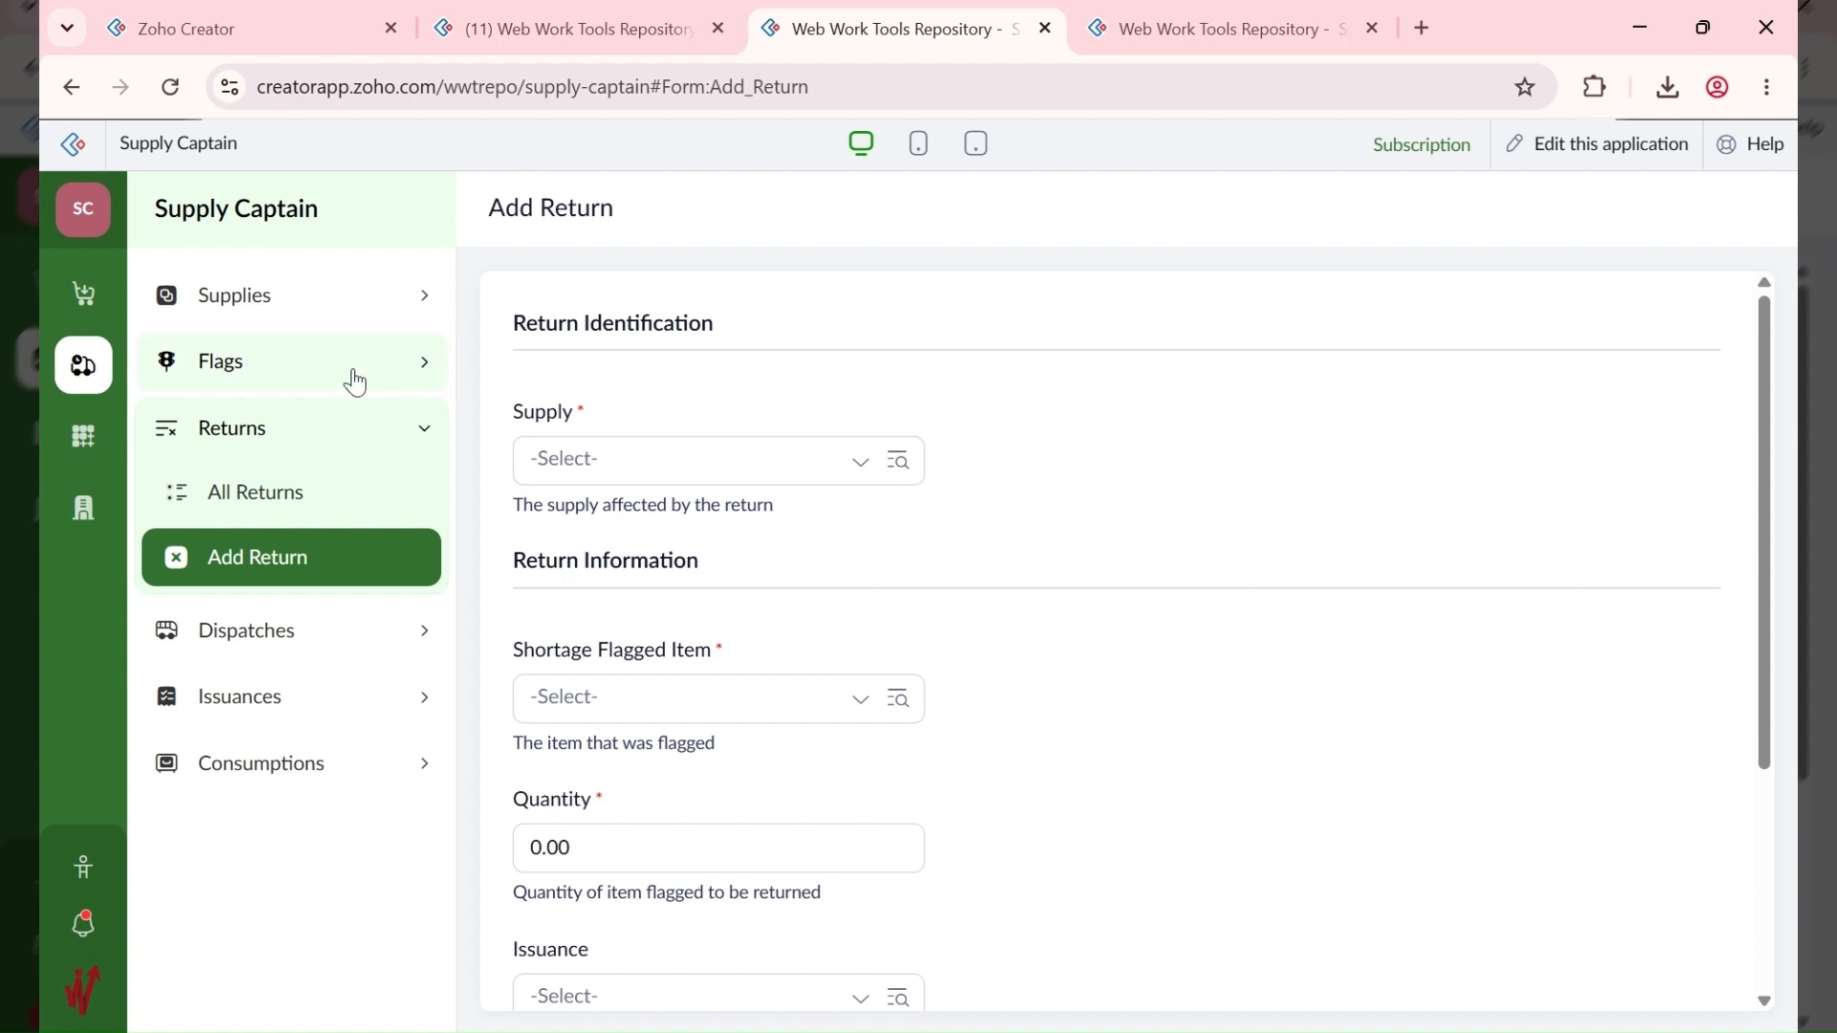
{"action": "left_click", "coordinate": [347, 381]}
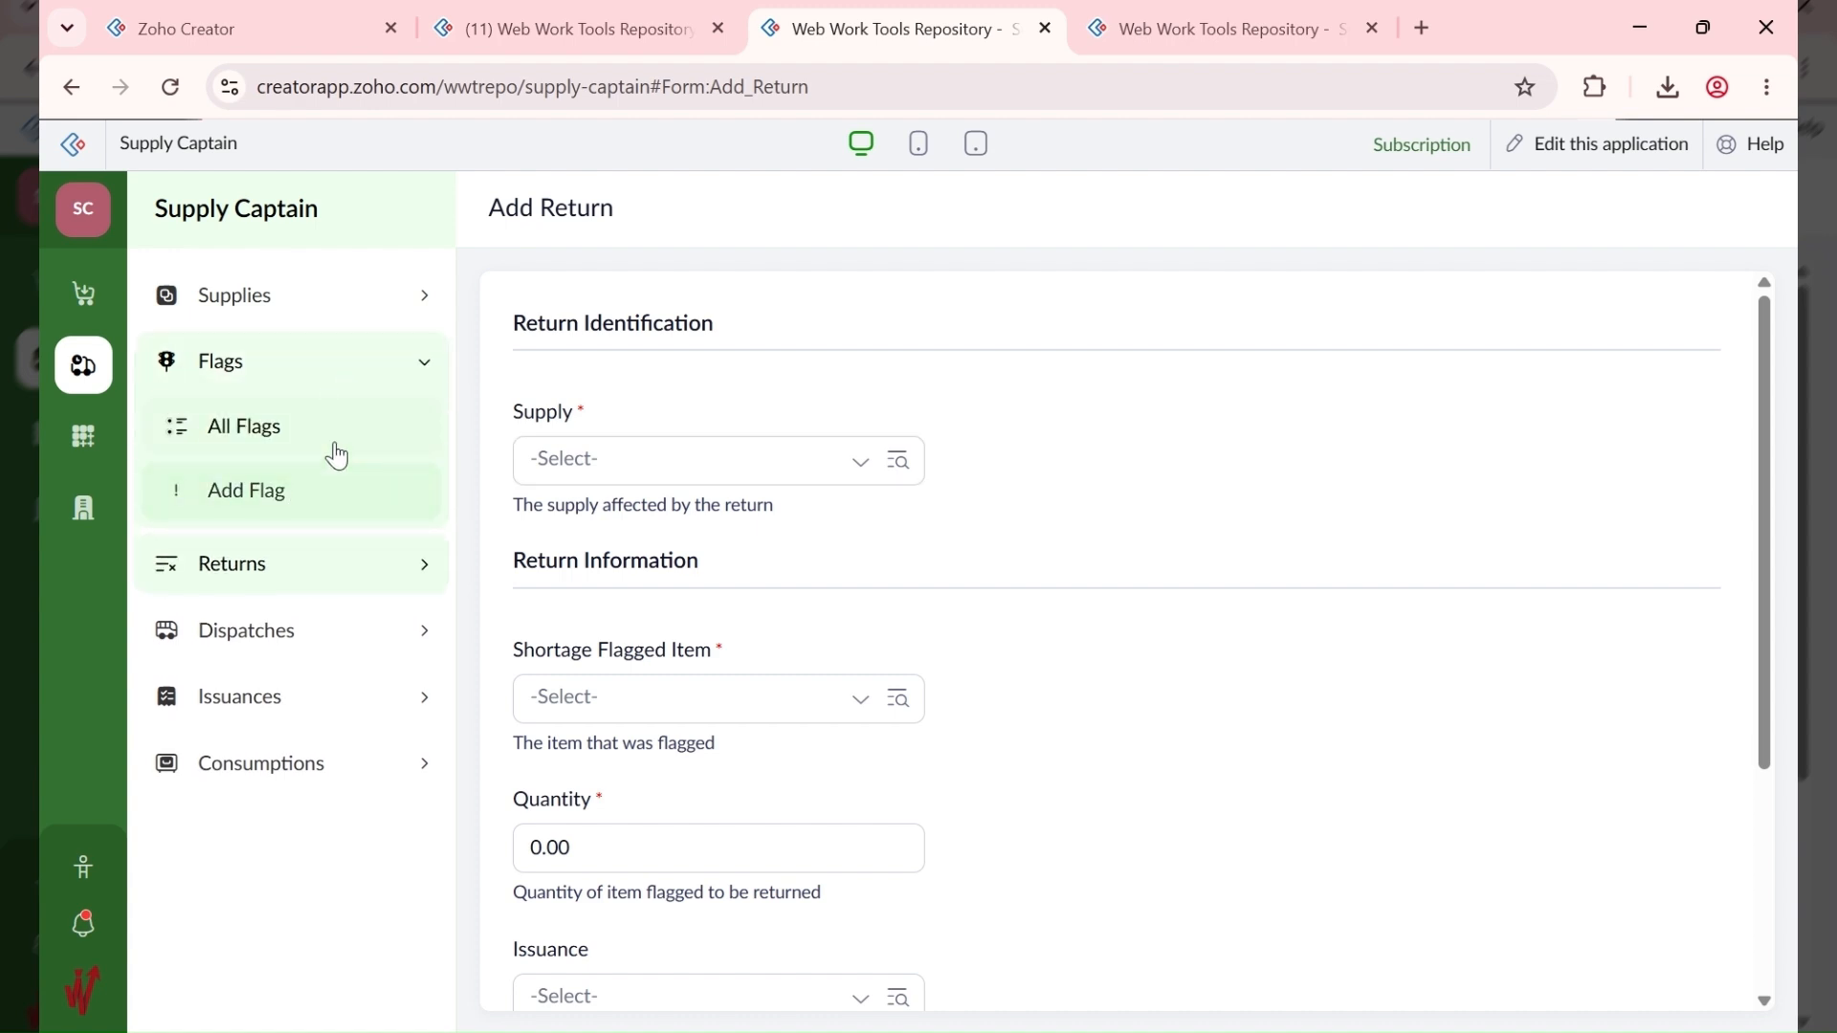
{"action": "left_click", "coordinate": [336, 578]}
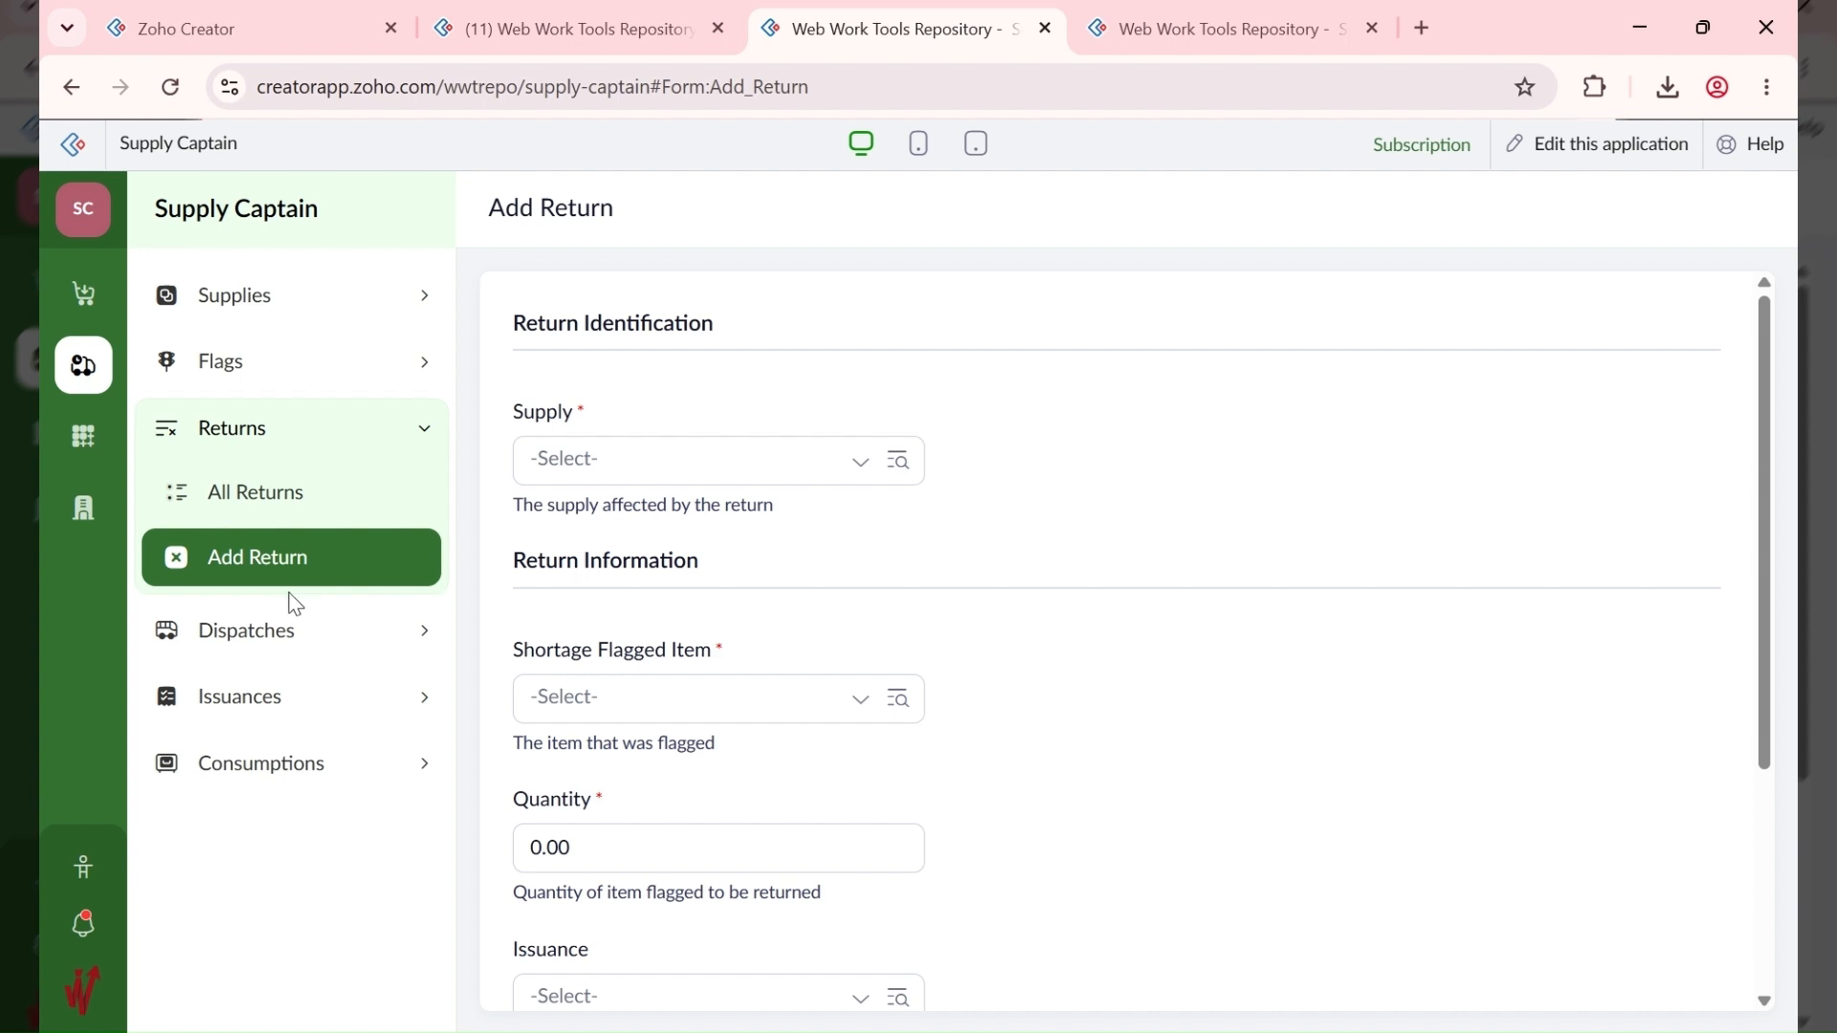
{"action": "left_click", "coordinate": [366, 383]}
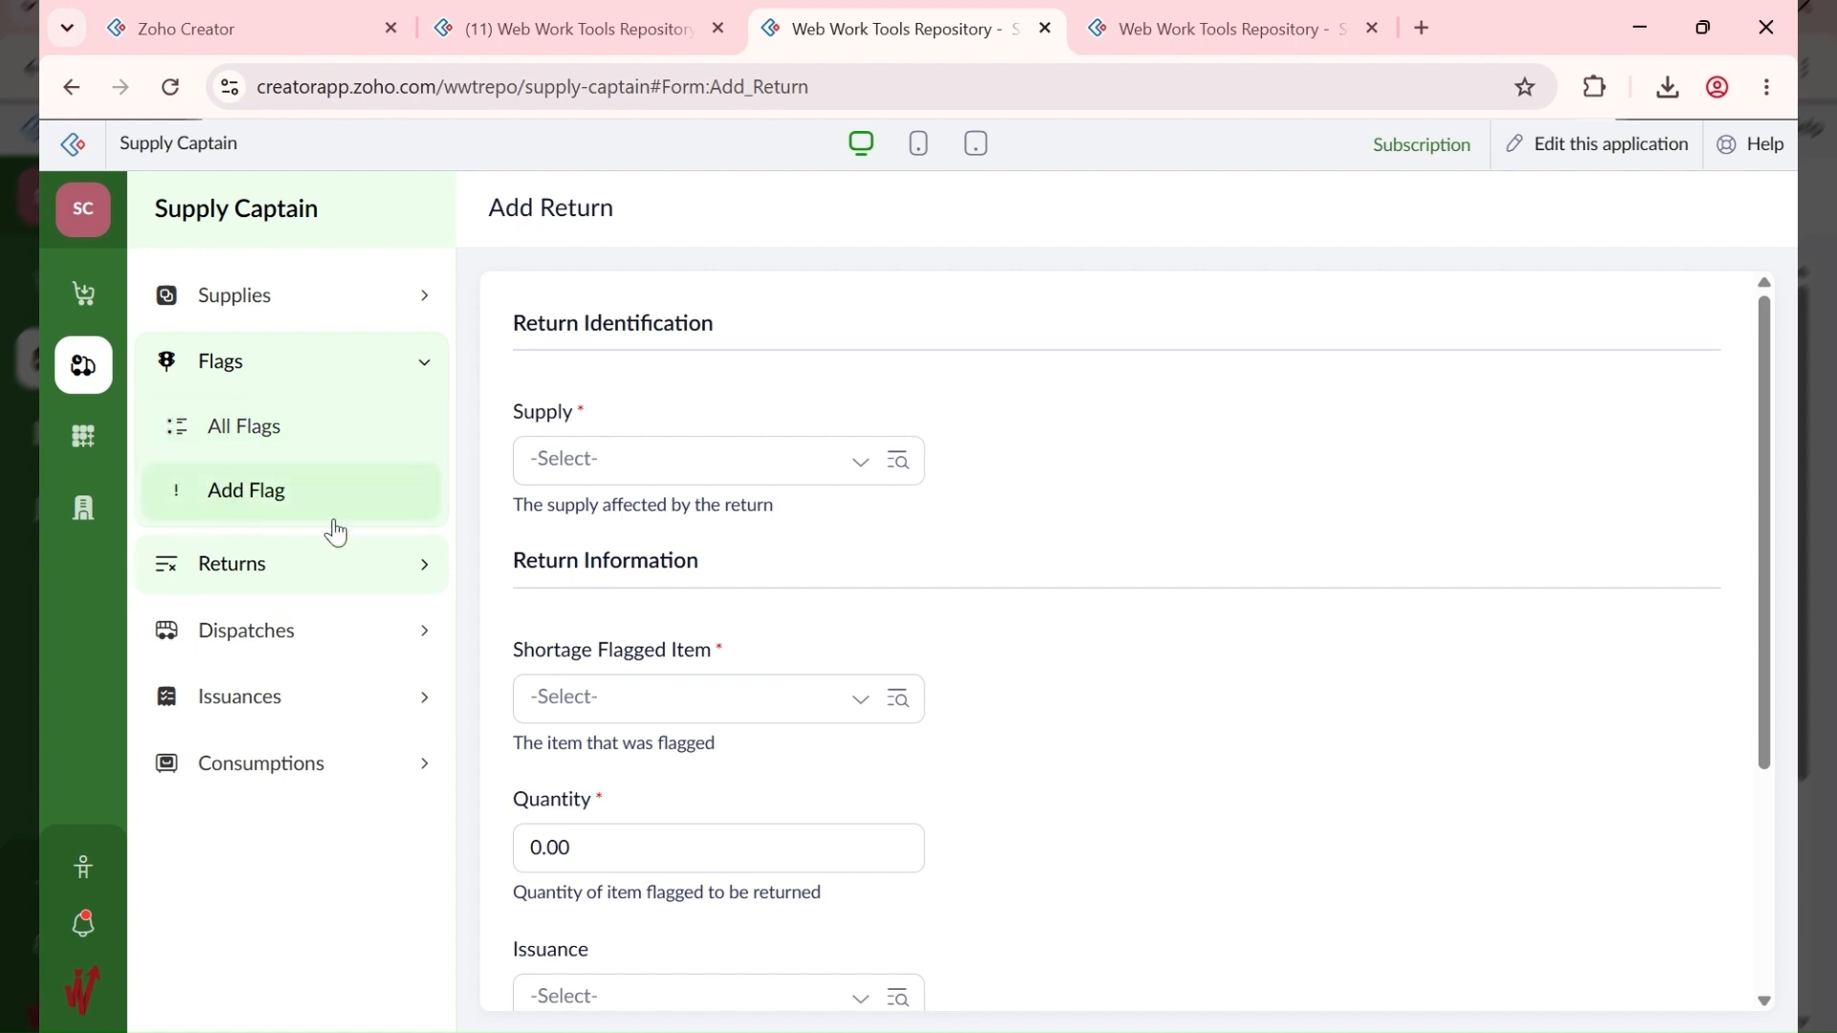
{"action": "left_click", "coordinate": [1050, 1029]}
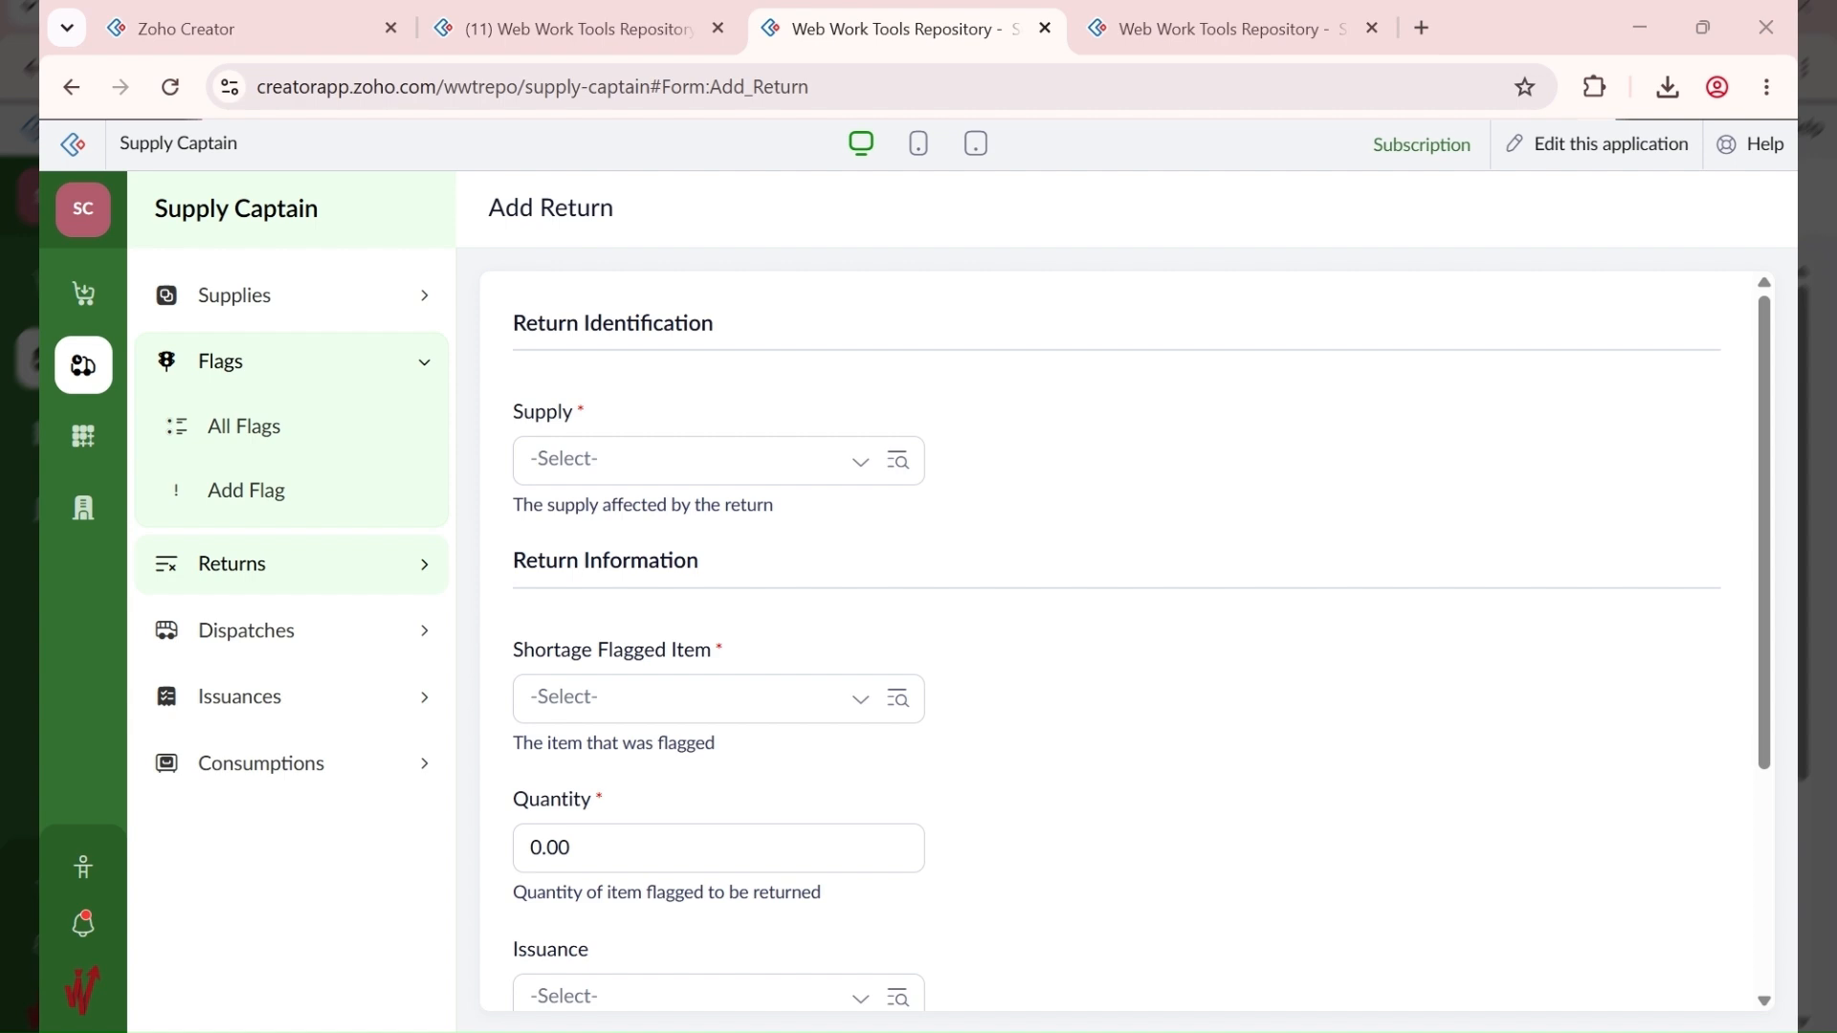
{"action": "left_click", "coordinate": [1008, 943]}
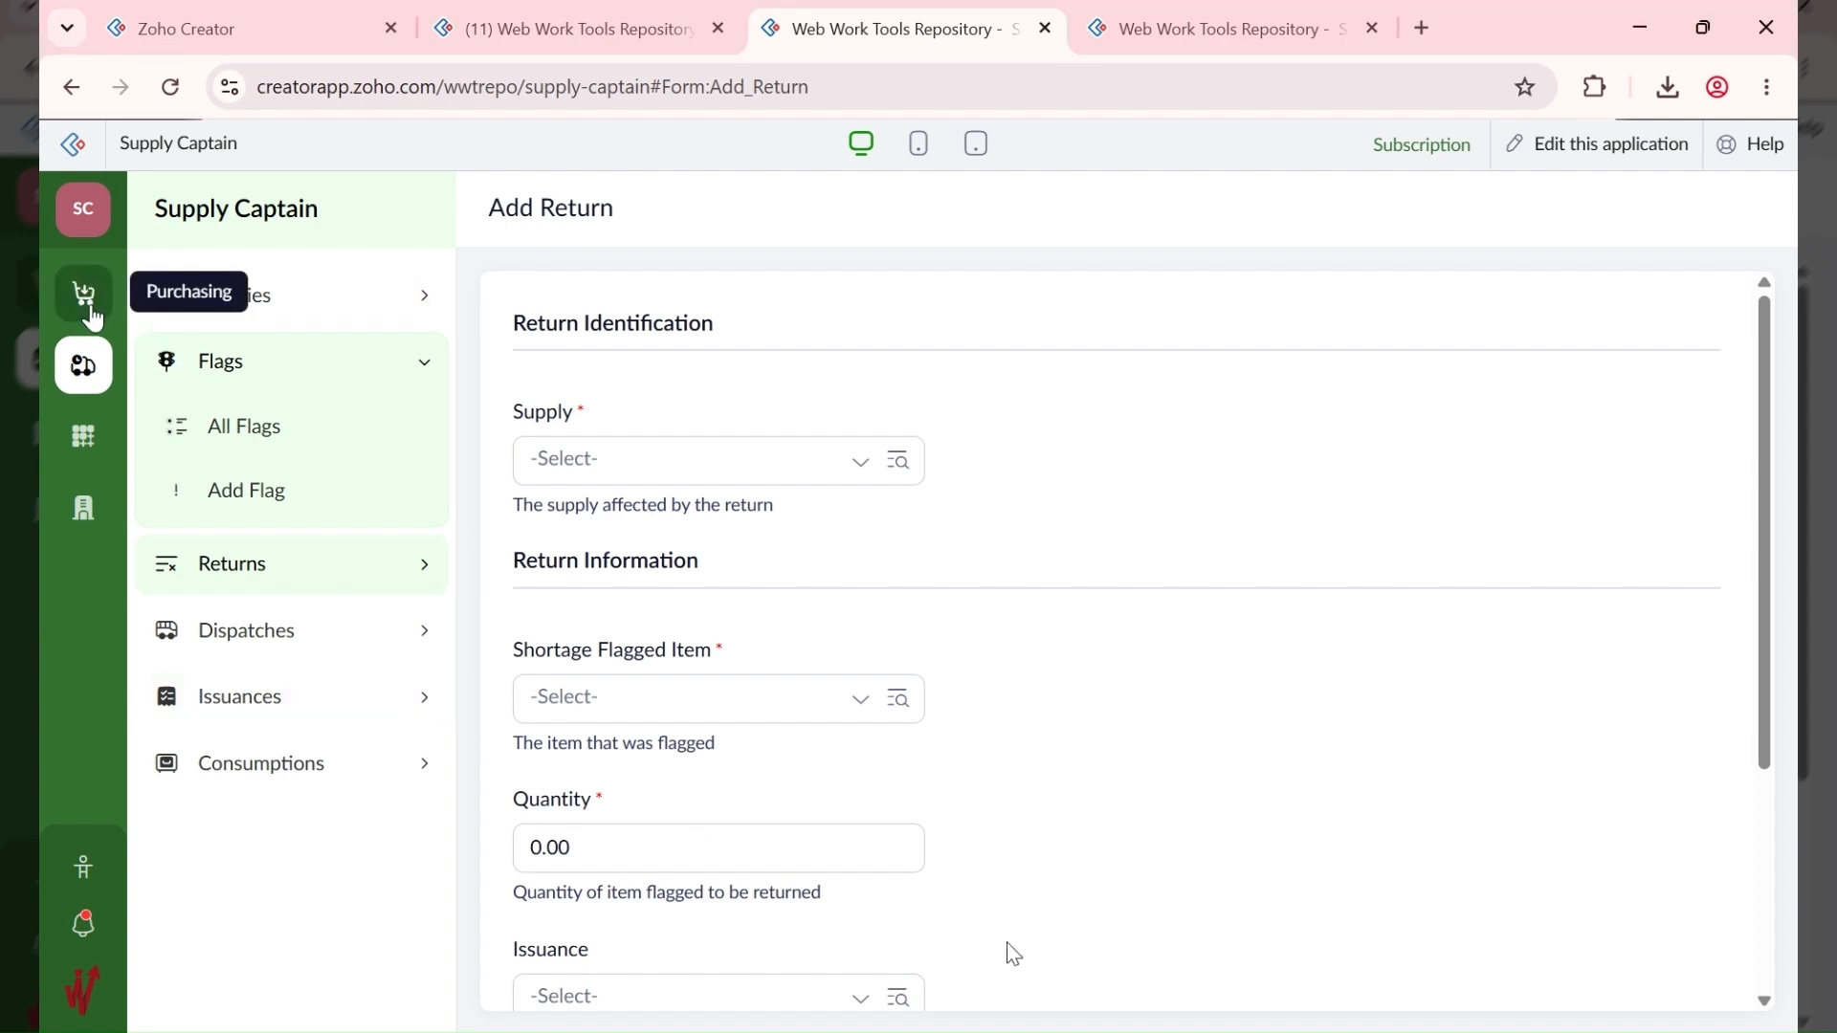
{"action": "left_click", "coordinate": [96, 311]}
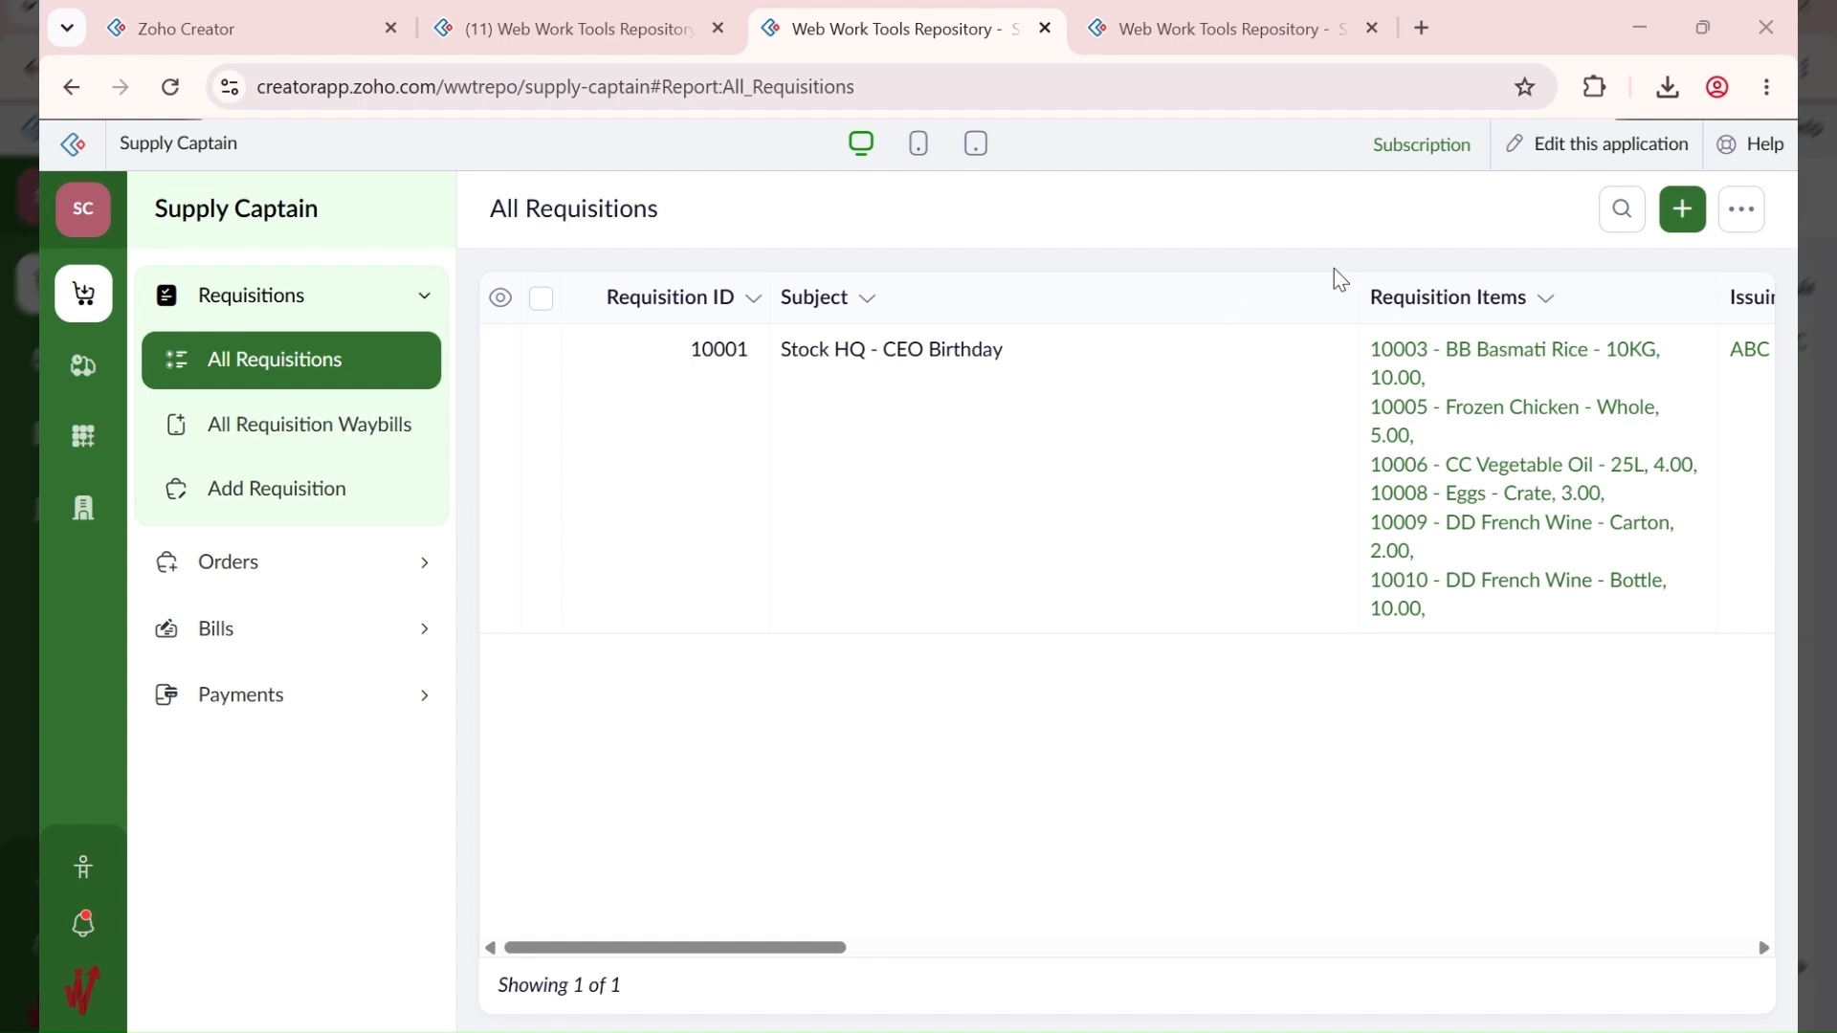
Step: Start a new requisition with the subject 'Move from HQ to Annex'
{"action": "left_click", "coordinate": [1682, 210]}
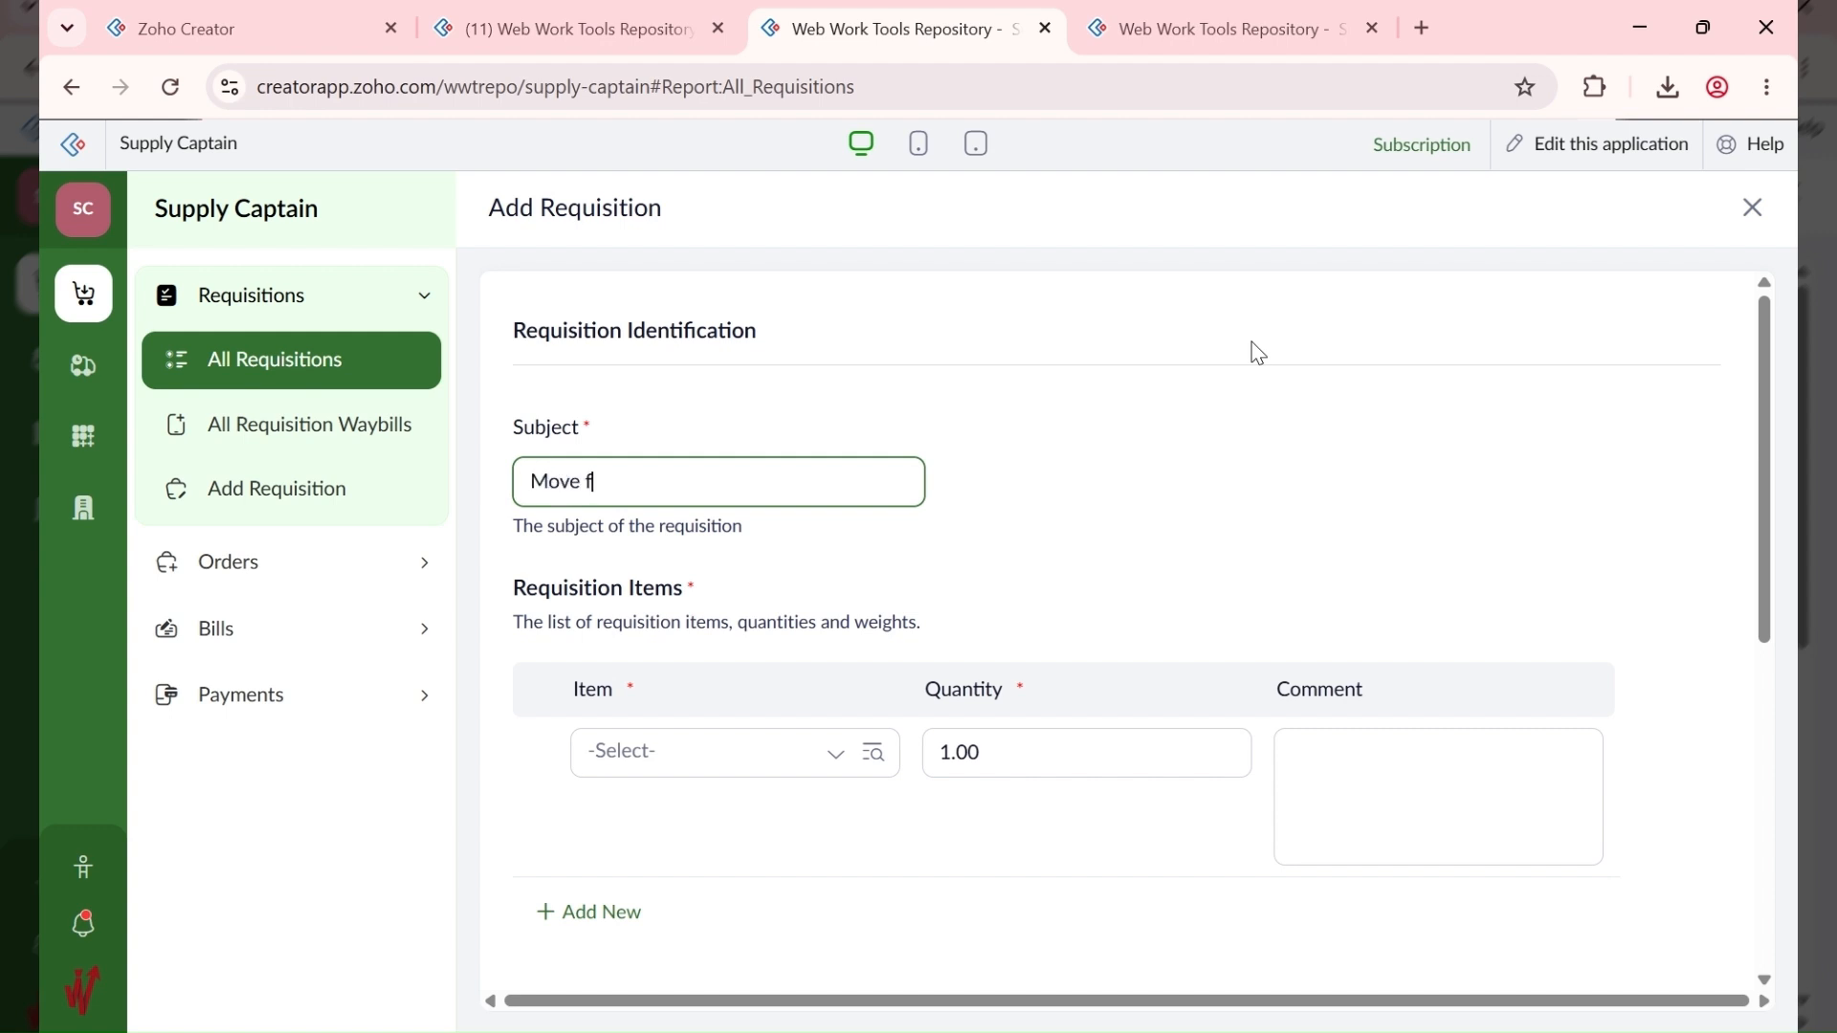
{"action": "type", "text": "Move from HQ to Annex"}
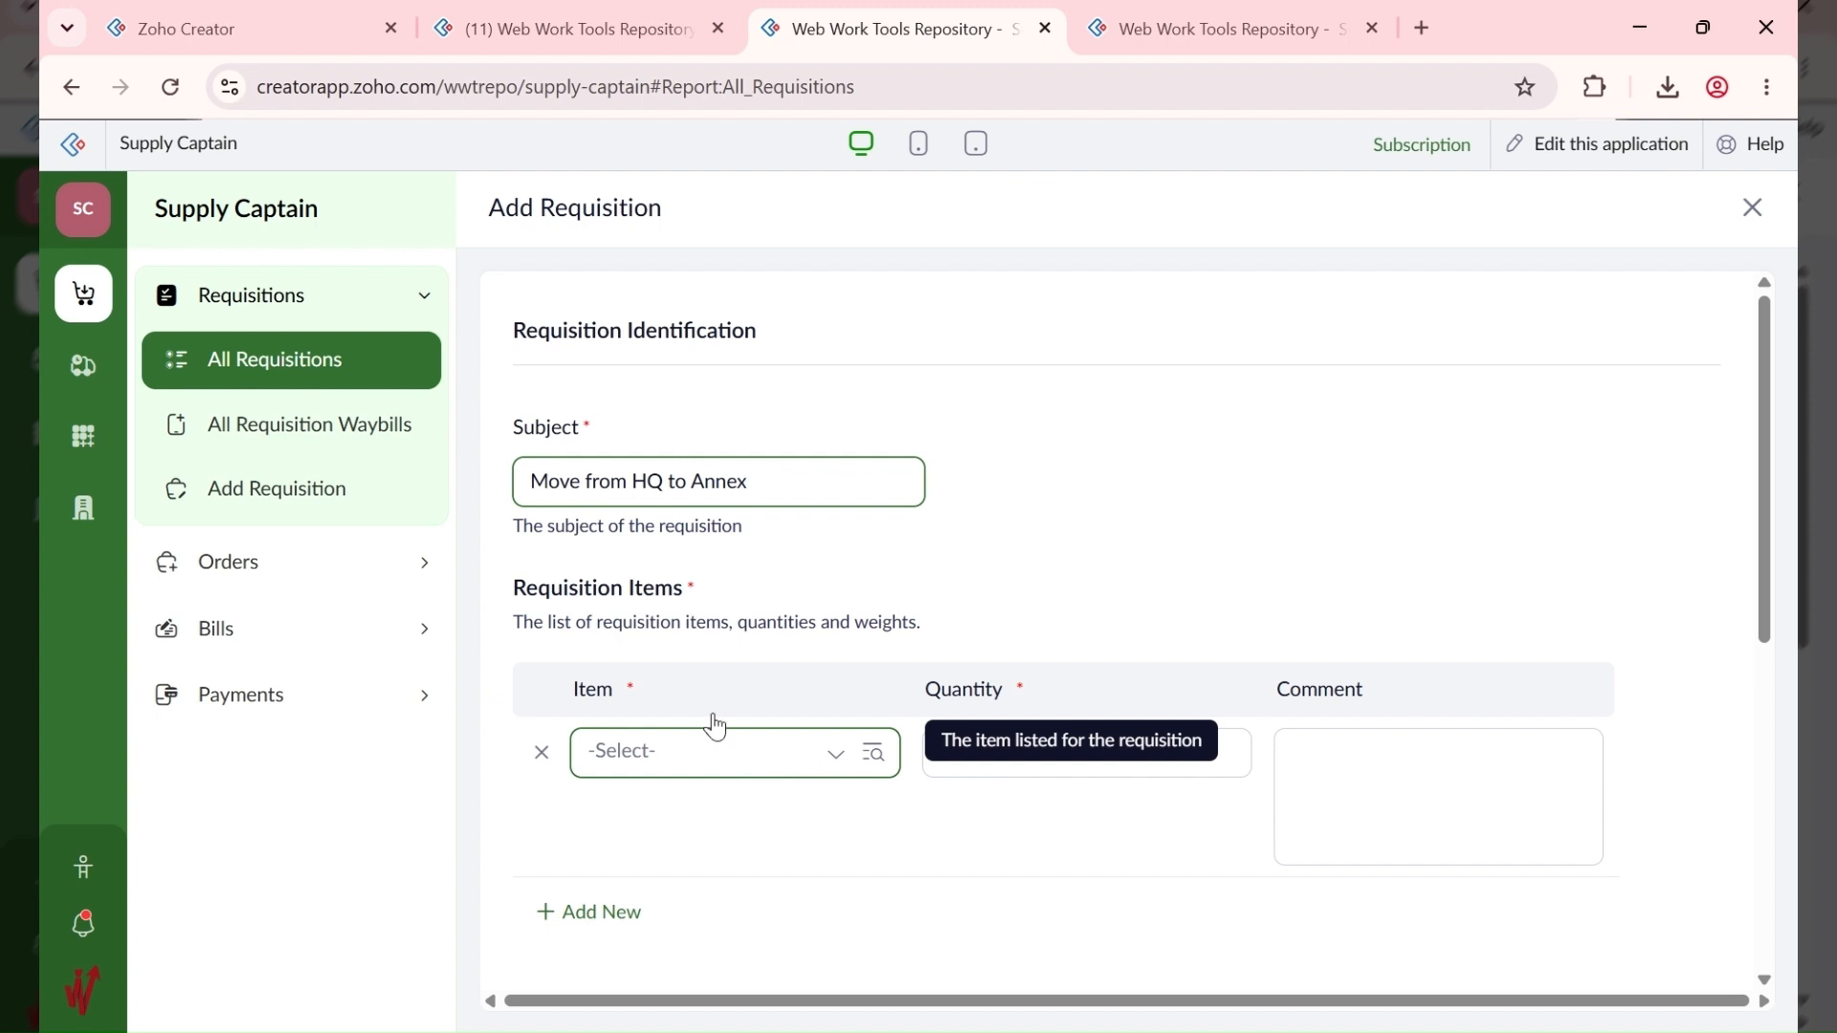
{"action": "left_click", "coordinate": [598, 30]}
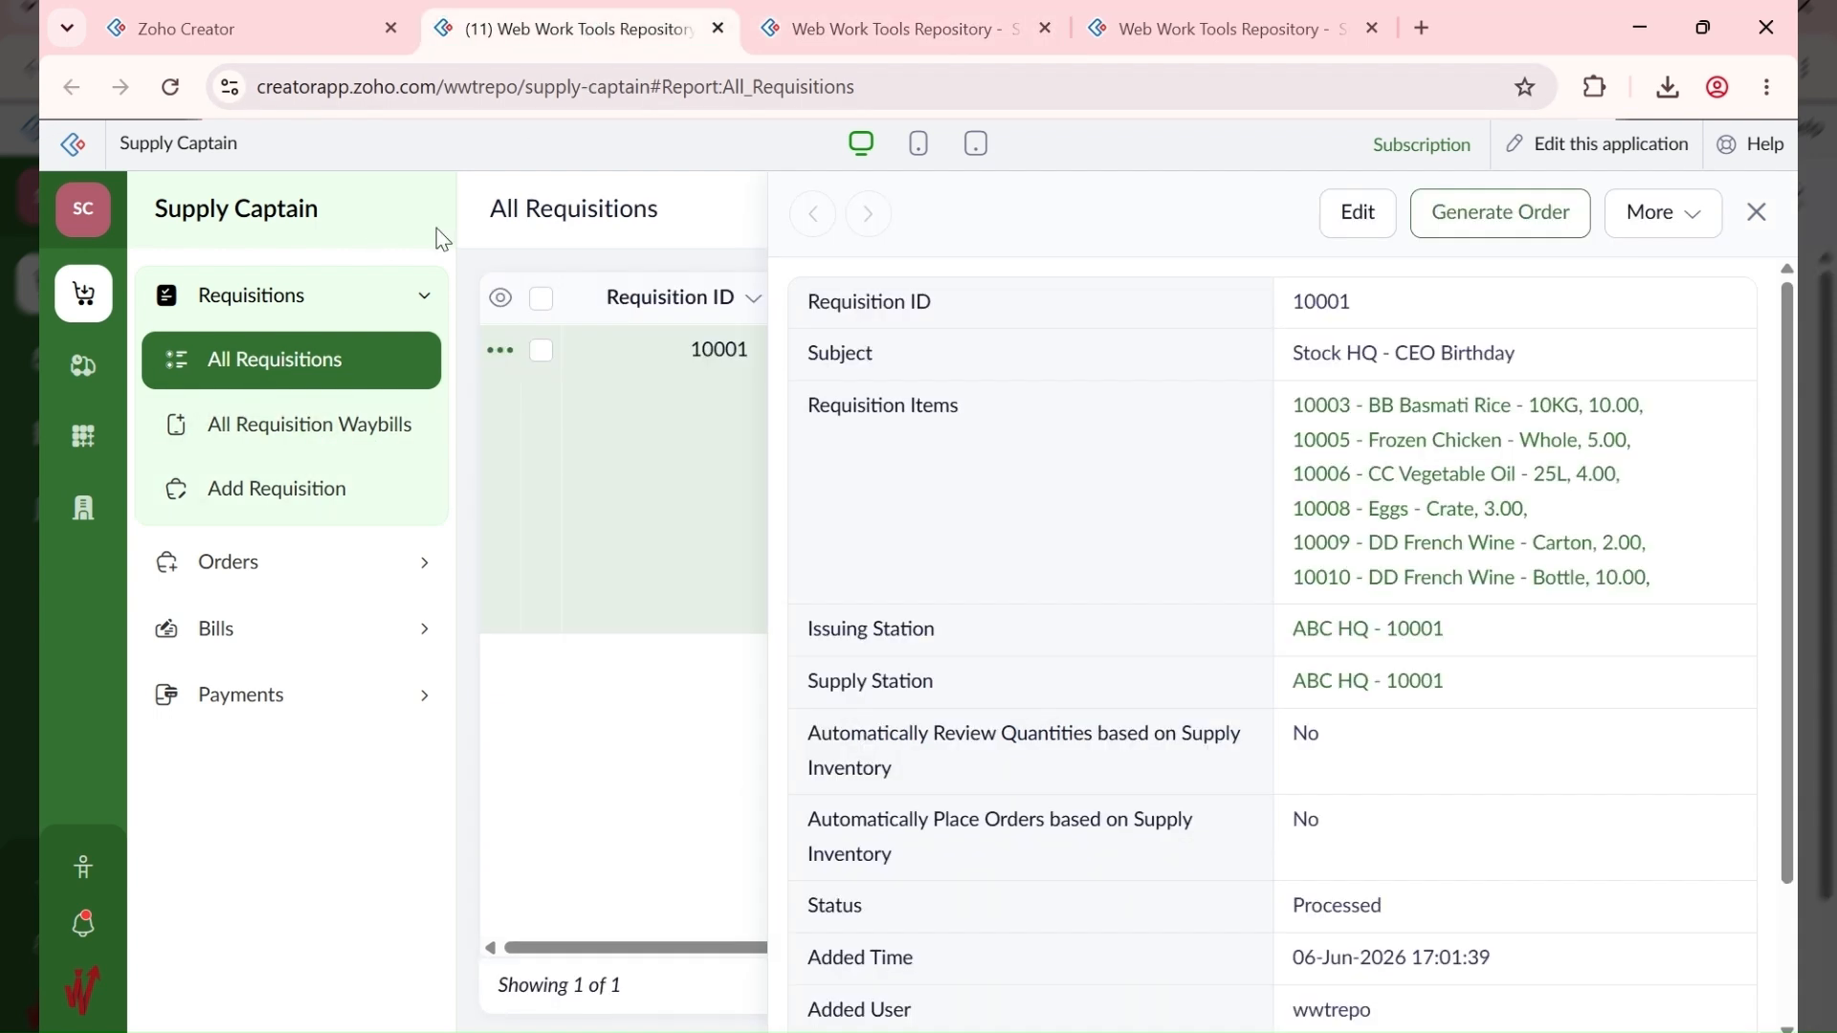
Step: In the other tab, open Inventory's All Store Items report and scroll across its quantity columns
{"action": "left_click", "coordinate": [83, 364]}
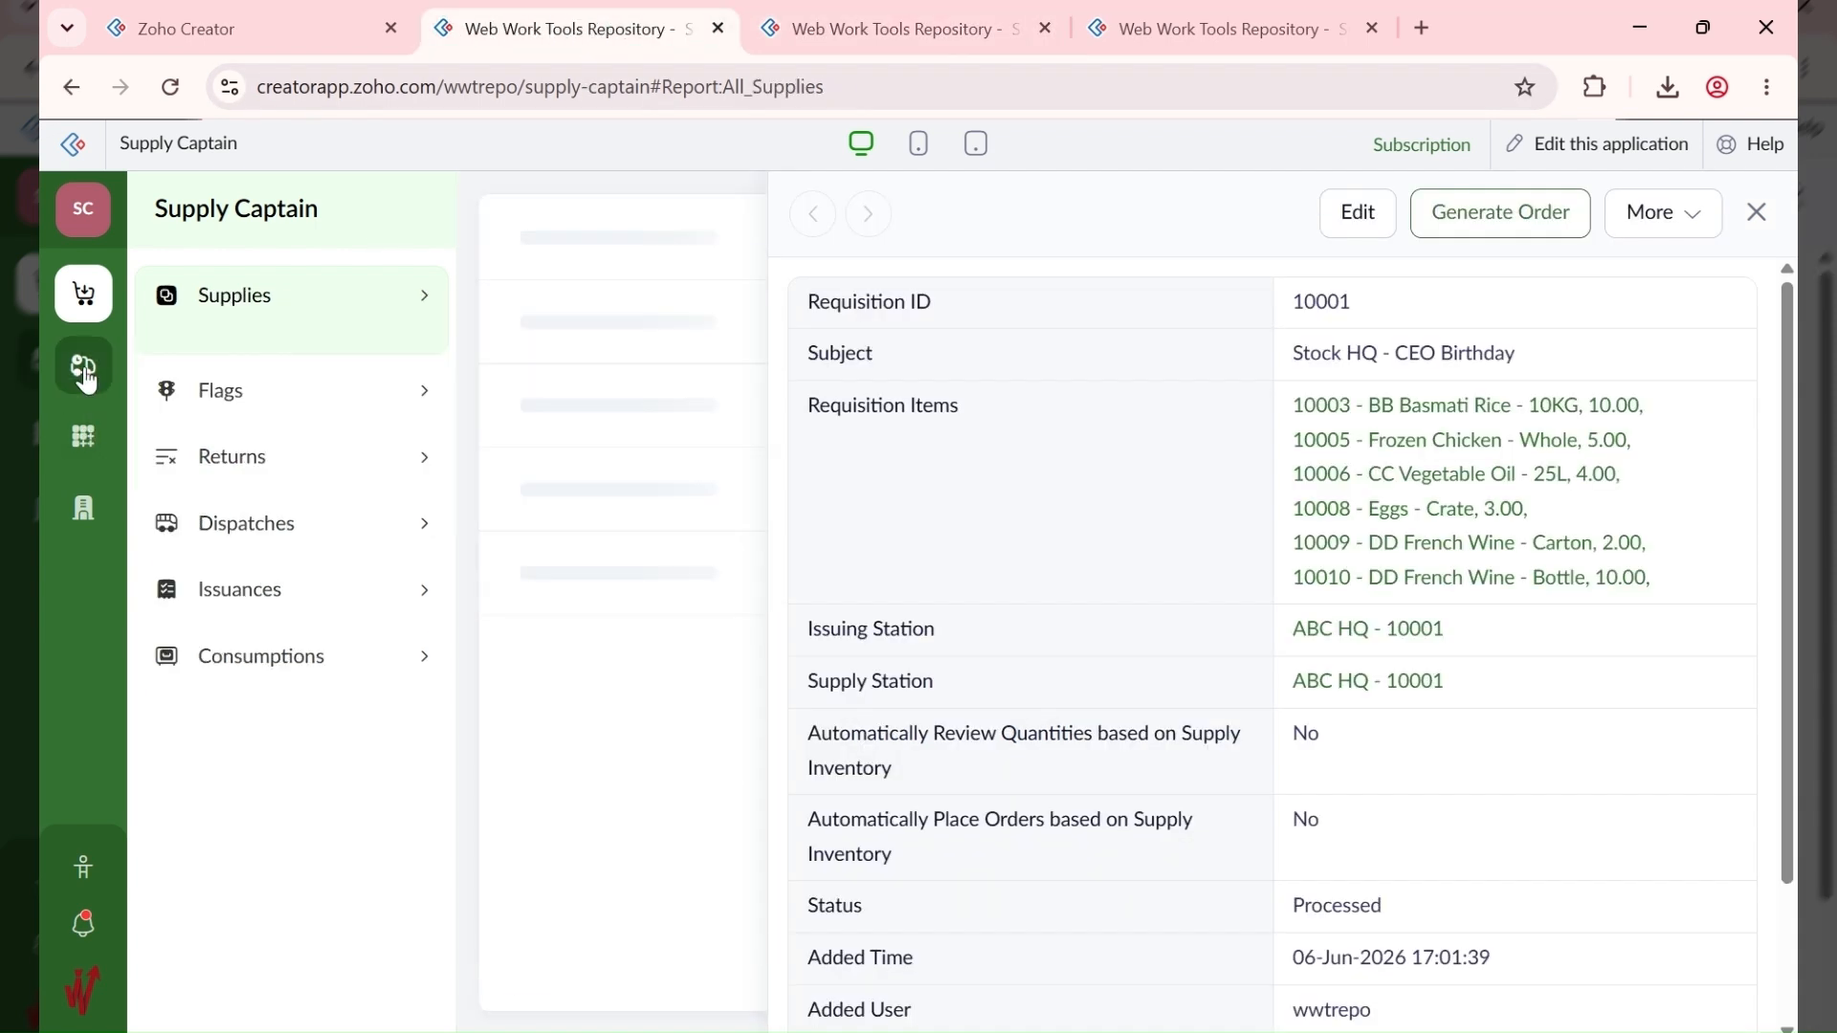
{"action": "left_click", "coordinate": [80, 445]}
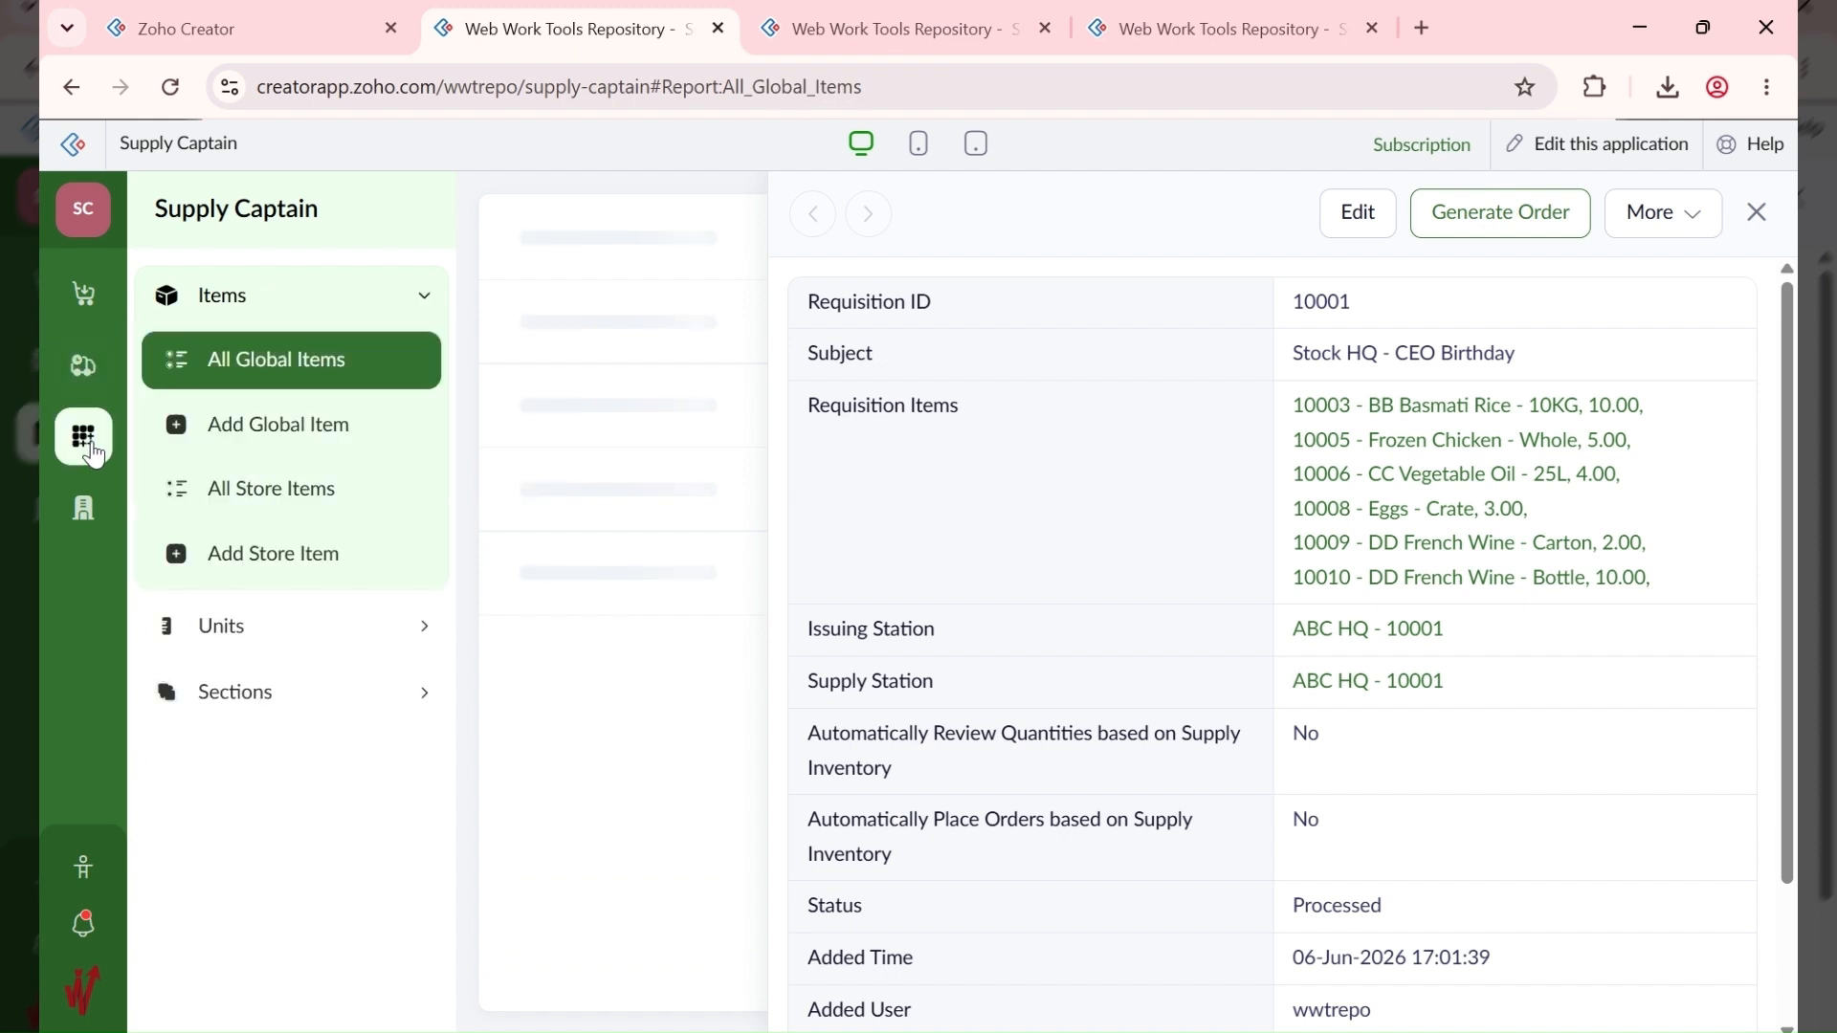
{"action": "left_click", "coordinate": [338, 505]}
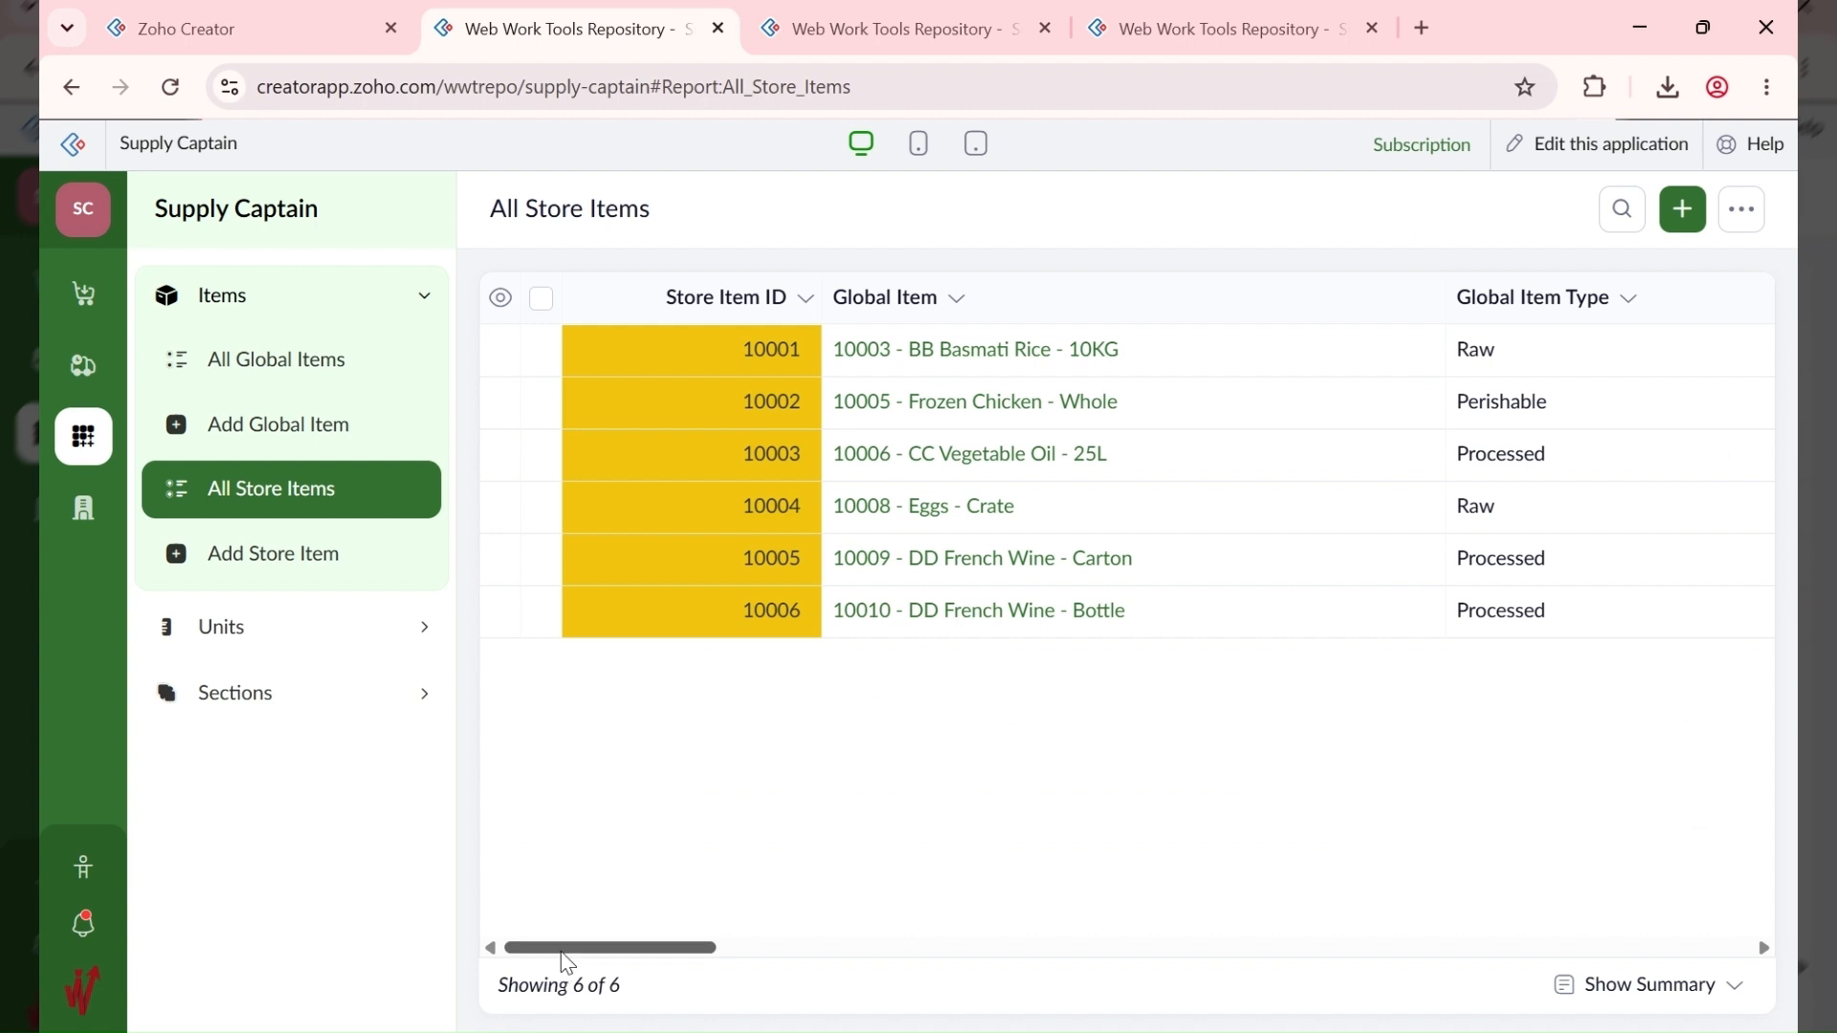
{"action": "left_click_drag", "start_coordinate": [559, 949], "coordinate": [1221, 918]}
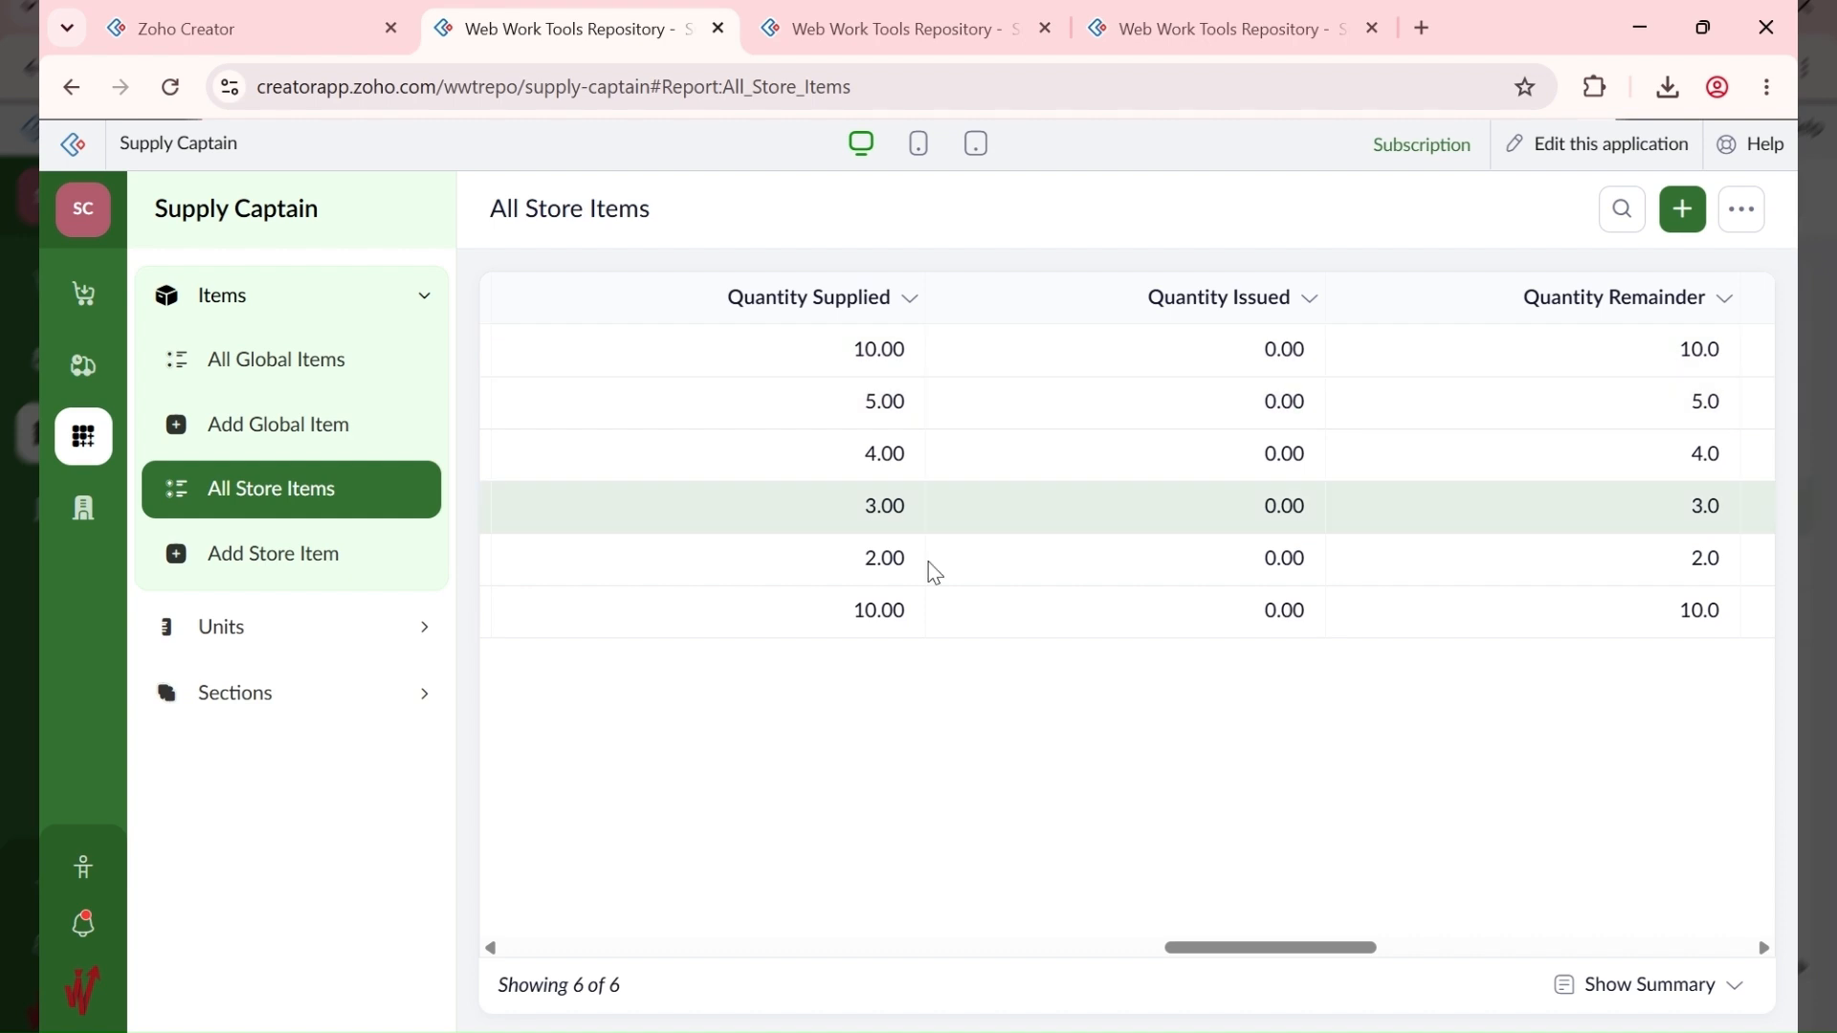
{"action": "left_click_drag", "start_coordinate": [1361, 959], "coordinate": [724, 952]}
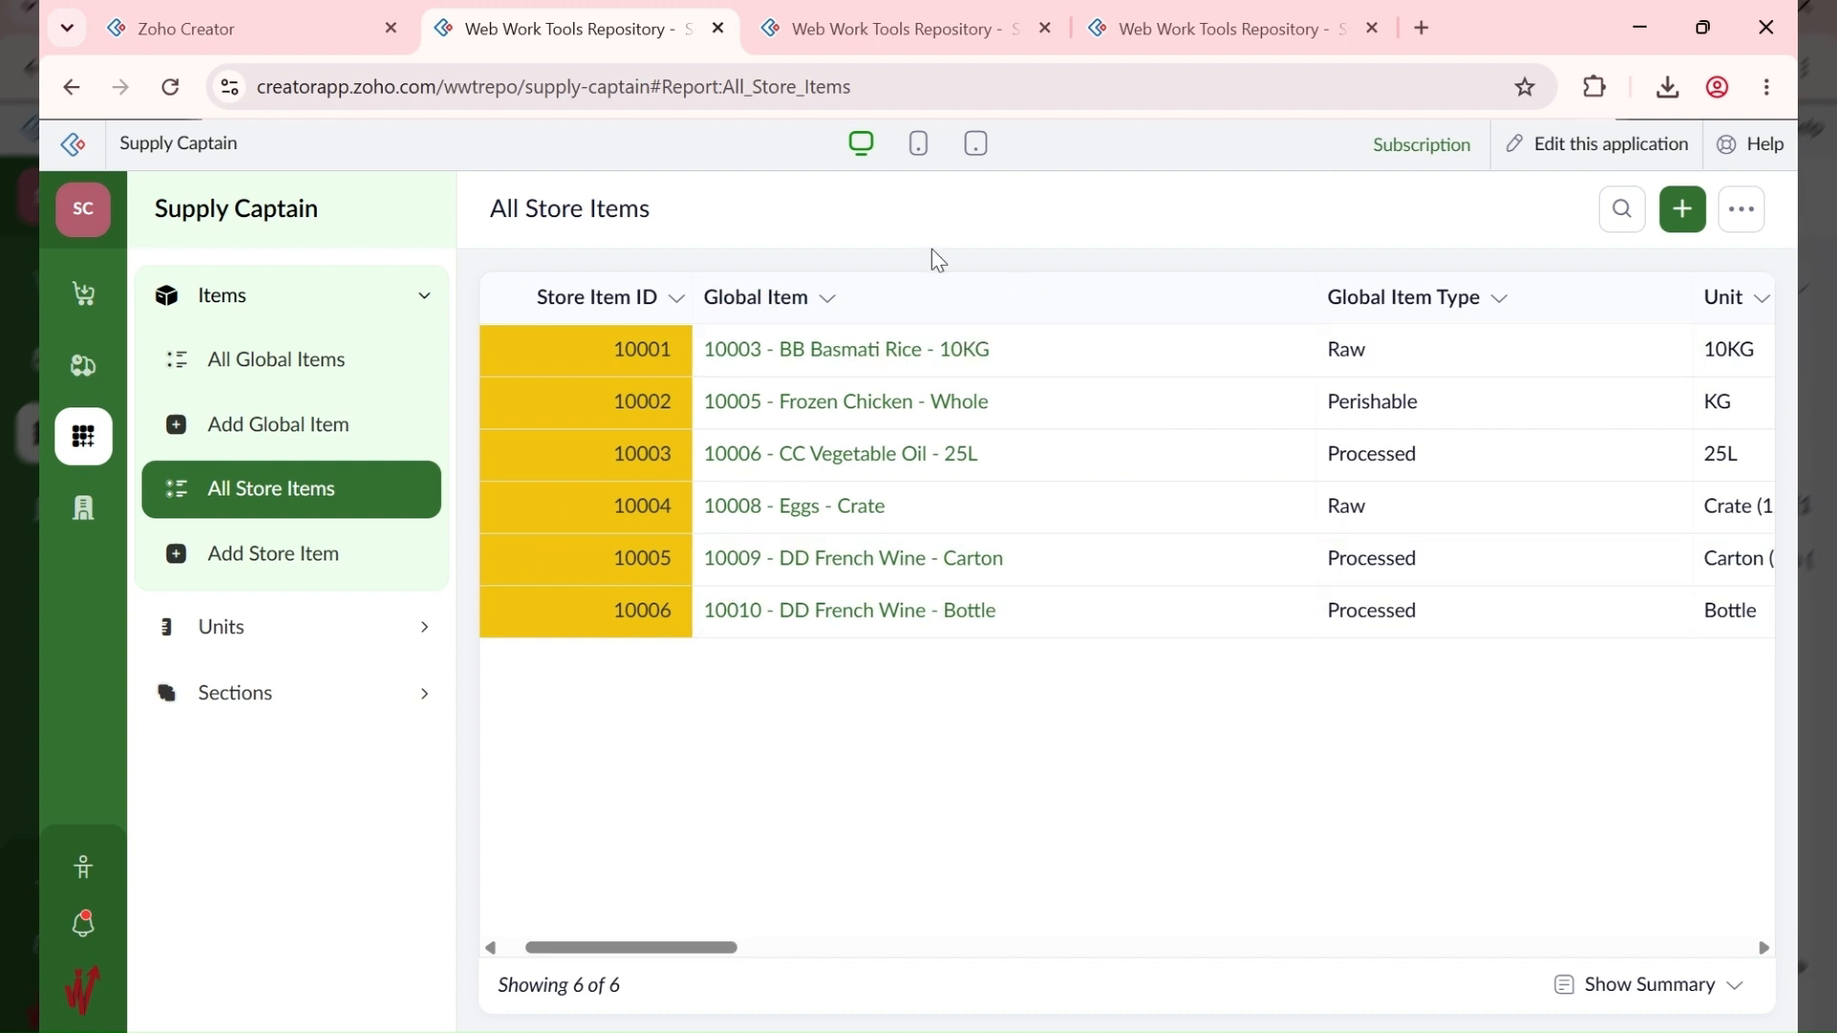
Step: Add 10003 BB Basmati Rice 10KG with quantity 5 as the first requisition item
{"action": "left_click", "coordinate": [850, 12]}
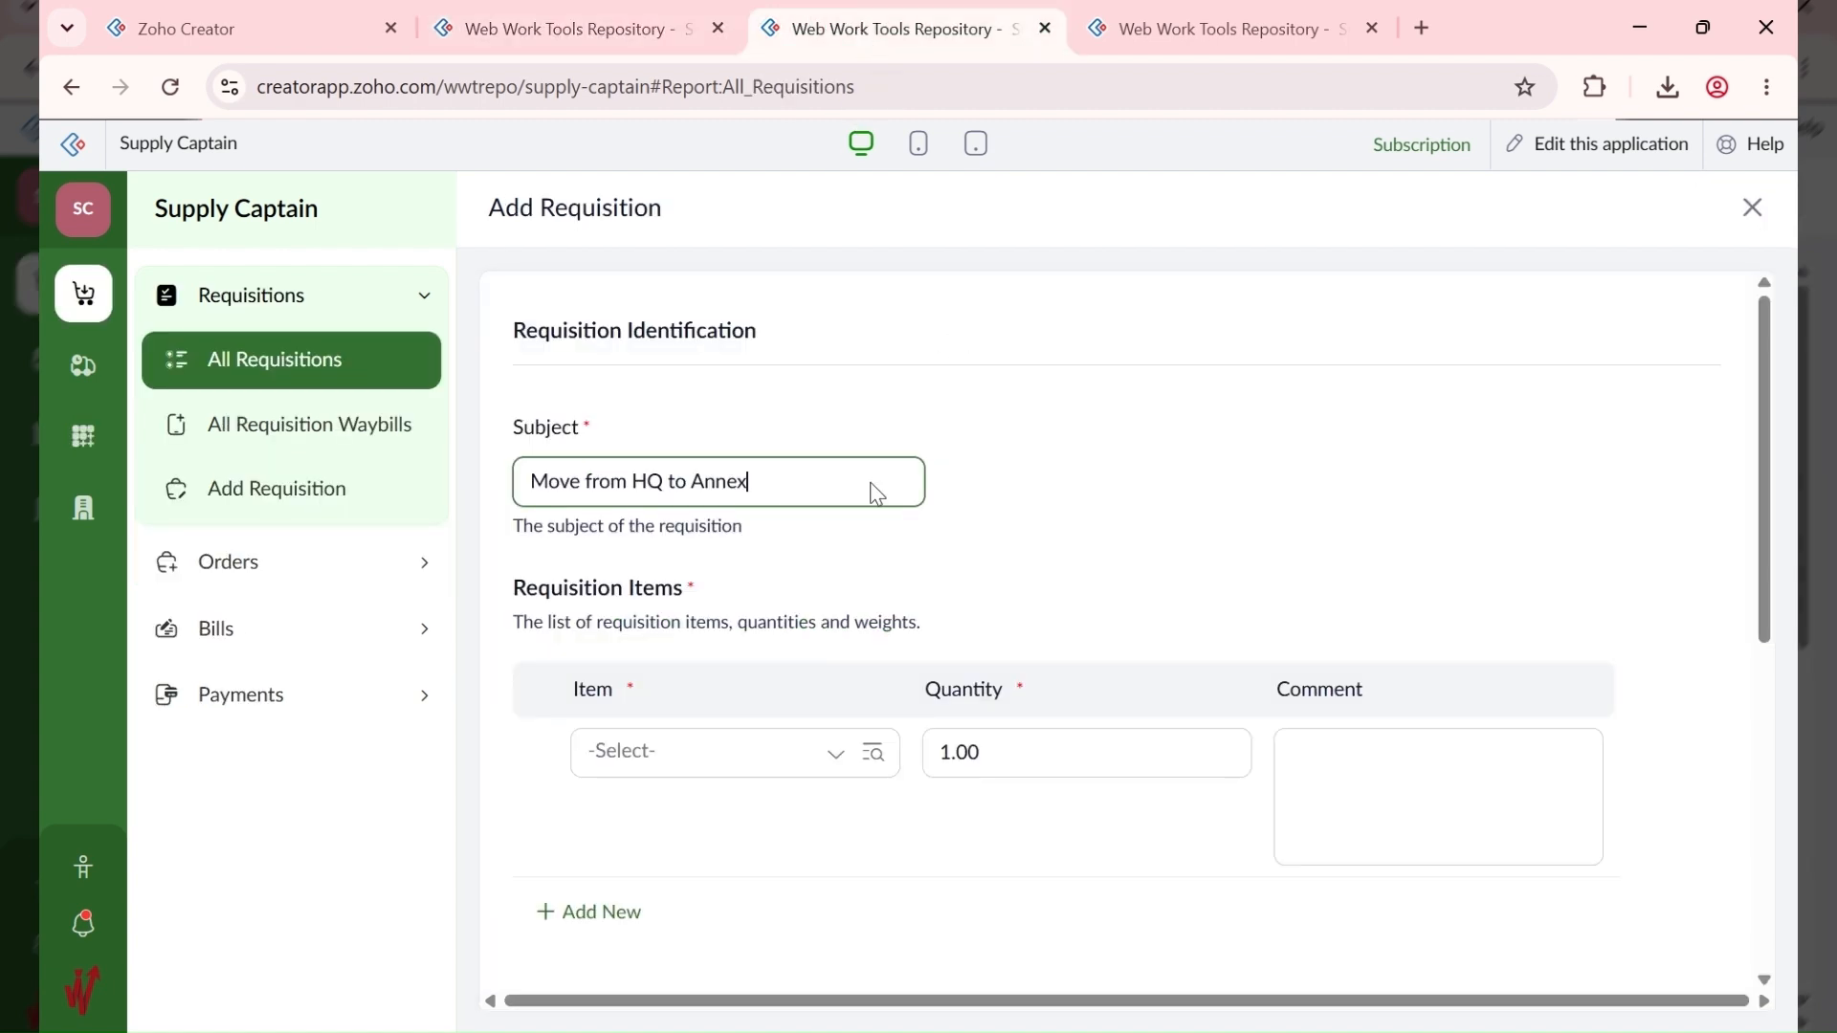
{"action": "left_click", "coordinate": [731, 747]}
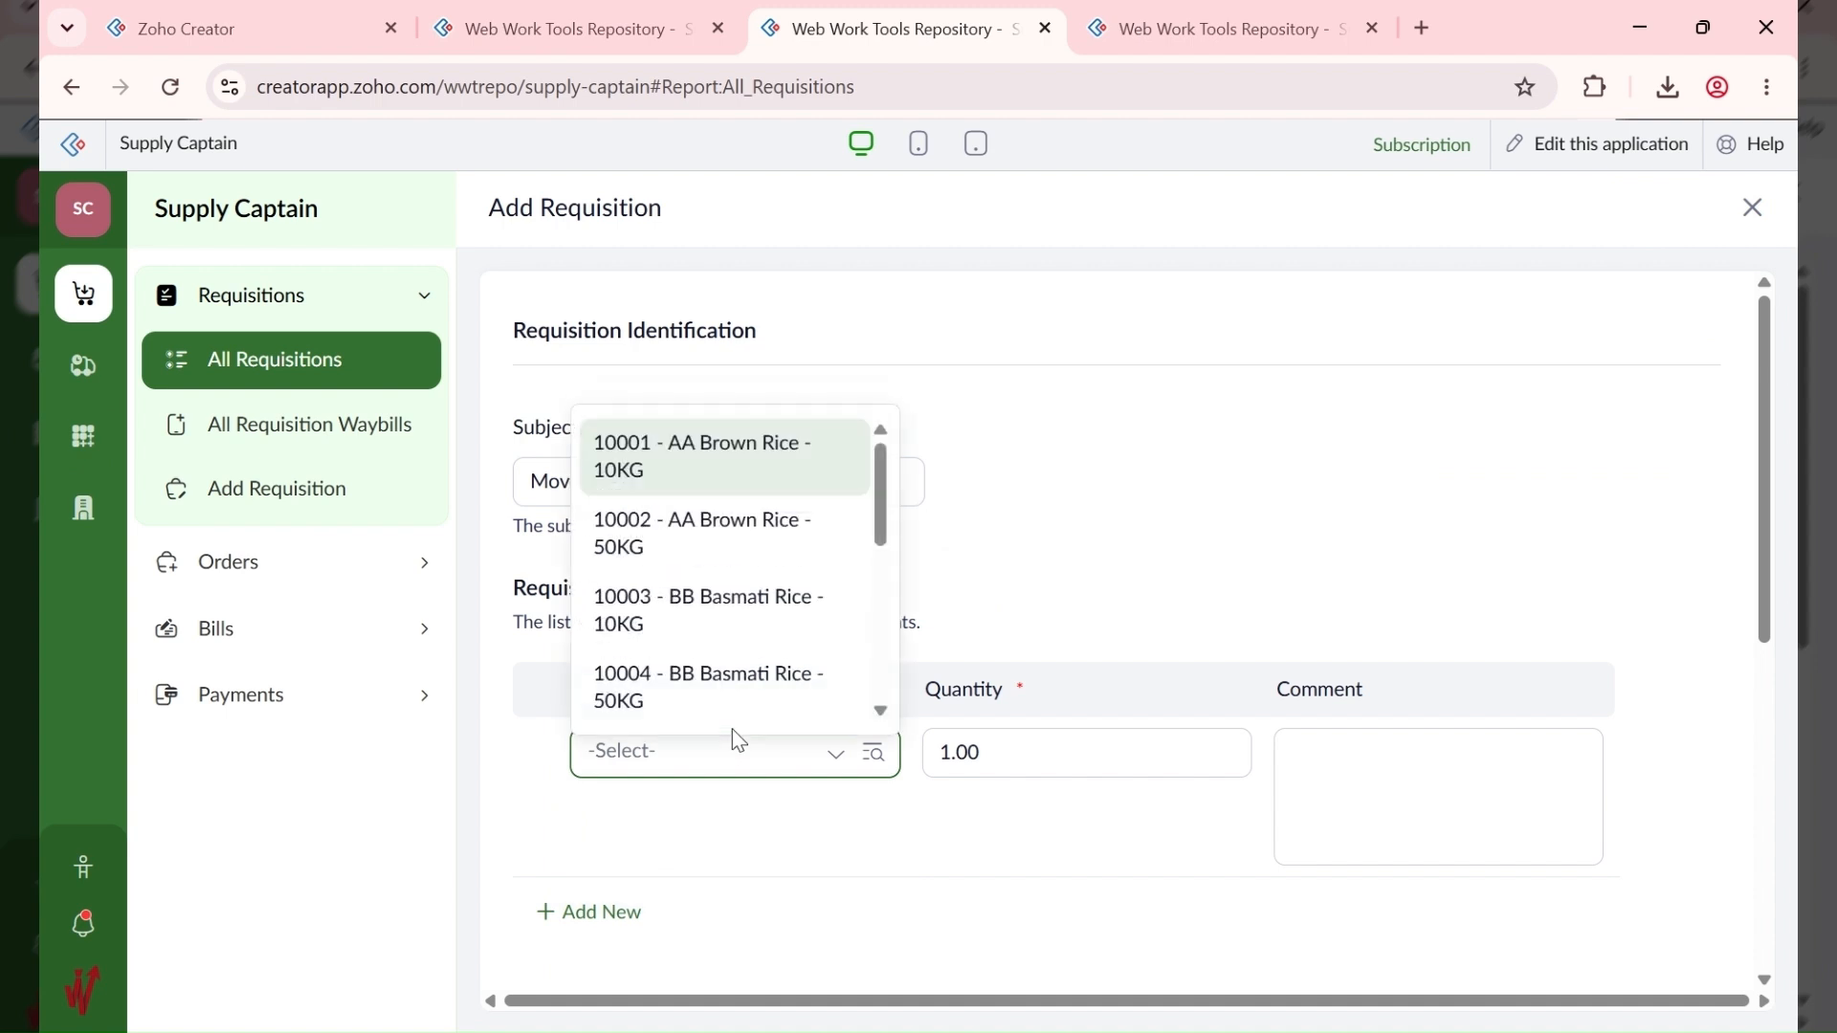
{"action": "type", "text": "Wine"}
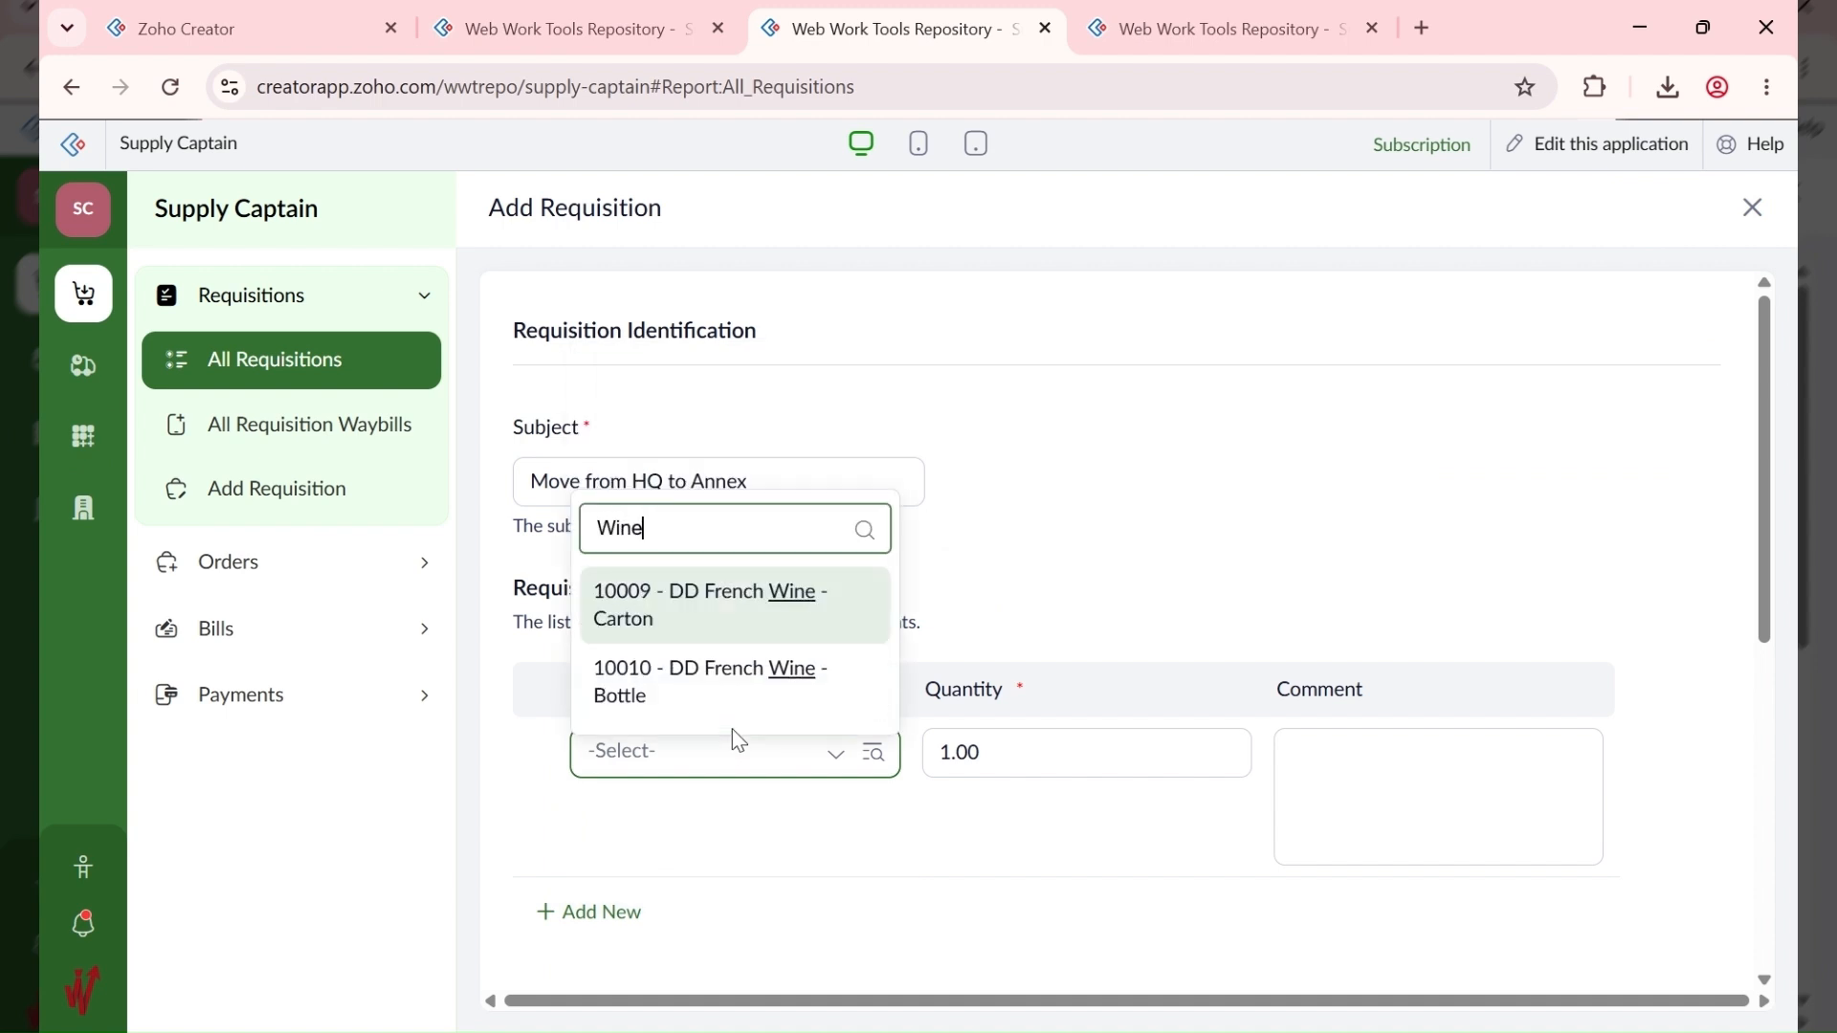
{"action": "key", "text": "ctrl+a"}
{"action": "type", "text": "Basma"}
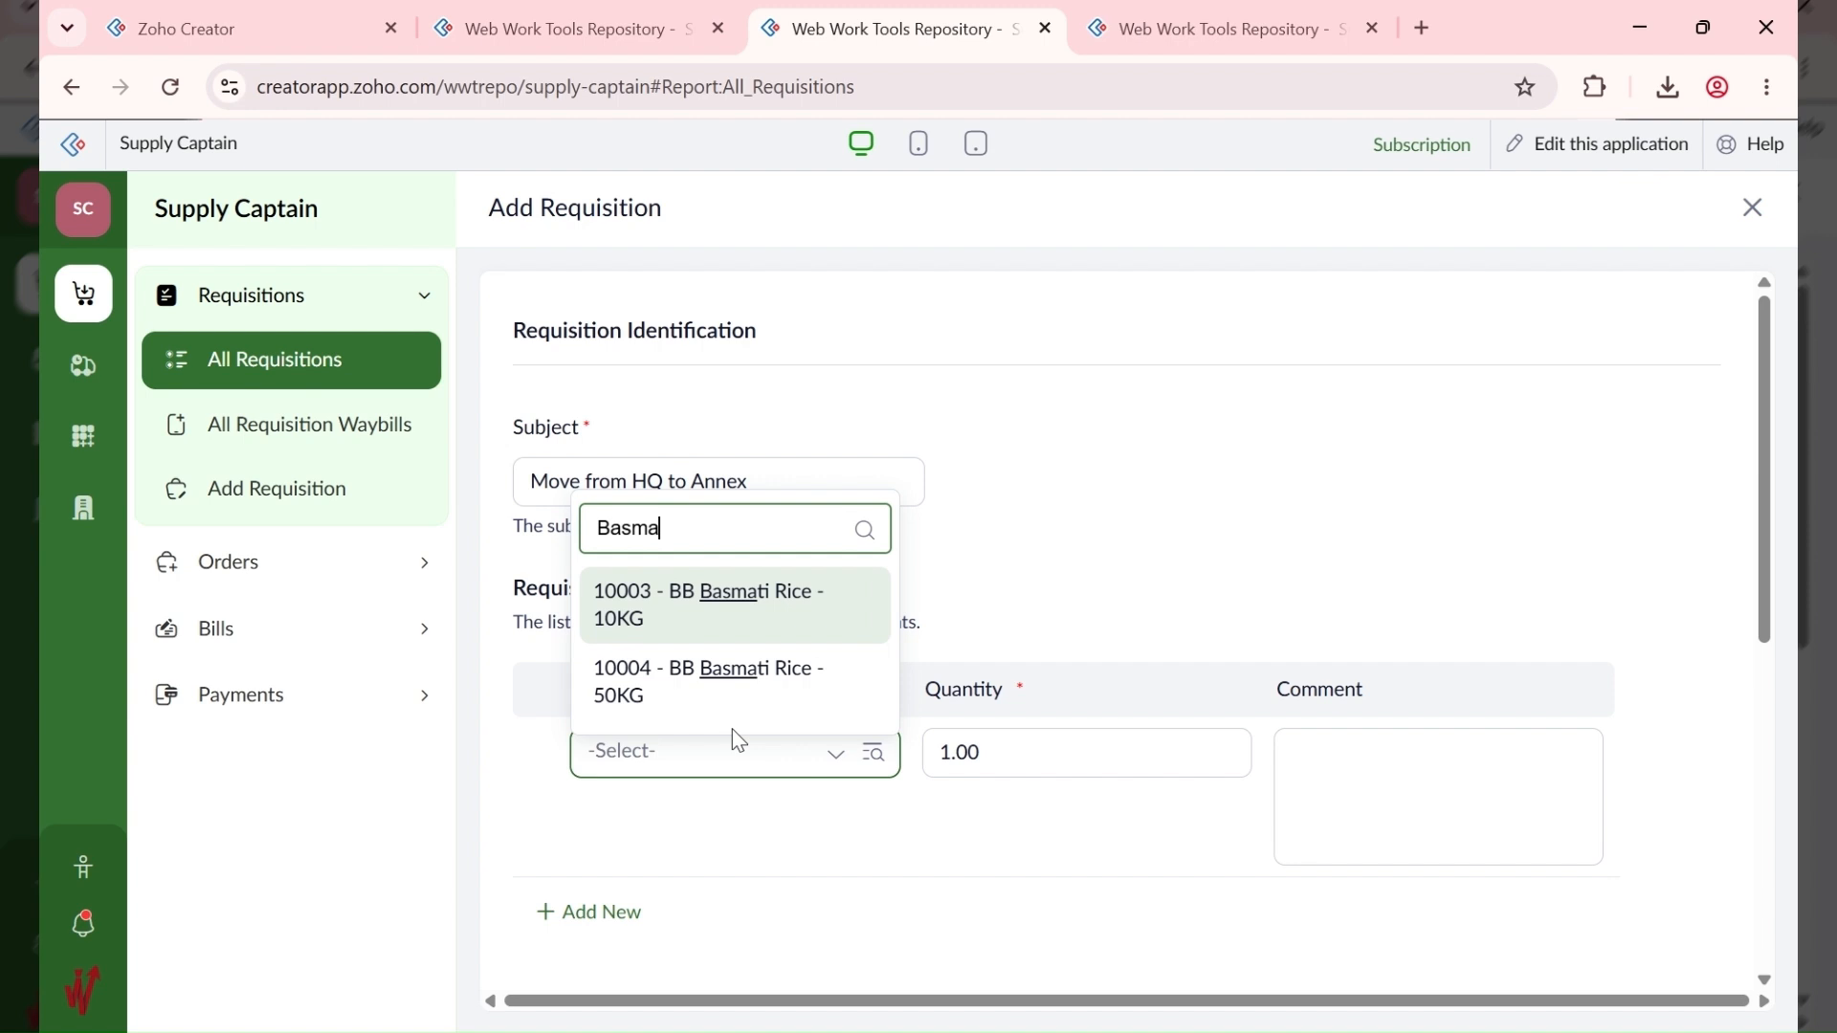
{"action": "left_click", "coordinate": [845, 615]}
{"action": "left_click", "coordinate": [1032, 743]}
{"action": "type", "text": "5"}
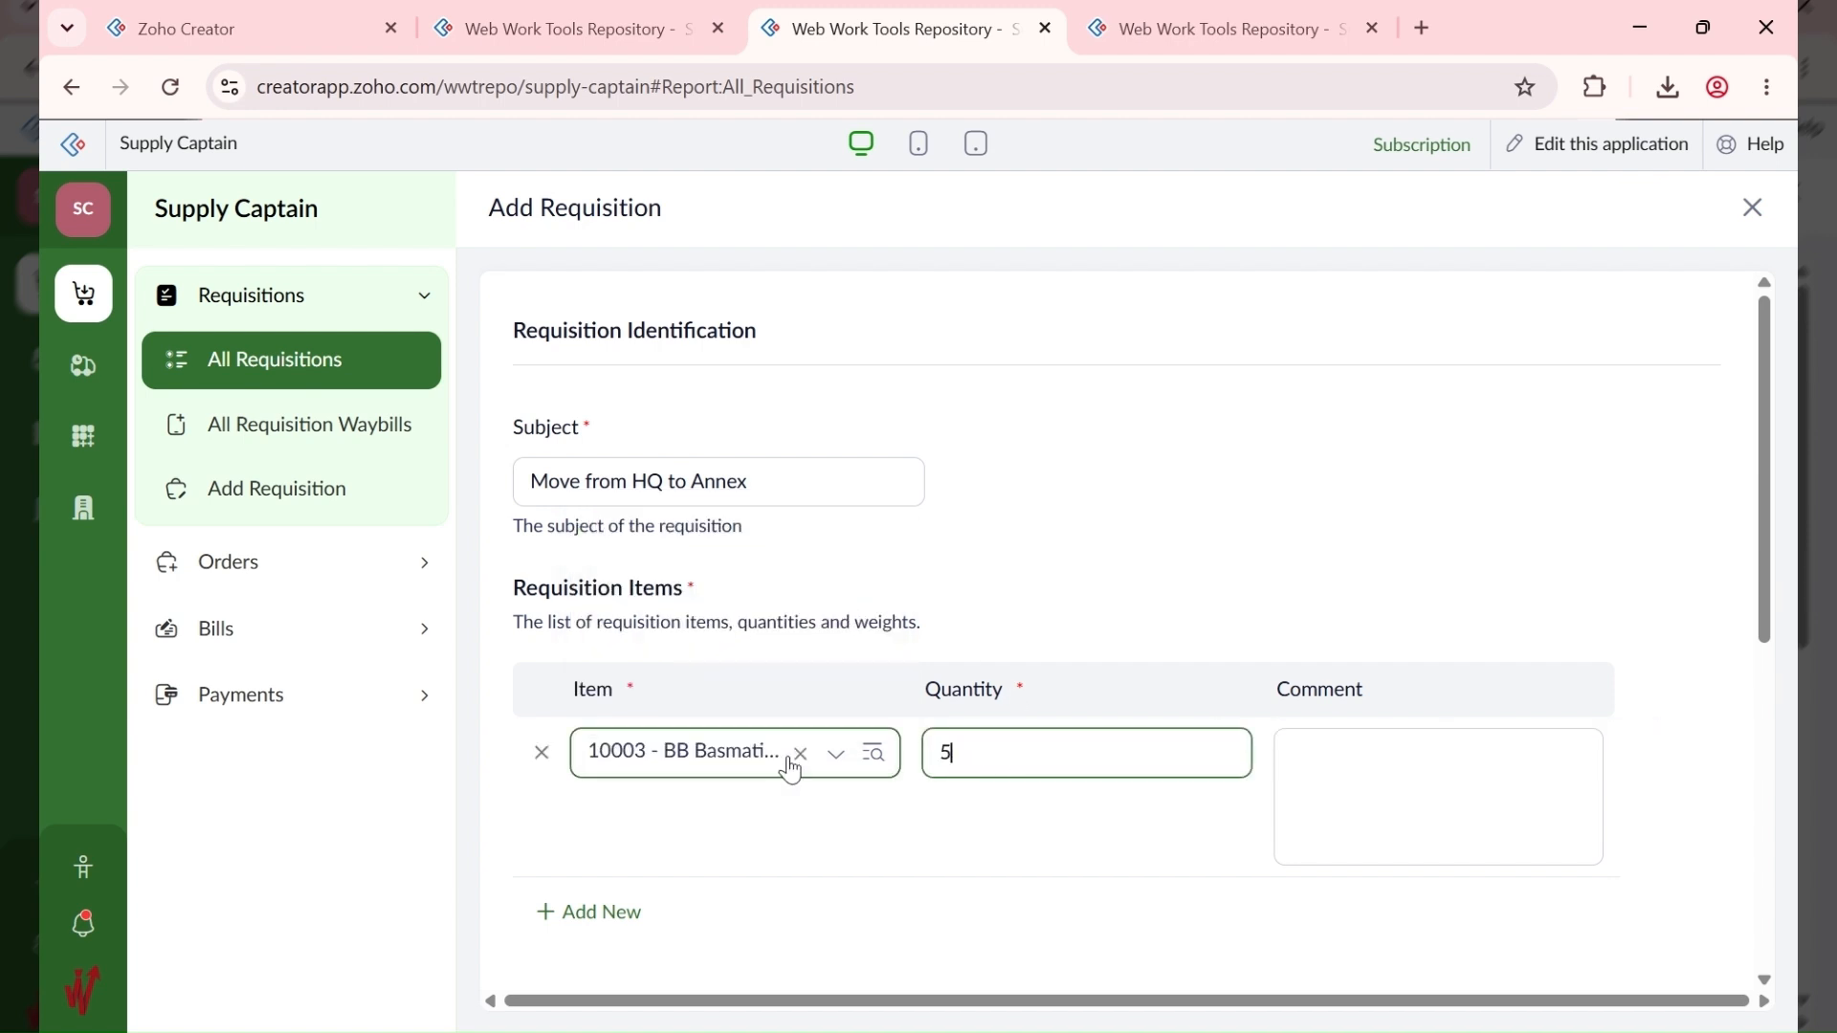
Step: Add 10010 DD French Wine Bottle with quantity 5 as the second requisition item
{"action": "left_click", "coordinate": [613, 914]}
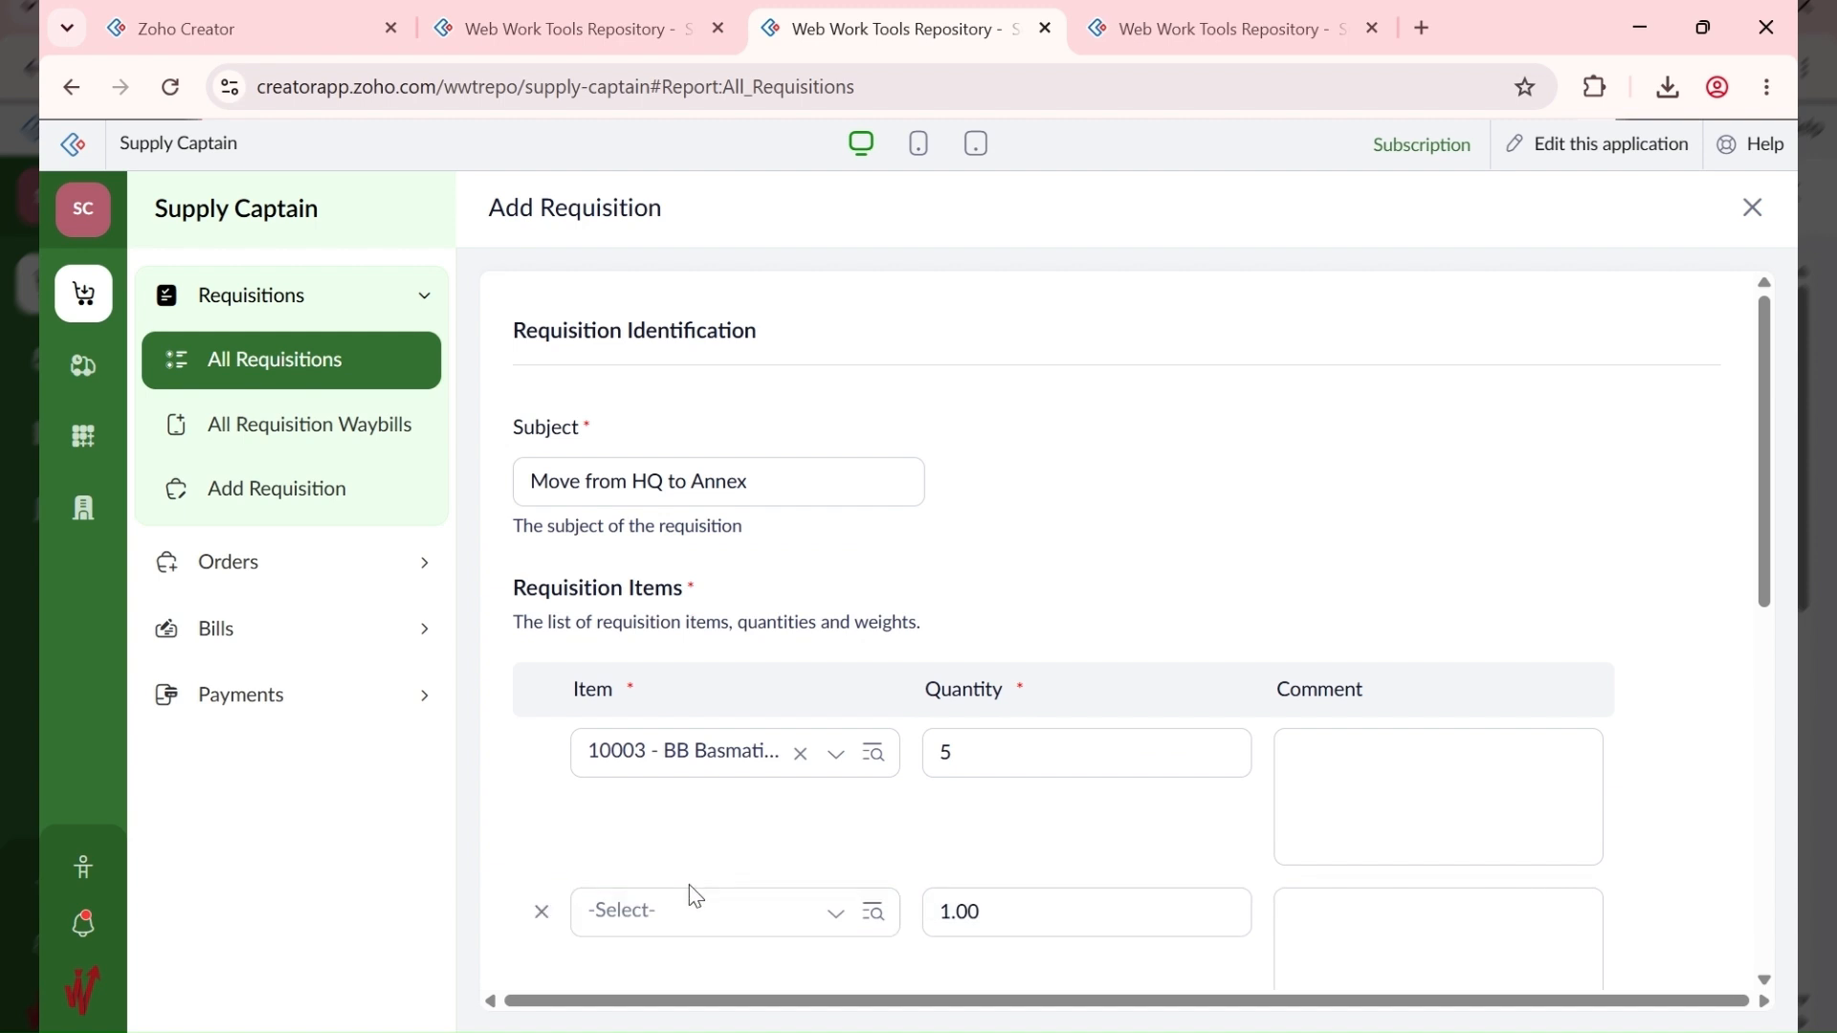
{"action": "left_click", "coordinate": [691, 913]}
{"action": "type", "text": "wine"}
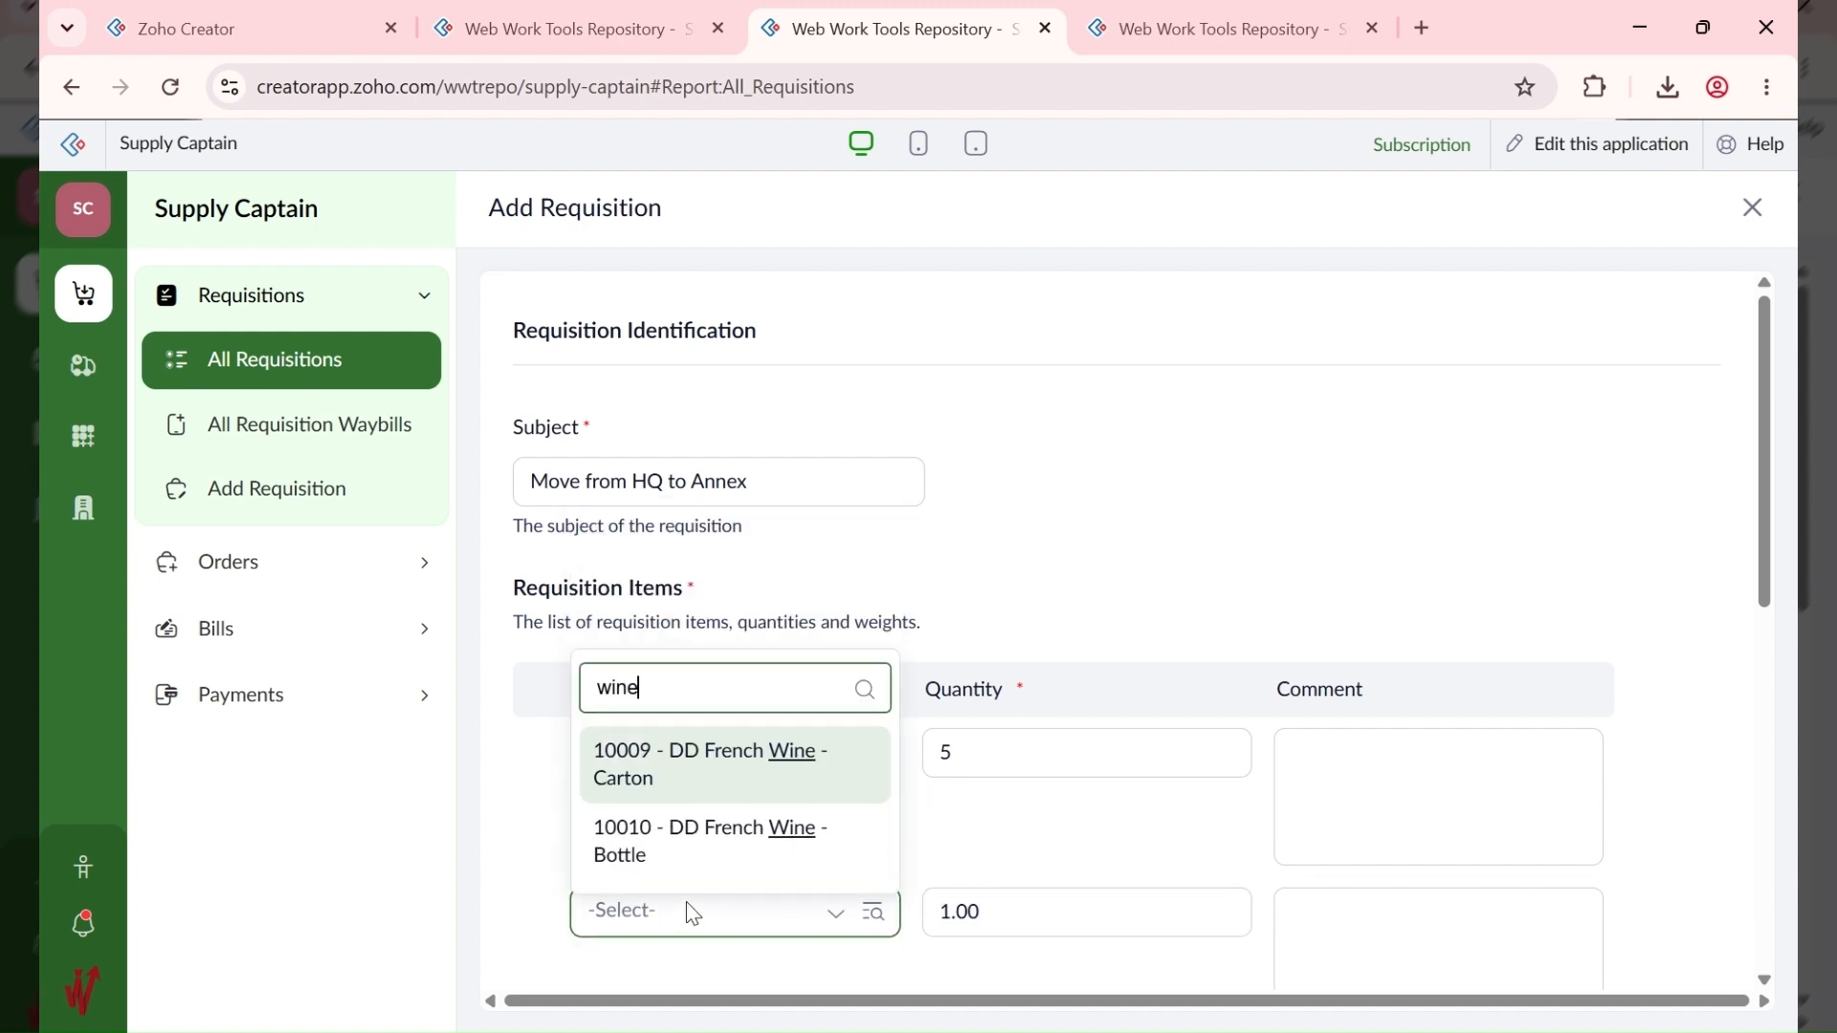
{"action": "left_click", "coordinate": [908, 848]}
{"action": "left_click", "coordinate": [763, 919]}
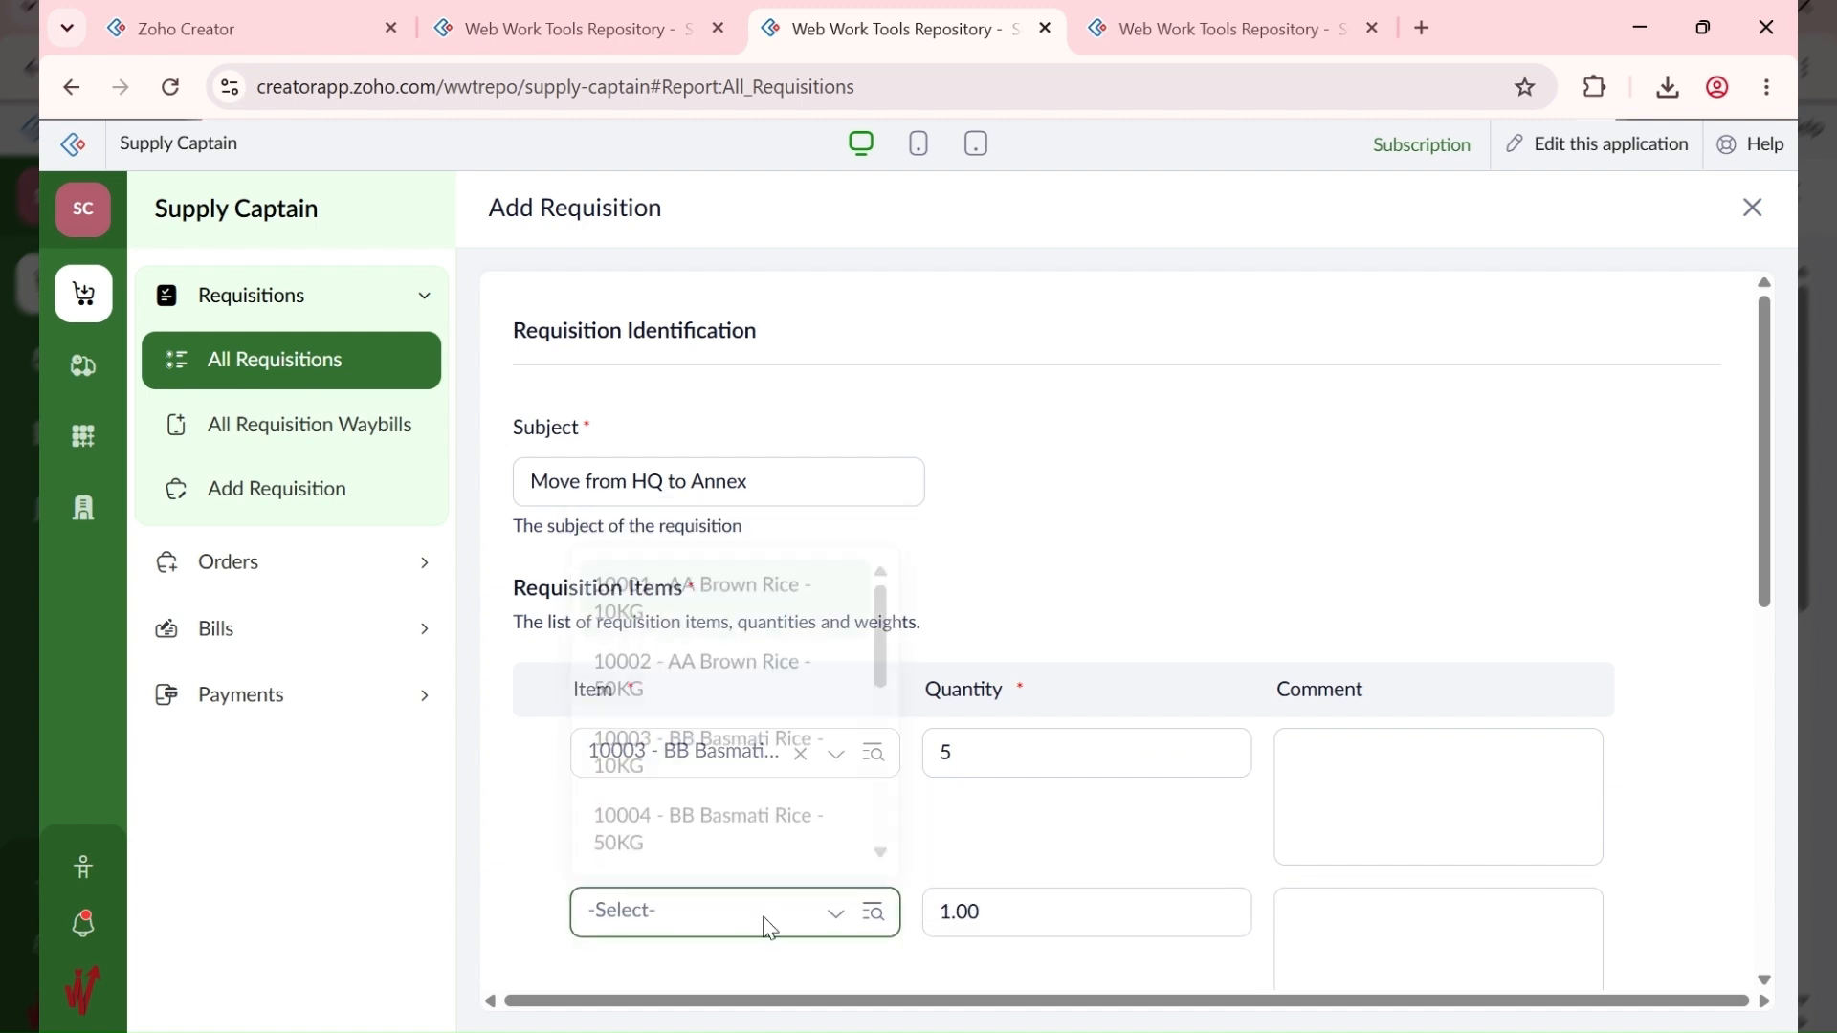
{"action": "type", "text": "w"}
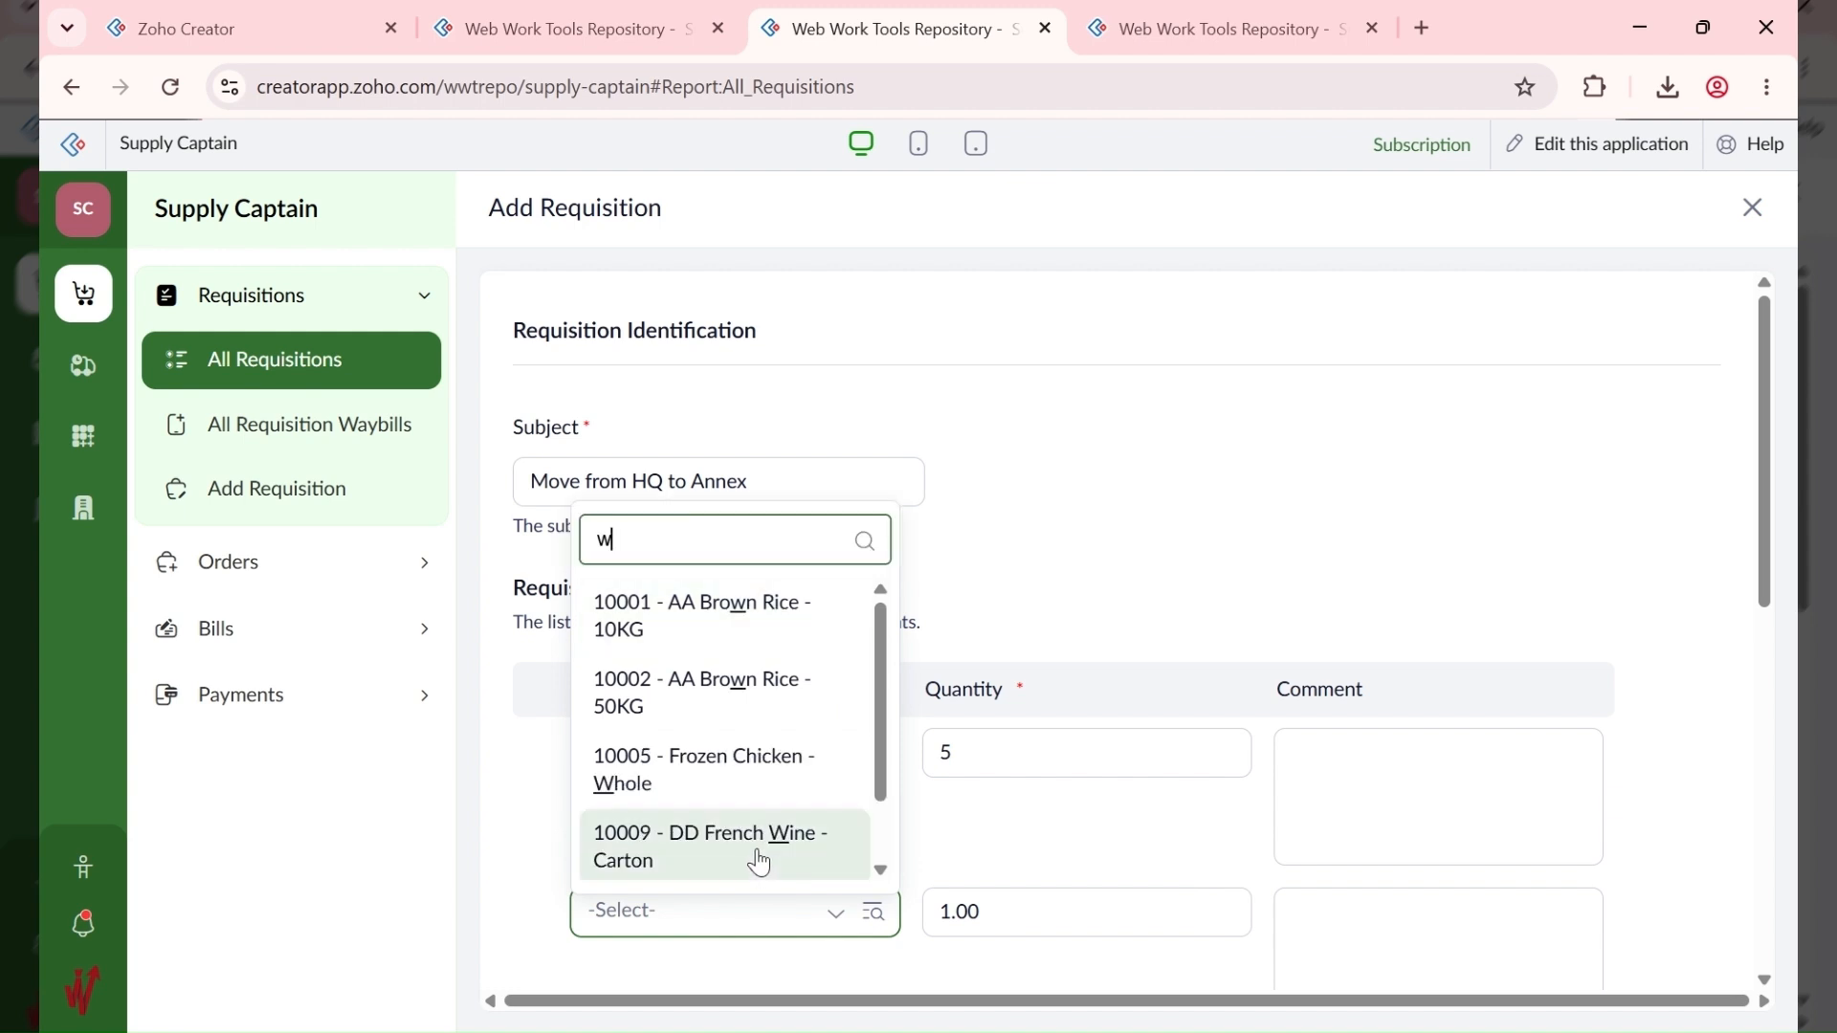
{"action": "type", "text": "i"}
{"action": "left_click", "coordinate": [759, 858]}
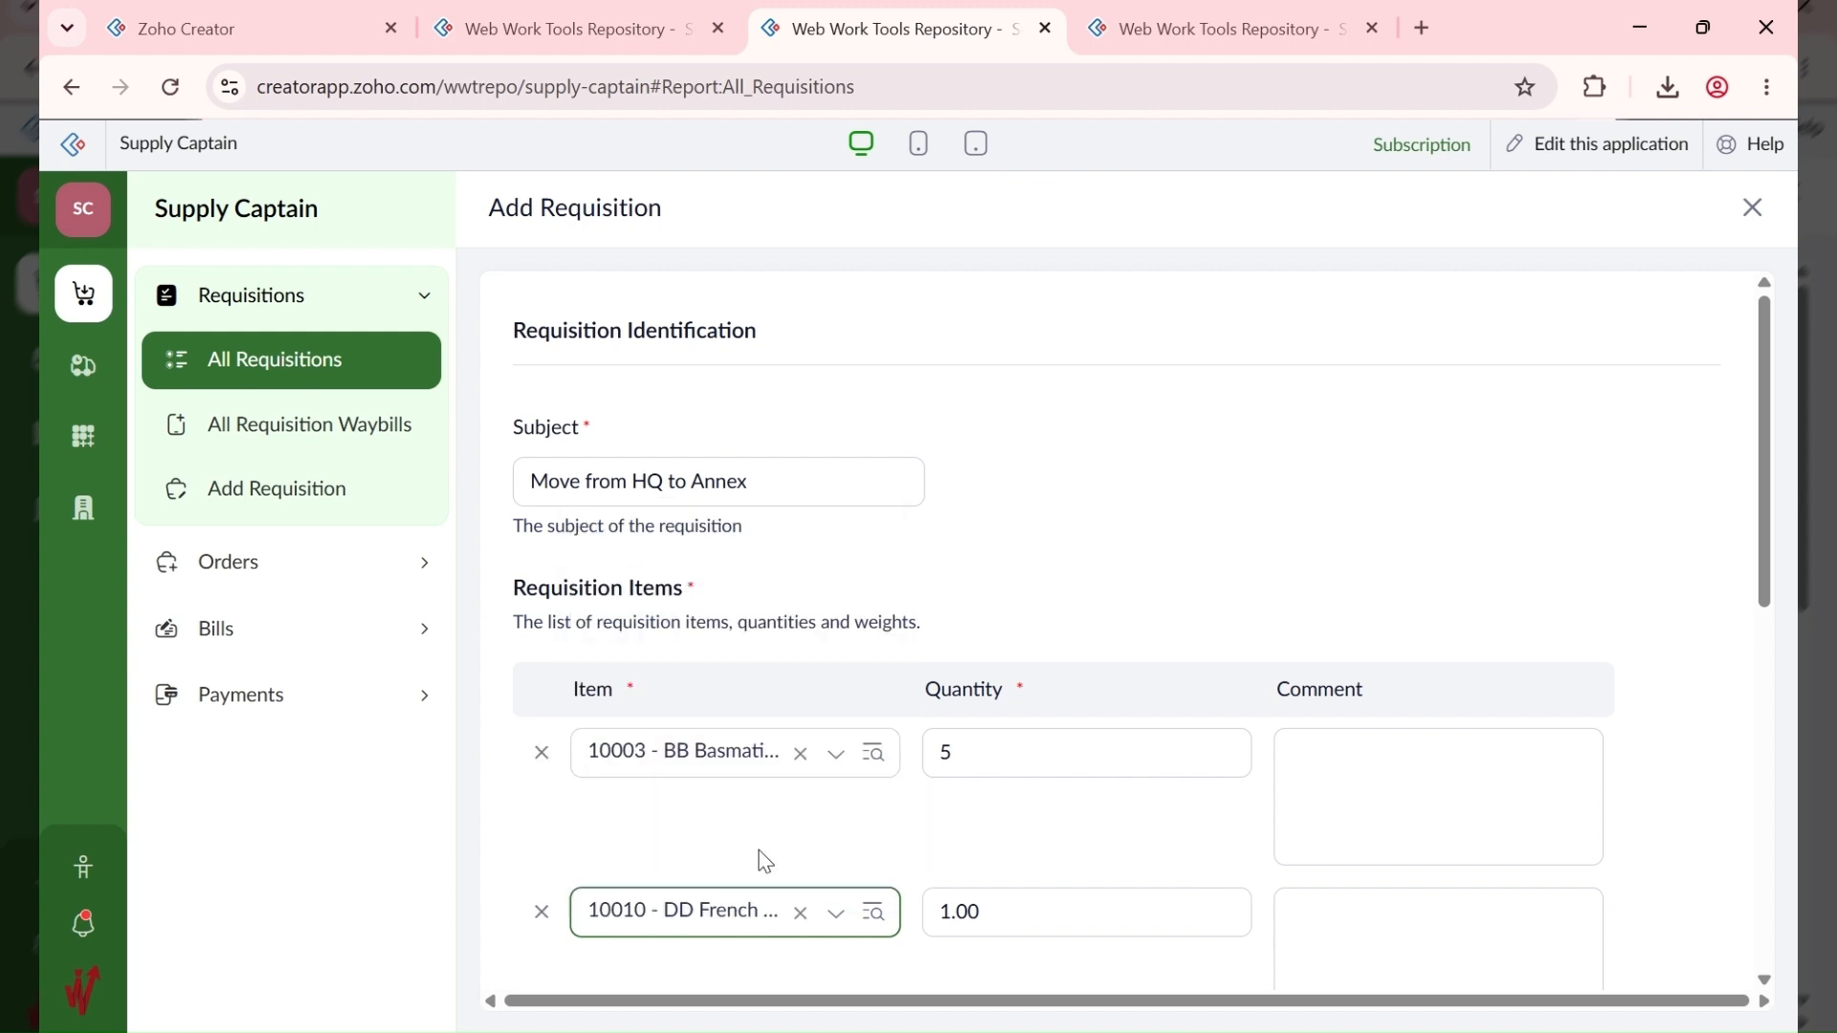
{"action": "left_click", "coordinate": [1041, 897]}
{"action": "type", "text": "5"}
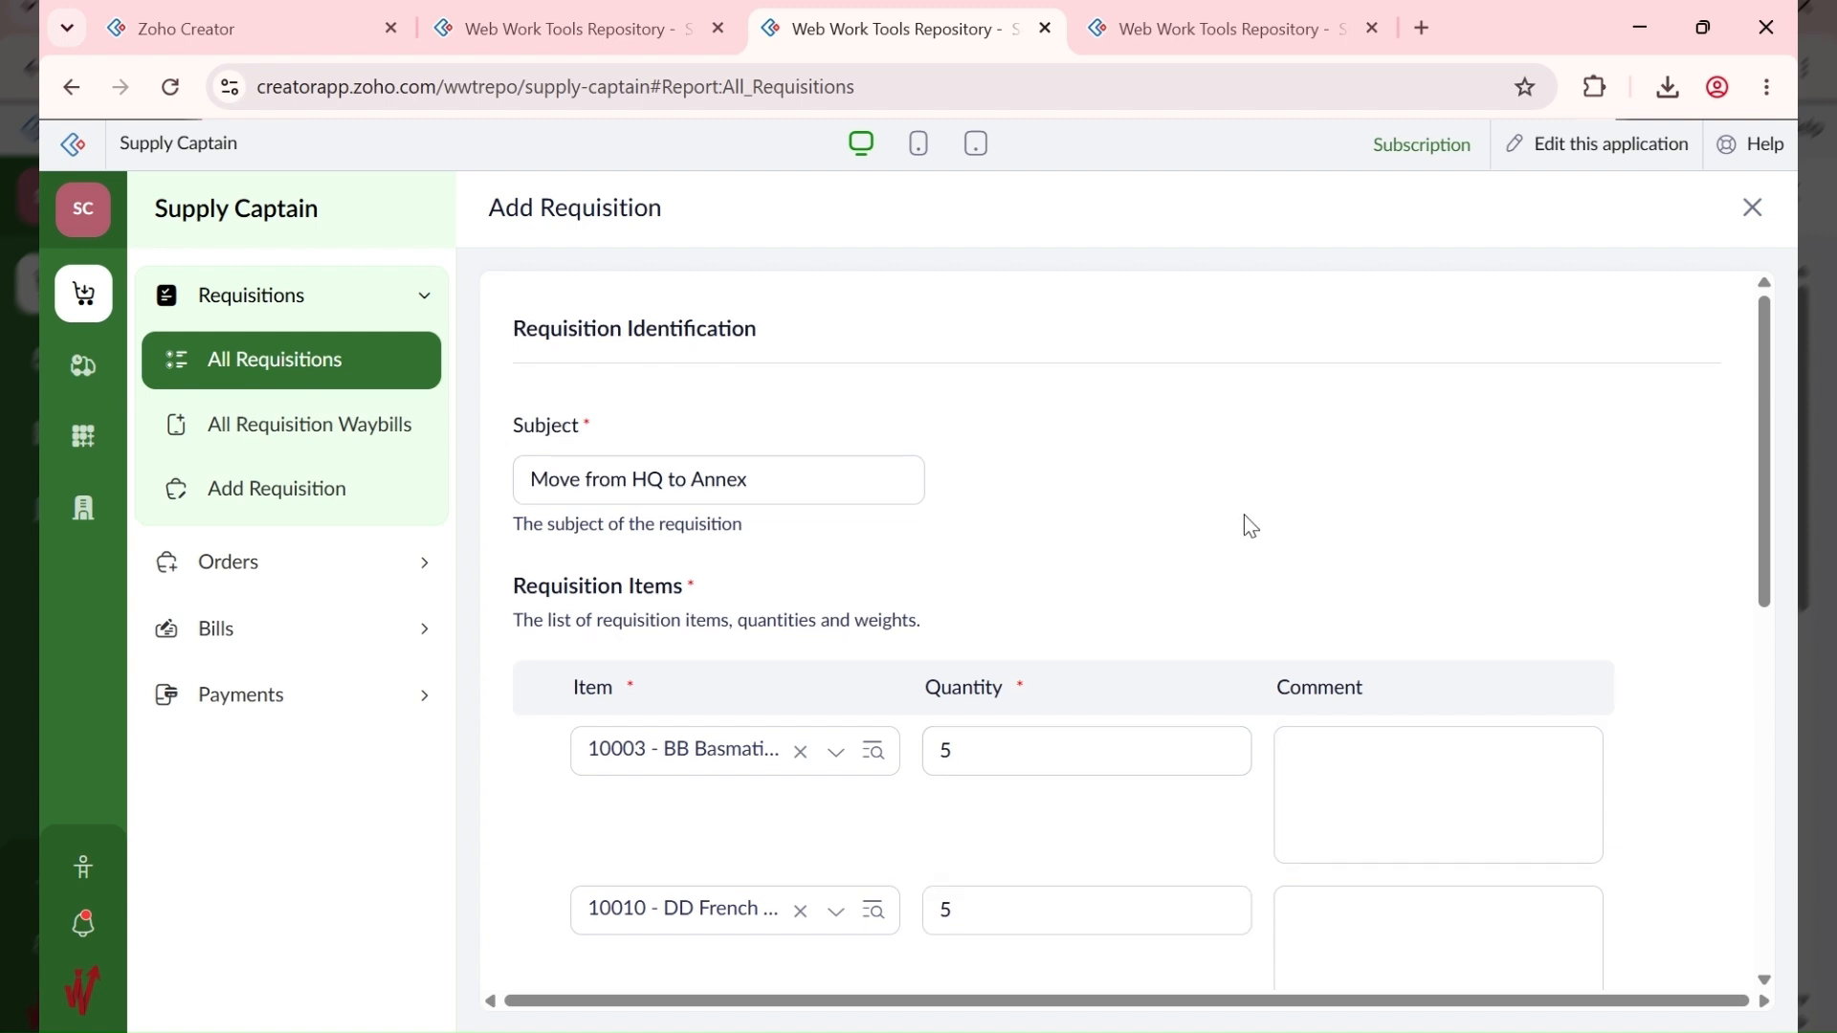
Step: Set issuing station ABC HQ - 10001 and supply station ABC ANNEX - 10003, then submit the requisition
{"action": "scroll", "coordinate": [1244, 525], "scroll_direction": "down", "scroll_amount": 5}
{"action": "scroll", "coordinate": [795, 688], "scroll_direction": "down", "scroll_amount": 3}
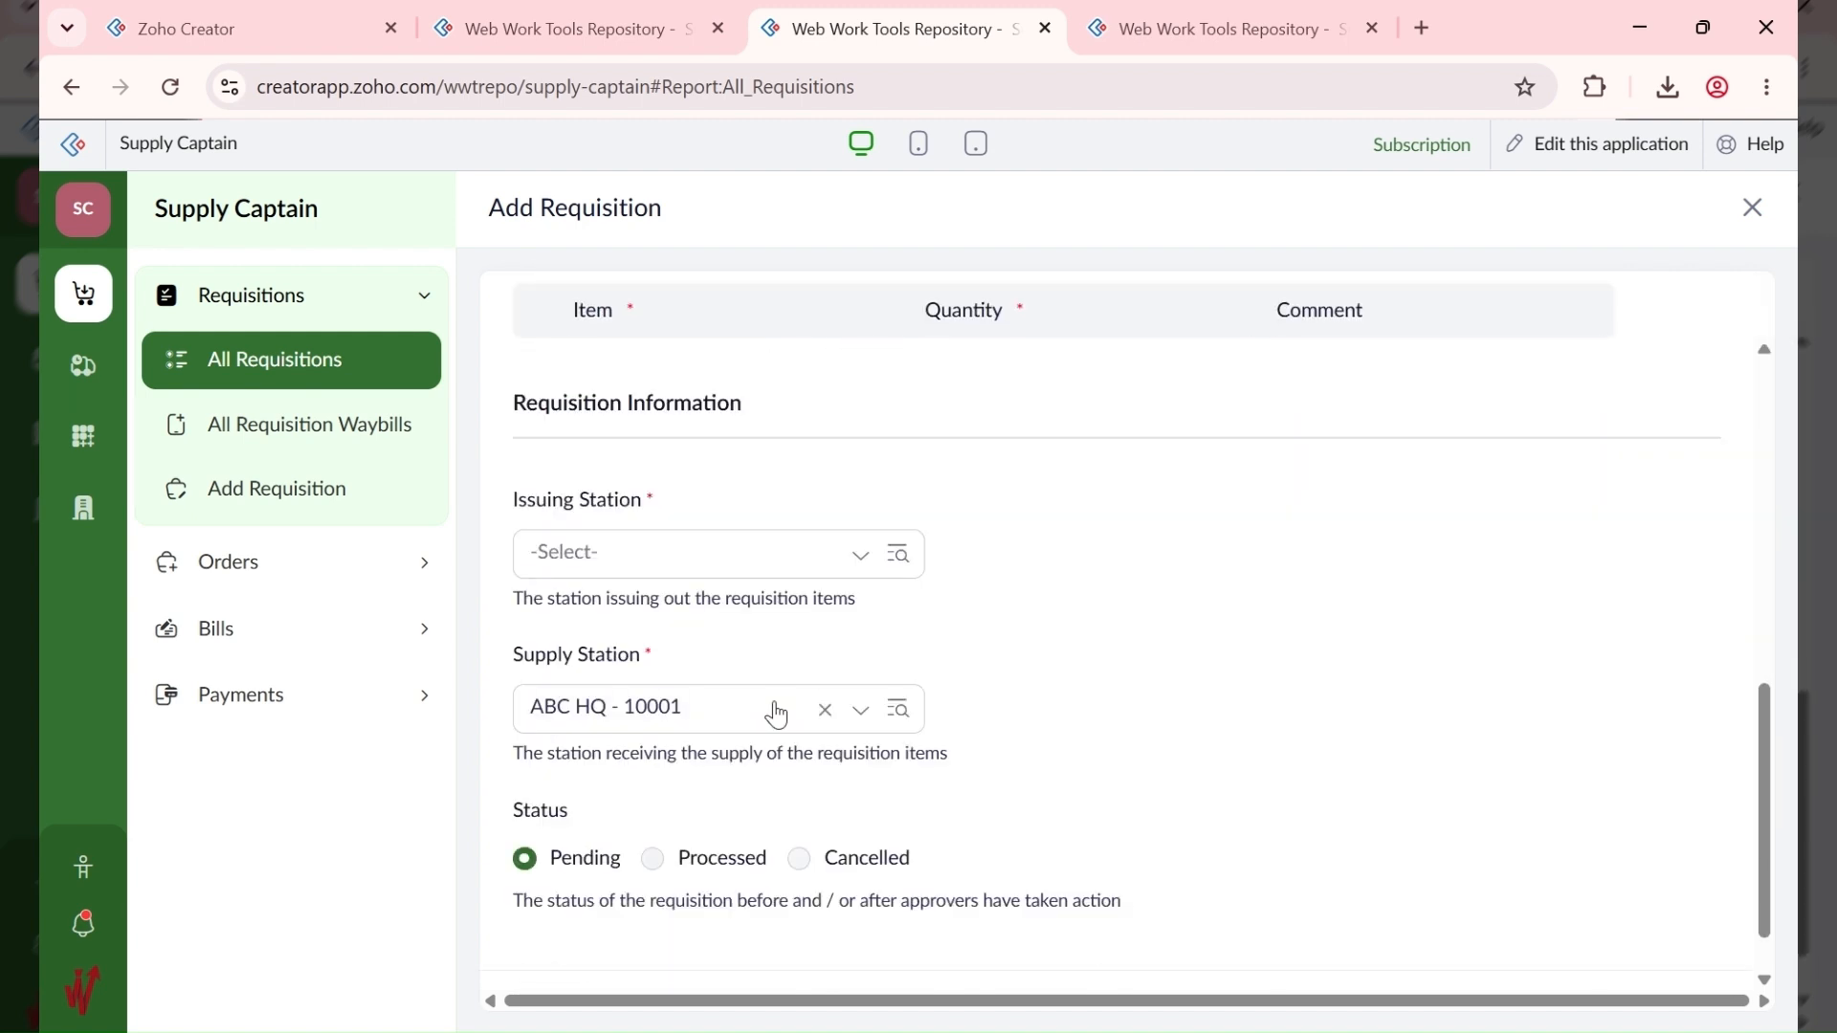
{"action": "left_click", "coordinate": [710, 568]}
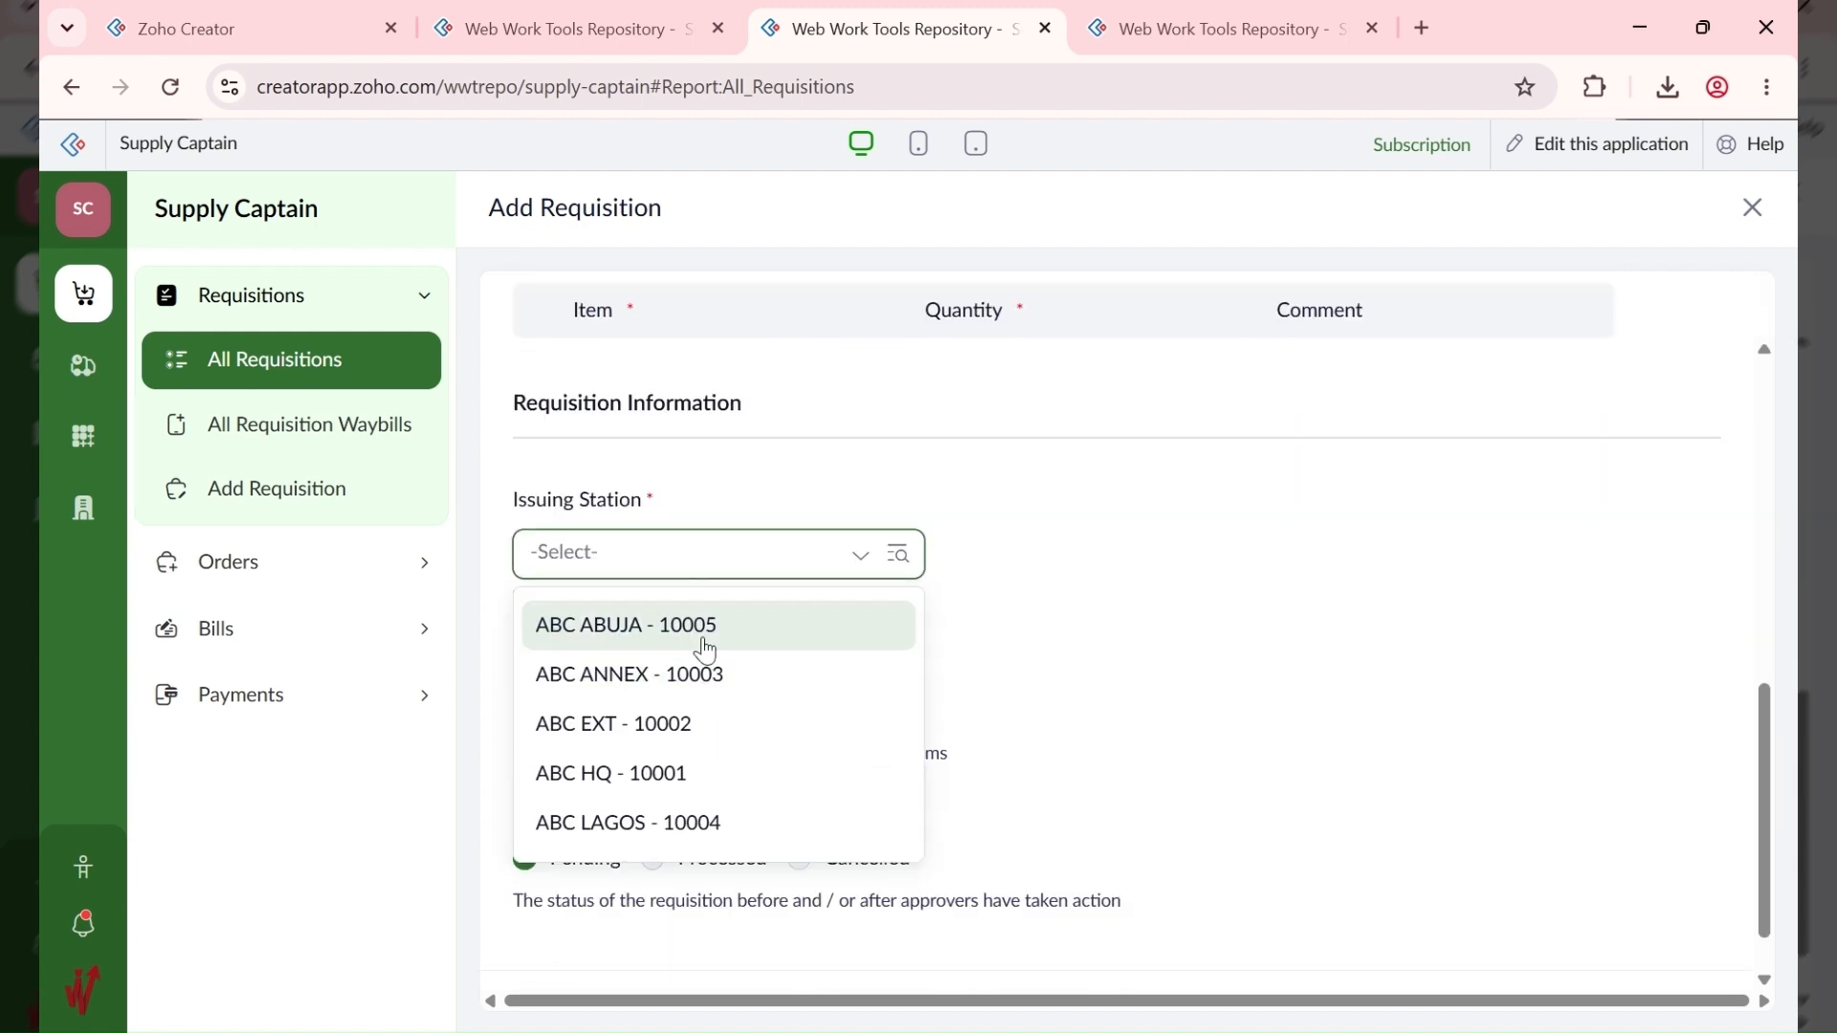
{"action": "left_click", "coordinate": [685, 773]}
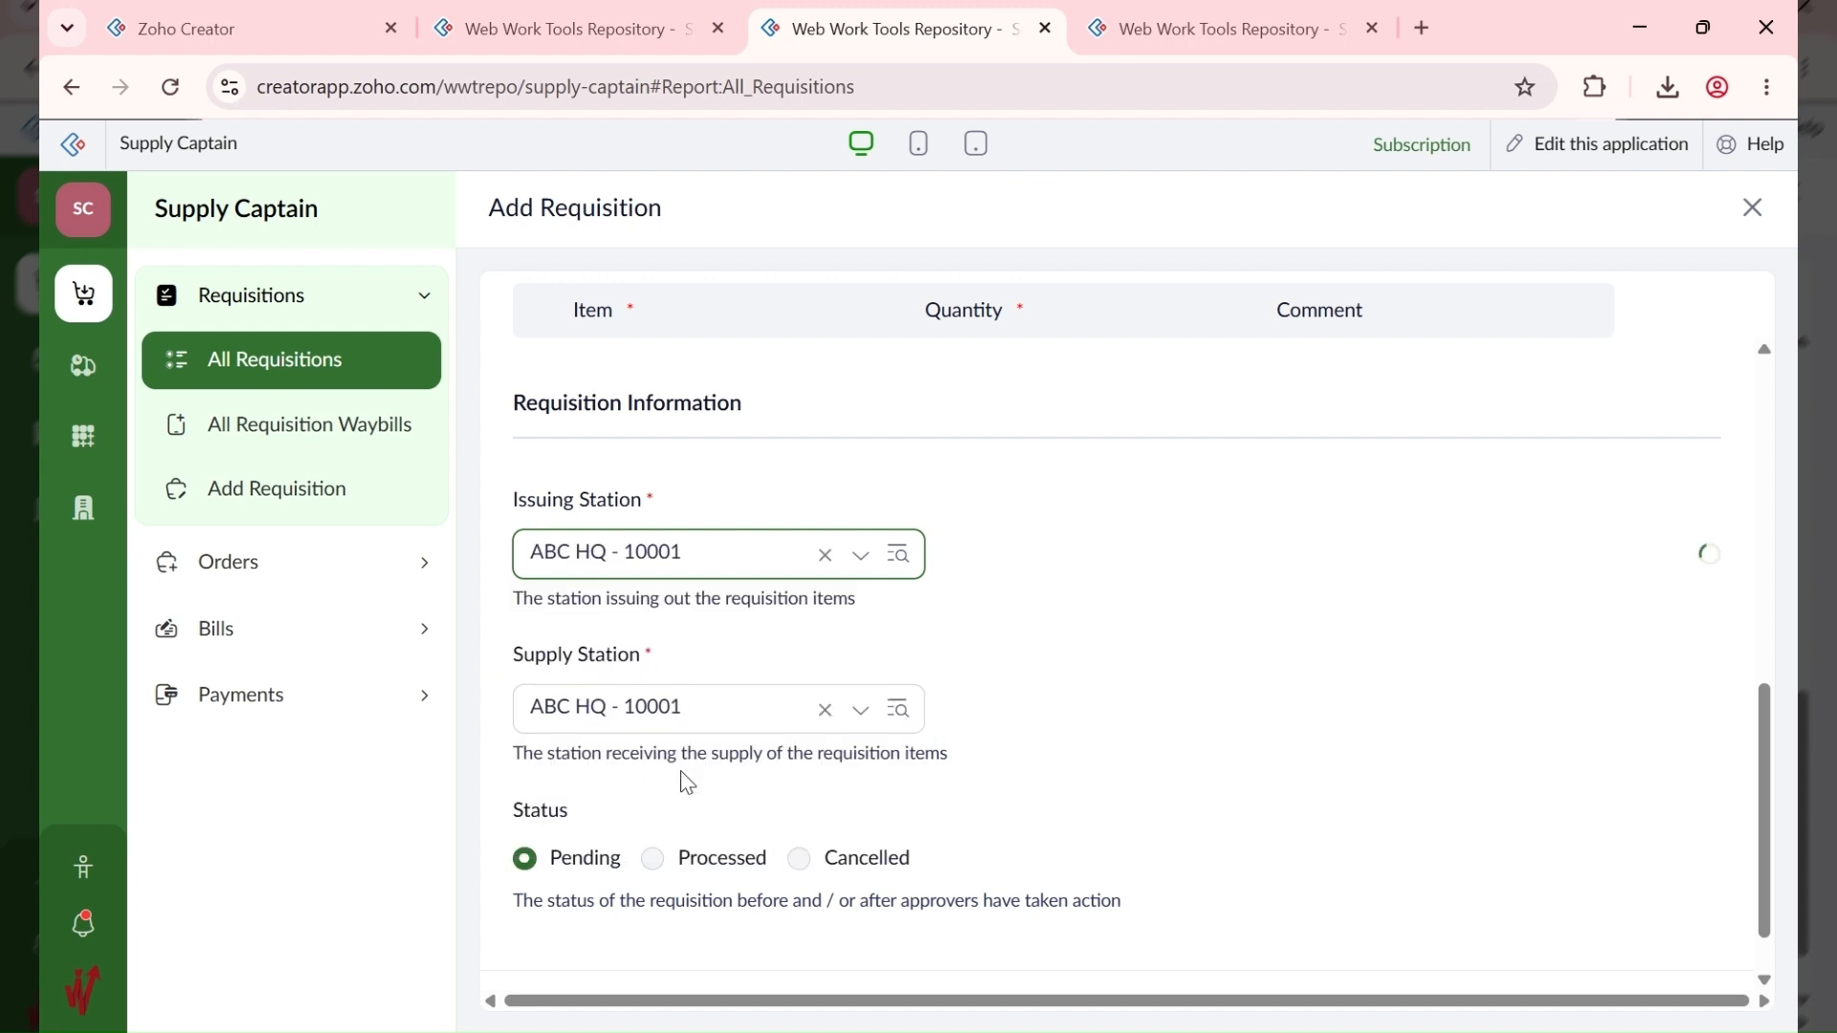
{"action": "left_click", "coordinate": [691, 720]}
{"action": "left_click", "coordinate": [681, 837]}
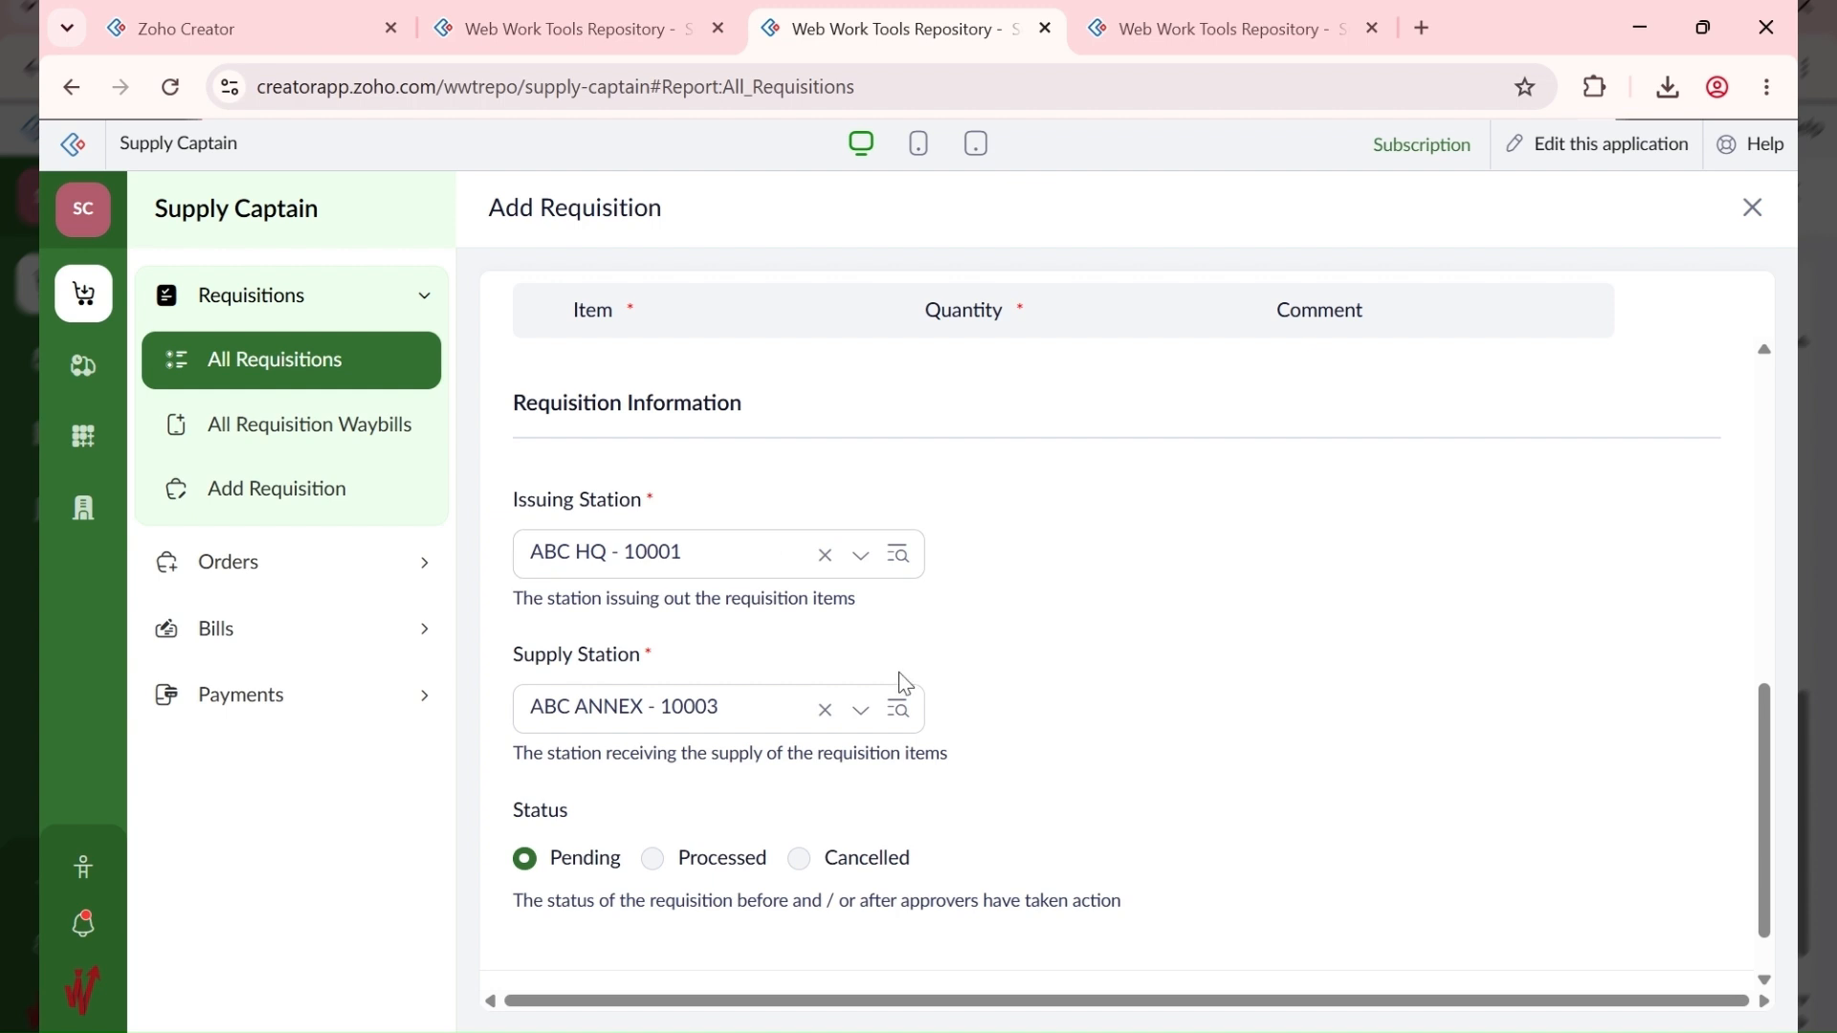
{"action": "scroll", "coordinate": [1132, 673], "scroll_direction": "down", "scroll_amount": 1}
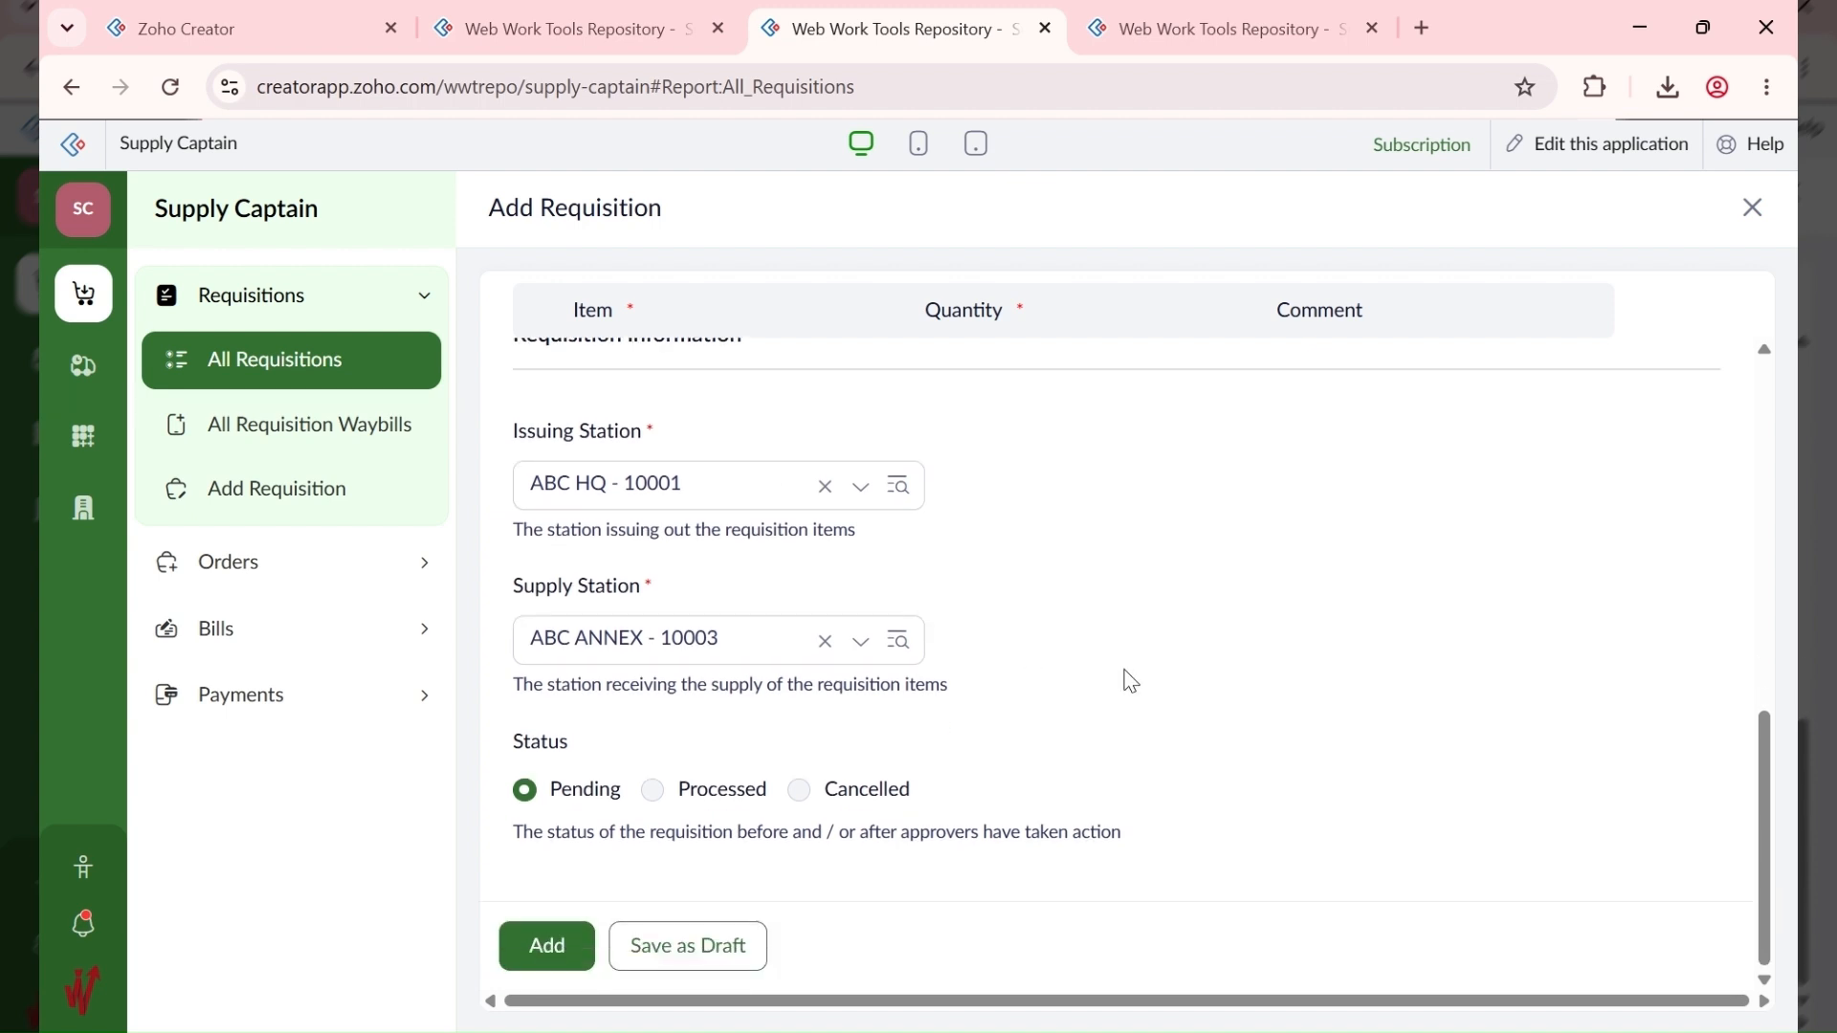
{"action": "left_click", "coordinate": [548, 946]}
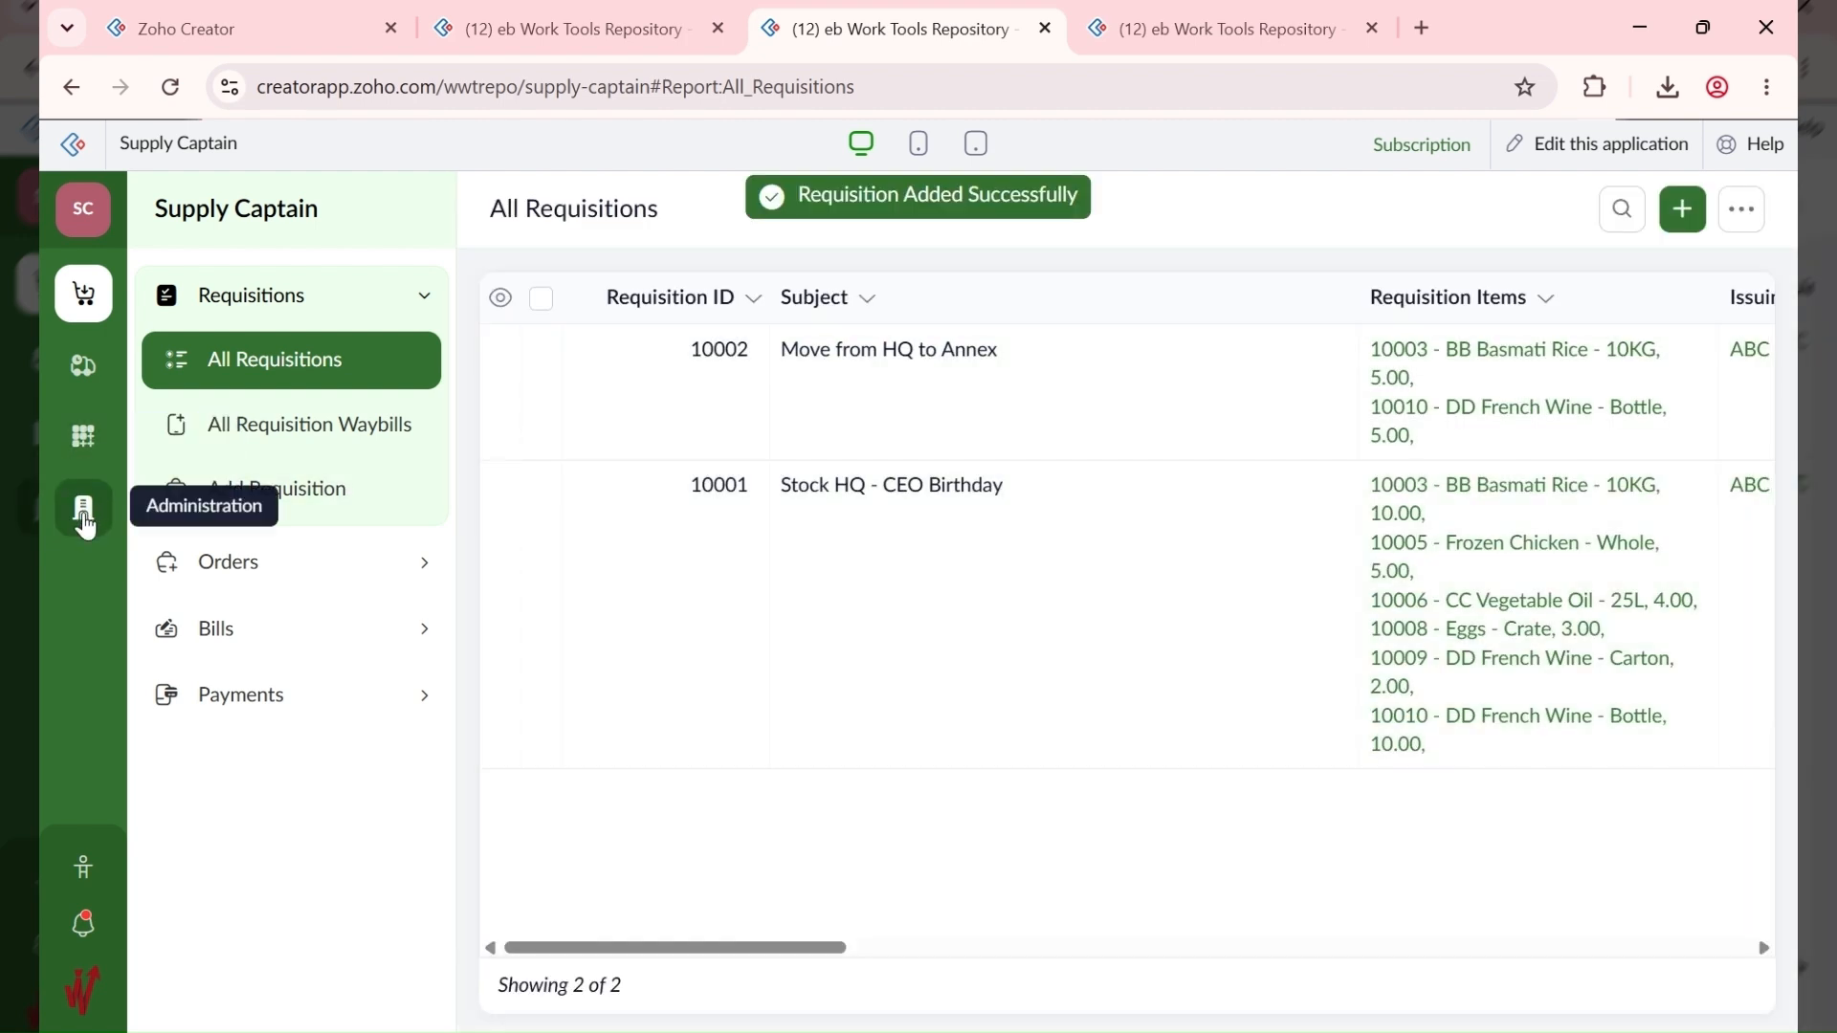
Step: Approve requisition 10002 from Pending Tasks and go back to All Requisitions
{"action": "left_click", "coordinate": [83, 507]}
{"action": "left_click", "coordinate": [1265, 421]}
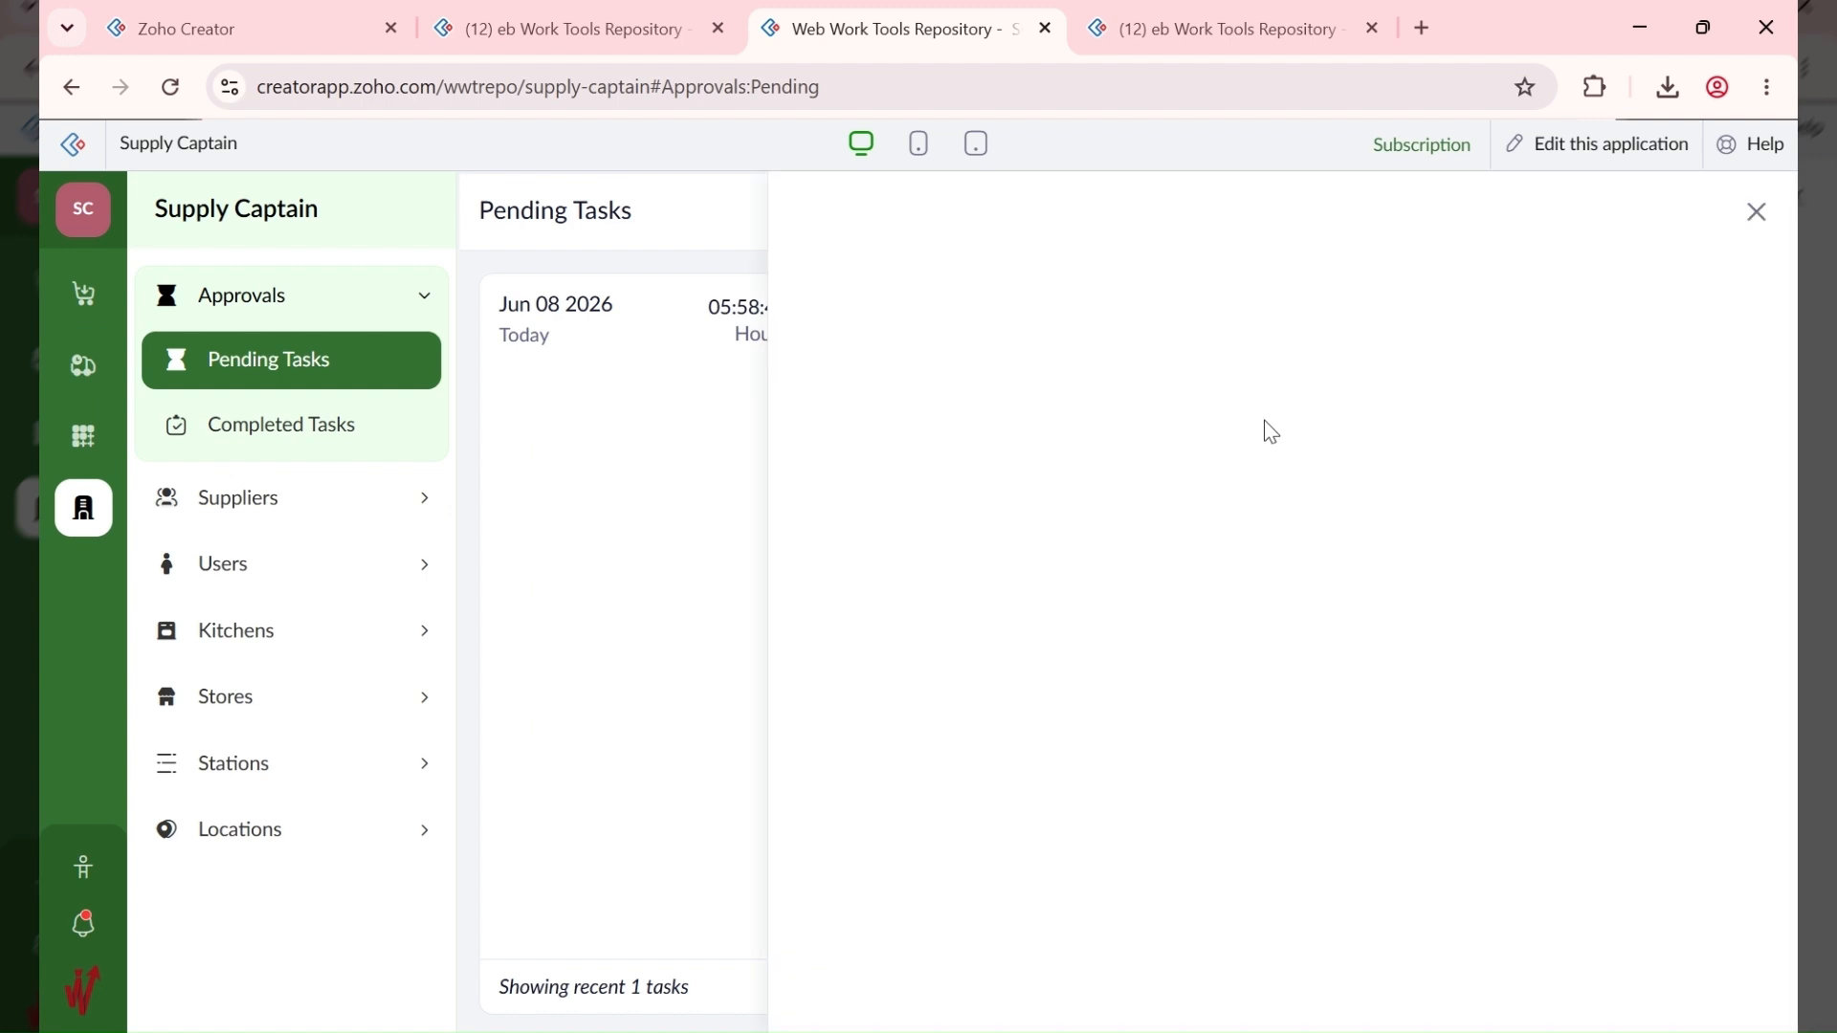
{"action": "left_click", "coordinate": [1520, 220]}
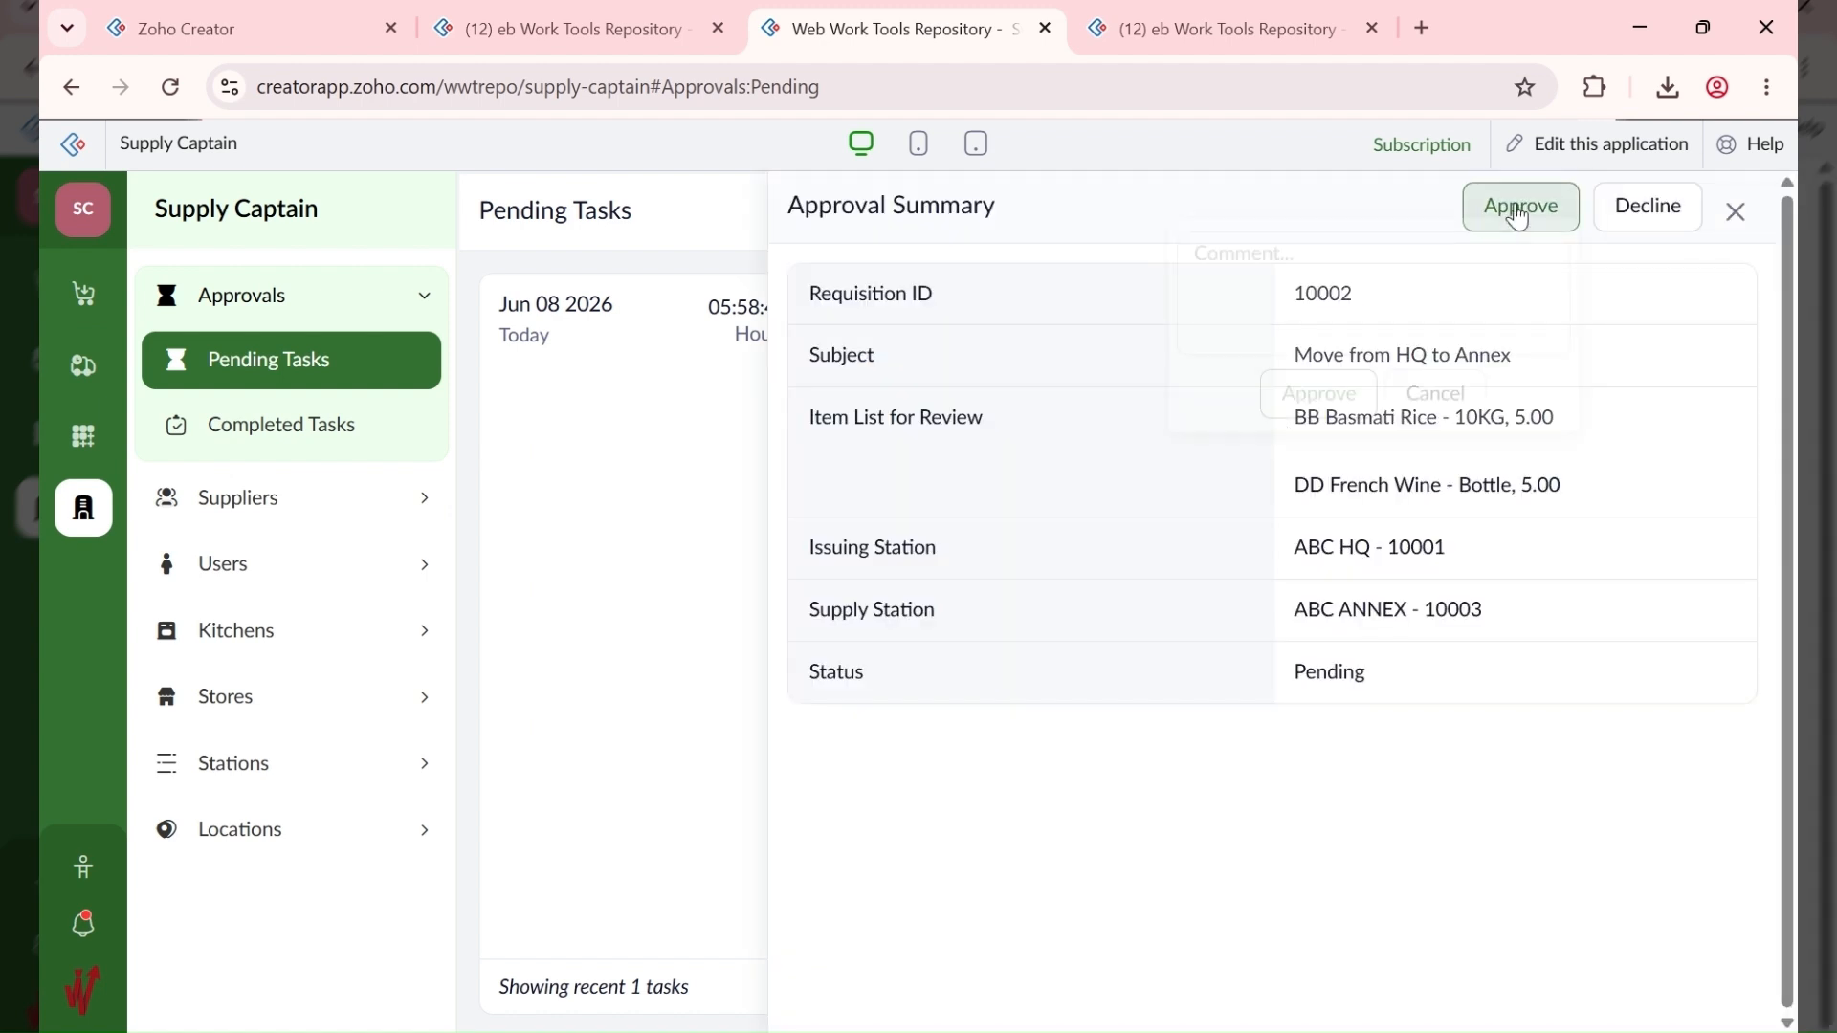
{"action": "left_click", "coordinate": [1311, 417]}
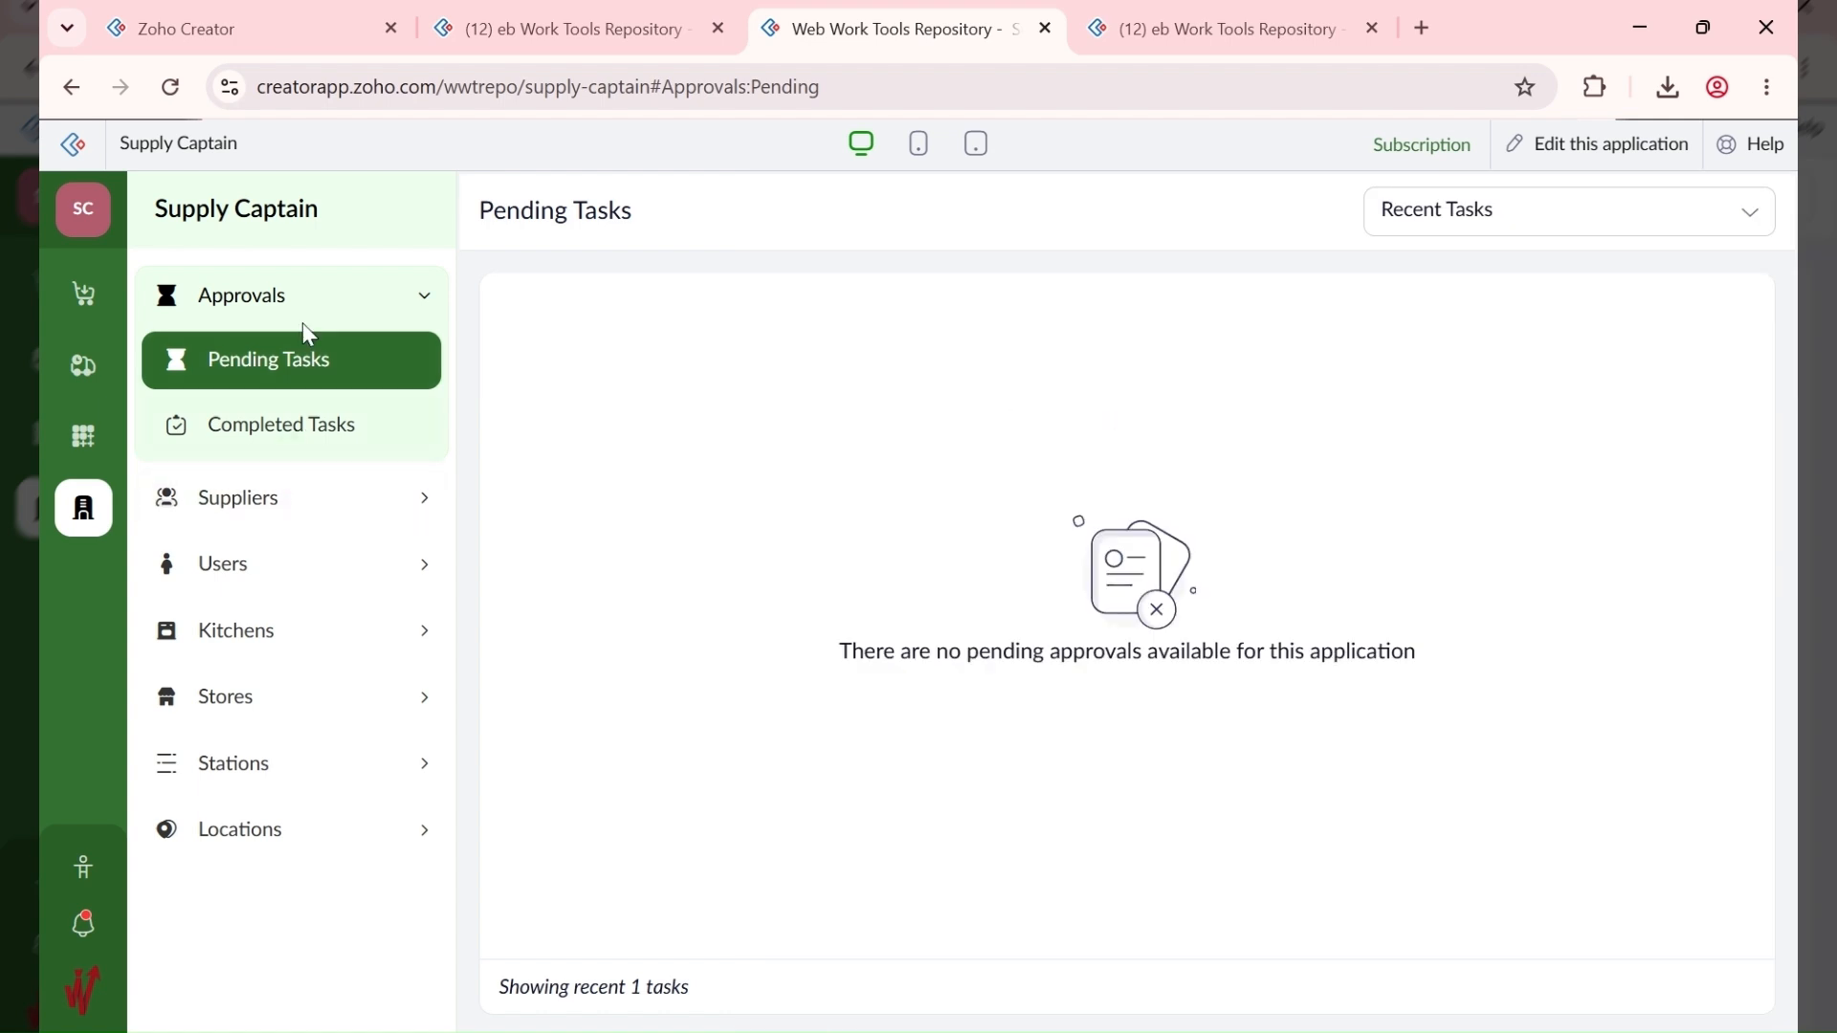
{"action": "left_click", "coordinate": [91, 304]}
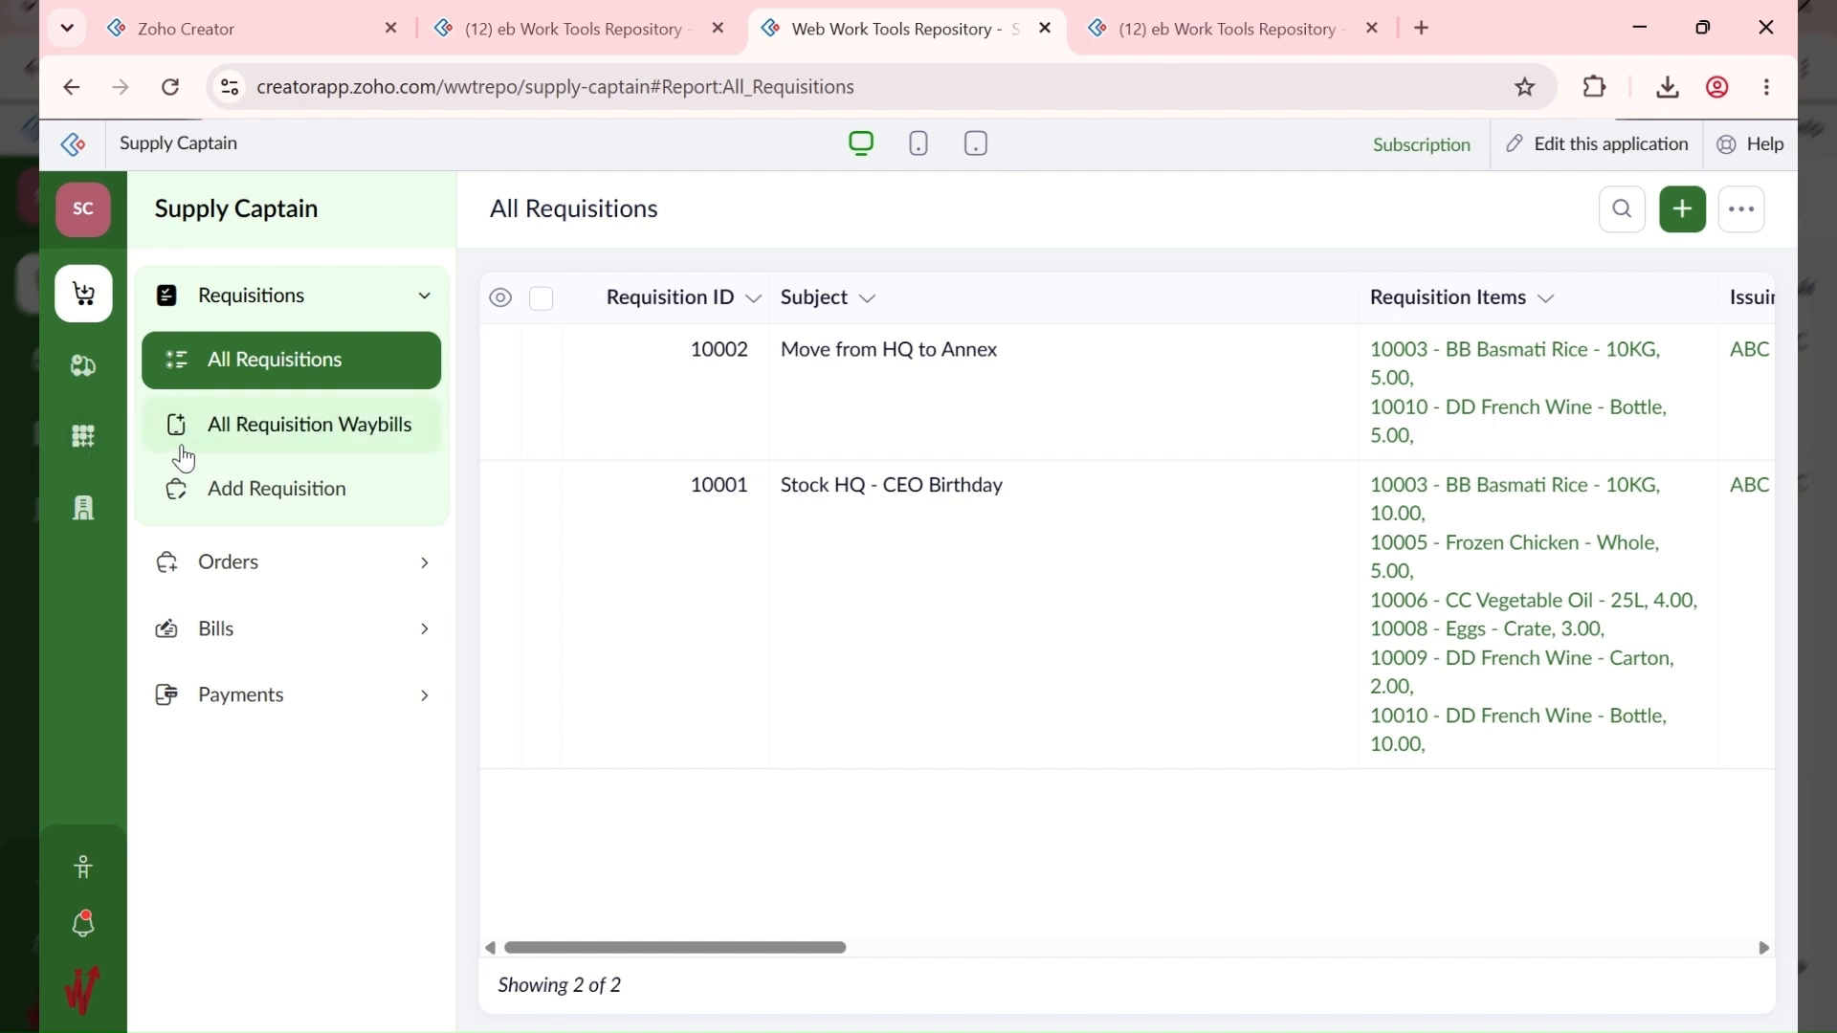
Step: Open a blank Add Issuance form under Supply > Issuances
{"action": "left_click", "coordinate": [84, 374]}
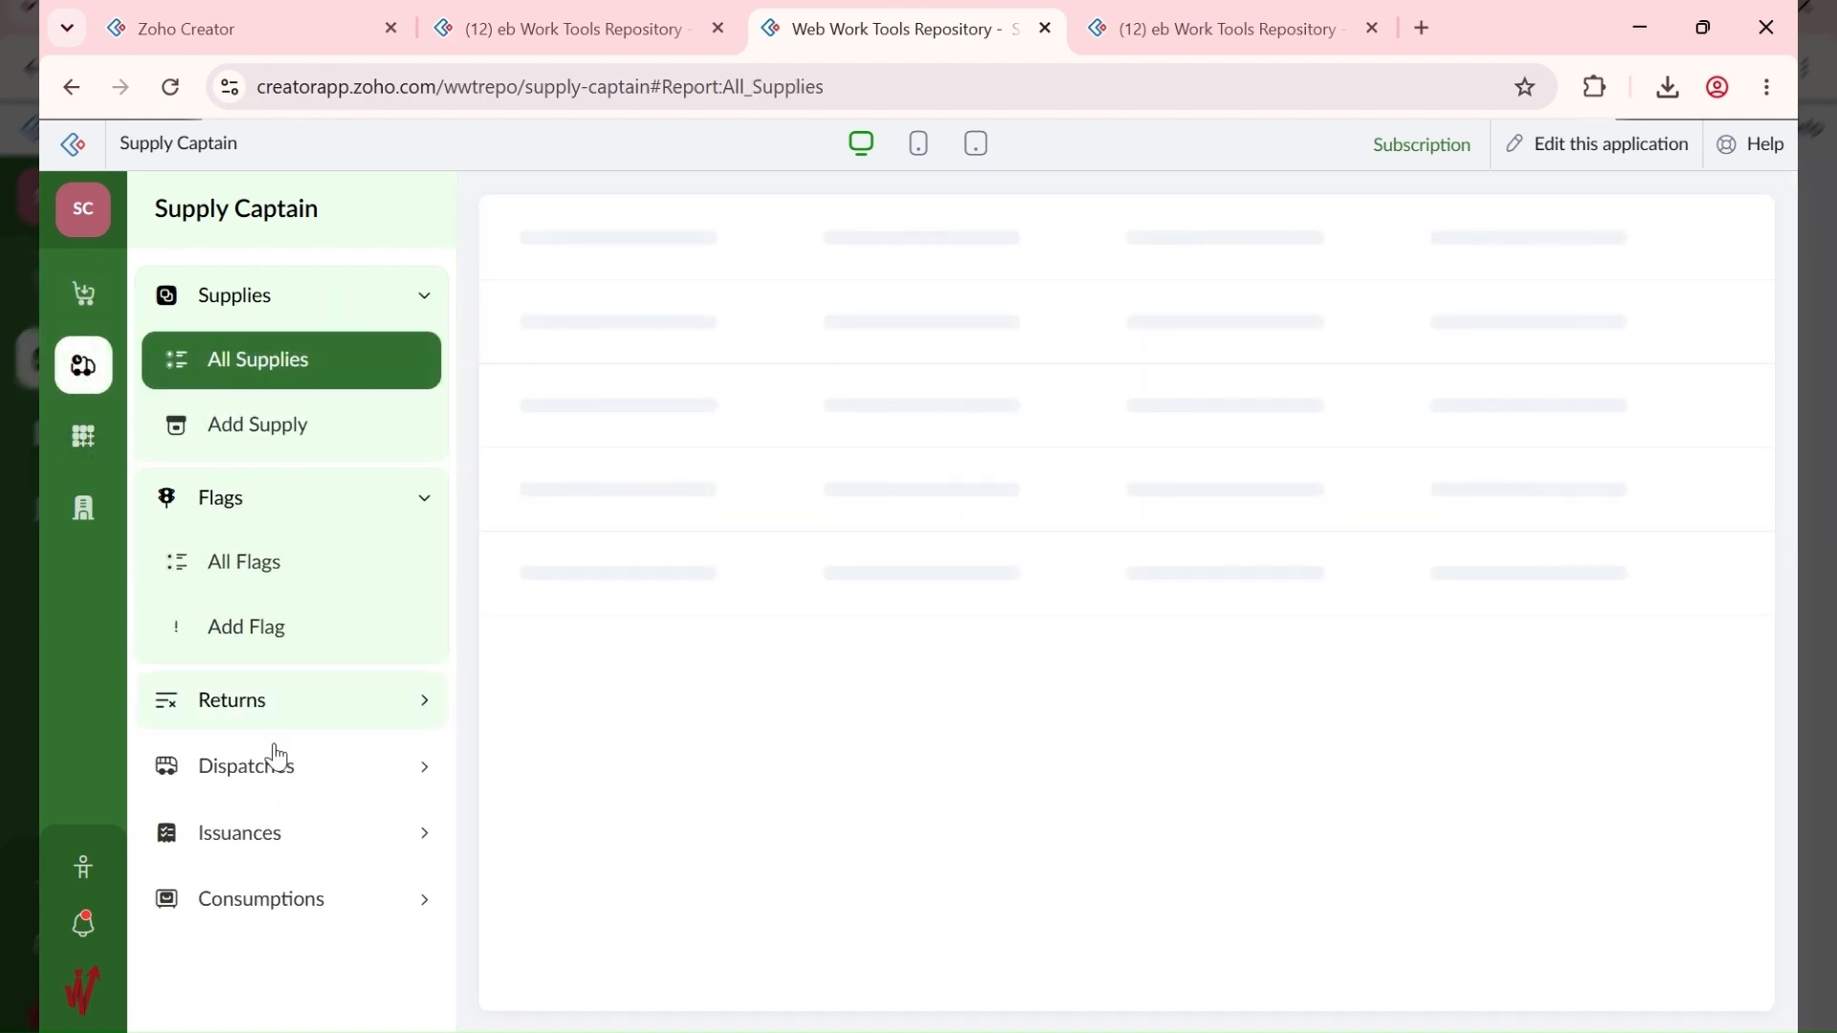
{"action": "left_click", "coordinate": [317, 829]}
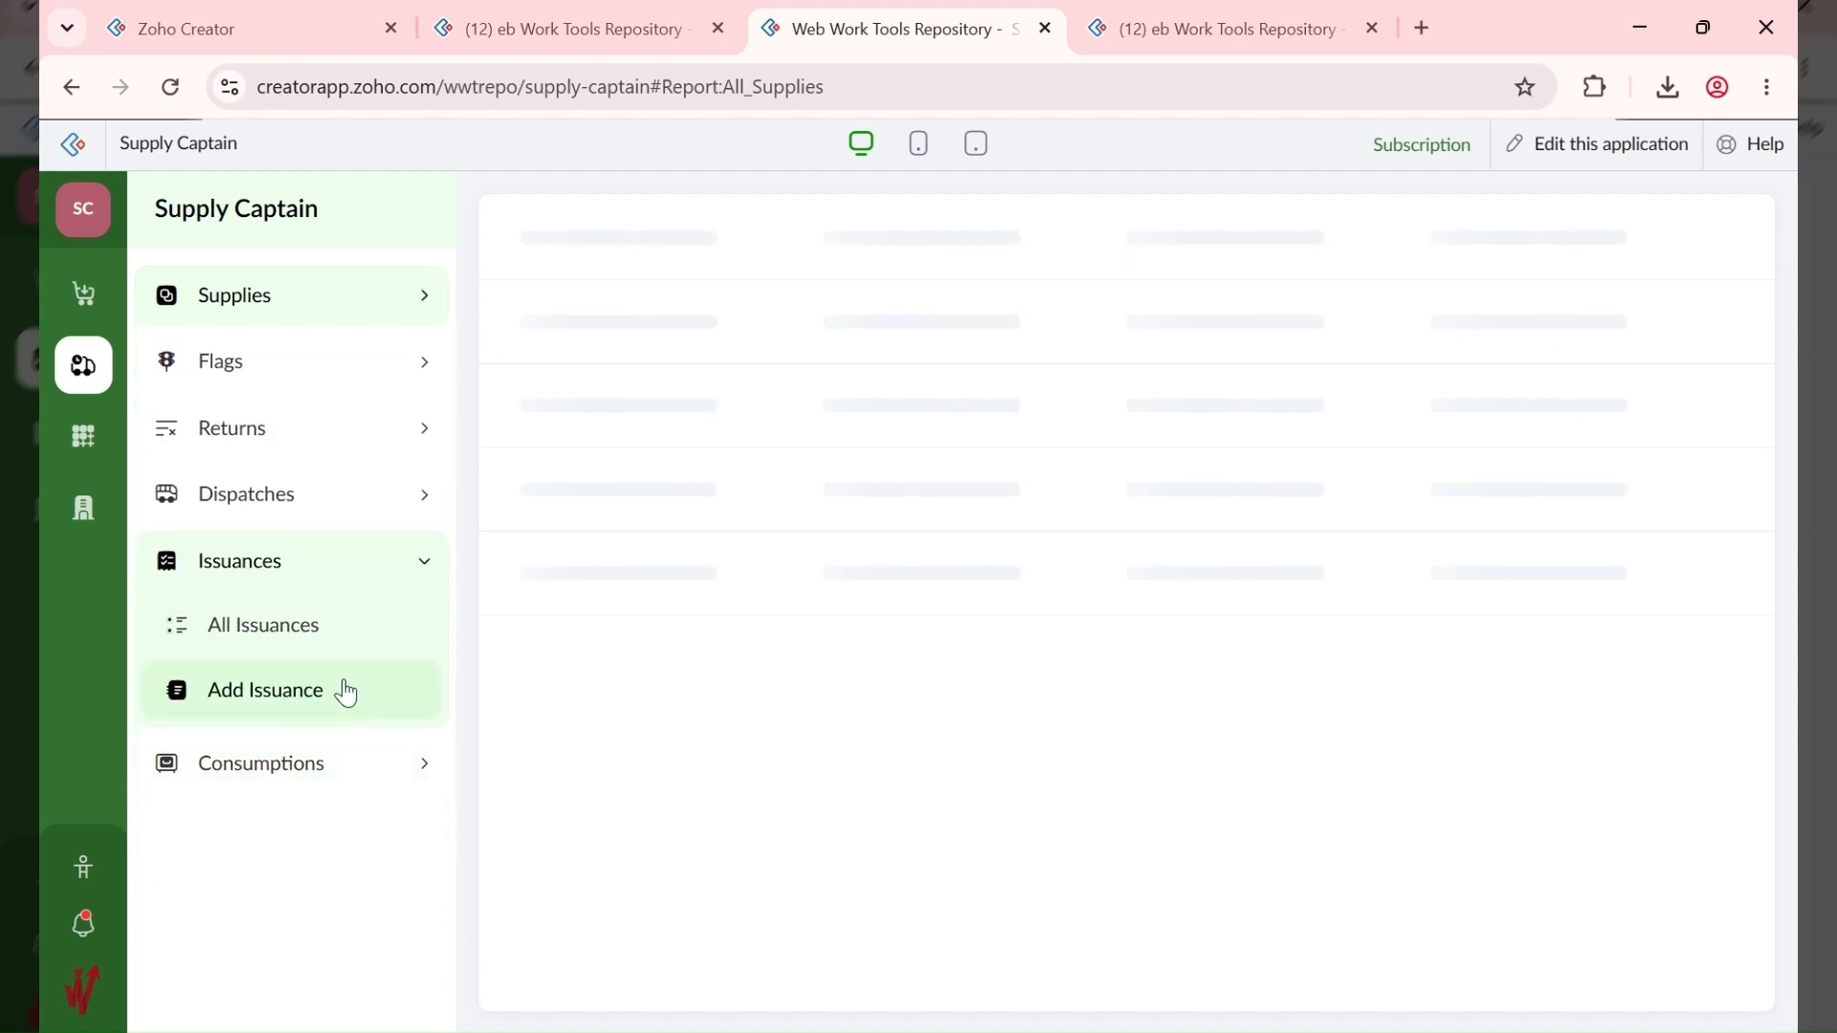
{"action": "left_click", "coordinate": [346, 692]}
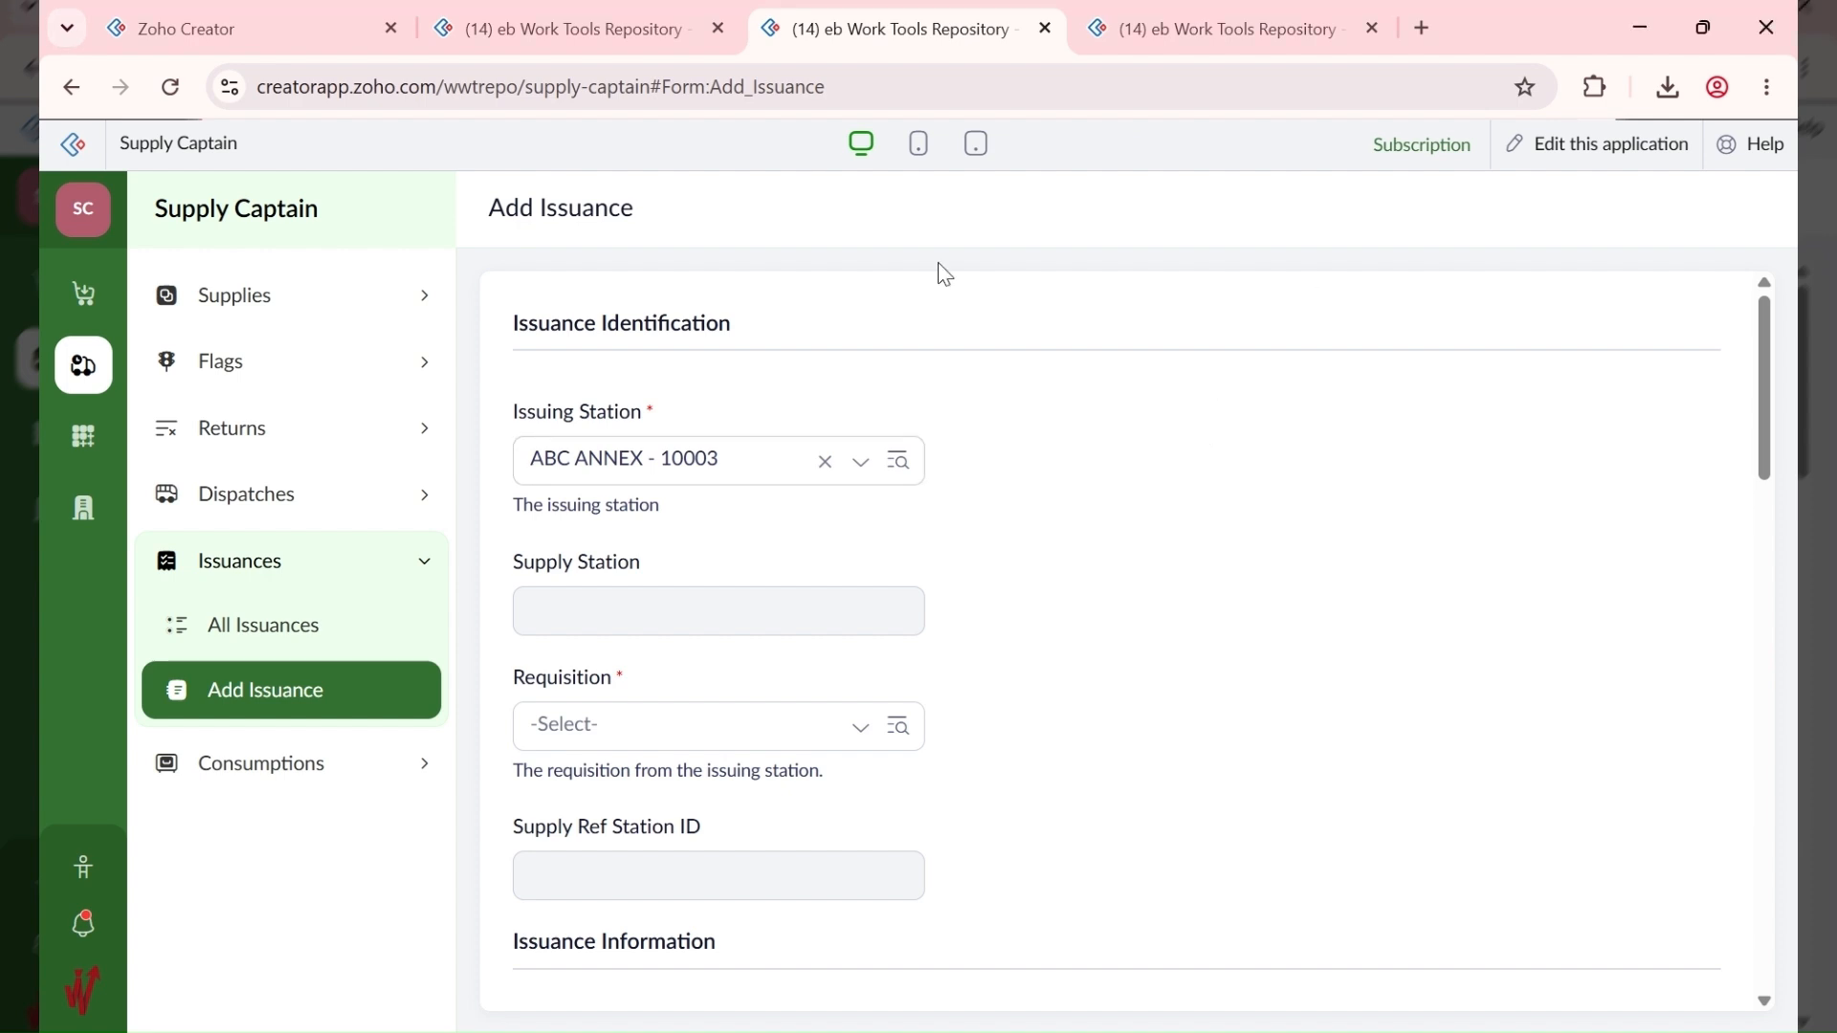
Step: Look up item reference #10001-1 in All Supplies in the other tab, then return to the form
{"action": "left_click", "coordinate": [578, 34]}
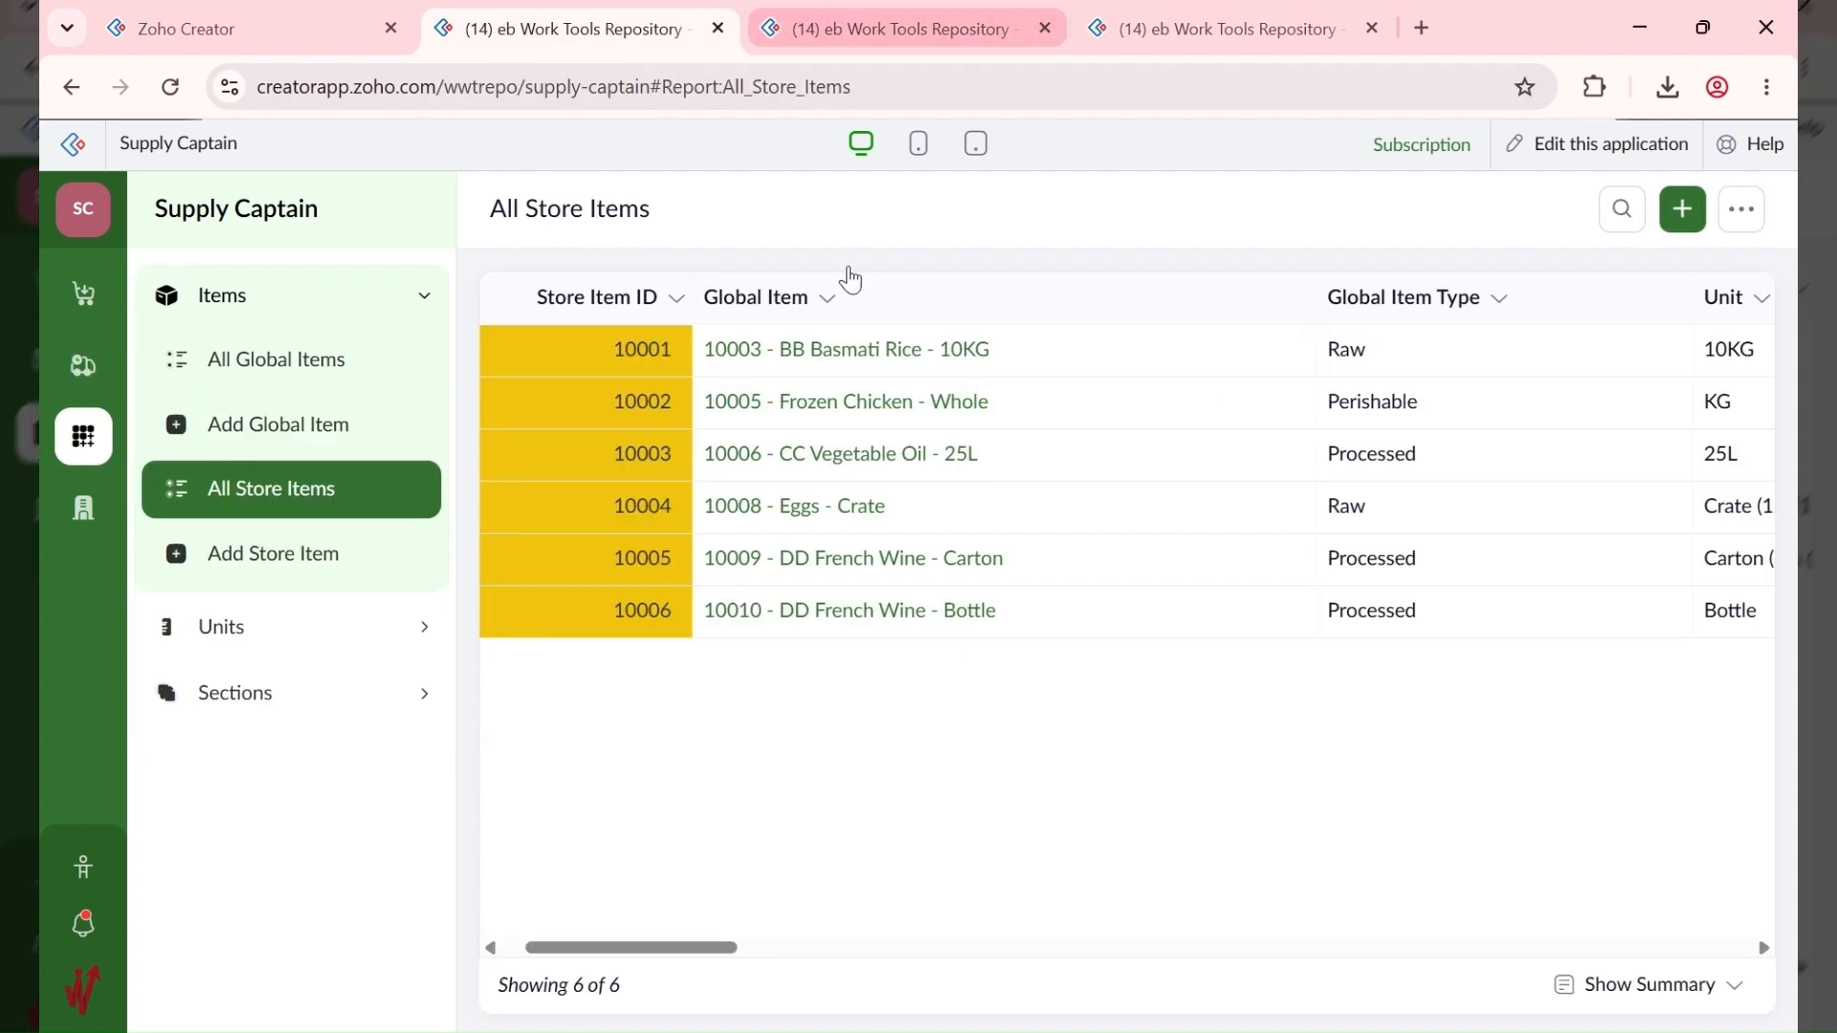
{"action": "left_click", "coordinate": [105, 383]}
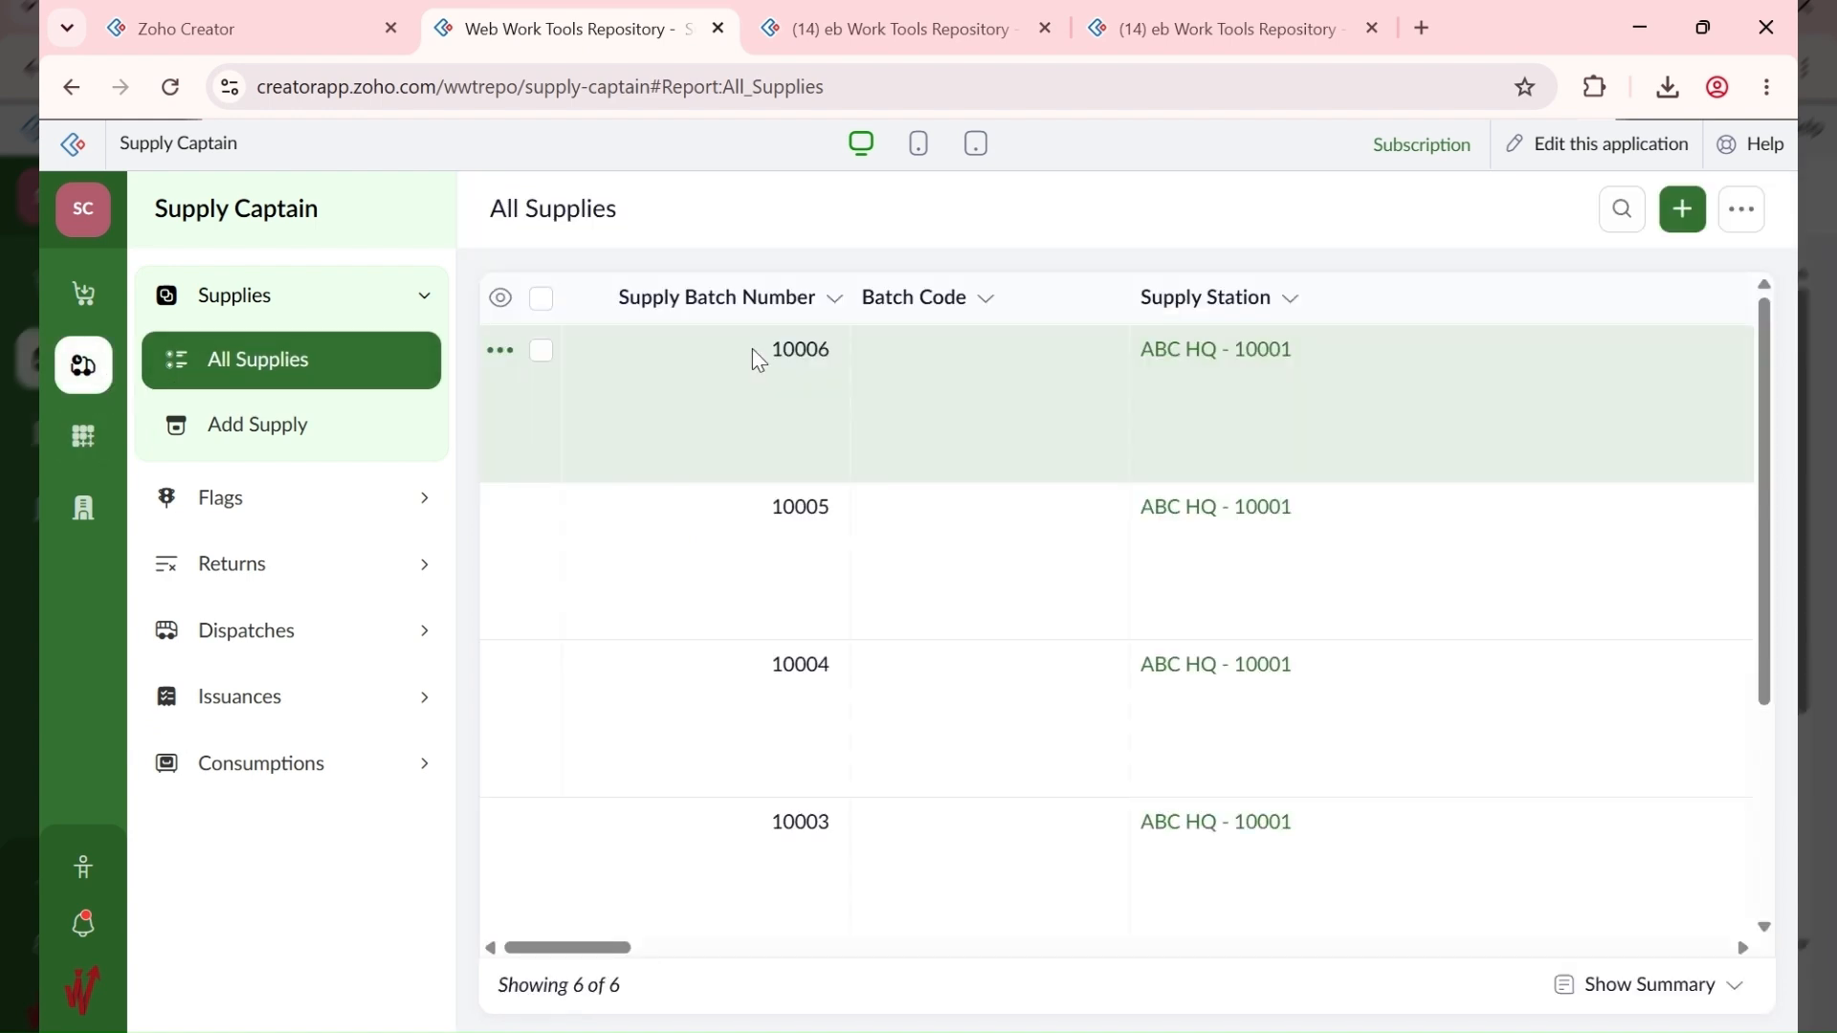
{"action": "left_click_drag", "start_coordinate": [561, 959], "coordinate": [782, 949]}
{"action": "scroll", "coordinate": [807, 791], "scroll_direction": "down", "scroll_amount": 1}
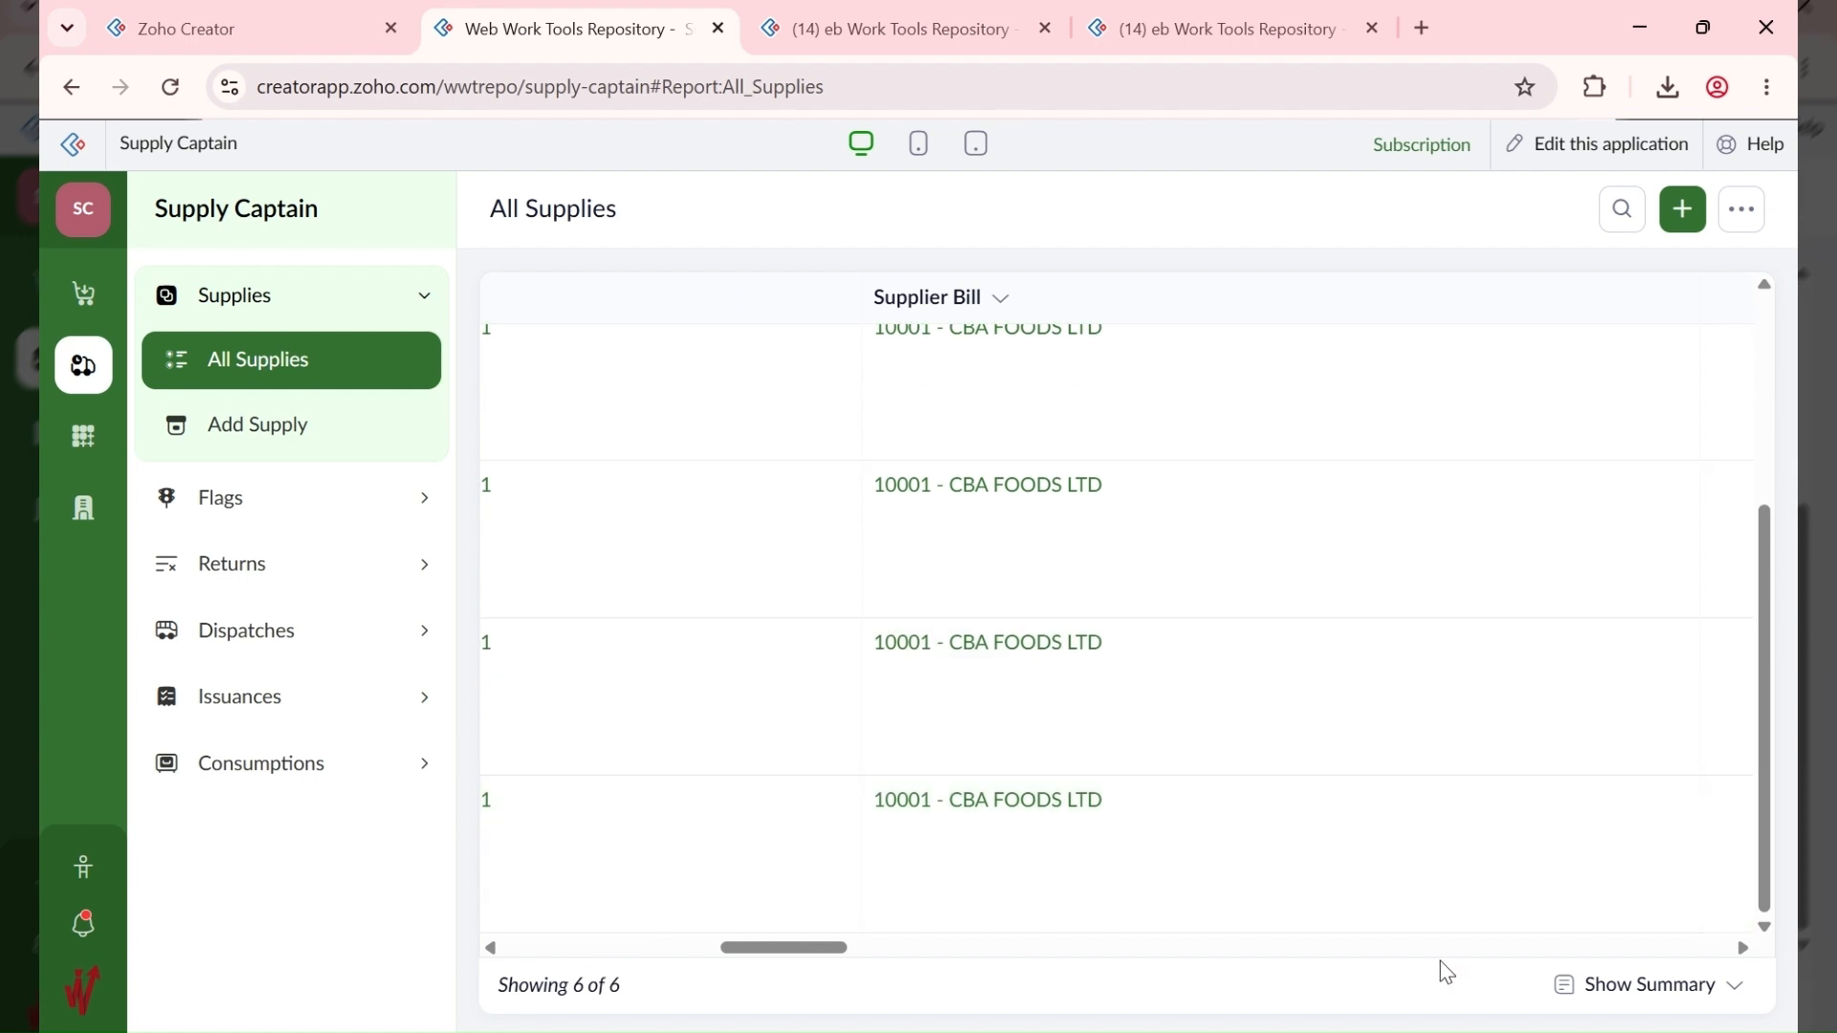
{"action": "left_click", "coordinate": [1336, 951]}
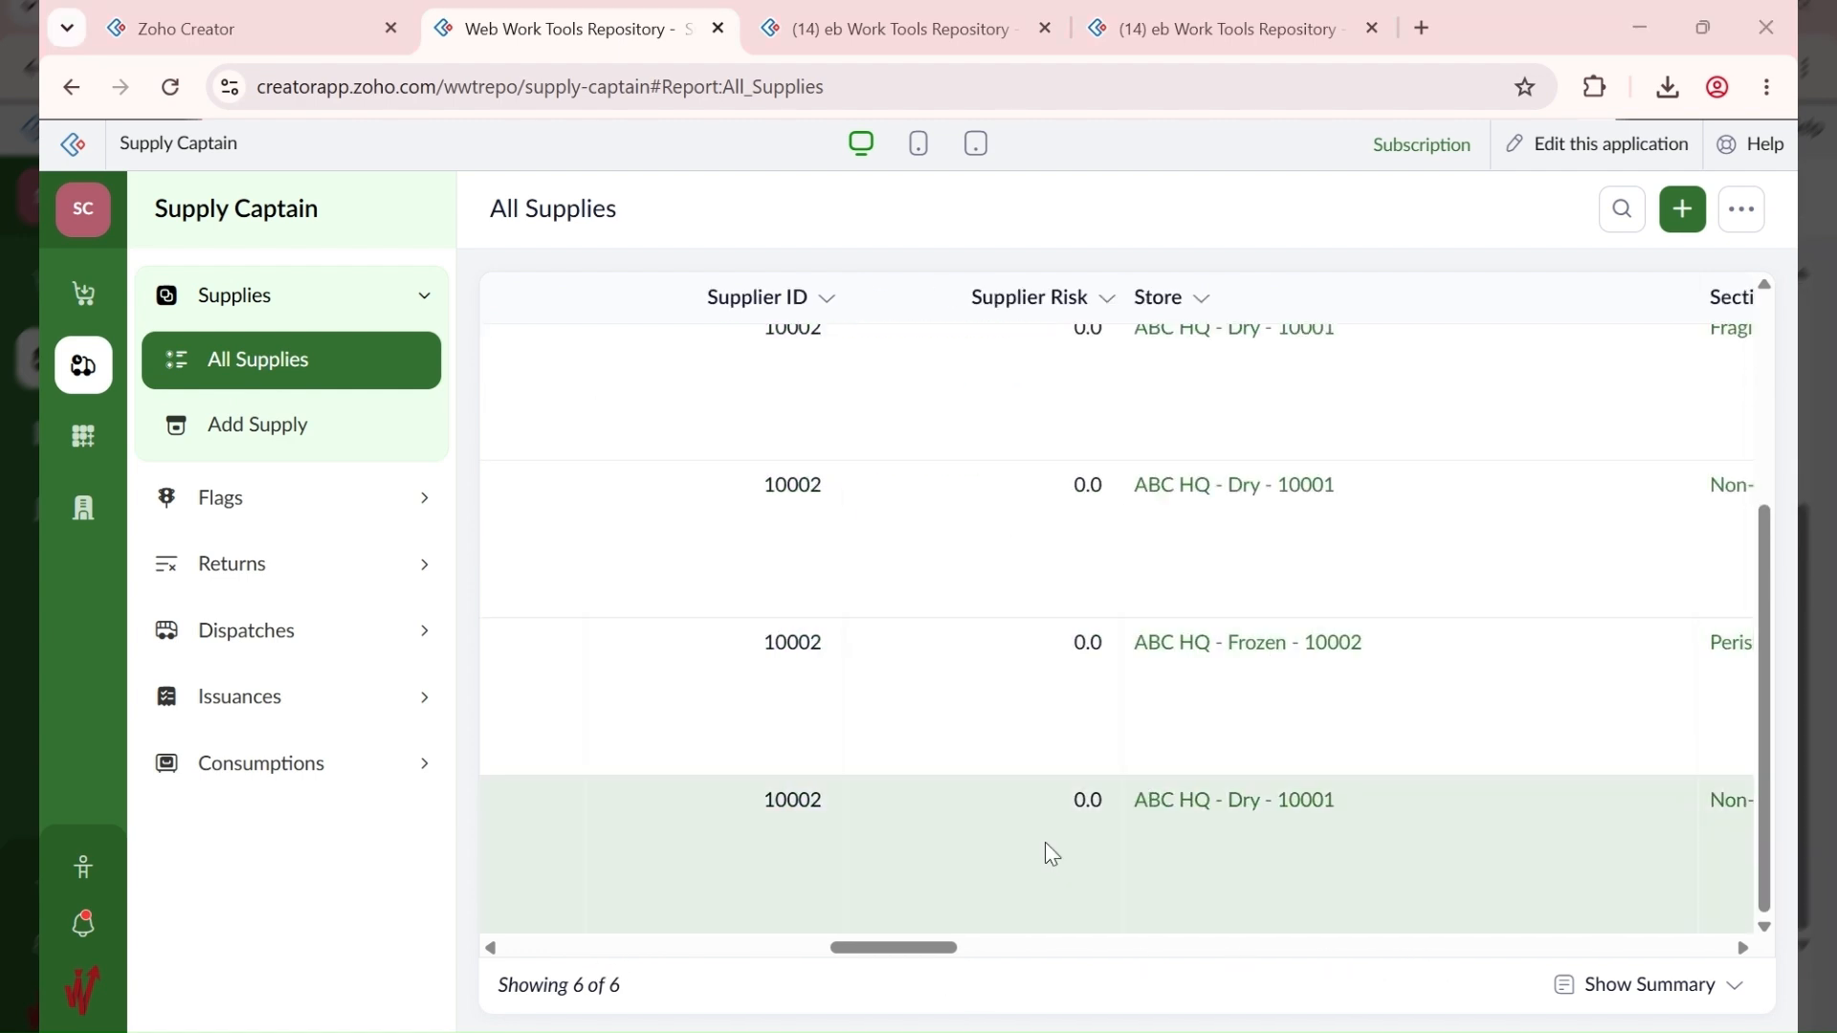
{"action": "left_click_drag", "start_coordinate": [894, 953], "coordinate": [1008, 897]}
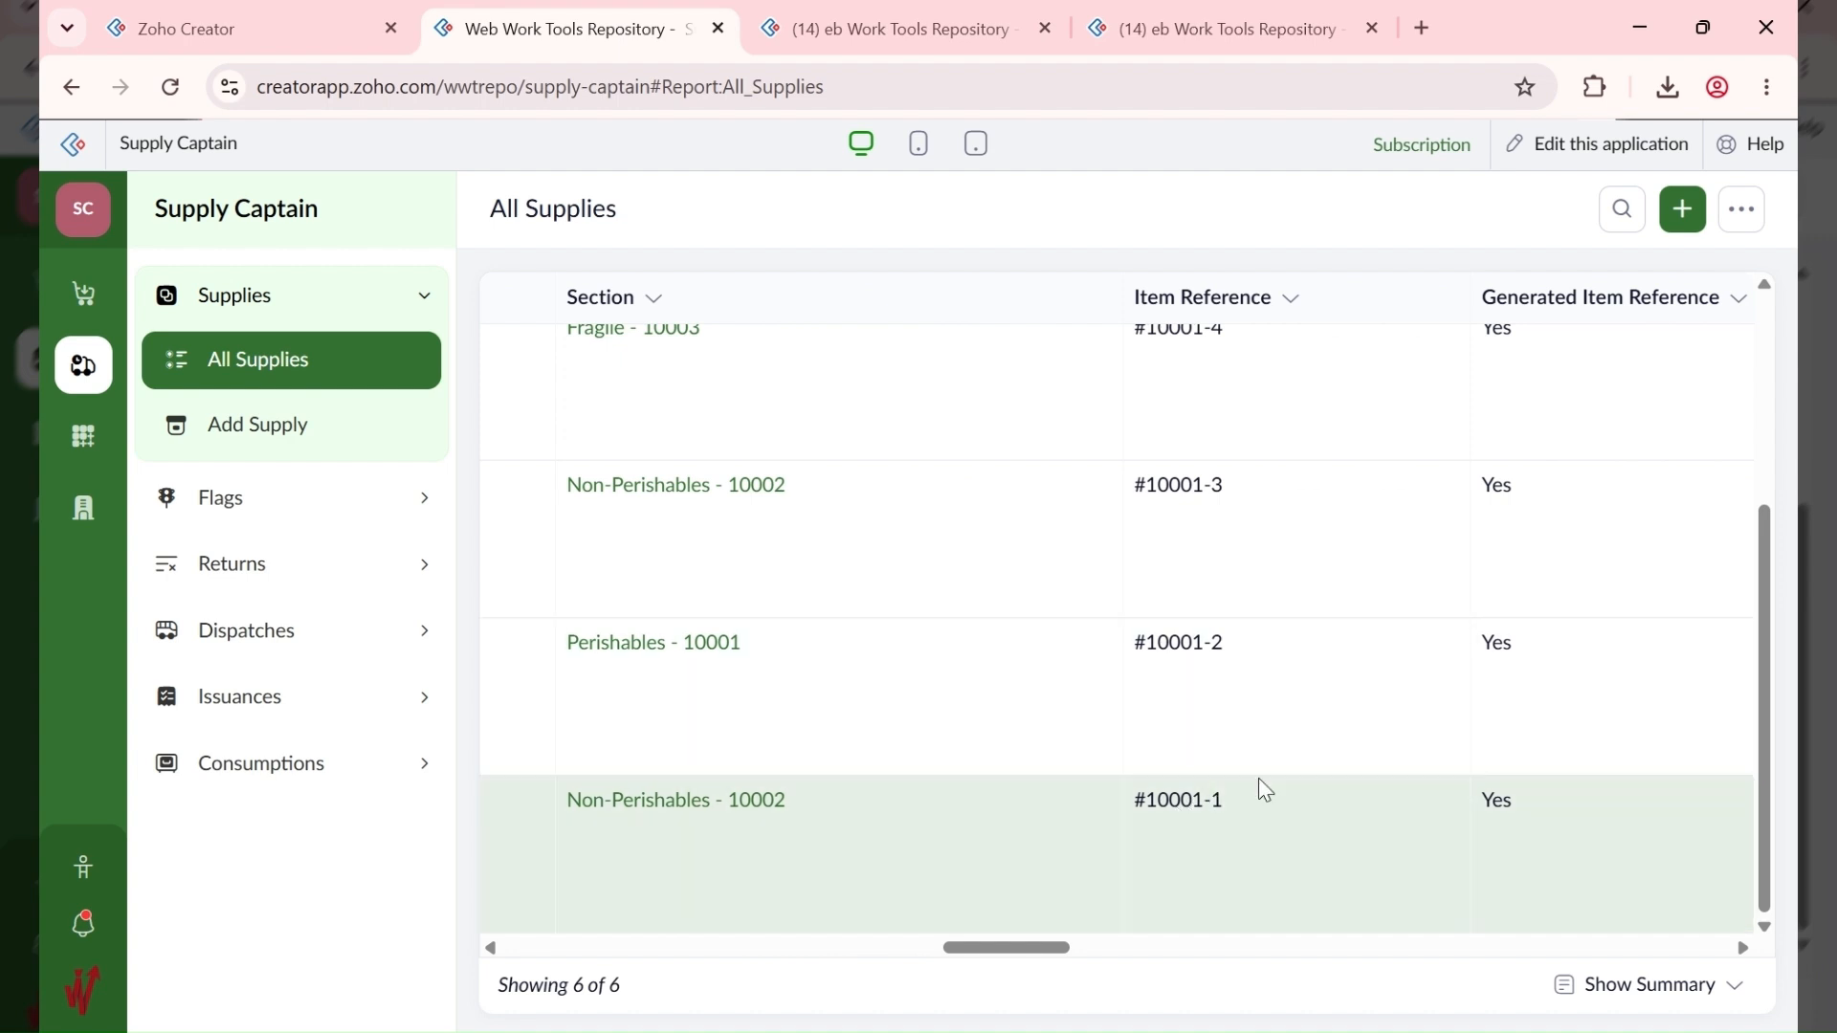
{"action": "left_click_drag", "start_coordinate": [1231, 802], "coordinate": [1141, 808]}
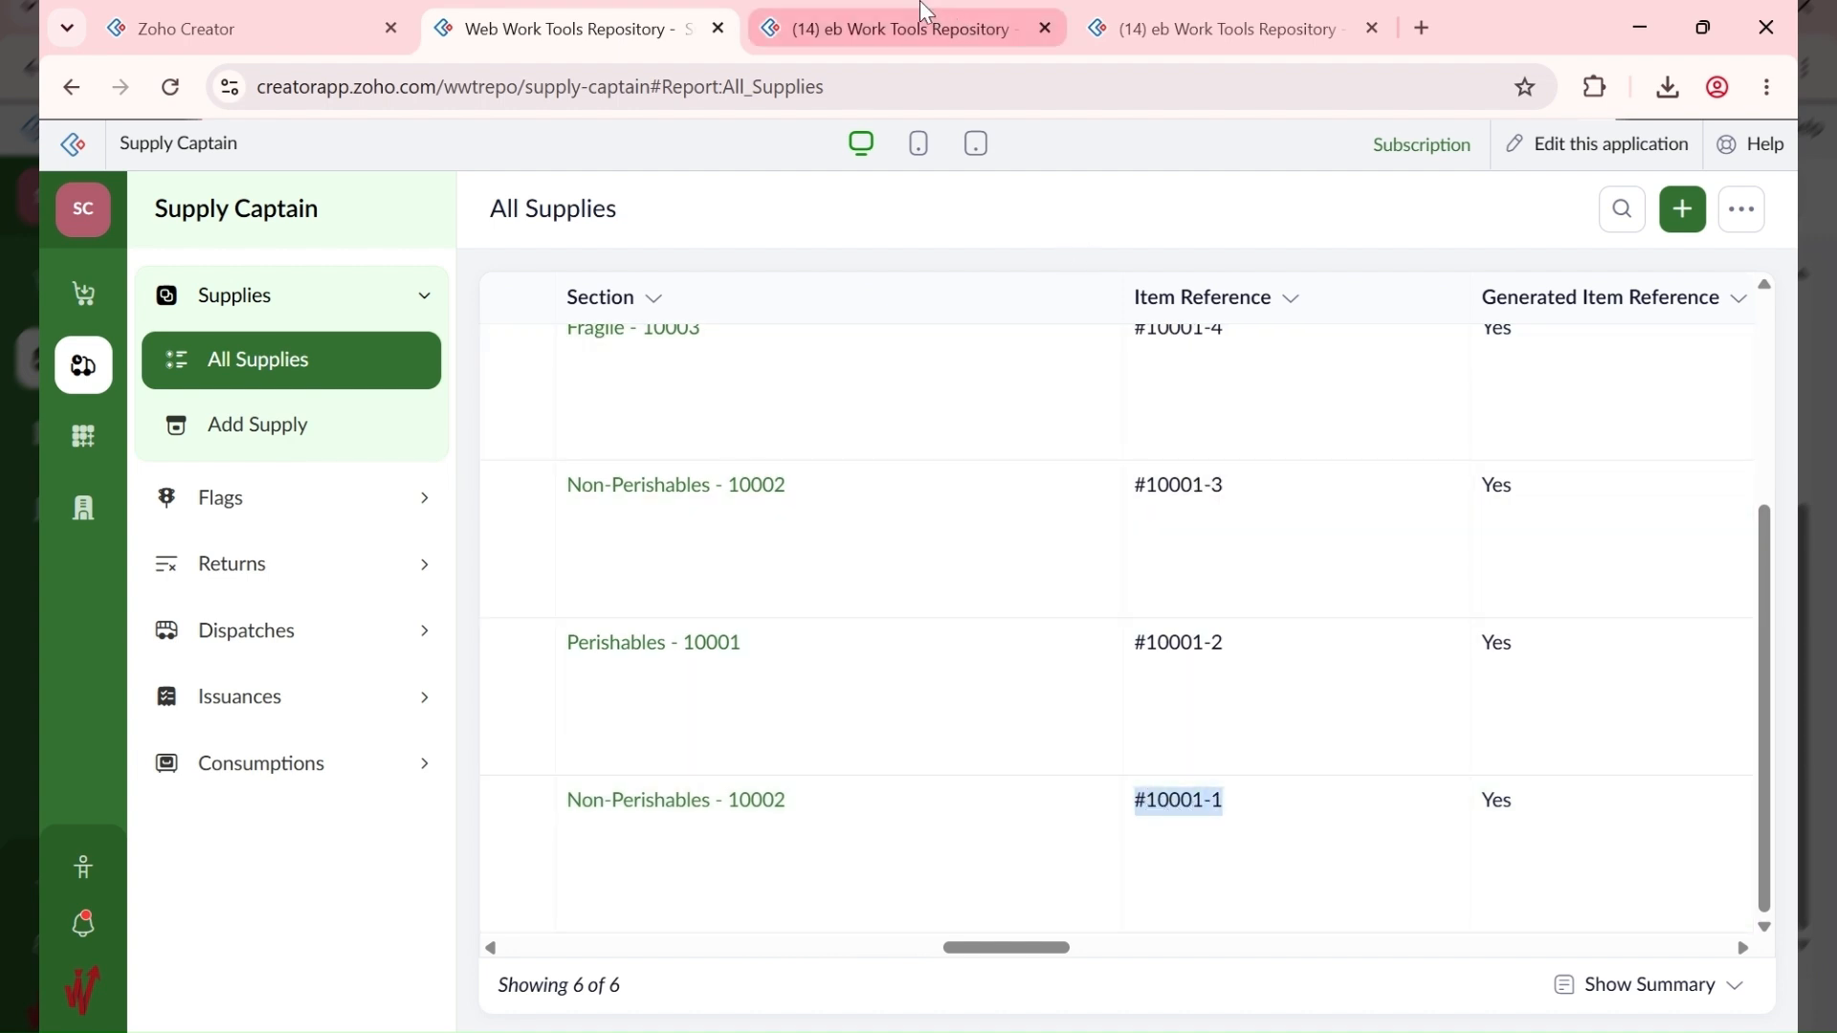
{"action": "left_click", "coordinate": [916, 16]}
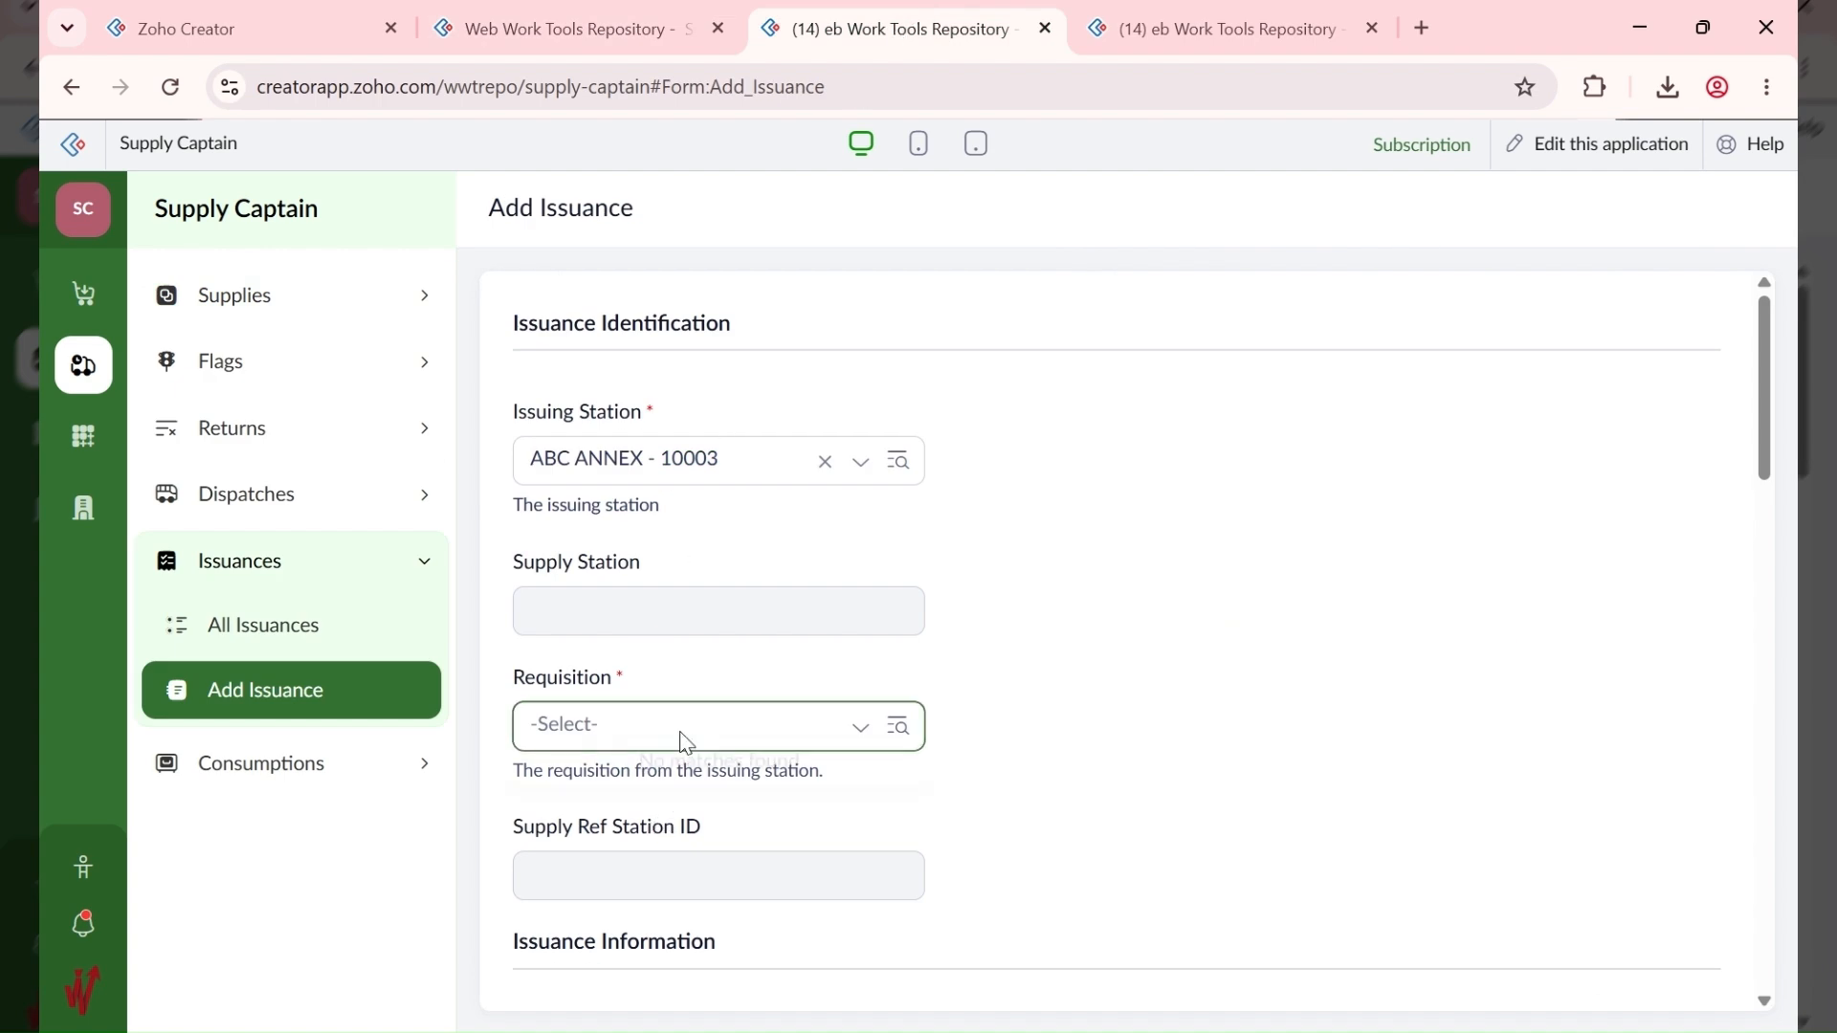
Step: Change the issuing station to ABC HQ - 10001 and select the HQ-to-Annex requisition
{"action": "left_click", "coordinate": [682, 742]}
{"action": "left_click", "coordinate": [713, 735]}
{"action": "left_click", "coordinate": [712, 735]}
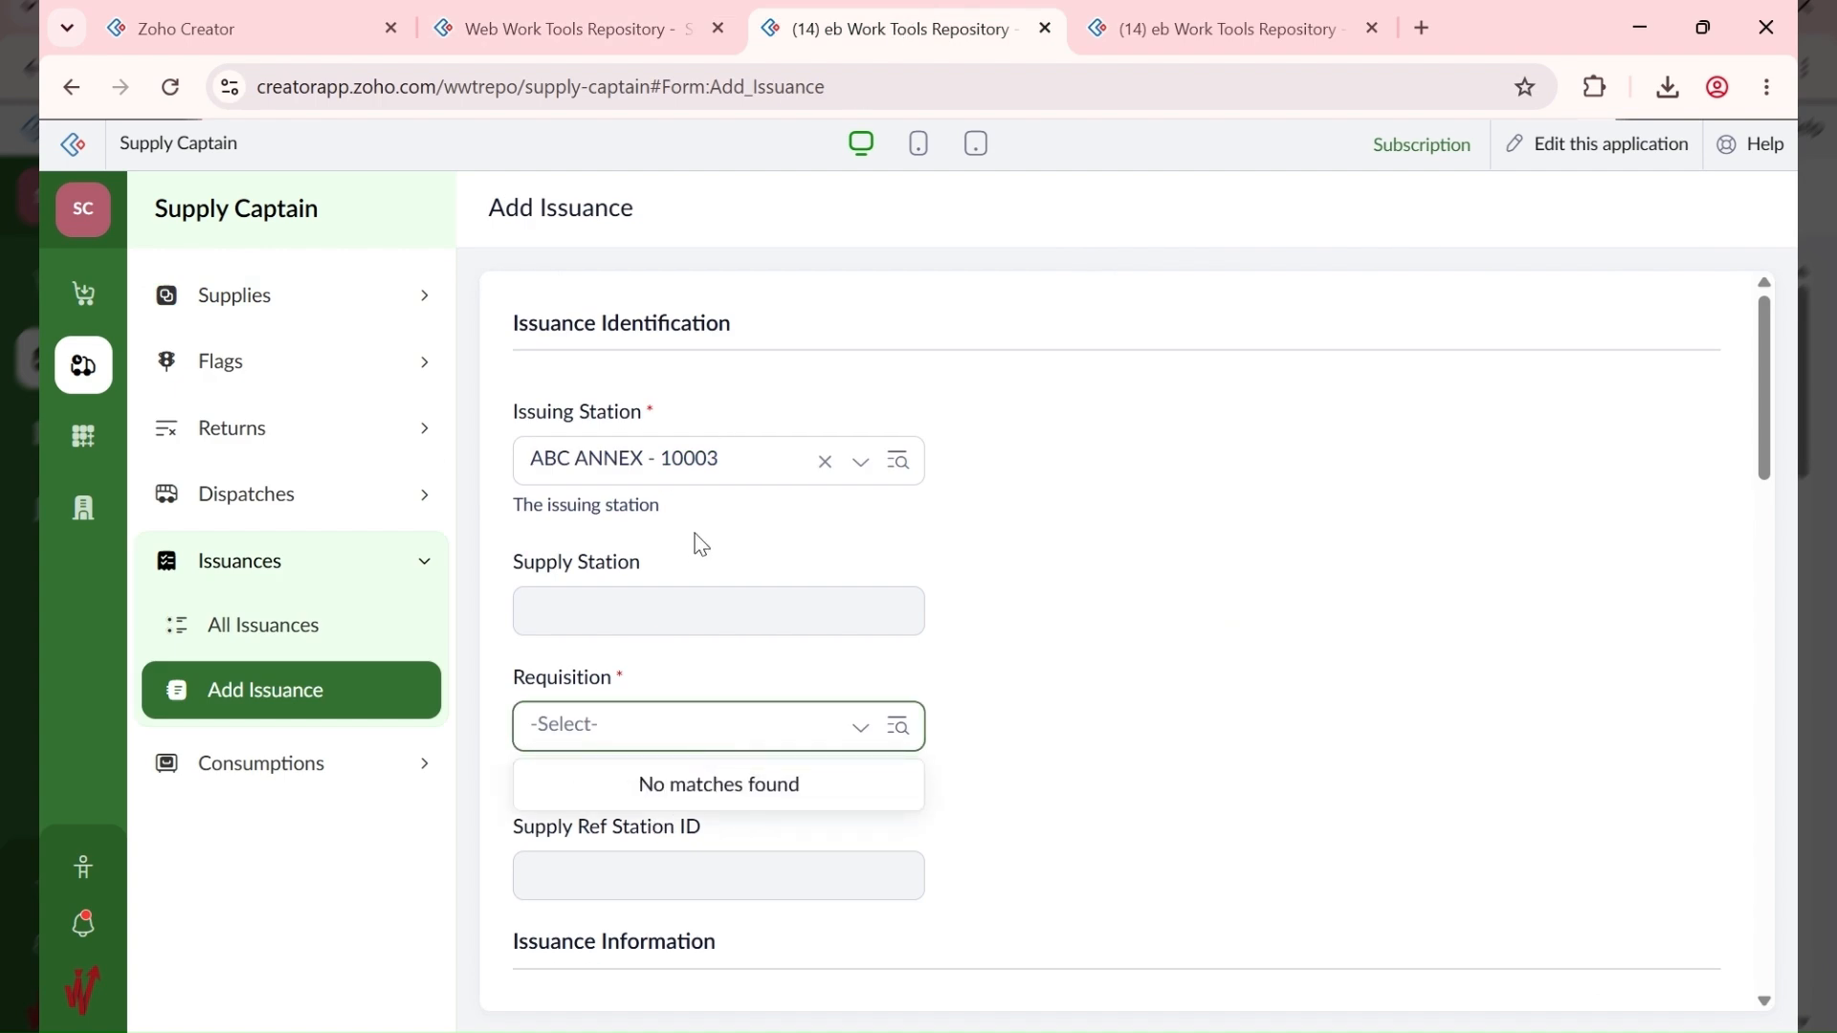
{"action": "left_click", "coordinate": [689, 476]}
{"action": "left_click", "coordinate": [676, 476]}
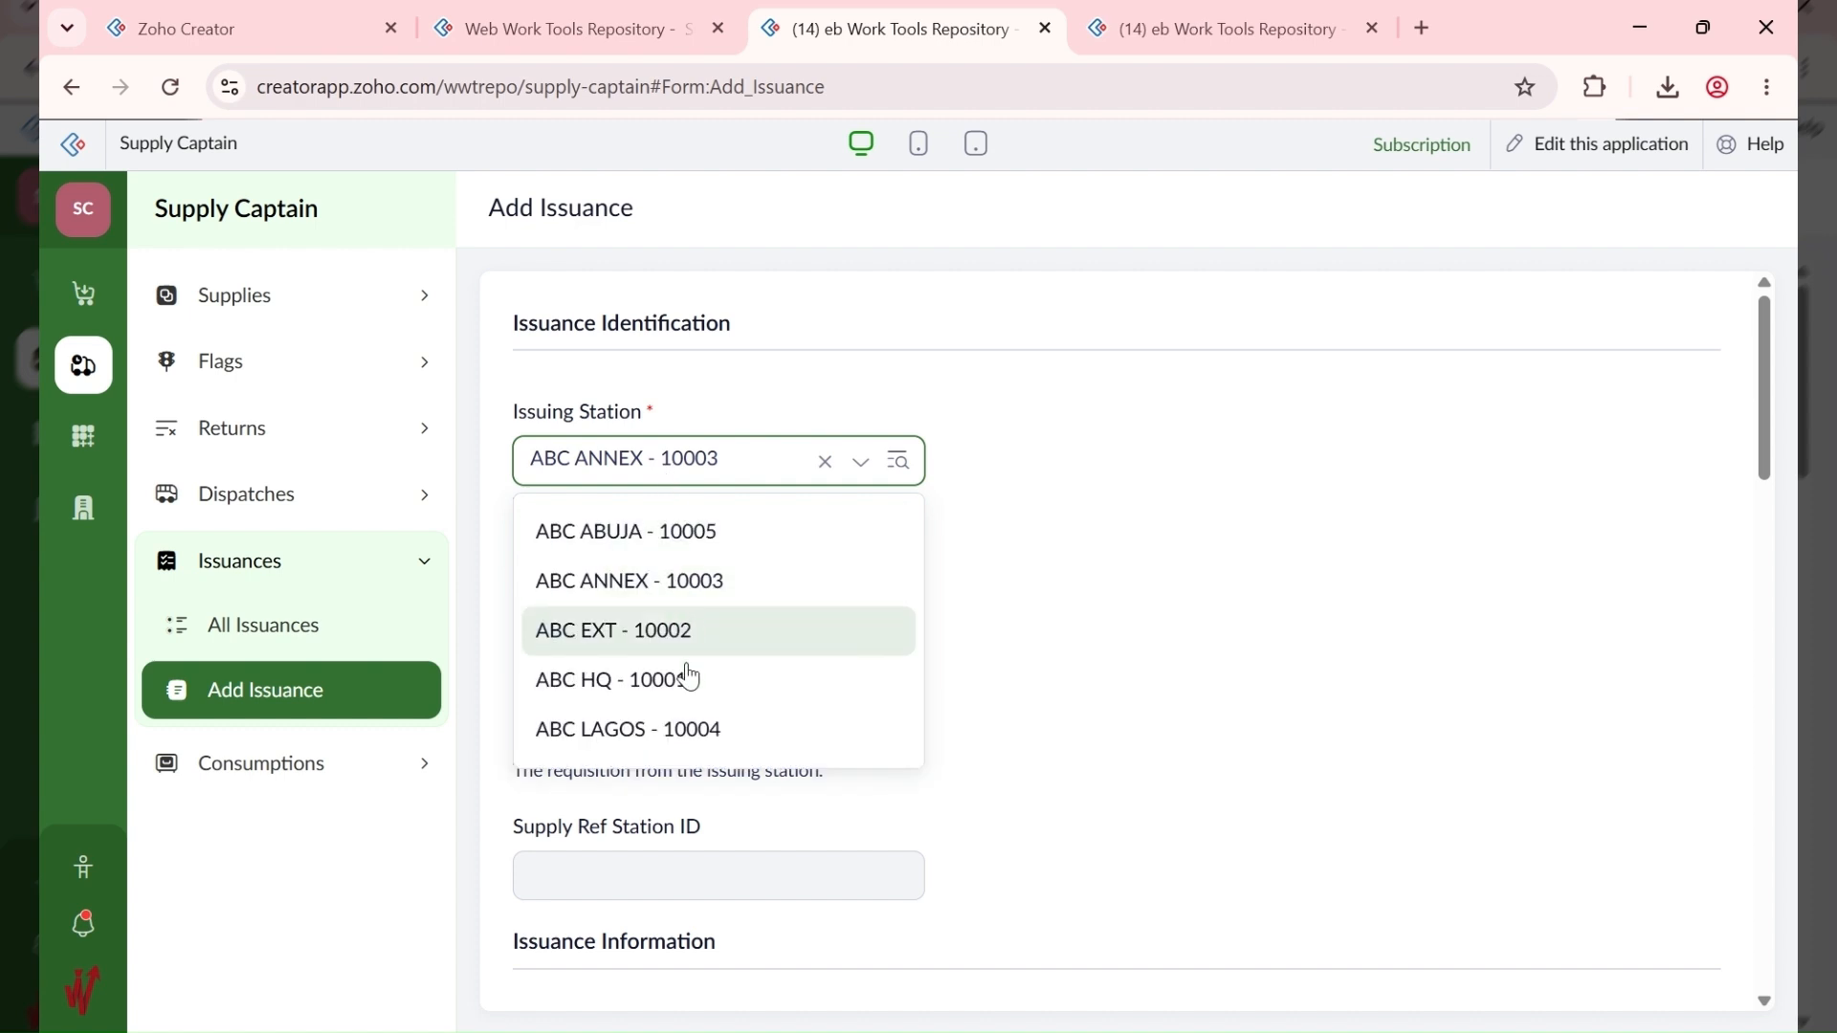
{"action": "left_click", "coordinate": [687, 683]}
{"action": "left_click", "coordinate": [771, 726]}
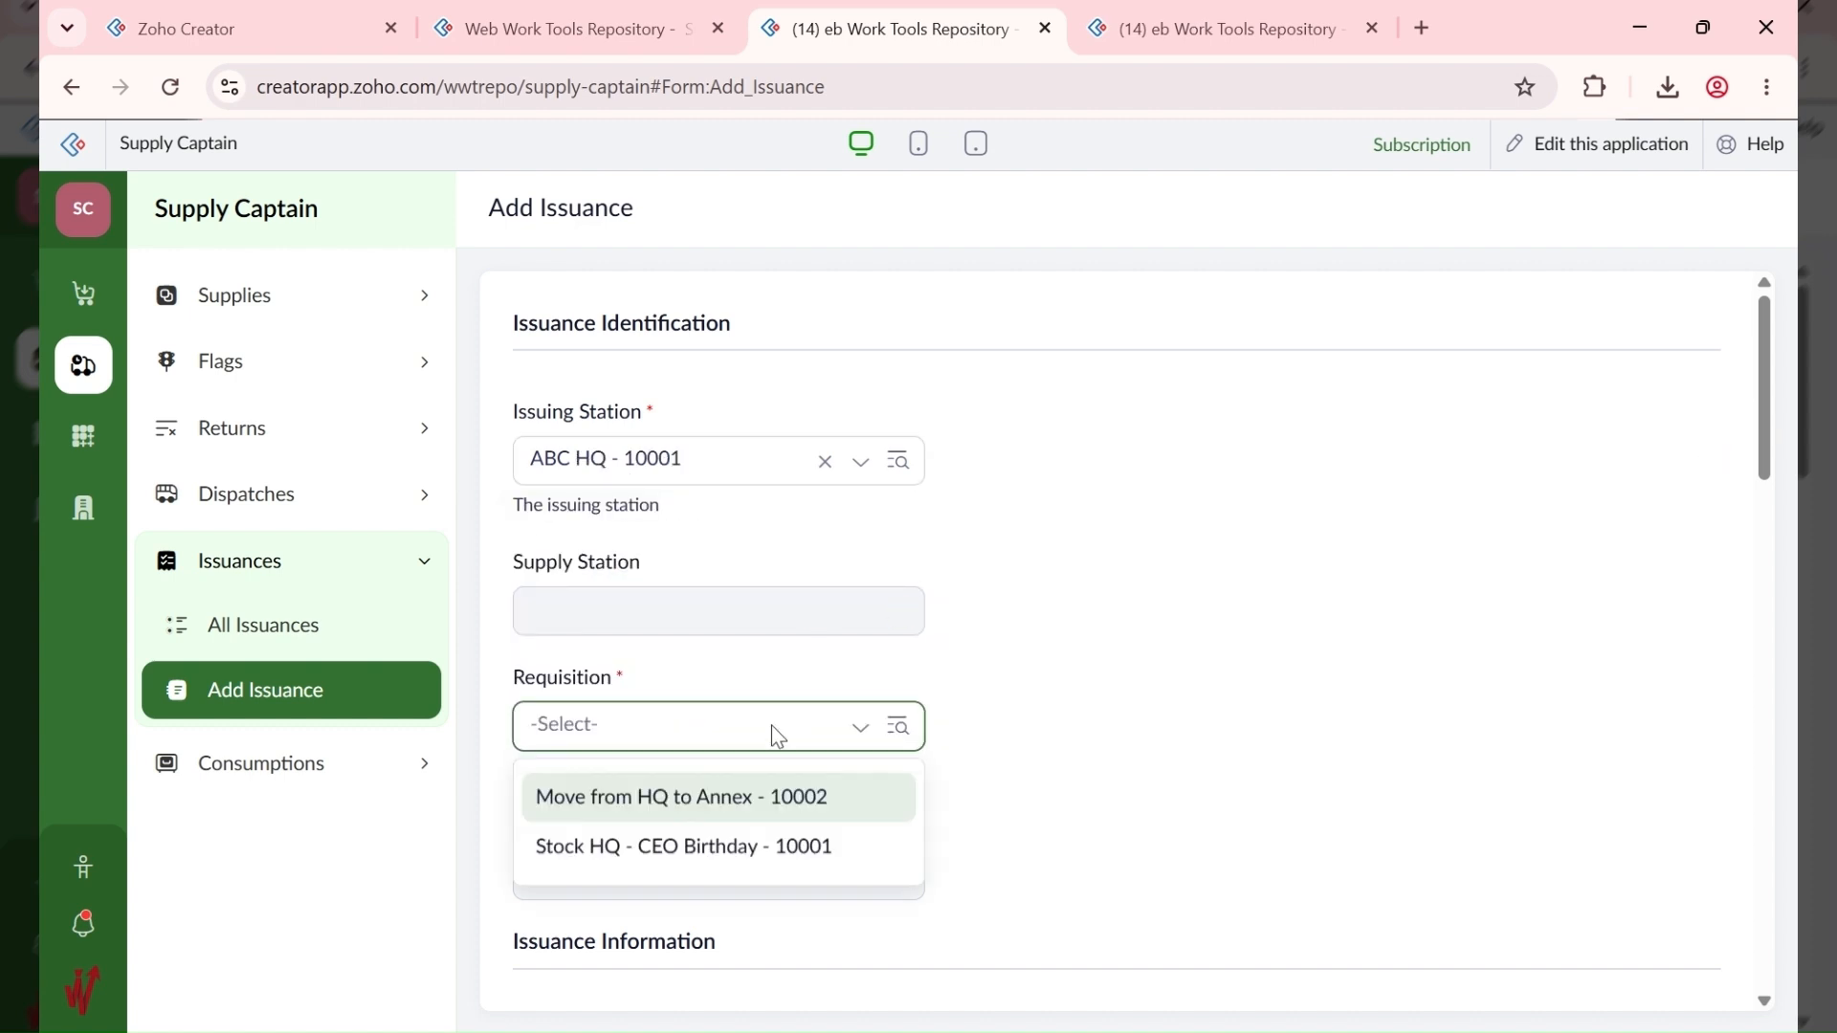
{"action": "left_click", "coordinate": [713, 806]}
Step: Set store 10001 - ABC HQ - Dry, section Non-Perishables - 10002 and item reference #10001-1
{"action": "scroll", "coordinate": [1031, 792], "scroll_direction": "down", "scroll_amount": 4}
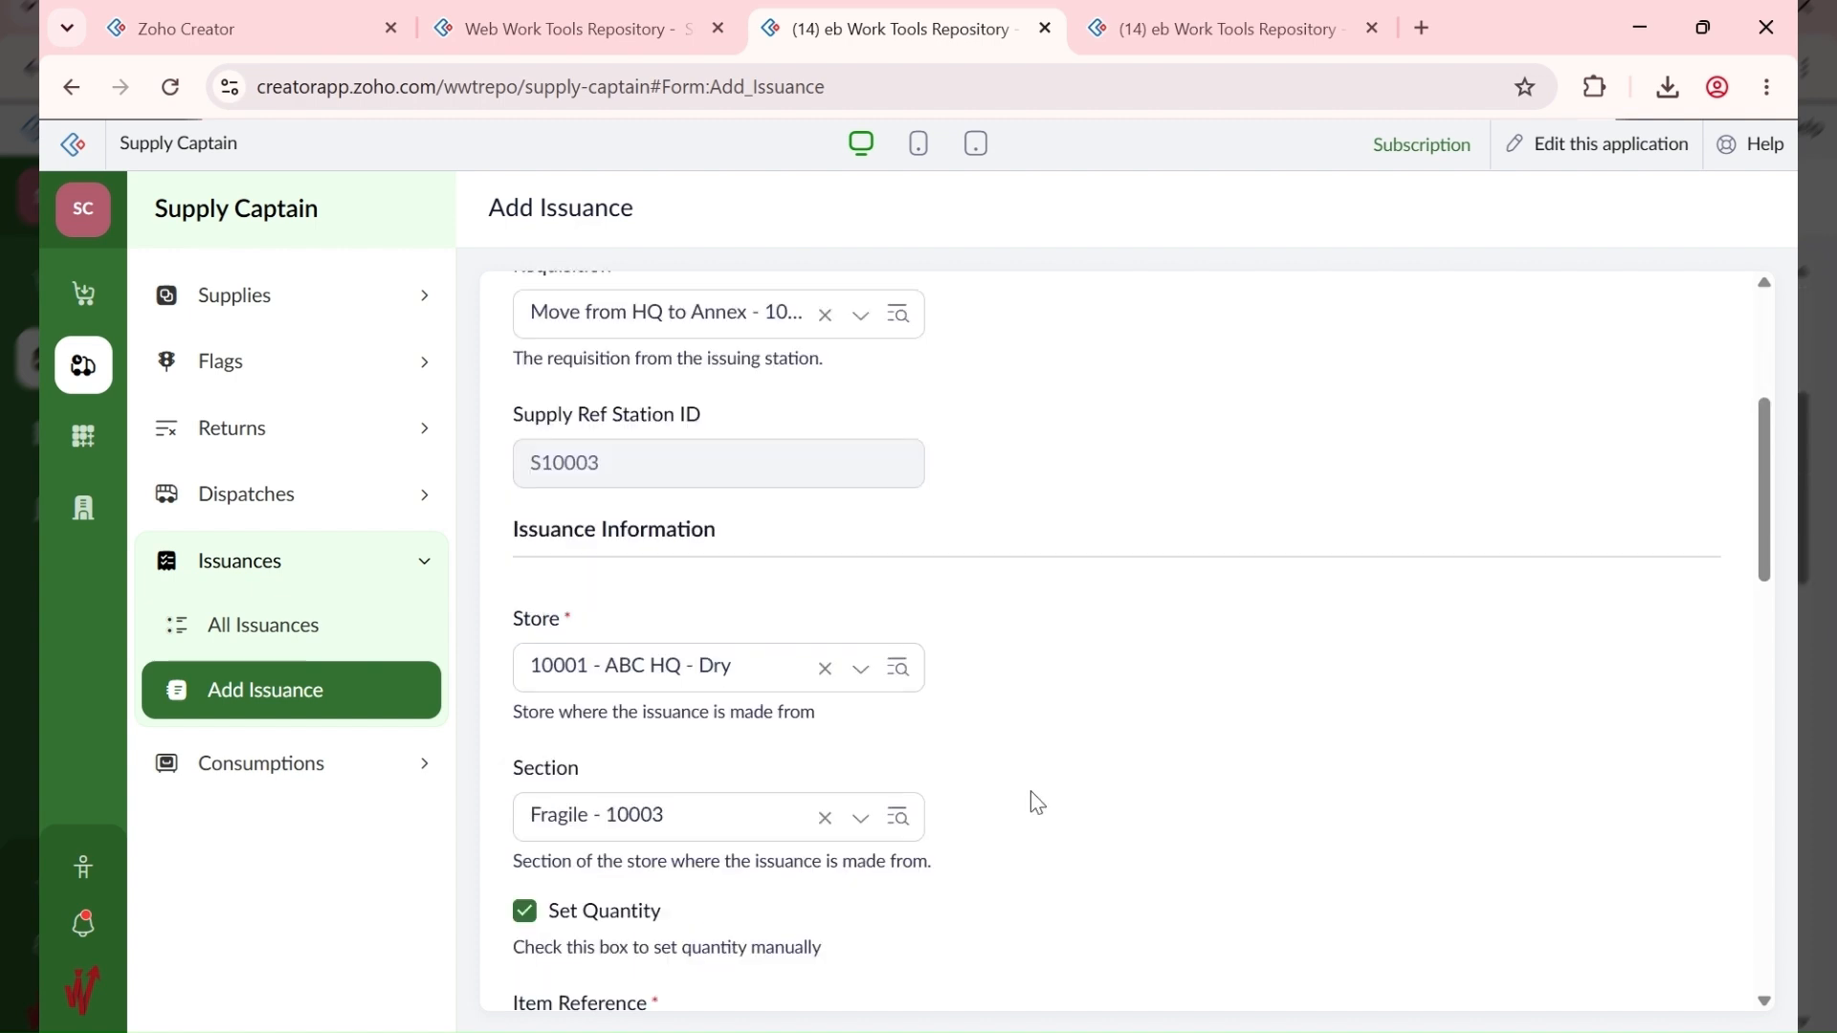
{"action": "scroll", "coordinate": [594, 580], "scroll_direction": "down", "scroll_amount": 1}
{"action": "left_click", "coordinate": [663, 553]}
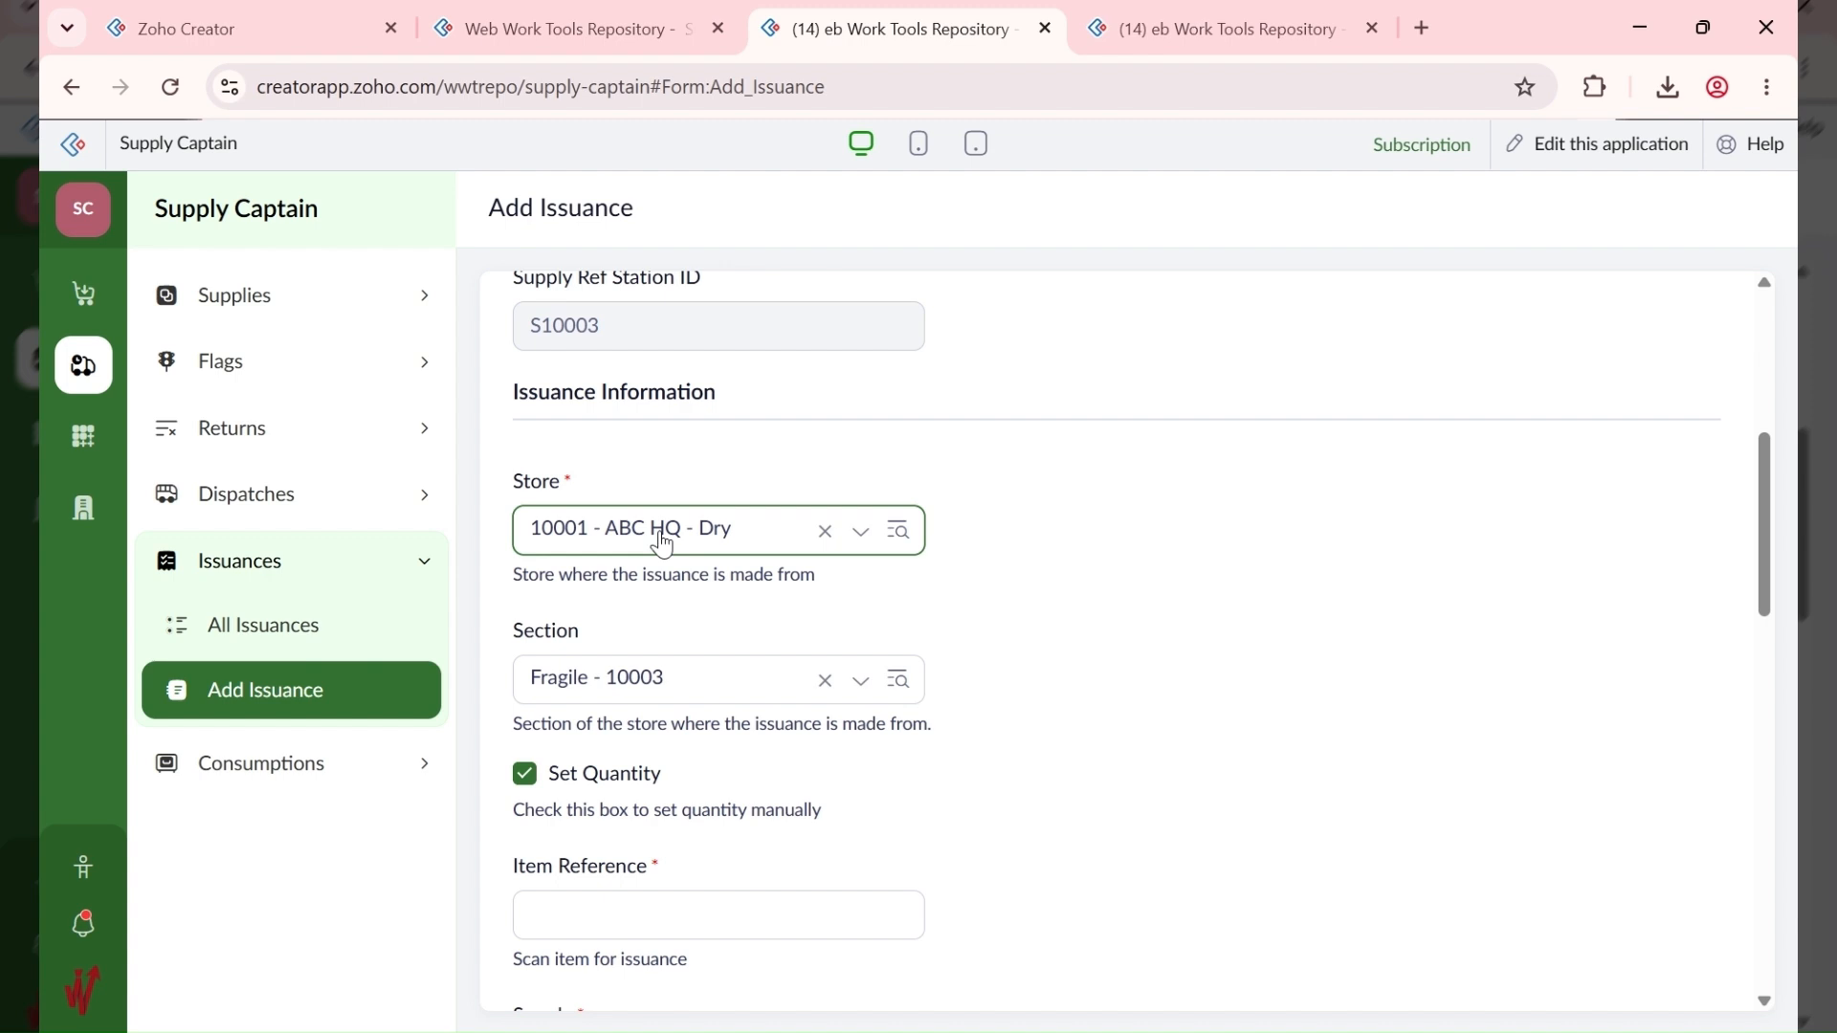
{"action": "left_click", "coordinate": [634, 695]}
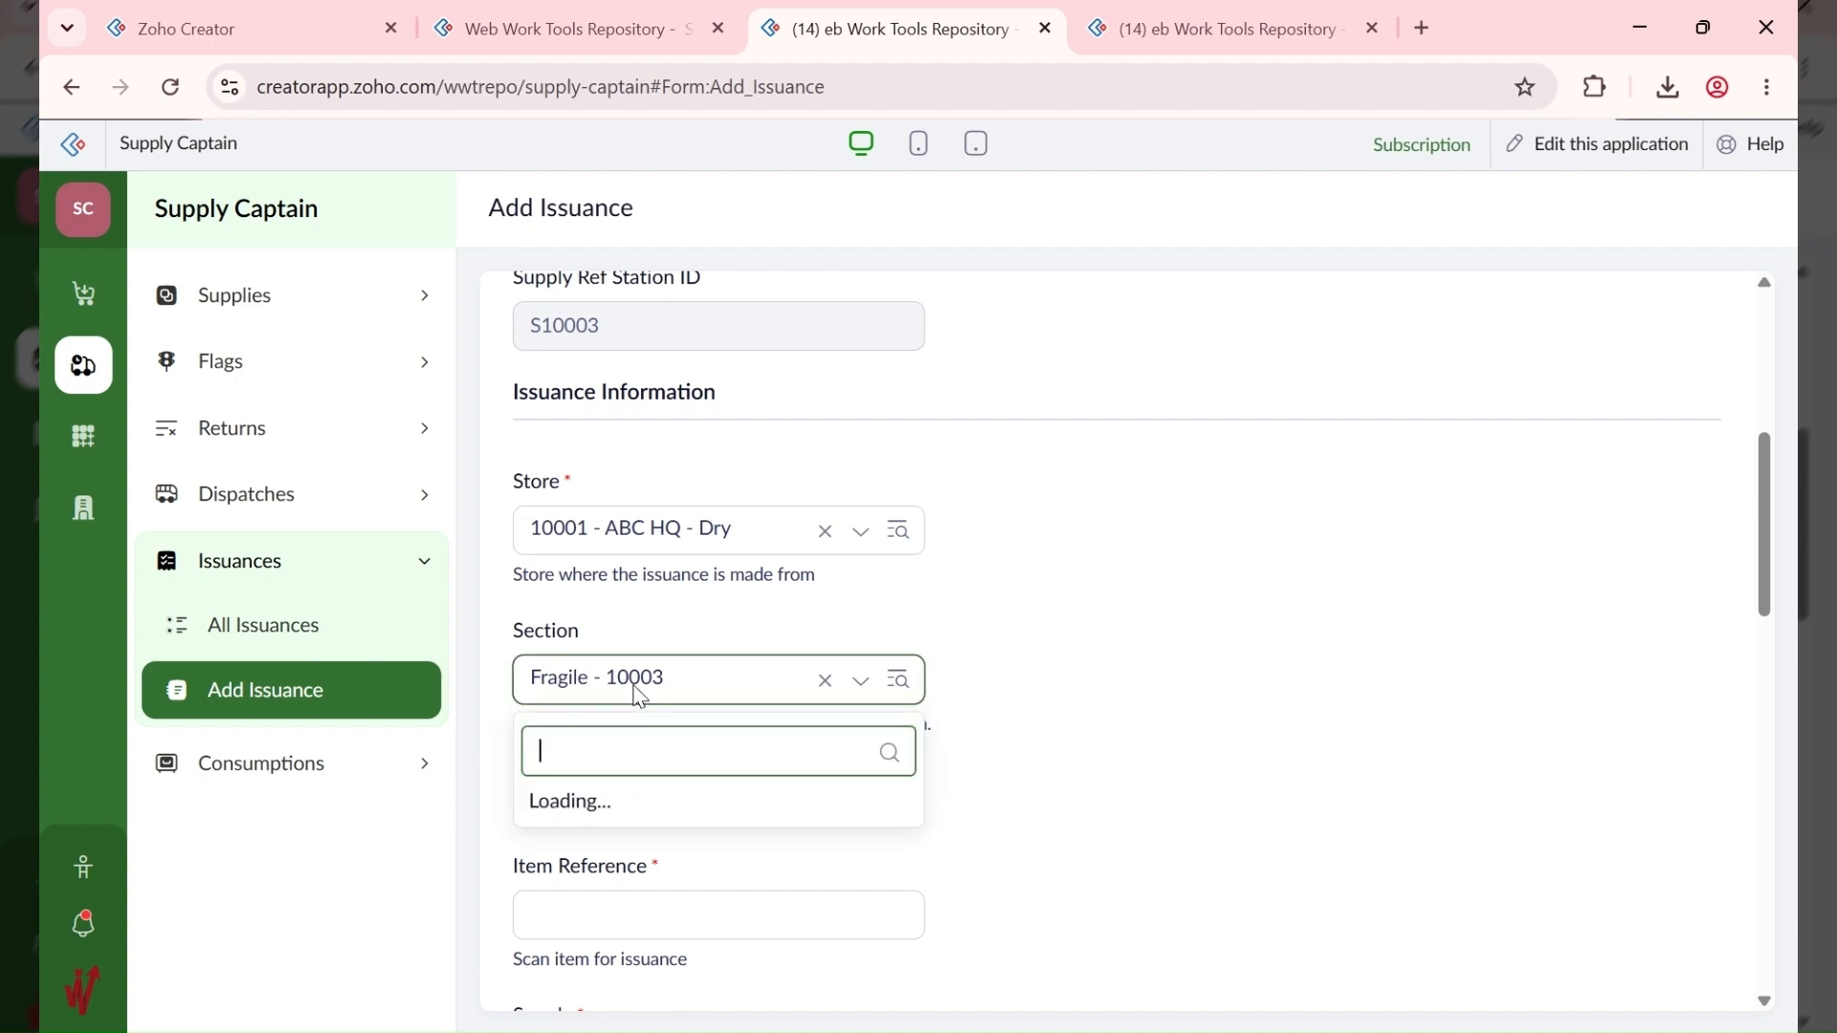
{"action": "left_click", "coordinate": [1010, 807]}
{"action": "scroll", "coordinate": [617, 761], "scroll_direction": "down", "scroll_amount": 3}
{"action": "left_click", "coordinate": [574, 628]}
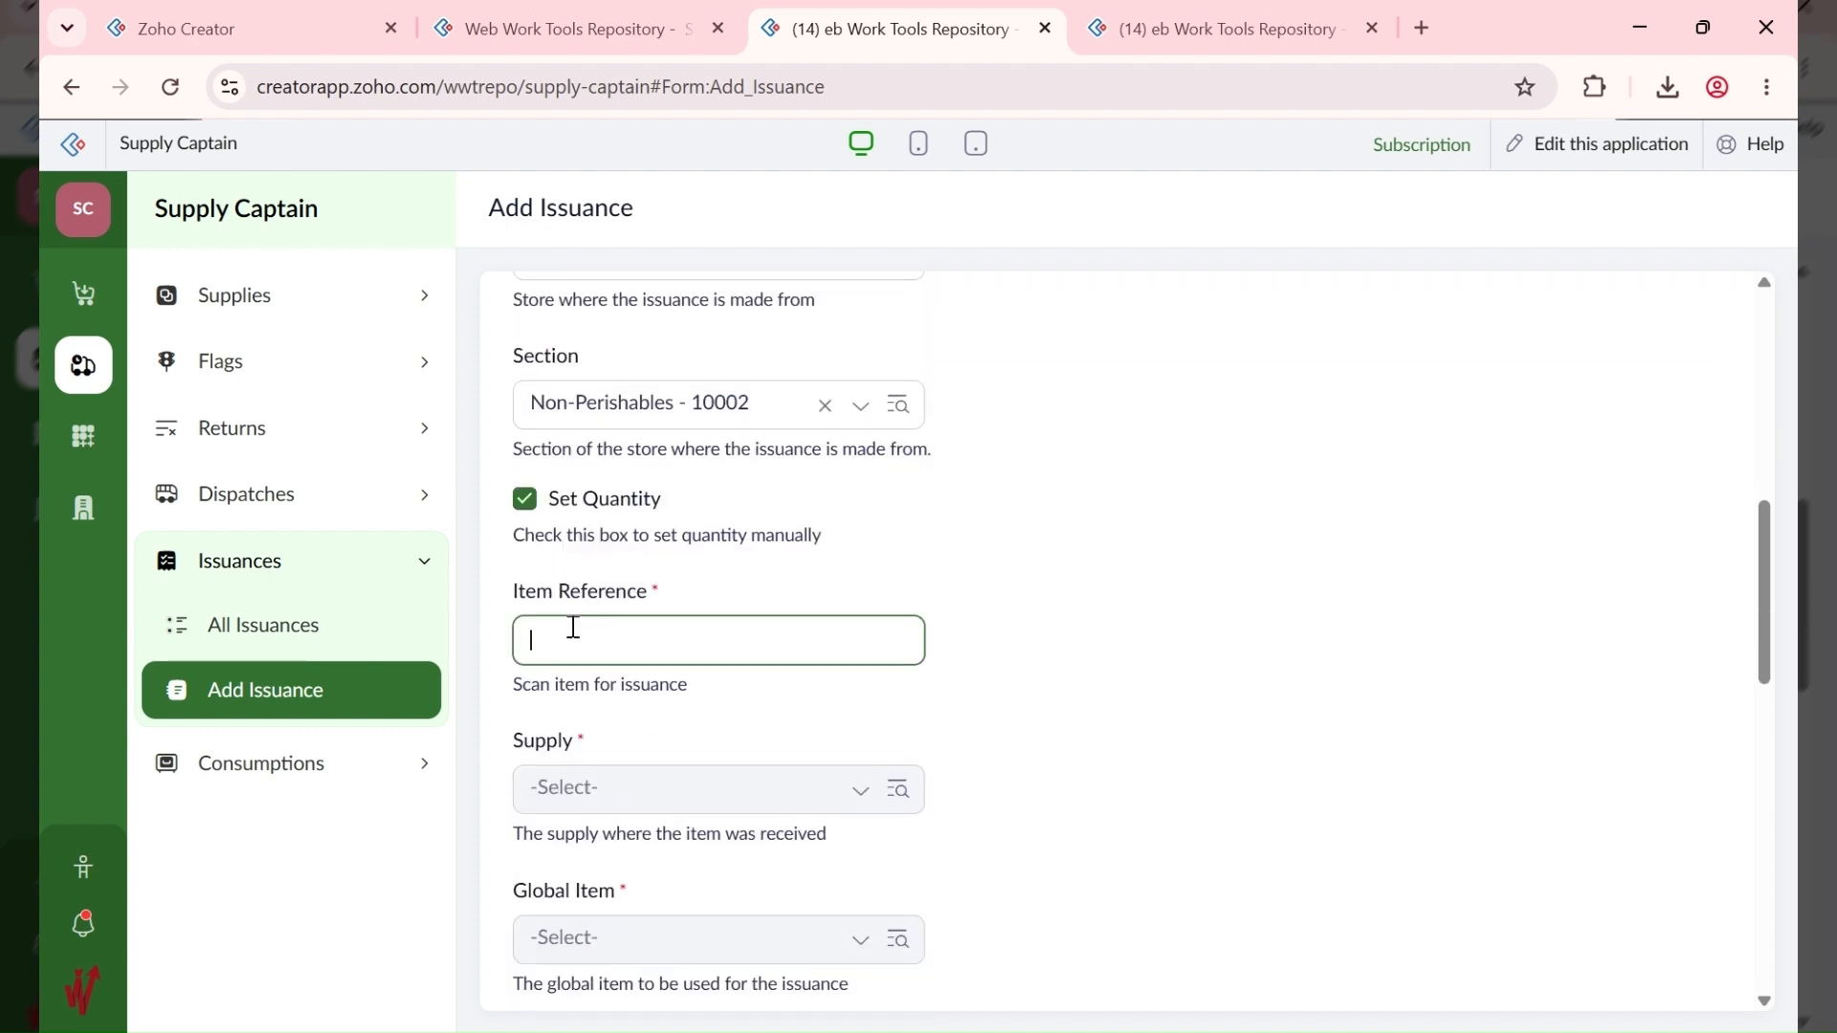
{"action": "type", "text": "#10001-1"}
{"action": "left_click", "coordinate": [926, 577]}
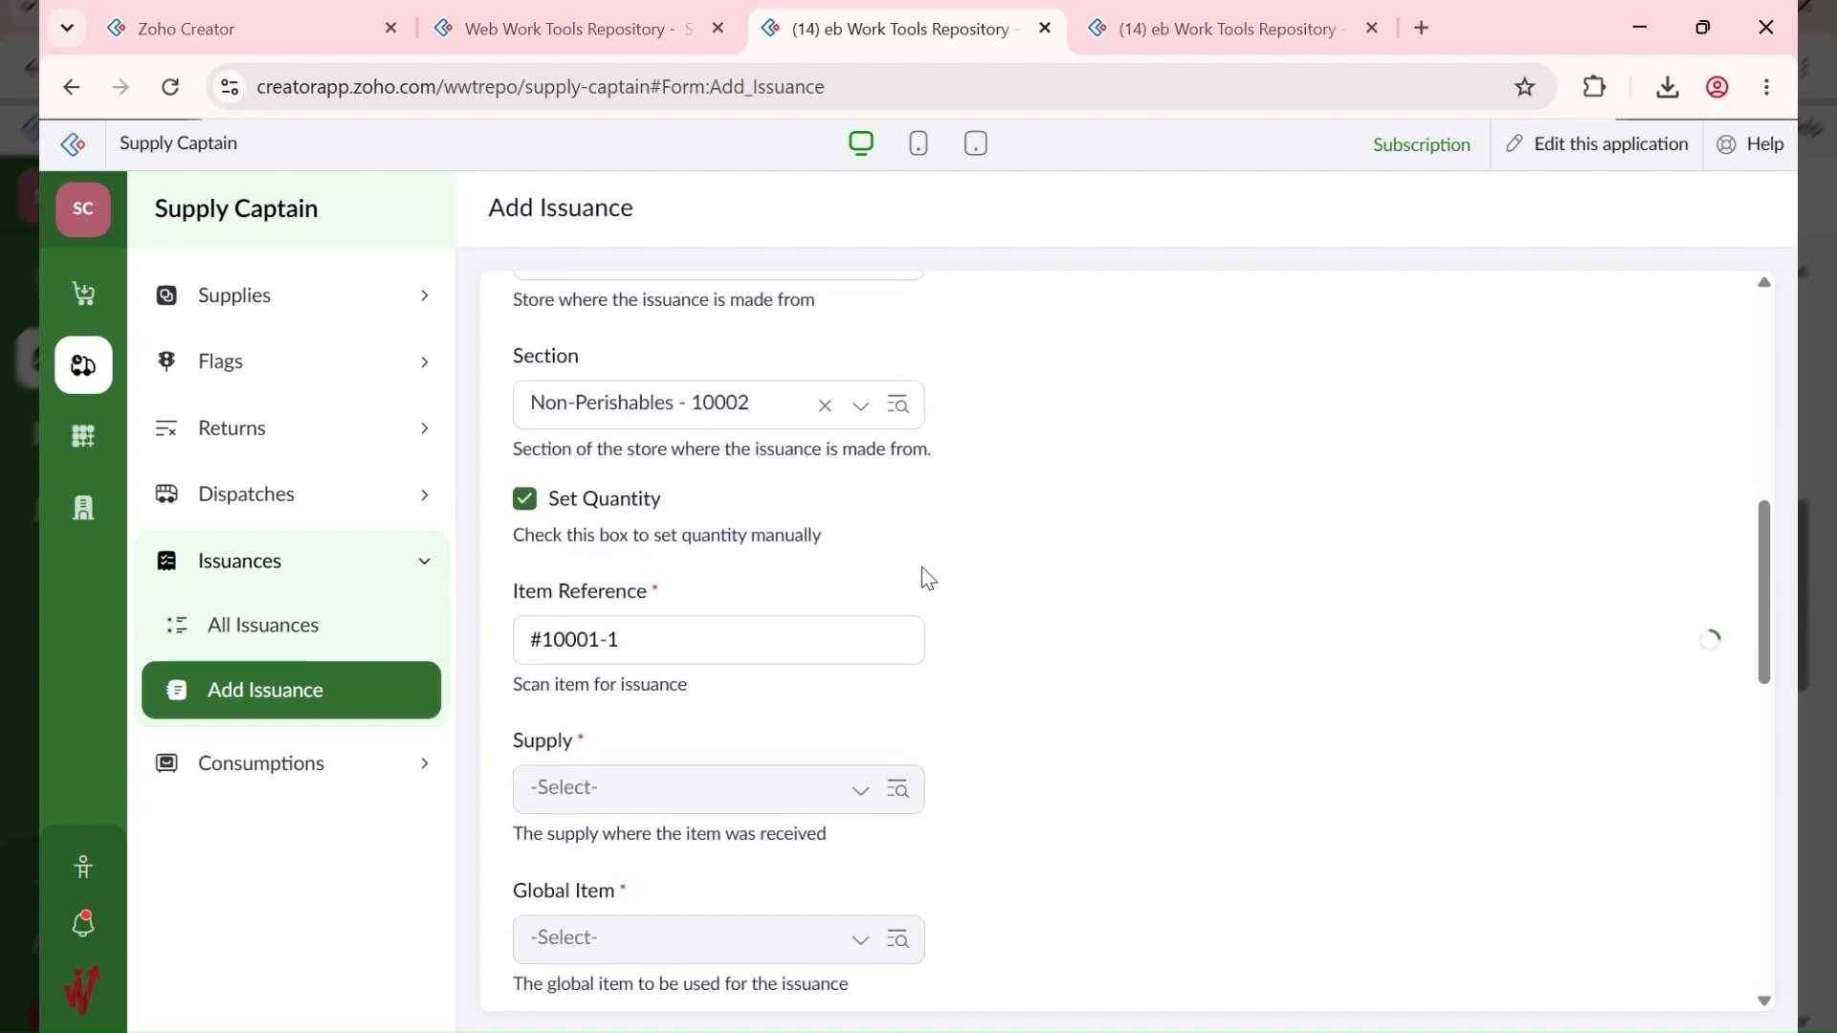
Step: Set the issuance quantity to 3 so the total becomes 120,000.00
{"action": "scroll", "coordinate": [836, 721], "scroll_direction": "down", "scroll_amount": 3}
{"action": "scroll", "coordinate": [804, 718], "scroll_direction": "down", "scroll_amount": 5}
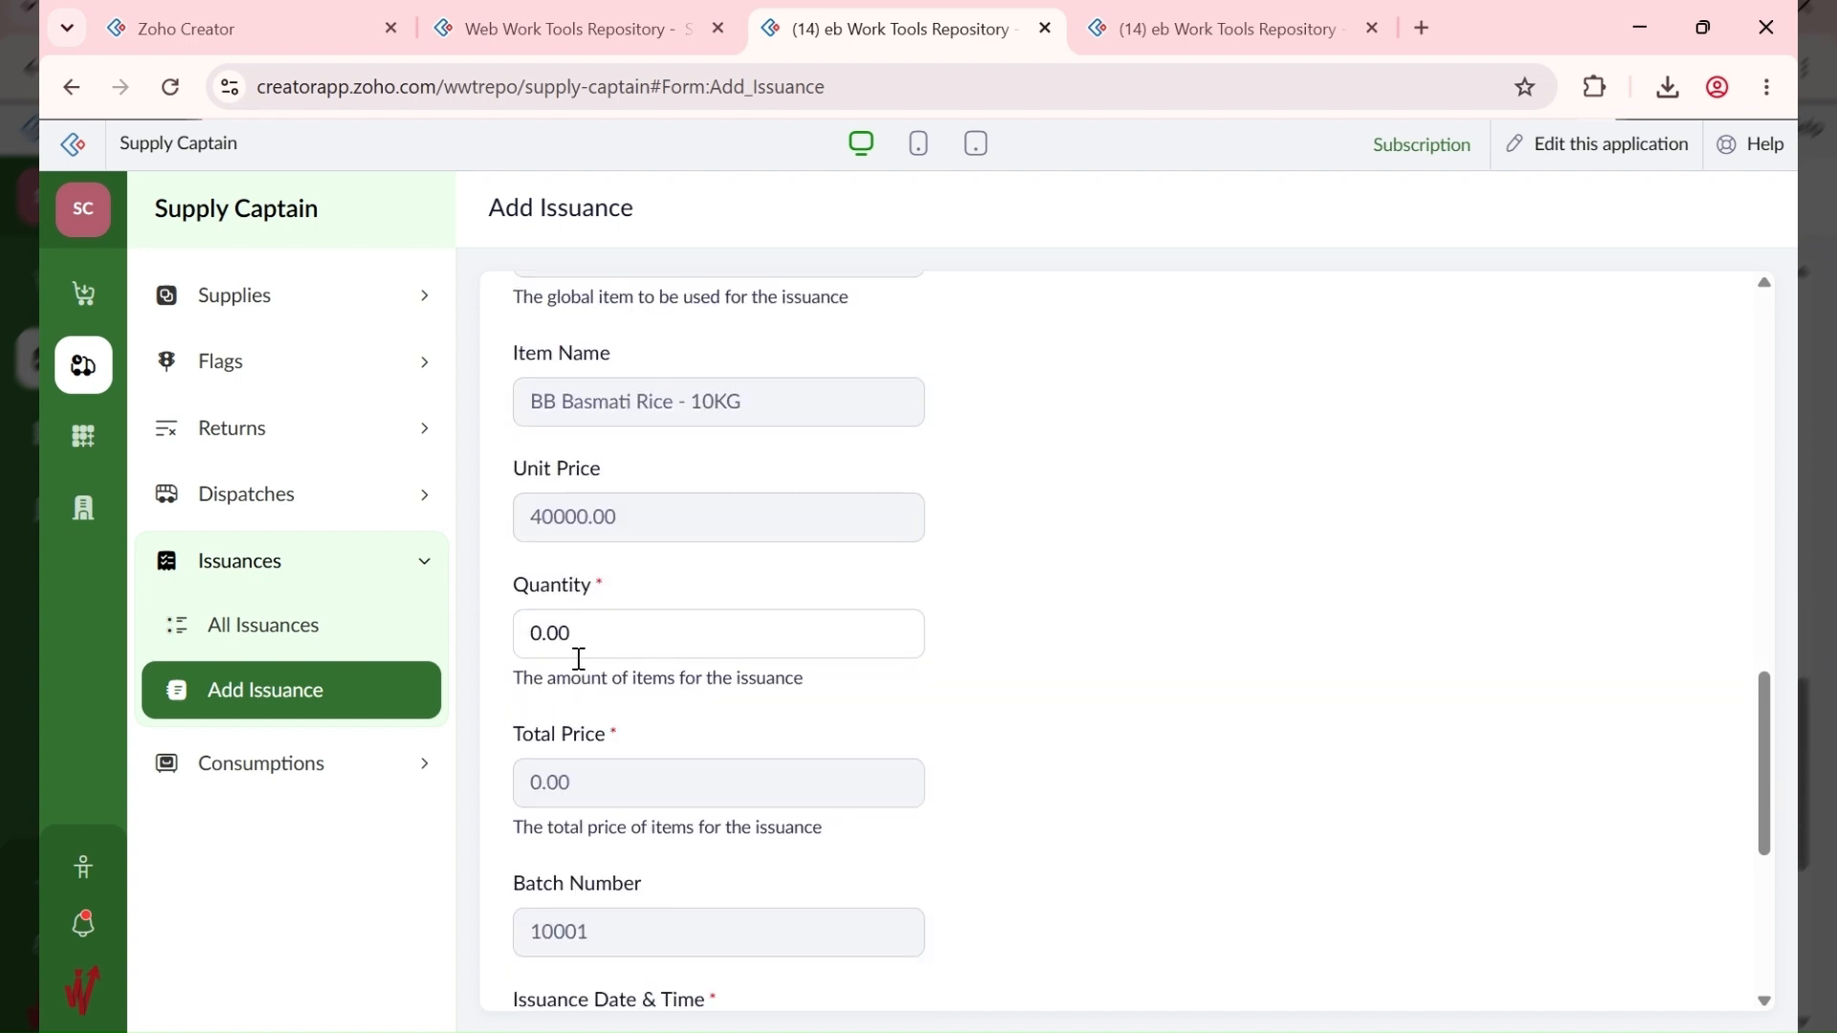
{"action": "left_click", "coordinate": [655, 637]}
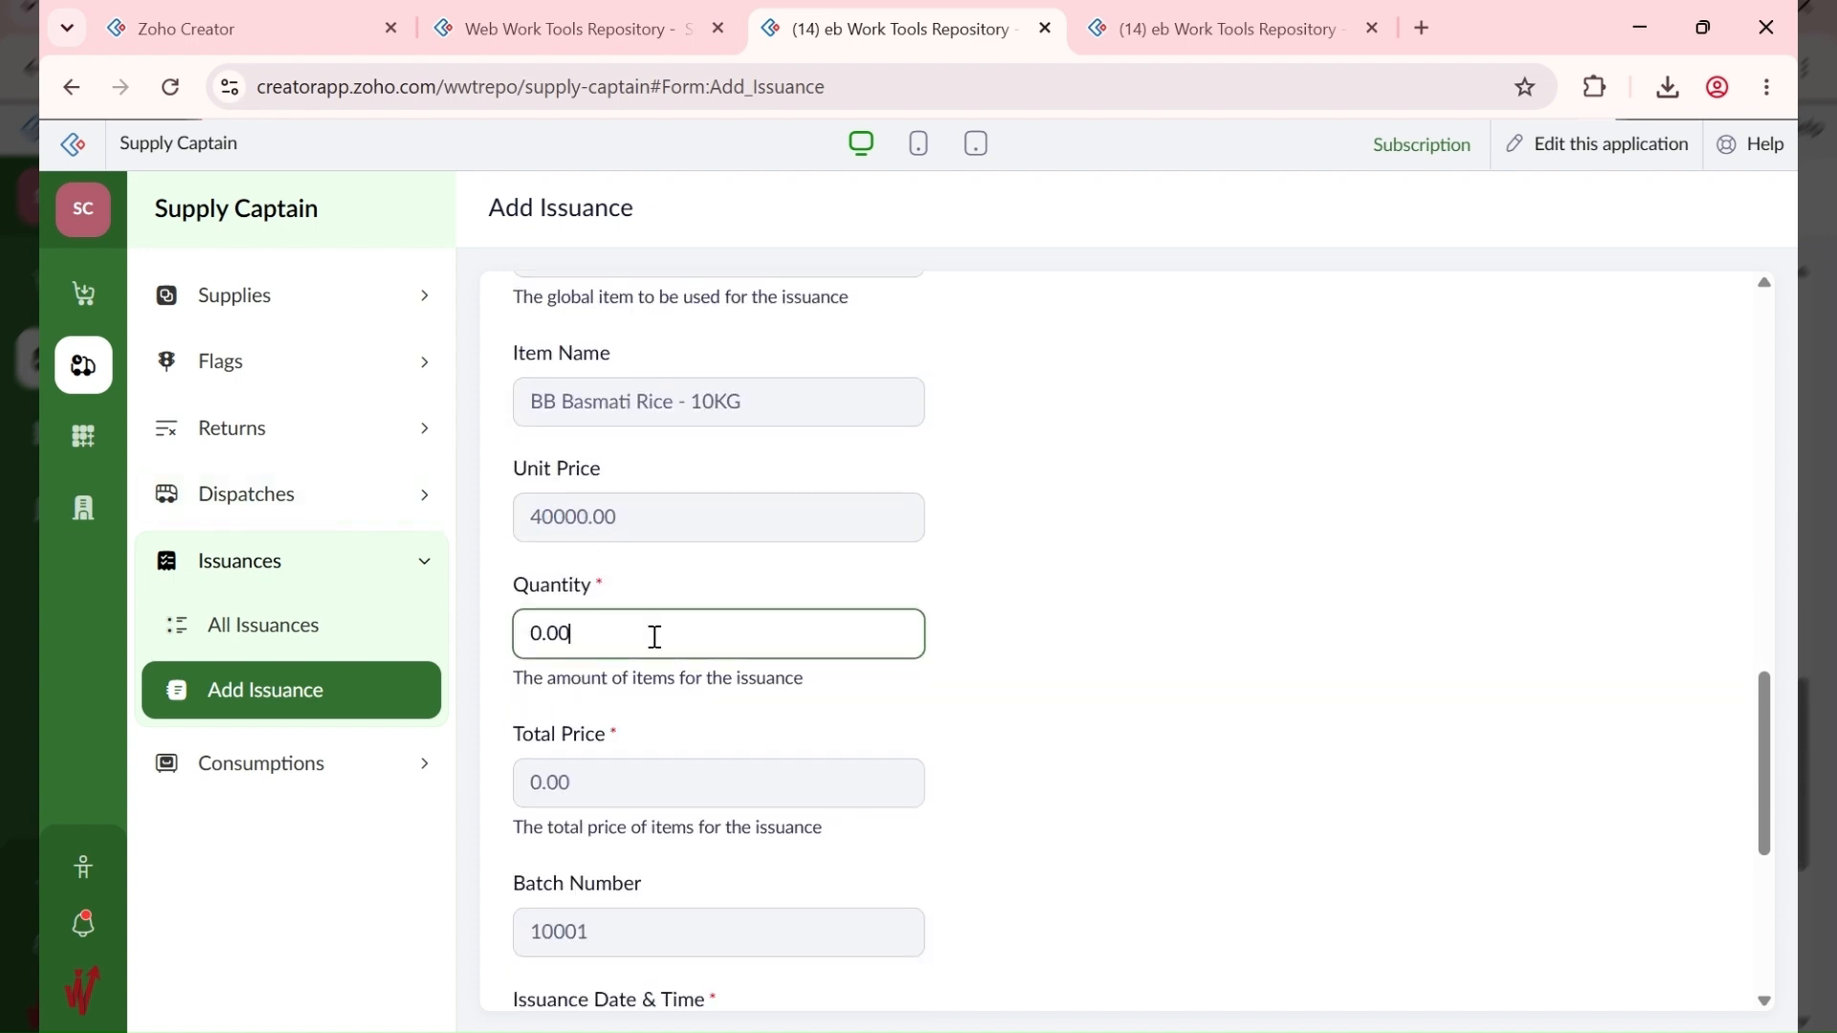
{"action": "left_click_drag", "start_coordinate": [655, 638], "coordinate": [542, 639]}
{"action": "type", "text": "3"}
{"action": "left_click", "coordinate": [1066, 526]}
{"action": "scroll", "coordinate": [819, 686], "scroll_direction": "down", "scroll_amount": 3}
{"action": "scroll", "coordinate": [817, 687], "scroll_direction": "down", "scroll_amount": 3}
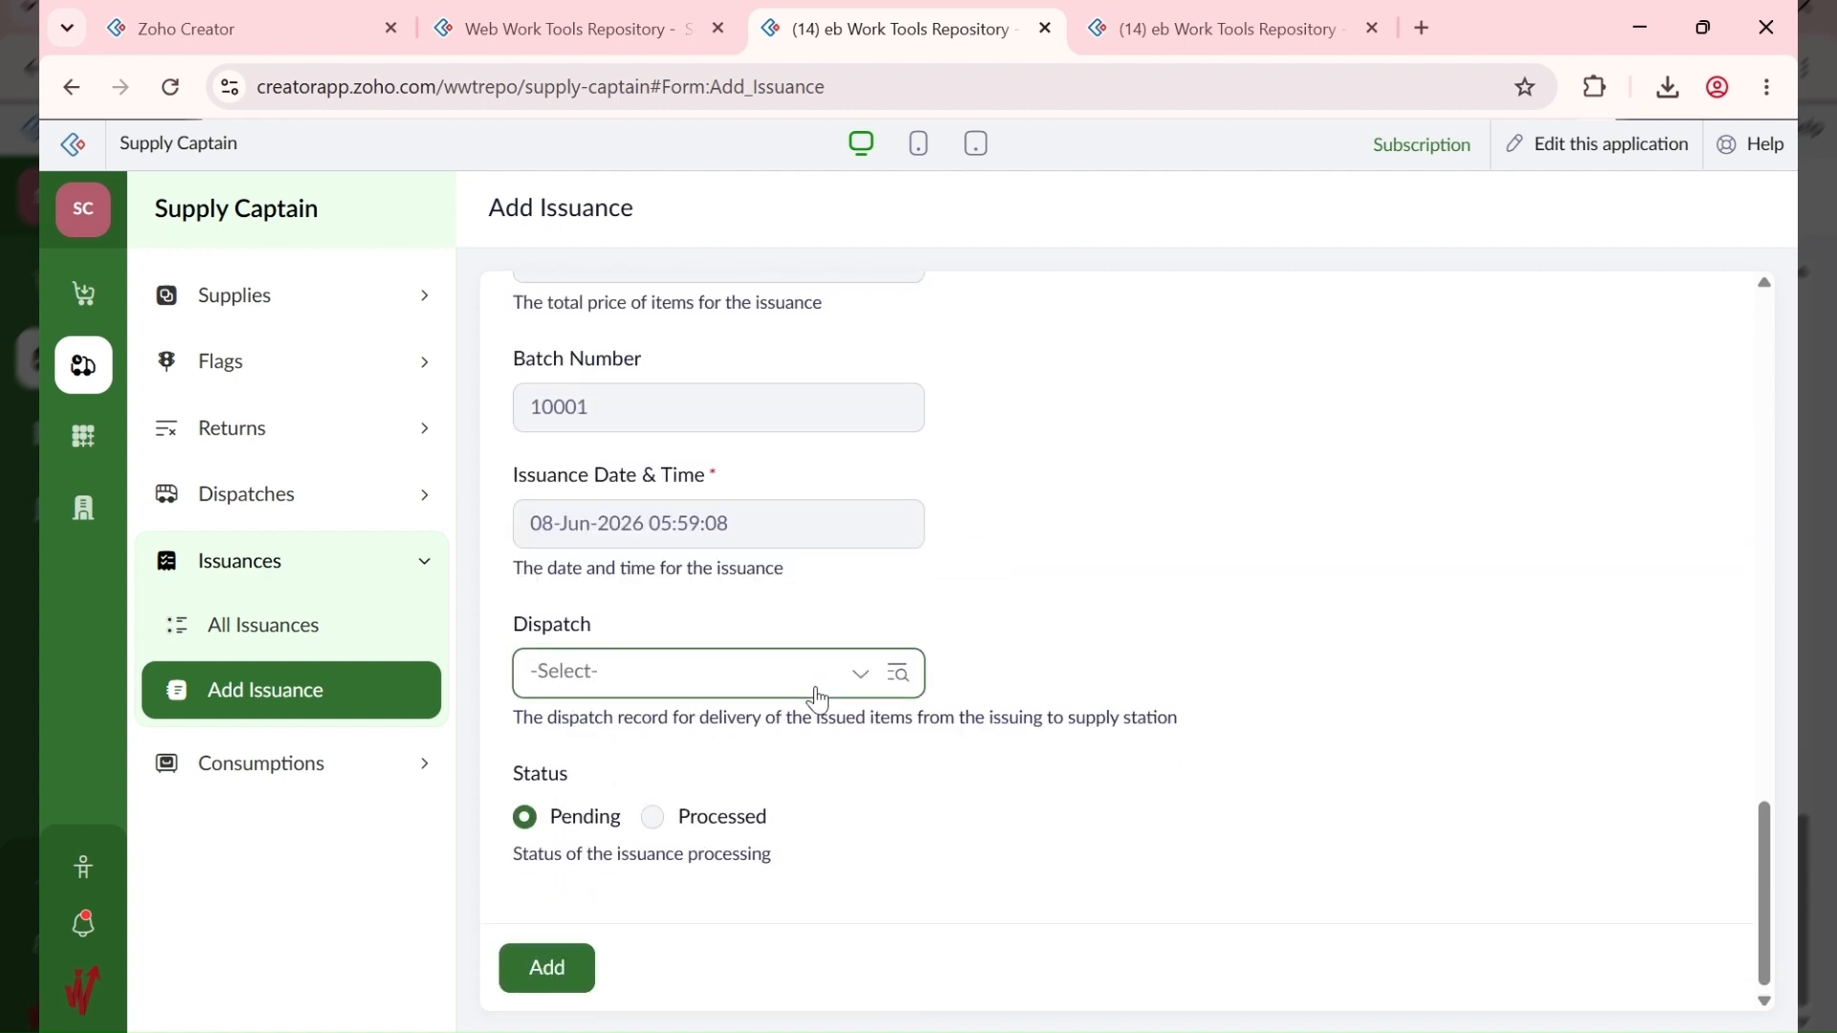
{"action": "scroll", "coordinate": [813, 696], "scroll_direction": "up", "scroll_amount": 4}
Step: Check the Dispatch field for a dispatch to link, finding none available yet
{"action": "left_click", "coordinate": [677, 521]}
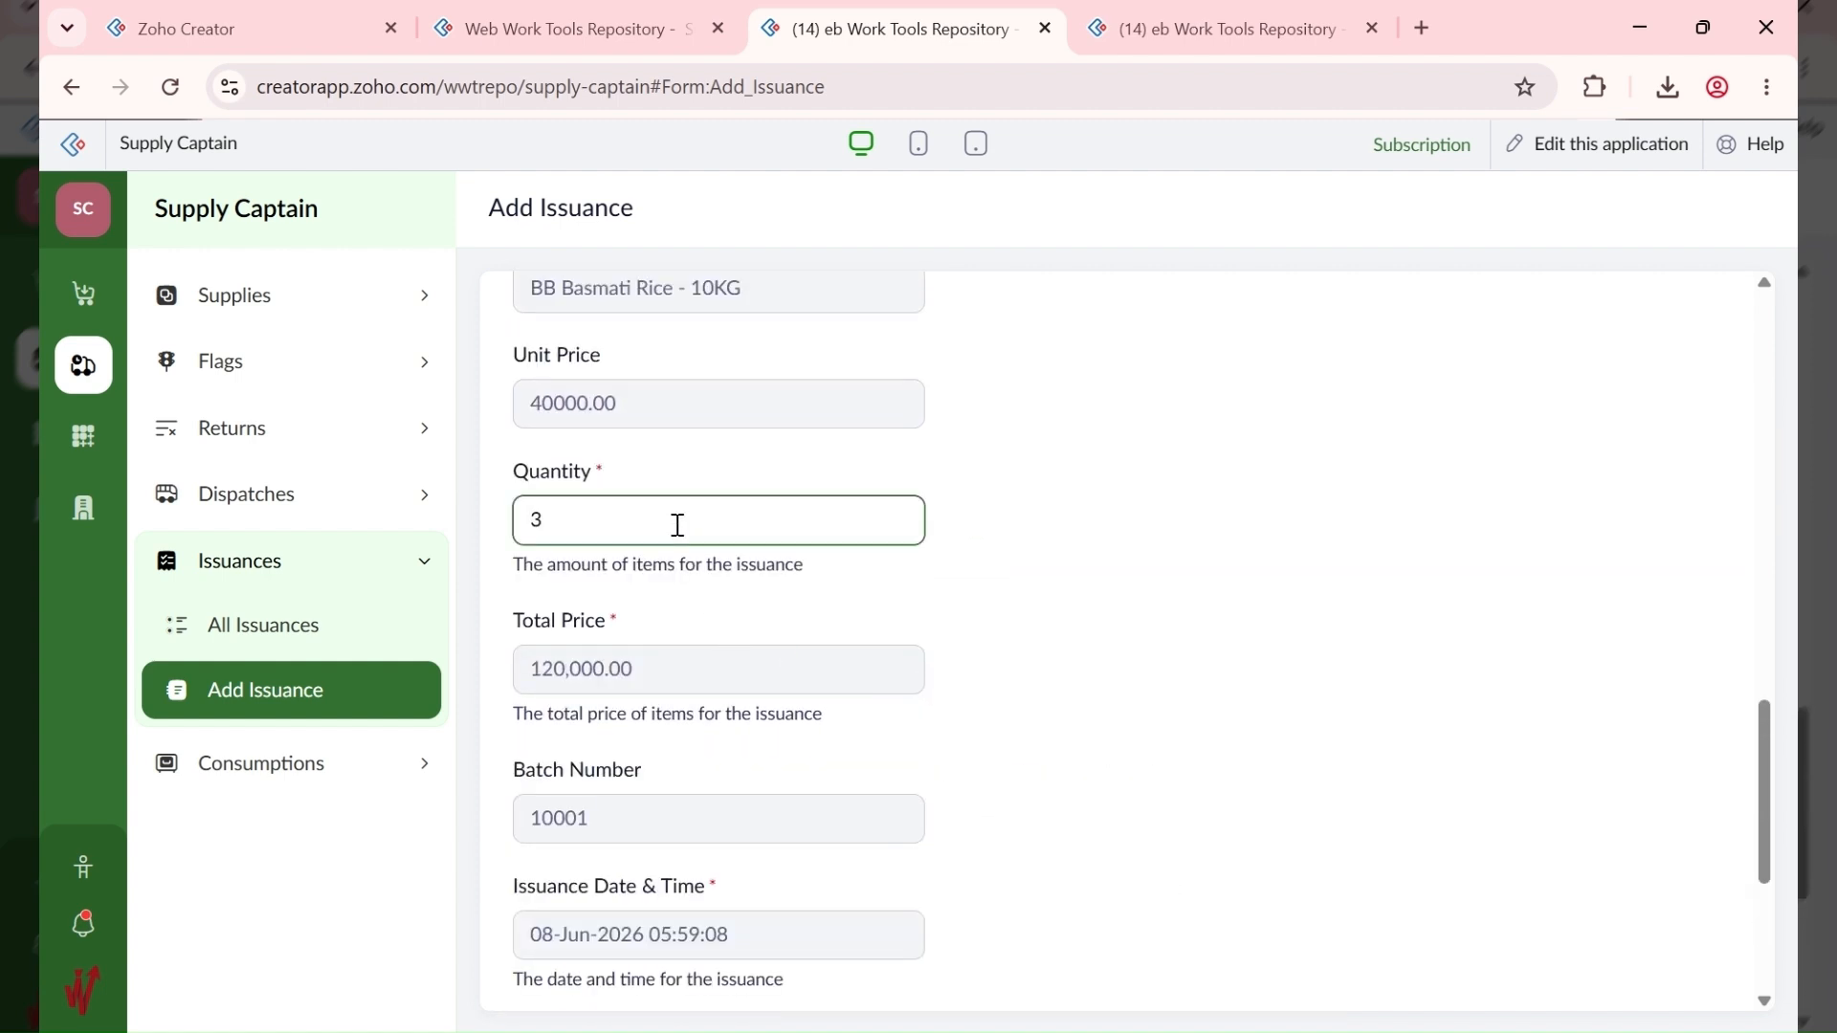
{"action": "key", "text": "ctrl+a"}
{"action": "scroll", "coordinate": [670, 745], "scroll_direction": "down", "scroll_amount": 4}
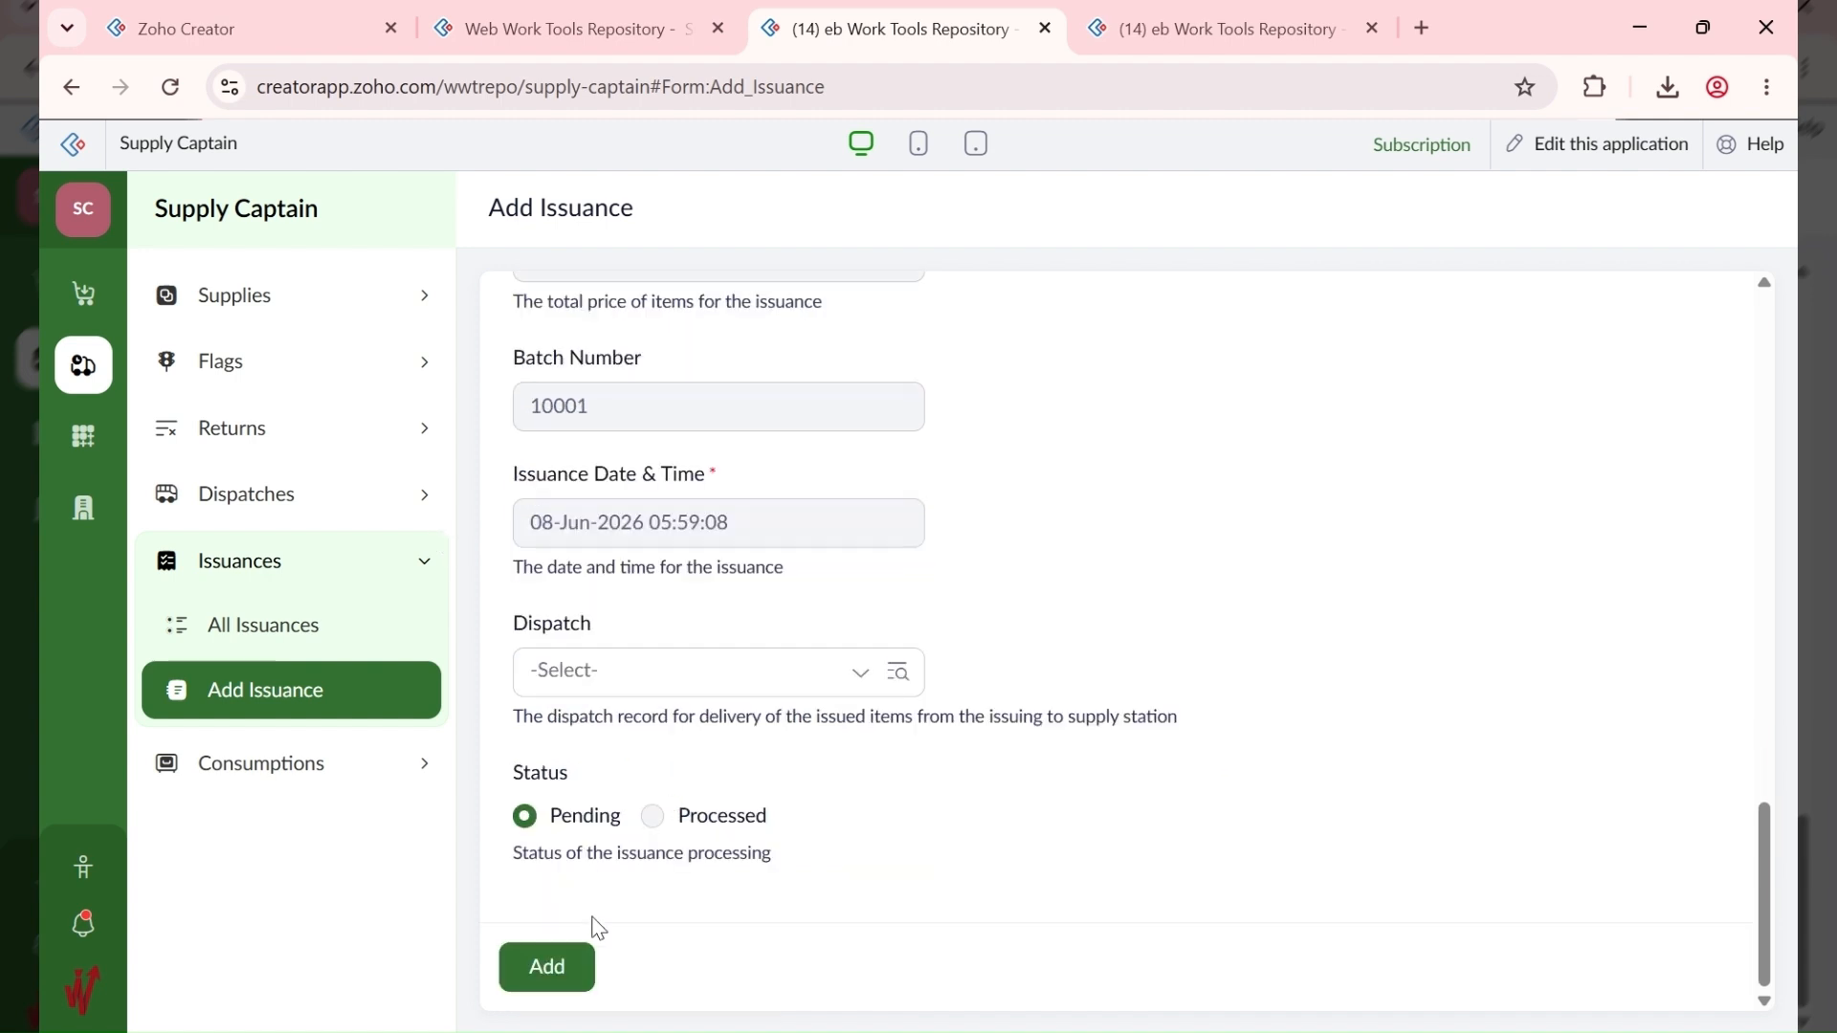
{"action": "left_click", "coordinate": [615, 675]}
{"action": "left_click", "coordinate": [607, 674]}
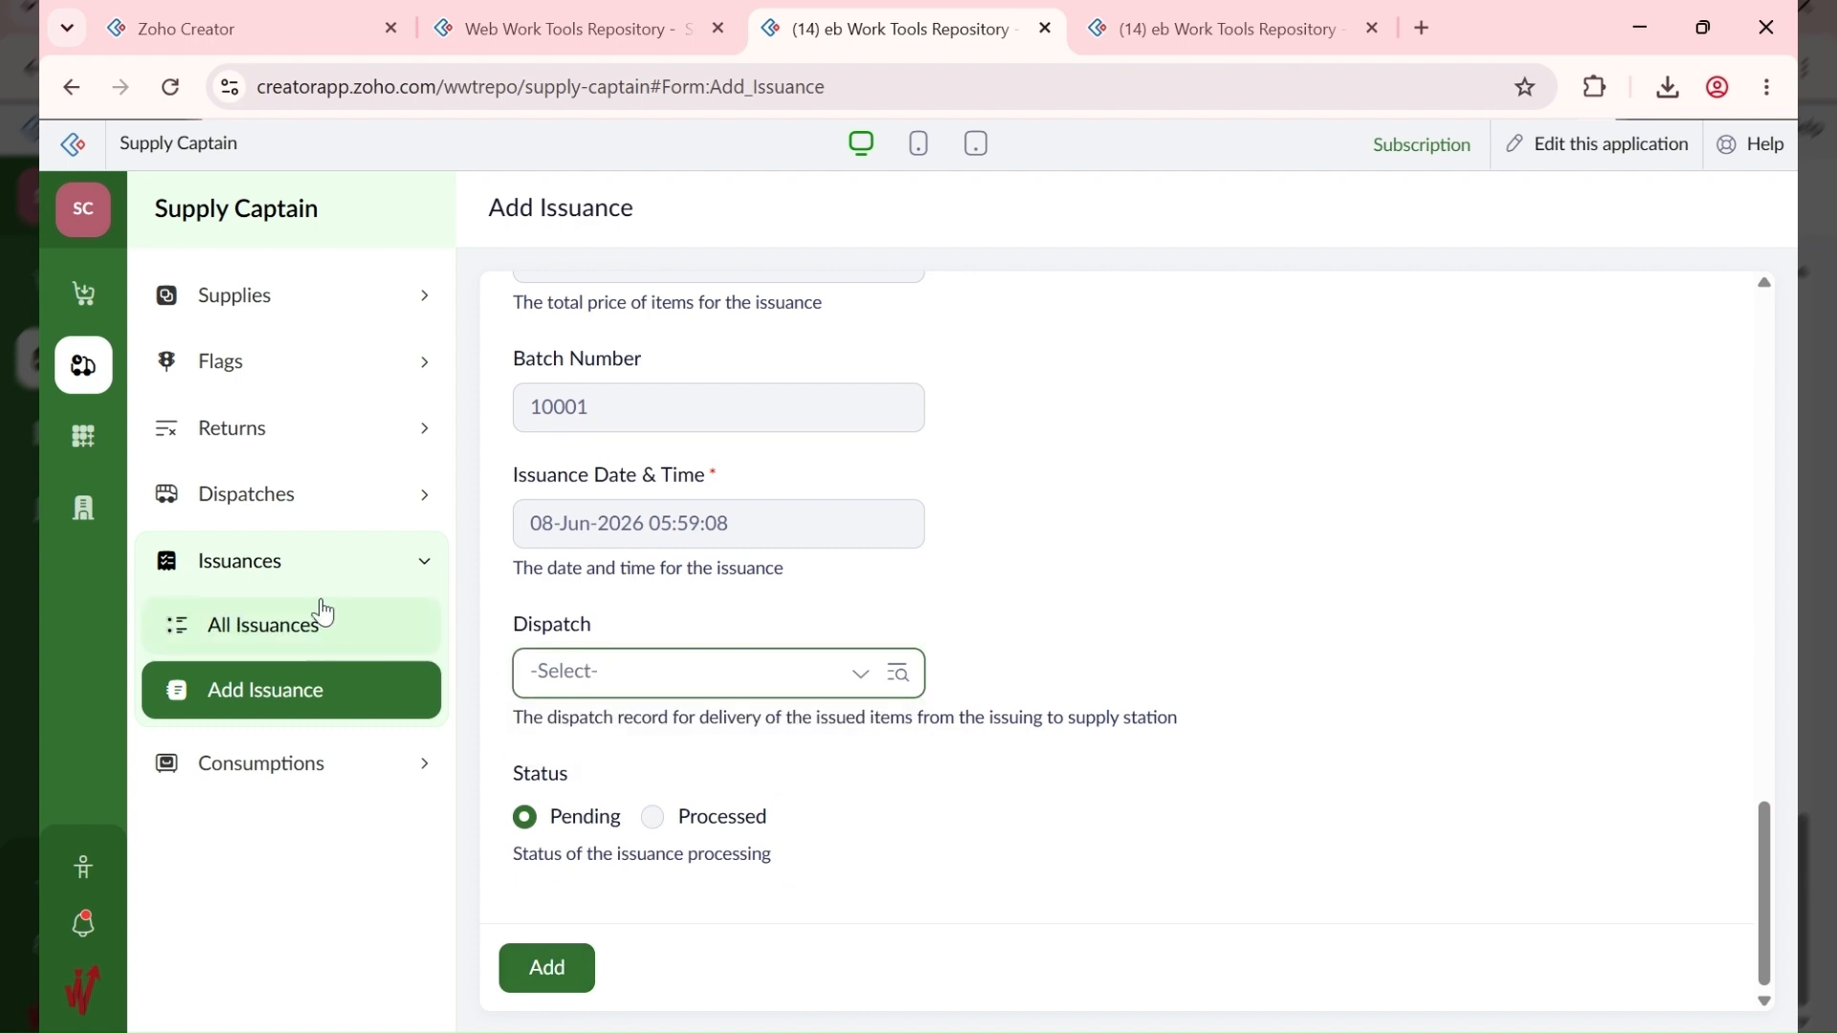
Step: Add a dispatch from ABC HQ - 10001 to ABC ANNEX - 10003 with remarks 'Siena 123', then start a new issuance
{"action": "left_click", "coordinate": [414, 499]}
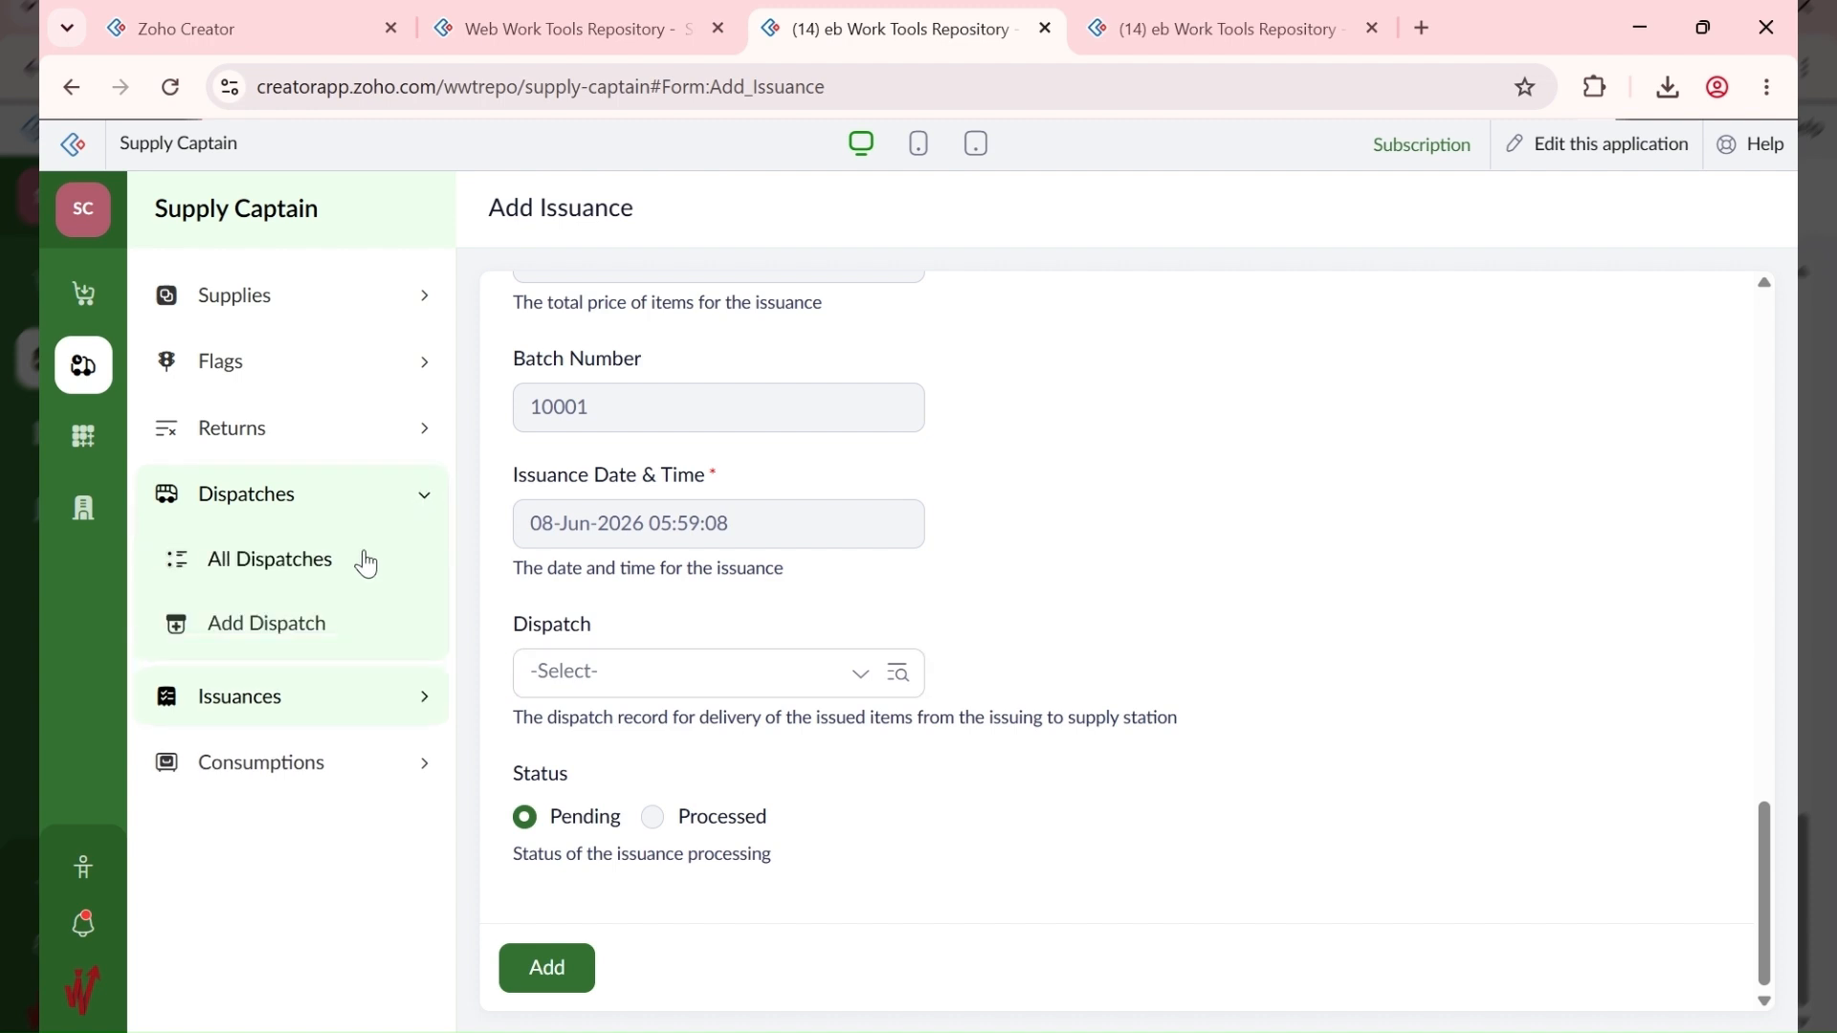
{"action": "left_click", "coordinate": [319, 622]}
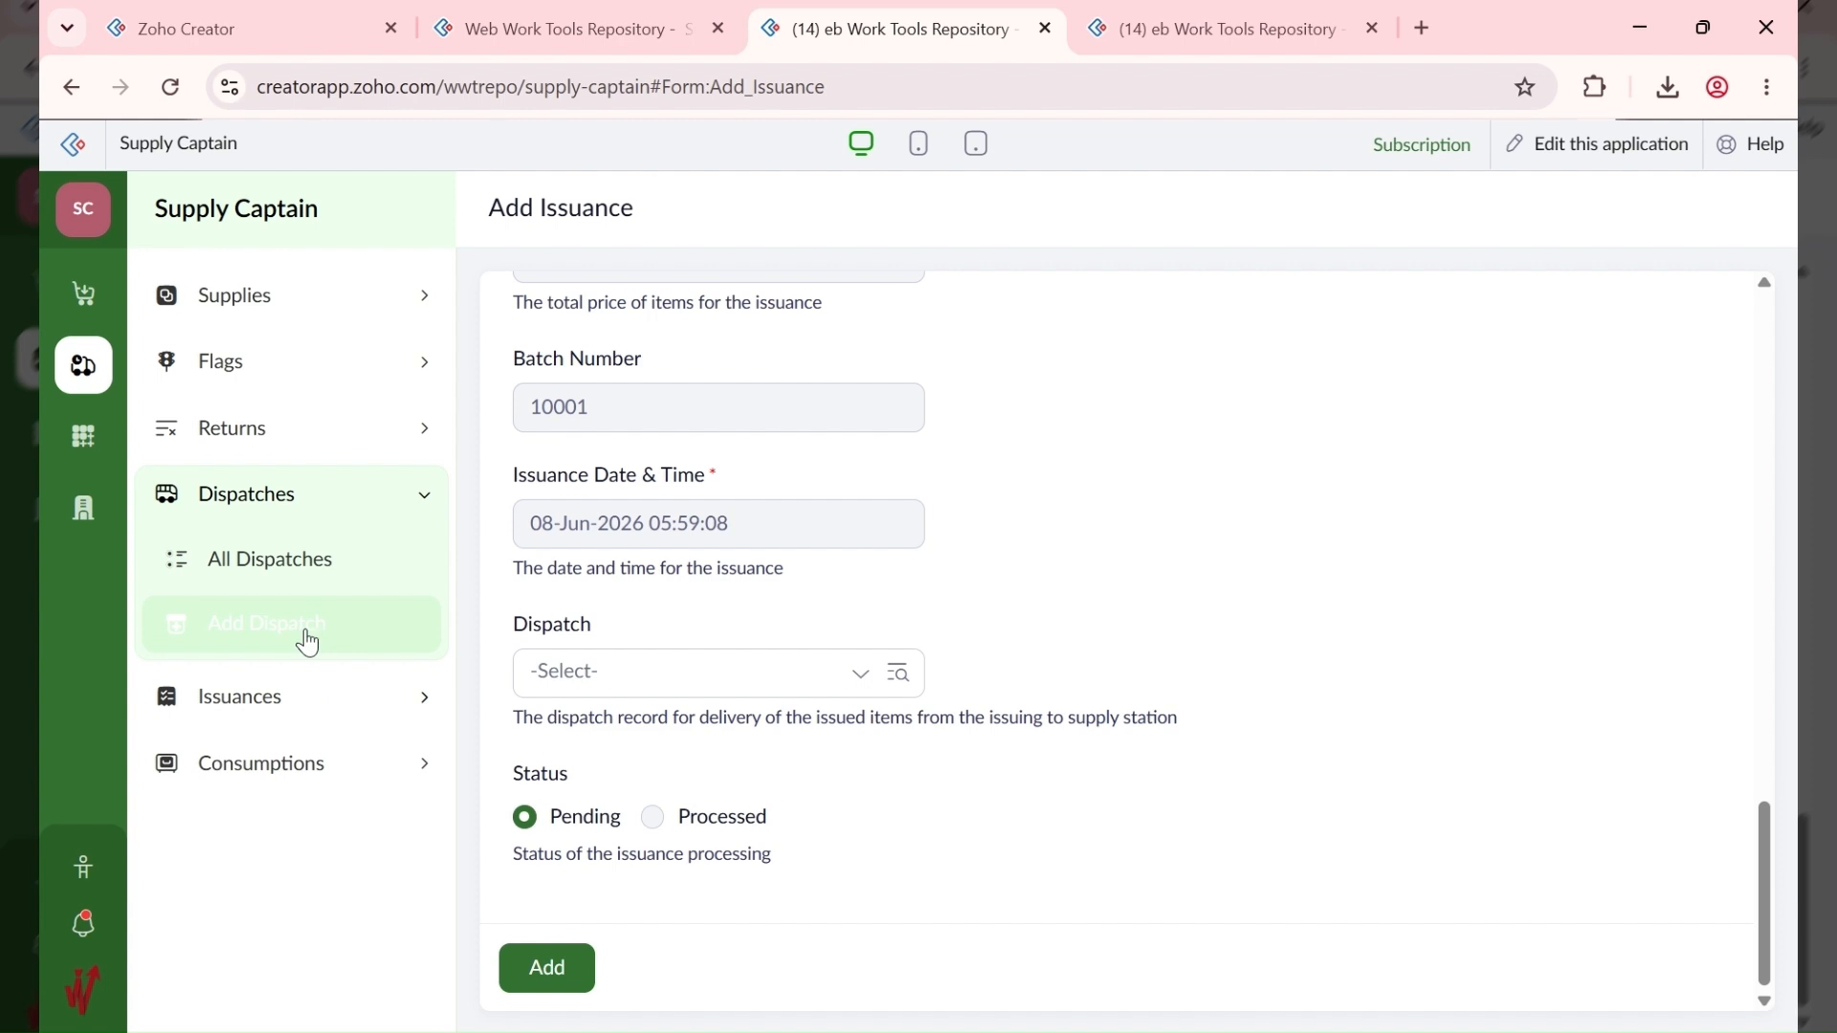
{"action": "left_click", "coordinate": [747, 470]}
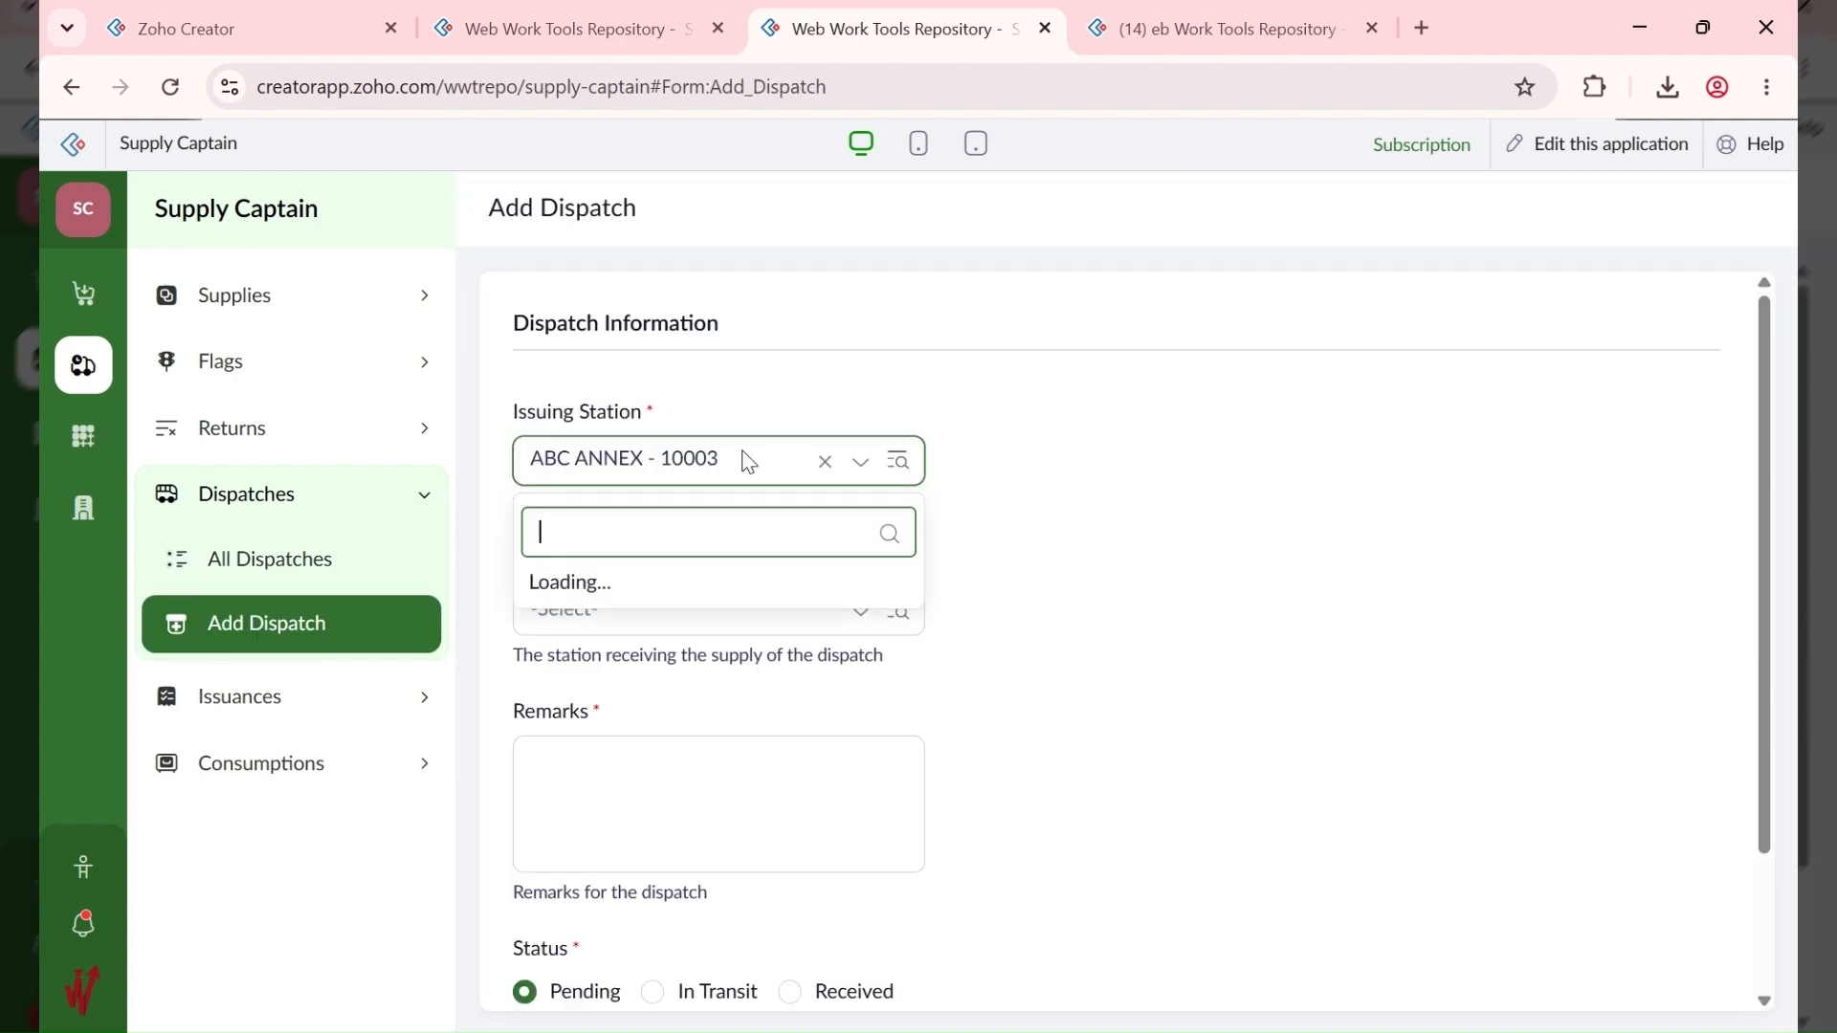
{"action": "left_click", "coordinate": [705, 680]}
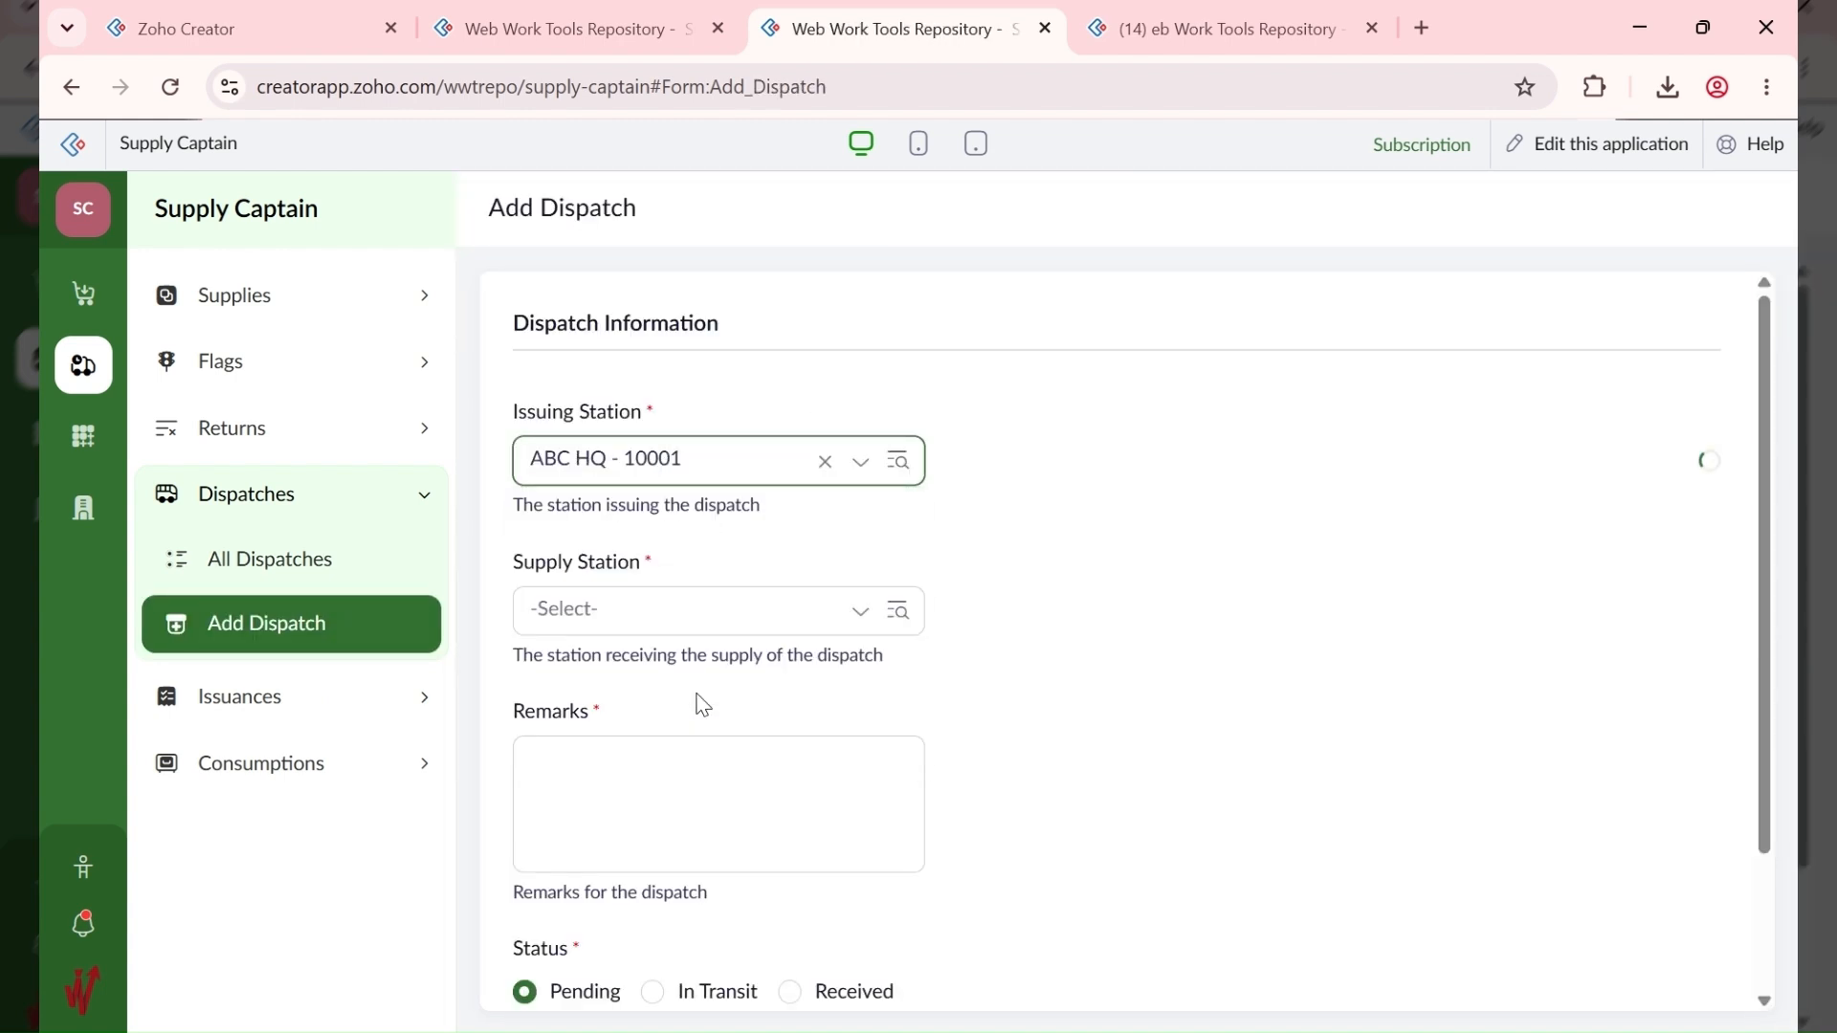
{"action": "left_click", "coordinate": [677, 608]}
{"action": "left_click", "coordinate": [675, 743]}
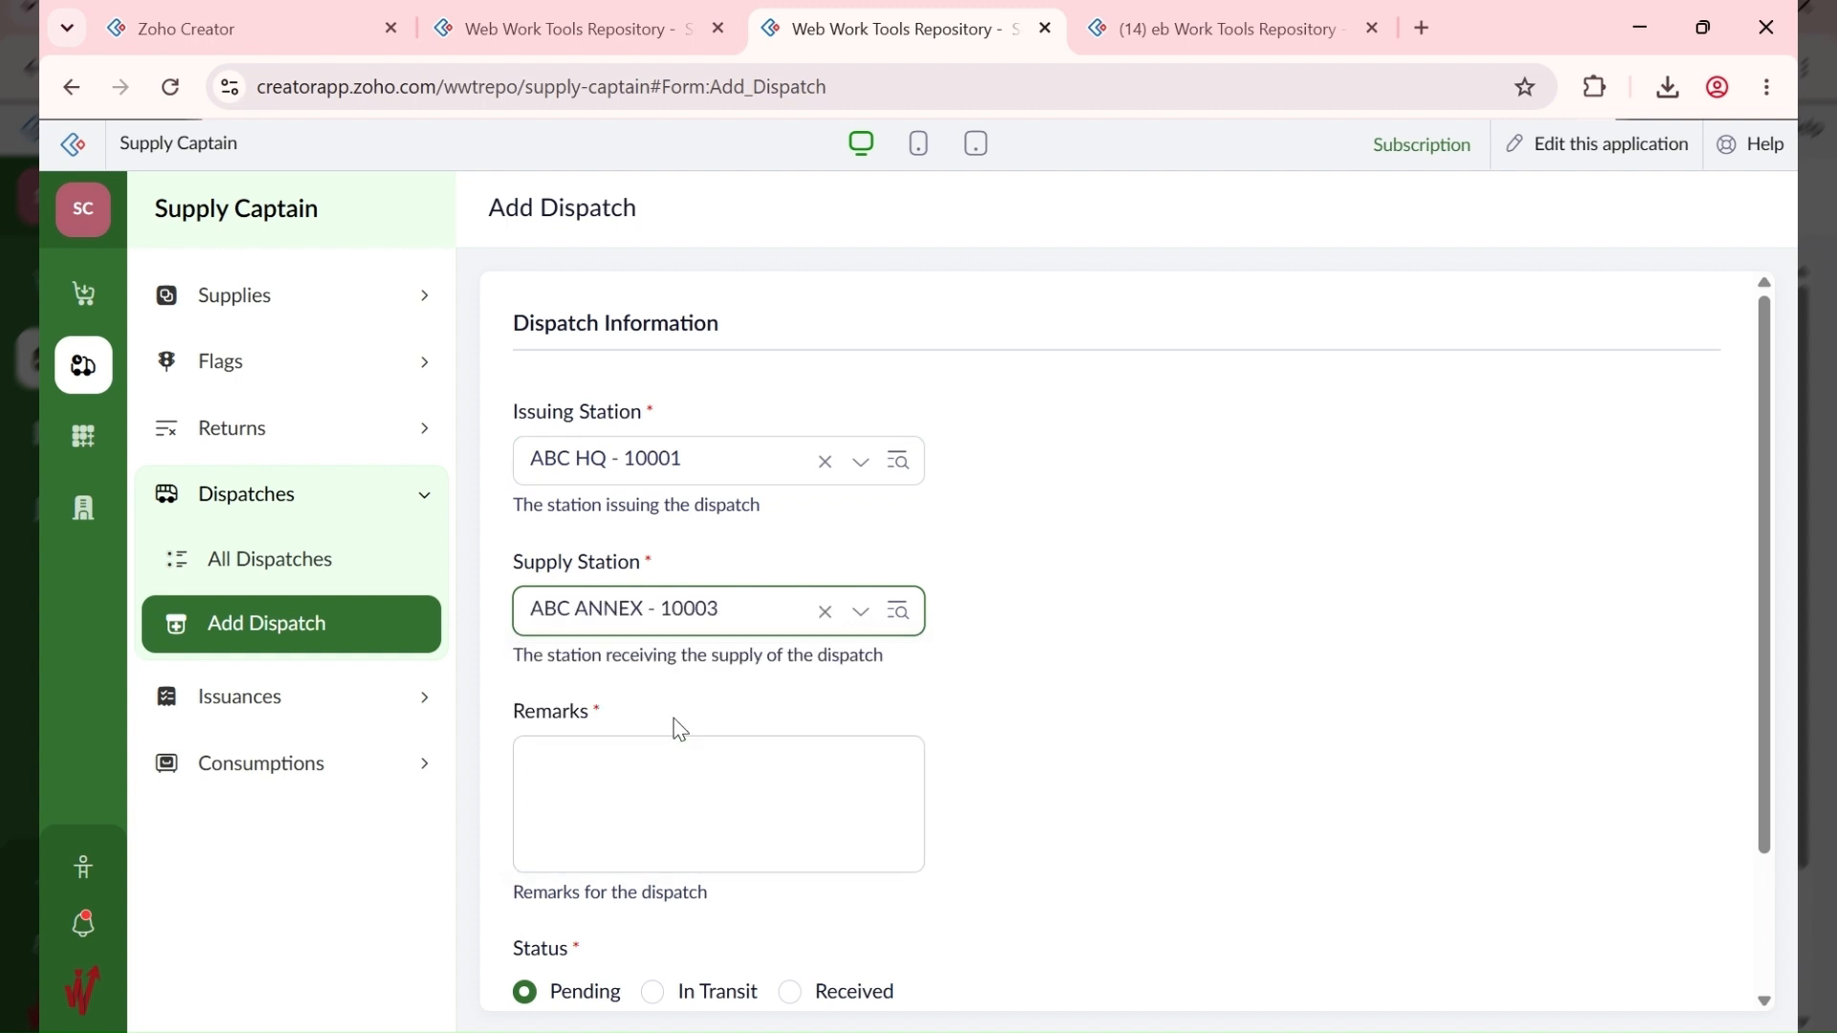
{"action": "left_click", "coordinate": [660, 809]}
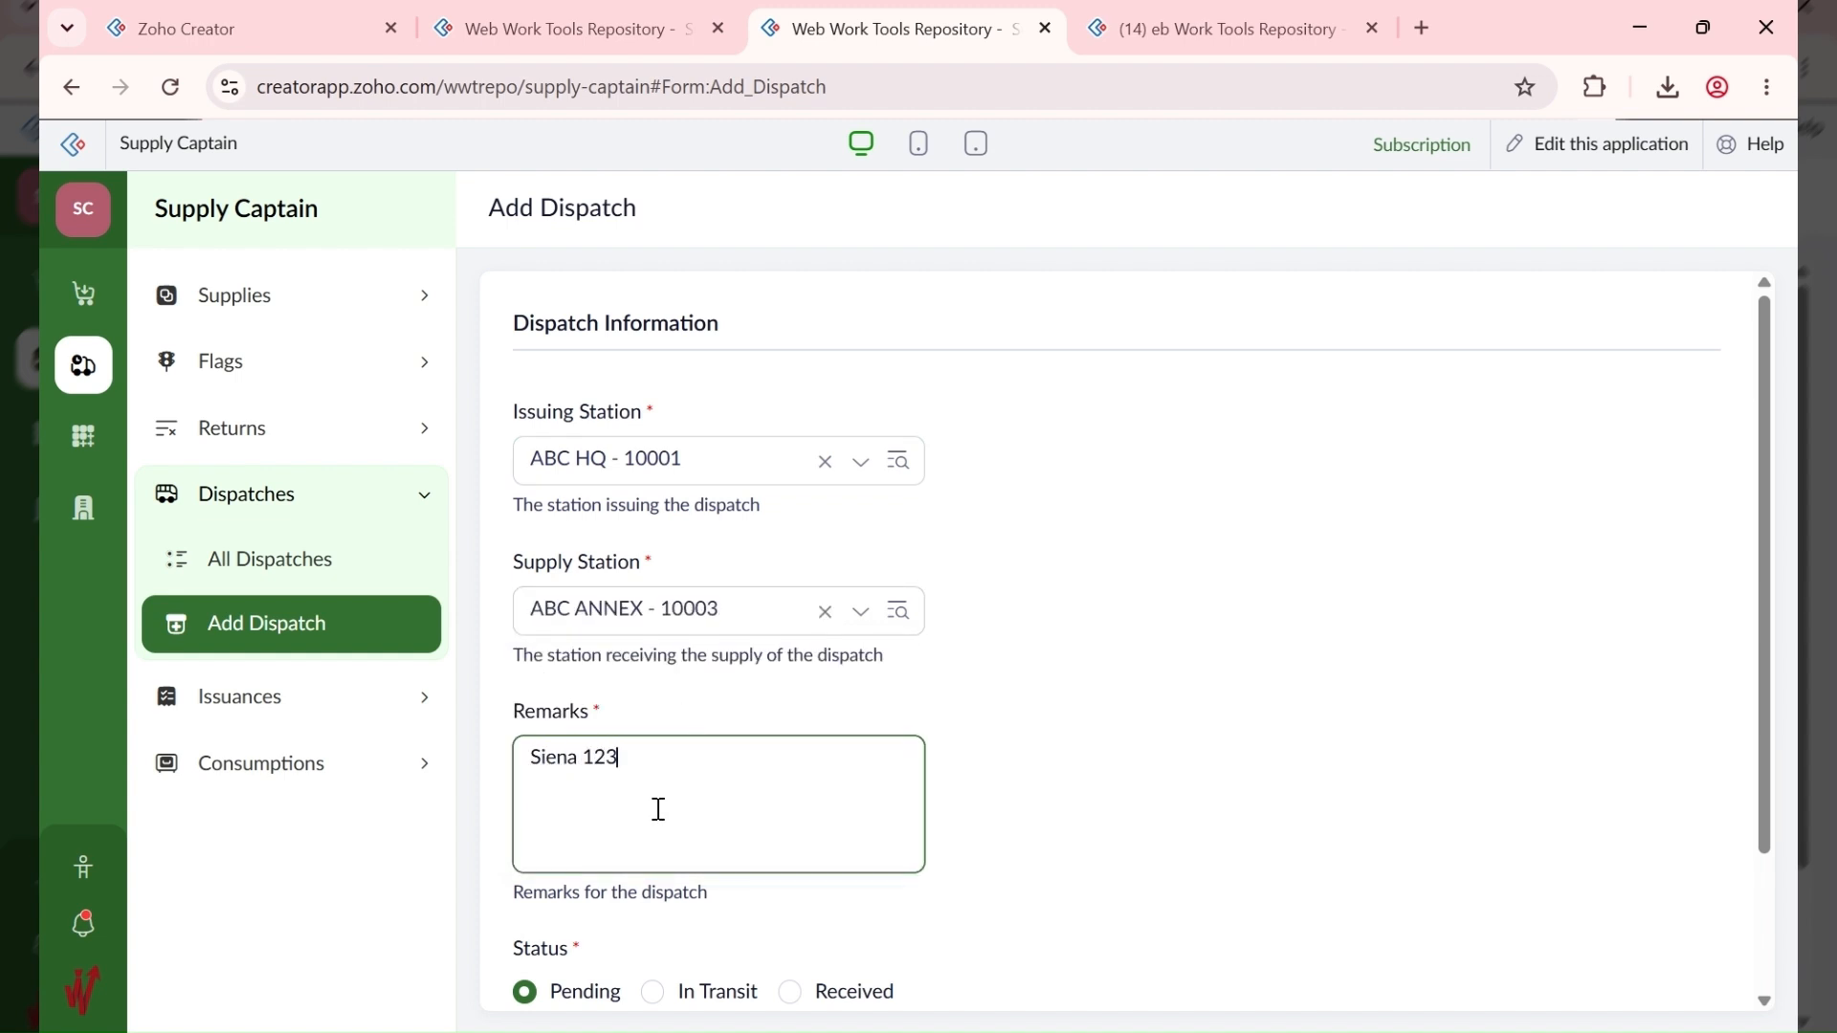
{"action": "scroll", "coordinate": [714, 861], "scroll_direction": "down", "scroll_amount": 2}
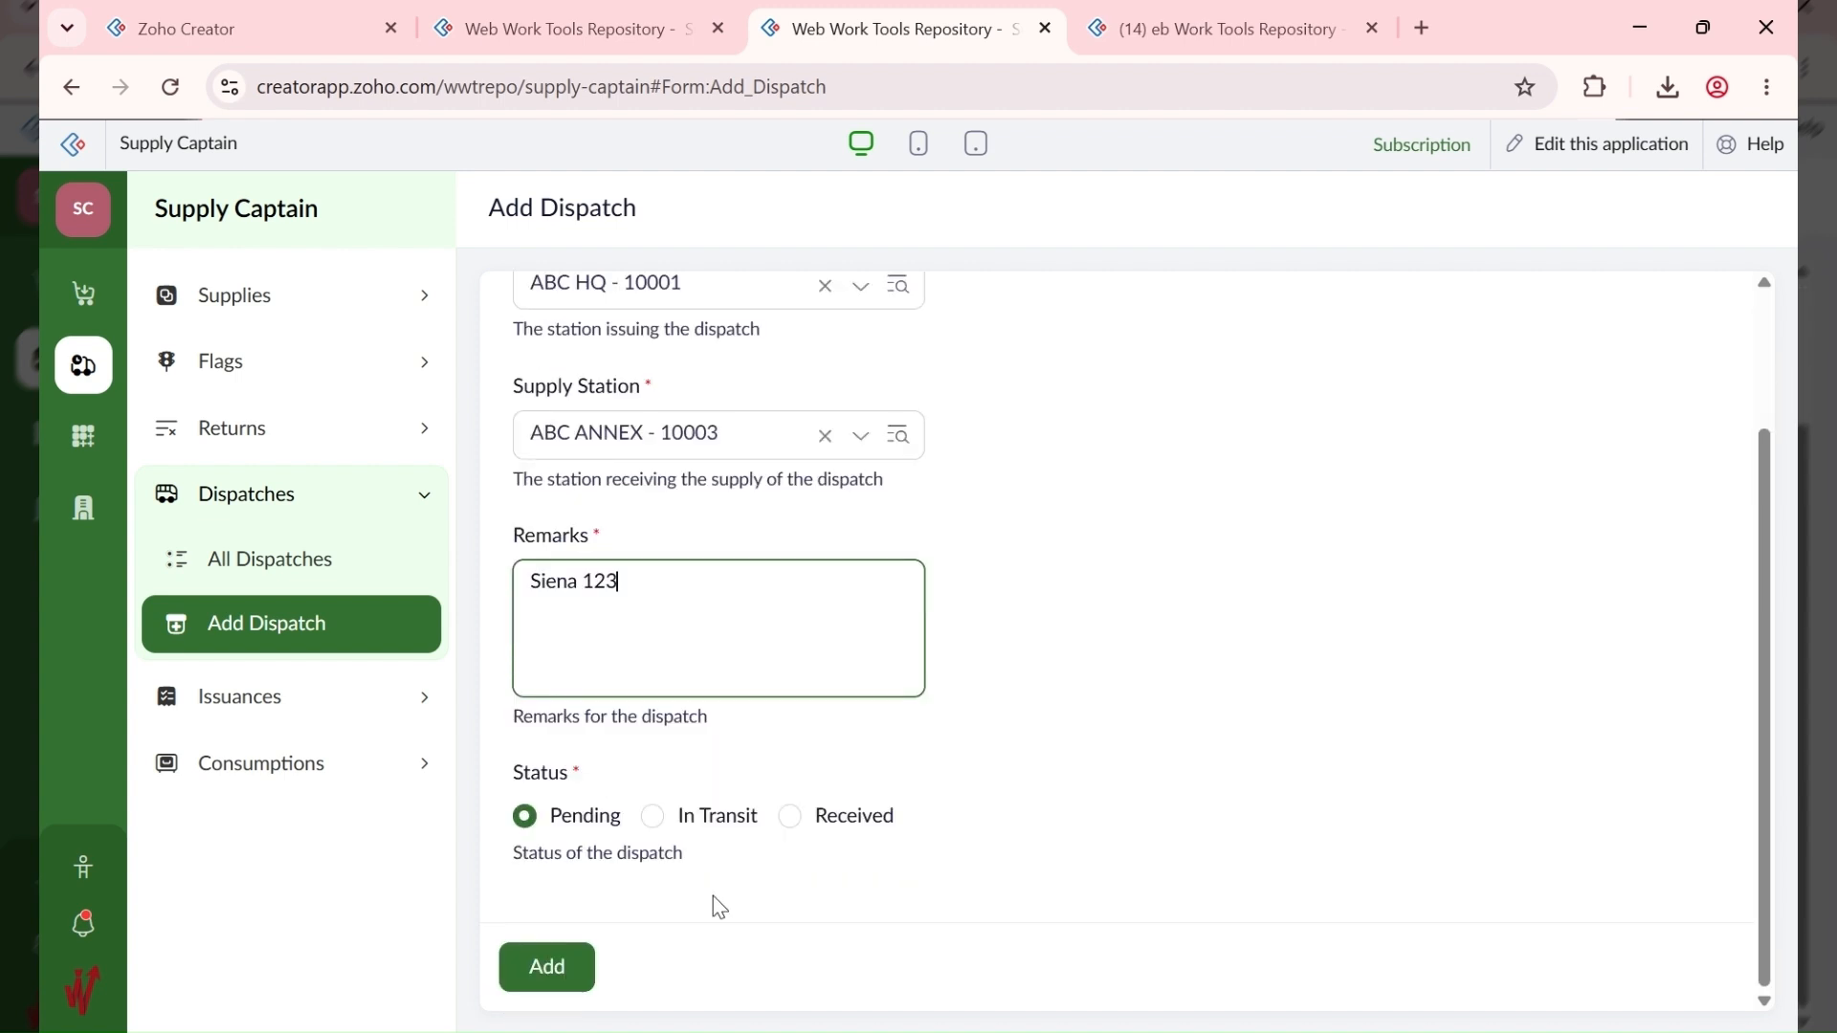
{"action": "left_click", "coordinate": [552, 968]}
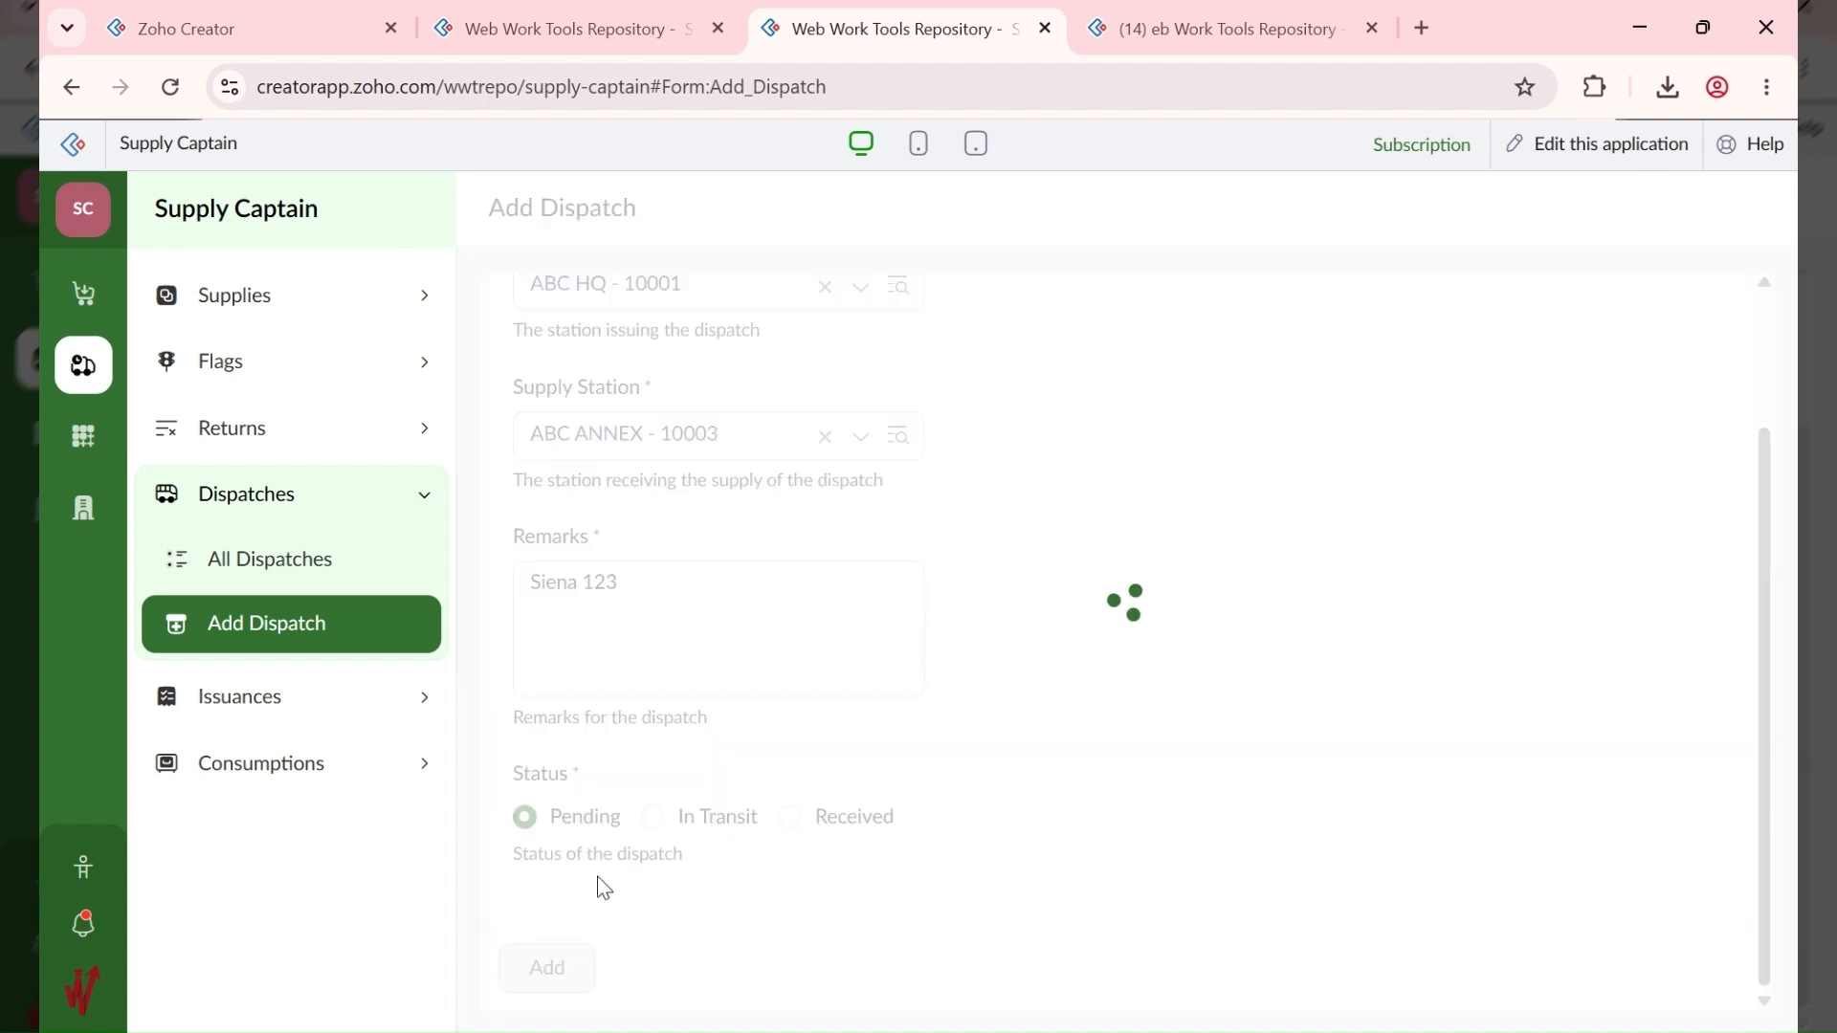
{"action": "left_click", "coordinate": [310, 713]}
{"action": "left_click", "coordinate": [341, 689]}
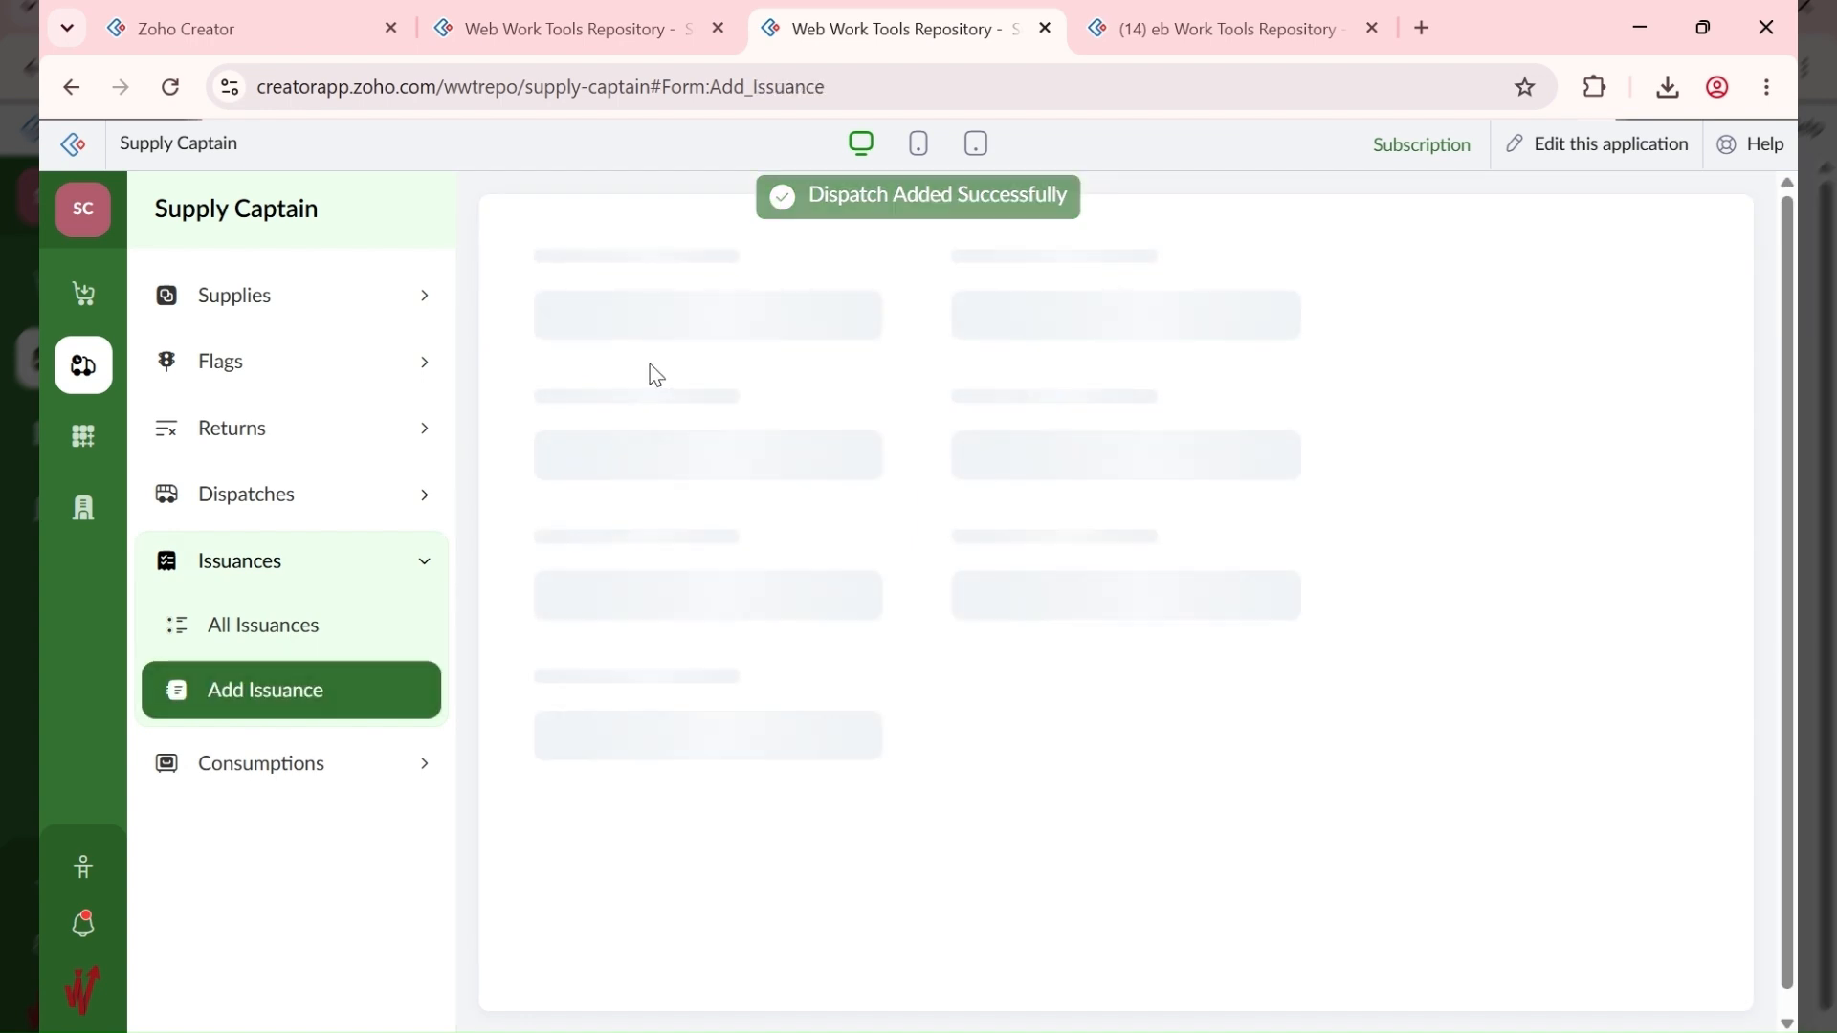
Step: Select the HQ-to-Annex requisition, store 10001 - ABC HQ - Dry and section Non-Perishables - 10002
{"action": "scroll", "coordinate": [660, 631], "scroll_direction": "down", "scroll_amount": 1}
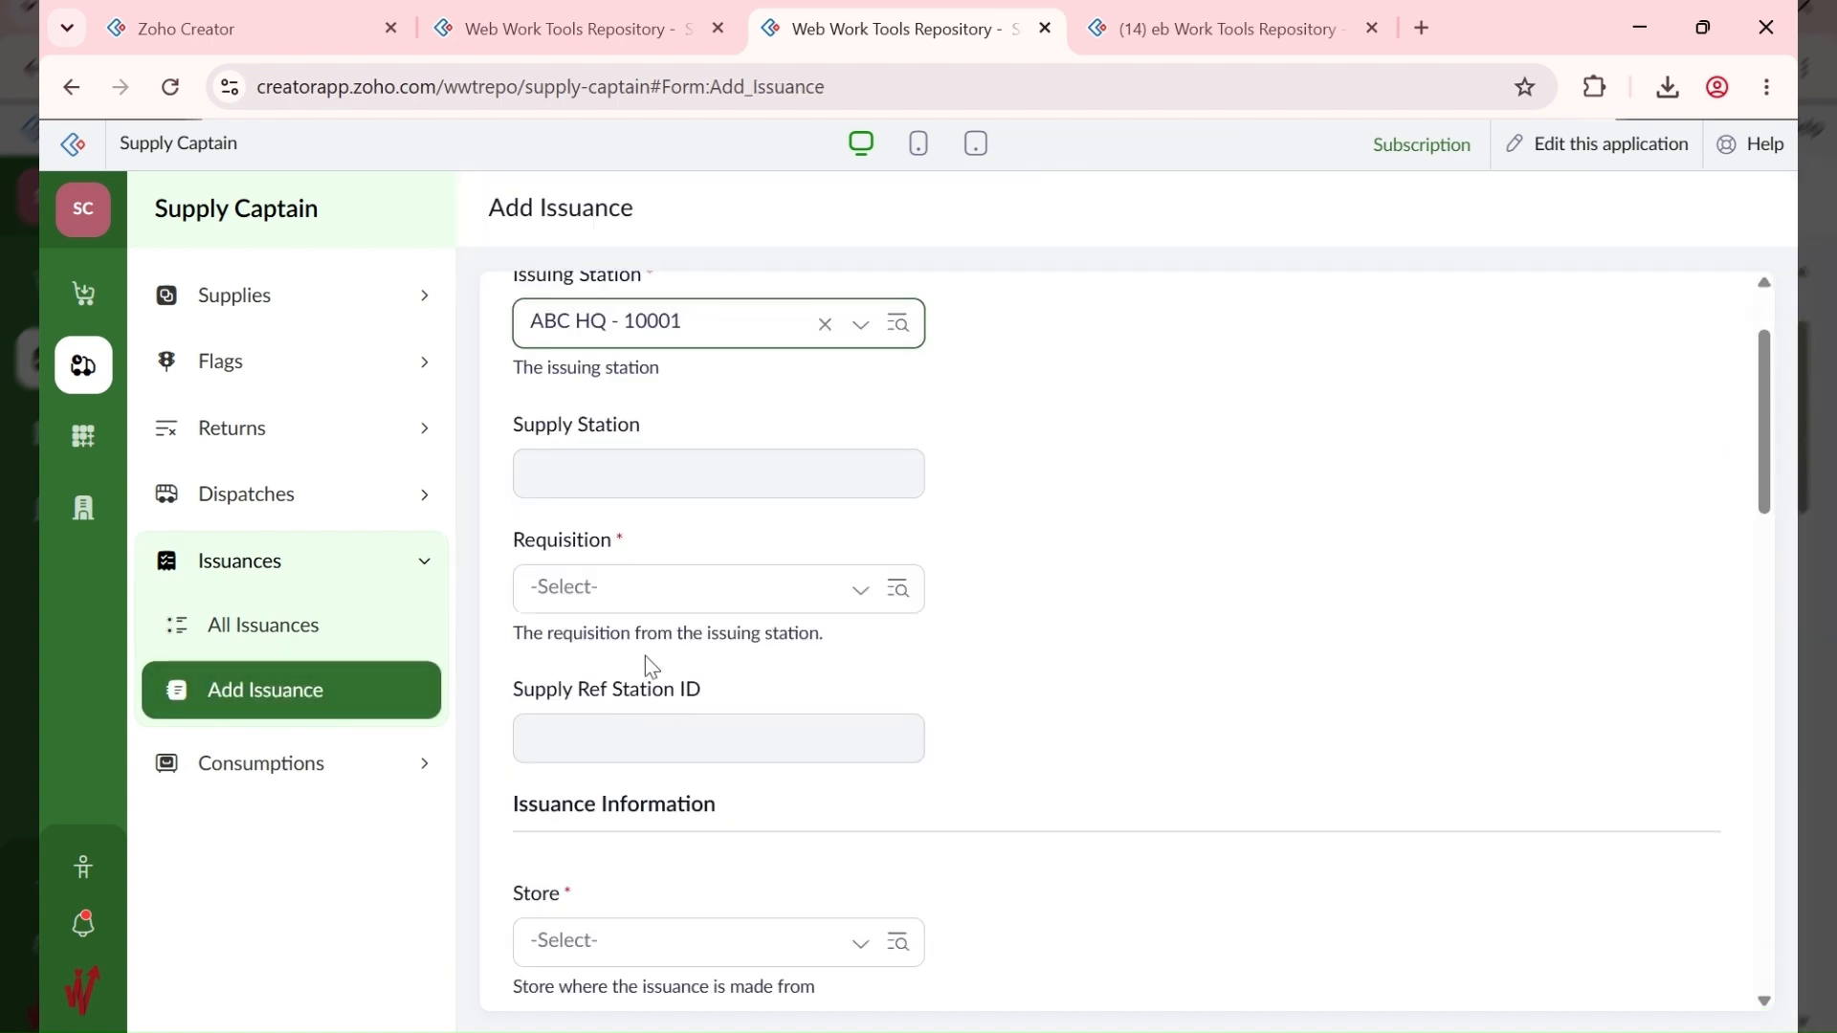
{"action": "left_click", "coordinate": [635, 585]}
{"action": "left_click", "coordinate": [689, 660]}
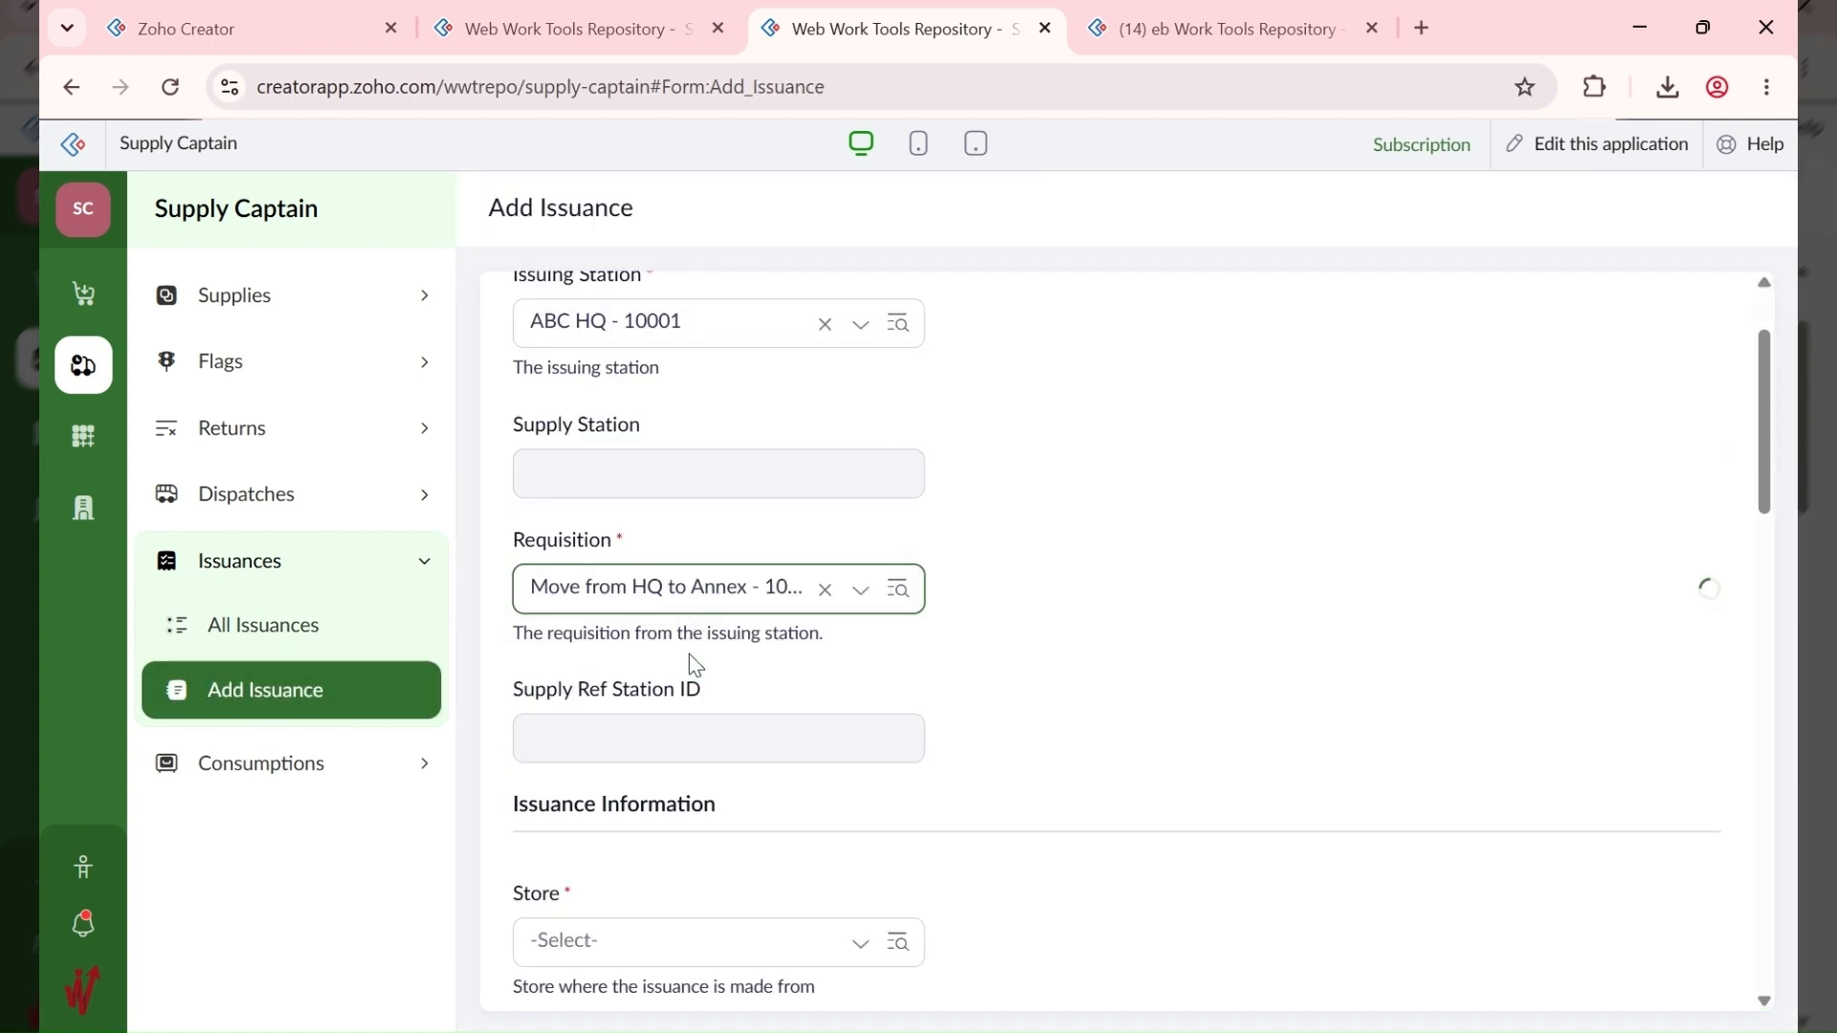
{"action": "scroll", "coordinate": [772, 672], "scroll_direction": "down", "scroll_amount": 1}
{"action": "scroll", "coordinate": [772, 672], "scroll_direction": "down", "scroll_amount": 2}
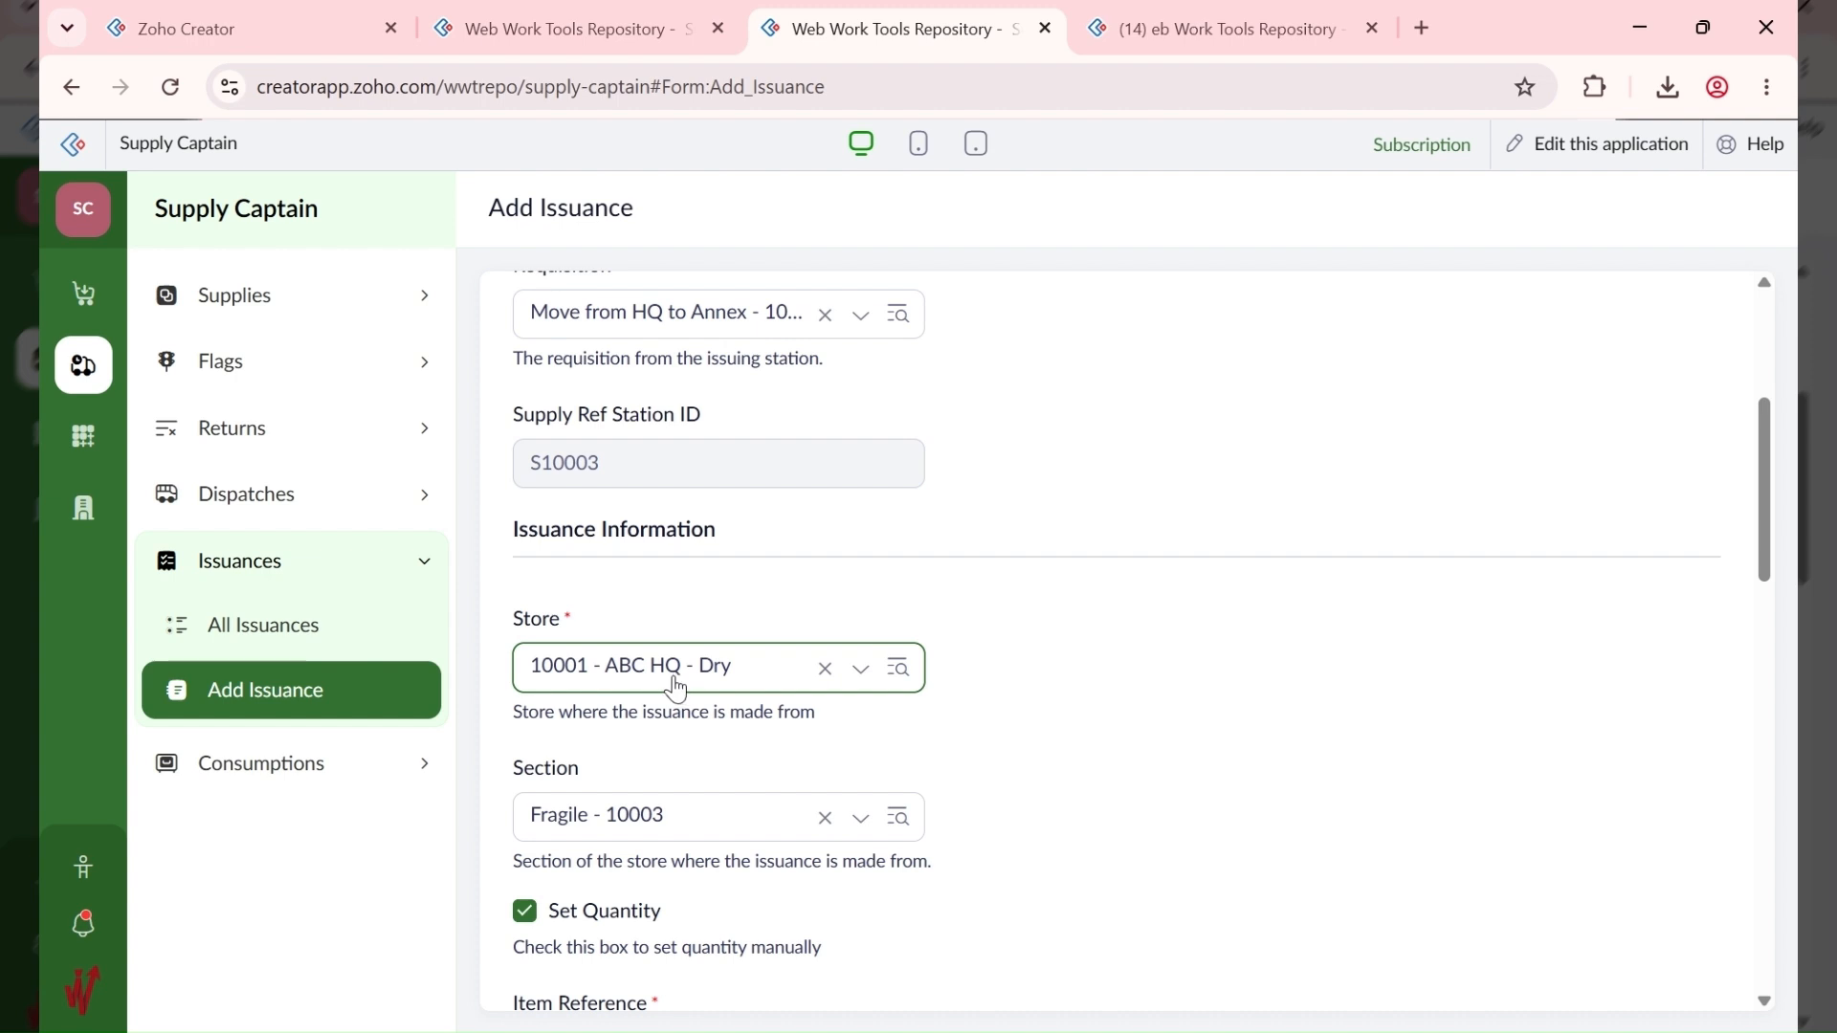
{"action": "left_click", "coordinate": [667, 673]}
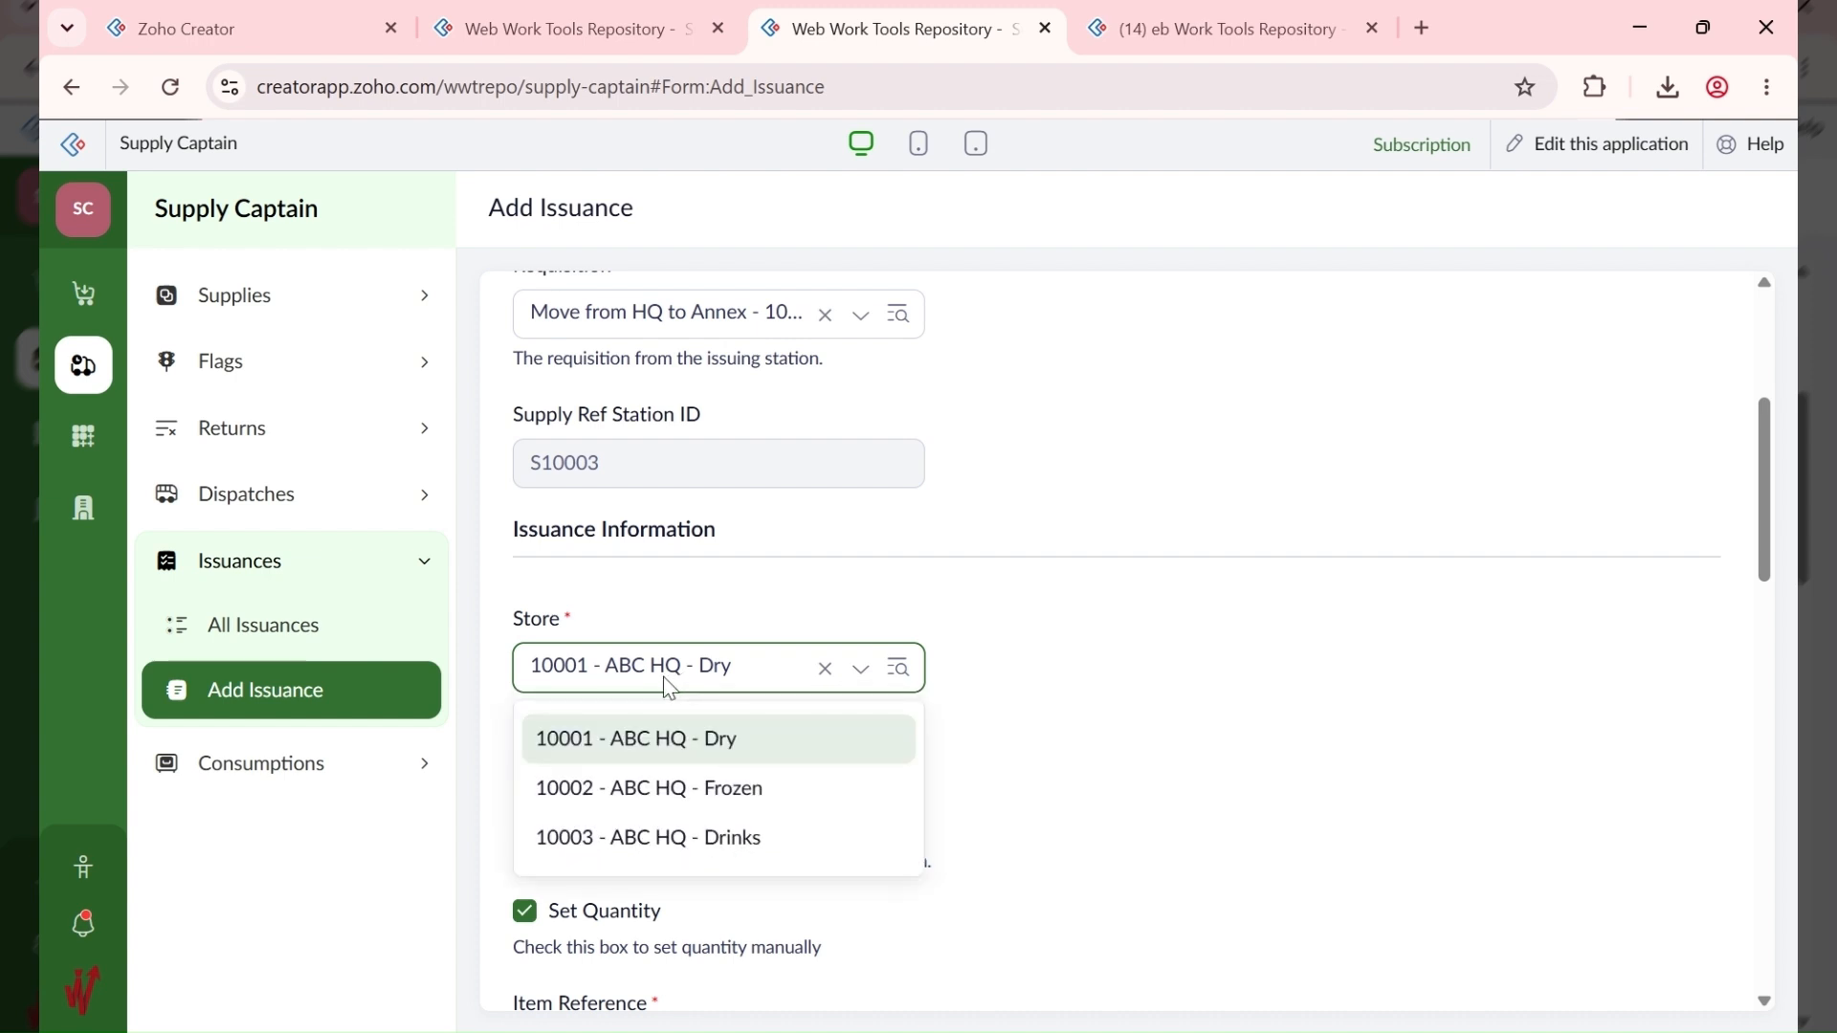
{"action": "left_click", "coordinate": [708, 764]}
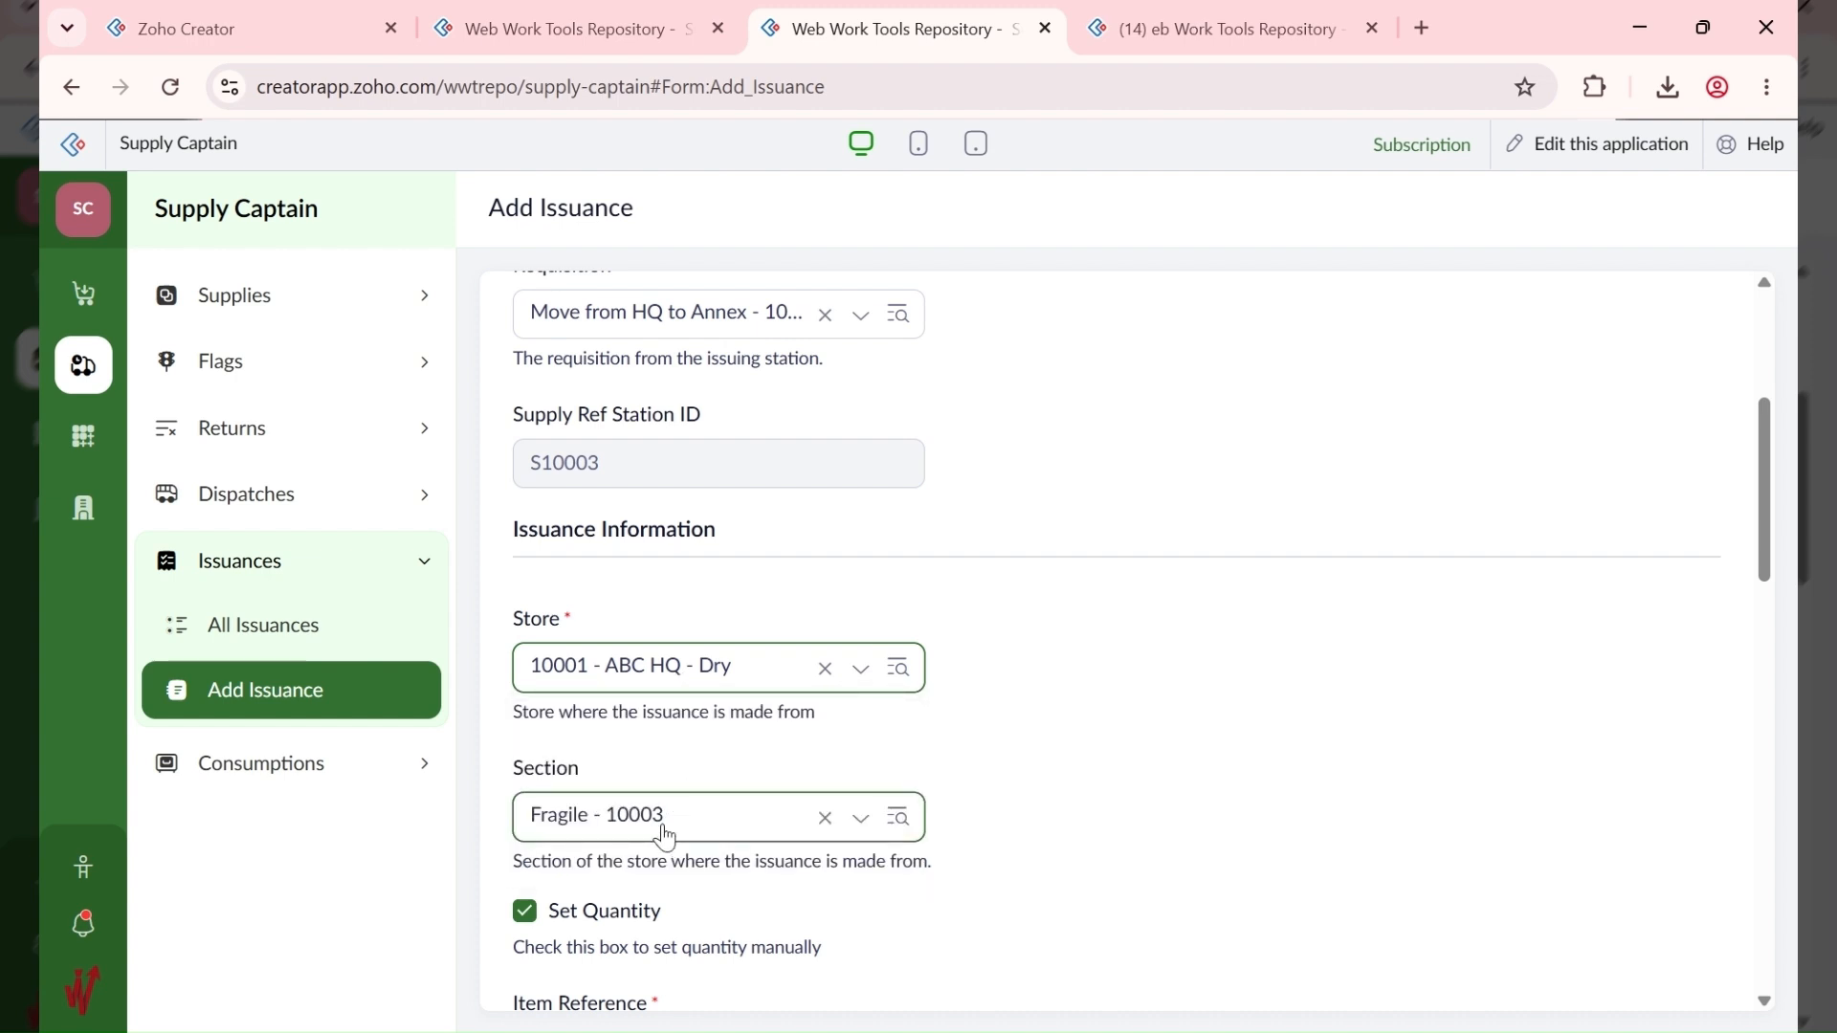
{"action": "left_click", "coordinate": [667, 818]}
{"action": "left_click", "coordinate": [667, 942]}
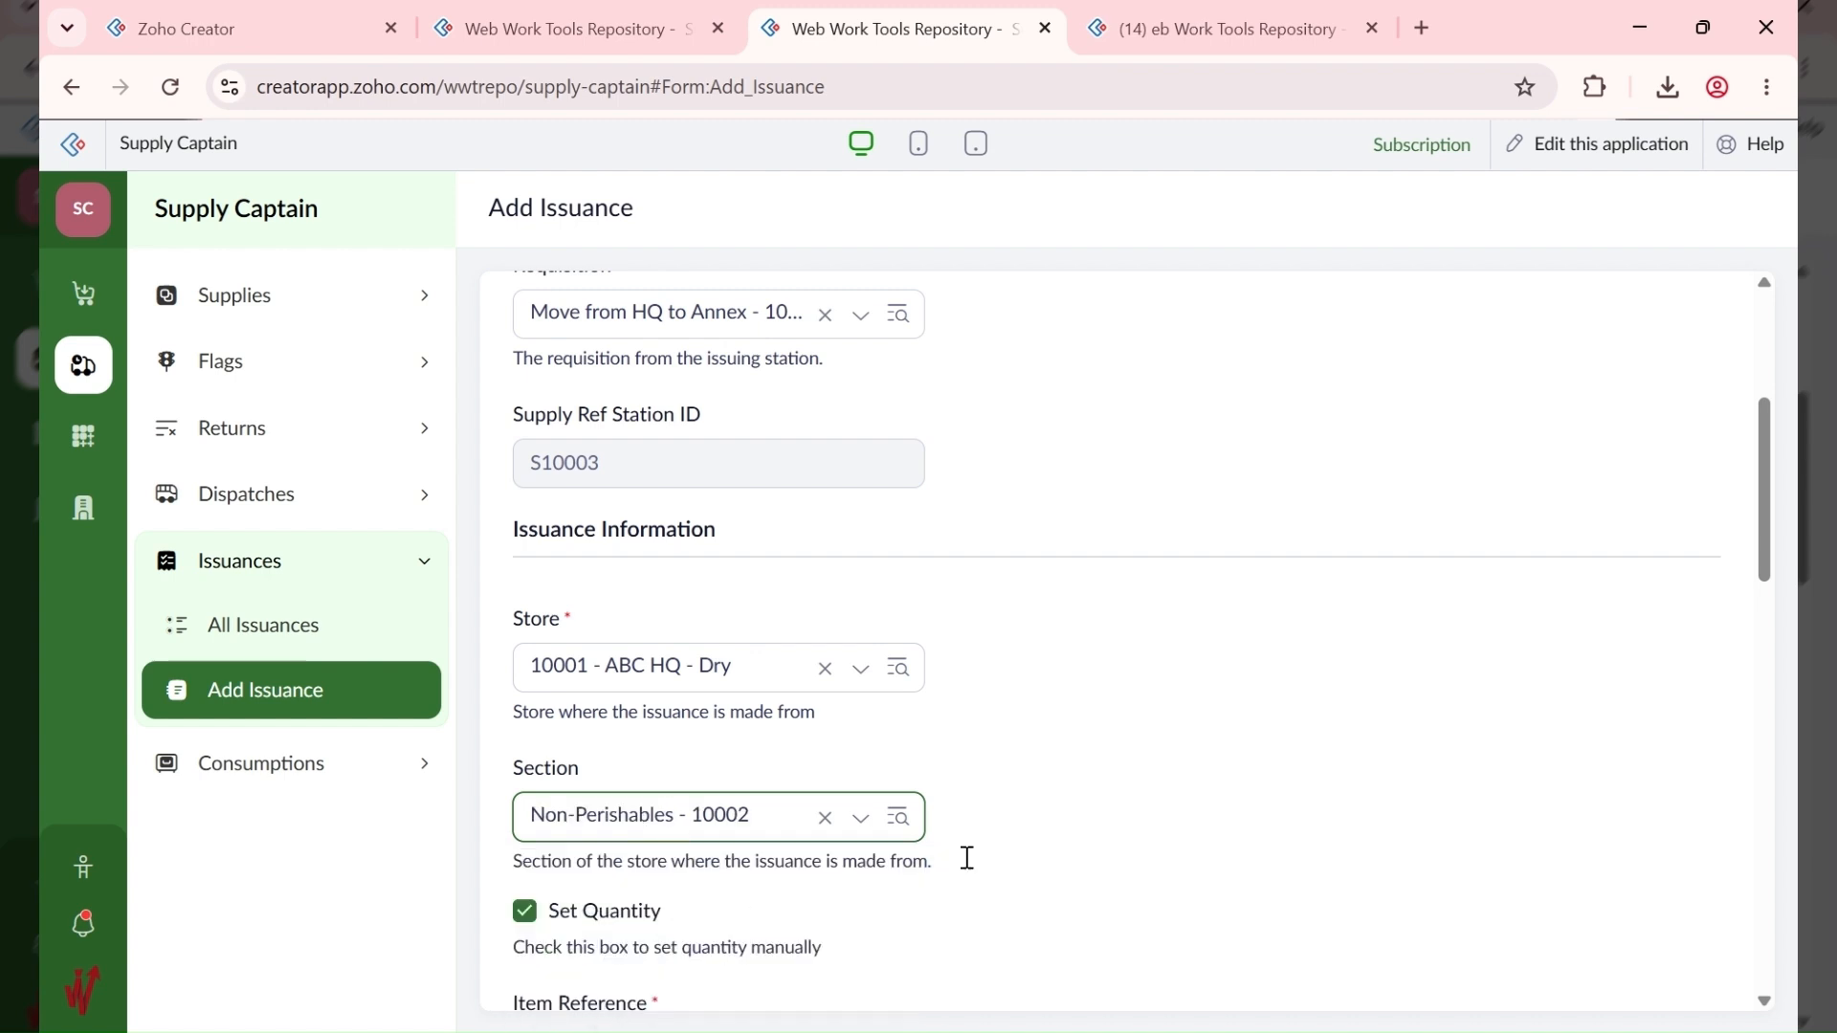
Step: Enter item reference #10001-1 and set the quantity to 3
{"action": "scroll", "coordinate": [1033, 861], "scroll_direction": "down", "scroll_amount": 4}
{"action": "left_click", "coordinate": [669, 648]}
{"action": "type", "text": "#10001-1"}
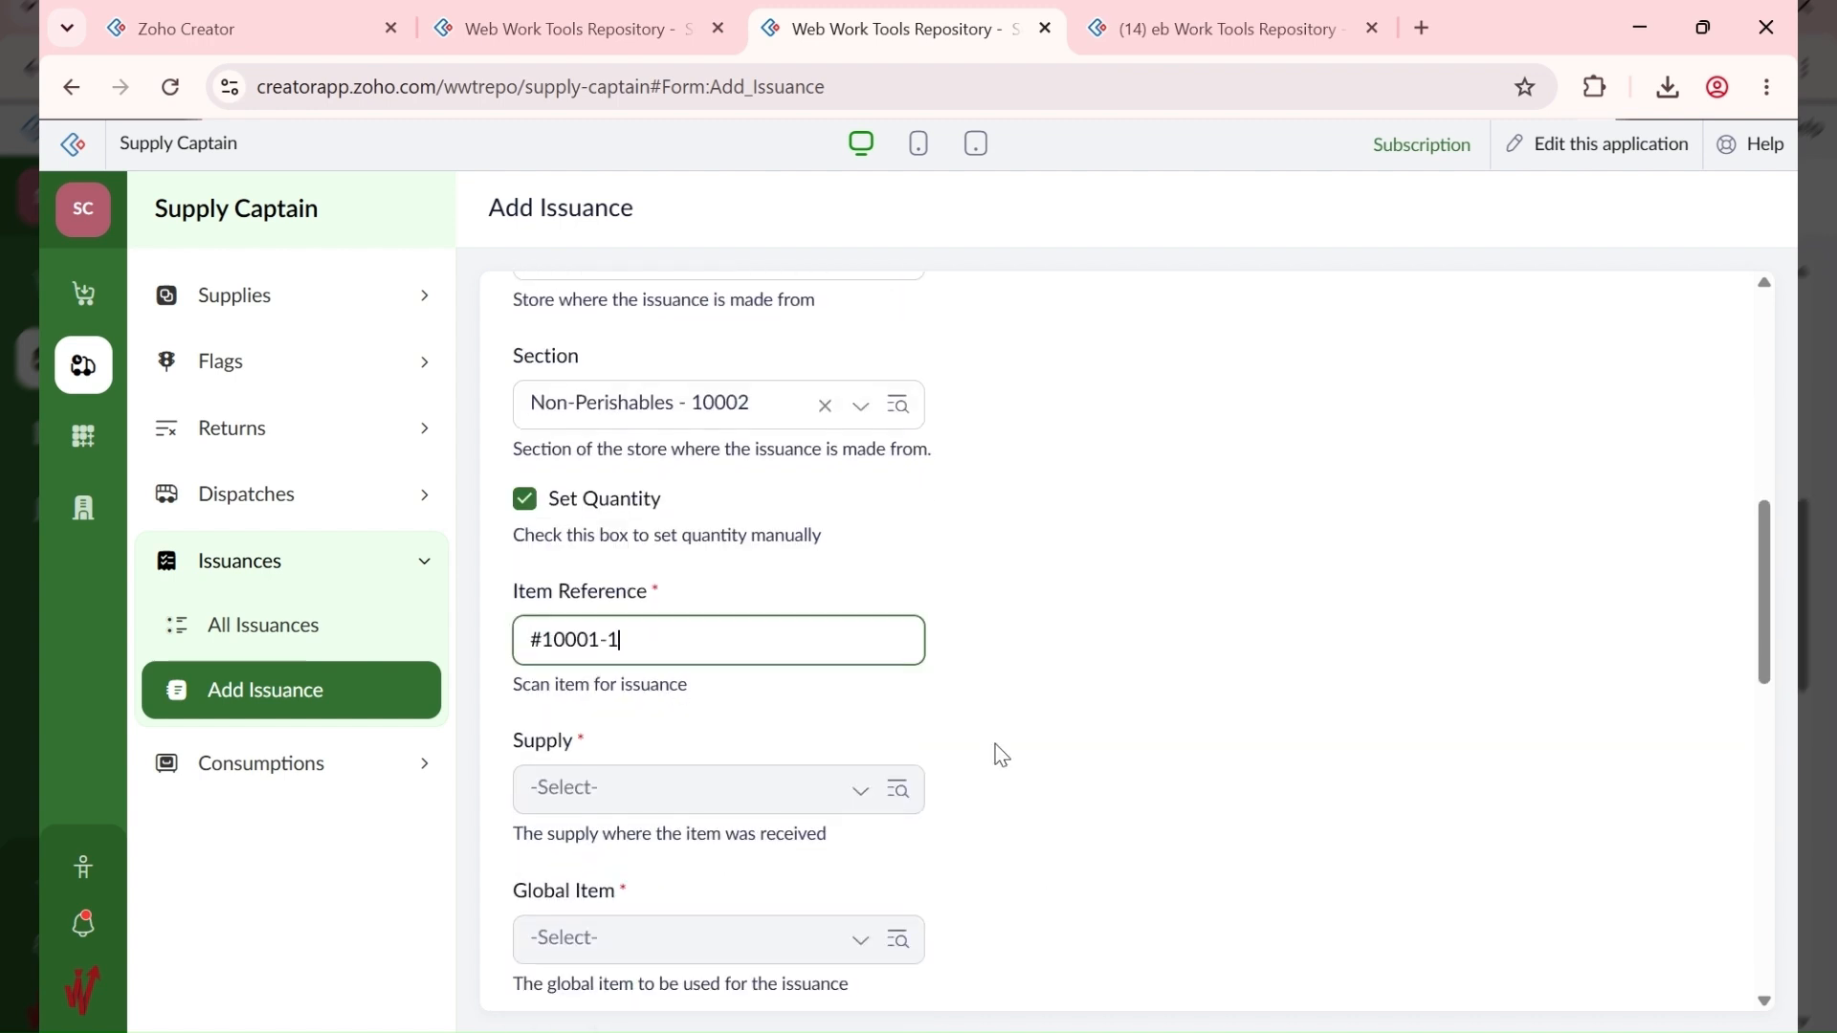
{"action": "left_click", "coordinate": [992, 755]}
{"action": "scroll", "coordinate": [957, 842], "scroll_direction": "down", "scroll_amount": 10}
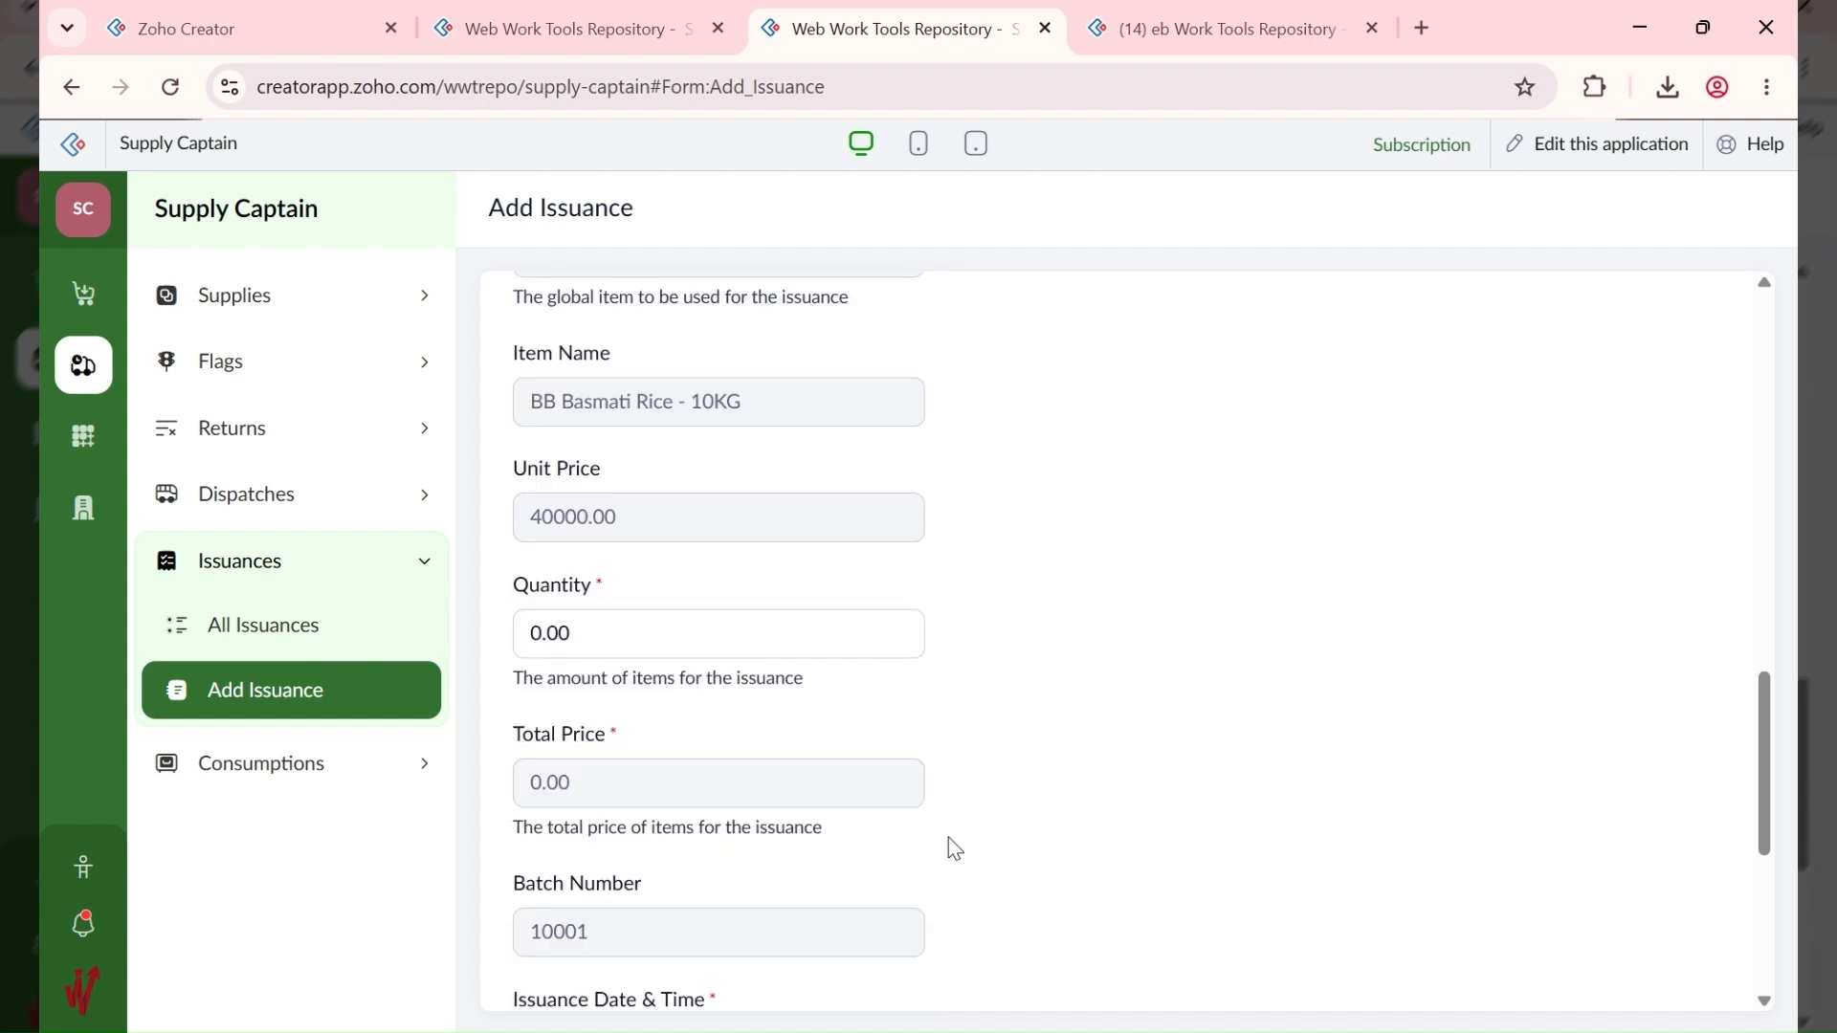
{"action": "left_click", "coordinate": [677, 360]}
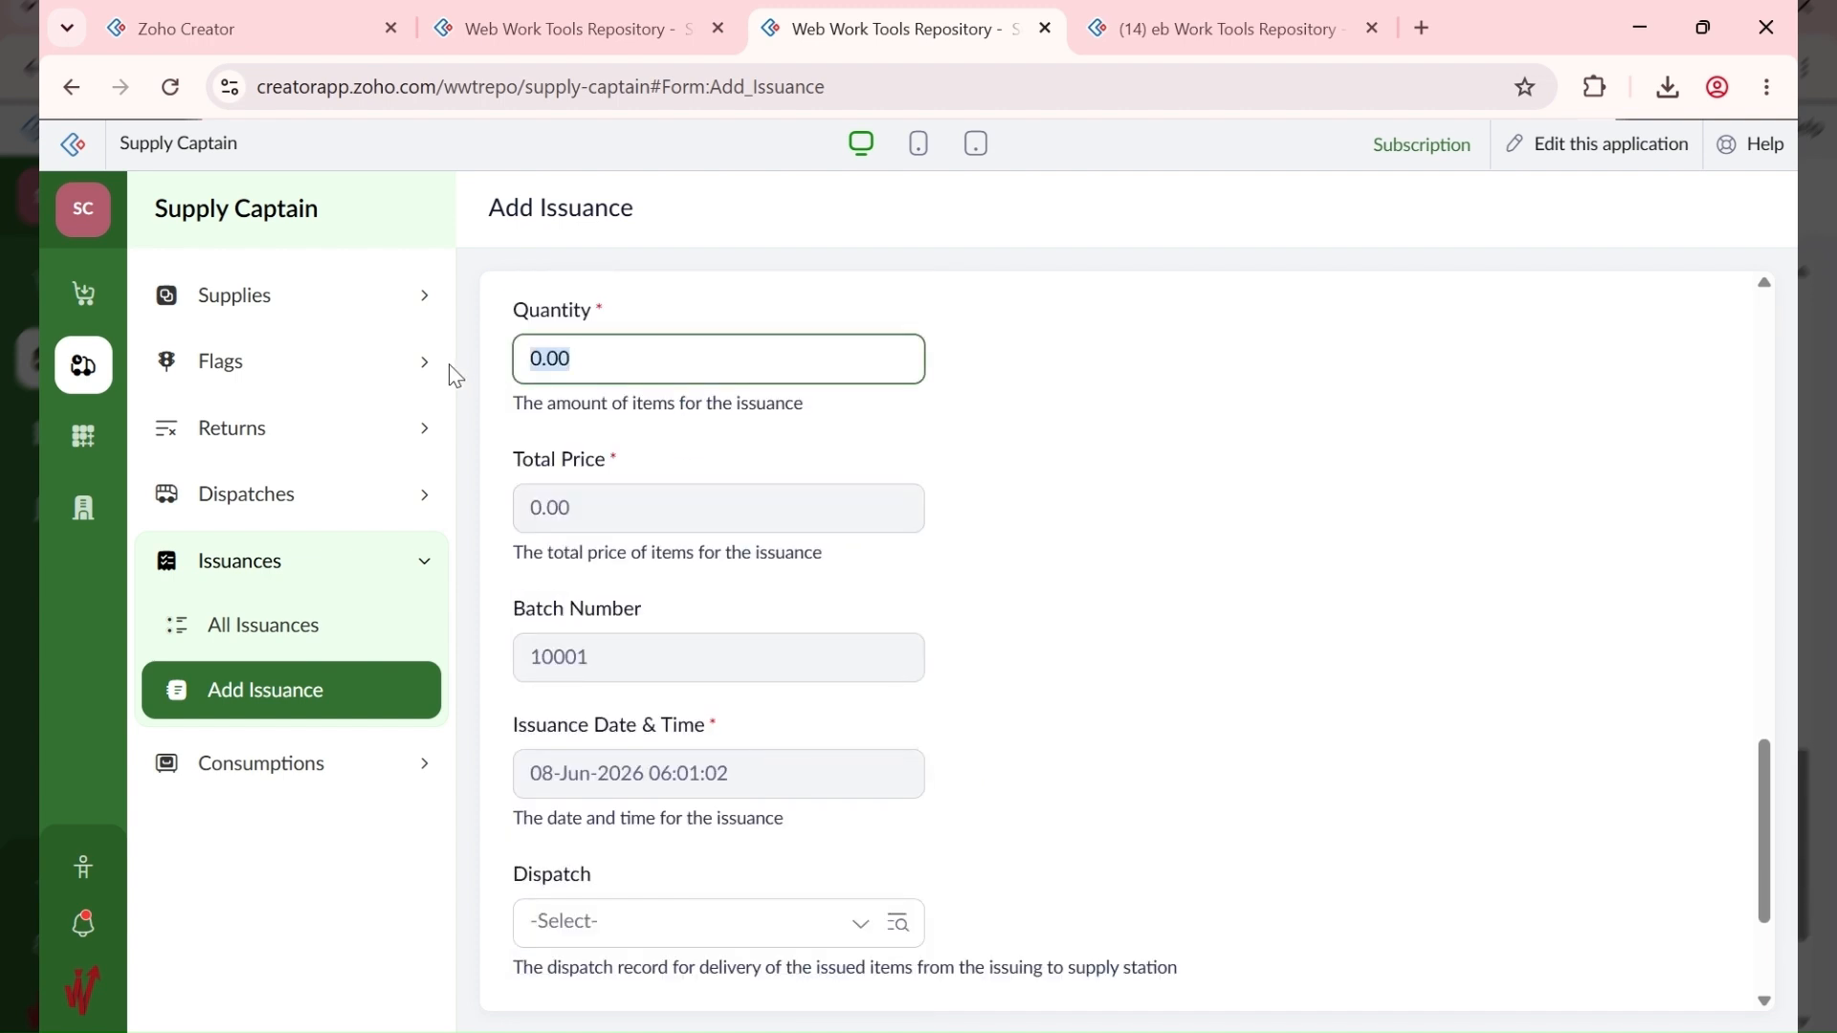
{"action": "type", "text": "3"}
{"action": "left_click", "coordinate": [1097, 418]}
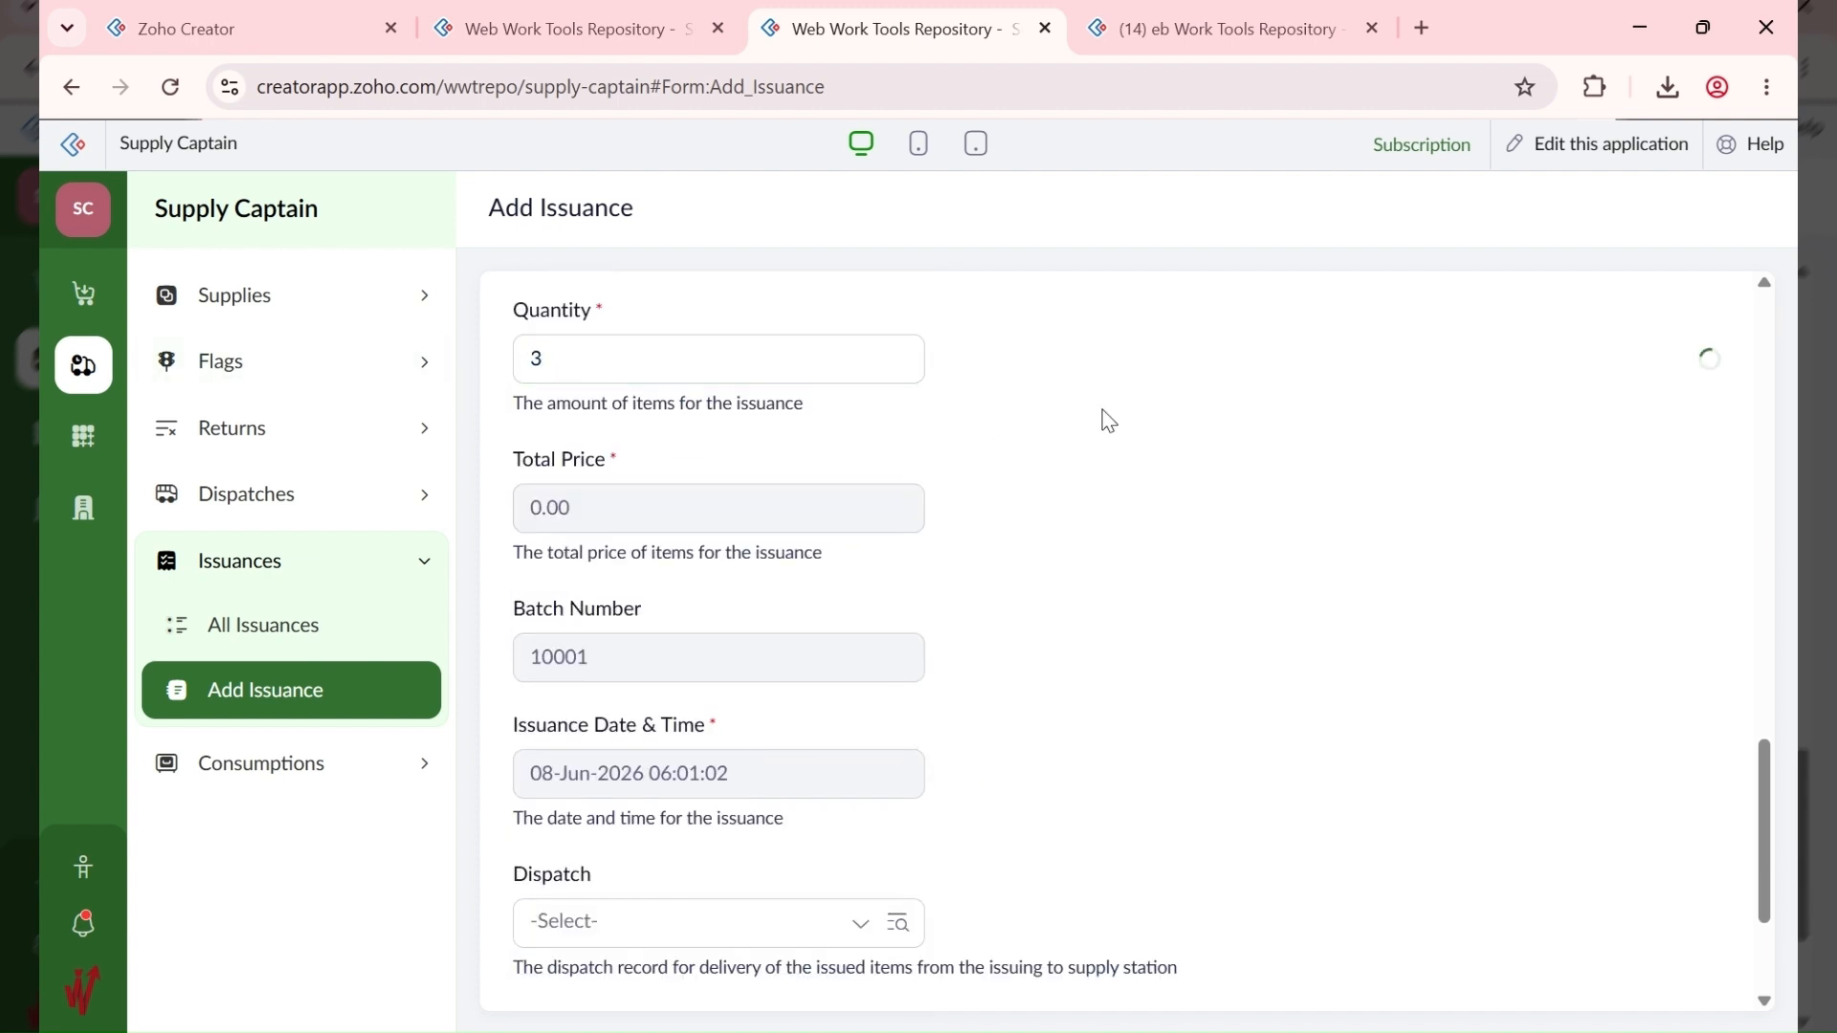
Step: Link the issuance to dispatch 10001 and save it
{"action": "scroll", "coordinate": [712, 661], "scroll_direction": "down", "scroll_amount": 1}
{"action": "scroll", "coordinate": [713, 661], "scroll_direction": "down", "scroll_amount": 2}
{"action": "left_click", "coordinate": [664, 674]}
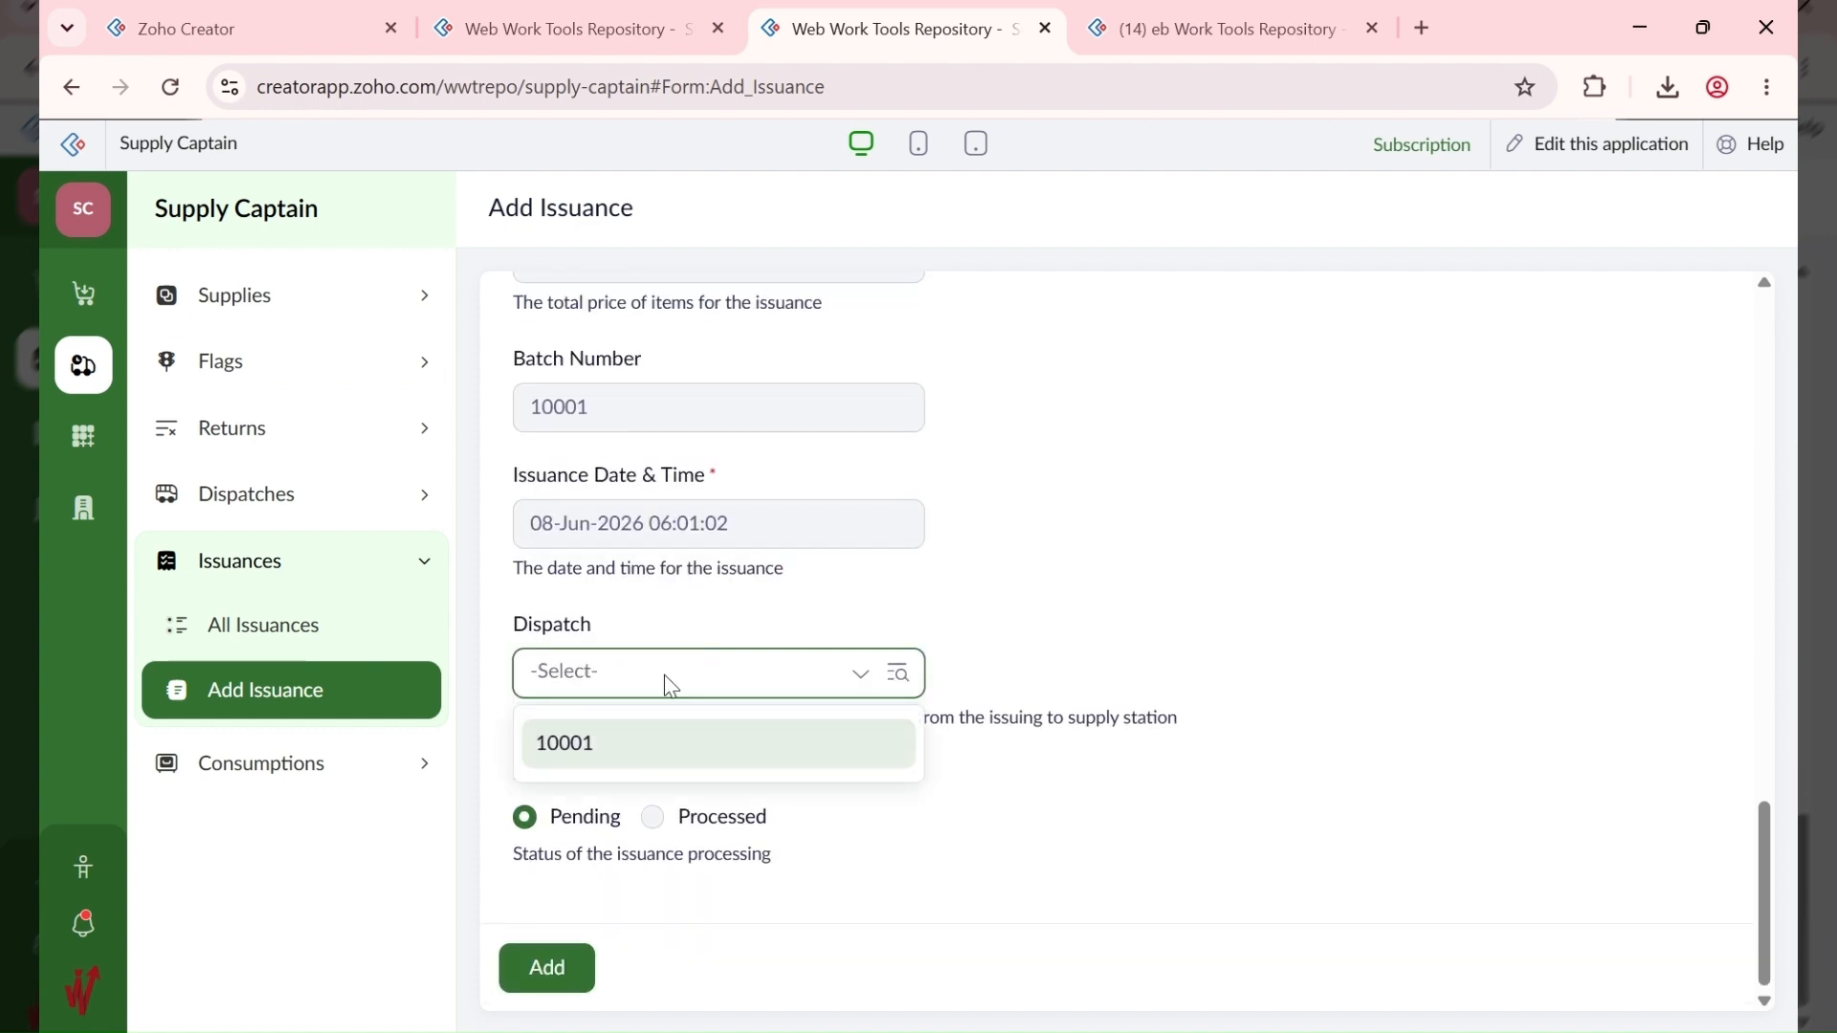
{"action": "left_click", "coordinate": [656, 746]}
{"action": "left_click", "coordinate": [547, 969]}
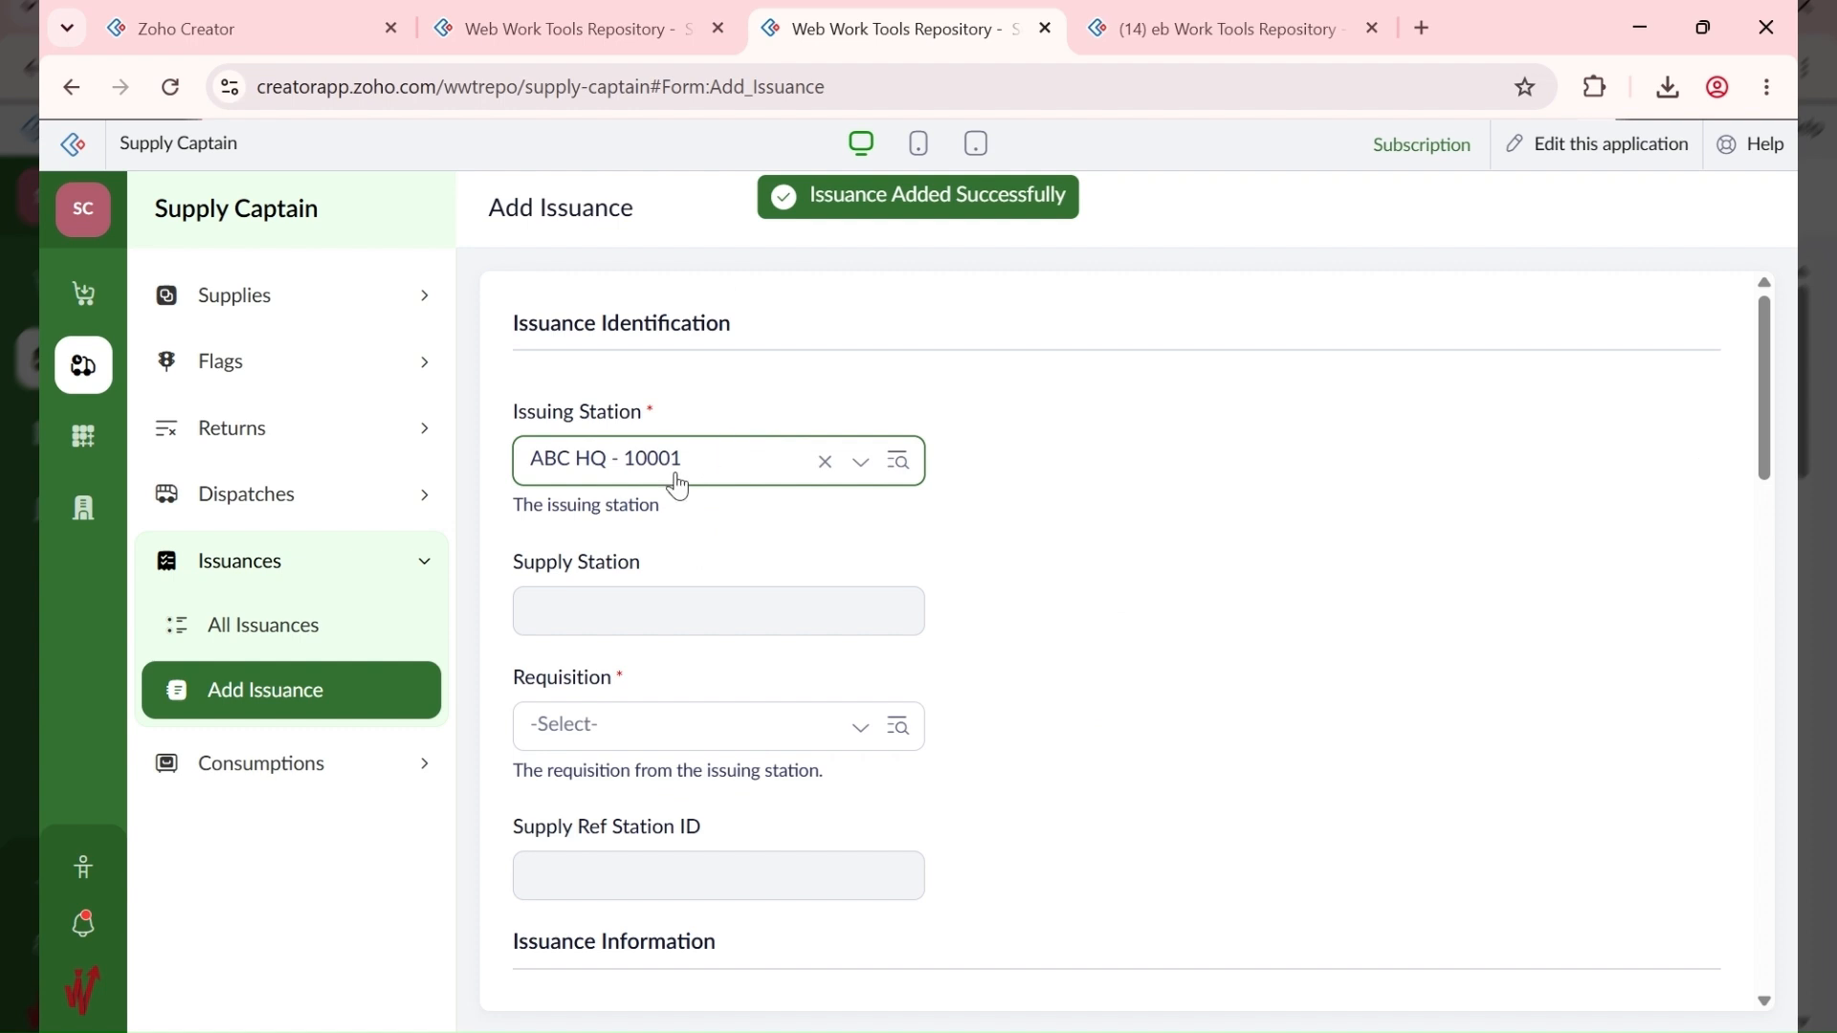
Step: Select the Move from HQ to Annex requisition and item reference #10001-1
{"action": "left_click", "coordinate": [674, 743]}
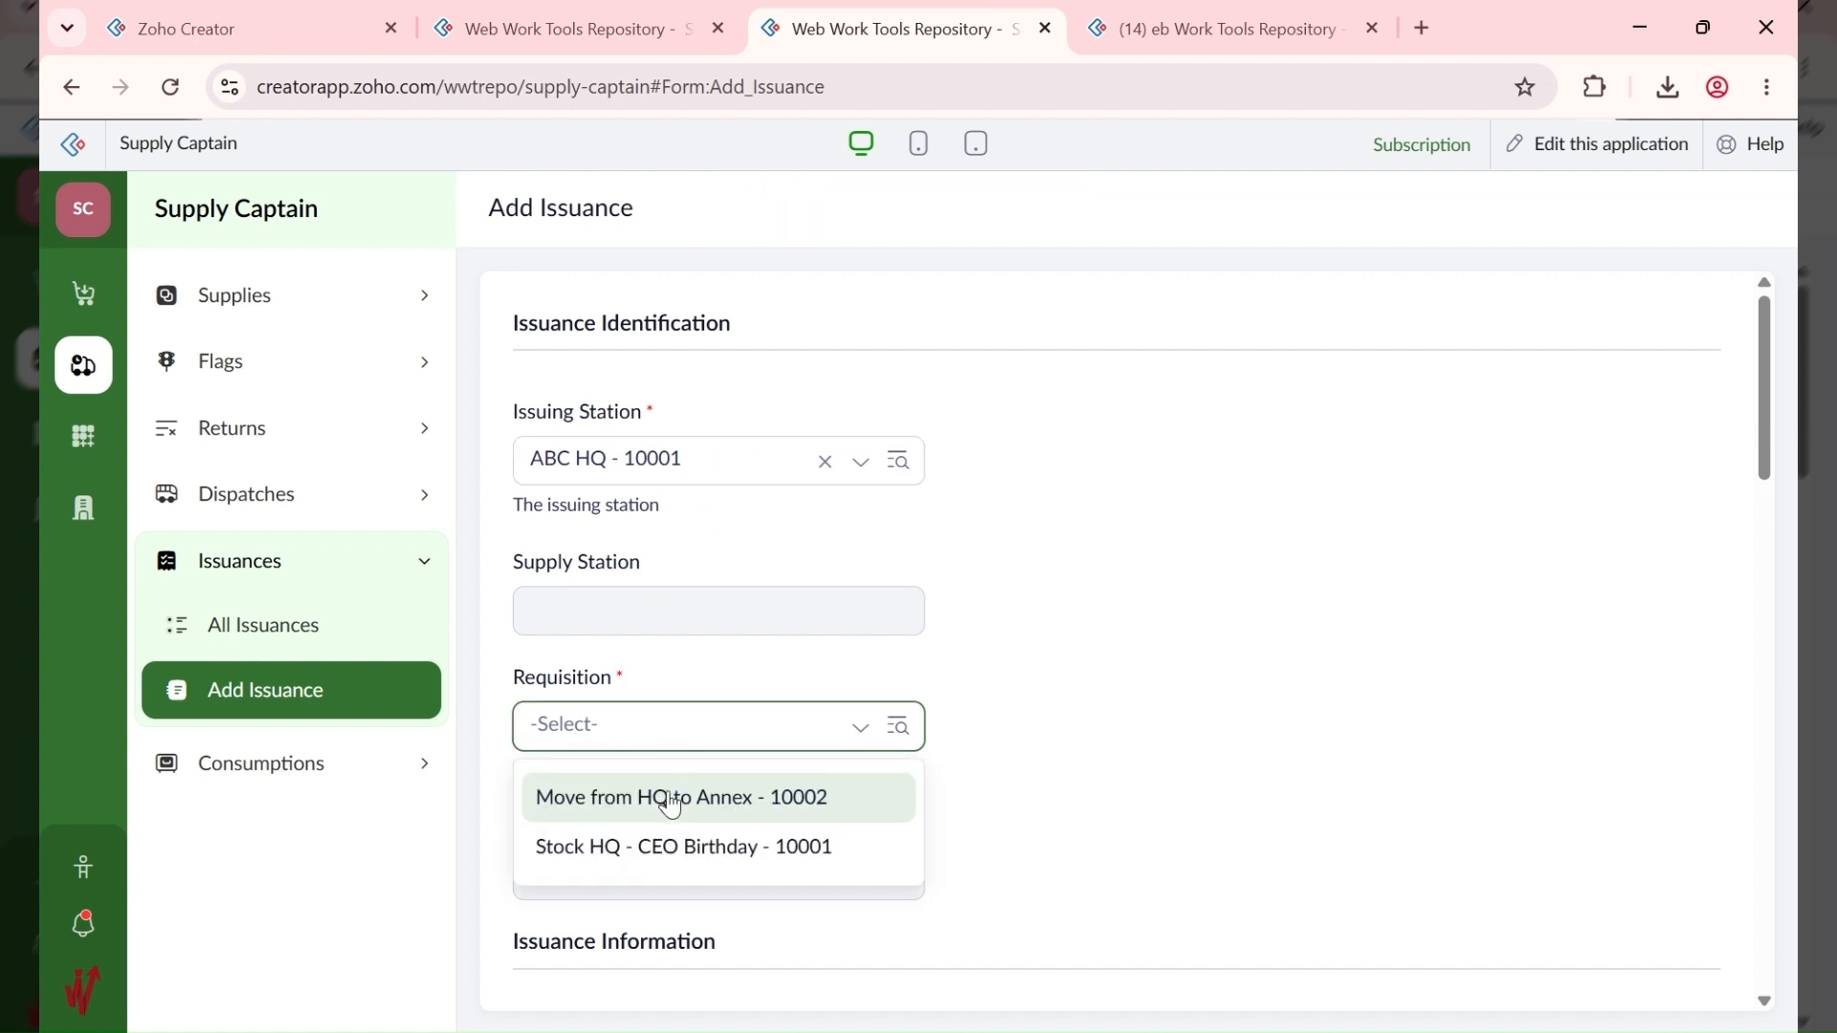
{"action": "left_click", "coordinate": [765, 798]}
{"action": "scroll", "coordinate": [612, 794], "scroll_direction": "down", "scroll_amount": 4}
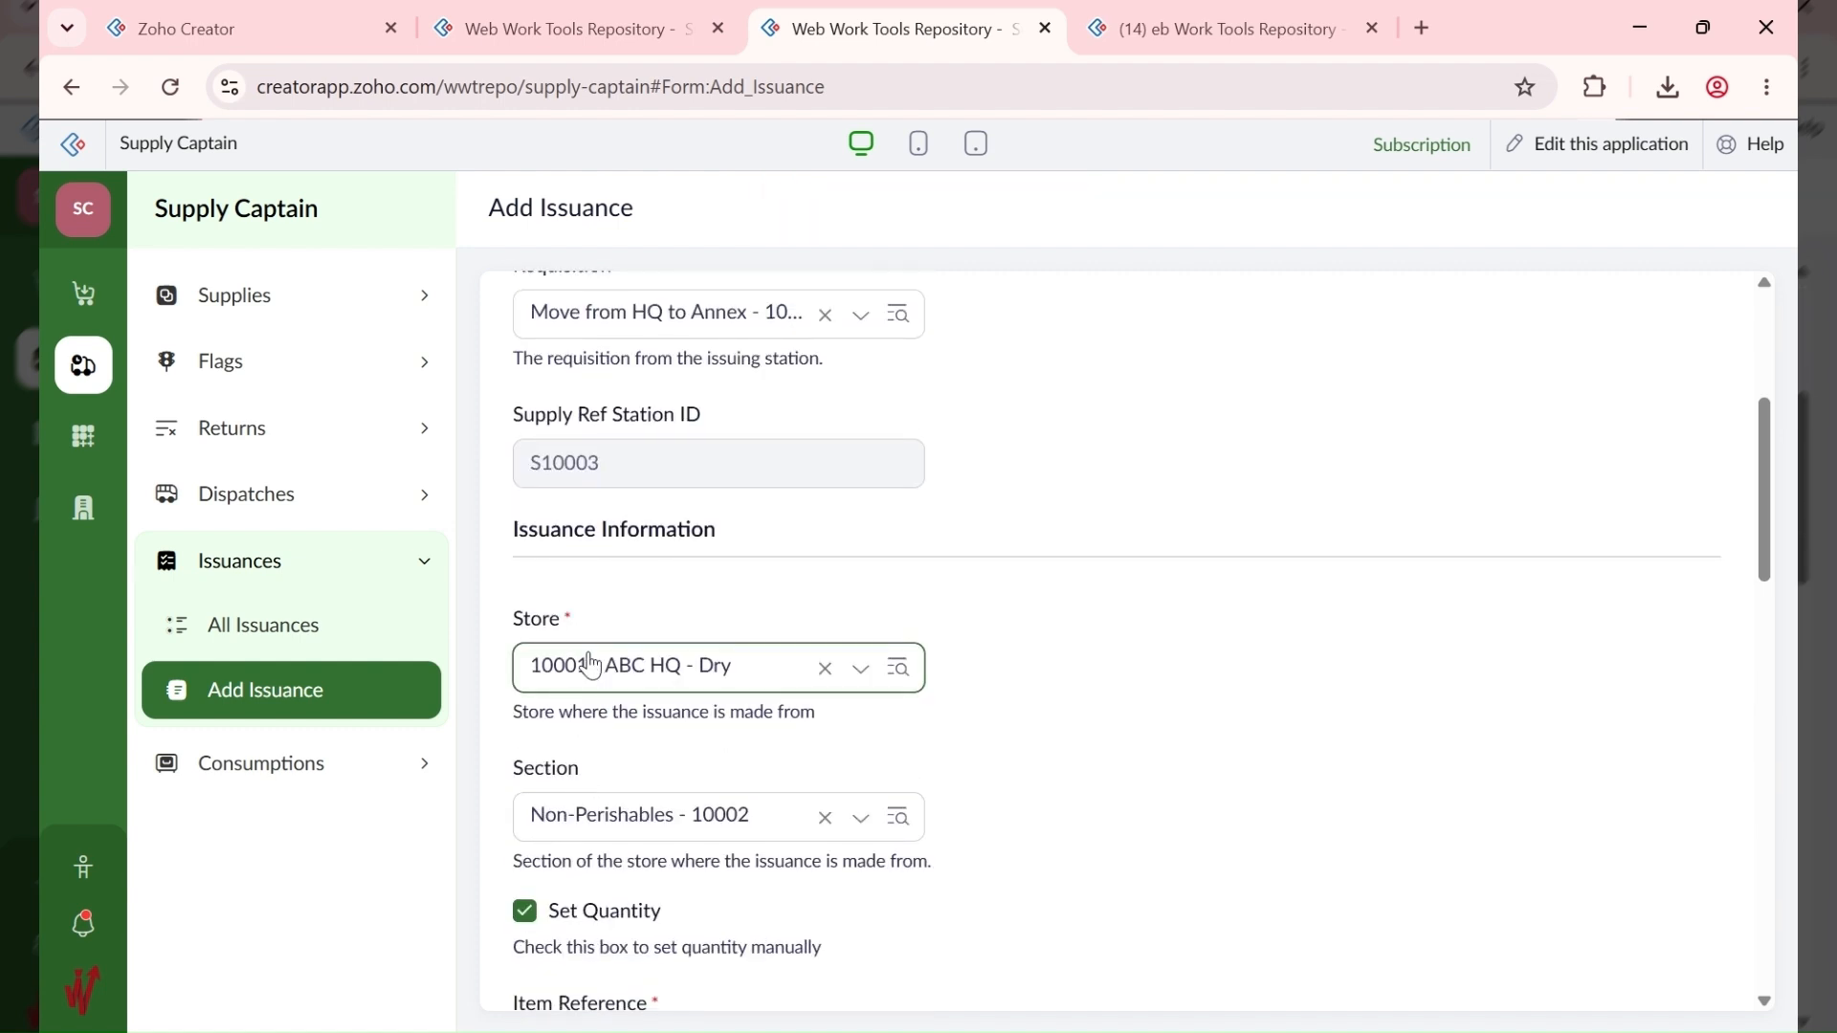
{"action": "scroll", "coordinate": [642, 836], "scroll_direction": "down", "scroll_amount": 4}
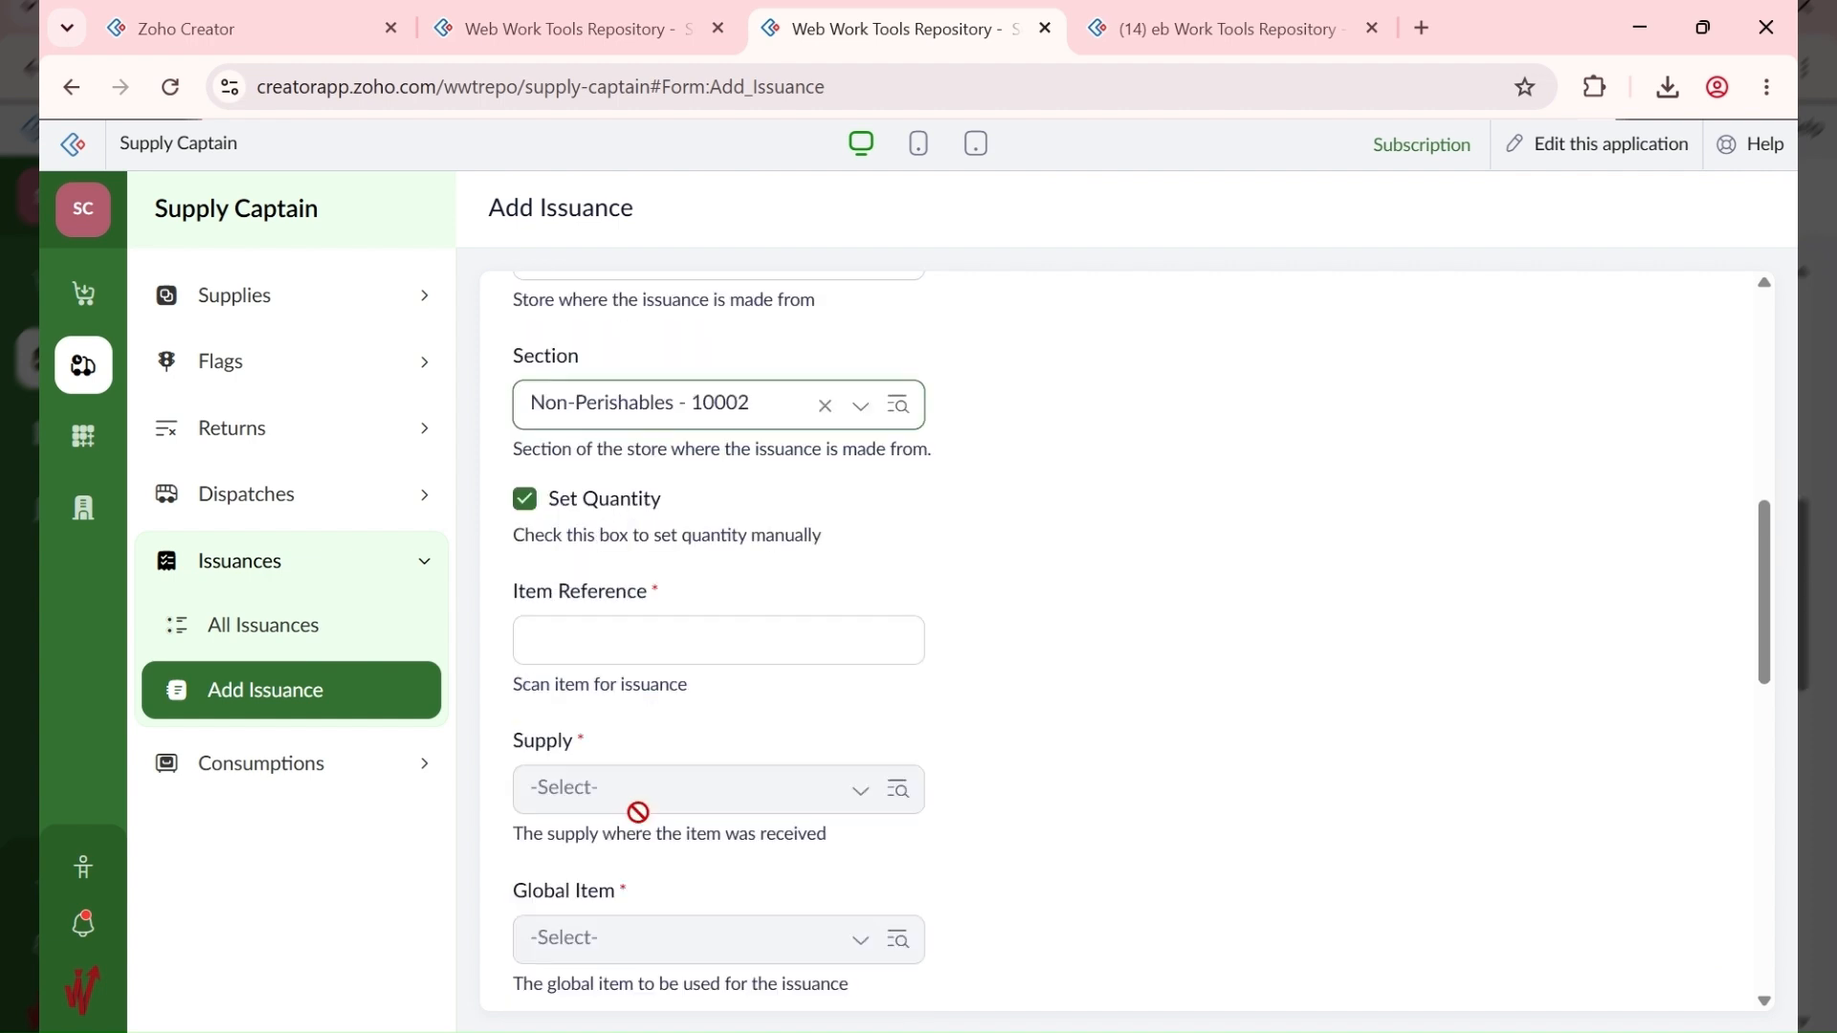
{"action": "left_click", "coordinate": [603, 643]}
{"action": "type", "text": "#10001-1"}
{"action": "left_click", "coordinate": [800, 701]}
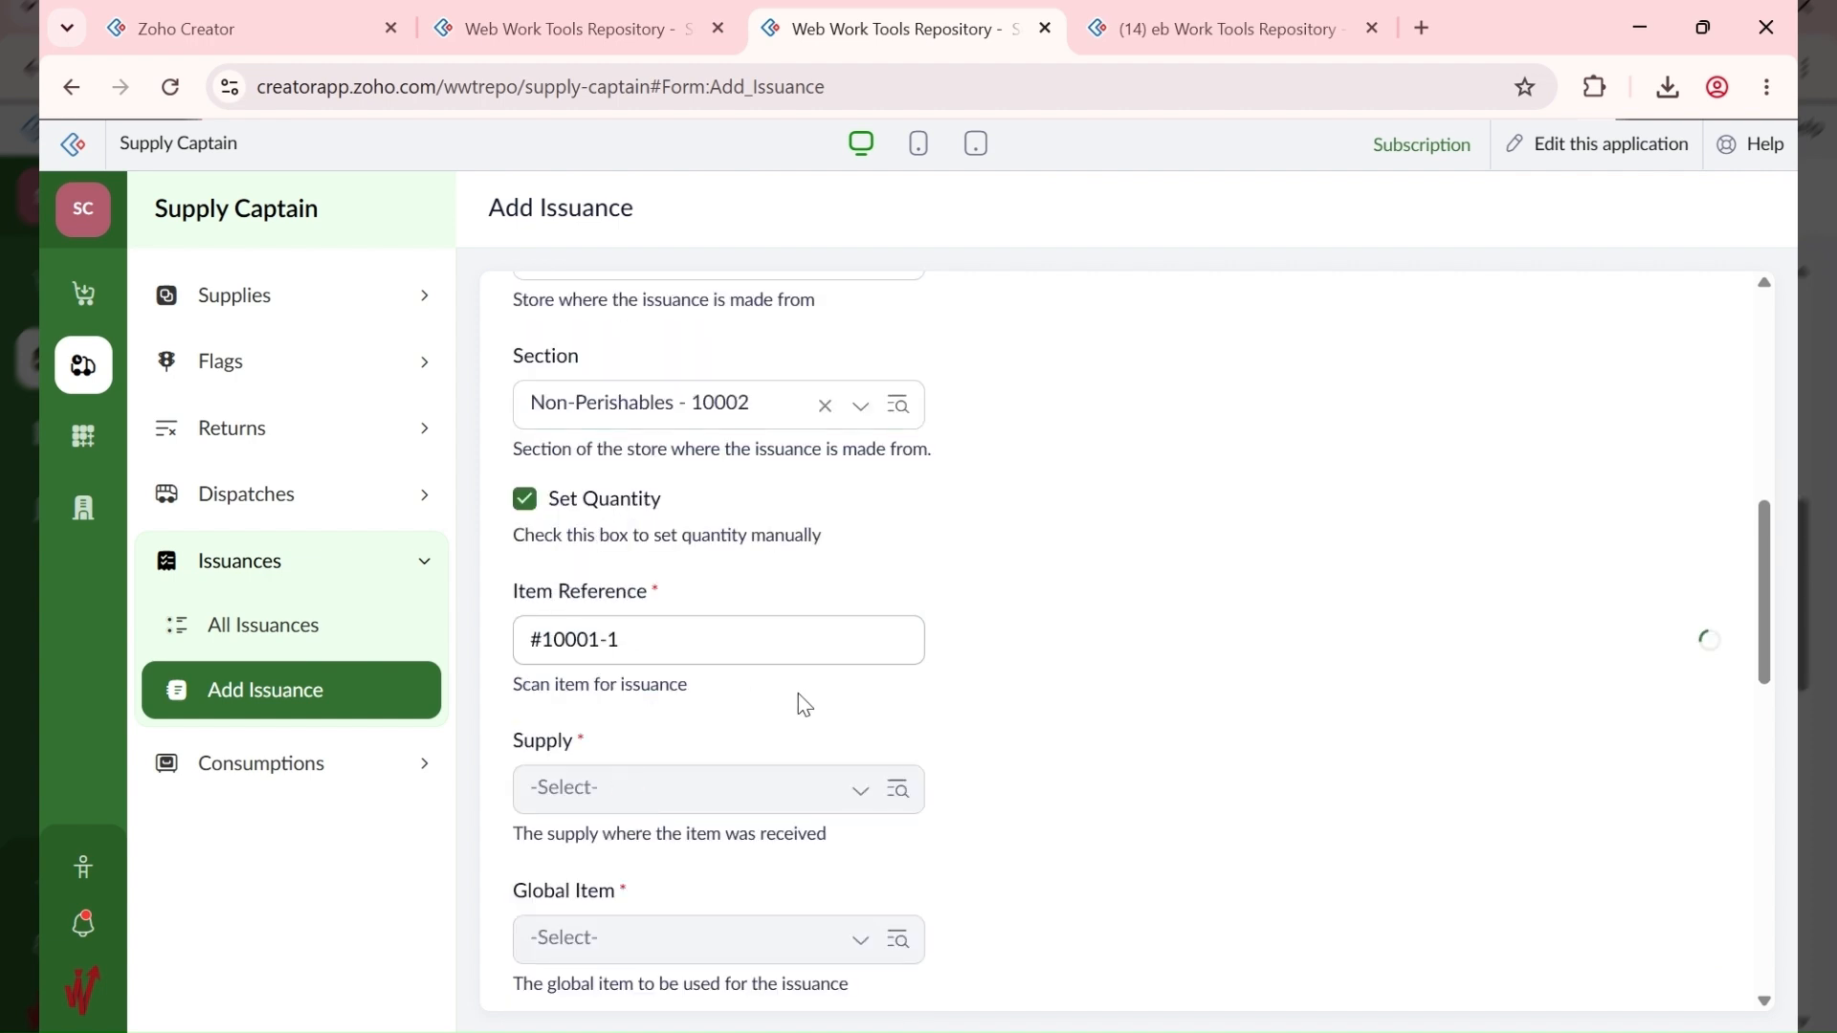
Step: Set the quantity to 2 and save the issuance
{"action": "scroll", "coordinate": [677, 750], "scroll_direction": "down", "scroll_amount": 5}
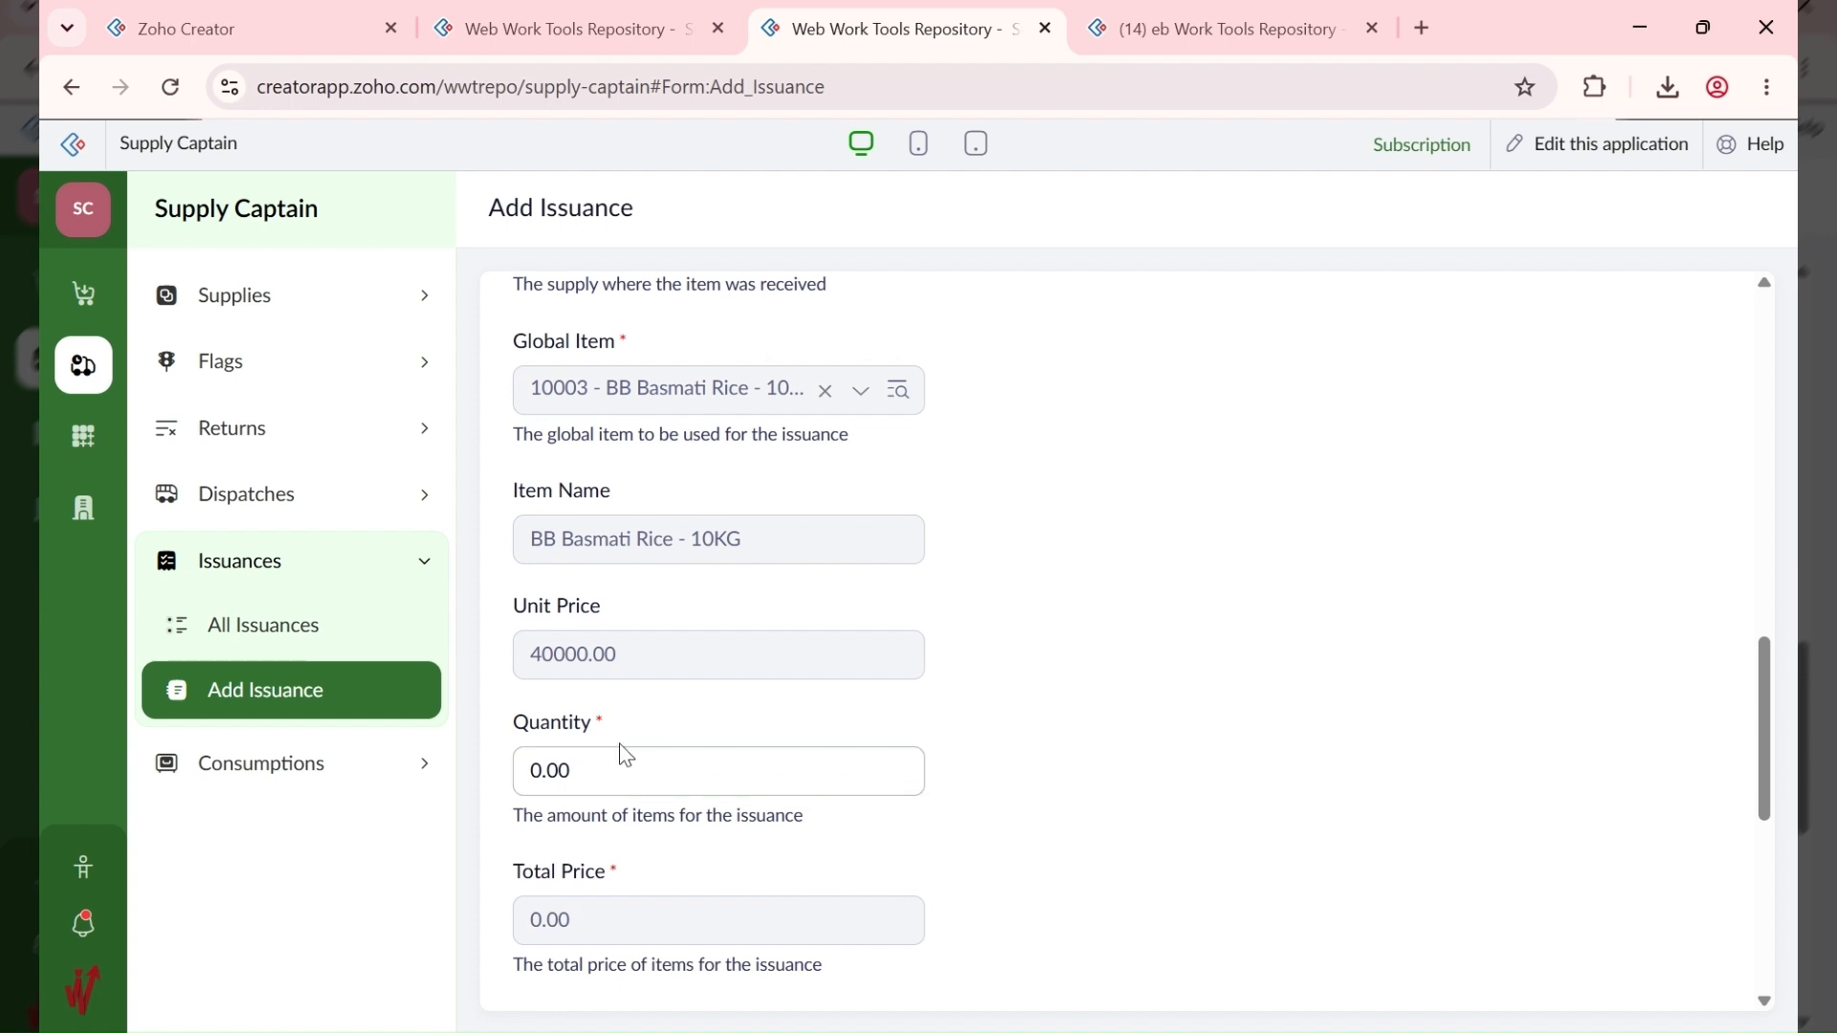
{"action": "left_click", "coordinate": [593, 765]}
{"action": "type", "text": "2"}
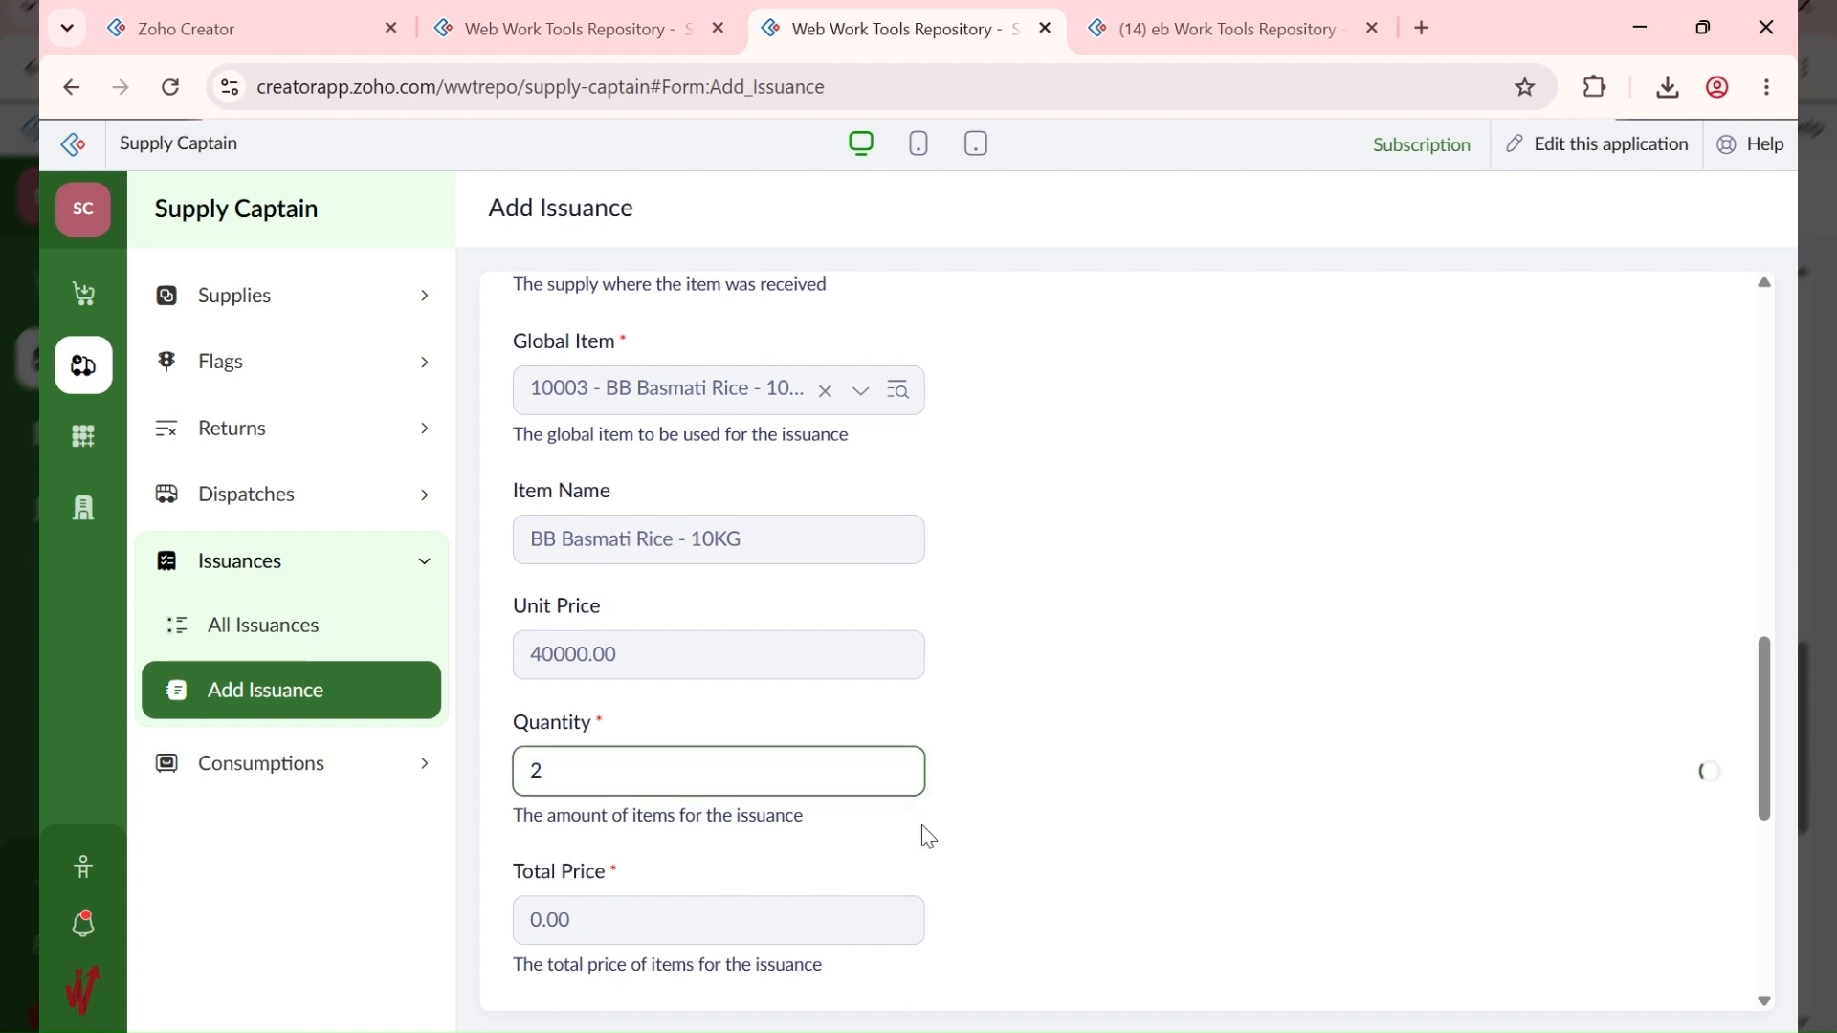
{"action": "left_click", "coordinate": [928, 837]}
{"action": "scroll", "coordinate": [837, 822], "scroll_direction": "down", "scroll_amount": 7}
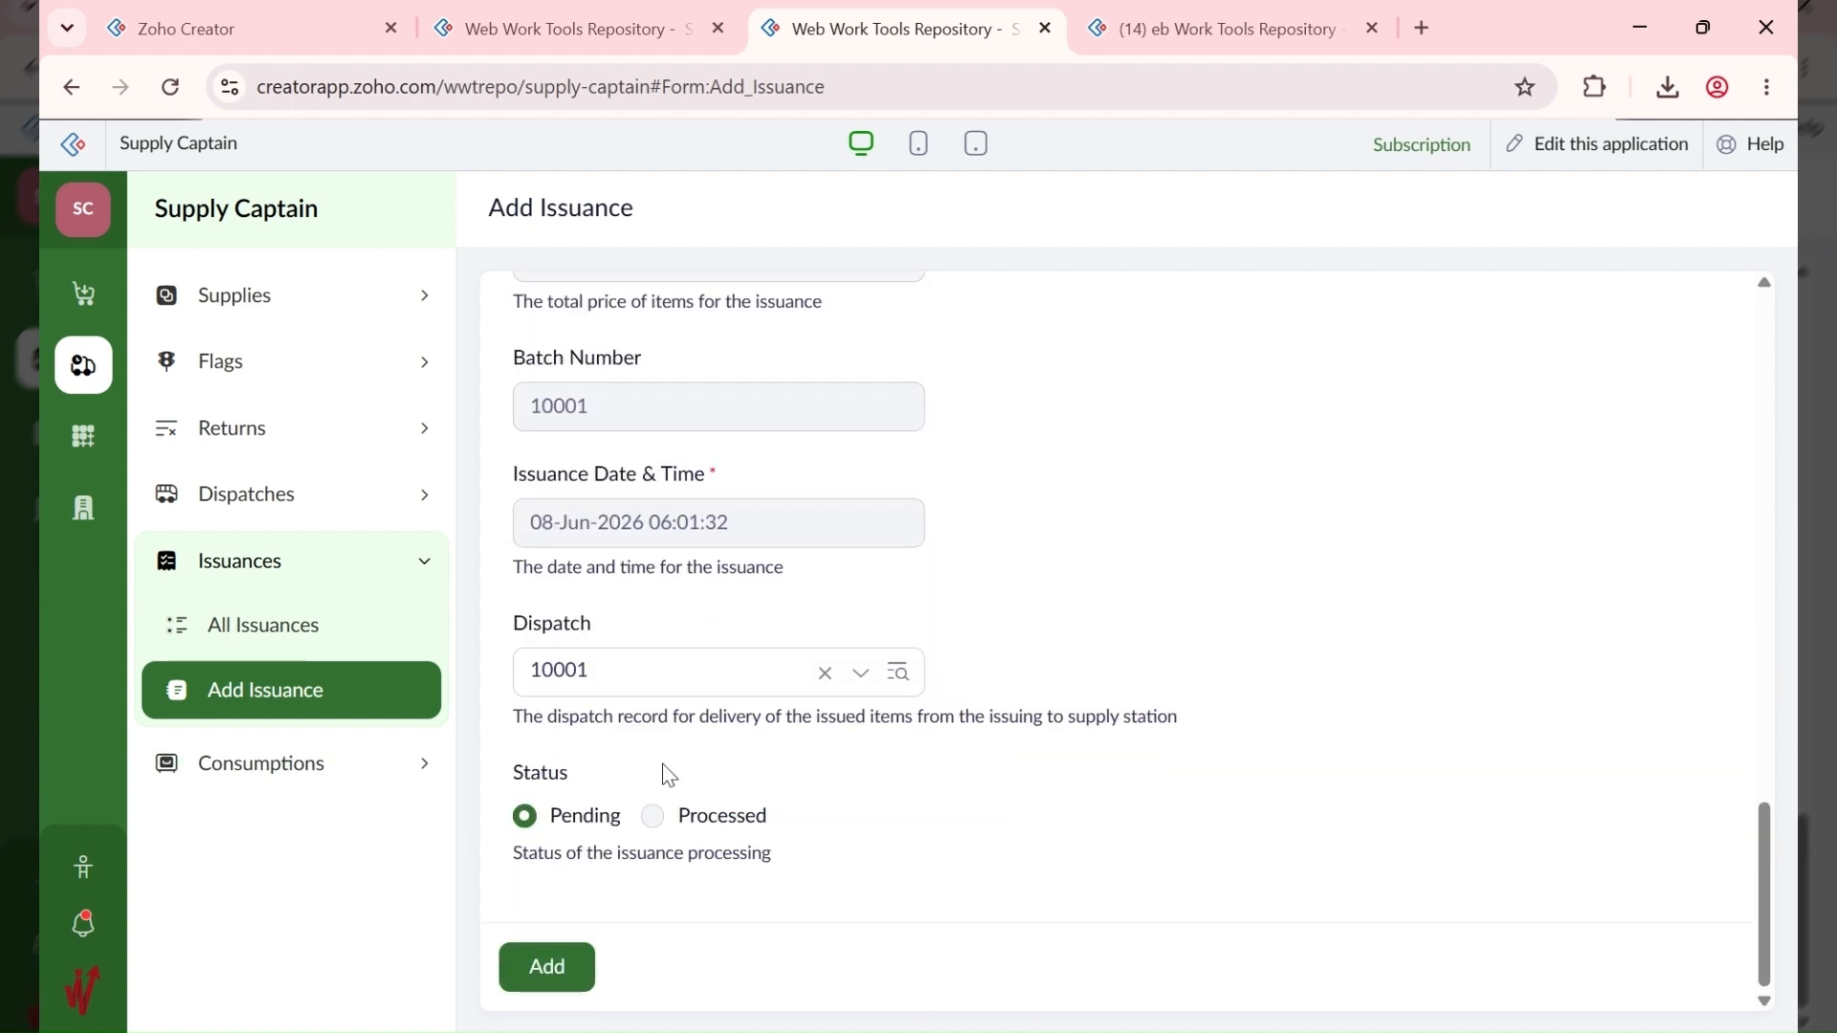
{"action": "left_click", "coordinate": [567, 966]}
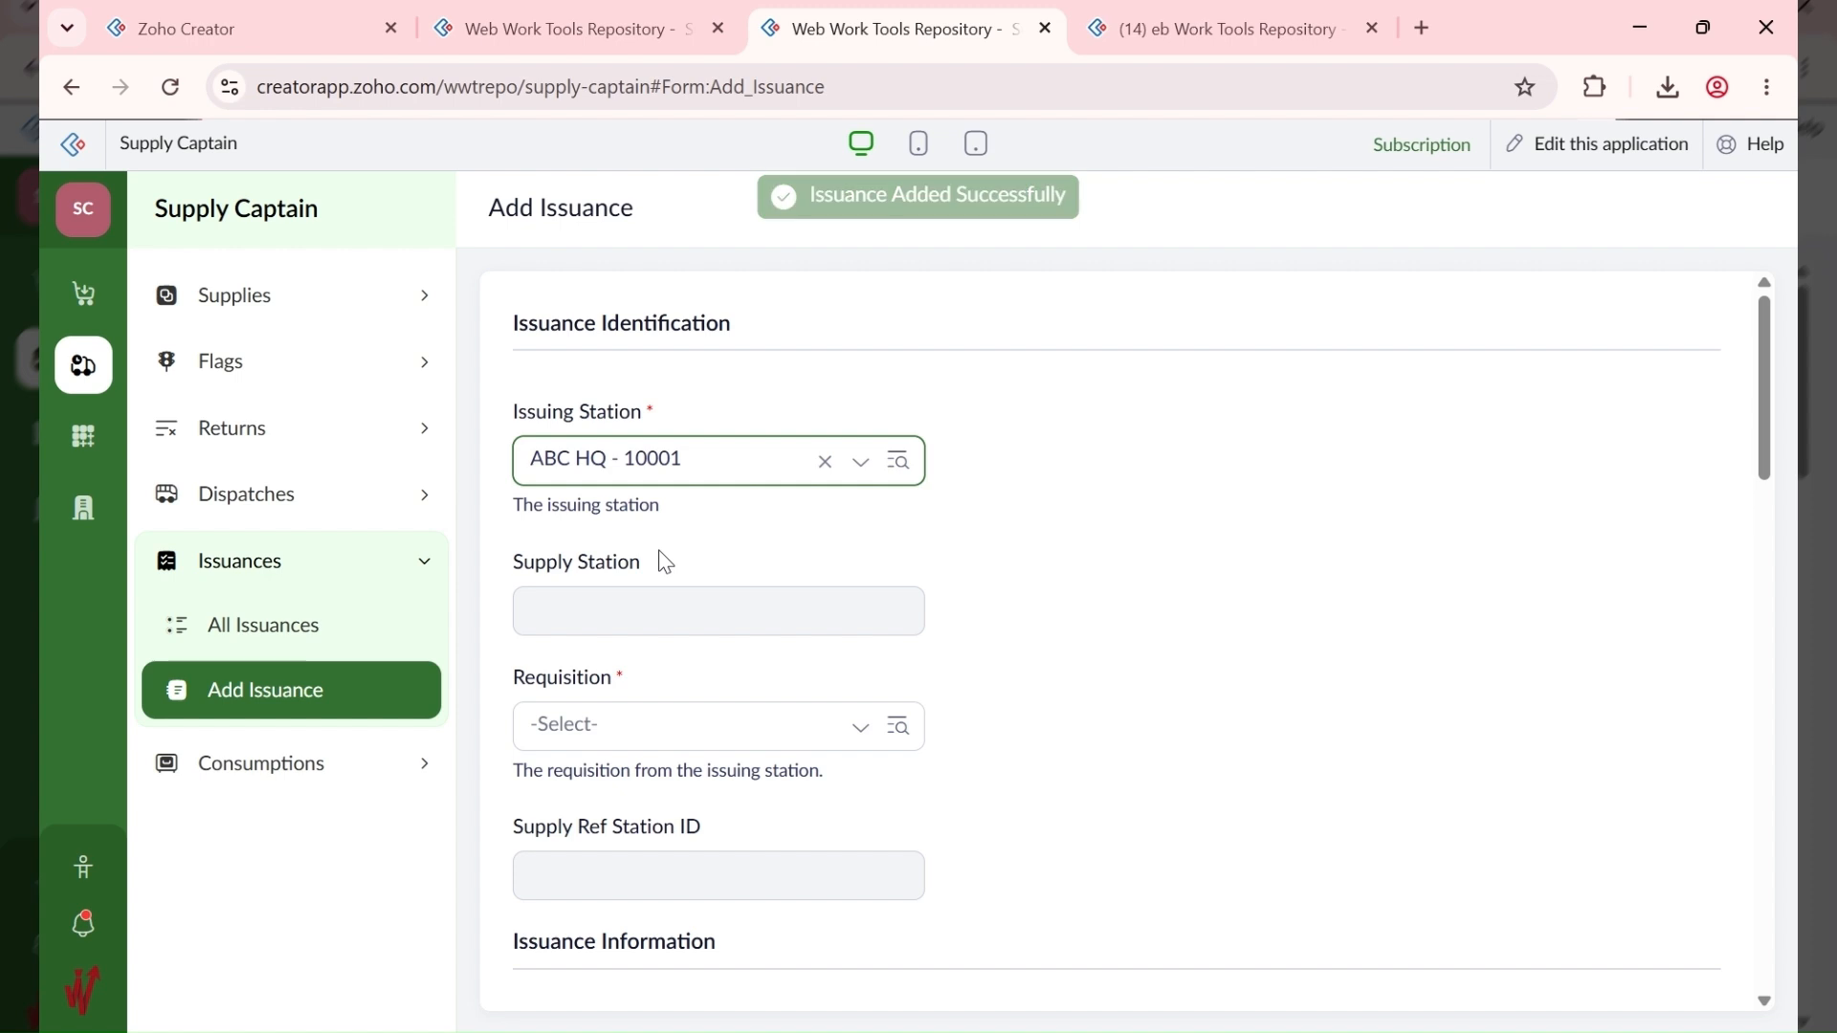
Step: Check All Supplies, then pick the Move from HQ to Annex requisition and store 10001 - ABC HQ - Dry
{"action": "left_click", "coordinate": [612, 31]}
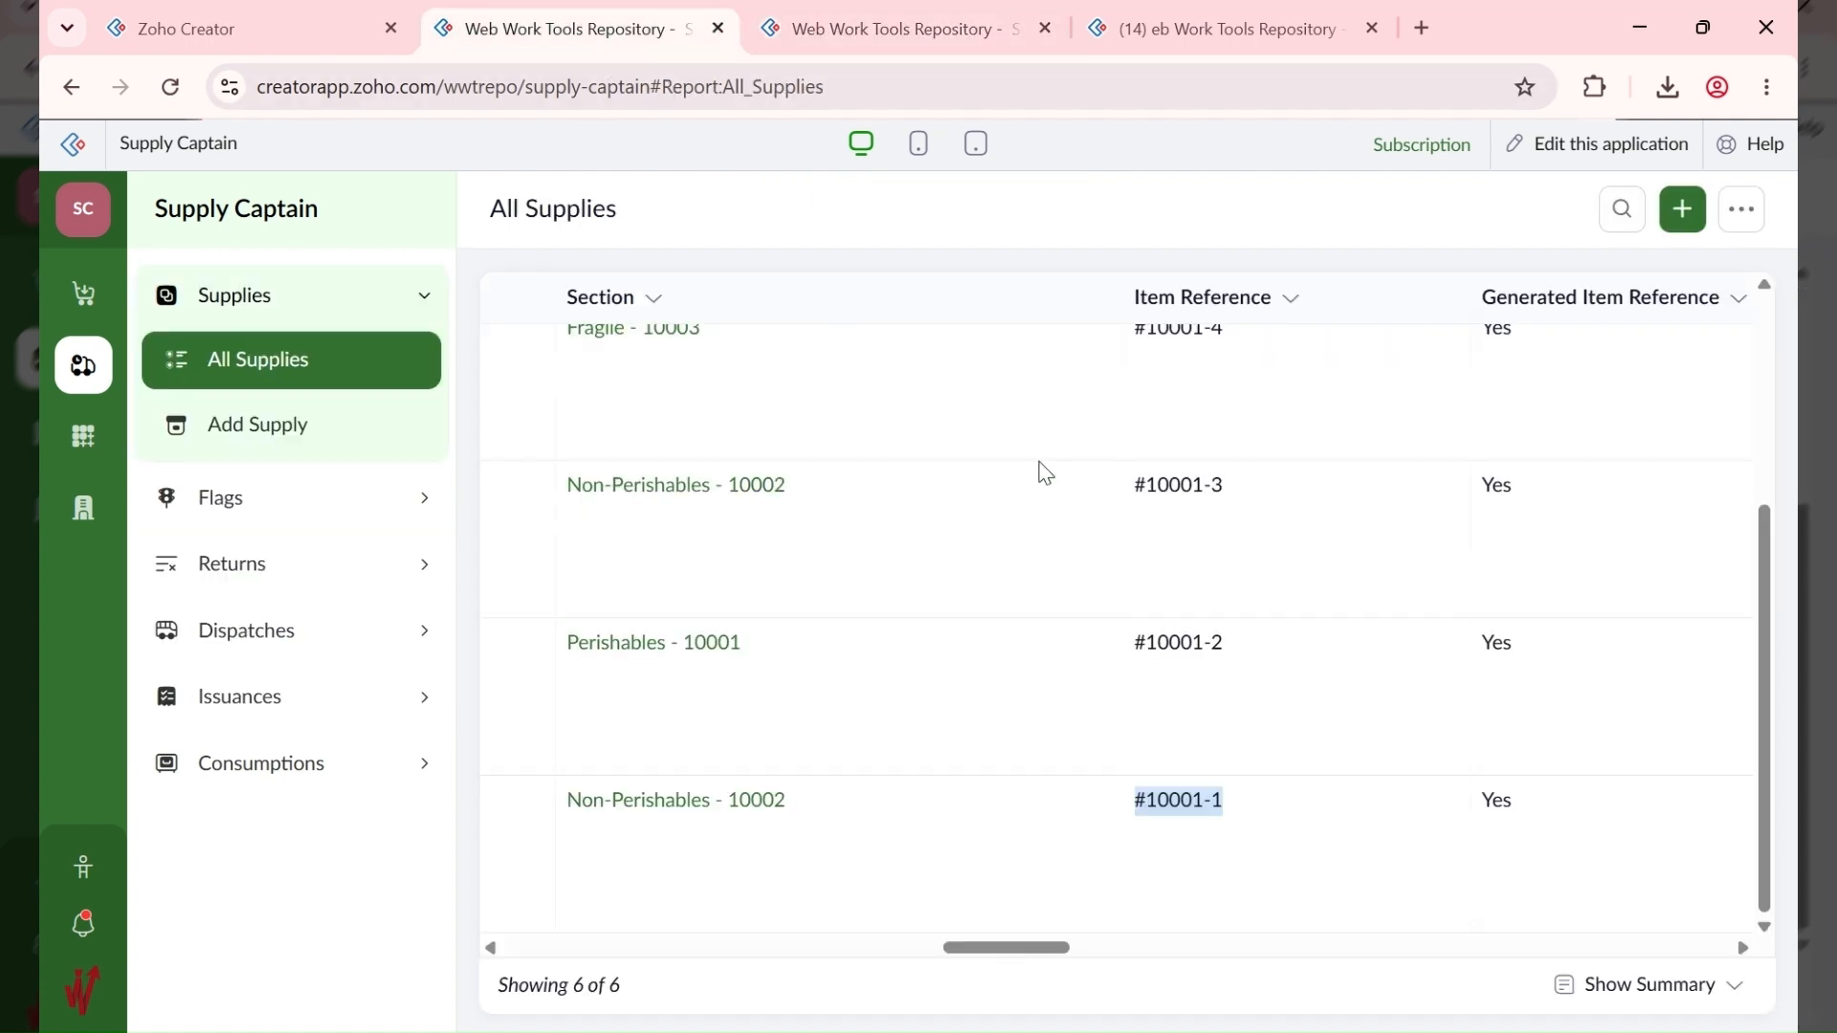
{"action": "scroll", "coordinate": [1041, 497], "scroll_direction": "up", "scroll_amount": 3}
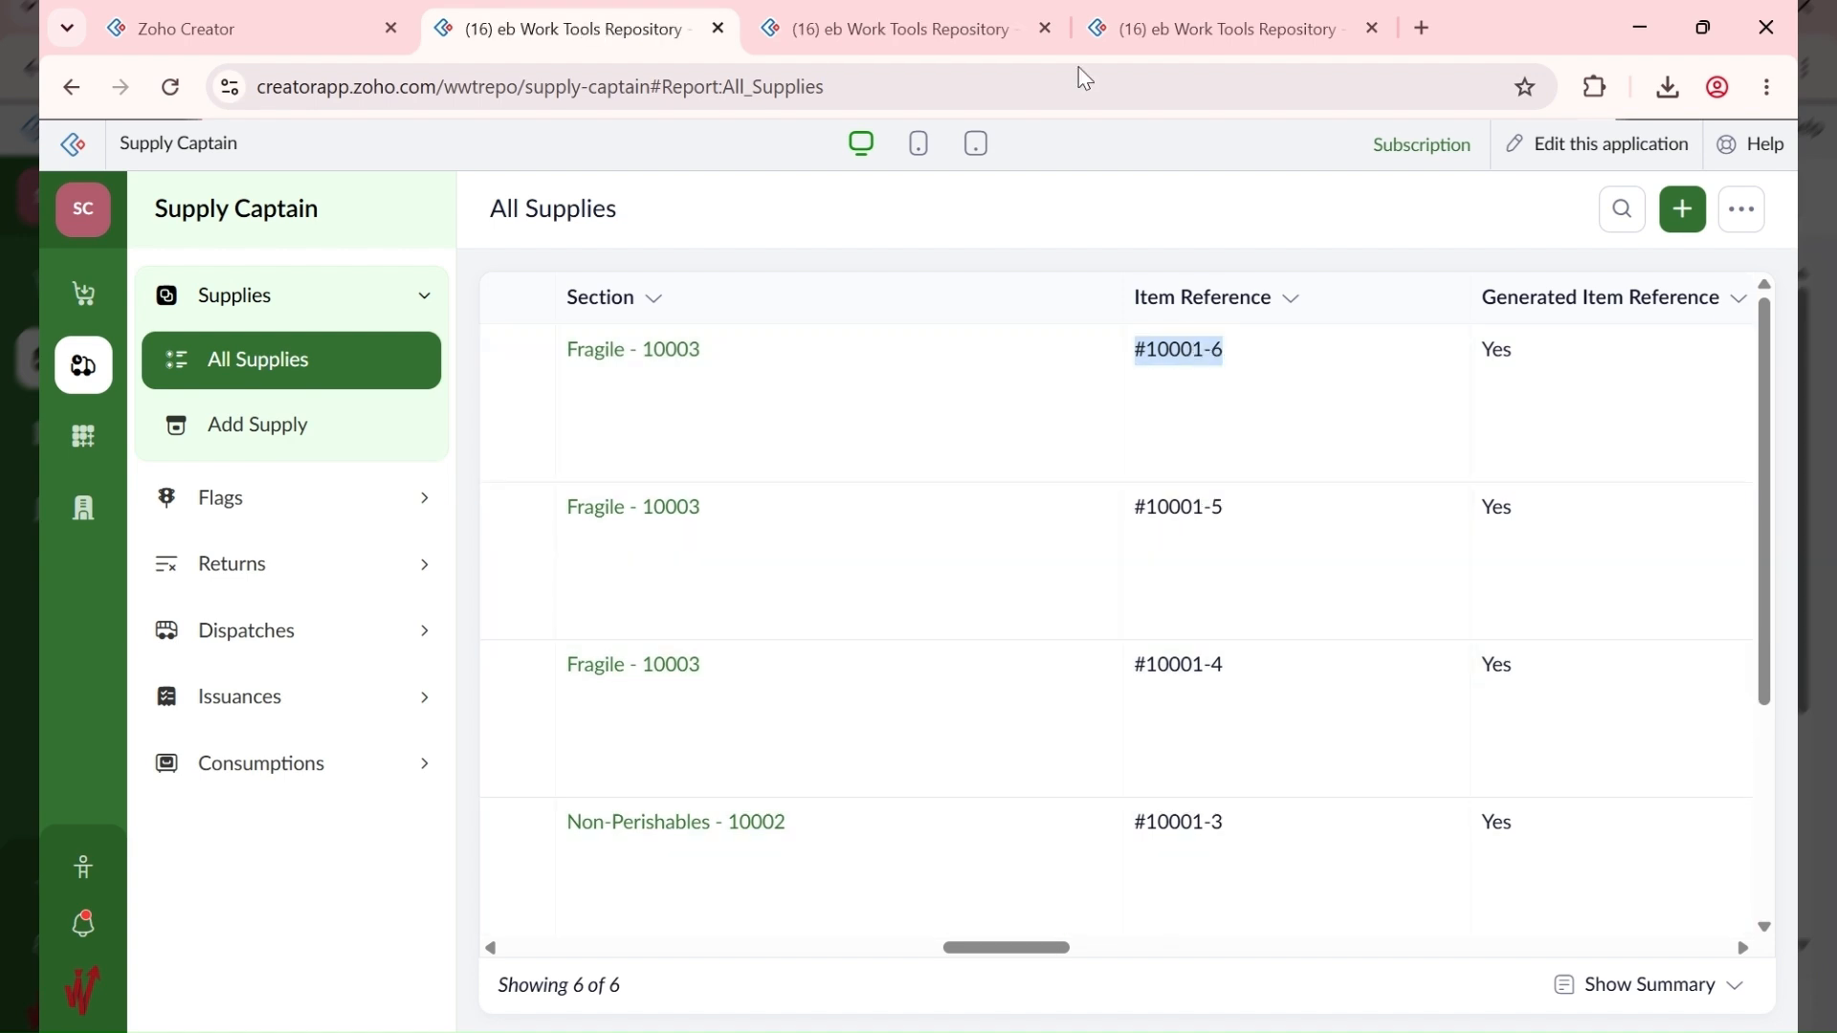
{"action": "left_click", "coordinate": [933, 27]}
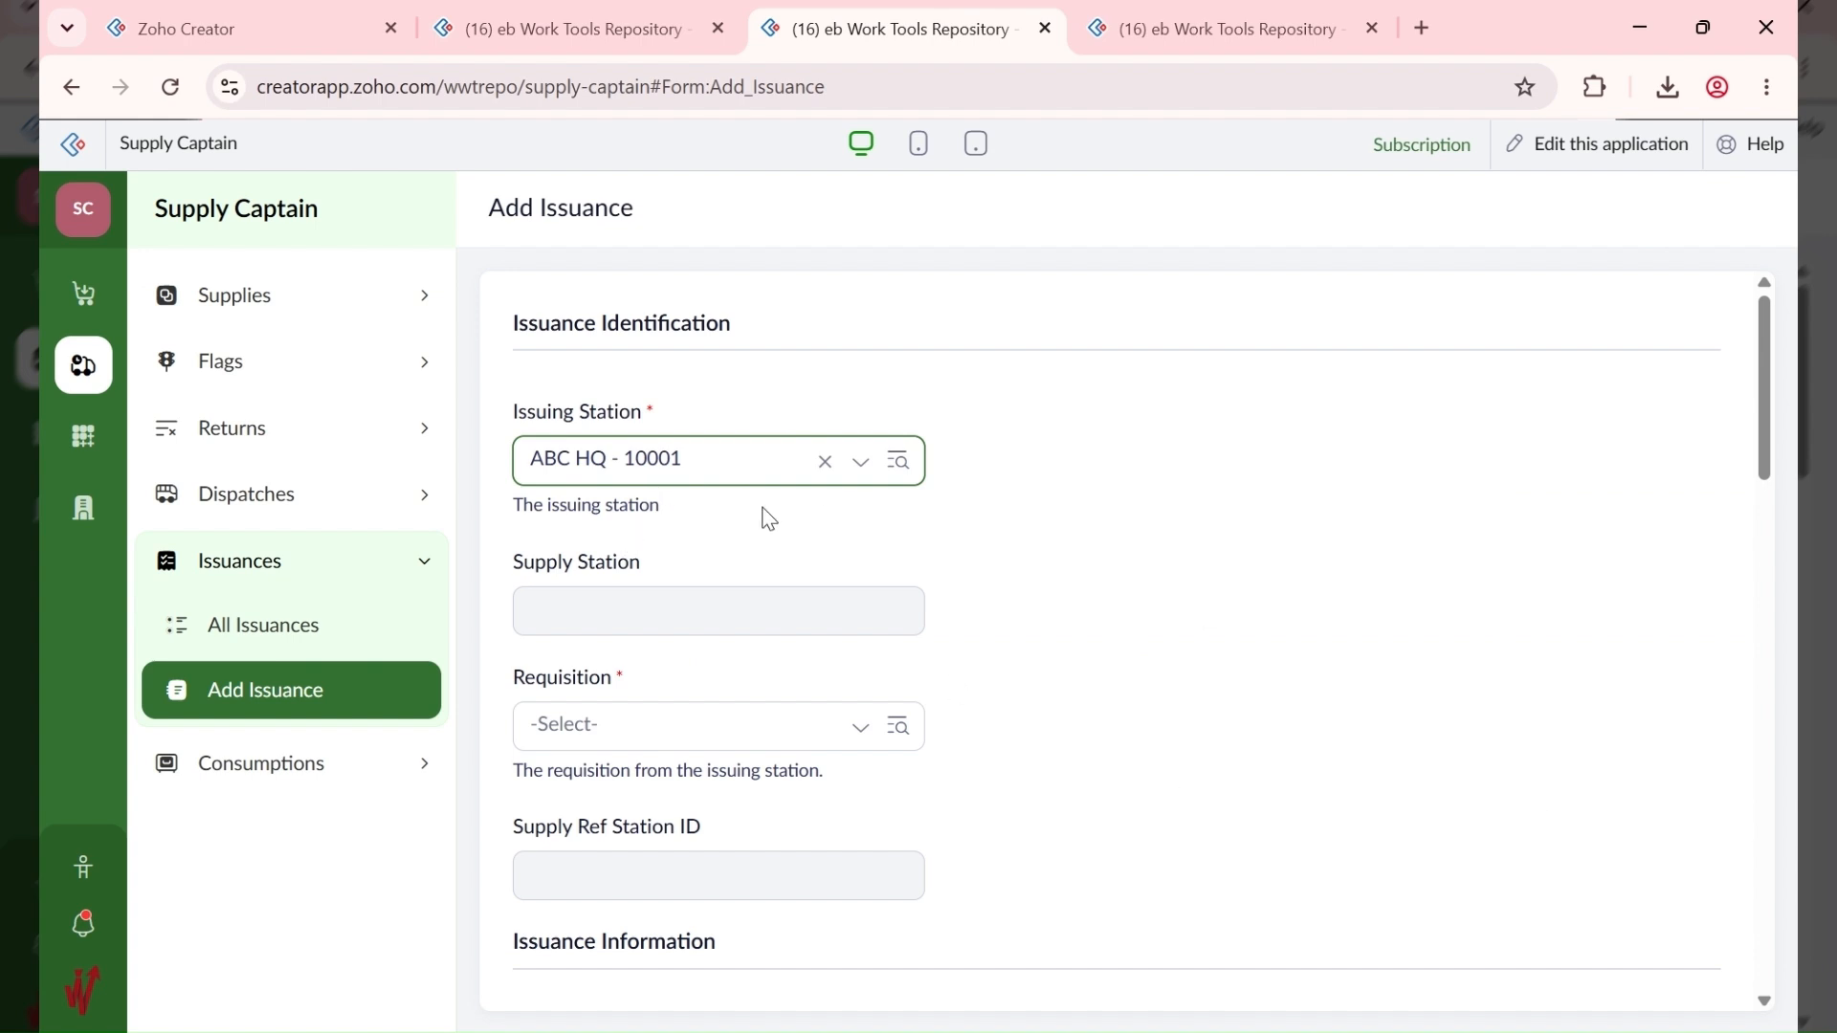
{"action": "left_click", "coordinate": [697, 724]}
{"action": "left_click", "coordinate": [694, 795]}
{"action": "scroll", "coordinate": [751, 660], "scroll_direction": "down", "scroll_amount": 4}
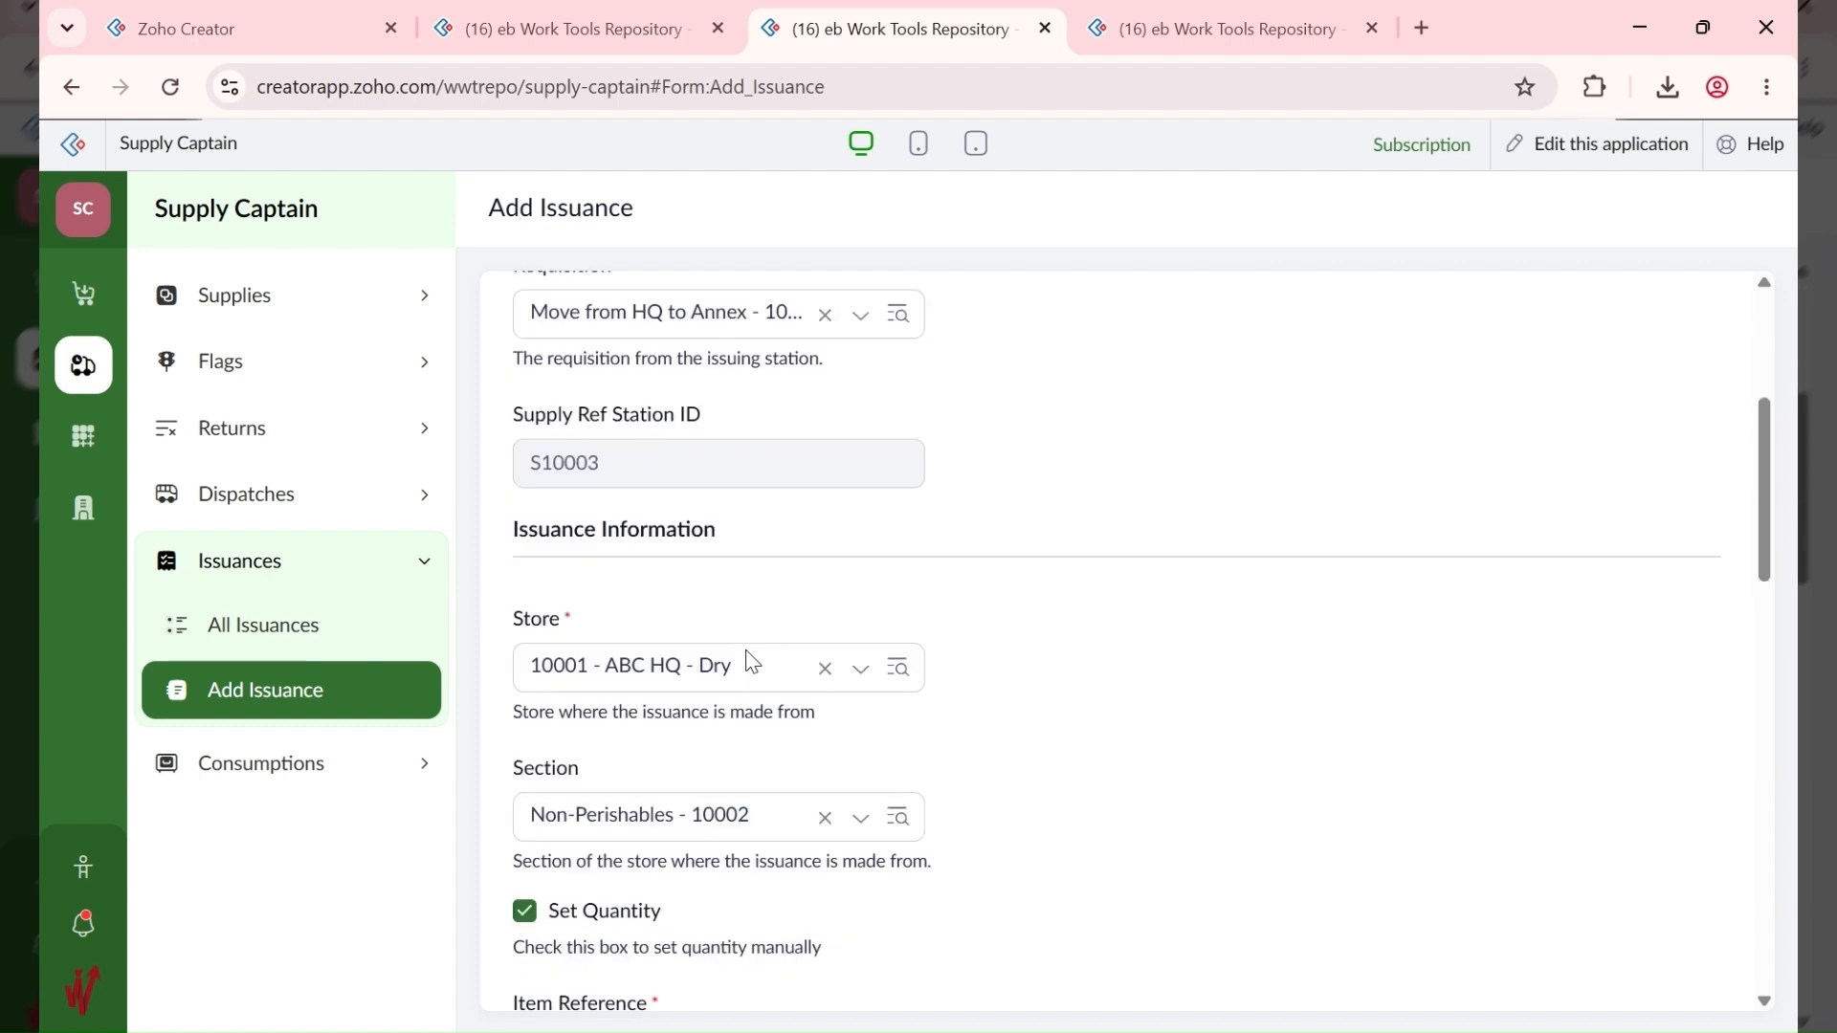
{"action": "left_click", "coordinate": [653, 682]}
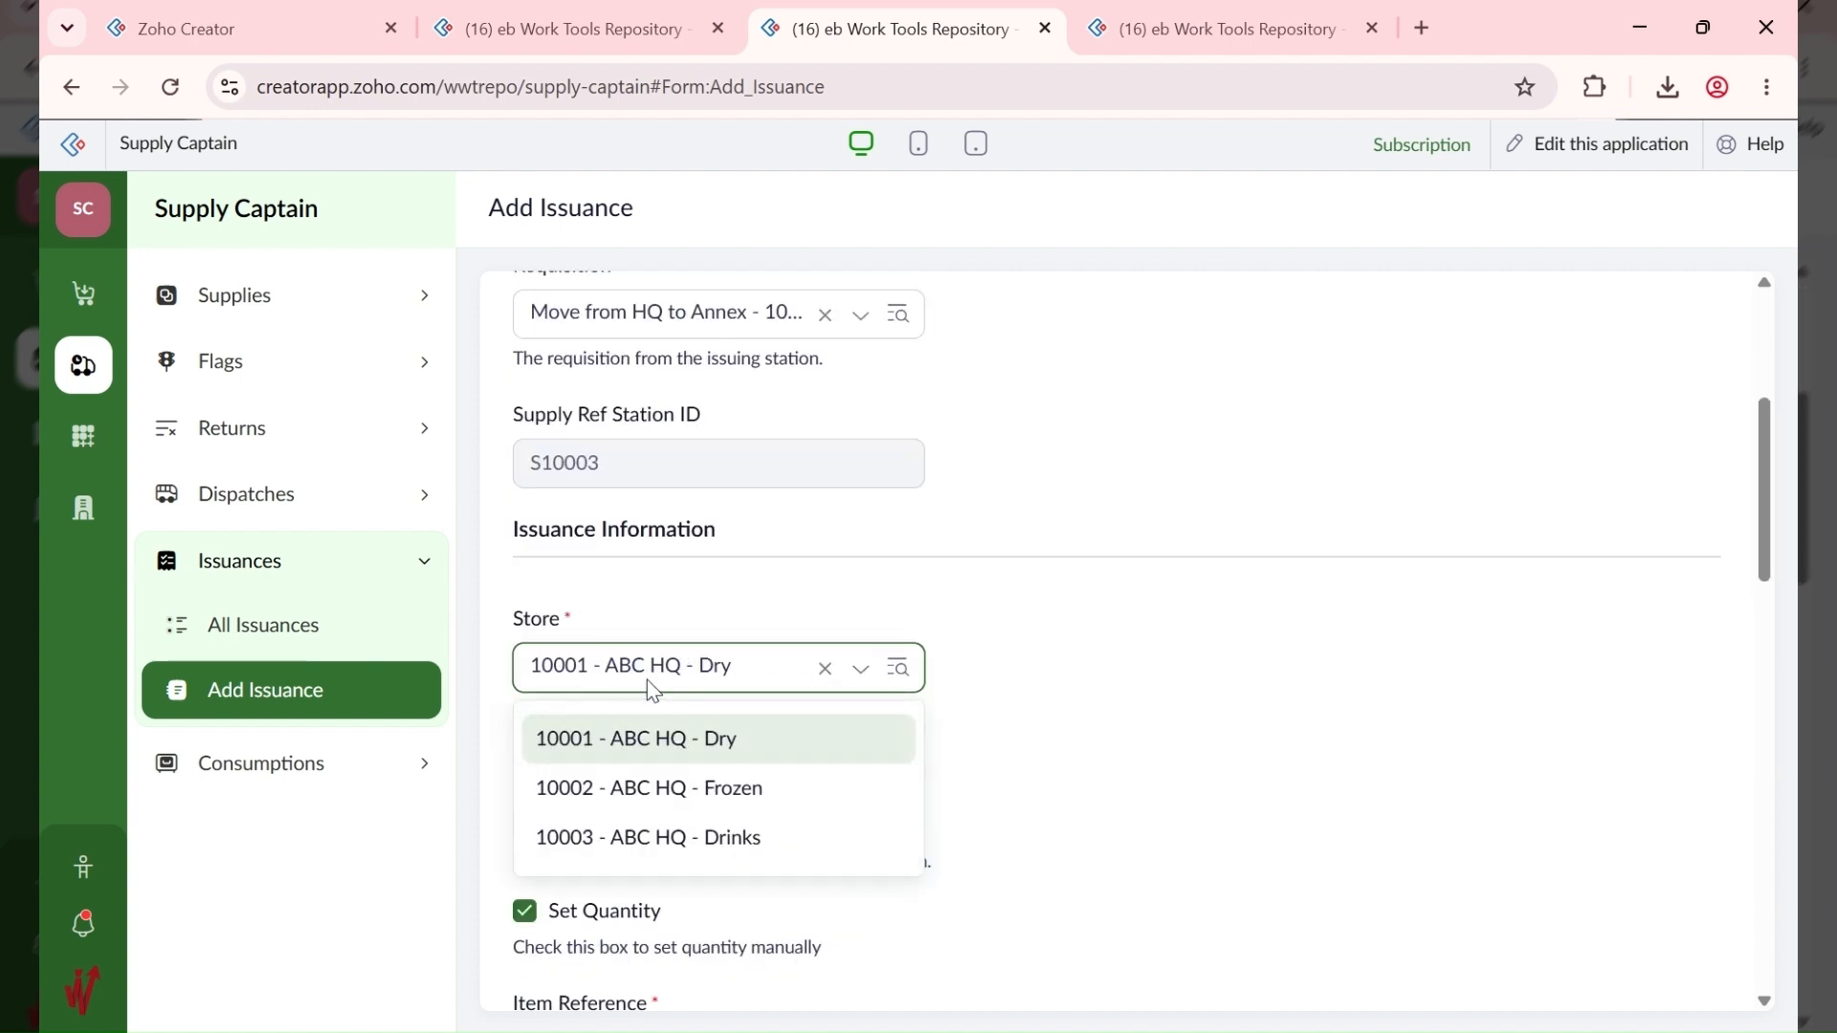
{"action": "left_click", "coordinate": [674, 740]}
Step: Recheck item references in All Supplies while keeping the store as 10001 - ABC HQ - Dry
{"action": "left_click", "coordinate": [678, 661]}
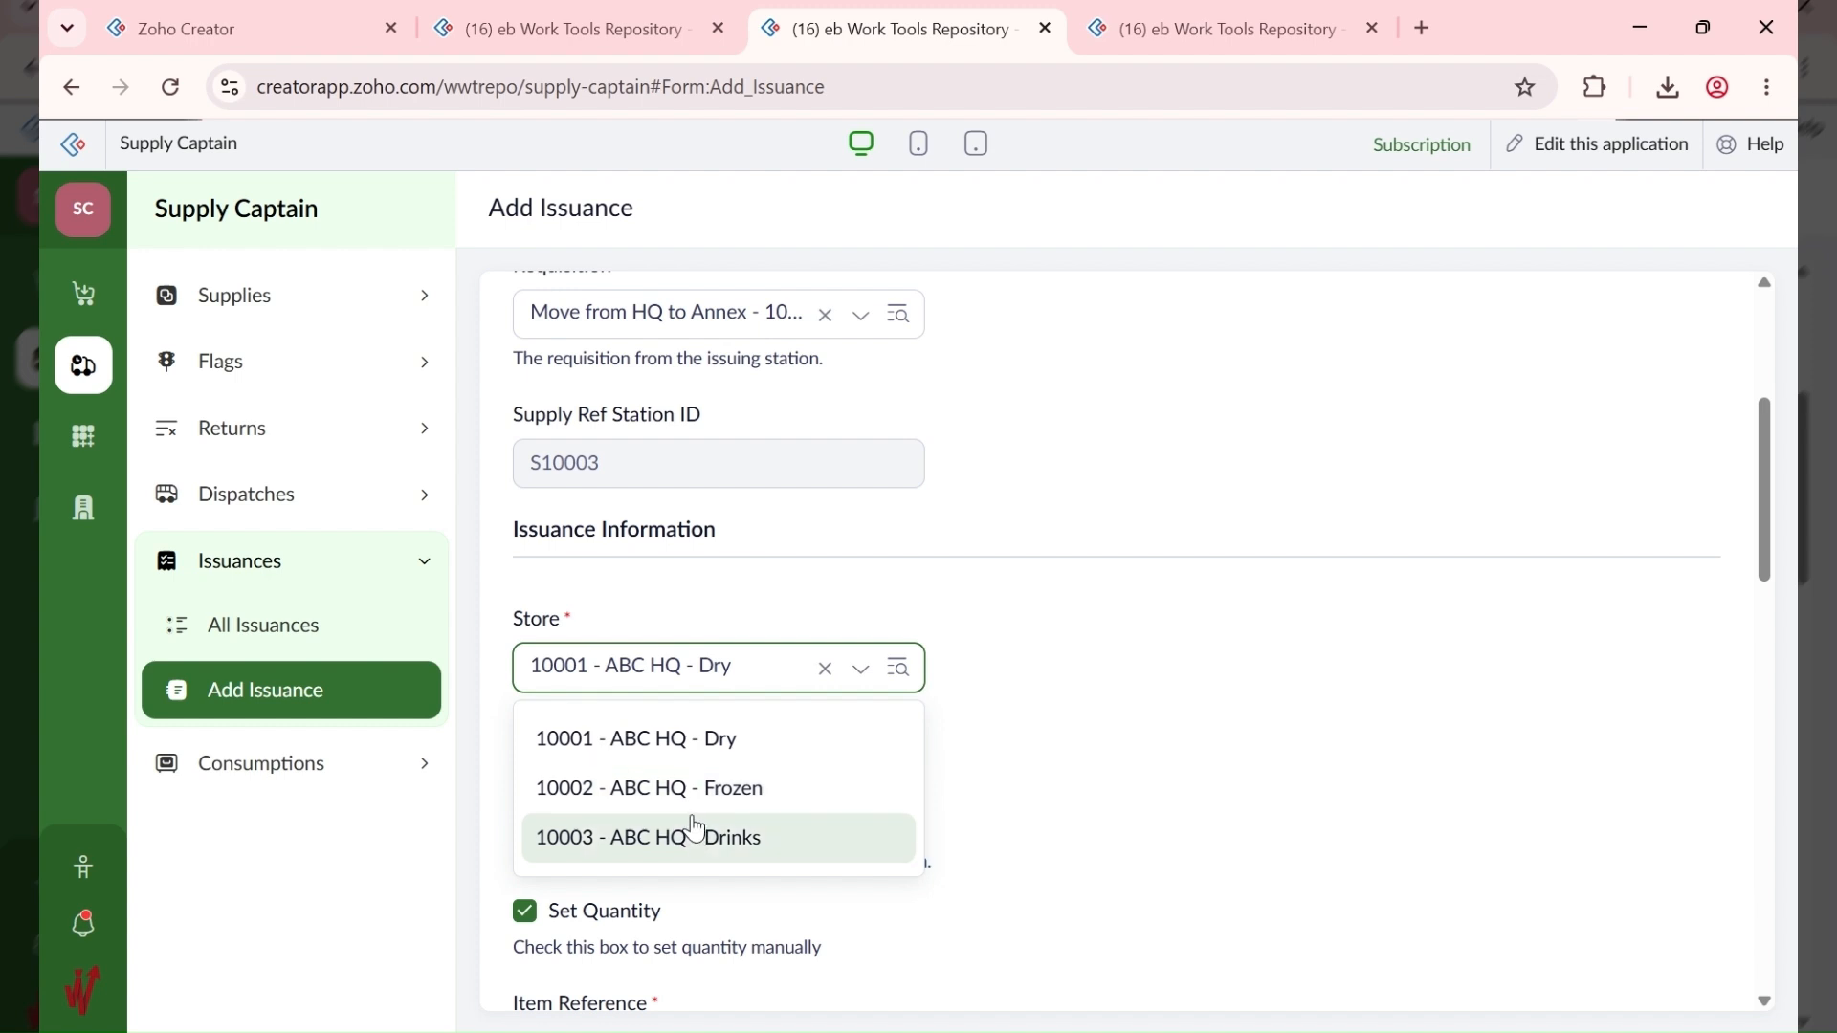
{"action": "left_click", "coordinate": [700, 741]}
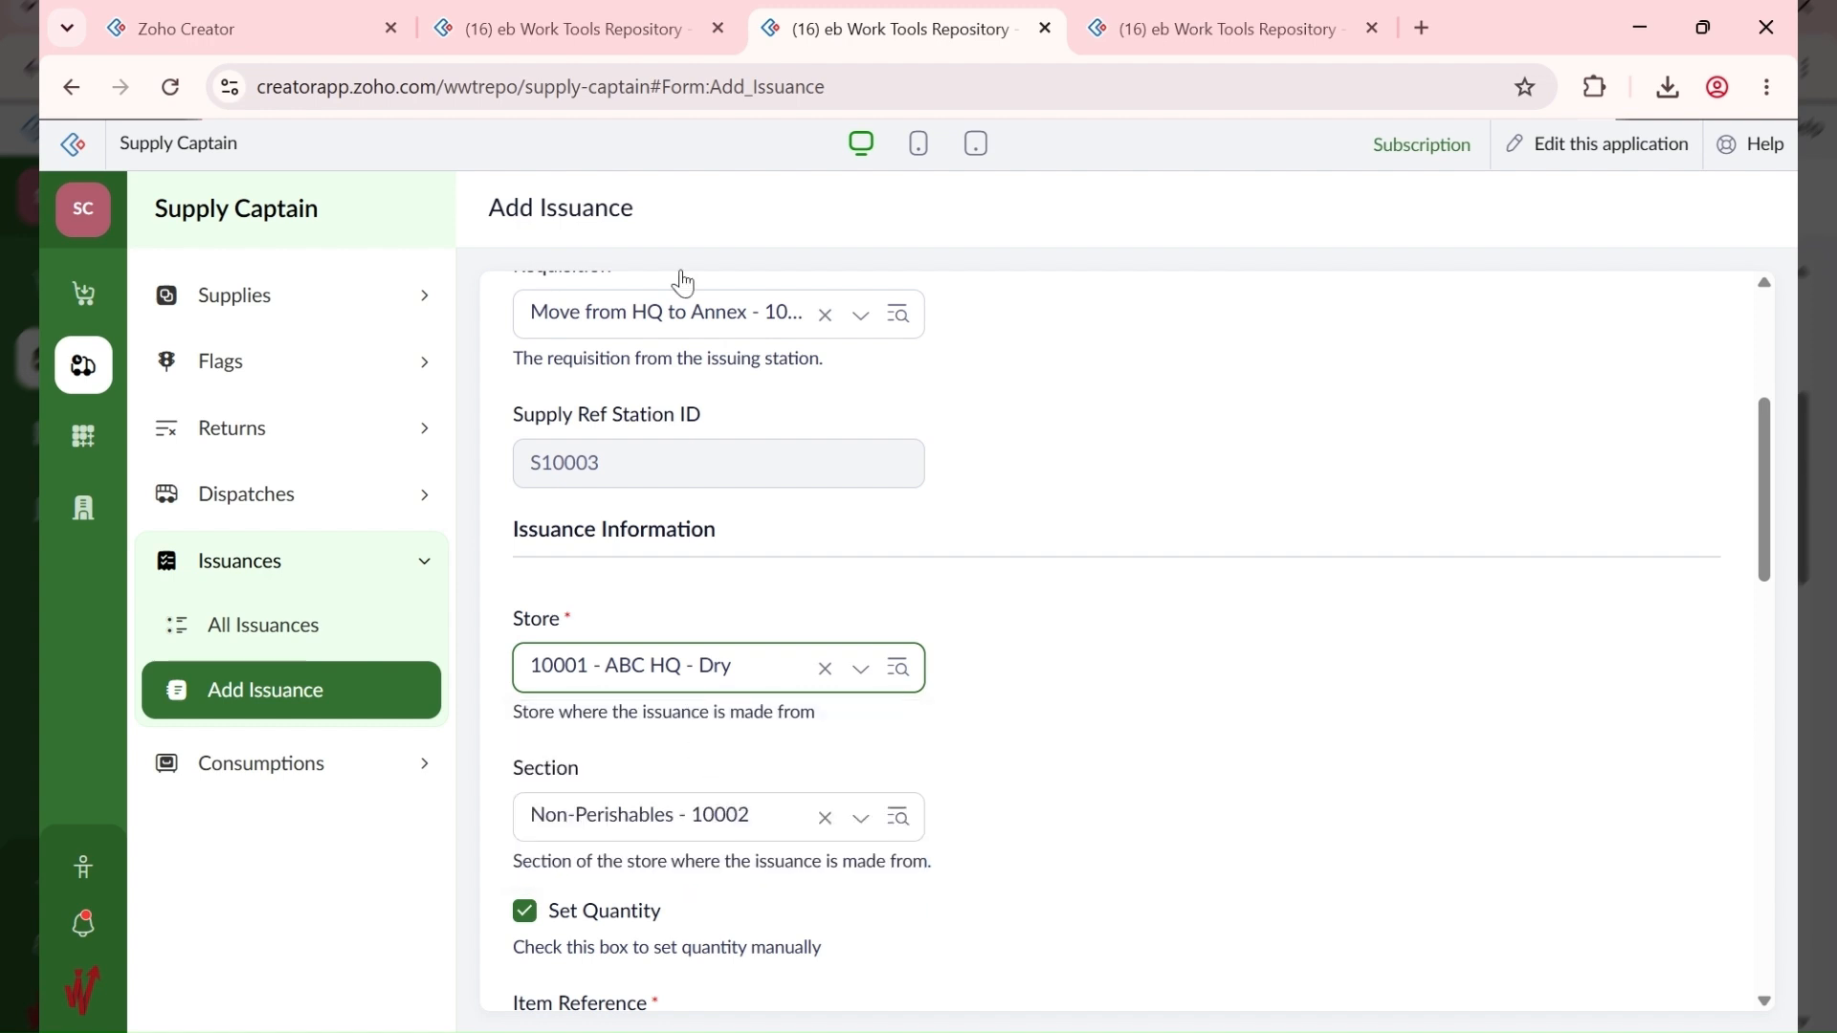
{"action": "left_click", "coordinate": [585, 21]}
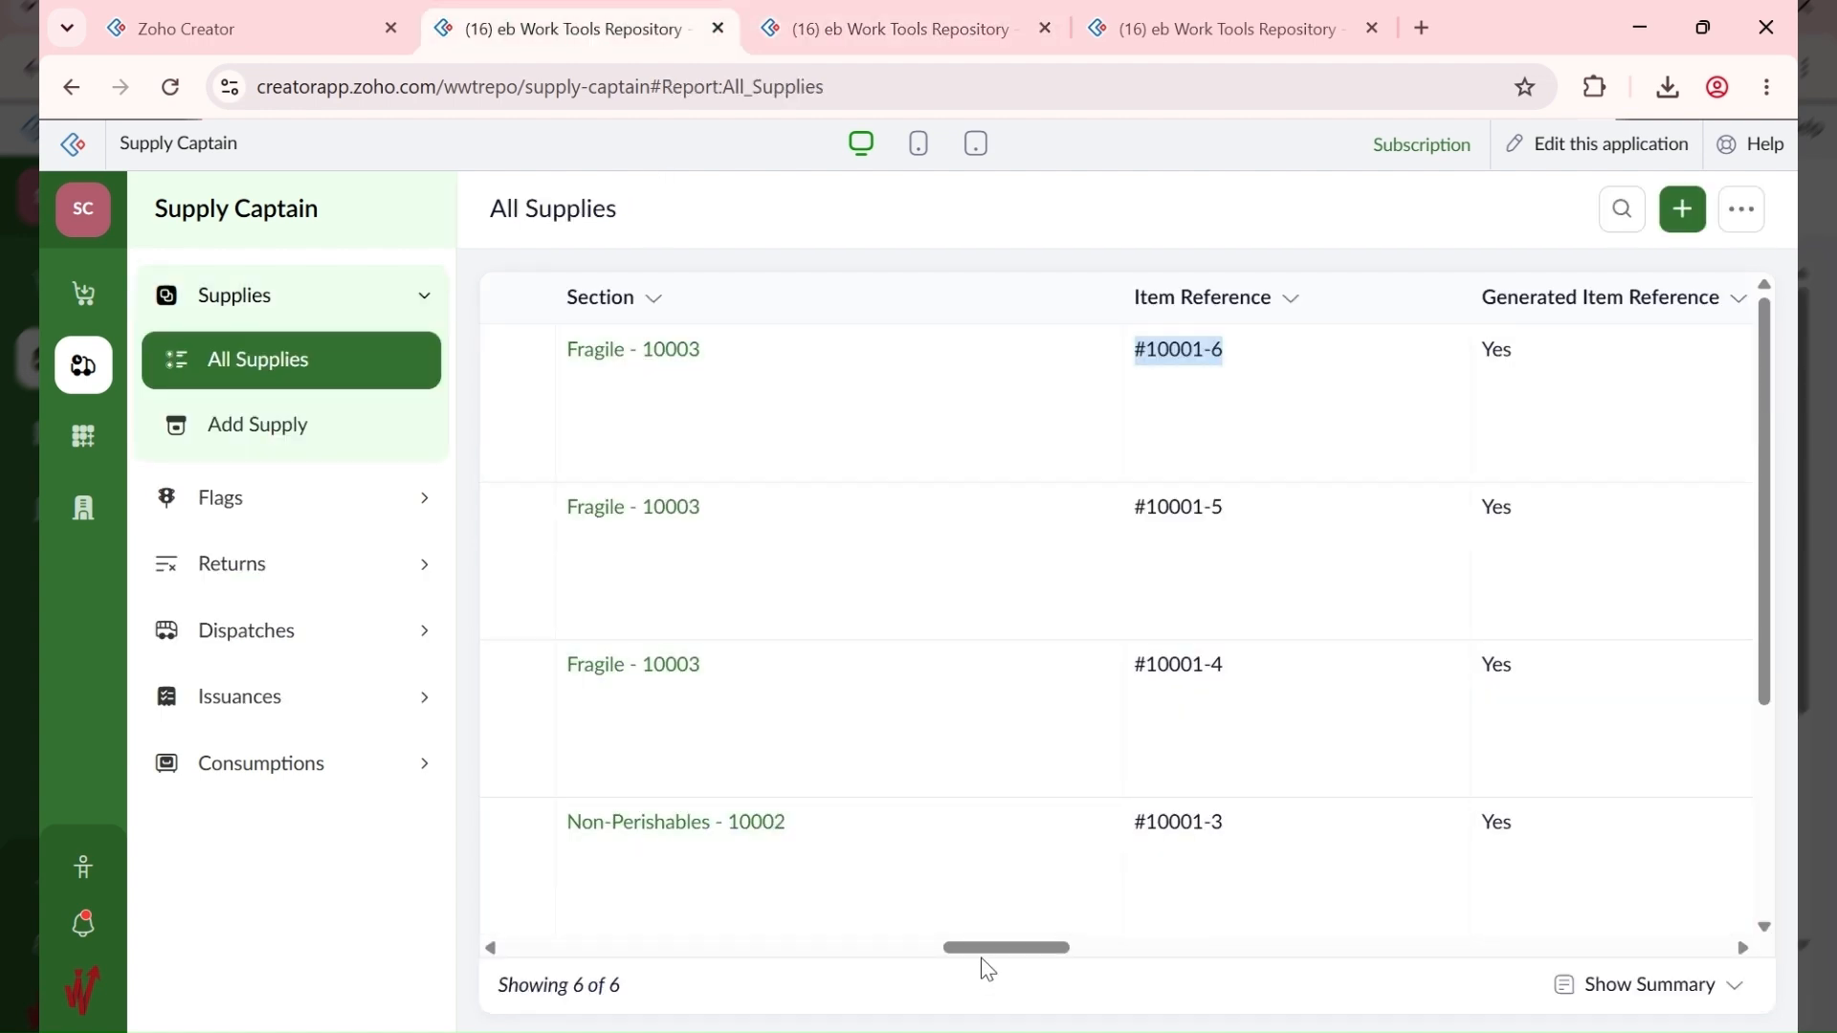
{"action": "left_click", "coordinate": [907, 21]}
{"action": "left_click", "coordinate": [730, 651]}
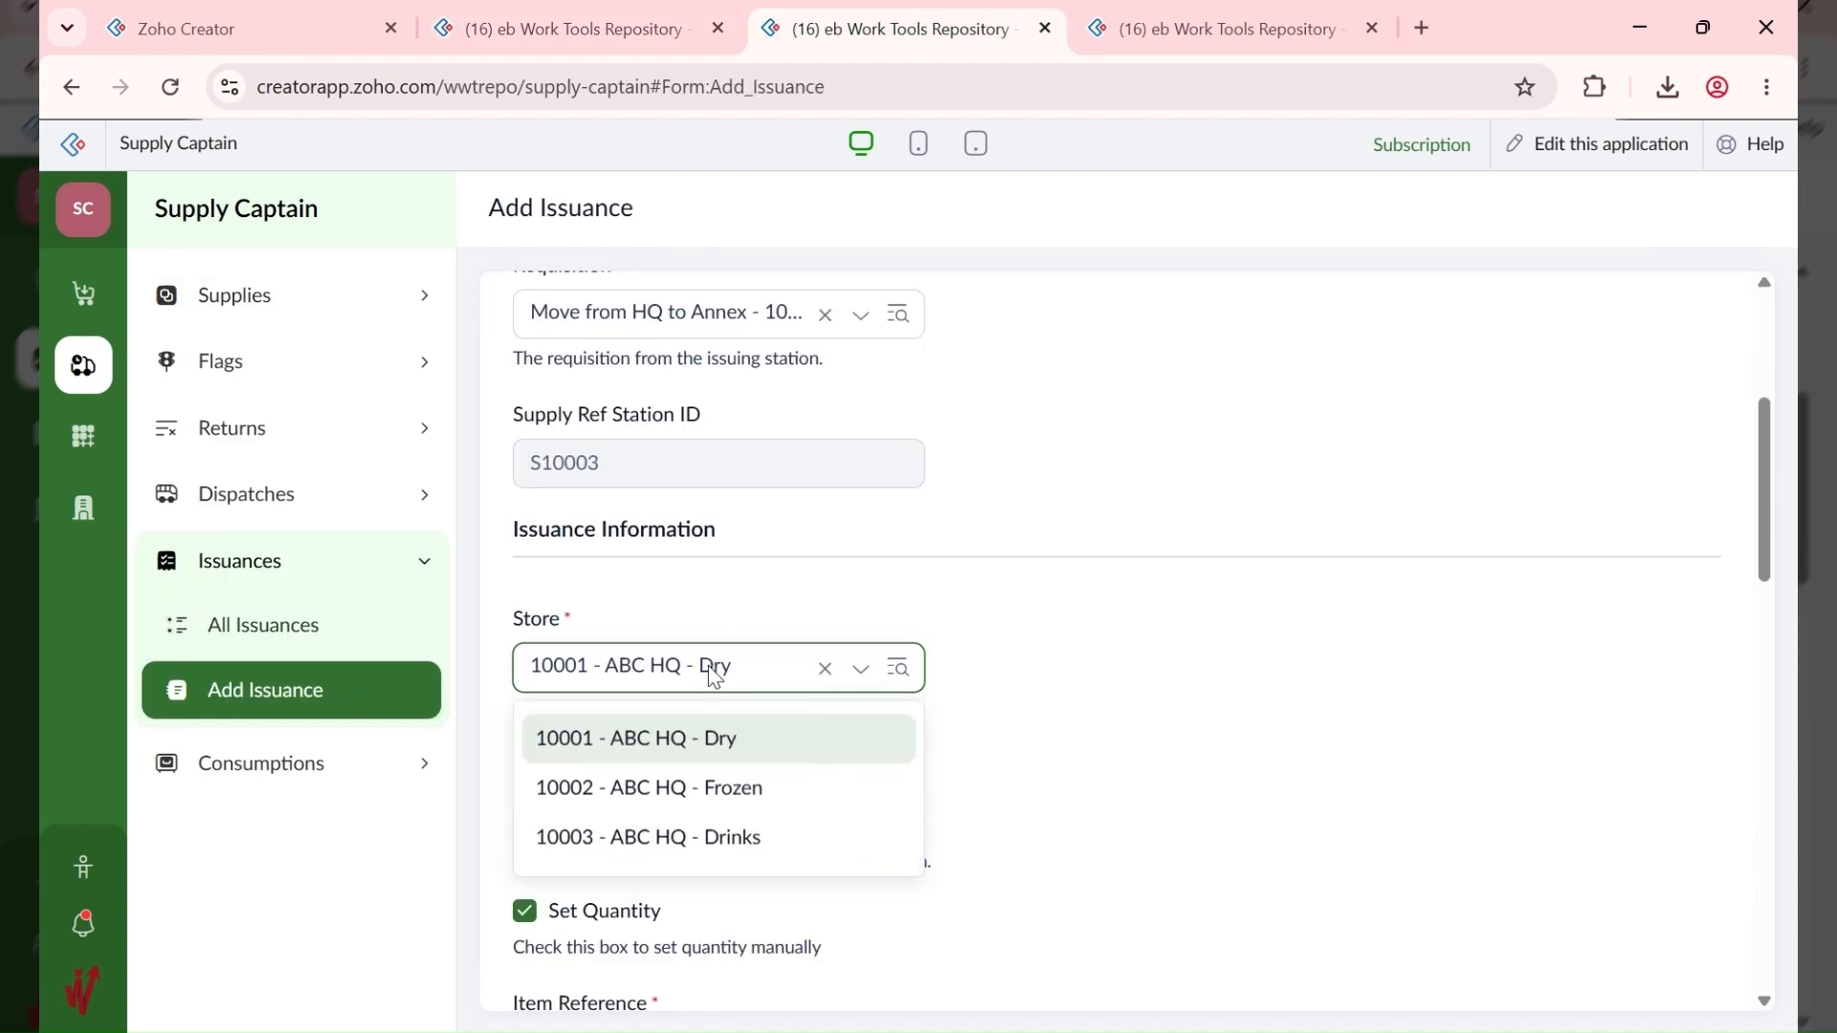
{"action": "left_click", "coordinate": [734, 746]}
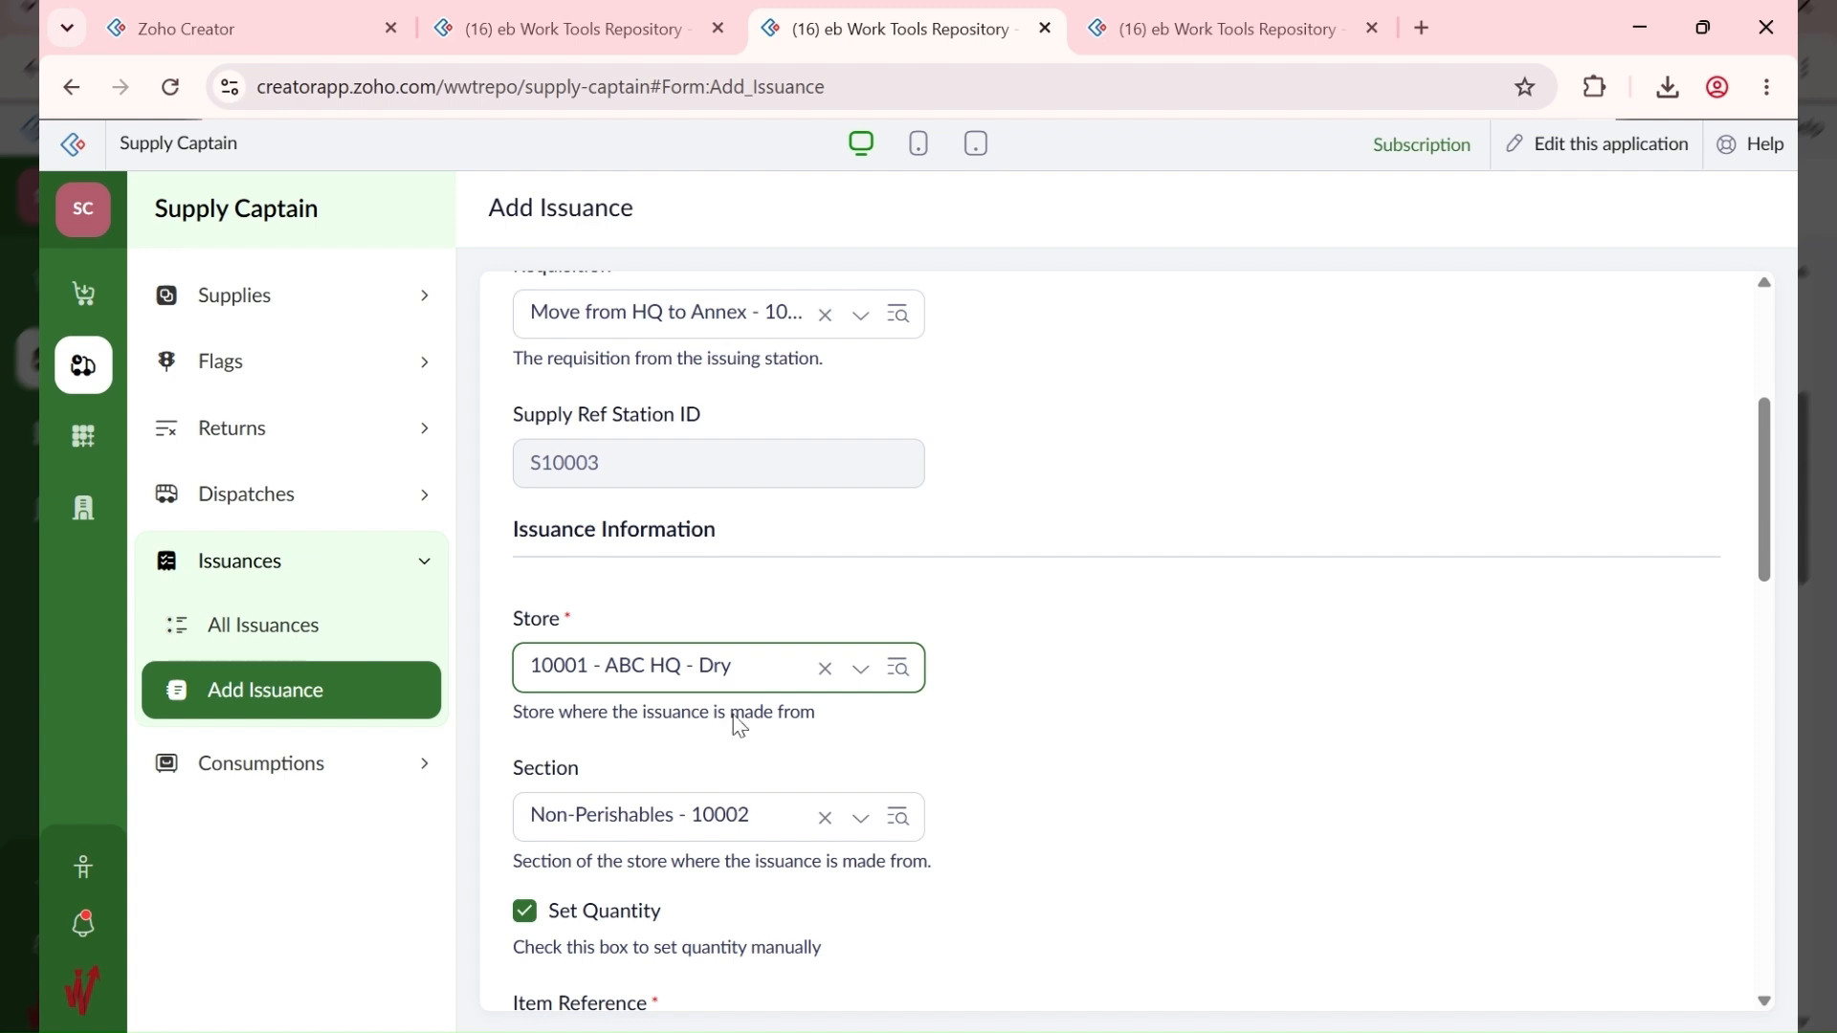
{"action": "left_click", "coordinate": [593, 28]}
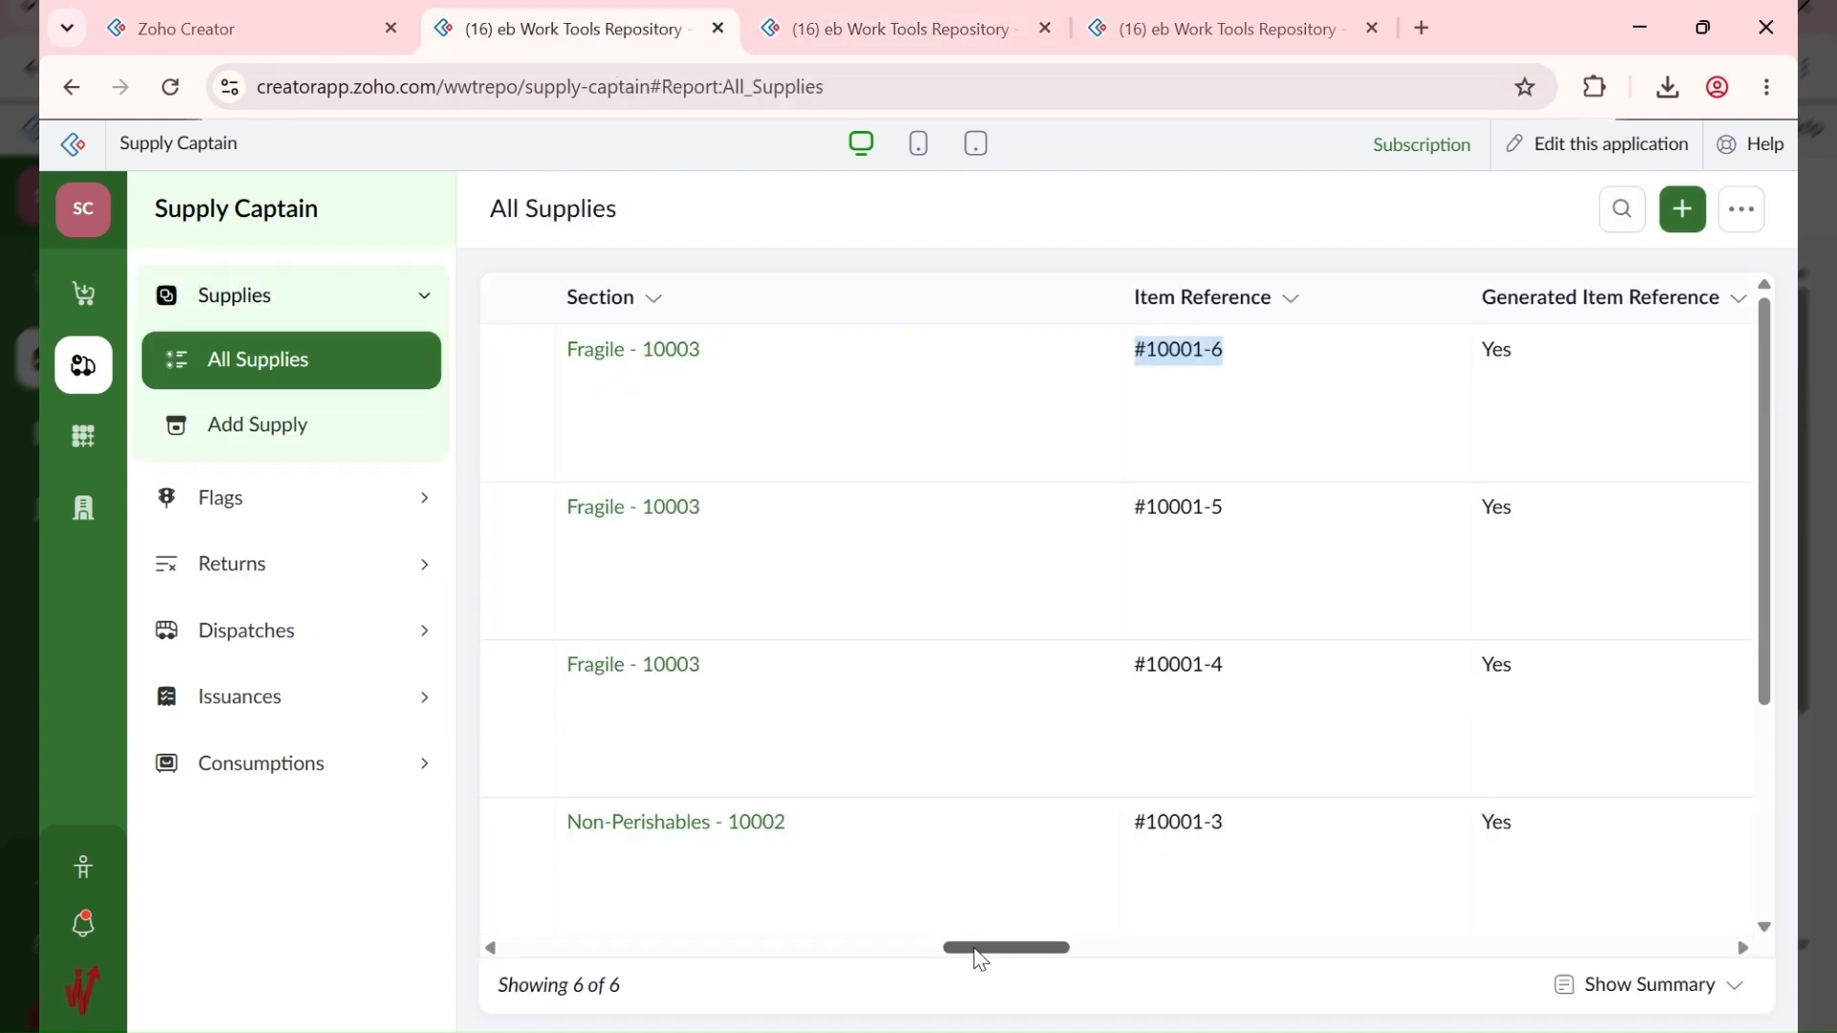
{"action": "left_click_drag", "start_coordinate": [976, 947], "coordinate": [874, 962]}
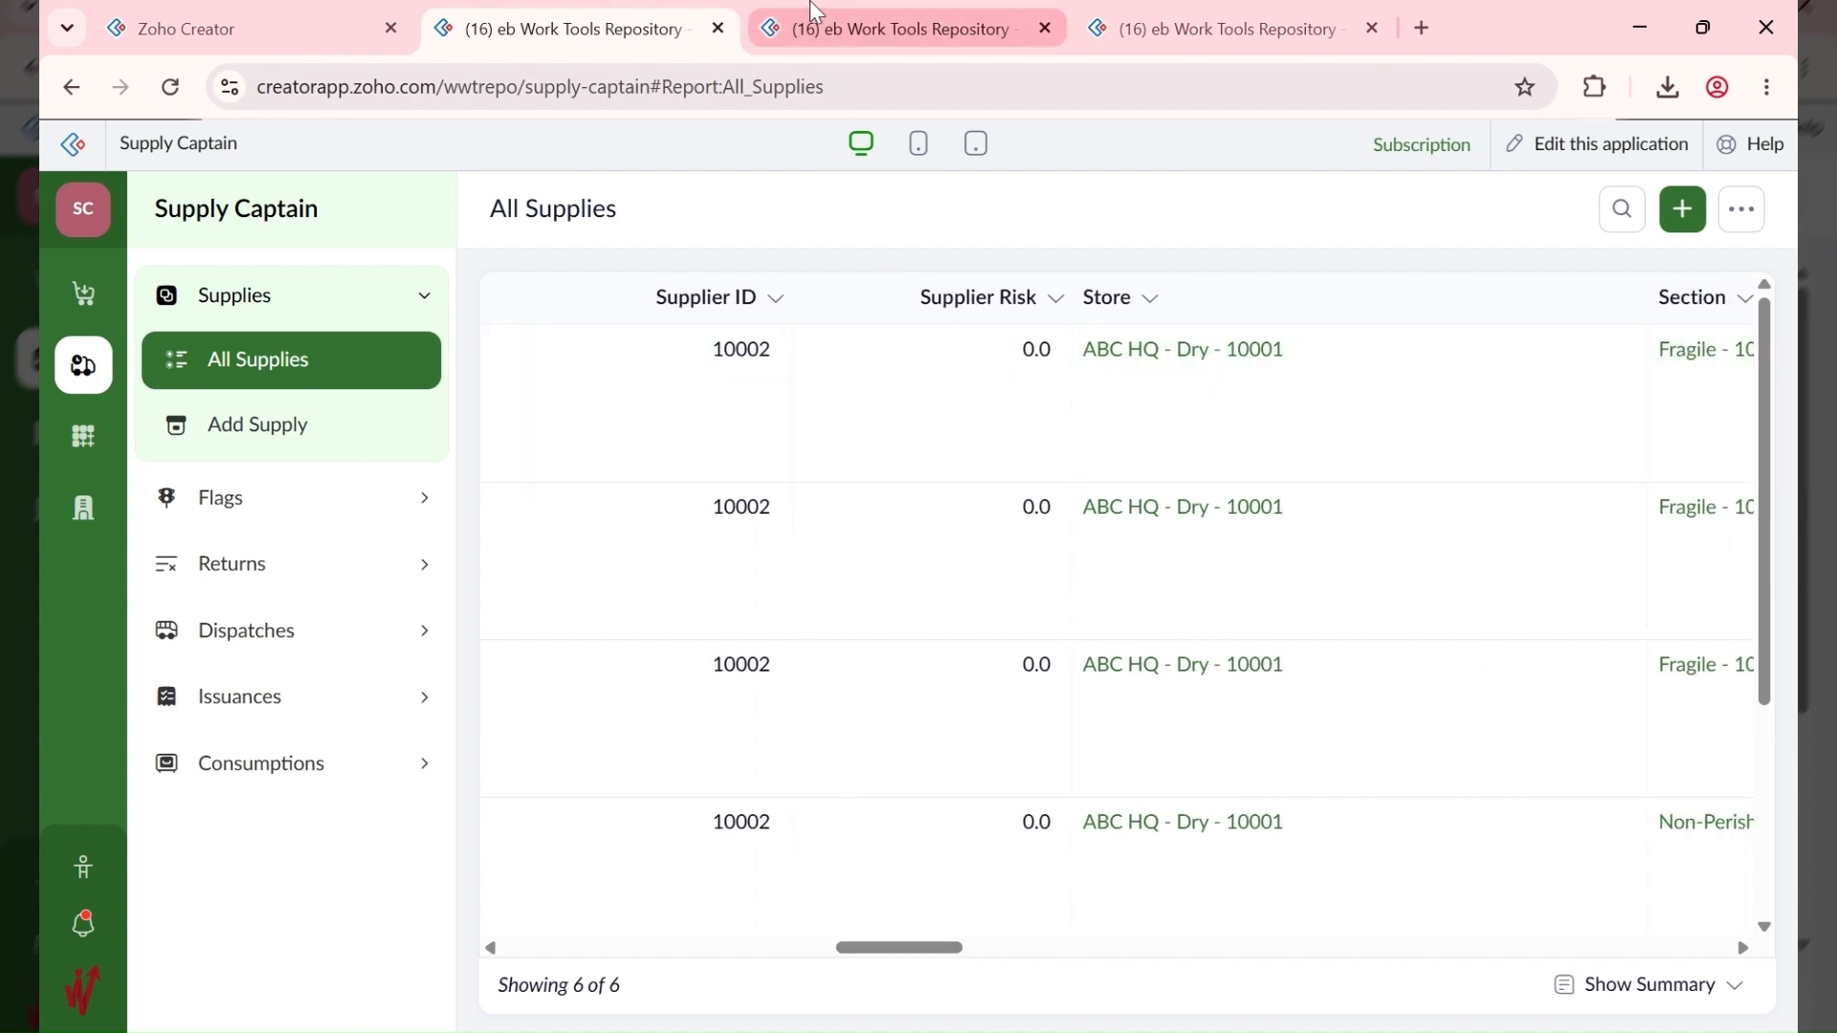
{"action": "left_click", "coordinate": [829, 23]}
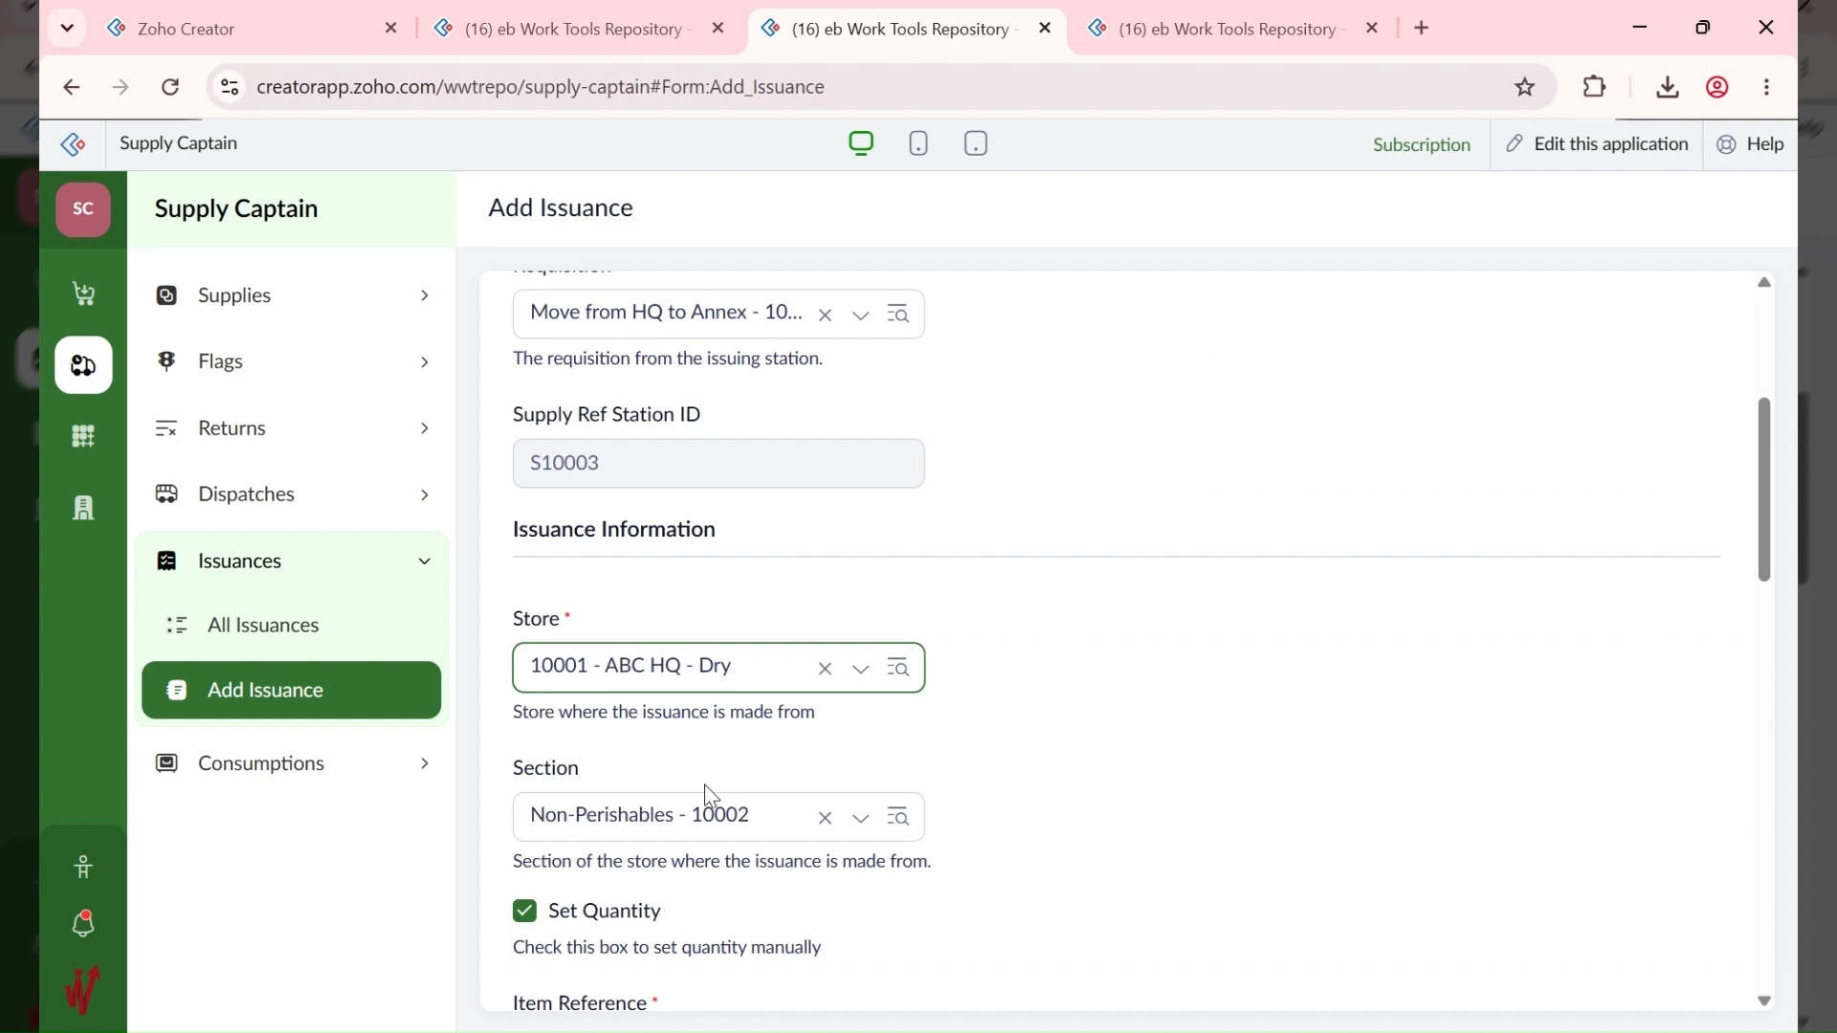
Step: Choose the Fragile - 10003 section and enter item reference #10001-6, DD French Wine - Bottle
{"action": "left_click", "coordinate": [882, 775]}
{"action": "scroll", "coordinate": [881, 771], "scroll_direction": "down", "scroll_amount": 3}
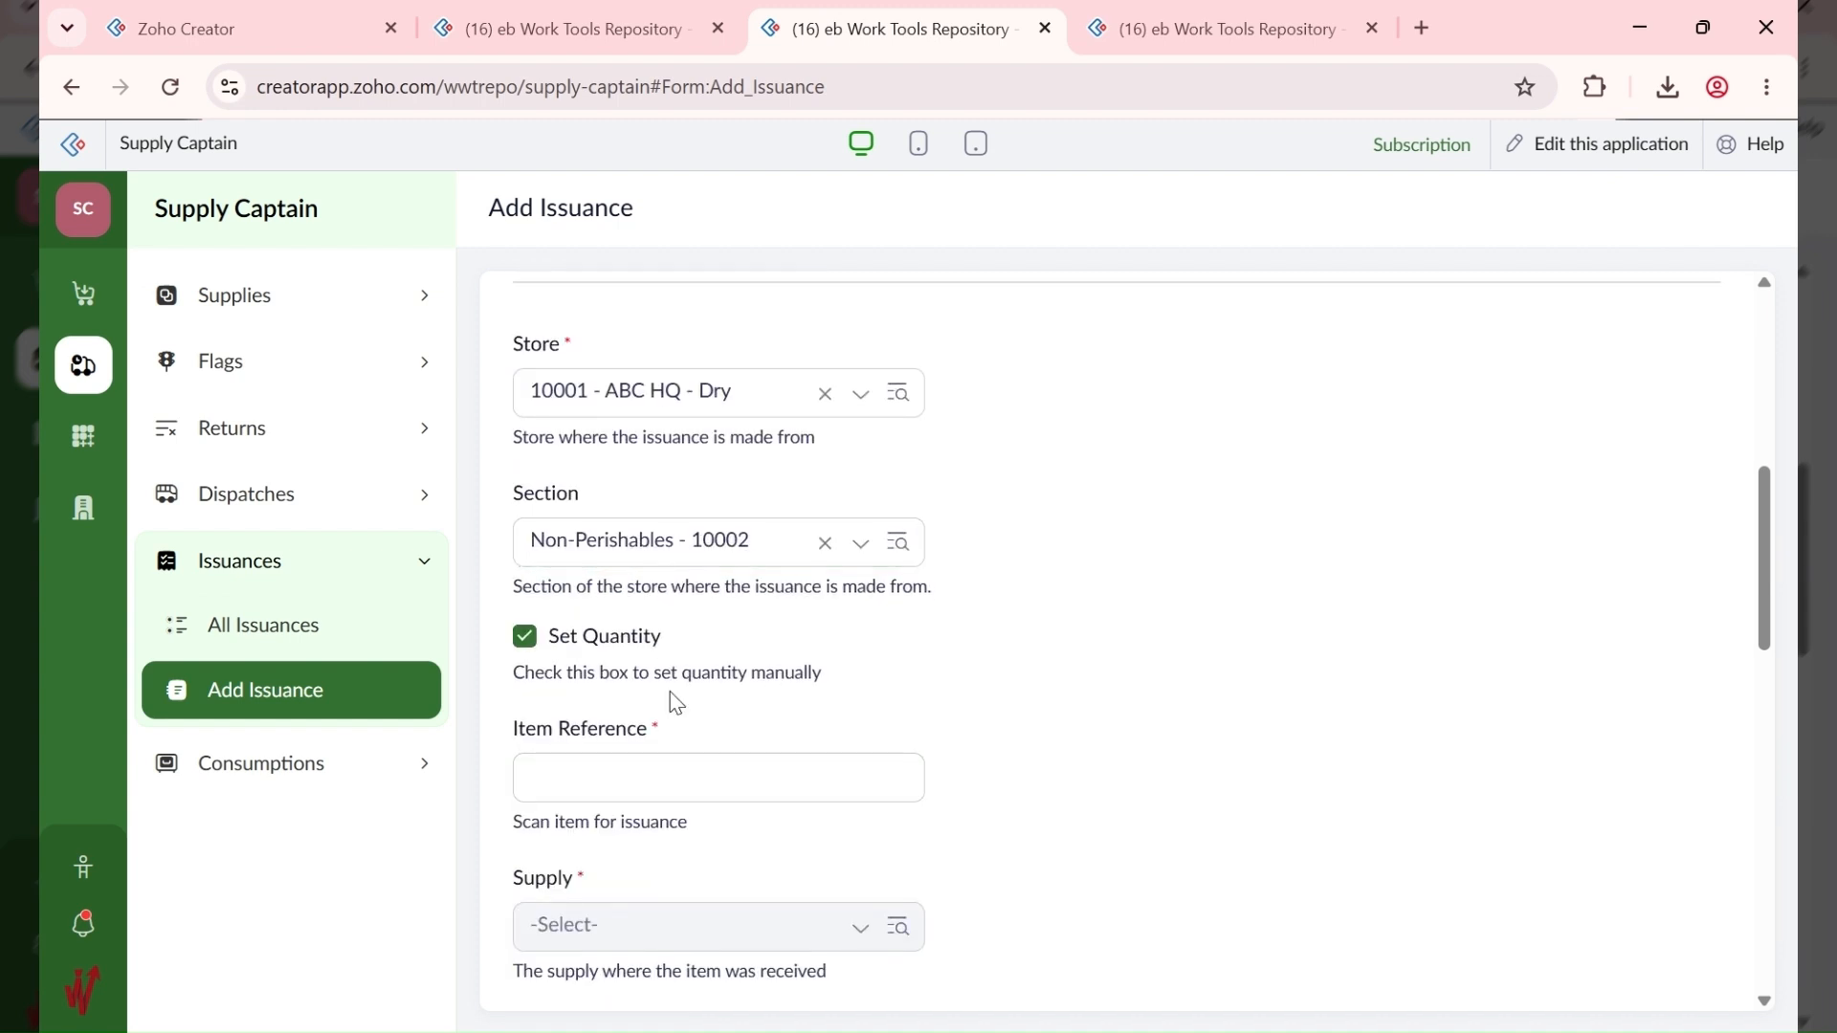
{"action": "left_click", "coordinate": [730, 541]}
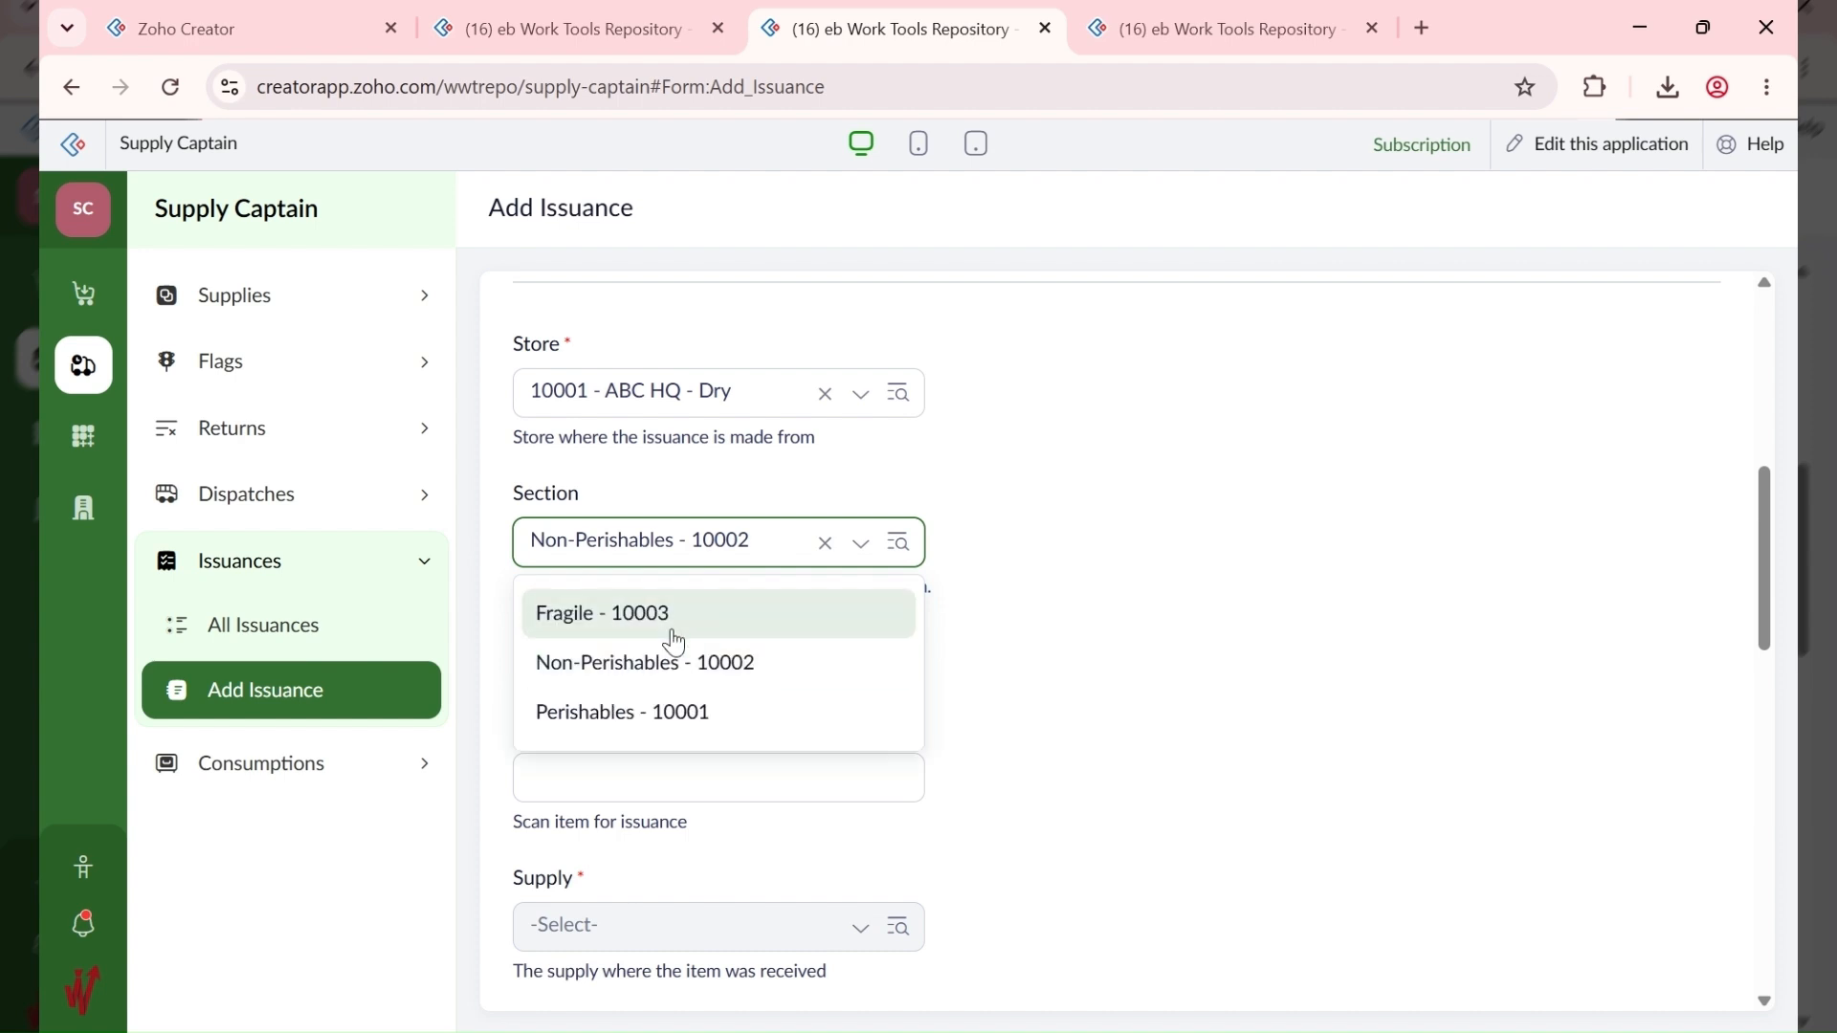
{"action": "left_click", "coordinate": [674, 639]}
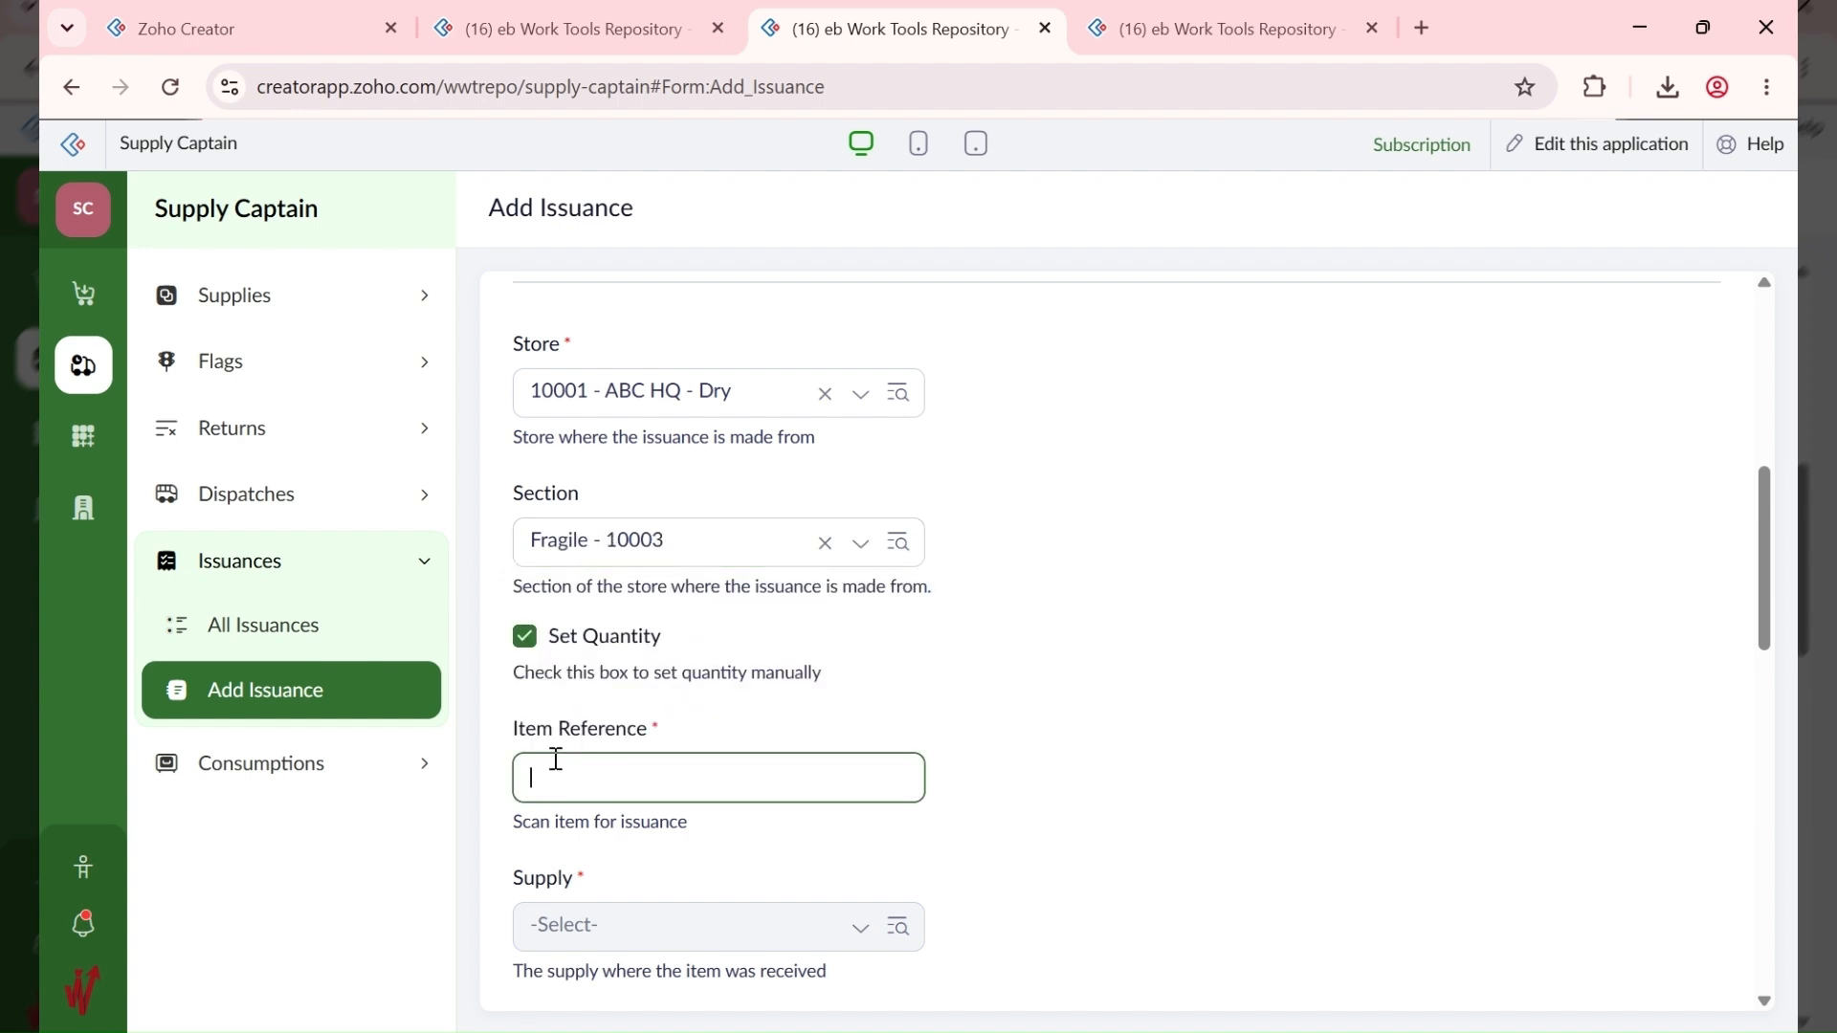
{"action": "type", "text": "#10001-6"}
{"action": "left_click", "coordinate": [833, 865]}
Step: Set the quantity to 5 so the total price becomes 75,000.00
{"action": "scroll", "coordinate": [1091, 844], "scroll_direction": "down", "scroll_amount": 5}
{"action": "scroll", "coordinate": [794, 774], "scroll_direction": "down", "scroll_amount": 3}
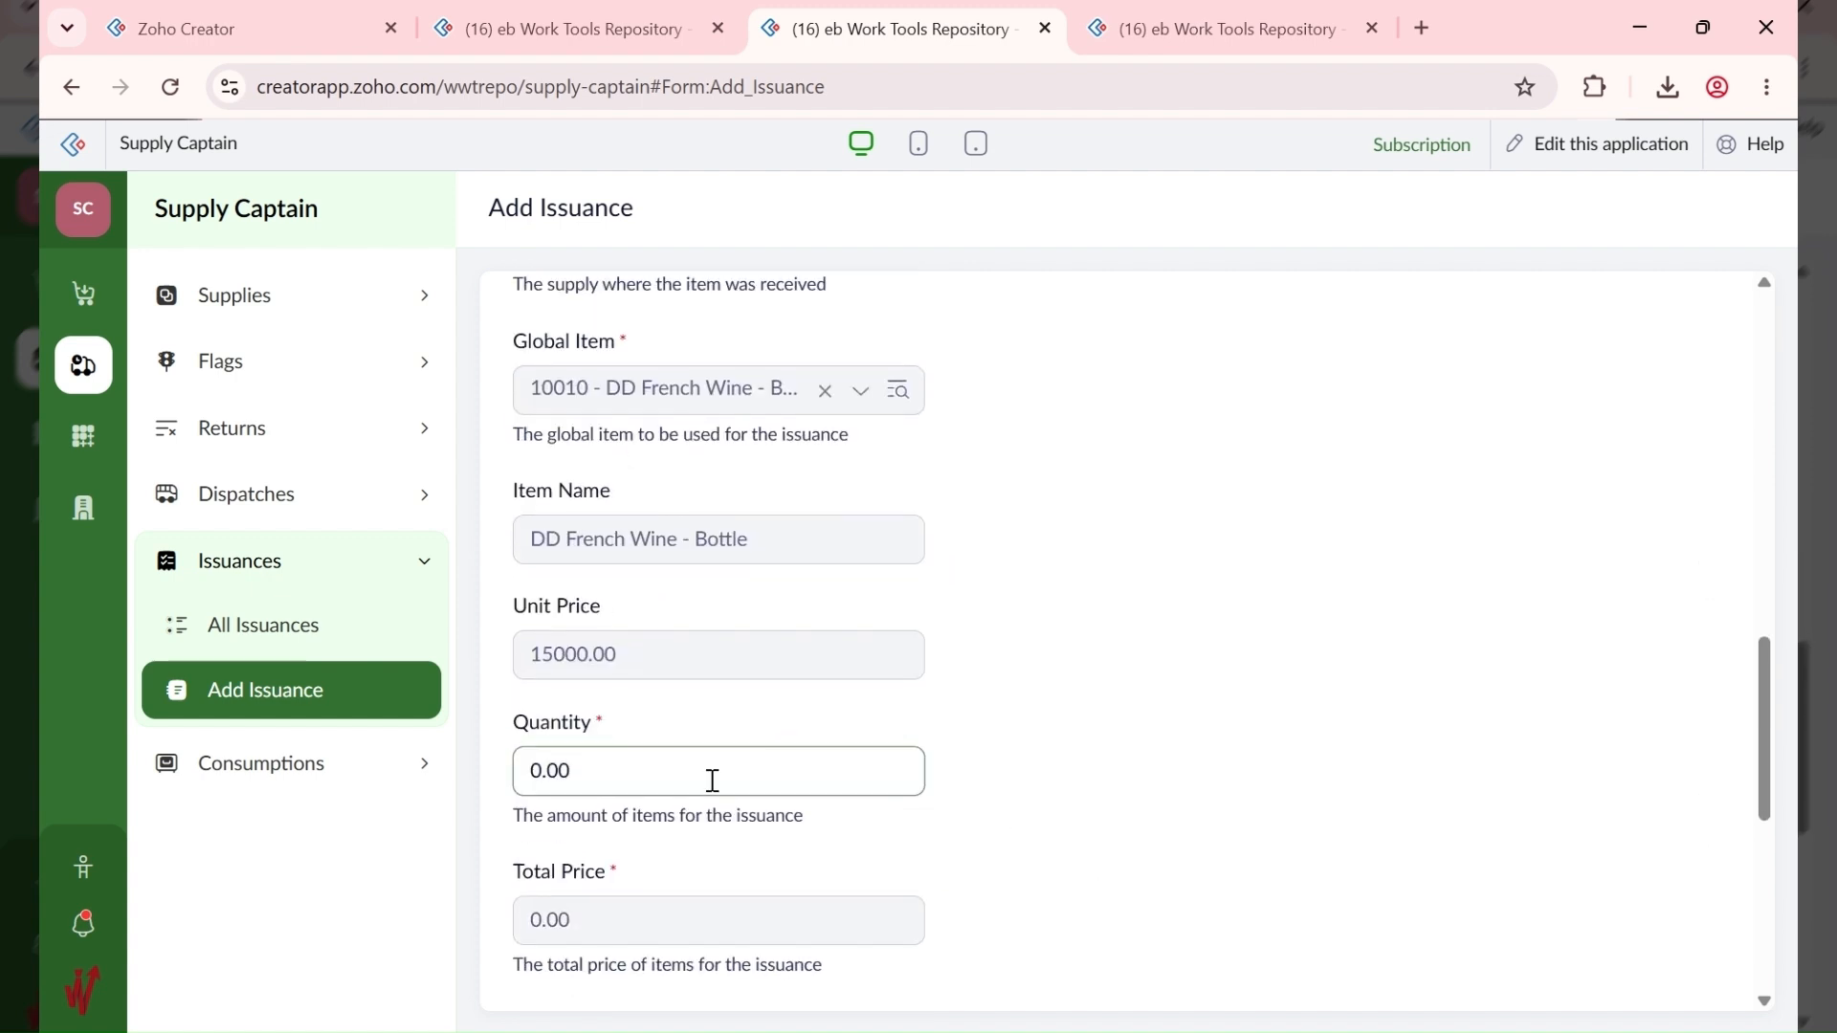
{"action": "left_click_drag", "start_coordinate": [660, 627], "coordinate": [419, 632]}
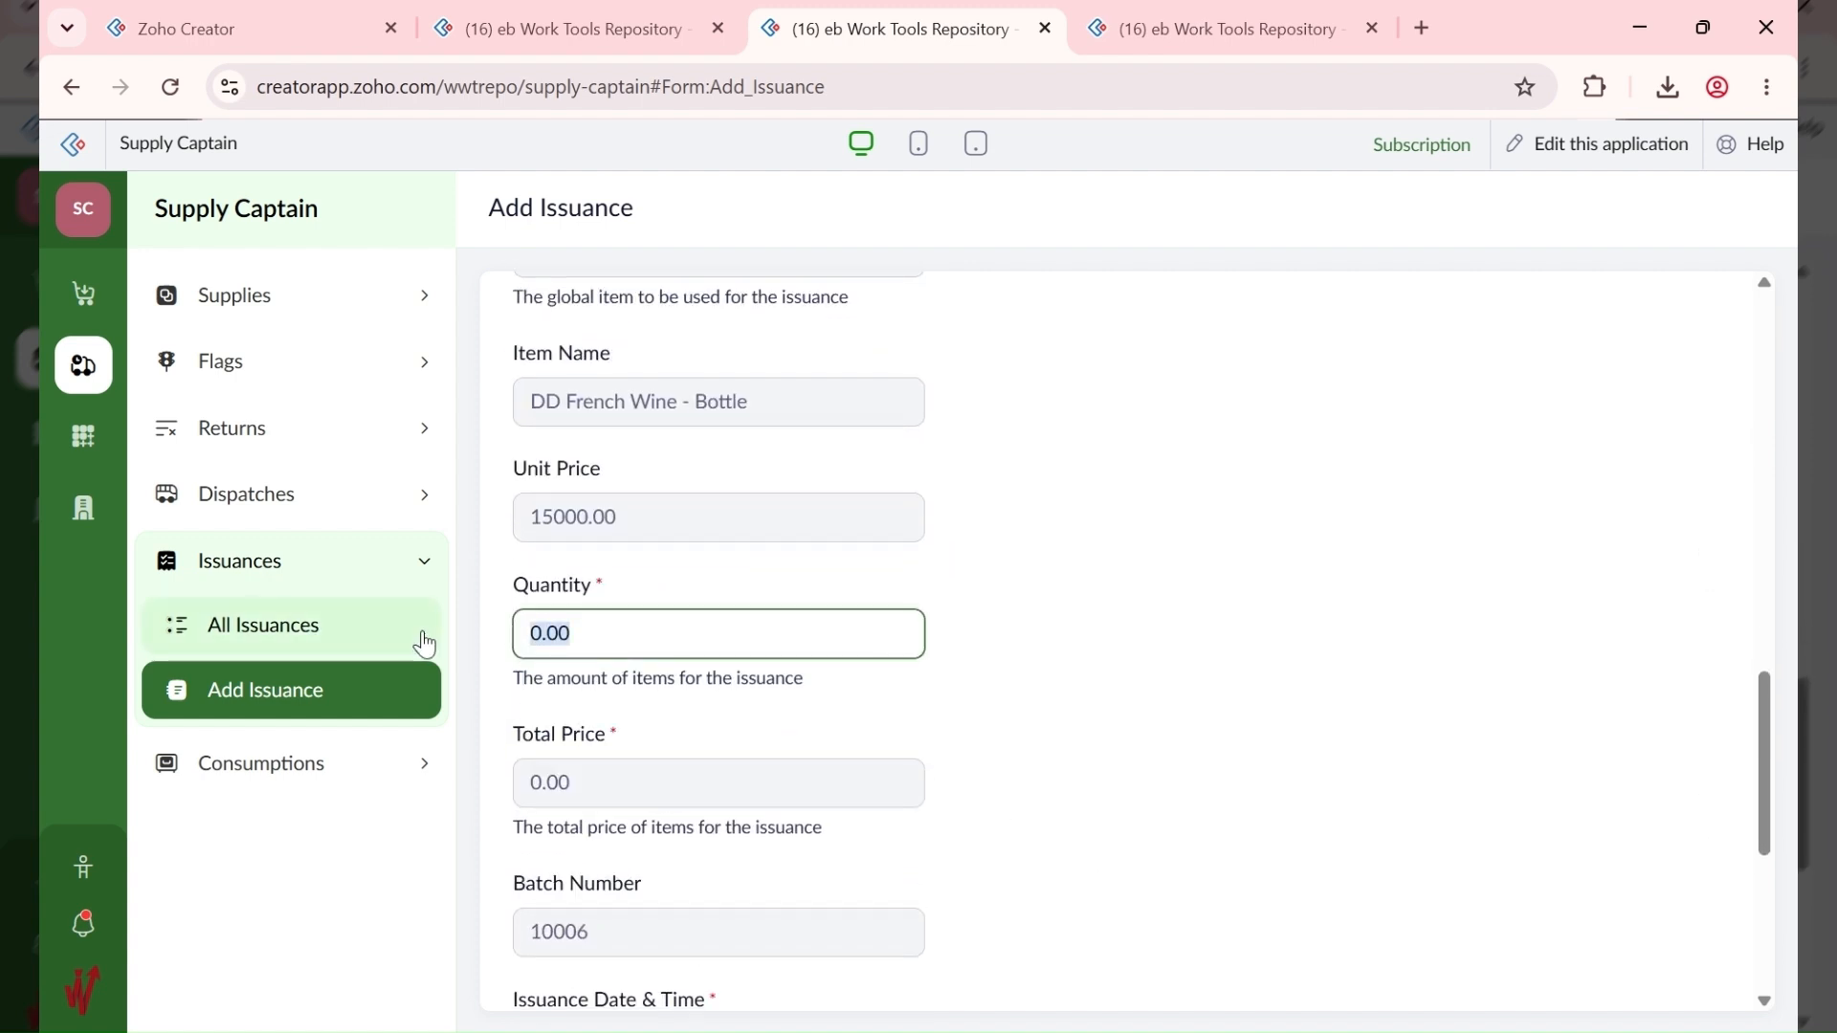
{"action": "type", "text": "5"}
{"action": "left_click", "coordinate": [977, 725]}
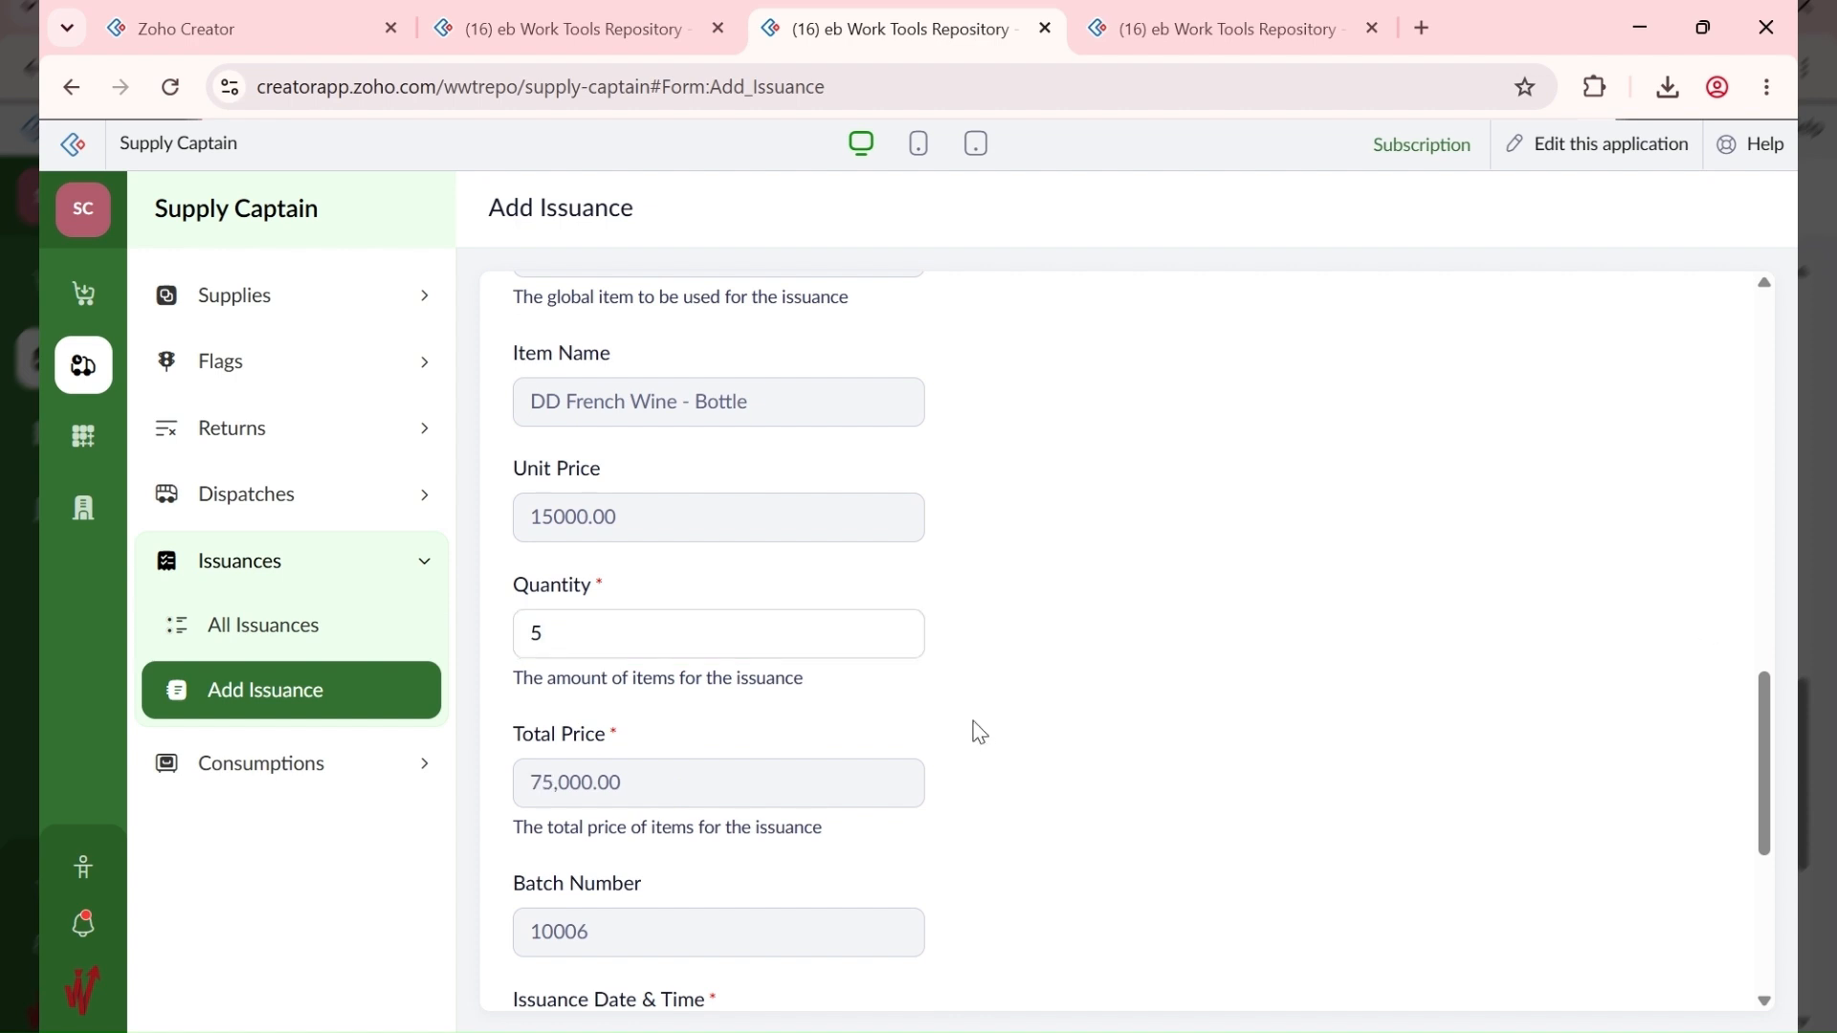
{"action": "scroll", "coordinate": [974, 729], "scroll_direction": "down", "scroll_amount": 5}
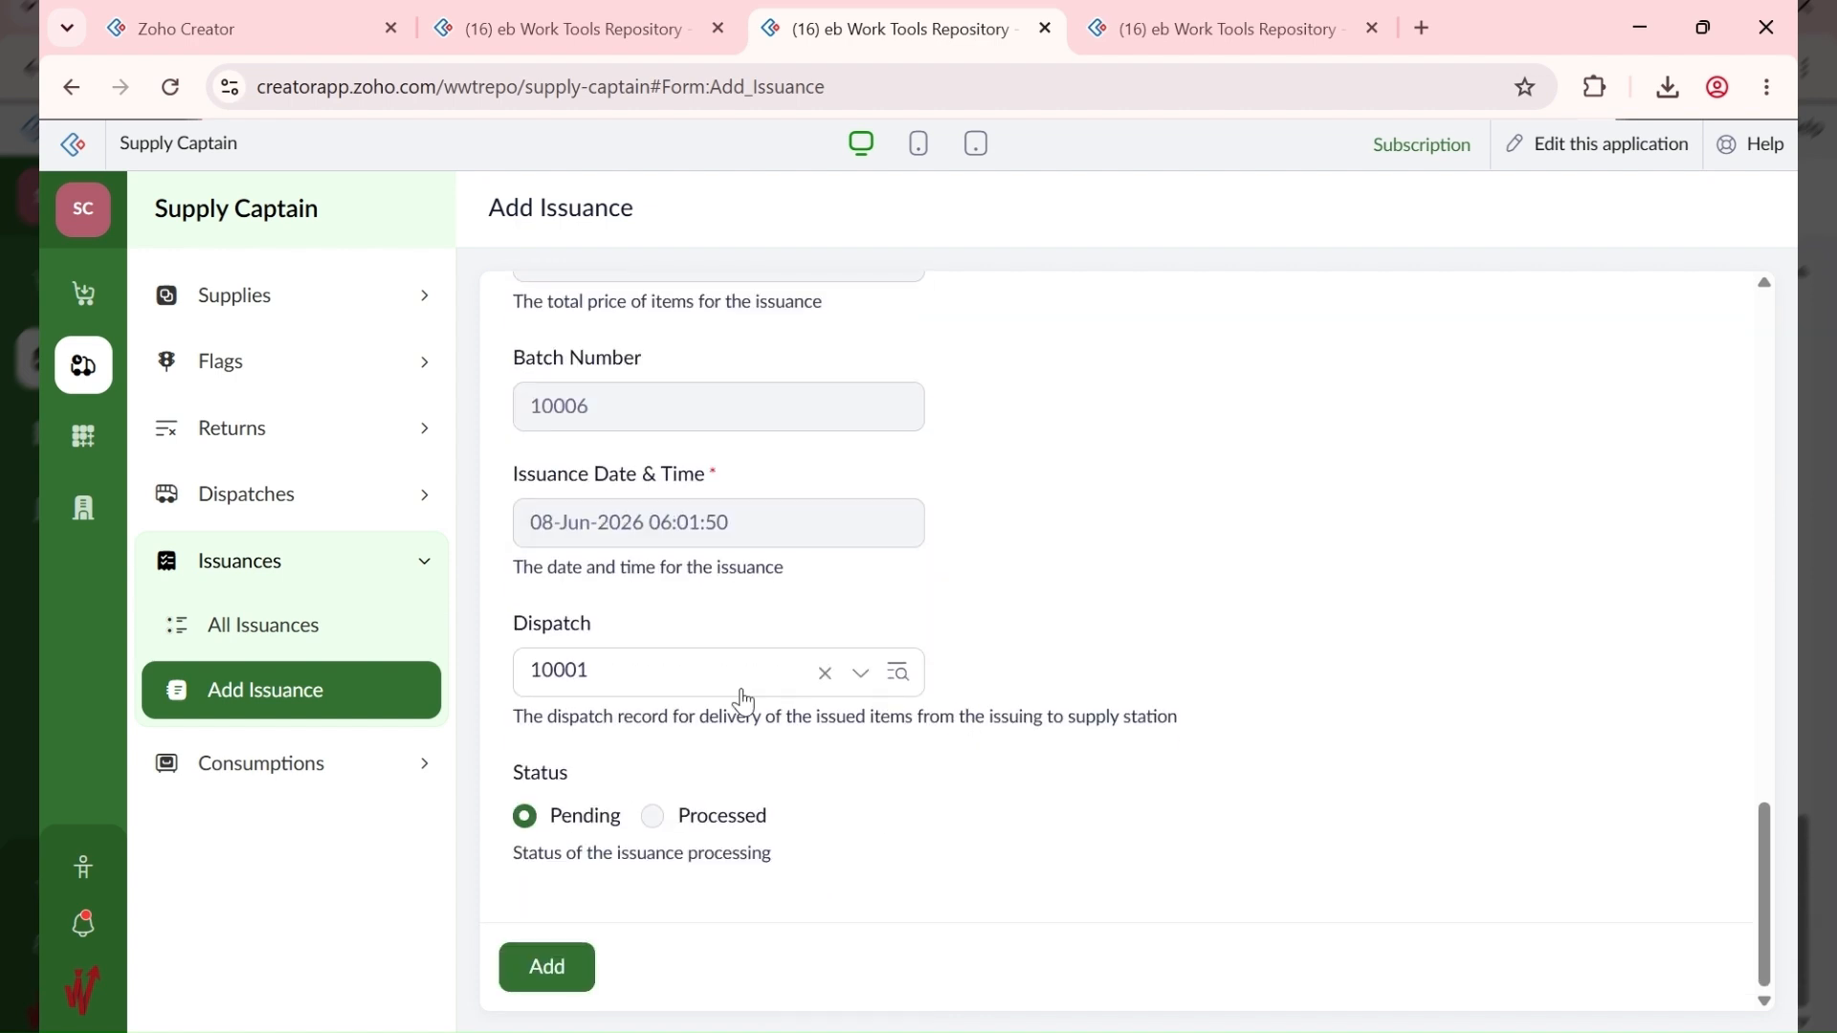
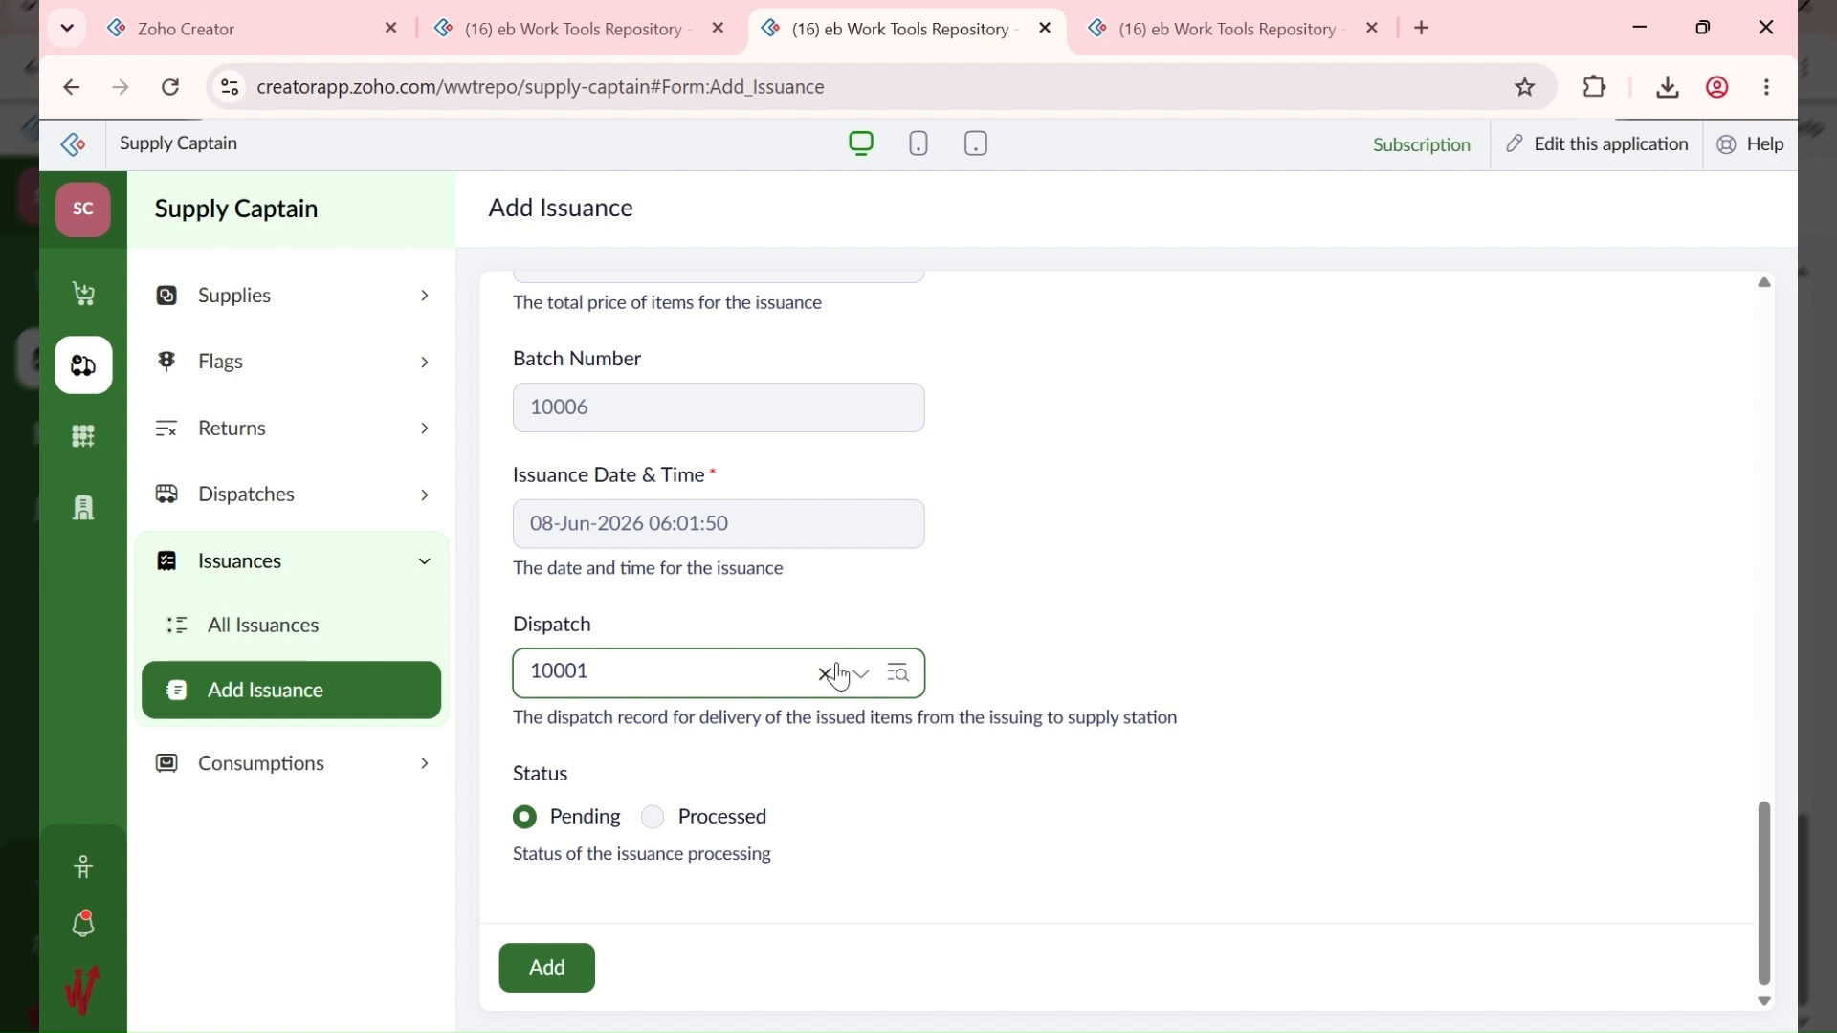
Step: Remove the linked dispatch and save the issuance of 5 DD French Wine - Bottle for 75,000.00
{"action": "scroll", "coordinate": [824, 669], "scroll_direction": "up", "scroll_amount": 5}
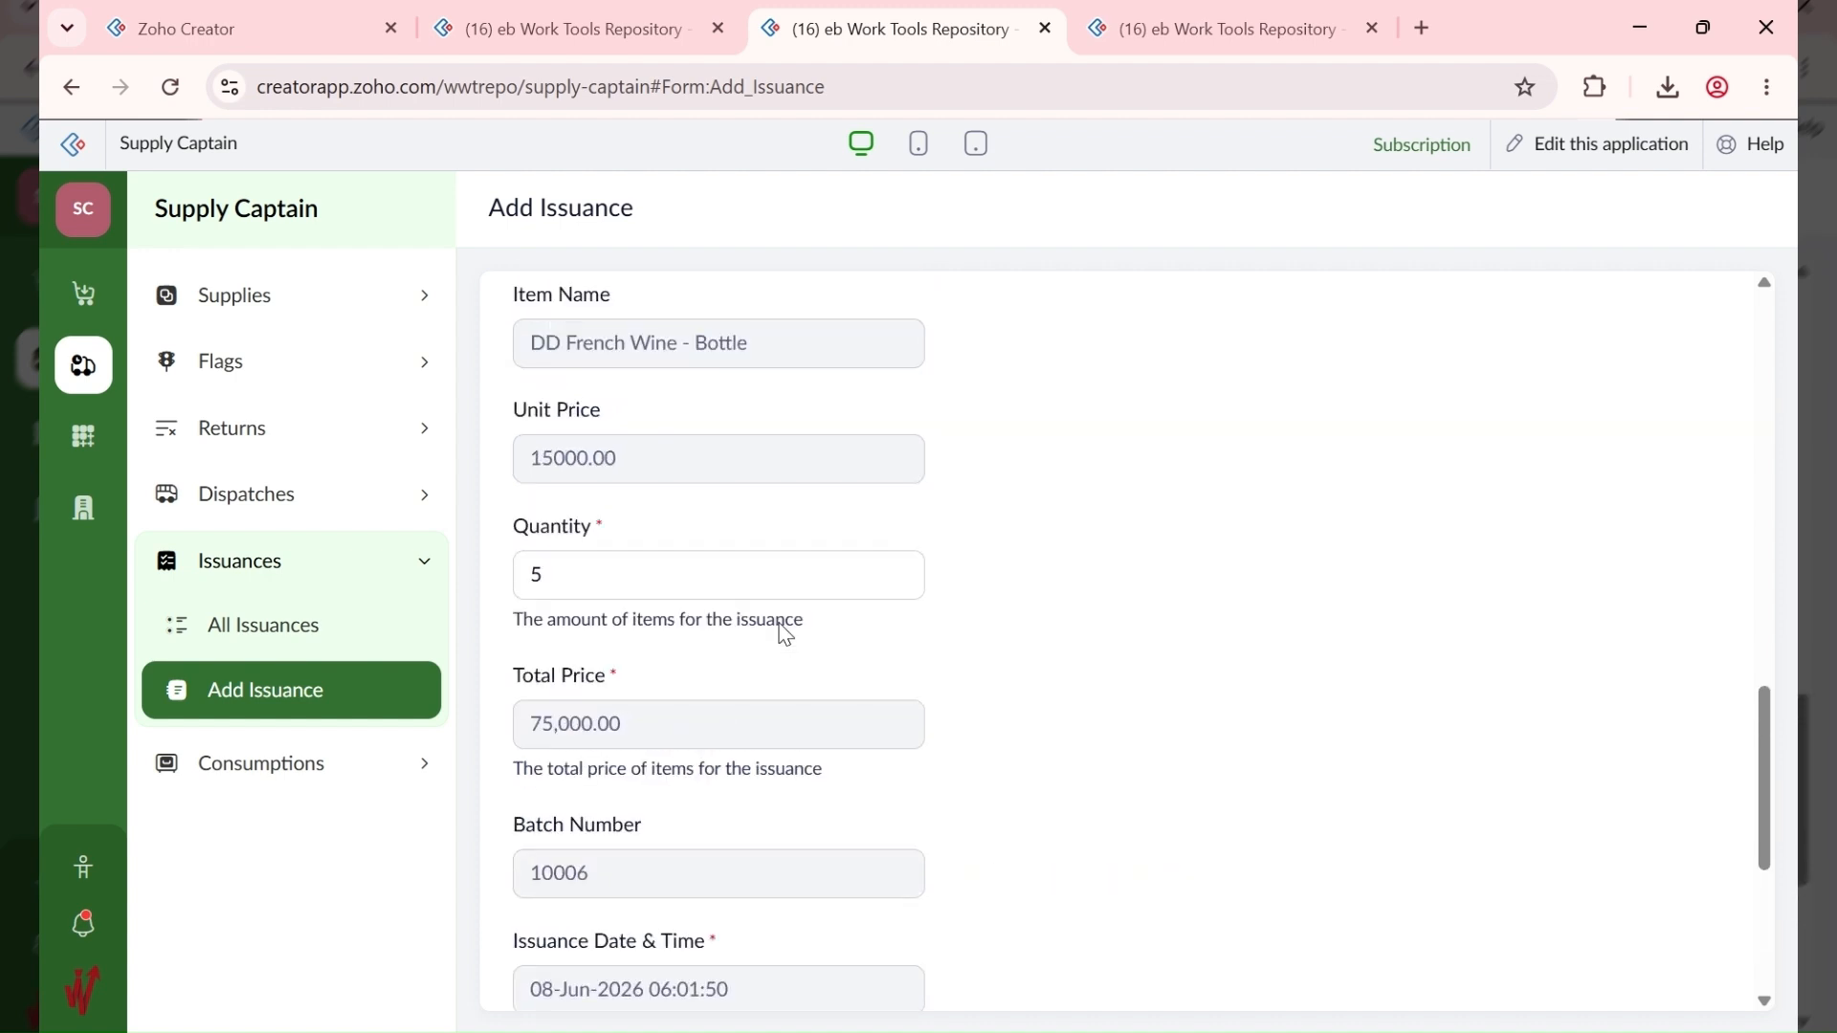
{"action": "scroll", "coordinate": [780, 631], "scroll_direction": "down", "scroll_amount": 5}
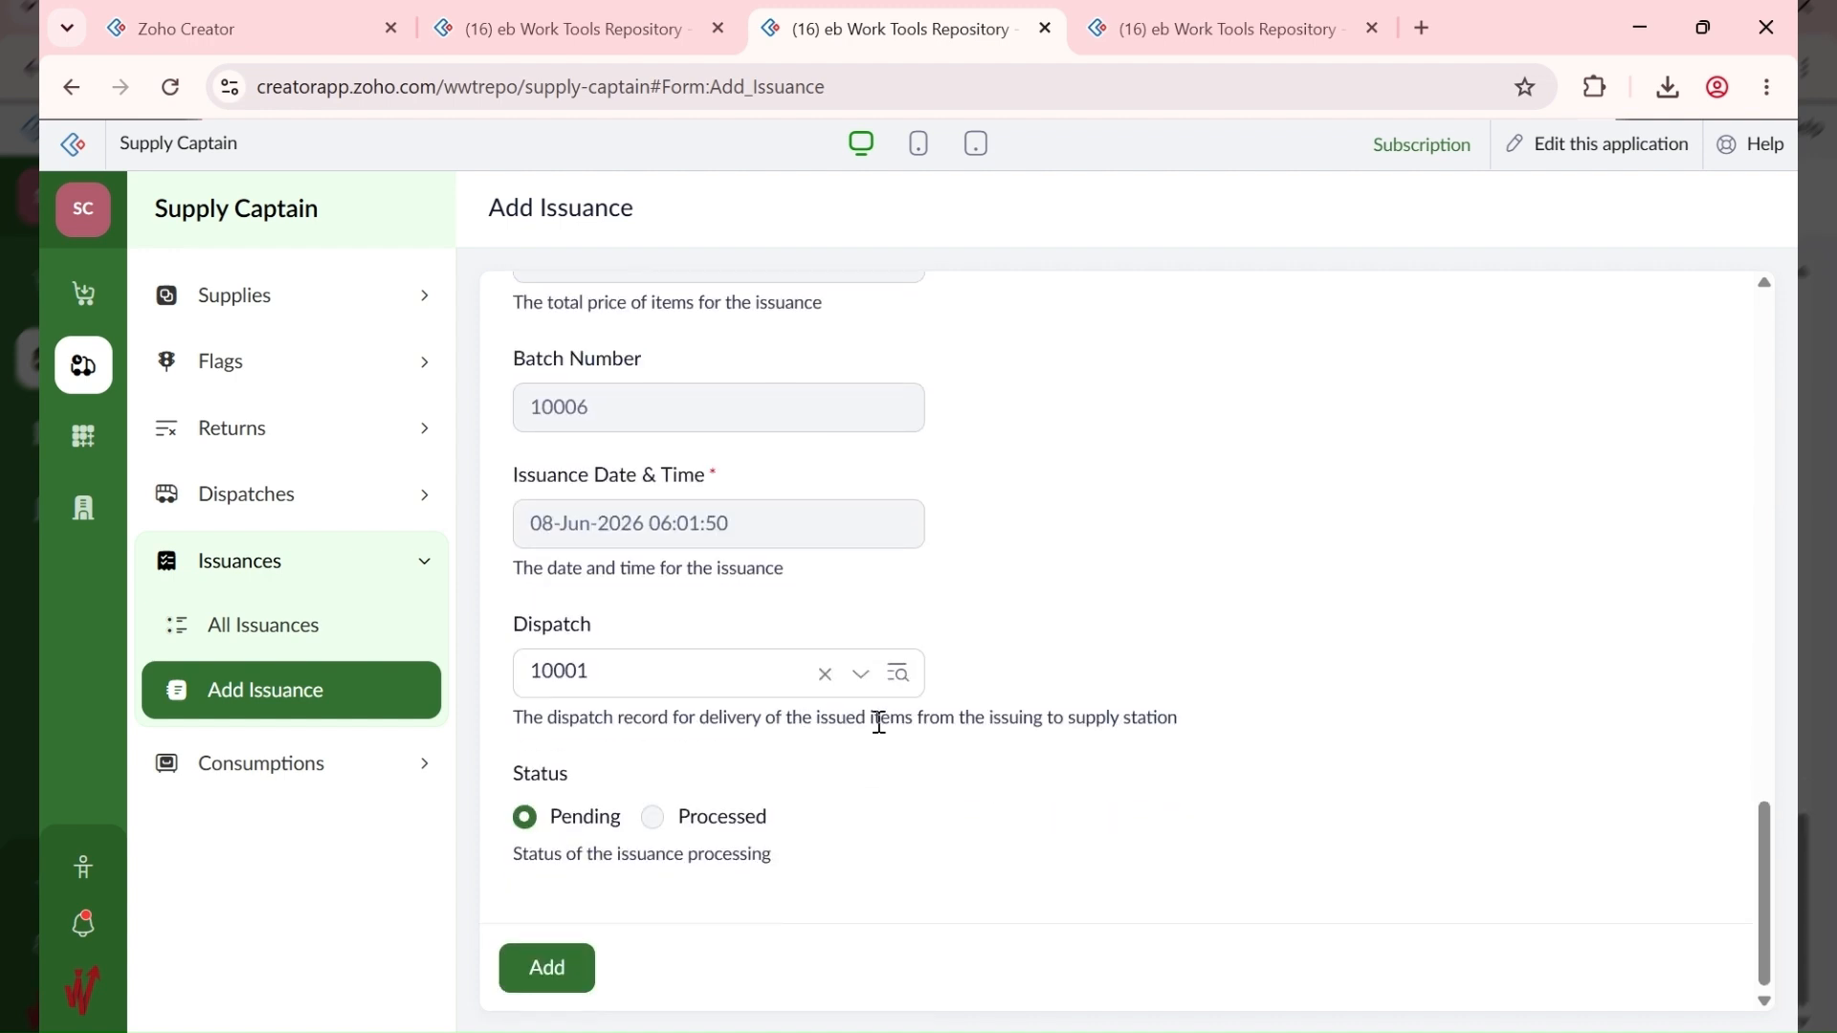
{"action": "left_click", "coordinate": [825, 675]}
{"action": "scroll", "coordinate": [720, 761], "scroll_direction": "up", "scroll_amount": 5}
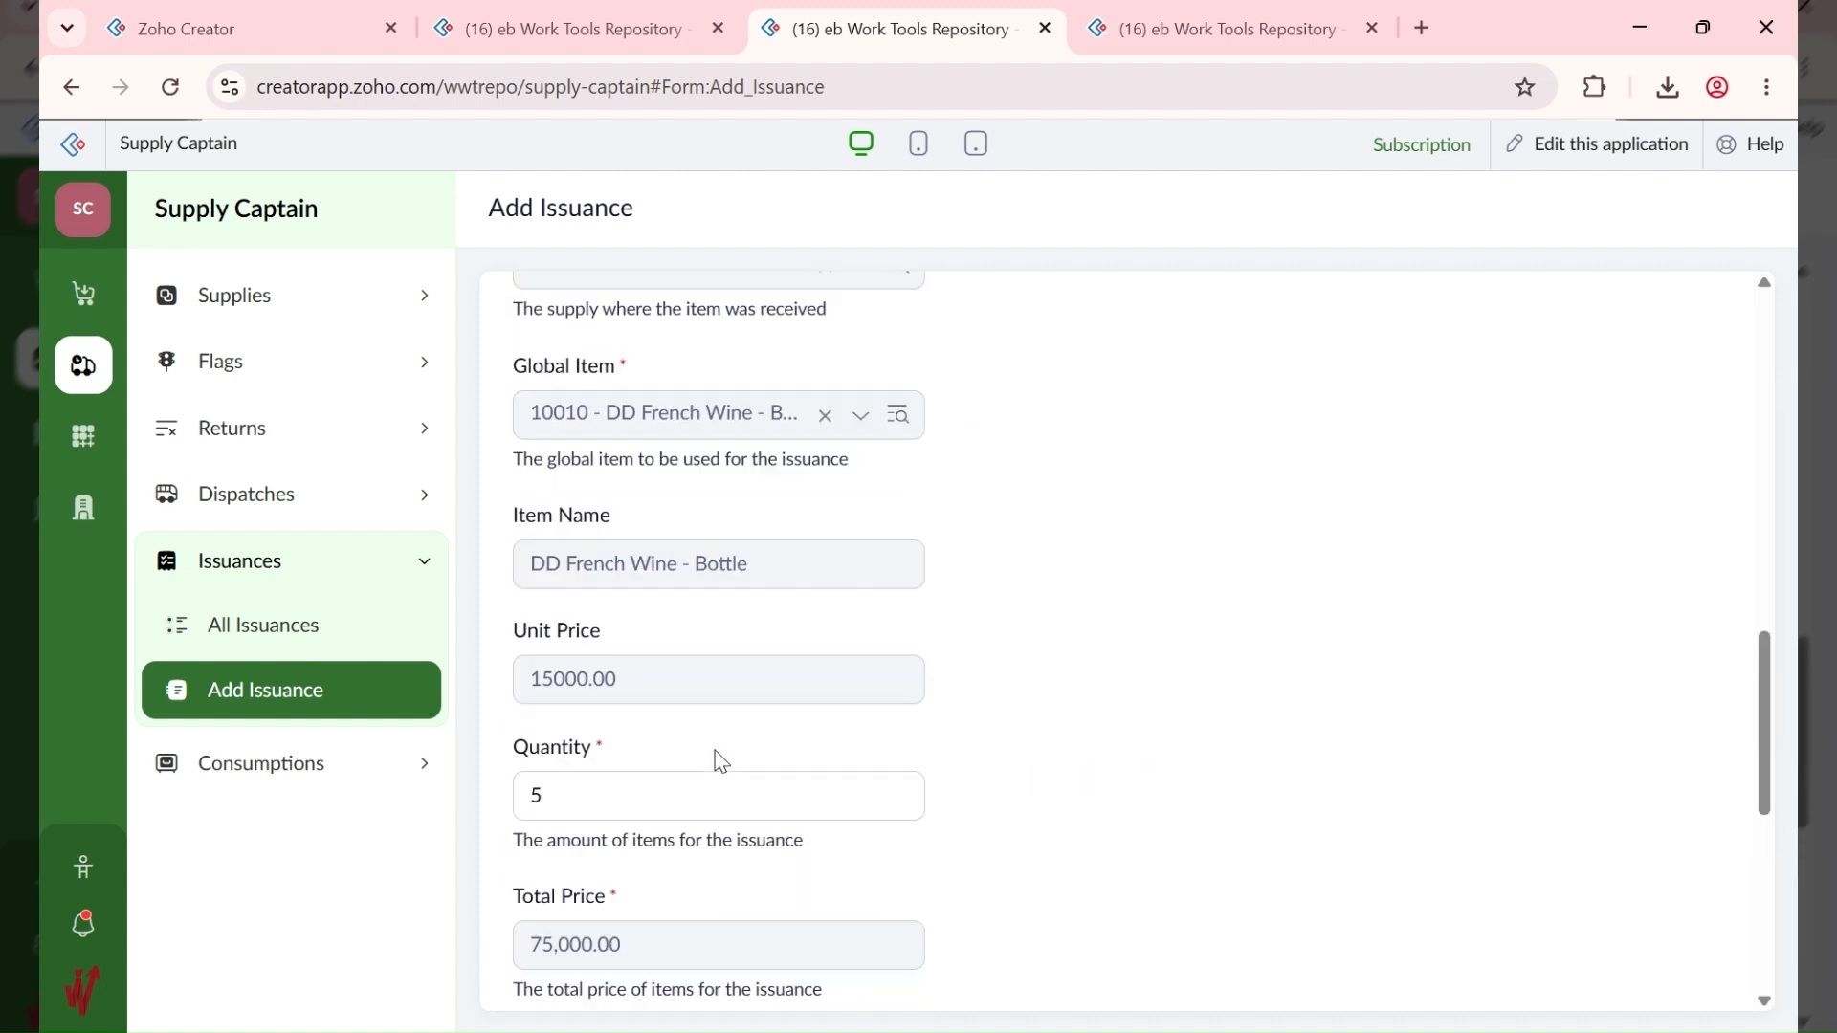
{"action": "scroll", "coordinate": [714, 759], "scroll_direction": "down", "scroll_amount": 5}
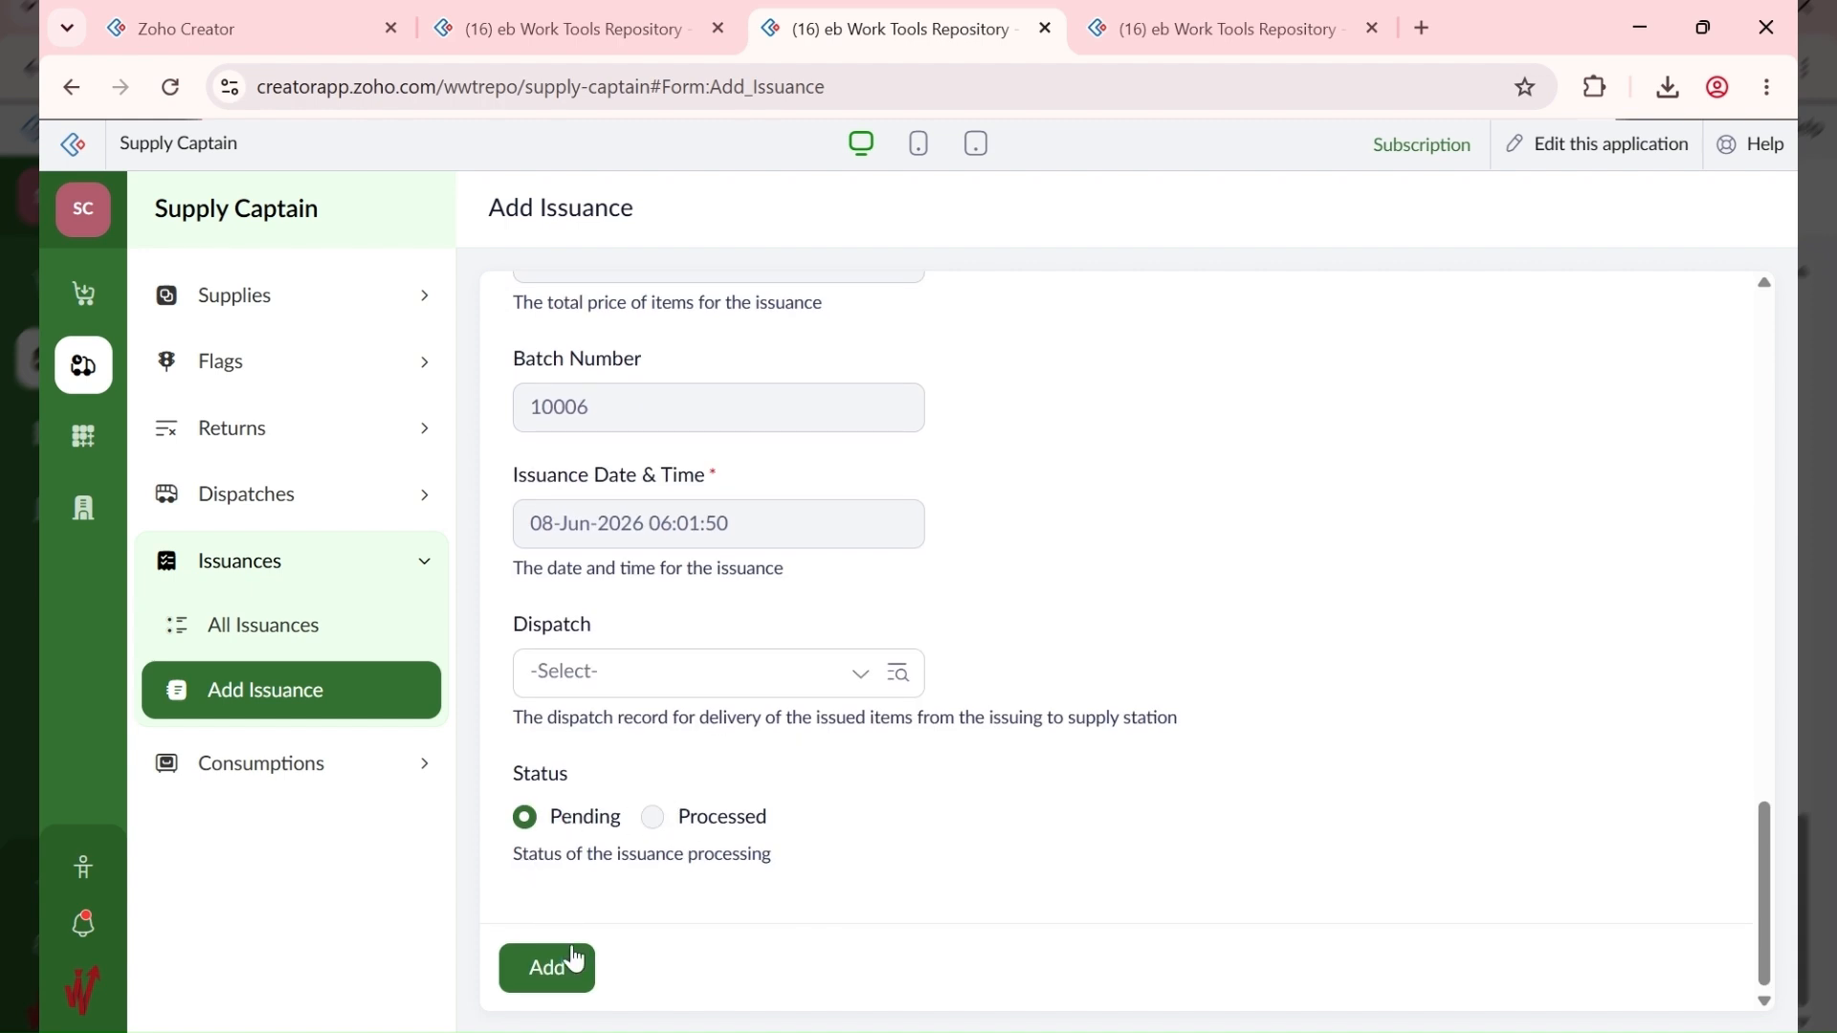
{"action": "scroll", "coordinate": [594, 861], "scroll_direction": "up", "scroll_amount": 5}
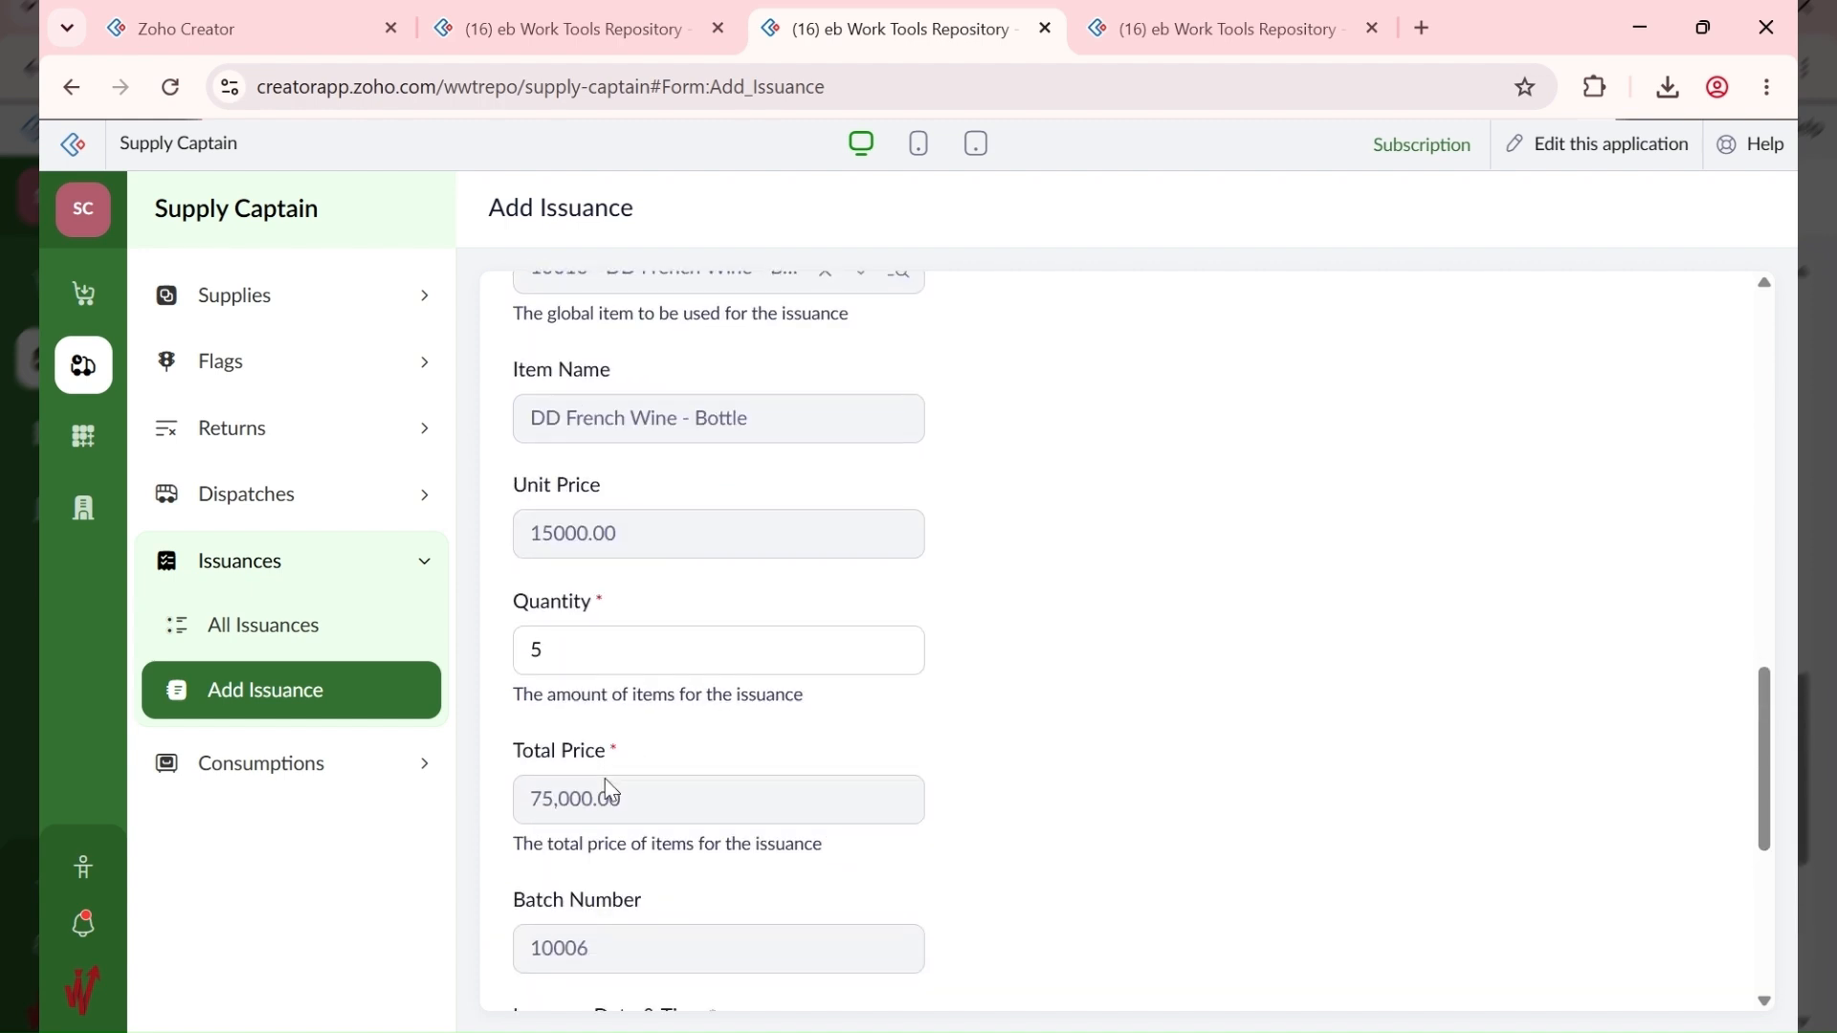
{"action": "scroll", "coordinate": [605, 785], "scroll_direction": "down", "scroll_amount": 5}
{"action": "left_click", "coordinate": [565, 962]}
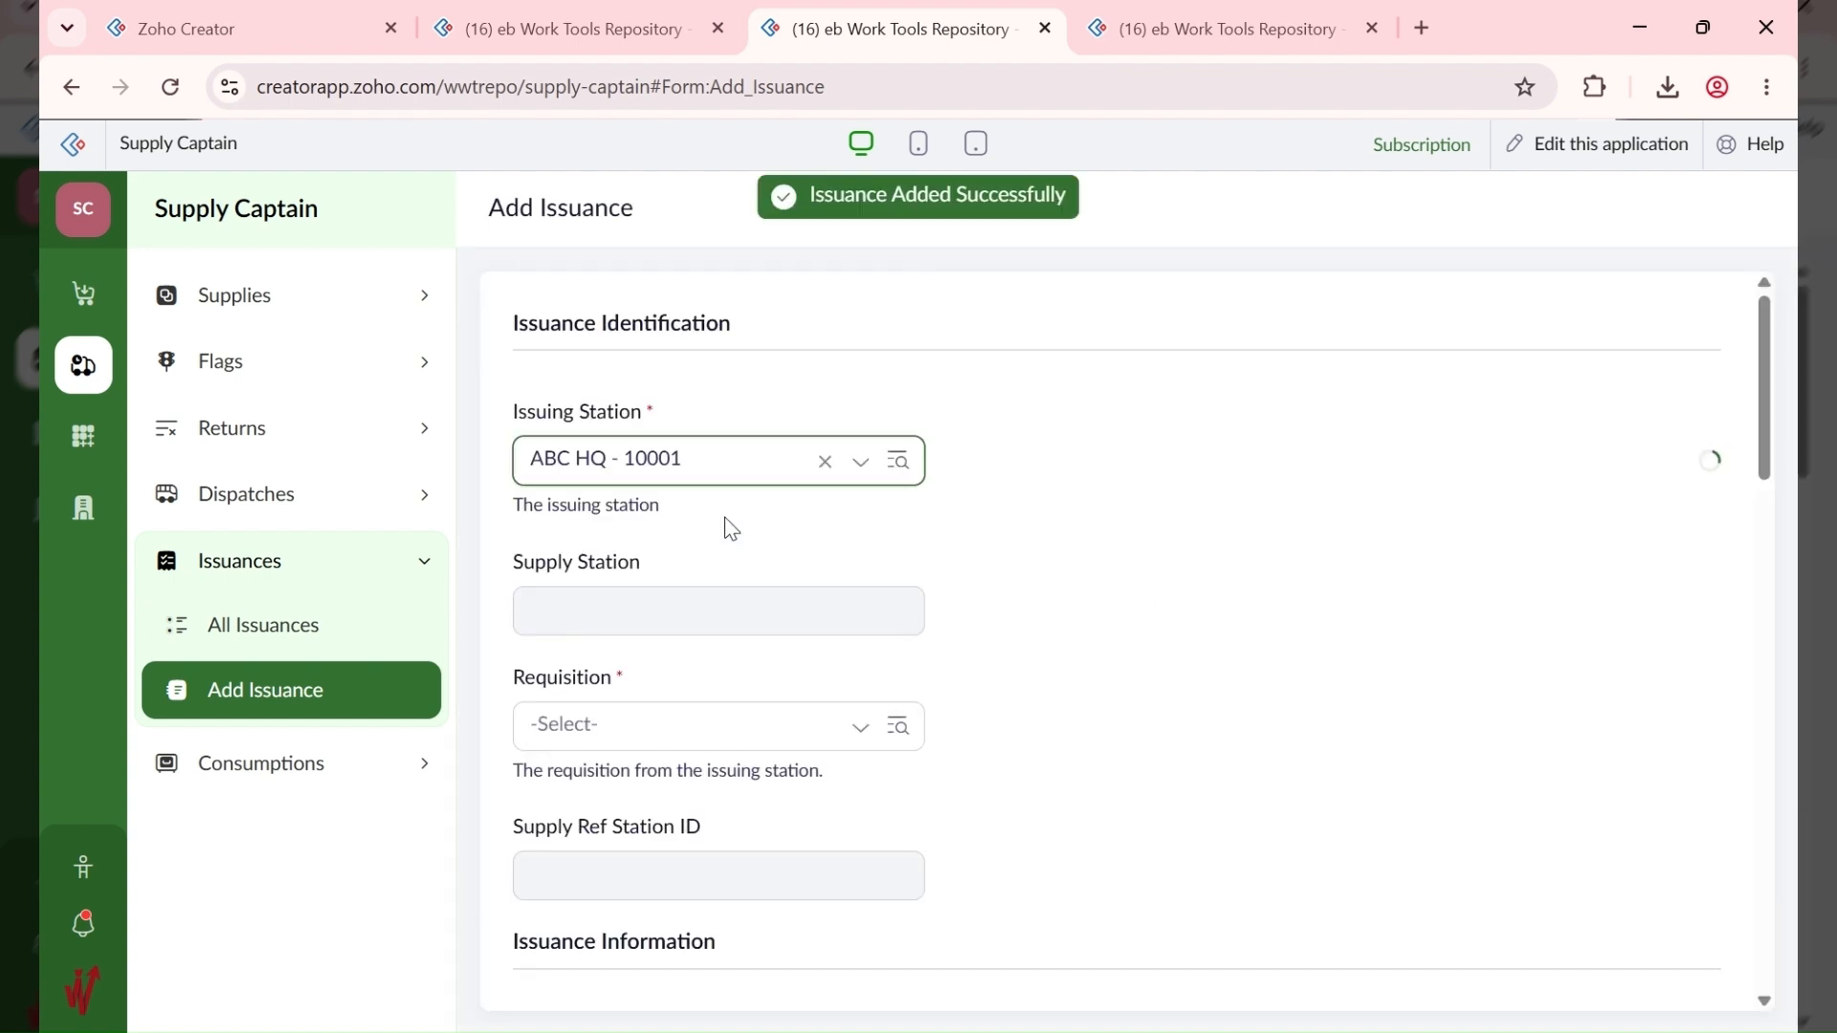
{"action": "left_click", "coordinate": [291, 298]}
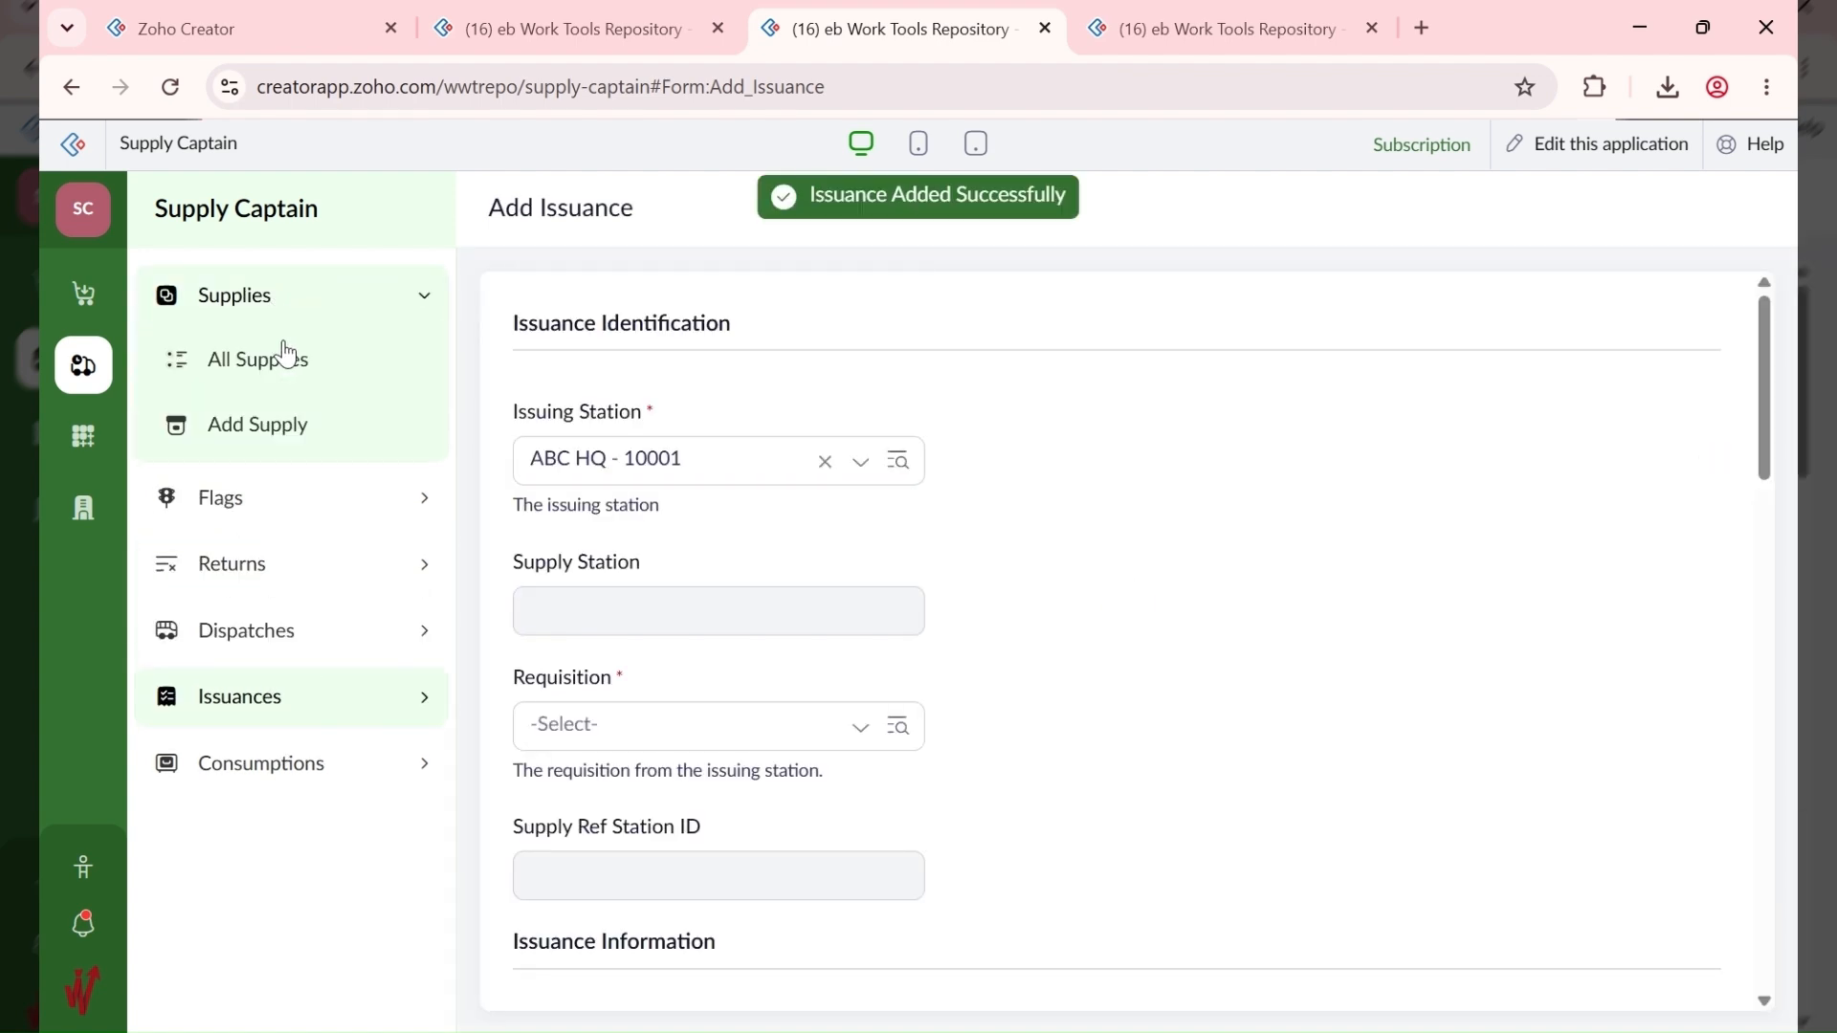
Step: Start a supply for station ABC ANNEX - 10003, linked to the Move from HQ to Annex requisition
{"action": "left_click", "coordinate": [279, 457]}
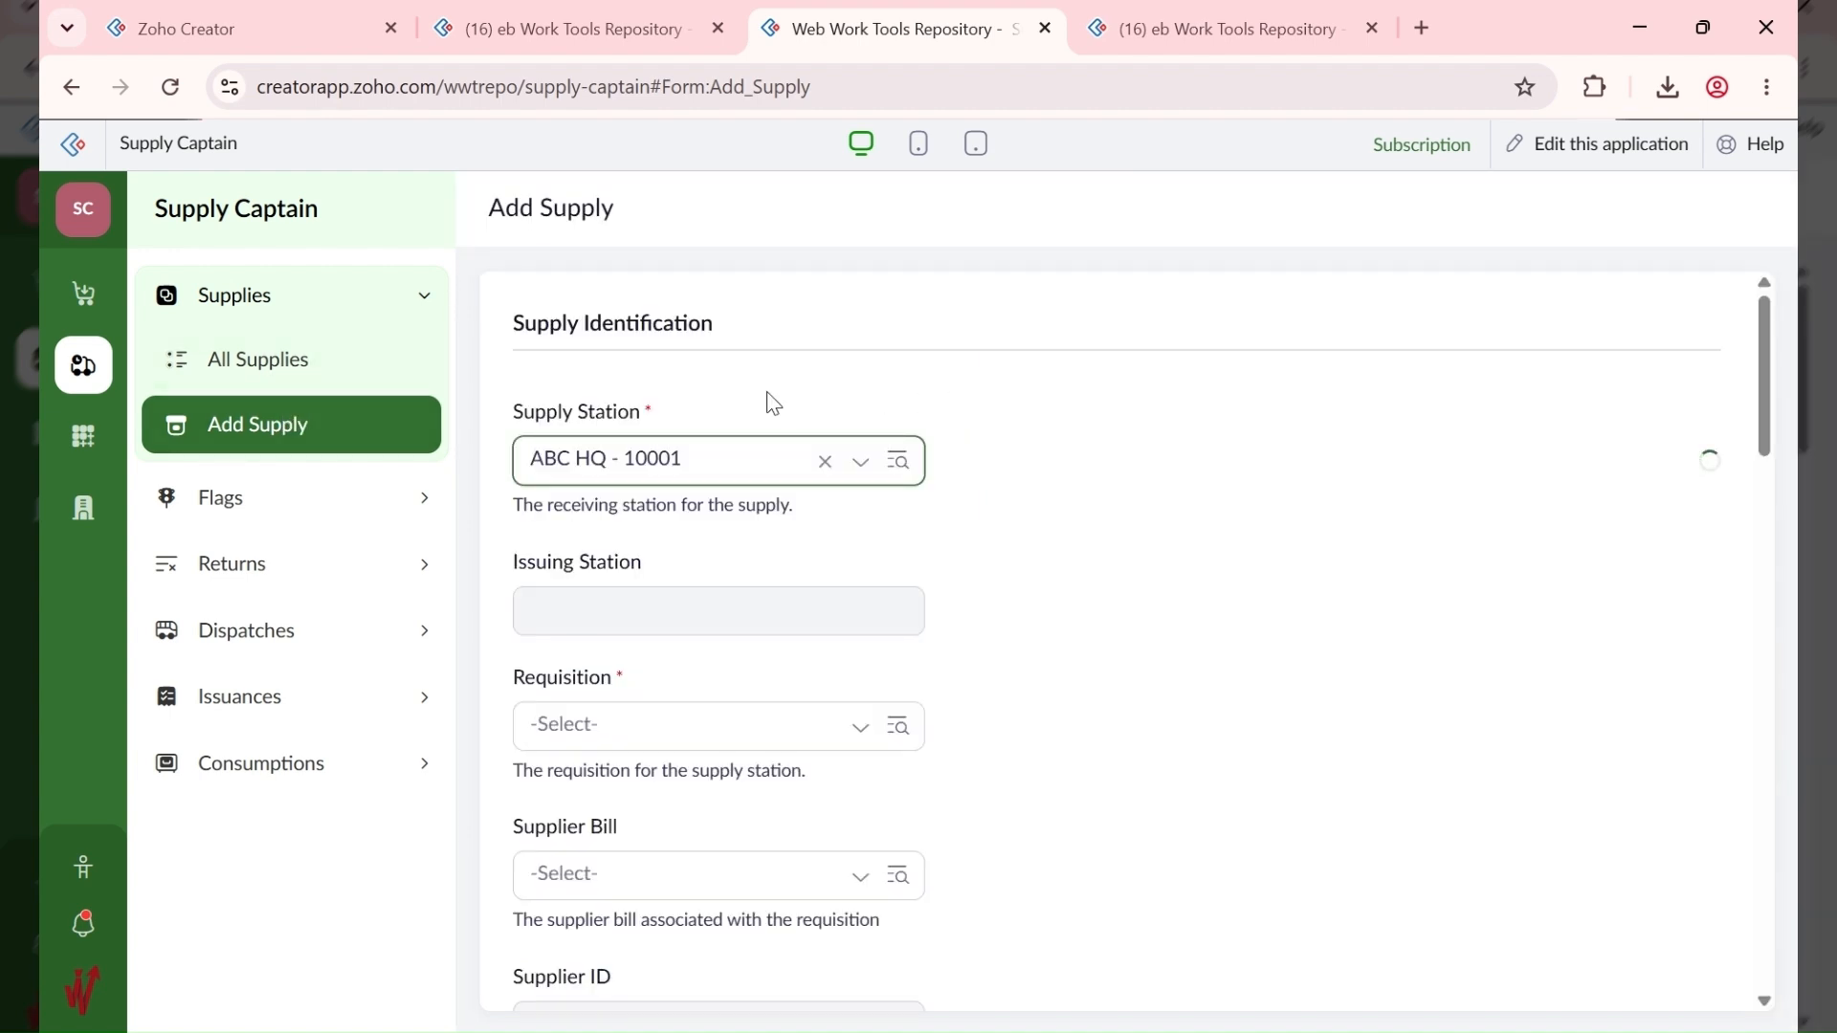
{"action": "left_click", "coordinate": [682, 477]}
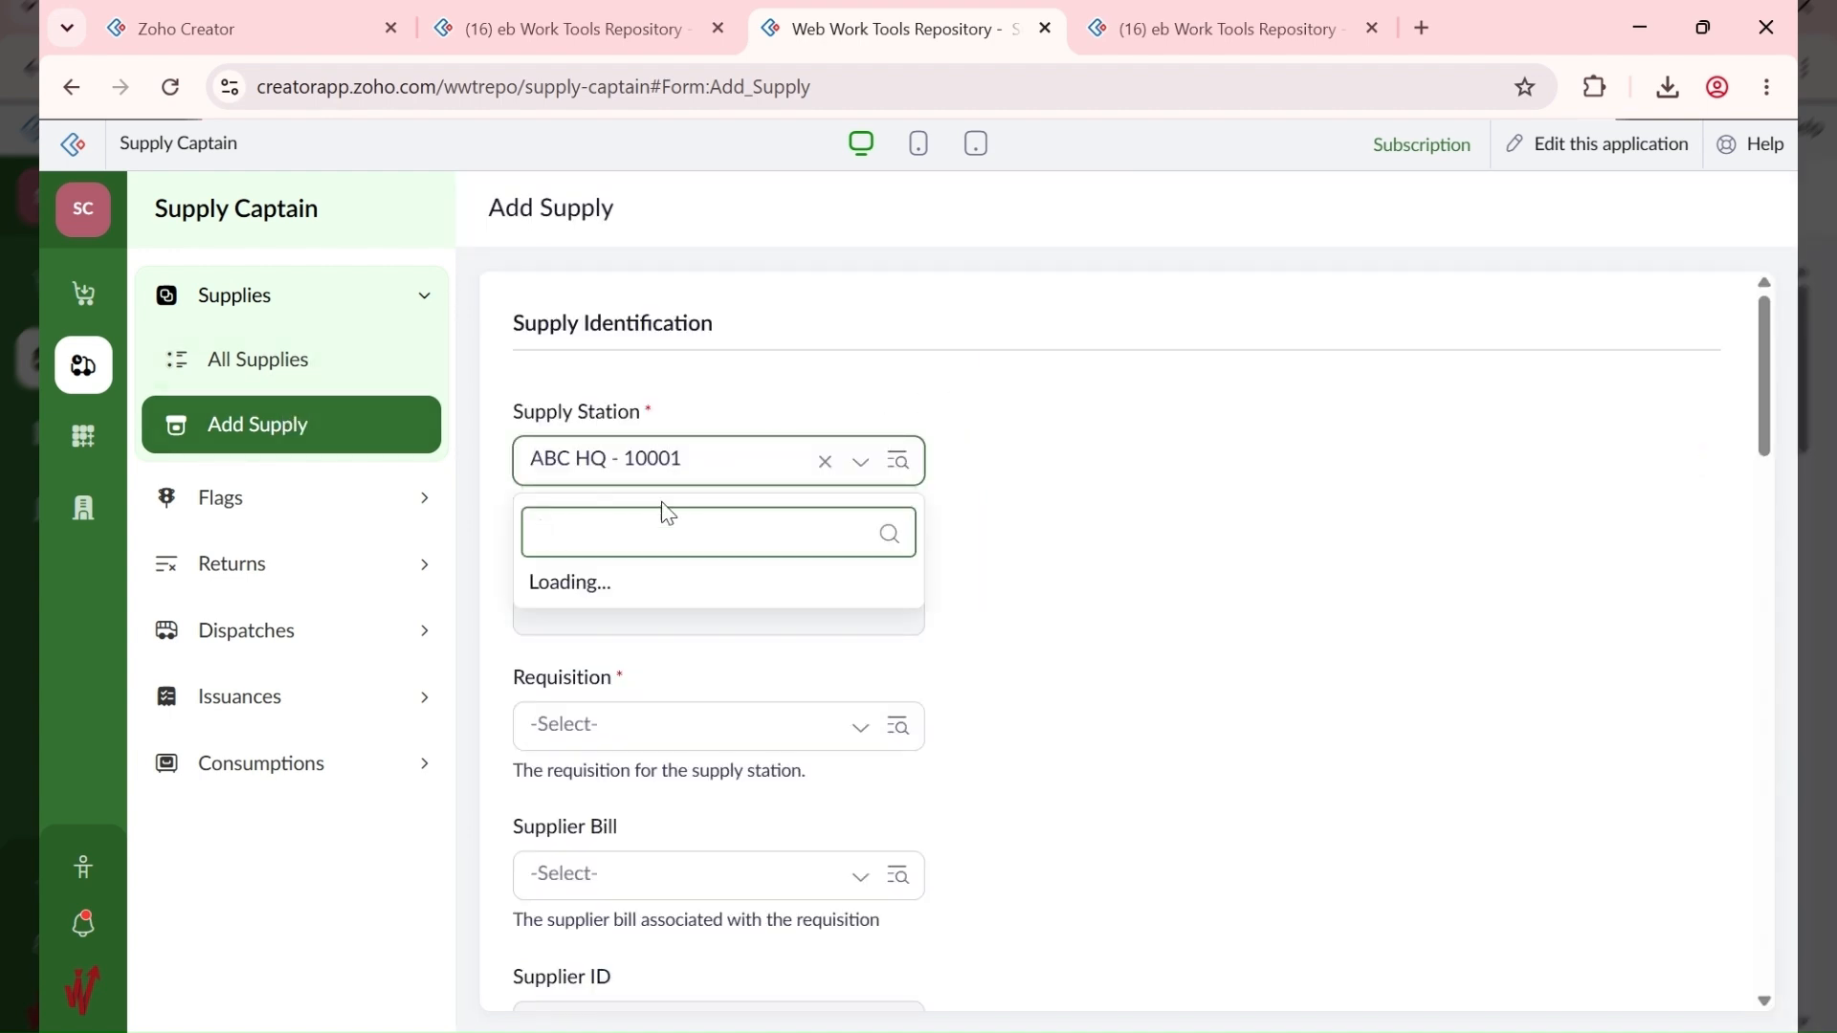
{"action": "left_click", "coordinate": [694, 598]}
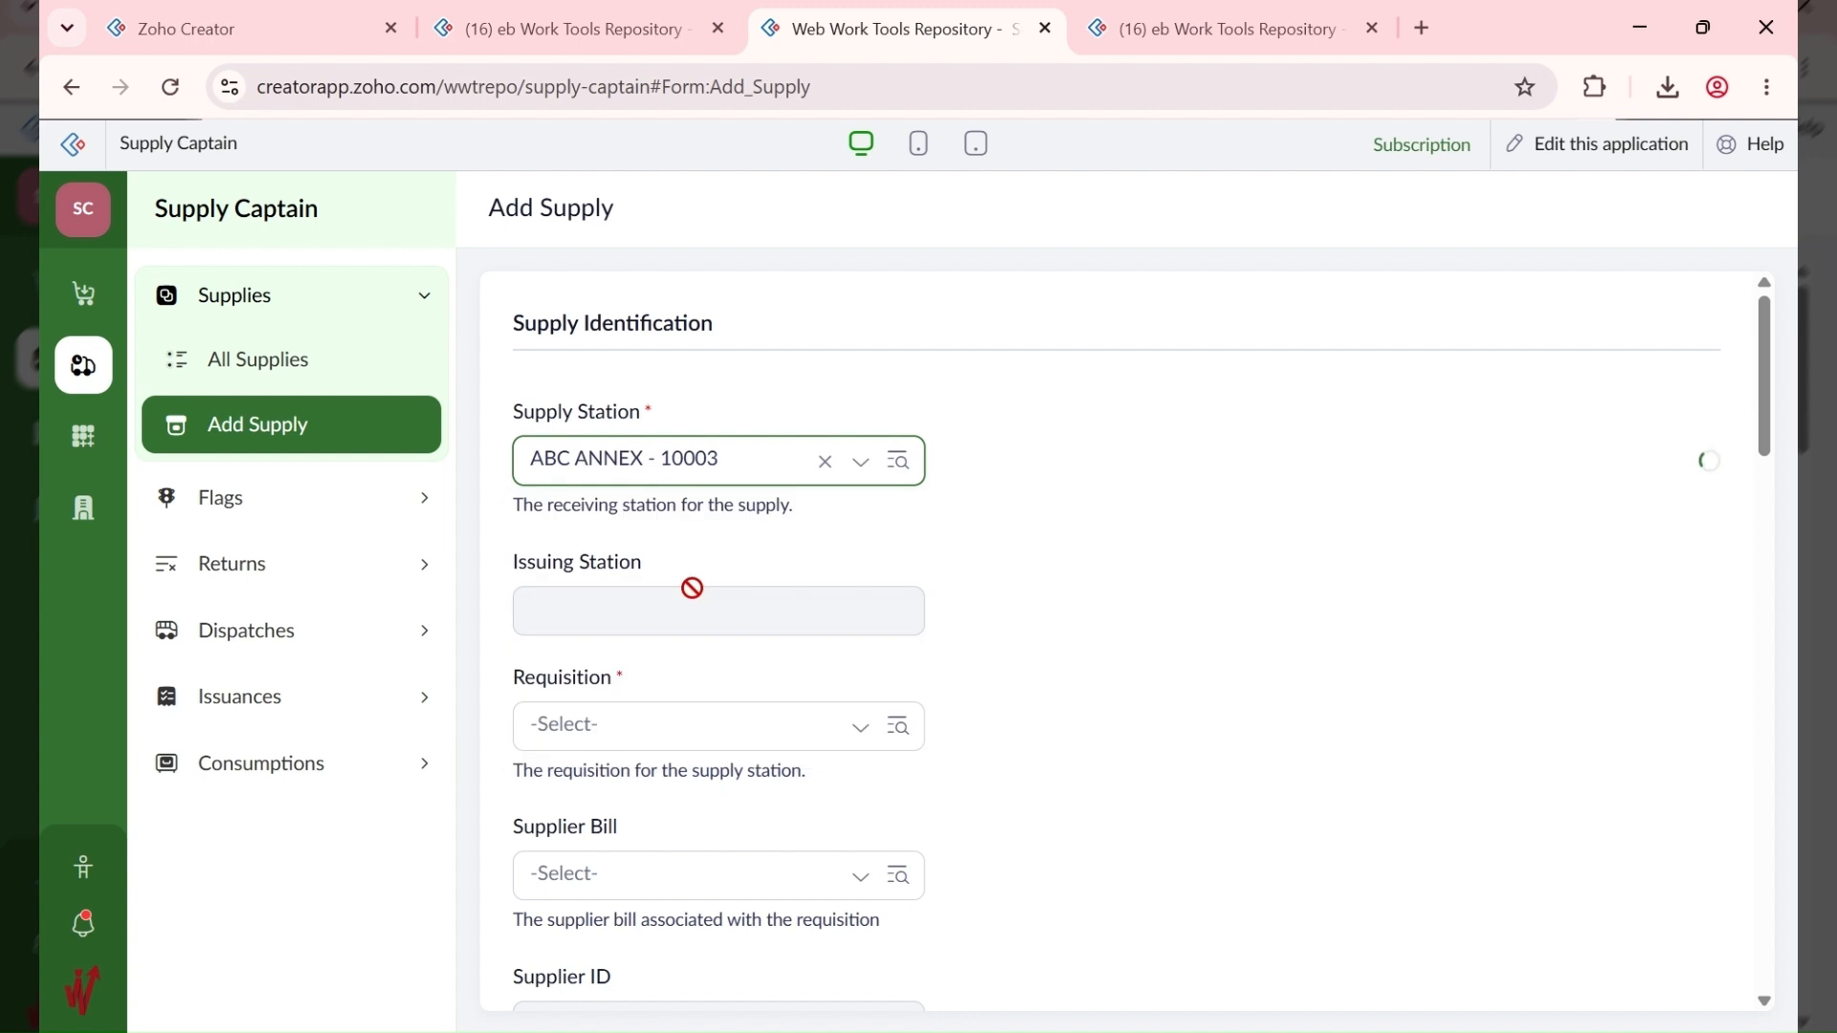
{"action": "left_click", "coordinate": [680, 730]}
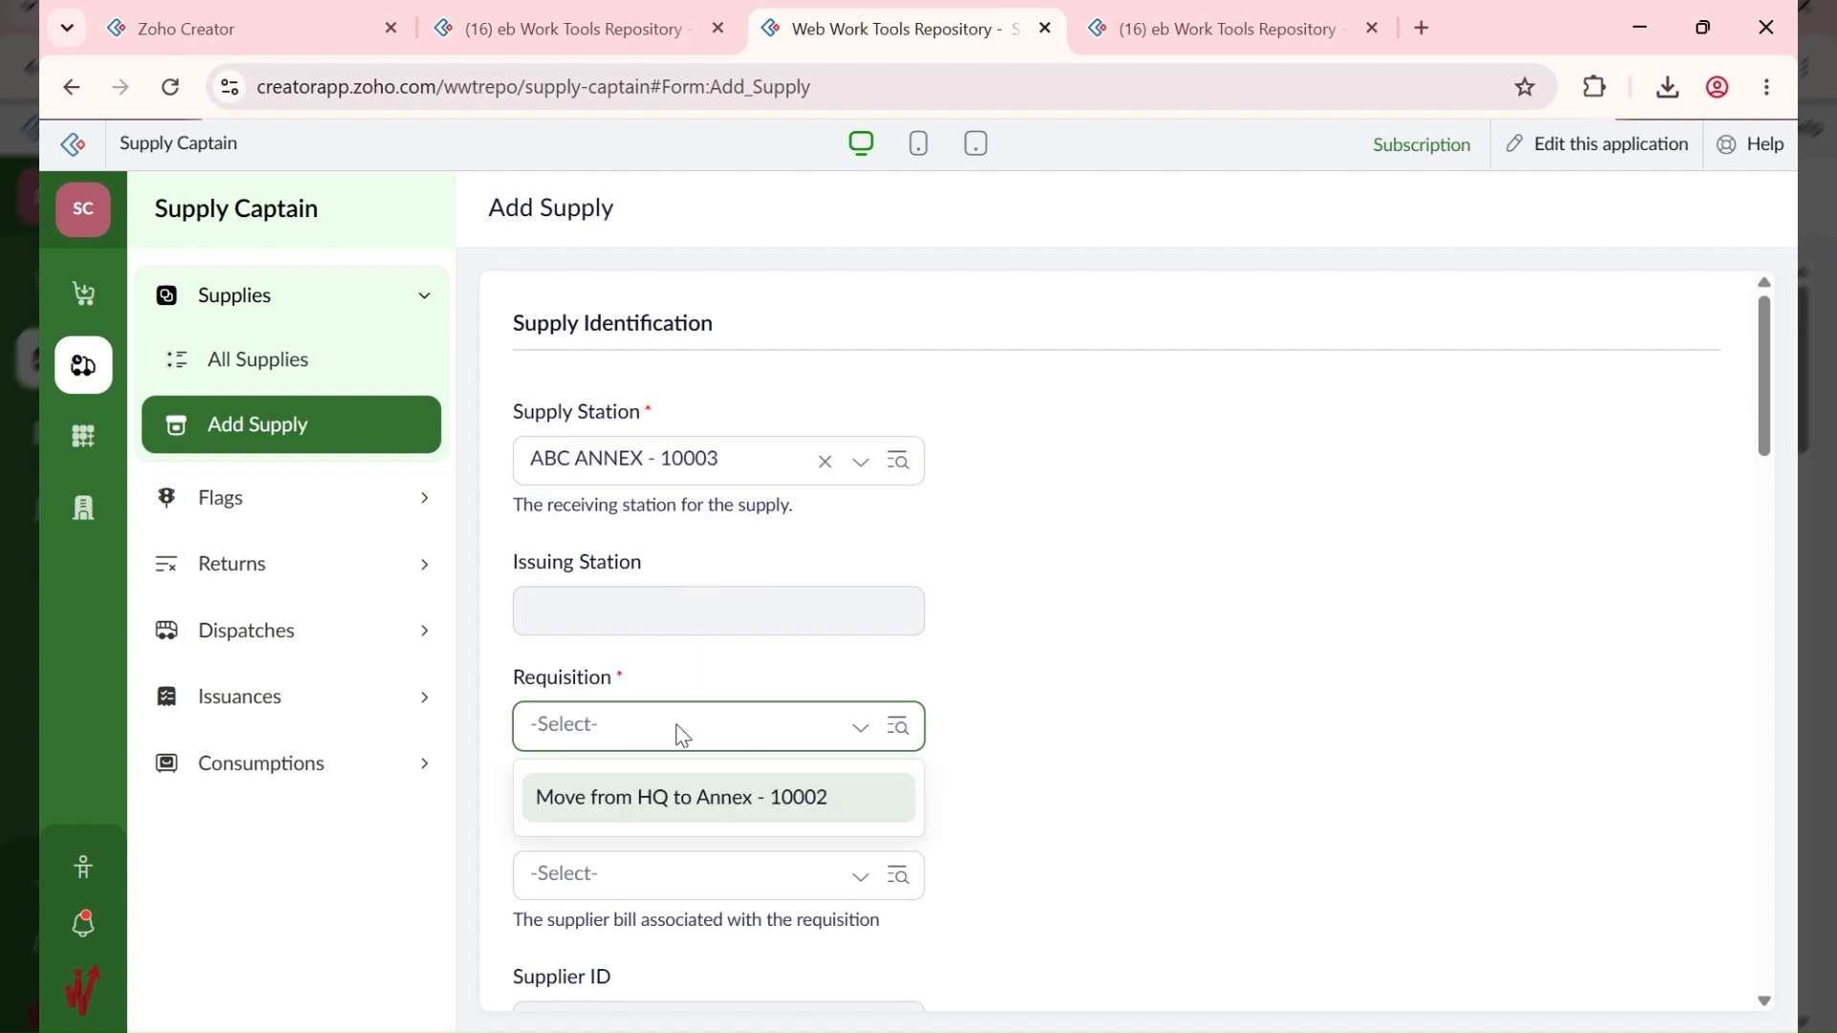
{"action": "left_click", "coordinate": [686, 800]}
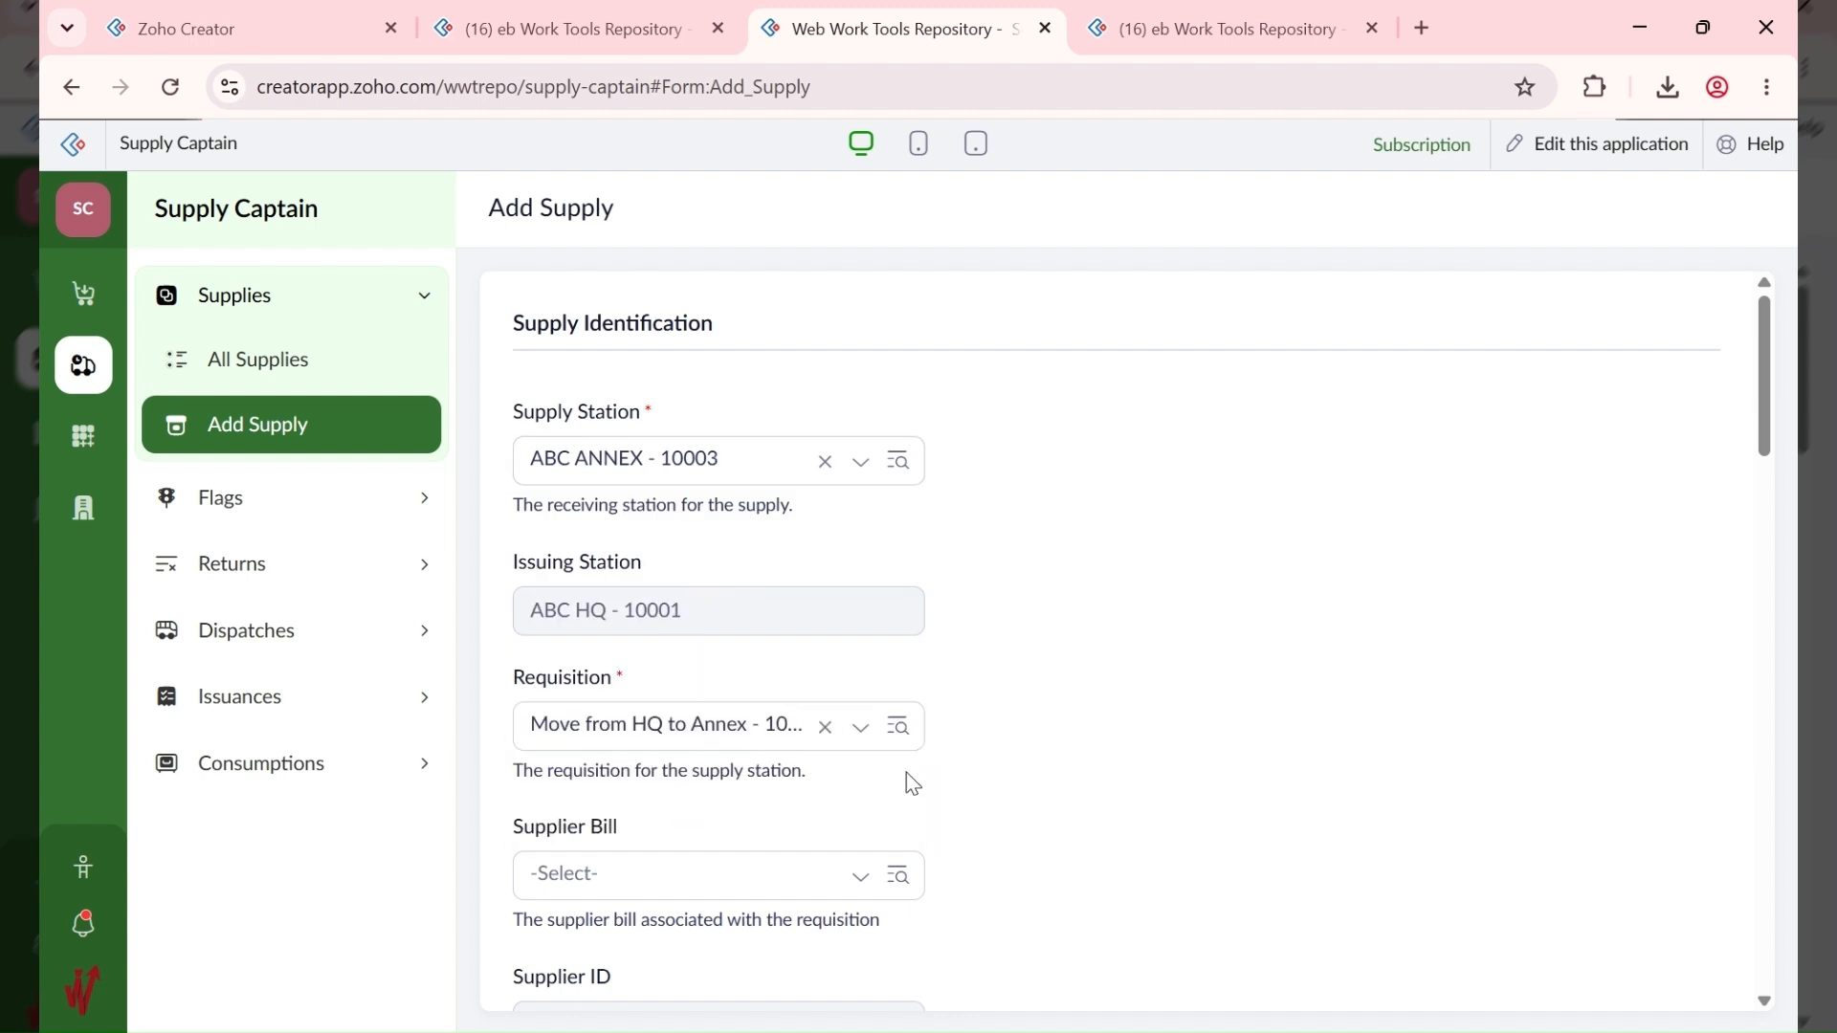
Step: Receive the supply into the ABC ANNEX Dry store, Non-Perishables section
{"action": "scroll", "coordinate": [905, 772], "scroll_direction": "down", "scroll_amount": 4}
{"action": "left_click", "coordinate": [574, 483]}
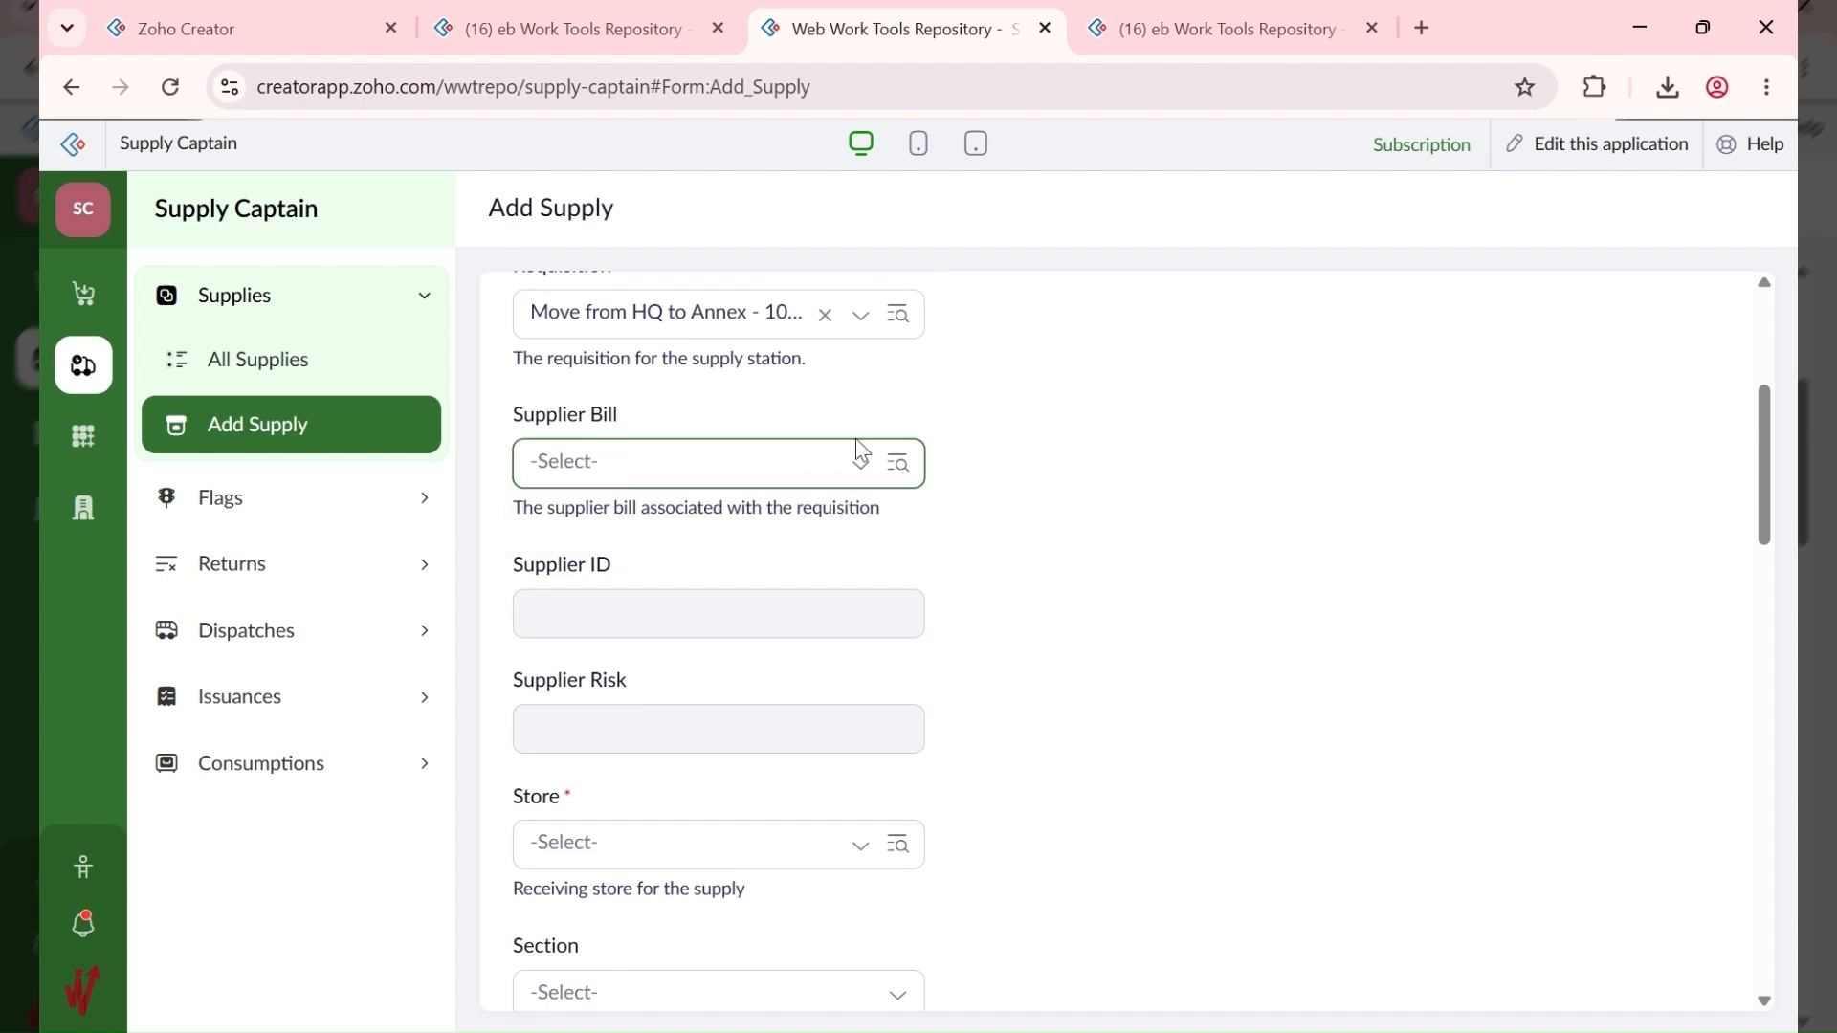
{"action": "scroll", "coordinate": [804, 614], "scroll_direction": "down", "scroll_amount": 3}
{"action": "left_click", "coordinate": [552, 574]}
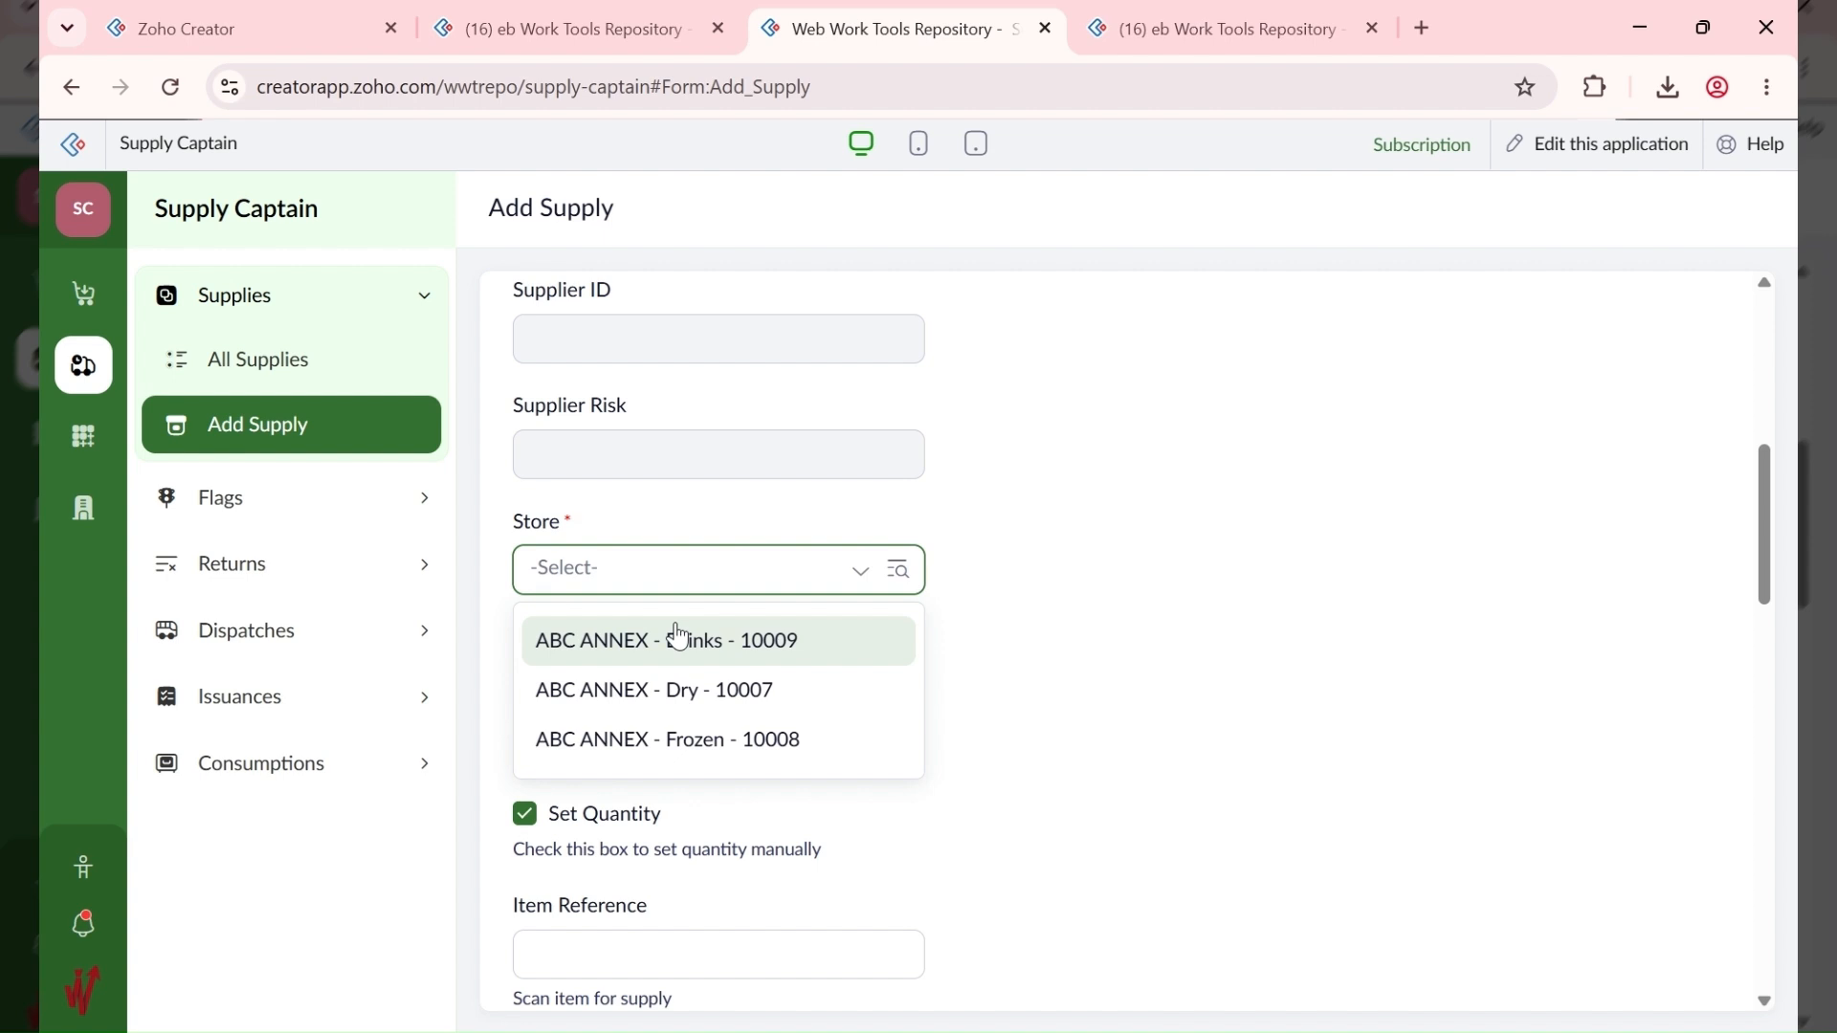
{"action": "left_click", "coordinate": [667, 704]}
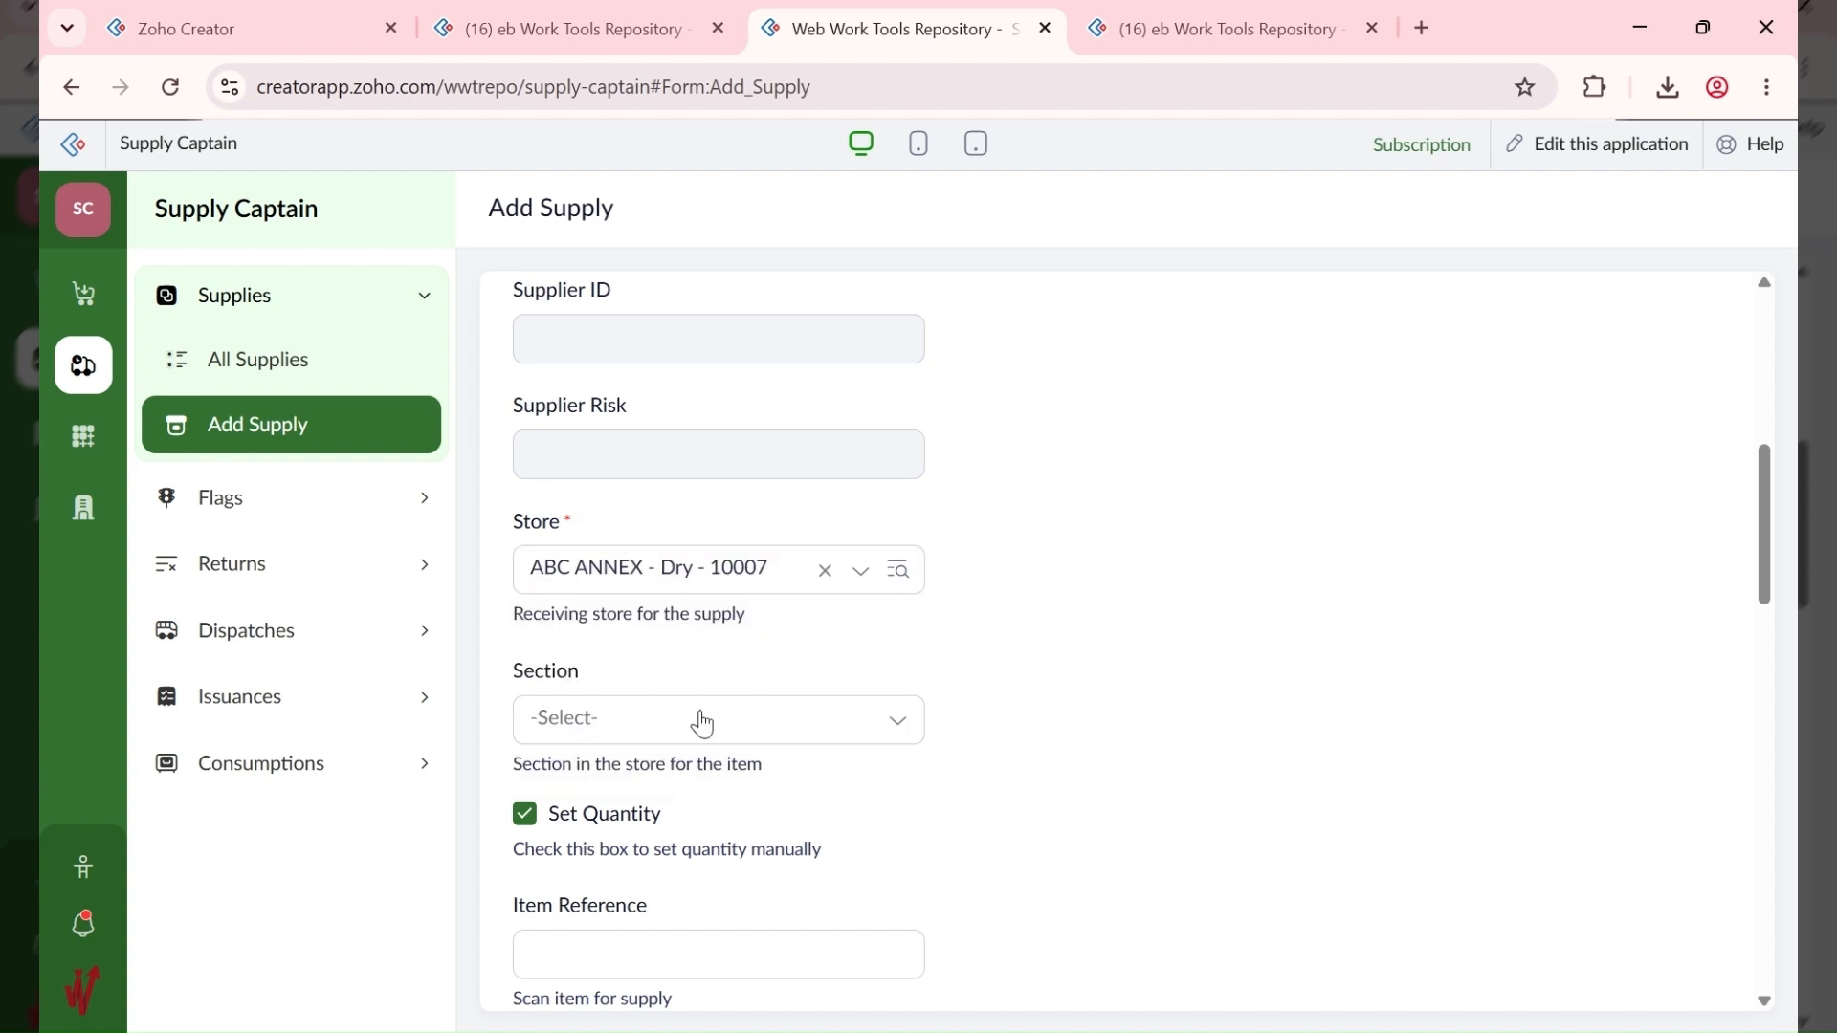
{"action": "left_click", "coordinate": [689, 723]}
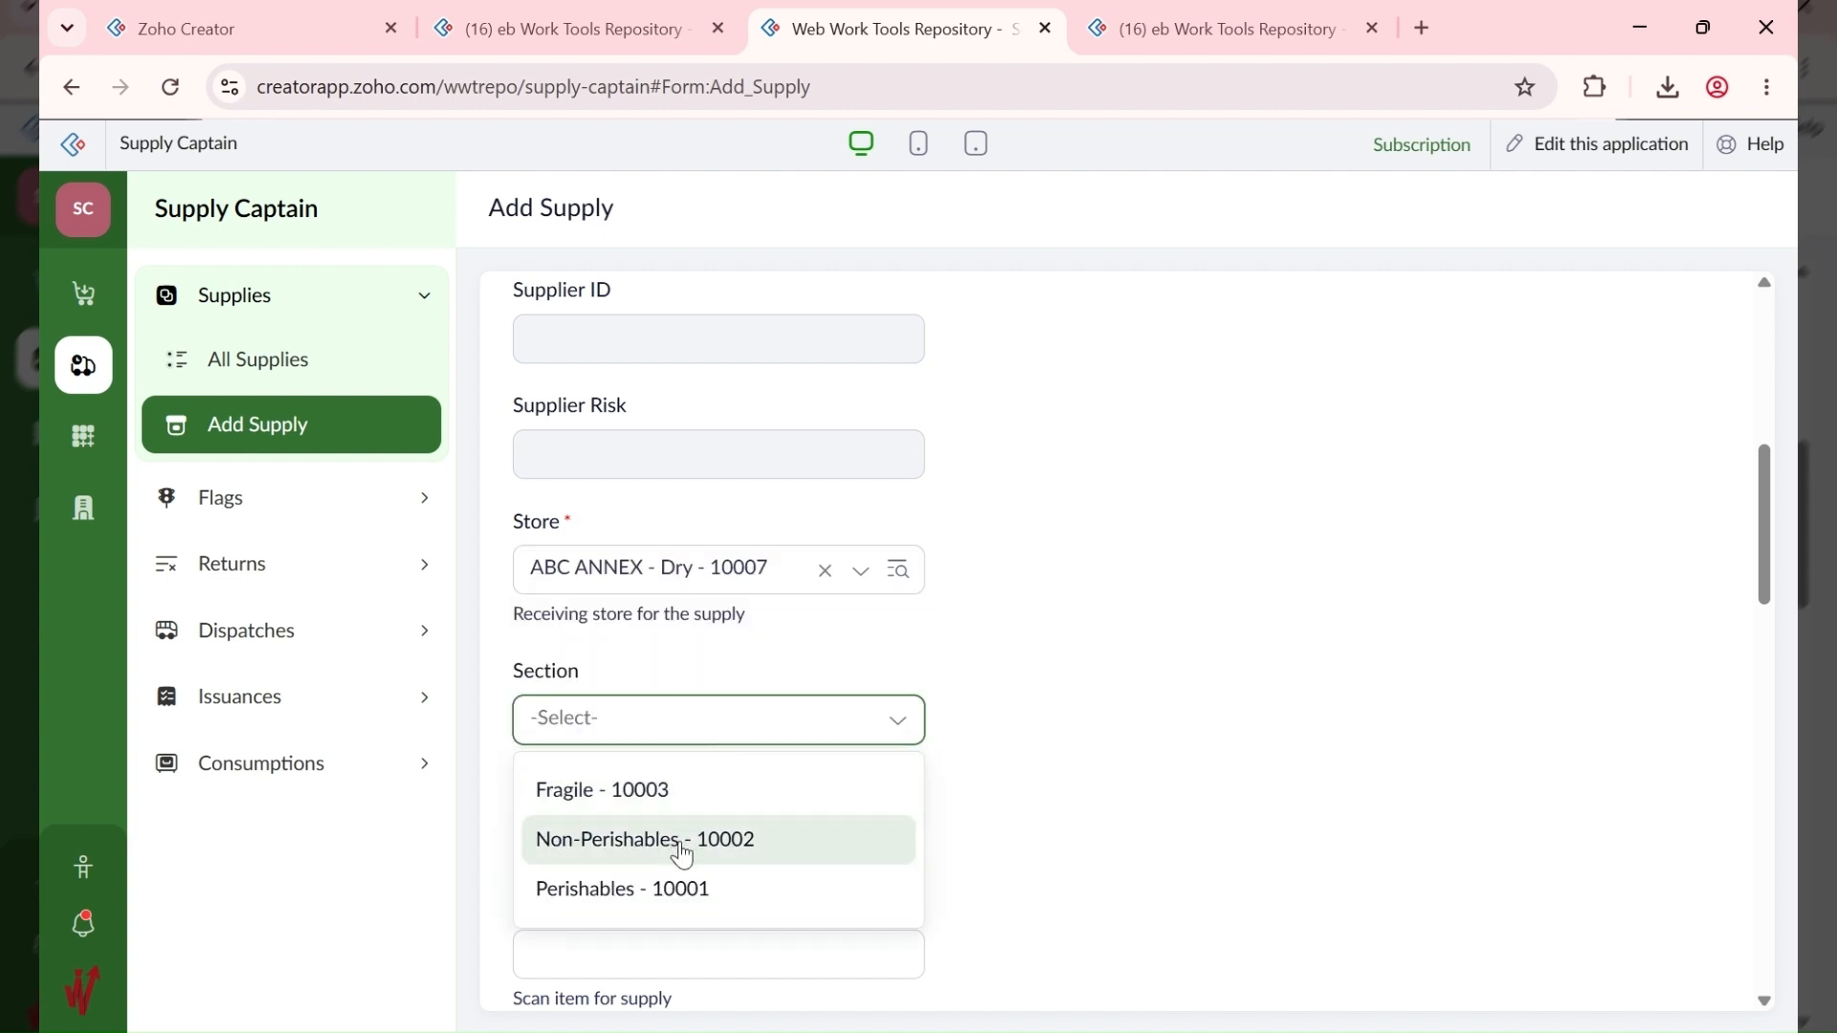
{"action": "left_click", "coordinate": [682, 851]}
Step: Enter item reference #10001-6
{"action": "scroll", "coordinate": [890, 840], "scroll_direction": "down", "scroll_amount": 4}
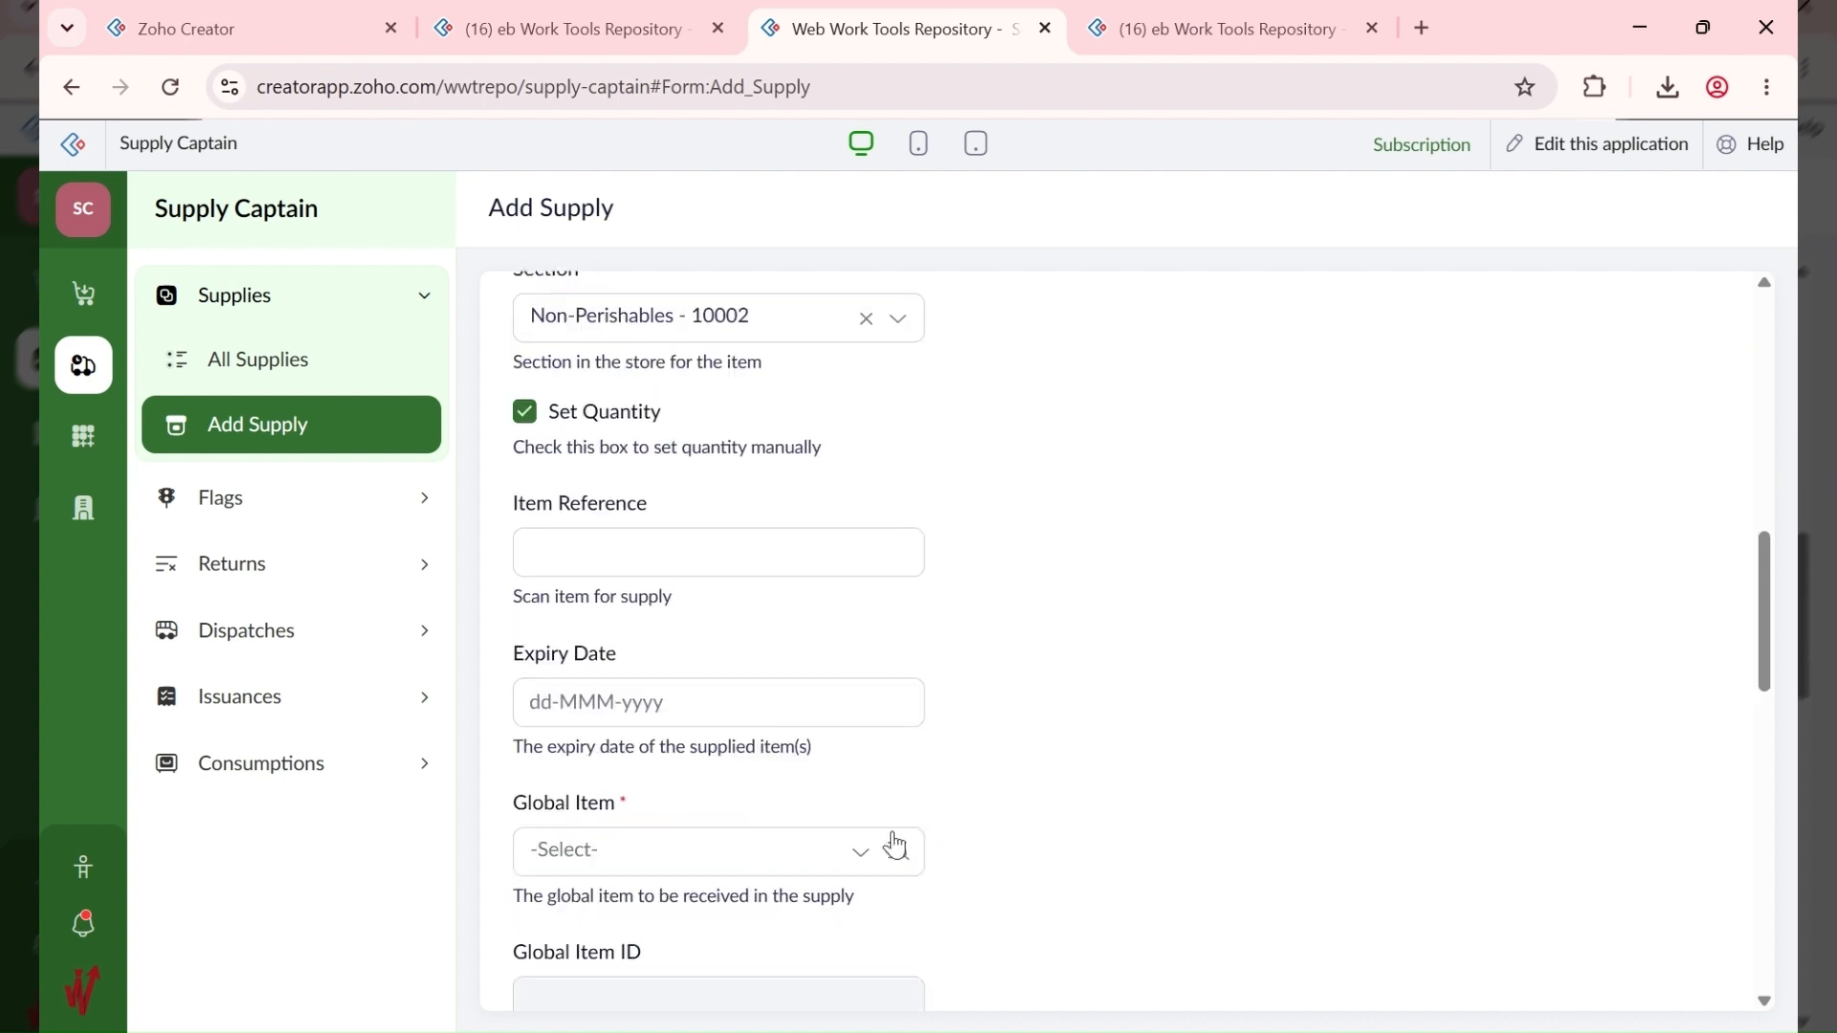
{"action": "left_click", "coordinate": [574, 536]}
{"action": "type", "text": "#10001-6"}
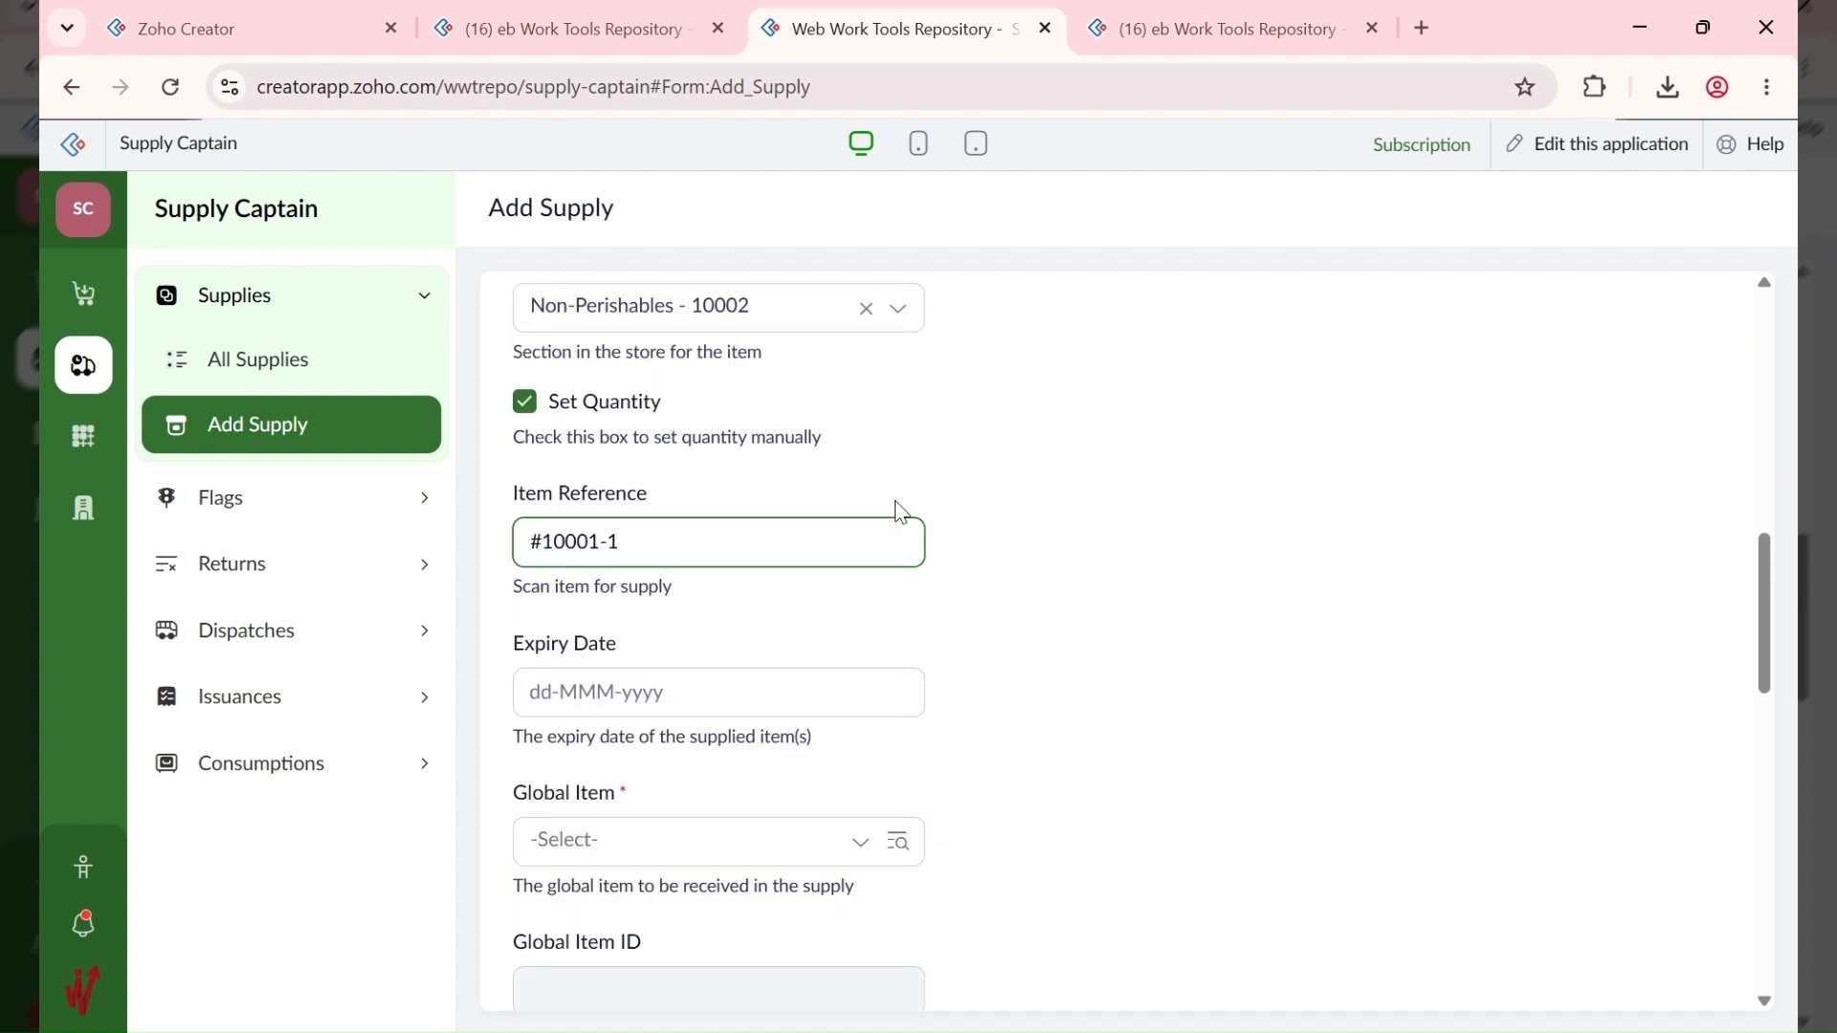
{"action": "scroll", "coordinate": [842, 612], "scroll_direction": "down", "scroll_amount": 3}
Step: Set the expiry date to 30-Sep-2026
{"action": "left_click", "coordinate": [735, 435]}
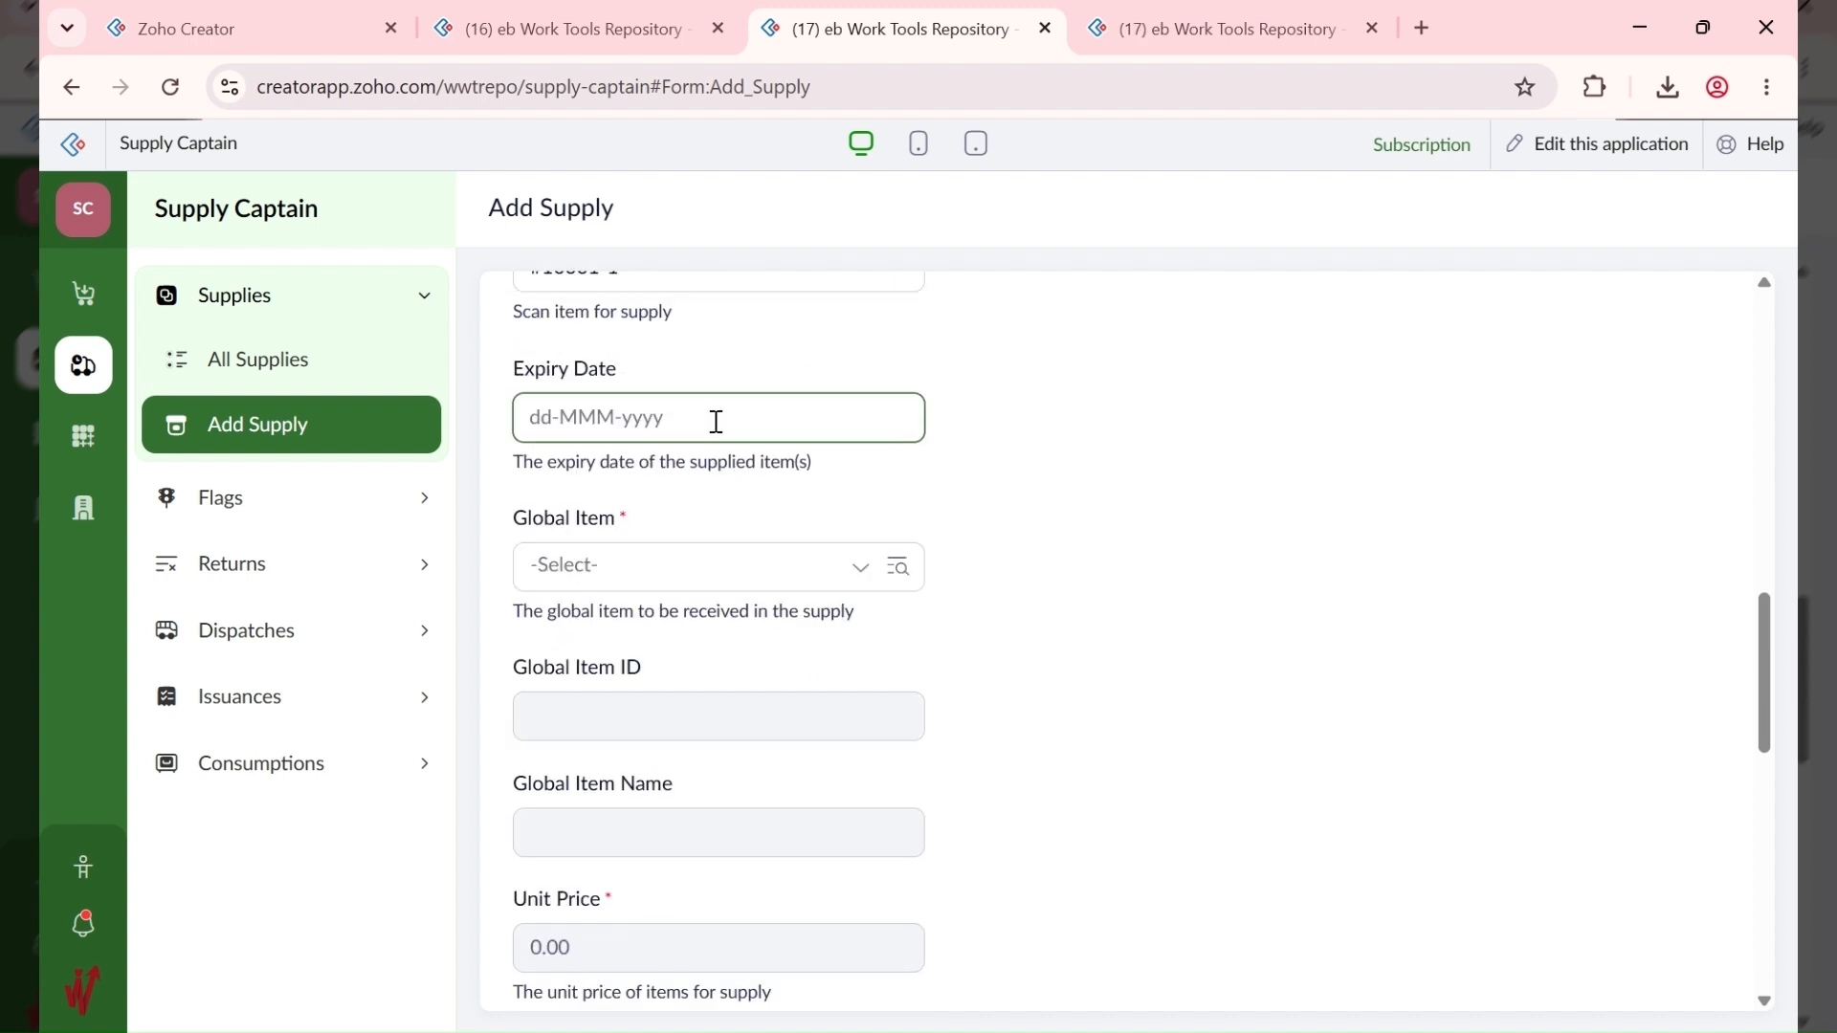
{"action": "left_click", "coordinate": [720, 432]}
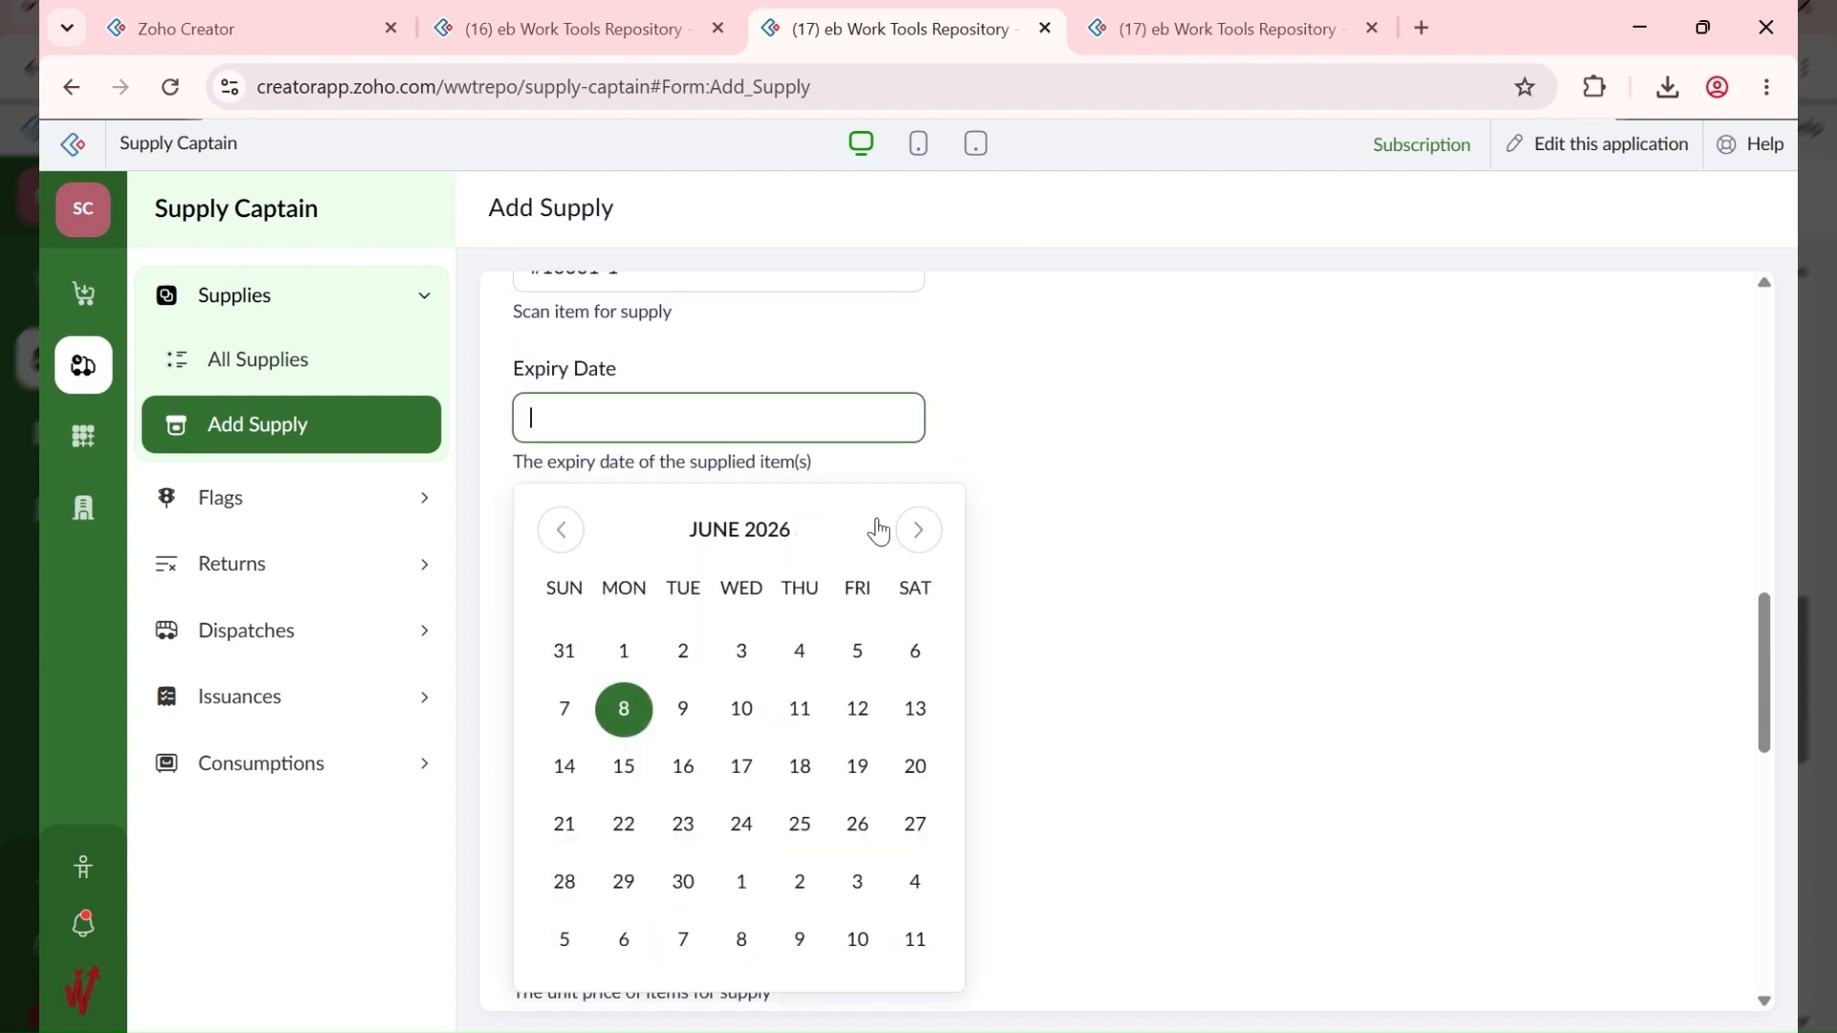
{"action": "left_click", "coordinate": [916, 532]}
{"action": "left_click", "coordinate": [919, 530]}
{"action": "left_click", "coordinate": [918, 531]}
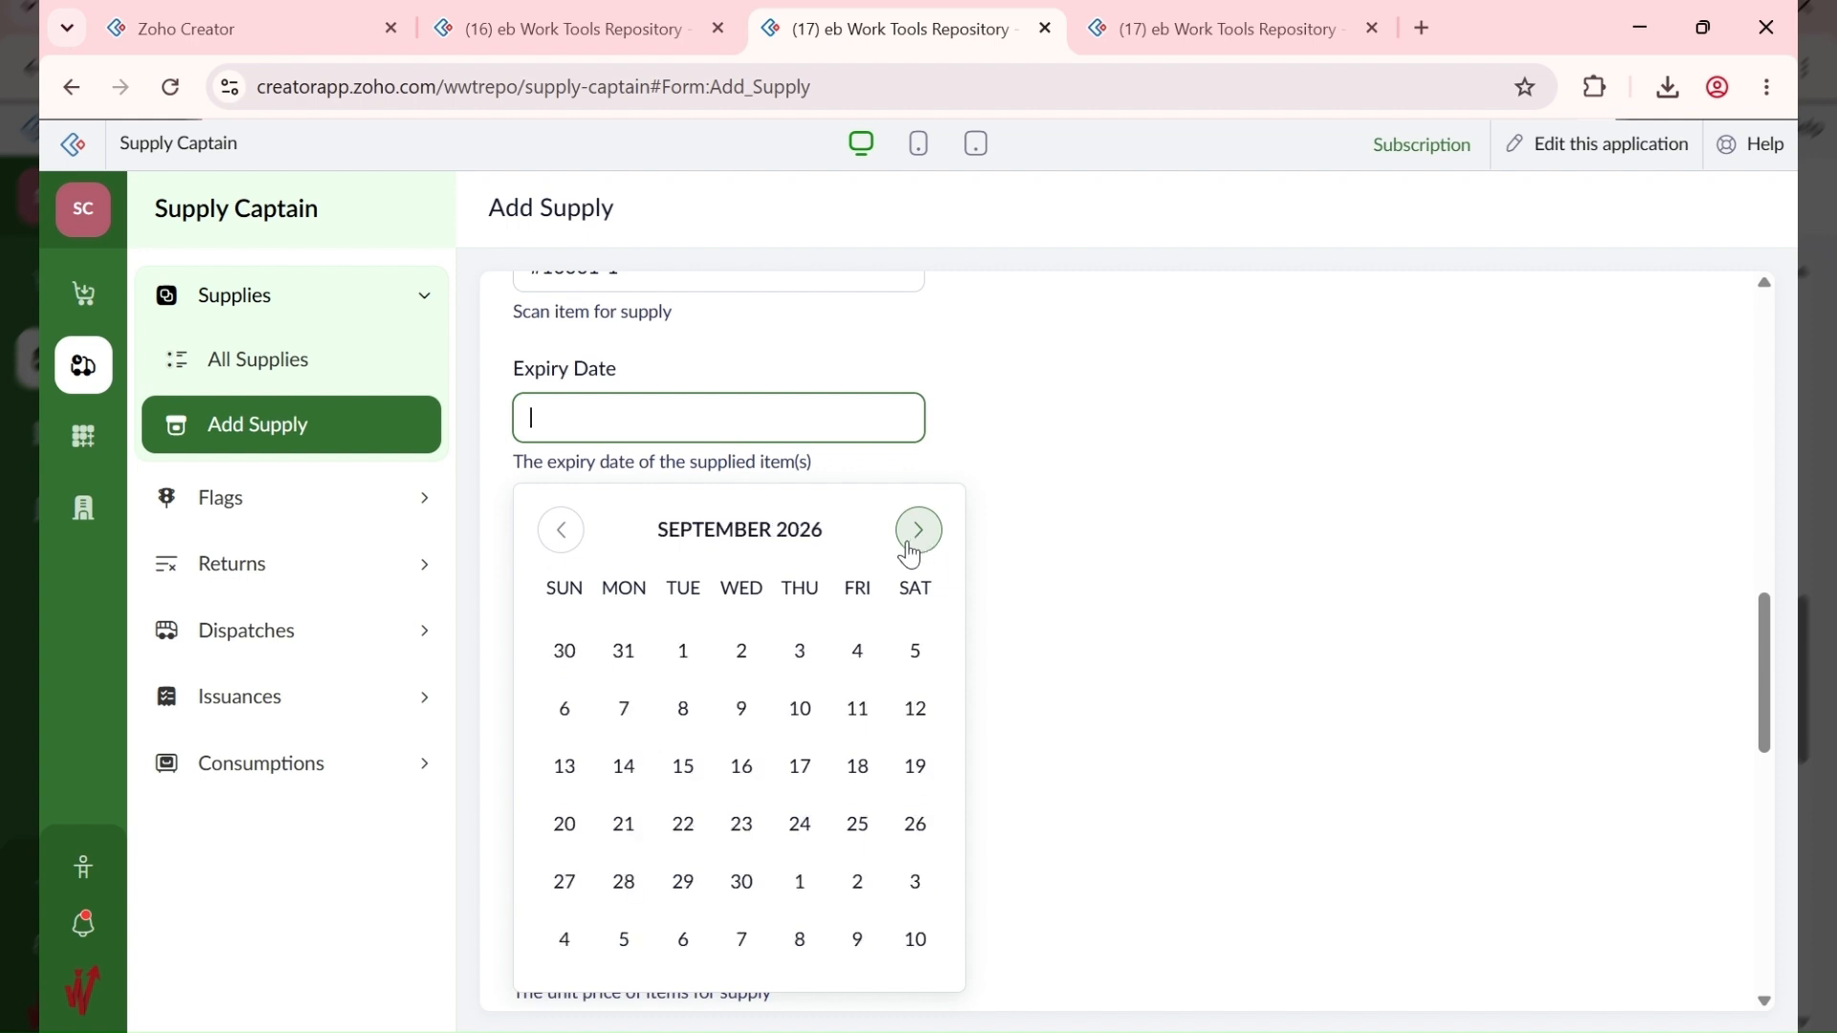
{"action": "left_click", "coordinate": [742, 882]}
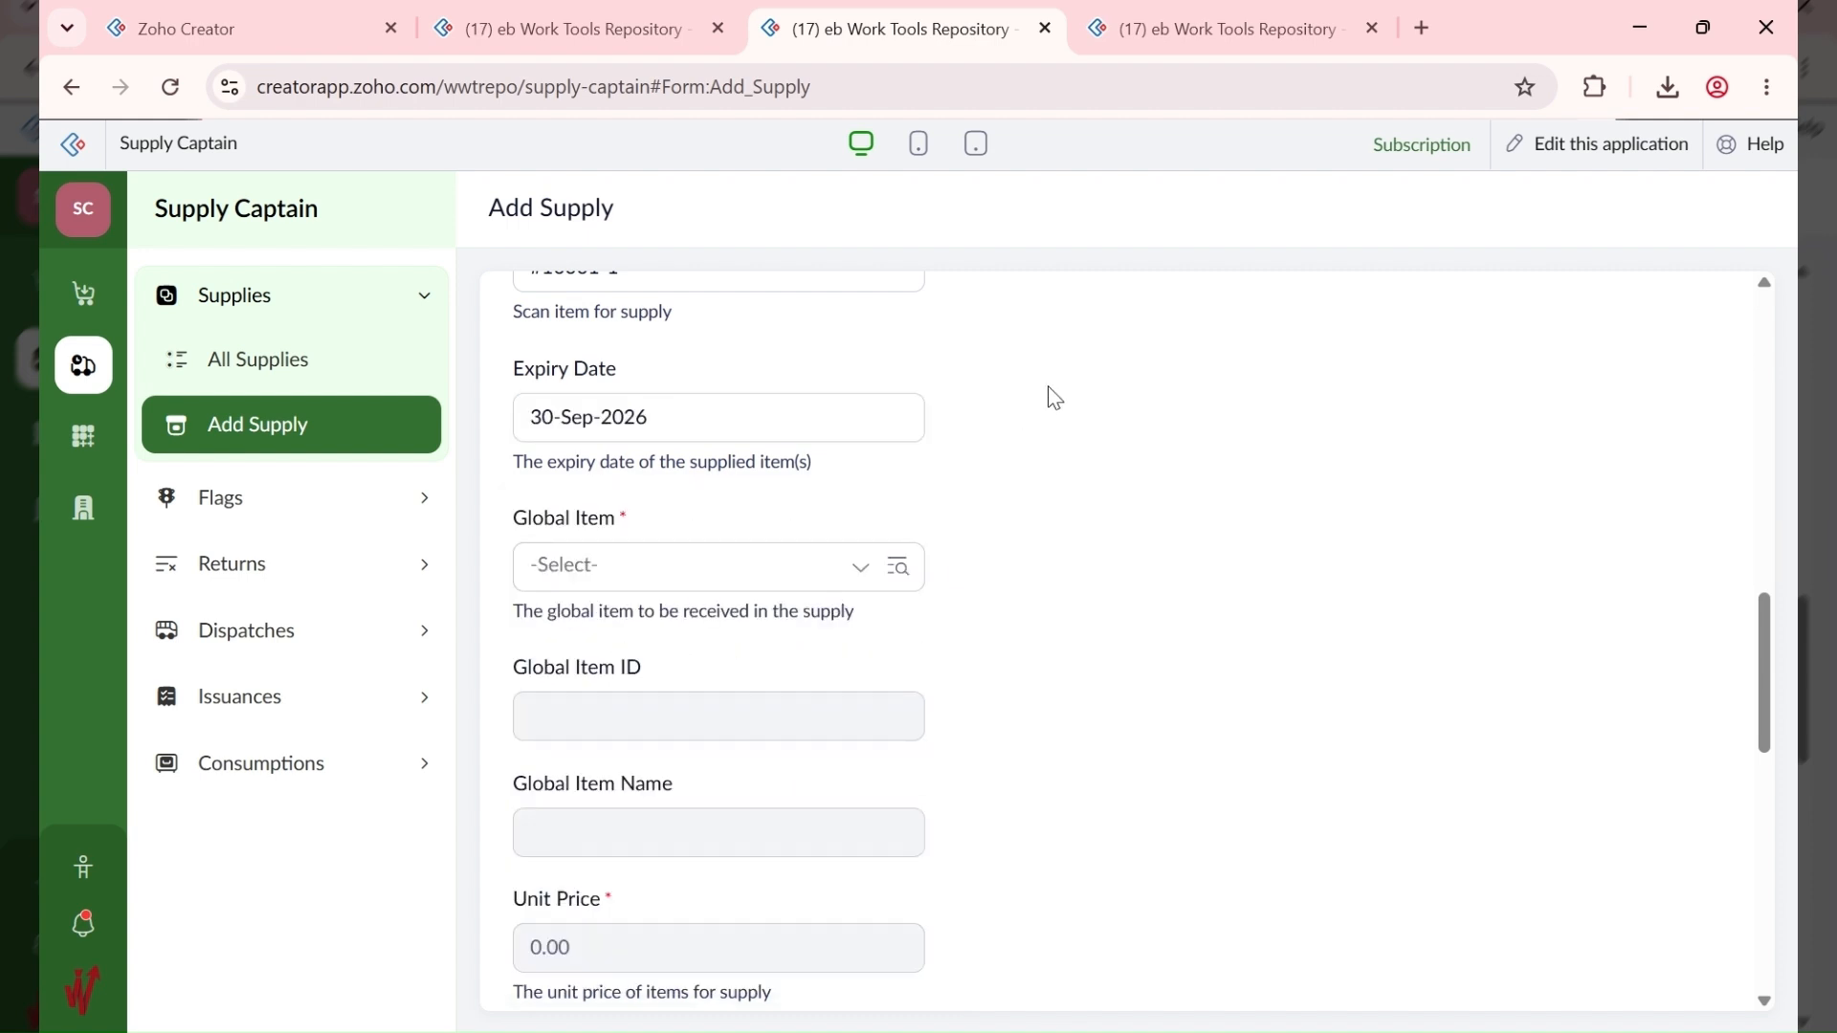
Step: Choose global item 10003 - BB Basmati Rice - 10KG with quantity 3
{"action": "left_click", "coordinate": [693, 569]}
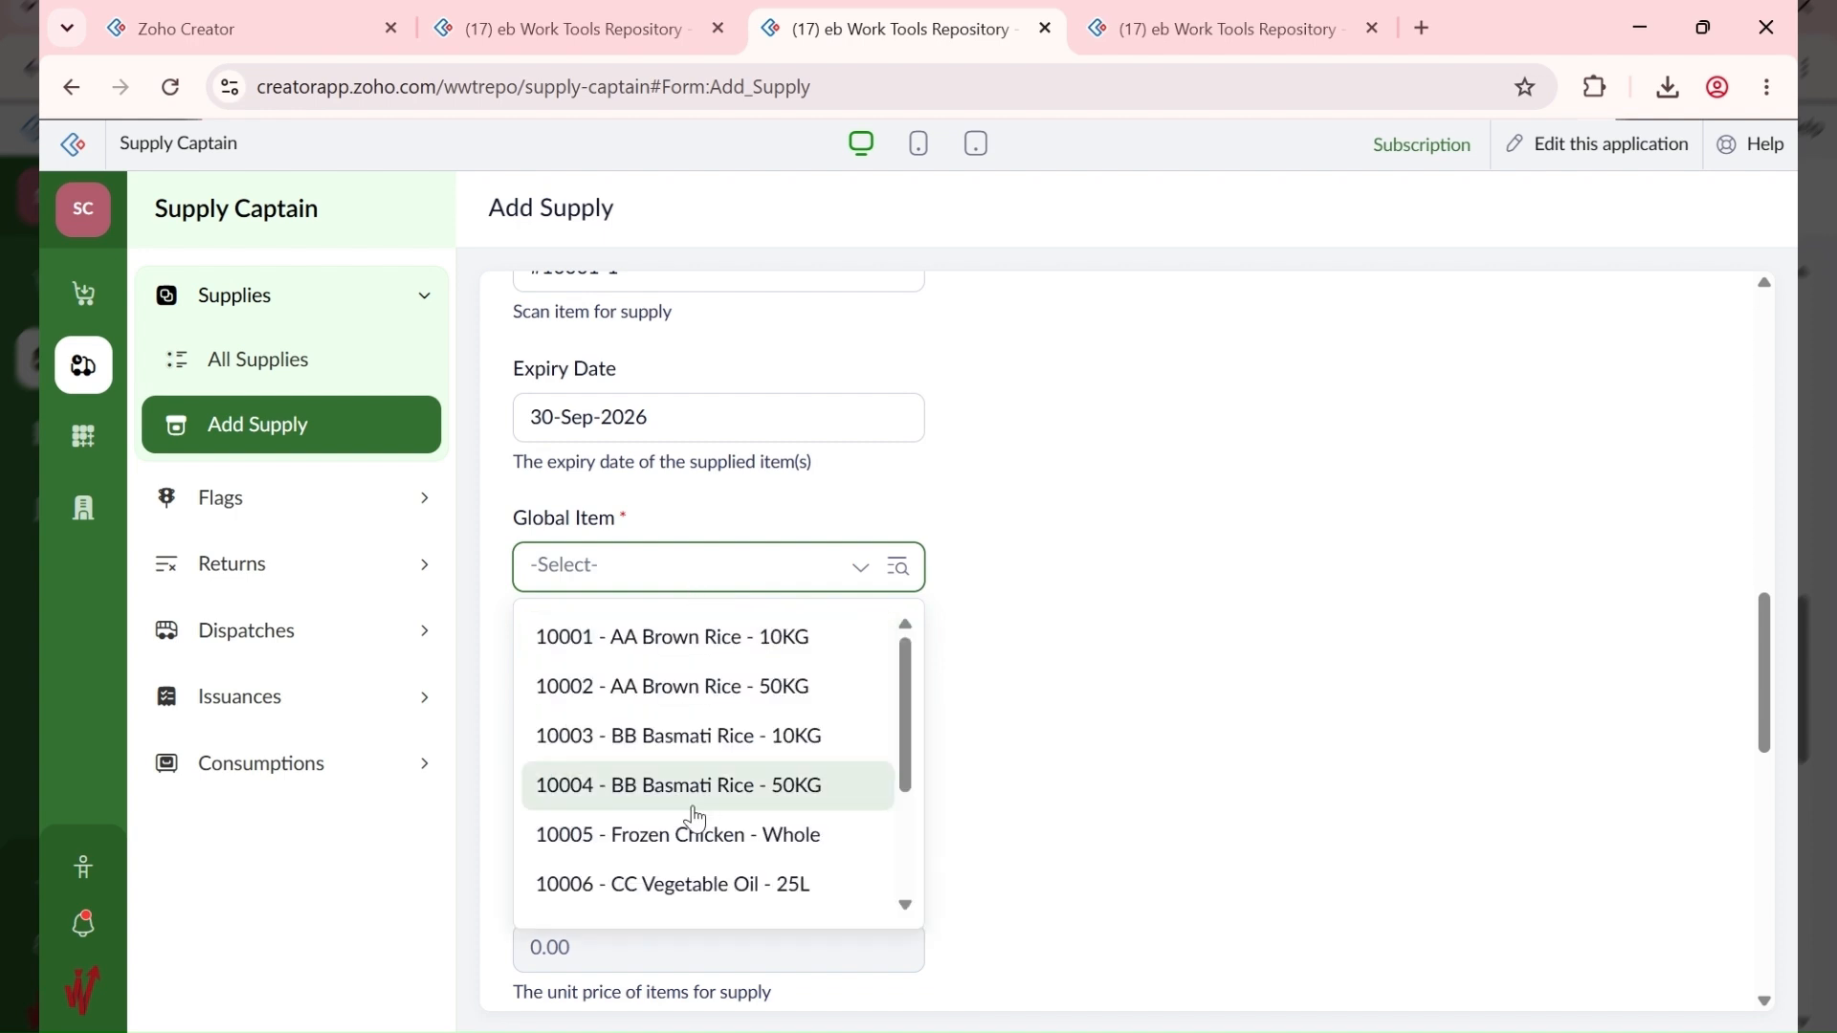
{"action": "scroll", "coordinate": [695, 820], "scroll_direction": "down", "scroll_amount": 2}
{"action": "scroll", "coordinate": [697, 819], "scroll_direction": "up", "scroll_amount": 2}
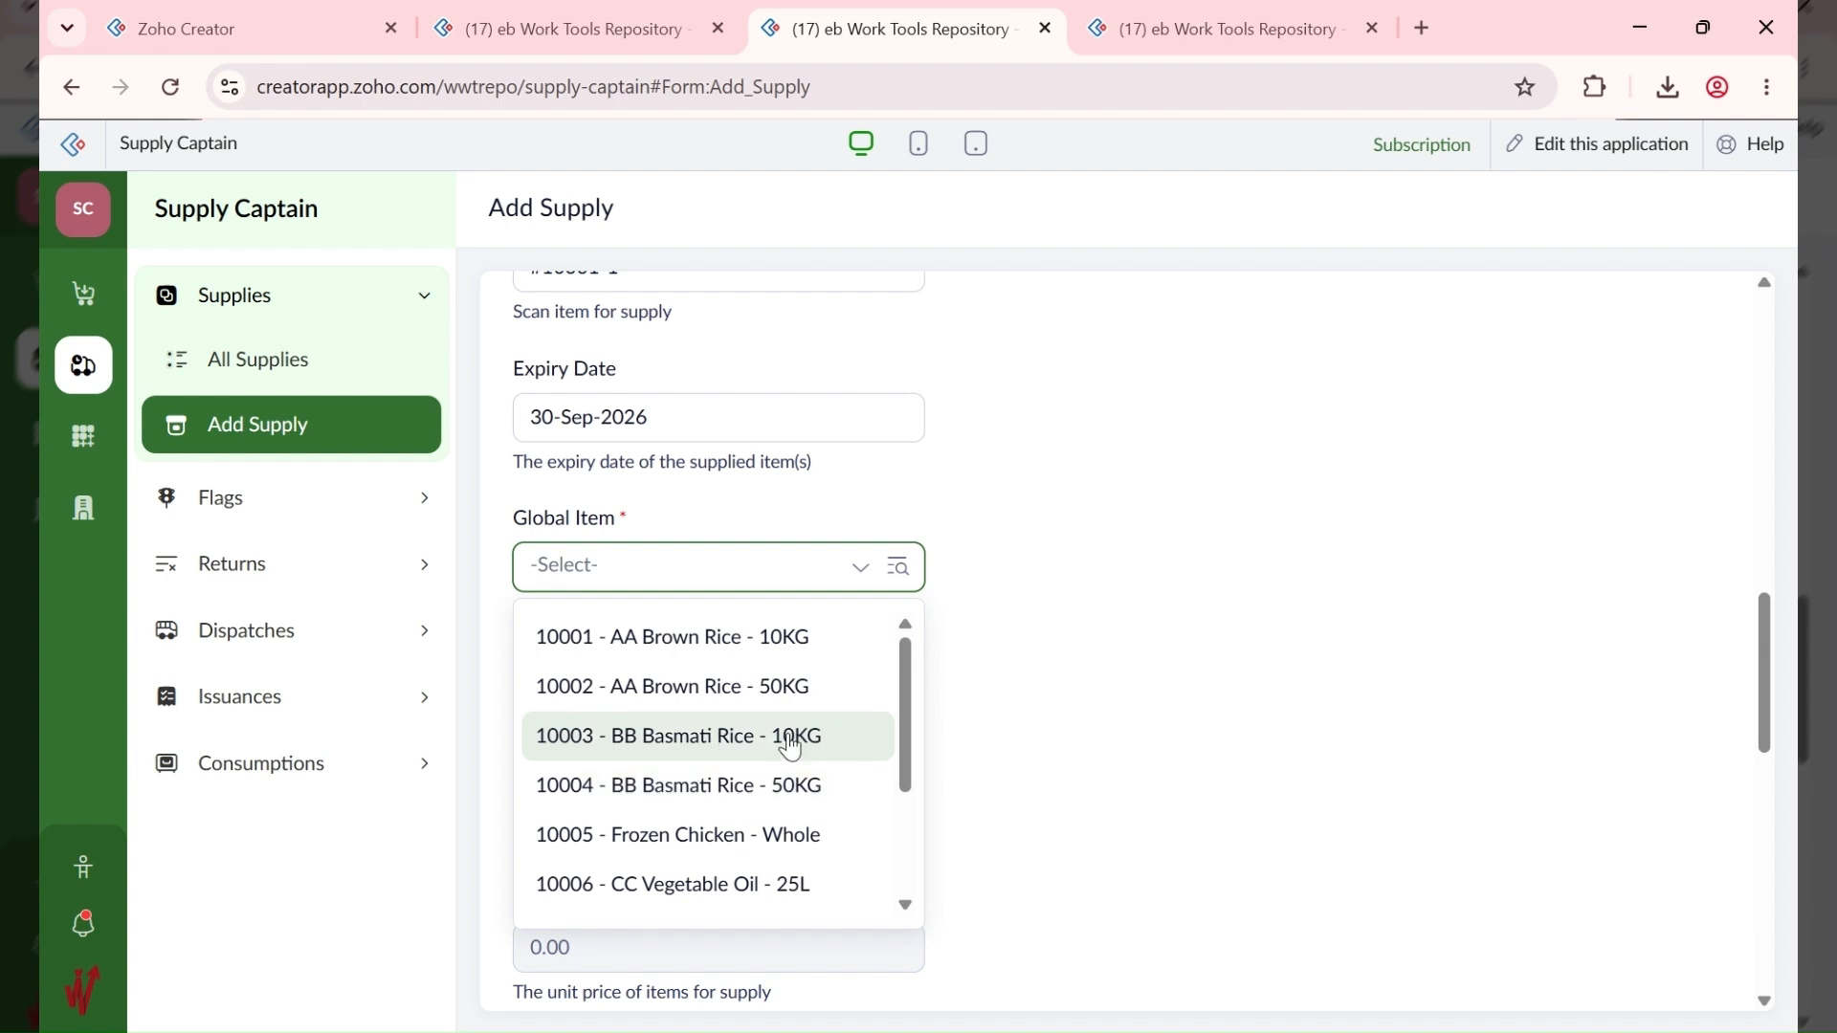
{"action": "left_click", "coordinate": [791, 748]}
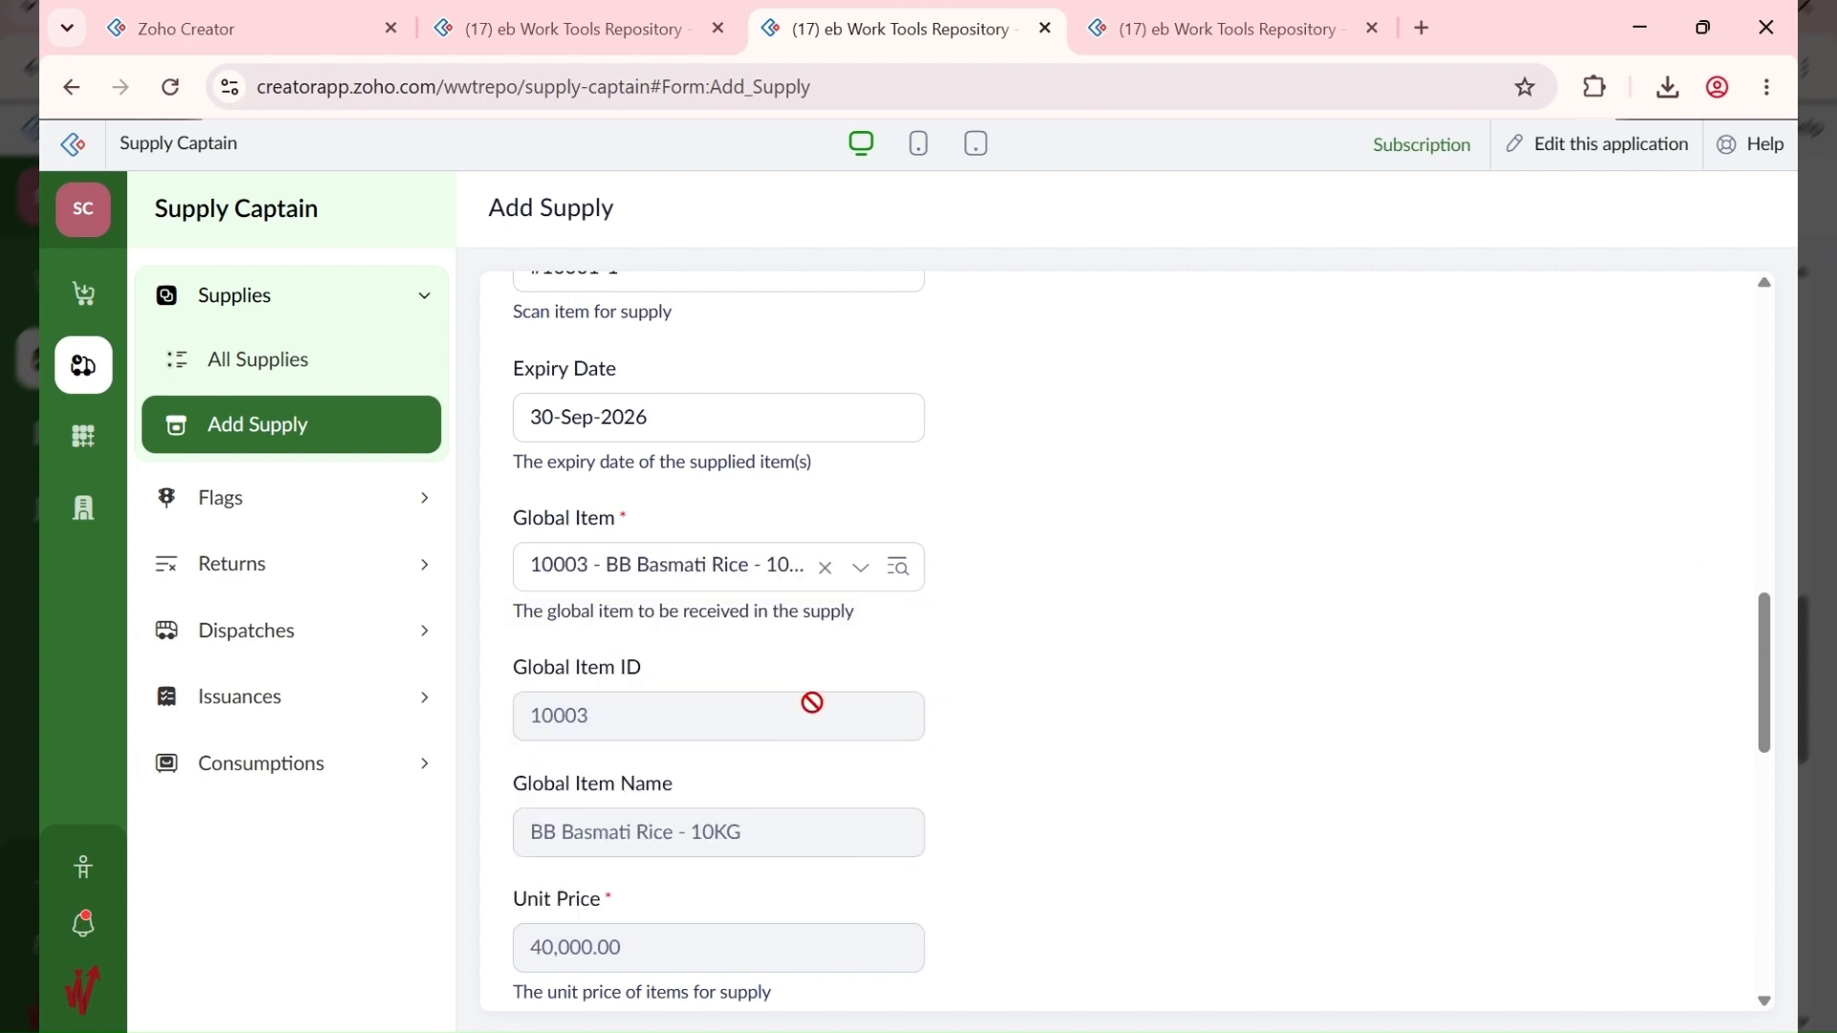
{"action": "scroll", "coordinate": [789, 771], "scroll_direction": "down", "scroll_amount": 5}
{"action": "left_click", "coordinate": [683, 541]}
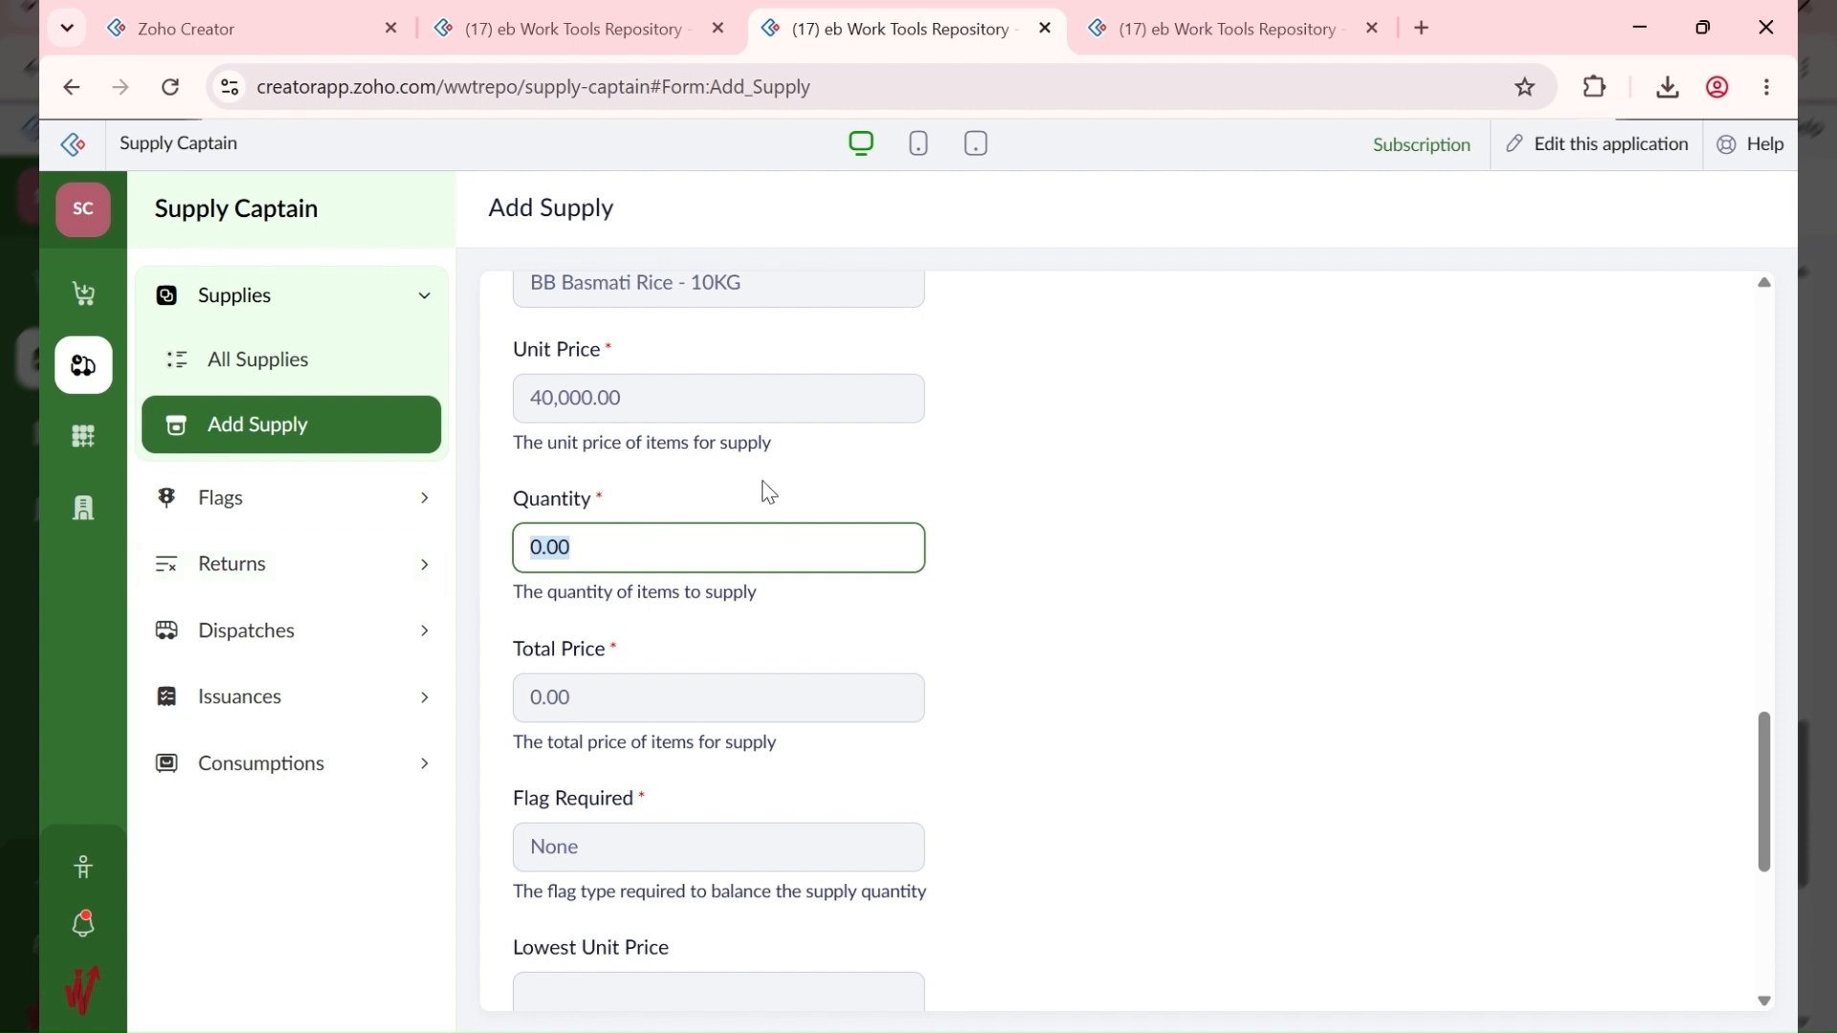
{"action": "type", "text": "3"}
{"action": "left_click", "coordinate": [1012, 469]}
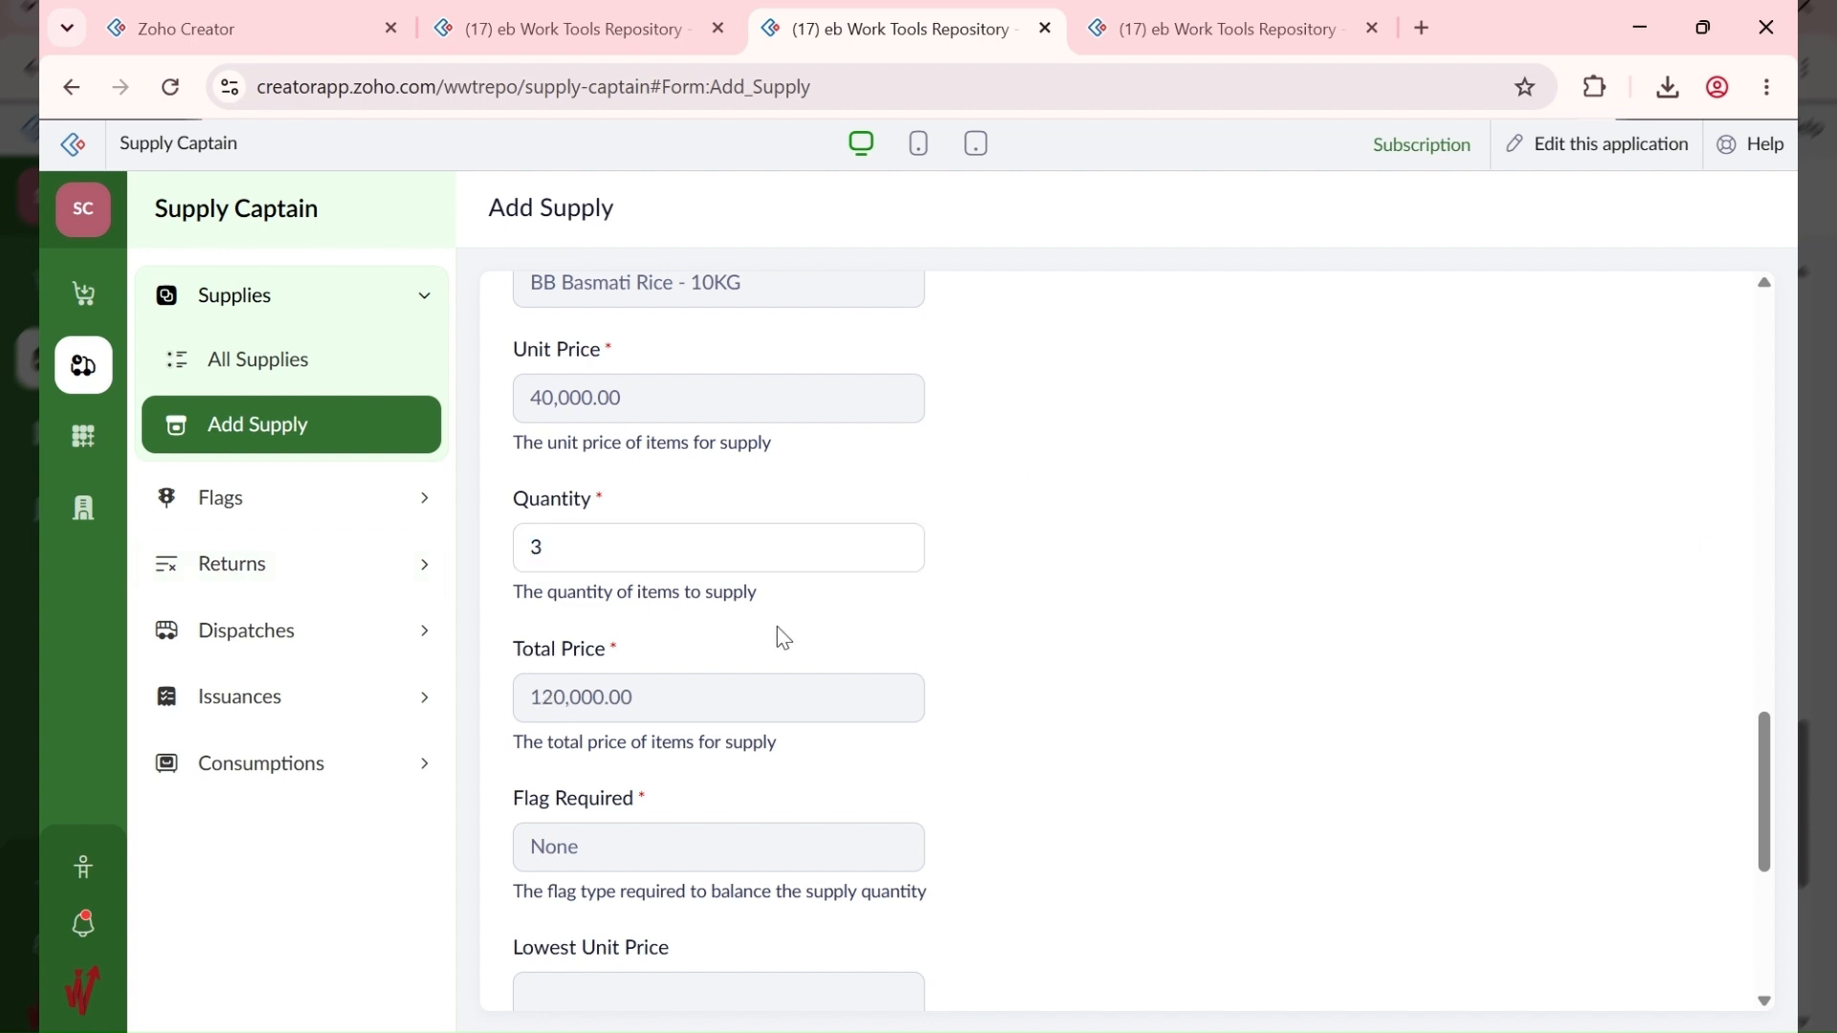
Step: Submit the supply, which is refused until dispatch 10001 is received, and view All Supplies
{"action": "scroll", "coordinate": [766, 651], "scroll_direction": "down", "scroll_amount": 5}
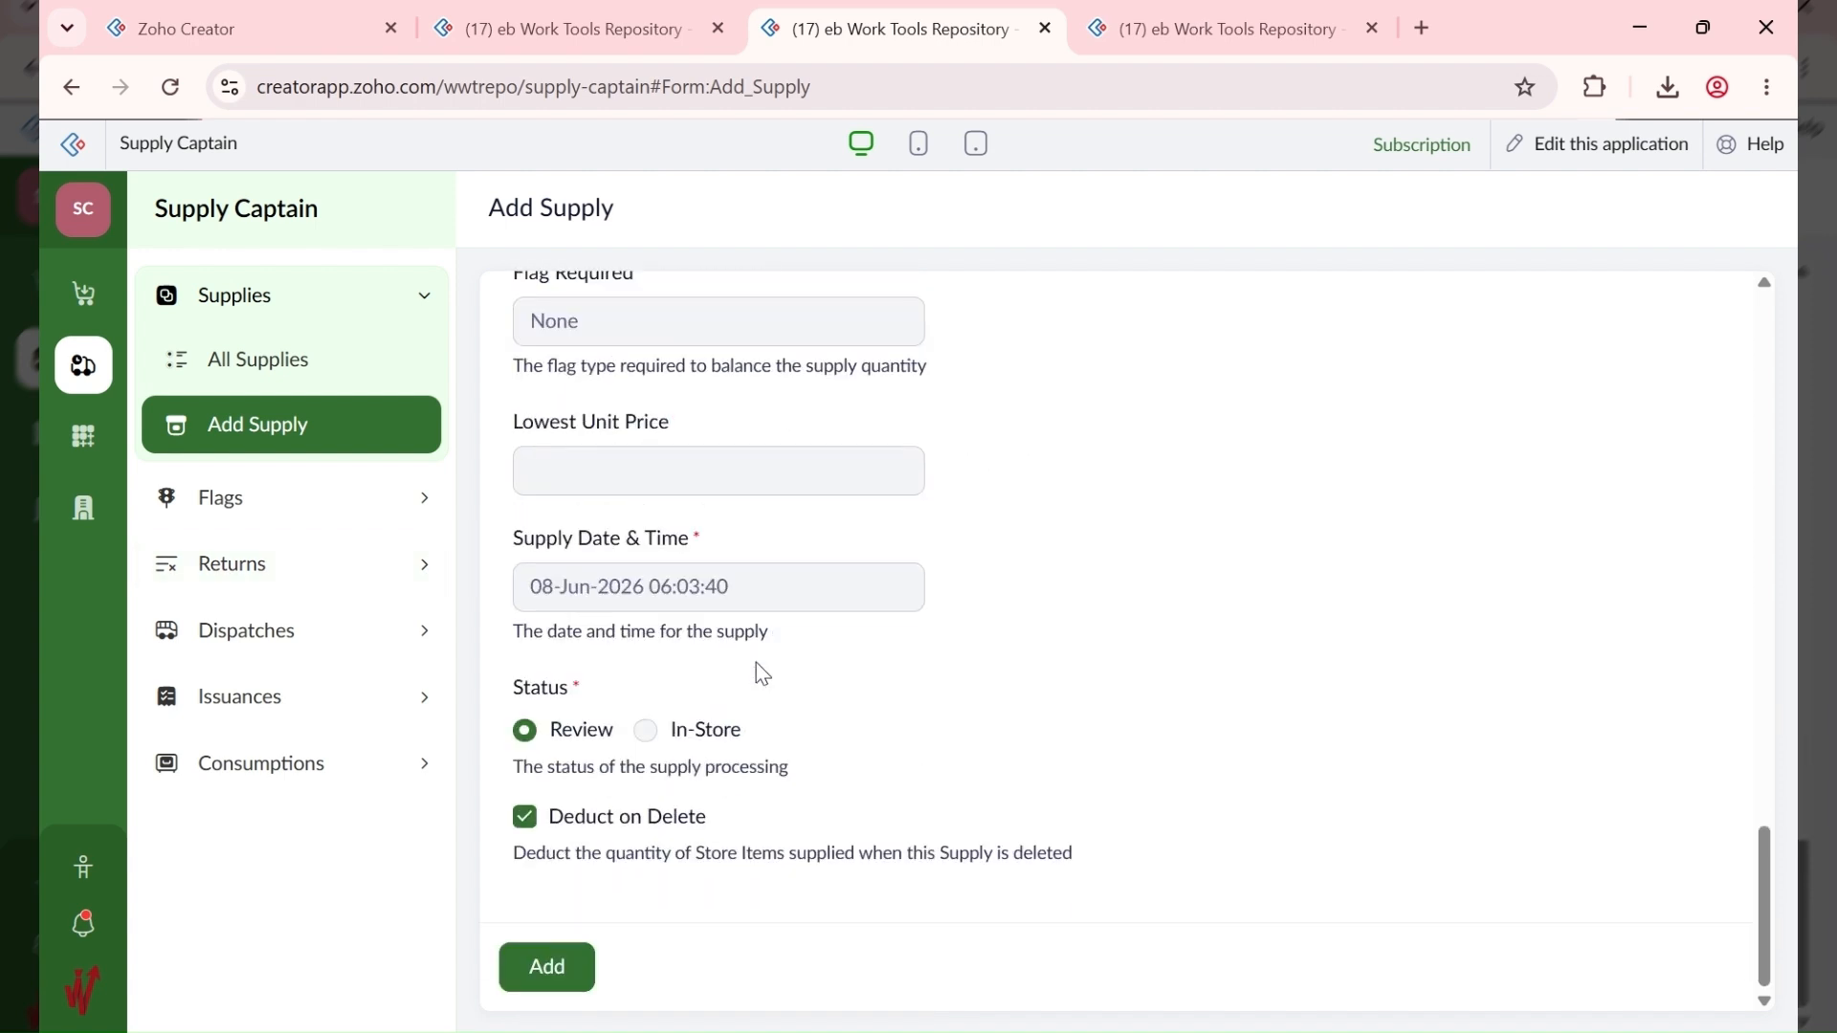
{"action": "left_click", "coordinate": [551, 968]}
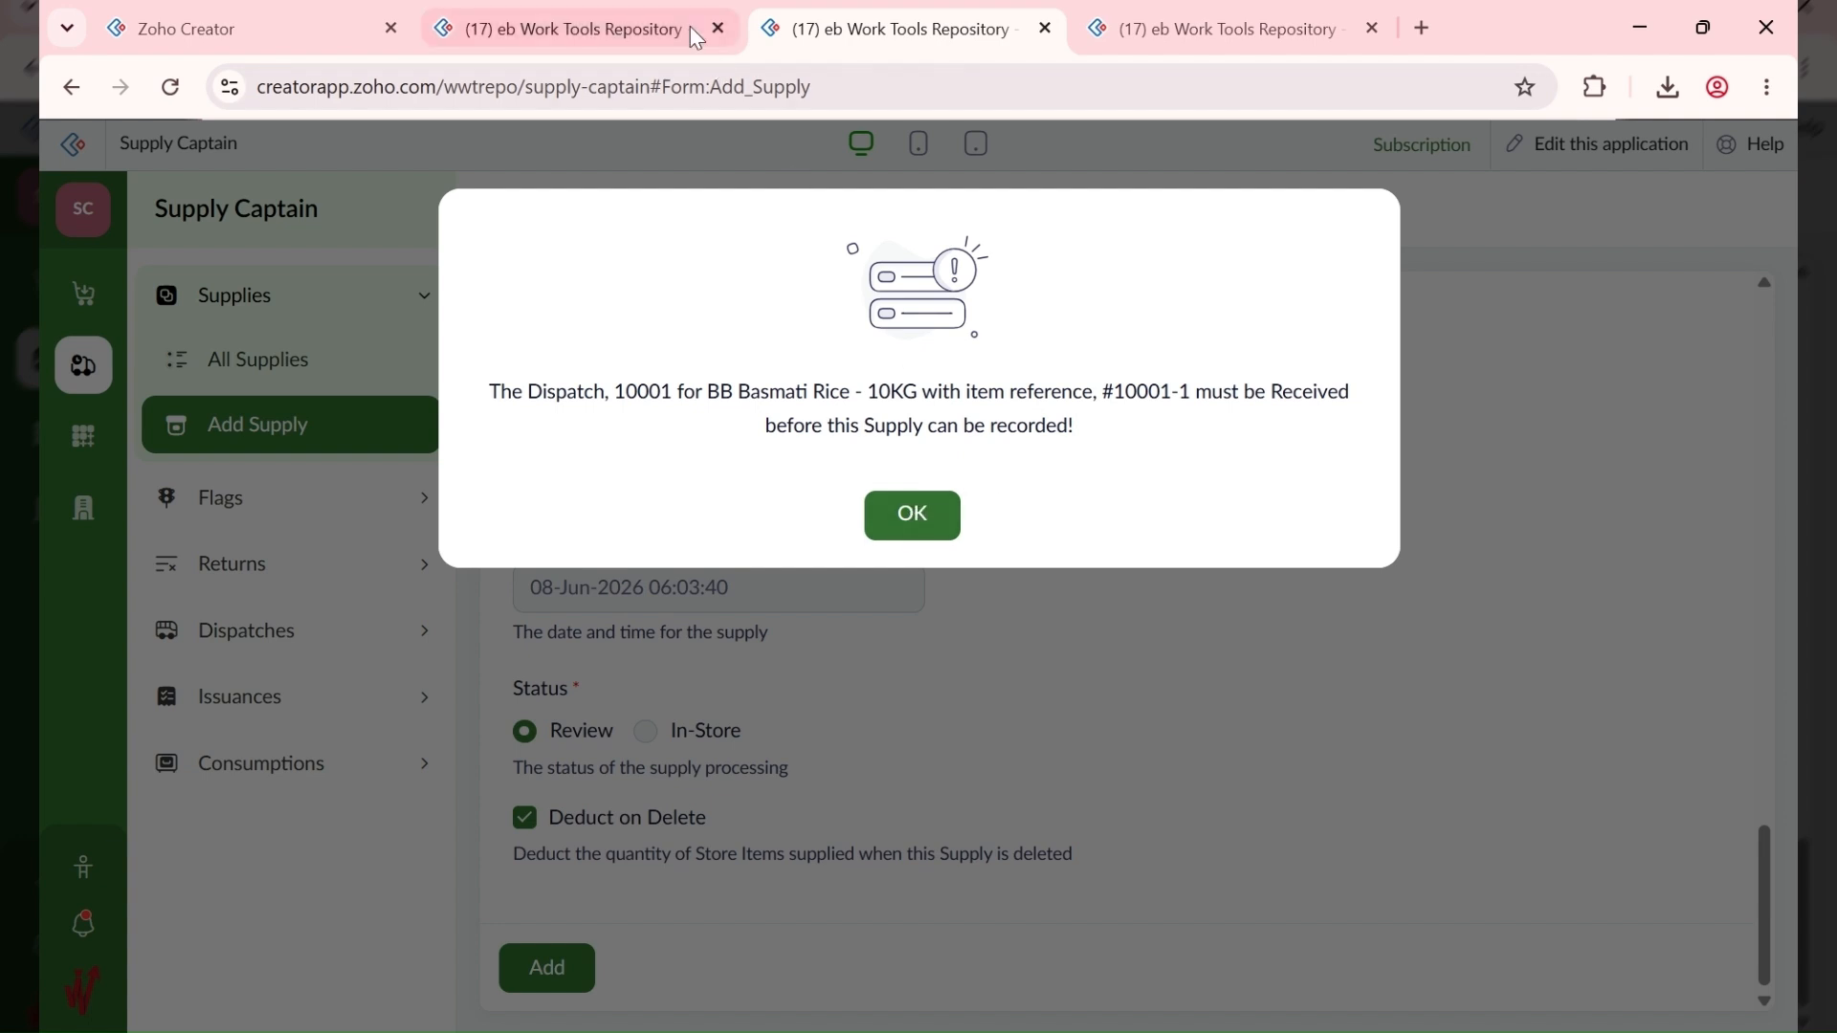
{"action": "left_click", "coordinate": [636, 12]}
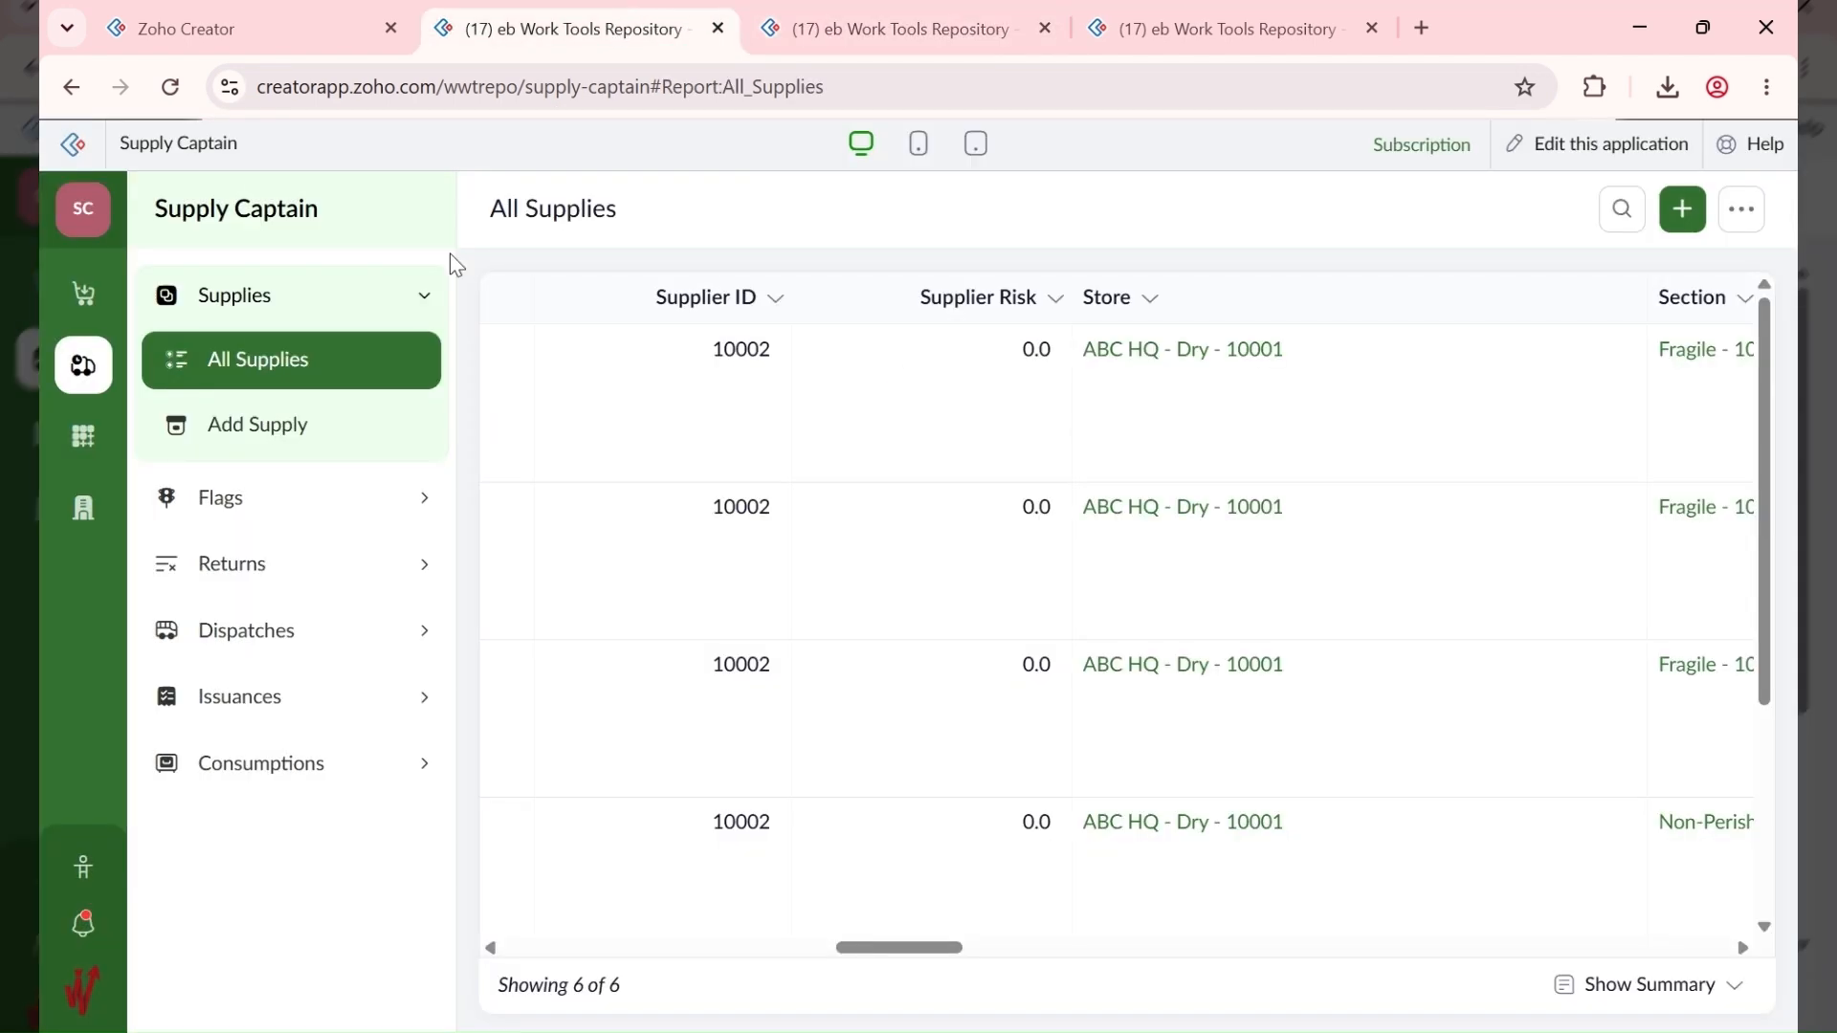
Step: Edit dispatch 10001 in All Dispatches and save its status as In Transit
{"action": "left_click", "coordinate": [254, 629]}
{"action": "left_click", "coordinate": [305, 569]}
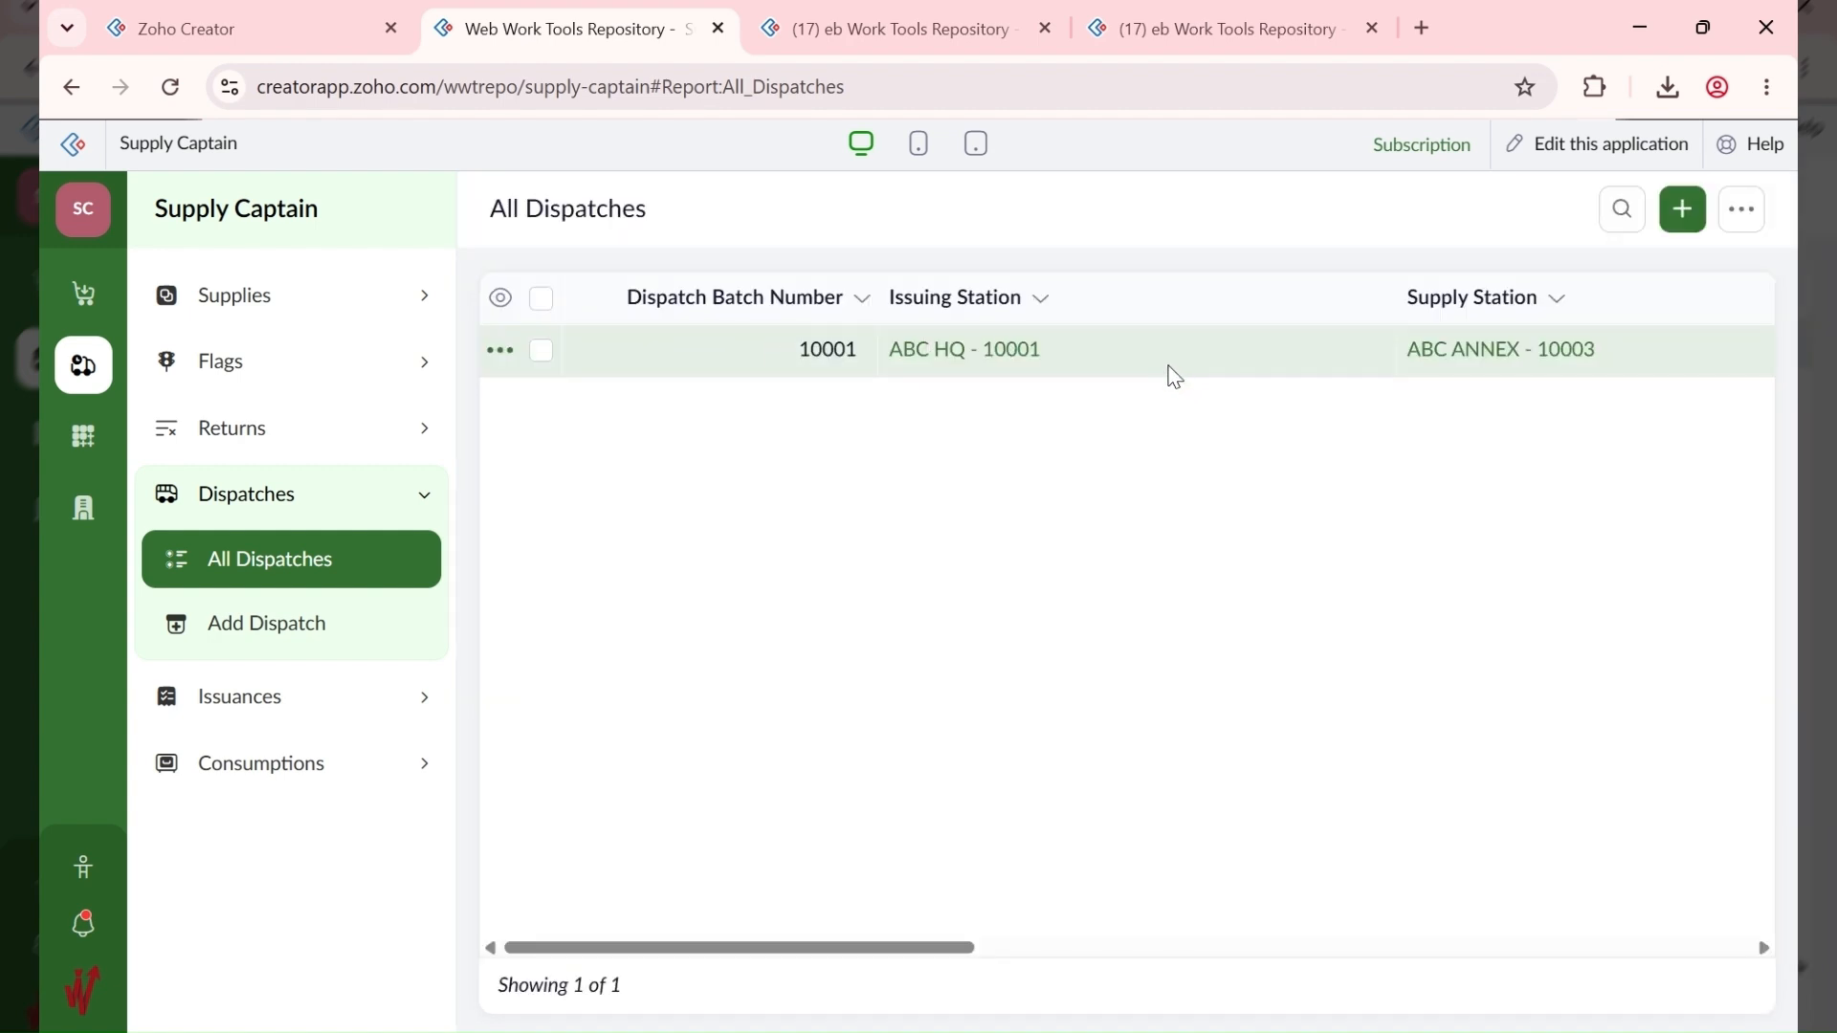
{"action": "left_click", "coordinate": [1182, 360]}
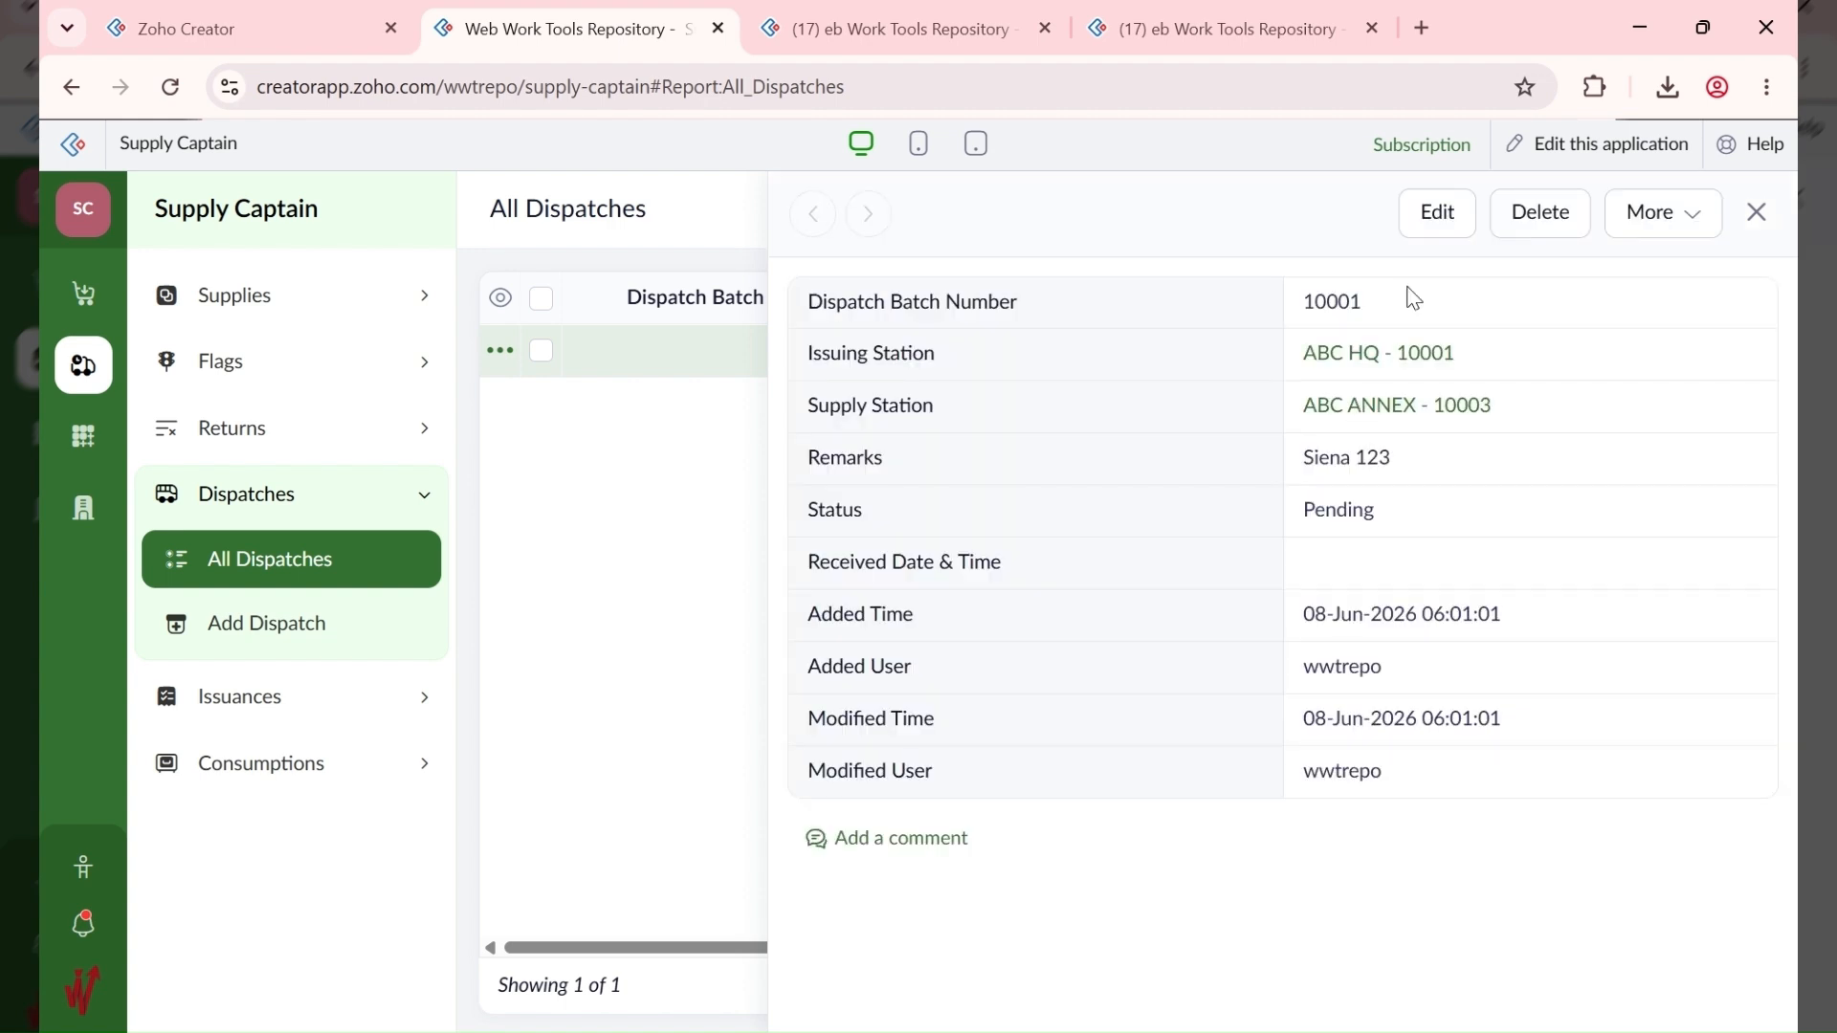
{"action": "left_click", "coordinate": [1435, 214]}
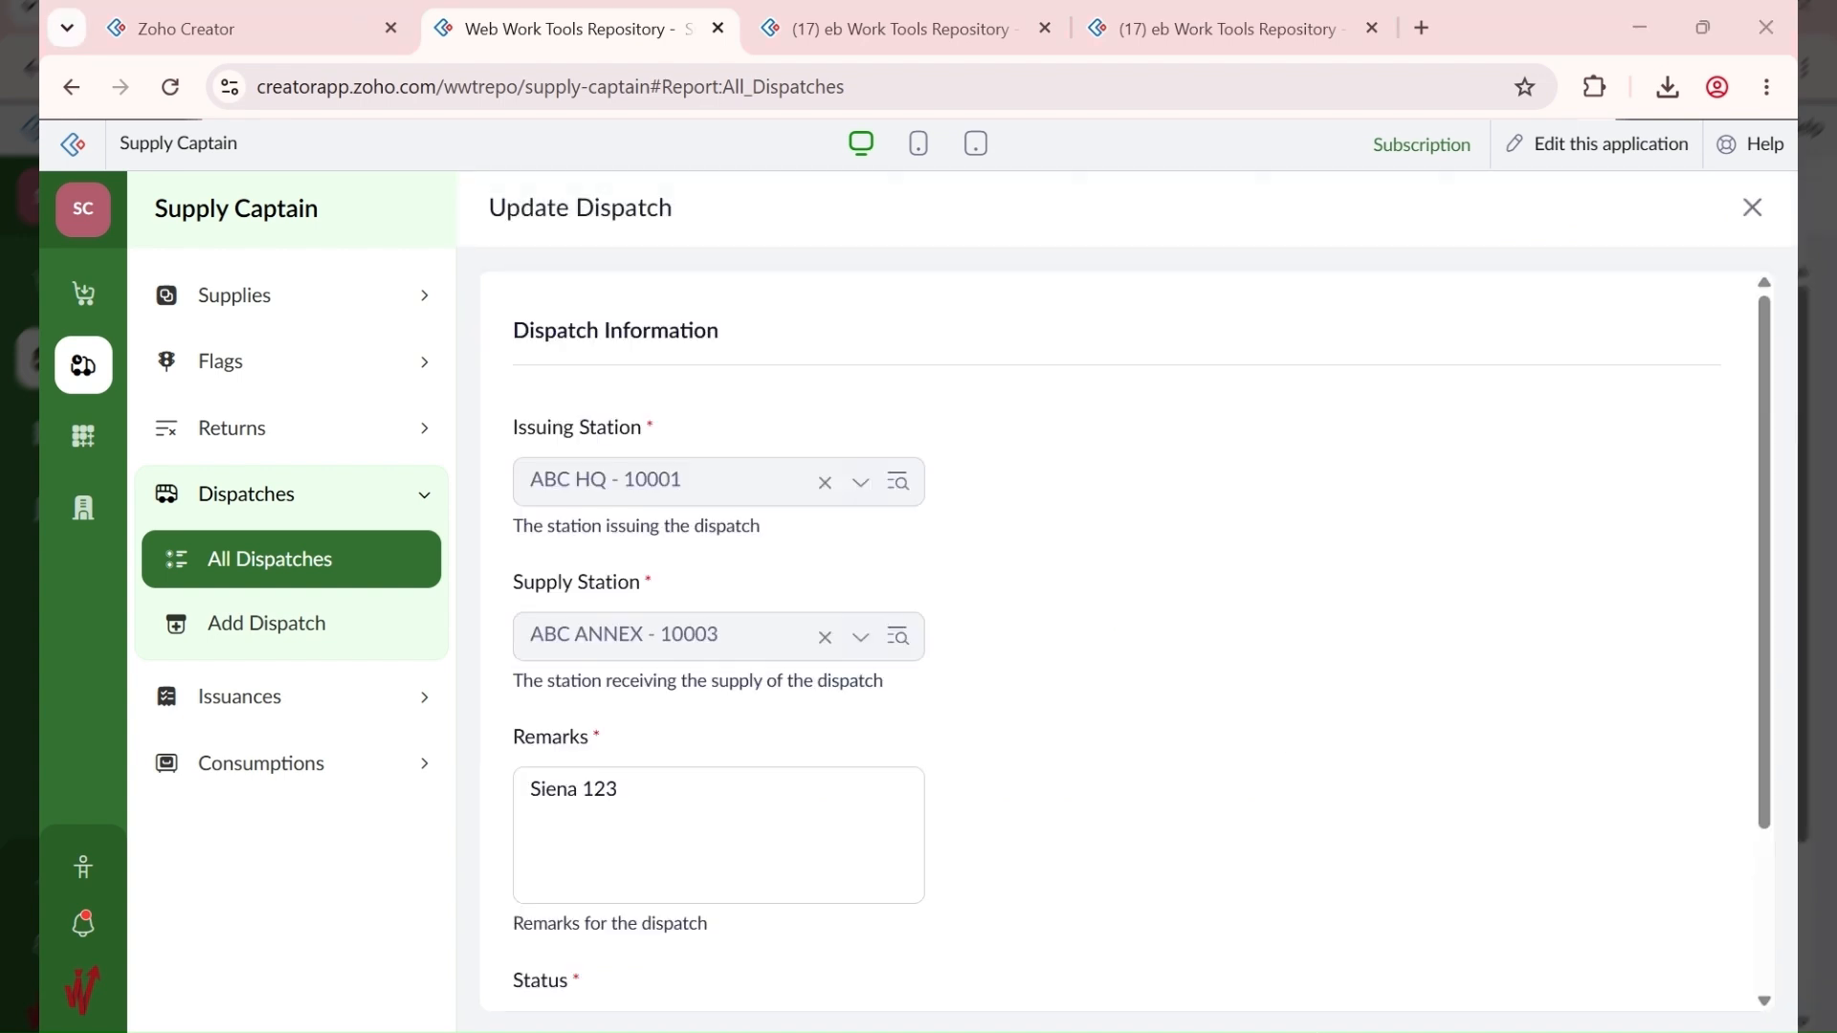
{"action": "scroll", "coordinate": [1039, 478], "scroll_direction": "down", "scroll_amount": 3}
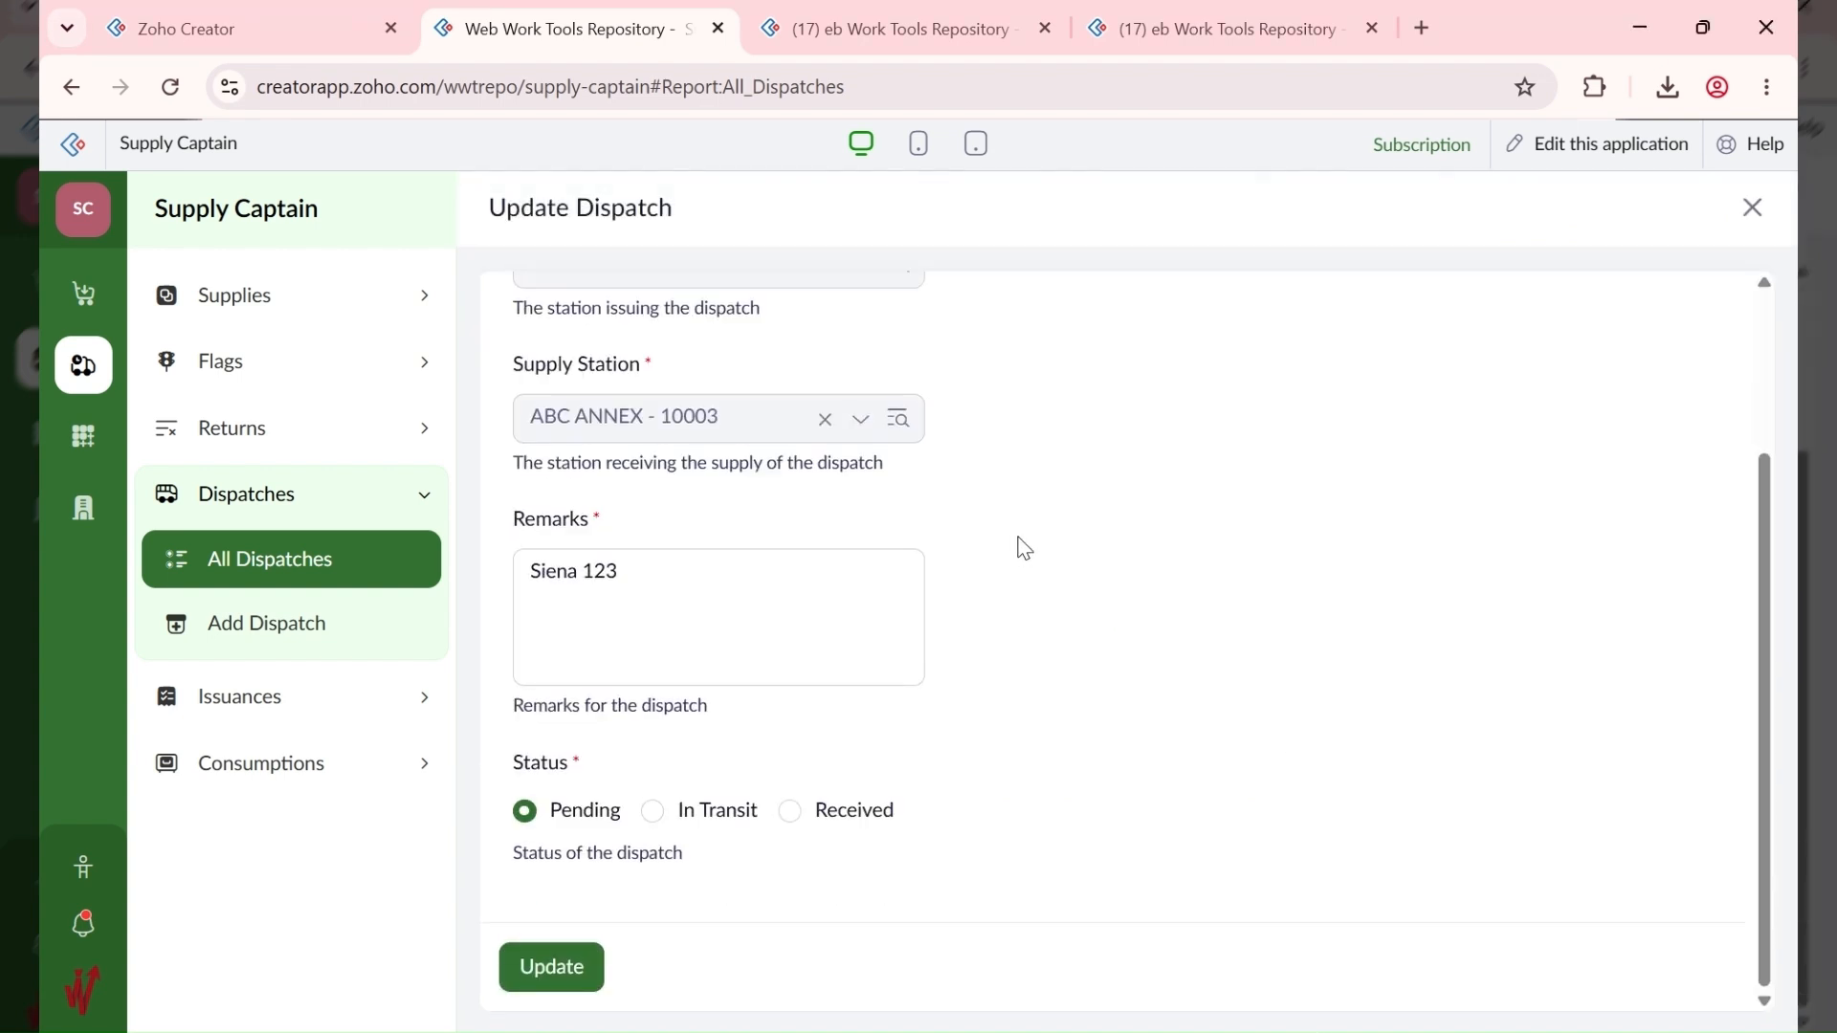
{"action": "left_click", "coordinate": [675, 823]}
{"action": "left_click", "coordinate": [551, 967]}
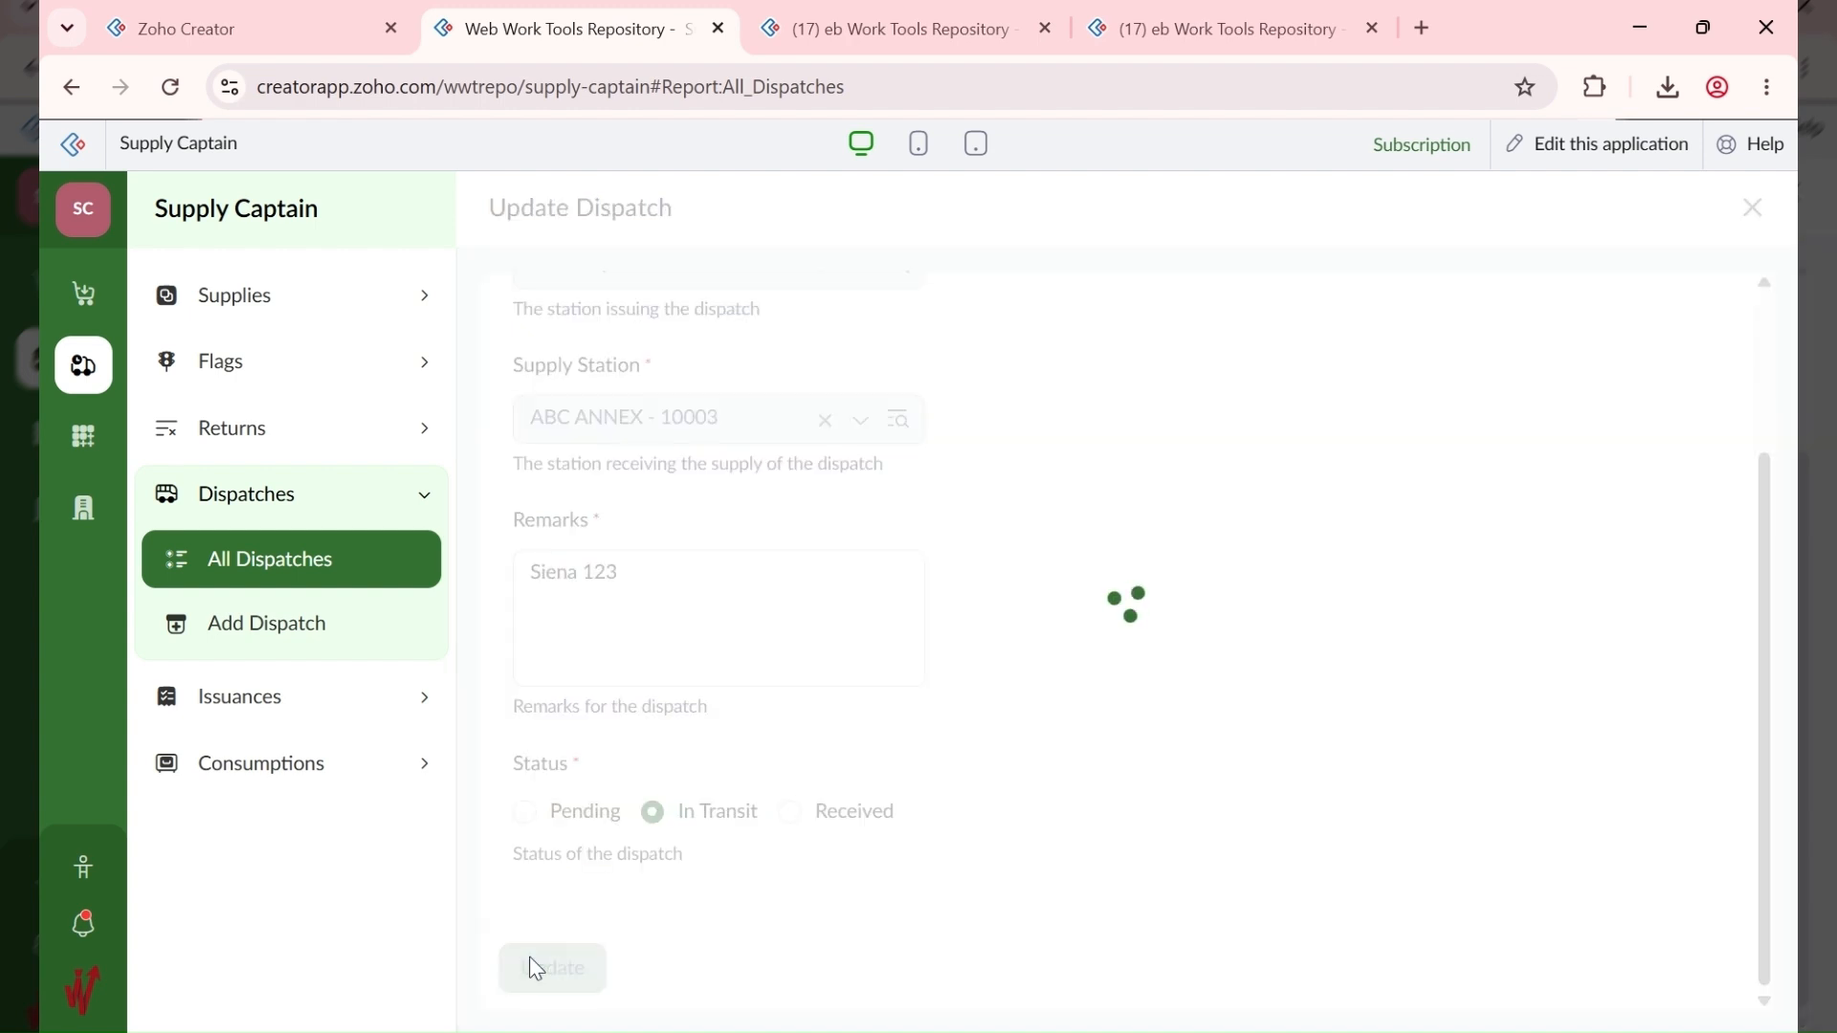
Step: Dismiss the dispatch alert on the Add Supply form and resubmit the supply
{"action": "left_click", "coordinate": [909, 15]}
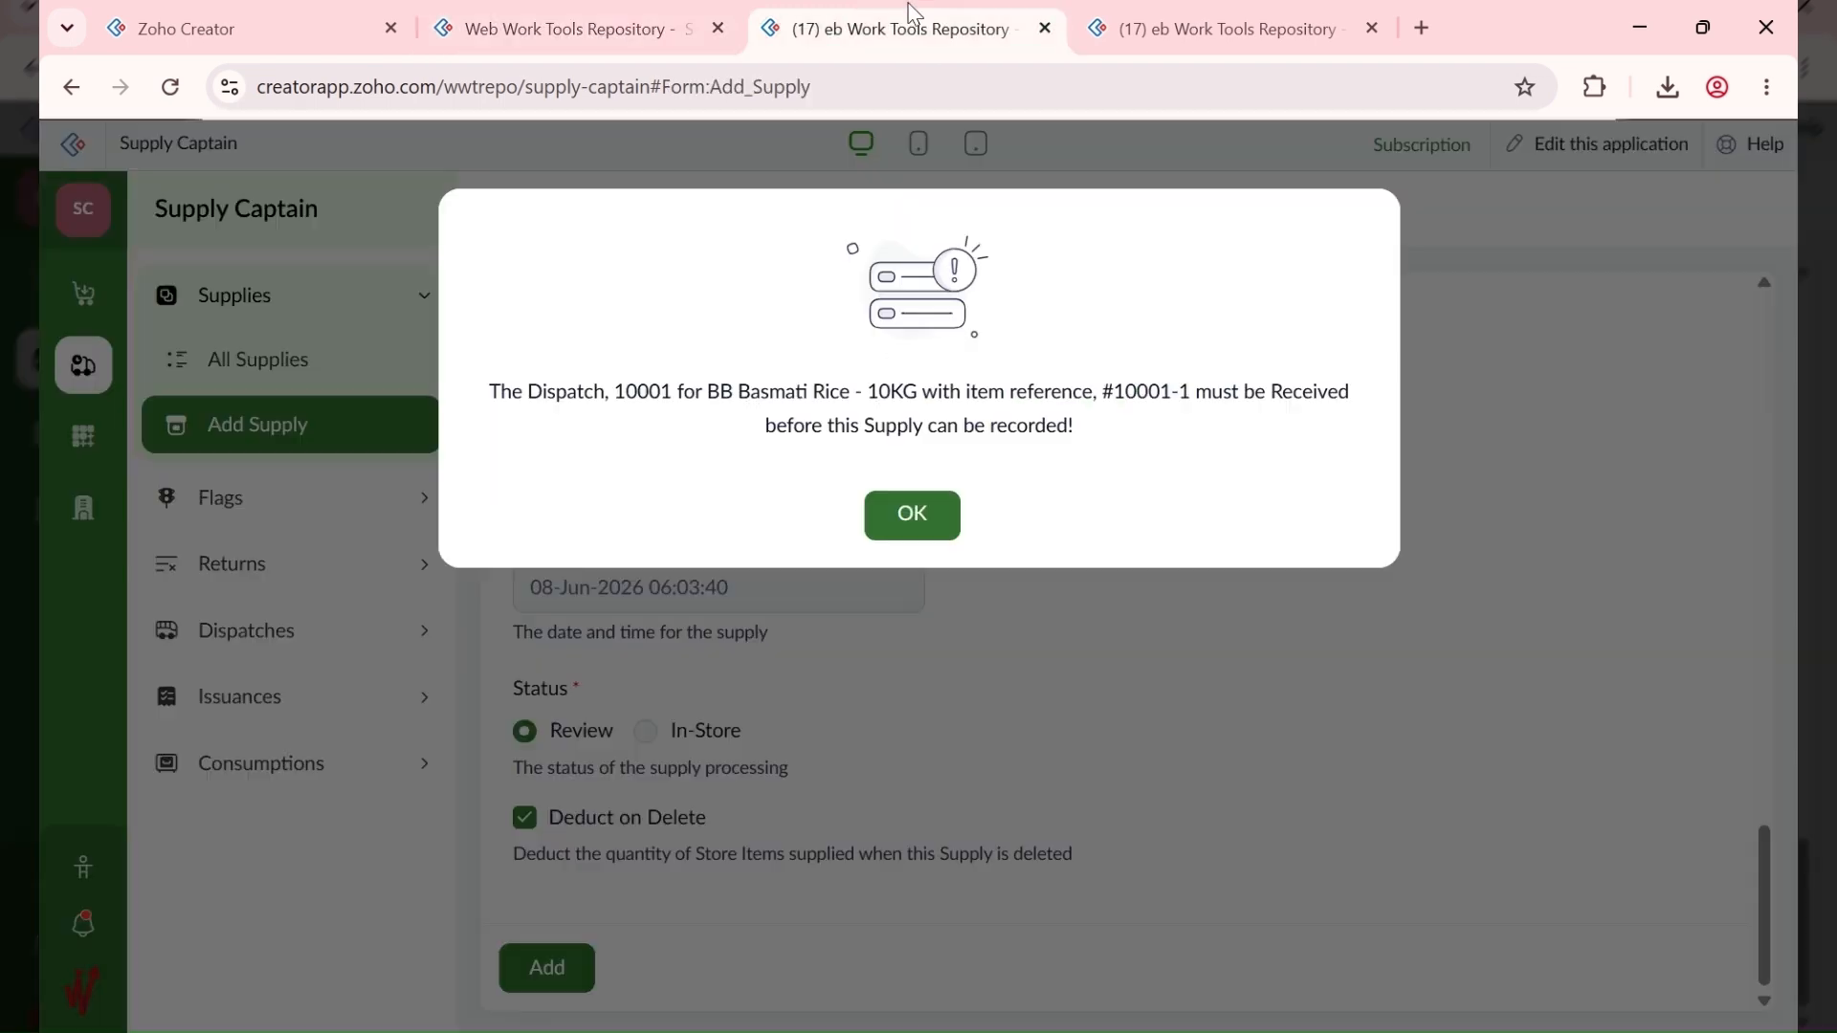
{"action": "left_click", "coordinate": [920, 535]}
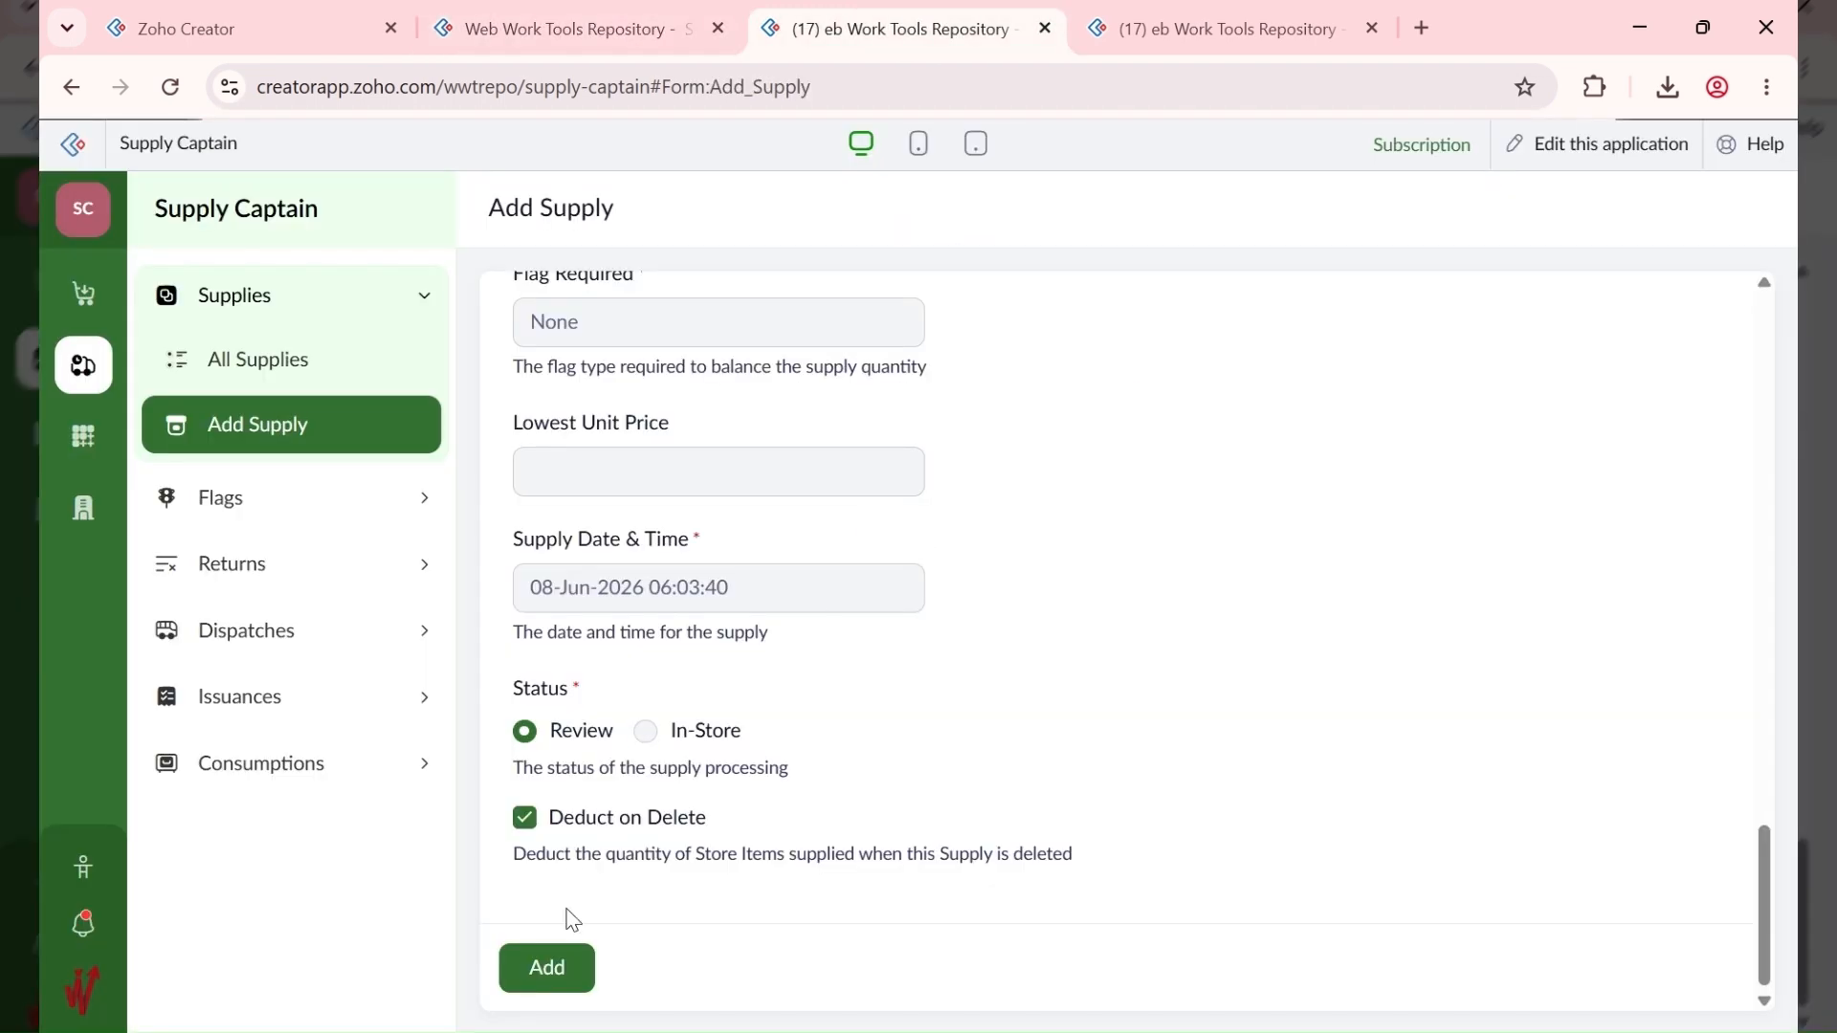
{"action": "left_click", "coordinate": [551, 981]}
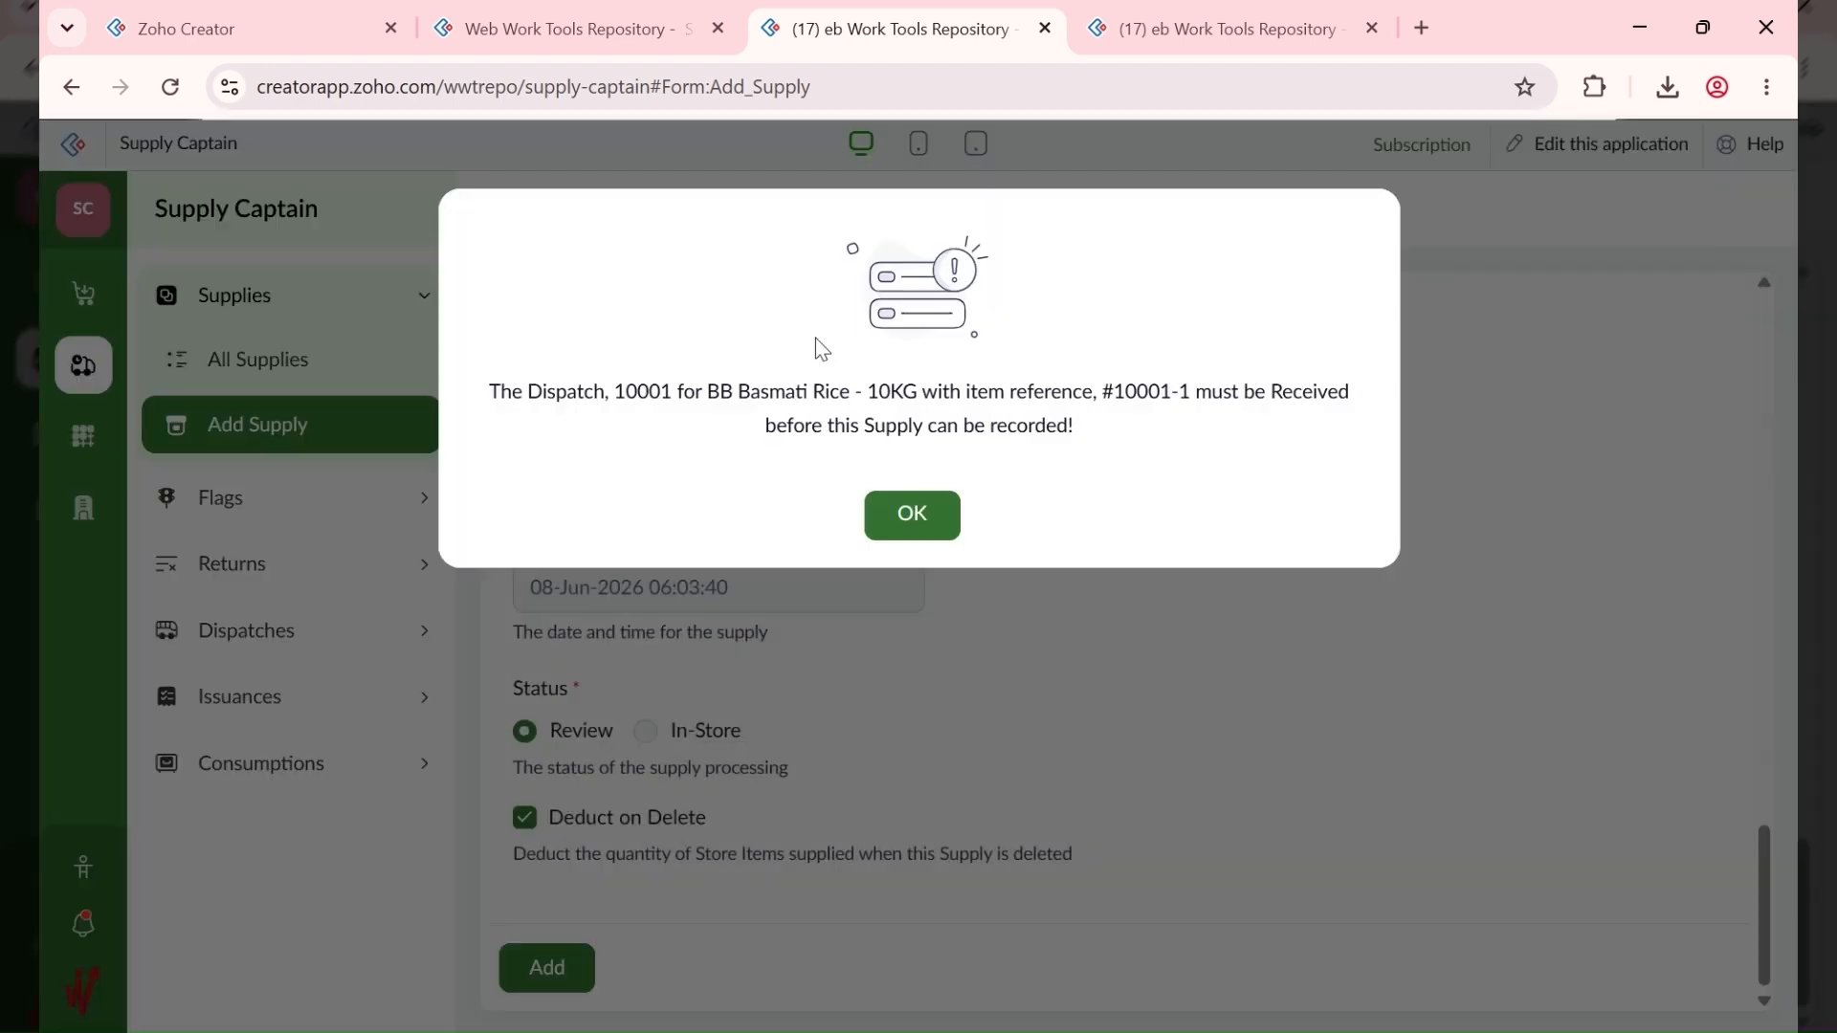
Step: Mark dispatch 10001 as Received with a received date of 8 June 2026
{"action": "left_click", "coordinate": [574, 29]}
{"action": "left_click", "coordinate": [1226, 359]}
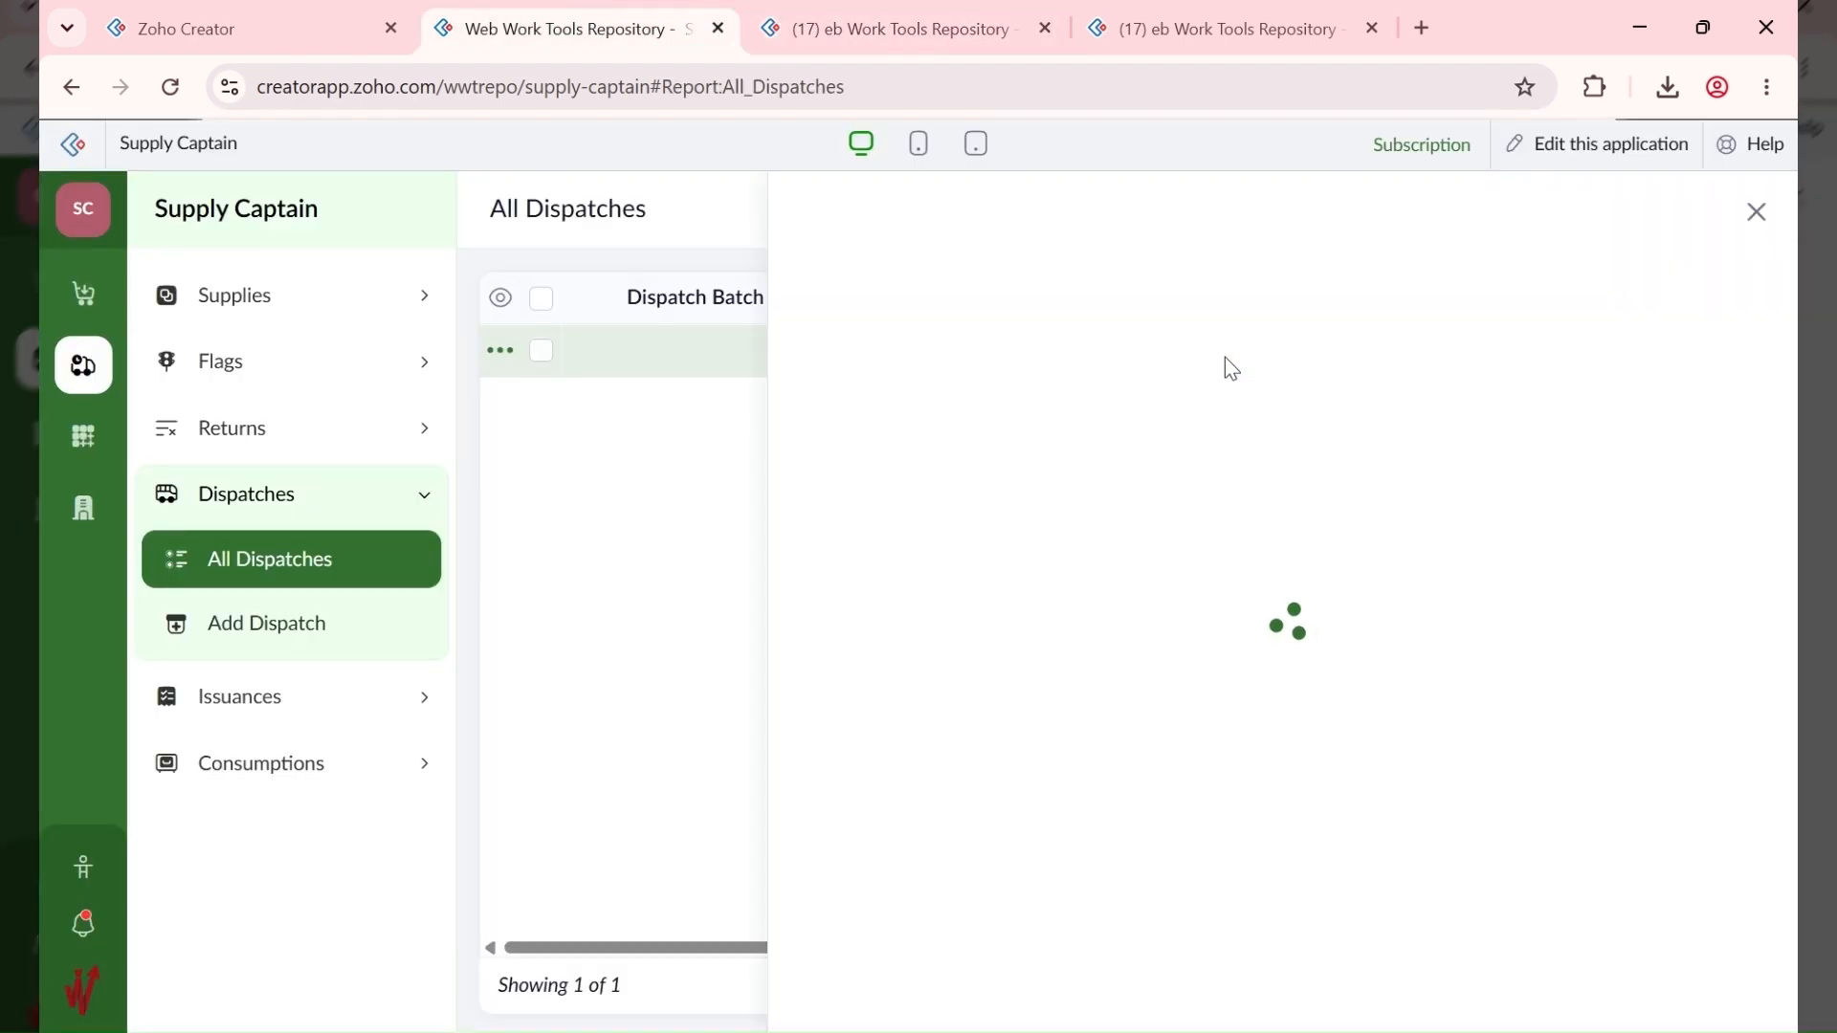
{"action": "left_click", "coordinate": [1436, 217]}
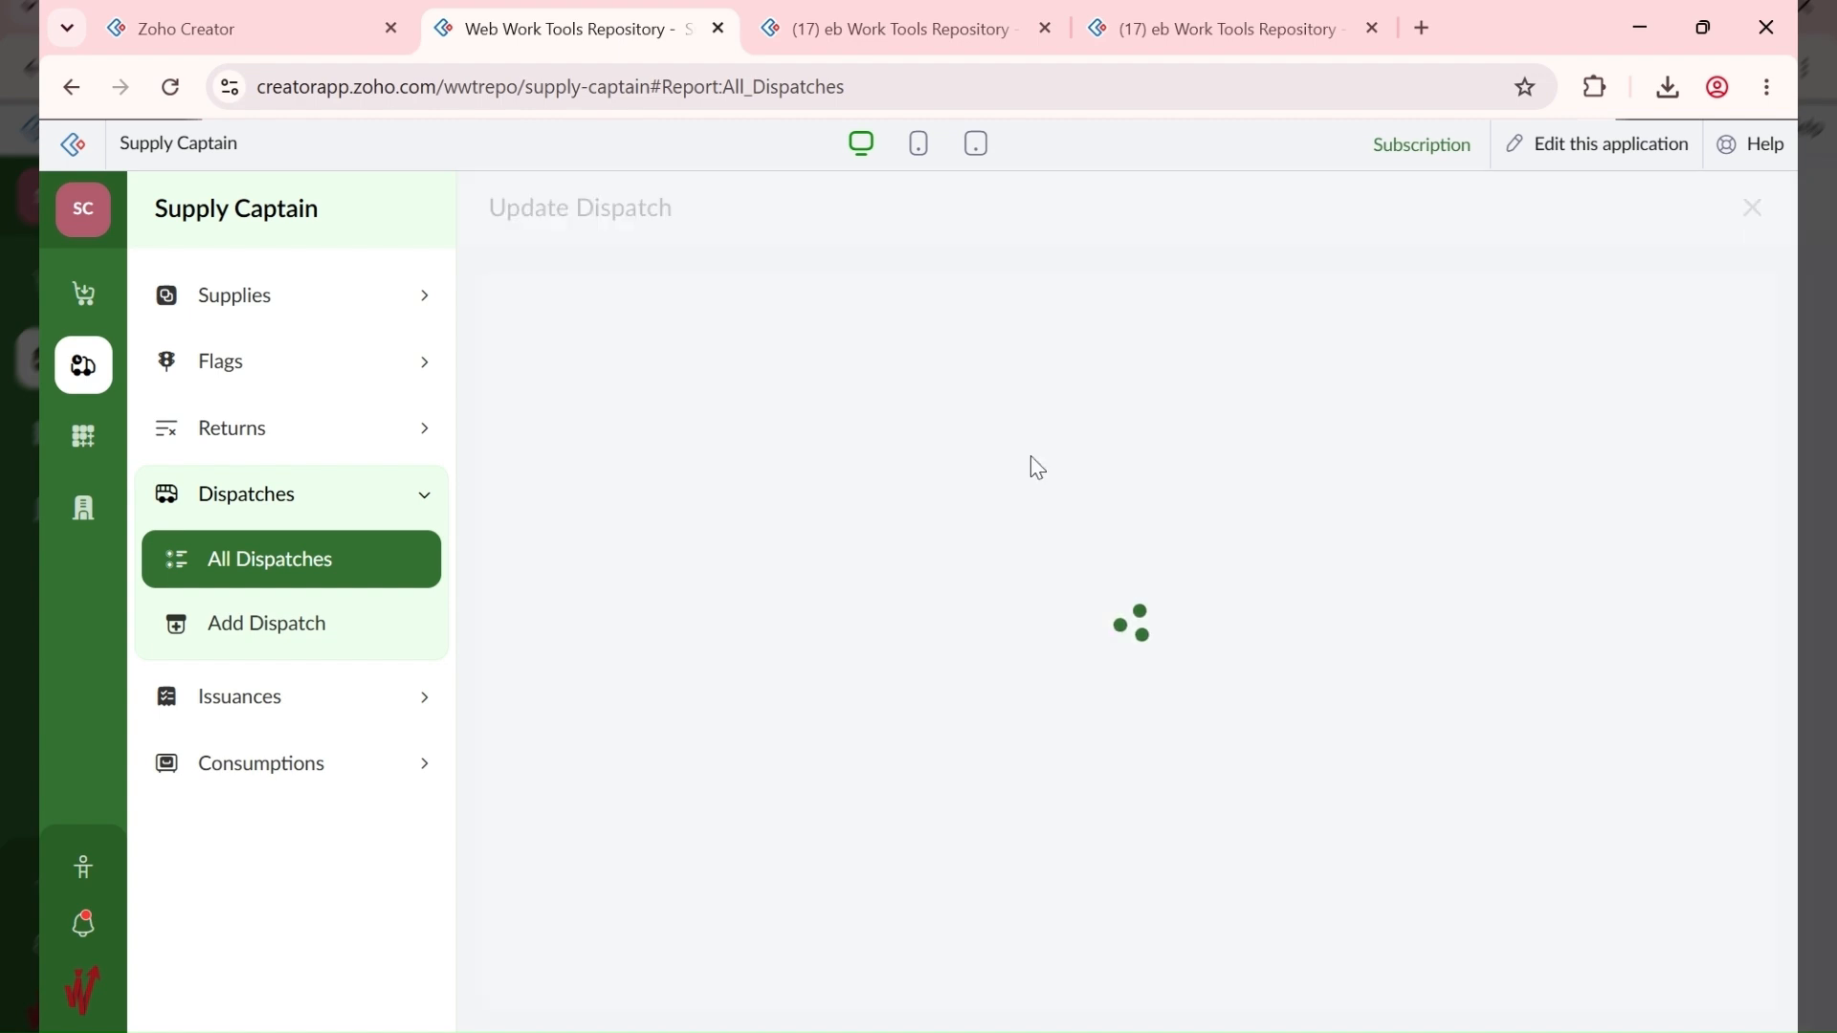
{"action": "scroll", "coordinate": [776, 677], "scroll_direction": "down", "scroll_amount": 2}
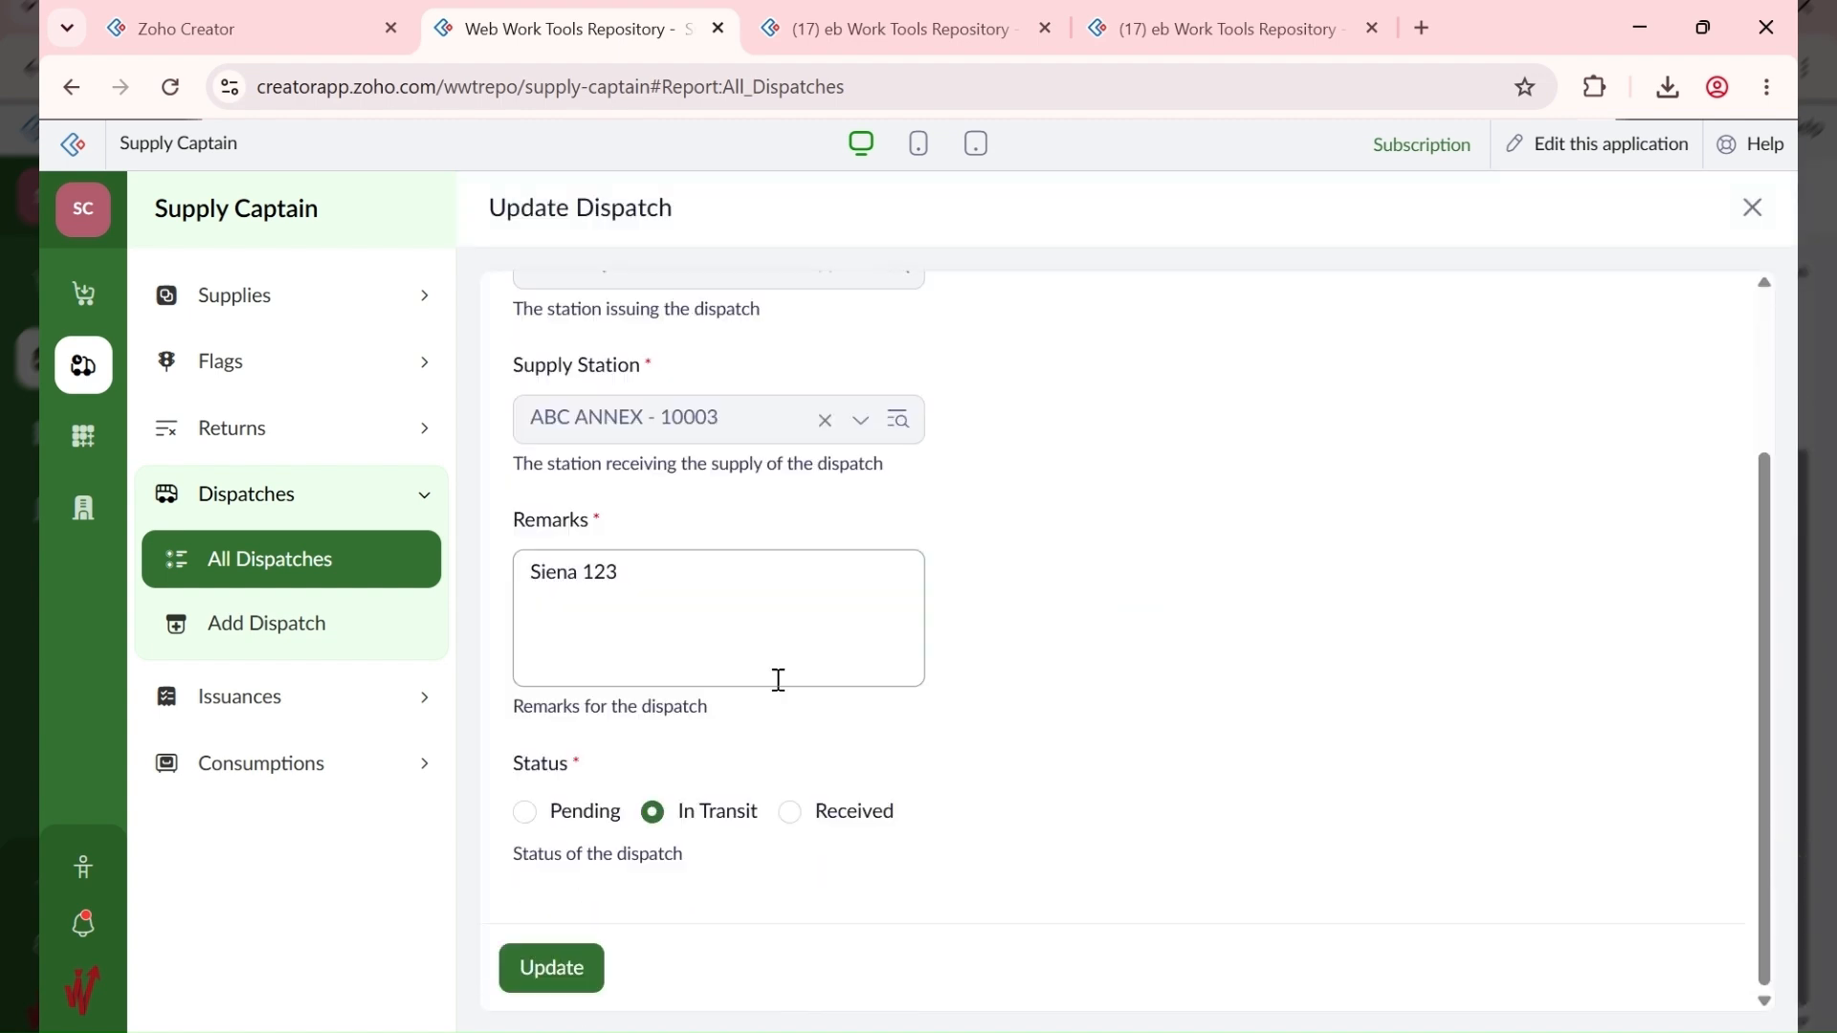
{"action": "left_click", "coordinate": [856, 825]}
{"action": "scroll", "coordinate": [660, 890], "scroll_direction": "down", "scroll_amount": 2}
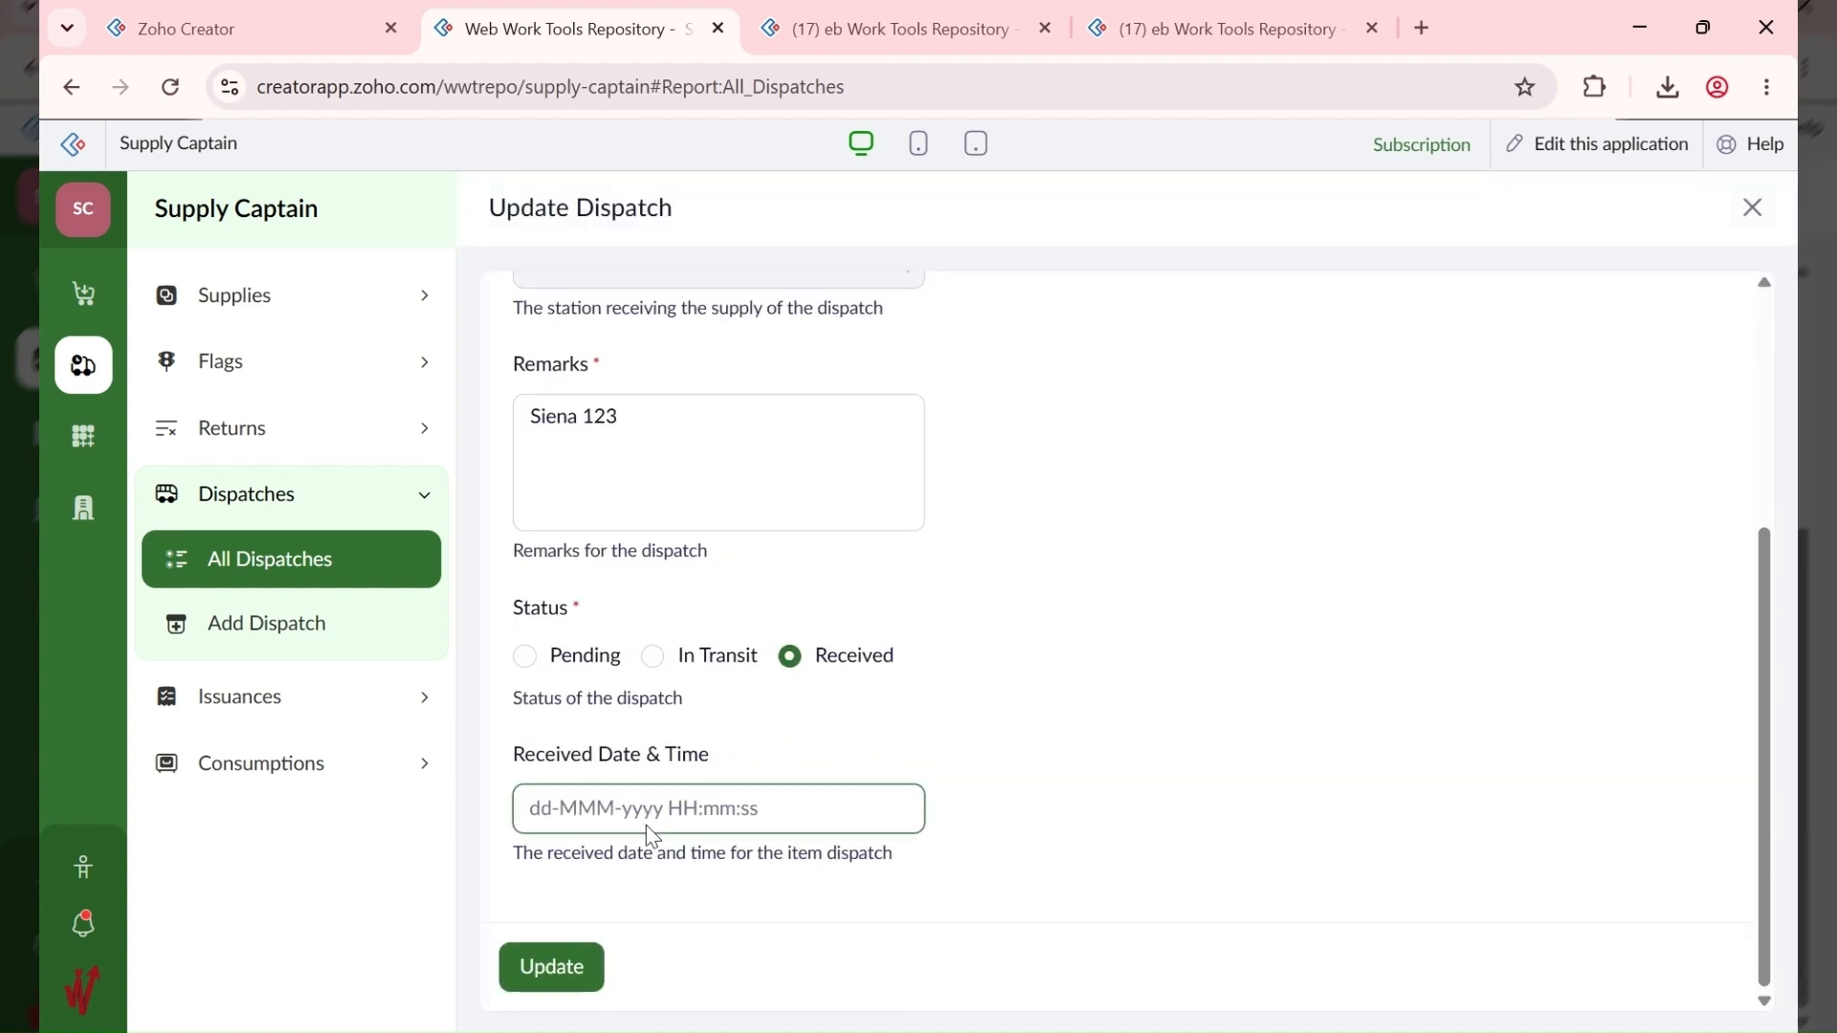
{"action": "left_click", "coordinate": [651, 823]}
{"action": "left_click", "coordinate": [625, 493]}
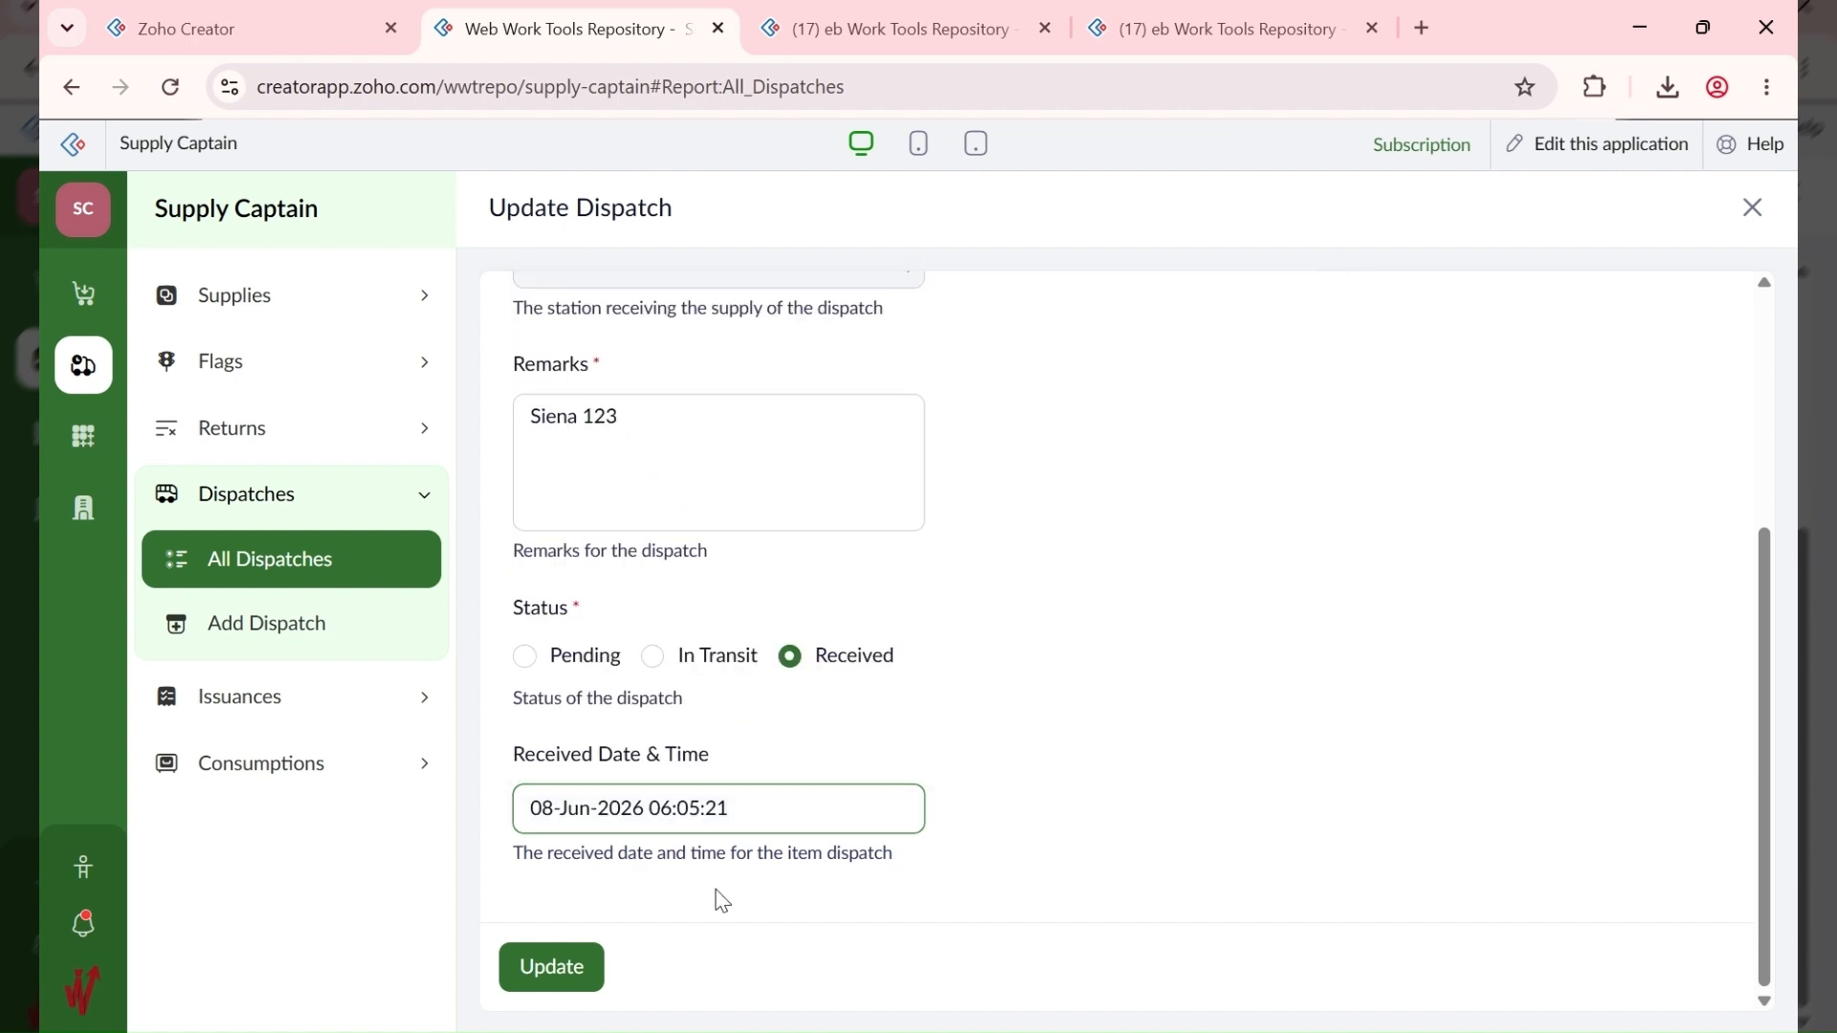
{"action": "left_click", "coordinate": [551, 967]}
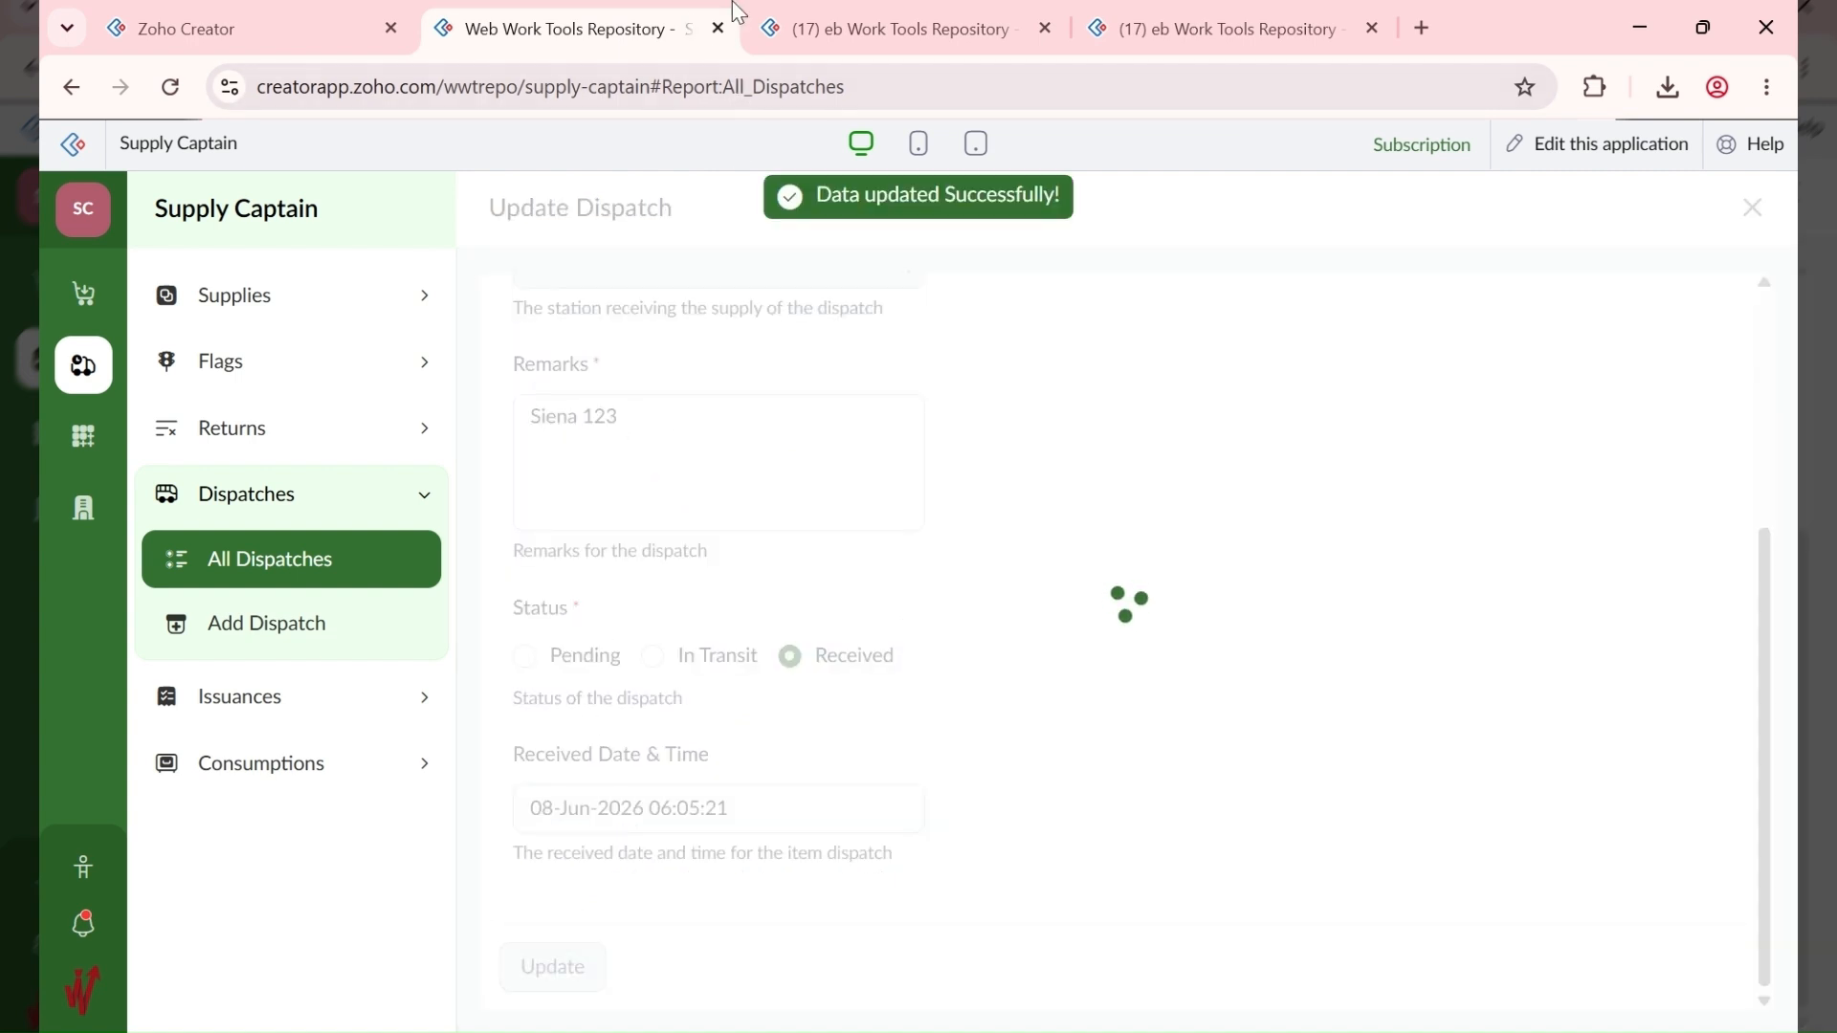
Step: Recheck dispatch 10001's fields, then dismiss the leftover error on the Add Supply form
{"action": "left_click", "coordinate": [681, 347]}
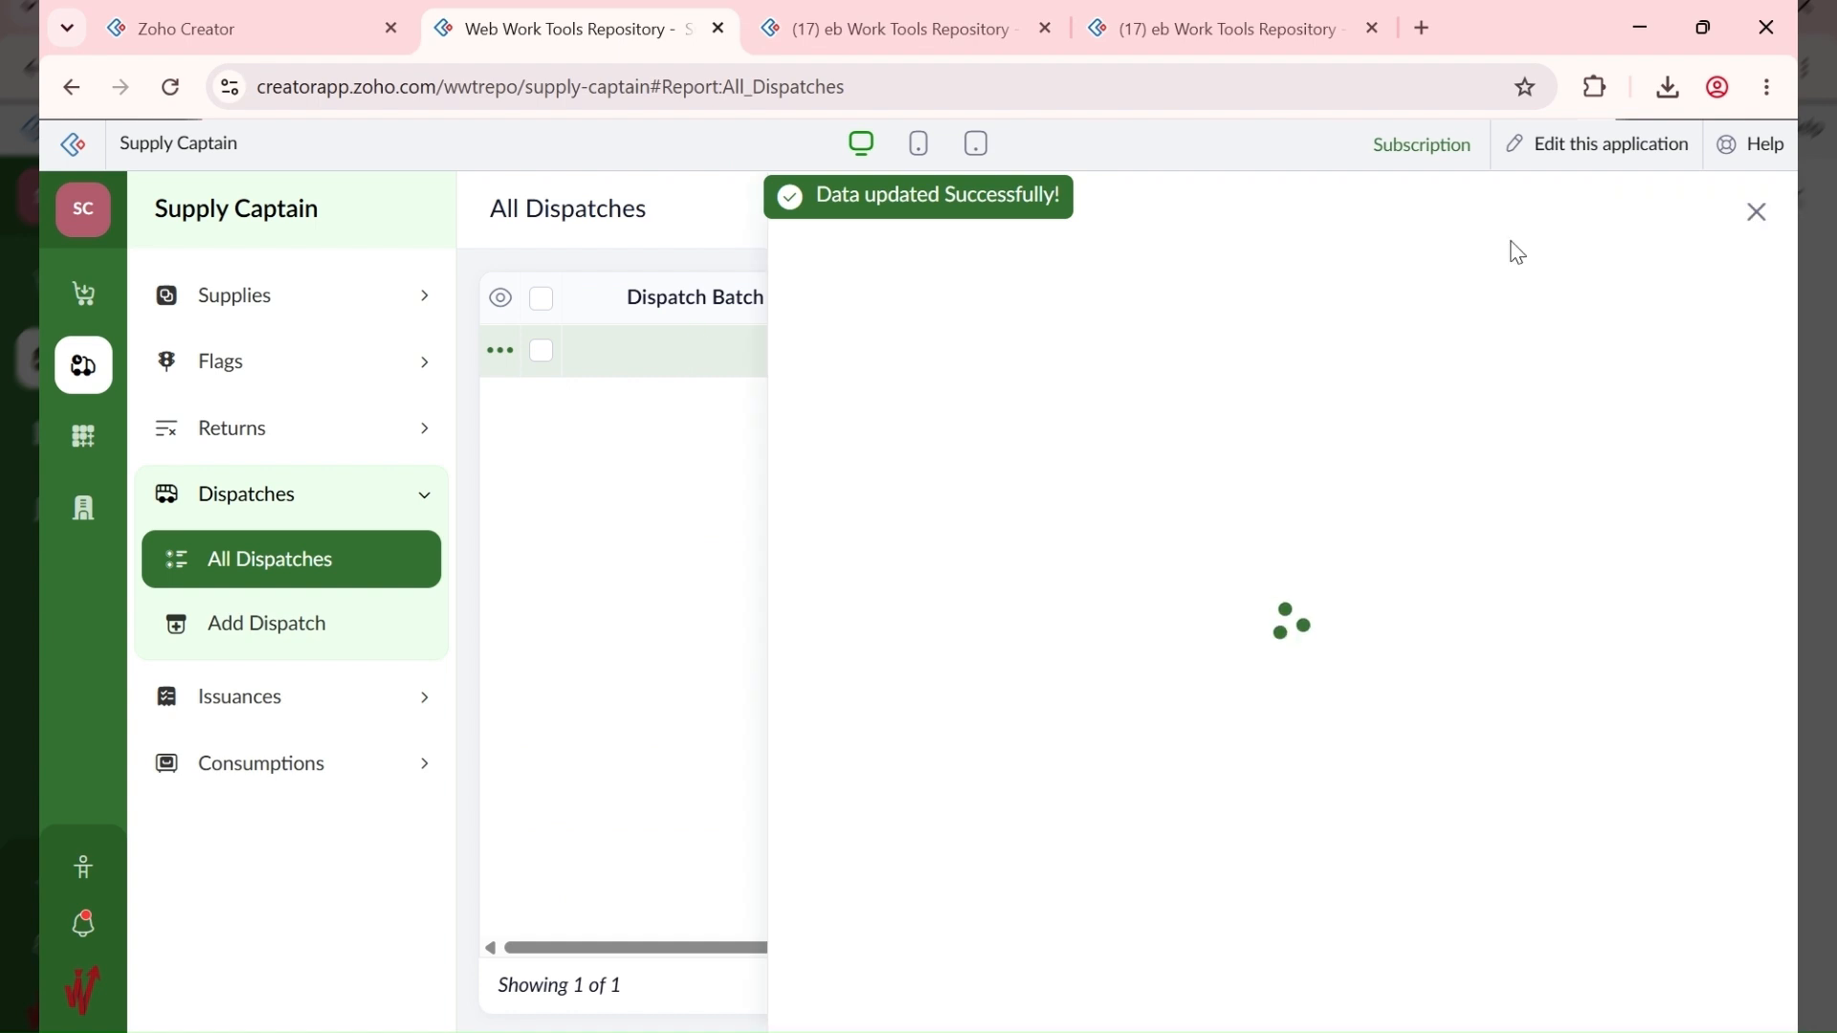
{"action": "left_click", "coordinate": [1440, 215]}
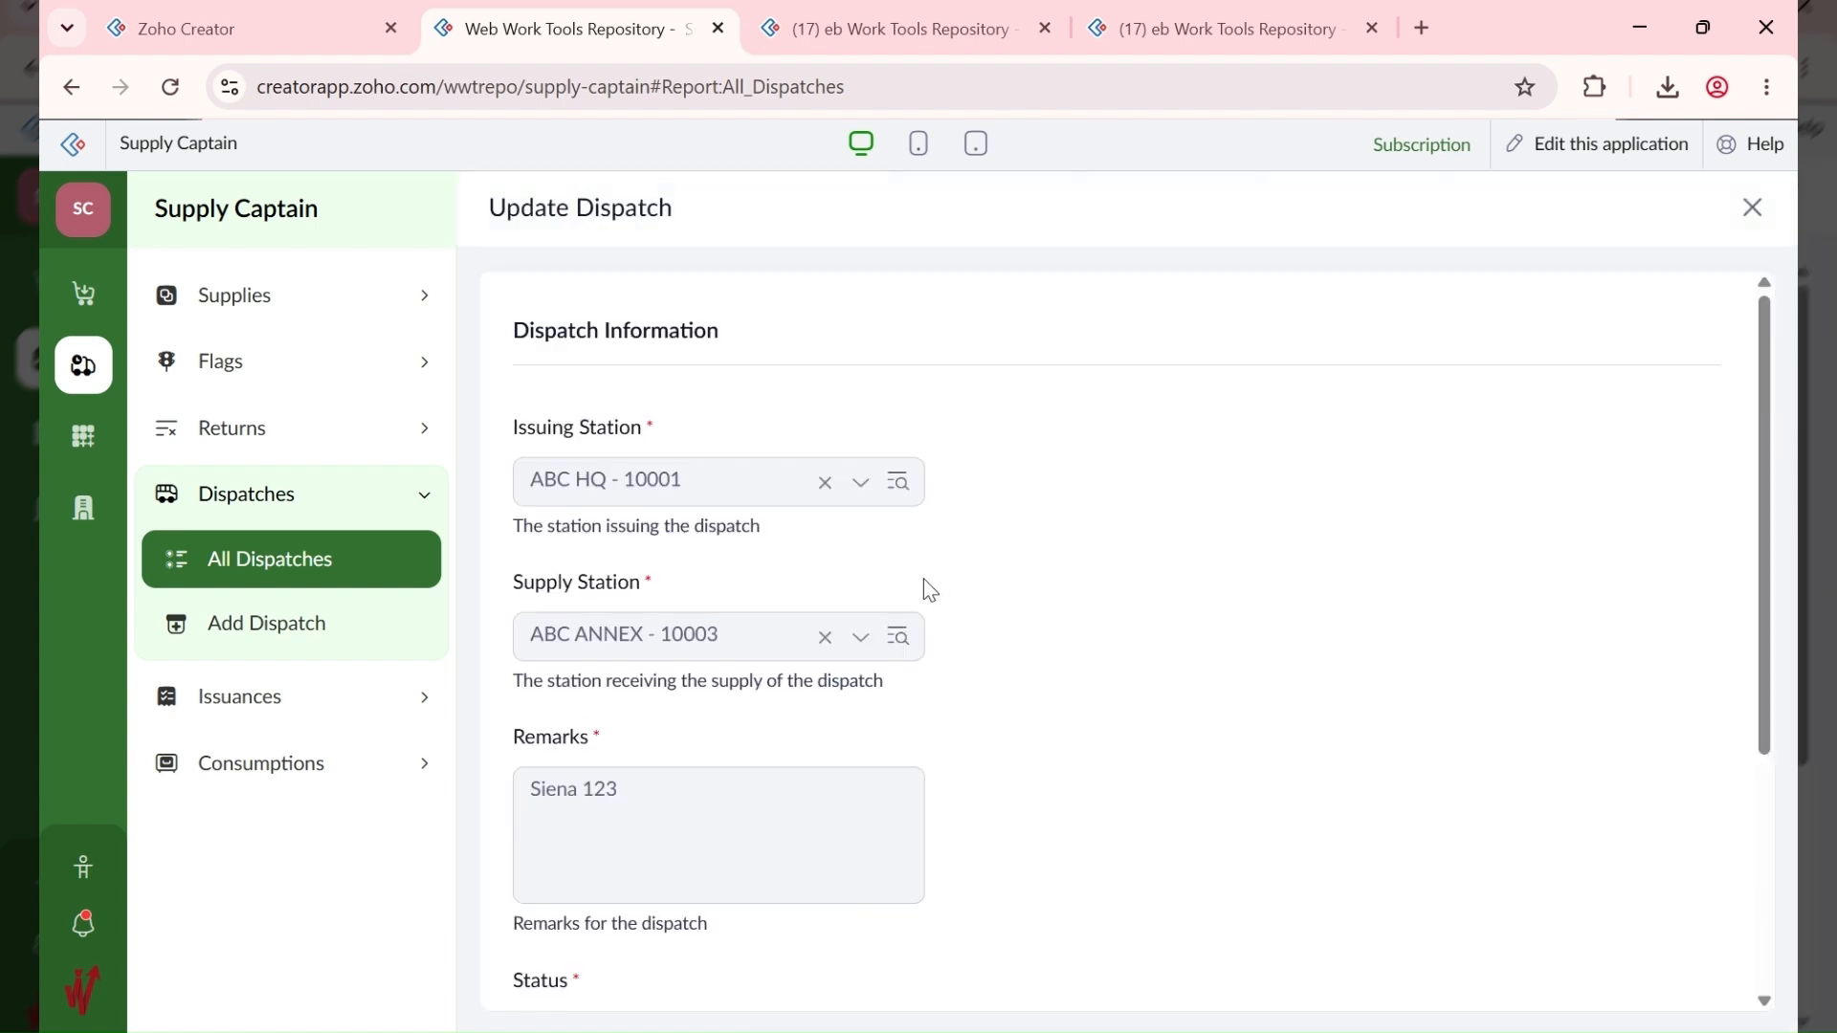
{"action": "scroll", "coordinate": [922, 578], "scroll_direction": "down", "scroll_amount": 3}
{"action": "scroll", "coordinate": [924, 579], "scroll_direction": "up", "scroll_amount": 5}
{"action": "left_click", "coordinate": [938, 27]}
{"action": "left_click", "coordinate": [909, 507]}
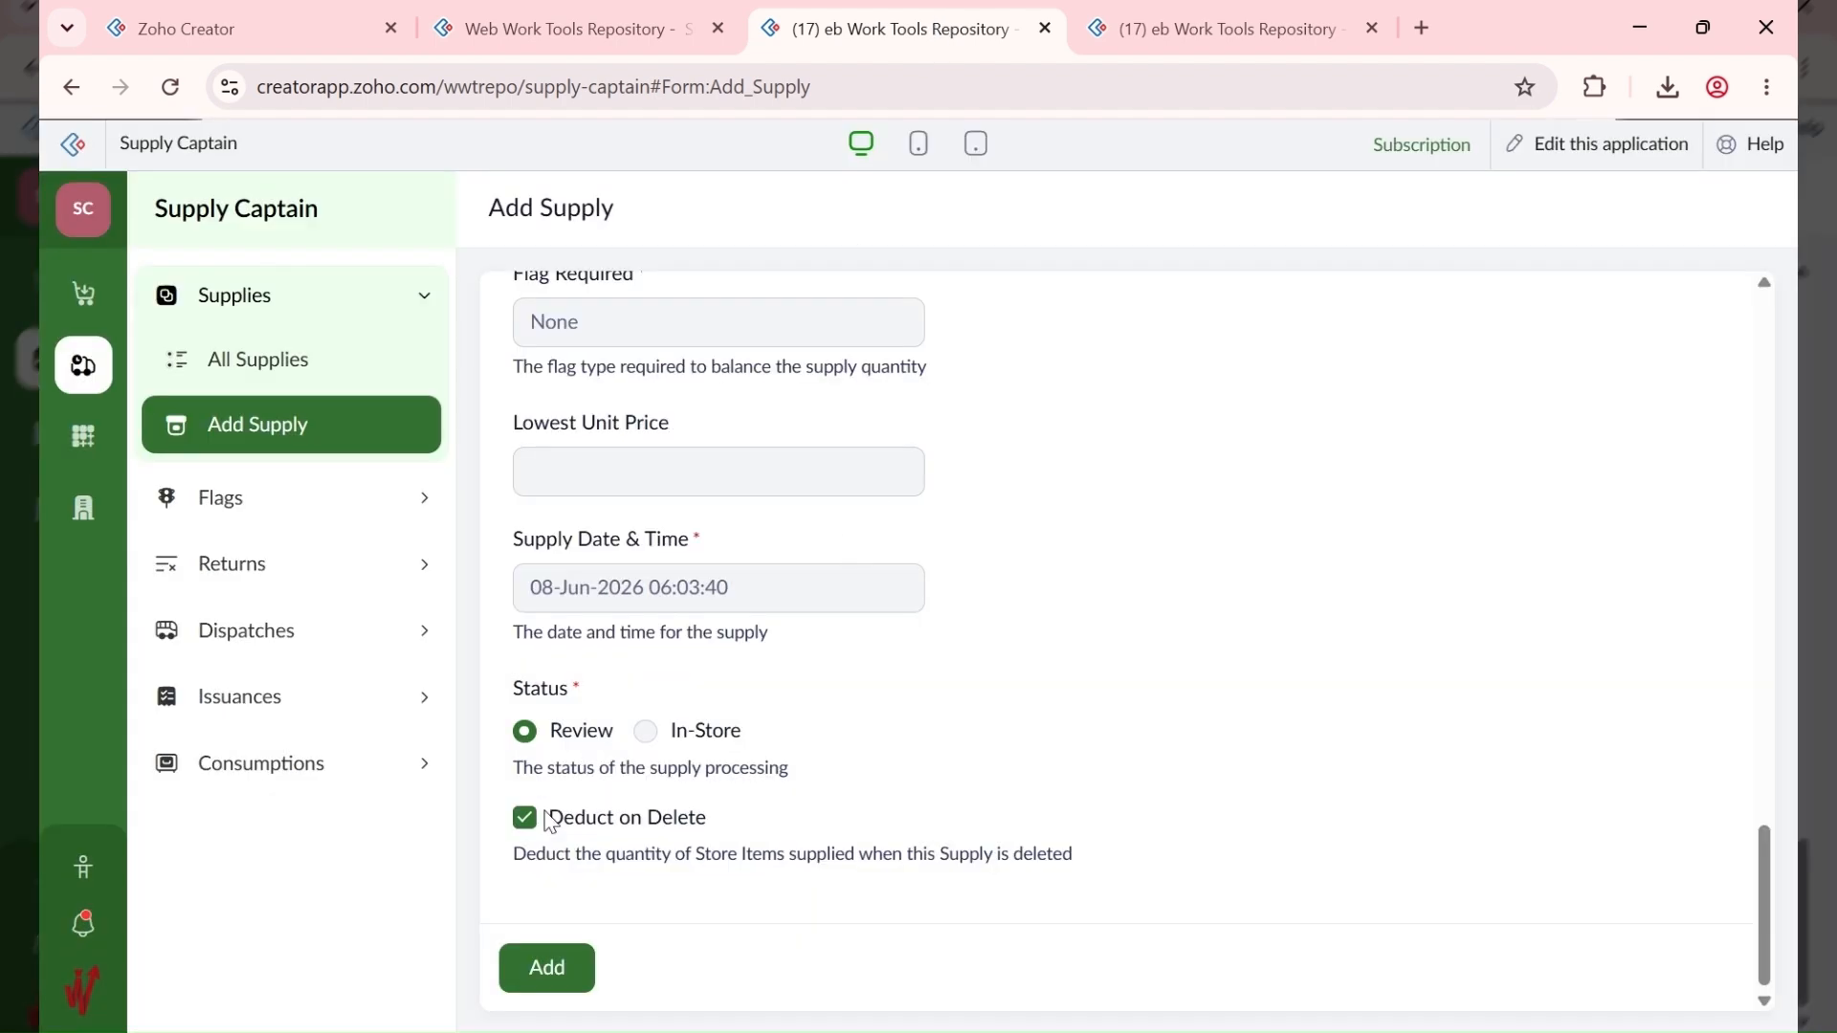
Step: Submit the Annex supply and review record 10007, 3 BB Basmati Rice at ₦120,000.00, in All Supplies
{"action": "left_click", "coordinate": [562, 972]}
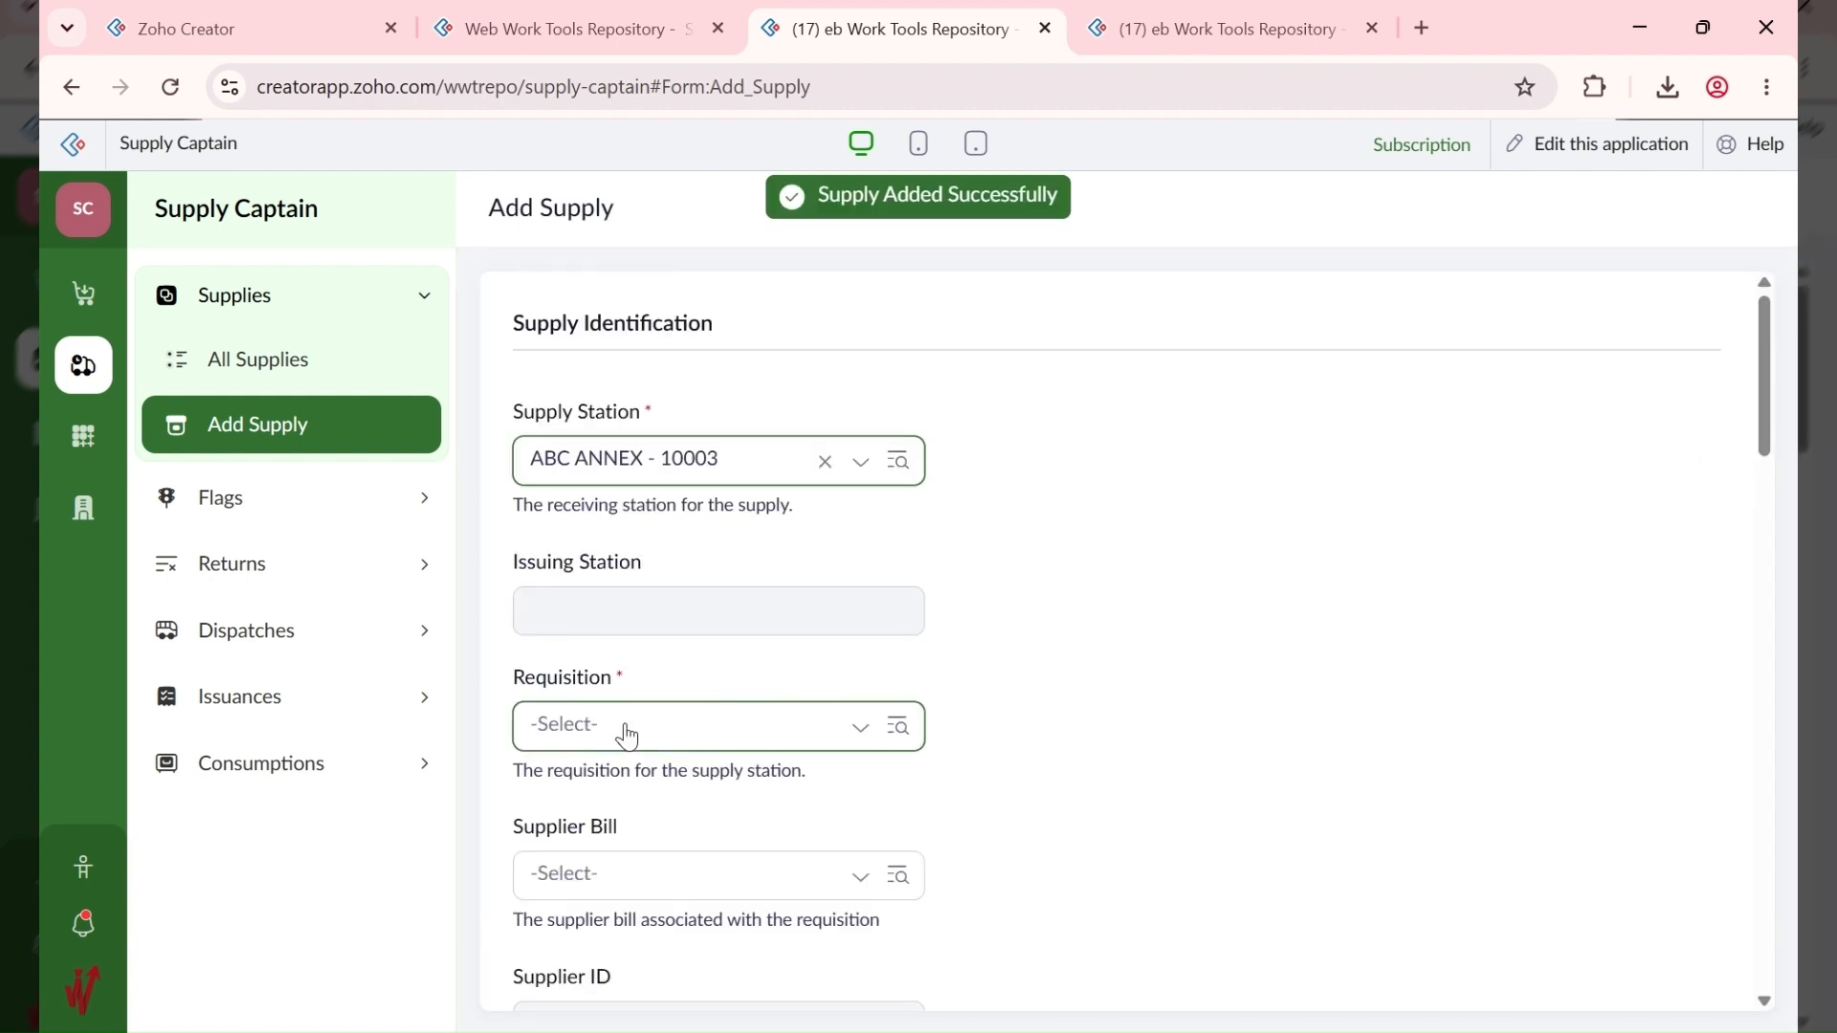
{"action": "left_click", "coordinate": [341, 363]}
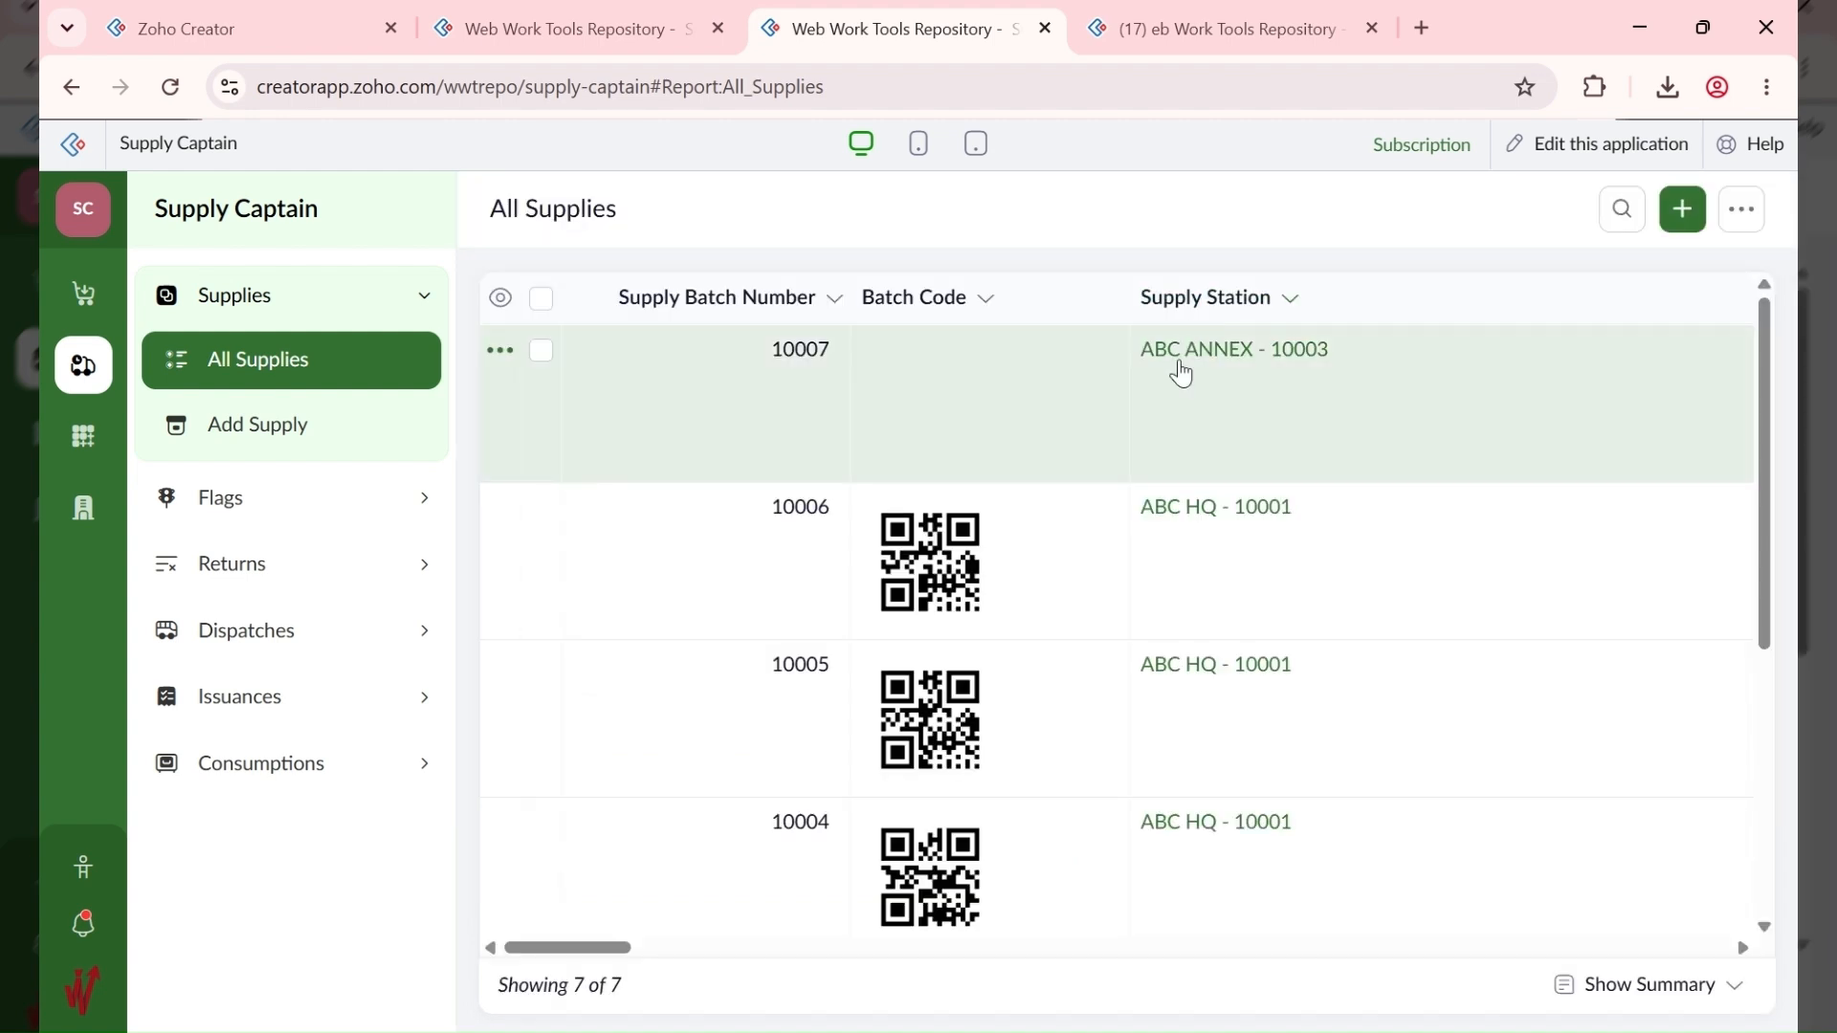
{"action": "left_click", "coordinate": [1445, 392]}
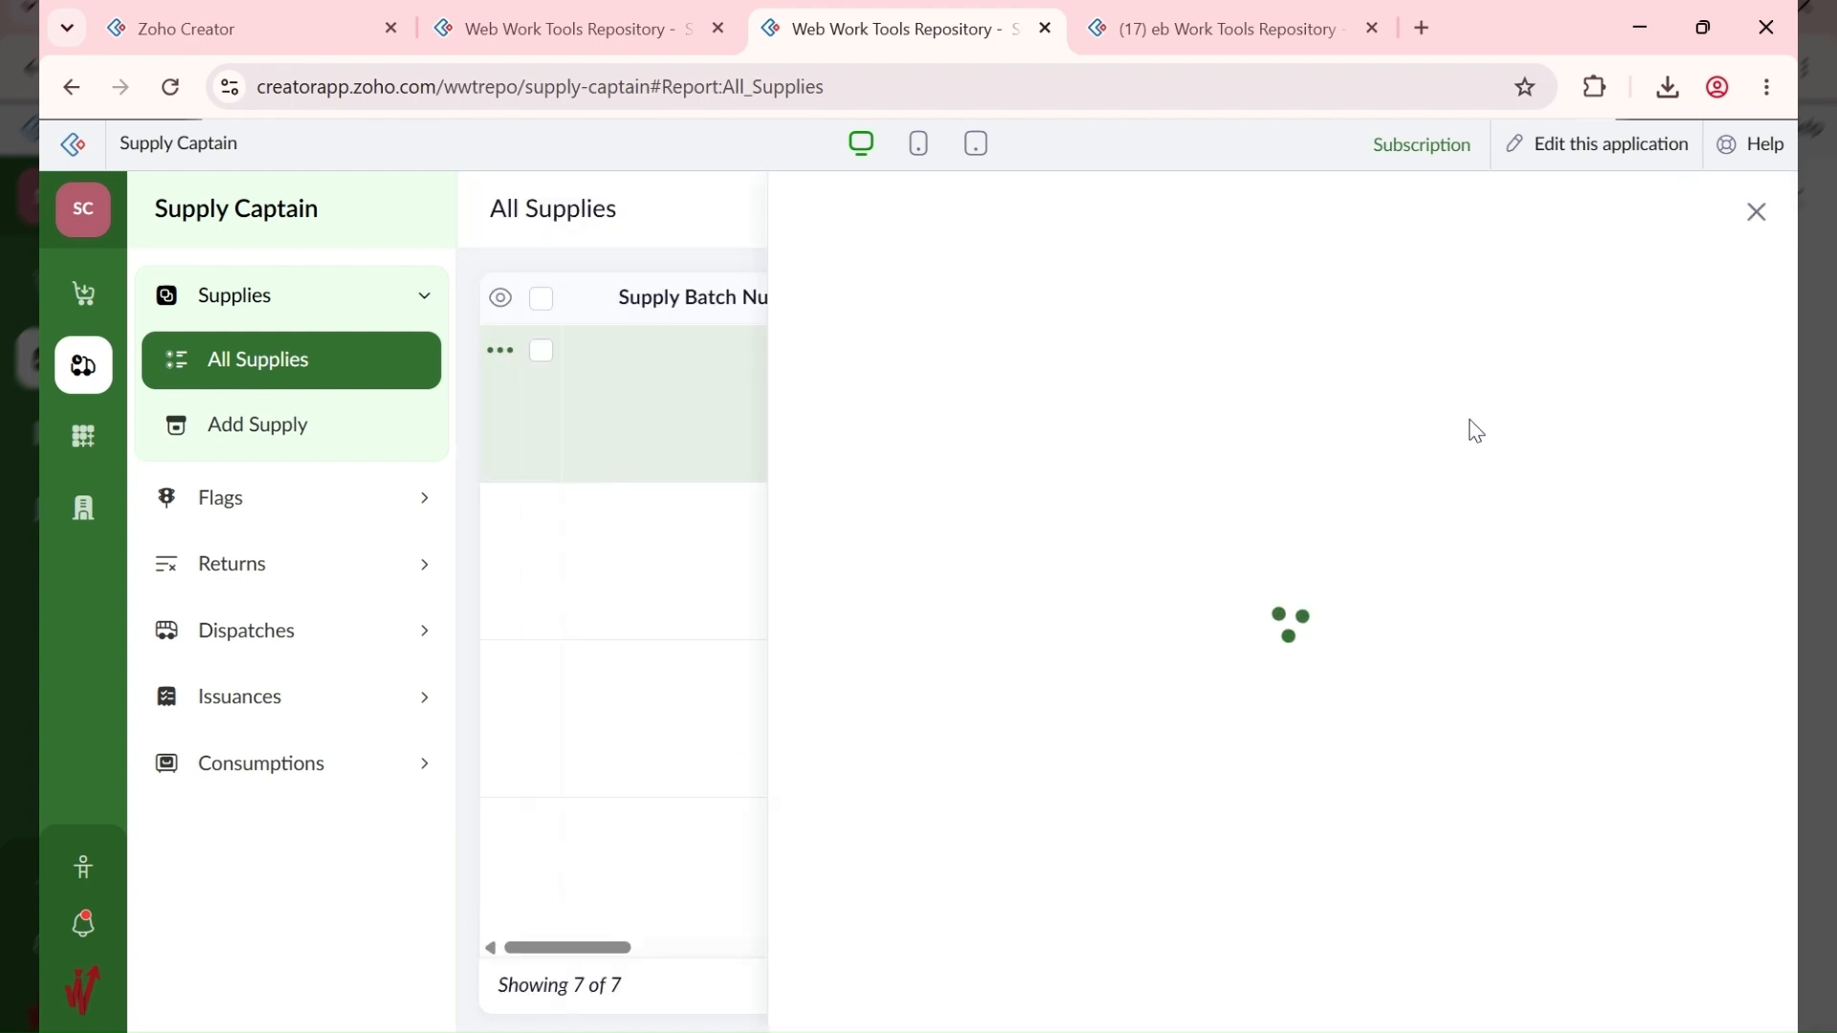
{"action": "scroll", "coordinate": [1473, 670], "scroll_direction": "down", "scroll_amount": 10}
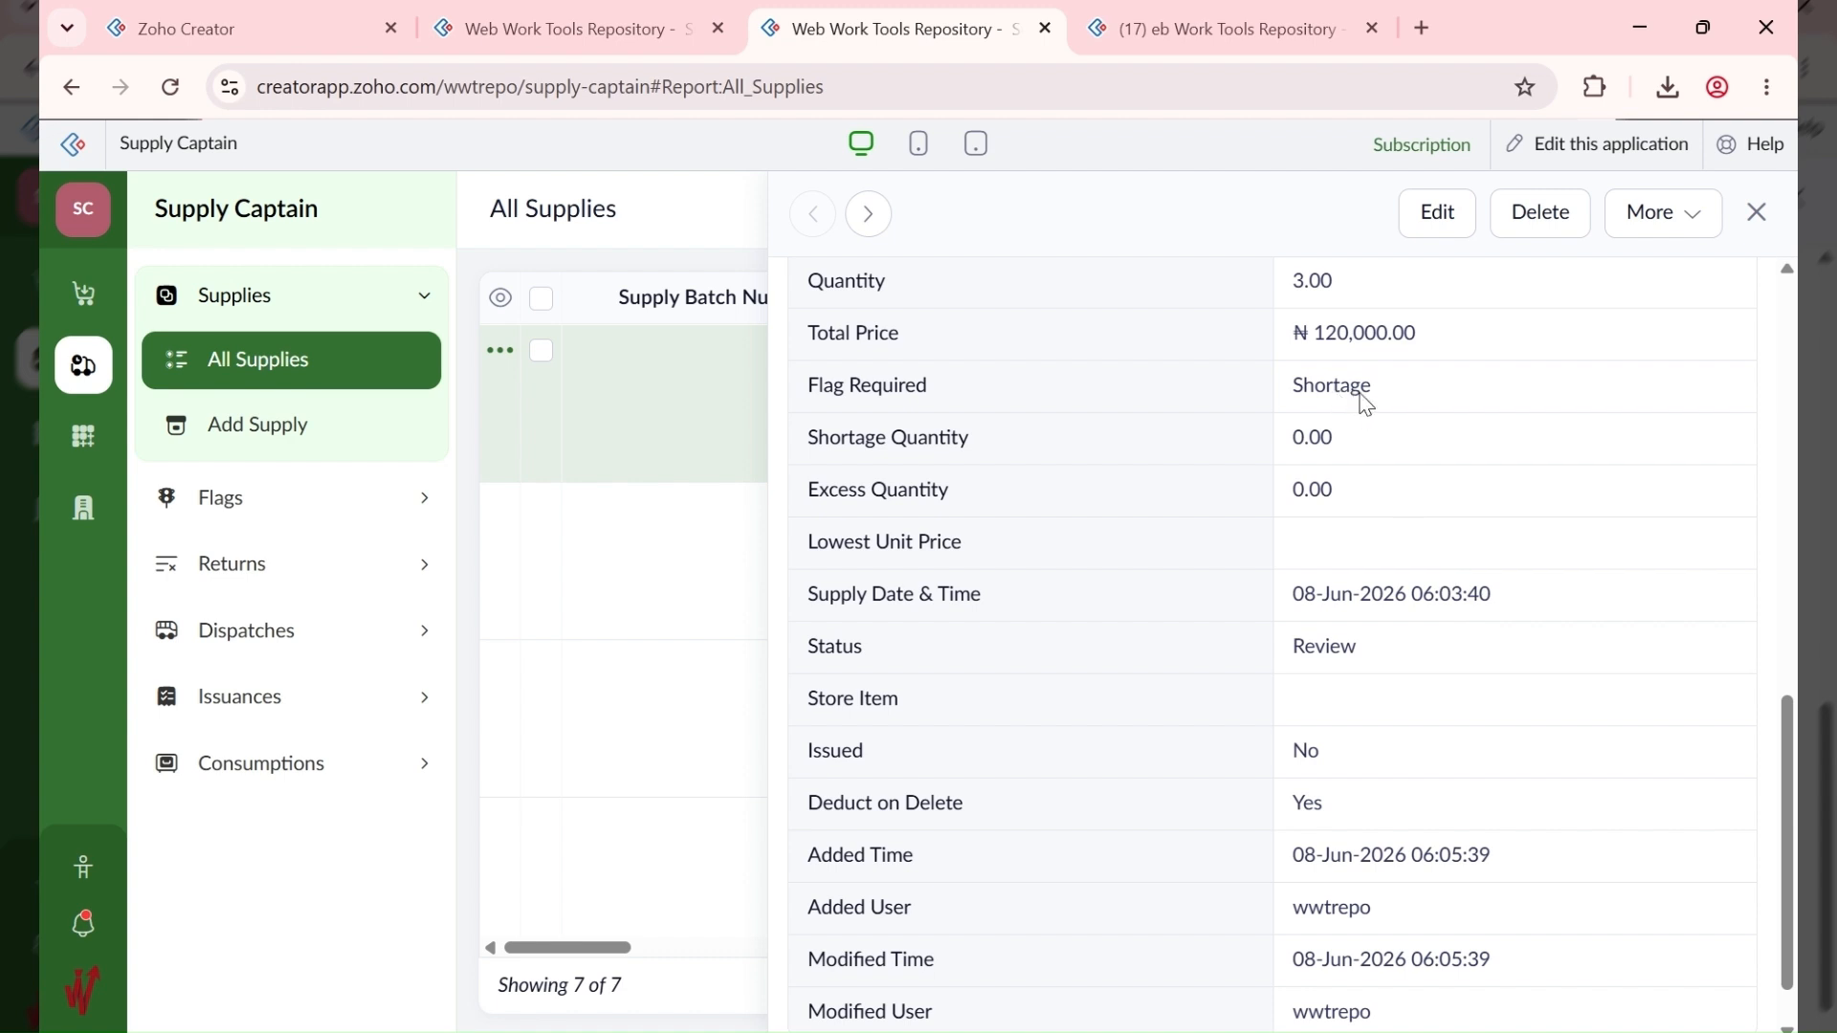
{"action": "scroll", "coordinate": [1366, 403], "scroll_direction": "up", "scroll_amount": 4}
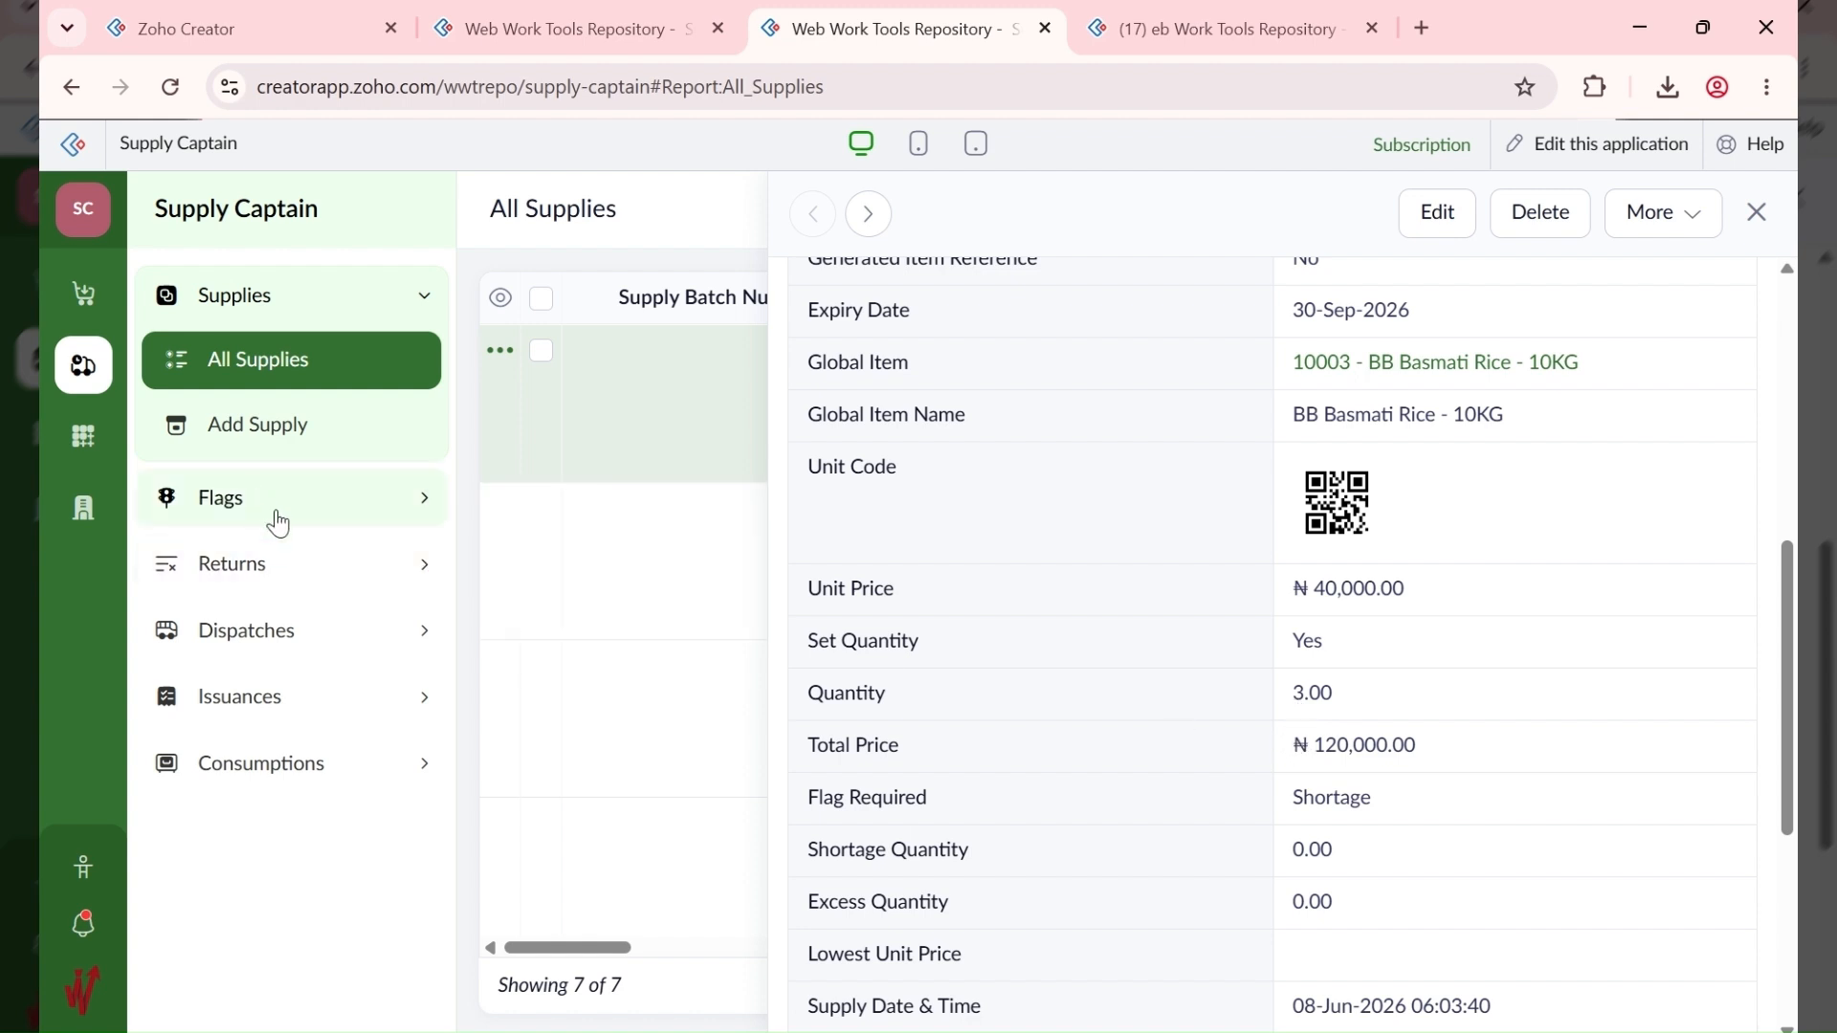
{"action": "scroll", "coordinate": [1357, 834], "scroll_direction": "up", "scroll_amount": 2}
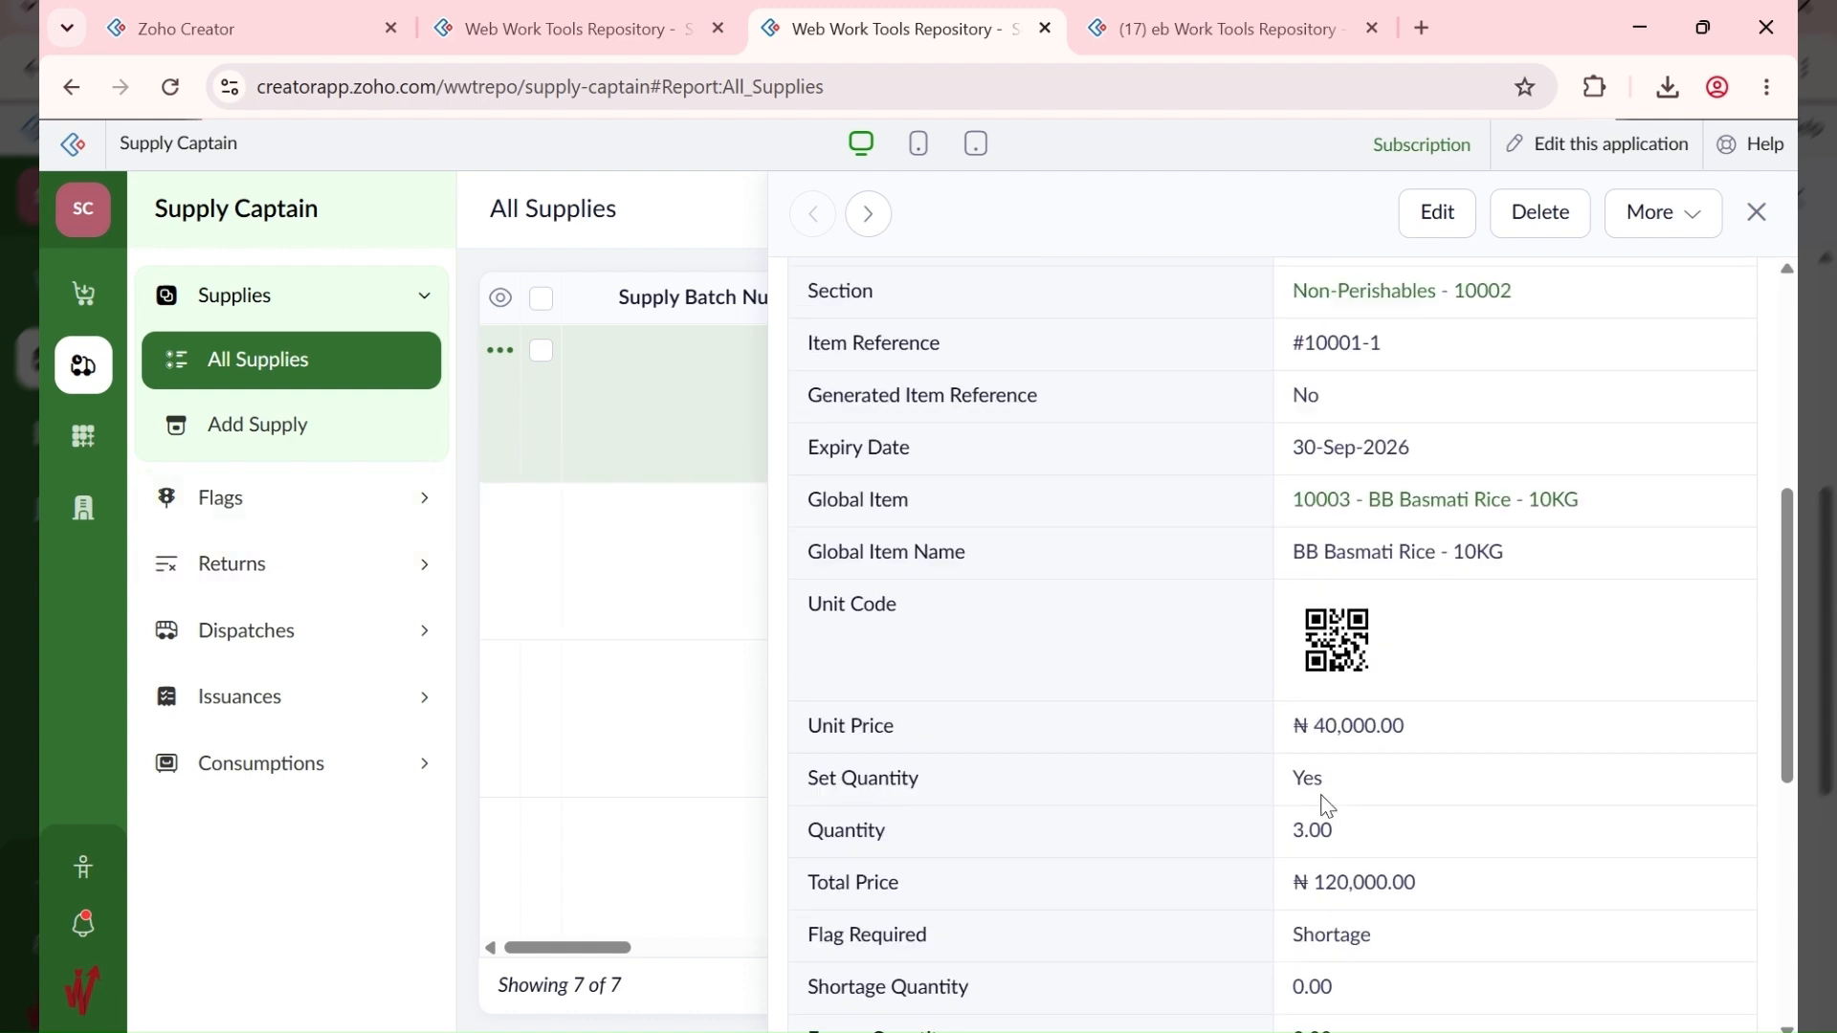
{"action": "scroll", "coordinate": [1313, 778], "scroll_direction": "up", "scroll_amount": 4}
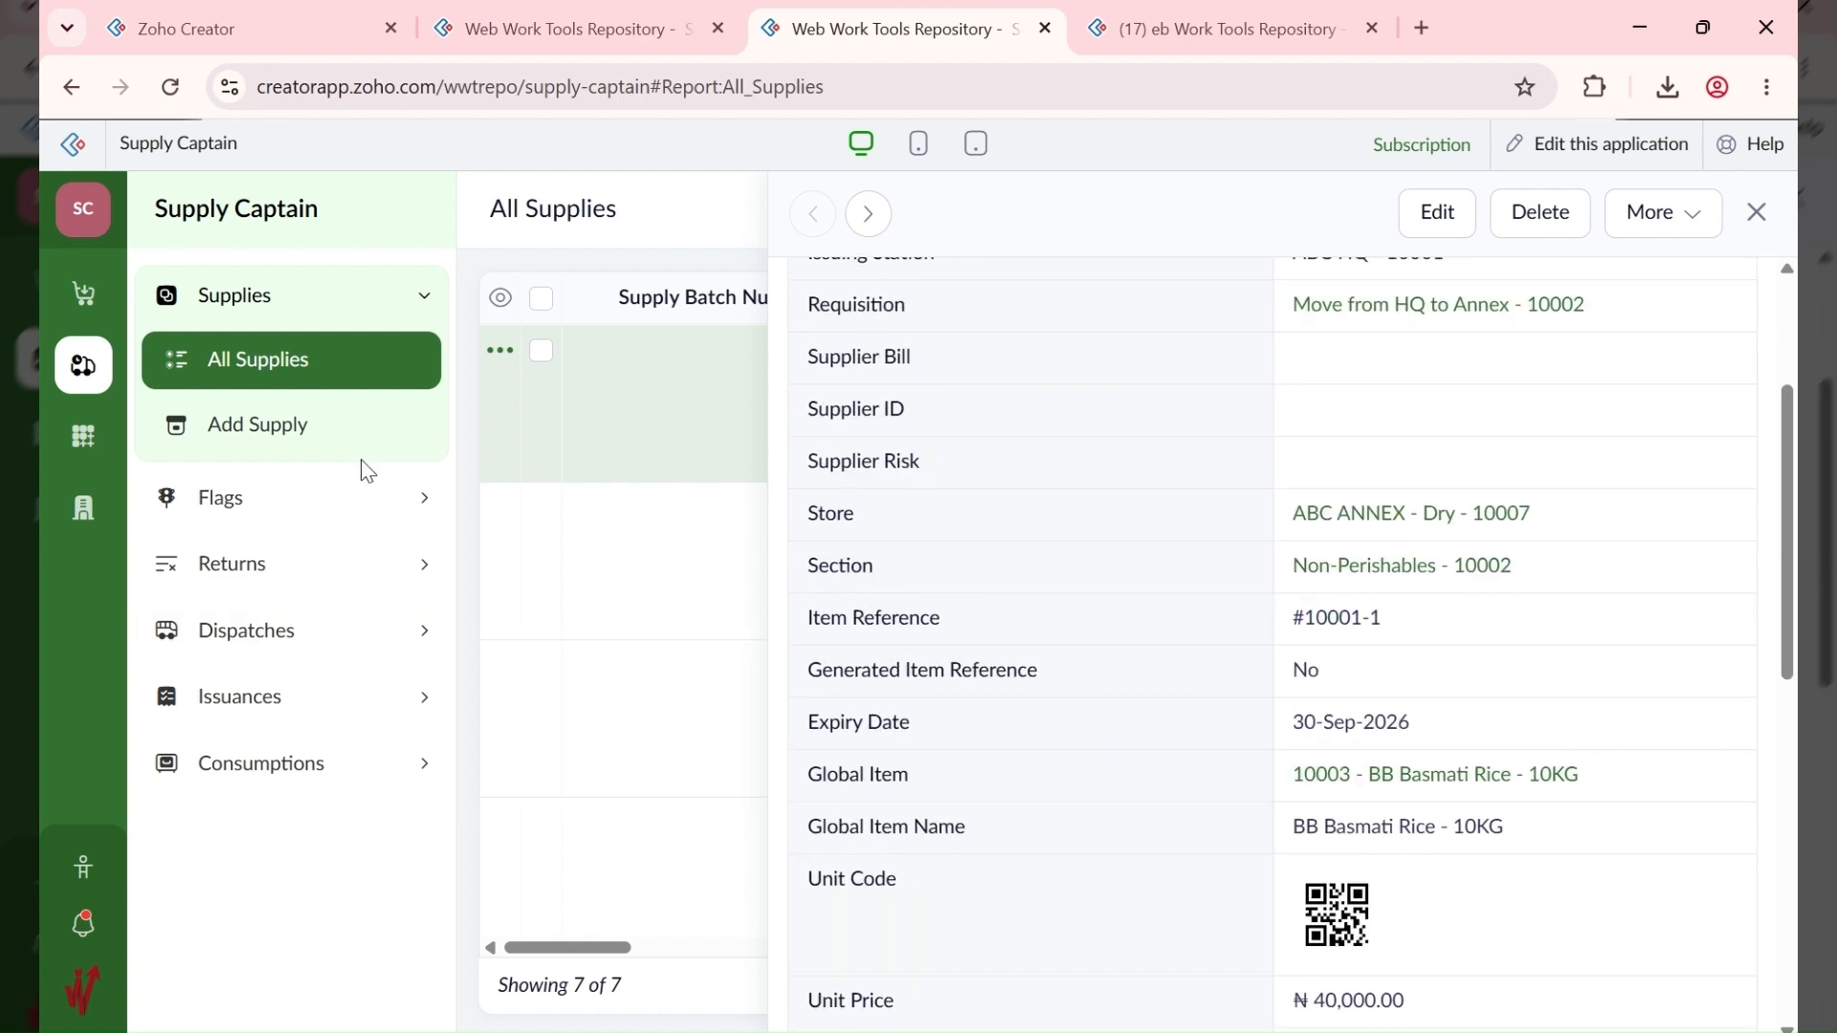
{"action": "left_click", "coordinate": [239, 496]}
Step: Start a Shortage flag in Add Flag, choosing between supplies 10001 and 10007
{"action": "left_click", "coordinate": [264, 496]}
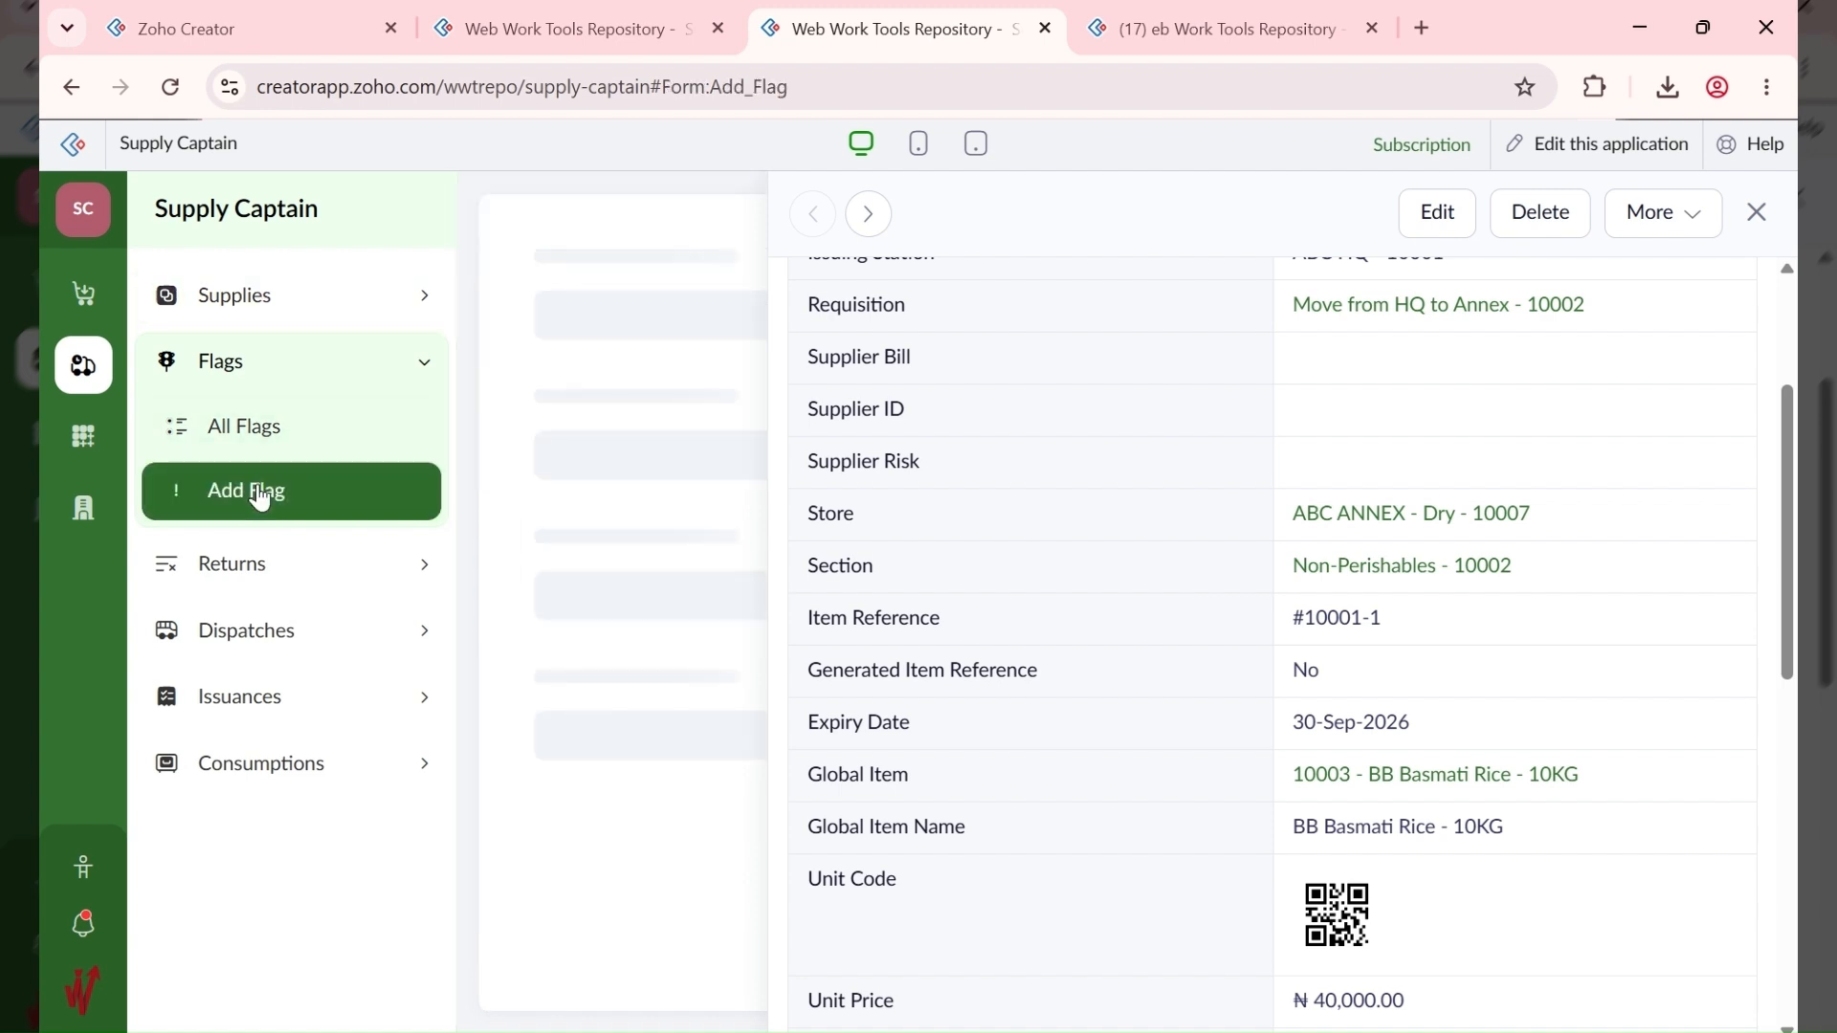
{"action": "left_click", "coordinate": [739, 458]}
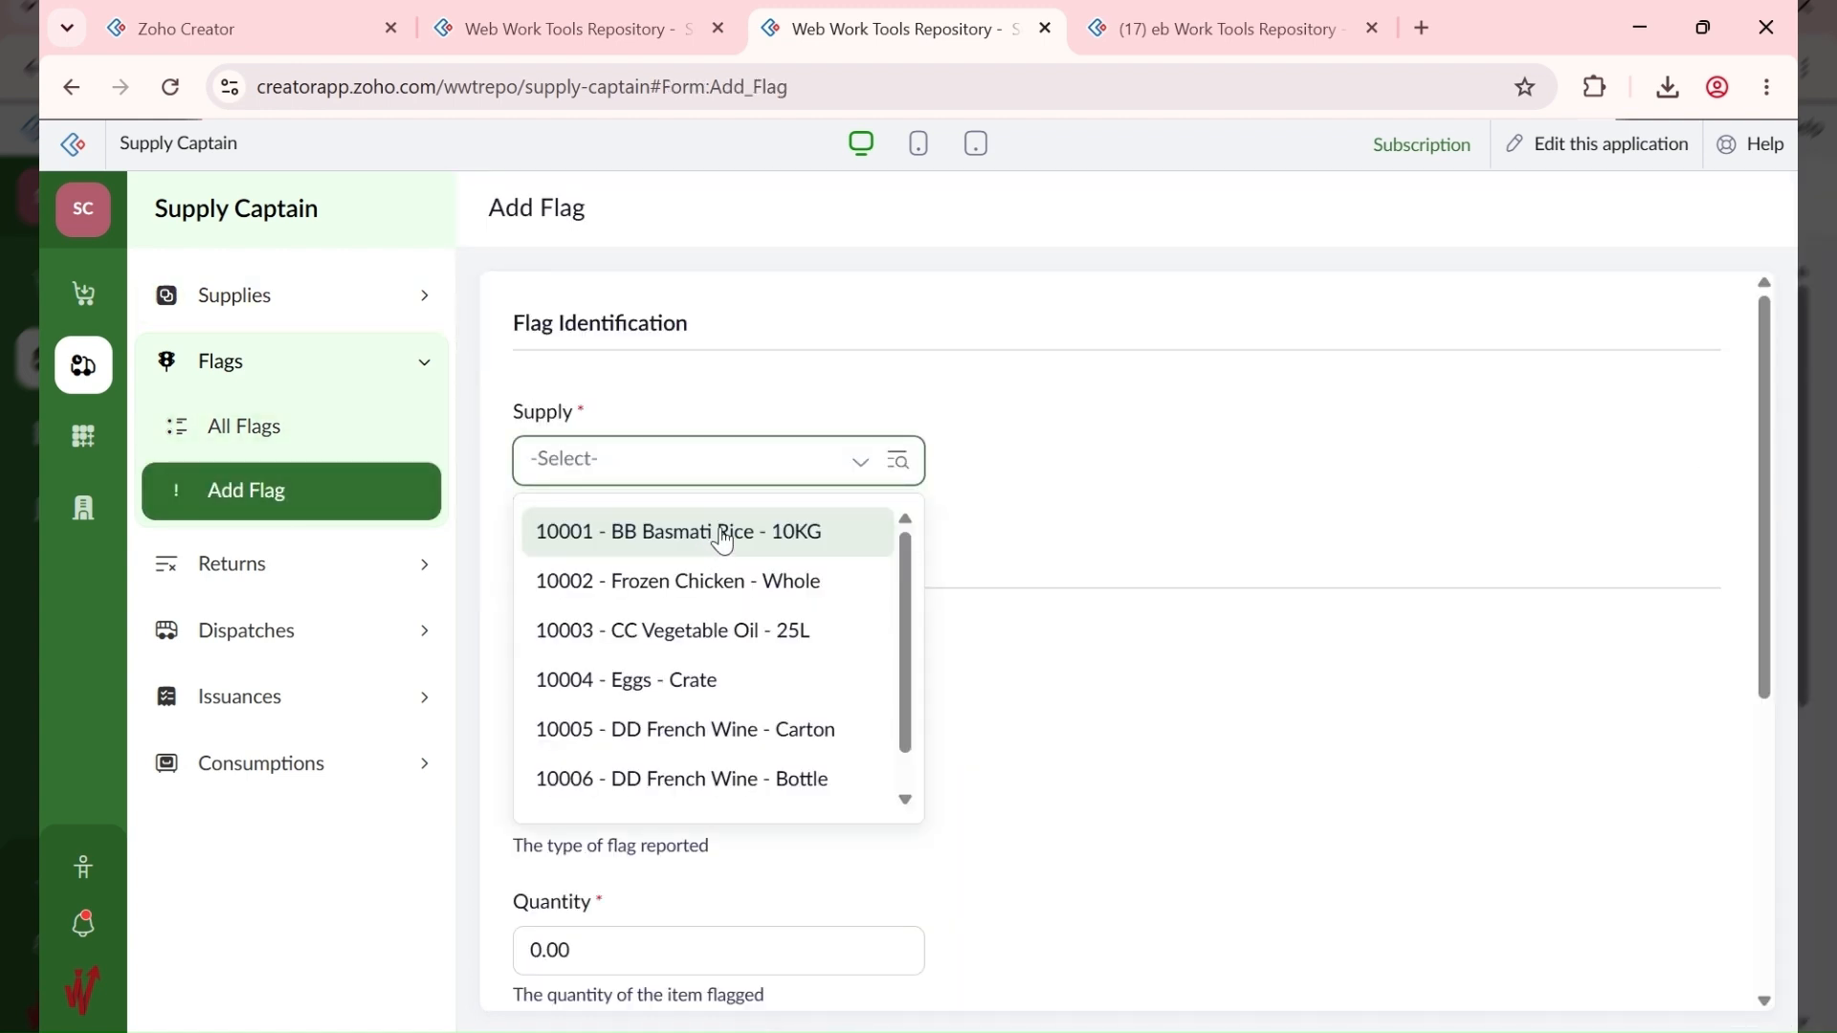
{"action": "left_click", "coordinate": [724, 537]}
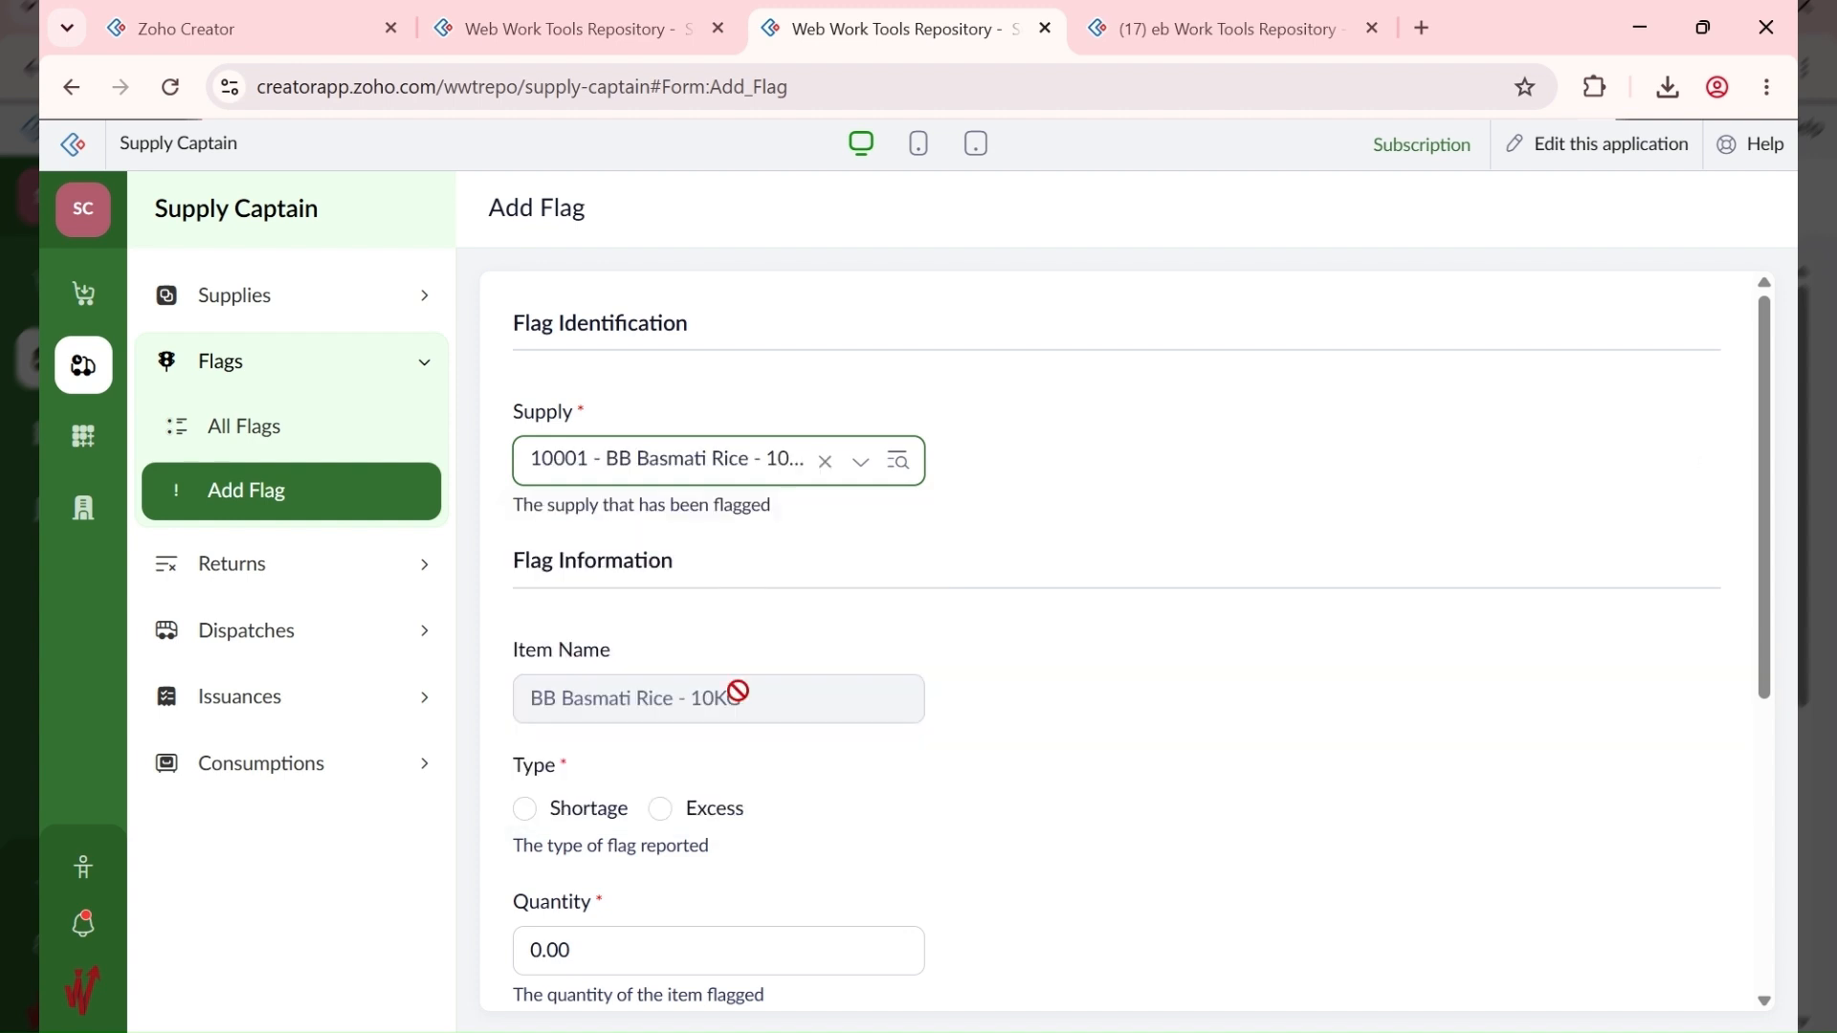
{"action": "left_click", "coordinate": [605, 809]}
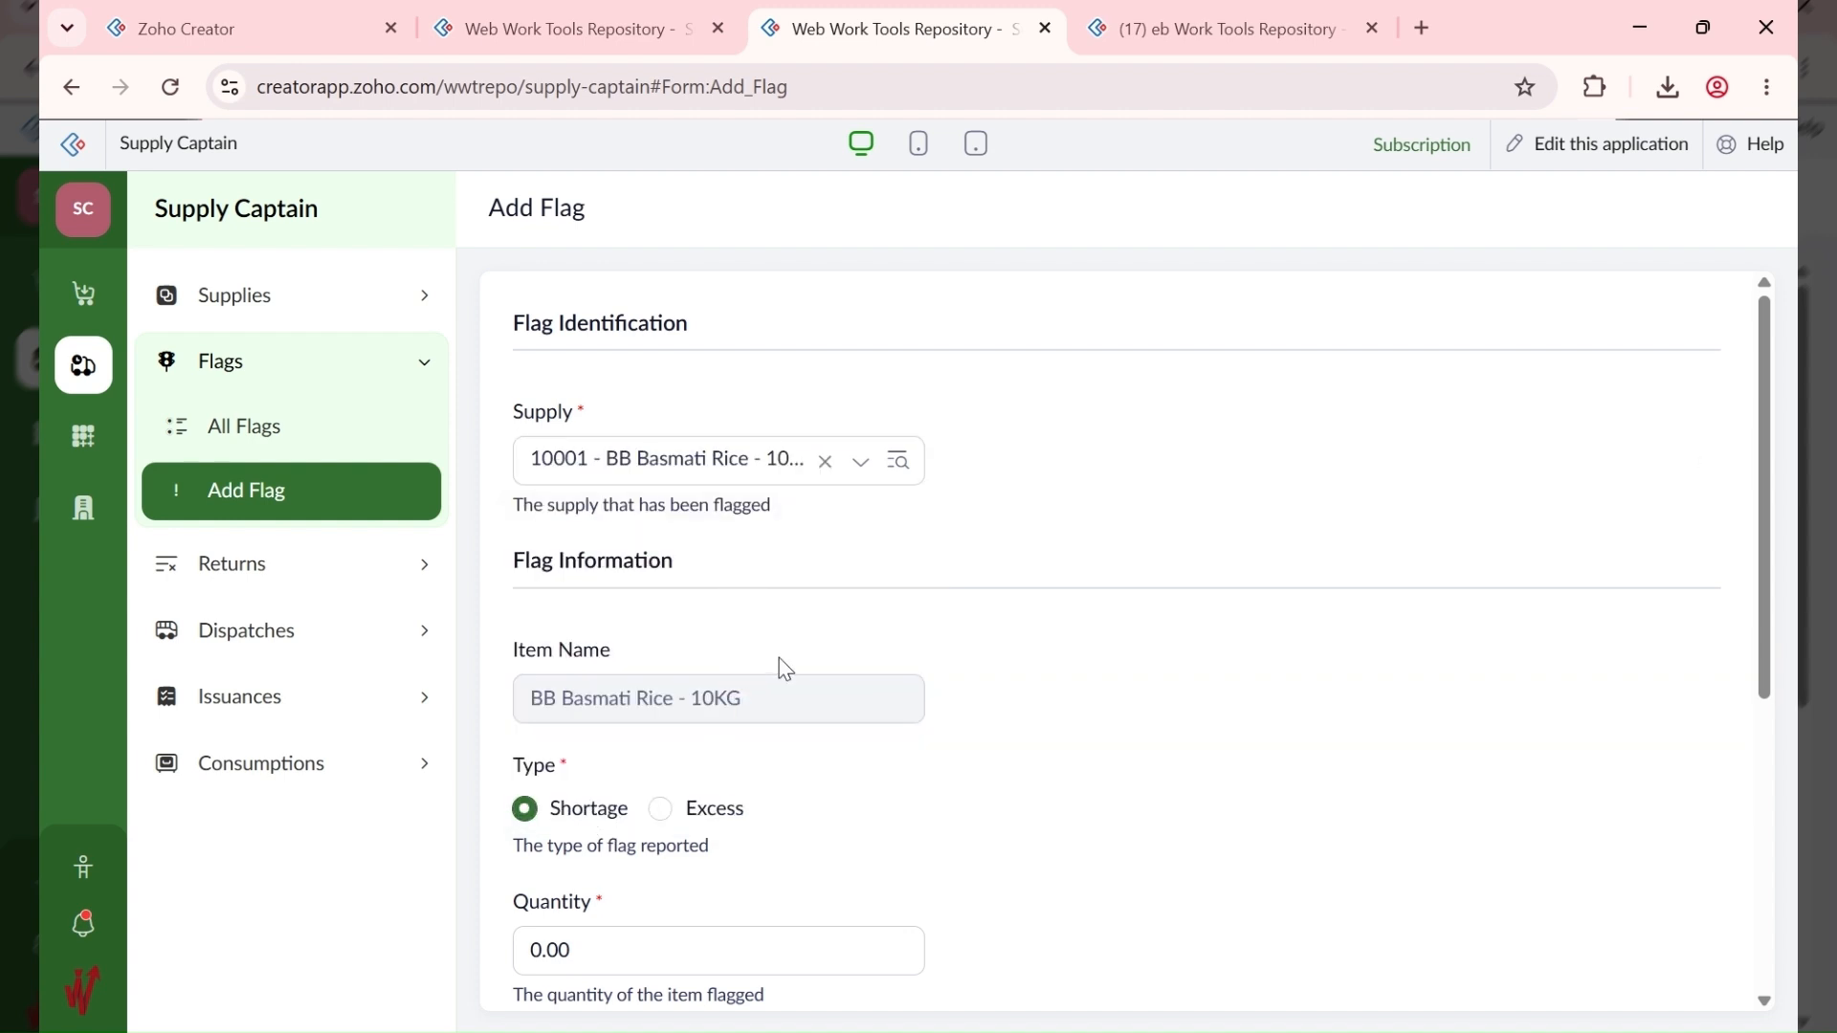
{"action": "scroll", "coordinate": [779, 660], "scroll_direction": "down", "scroll_amount": 1}
{"action": "left_click", "coordinate": [696, 320]}
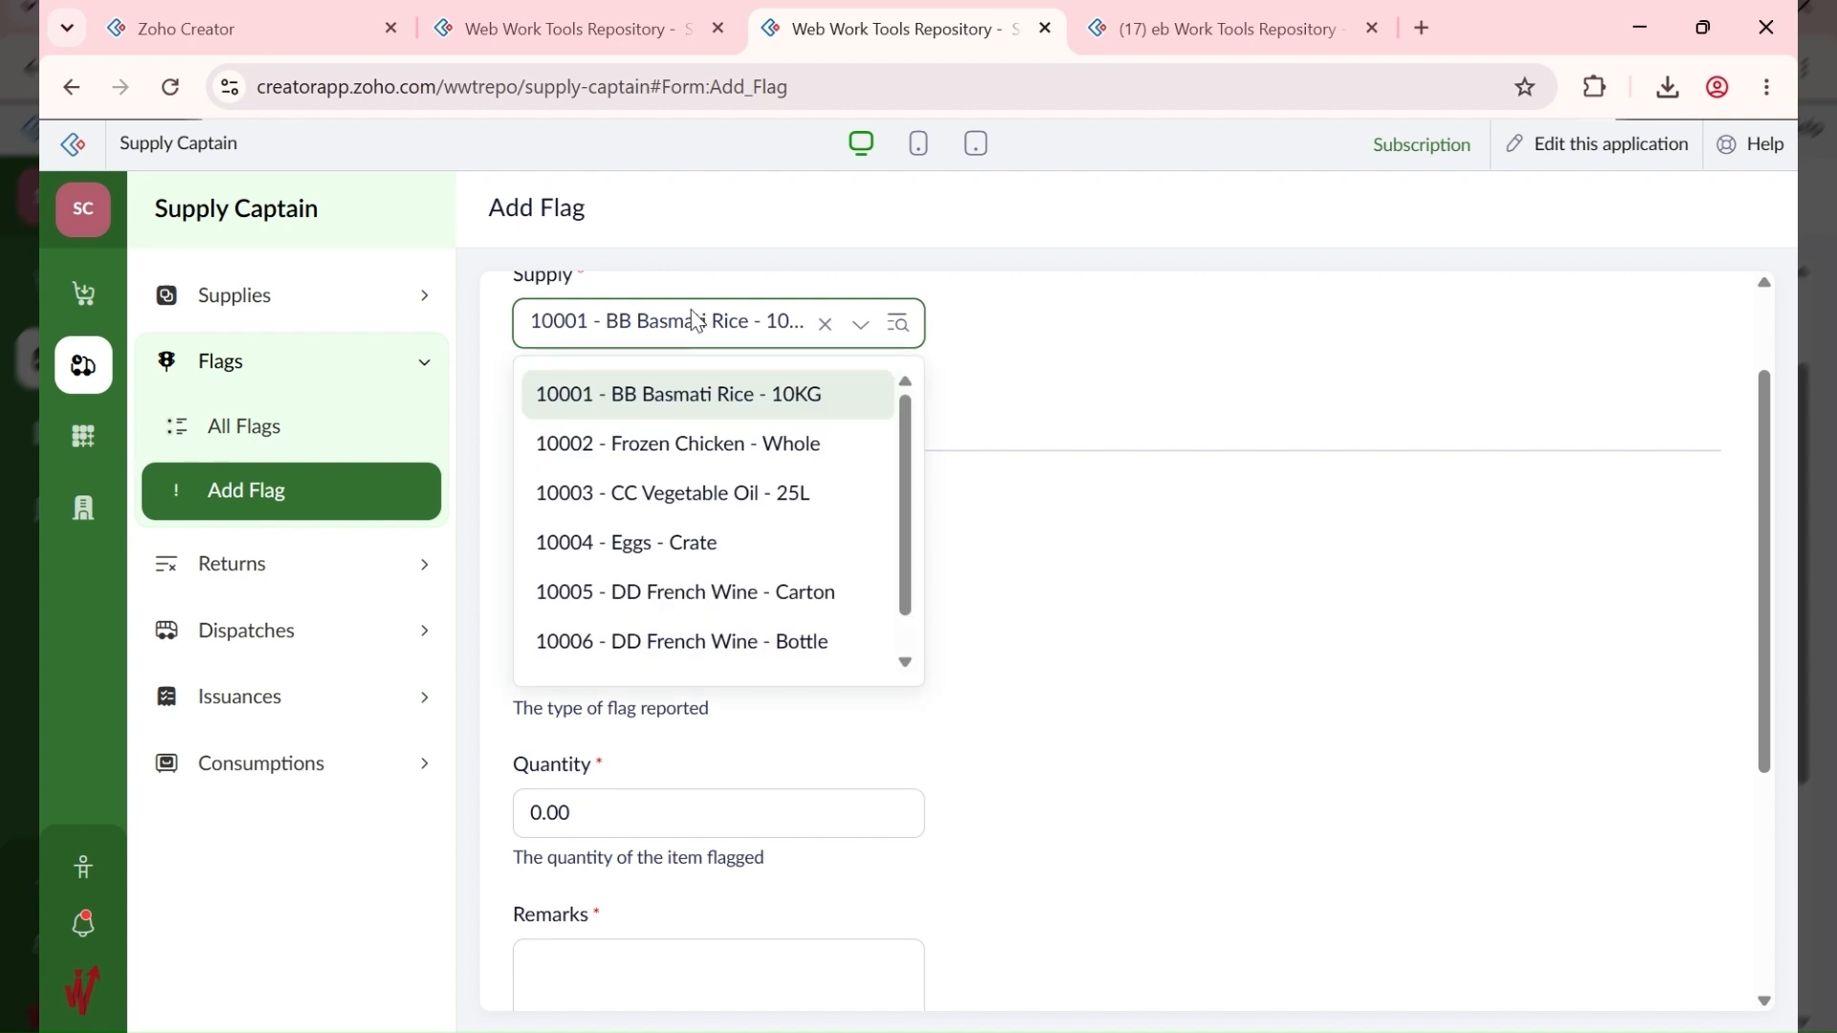
{"action": "scroll", "coordinate": [677, 563], "scroll_direction": "down", "scroll_amount": 1}
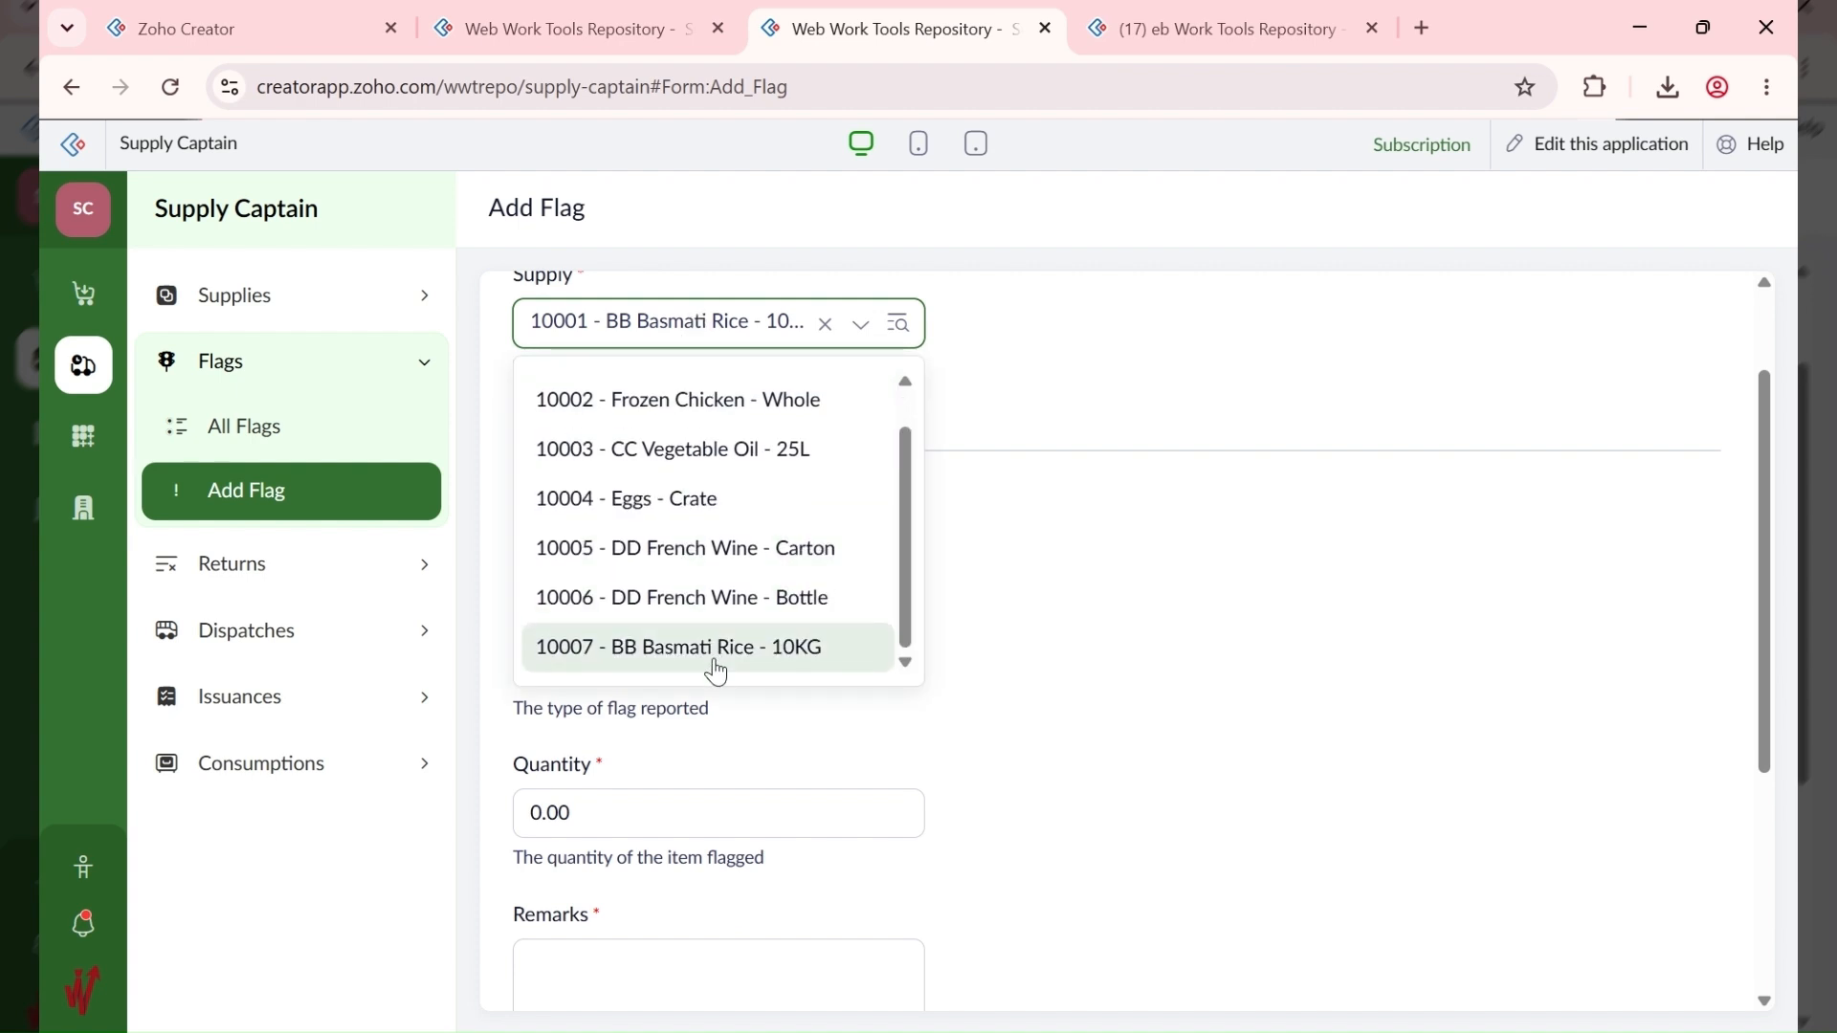
{"action": "left_click", "coordinate": [720, 651]}
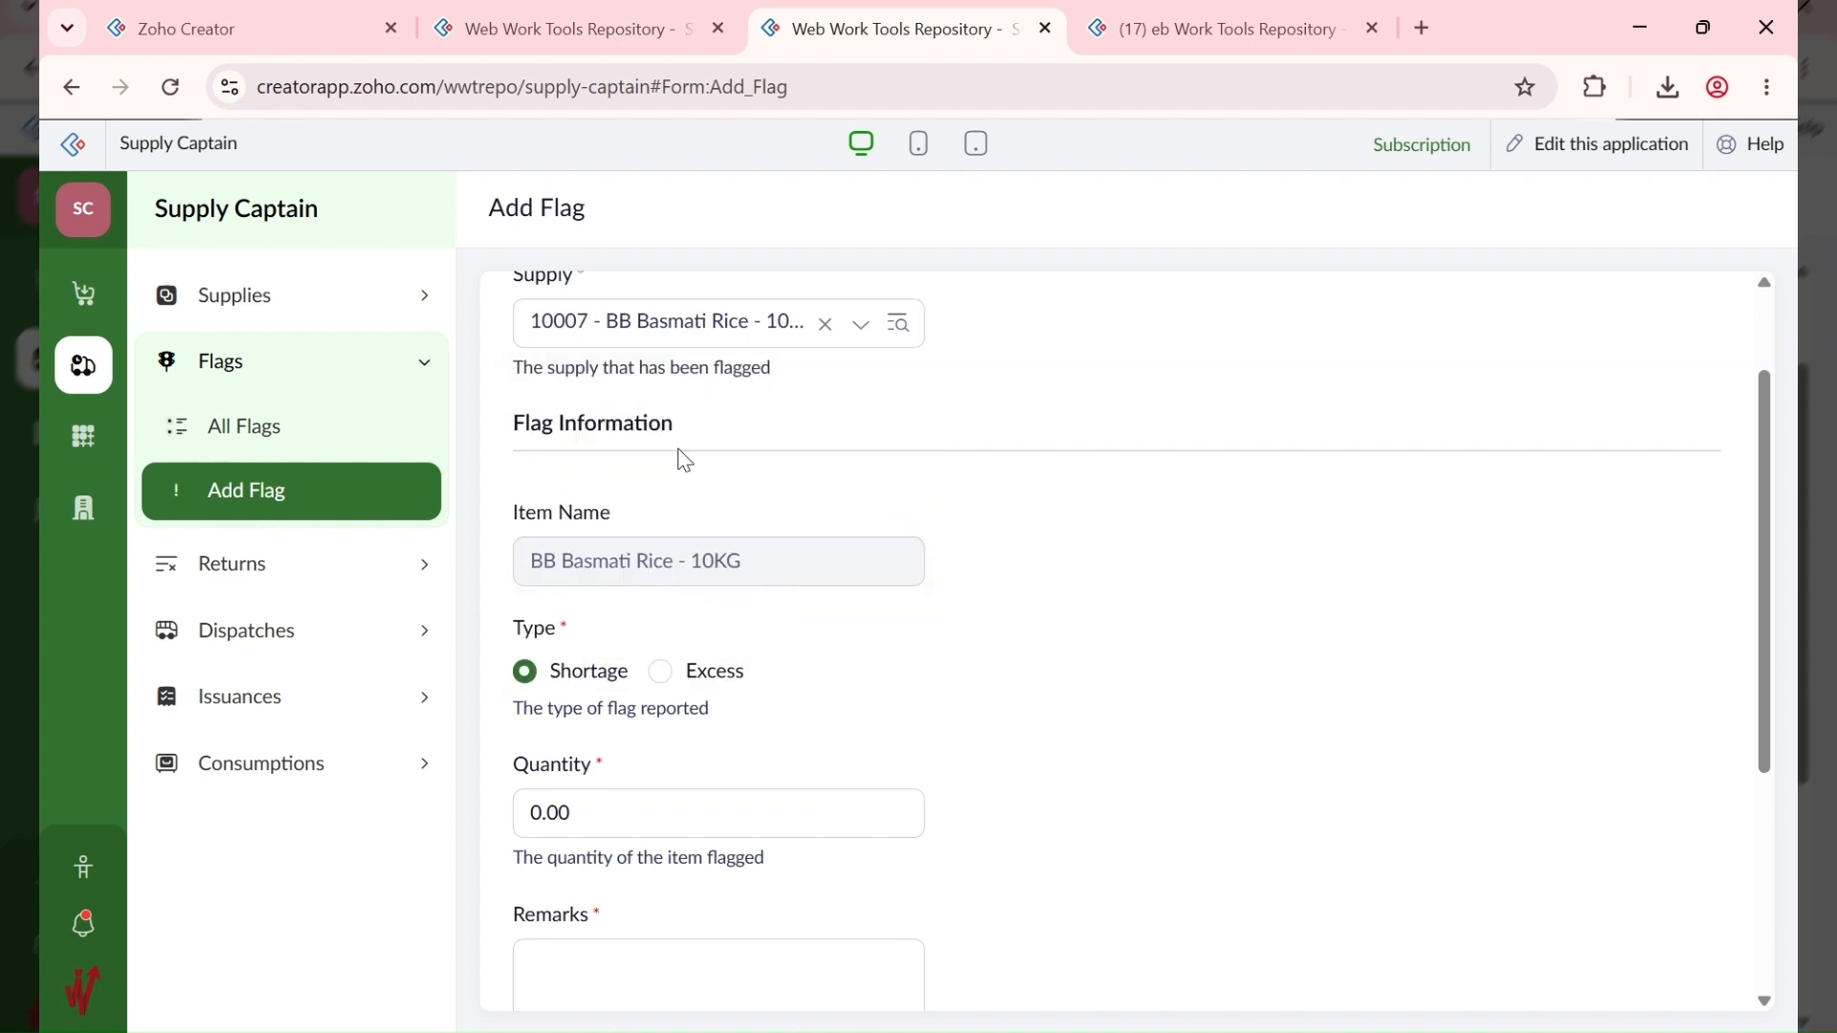
{"action": "left_click", "coordinate": [635, 315]}
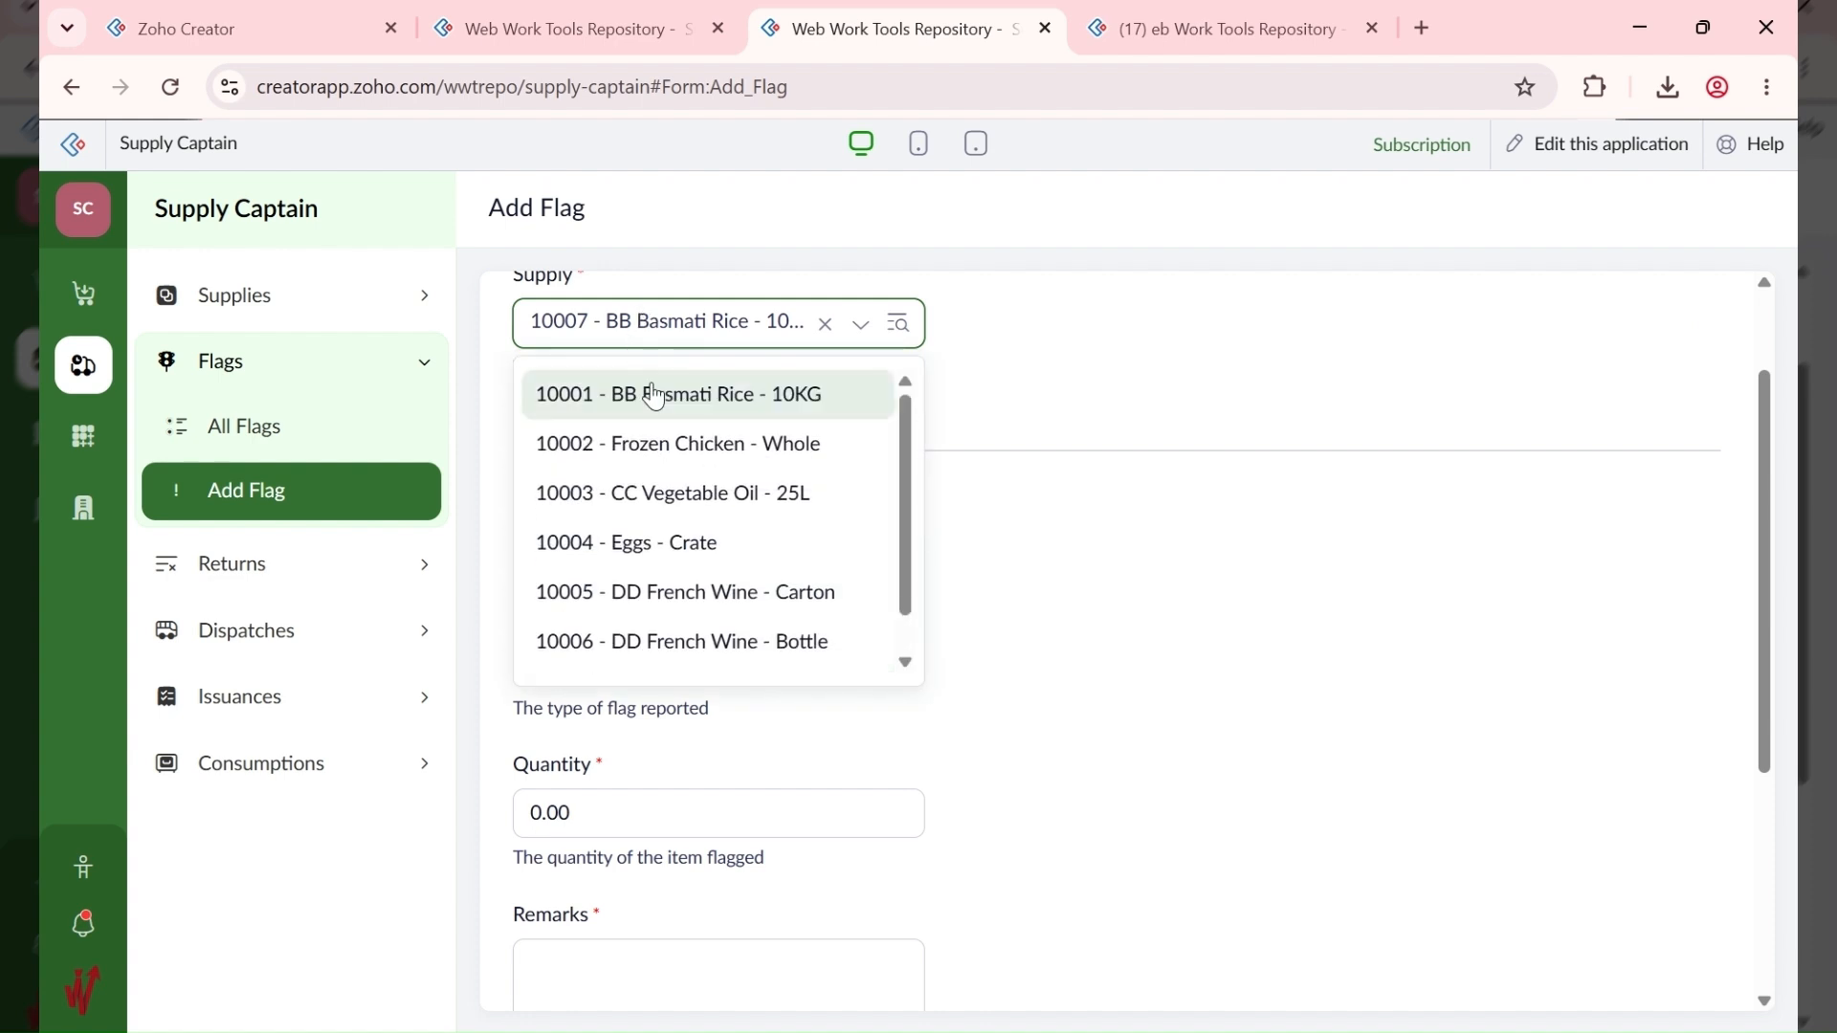
{"action": "left_click", "coordinate": [800, 396]}
Step: Enter quantity 2 with remark 'Missing Items' and submit, dismissing the moved-items error
{"action": "scroll", "coordinate": [1013, 533], "scroll_direction": "down", "scroll_amount": 4}
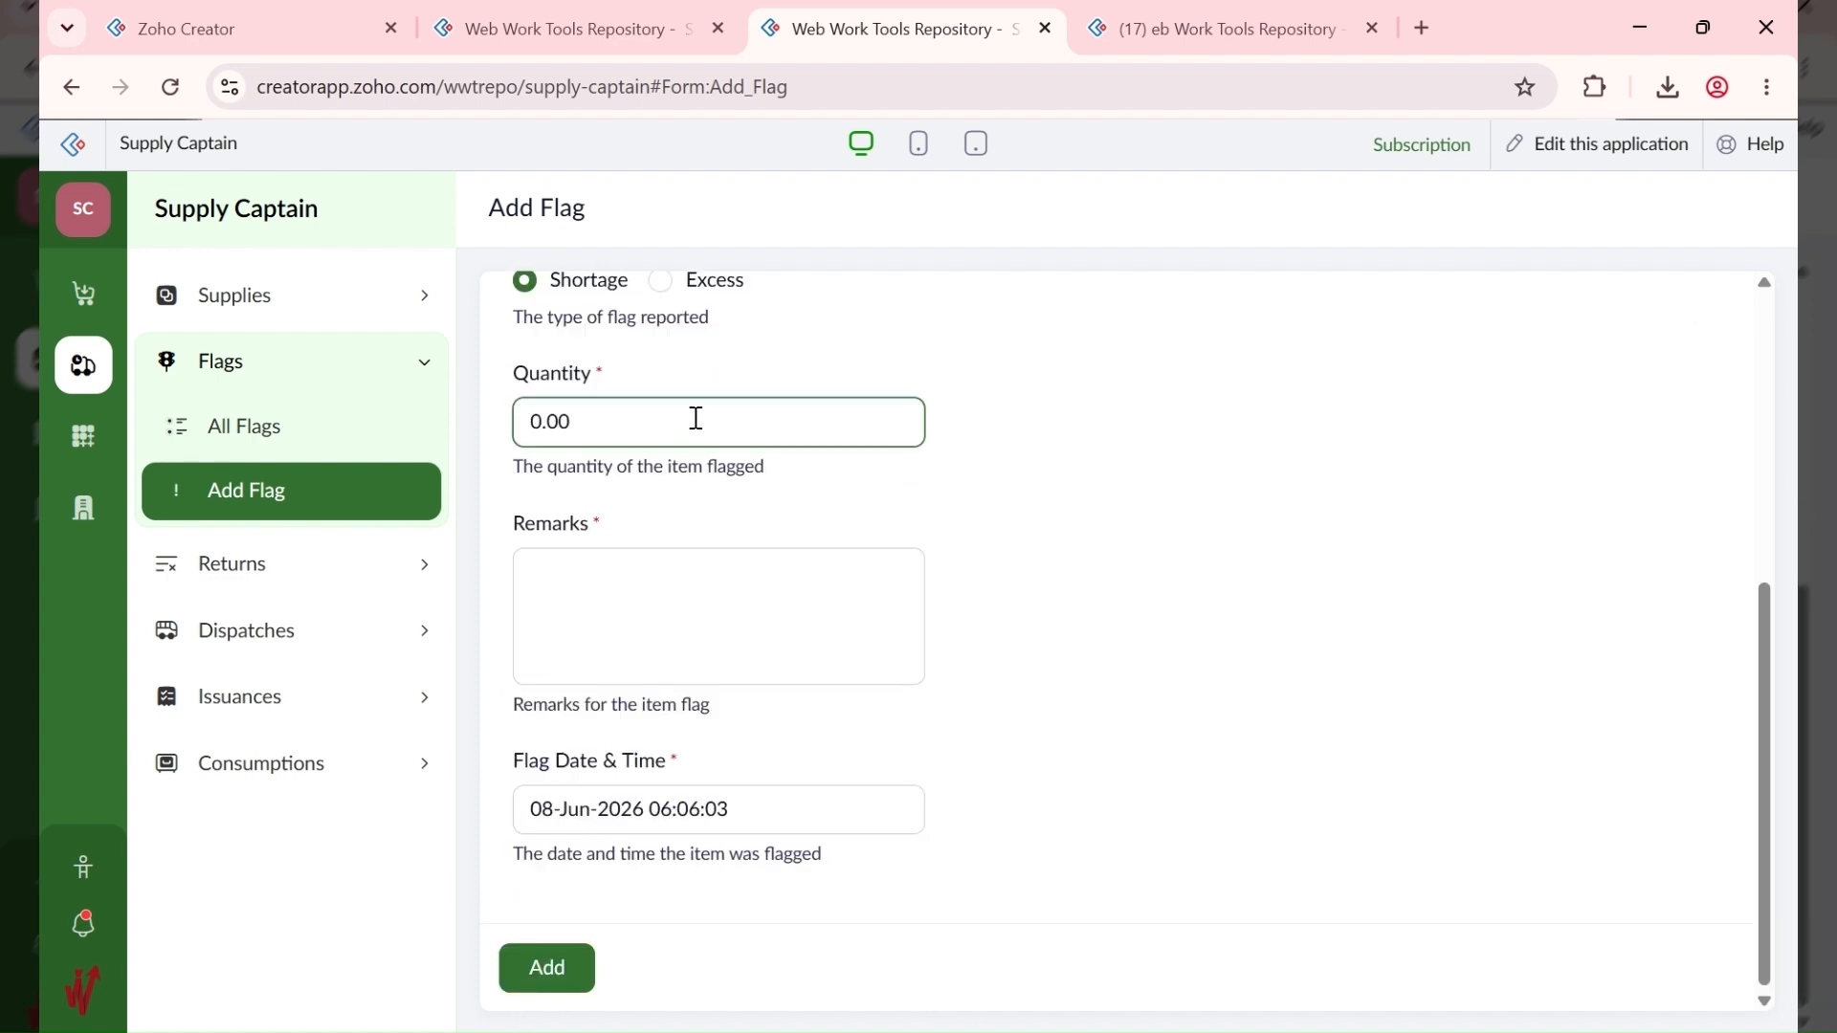
{"action": "left_click_drag", "start_coordinate": [696, 418], "coordinate": [507, 440]}
{"action": "type", "text": "2"}
{"action": "left_click", "coordinate": [891, 683]}
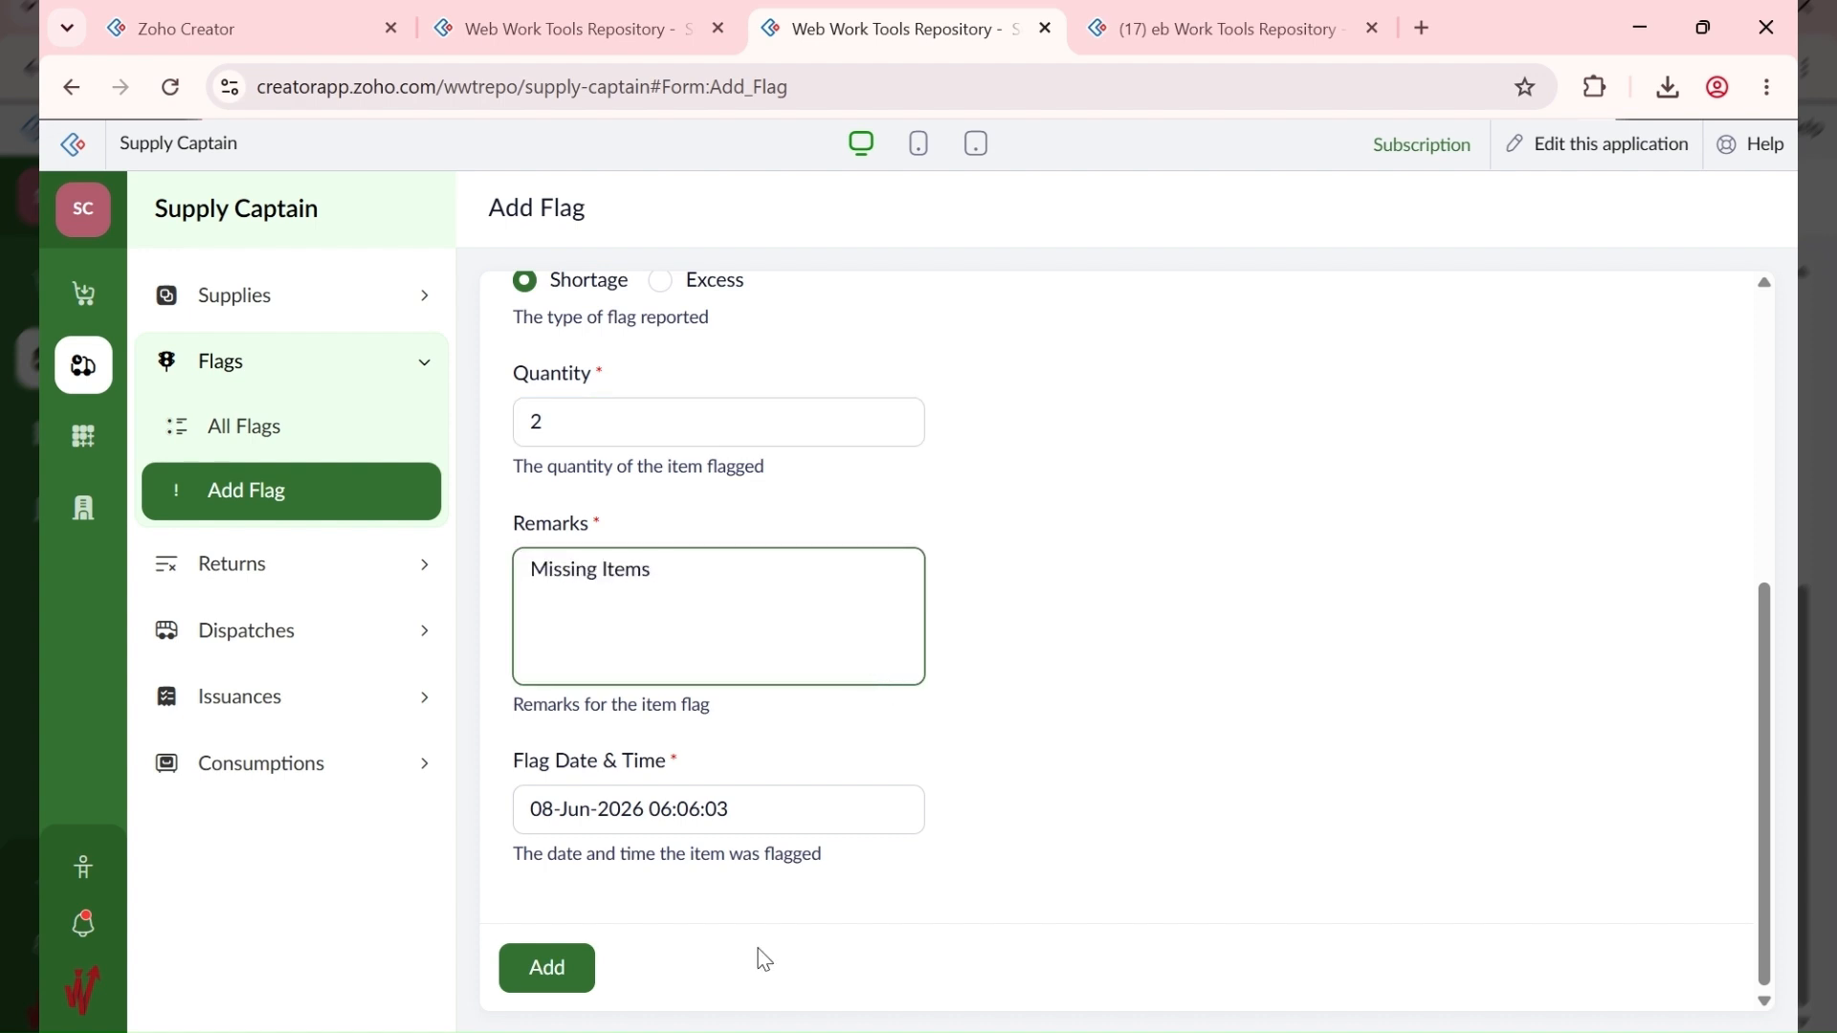
{"action": "left_click", "coordinate": [547, 967]}
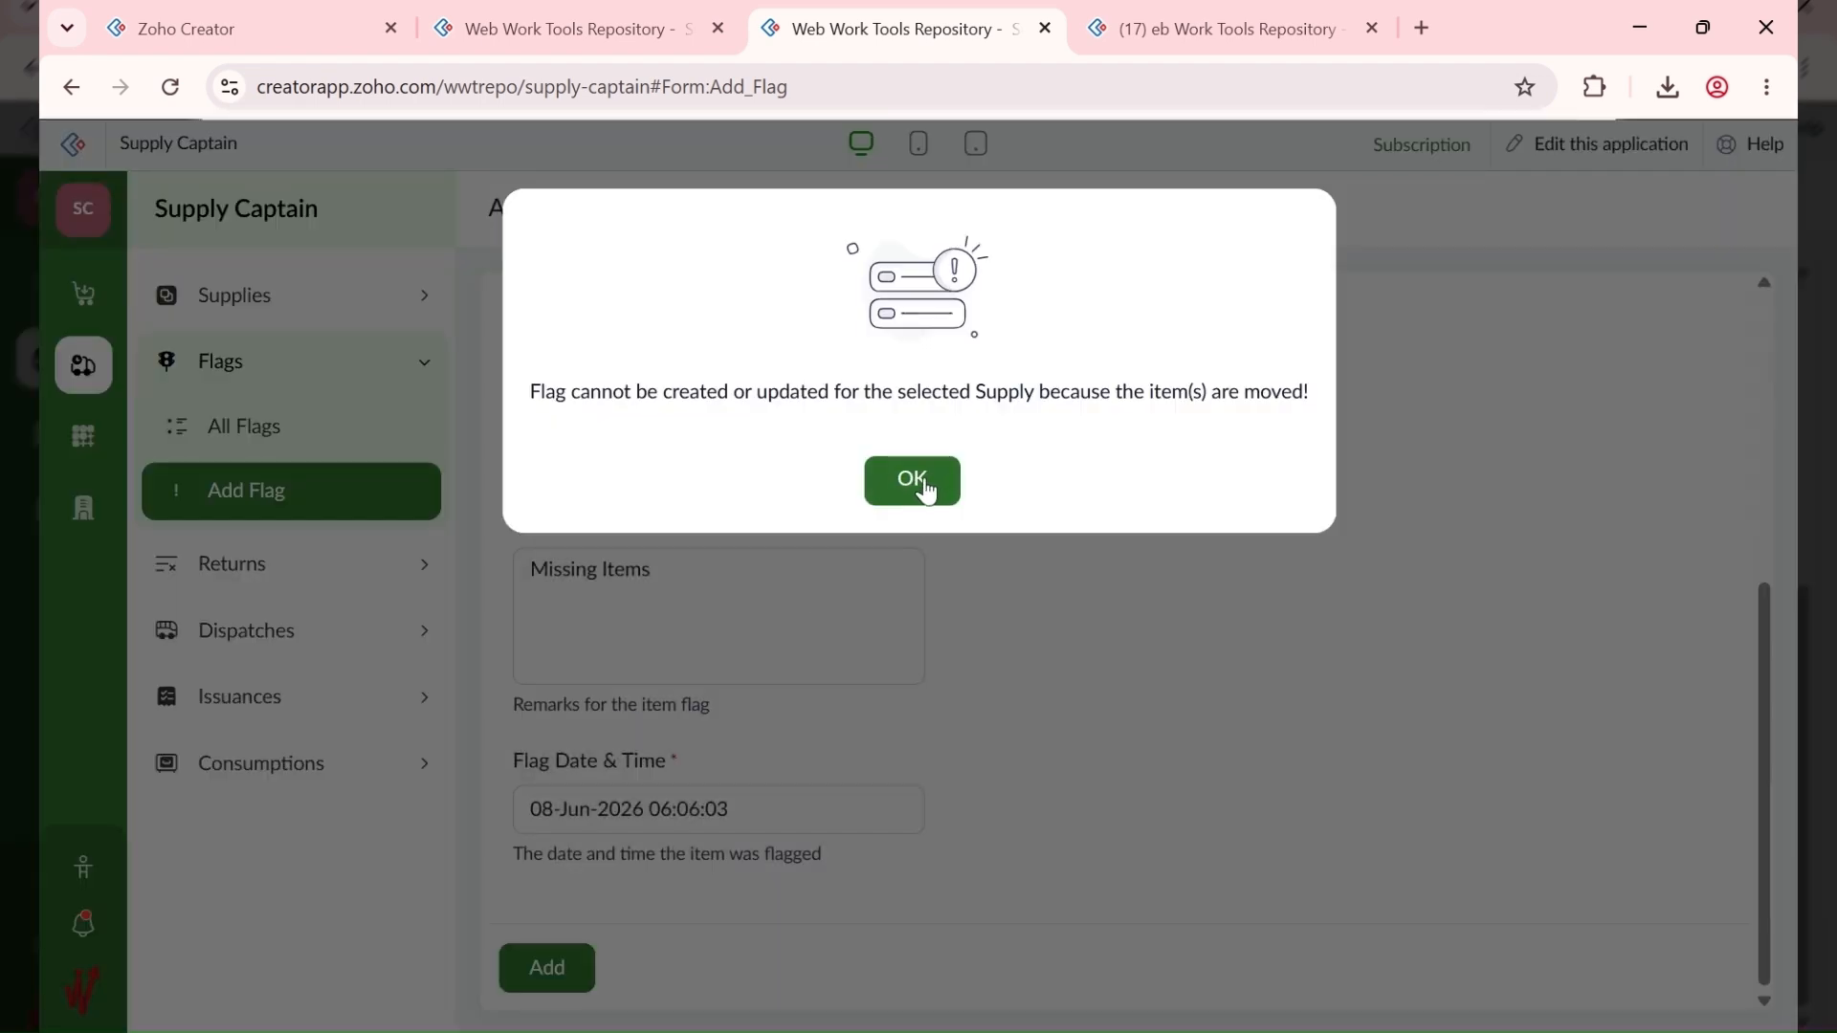
{"action": "left_click", "coordinate": [912, 480]}
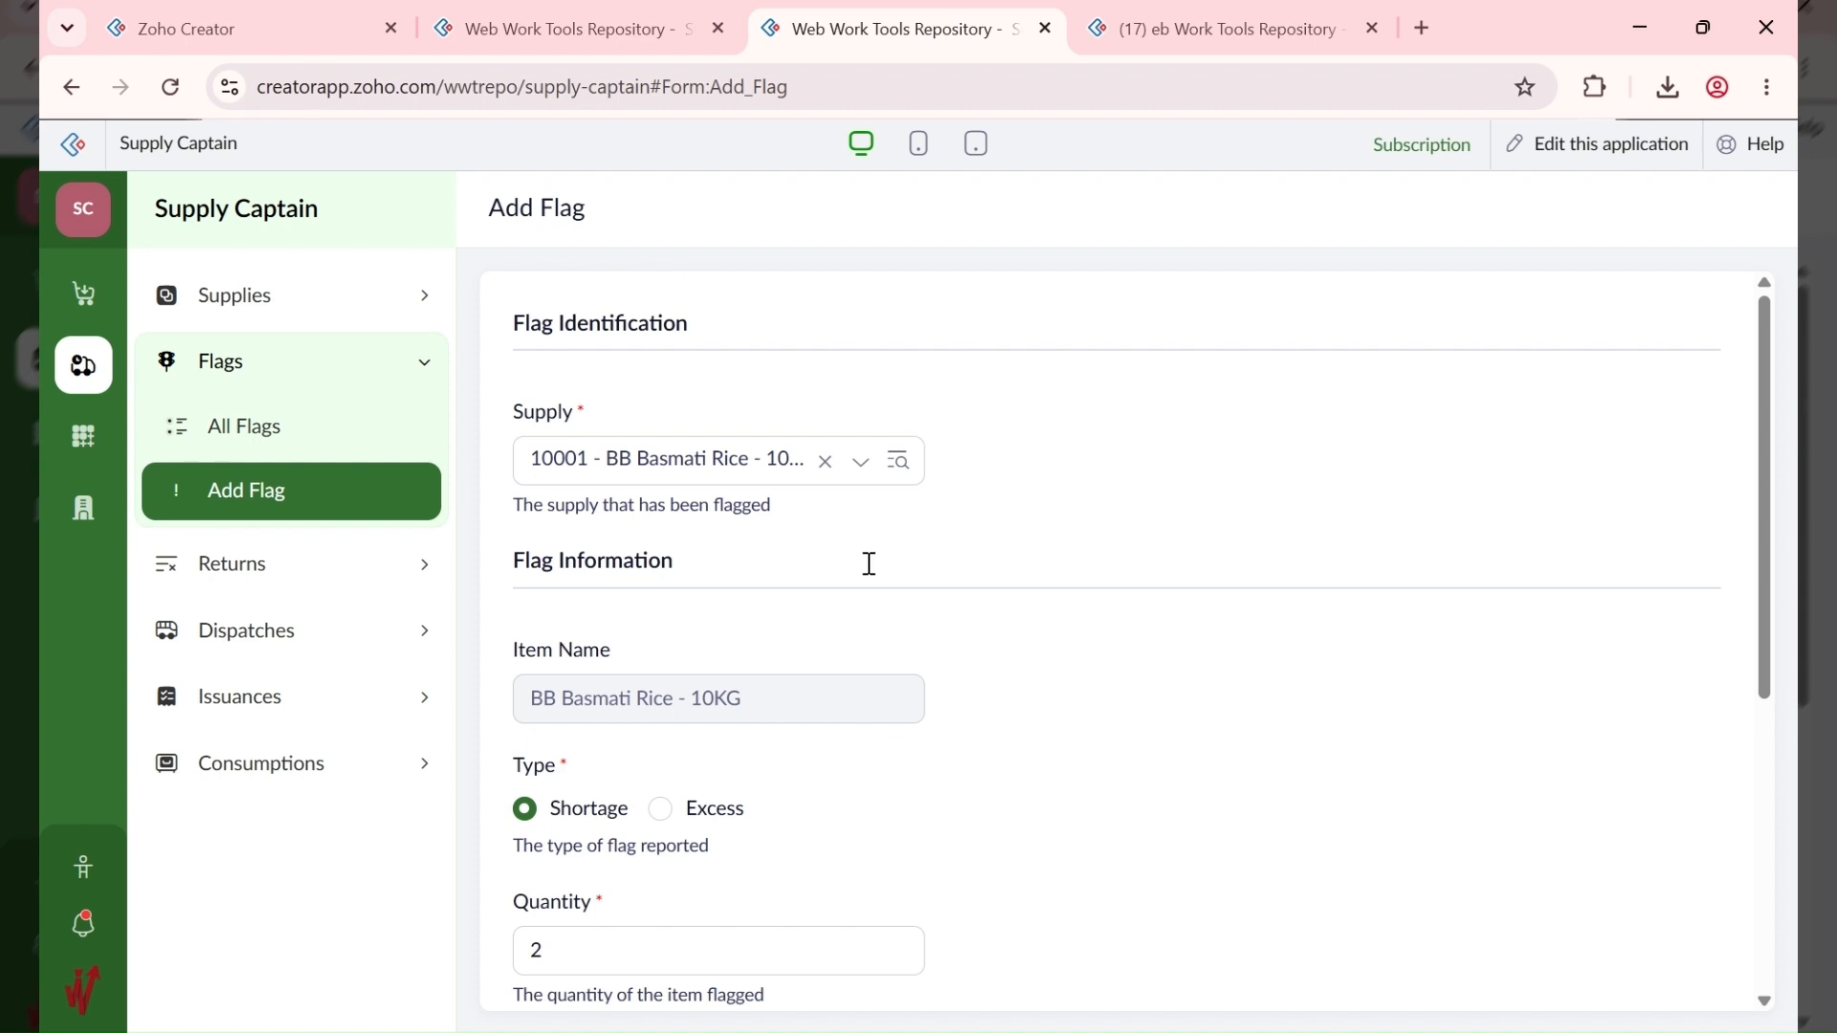
Step: Switch the flag's supply to 10007 and submit it
{"action": "left_click", "coordinate": [735, 463]}
{"action": "scroll", "coordinate": [746, 680], "scroll_direction": "down", "scroll_amount": 1}
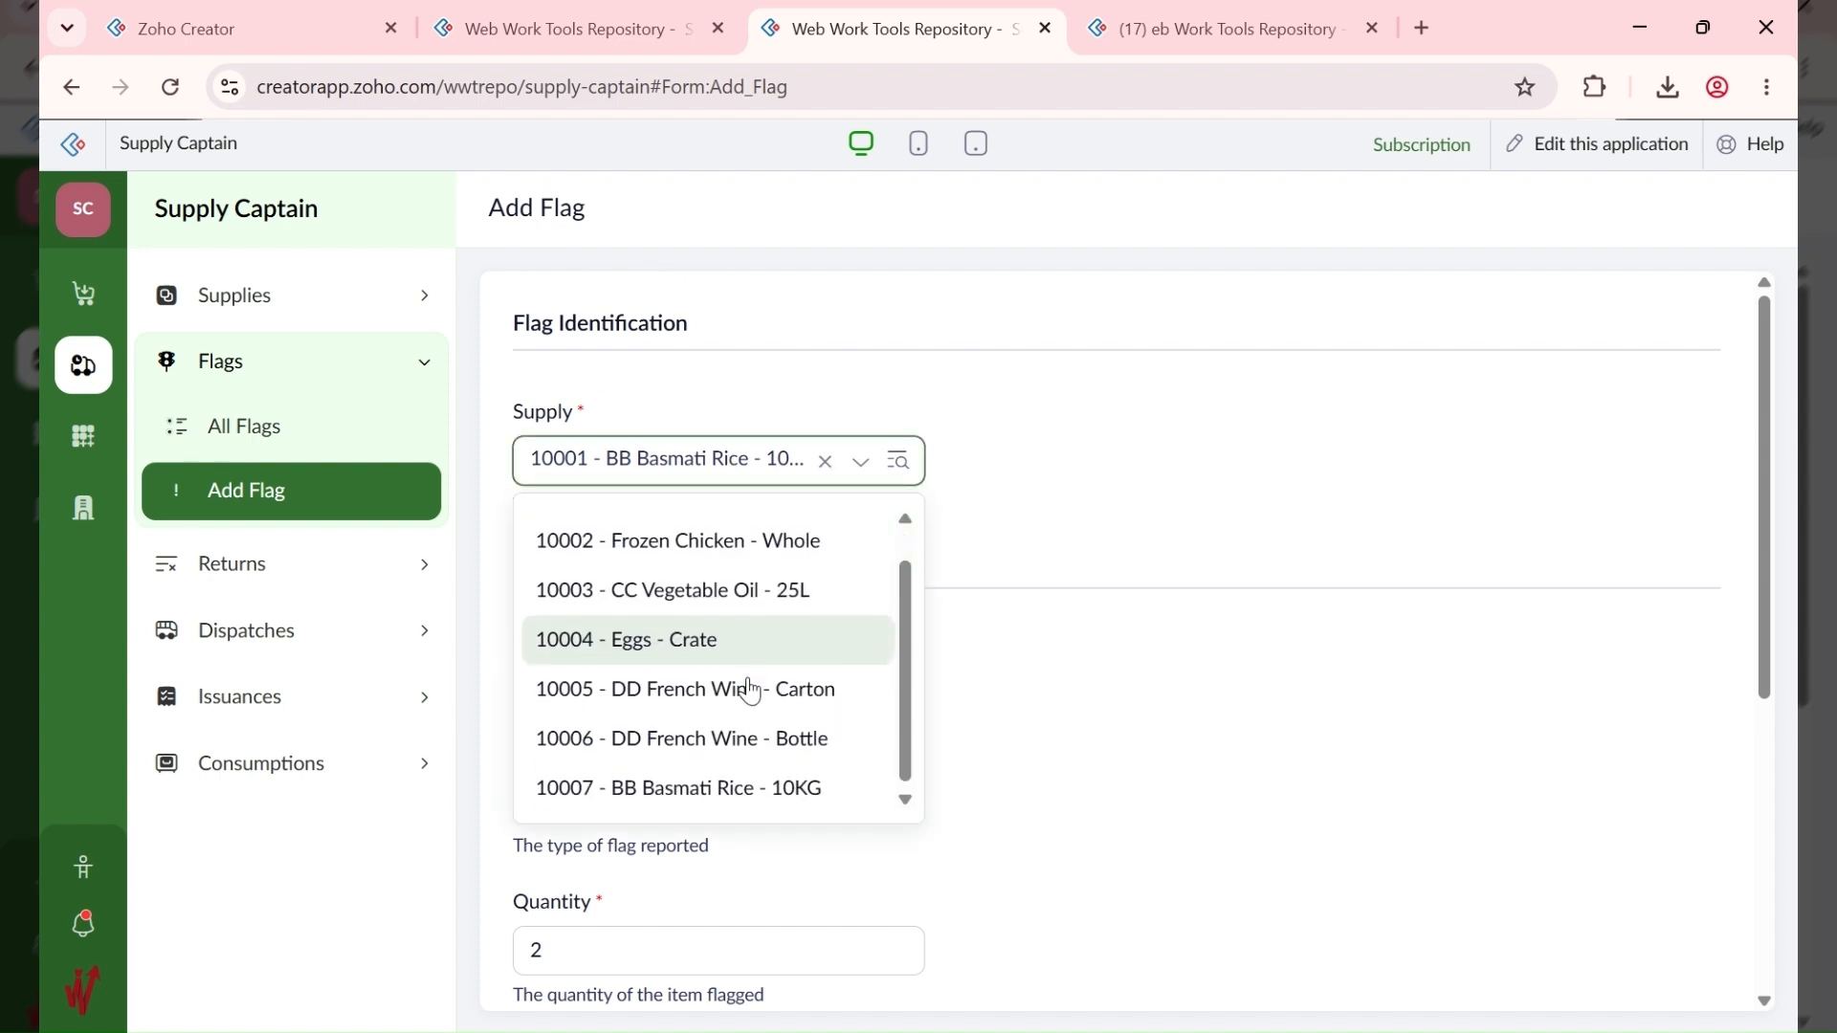
{"action": "left_click", "coordinate": [765, 786]}
{"action": "scroll", "coordinate": [1070, 709], "scroll_direction": "down", "scroll_amount": 5}
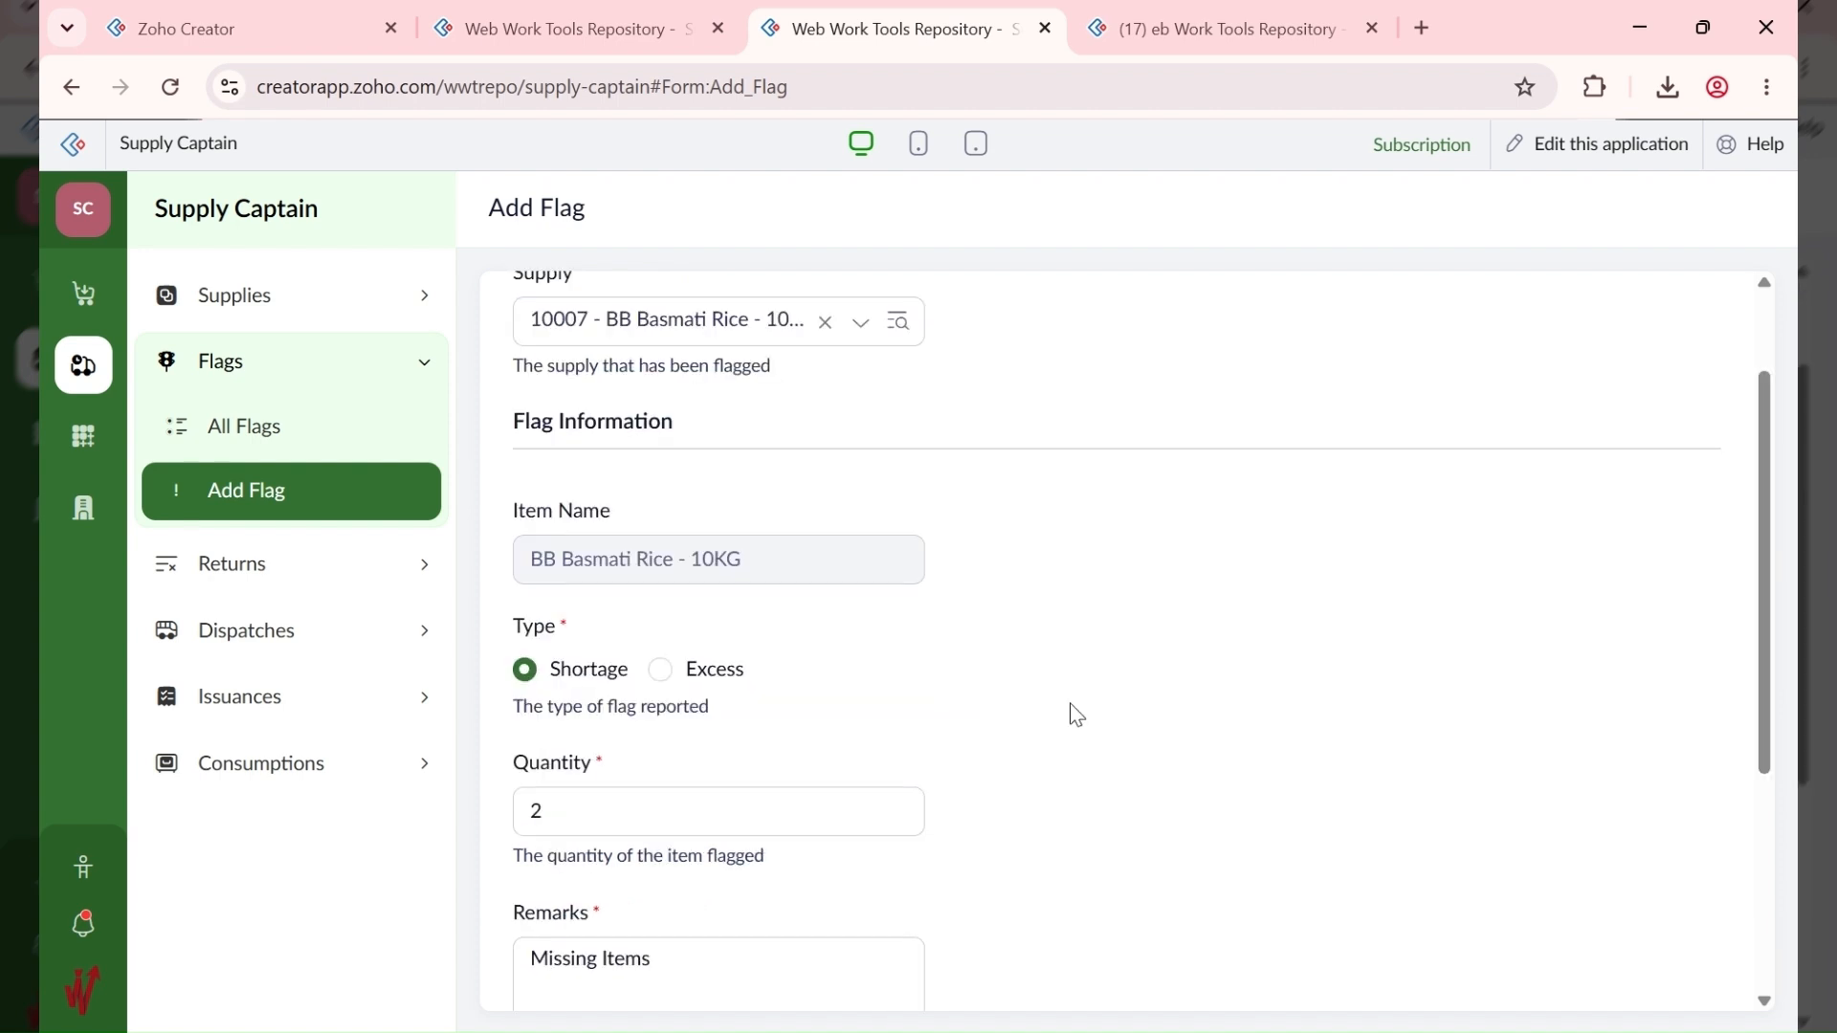
{"action": "left_click", "coordinate": [553, 967]}
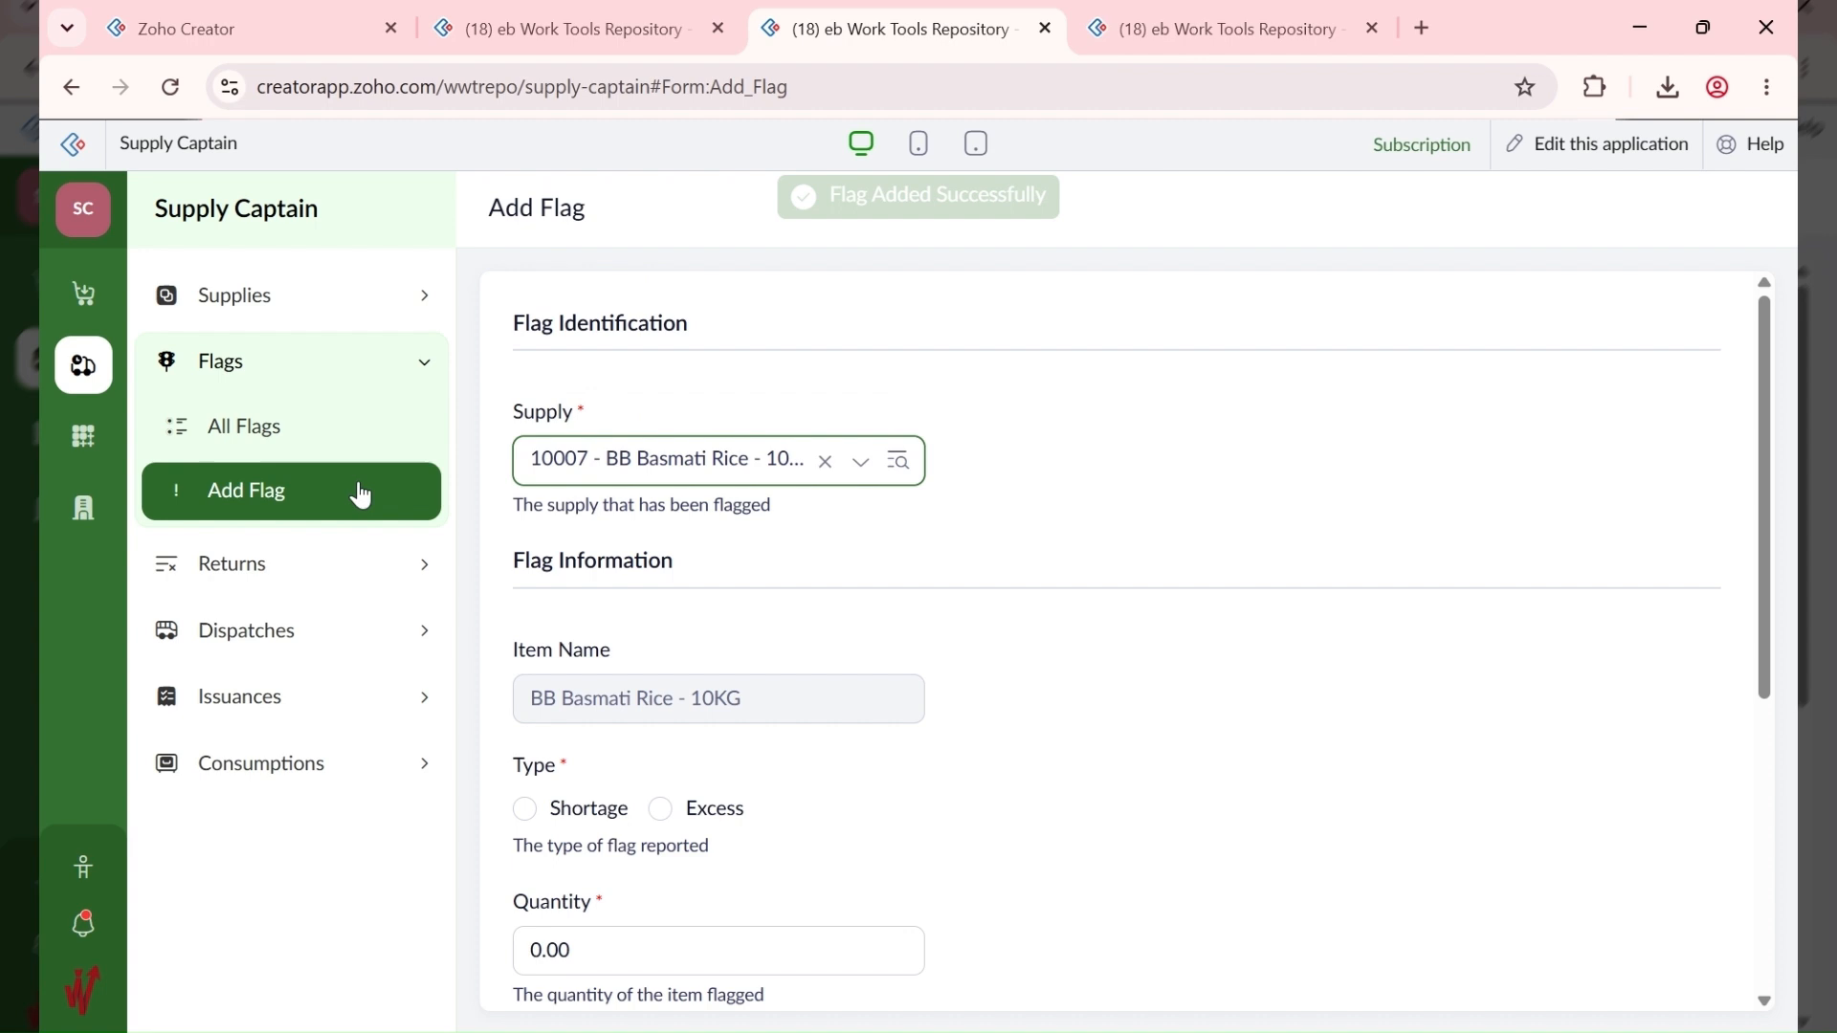
Step: Approve the pending Add Flag request in Pending Tasks, then open the Supplies section
{"action": "left_click", "coordinate": [74, 517]}
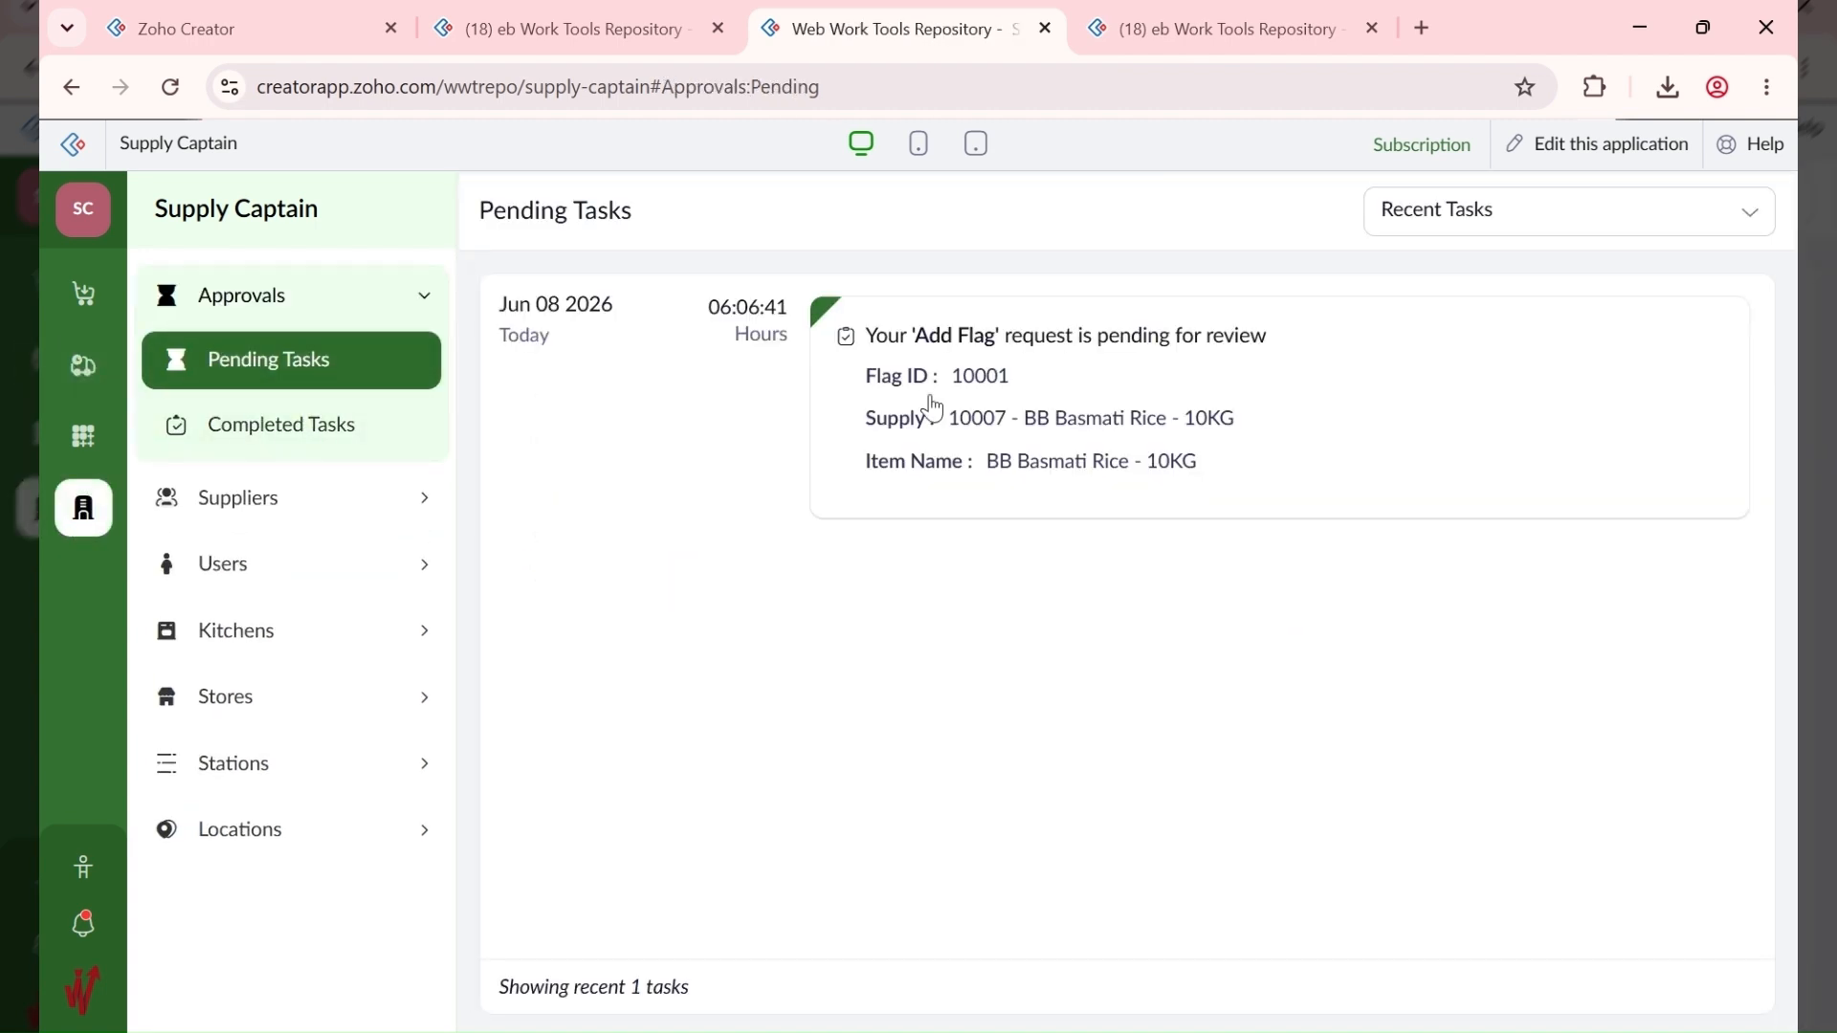
{"action": "left_click", "coordinate": [928, 406]}
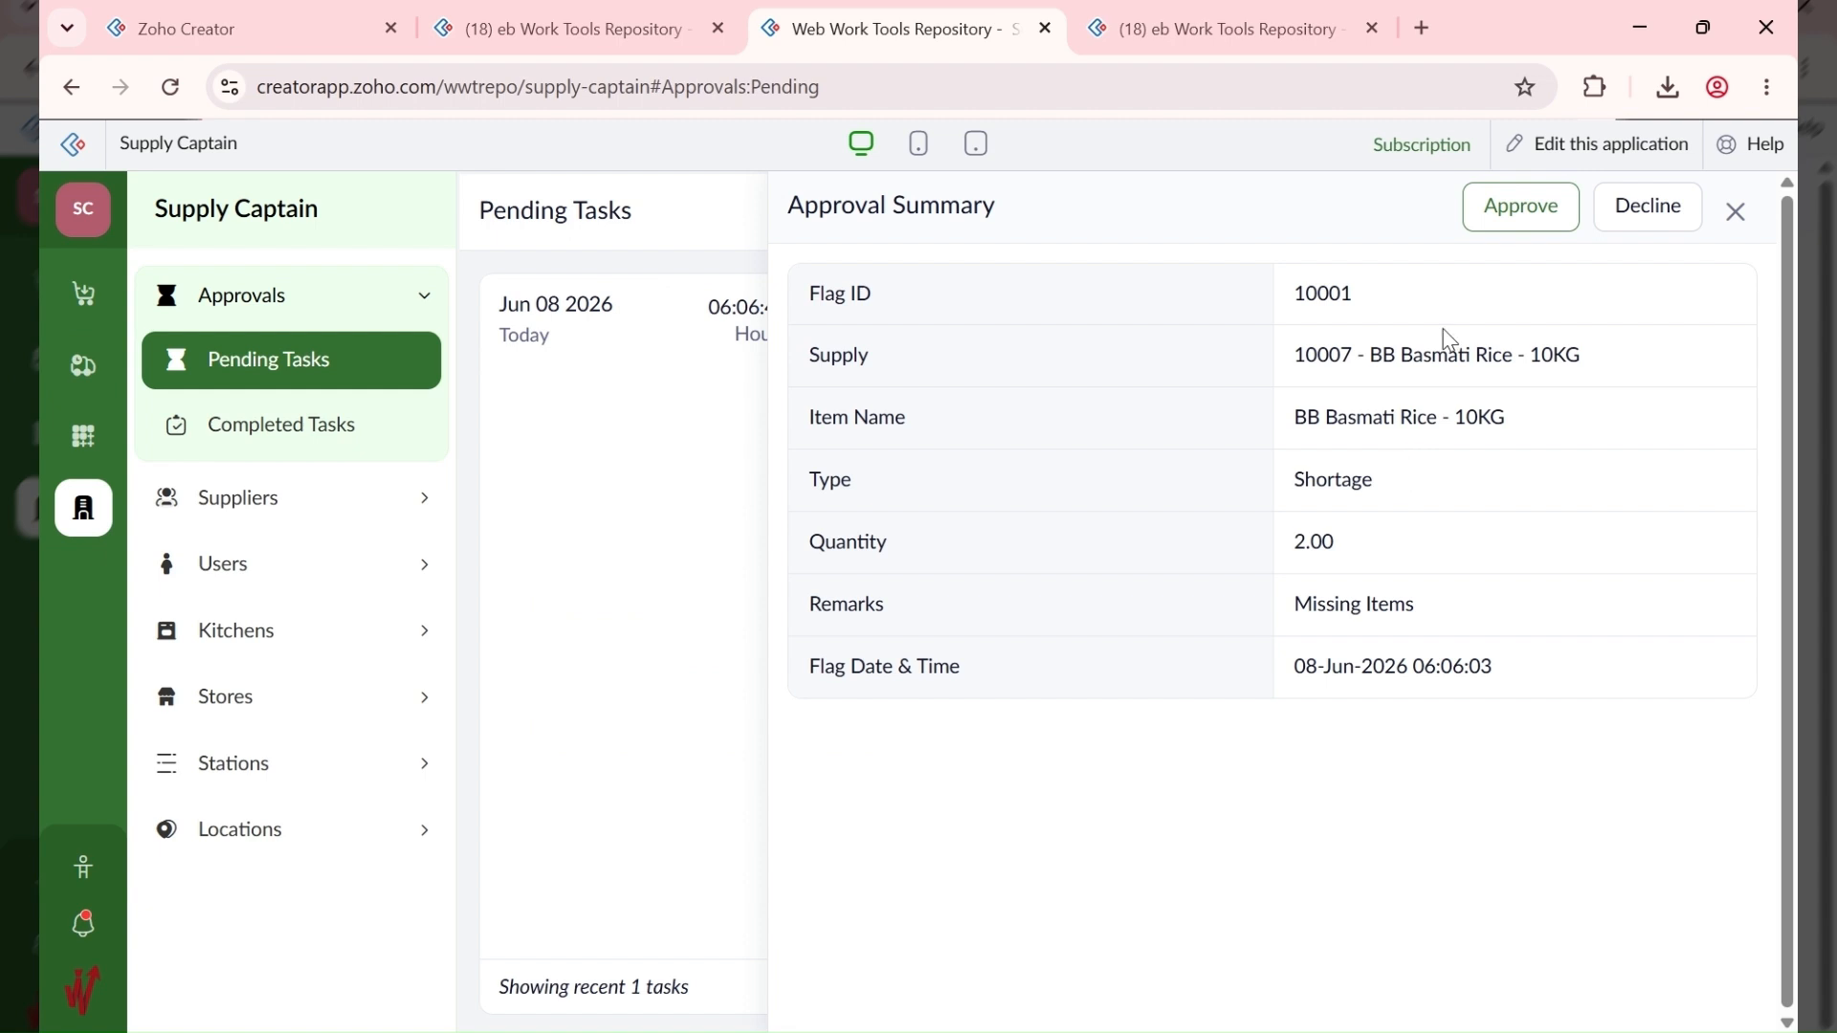
{"action": "left_click", "coordinate": [1505, 206]}
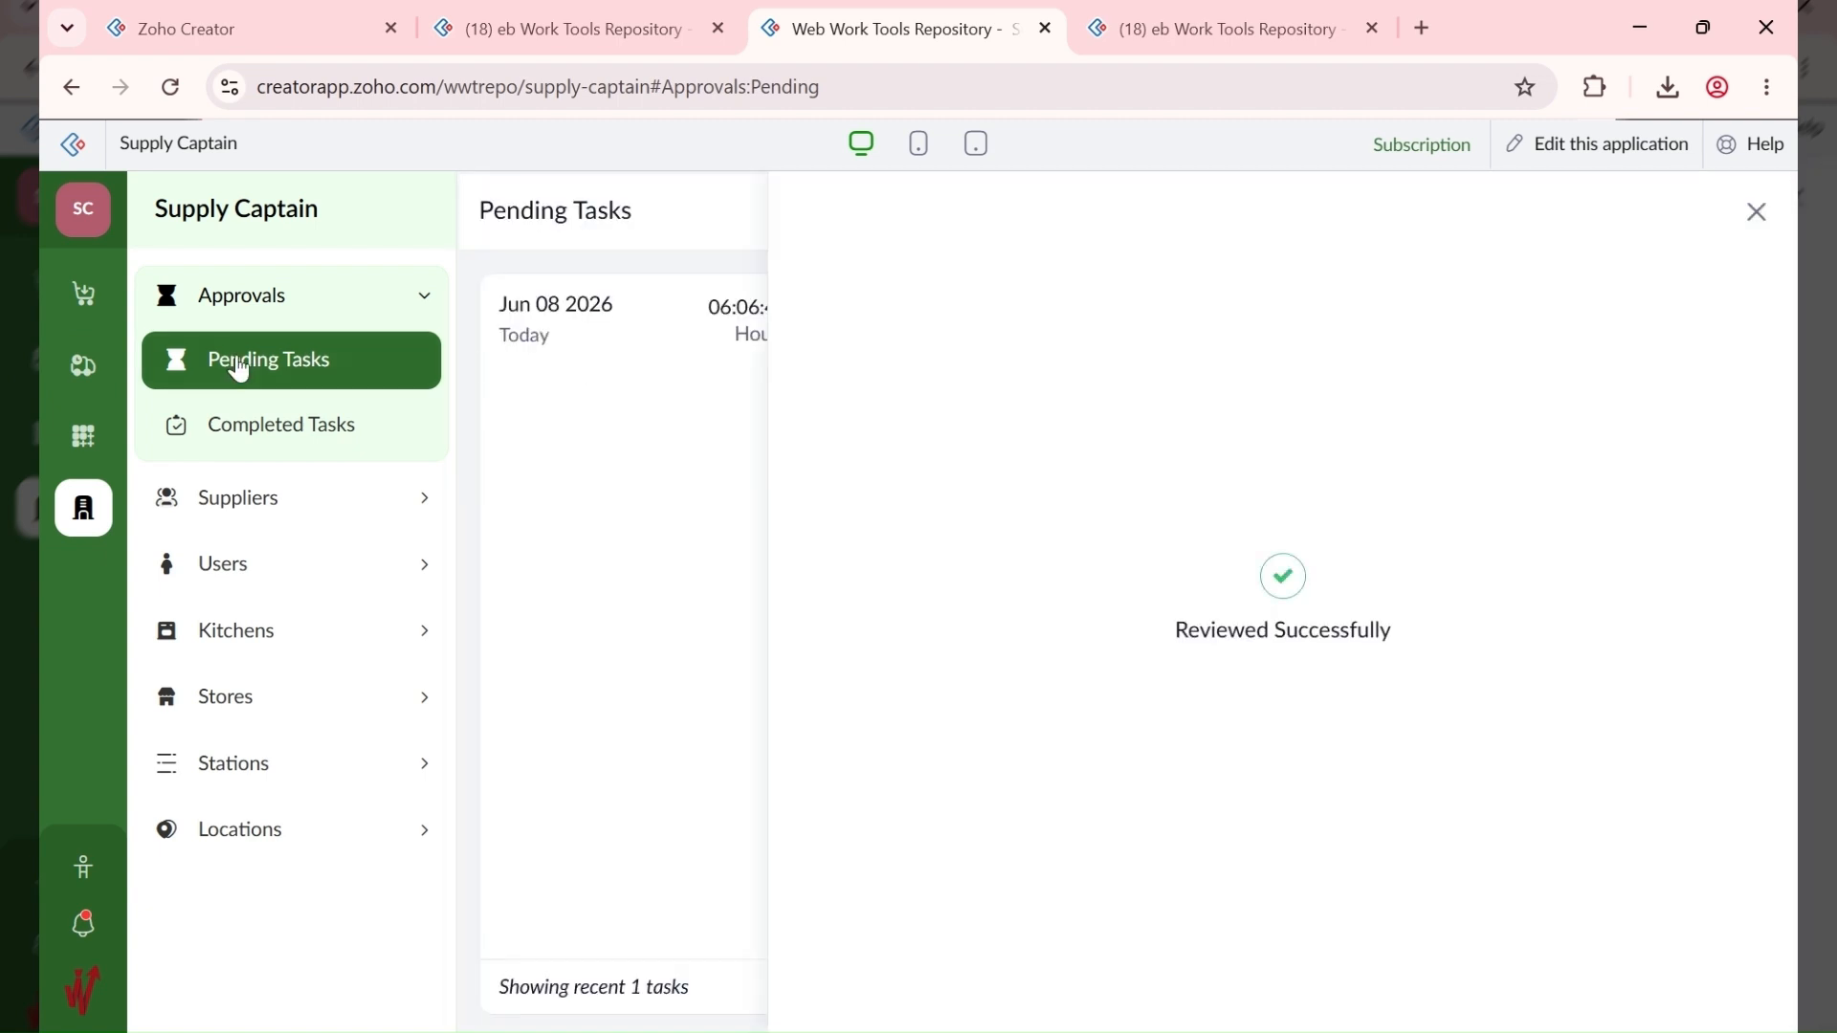
{"action": "left_click", "coordinate": [83, 300]}
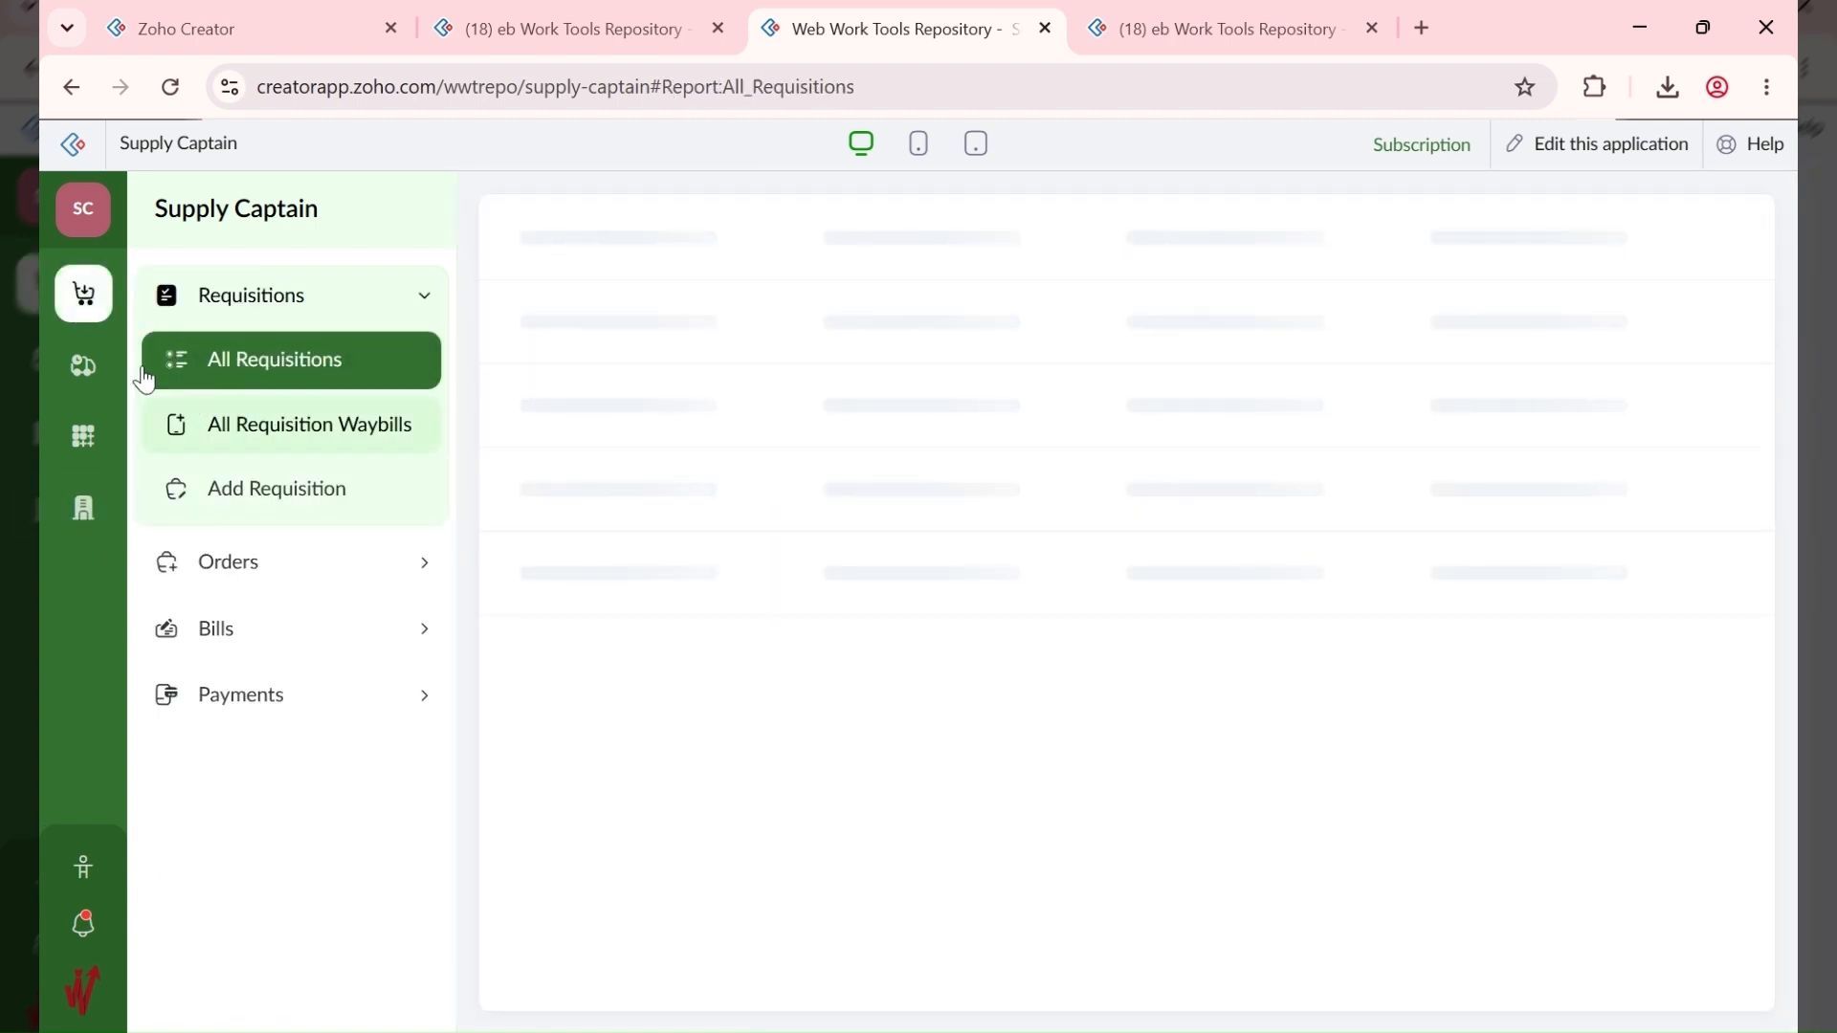
{"action": "left_click", "coordinate": [86, 373]}
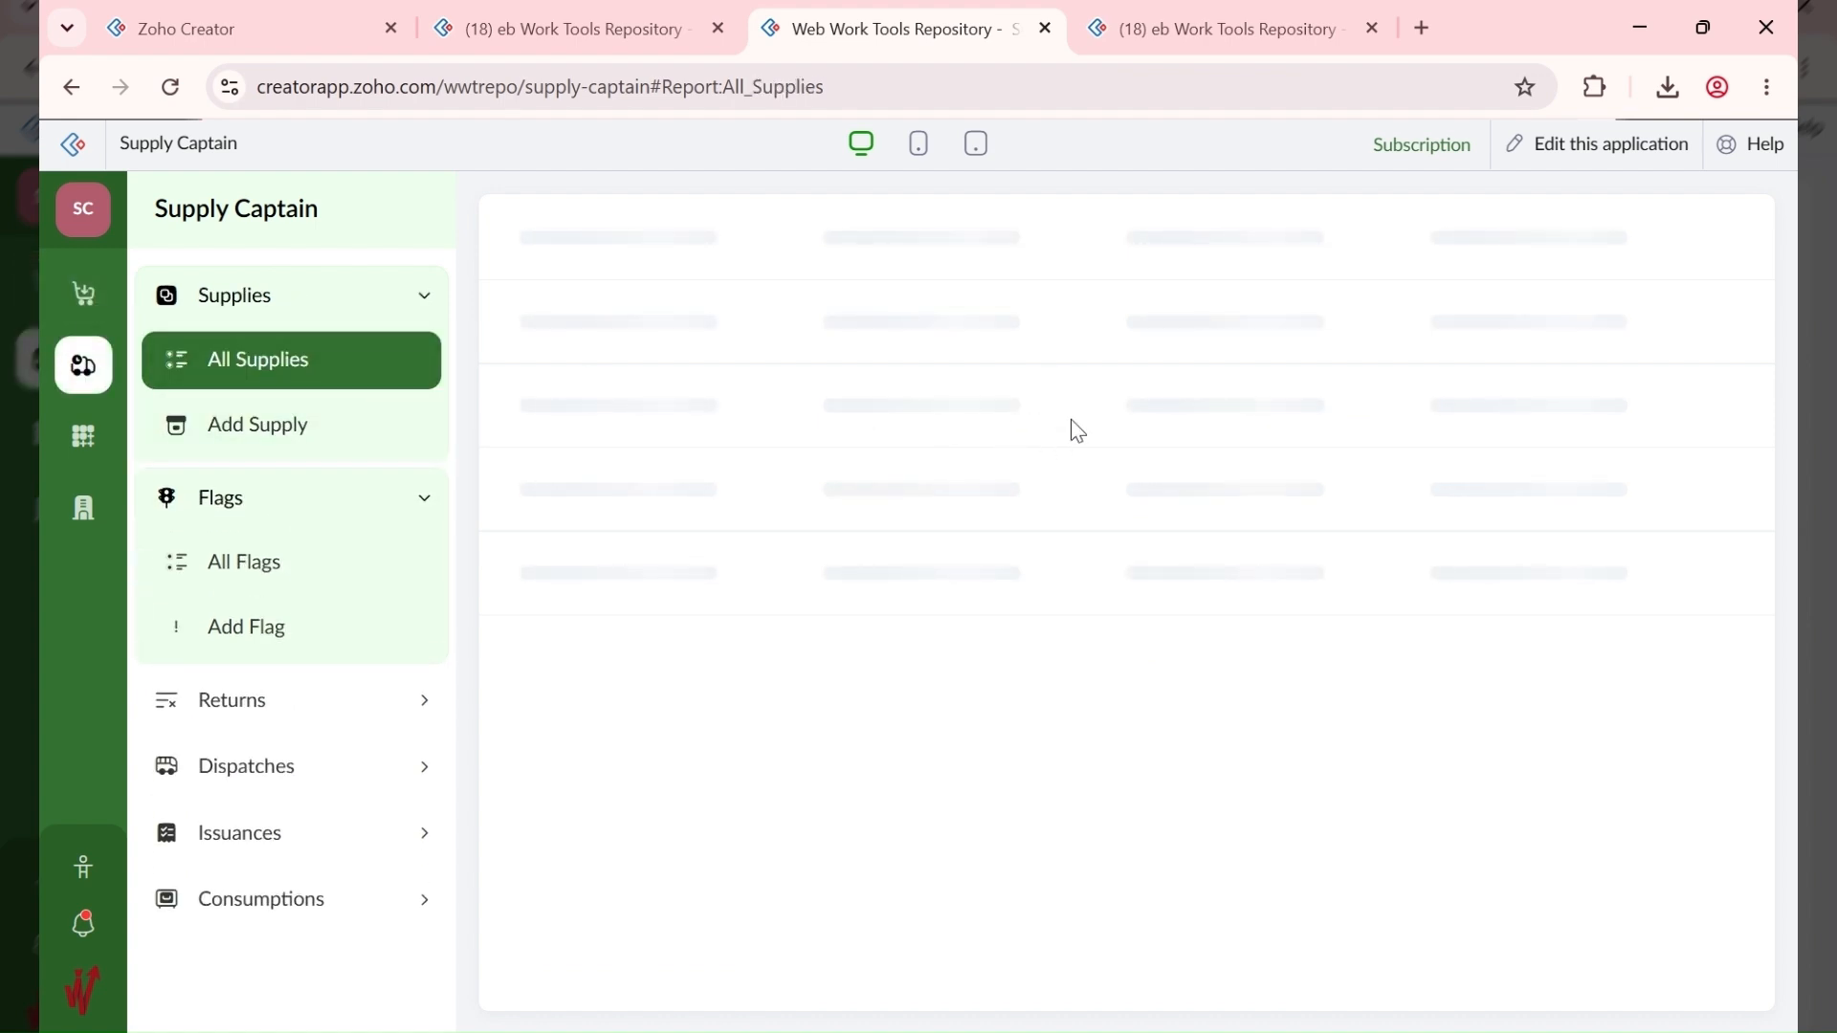
Step: Edit and update supply 10007 without changing any fields
{"action": "left_click", "coordinate": [1517, 413]}
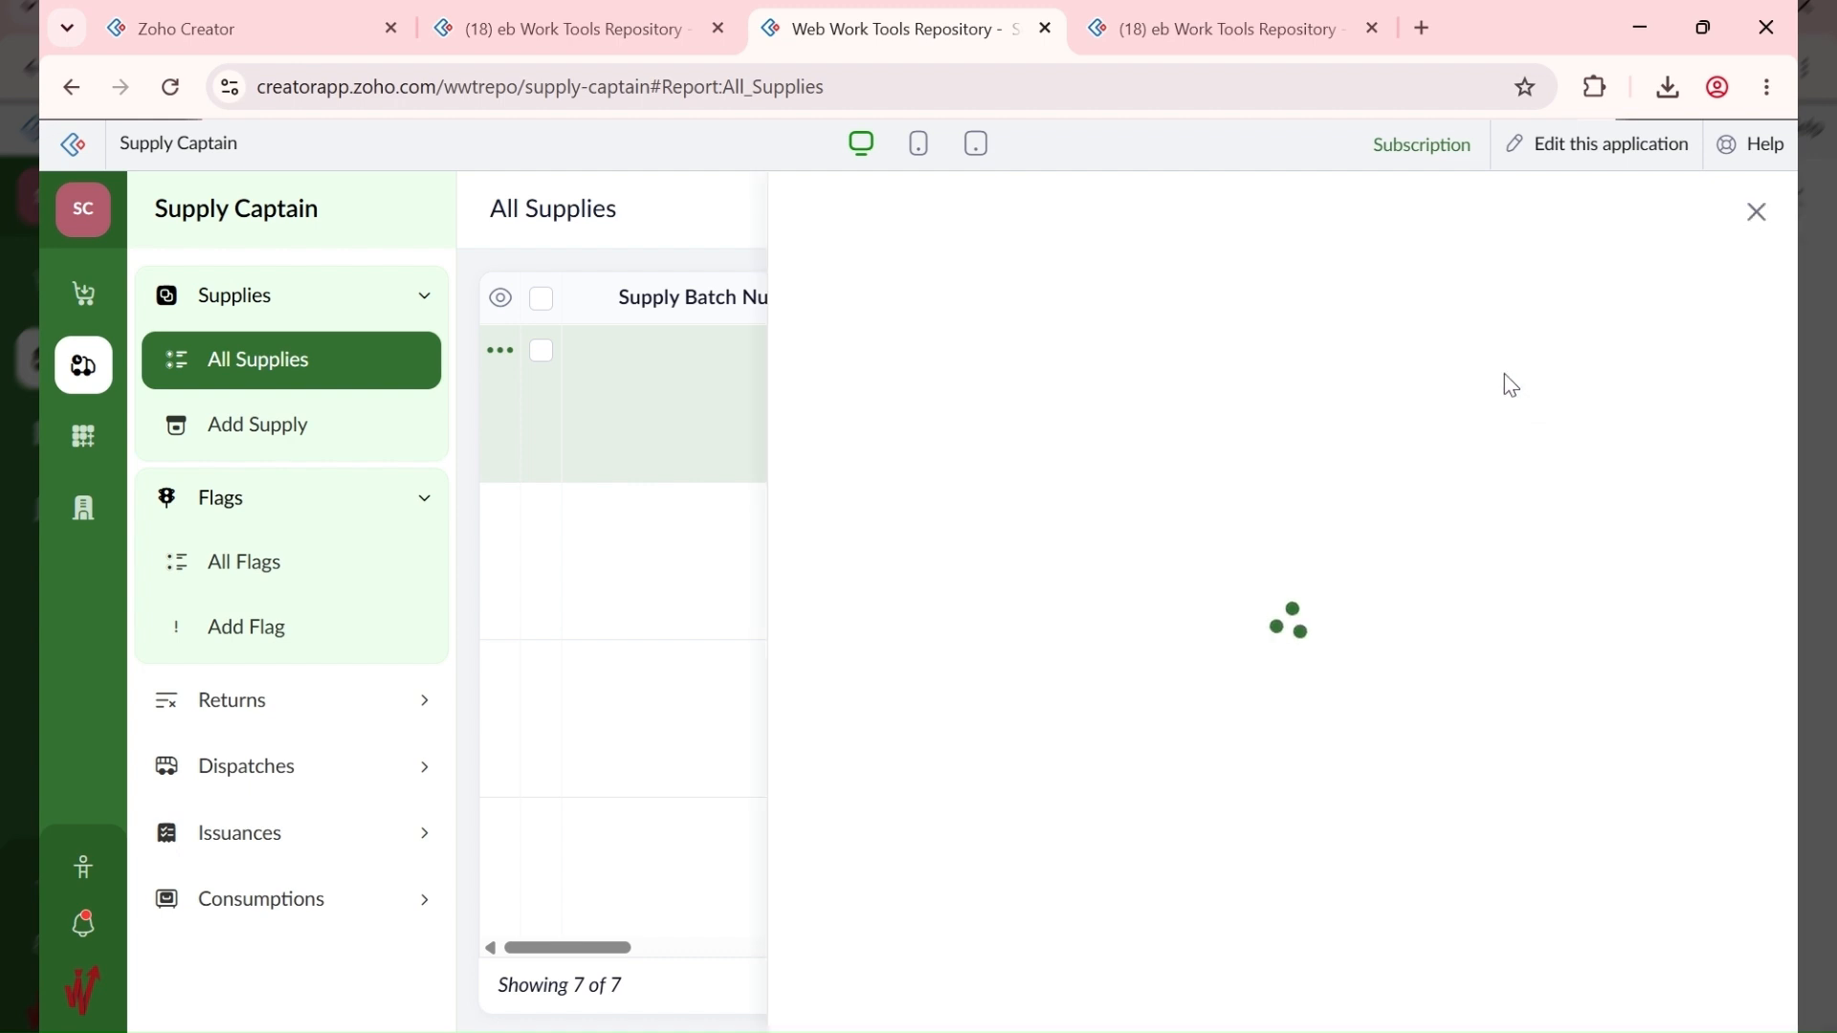
{"action": "left_click", "coordinate": [1450, 215]}
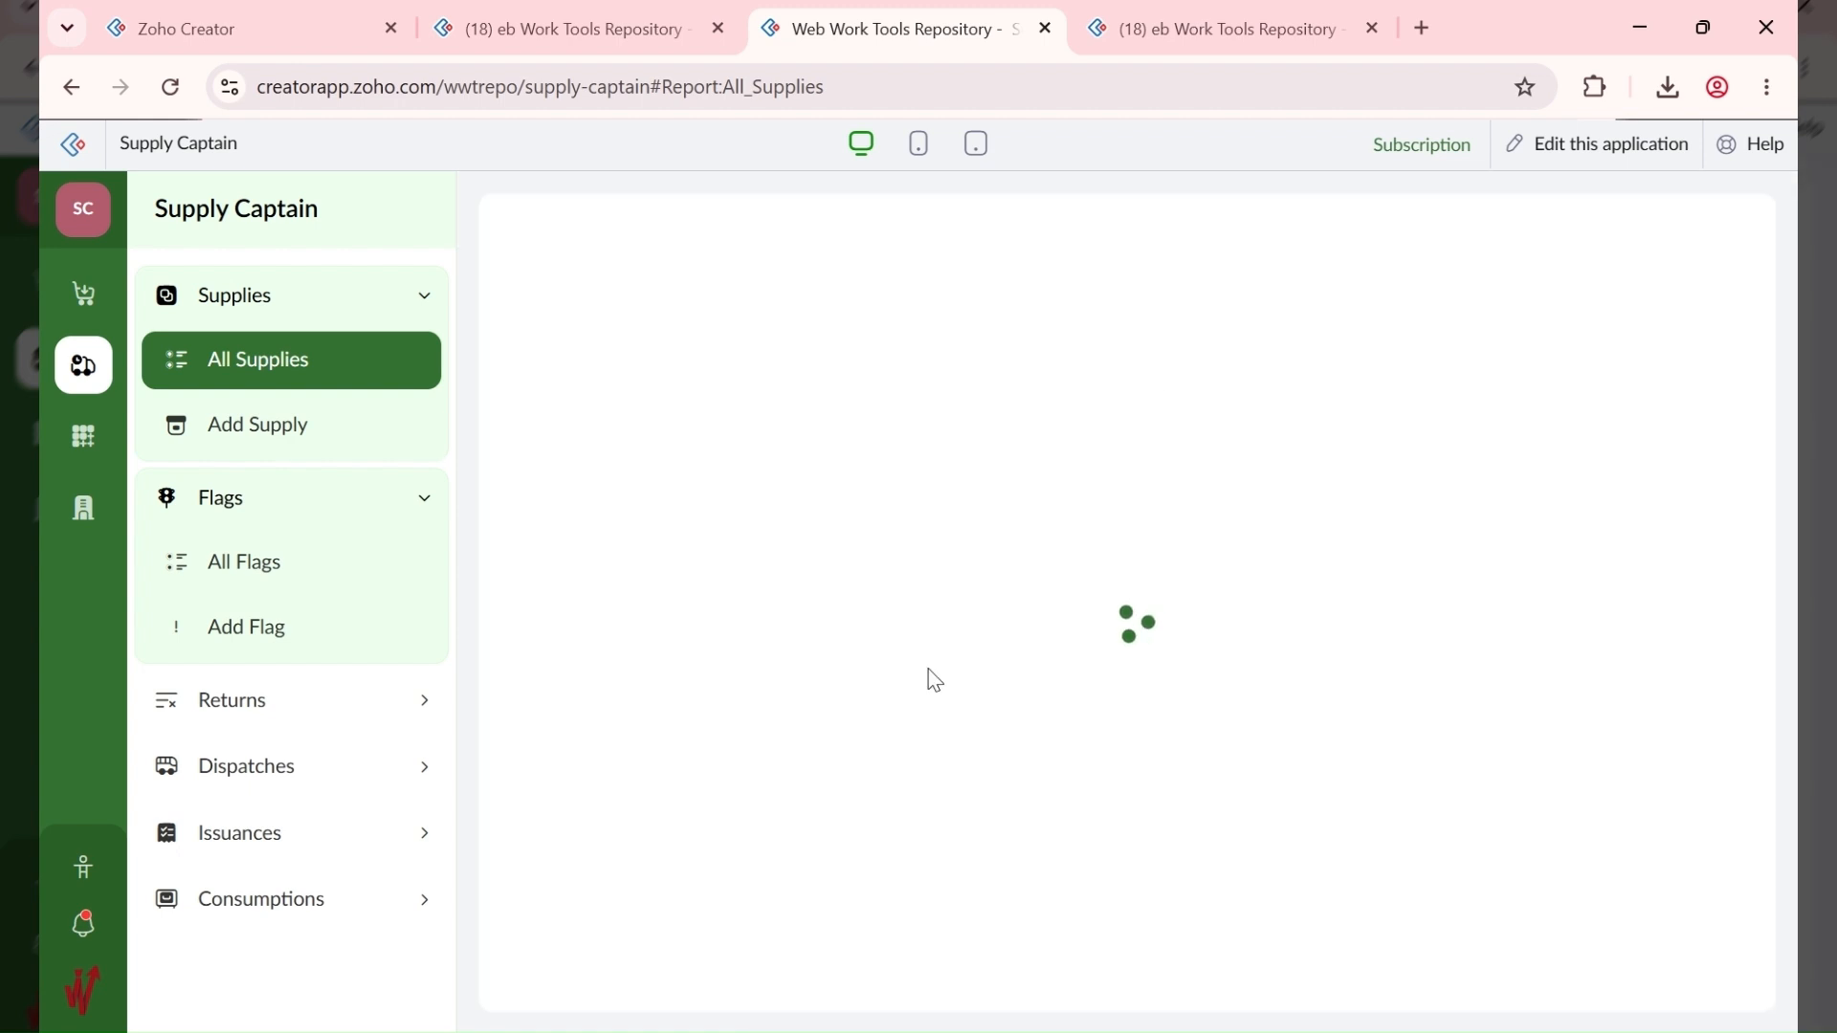
{"action": "scroll", "coordinate": [928, 677], "scroll_direction": "down", "scroll_amount": 15}
{"action": "scroll", "coordinate": [894, 712], "scroll_direction": "down", "scroll_amount": 10}
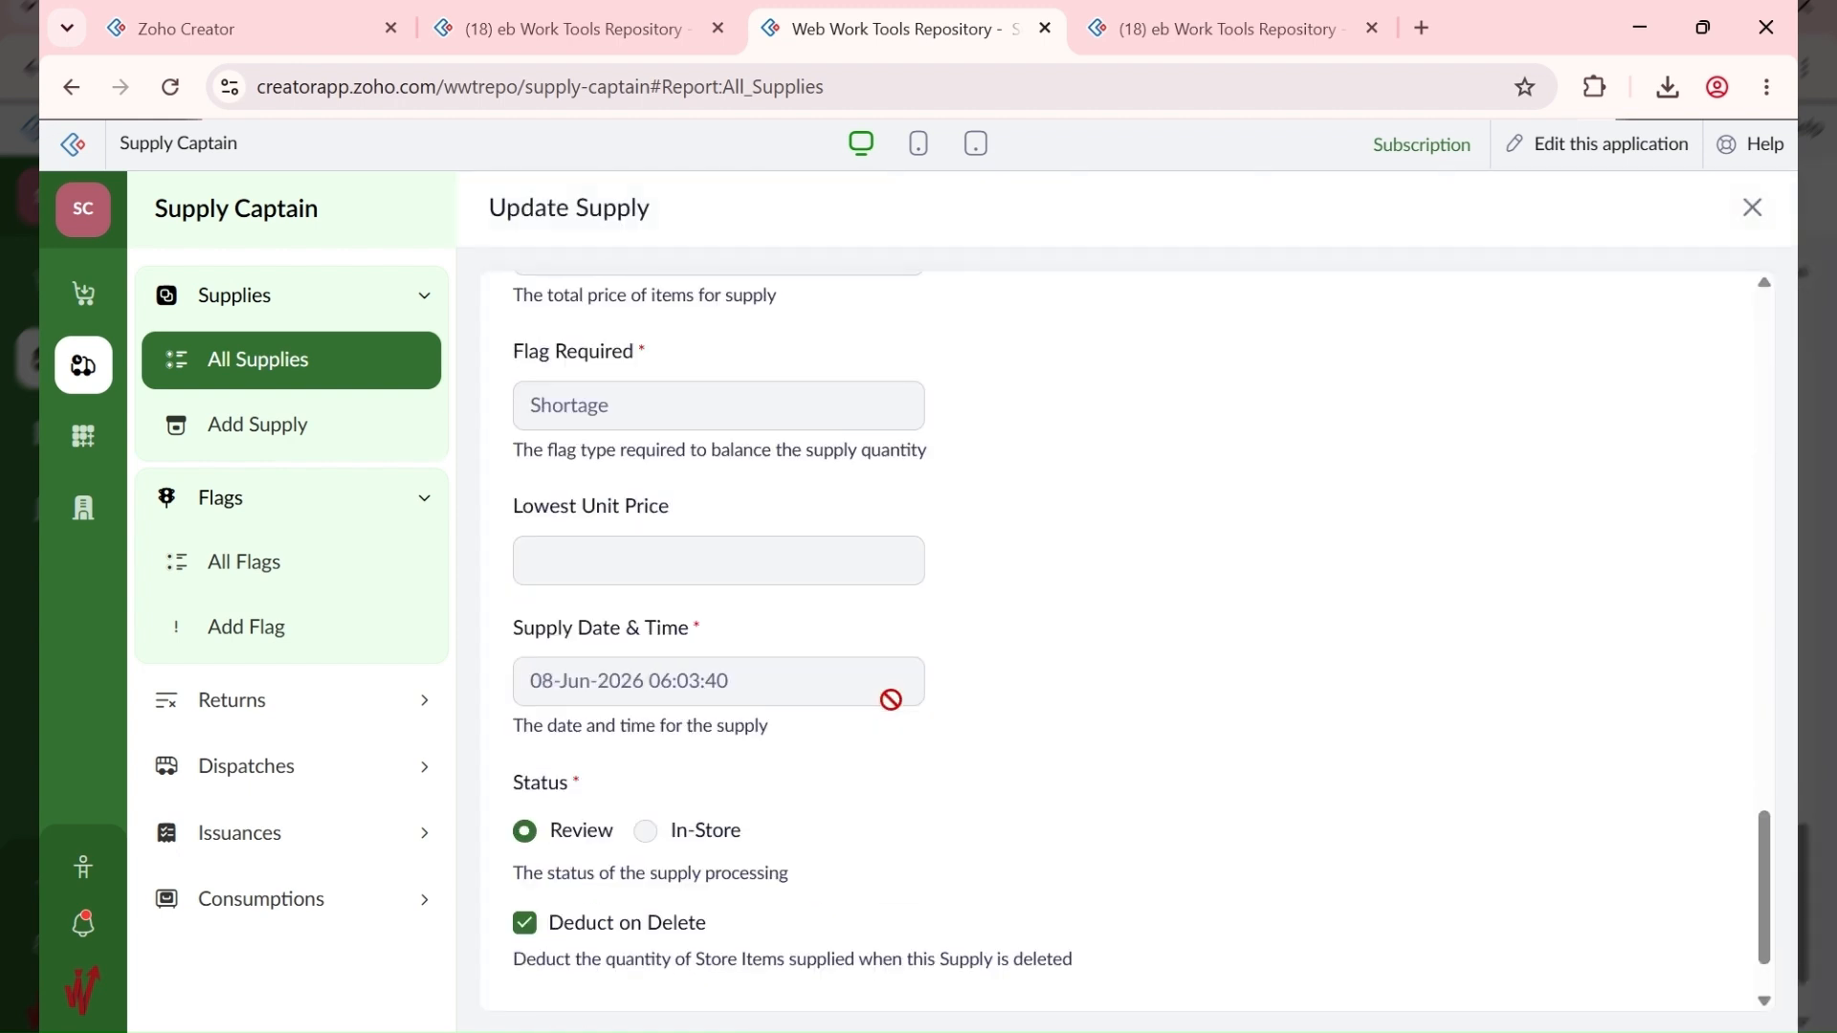
{"action": "left_click", "coordinate": [566, 987]}
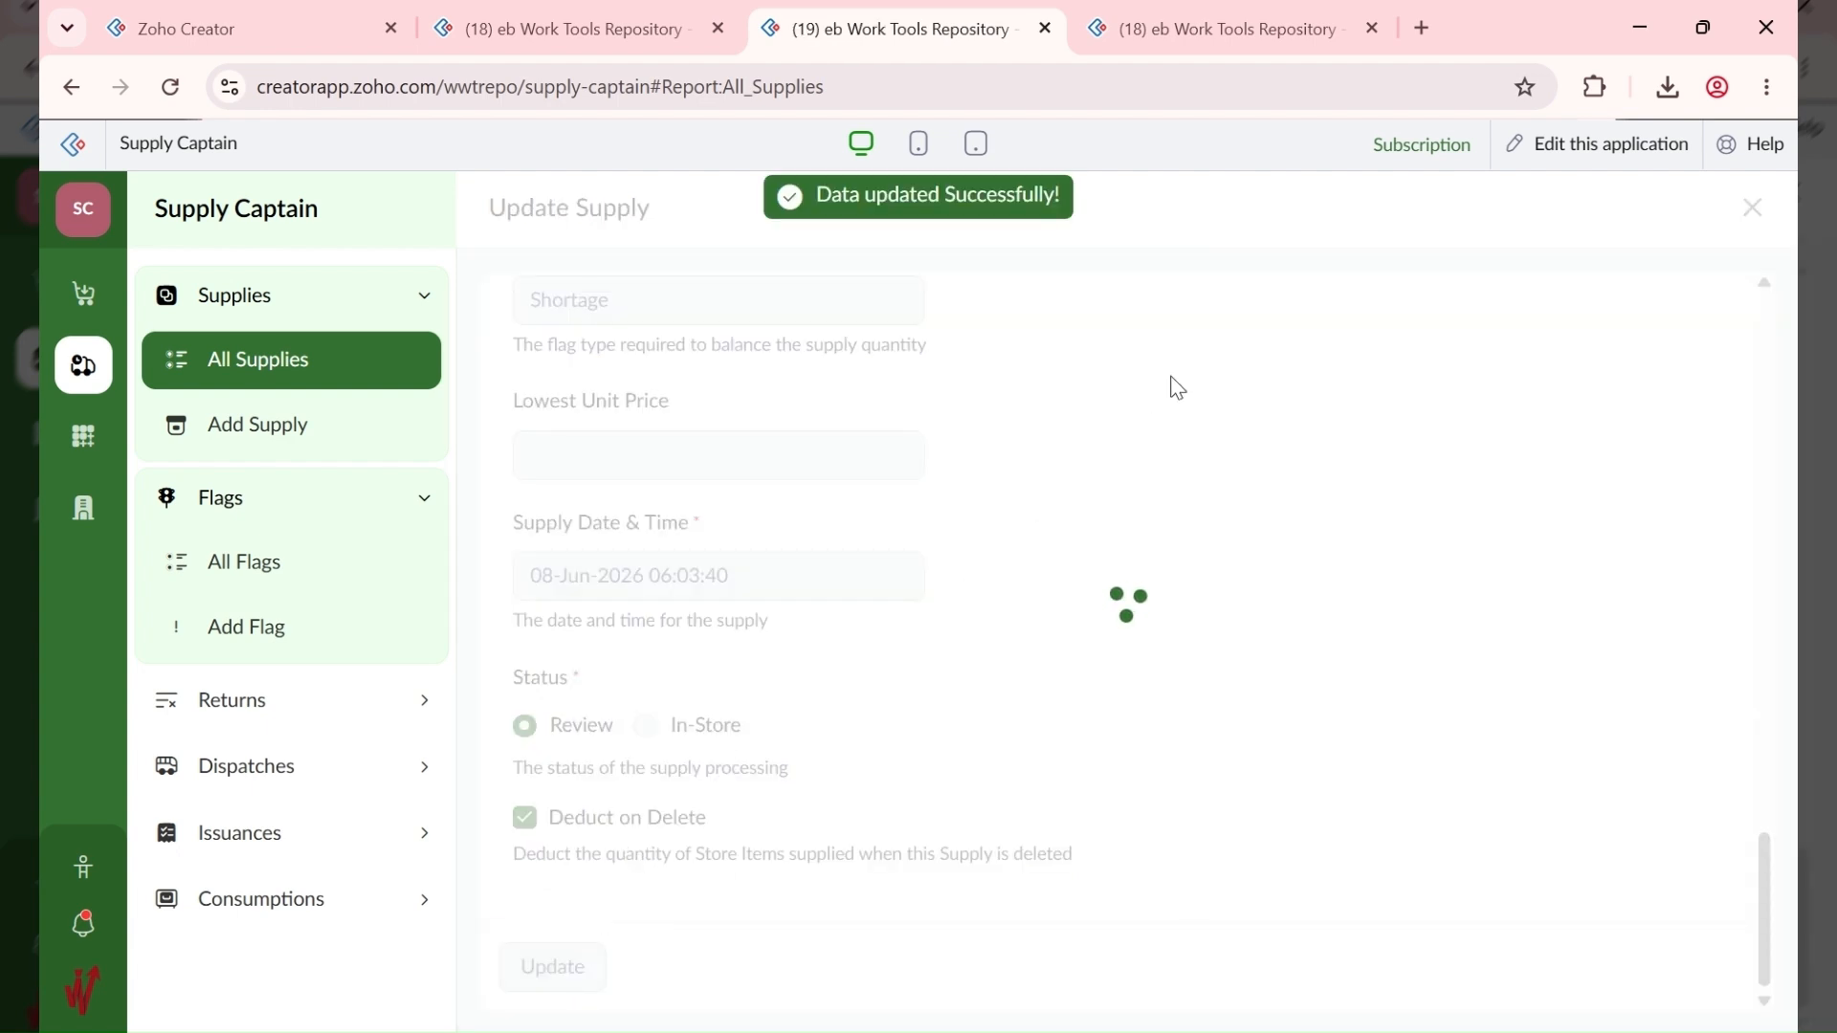
Step: Review supply 10007's updated details, In-Store with 2.00 shortage, and start a new return
{"action": "left_click", "coordinate": [1481, 399]}
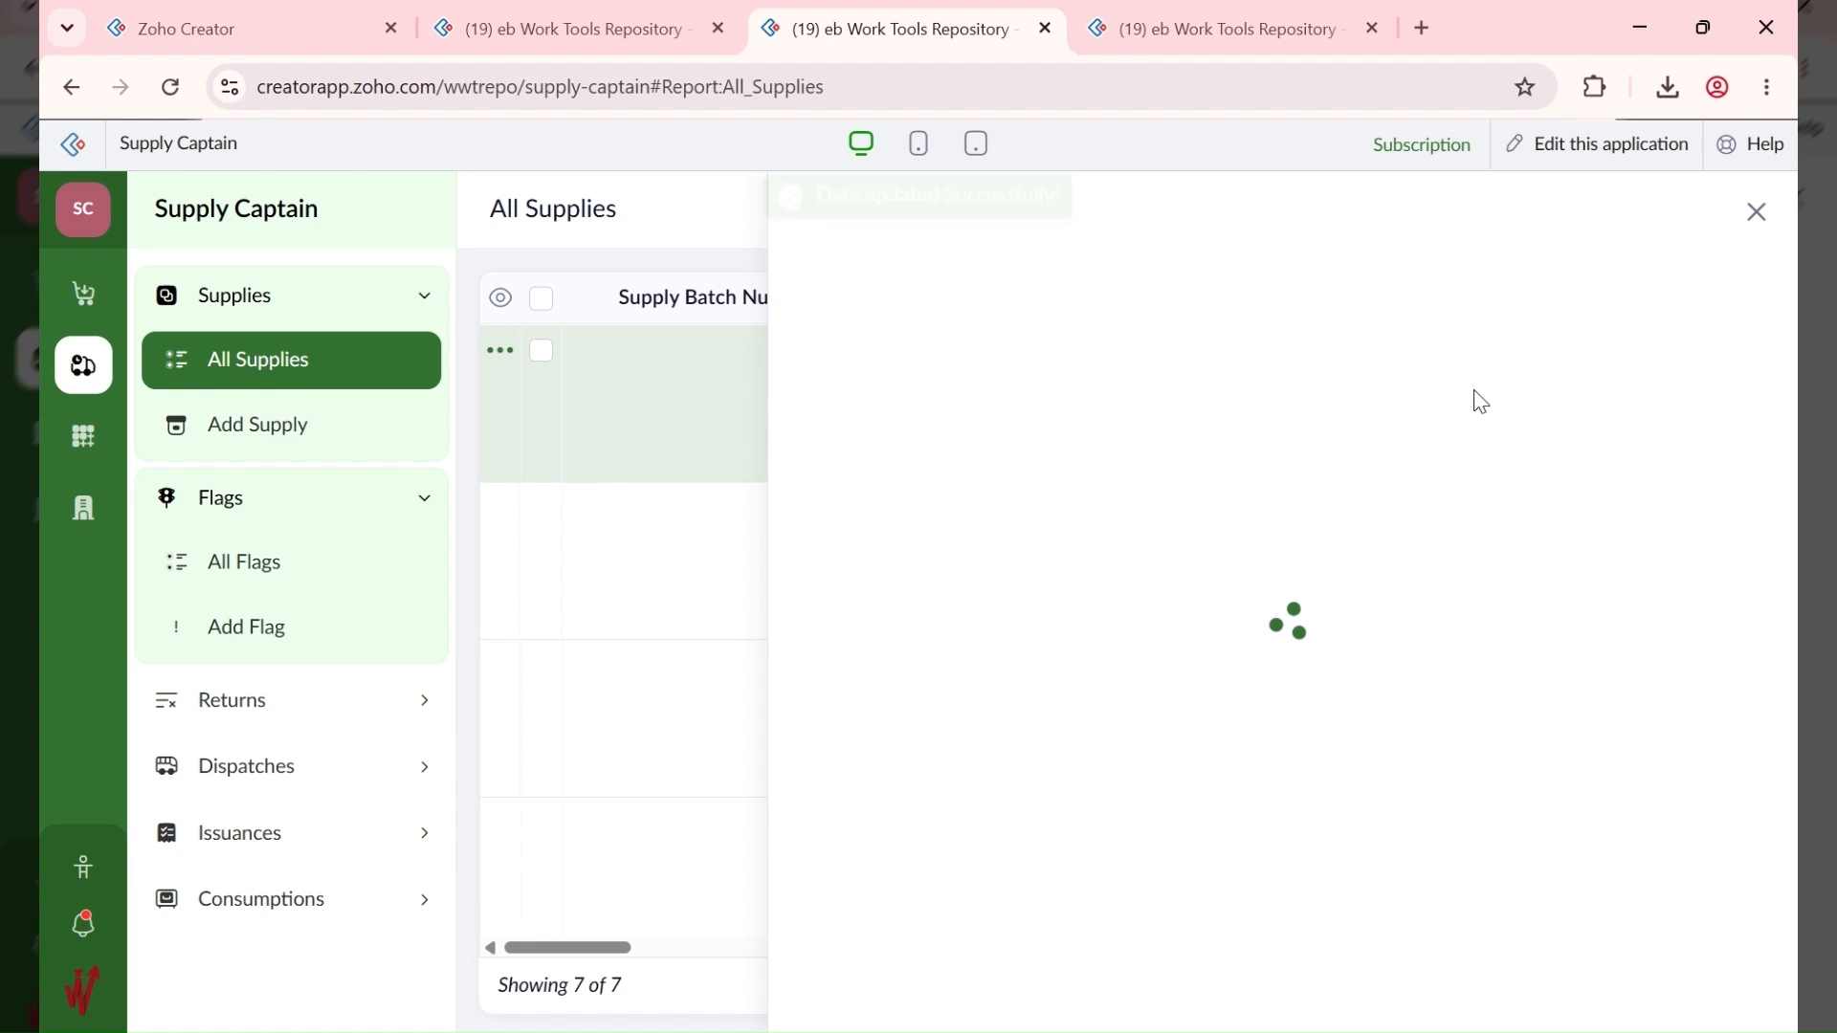
{"action": "scroll", "coordinate": [1355, 536], "scroll_direction": "down", "scroll_amount": 6}
{"action": "scroll", "coordinate": [1355, 550], "scroll_direction": "down", "scroll_amount": 5}
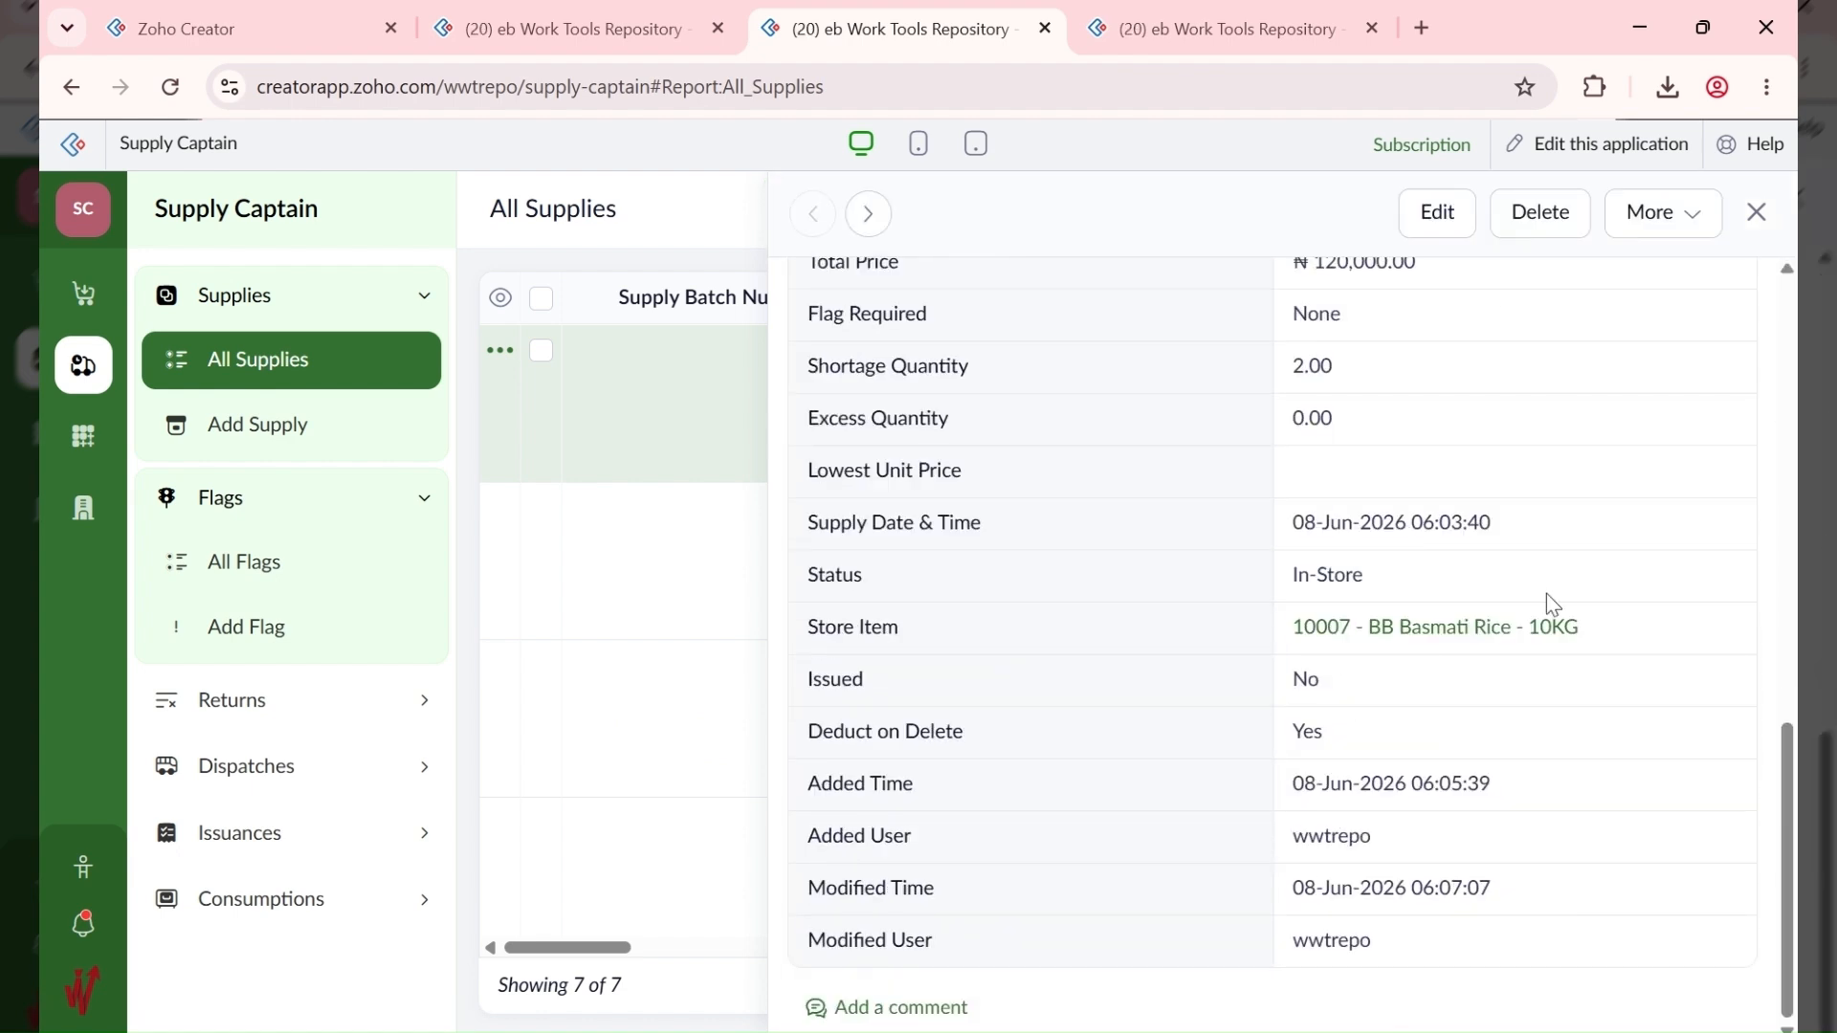
{"action": "scroll", "coordinate": [1540, 610], "scroll_direction": "up", "scroll_amount": 2}
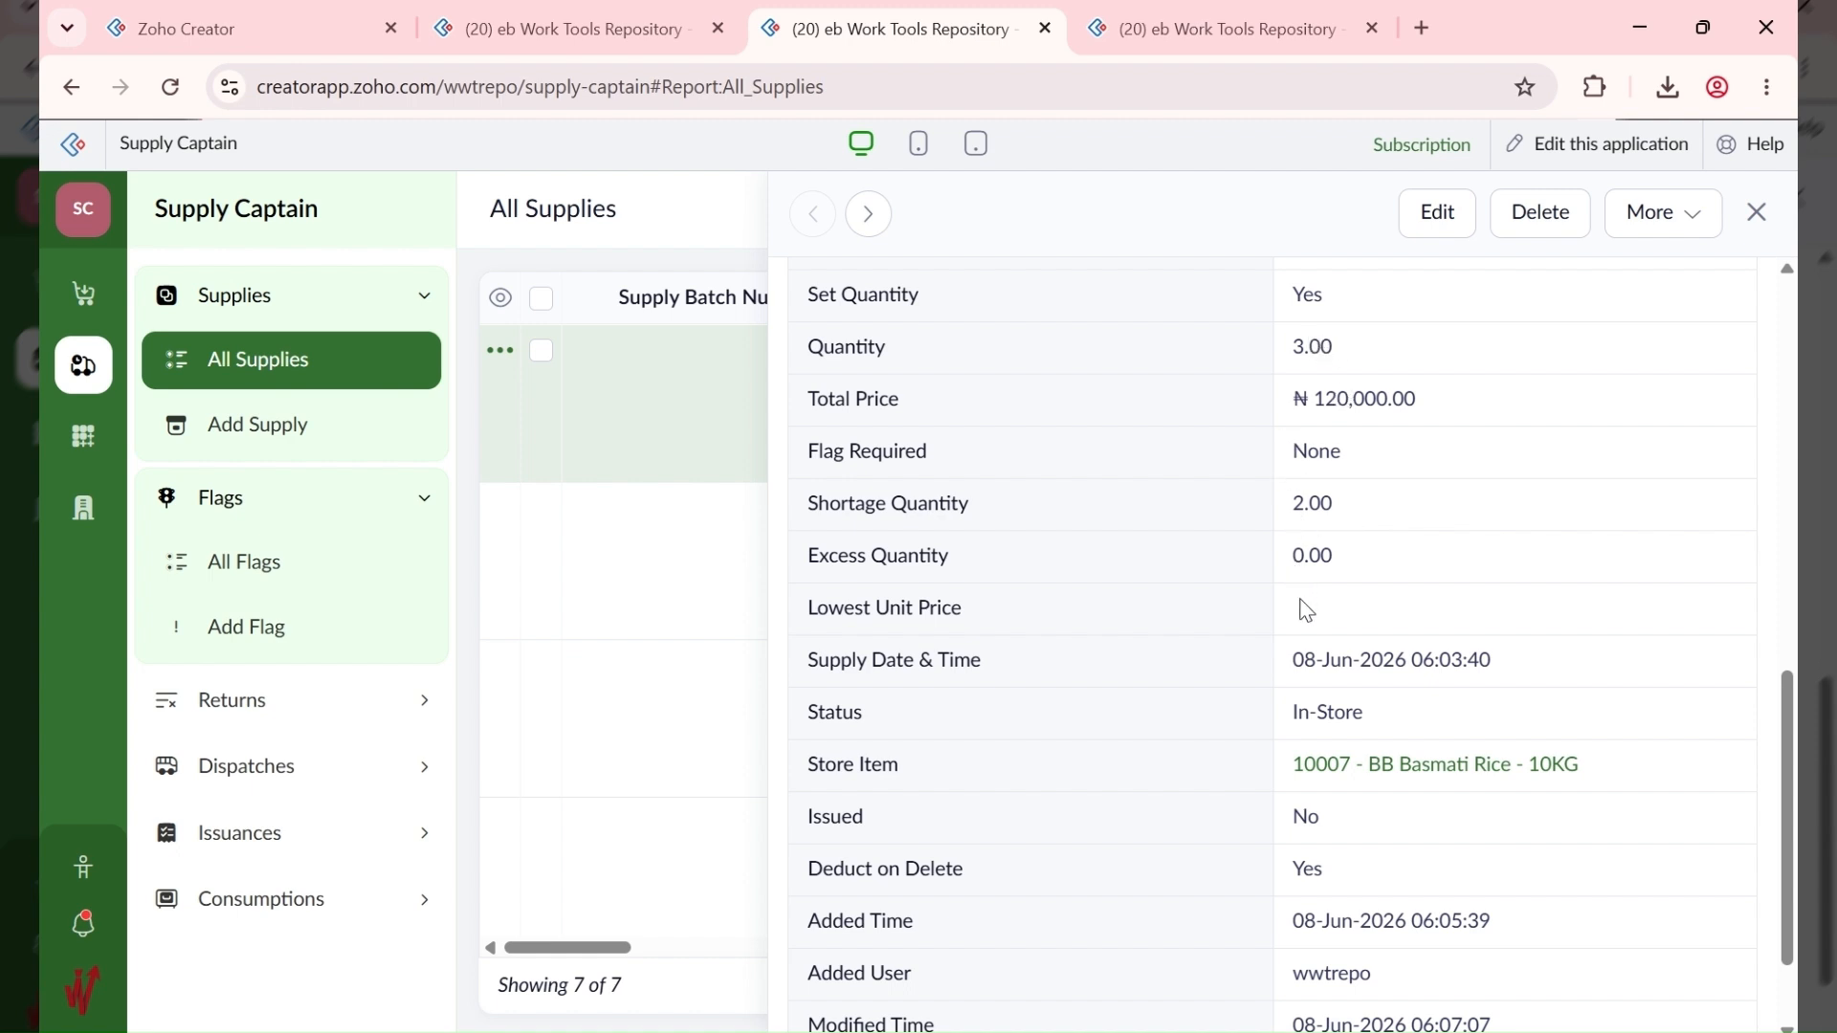
{"action": "left_click", "coordinate": [1757, 211]}
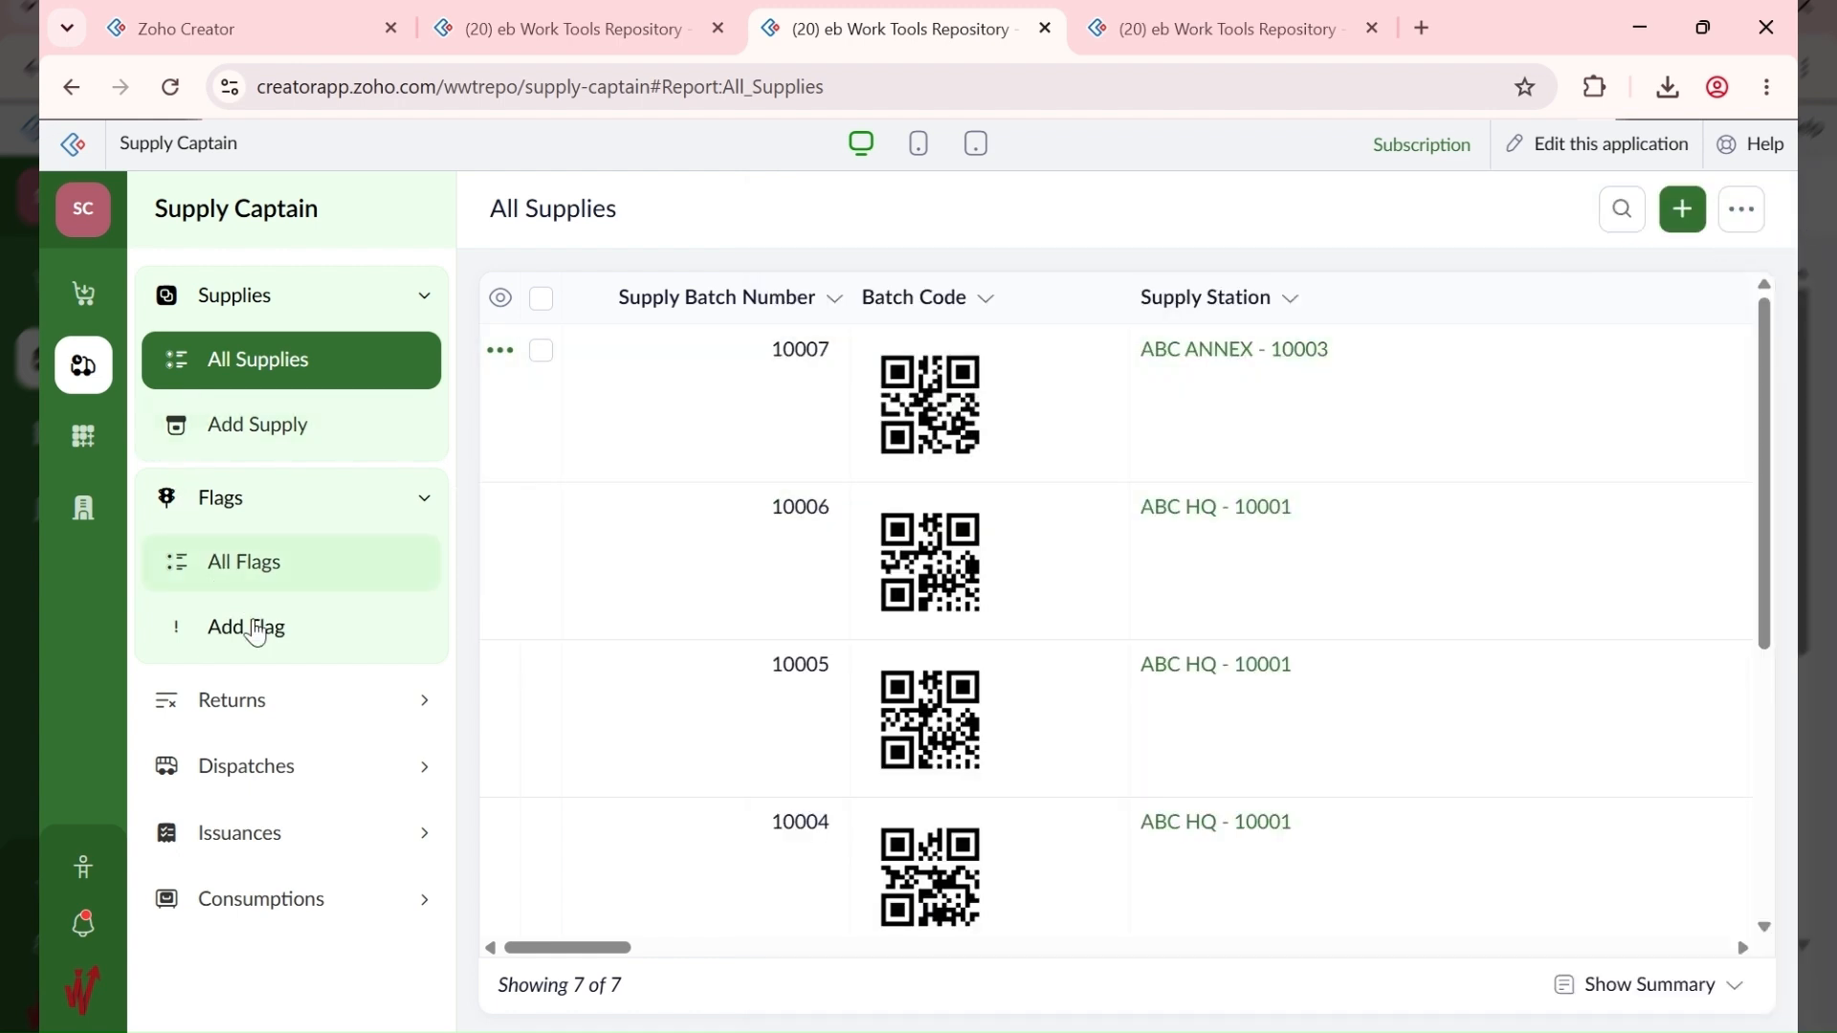
{"action": "left_click", "coordinate": [255, 707]}
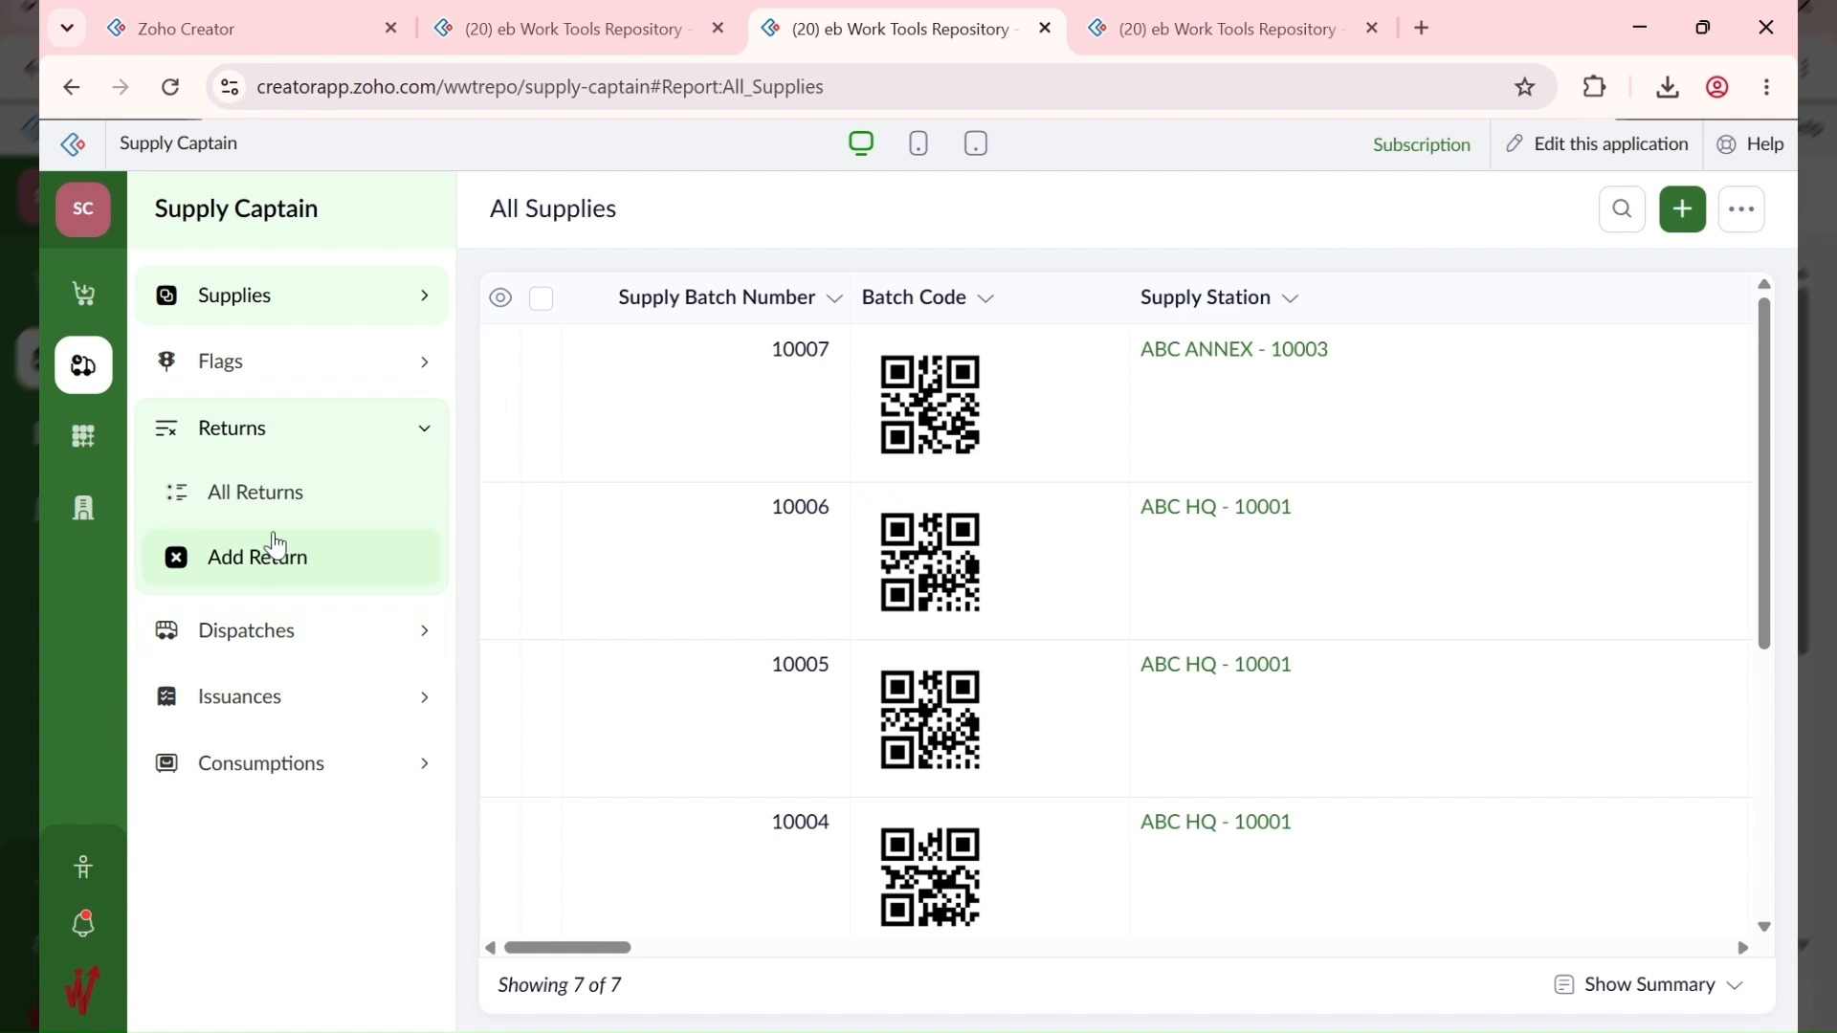
{"action": "left_click", "coordinate": [271, 563]}
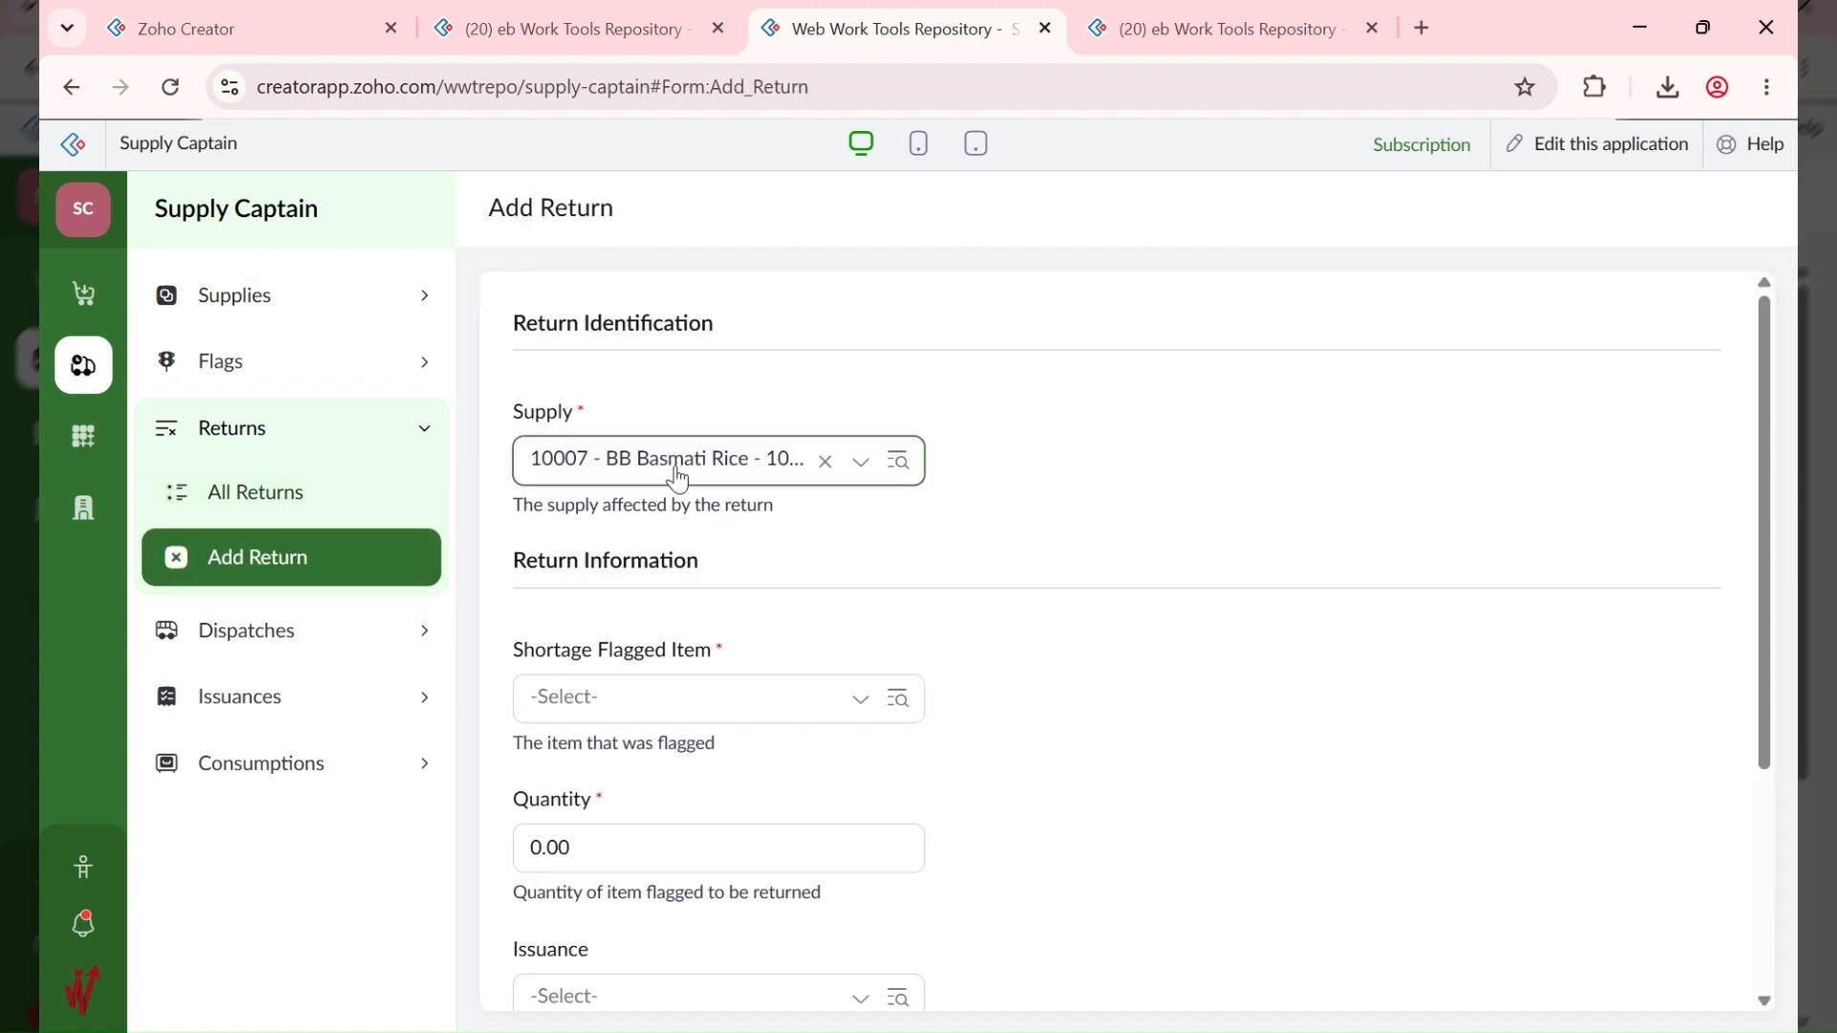
Step: Set the return's supply to 10007 - BB Basmati Rice after trying 10001
{"action": "left_click", "coordinate": [700, 709]}
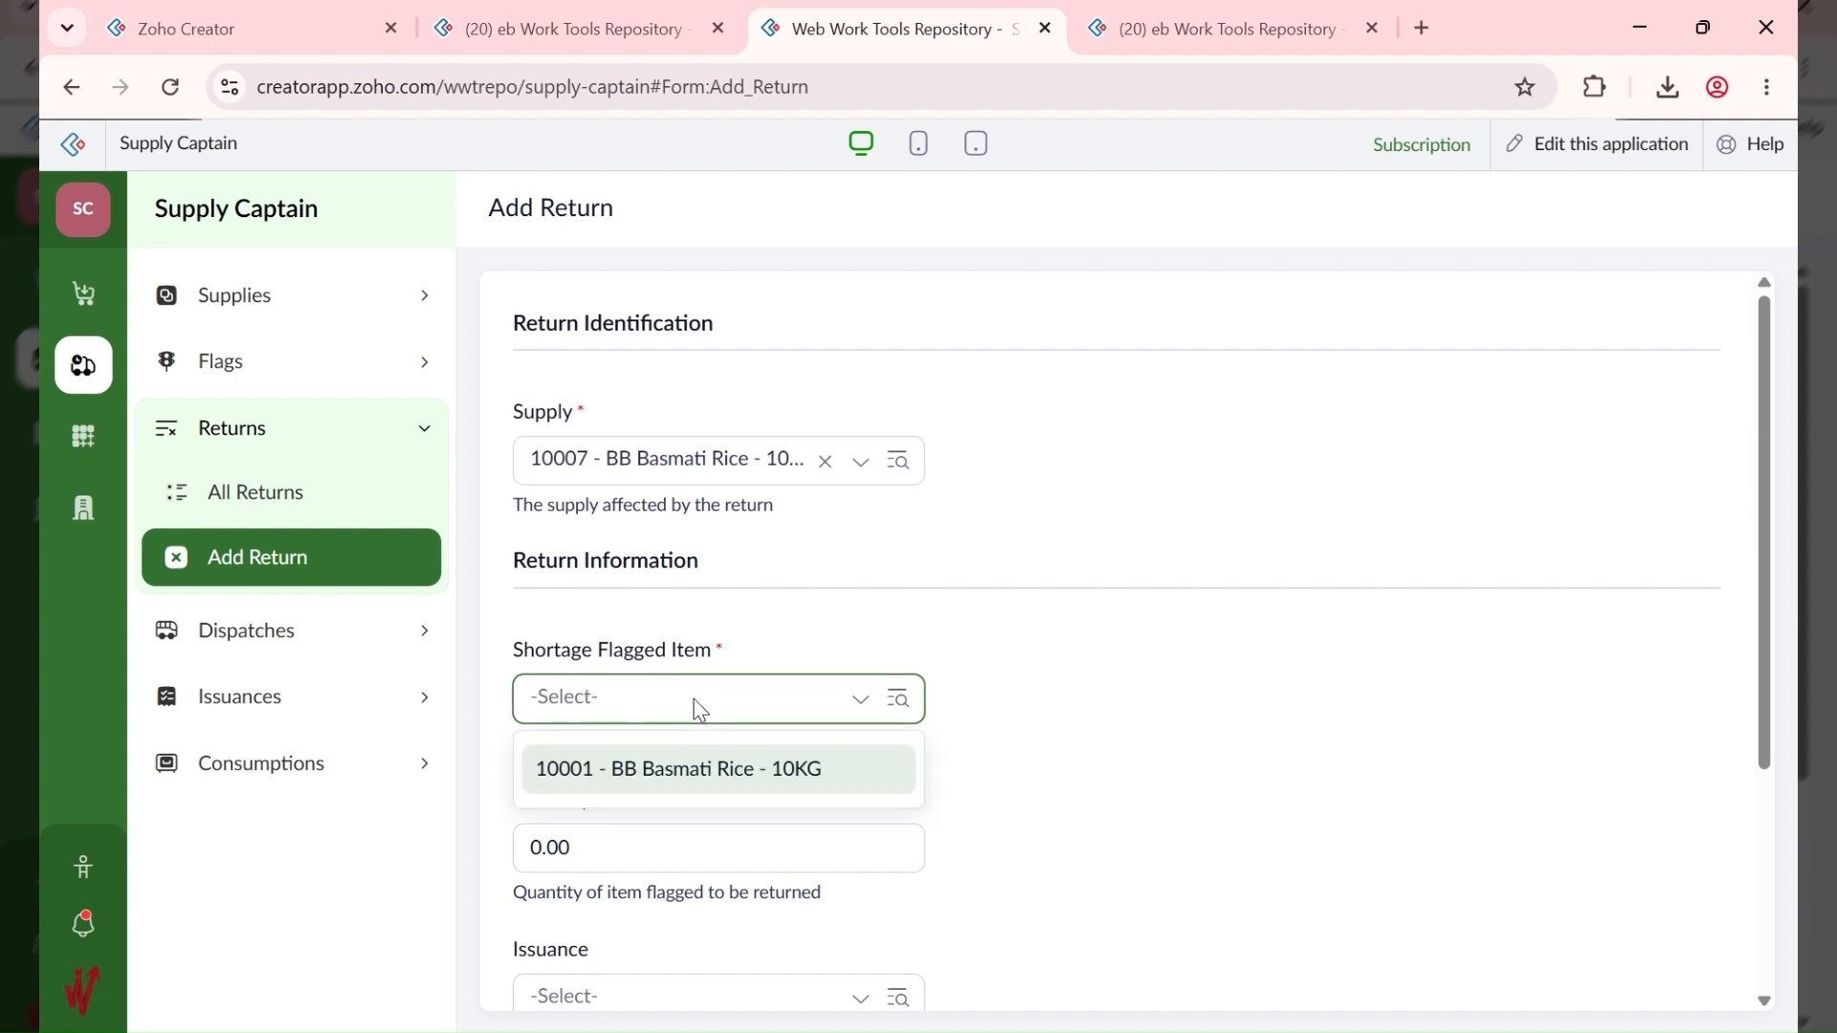
{"action": "left_click", "coordinate": [734, 470]}
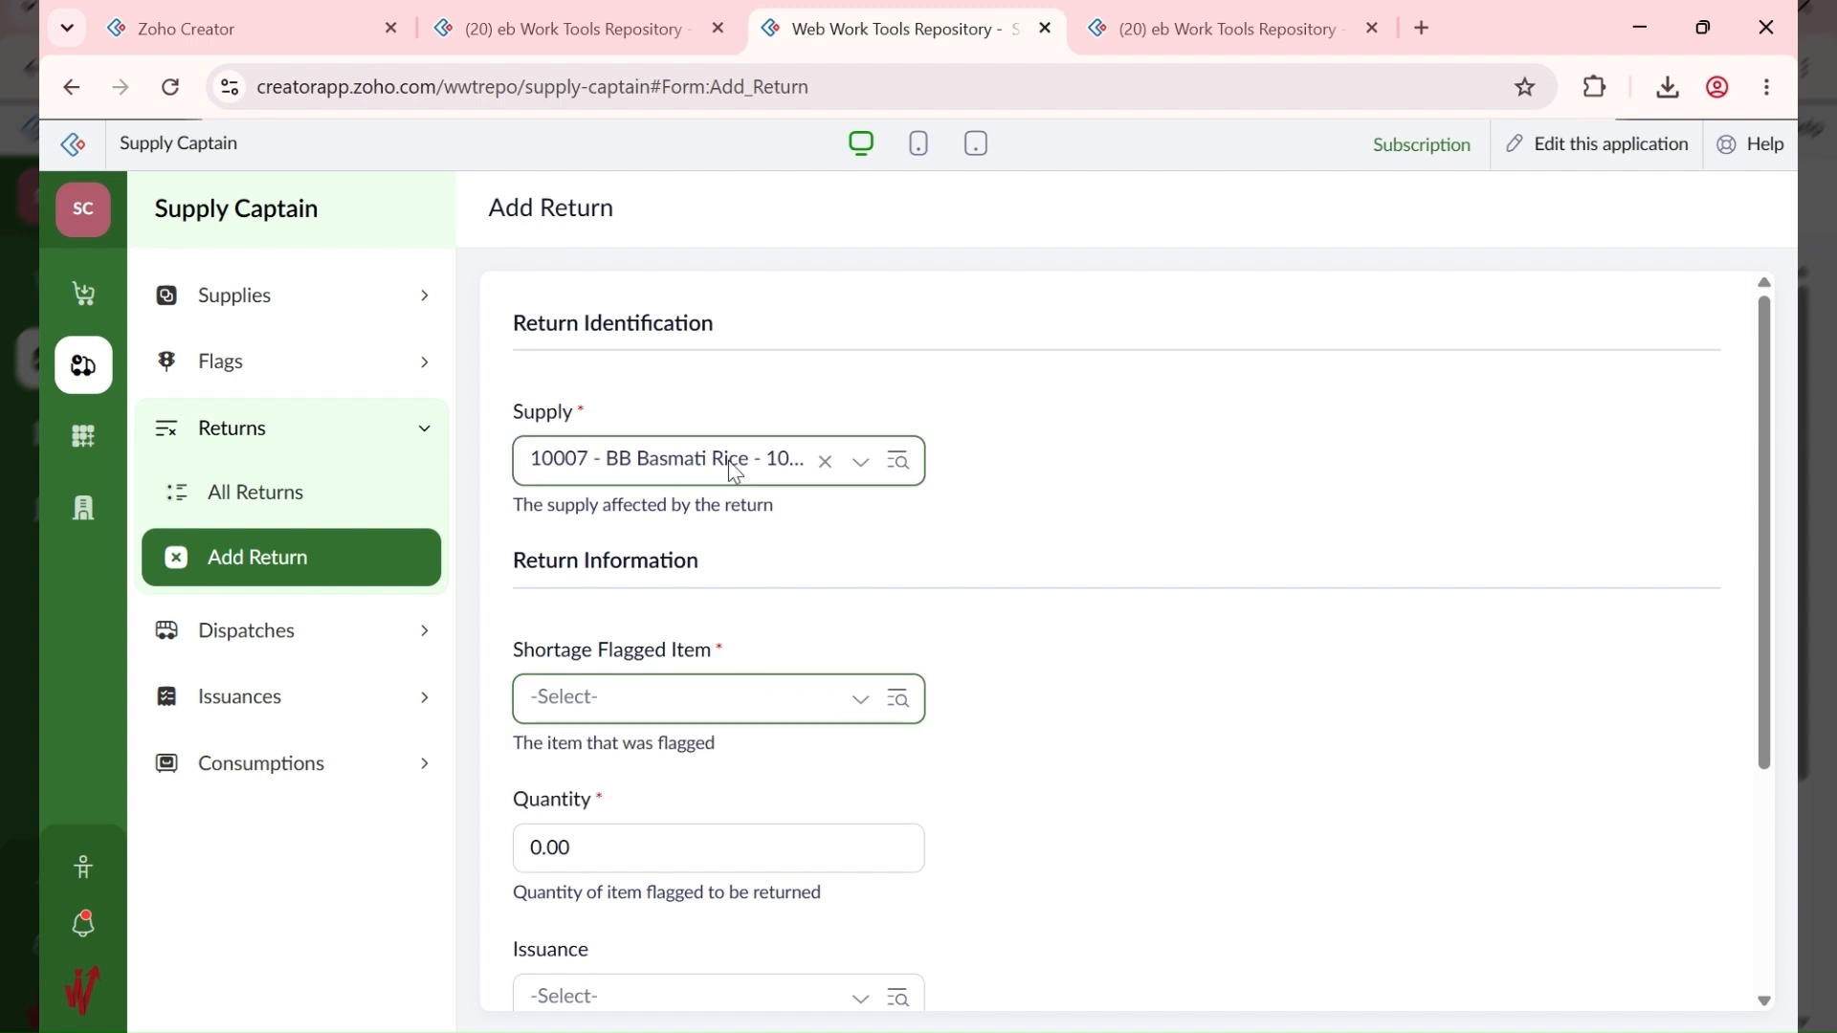
{"action": "left_click", "coordinate": [731, 471]}
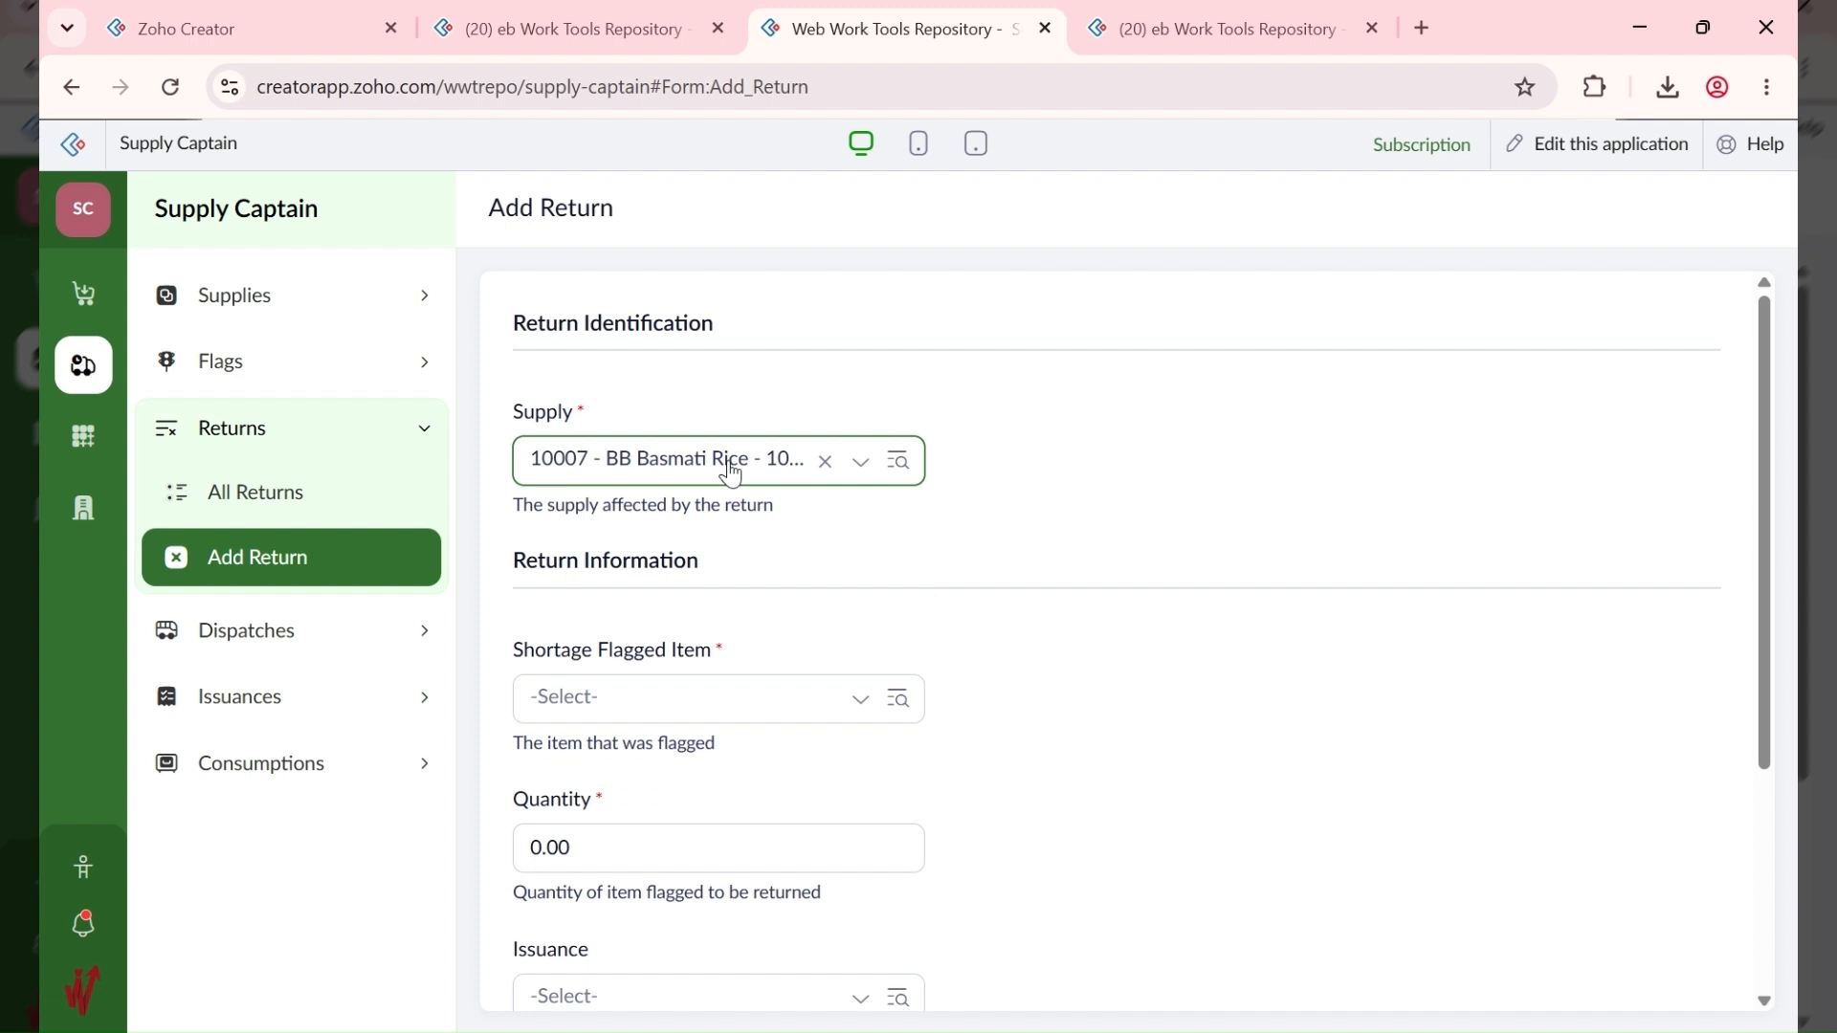
{"action": "left_click", "coordinate": [703, 450]}
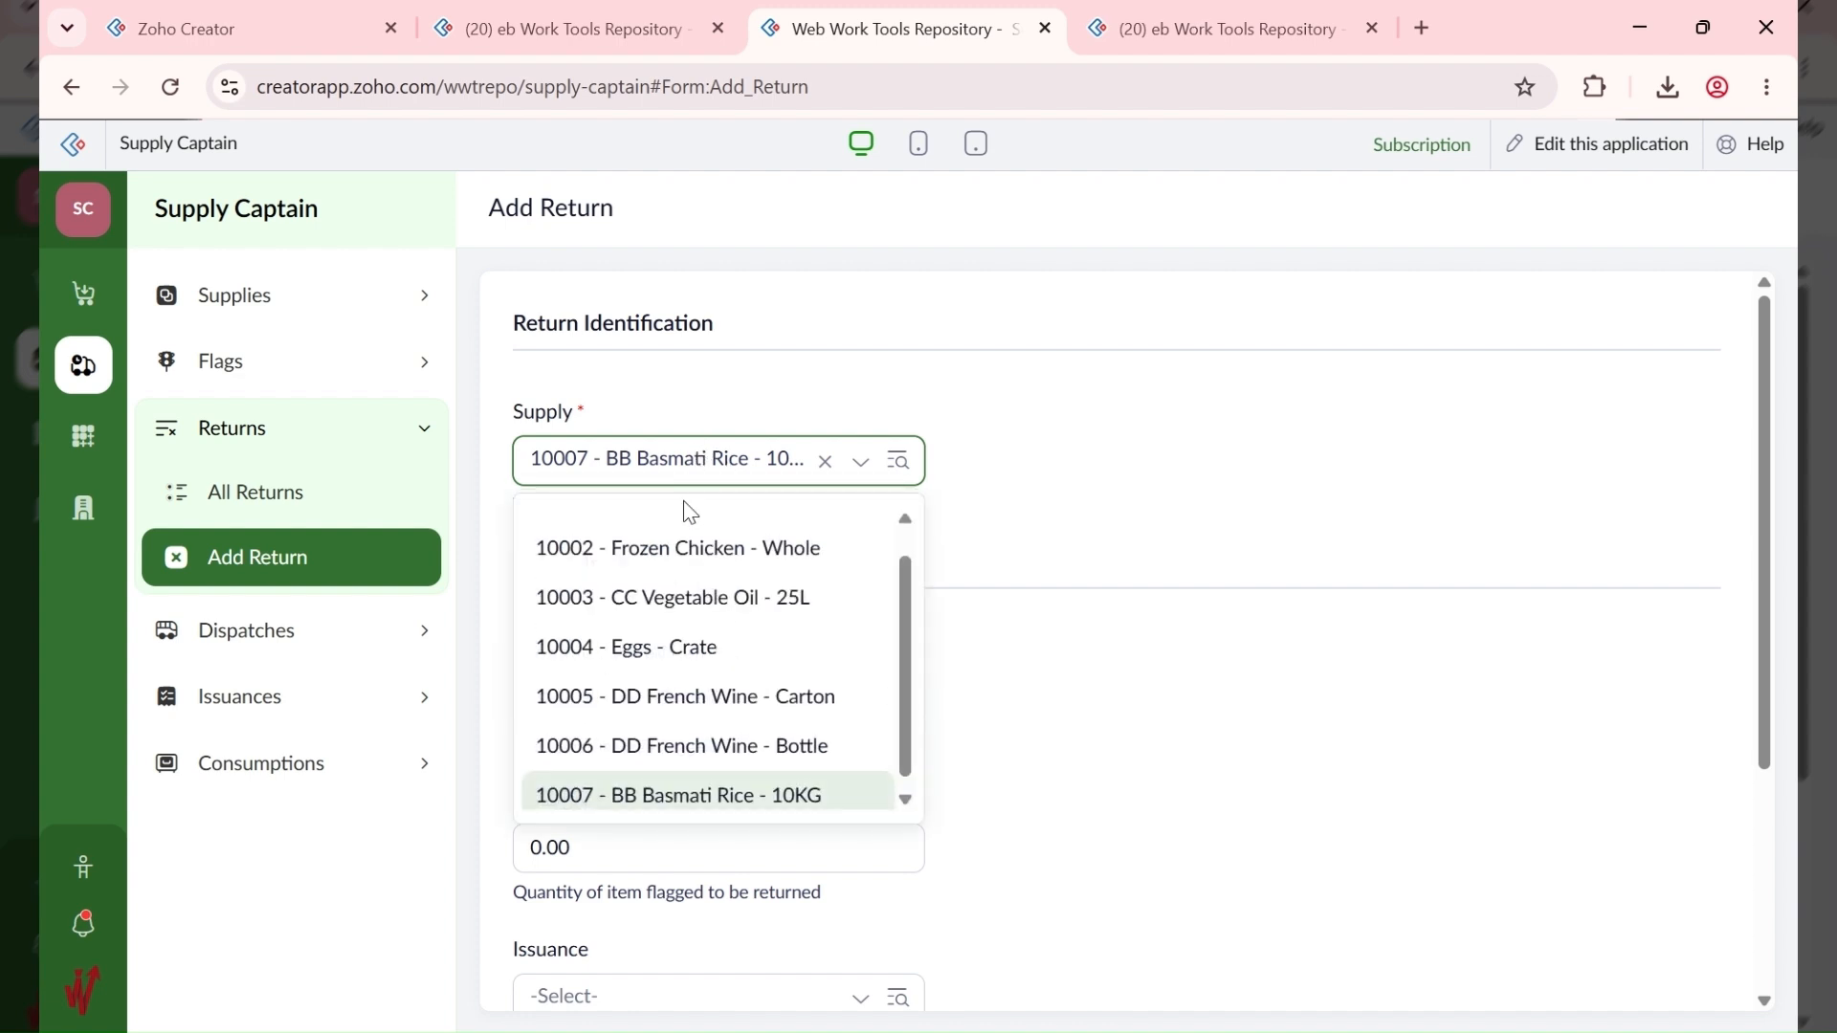
{"action": "scroll", "coordinate": [721, 647], "scroll_direction": "up", "scroll_amount": 1}
{"action": "left_click", "coordinate": [729, 535]}
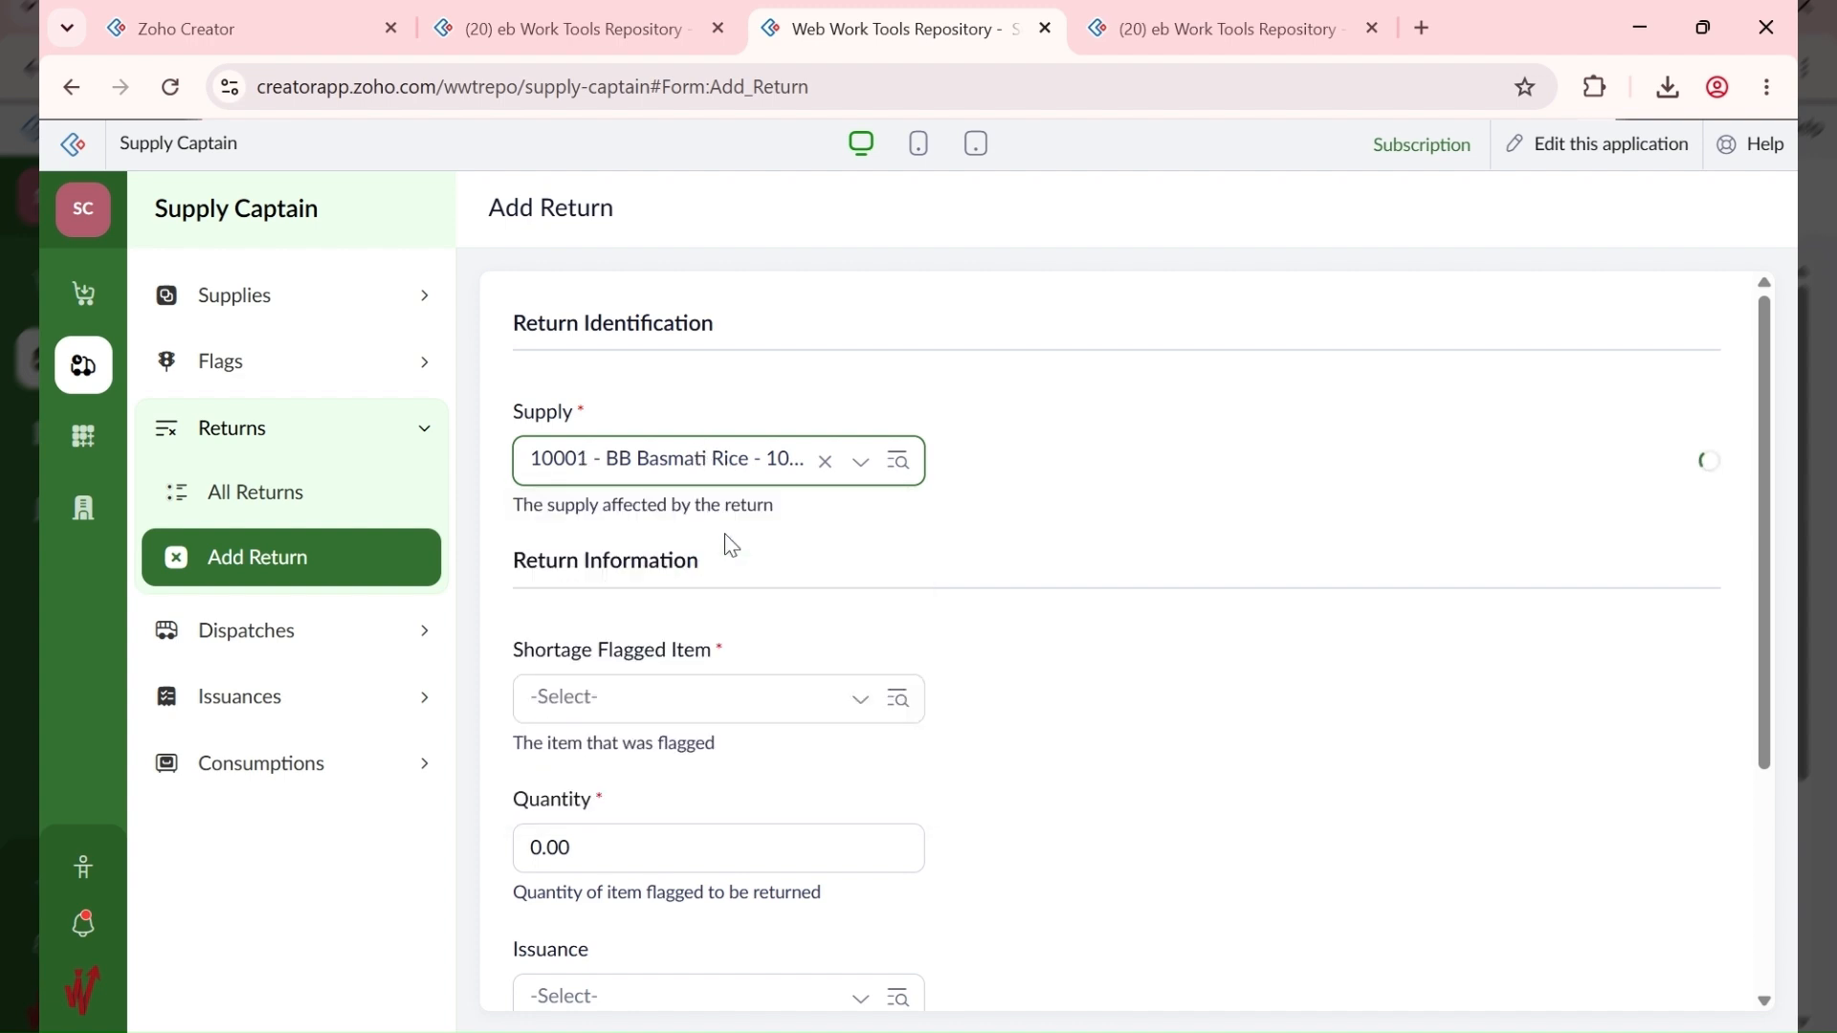
{"action": "left_click", "coordinate": [705, 699]}
{"action": "left_click", "coordinate": [697, 466]}
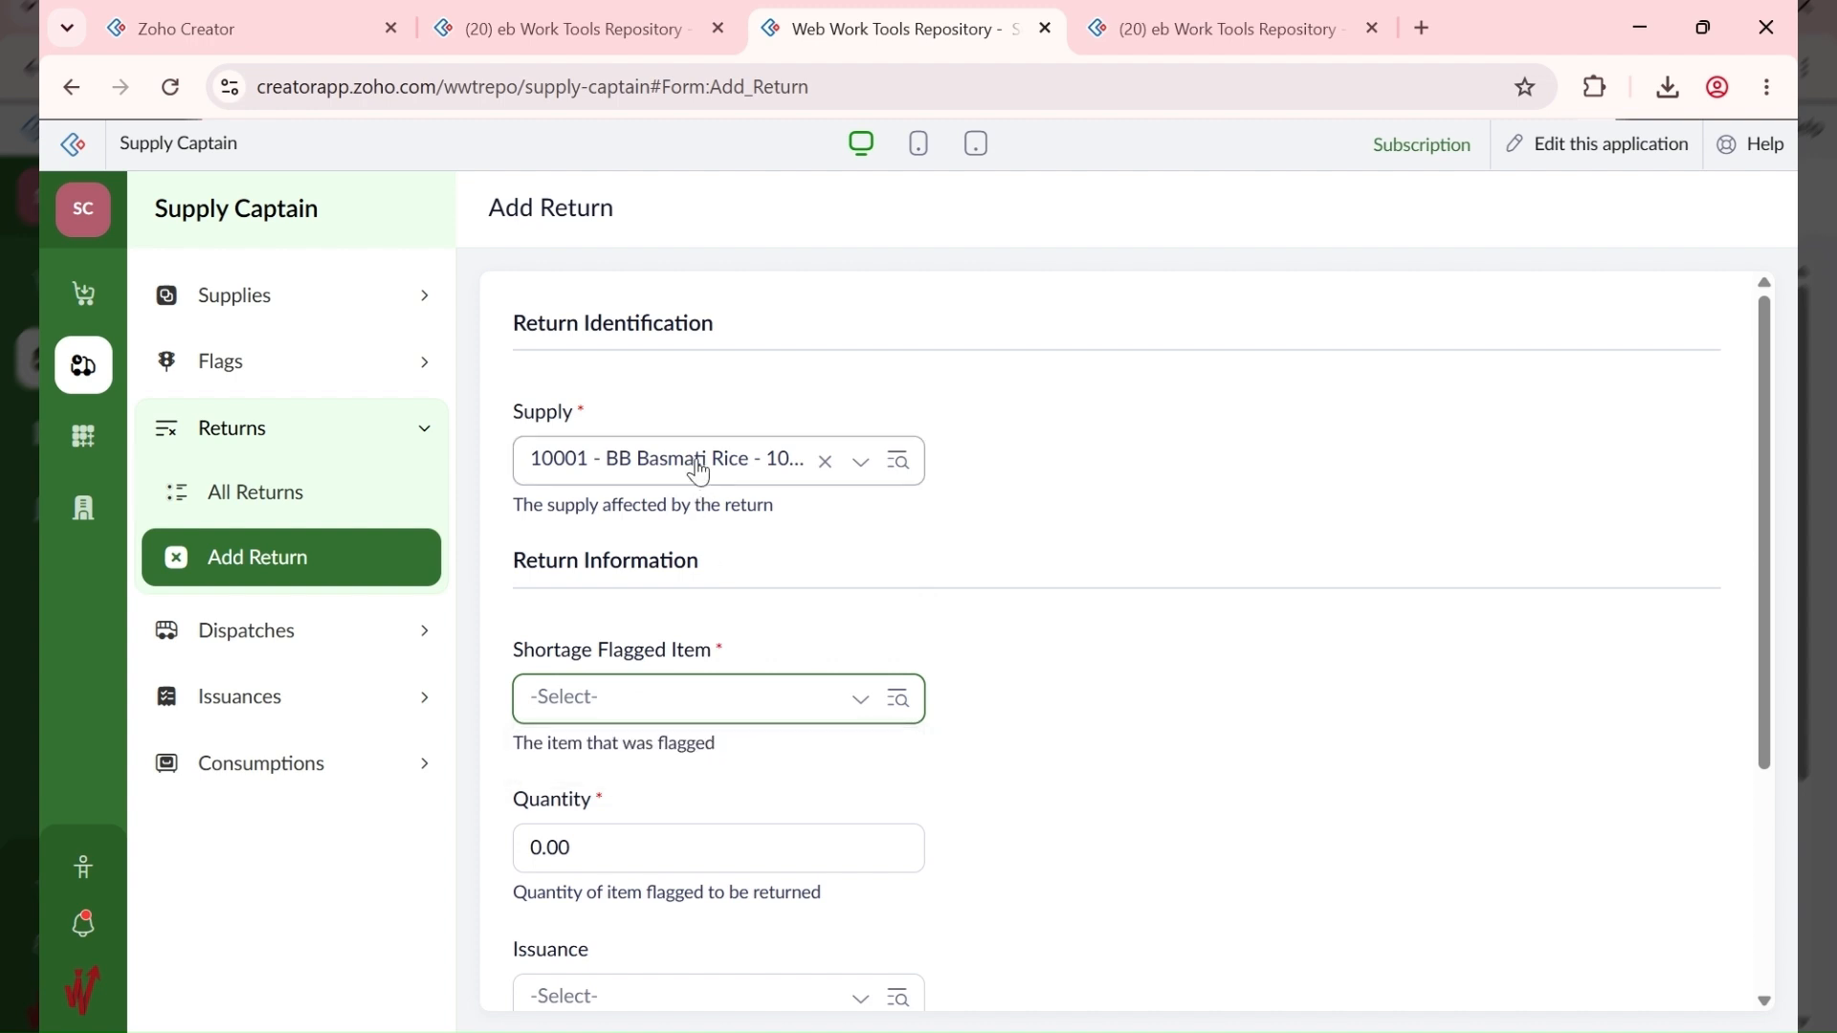
{"action": "scroll", "coordinate": [740, 765], "scroll_direction": "down", "scroll_amount": 1}
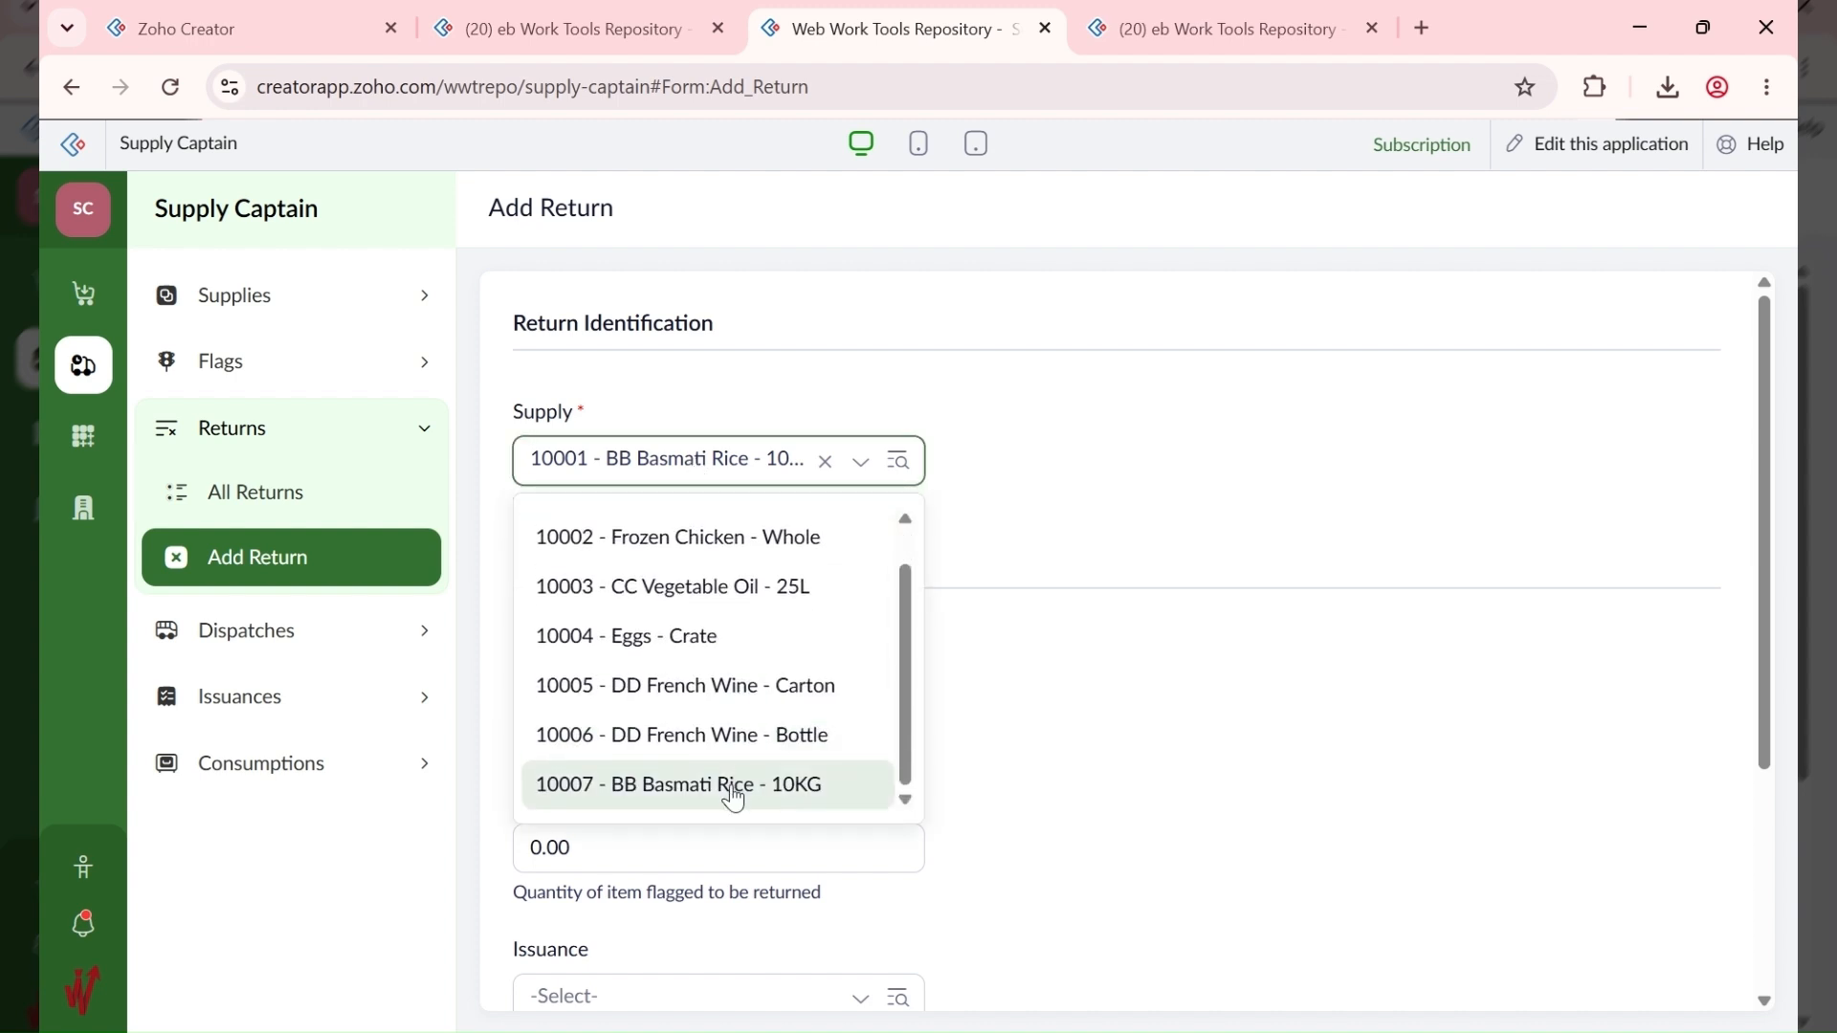
{"action": "left_click", "coordinate": [737, 786]}
Step: Choose Shortage Flagged Item 10001 - BB Basmati Rice
{"action": "left_click", "coordinate": [705, 697]}
{"action": "left_click", "coordinate": [686, 768]}
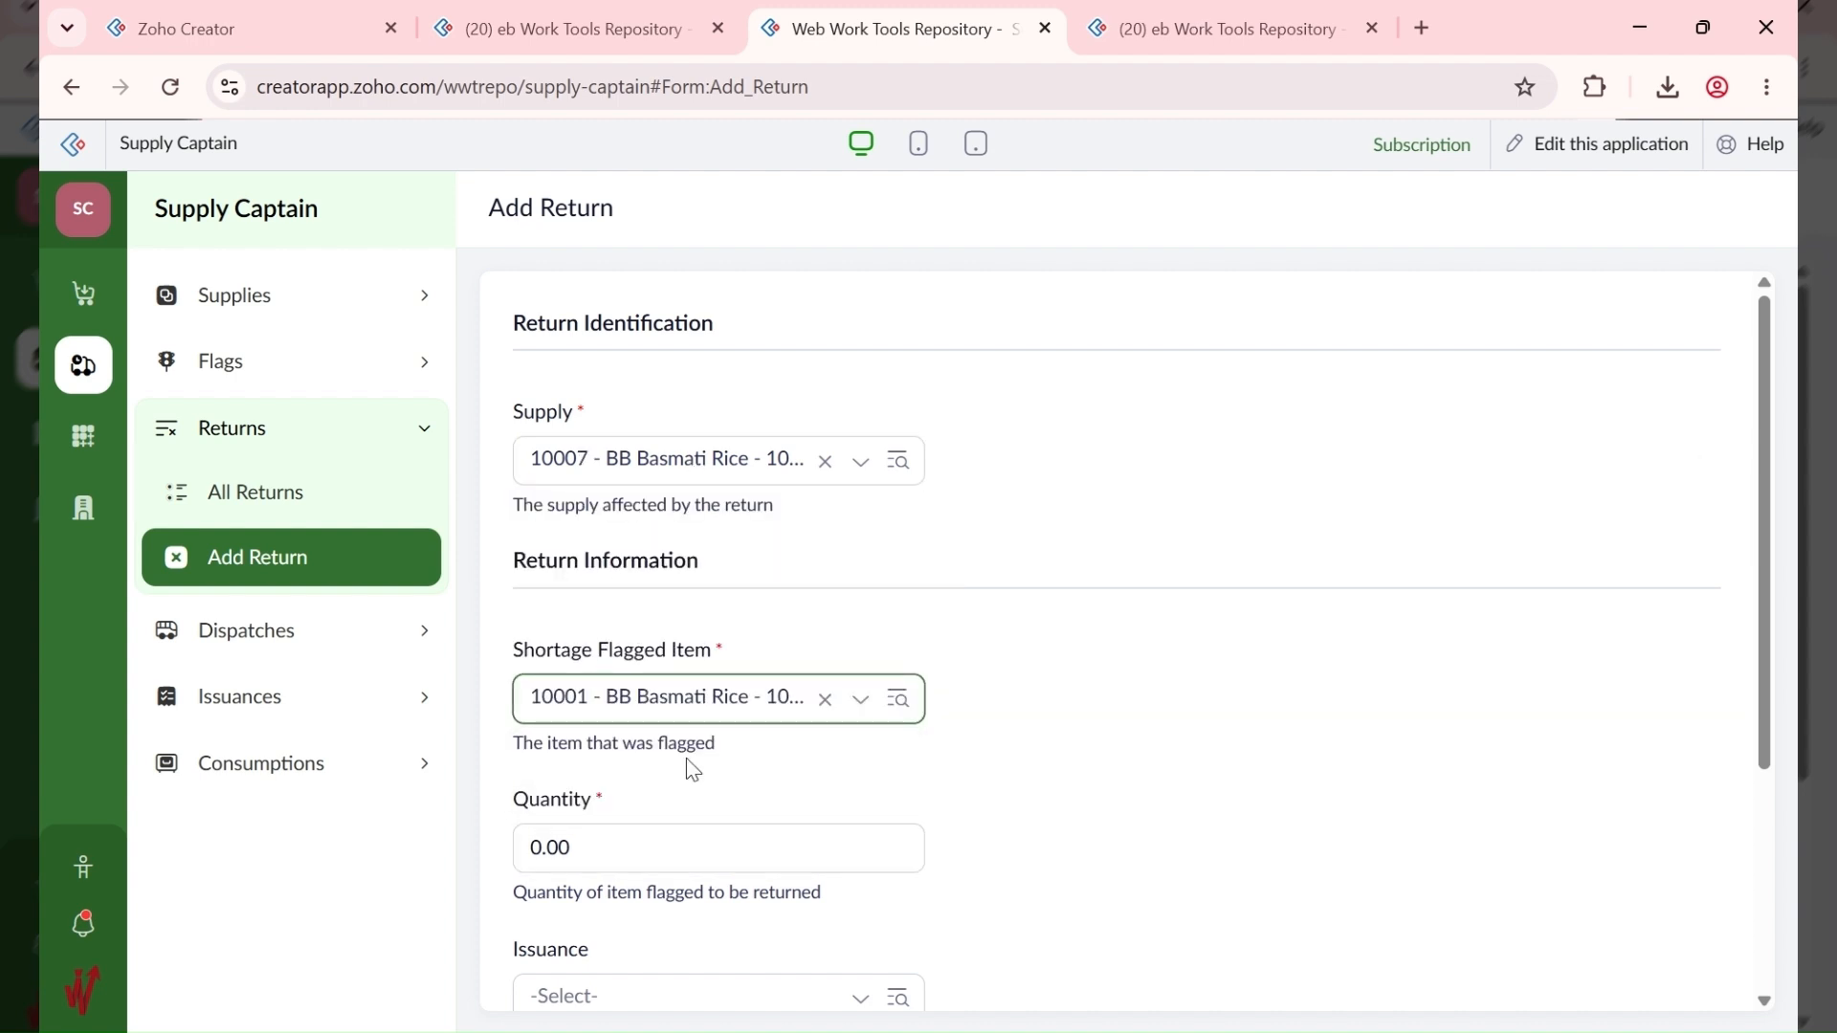
{"action": "left_click", "coordinate": [898, 700]}
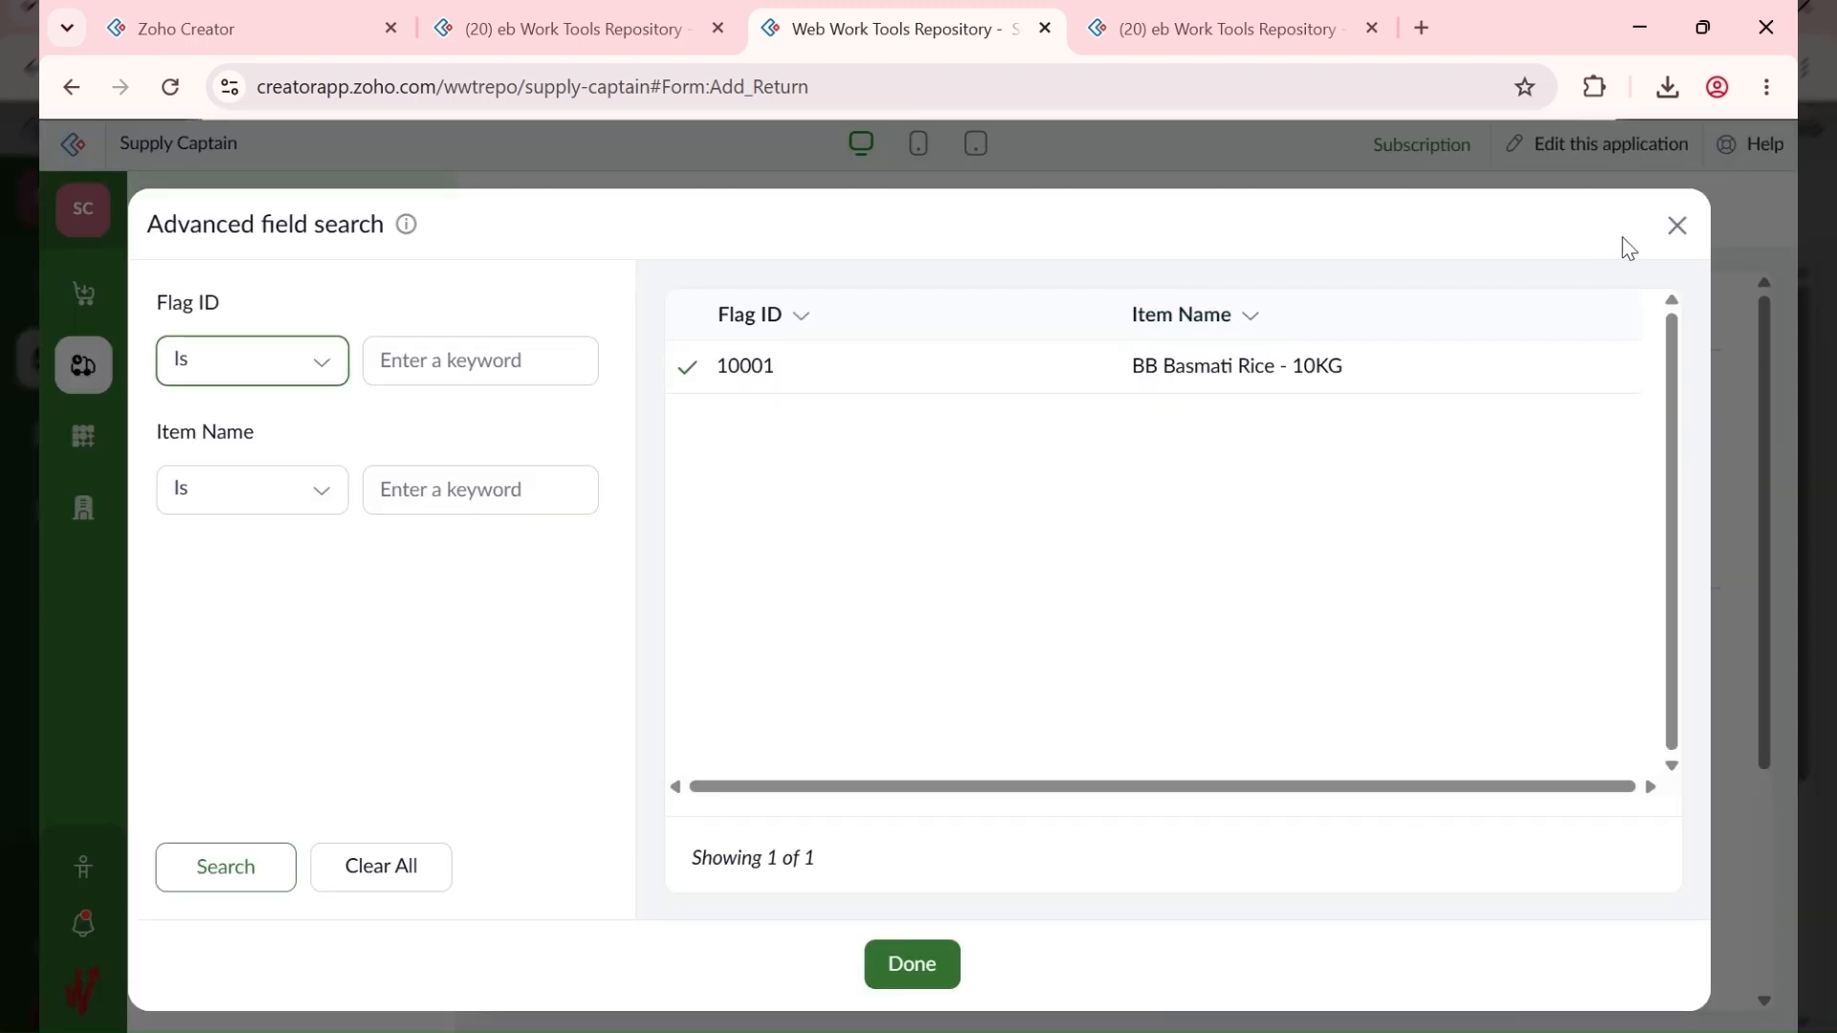
{"action": "left_click", "coordinate": [1676, 226]}
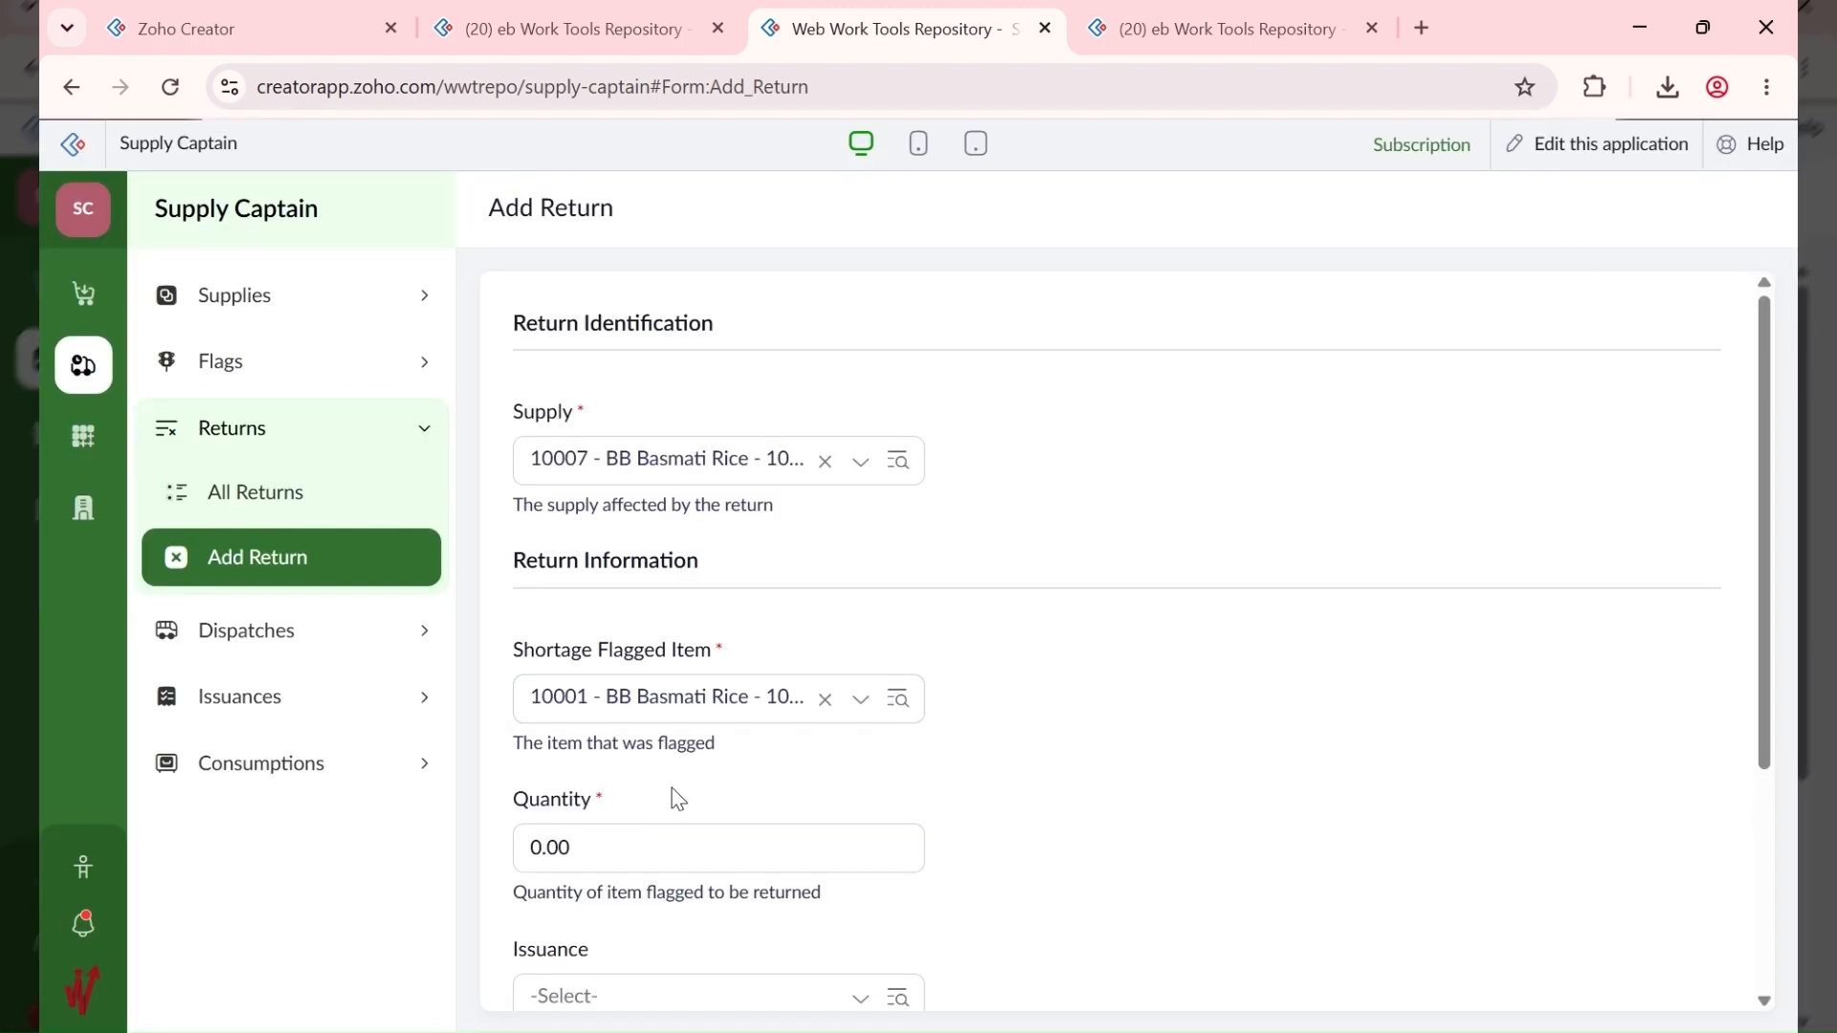
Step: Set quantity 2 and issuance 10002, add the return, and view All Returns
{"action": "left_click", "coordinate": [660, 845]}
{"action": "type", "text": "2"}
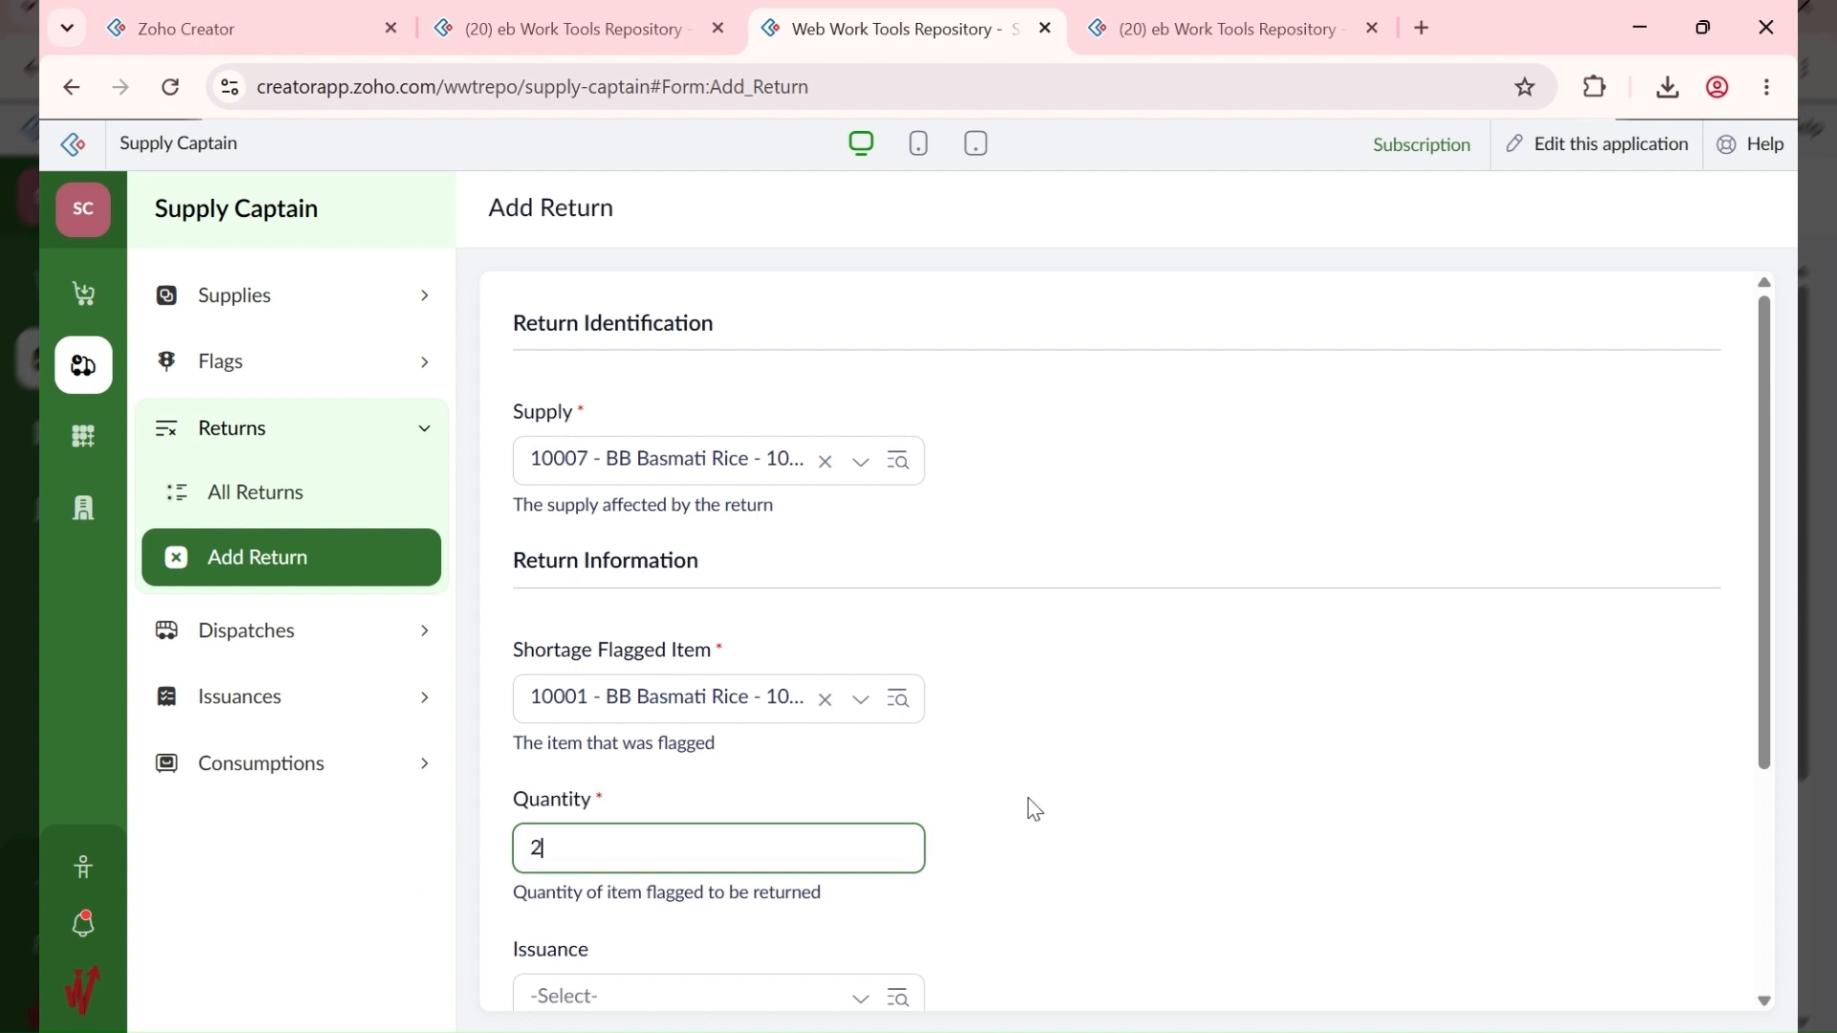
{"action": "left_click", "coordinate": [1169, 812]}
{"action": "scroll", "coordinate": [1168, 815], "scroll_direction": "down", "scroll_amount": 4}
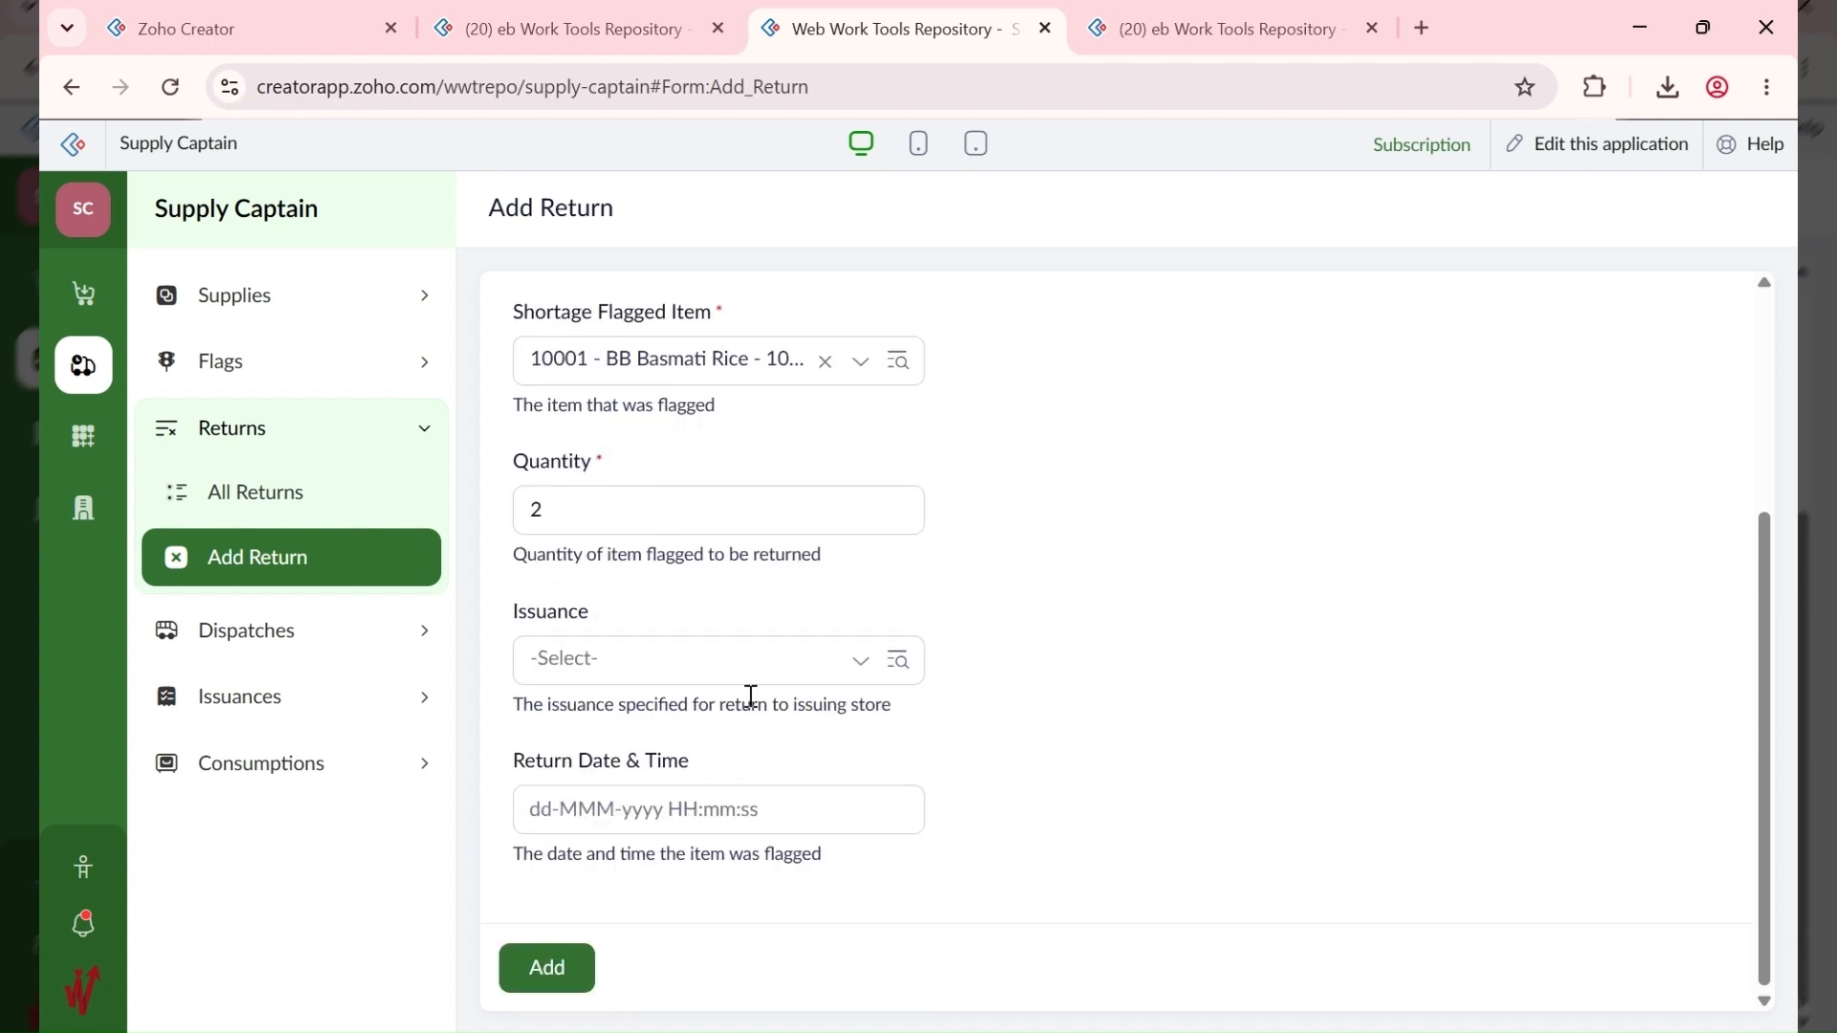
{"action": "left_click", "coordinate": [550, 492]}
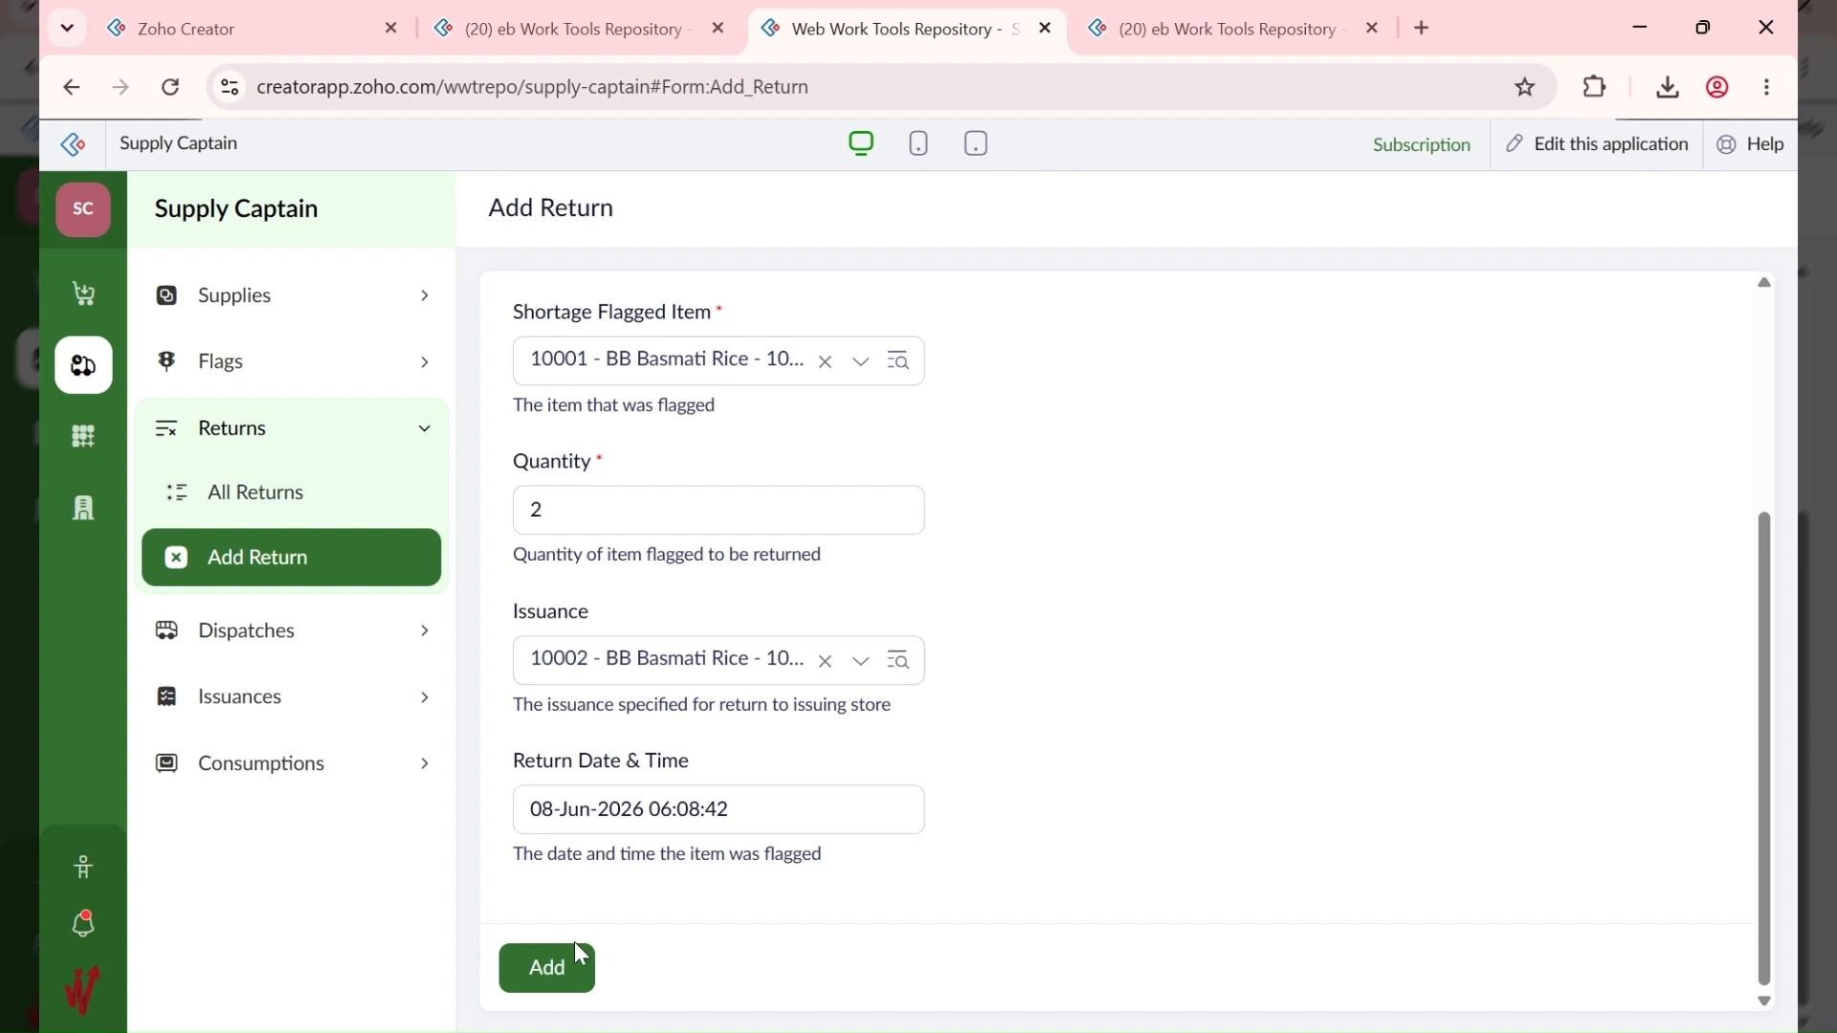
{"action": "left_click", "coordinate": [569, 973]}
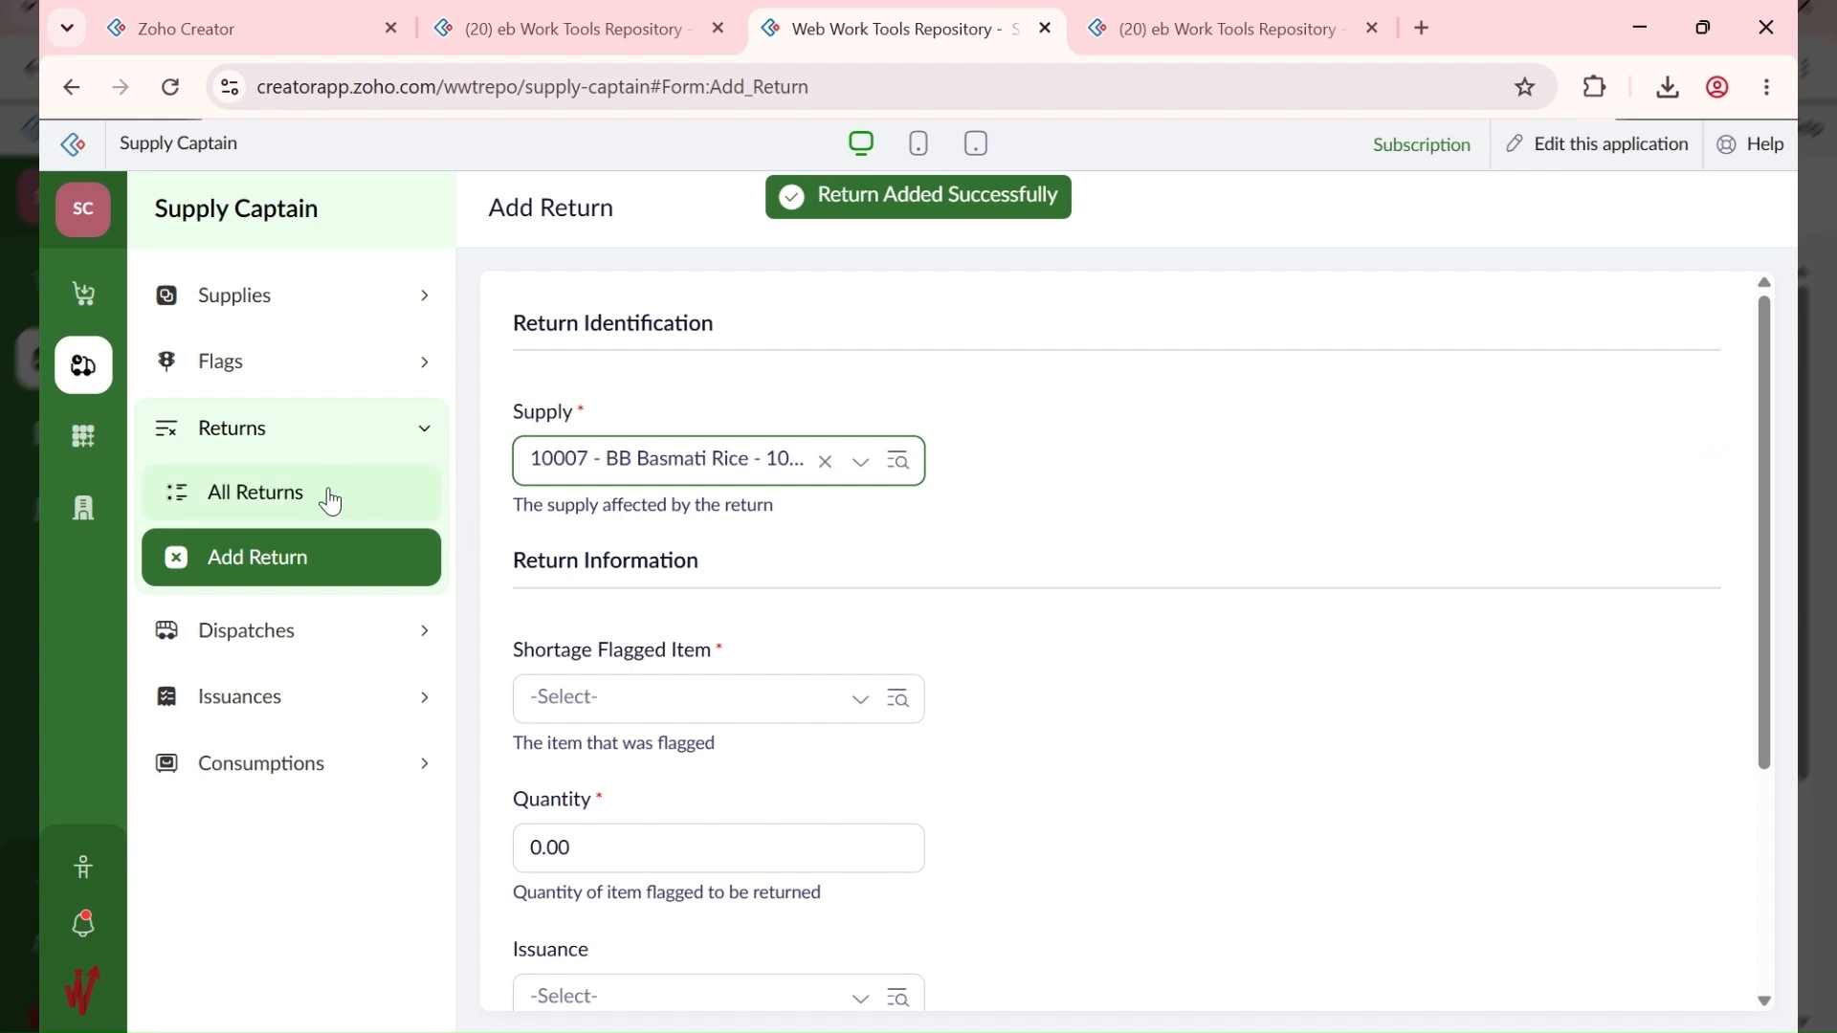
{"action": "left_click", "coordinate": [216, 498]}
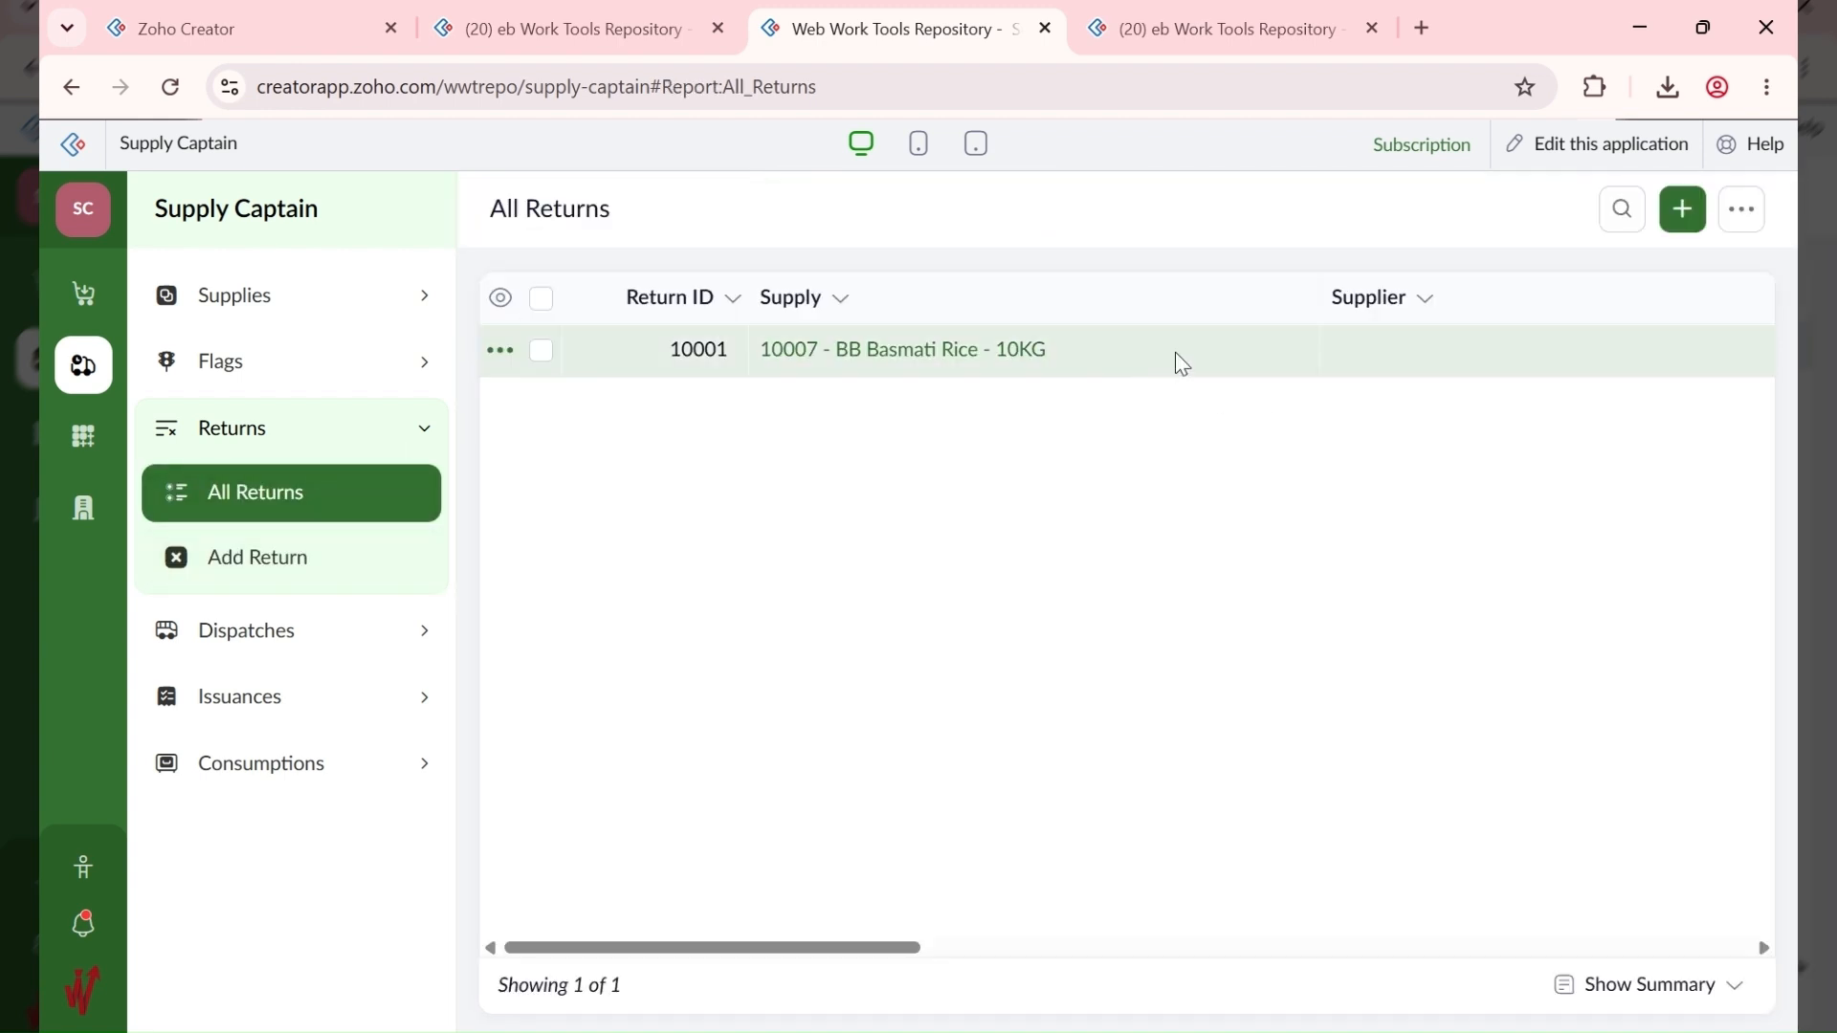
Step: Open return 10001's details and edit form, then move to the Items area
{"action": "left_click", "coordinate": [1182, 356]}
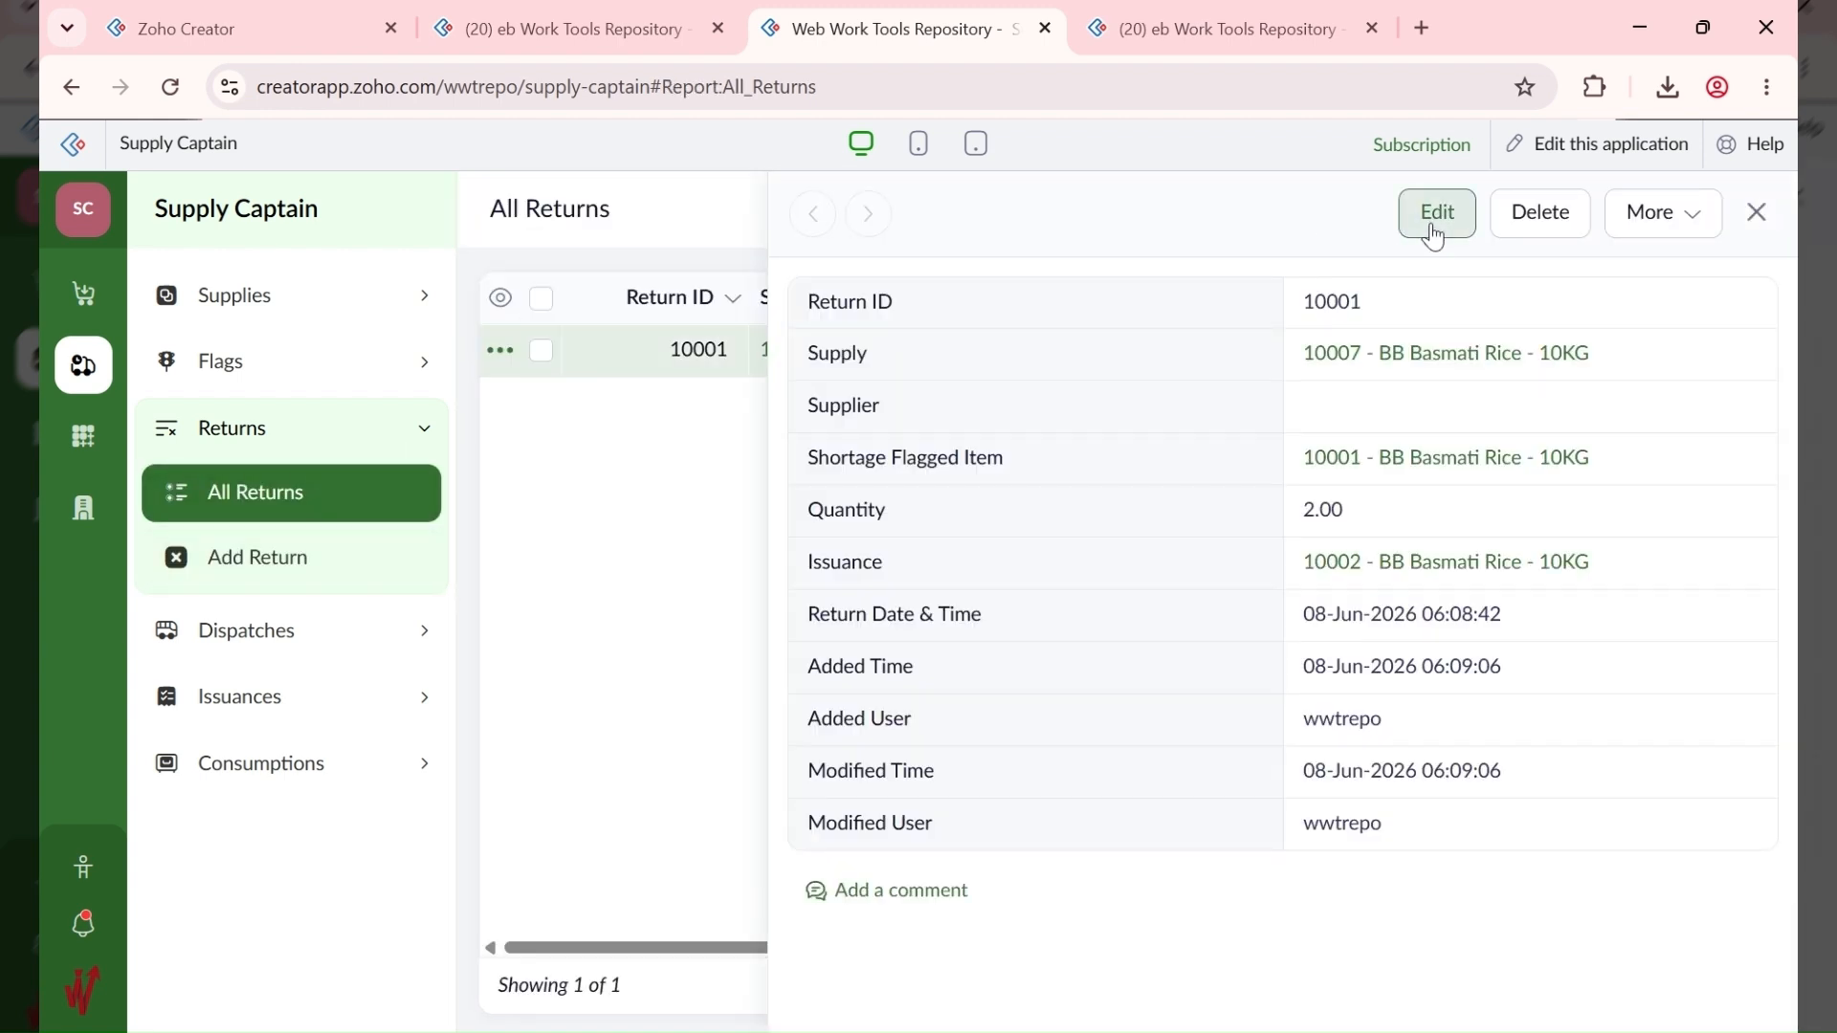
{"action": "left_click", "coordinate": [1434, 212]}
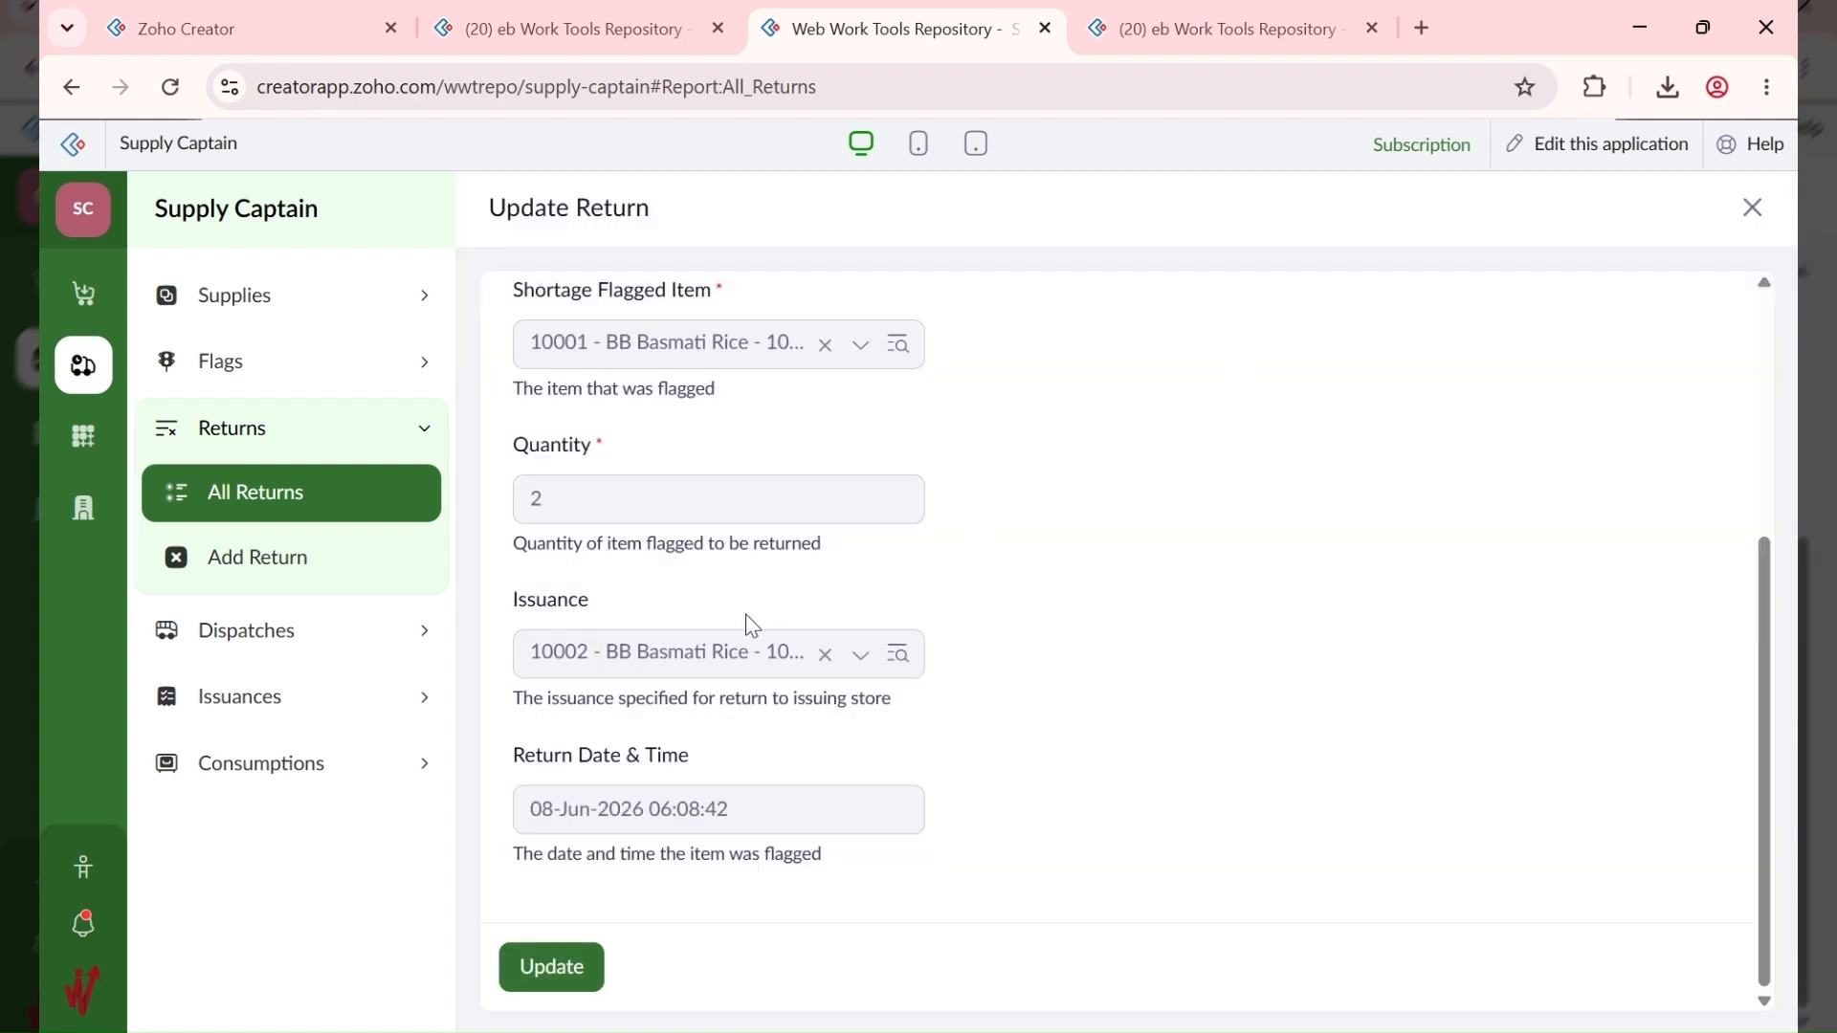
{"action": "scroll", "coordinate": [739, 502], "scroll_direction": "up", "scroll_amount": 5}
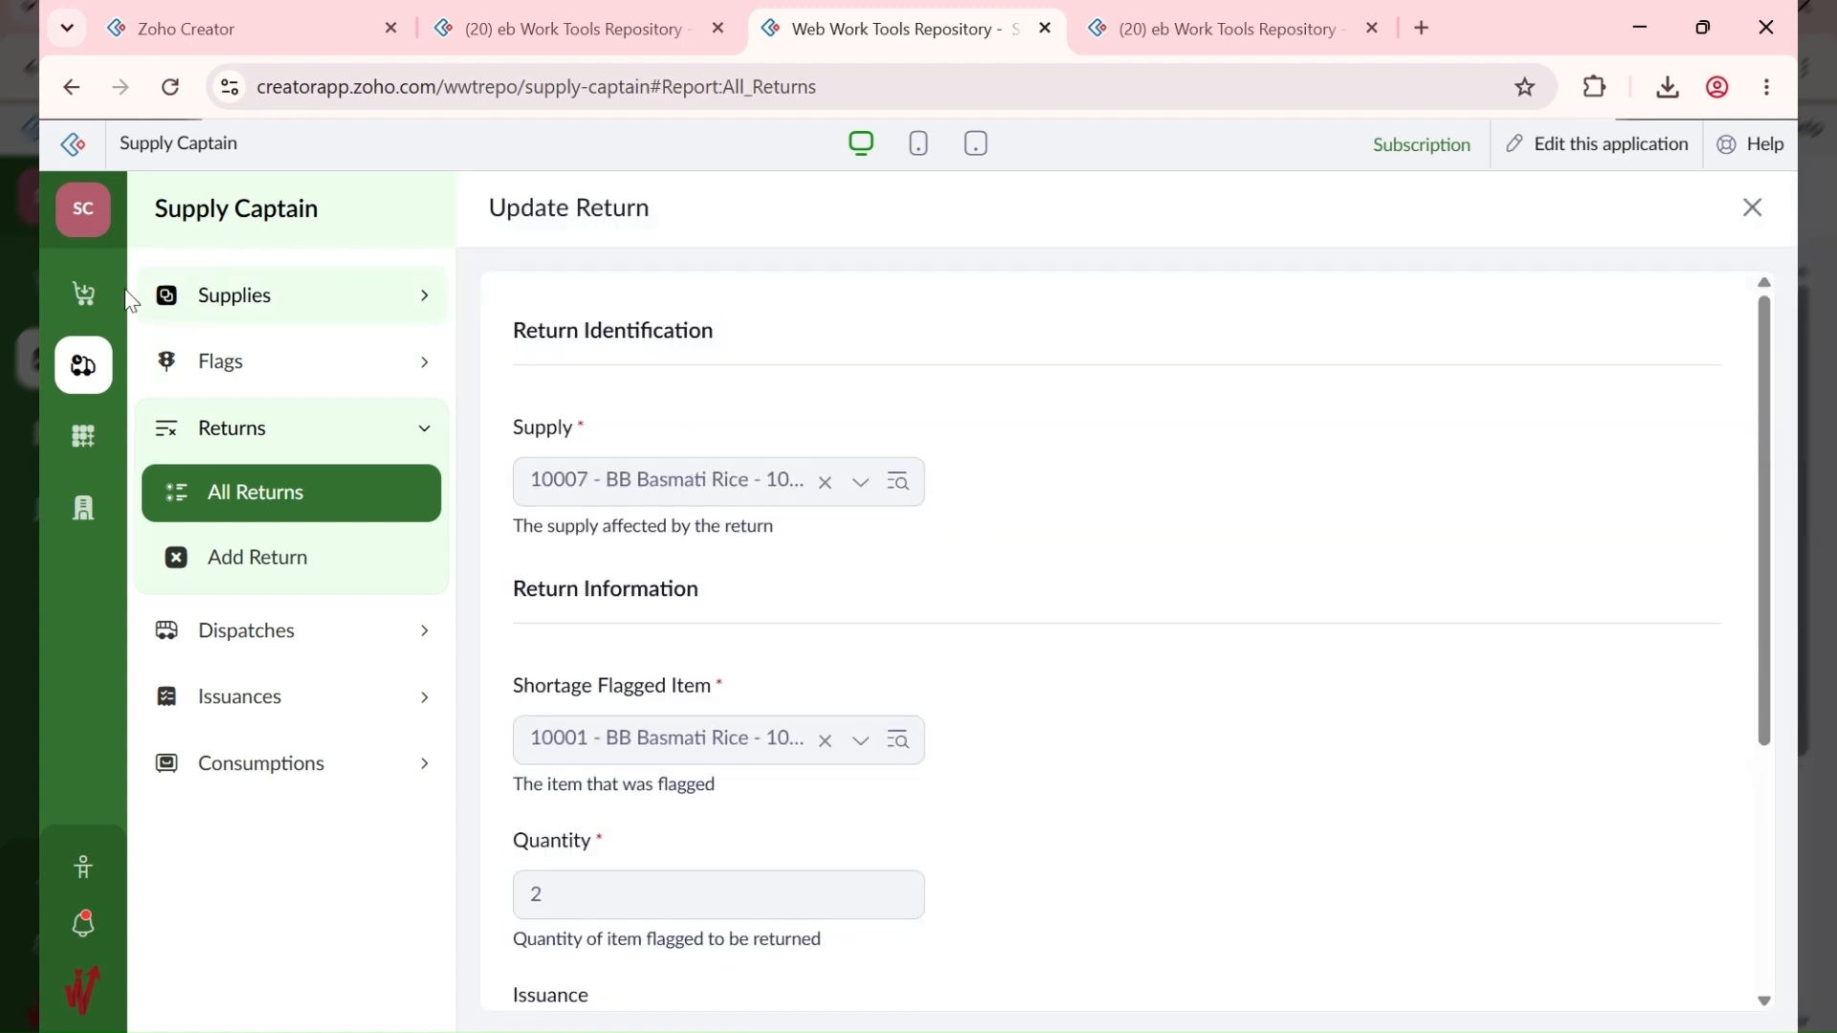
{"action": "left_click", "coordinate": [85, 438]}
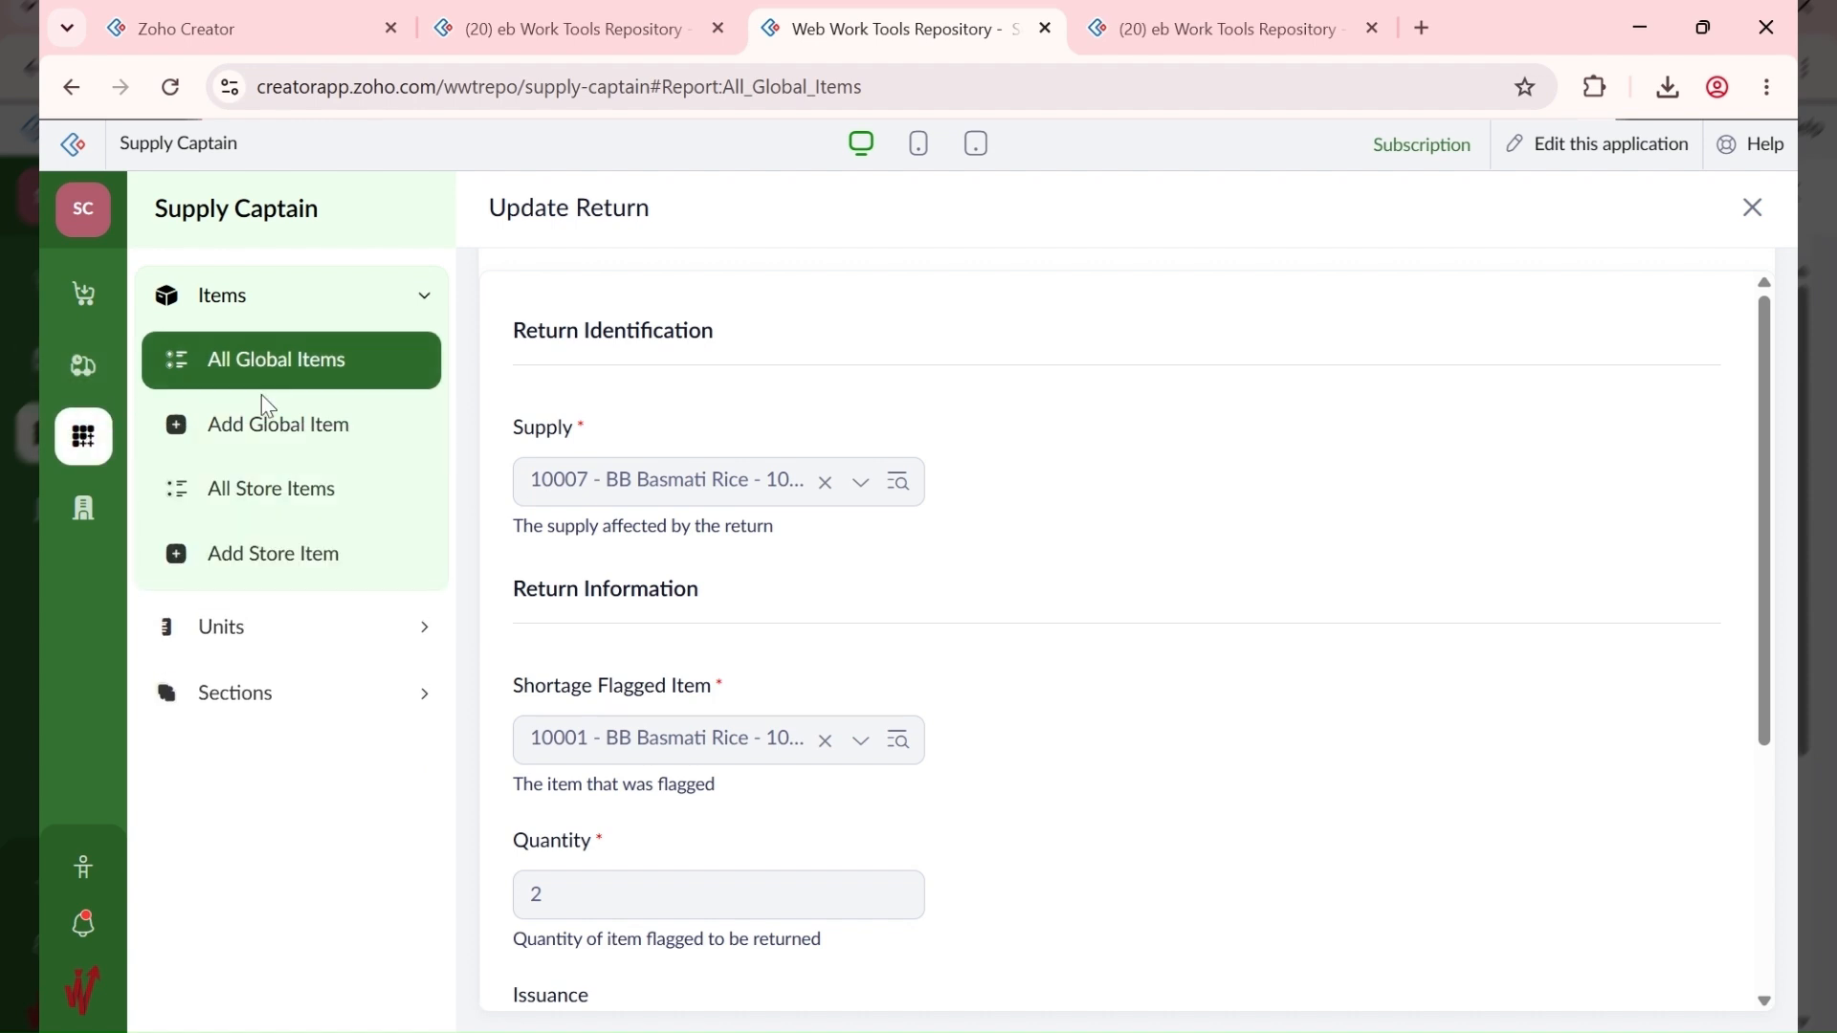
Step: Open the All Store Items report and scroll across the columns of its seven items
{"action": "left_click", "coordinate": [301, 493]}
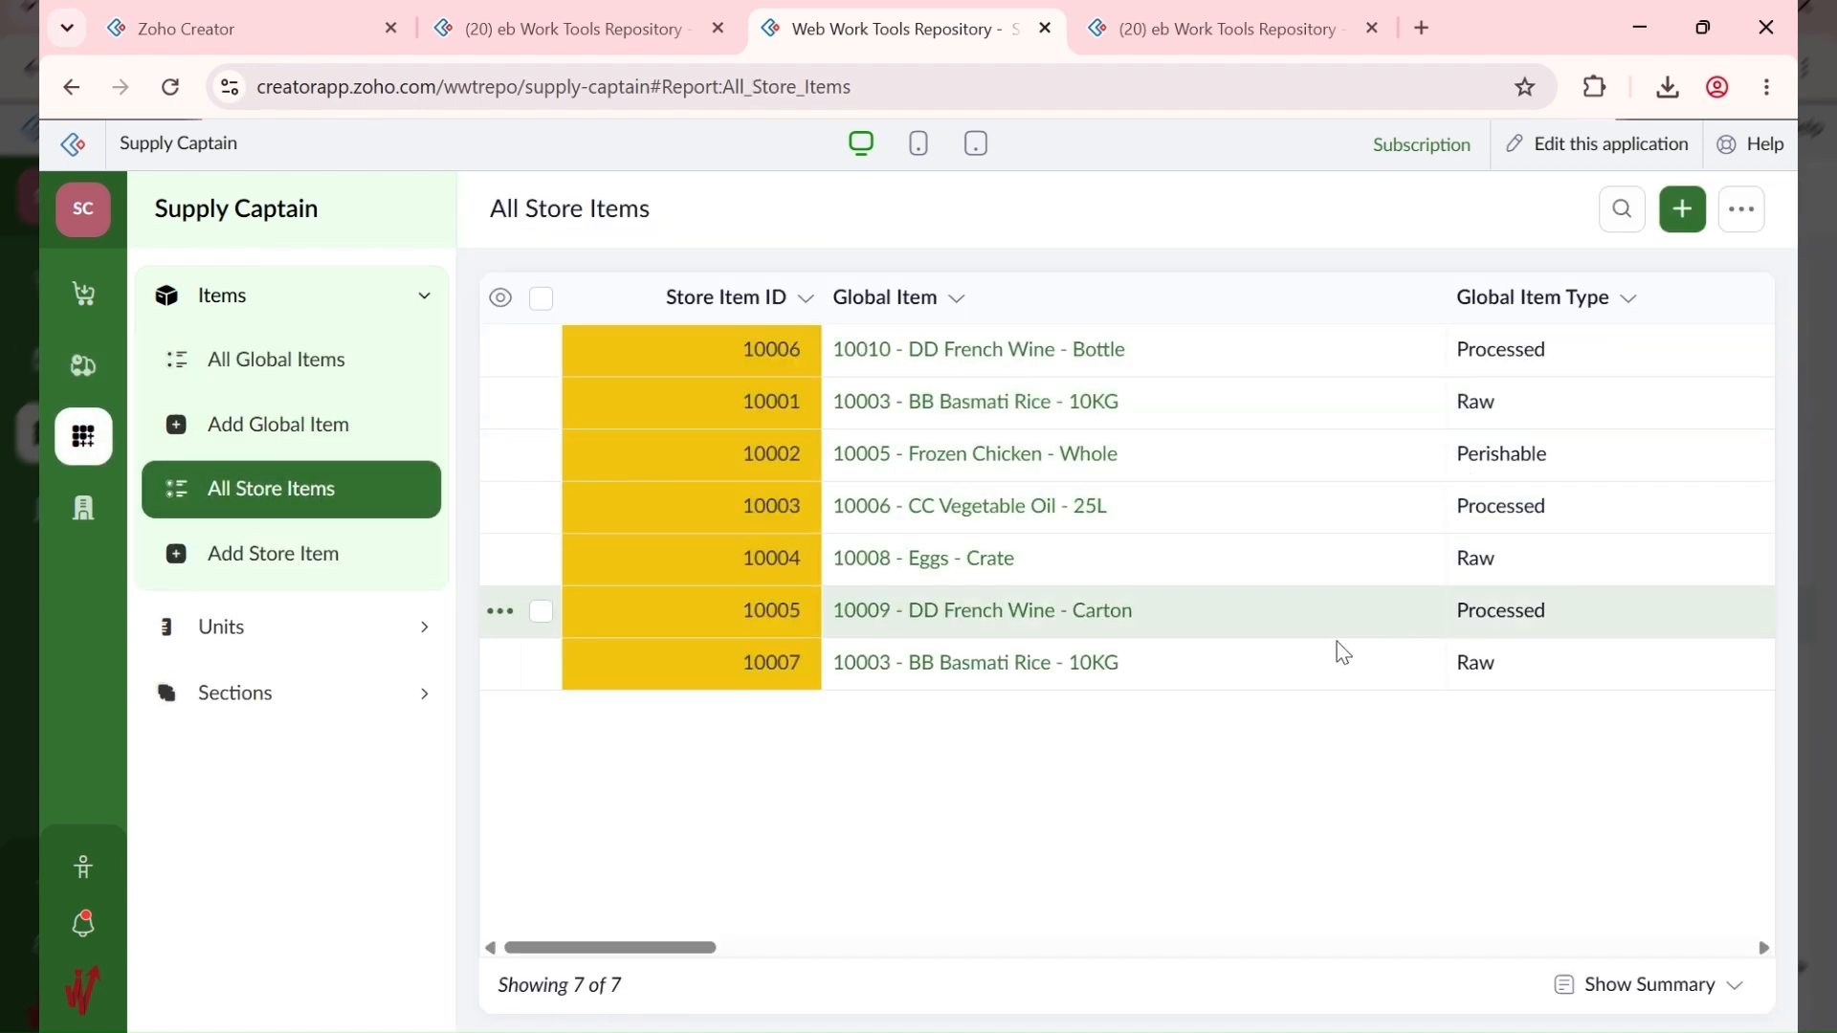
{"action": "left_click_drag", "start_coordinate": [691, 952], "coordinate": [681, 995]}
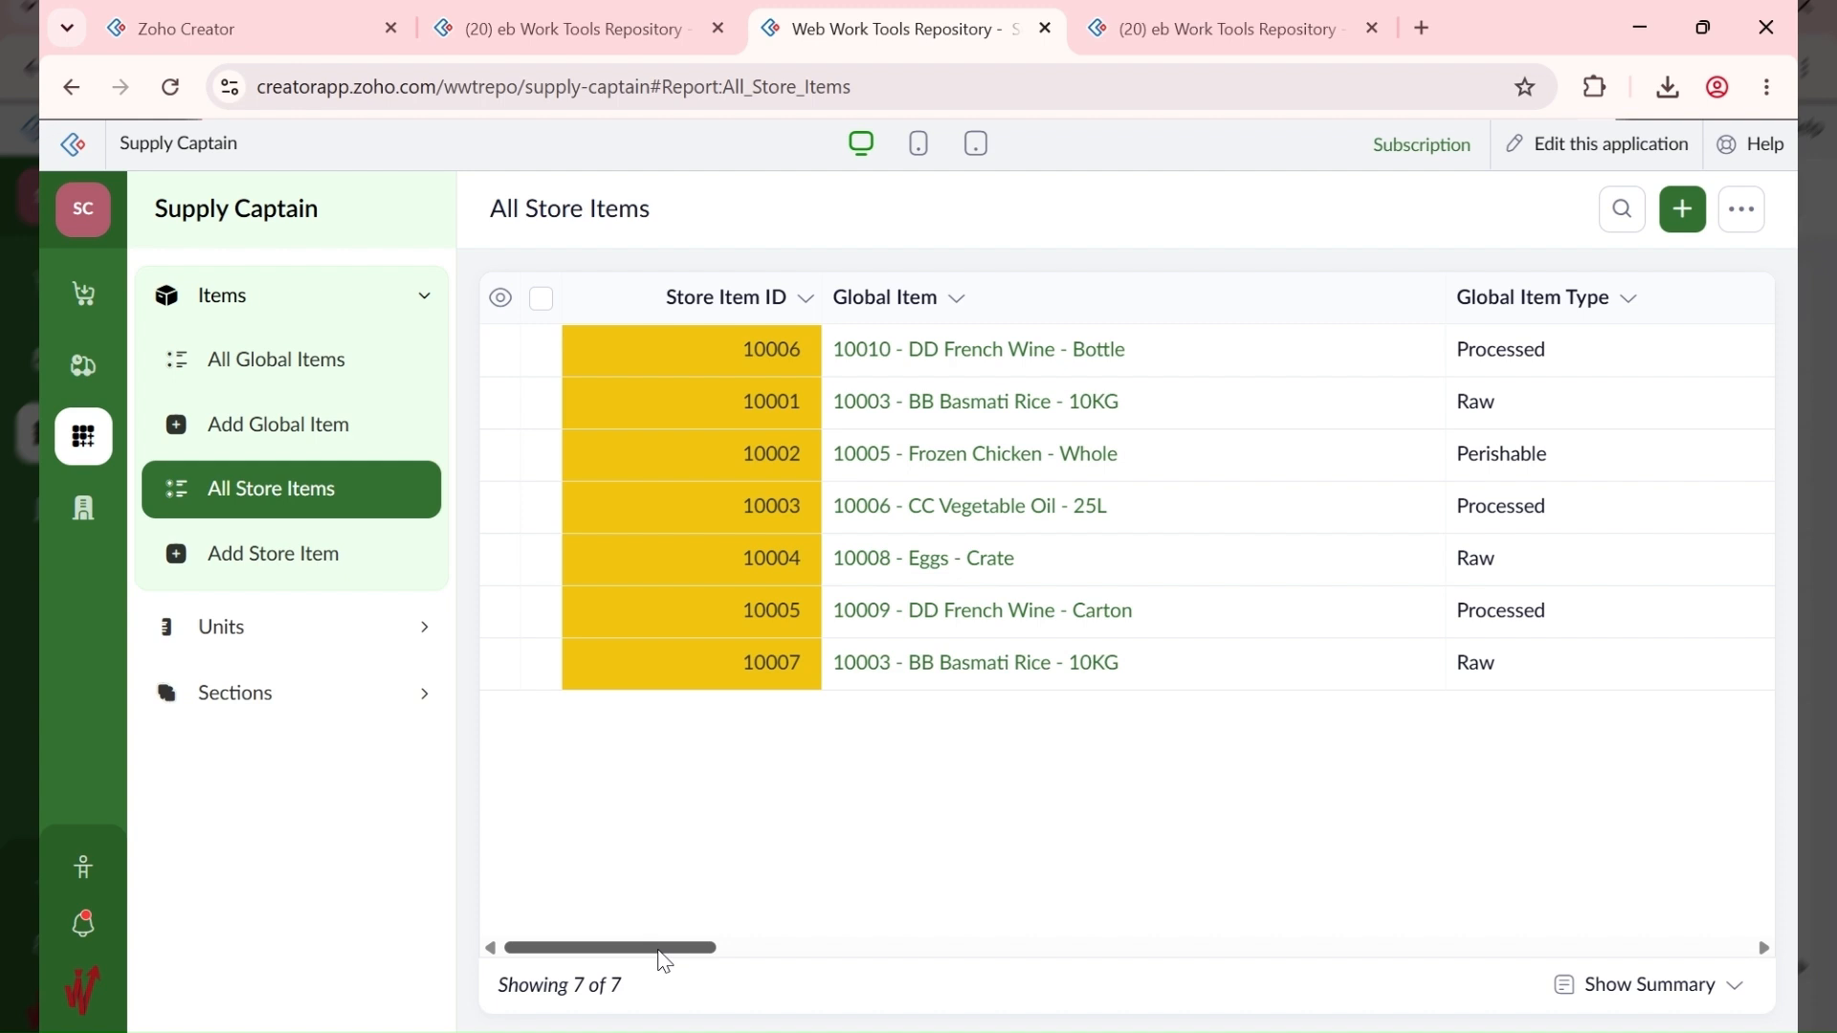
{"action": "left_click_drag", "start_coordinate": [662, 951], "coordinate": [562, 771]}
{"action": "left_click_drag", "start_coordinate": [690, 933], "coordinate": [1423, 976]}
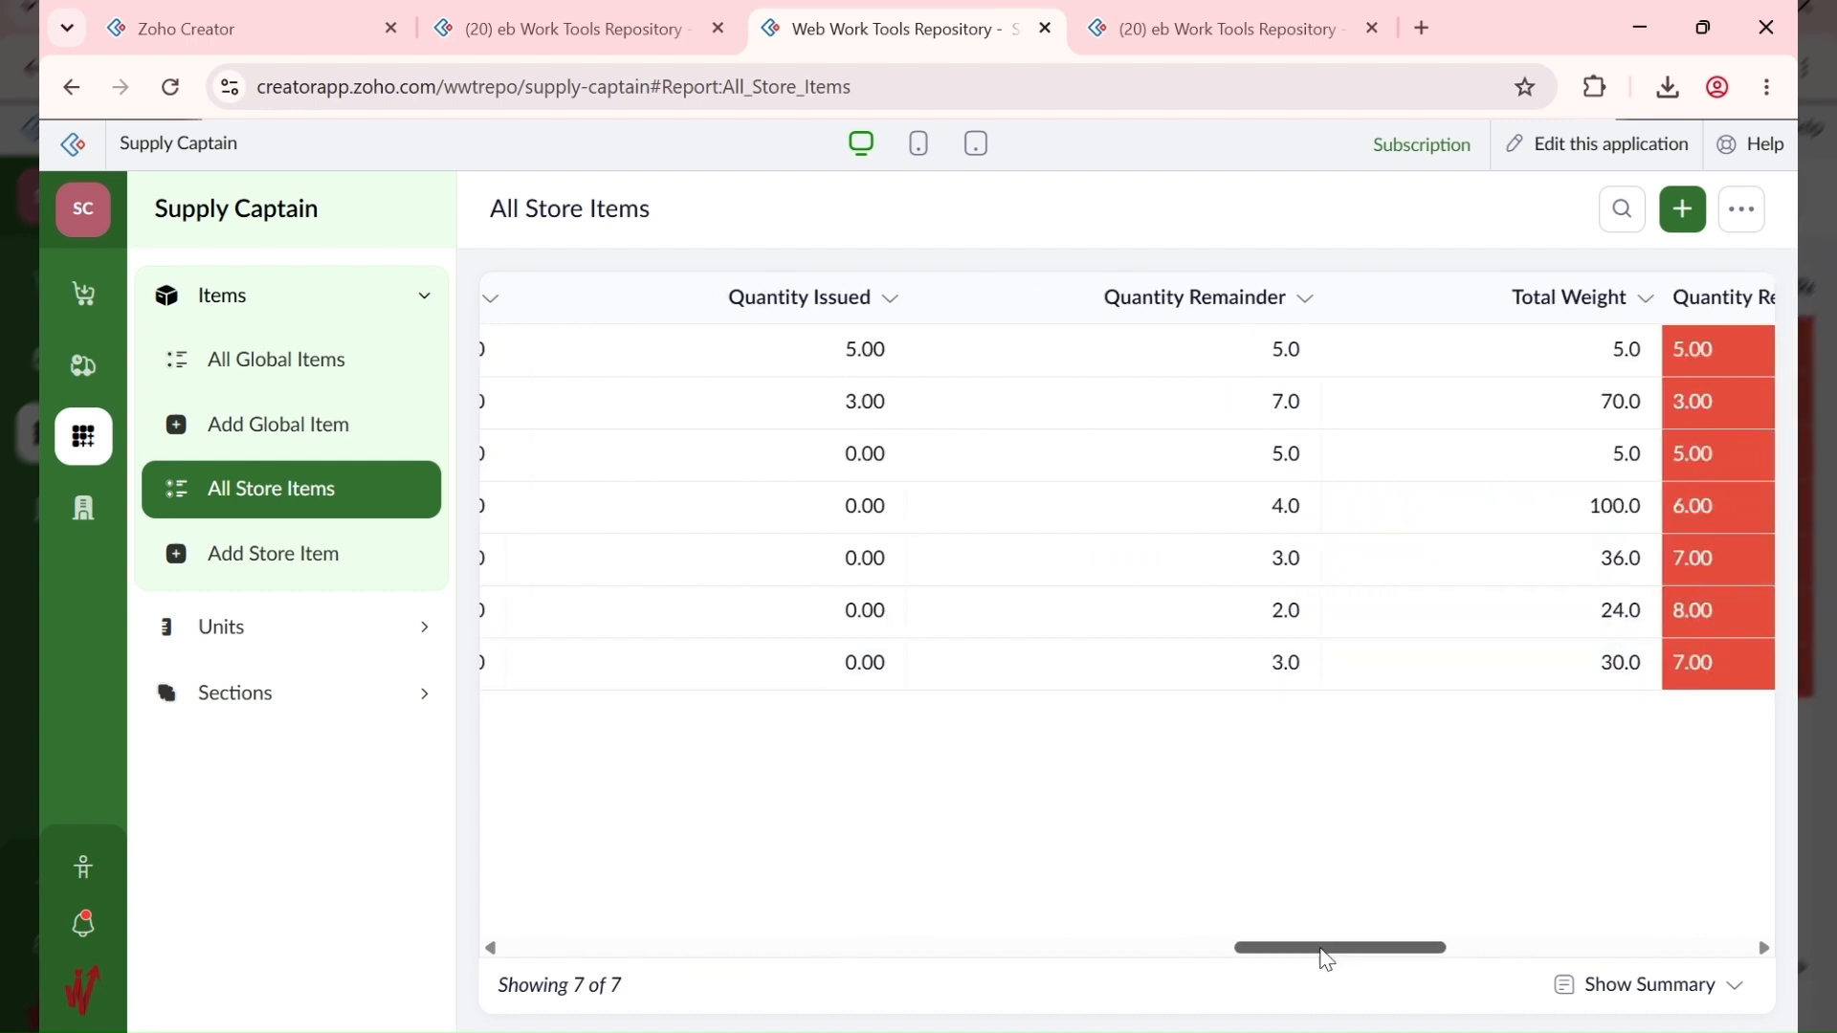
{"action": "mouse_move", "coordinate": [1323, 950]}
{"action": "left_mouse_down"}
{"action": "mouse_move", "coordinate": [893, 971]}
{"action": "mouse_move", "coordinate": [1354, 954]}
{"action": "mouse_move", "coordinate": [1304, 957]}
{"action": "left_mouse_up"}
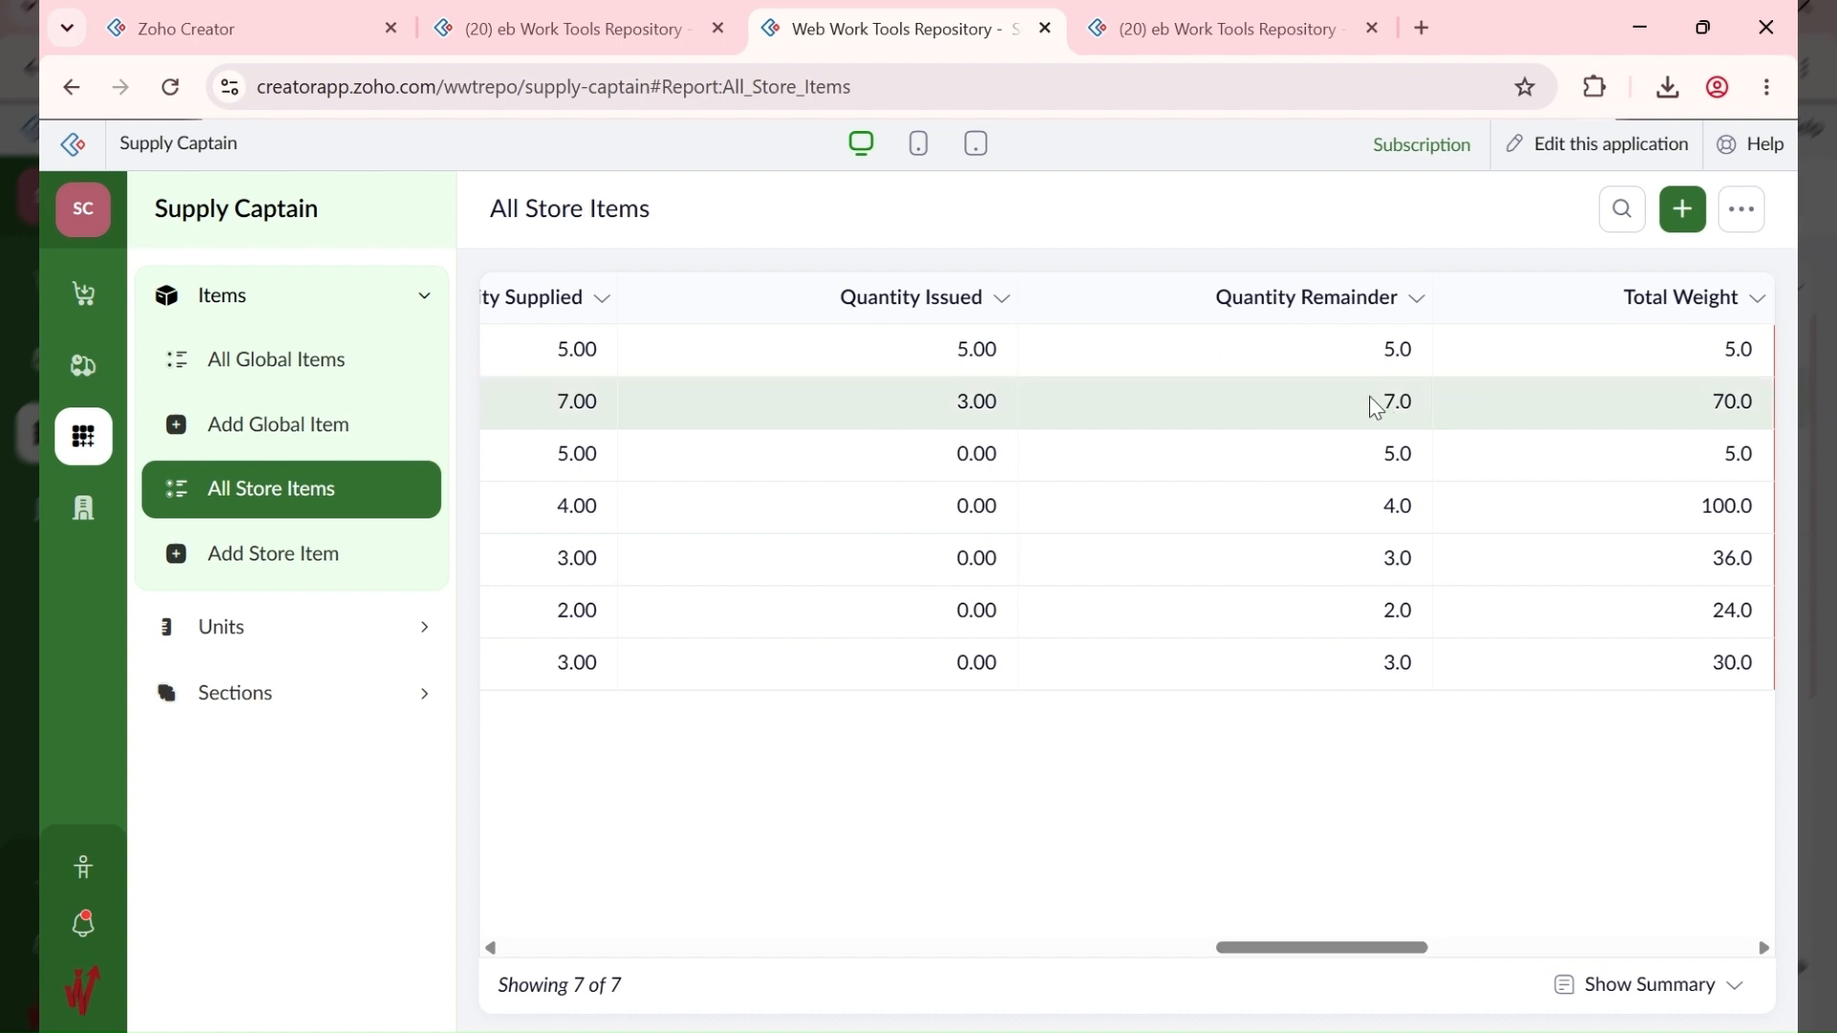
{"action": "left_click_drag", "start_coordinate": [1376, 954], "coordinate": [648, 951]}
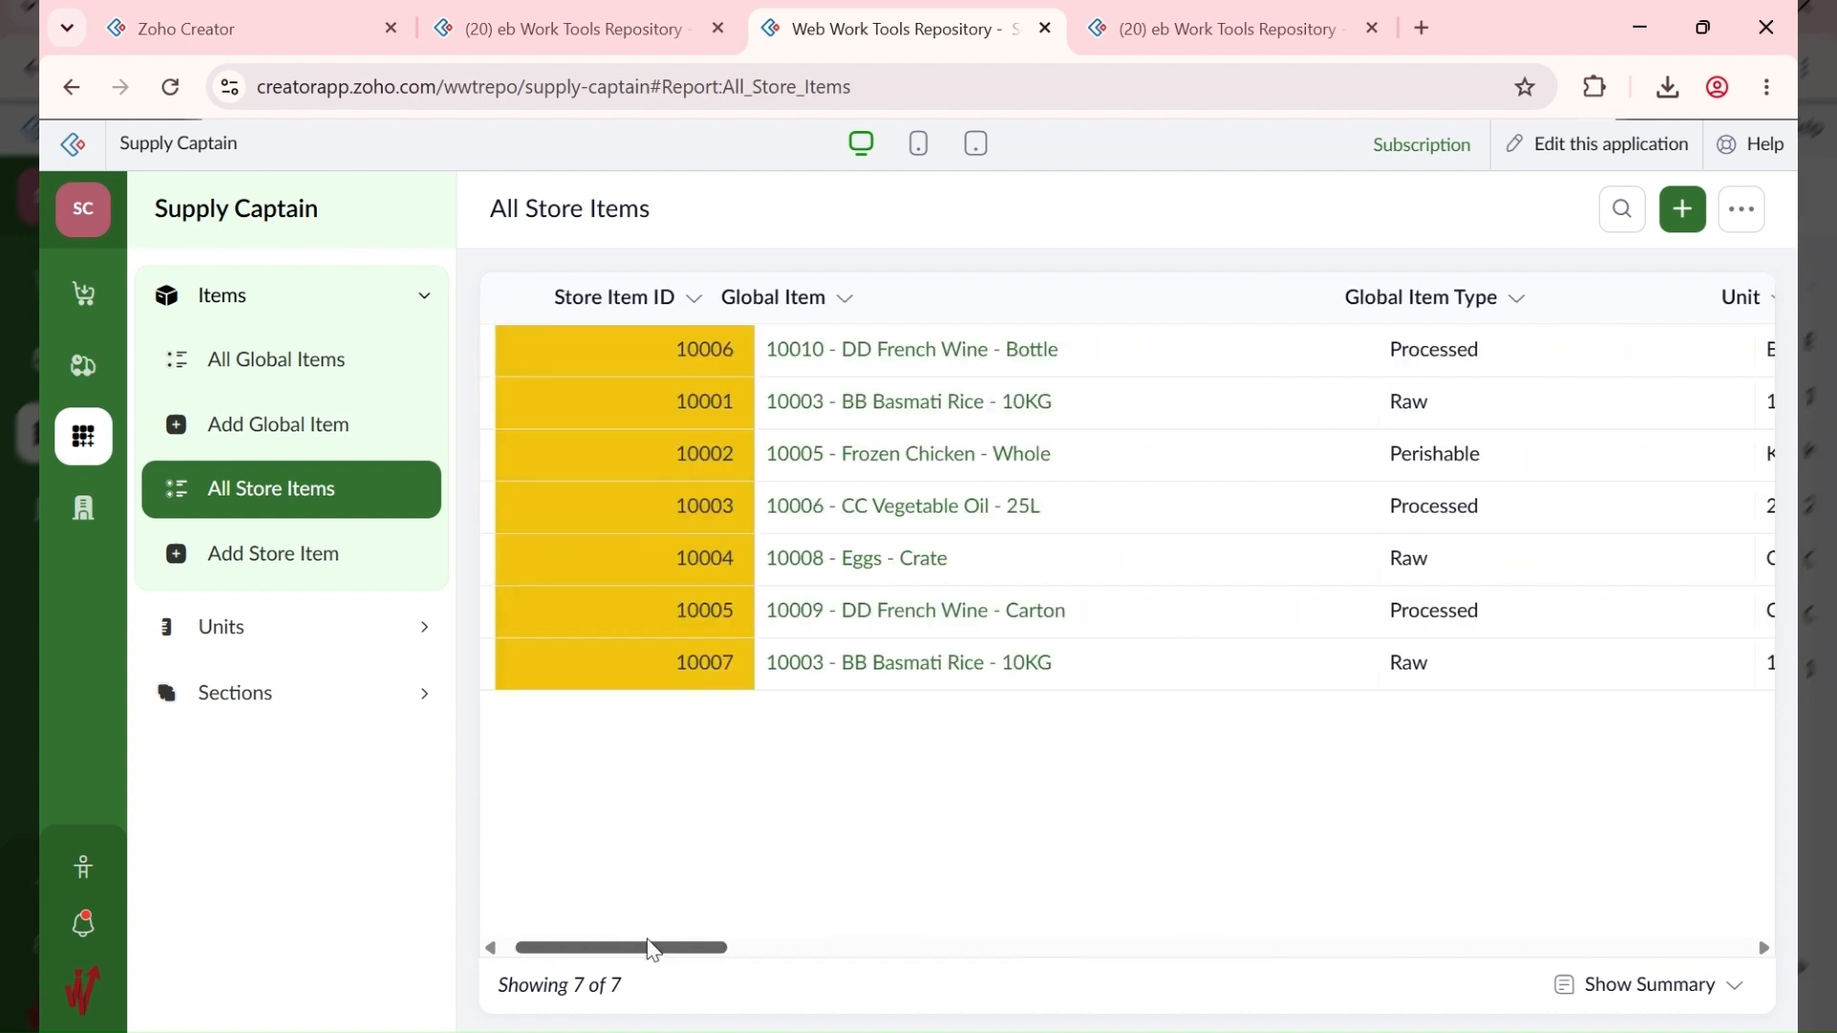
{"action": "left_click", "coordinate": [1203, 418]}
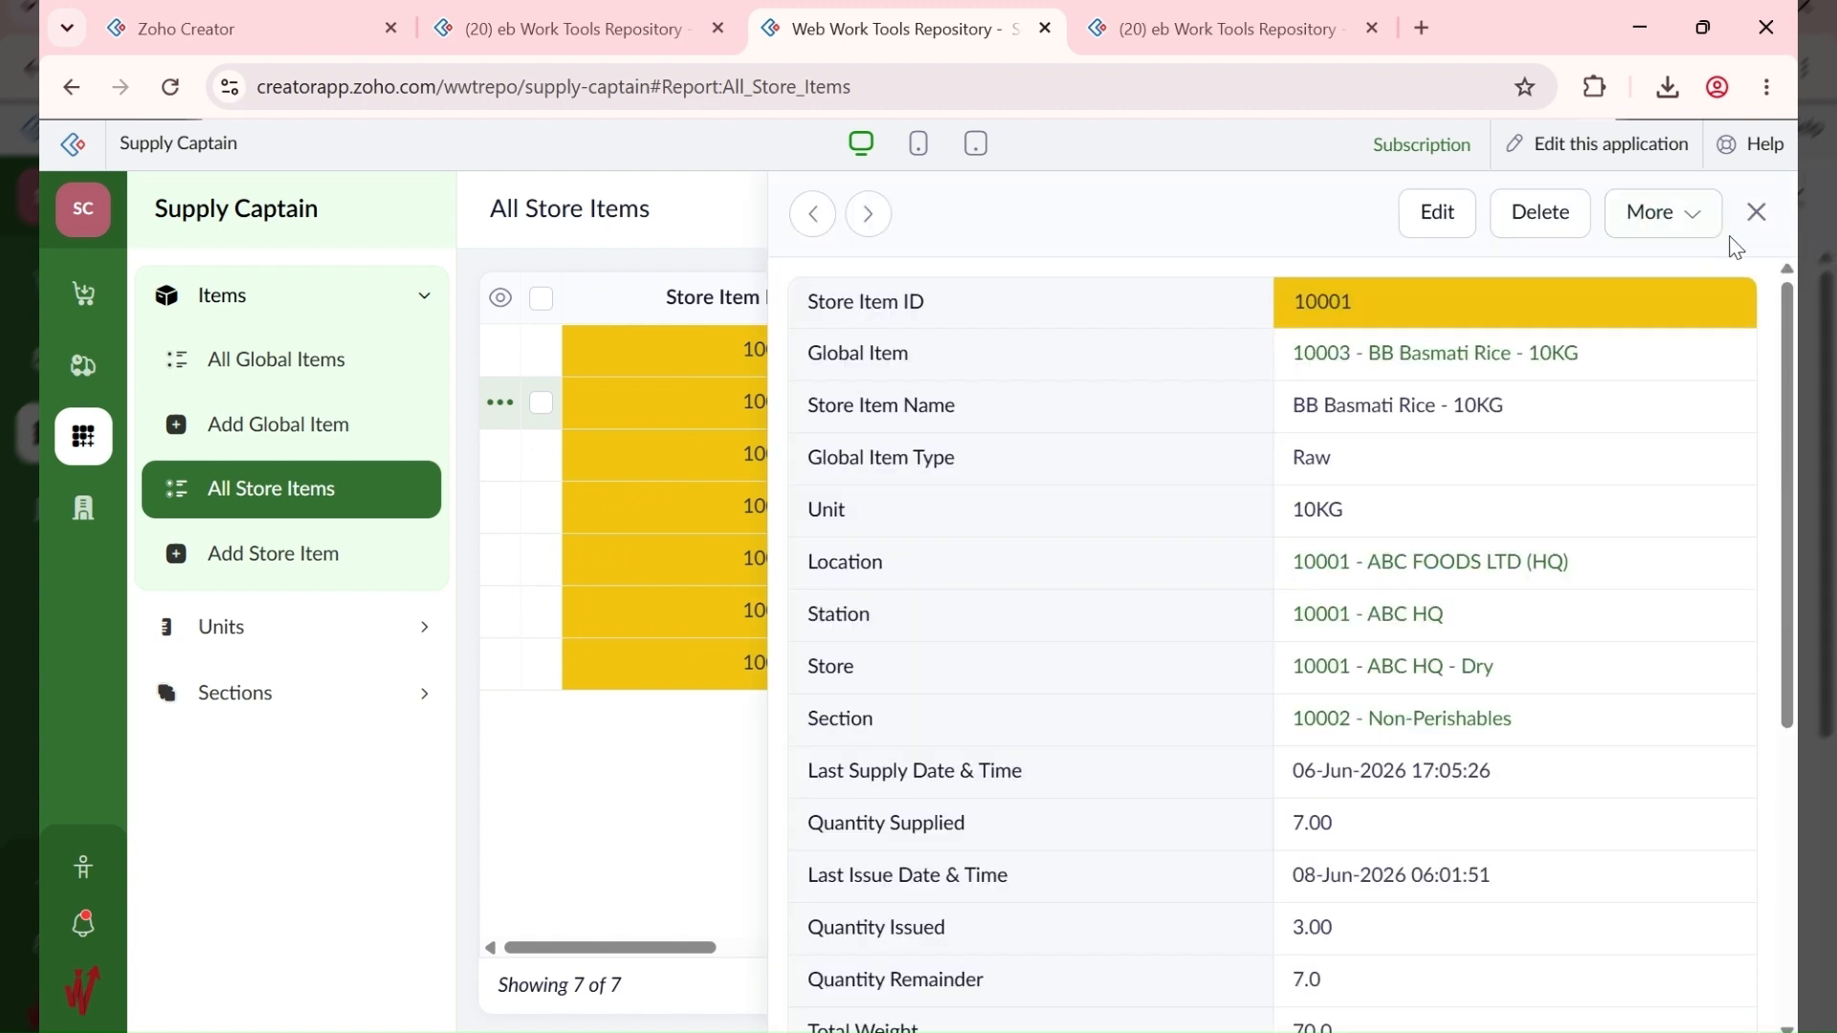
{"action": "left_click", "coordinate": [1756, 211]}
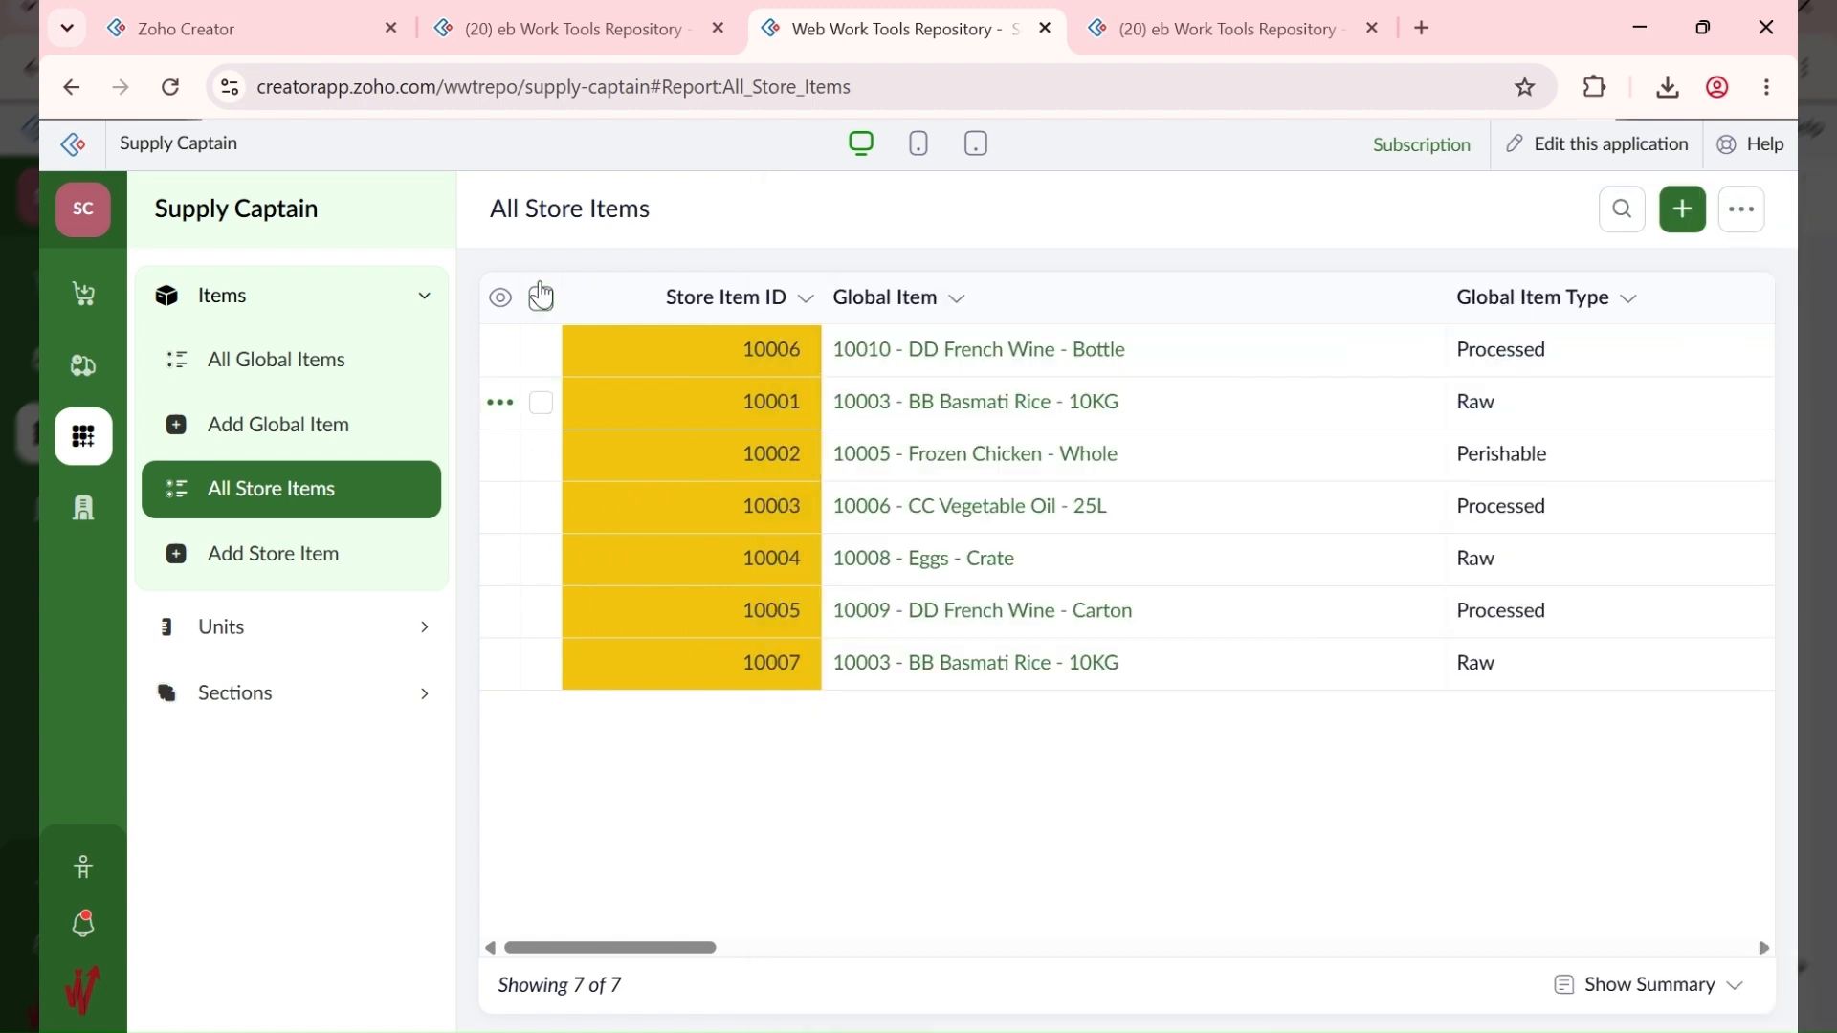
Step: Start a new supply linked to the 'Move from HQ to Annex - 10002' requisition
{"action": "left_click", "coordinate": [85, 373]}
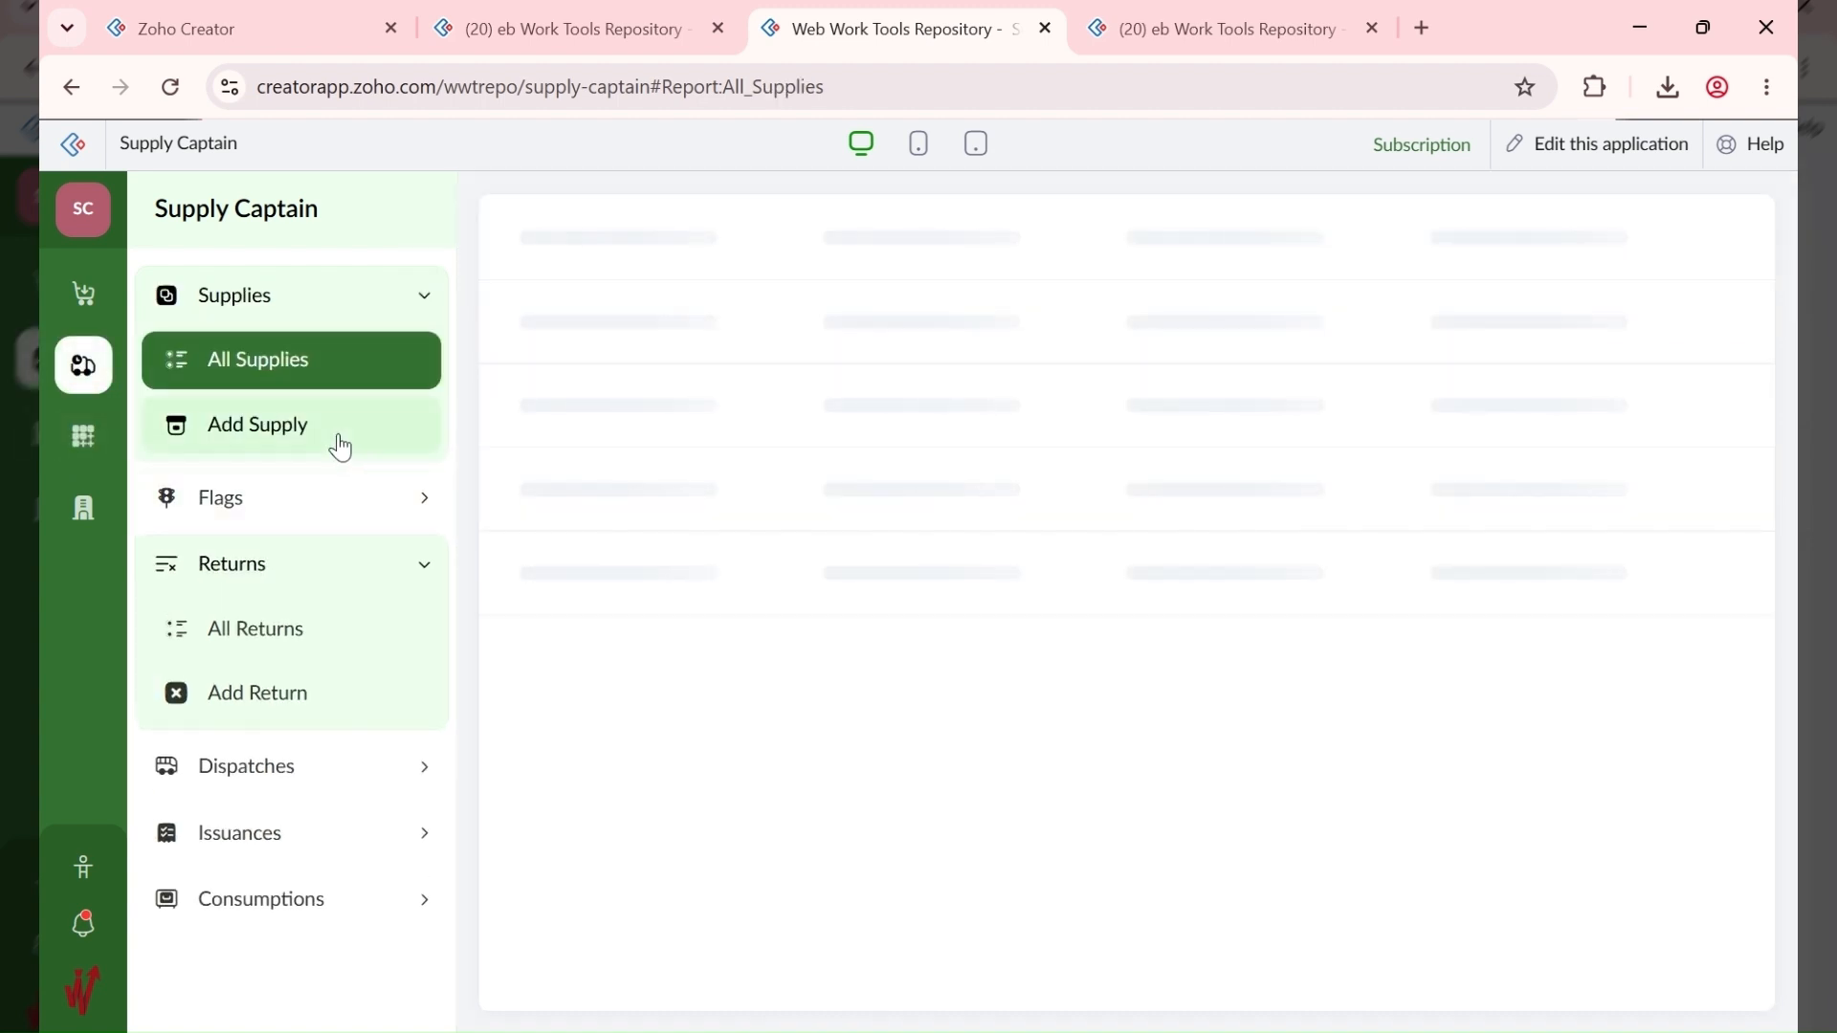
{"action": "left_click", "coordinate": [340, 445]}
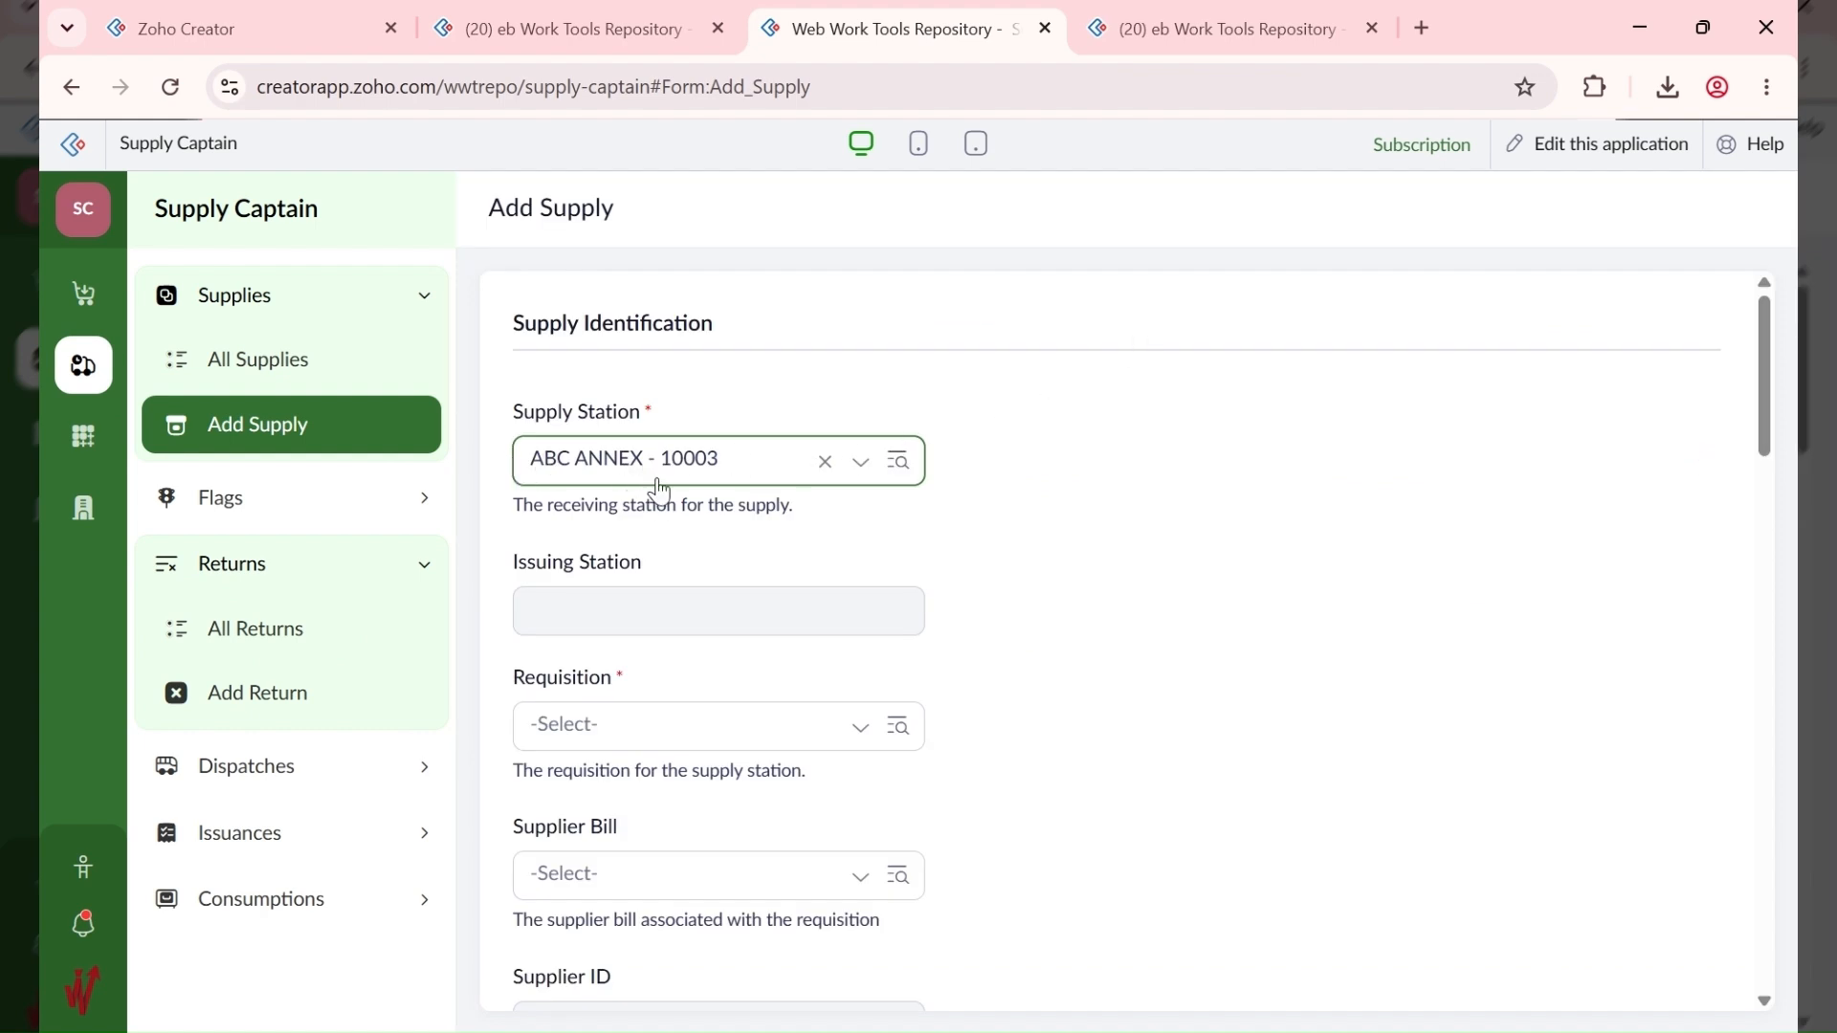
{"action": "left_click", "coordinate": [654, 730]}
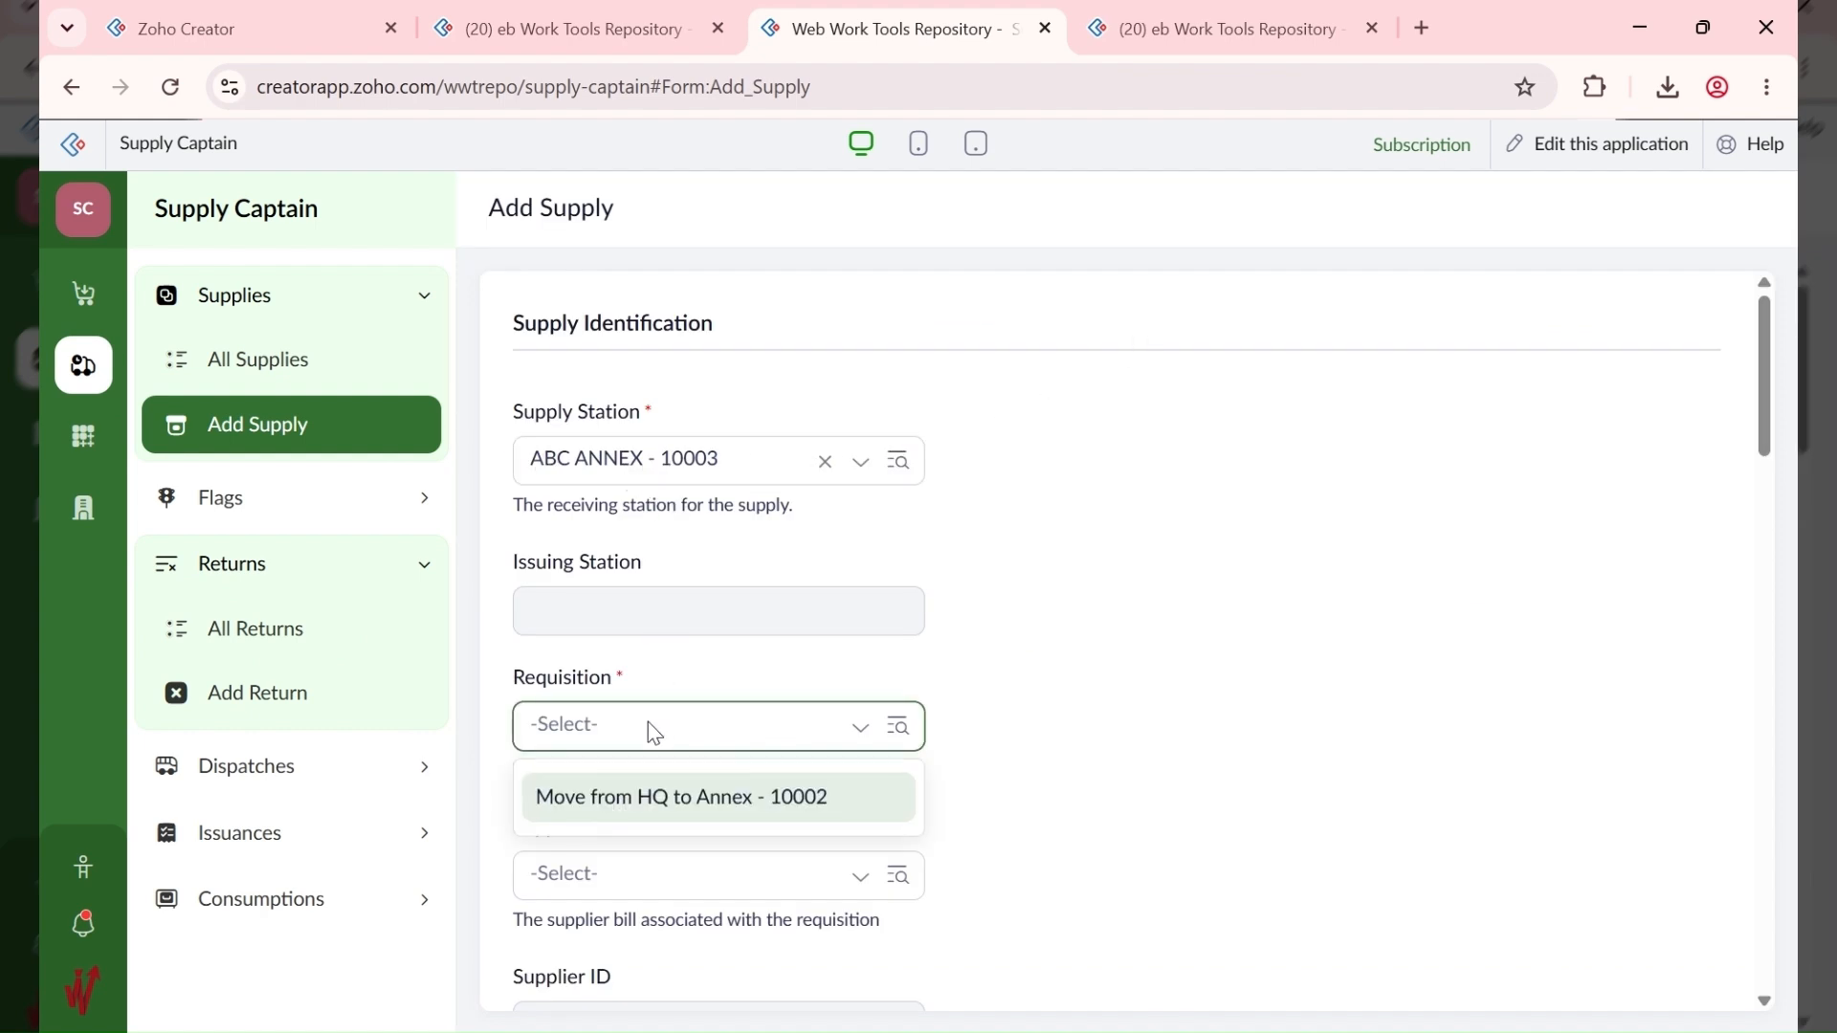
{"action": "left_click", "coordinate": [668, 802]}
{"action": "left_click", "coordinate": [680, 874]}
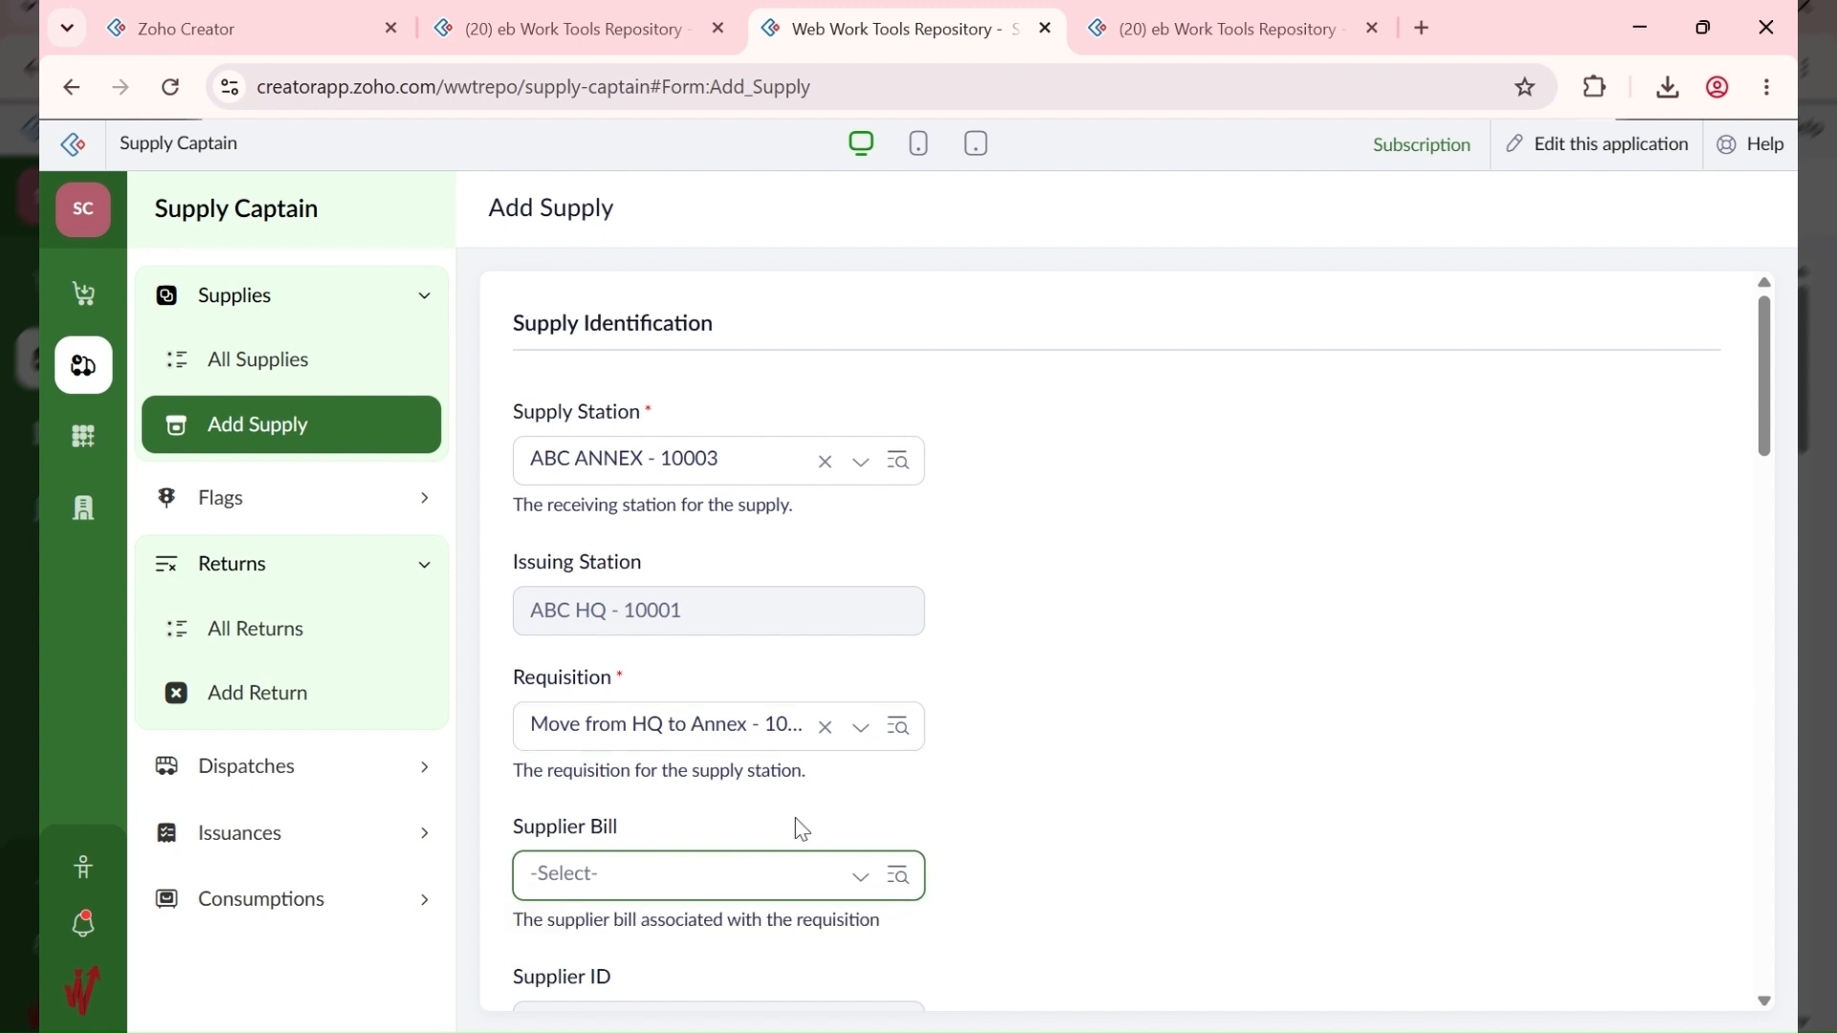
{"action": "scroll", "coordinate": [795, 824], "scroll_direction": "down", "scroll_amount": 3}
{"action": "scroll", "coordinate": [612, 738], "scroll_direction": "down", "scroll_amount": 4}
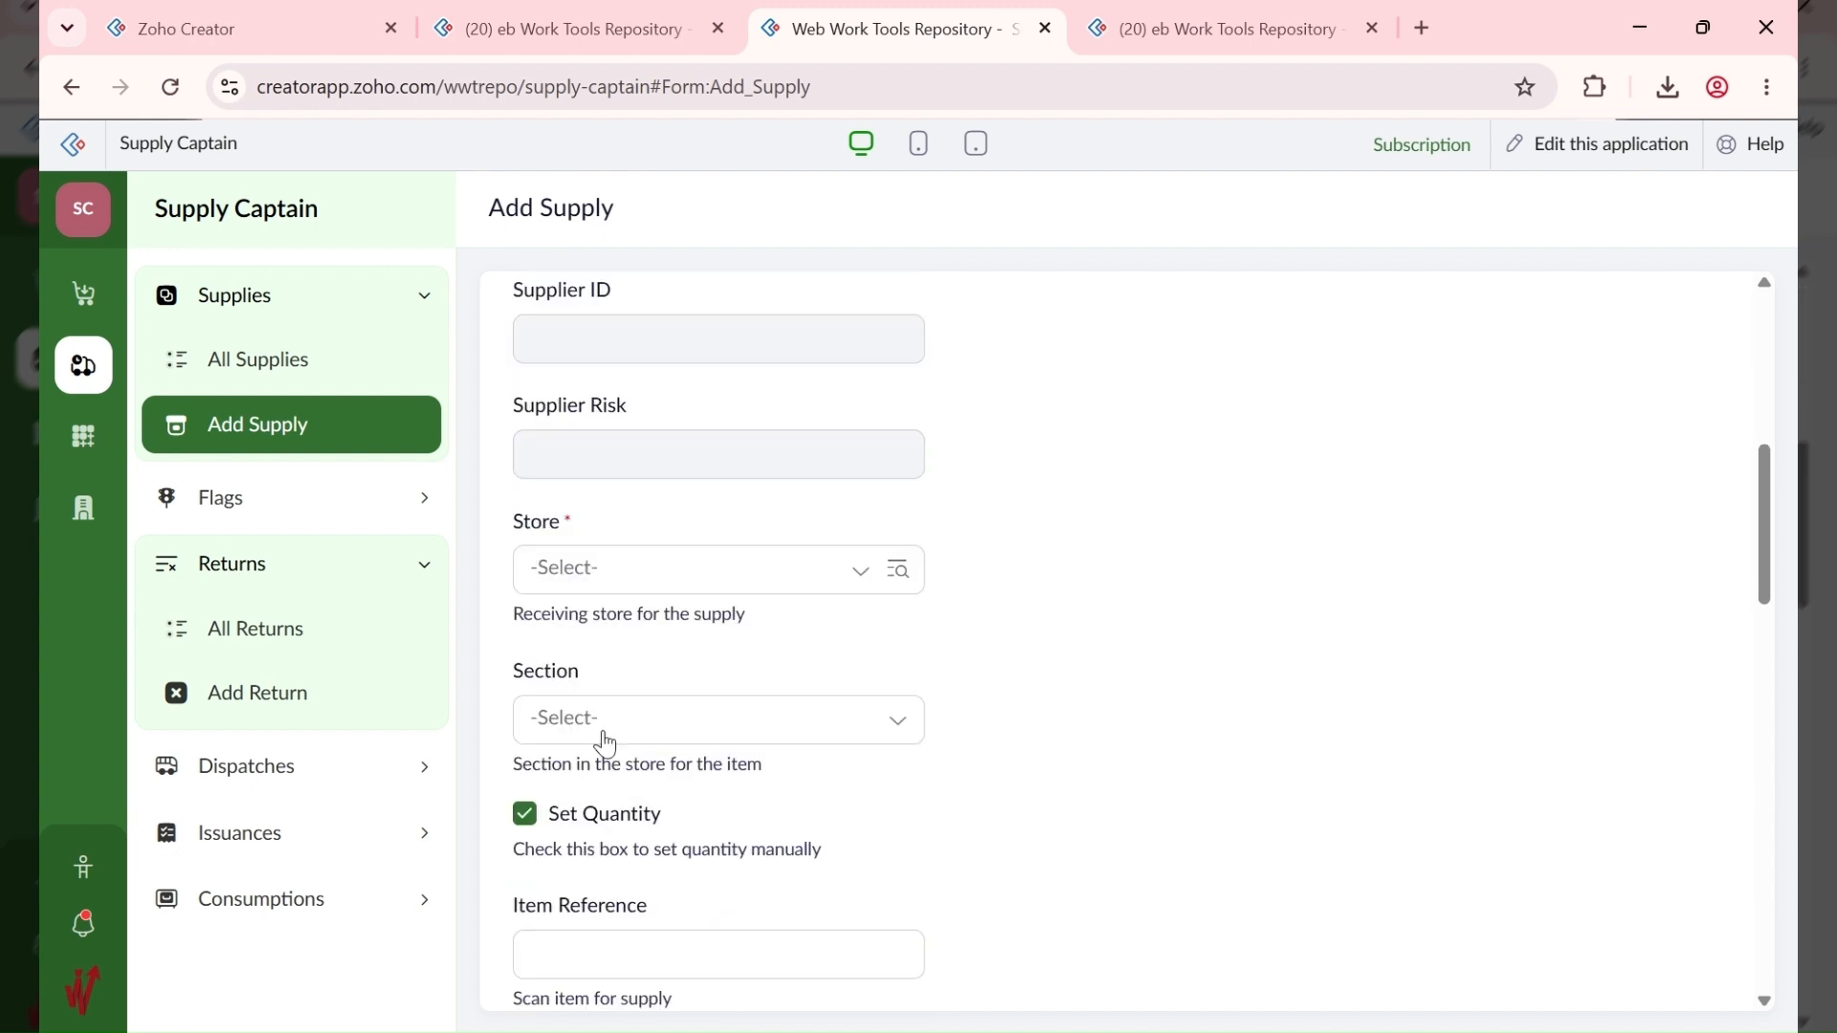
Step: Set store ABC ANNEX - Drinks - 10009, section Fragile - 10003 and item reference #10001-6
{"action": "left_click", "coordinate": [589, 578]}
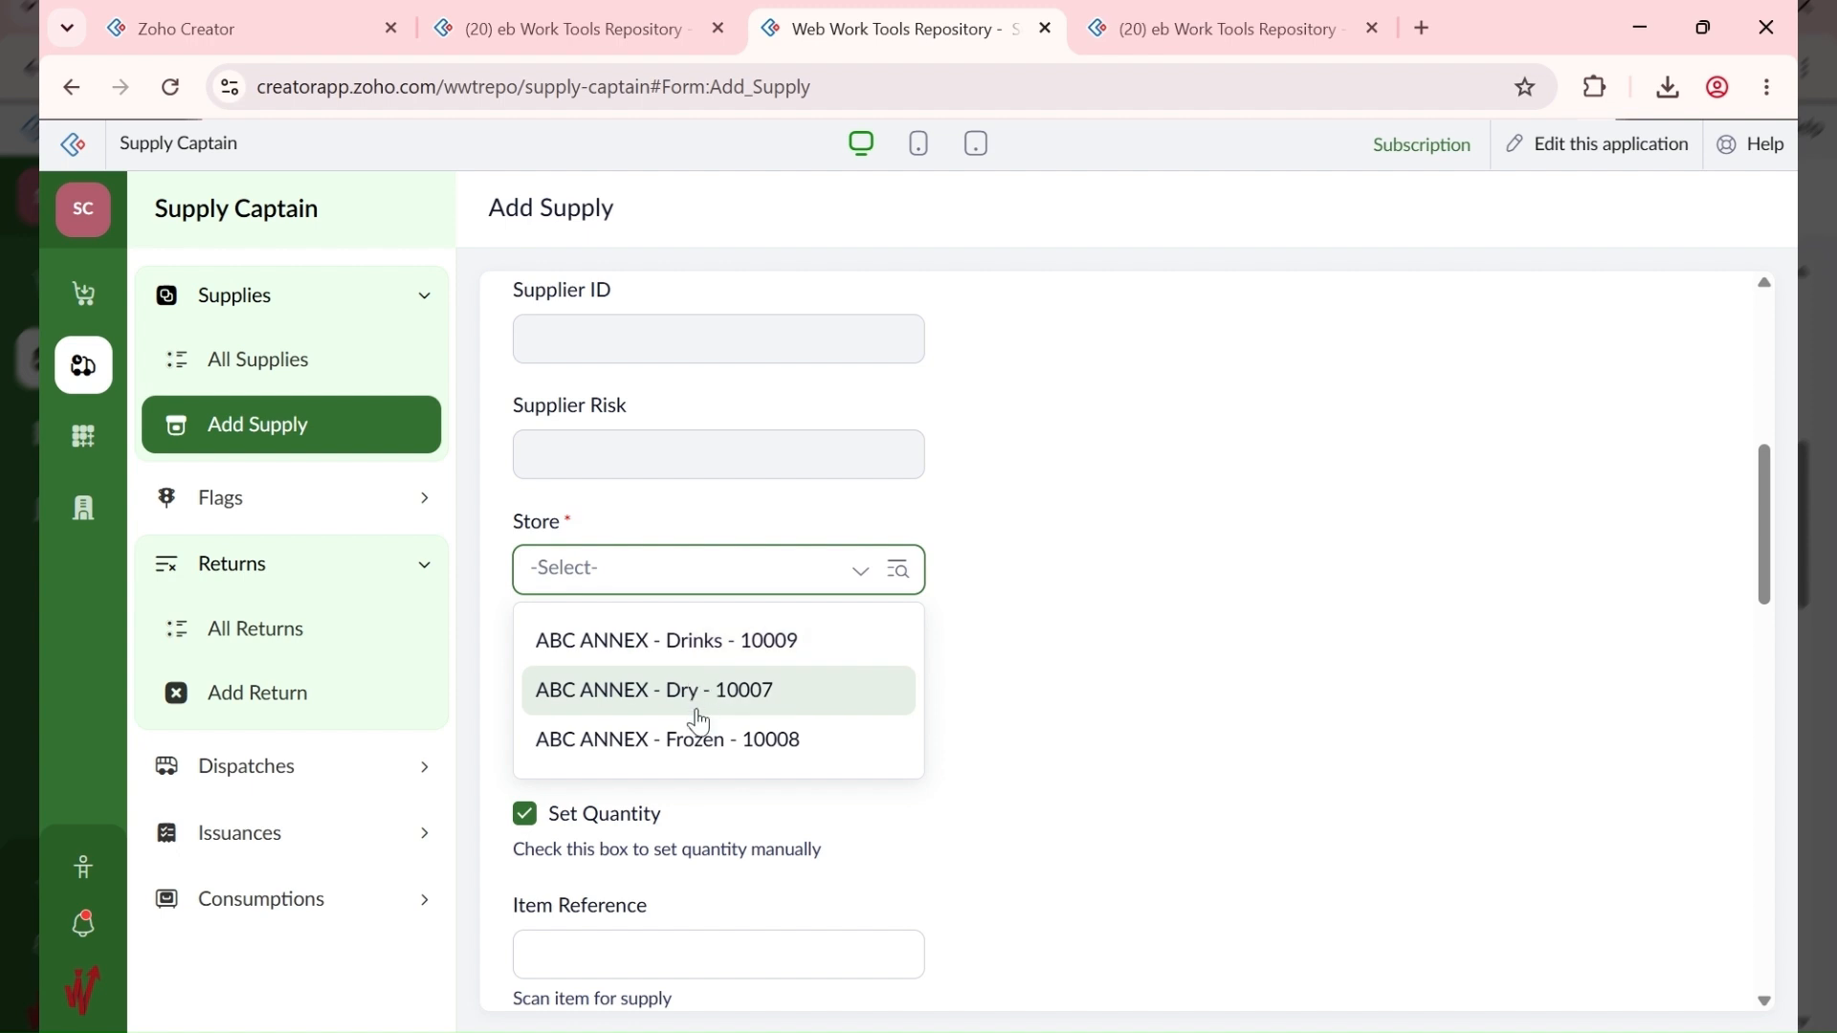
{"action": "left_click", "coordinate": [689, 652]}
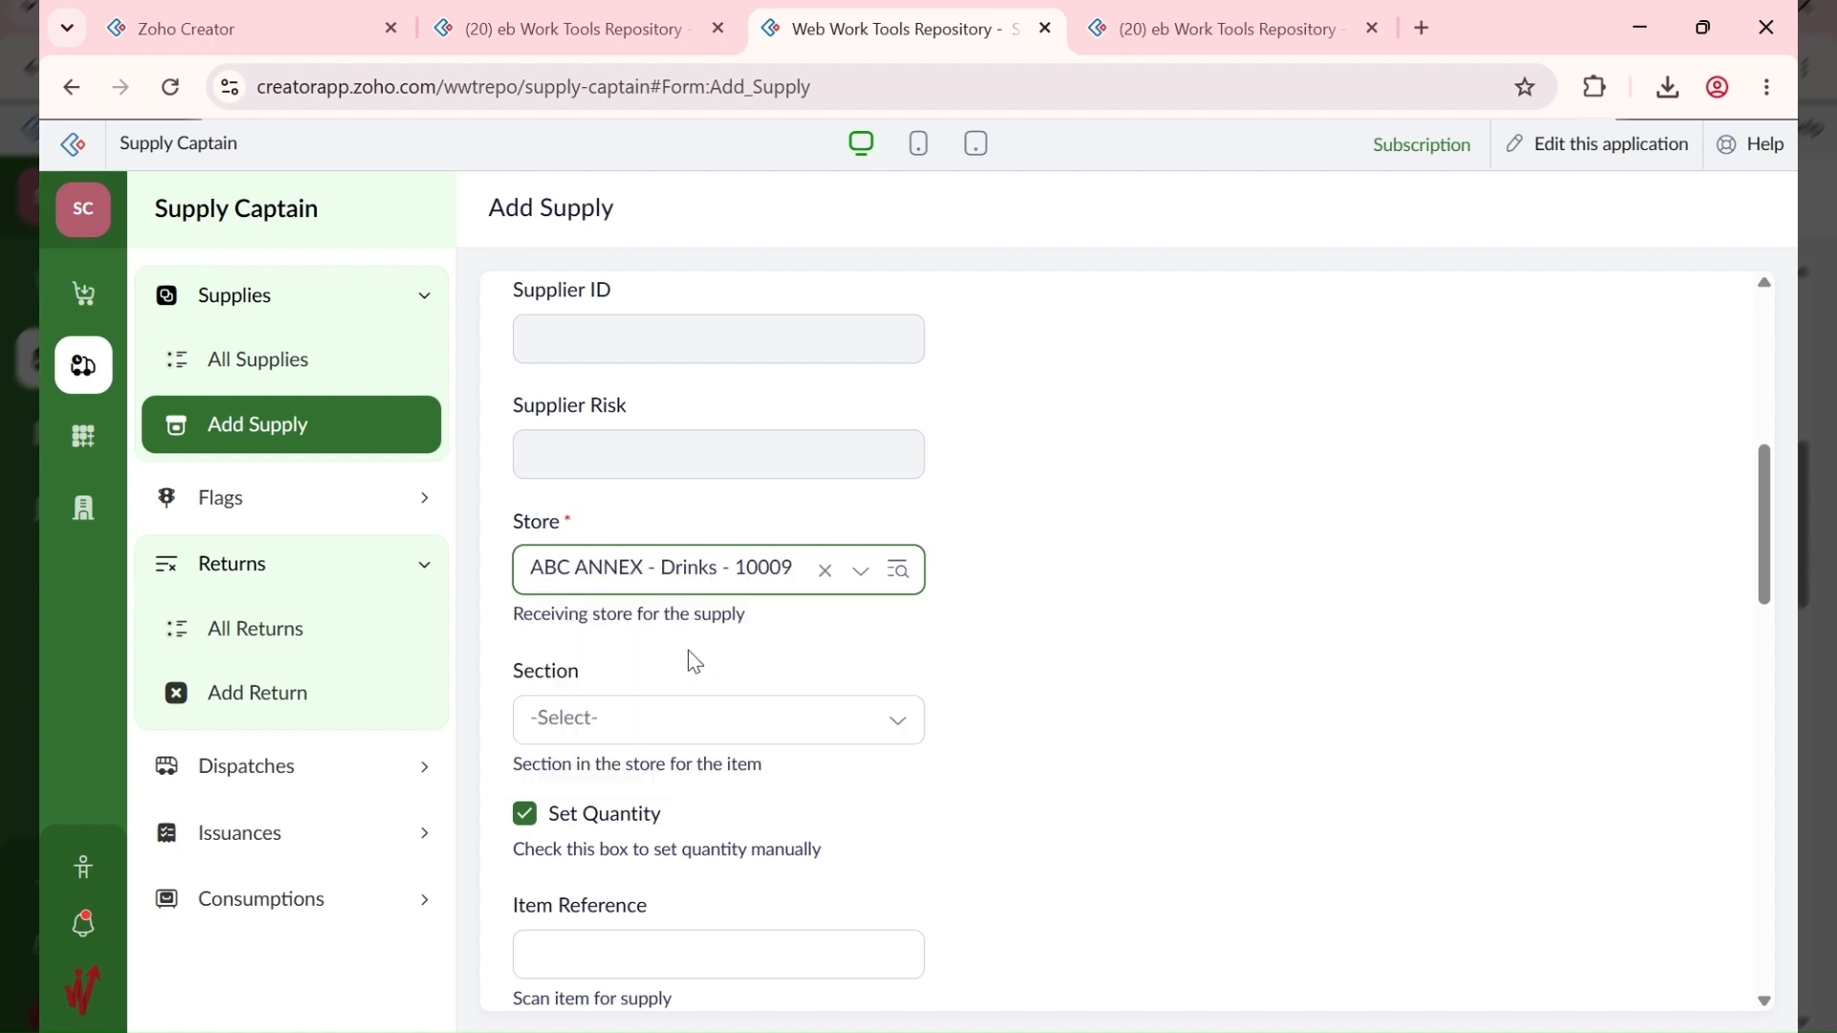
{"action": "left_click", "coordinate": [591, 719]}
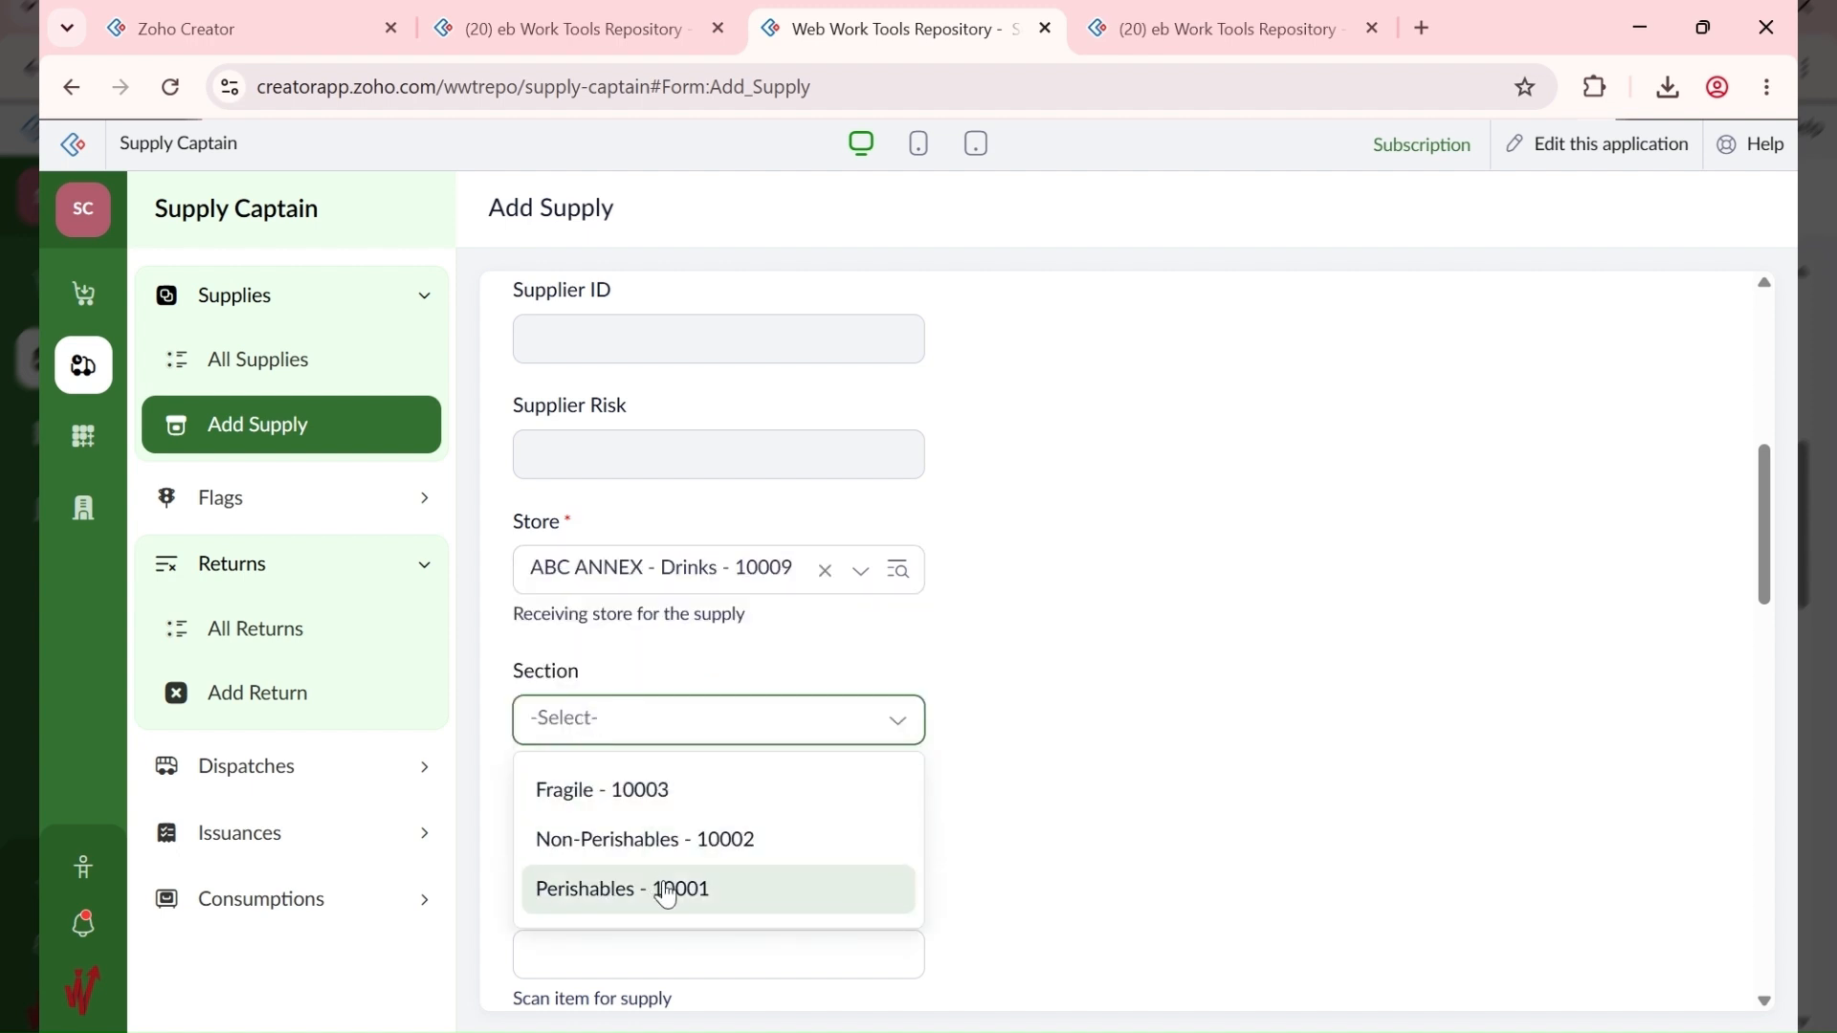
{"action": "left_click", "coordinate": [679, 802]}
{"action": "scroll", "coordinate": [1014, 775], "scroll_direction": "down", "scroll_amount": 3}
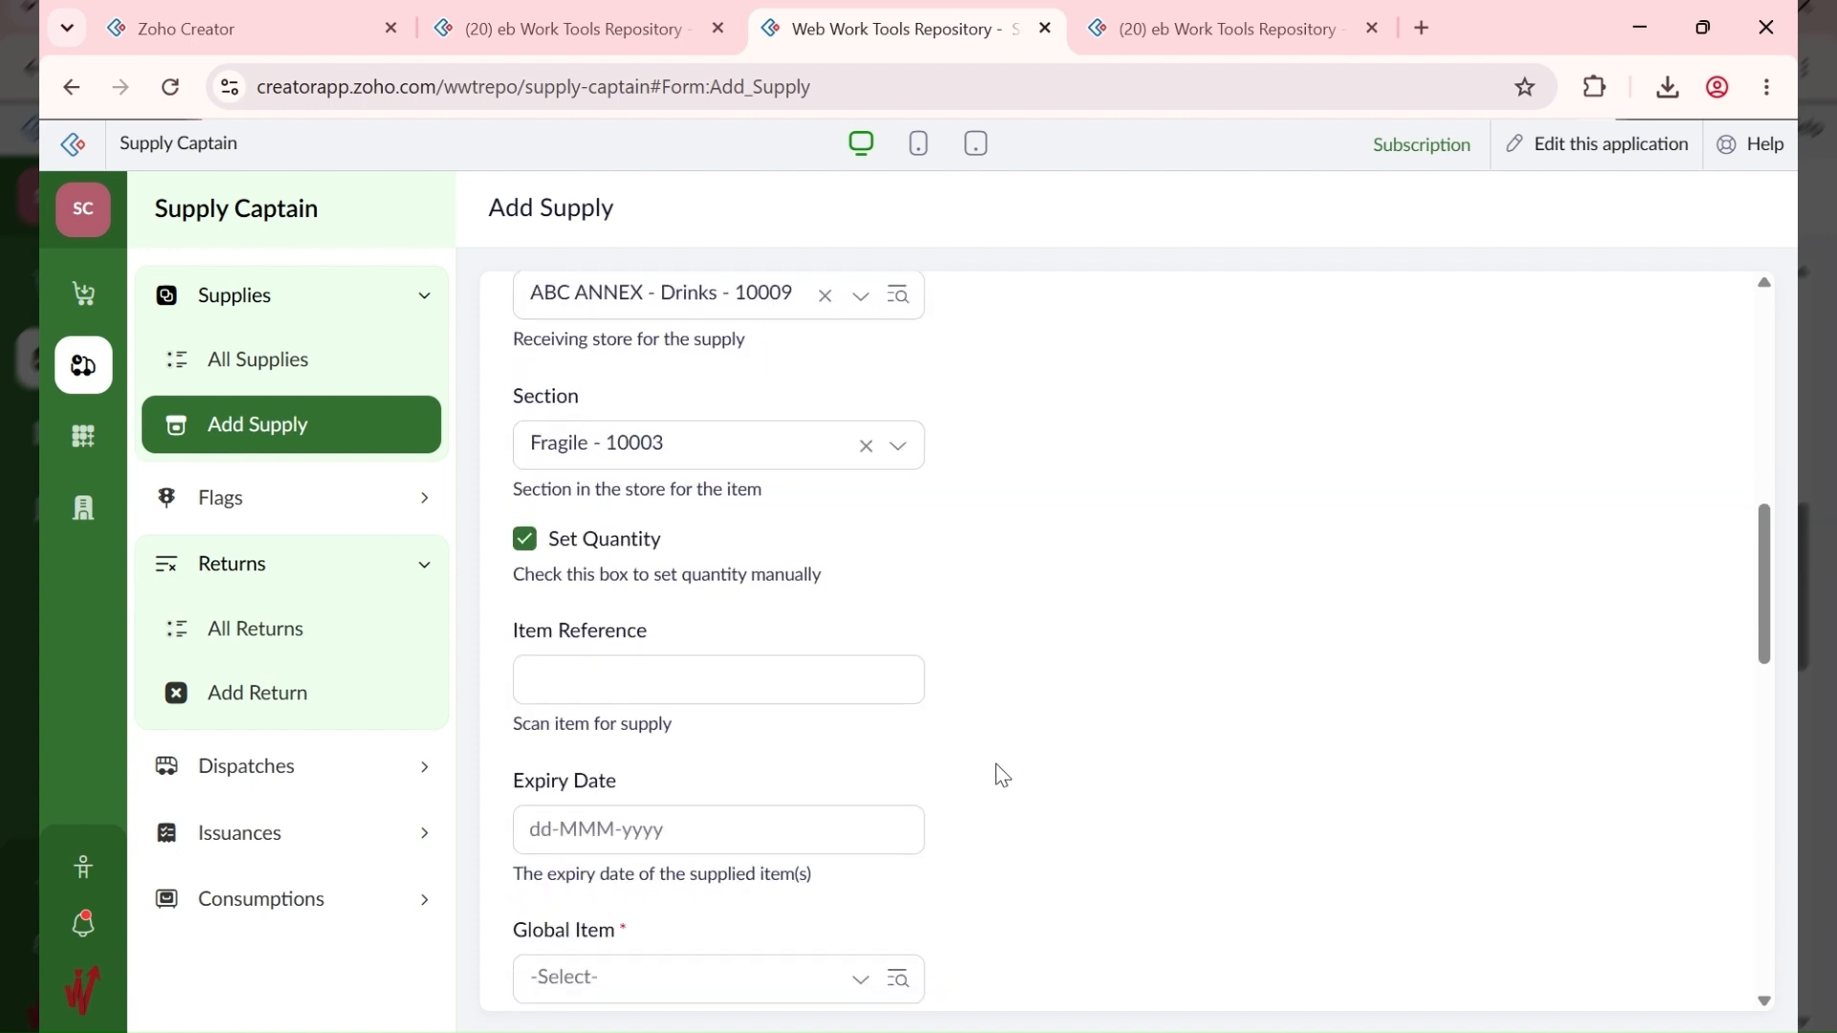
{"action": "left_click", "coordinate": [600, 660]}
{"action": "type", "text": "#10001-6"}
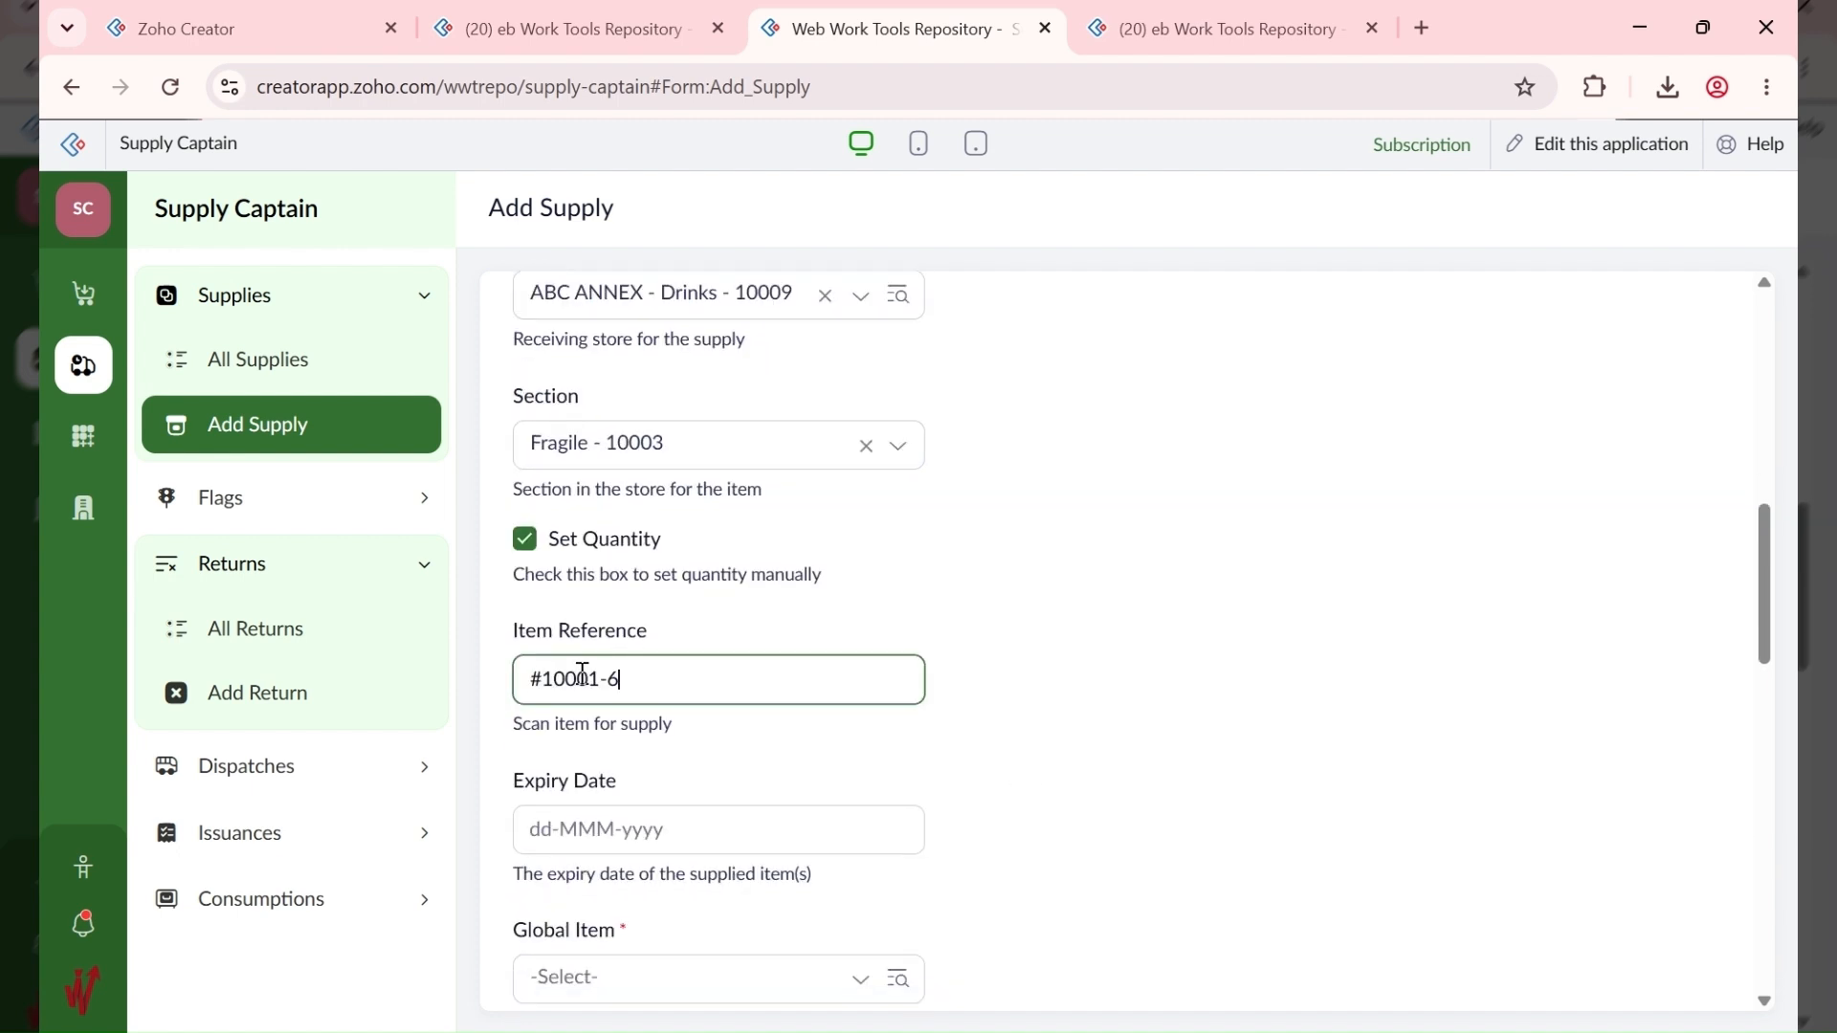
Step: Set expiry date 30-Sep-2026 and global item 10010 - DD French Wine - Bottle
{"action": "left_click", "coordinate": [699, 832]}
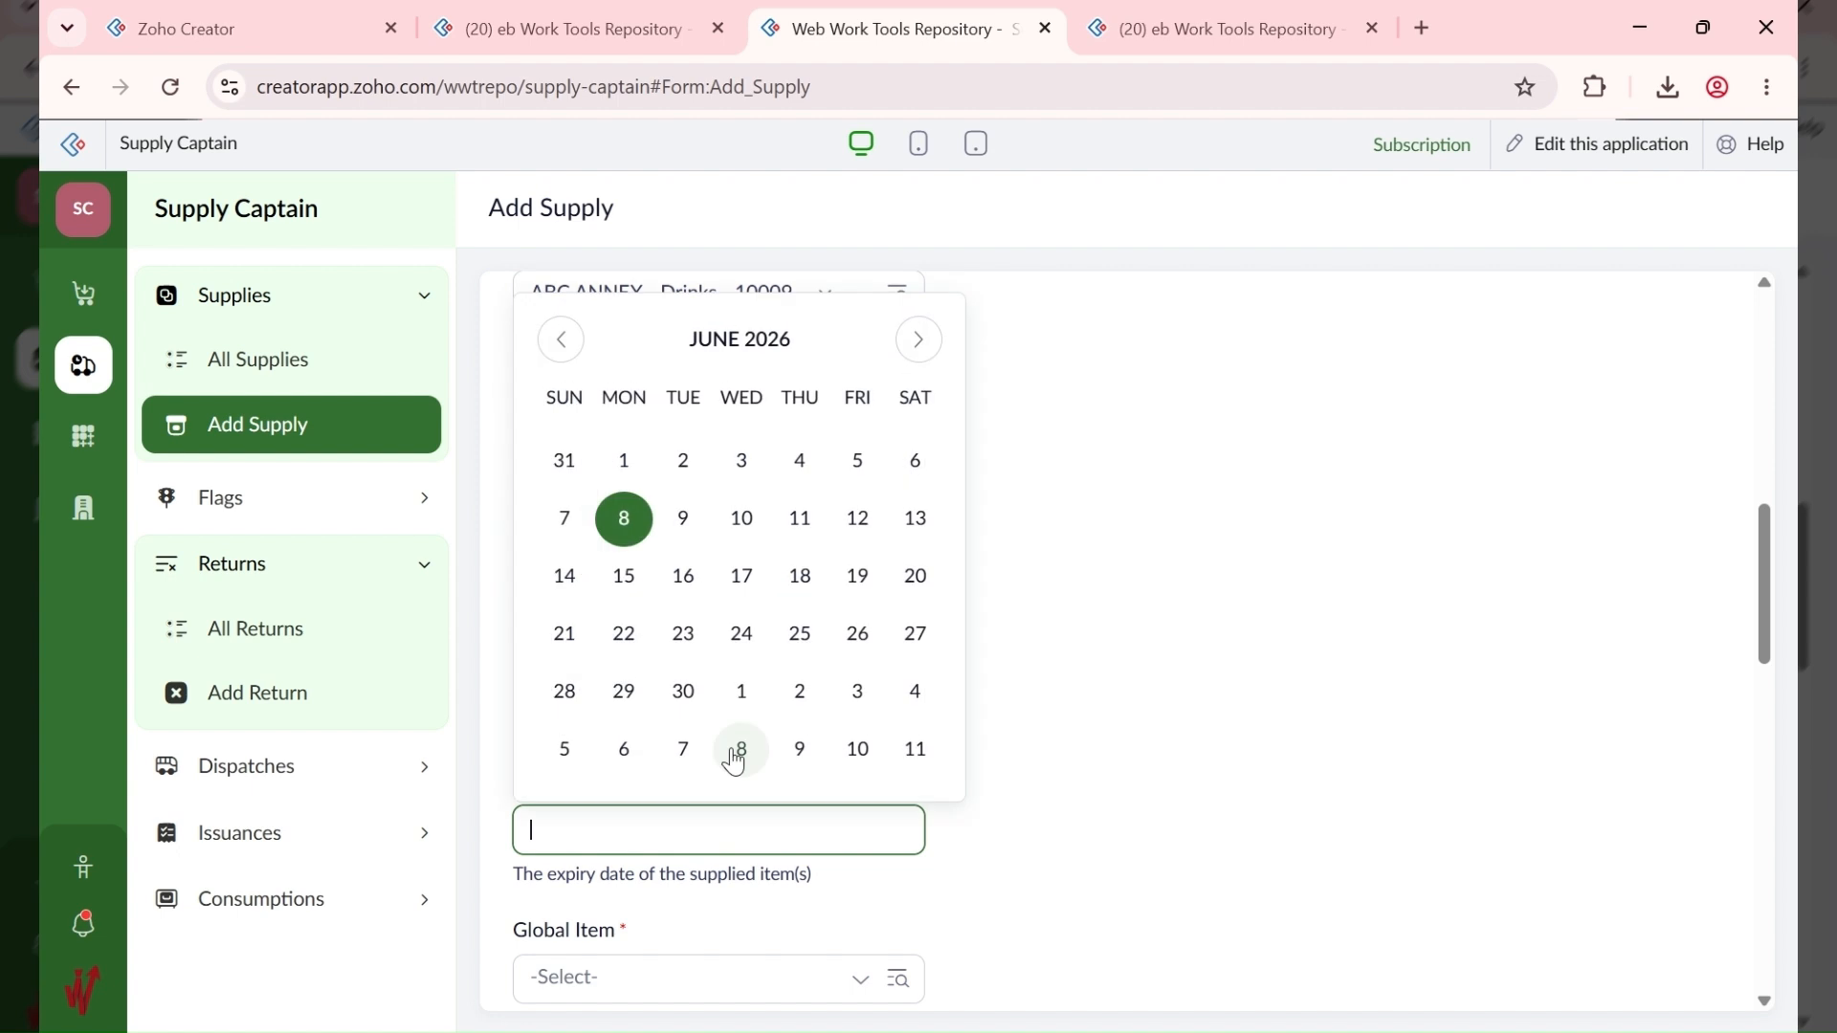
{"action": "left_click", "coordinate": [919, 338]}
{"action": "left_click", "coordinate": [918, 339]}
{"action": "left_click", "coordinate": [918, 339]}
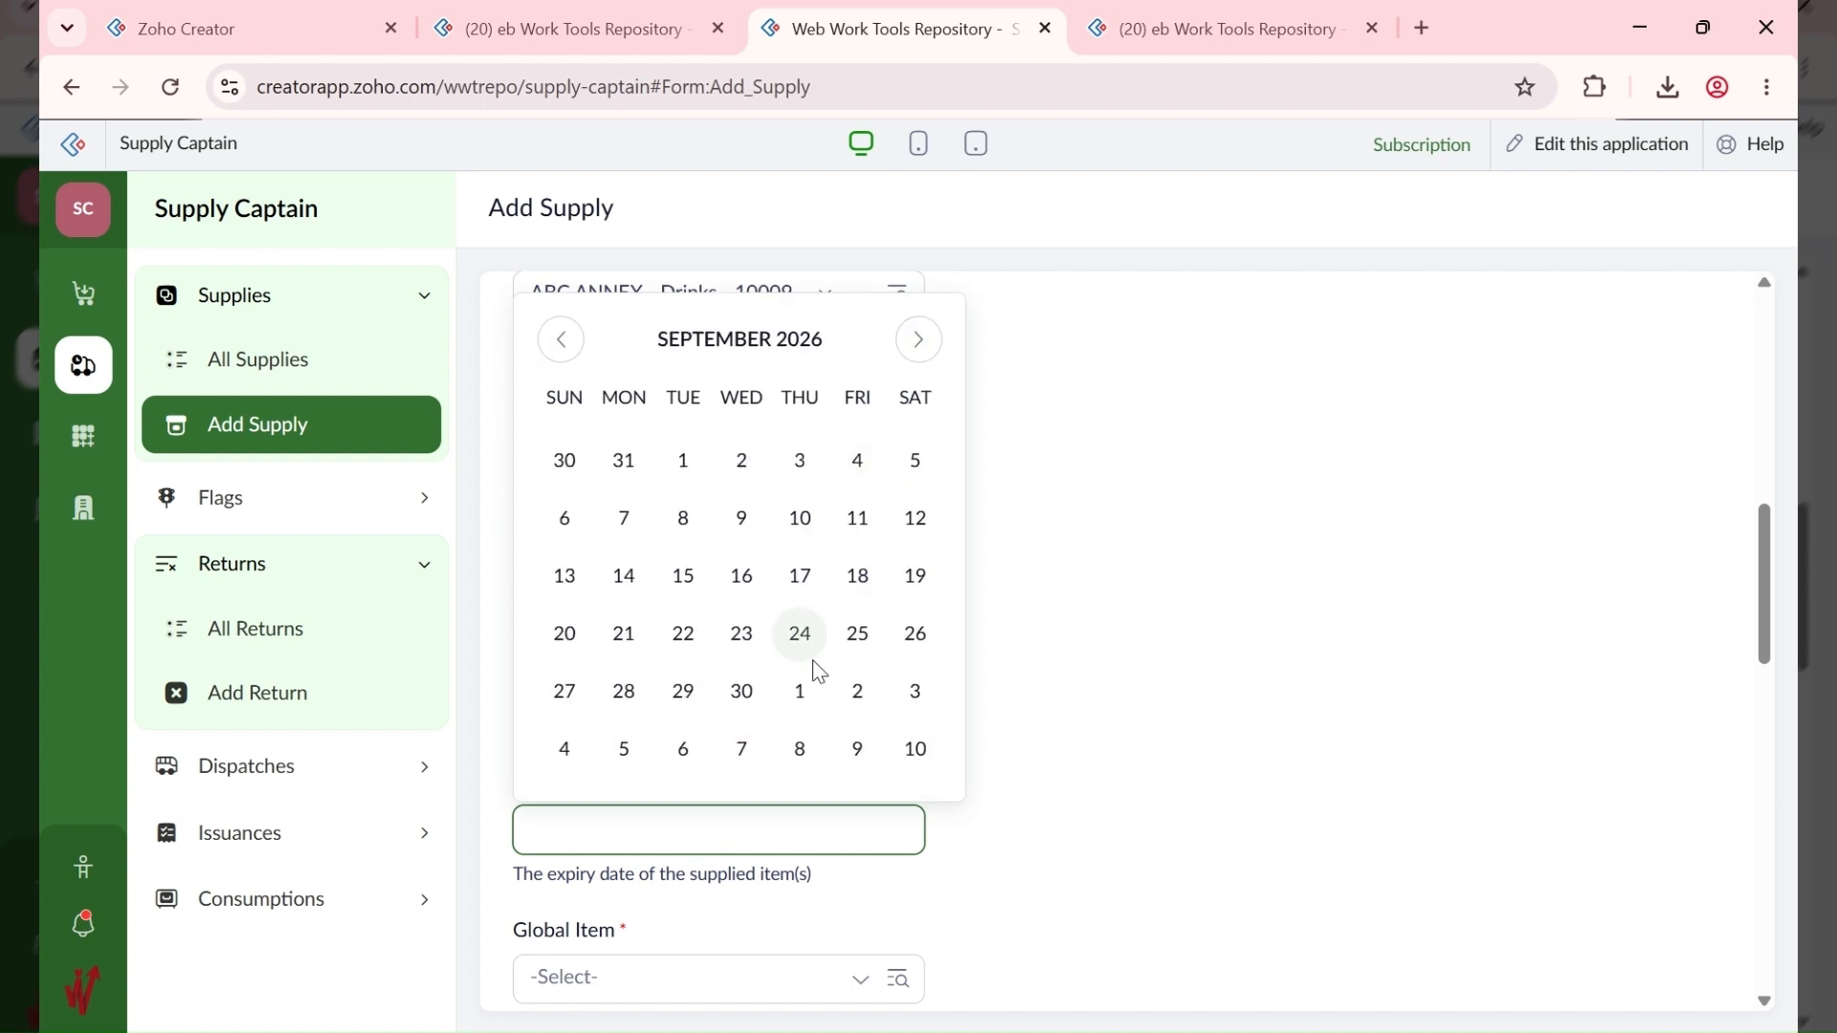
{"action": "left_click", "coordinate": [753, 700]}
{"action": "scroll", "coordinate": [882, 623], "scroll_direction": "down", "scroll_amount": 4}
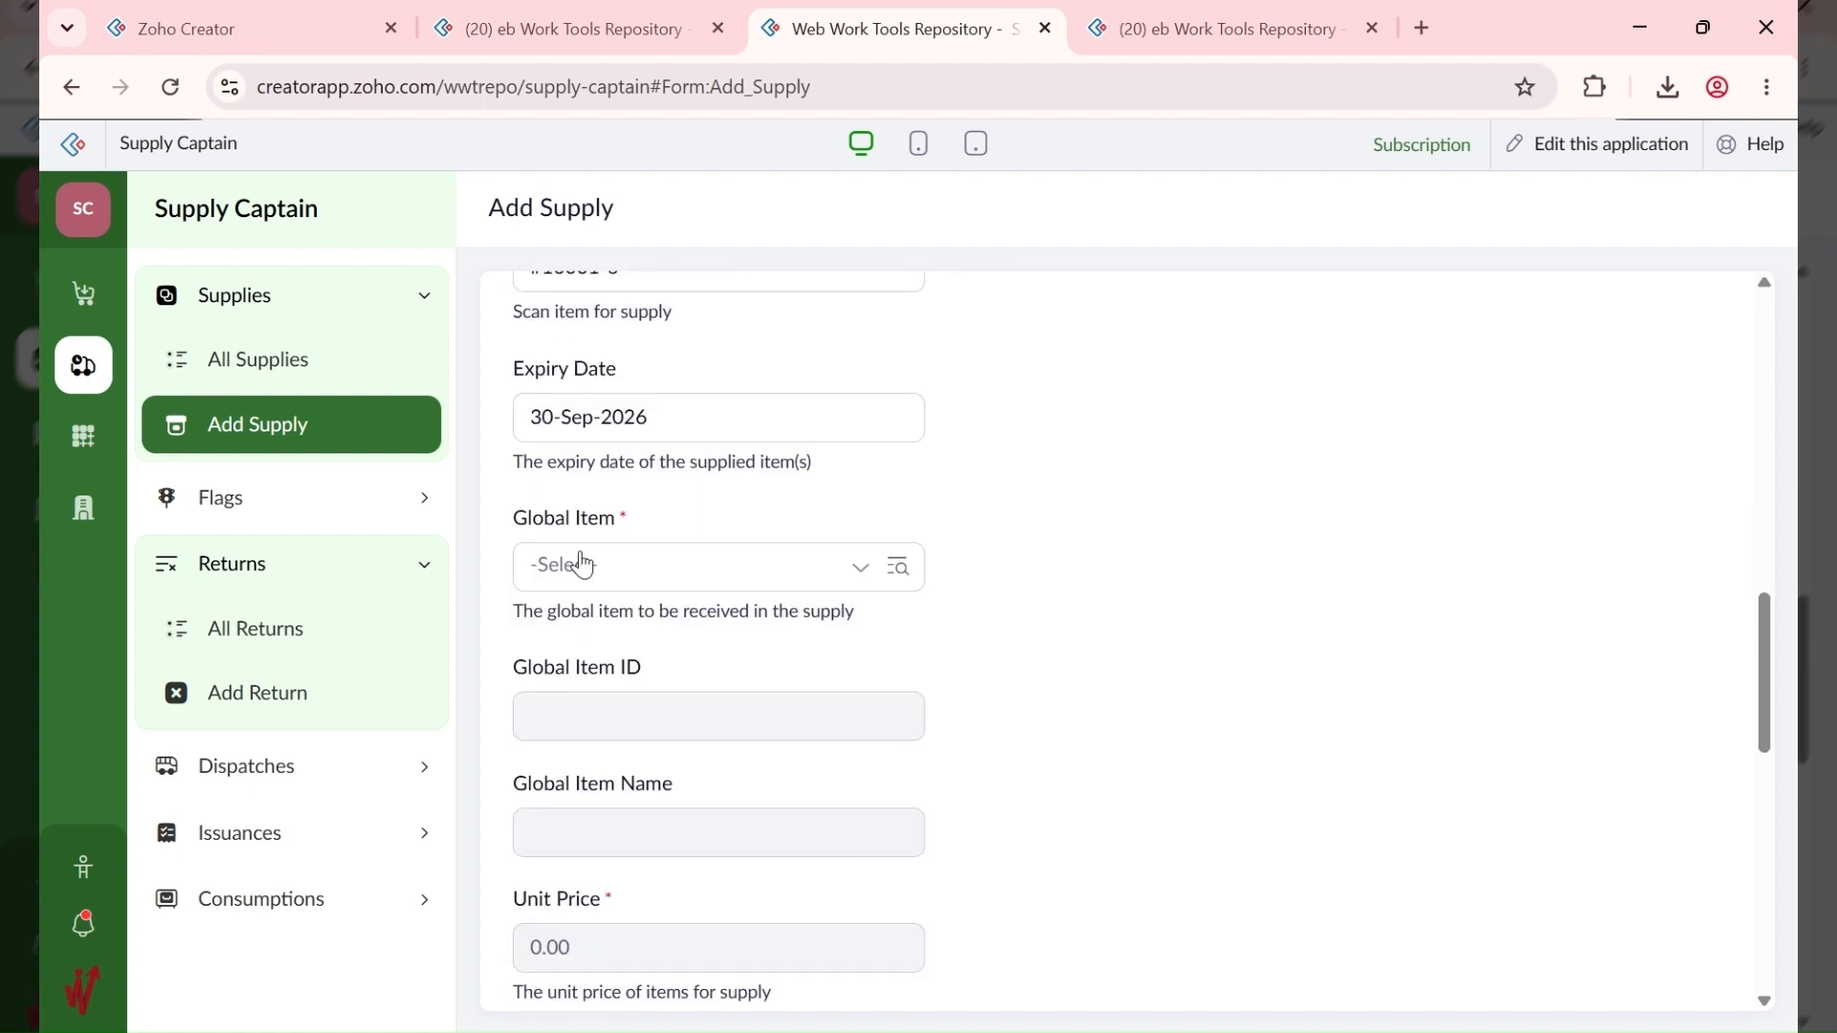
{"action": "left_click", "coordinate": [667, 561]}
{"action": "type", "text": "wine"}
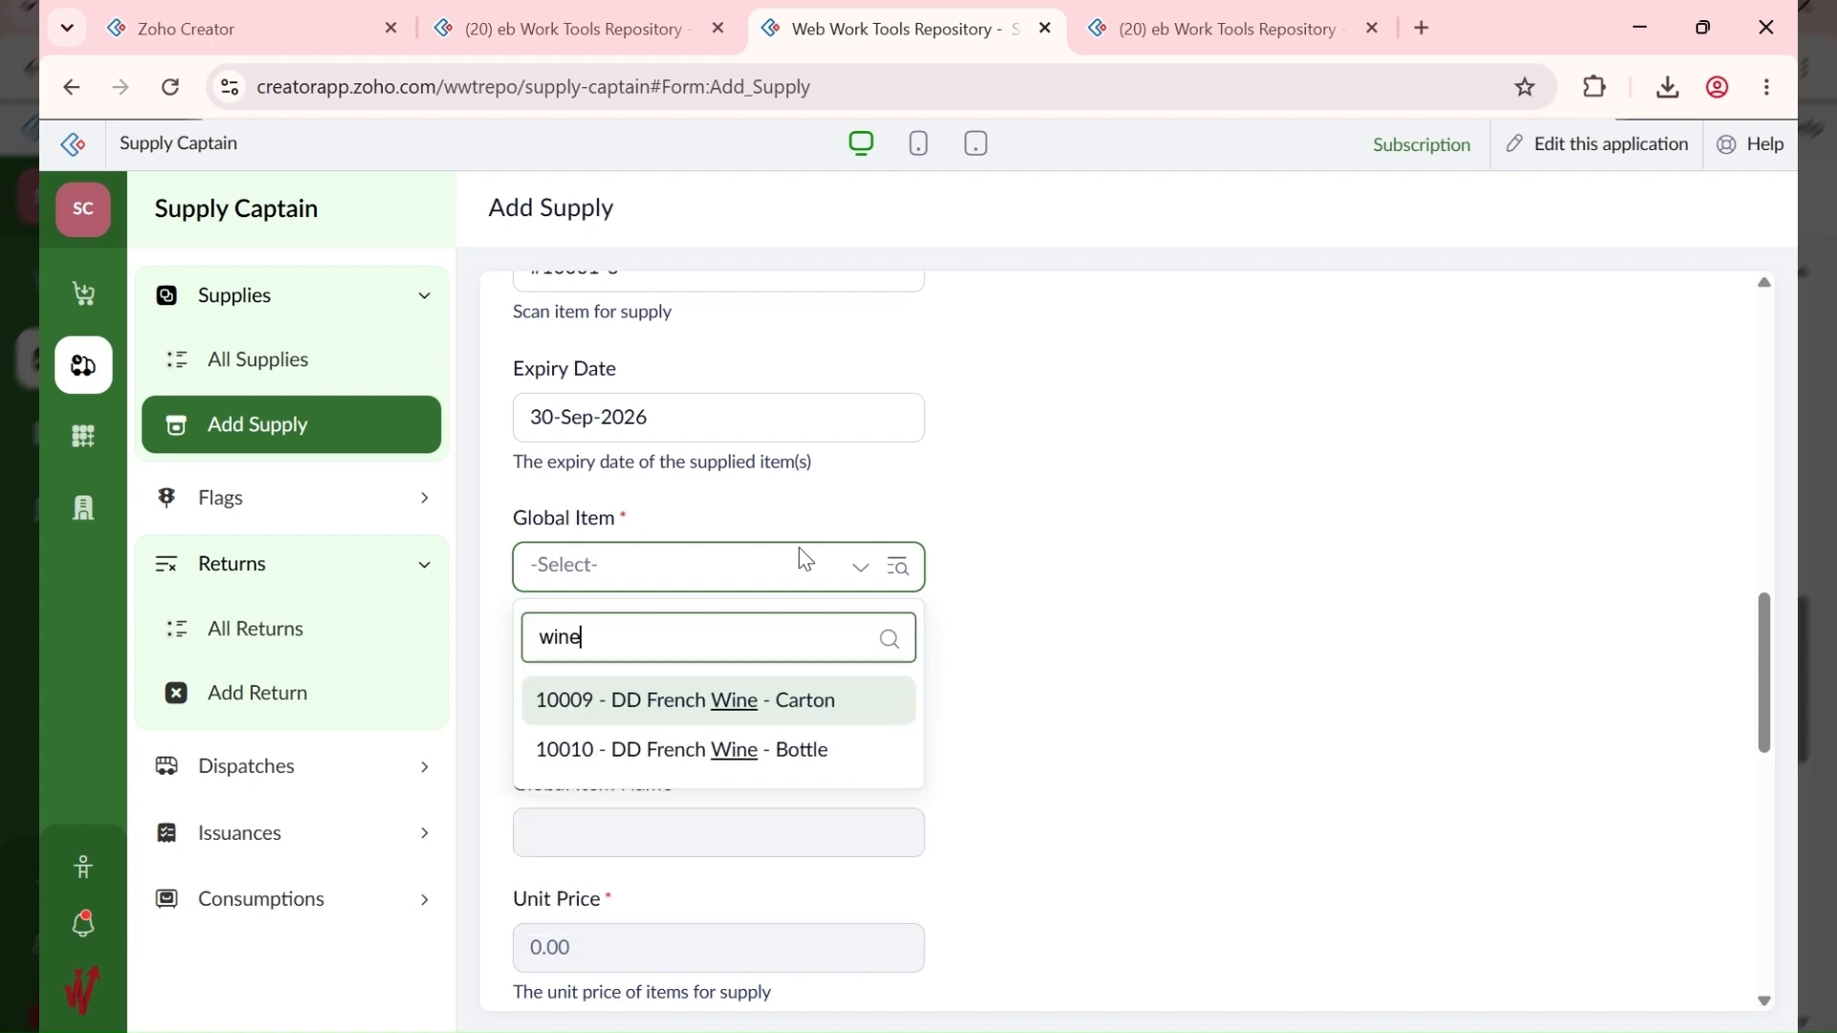
{"action": "left_click", "coordinate": [791, 753]}
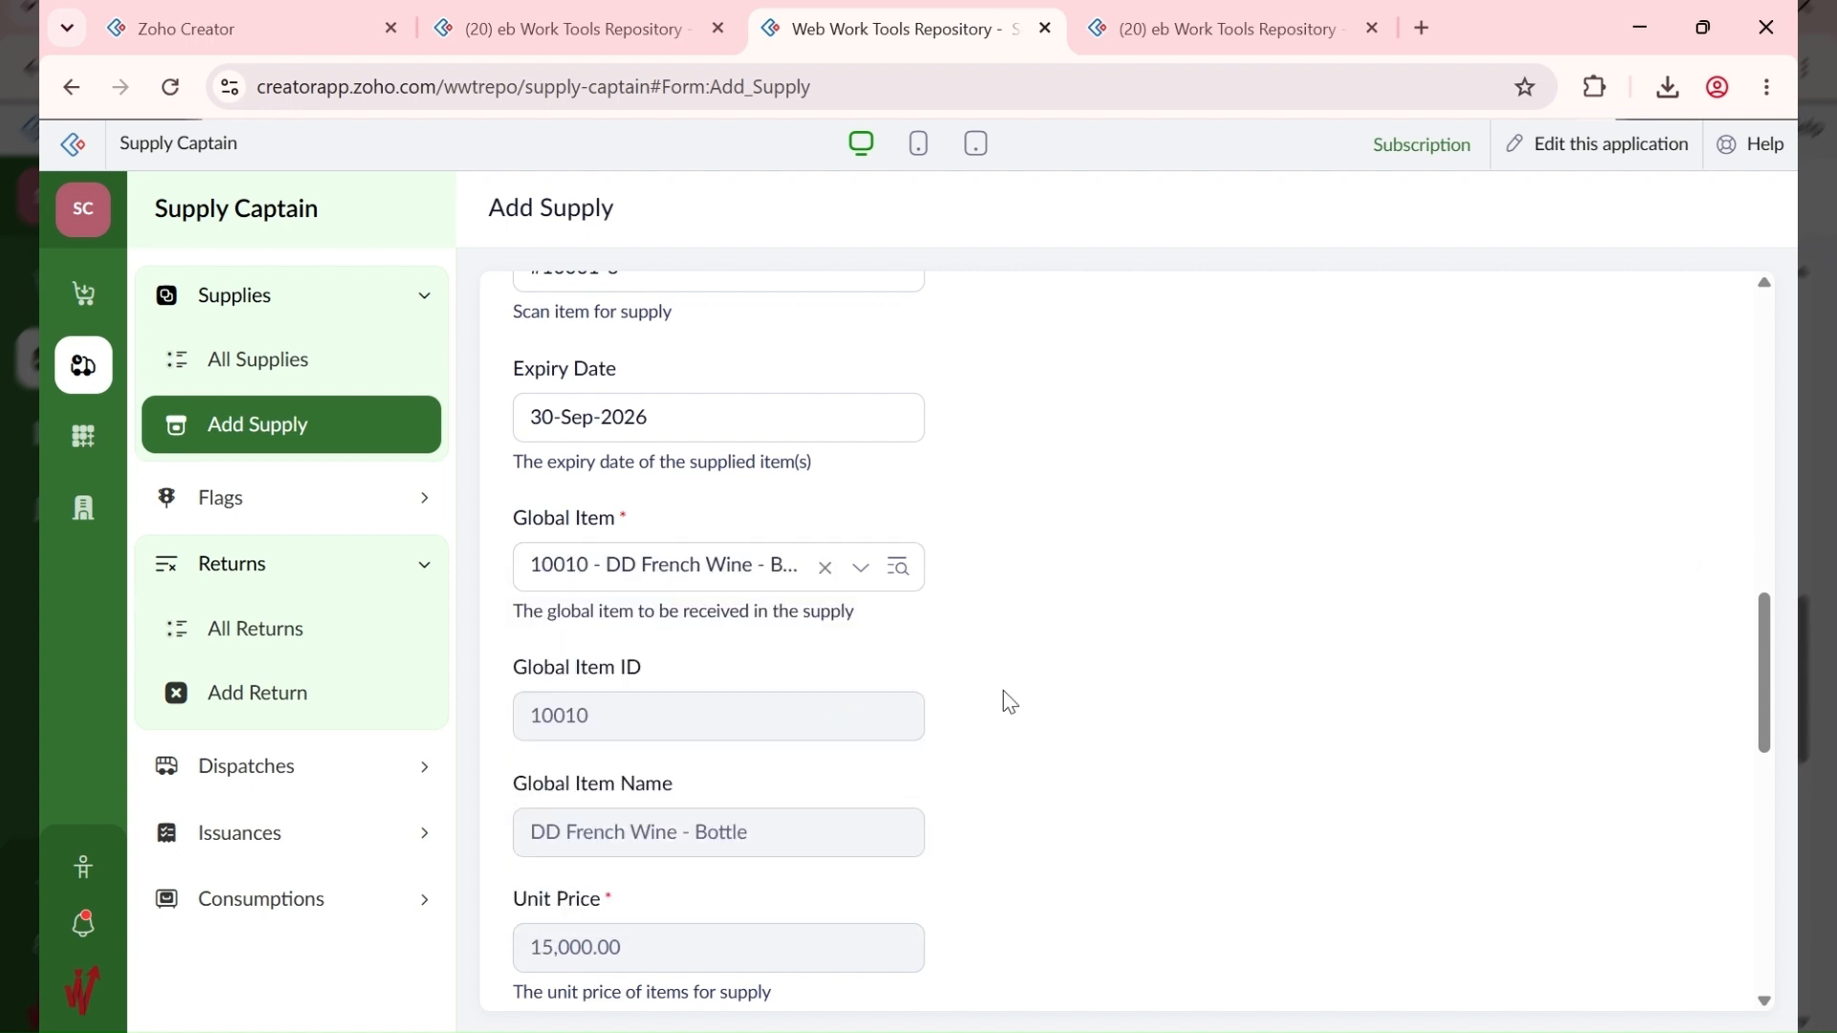
Step: Enter a quantity of 5 and add the supply record
{"action": "scroll", "coordinate": [1007, 700], "scroll_direction": "down", "scroll_amount": 5}
{"action": "scroll", "coordinate": [986, 689], "scroll_direction": "down", "scroll_amount": 2}
{"action": "left_click", "coordinate": [527, 430]}
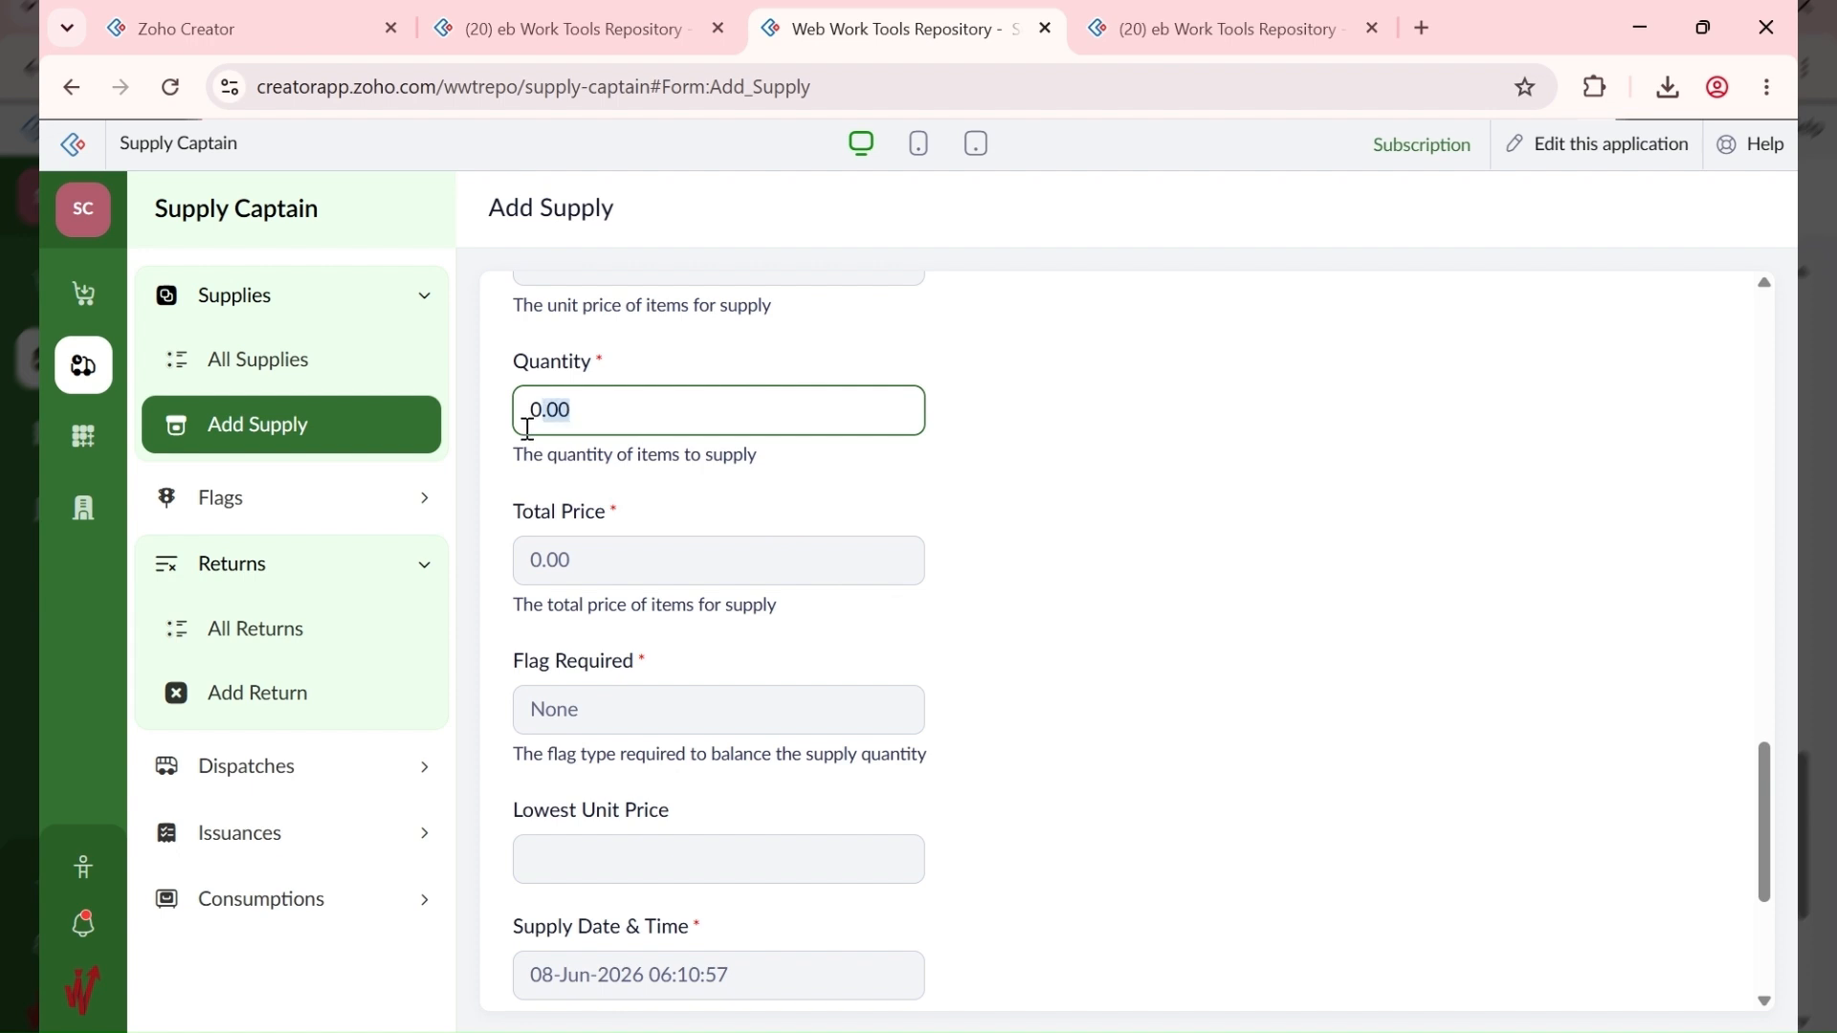
{"action": "type", "text": "5"}
{"action": "left_click", "coordinate": [1134, 473]}
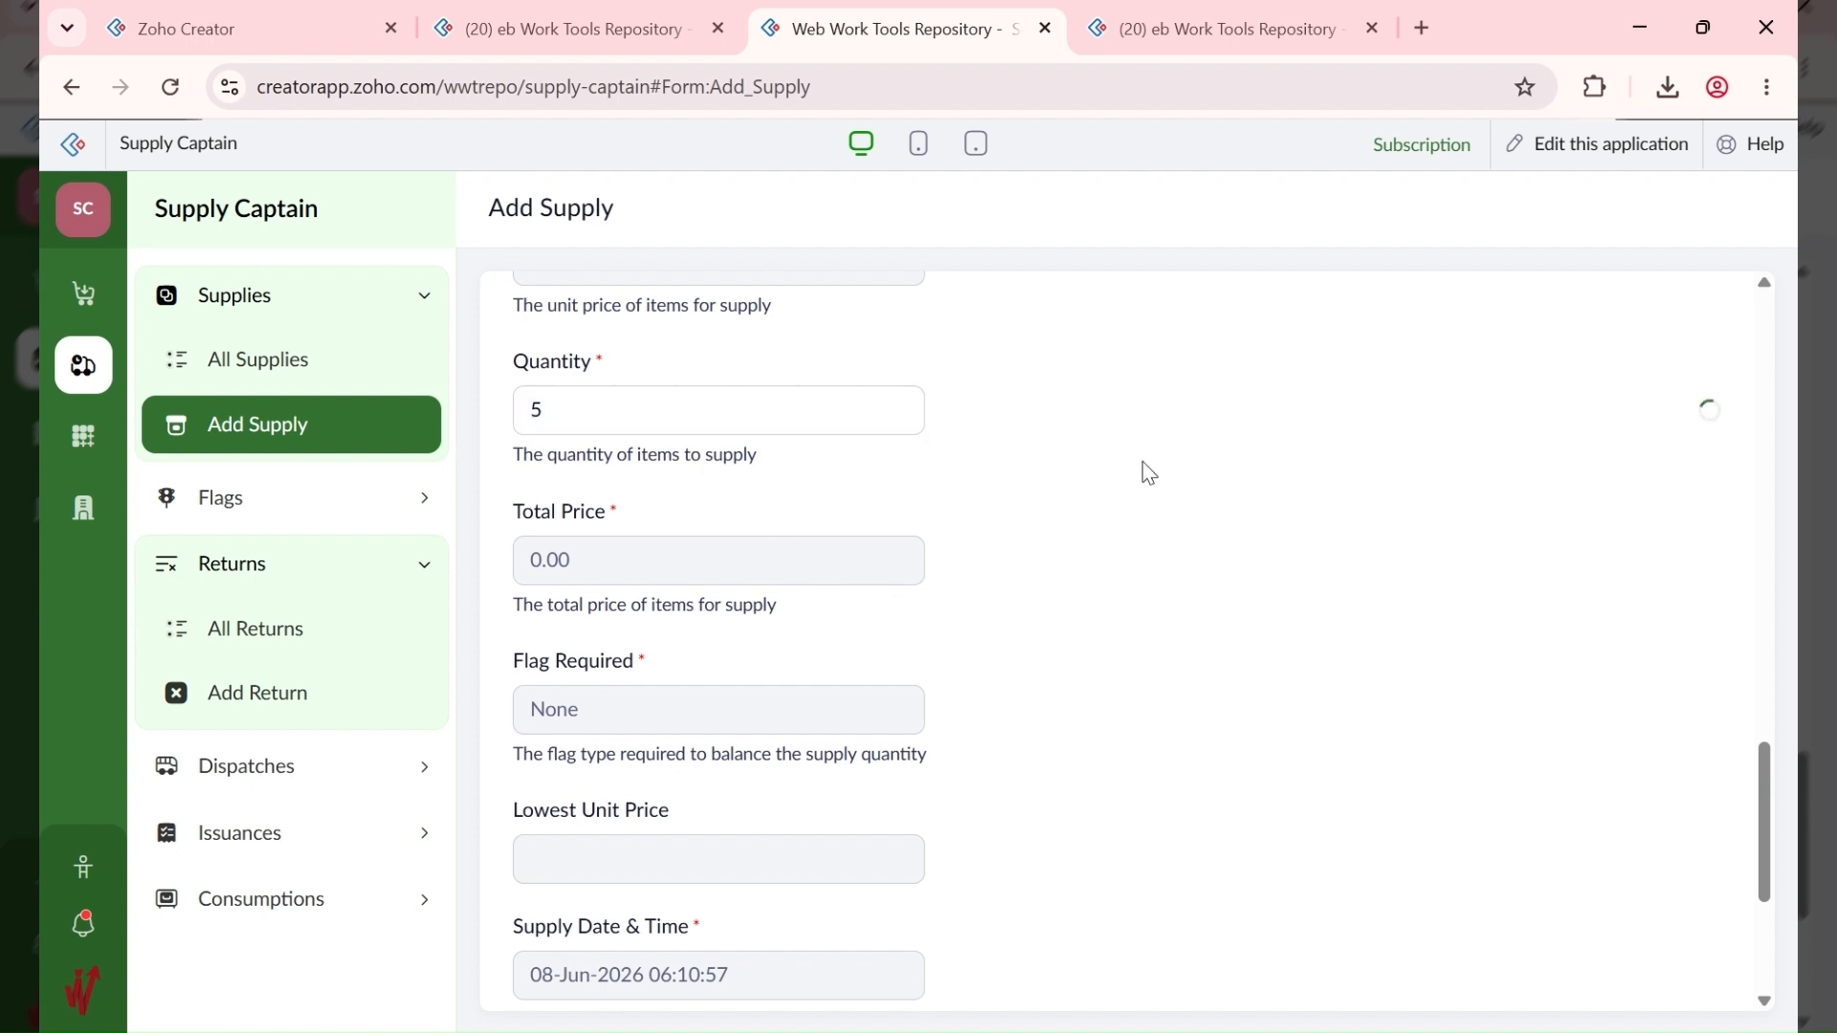
{"action": "scroll", "coordinate": [1048, 550], "scroll_direction": "down", "scroll_amount": 4}
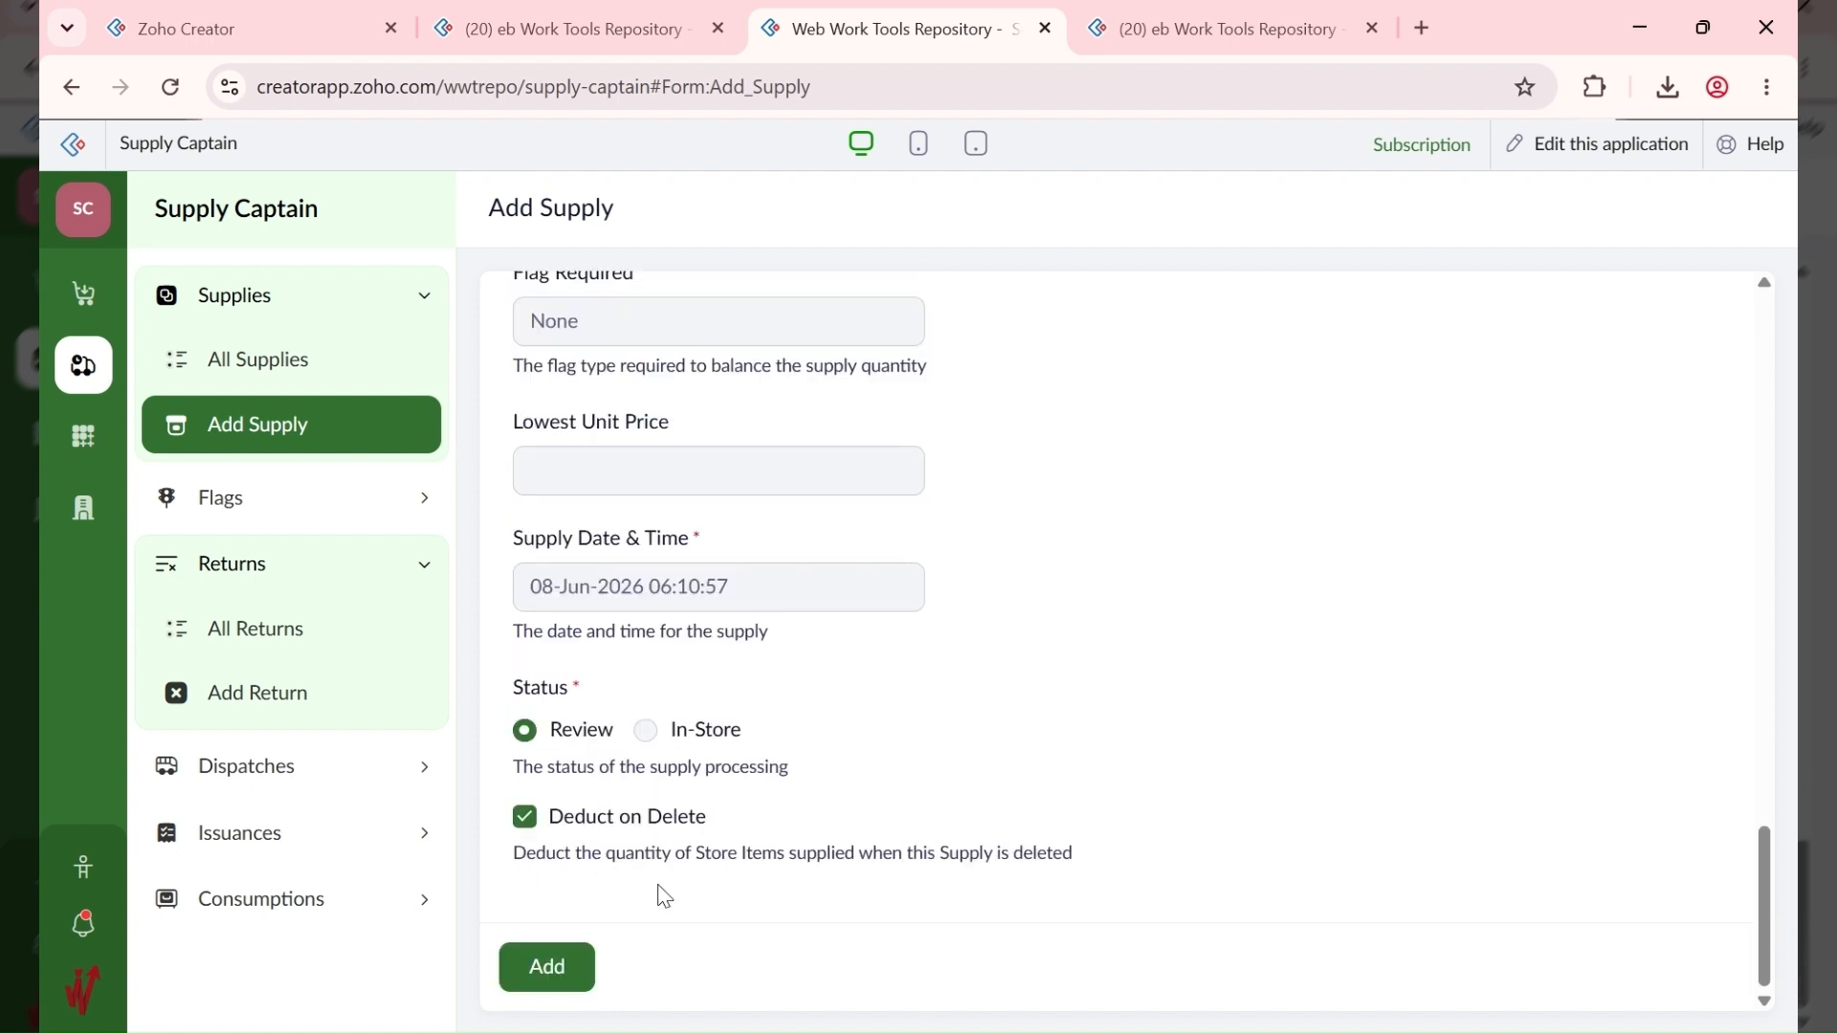
{"action": "left_click", "coordinate": [558, 962]}
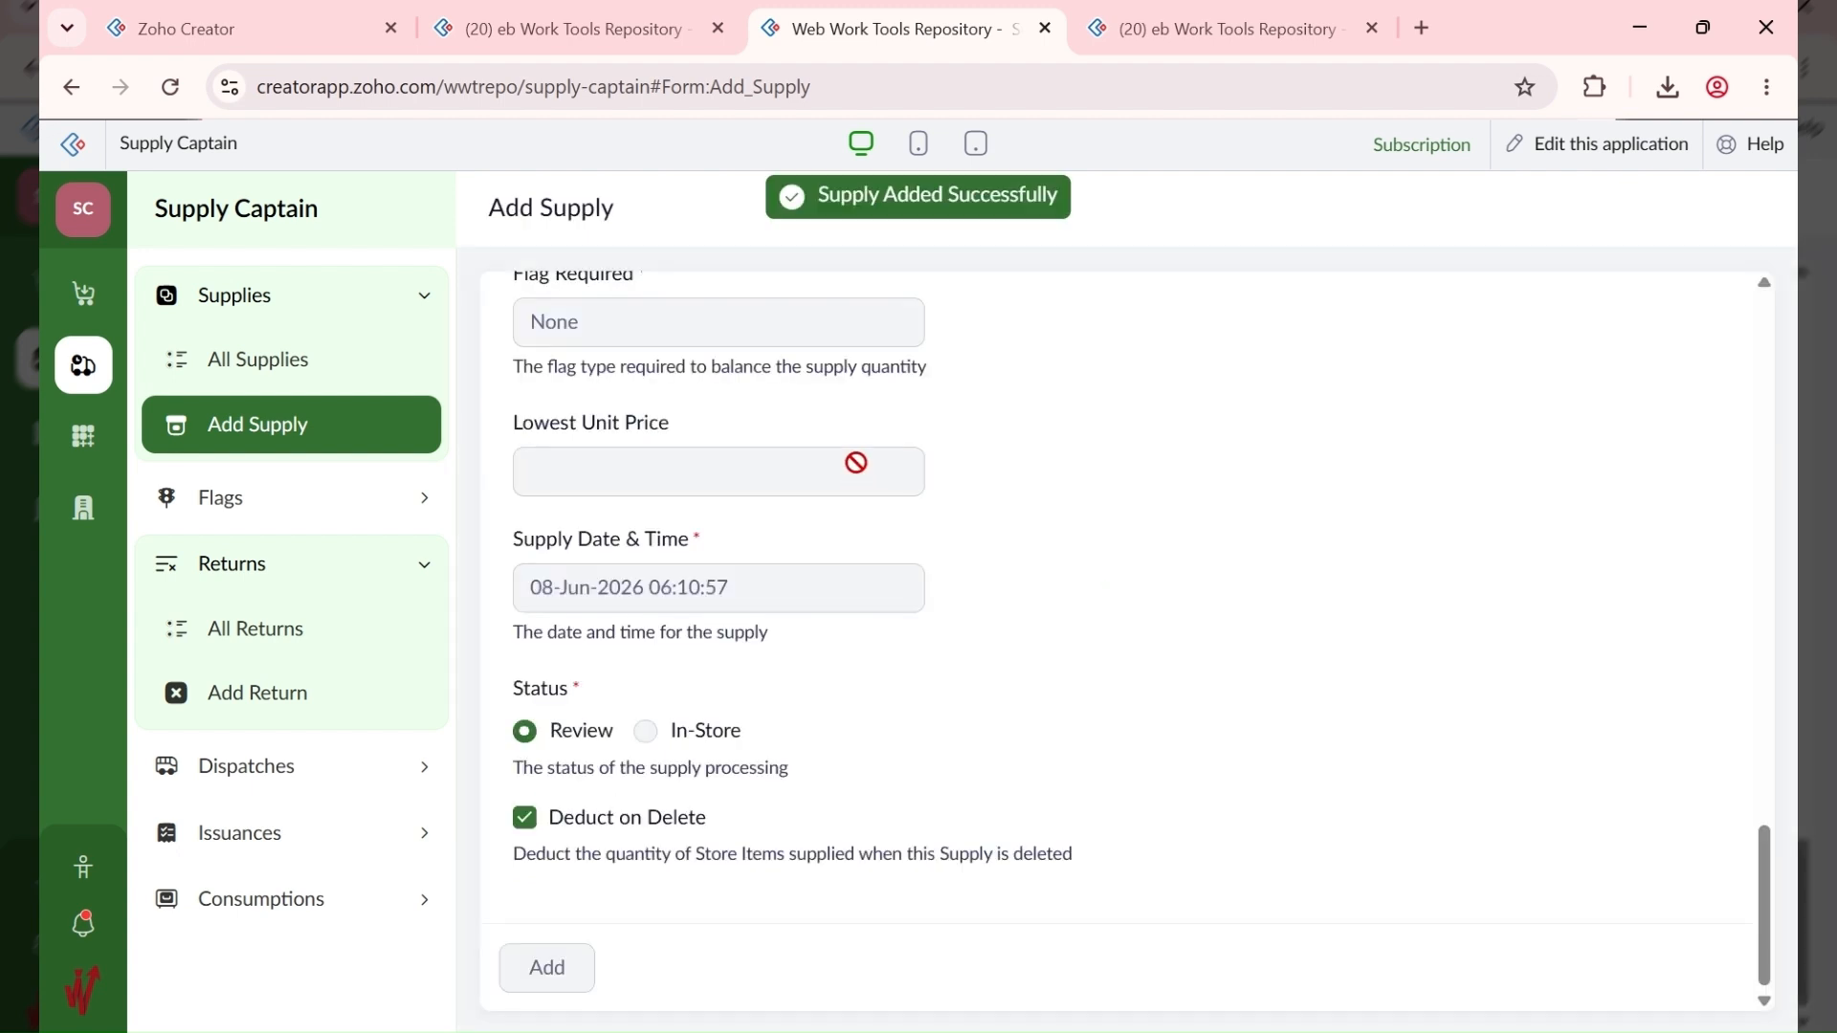
{"action": "left_click", "coordinate": [294, 388]}
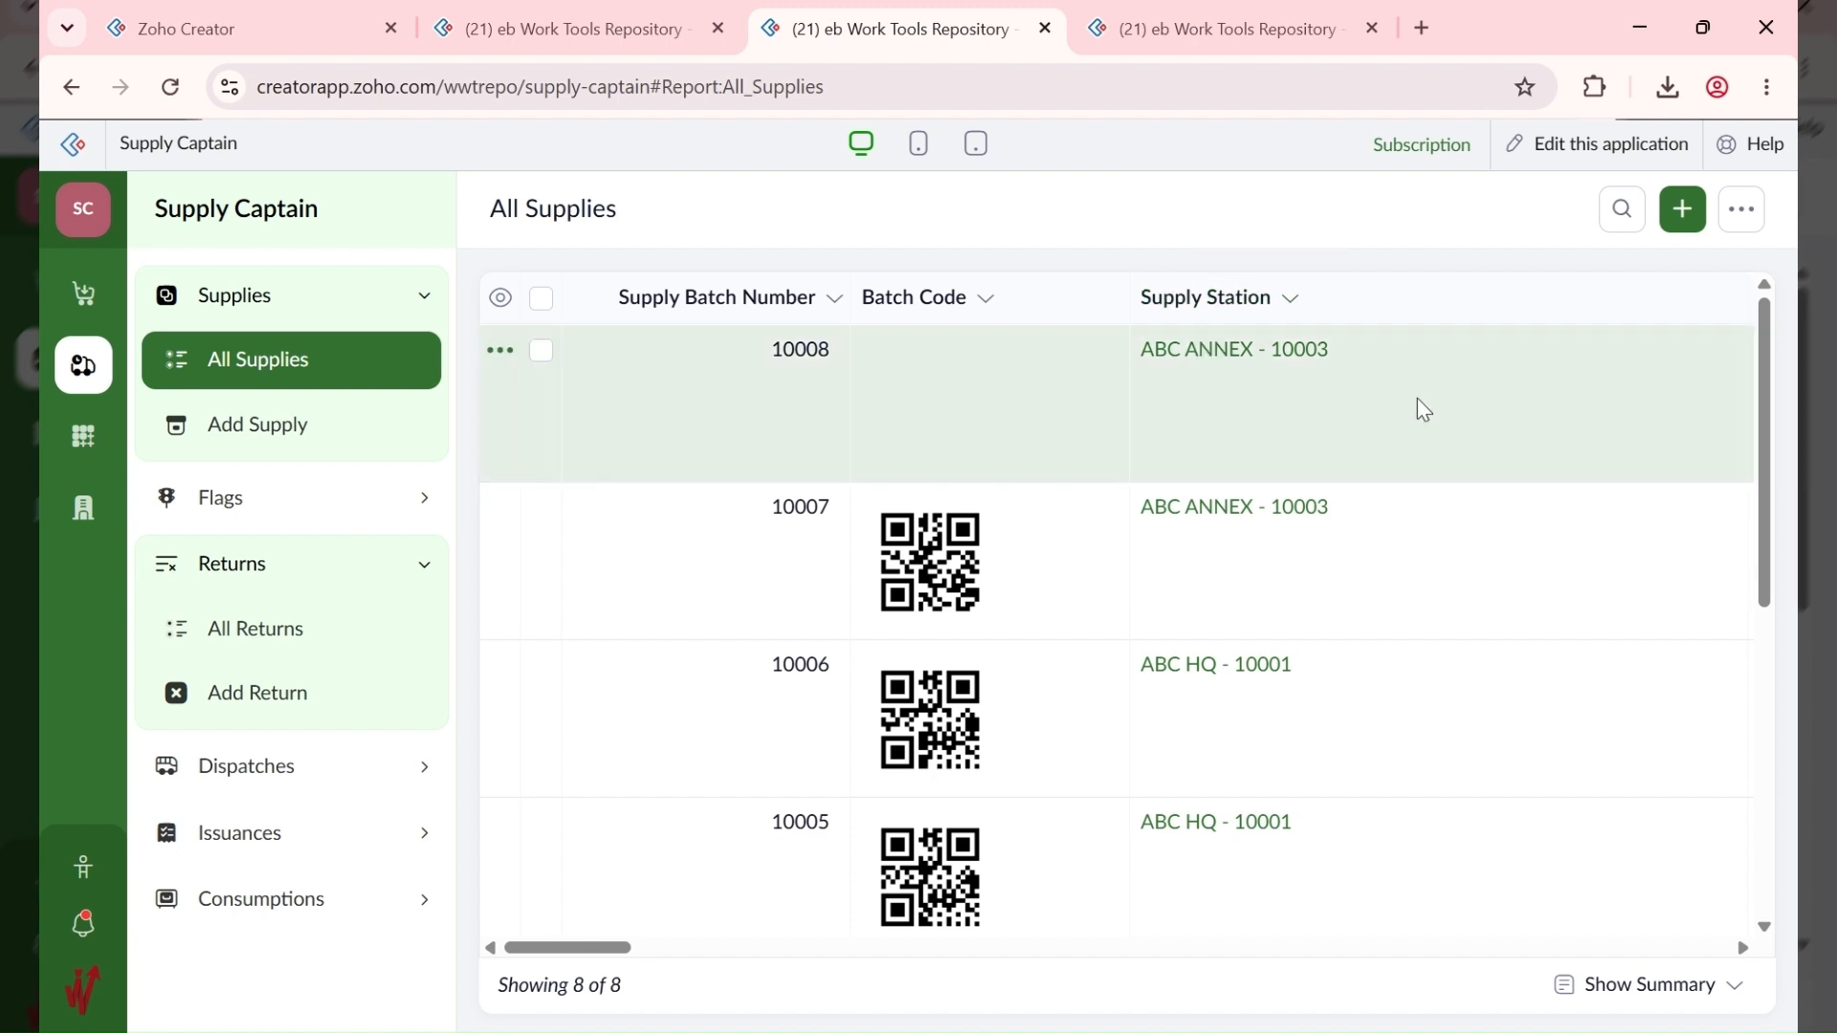
Step: Review supply 10008's details for DD French Wine - Bottle, then close the detail panel
{"action": "left_click", "coordinate": [1509, 406]}
{"action": "scroll", "coordinate": [1309, 555], "scroll_direction": "down", "scroll_amount": 10}
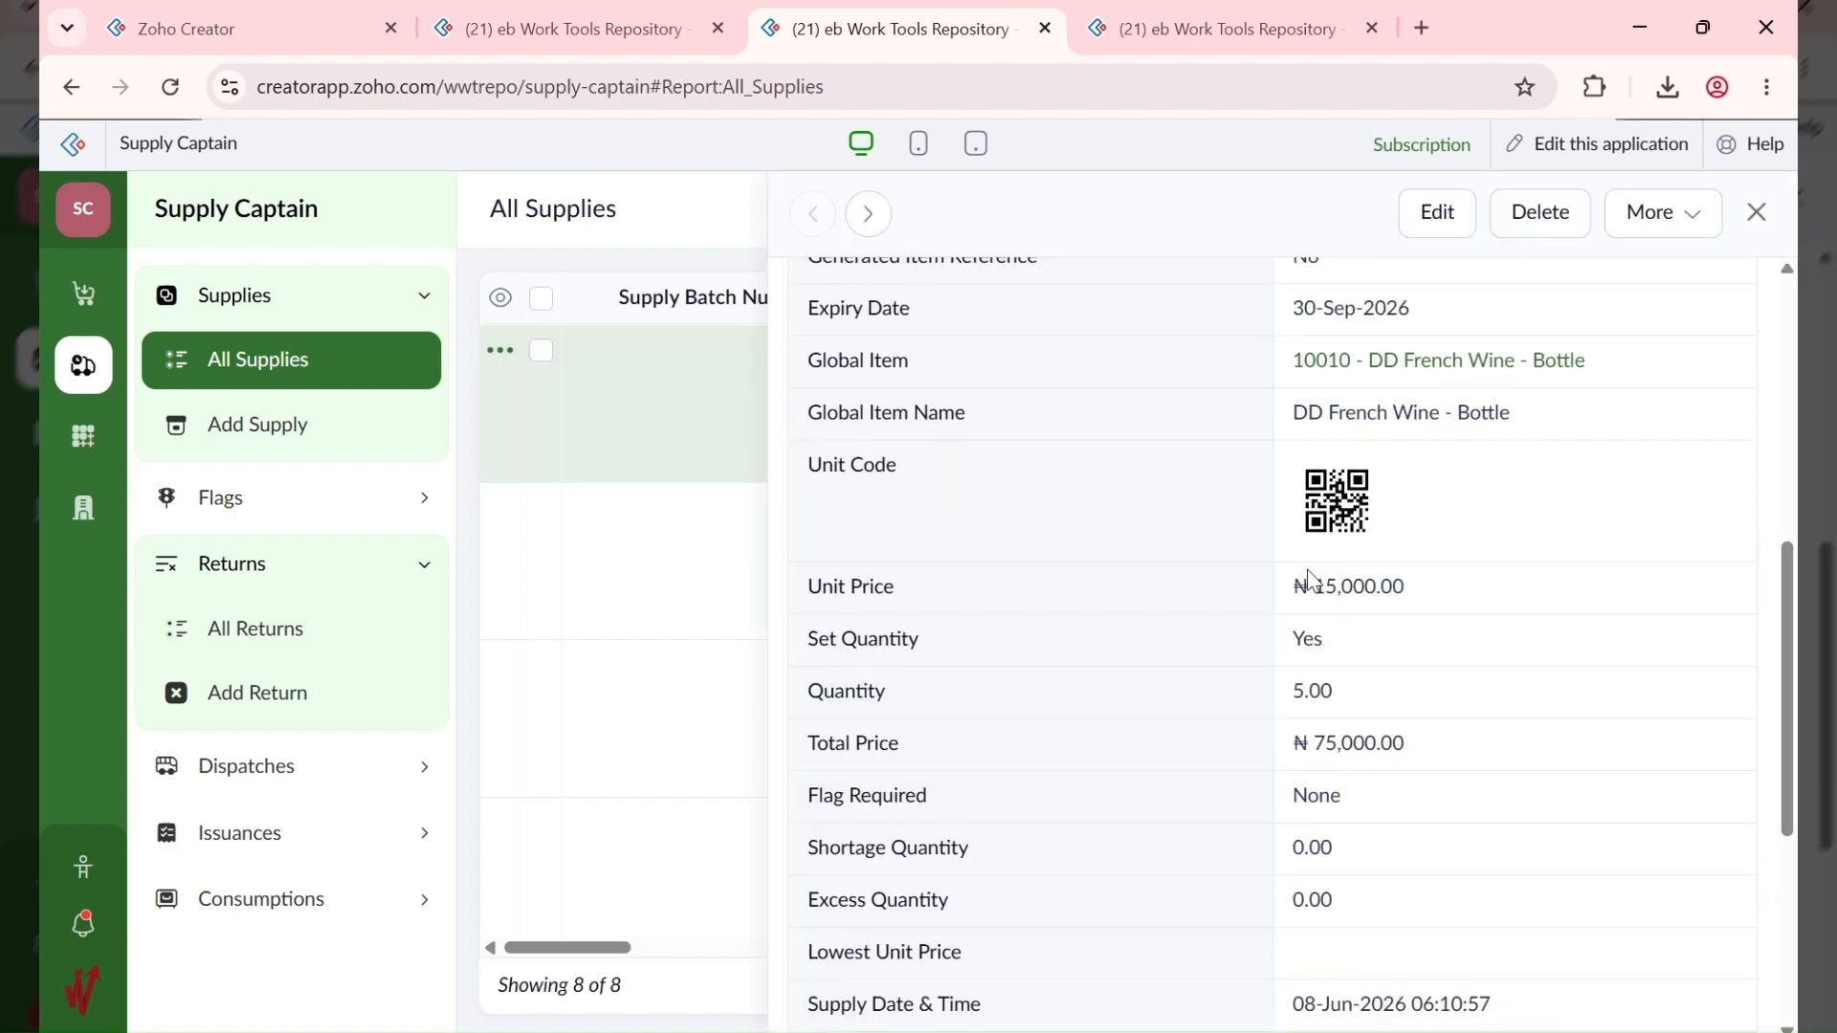
{"action": "scroll", "coordinate": [1313, 570], "scroll_direction": "down", "scroll_amount": 1}
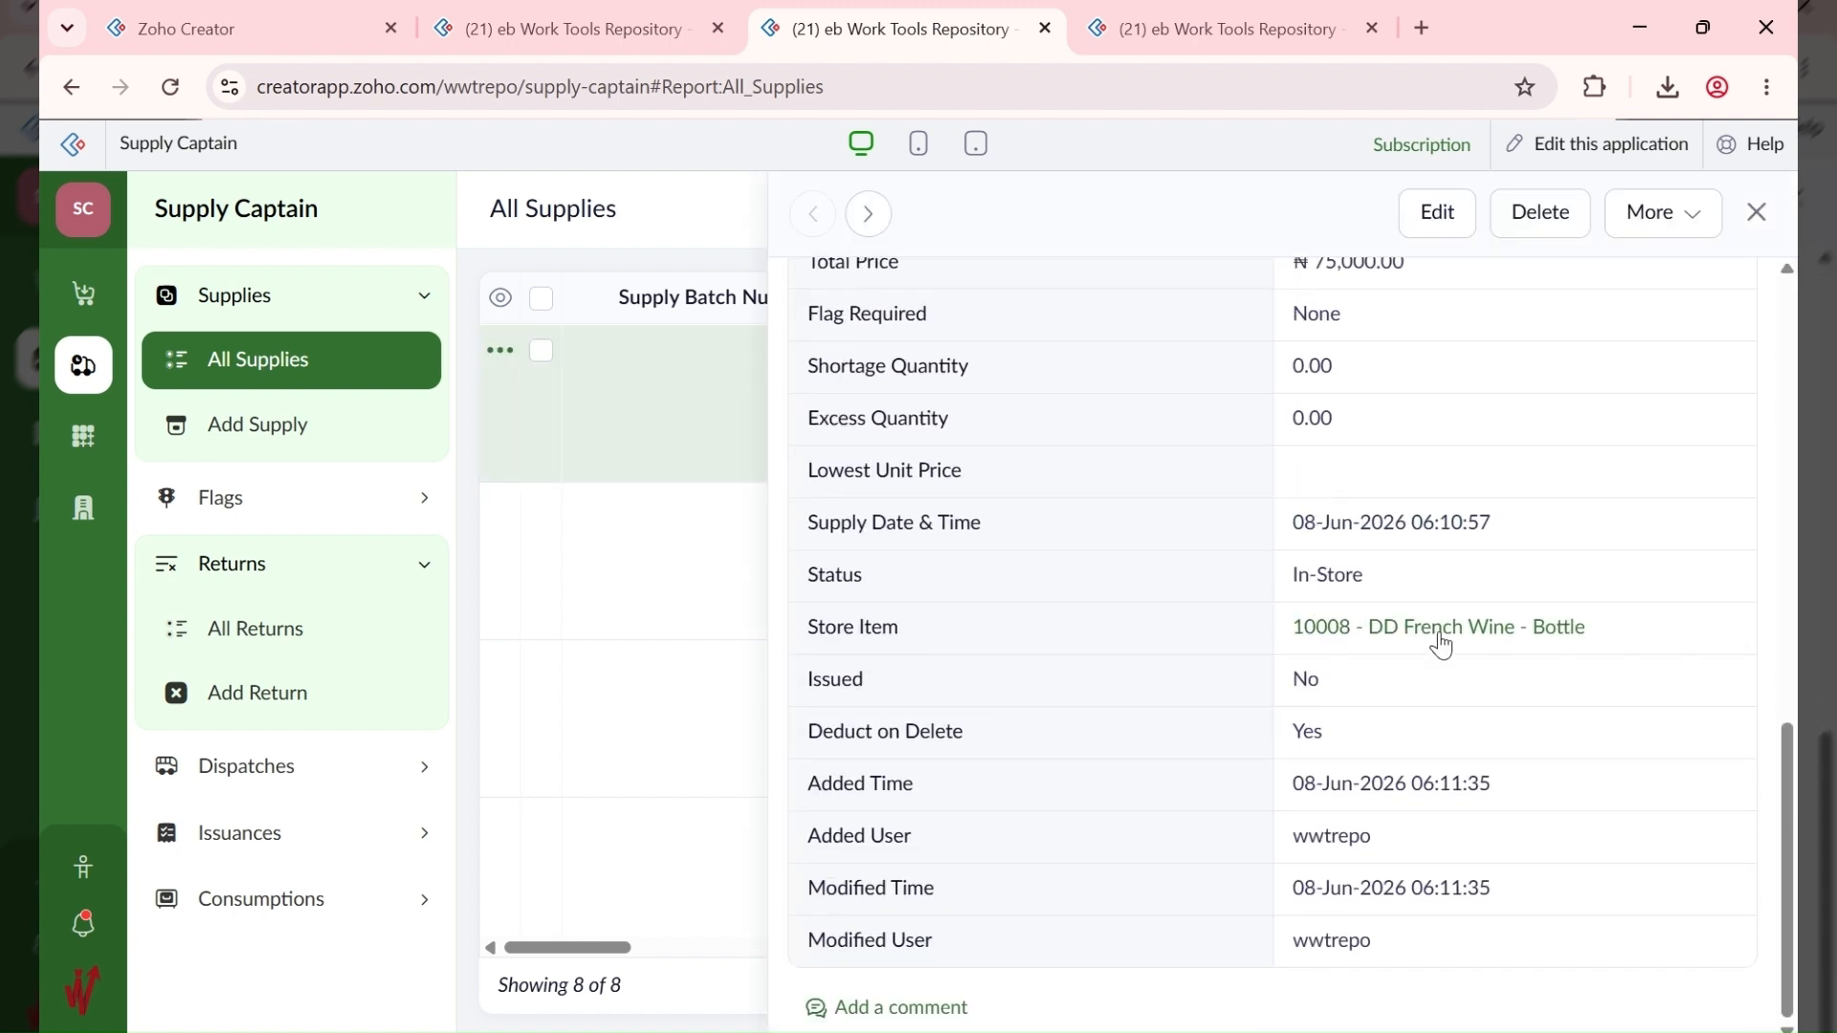
{"action": "scroll", "coordinate": [1436, 647], "scroll_direction": "up", "scroll_amount": 10}
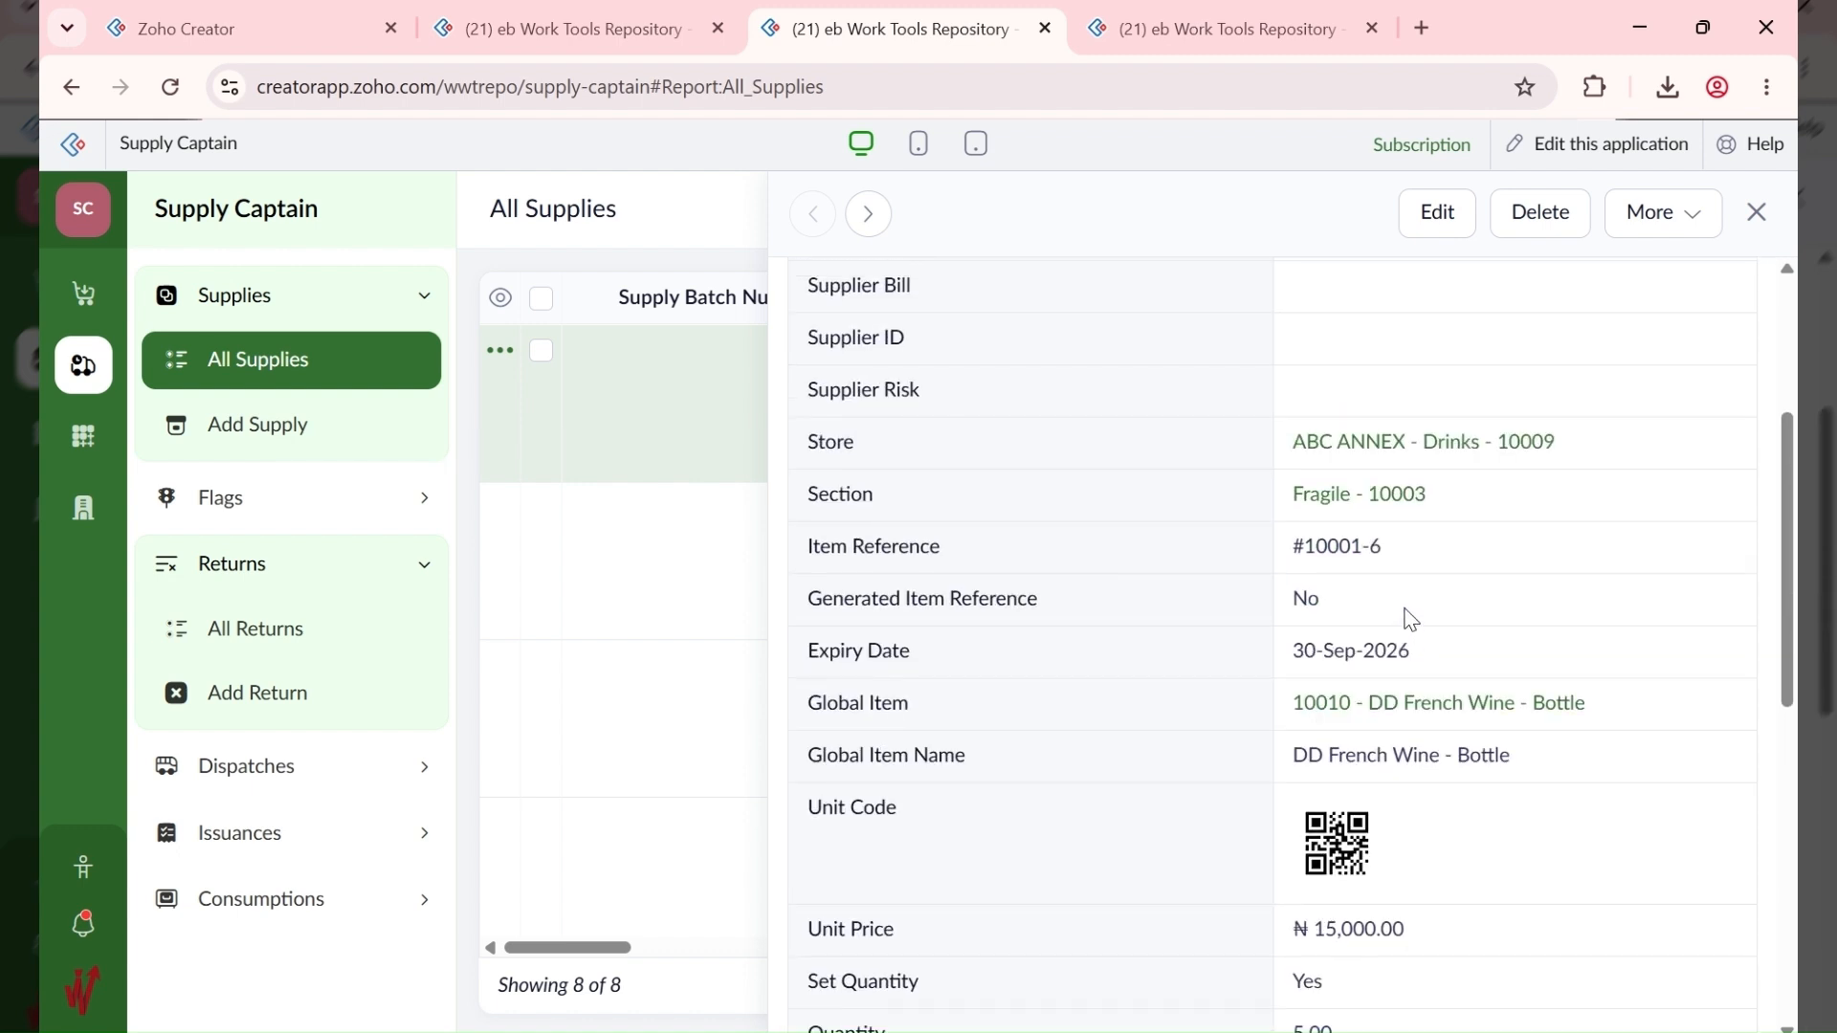
{"action": "scroll", "coordinate": [1409, 608], "scroll_direction": "up", "scroll_amount": 2}
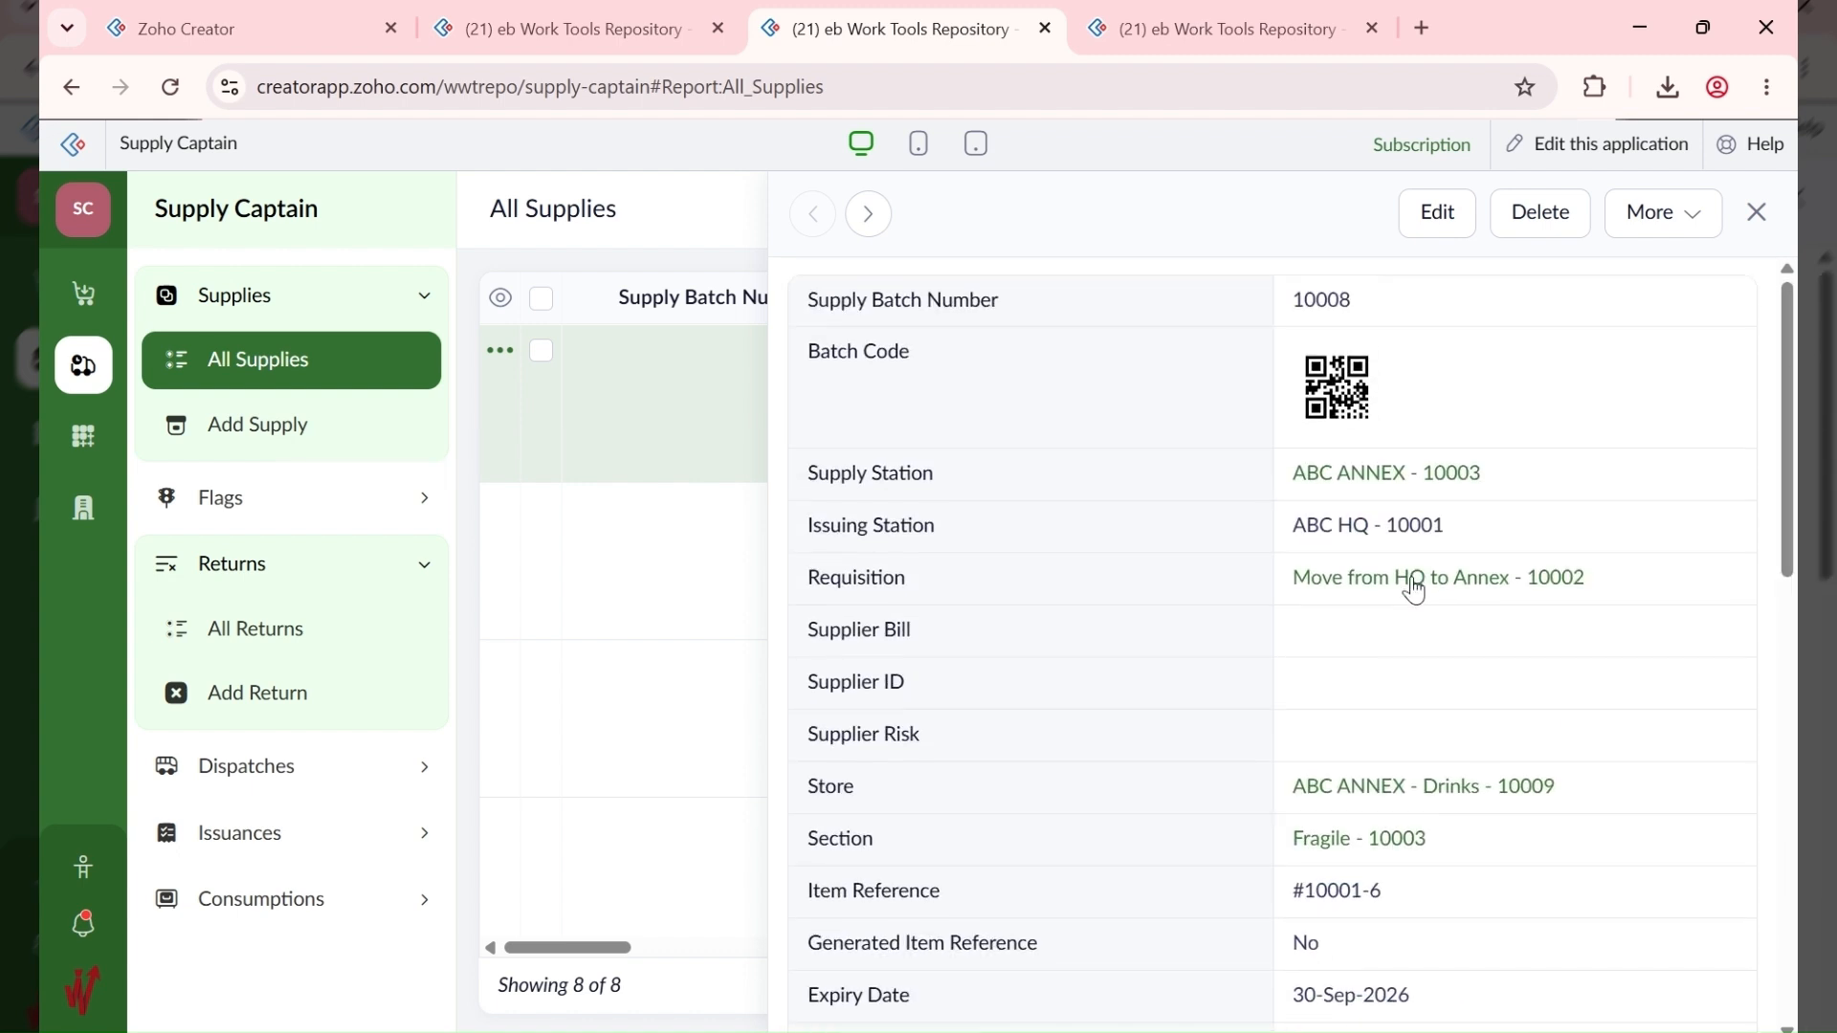
{"action": "scroll", "coordinate": [1412, 586], "scroll_direction": "down", "scroll_amount": 3}
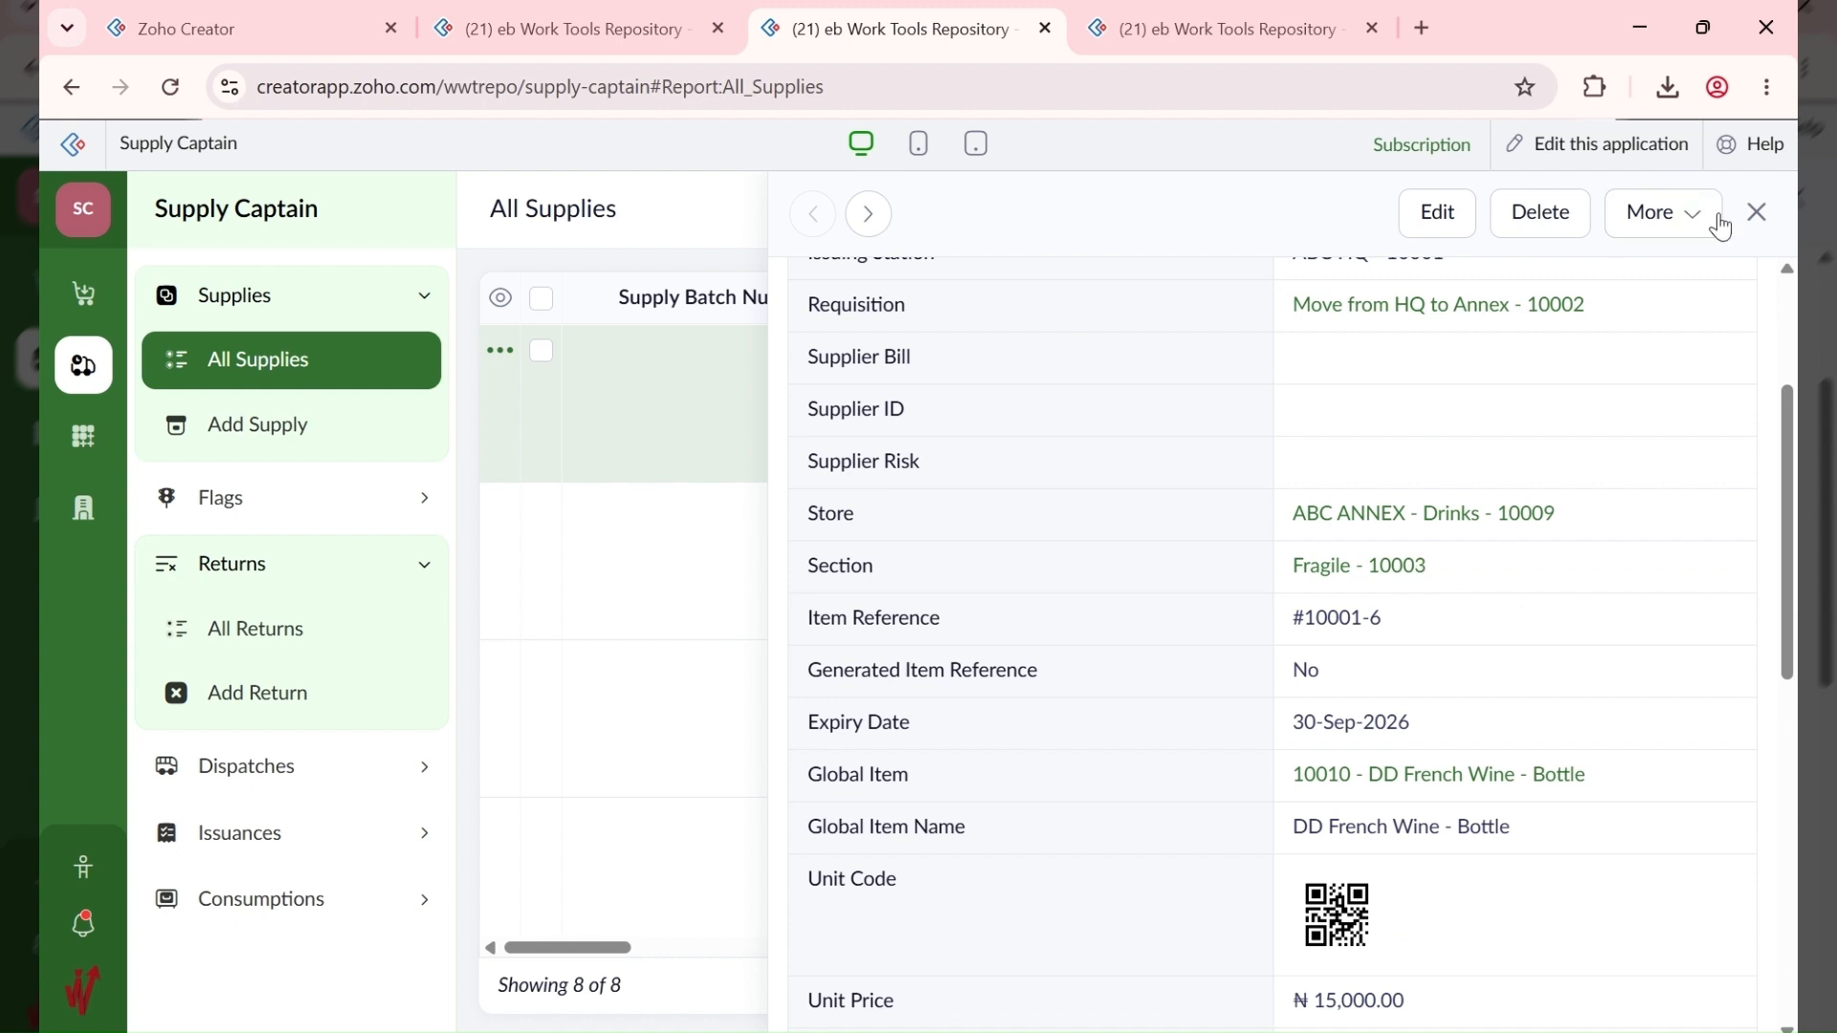
{"action": "left_click", "coordinate": [1757, 211]}
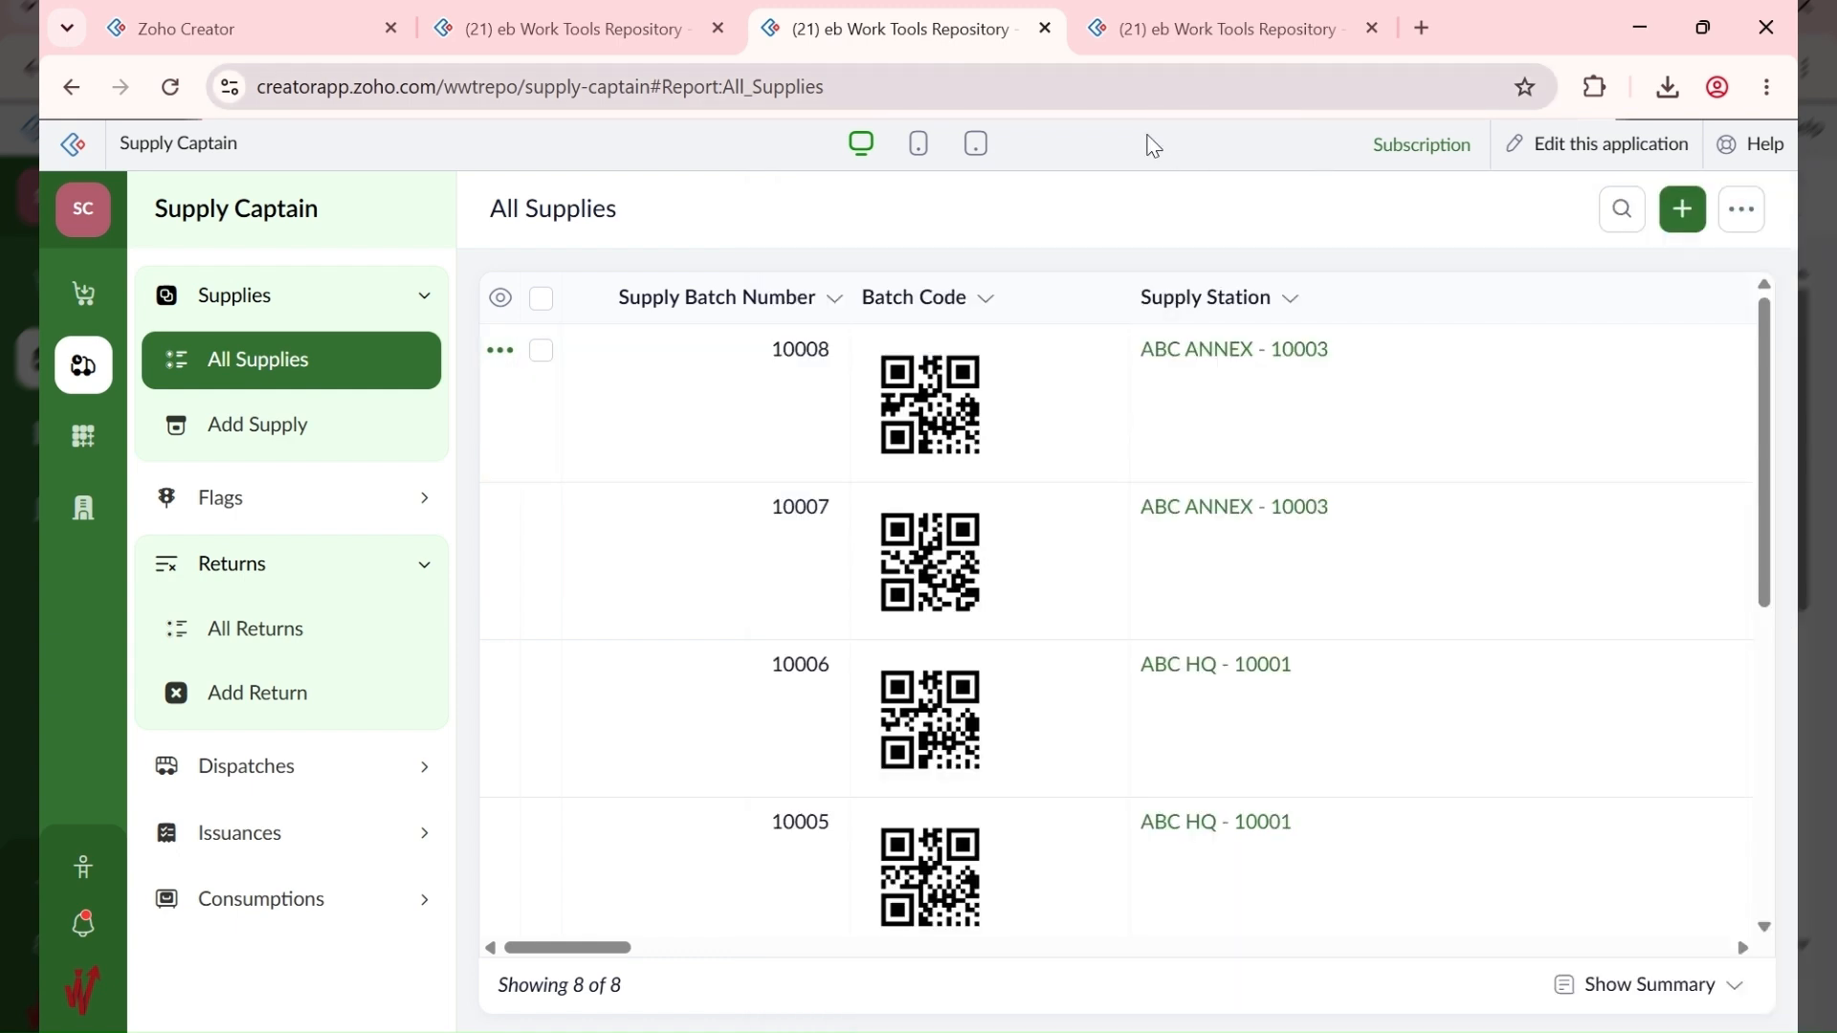
{"action": "left_click", "coordinate": [1244, 1032]}
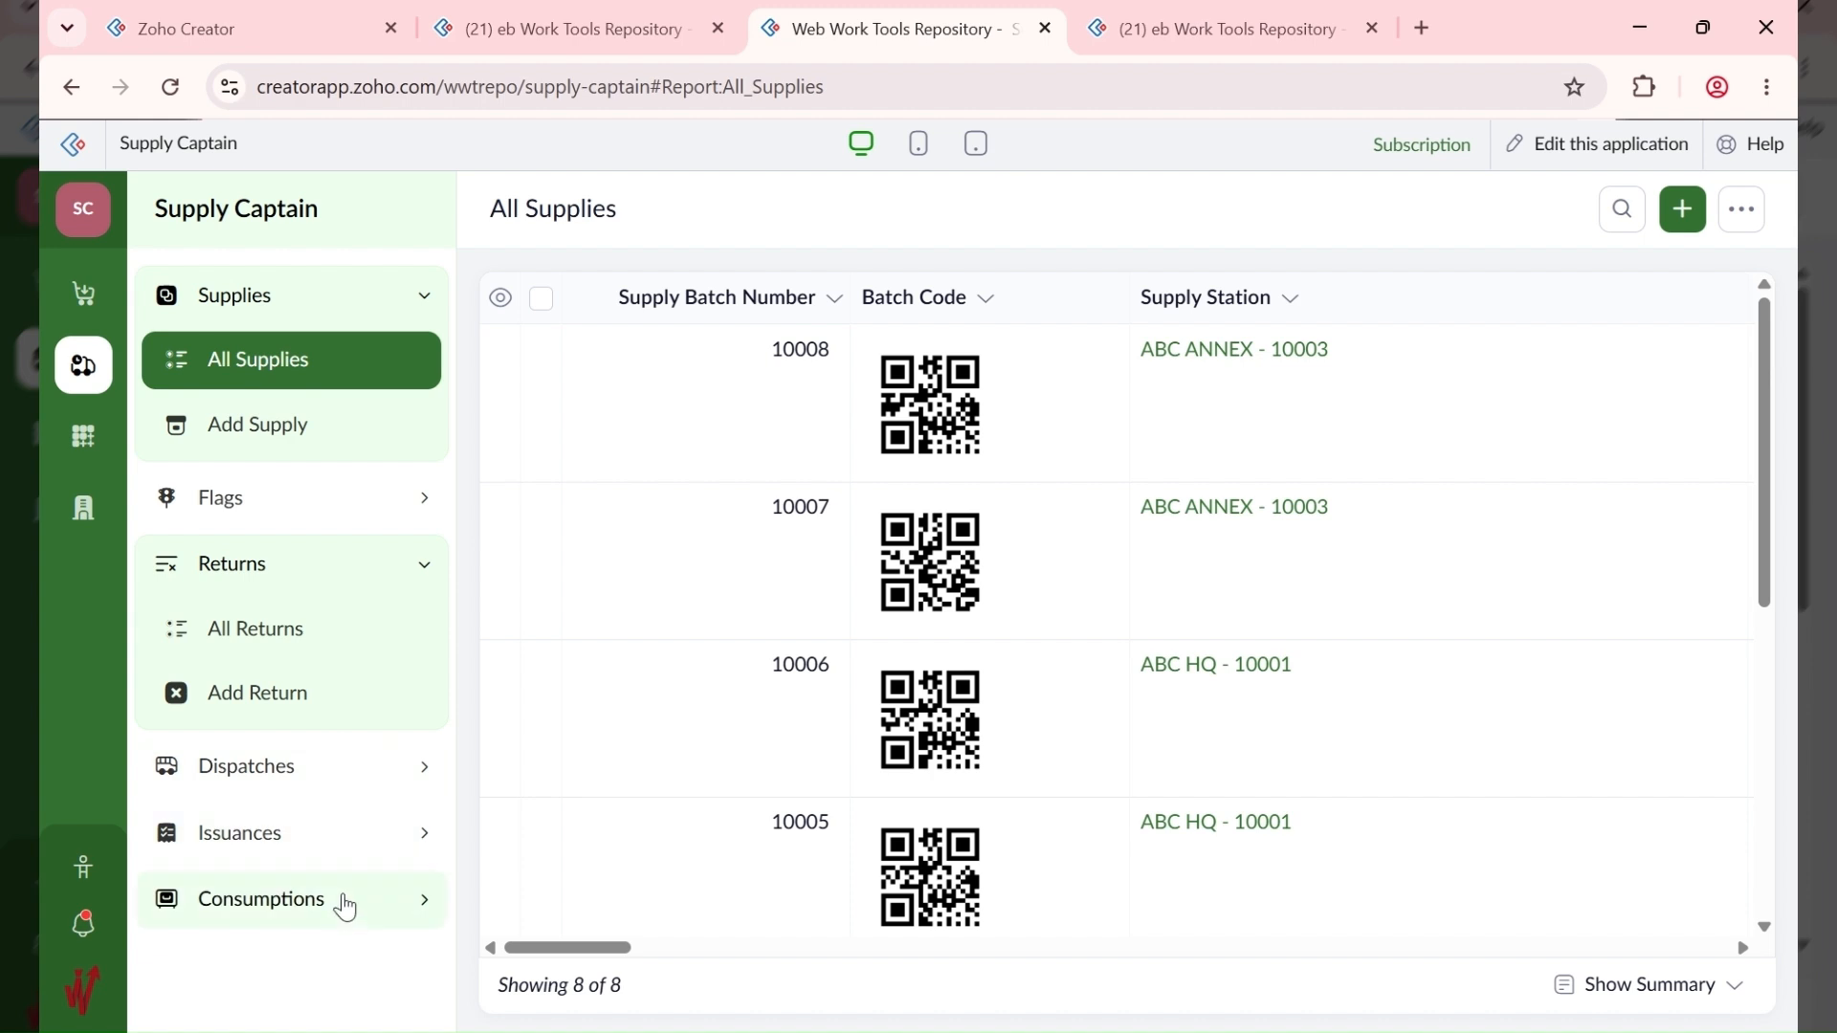
Step: Start a new consumption with station 10003 - ABC ANNEX and the BB Basmati Rice supply
{"action": "left_click", "coordinate": [345, 900]}
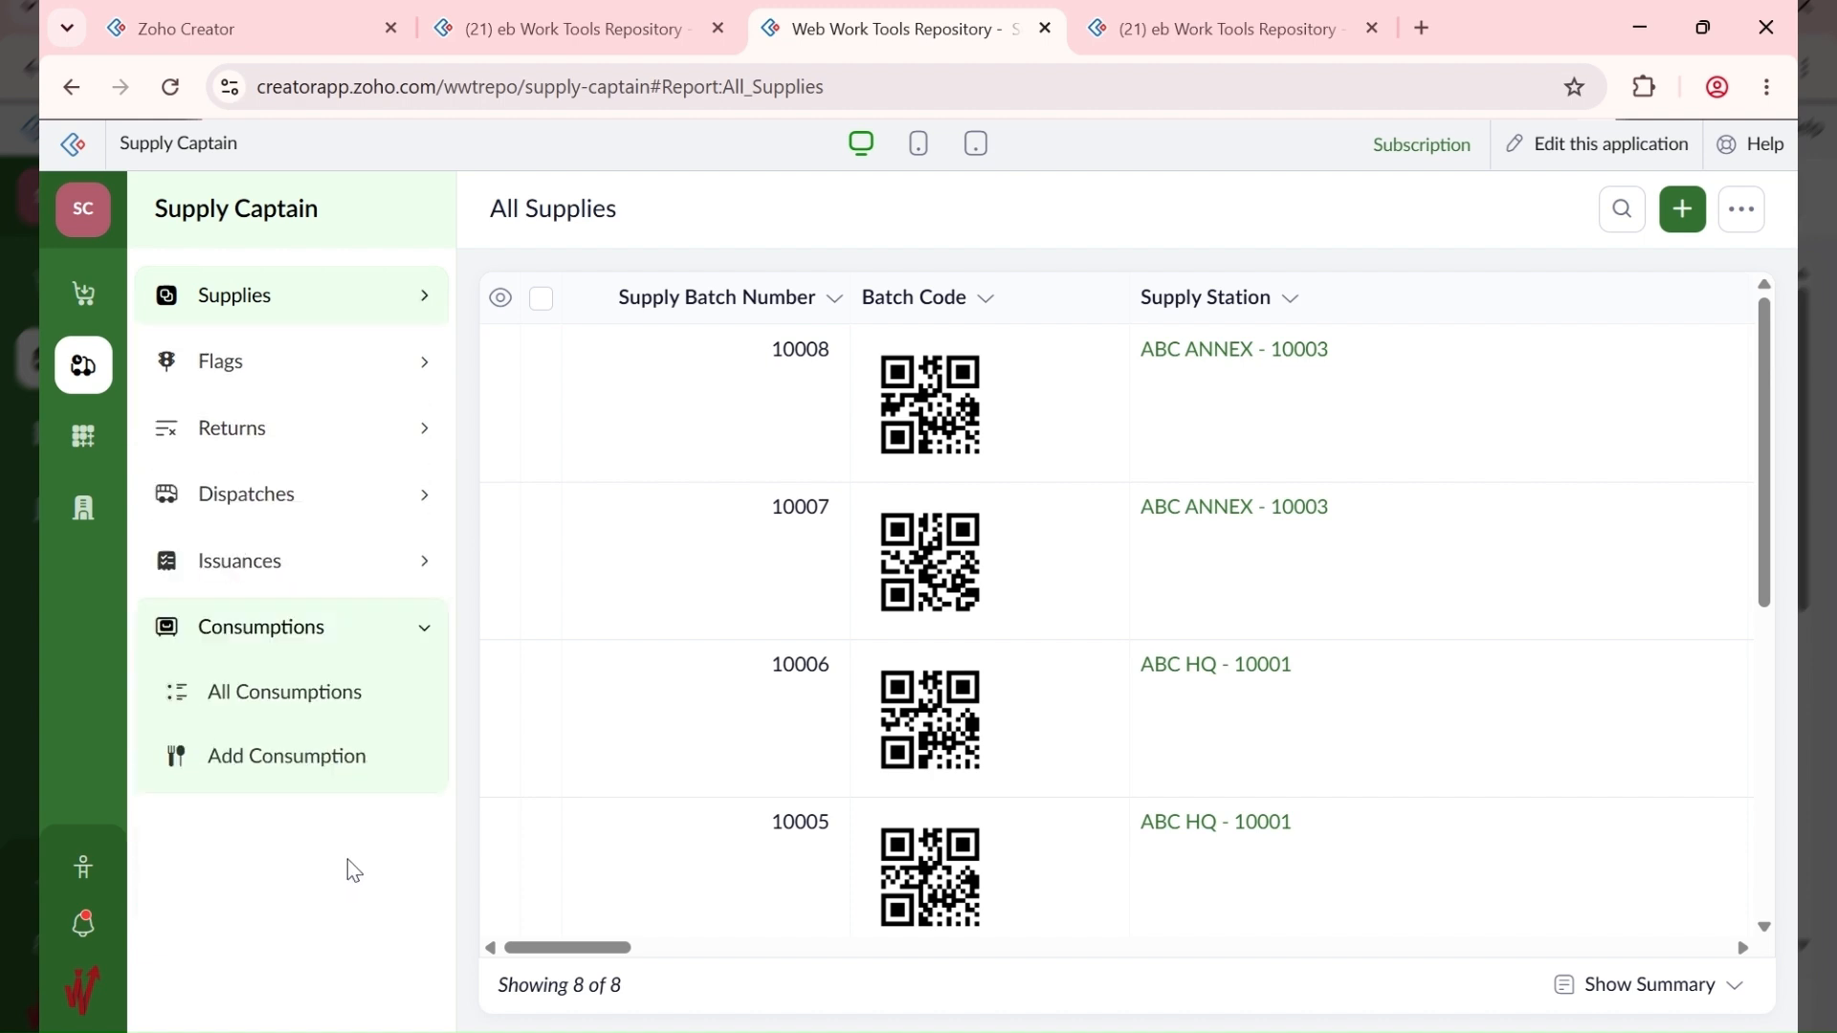
{"action": "left_click", "coordinate": [341, 761]}
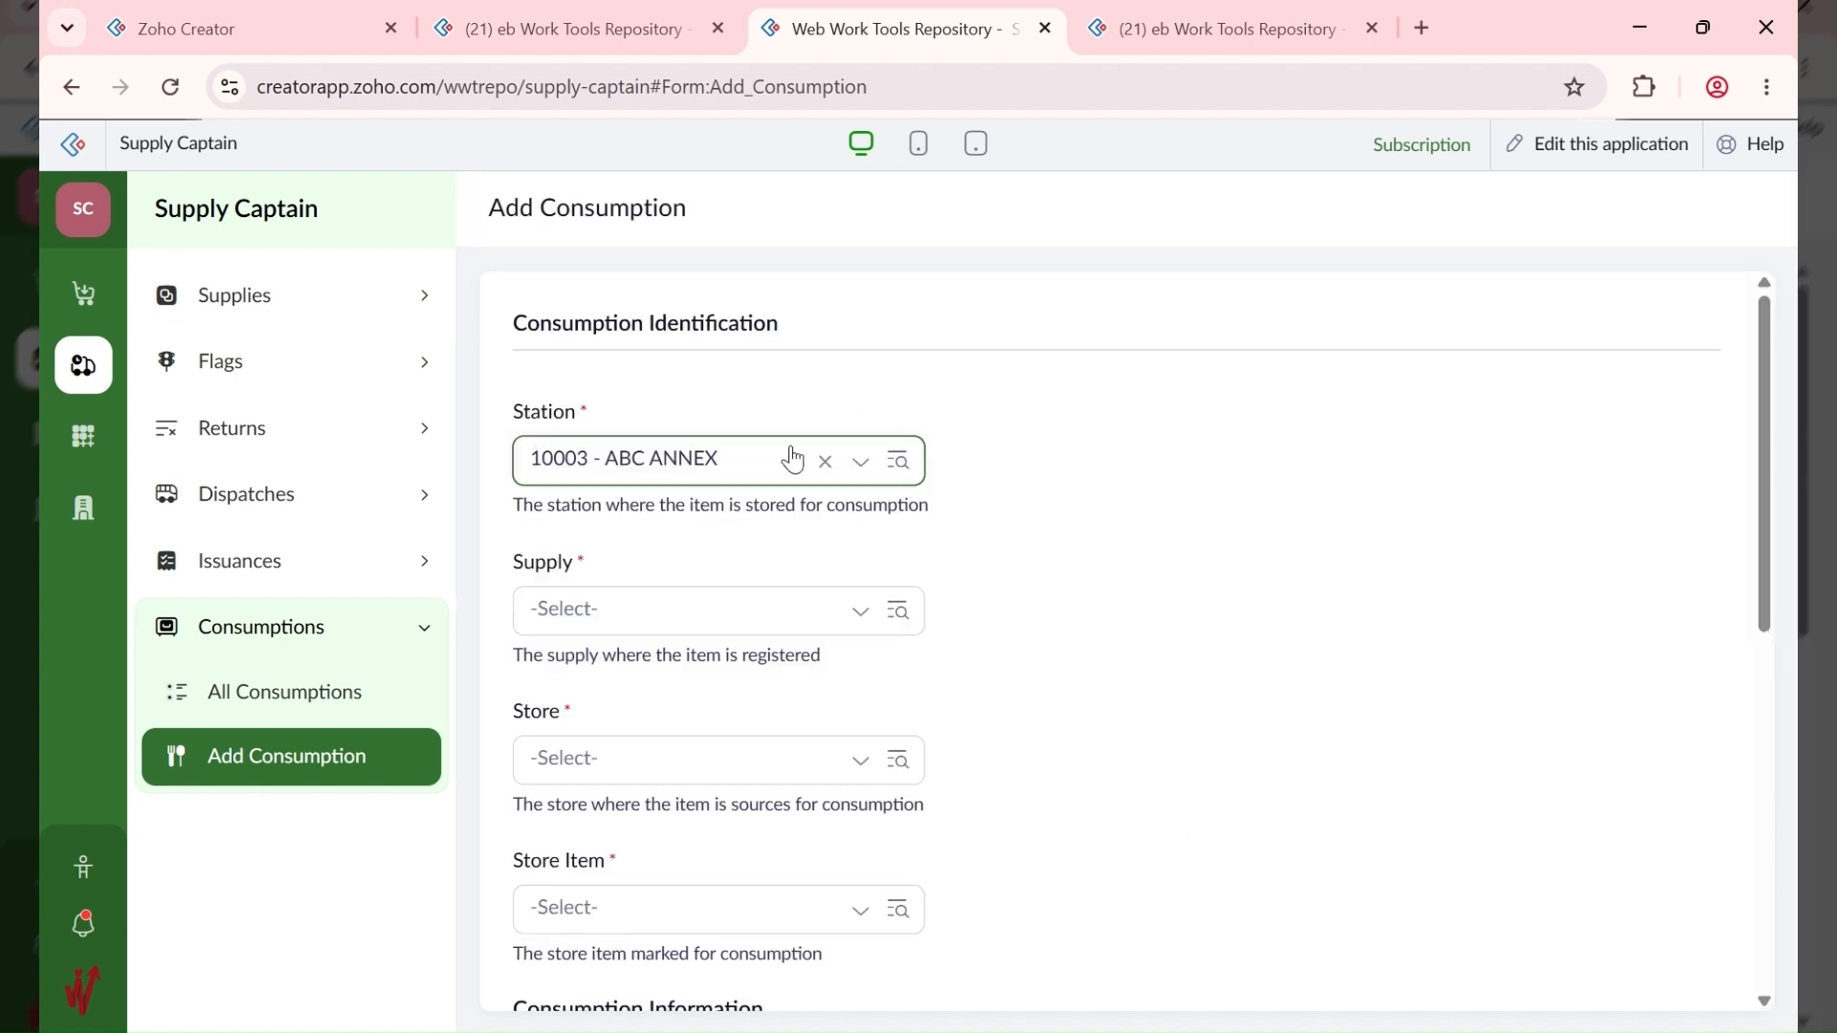
{"action": "left_click", "coordinate": [701, 479]}
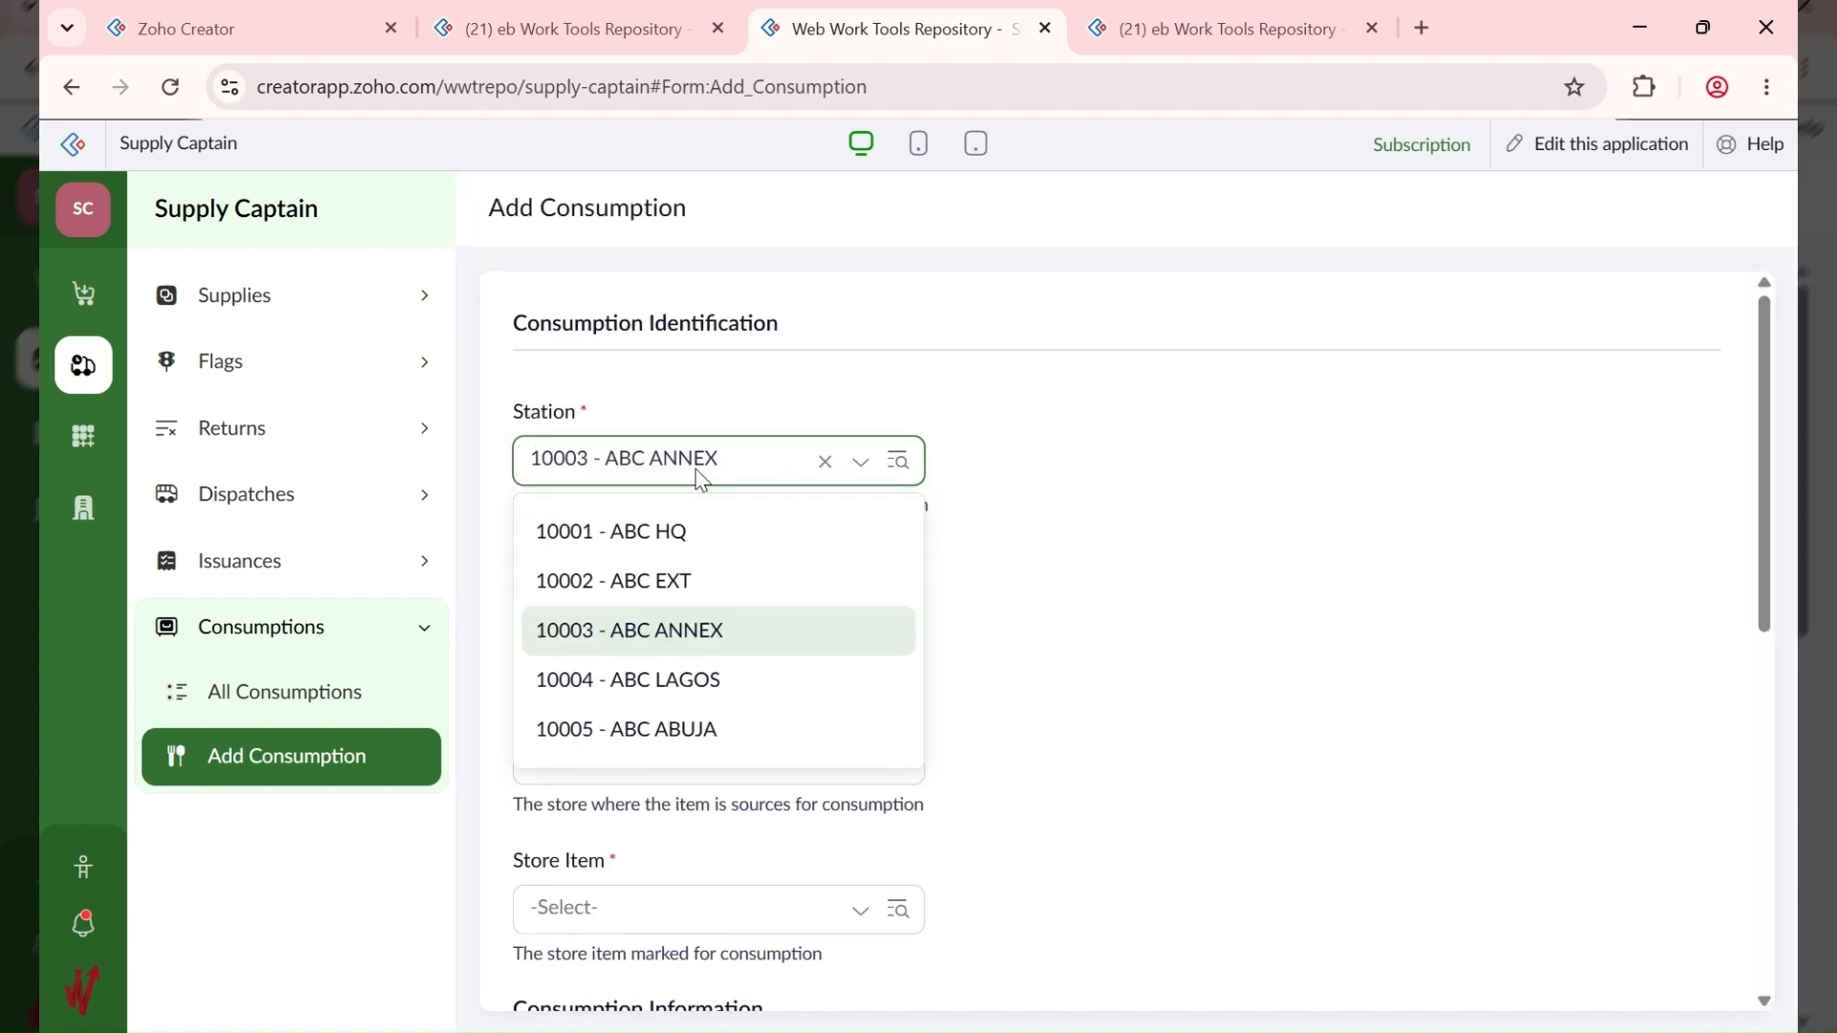
{"action": "left_click", "coordinate": [696, 463]}
{"action": "left_click", "coordinate": [733, 609]}
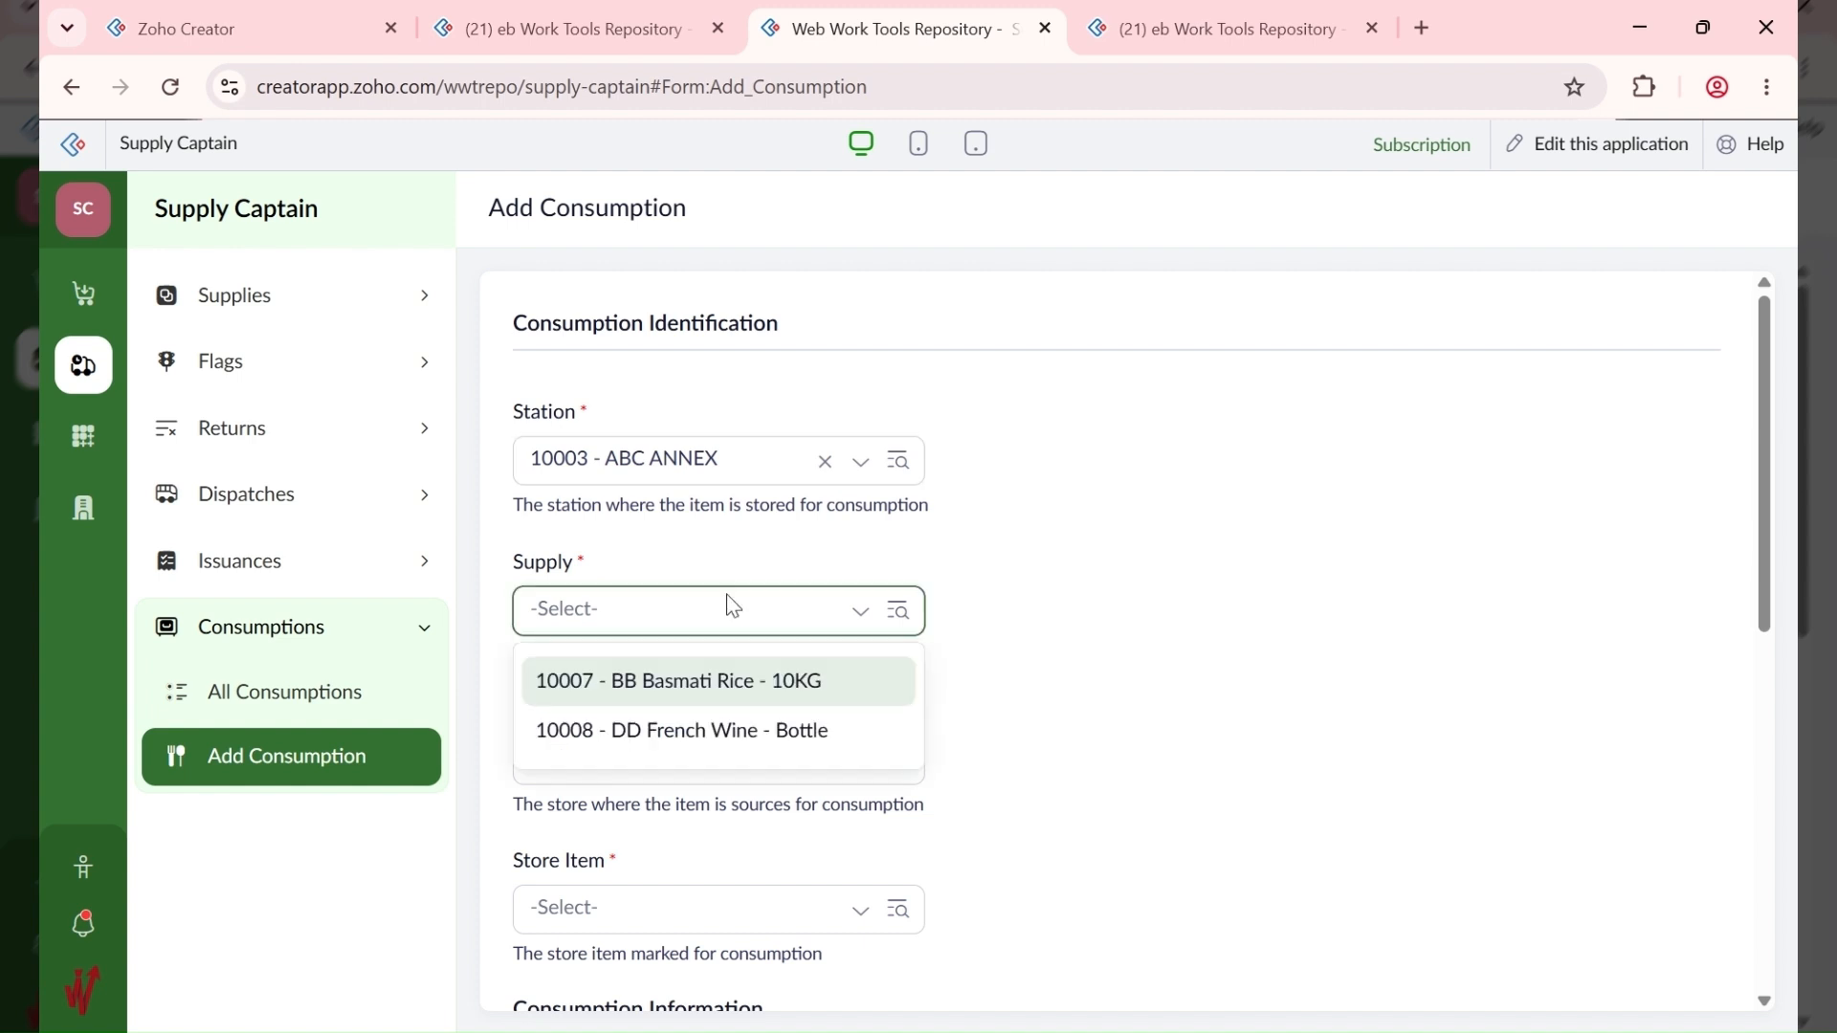
{"action": "left_click", "coordinate": [765, 685]}
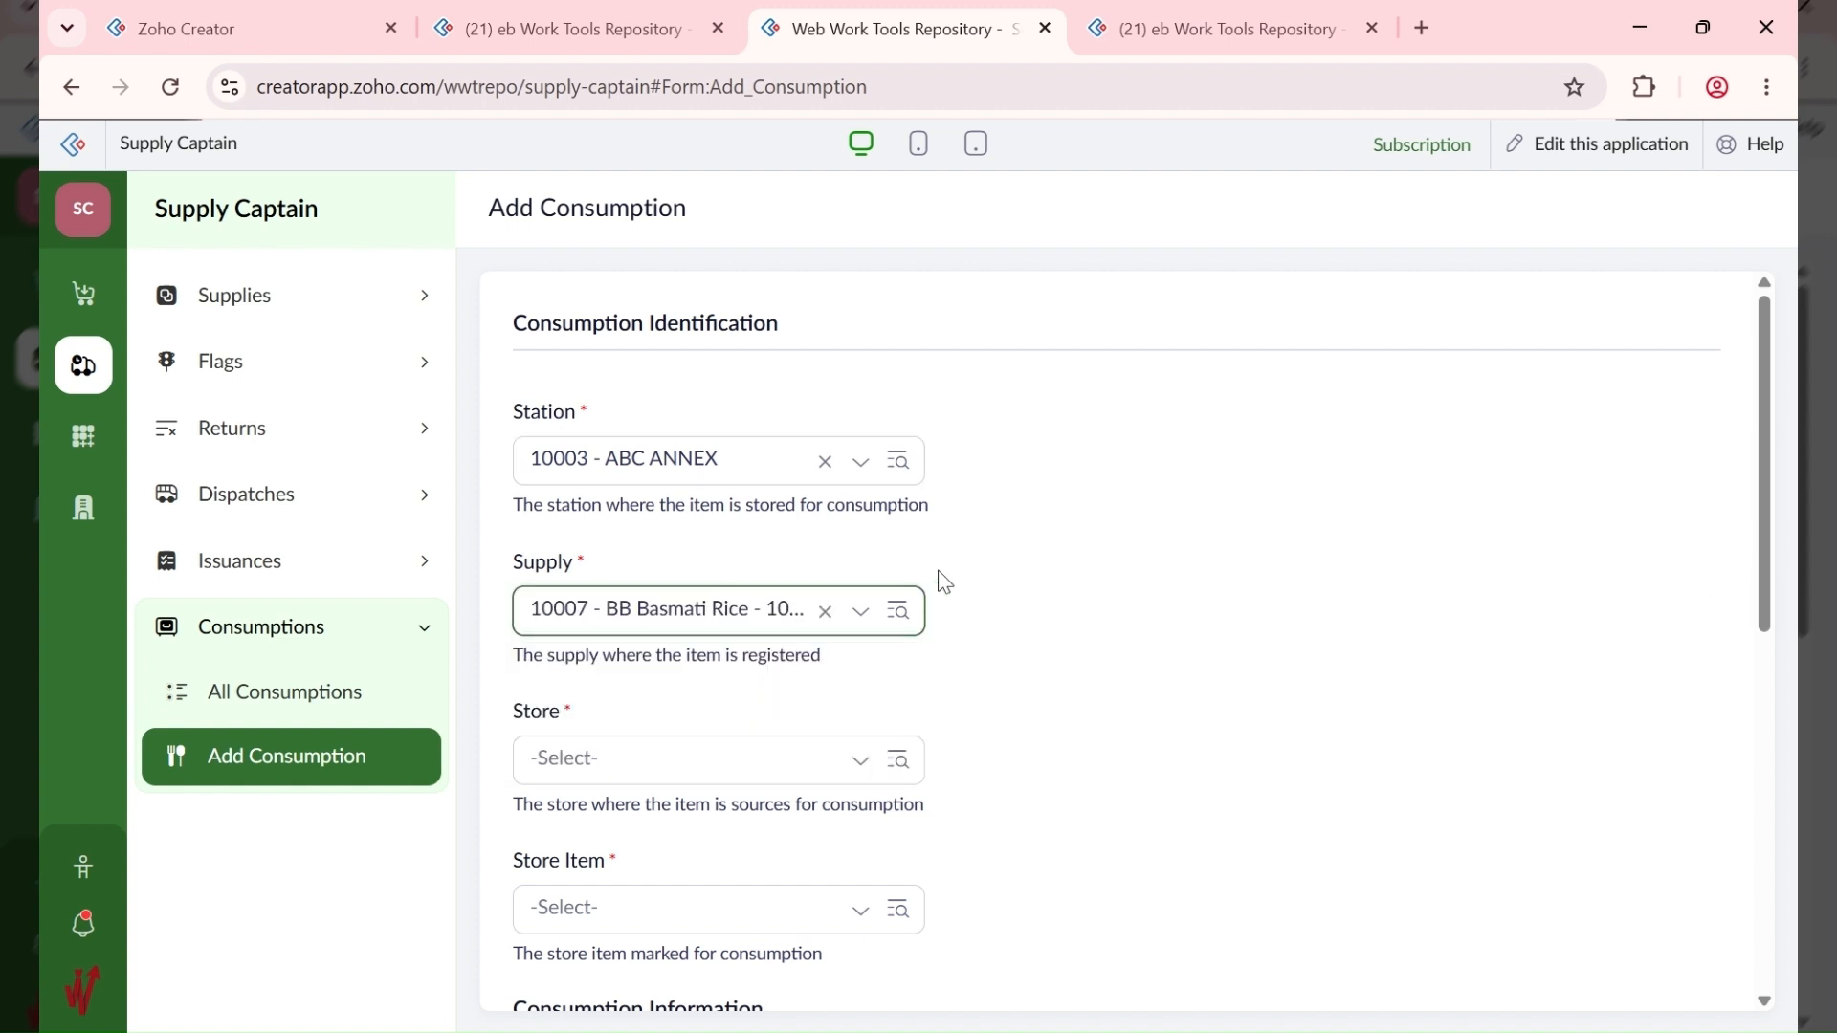
Step: Choose store ABC ANNEX - Dry and store item BB Basmati Rice
{"action": "scroll", "coordinate": [881, 650], "scroll_direction": "down", "scroll_amount": 3}
{"action": "left_click", "coordinate": [627, 497]}
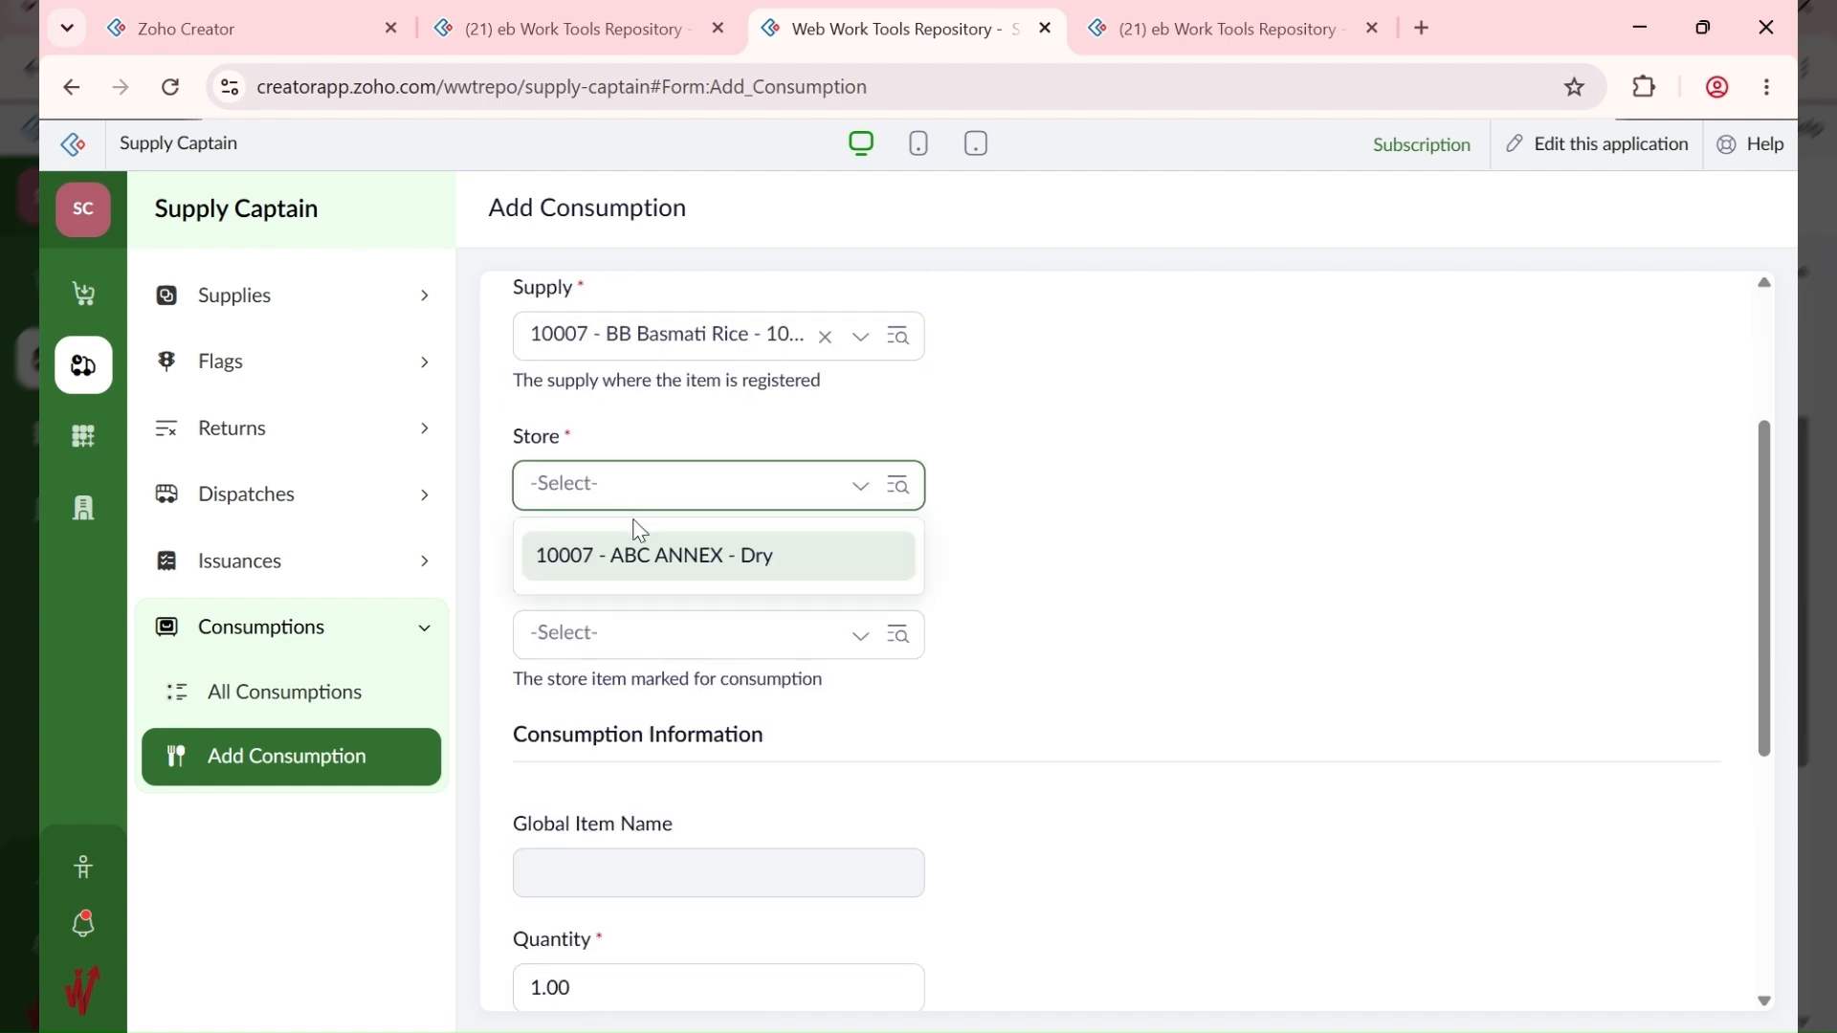
{"action": "left_click", "coordinate": [673, 572]}
{"action": "left_click", "coordinate": [665, 636]}
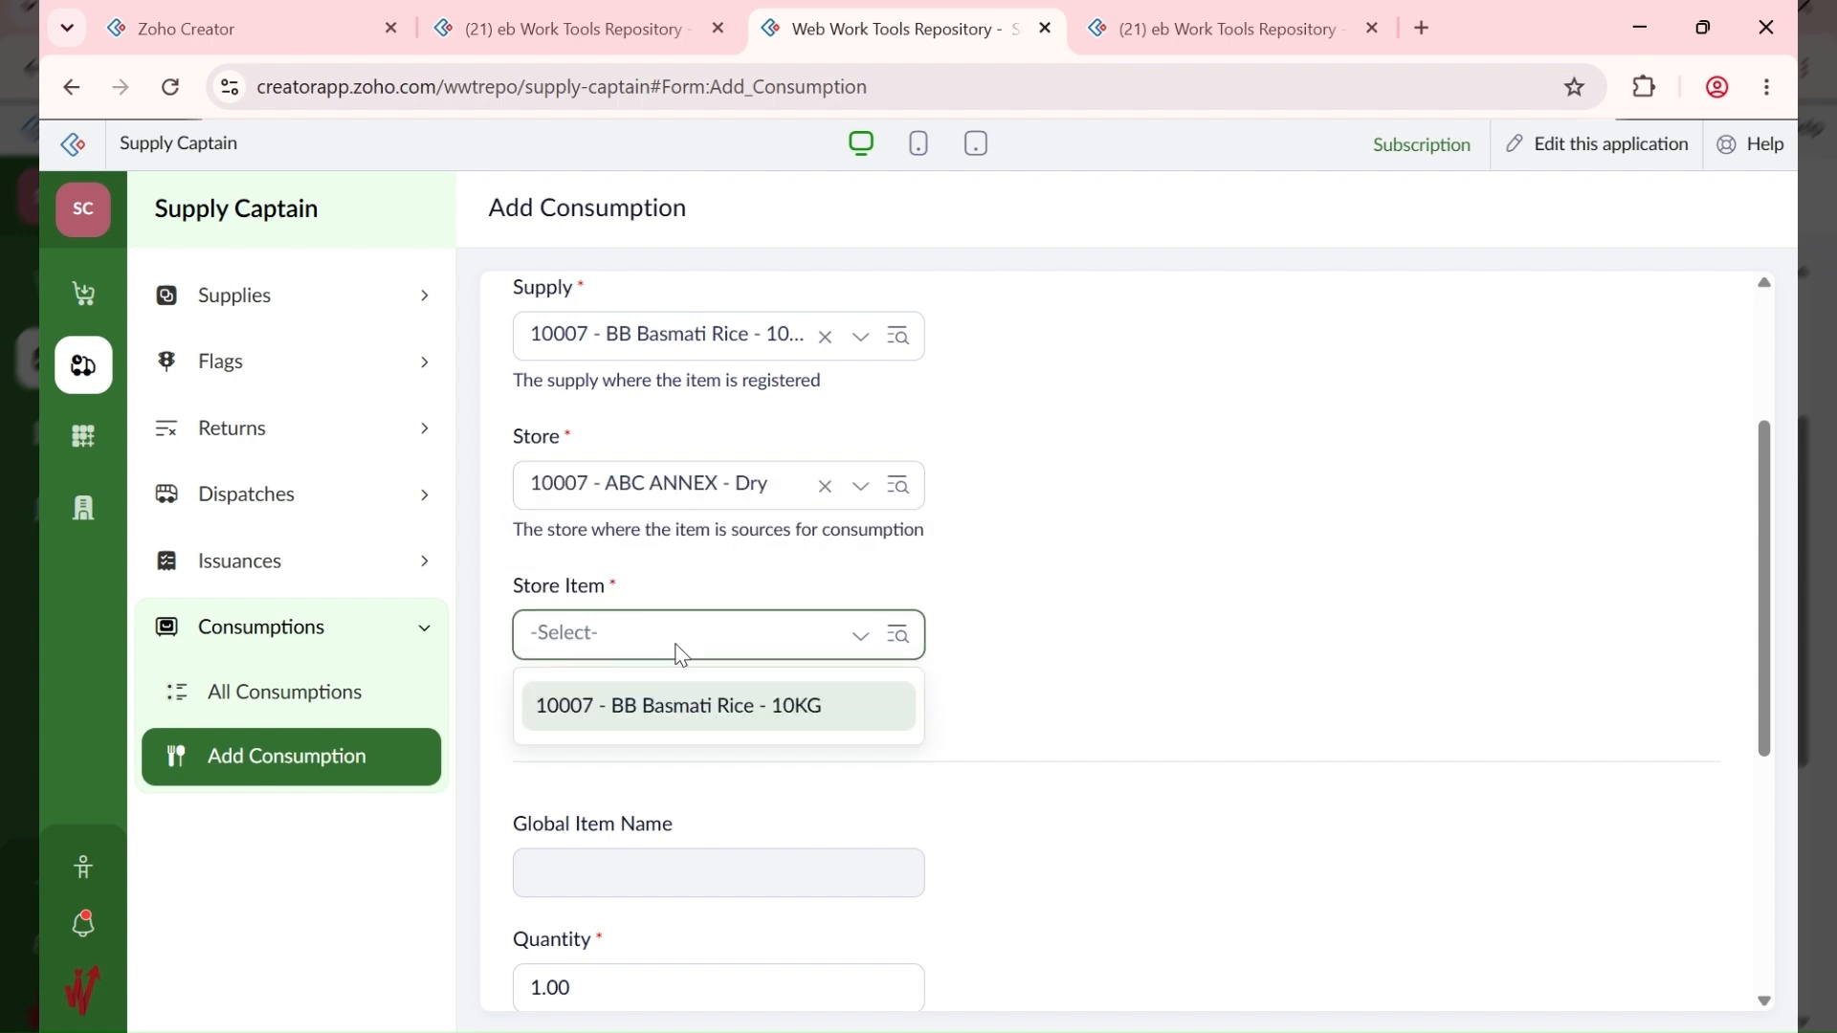
{"action": "left_click", "coordinate": [689, 705]}
{"action": "scroll", "coordinate": [992, 627], "scroll_direction": "down", "scroll_amount": 3}
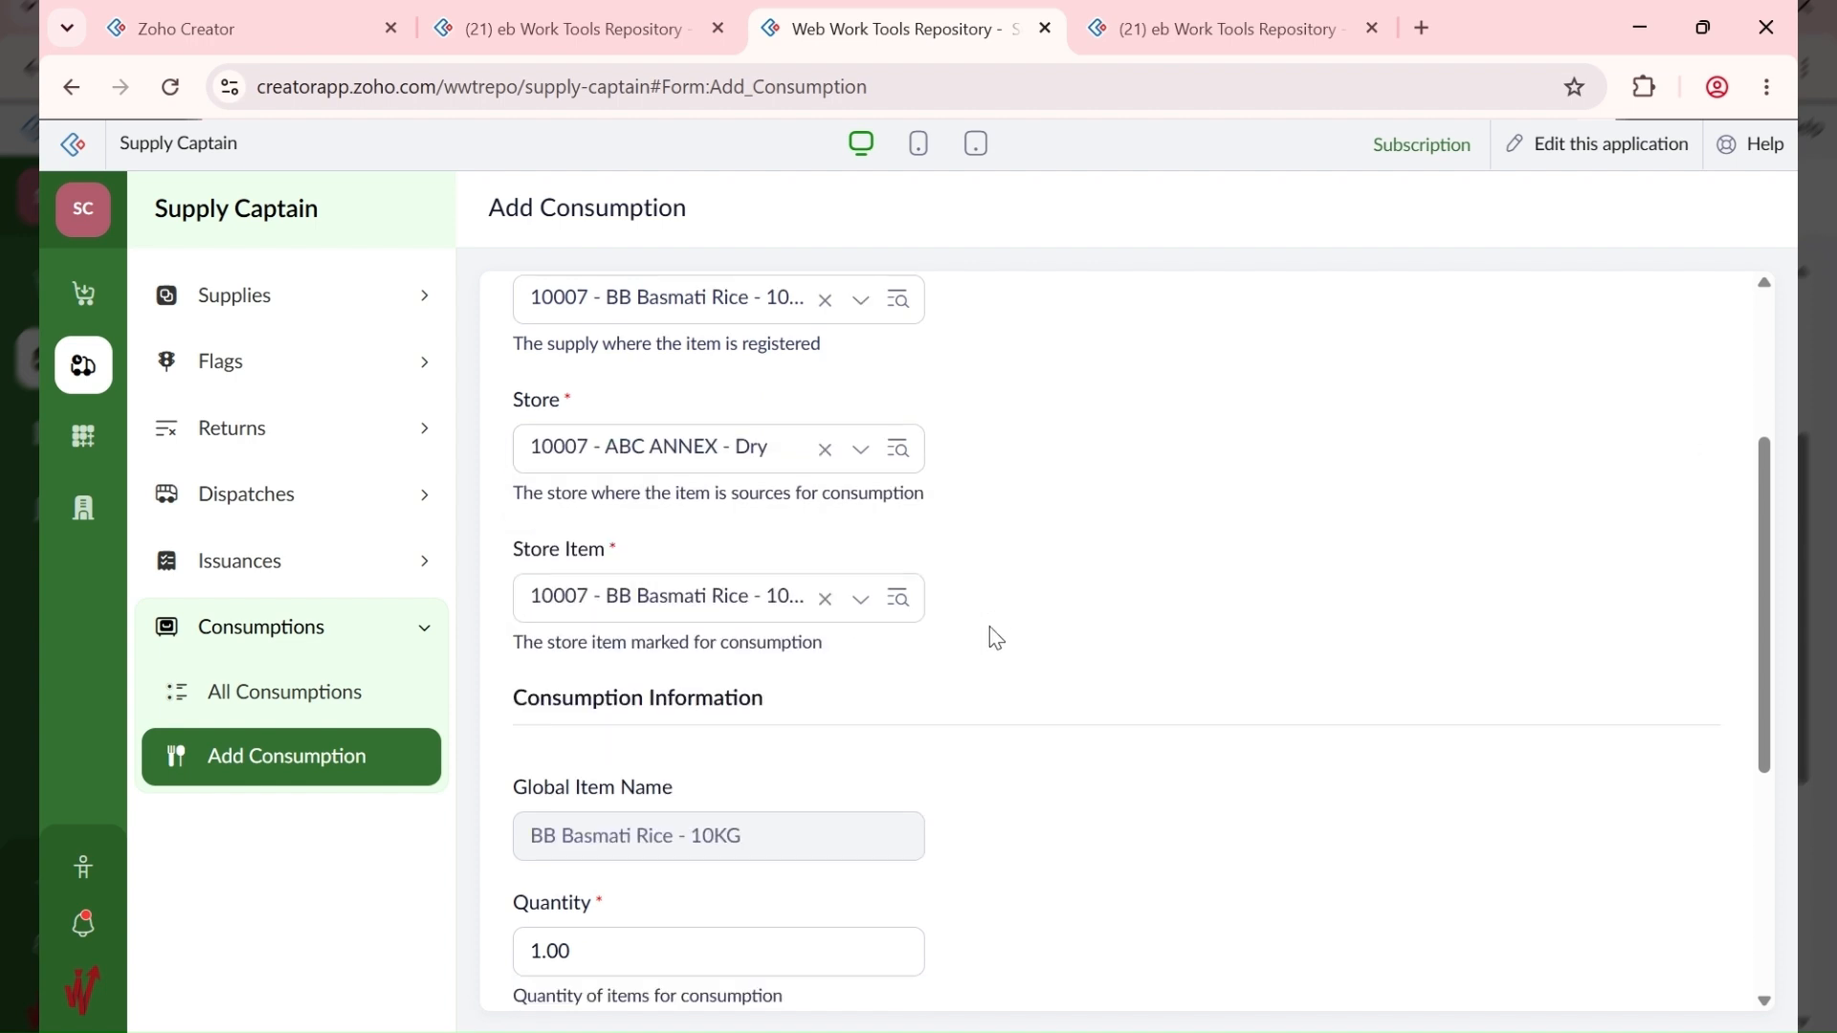
{"action": "scroll", "coordinate": [804, 689], "scroll_direction": "down", "scroll_amount": 2}
{"action": "scroll", "coordinate": [647, 463], "scroll_direction": "up", "scroll_amount": 5}
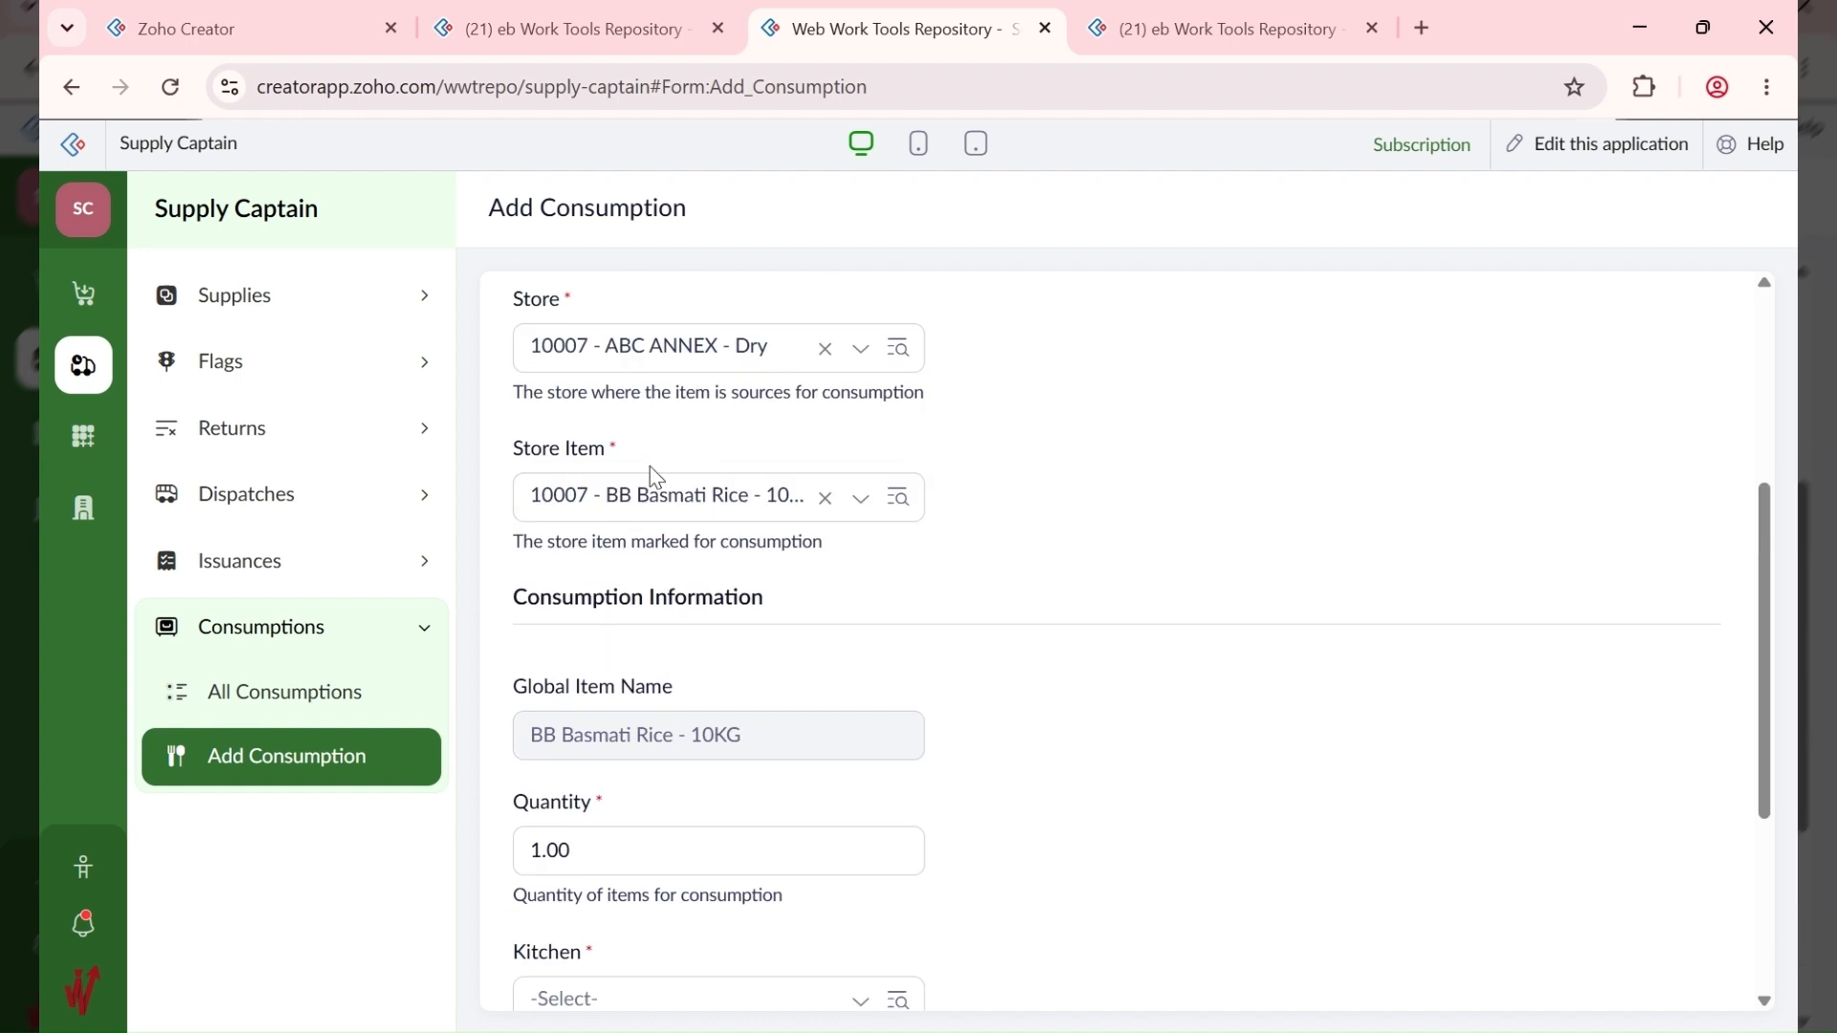
{"action": "scroll", "coordinate": [602, 555], "scroll_direction": "down", "scroll_amount": 6}
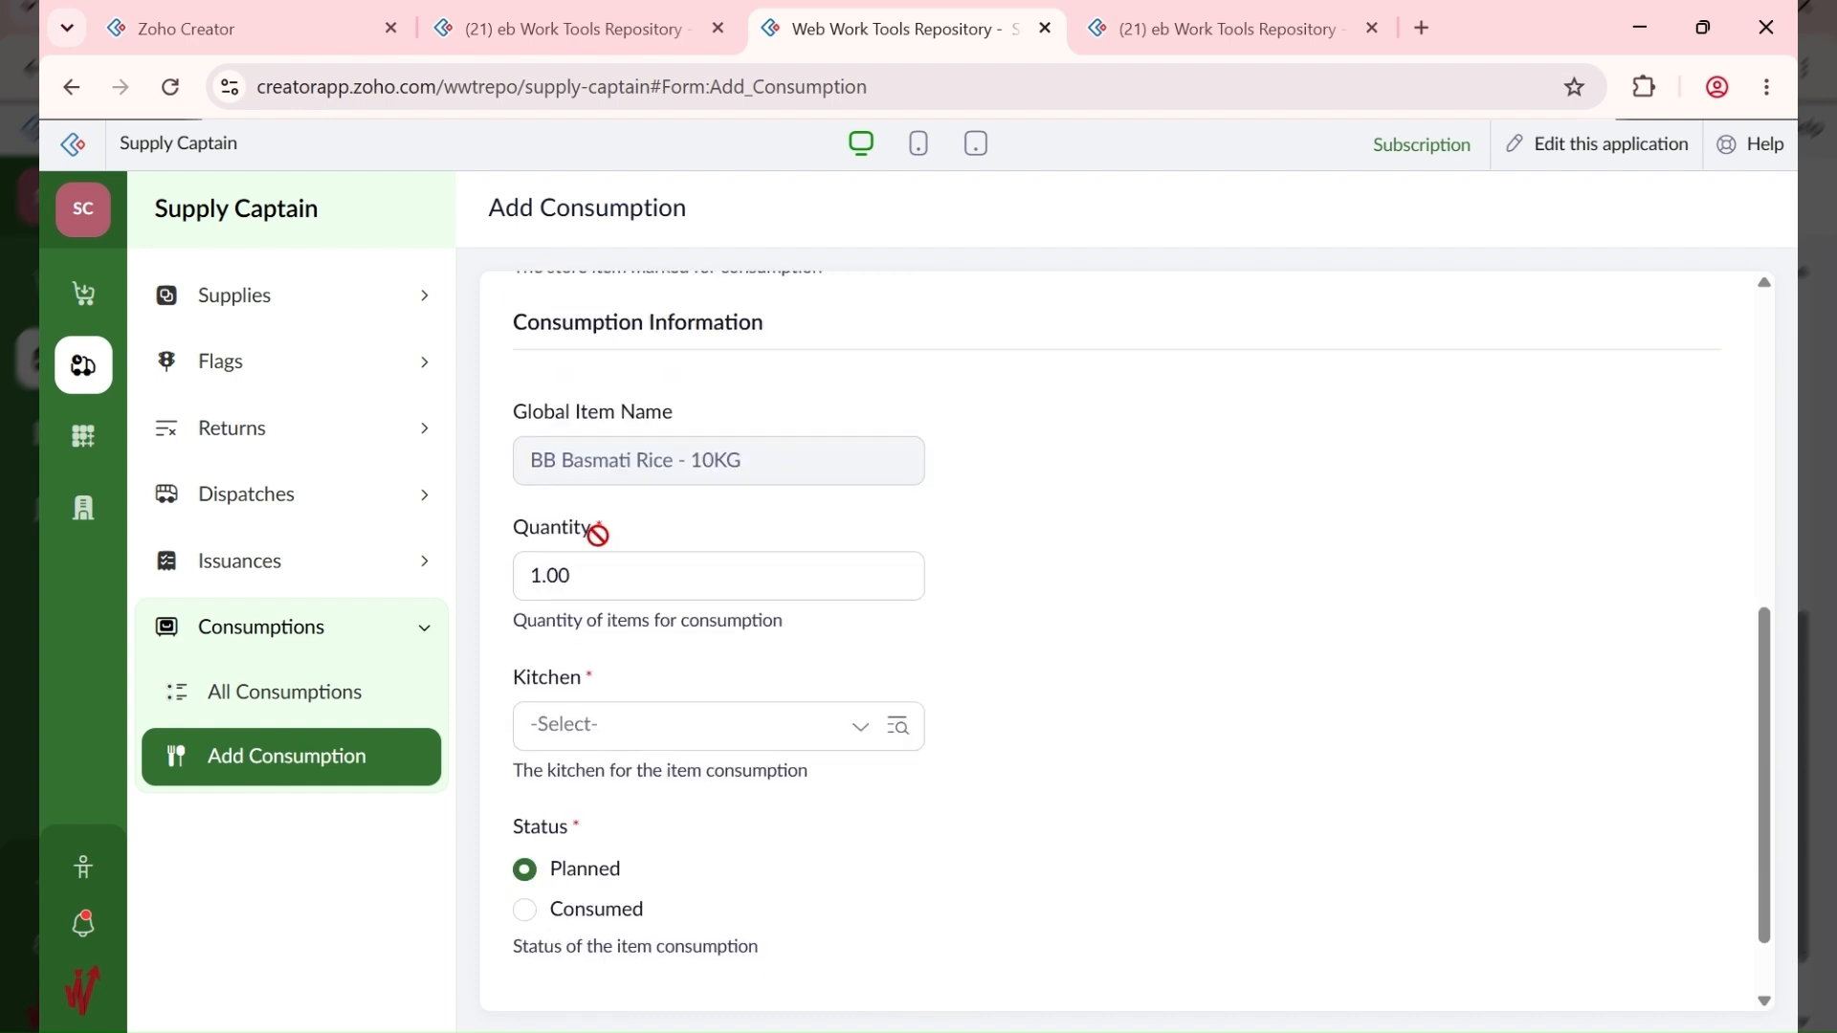
Step: Set quantity 2.00 and kitchen ABC ANNEX - Pudding, save, and list all consumptions
{"action": "left_click", "coordinate": [578, 584]}
{"action": "left_click_drag", "start_coordinate": [537, 580], "coordinate": [479, 594]}
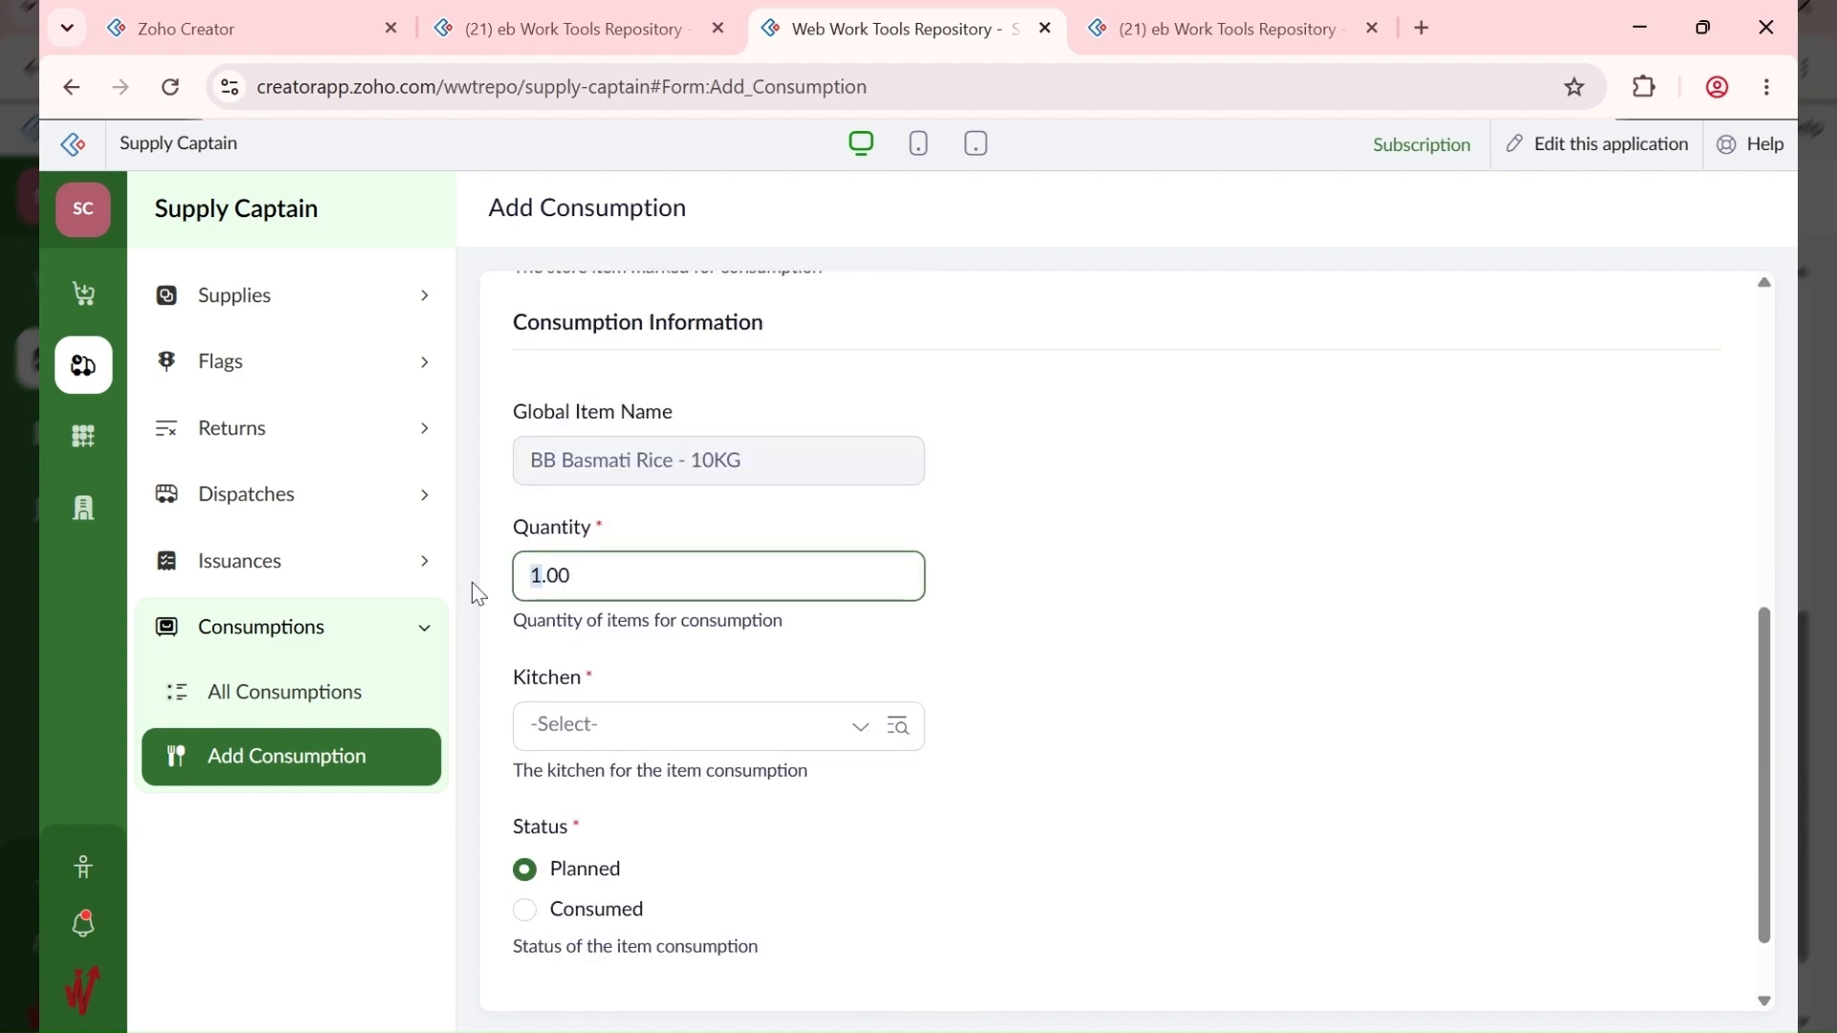
{"action": "left_click", "coordinate": [1141, 583]}
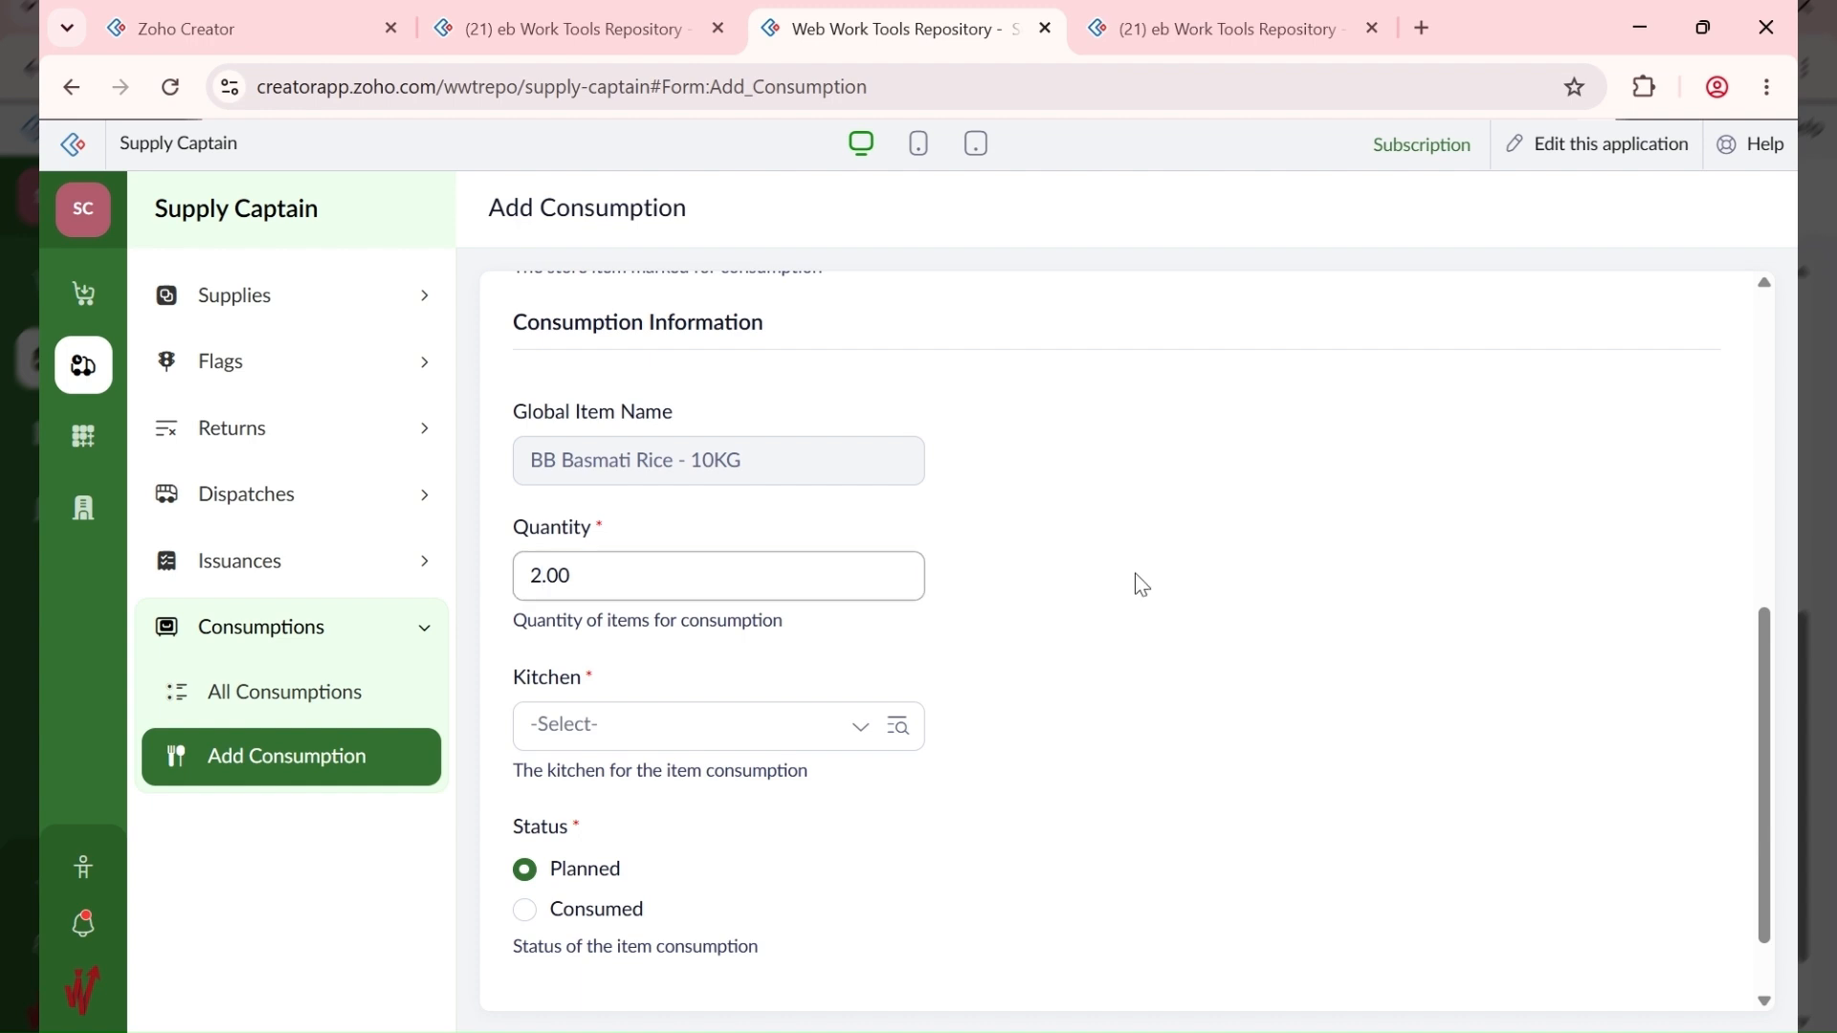
{"action": "left_click", "coordinate": [671, 729]}
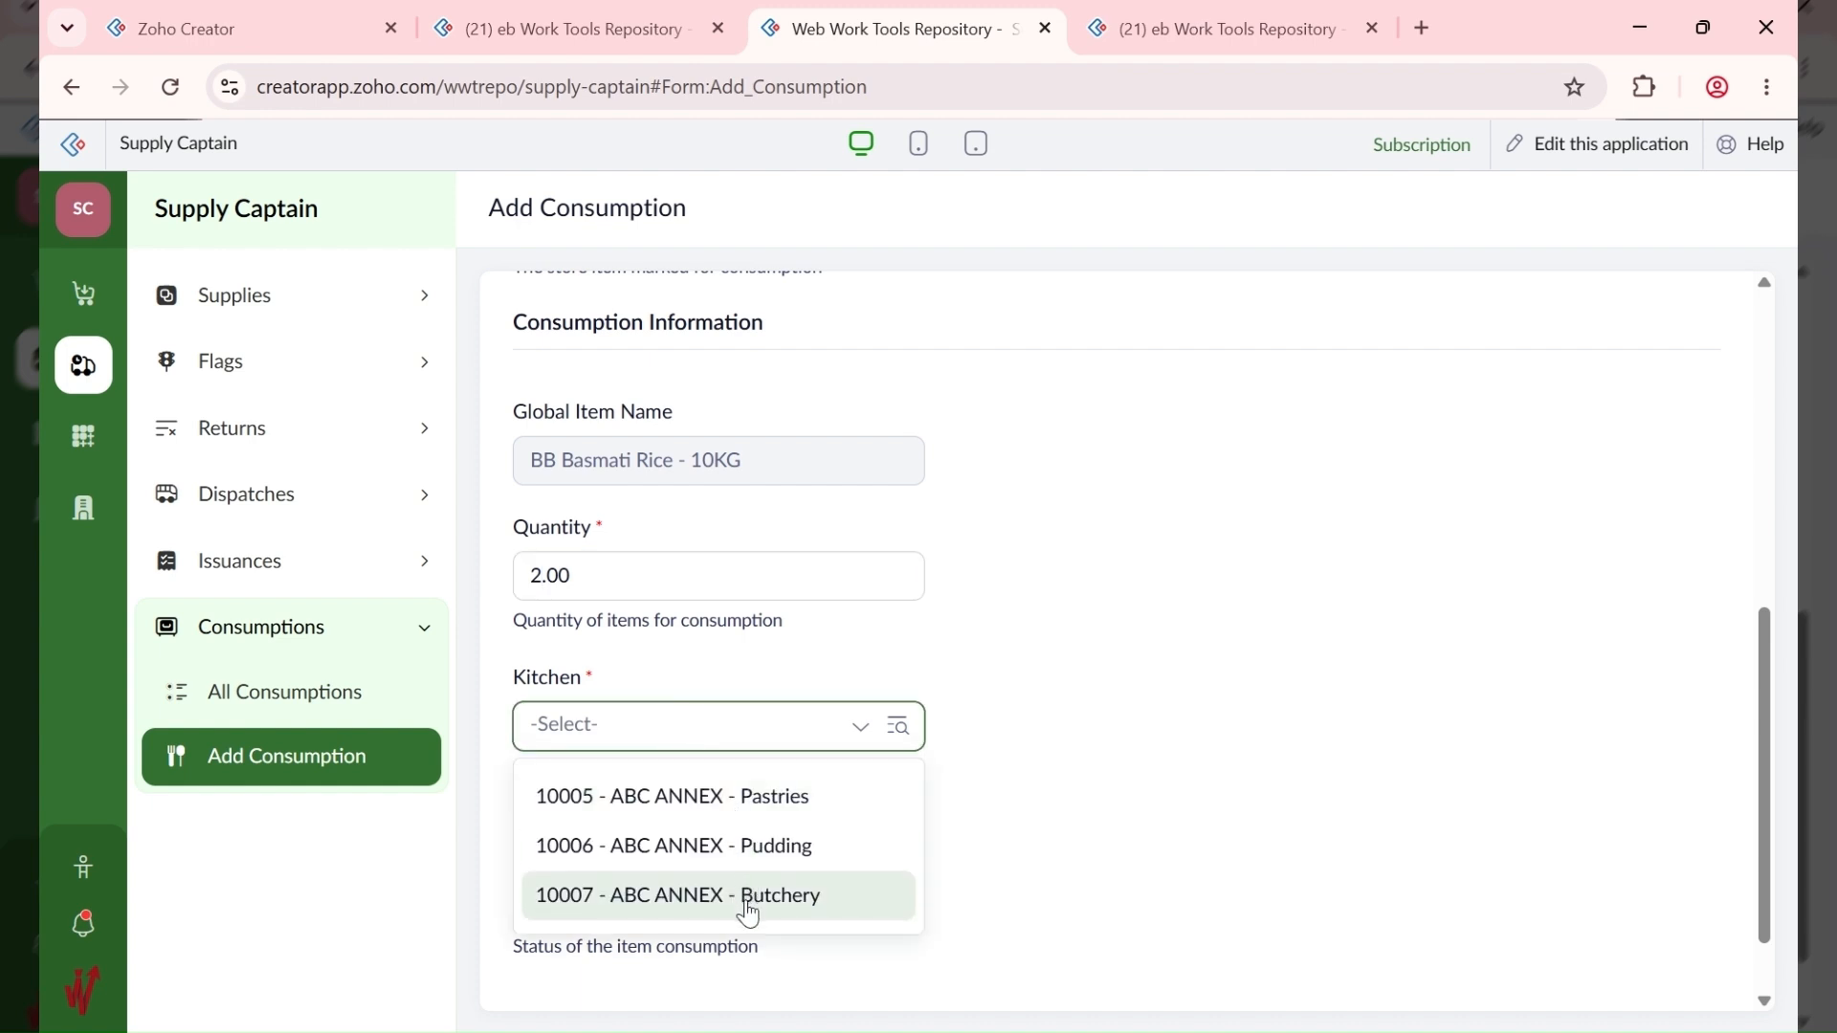
{"action": "left_click", "coordinate": [800, 847]}
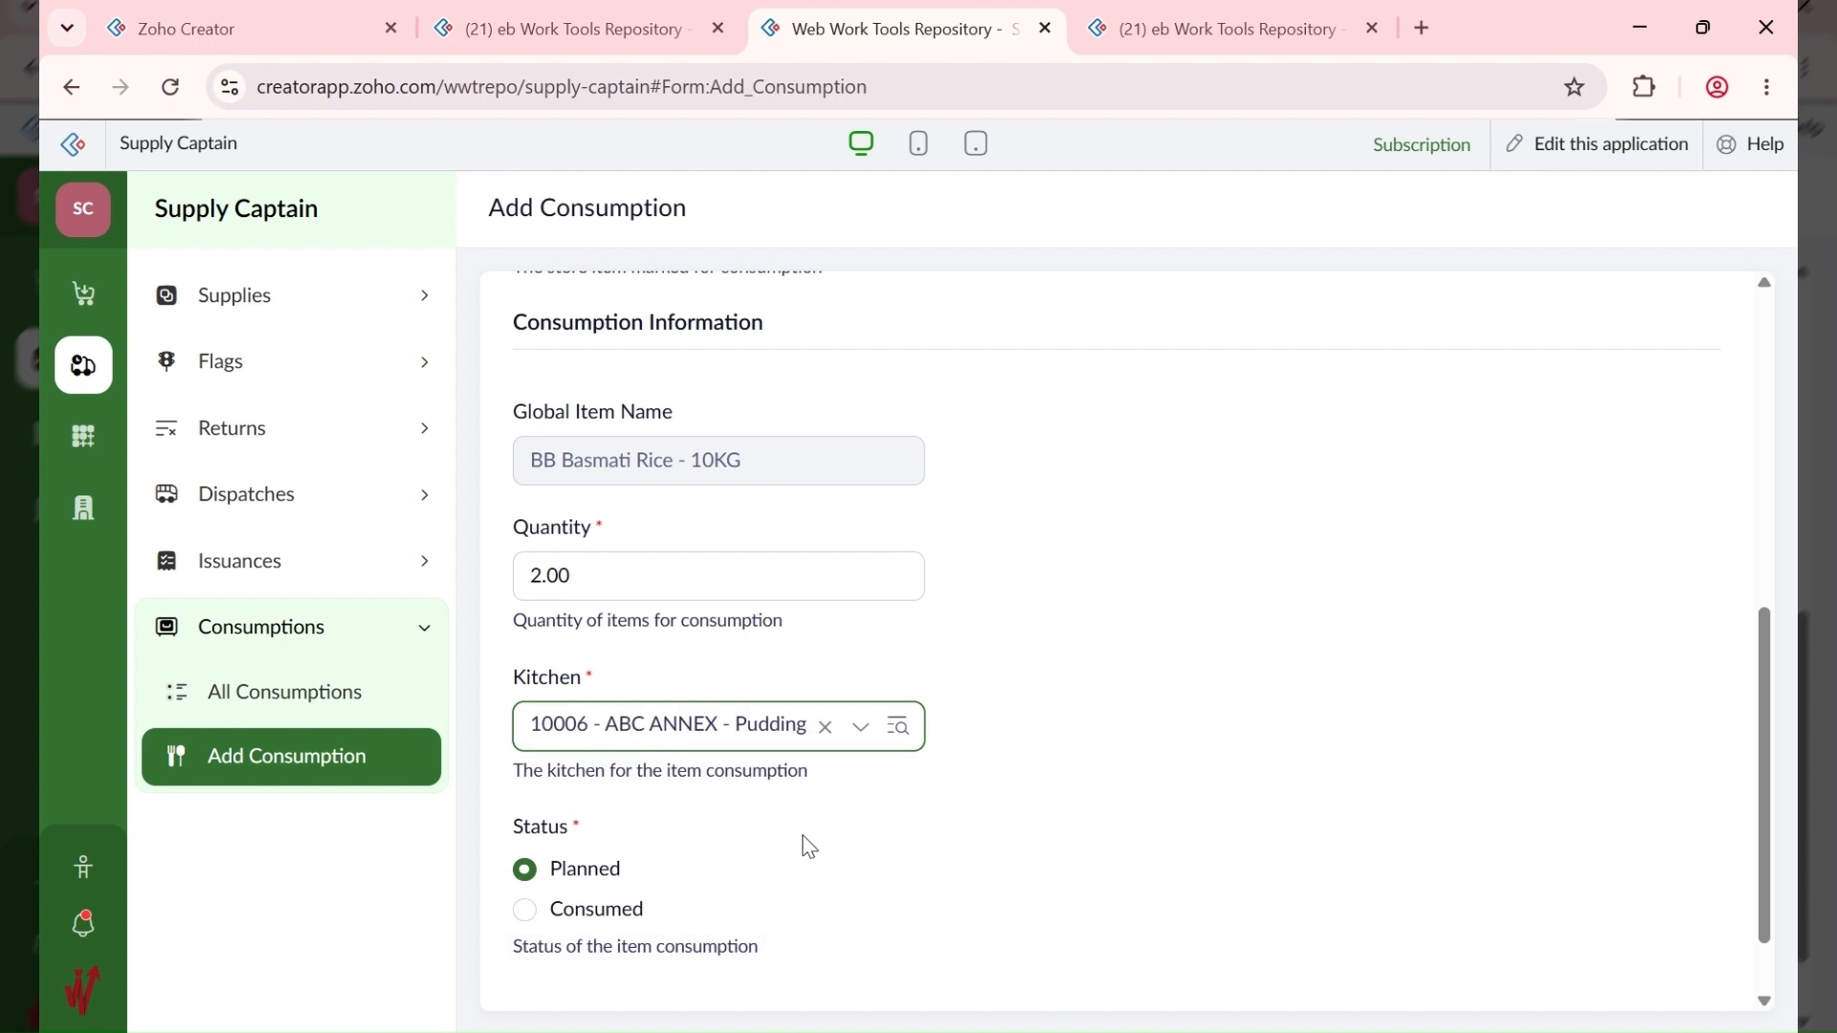
{"action": "scroll", "coordinate": [917, 861], "scroll_direction": "down", "scroll_amount": 1}
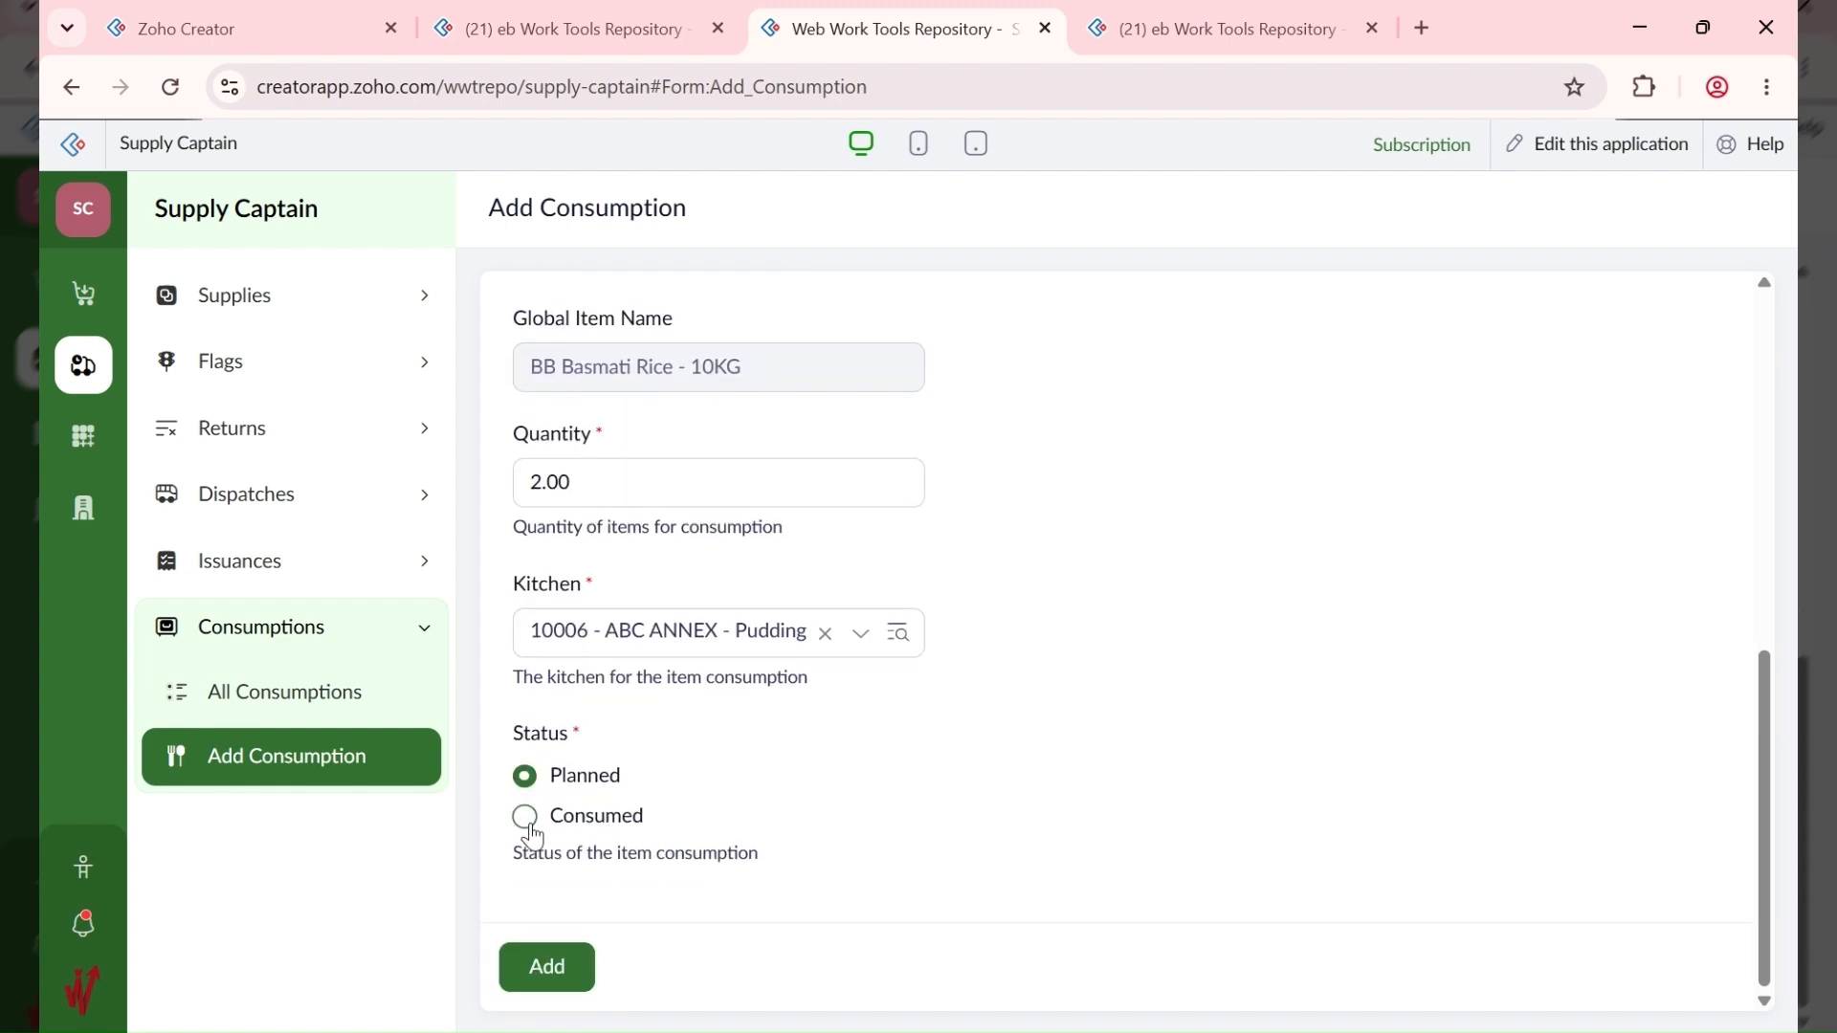
{"action": "left_click", "coordinate": [550, 969]}
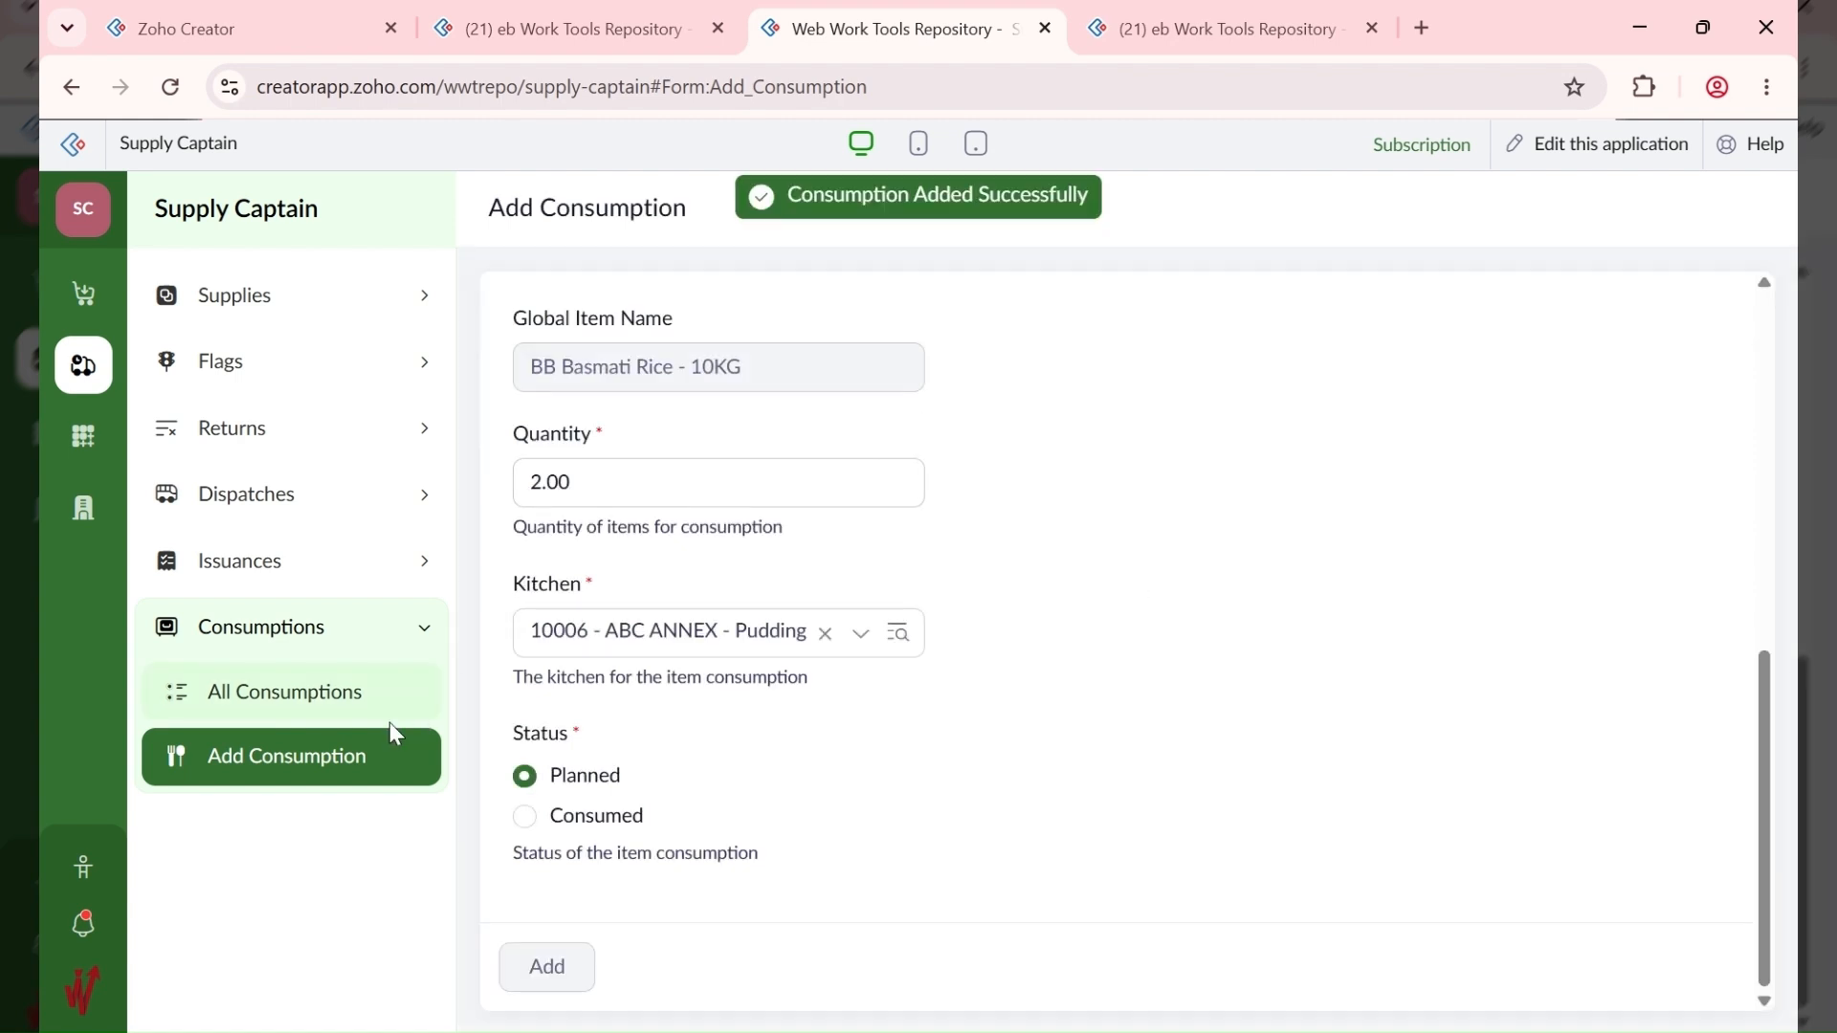
{"action": "left_click", "coordinate": [369, 703]}
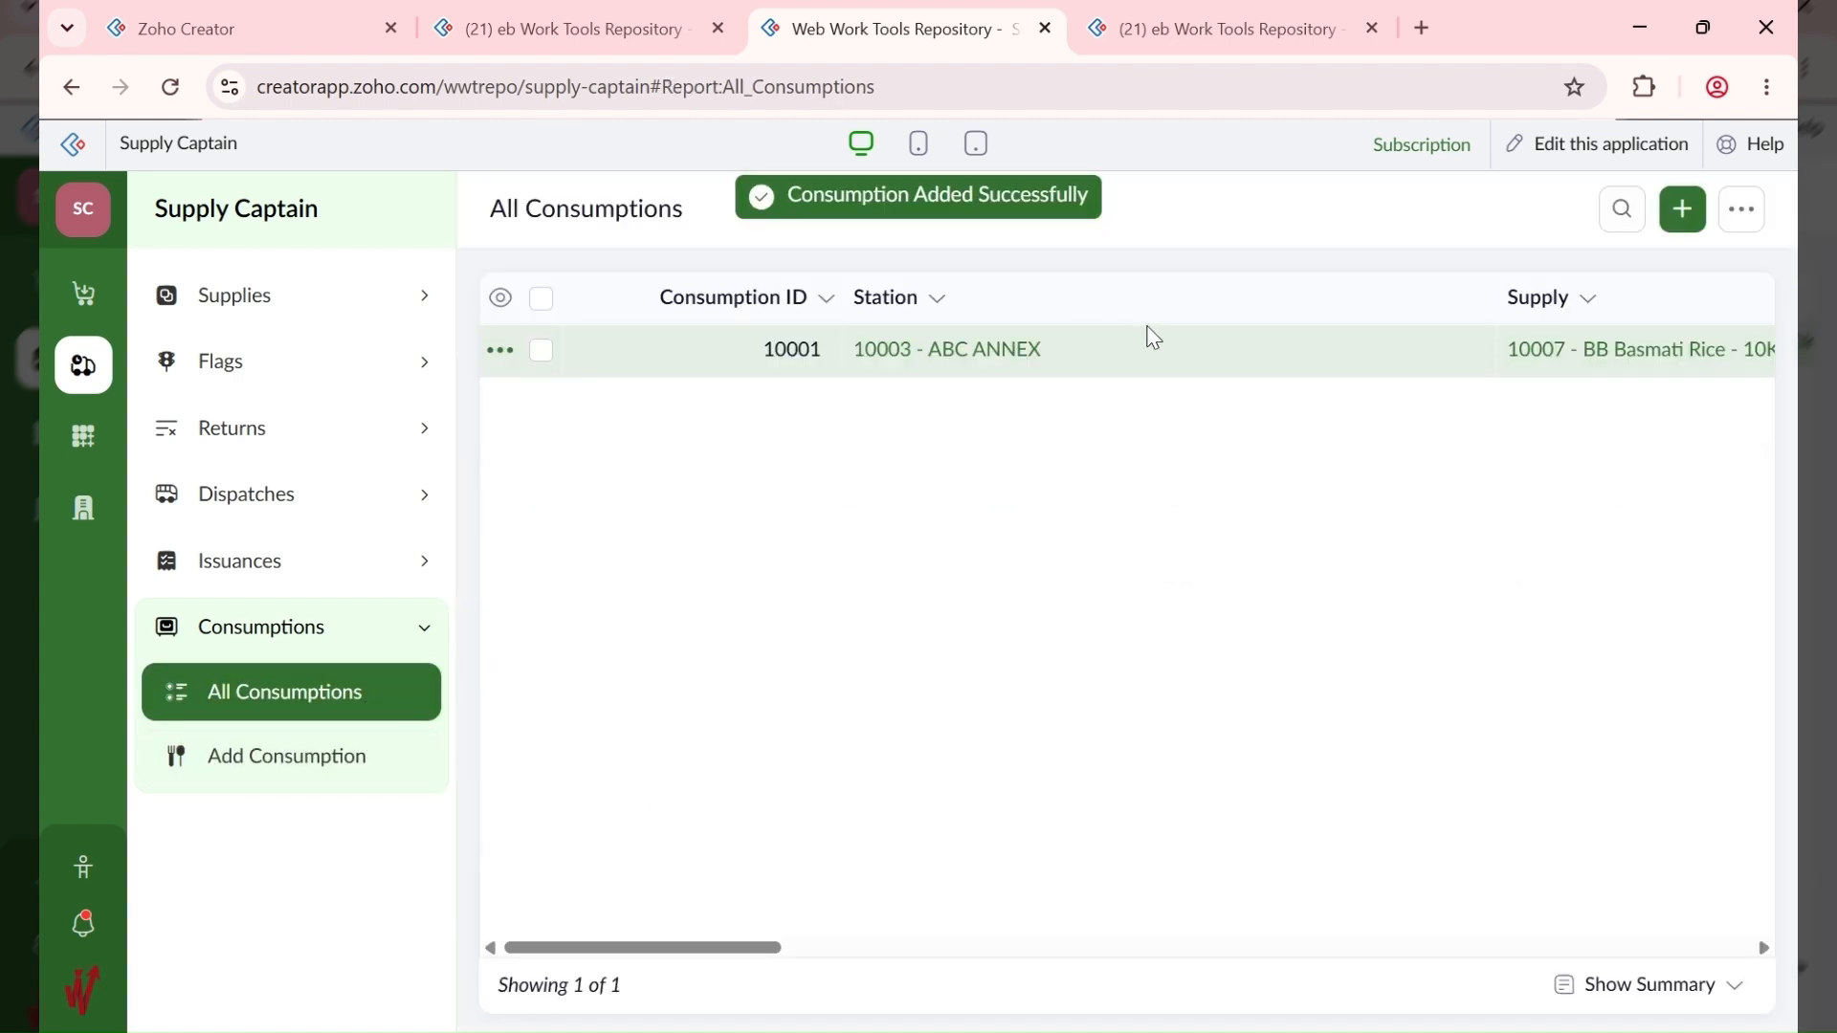
Step: Edit consumption 10001 to status Consumed dated 8 June 2026, save, and reopen it to verify
{"action": "left_click", "coordinate": [1172, 372]}
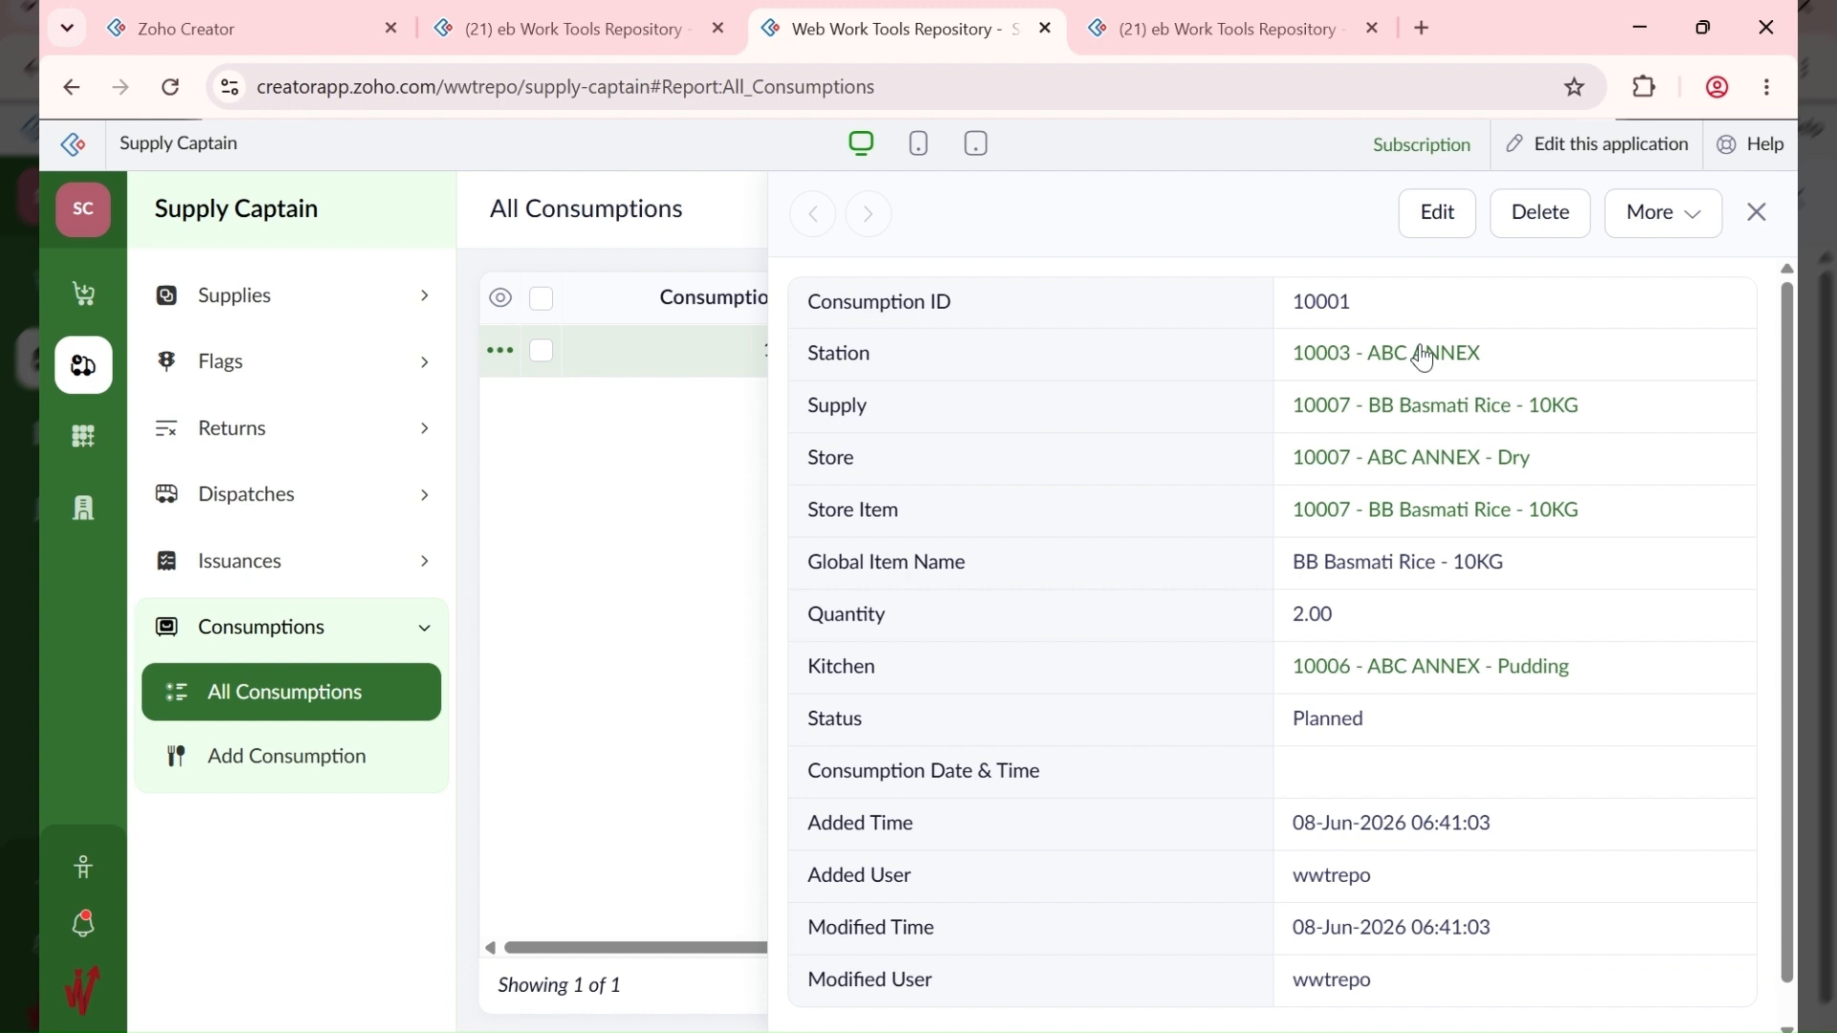
{"action": "left_click", "coordinate": [1436, 209]}
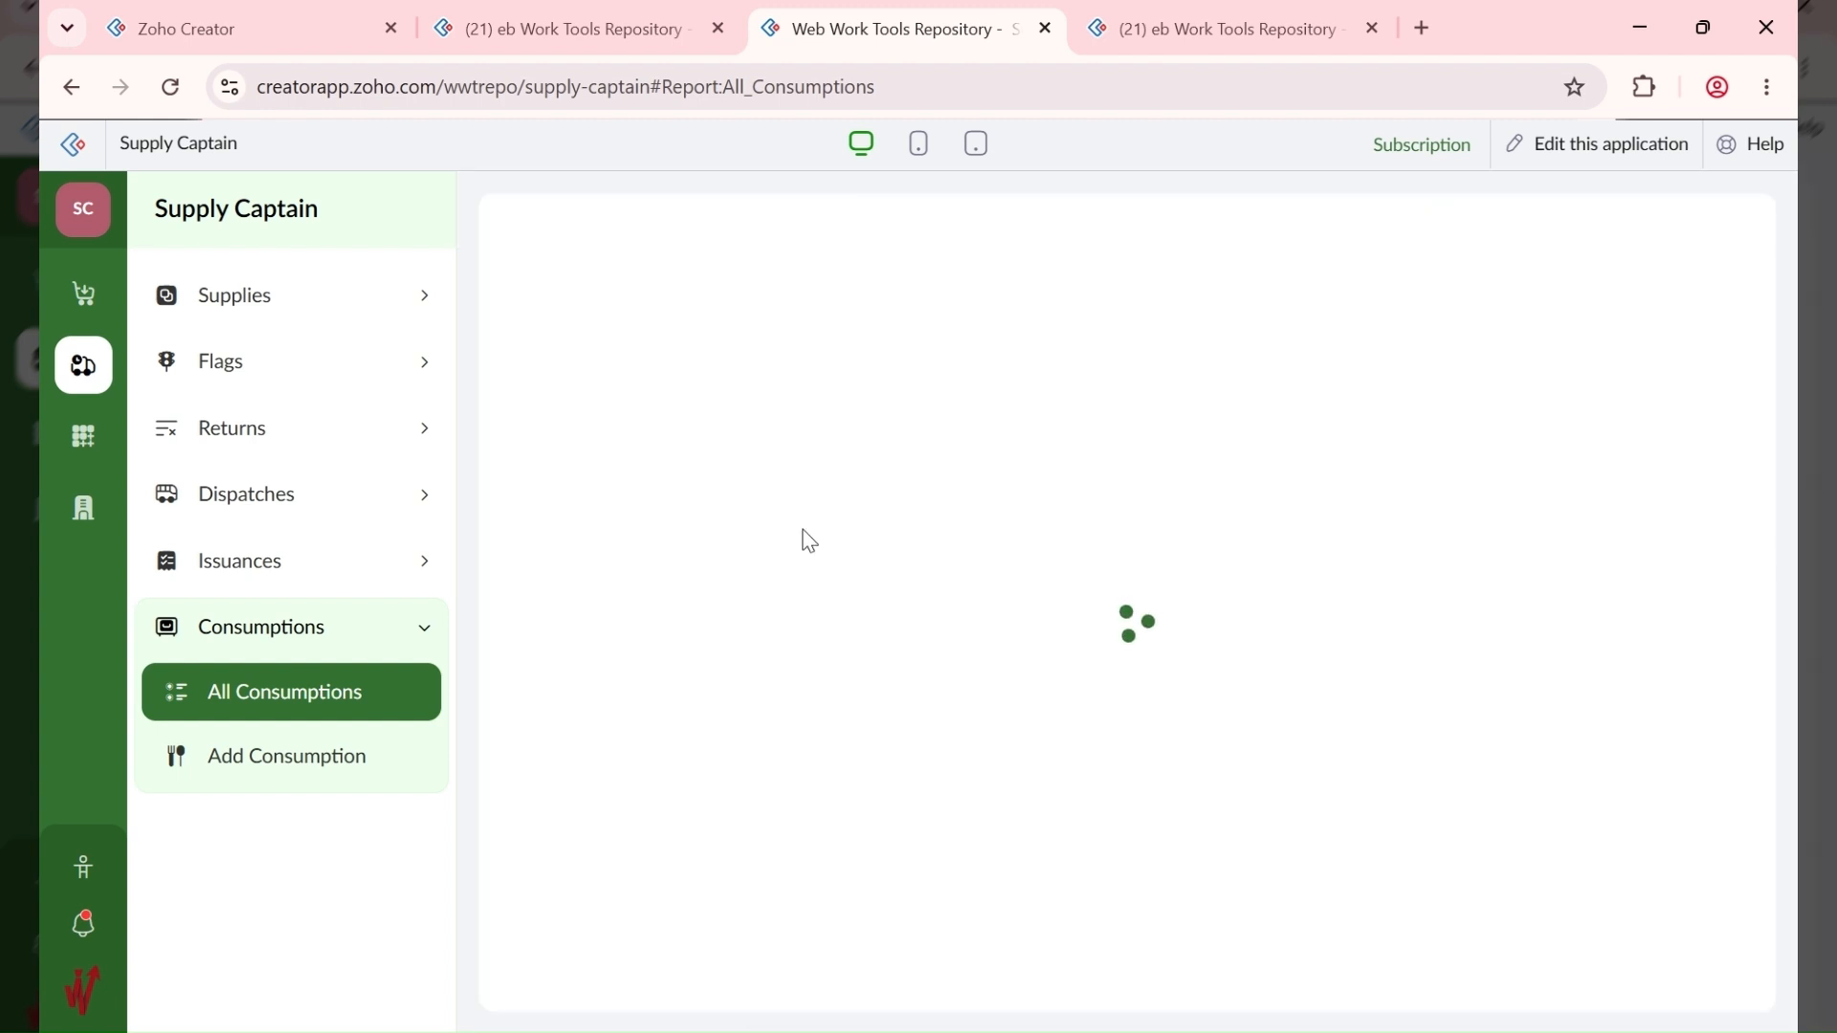
{"action": "scroll", "coordinate": [677, 529], "scroll_direction": "down", "scroll_amount": 6}
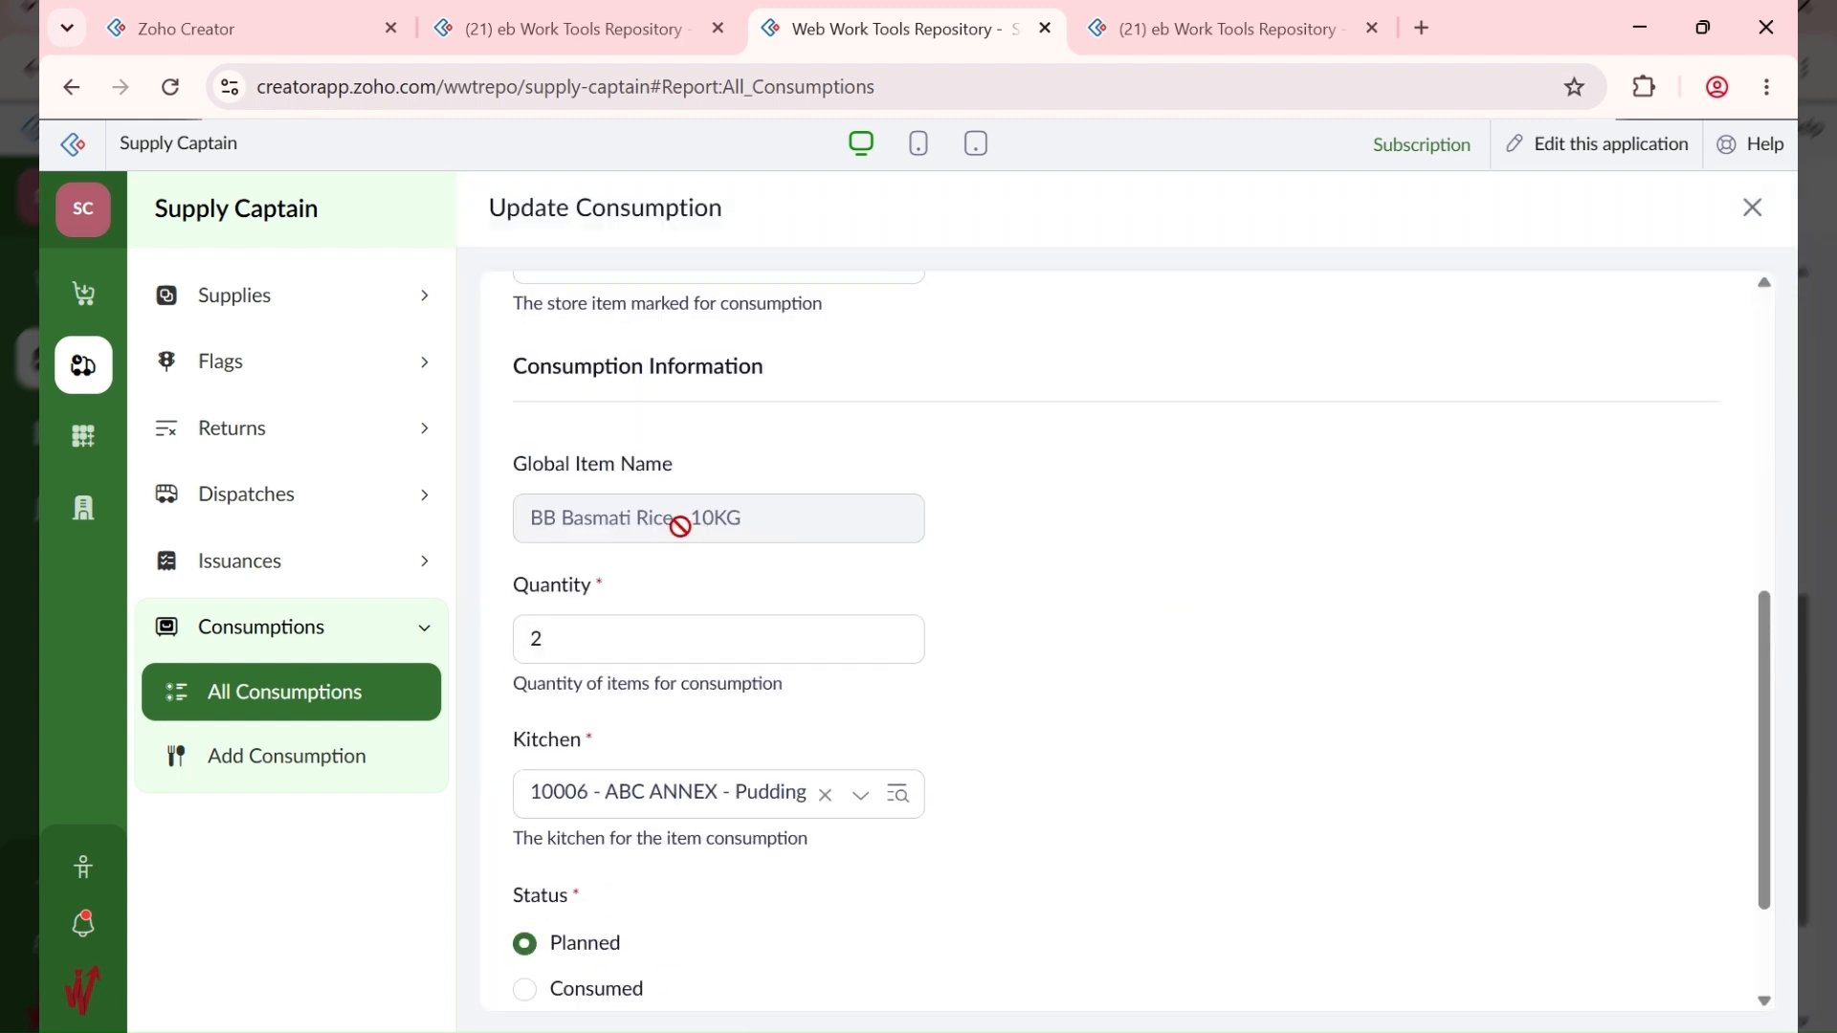
{"action": "scroll", "coordinate": [680, 526], "scroll_direction": "down", "scroll_amount": 2}
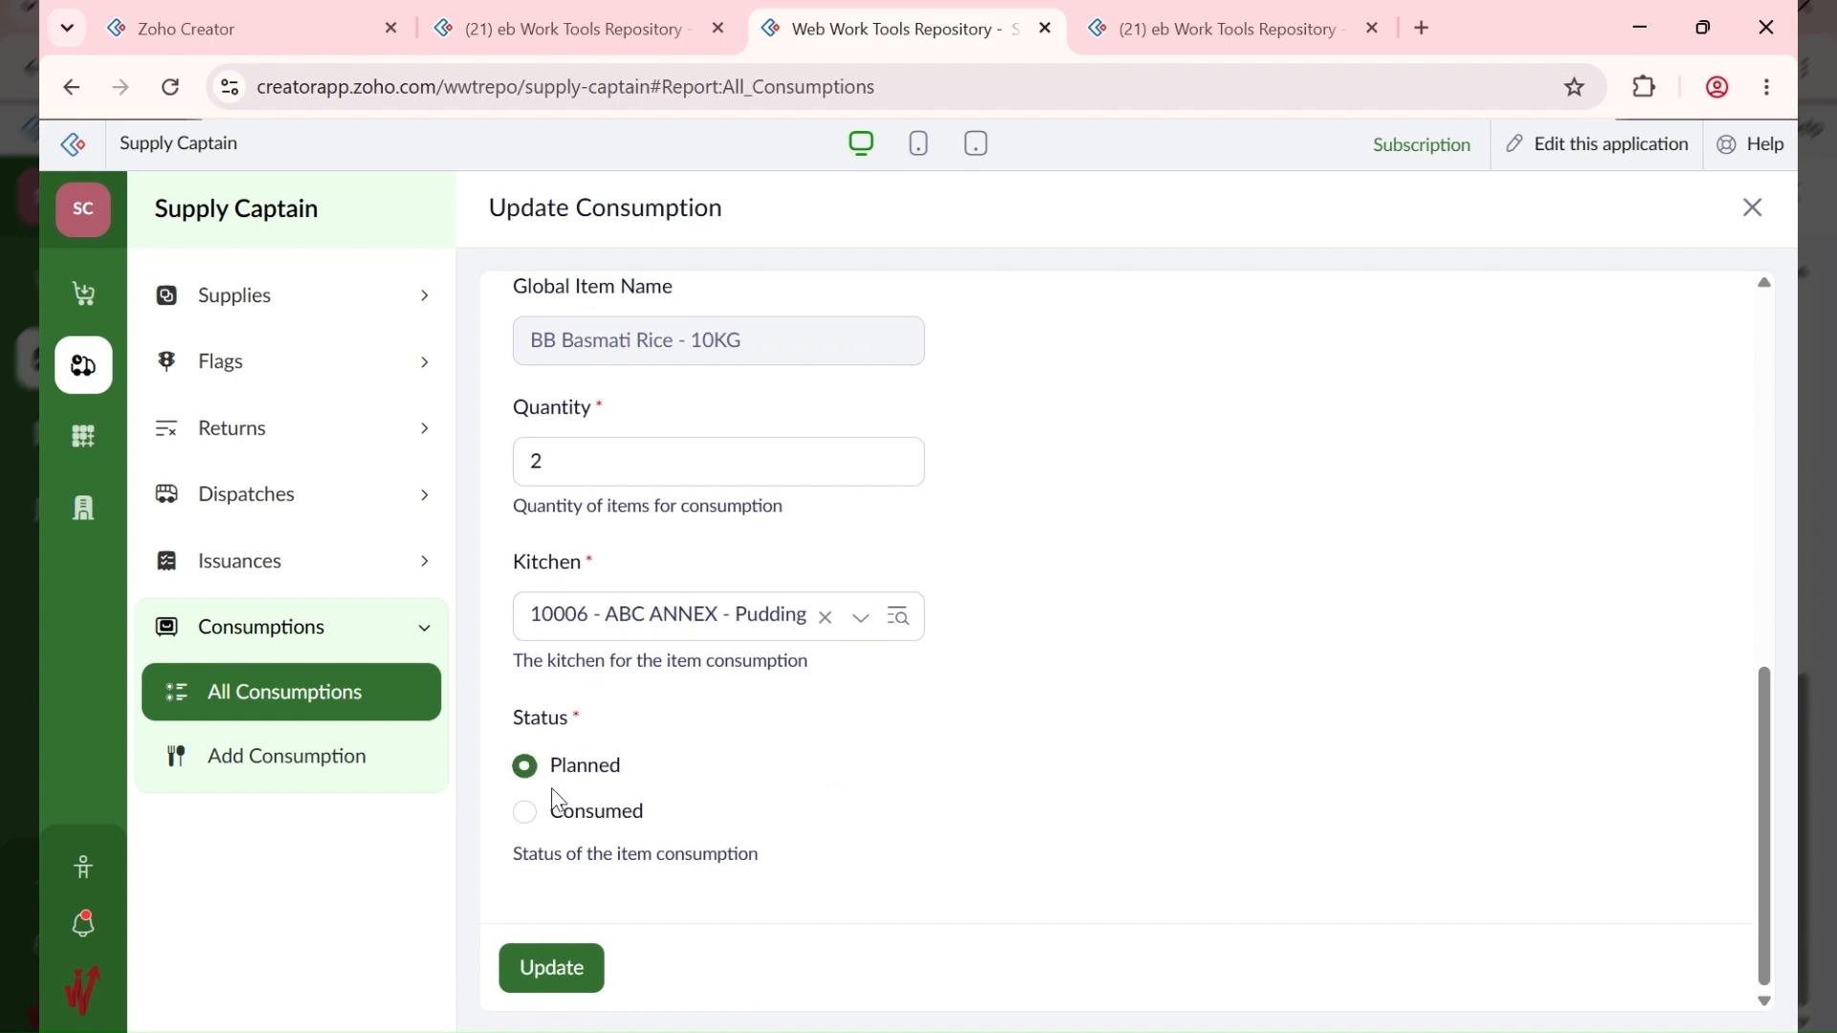
{"action": "left_click", "coordinate": [525, 813]}
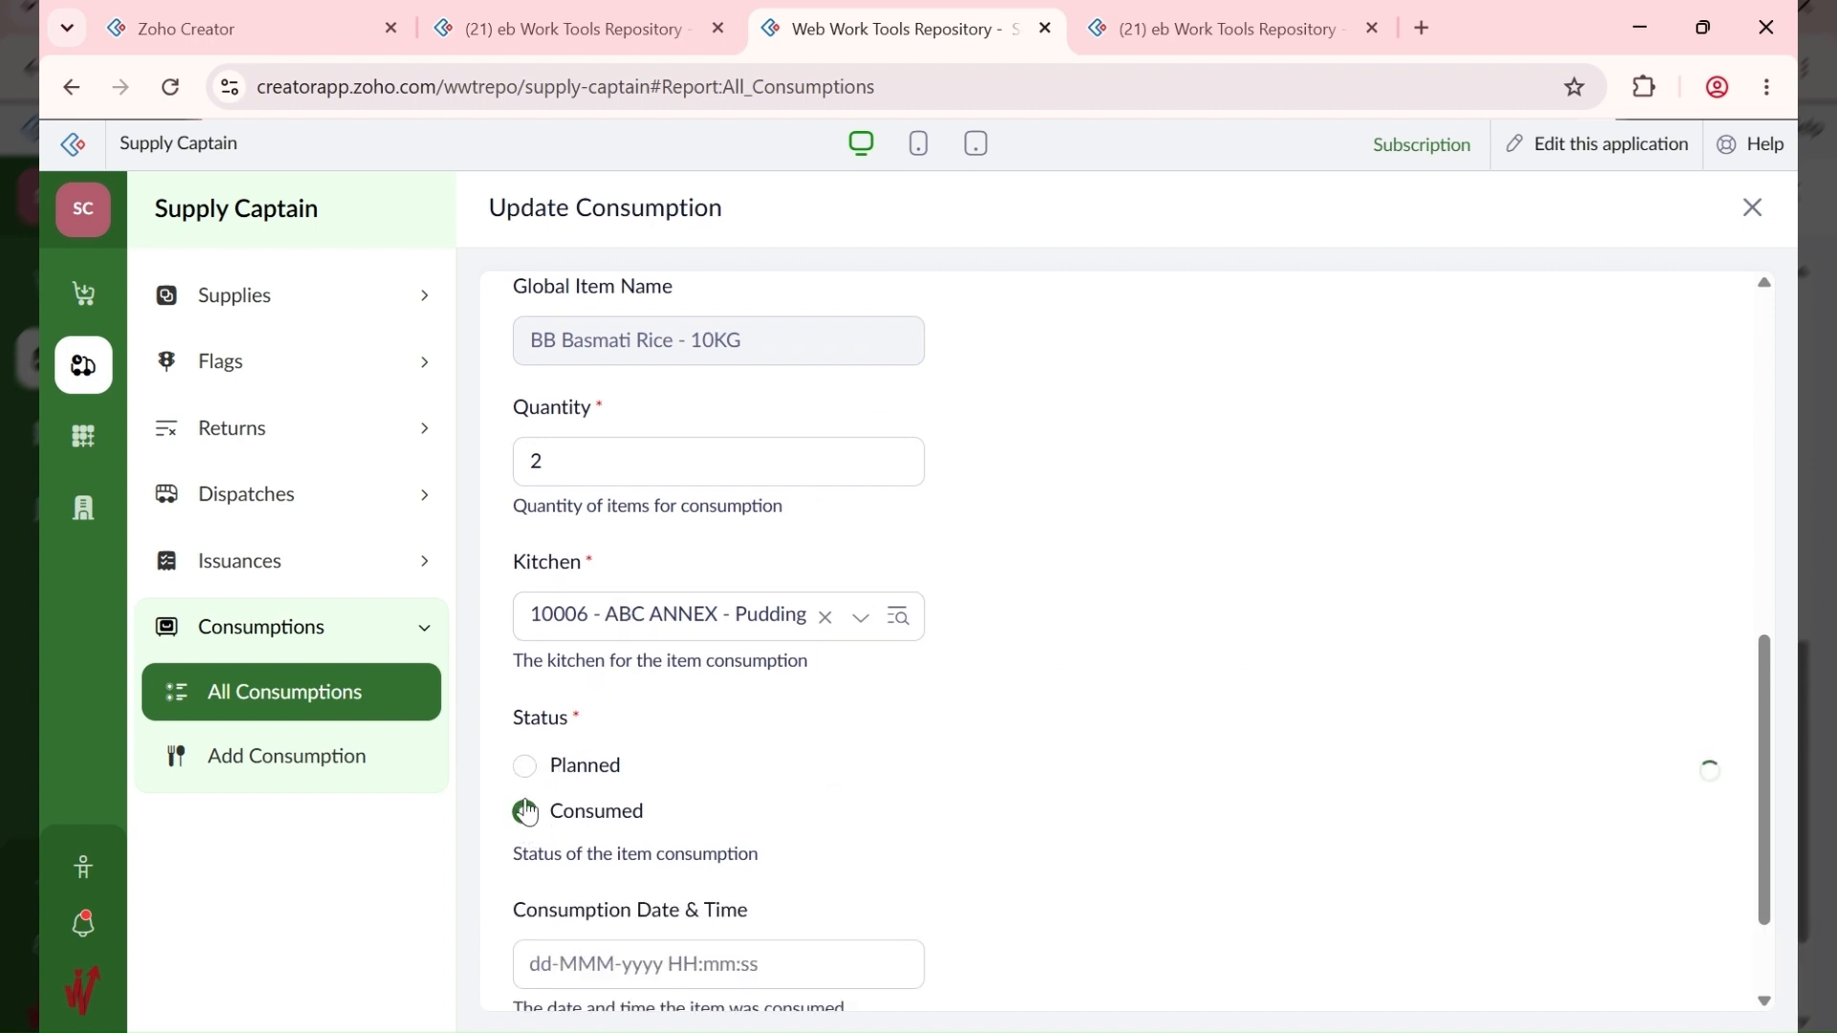
{"action": "scroll", "coordinate": [625, 713], "scroll_direction": "down", "scroll_amount": 2}
{"action": "left_click", "coordinate": [578, 807]}
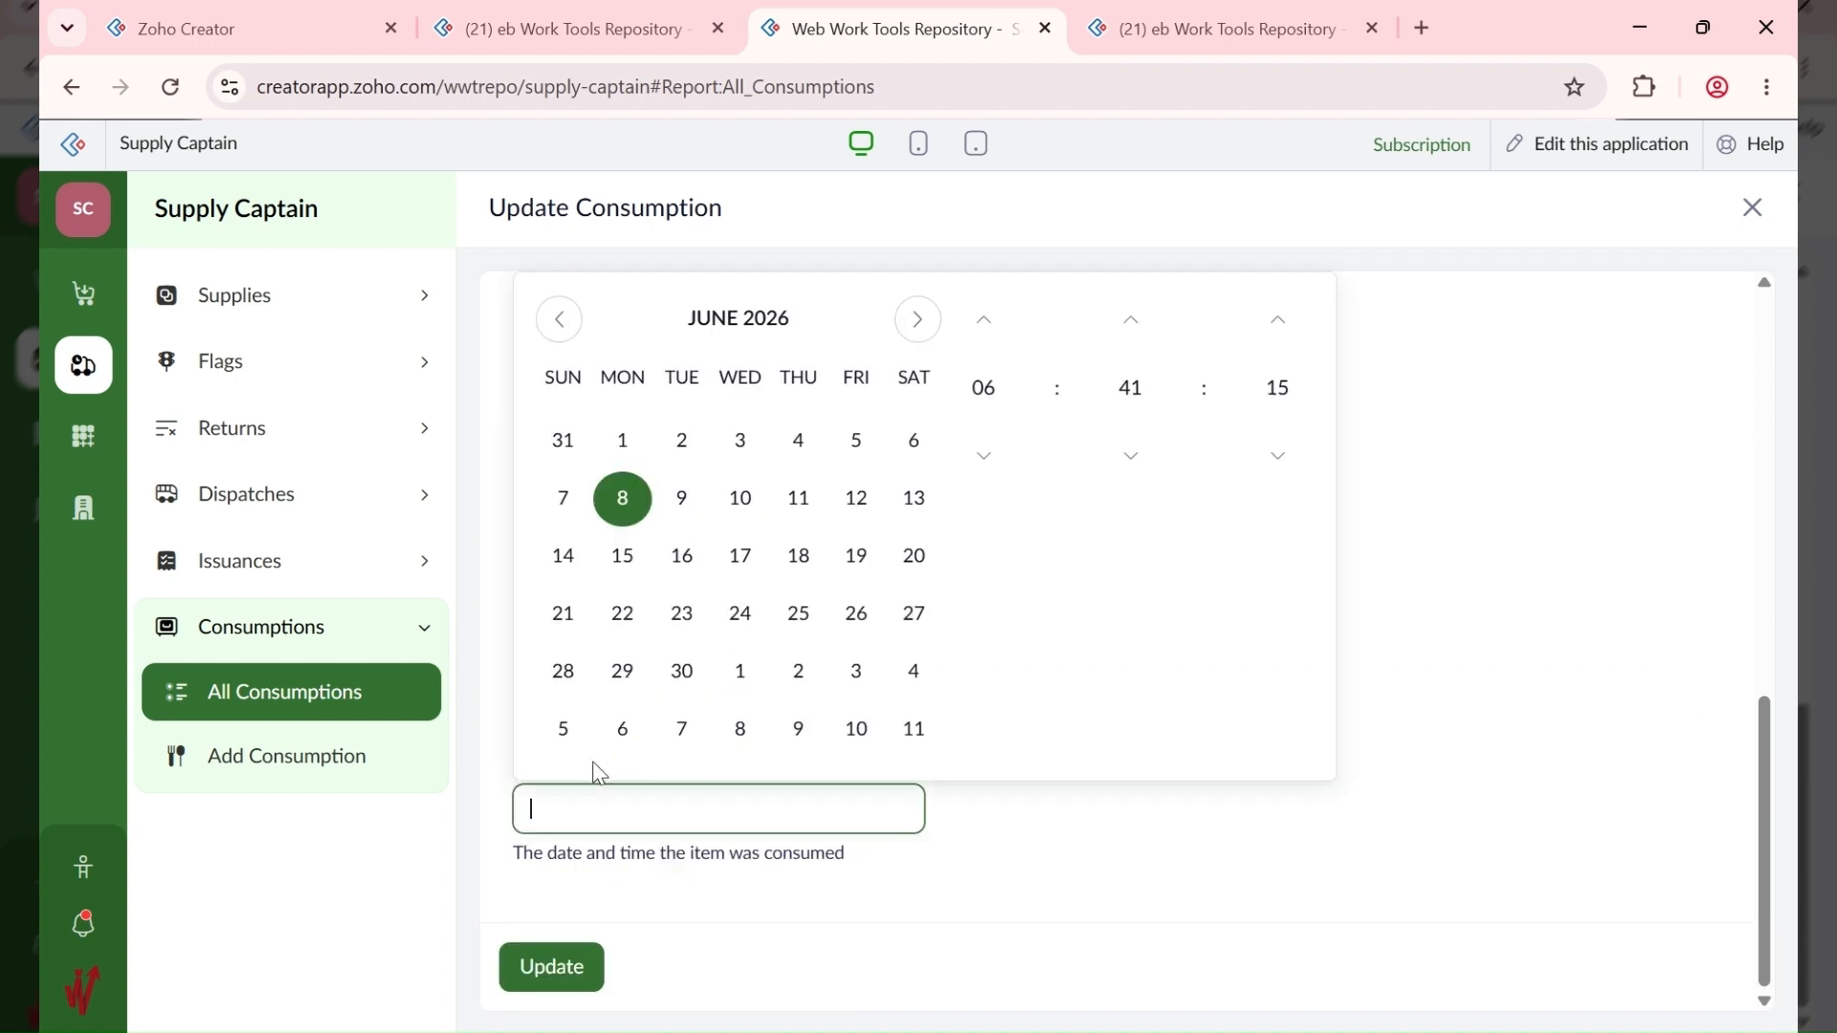
{"action": "left_click", "coordinate": [623, 500]}
{"action": "left_click", "coordinate": [1066, 824]}
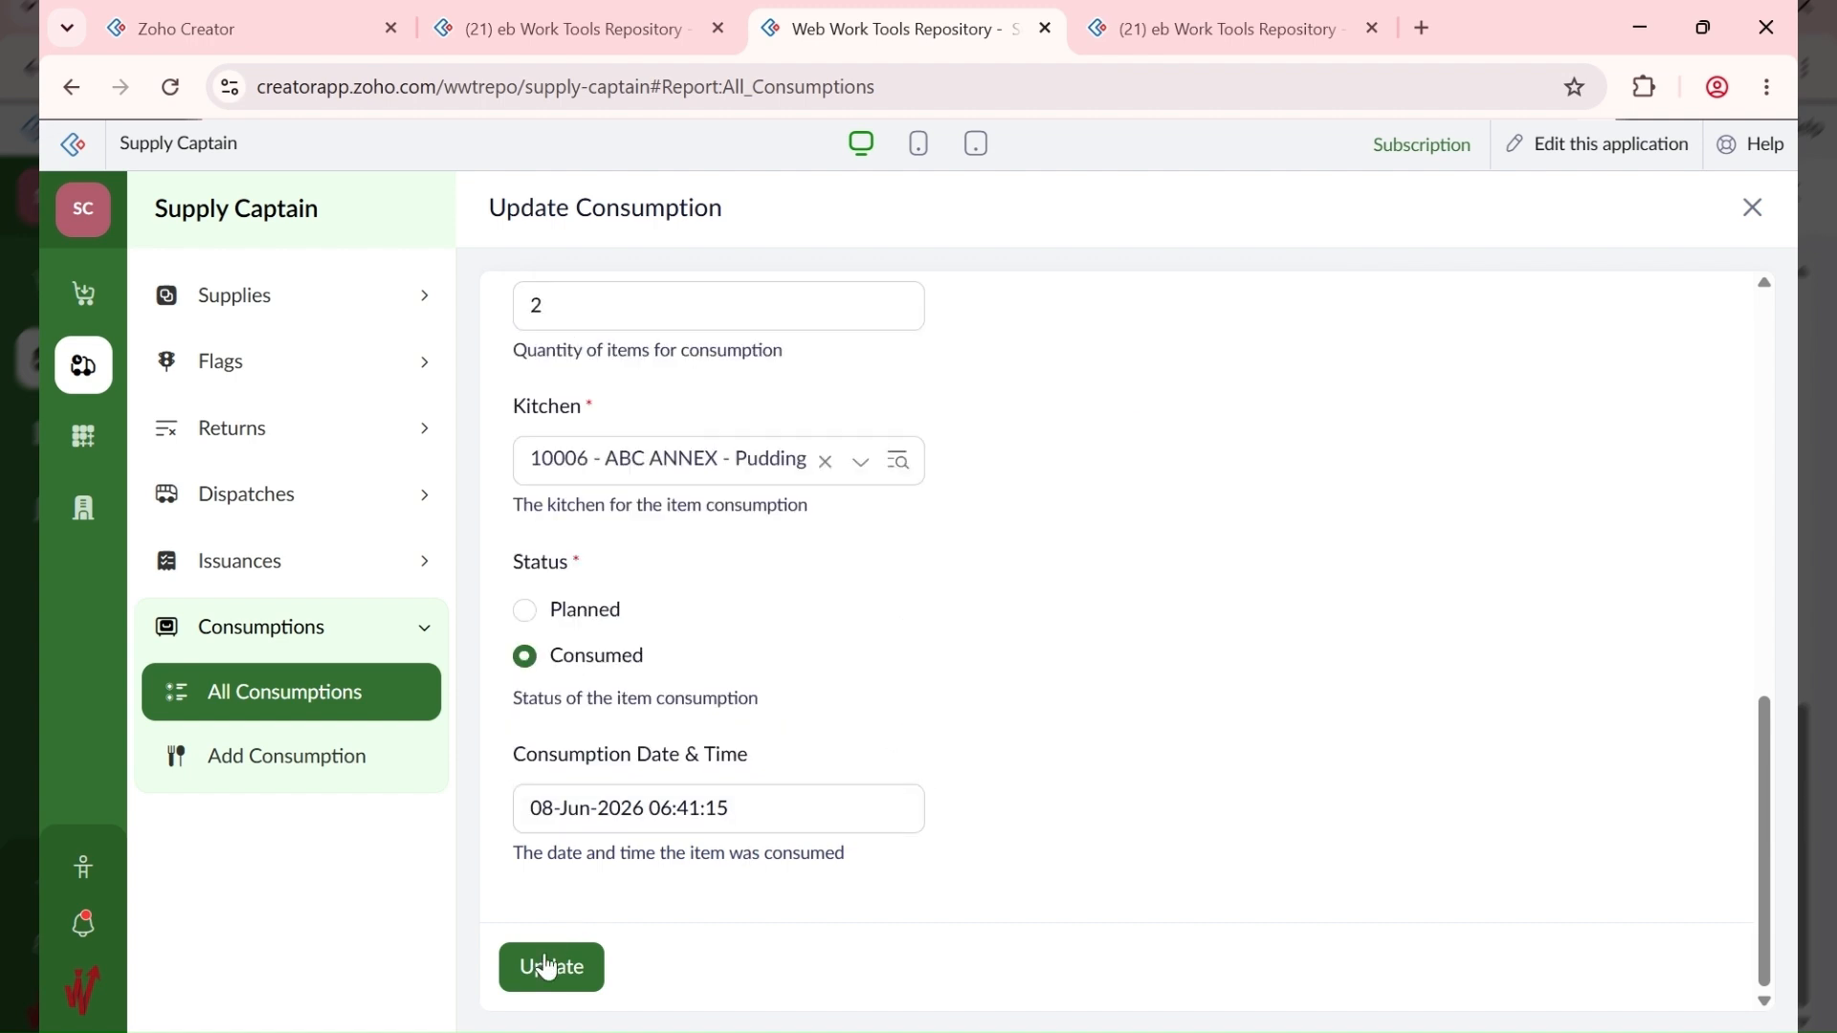
{"action": "left_click", "coordinate": [552, 972]}
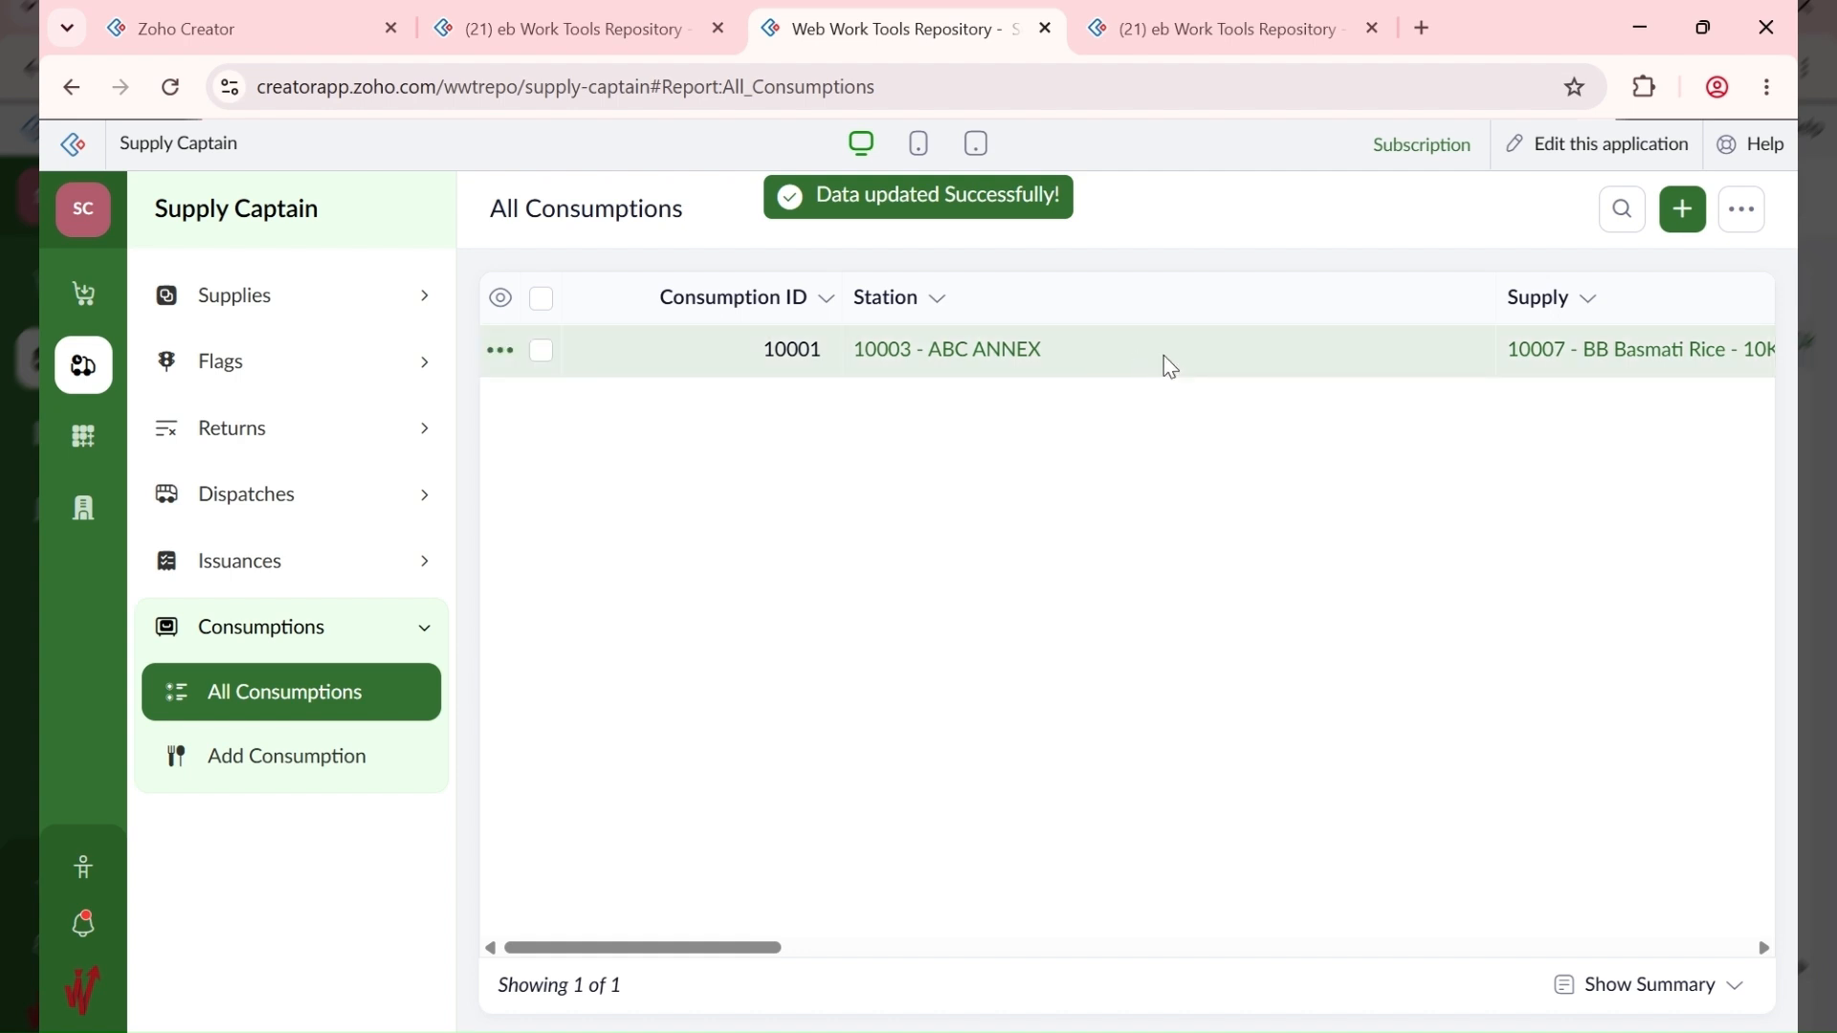
{"action": "left_click", "coordinate": [1169, 366]}
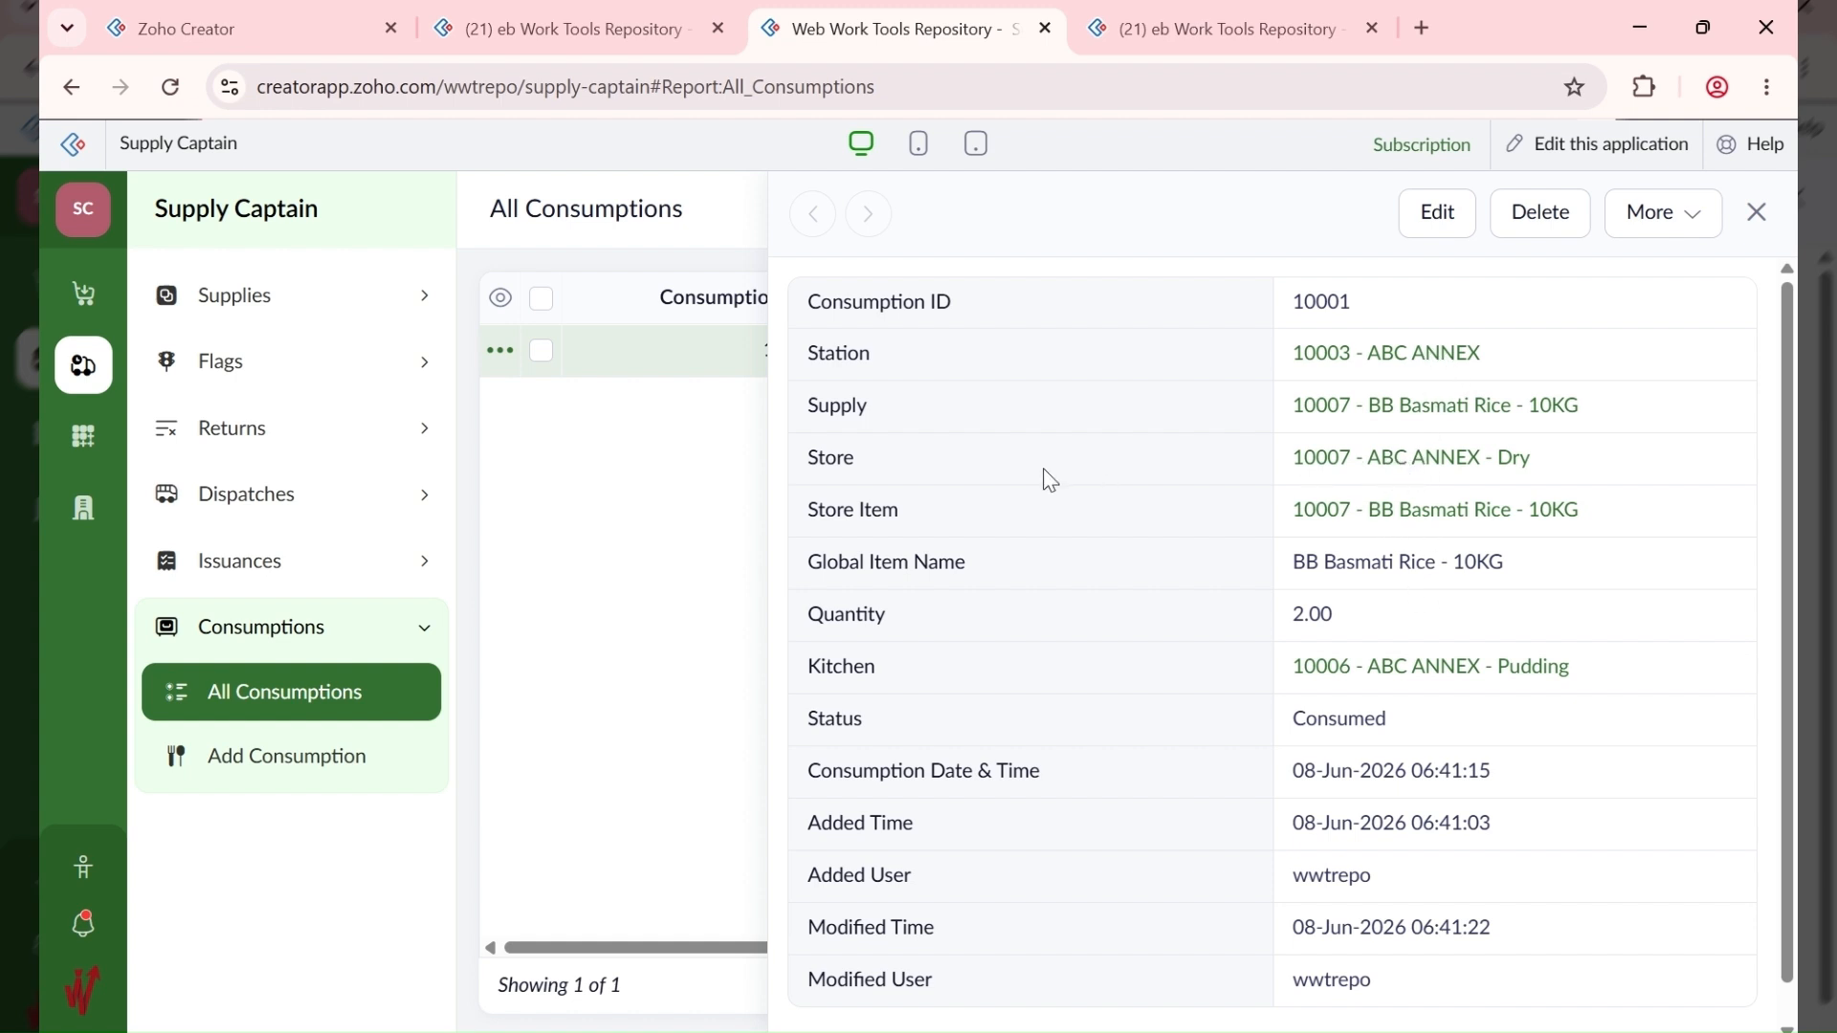
Step: Open All Store Items and scroll right to the supplied, issued and remaining quantity columns
{"action": "left_click", "coordinate": [84, 436]}
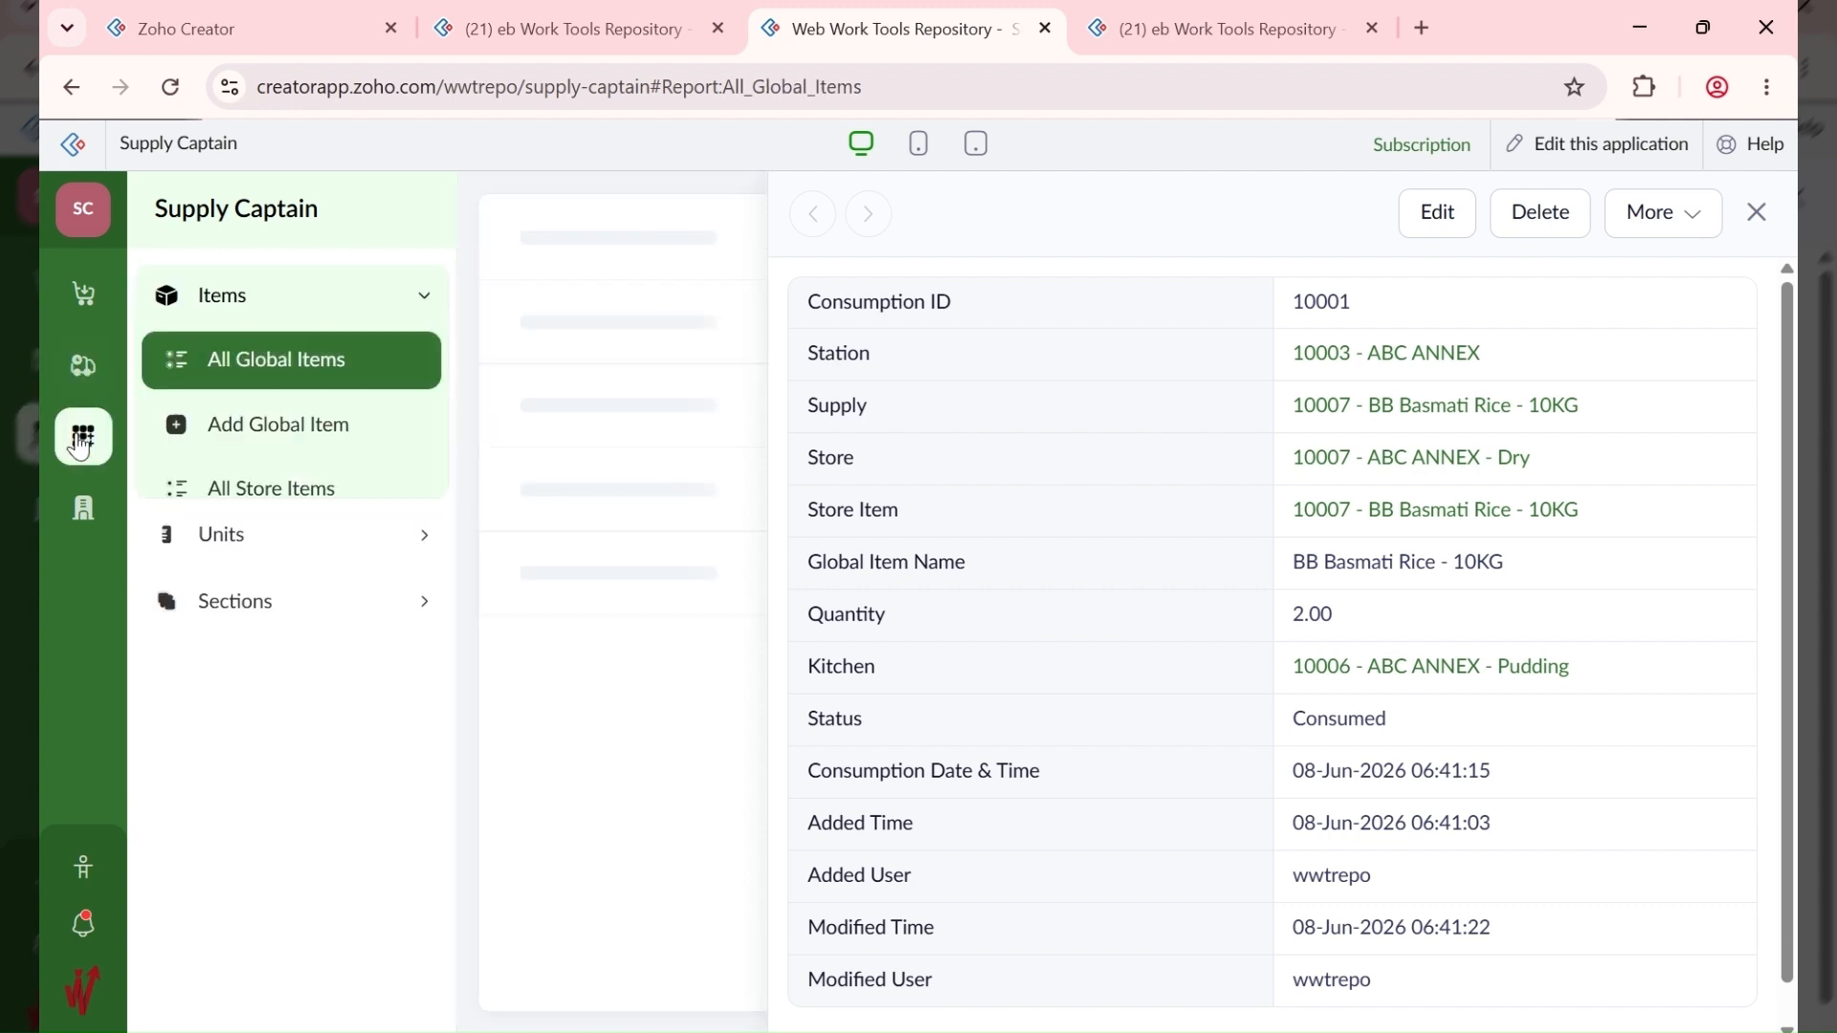
{"action": "left_click", "coordinate": [273, 493]}
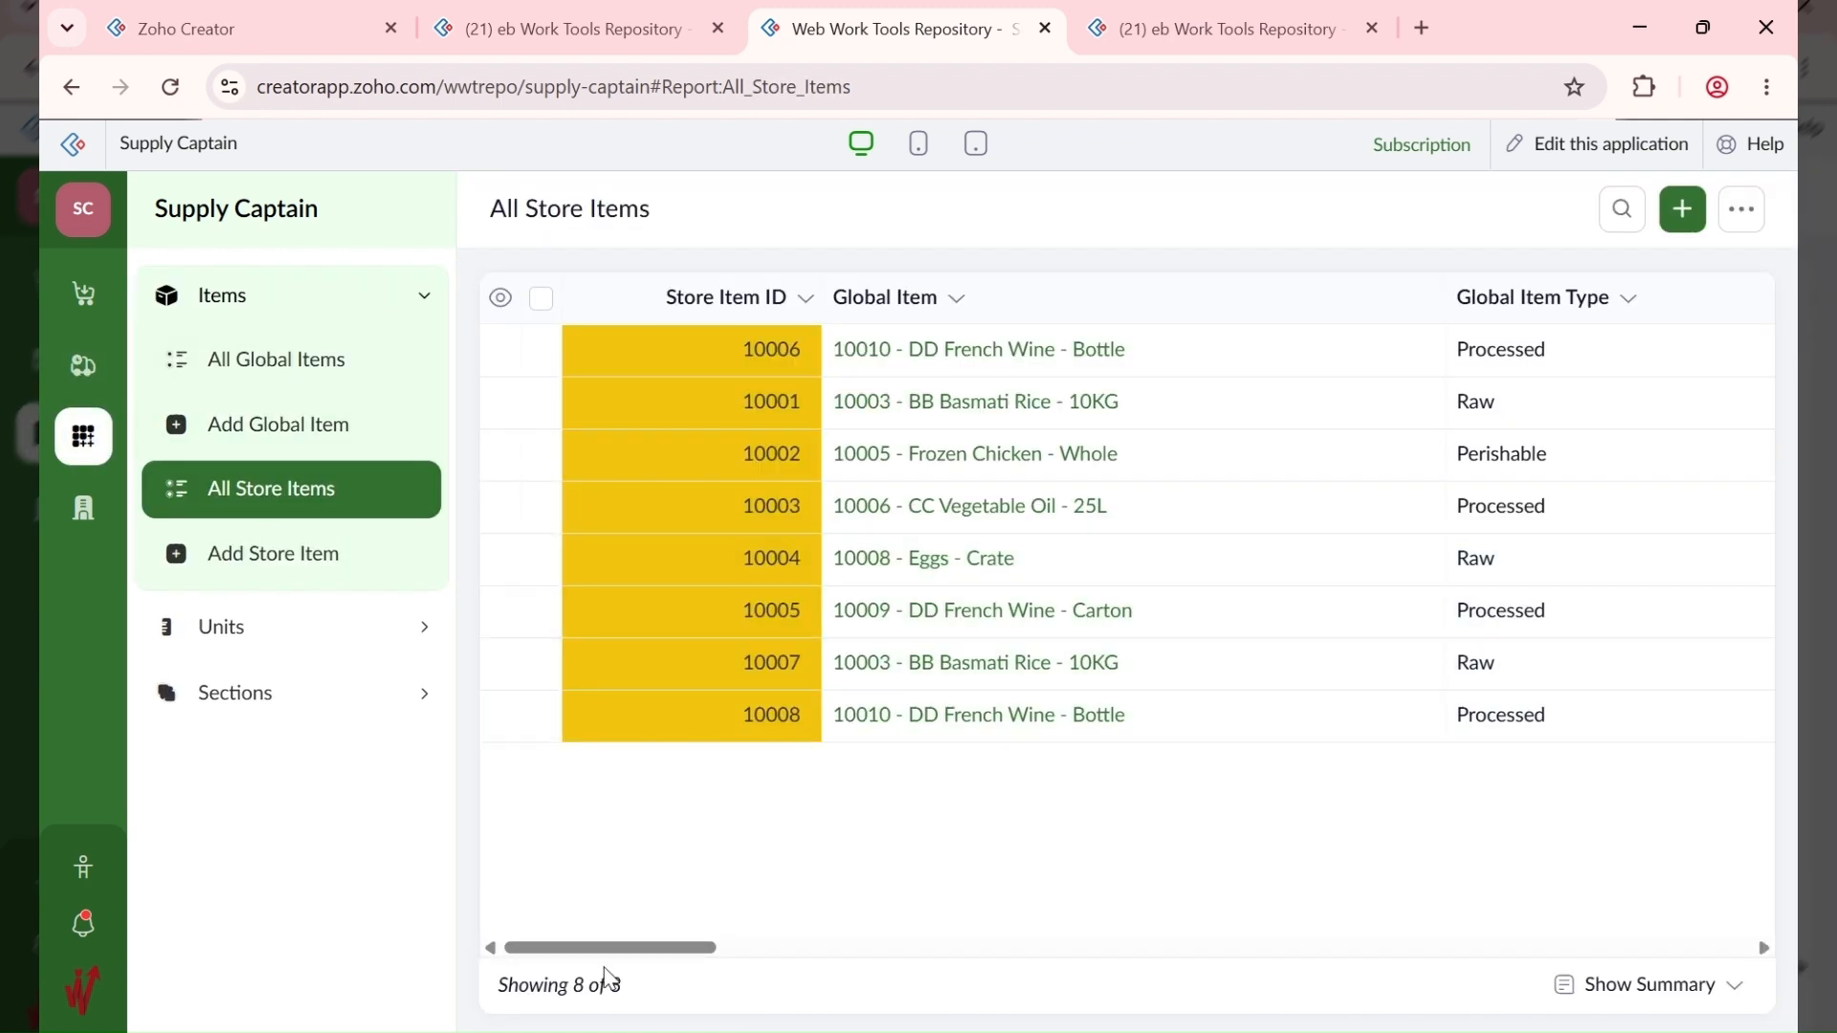
{"action": "left_click_drag", "start_coordinate": [576, 955], "coordinate": [603, 884]}
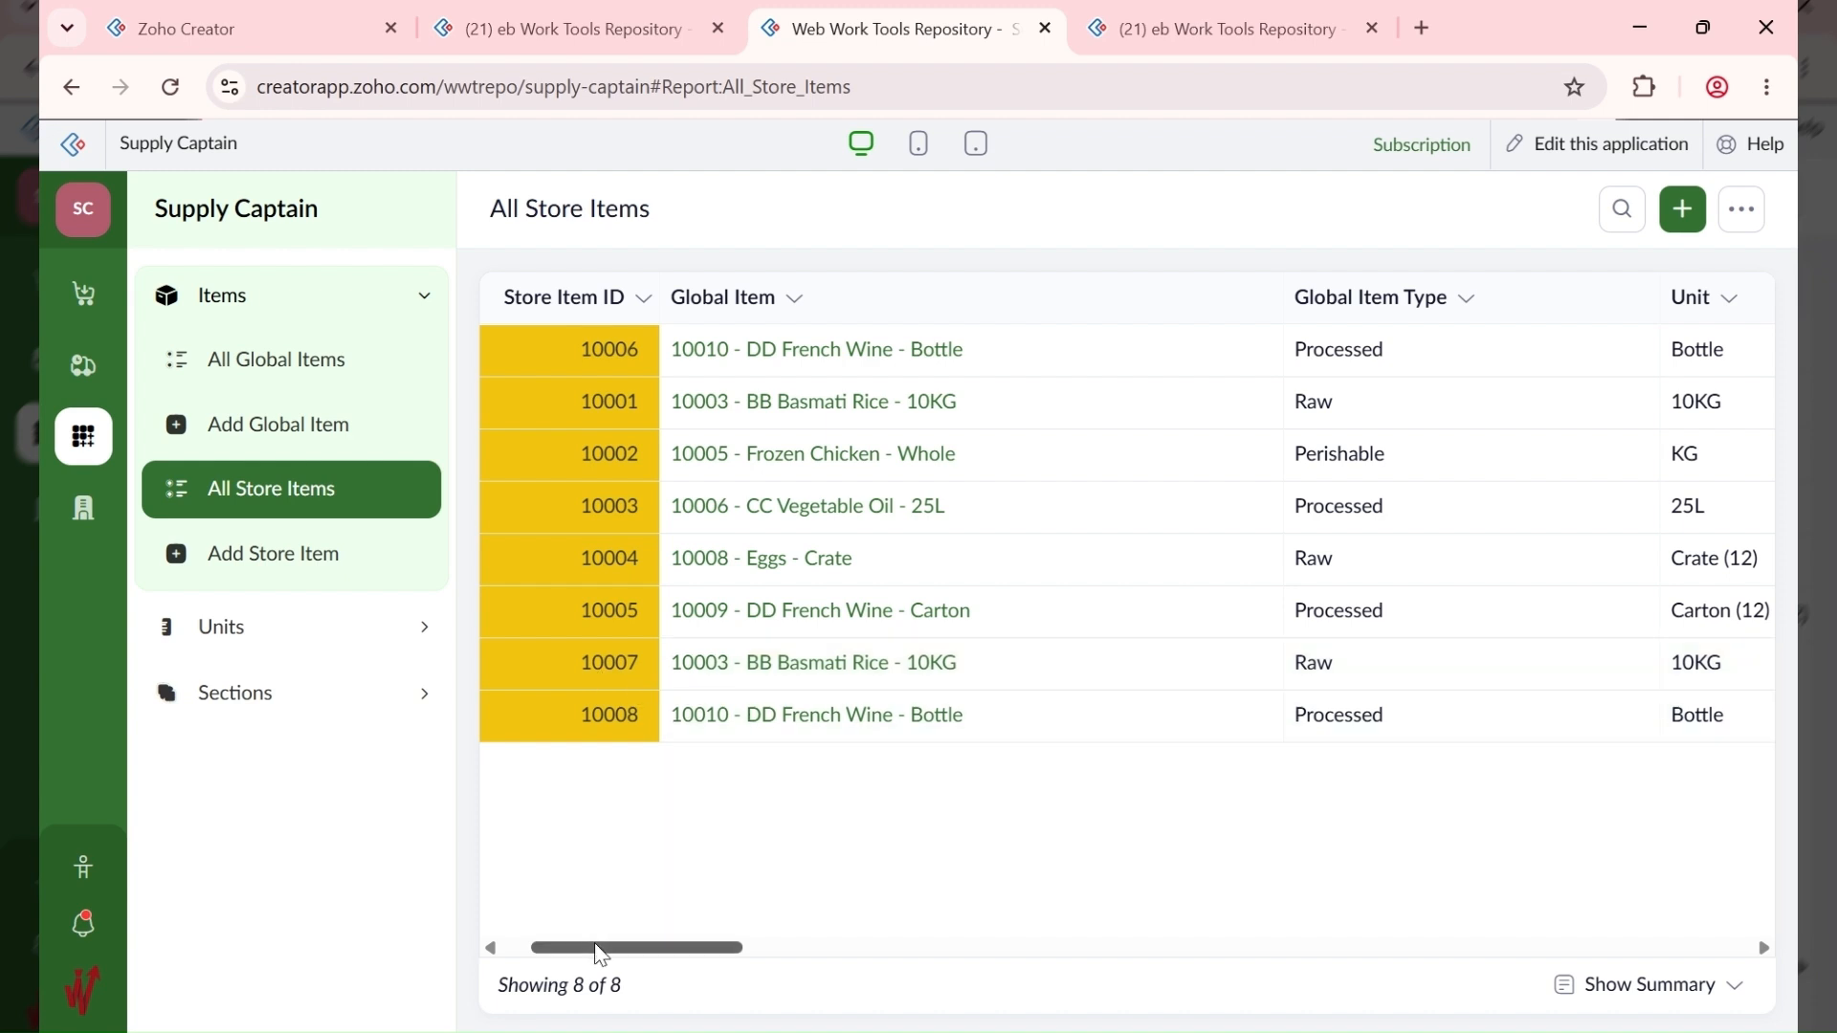
{"action": "left_click_drag", "start_coordinate": [599, 947], "coordinate": [1262, 941]}
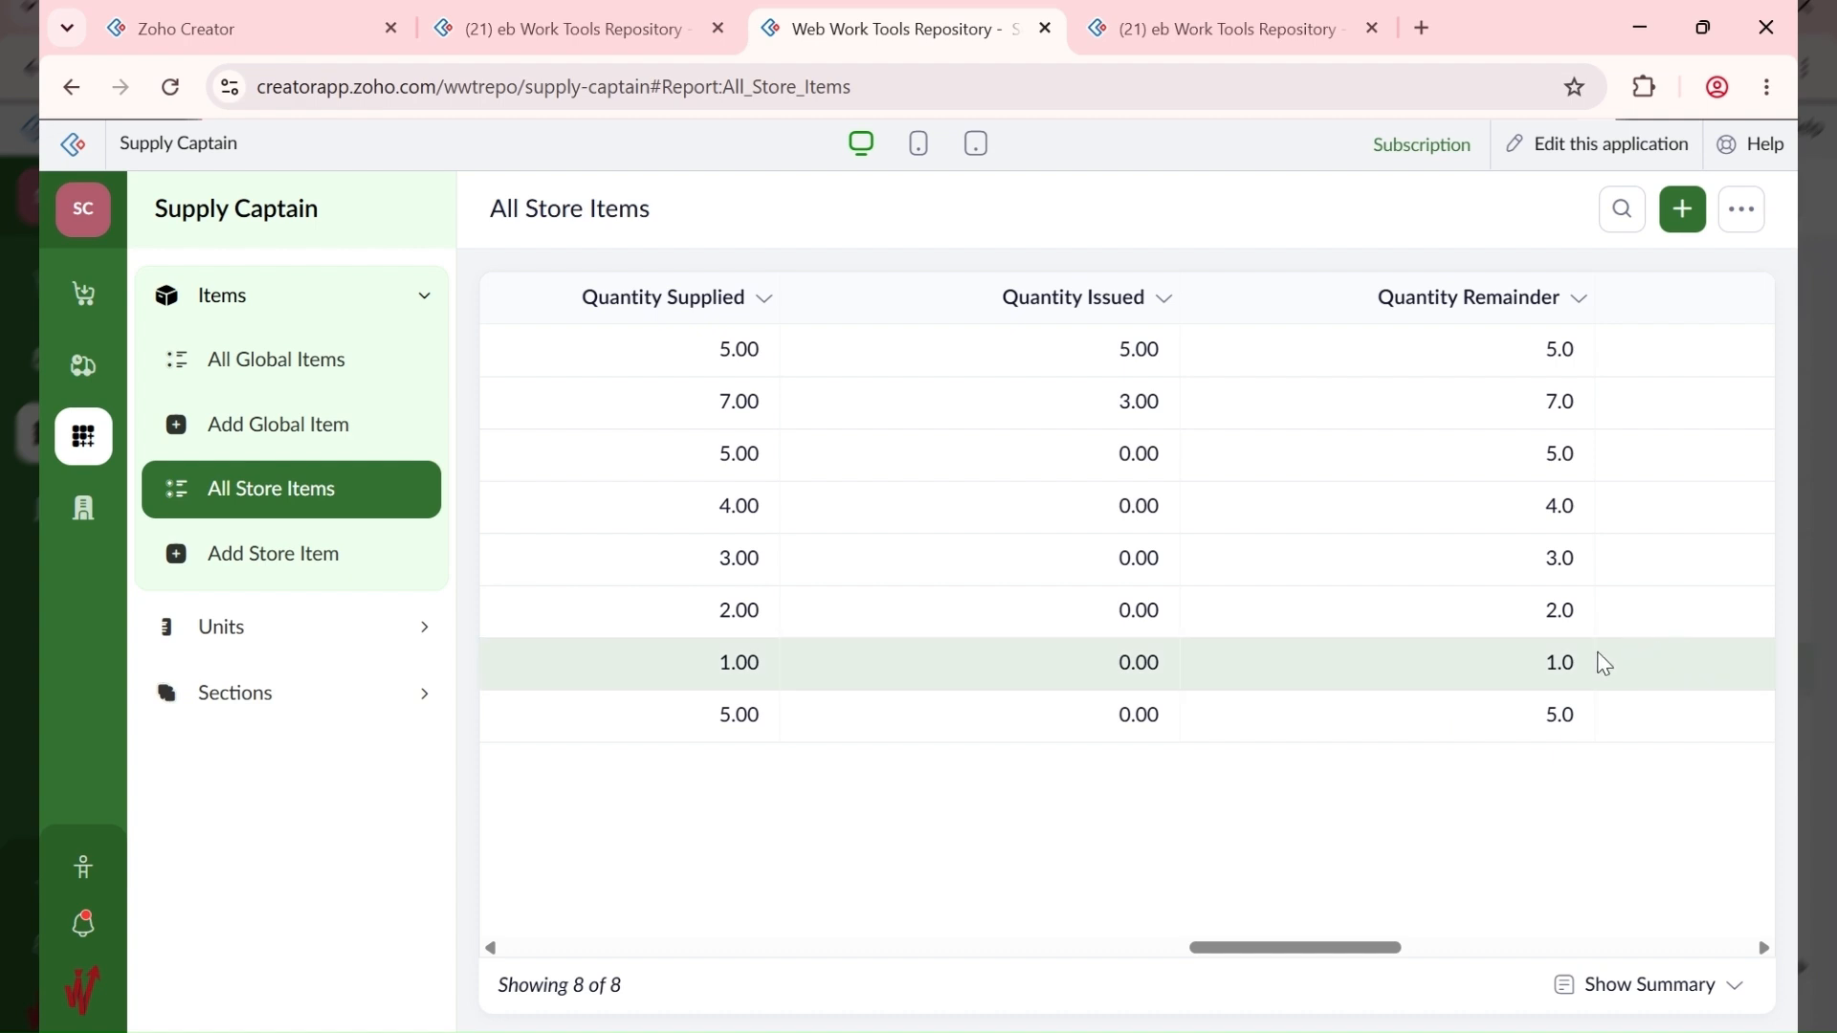